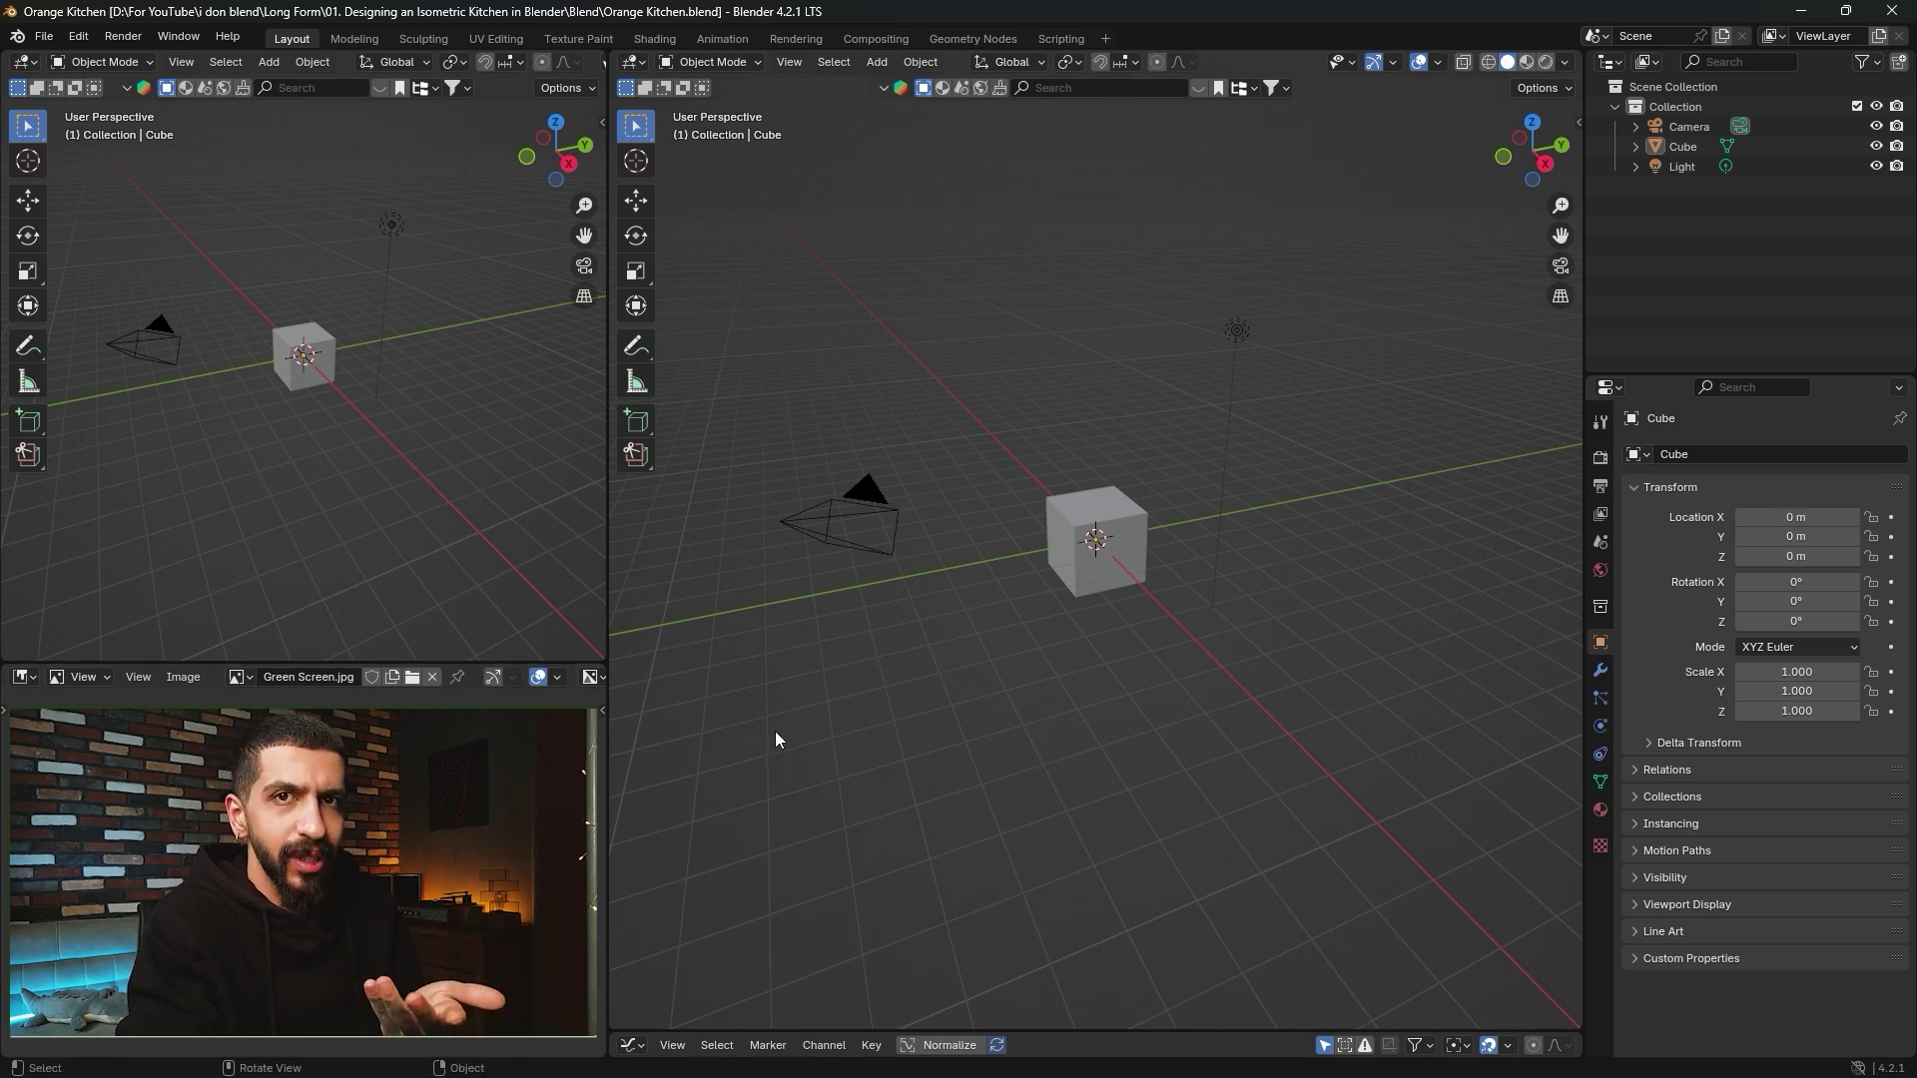
Turn on the Screencast Keys display in the main 3D viewport.
key("n")
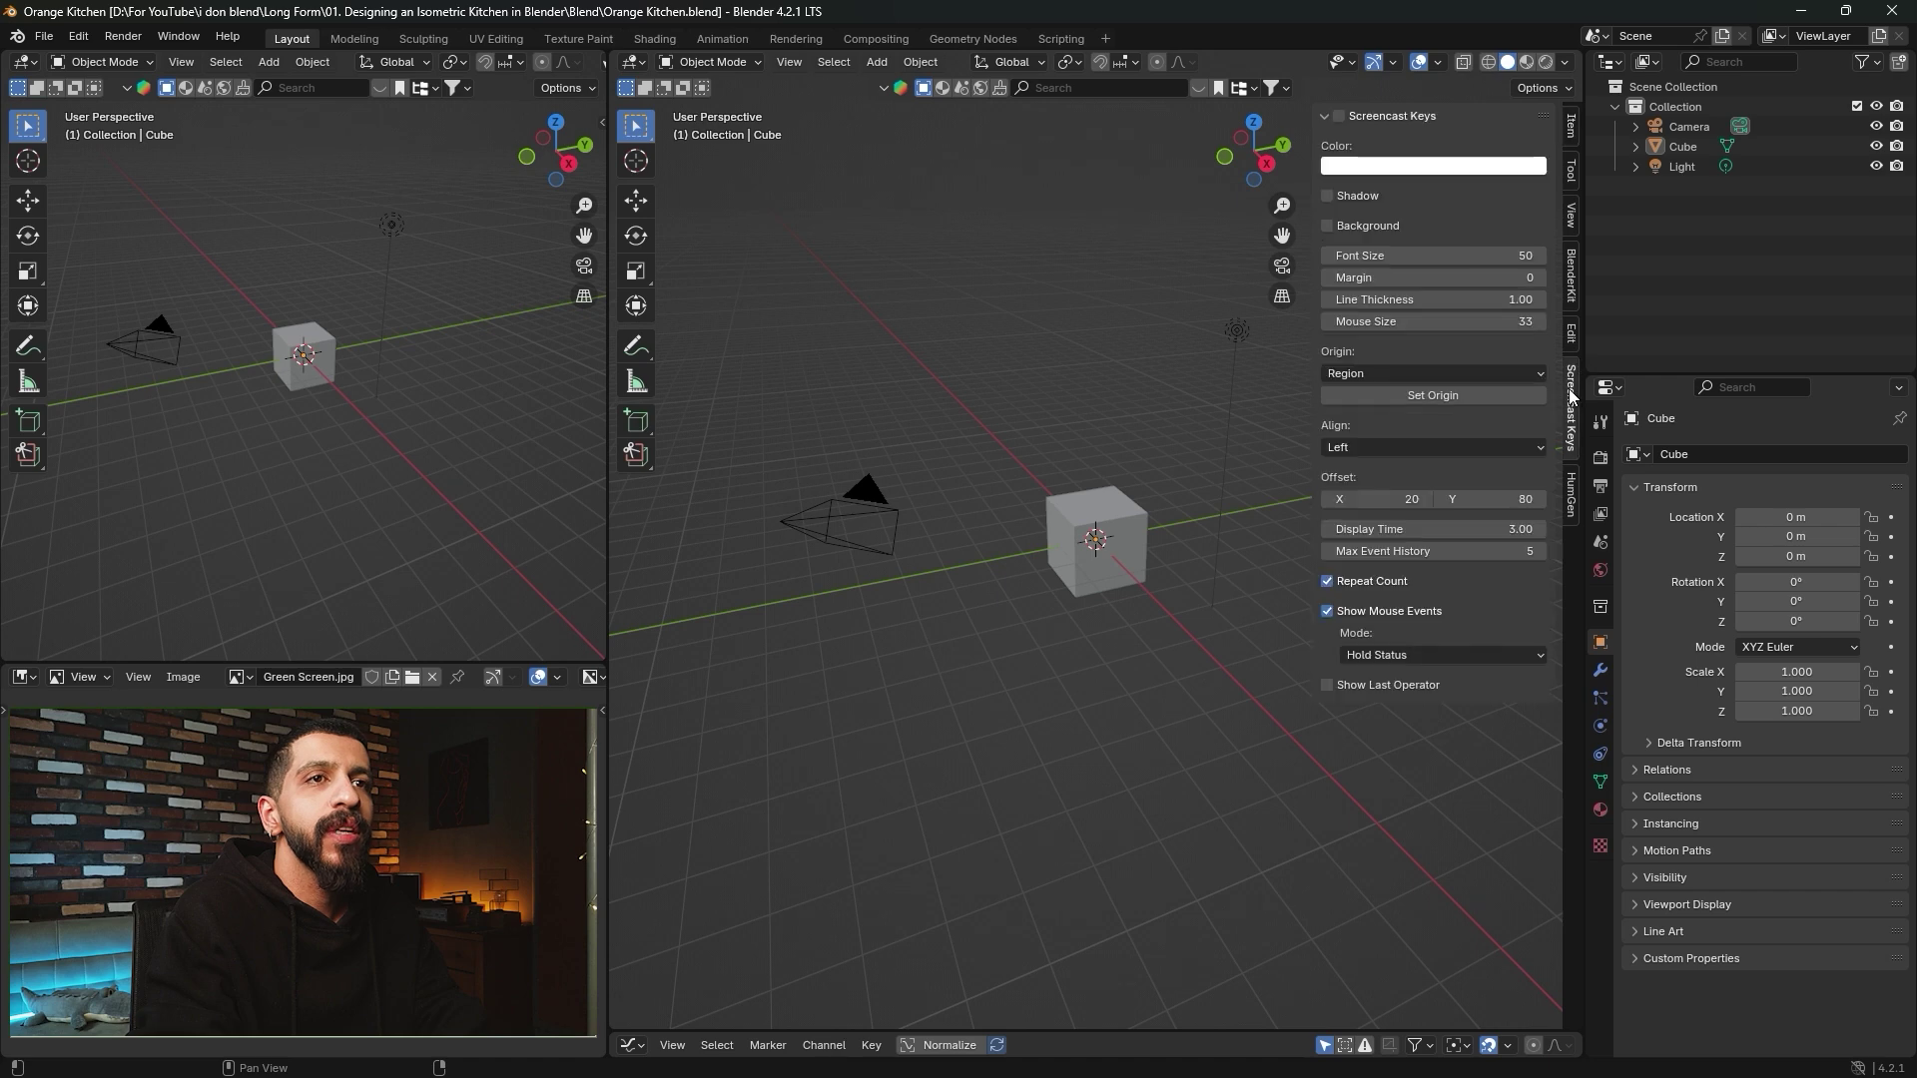
left_click(1572, 394)
key("n")
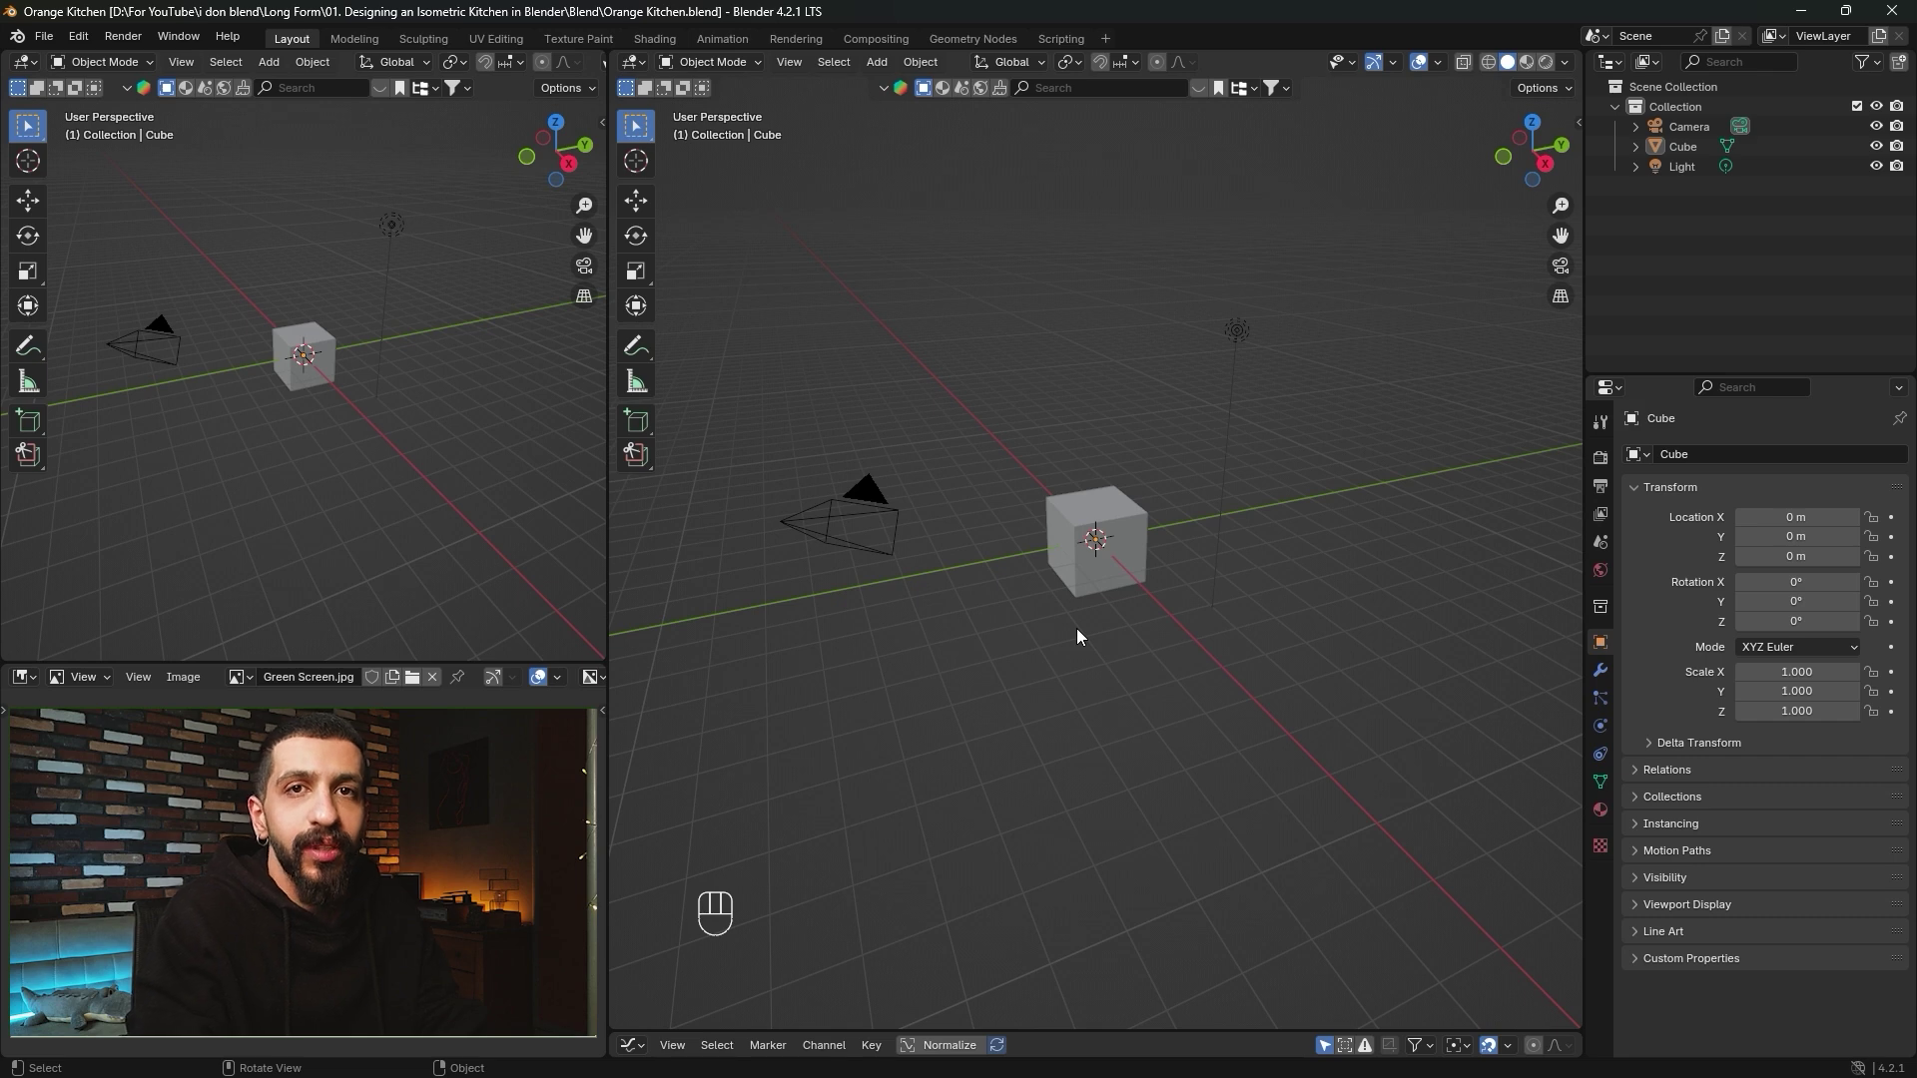
Delete the default camera and light from the scene, keeping the cube.
left_click_drag(758, 419, 944, 629)
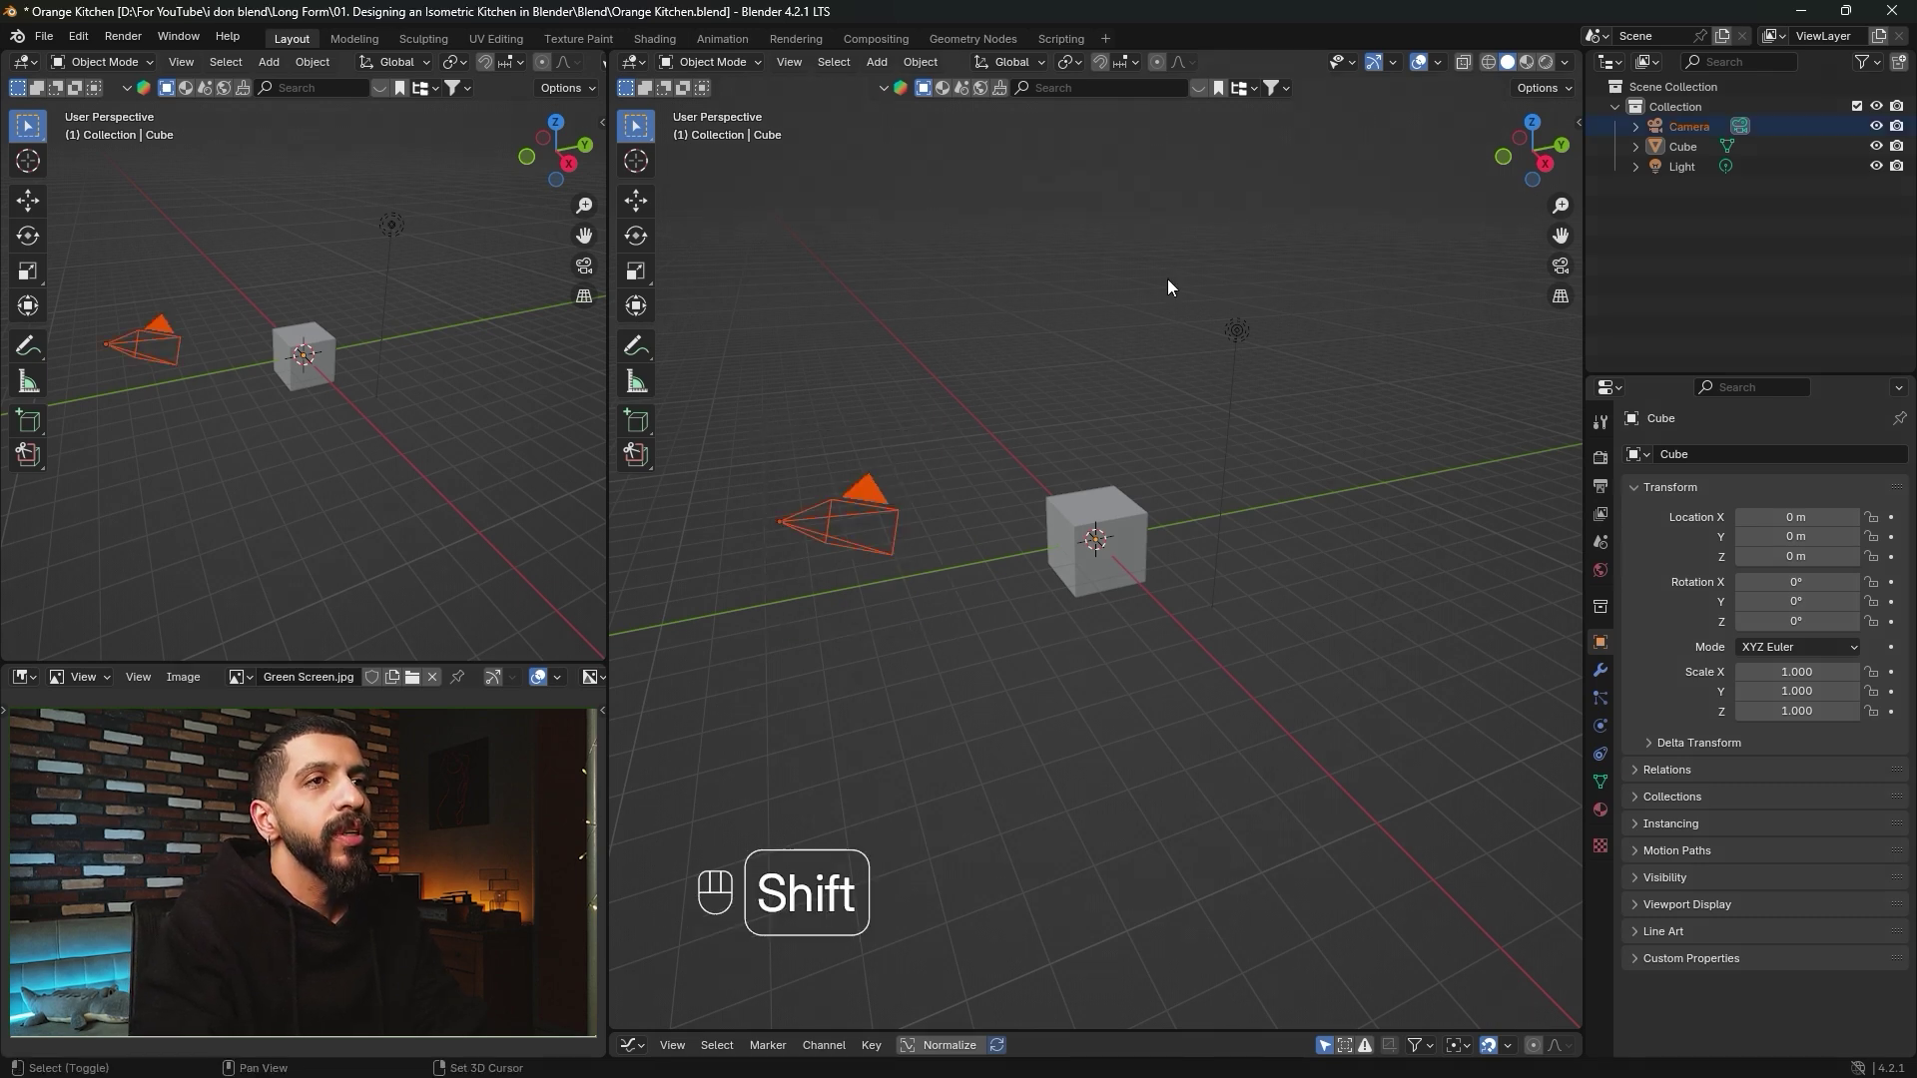
left_click_drag(1171, 209, 1288, 381, "shift")
key("Delete")
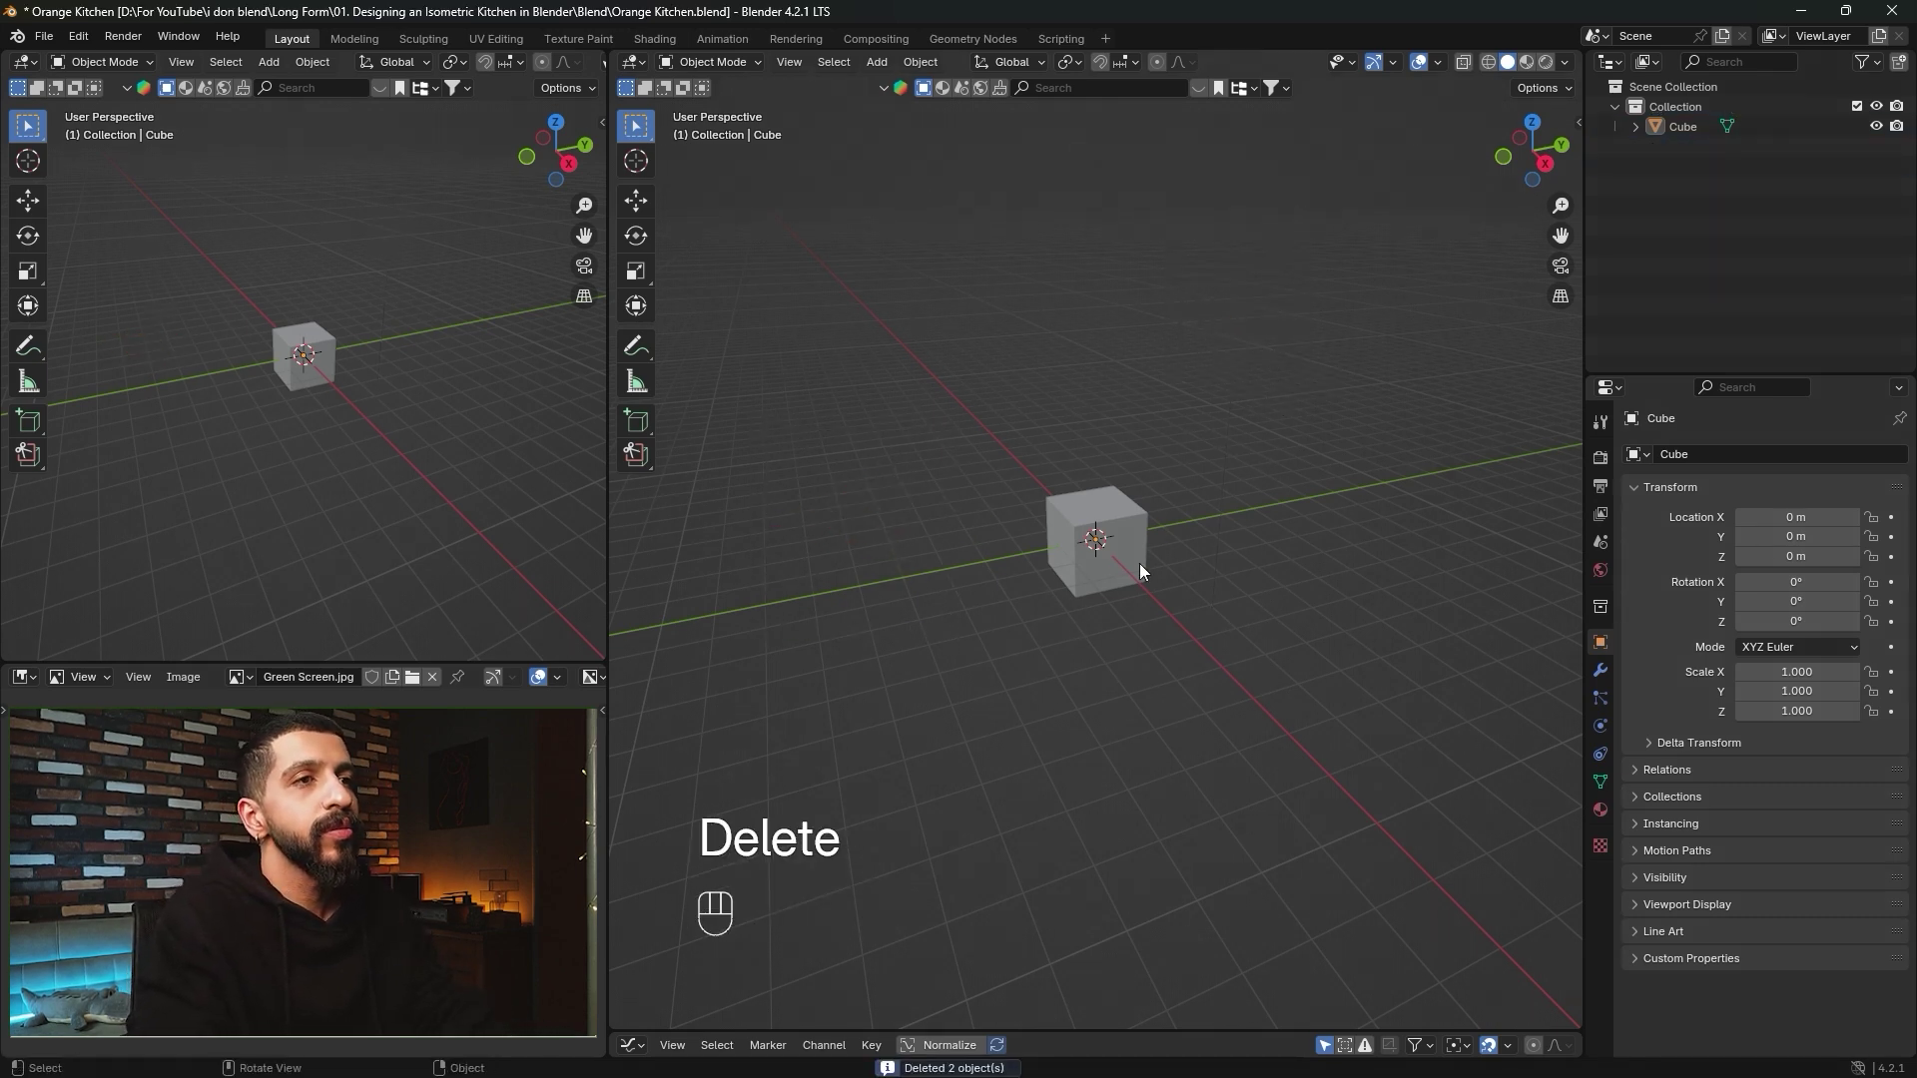
Enable snapping and raise the cube 1 m along the Z axis so it sits on the grid floor.
scroll(1142, 544, "up", 2)
scroll(1144, 489, "up", 3)
scroll(1140, 461, "down", 1)
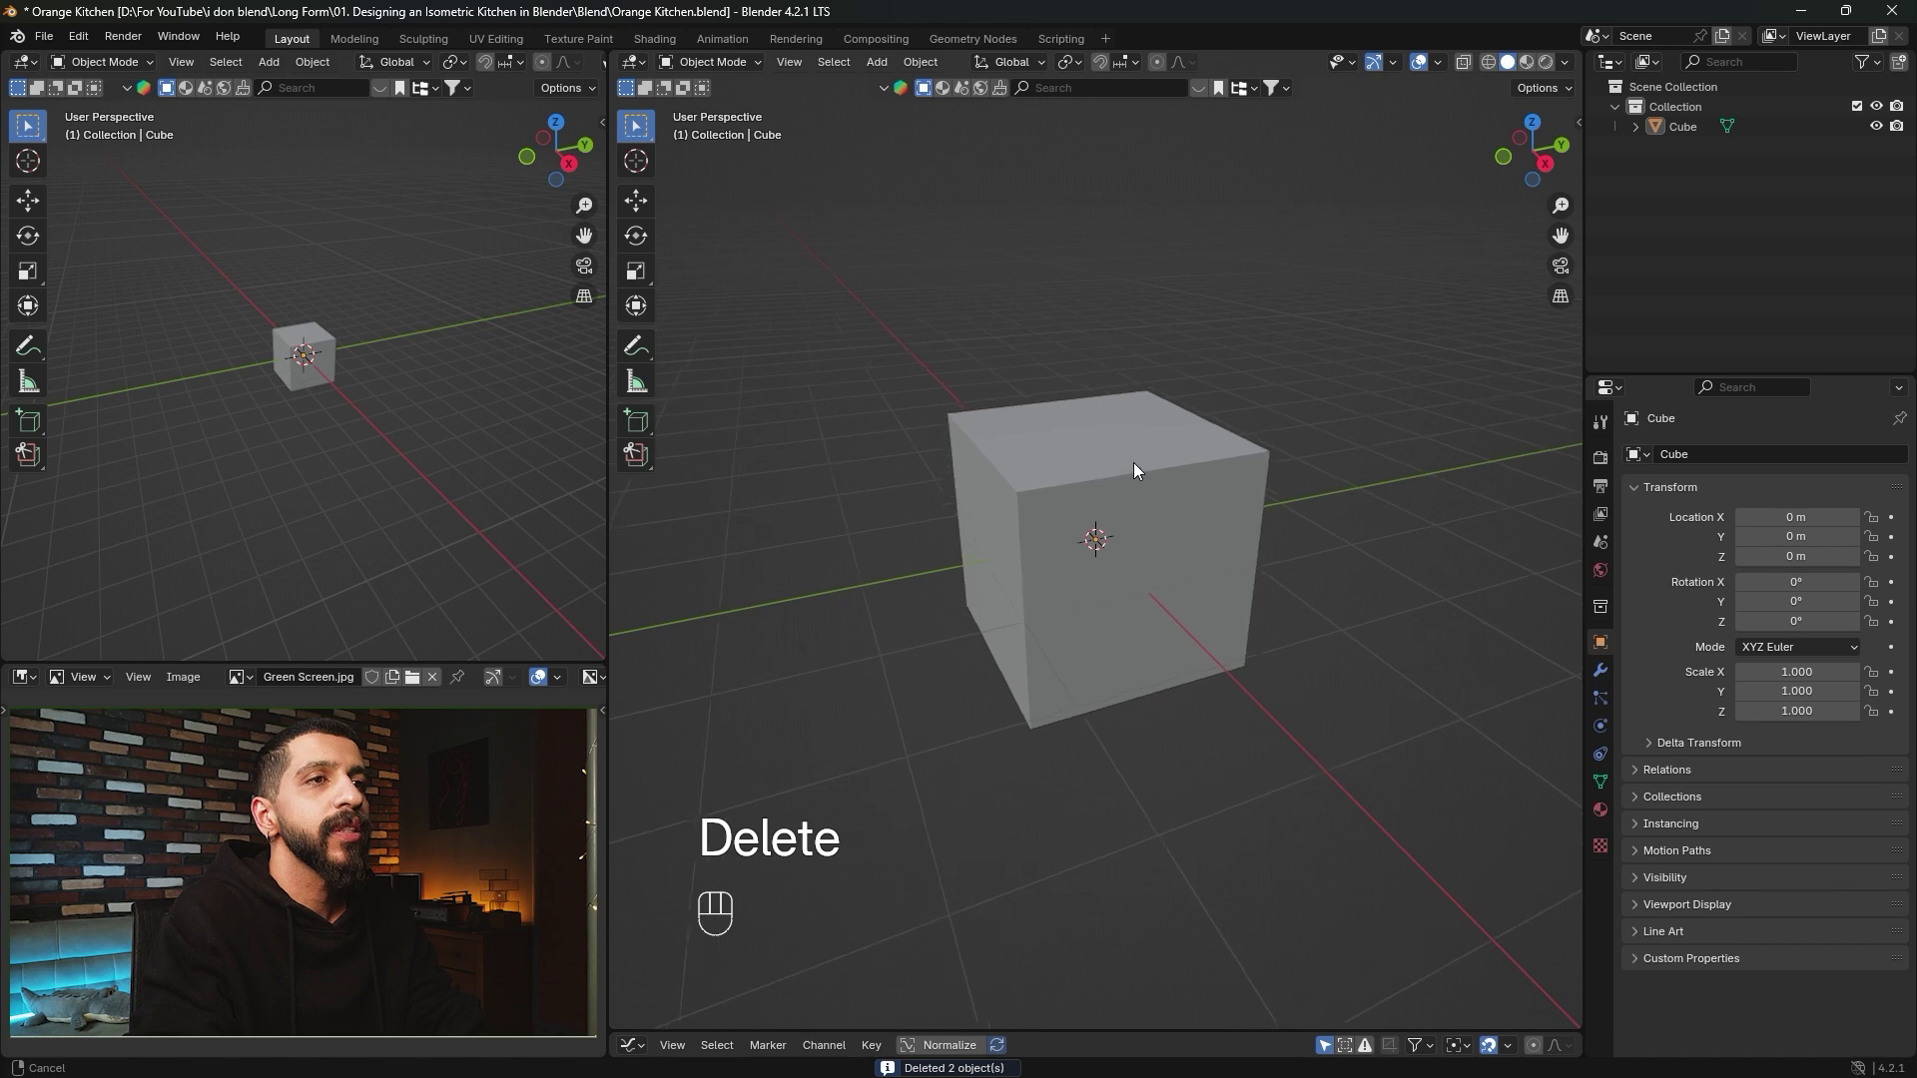
scroll(1132, 446, "up", 1)
left_click(1116, 481)
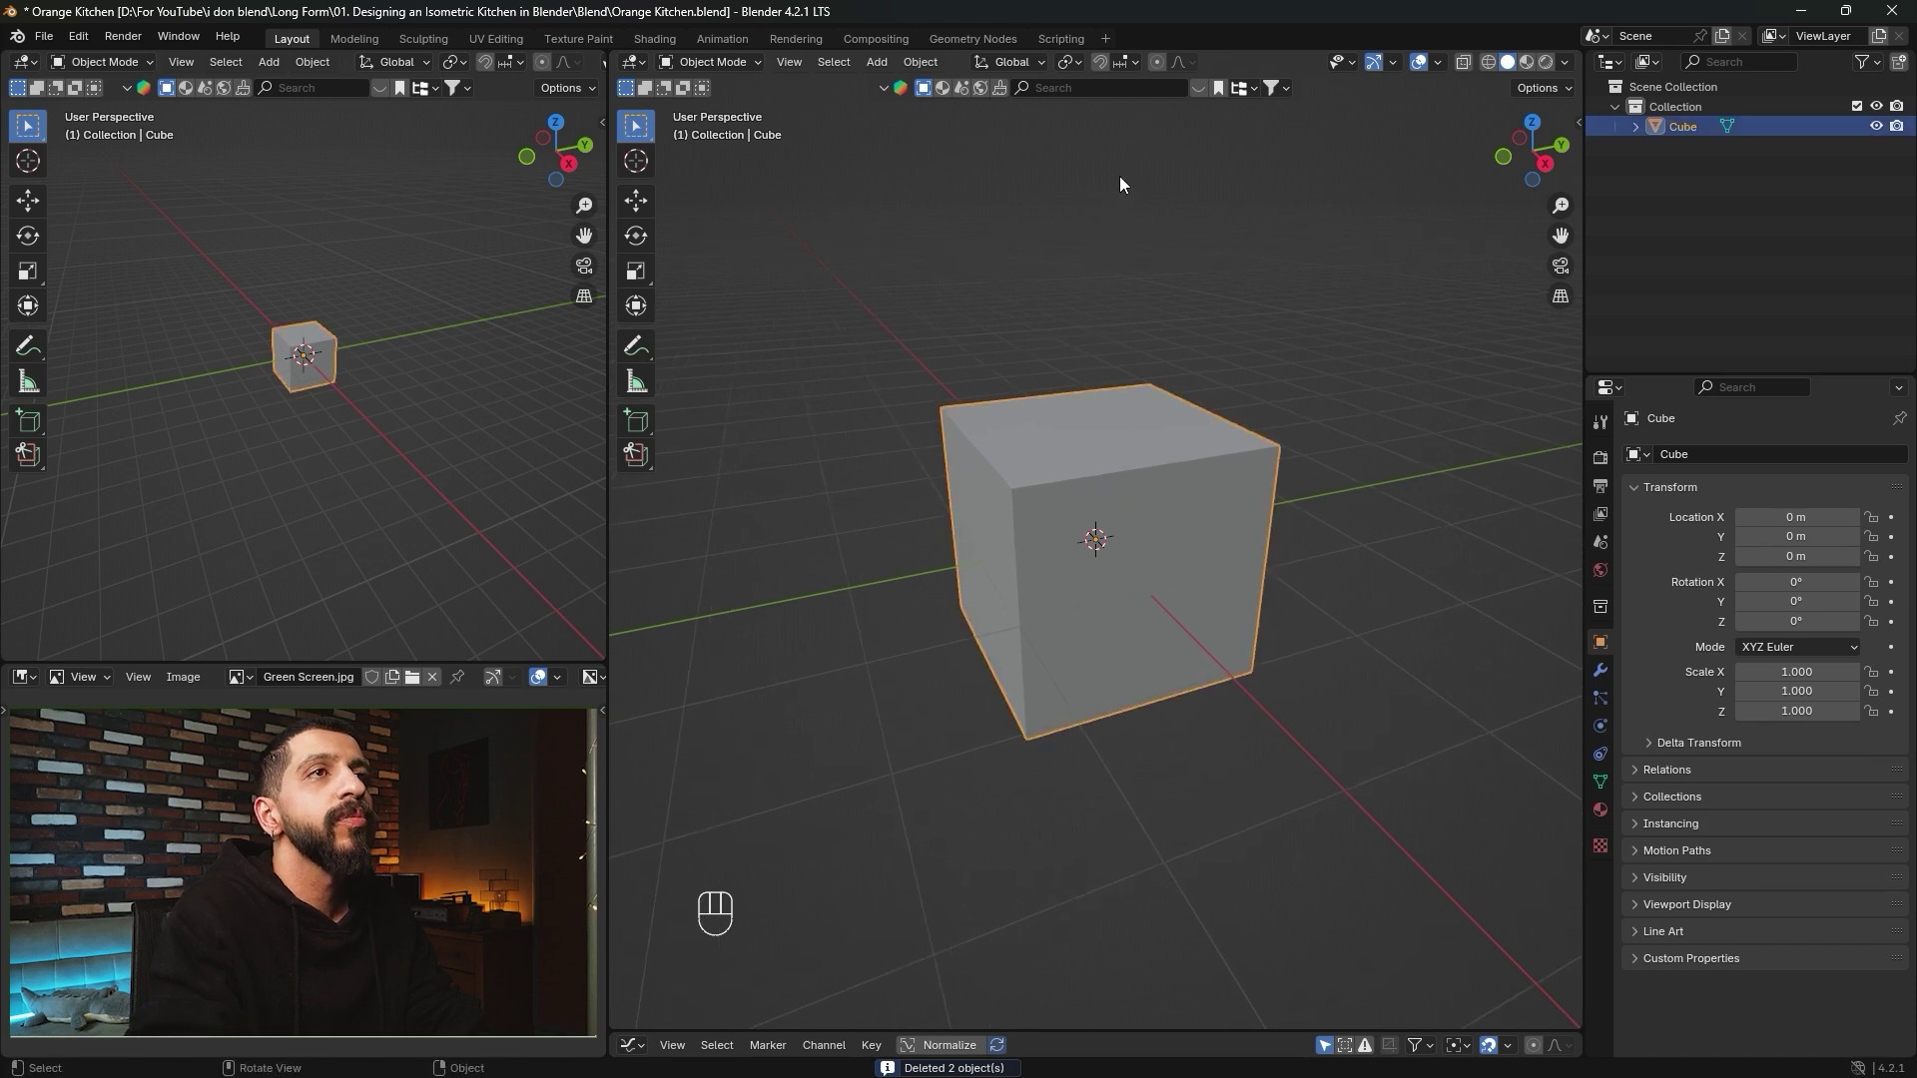
left_click(1101, 62)
key("g")
key("z")
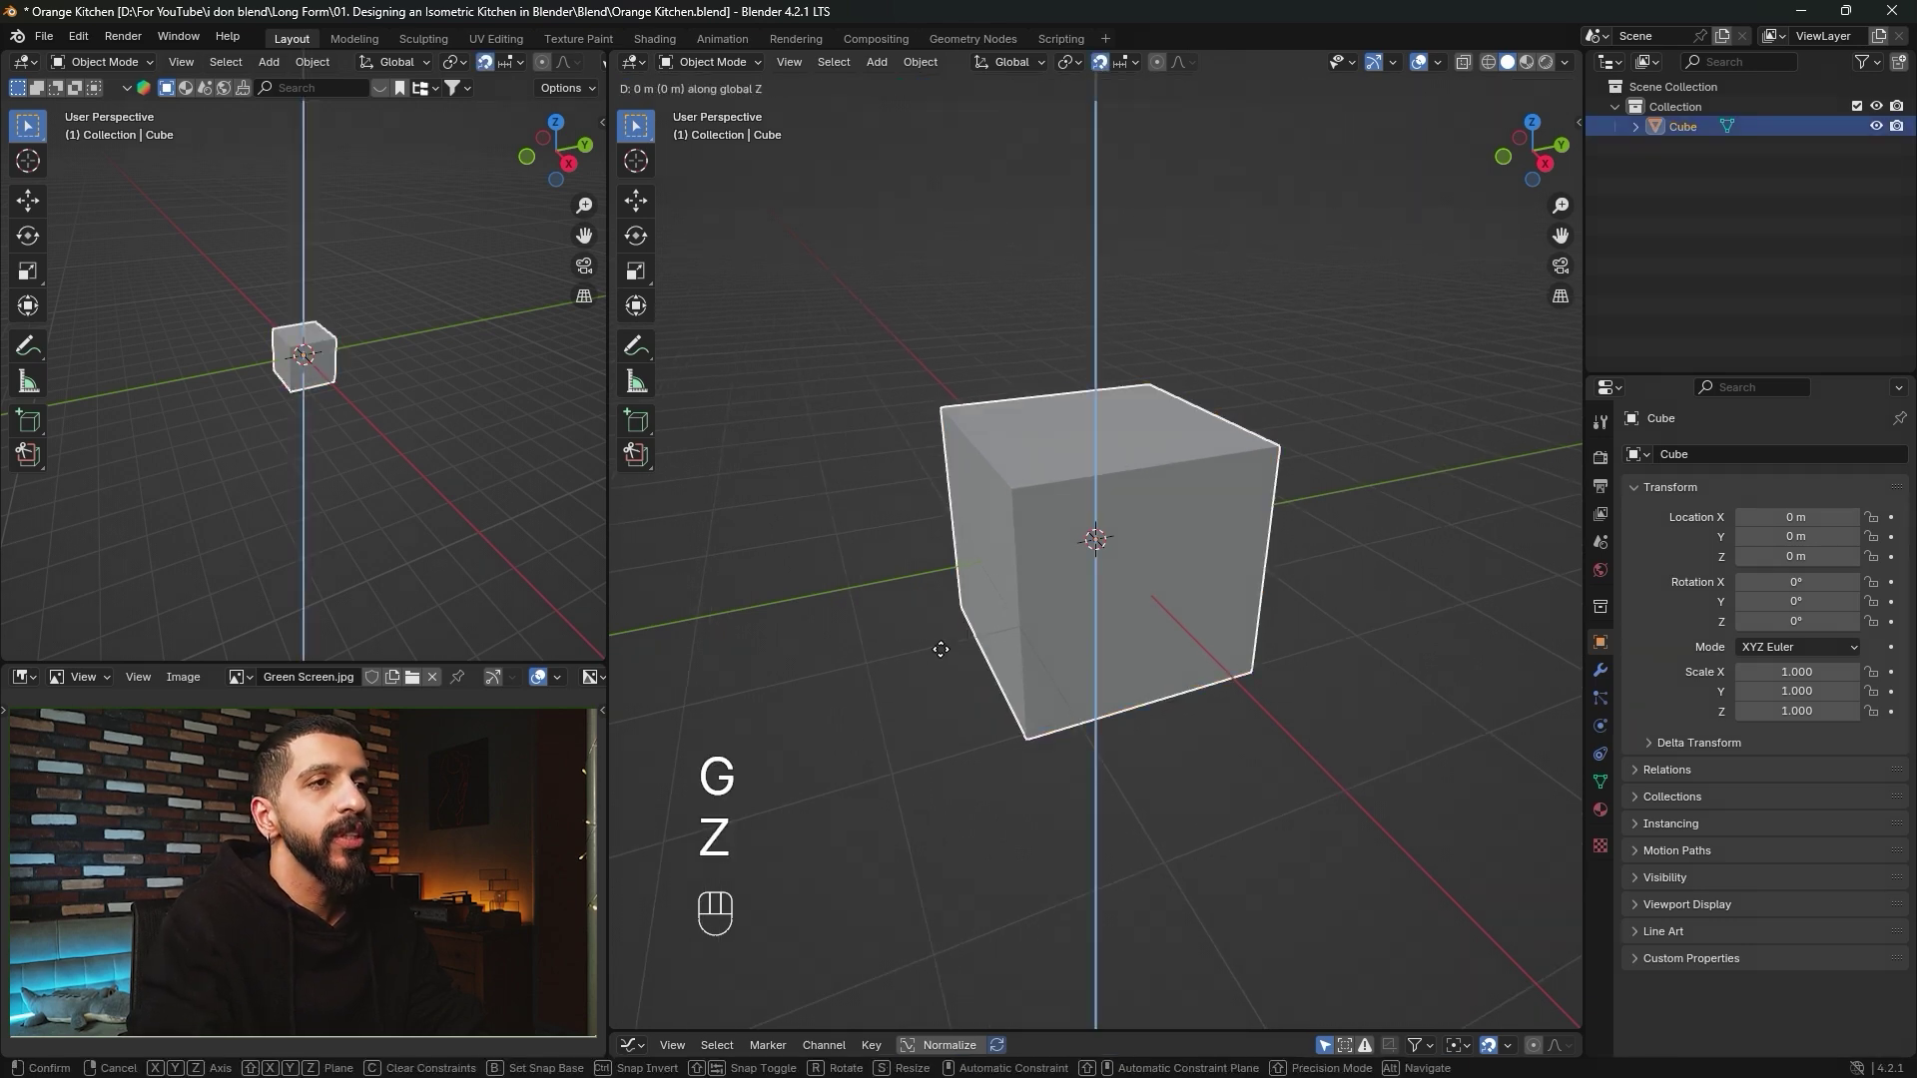
left_click(942, 501)
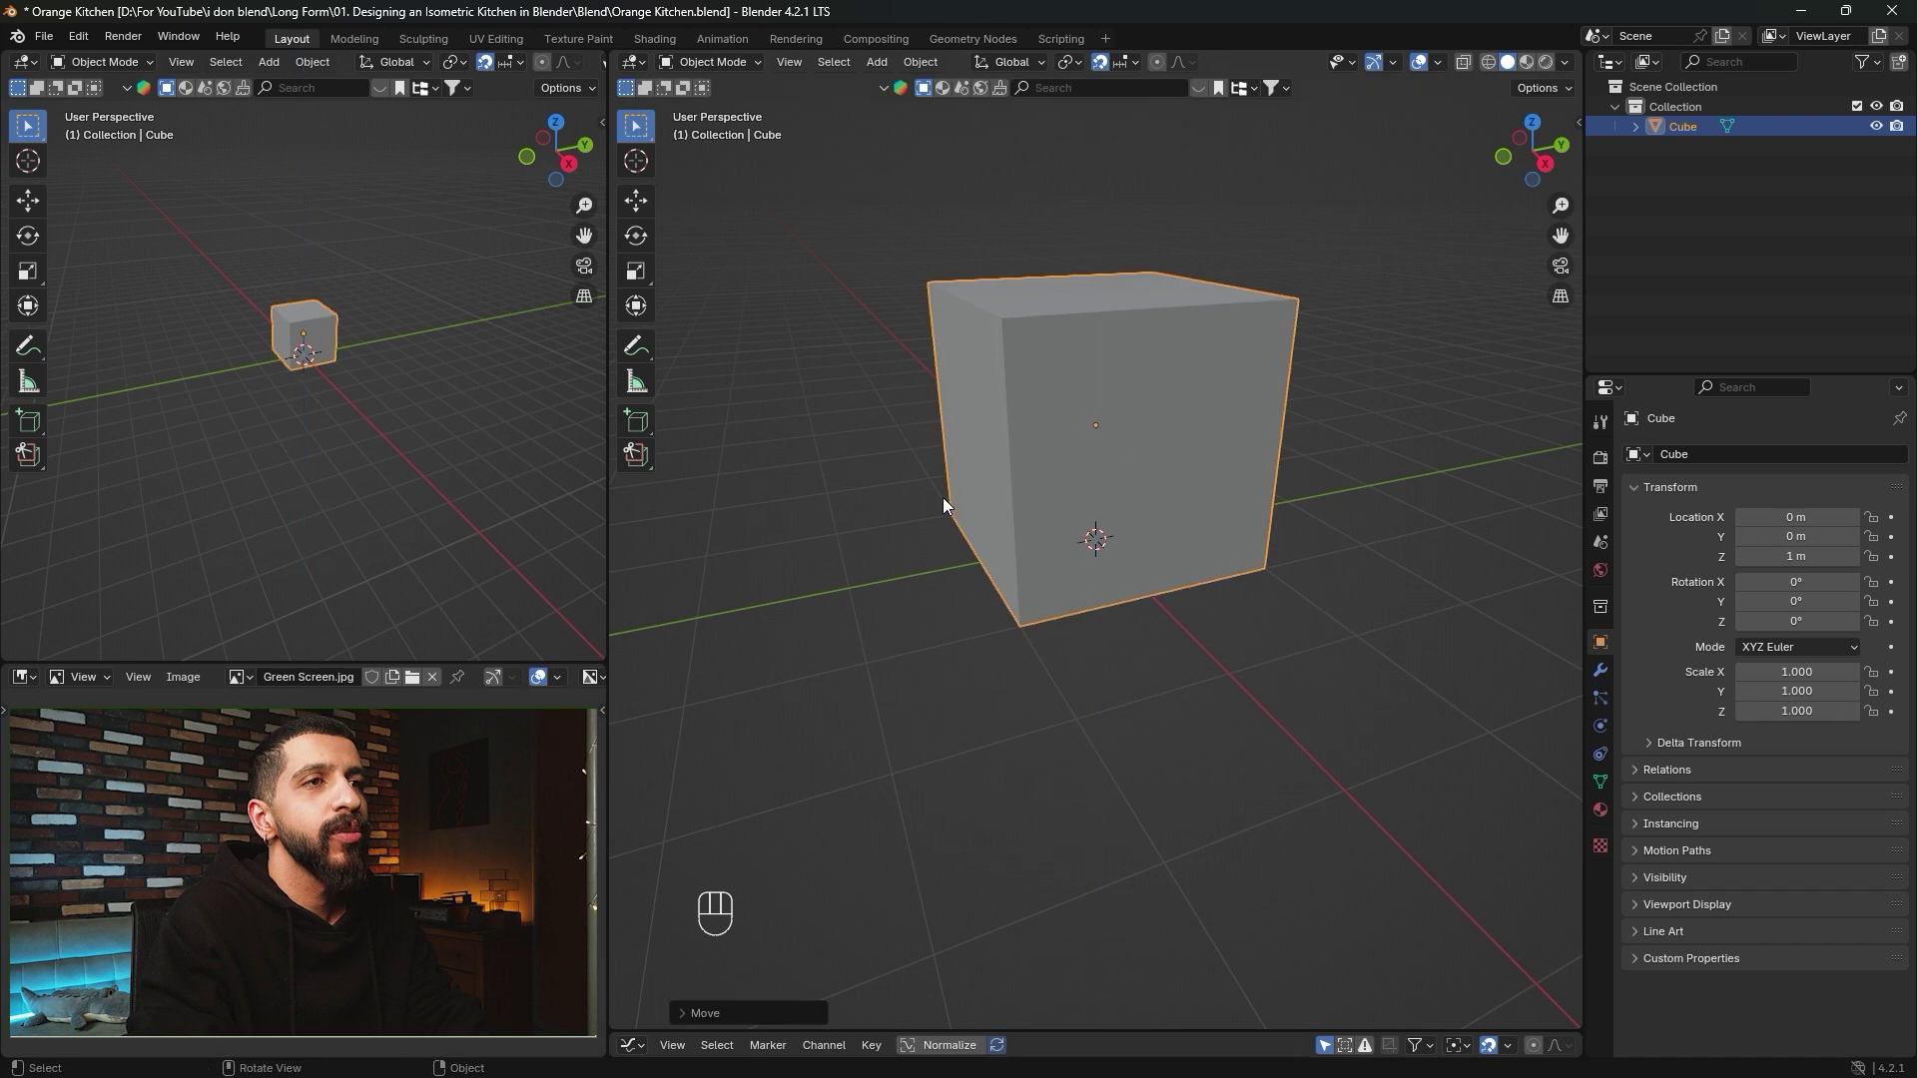
Delete the cube's top face and its two front side faces, leaving a floor and two back walls.
middle_click_drag(942, 497, 1053, 545, "shift")
key("Tab")
key("3")
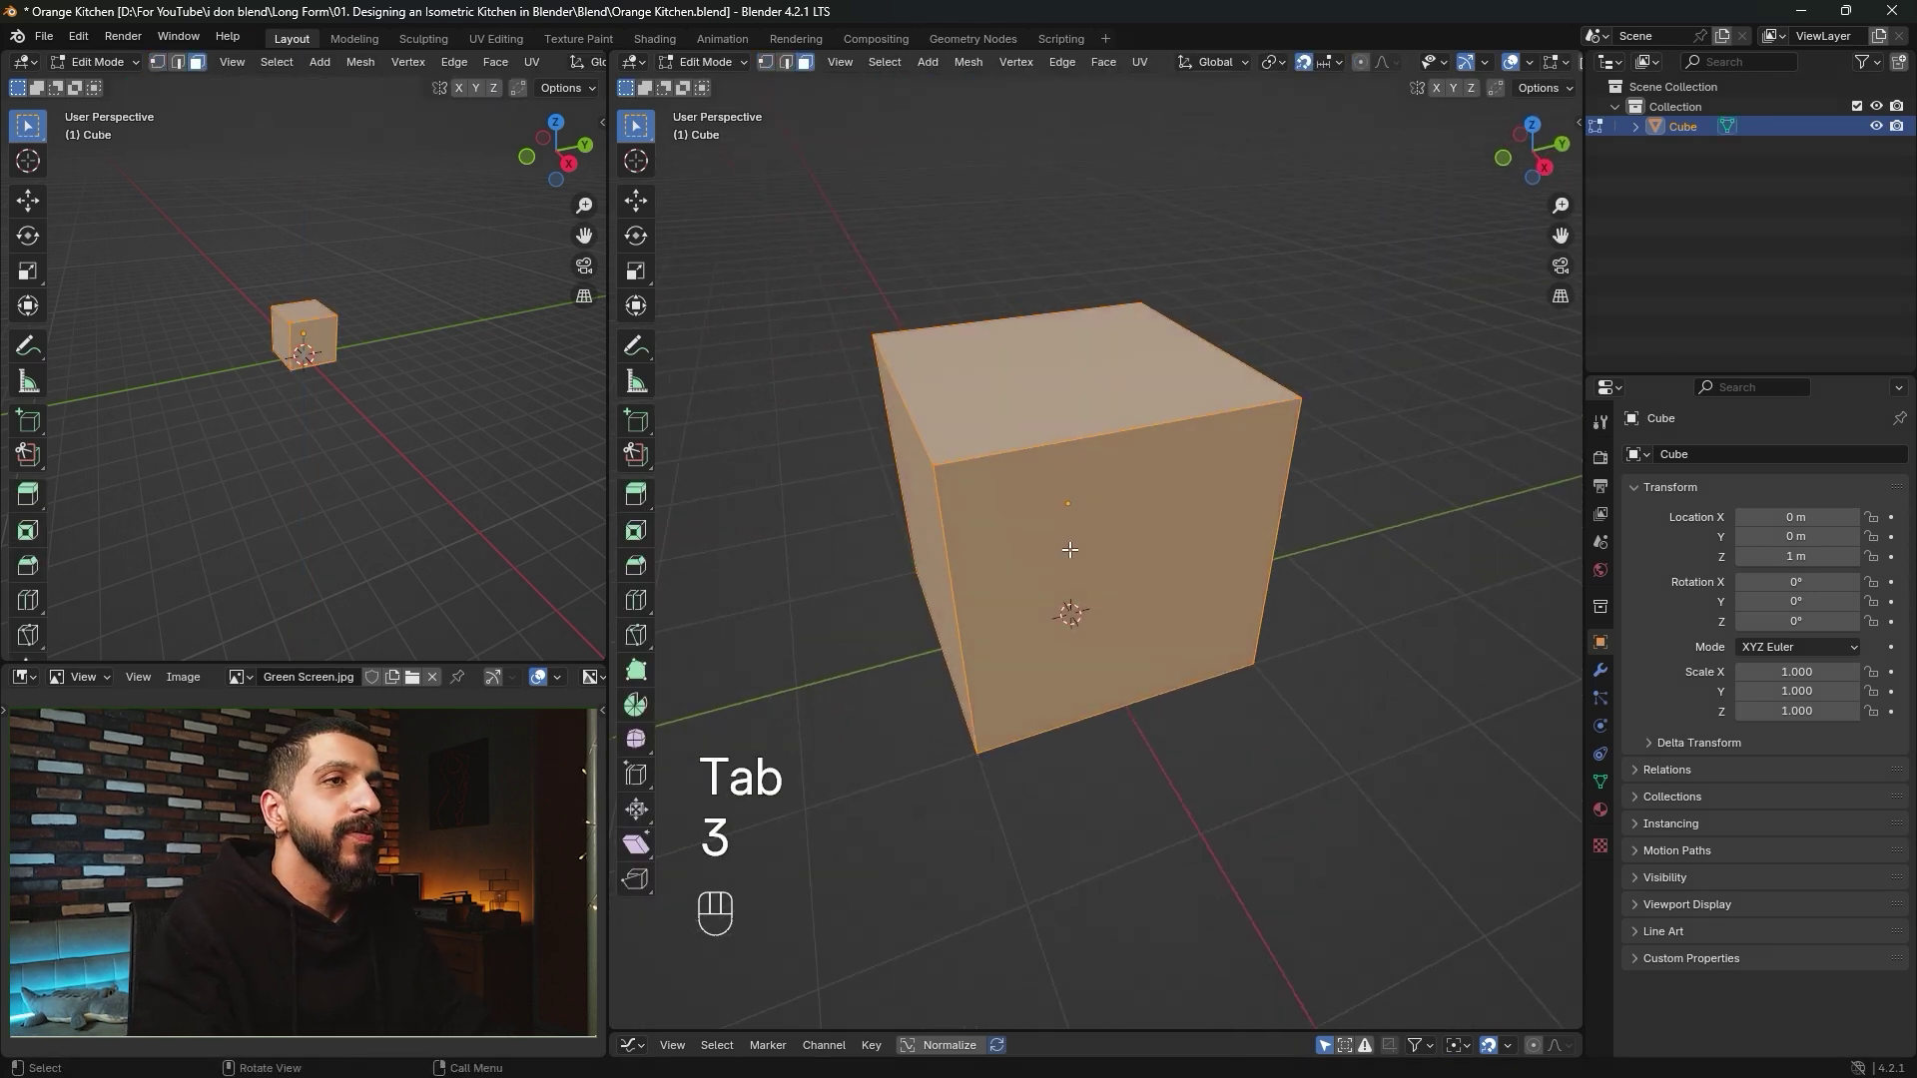
left_click(1066, 535)
left_click(1065, 420, "shift")
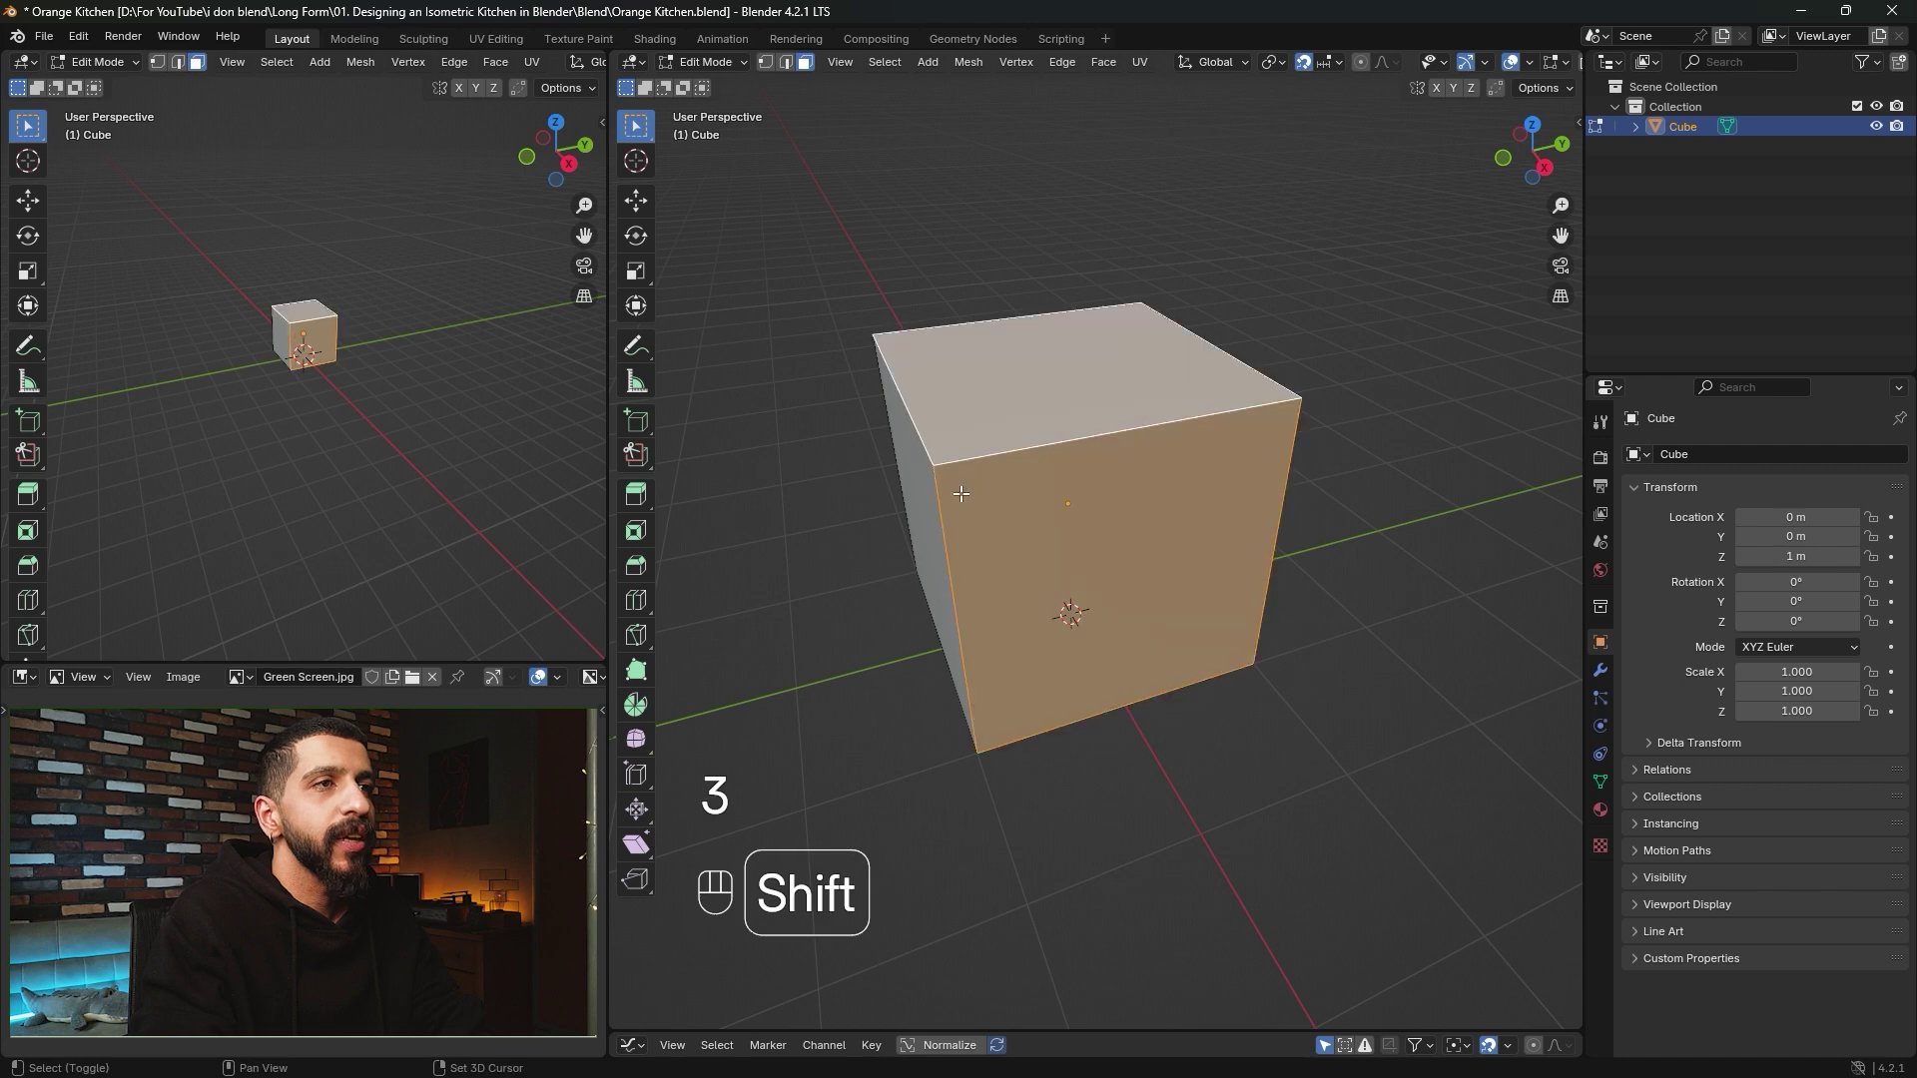
left_click(928, 504, "shift")
middle_click_drag(928, 504, 1067, 567)
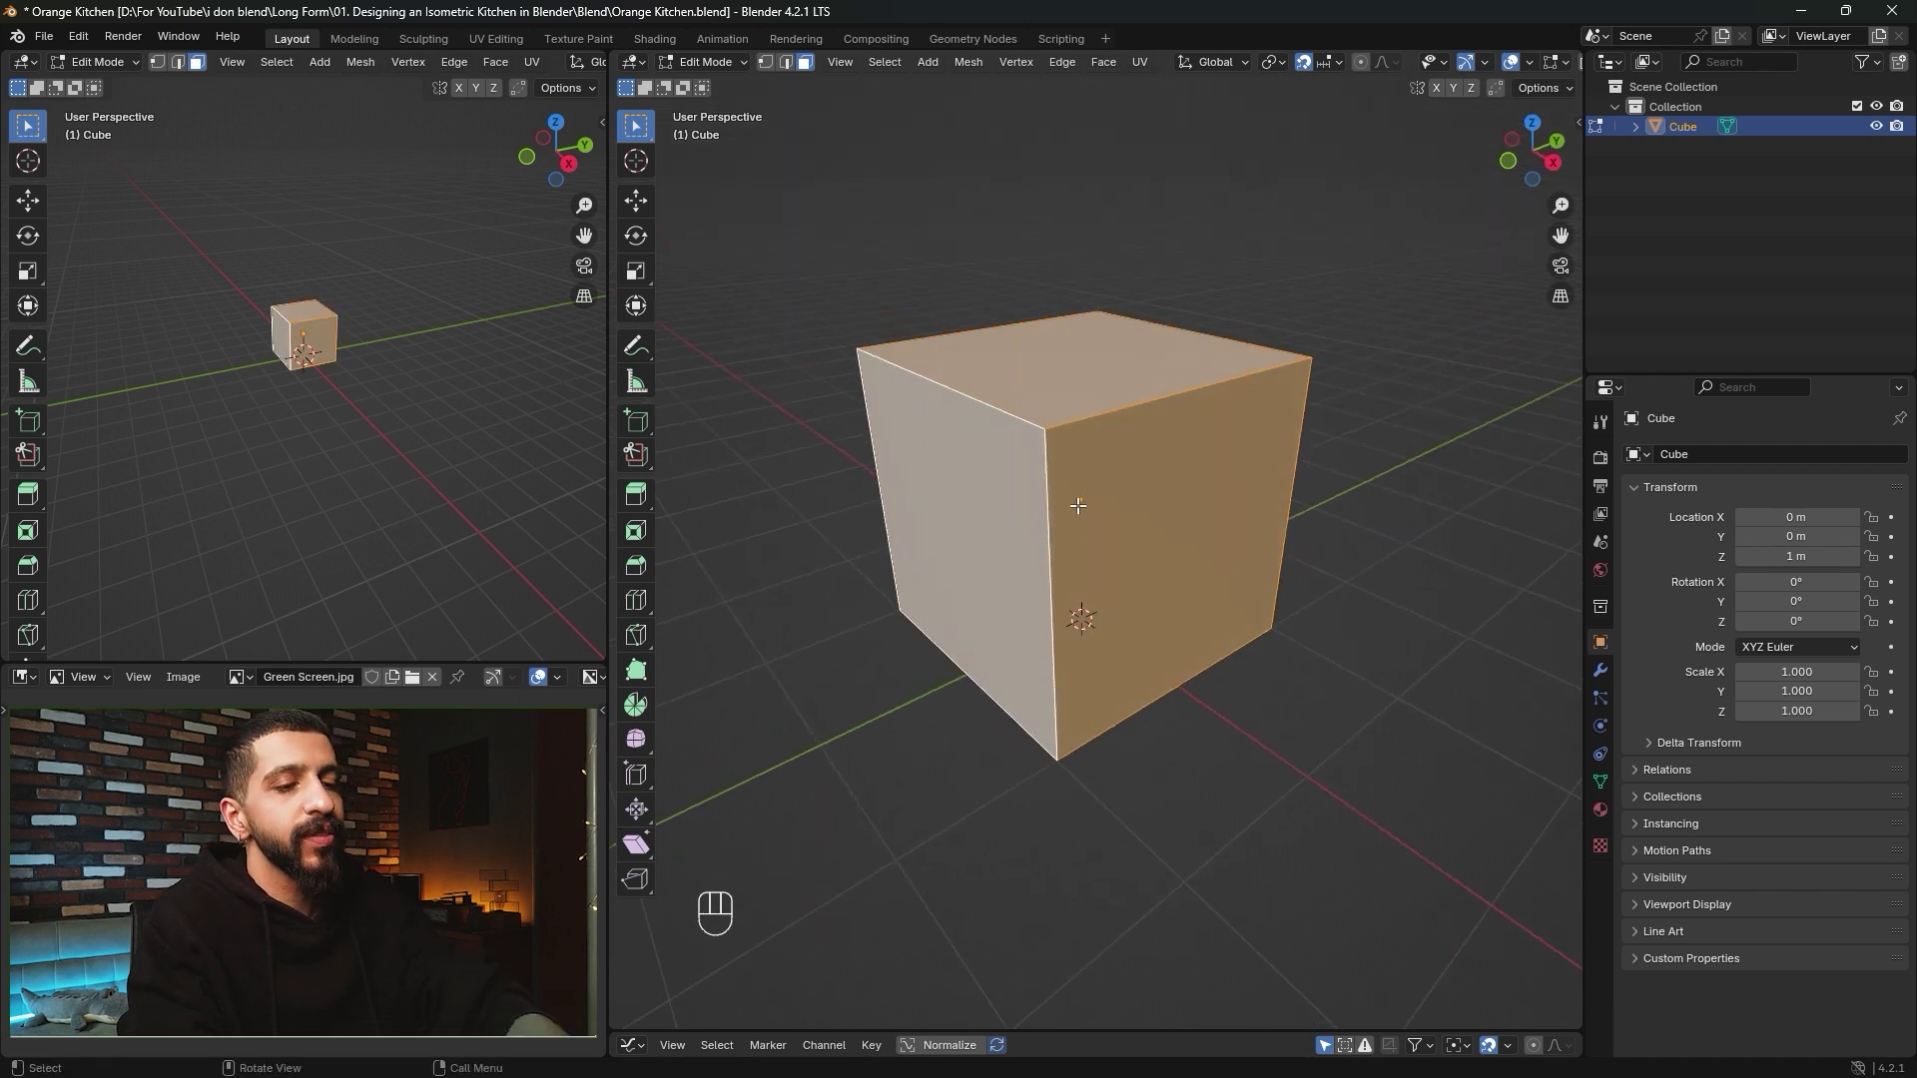
key("Delete")
left_click(960, 542)
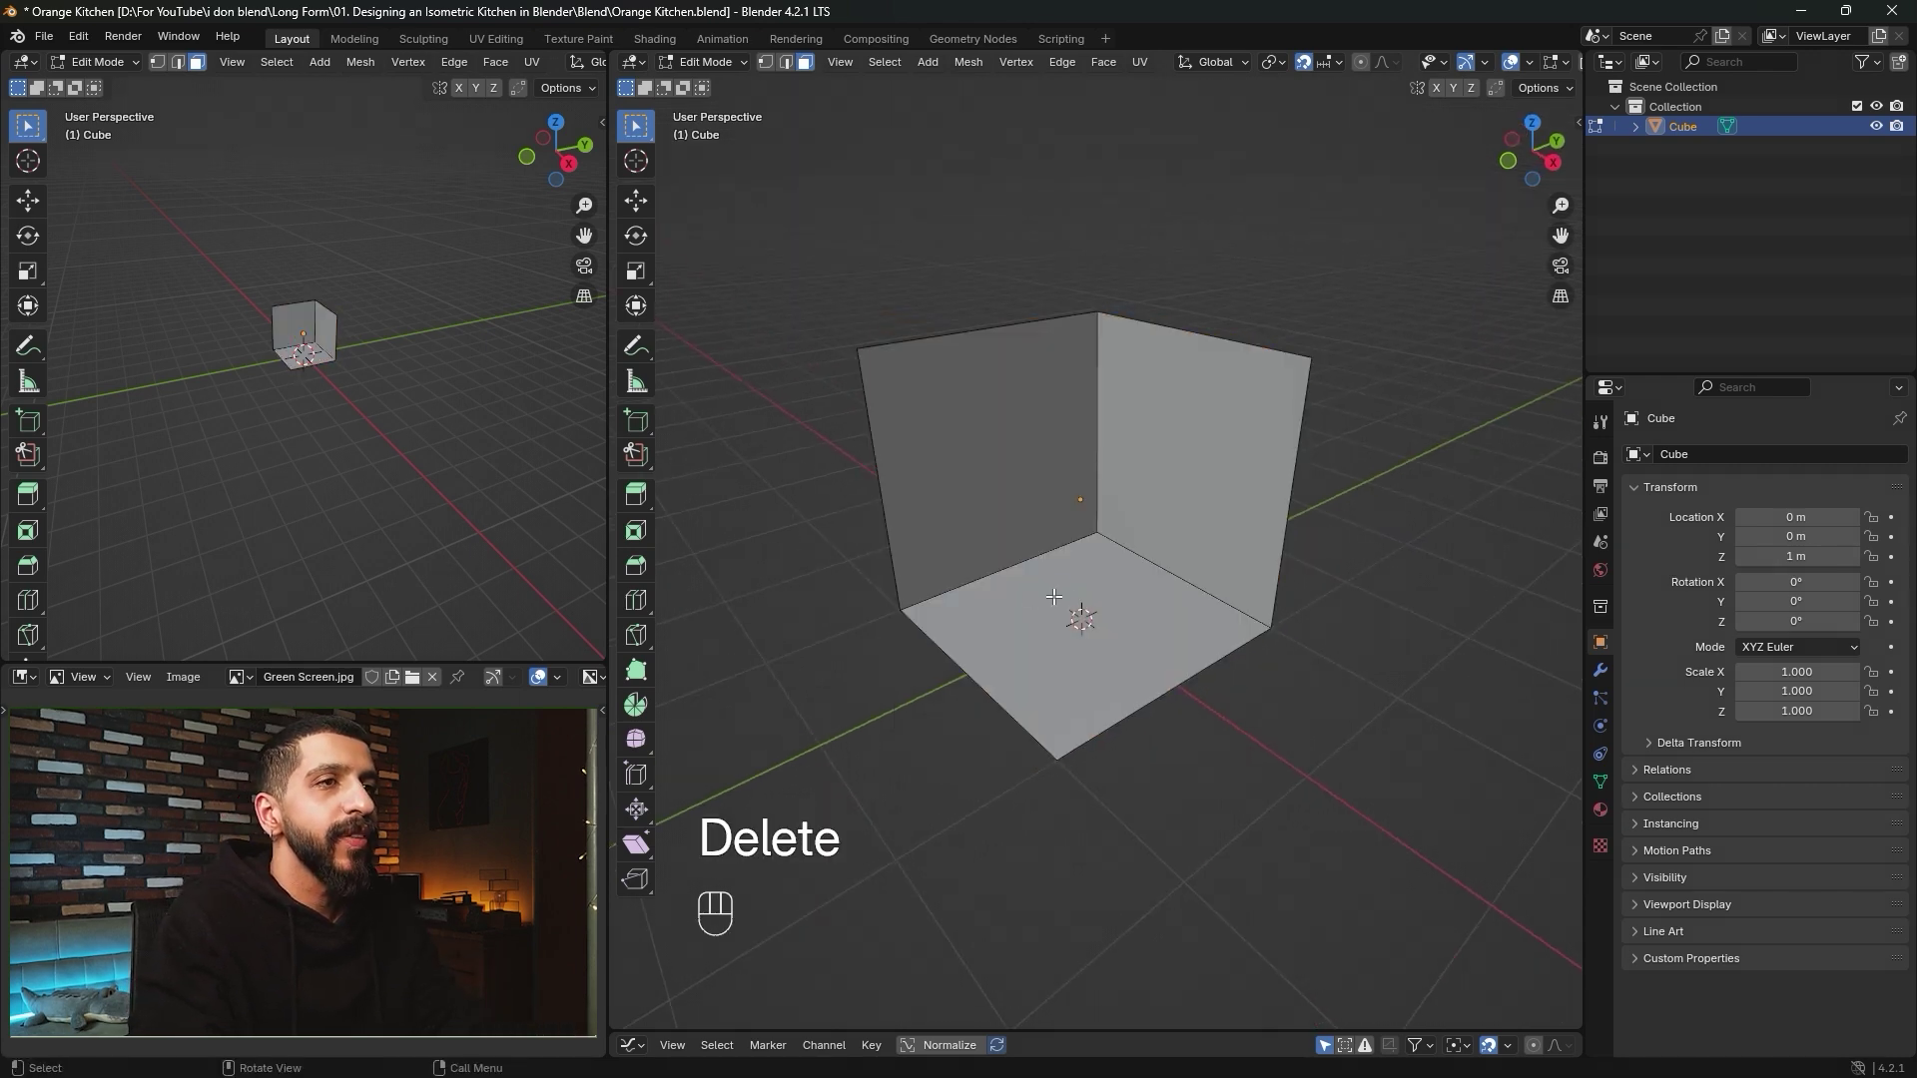
Enable the Edge Length measurement overlay and select the whole mesh to show its dimensions.
middle_click_drag(1031, 557, 988, 556)
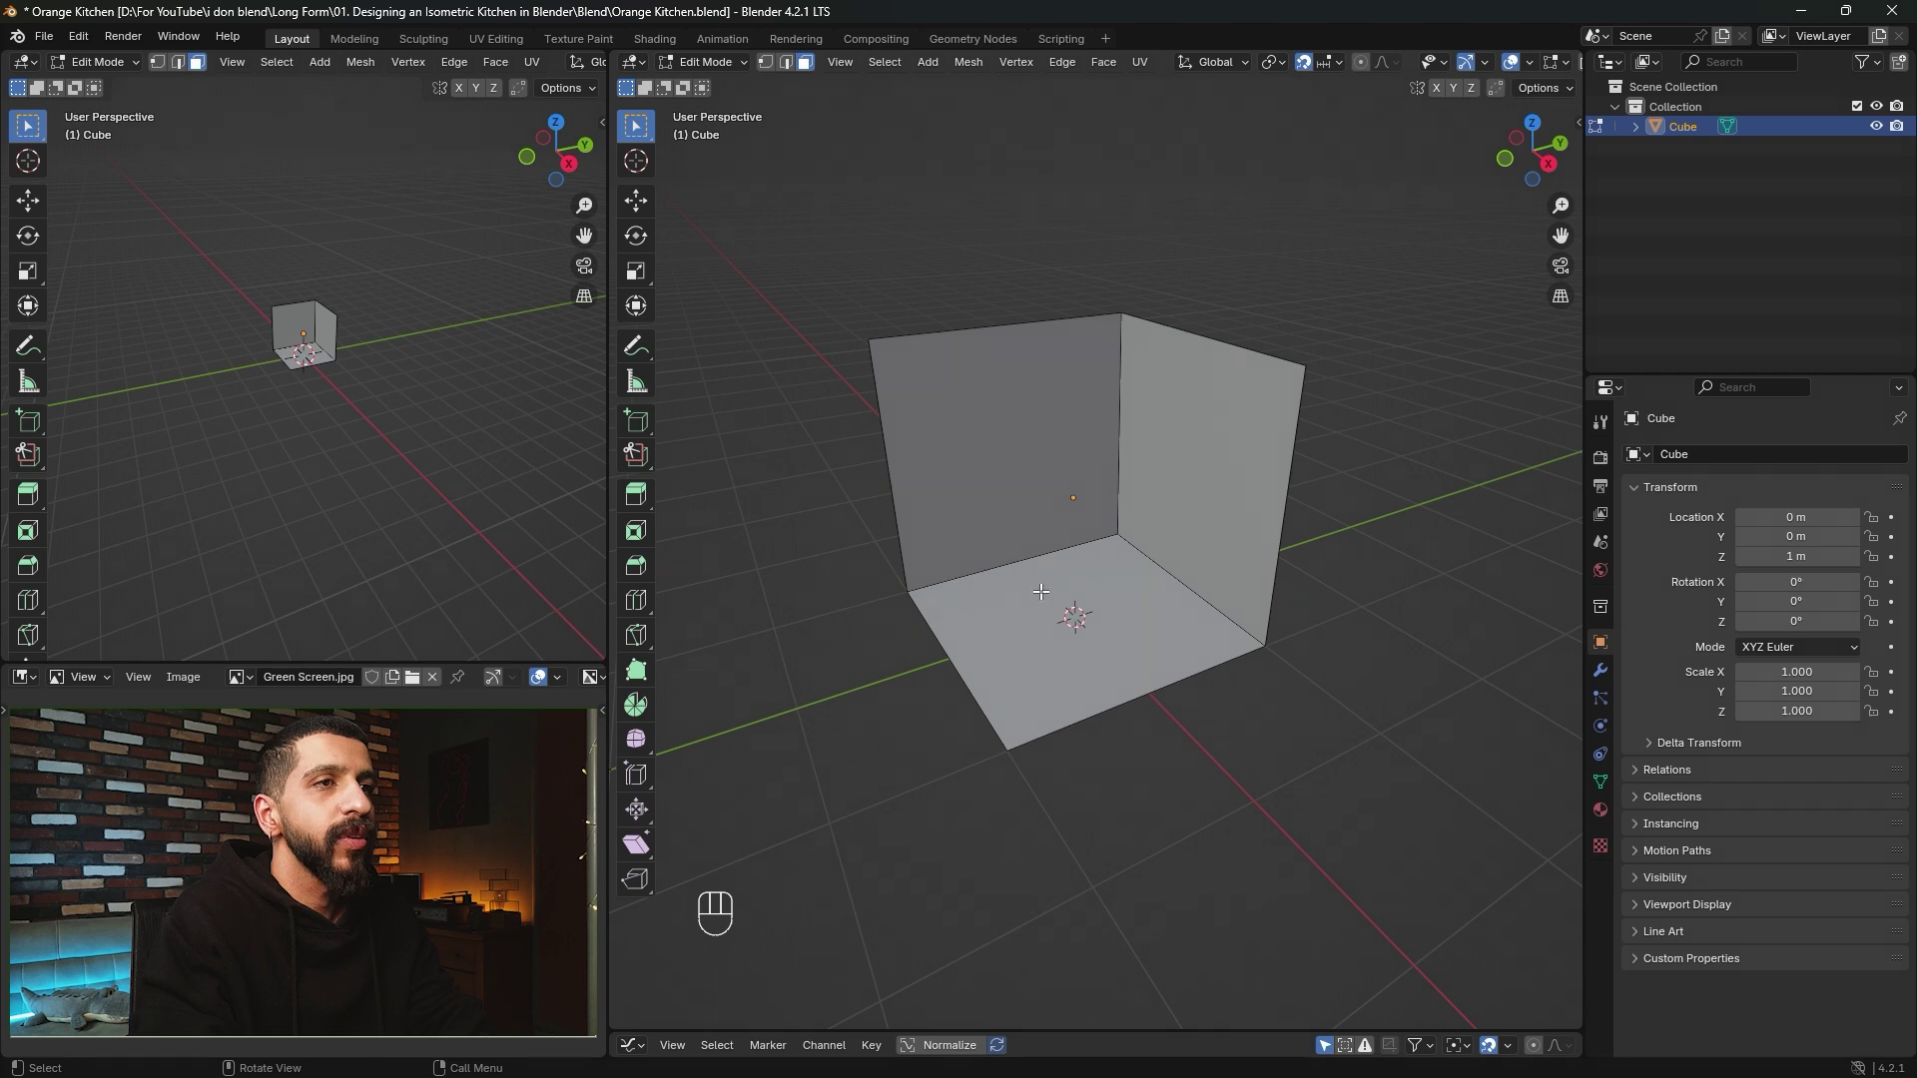
scroll(1086, 553, "up", 3)
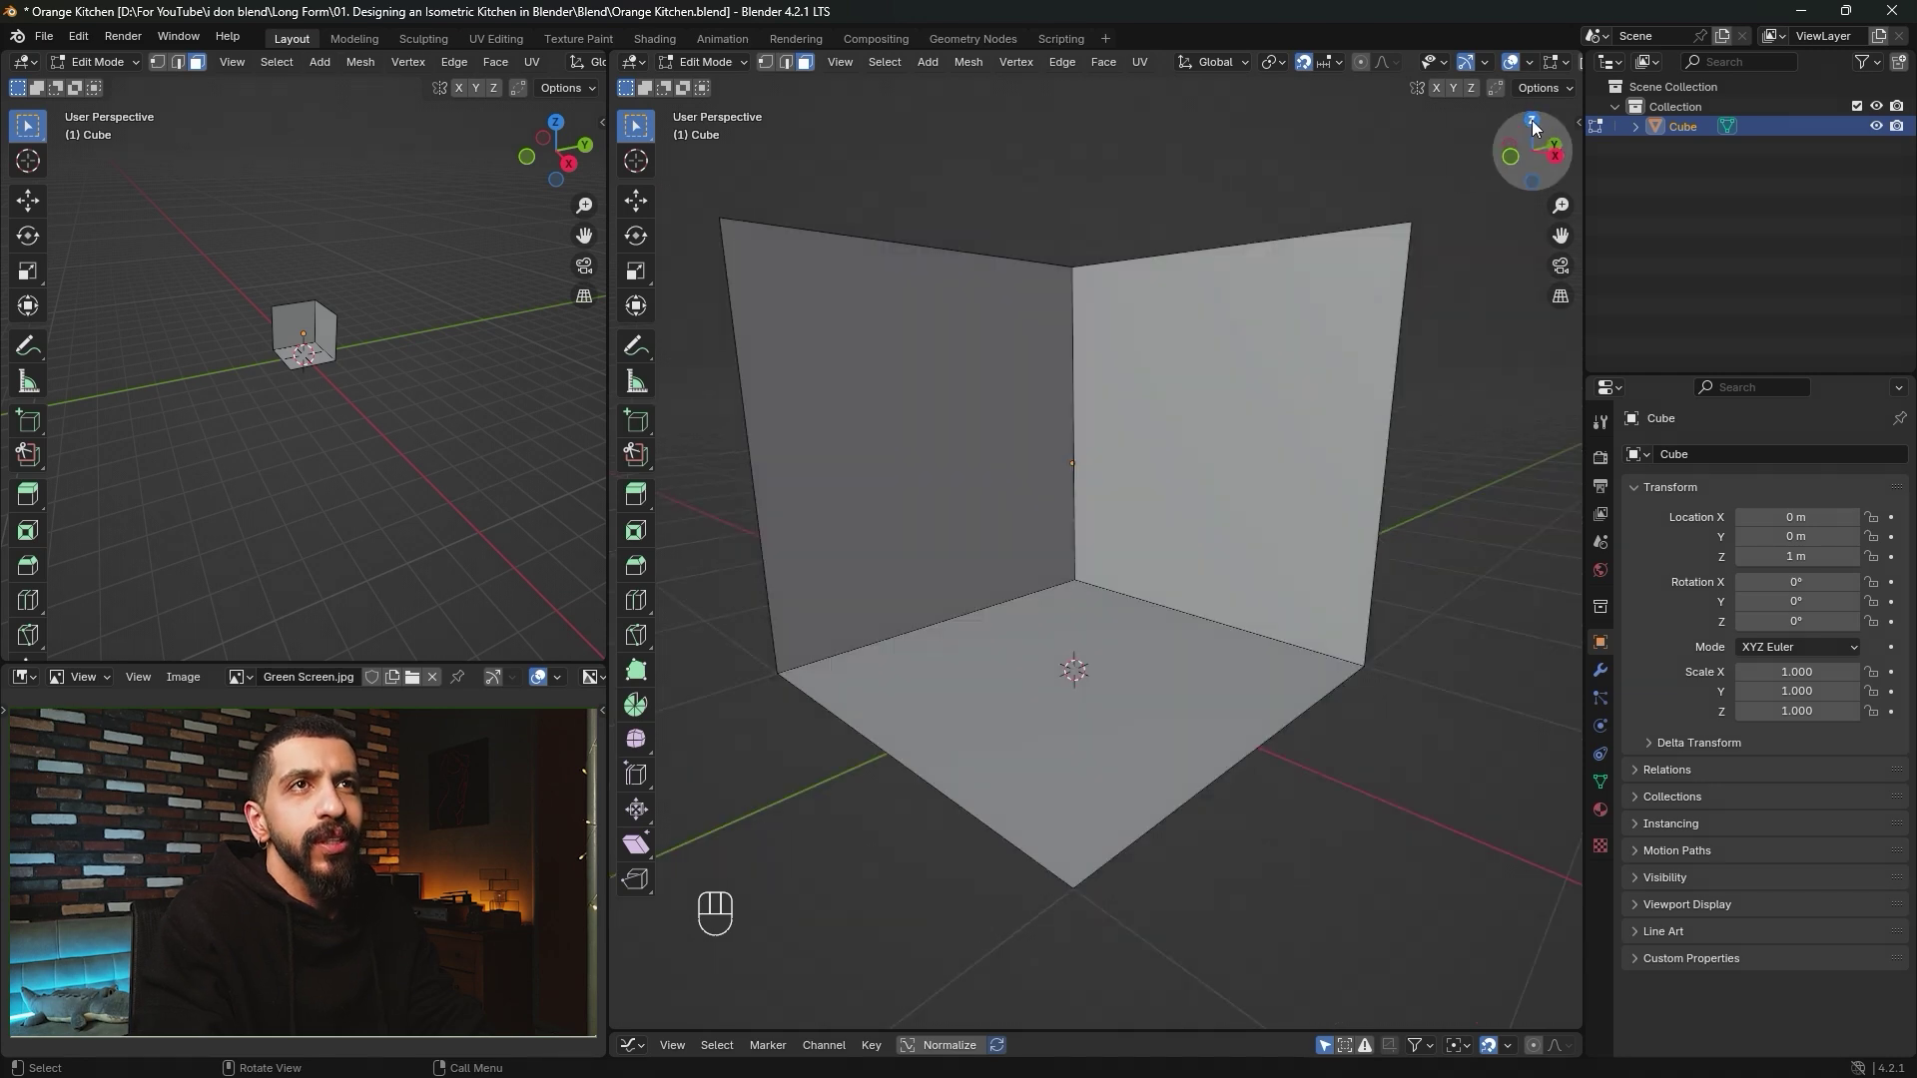
left_click(1552, 64)
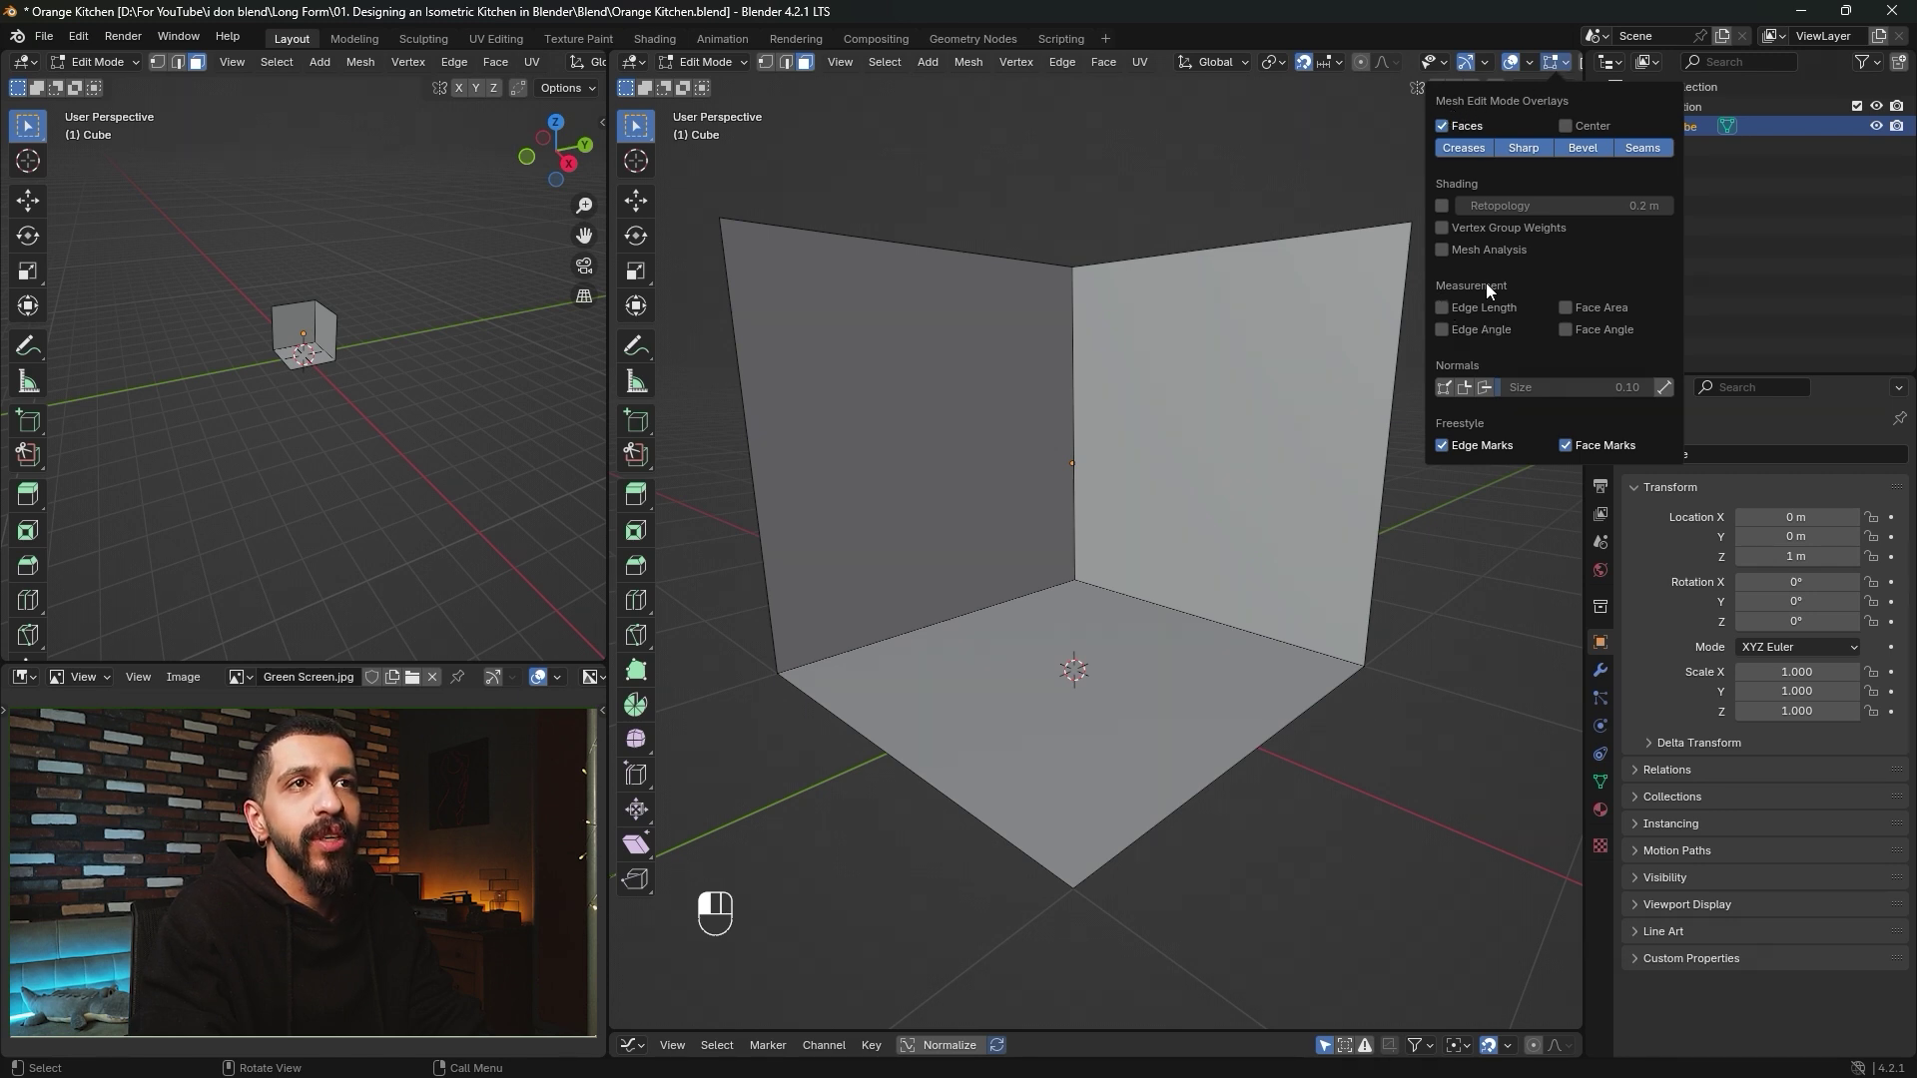
left_click(1441, 308)
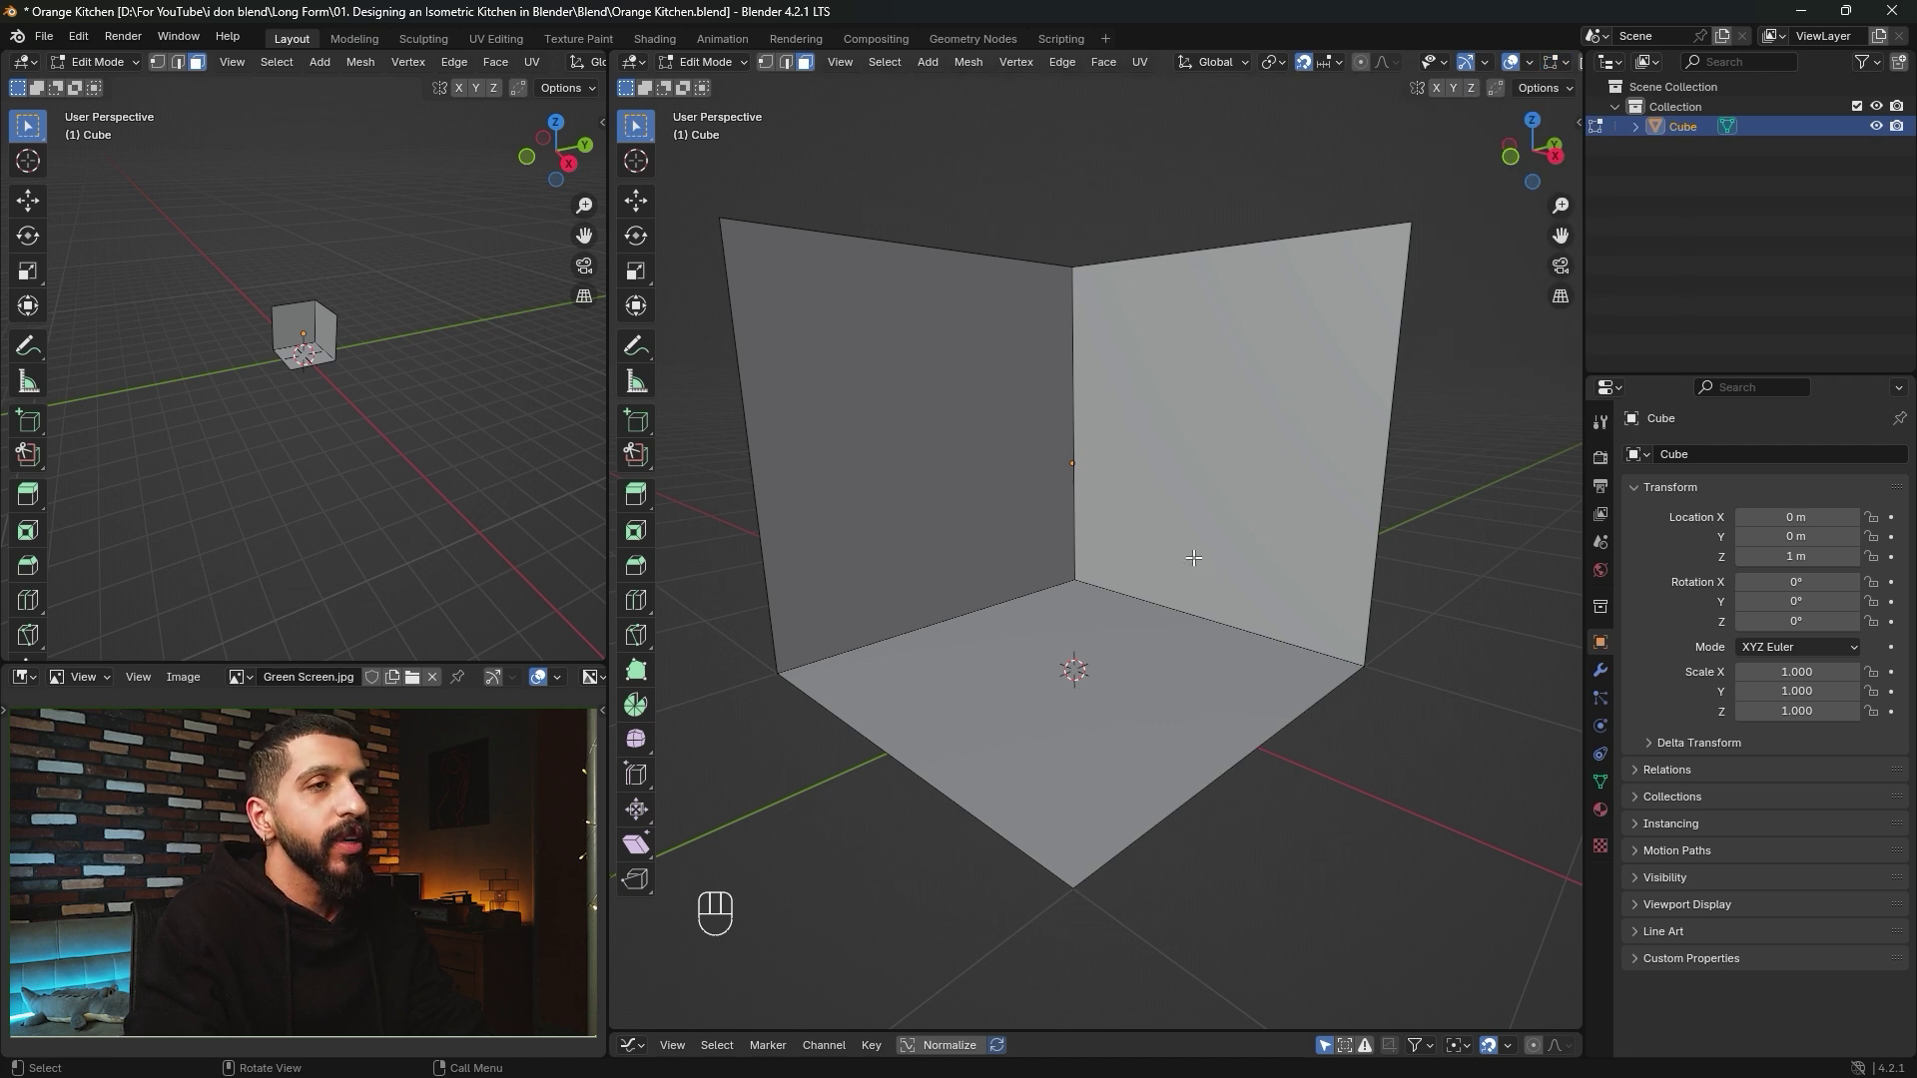
key("a")
middle_click_drag(1194, 557, 1141, 589)
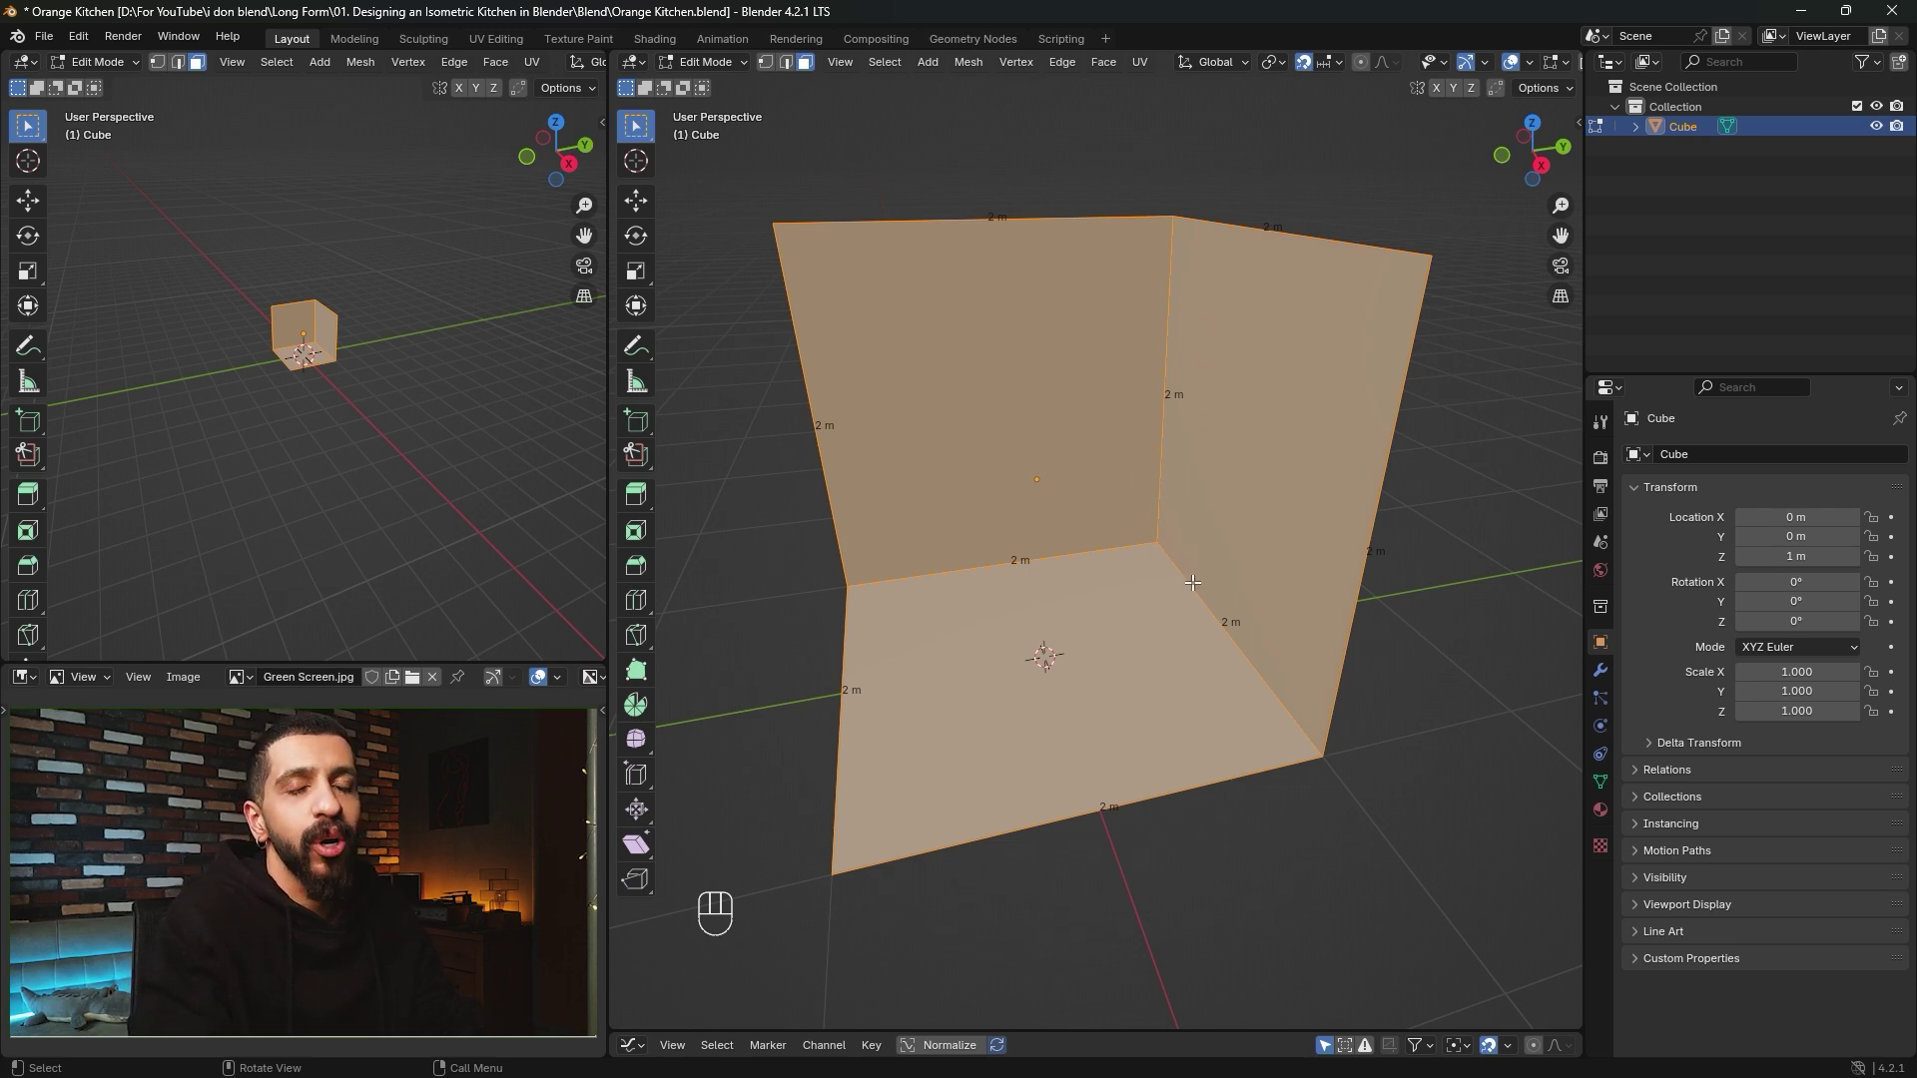
Move the front floor edge and its adjoining outer wall edge 1 m outward along the X axis.
left_click(1254, 599)
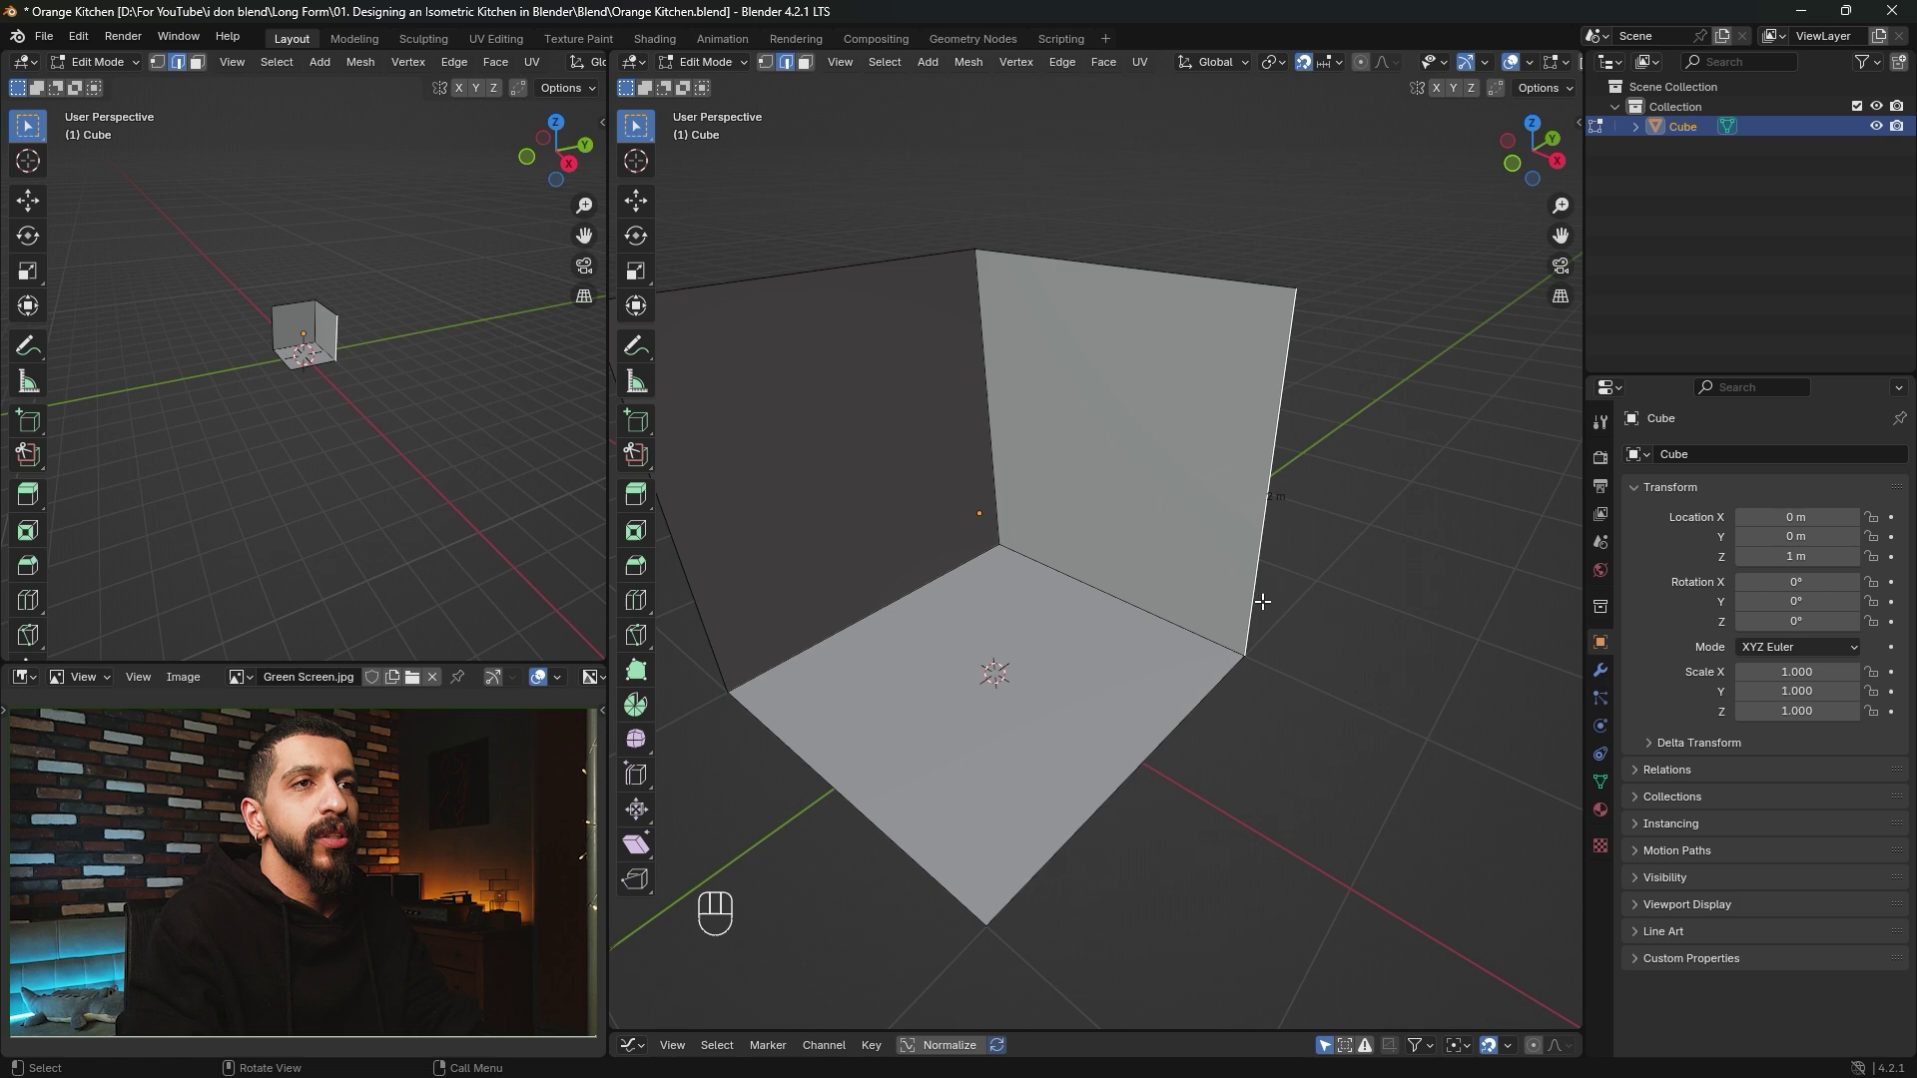
left_click(1169, 729, "shift")
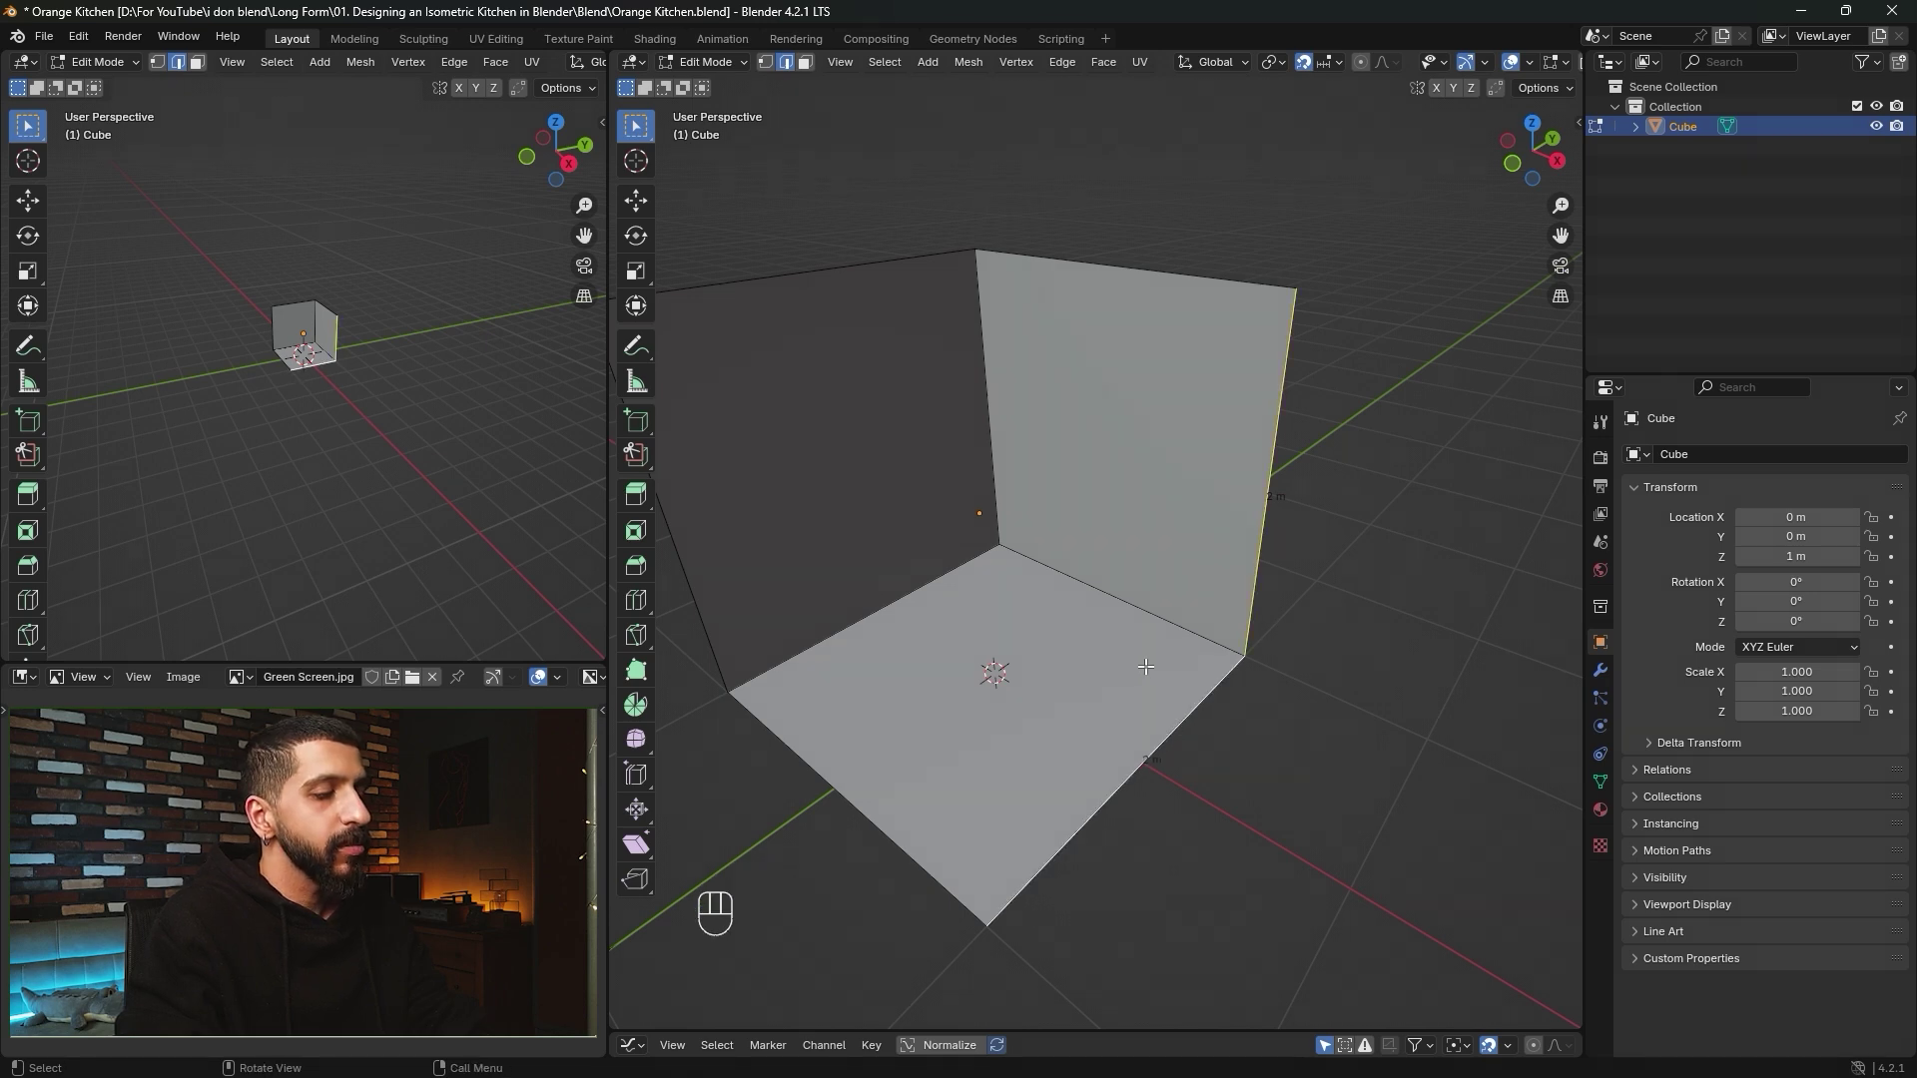
key("g")
key("x")
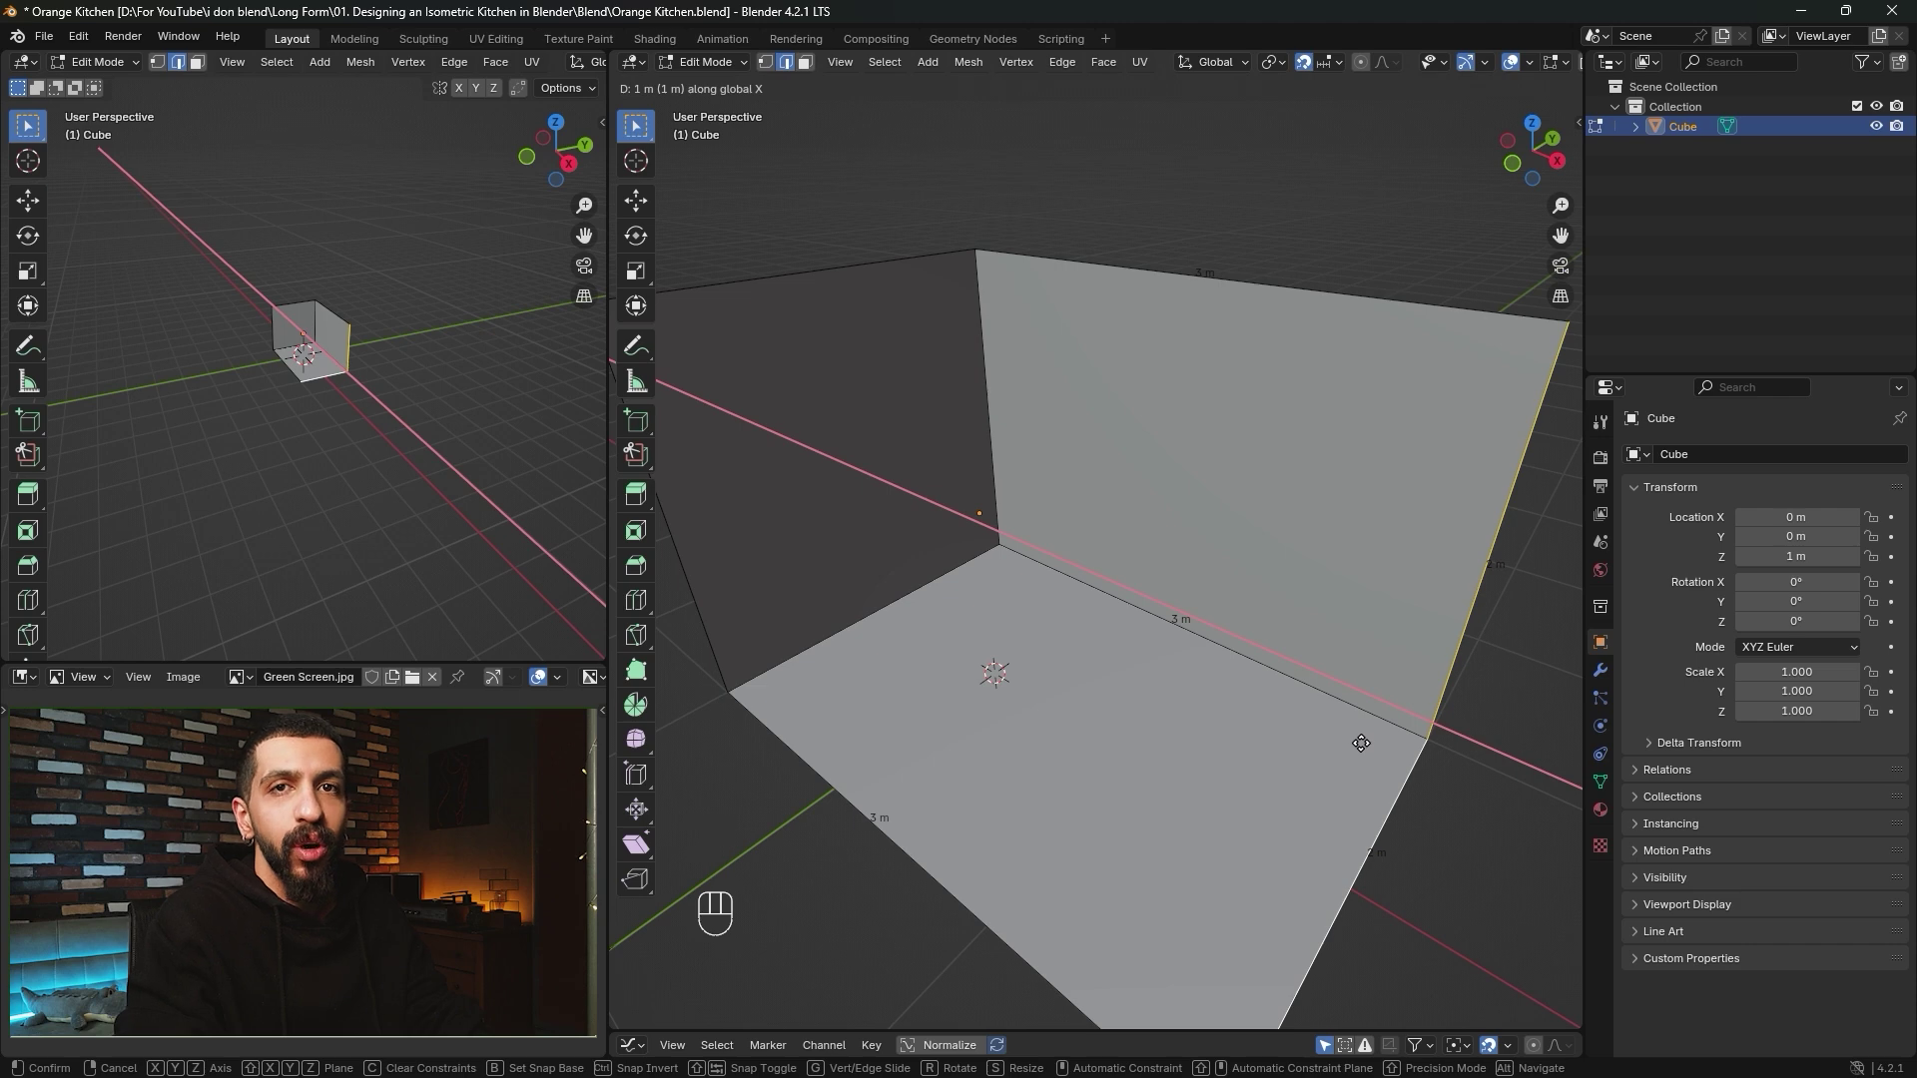
left_click(1363, 744)
Move the other open floor edge and its adjoining outer wall edge about 1 m outward along the Y axis.
scroll(1362, 744, "down", 5)
middle_click_drag(1363, 744, 953, 500)
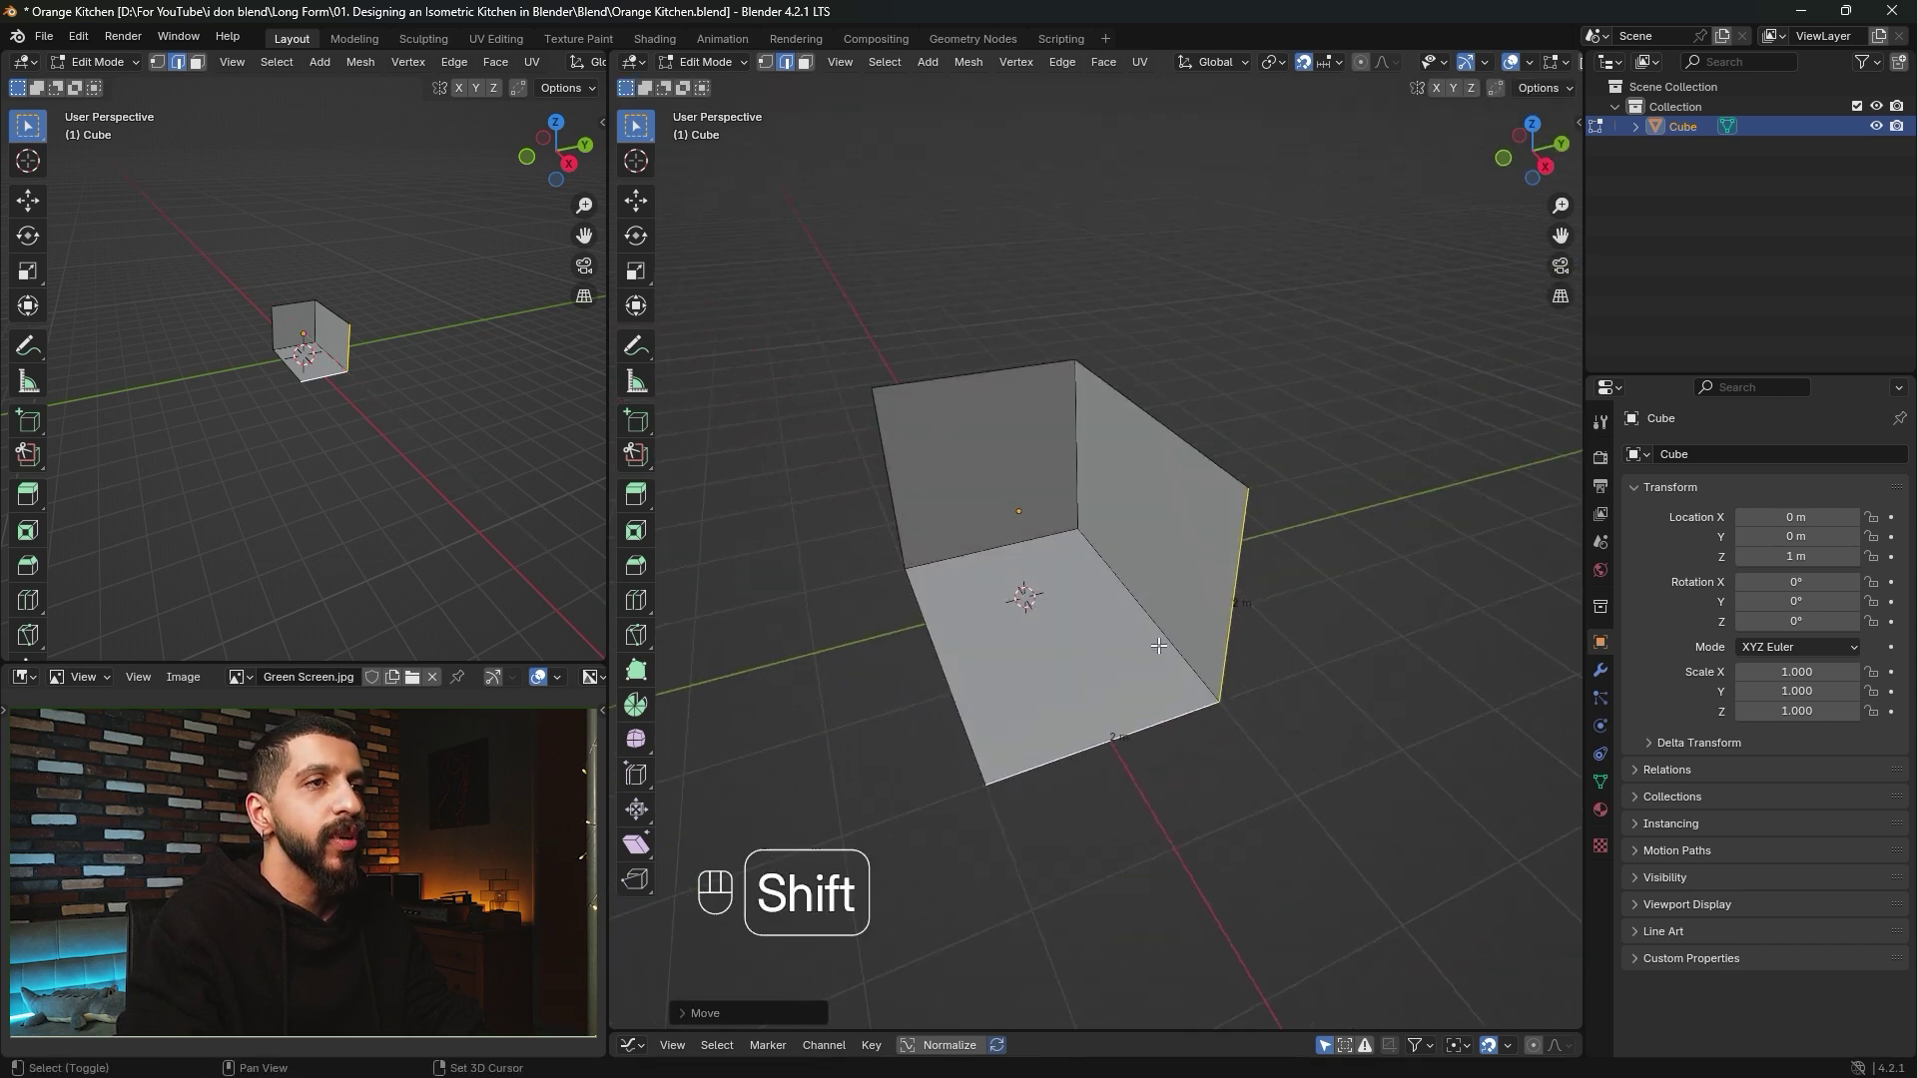
left_click(922, 474)
left_click(950, 653, "shift")
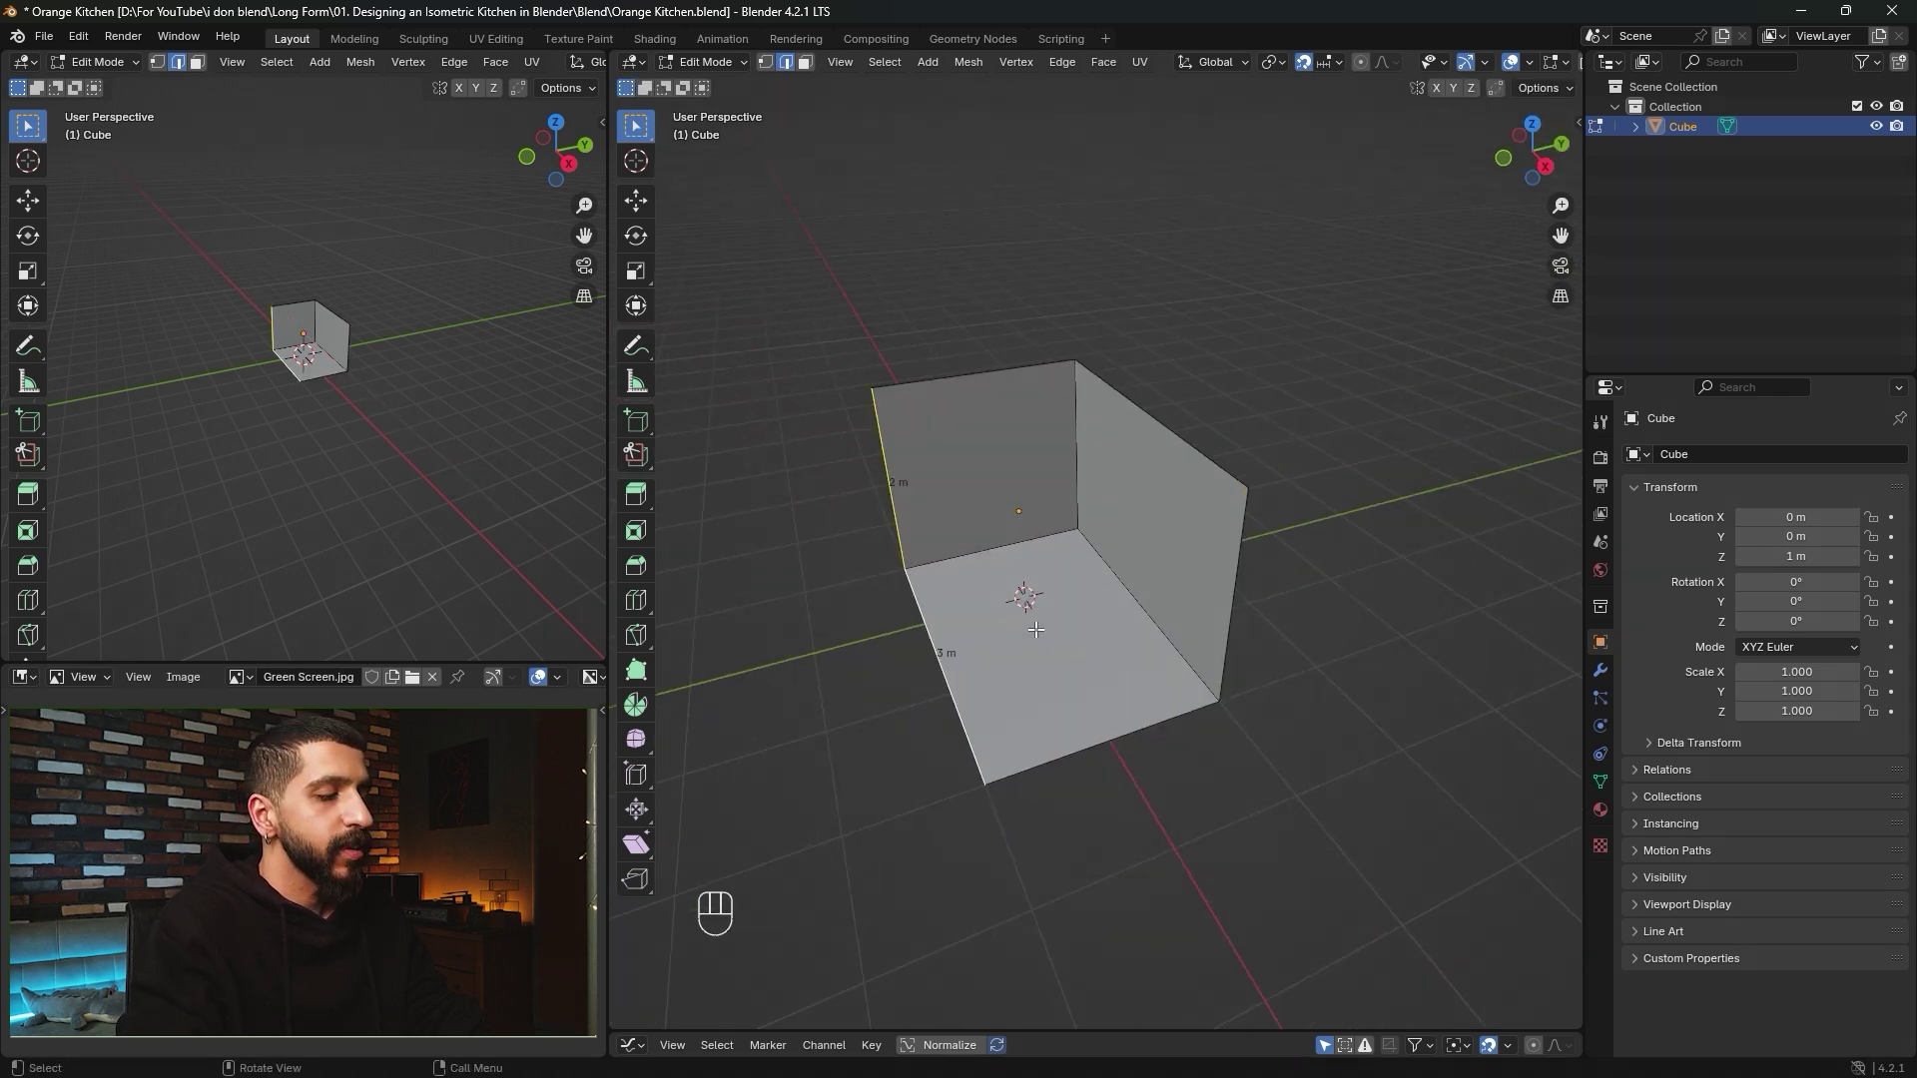
key("g")
key("y")
left_click(949, 621)
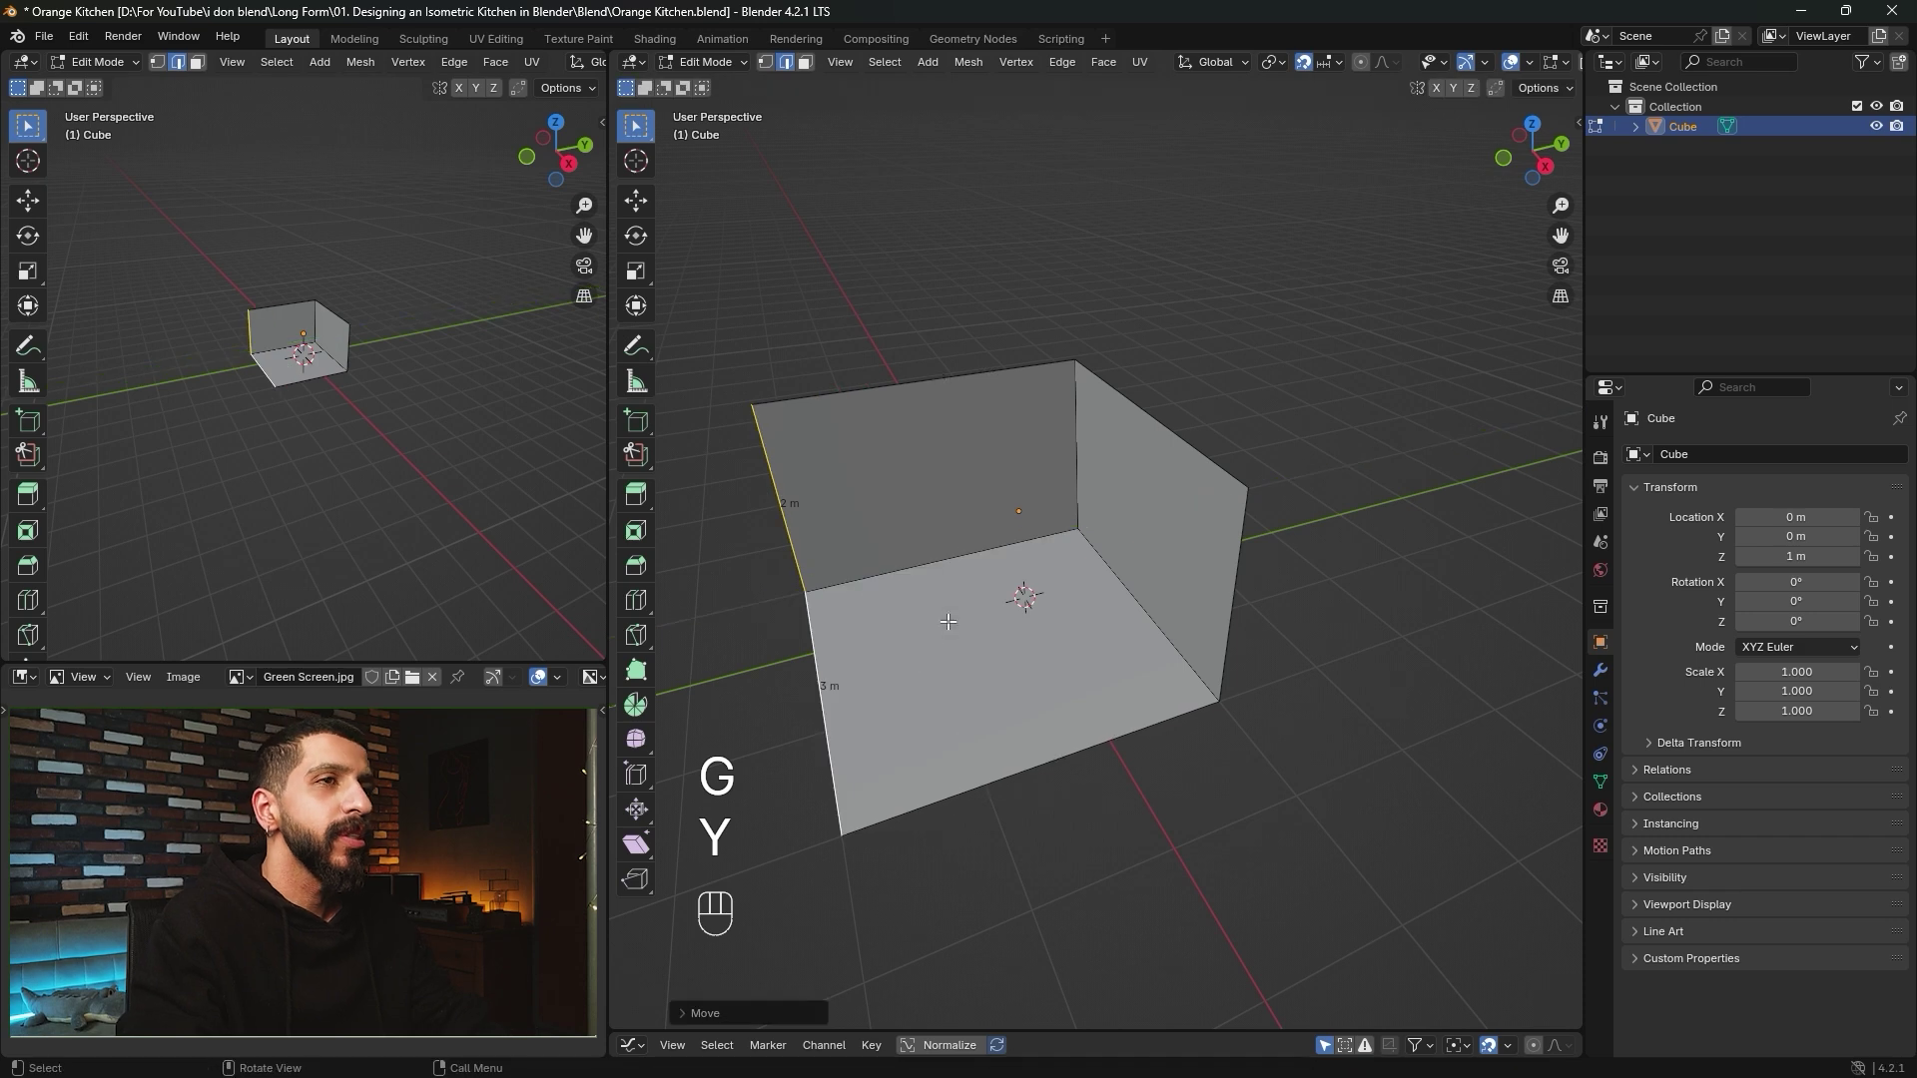
Raise the top edges of both walls about 1 m along the Z axis and return to Object Mode.
left_click(980, 373)
left_click(1108, 386, "shift")
key("g")
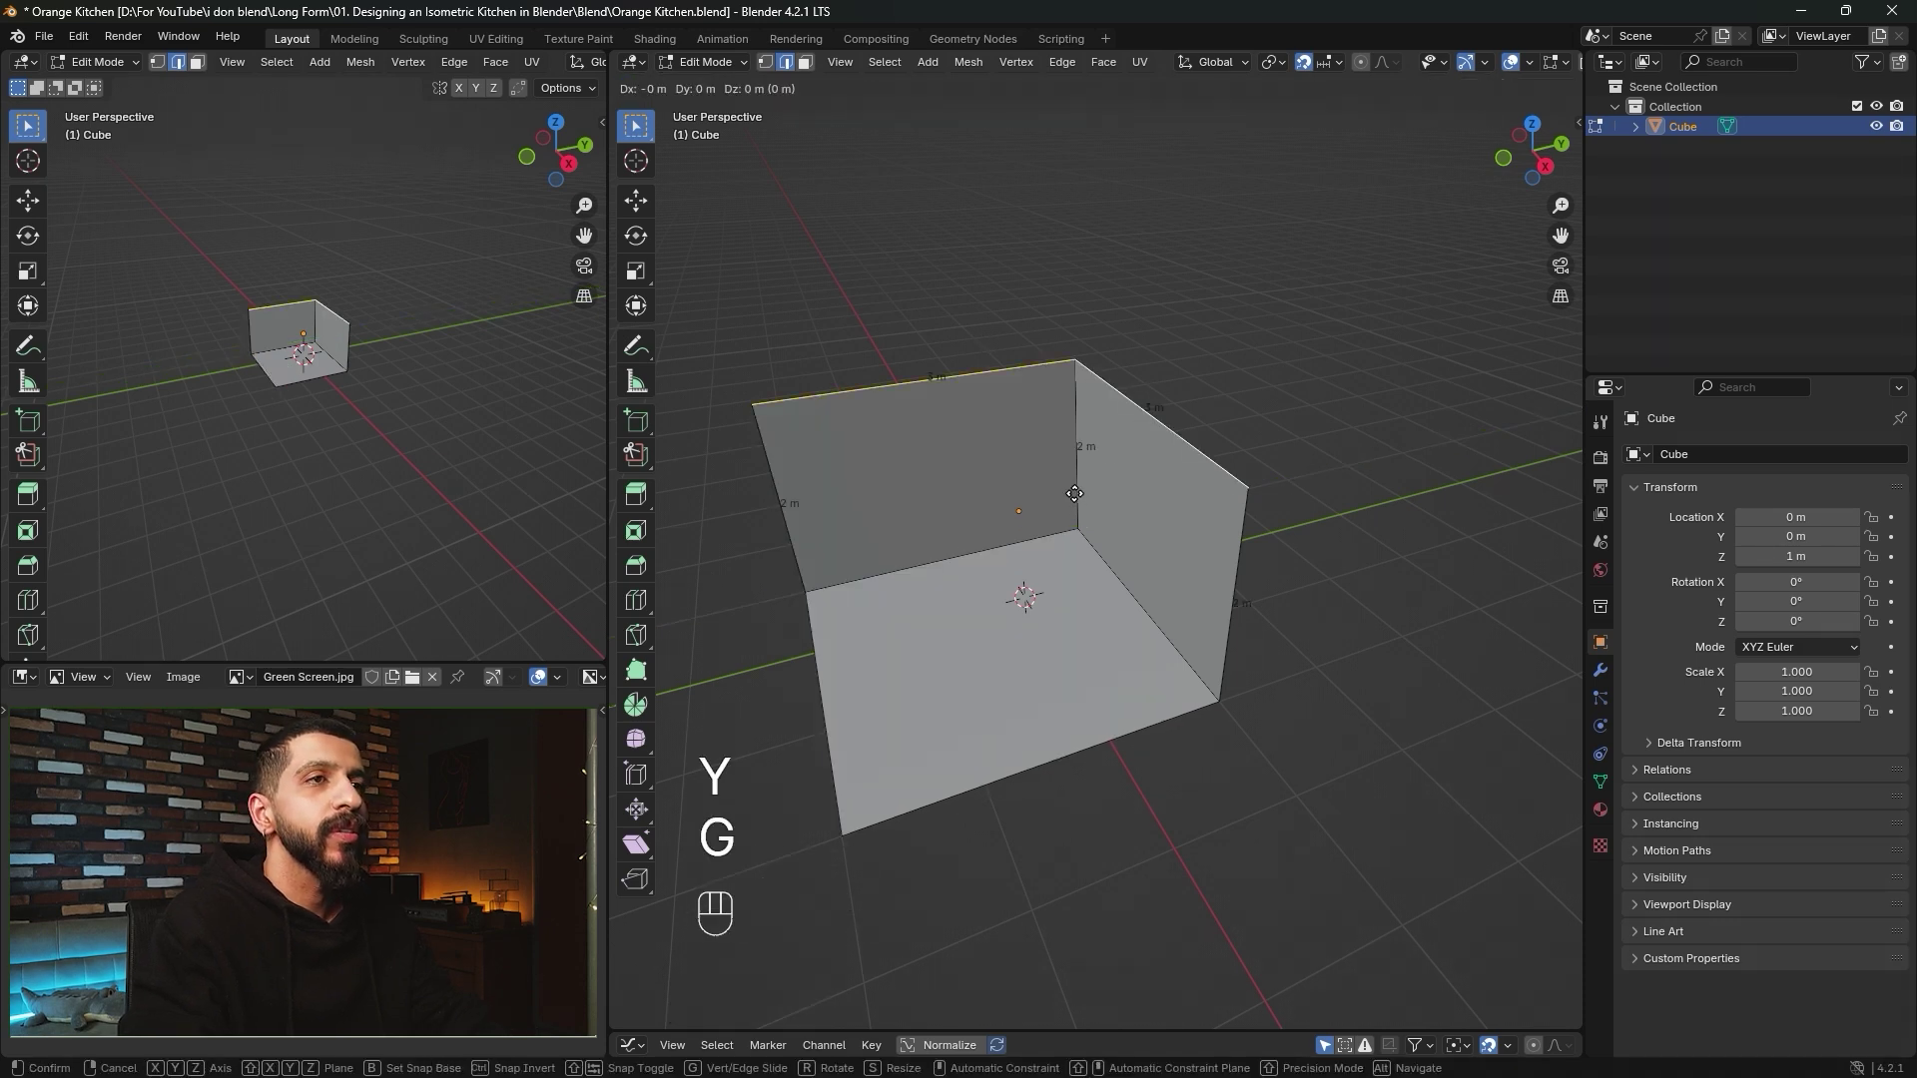
key("z")
left_click(1071, 380)
middle_click_drag(993, 562, 1058, 539)
key("Tab")
Add a Solidify modifier to the room mesh with a thickness of 0.1 m and Even Thickness enabled.
left_click(1600, 670)
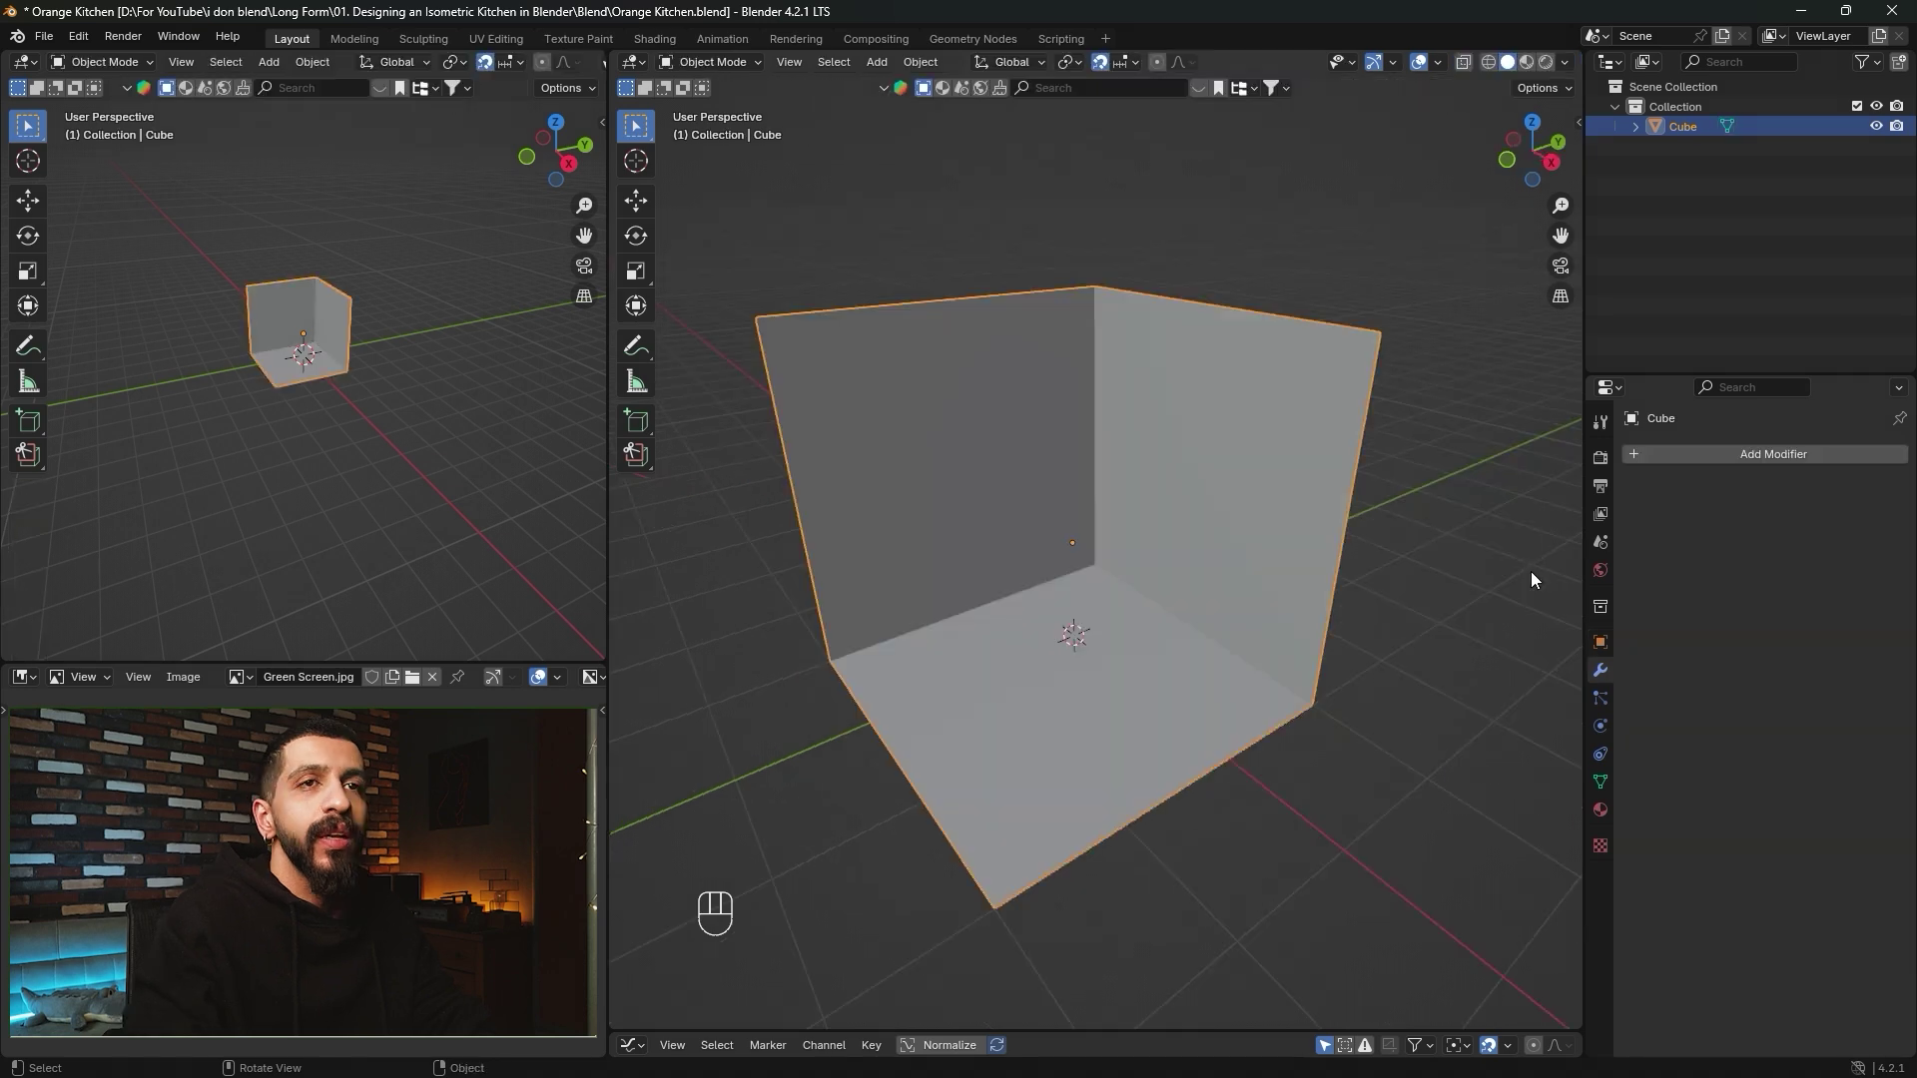
left_click(1703, 457)
left_click(1679, 465)
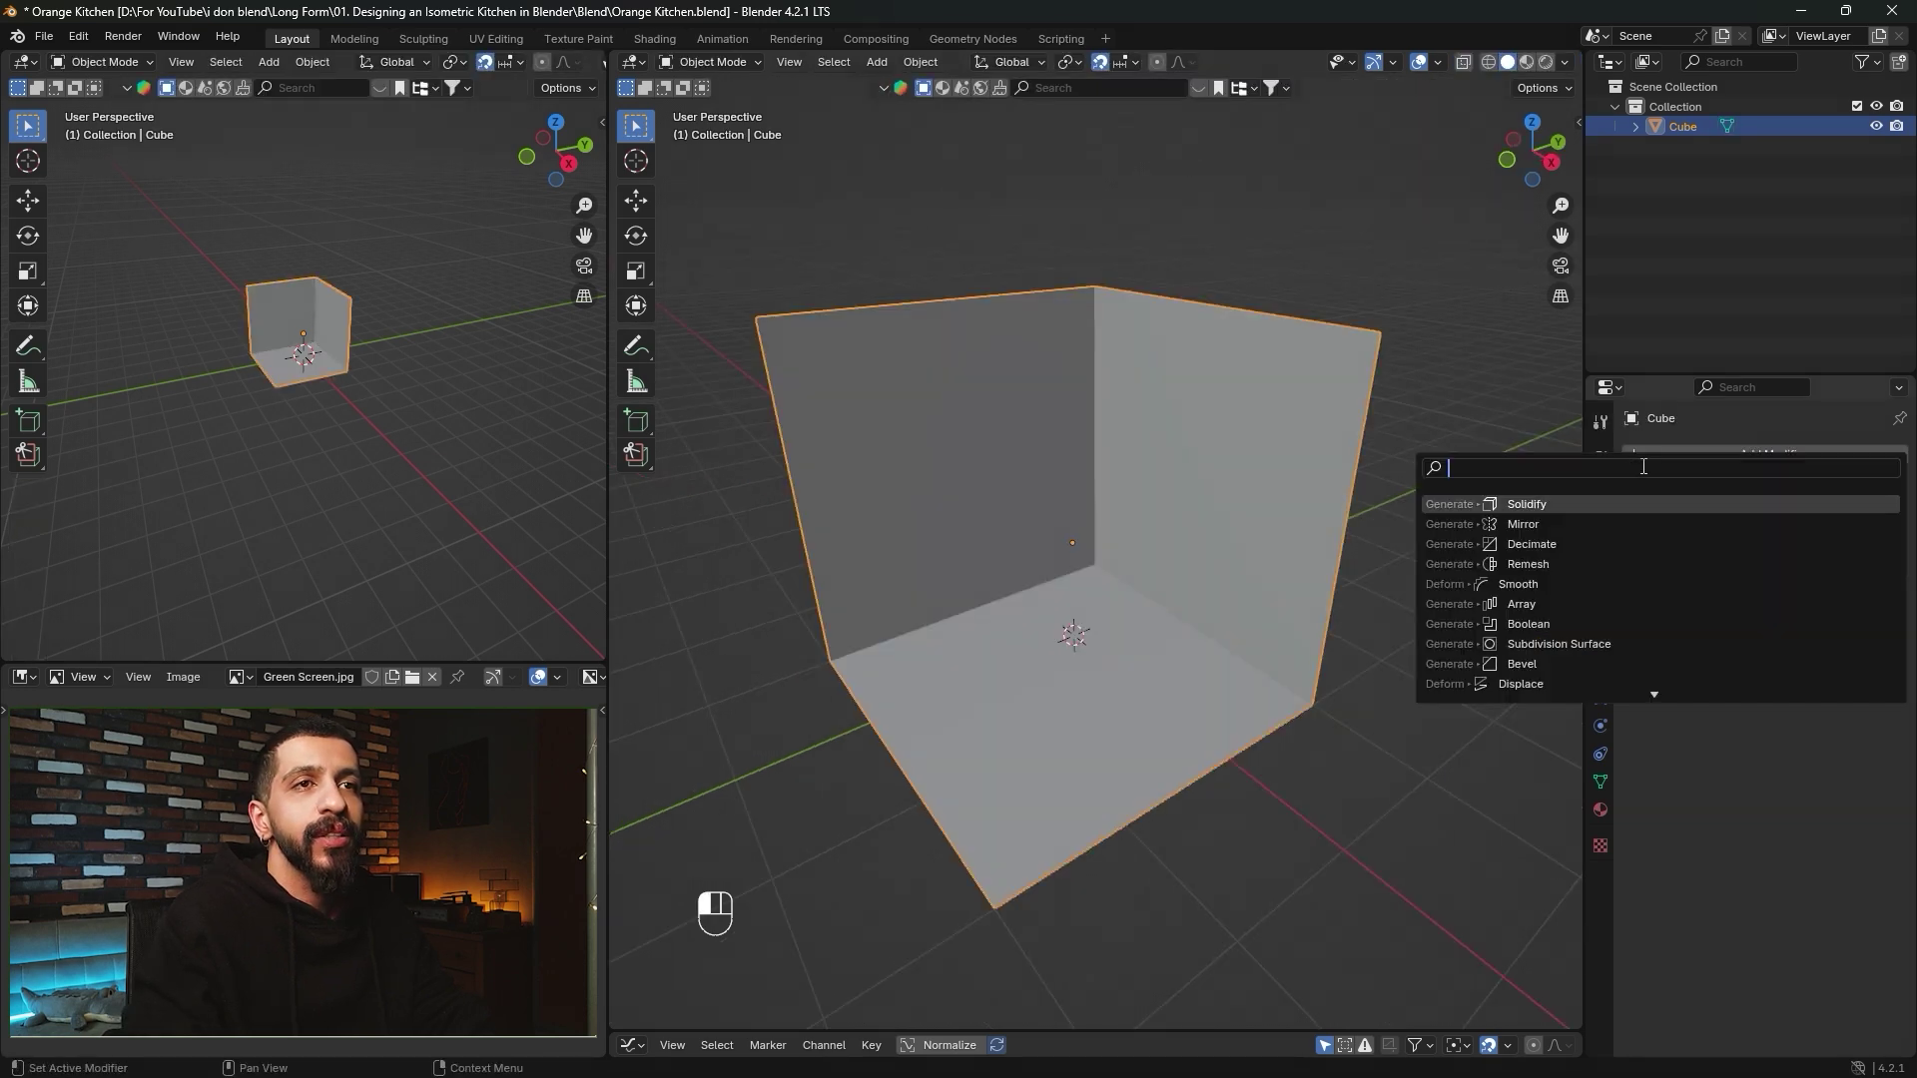
left_click(1543, 504)
left_click(1784, 547)
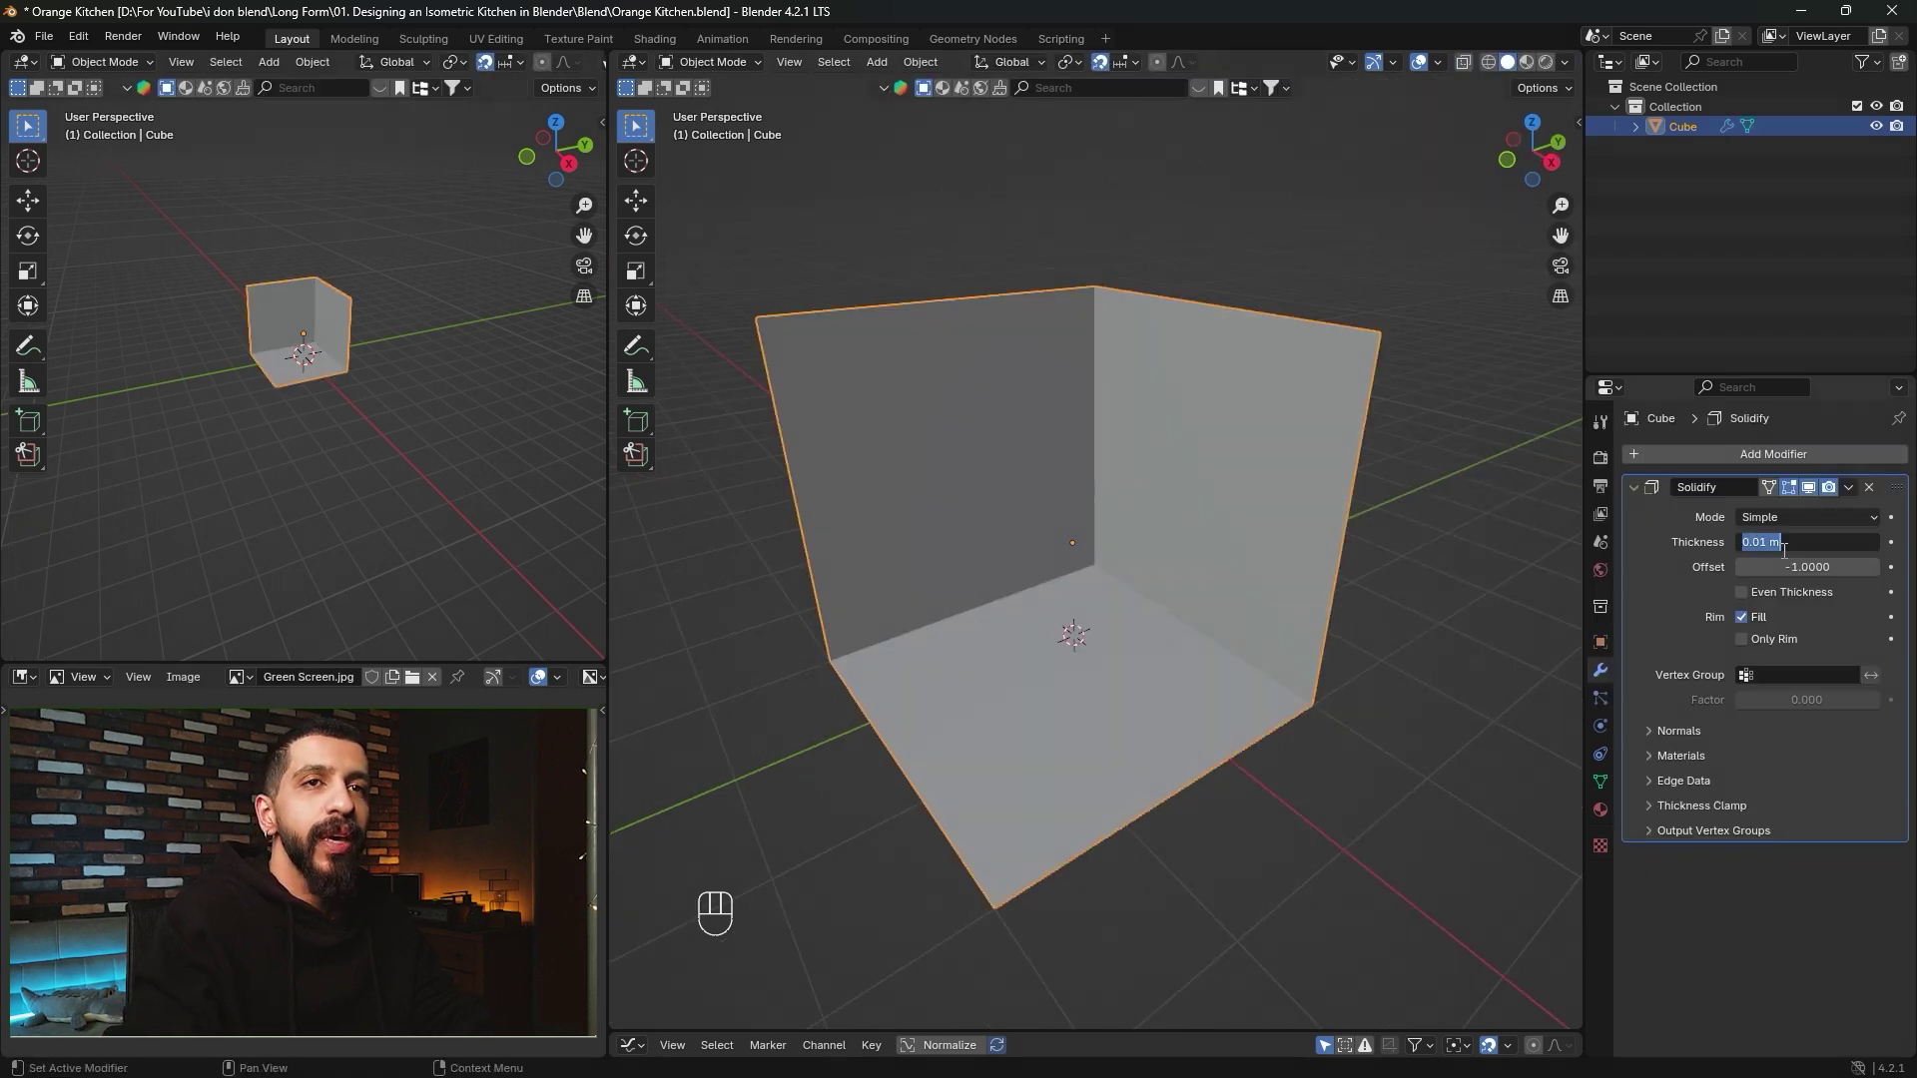
left_click(1755, 544)
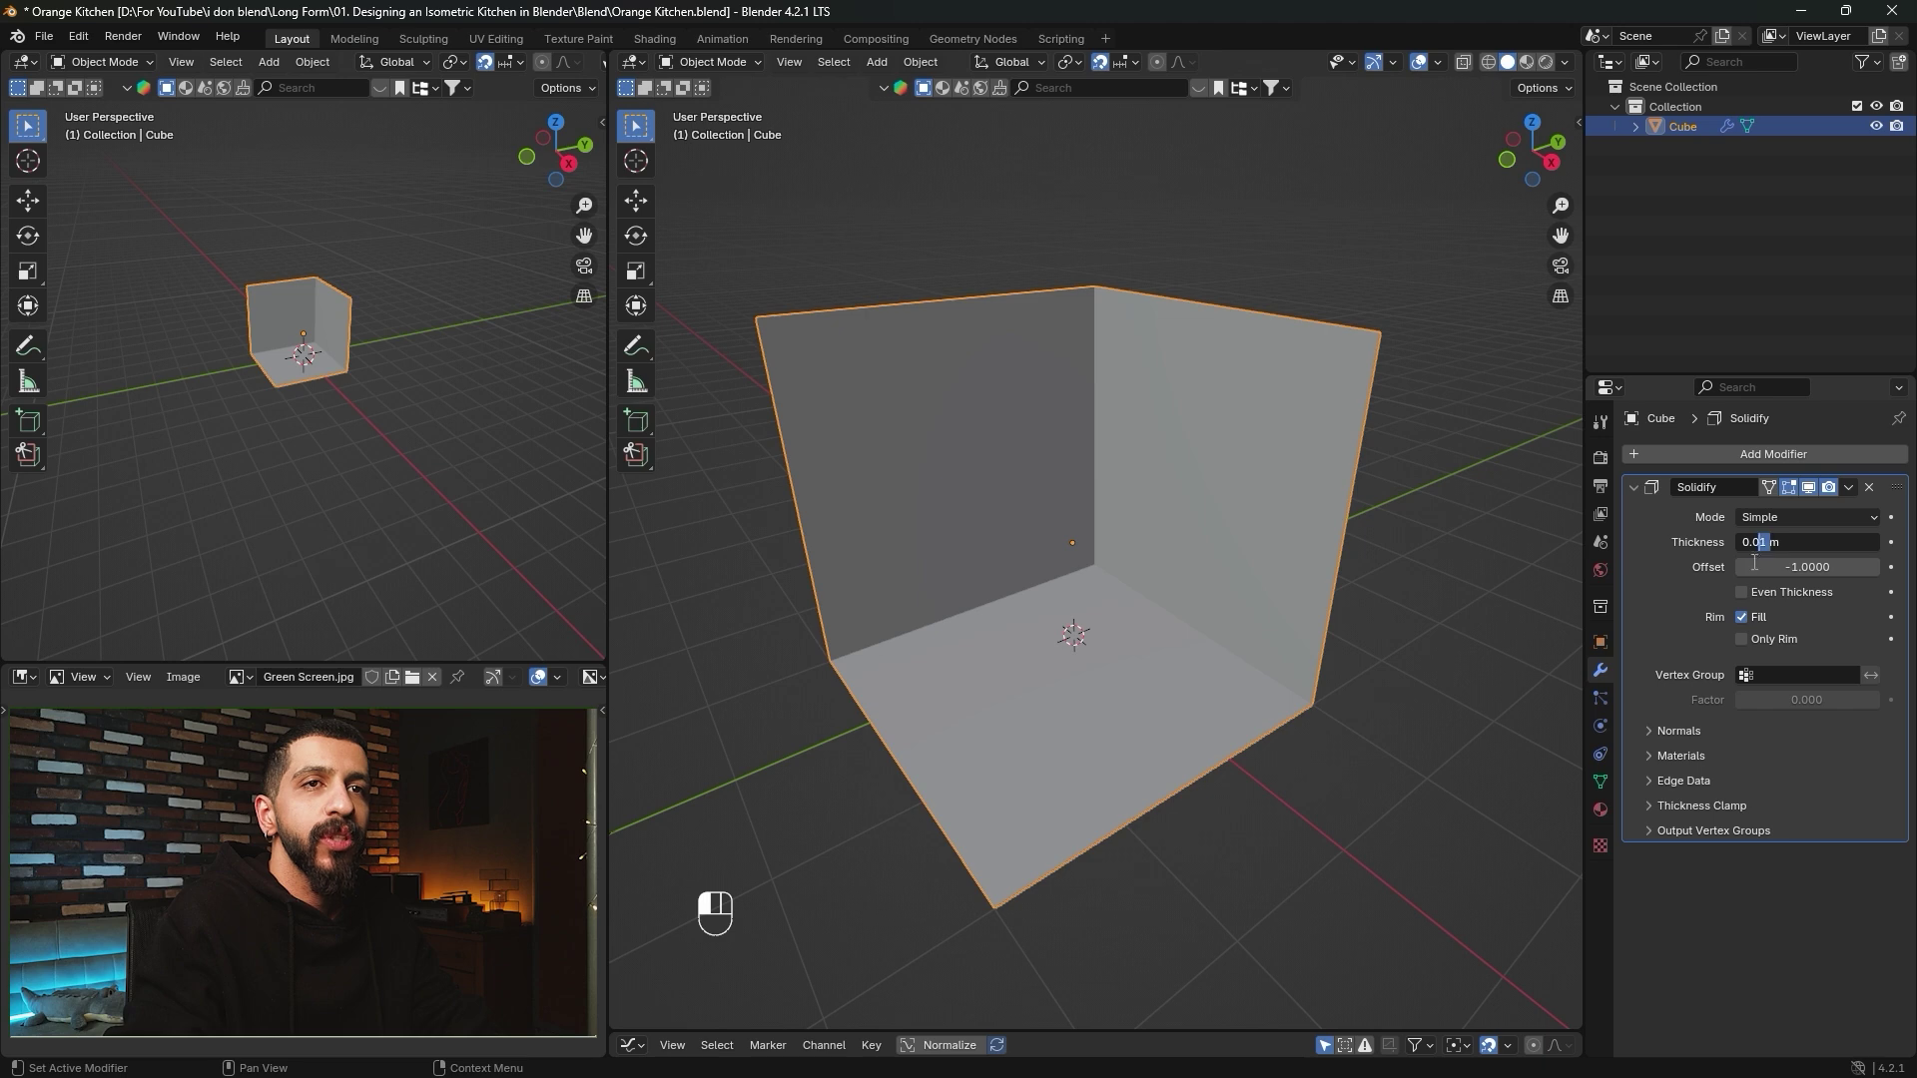
type("1")
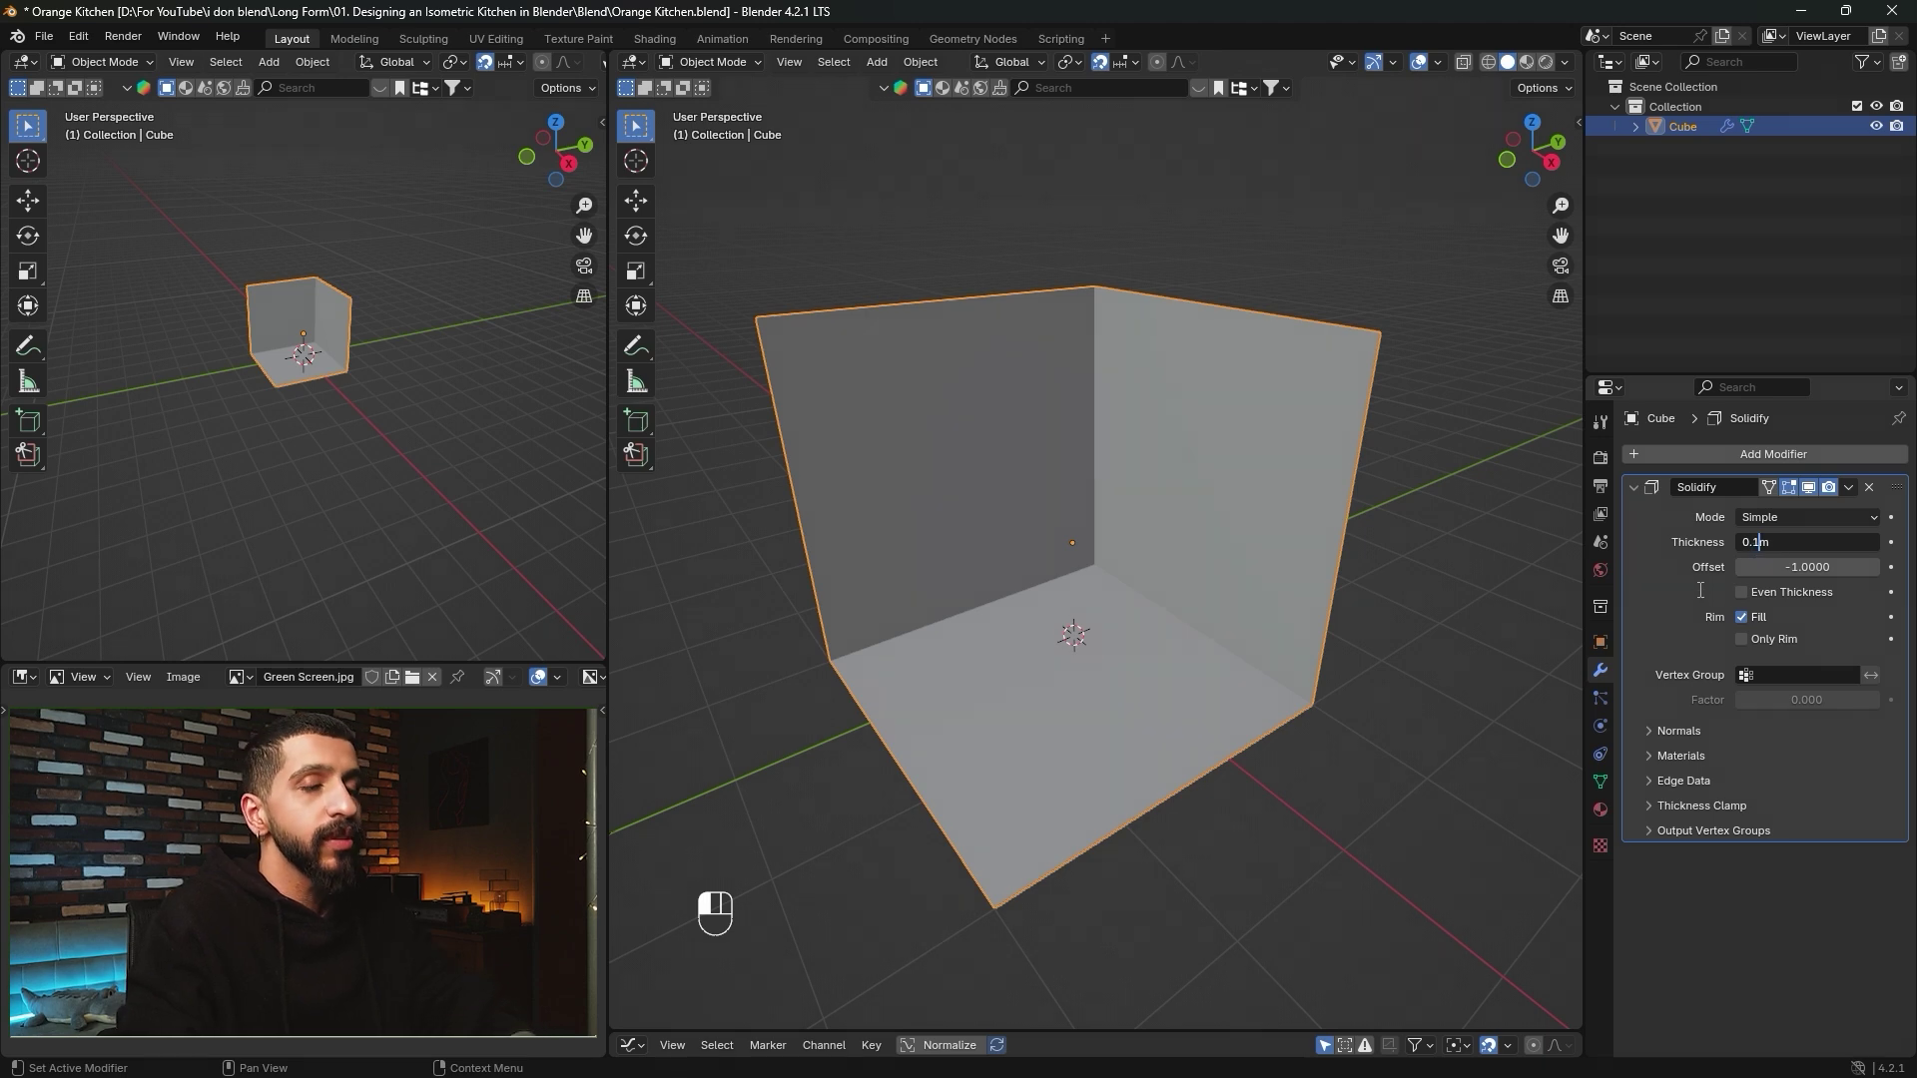
key("Return")
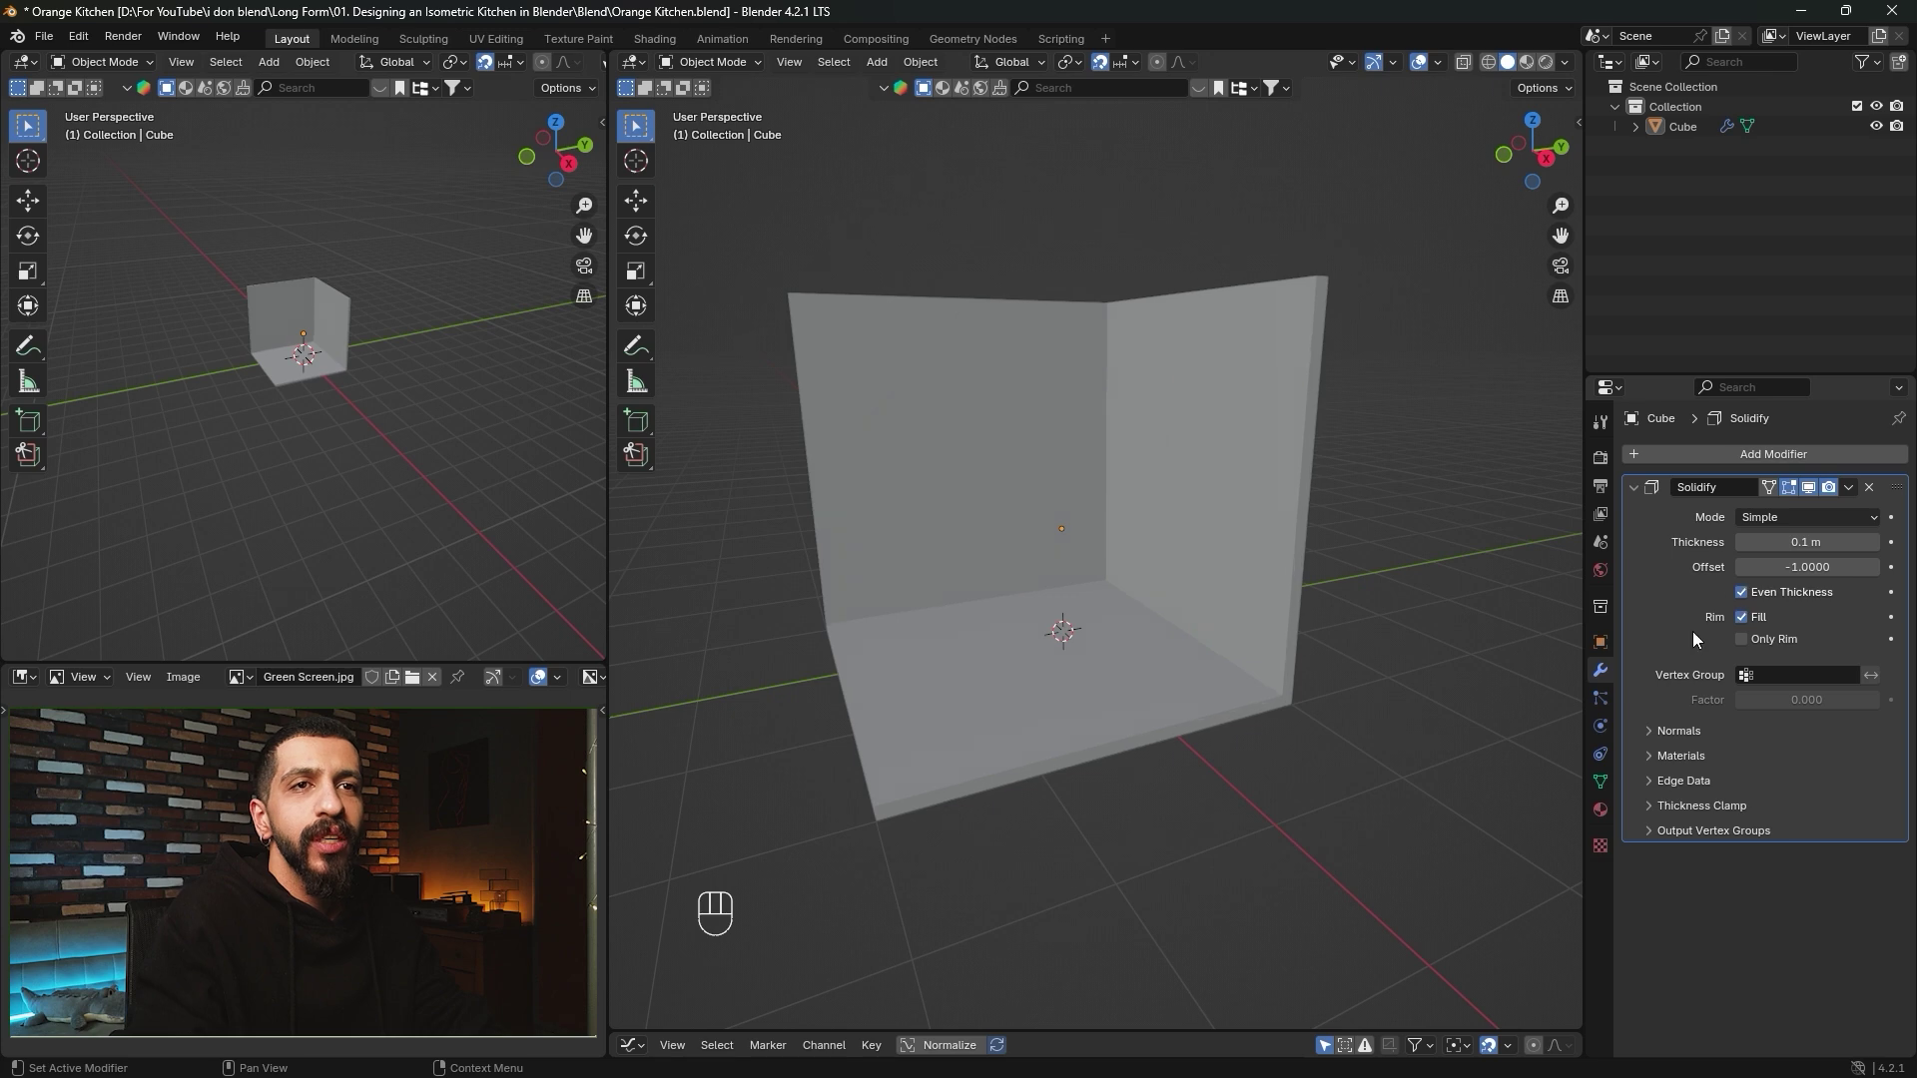
Apply the Solidify modifier to the room mesh.
key("alt")
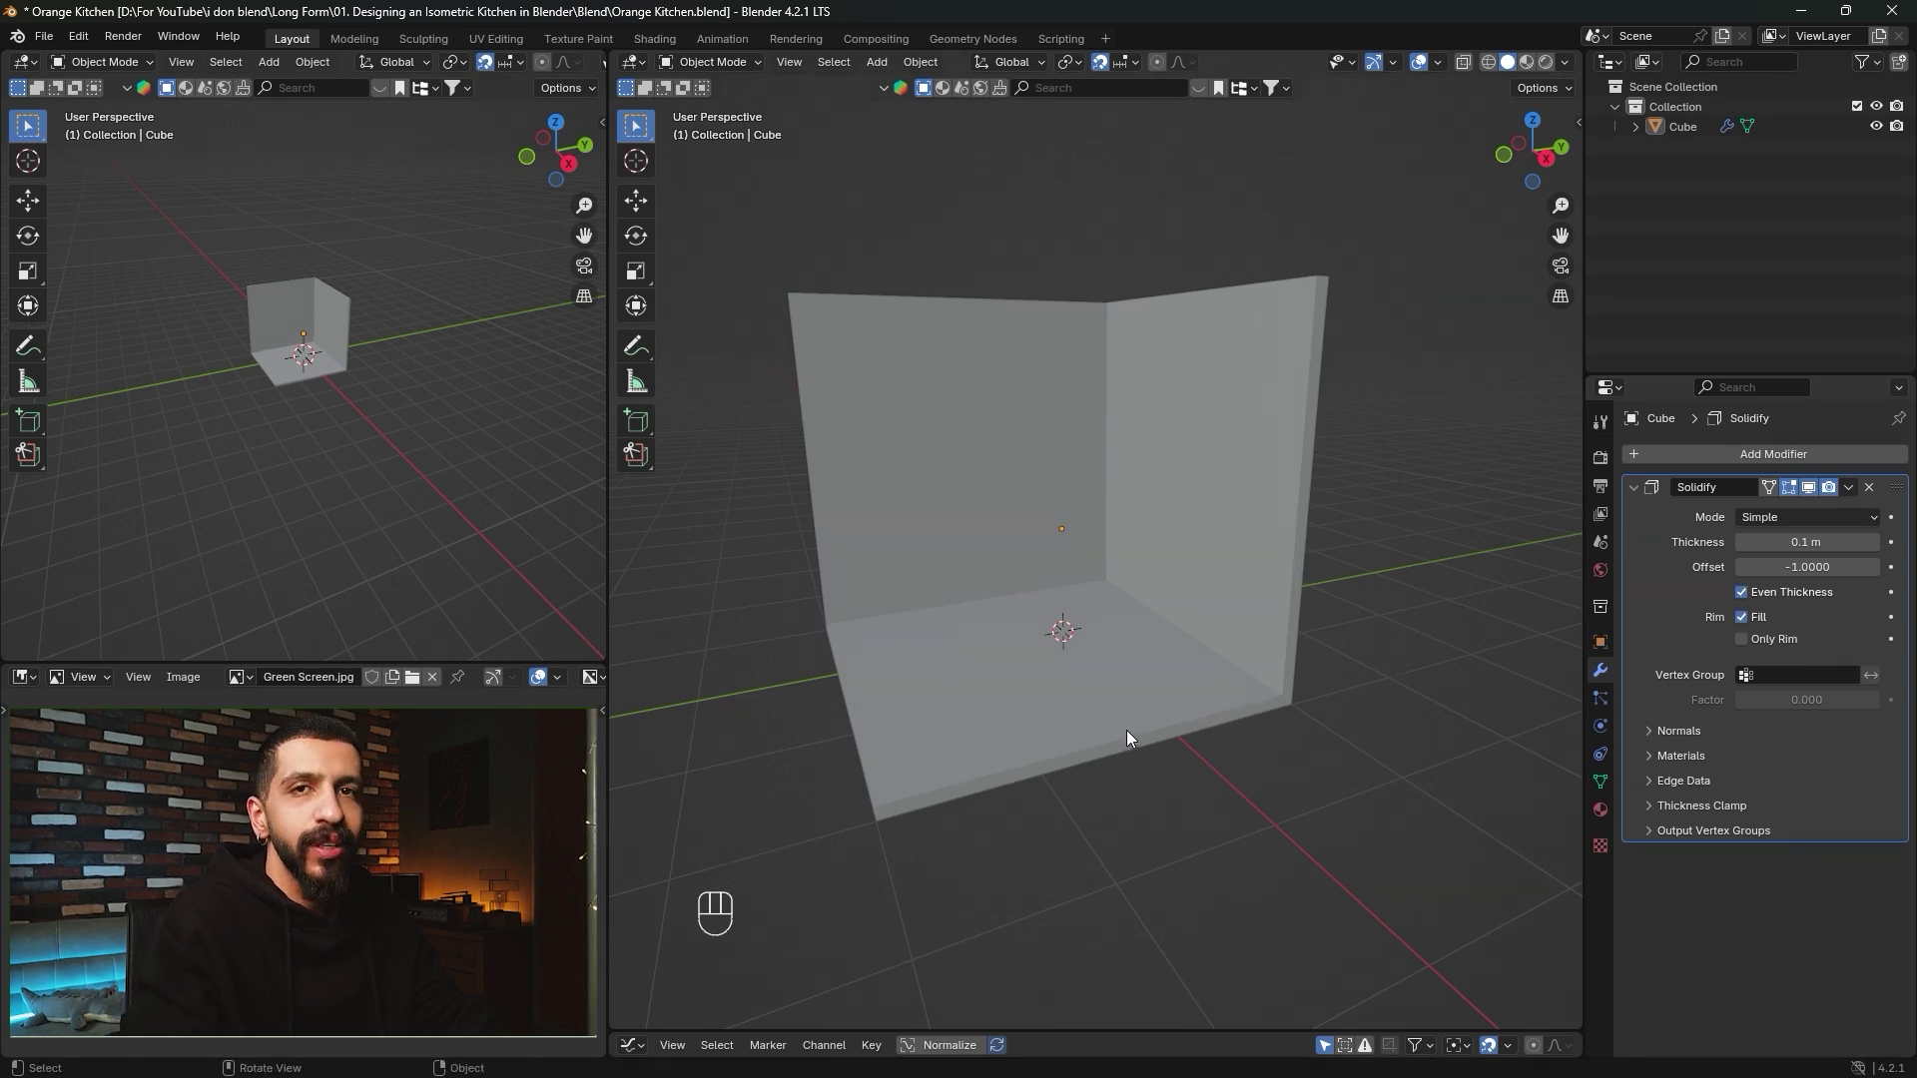
key("alt")
scroll(1114, 669, "up", 4)
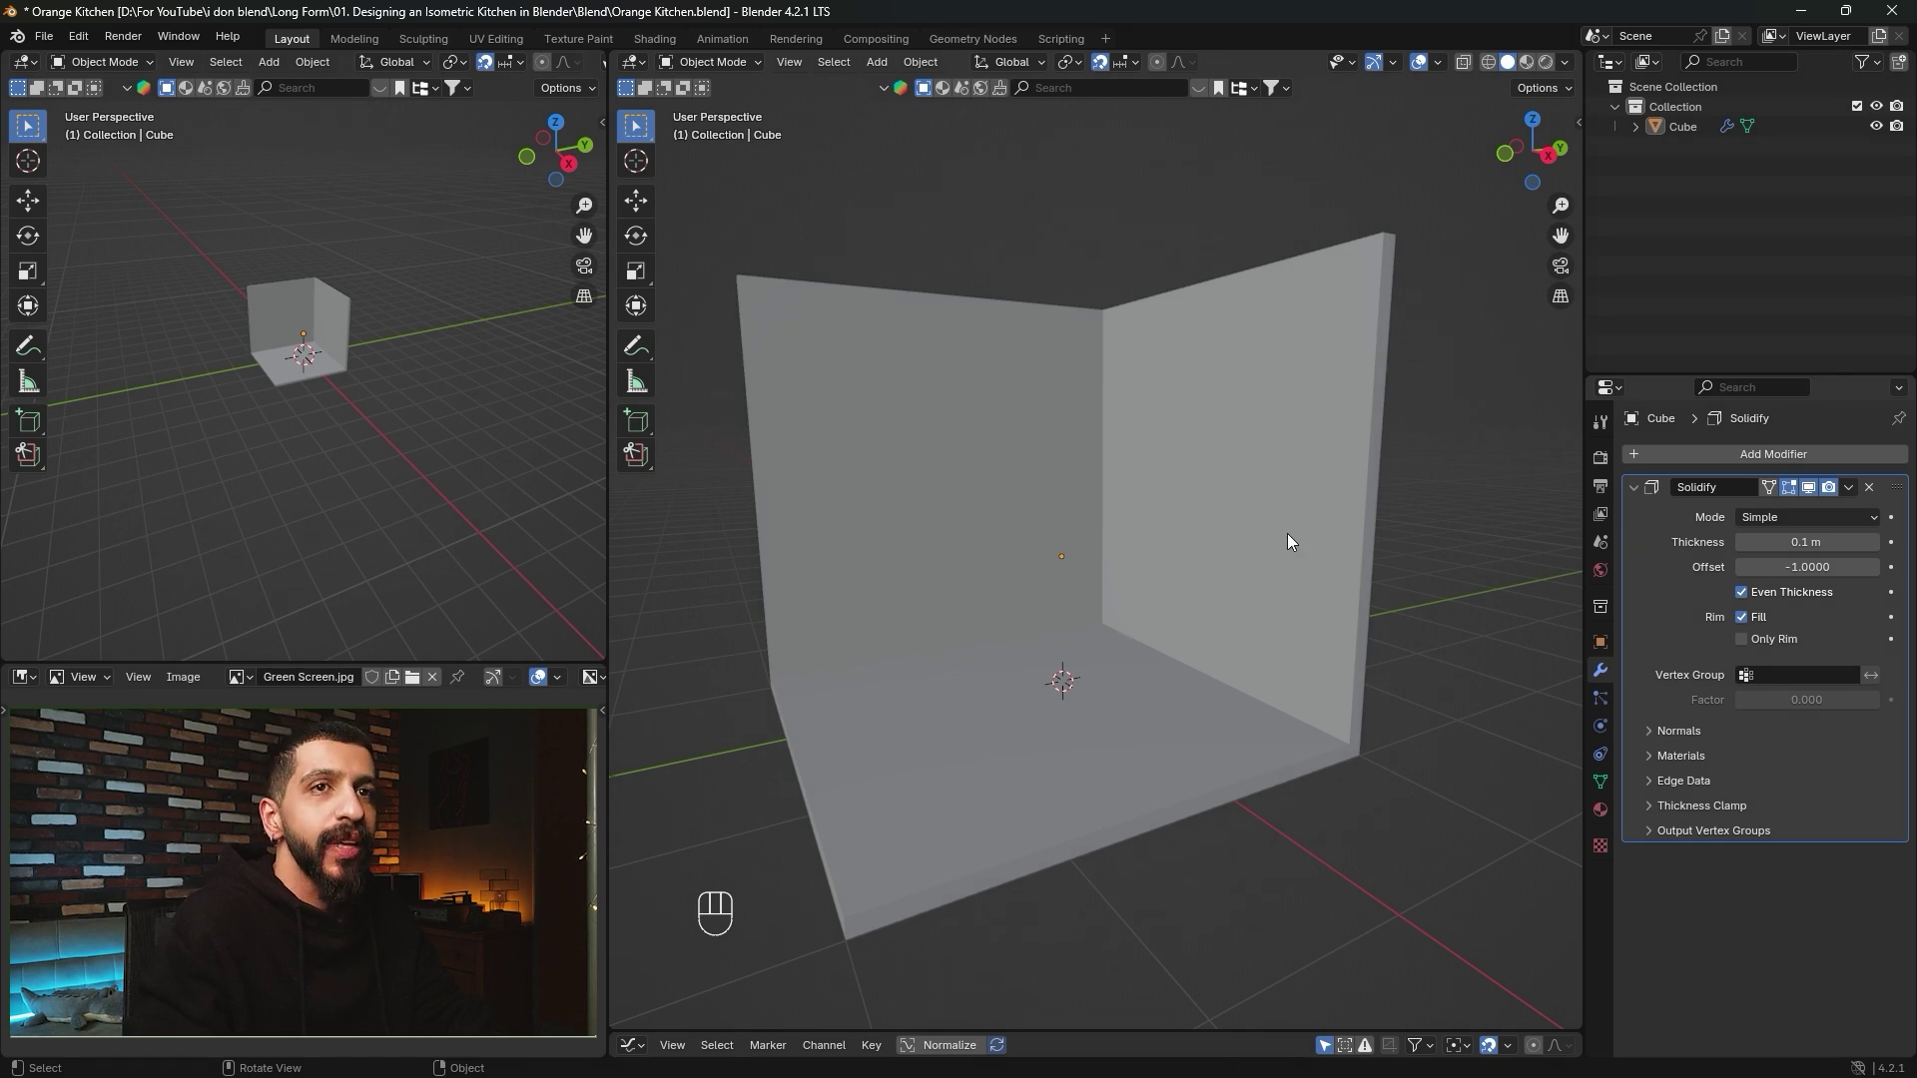
left_click(1848, 487)
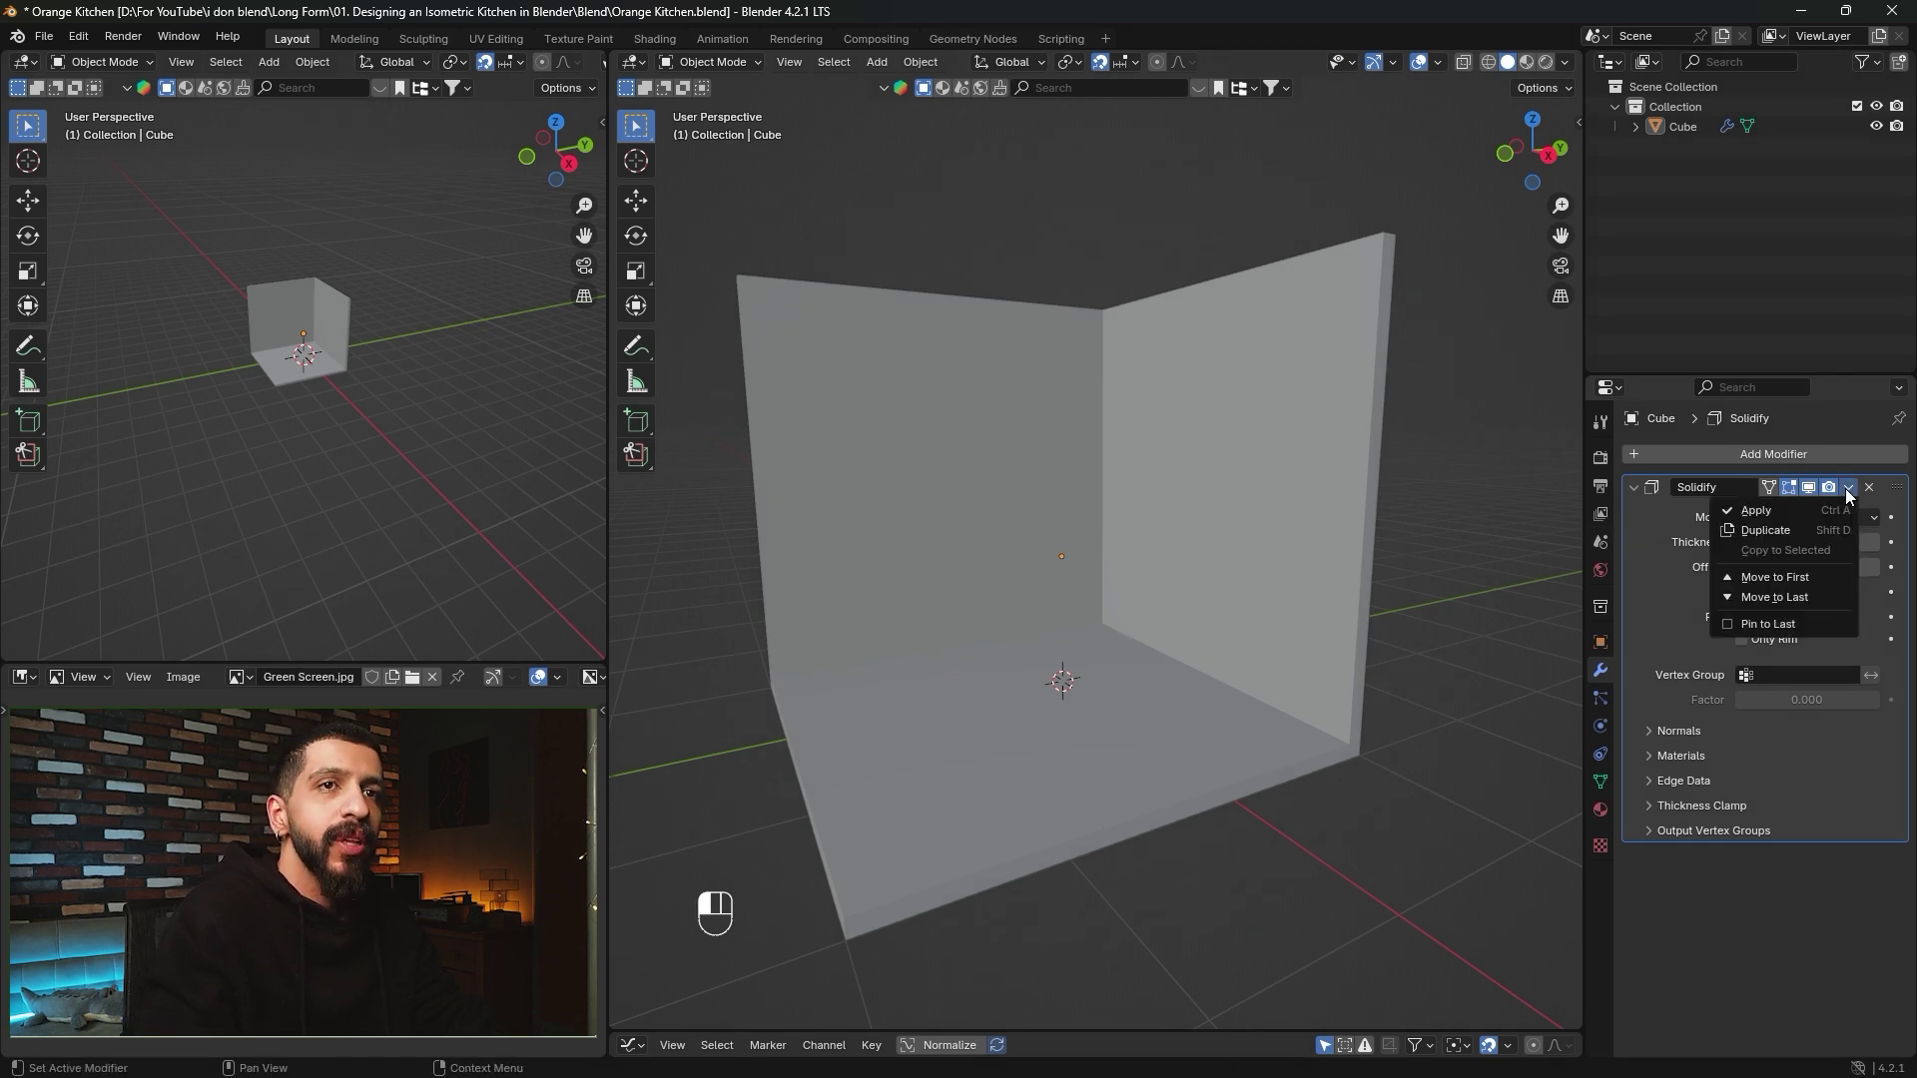
left_click(1779, 517)
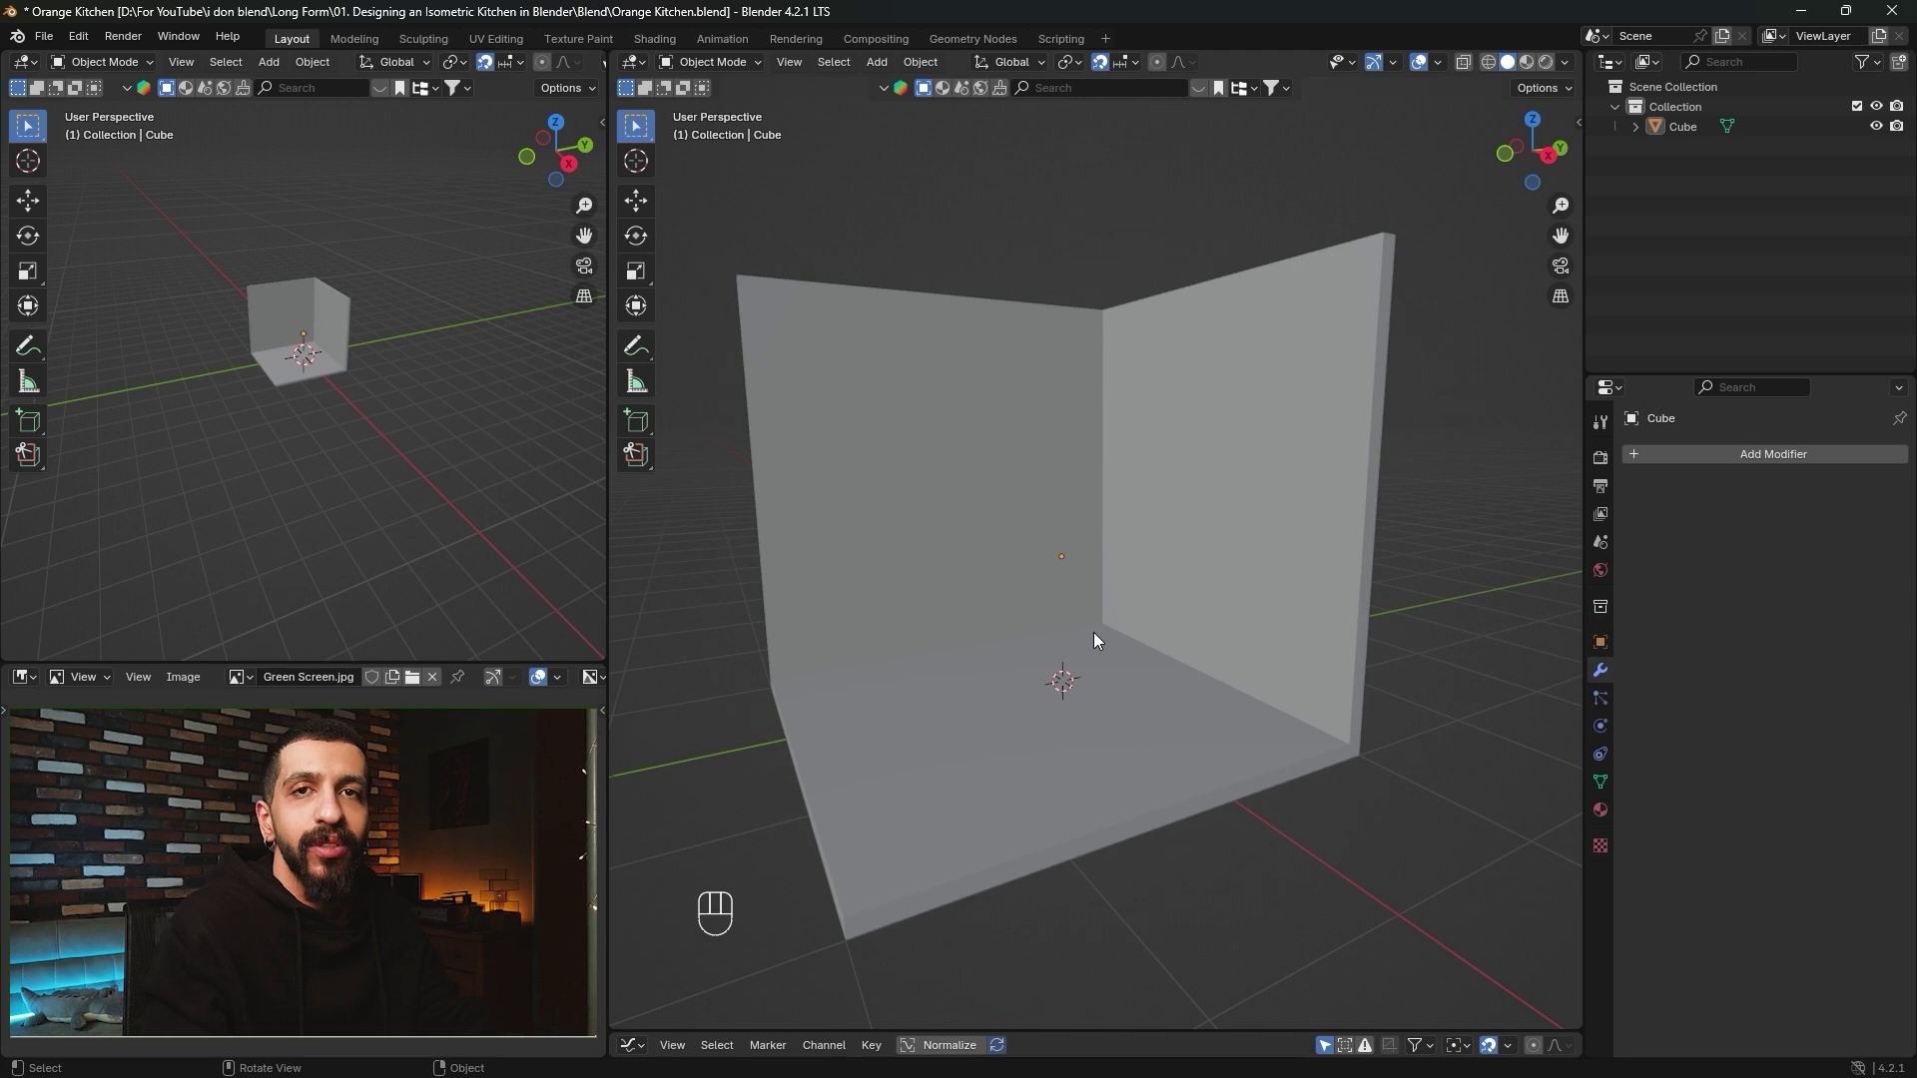
scroll(1166, 771, "down", 3)
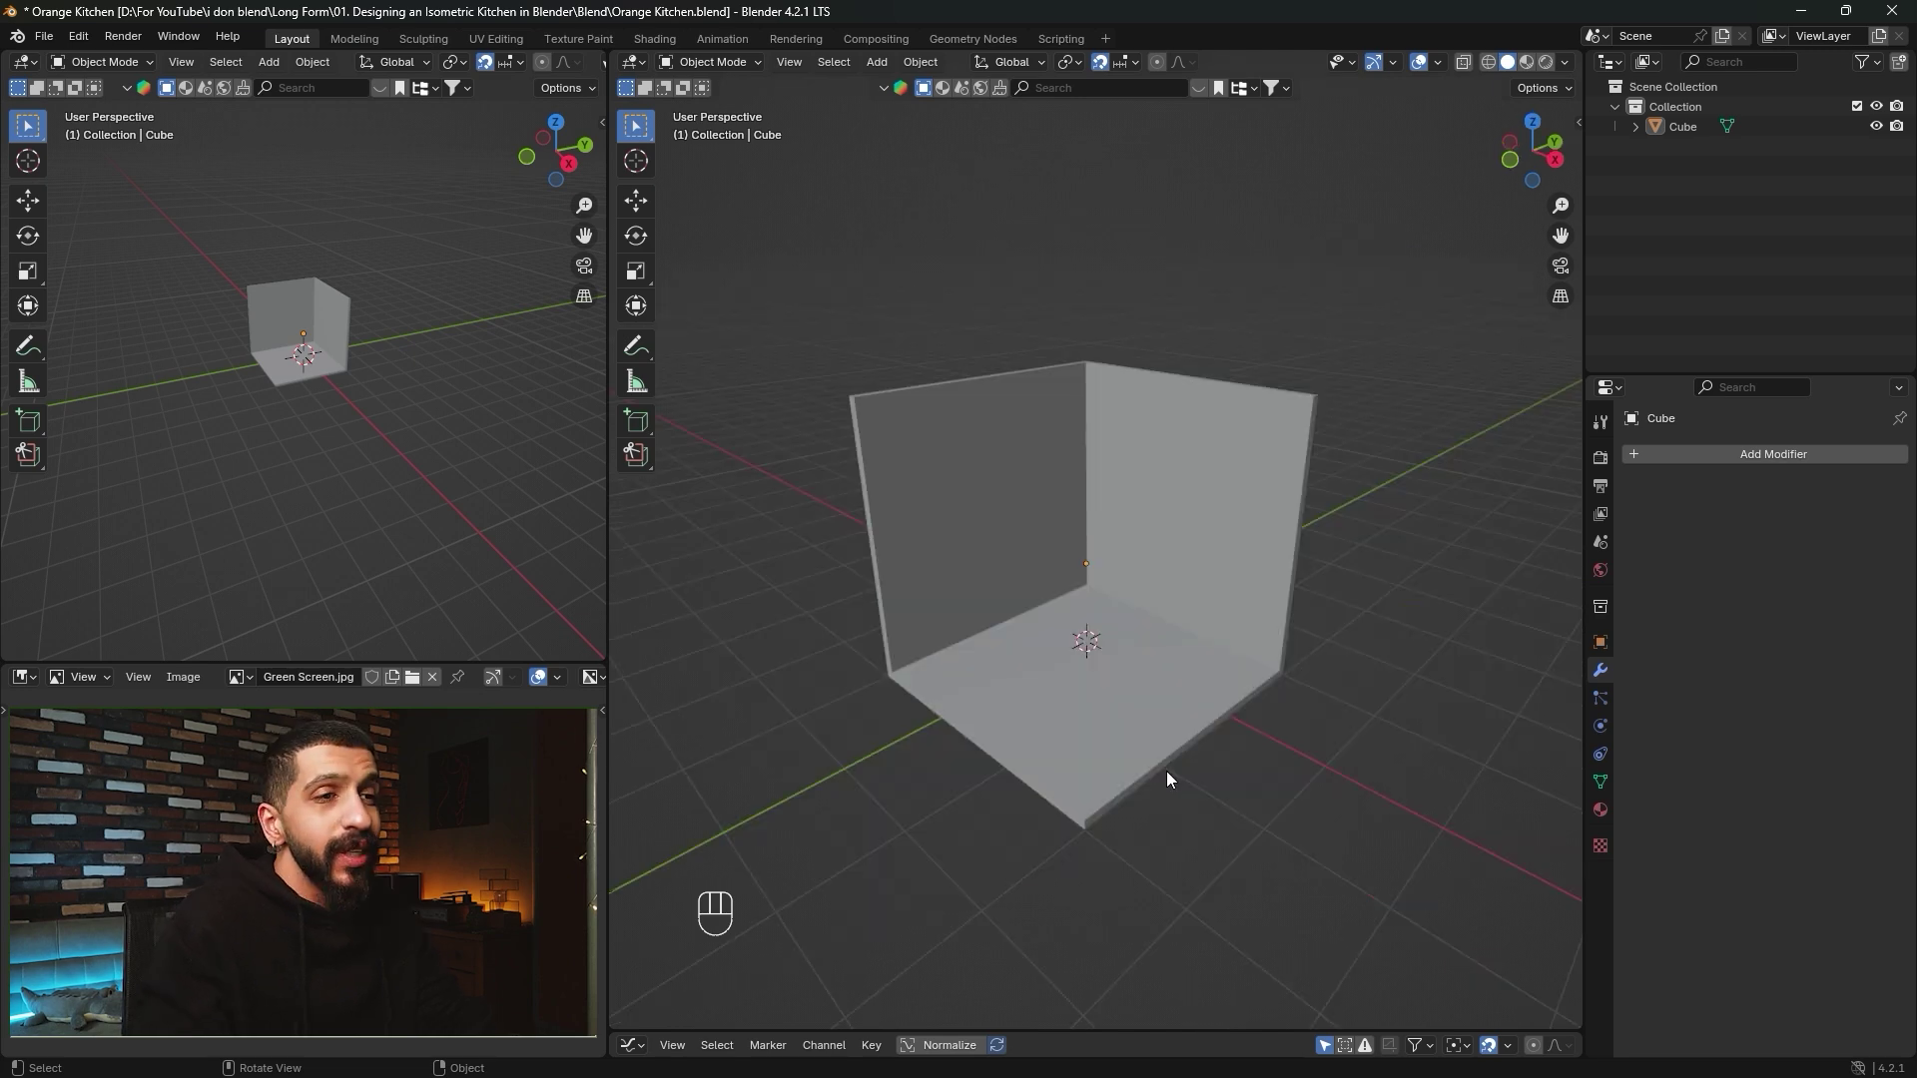
Add a camera at the world origin and clear its rotation.
key("shift+a")
left_click(1122, 777)
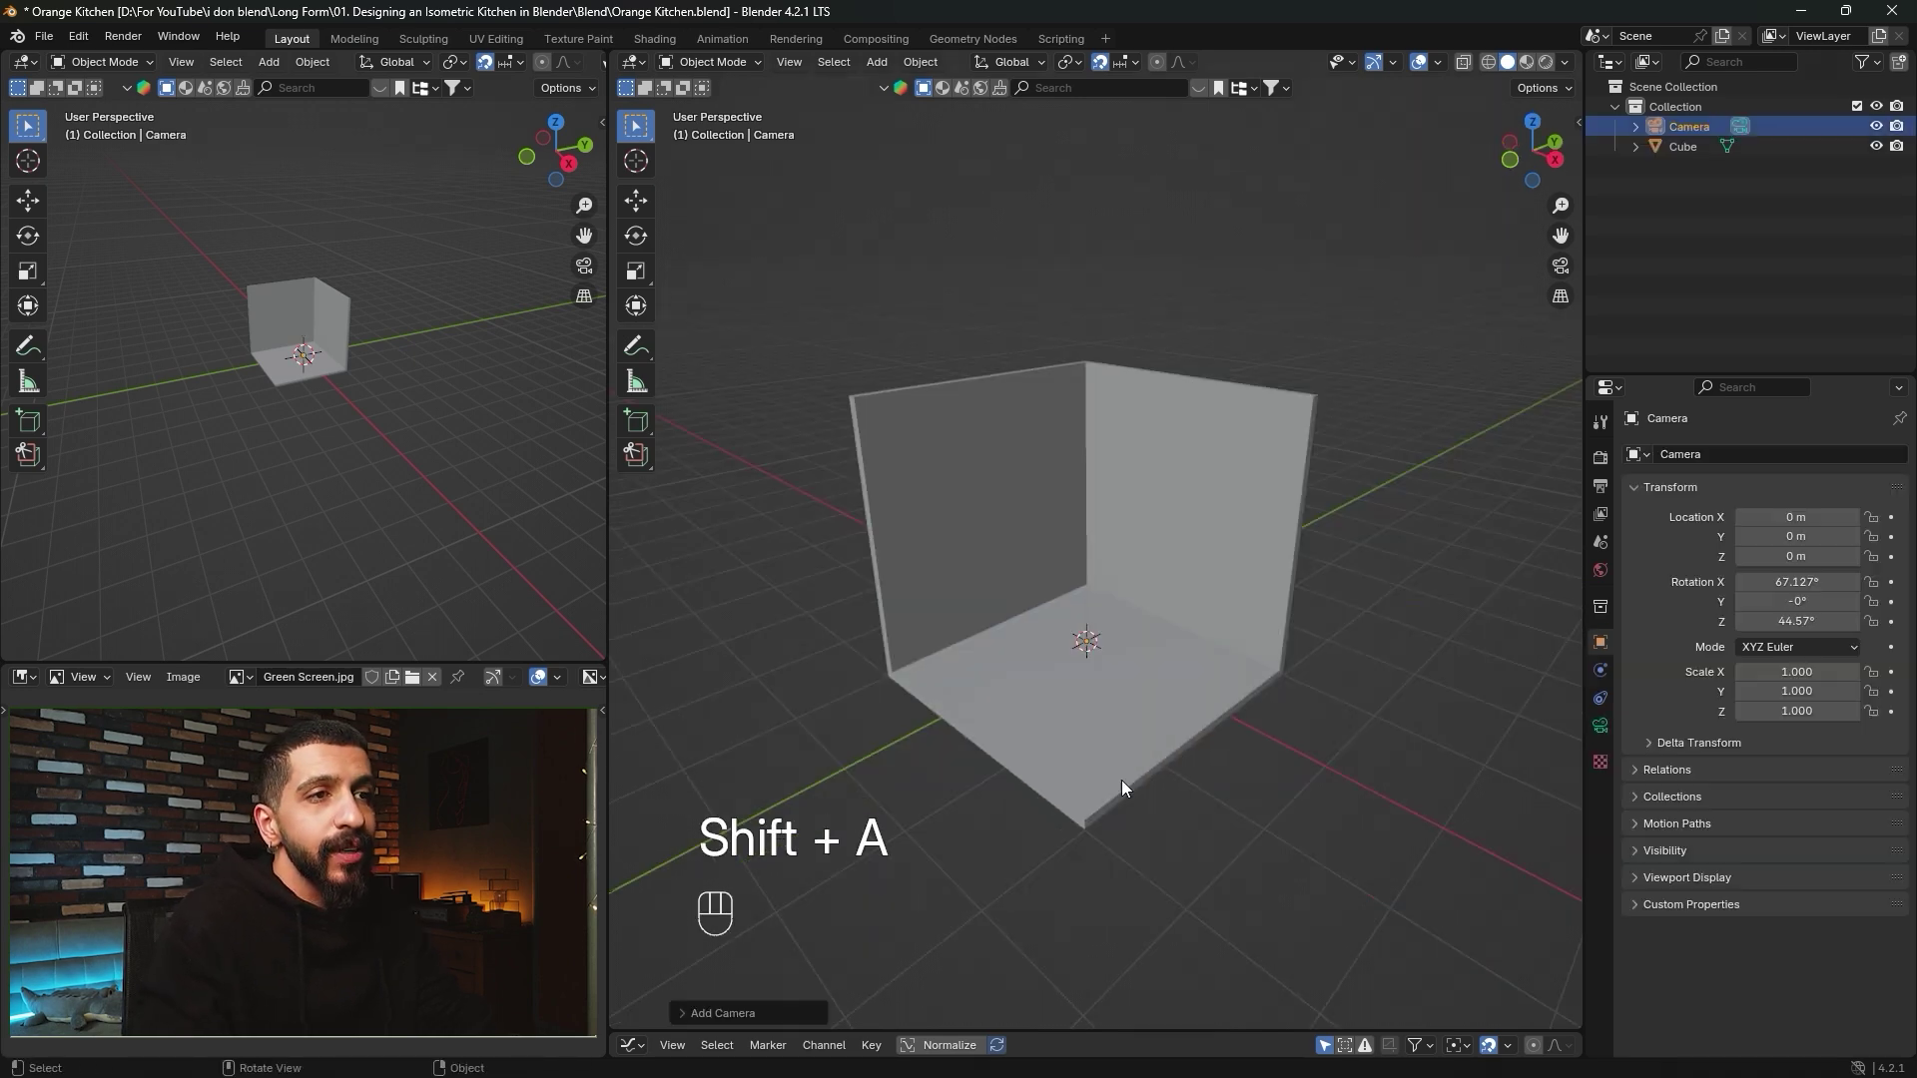
middle_click_drag(1122, 780, 1069, 642)
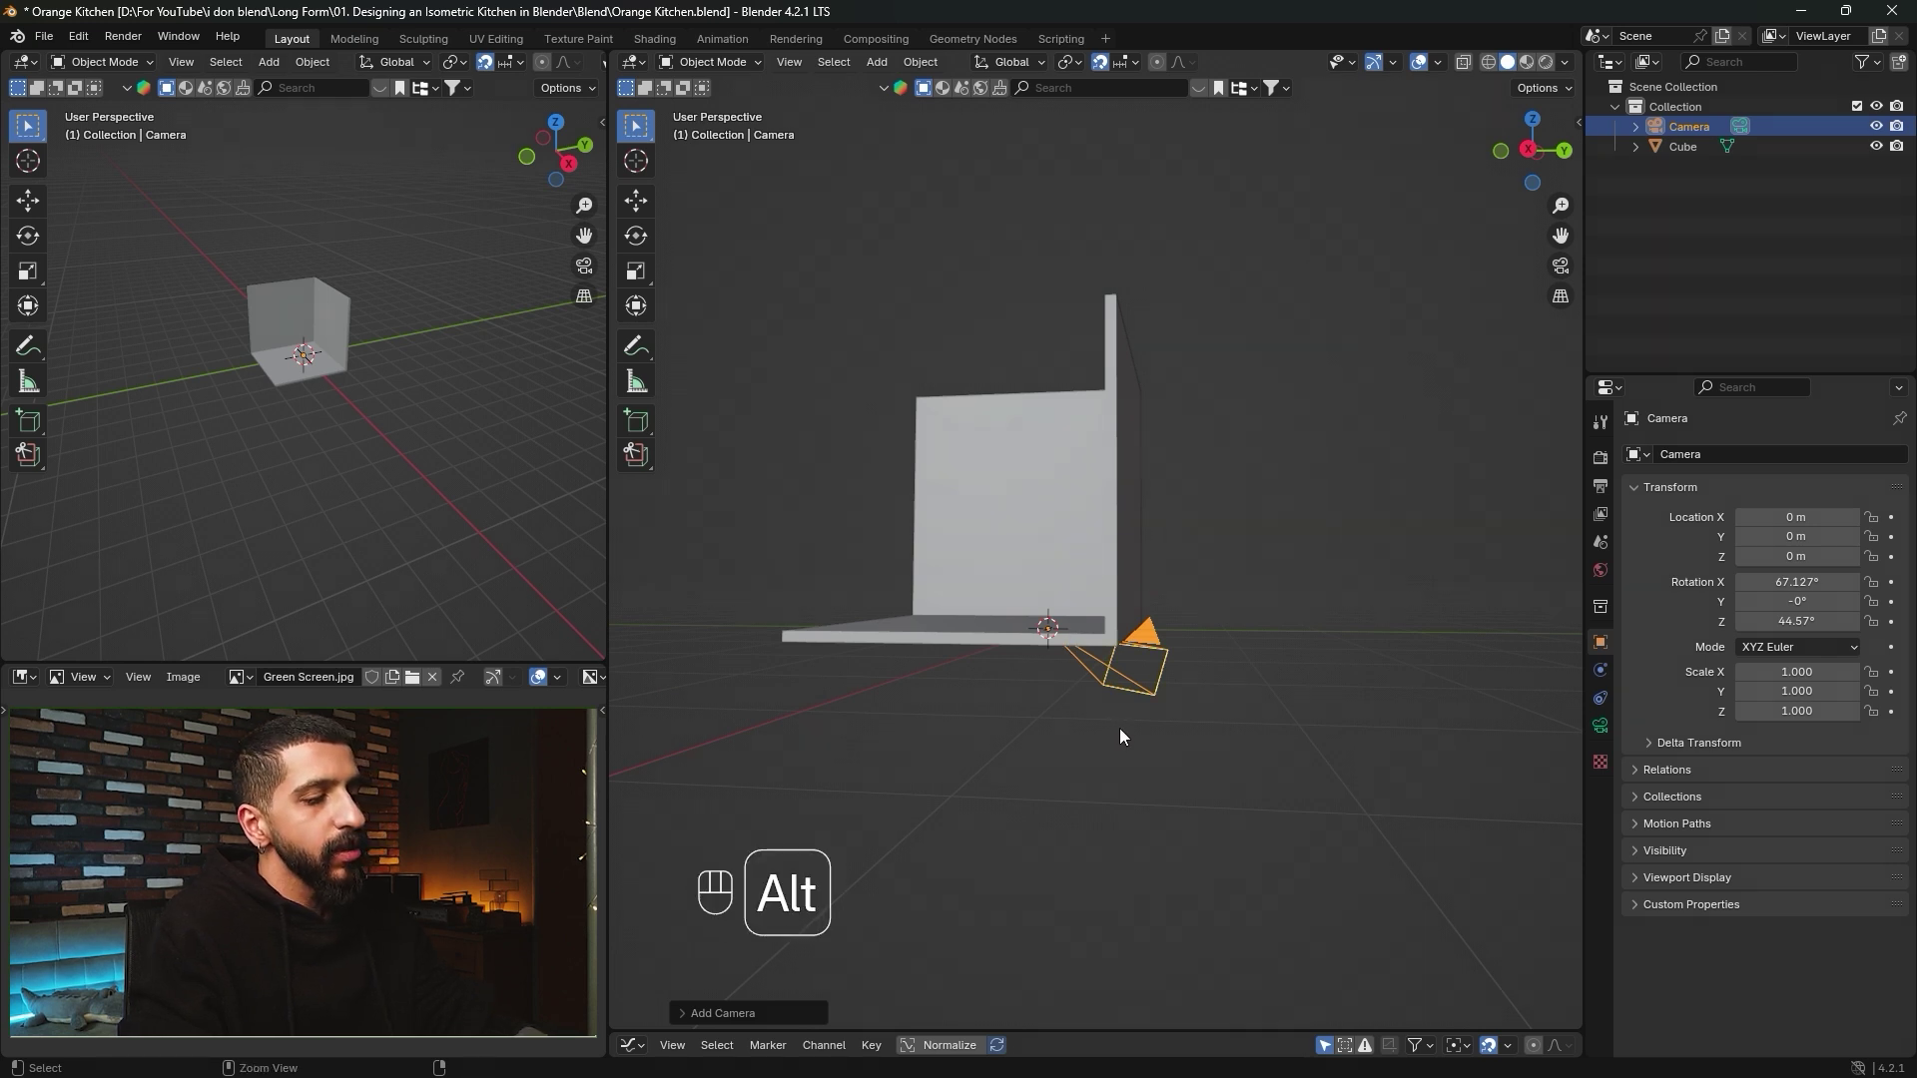
key("alt+r")
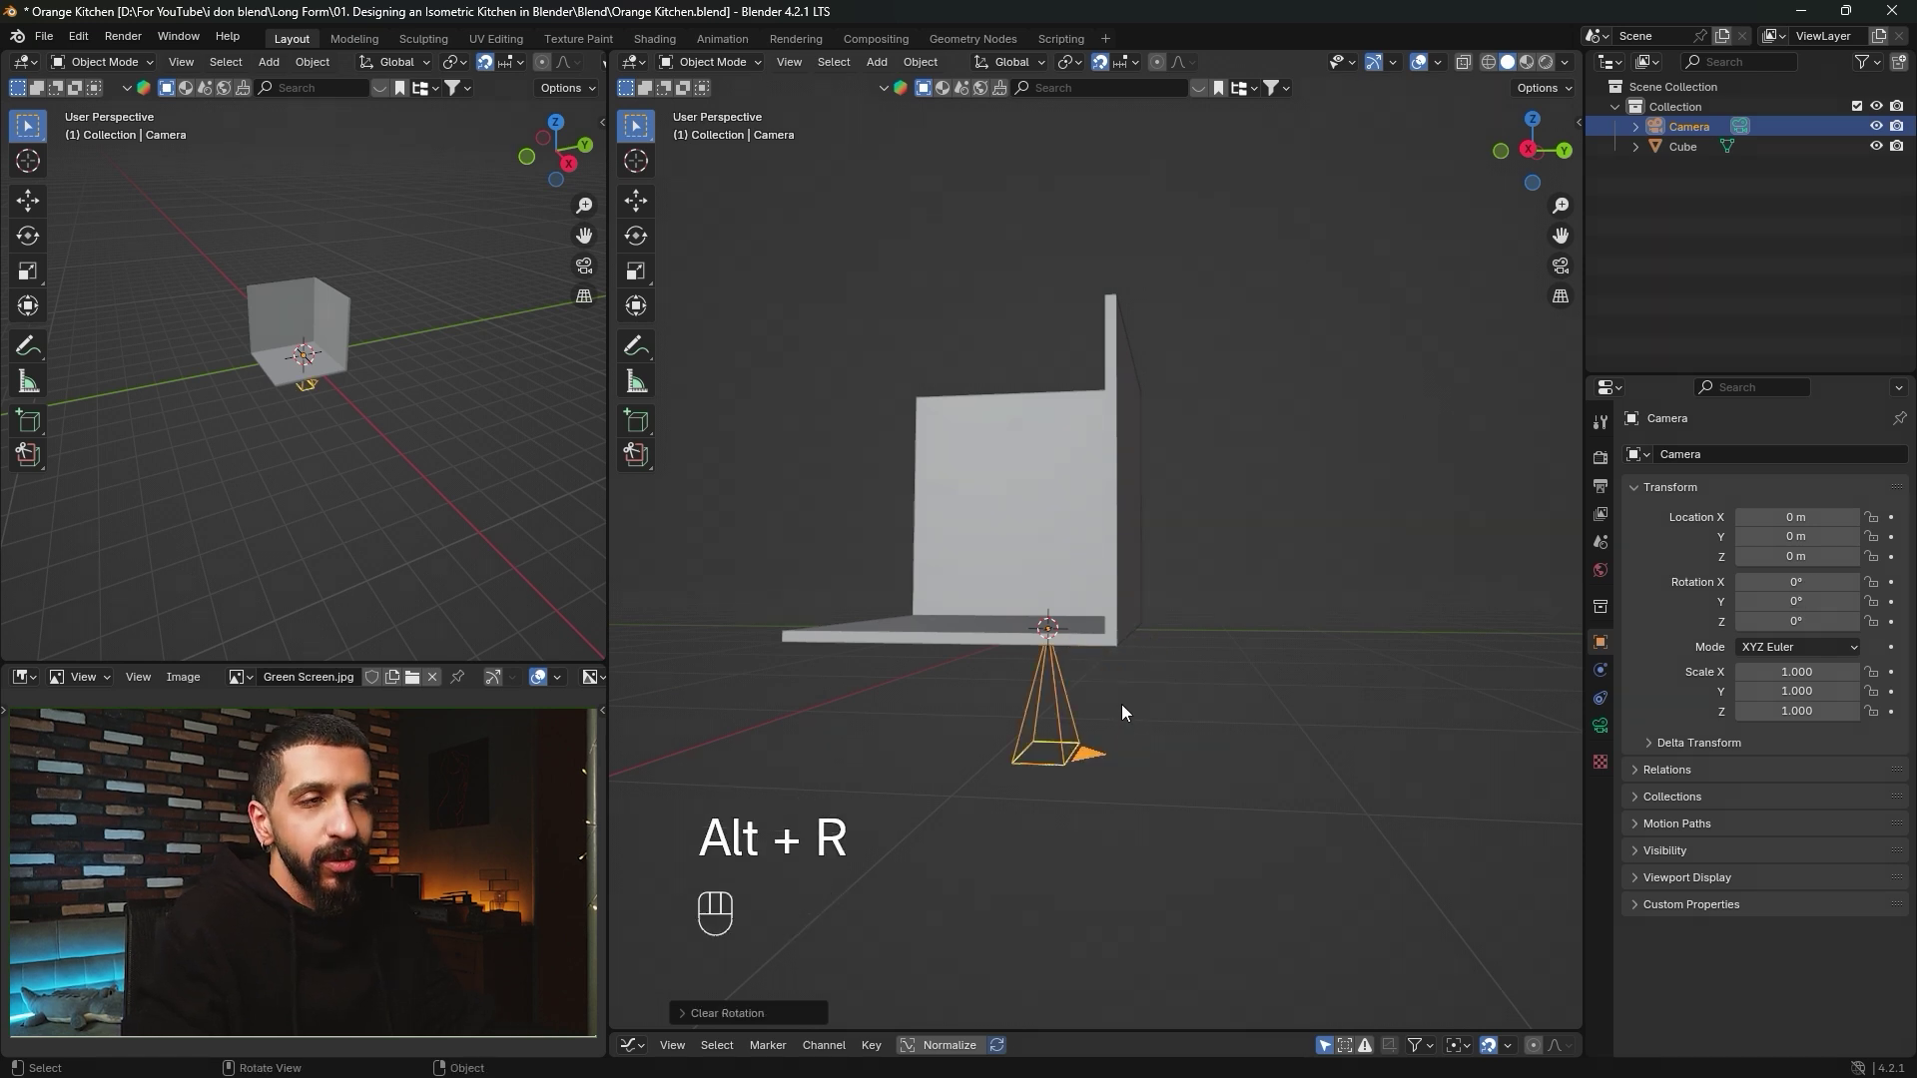
Raise the camera 6 m along the global Z axis above the room.
middle_click_drag(1069, 747, 1170, 794)
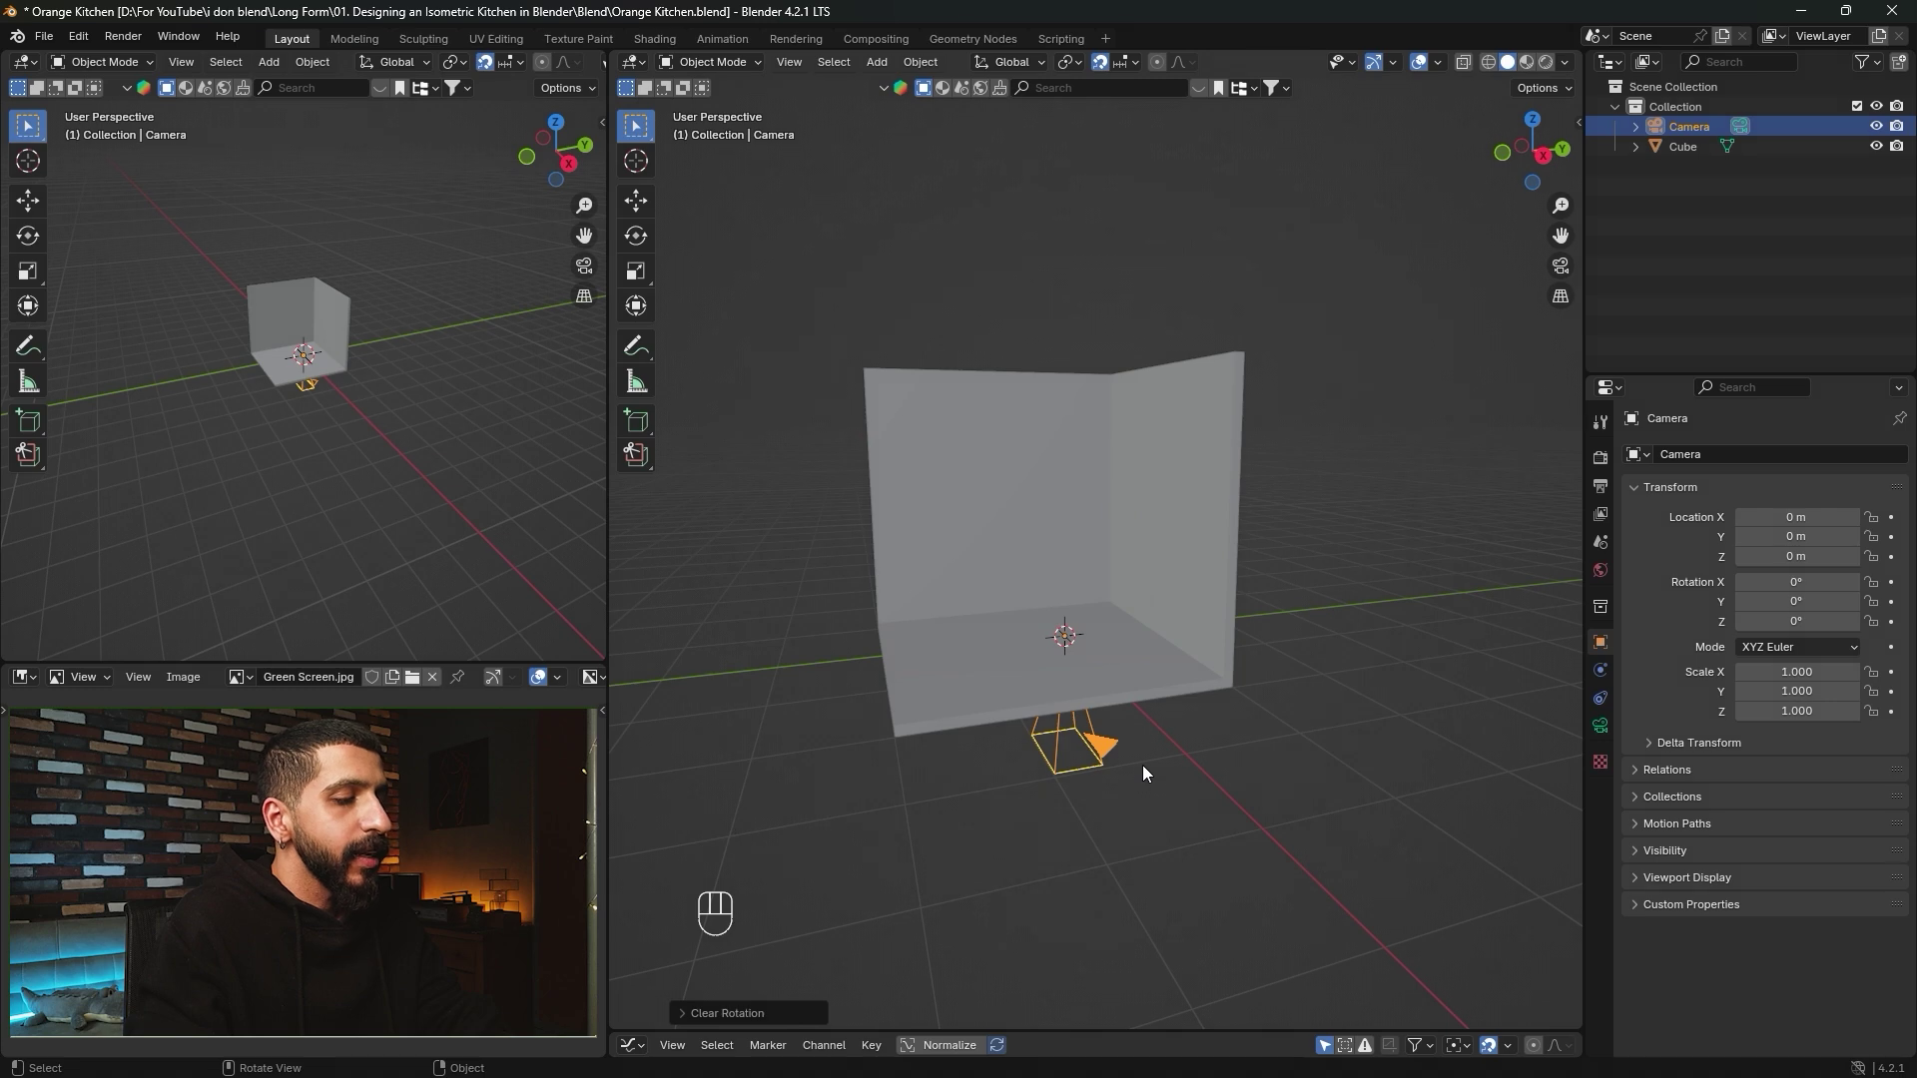
key("g")
key("z")
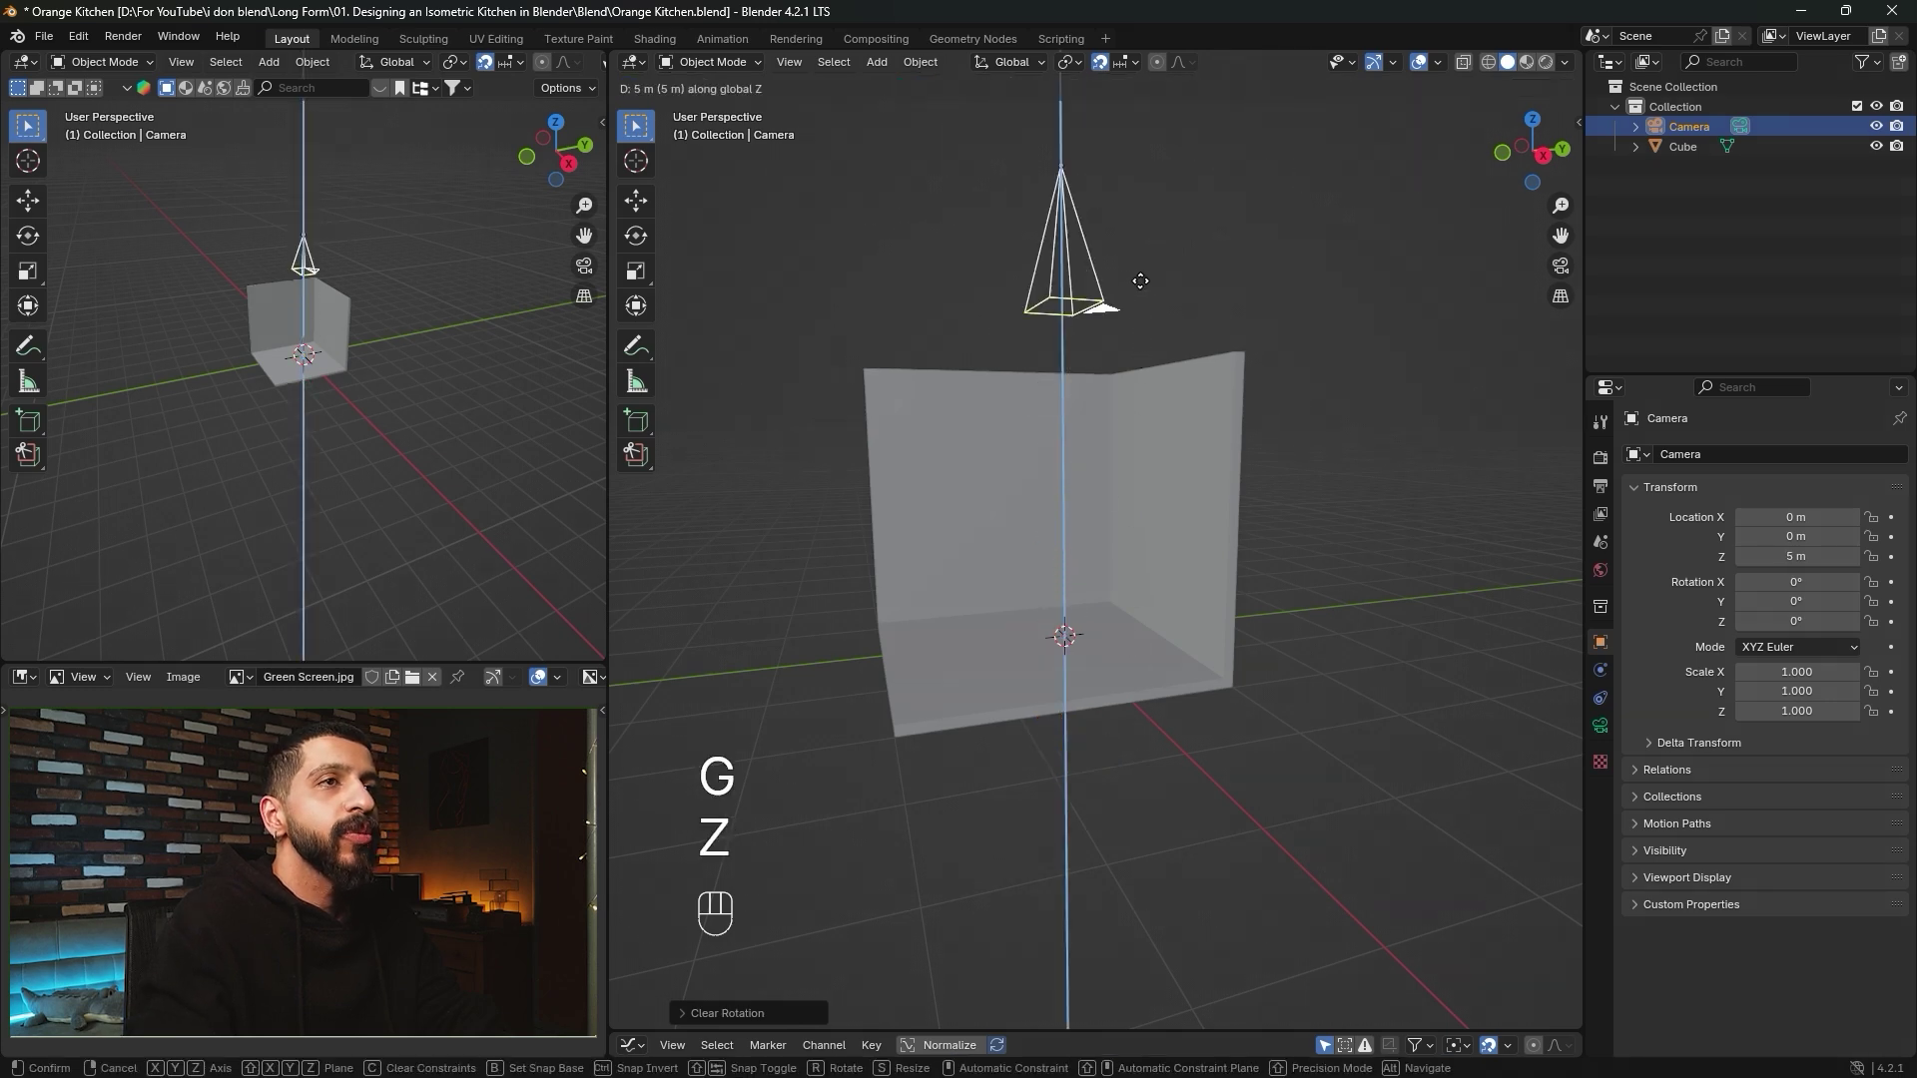
left_click(1140, 240)
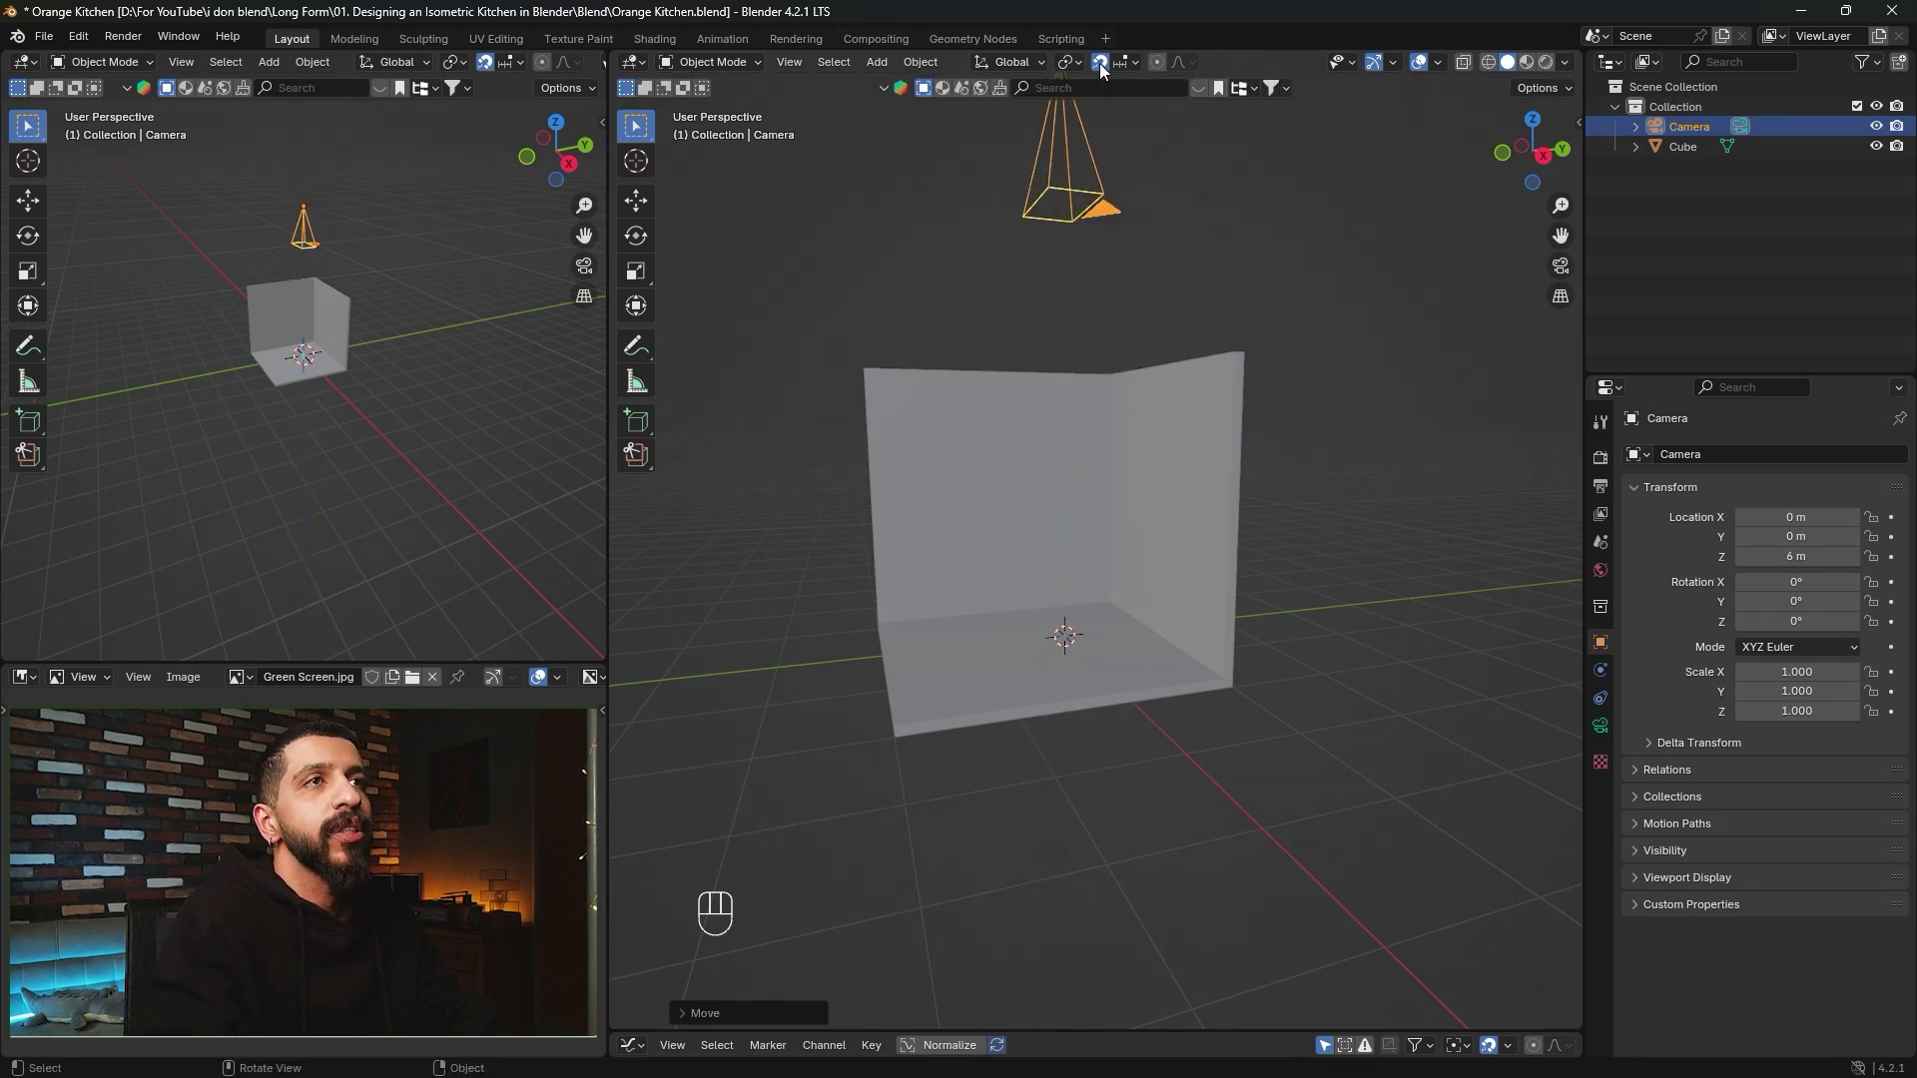
Hide the tool shelf in the small 3D viewport and switch that viewport to the camera view.
middle_click_drag(1104, 452, 1074, 518, "shift")
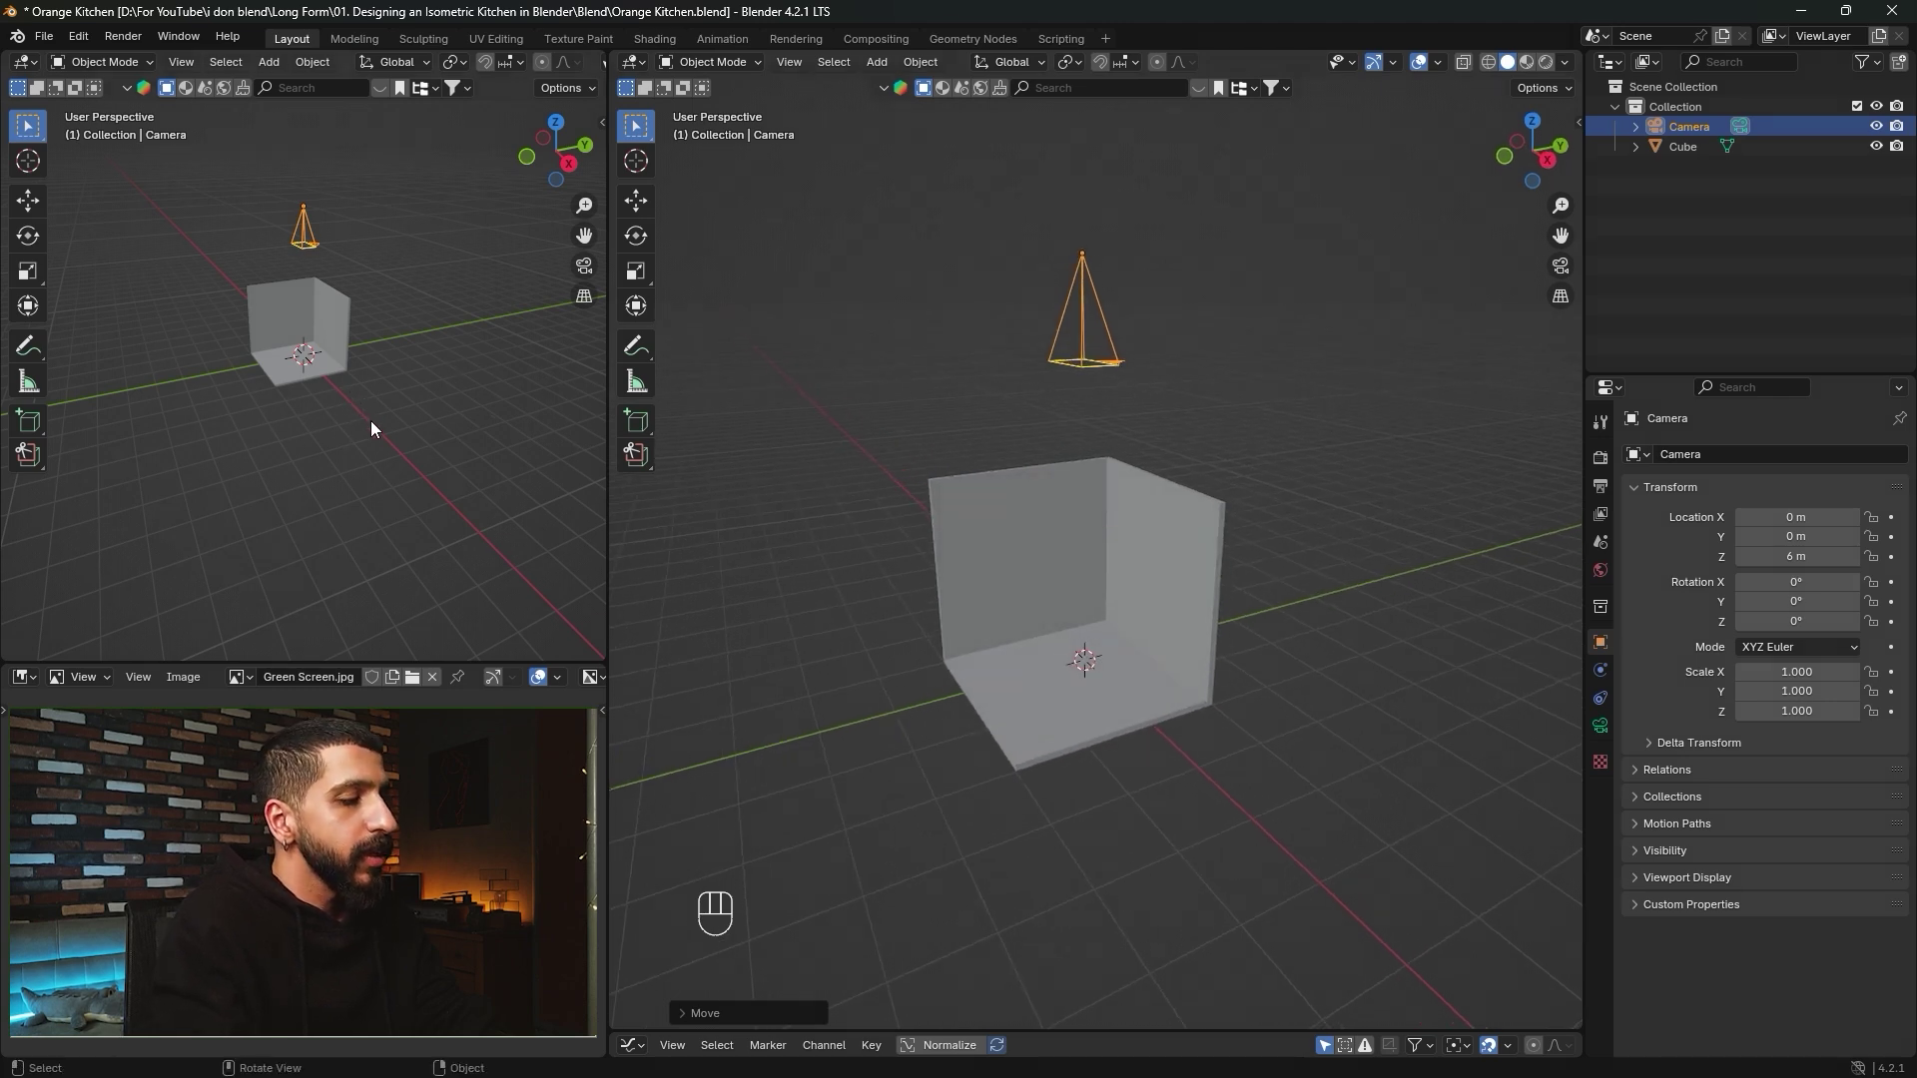
key("t")
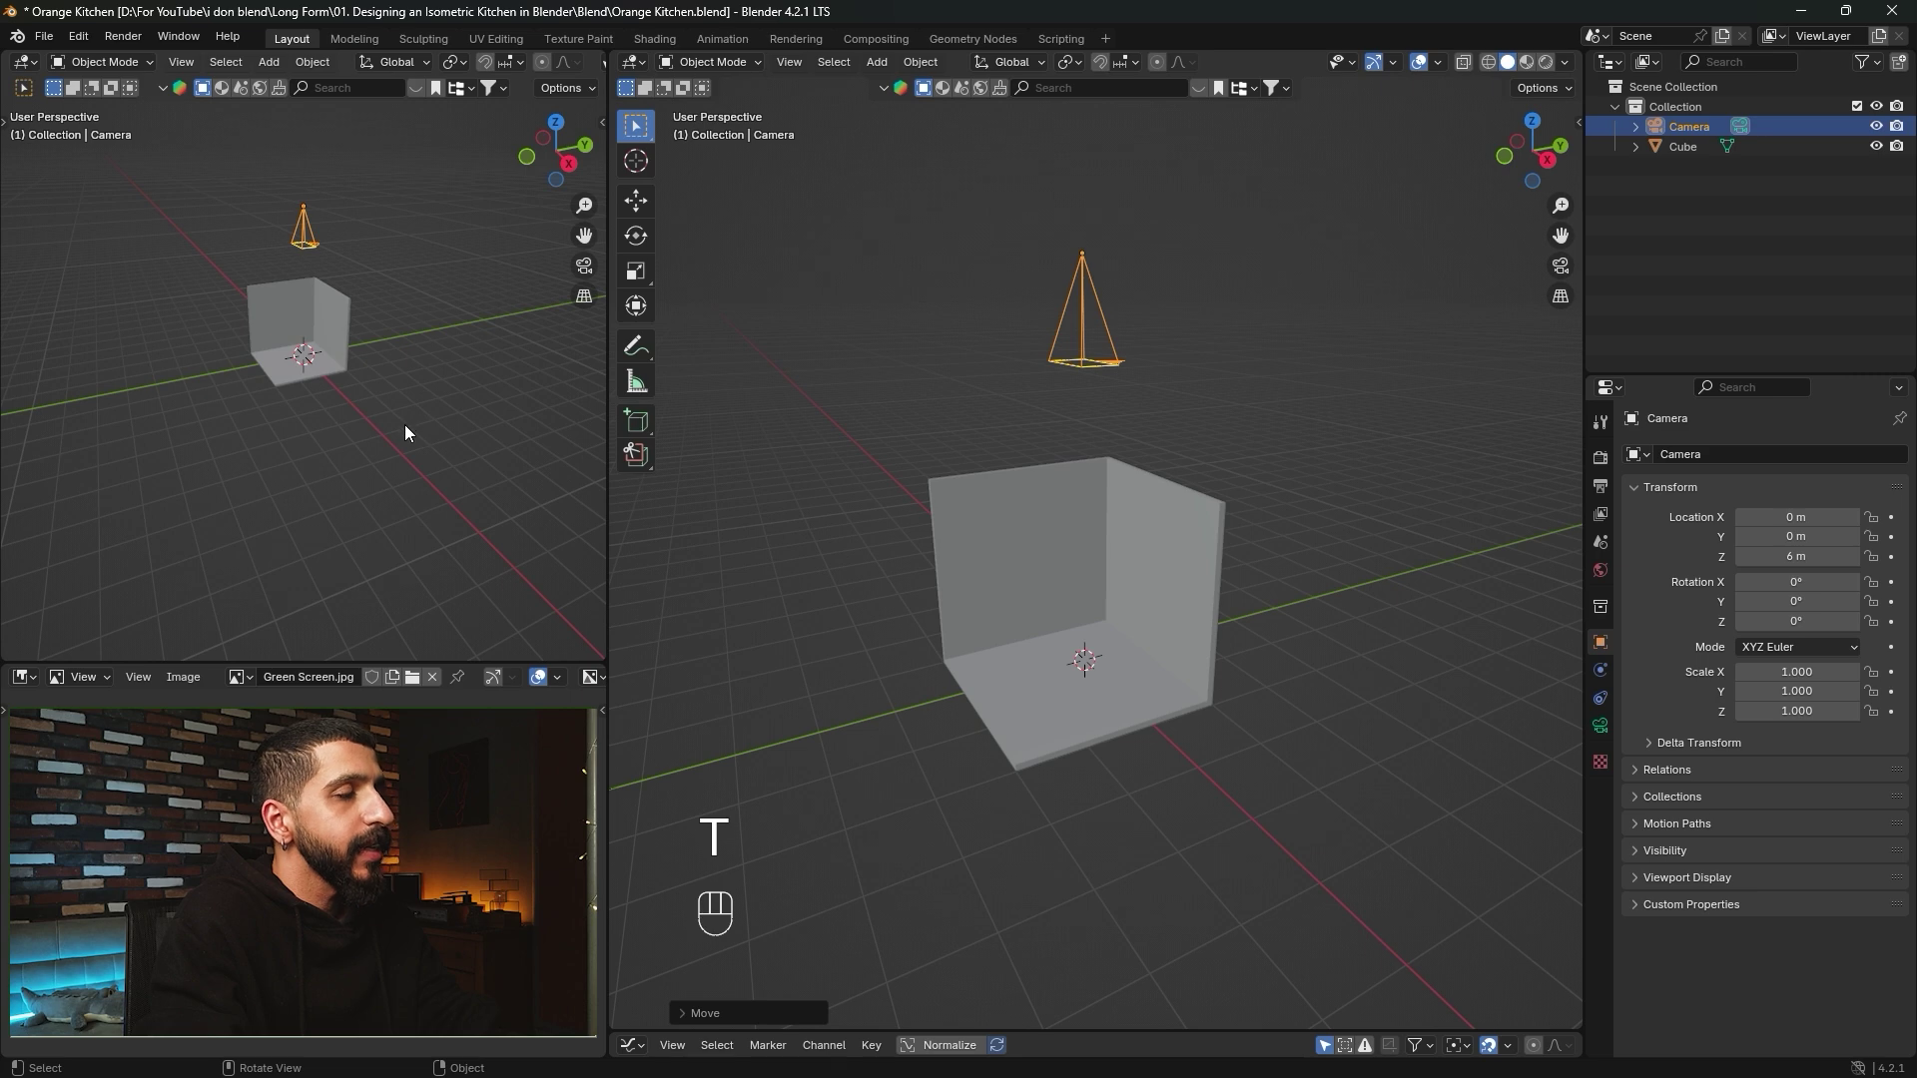
key("grave")
left_click(268, 493)
key("KP_0")
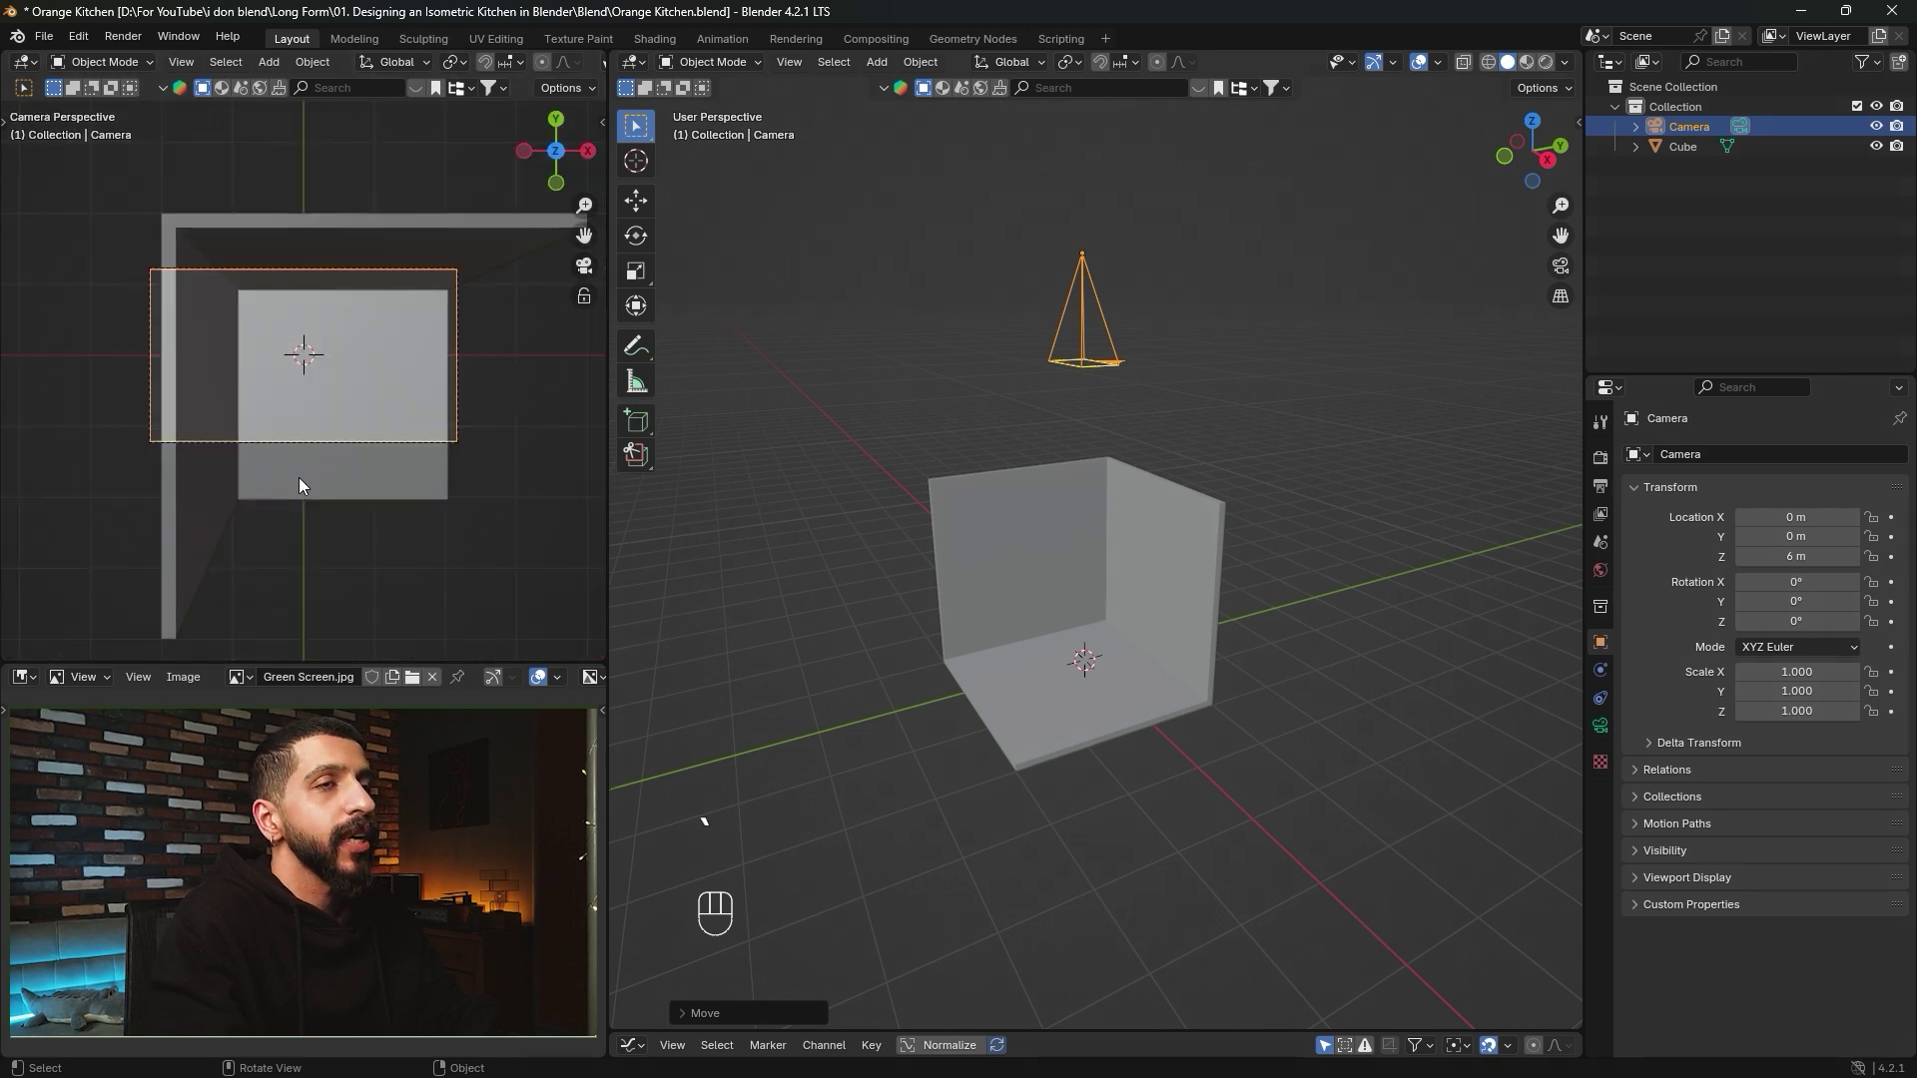
Set the render output's horizontal resolution to 1080 px for a square frame.
left_click(1600, 486)
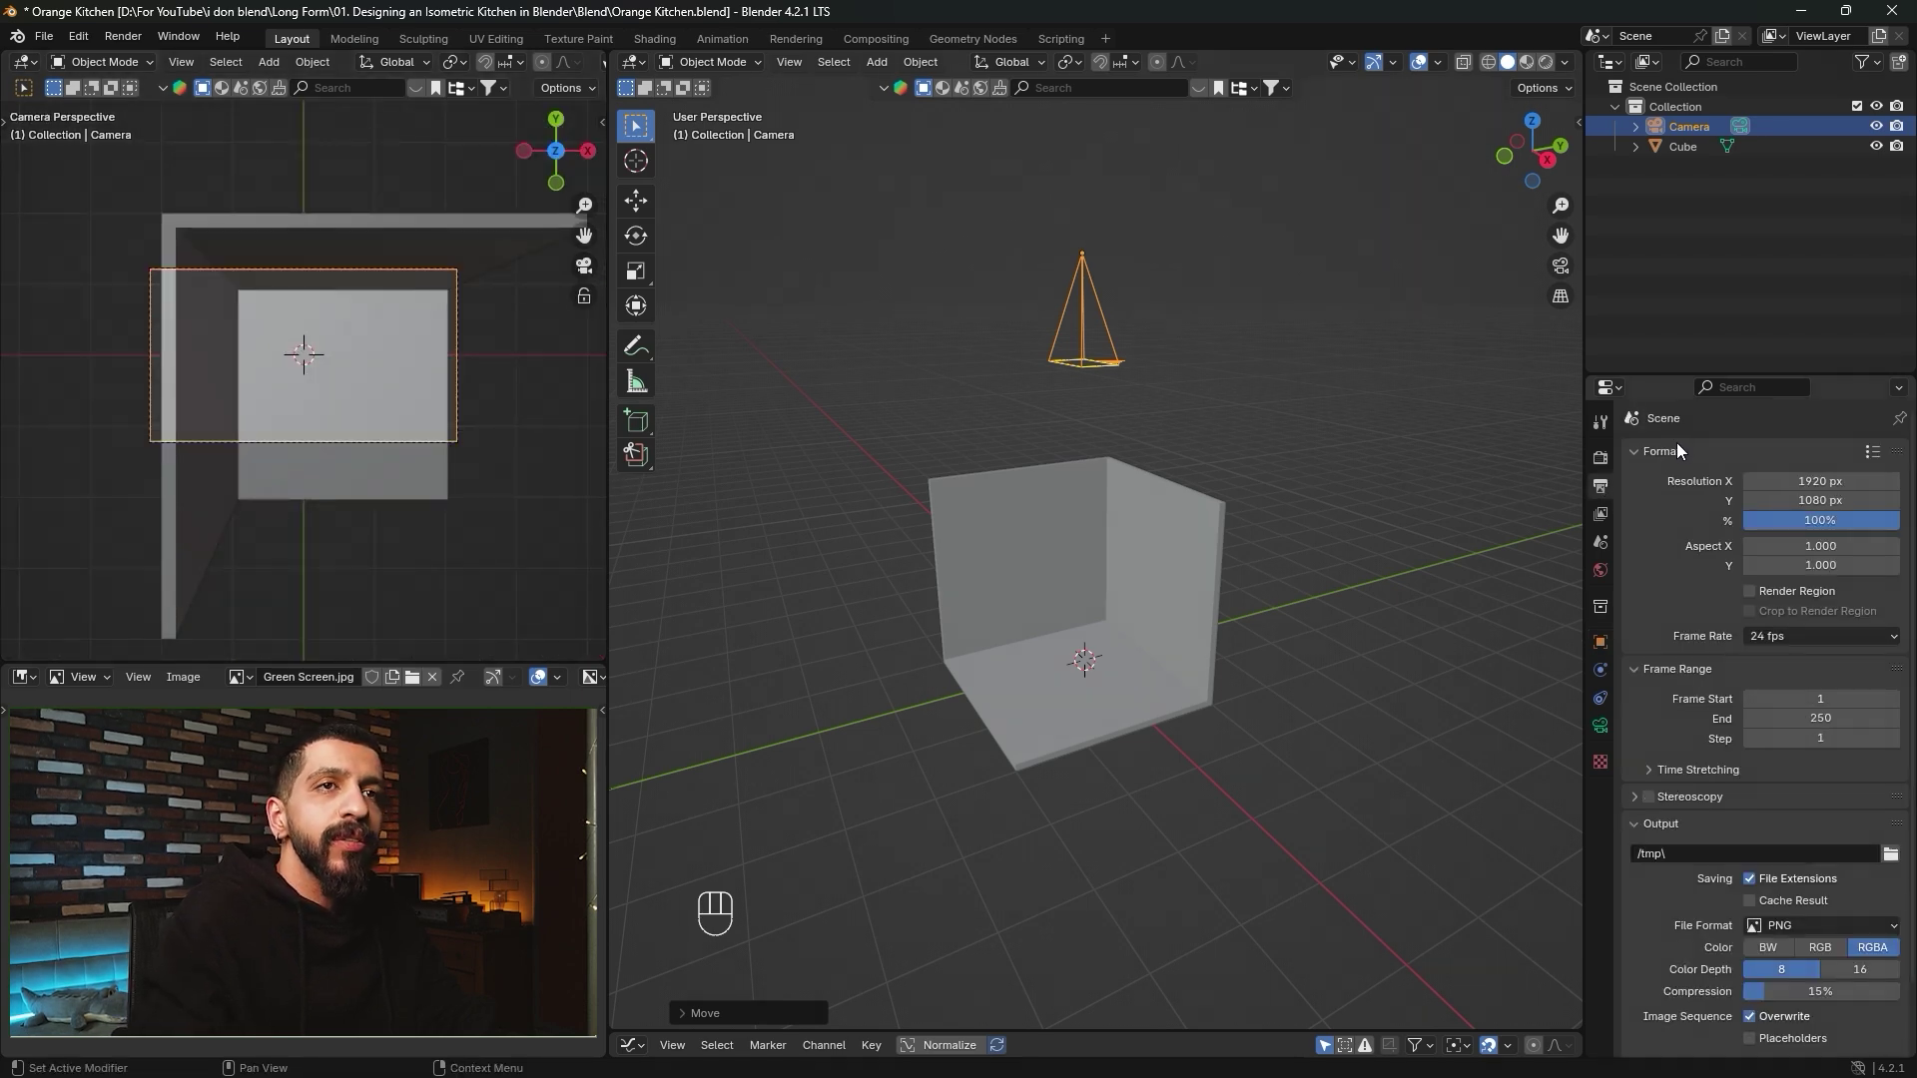
left_click(1763, 482)
type("10")
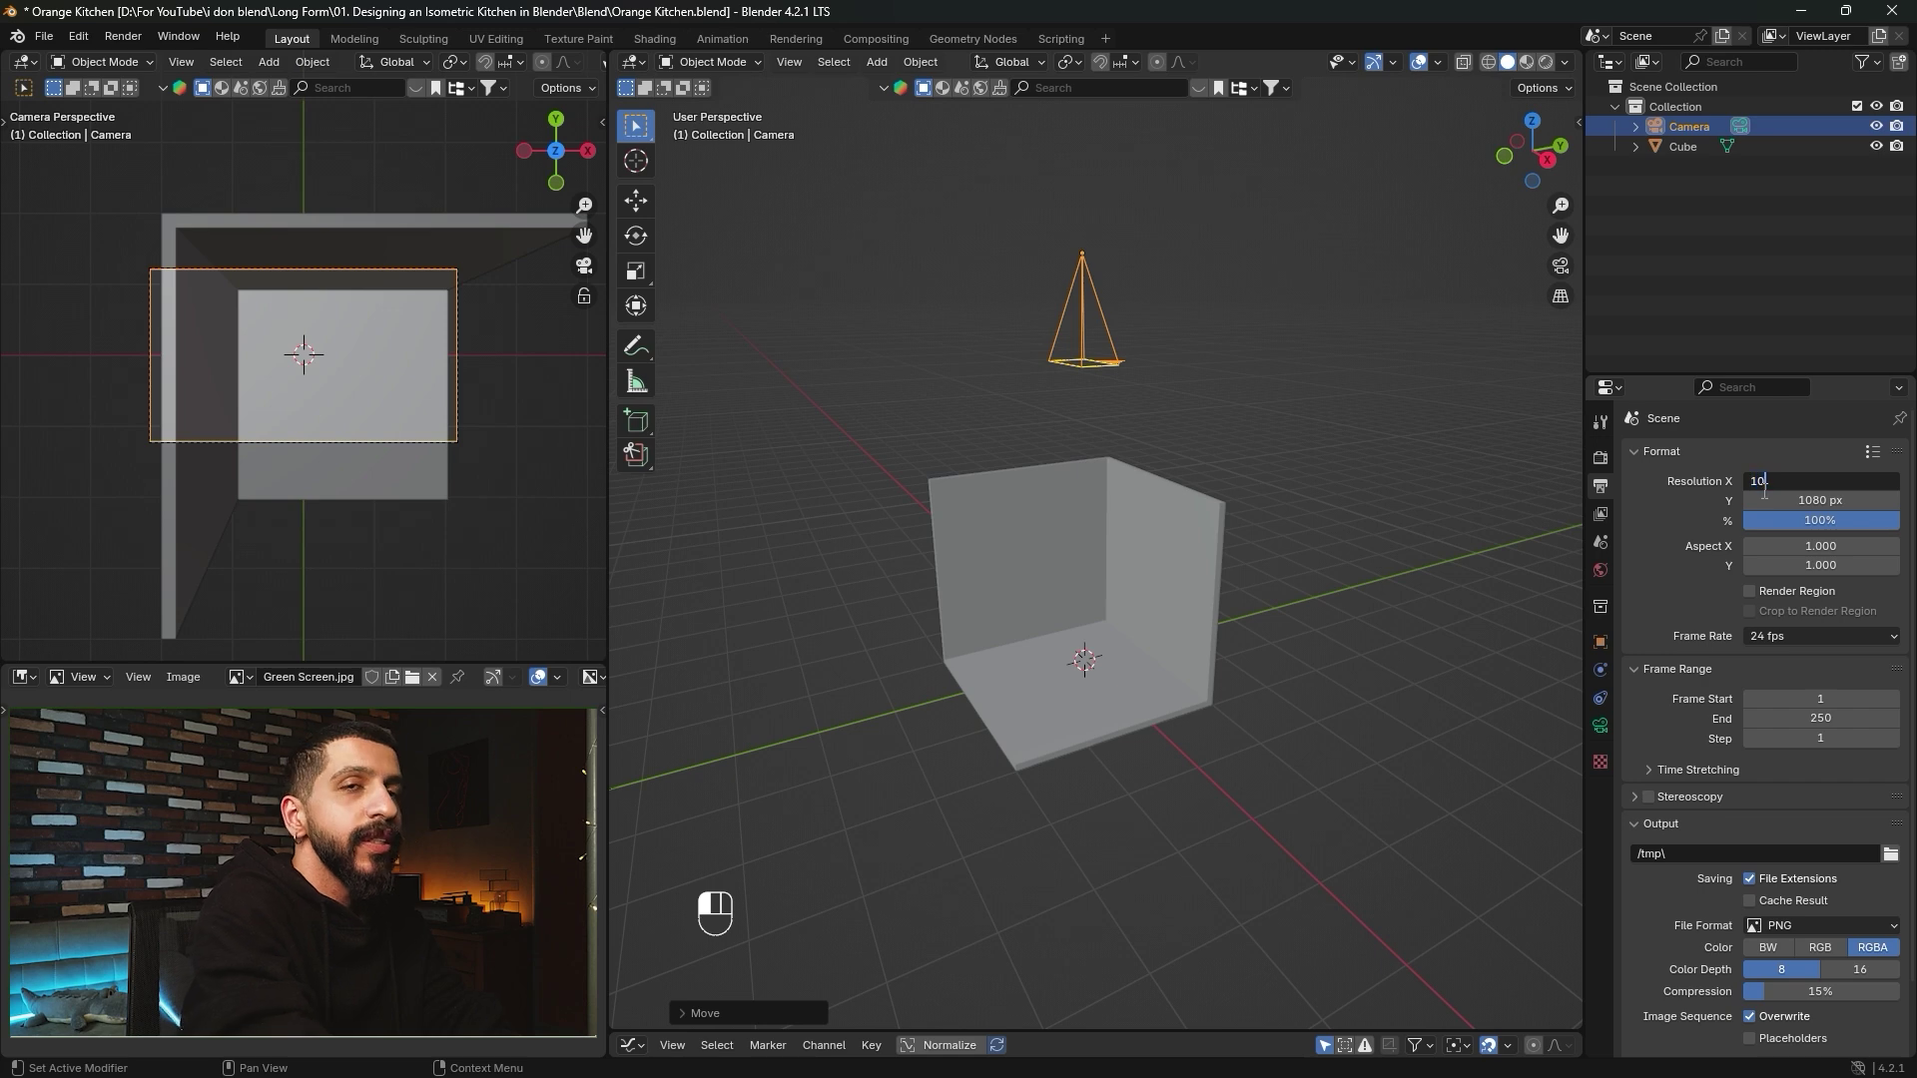
type("80")
key("Return")
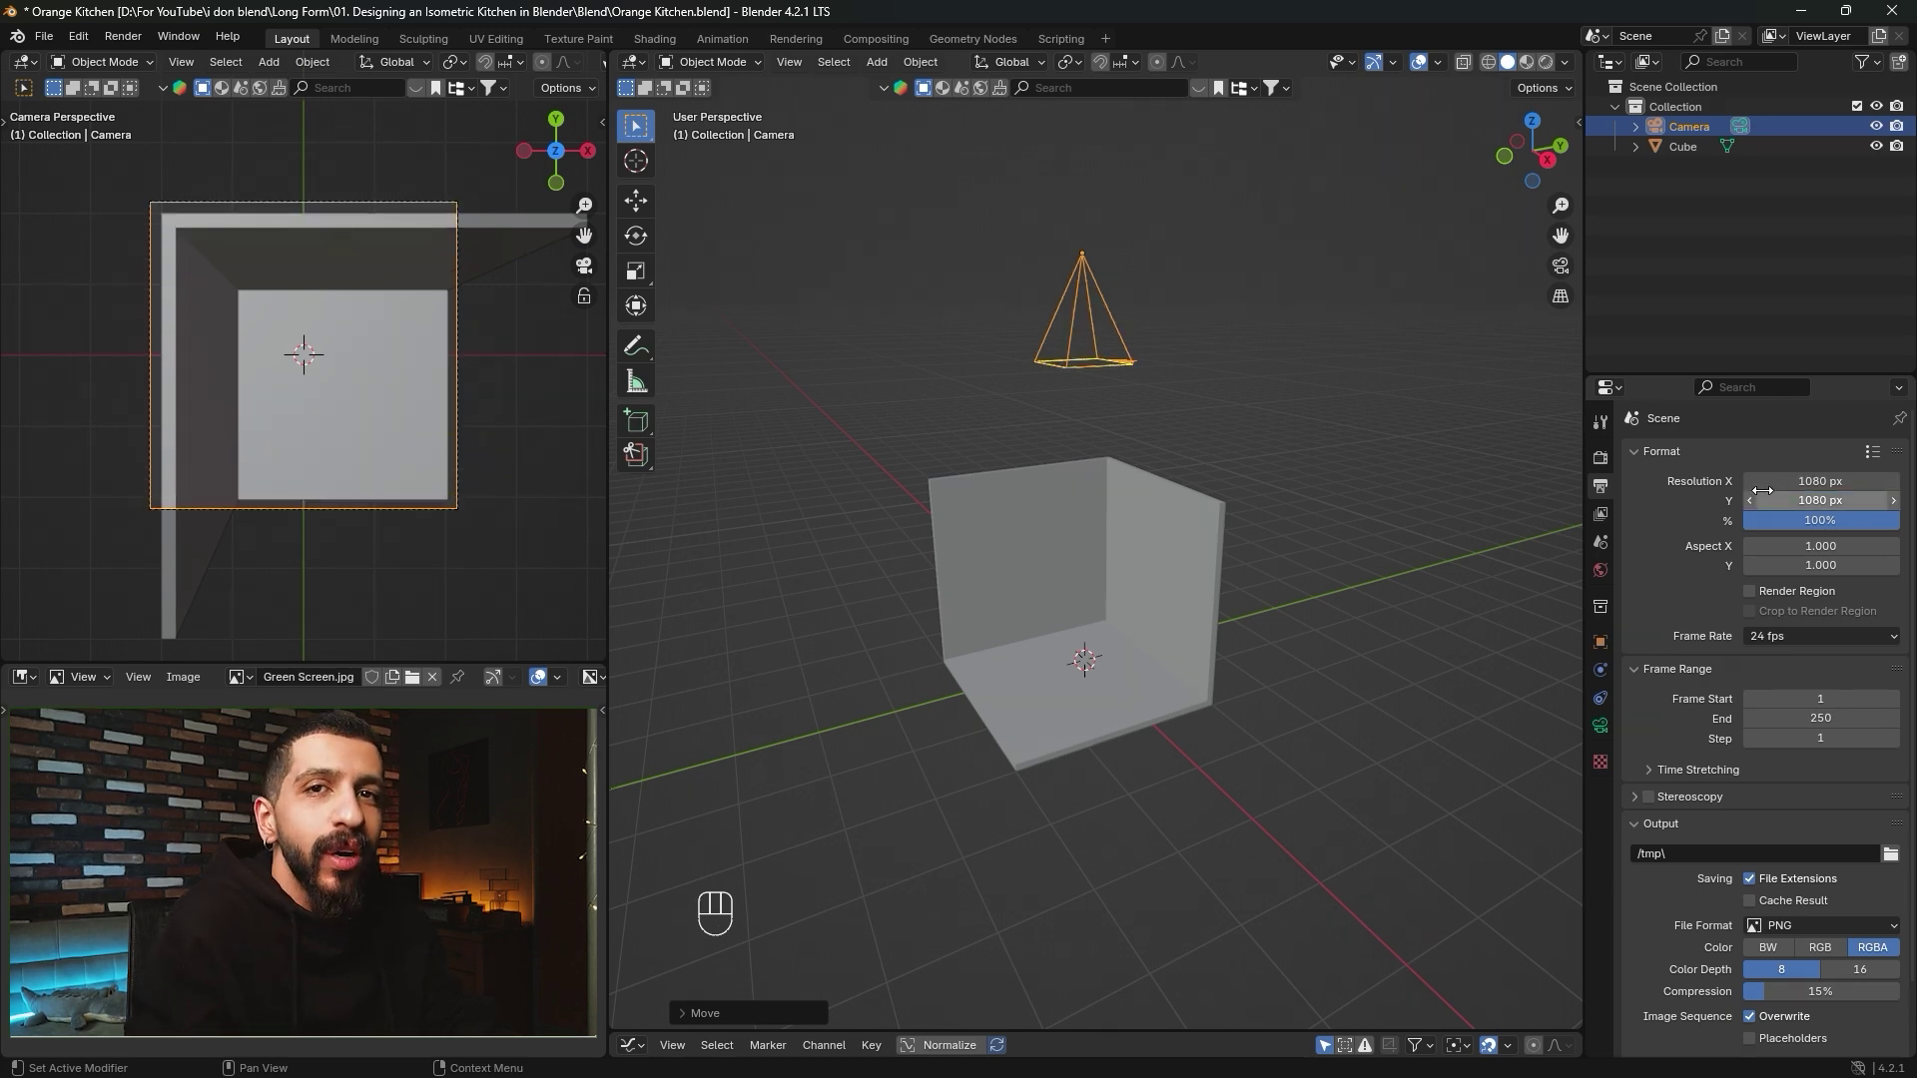
Set the transform pivot point to 3D Cursor and rotate the camera 52.5° around the global X axis.
middle_click_drag(1343, 404, 1178, 479)
left_click(1069, 63)
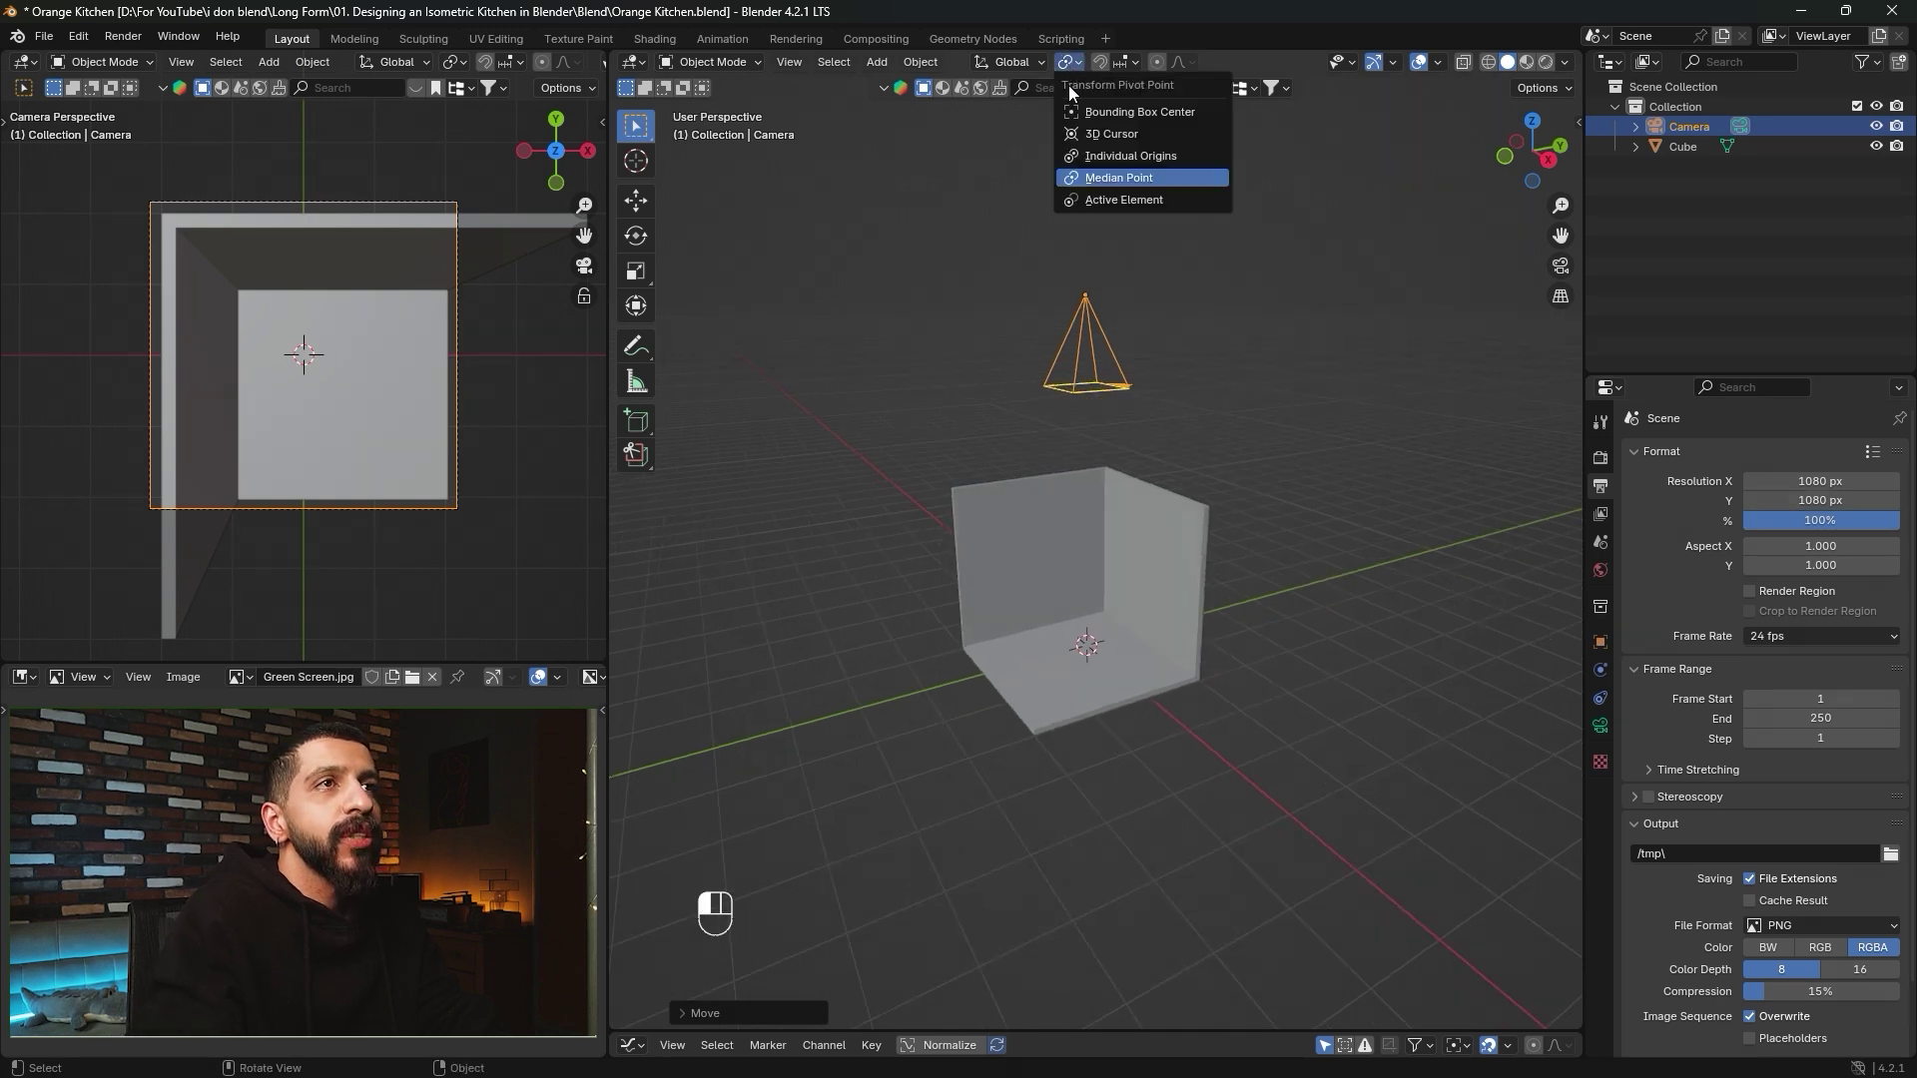
left_click(1118, 134)
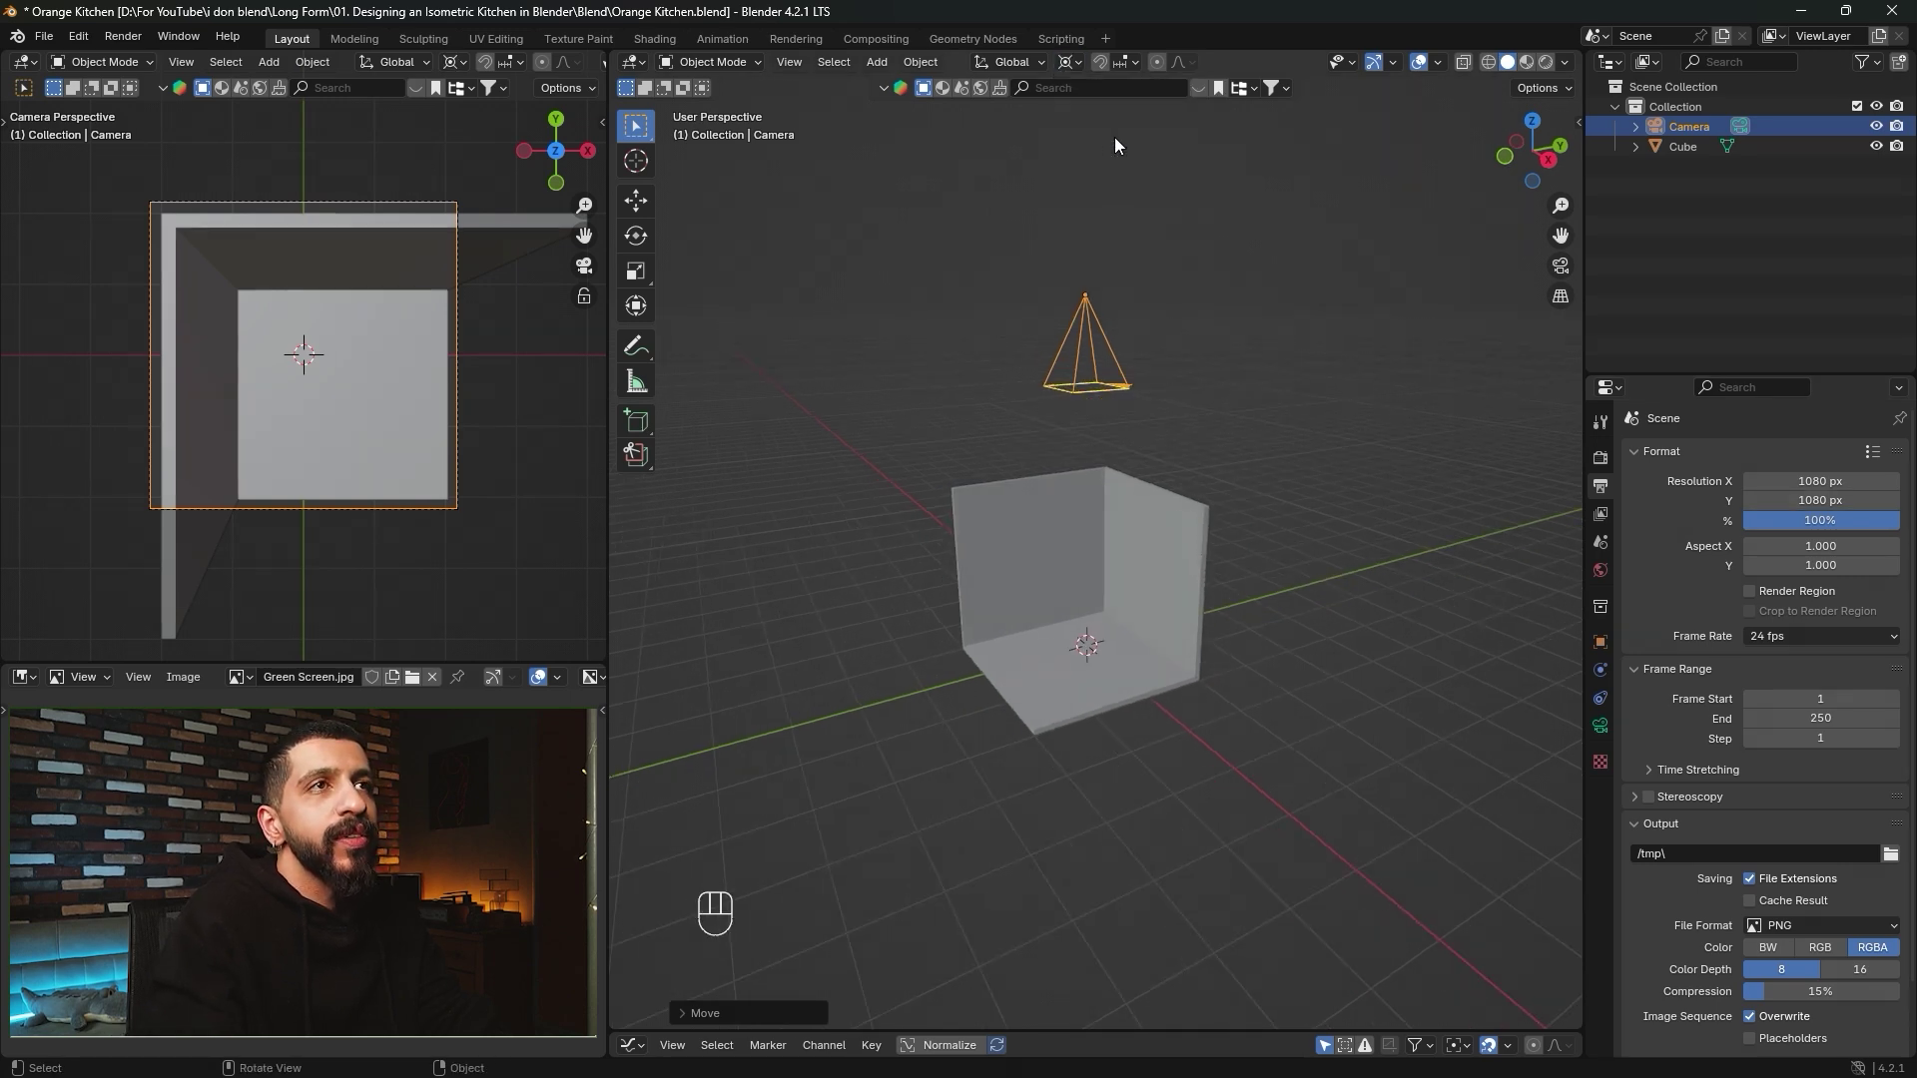
middle_click_drag(1128, 607, 1137, 639)
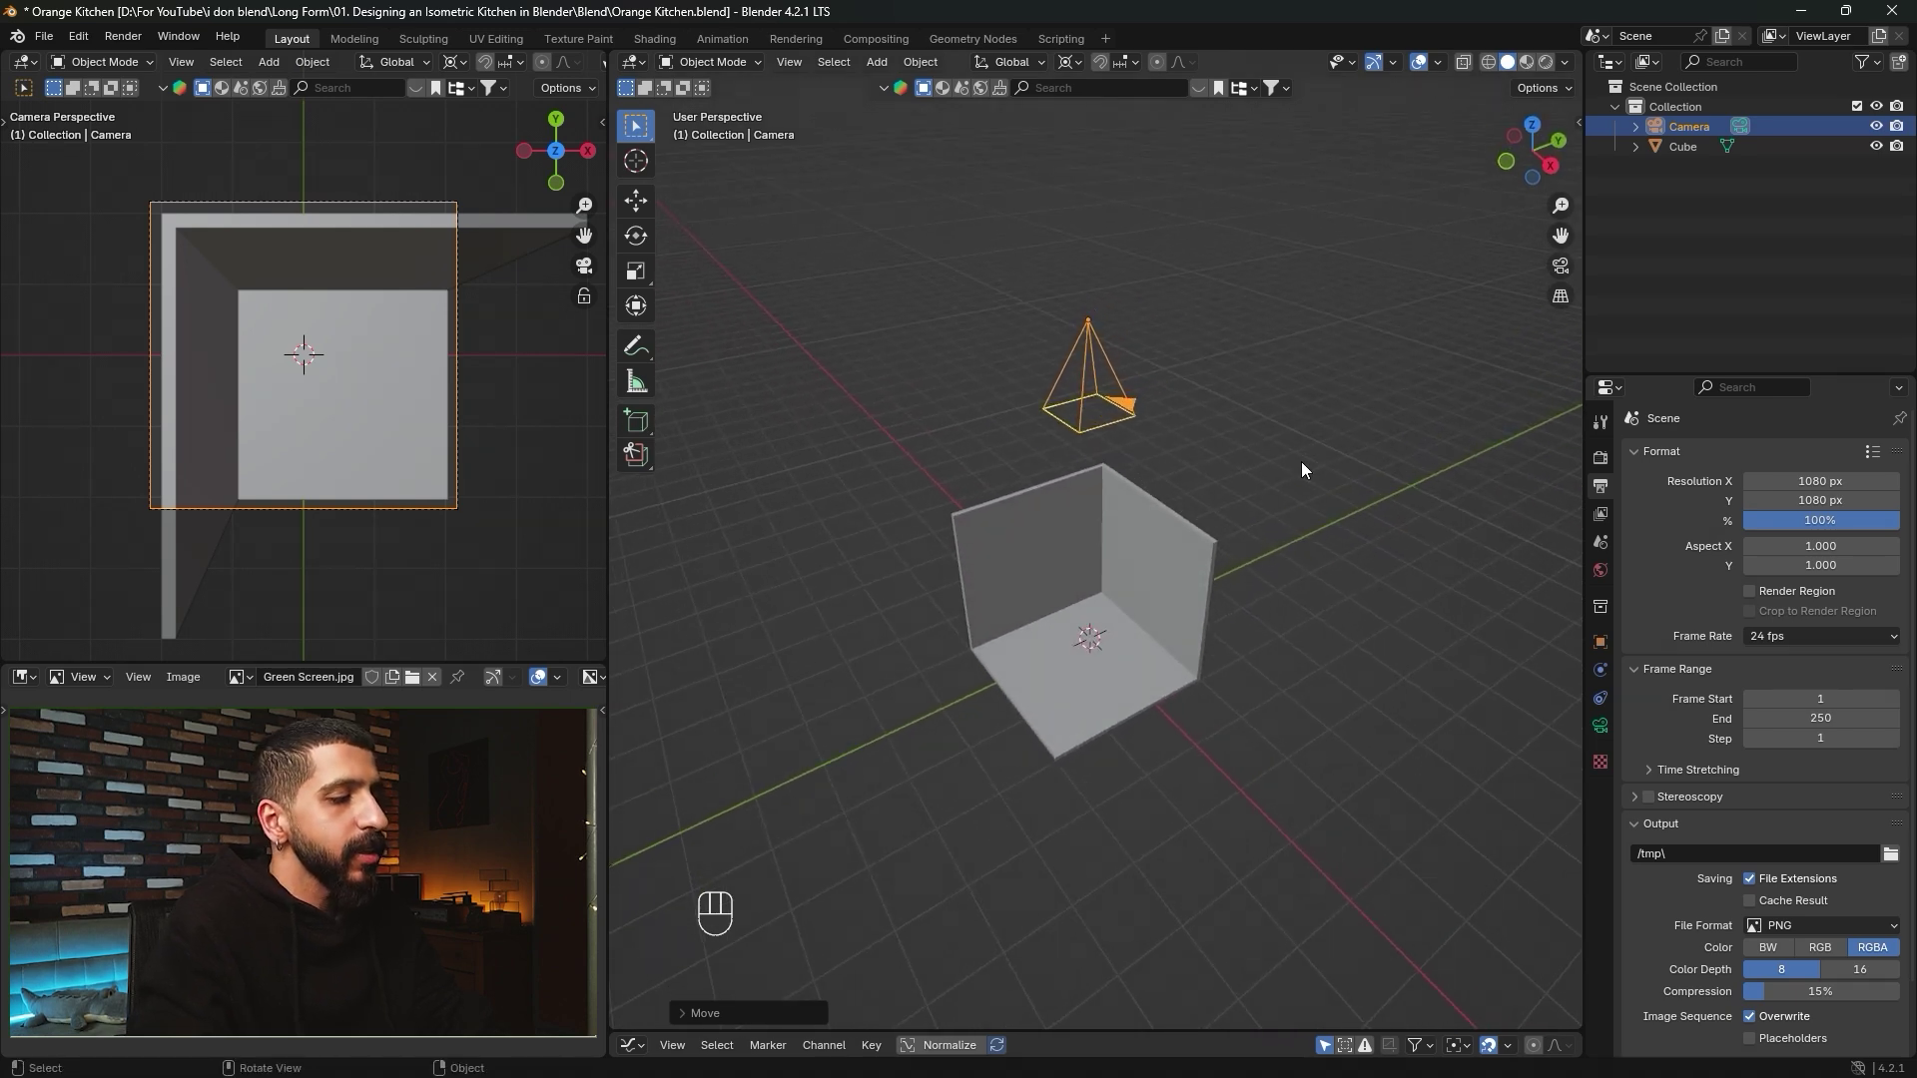
key("r")
key("x")
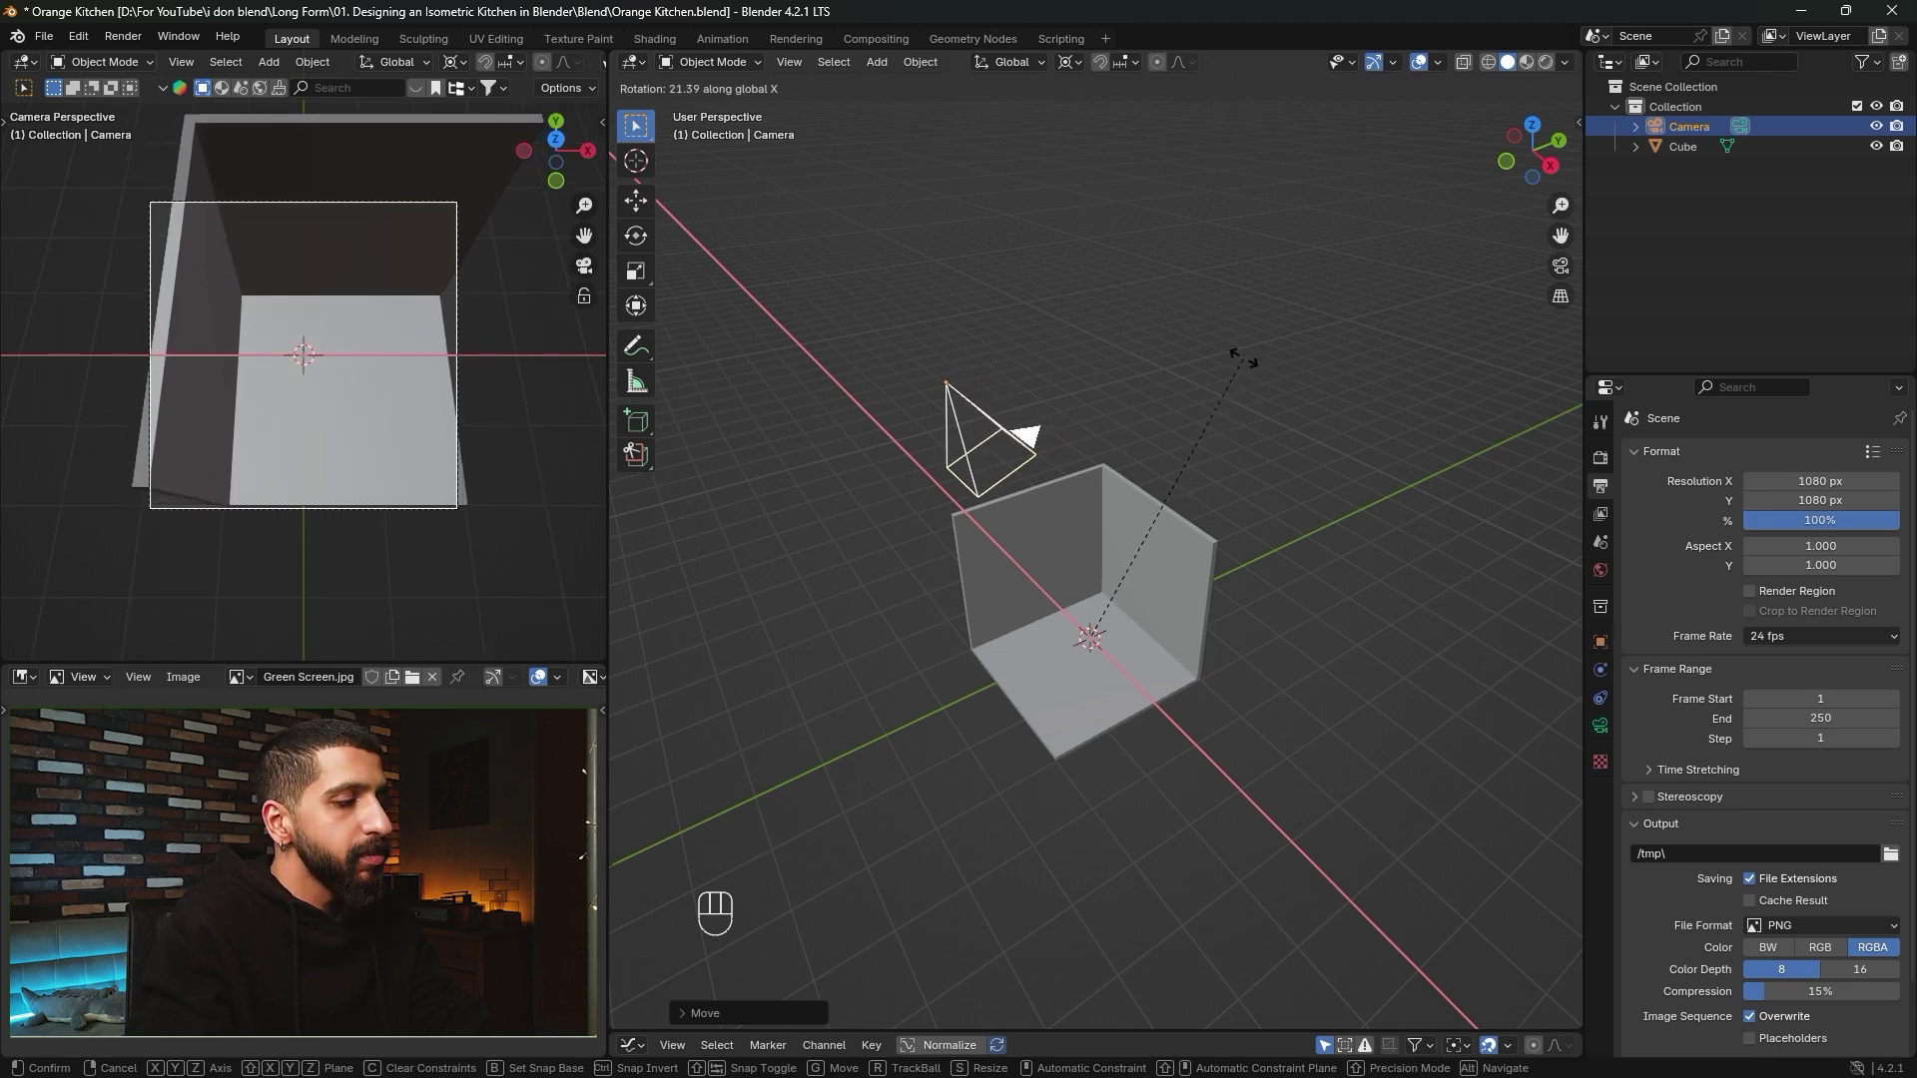
type("52.")
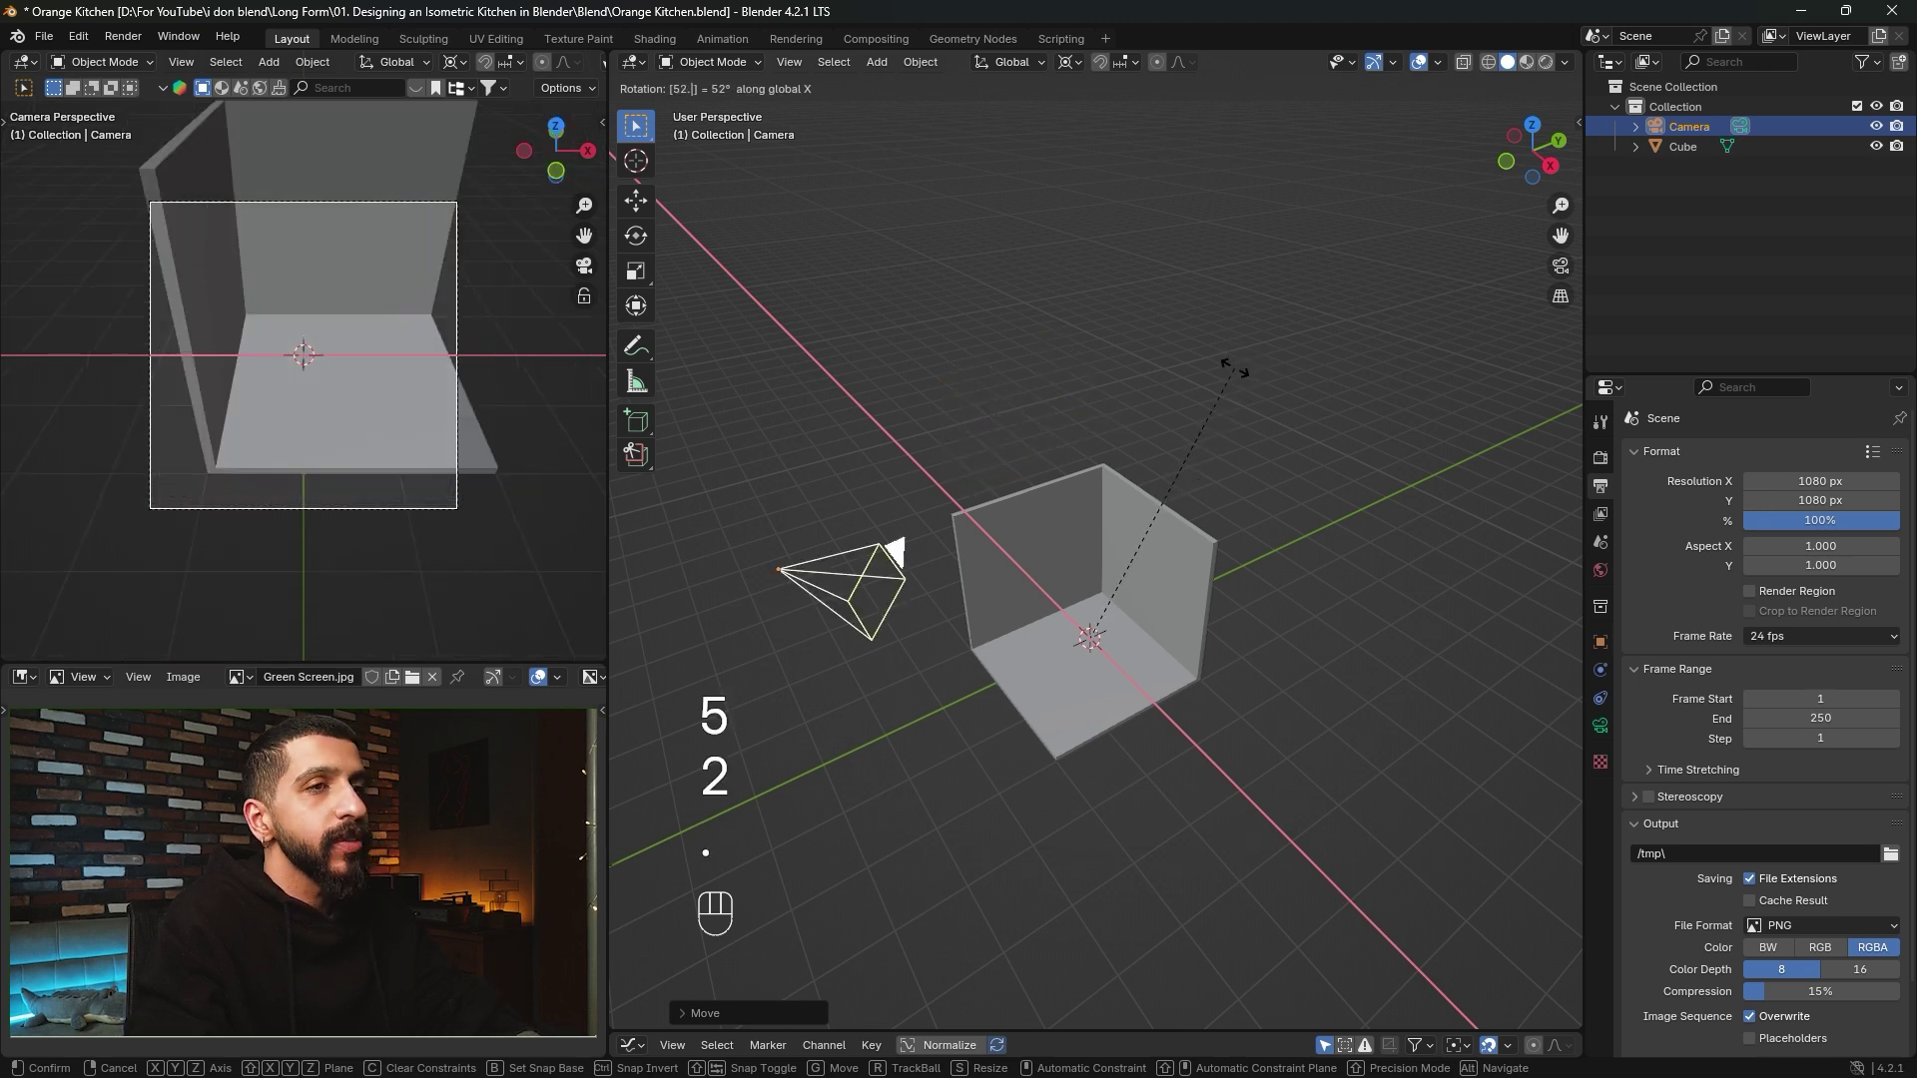
type("5")
key("Return")
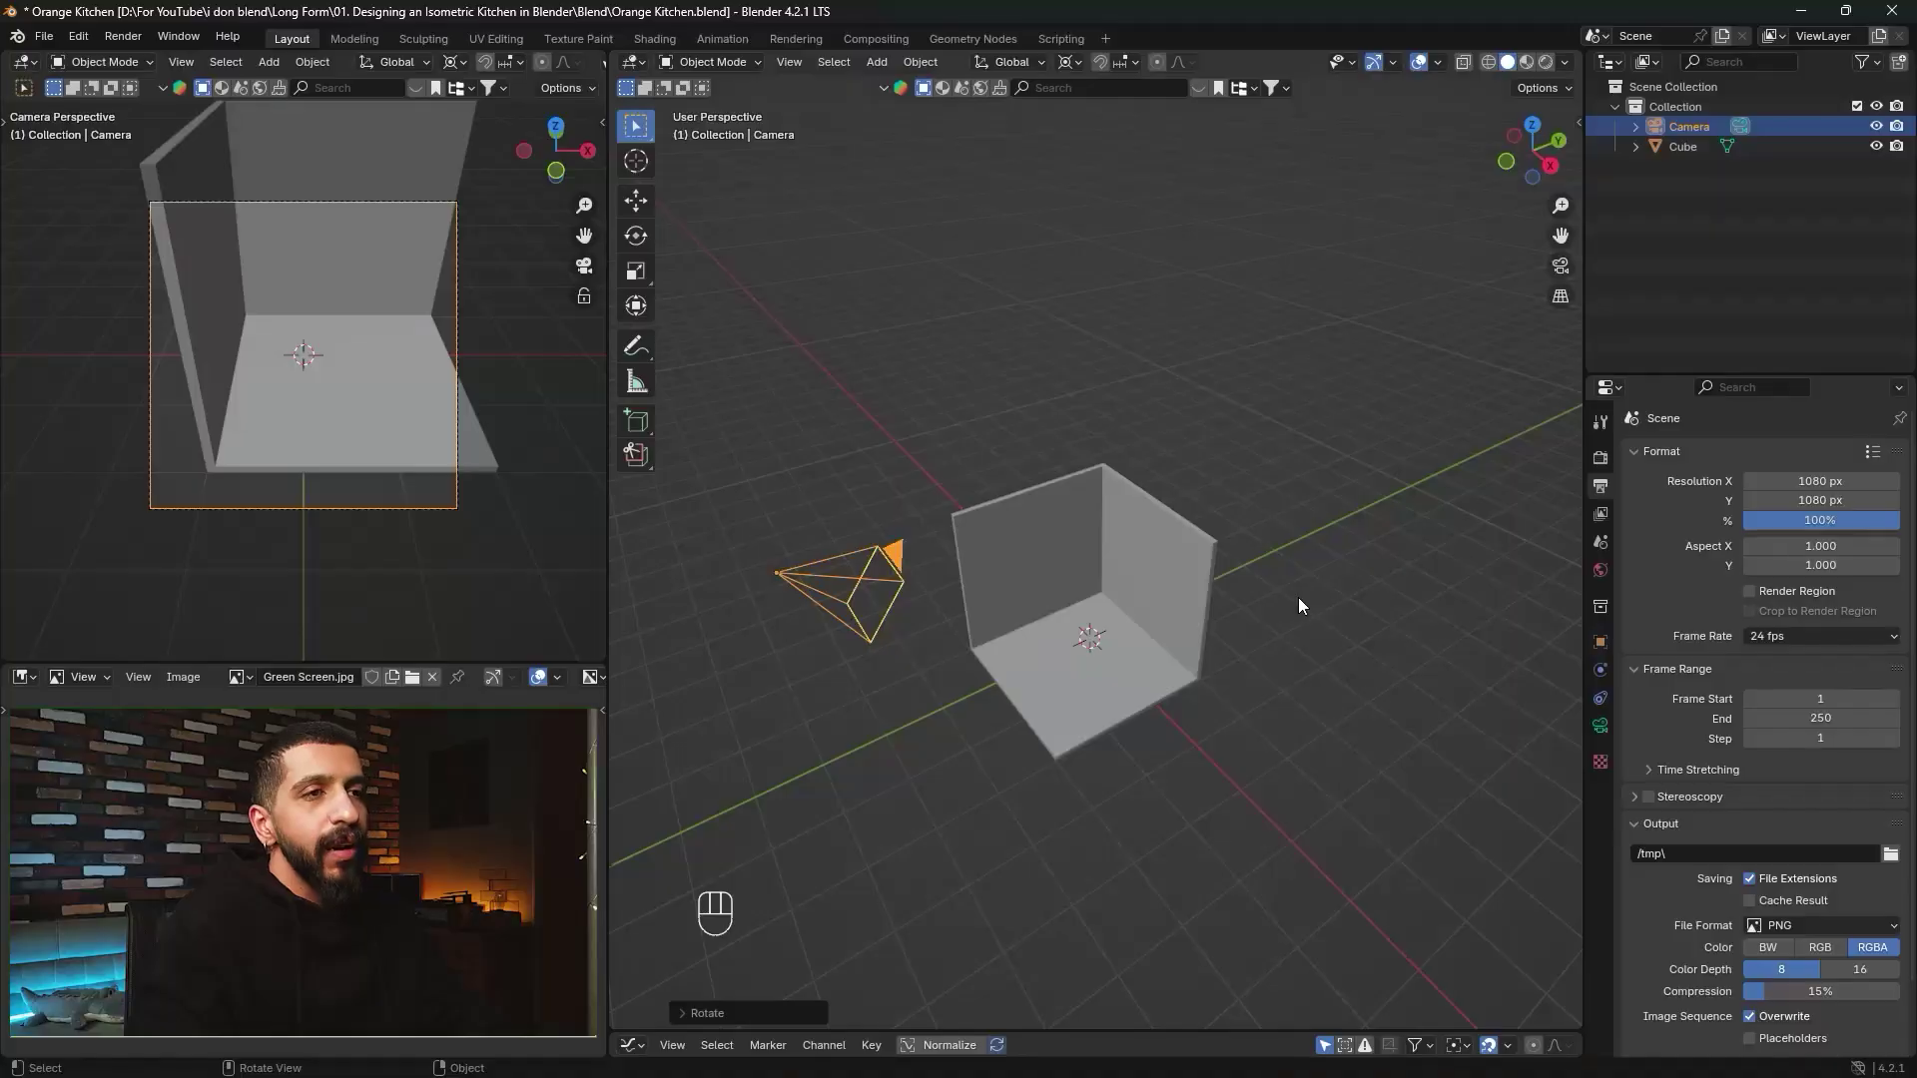
Rotate the camera 45° around the global Z axis so it faces the room's inner corner.
key("r")
key("z")
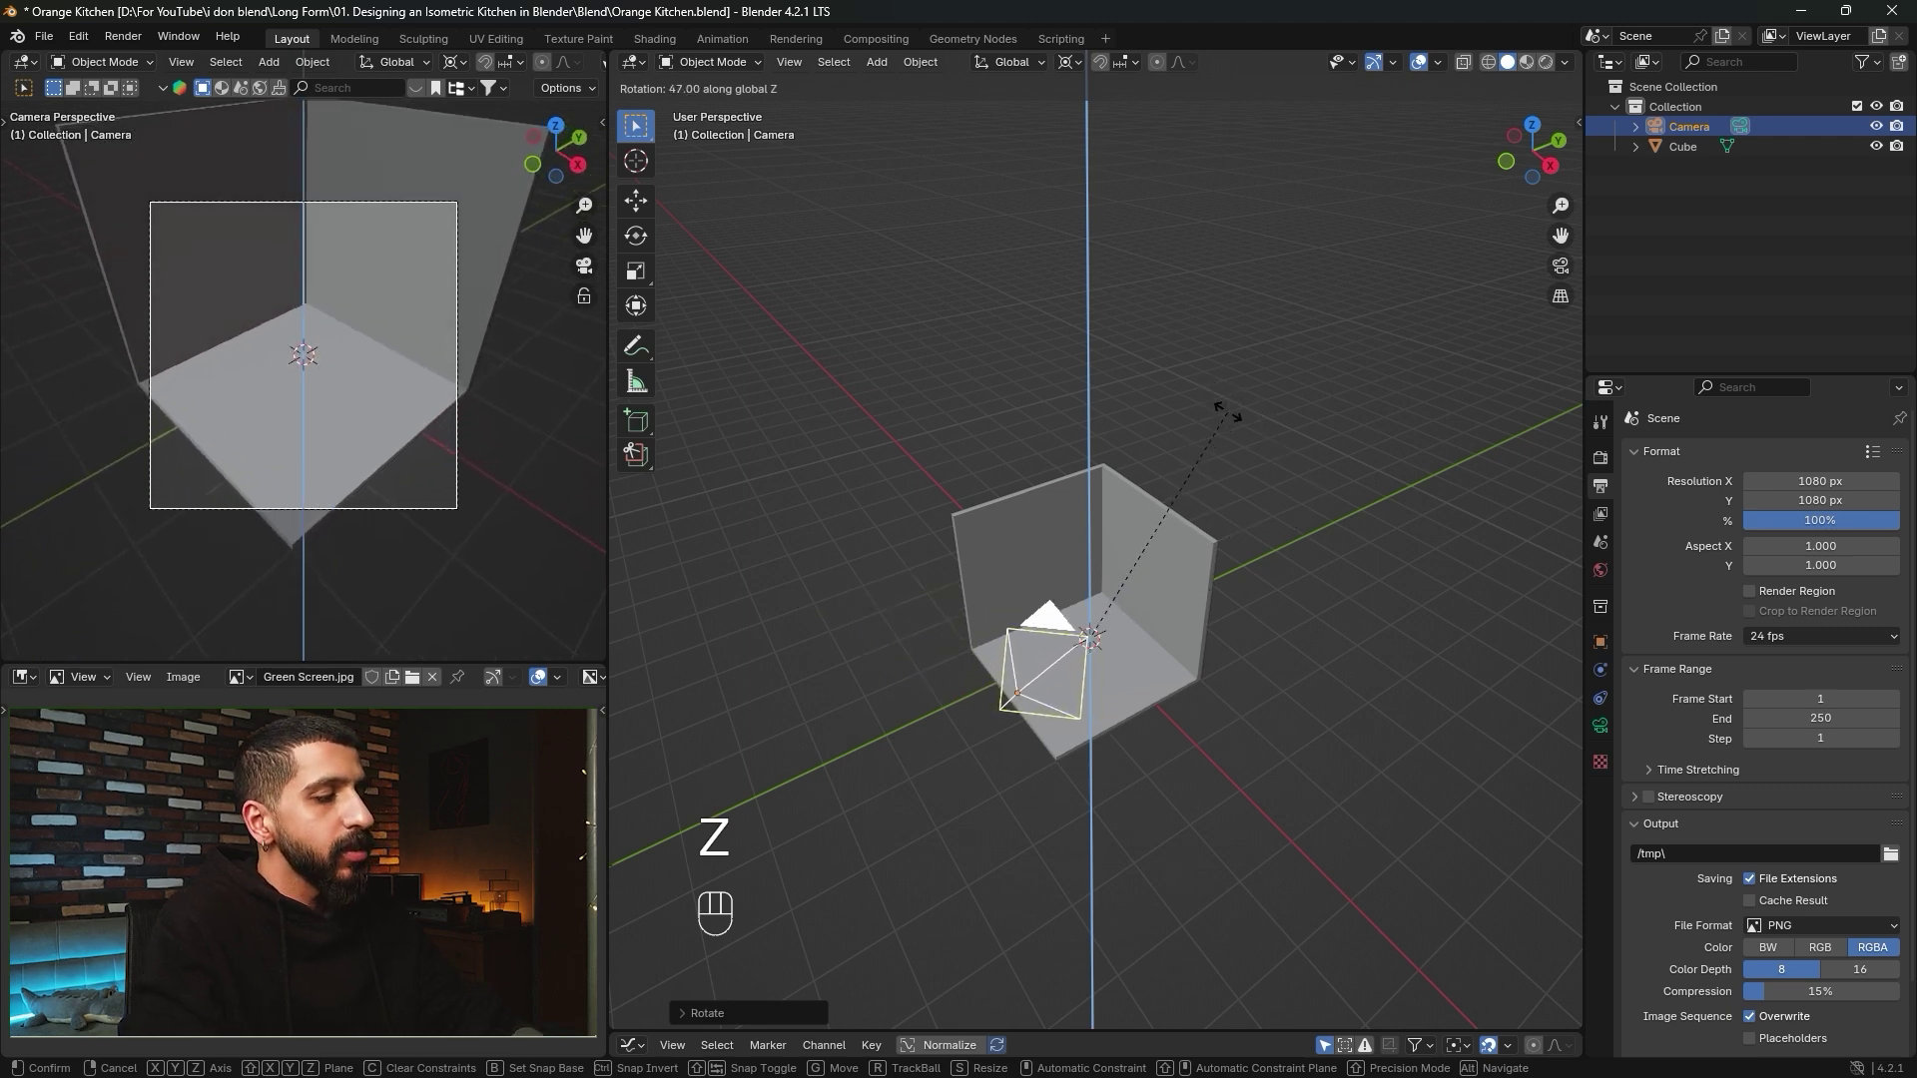
type("45")
key("Return")
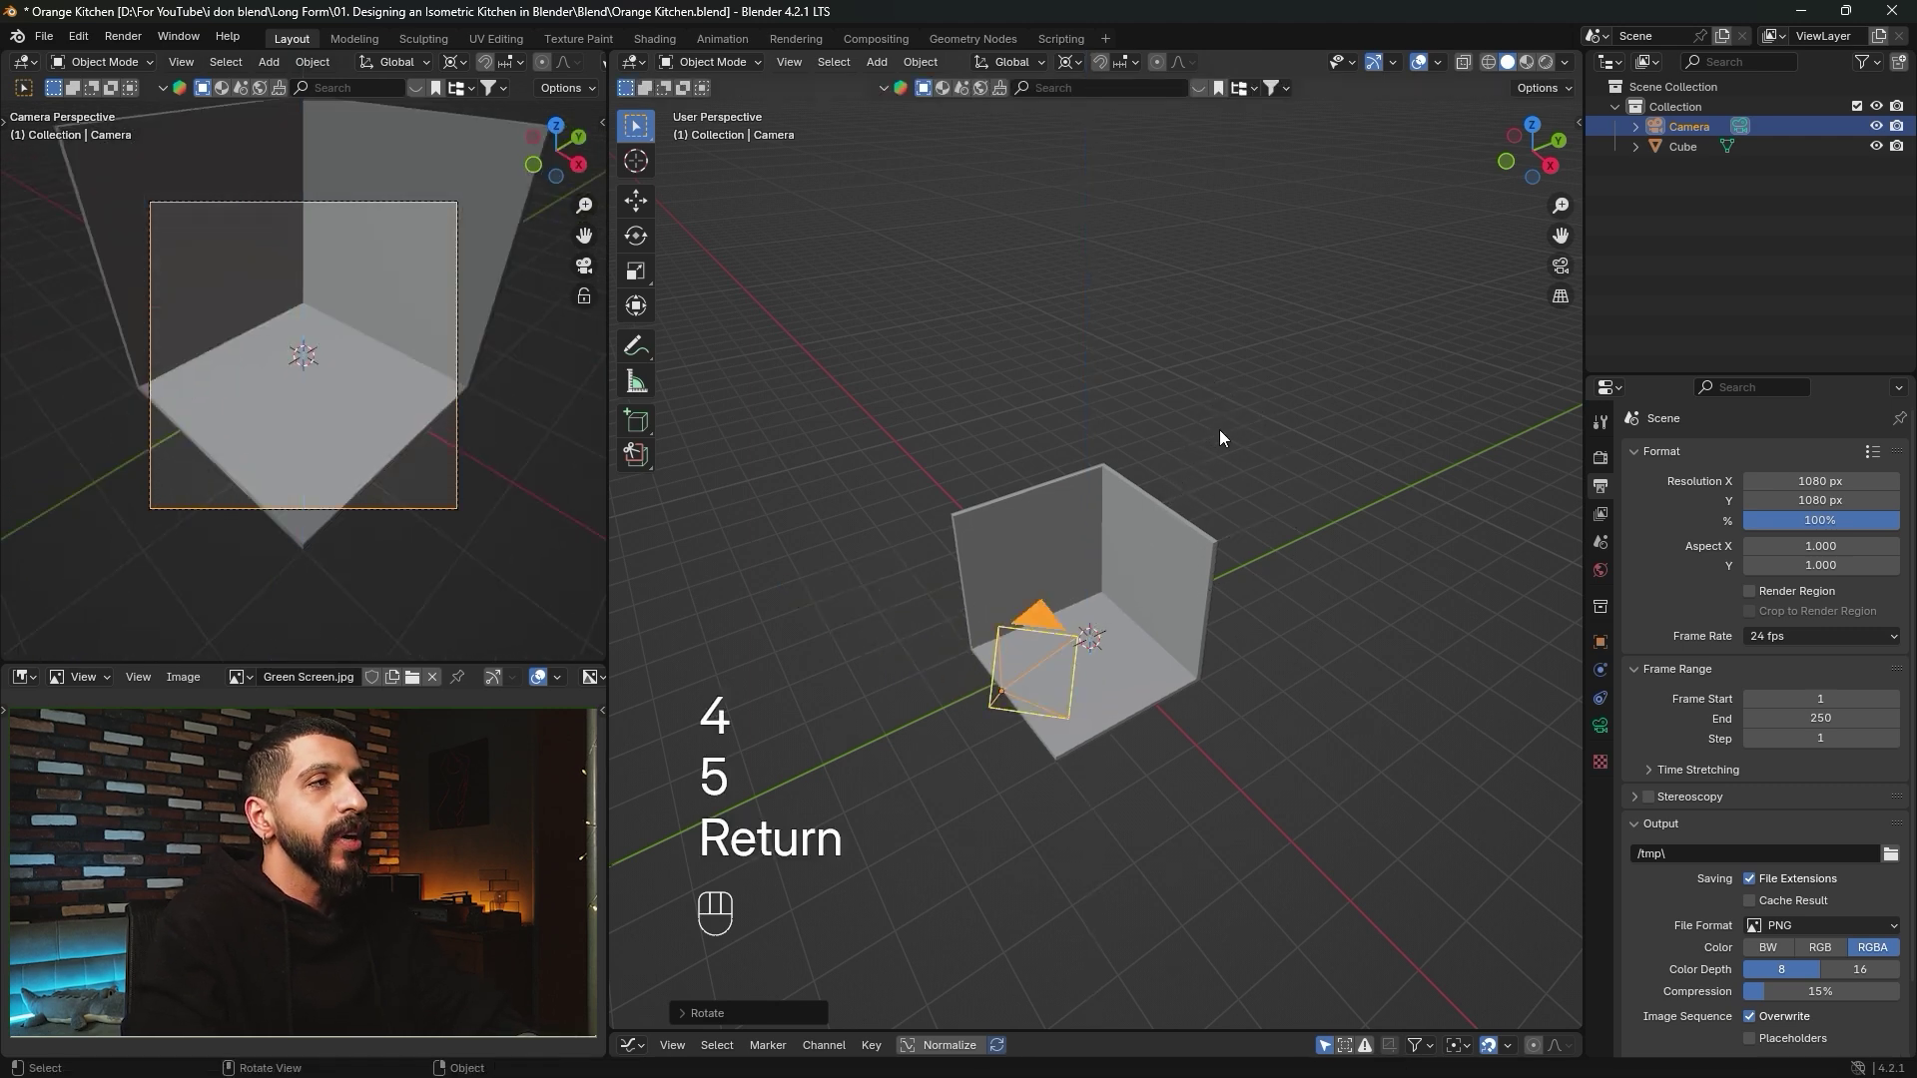
Change the camera's lens type to Orthographic.
left_click(1600, 727)
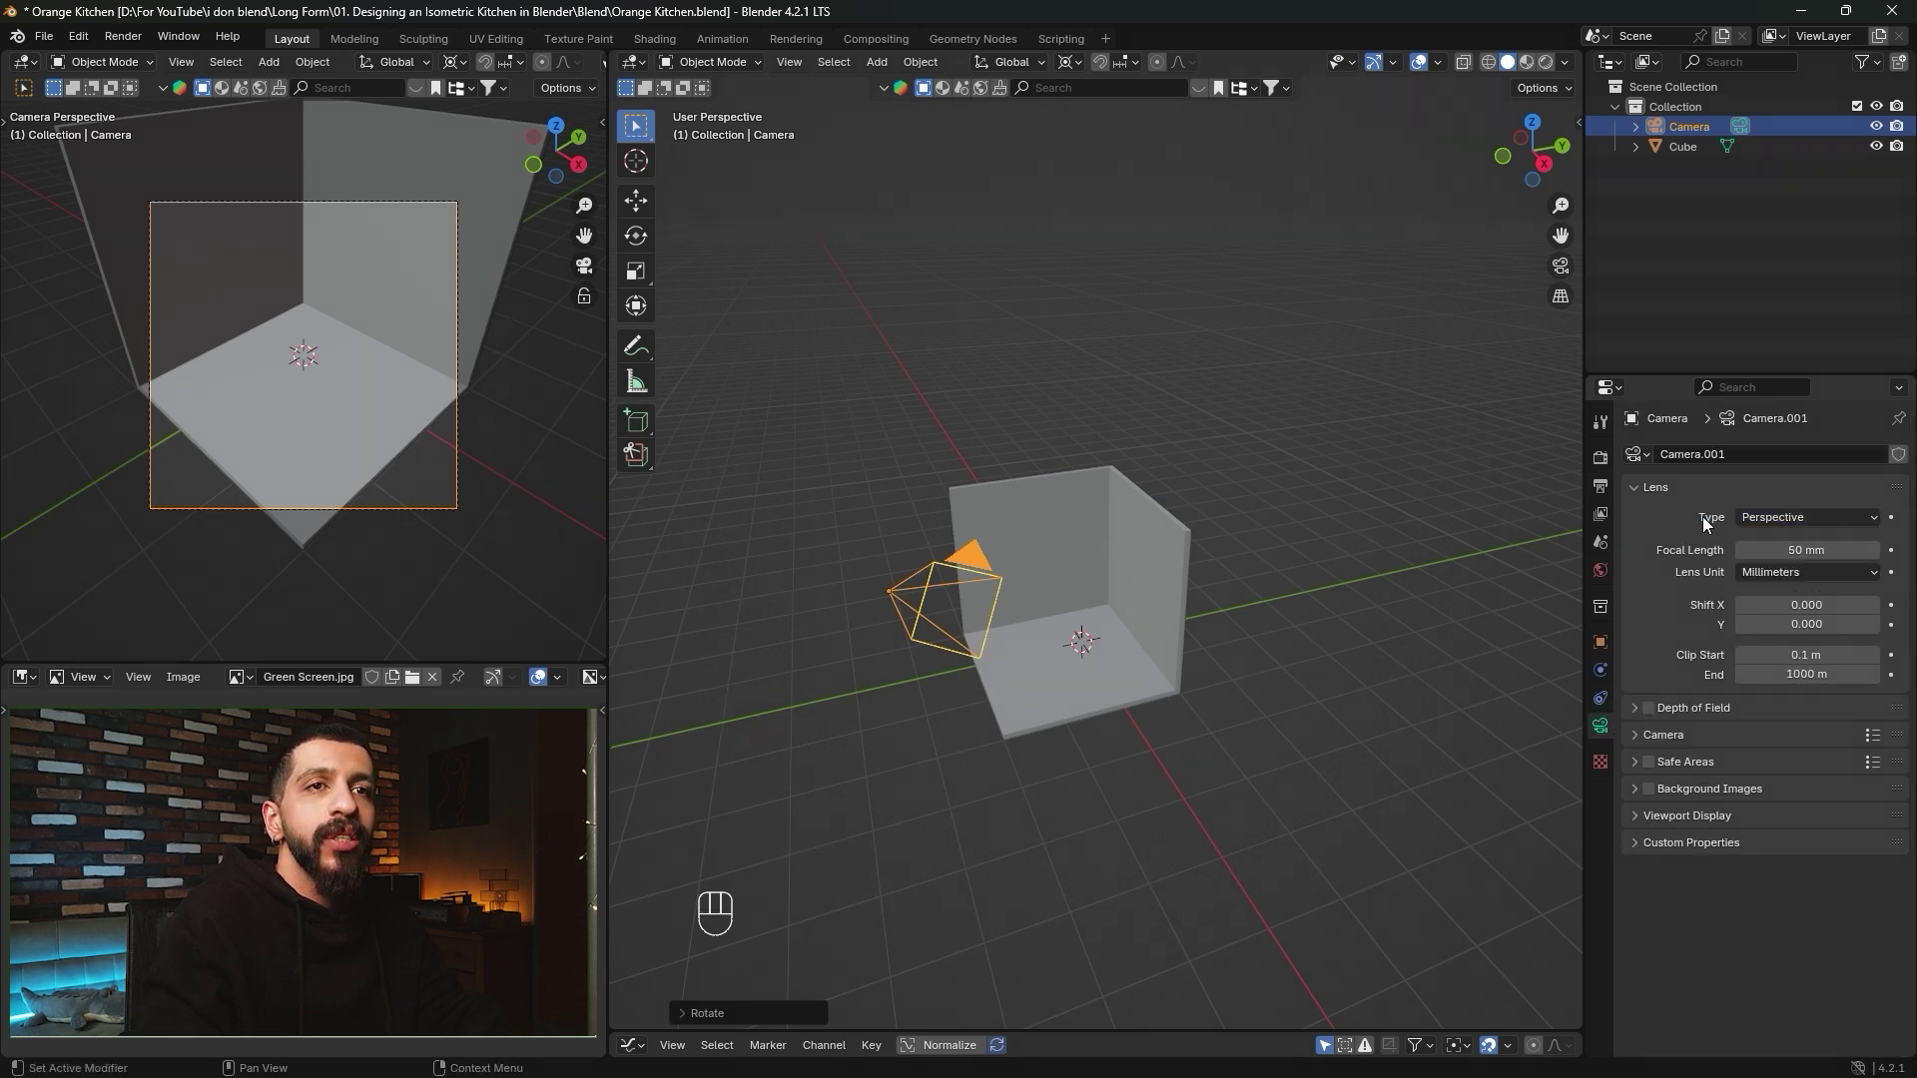
left_click(1773, 517)
left_click(1776, 560)
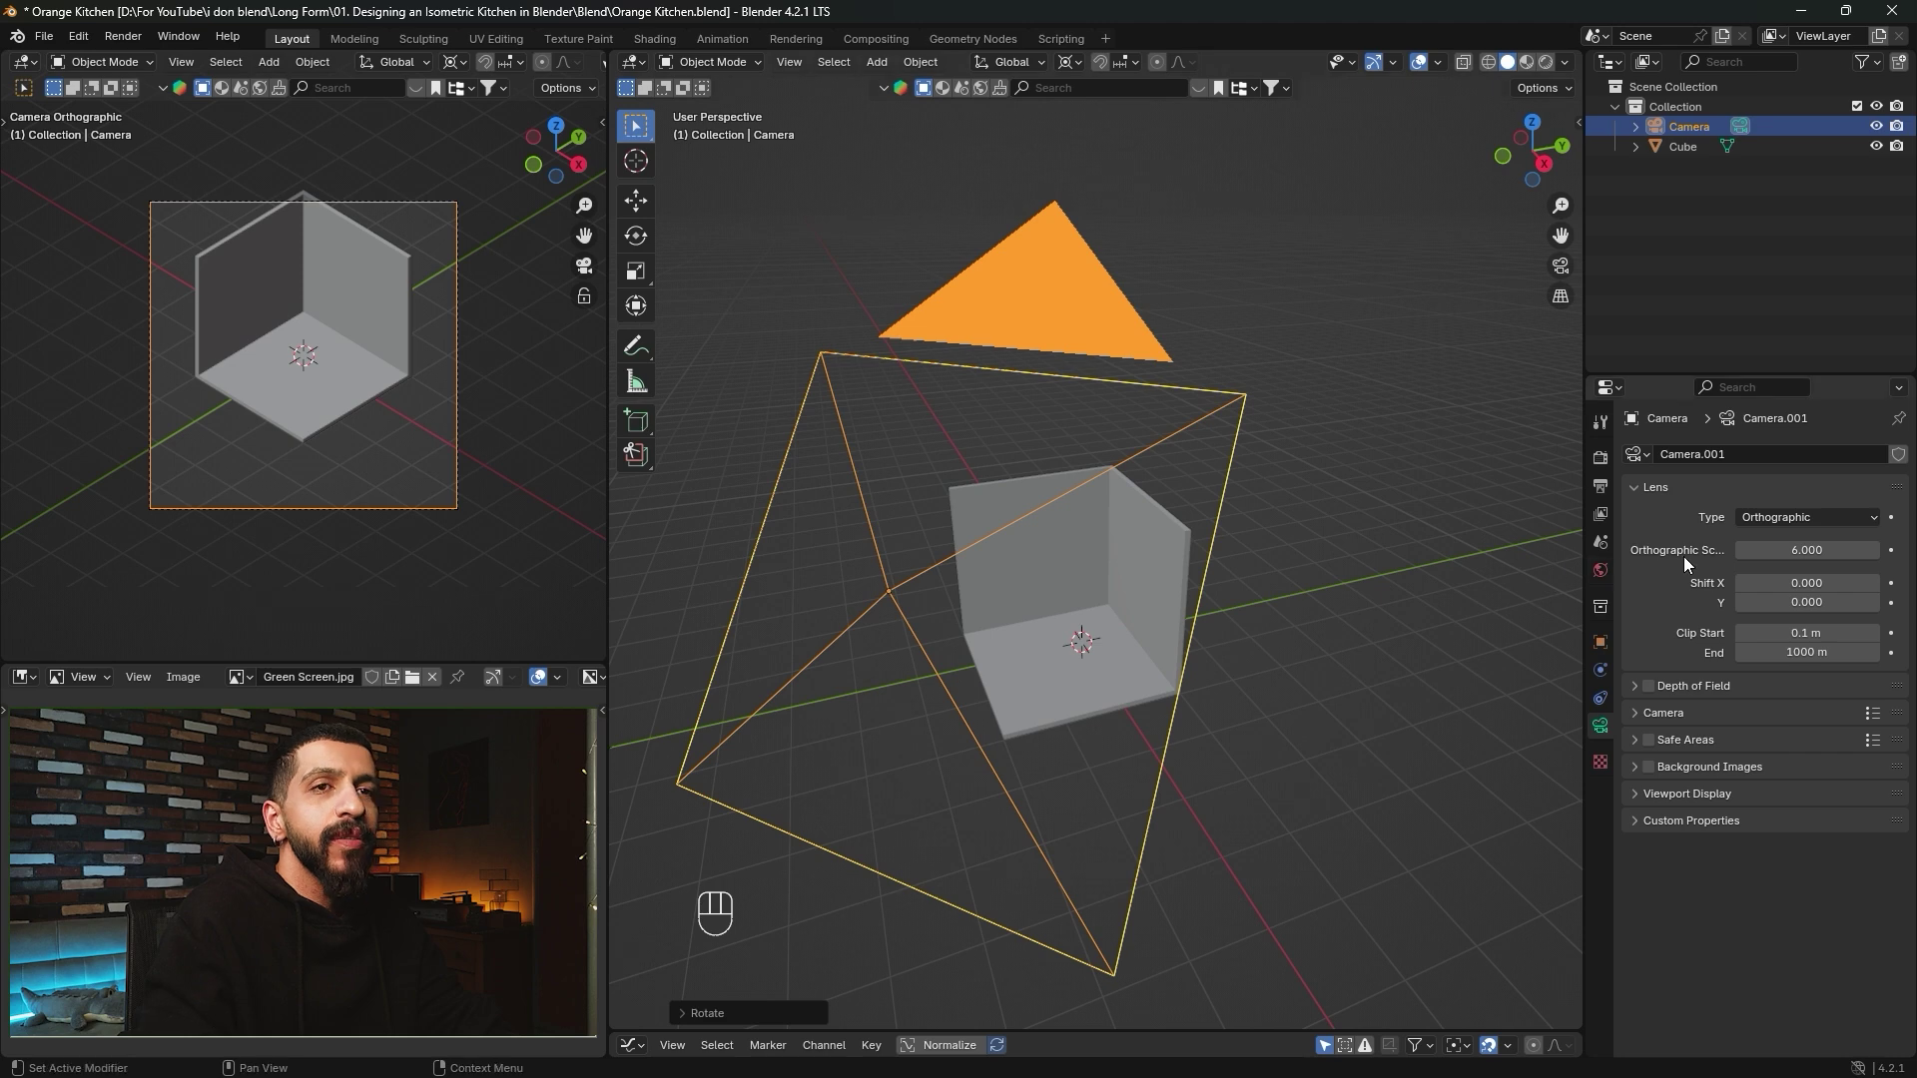
Raise the camera about 1.05 m along the global Z axis to centre the room in its frame.
key("g")
key("z")
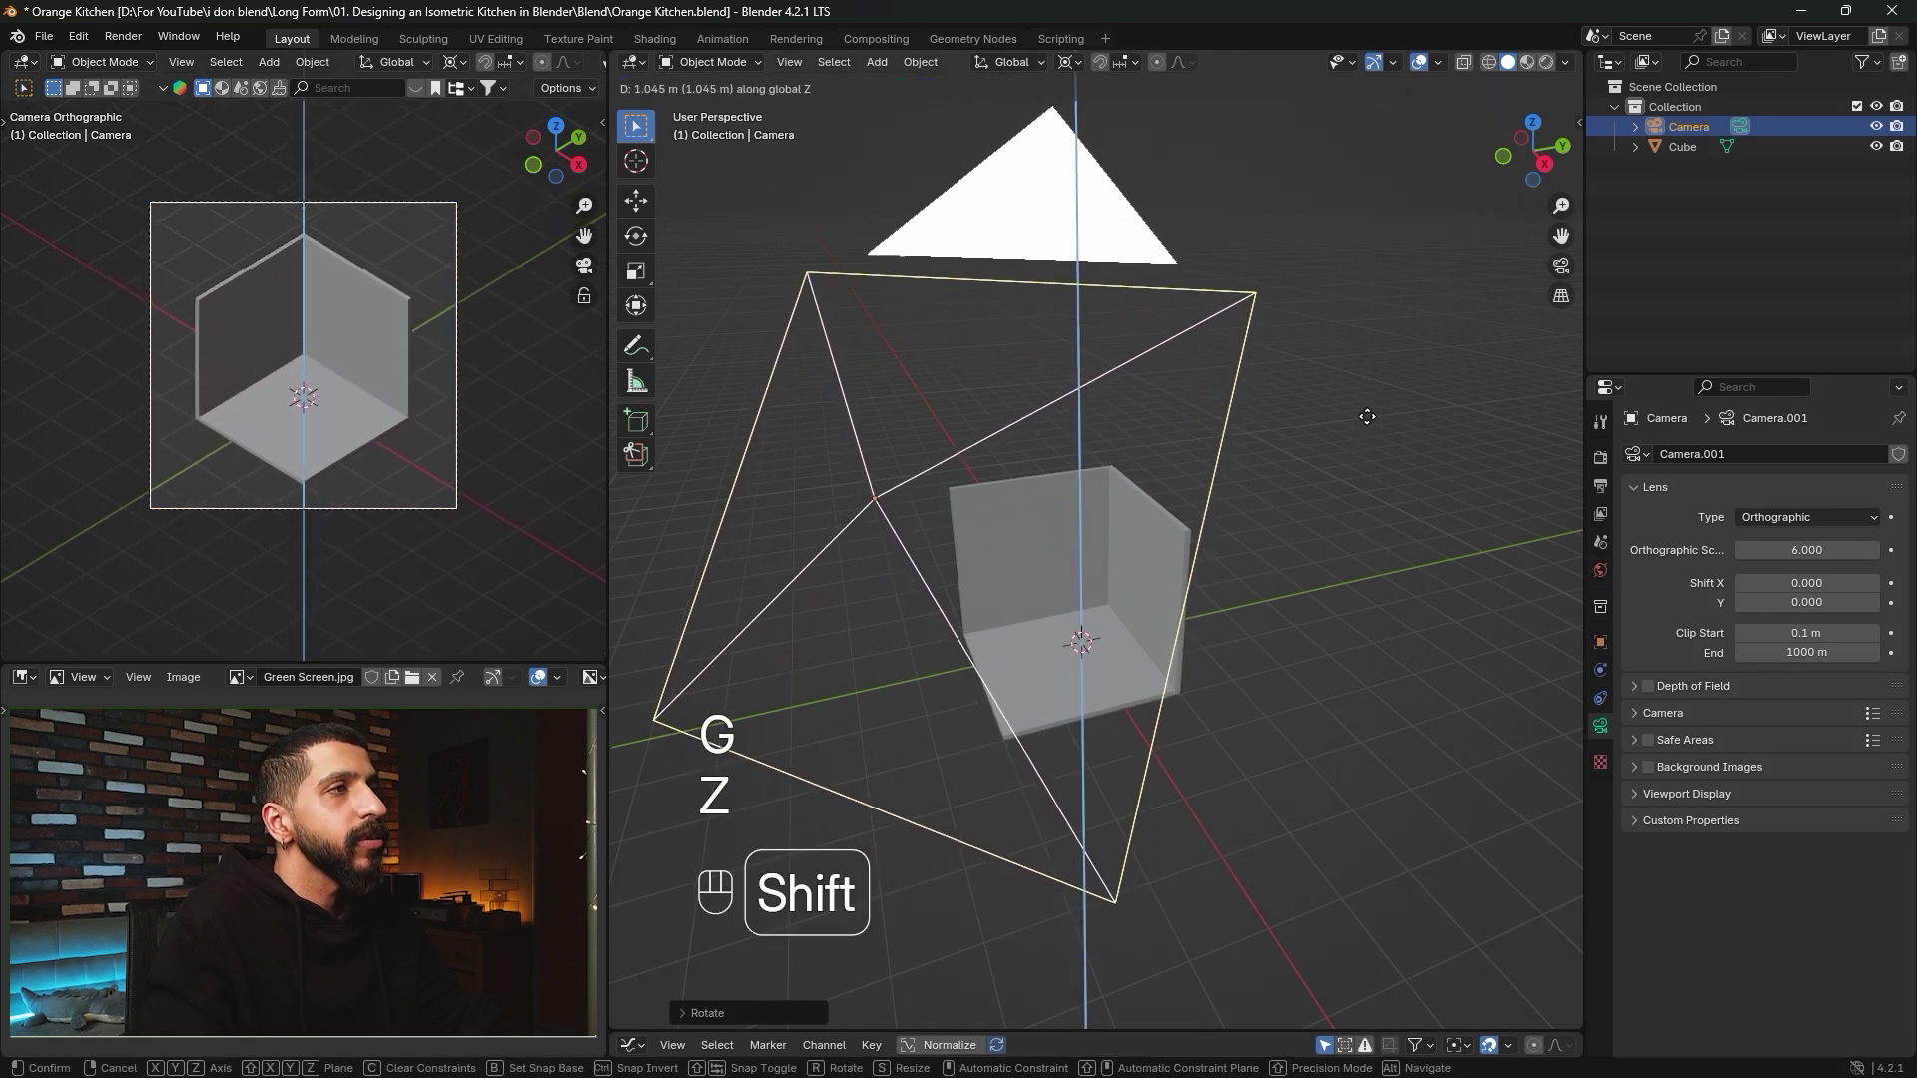
left_click(1300, 437)
Enlarge the camera frame to fill the small viewport and hide that viewport's overlays and gizmos.
scroll(482, 530, "up", 3)
mouse_move(501, 441)
middle_mouse_down("shift")
mouse_move(488, 403)
mouse_move(489, 429)
middle_mouse_up("shift")
scroll(487, 433, "up", 2)
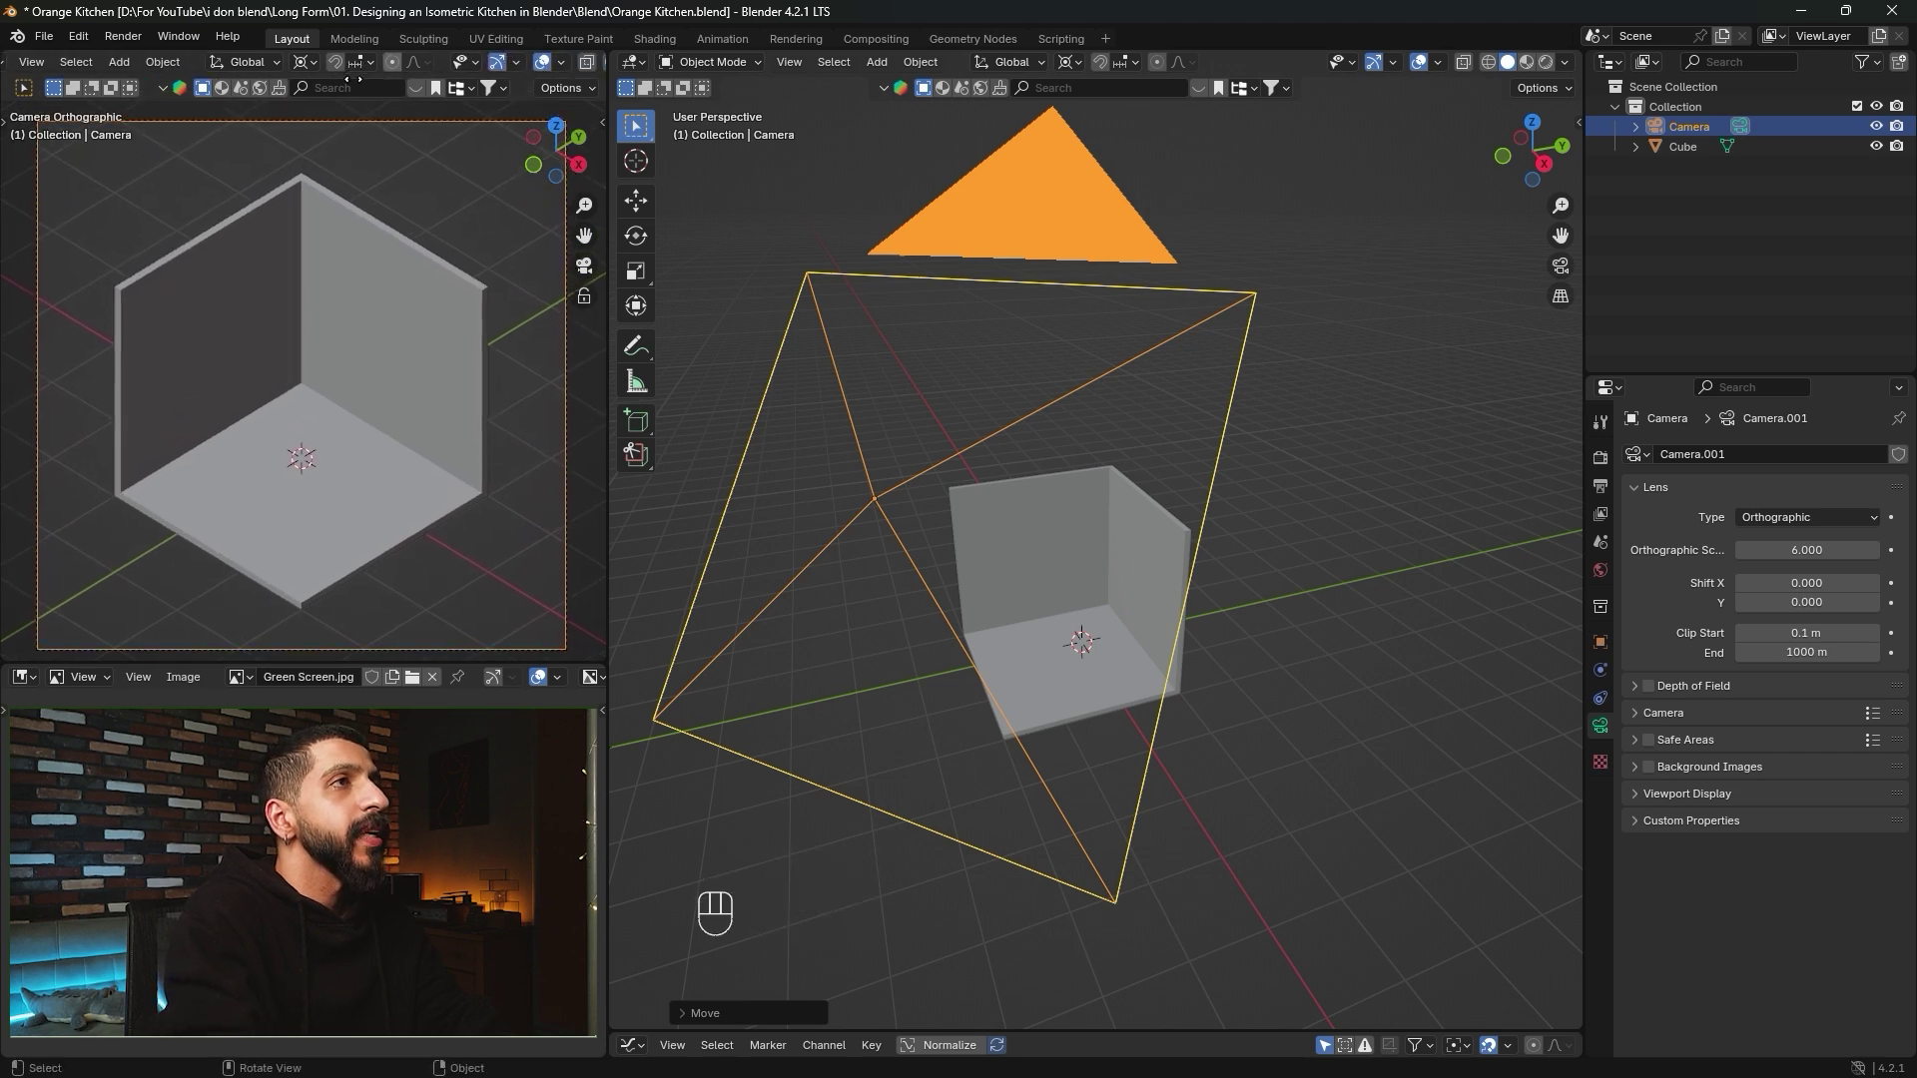
scroll(373, 64, "down", 3)
left_click(440, 65)
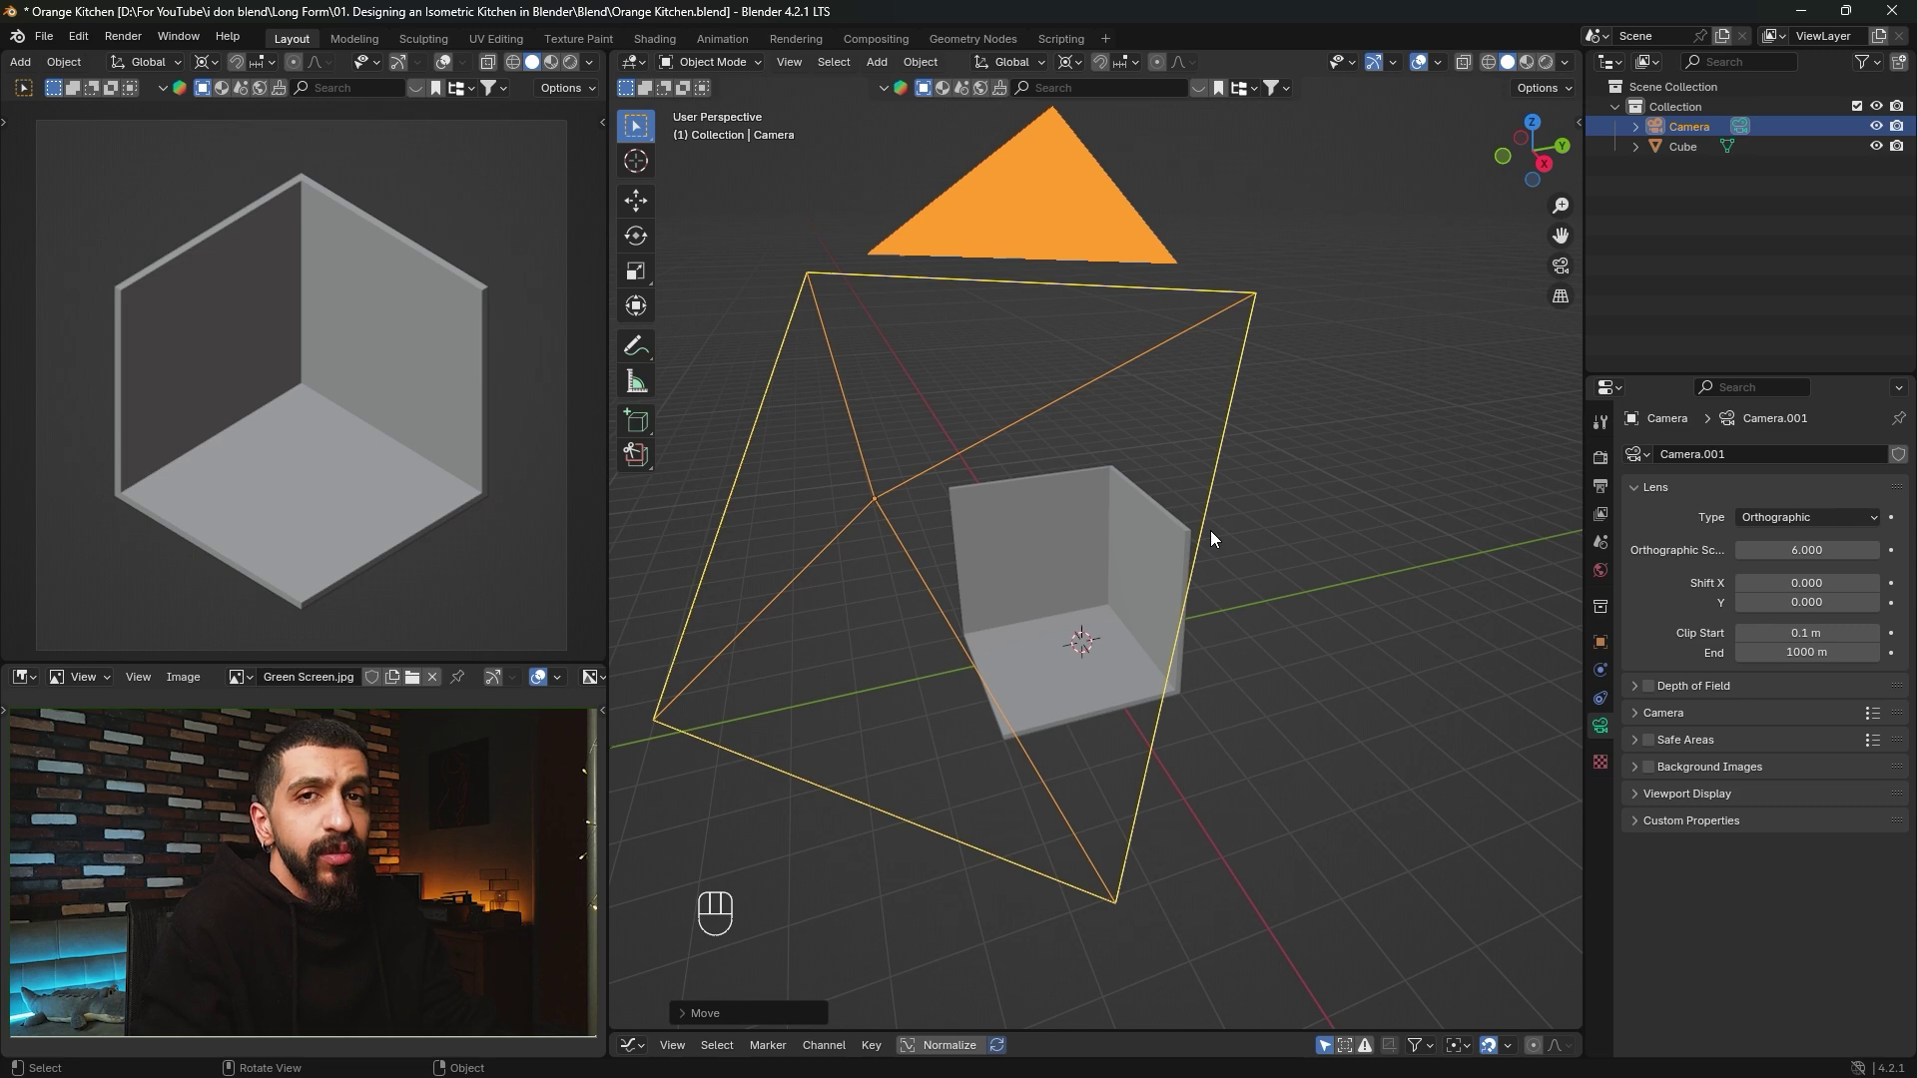
Switch the transform orientation from Global to Local.
scroll(1210, 530, "down", 3)
middle_click_drag(1210, 530, 1139, 217)
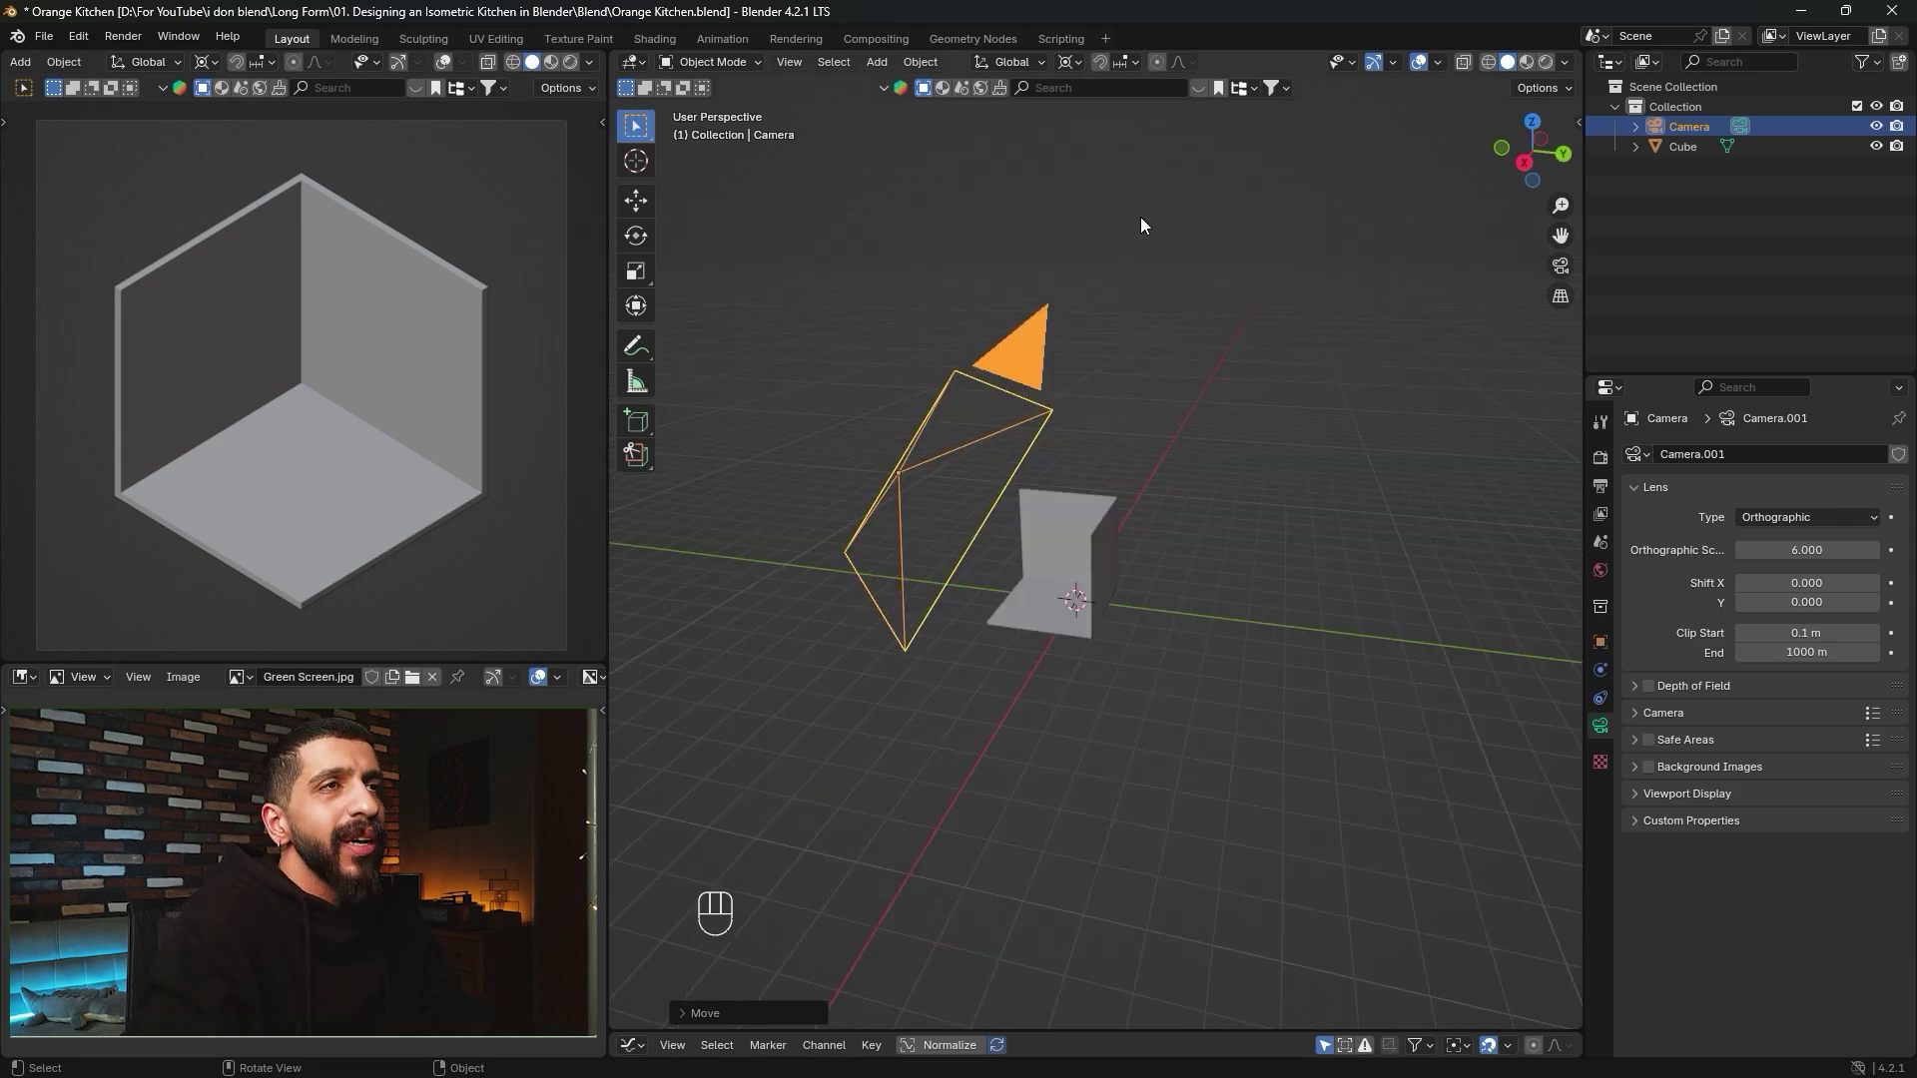
left_click(1014, 63)
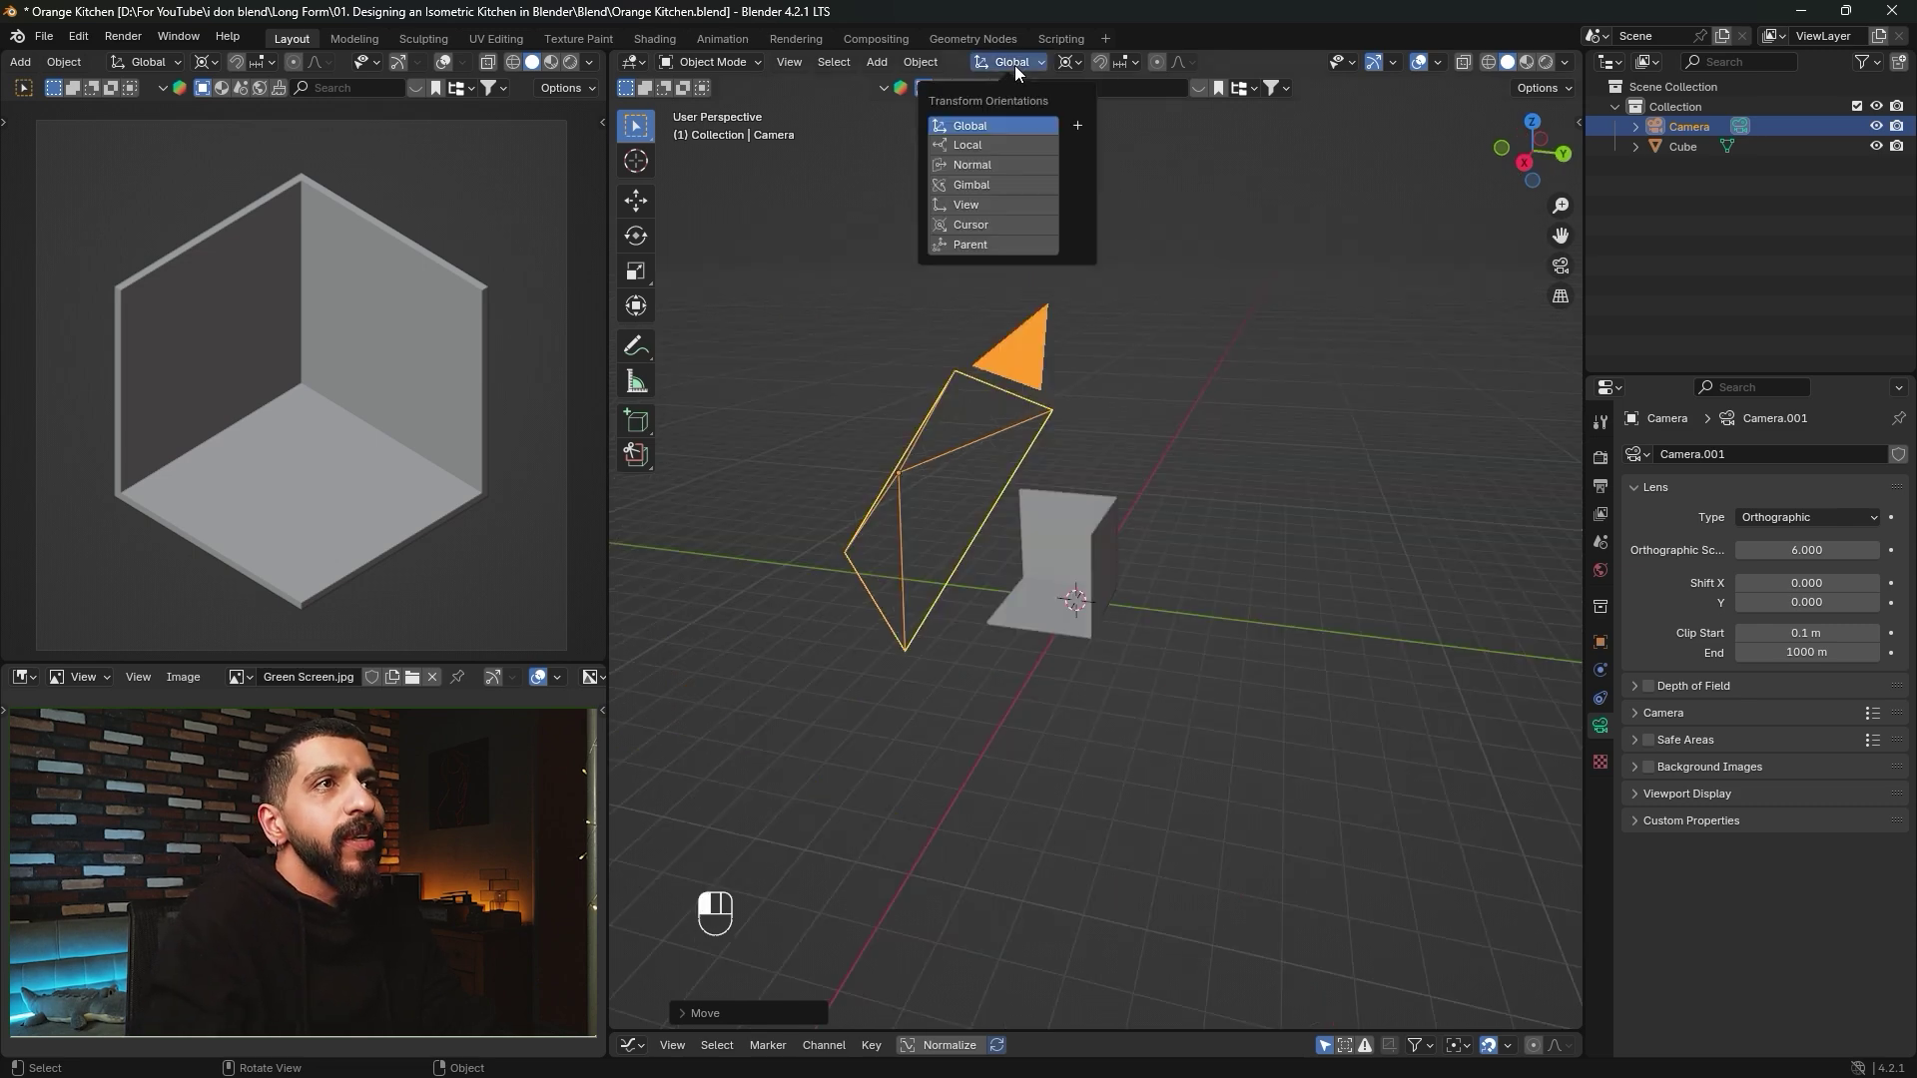
left_click(1000, 146)
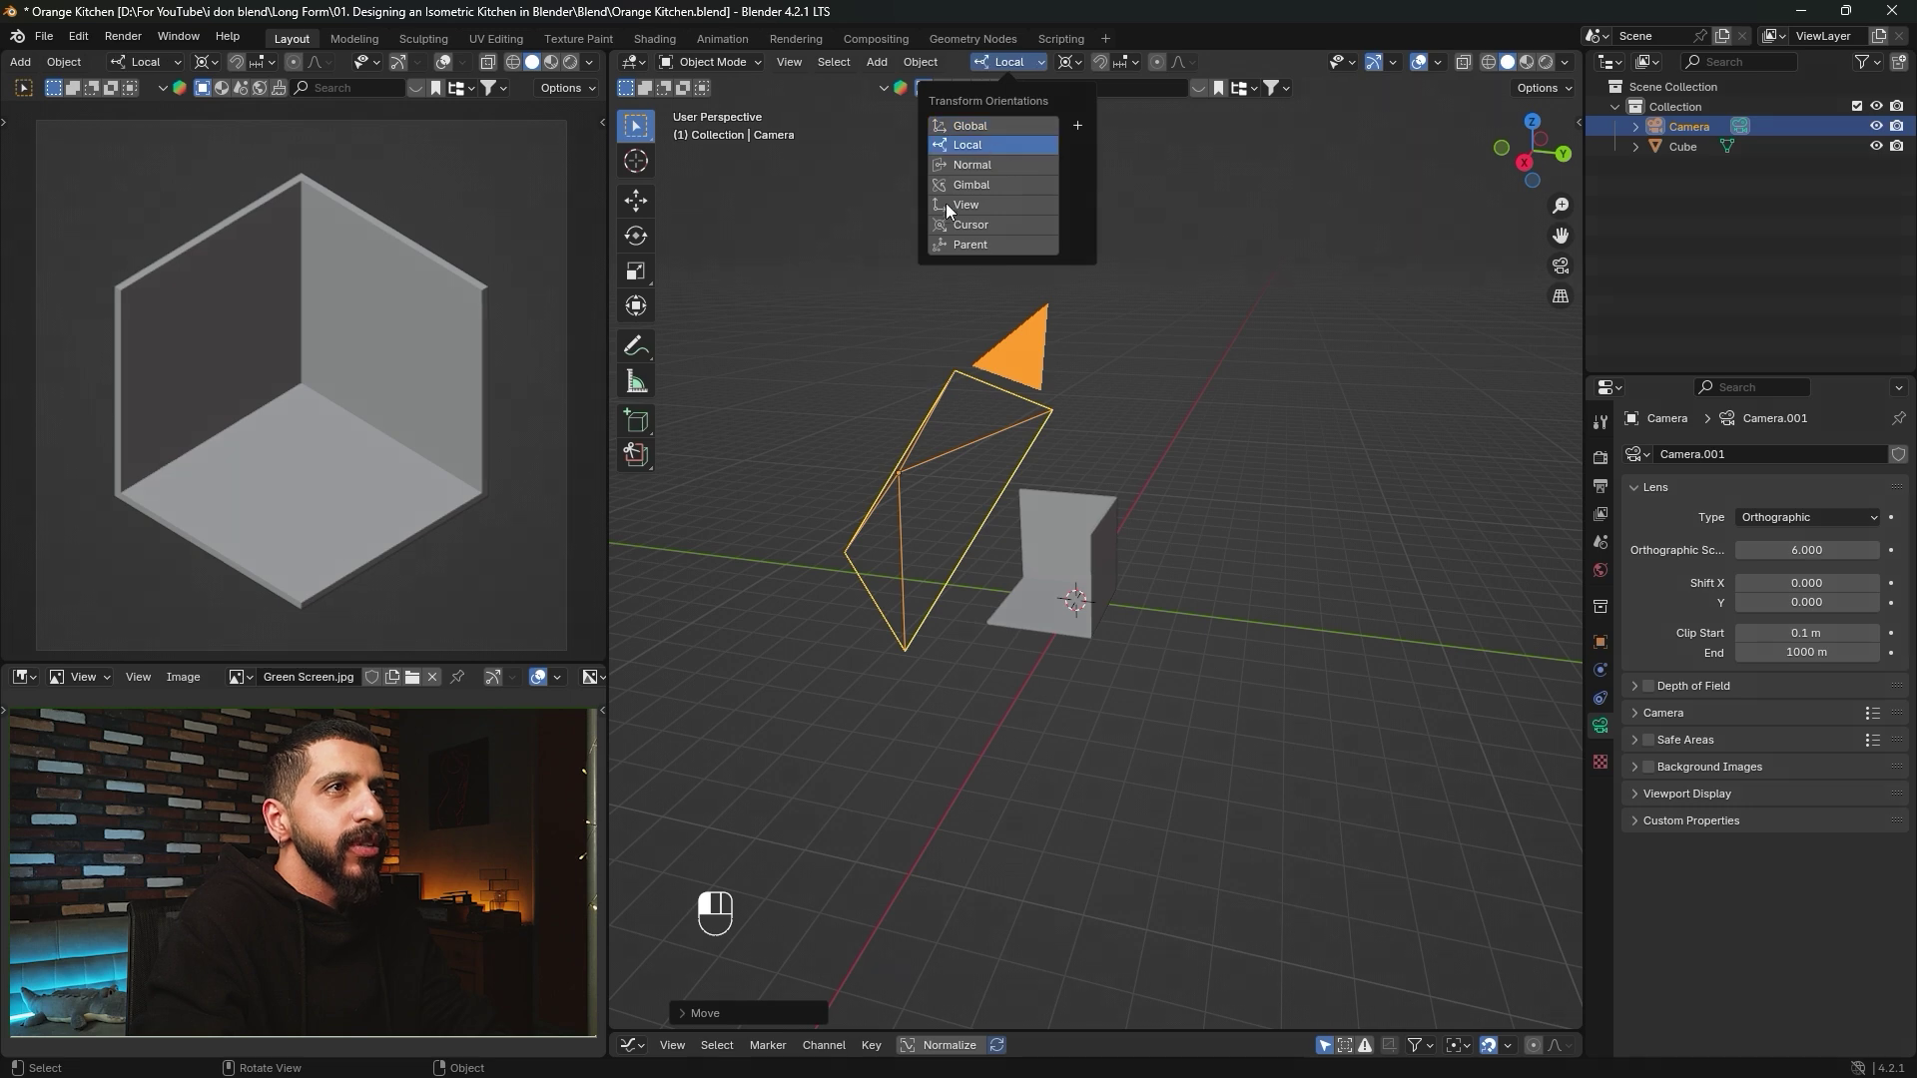
key("g")
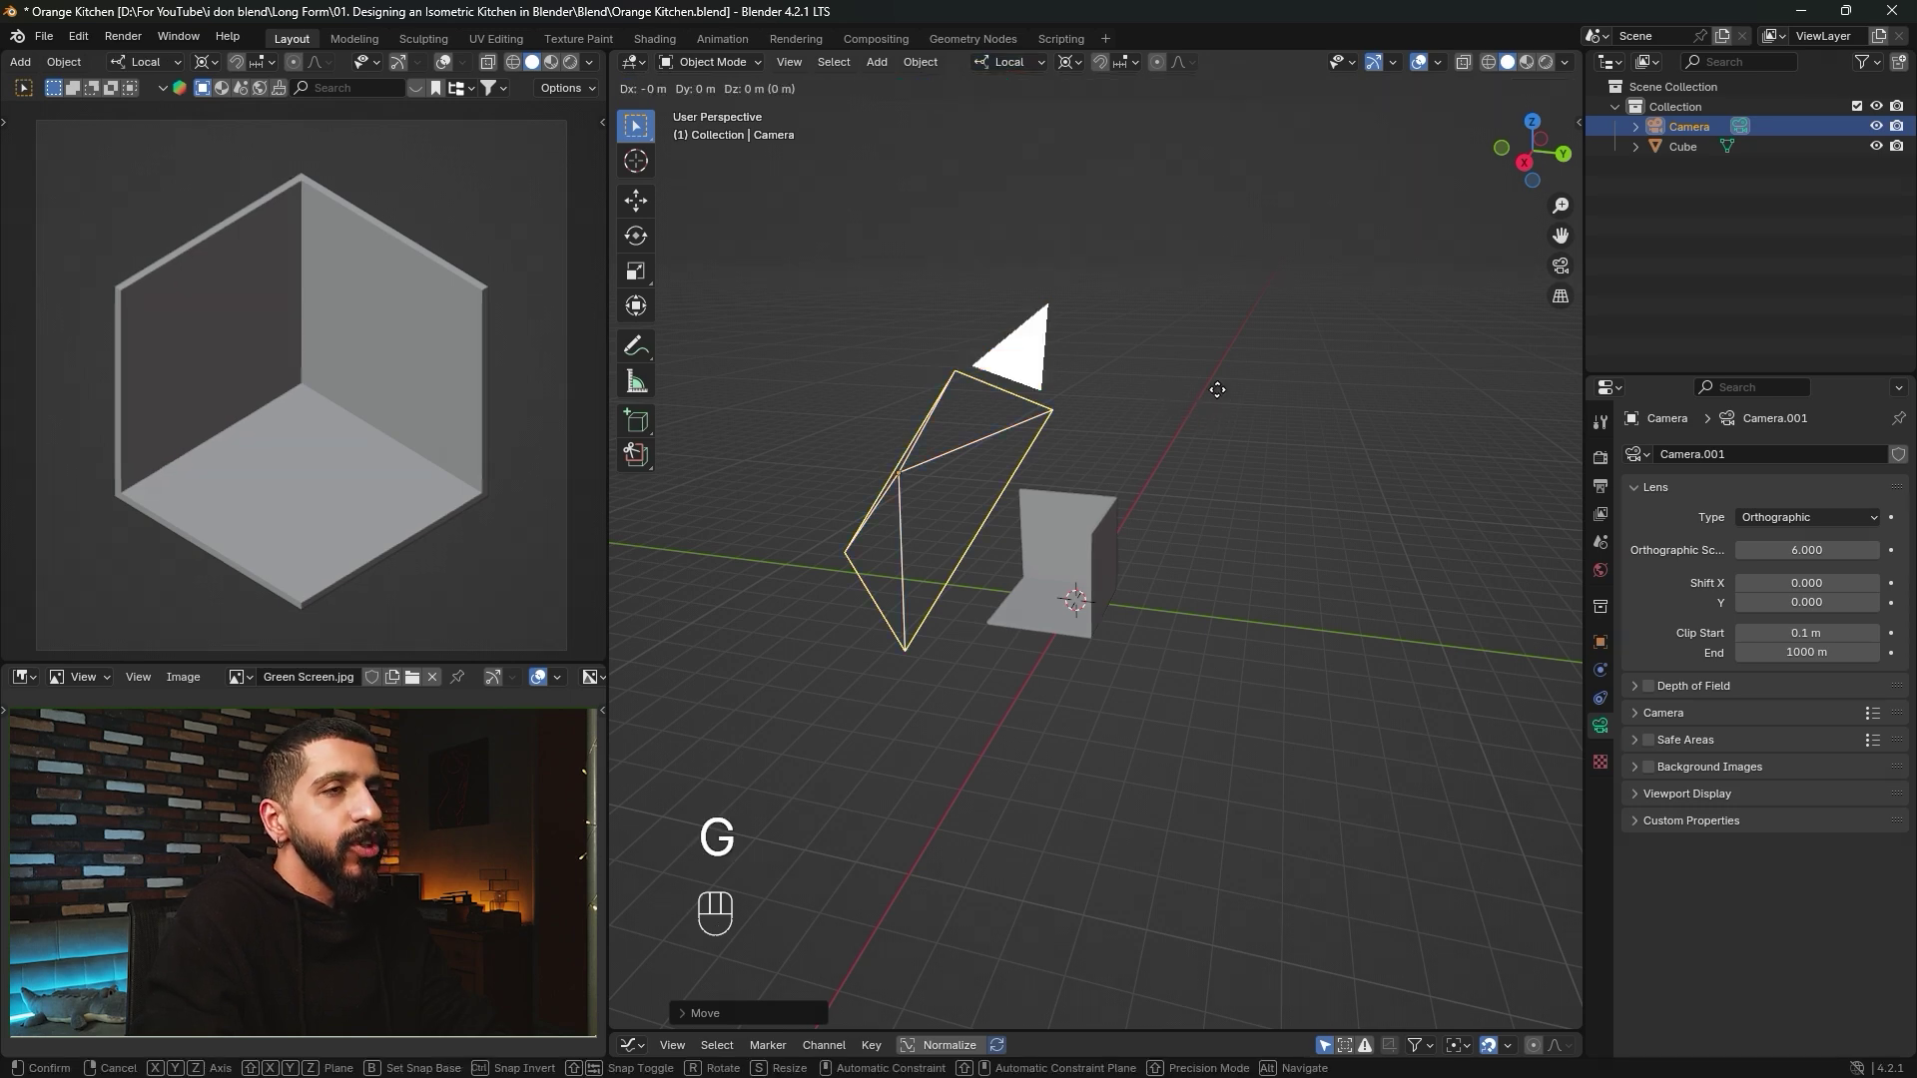
key("z")
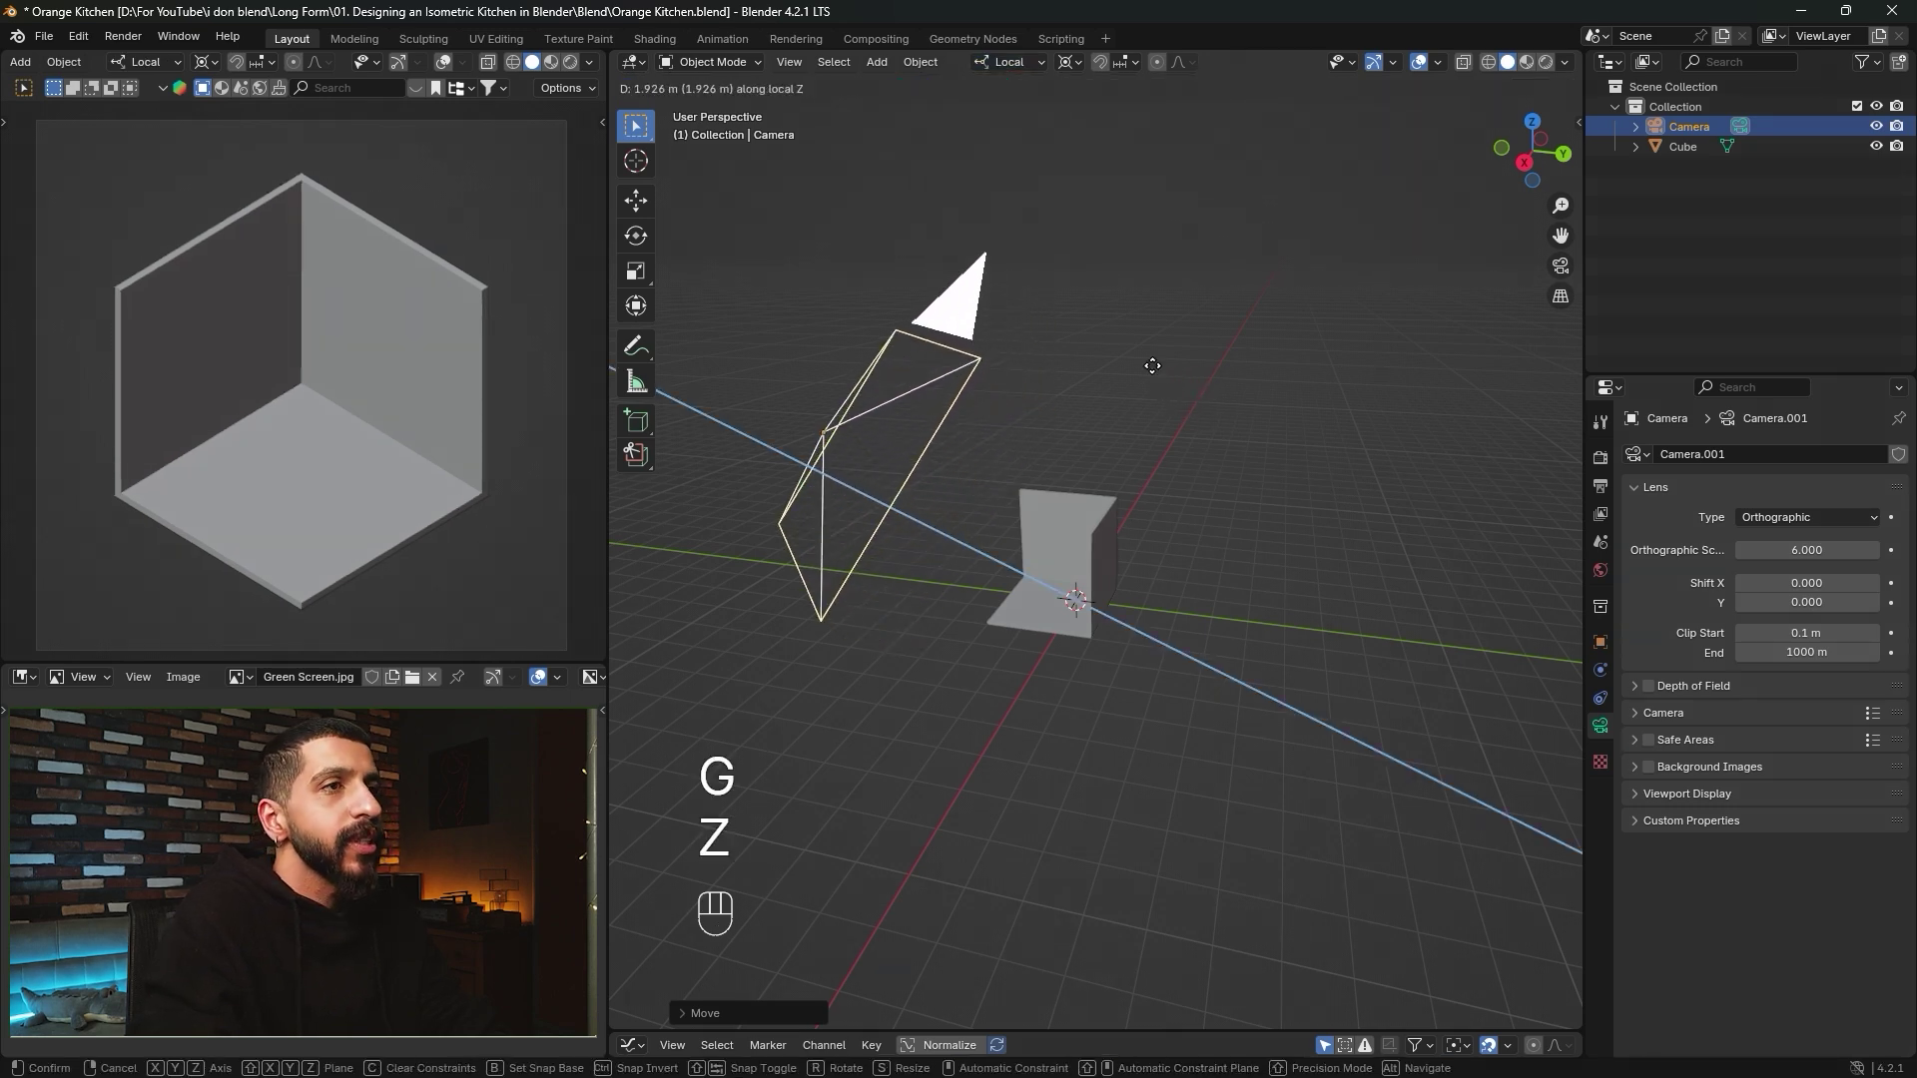
right_click(1038, 269)
Move the camera farther back from the room along its local Z axis.
scroll(1058, 339, "down", 5)
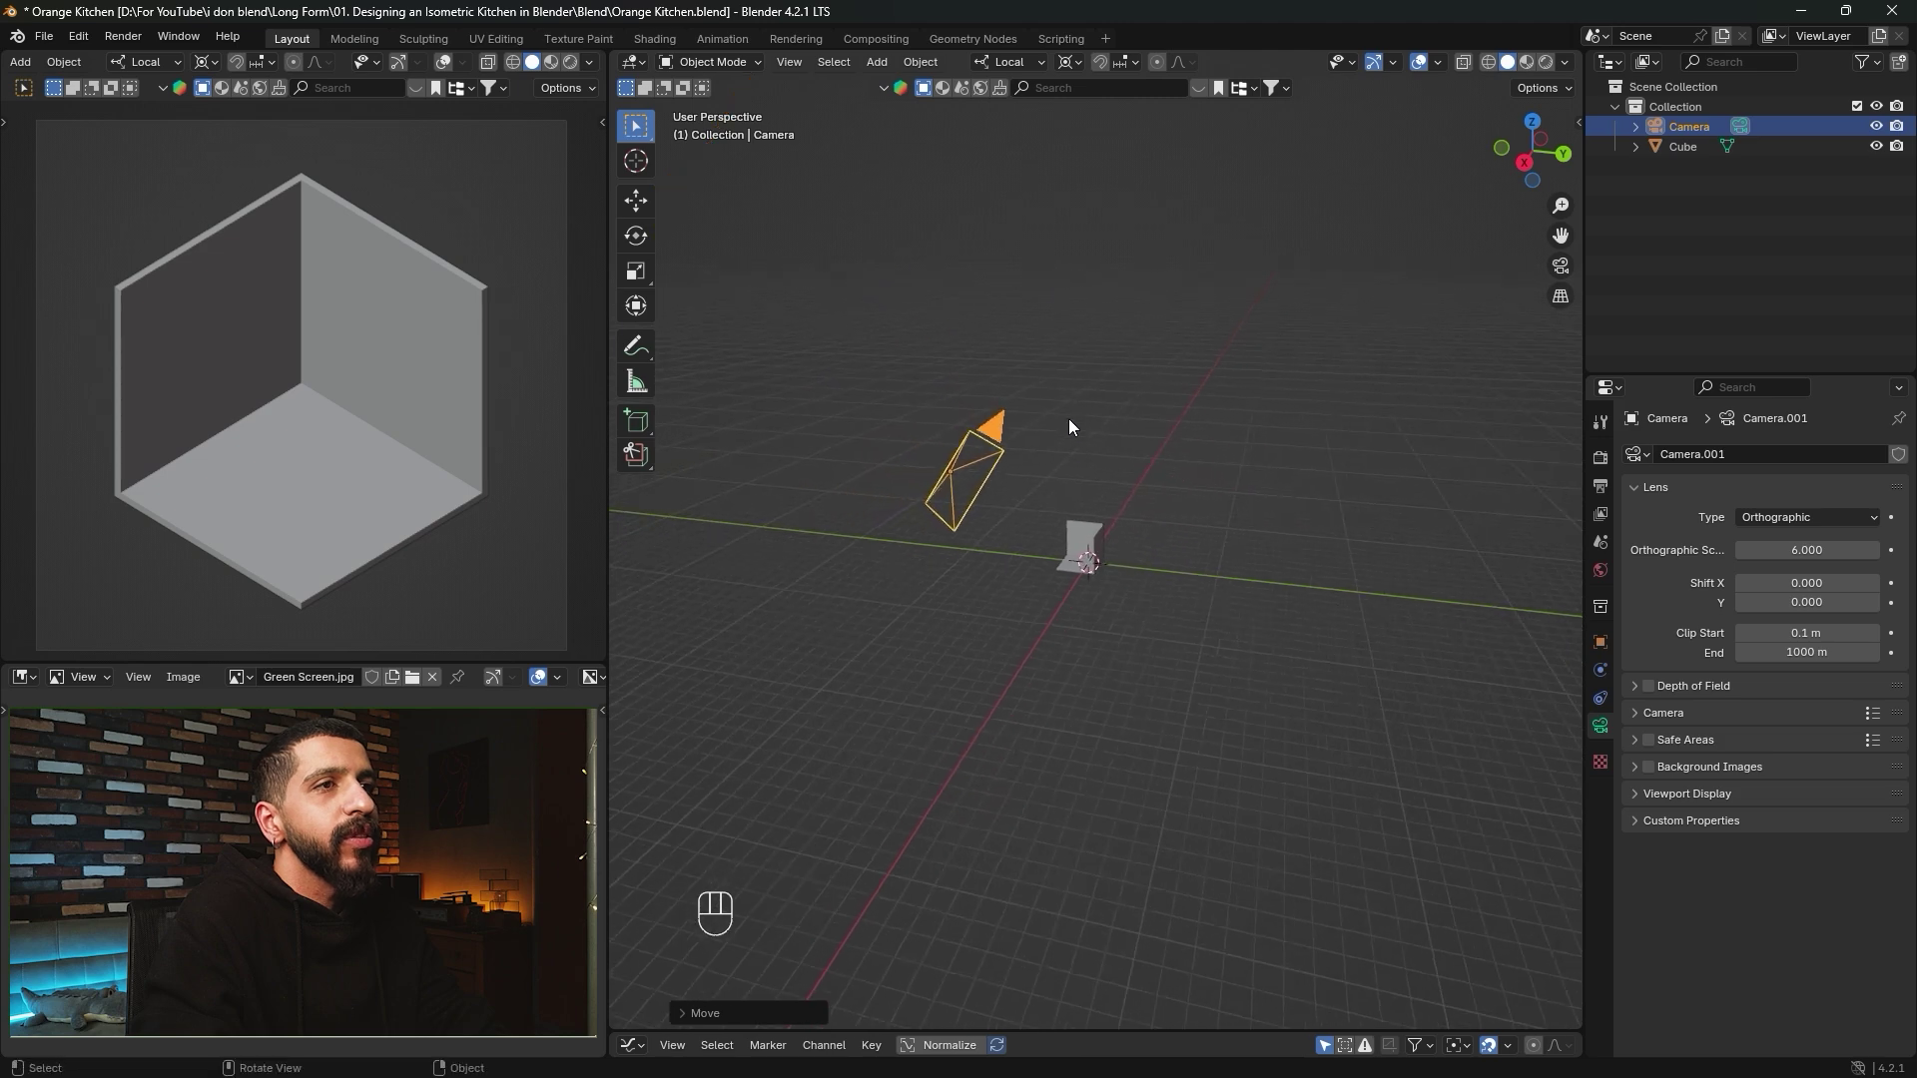
key("g")
key("z")
left_click(921, 417)
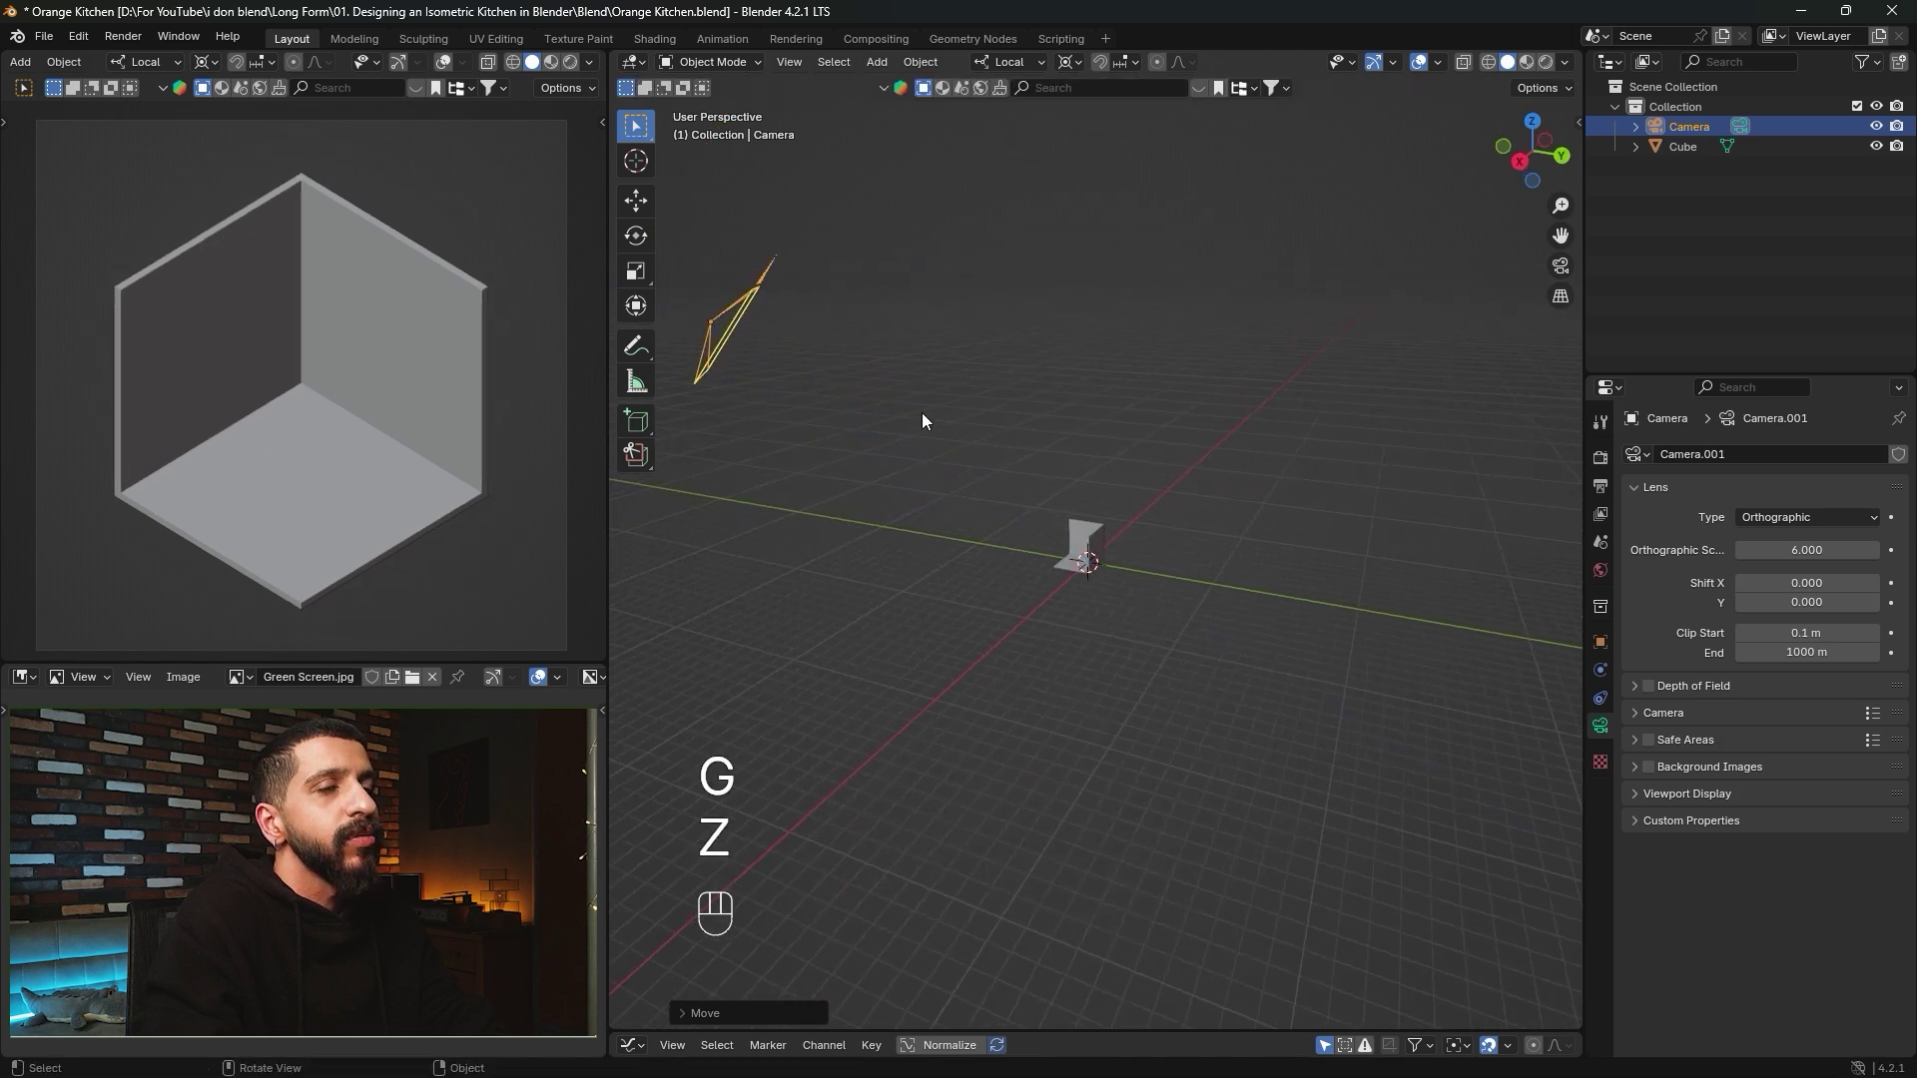
Search the BlenderKit model library for "fridge" with free assets listed first.
middle_click(1032, 572, "alt")
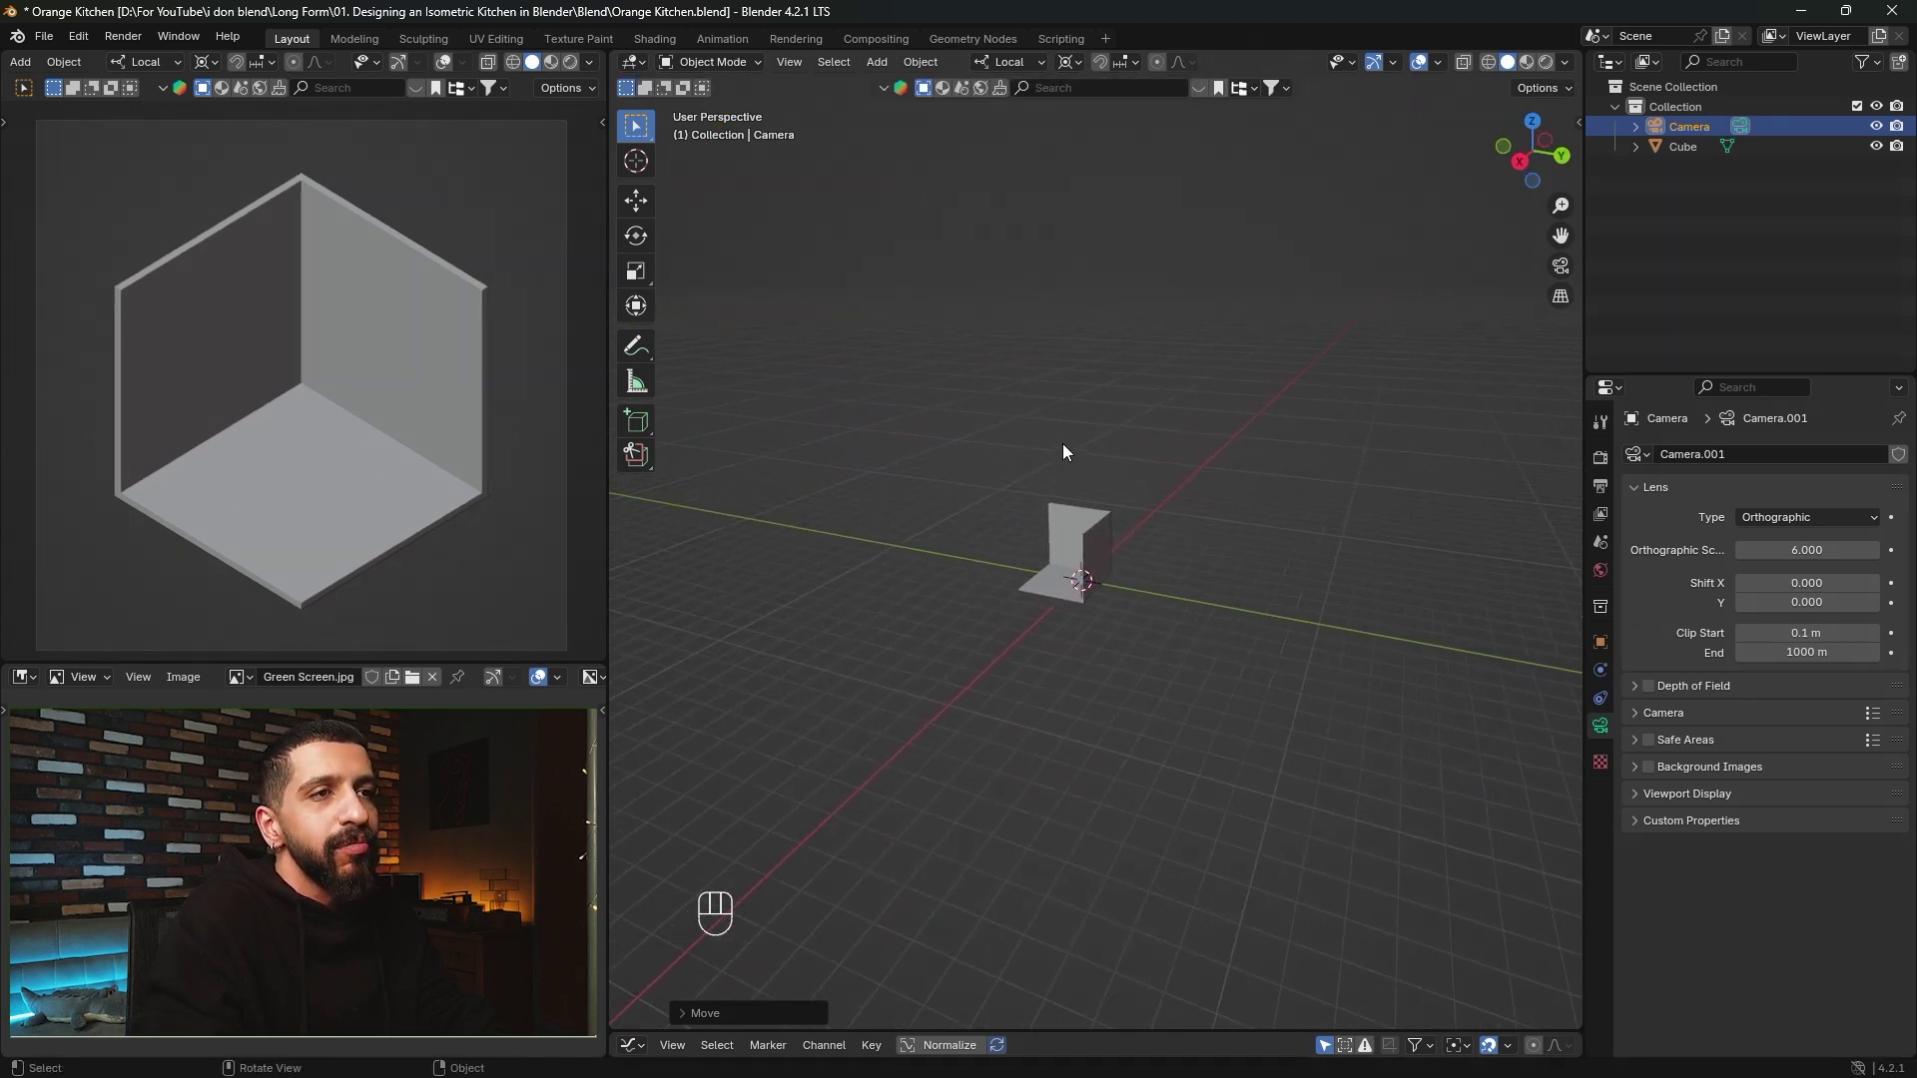
middle_click_drag(1069, 396, 1114, 560)
middle_click(1114, 560, "alt")
middle_click_drag(1214, 391, 1266, 645, "shift")
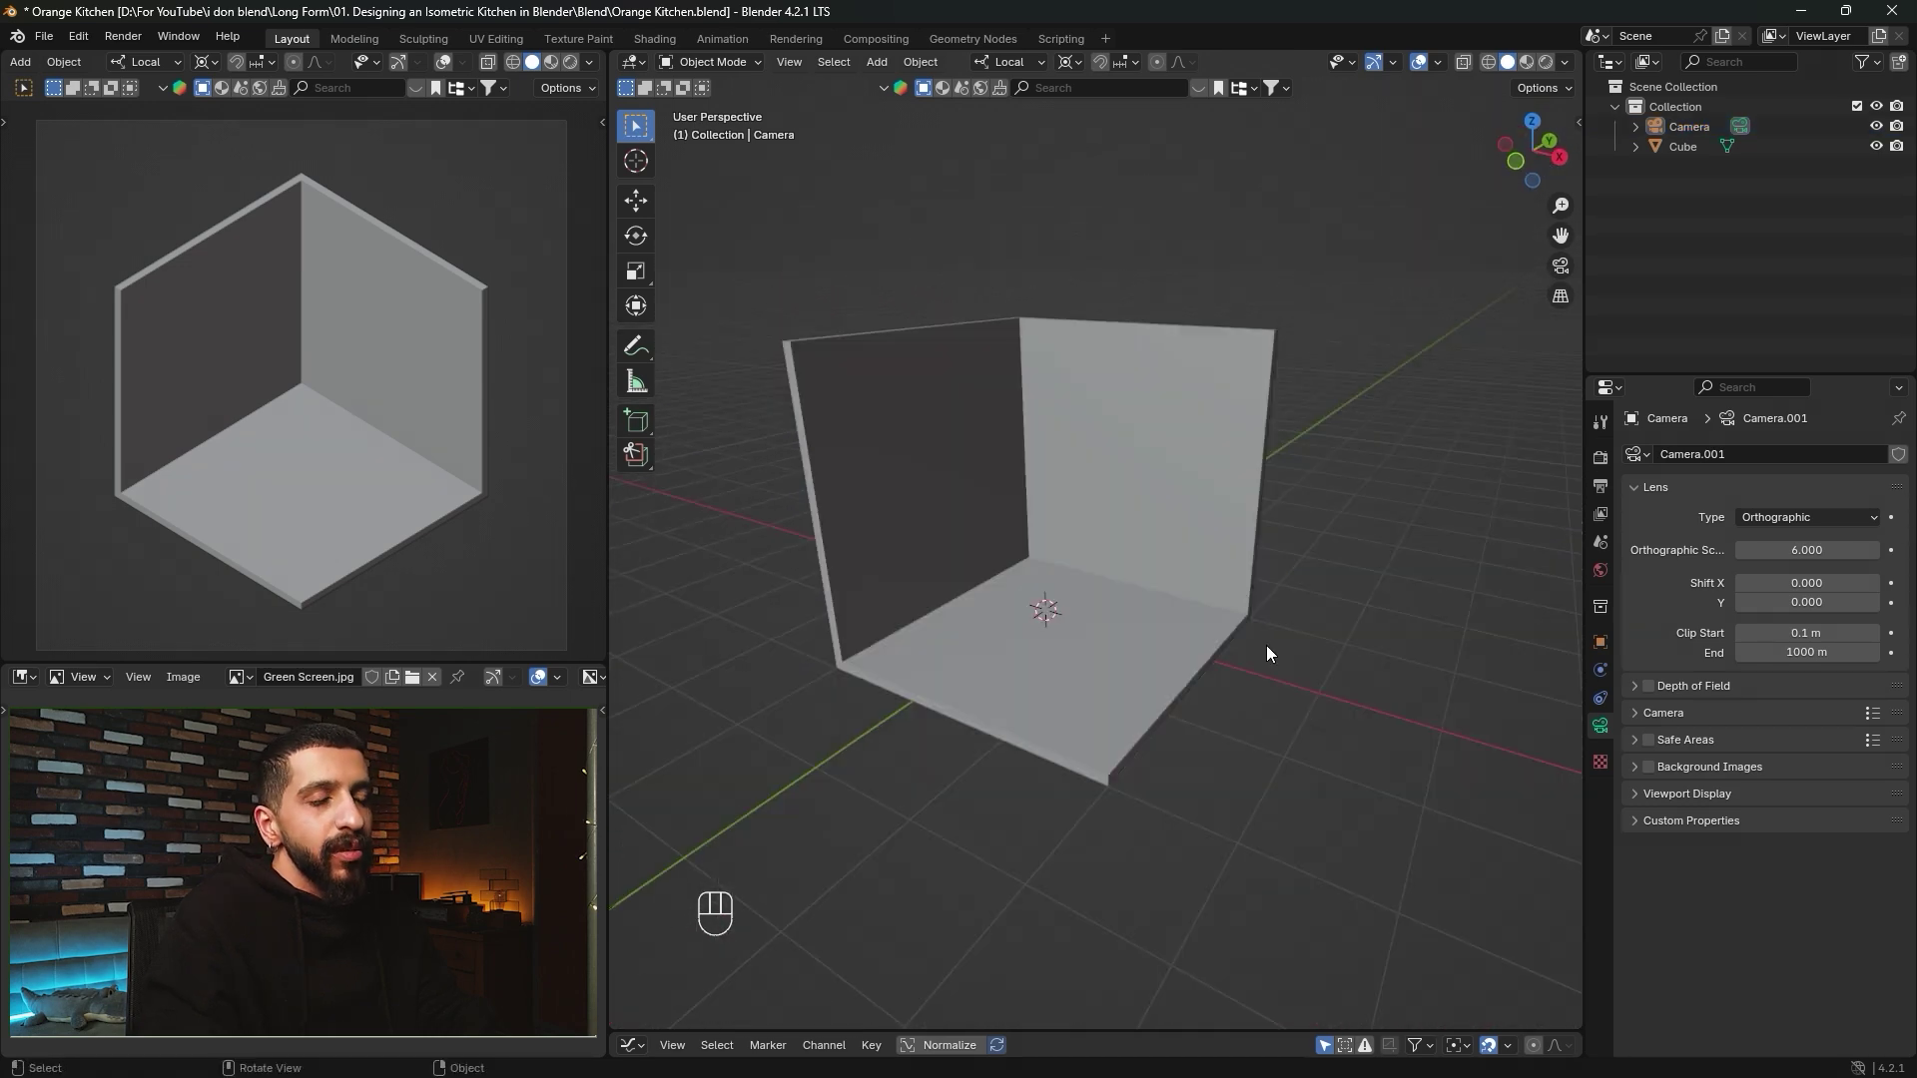
key("n")
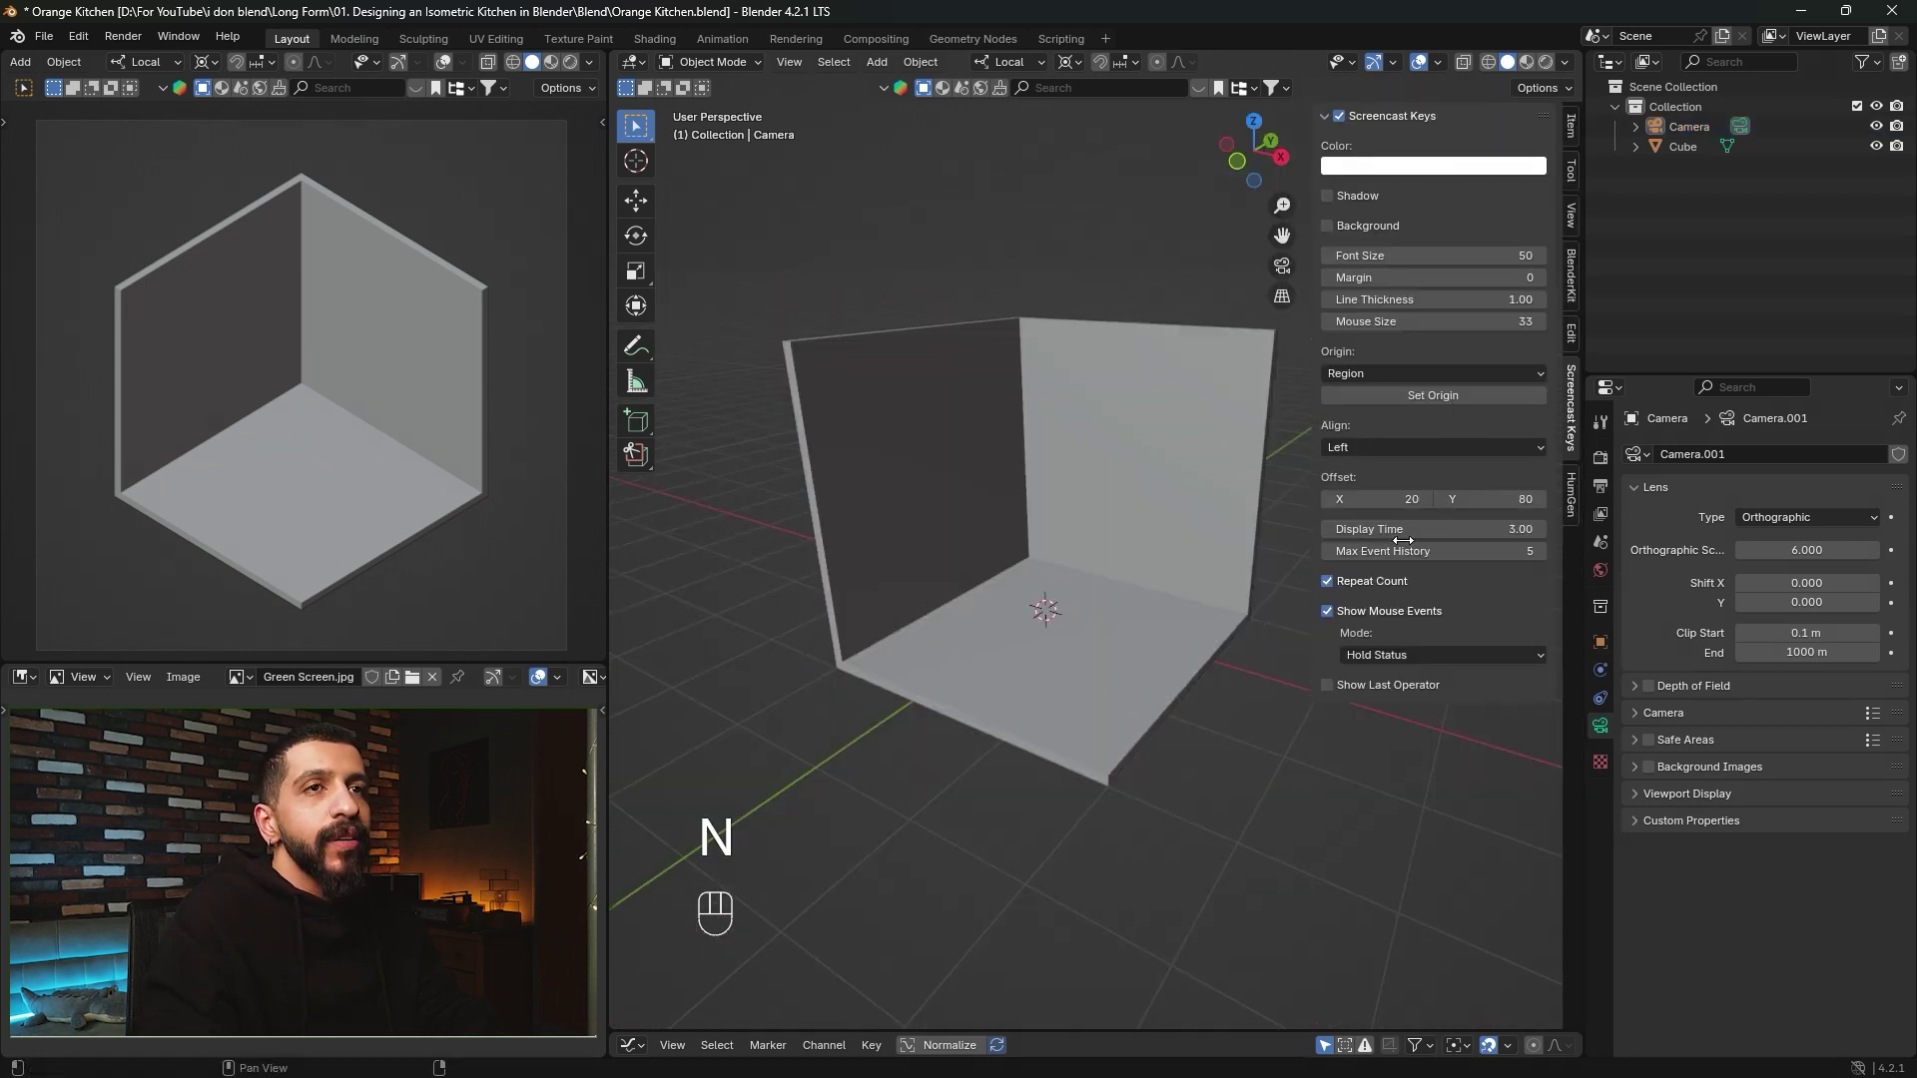
left_click(1572, 279)
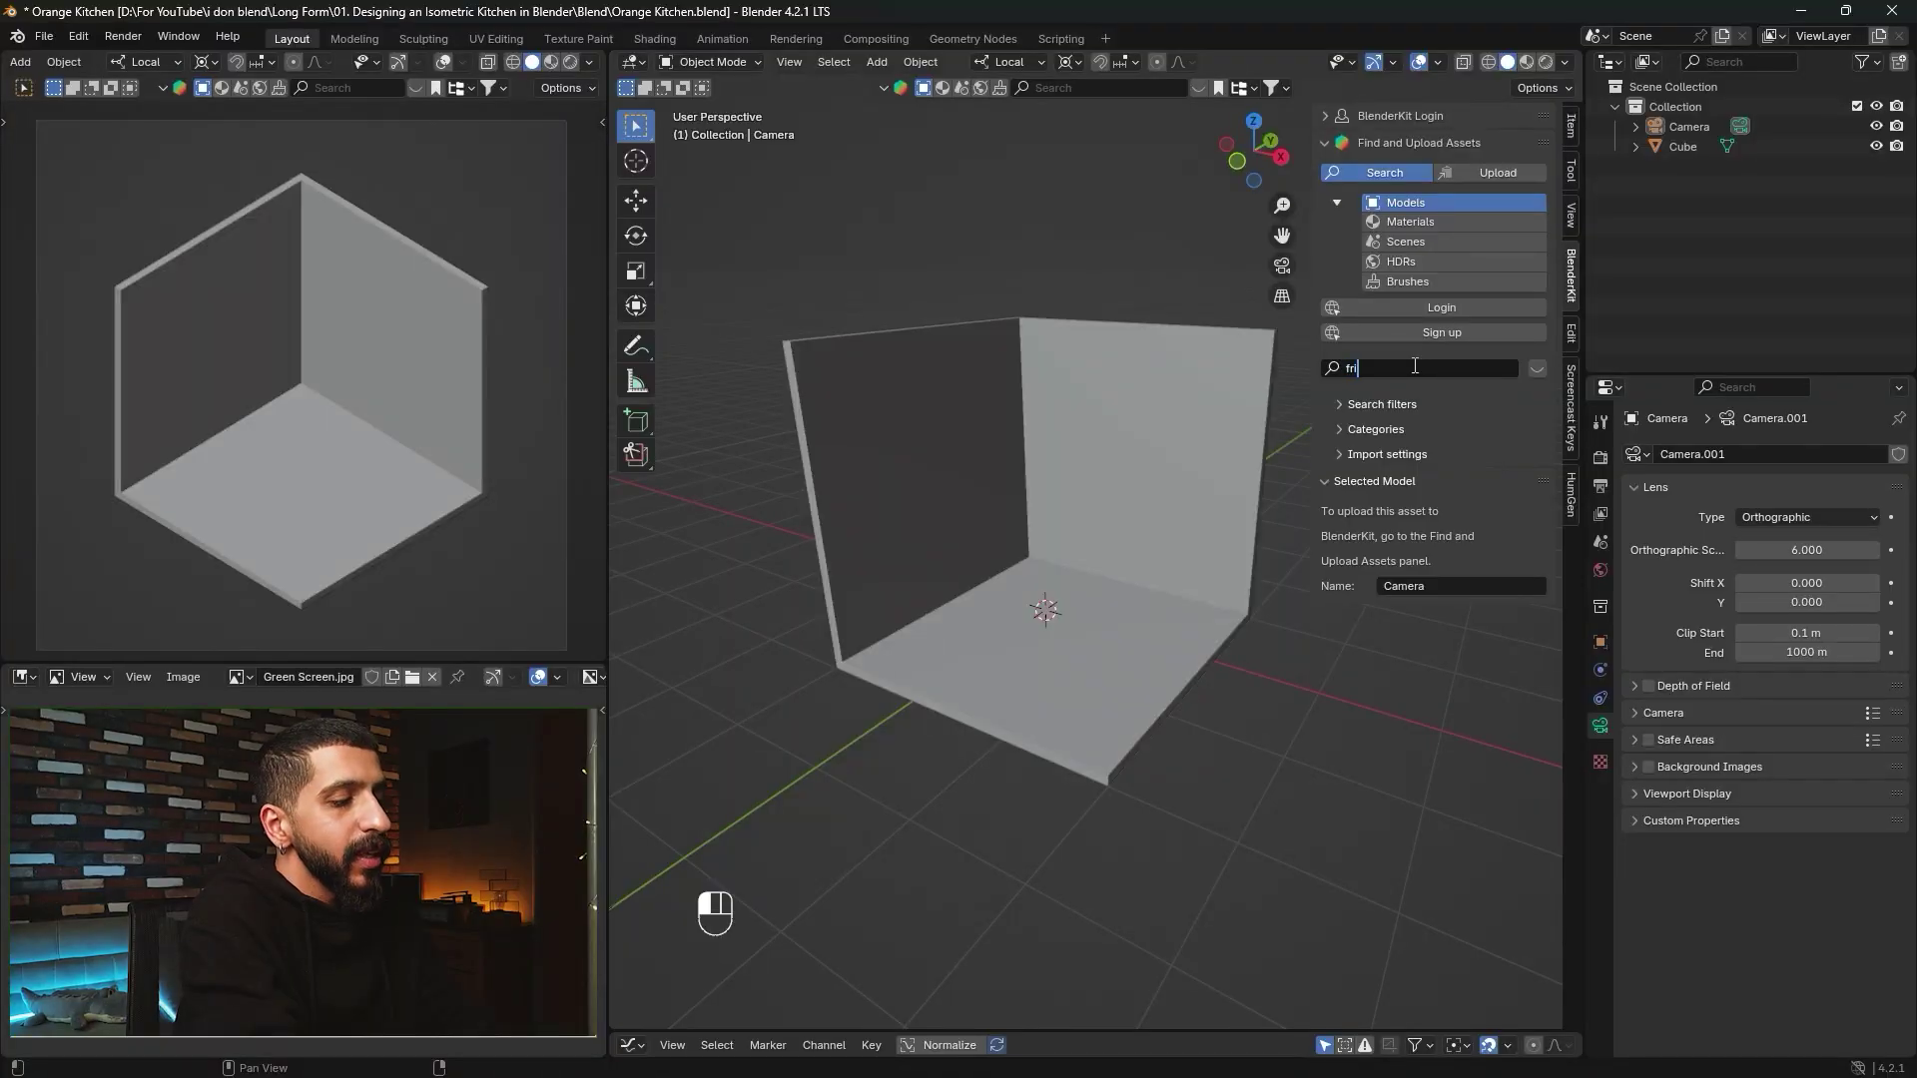
key("Return")
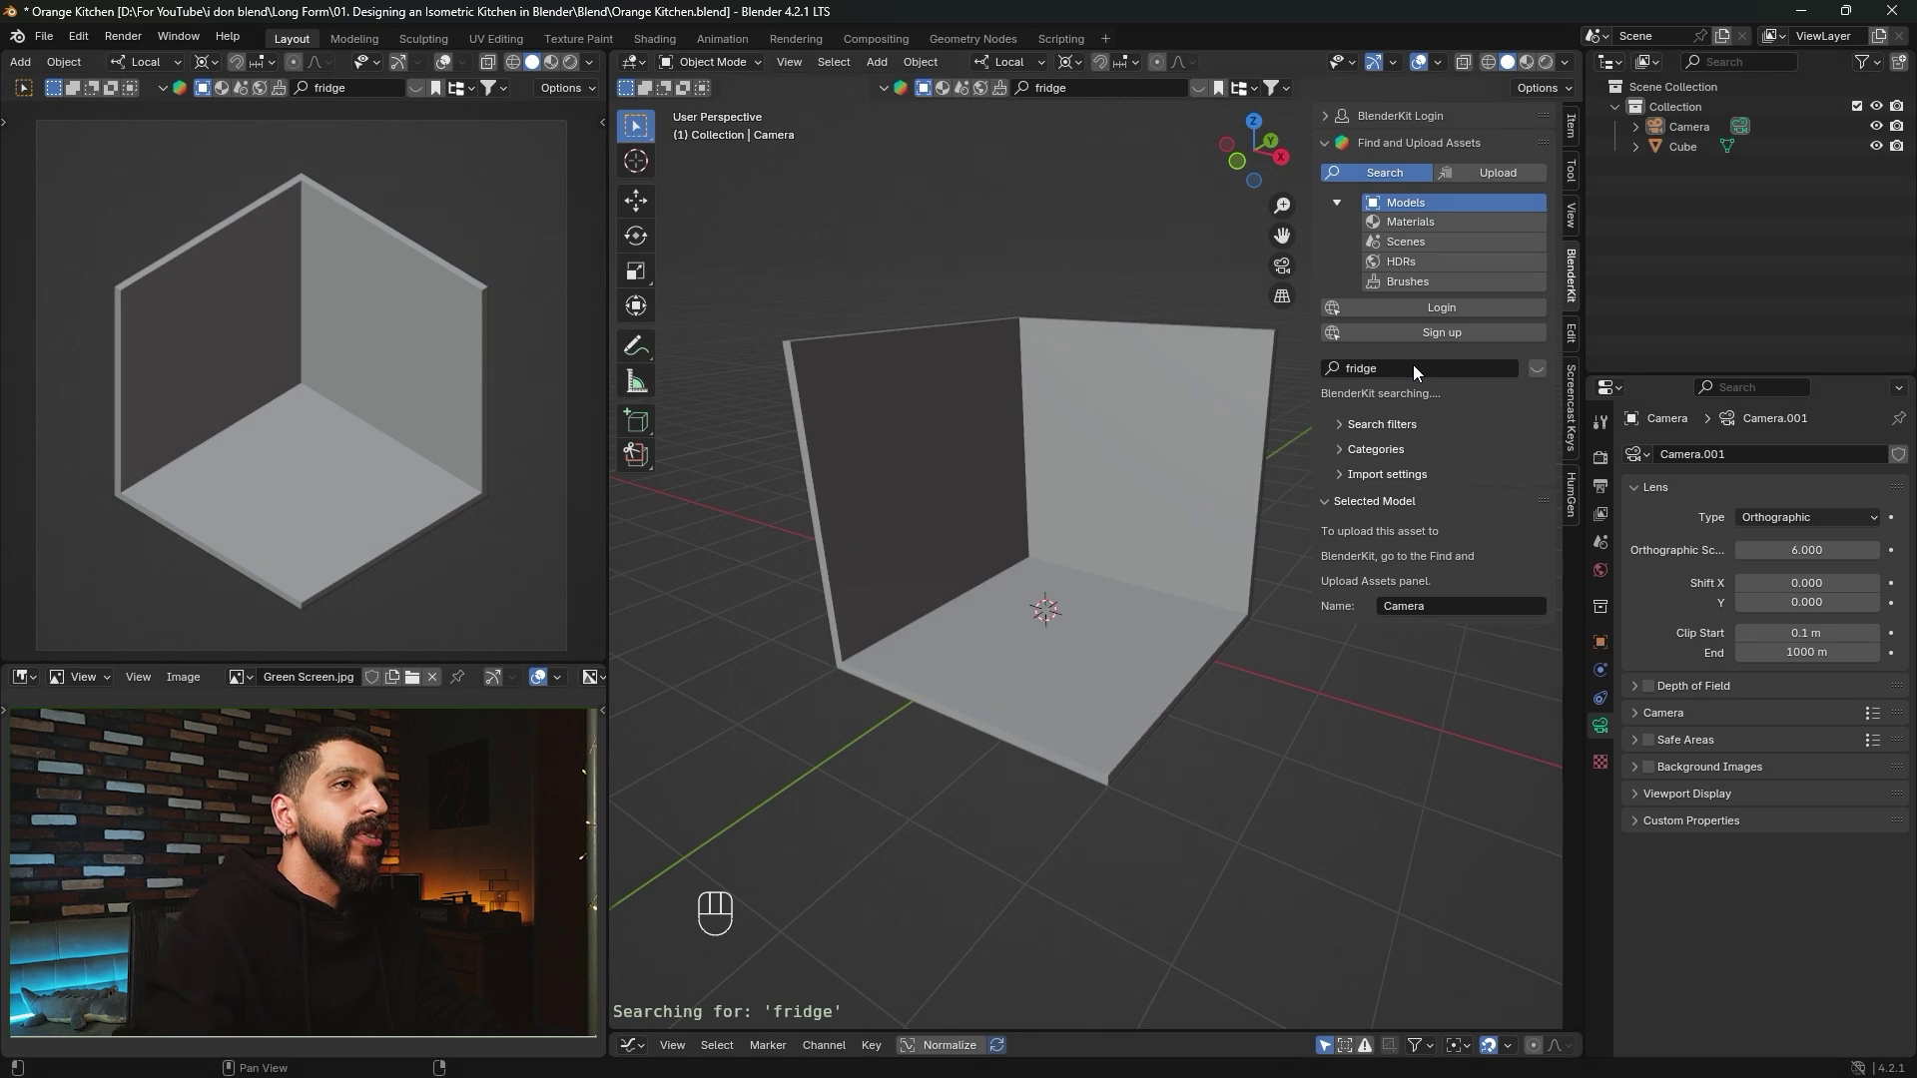
left_click(1341, 424)
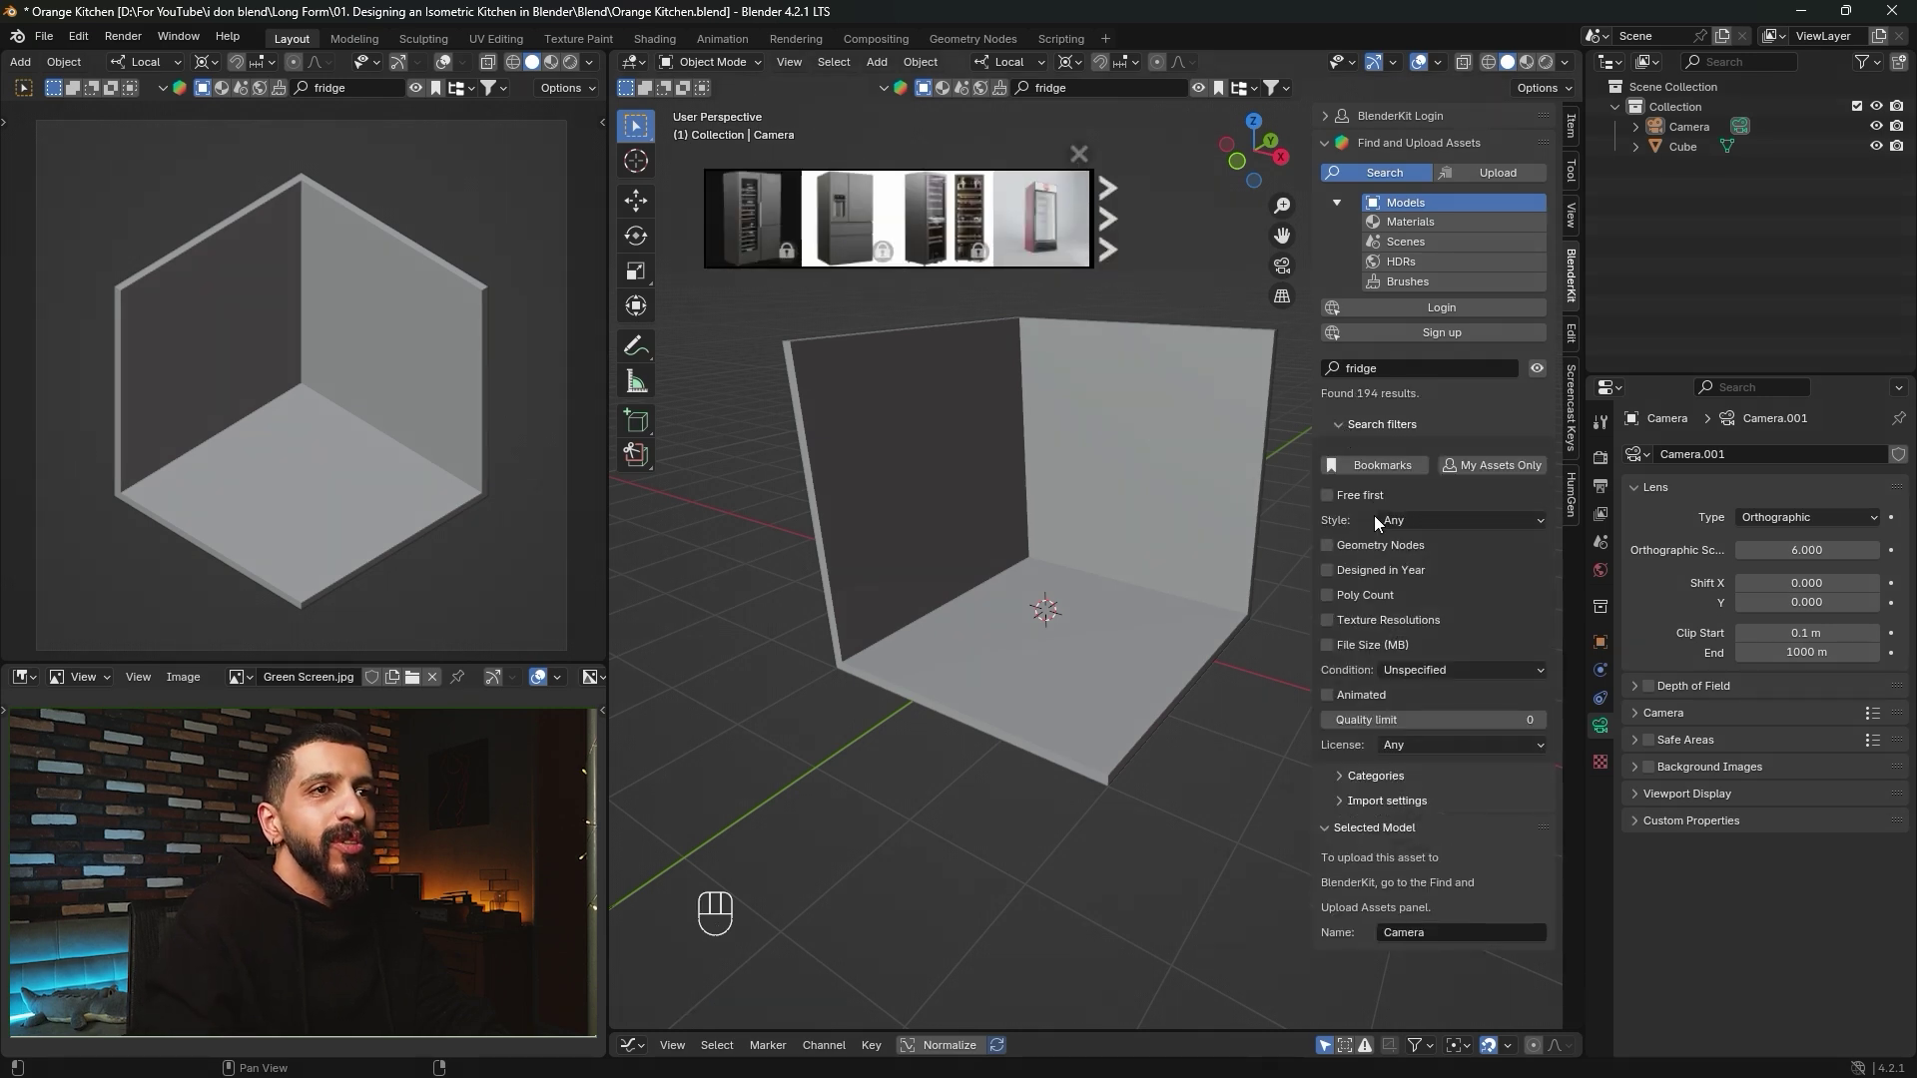
left_click(1325, 496)
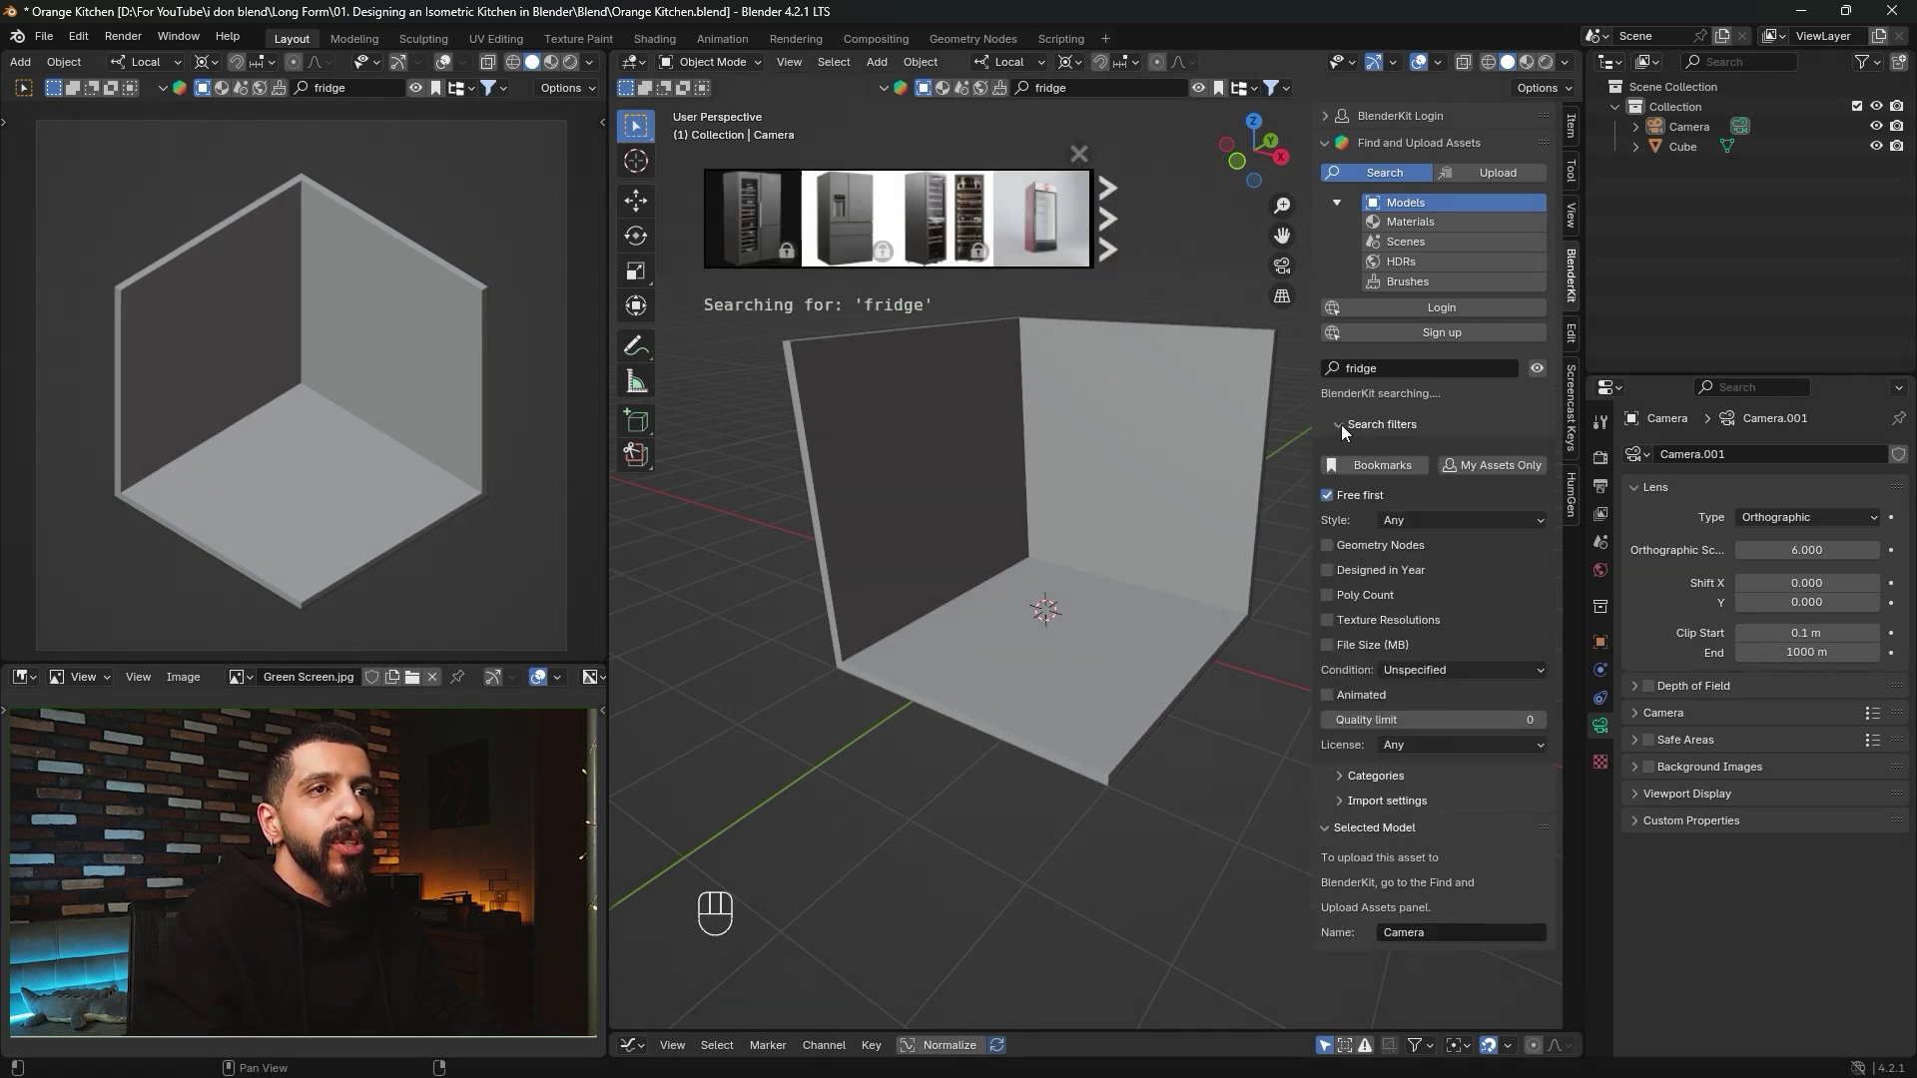
left_click(1340, 424)
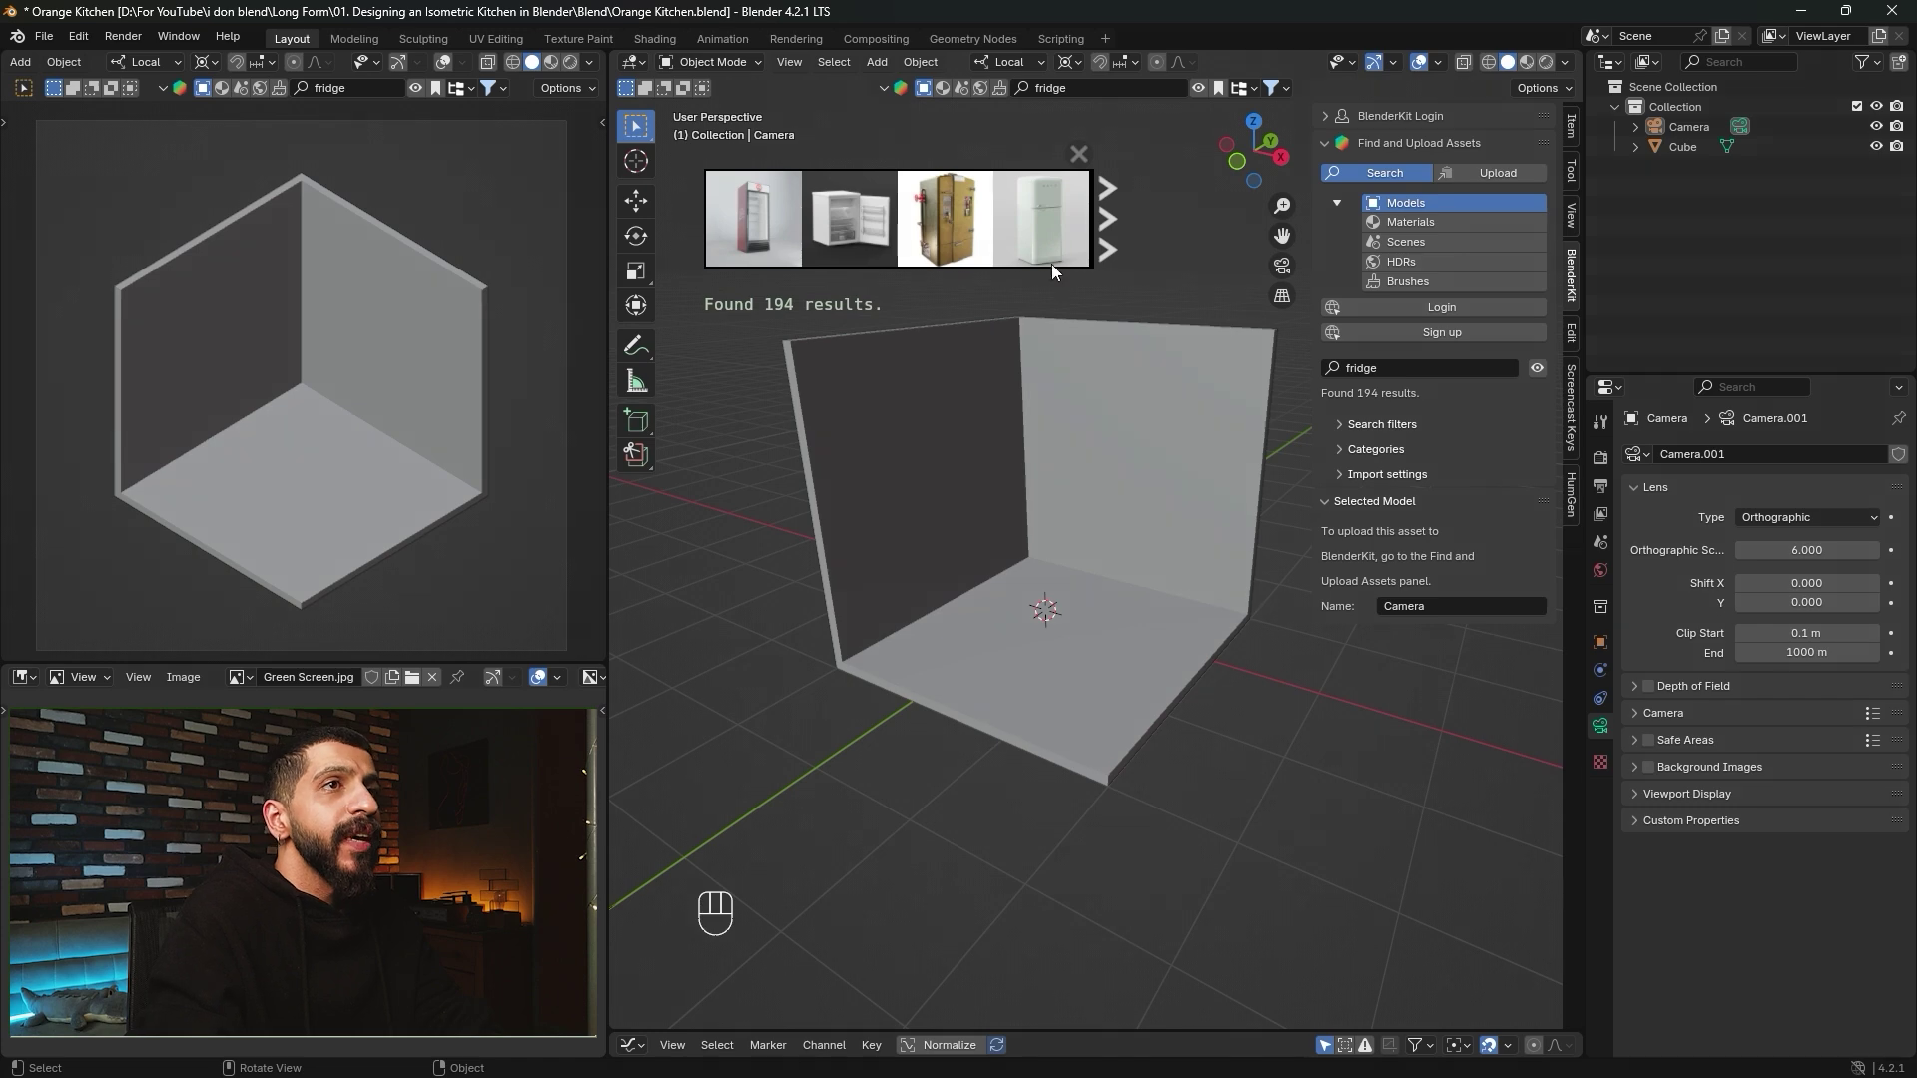
Place the Smeg Fridge Freezer model on the room floor and move it along its local Y axis toward the floor's open edge.
mouse_move(1034, 232)
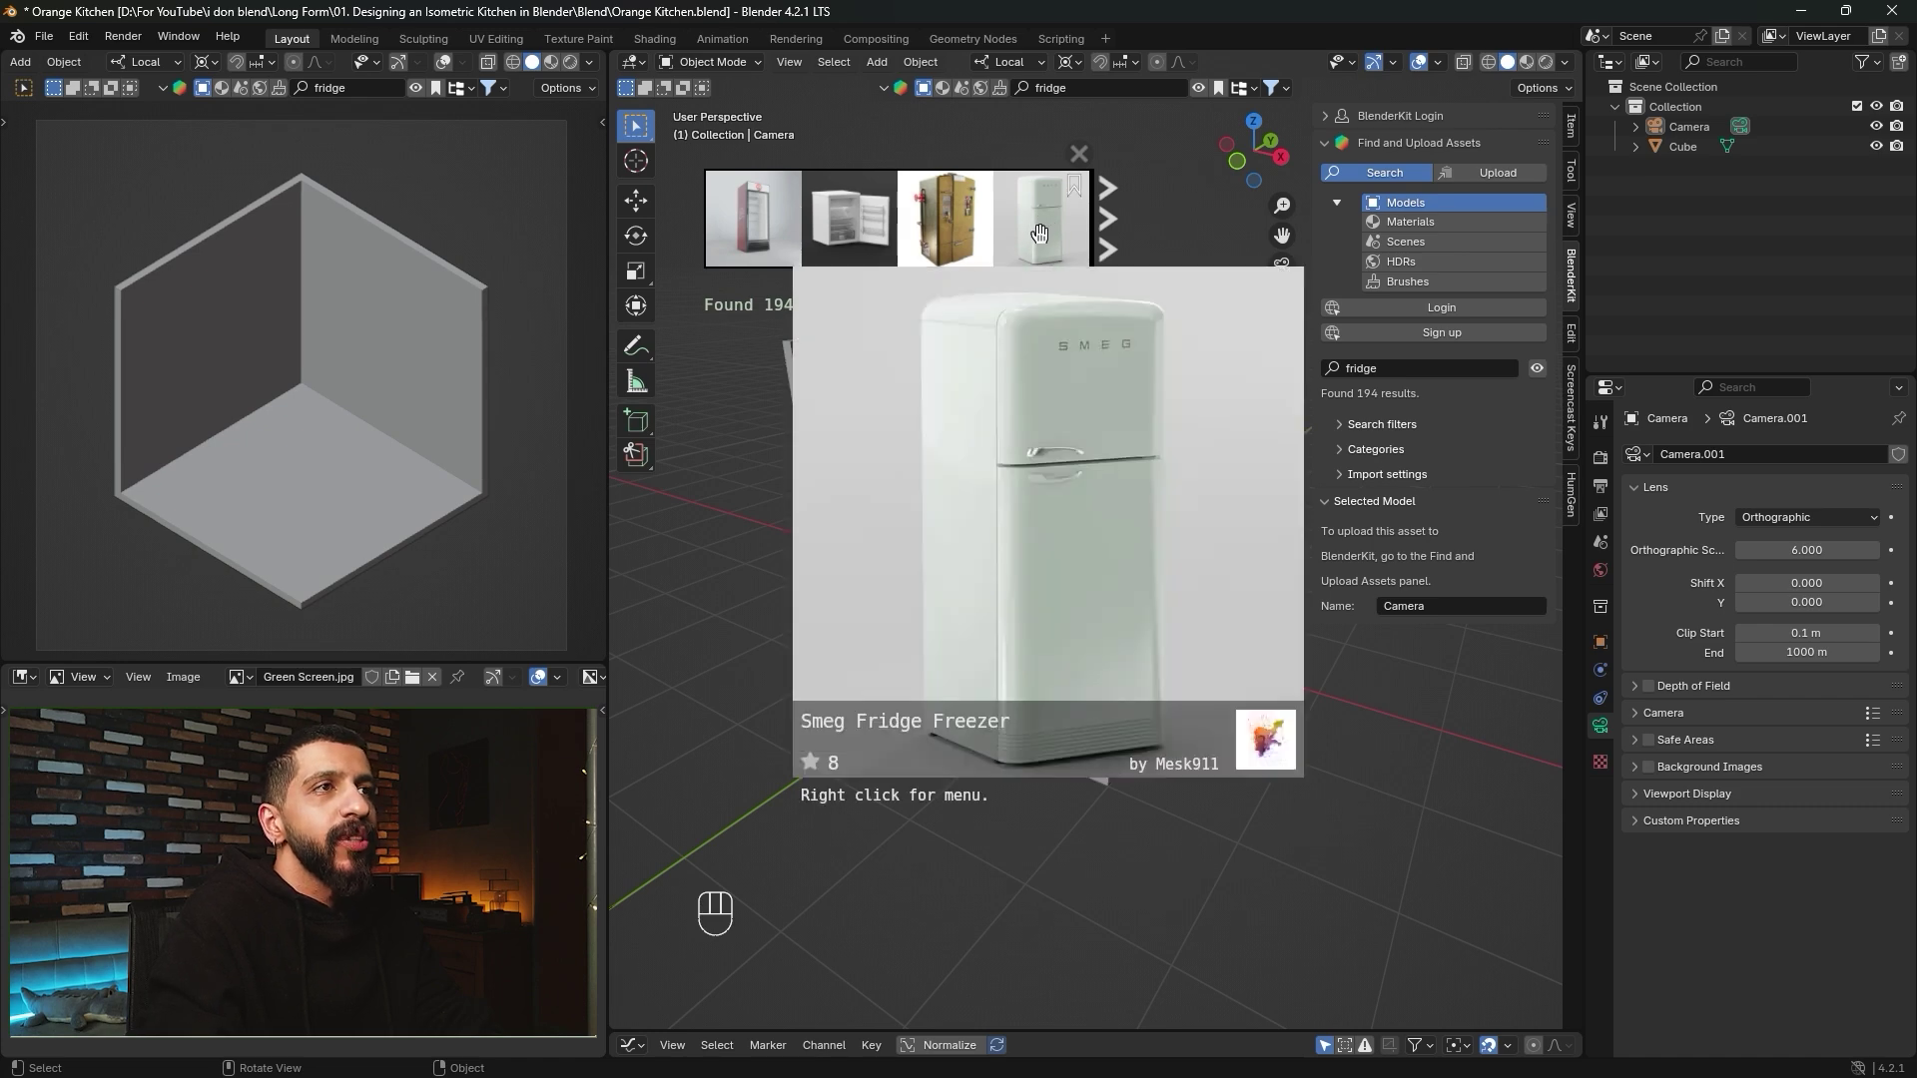
left_click_drag(1042, 233, 1038, 607)
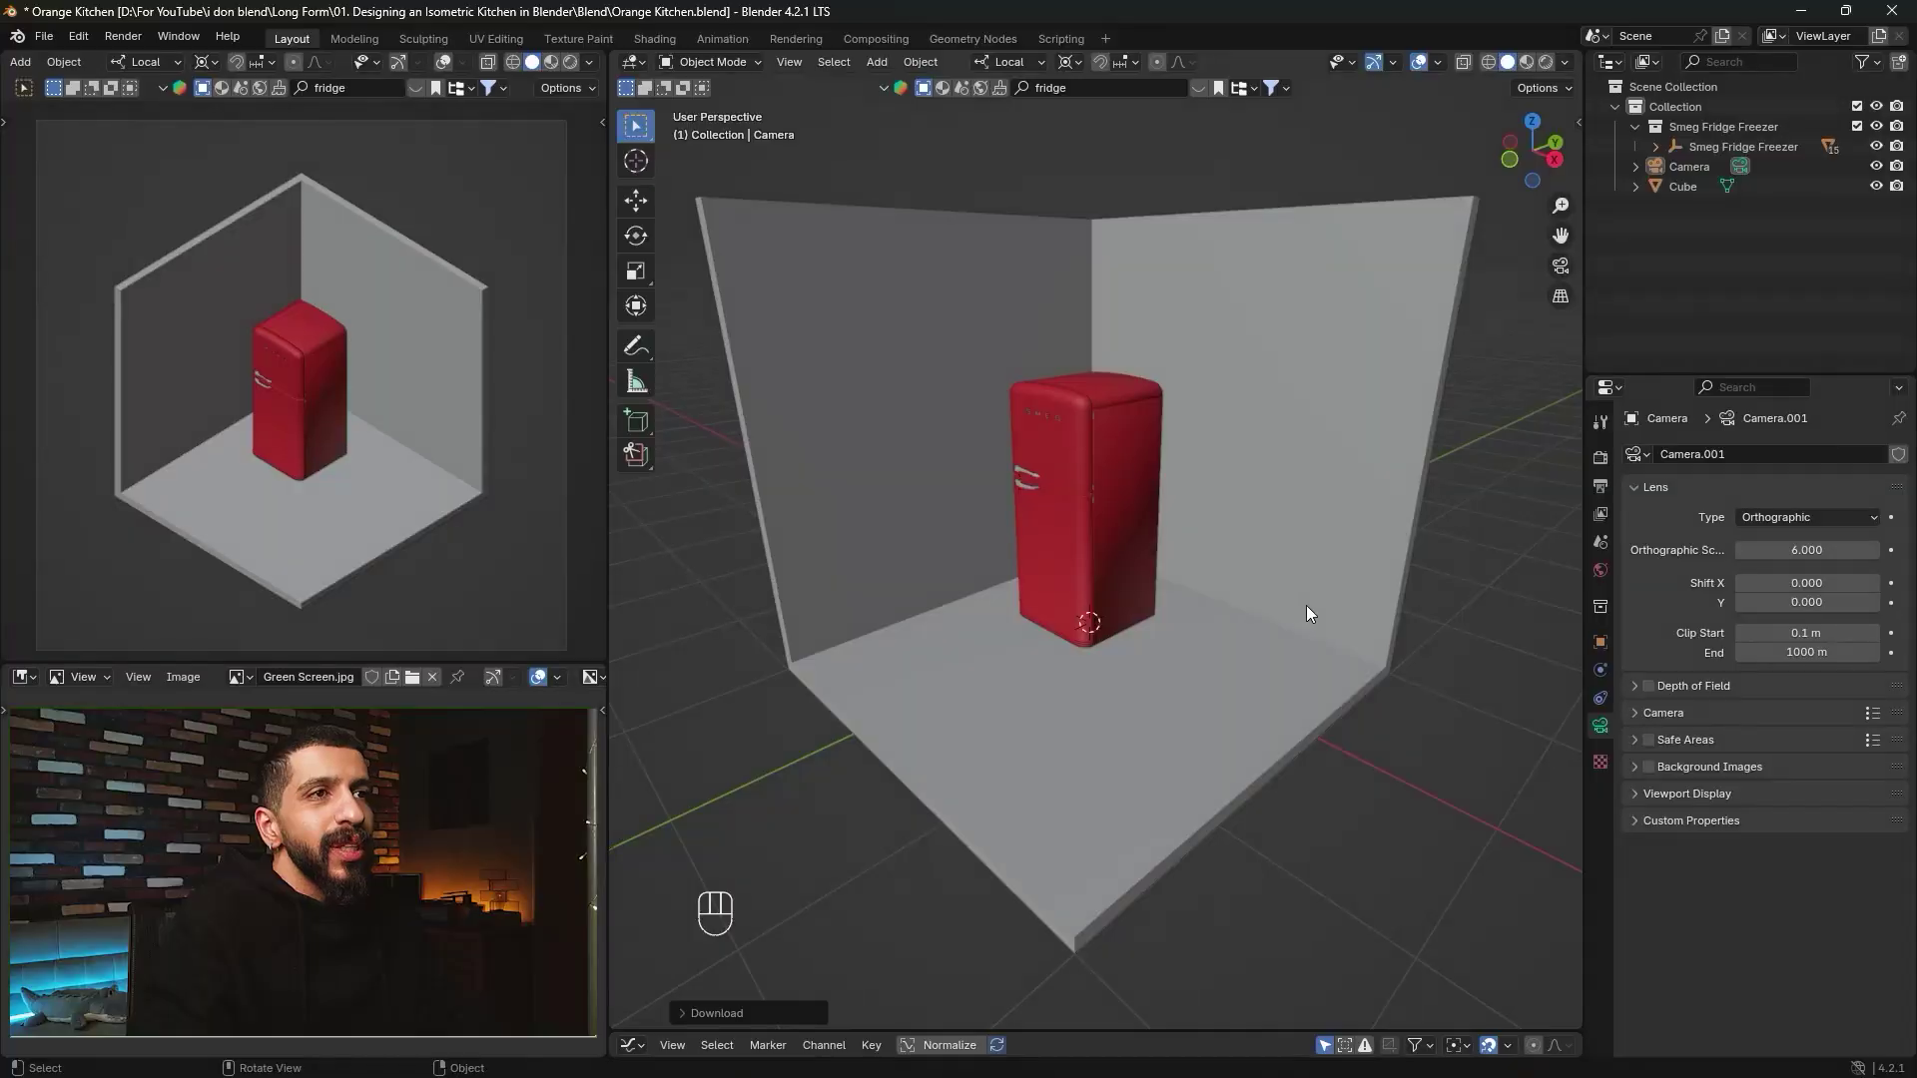
middle_click_drag(1305, 605, 1241, 631)
key("g")
key("y")
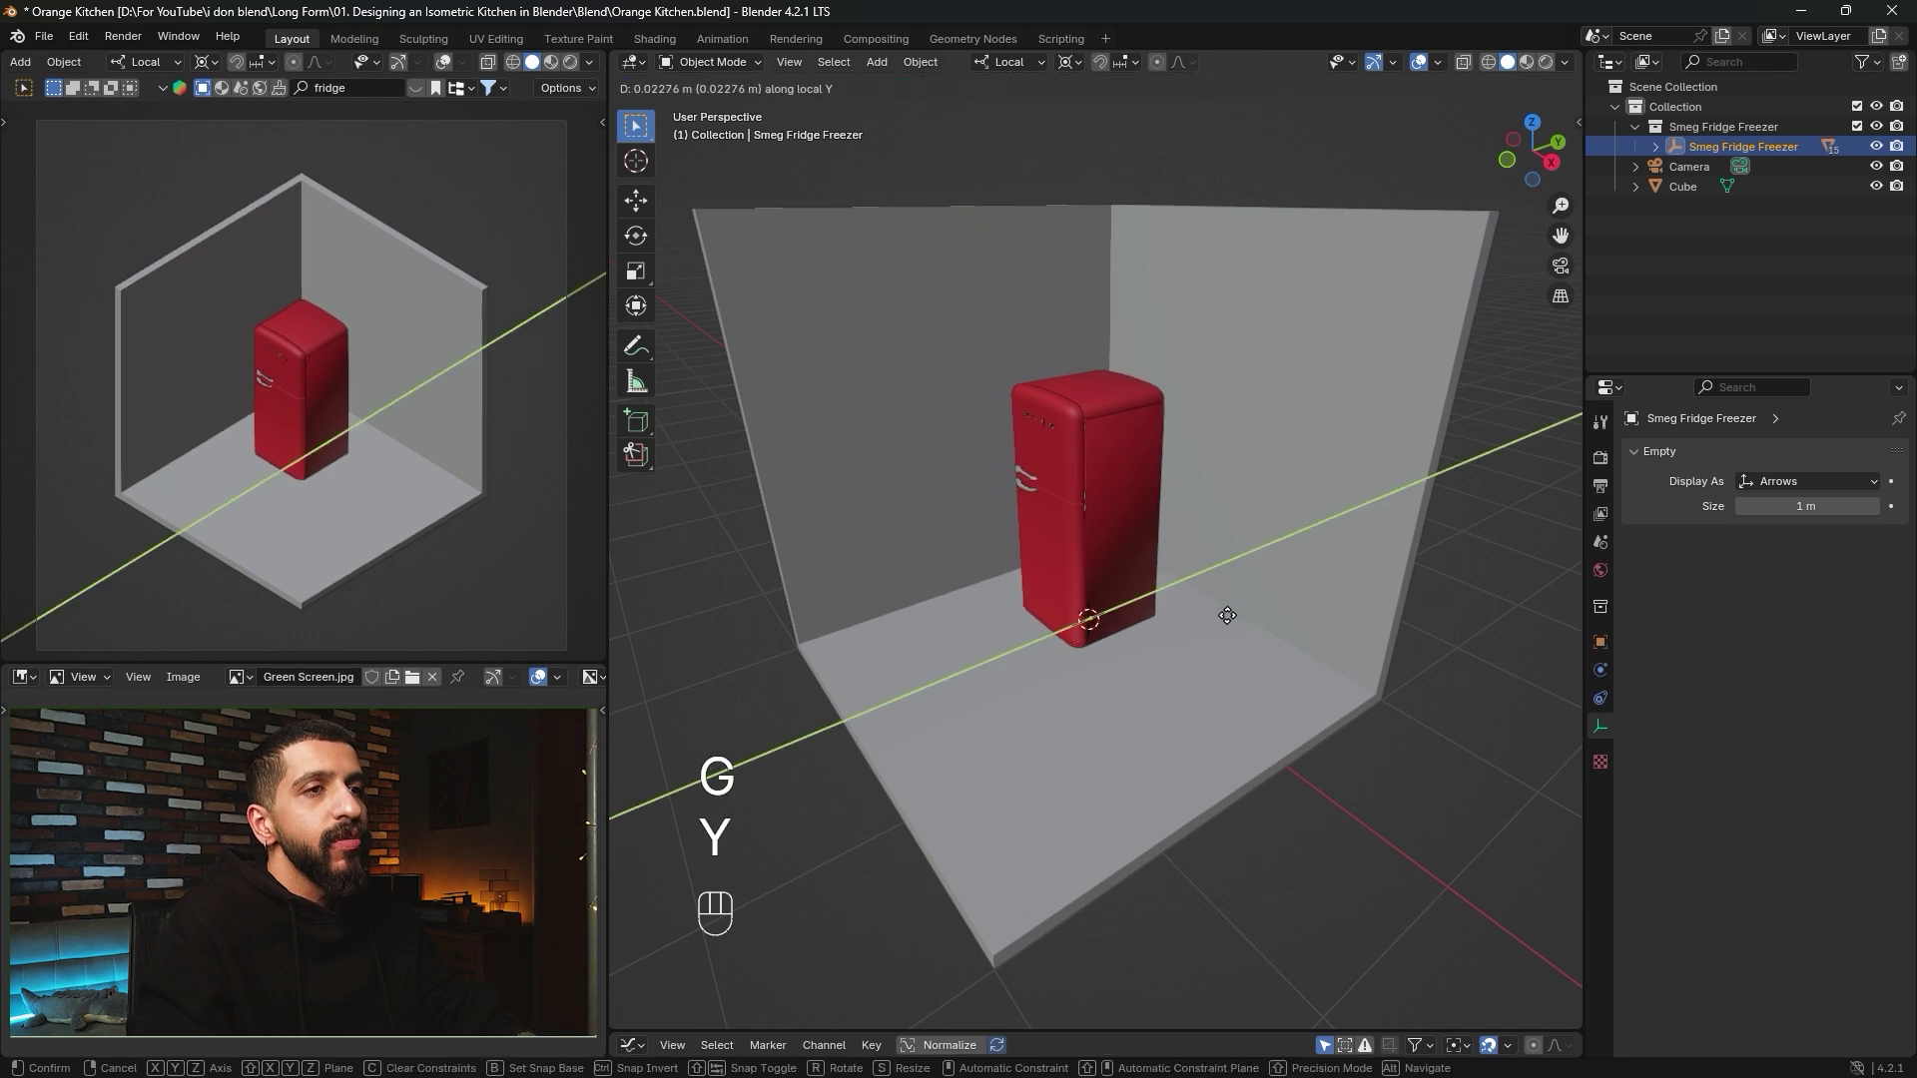
left_click(1066, 679)
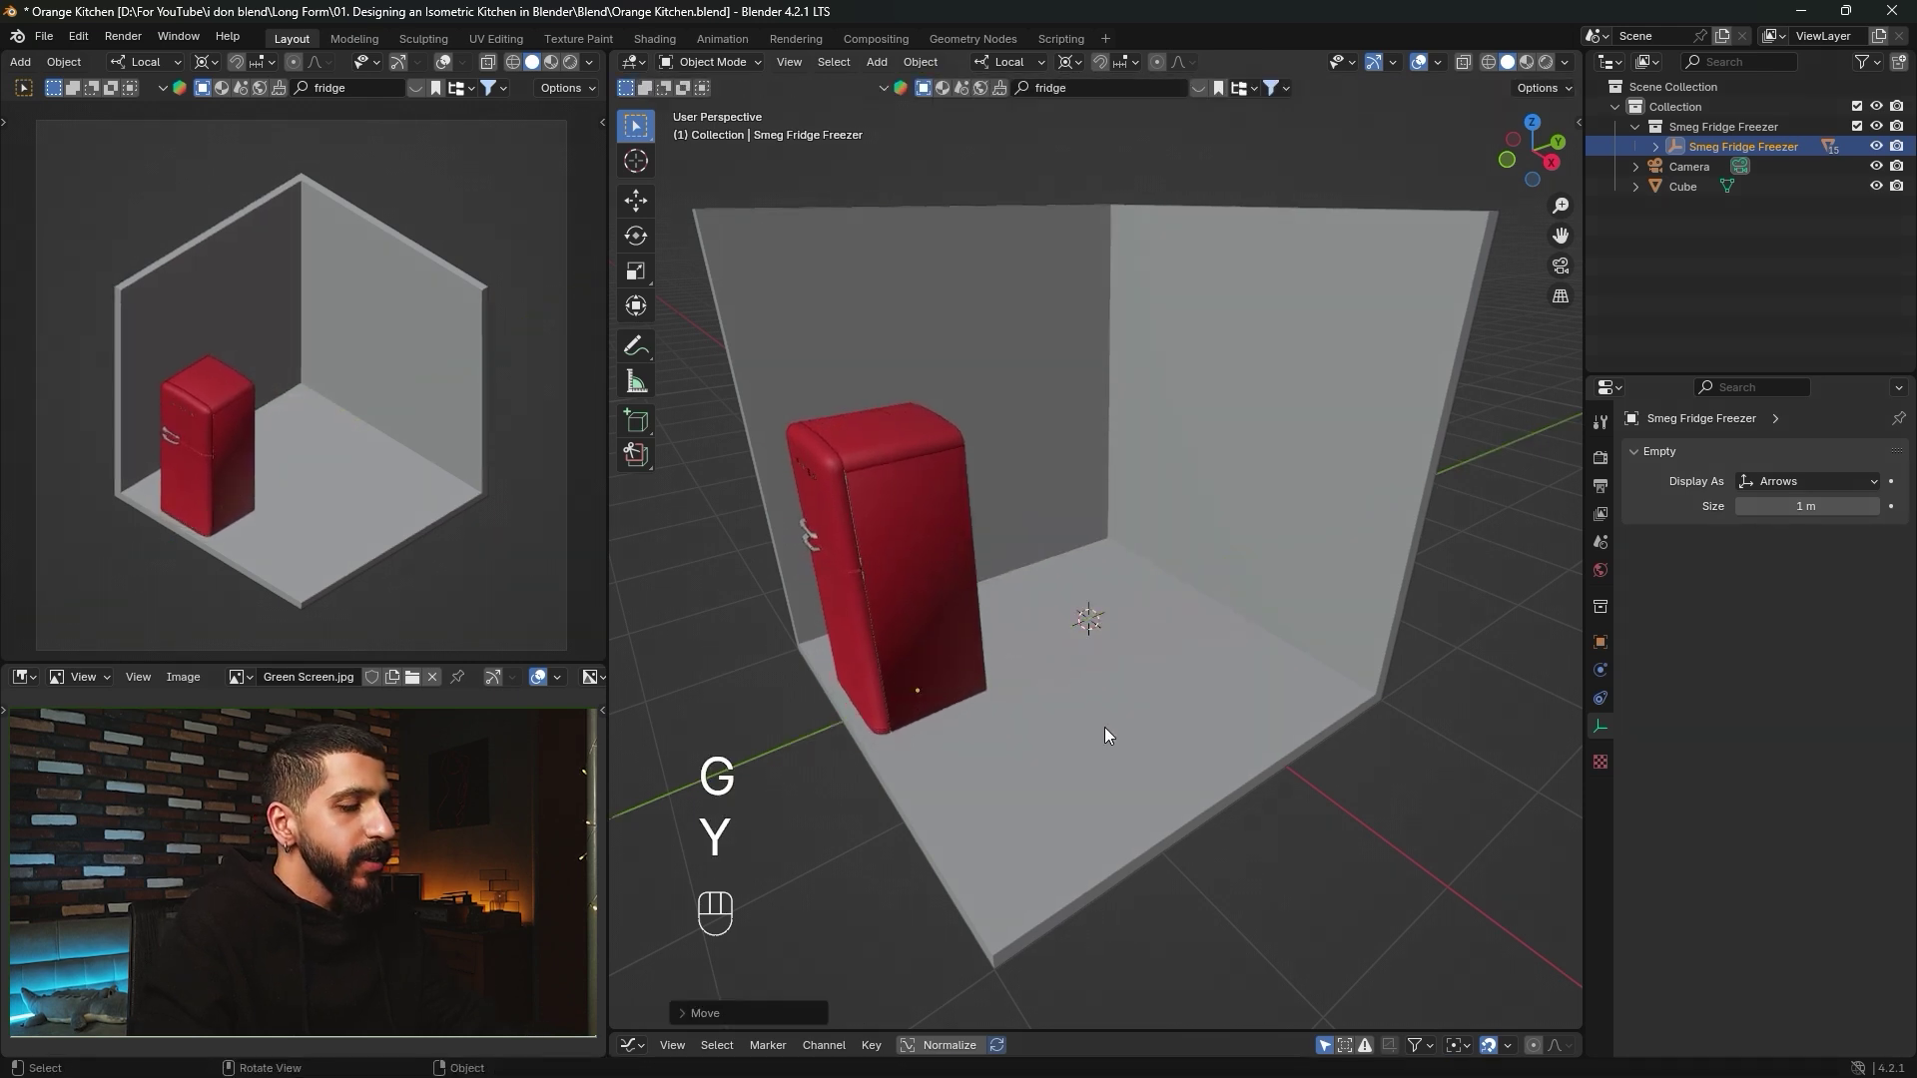
key("r")
key("z")
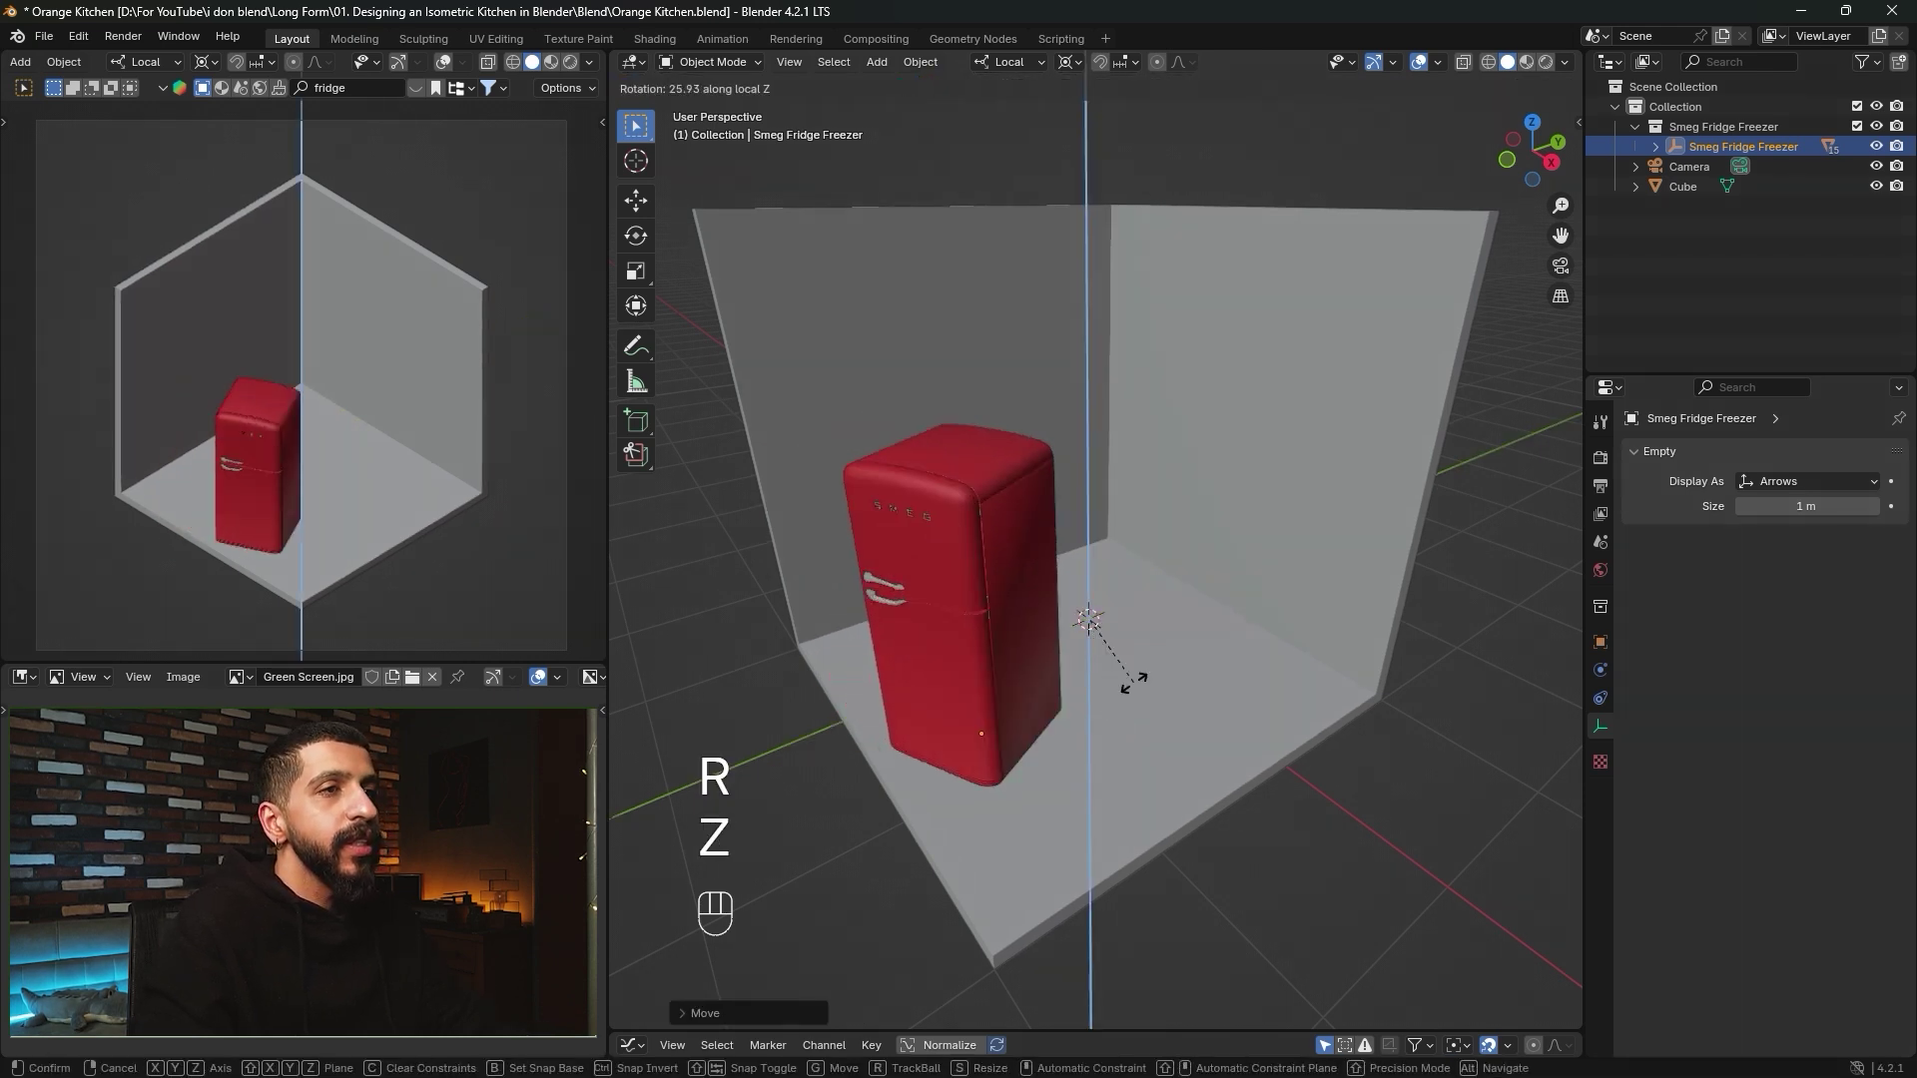
key("Escape")
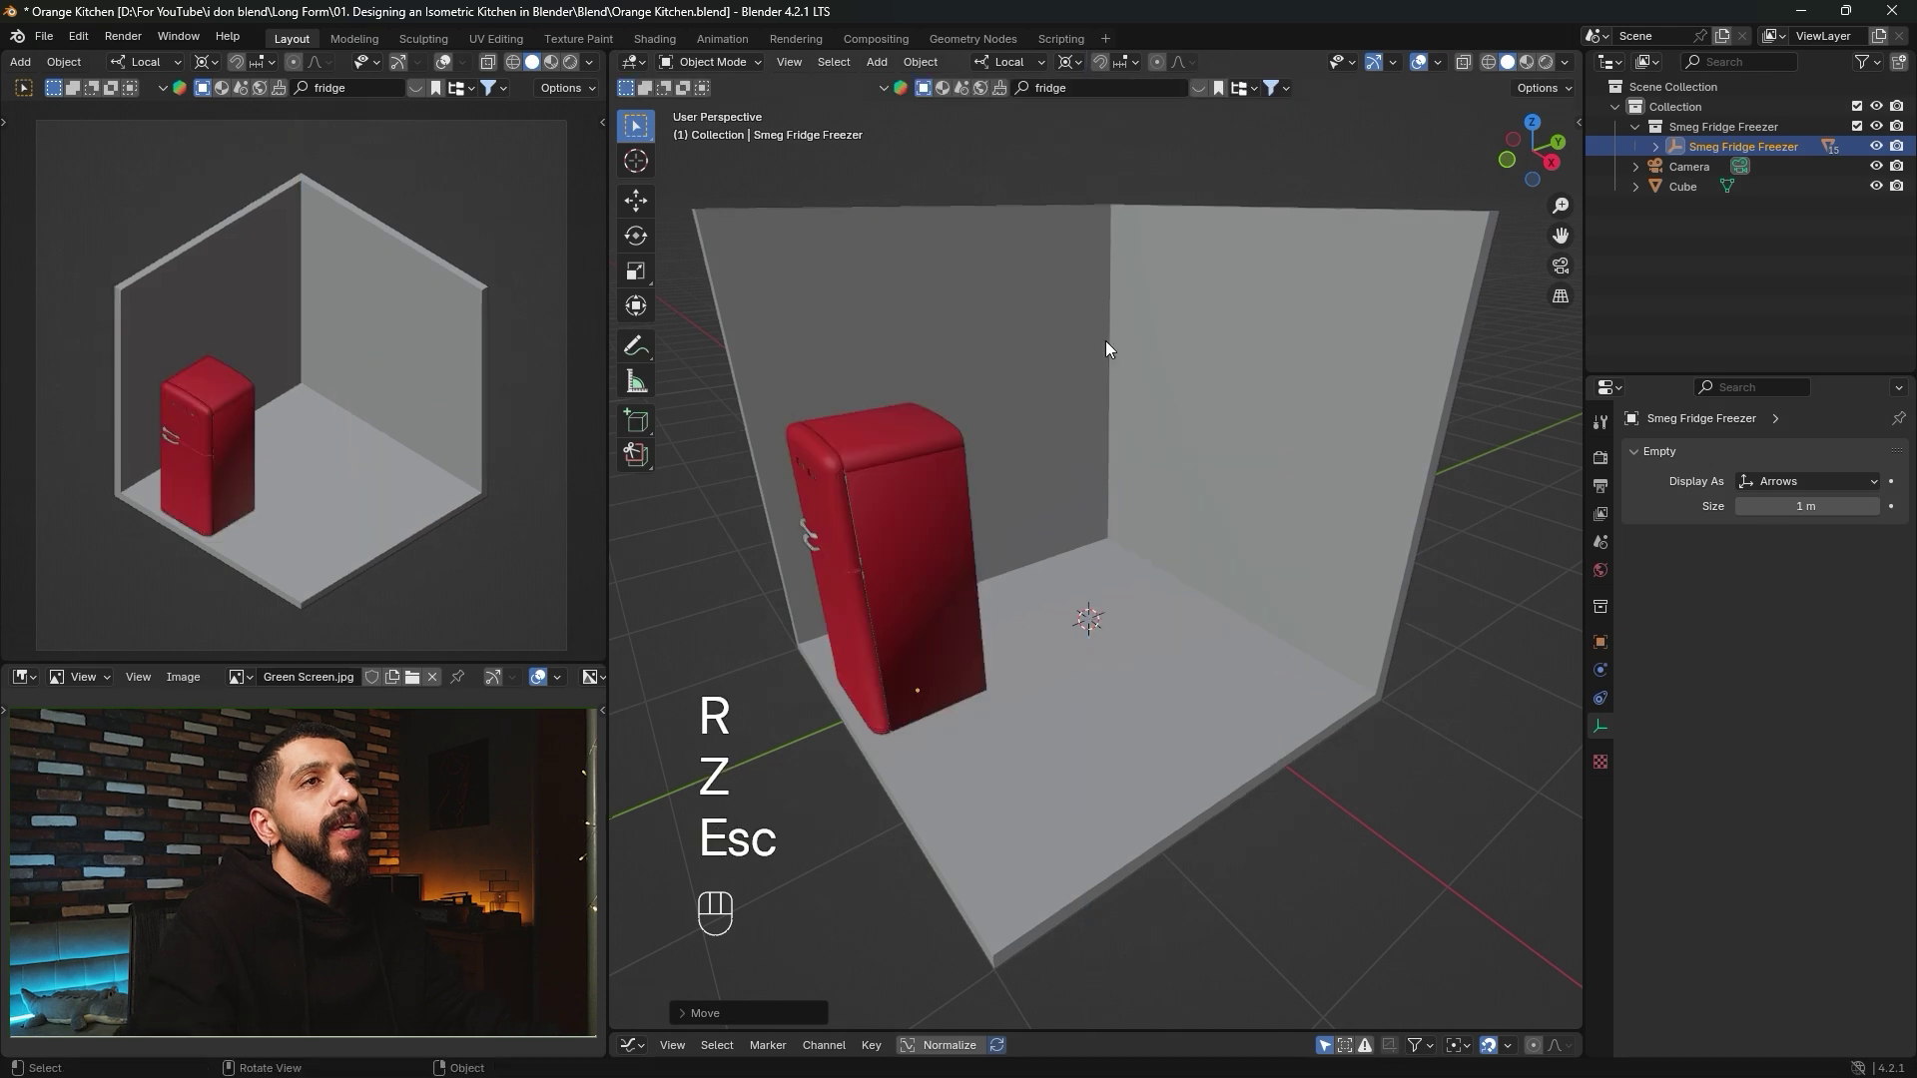
Set the transform pivot to Bounding Box Center and rotate the fridge 90° about its local Z axis.
left_click(1068, 62)
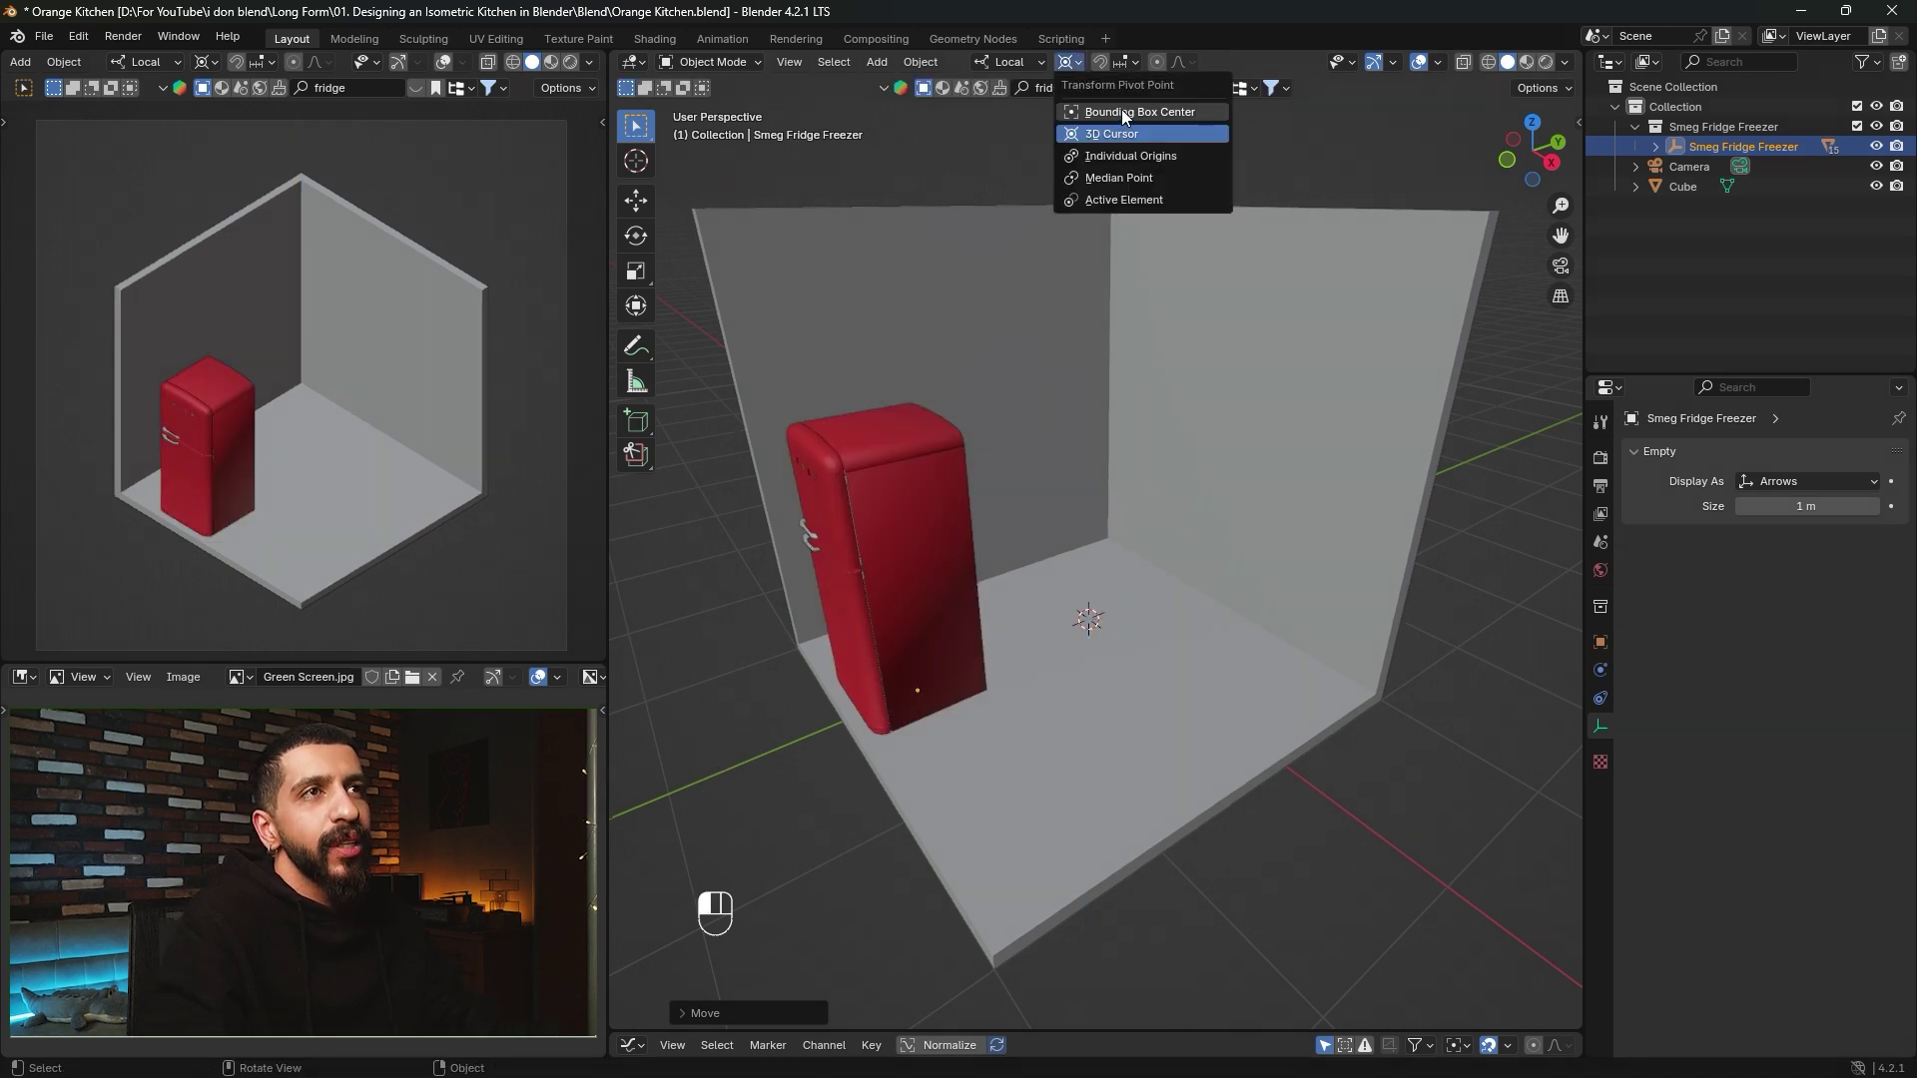
left_click(1122, 112)
key("r")
key("z")
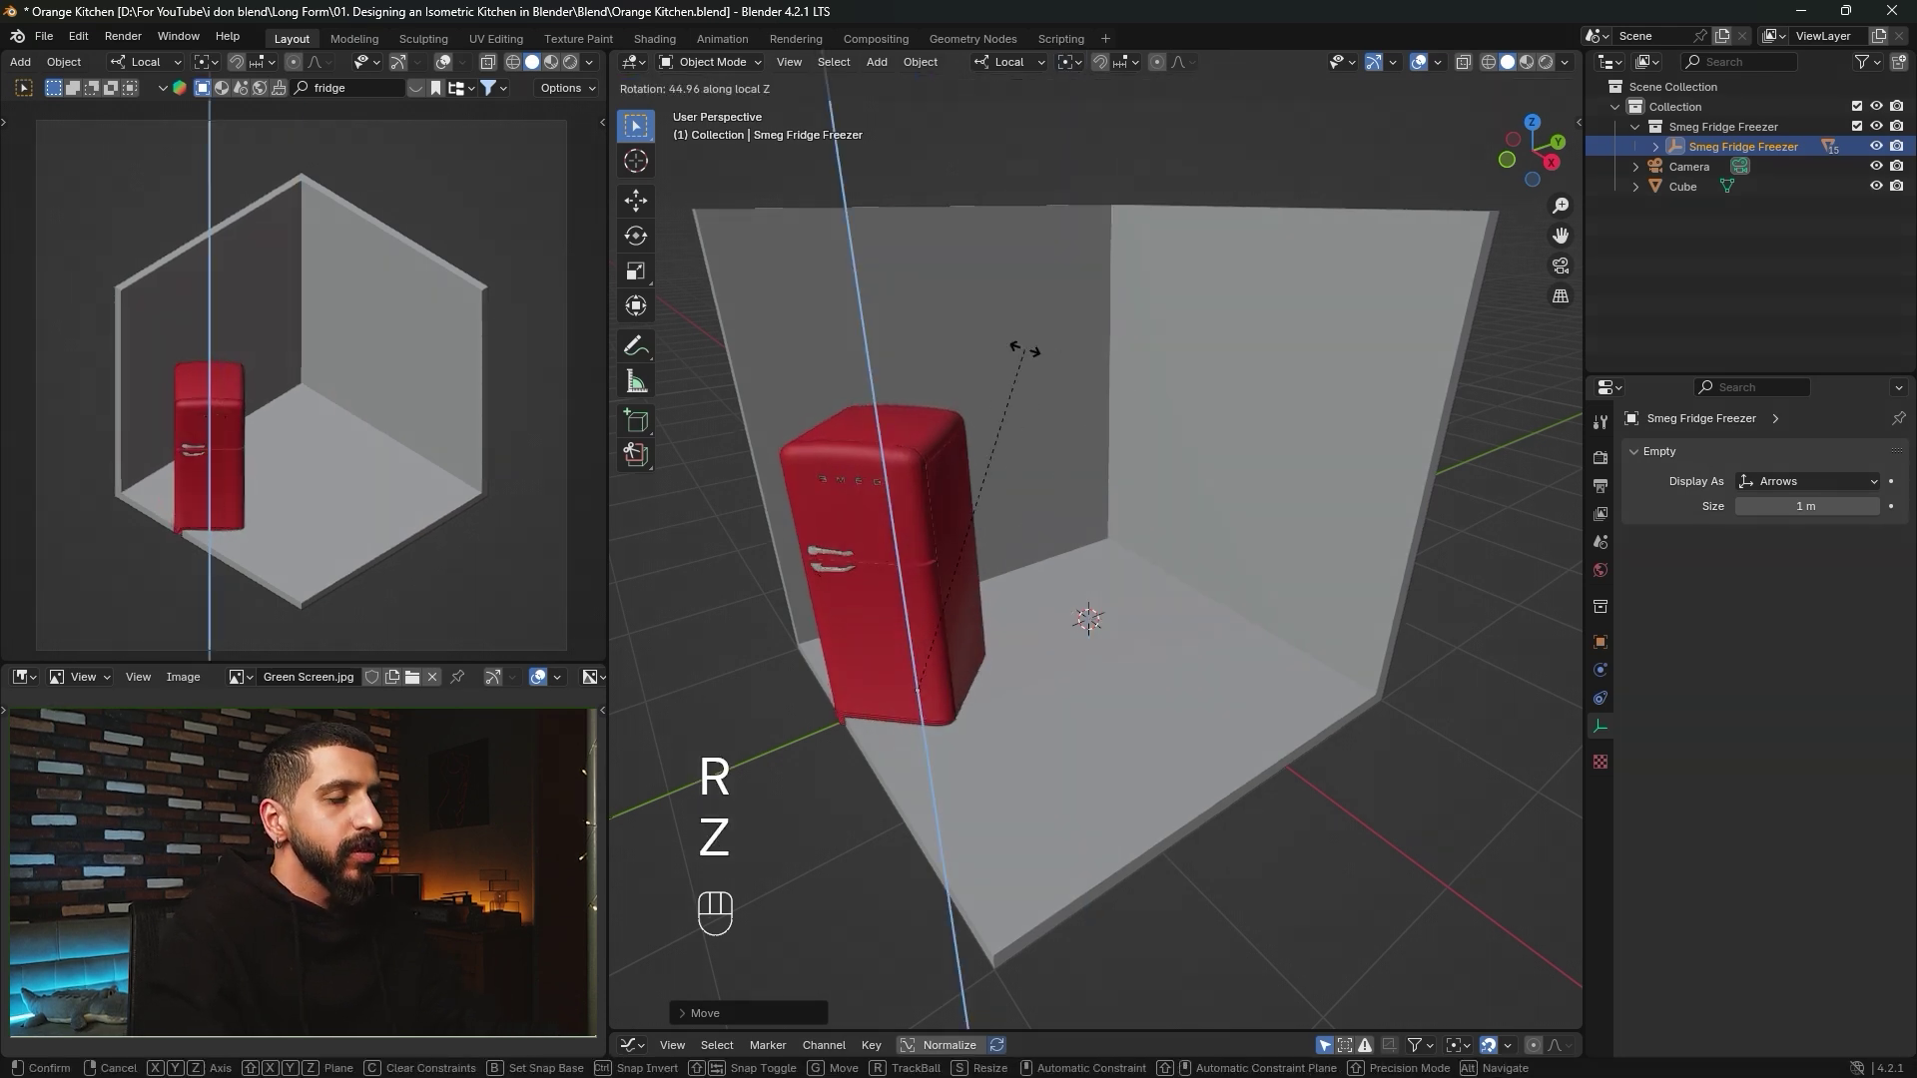
type("90")
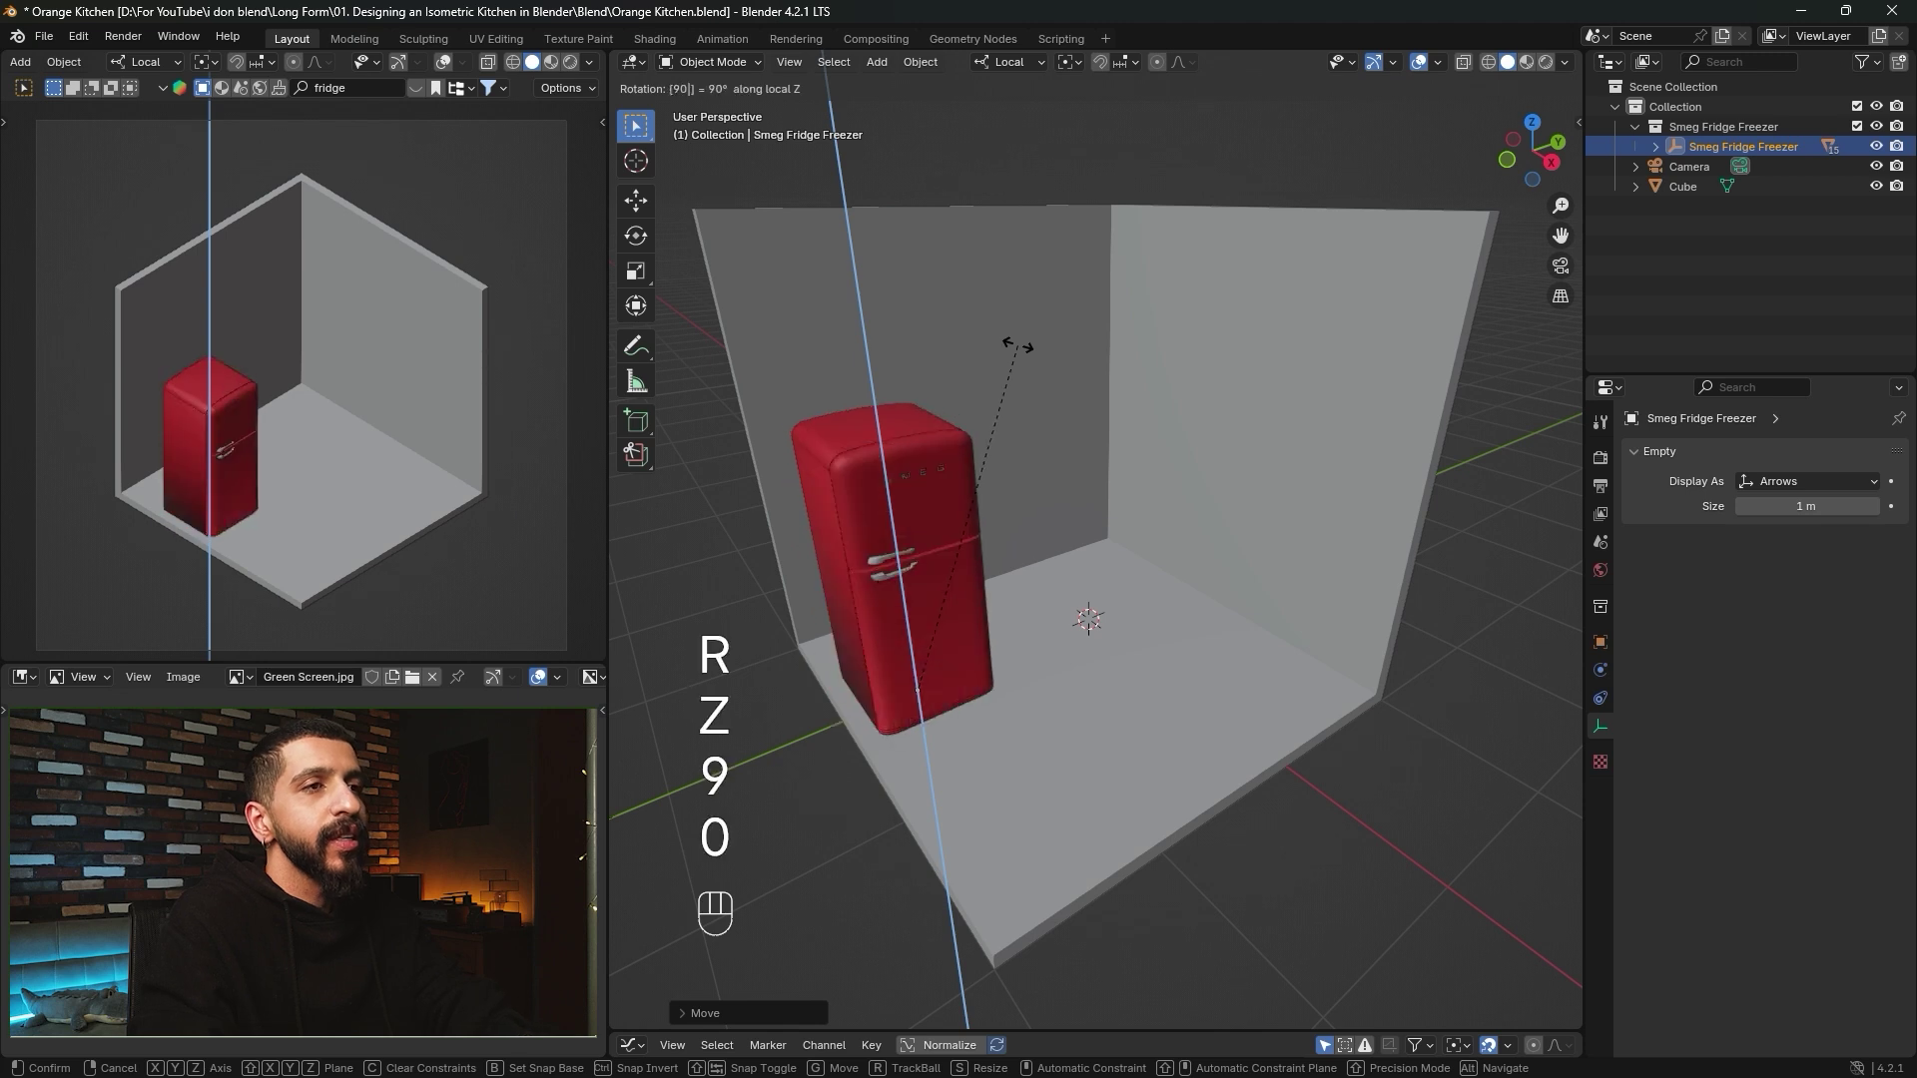
key("Return")
Raise the fridge about 0.1 m along its local Z axis so its feet rest on the floor.
middle_click_drag(997, 645, 1056, 705, "shift")
scroll(1093, 551, "up", 4)
middle_click_drag(1093, 551, 1116, 501, "shift")
key("g")
key("z")
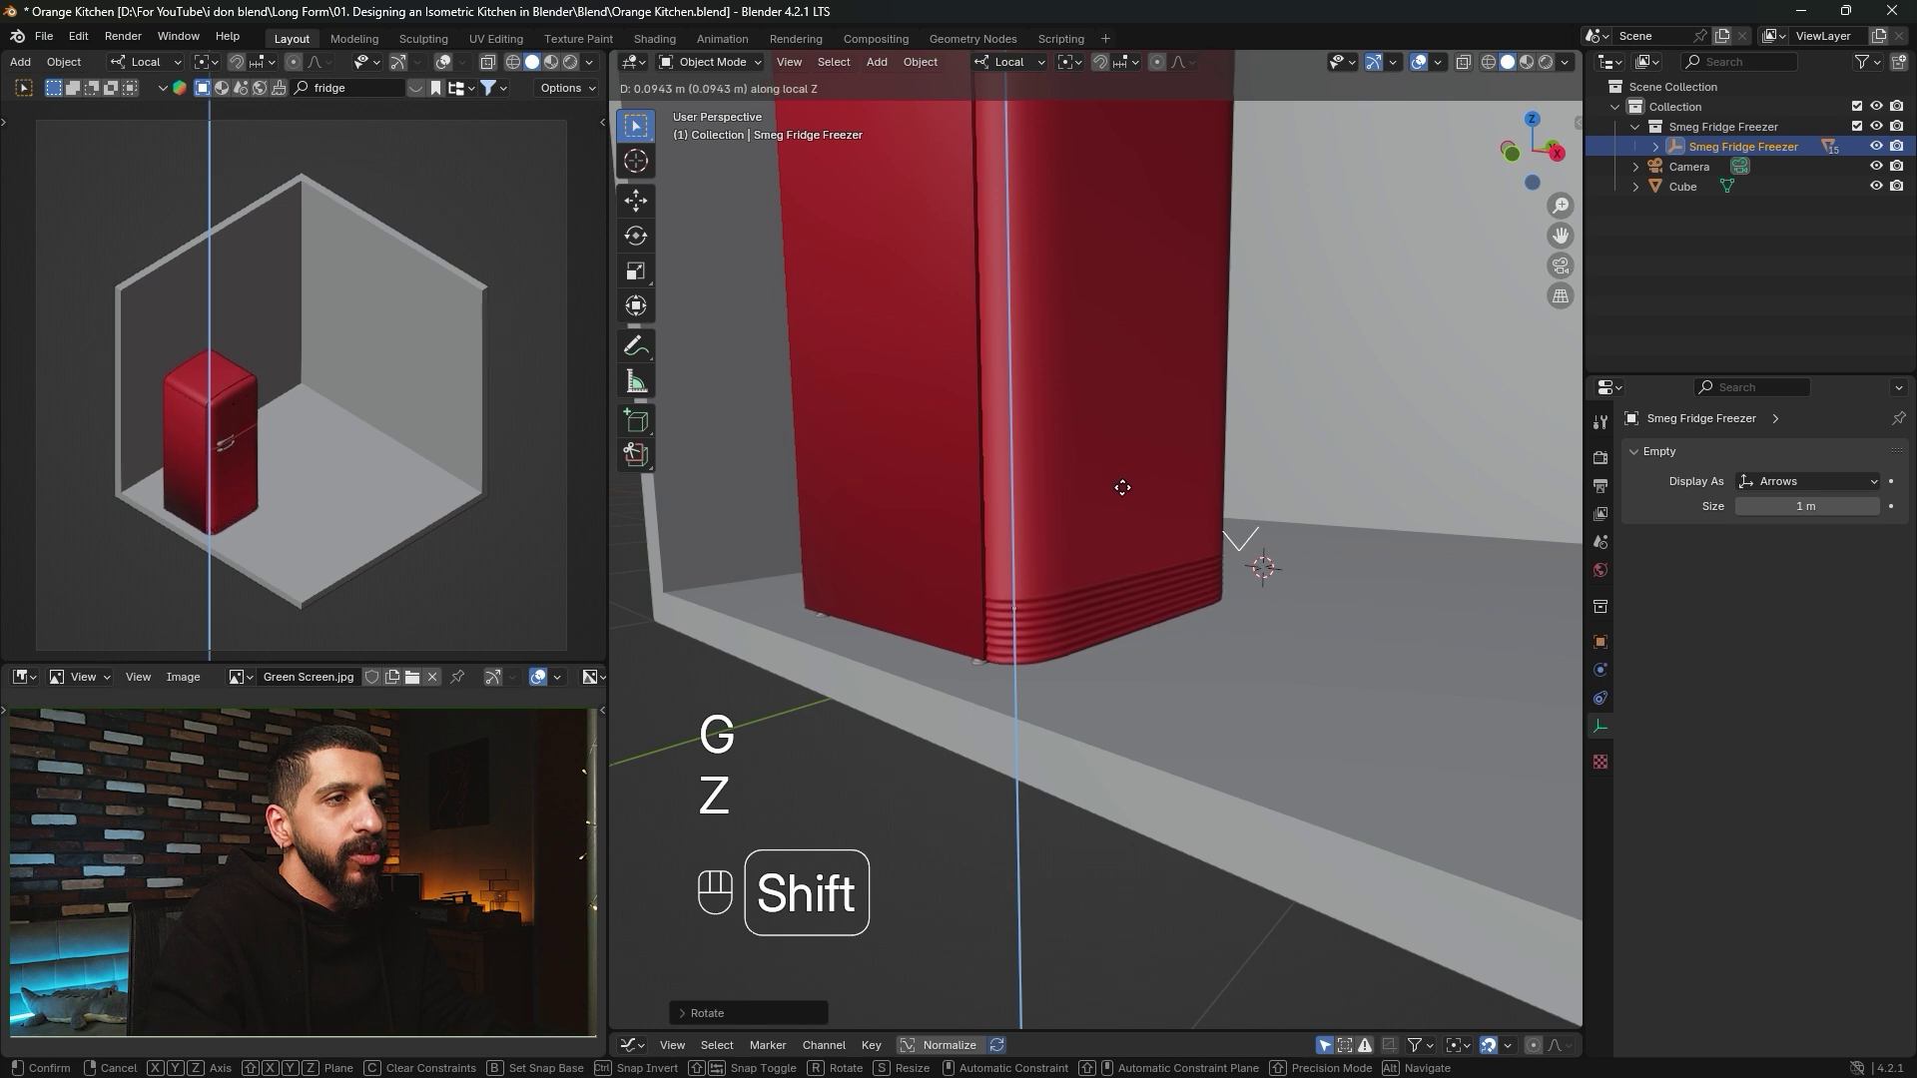
left_click(1124, 469)
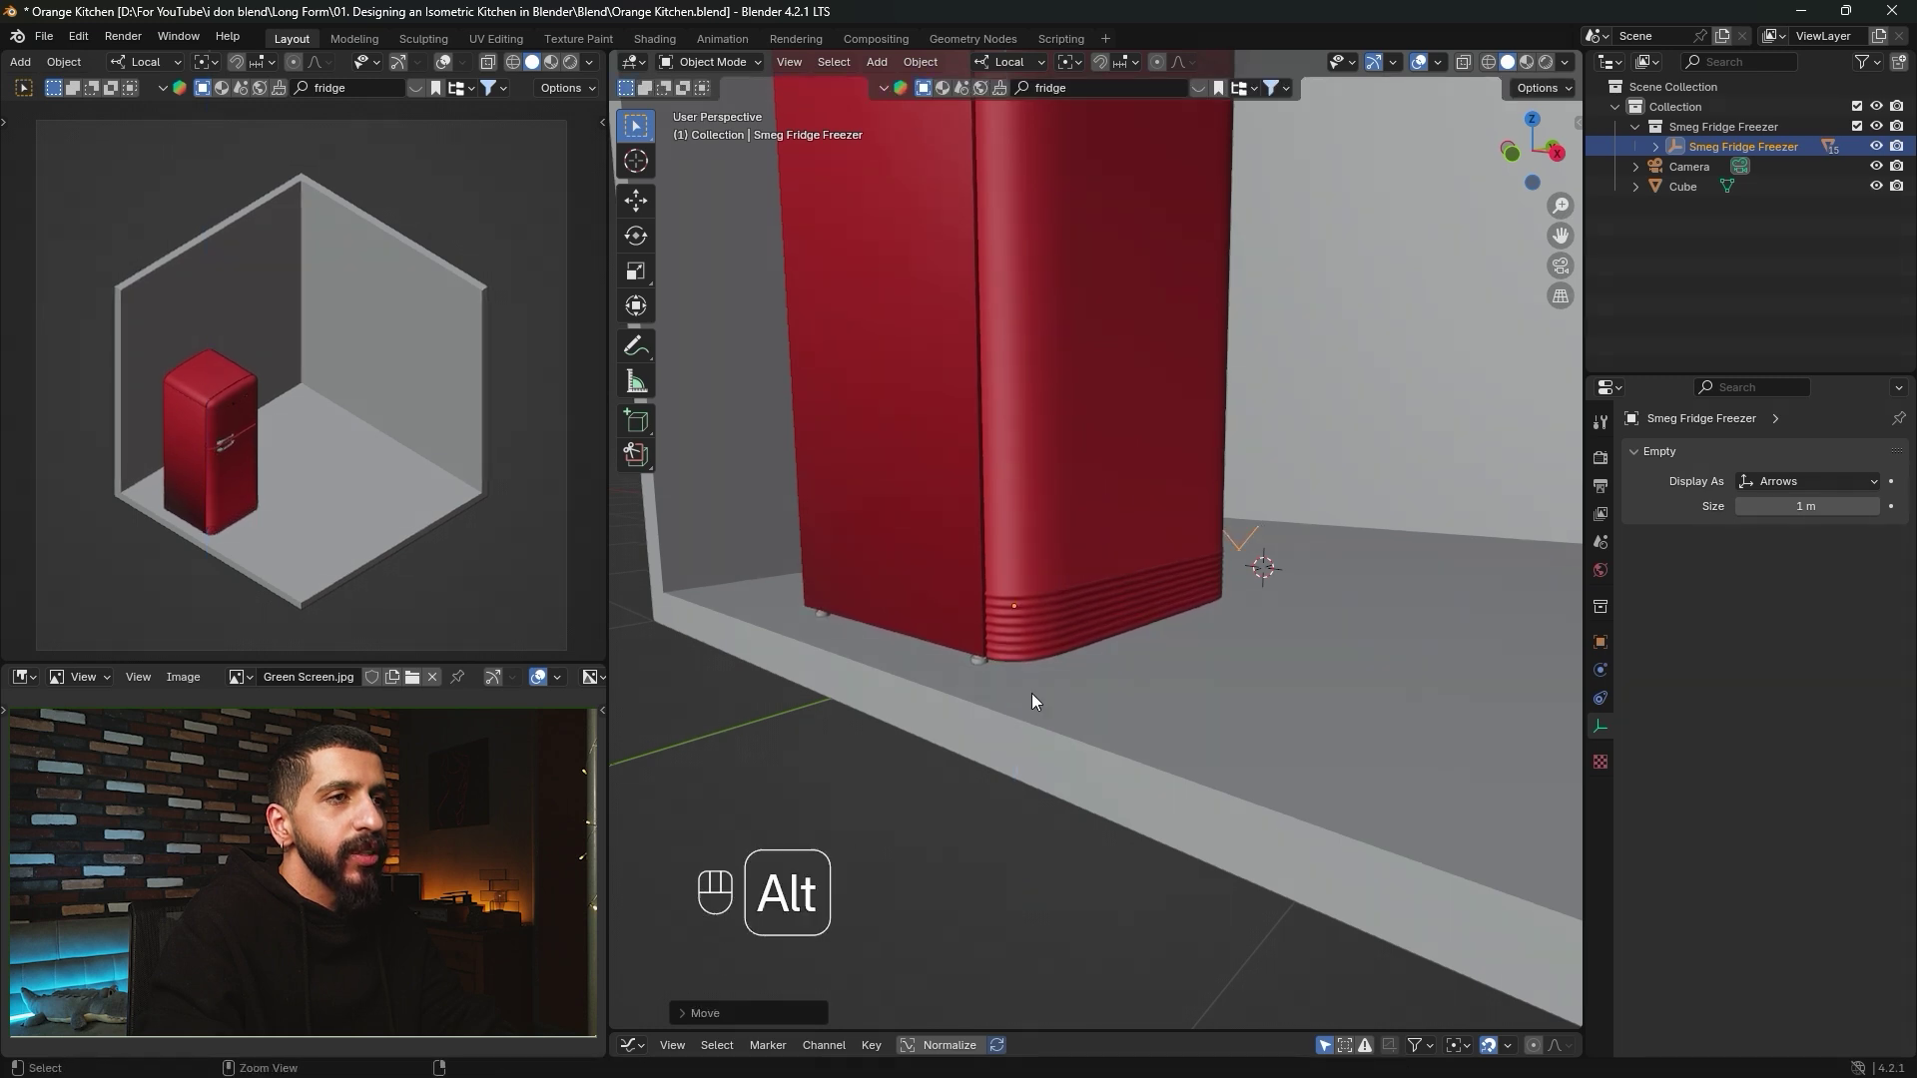
middle_click_drag(1033, 693, 1091, 548, "alt")
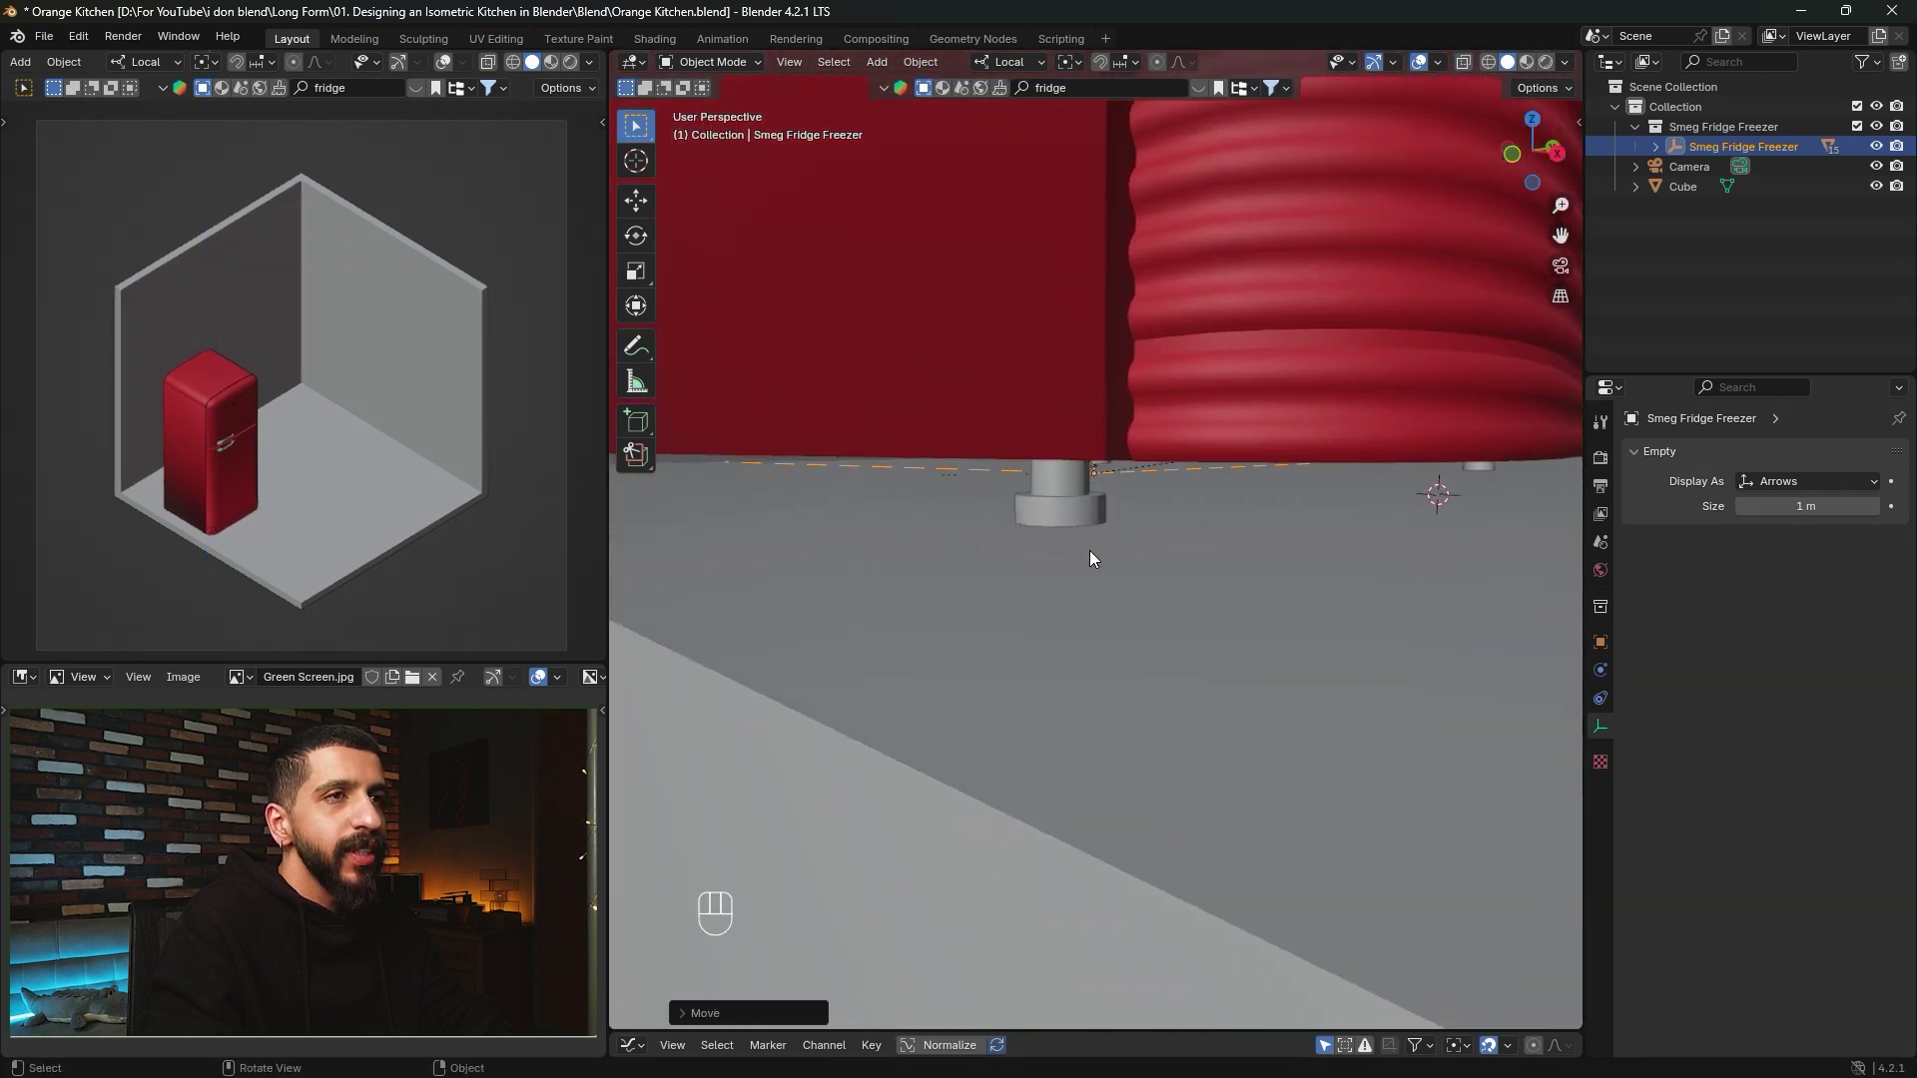
key("g")
key("z")
key("shift")
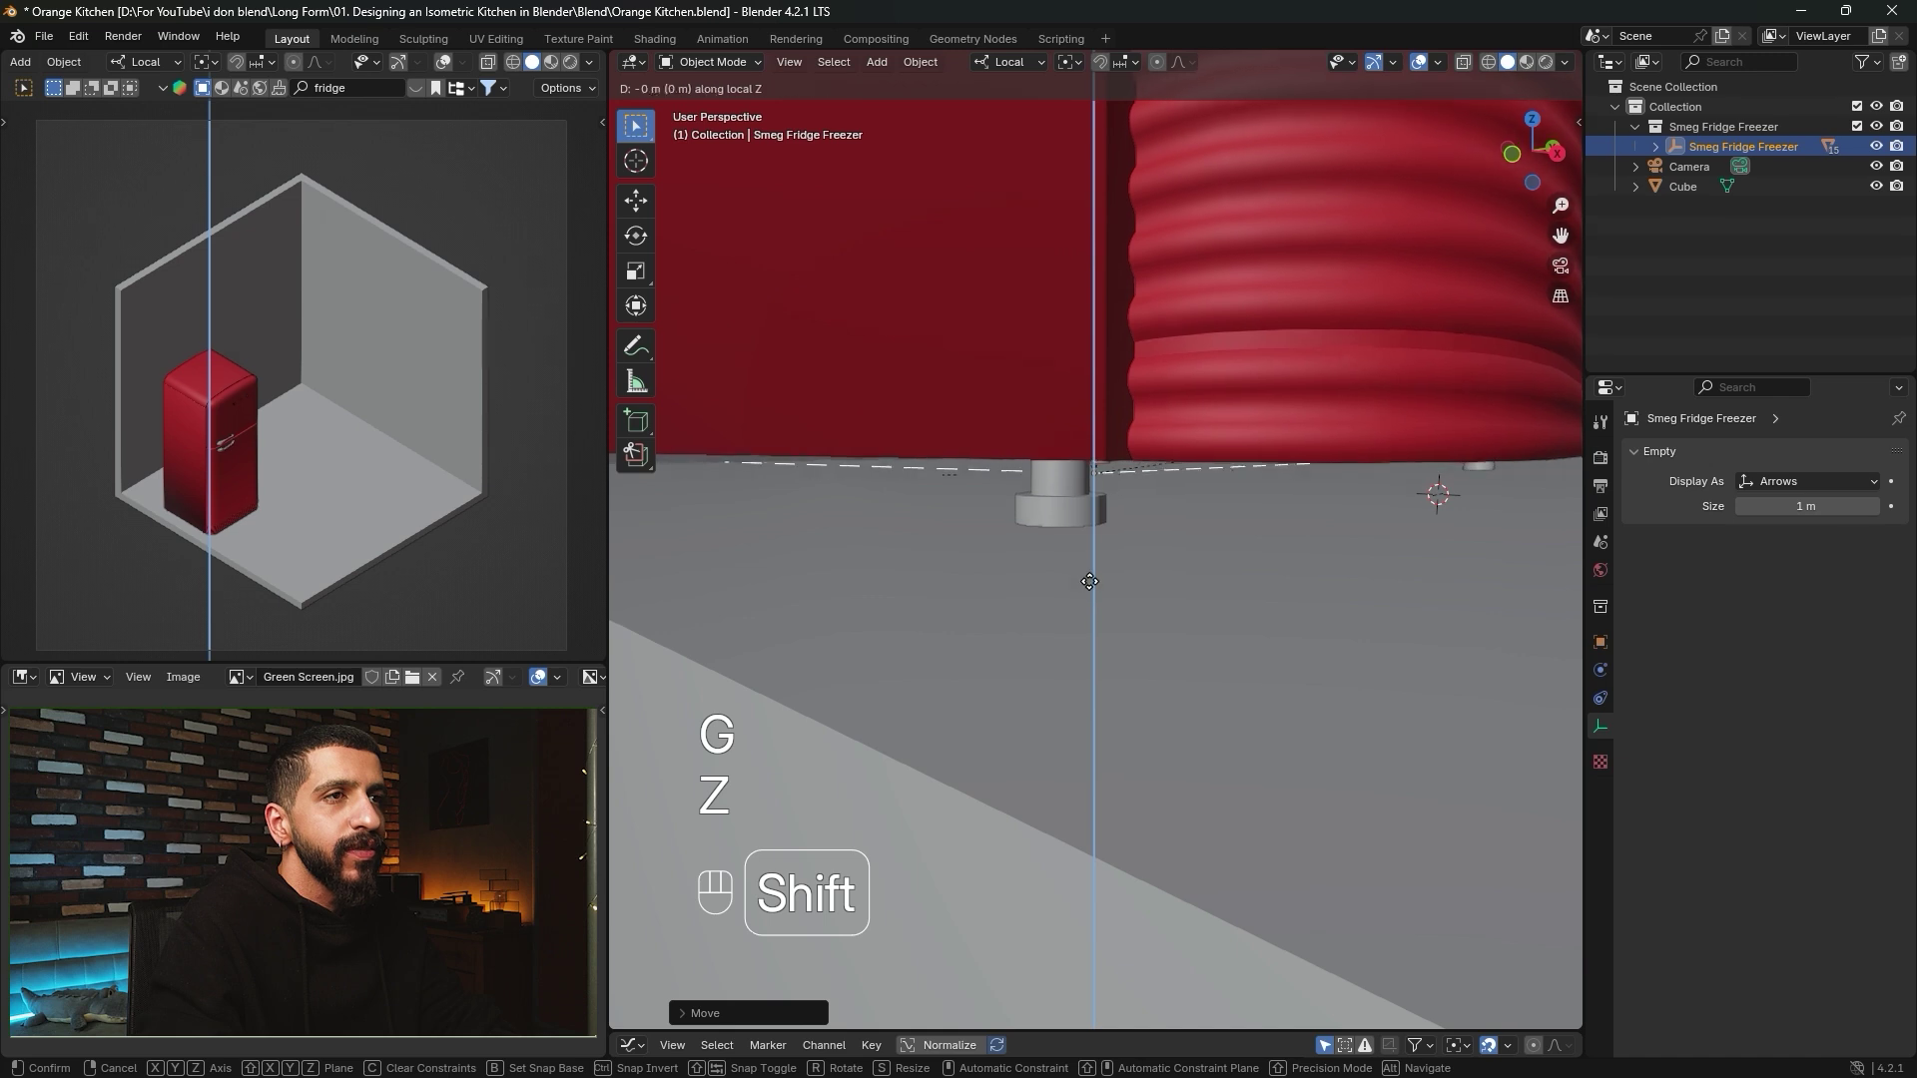
left_click(1088, 584)
In a wireframe top view, move the fridge into the corner between the side wall and the floor's open edge.
scroll(1183, 305, "down", 10)
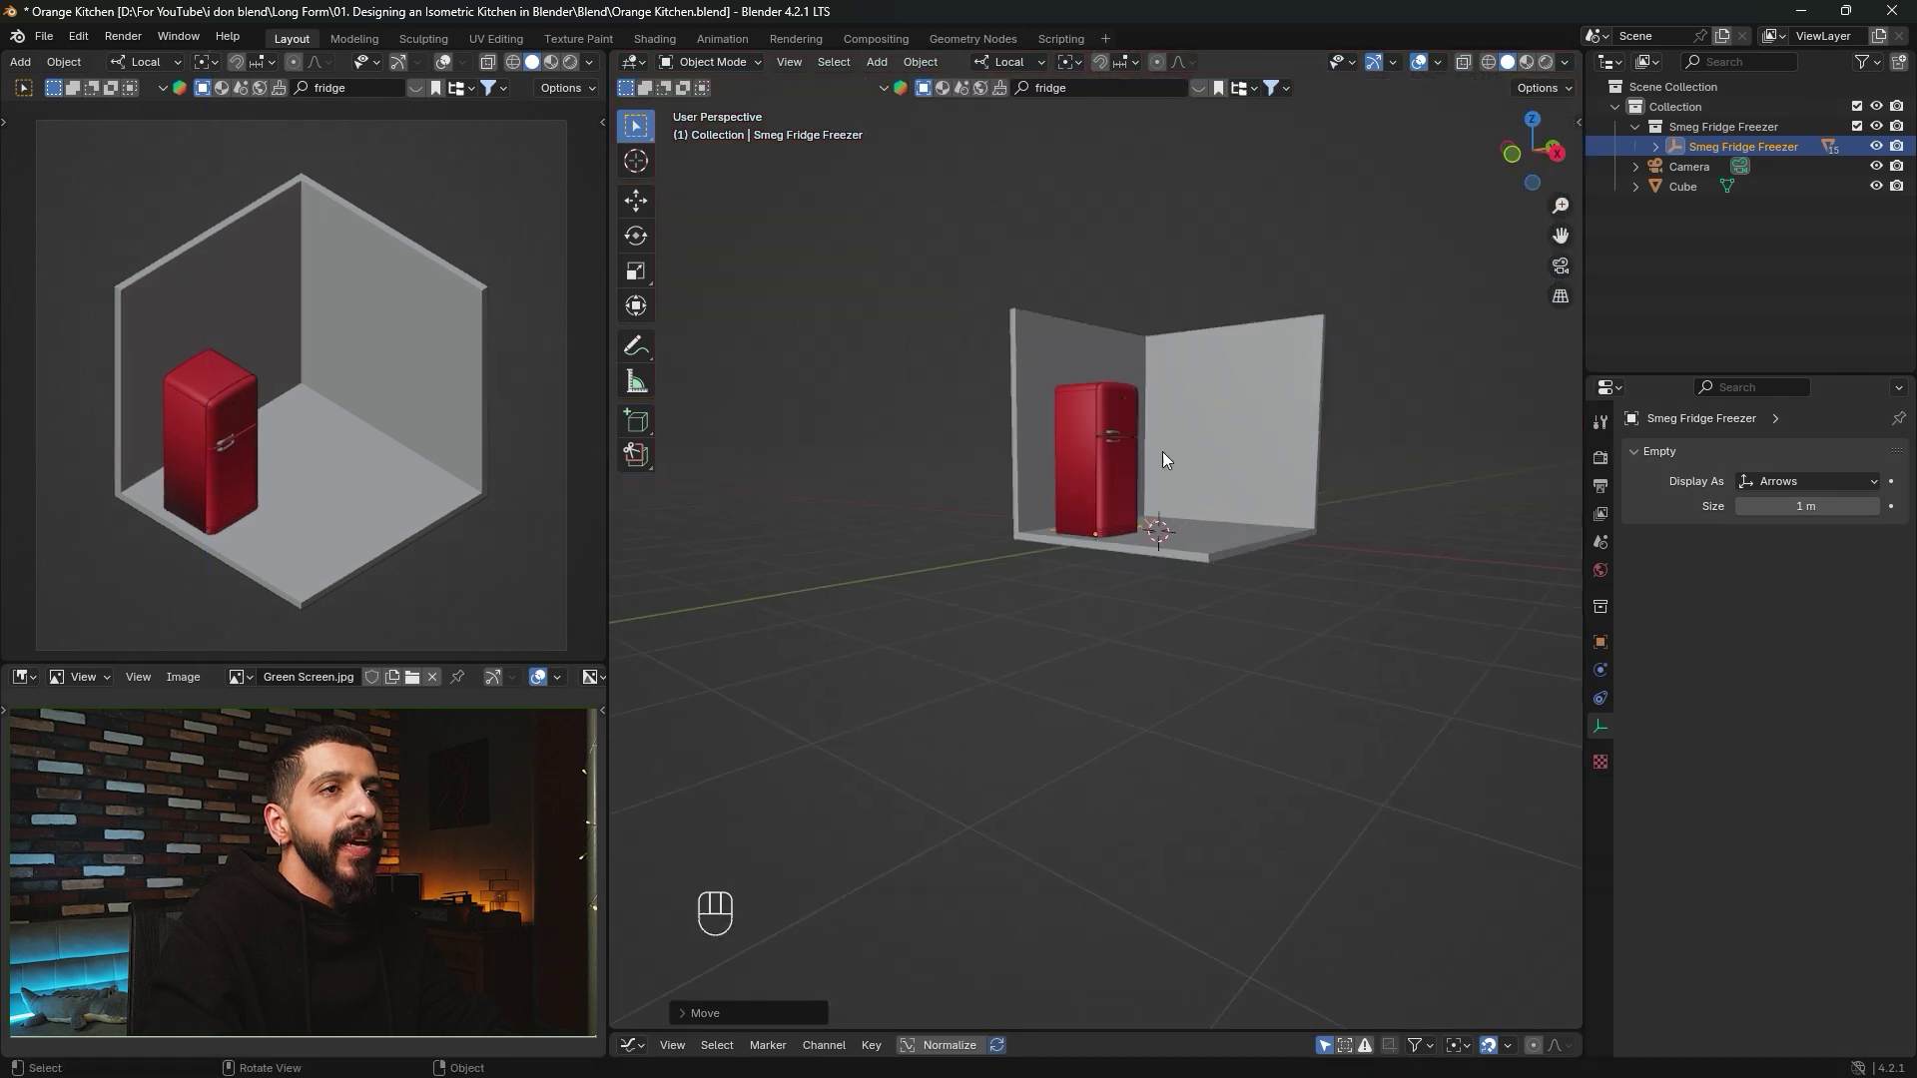
middle_click_drag(1162, 452, 1292, 333)
left_click(1532, 129)
middle_click_drag(1178, 549, 1094, 607, "shift")
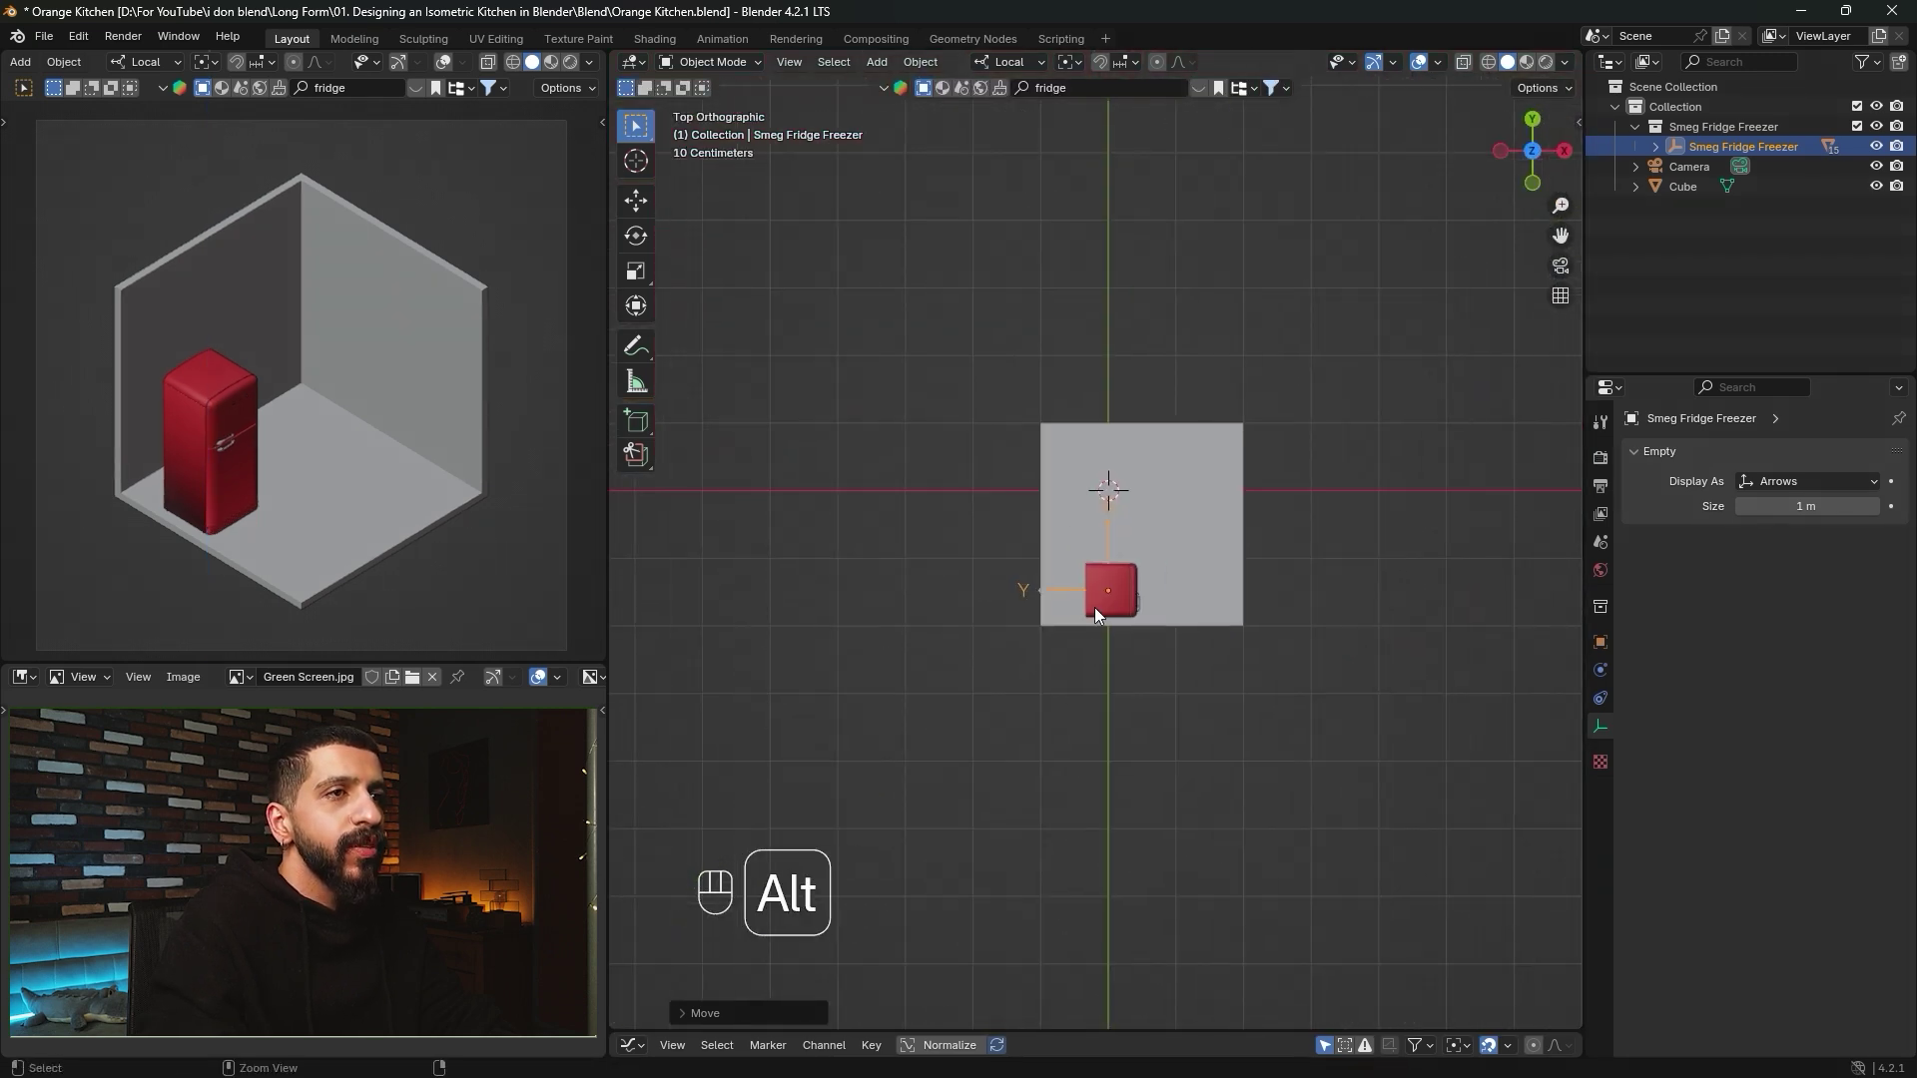
scroll(1130, 435, "up", 4)
key("z")
left_click(1052, 497)
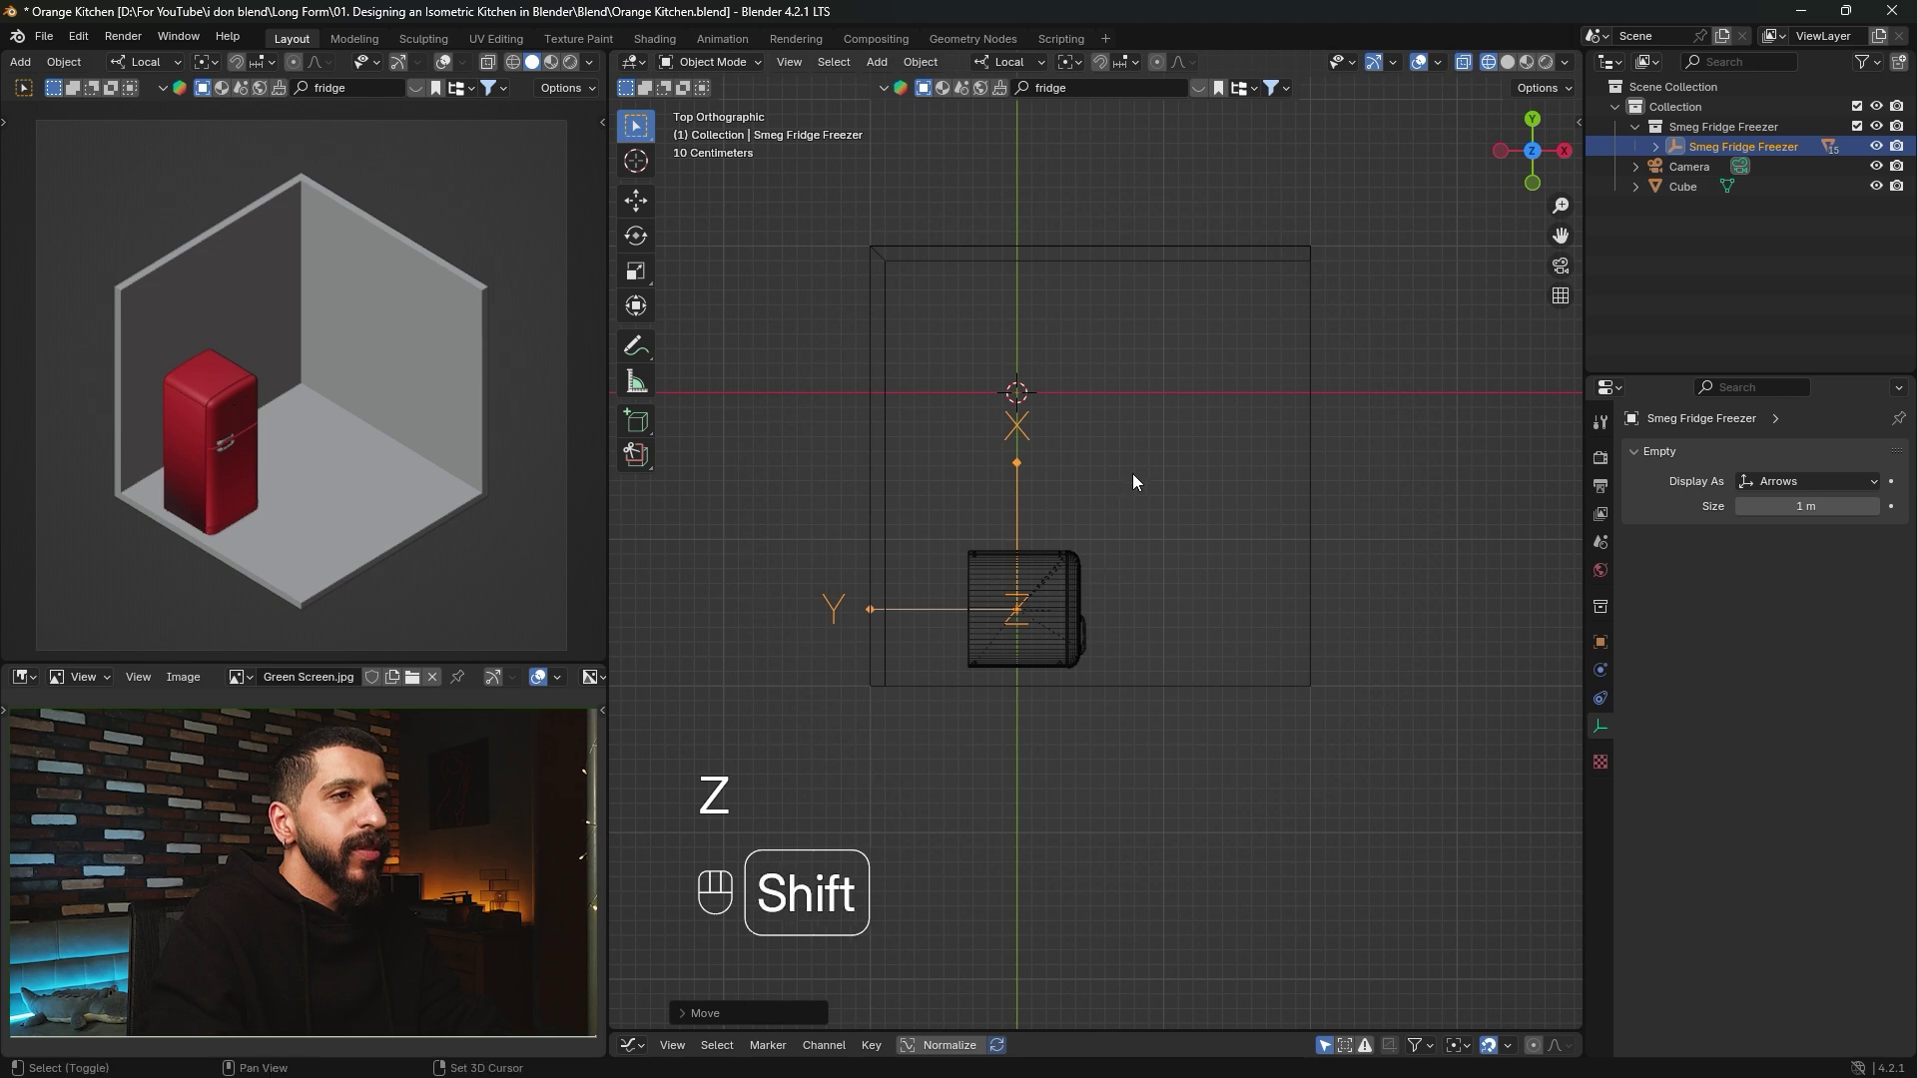
middle_click_drag(1132, 482, 1191, 478, "shift")
key("g")
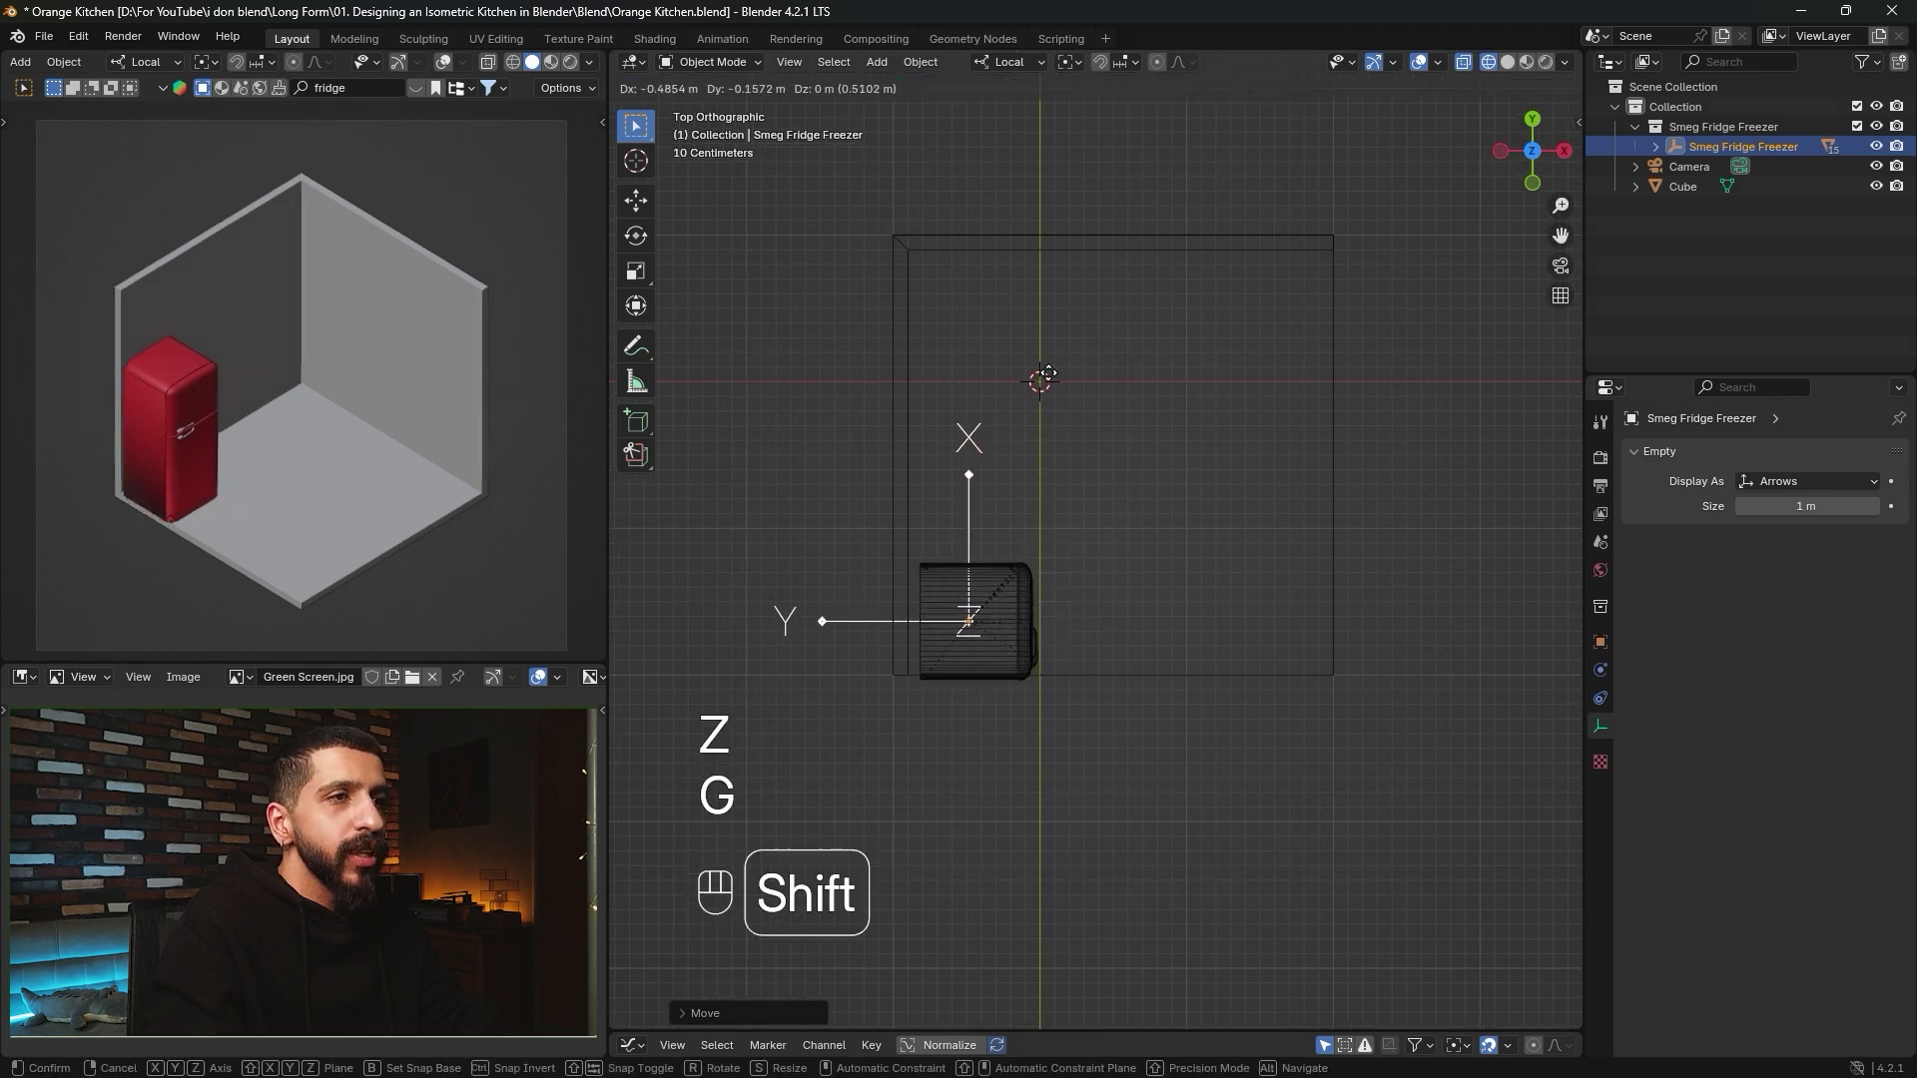
left_click(1096, 371)
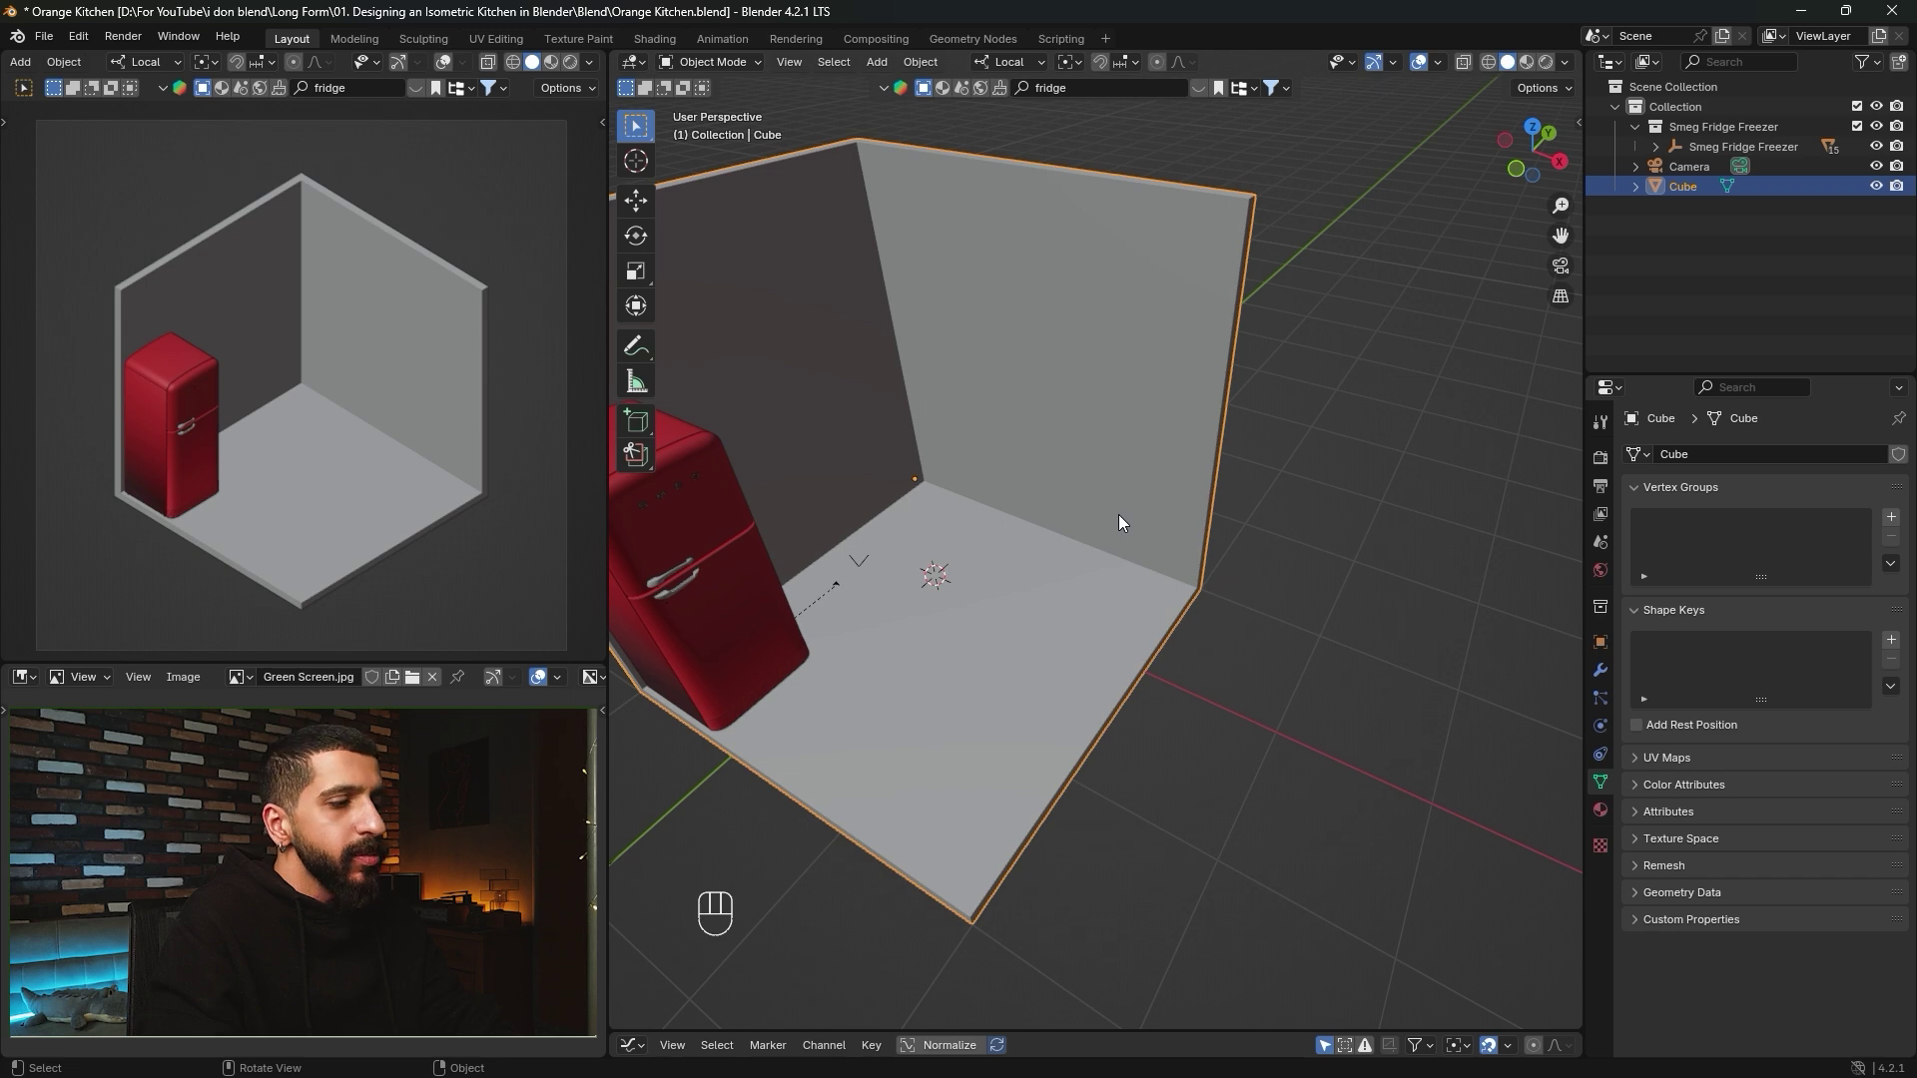
Extend the room 0.5 m along local X by moving the end faces of the wall and floor opposite the fridge.
key("Tab")
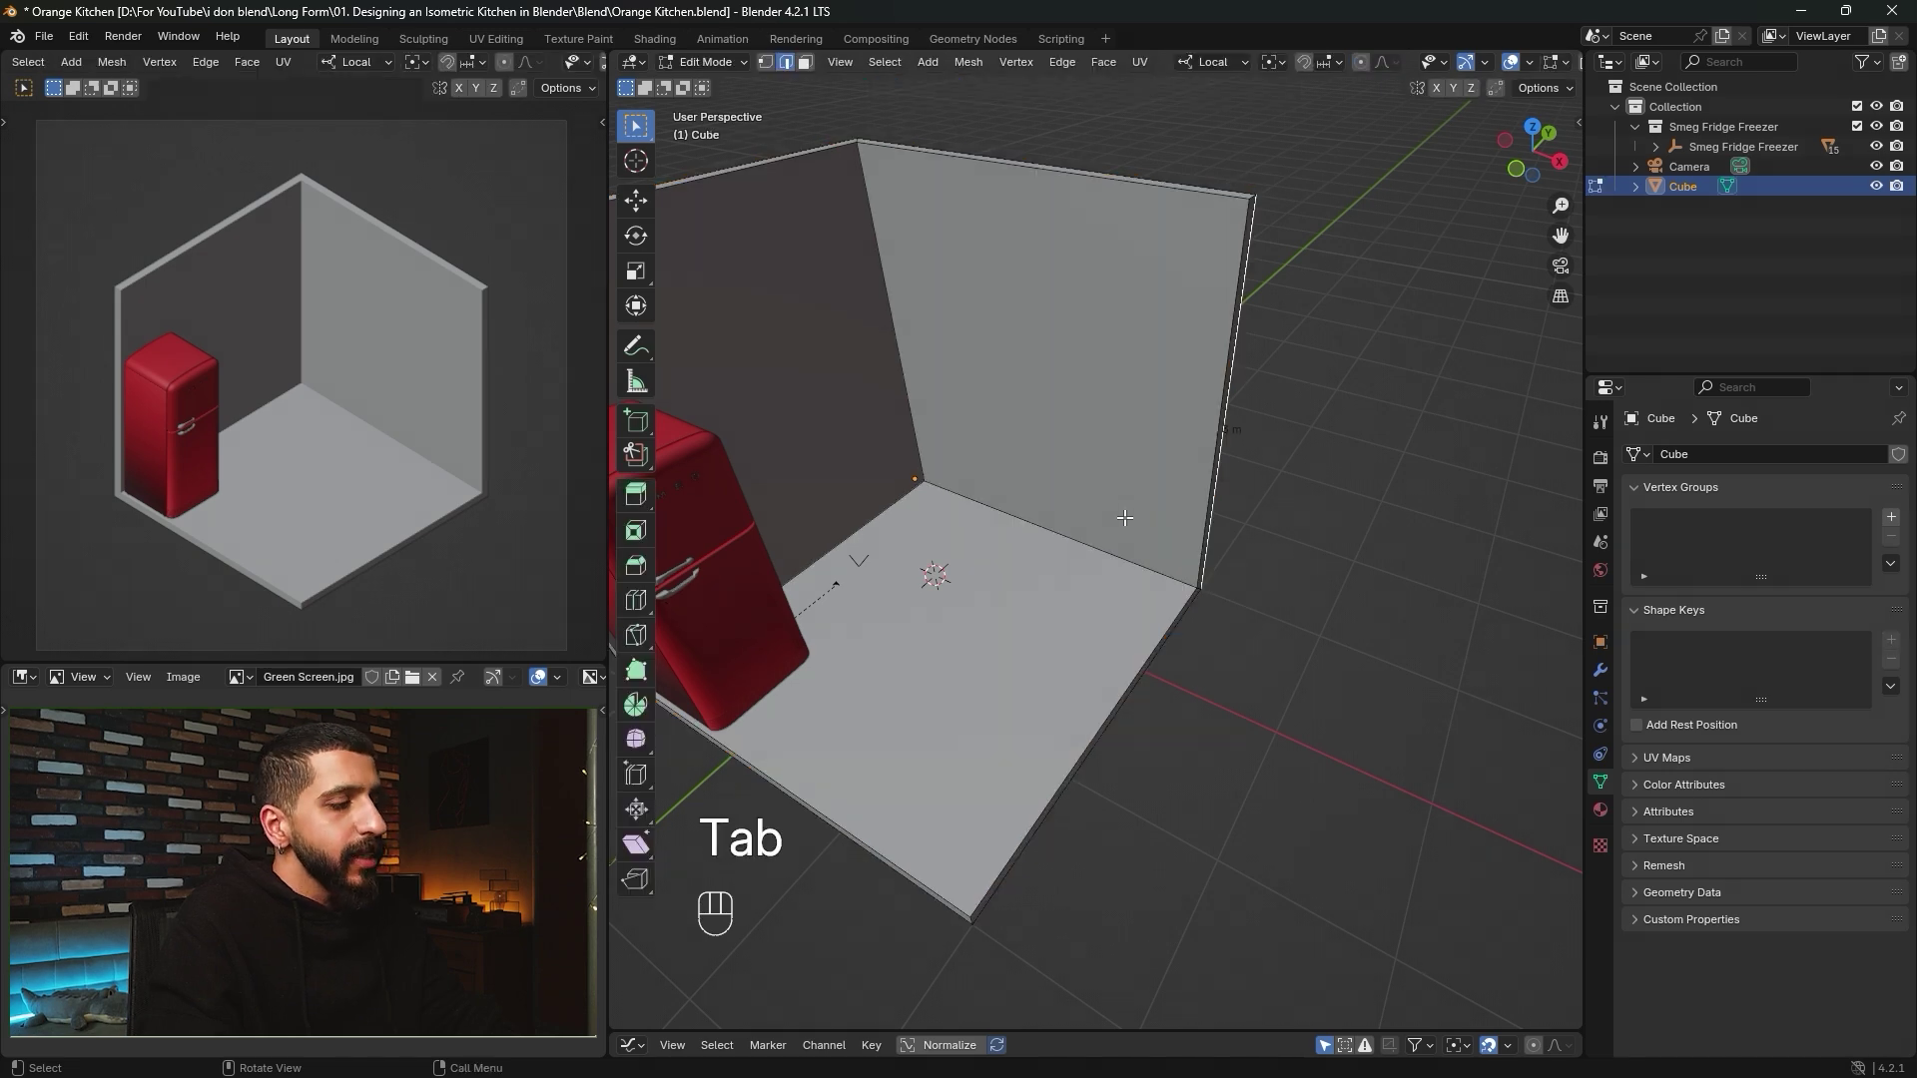
middle_click_drag(1127, 515, 1257, 460)
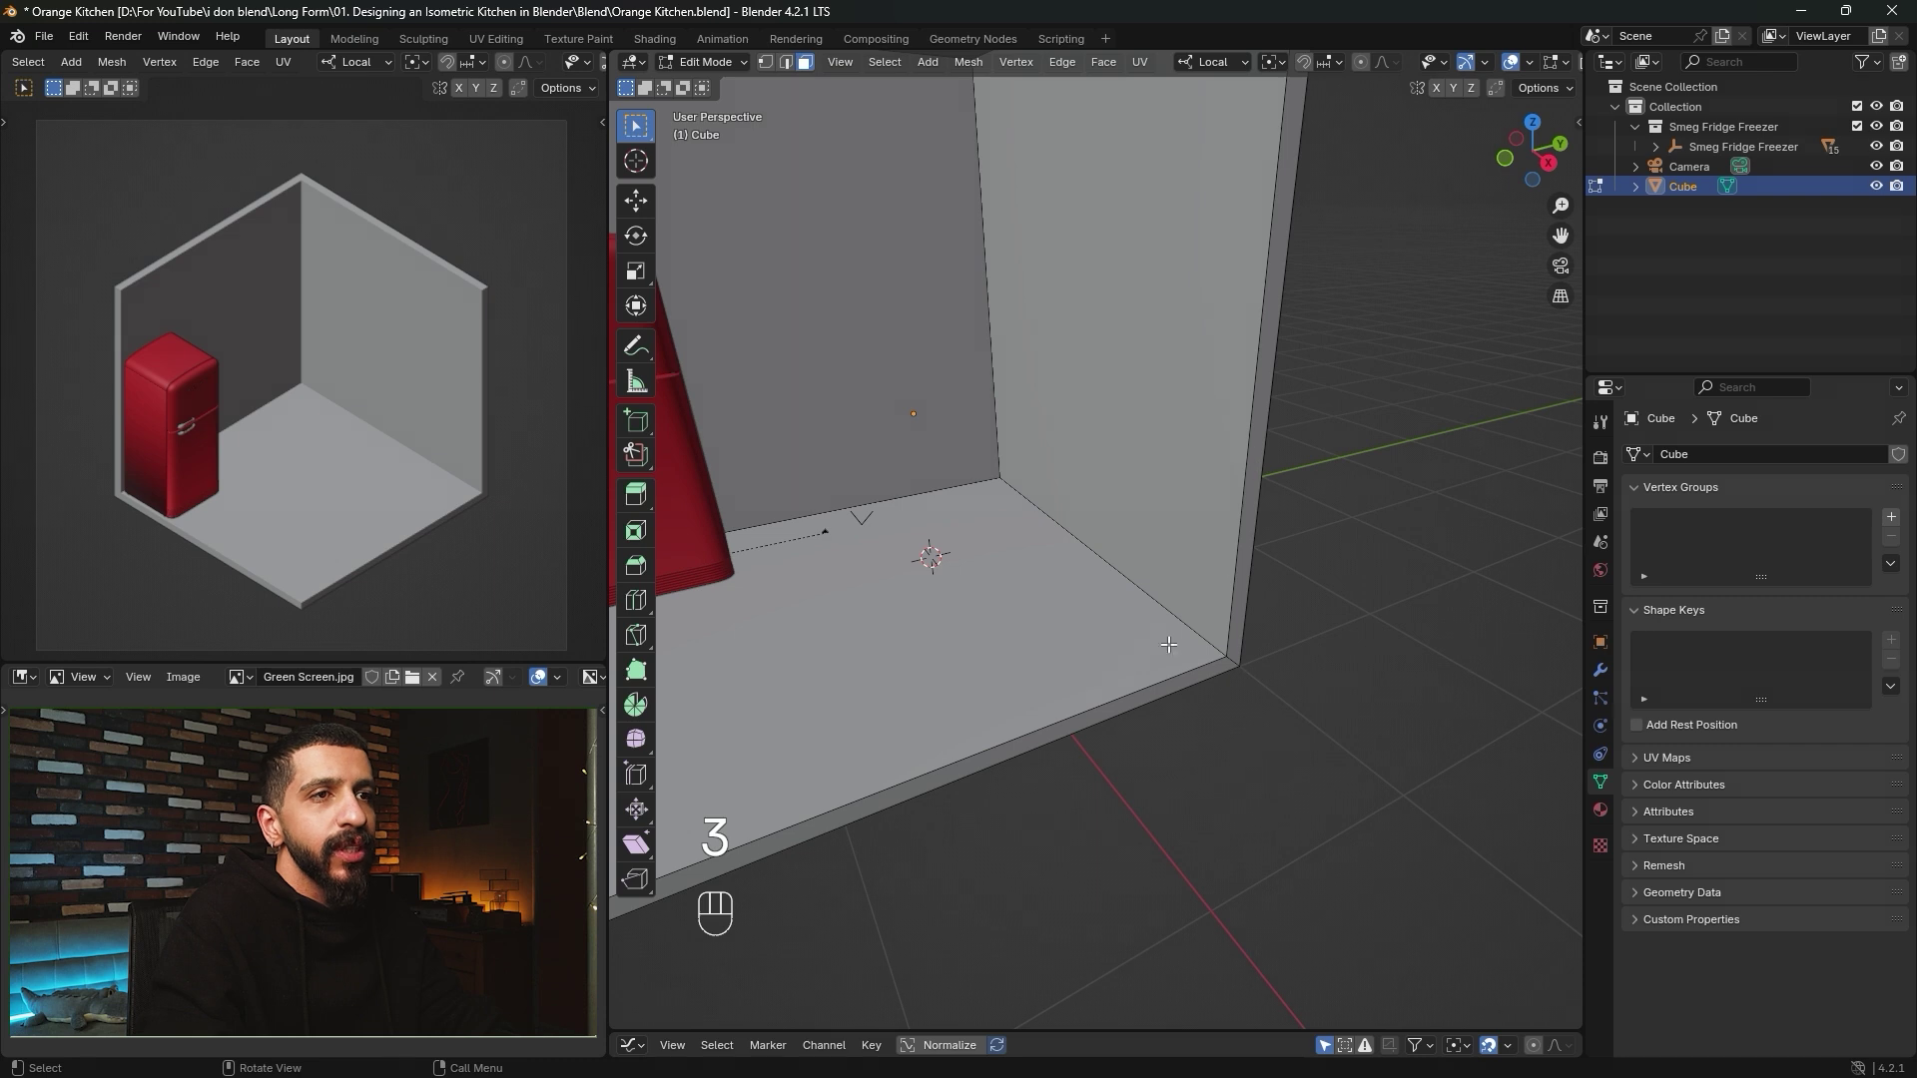
left_click(1243, 563)
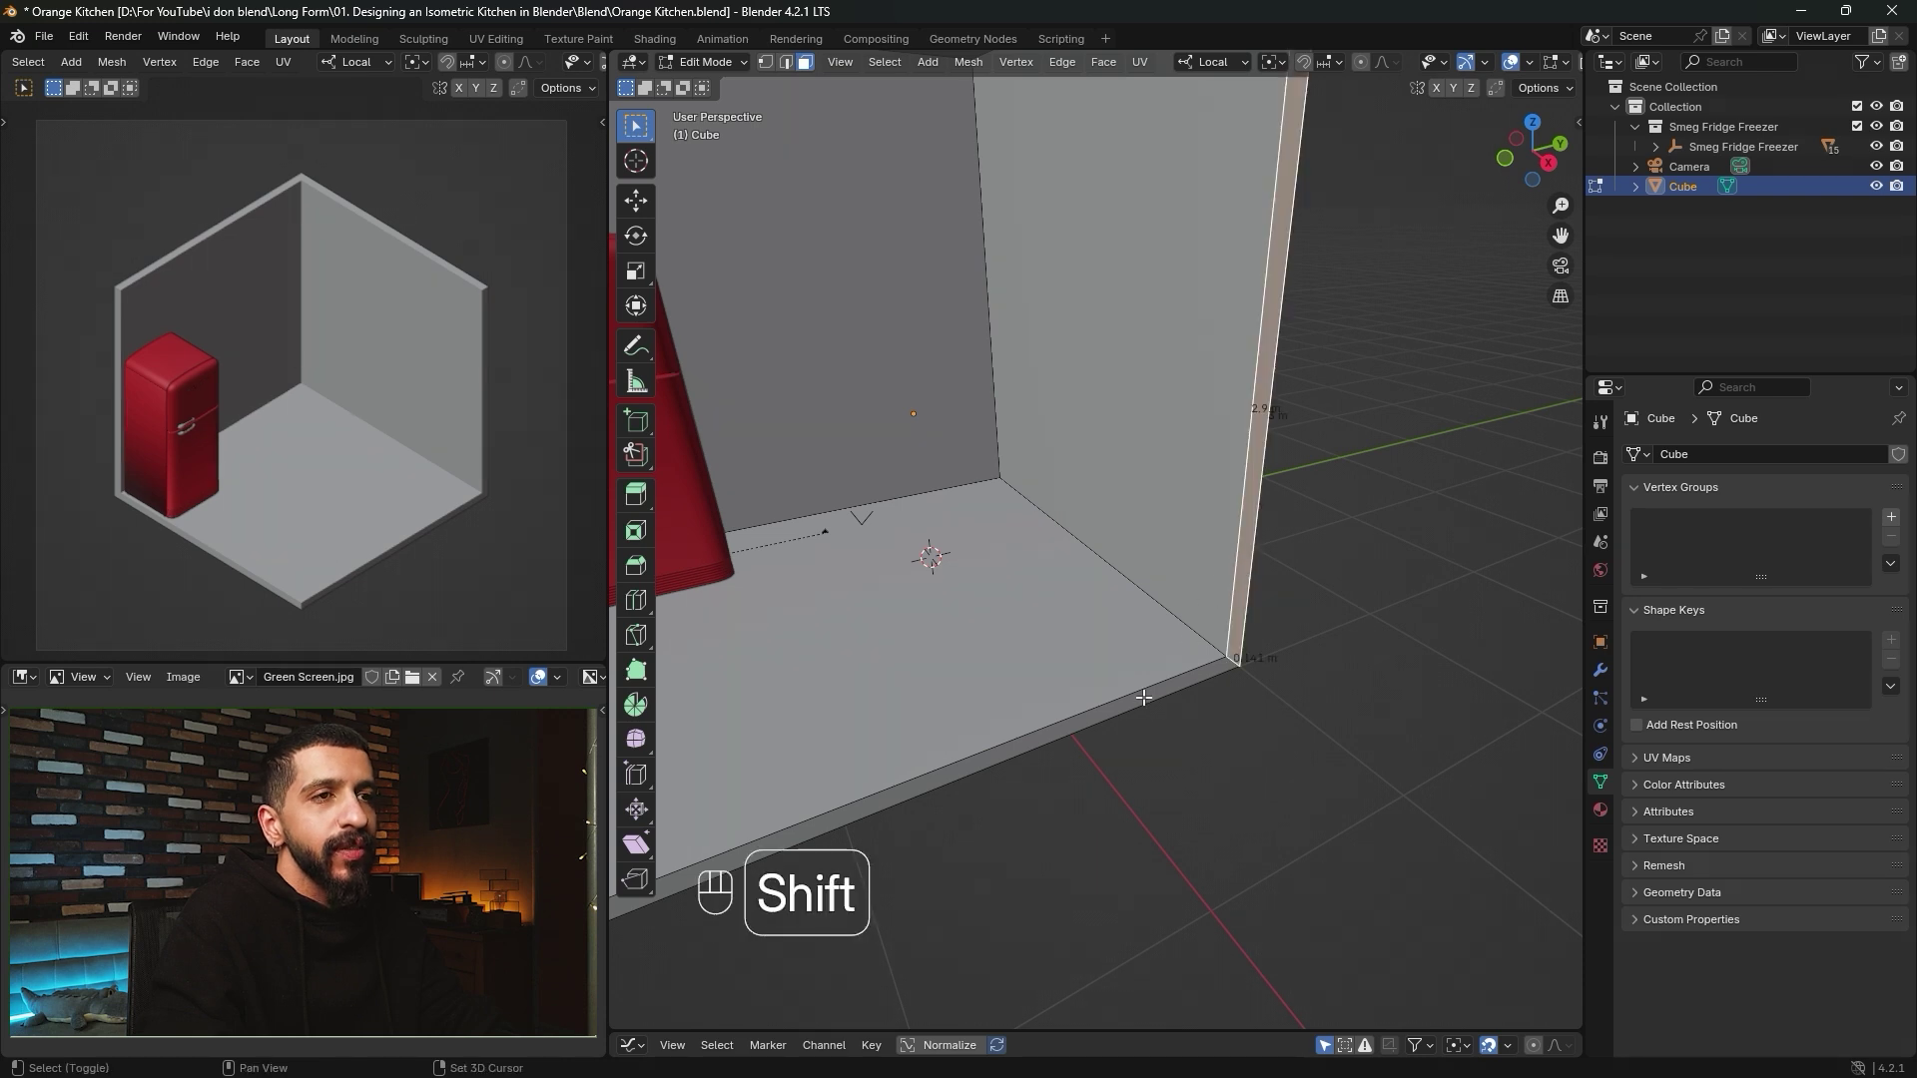
scroll(1143, 697, "down", 6)
middle_click_drag(1143, 689, 1148, 564)
key("g")
key("x")
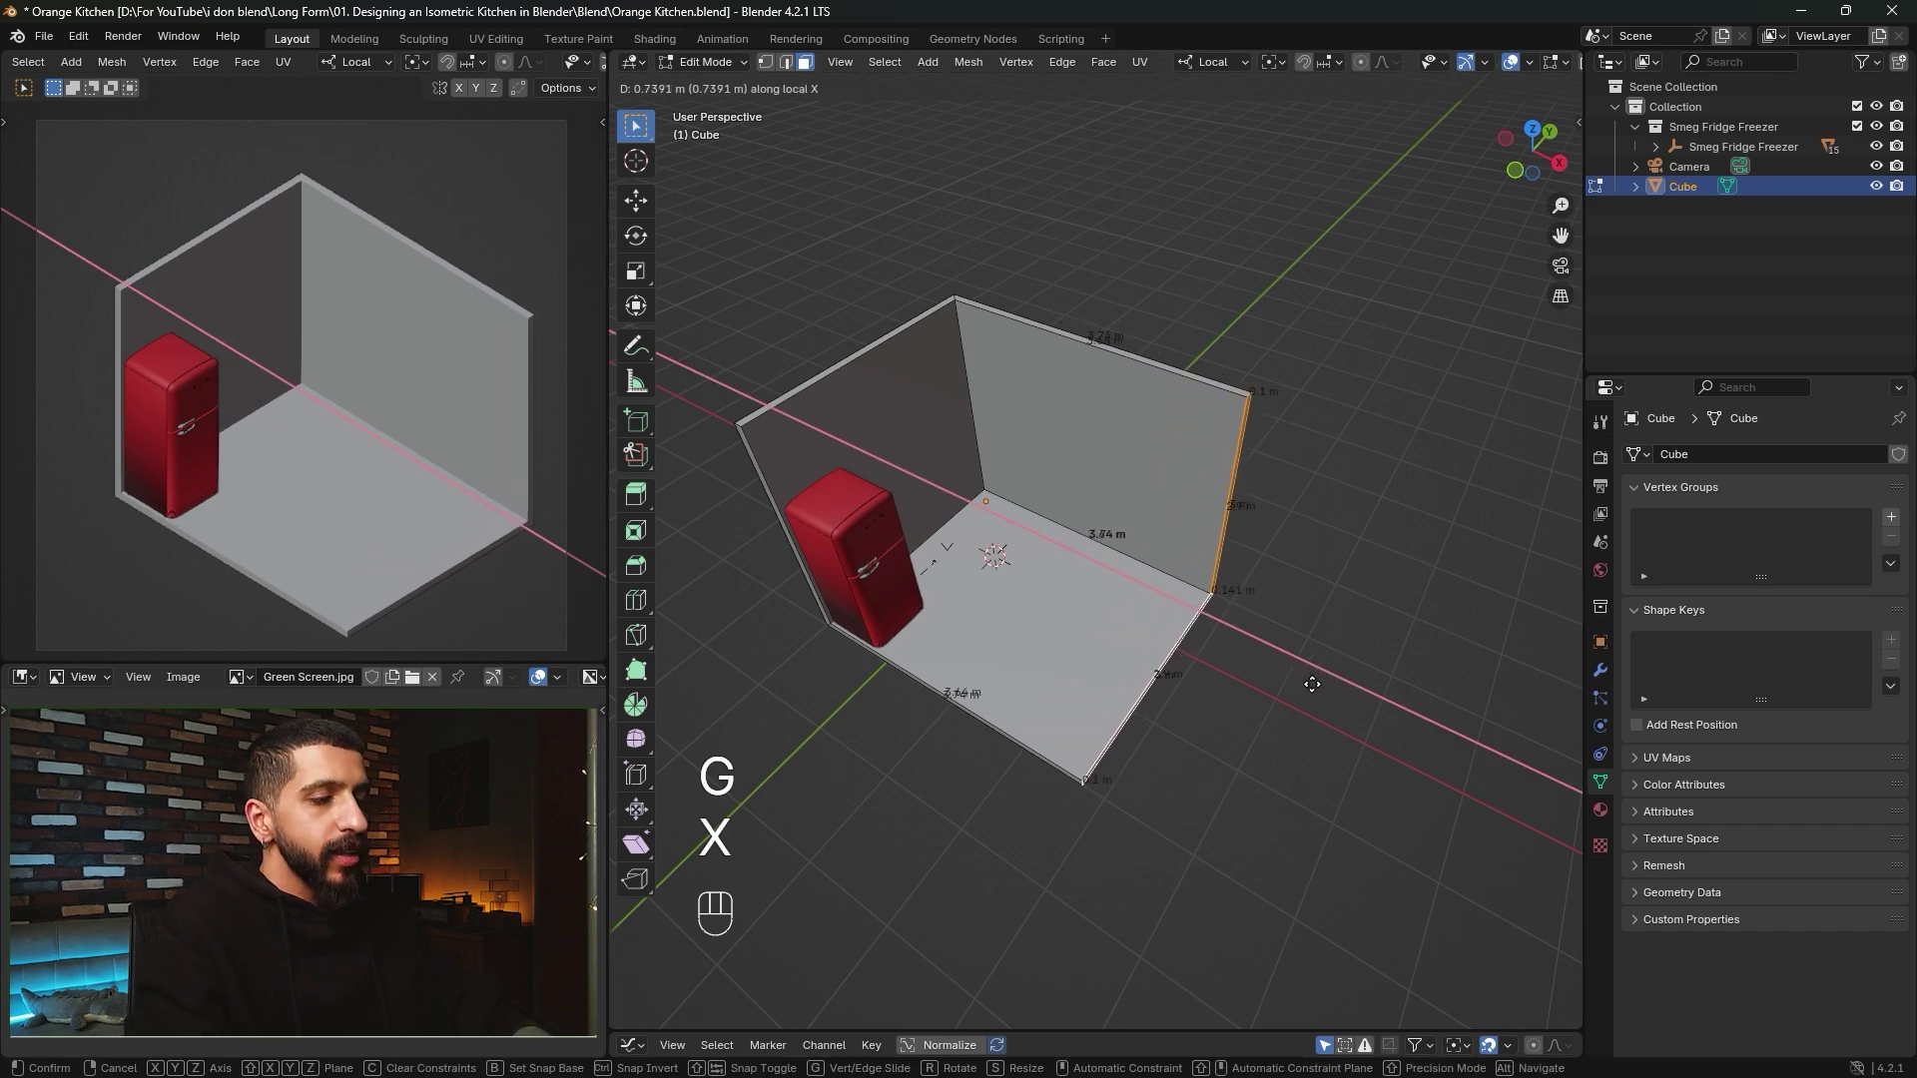
key("0")
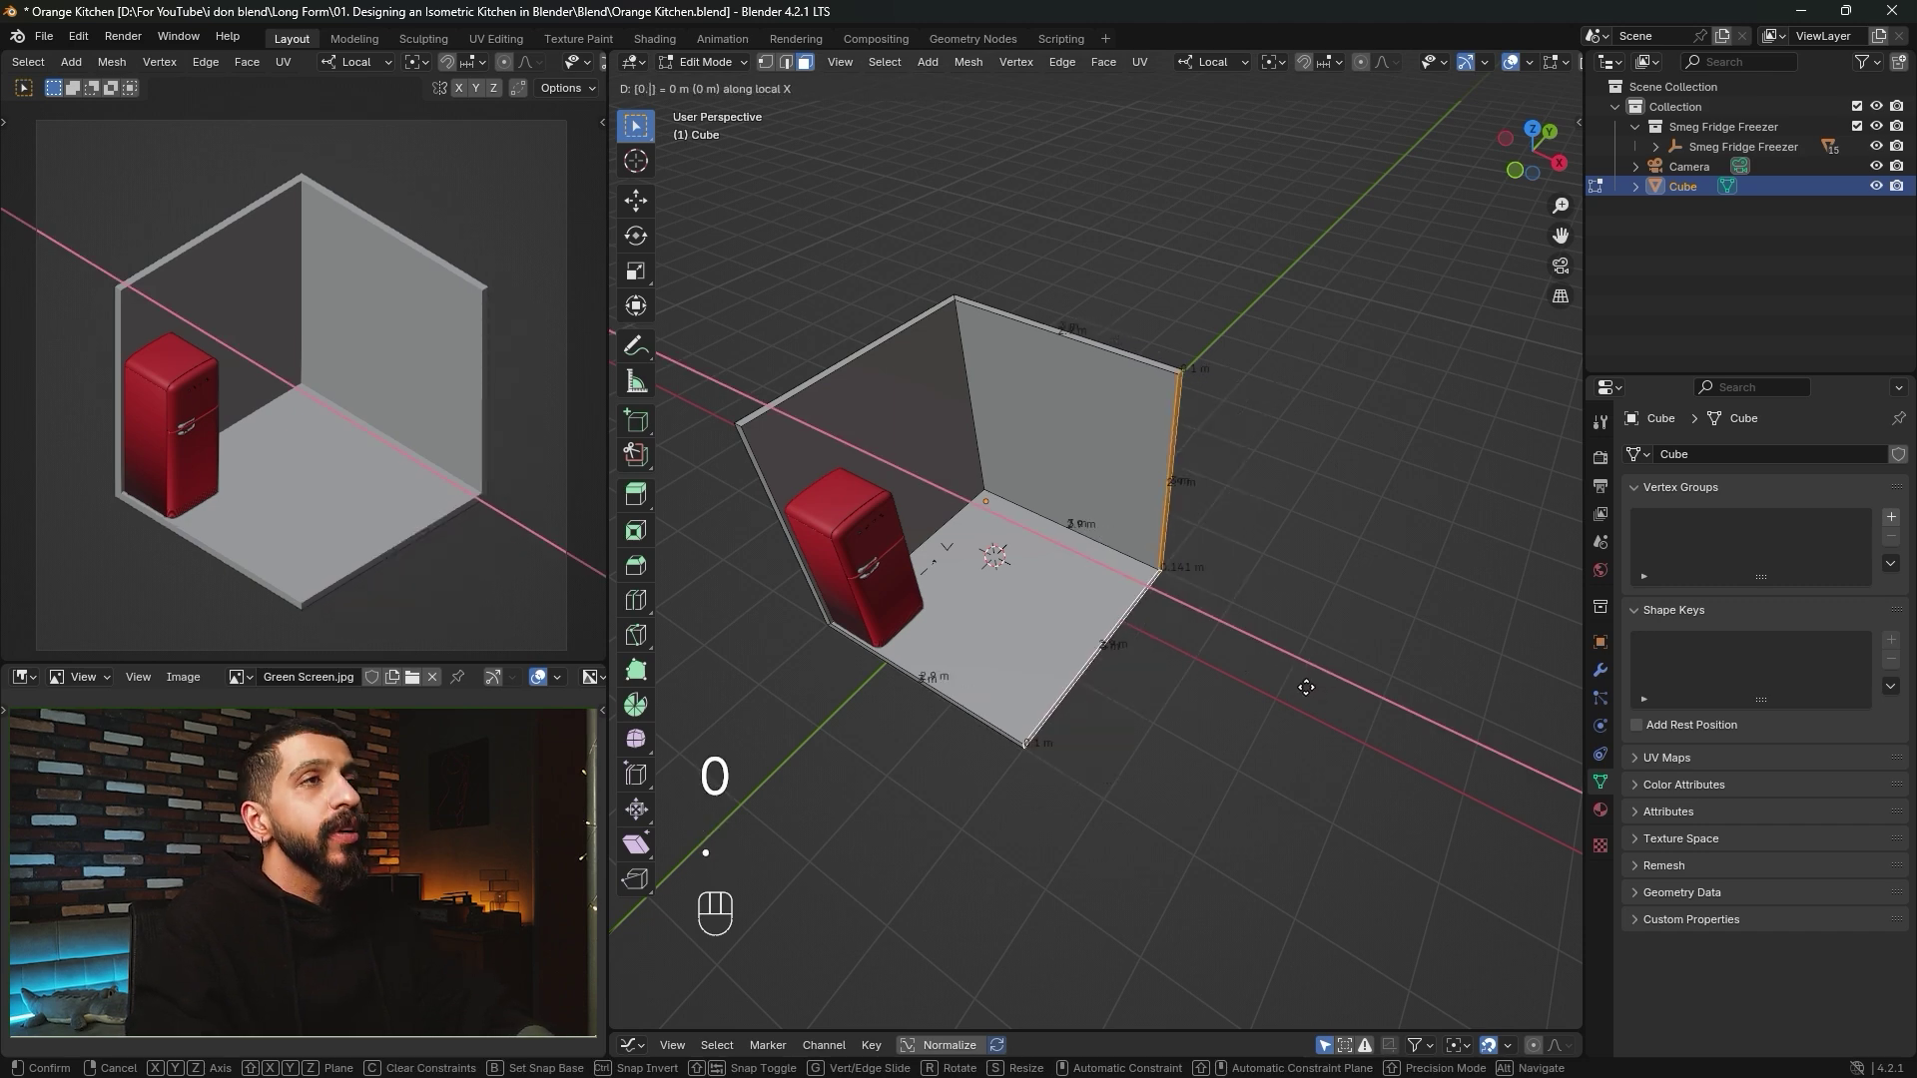
type(".5")
key("Return")
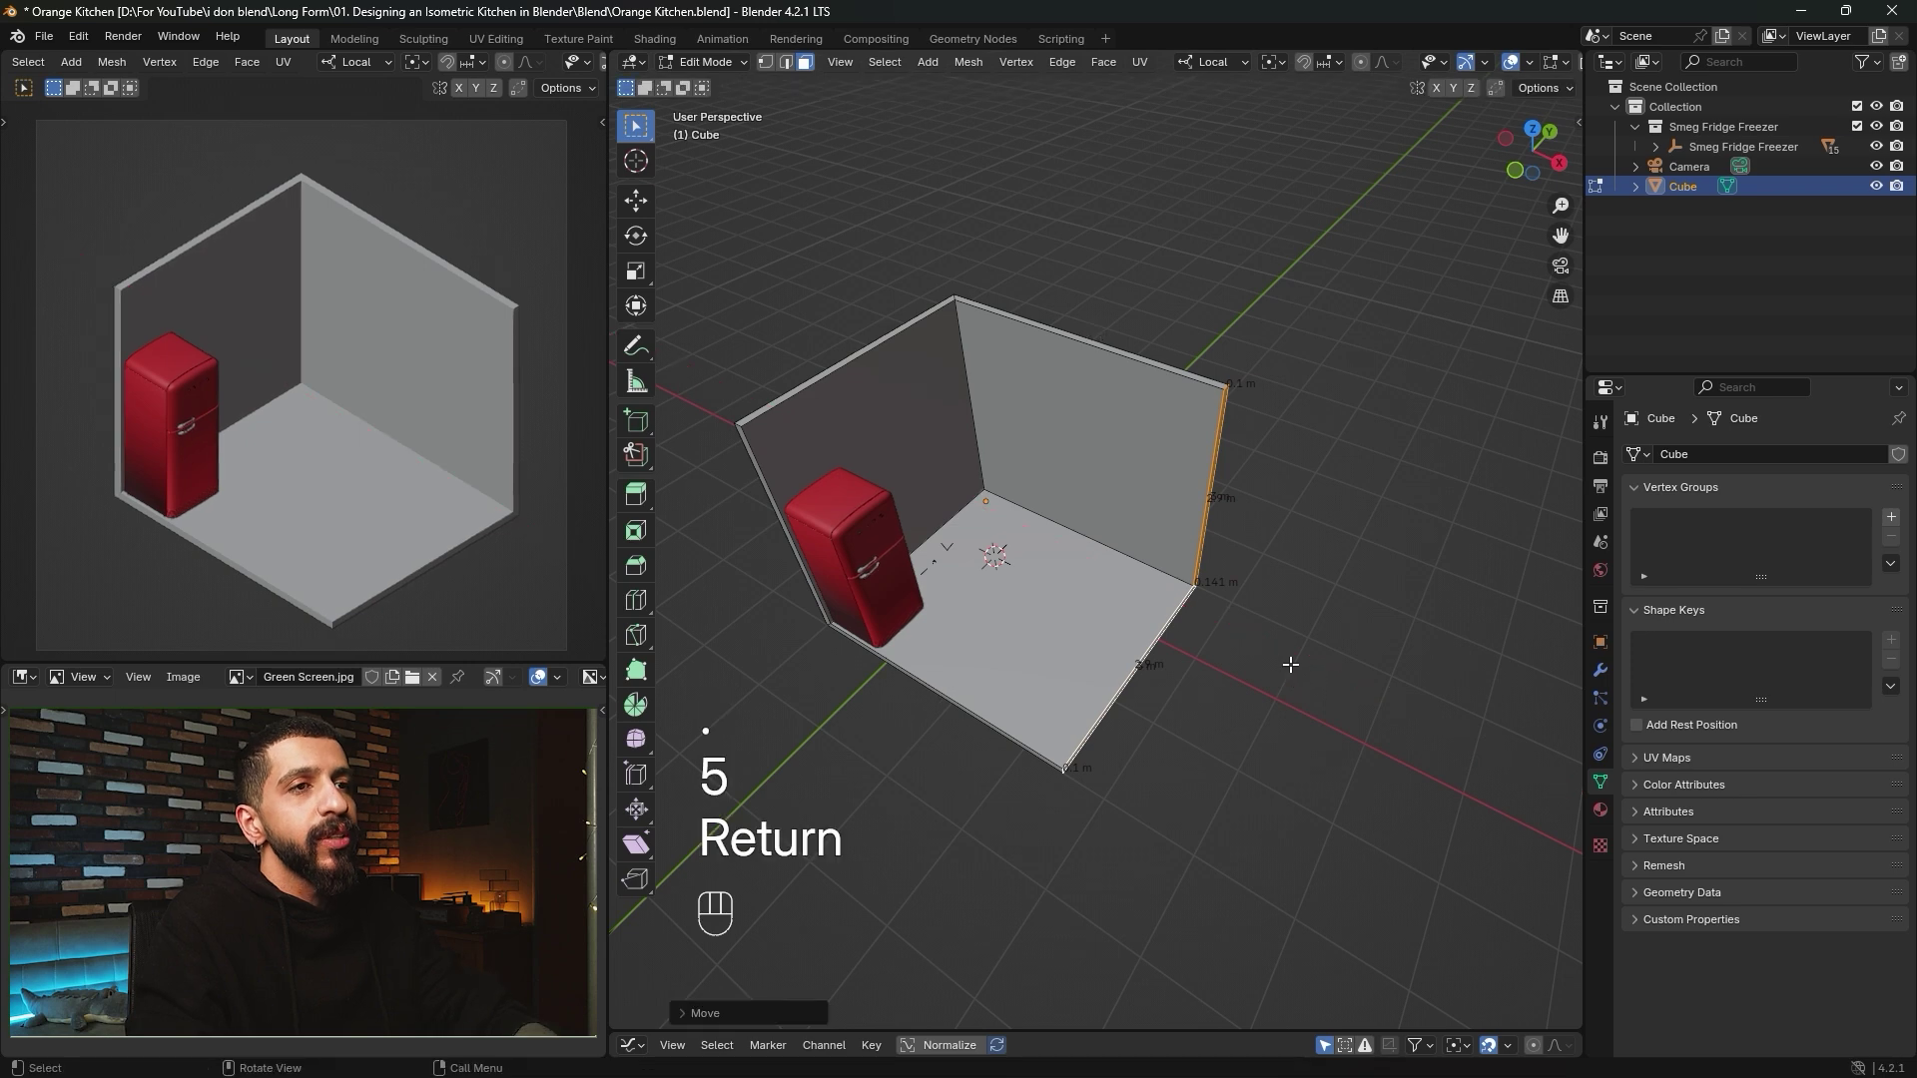
Extend the room by moving the fridge-side end faces of the wall and floor -0.5 m along local Y.
middle_click_drag(1098, 564, 1098, 493)
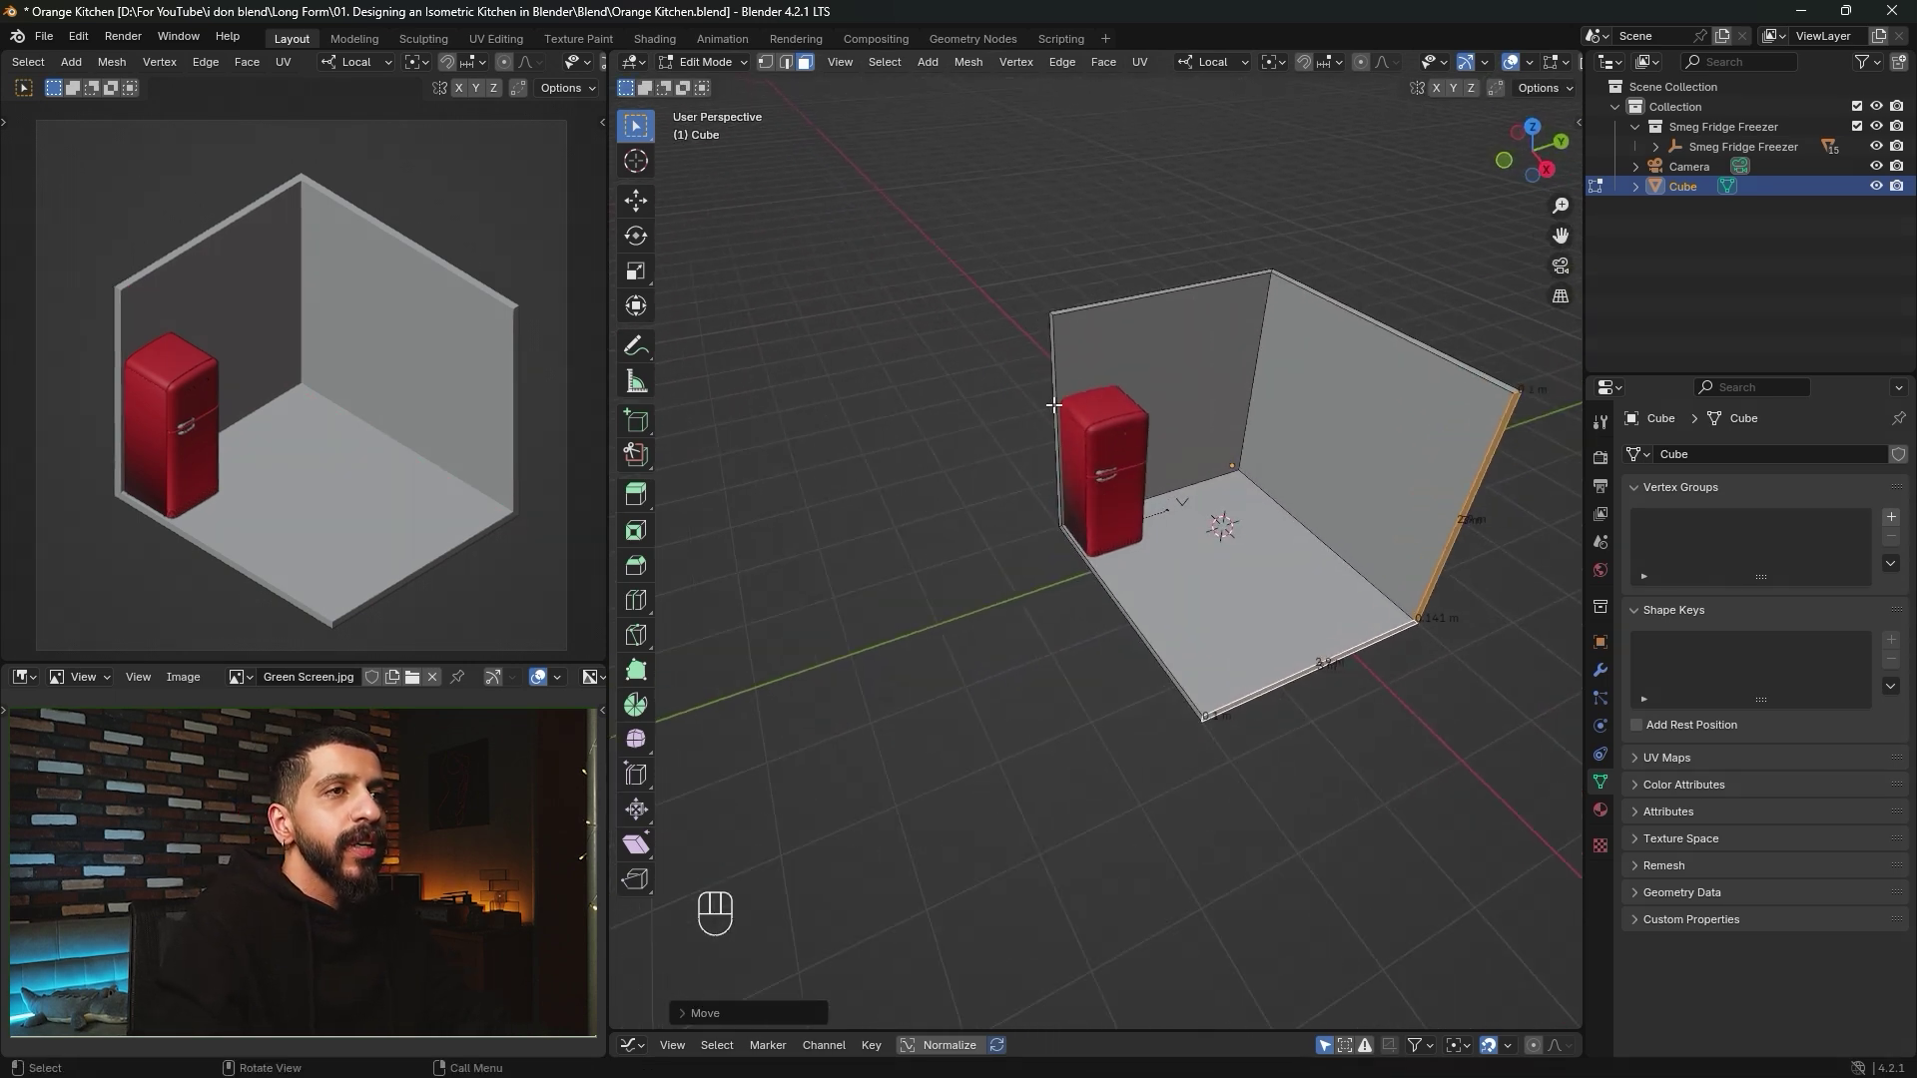
left_click(1055, 411)
left_click(1055, 428)
middle_click_drag(974, 642, 1003, 437, "alt")
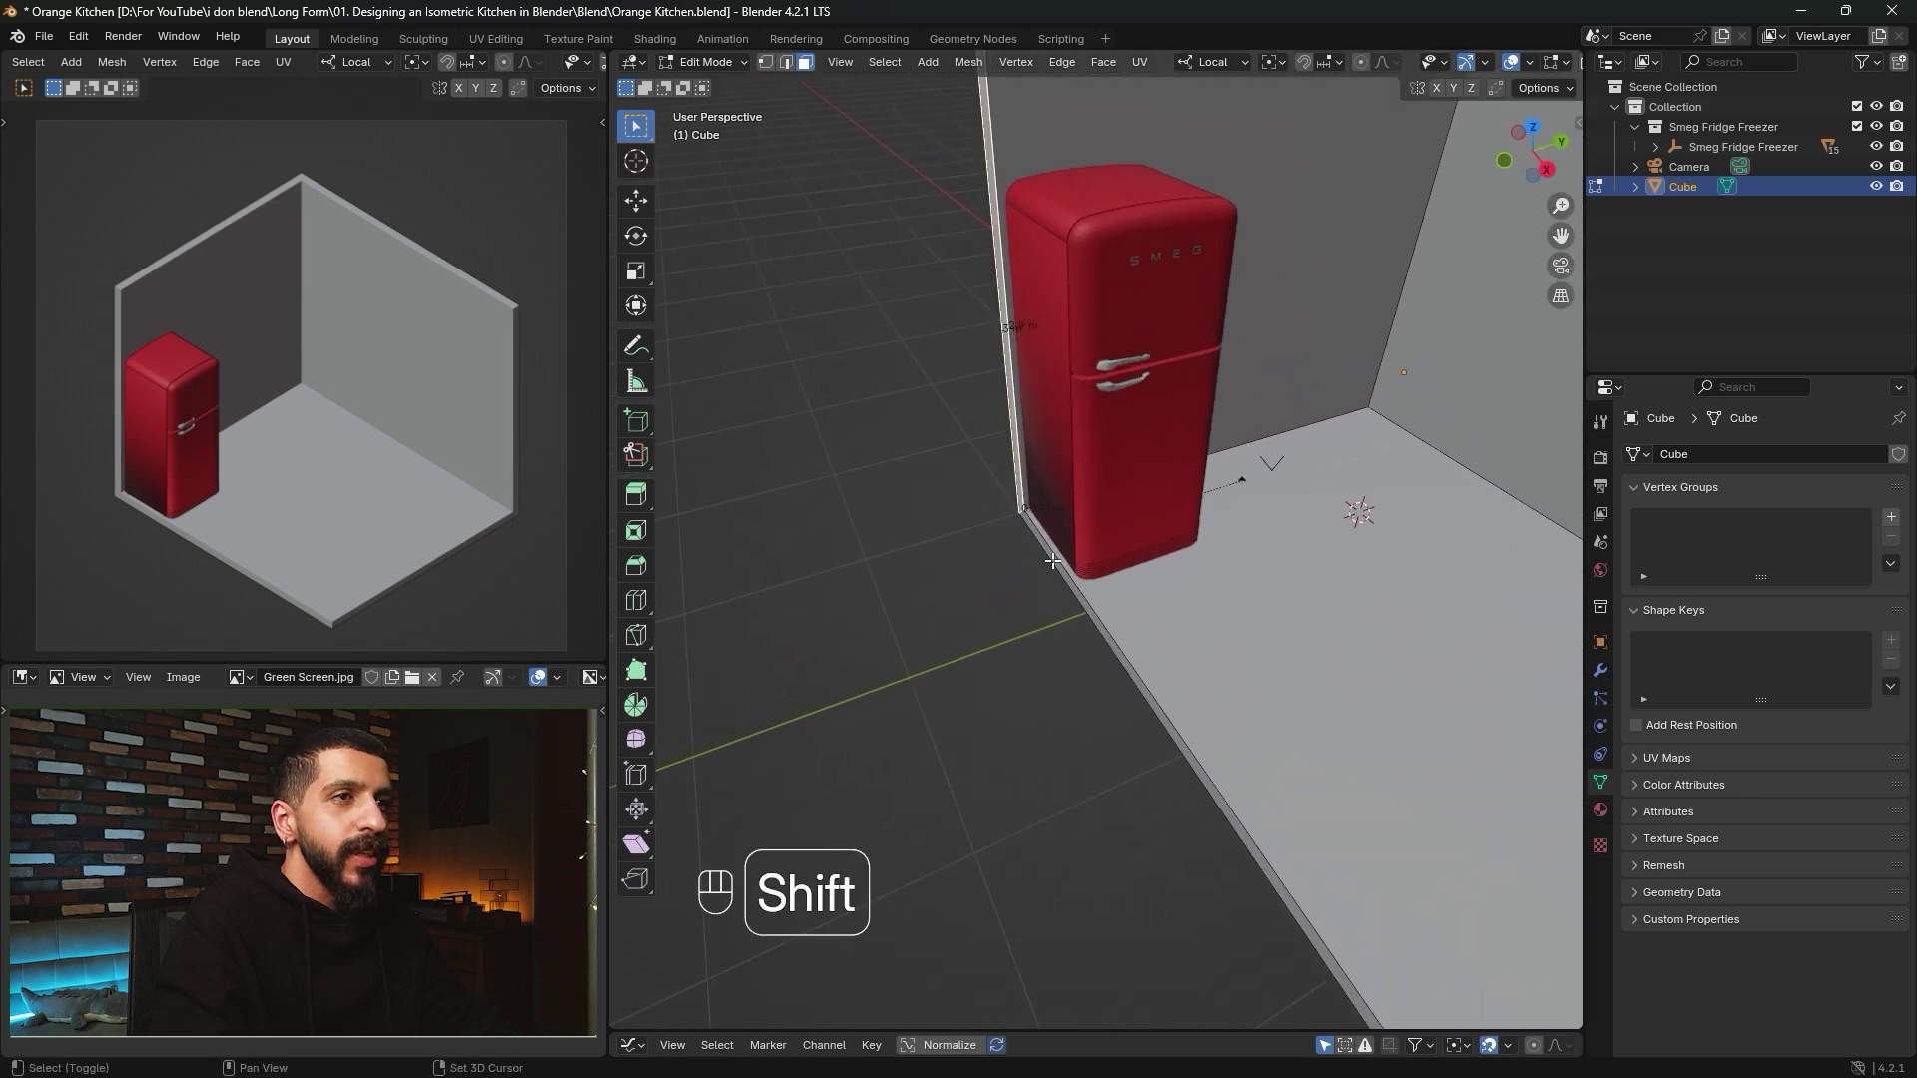
mouse_move(1049, 570)
middle_mouse_down("alt")
mouse_move(1027, 612)
mouse_move(1041, 544)
middle_mouse_up("alt")
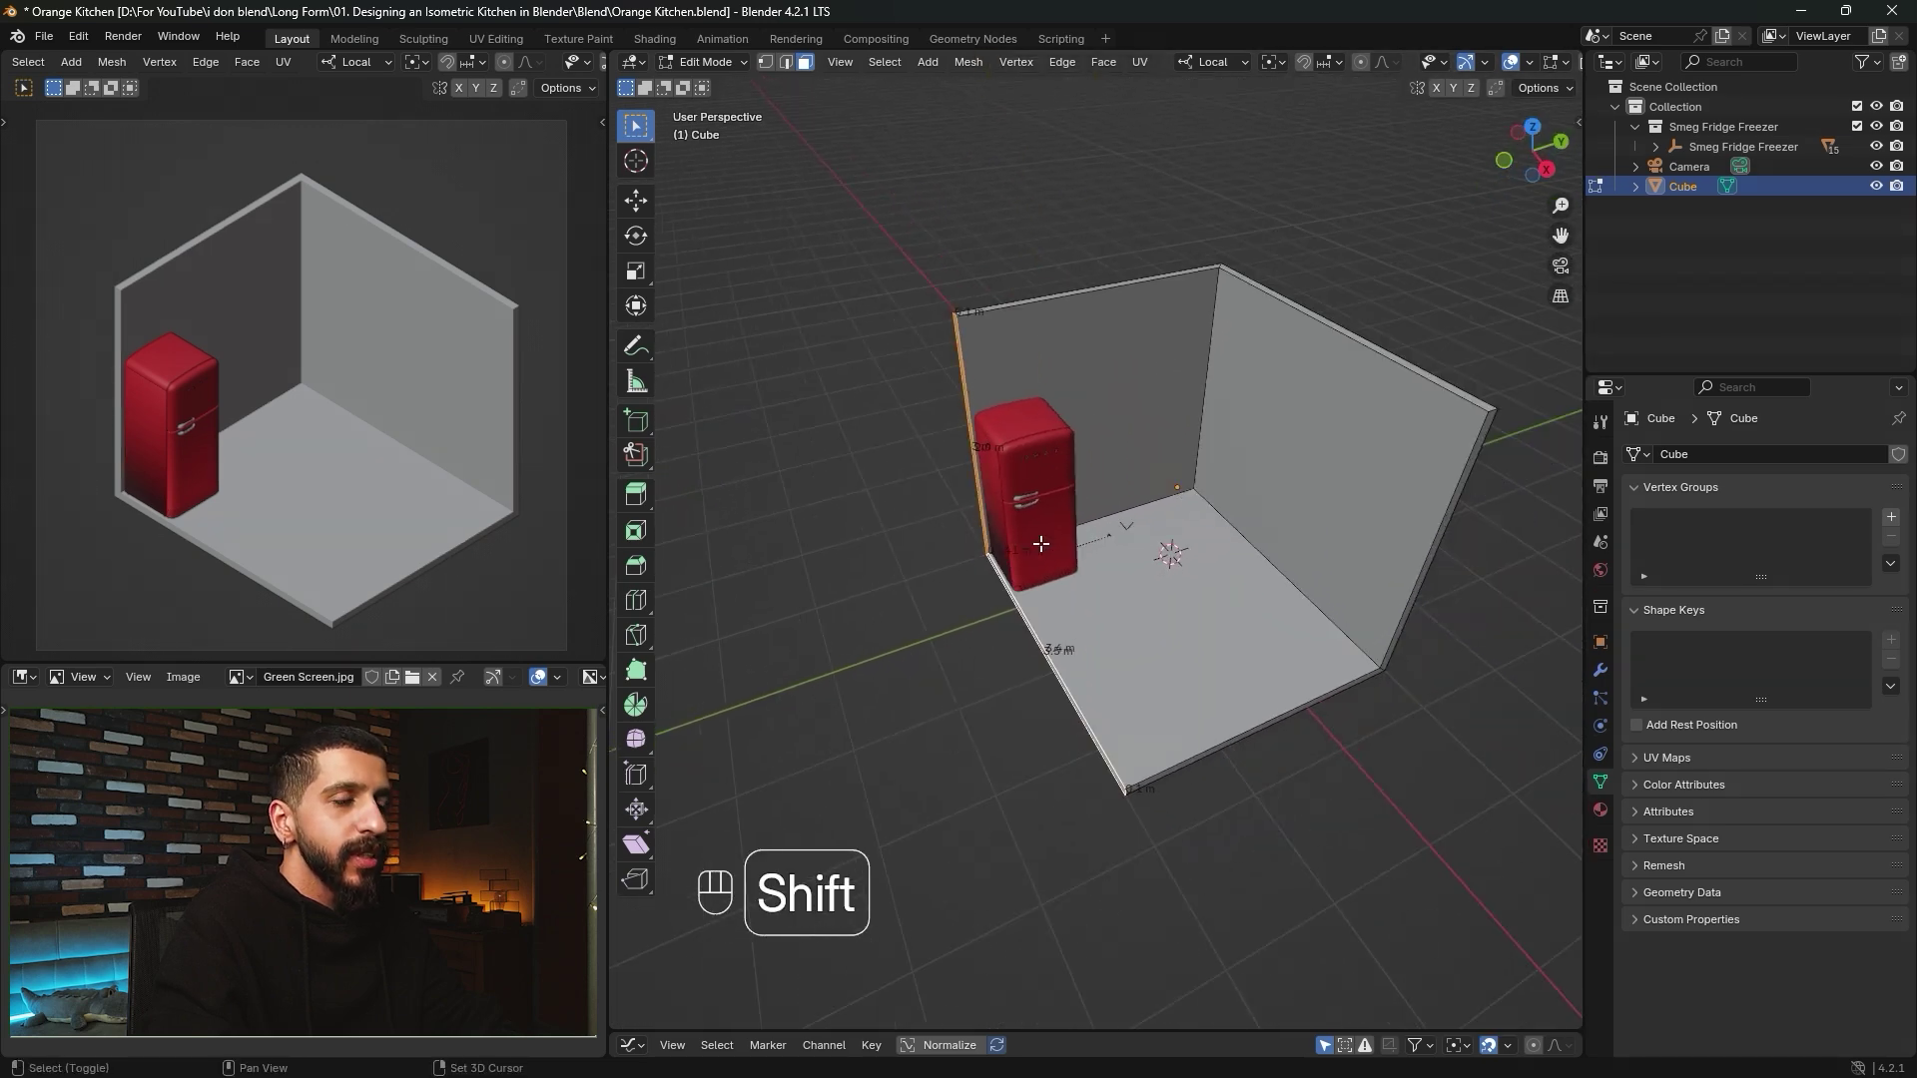
key("g")
key("y")
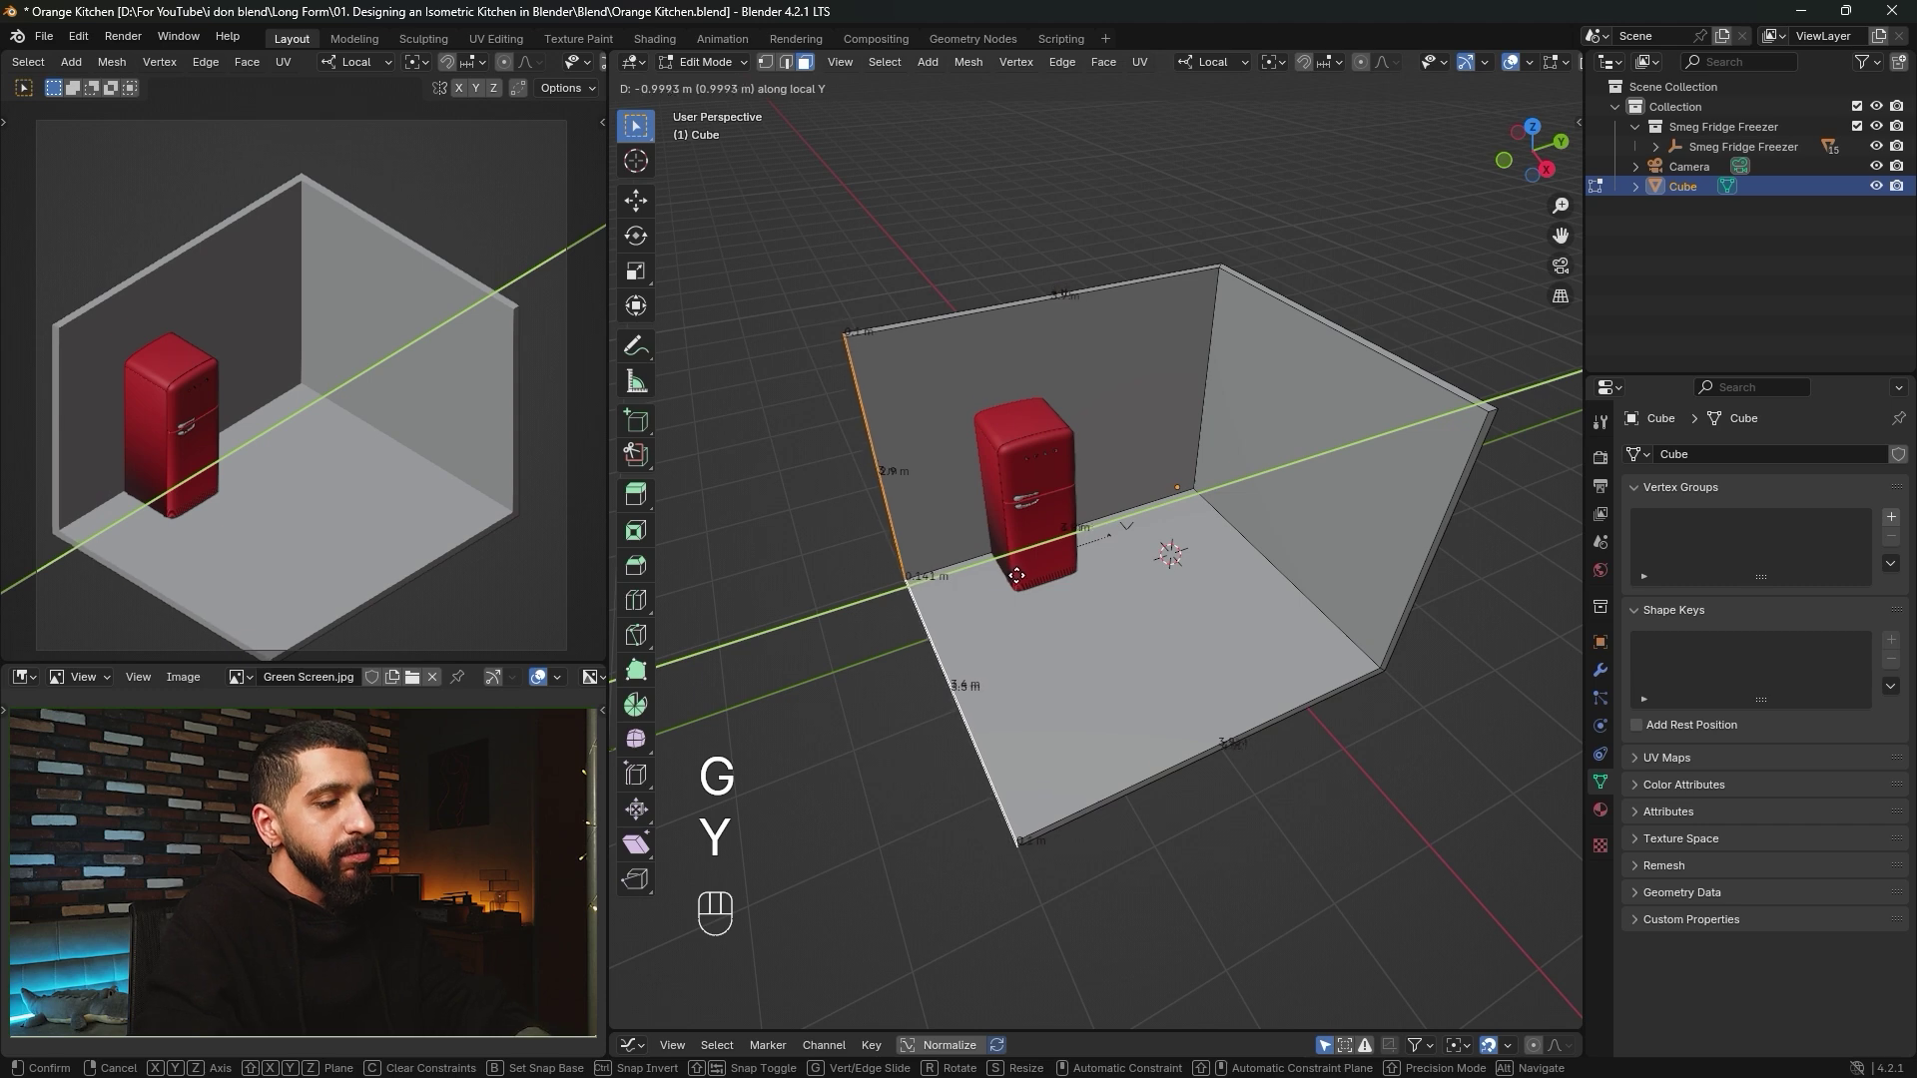
key("minus")
key("0")
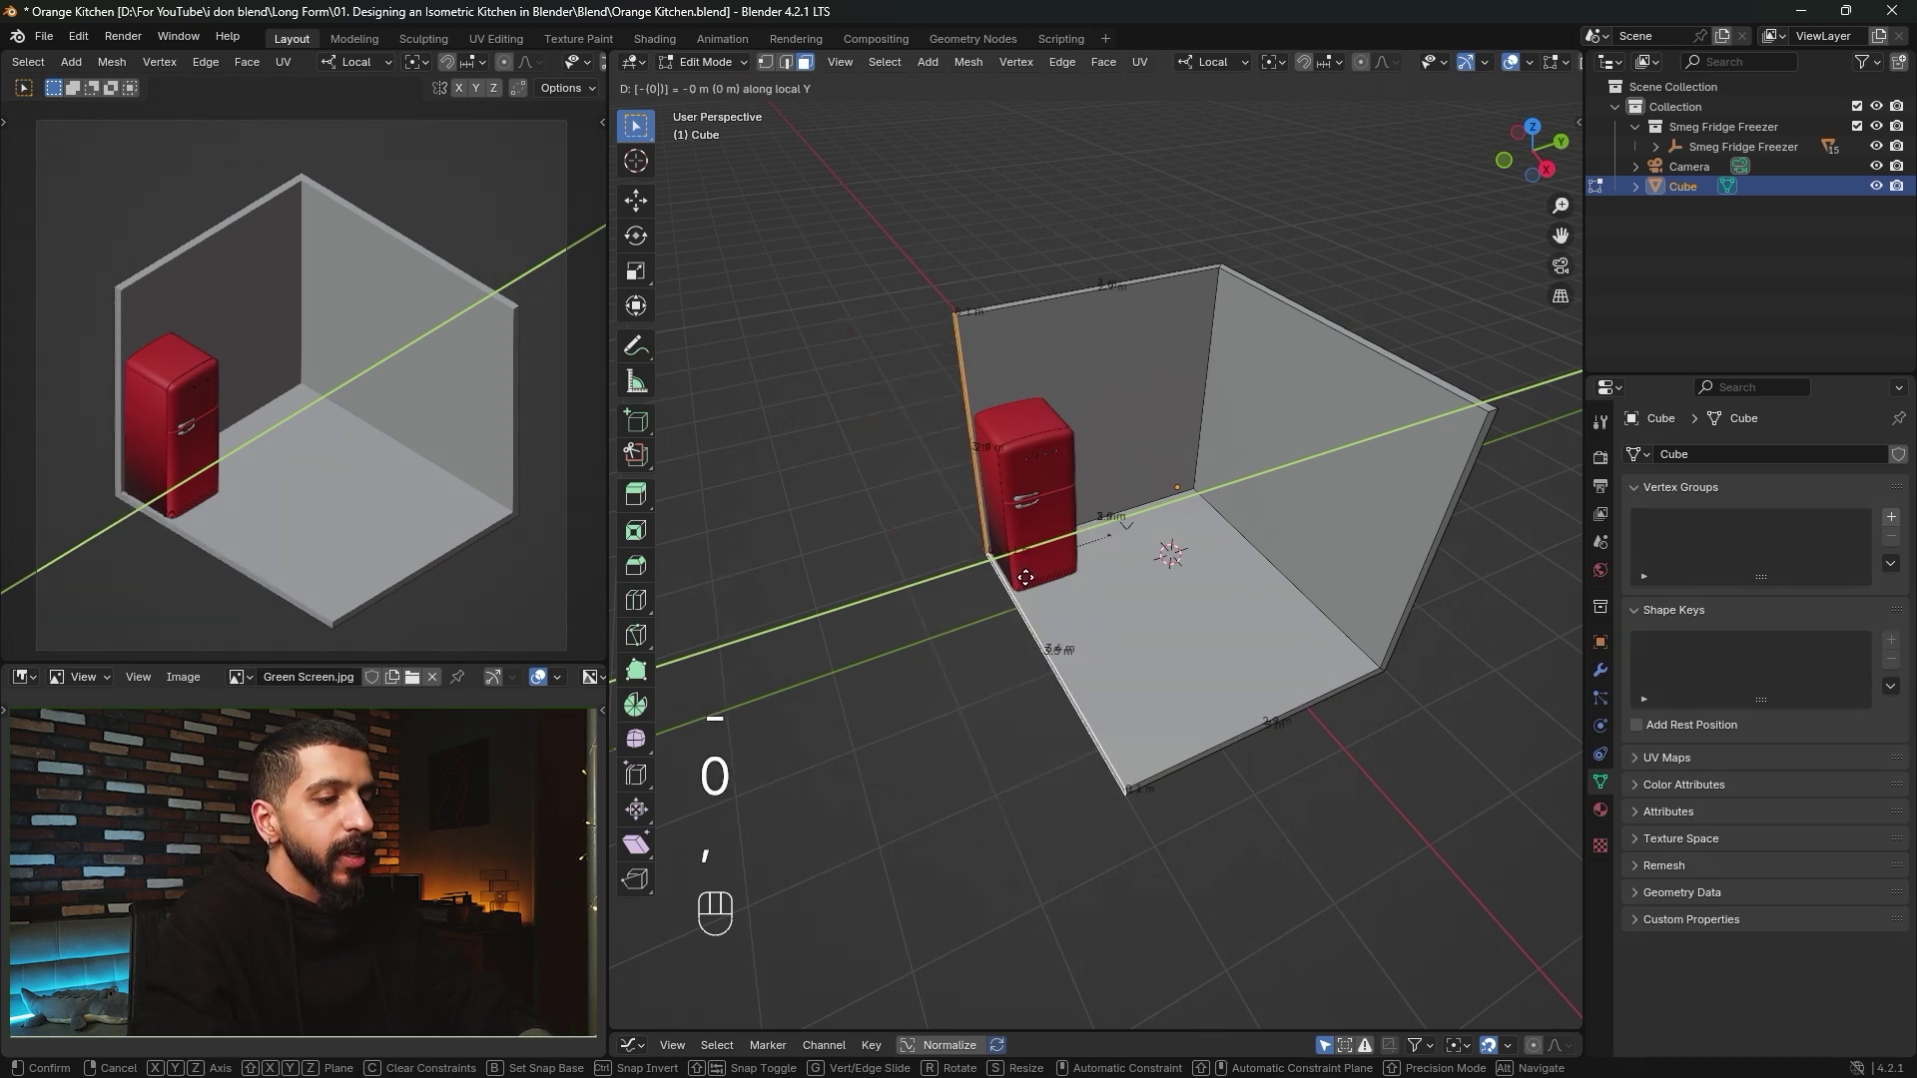
key("BackSpace")
key("5")
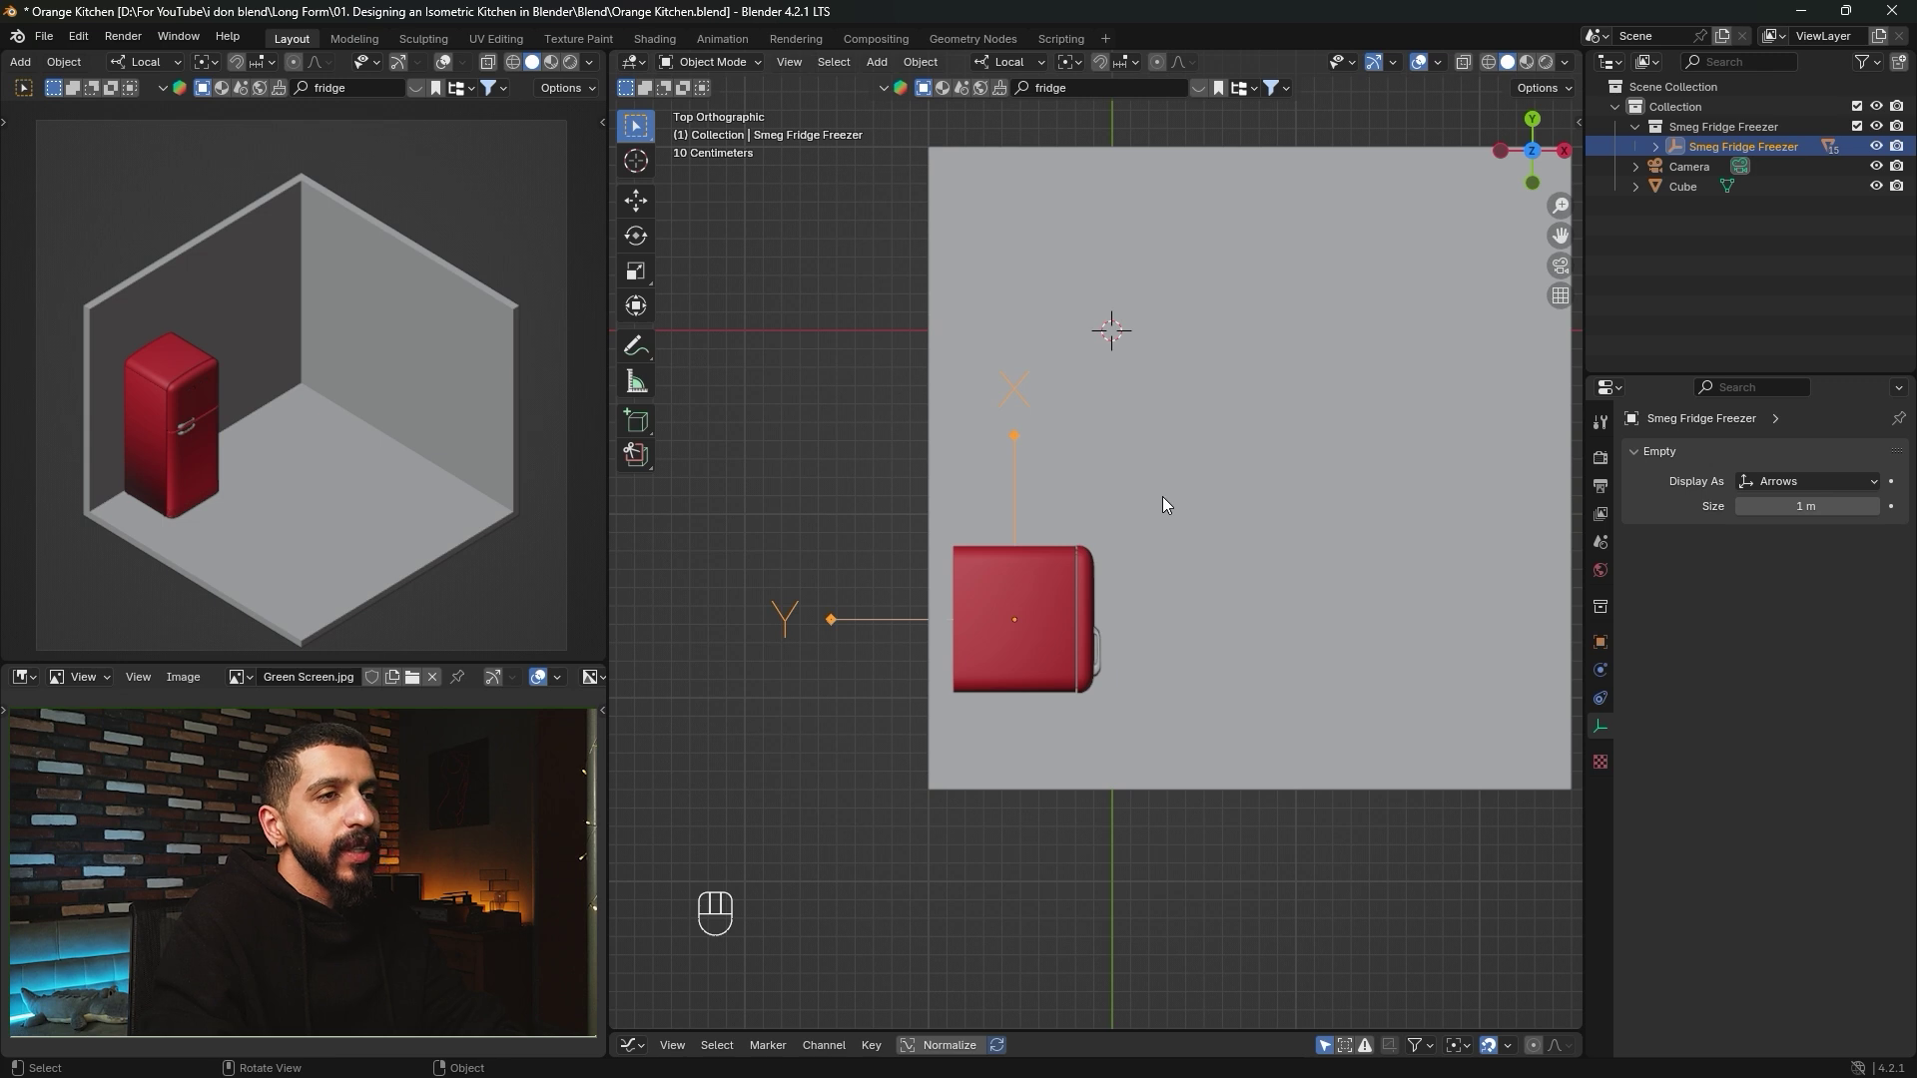
In a wireframe top view, move the fridge along its local X about 0.5 m to the room's extended open edge, then restore solid shading.
key("z")
left_click(962, 559)
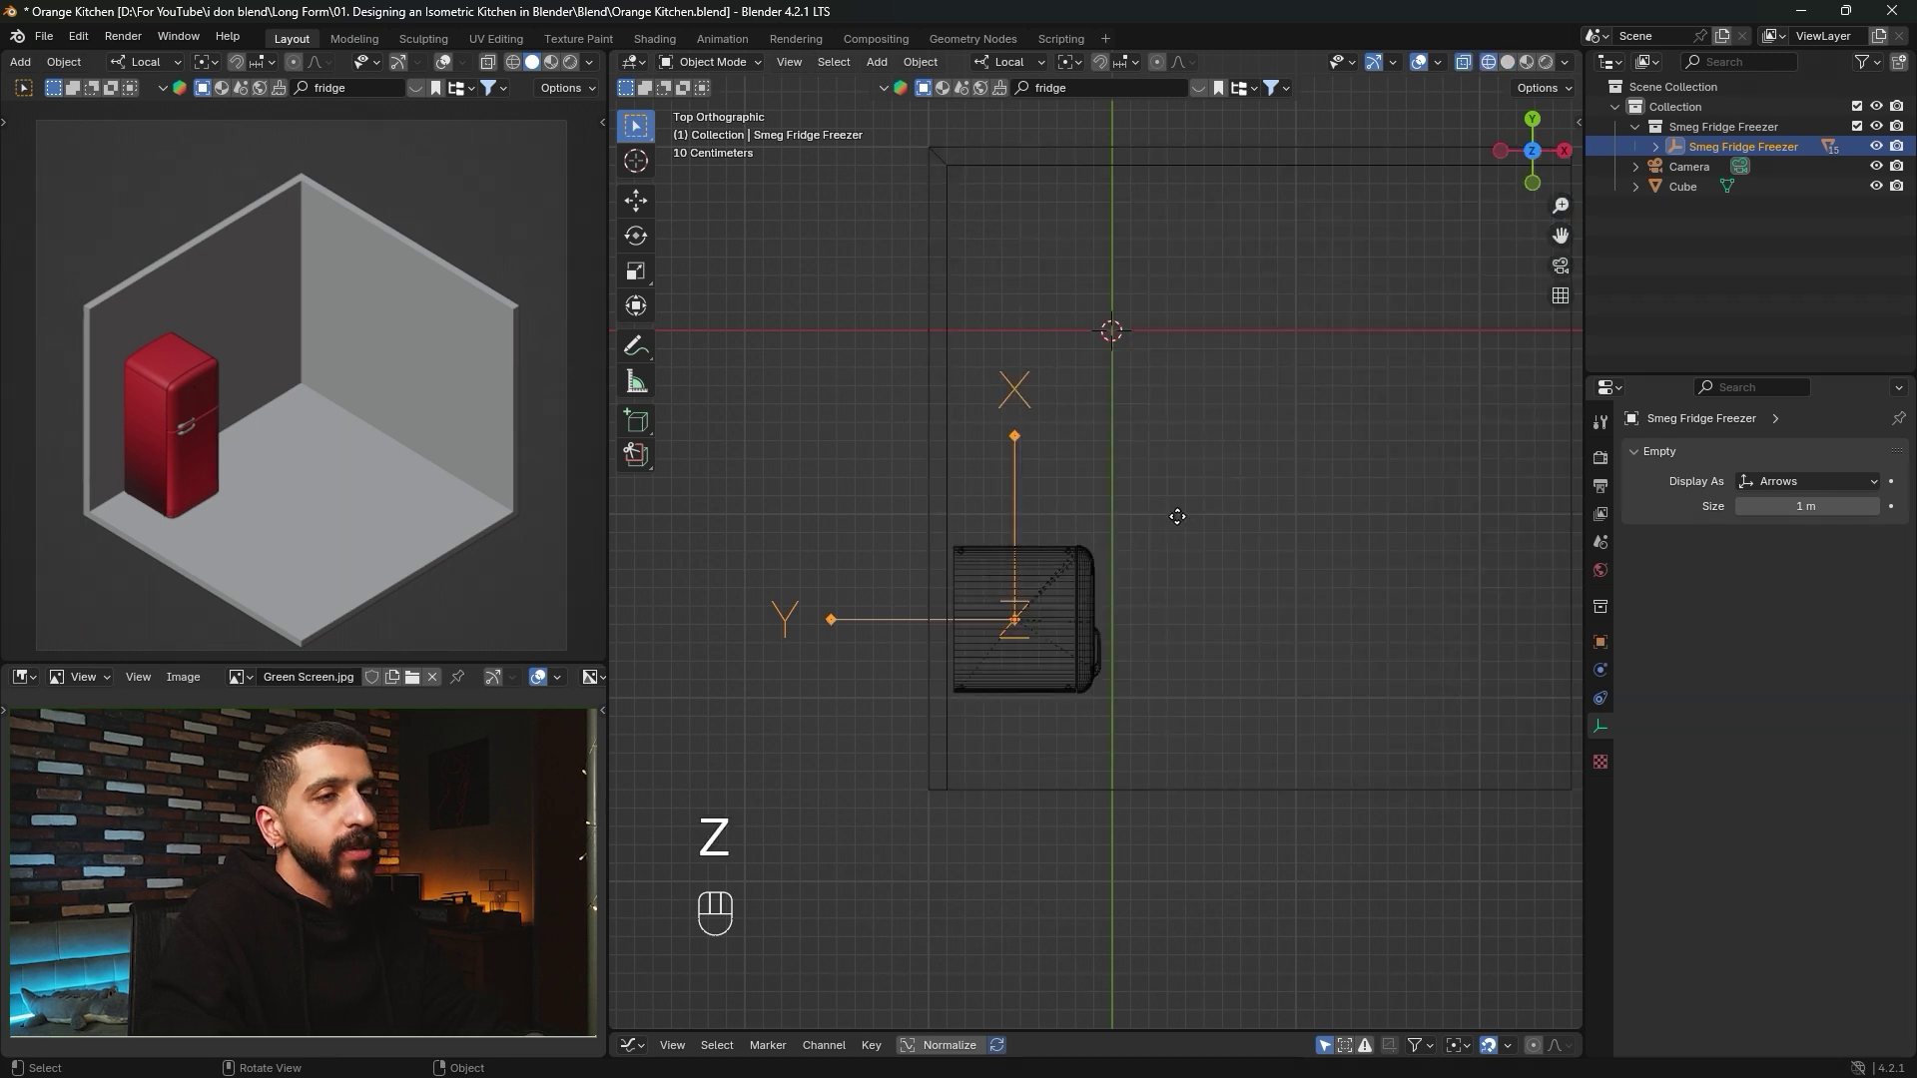
key("g")
key("y")
key("x")
key("shift")
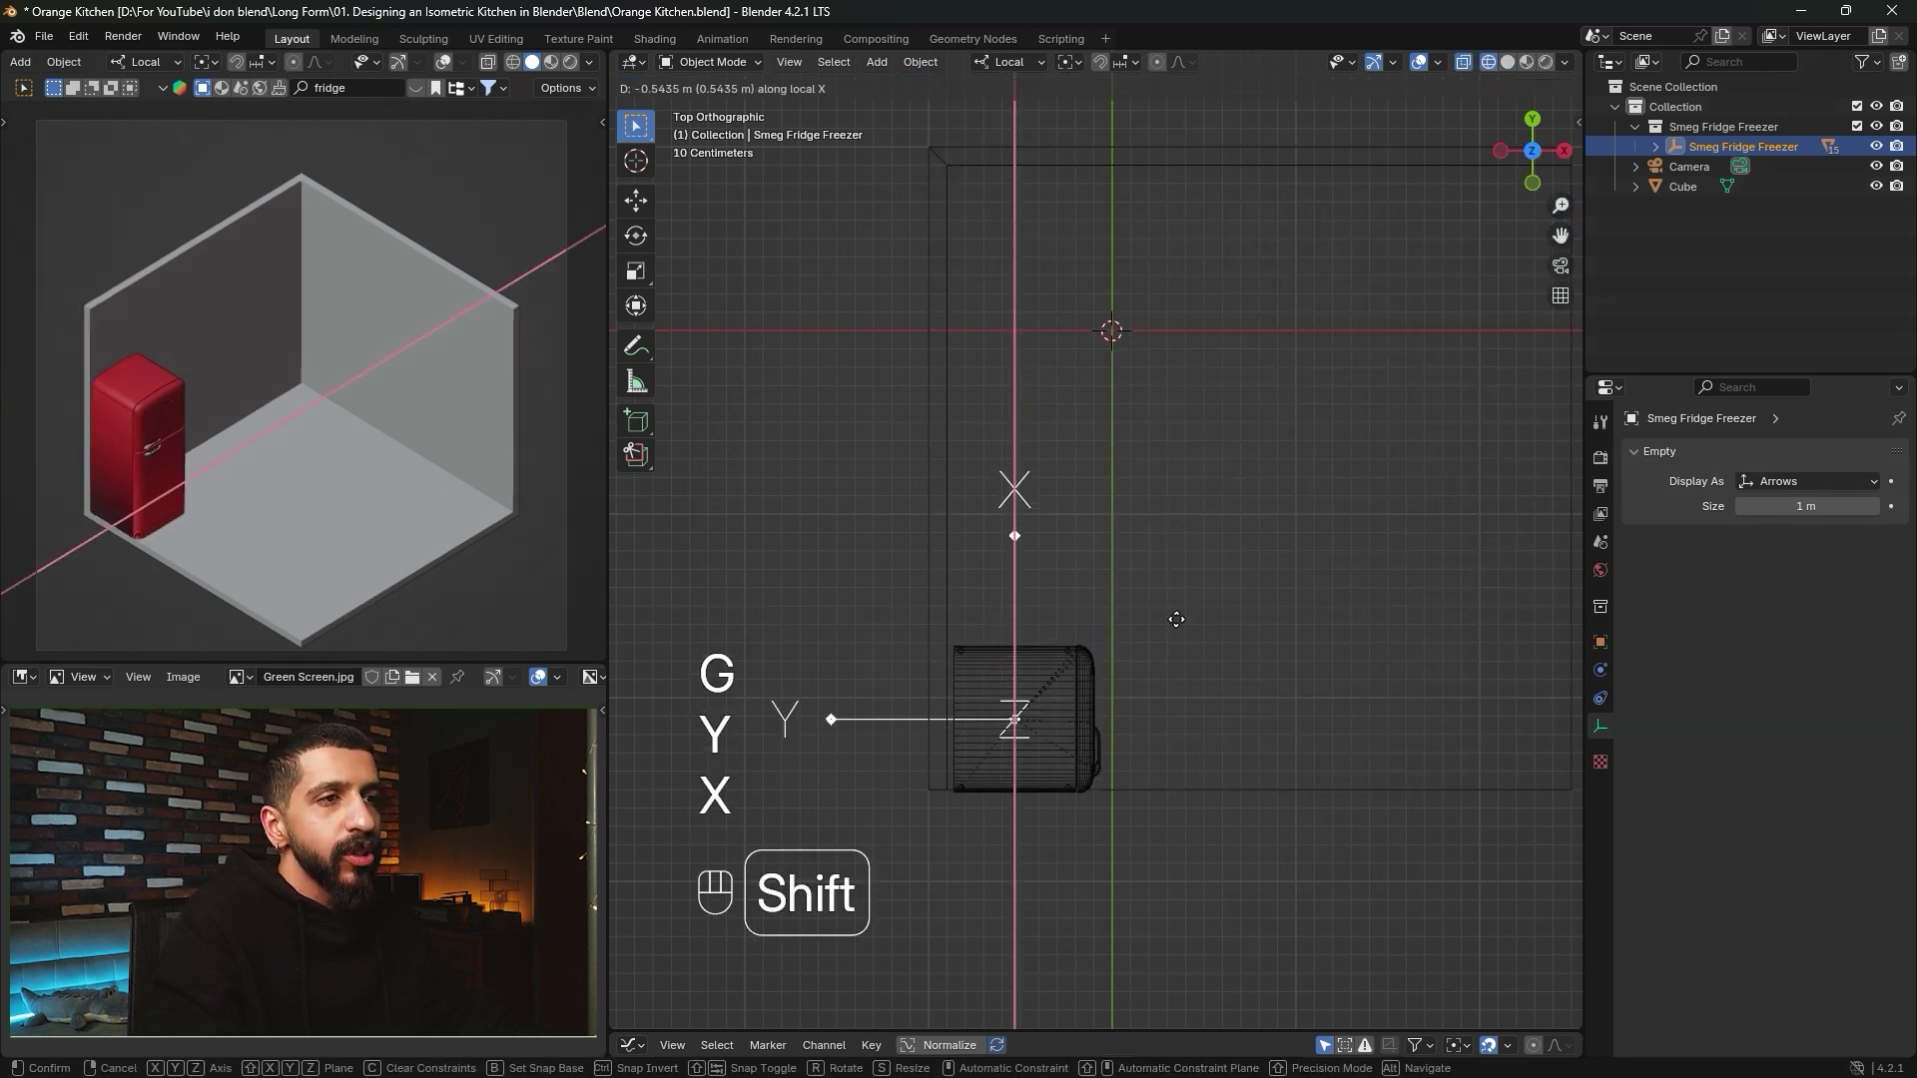
left_click(1154, 535)
scroll(1177, 499, "down", 3)
mouse_move(1182, 553)
middle_mouse_down()
mouse_move(1086, 527)
mouse_move(1014, 387)
middle_mouse_up()
key("z")
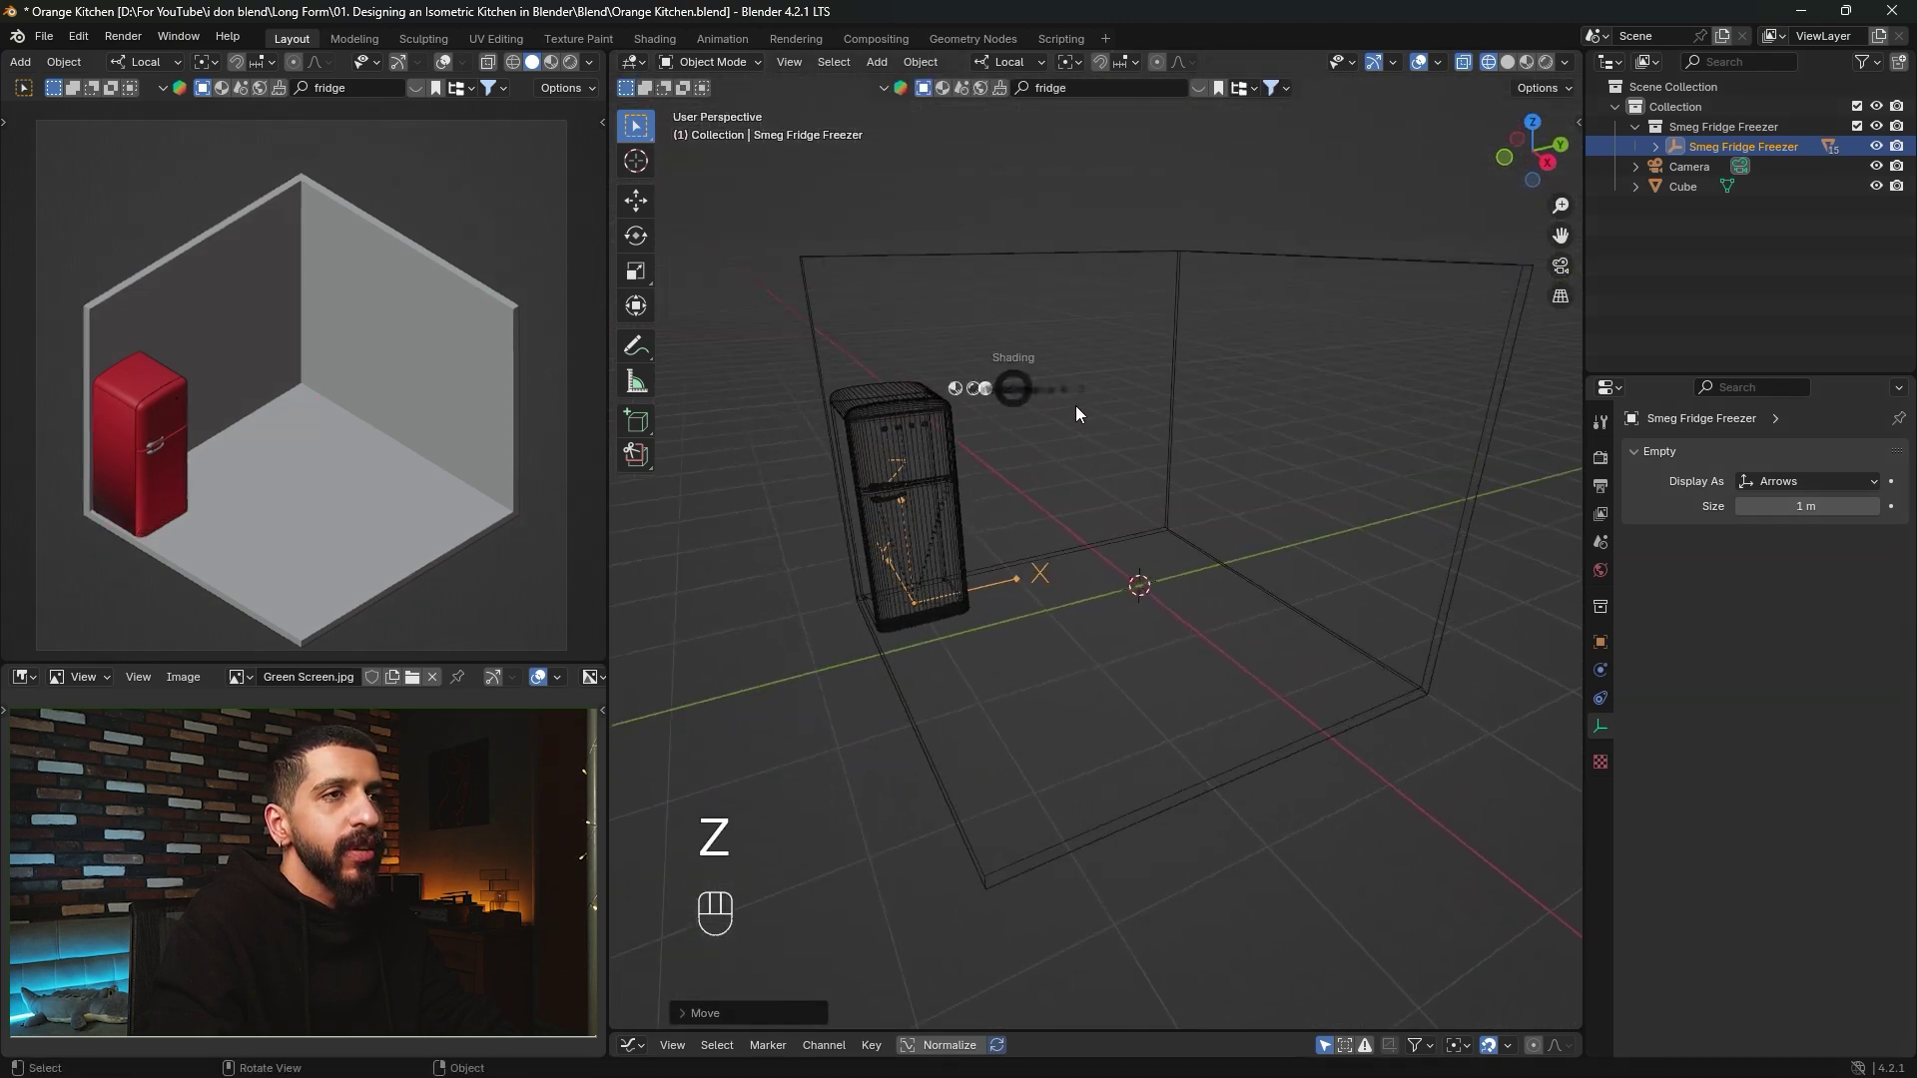
left_click(1184, 388)
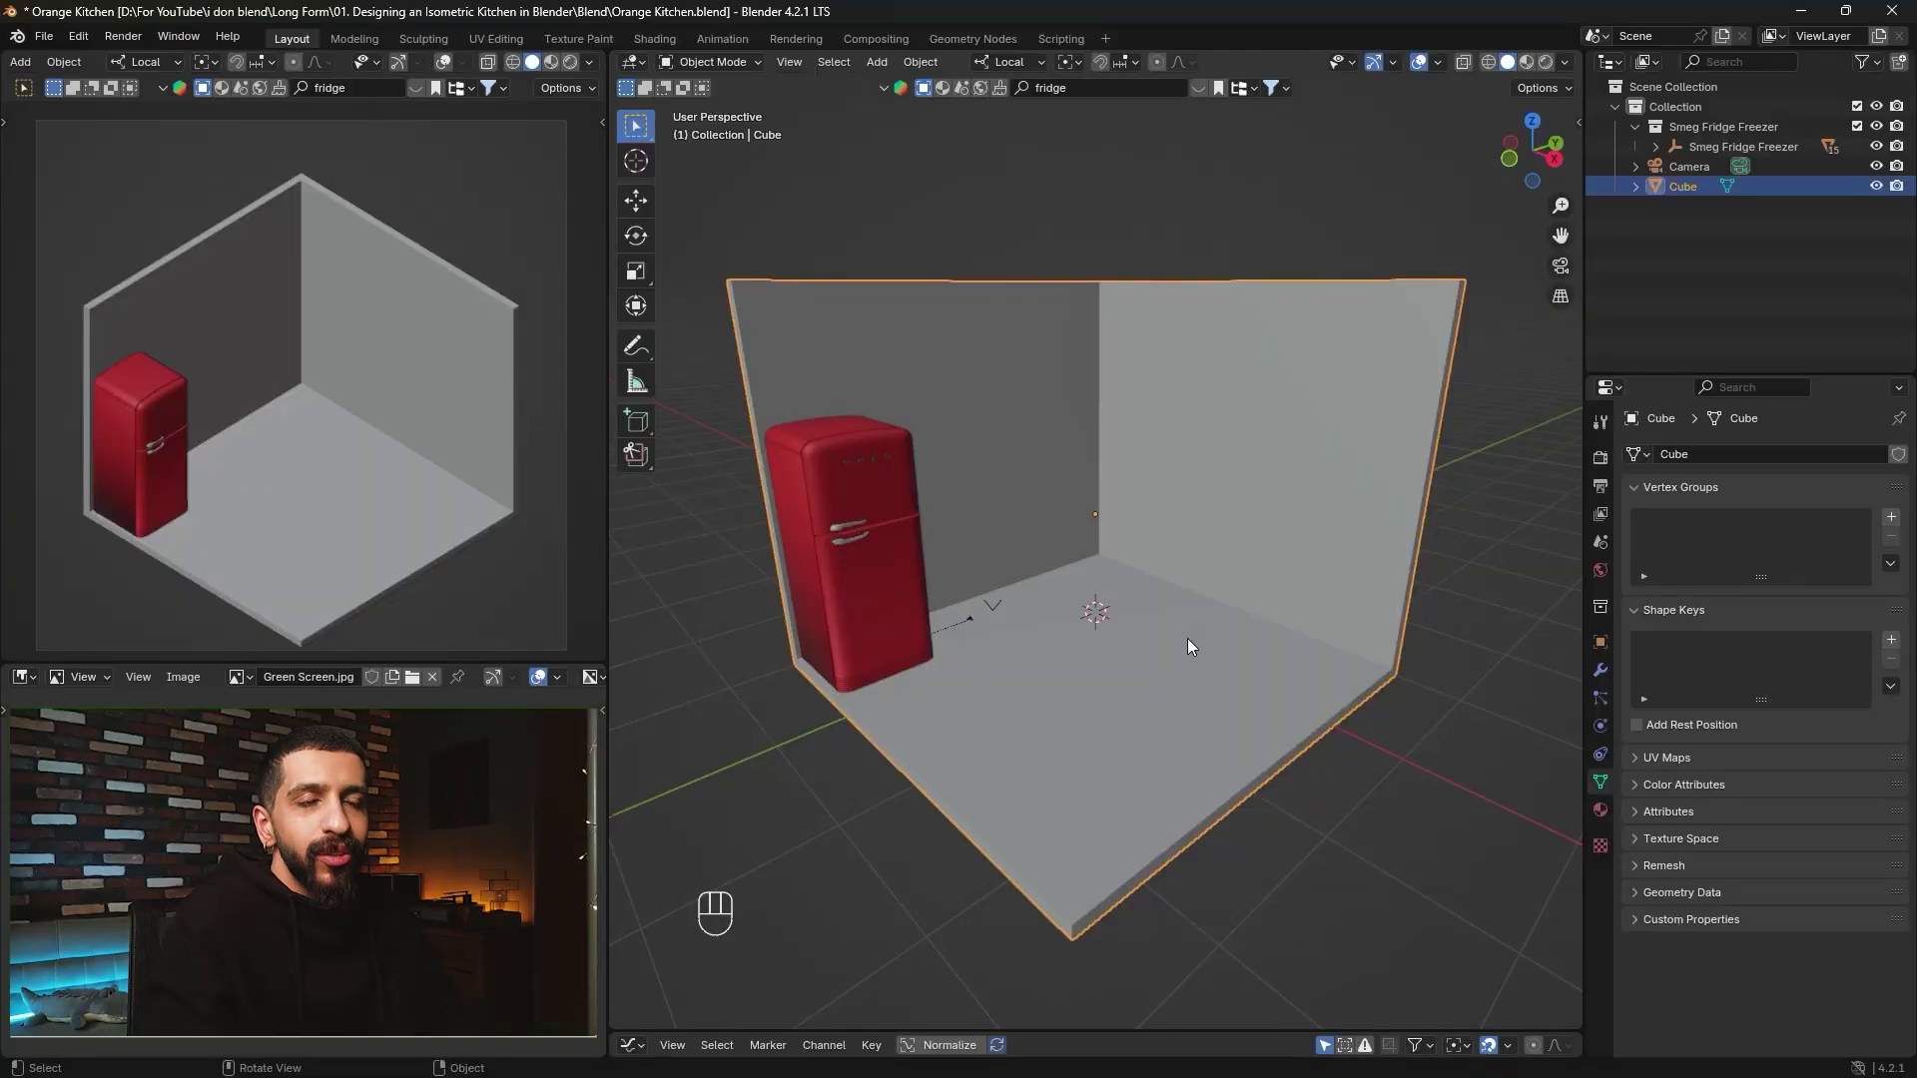
Subdivide the two vertical edges bounding the open end face of the wall opposite the fridge.
mouse_move(1240, 610)
middle_mouse_down()
mouse_move(1255, 654)
mouse_move(1205, 650)
mouse_move(1168, 610)
mouse_move(1233, 604)
middle_mouse_up()
key("Tab")
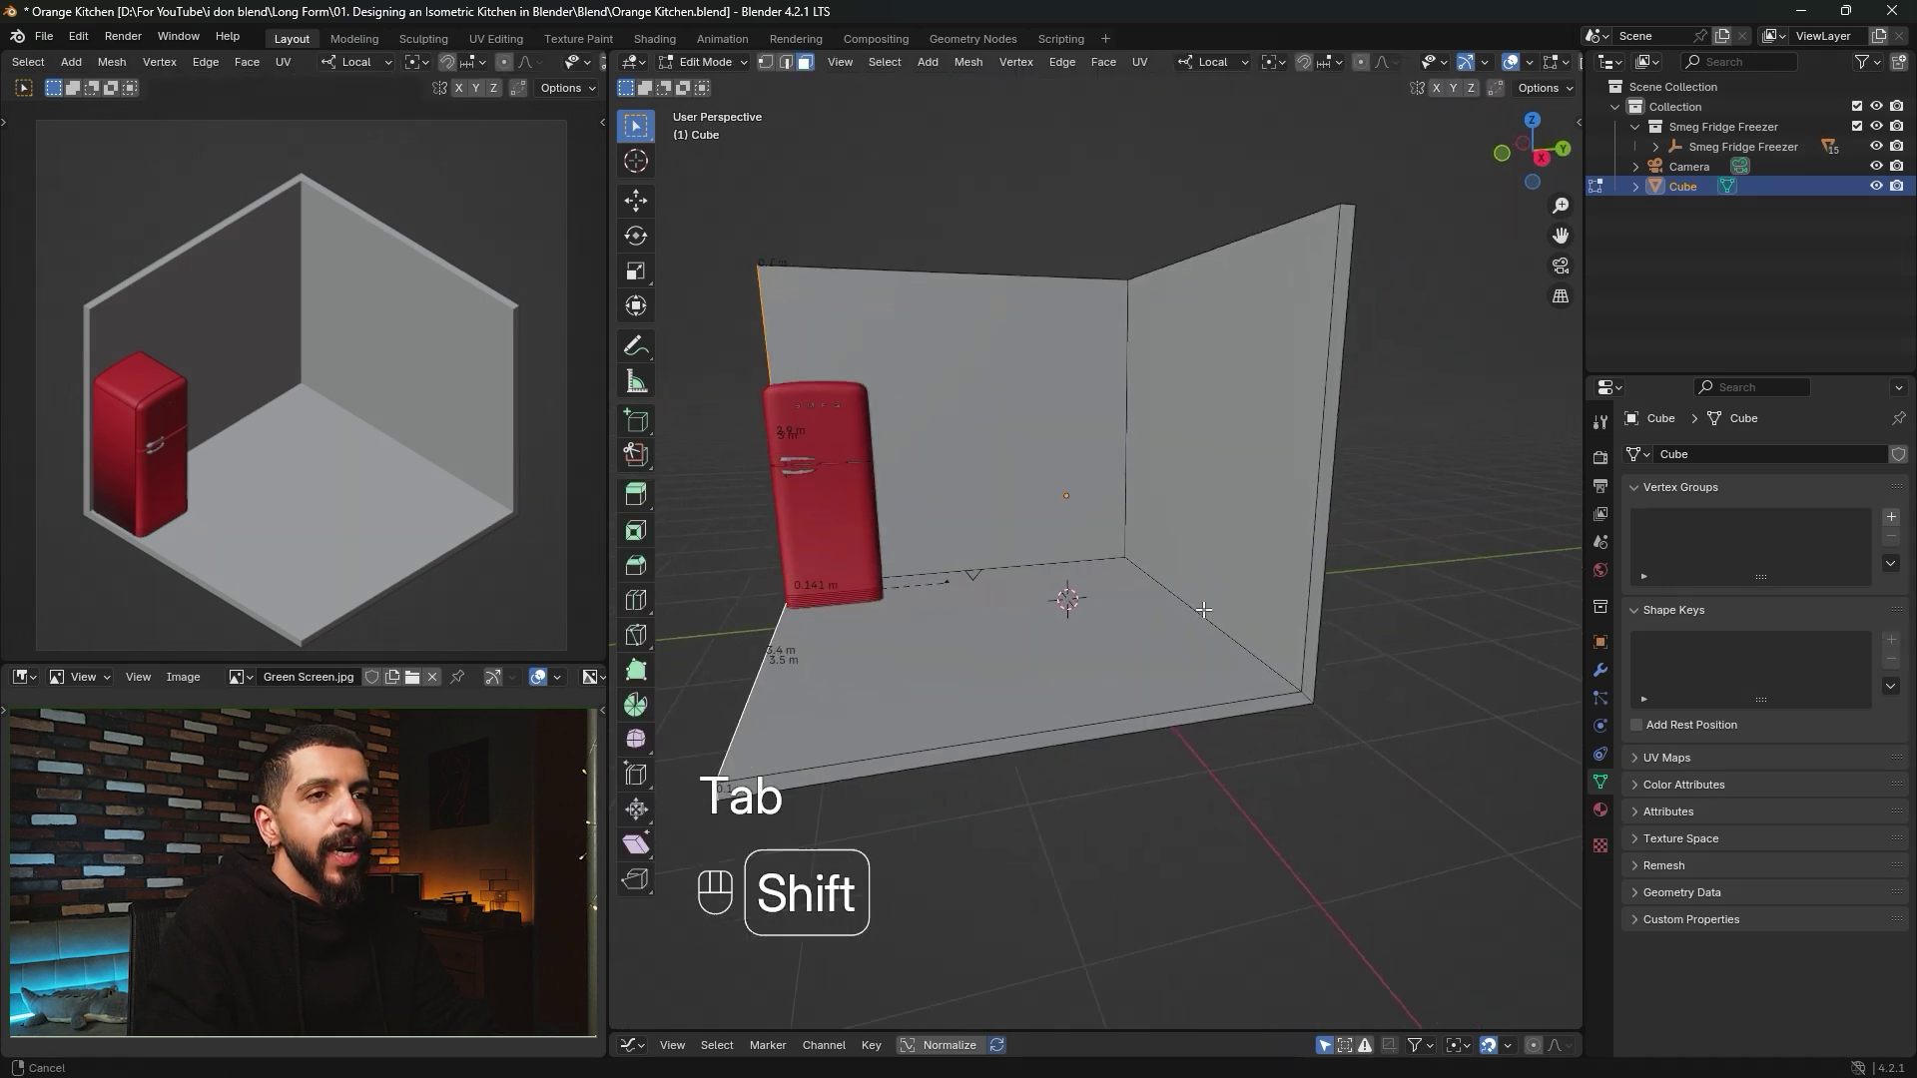
scroll(1228, 599, "up", 4)
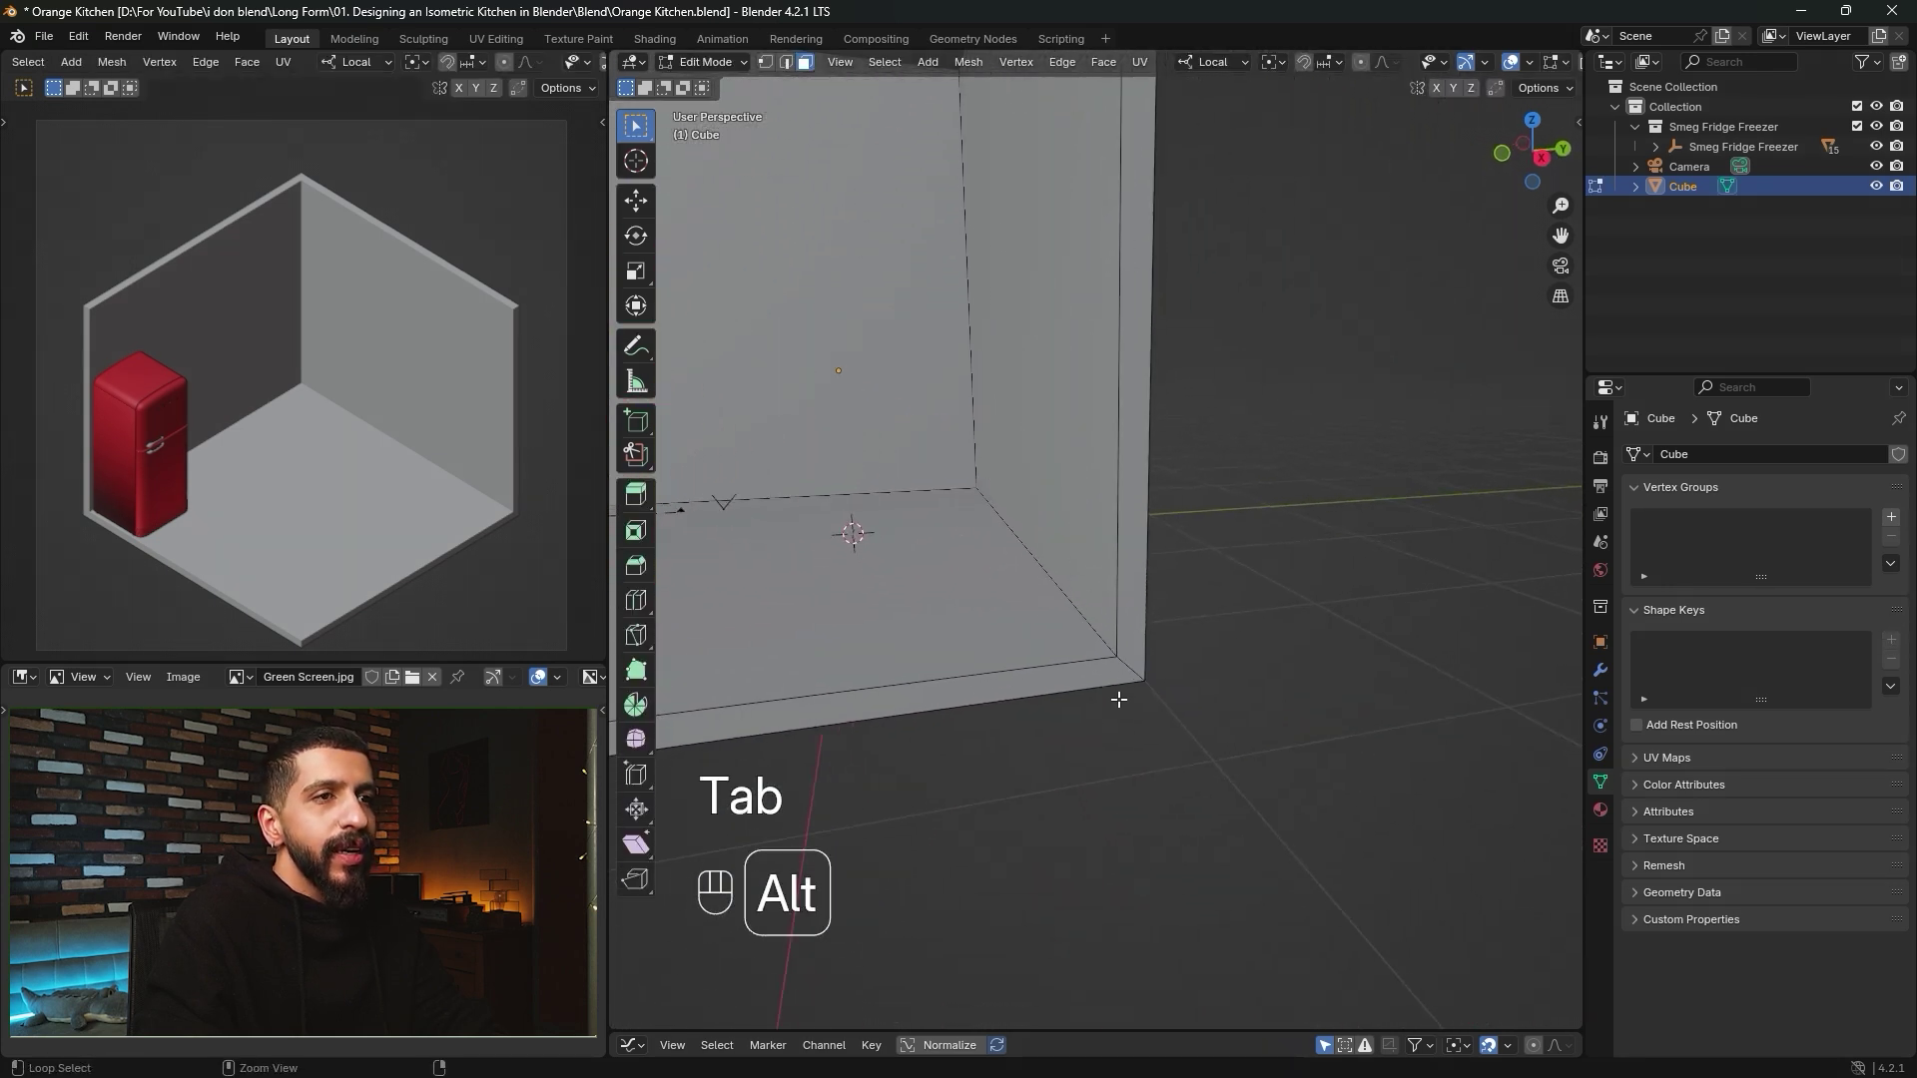
middle_click_drag(1117, 698, 1198, 710, "alt")
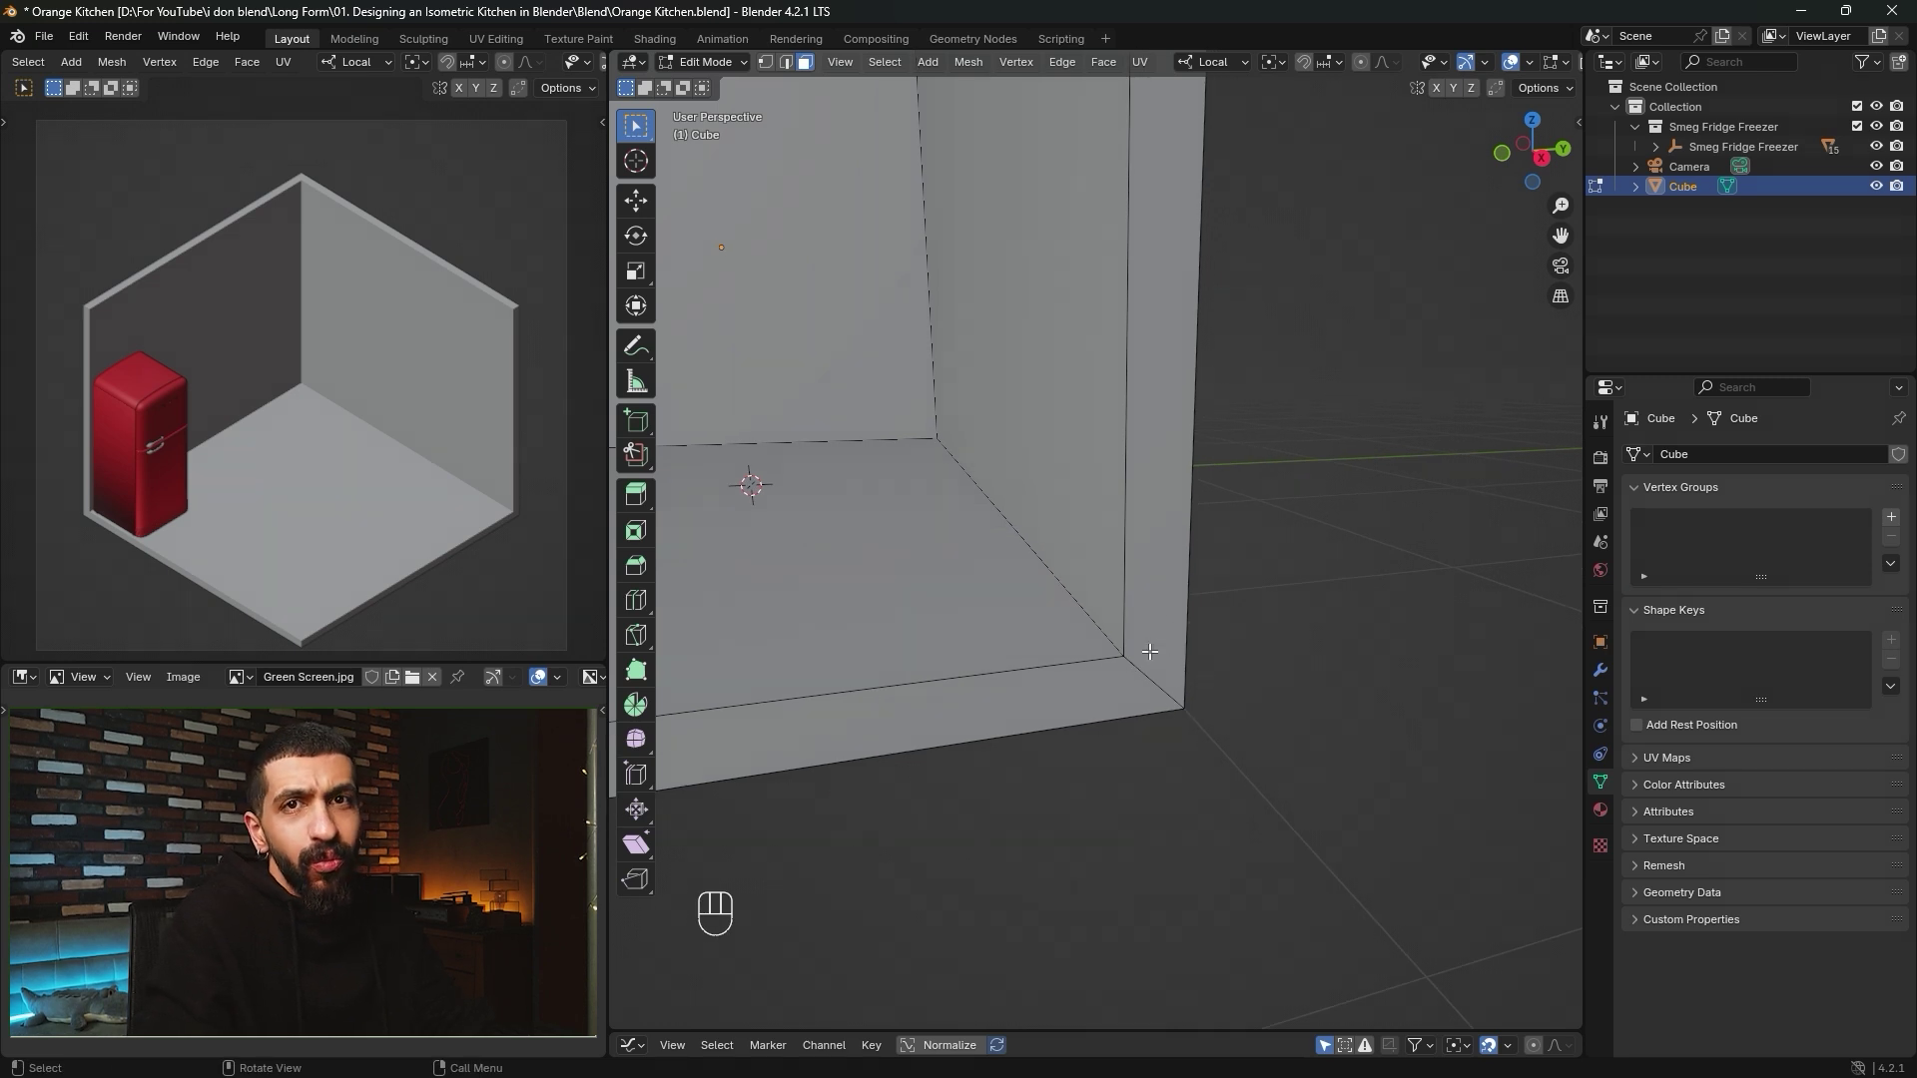
middle_click_drag(1173, 647, 1134, 655, "alt")
key("2")
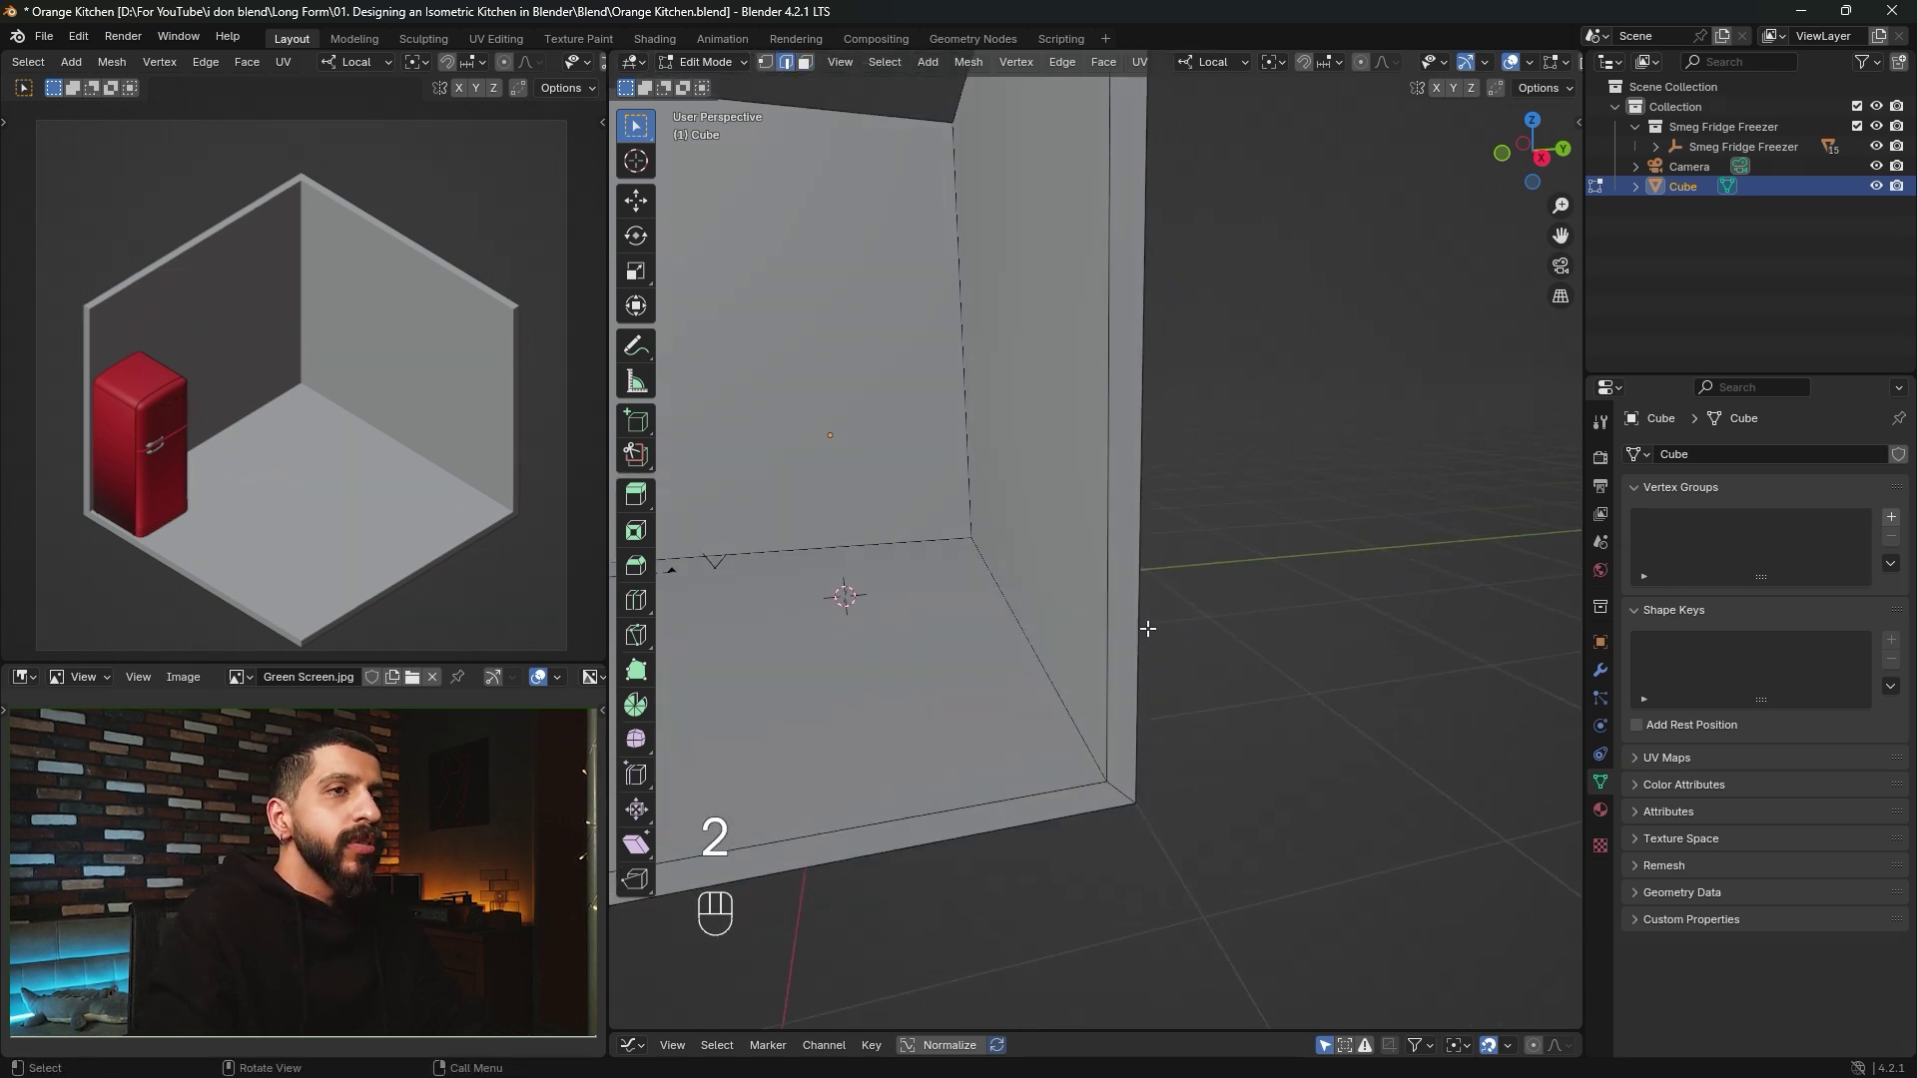
left_click(1141, 621)
left_click(1108, 625, "shift")
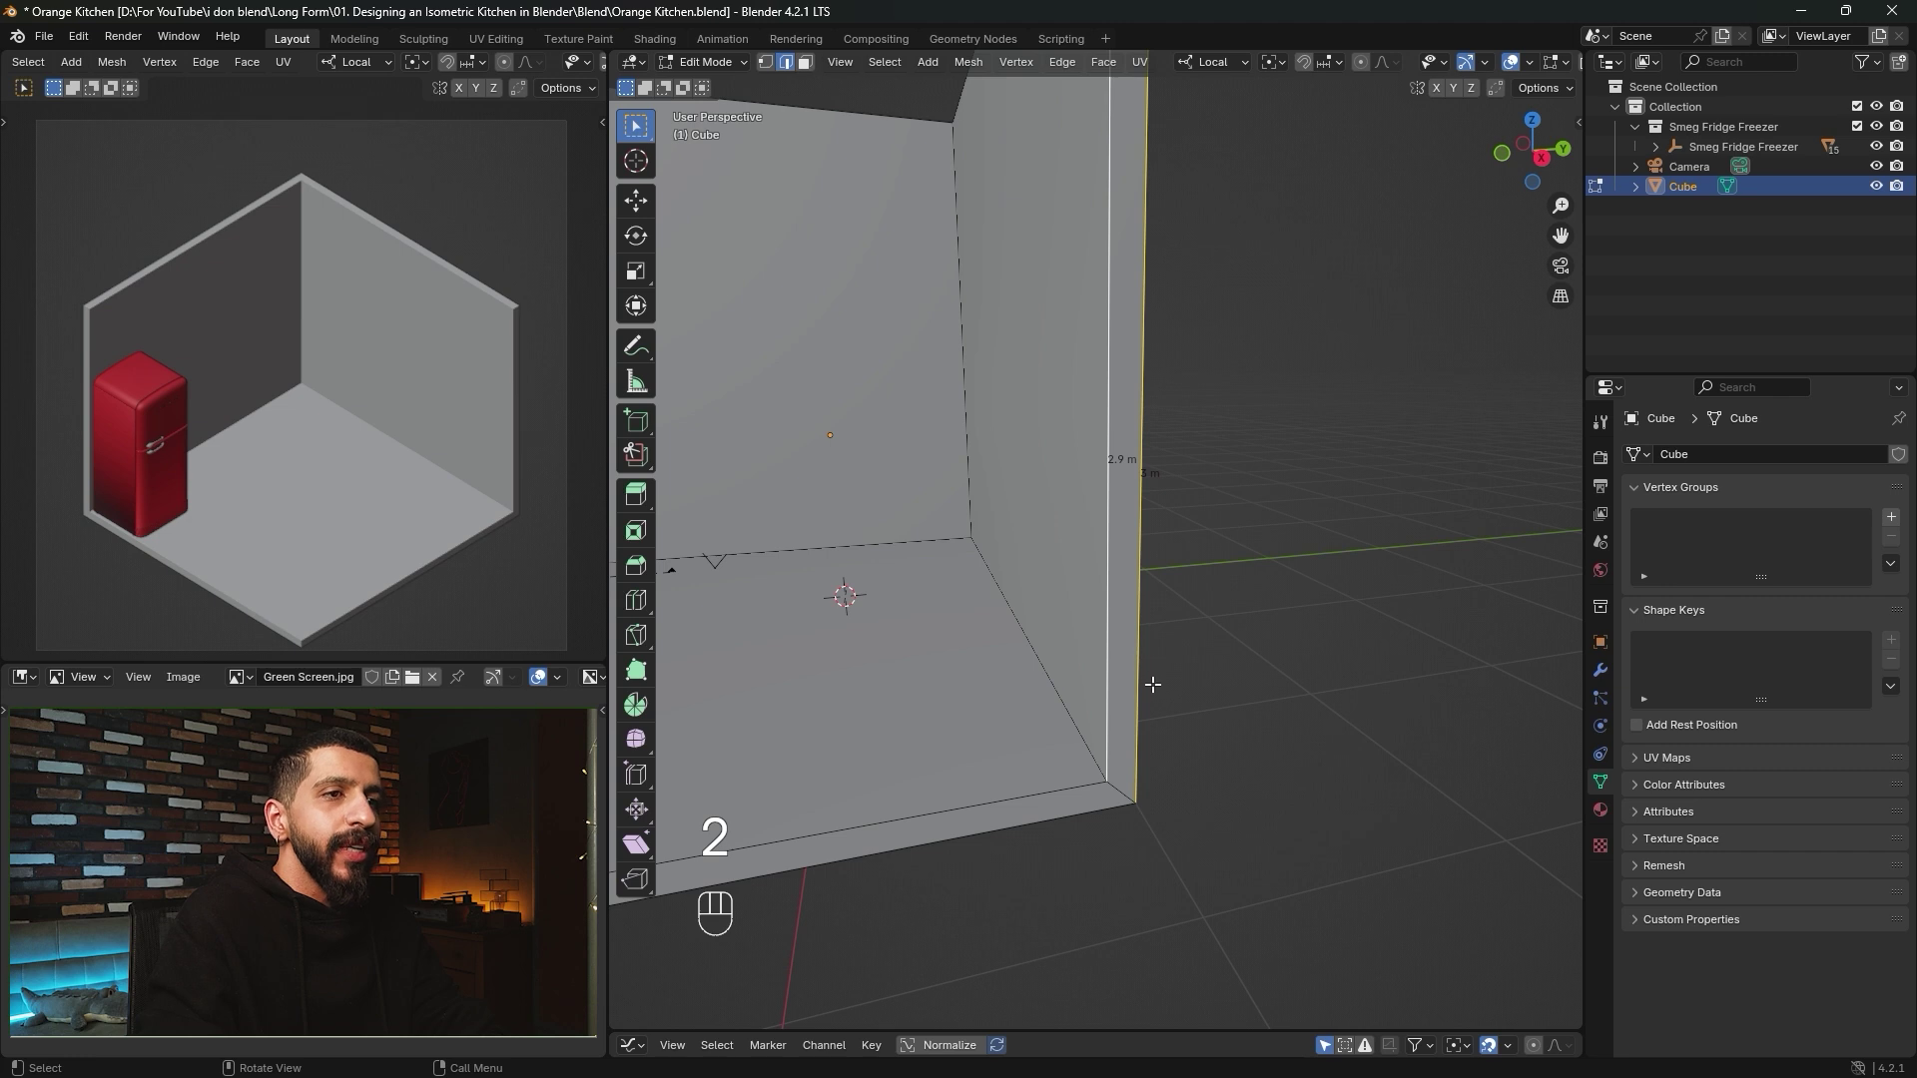
right_click(1123, 566)
left_click(1106, 472)
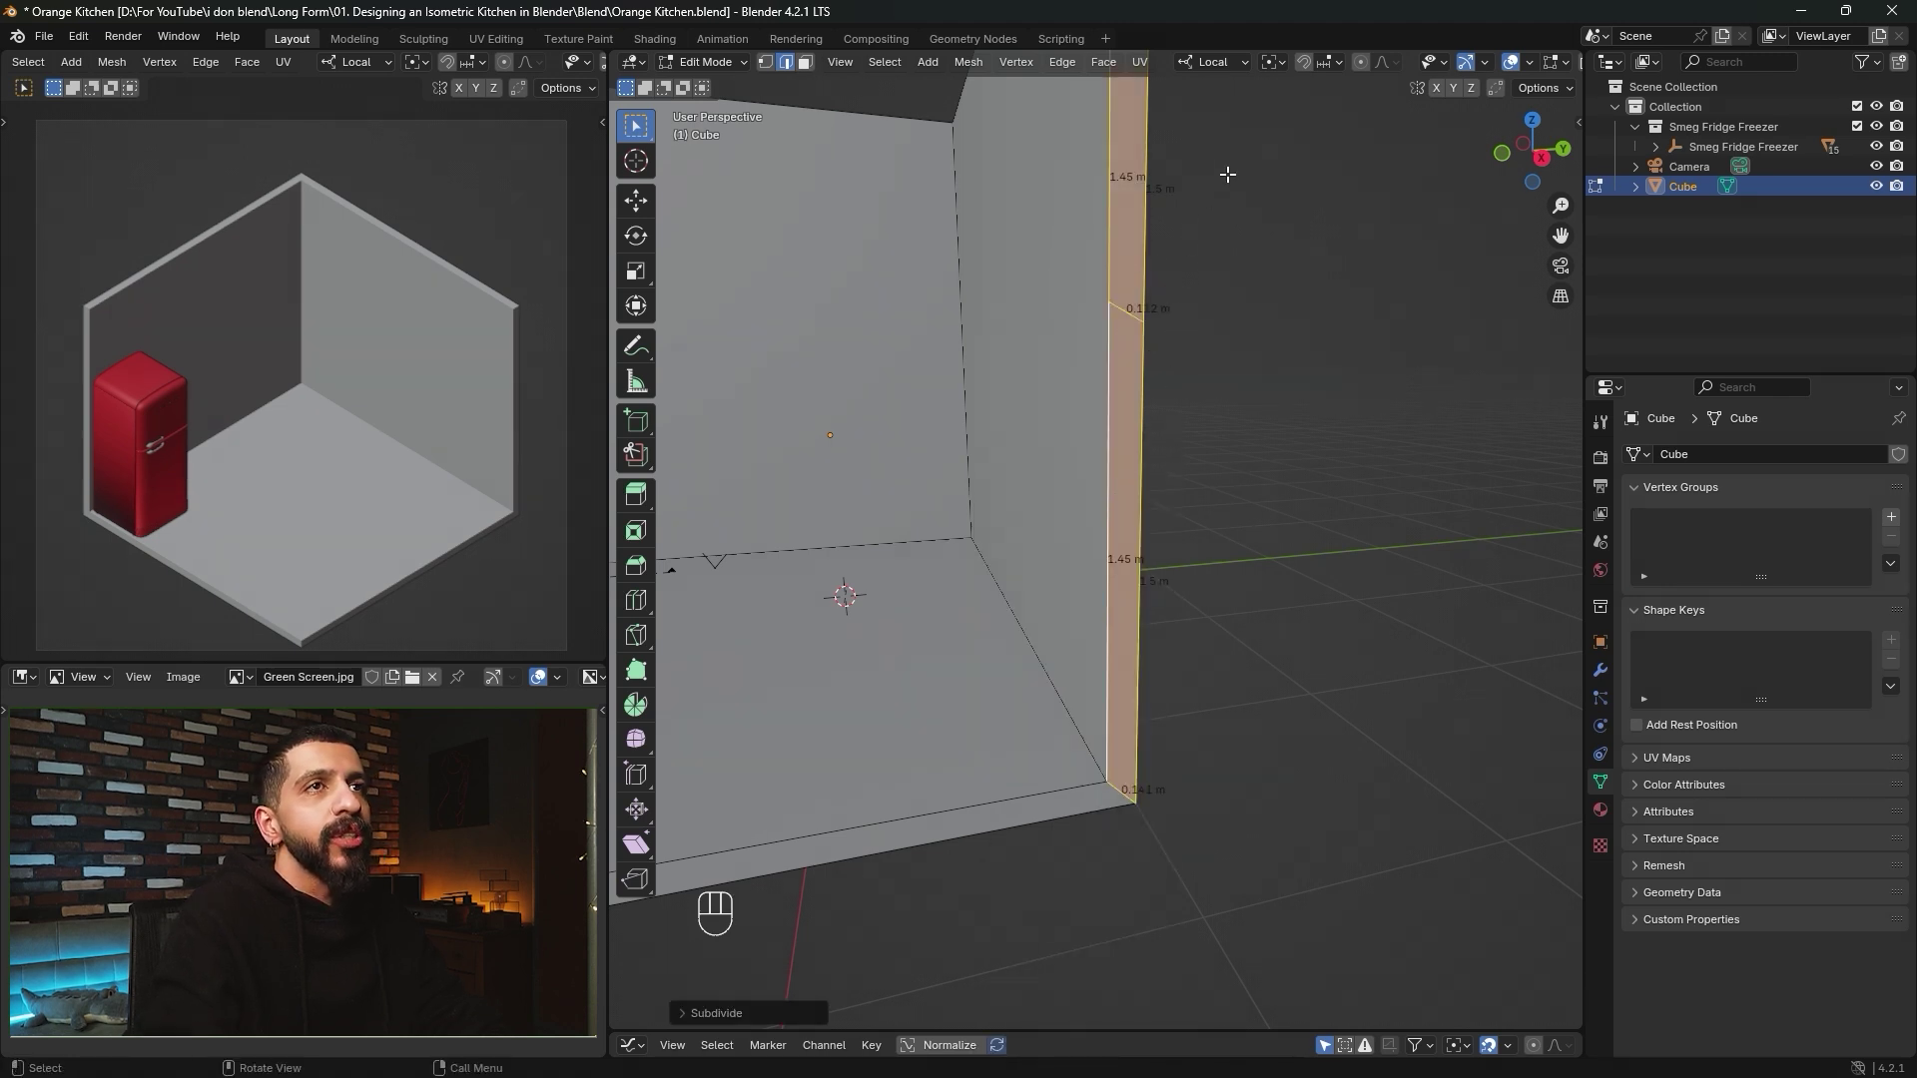
Using Vertex snapping and Global orientation, lower the wall end's outer midpoint vertex along Z to the height of the inner floor corner.
left_click(1327, 62)
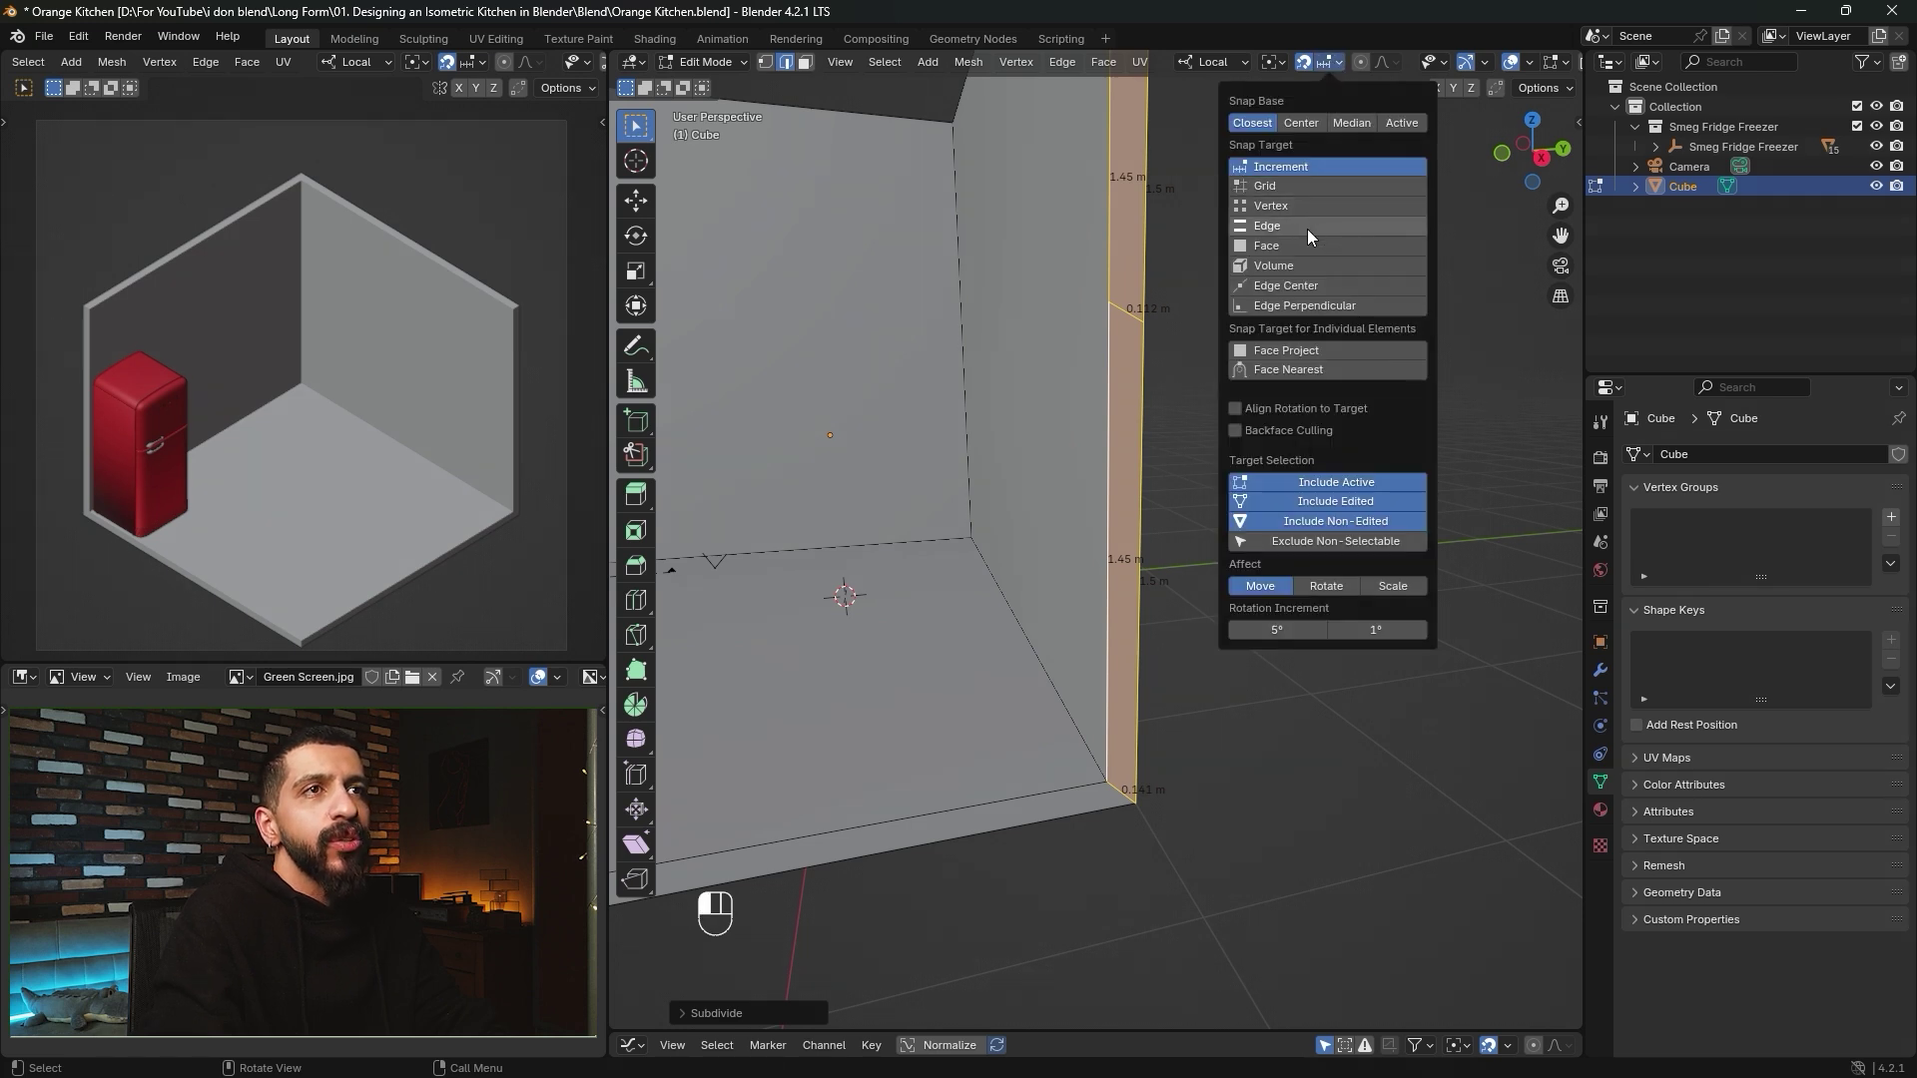
left_click(1298, 205)
key("1")
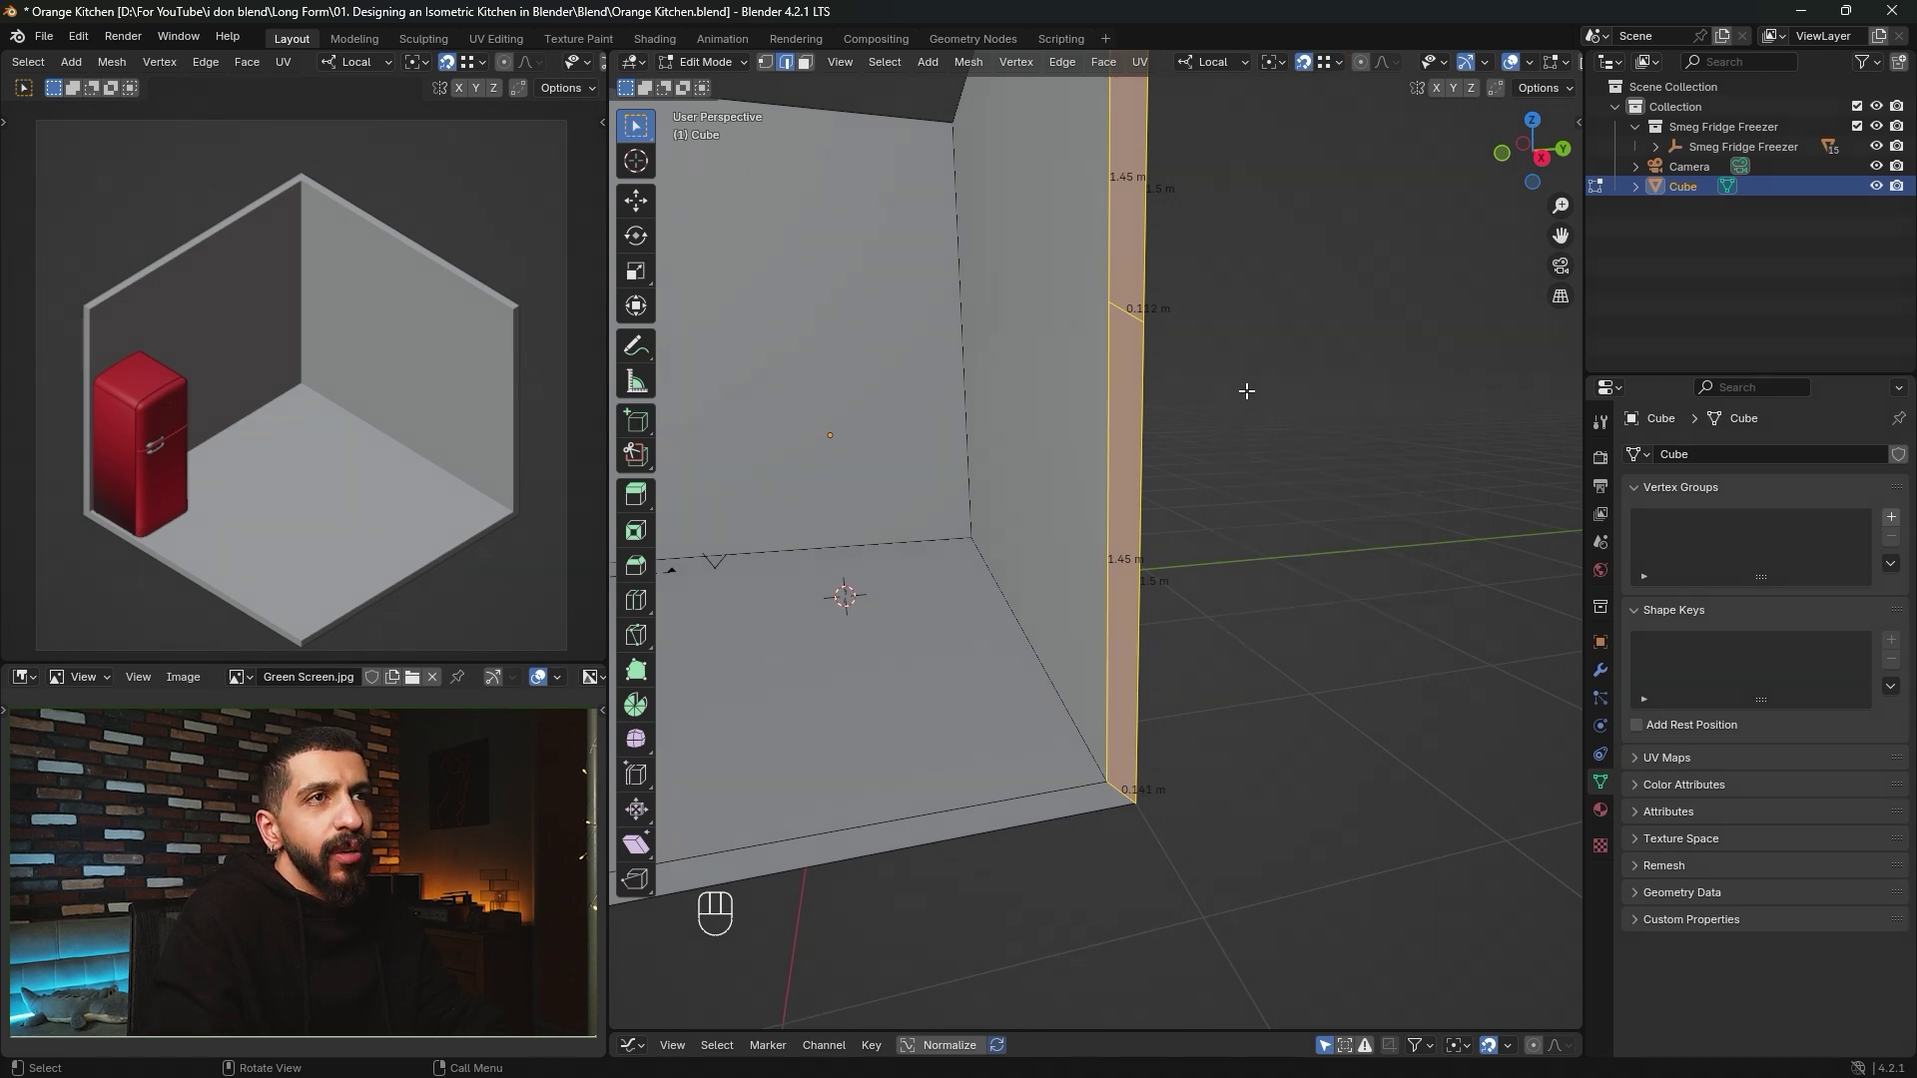
left_click(1144, 323)
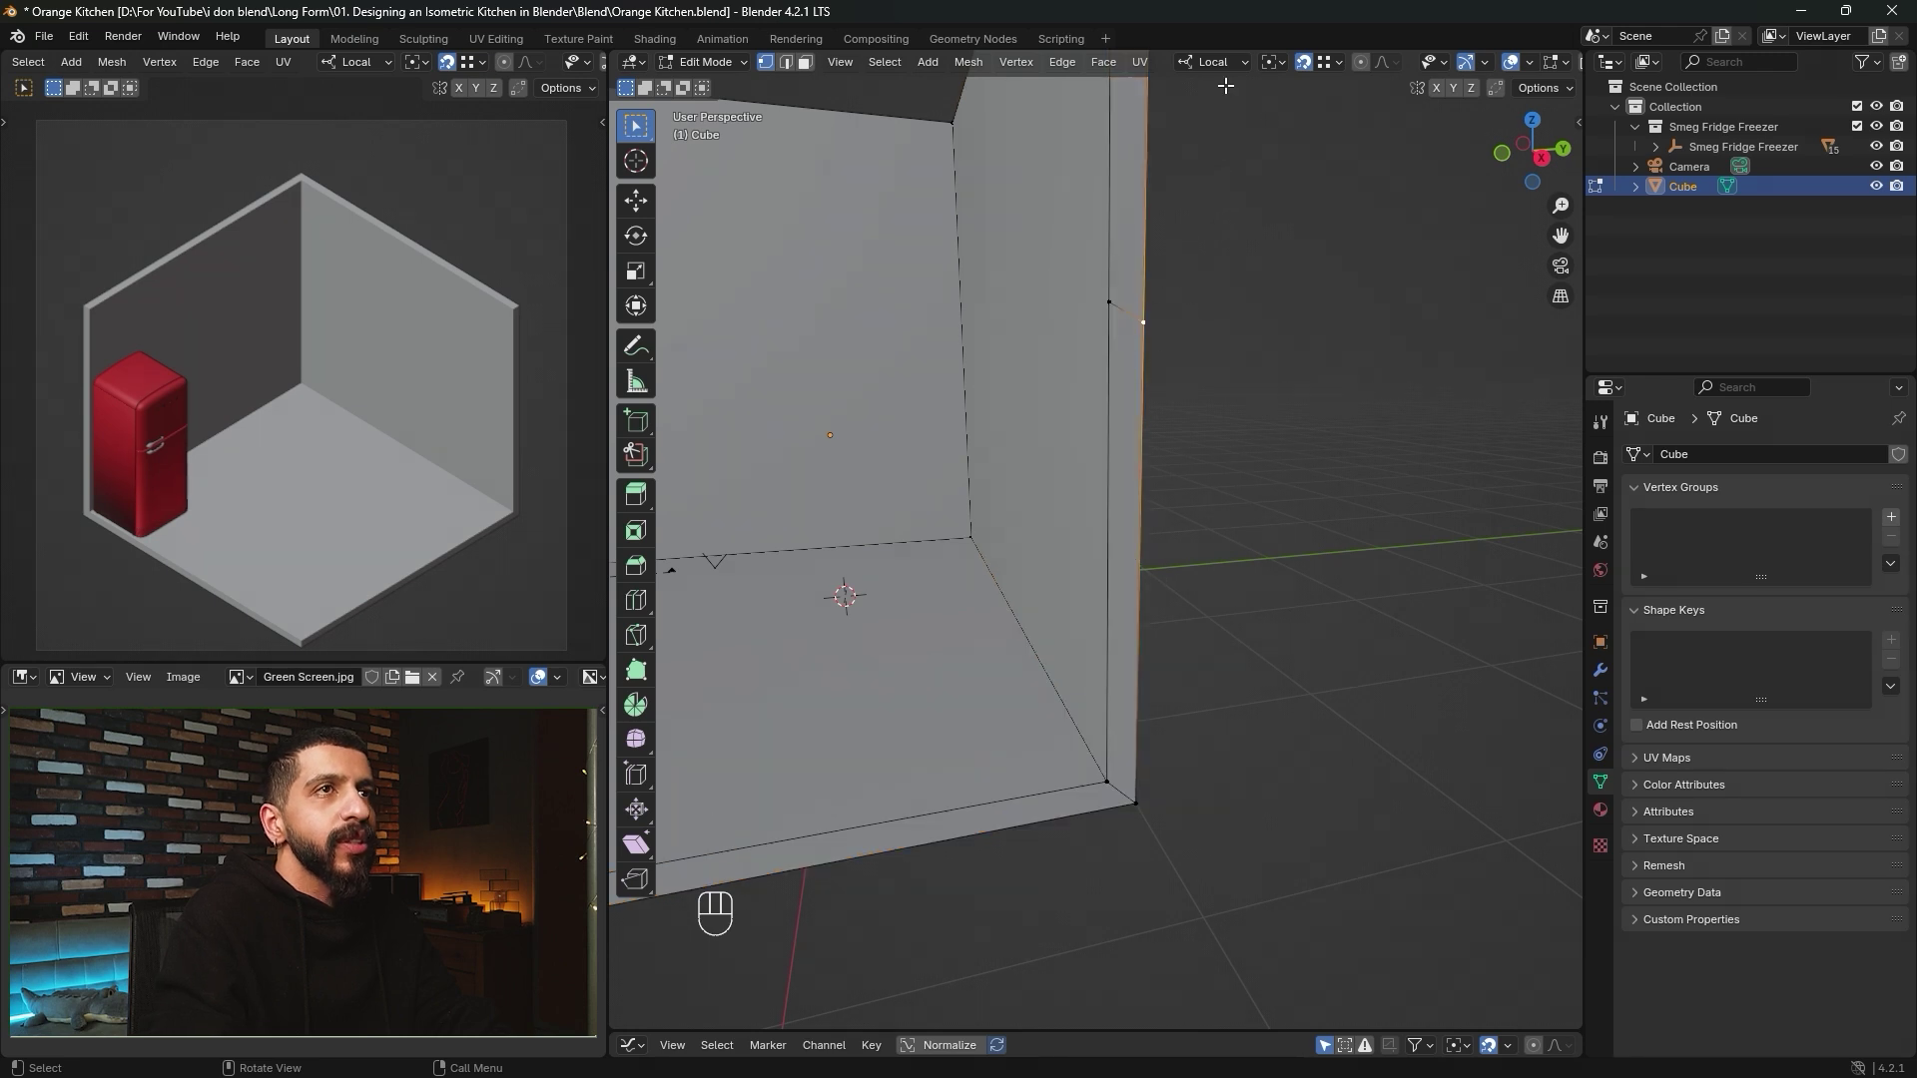
left_click(1214, 62)
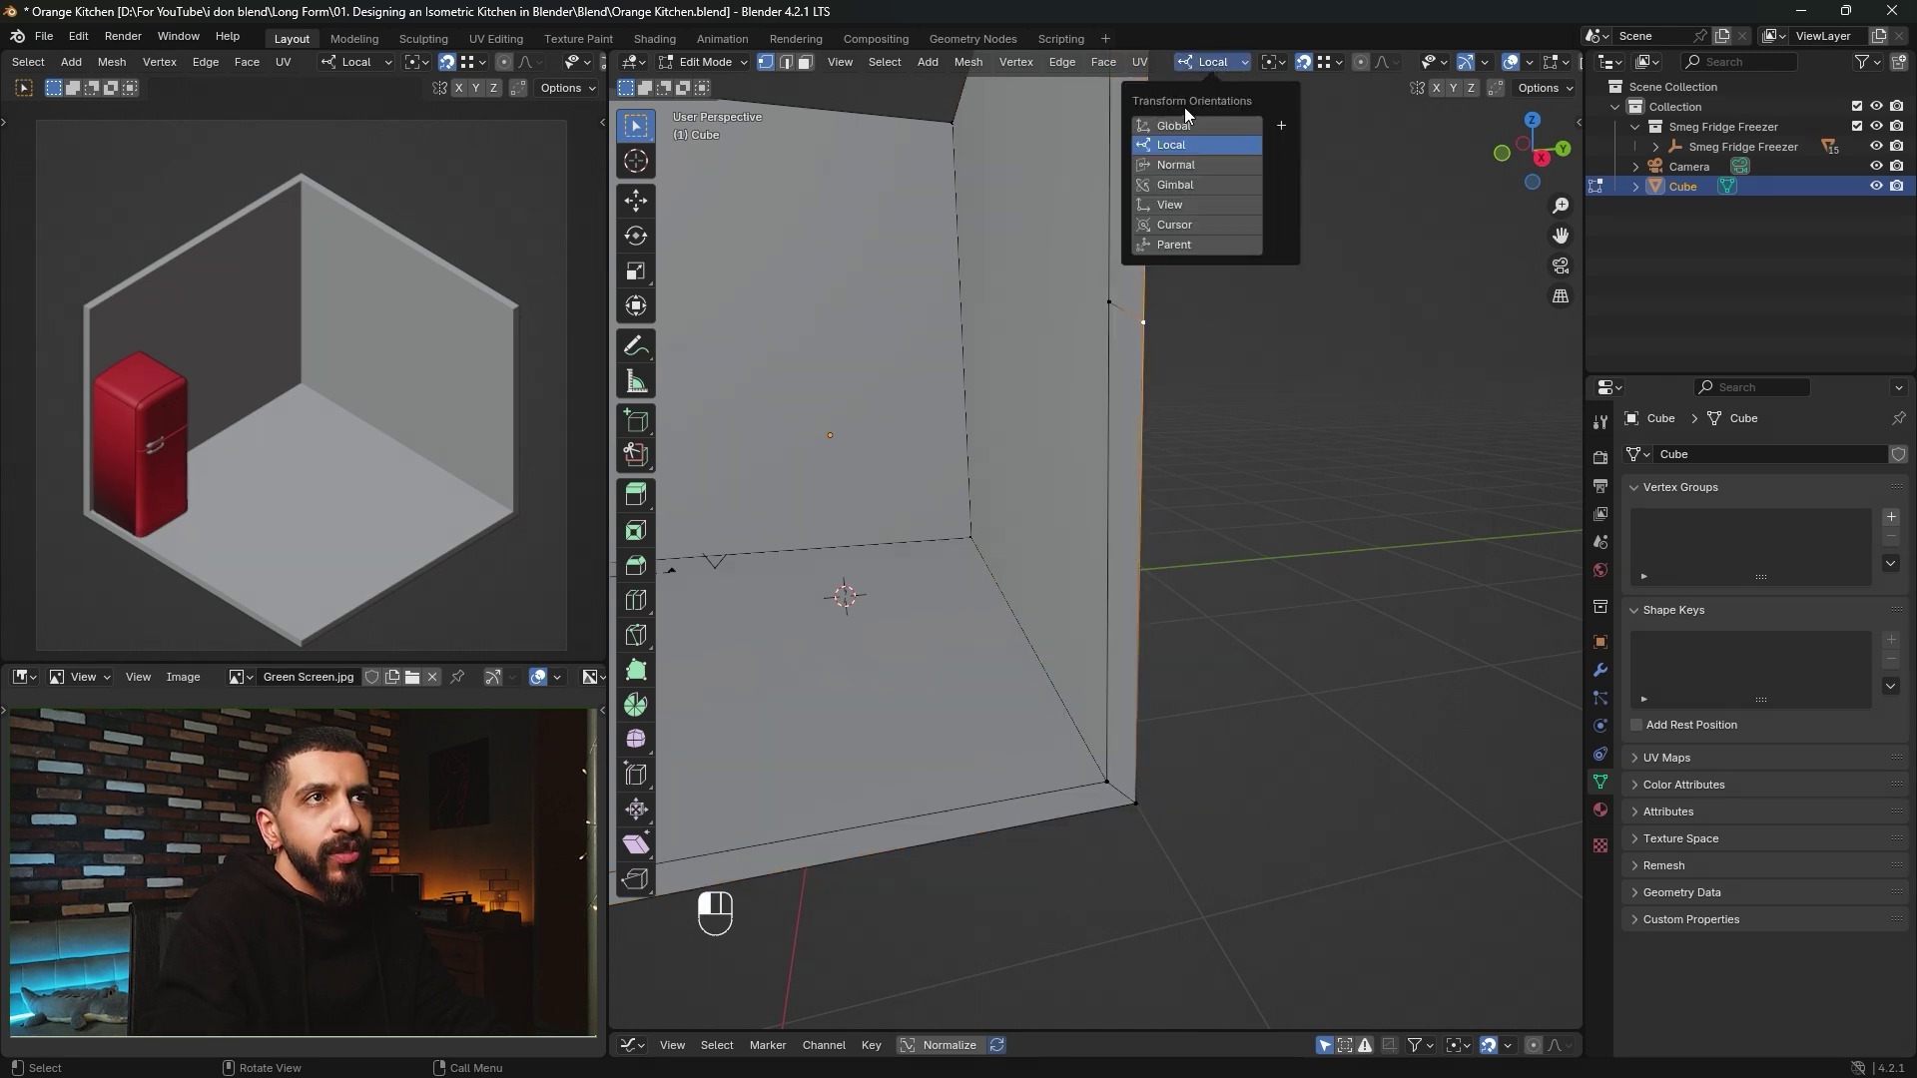
left_click(1187, 124)
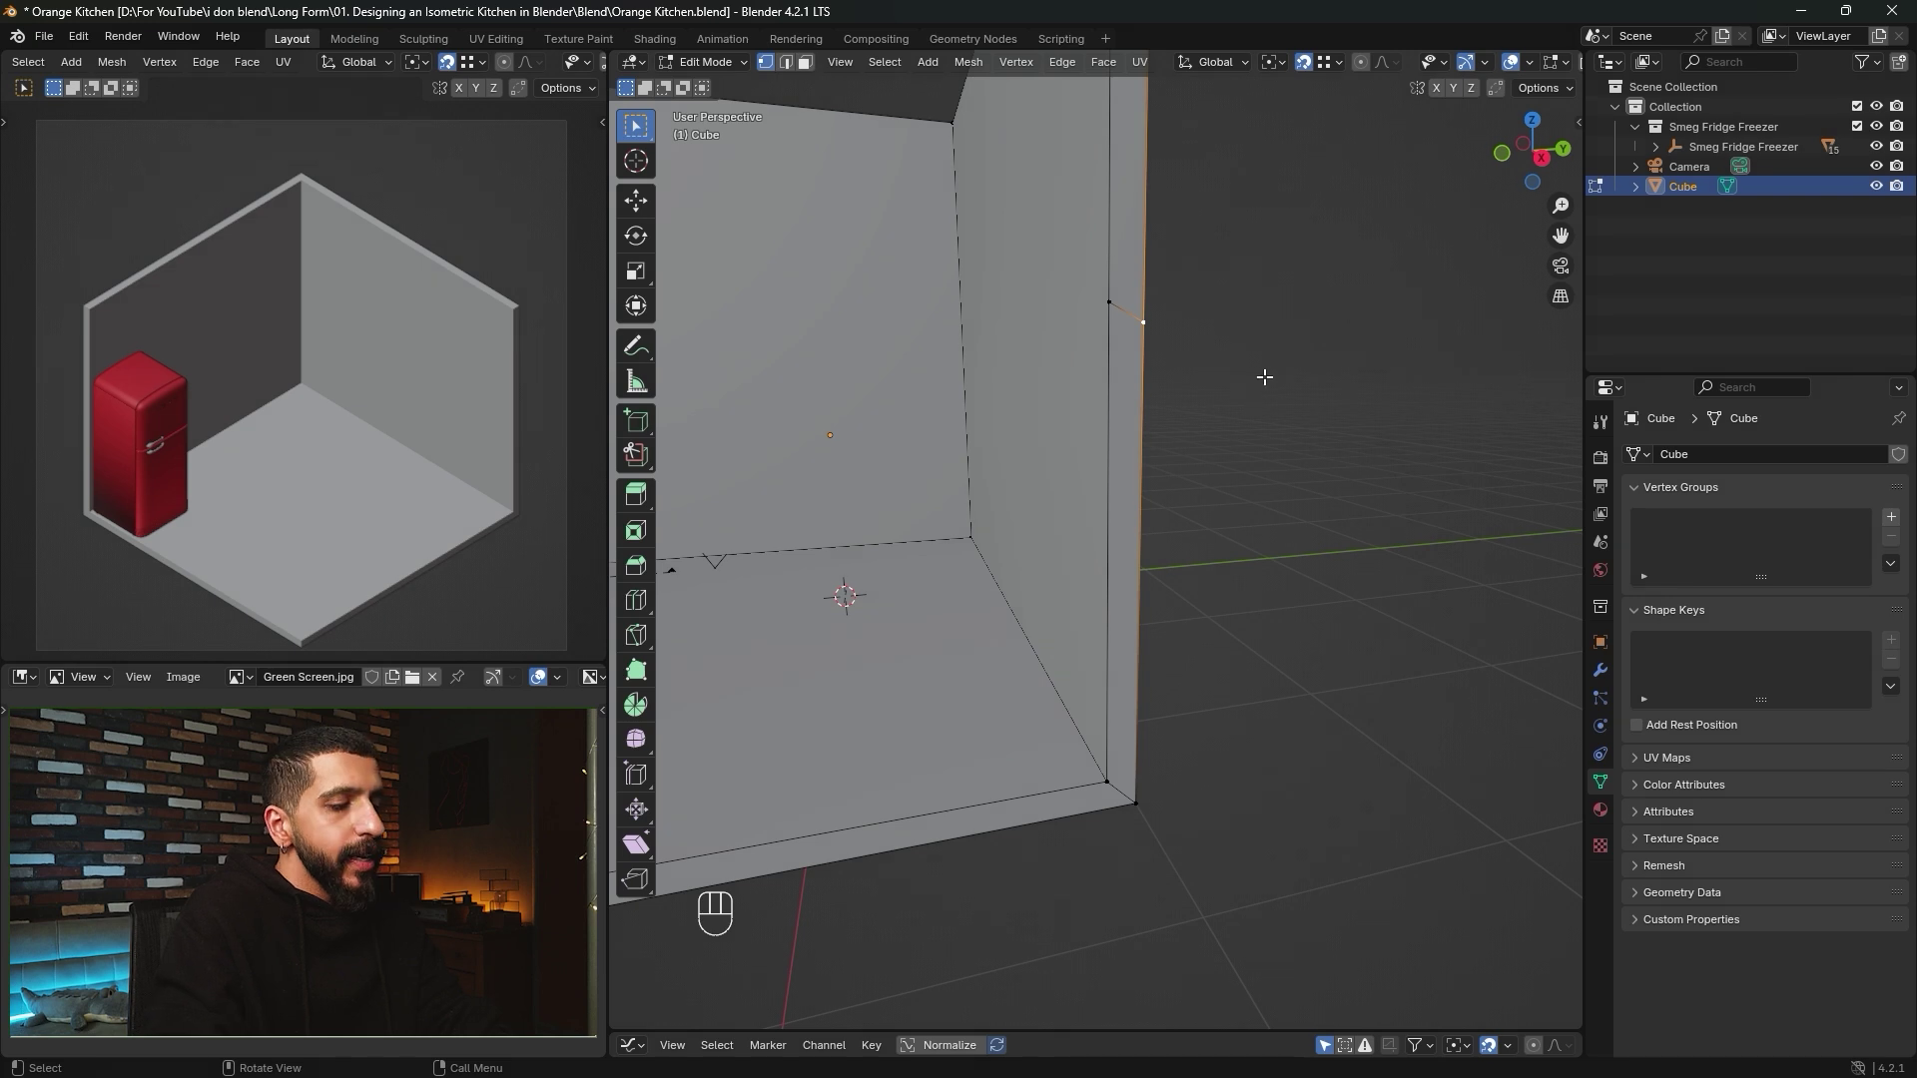
key("g")
key("z")
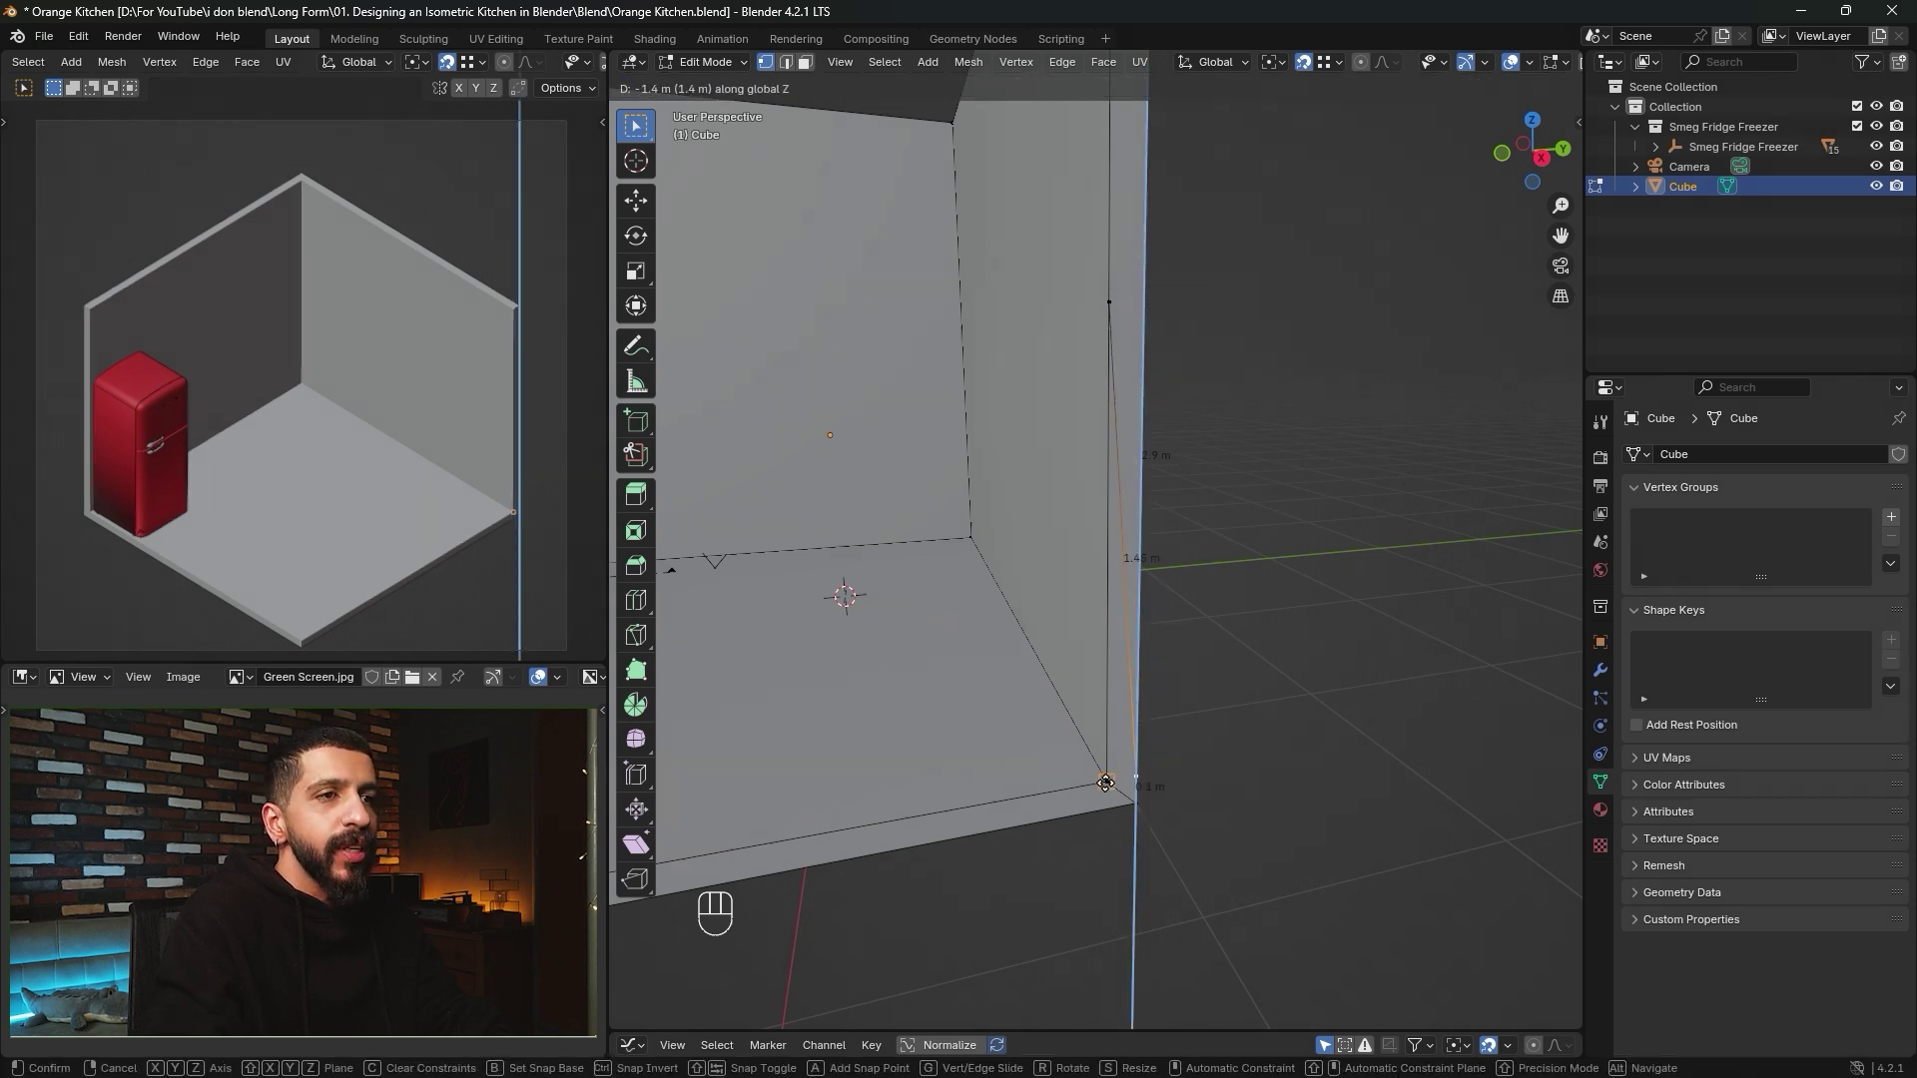
left_click(1105, 781)
Merge the inner midpoint vertex with the inner floor corner at center, and snap the merged vertex down Z to the lowered outer vertex's height.
left_click(1110, 303)
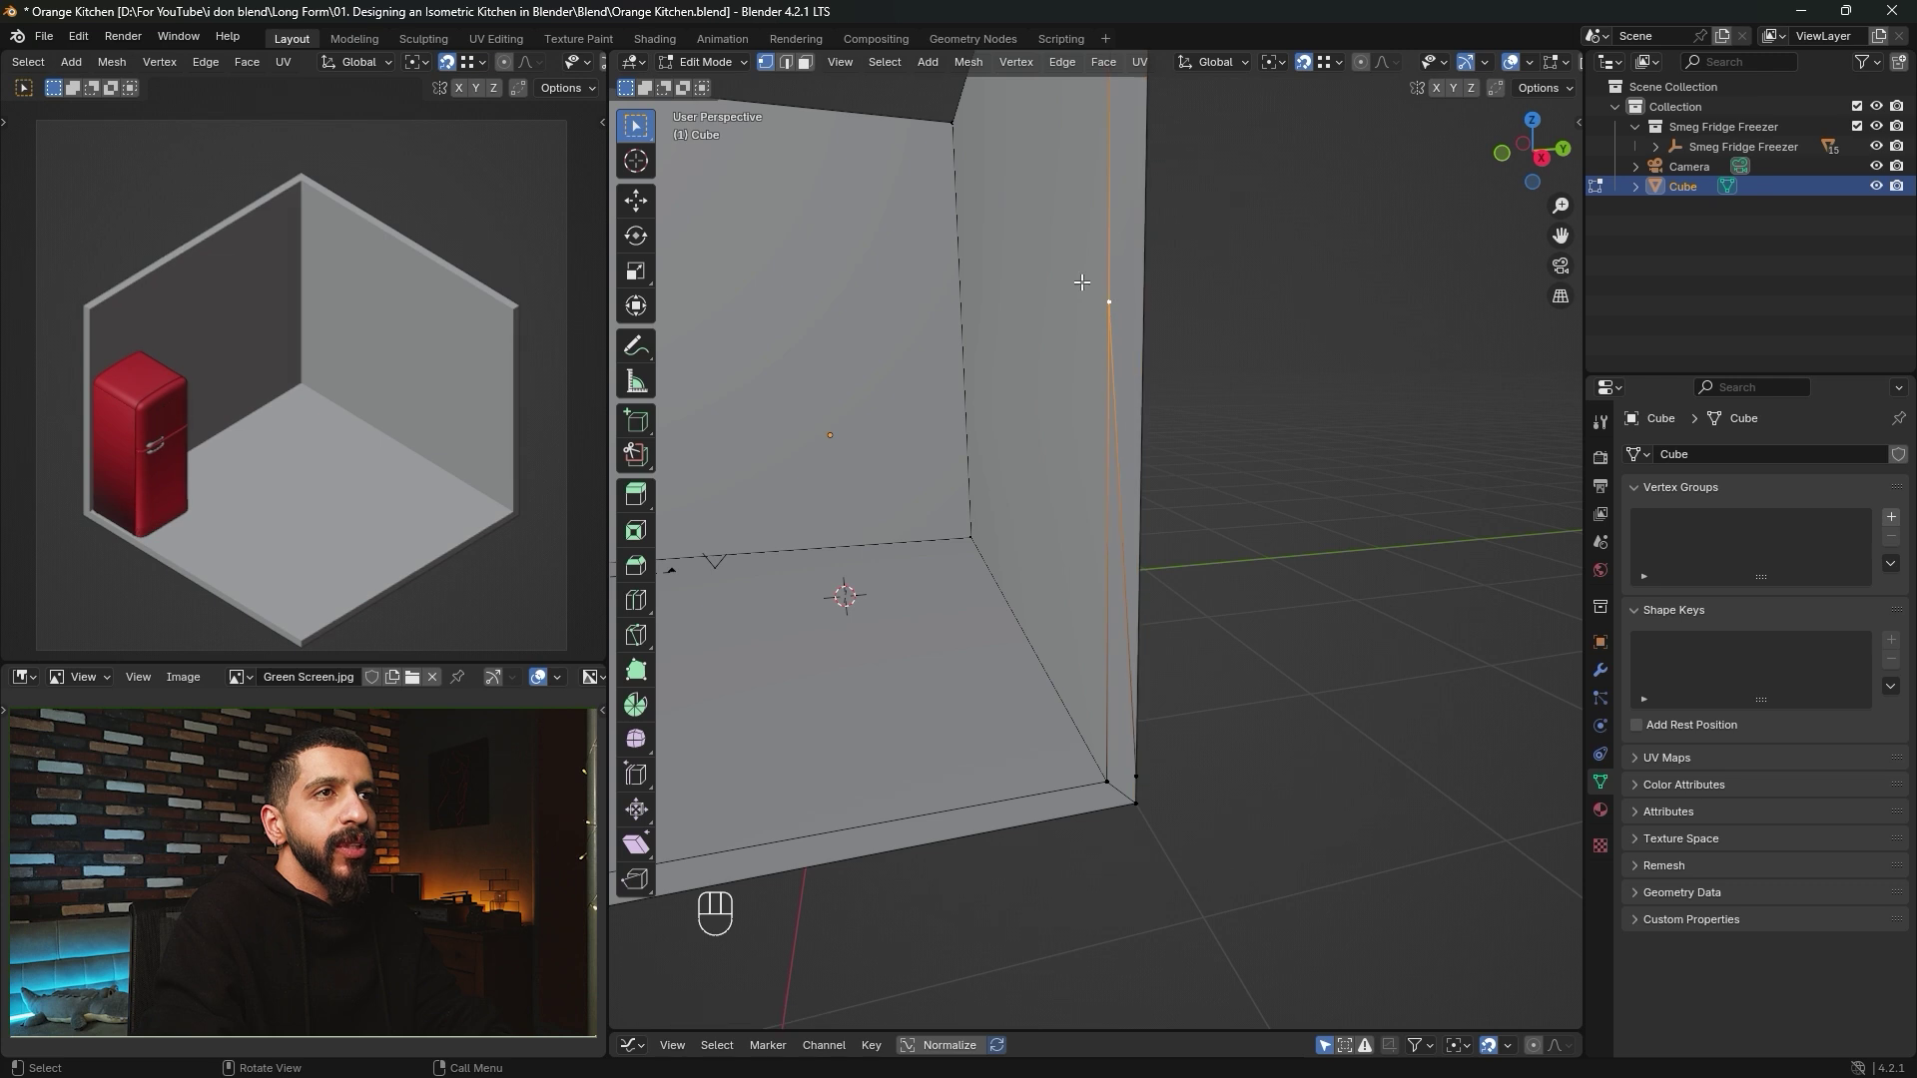
left_click(1105, 784, "shift")
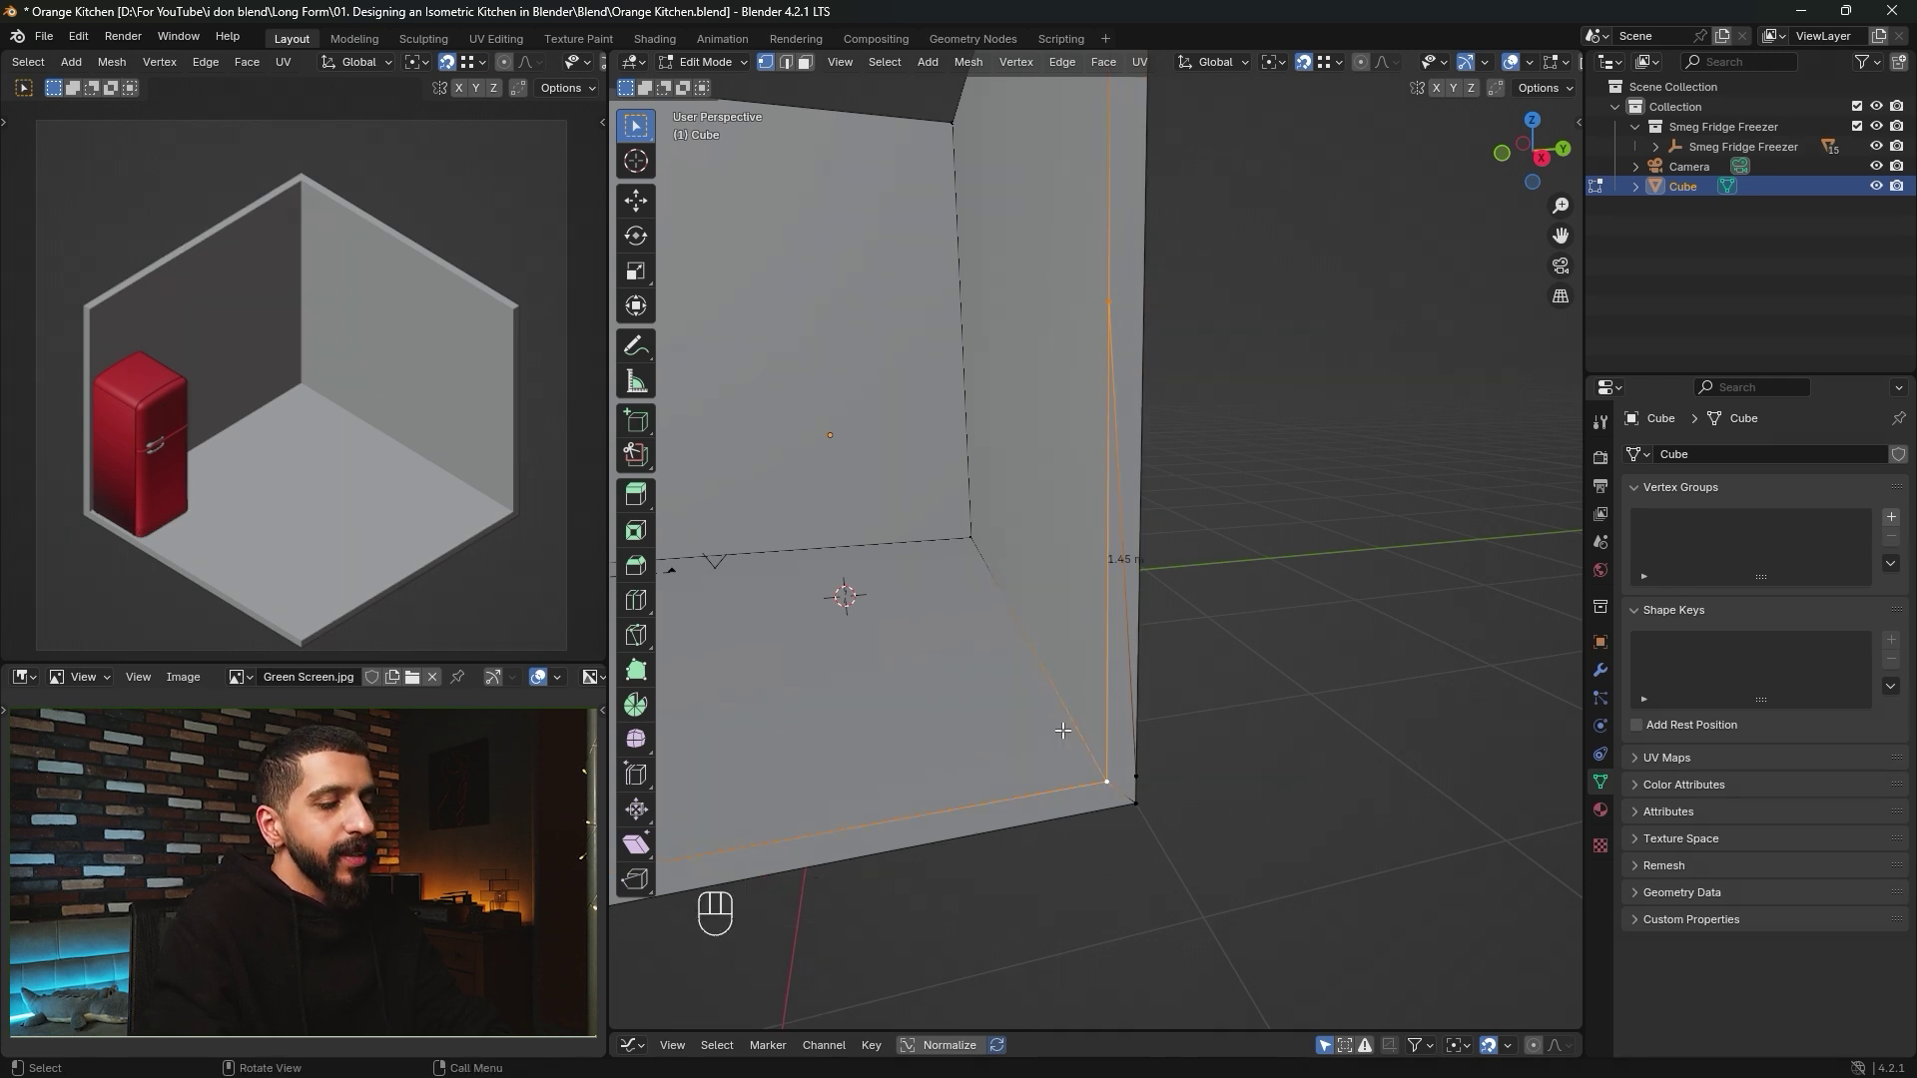
key("m")
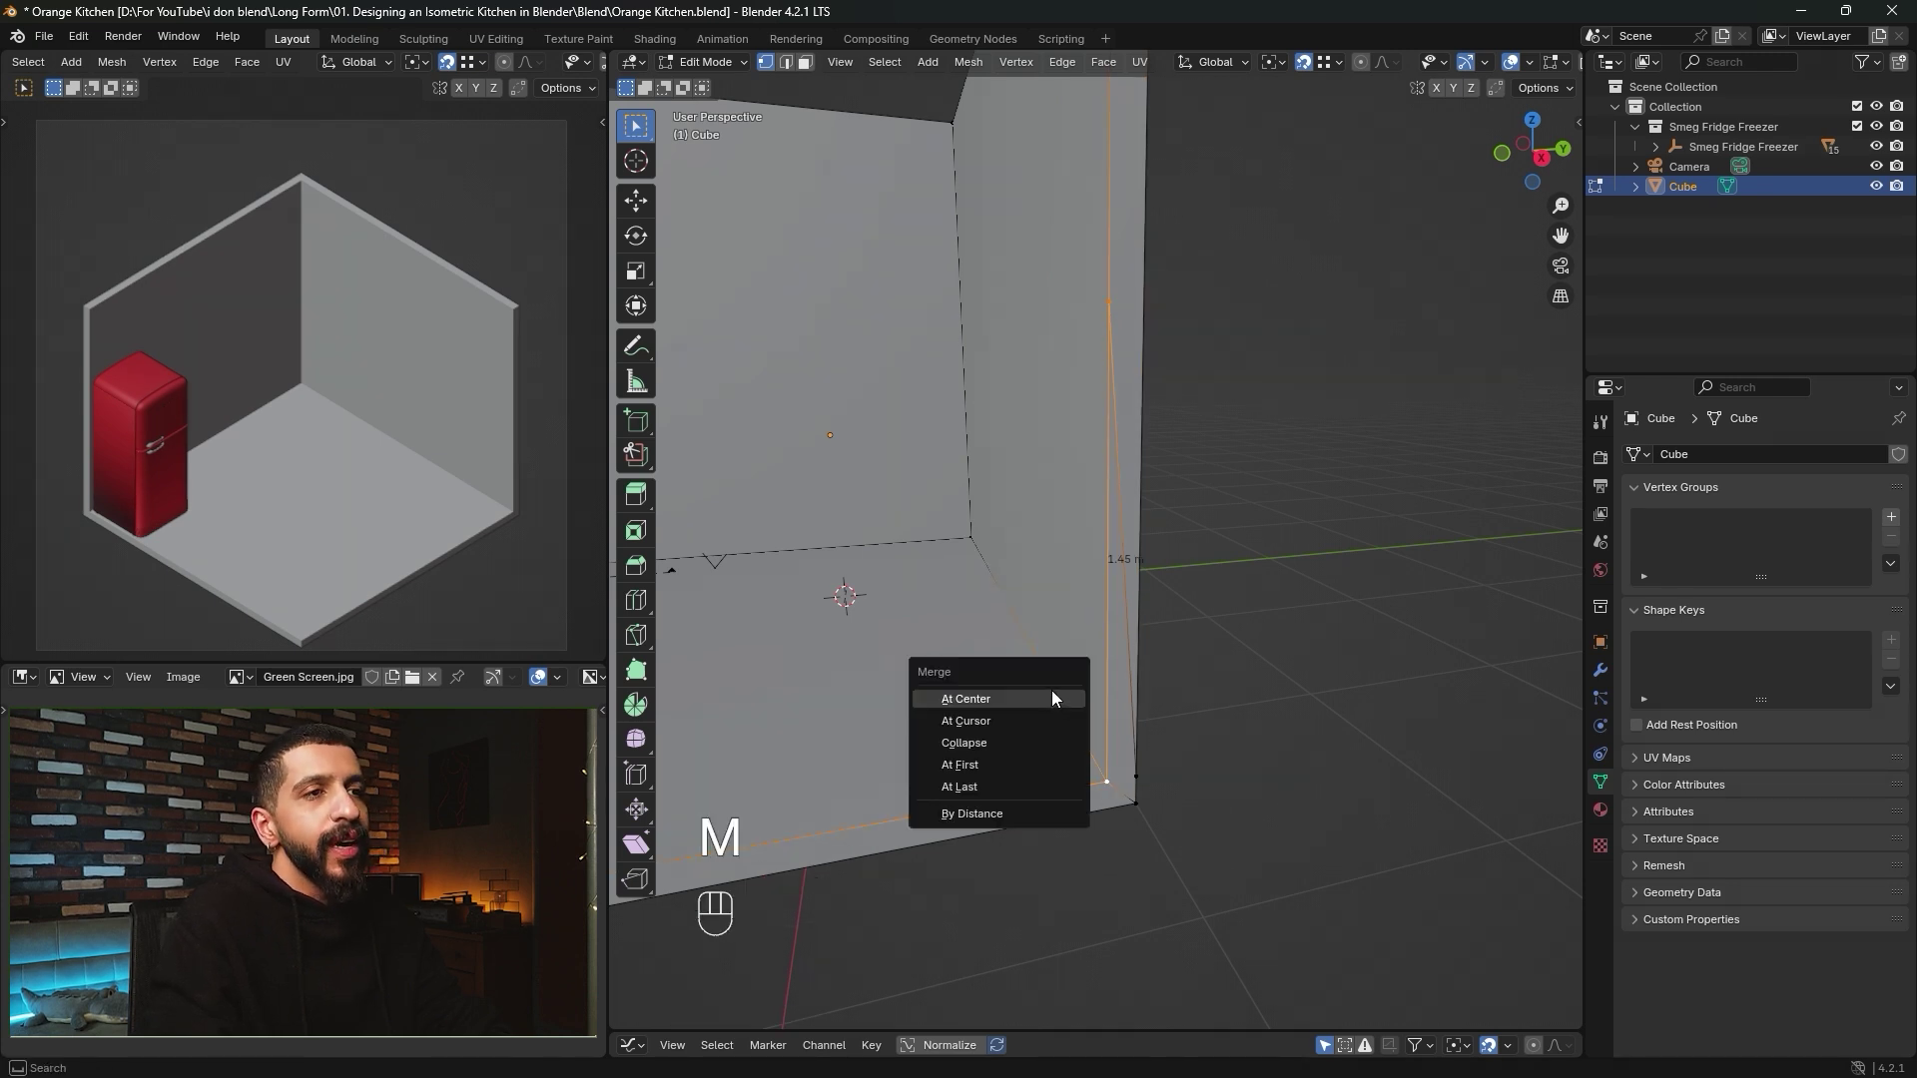
left_click(974, 698)
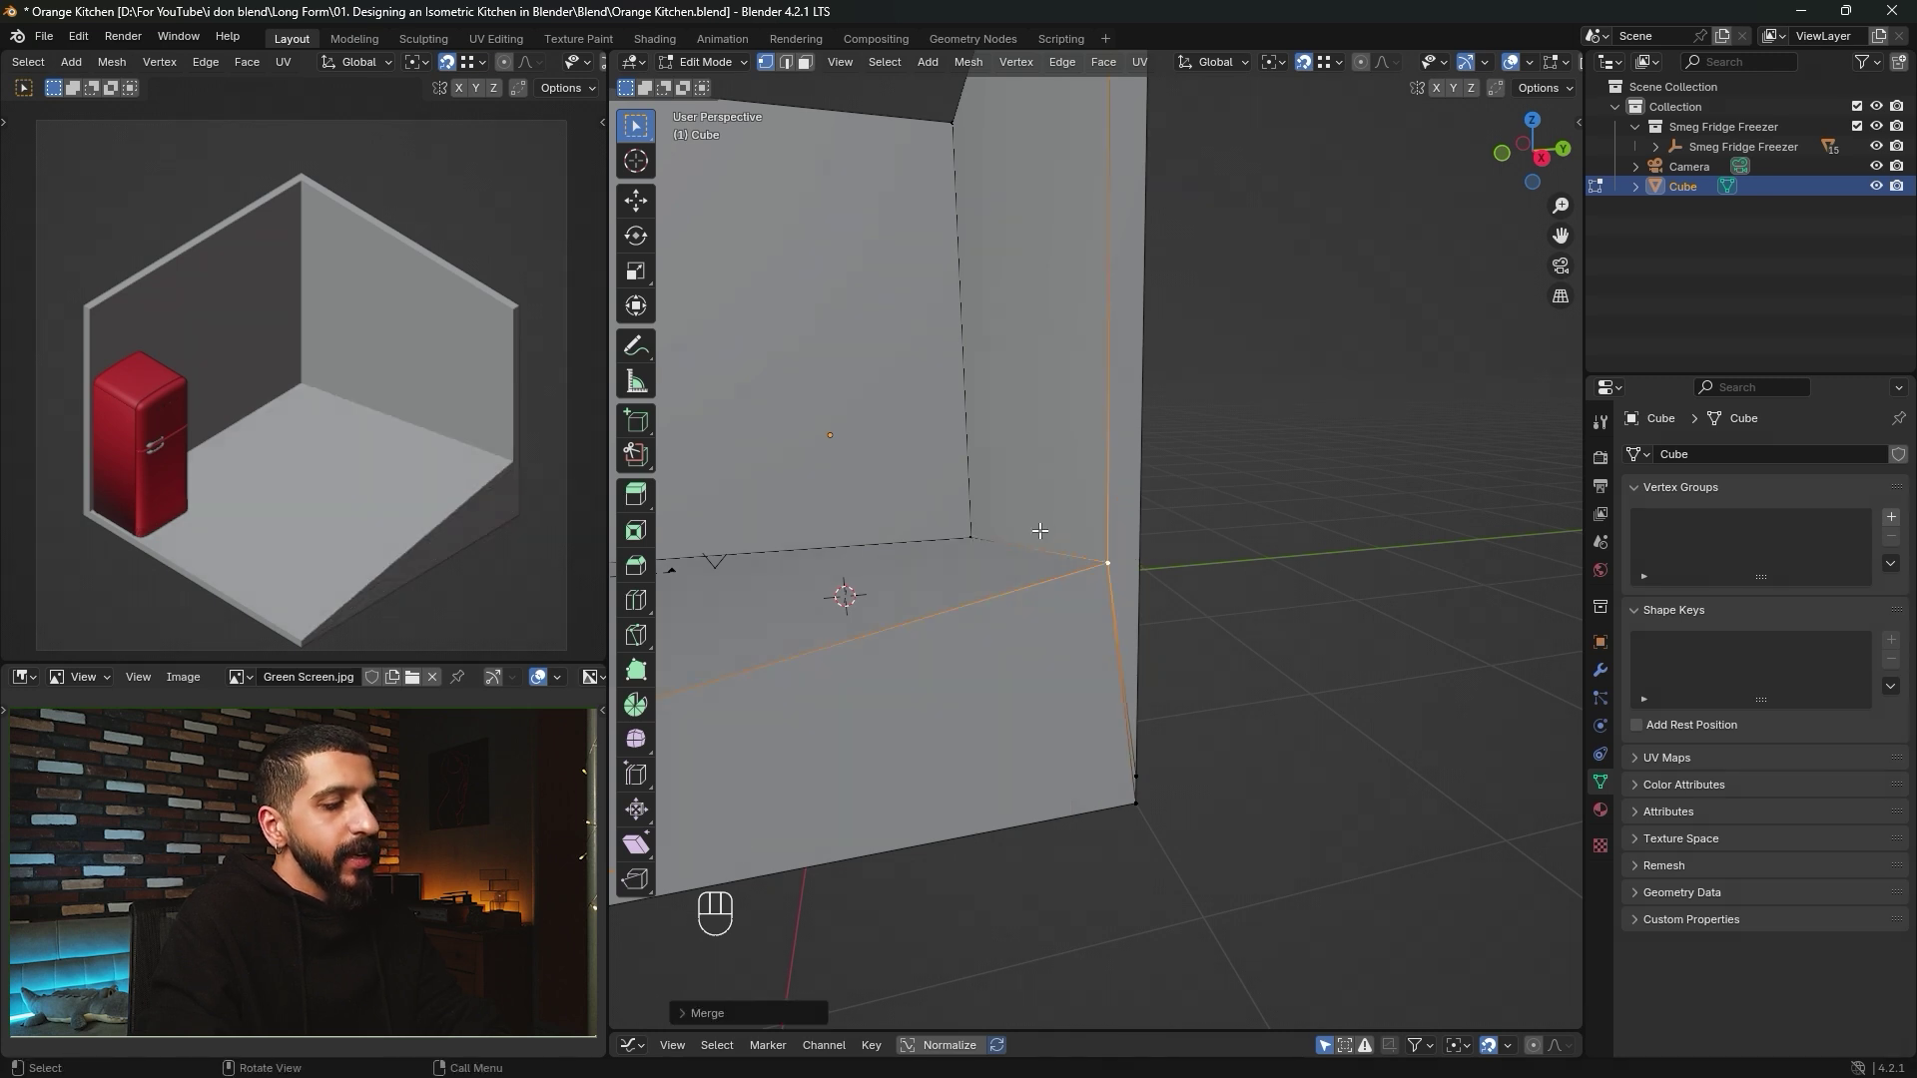
key("g")
key("z")
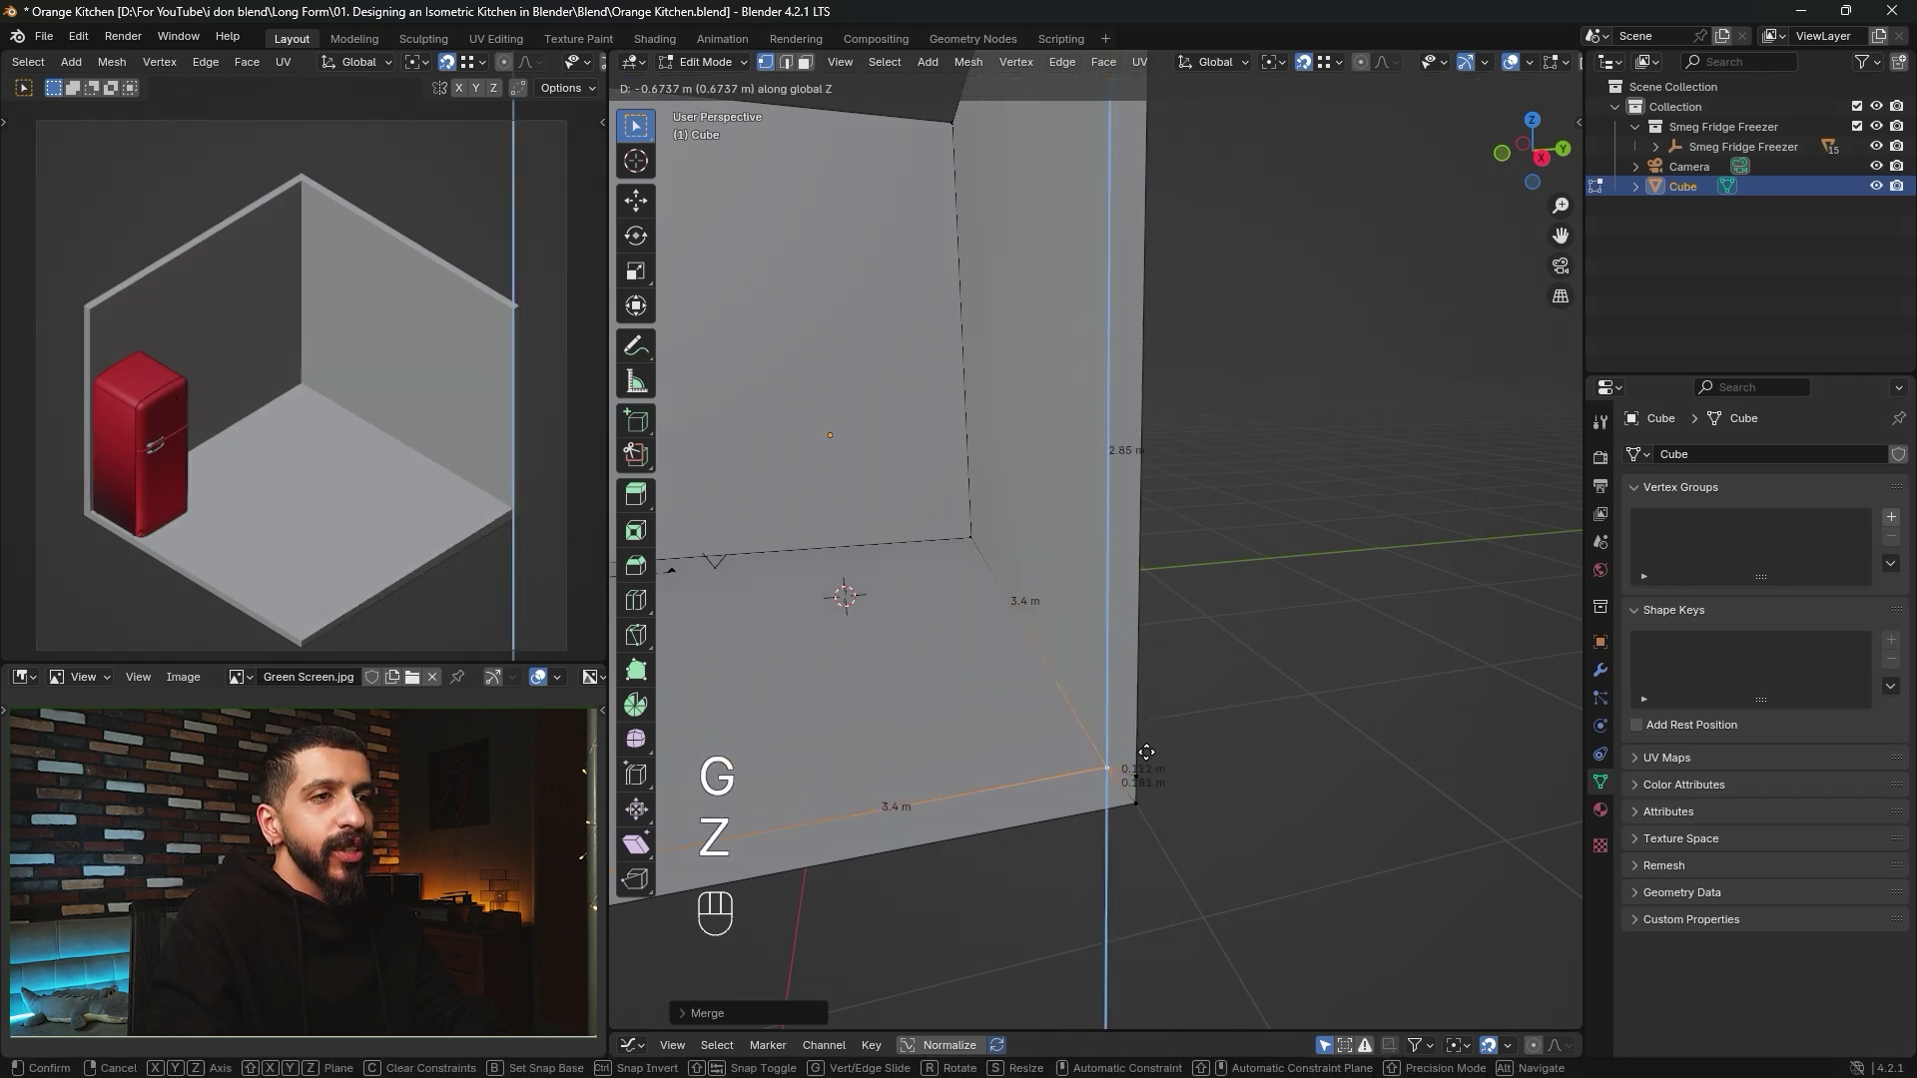
left_click(1140, 775)
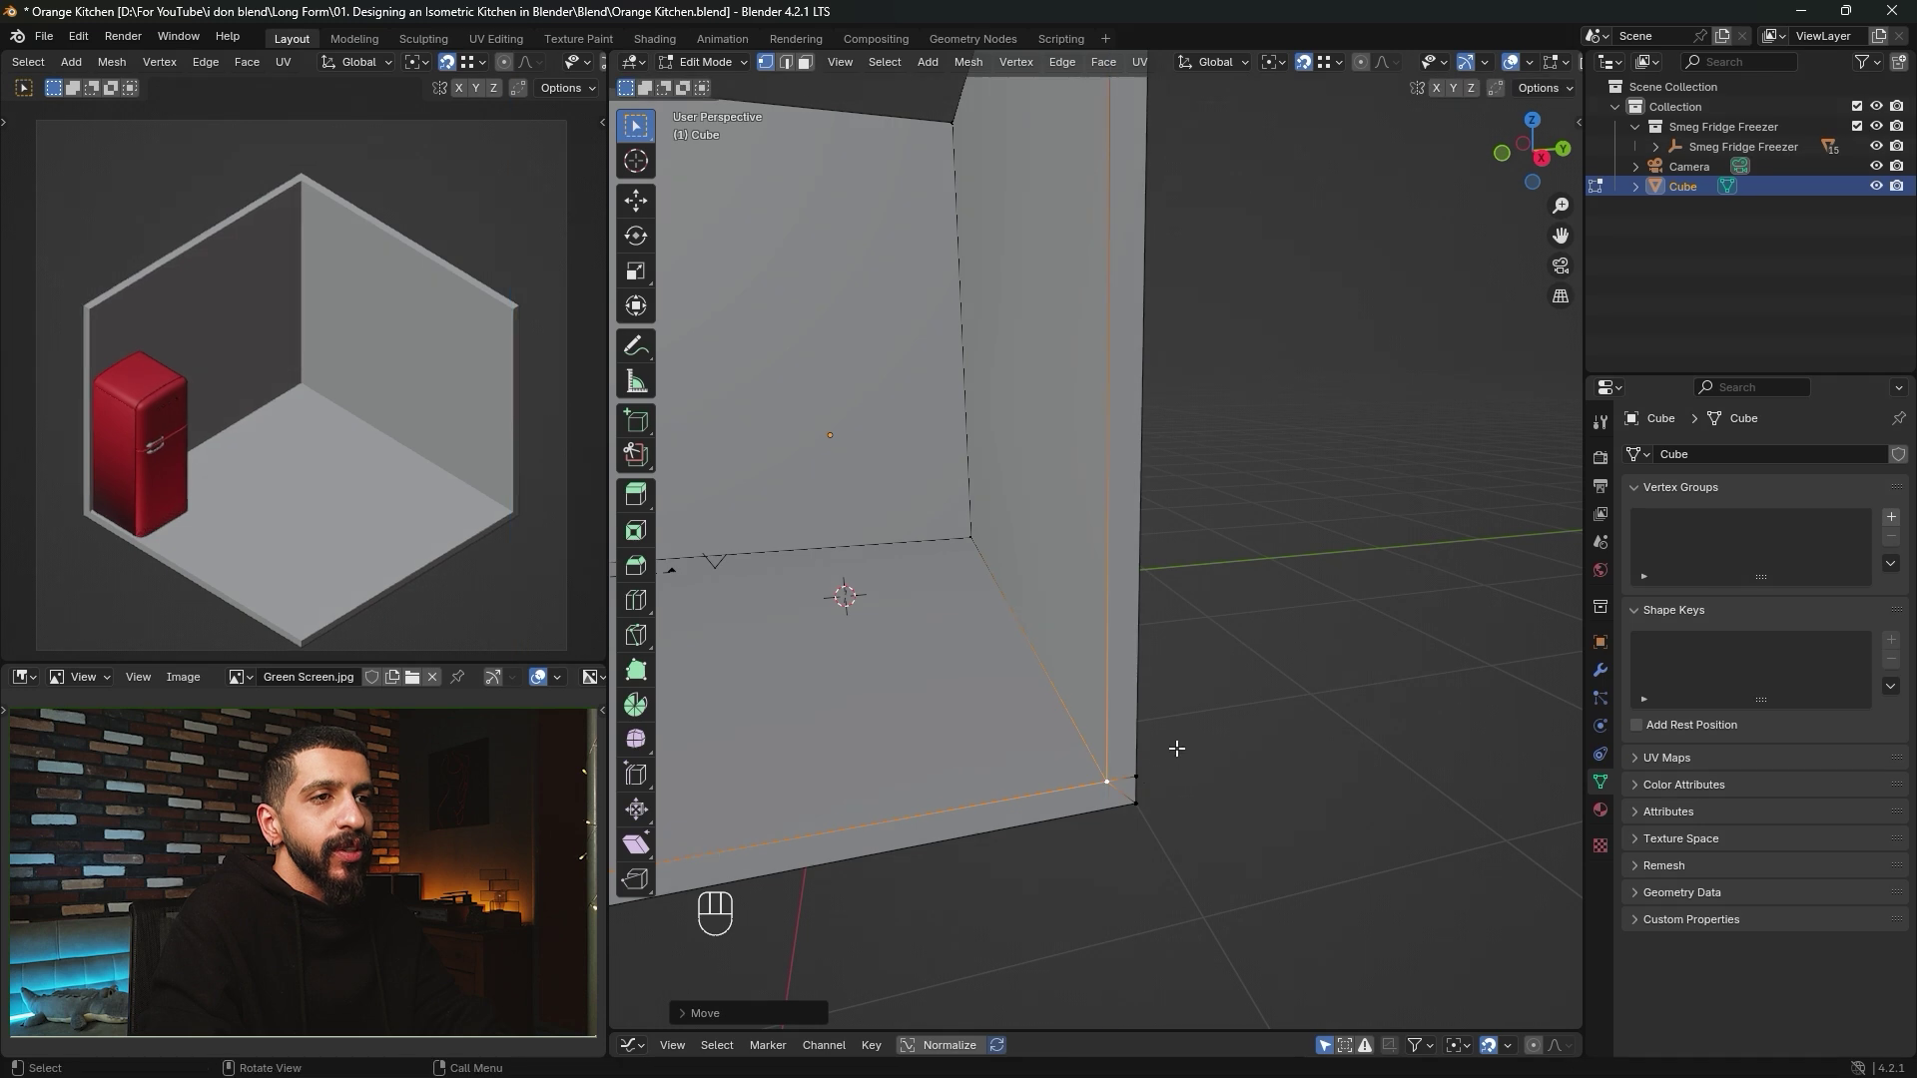
Subdivide the two vertical edges bounding the open end face of the wall beside the fridge.
middle_click_drag(1121, 762, 1156, 678)
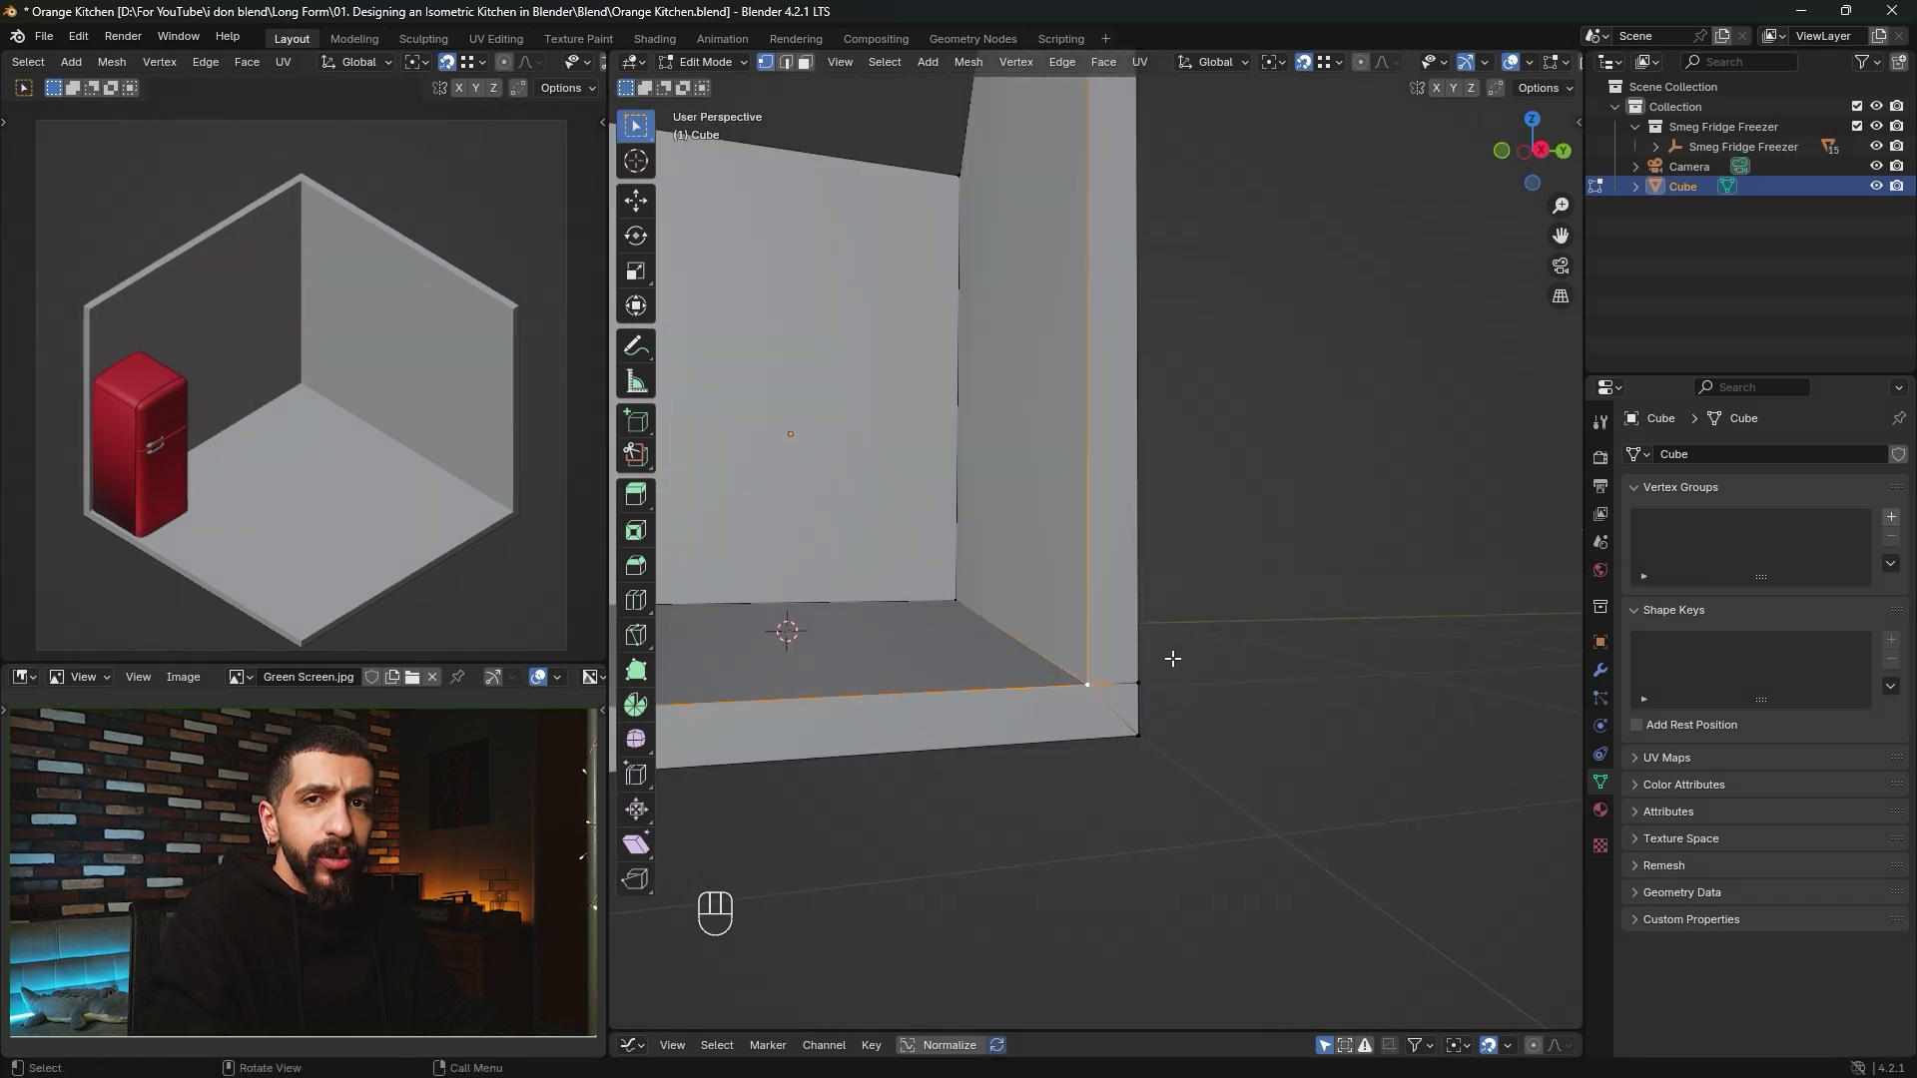
scroll(1172, 659, "down", 5)
middle_click_drag(1201, 650, 1181, 599)
scroll(1181, 599, "up", 5)
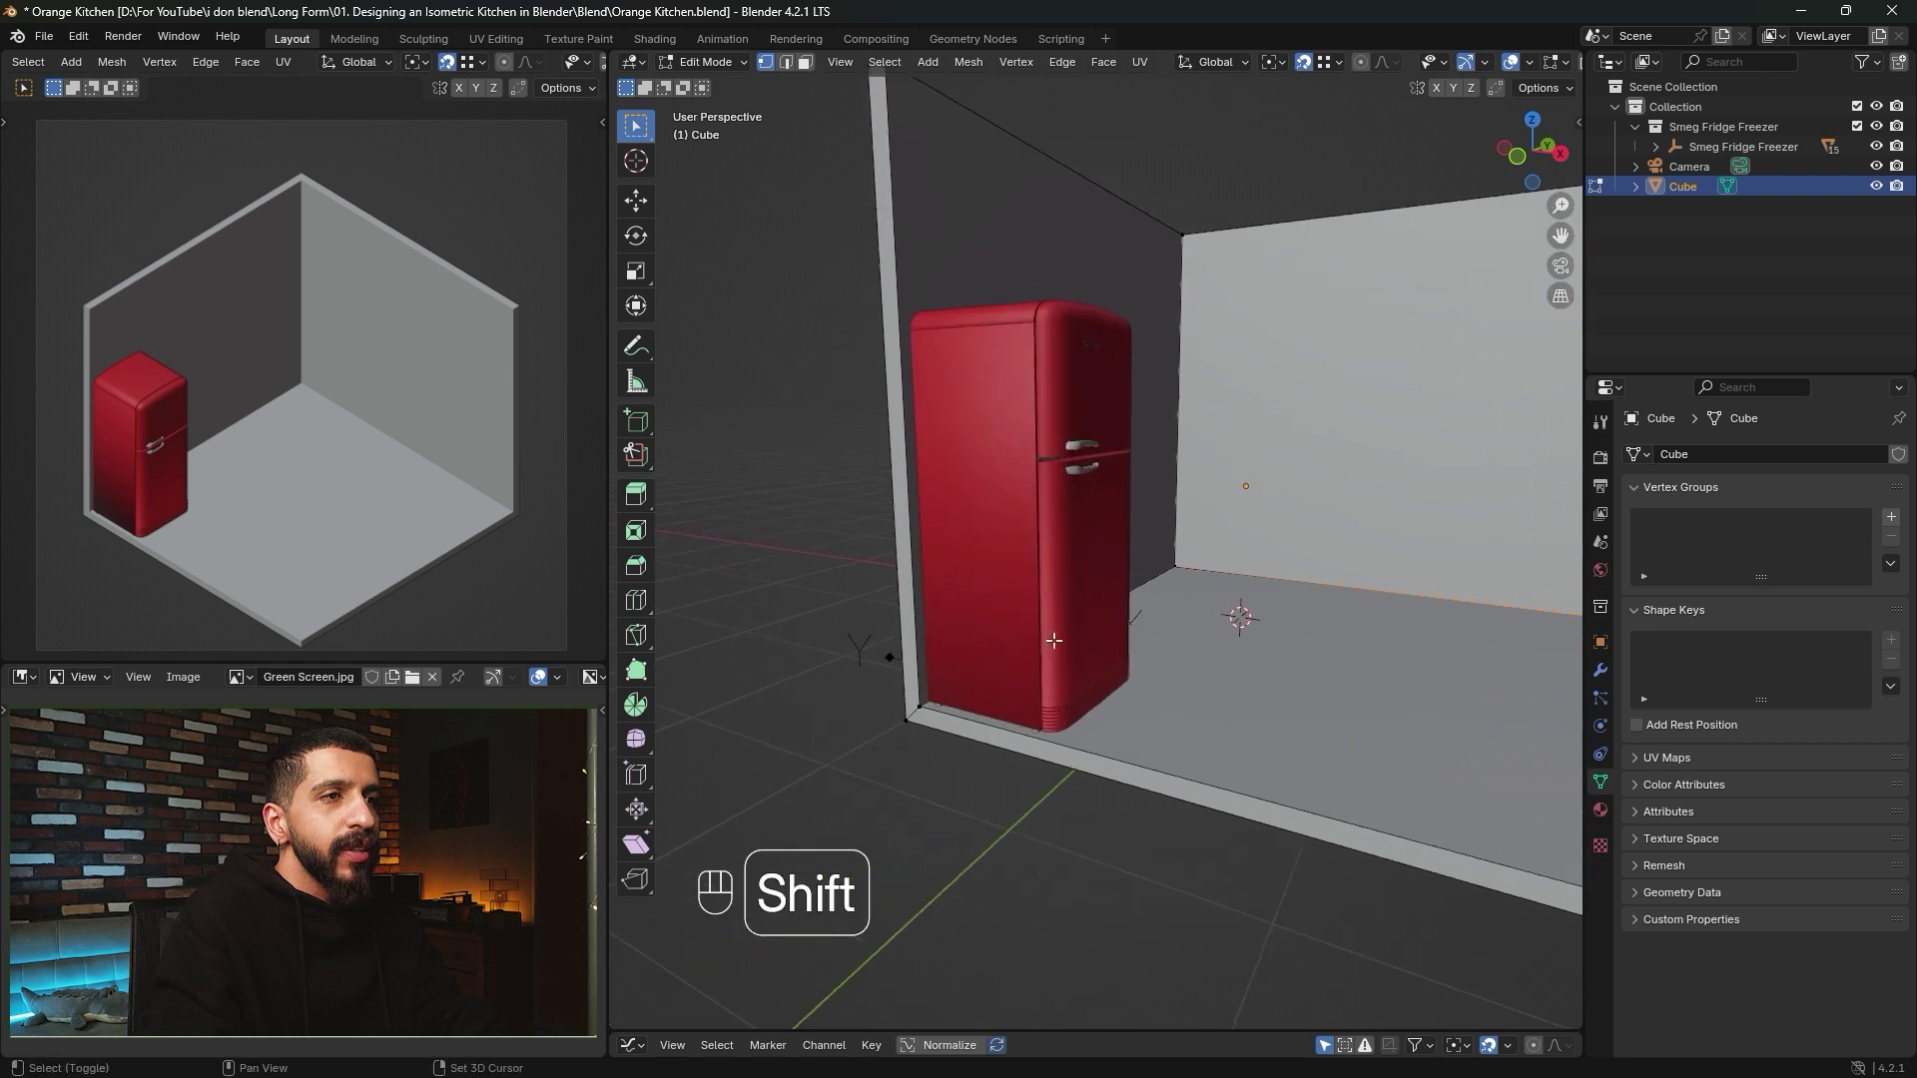
middle_click_drag(1053, 640, 1387, 552, "shift")
scroll(1121, 599, "up", 5)
key("2")
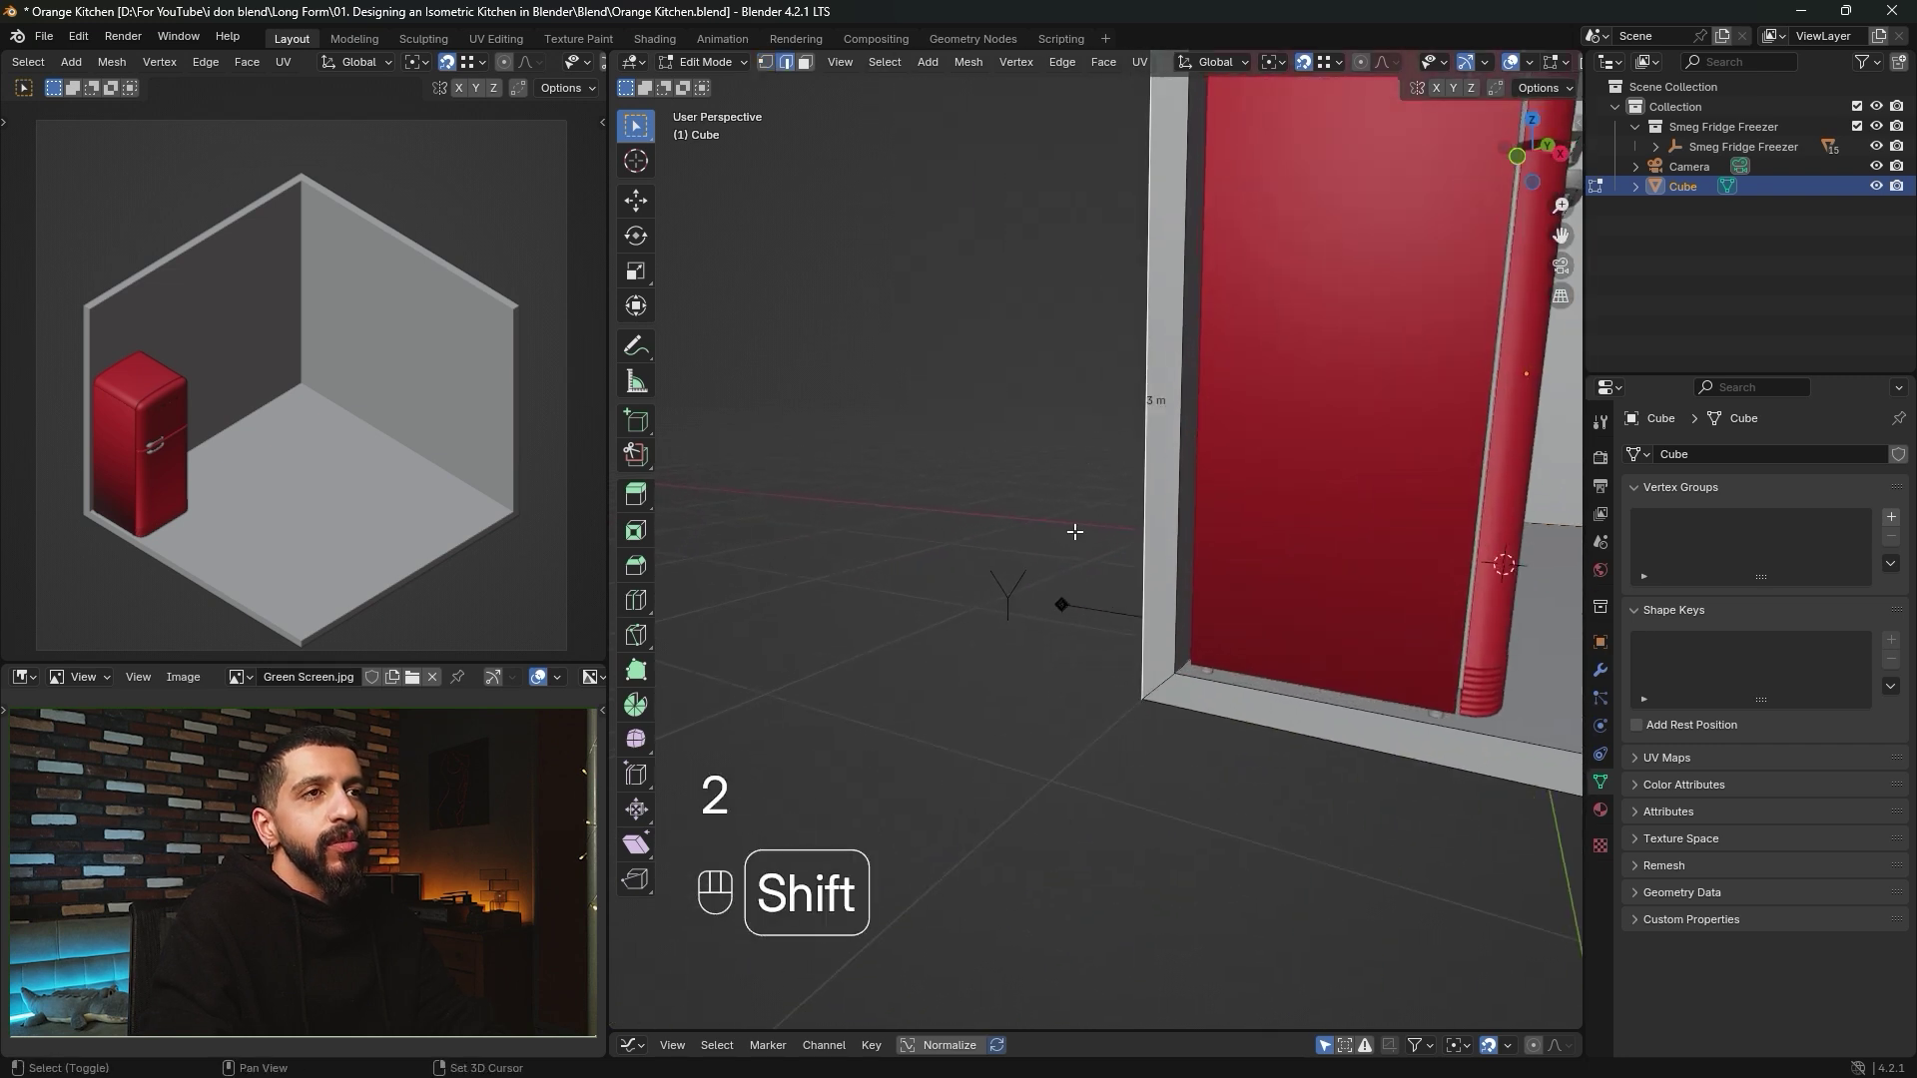
scroll(1090, 507, "down", 3)
left_click(988, 487)
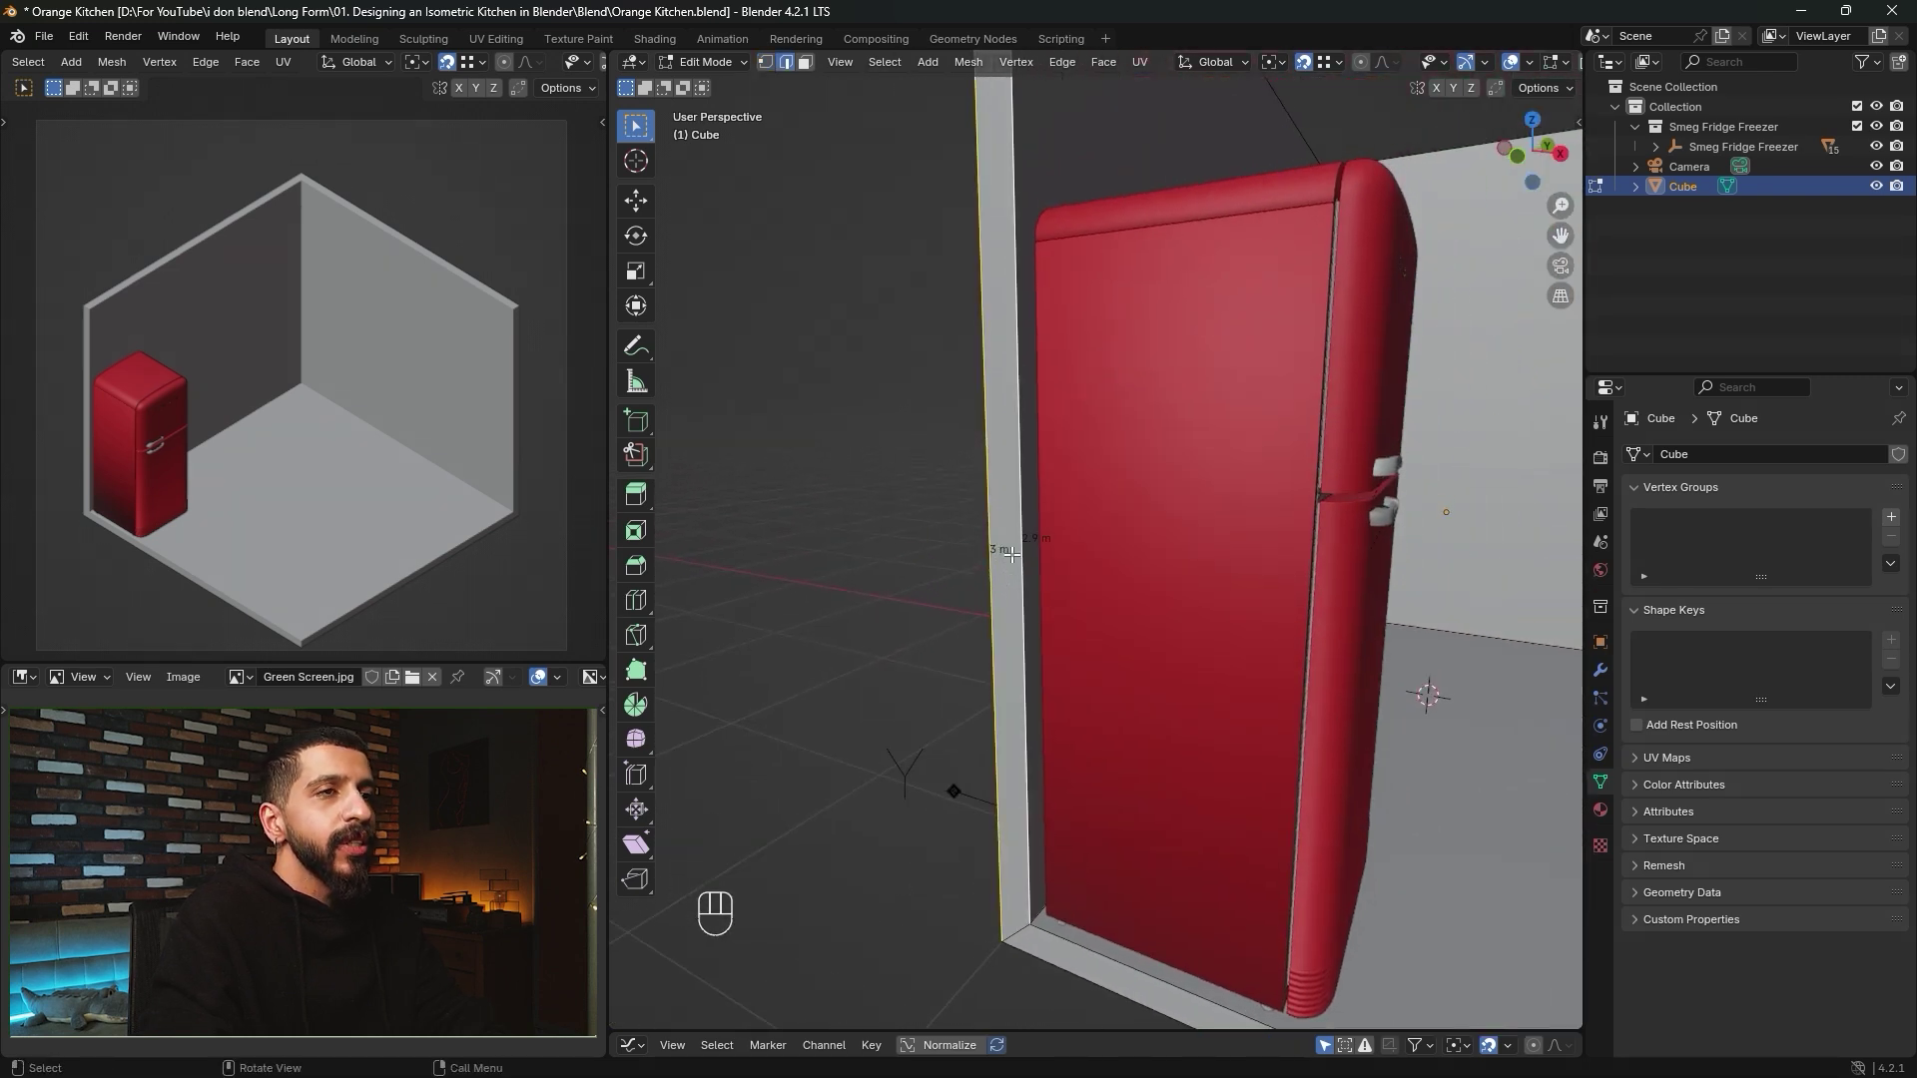
right_click(986, 485)
left_click(983, 474)
Snap the fridge-side wall end's outer midpoint vertex down along global Z to the height of the inner floor corner.
key("1")
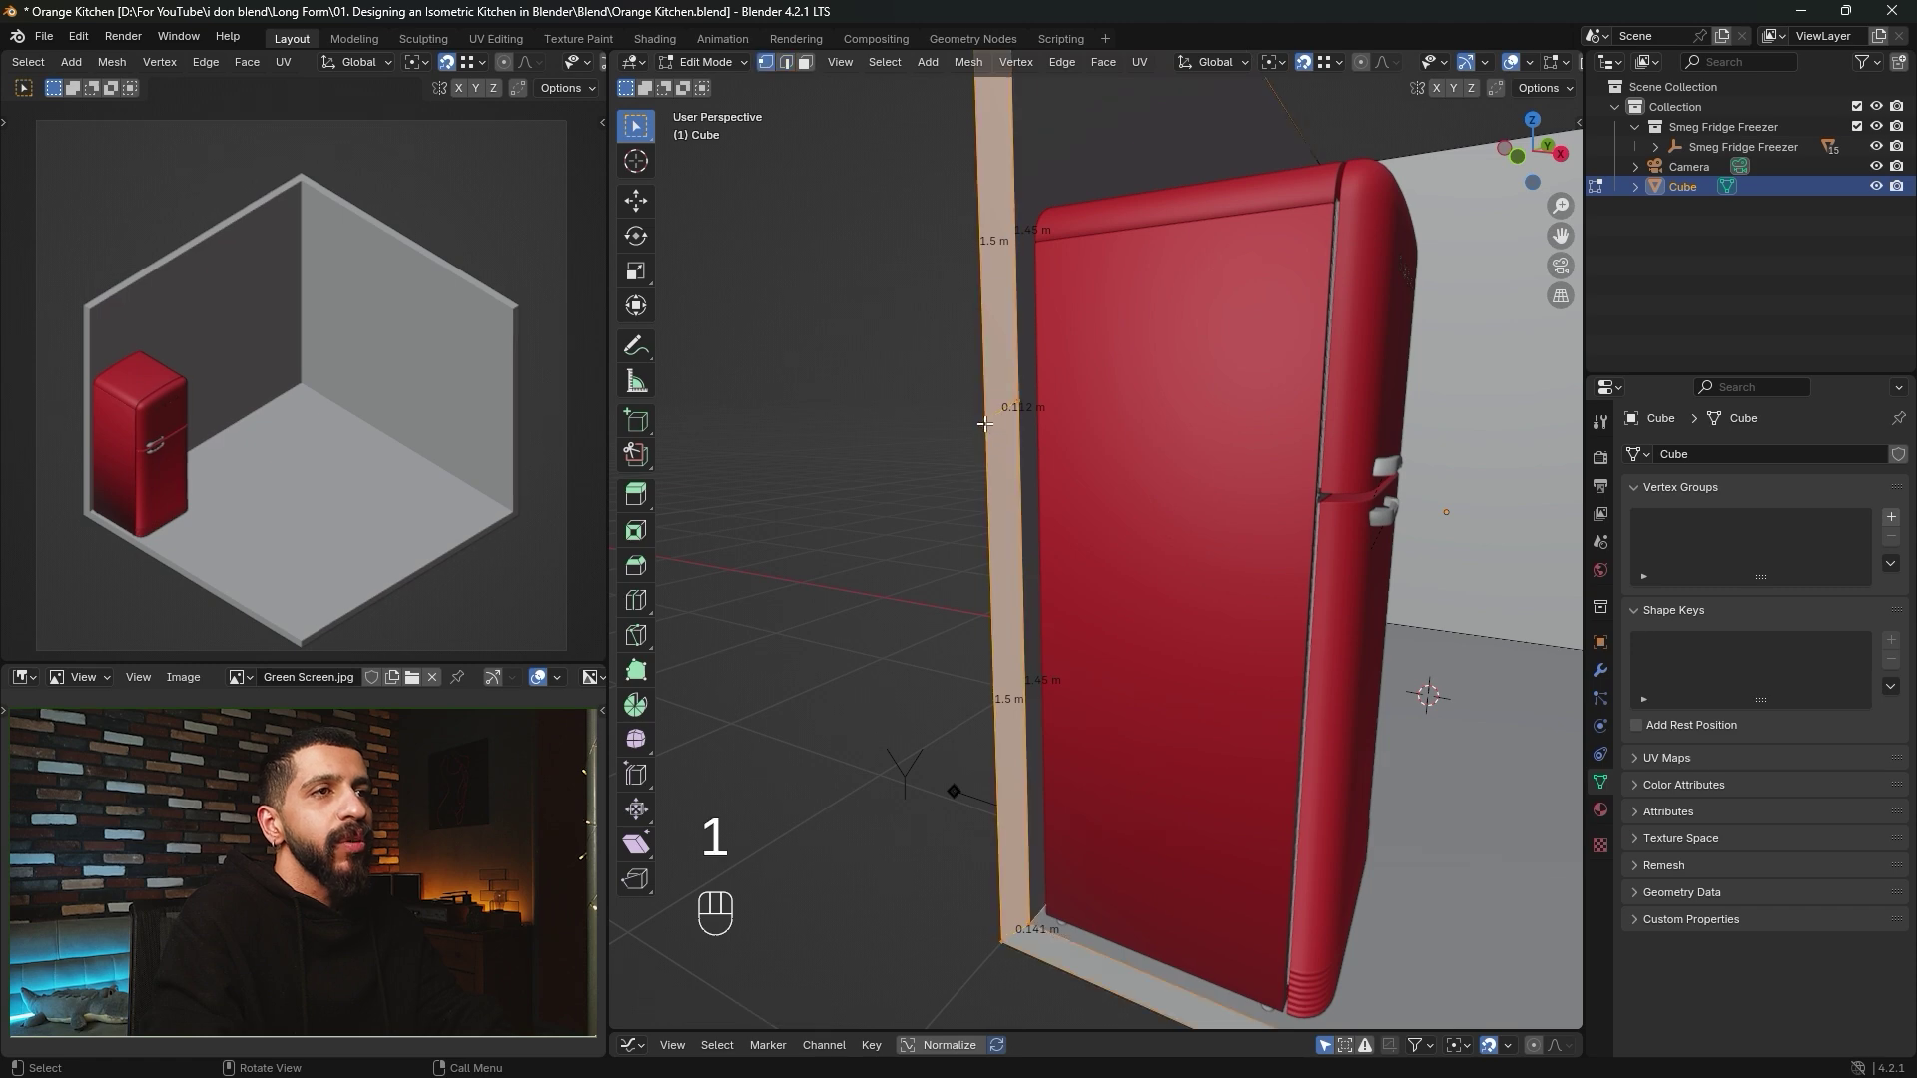
left_click(985, 421)
middle_click_drag(933, 486, 882, 470, "shift")
key("g")
key("z")
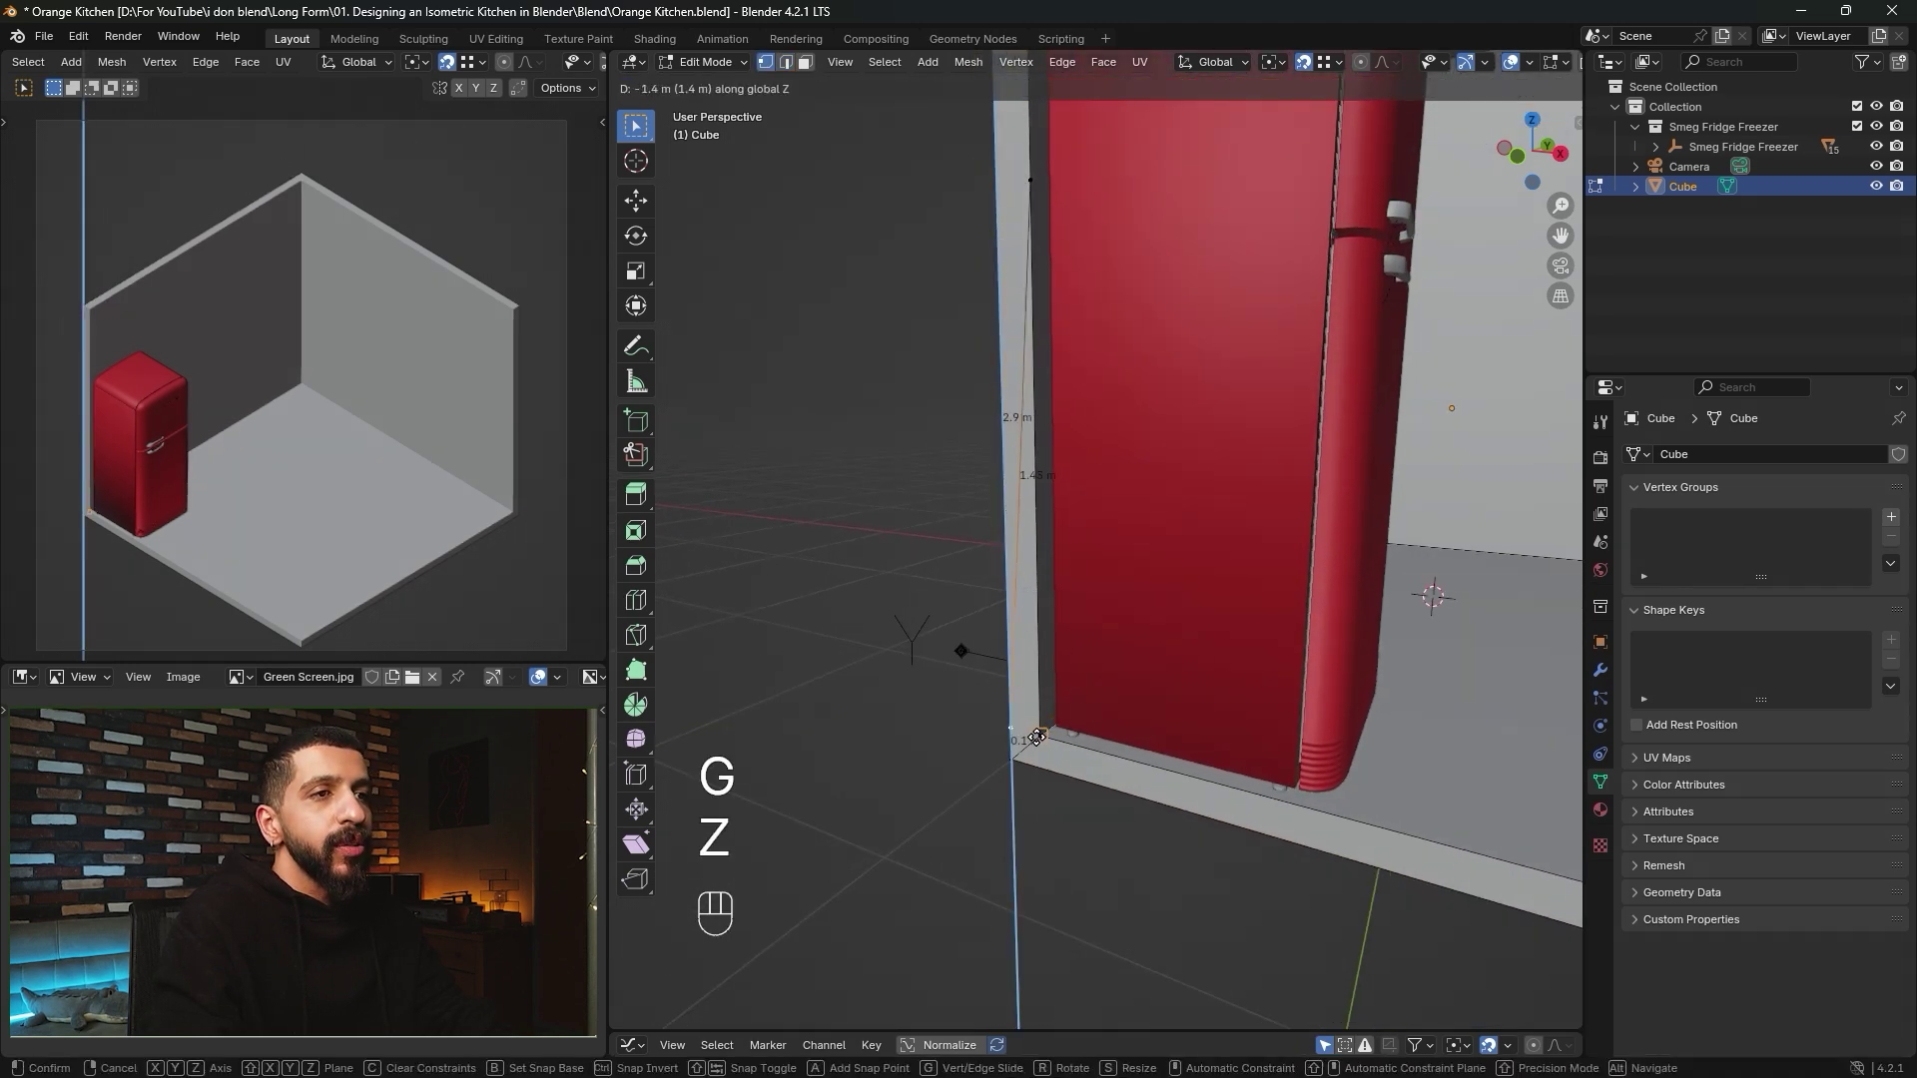
left_click(1038, 734)
middle_click_drag(979, 497, 914, 586, "shift")
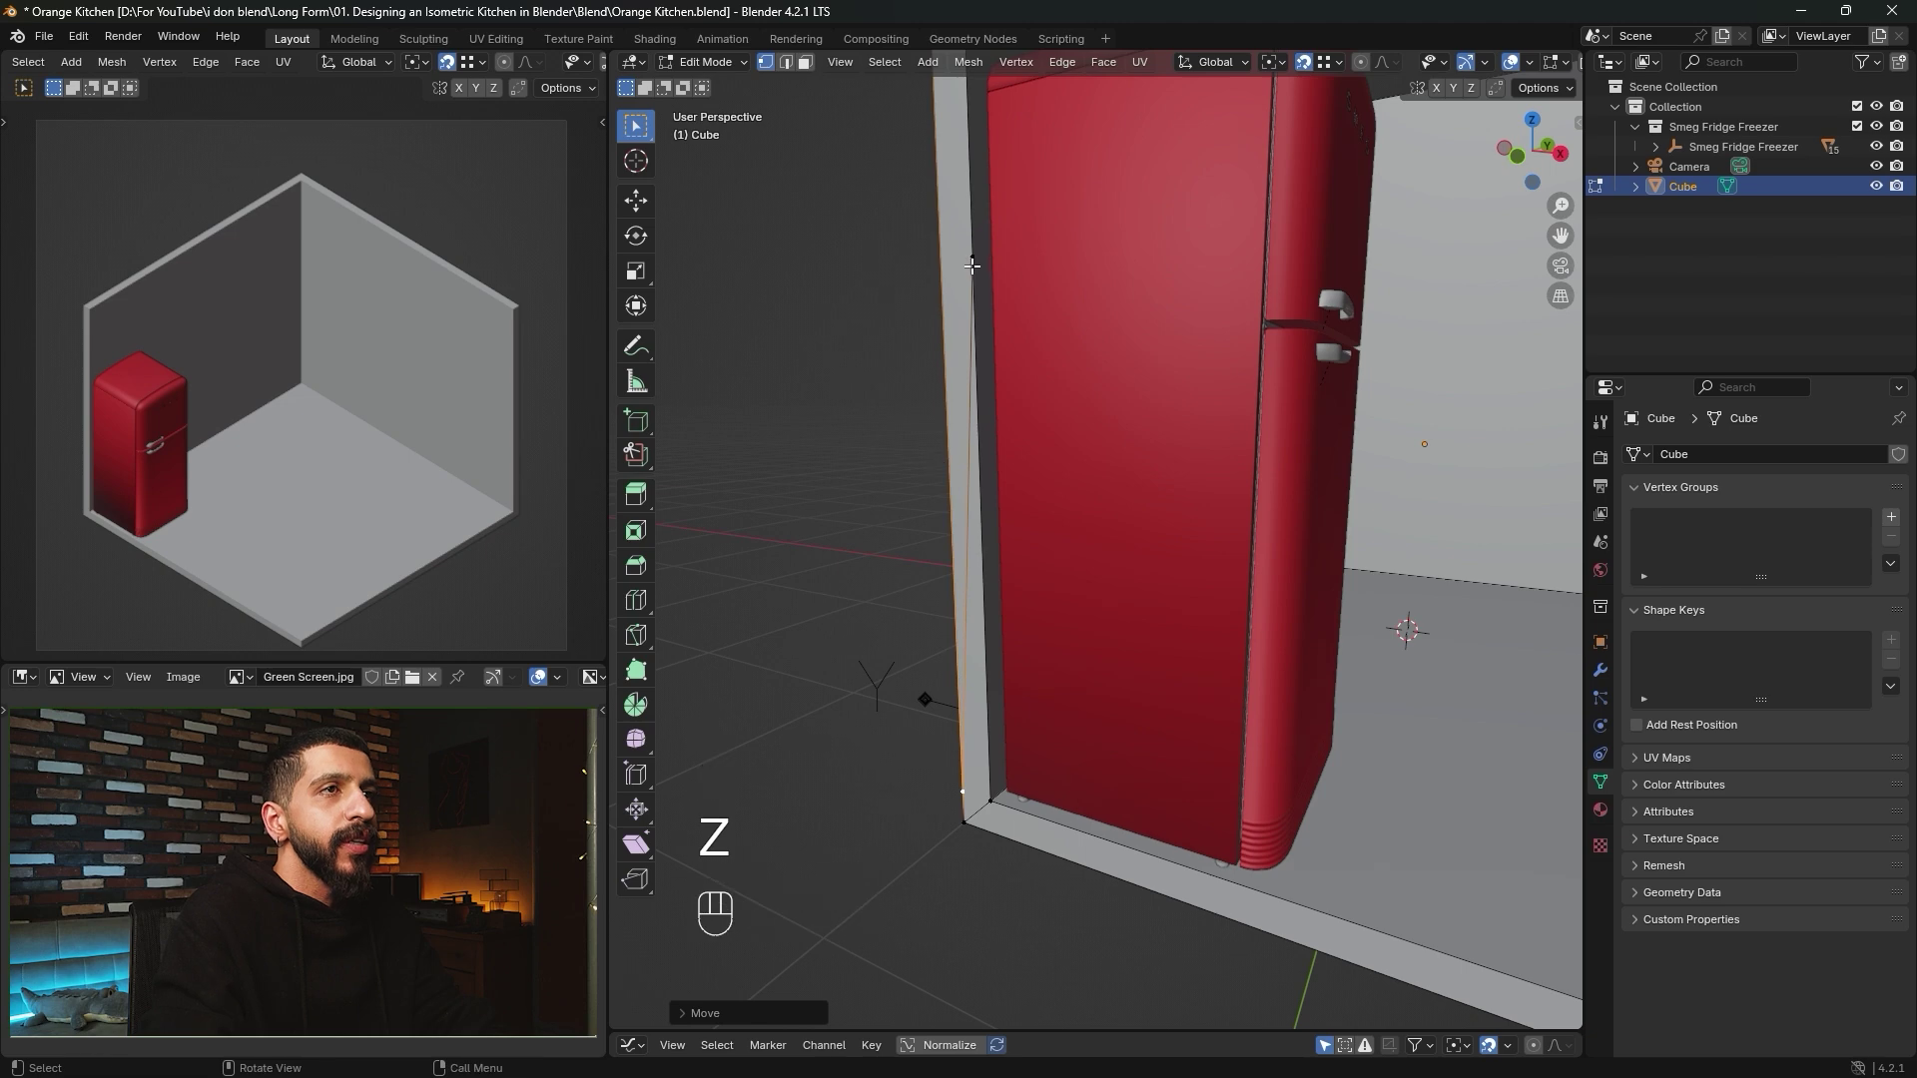
Merge the fridge-side inner midpoint vertex with the inner floor corner at center, and snap it down global Z to the outer vertex's height.
left_click(989, 788, "shift")
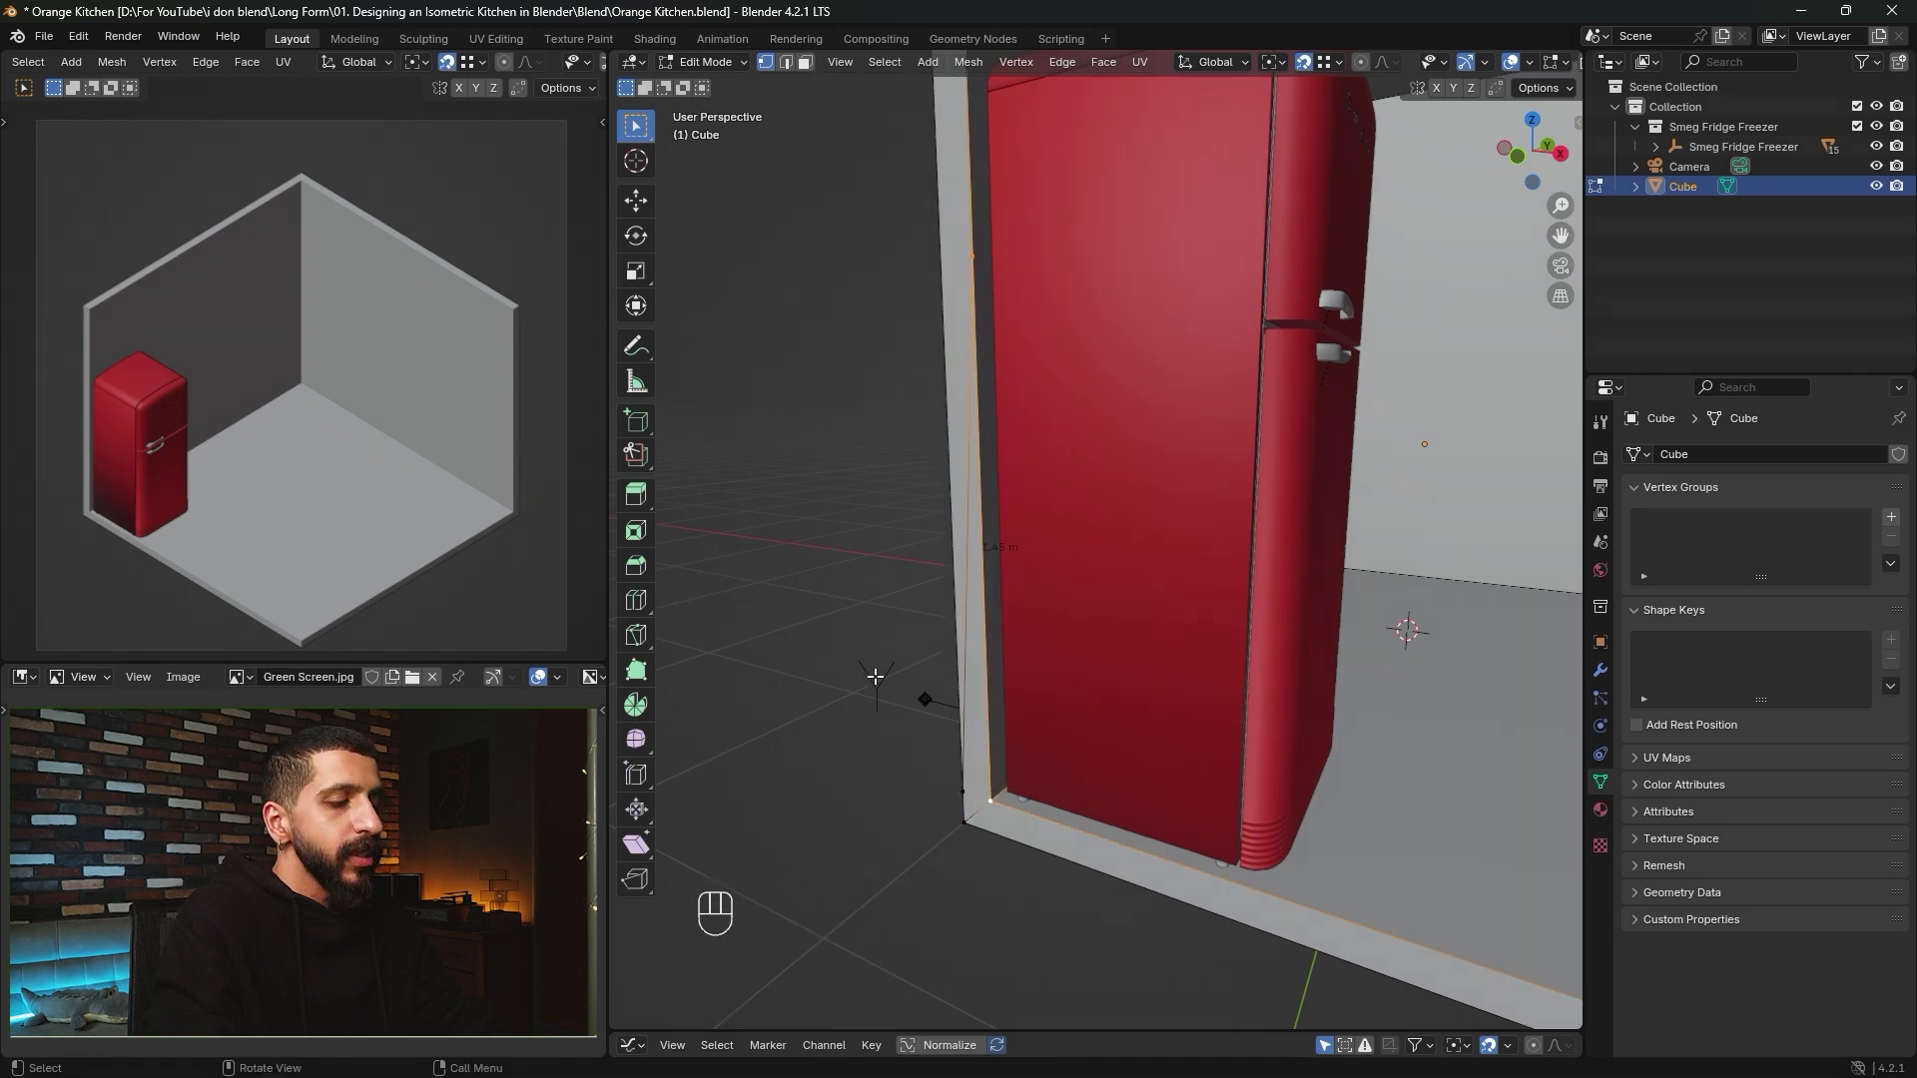
key("m")
left_click(773, 663)
key("g")
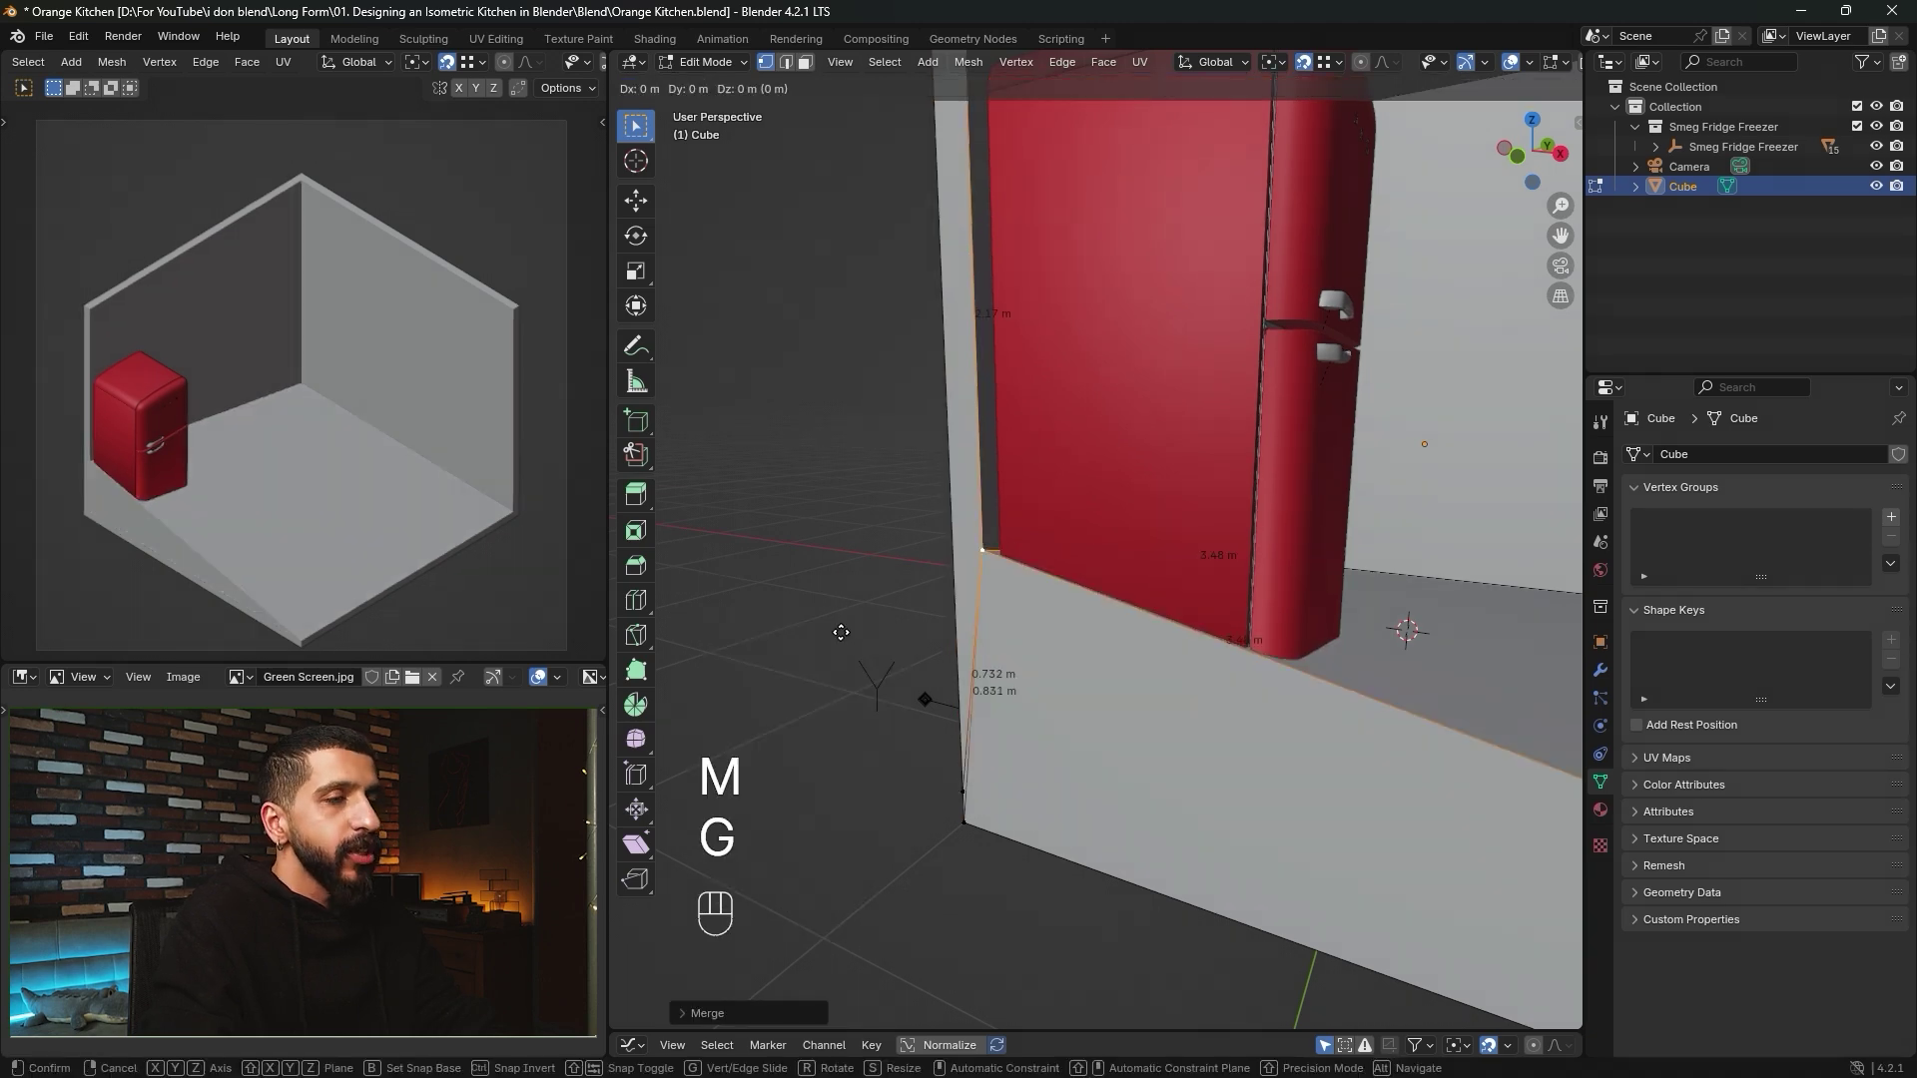
key("z")
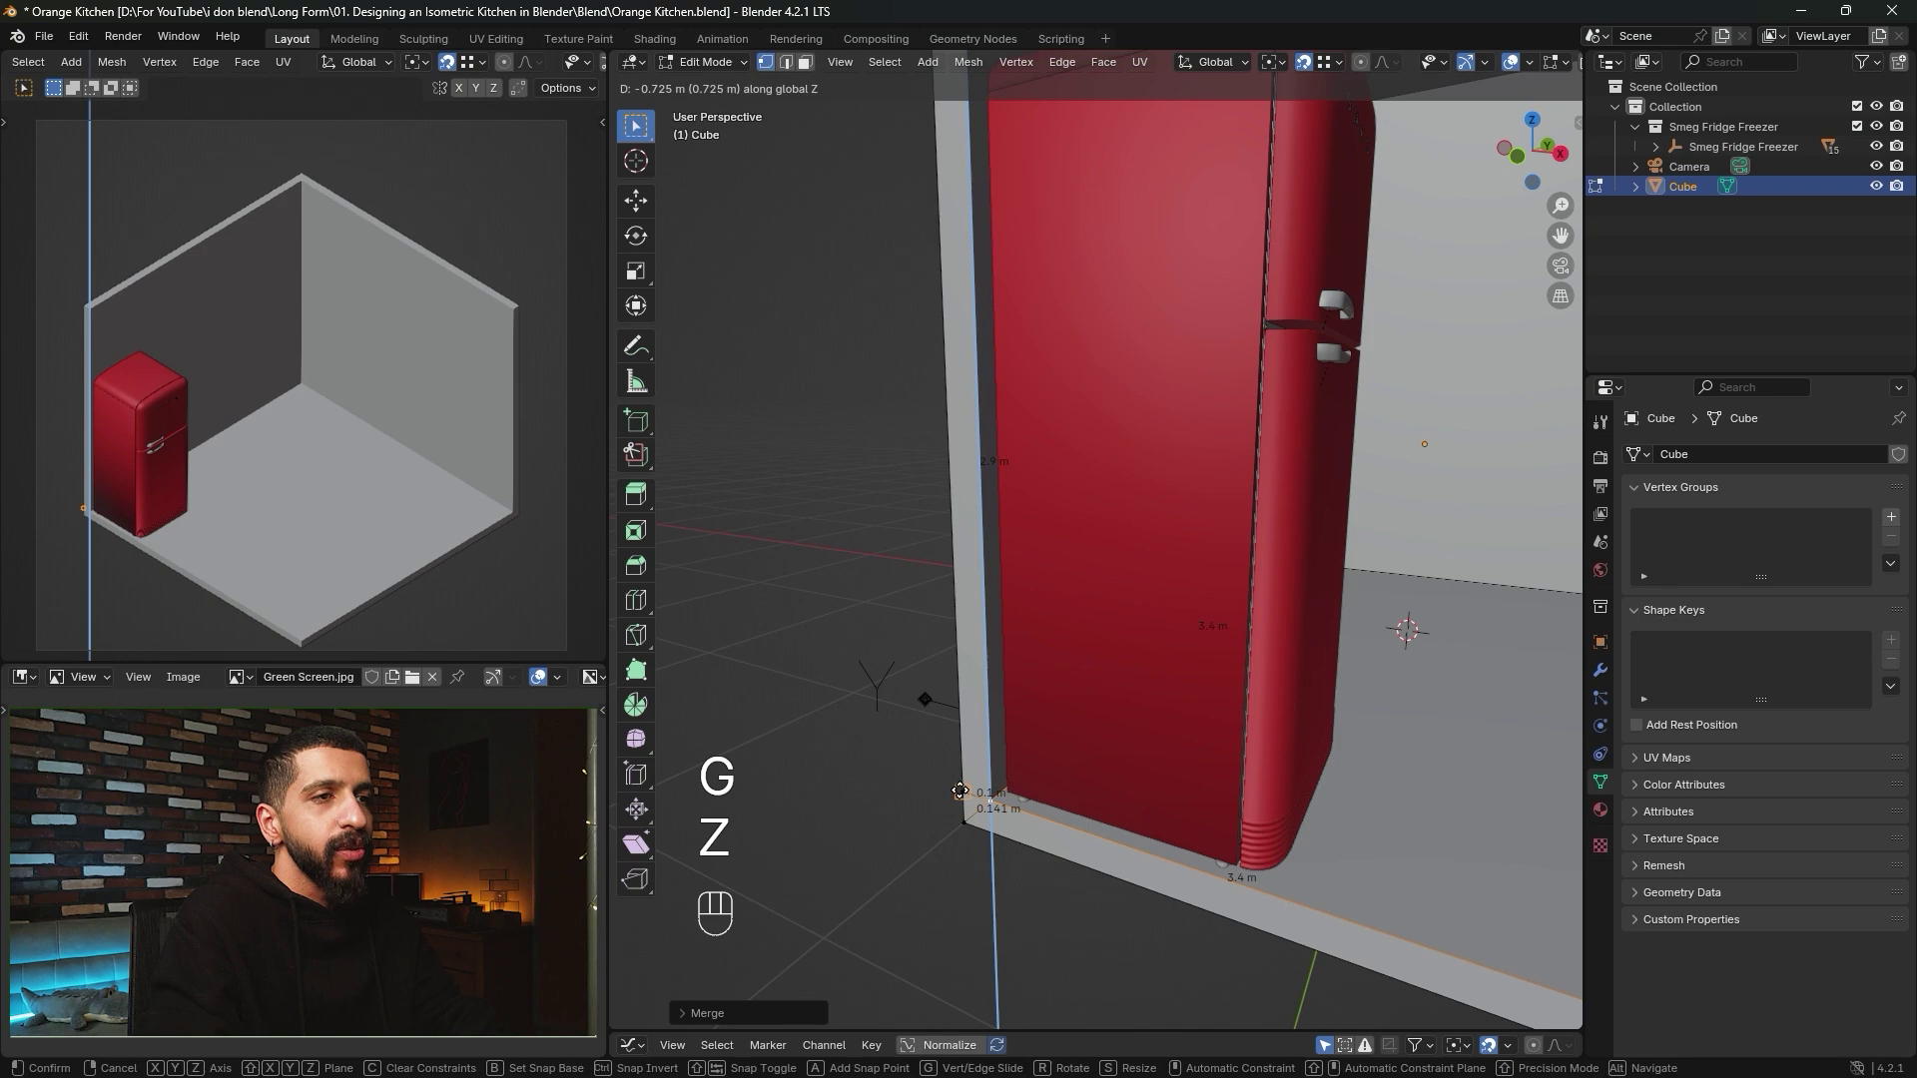
left_click(959, 791)
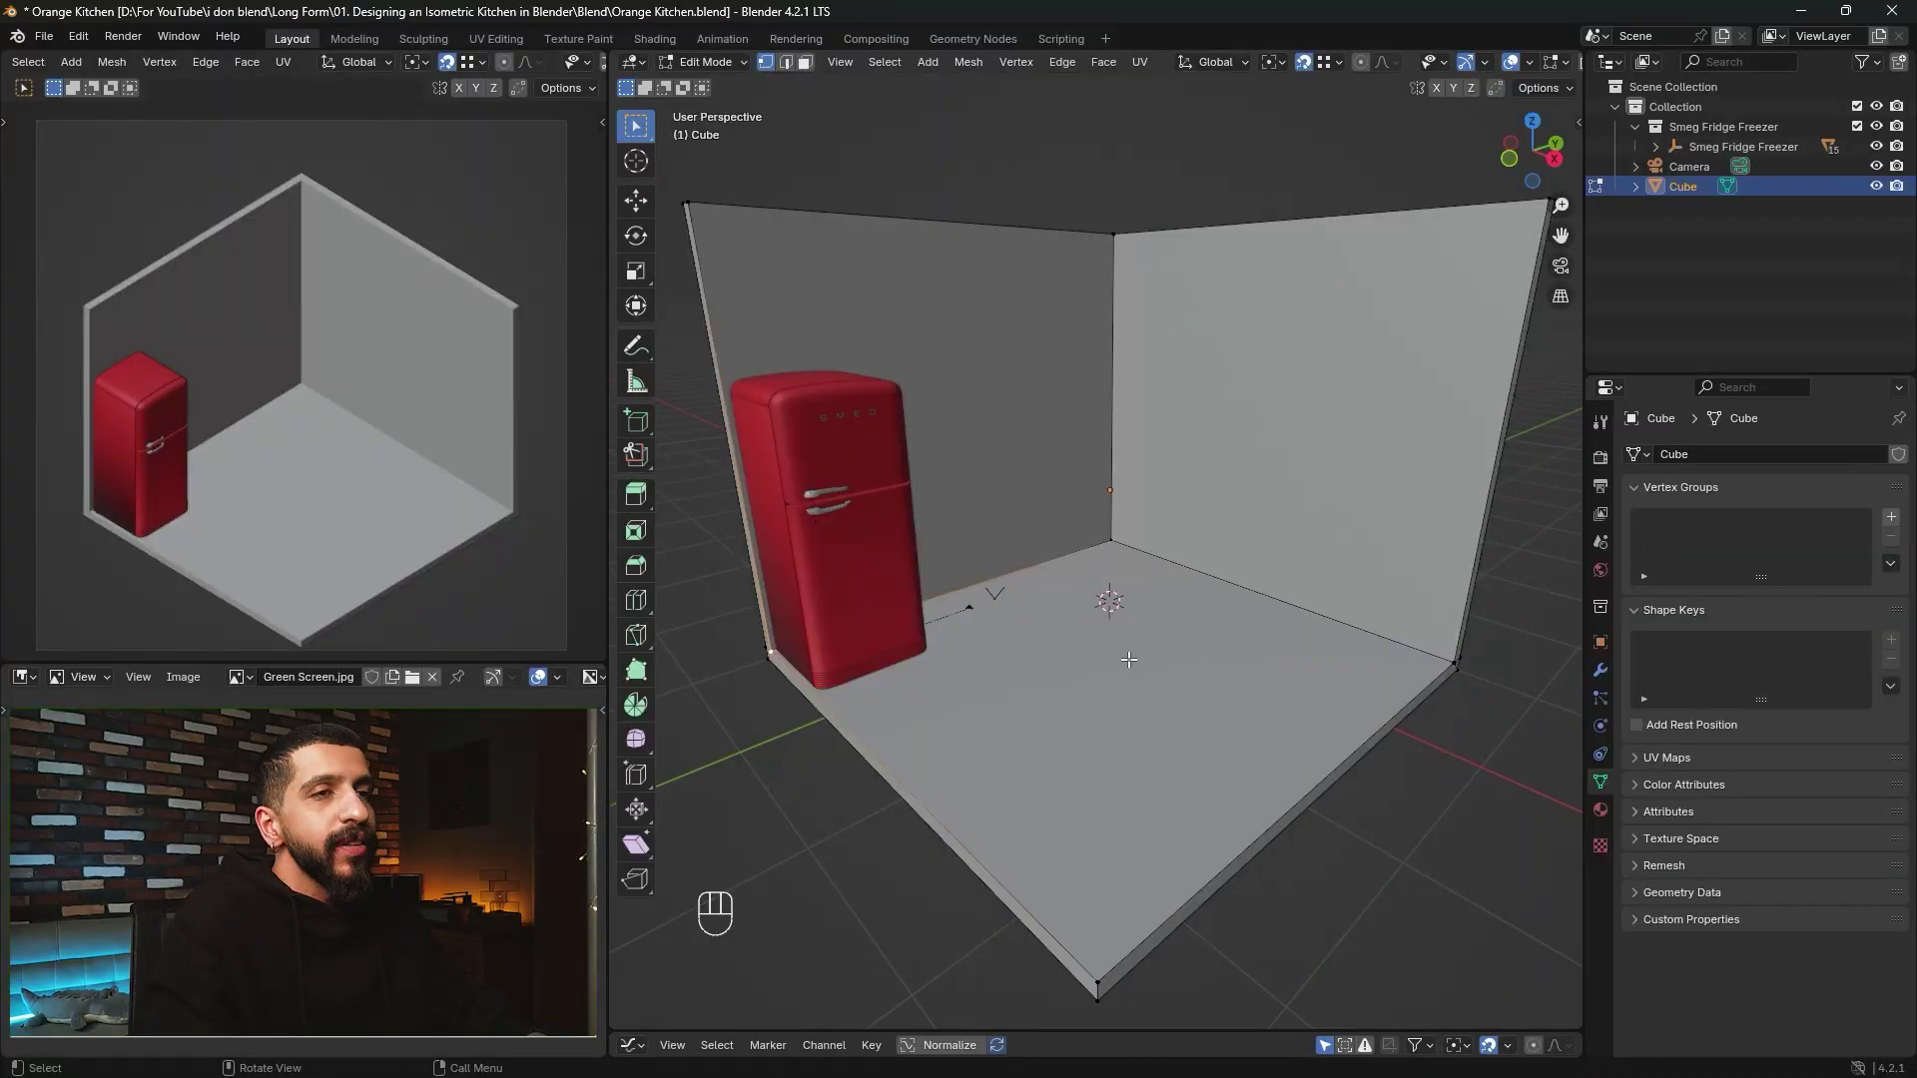
Lower the room's inner floor face by 0.05 m along global Z, and return to Object Mode with the room deselected.
key("3")
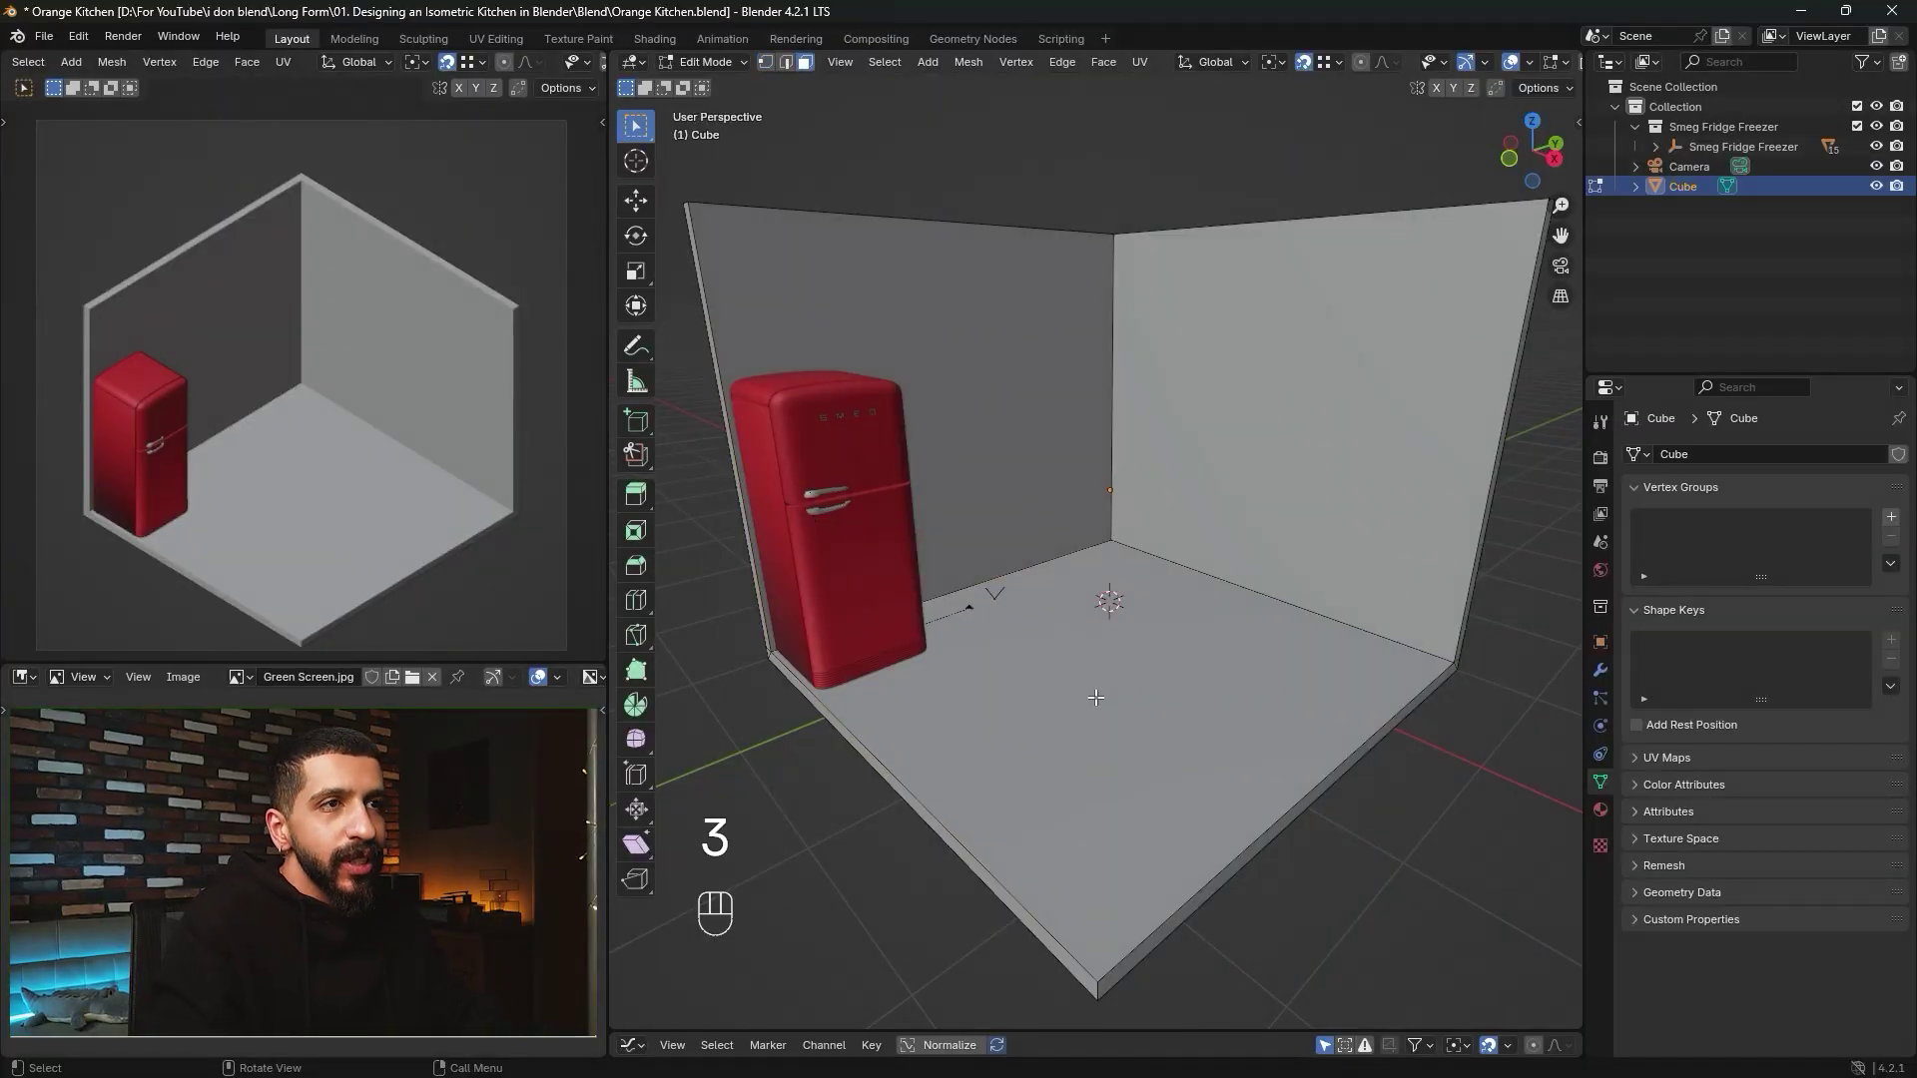
left_click(1062, 671)
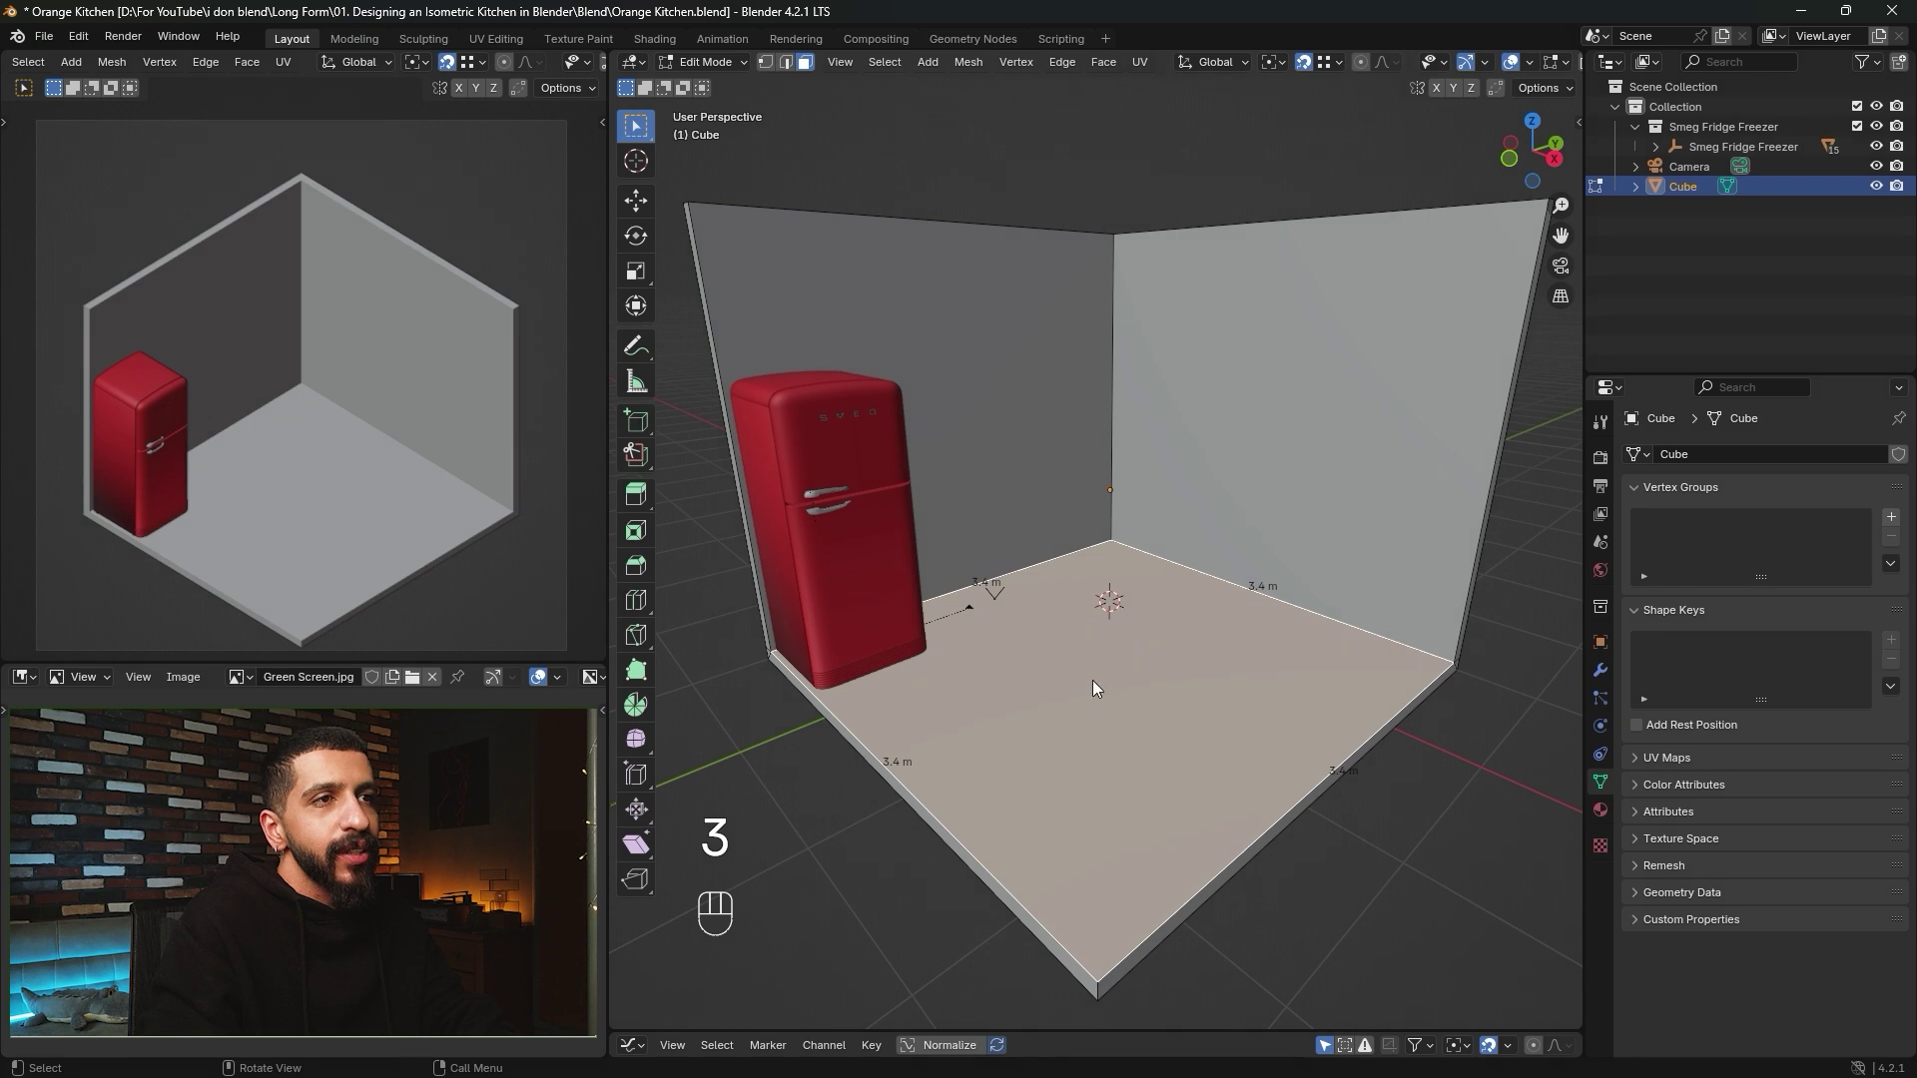
middle_click_drag(1092, 680, 1060, 659)
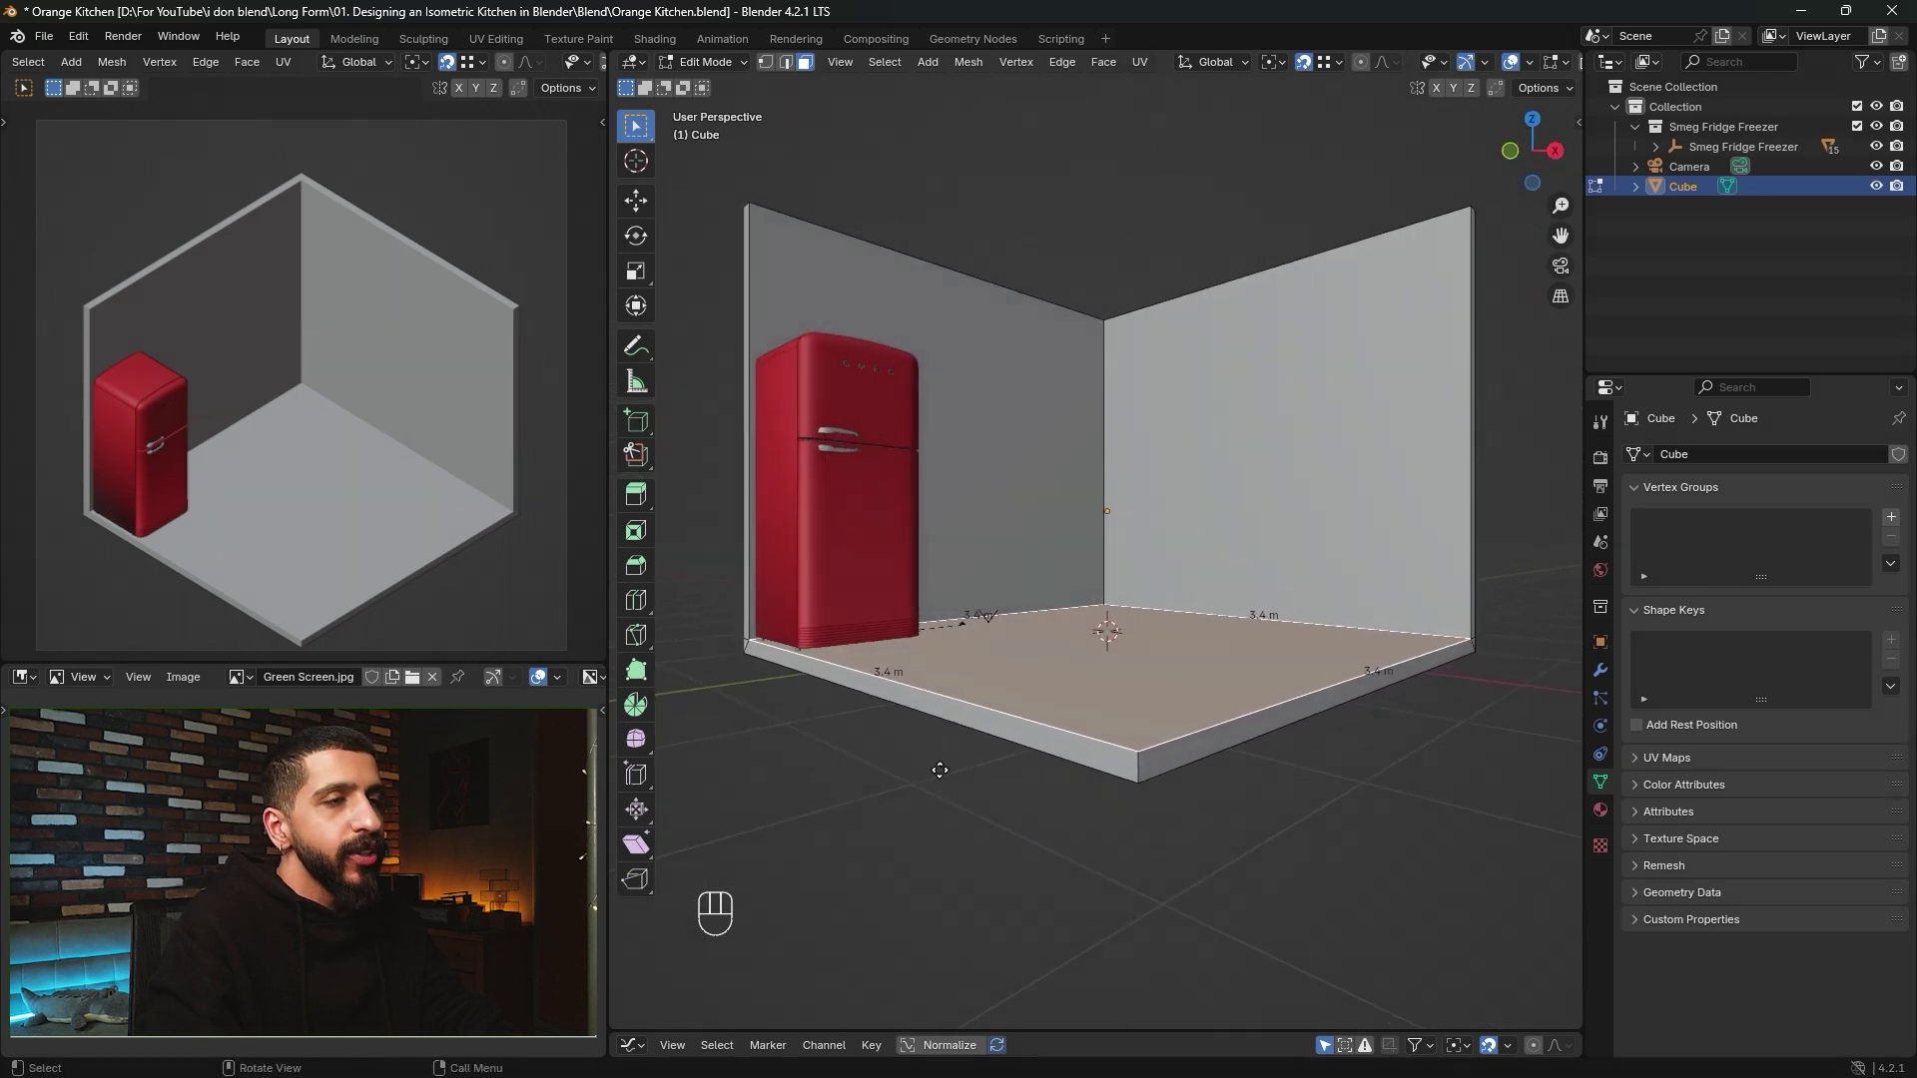
key("g")
key("z")
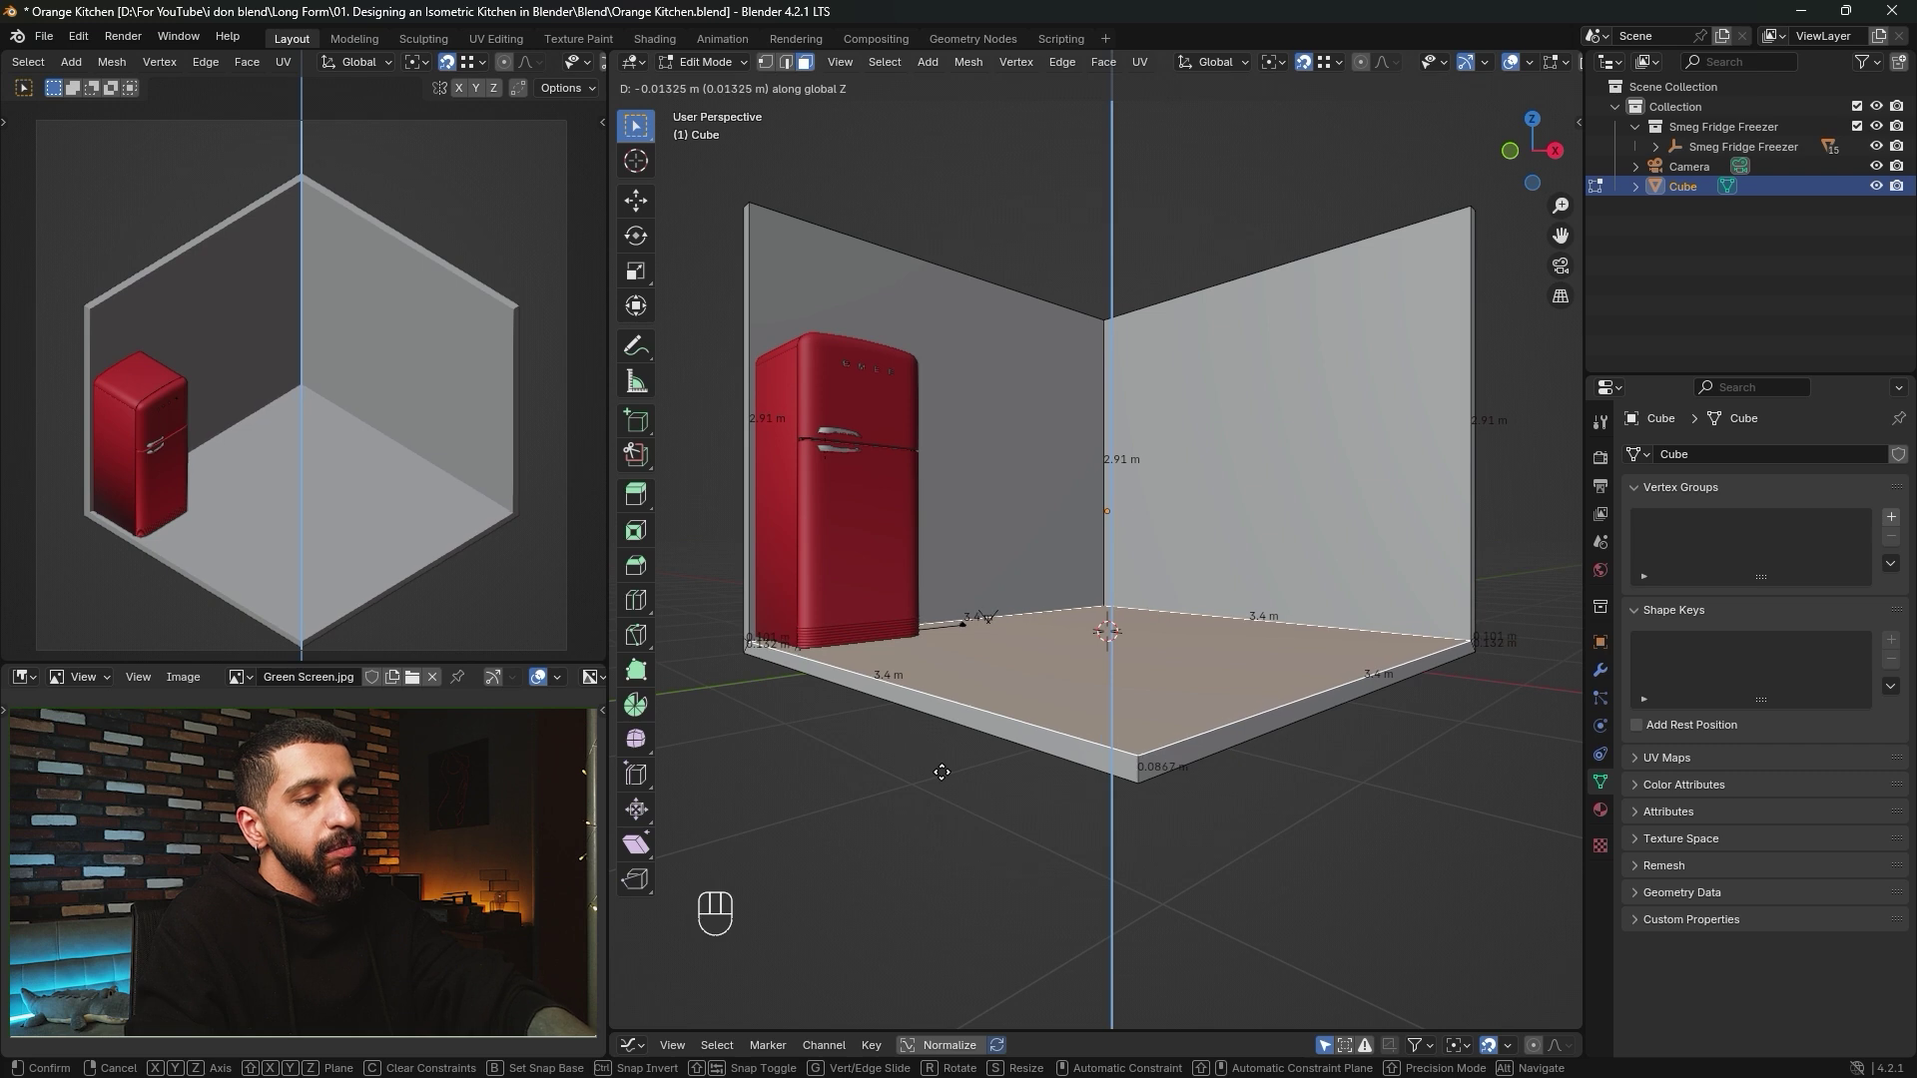
key("minus")
key("0")
key("period")
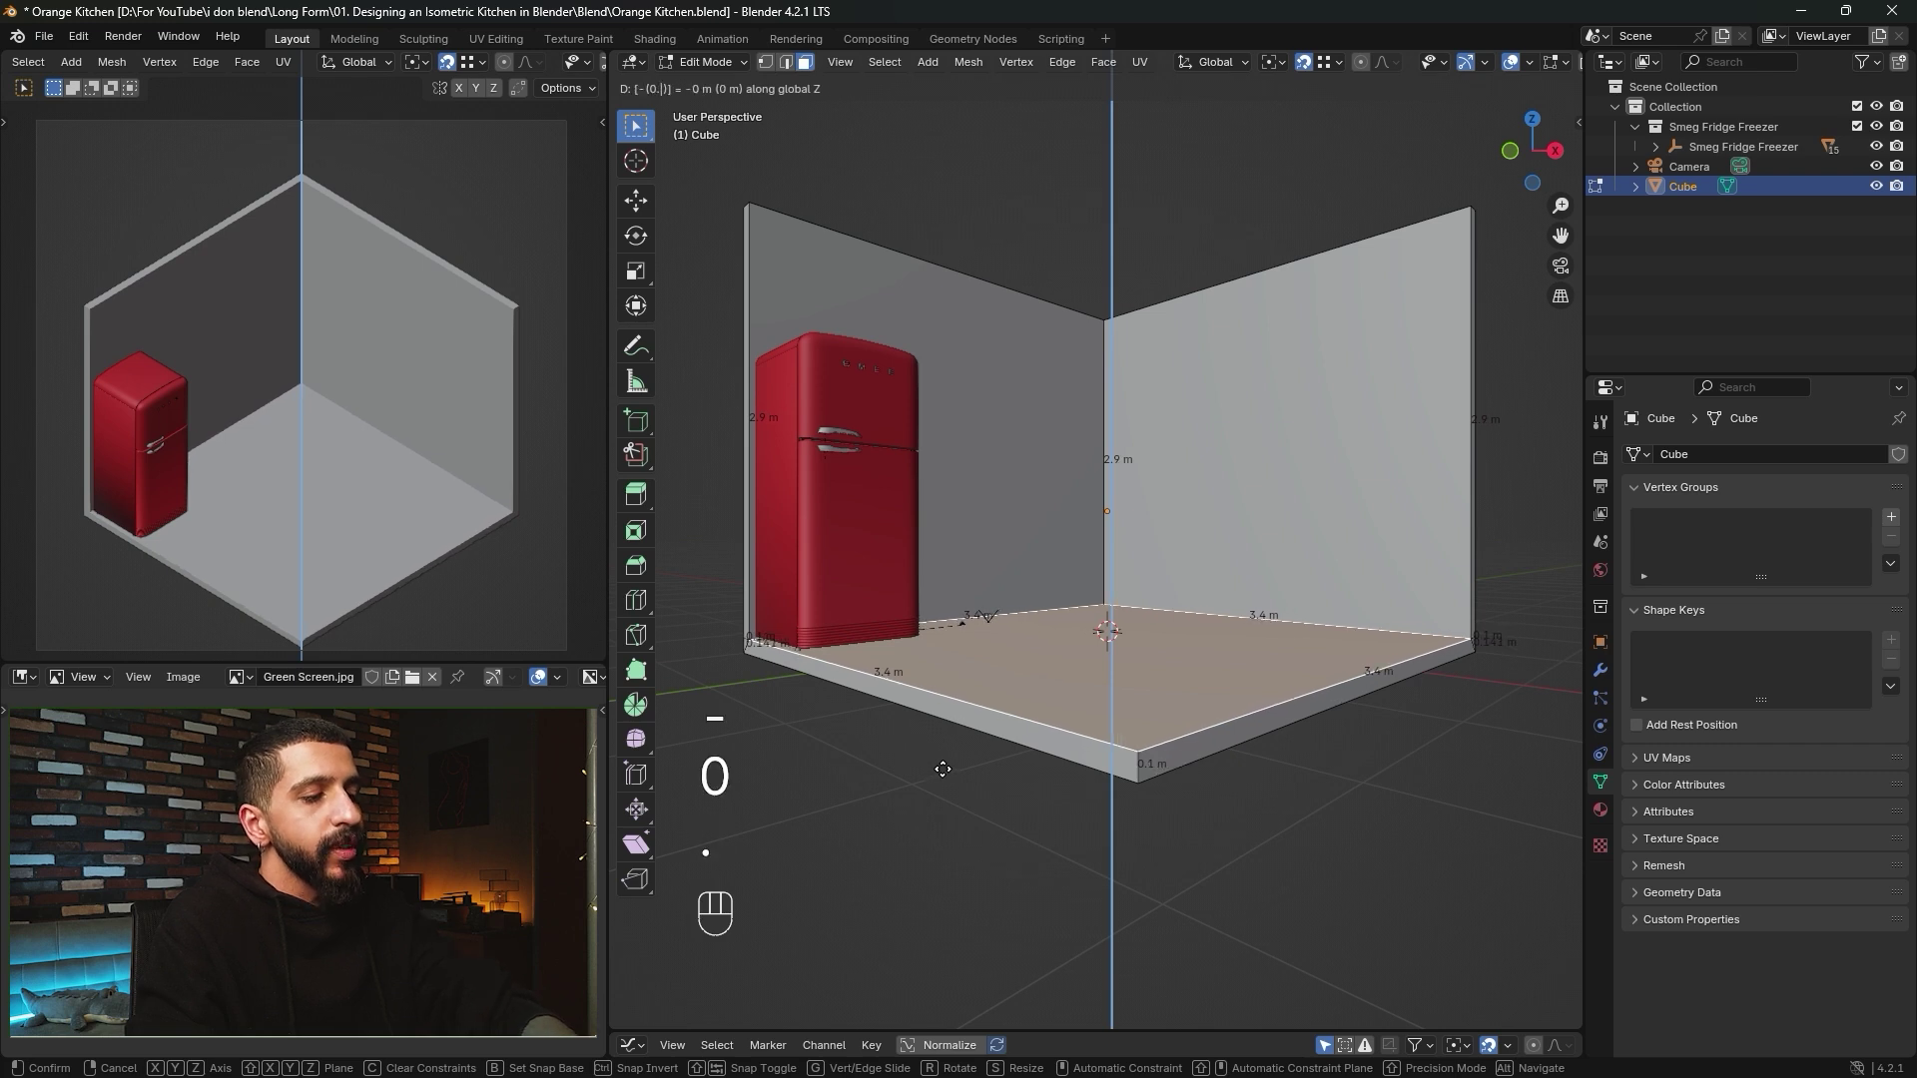
key("0")
key("5")
key("Return")
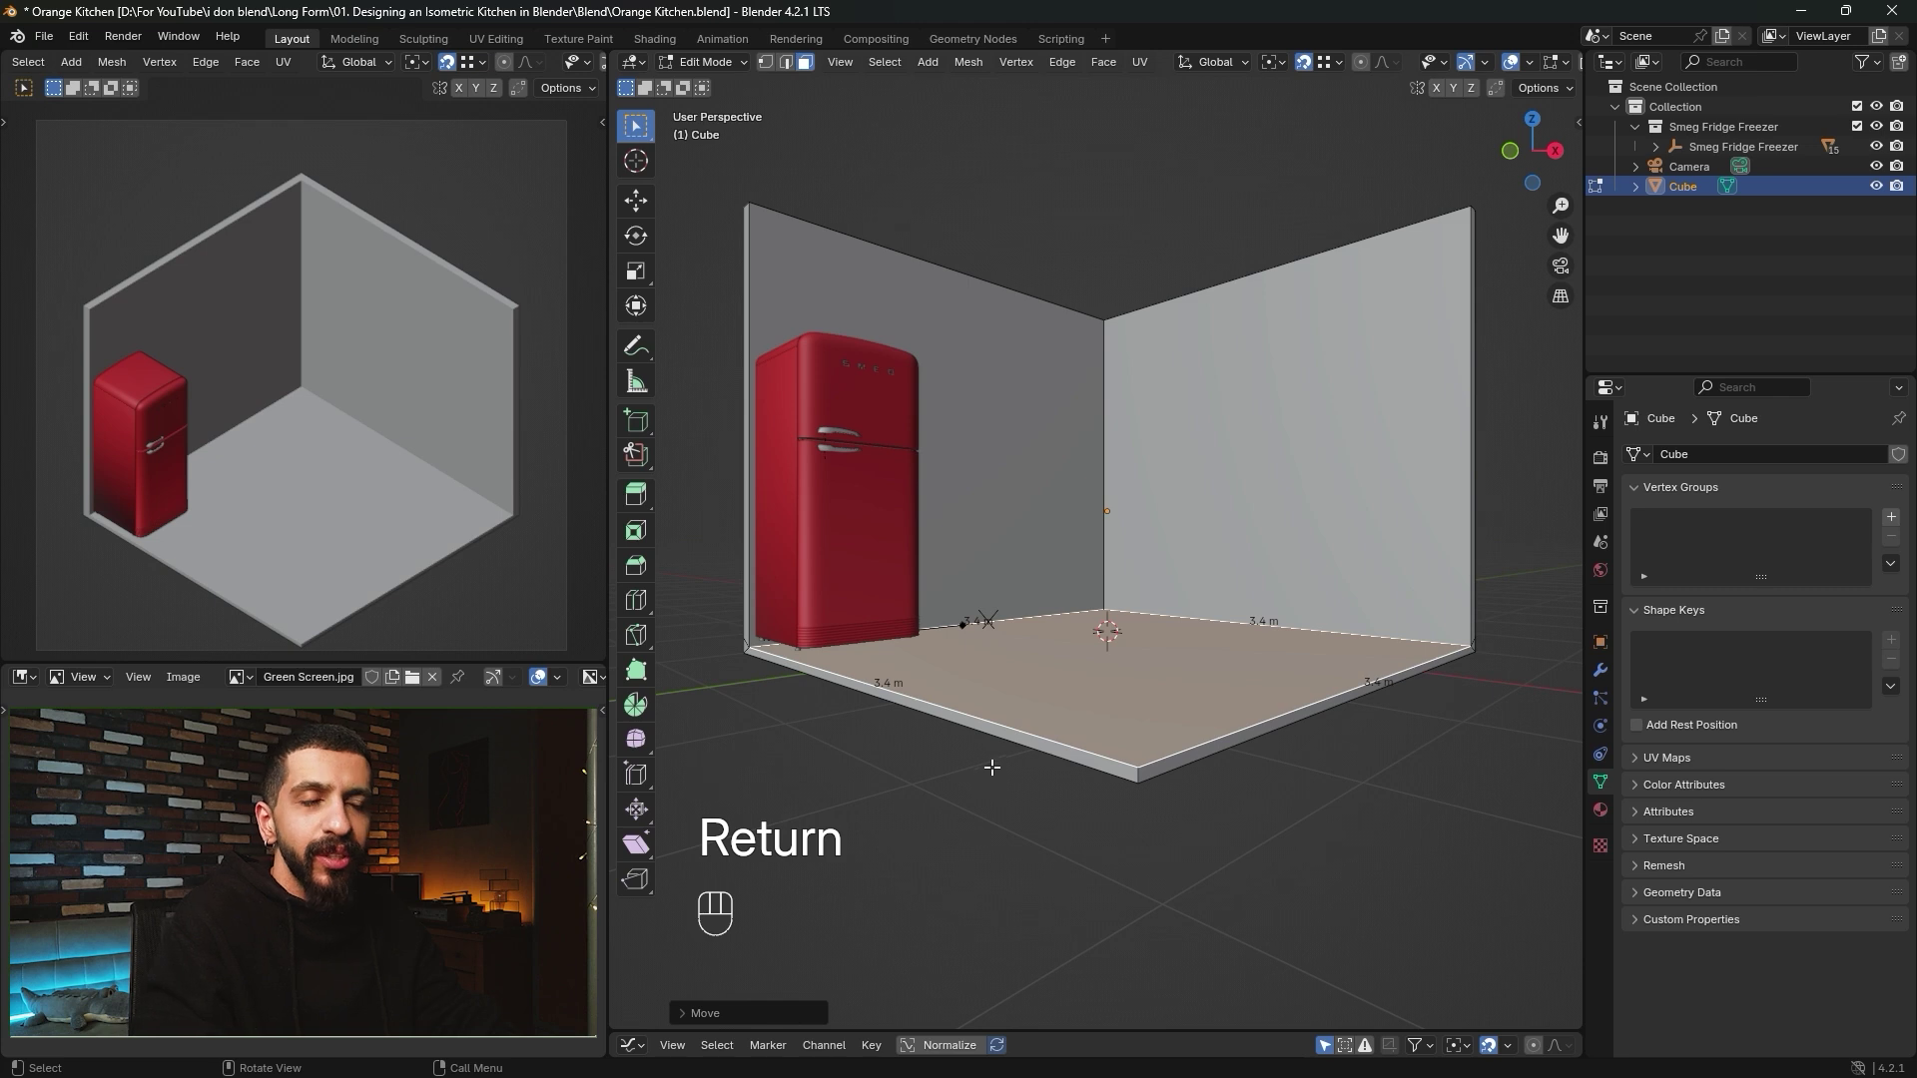
middle_click_drag(992, 767, 978, 781)
key("Tab")
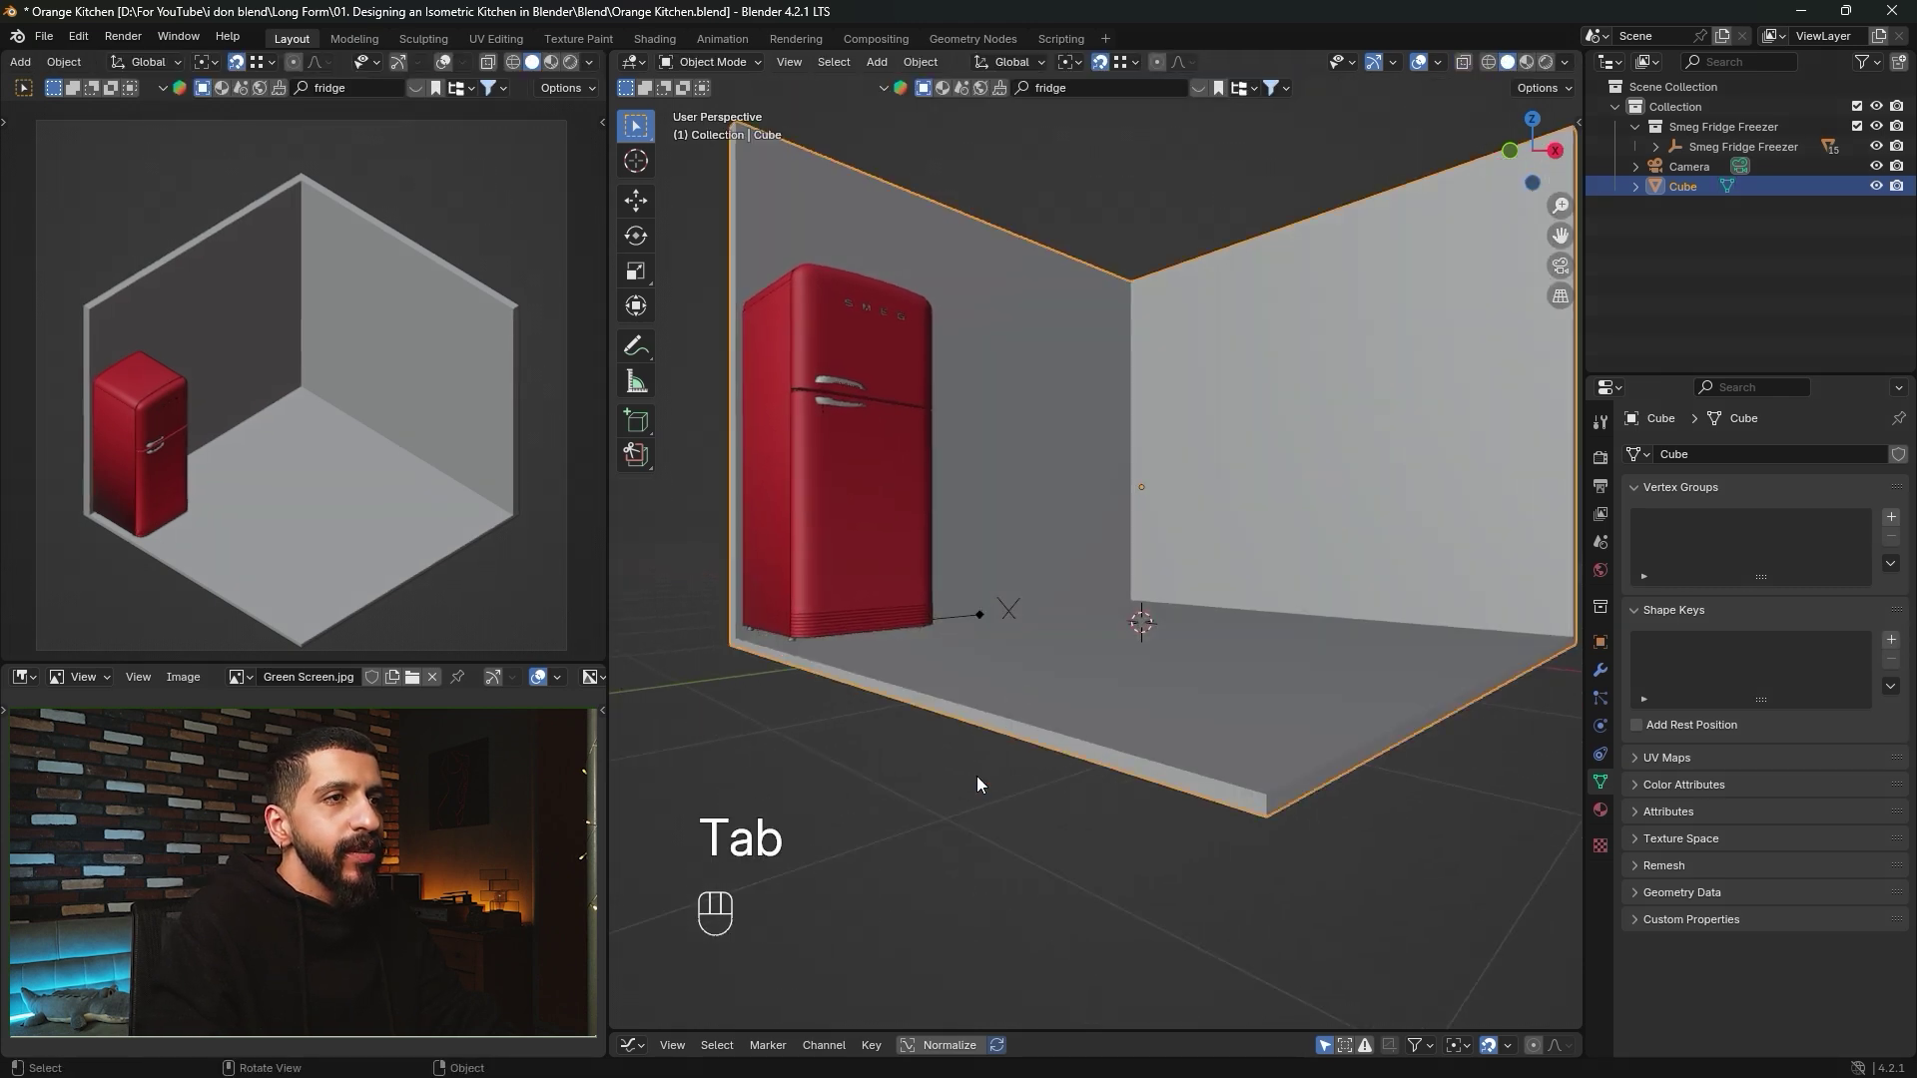
left_click(977, 779)
Add a cube mesh in the room and raise it along global Z so that it sits above the floor.
mouse_move(1126, 633)
middle_mouse_down("shift")
mouse_move(1112, 623)
mouse_move(1142, 598)
middle_mouse_up("shift")
key("shift+a")
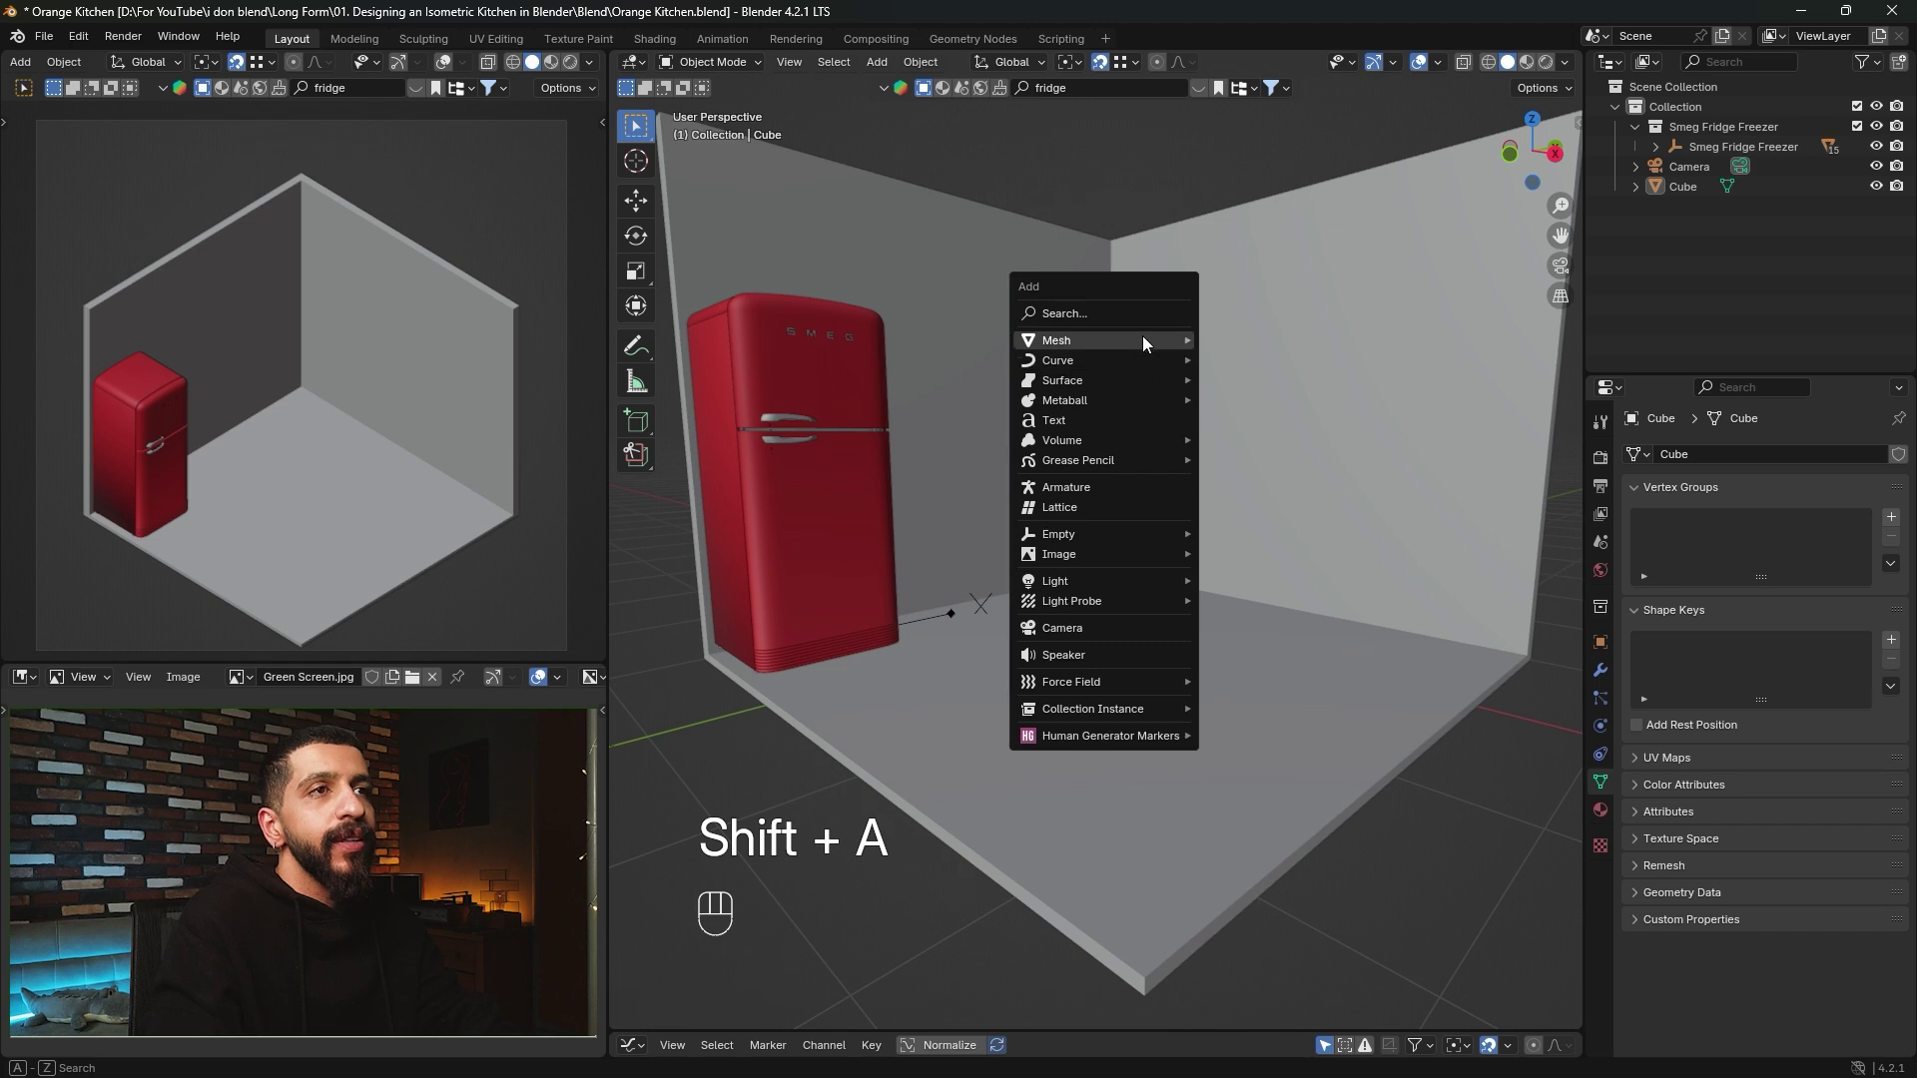
mouse_move(1142, 337)
left_click(1250, 364)
key("g")
key("z")
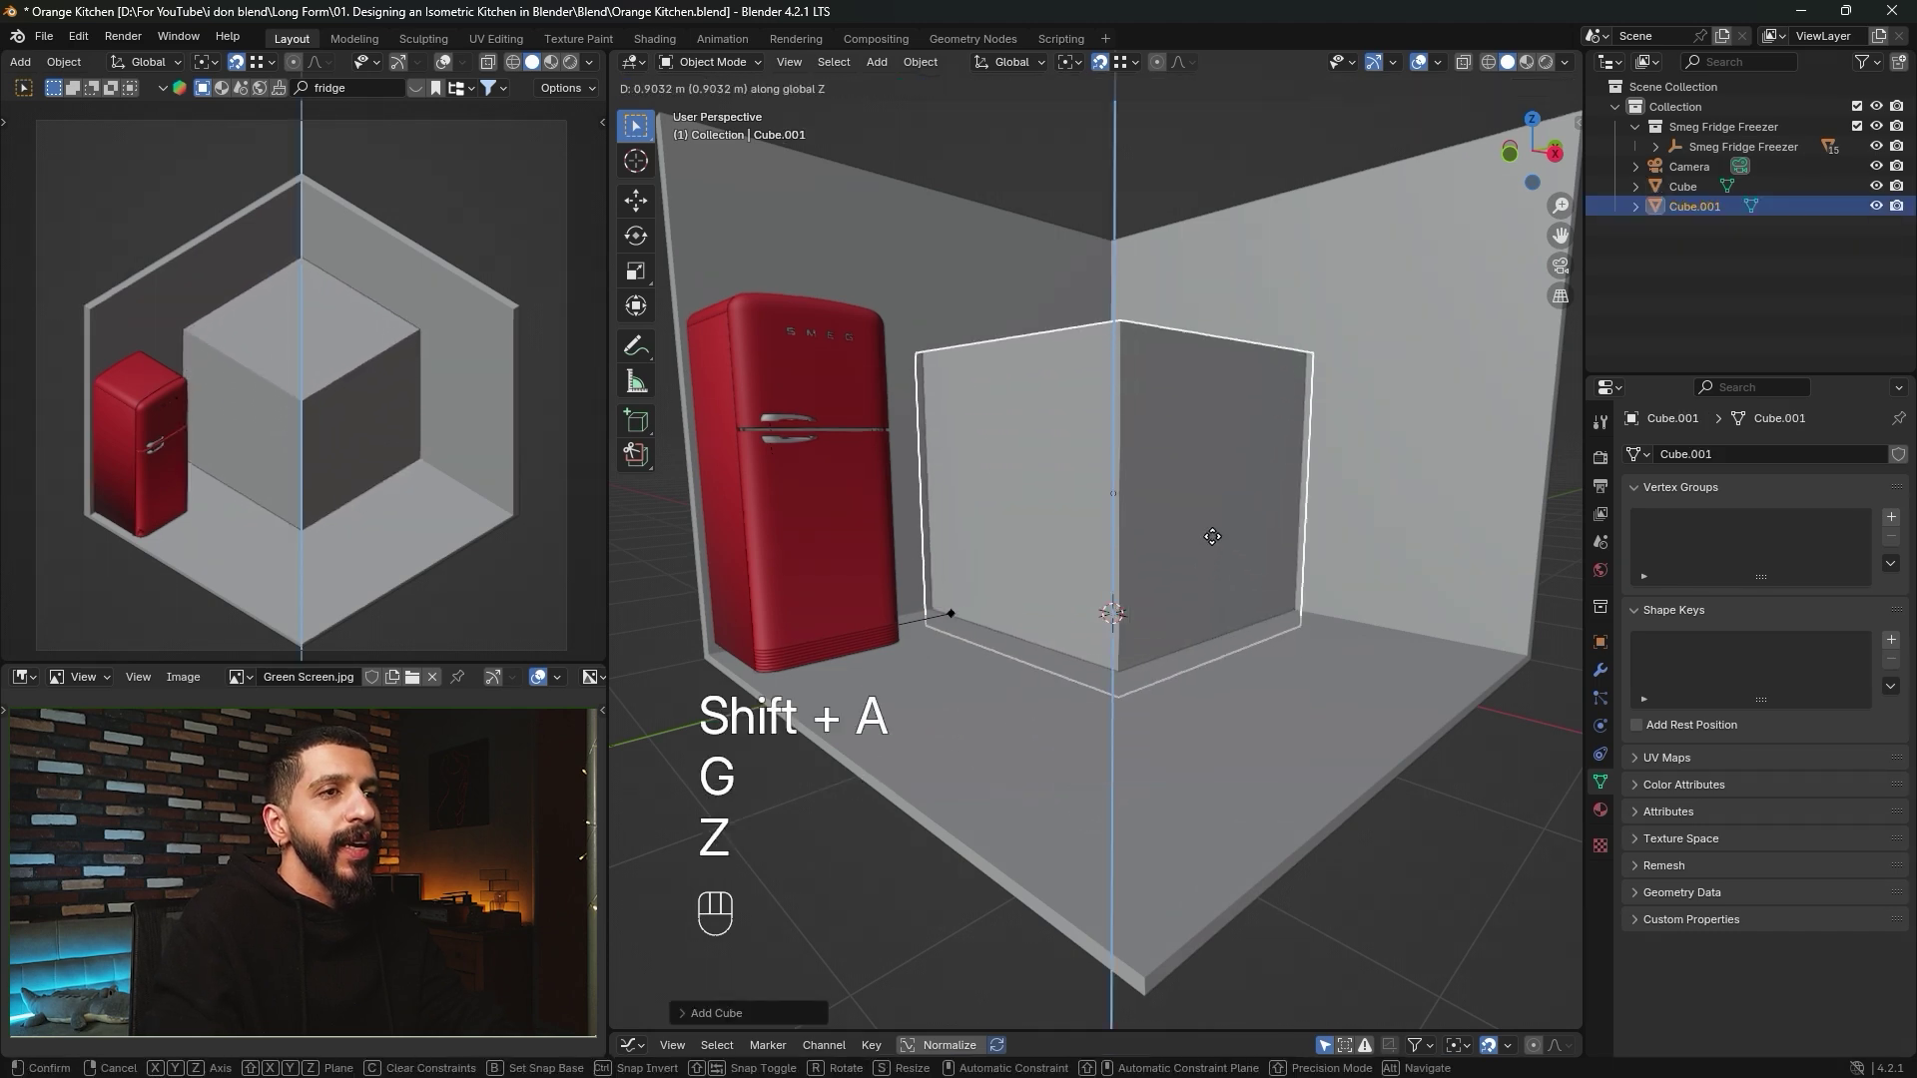
left_click(1213, 538)
middle_click_drag(1214, 538, 1287, 631)
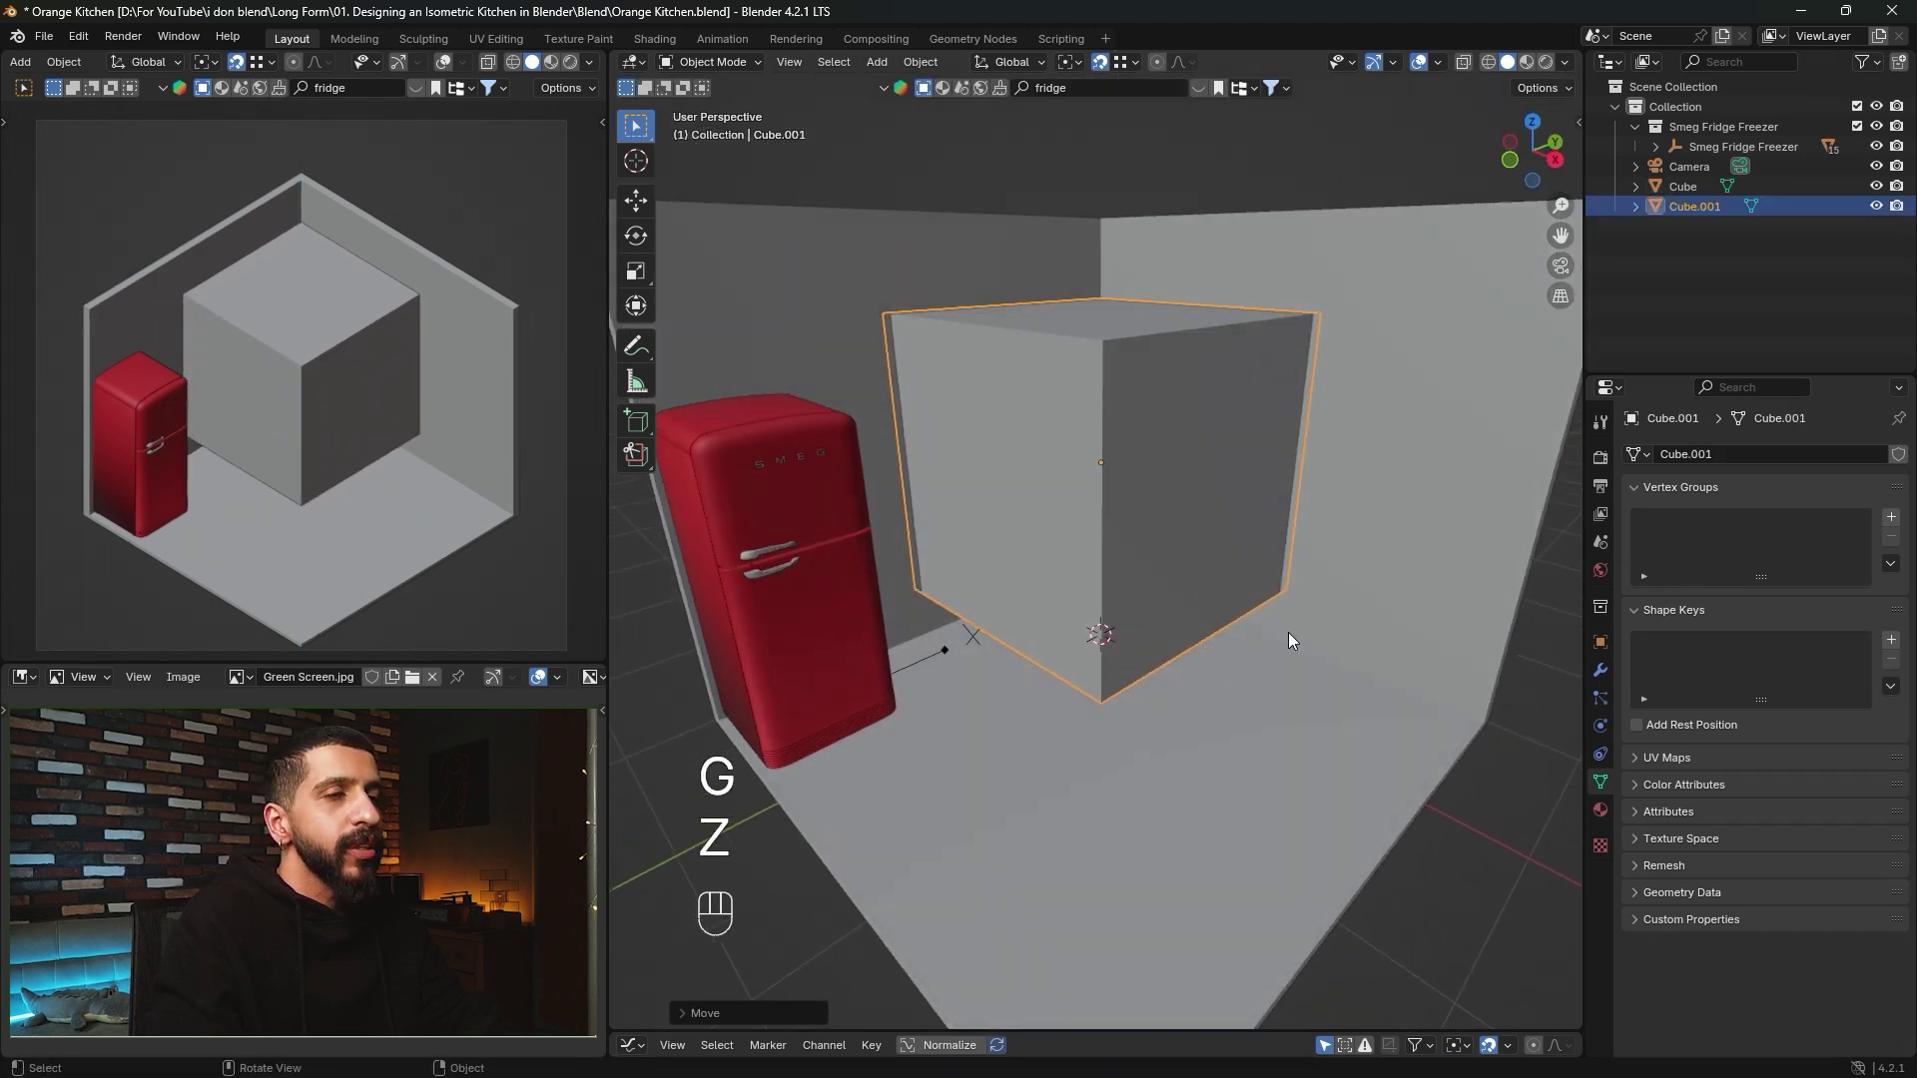
In Edit Mode, scale the new cube along Z into a thin slab about 0.05 m thick.
key("Tab")
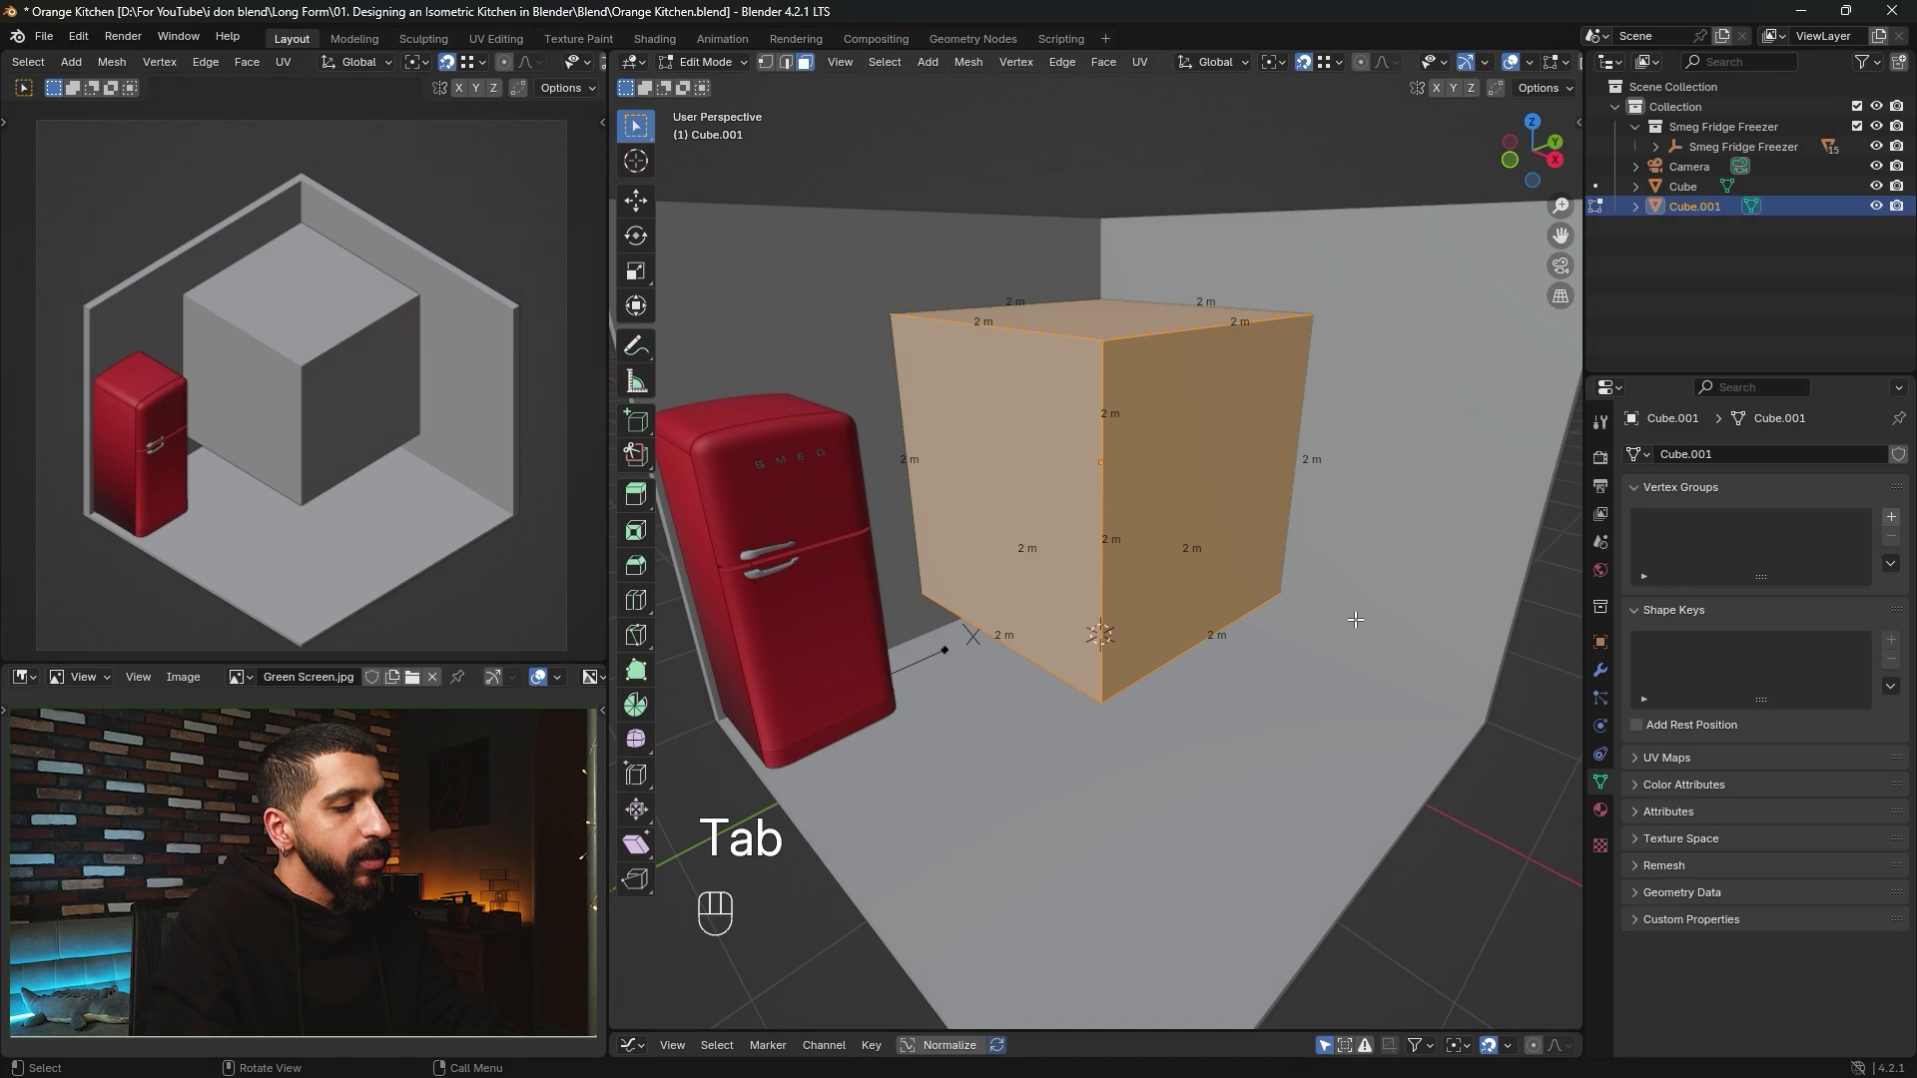
key("s")
key("z")
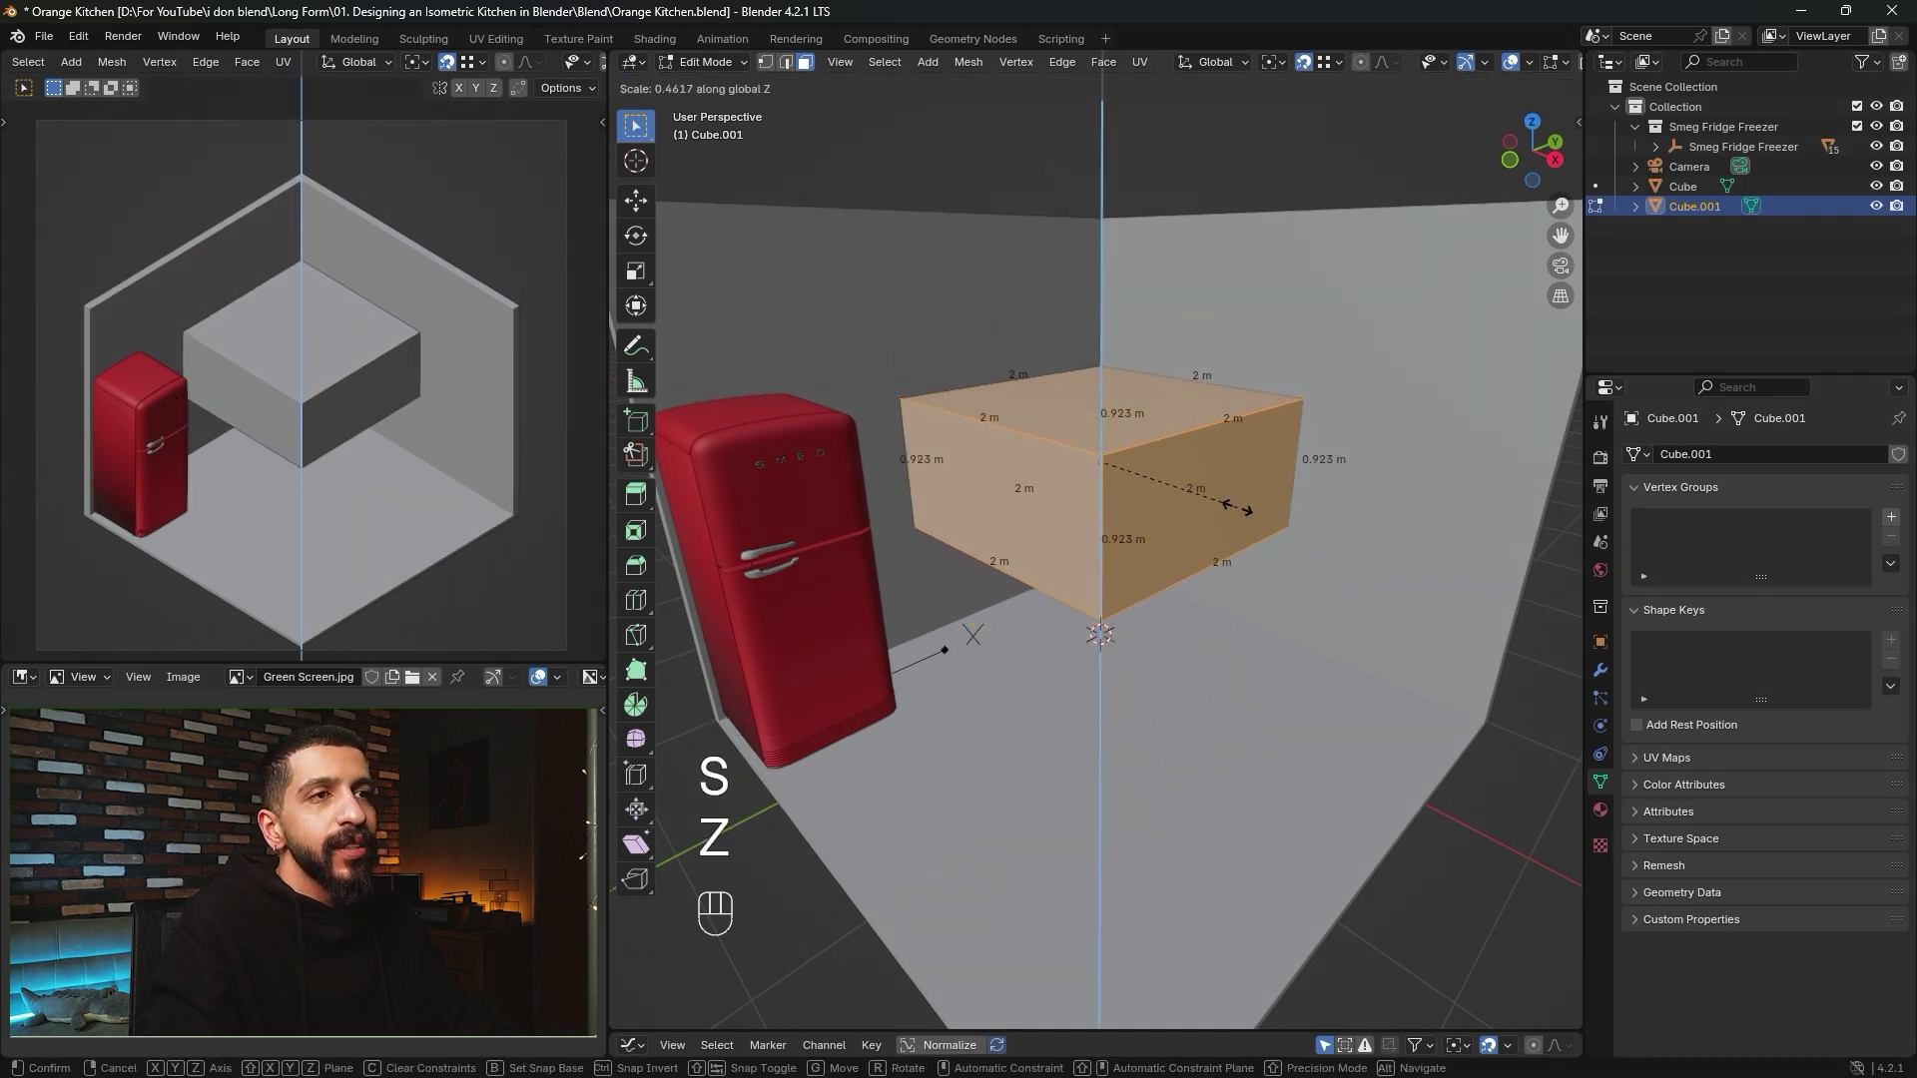
left_click(1158, 459)
key("s")
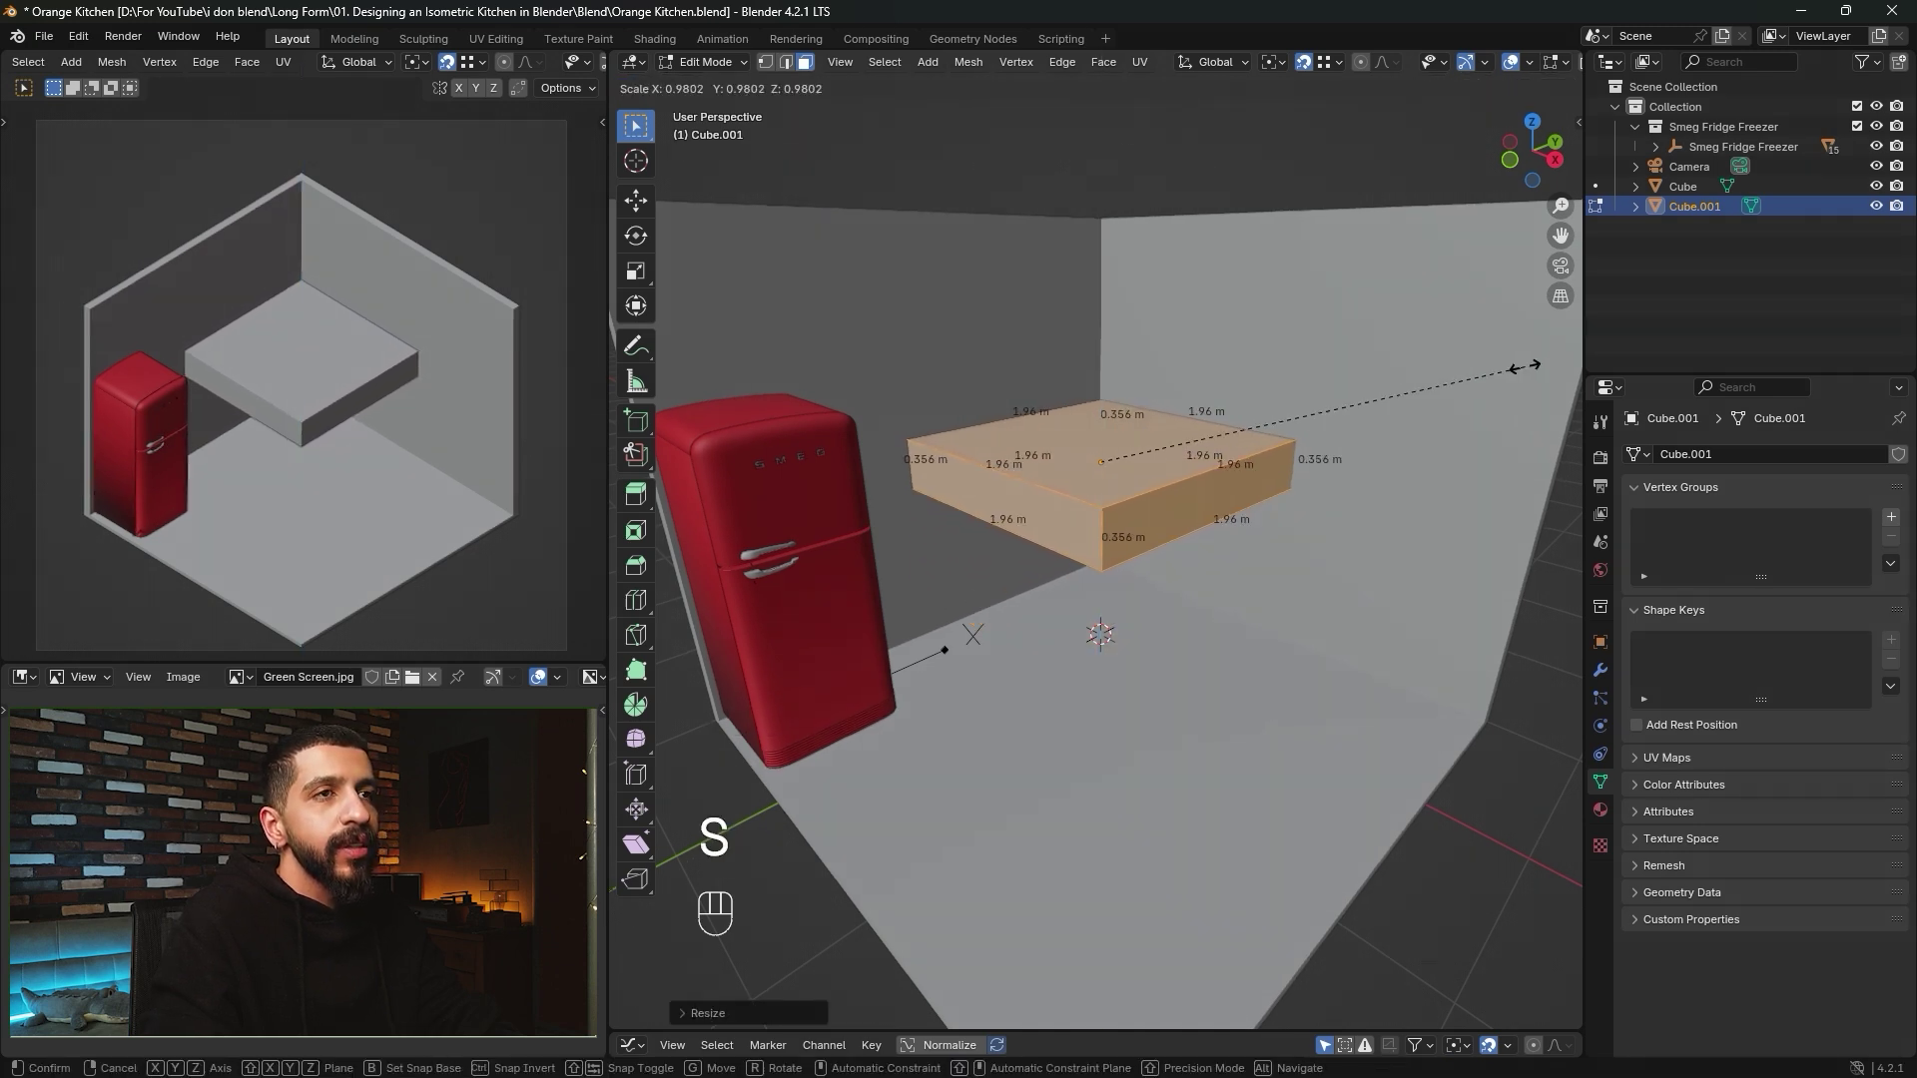
key("z")
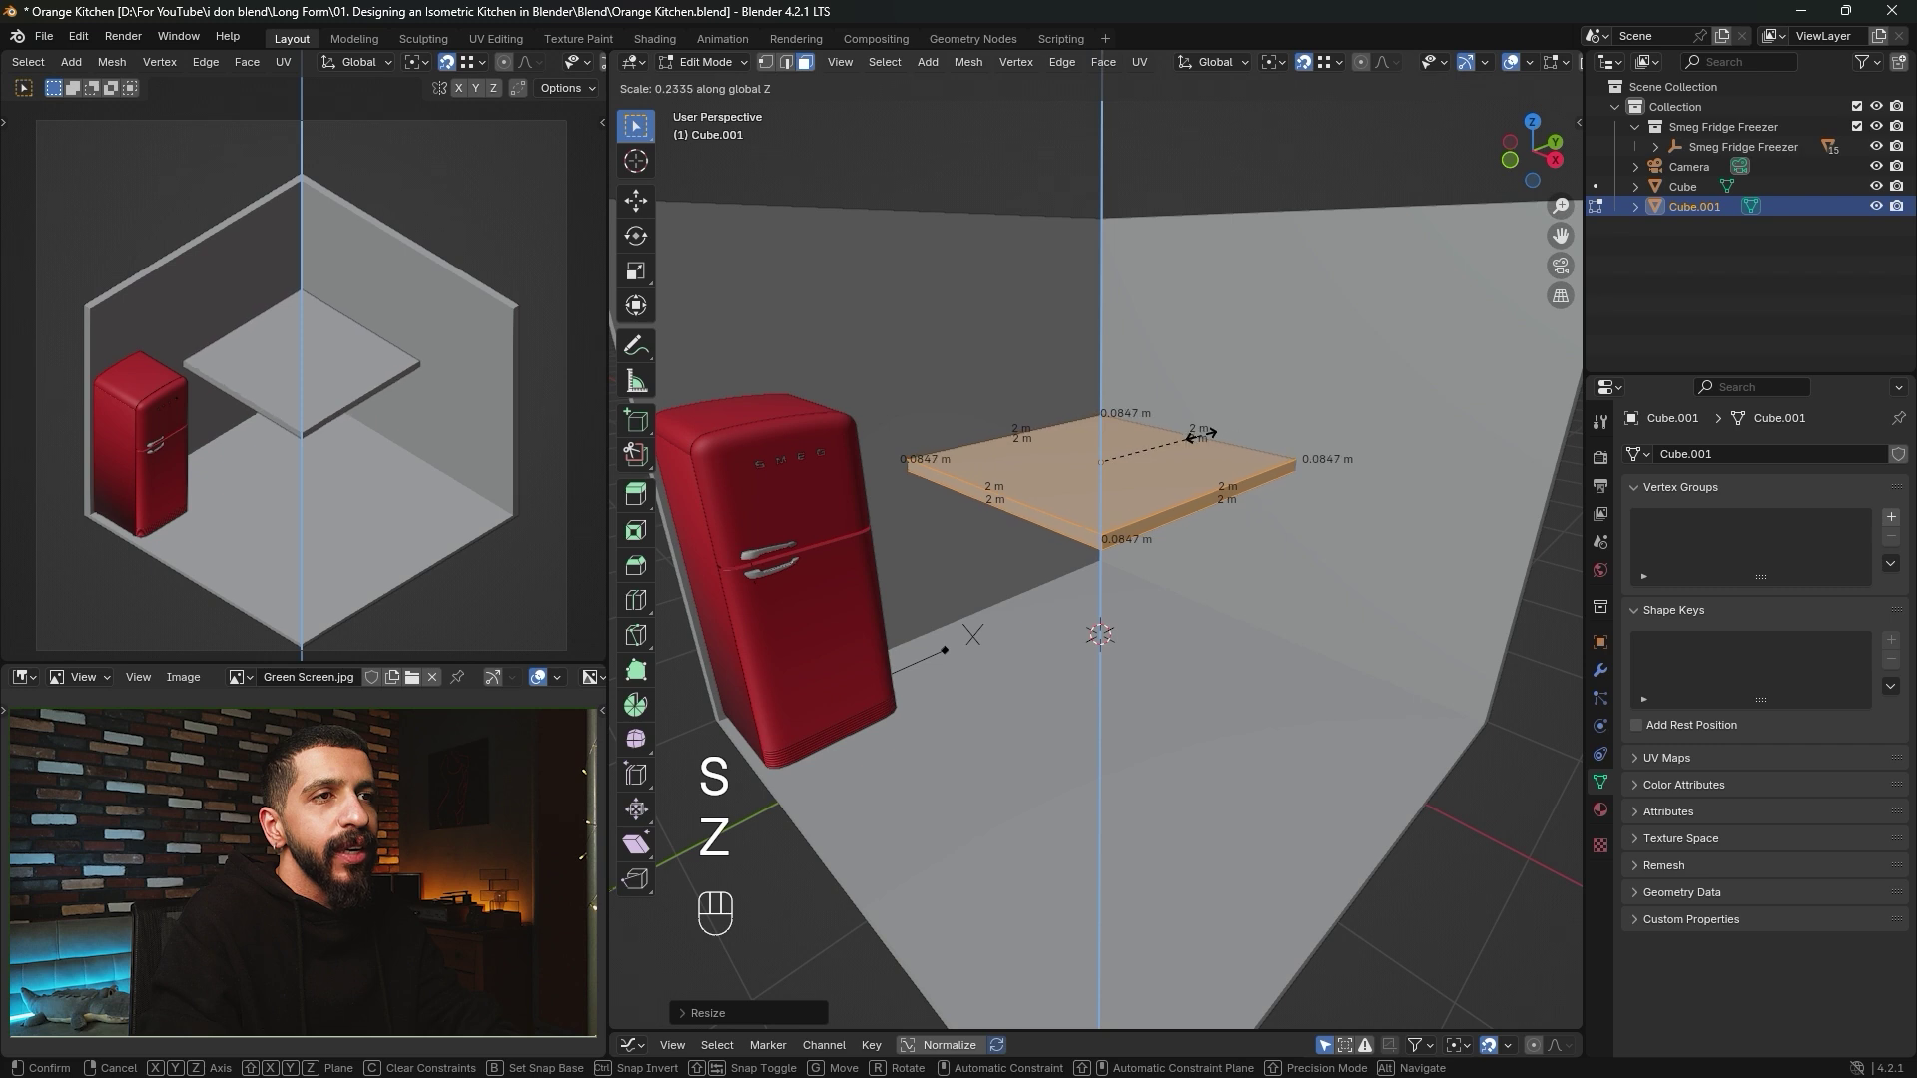
key("shift")
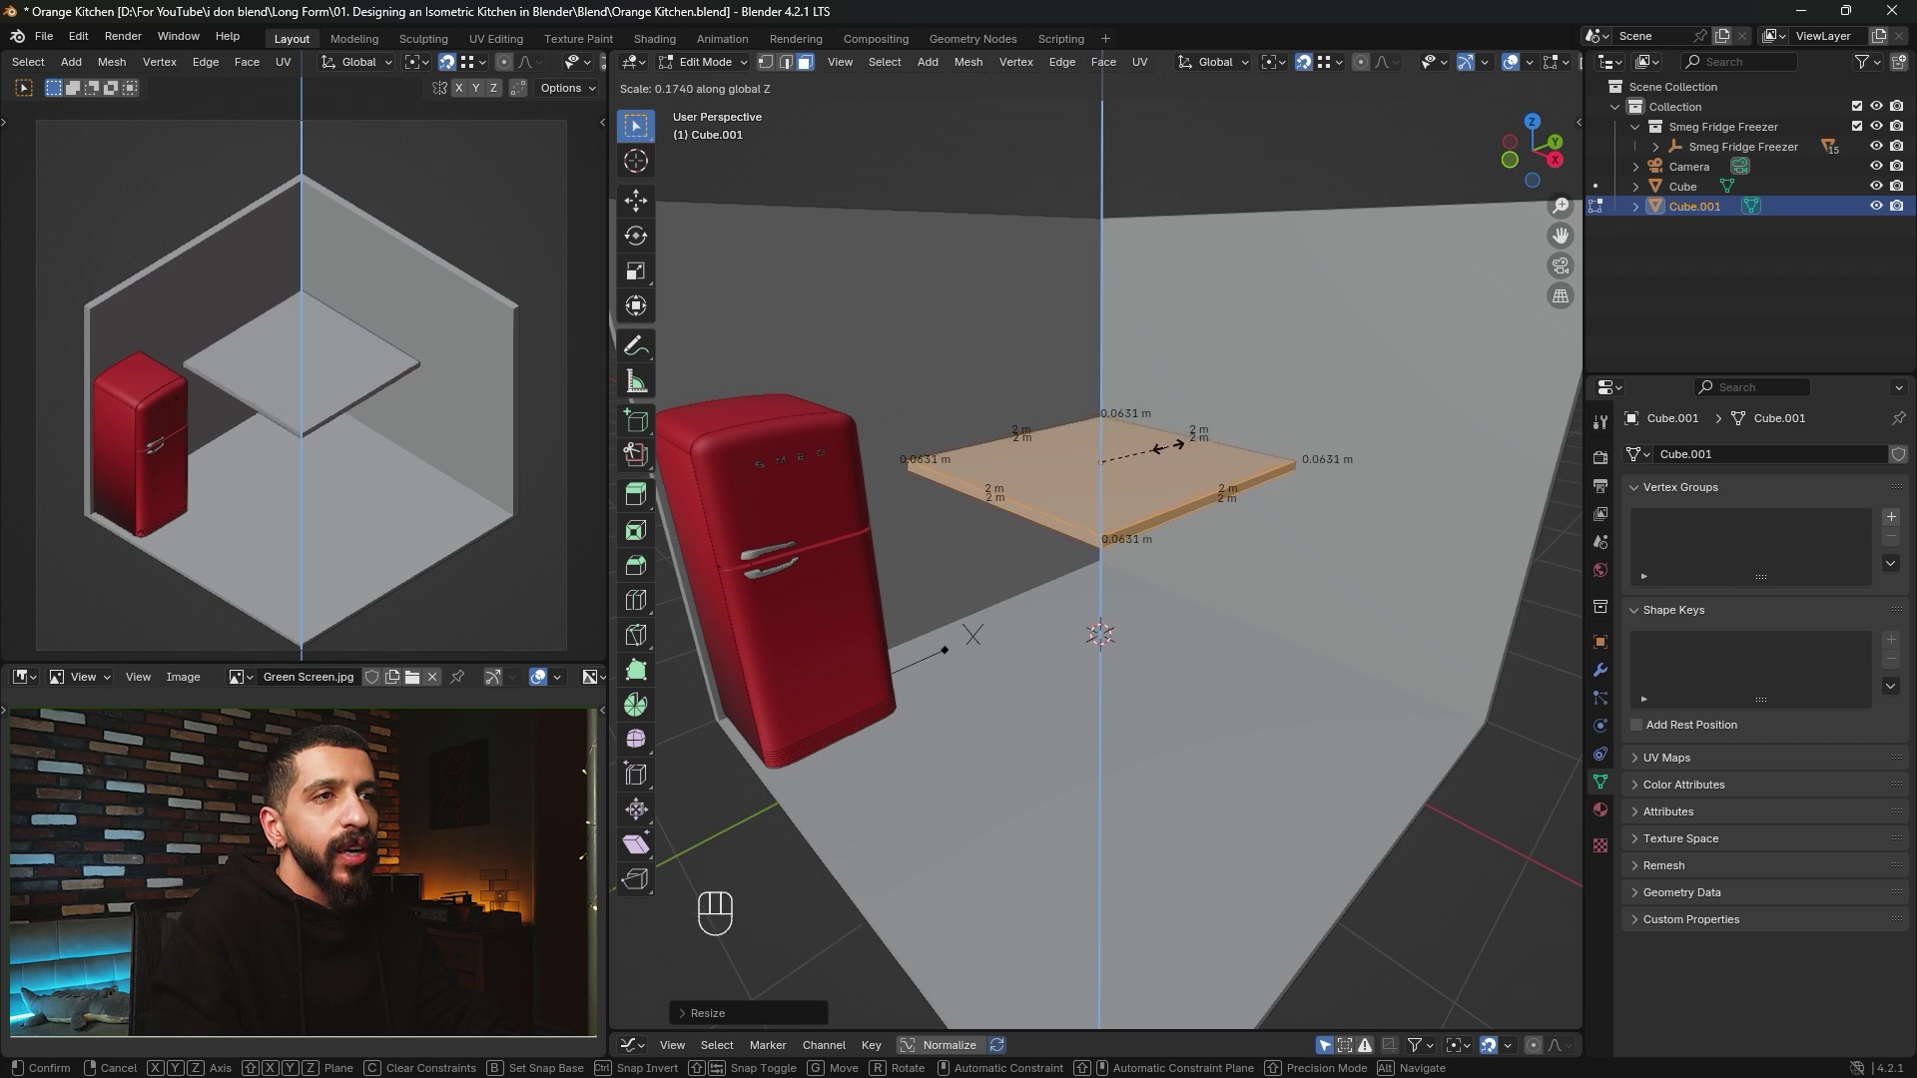
key("shift")
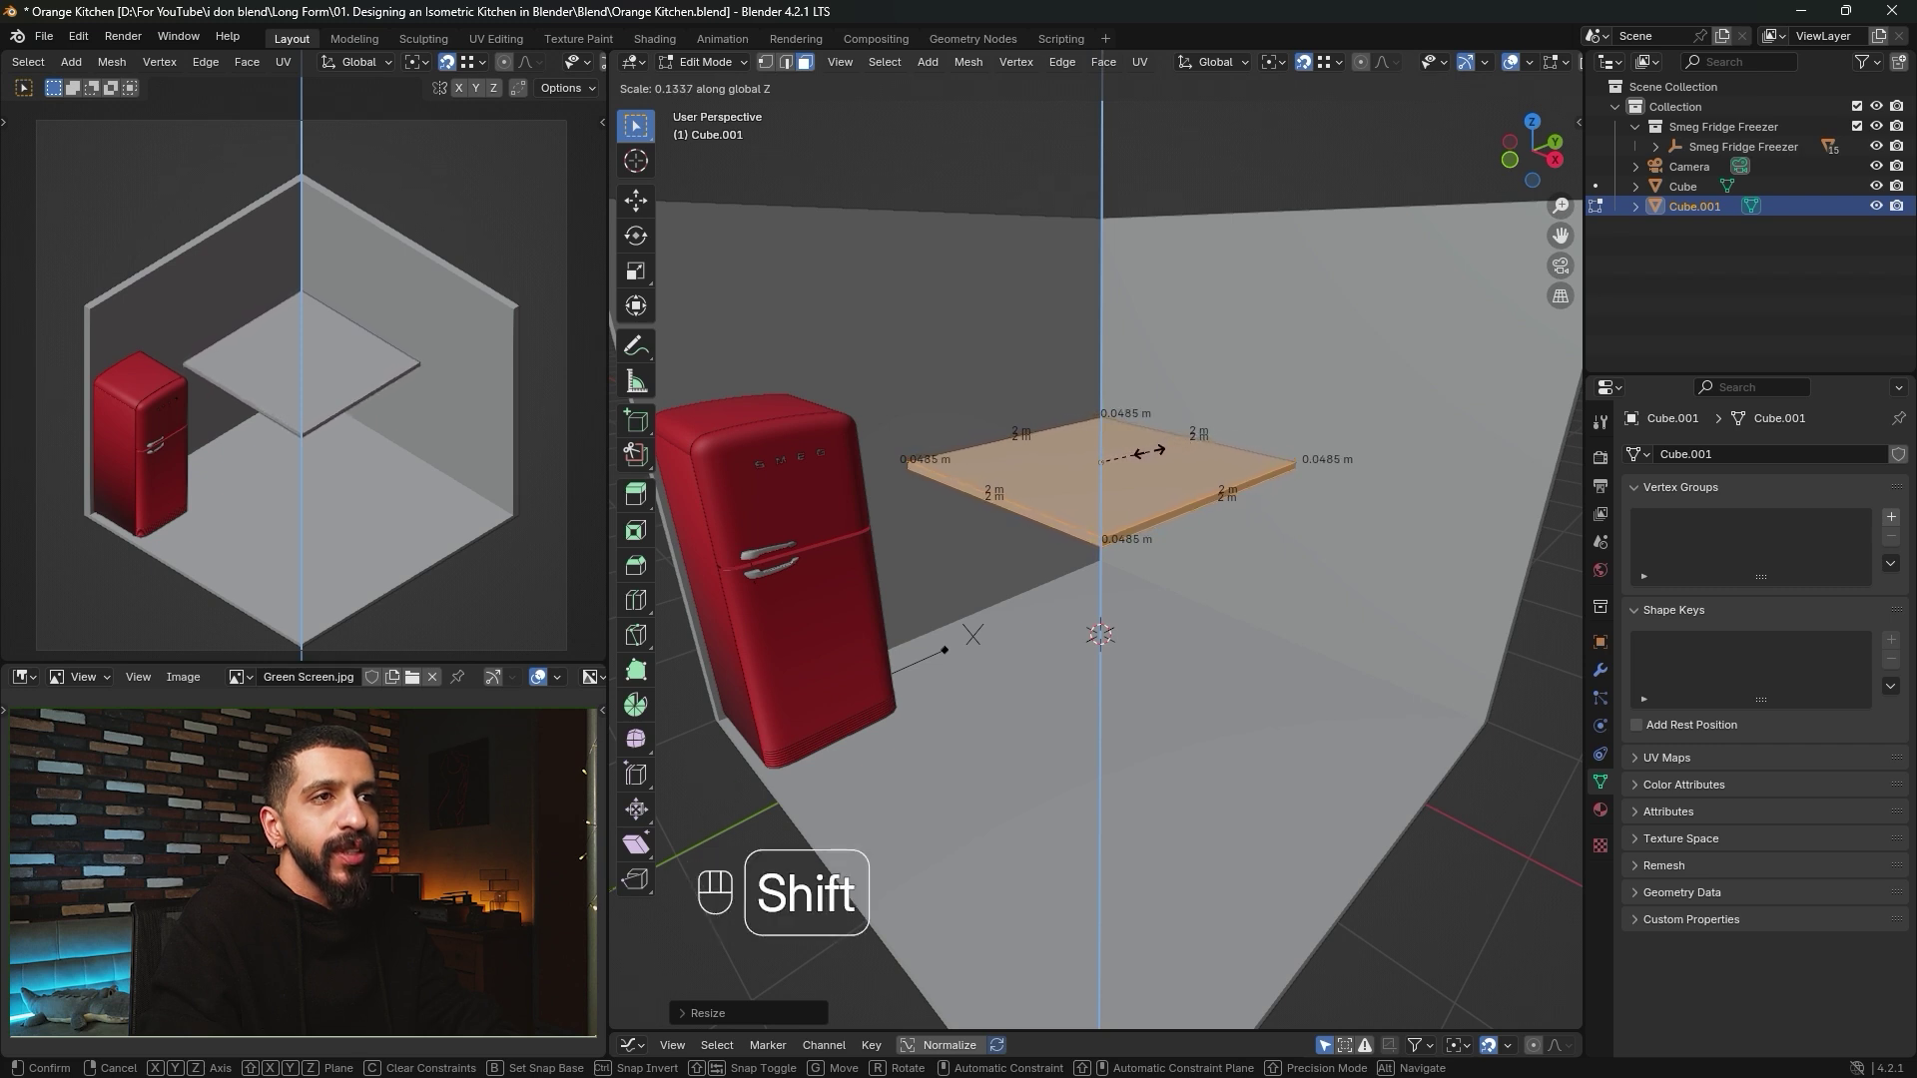
left_click(1134, 615)
key("Tab")
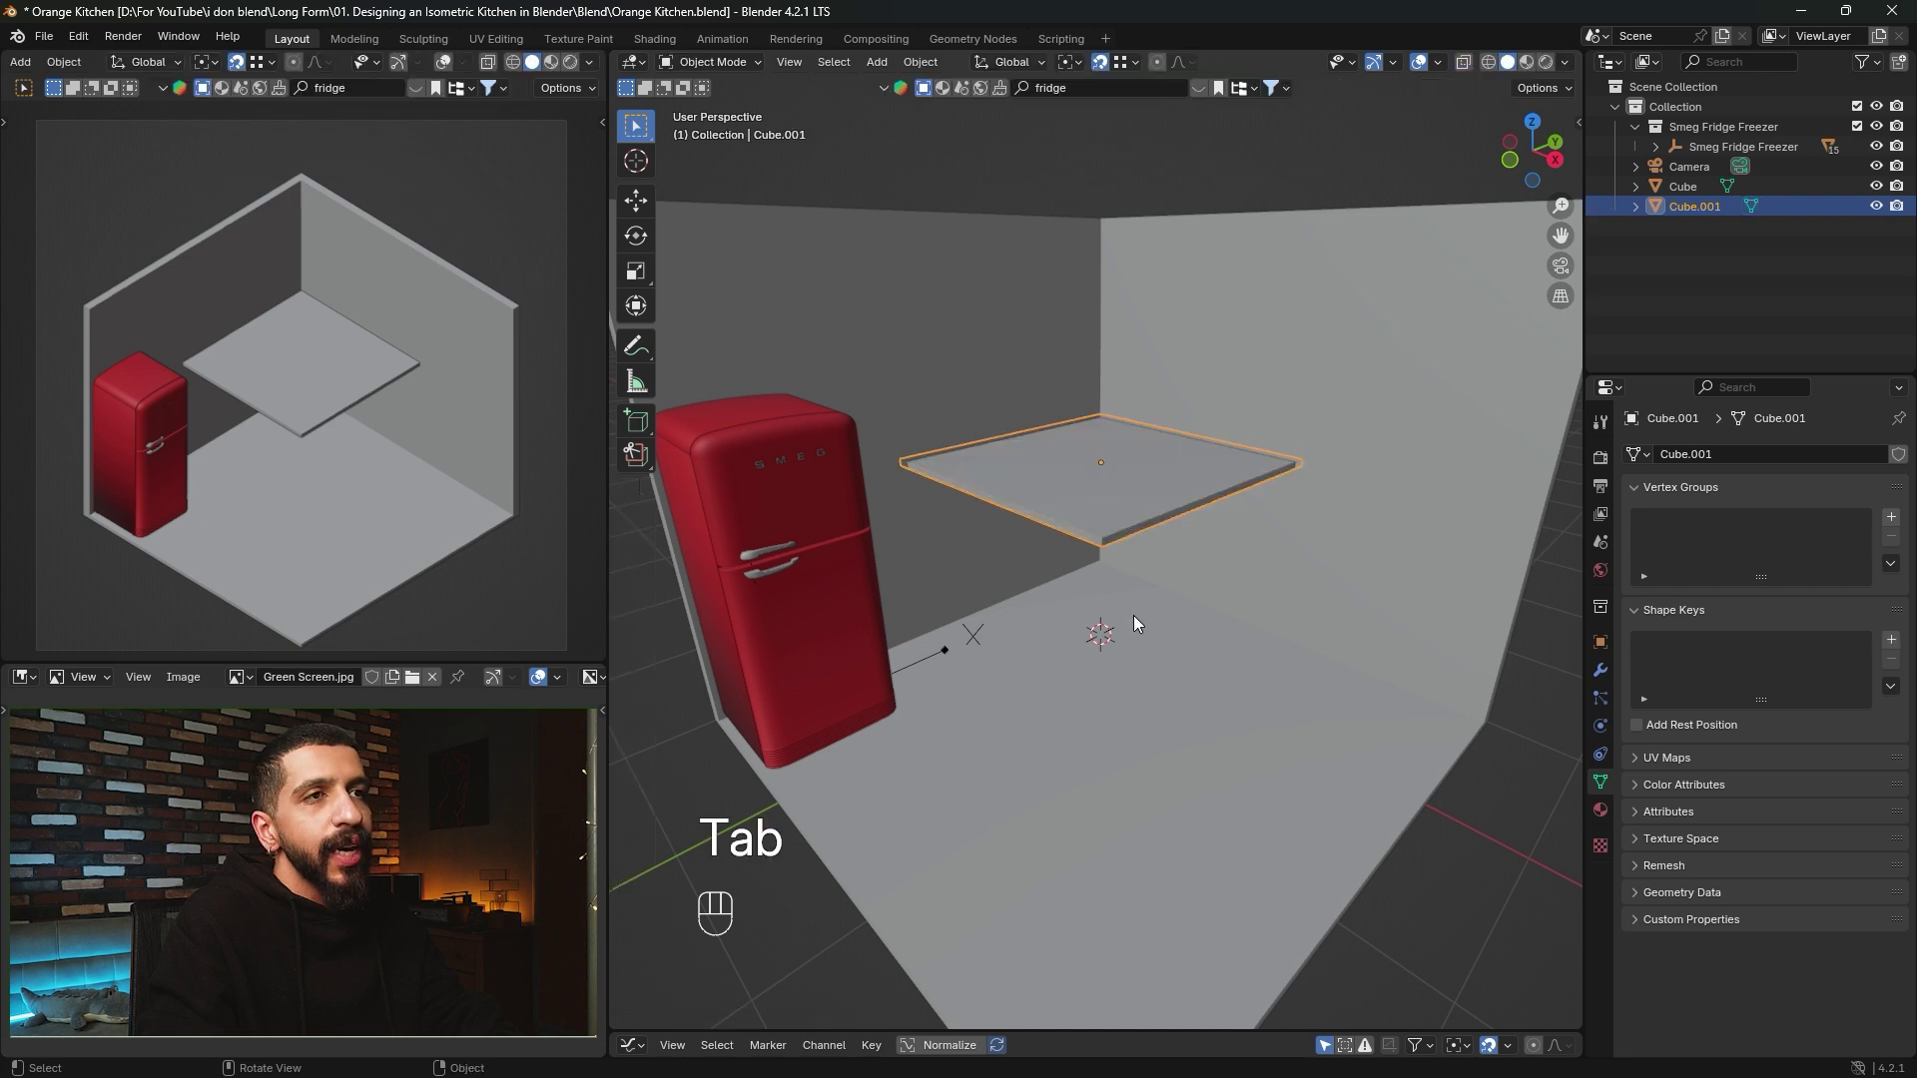
Snap the slab down along Z to the room's floor, and move it horizontally with Z locked into the floor's open front corner.
left_click_drag(1136, 614, 1141, 554, "alt")
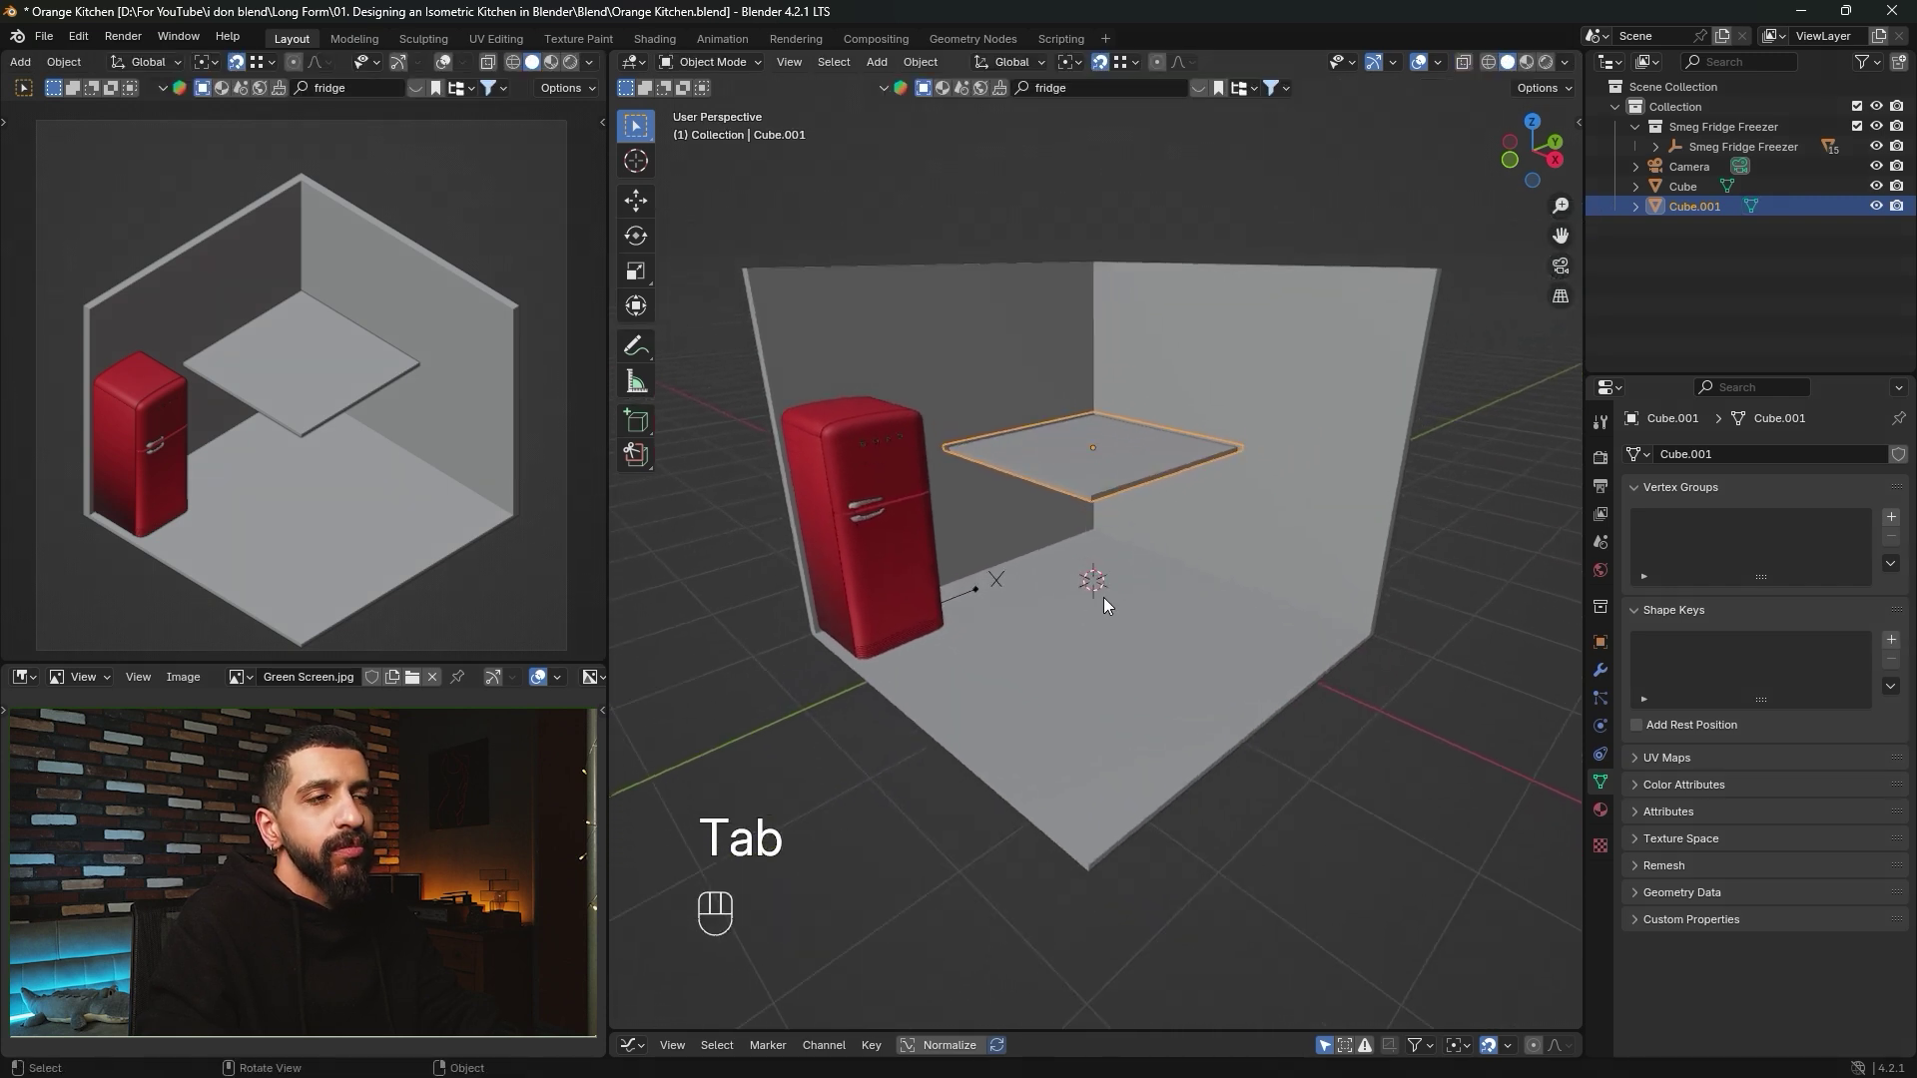
key("g")
key("z")
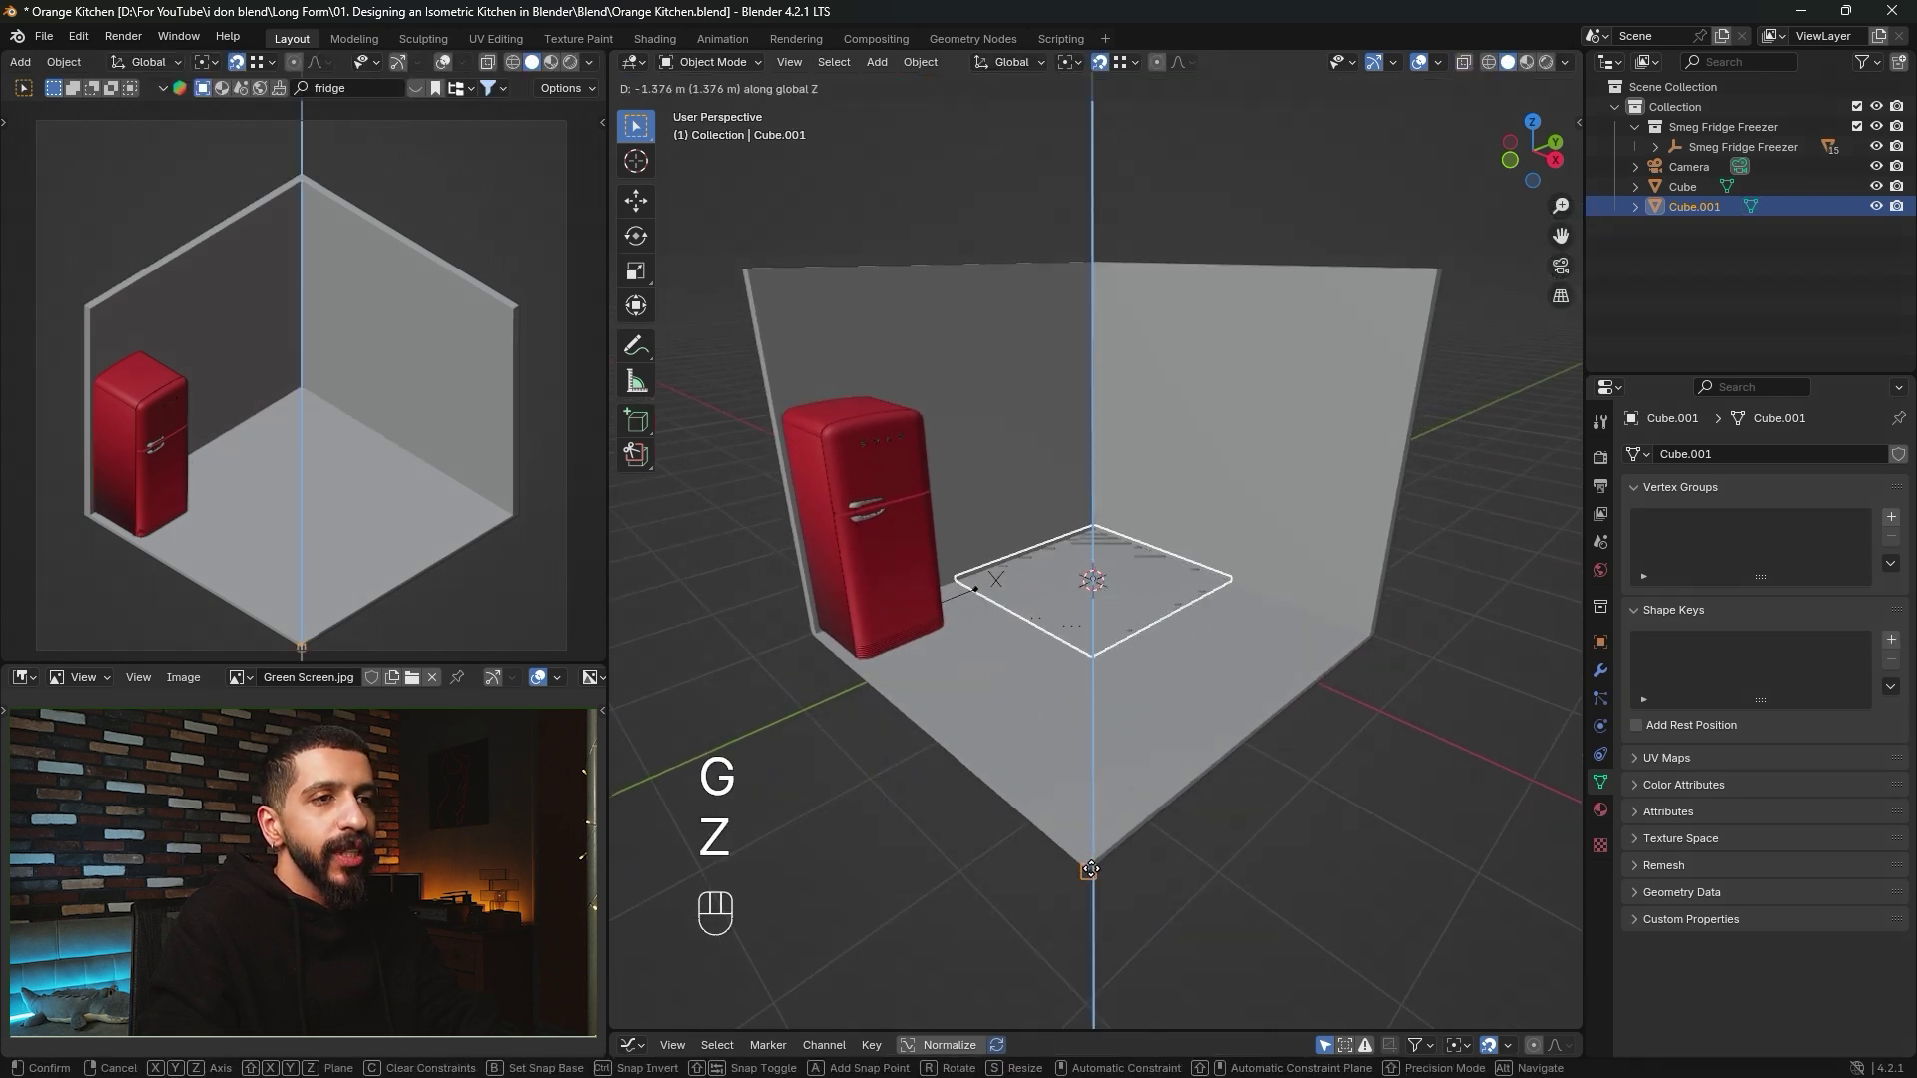
left_click(1089, 845)
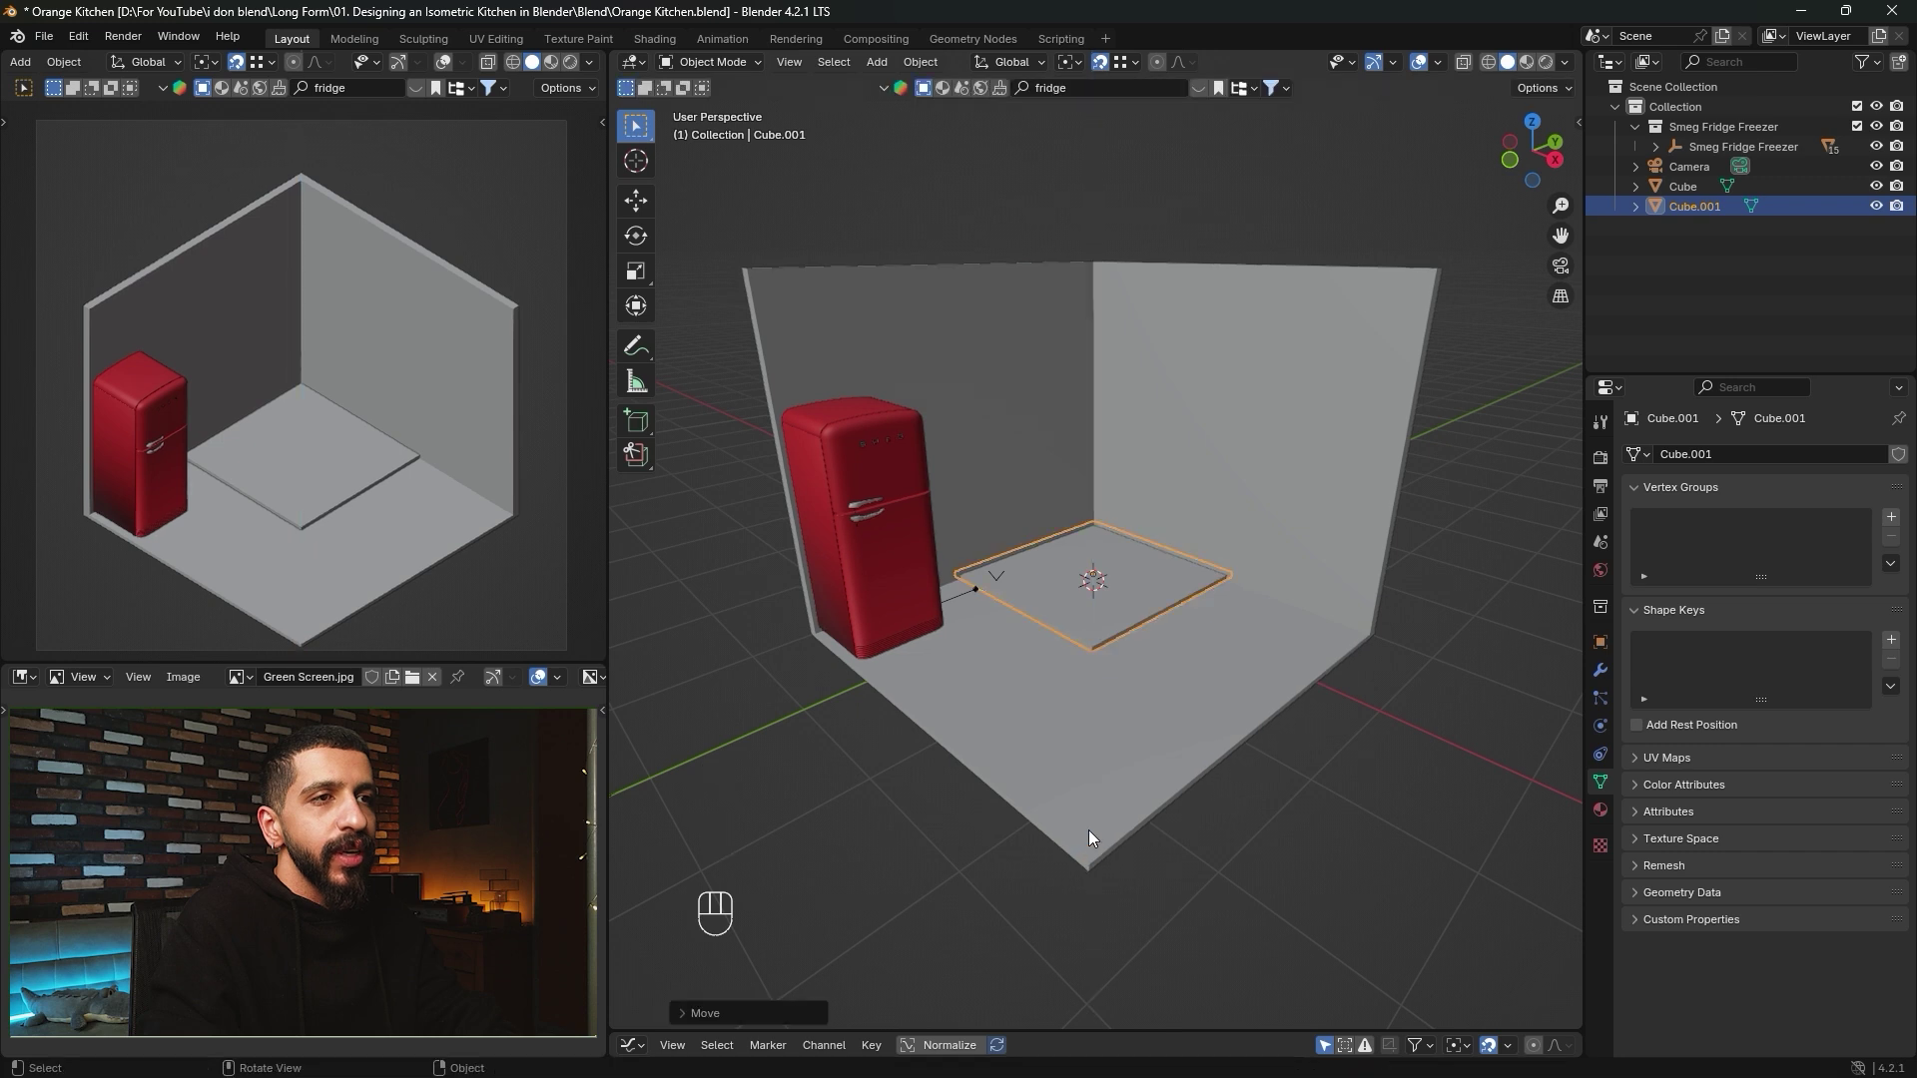
key("g")
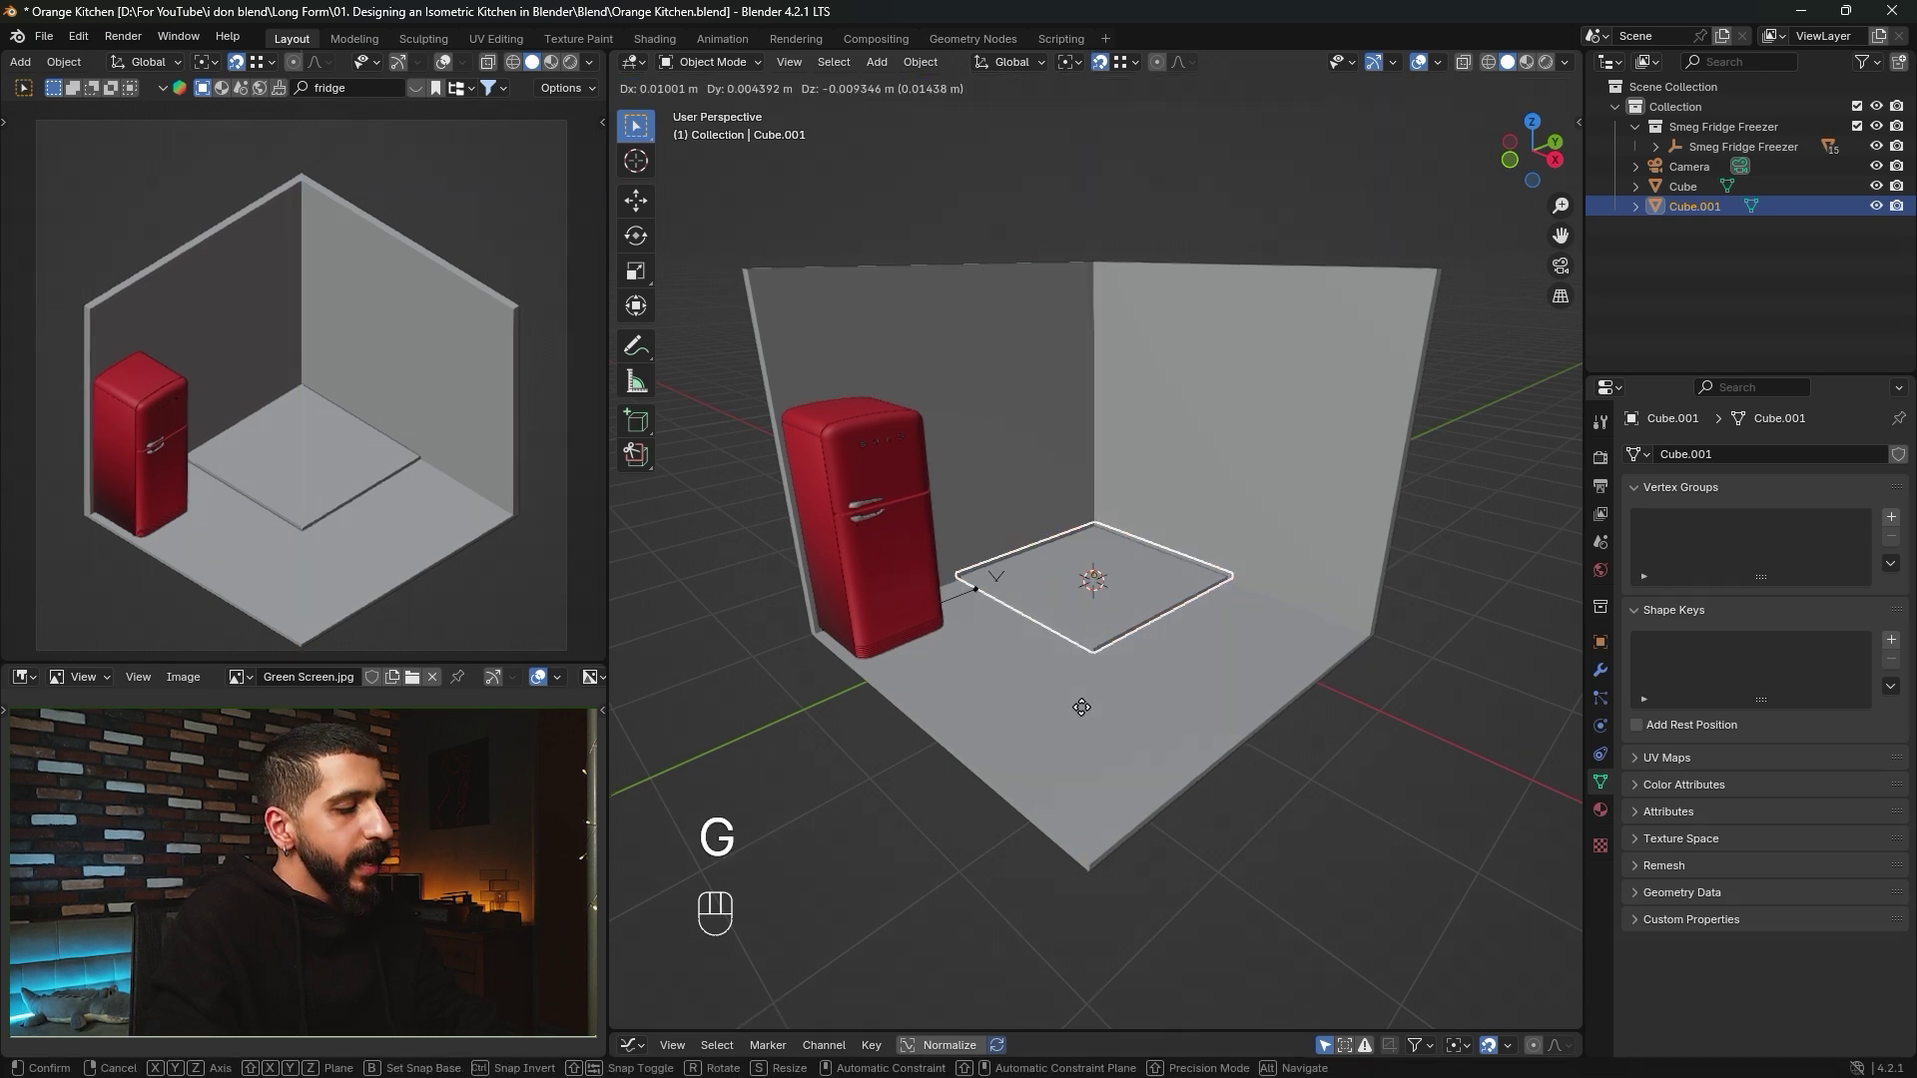
key("shift+z")
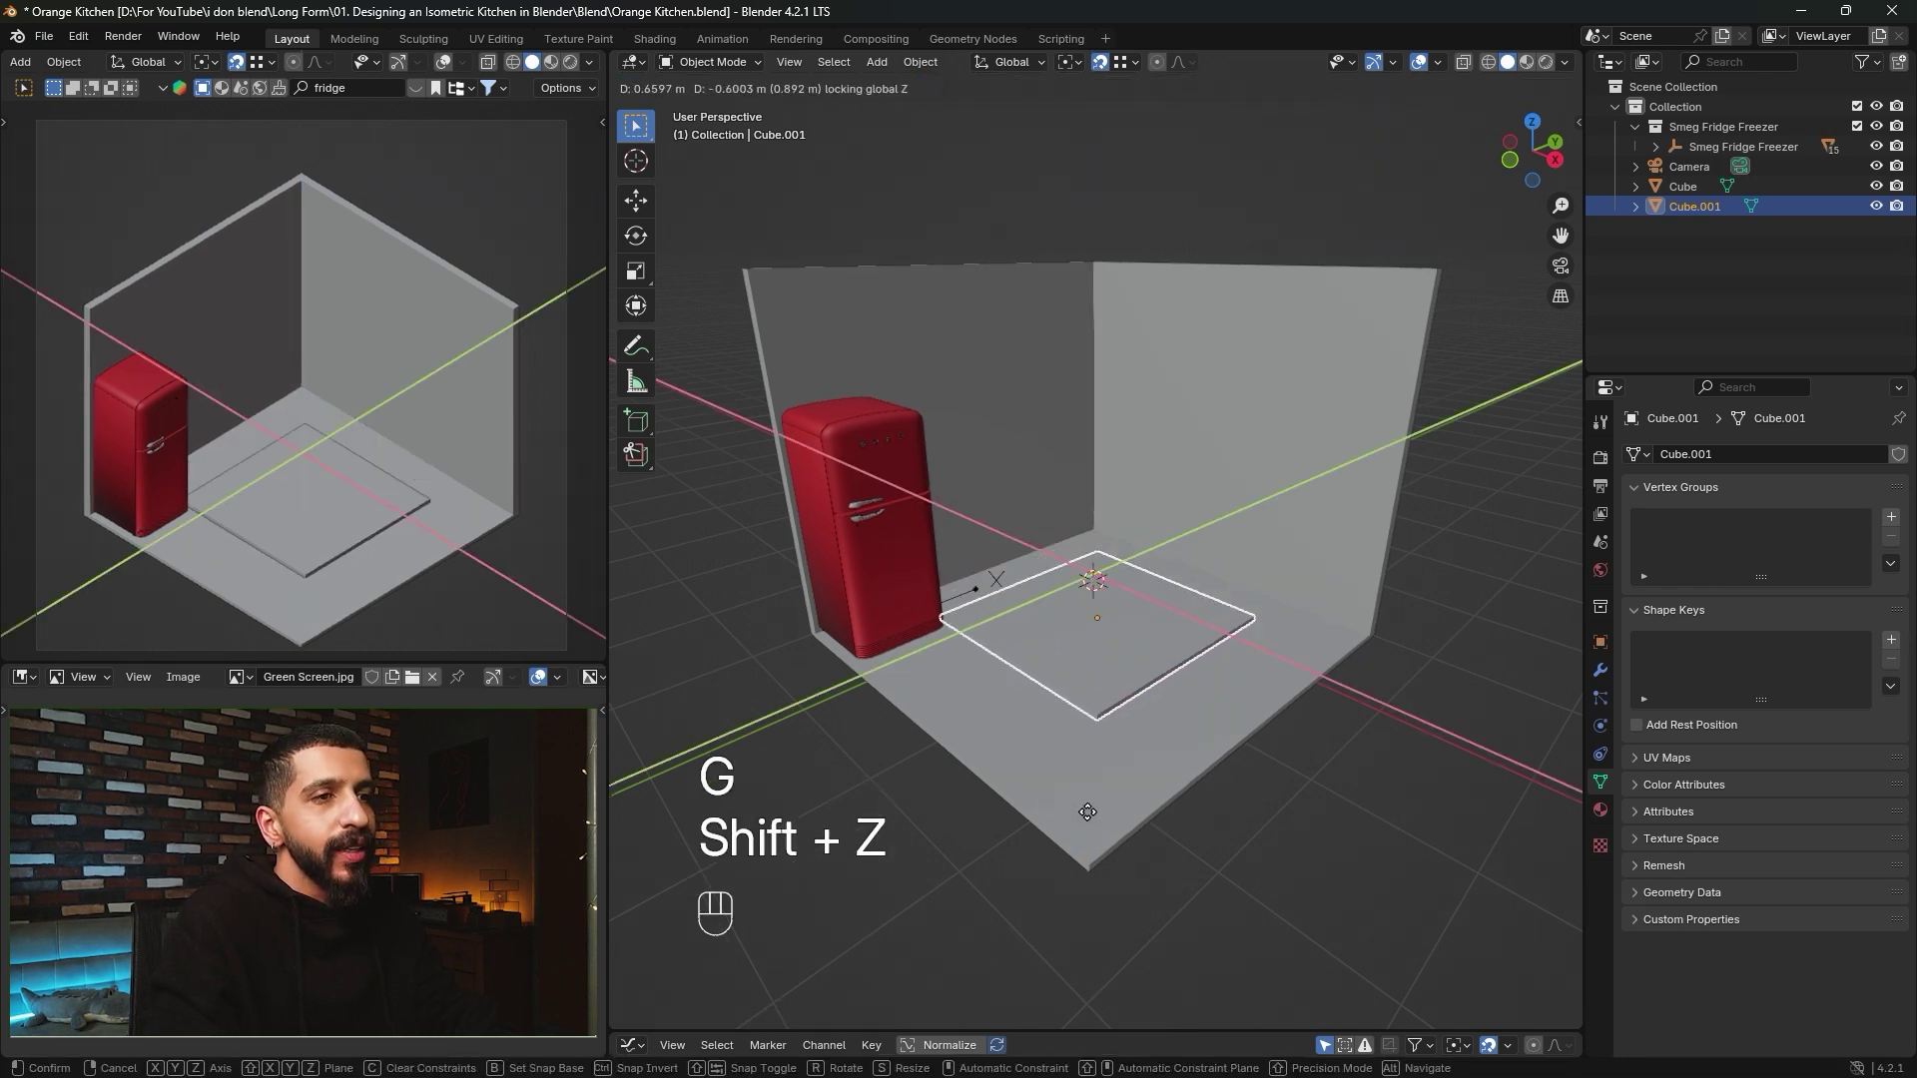
left_click(1088, 846)
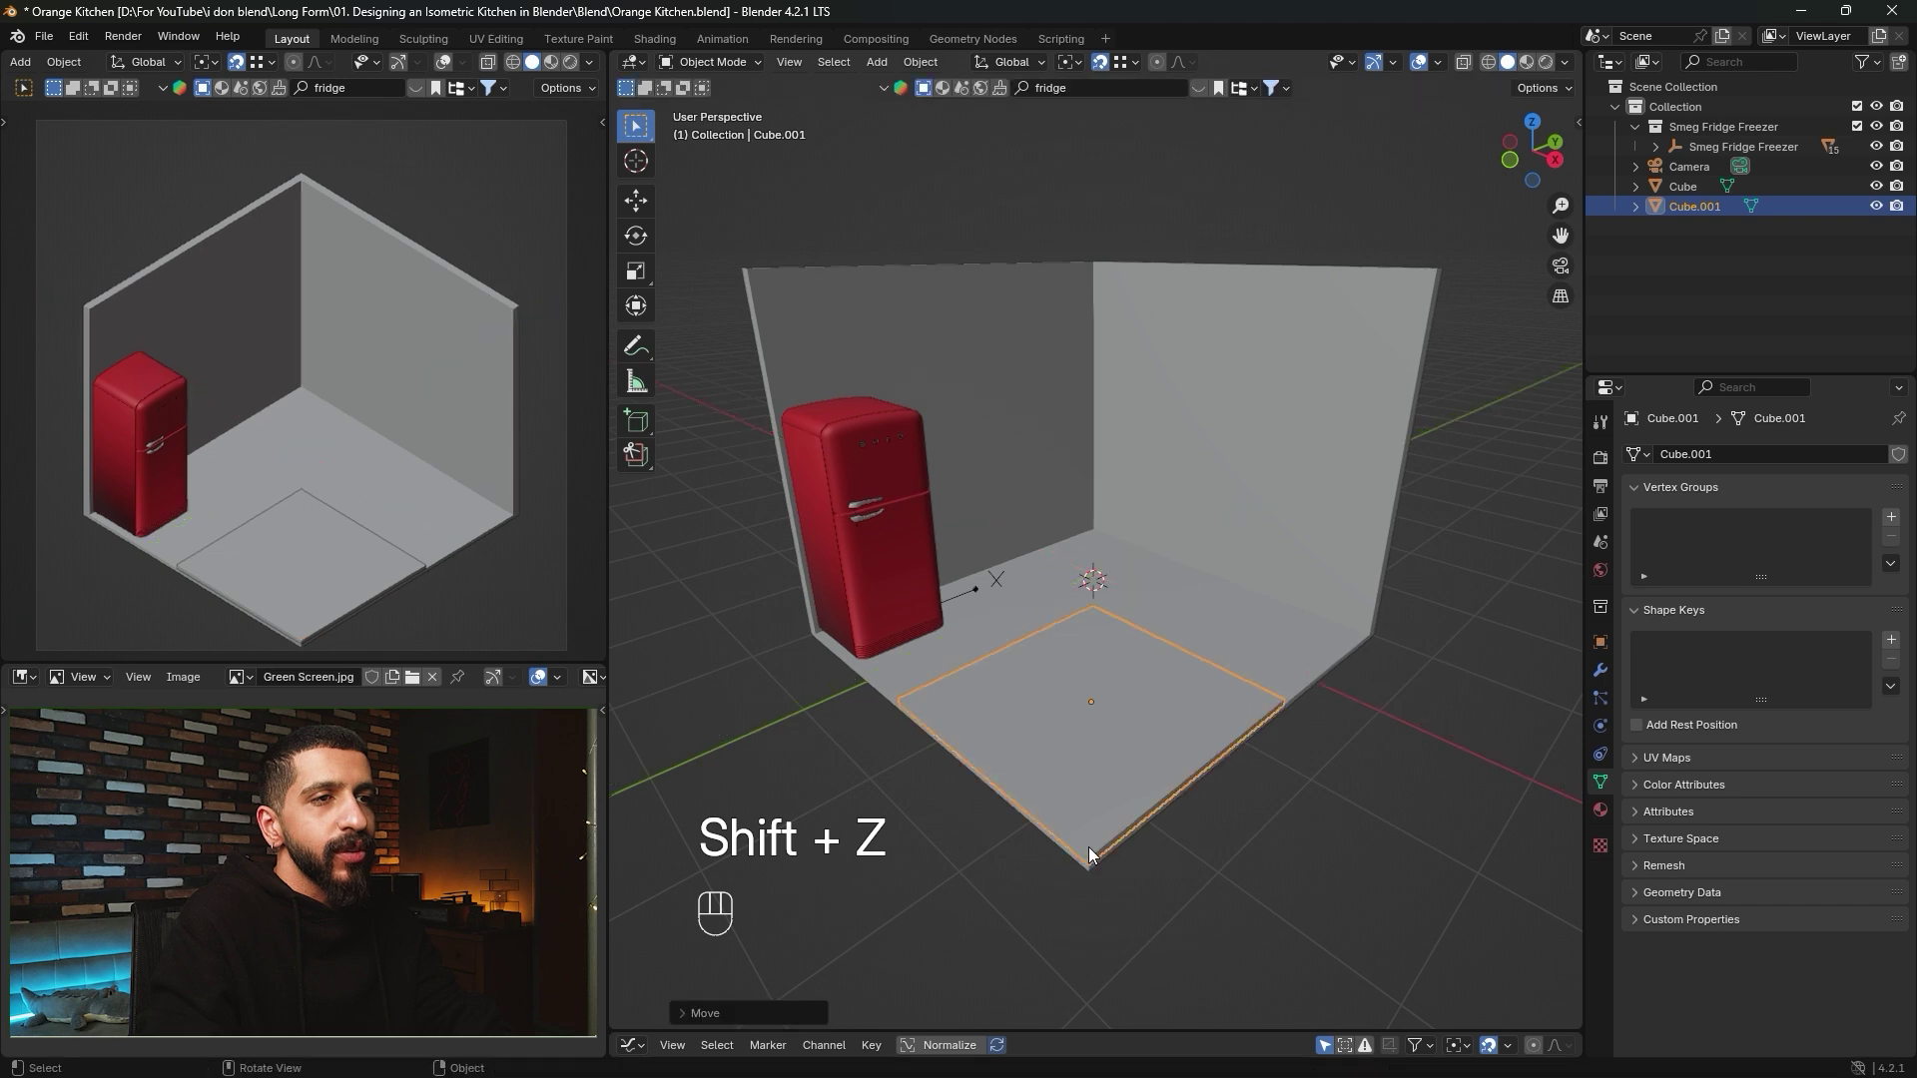
Extend the slab's side face along global Y until it snaps to the inner face of the wall opposite the fridge side.
middle_click_drag(1088, 847, 1104, 686)
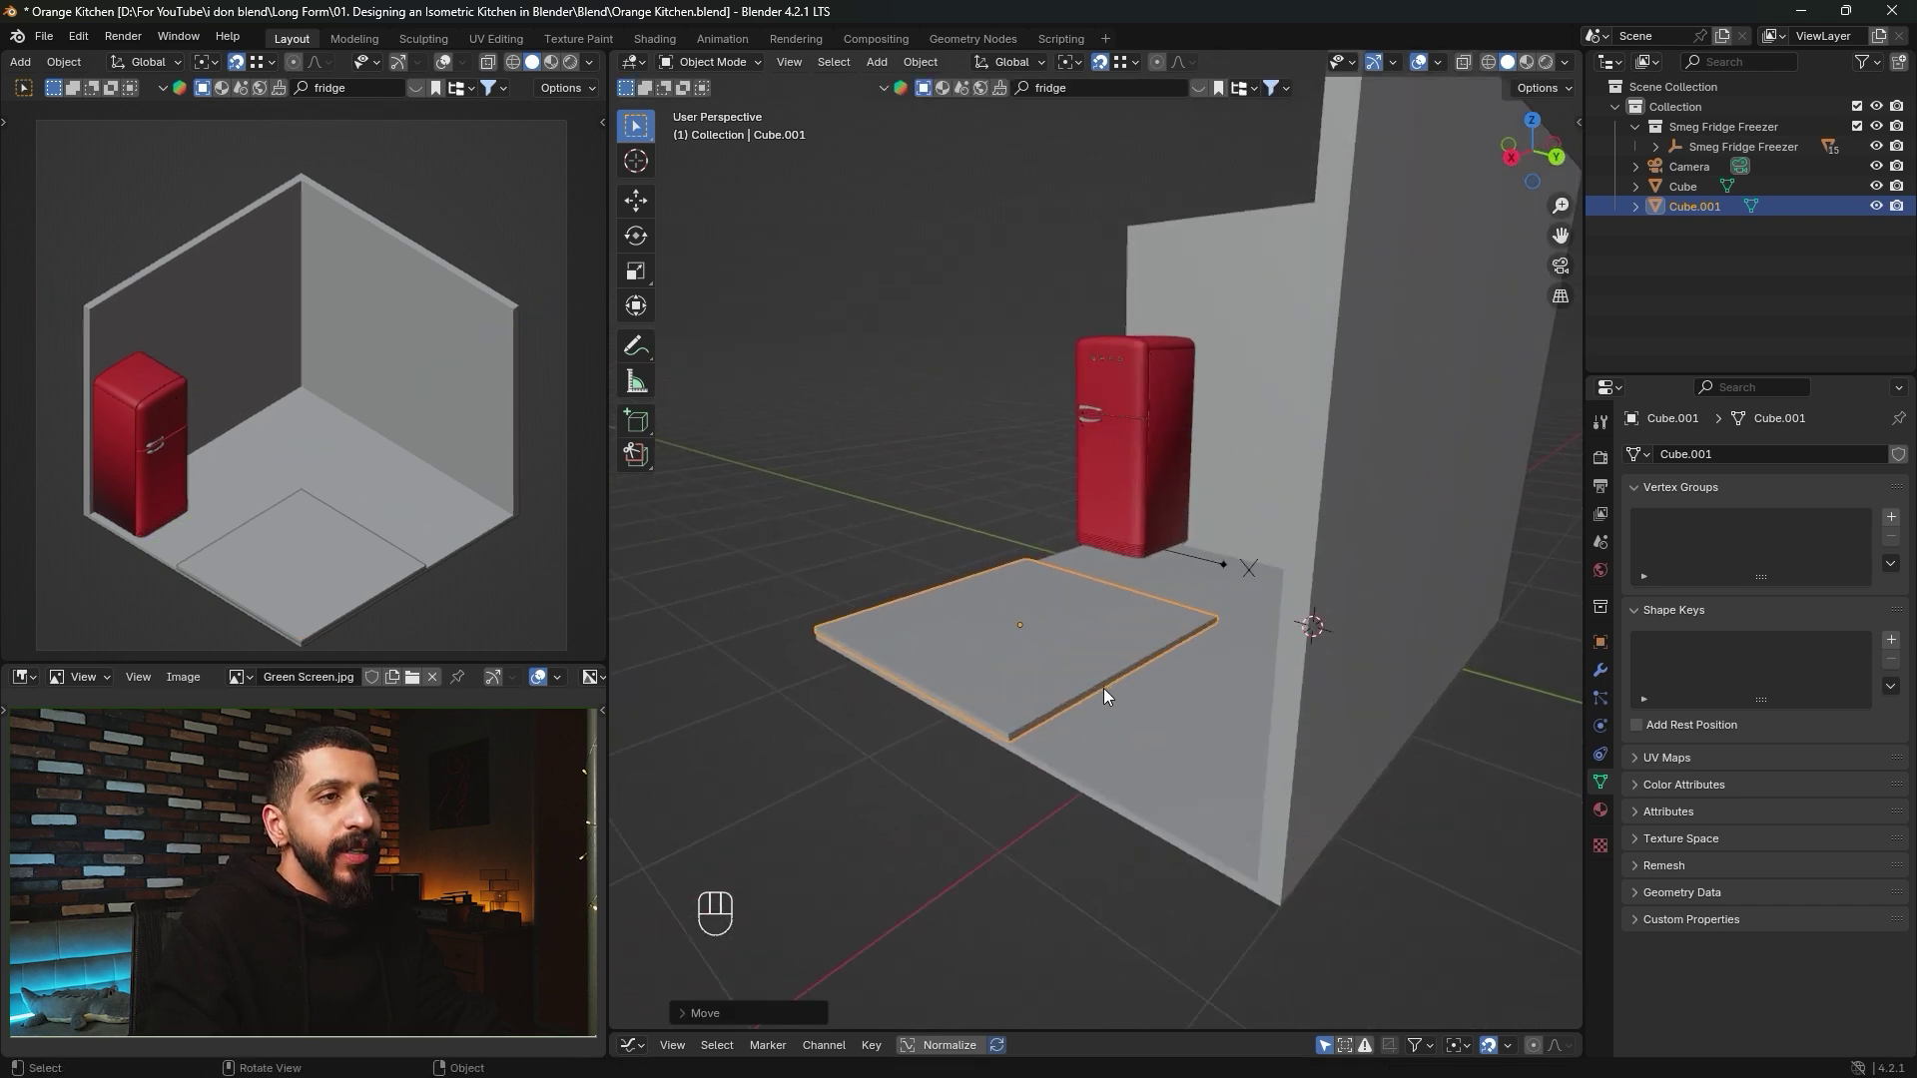
key("Tab")
scroll(1098, 678, "up", 4)
key("3")
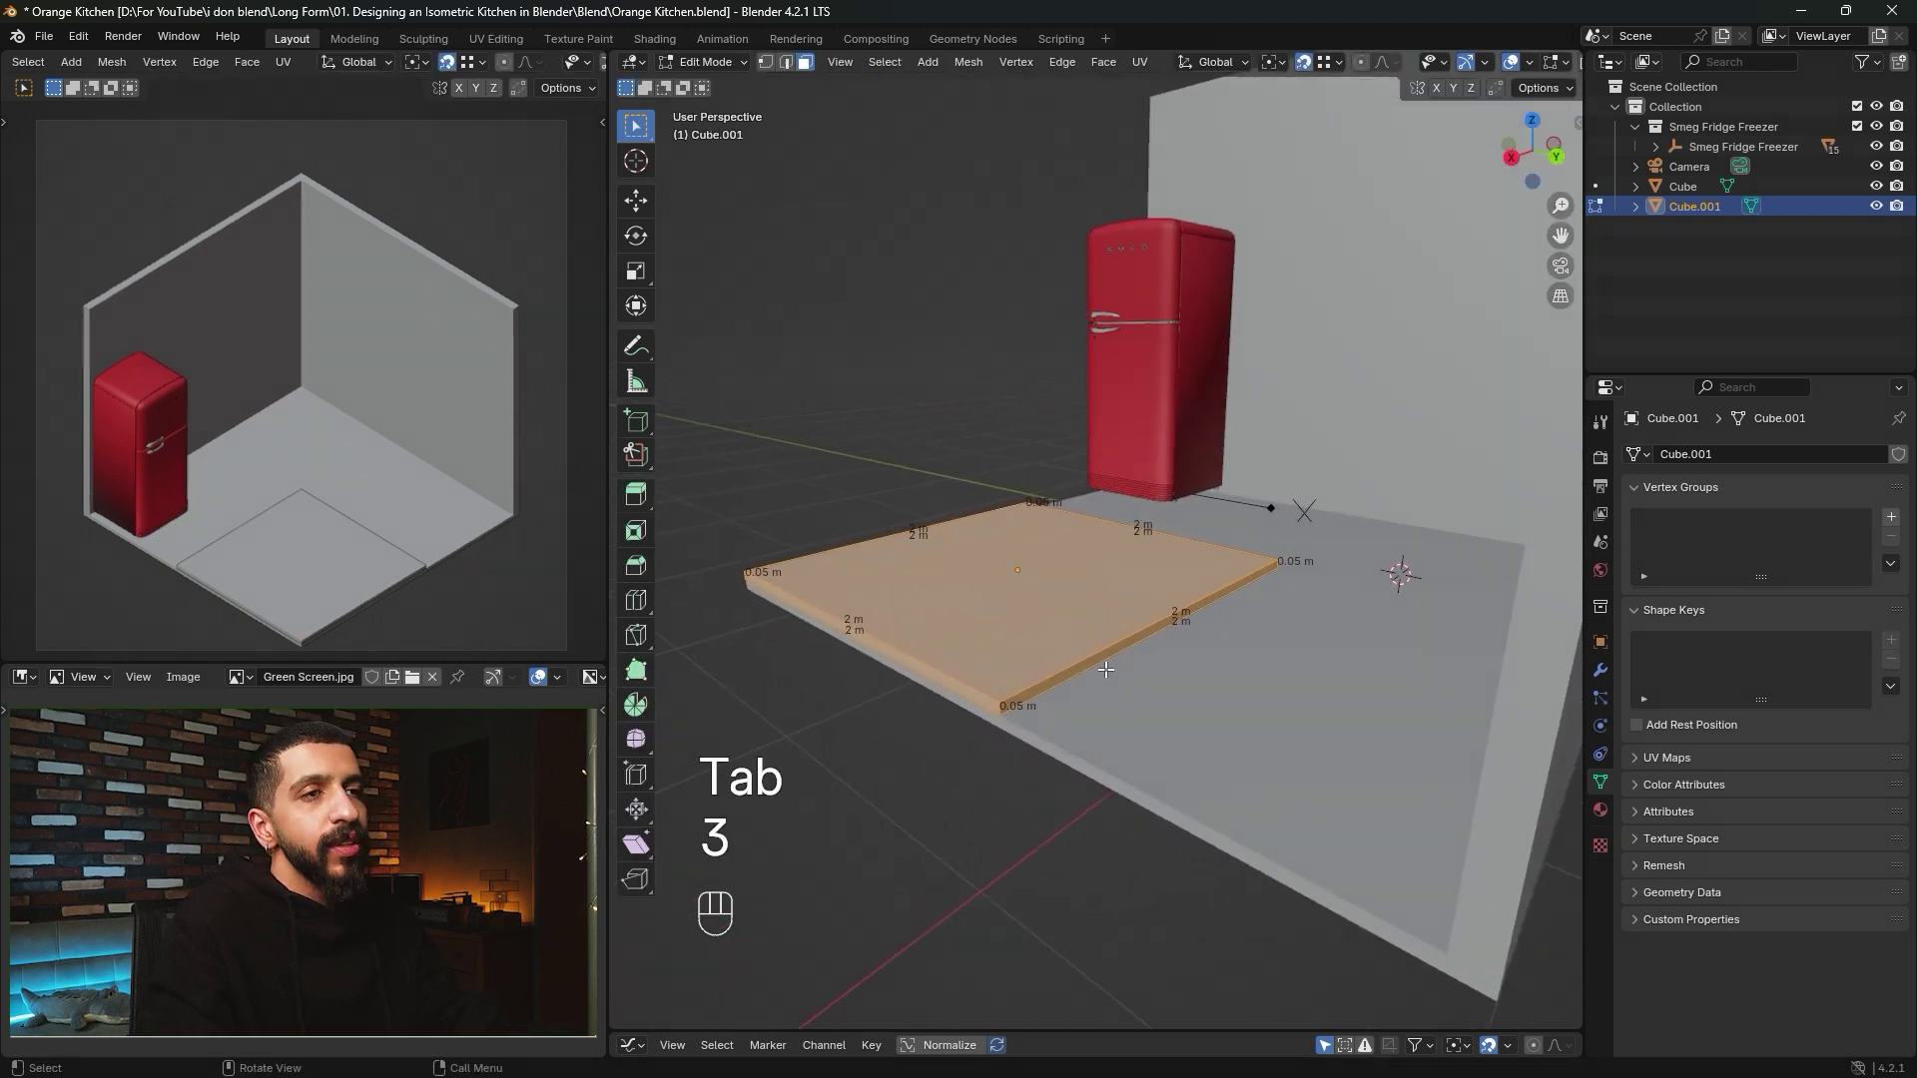
left_click(1088, 665)
left_click(1130, 647, "alt")
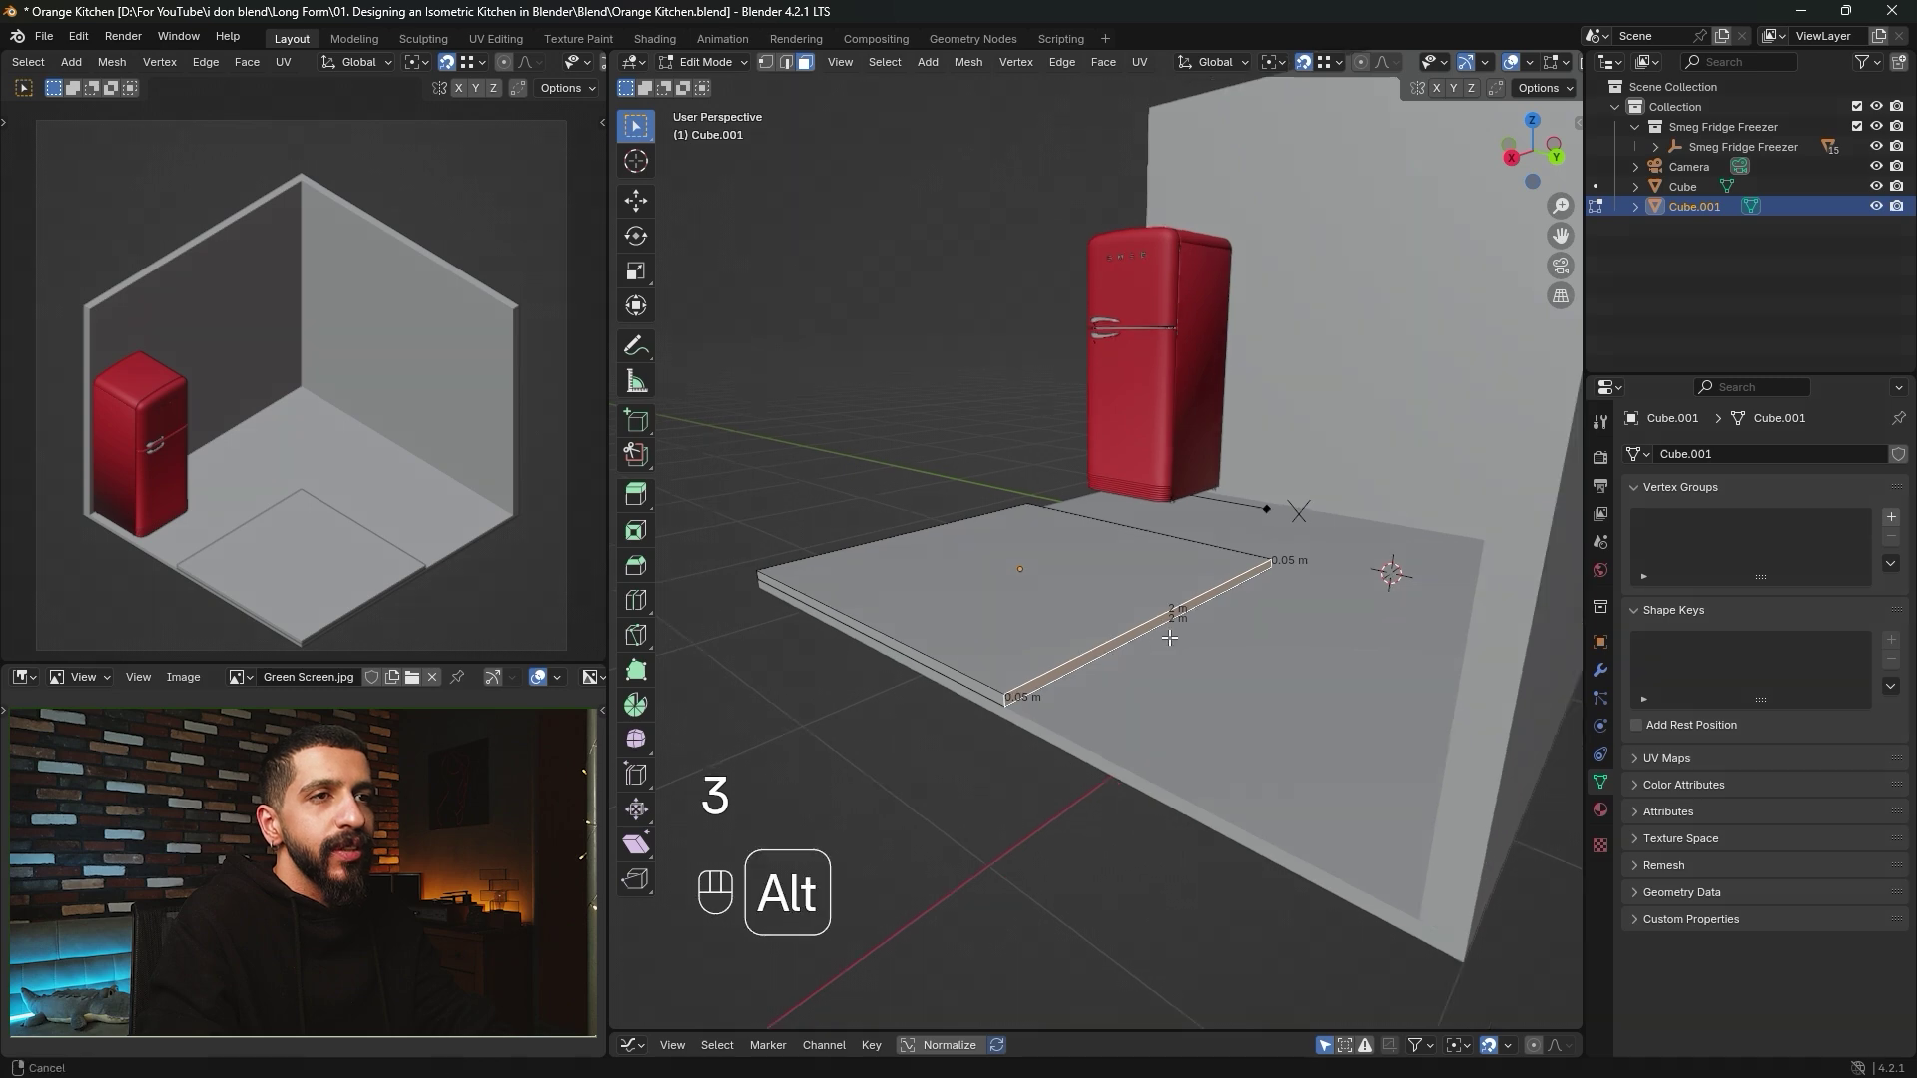
middle_click_drag(1130, 647, 1184, 653)
key("g")
key("y")
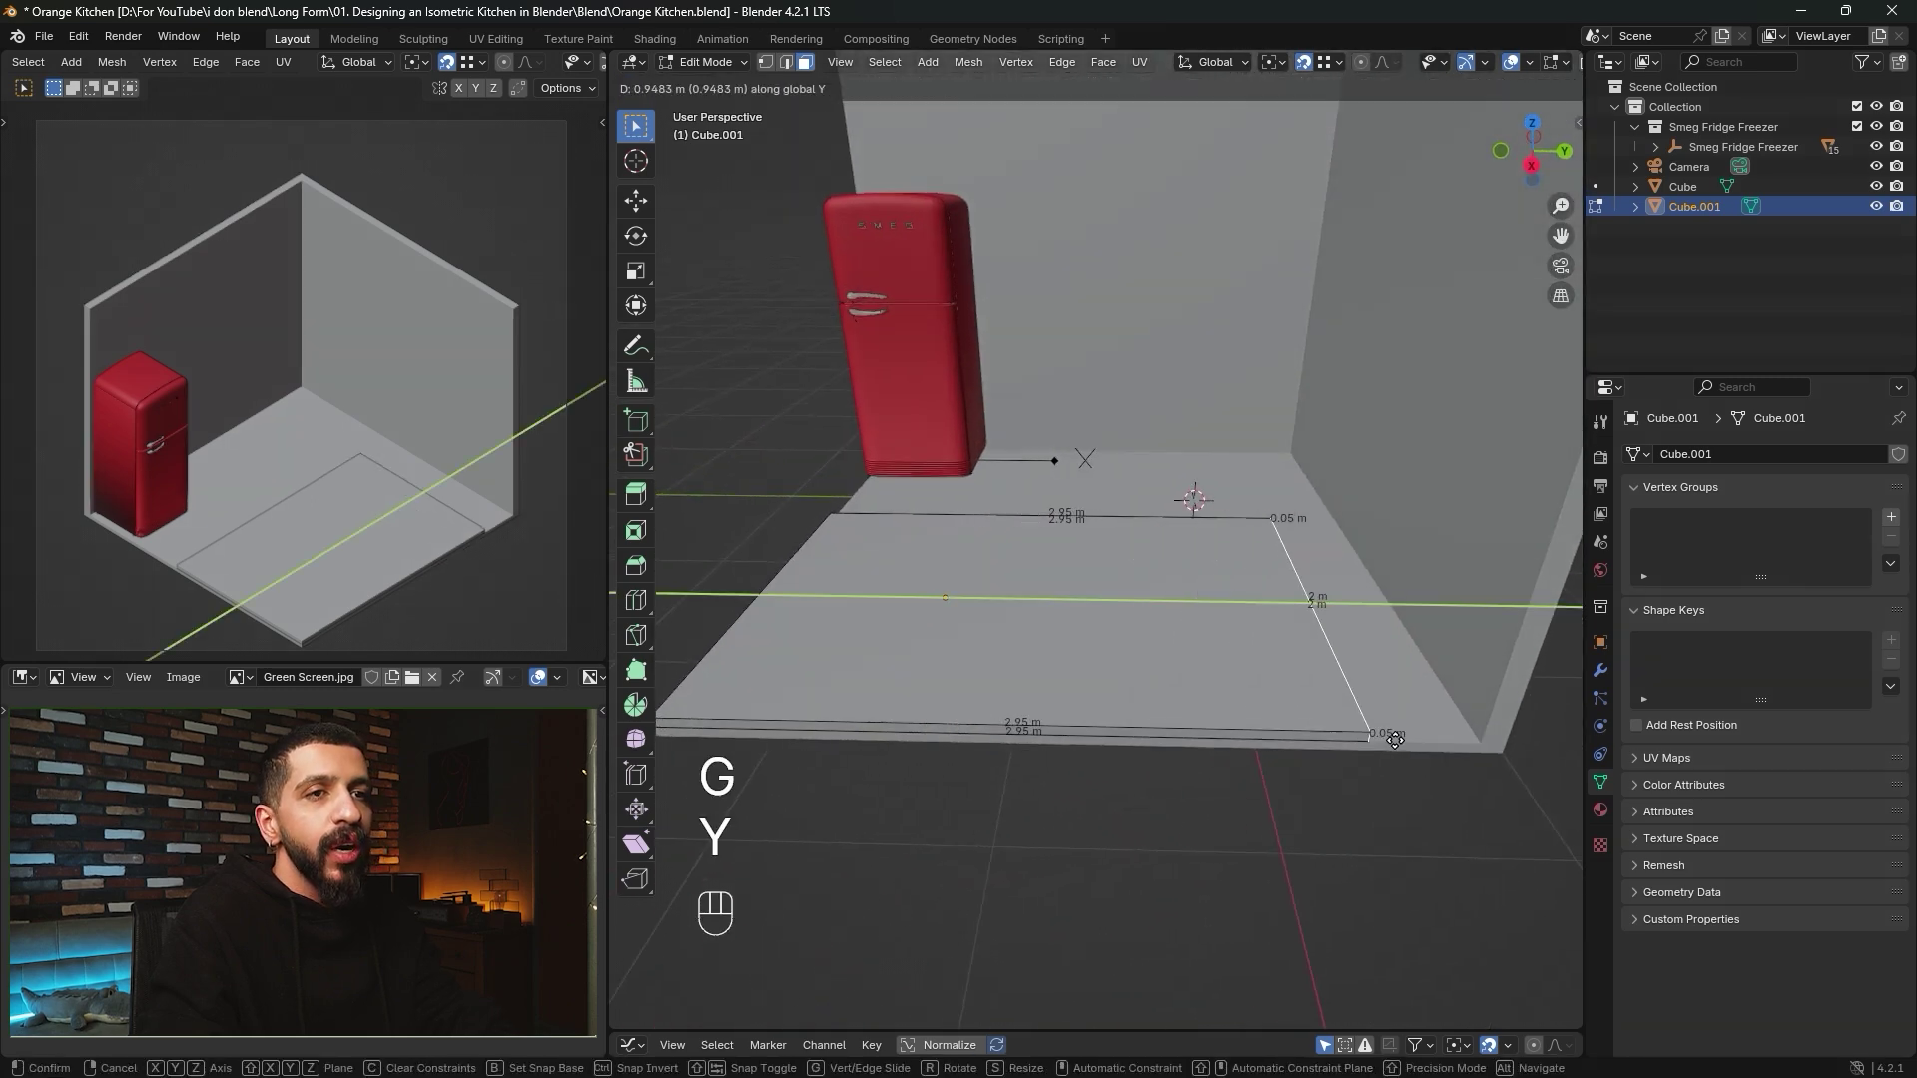
left_click(1478, 741)
Extend the slab's rear face along global X to the inner face of the wall behind the fridge, and return to Object Mode.
middle_click_drag(1477, 741, 1170, 664)
left_click(1160, 654)
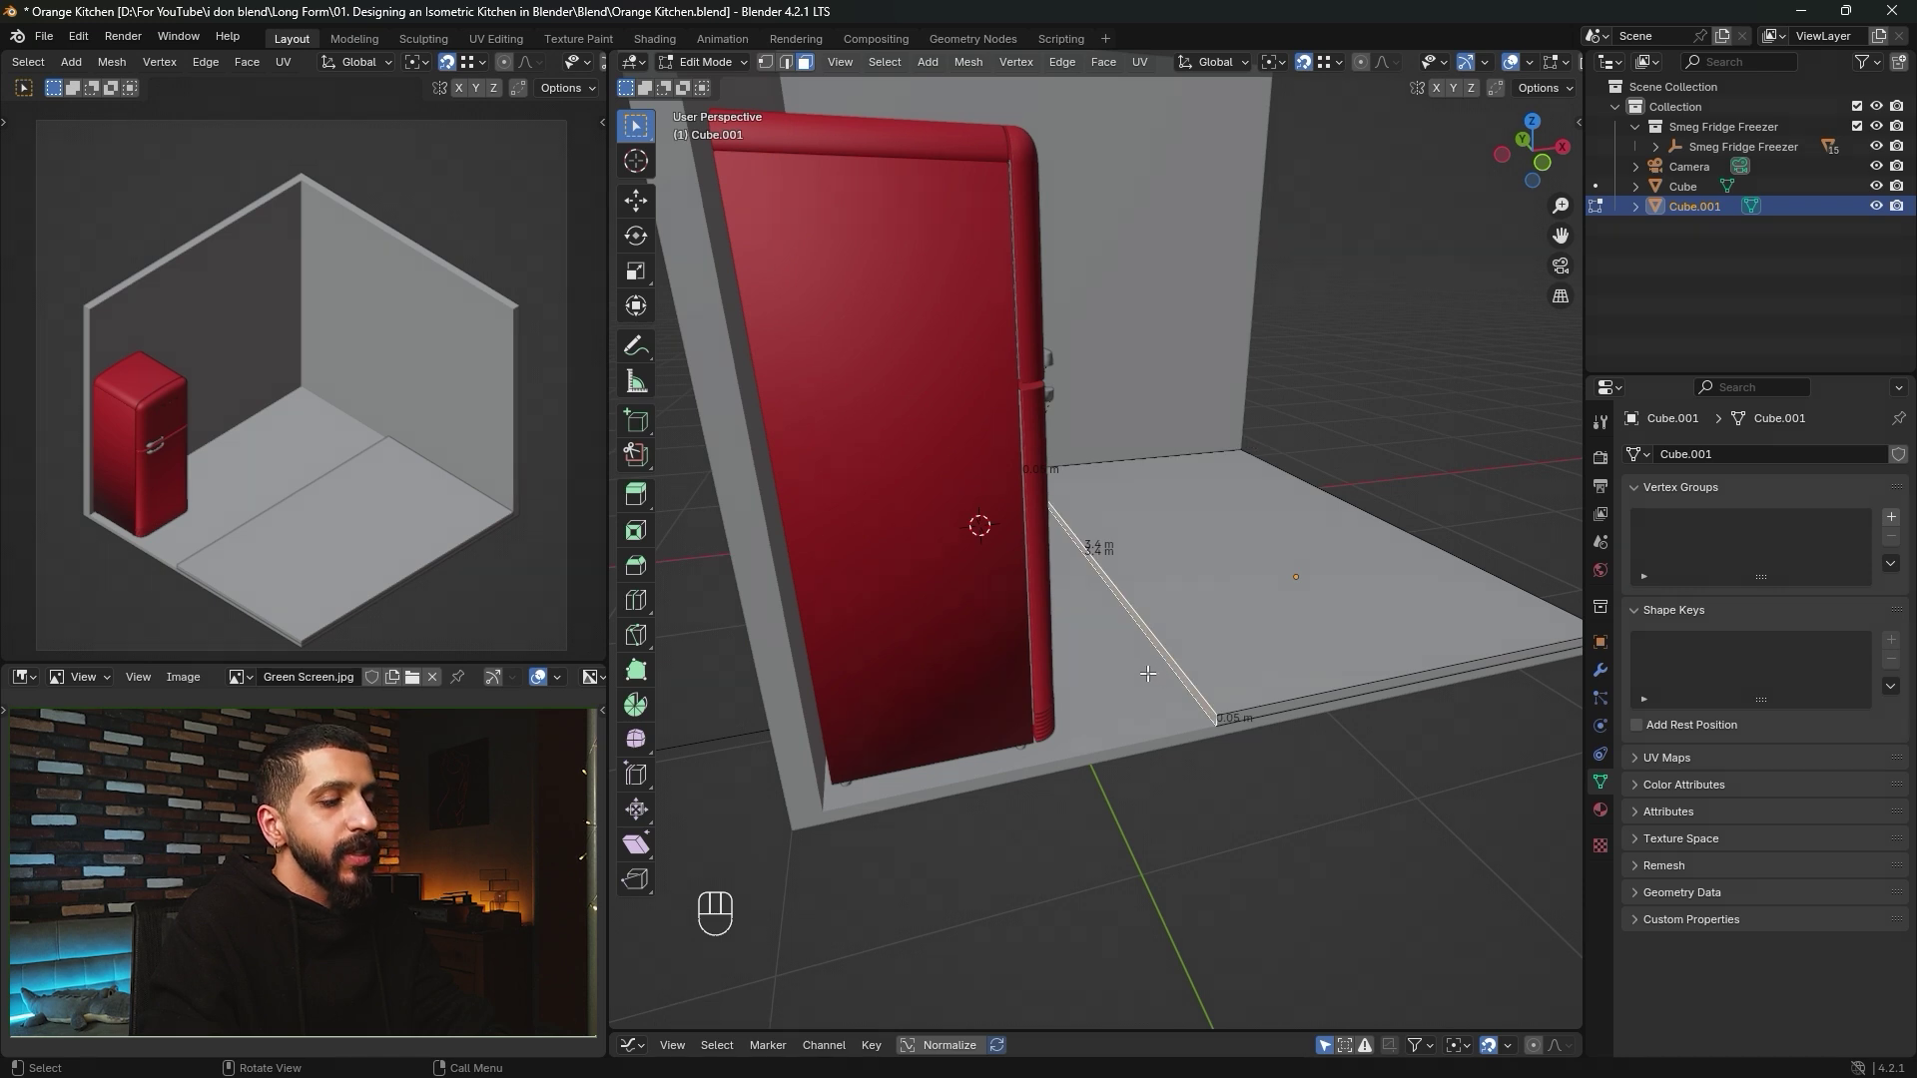
key("g")
key("x")
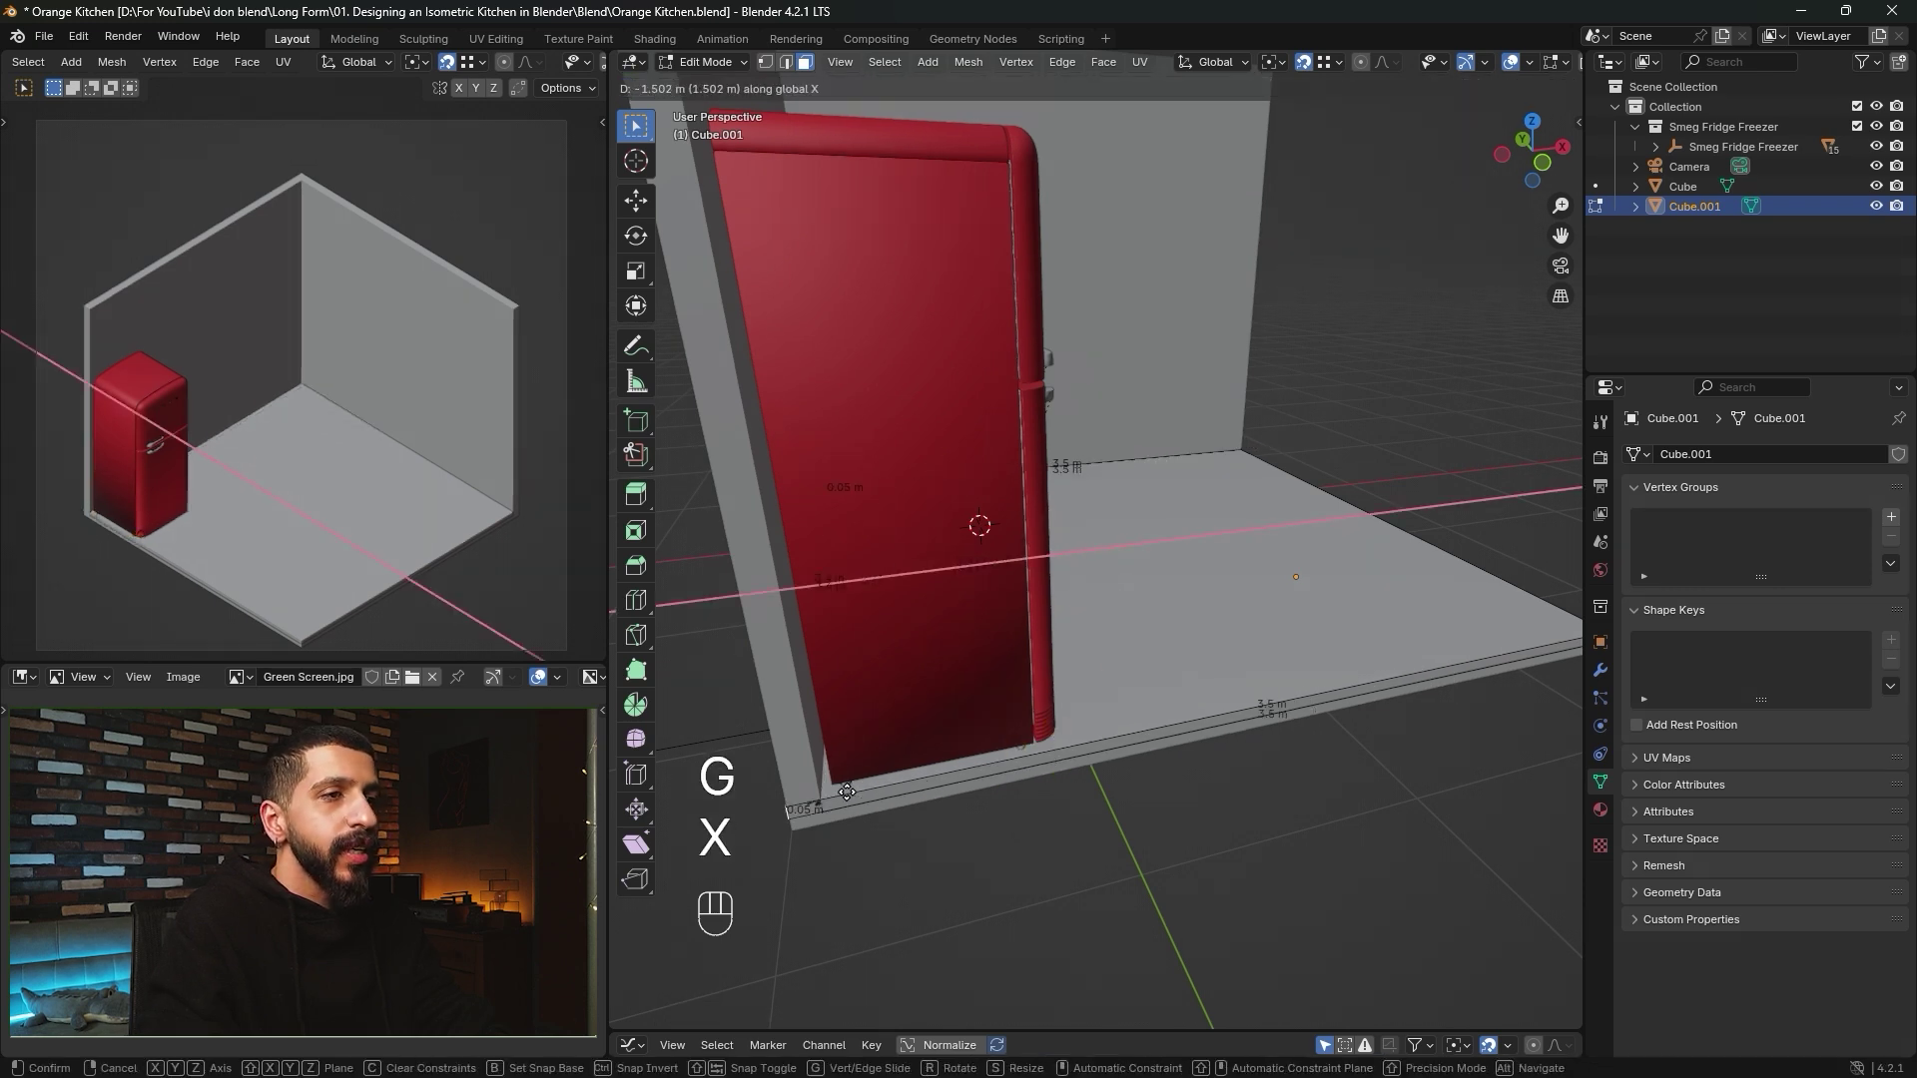
left_click(834, 809)
scroll(1081, 704, "down", 5)
key("Tab")
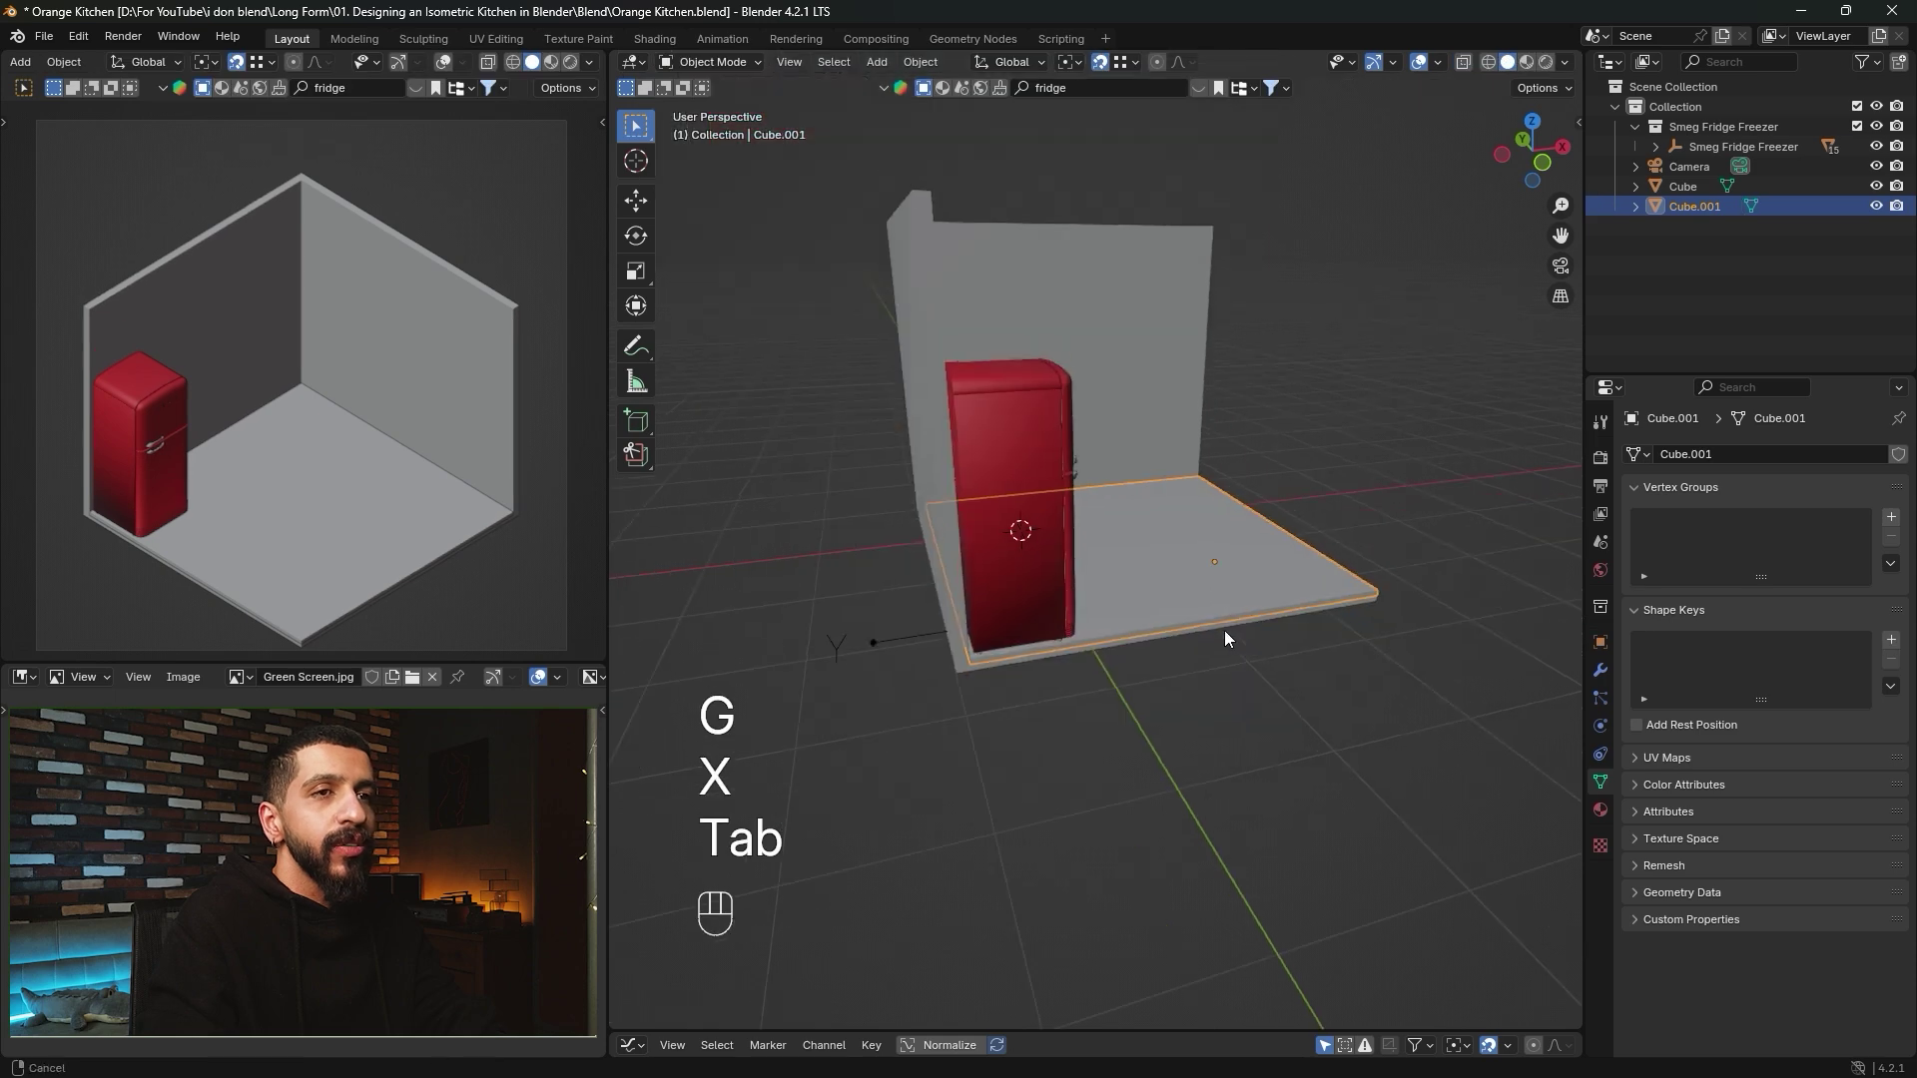
middle_click_drag(1224, 631, 1090, 620)
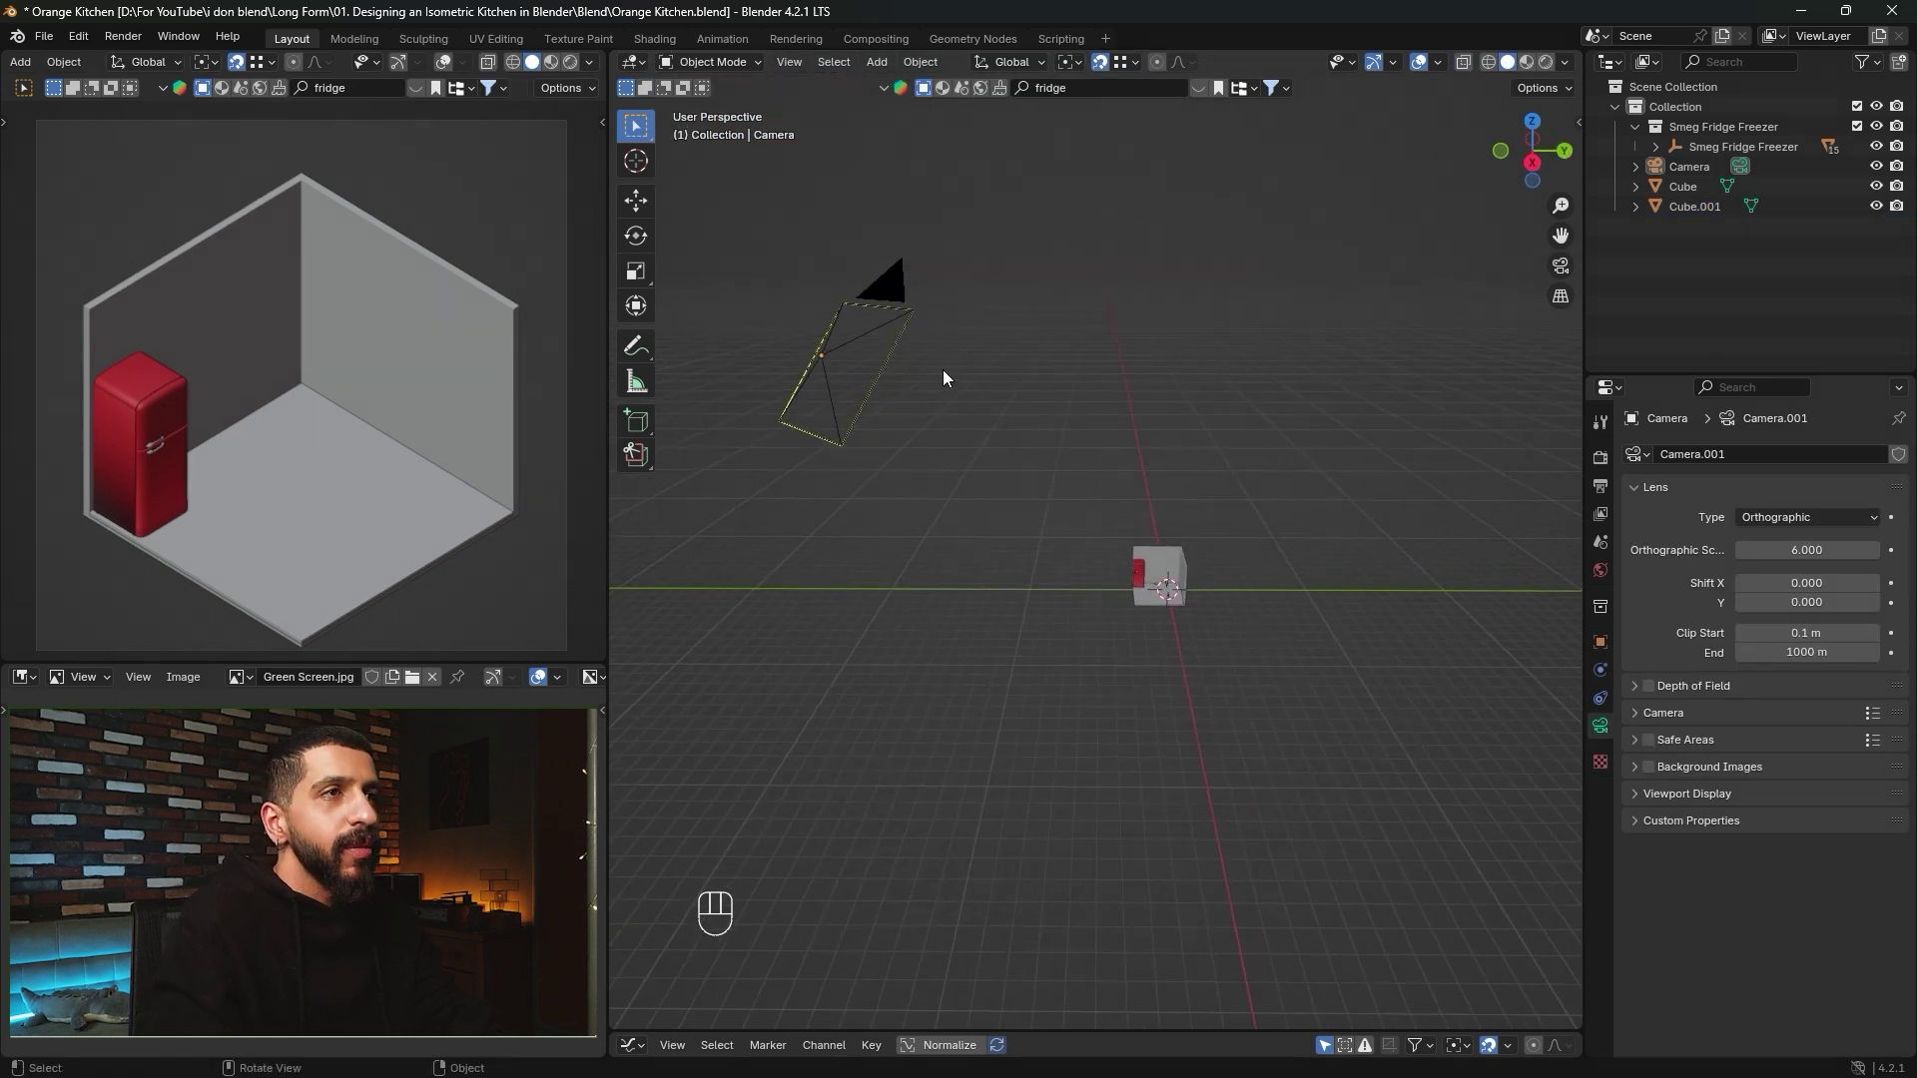
Select the camera and lower it along global Z so the room sits higher in the camera frame.
left_click(904, 298)
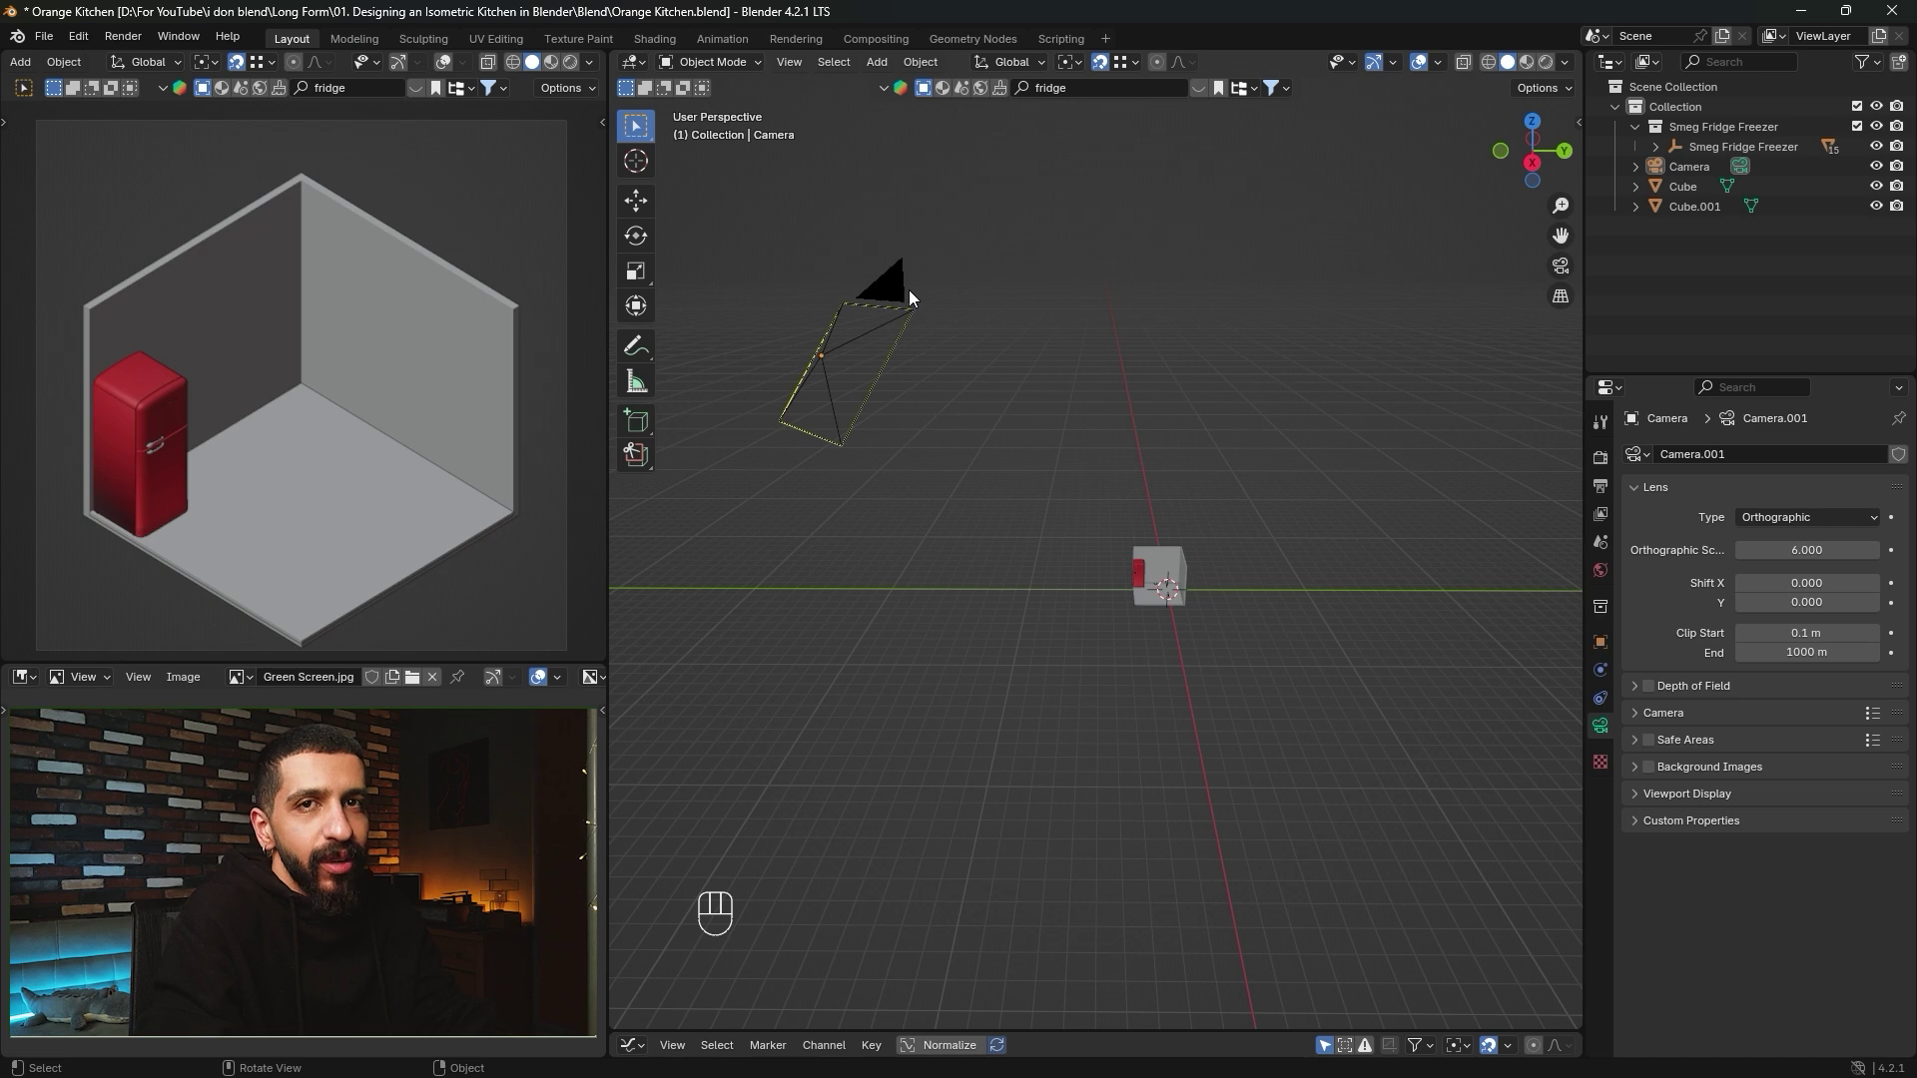
left_click(896, 289)
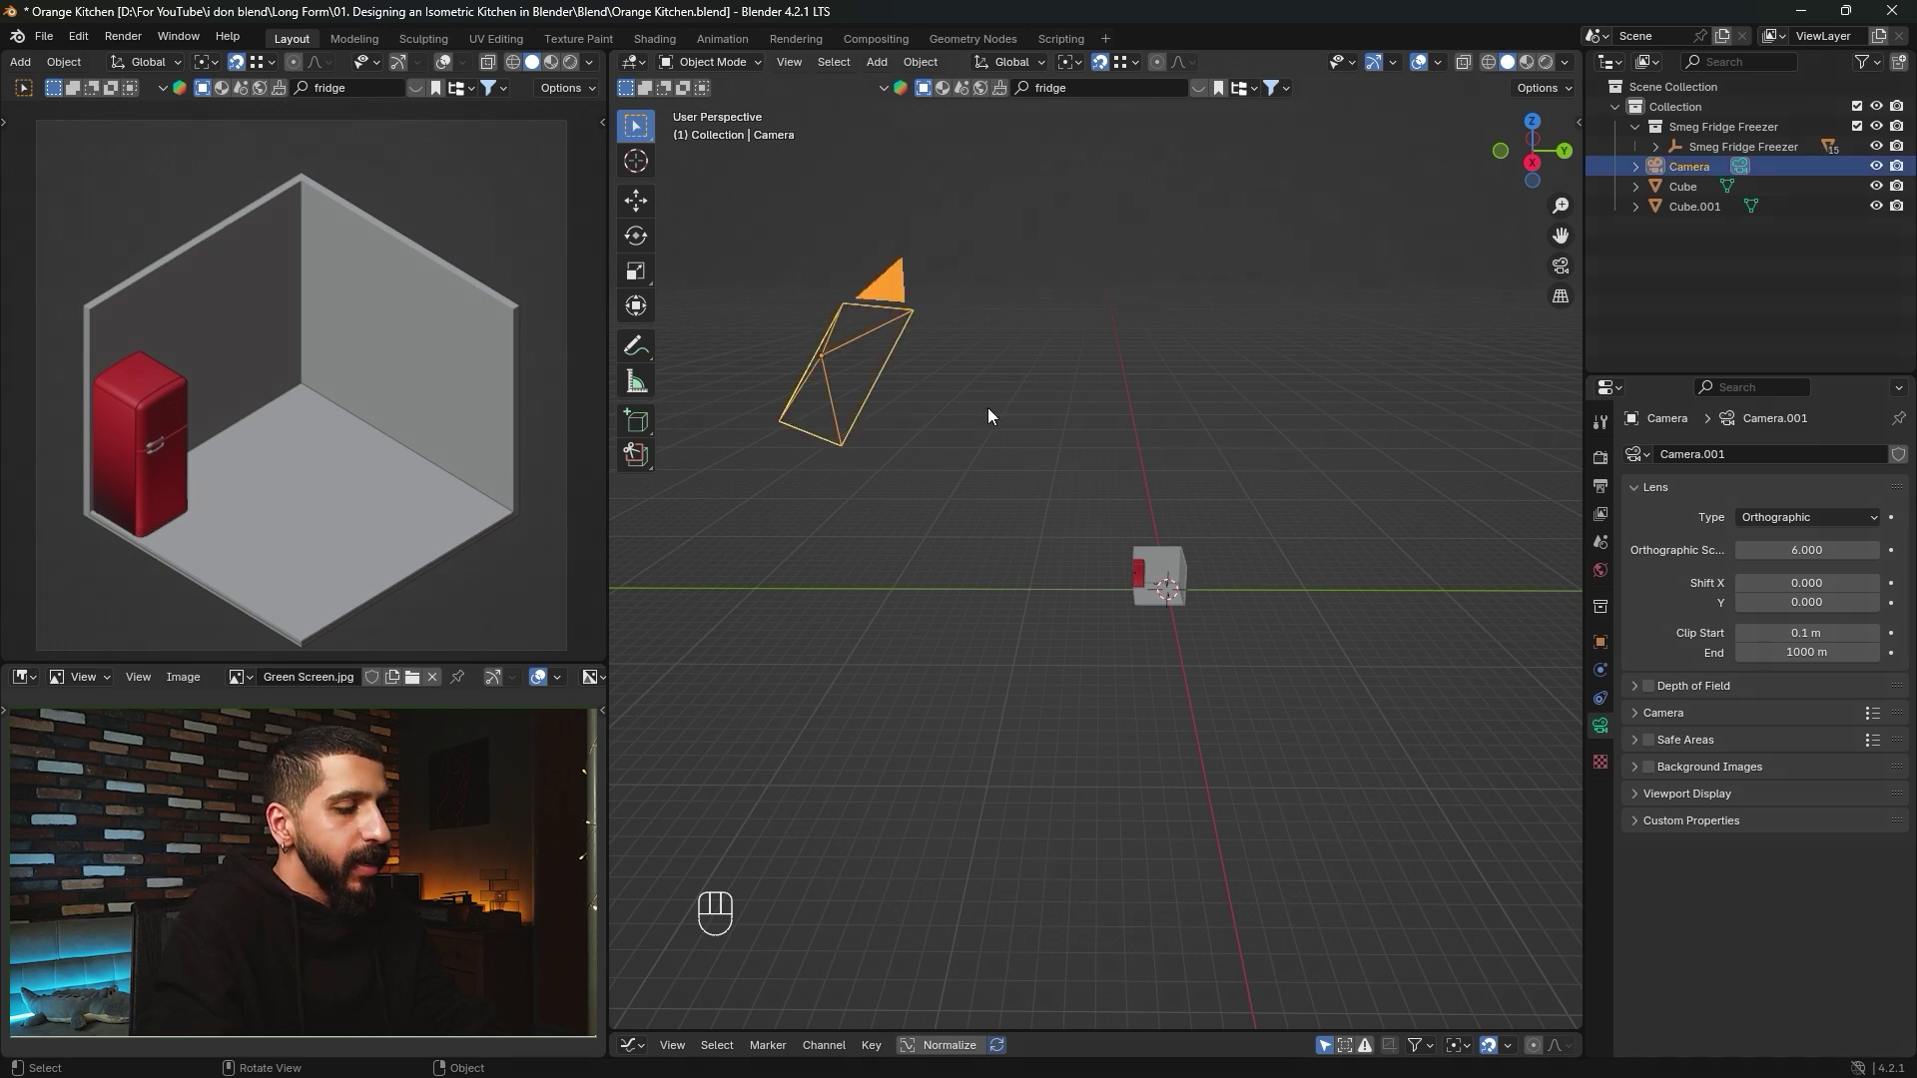
key("g")
key("z")
key("shift")
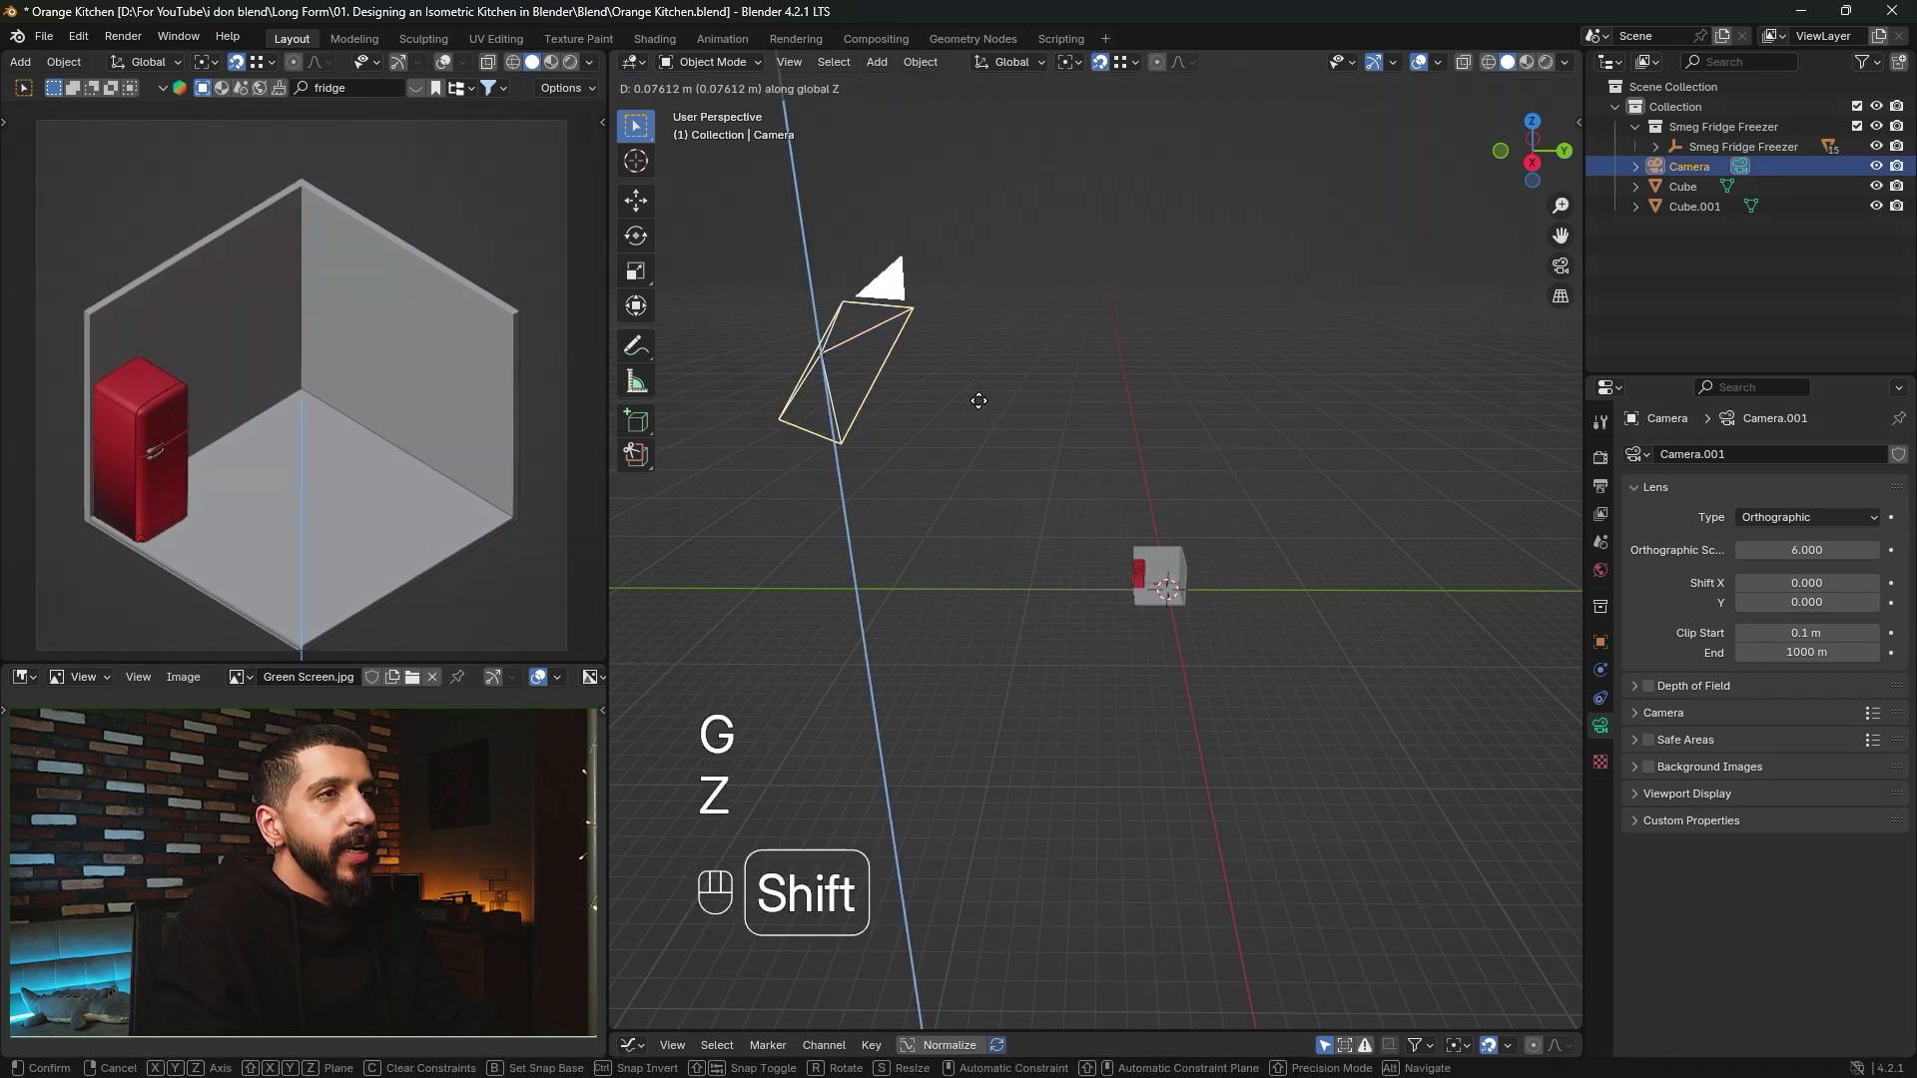
left_click(990, 497)
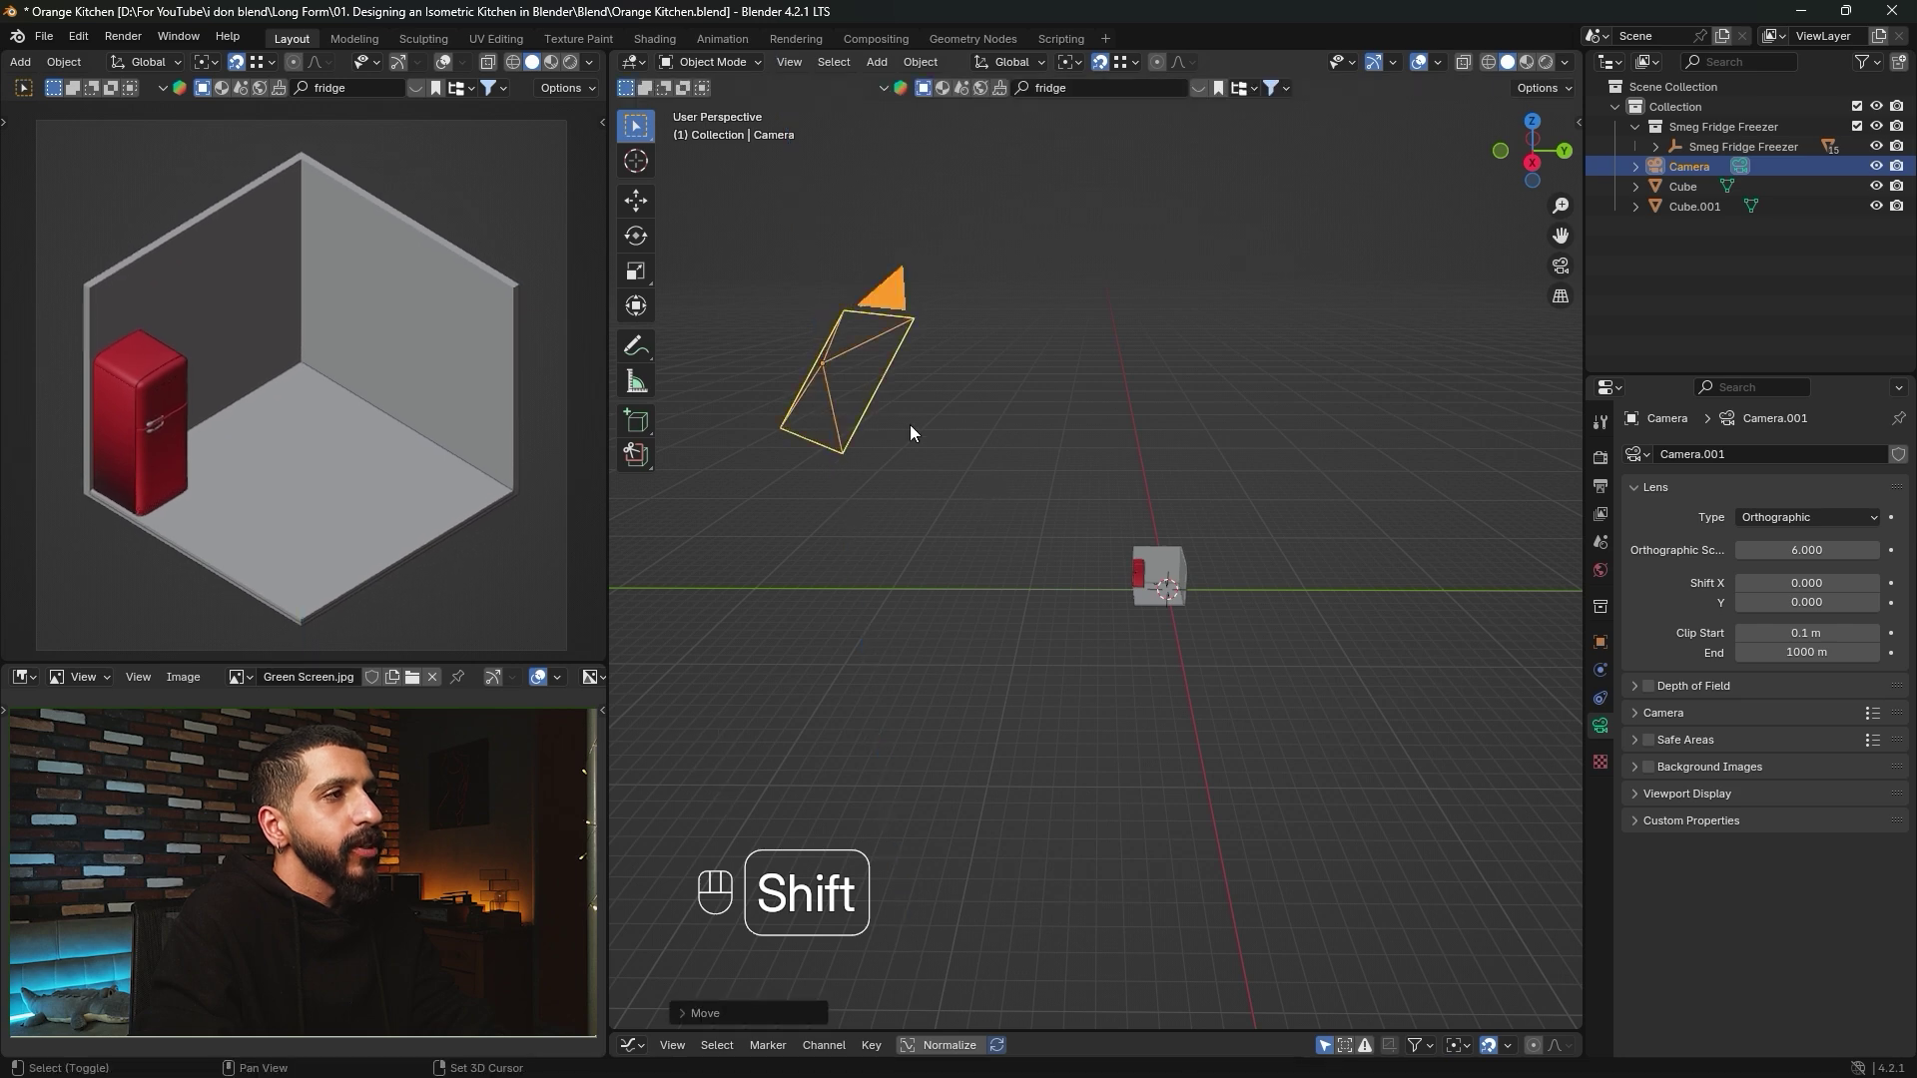
Reduce the camera's orthographic scale to 5.5 so the room fills more of the frame.
left_click(1742, 552)
left_click(1742, 551)
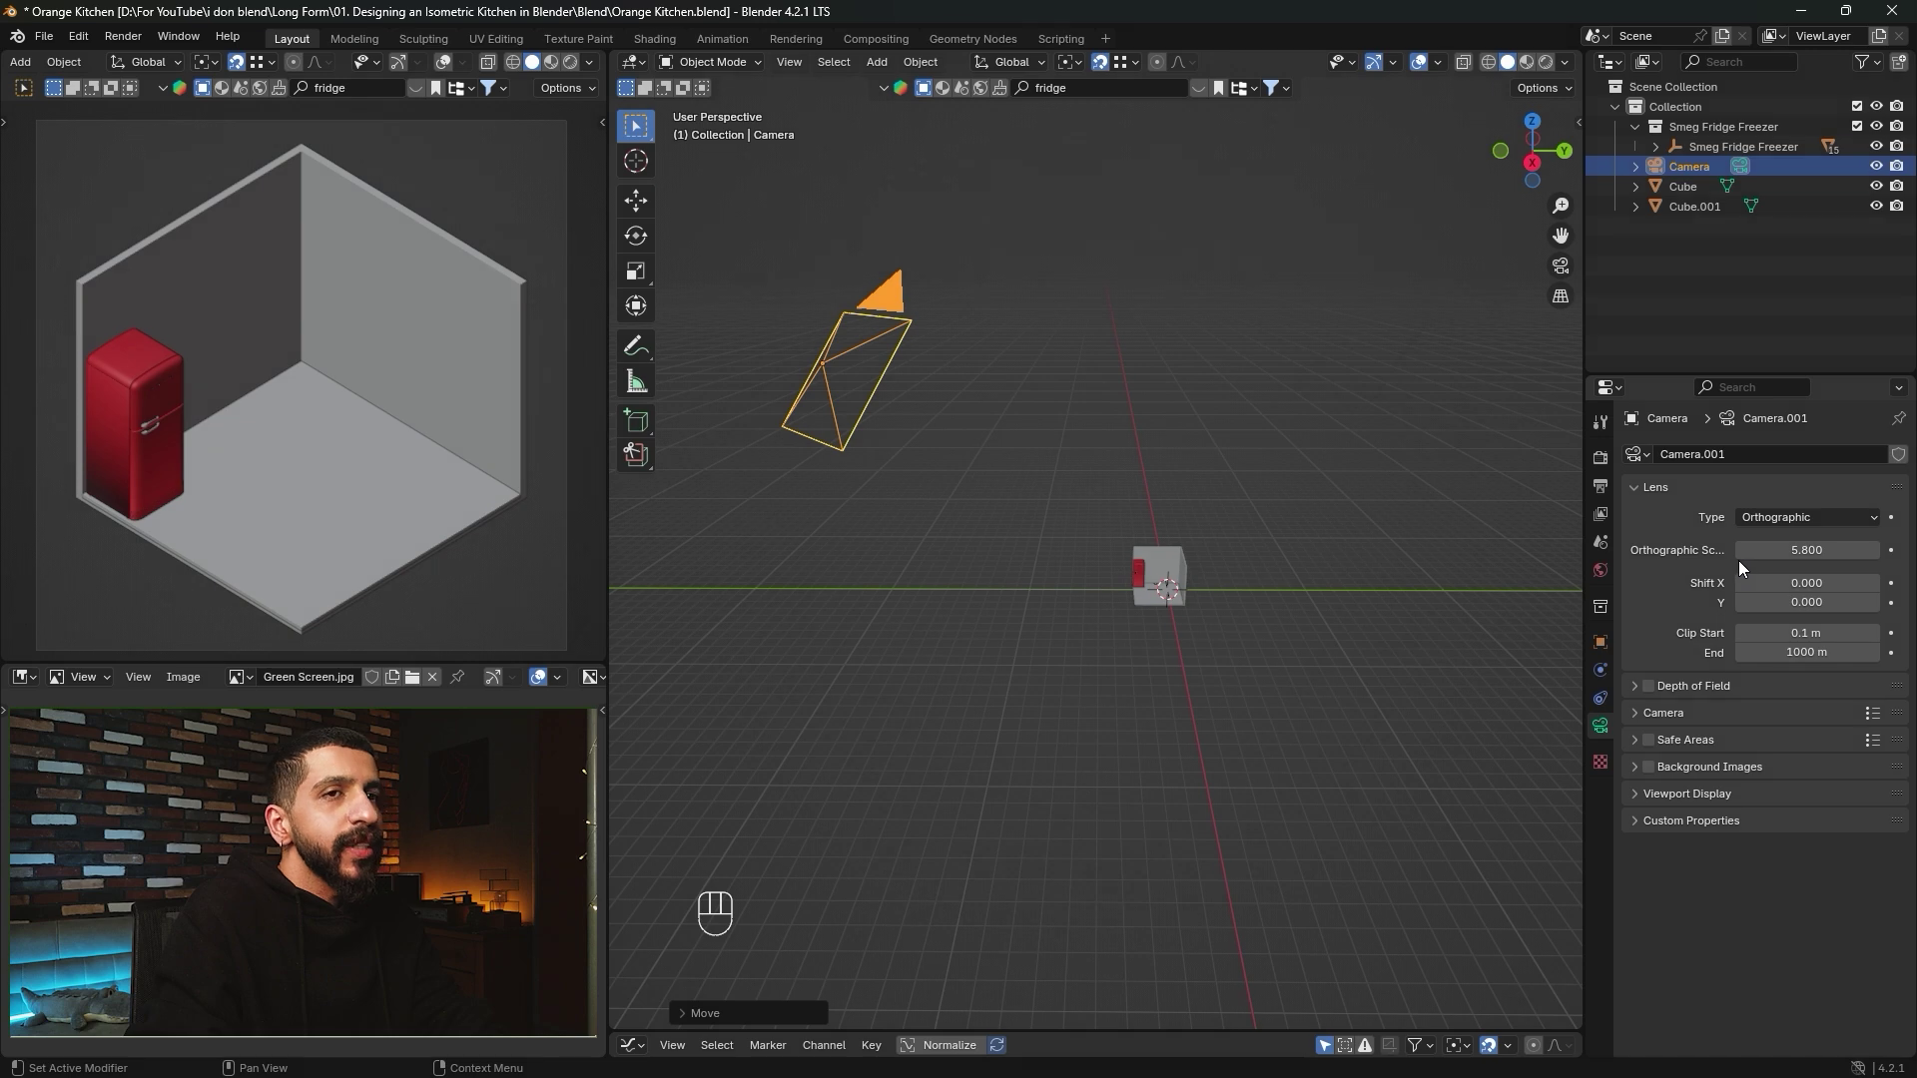
left_click(1742, 552)
left_click(1742, 552)
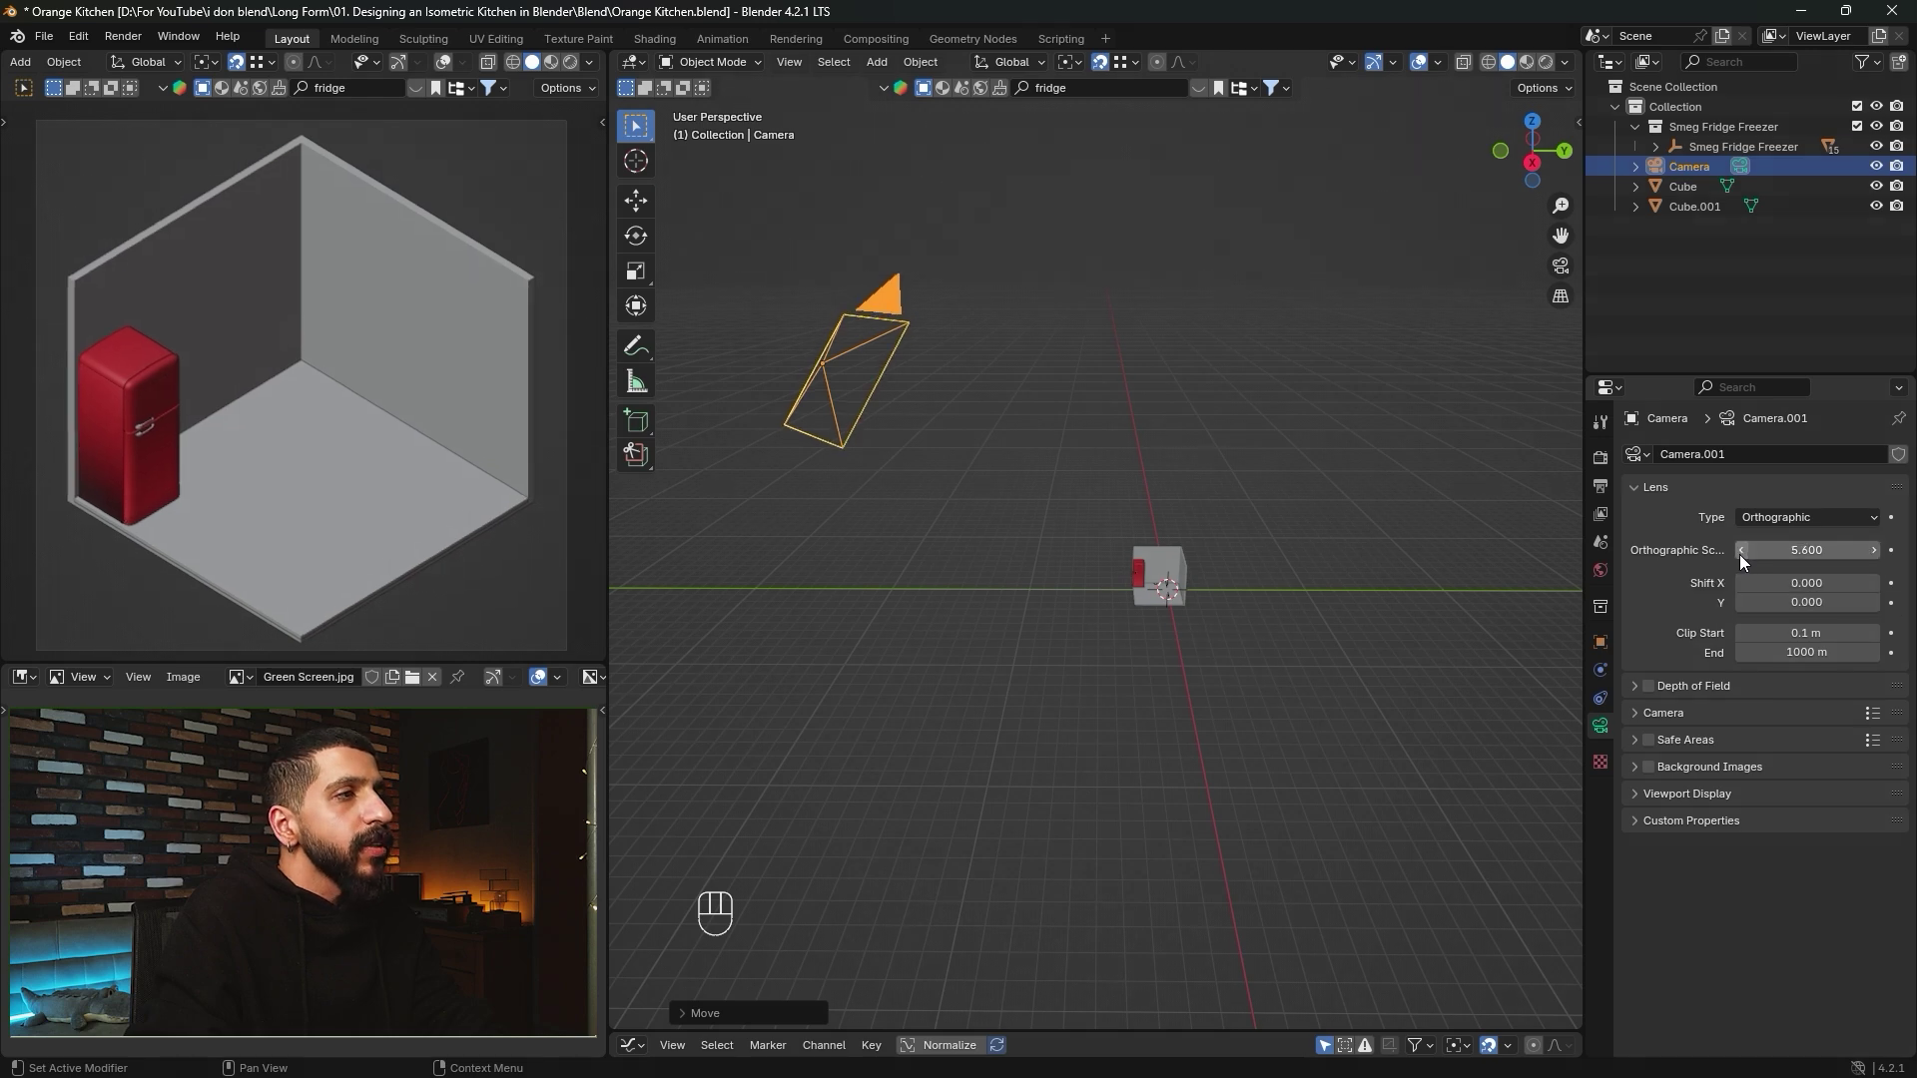
left_click(1742, 551)
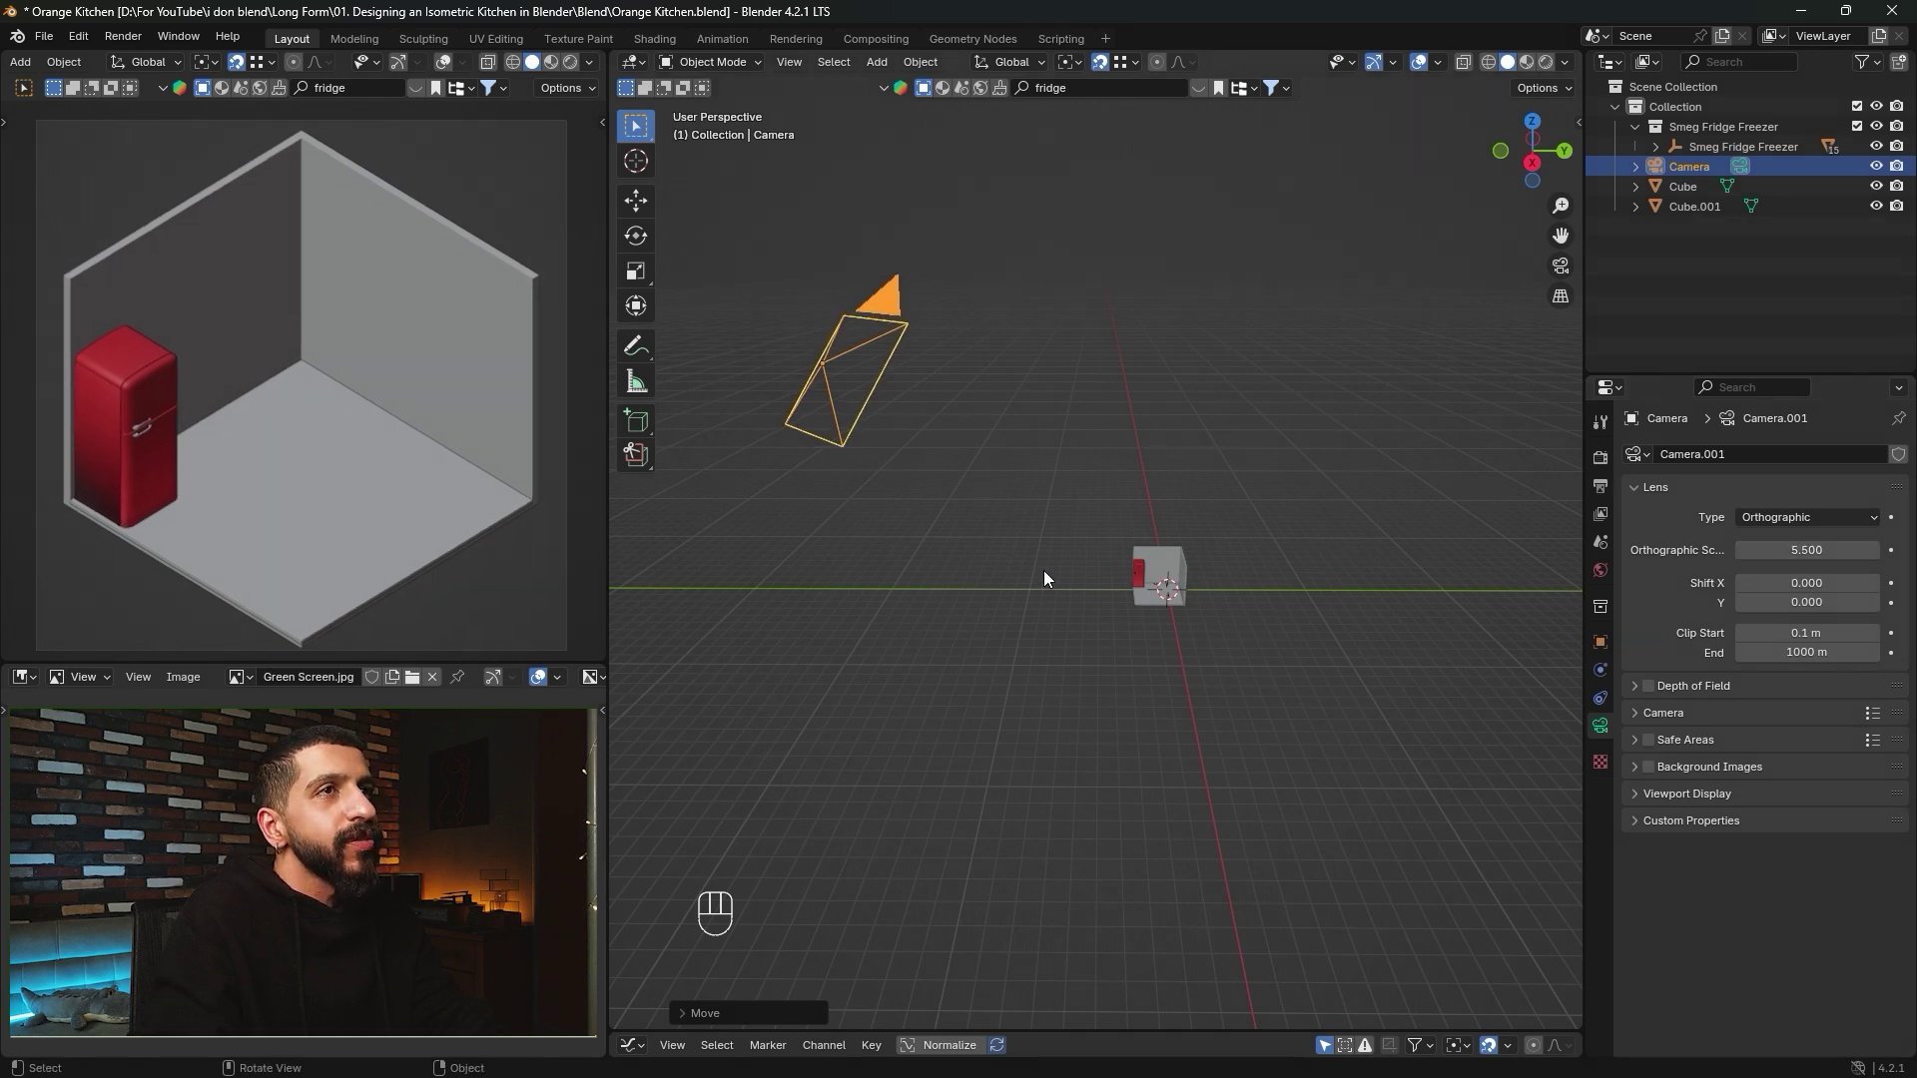
Lower the camera about 0.05 m along global Z to centre the room vertically in its view.
key("g")
key("z")
mouse_move(1035, 599)
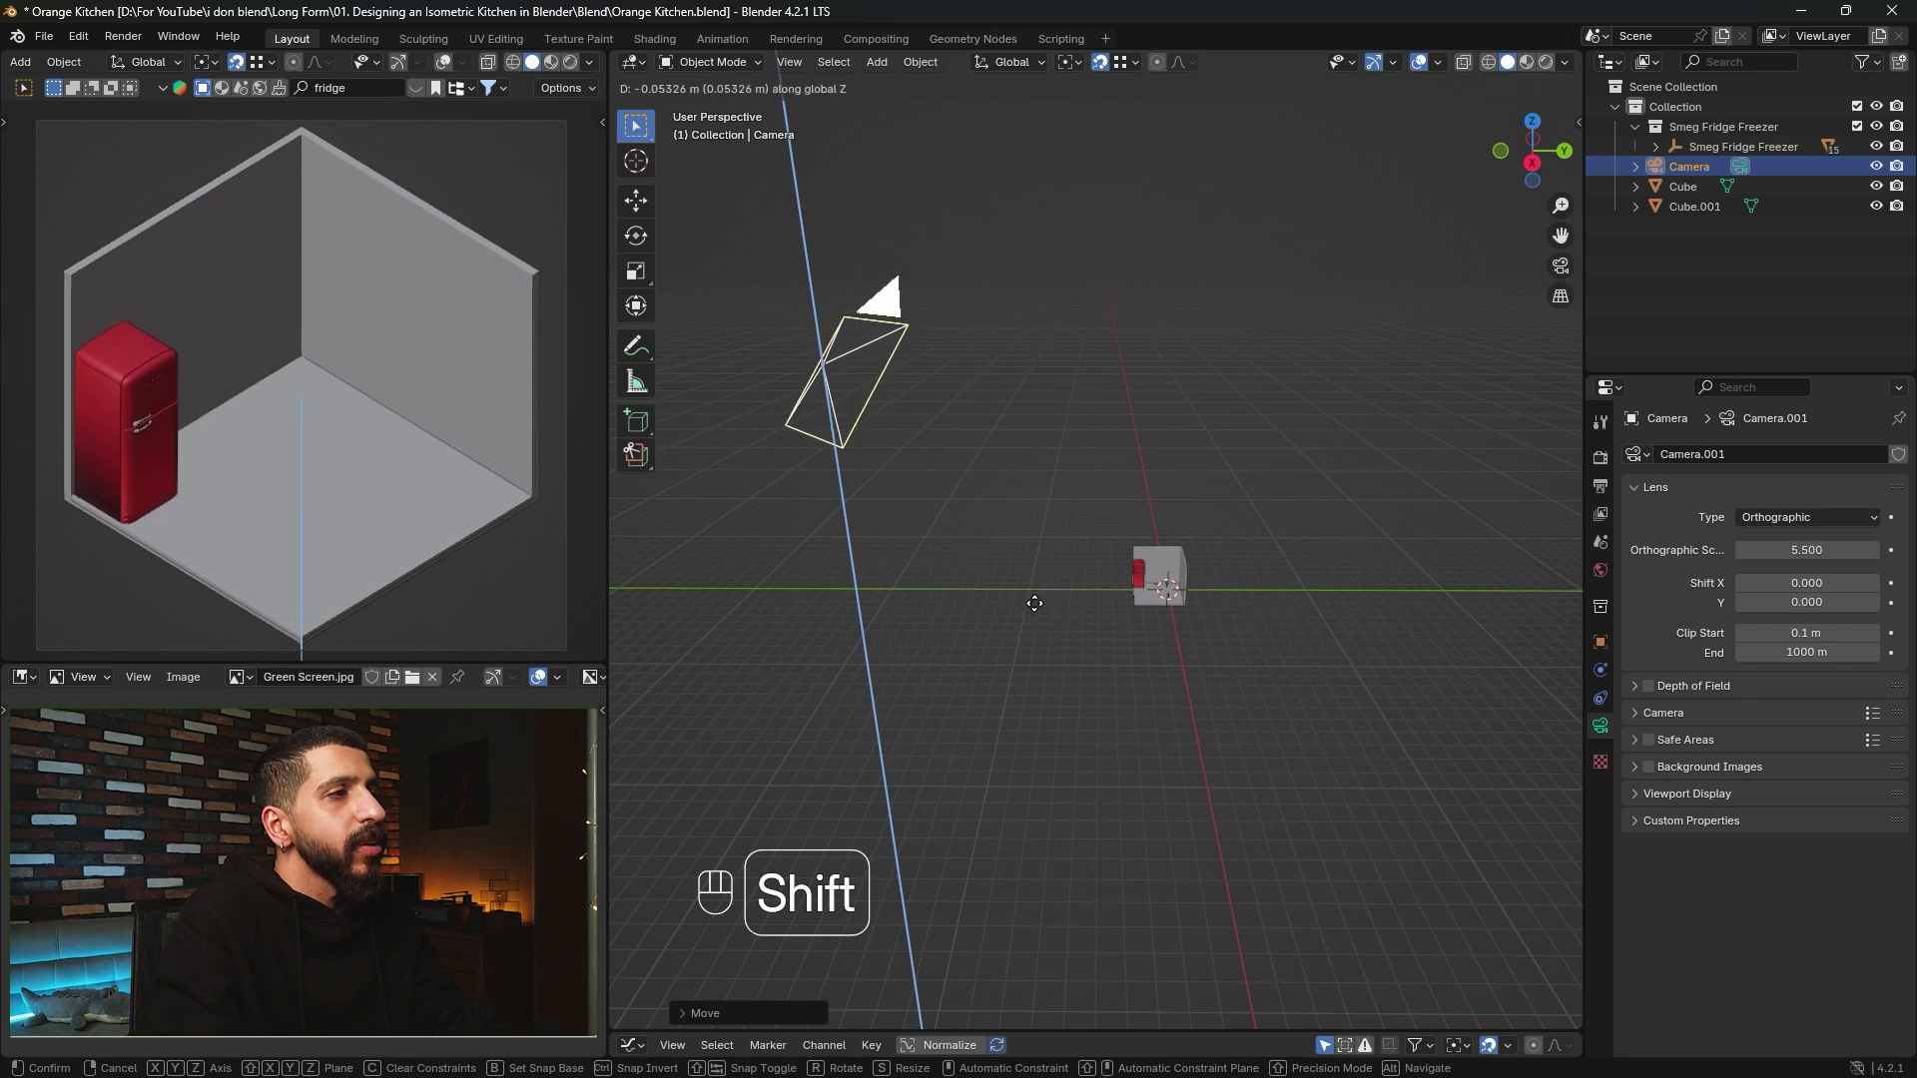
left_click(1034, 603)
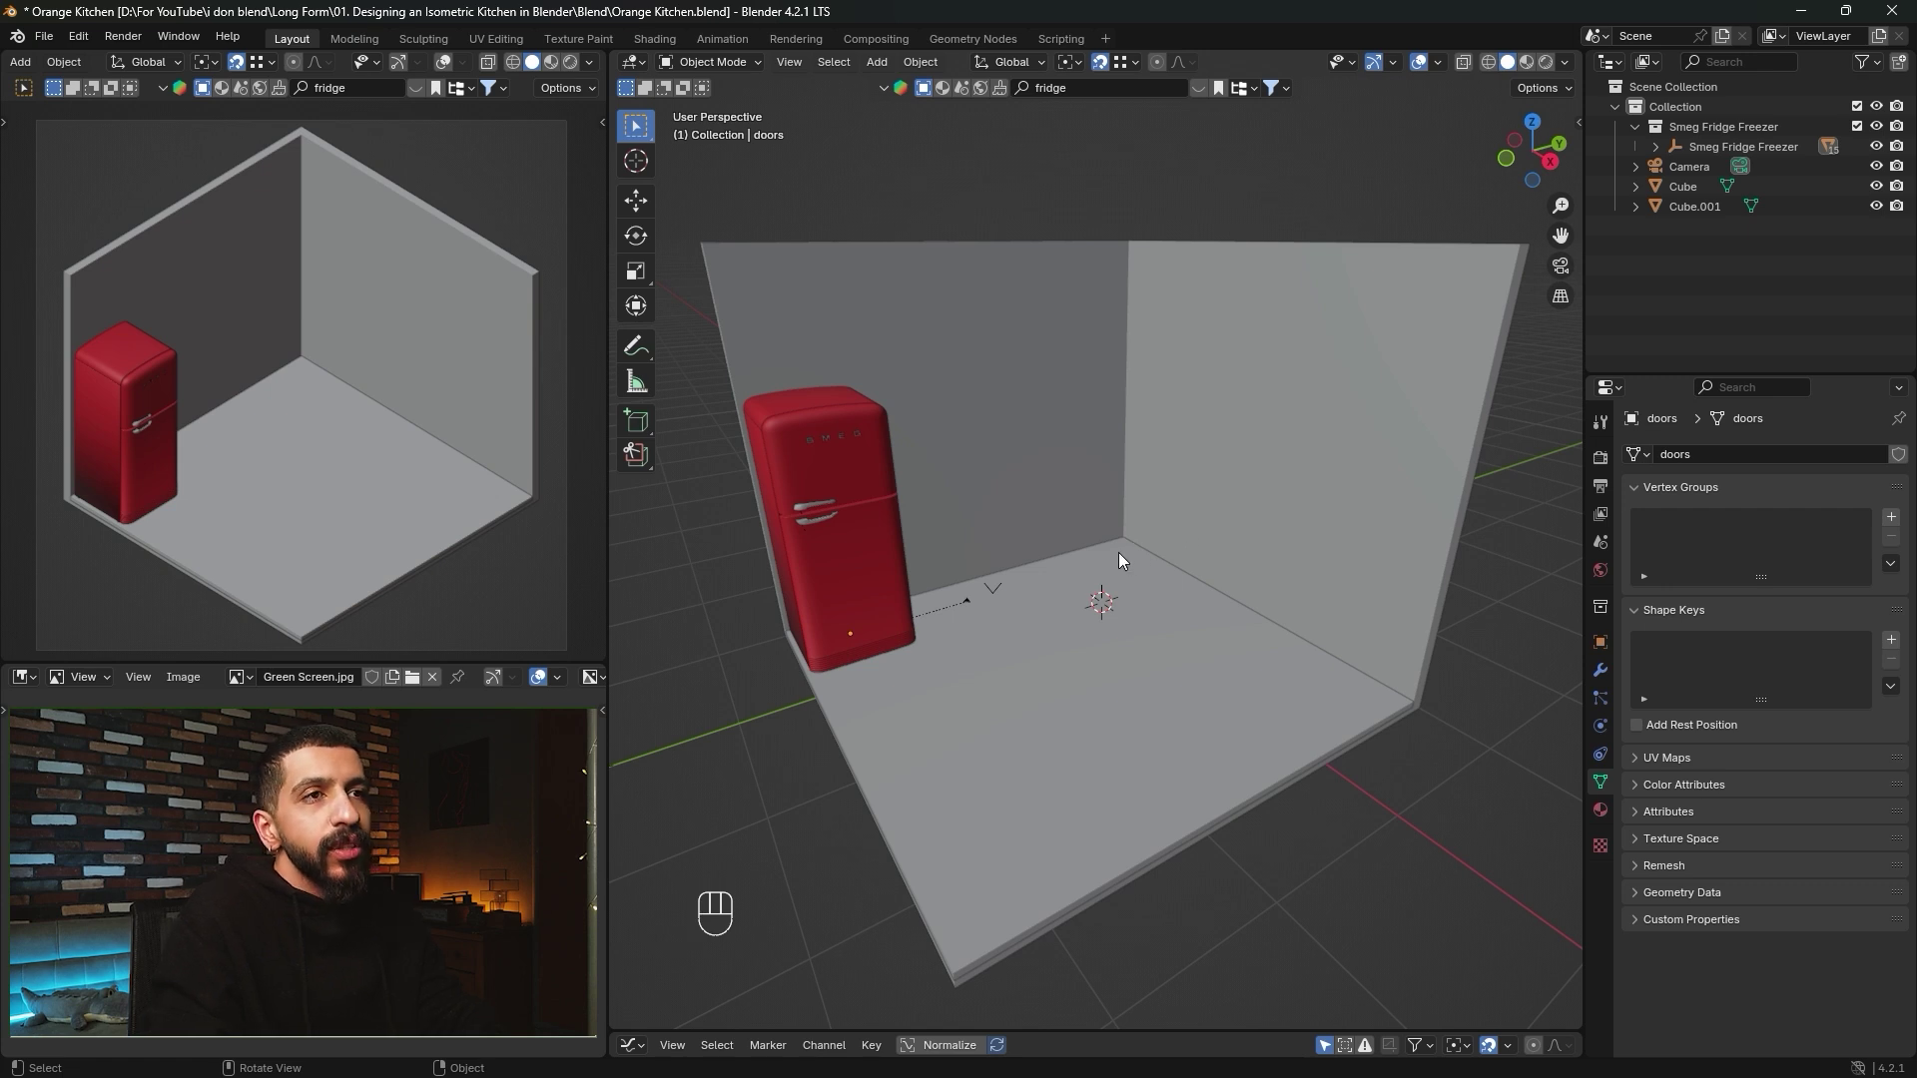
Search the BlenderKit models for "kitchen cabinets" and place the dark wood Kitchen cabinet set with the island into the scene.
key("n")
left_click(1425, 367)
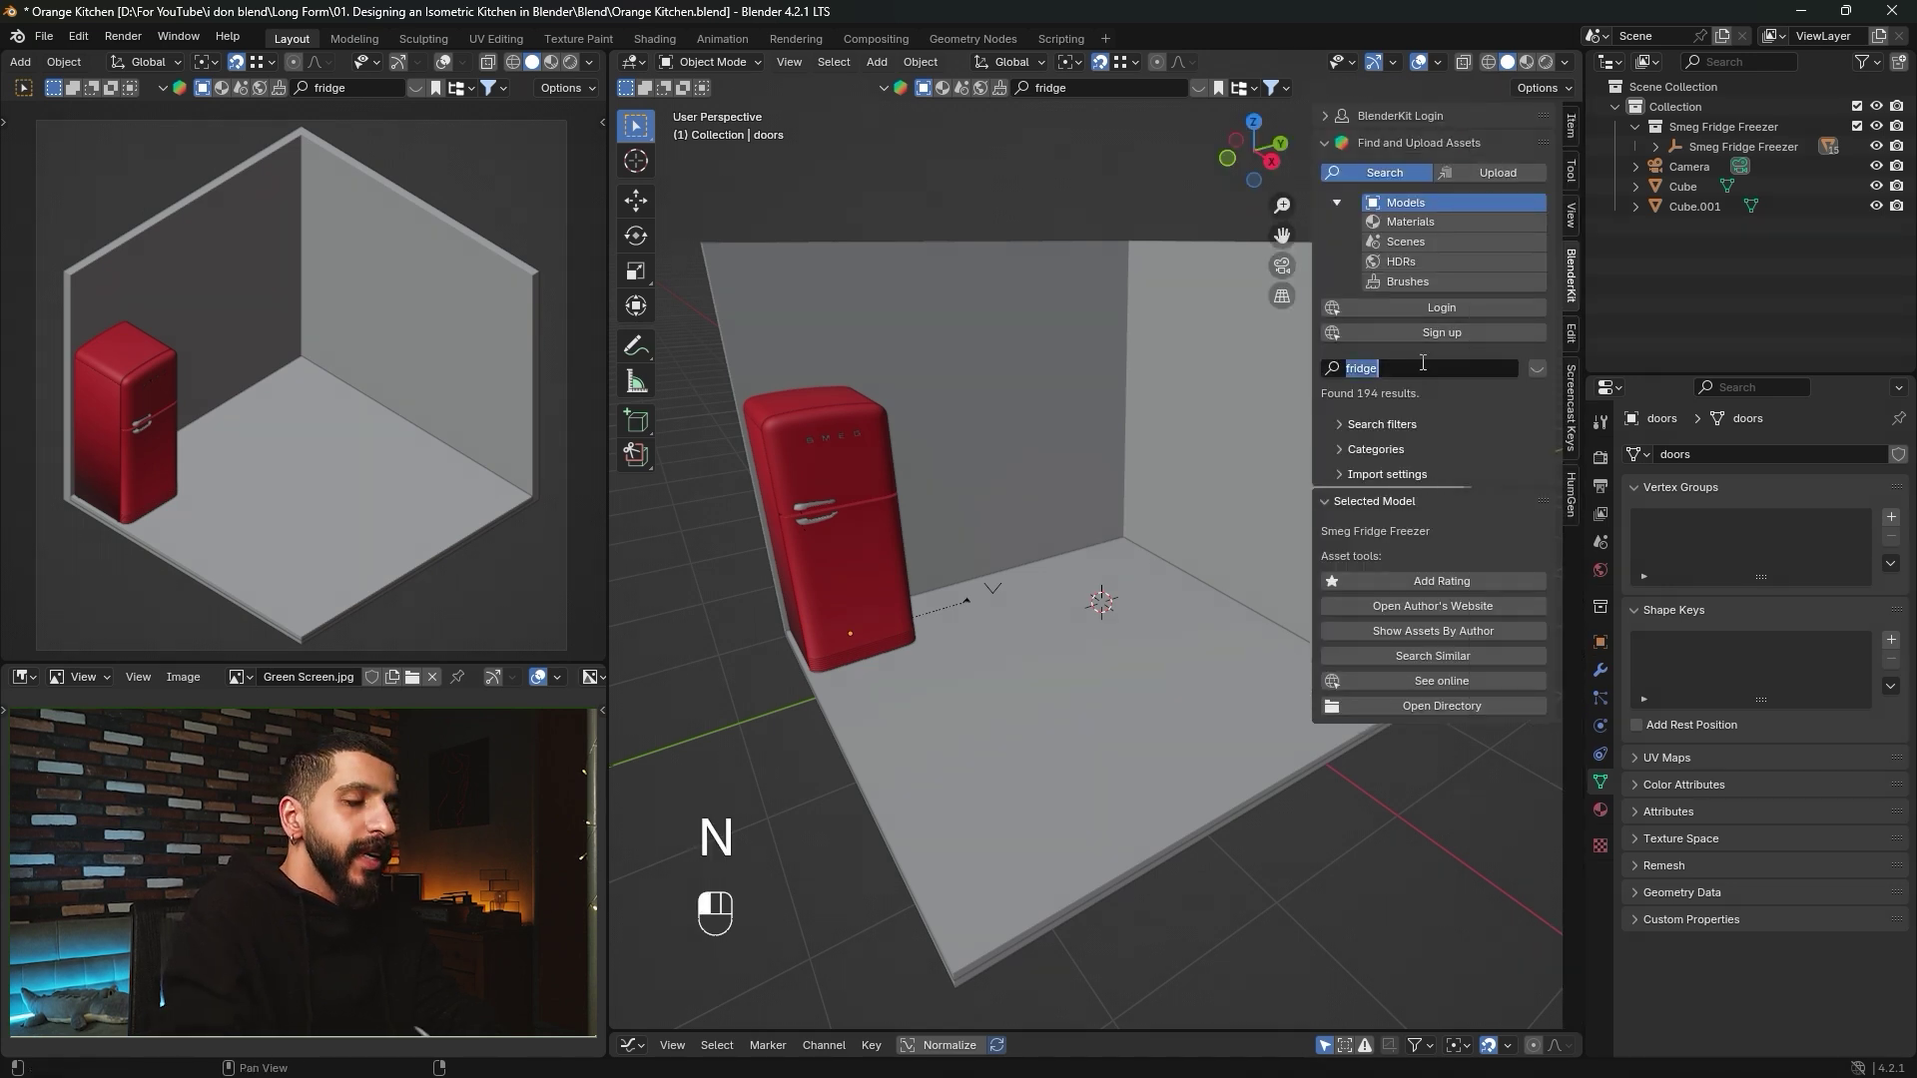
type("kitchen cabinets")
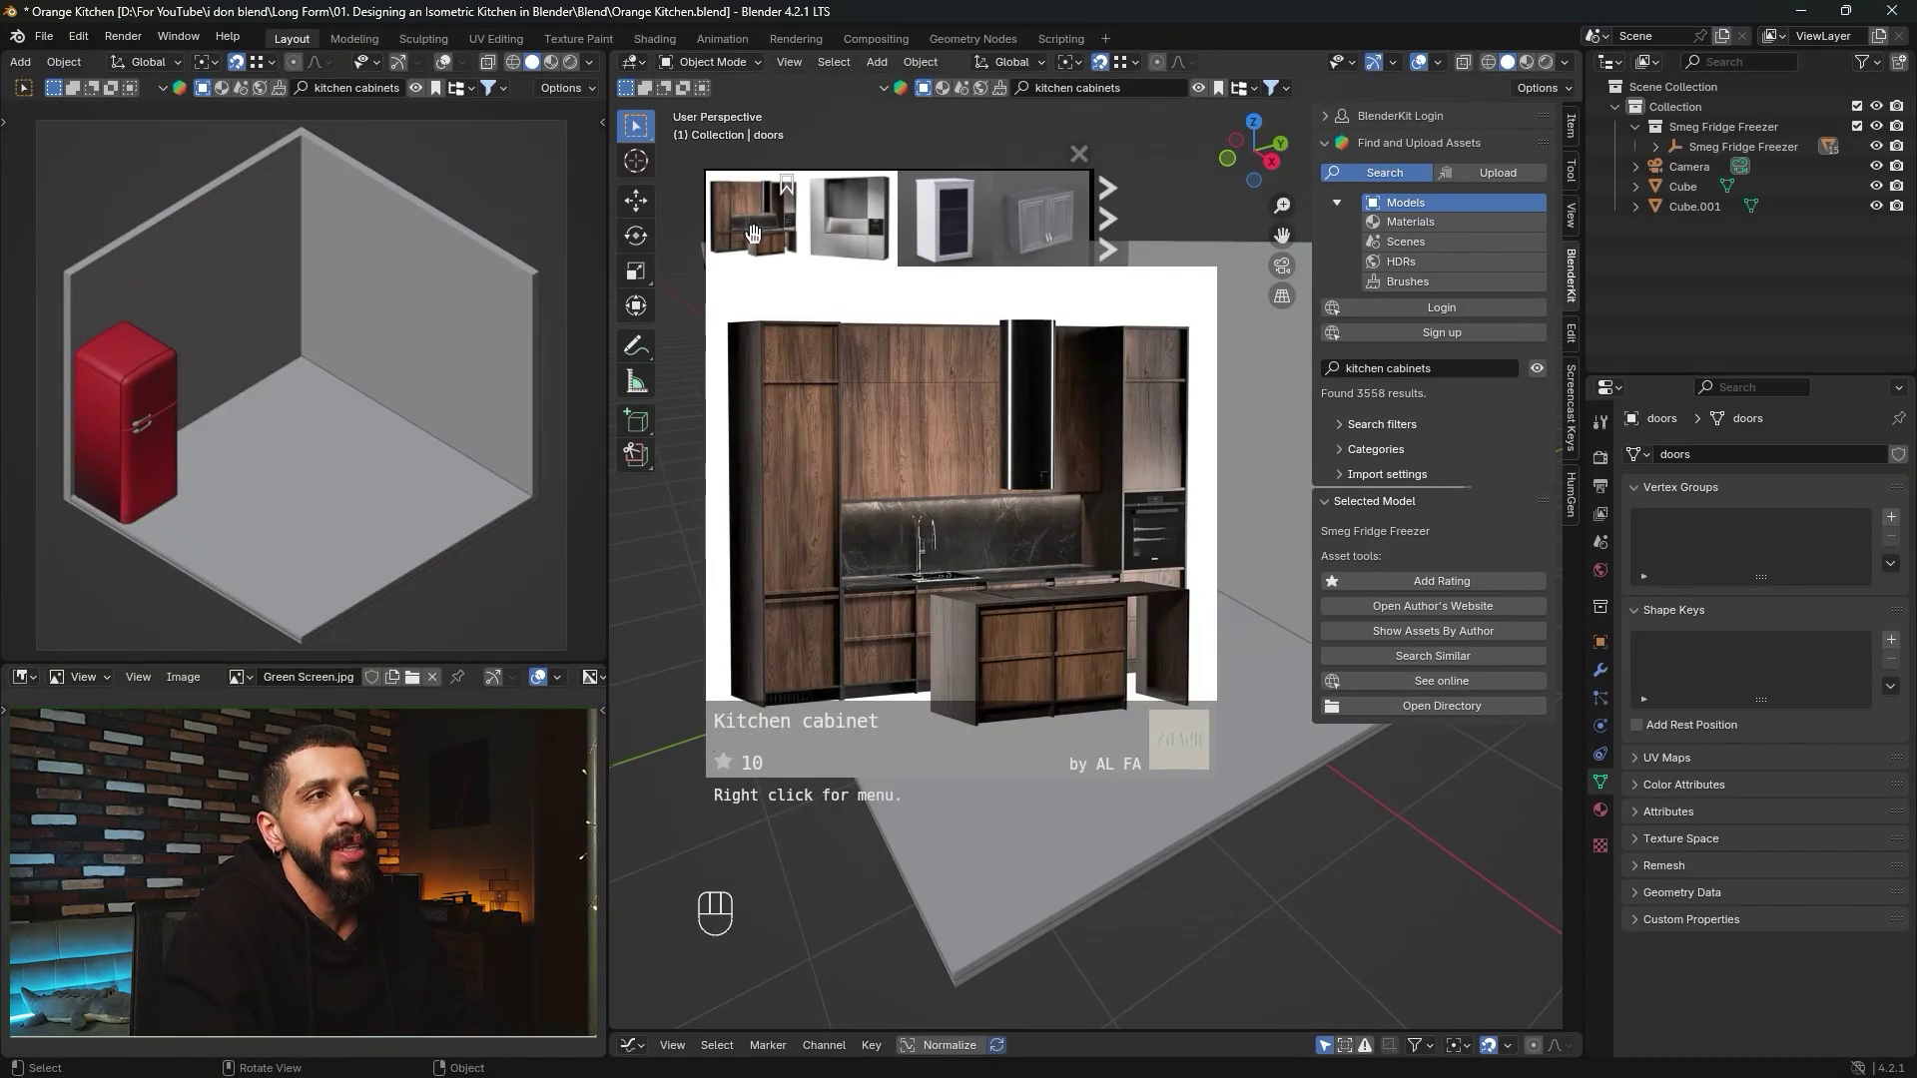
left_click_drag(748, 220, 1223, 869)
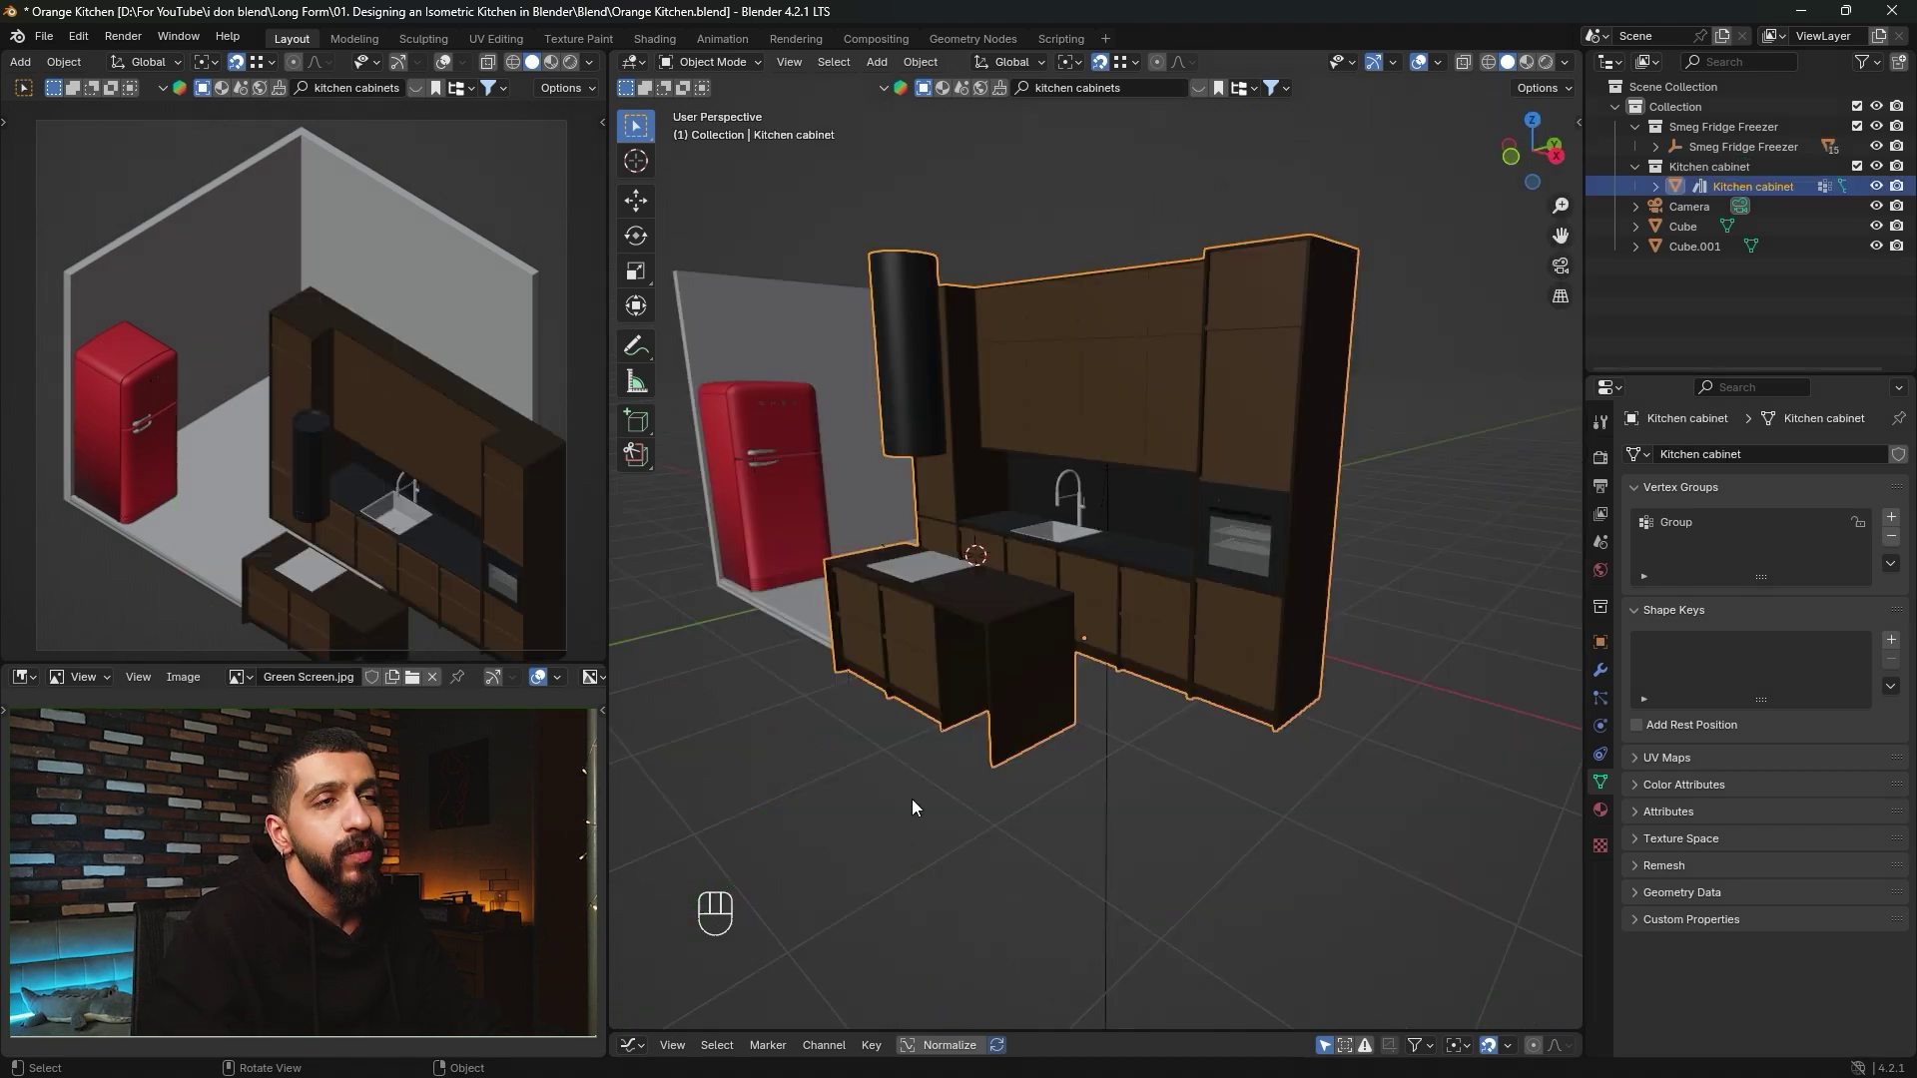
Move the Kitchen cabinet model along global X until it stands clear outside the room as a reference.
middle_click_drag(1002, 609, 1033, 565)
key("g")
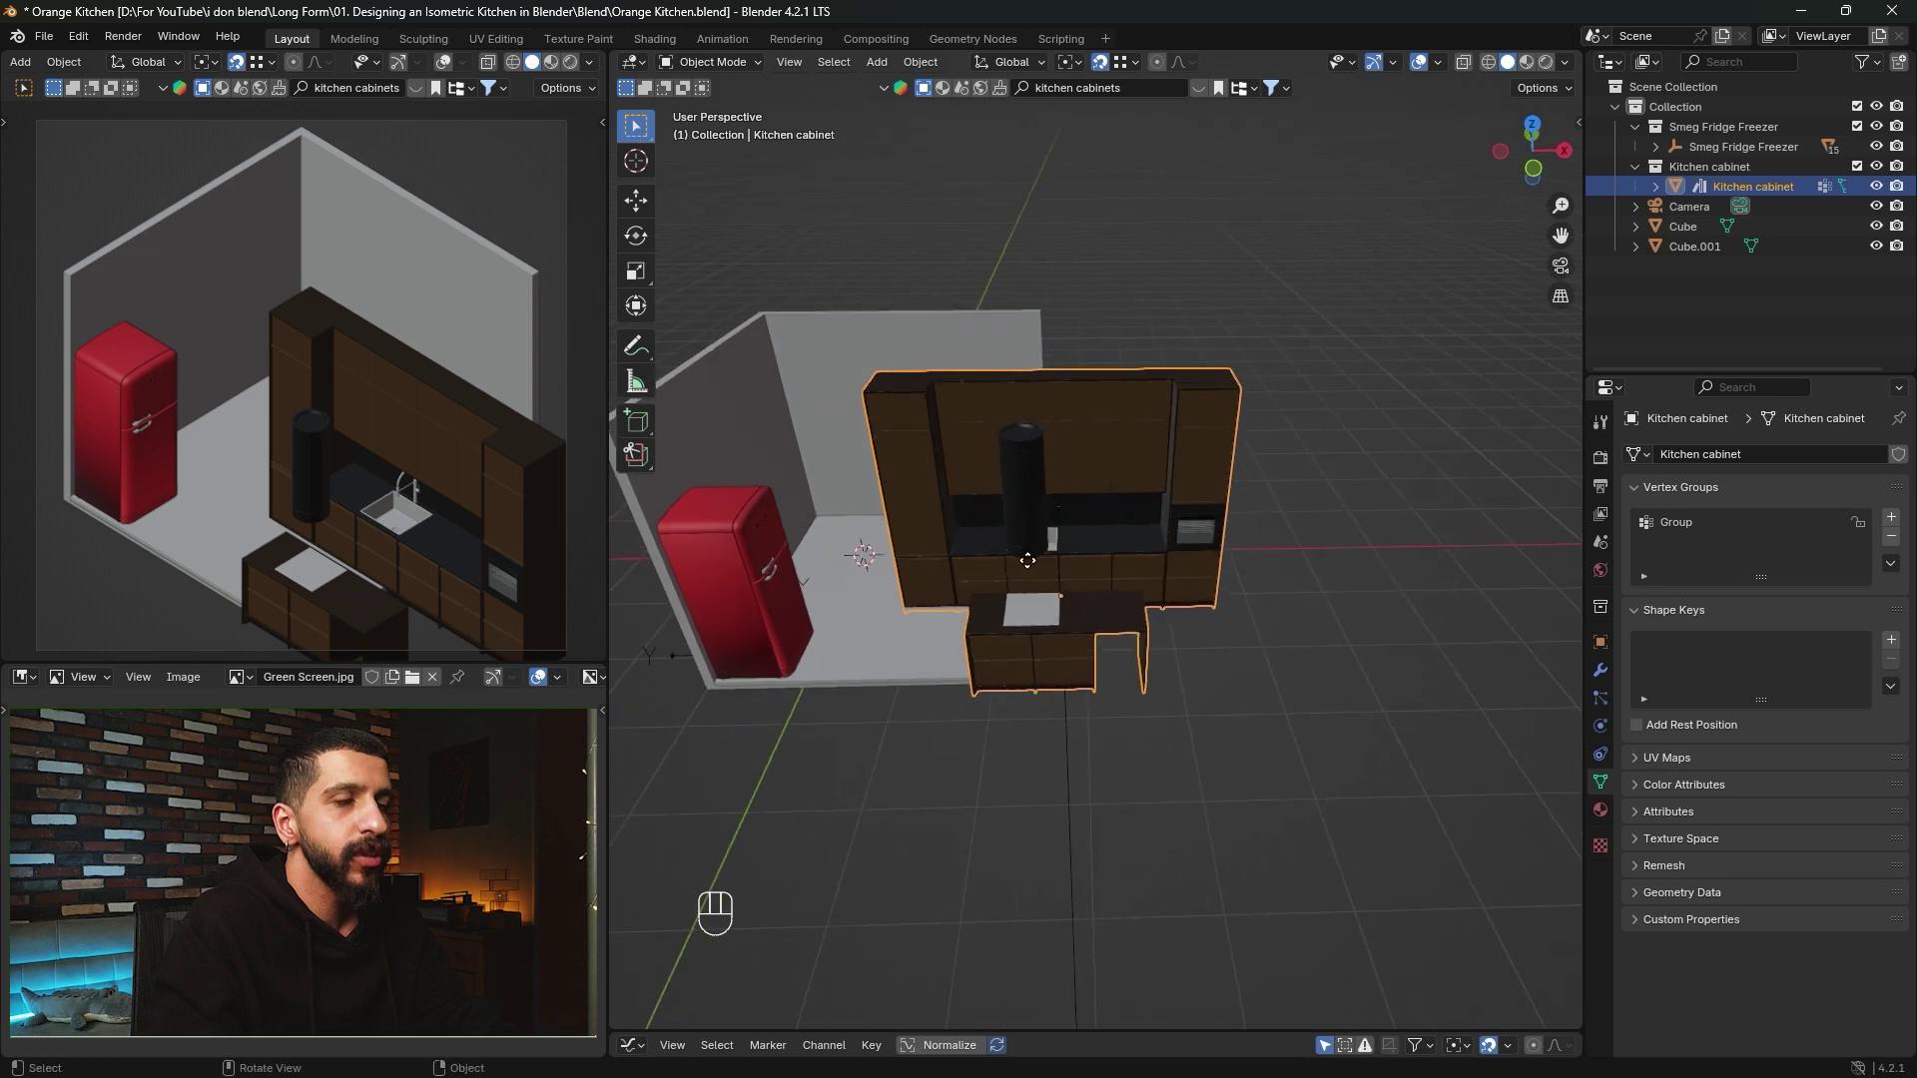
key("x")
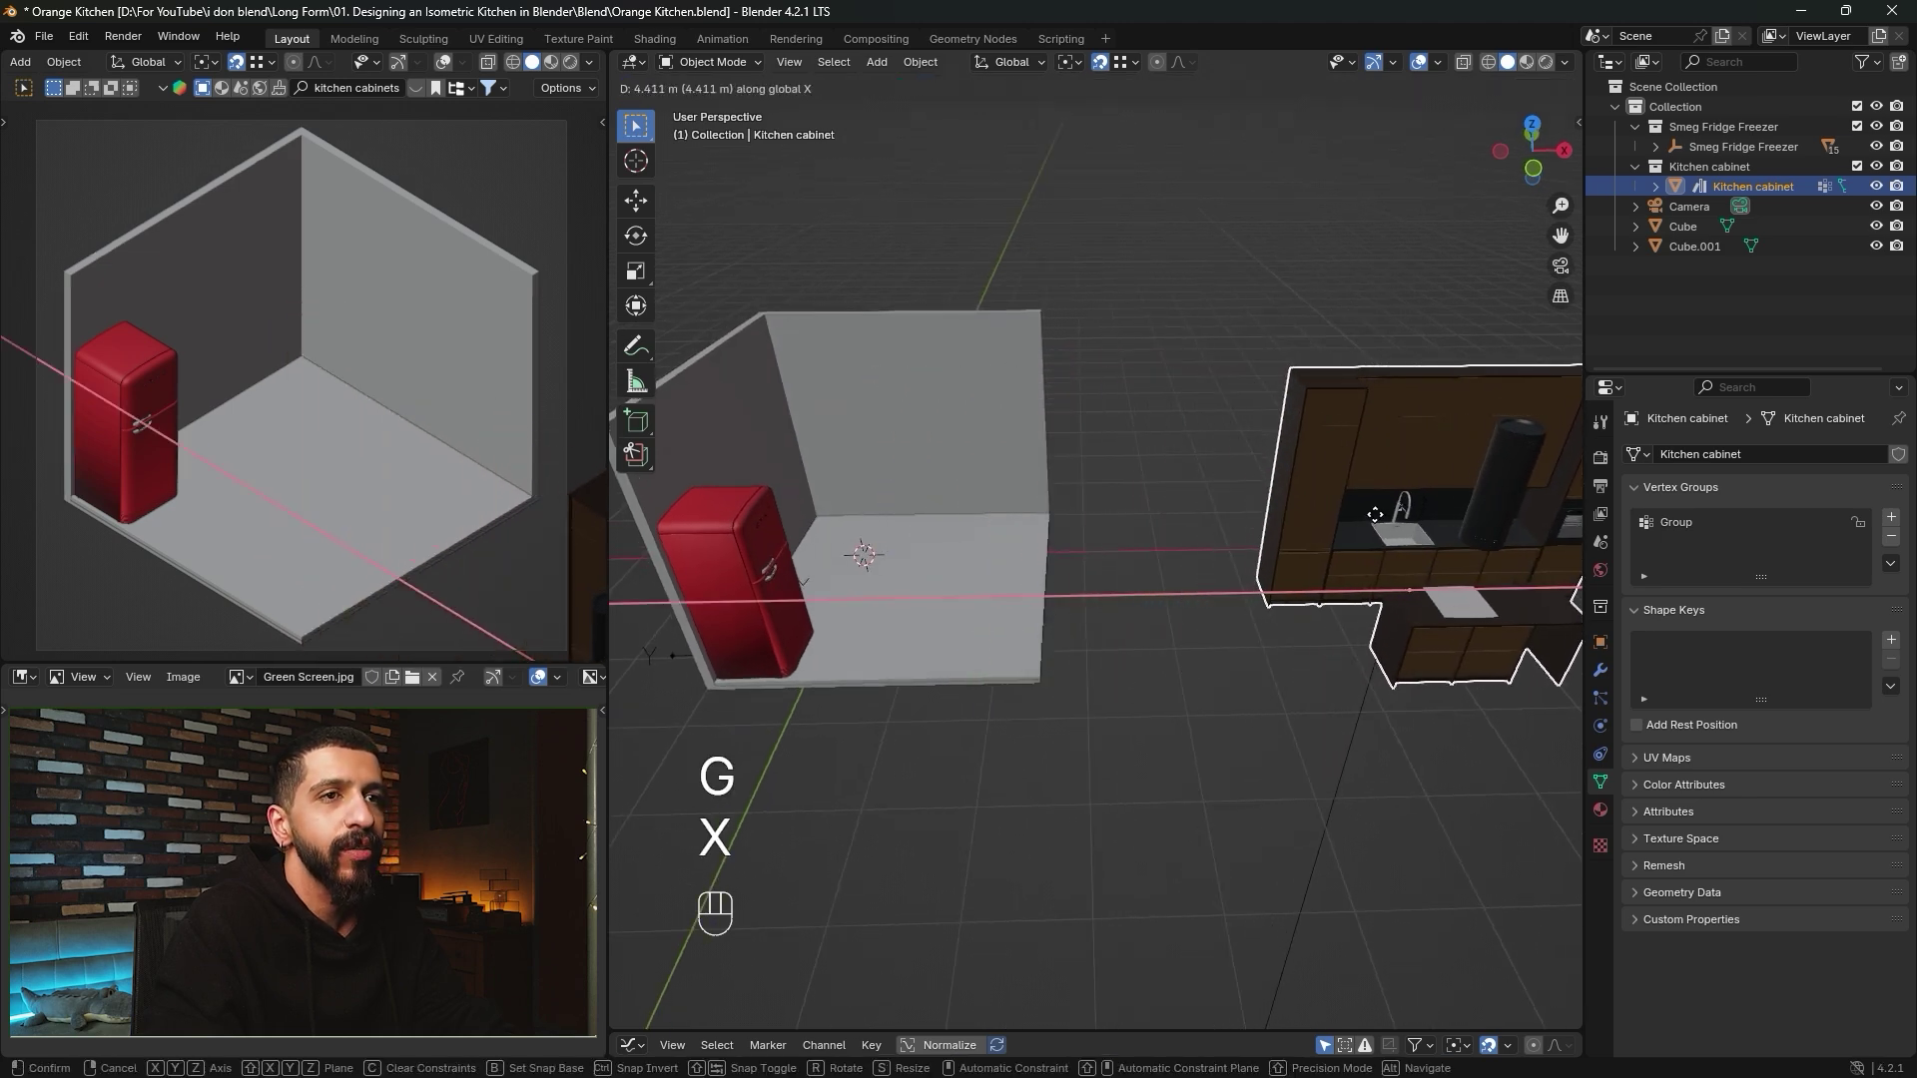
left_click(1261, 601)
Add a new cube mesh in the middle of the room beside the fridge.
middle_click_drag(1261, 601, 1225, 554, "shift")
scroll(1104, 544, "up", 3)
scroll(1130, 611, "up", 1)
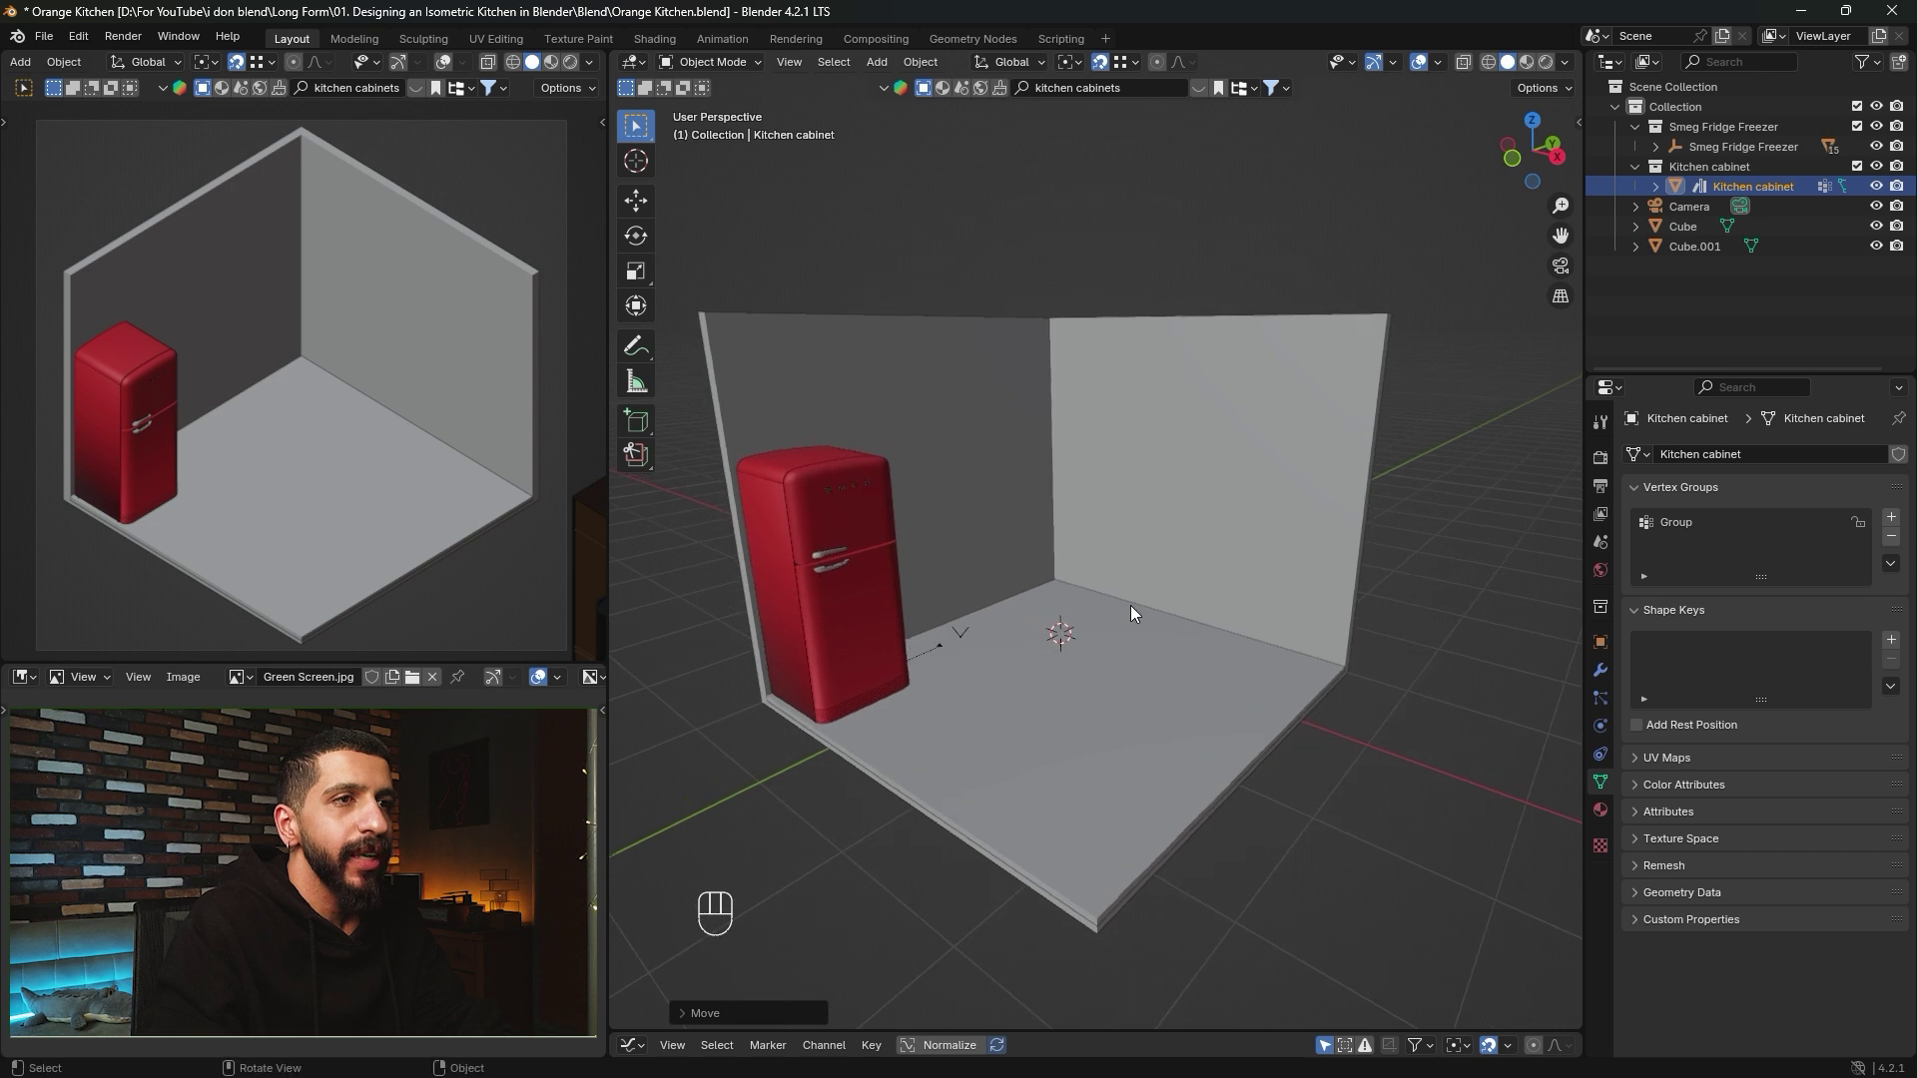
key("shift+a")
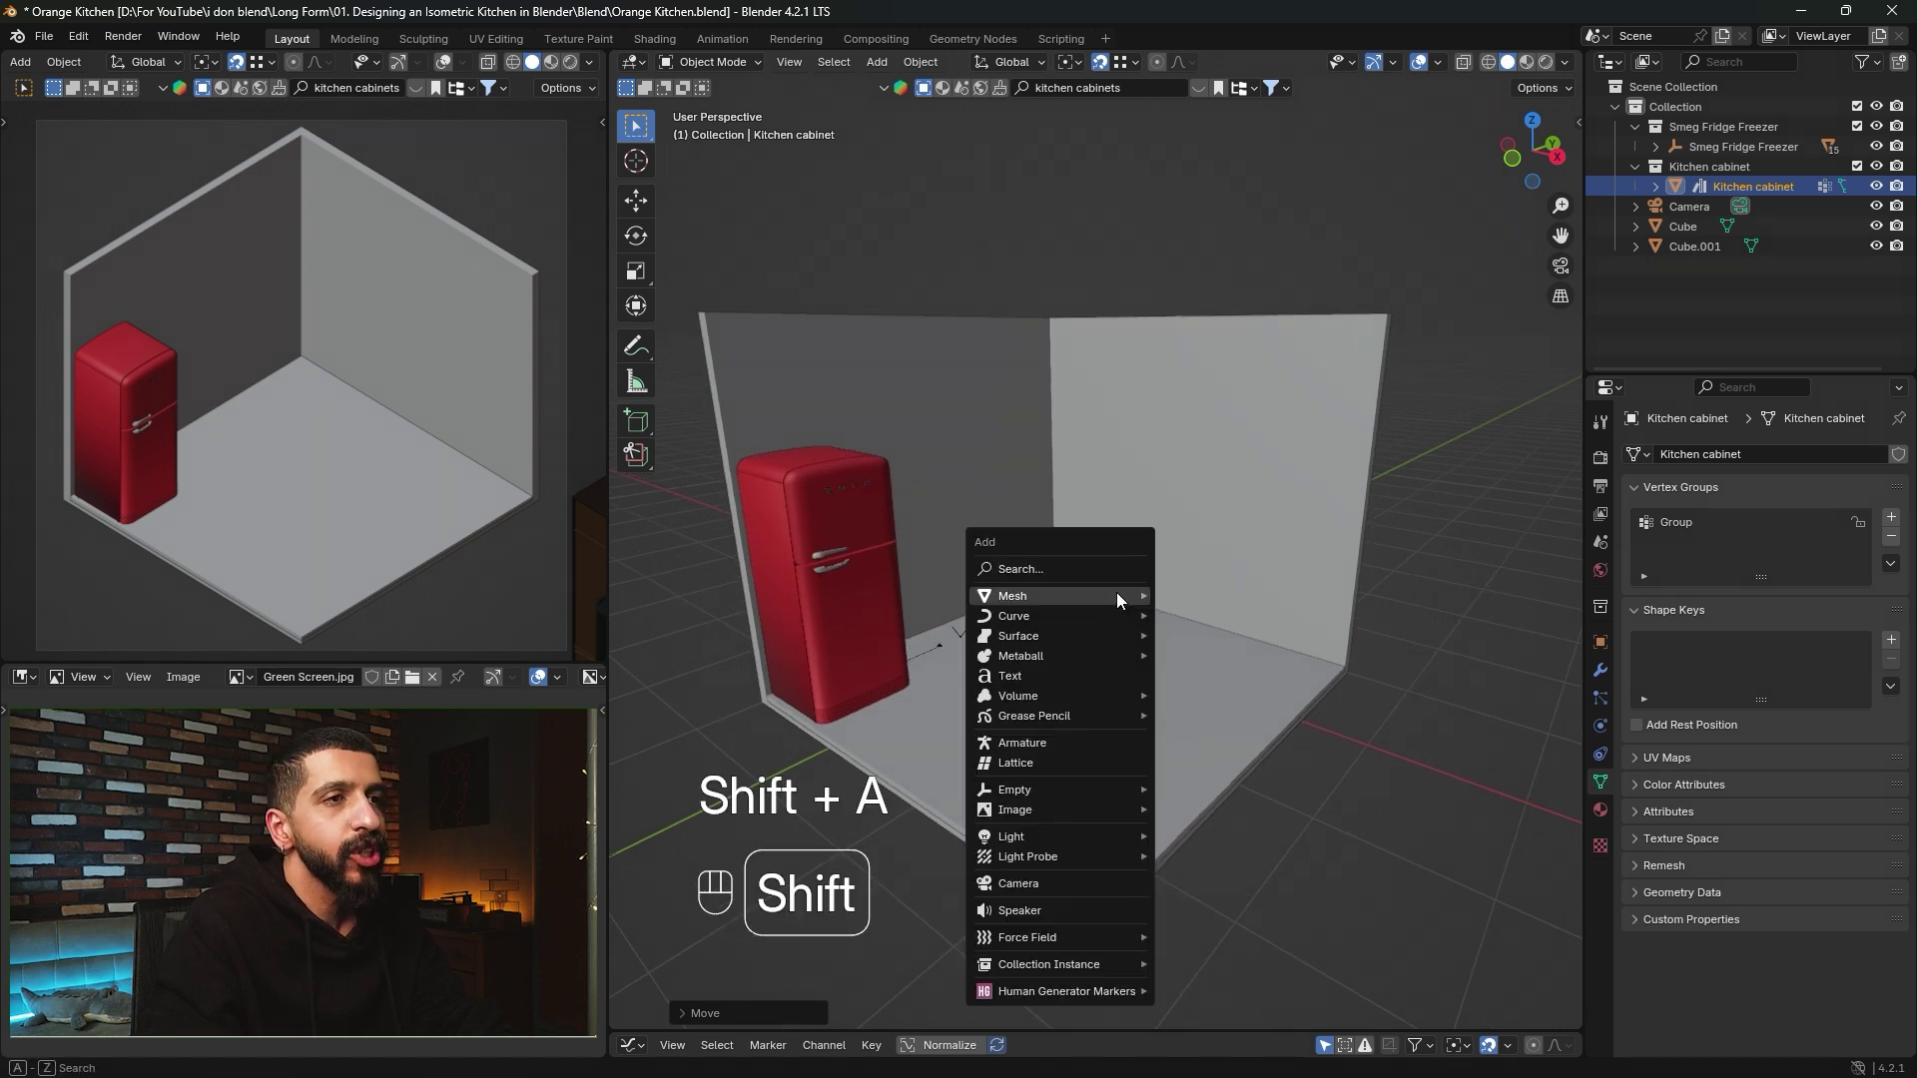
mouse_move(1116, 595)
left_click(1197, 616)
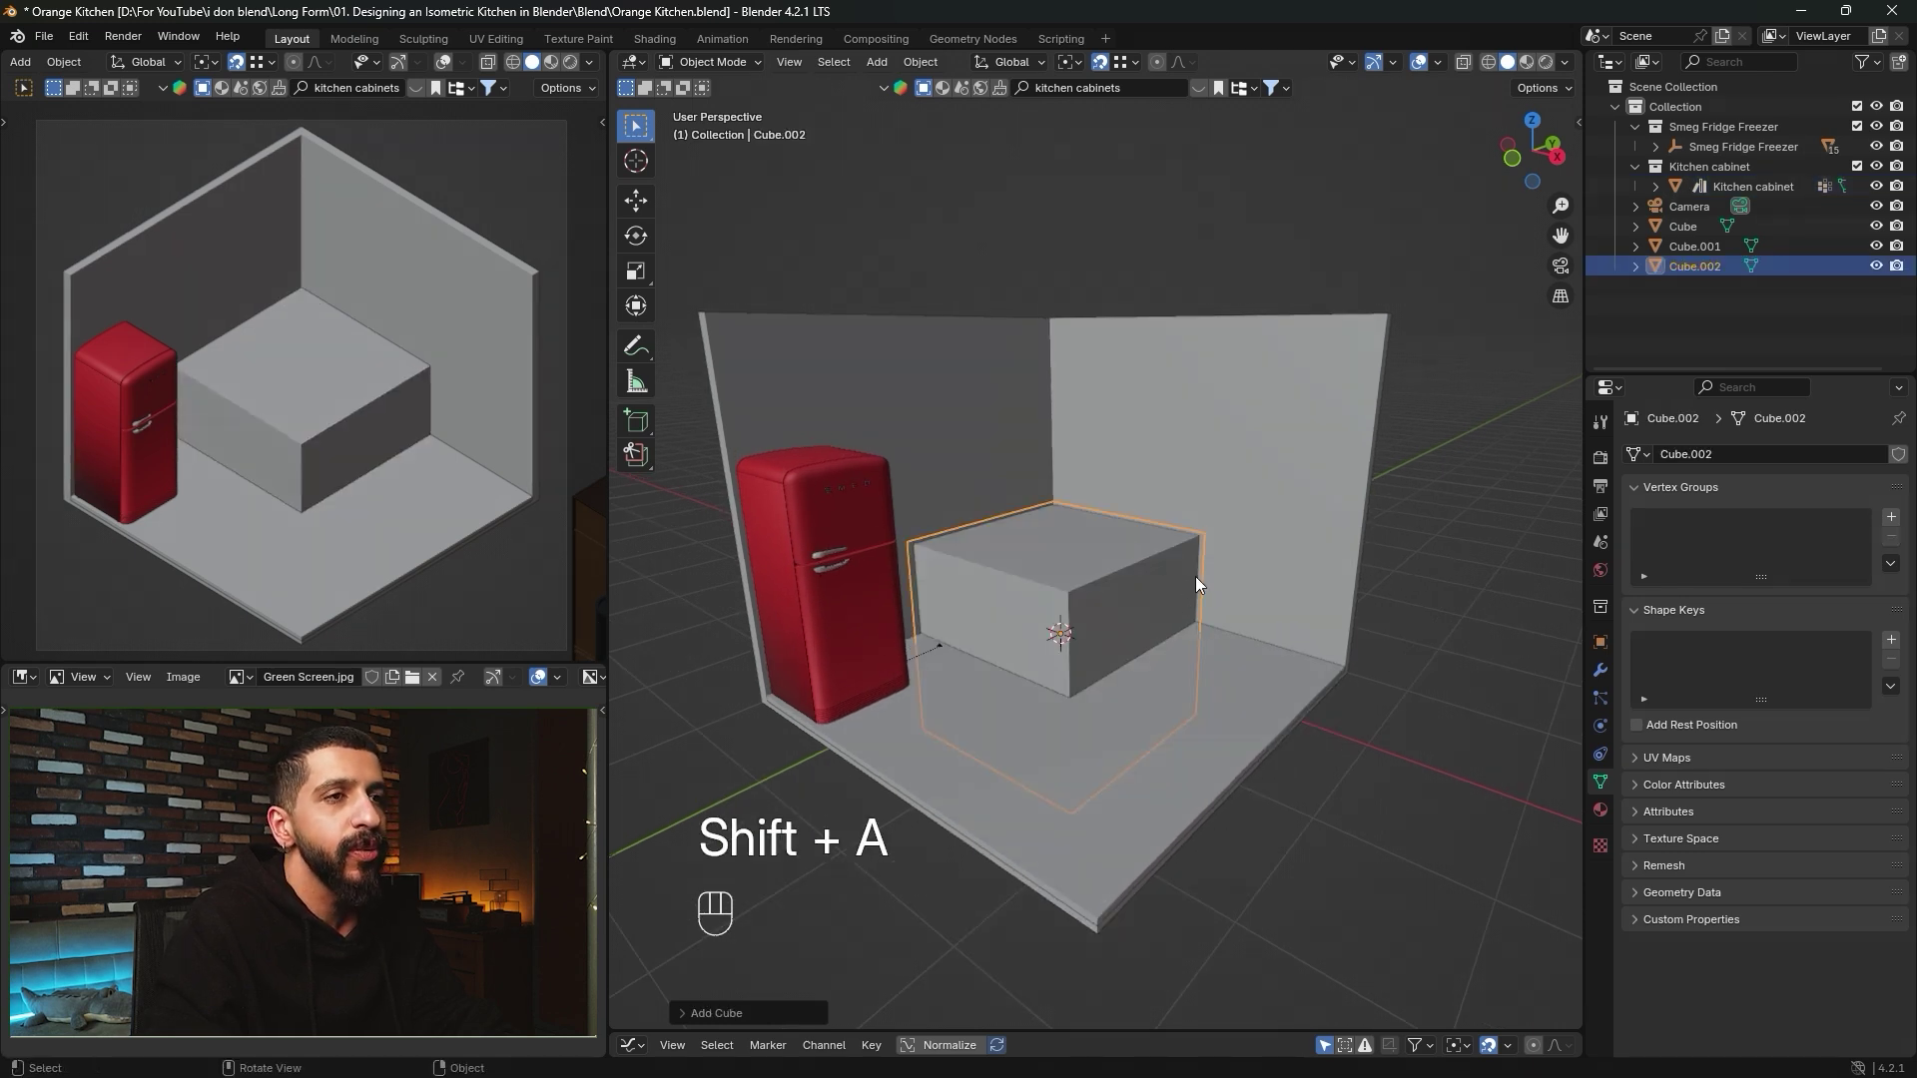
Raise the new cube along global Z, then snap its base down onto the room's floor.
key("g")
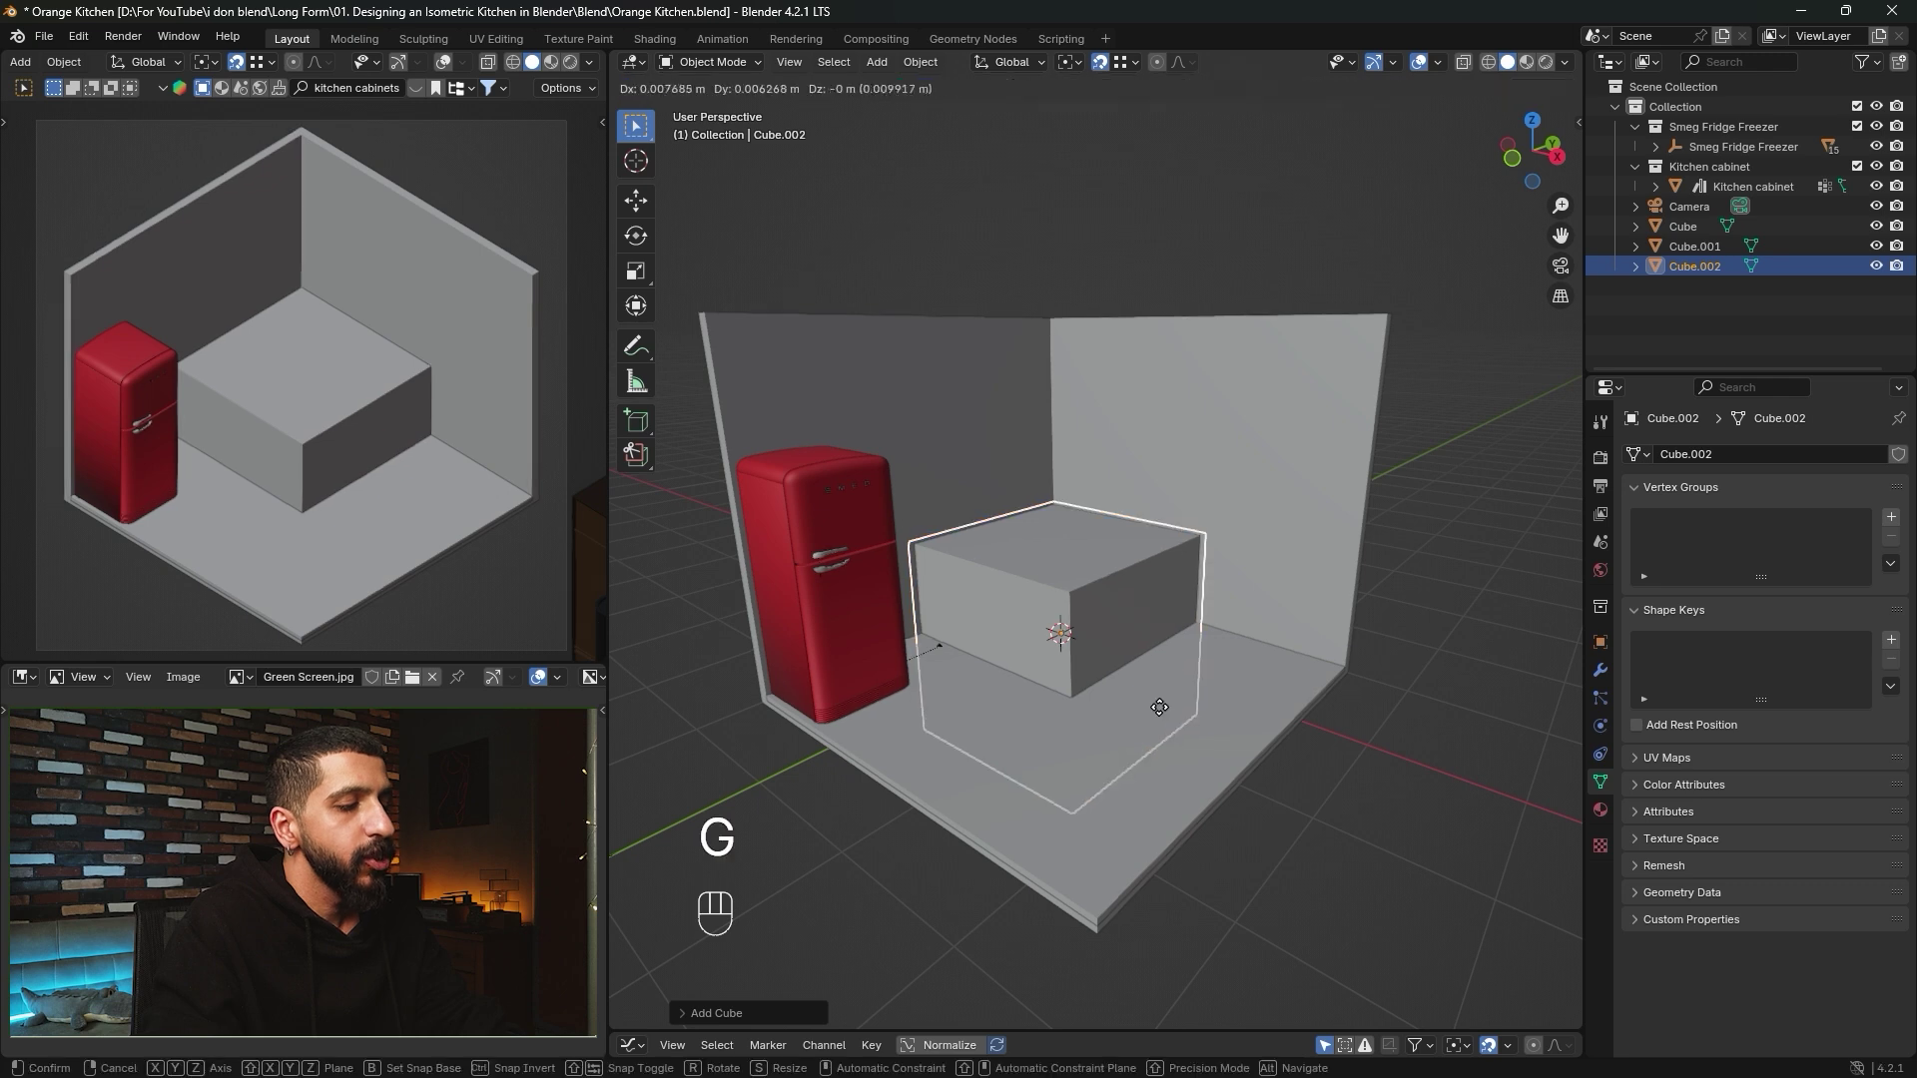
key("z")
left_click(1154, 513)
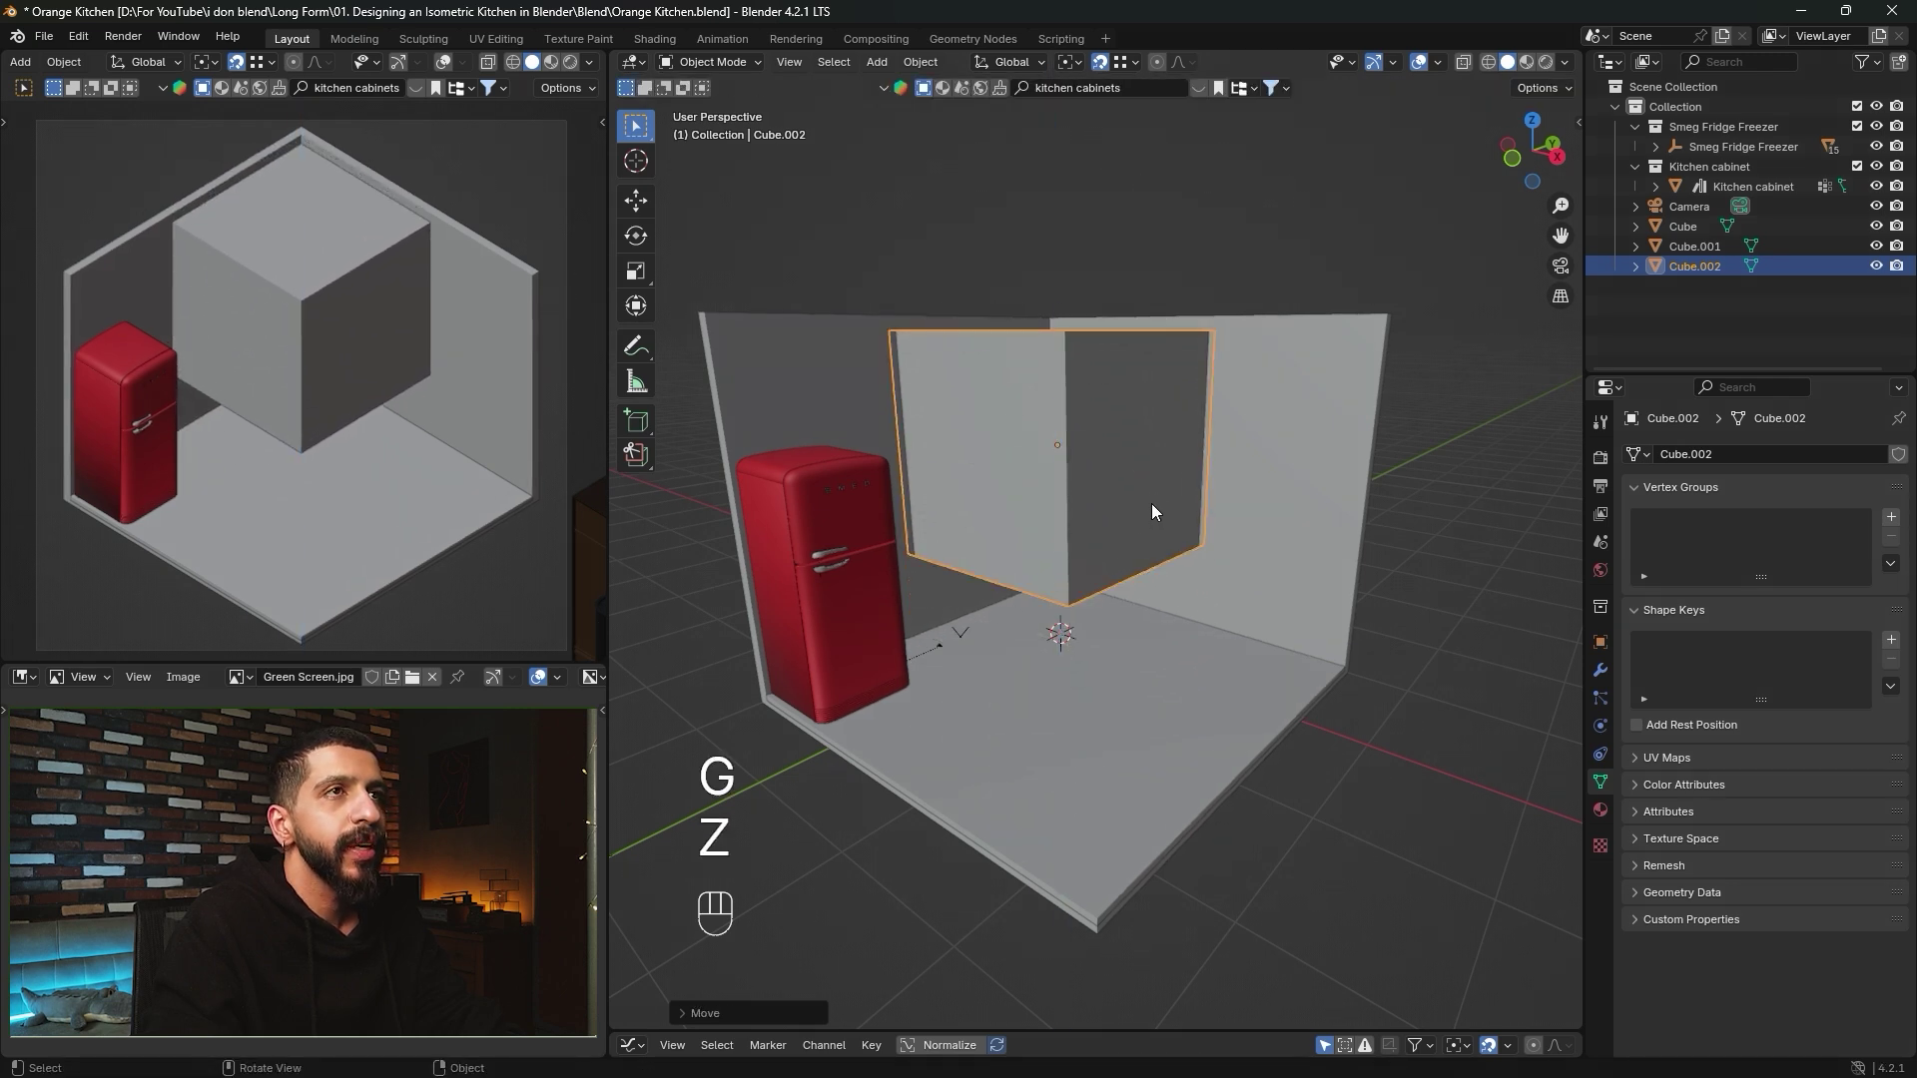
key("g")
key("z")
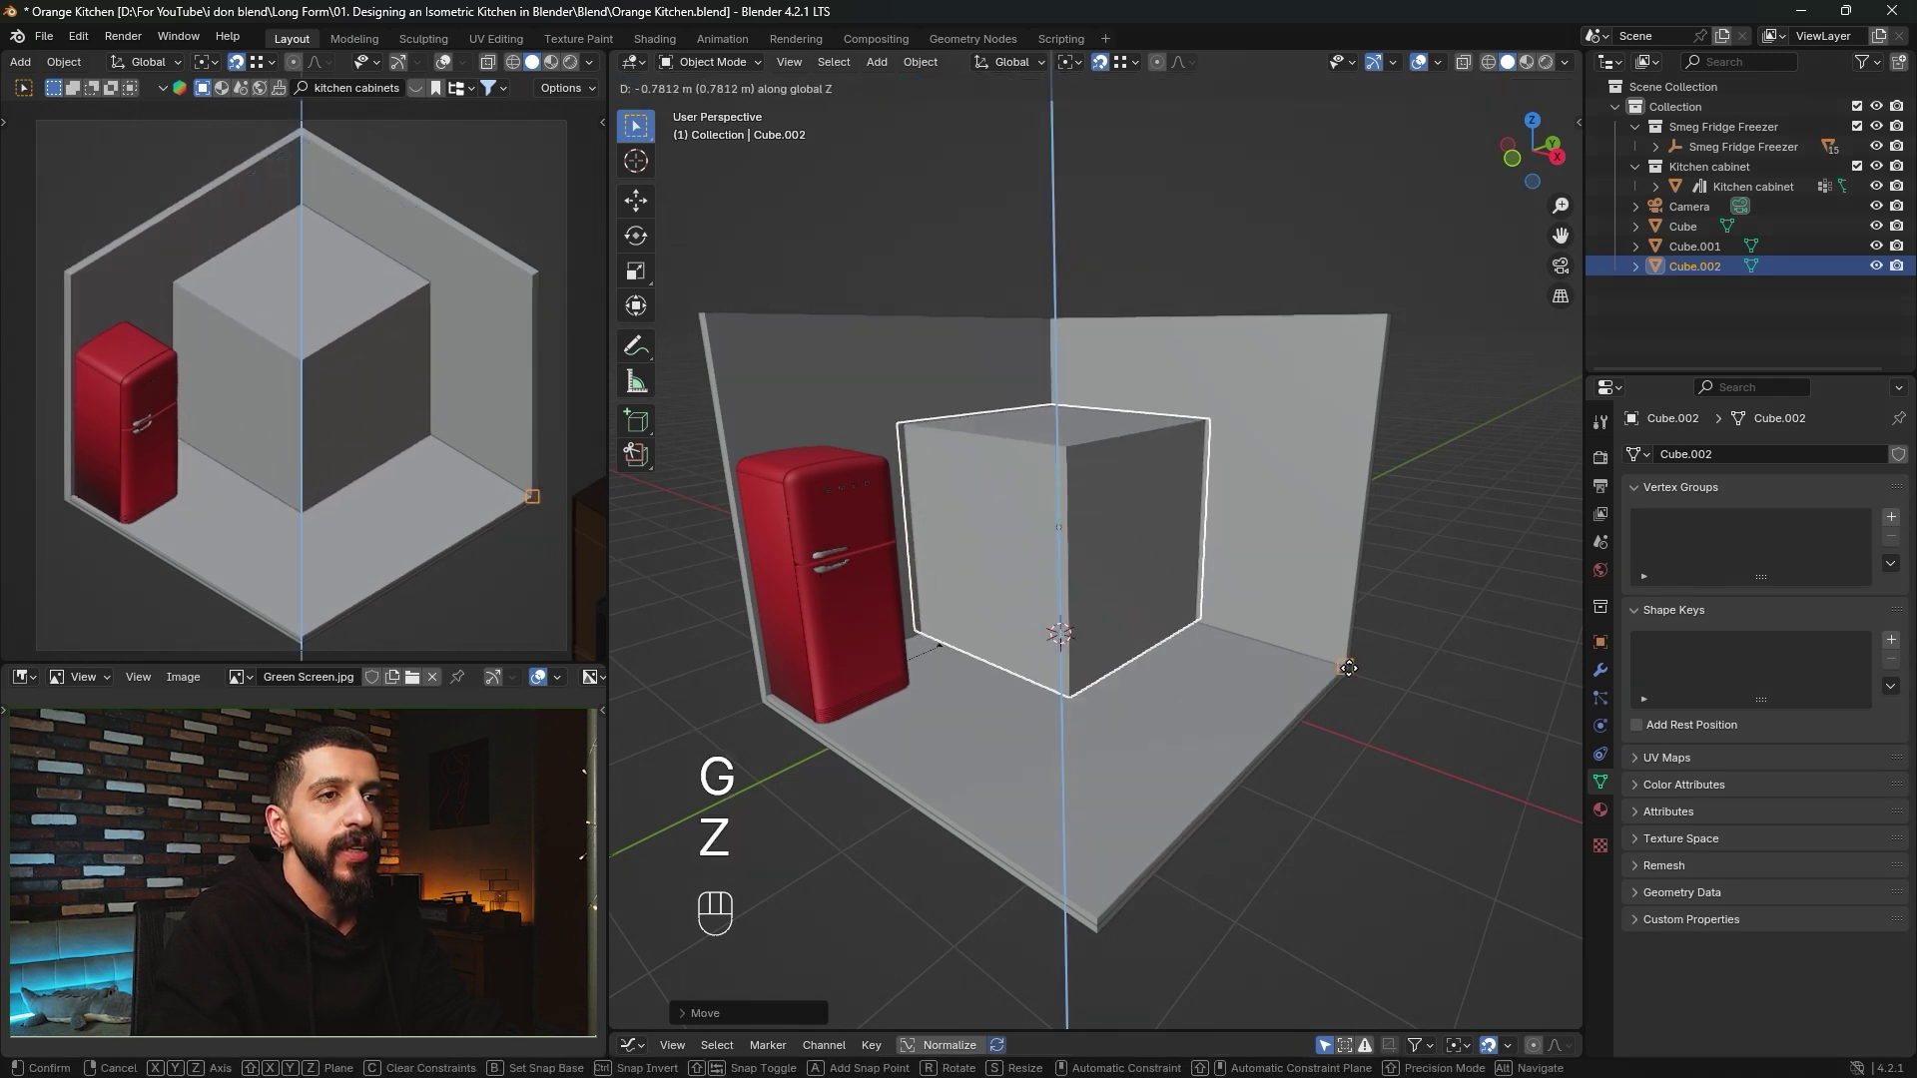
left_click(1330, 654)
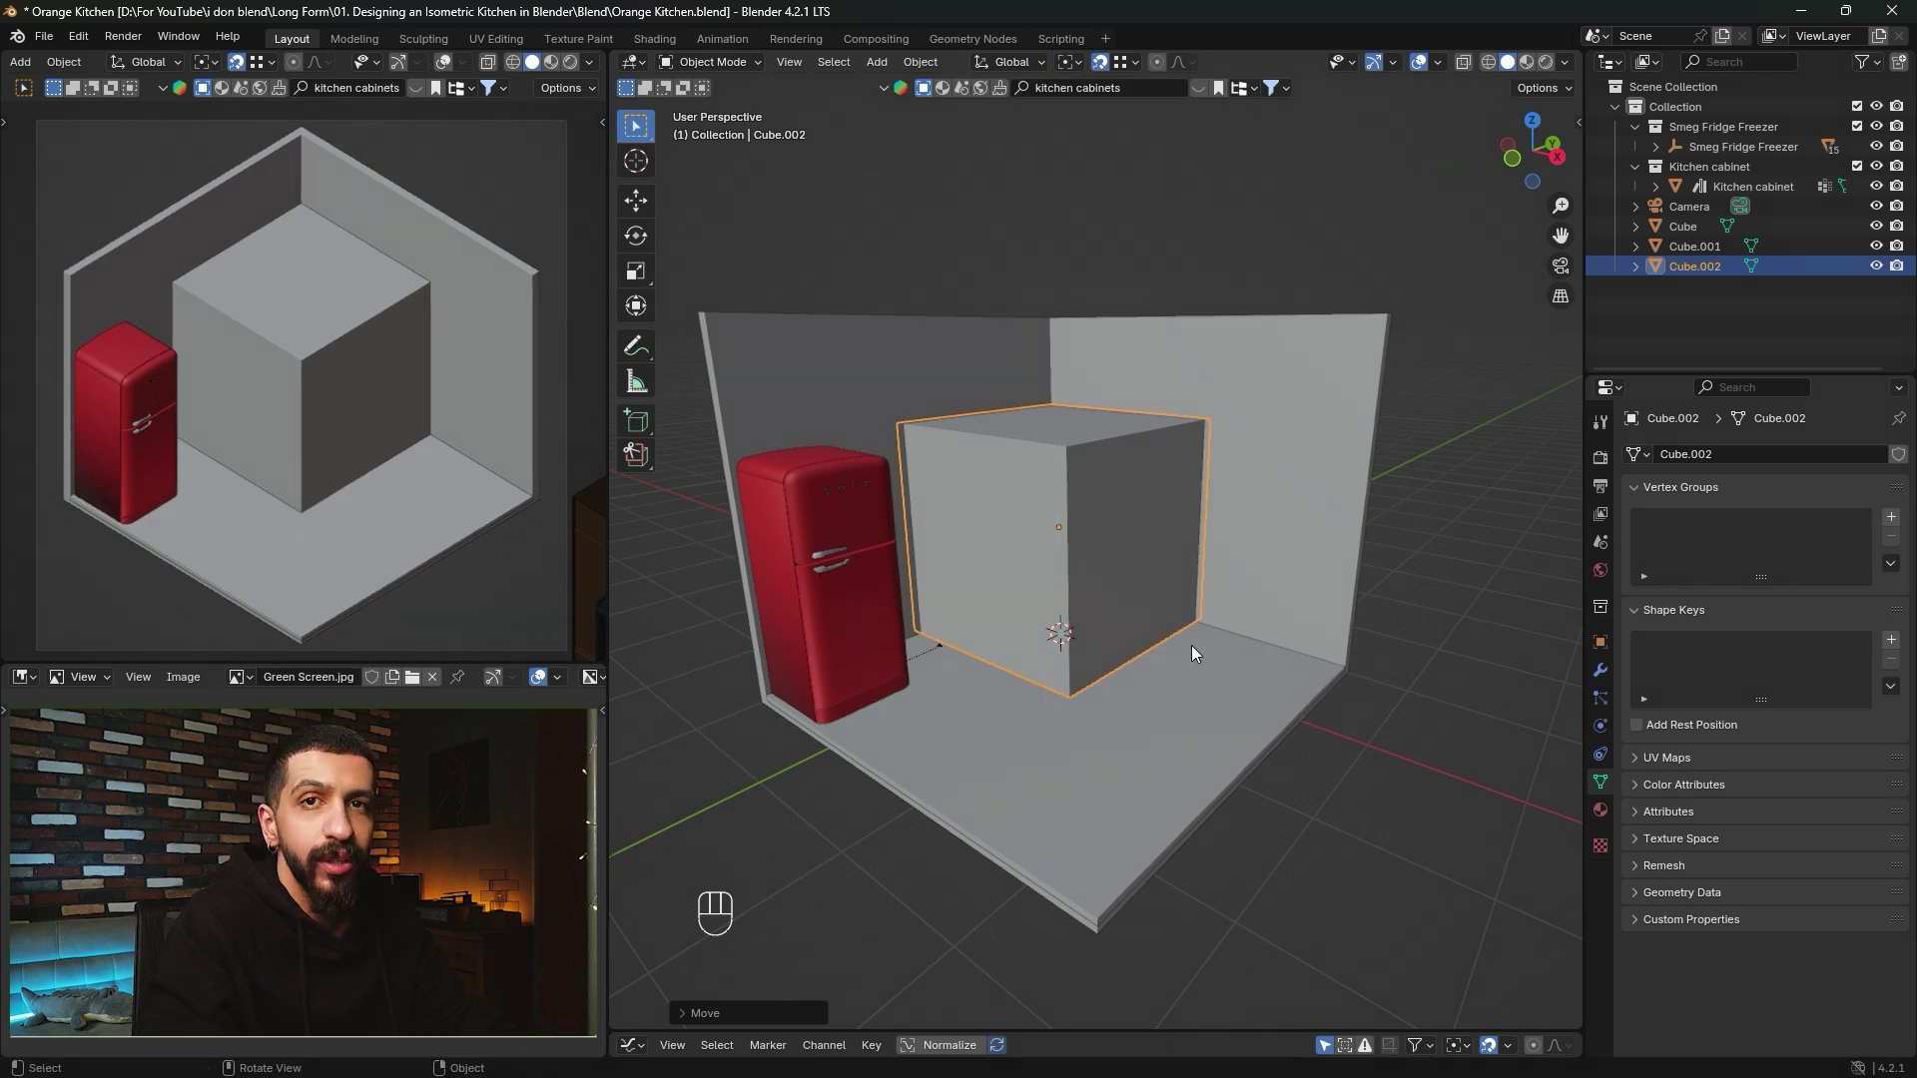
In Edit Mode, lower the cube's top face 1.25 m along global Z, snapping it to the reference cabinet's counter for a 0.75 m height.
middle_click_drag(1146, 636, 1104, 658, "shift")
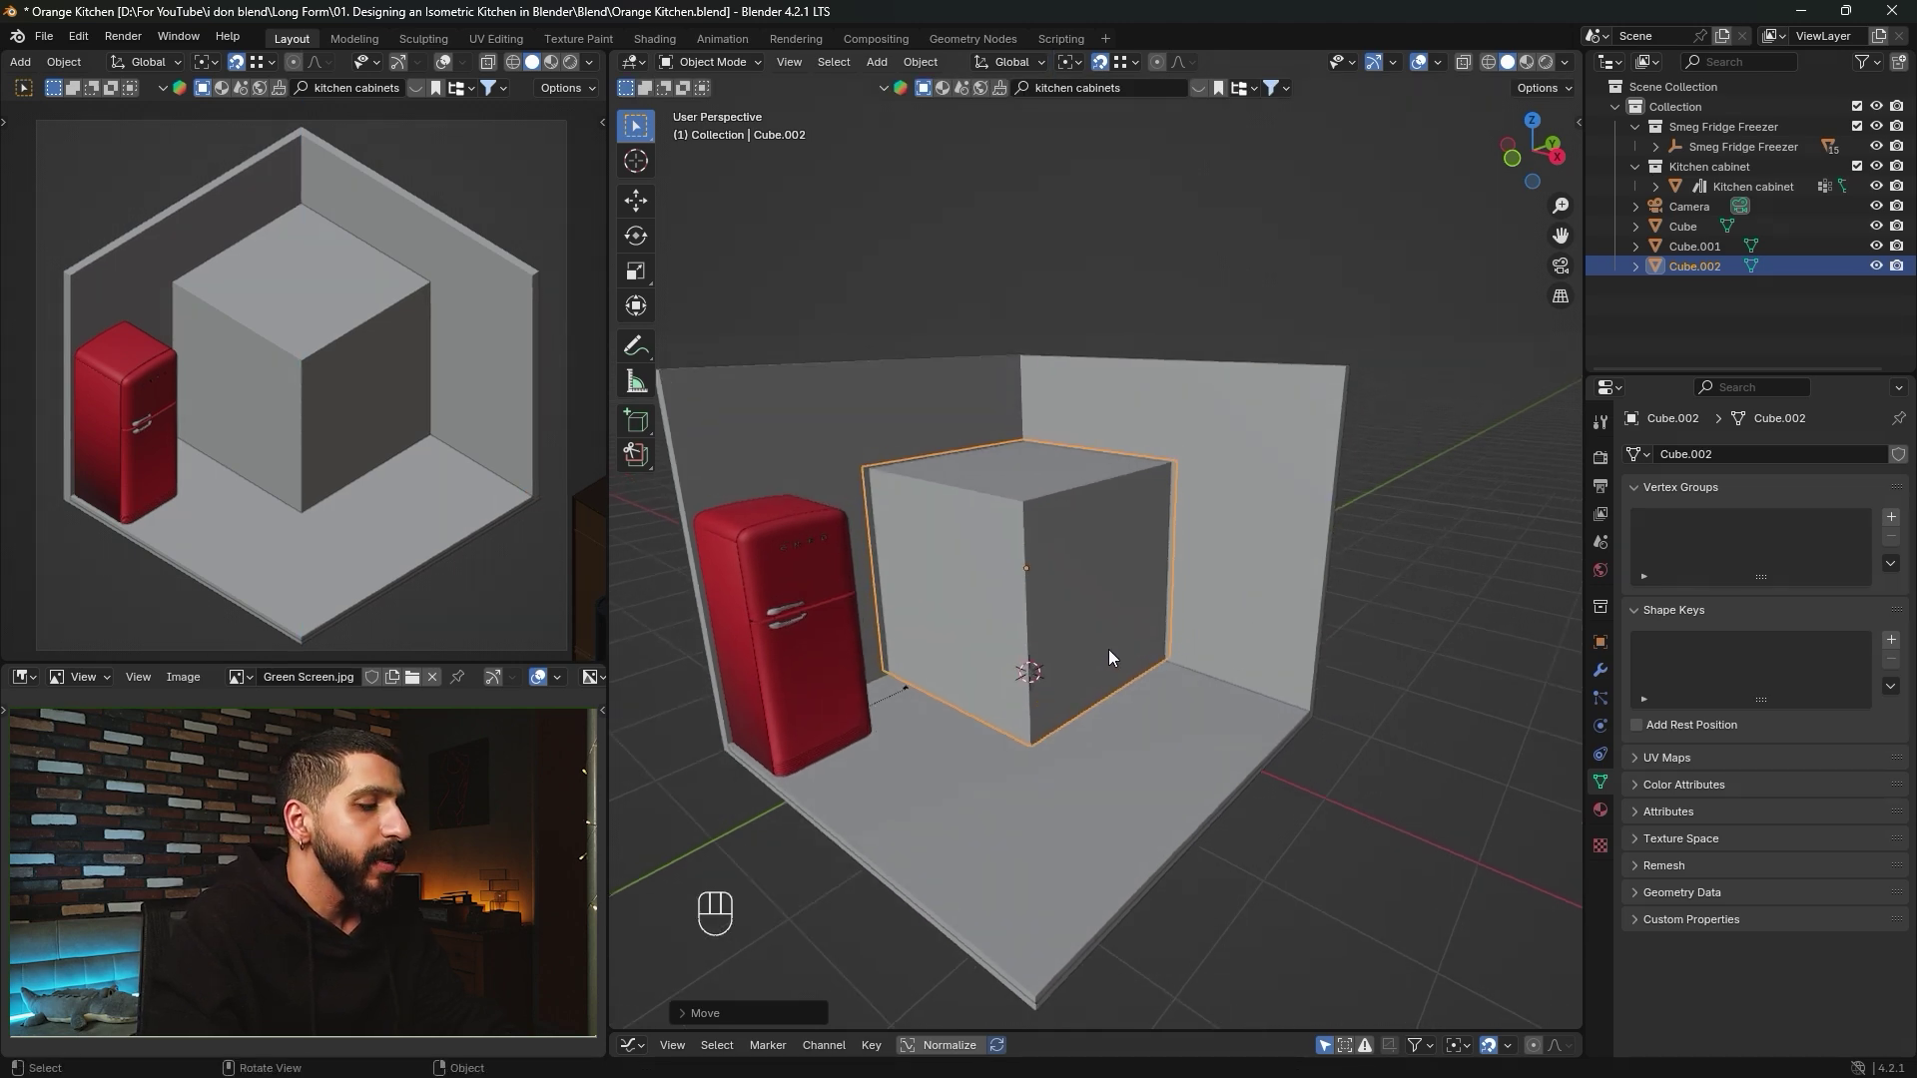
key("Tab")
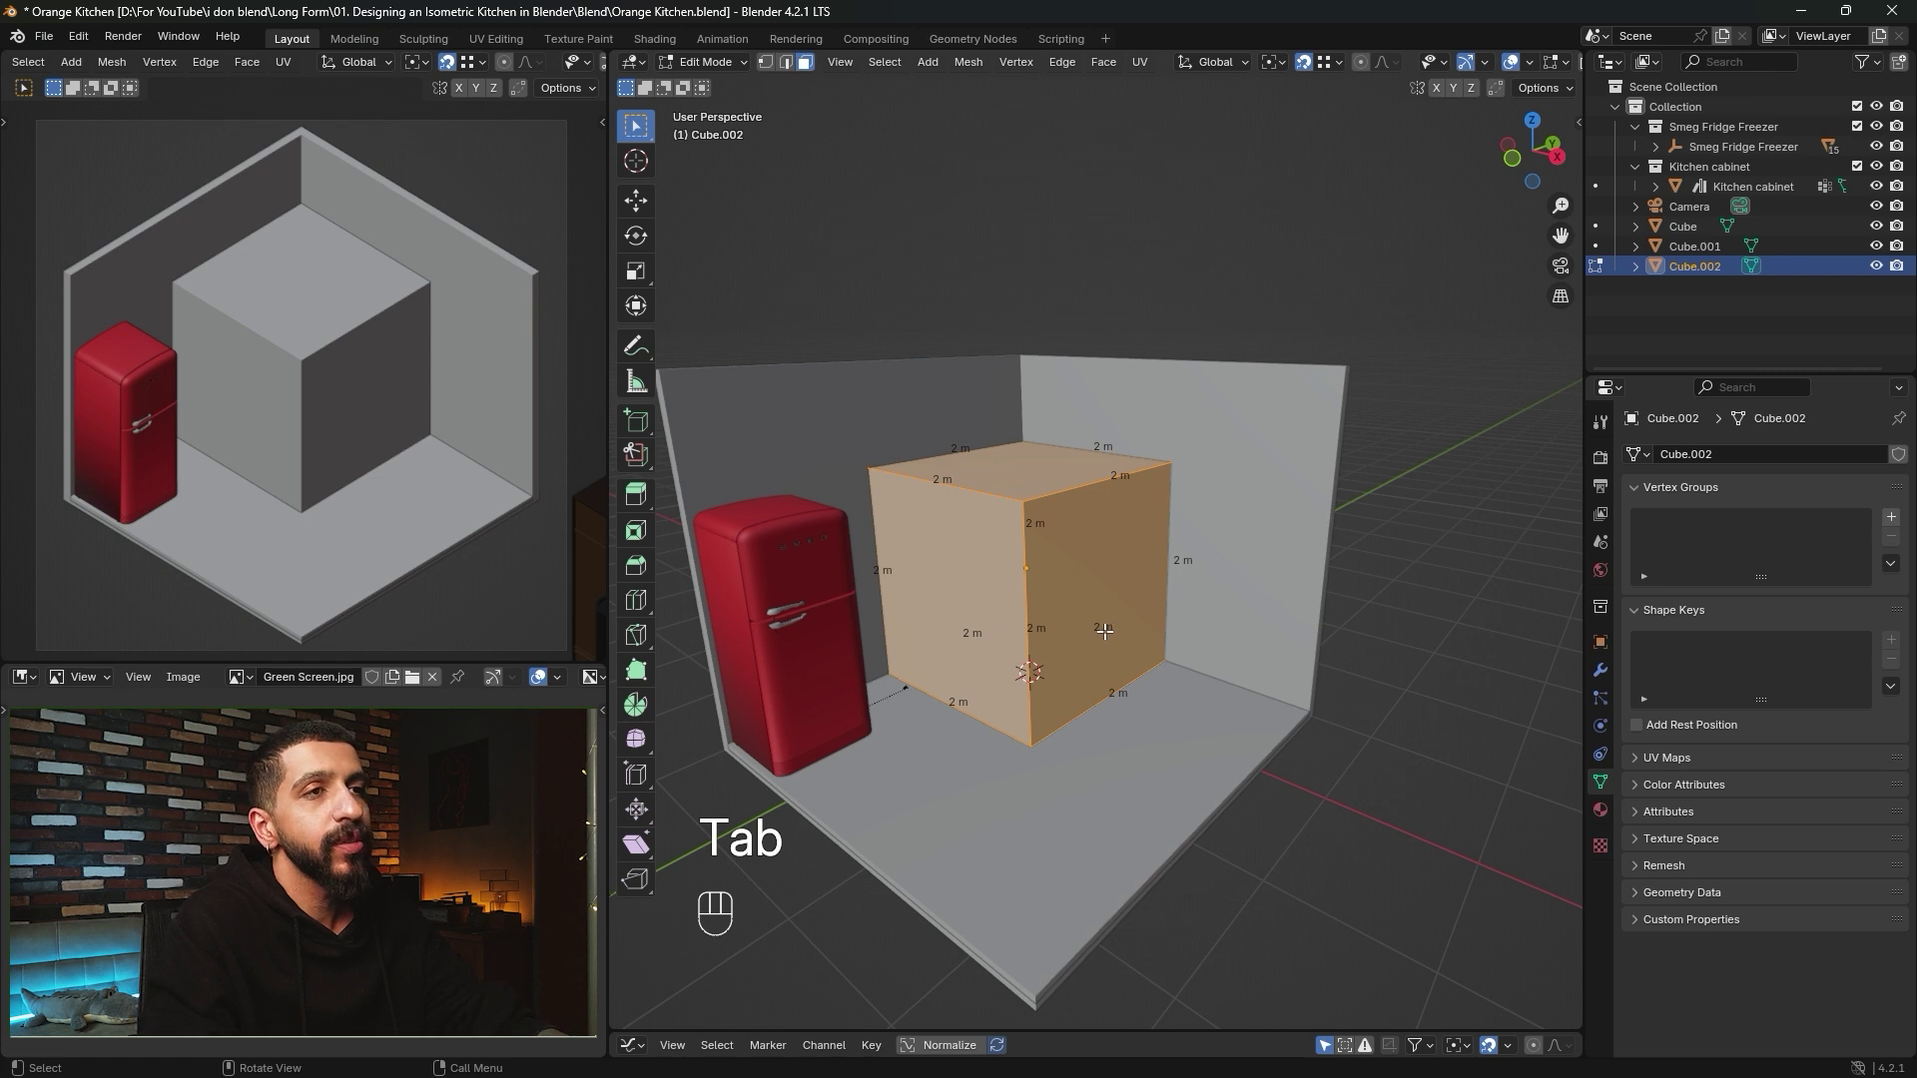
key("3")
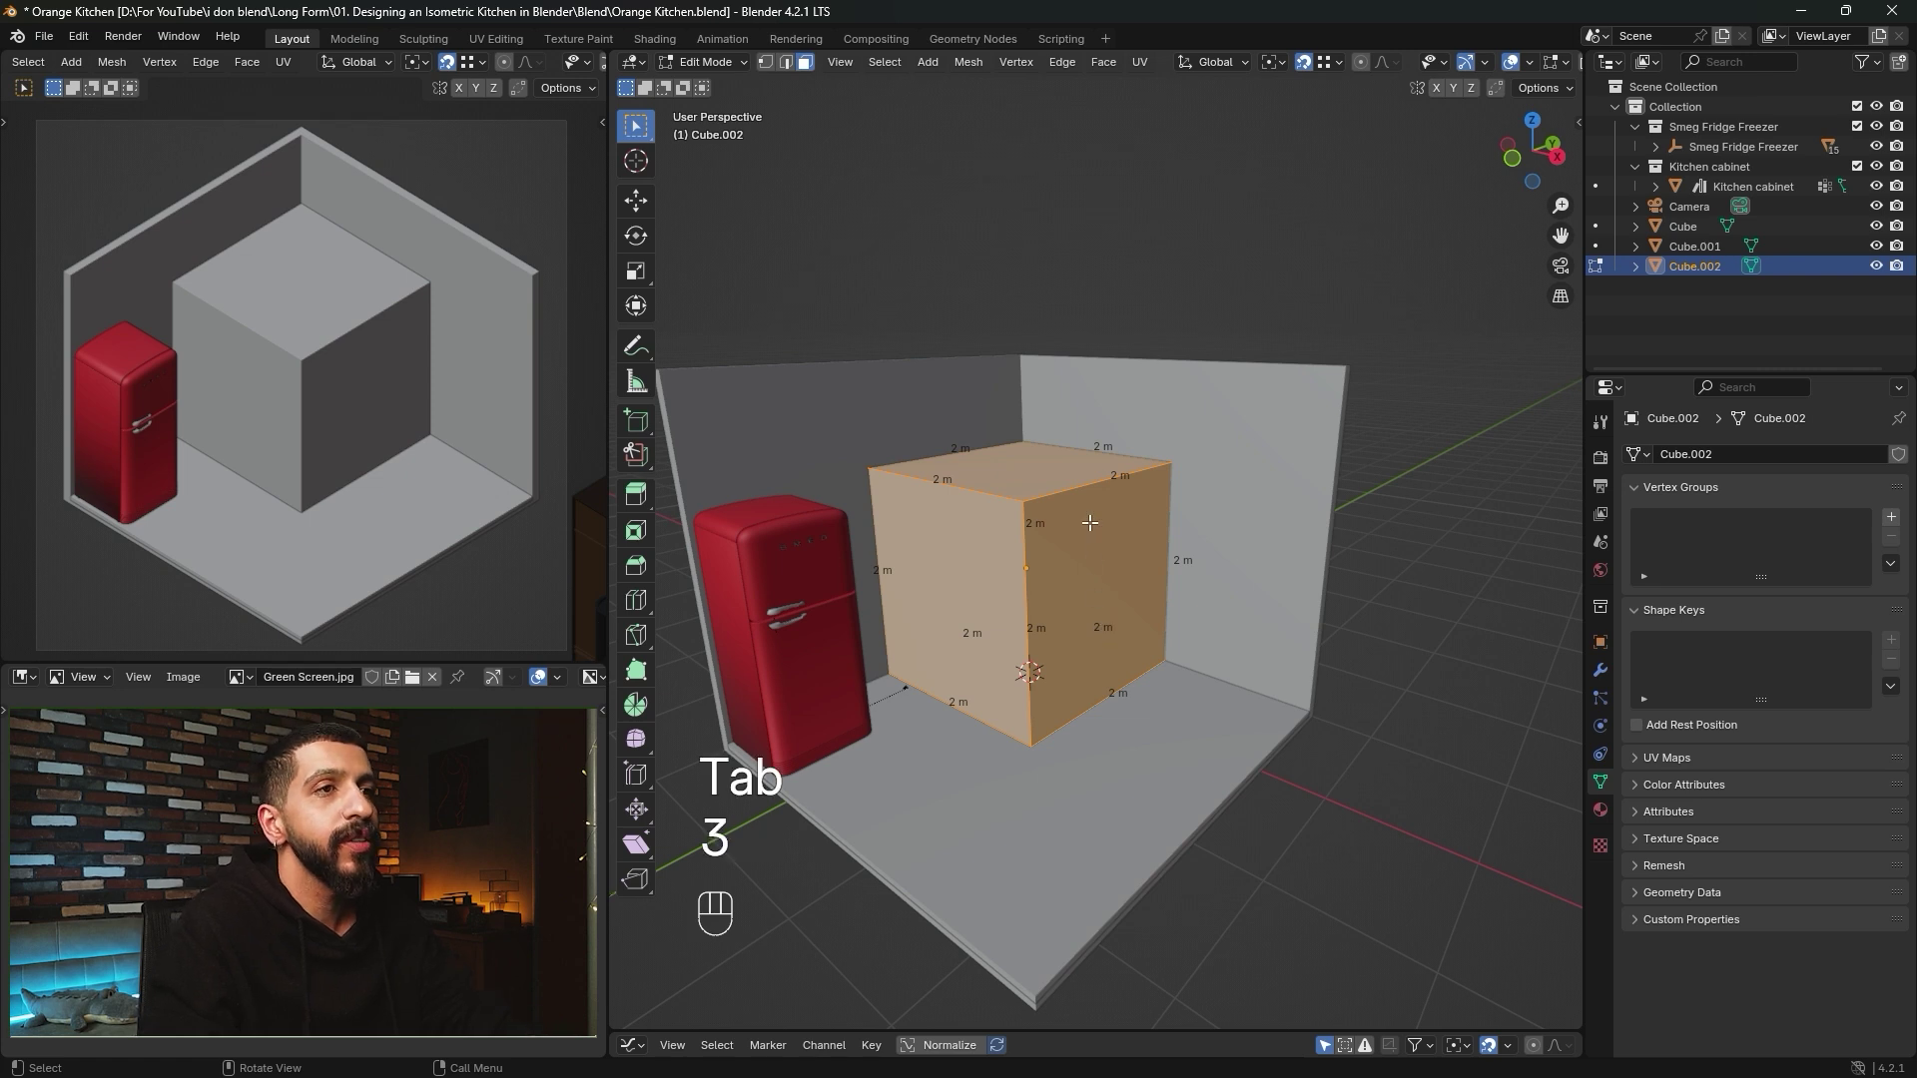
left_click(1030, 472)
scroll(1193, 457, "down", 3)
middle_click_drag(1194, 457, 1007, 607, "shift")
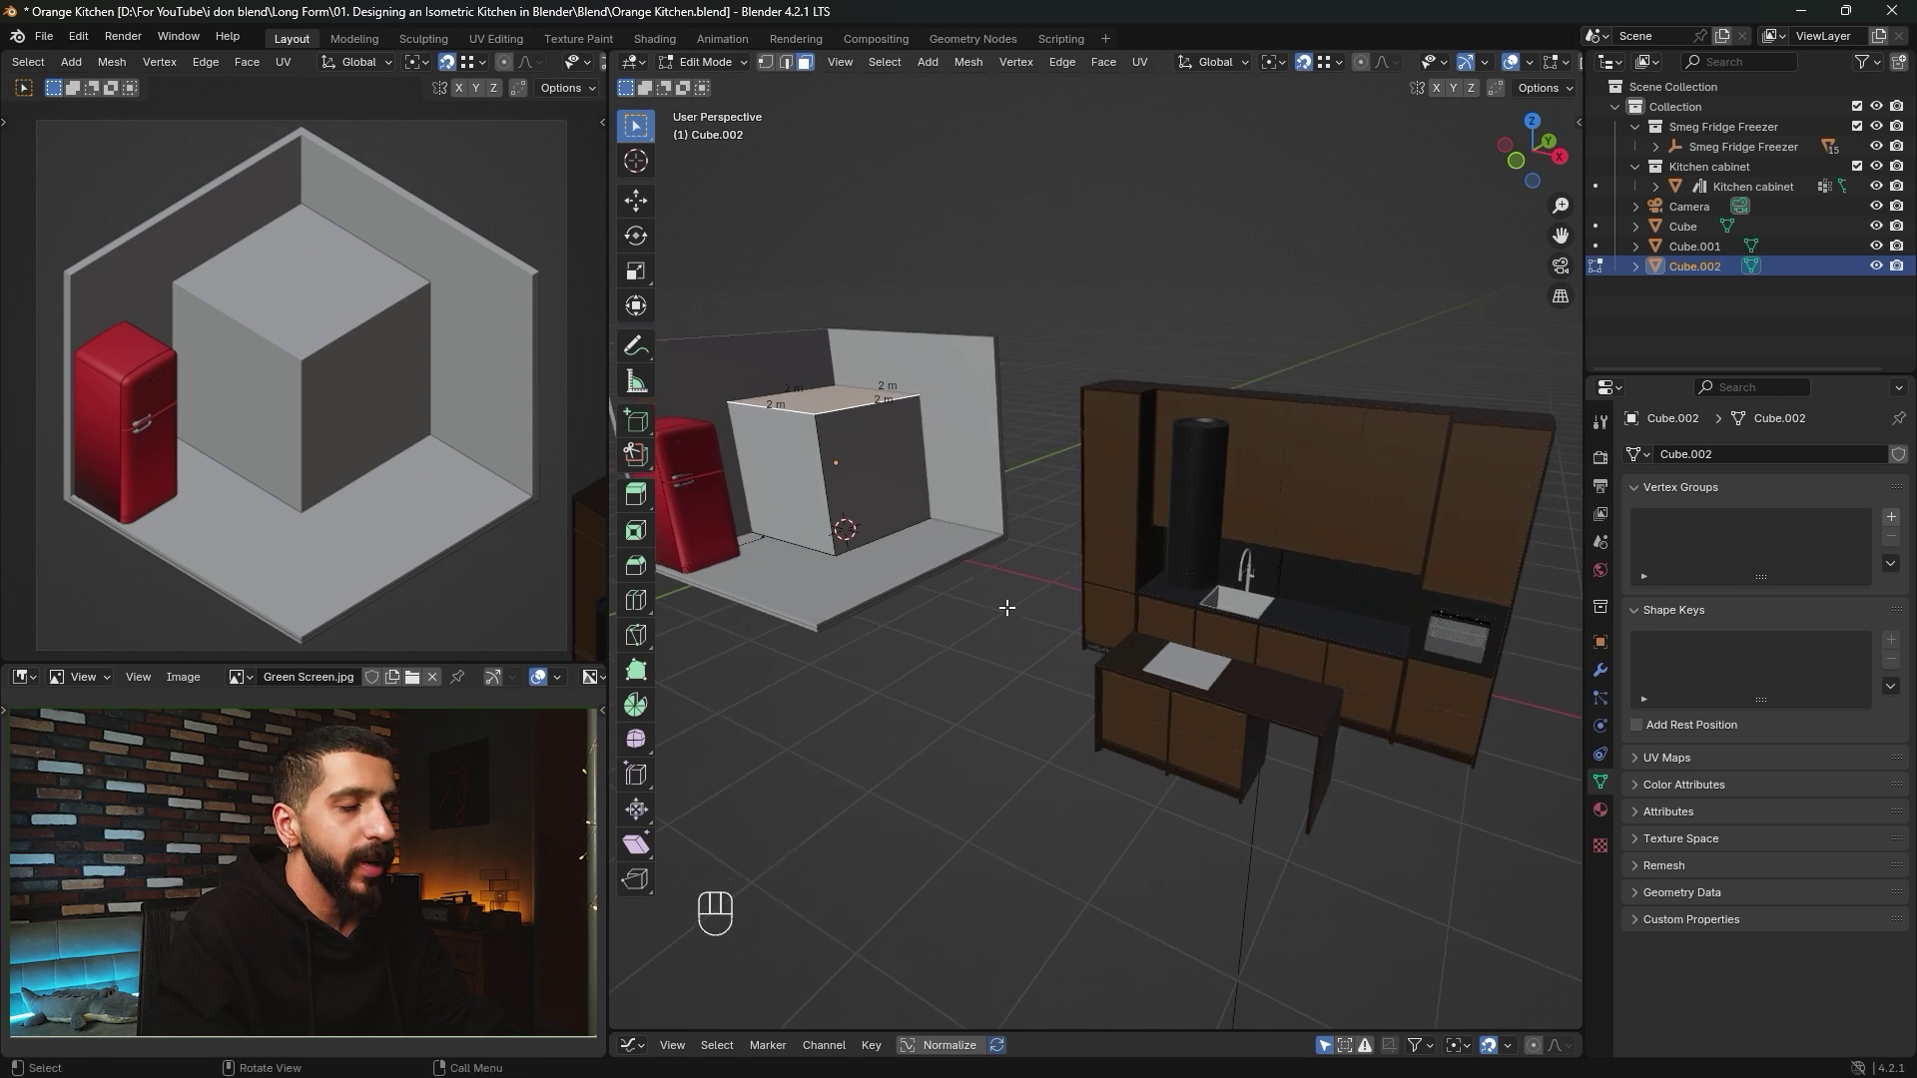
key("g")
key("z")
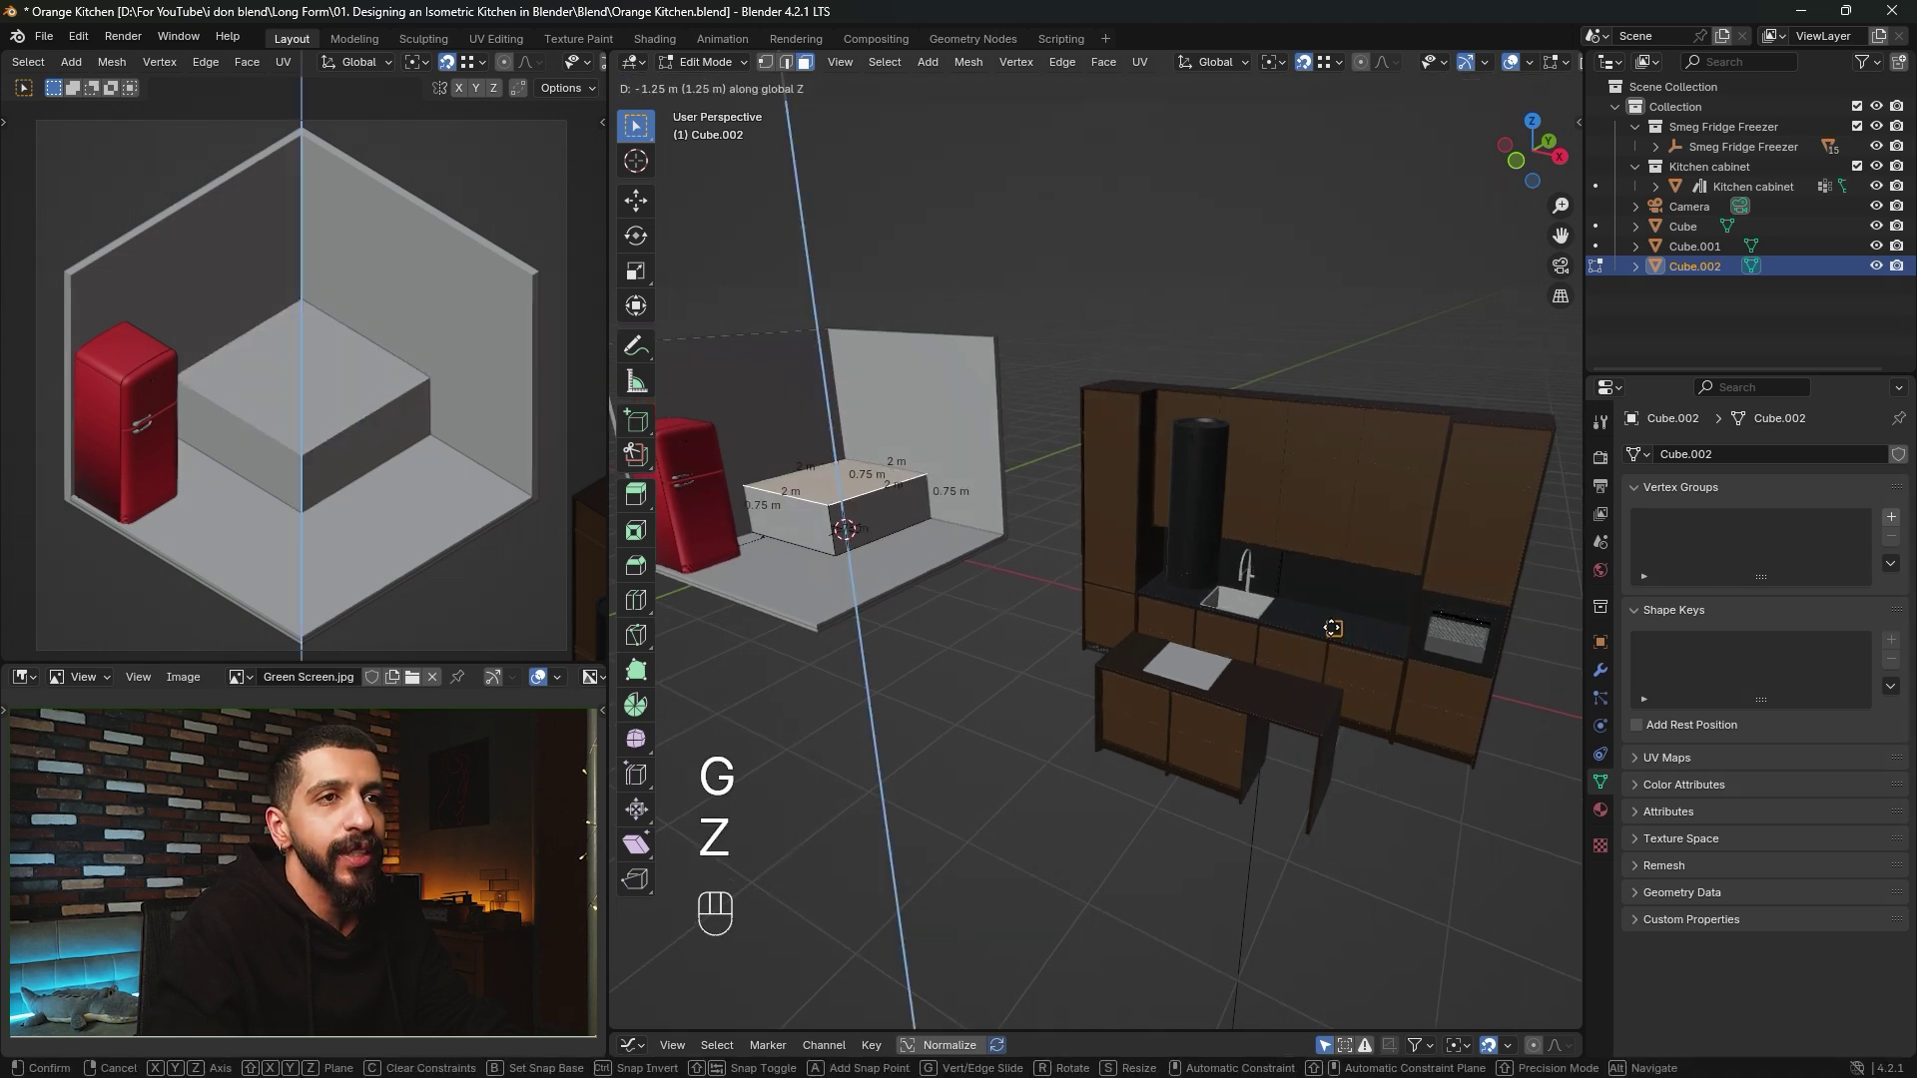
left_click(1328, 633)
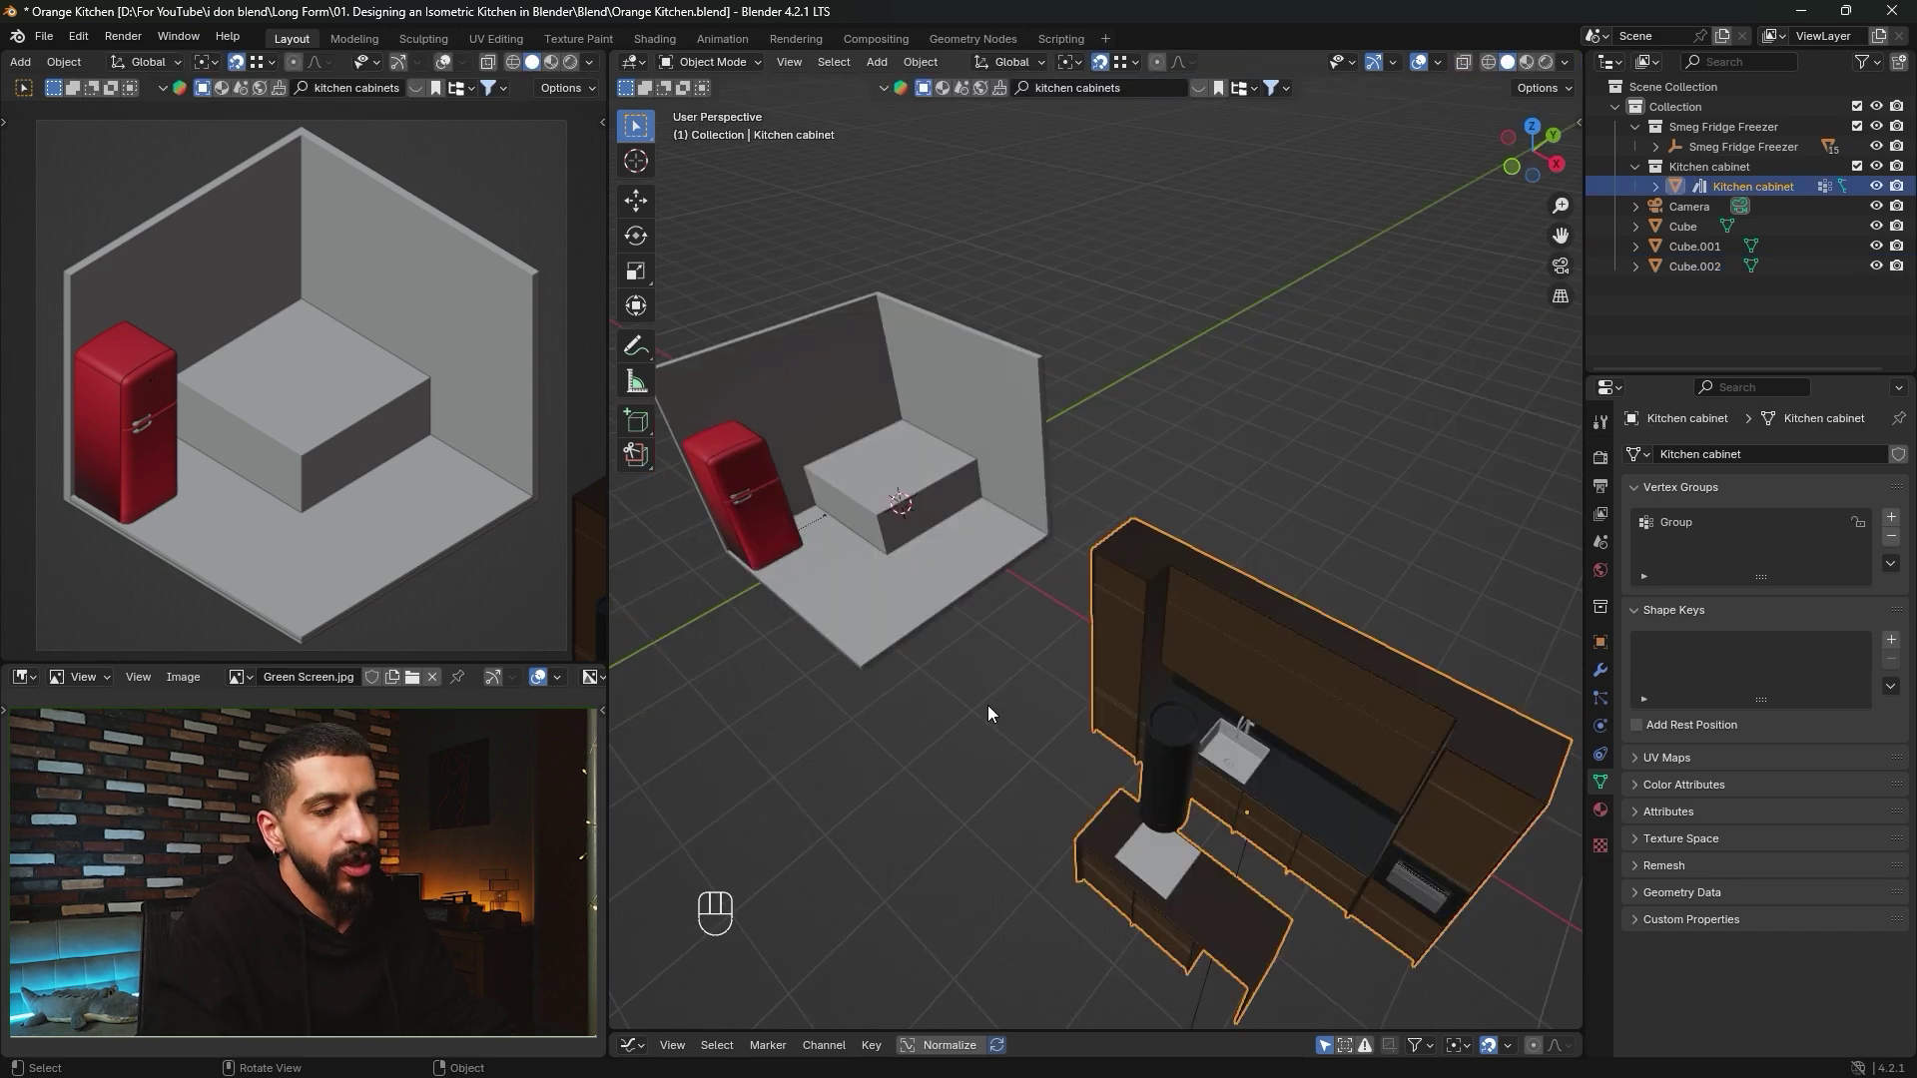
Move the Kitchen cabinet model about 1.58 m along global Y, snapping to the front corner of the wall opposite the fridge.
key("g")
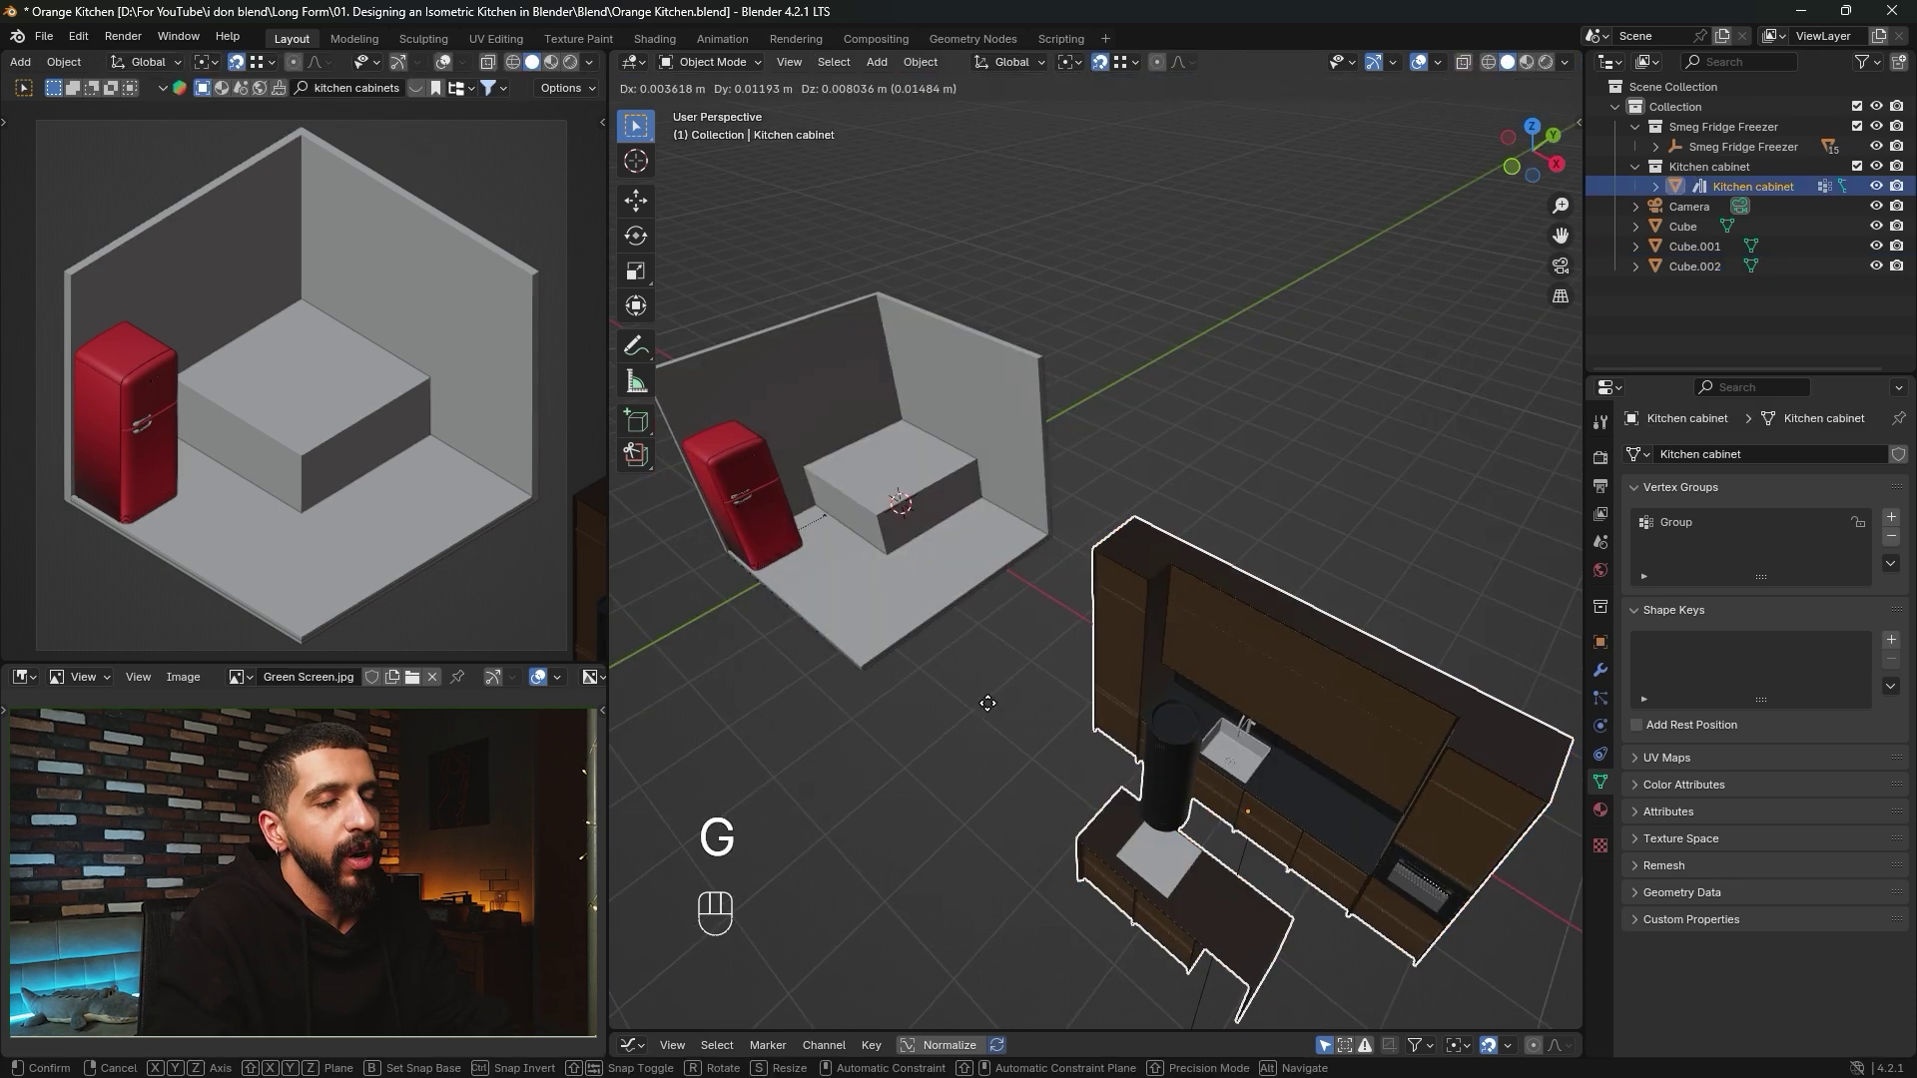
key("y")
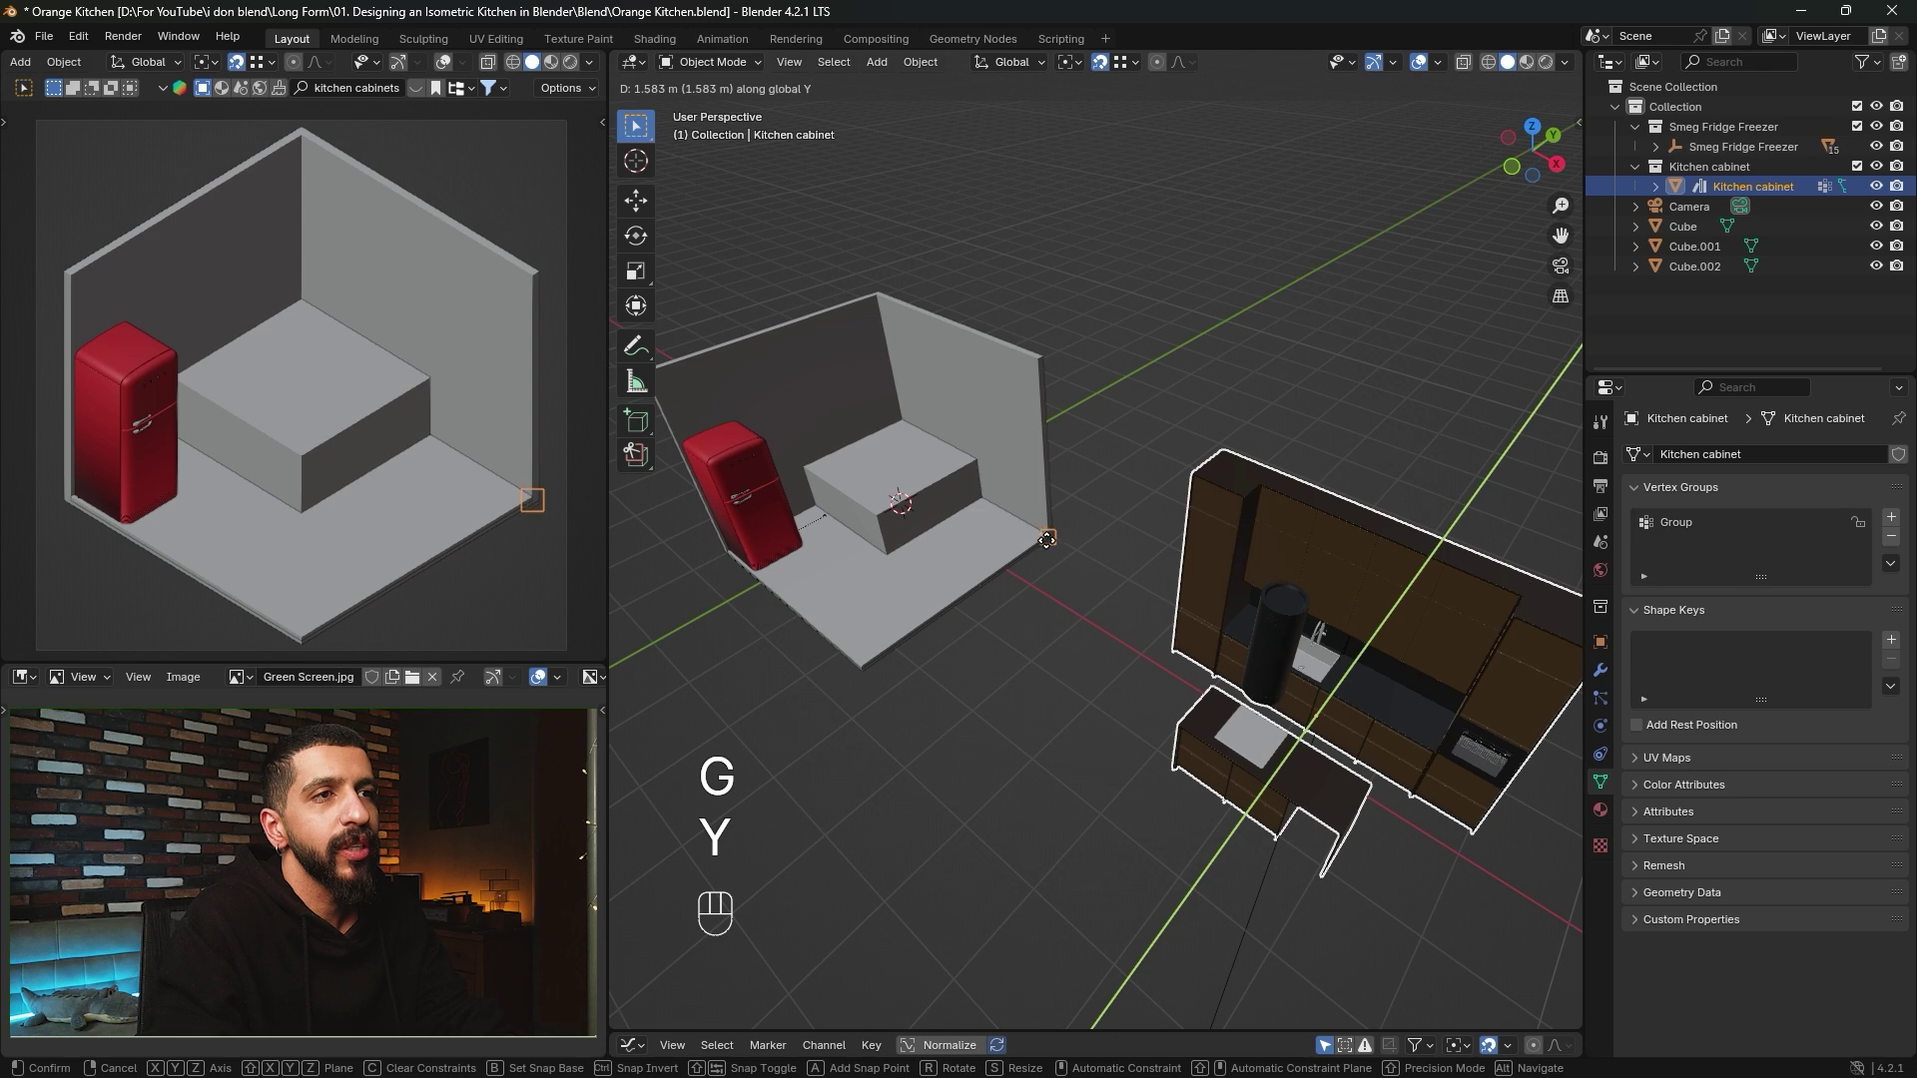
left_click(1045, 534)
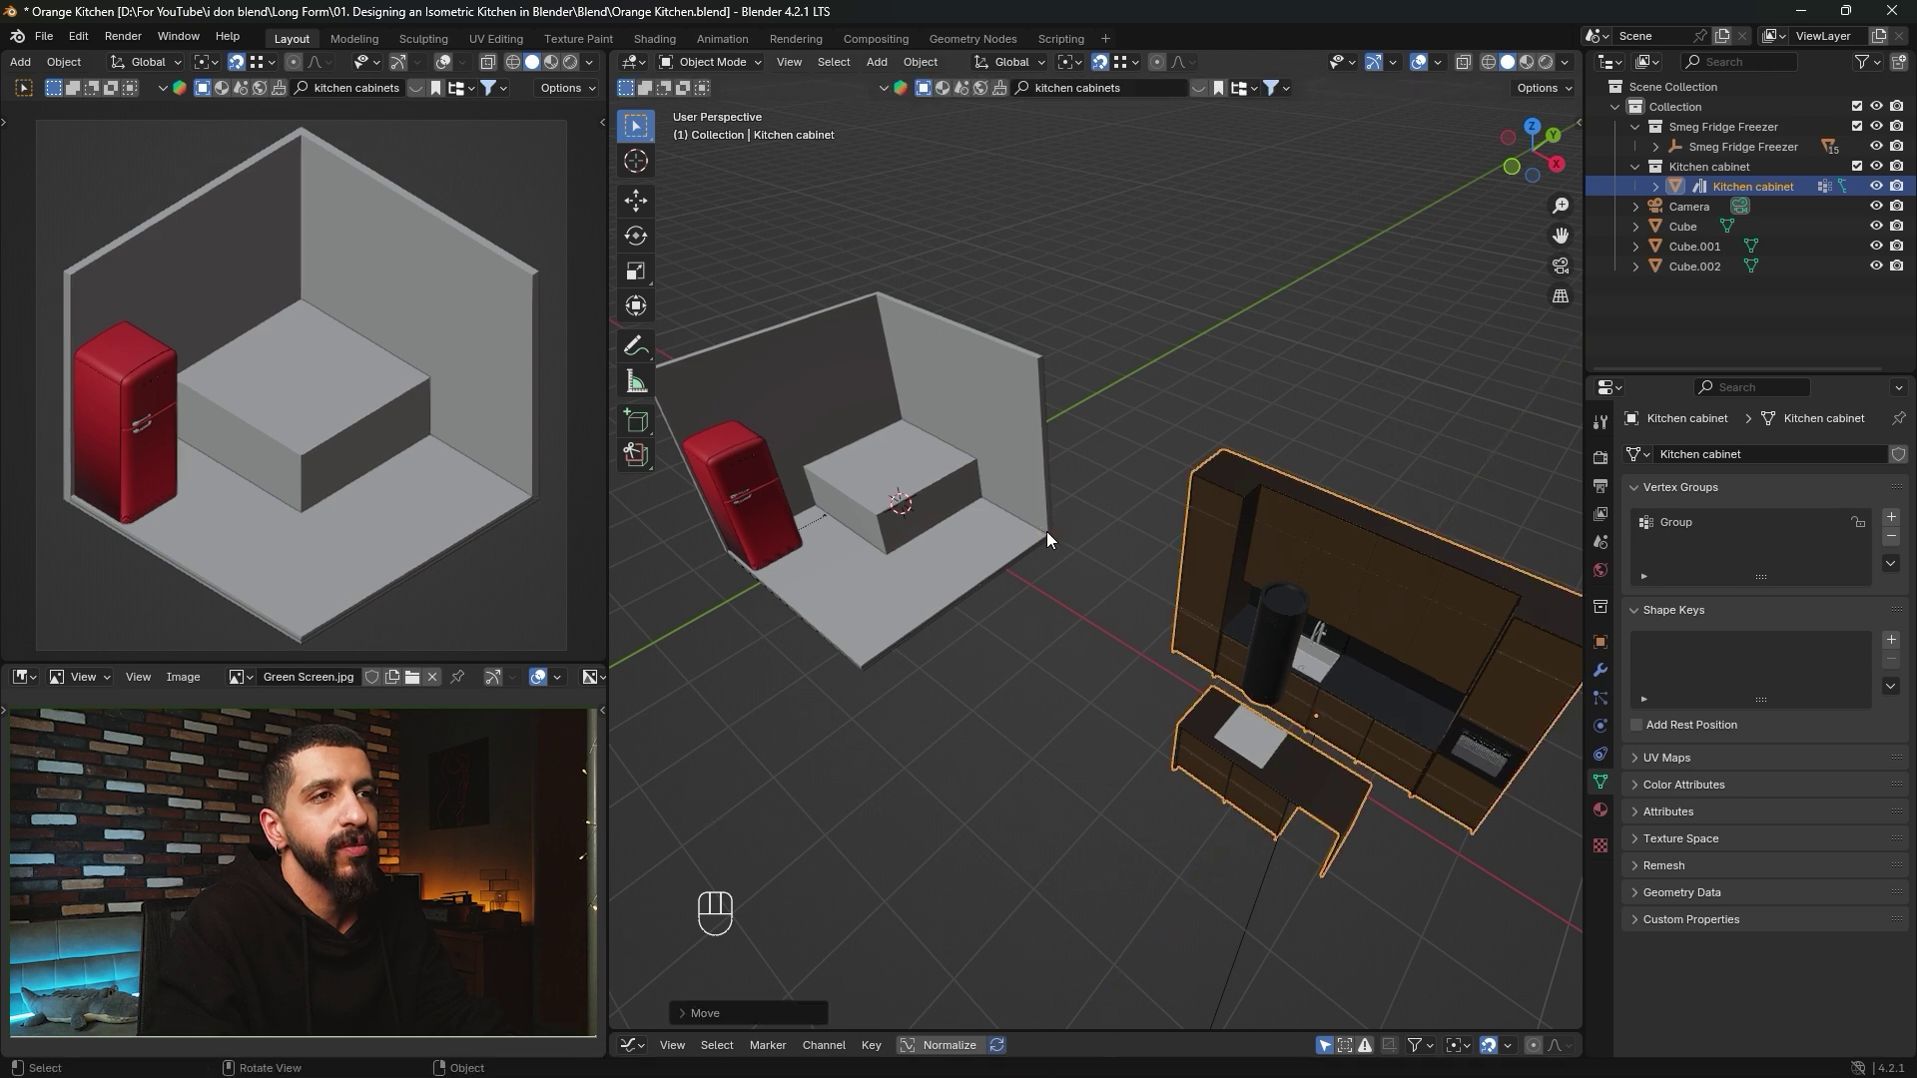
In Edit Mode, select the block's side face facing the wall opposite the fridge and pull it inward along global Y.
scroll(1063, 537, "up", 3)
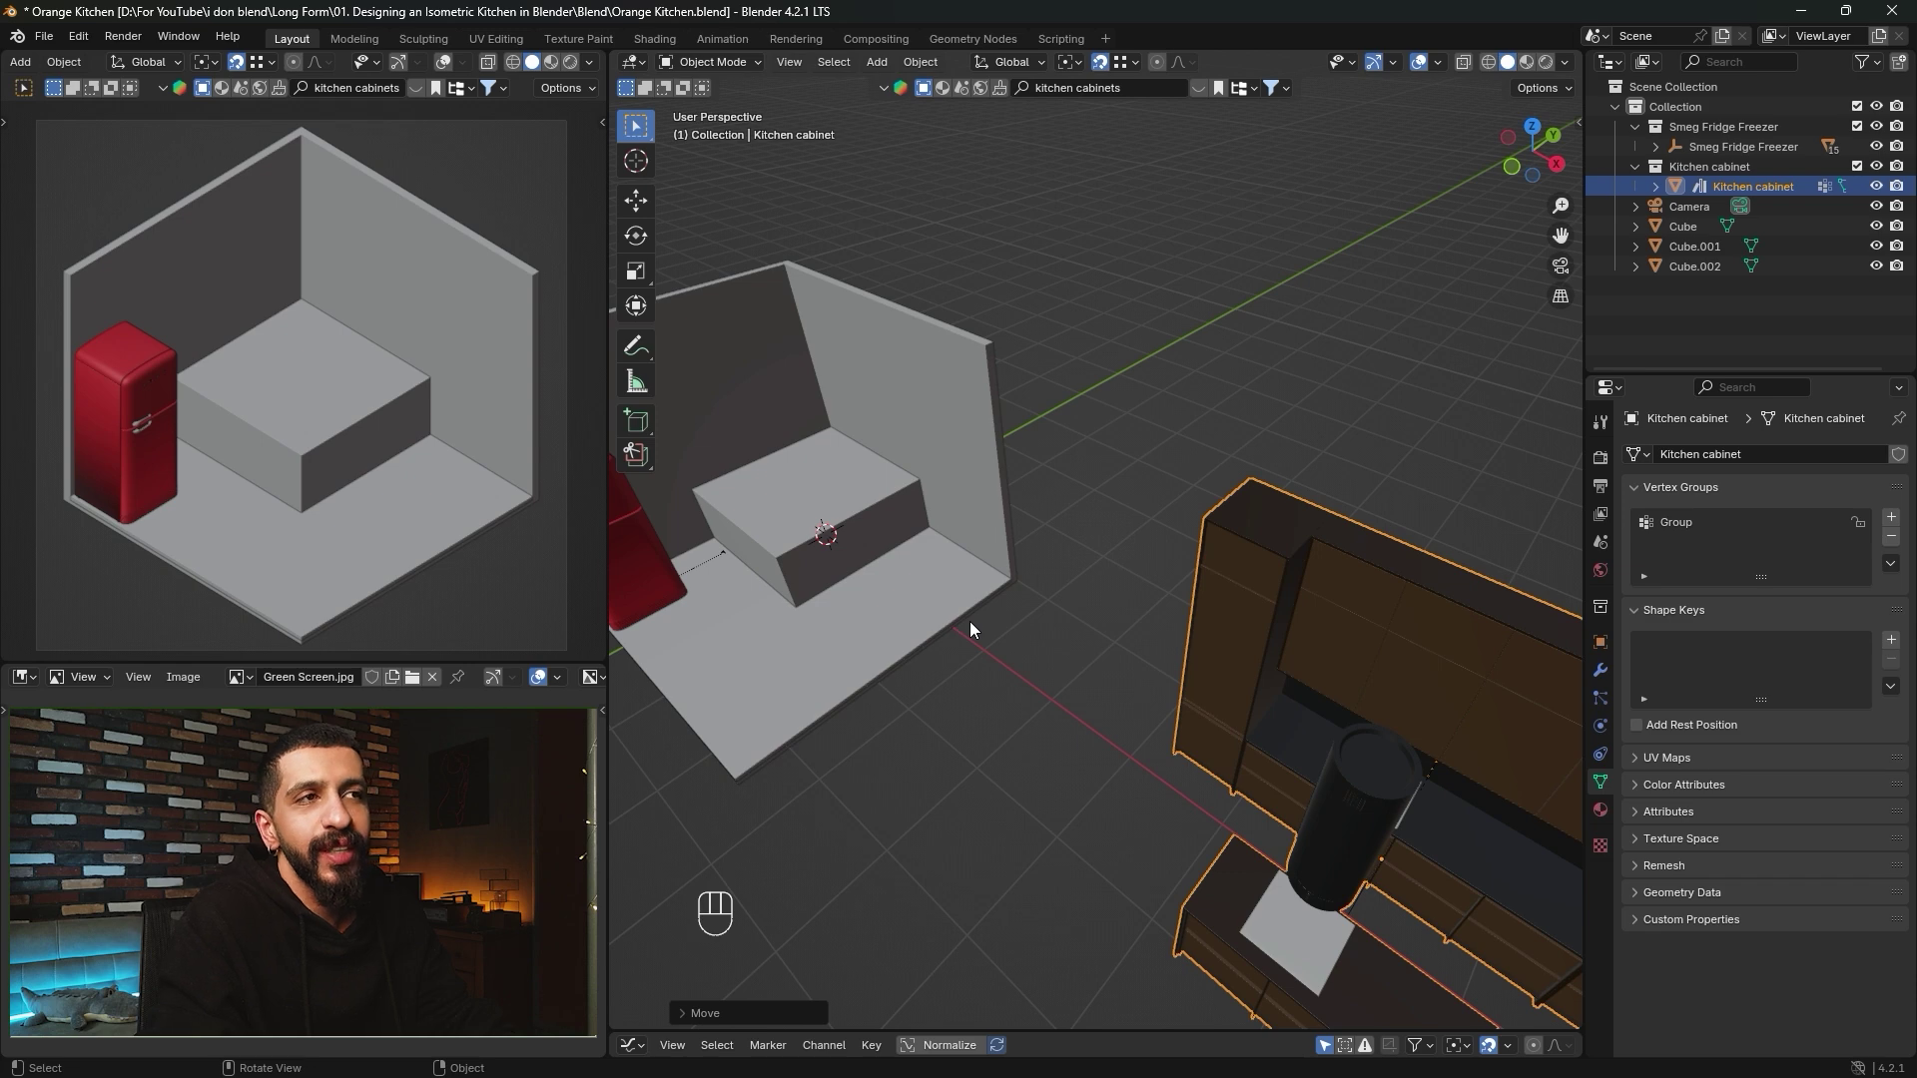
left_click(864, 509)
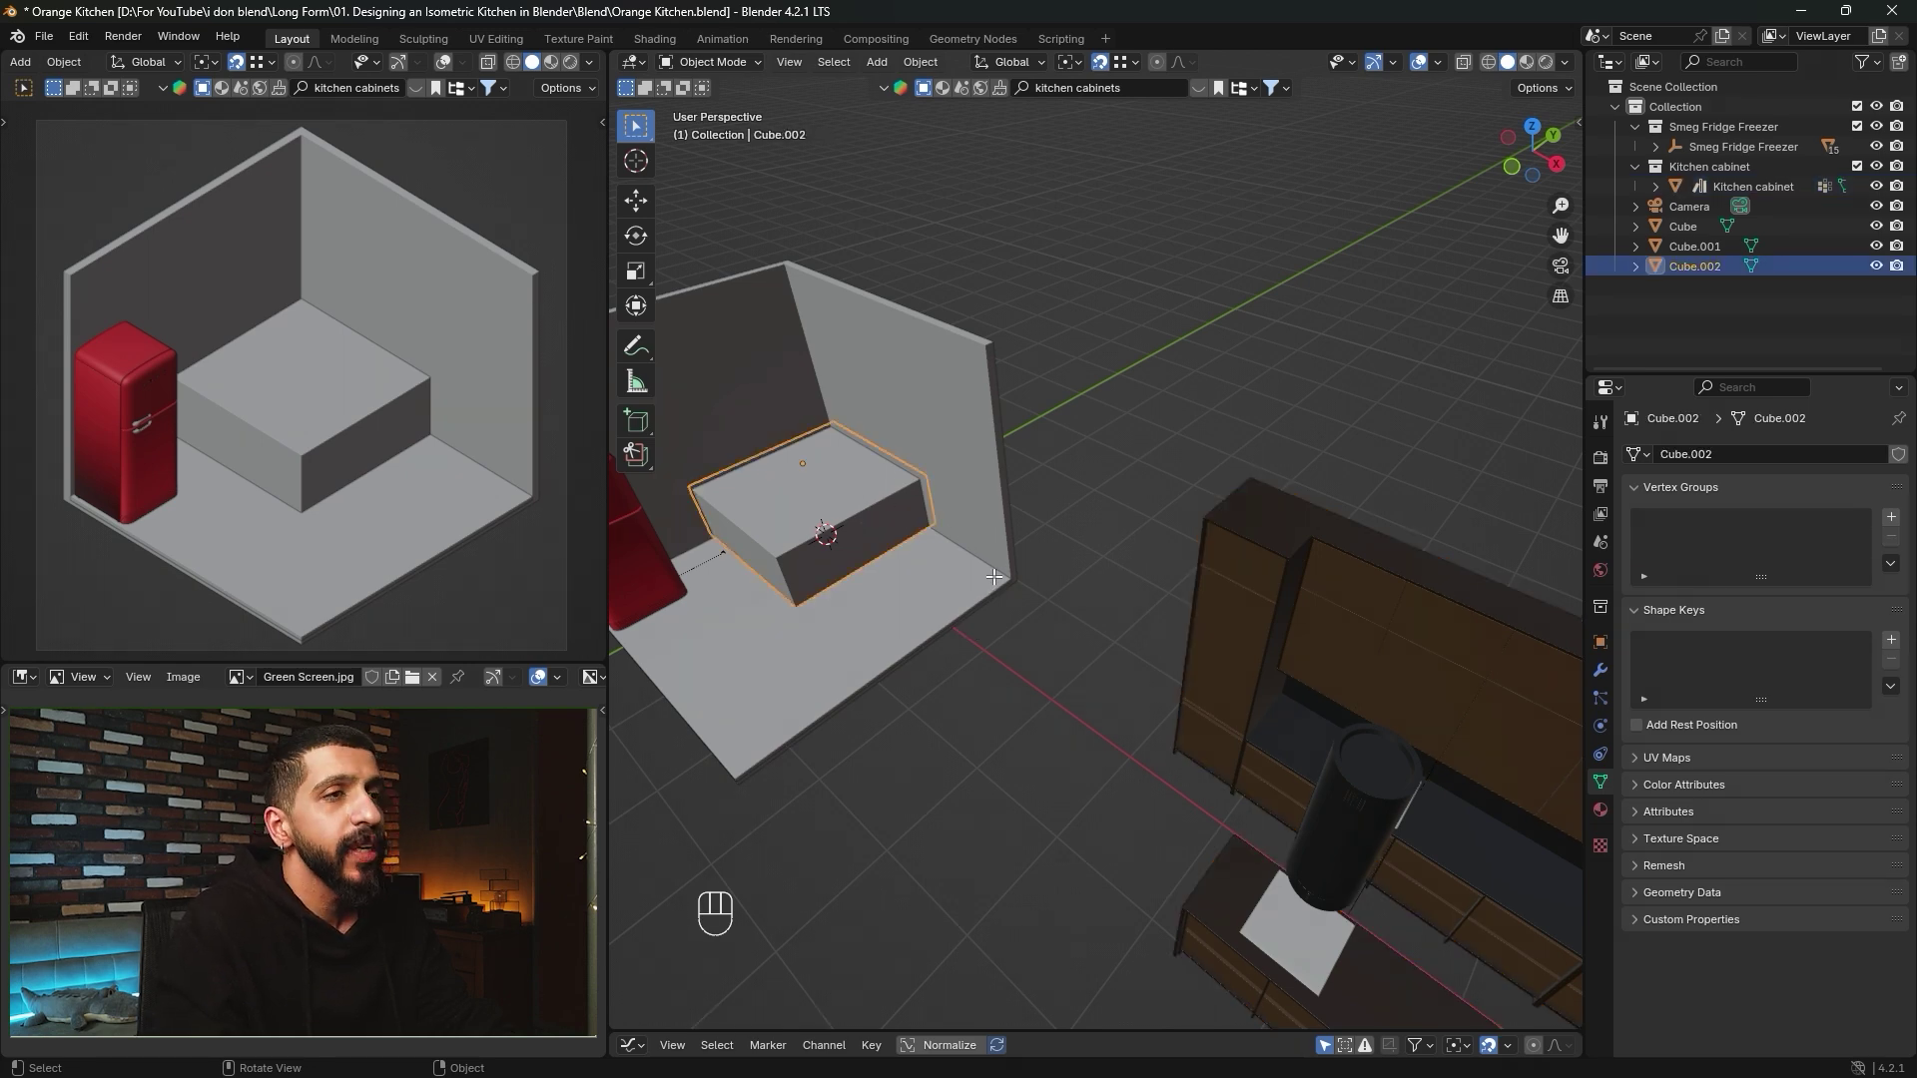
key("Tab")
middle_click_drag(991, 581, 1038, 587, "shift")
key("3")
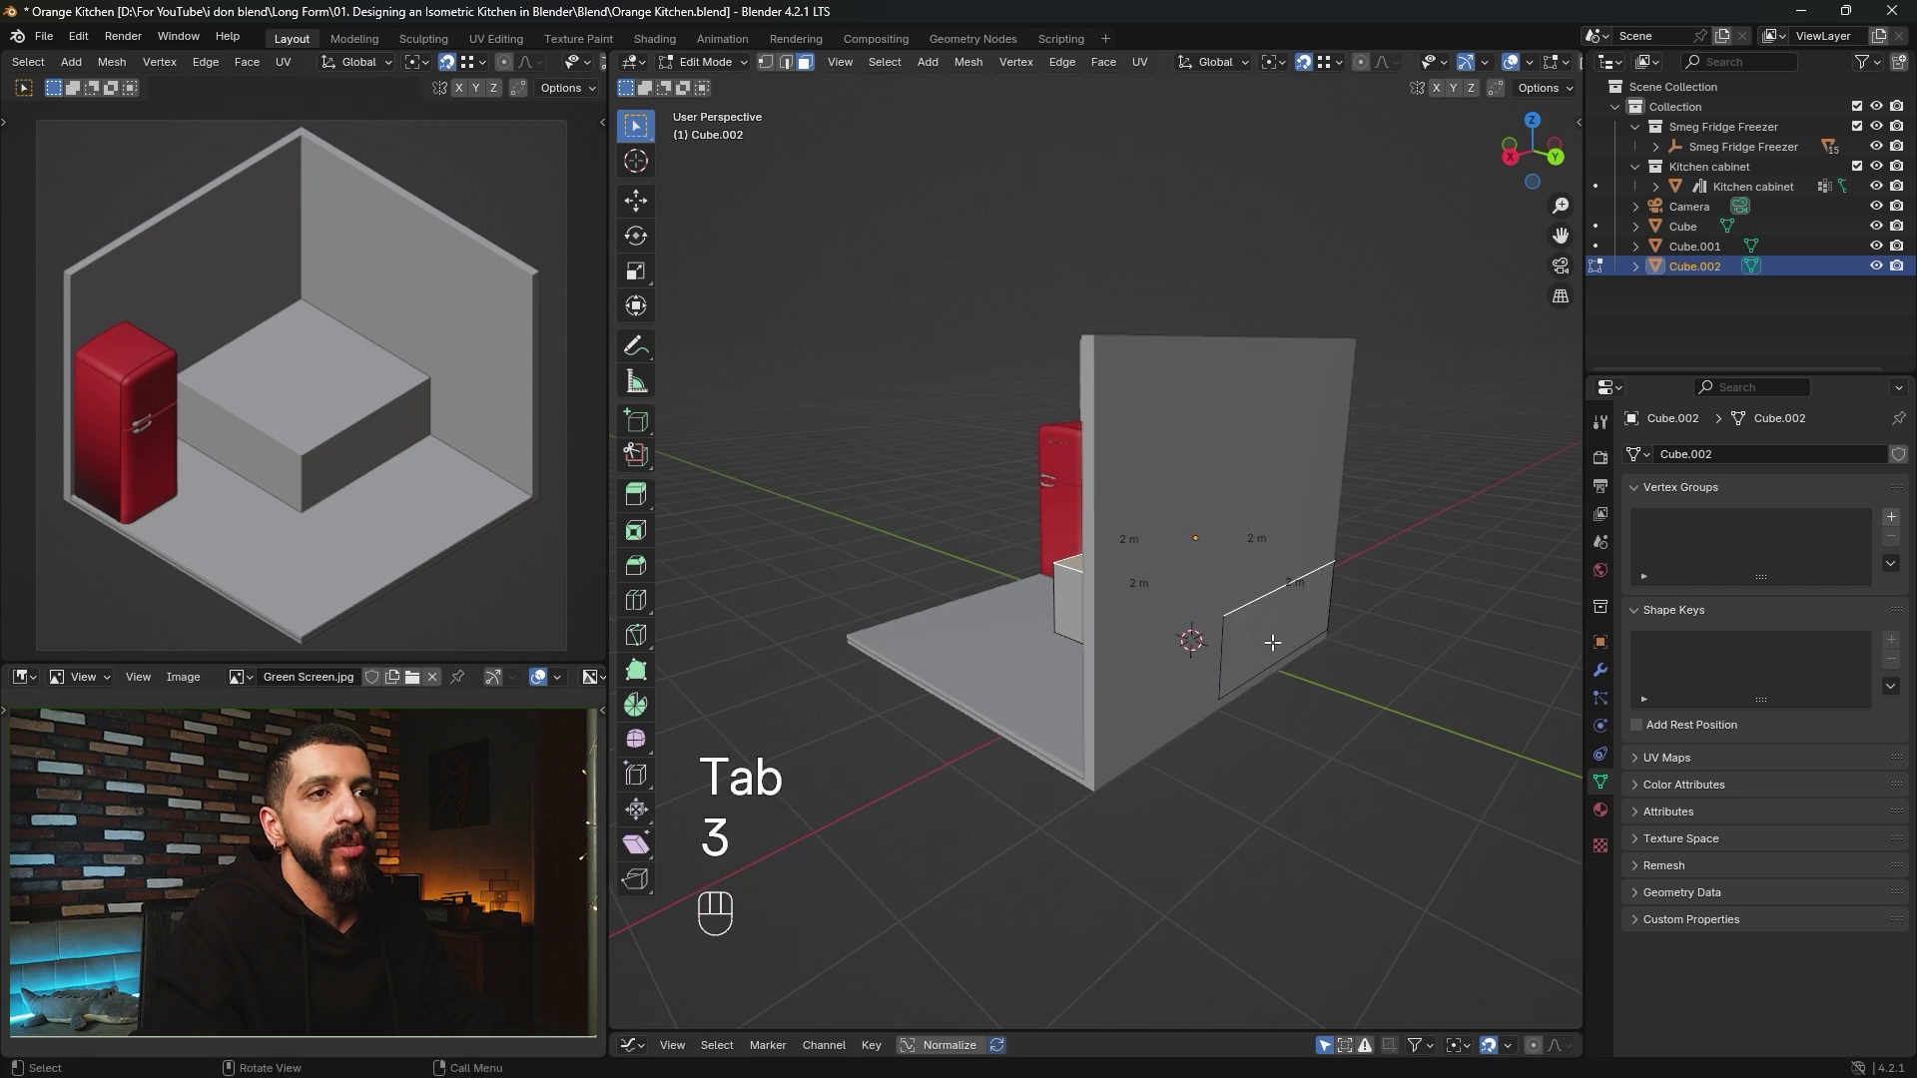
left_click(1242, 608)
middle_click_drag(1217, 640, 1296, 672)
key("g")
key("y")
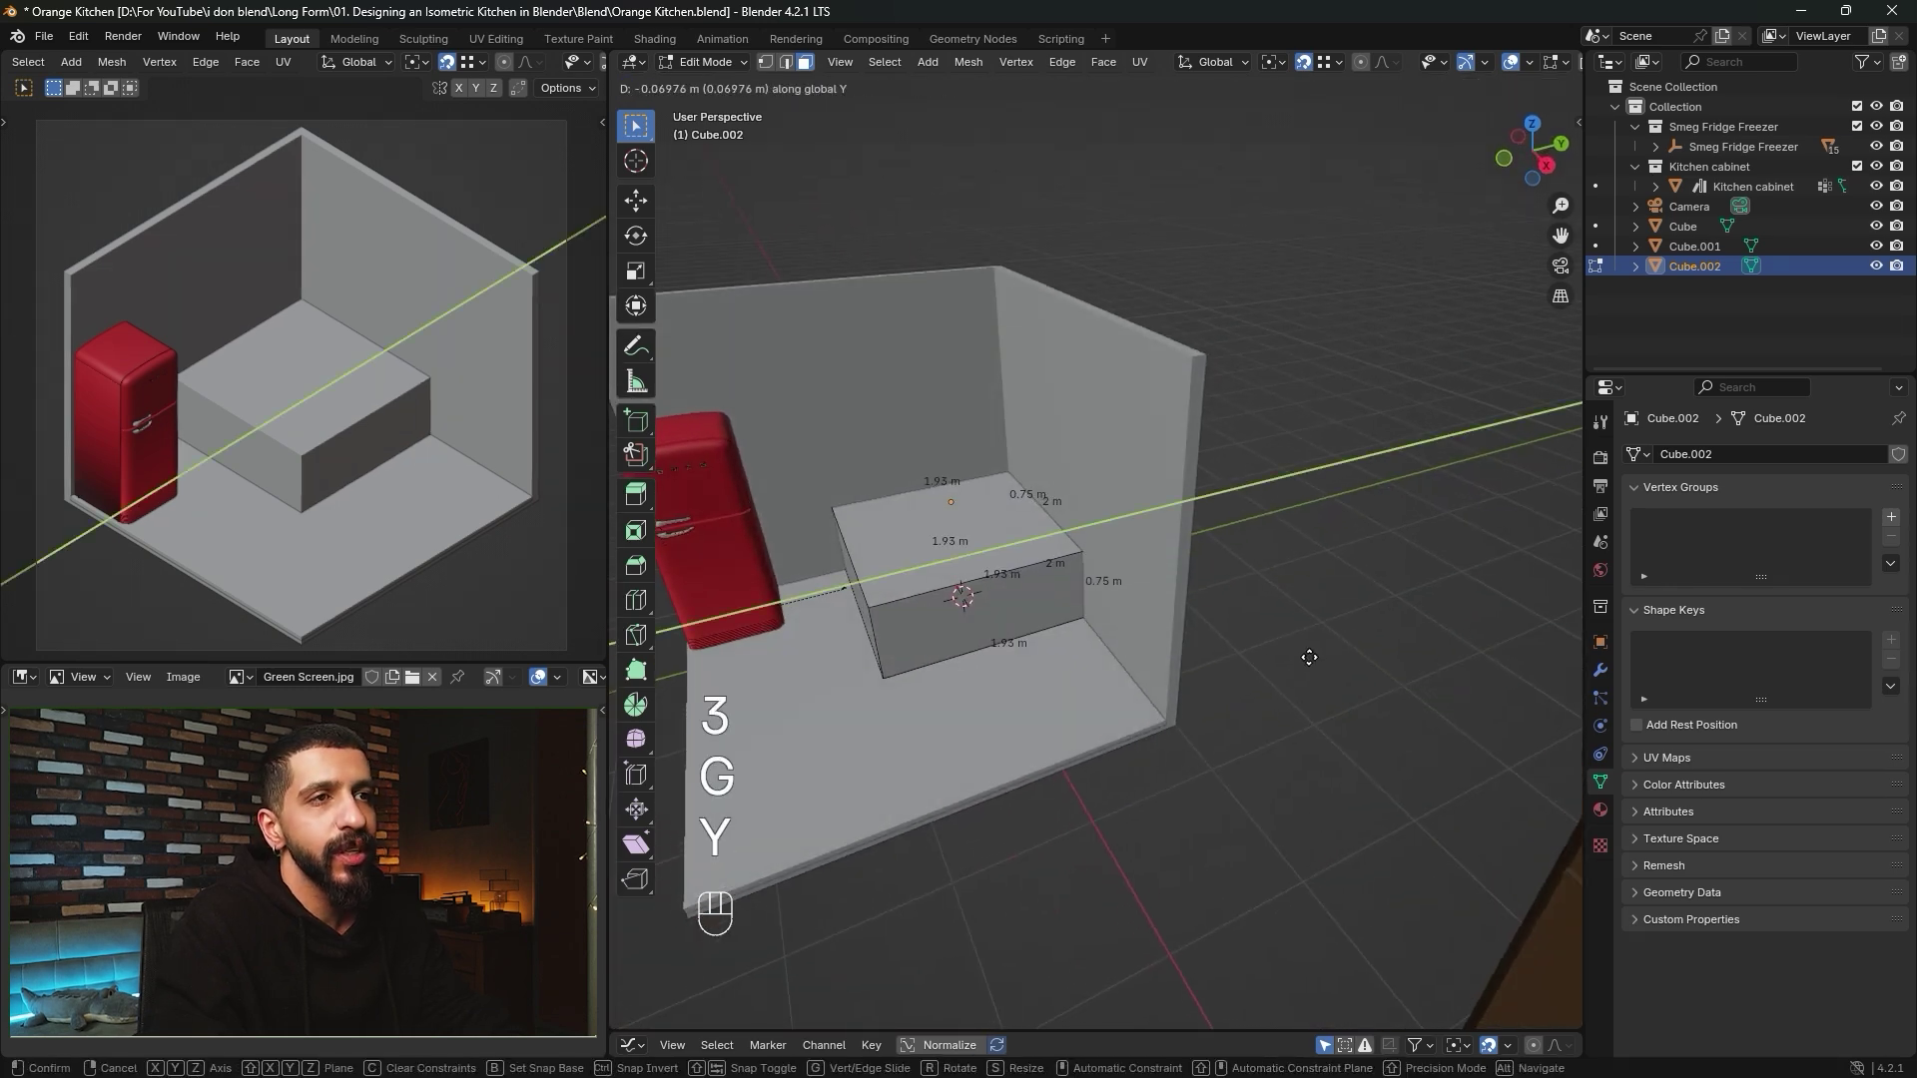
left_click(1267, 663)
scroll(1185, 782, "up", 3)
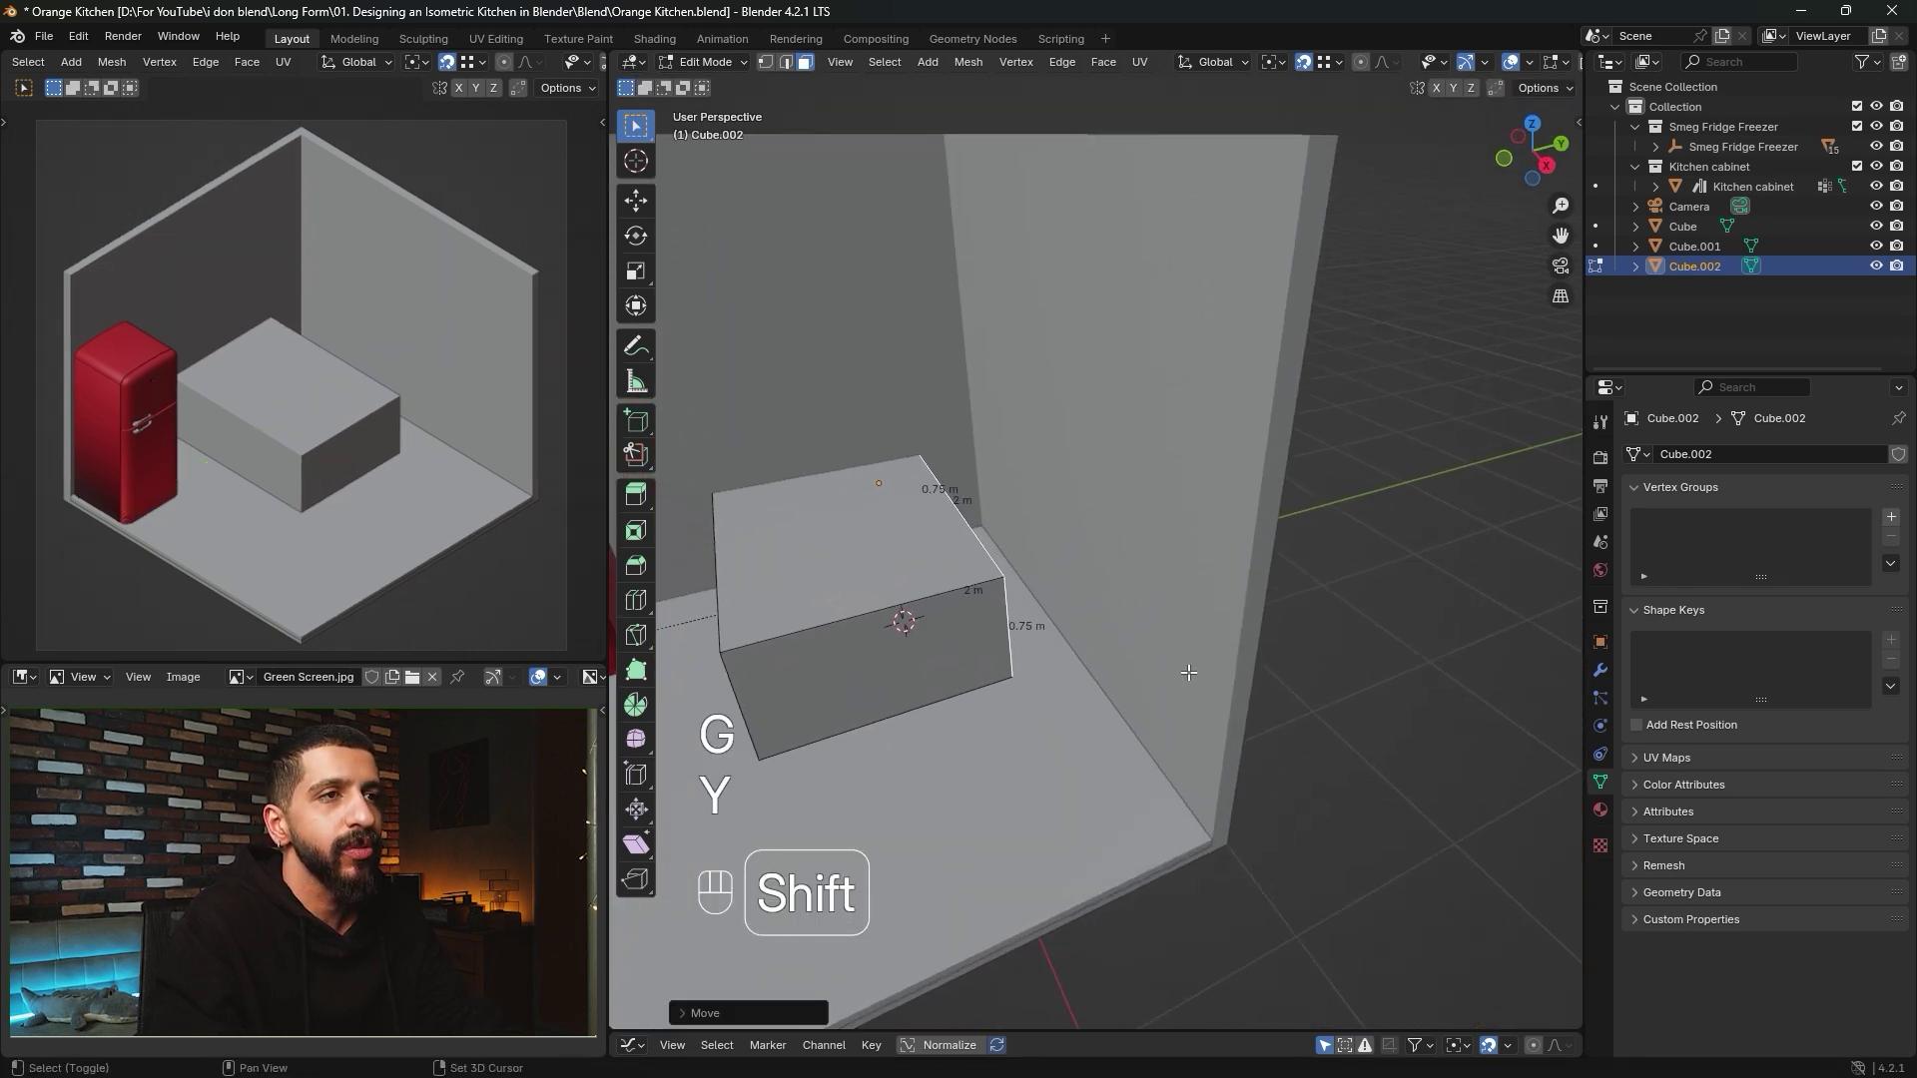
Extend the block's side face along global Y, snapping it flush against the wall opposite the fridge.
middle_click_drag(1185, 672, 1193, 559, "shift")
scroll(1089, 668, "up", 2)
key("g")
key("y")
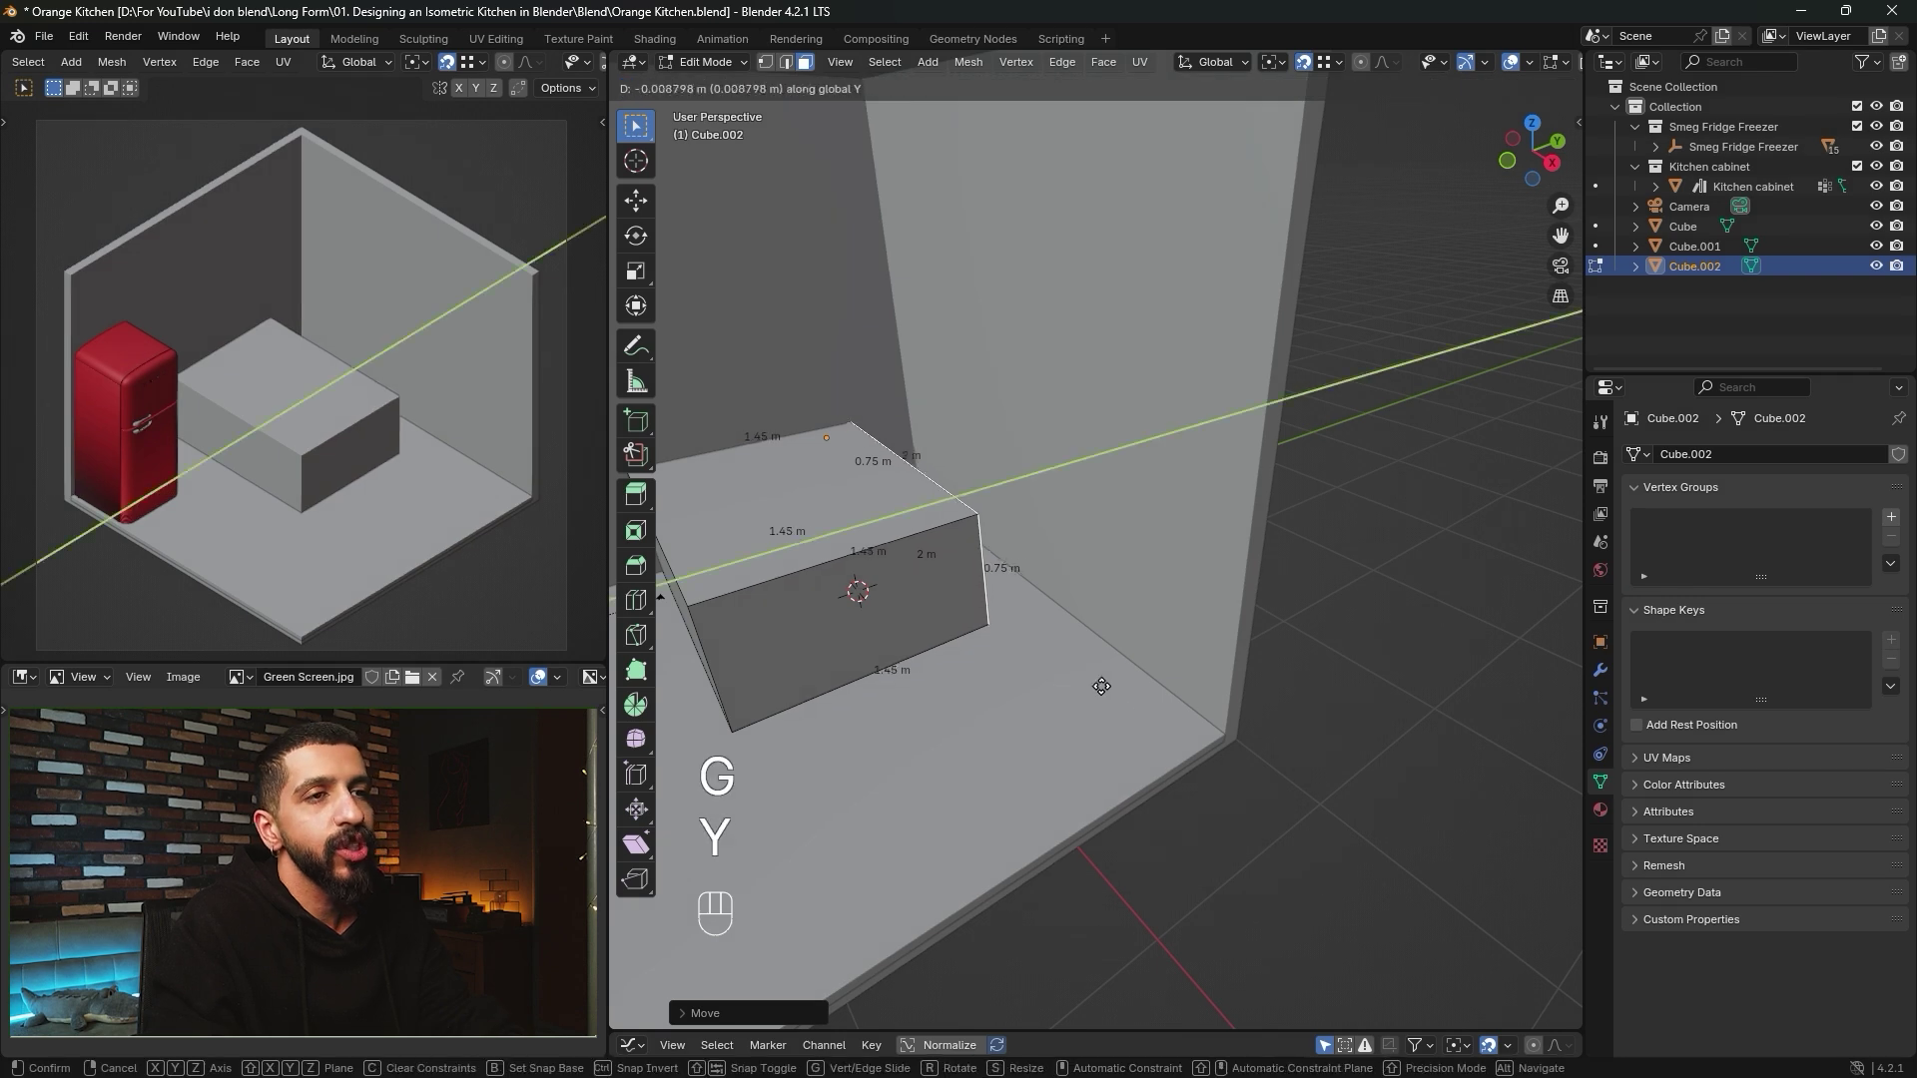
left_click(1223, 733)
middle_click_drag(1098, 689, 986, 636, "shift")
Select the block's fridge-side face and move it along global Y, snapping to the reference cabinet for a 0.61 m depth.
left_click(876, 615)
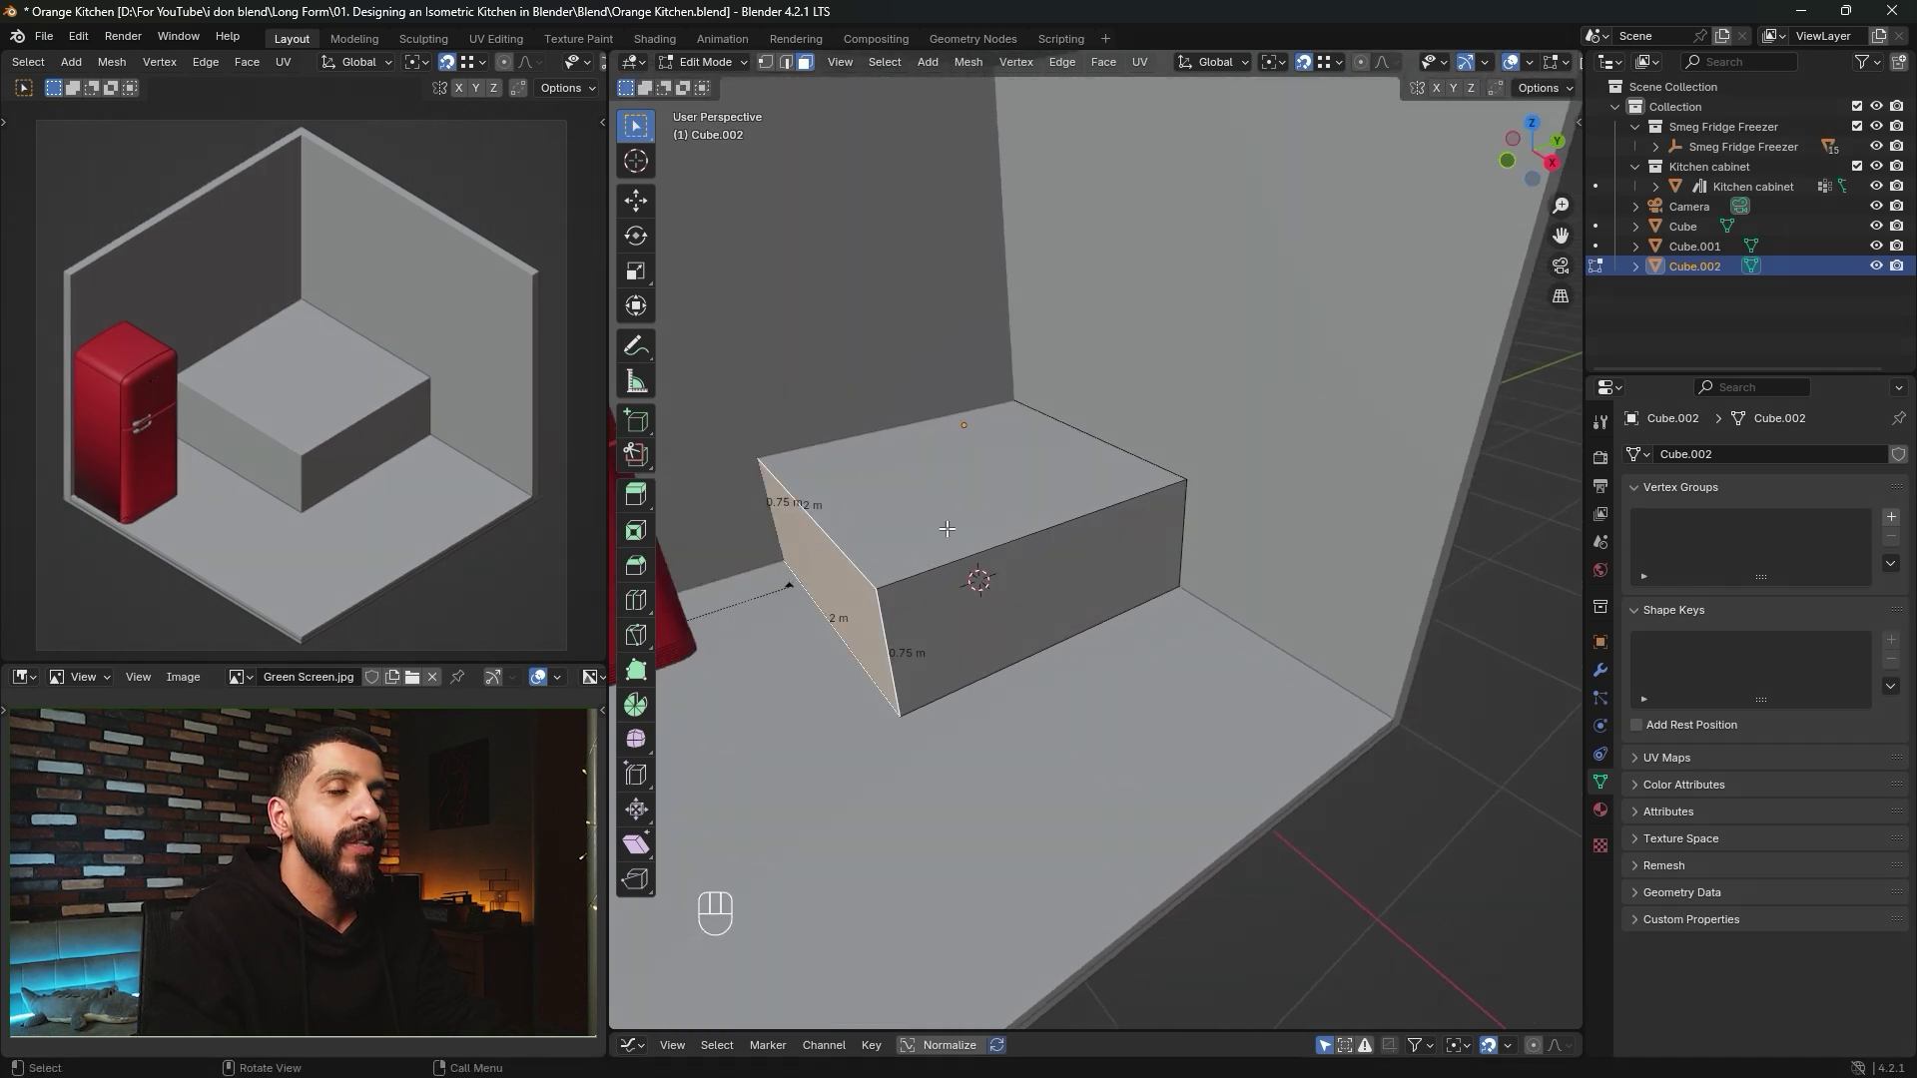
scroll(946, 528, "down", 5)
middle_click_drag(946, 528, 994, 640)
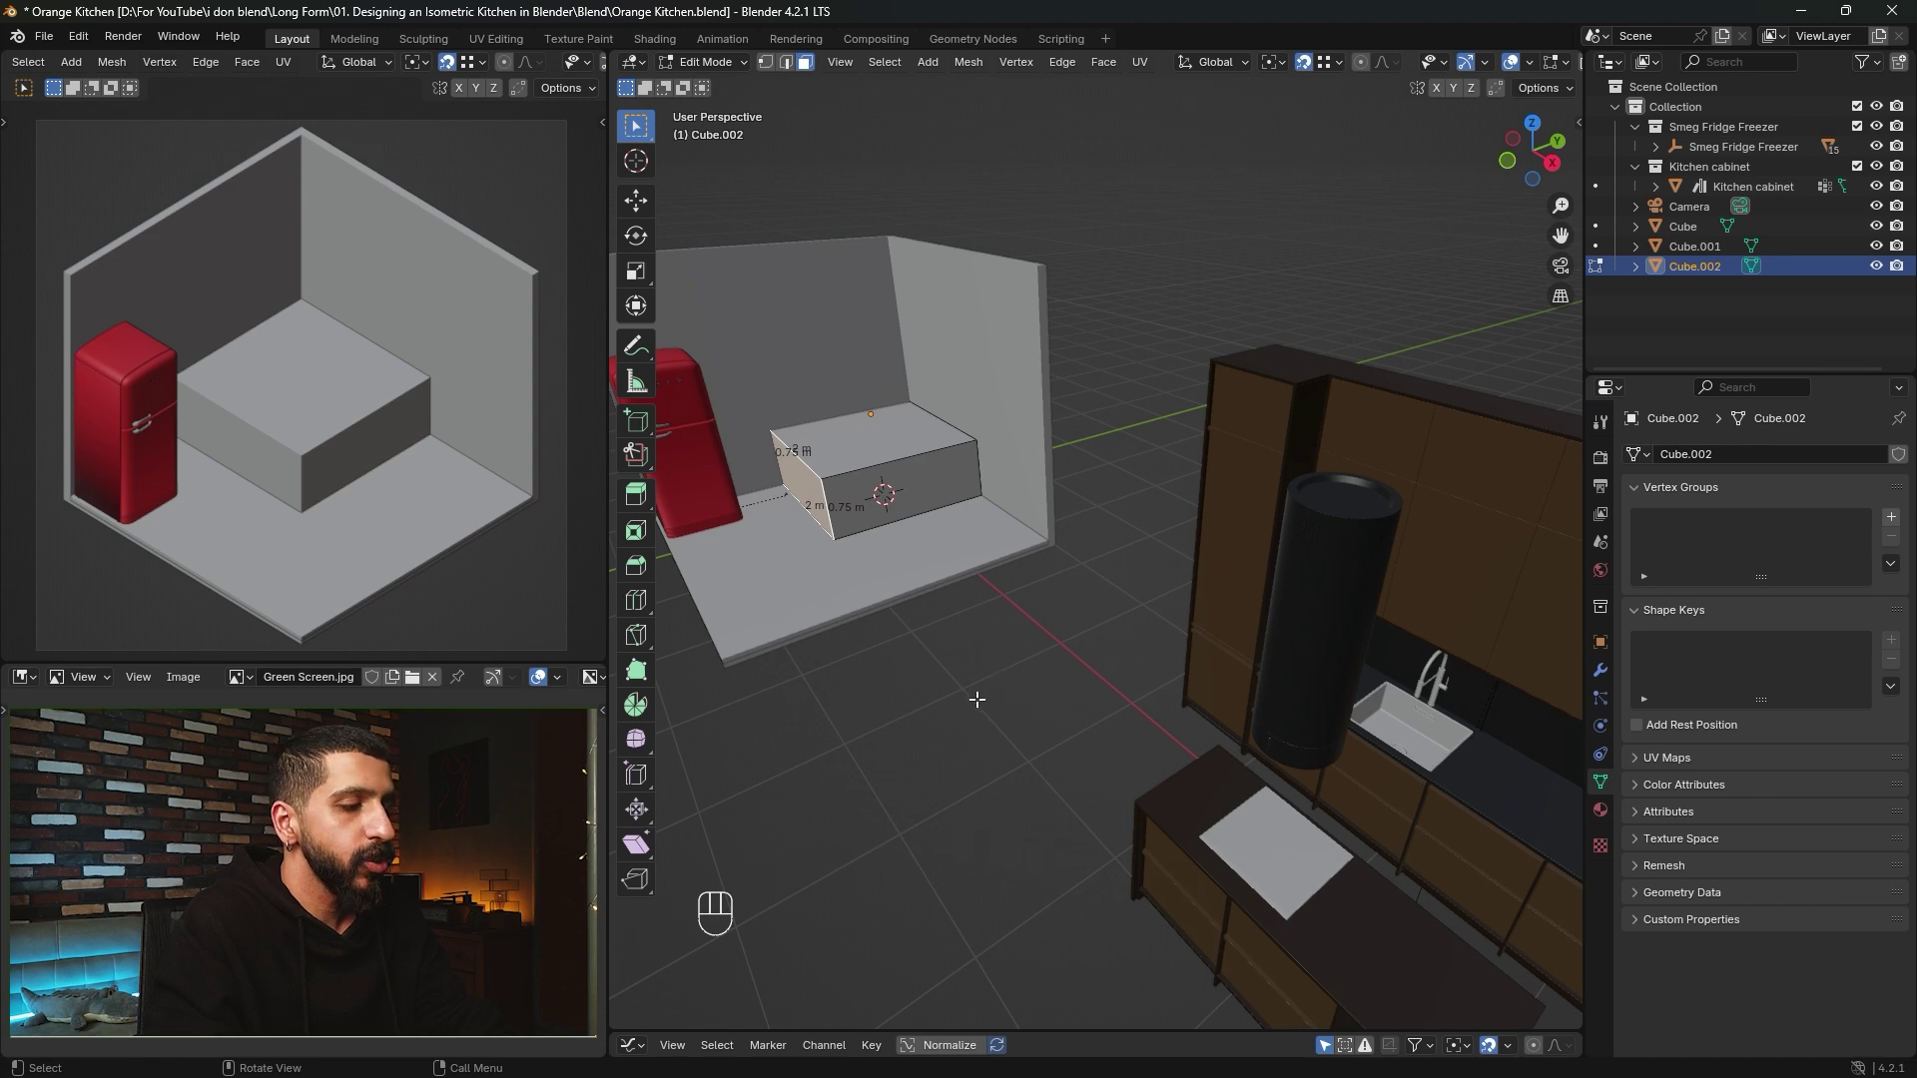
key("g")
key("y")
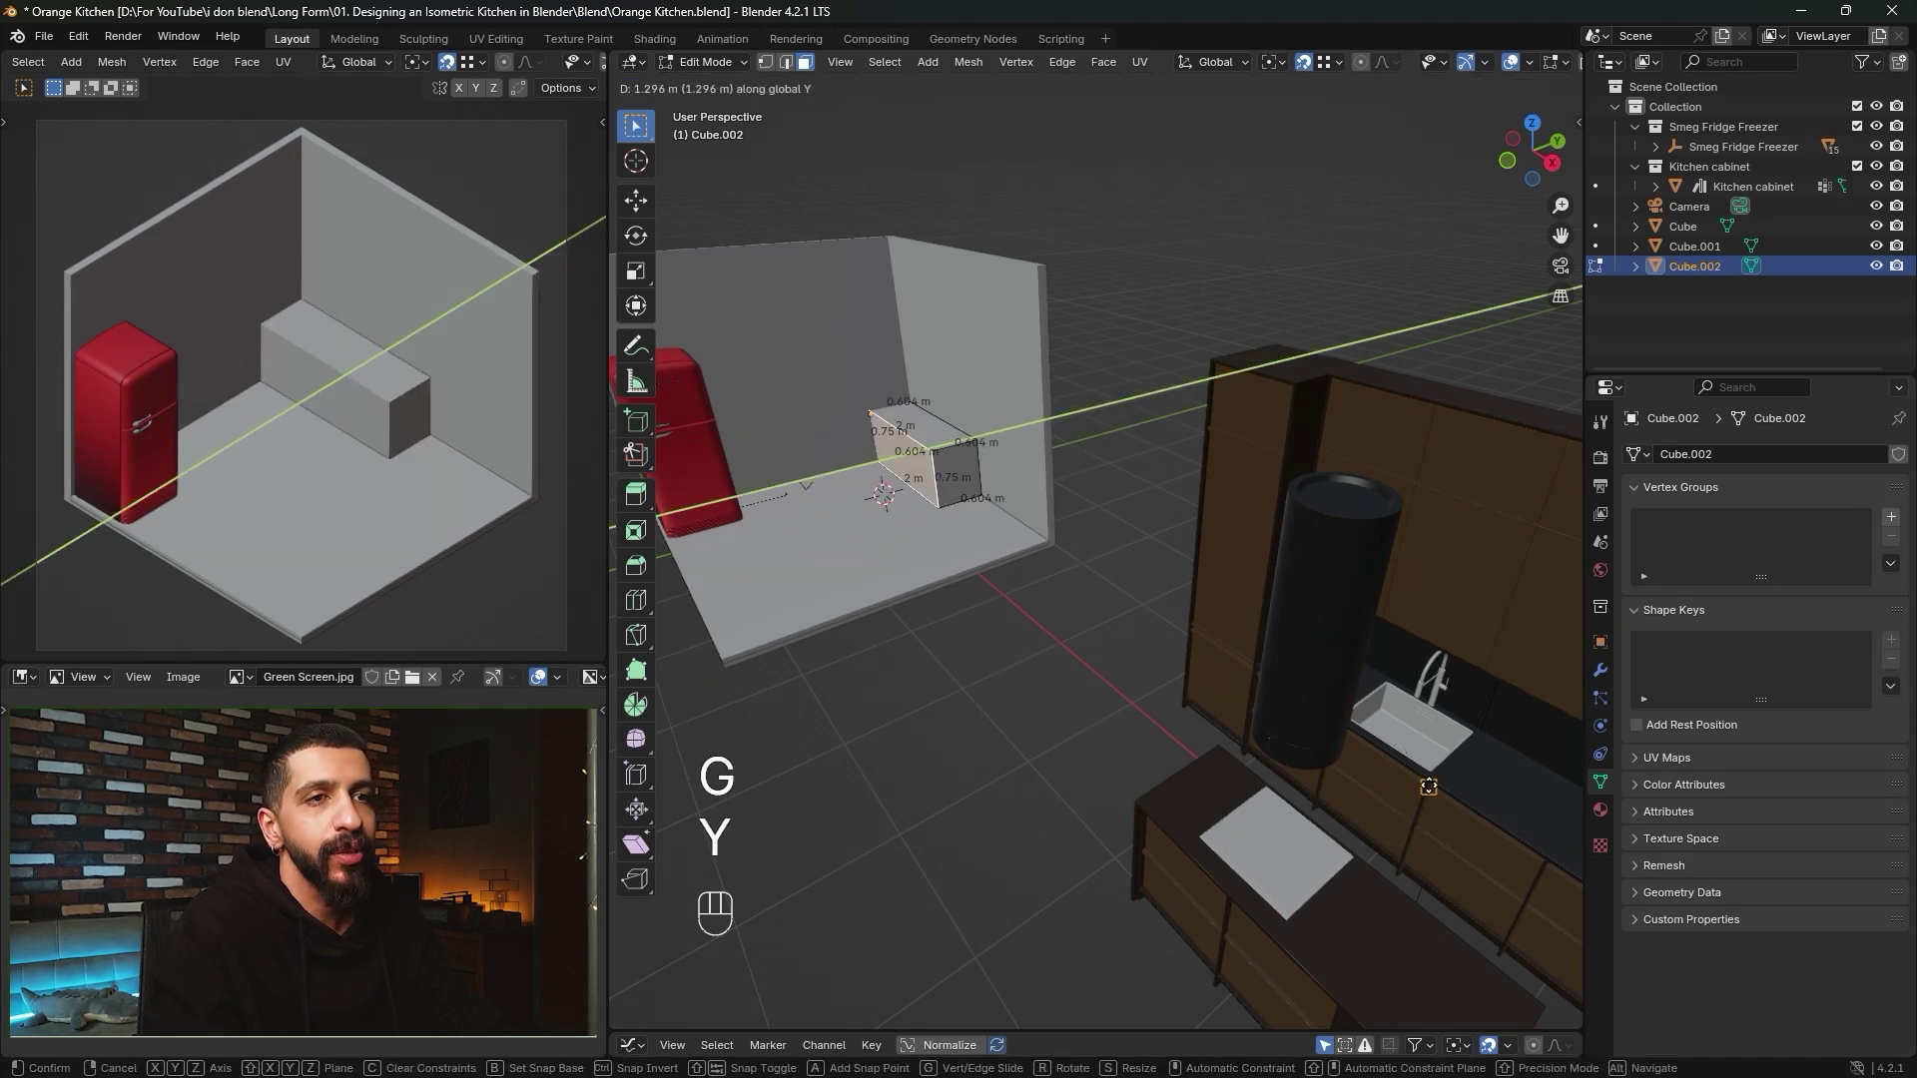
left_click(1429, 786)
middle_click(948, 539, "alt")
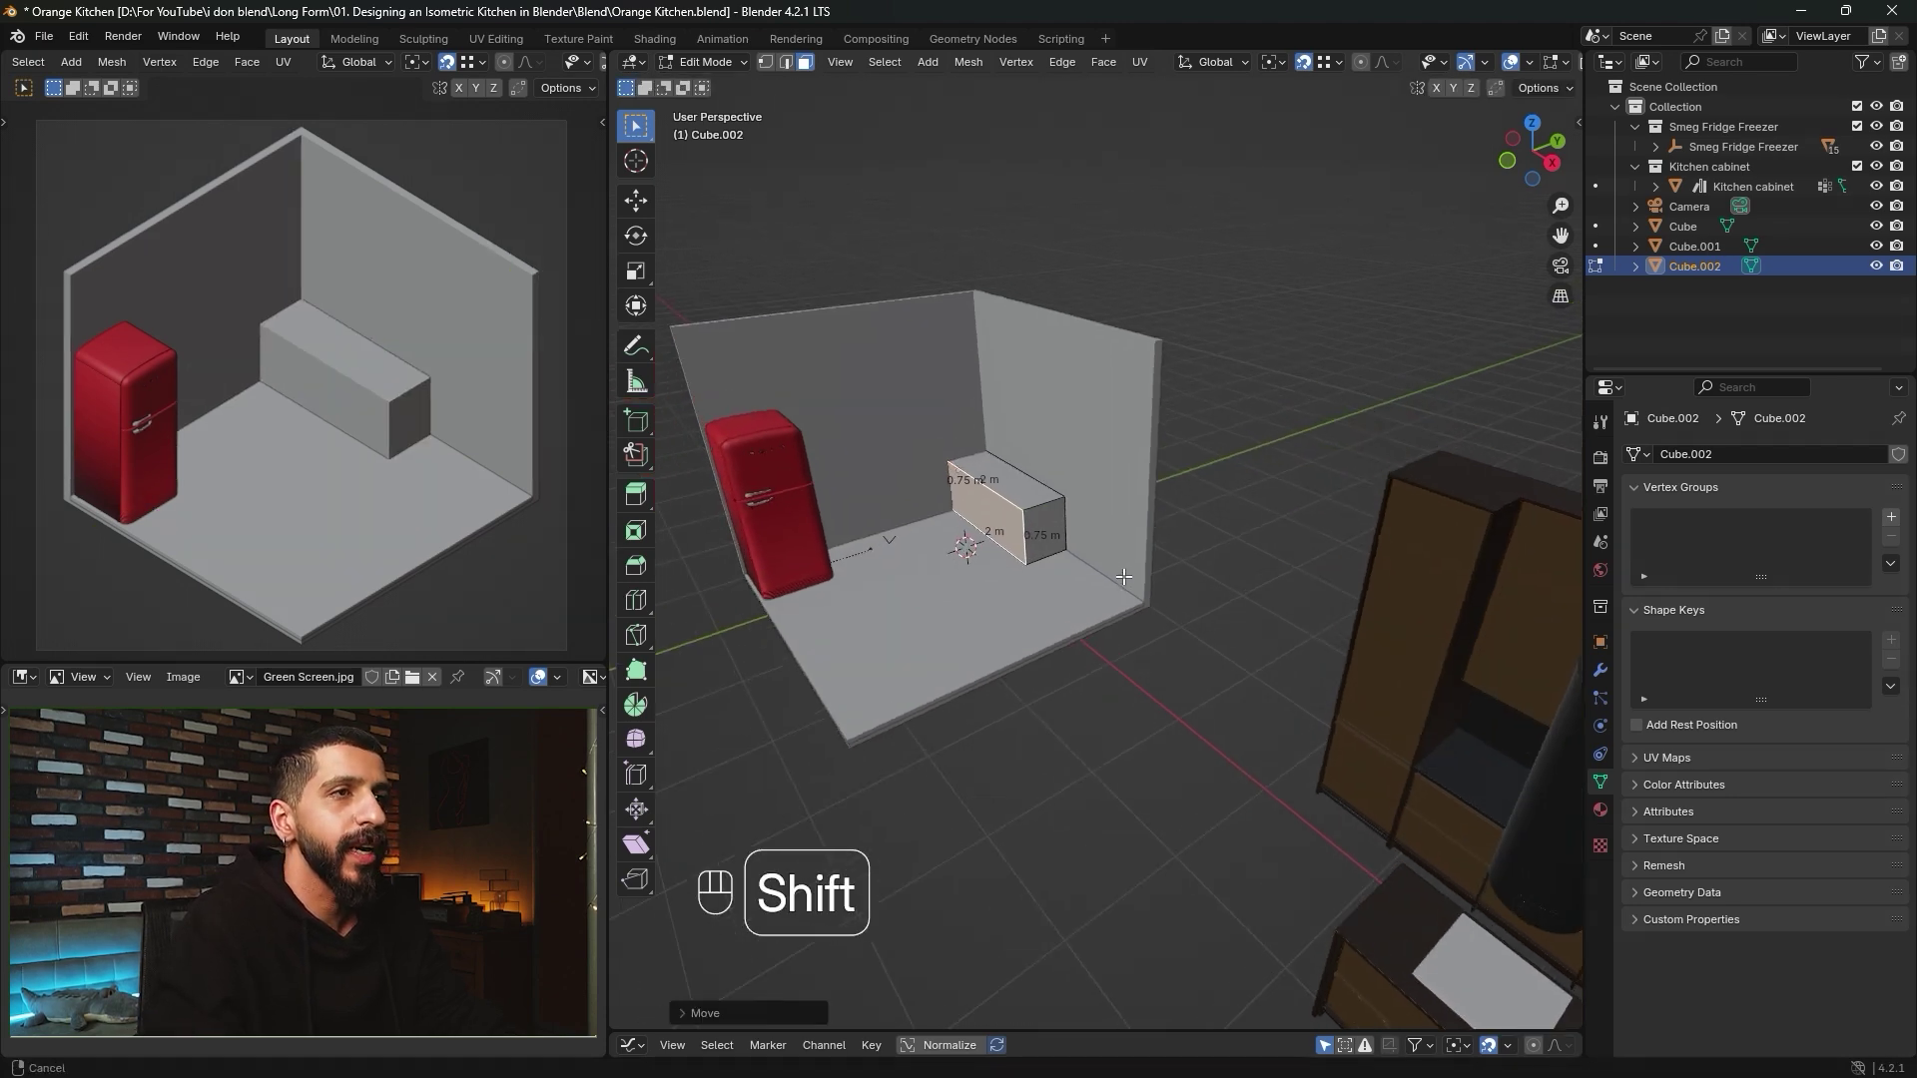
Select the block's open end face and extend it along global X, snapping to the front corner of the room.
middle_click_drag(1008, 559, 1067, 599, "shift")
middle_click(1100, 599, "alt")
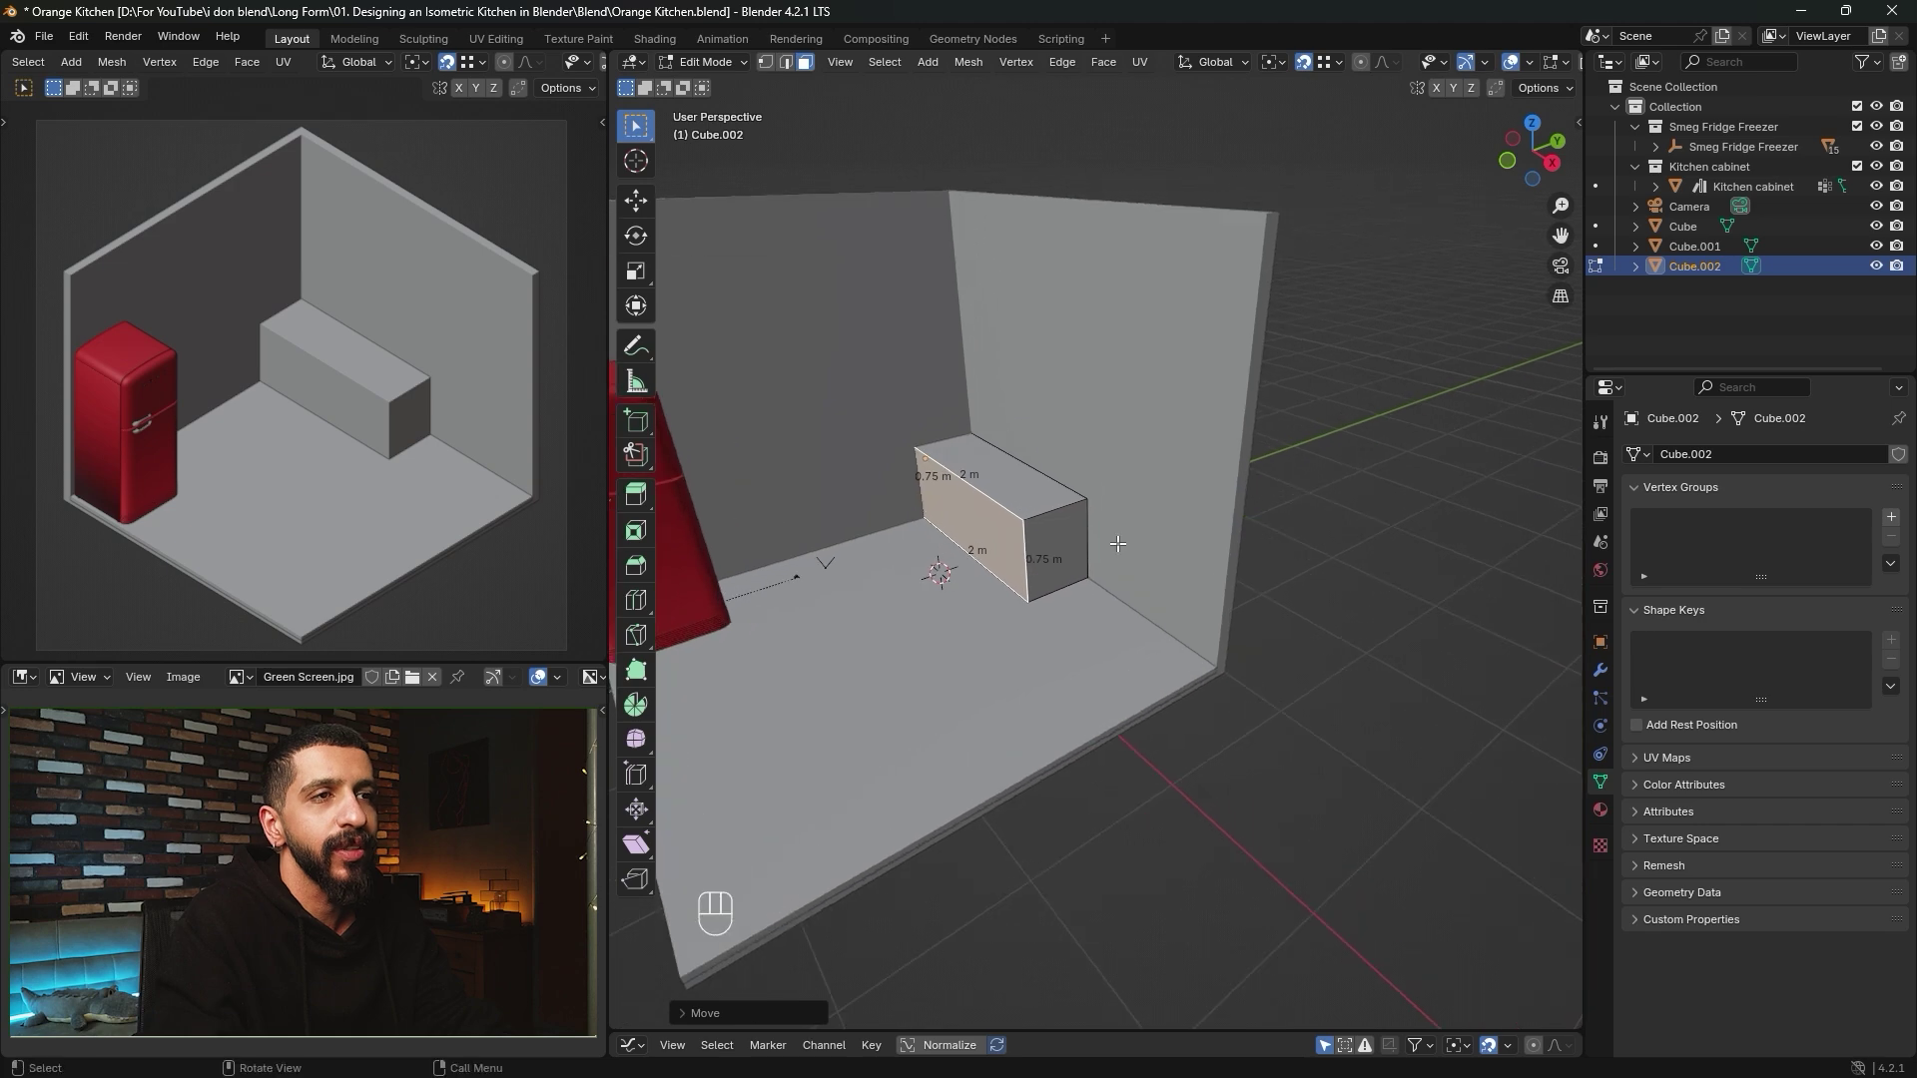
scroll(1053, 619, "up", 2)
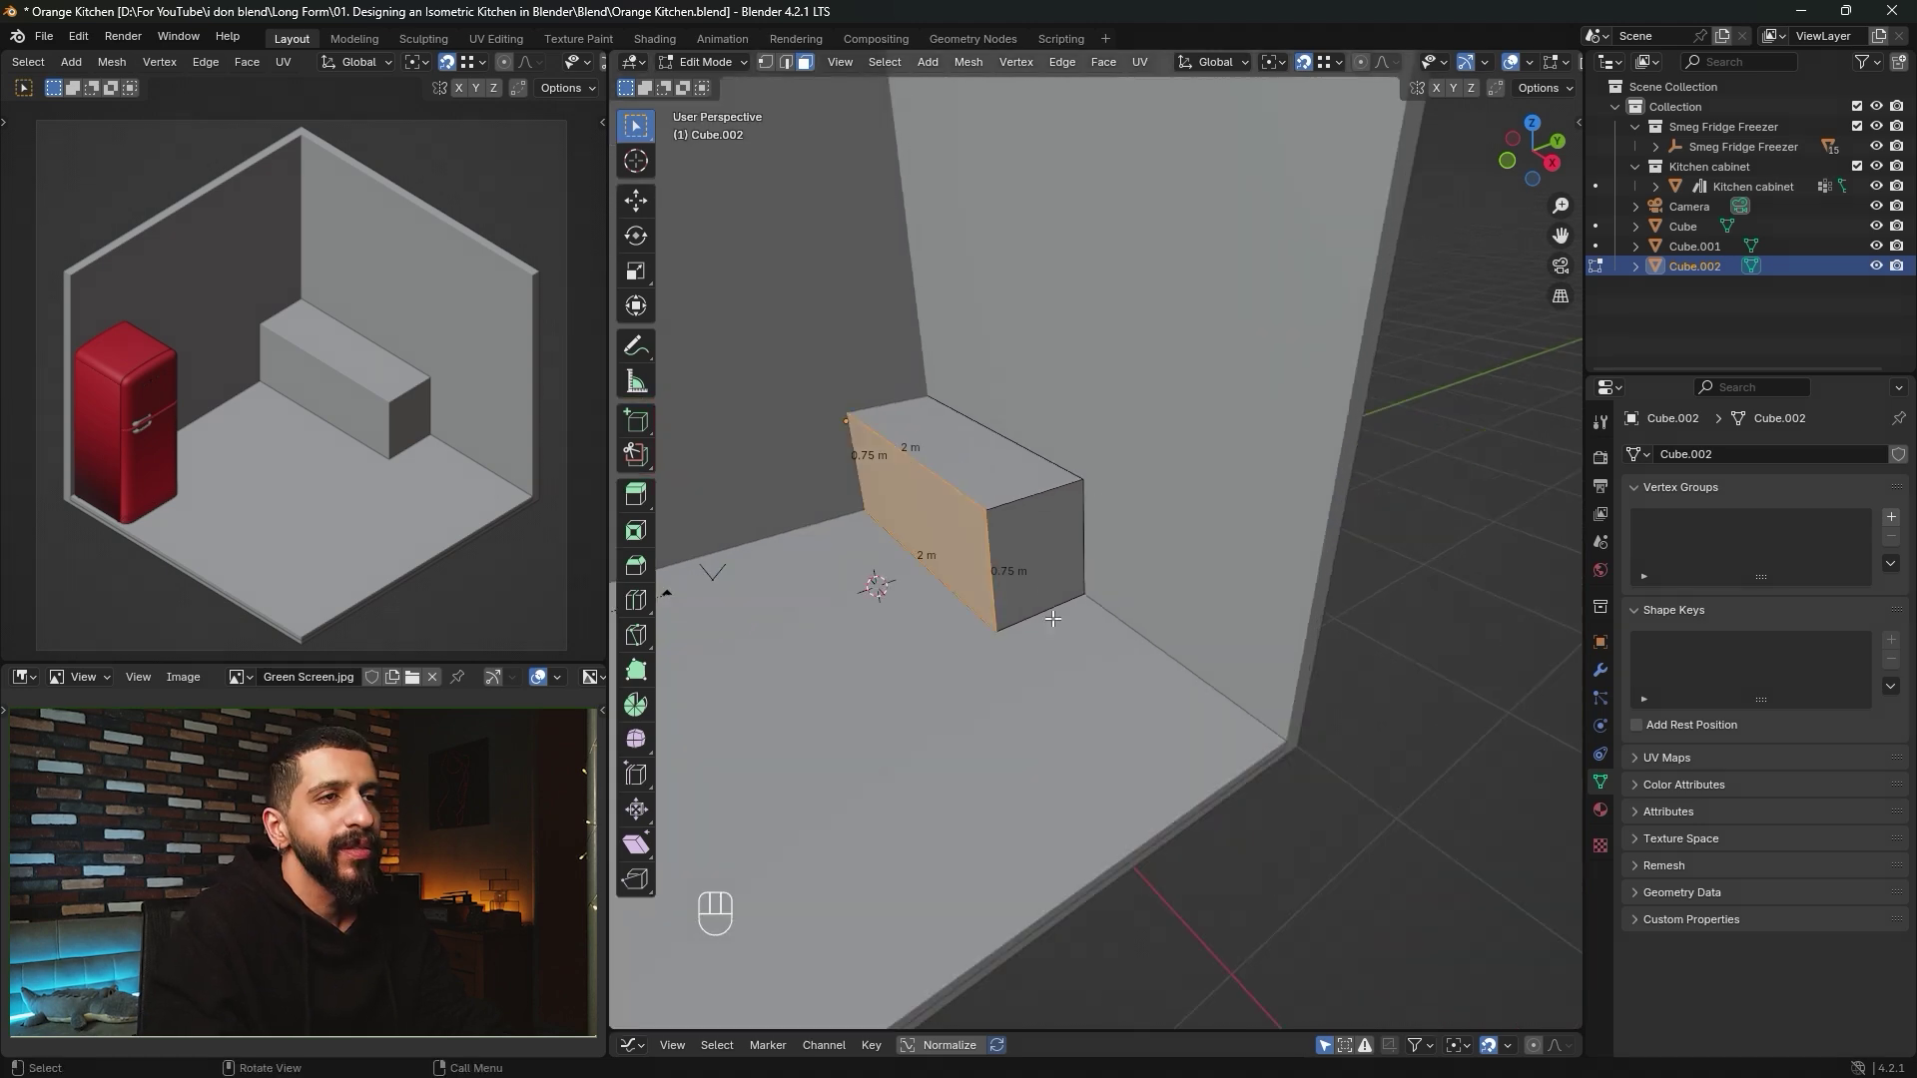
left_click(1038, 577)
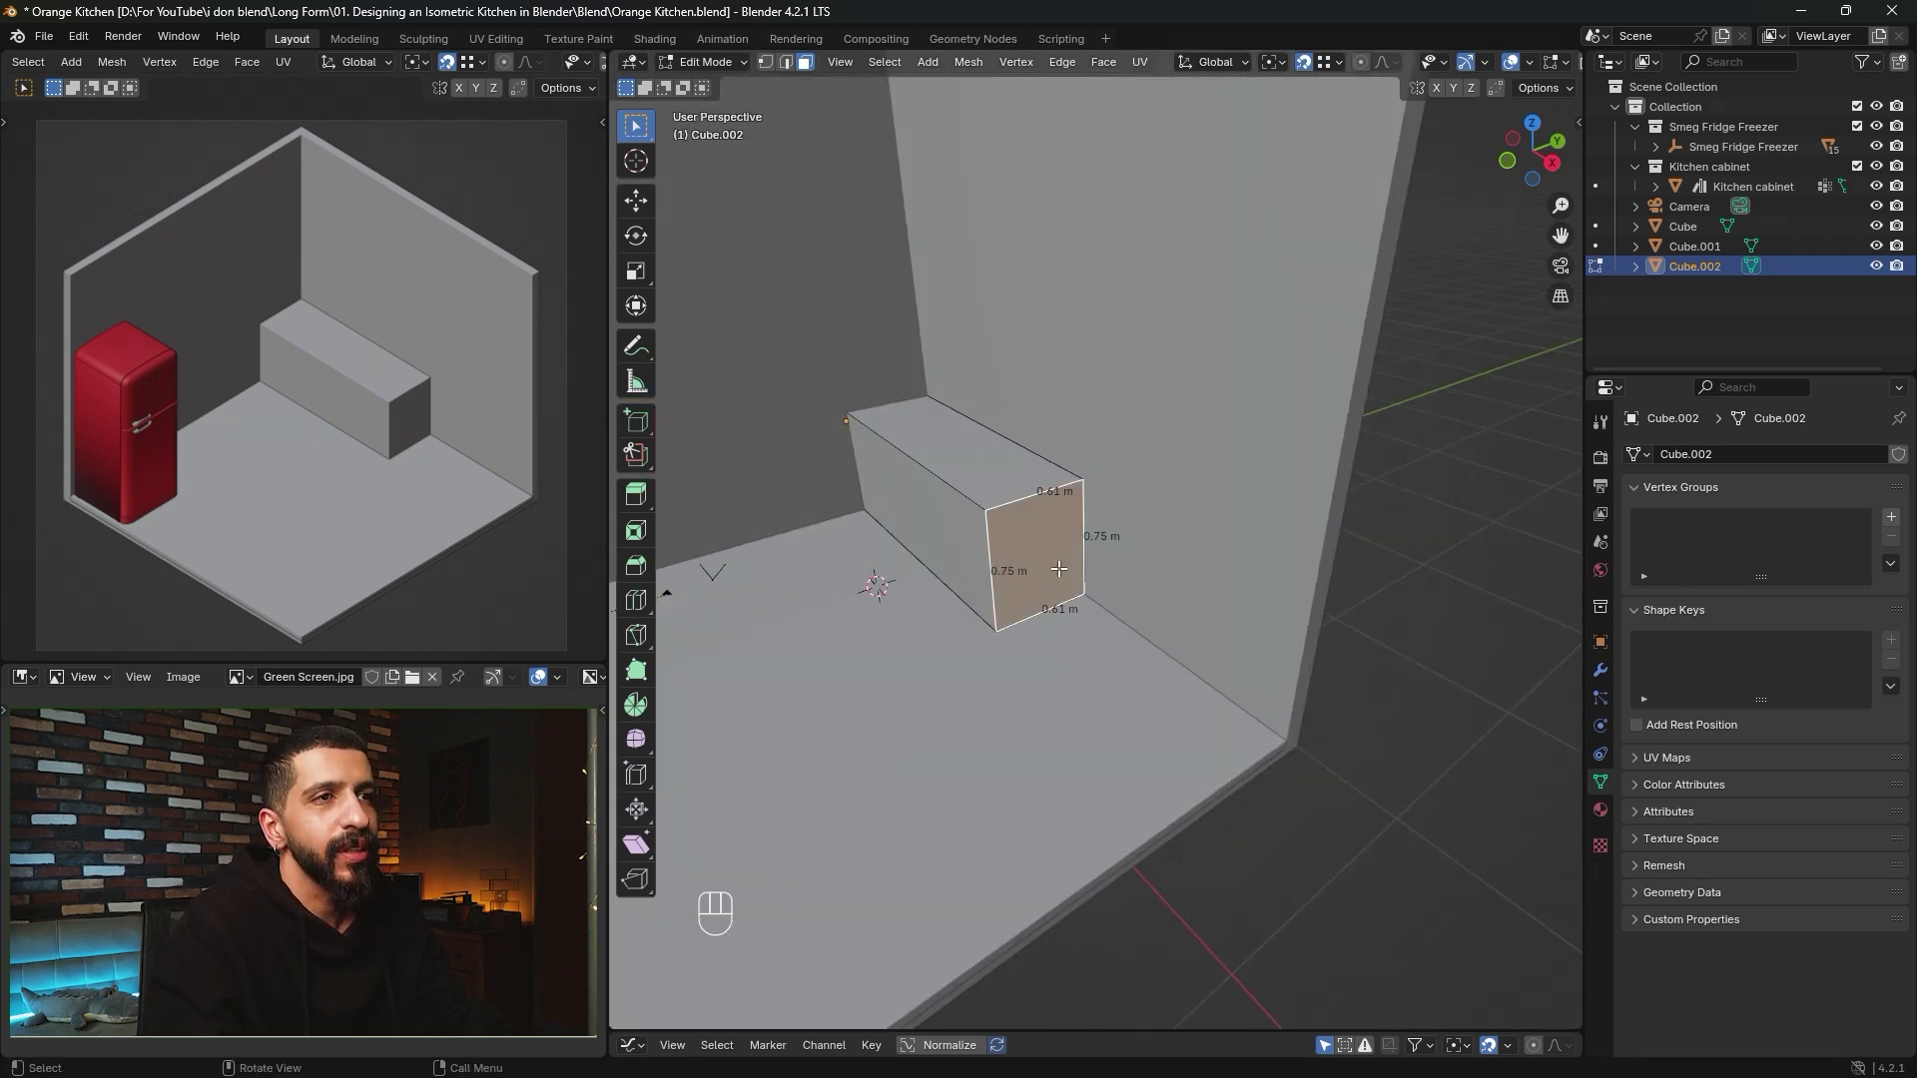
key("g")
key("x")
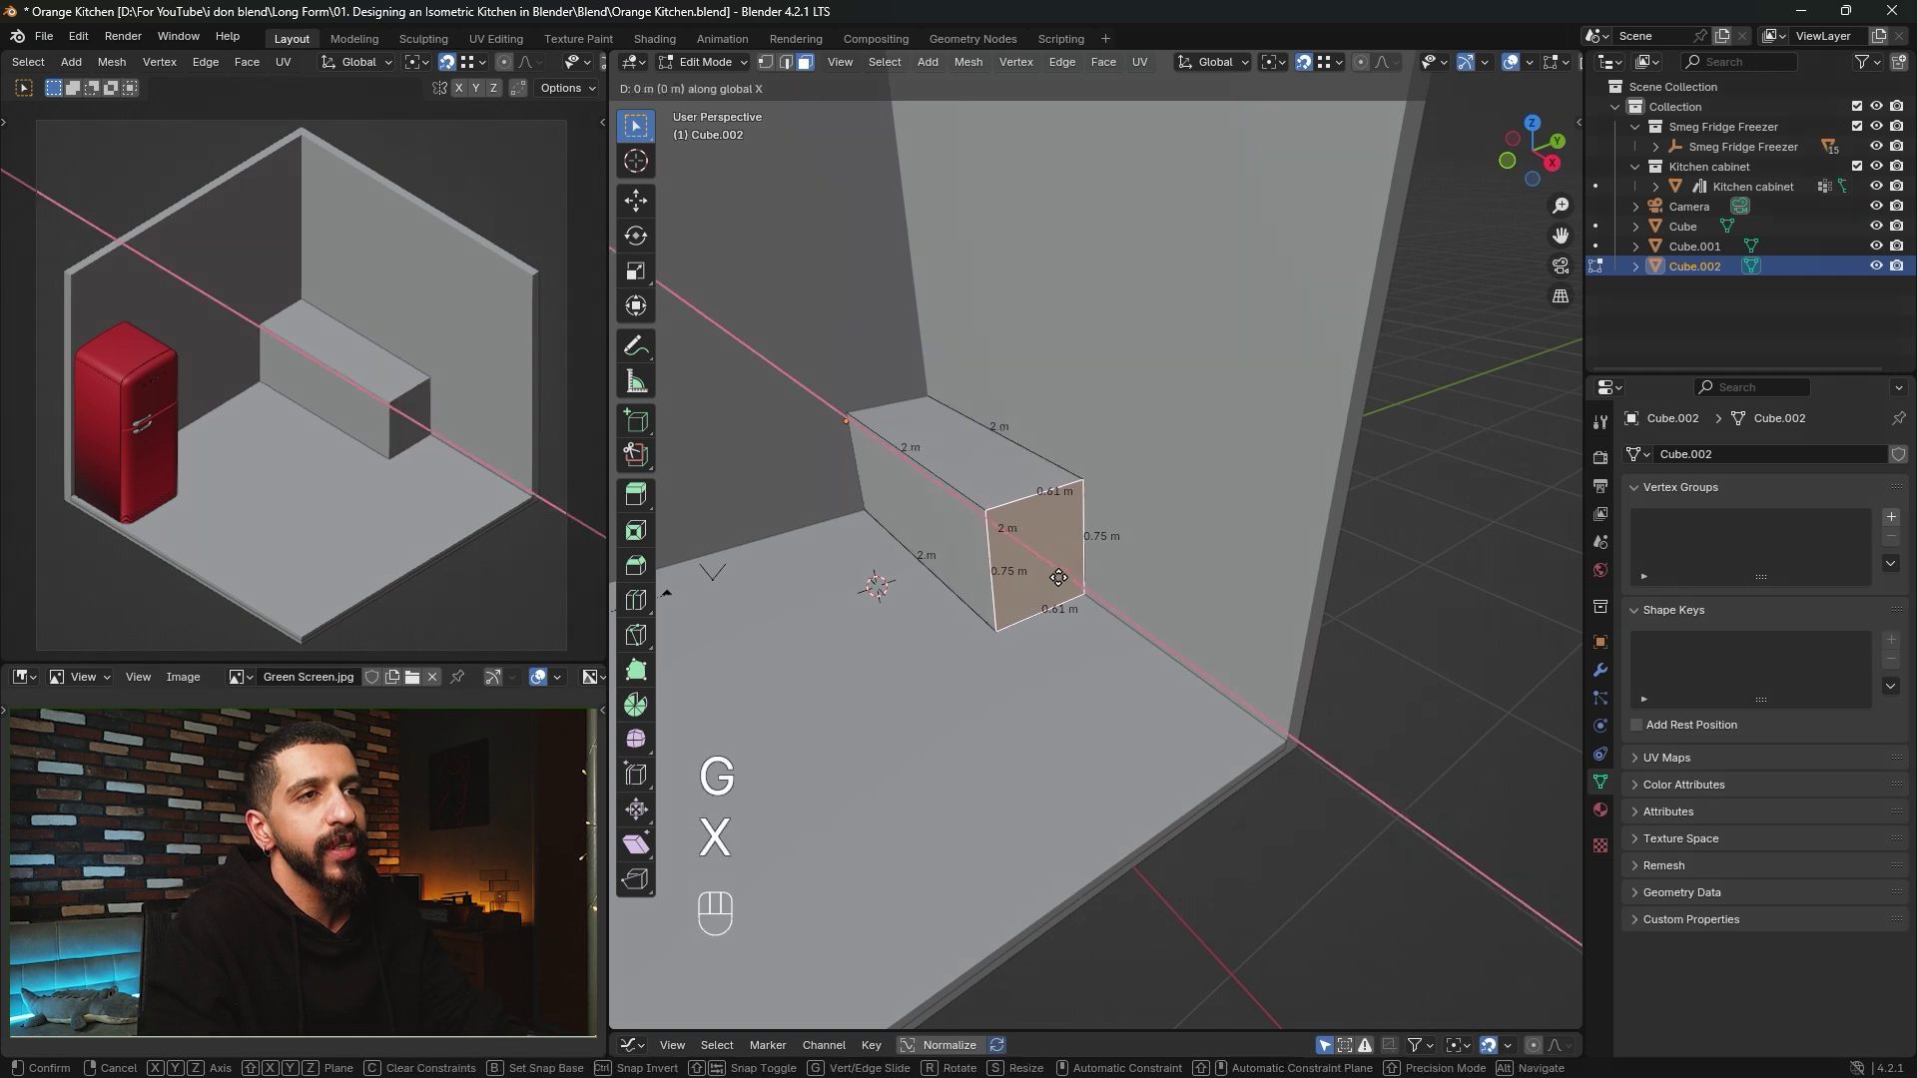
left_click(1286, 738)
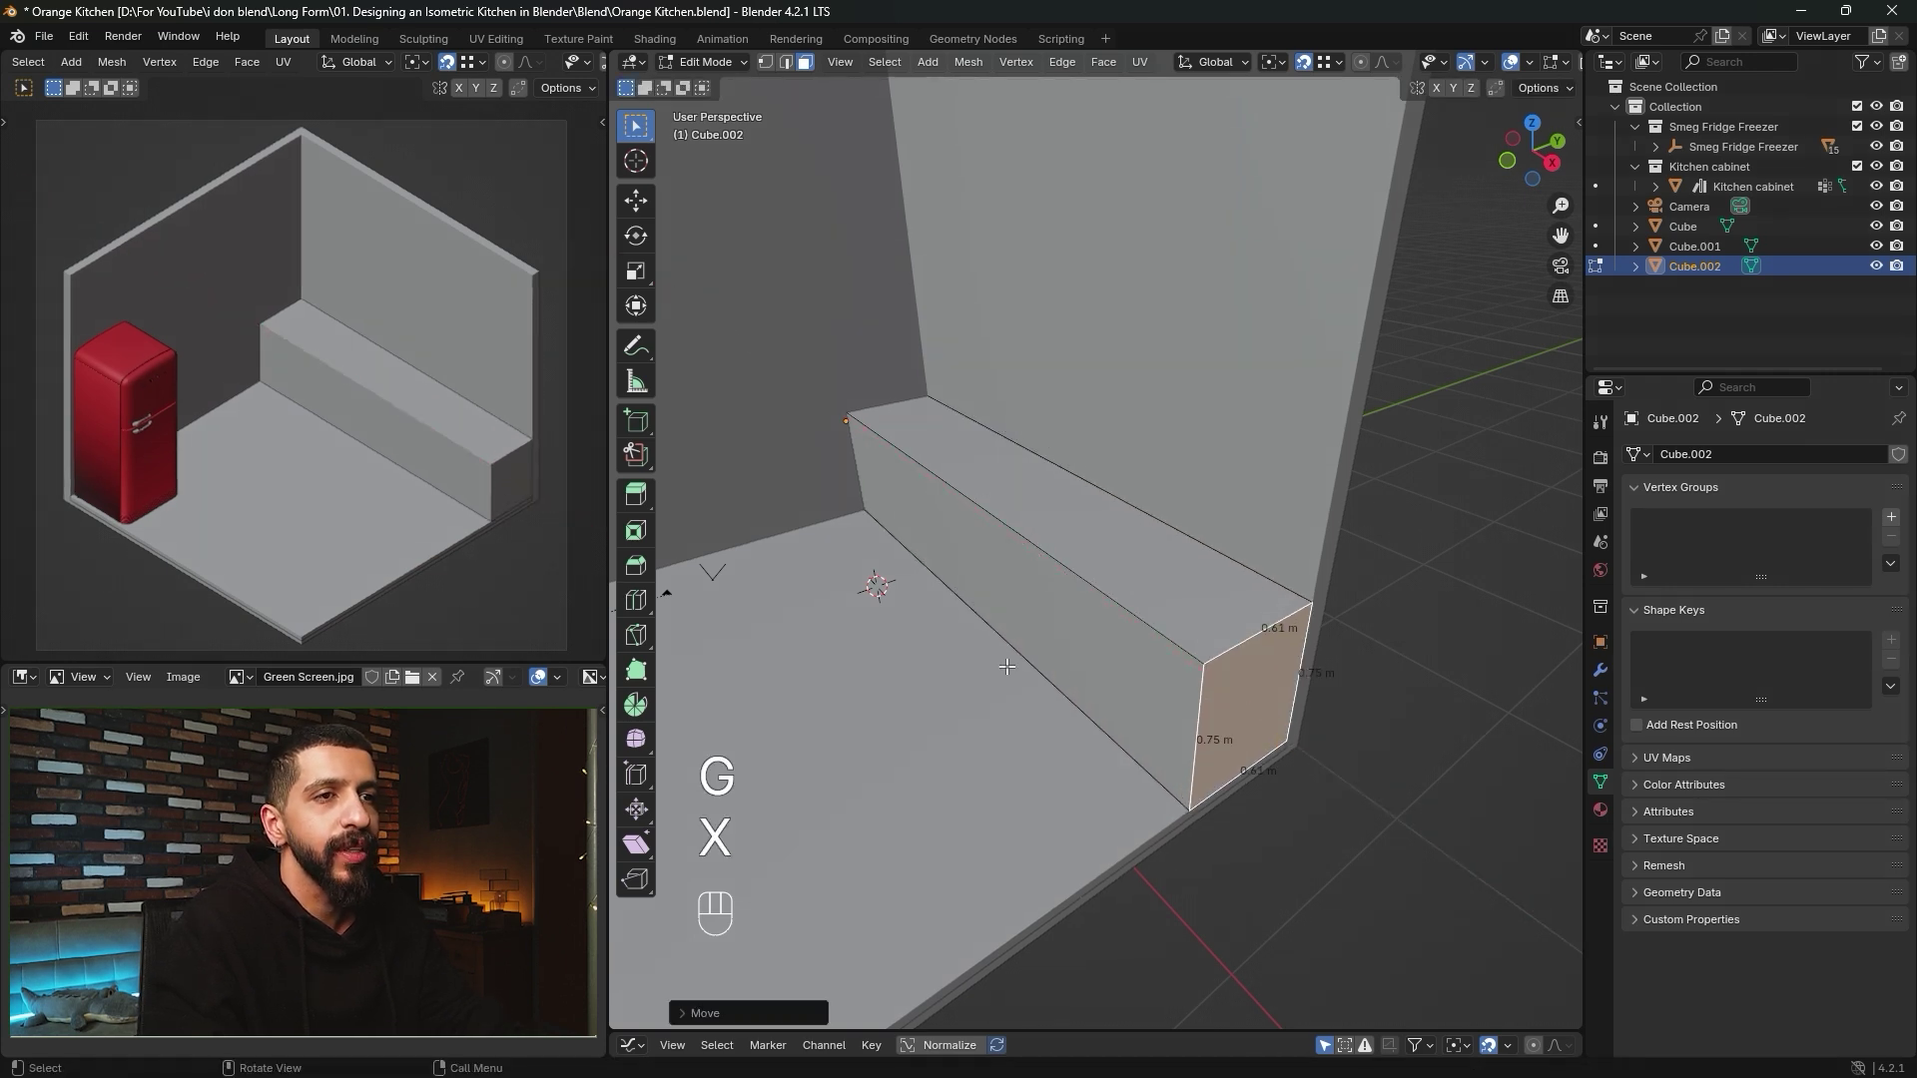
Snap the block's other end face along global X to the fridge-side wall for a 3.4 m length, and return to Object Mode.
middle_click_drag(1007, 668, 1155, 642)
middle_click_drag(888, 647, 1164, 573, "shift")
middle_click_drag(803, 651, 1035, 642, "shift")
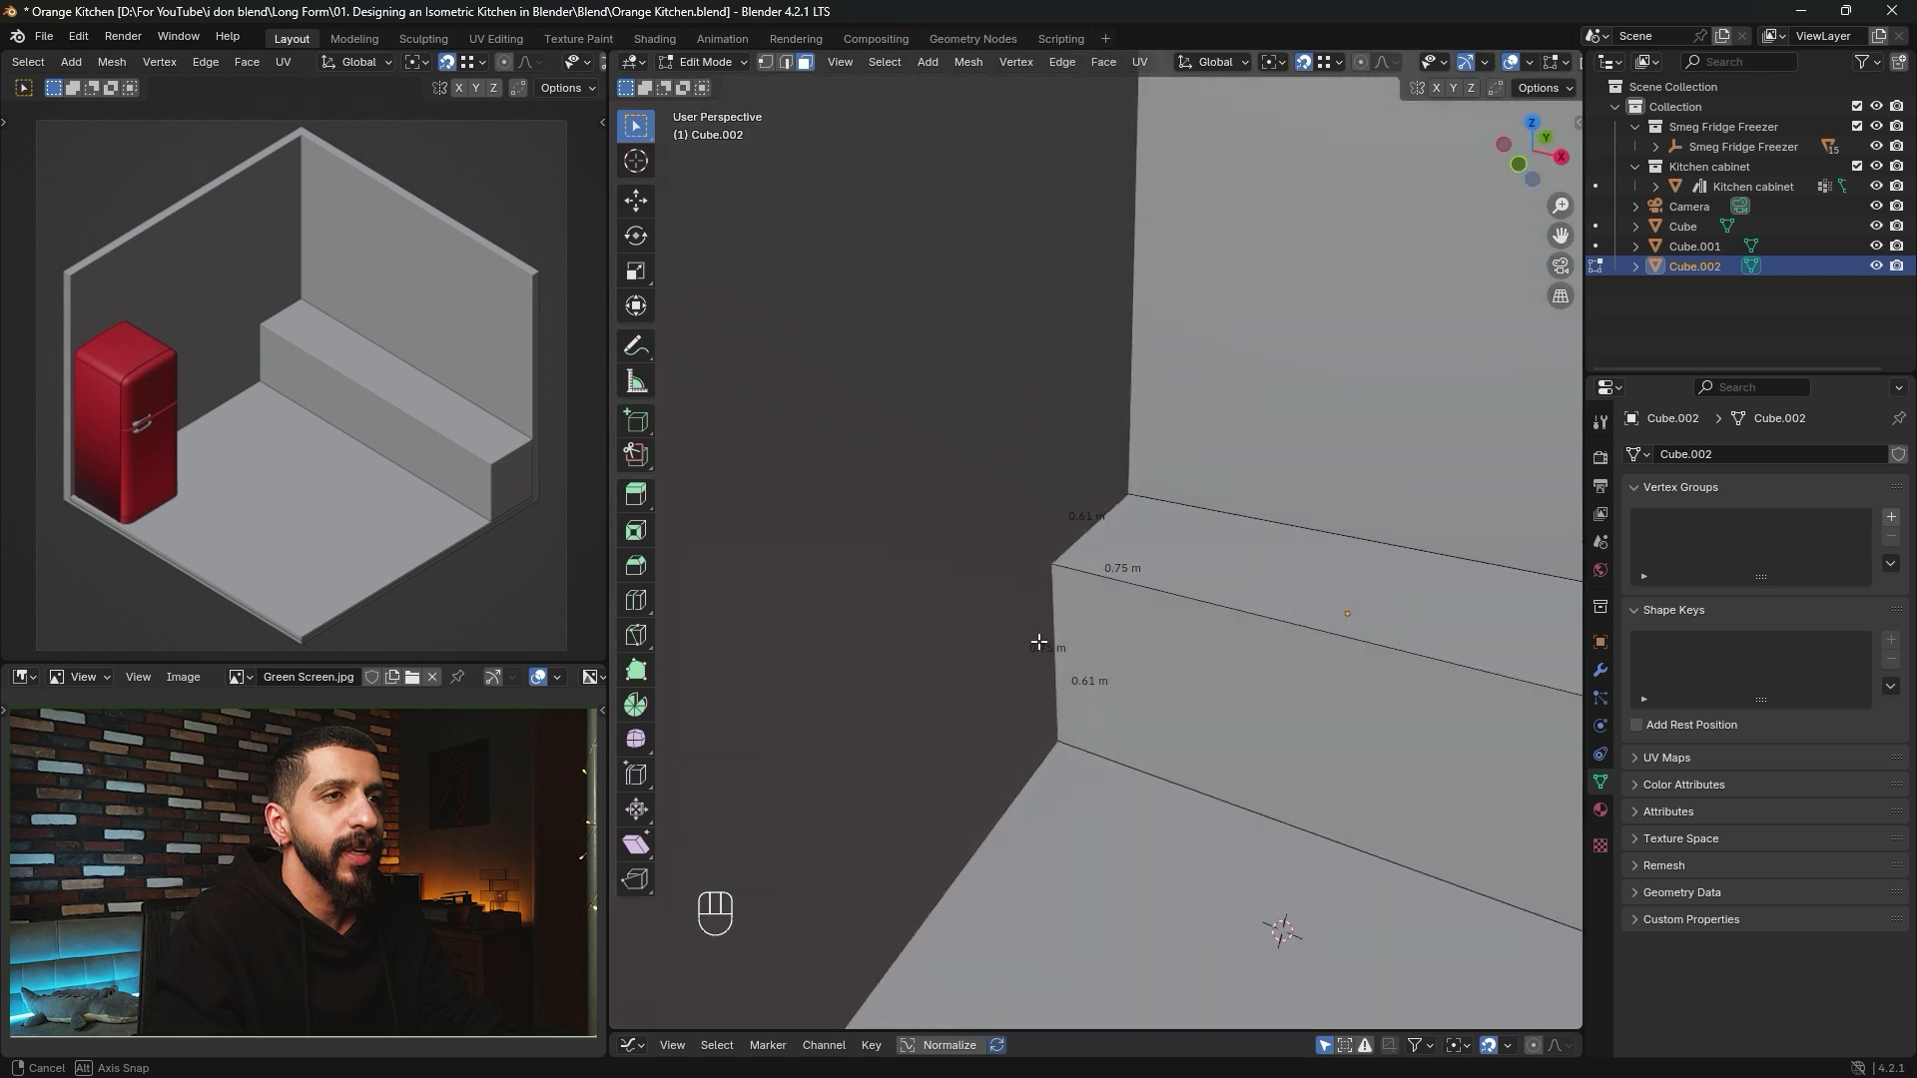
key("g")
key("x")
key("g")
key("x")
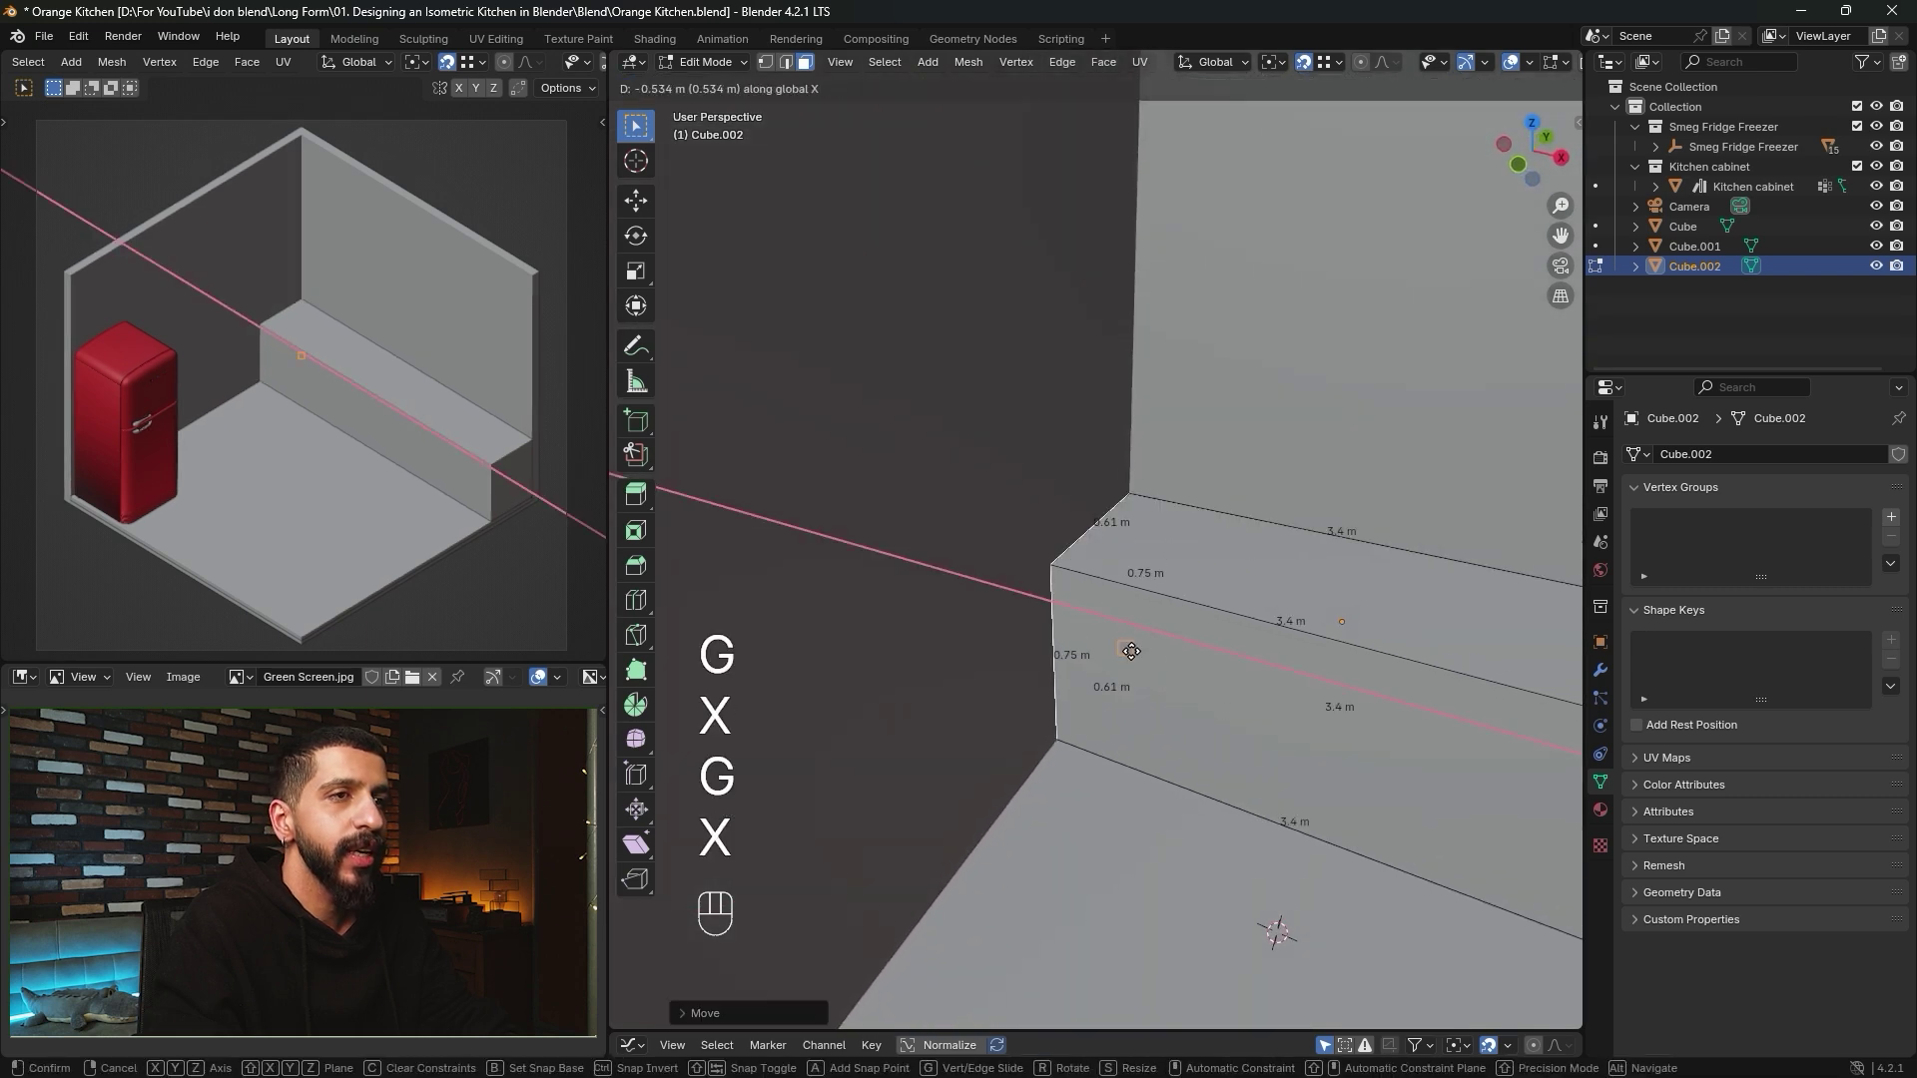
left_click(1128, 650)
scroll(1146, 759, "down", 10)
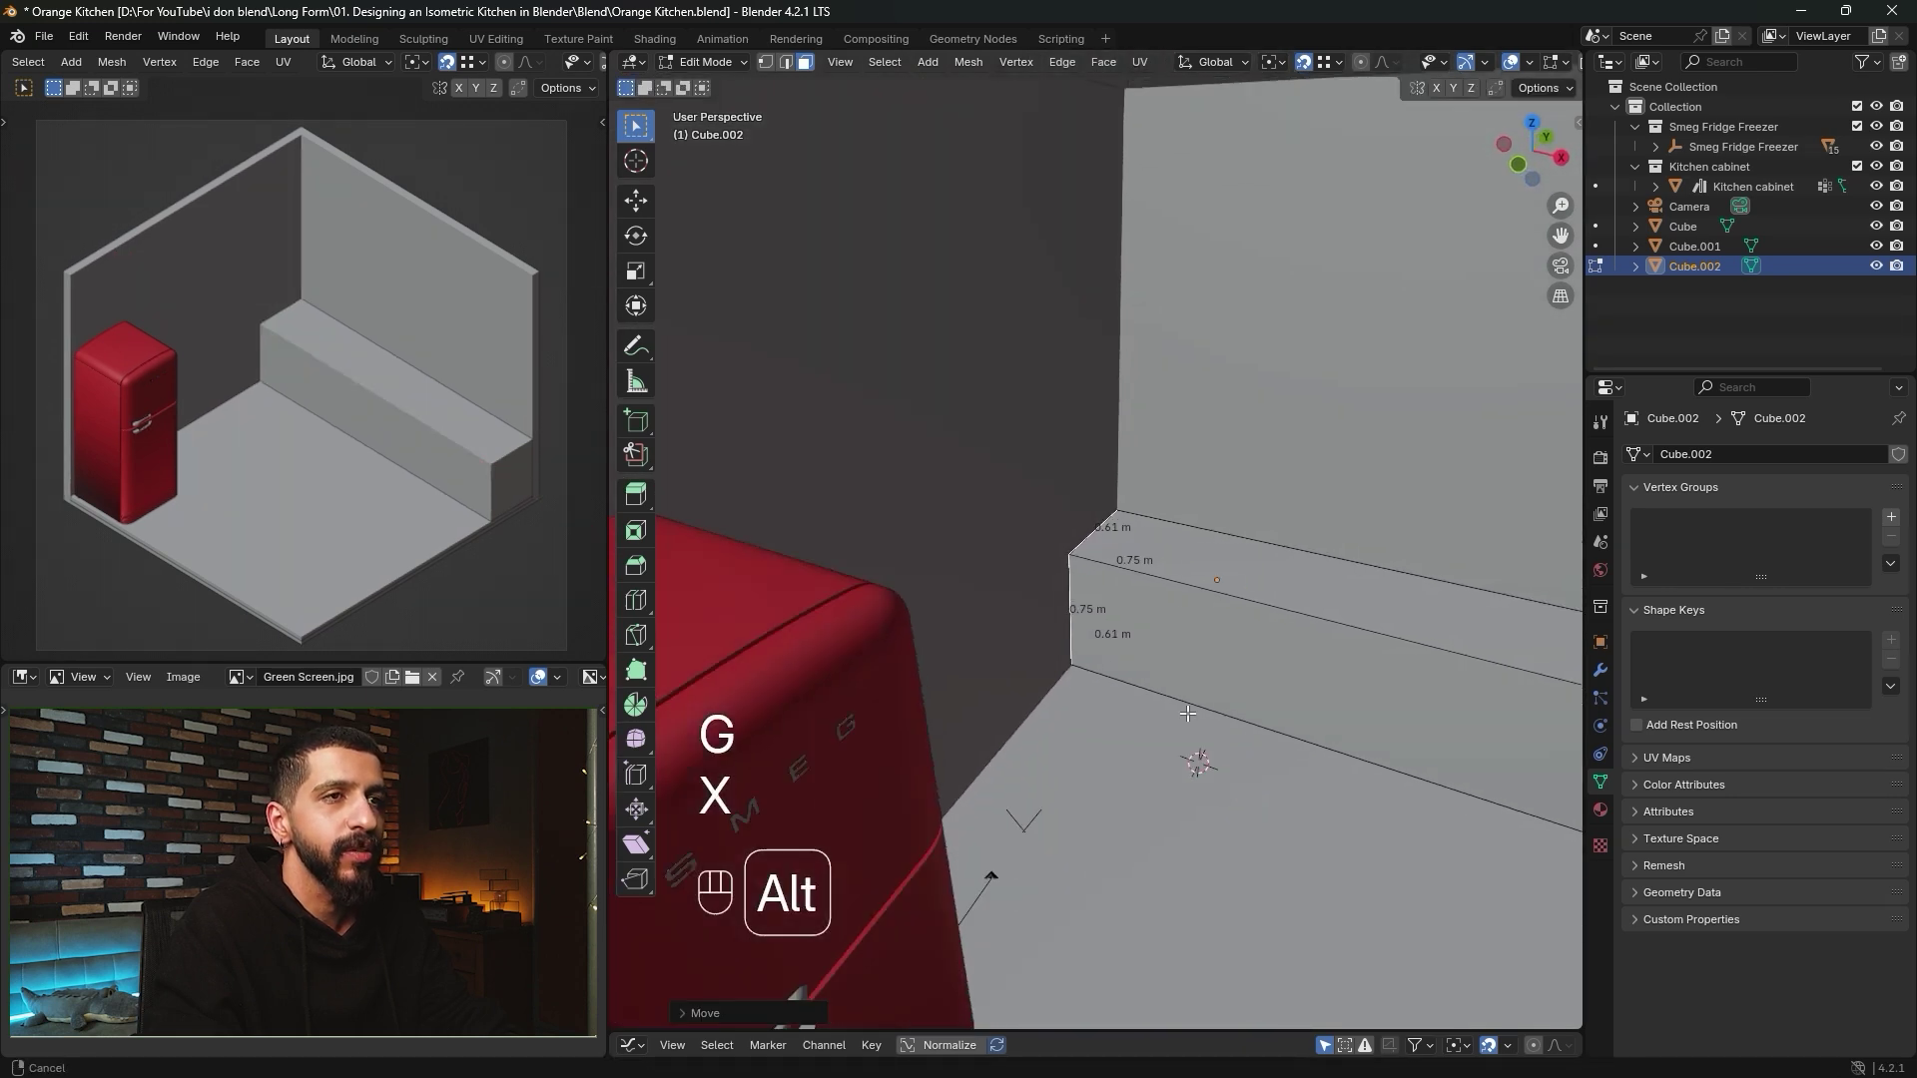
key("Tab")
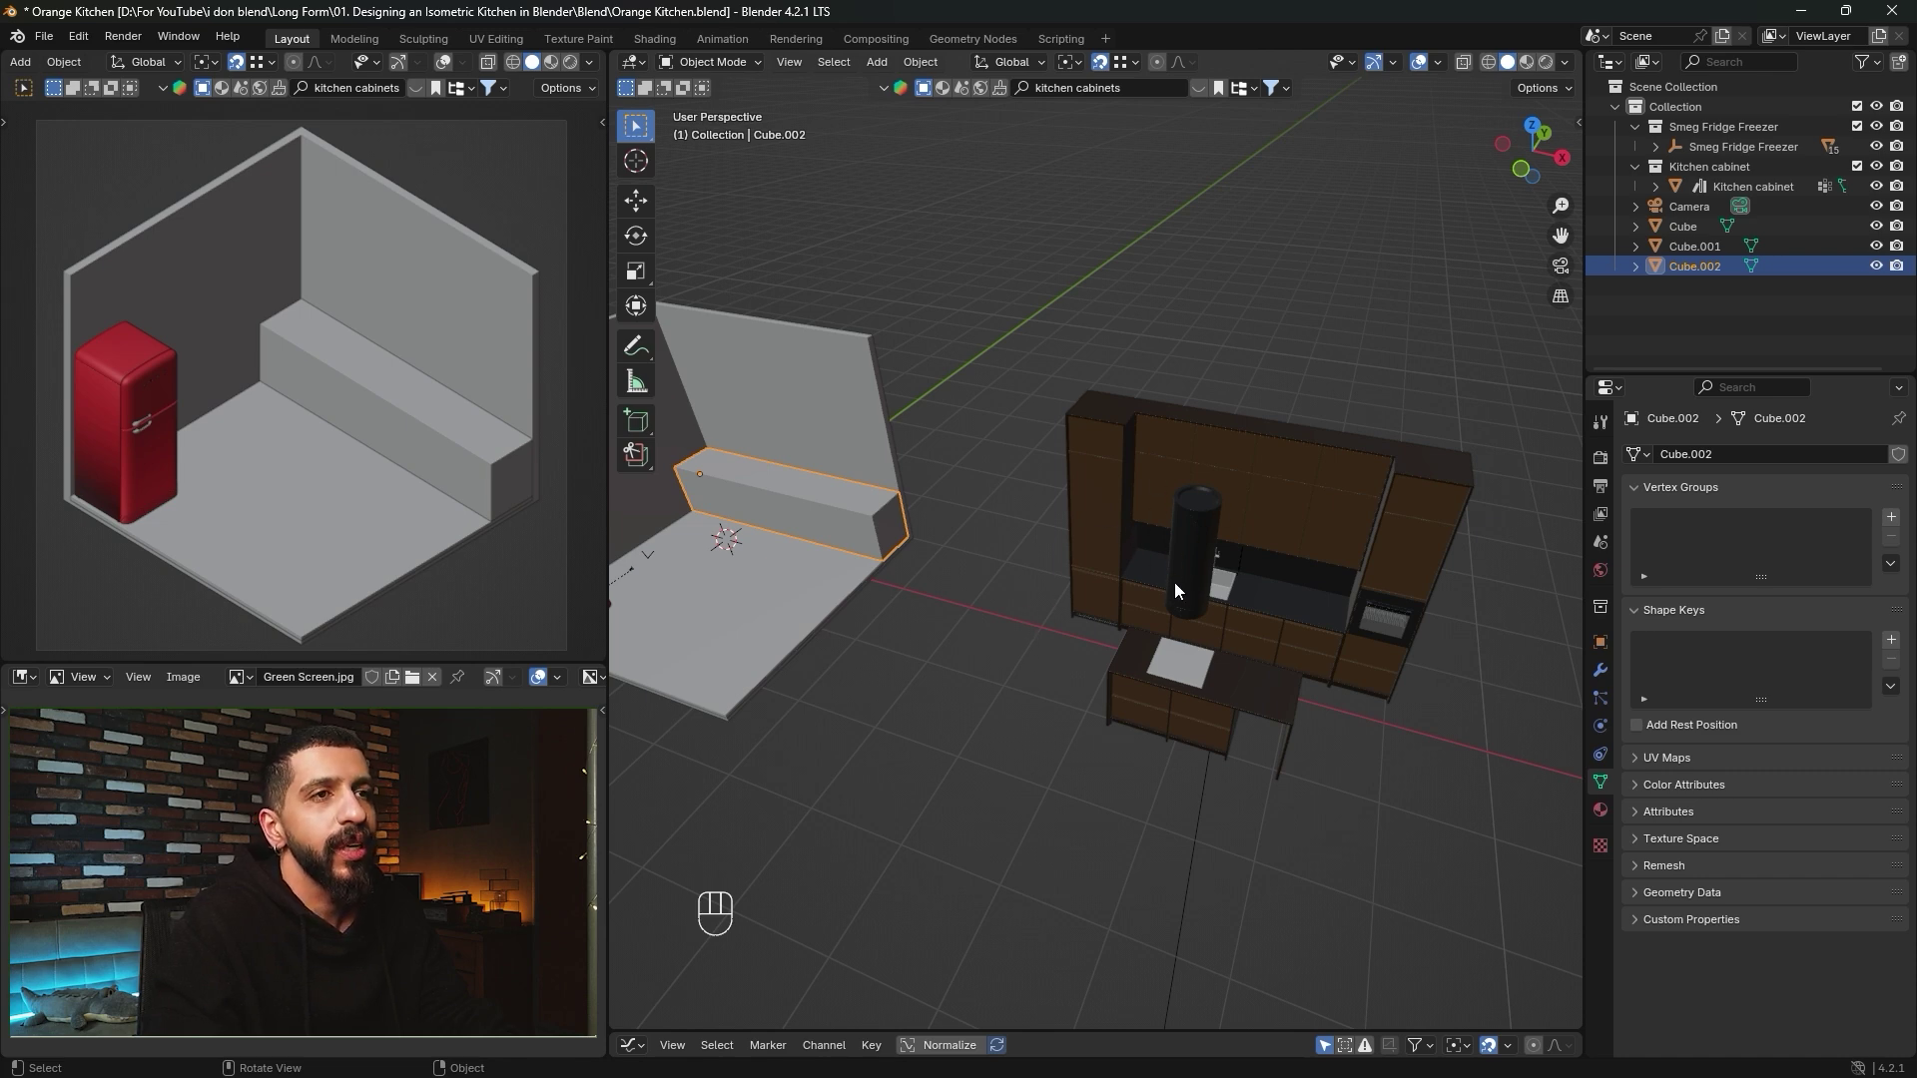
Delete the imported Kitchen cabinet model in wireframe shading and restore Solid shading in the viewport.
key("z")
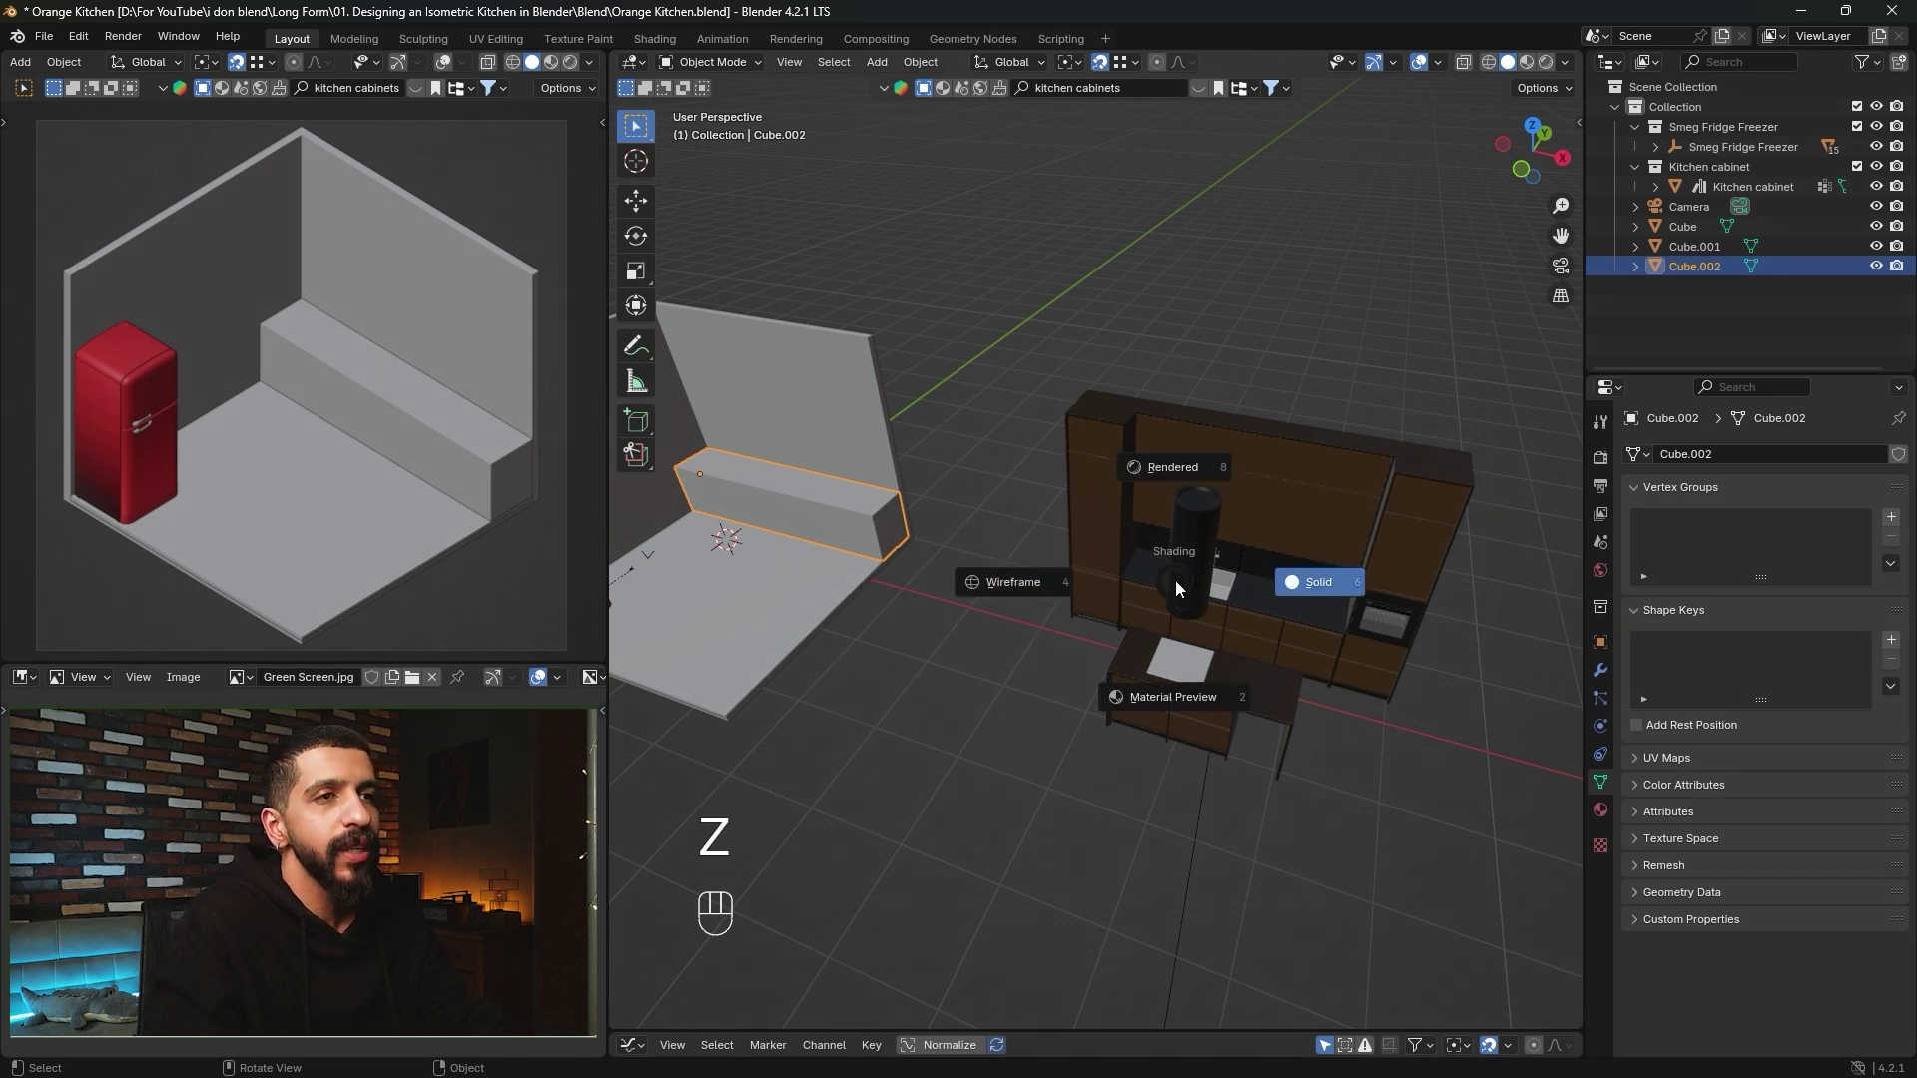
left_click(1004, 585)
left_click_drag(1014, 300, 1511, 874)
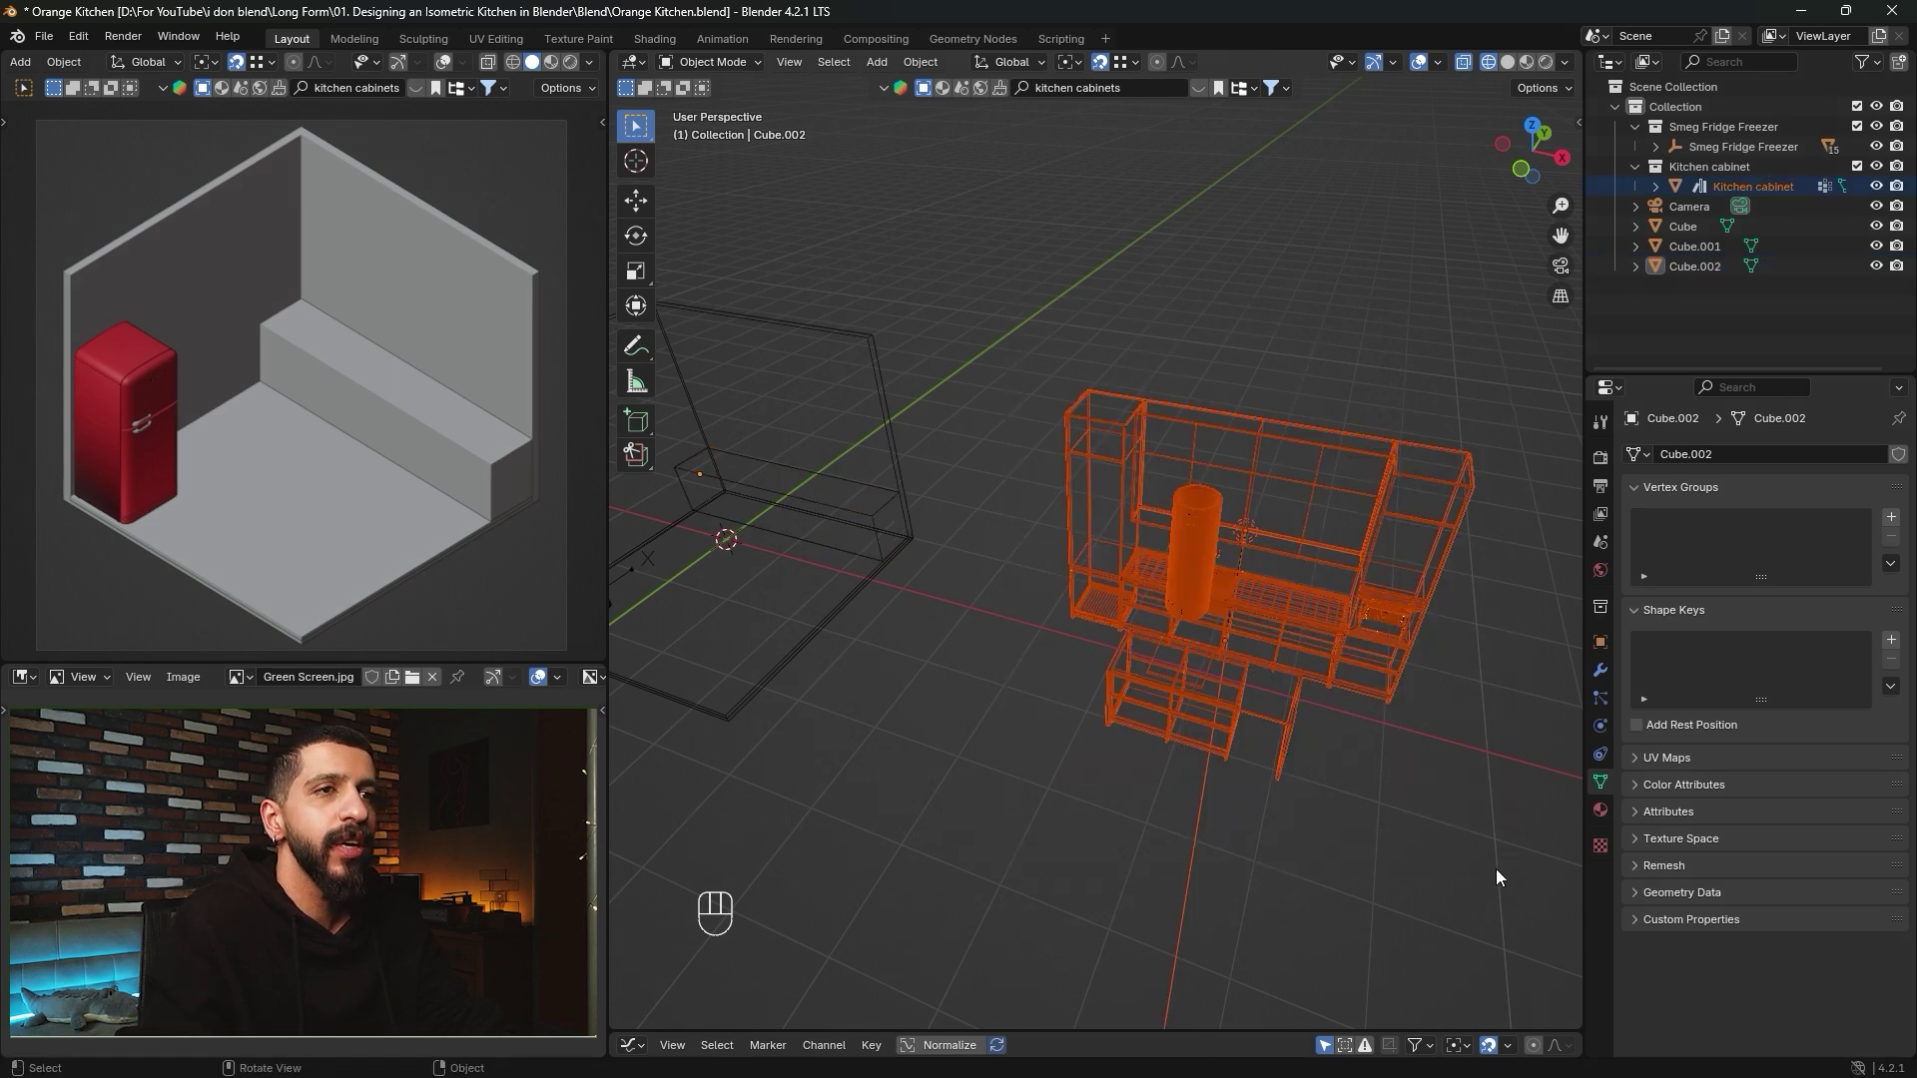
key("Delete")
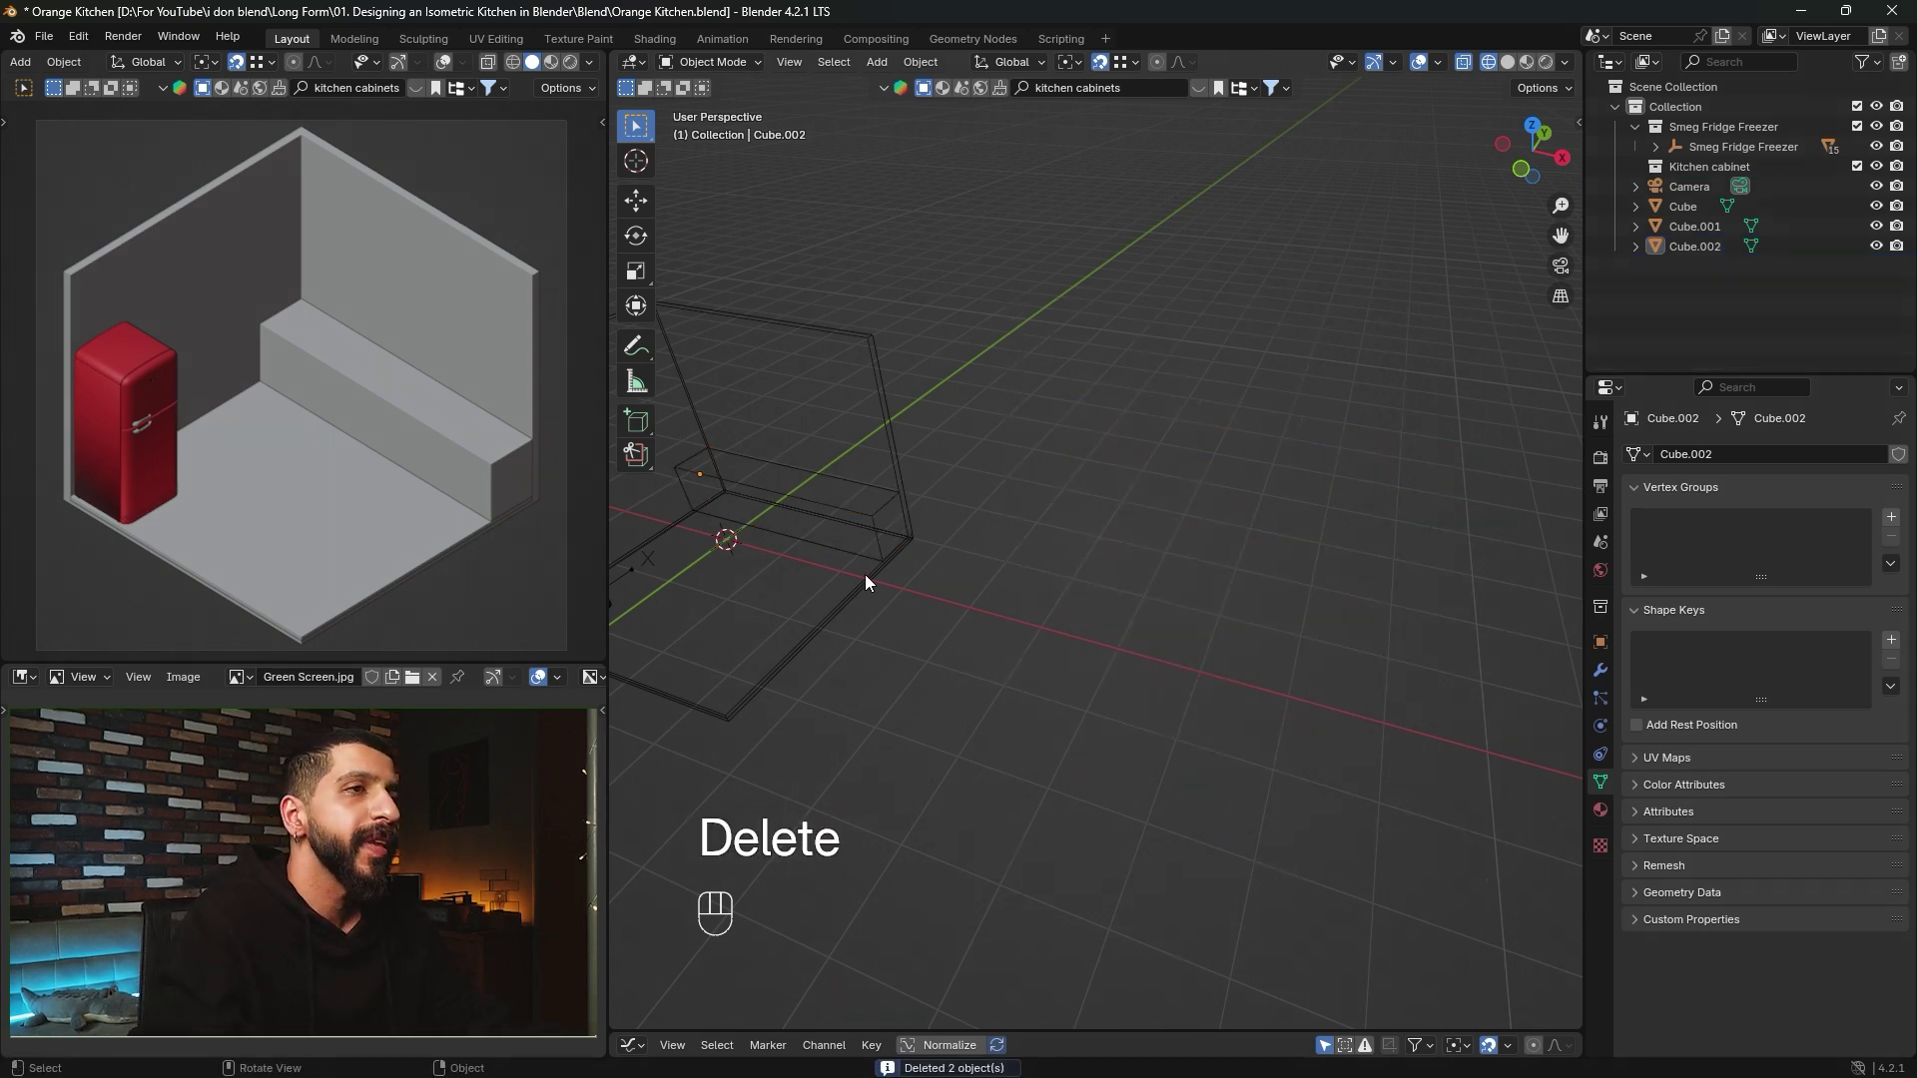
key("z")
left_click(1082, 541)
Duplicate the long counter block and place the copy about 1.1 m along negative global Y.
mouse_move(1082, 541)
middle_mouse_down("shift")
mouse_move(1046, 571)
mouse_move(1078, 579)
mouse_move(1068, 503)
mouse_move(1075, 533)
mouse_move(1186, 492)
mouse_move(1099, 535)
mouse_move(1087, 657)
middle_mouse_up("shift")
left_click(1144, 509)
scroll(1076, 662, "up", 1)
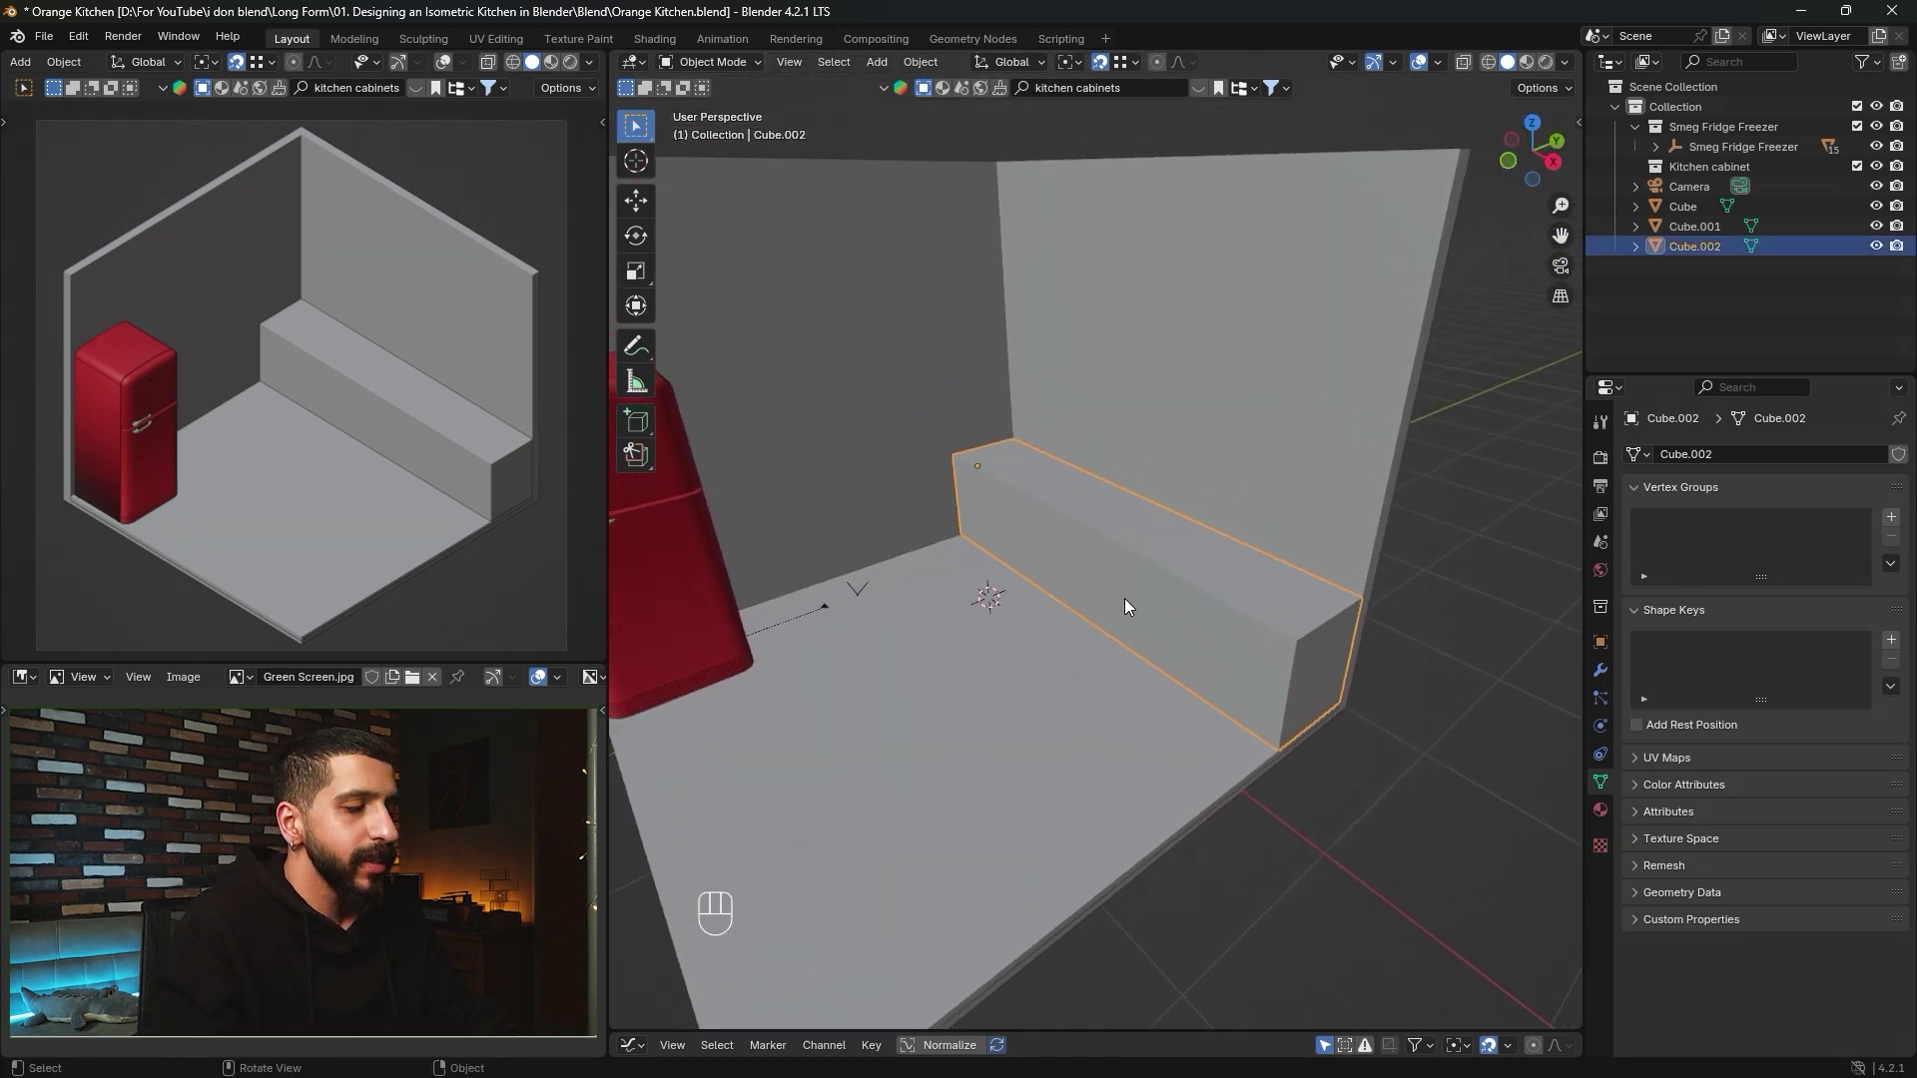
key("shift+d")
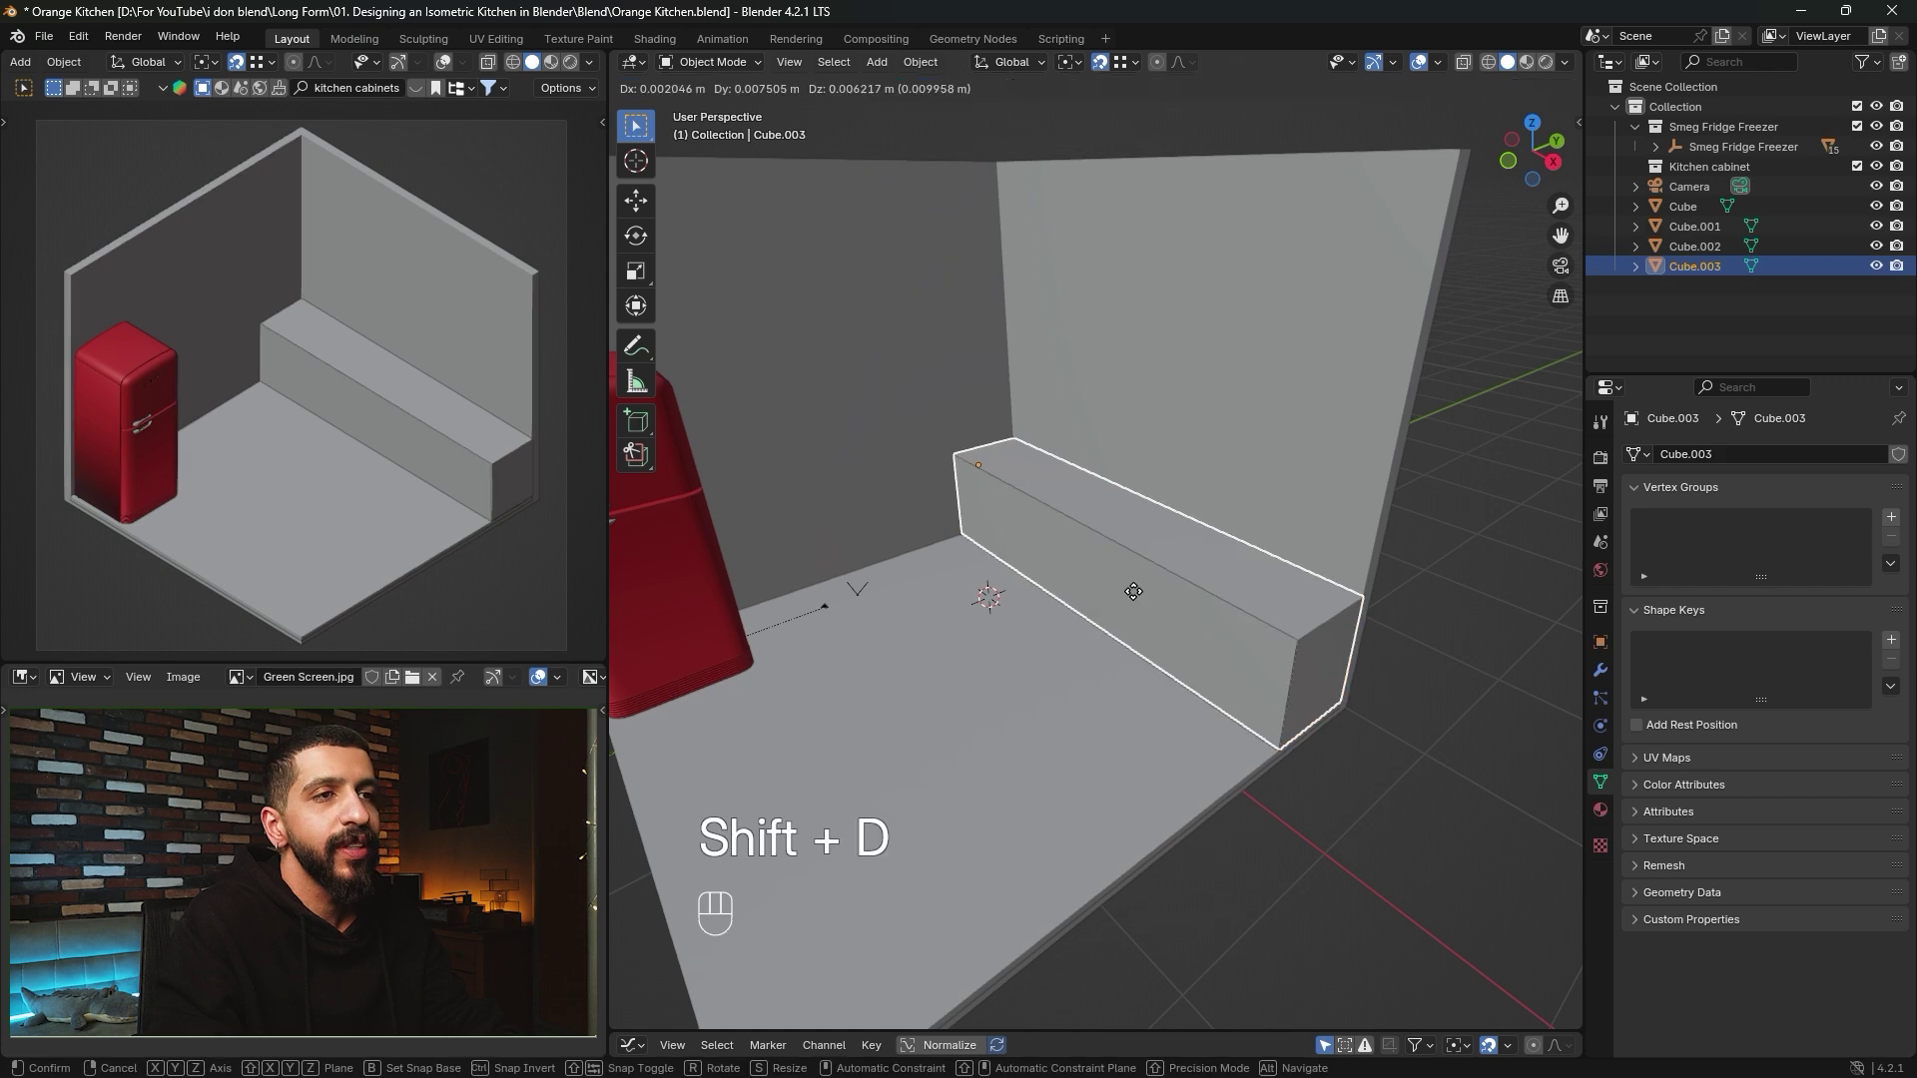
key("y")
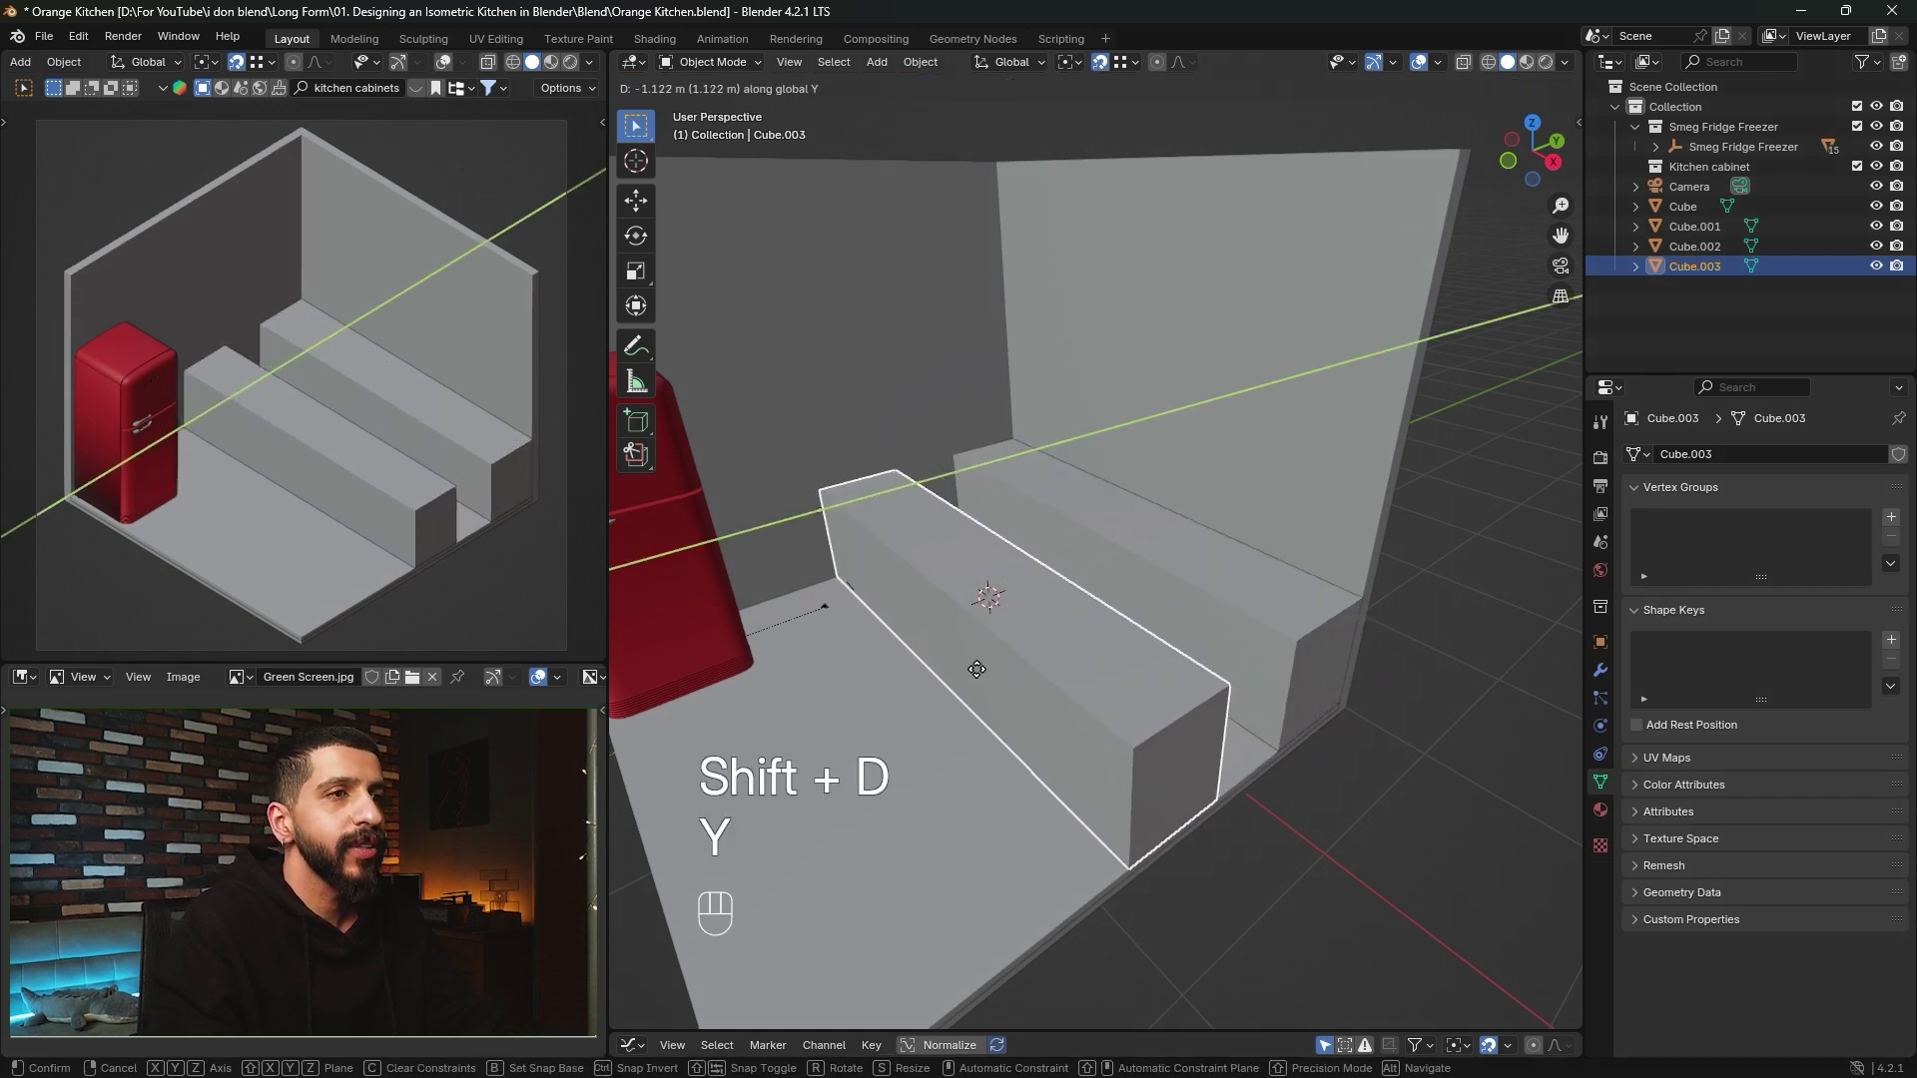
left_click(998, 663)
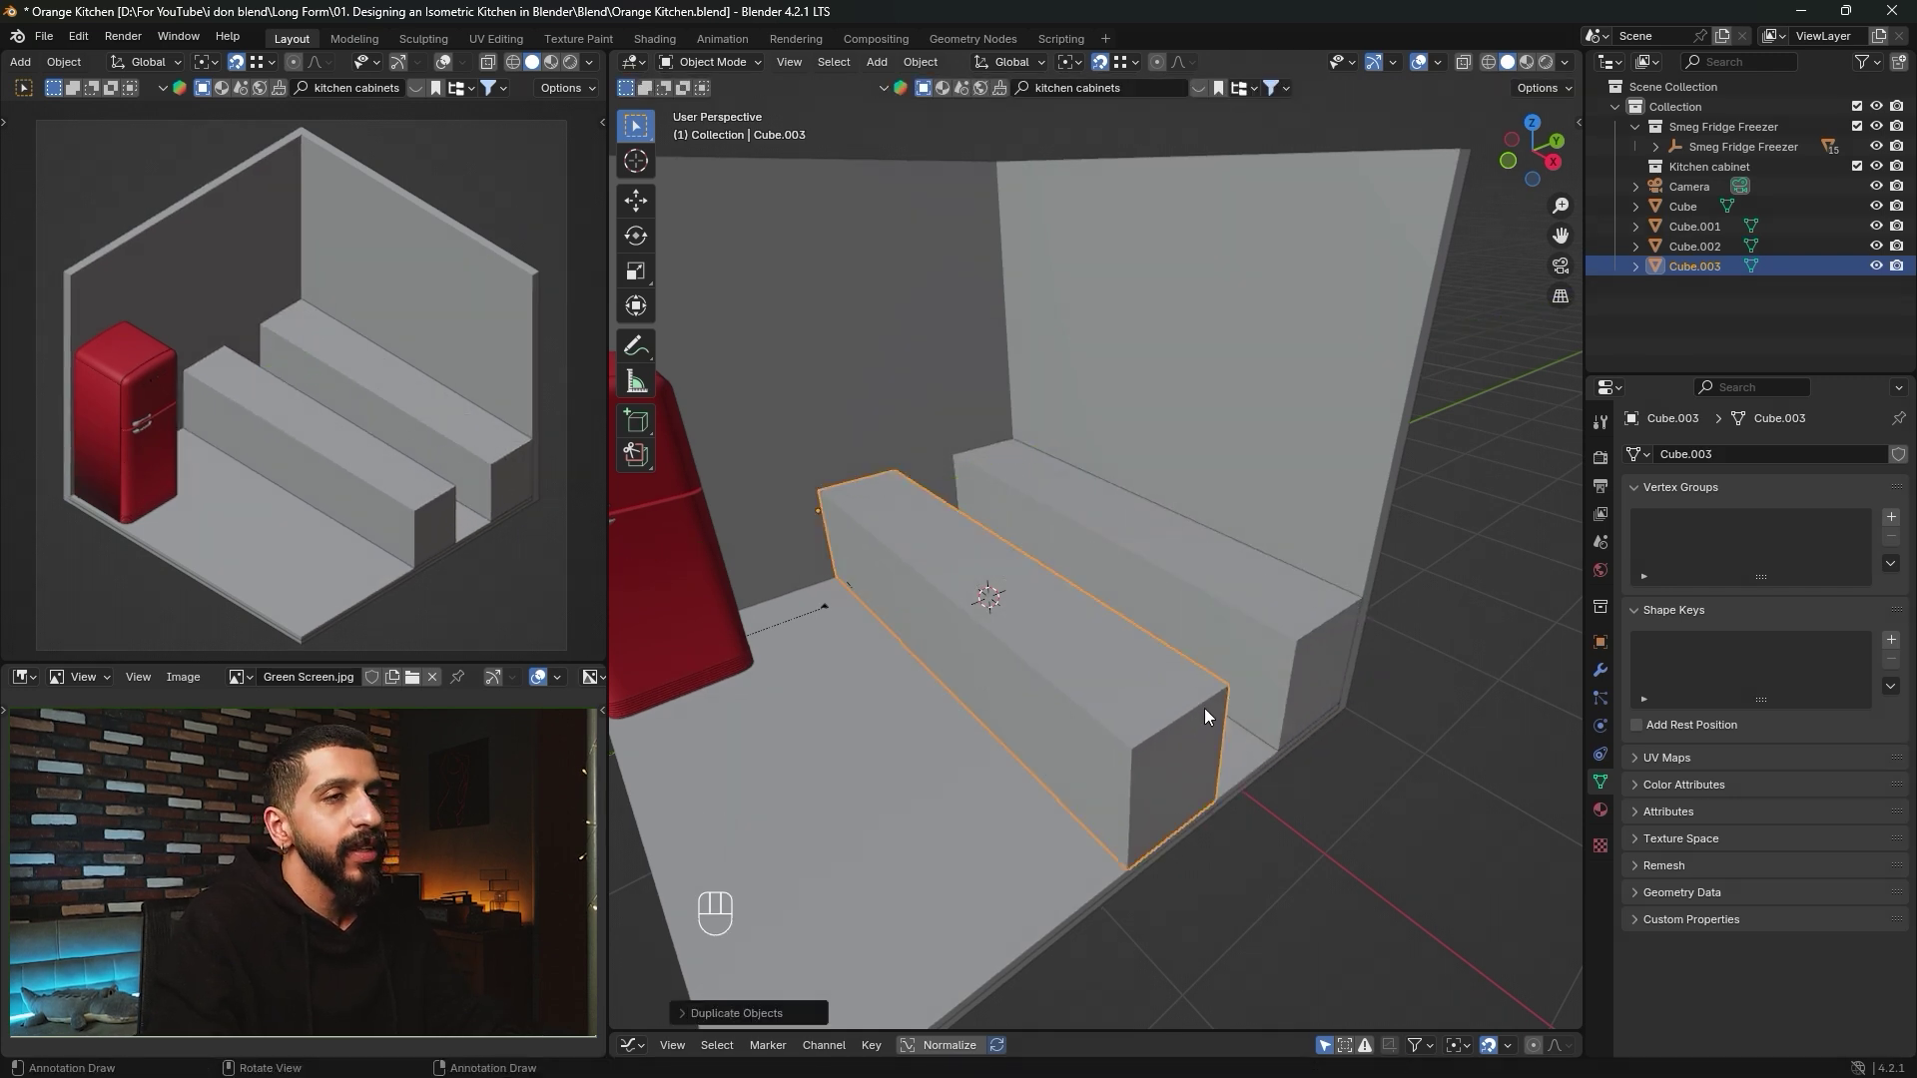
In Edit Mode, select all of the duplicate's geometry and scale it along global X to a 1.2 m length.
key("Tab")
key("a")
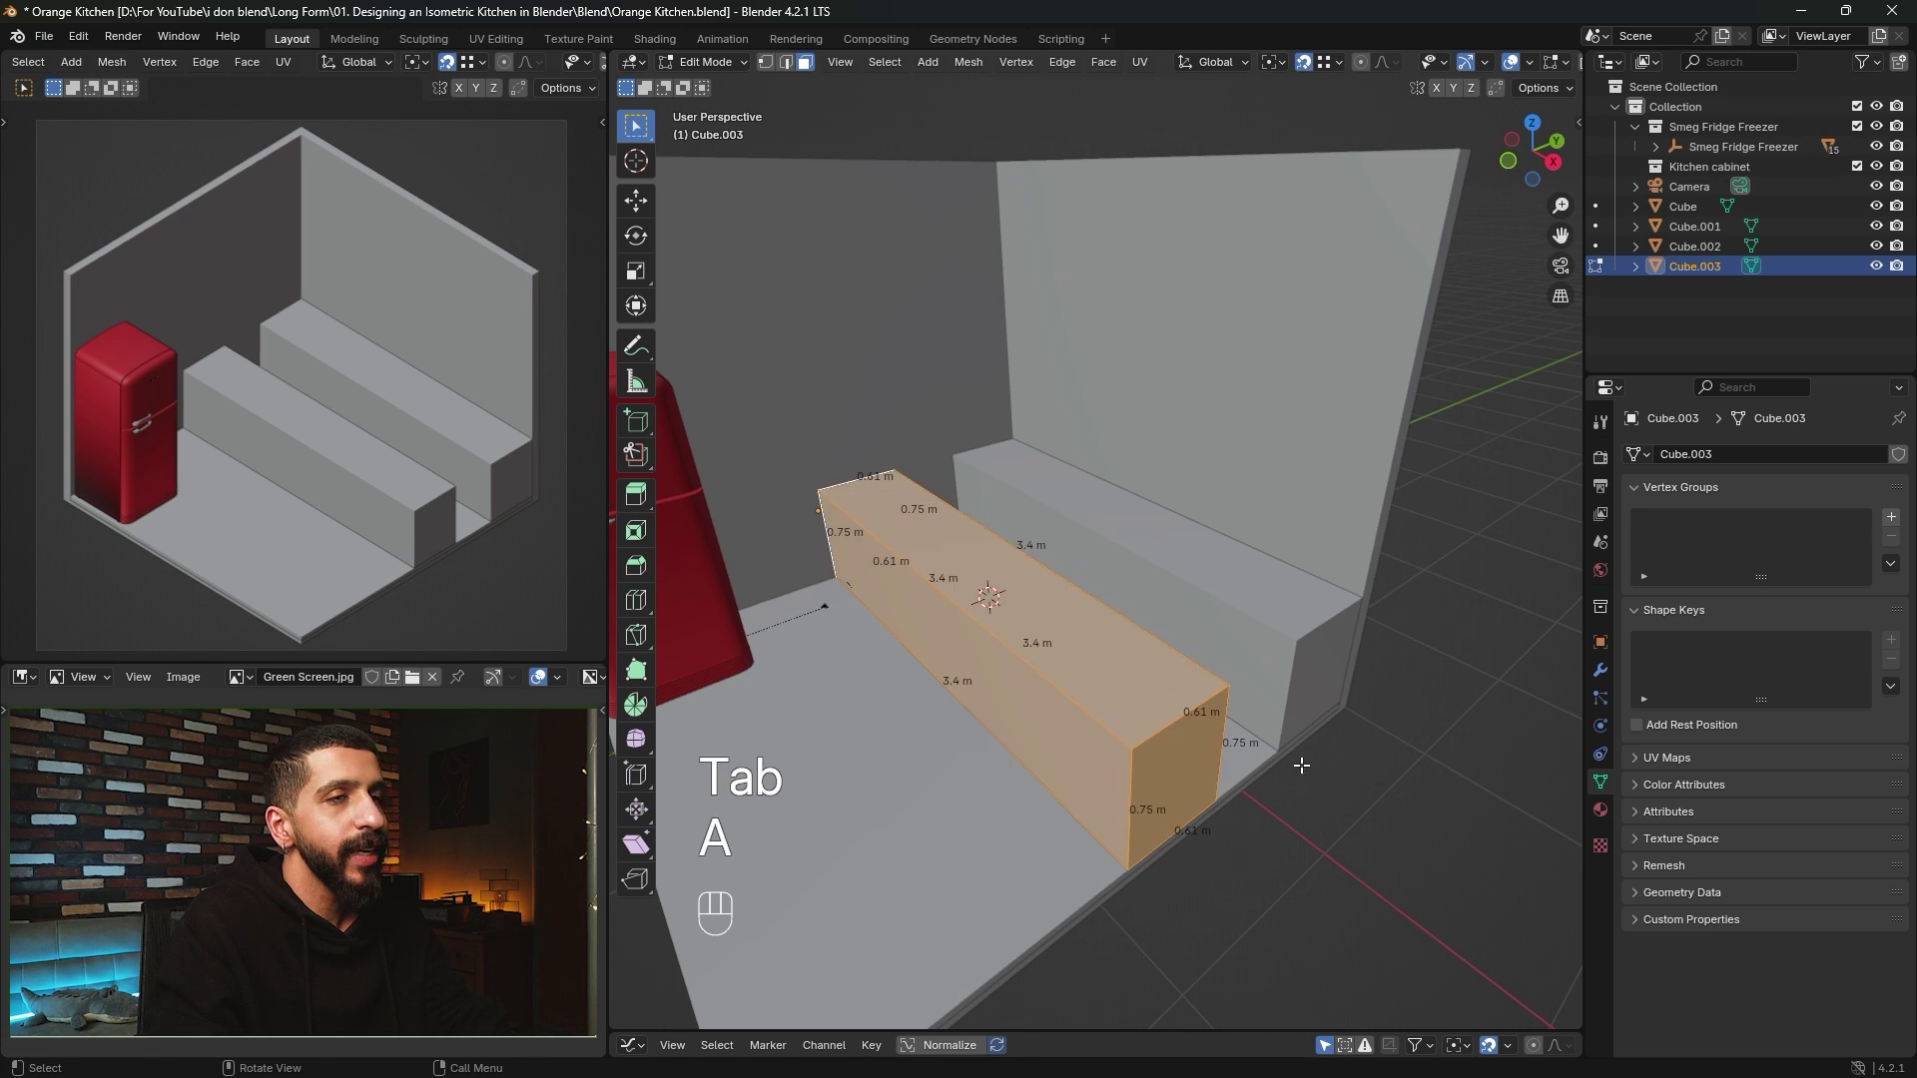
key("s")
key("x")
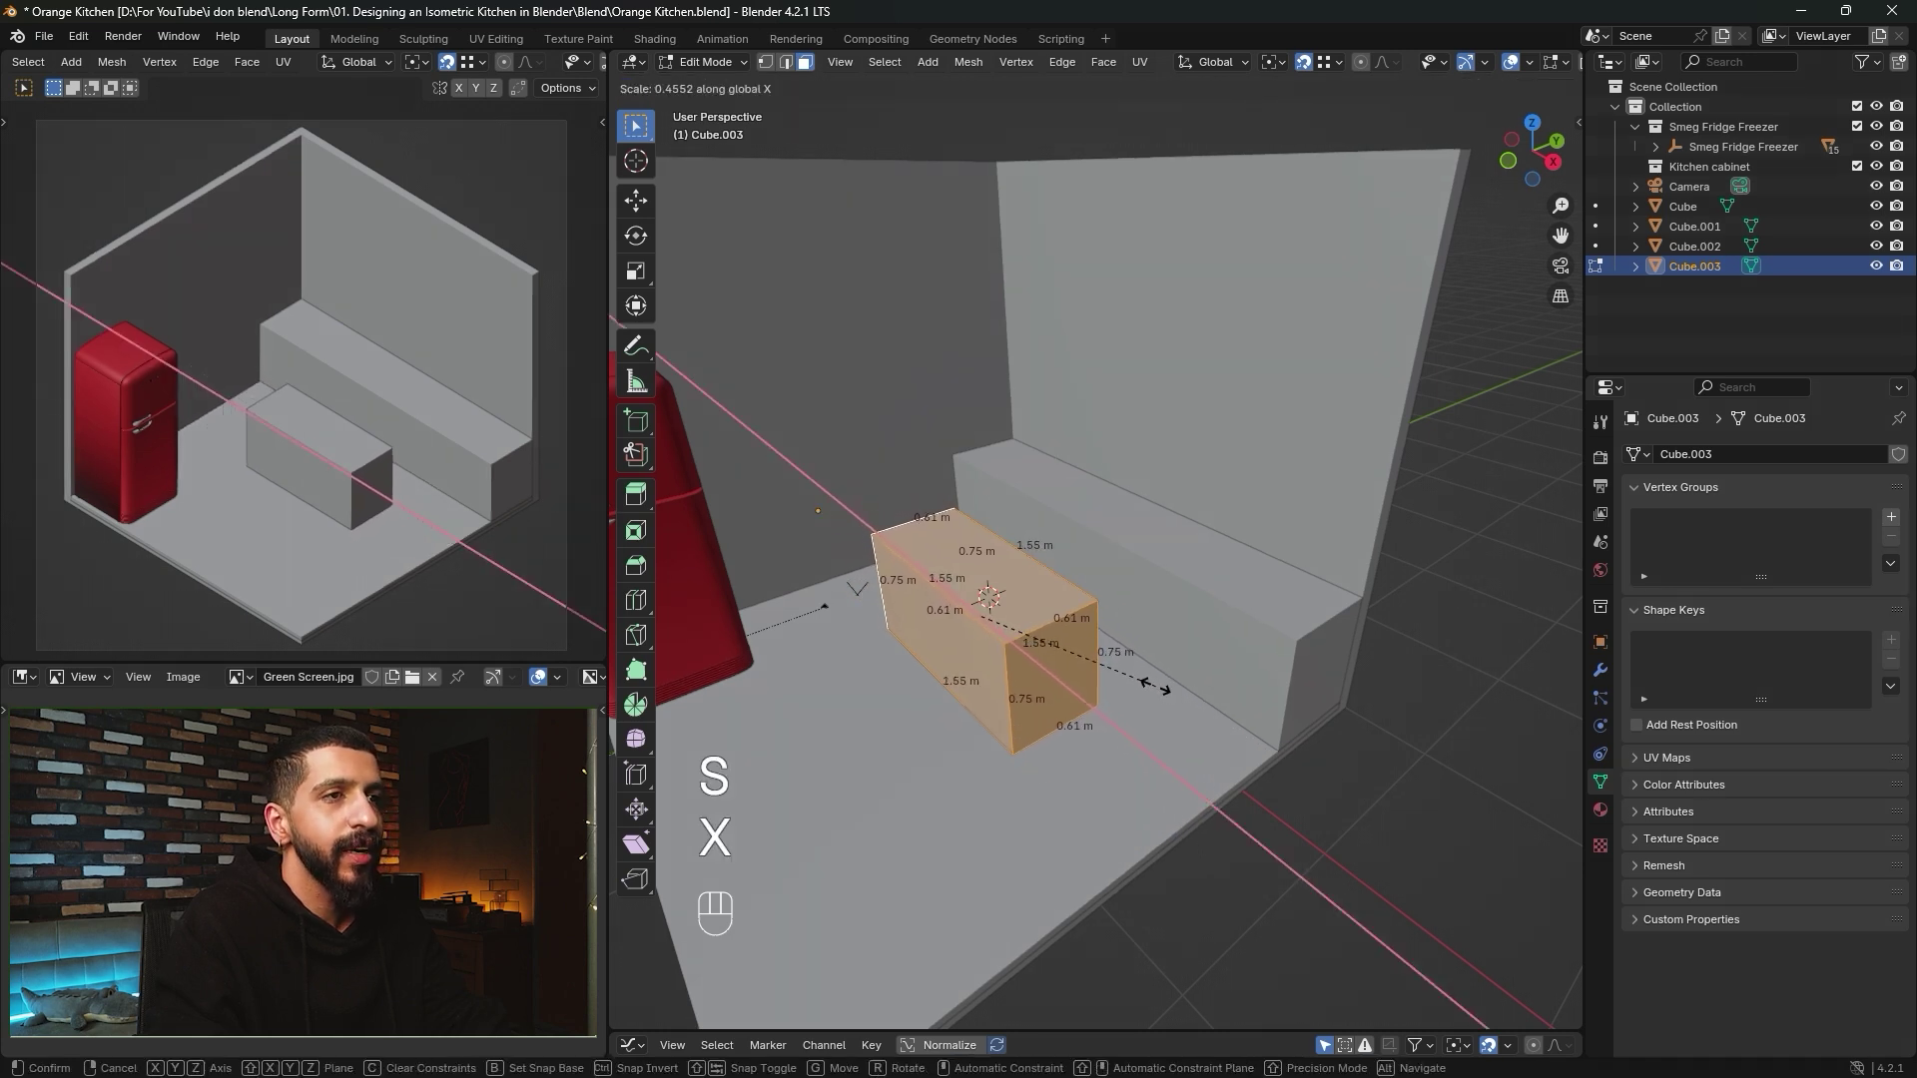
key("shift")
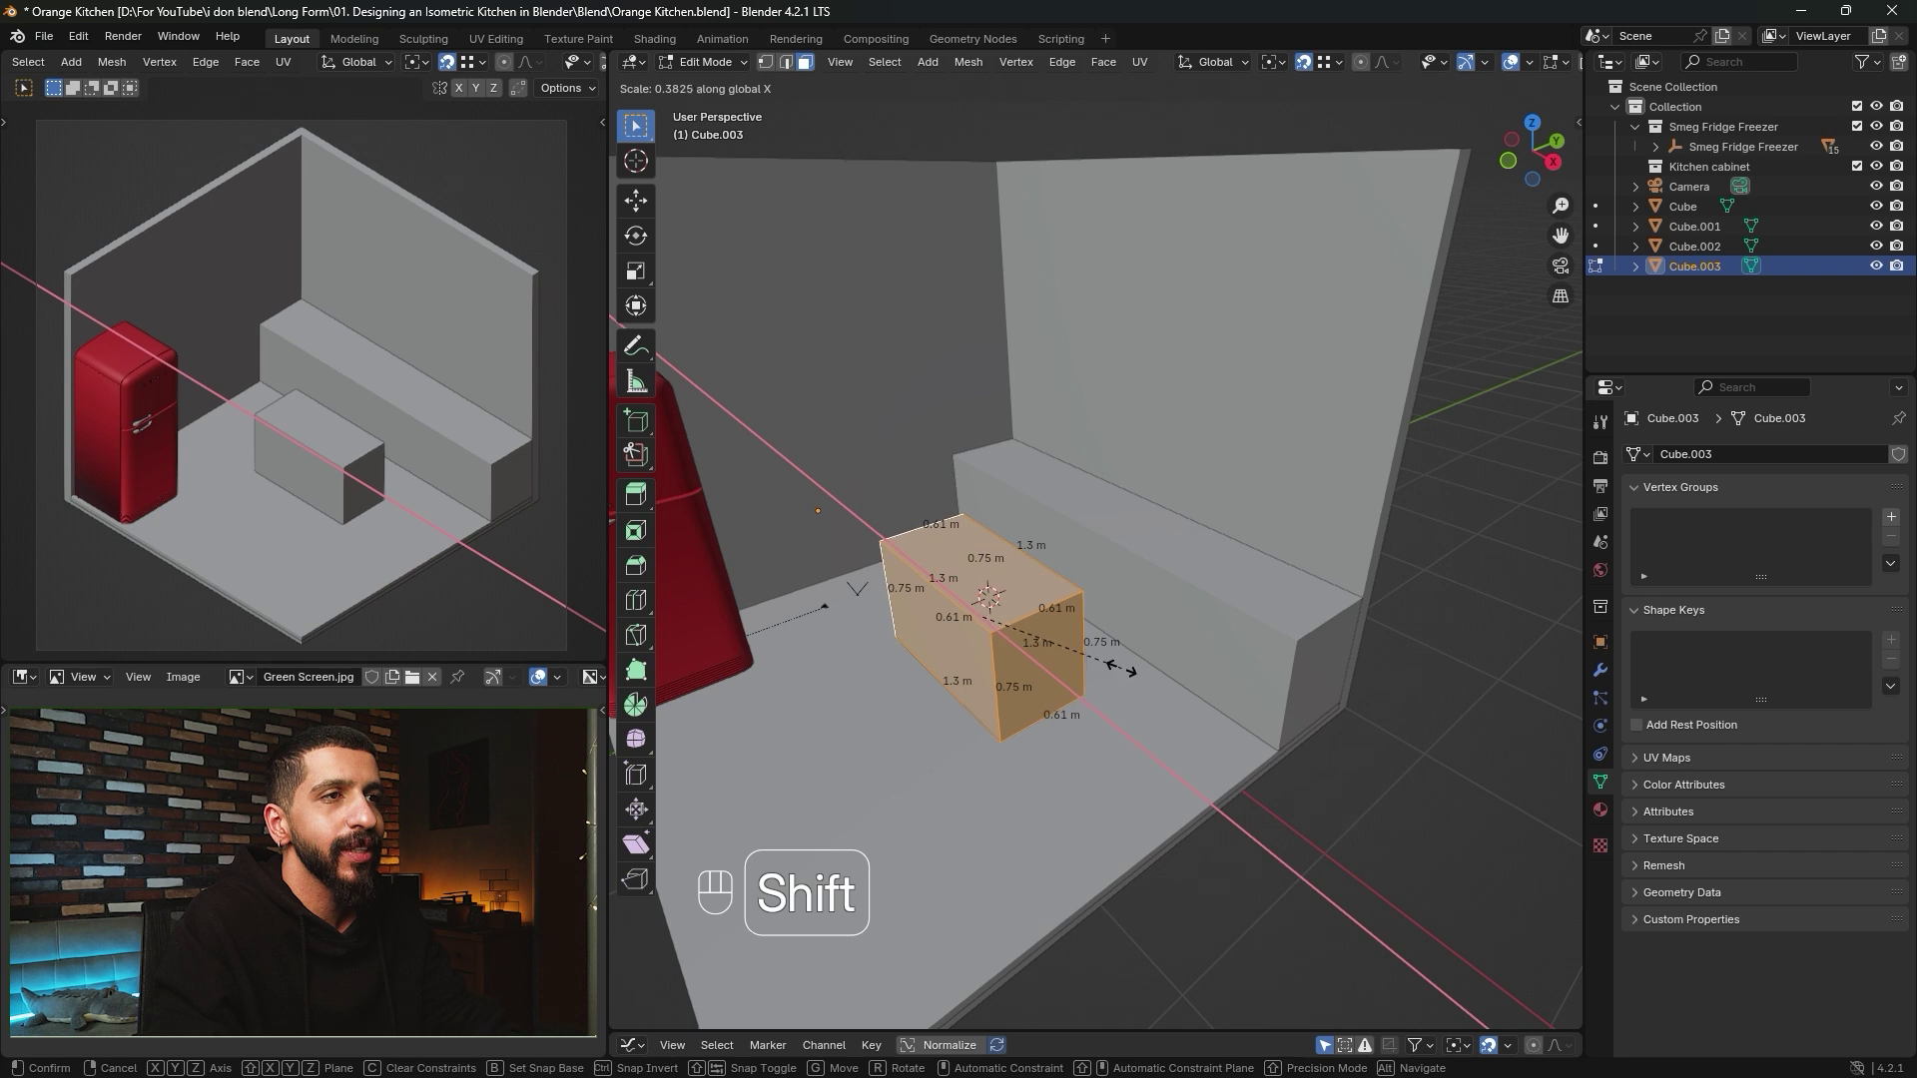
key("shift")
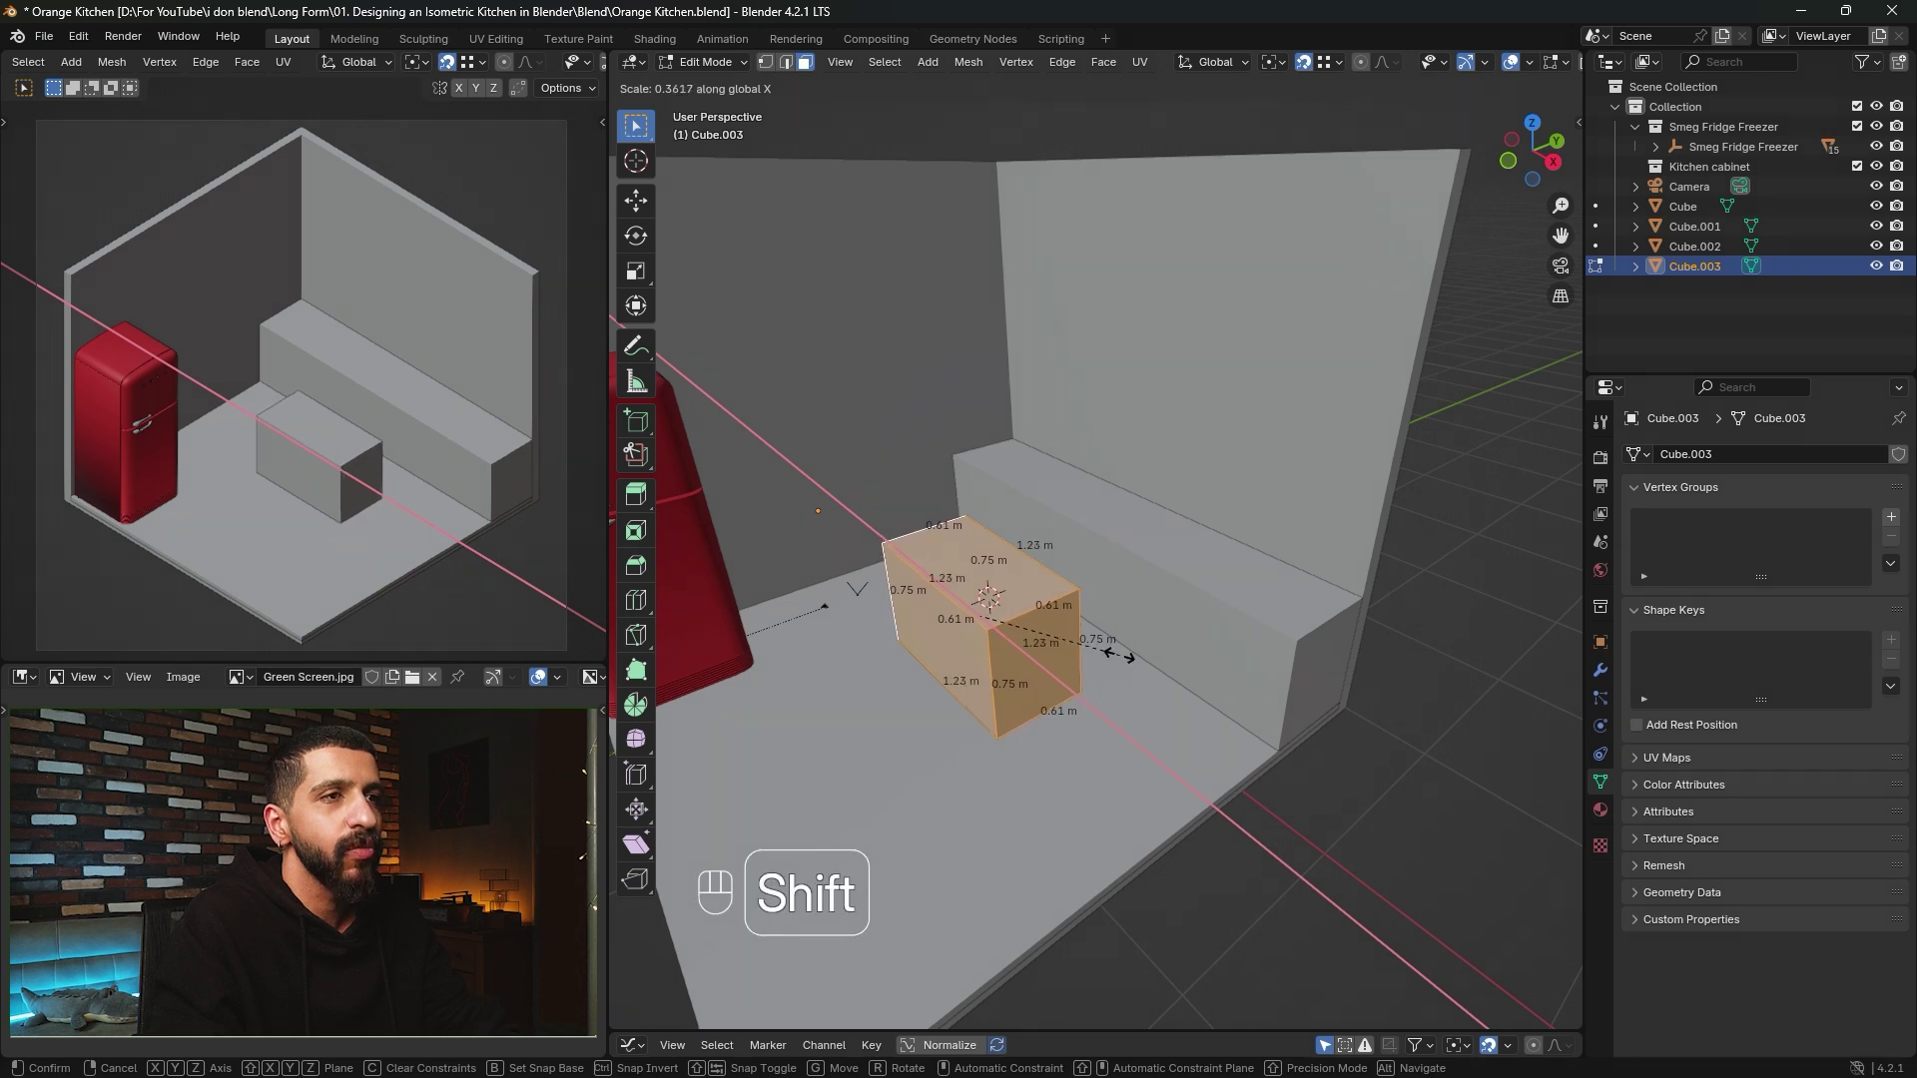
left_click(1086, 620)
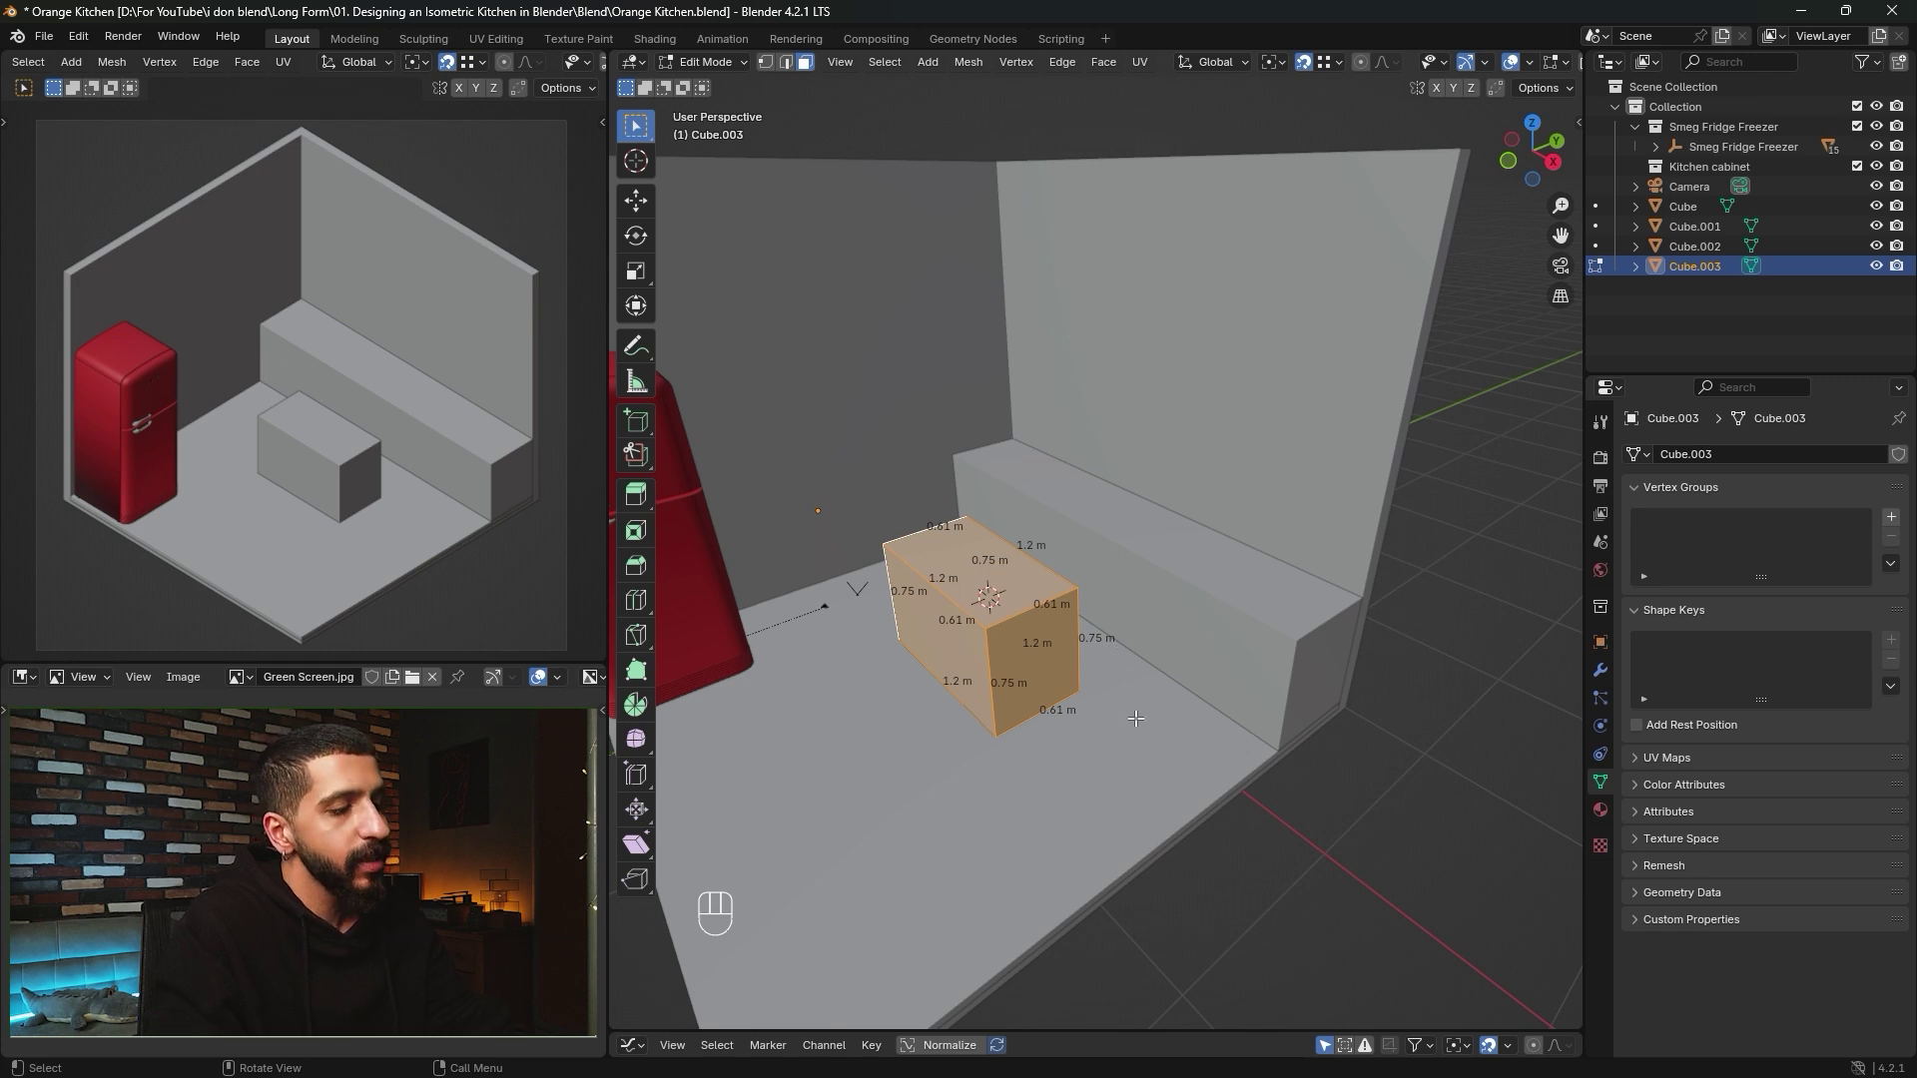
Rotate the shortened duplicate's geometry 90 degrees about global Z.
key("r")
key("z")
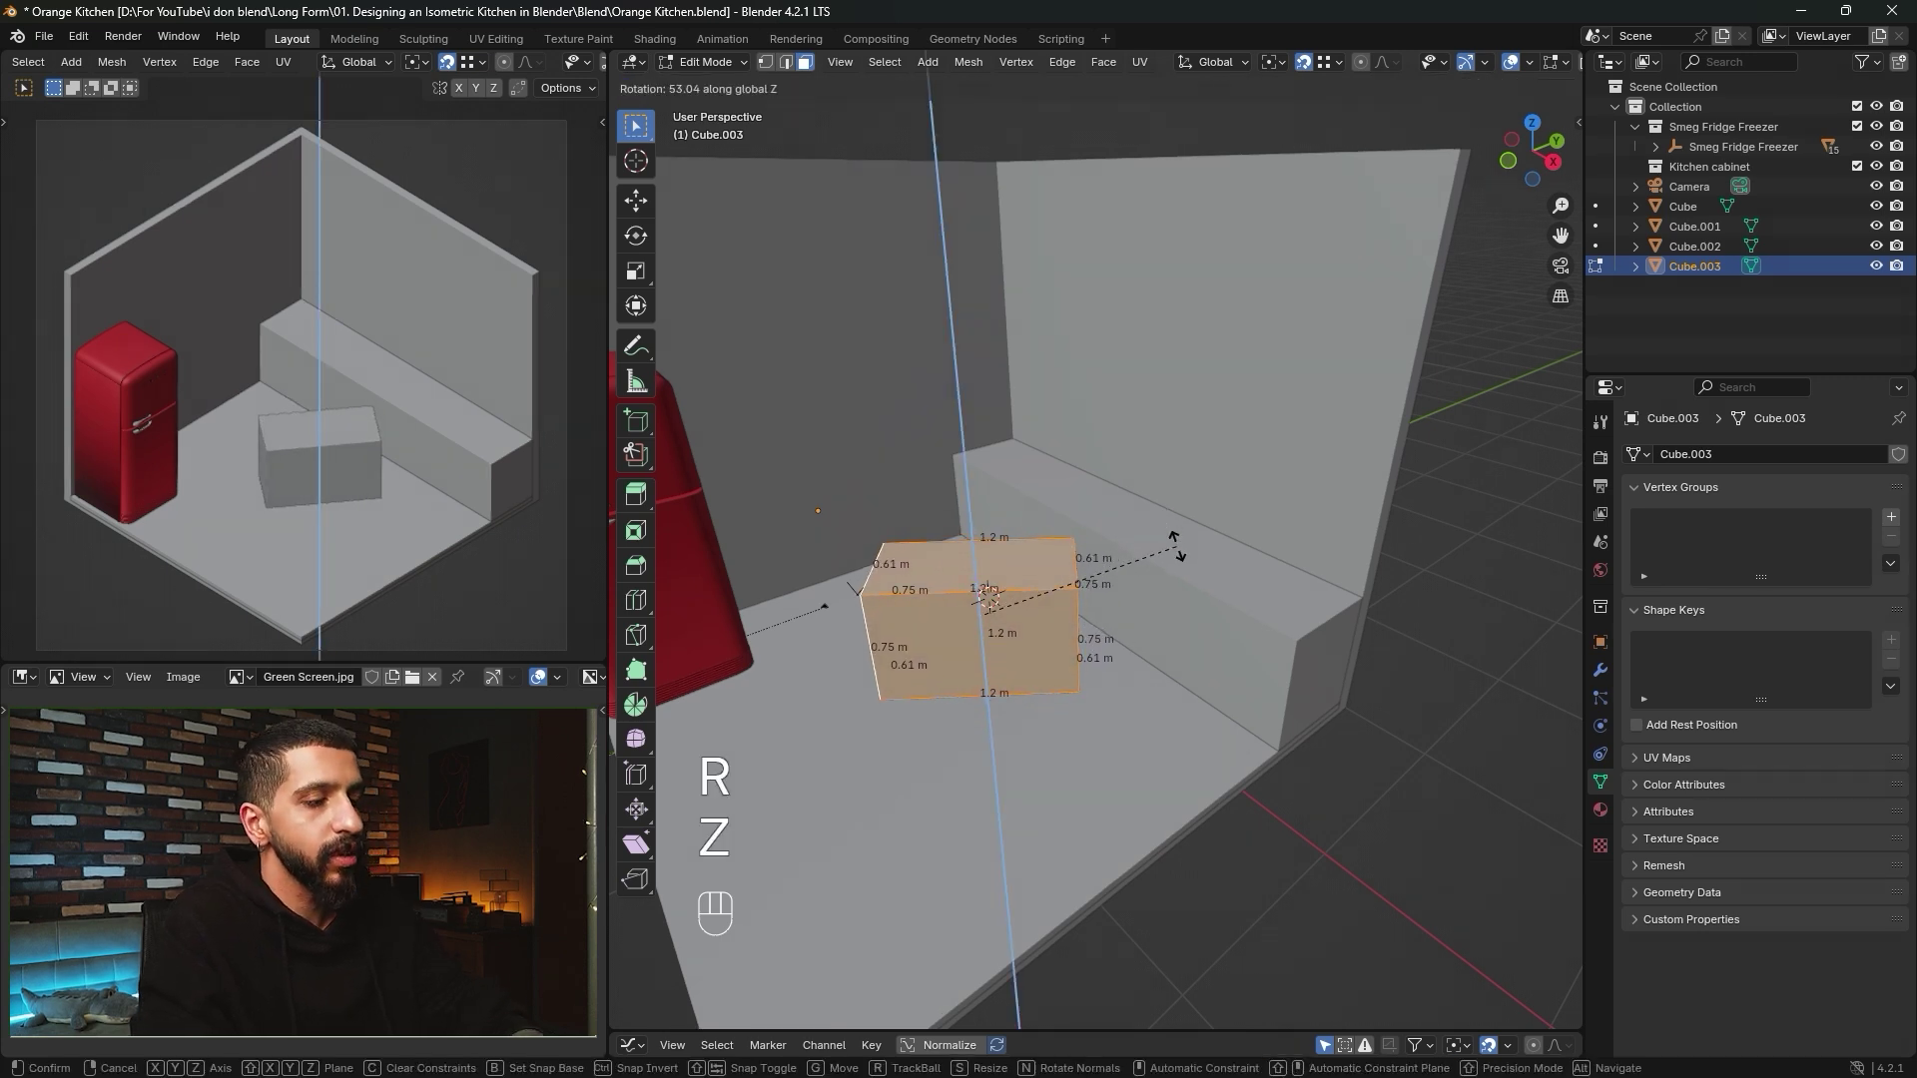
type("90")
key("Return")
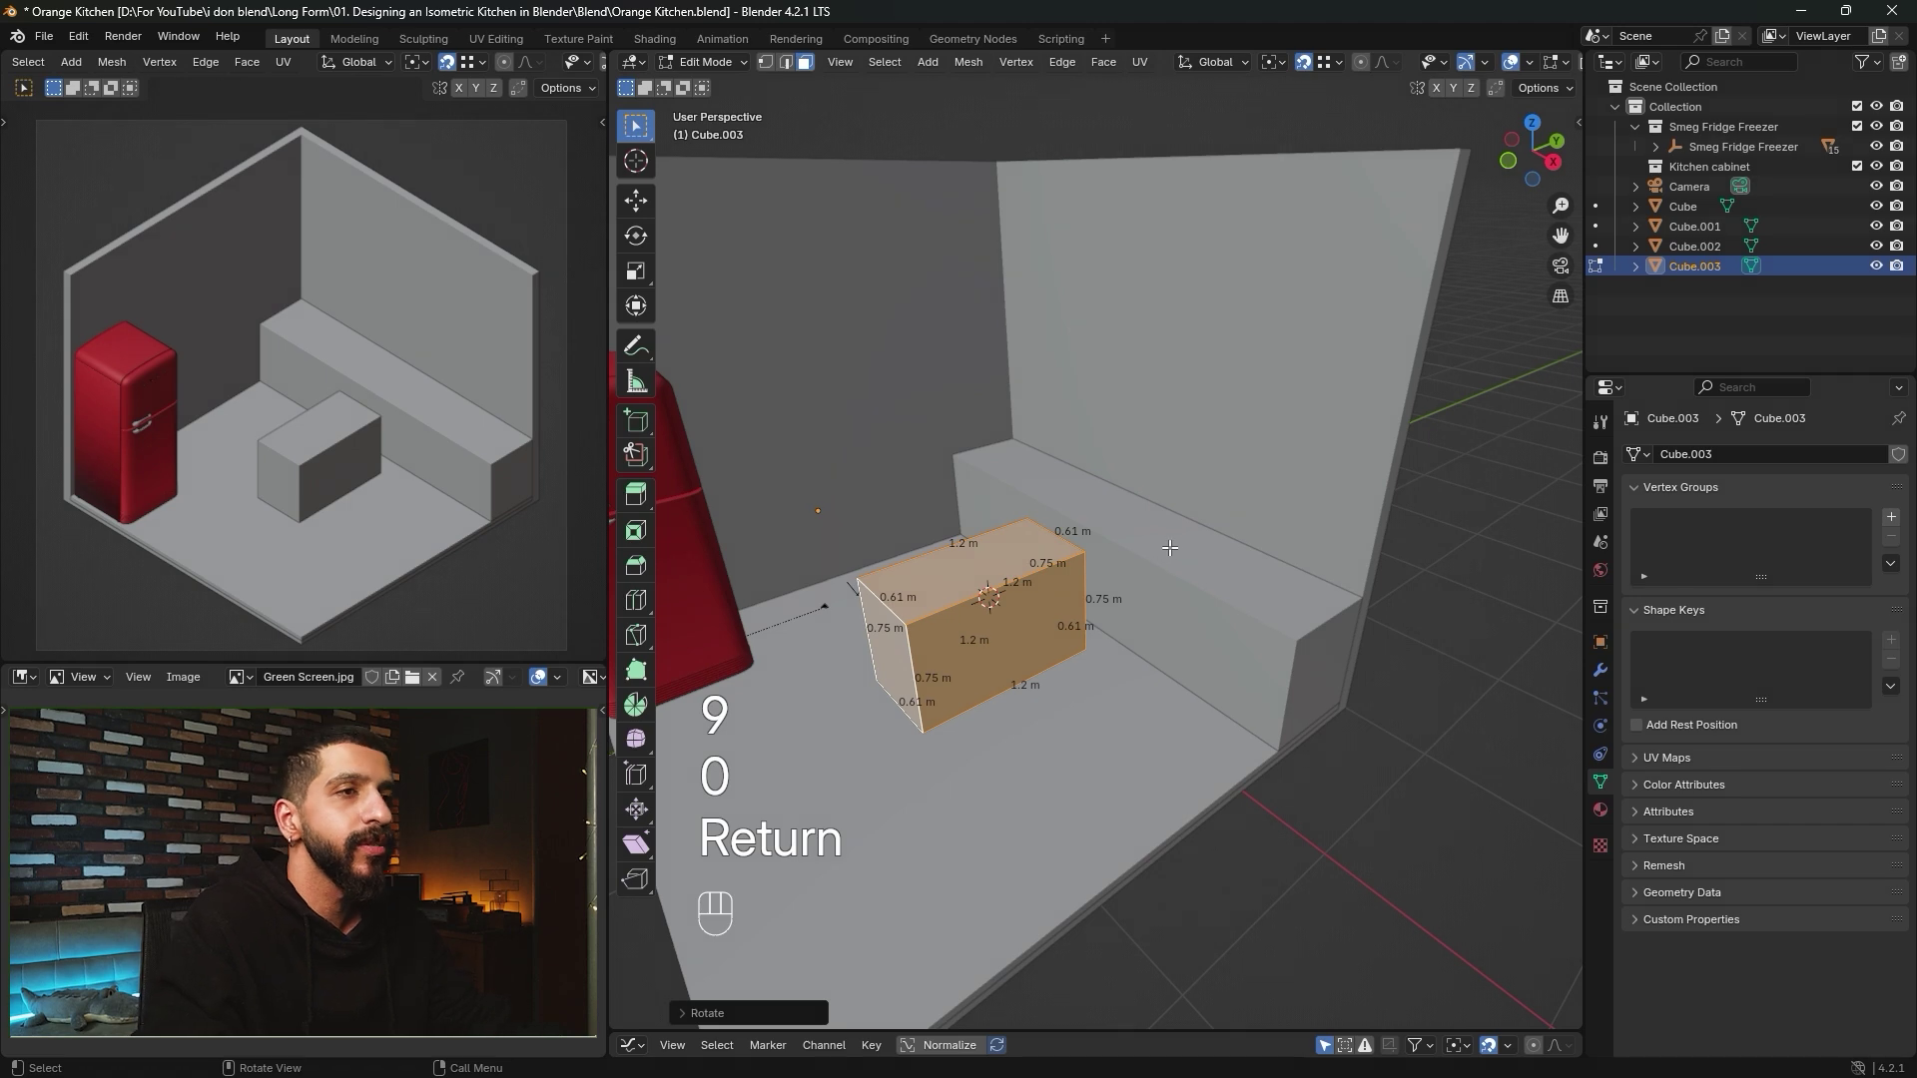
In Object Mode from top view, move the small block about 0.58 m along X and -0.64 m along Y.
left_click(1531, 123)
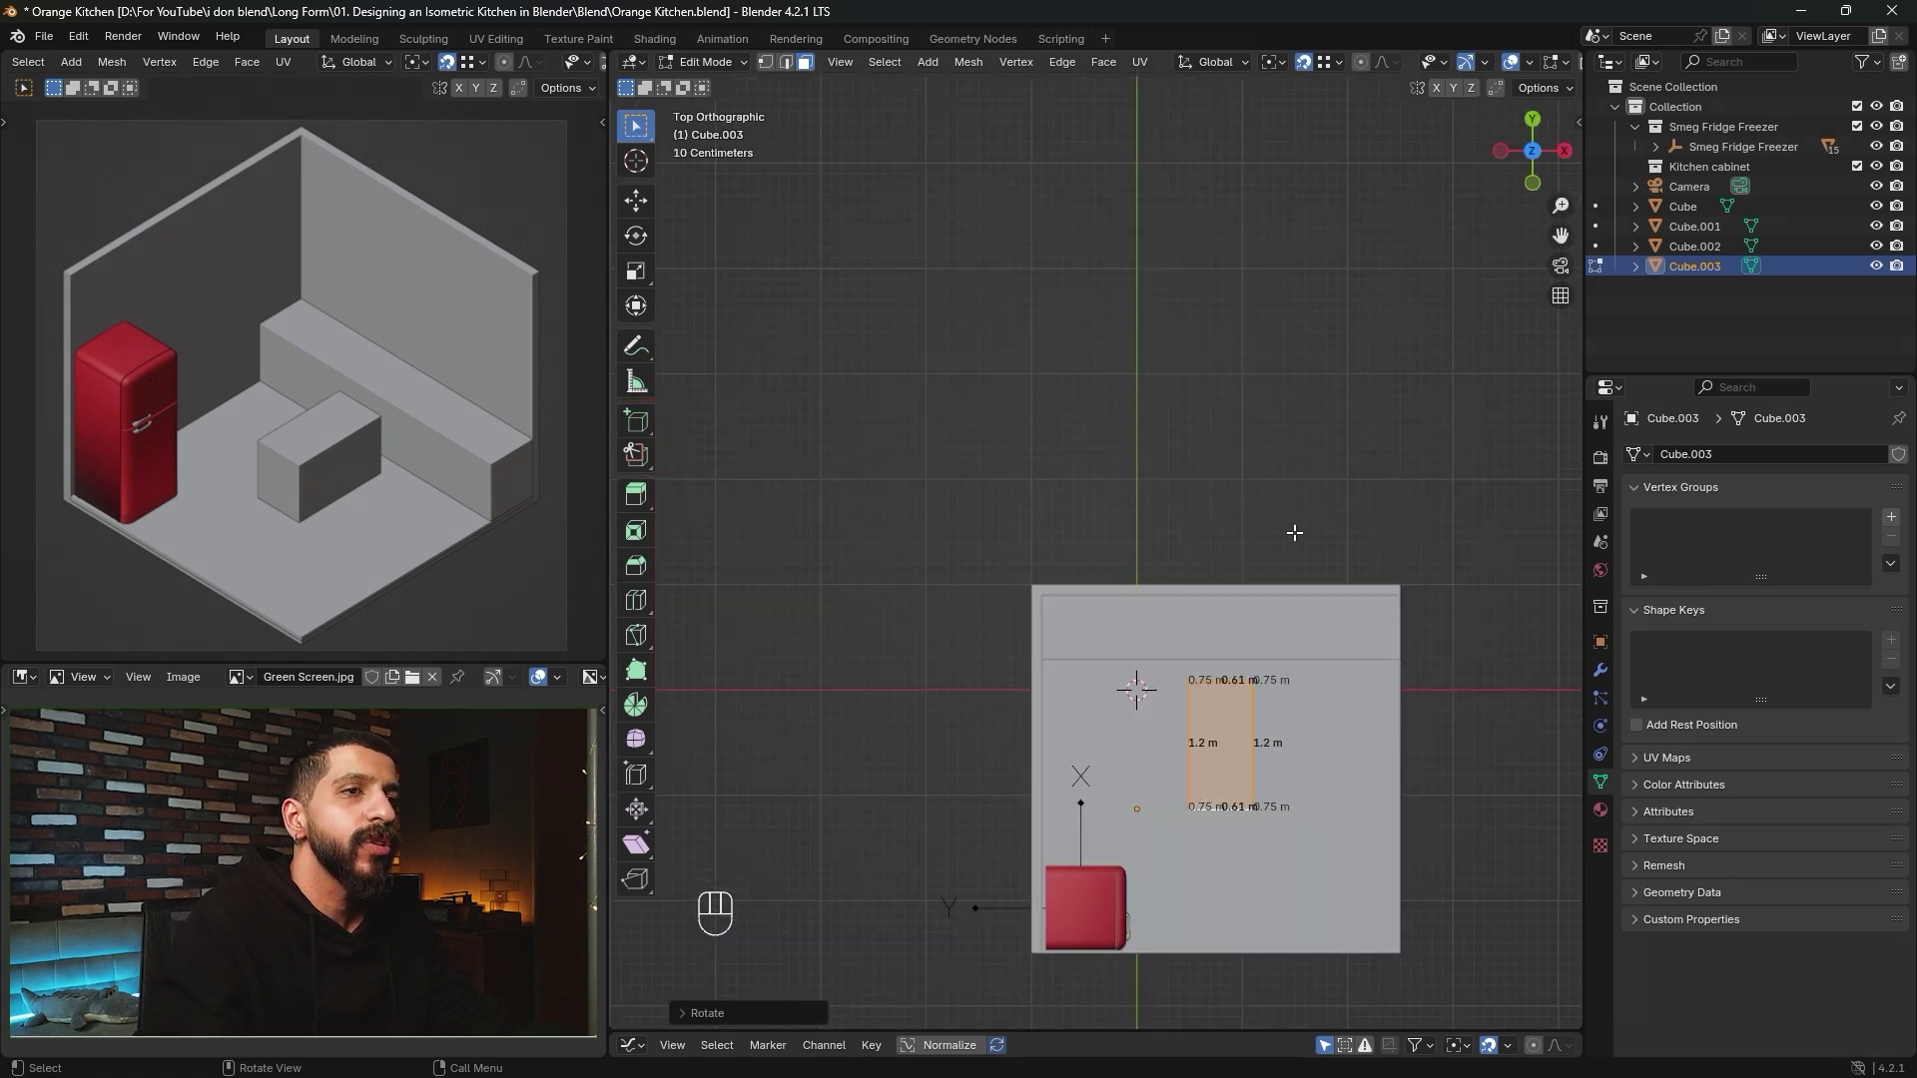
key("Tab")
middle_click_drag(1260, 563, 1074, 446, "shift")
key("g")
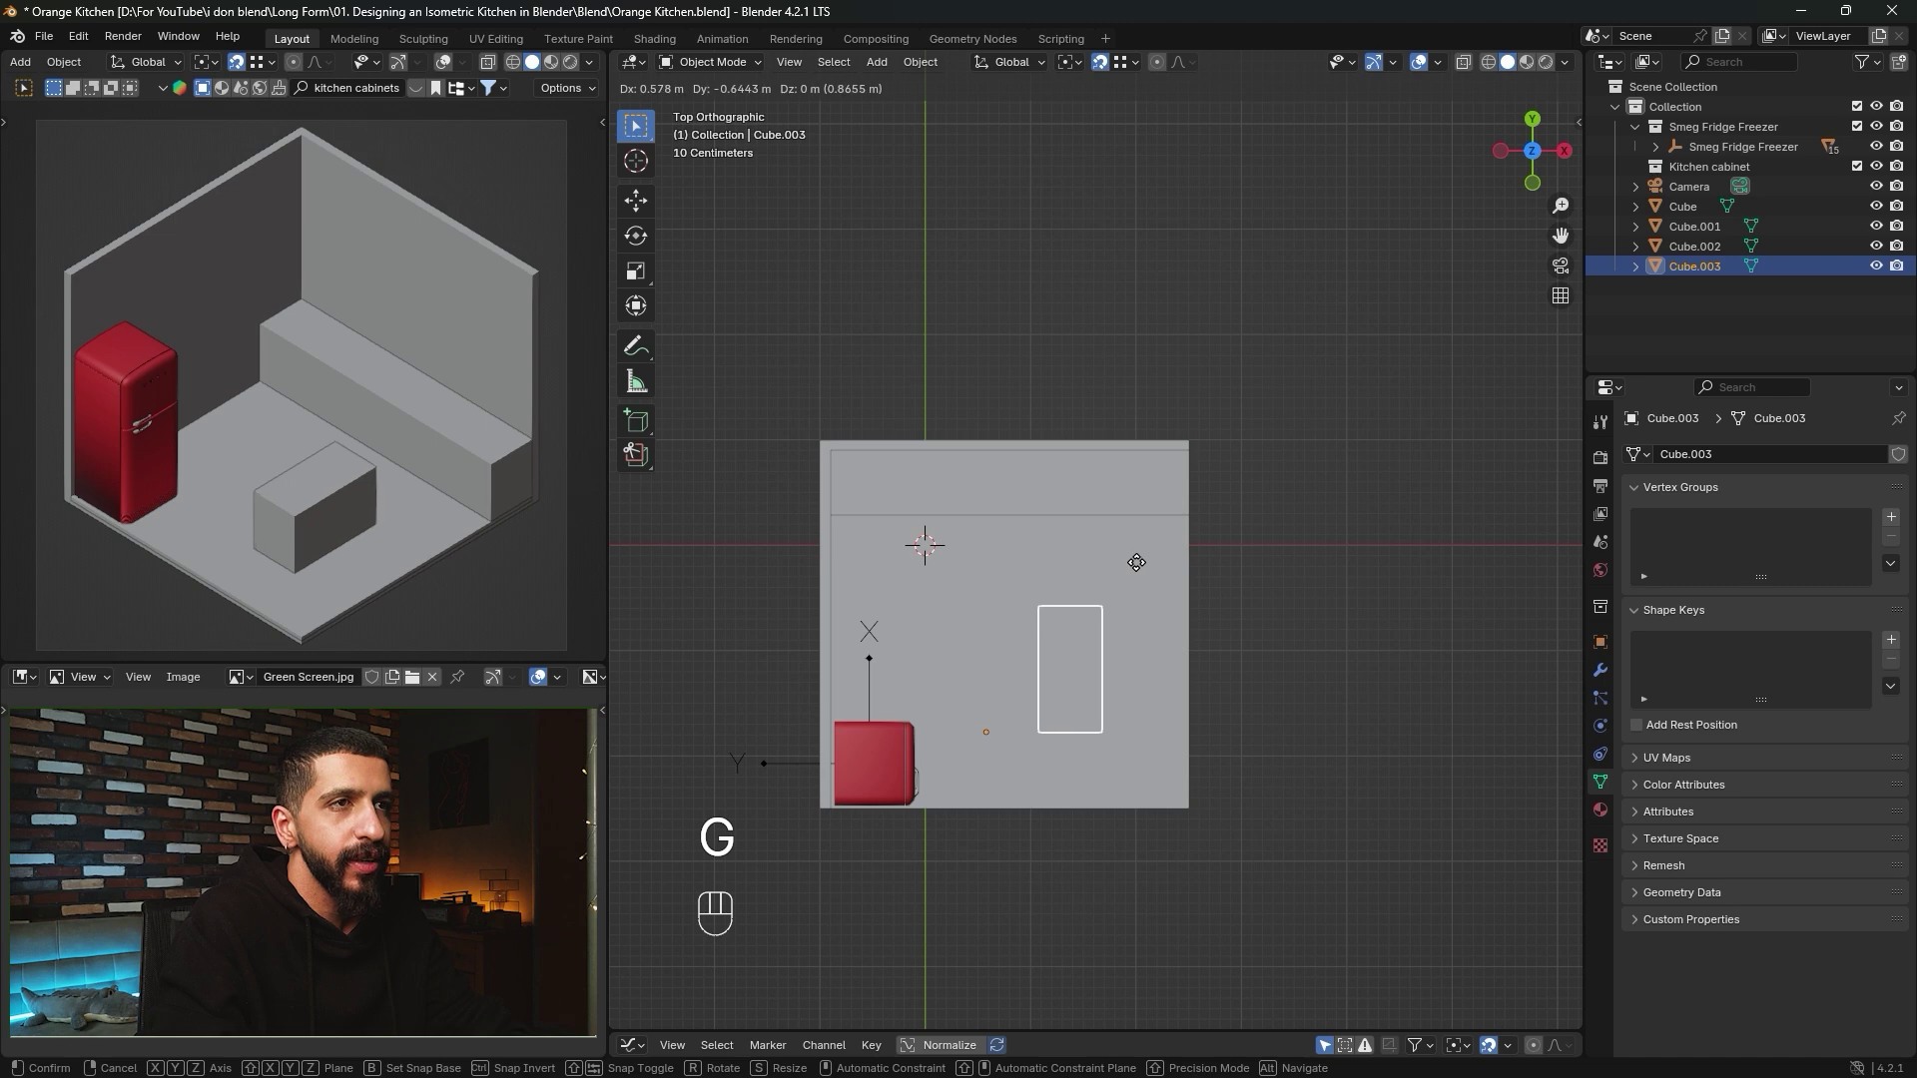
left_click(1134, 561)
middle_click_drag(1176, 719, 1116, 626, "shift")
scroll(1104, 659, "up", 1)
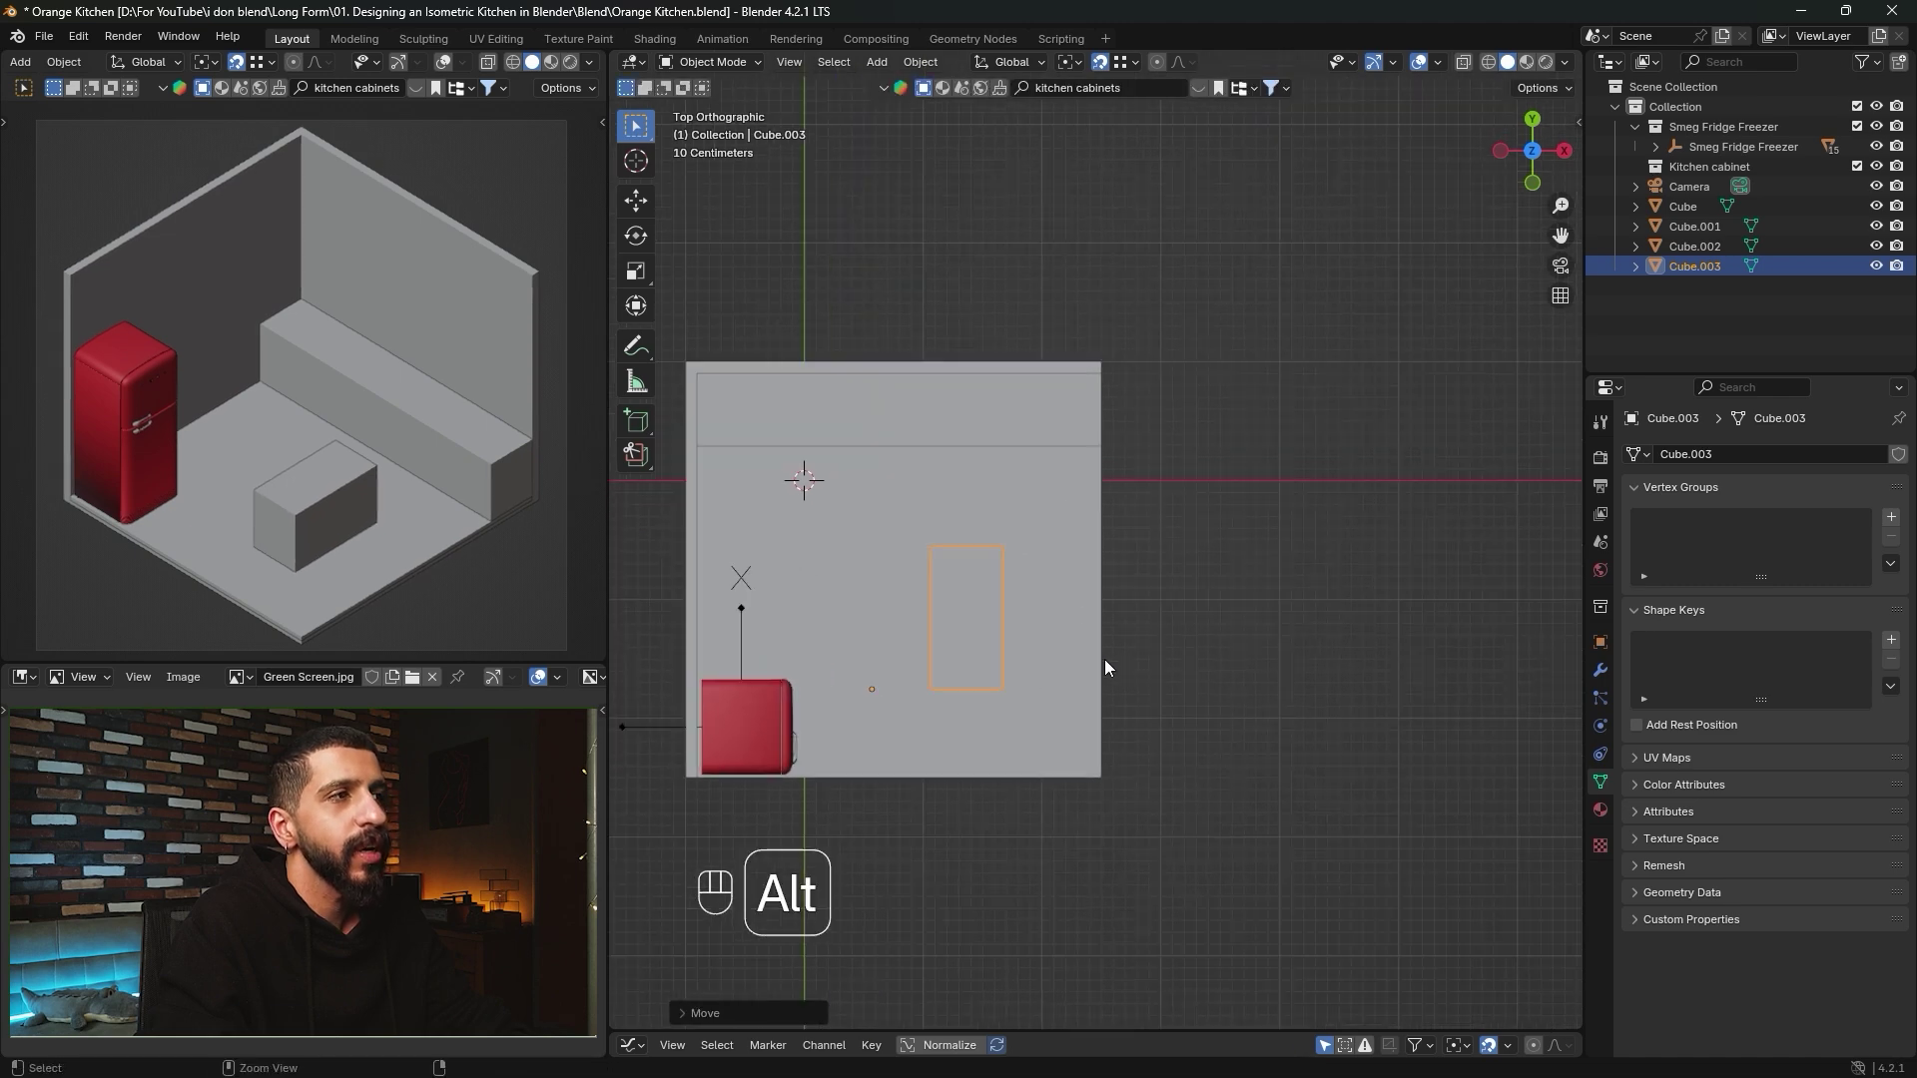
middle_click_drag(1086, 502, 1040, 652)
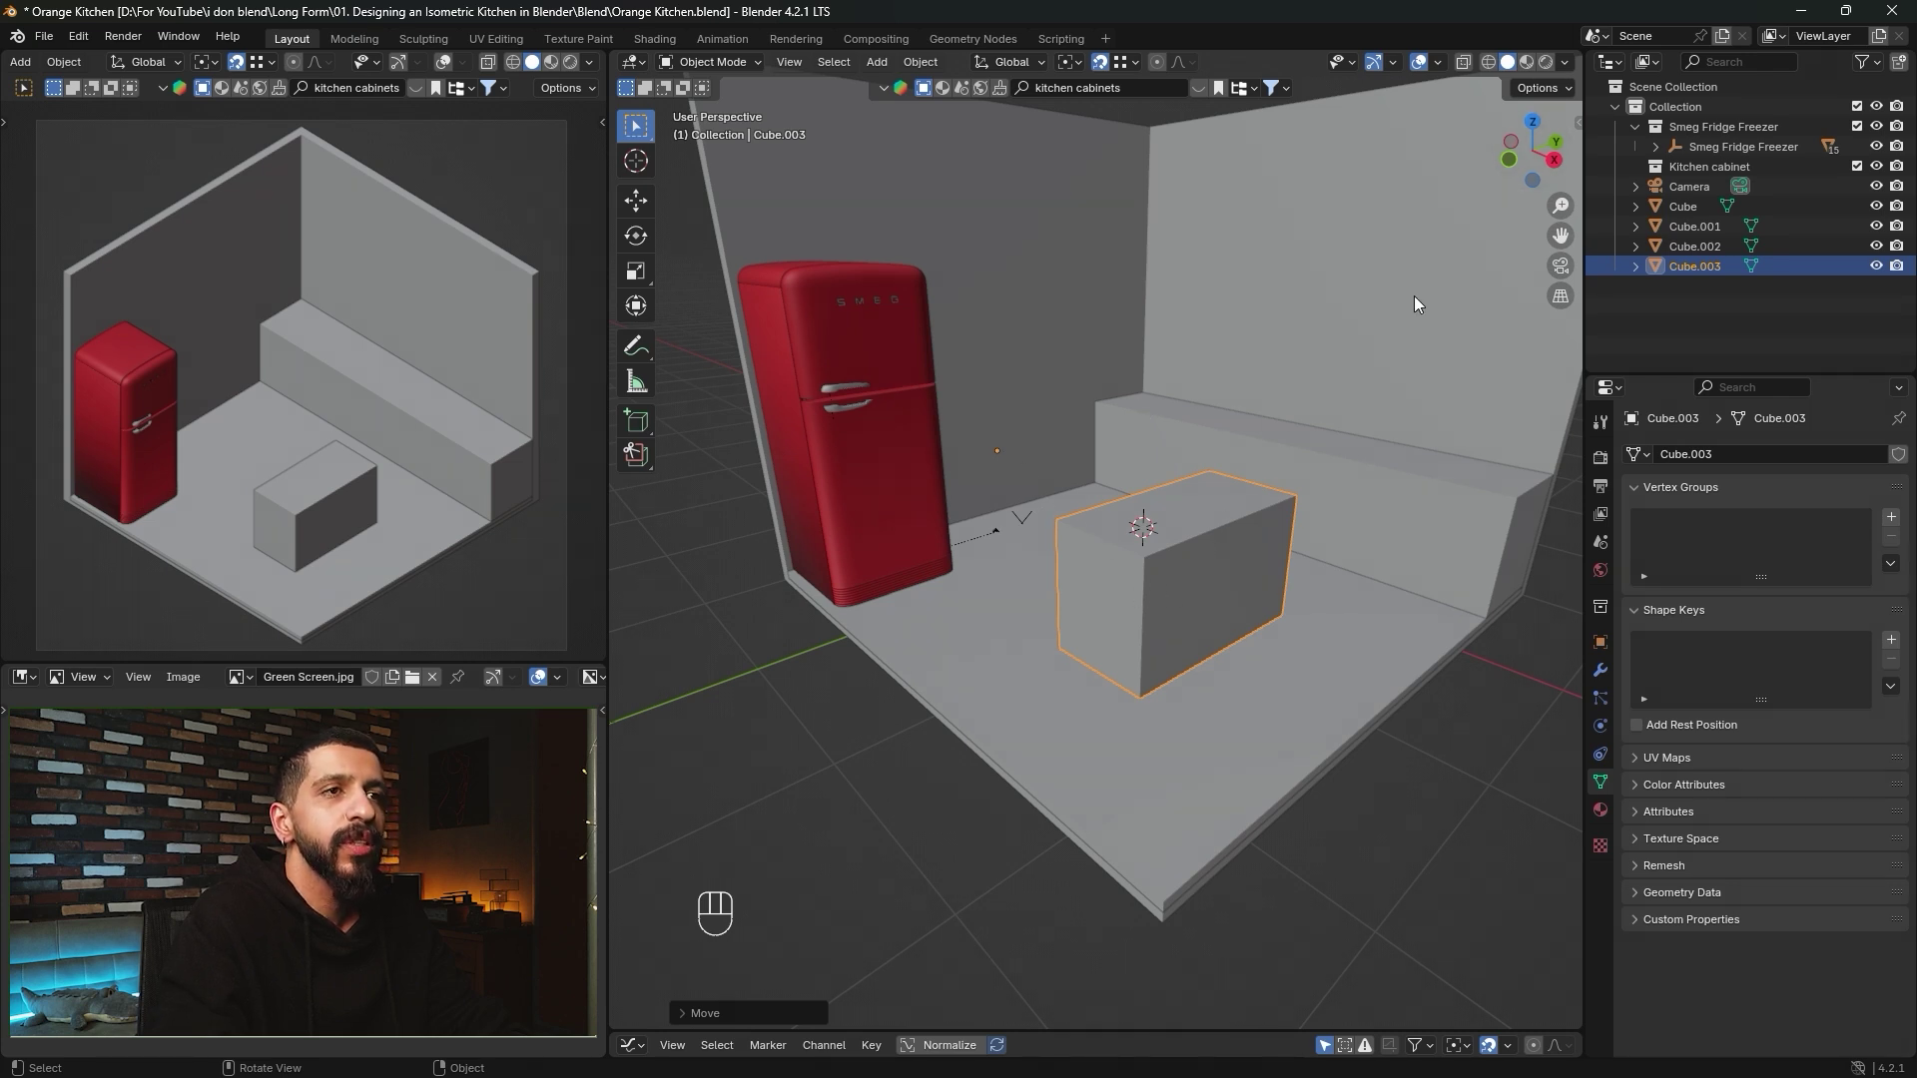
Set transforms to affect origins only and, from top view, move the small island block's origin to its centre, about 0.82 m in X and 0.60 m in Y.
left_click(1539, 89)
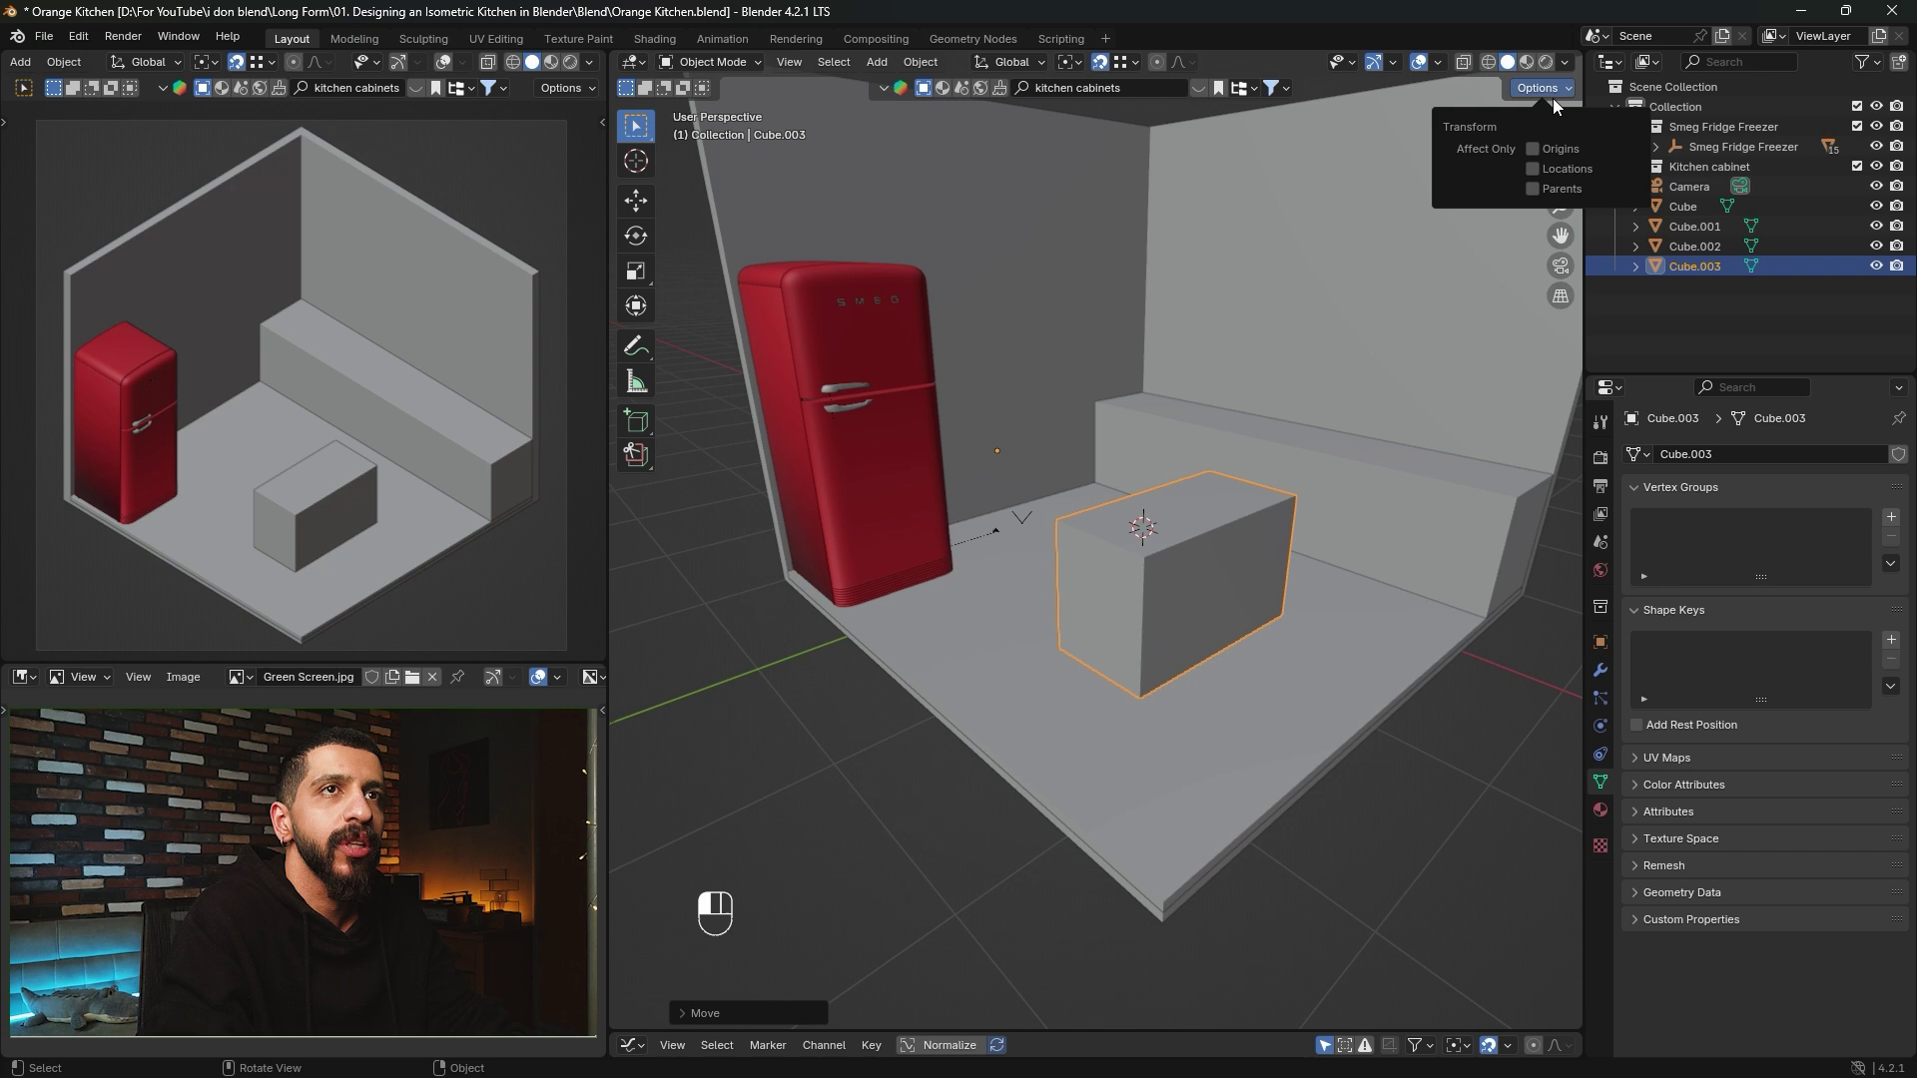
left_click(1533, 149)
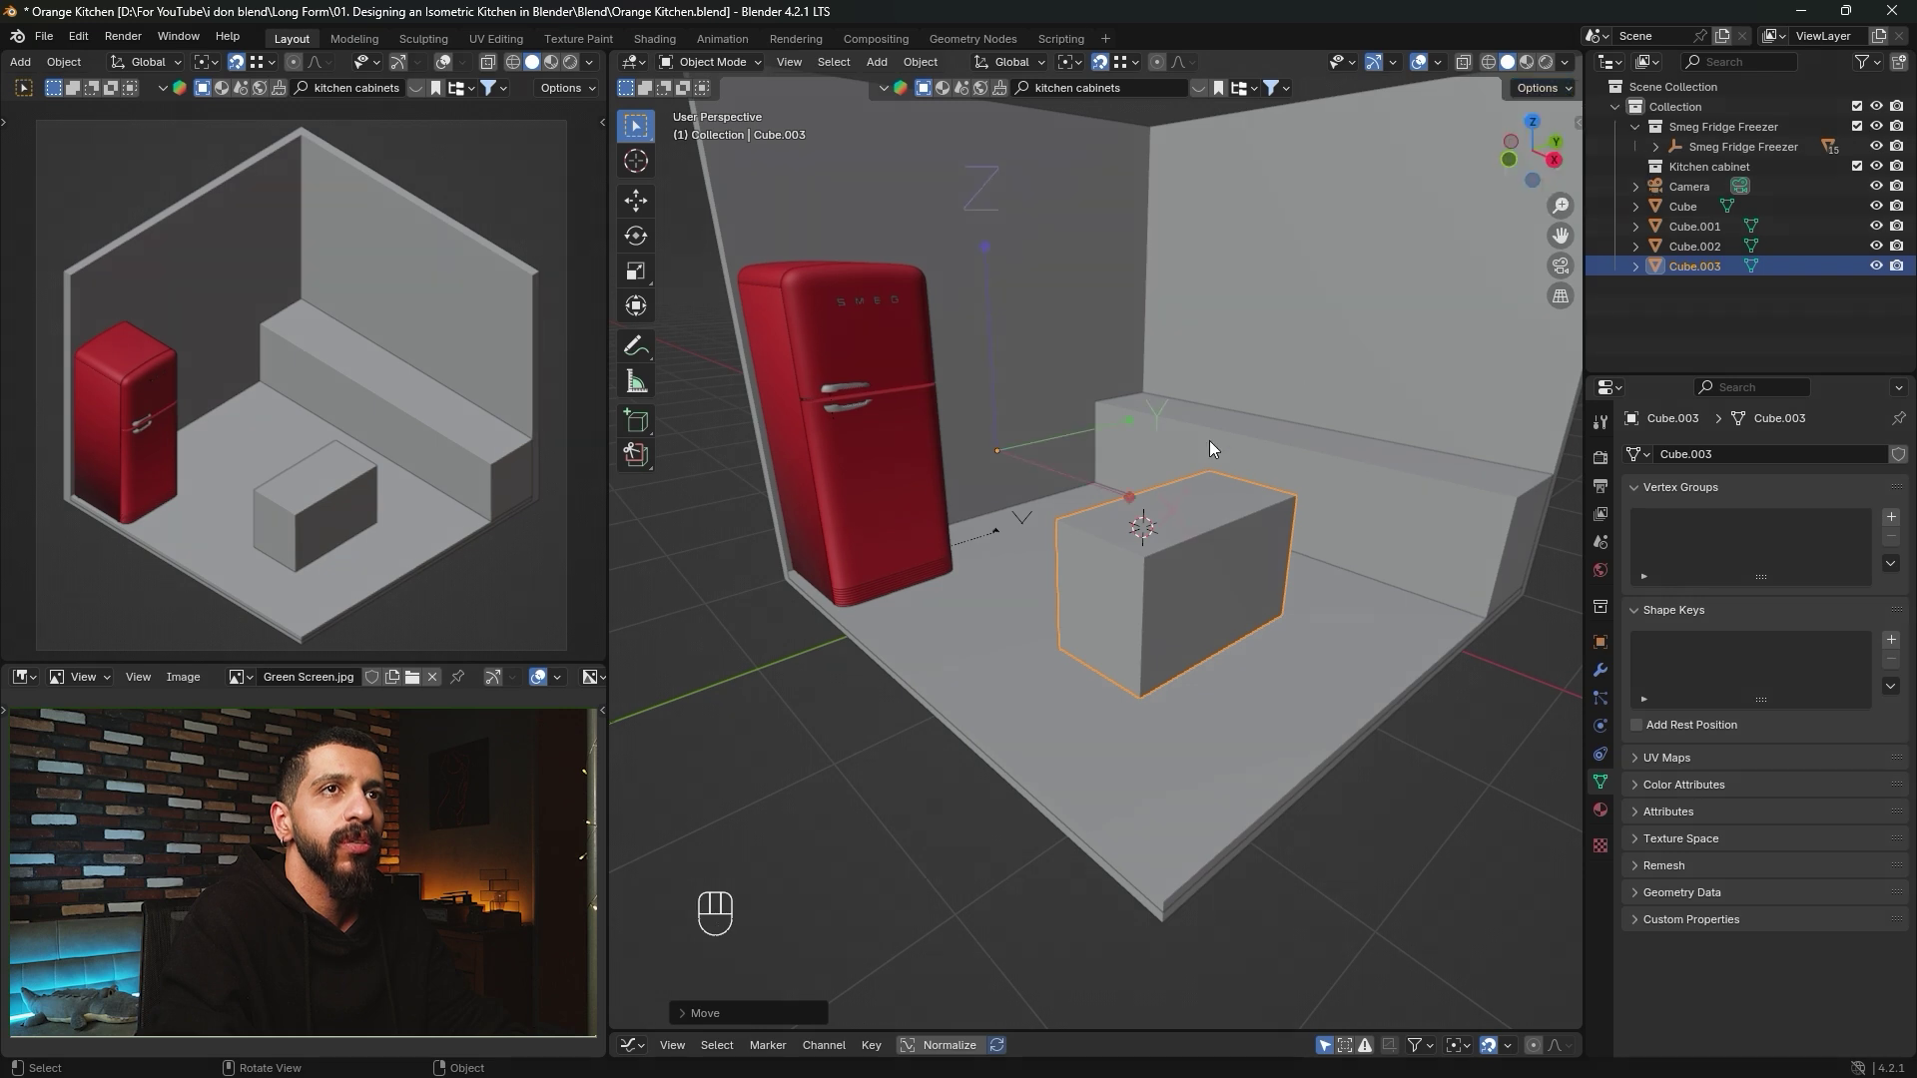
left_click(1533, 126)
scroll(1086, 559, "up", 2)
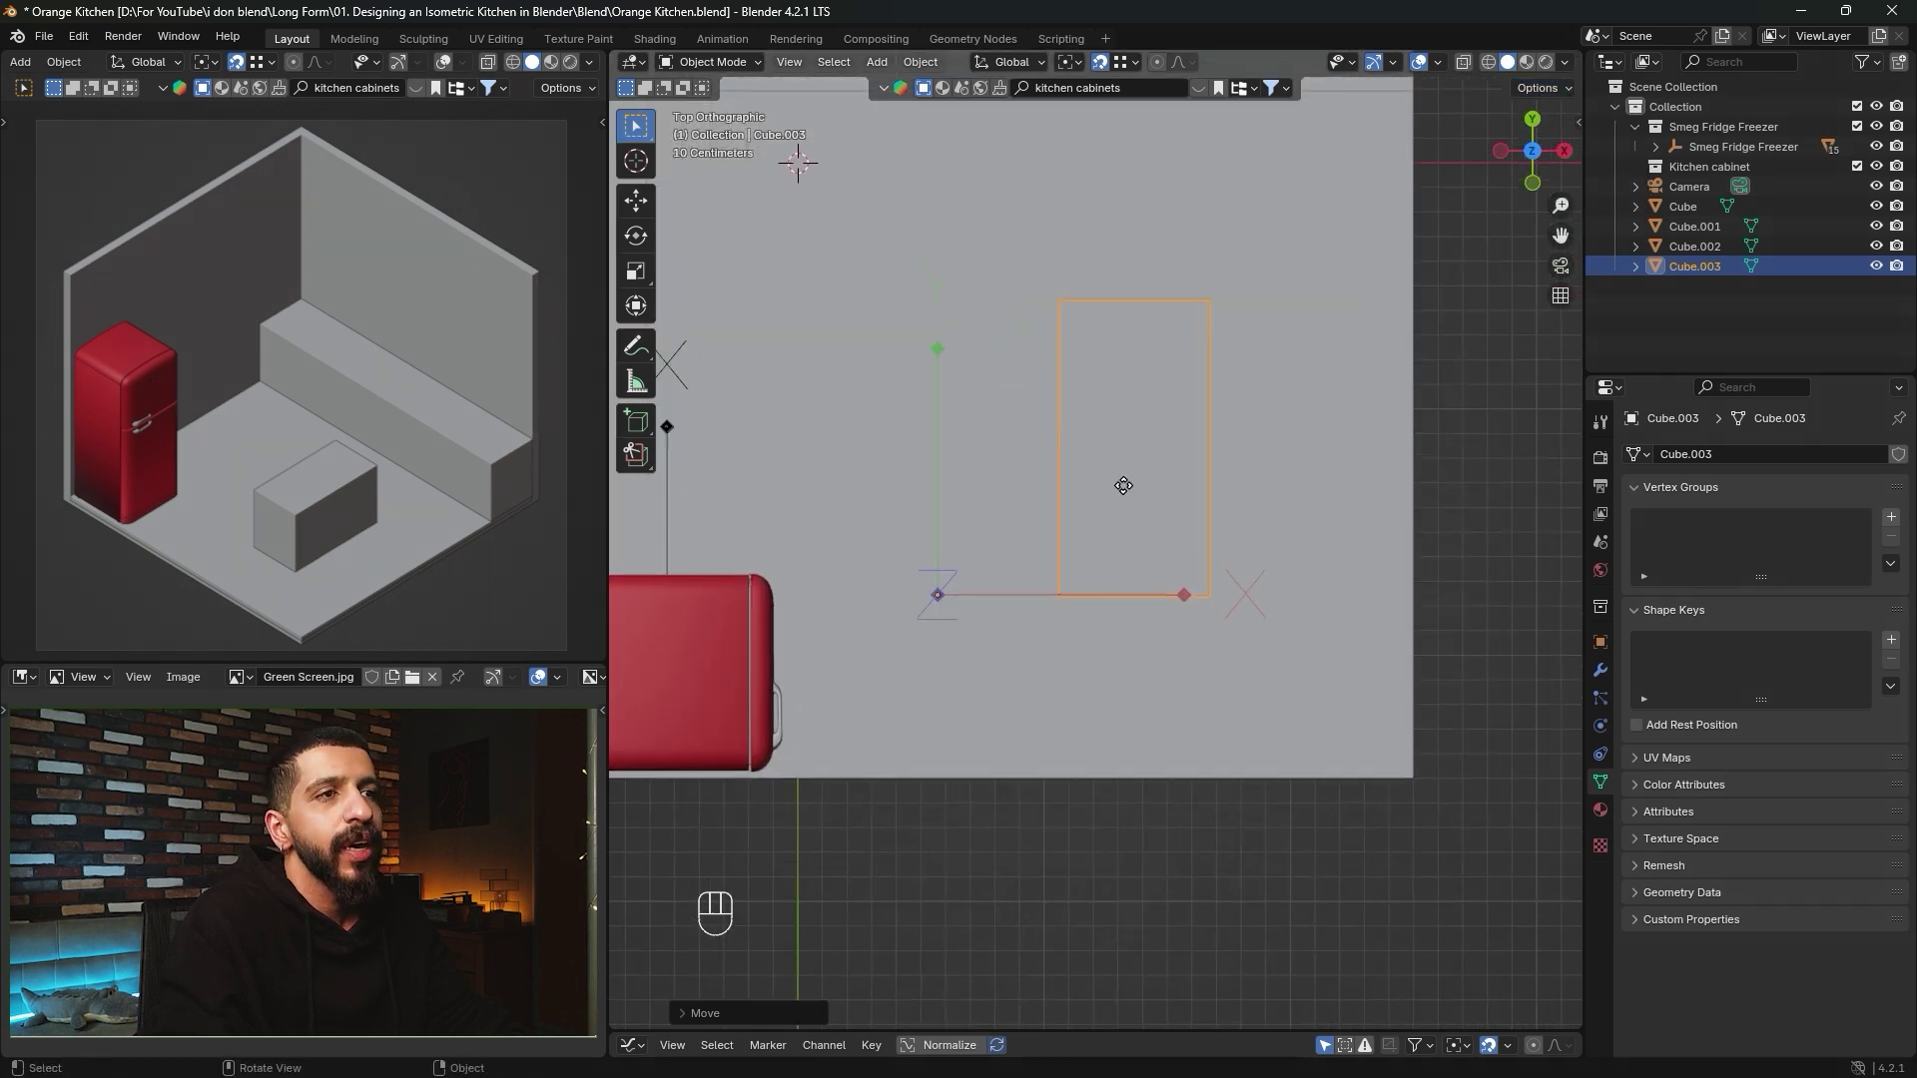
key("g")
key("shift")
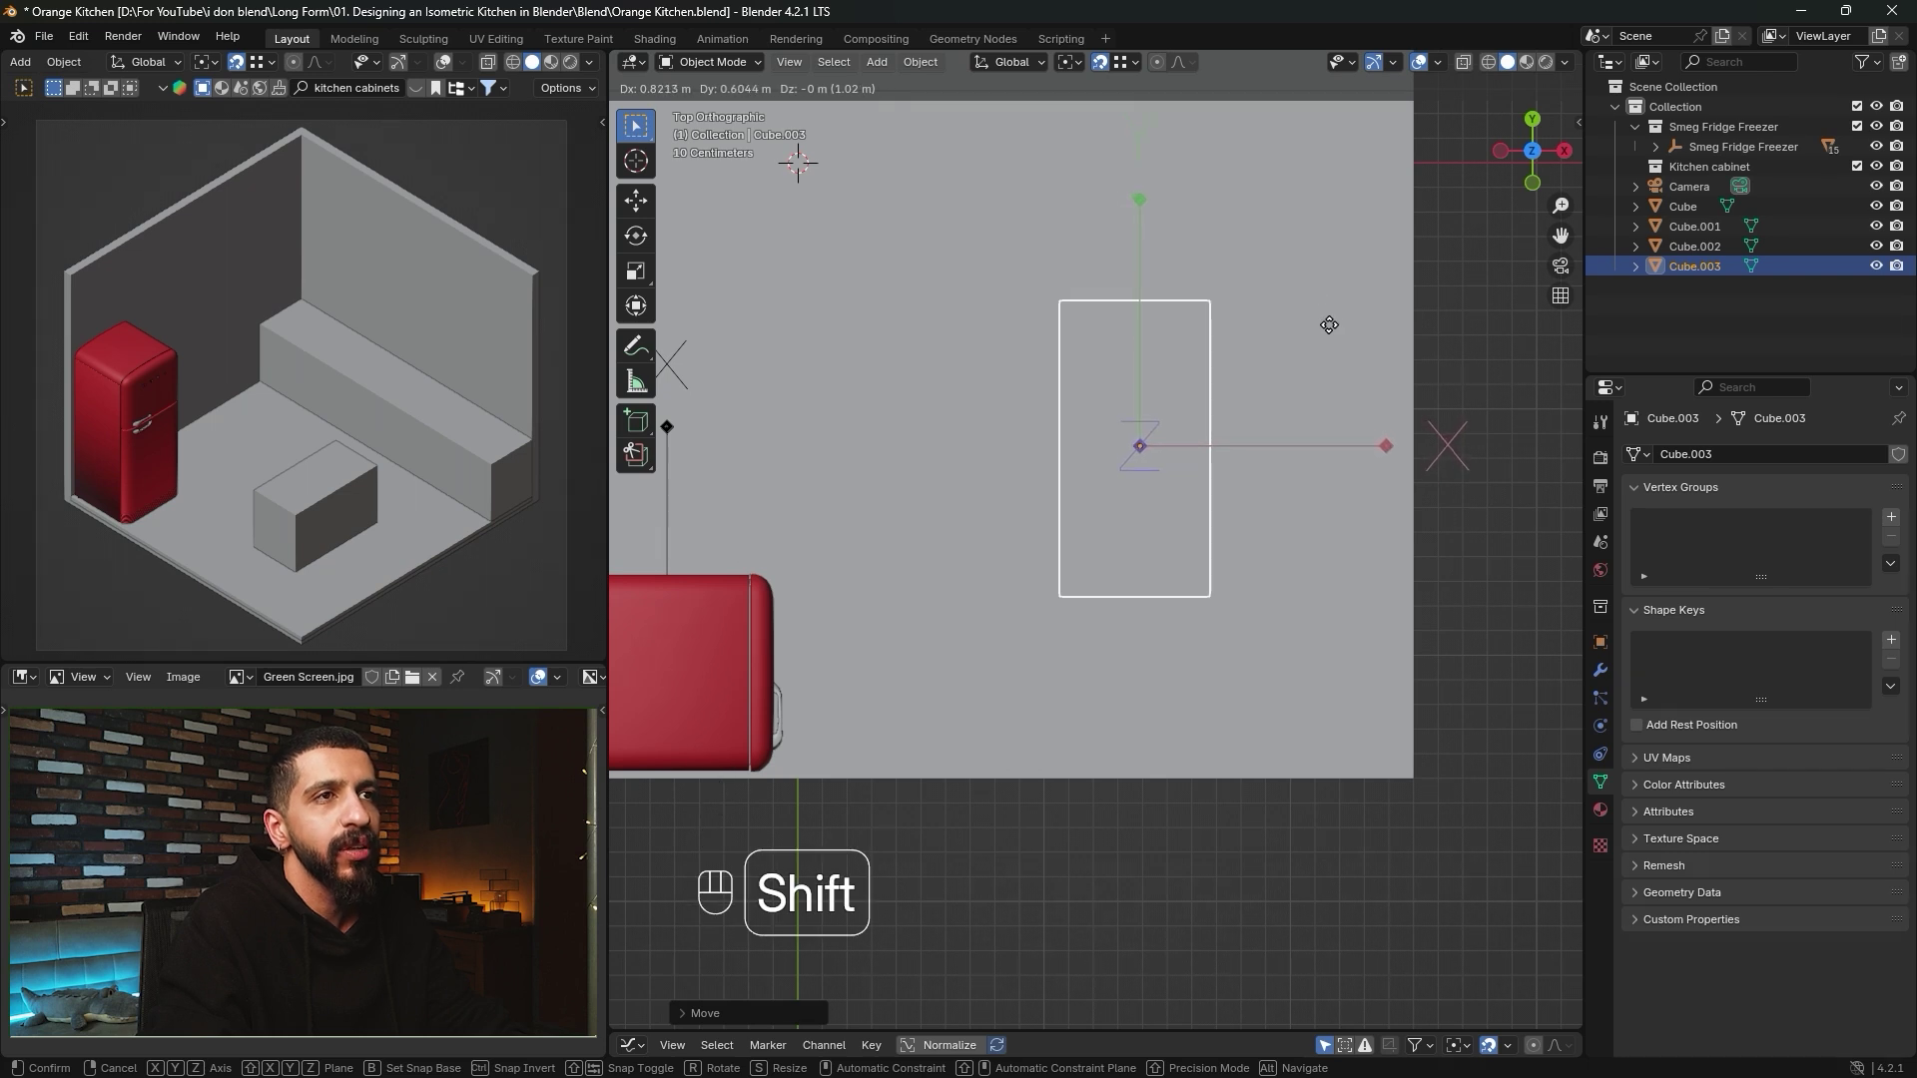
left_click(1328, 326)
From top view, move the long counter's origin along global Y to mid-depth, and along X towards the counter's end at the room corner.
middle_click_drag(1228, 483, 1141, 458, "shift")
left_click(1141, 432)
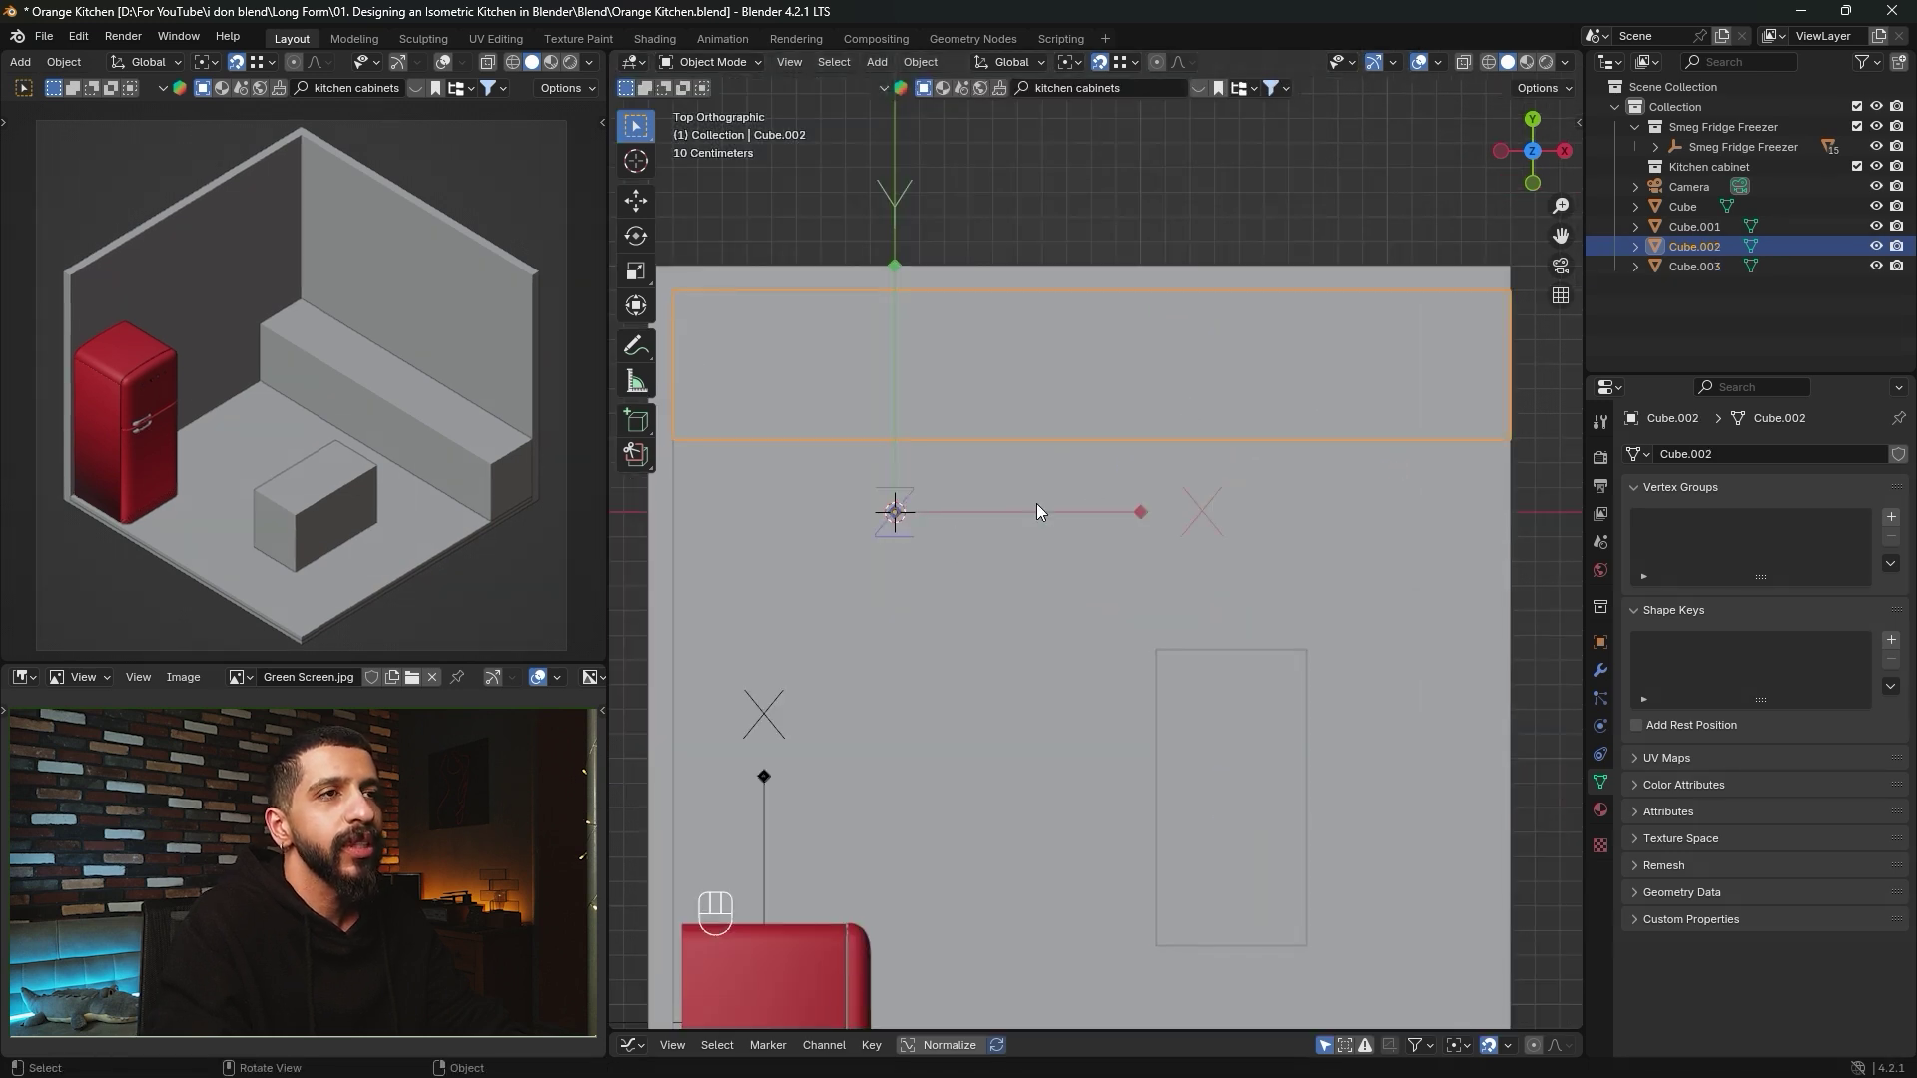
key("g")
key("y")
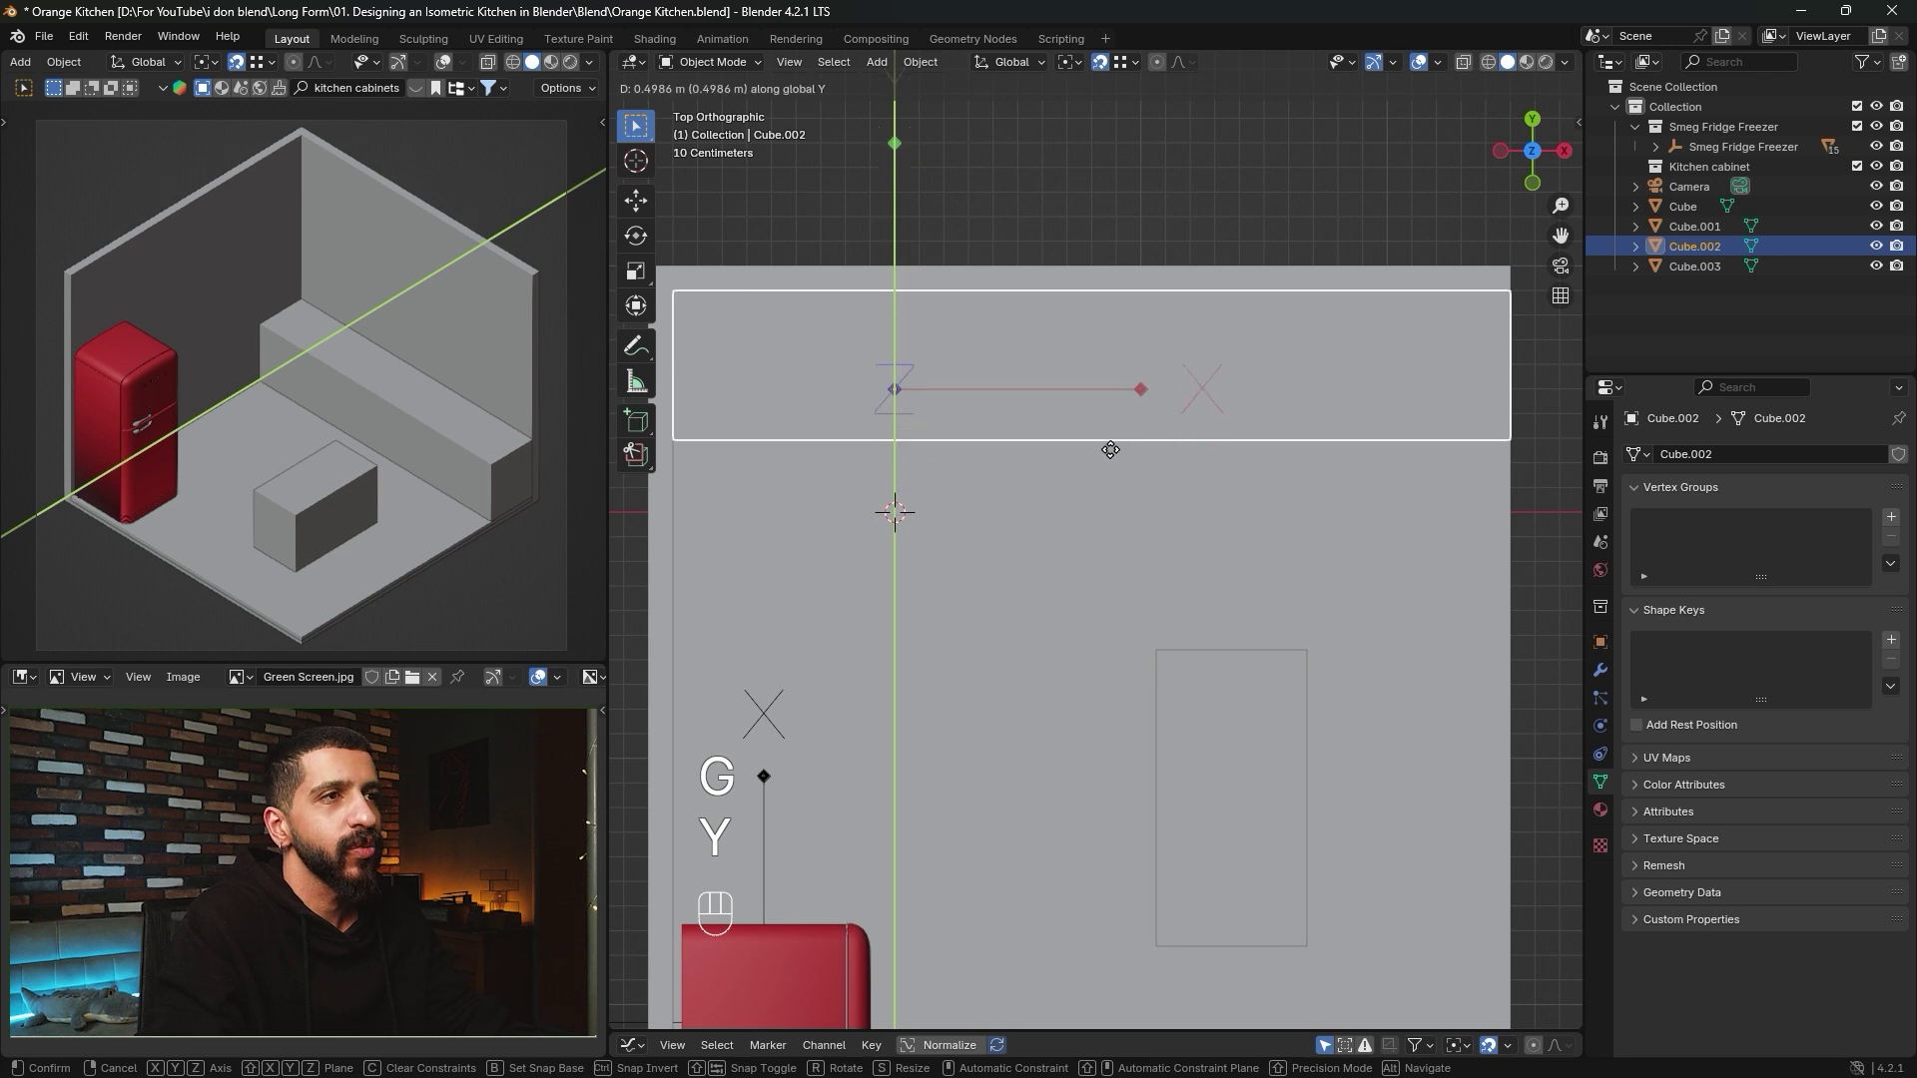
key("shift")
right_click(1116, 350)
key("g")
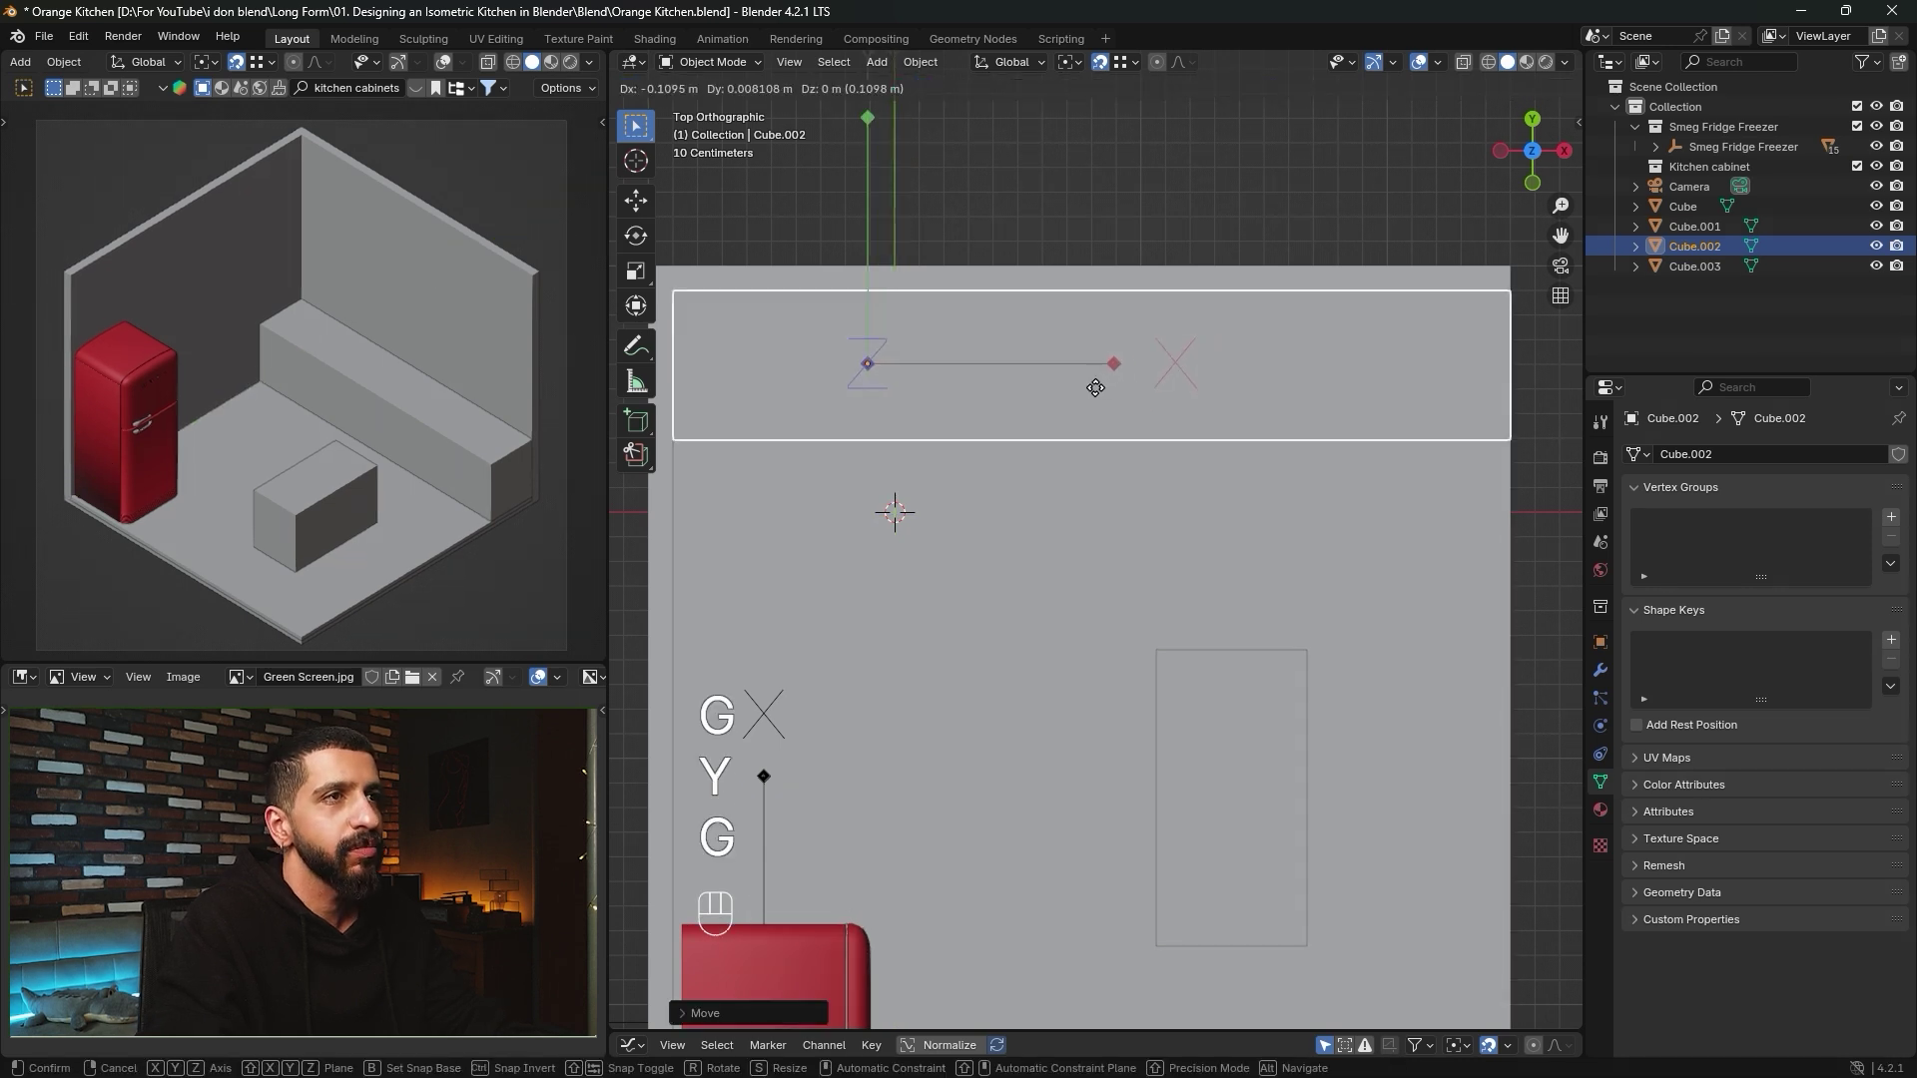
key("x")
key("shift")
left_click(739, 427, "shift")
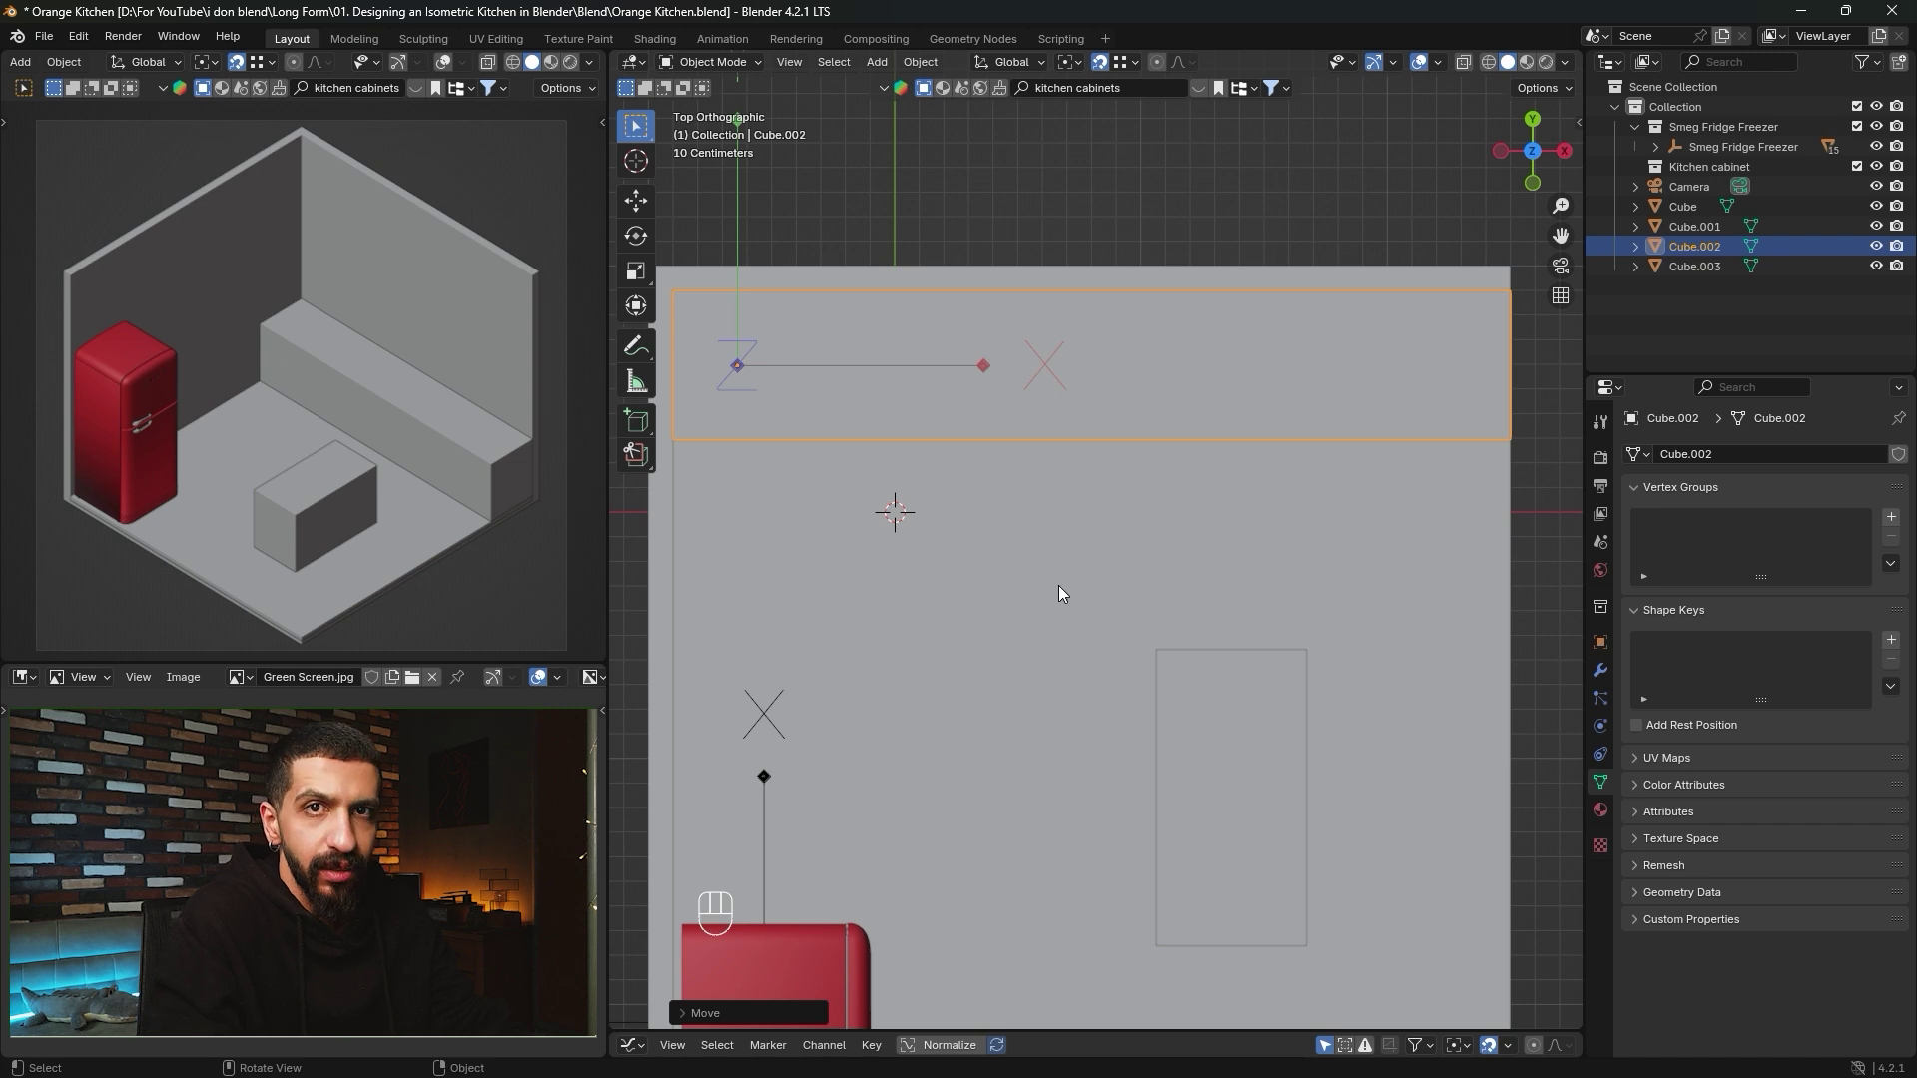
Lower the long counter's origin about 0.8 m along global Z into the body of the block.
middle_click_drag(1069, 579, 1258, 369)
key("g")
key("z")
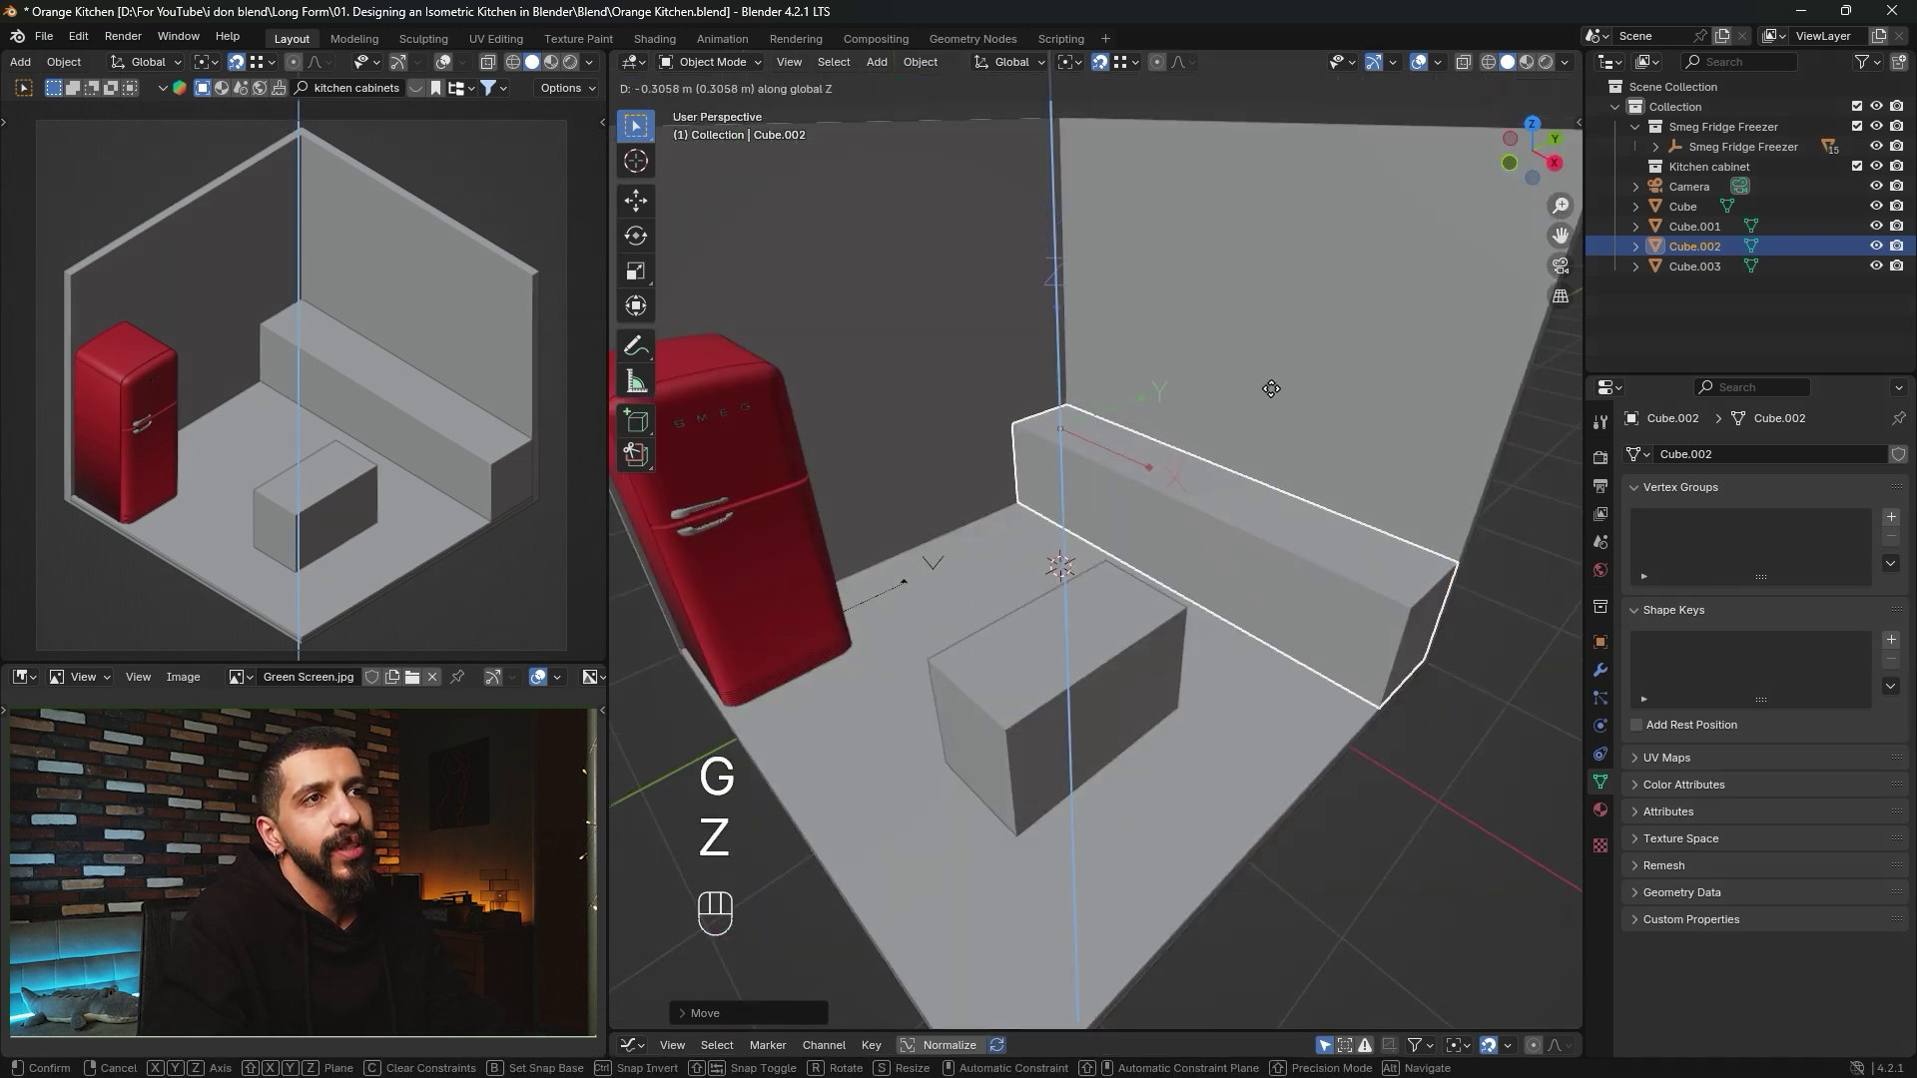
key("shift")
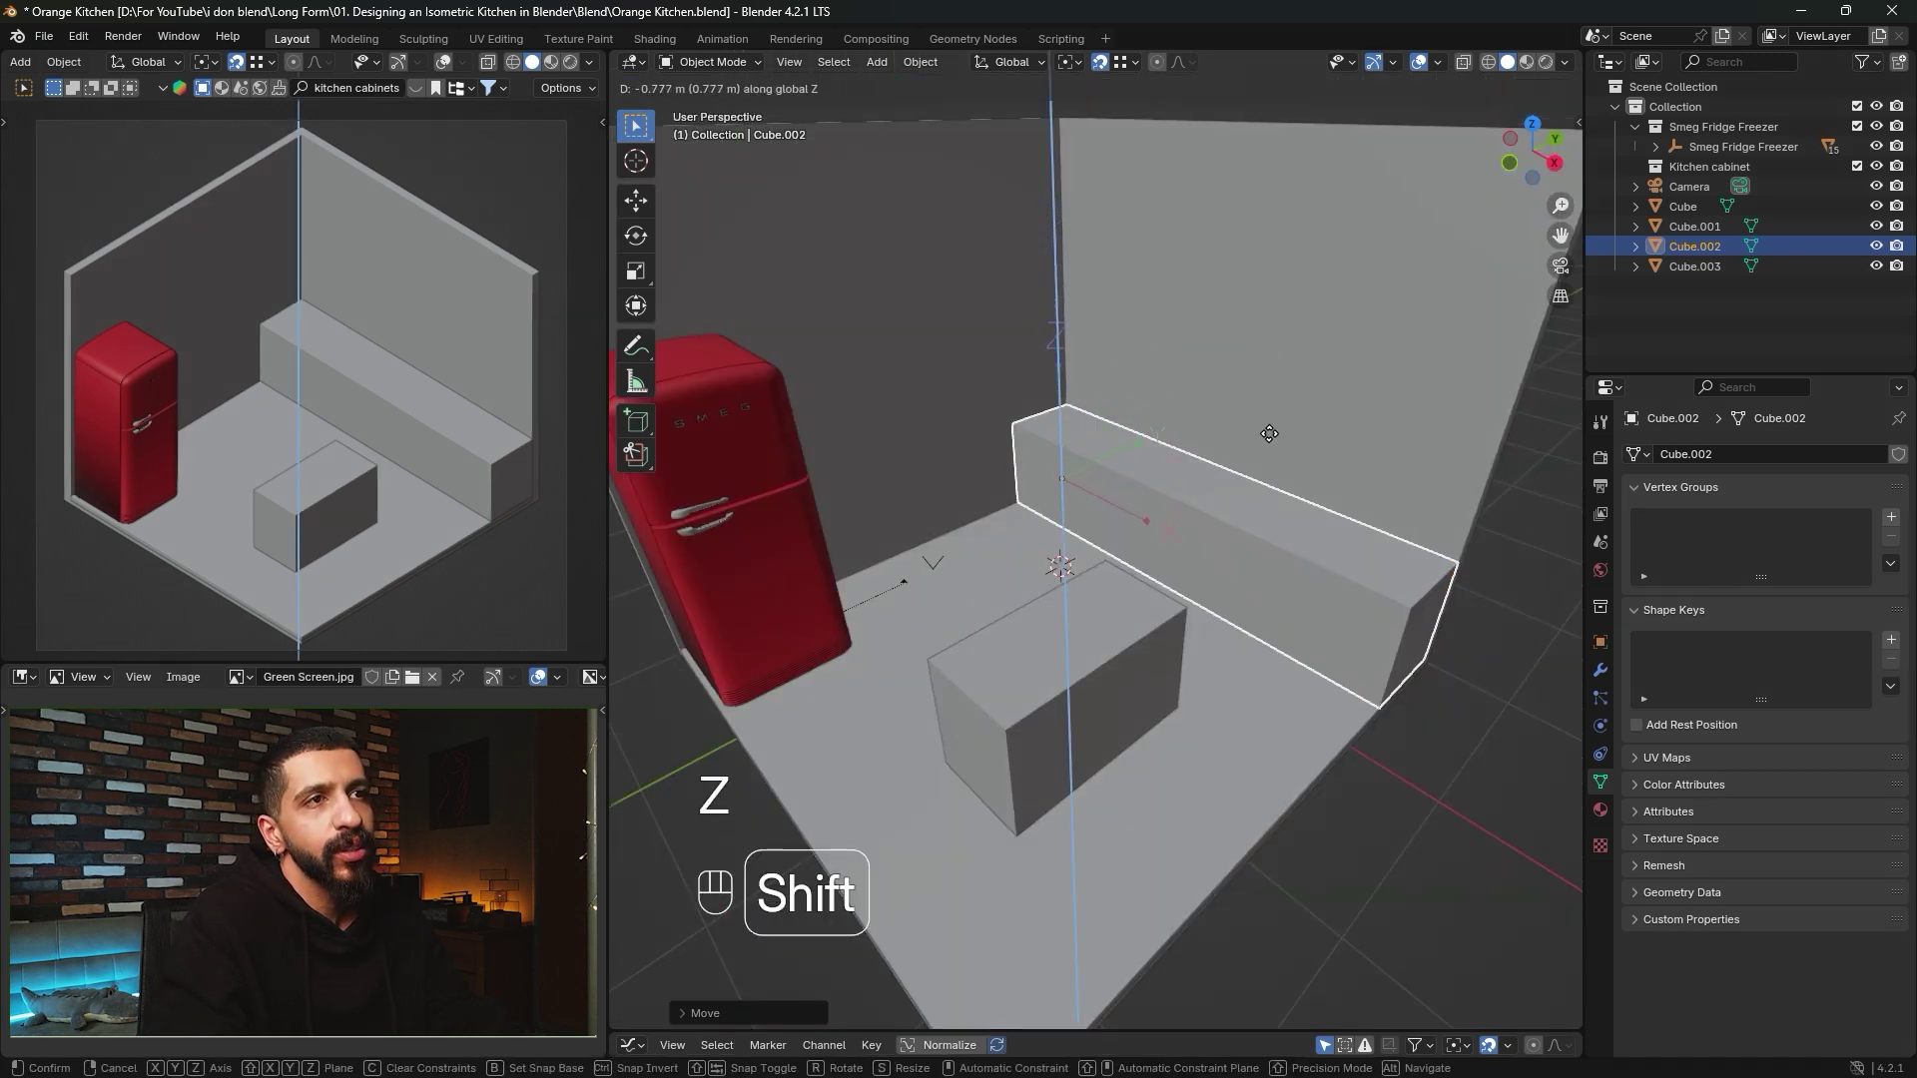
left_click(1267, 397, "shift")
middle_click_drag(1266, 398, 1088, 601, "shift")
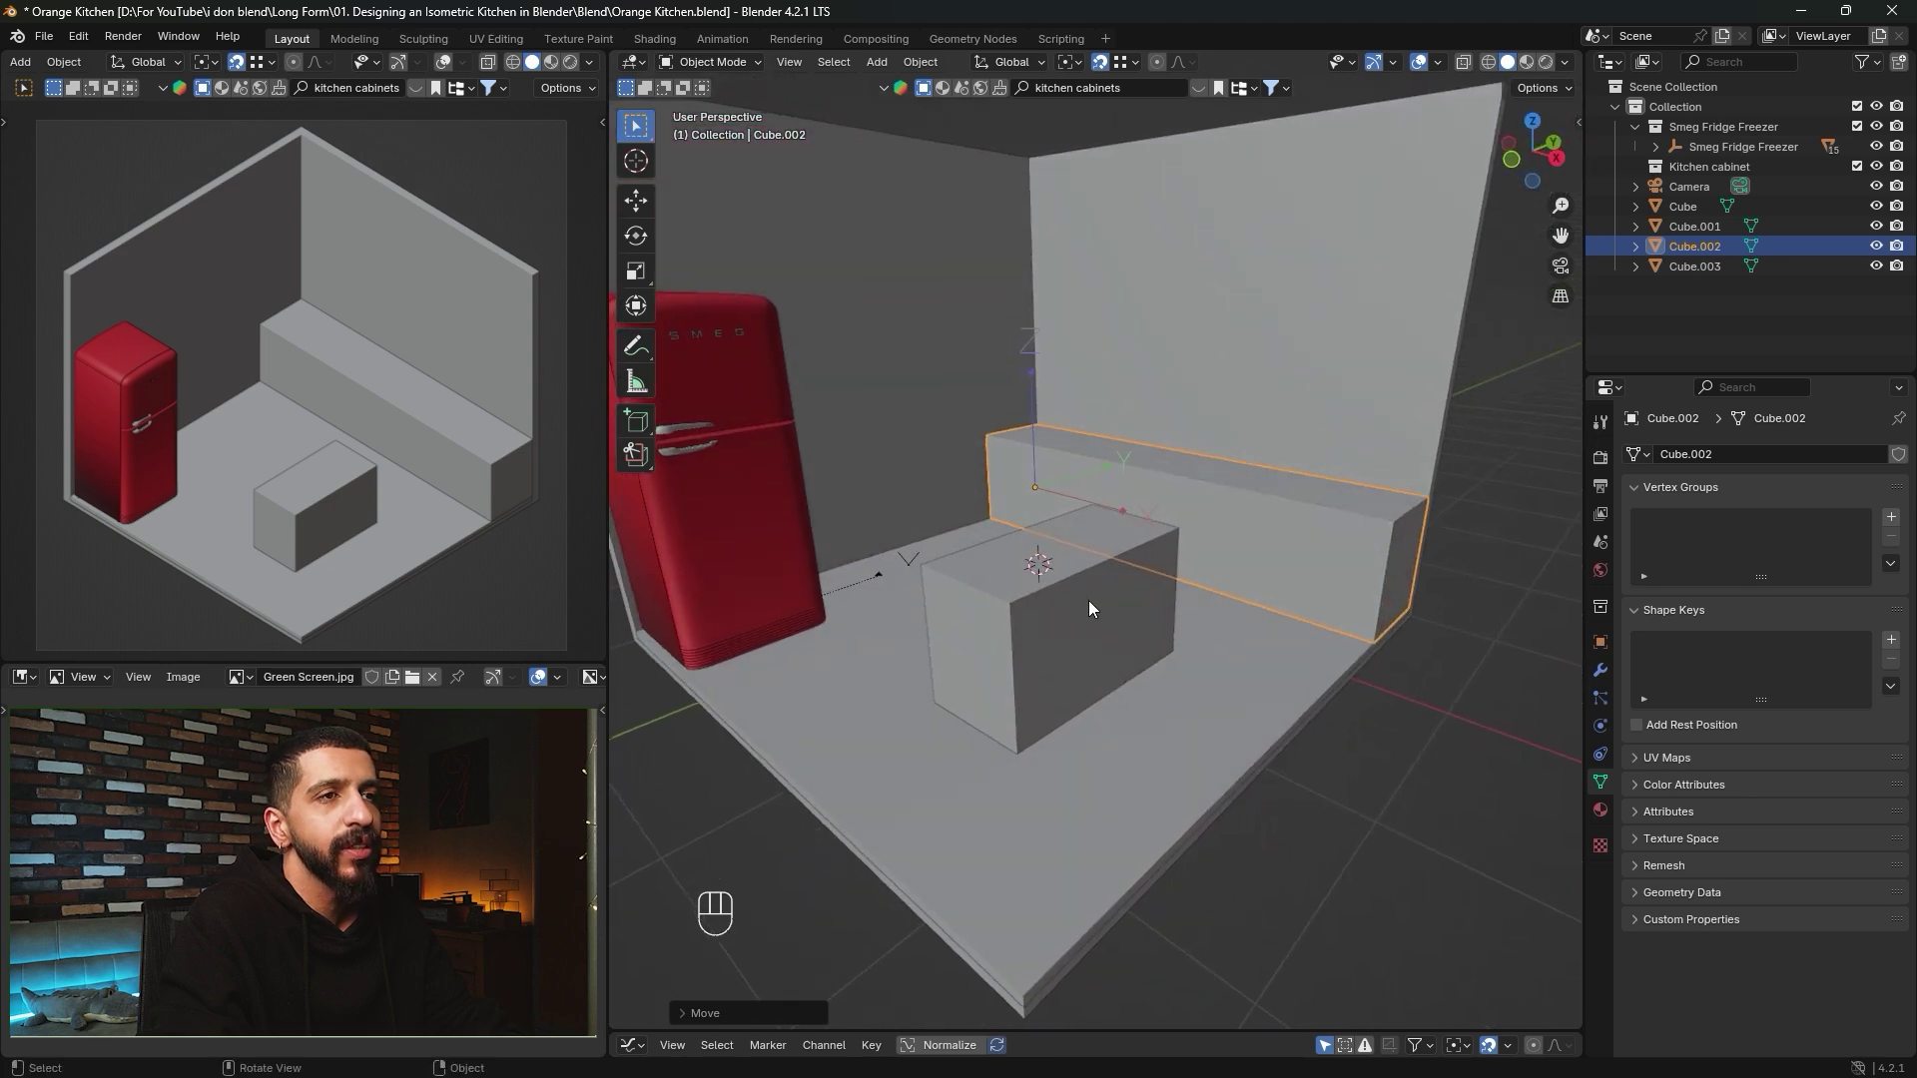
Lower the island block's origin along global Z to about the block's mid-height.
left_click(1093, 616)
key("g")
key("z")
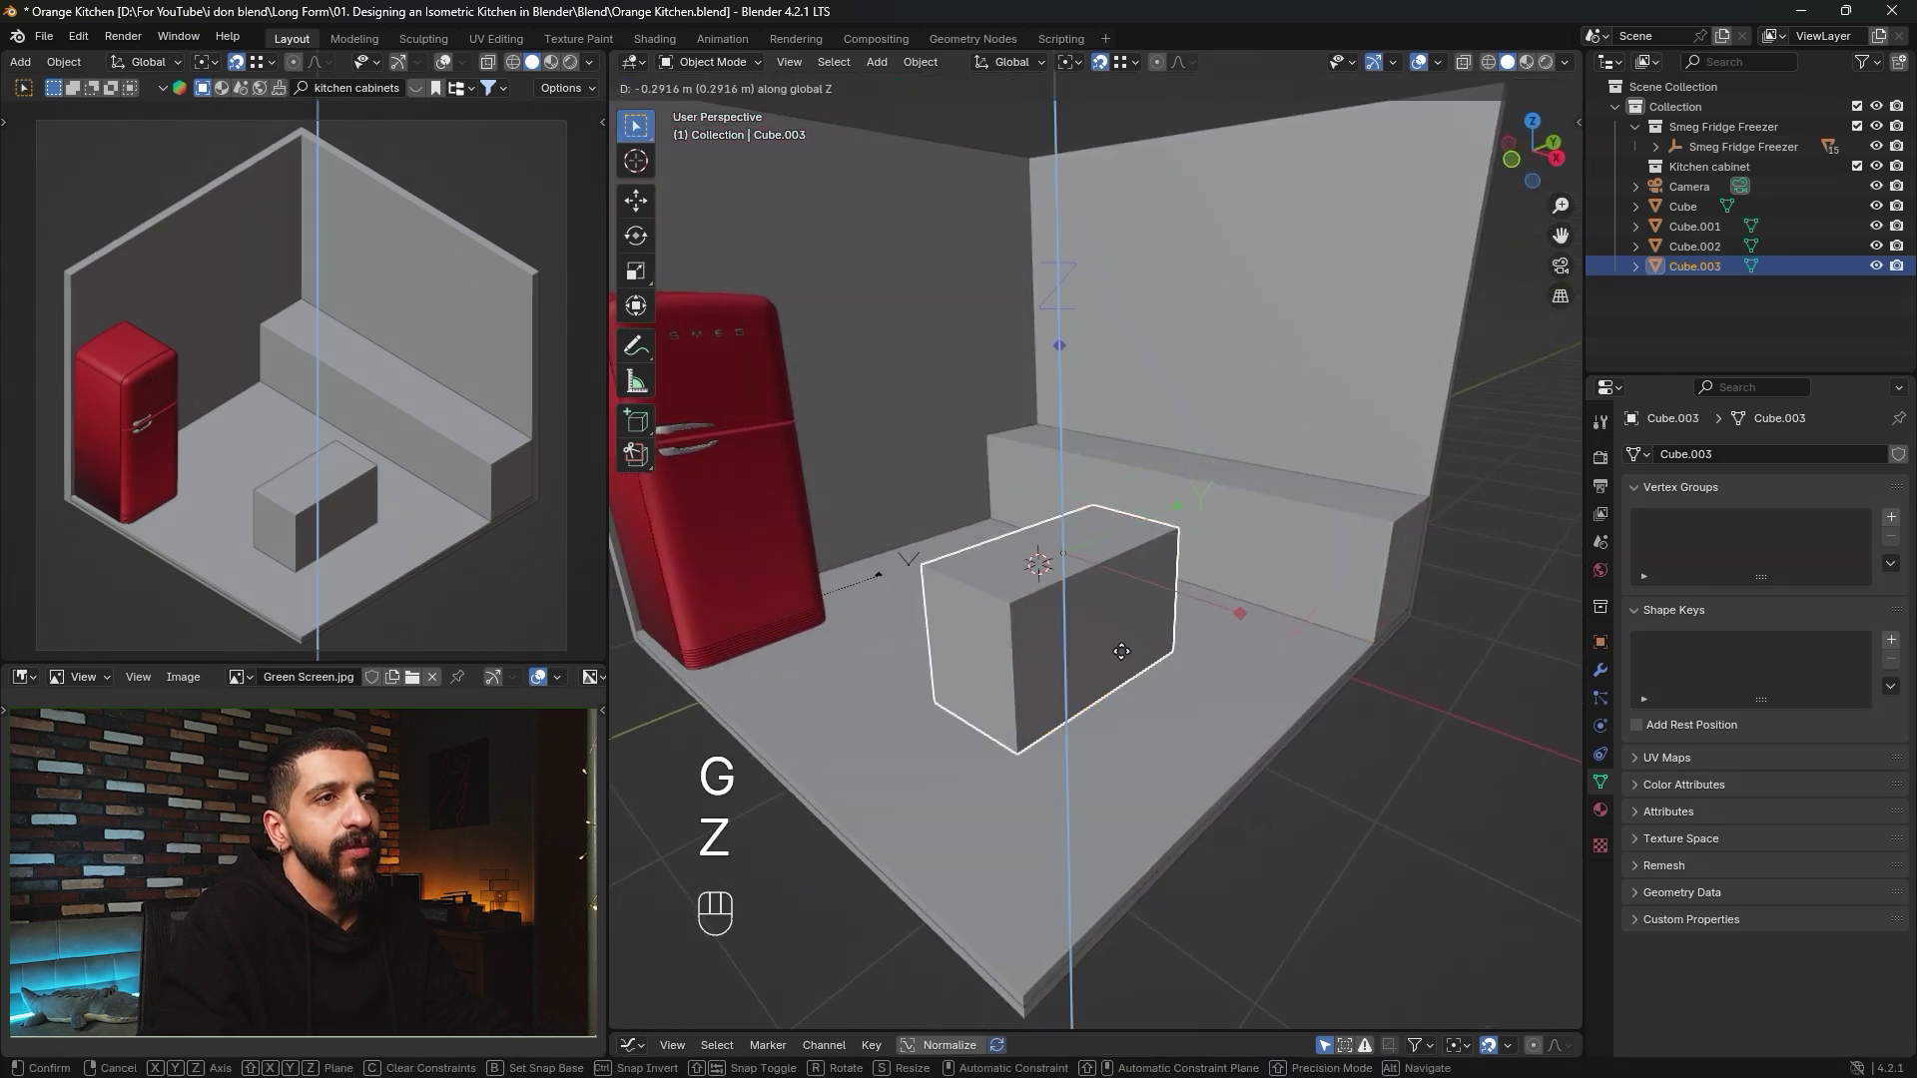
left_click(1134, 723)
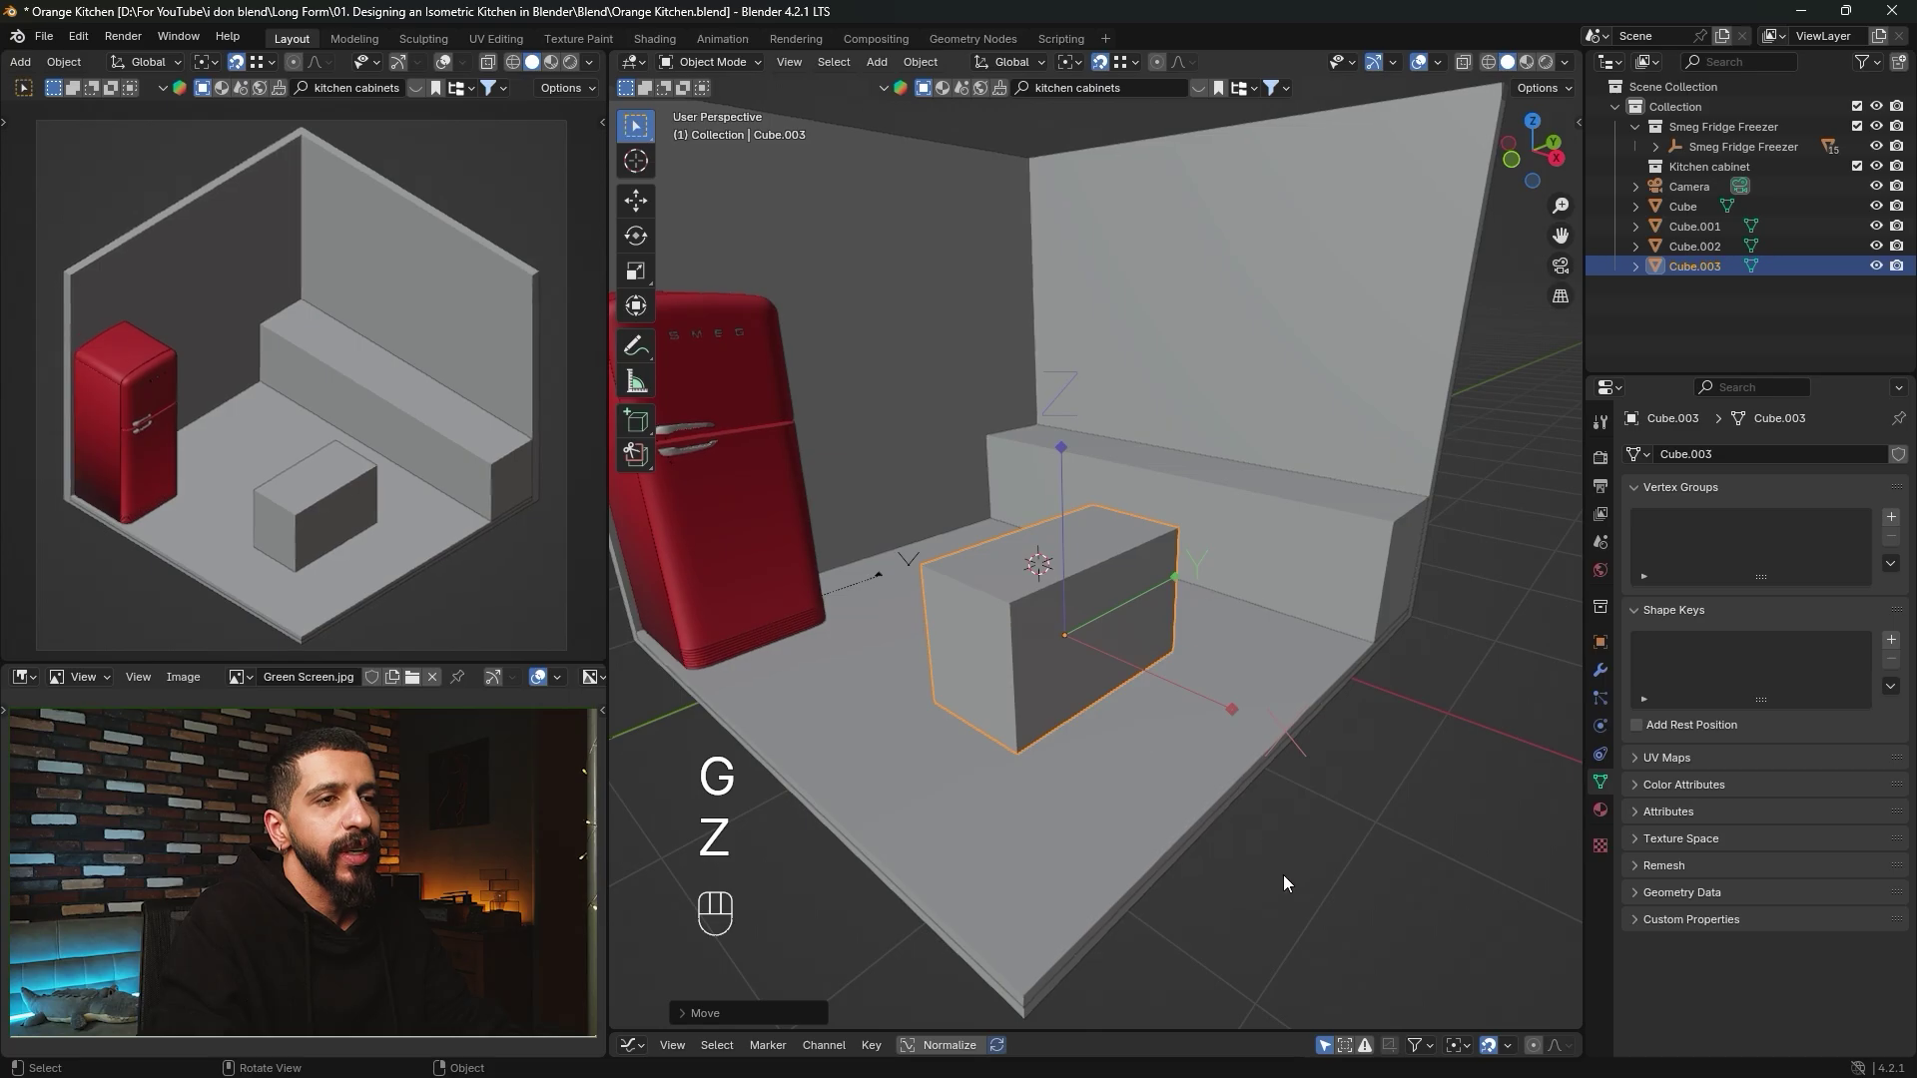
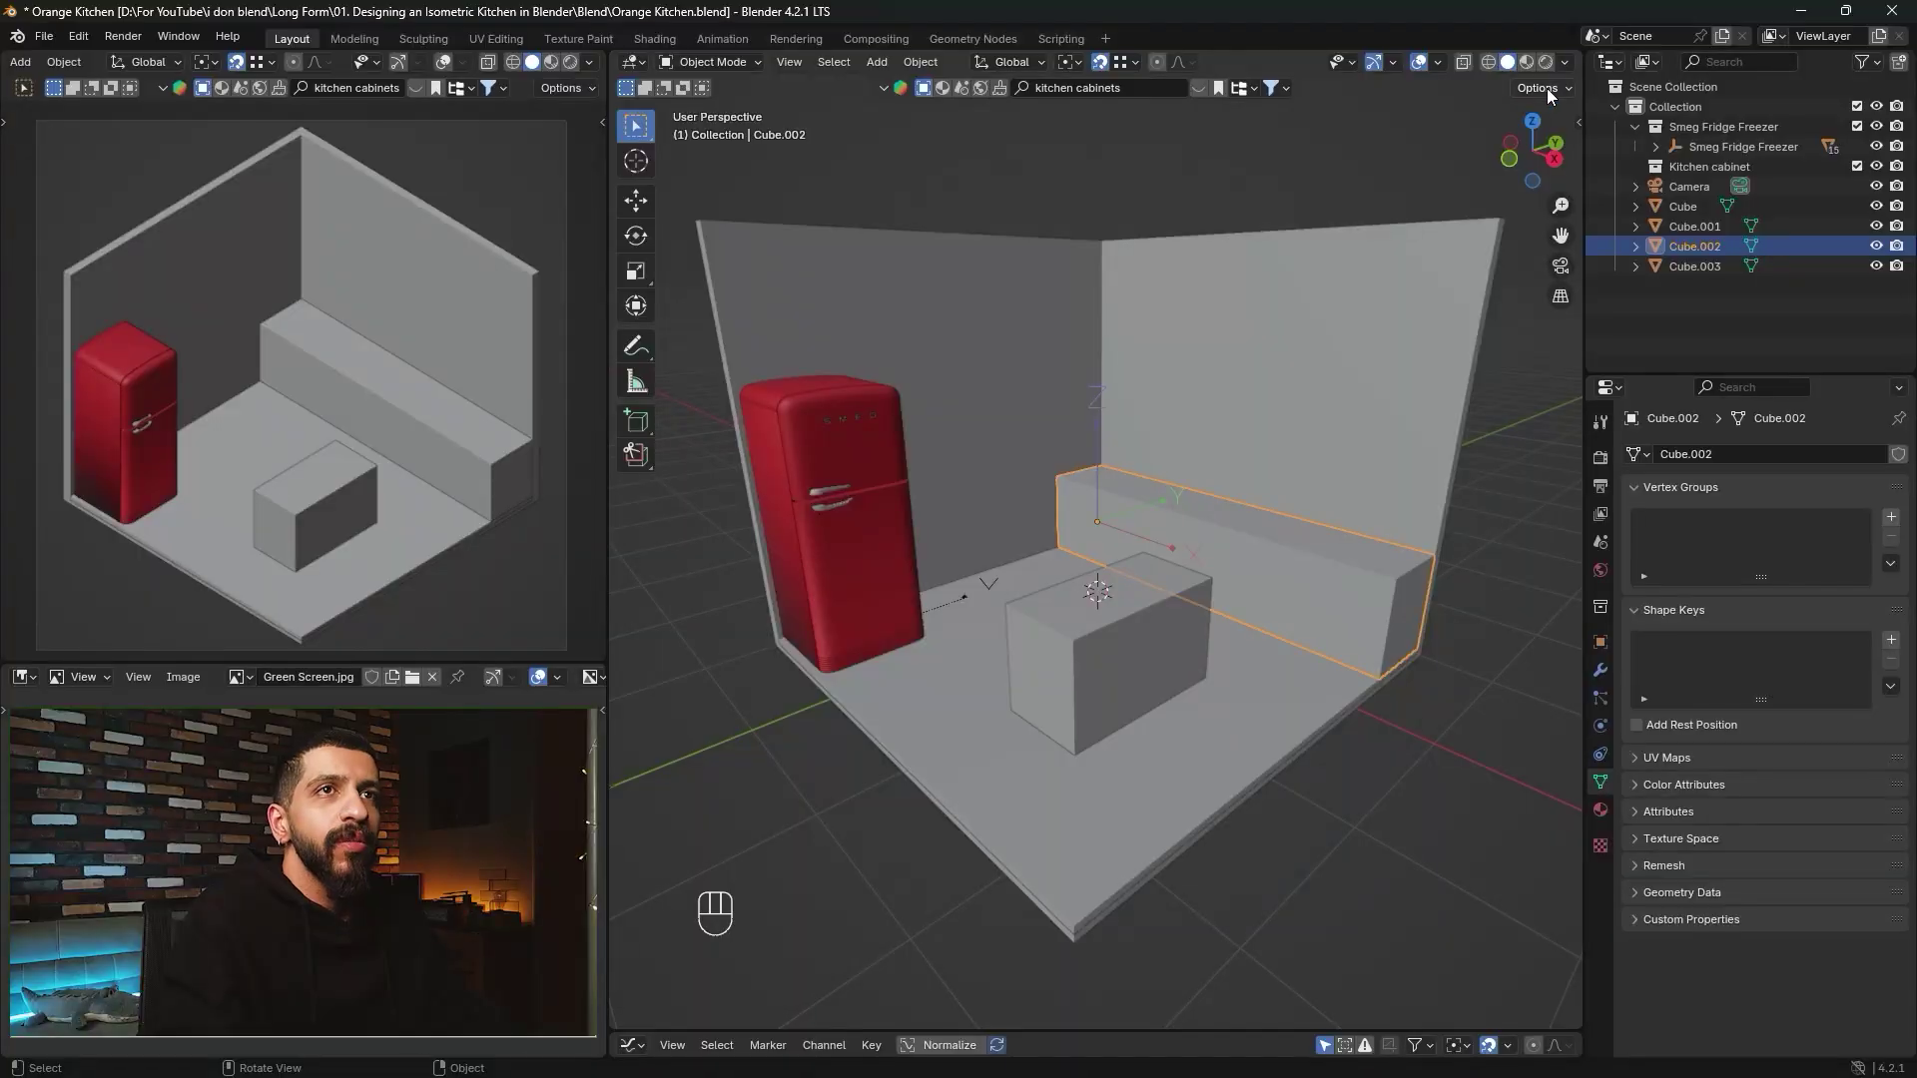
Turn off the option that limits transforms to object origins.
left_click(1548, 88)
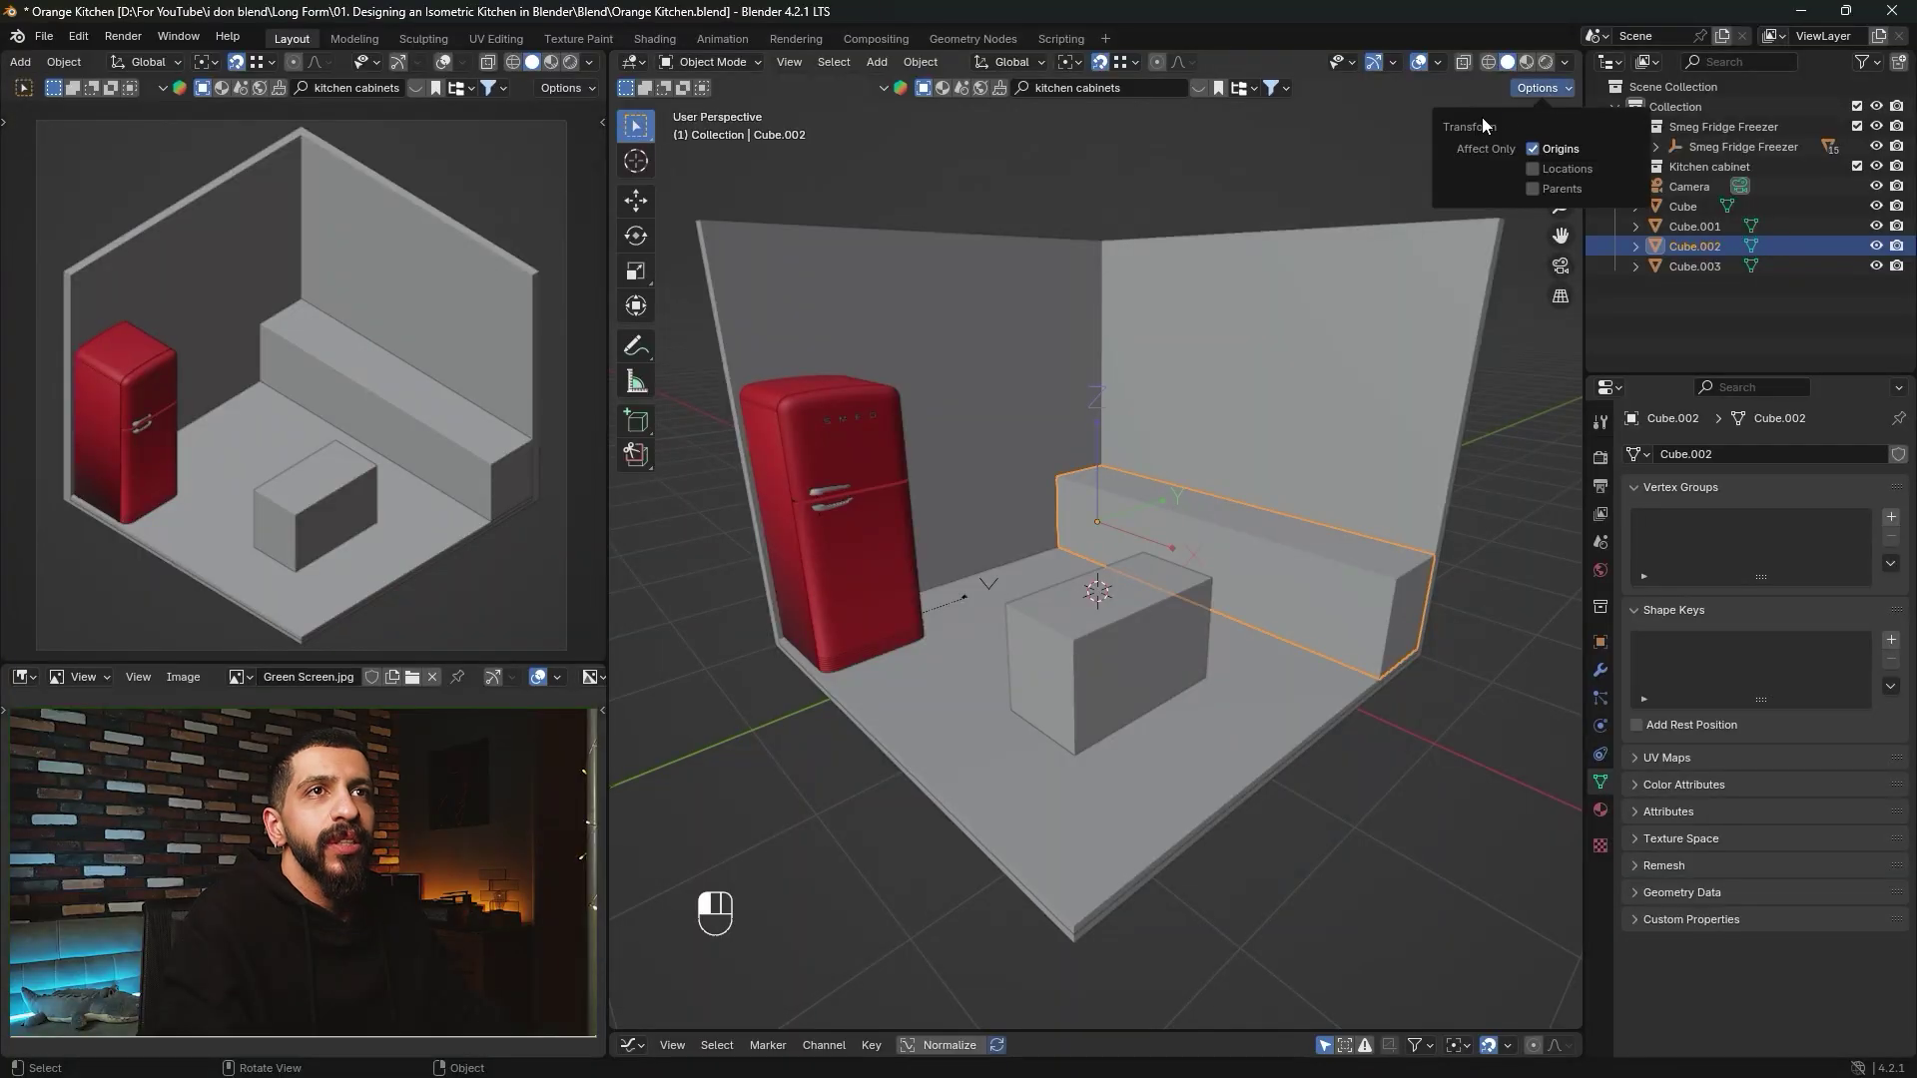
left_click(1533, 147)
key("alt")
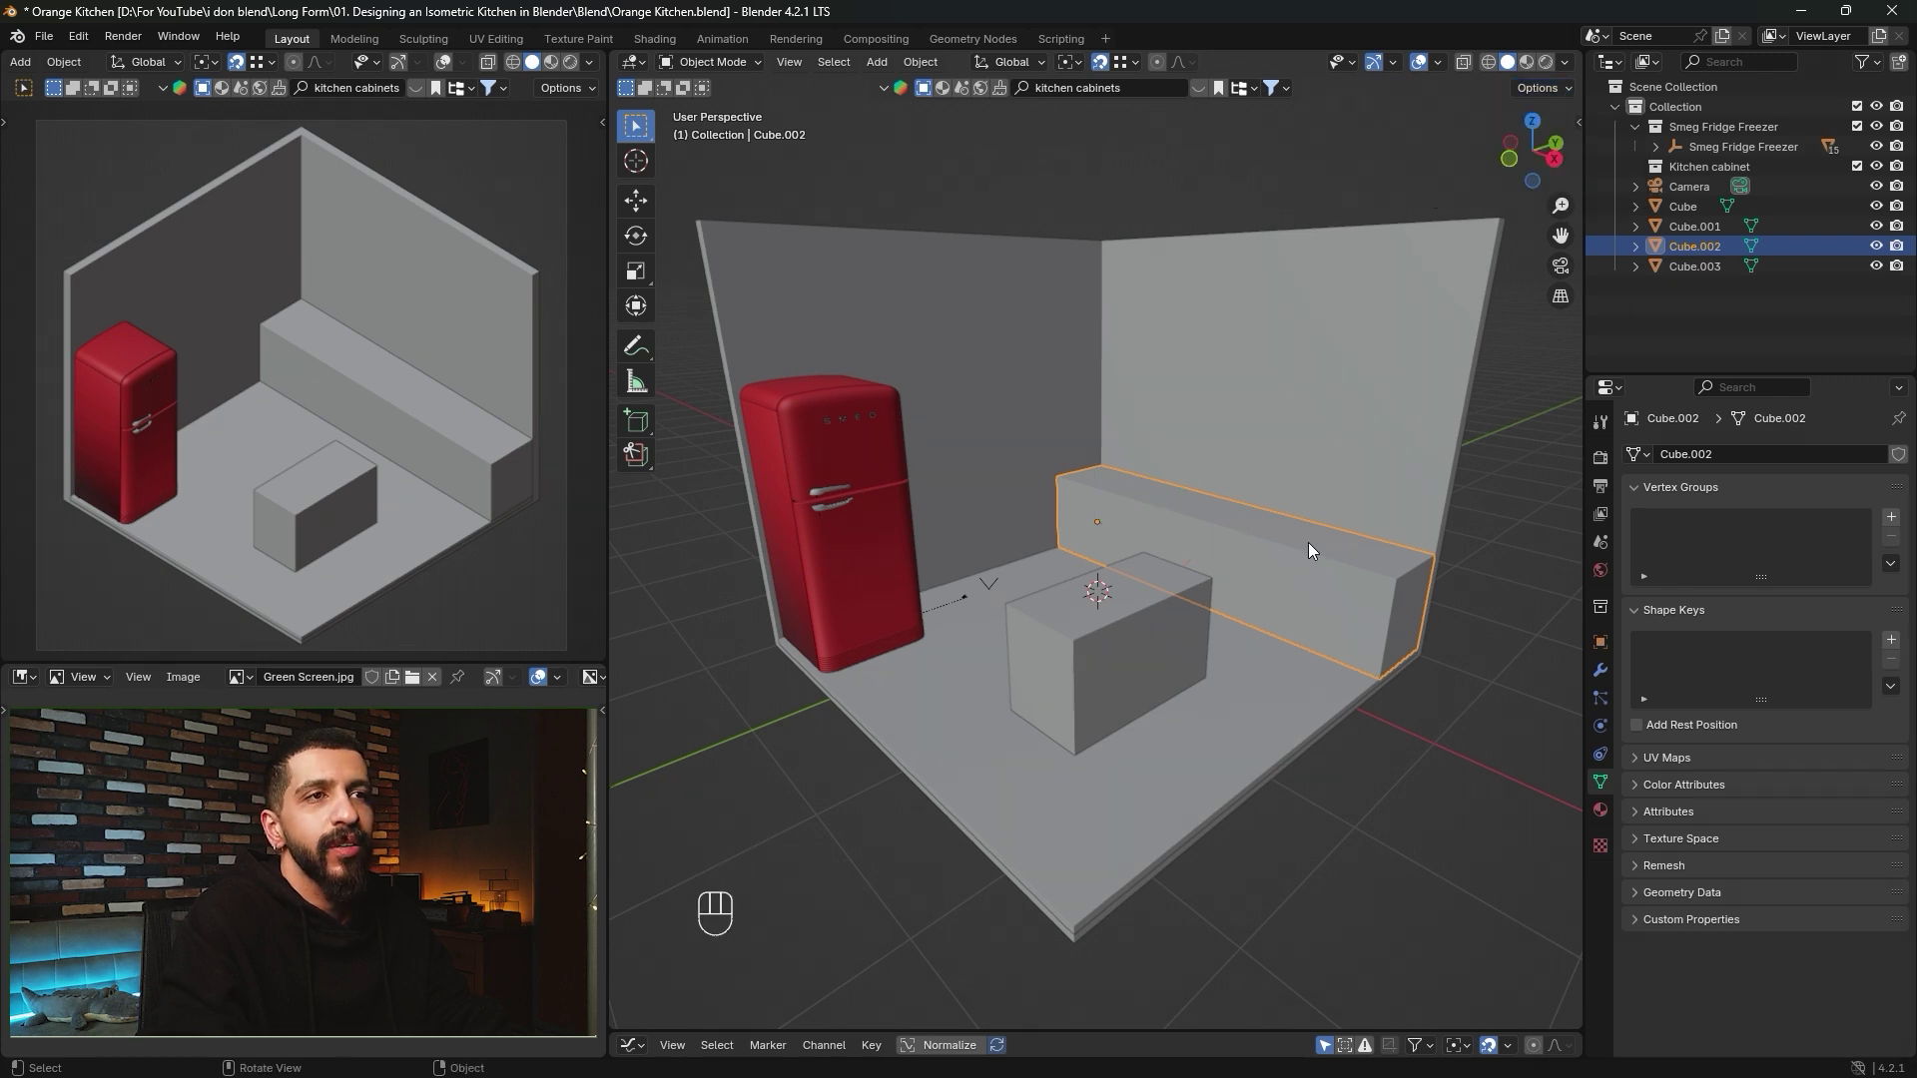
In Edit Mode, select the long counter's upper and lower front edges and subdivide them once.
key("Tab")
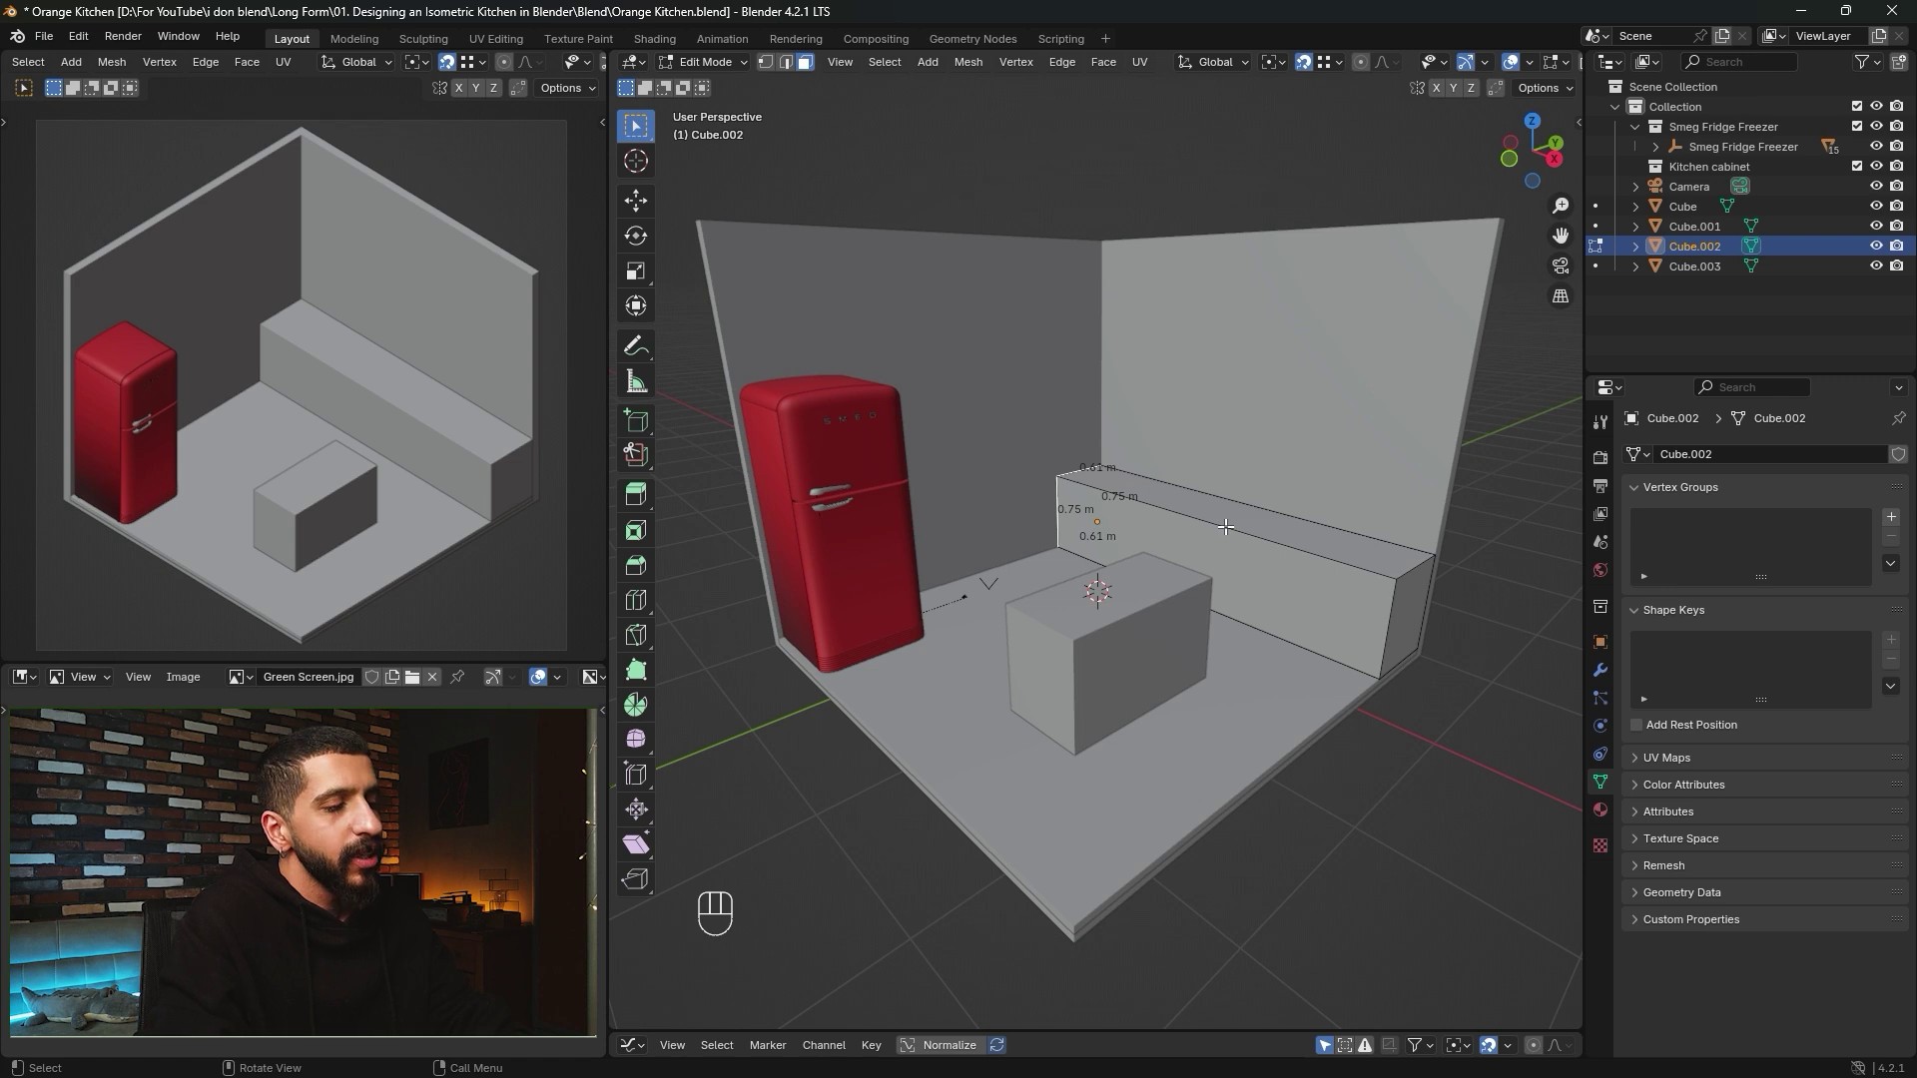
left_click(1233, 527)
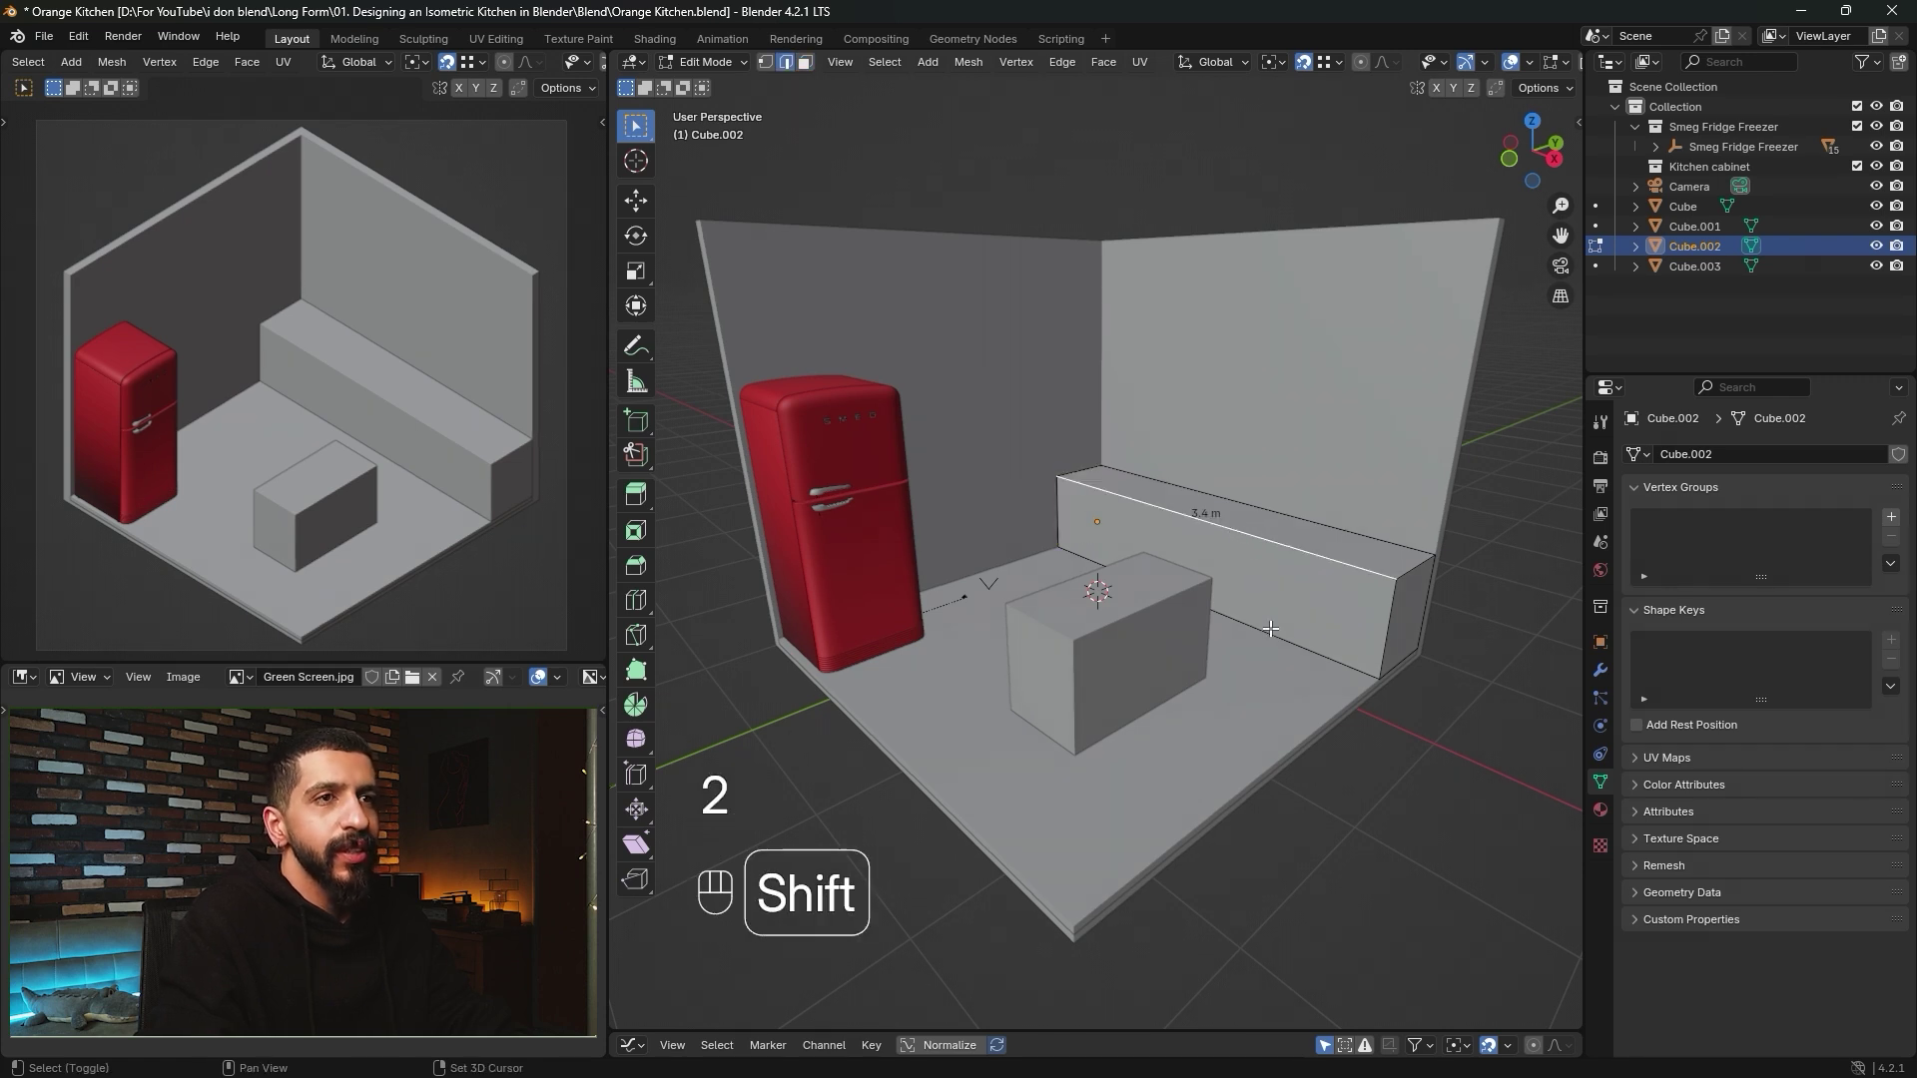
left_click(1259, 627, "shift")
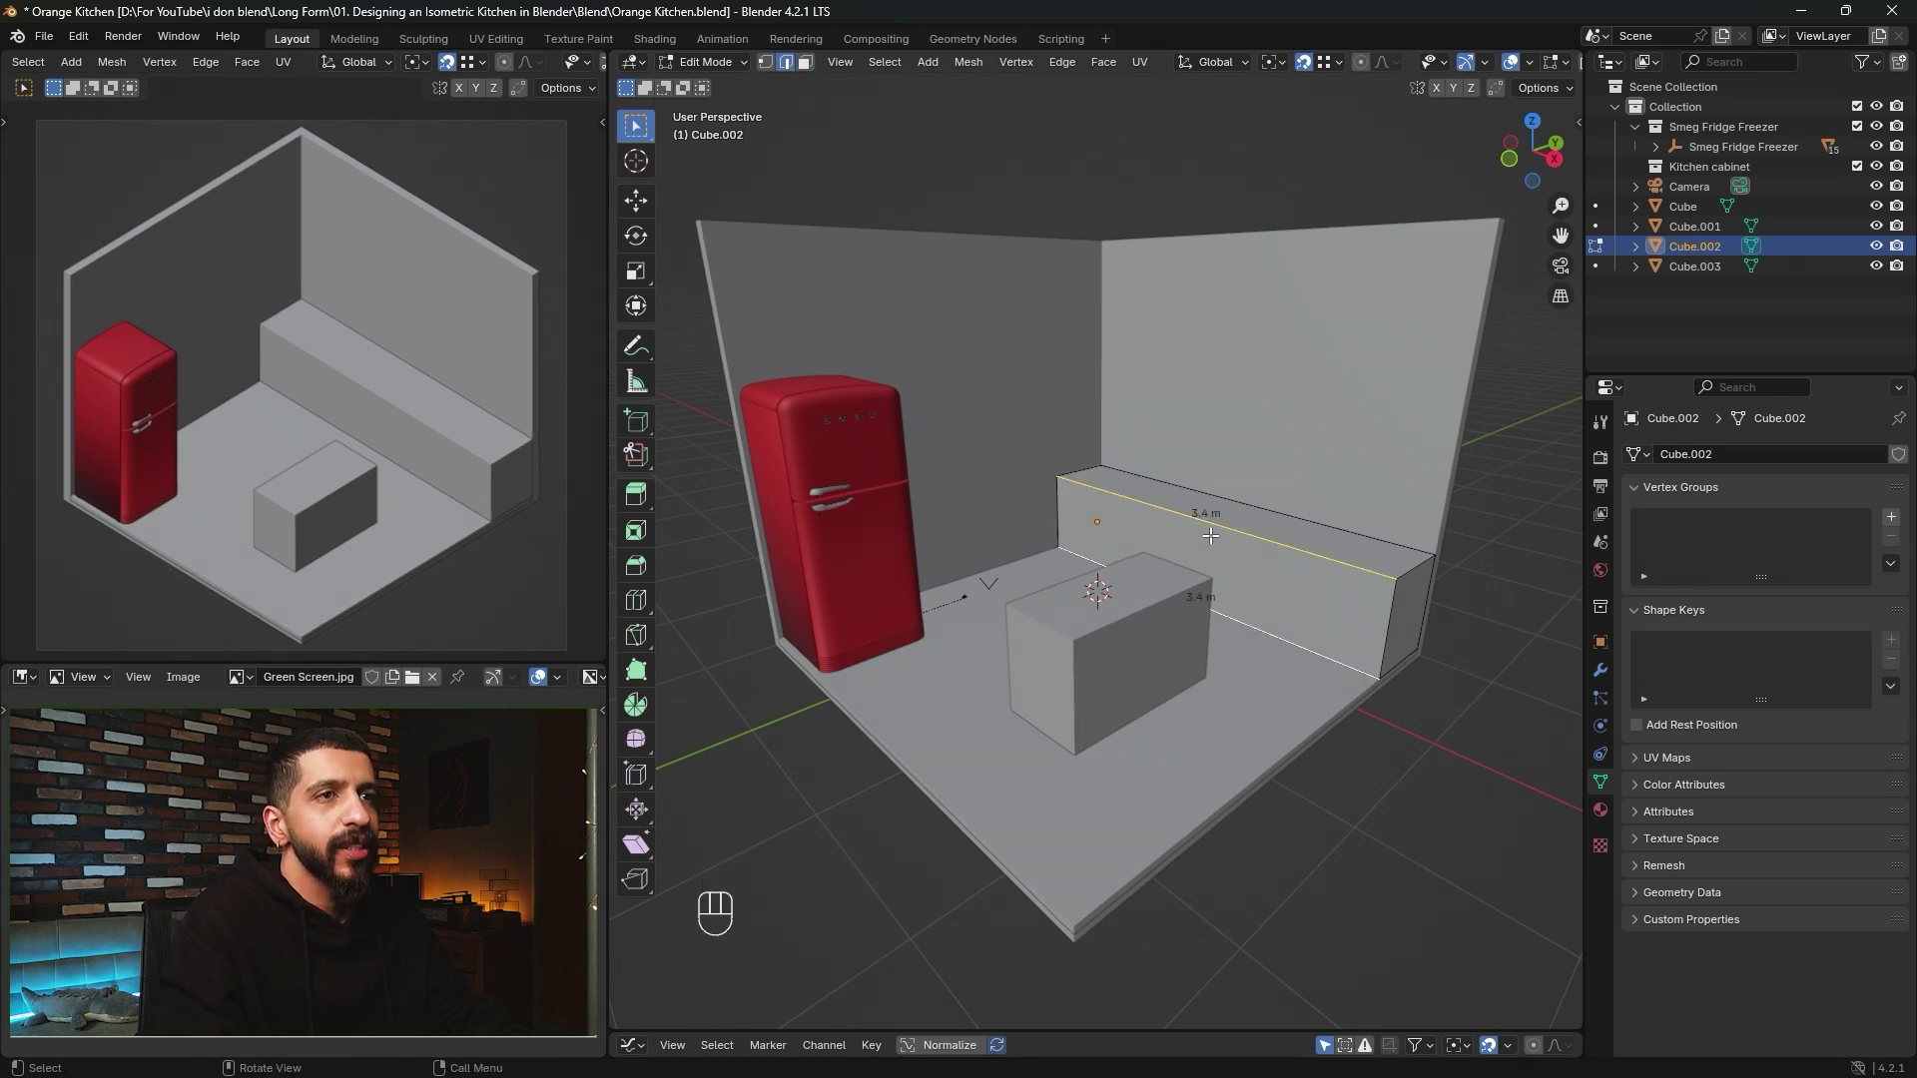
right_click(1209, 536)
left_click(1181, 468)
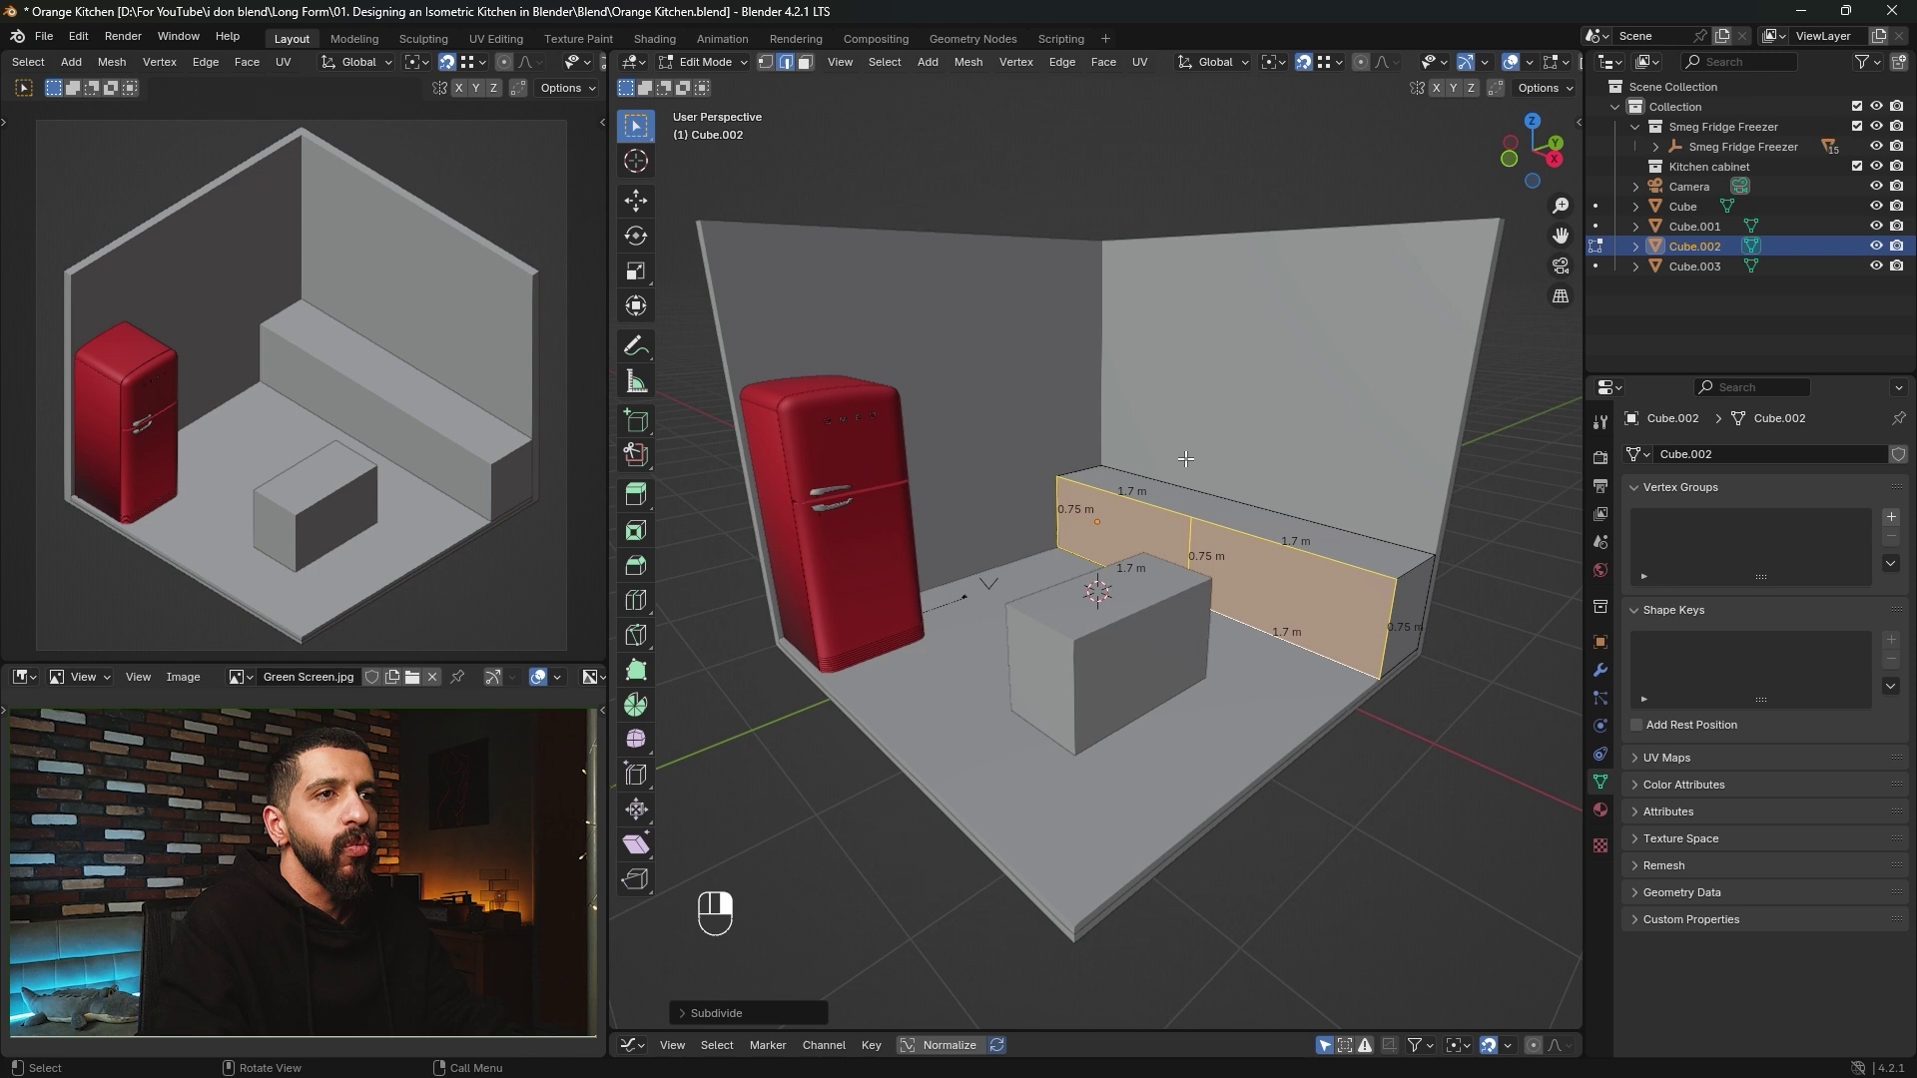
Move the front face's middle vertical edge about -0.99 m along global X, snapping it to the fridge.
left_click(1191, 537)
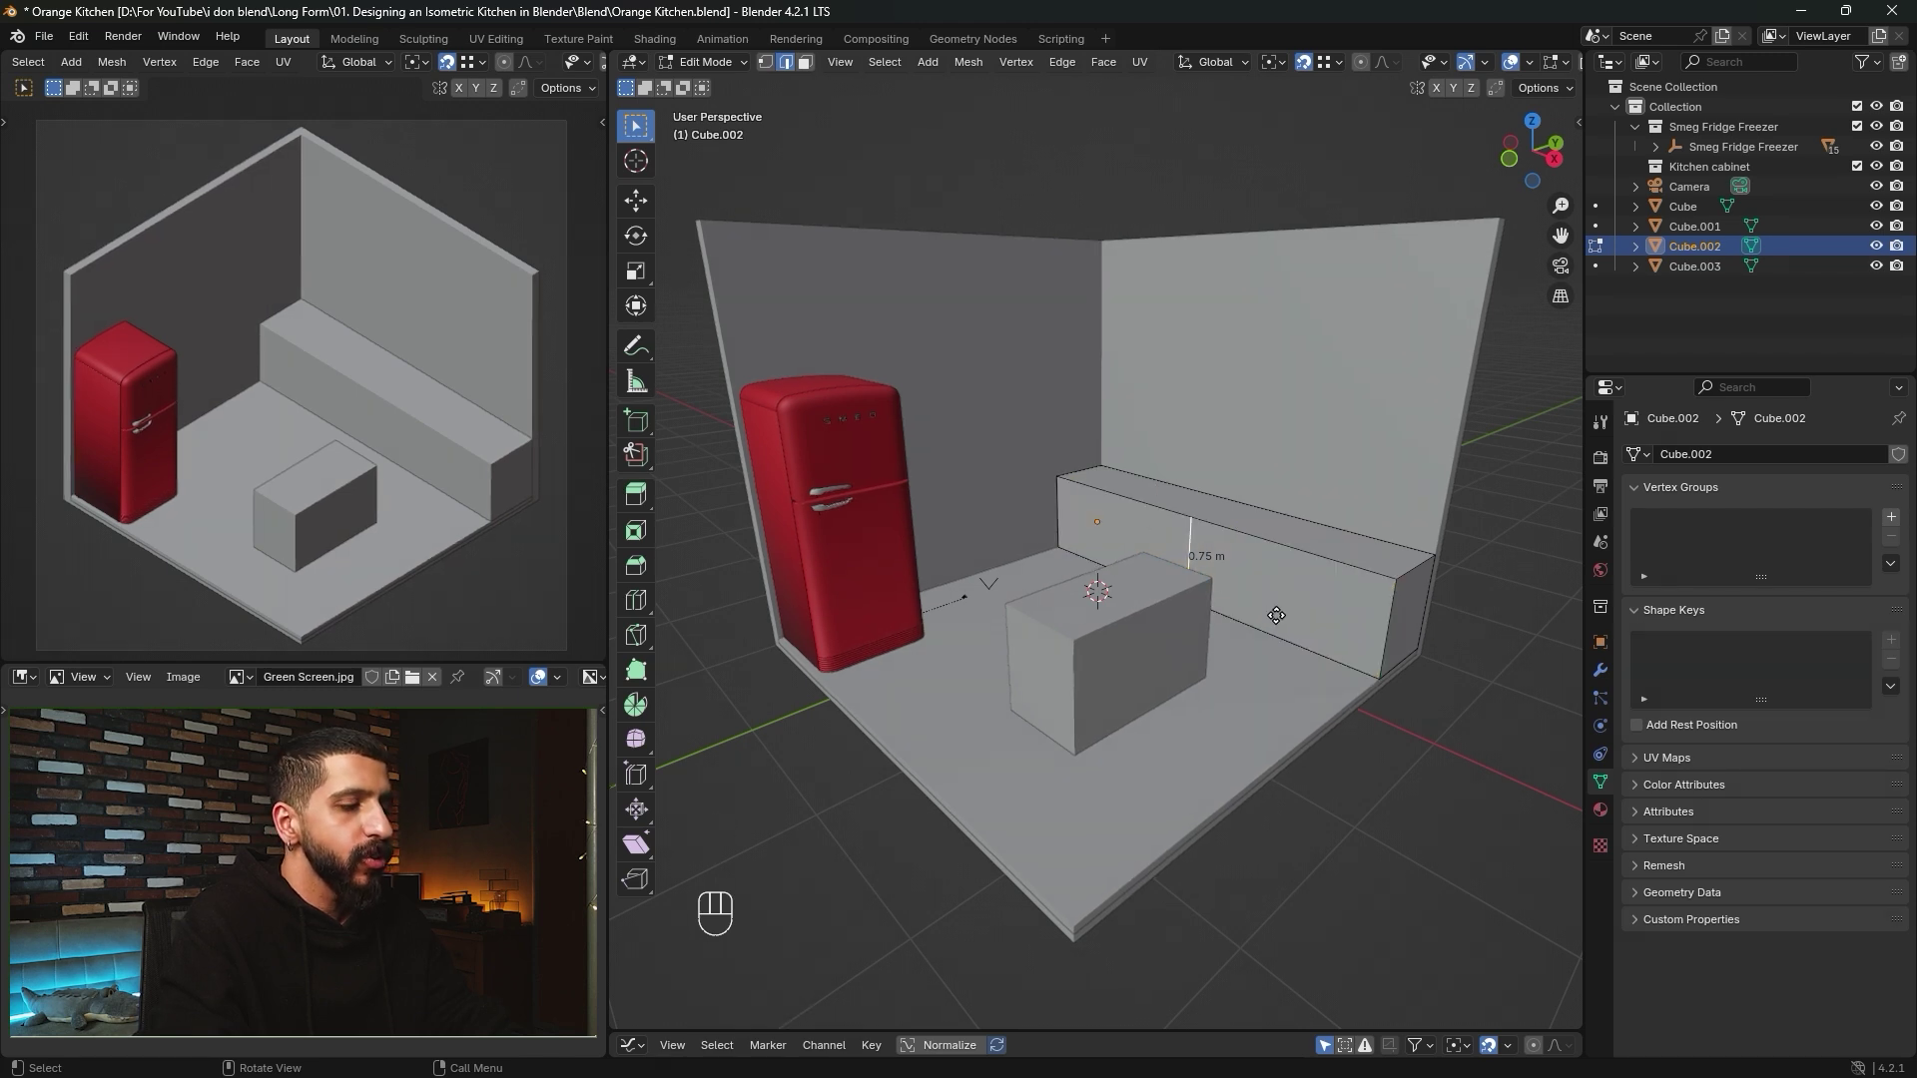
key("g")
key("x")
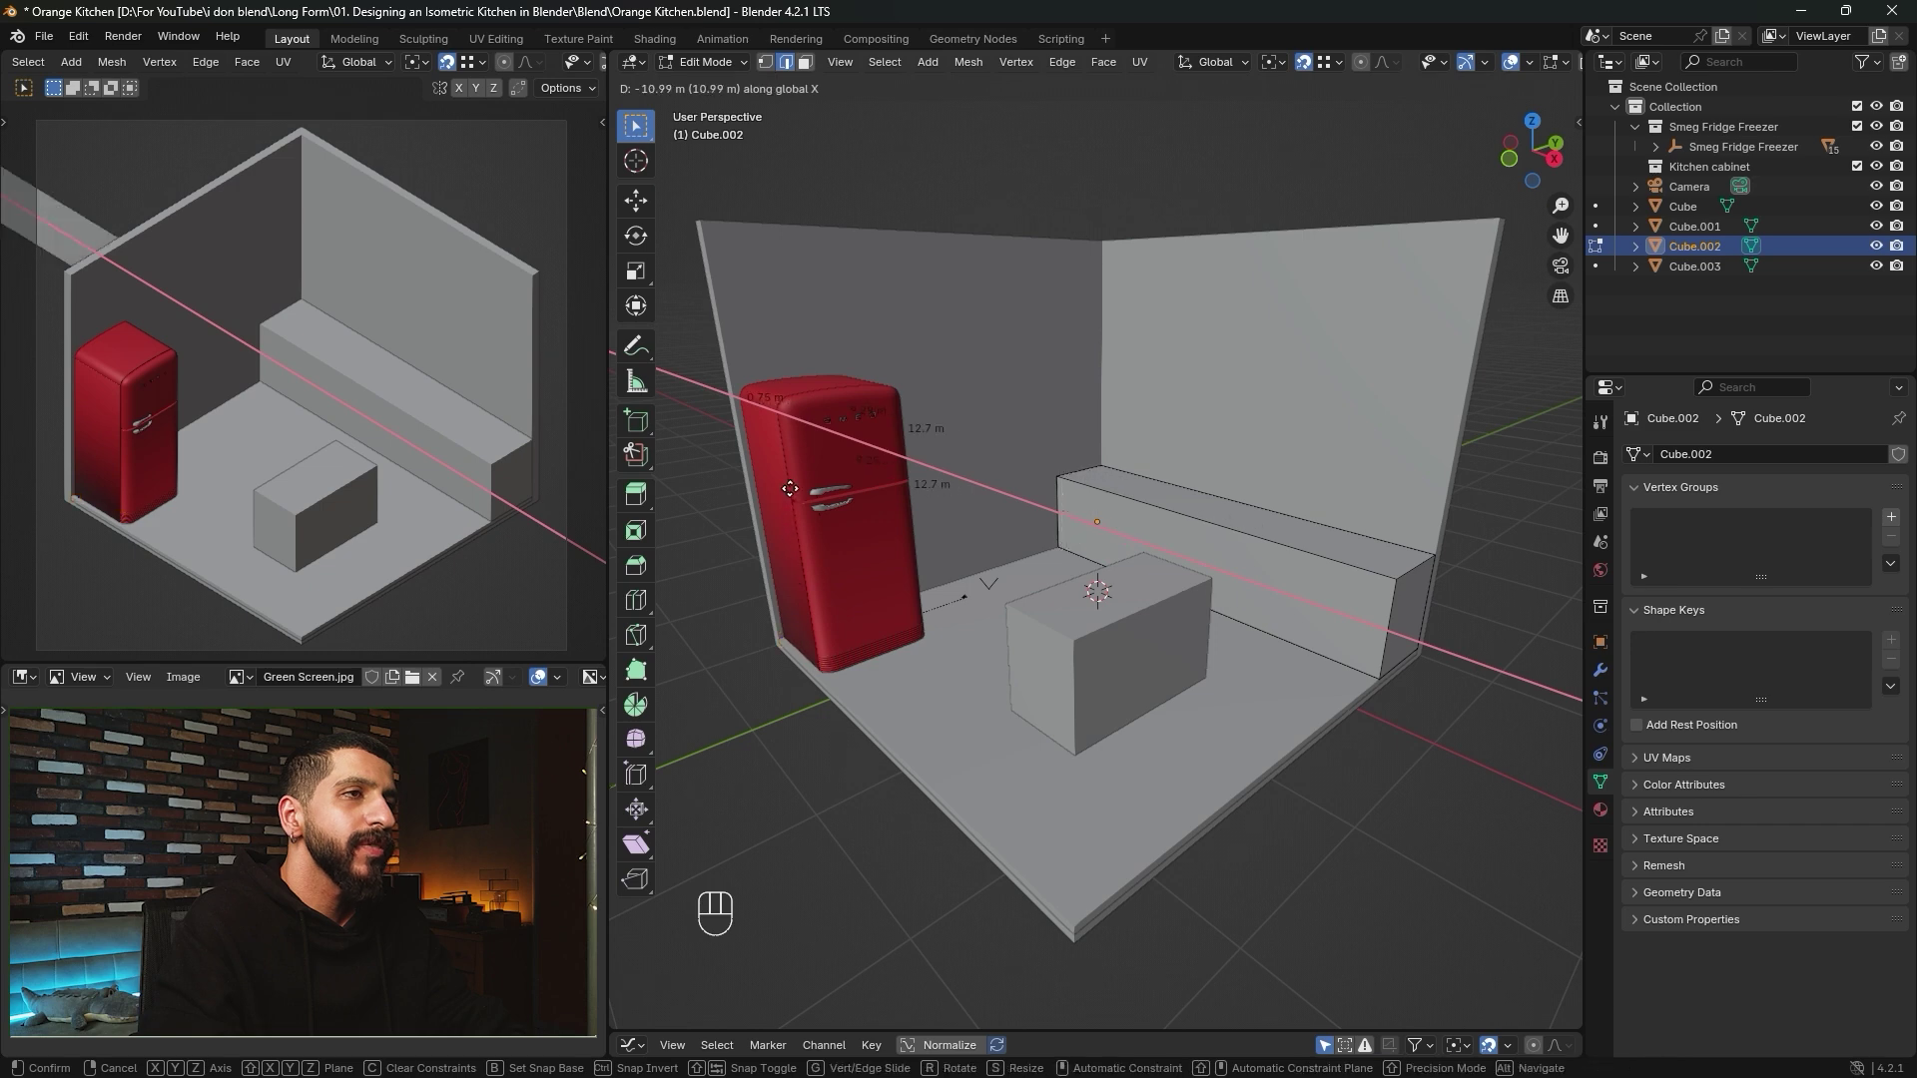
key("ctrl")
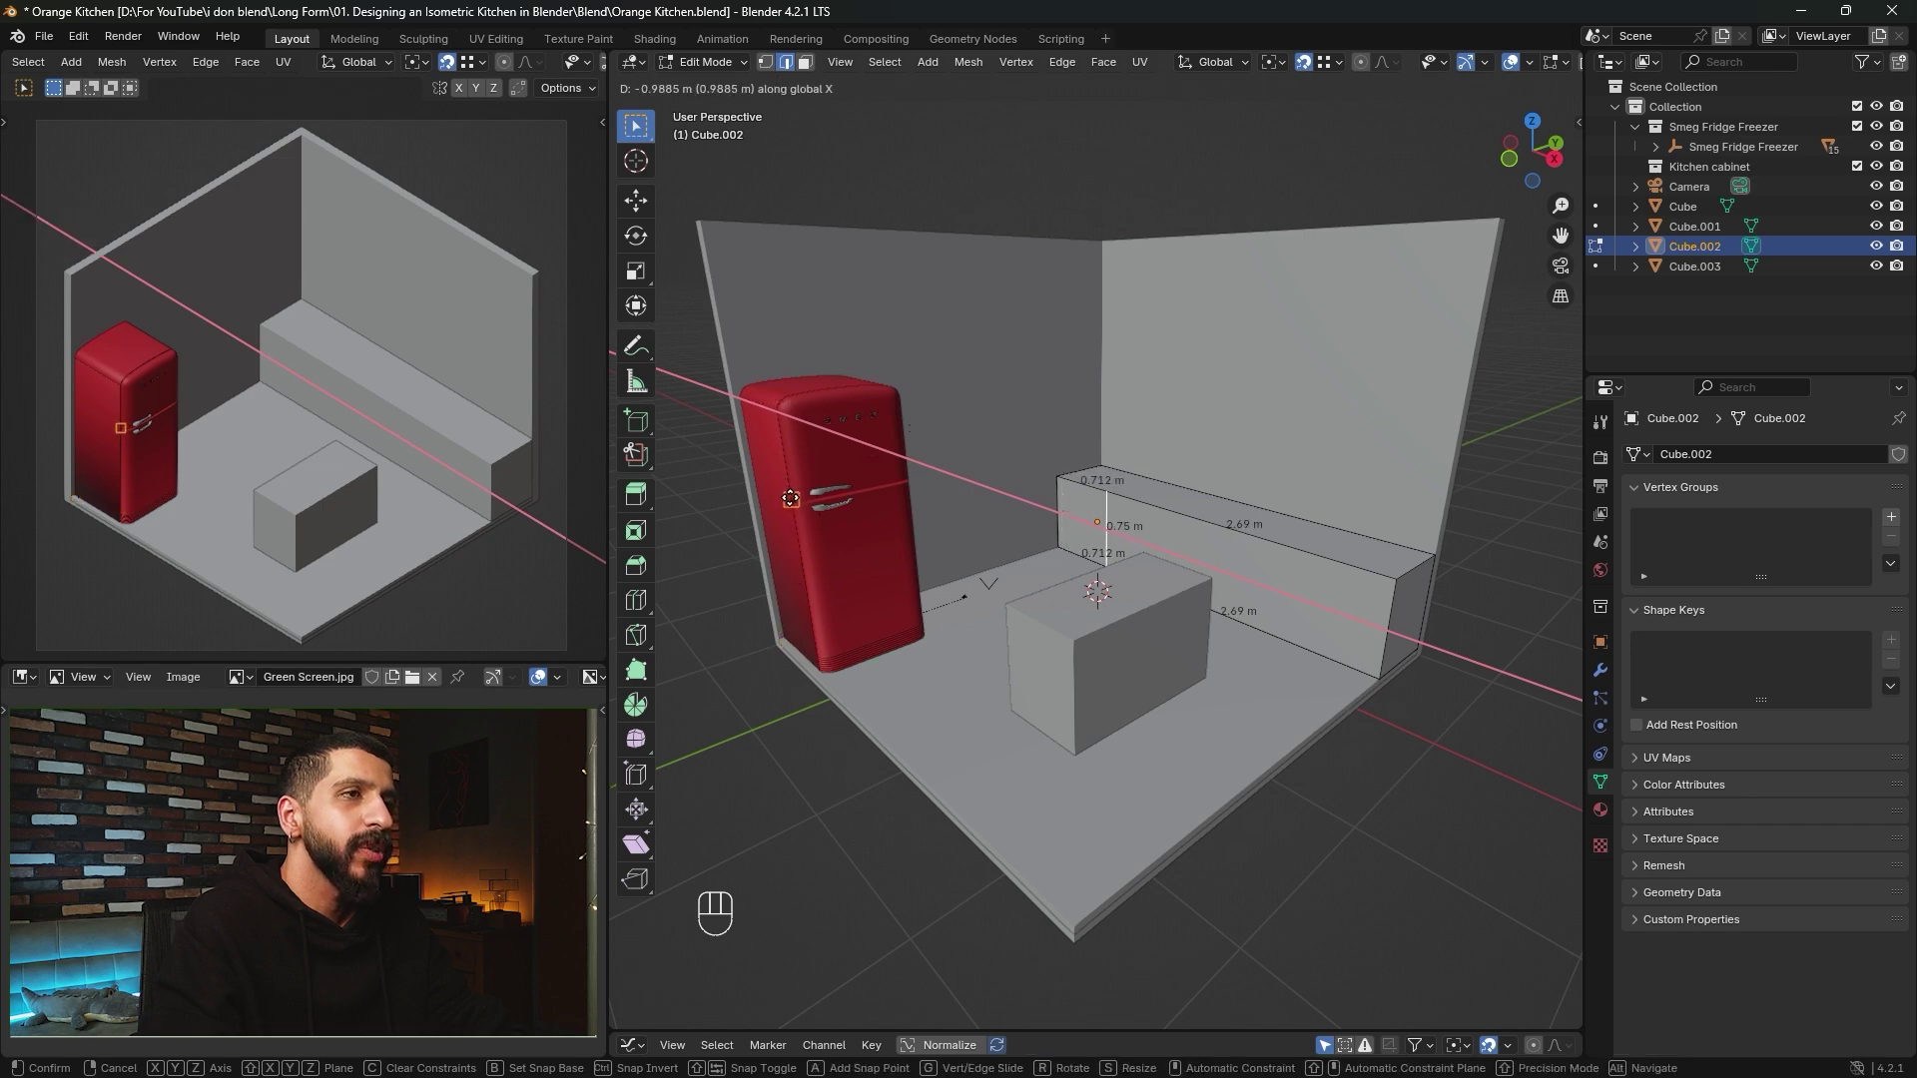
left_click(791, 498)
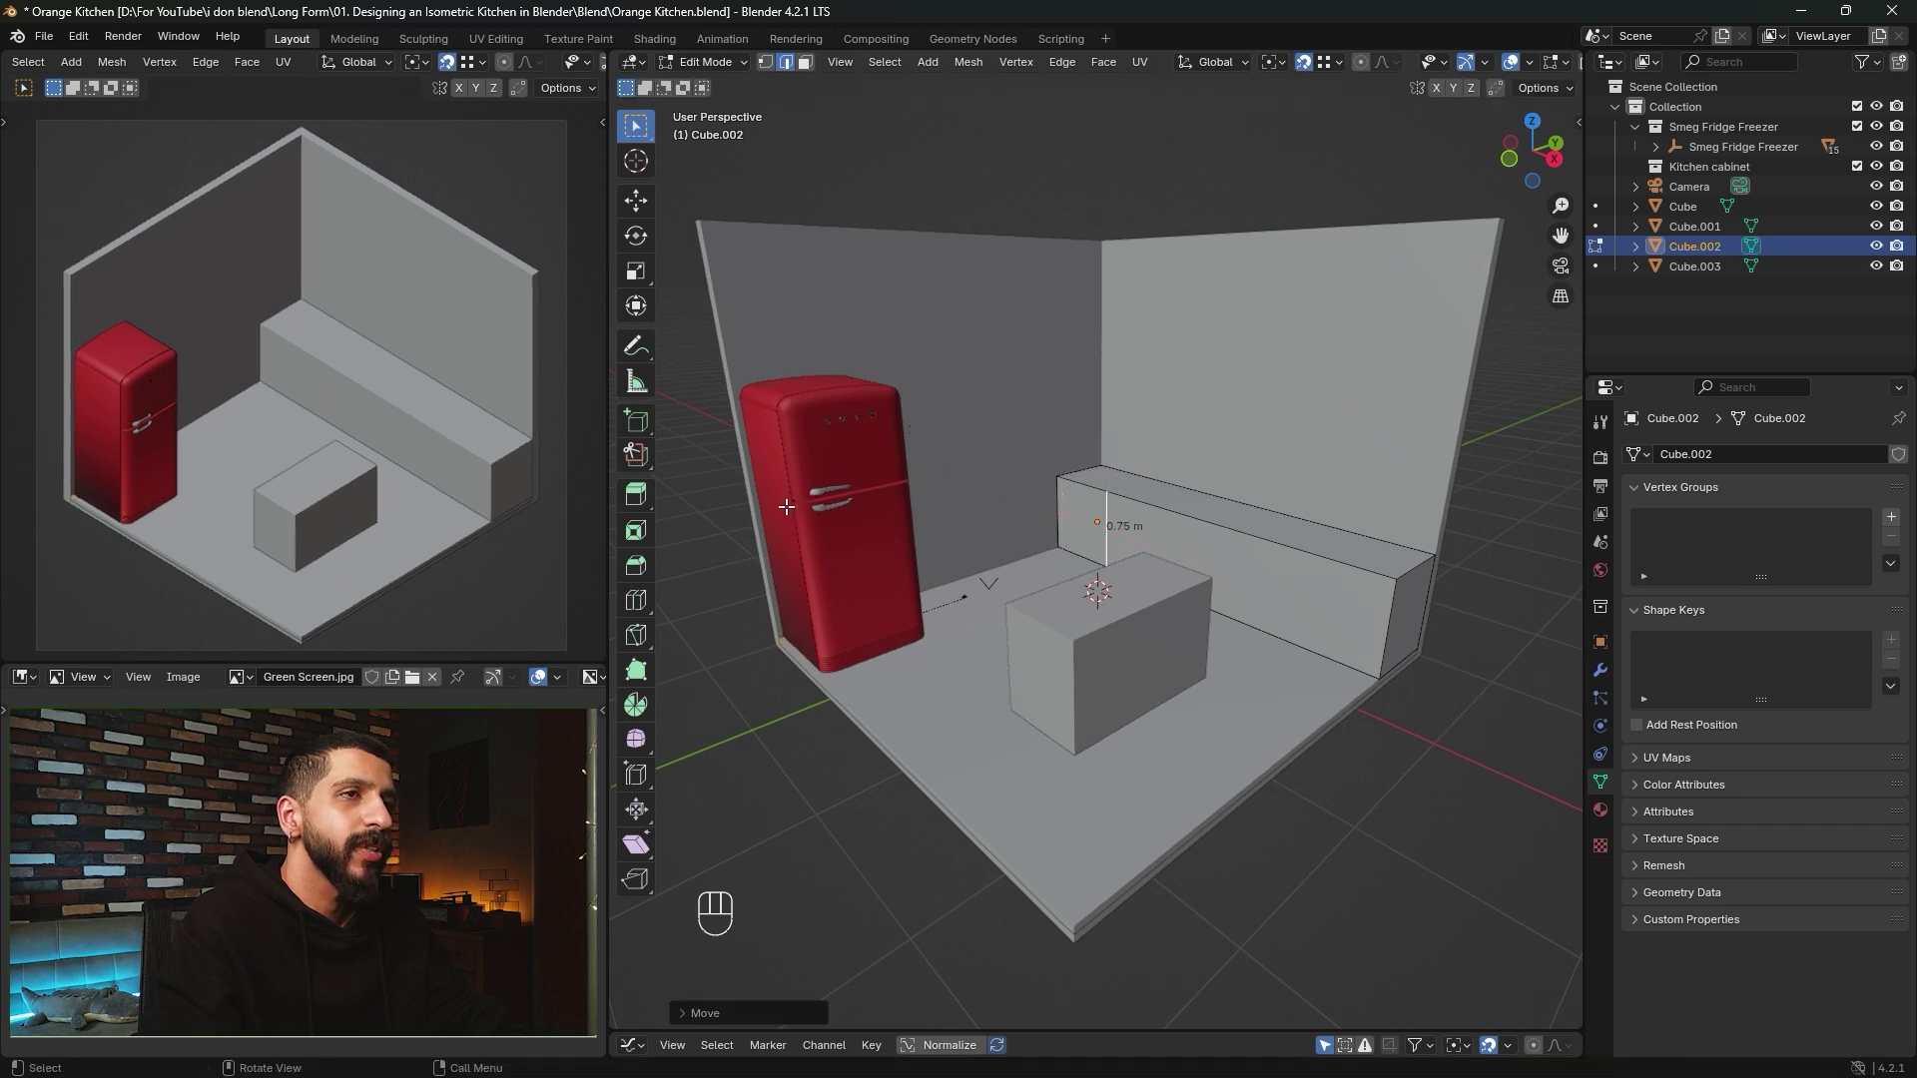
Extrude the narrow front face at the corner end of the counter about 1.96 m, snapping it to the fridge's side, and return to Object Mode.
middle_click(1057, 613, "alt")
scroll(1068, 559, "up", 4)
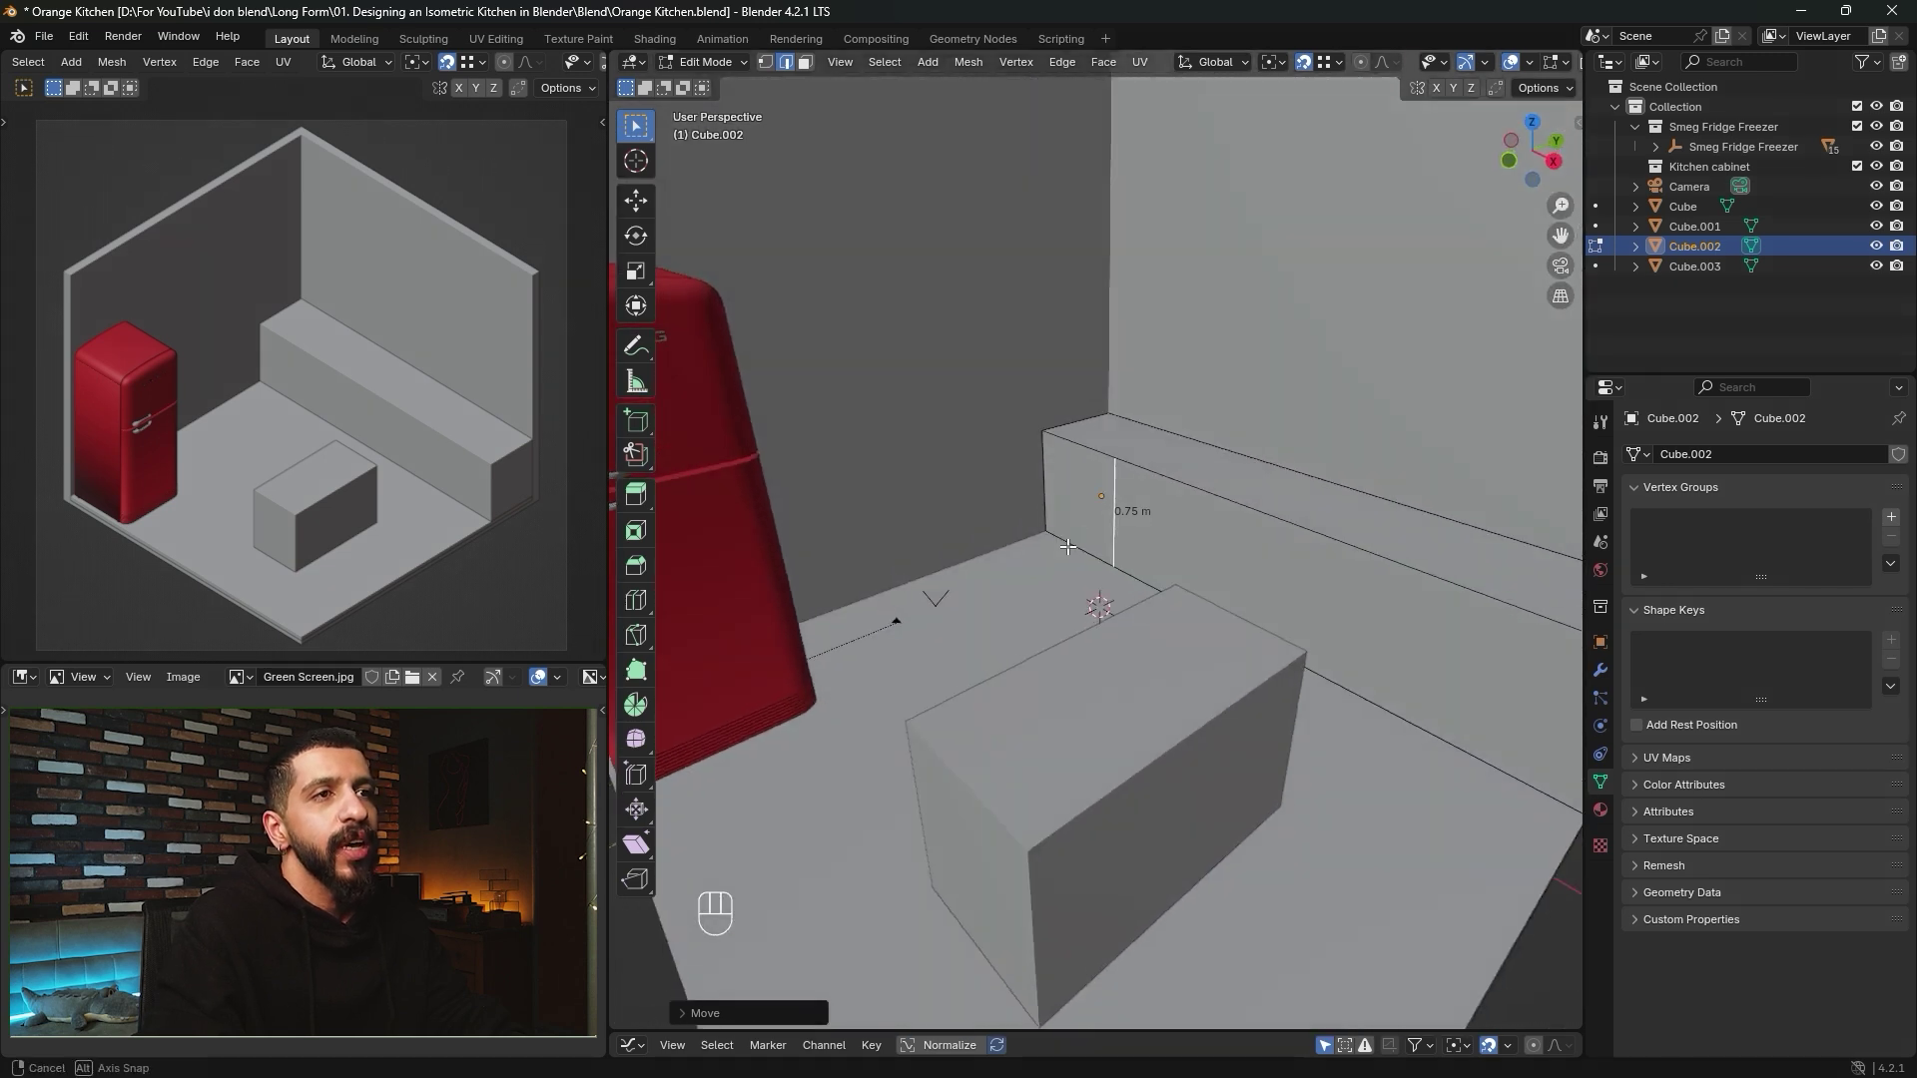
key("3")
left_click(1087, 497)
middle_click_drag(1086, 498, 1160, 460)
key("e")
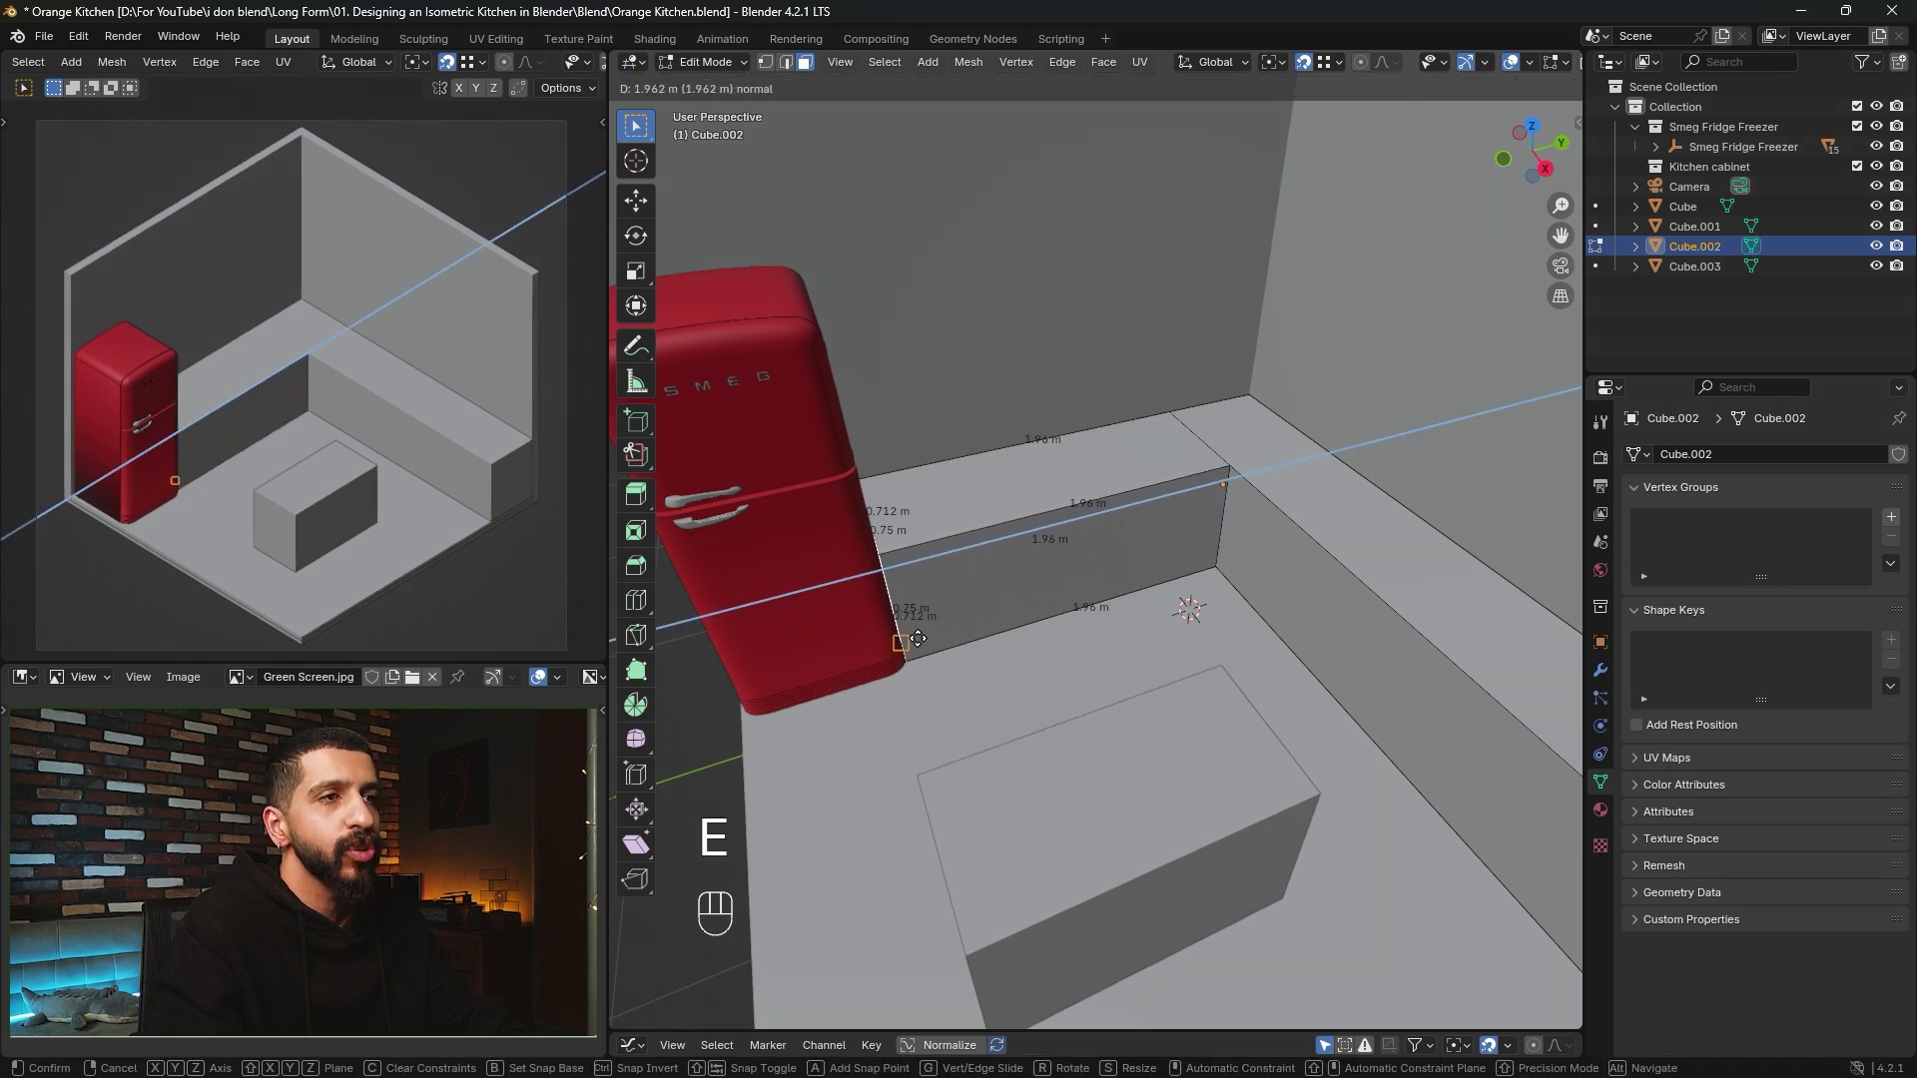
left_click(918, 638)
key("Tab")
middle_click(1064, 595, "alt")
scroll(1064, 595, "down", 4)
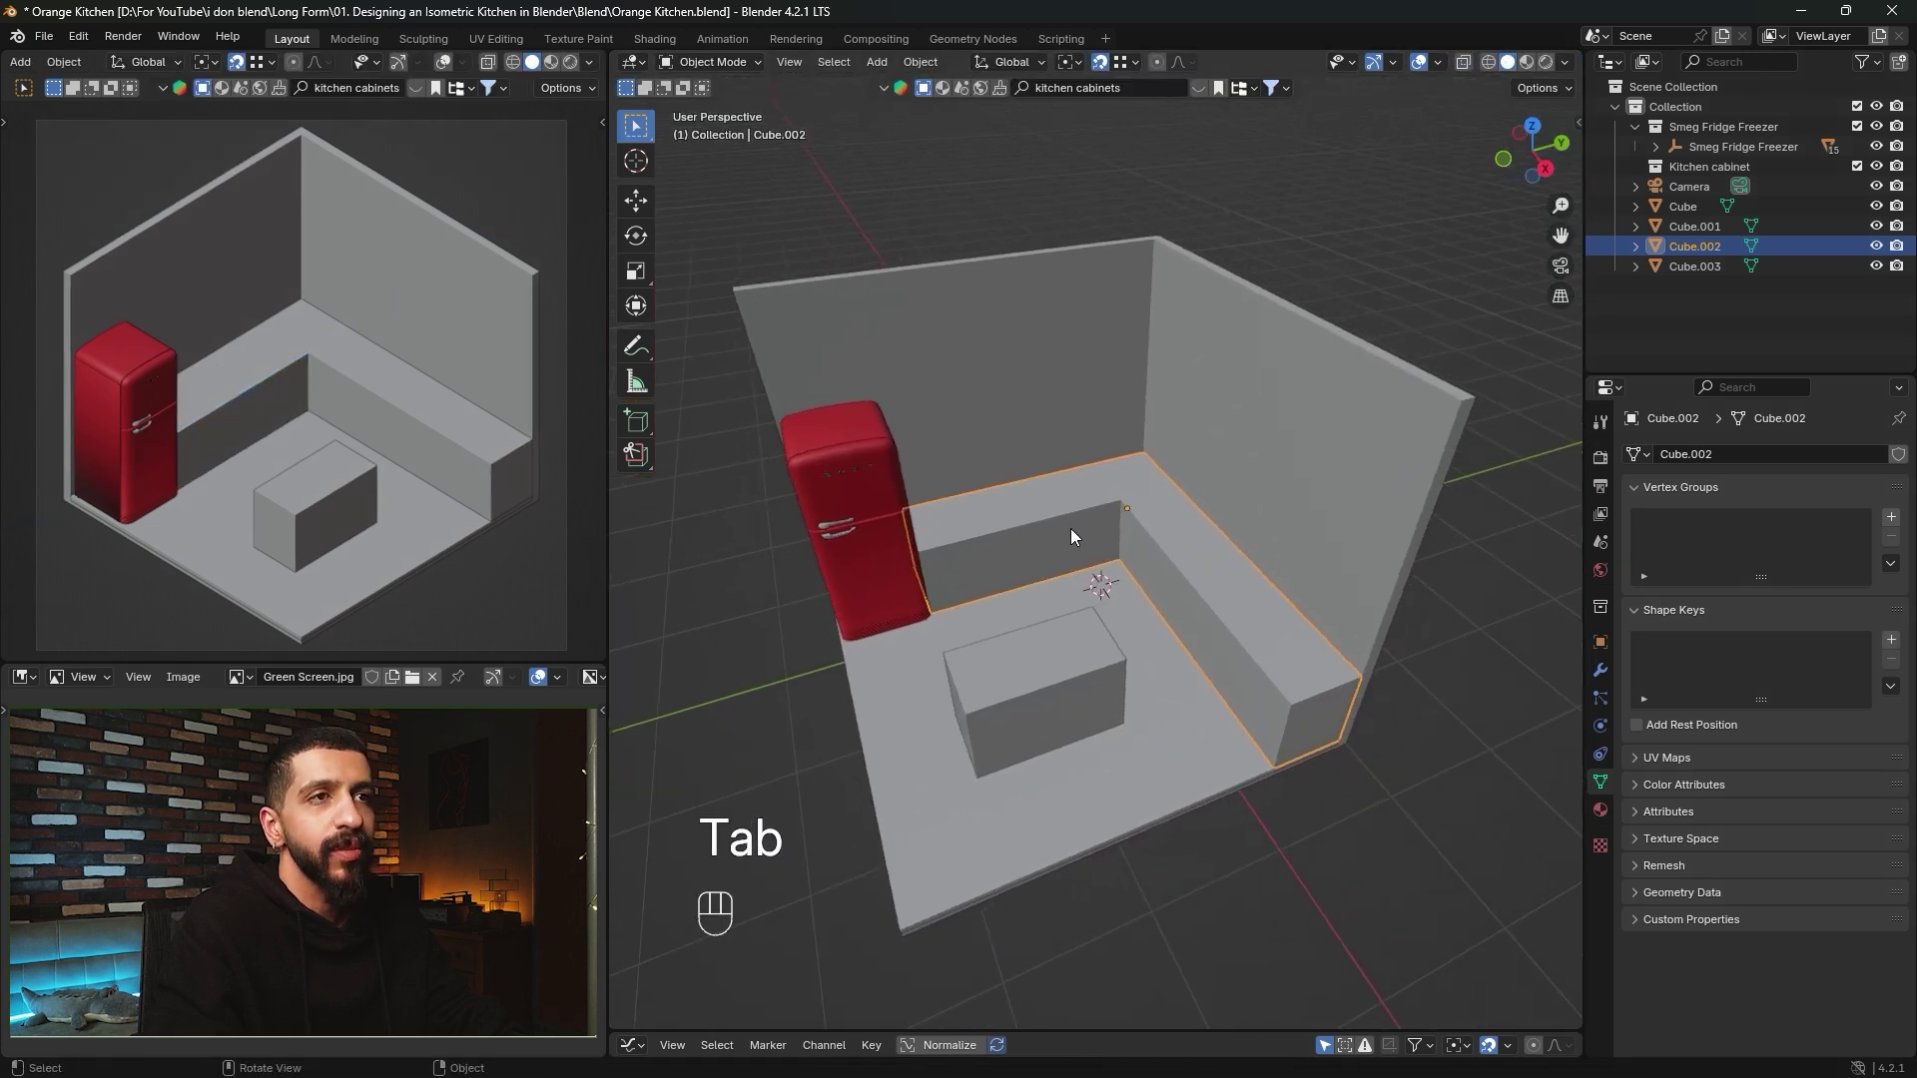
In Edit Mode, select both top faces of the L-shaped counter and move them -0.05 m along global Z.
scroll(1069, 536, "up", 5)
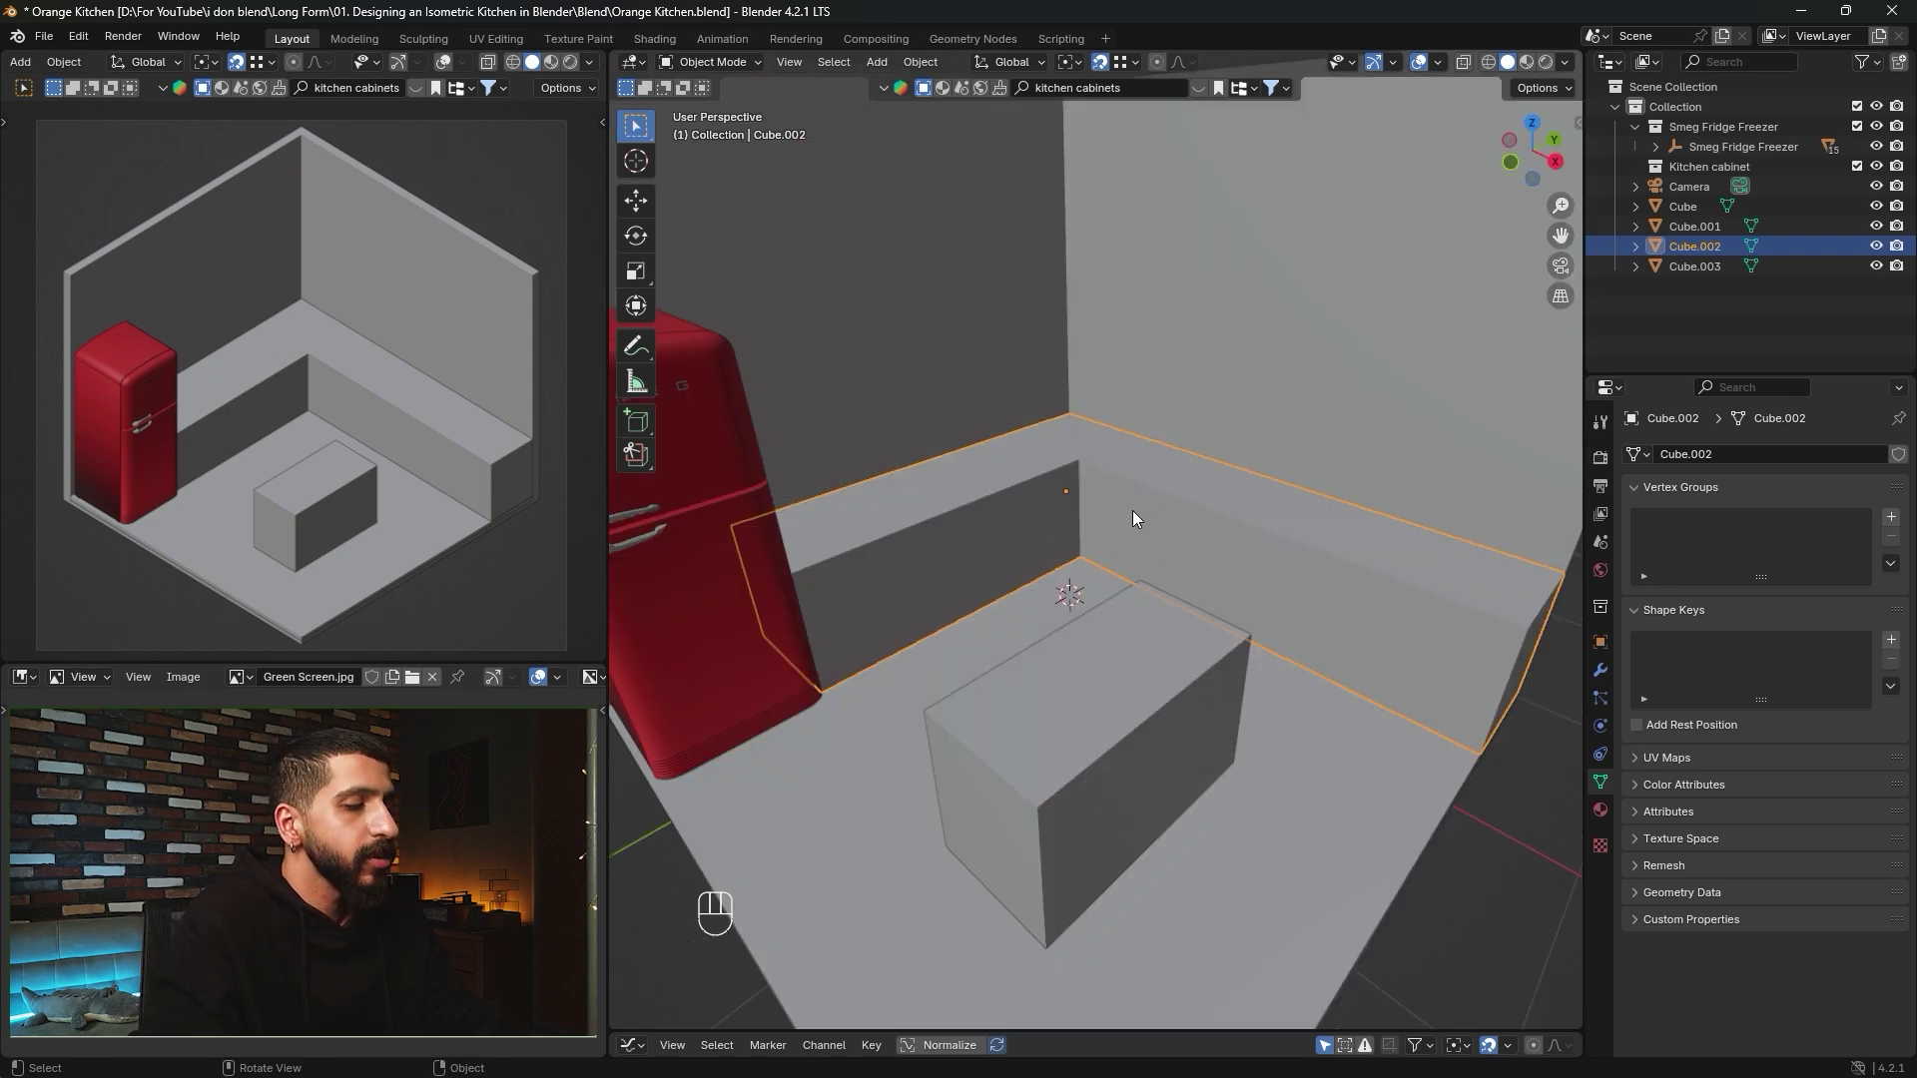
key("Tab")
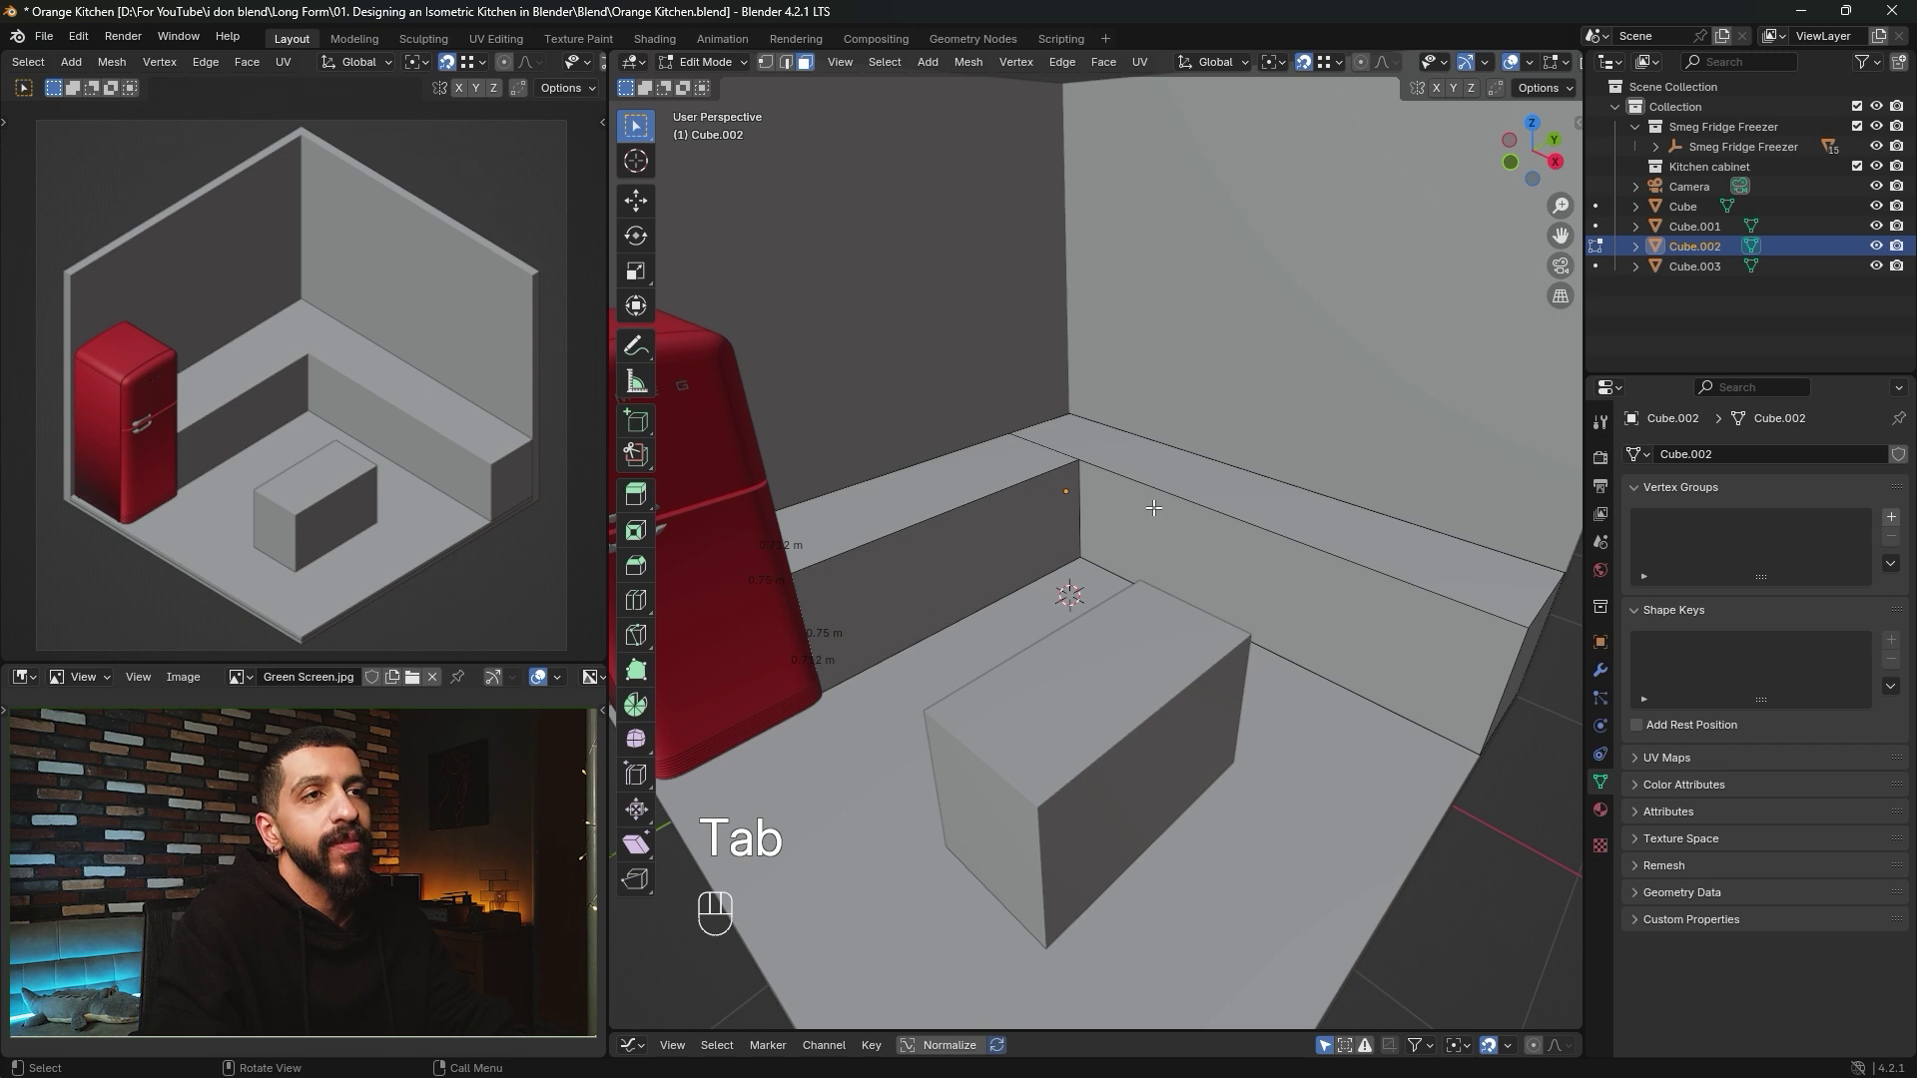
key("3")
left_click(1213, 488)
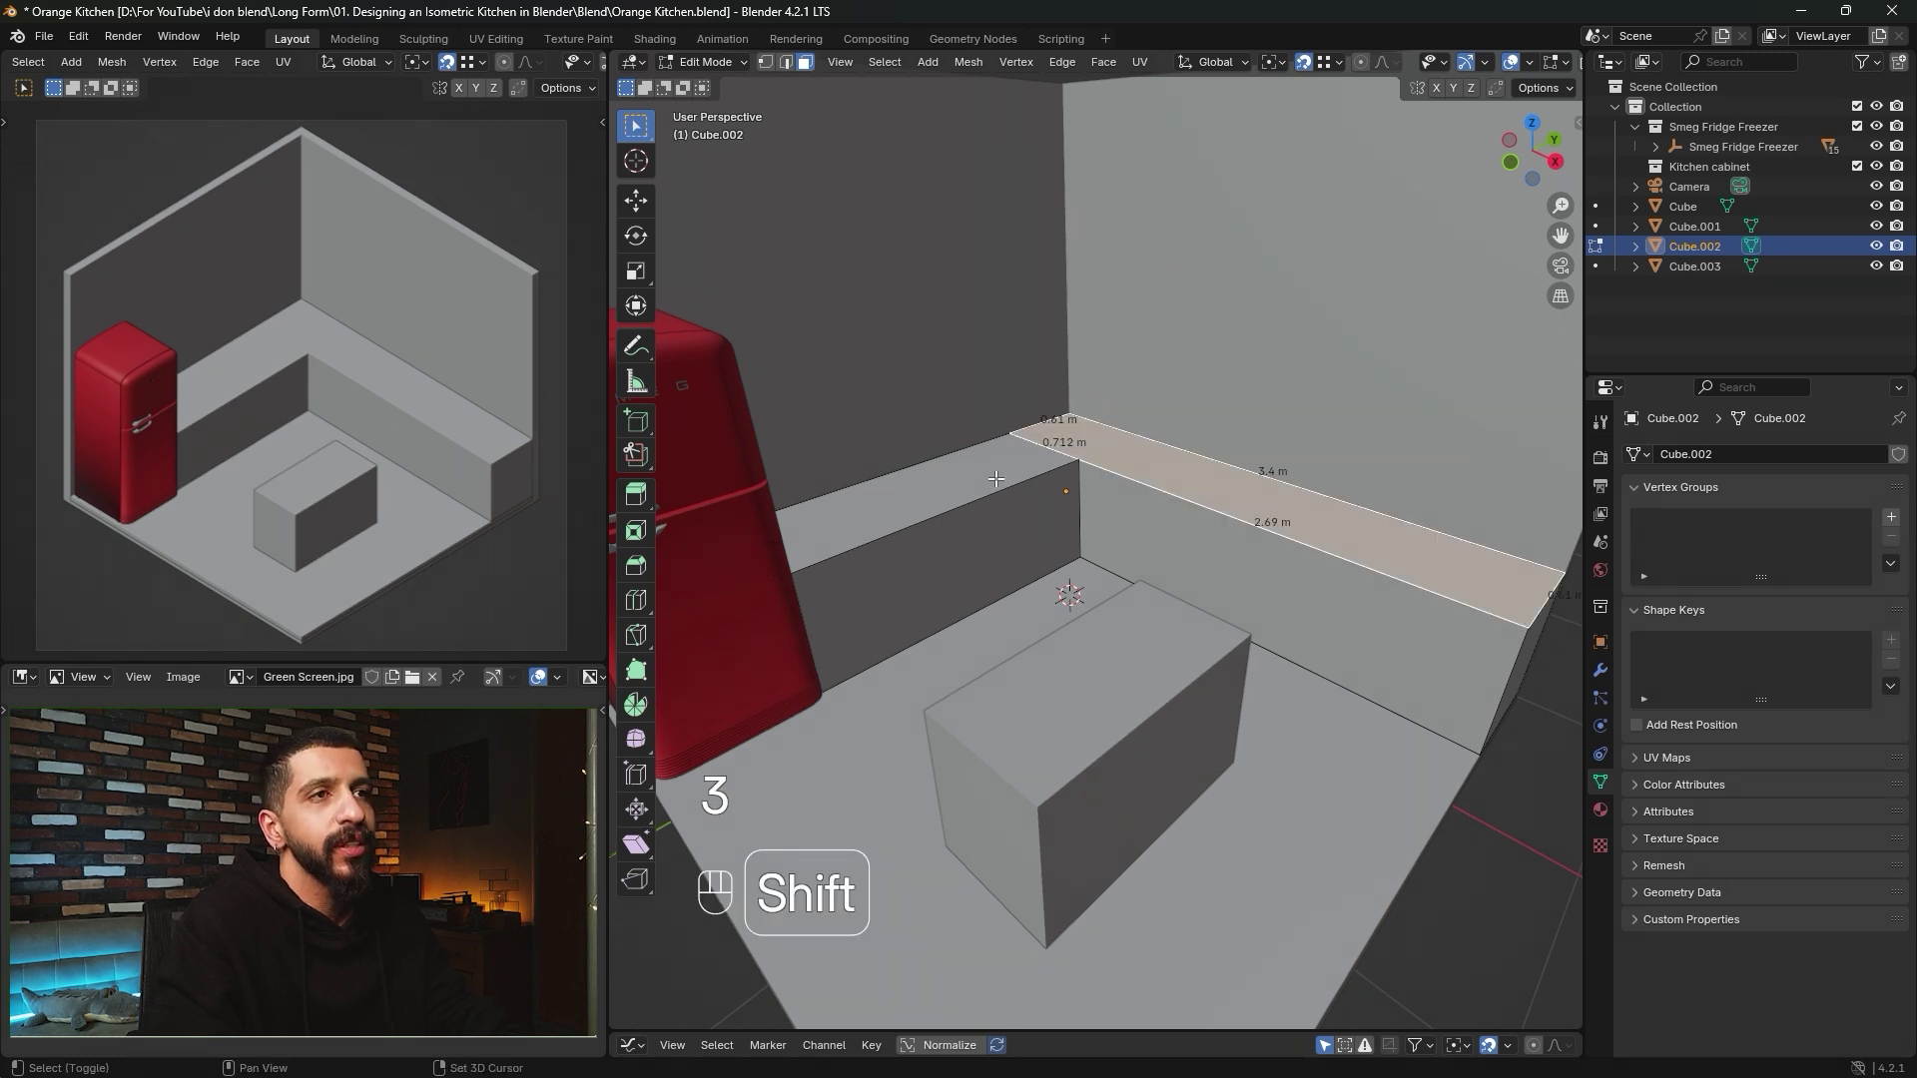
left_click(1018, 477, "shift")
key("g")
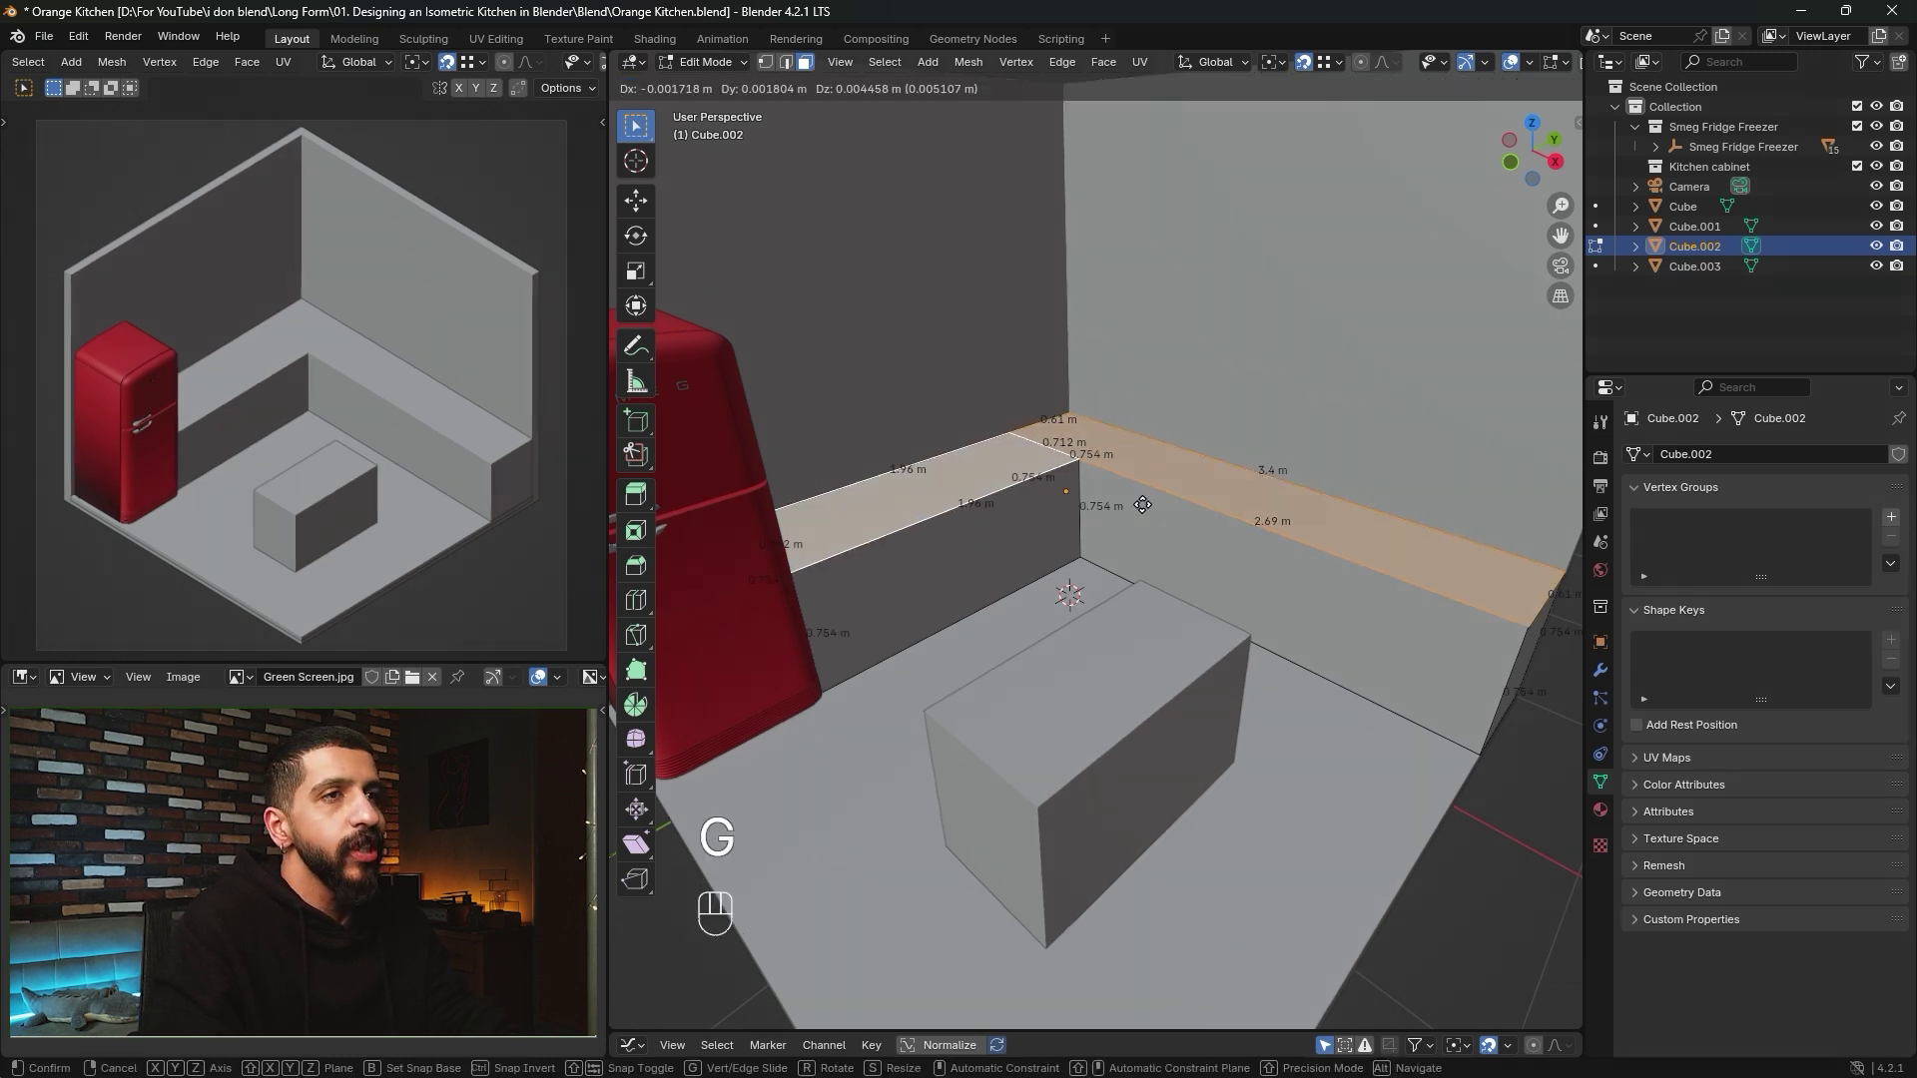
key("z")
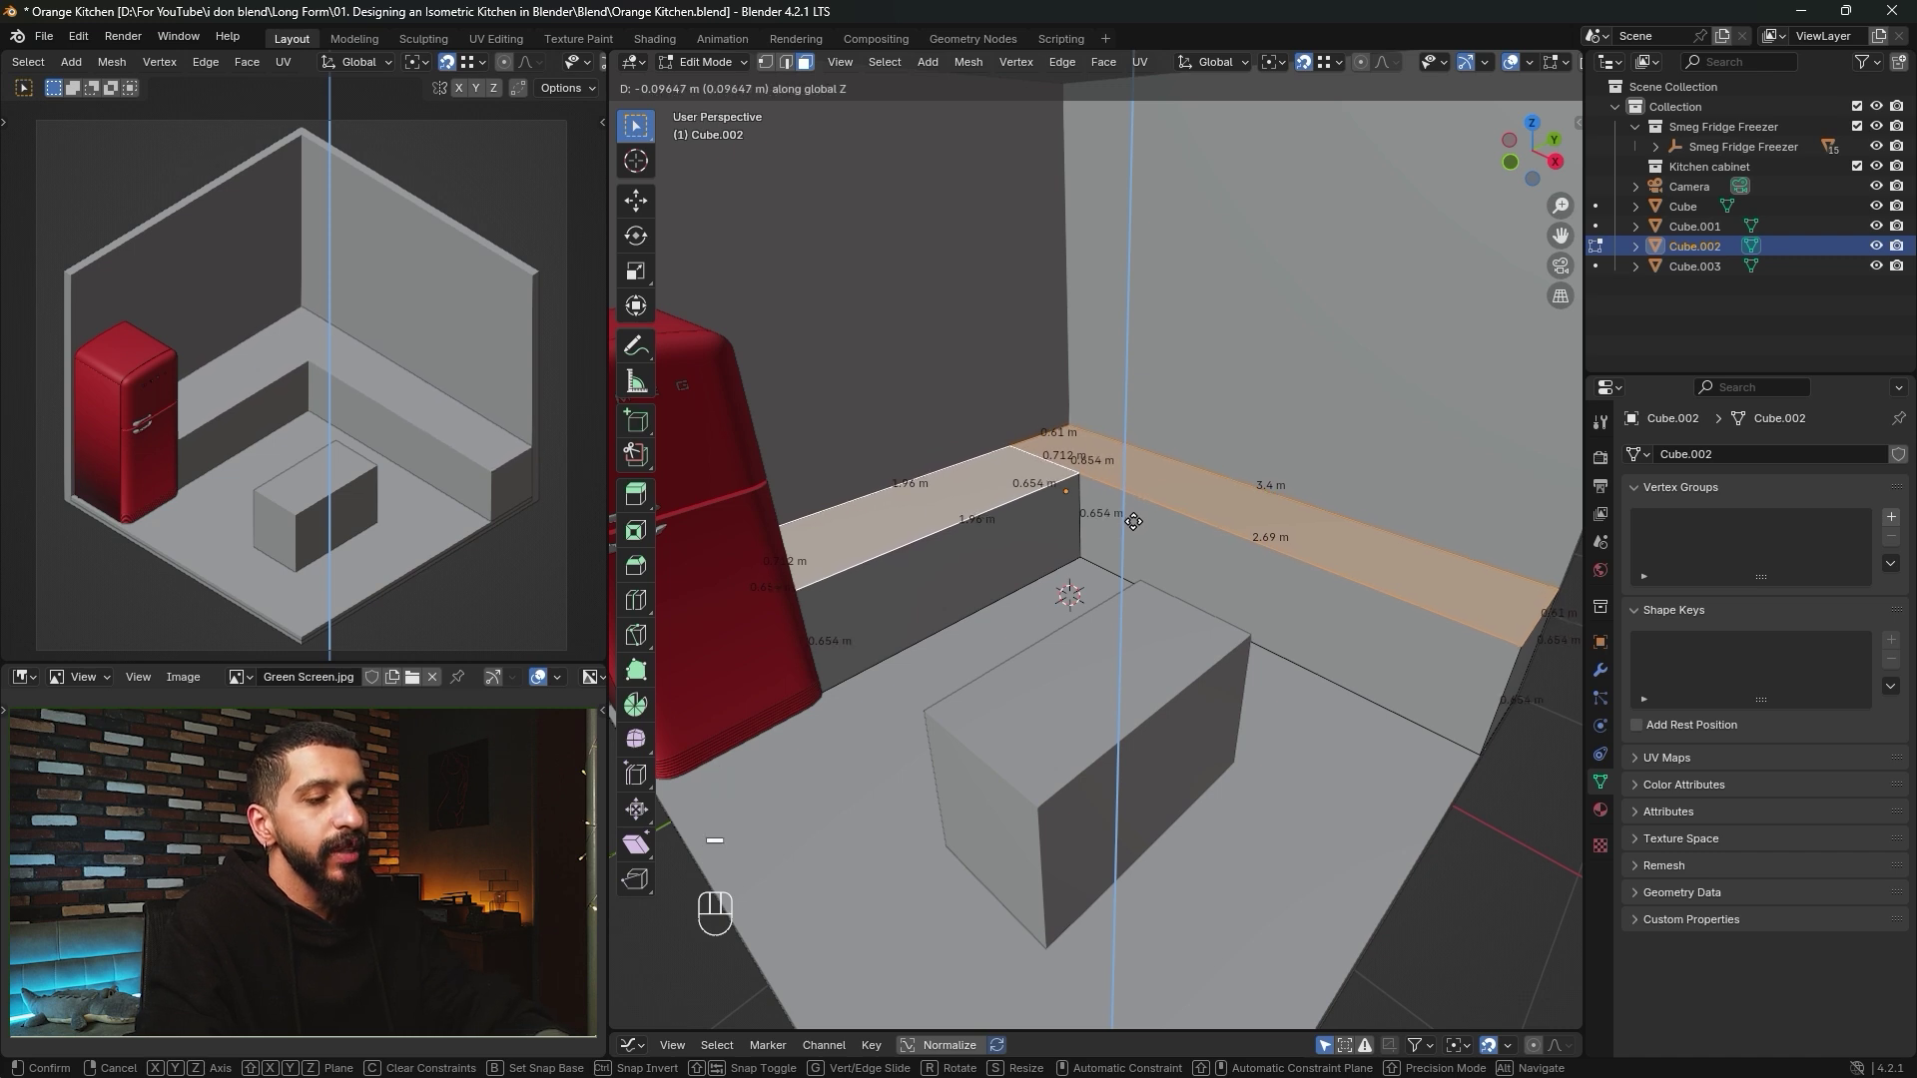
key("minus")
type("0.0")
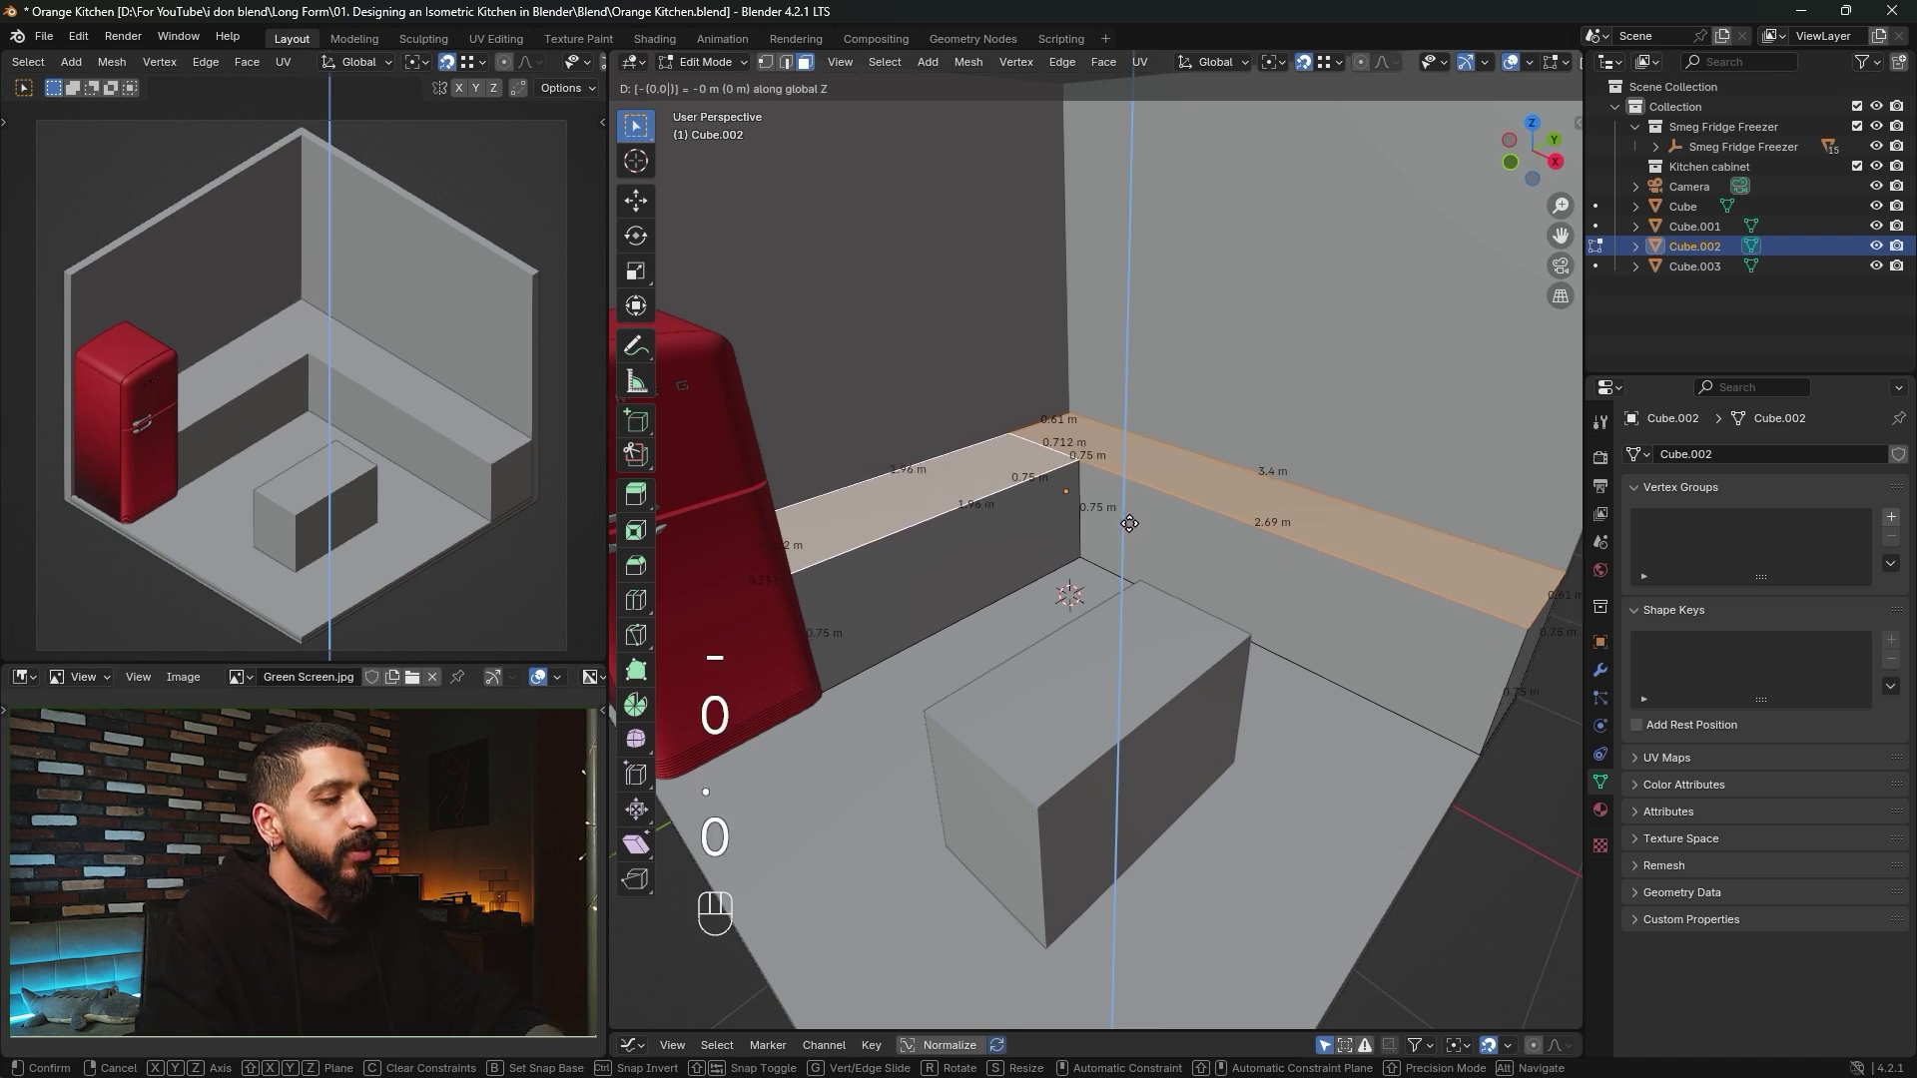
type("5")
key("Return")
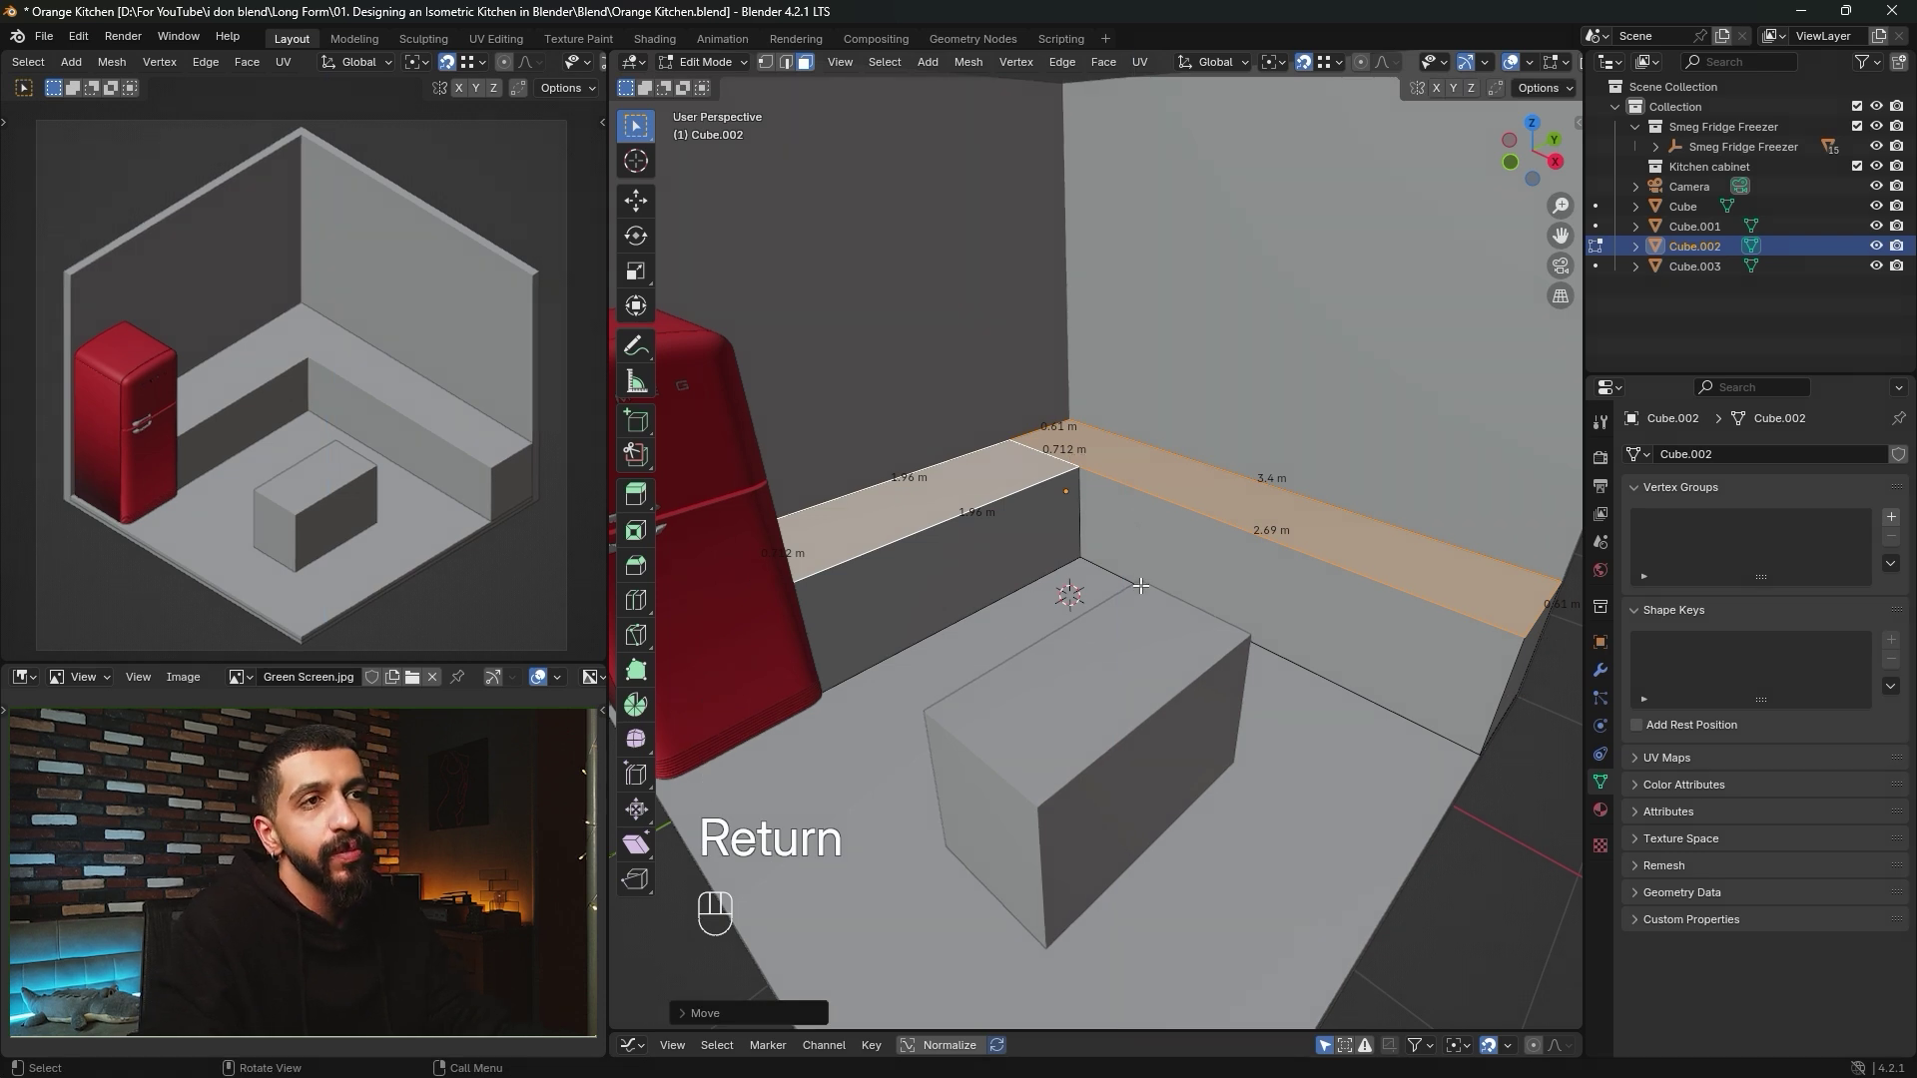
In Edit Mode, select the island block's top face and move it -0.05 m along global Z.
key("Tab")
left_click(1112, 675)
key("Tab")
key("3")
left_click(1098, 695)
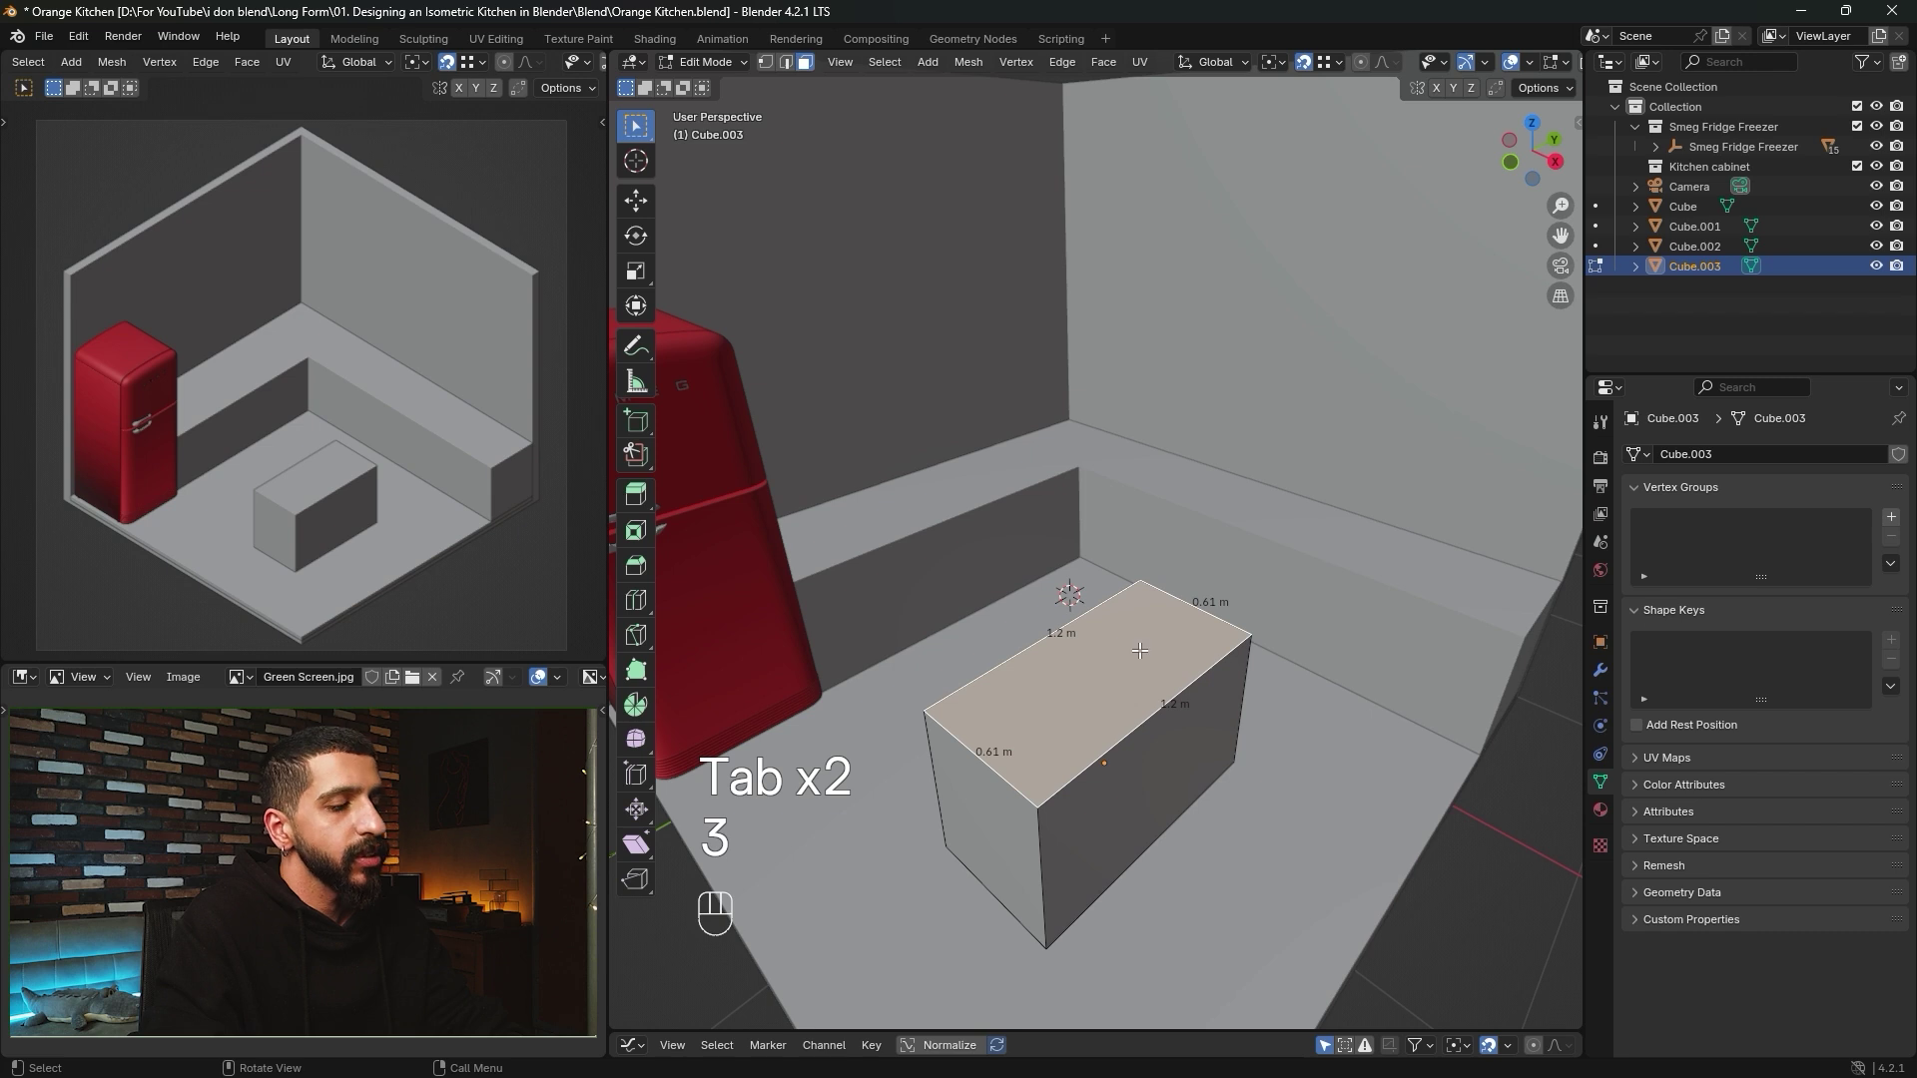
key("g")
key("z")
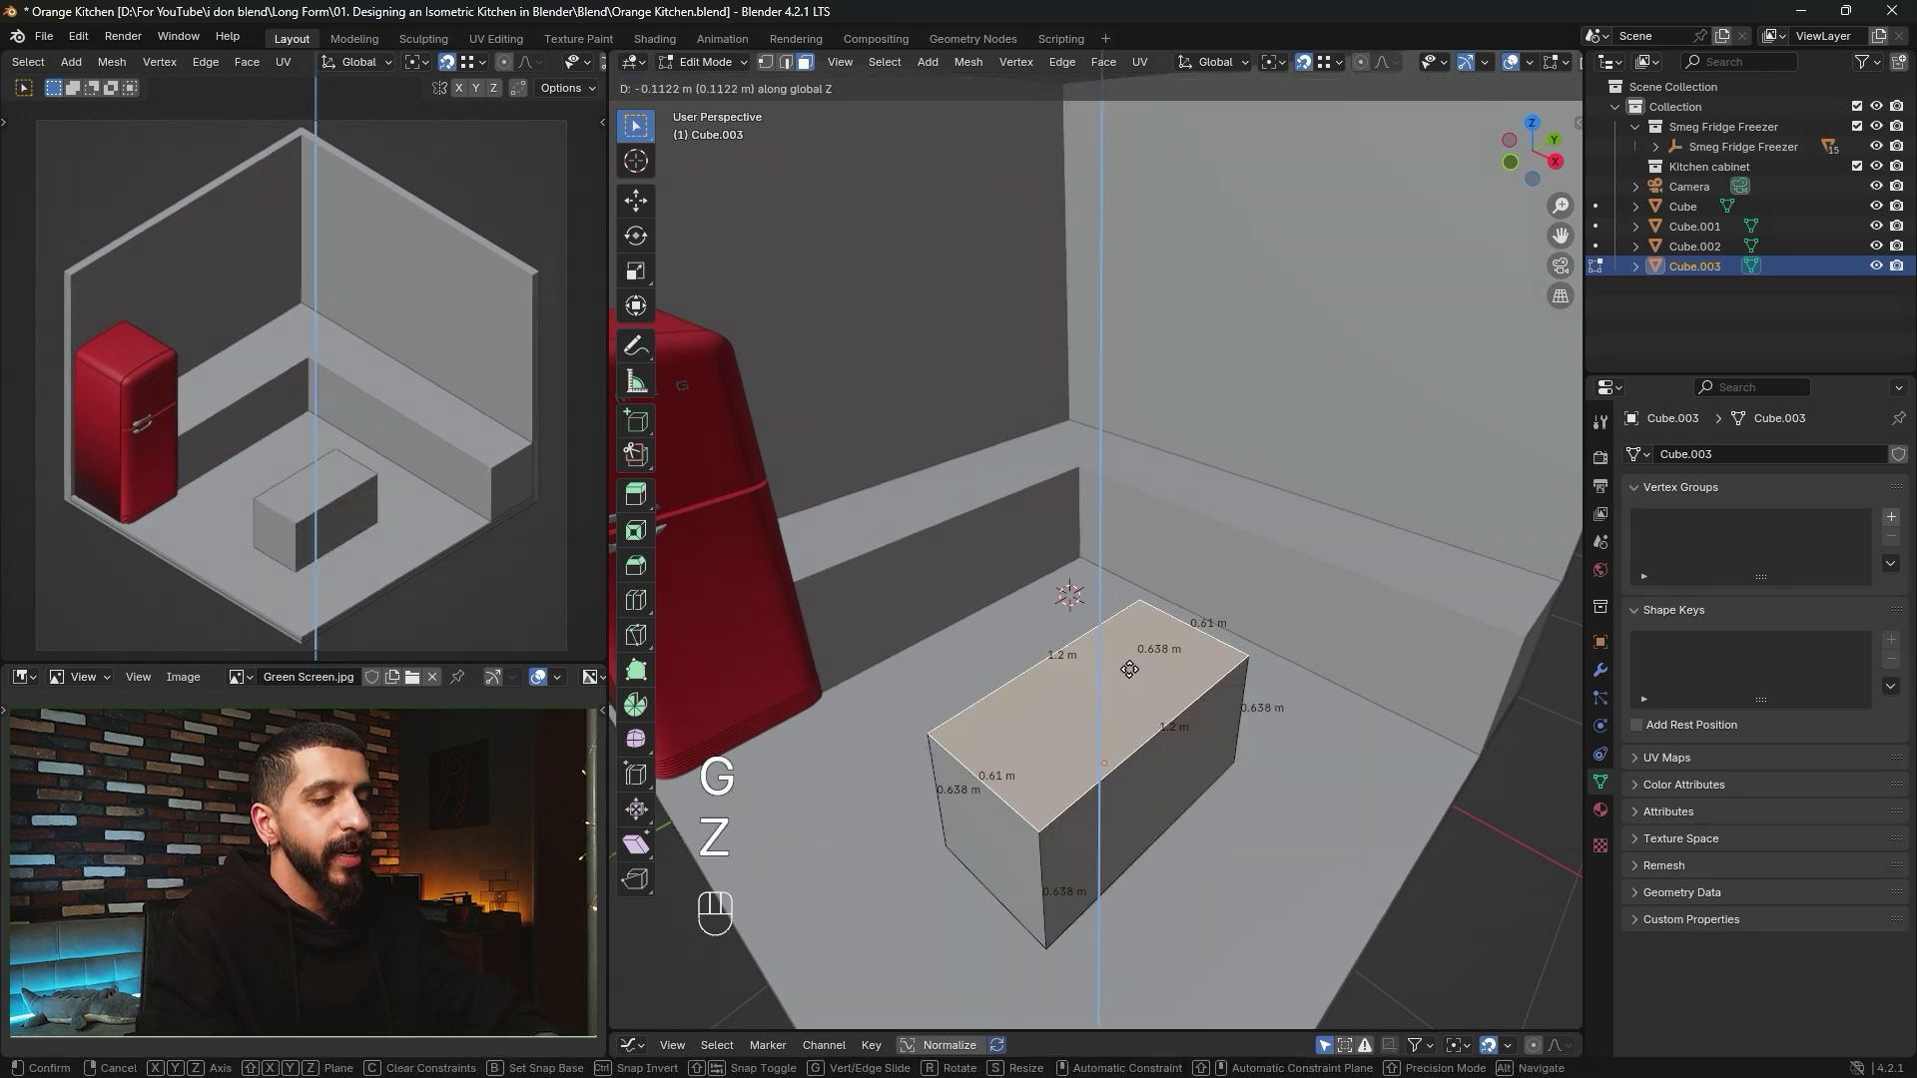
key("minus")
type("0")
type(".05")
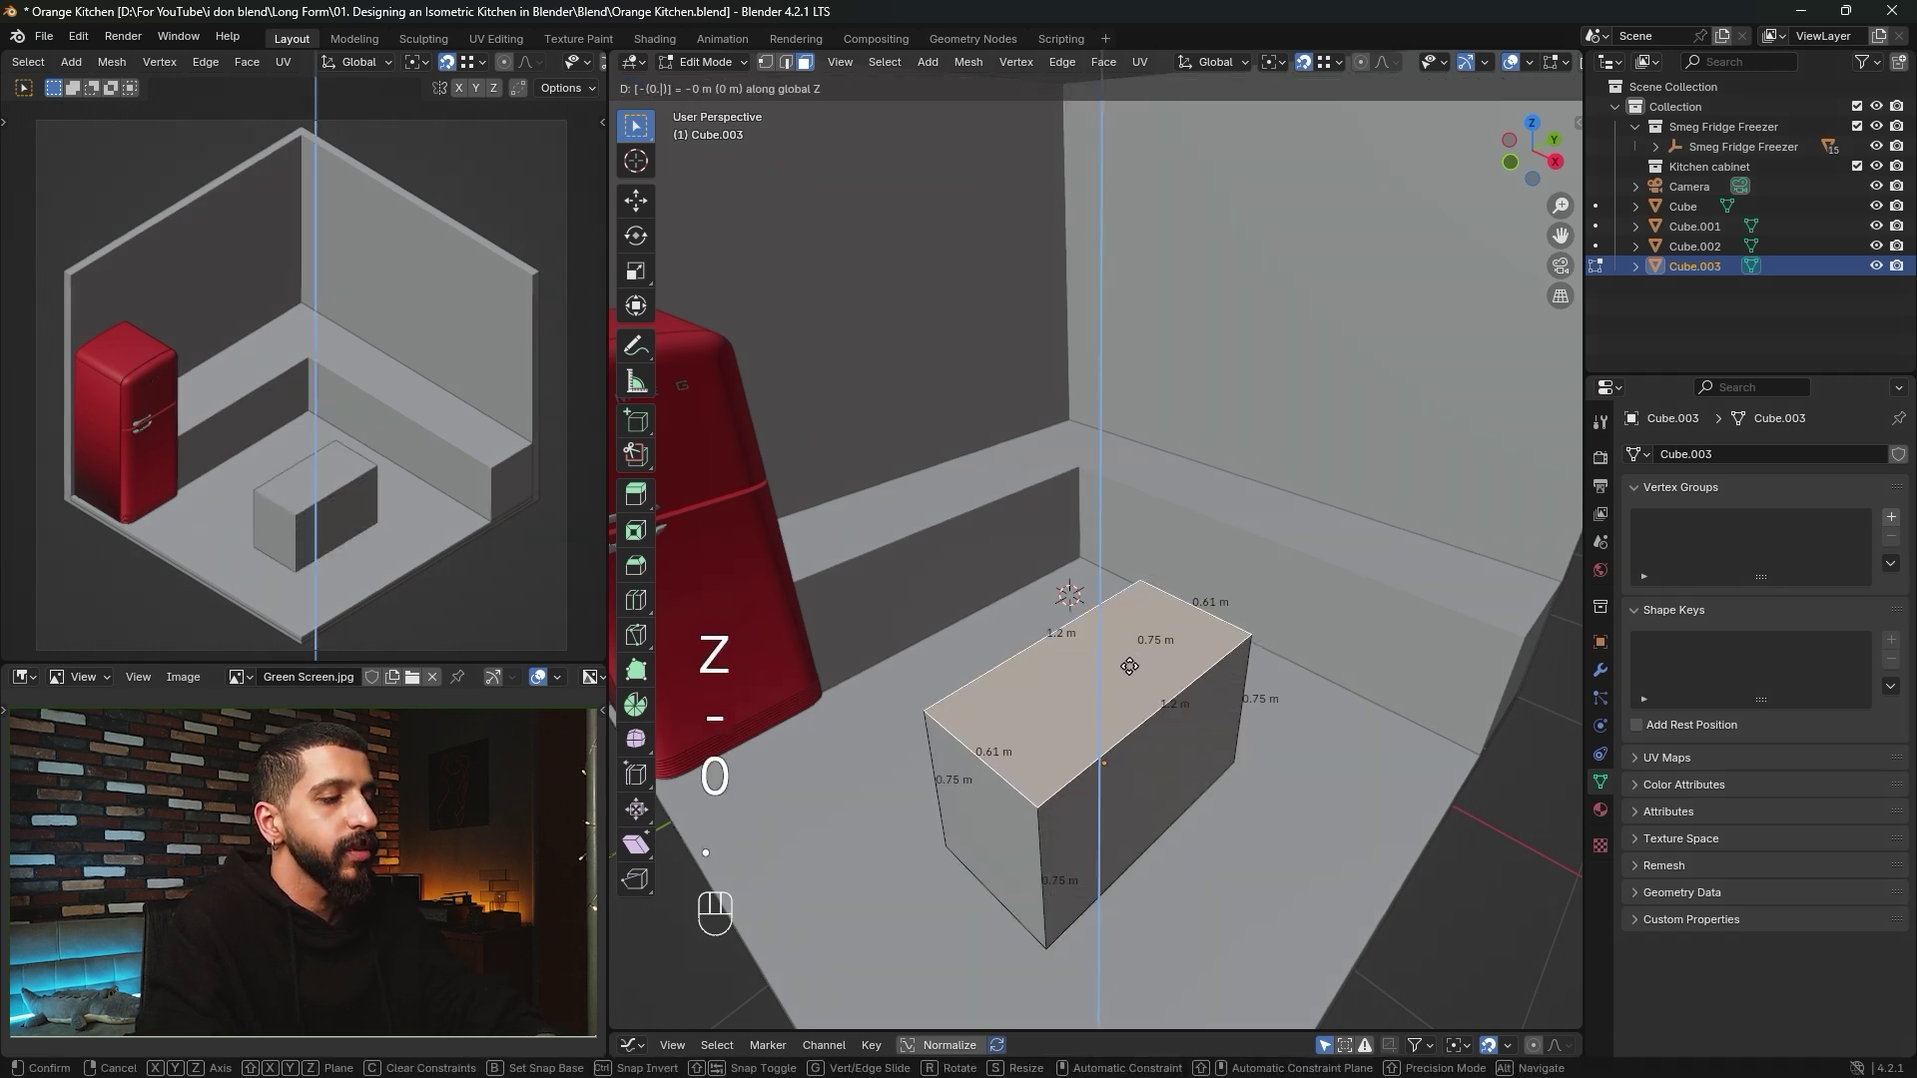
key("Return")
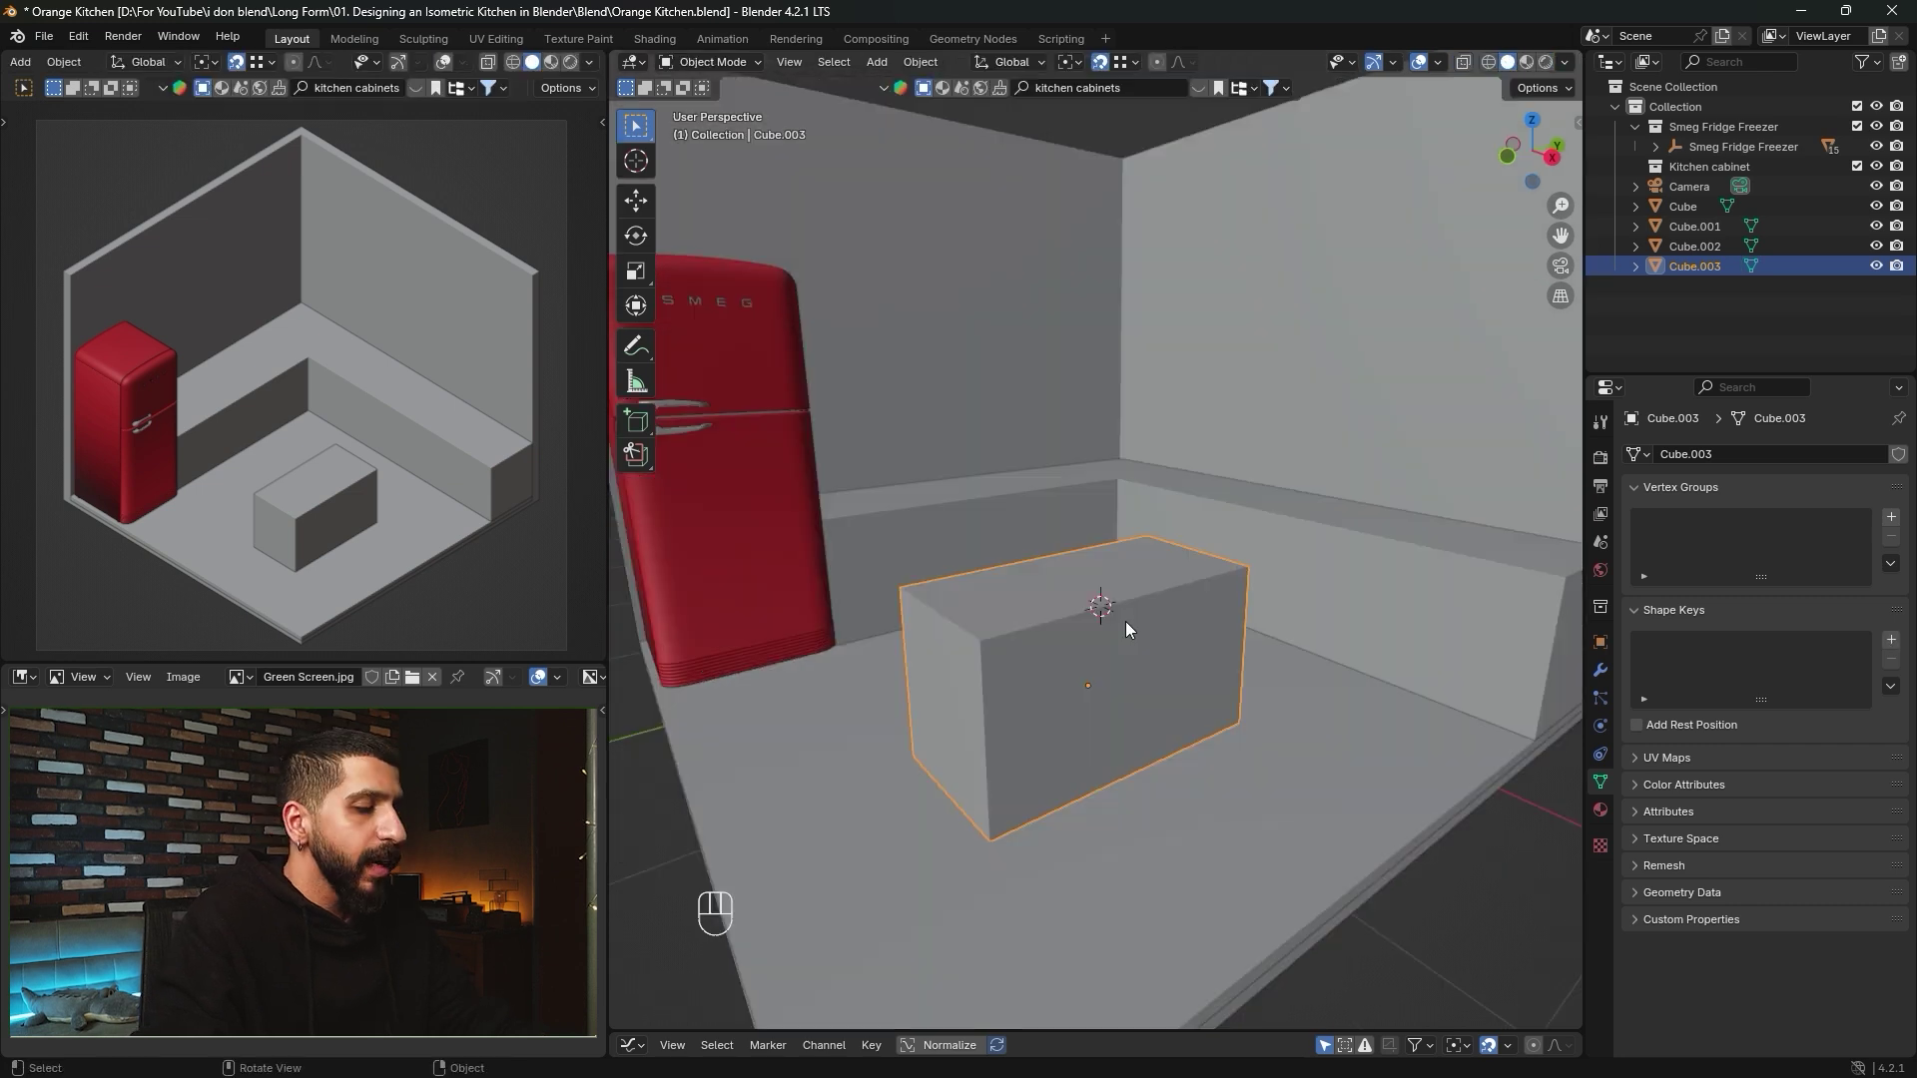
Duplicate the island block and place the copy straight above it along global Z, clear of the original.
key("shift+d")
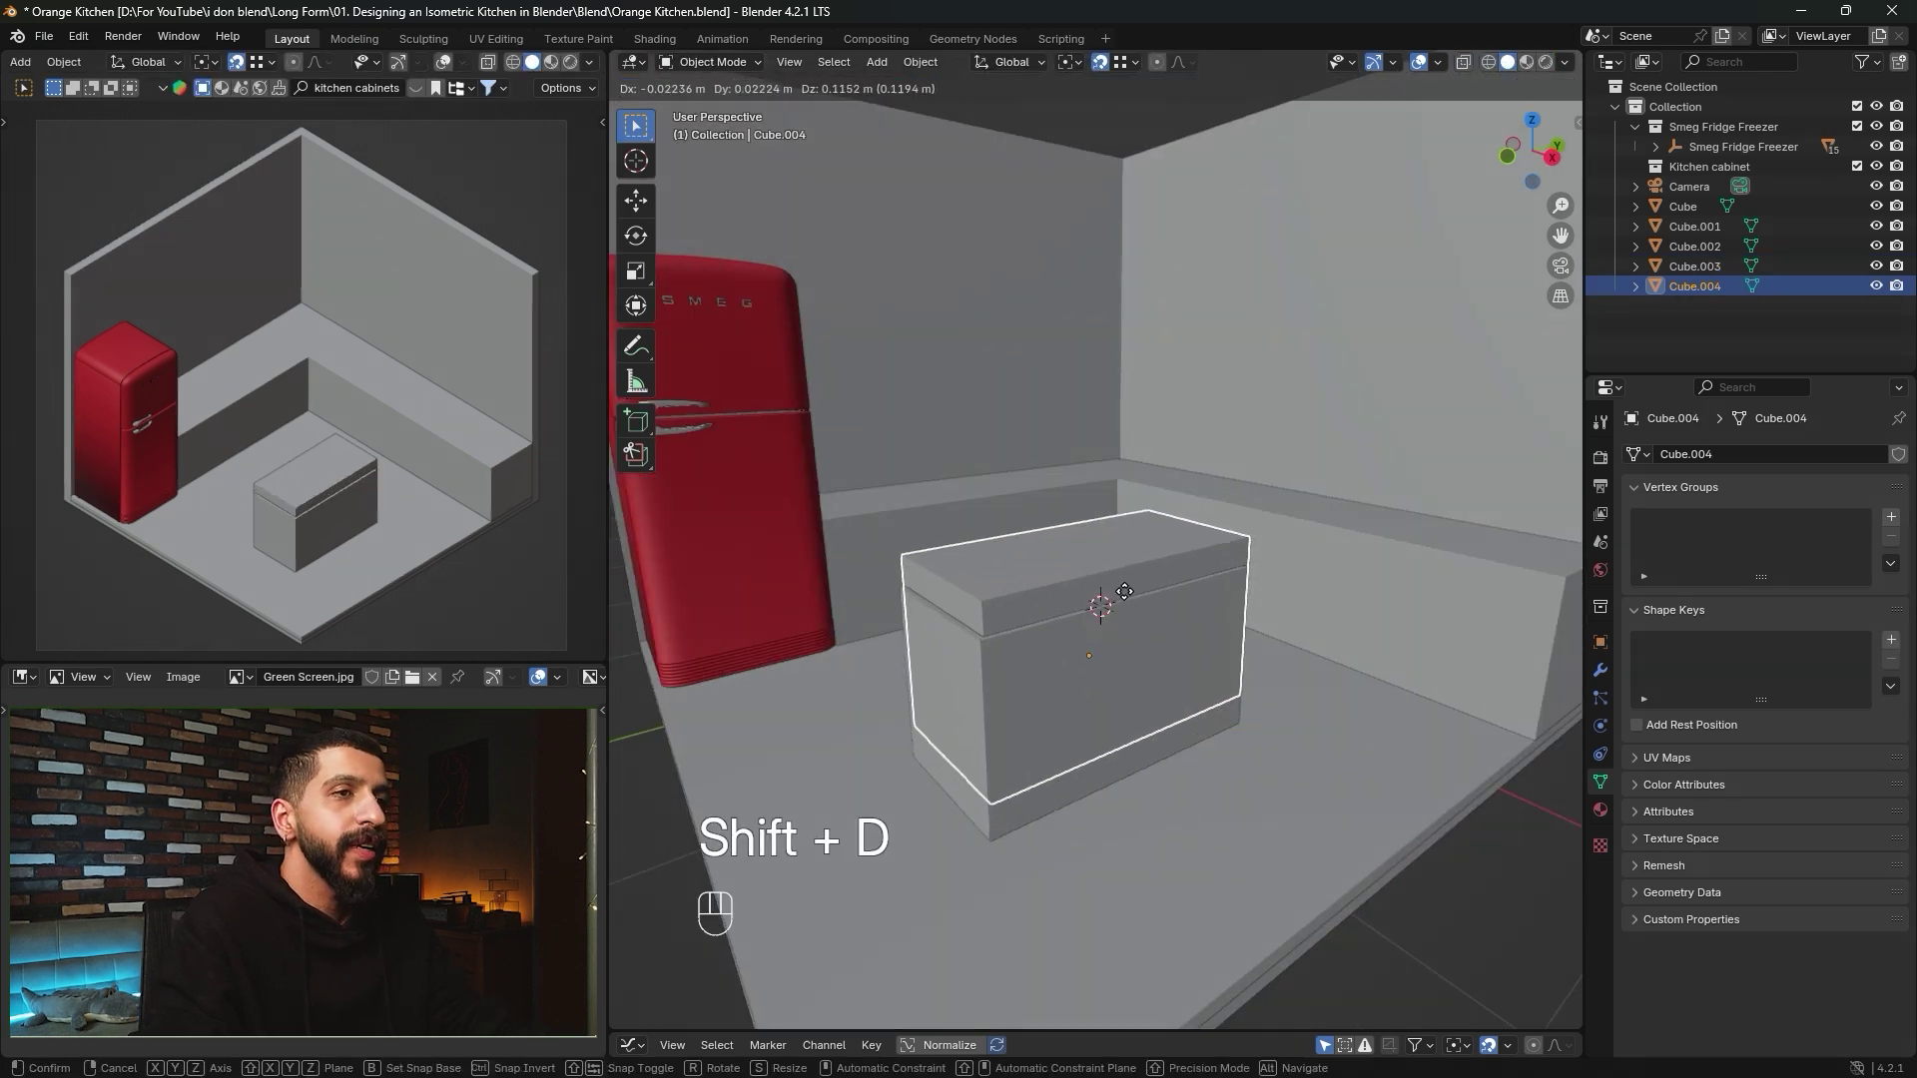
key("z")
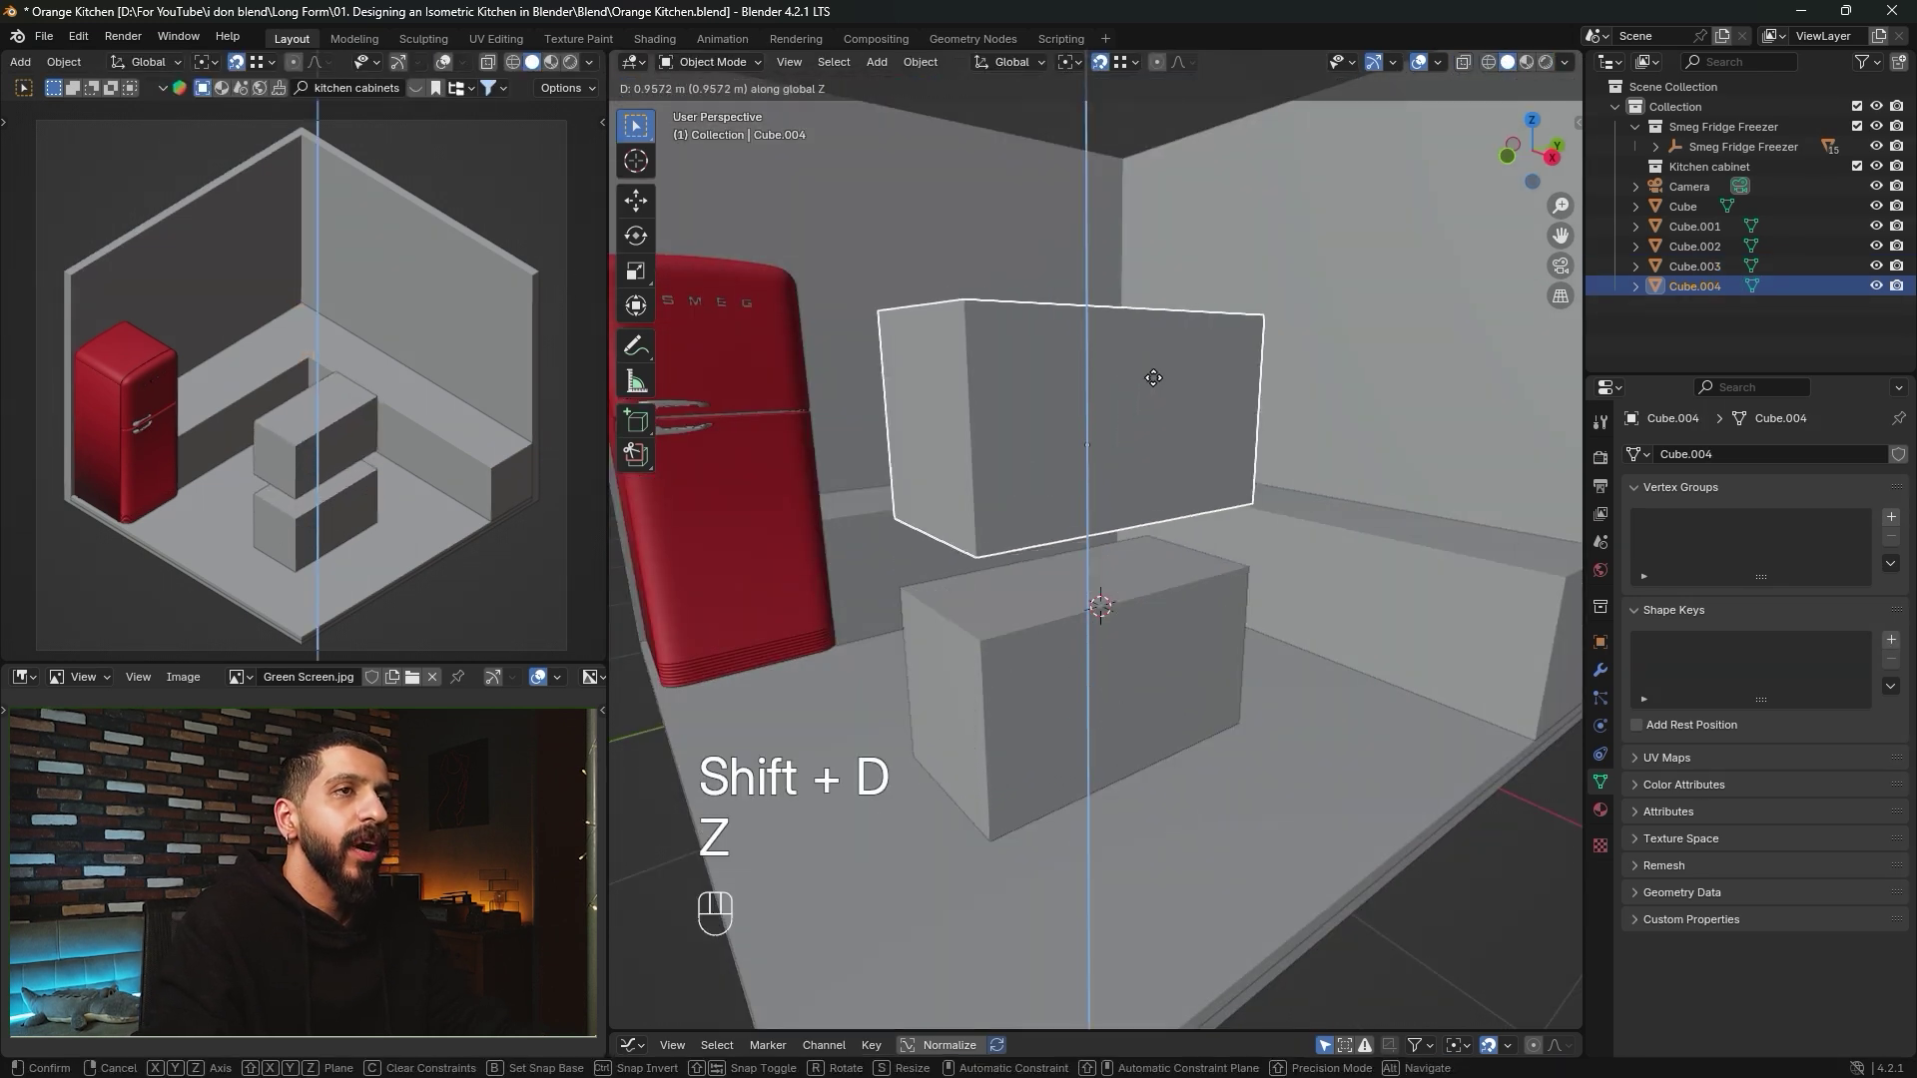
left_click(1176, 322)
In Edit Mode, scale the copy's whole mesh along global Z into a slab about 0.06 m thick, and return to Object Mode.
key("Tab")
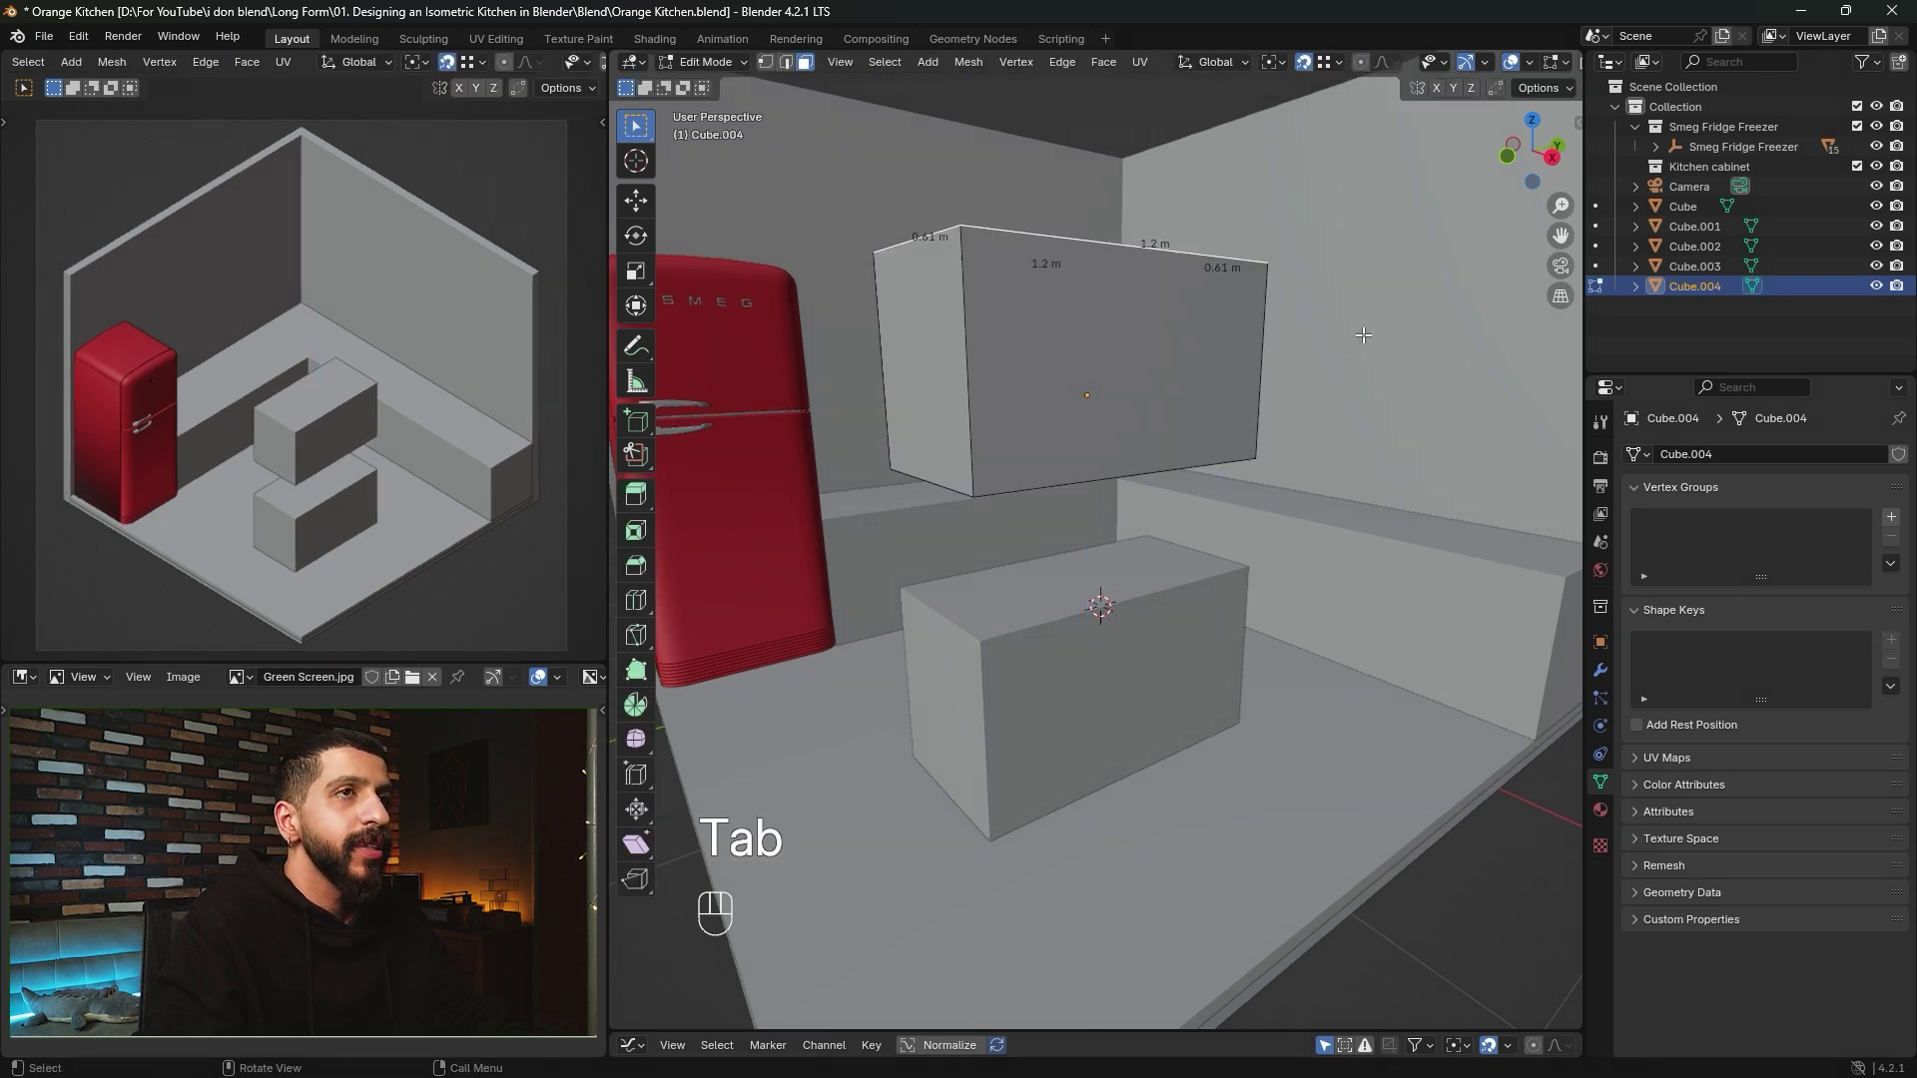
key("a")
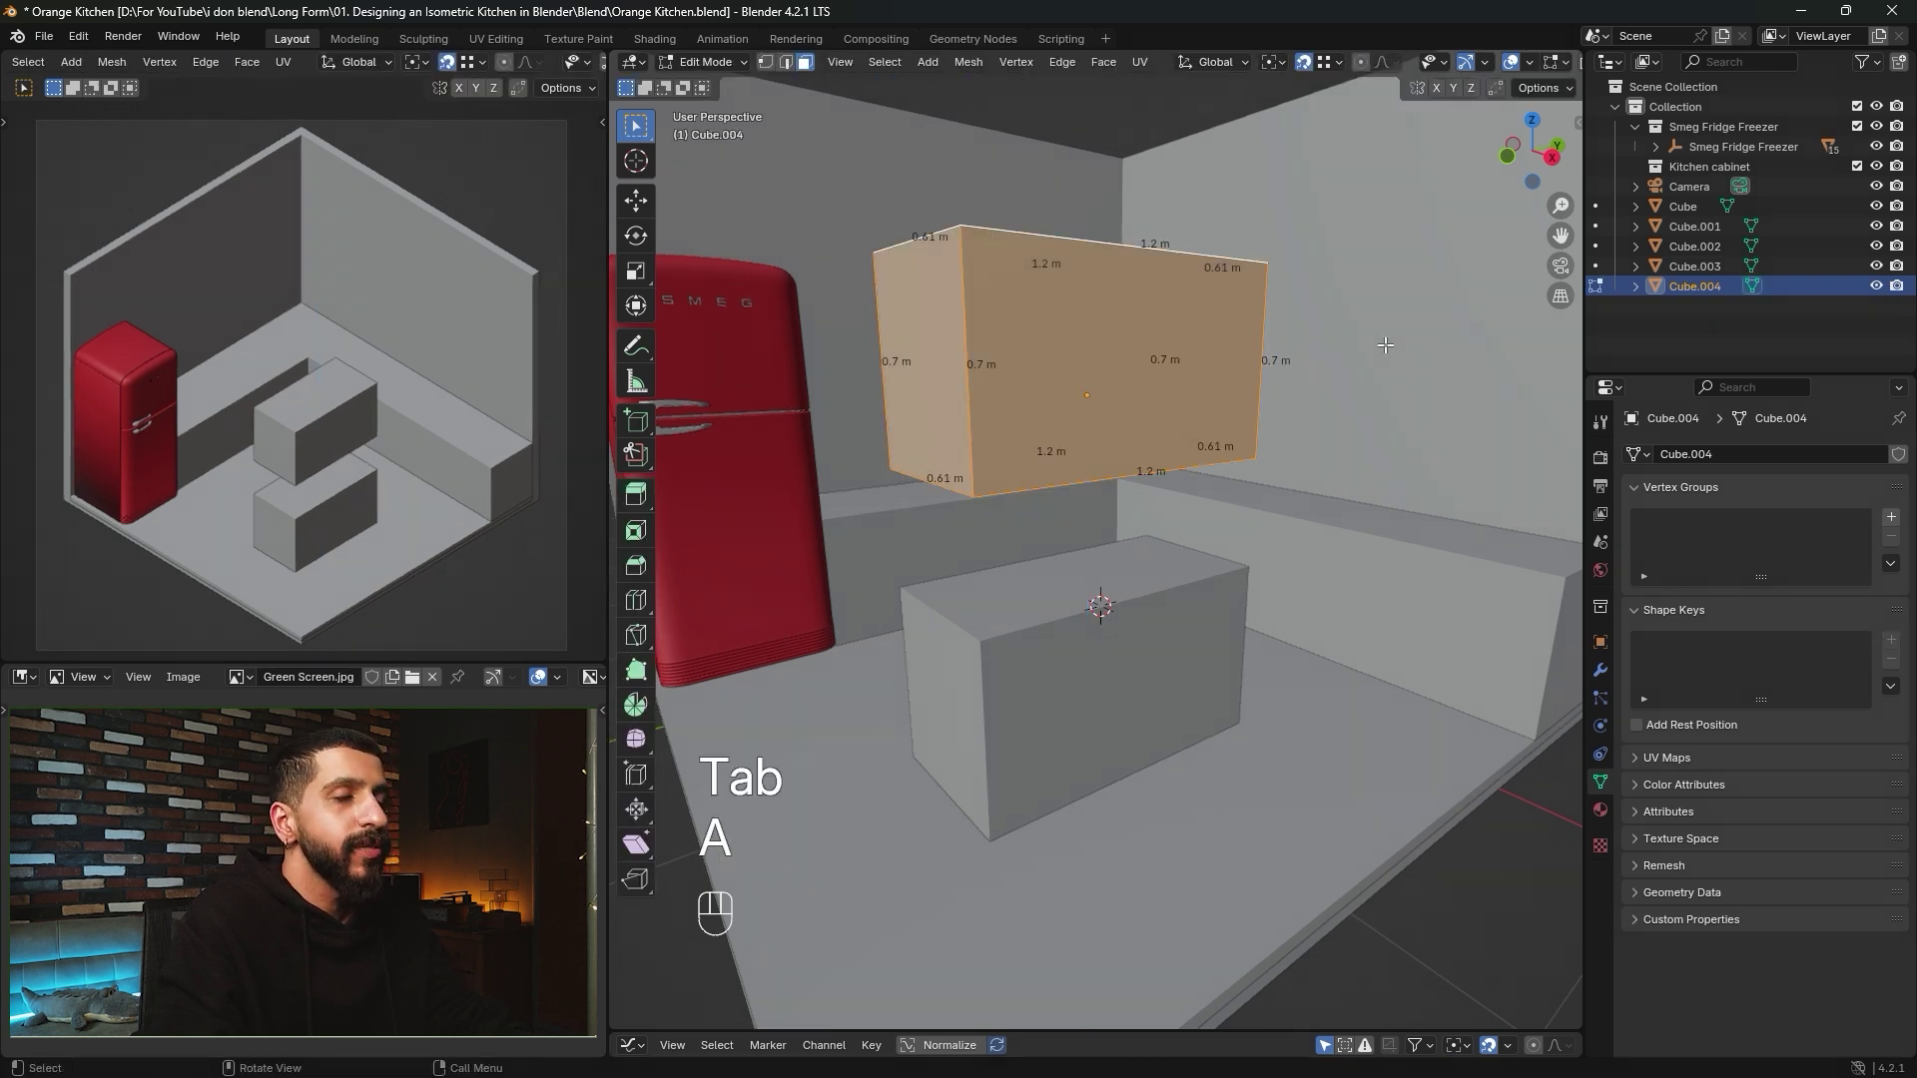
key("s")
key("z")
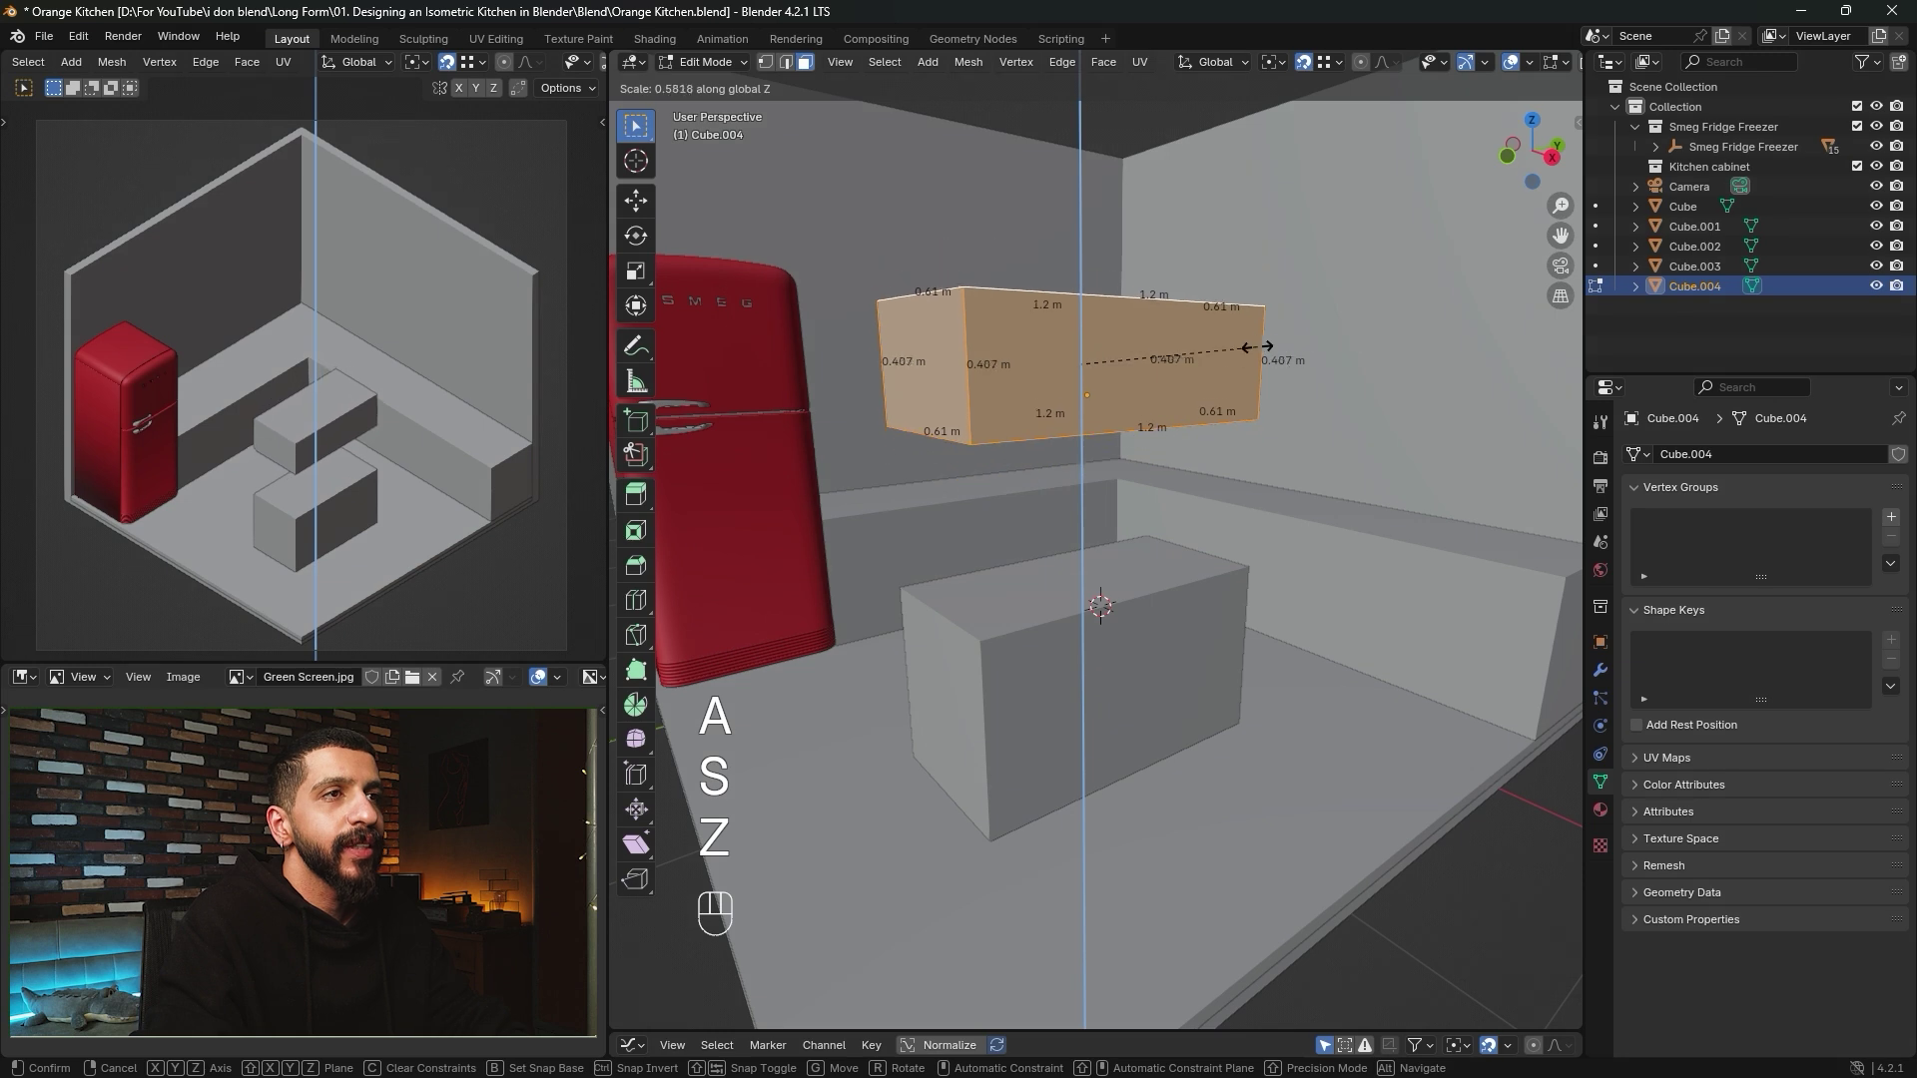
left_click(1133, 355)
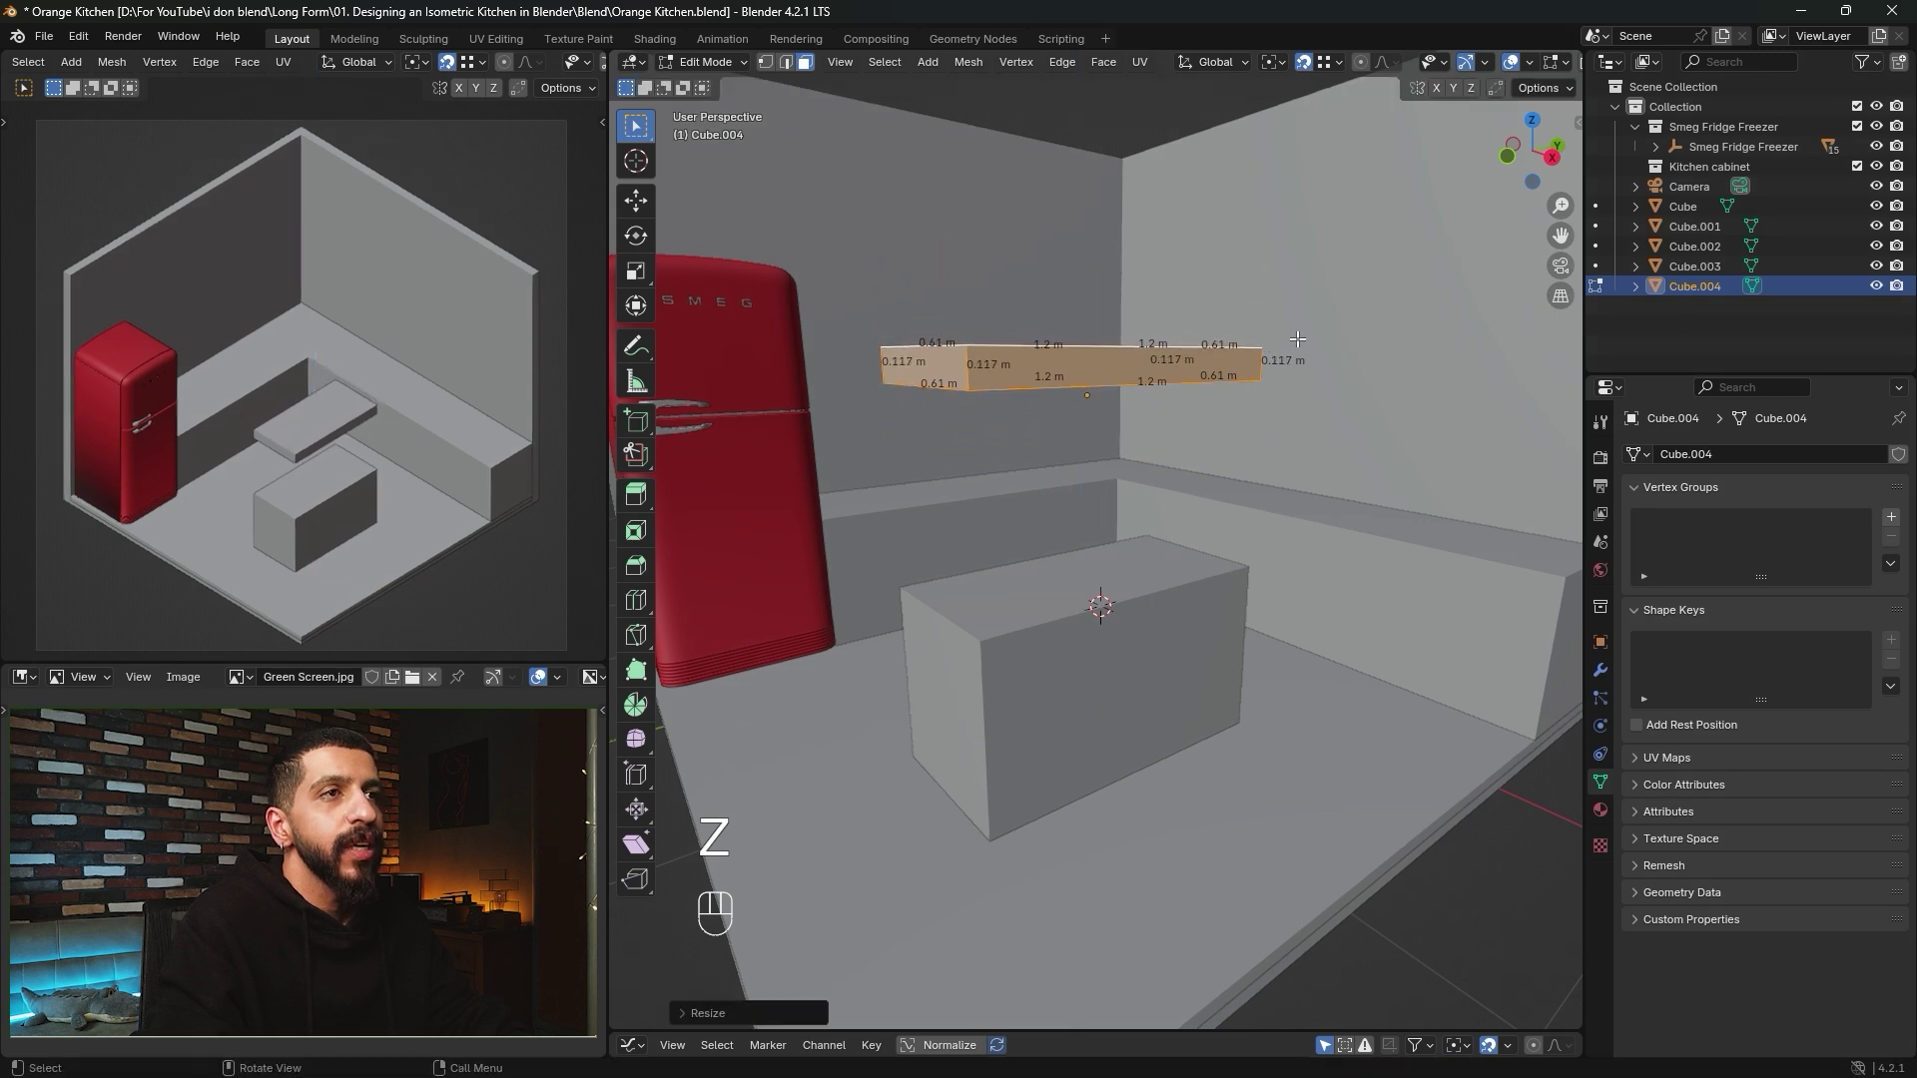
key("s")
key("z")
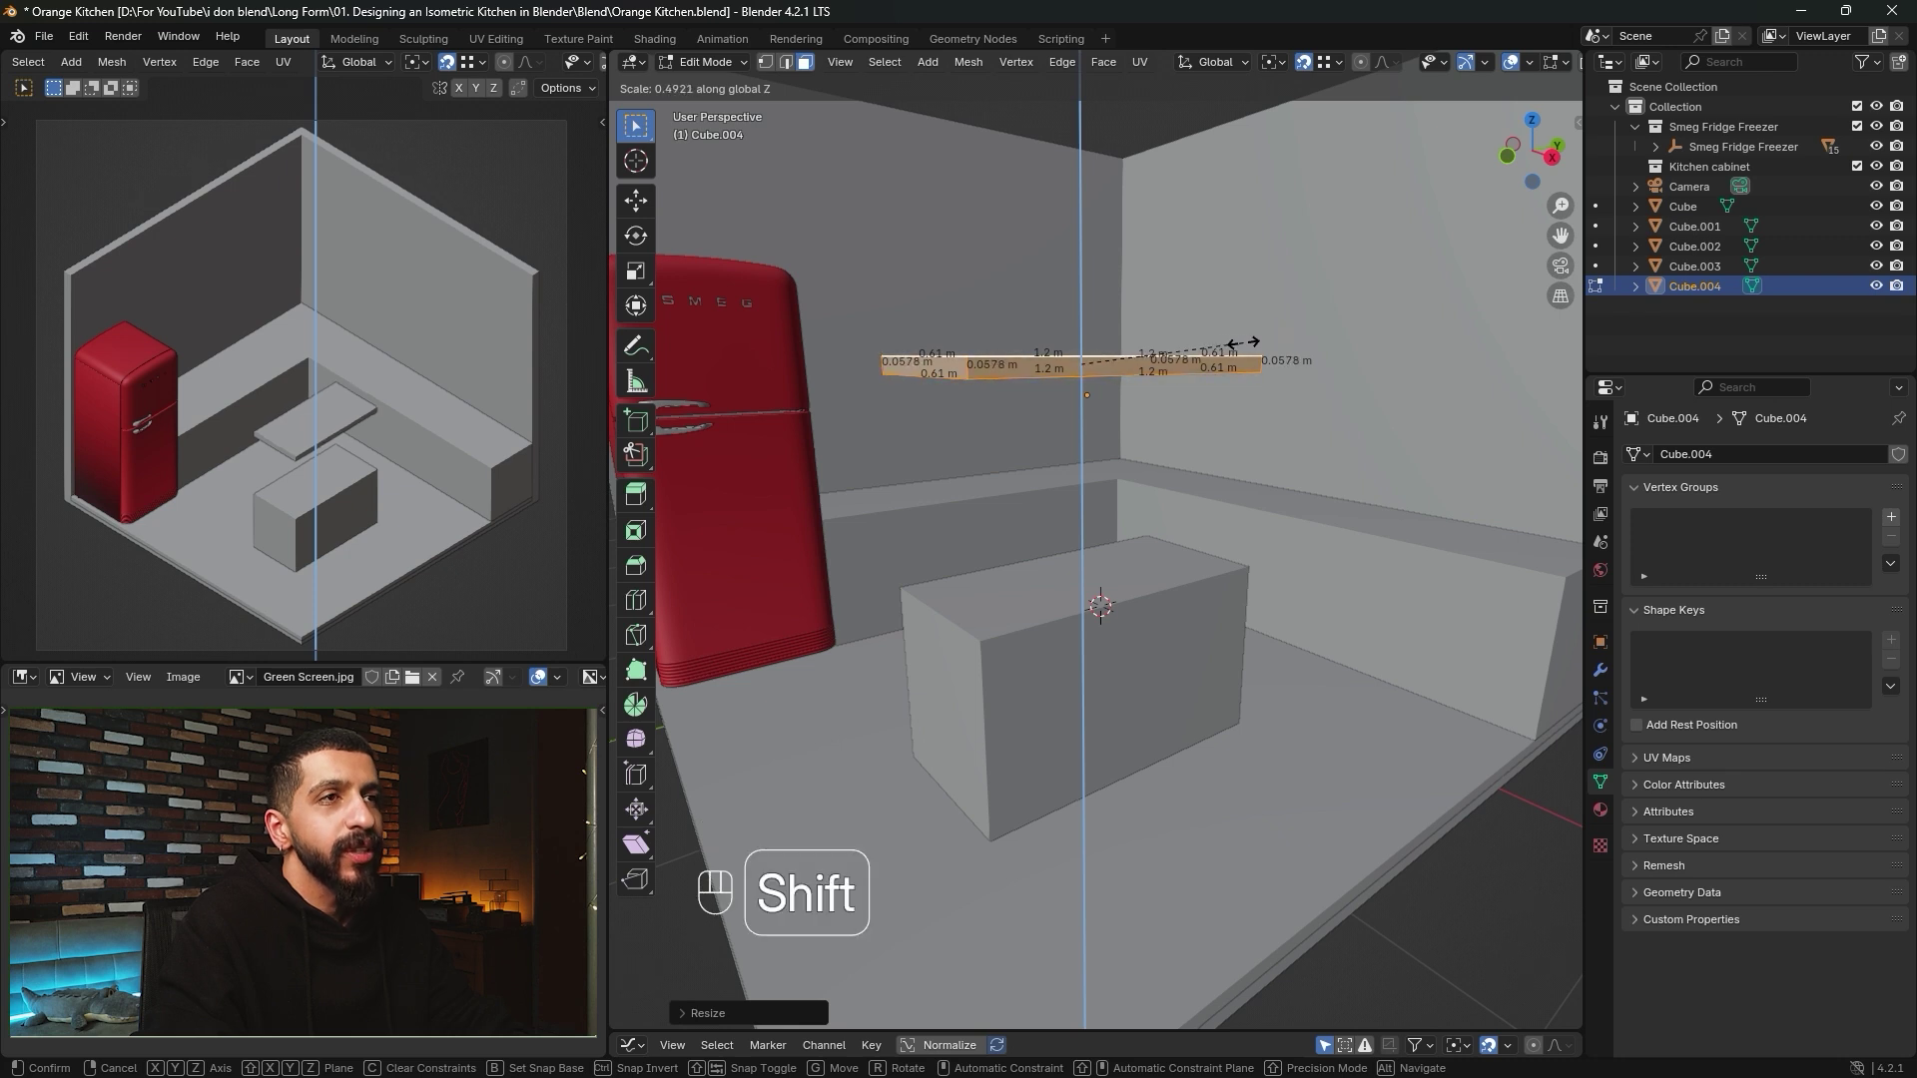
left_click(1180, 356)
key("Tab")
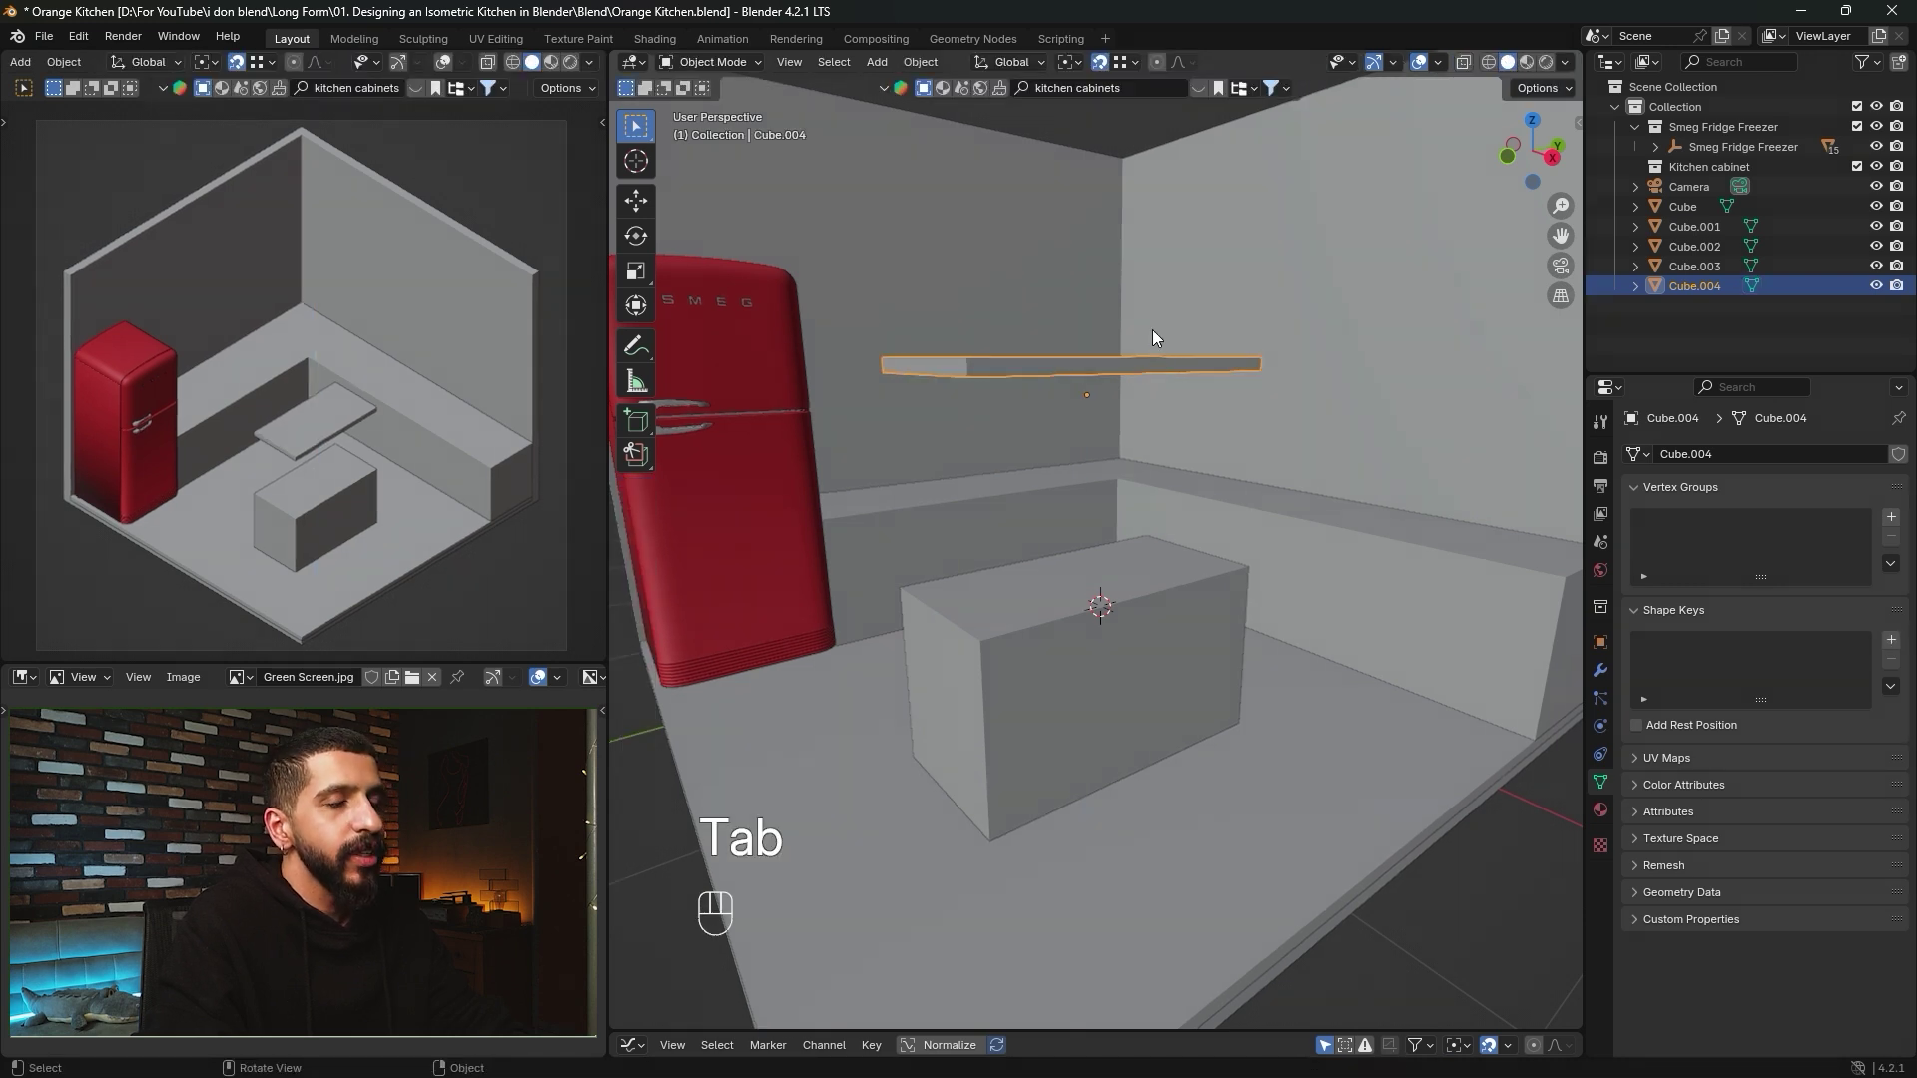
Move the thin slab down along global Z, snapping it onto the island's top as a countertop.
key("g")
key("z")
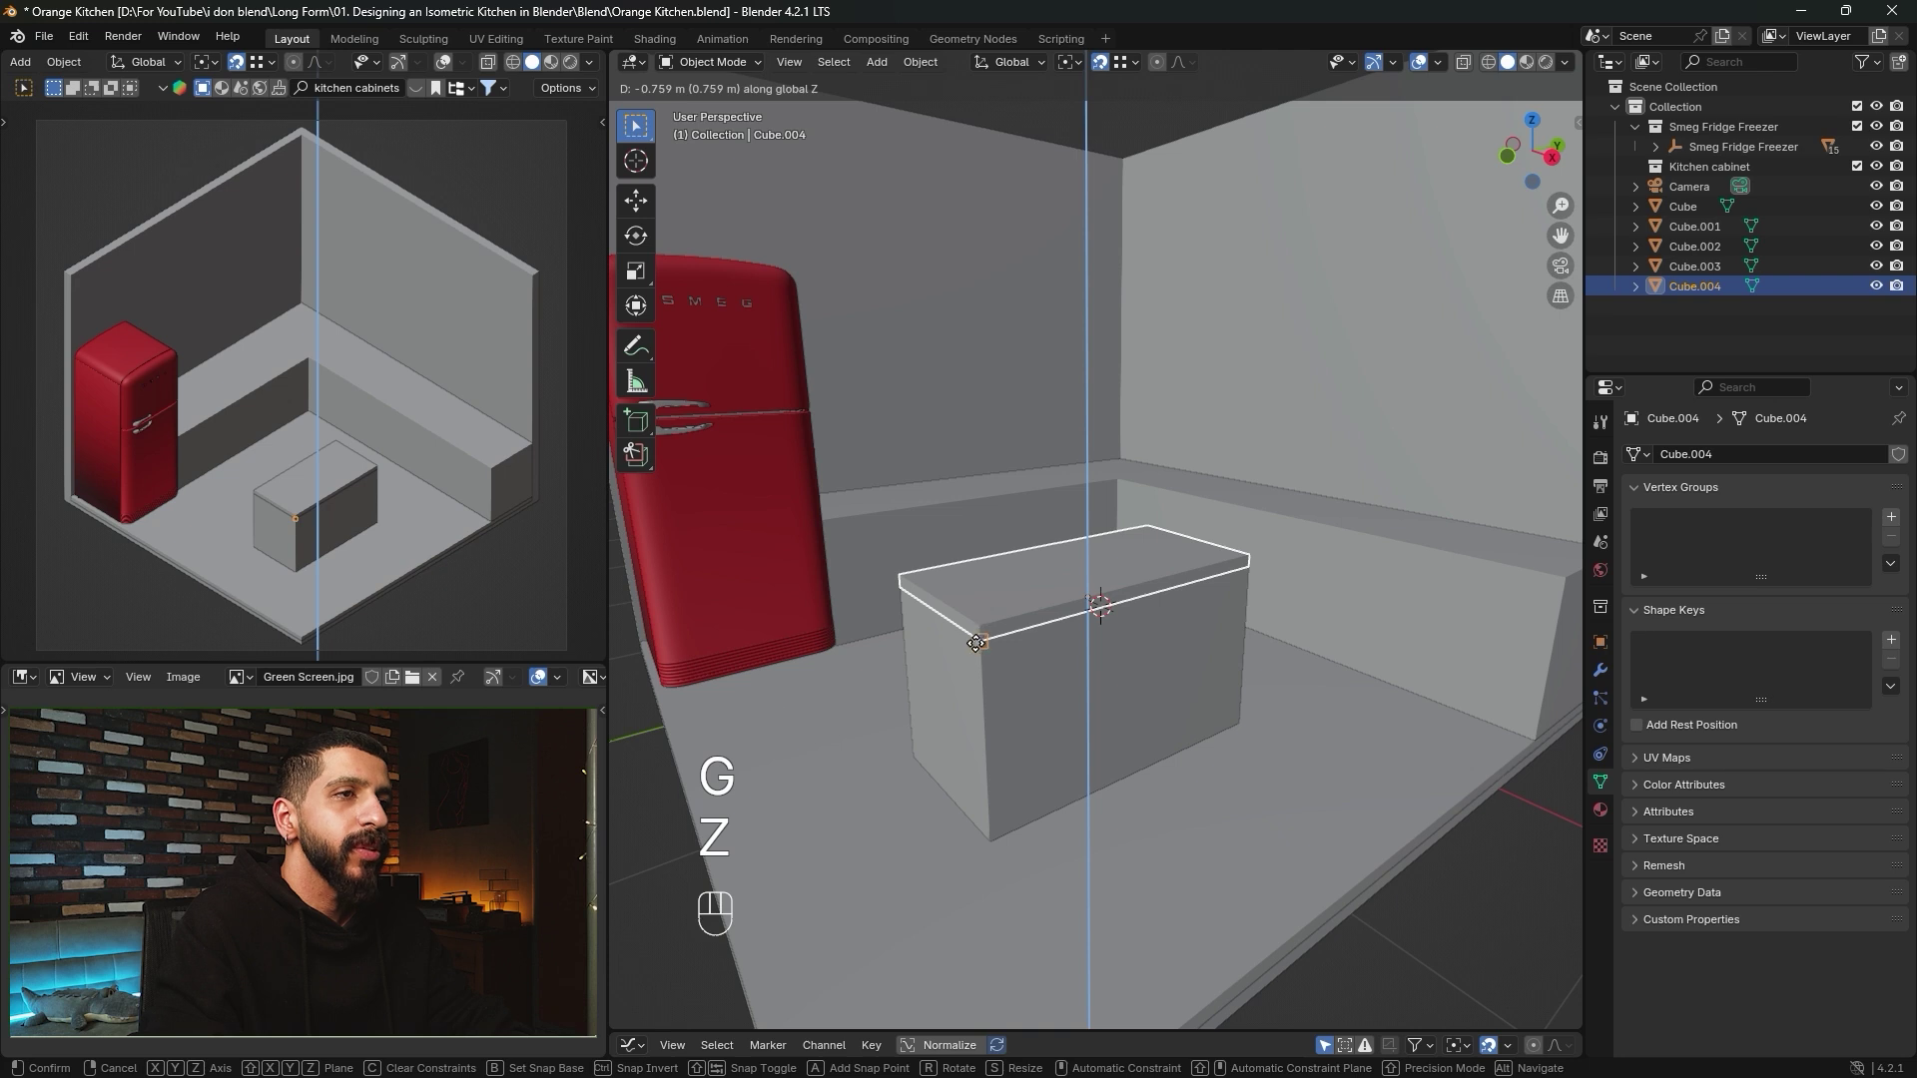
left_click(975, 639)
Select the L-shaped counter, duplicate it, and raise the copy about 1.4 m along global Z.
left_click(1004, 515)
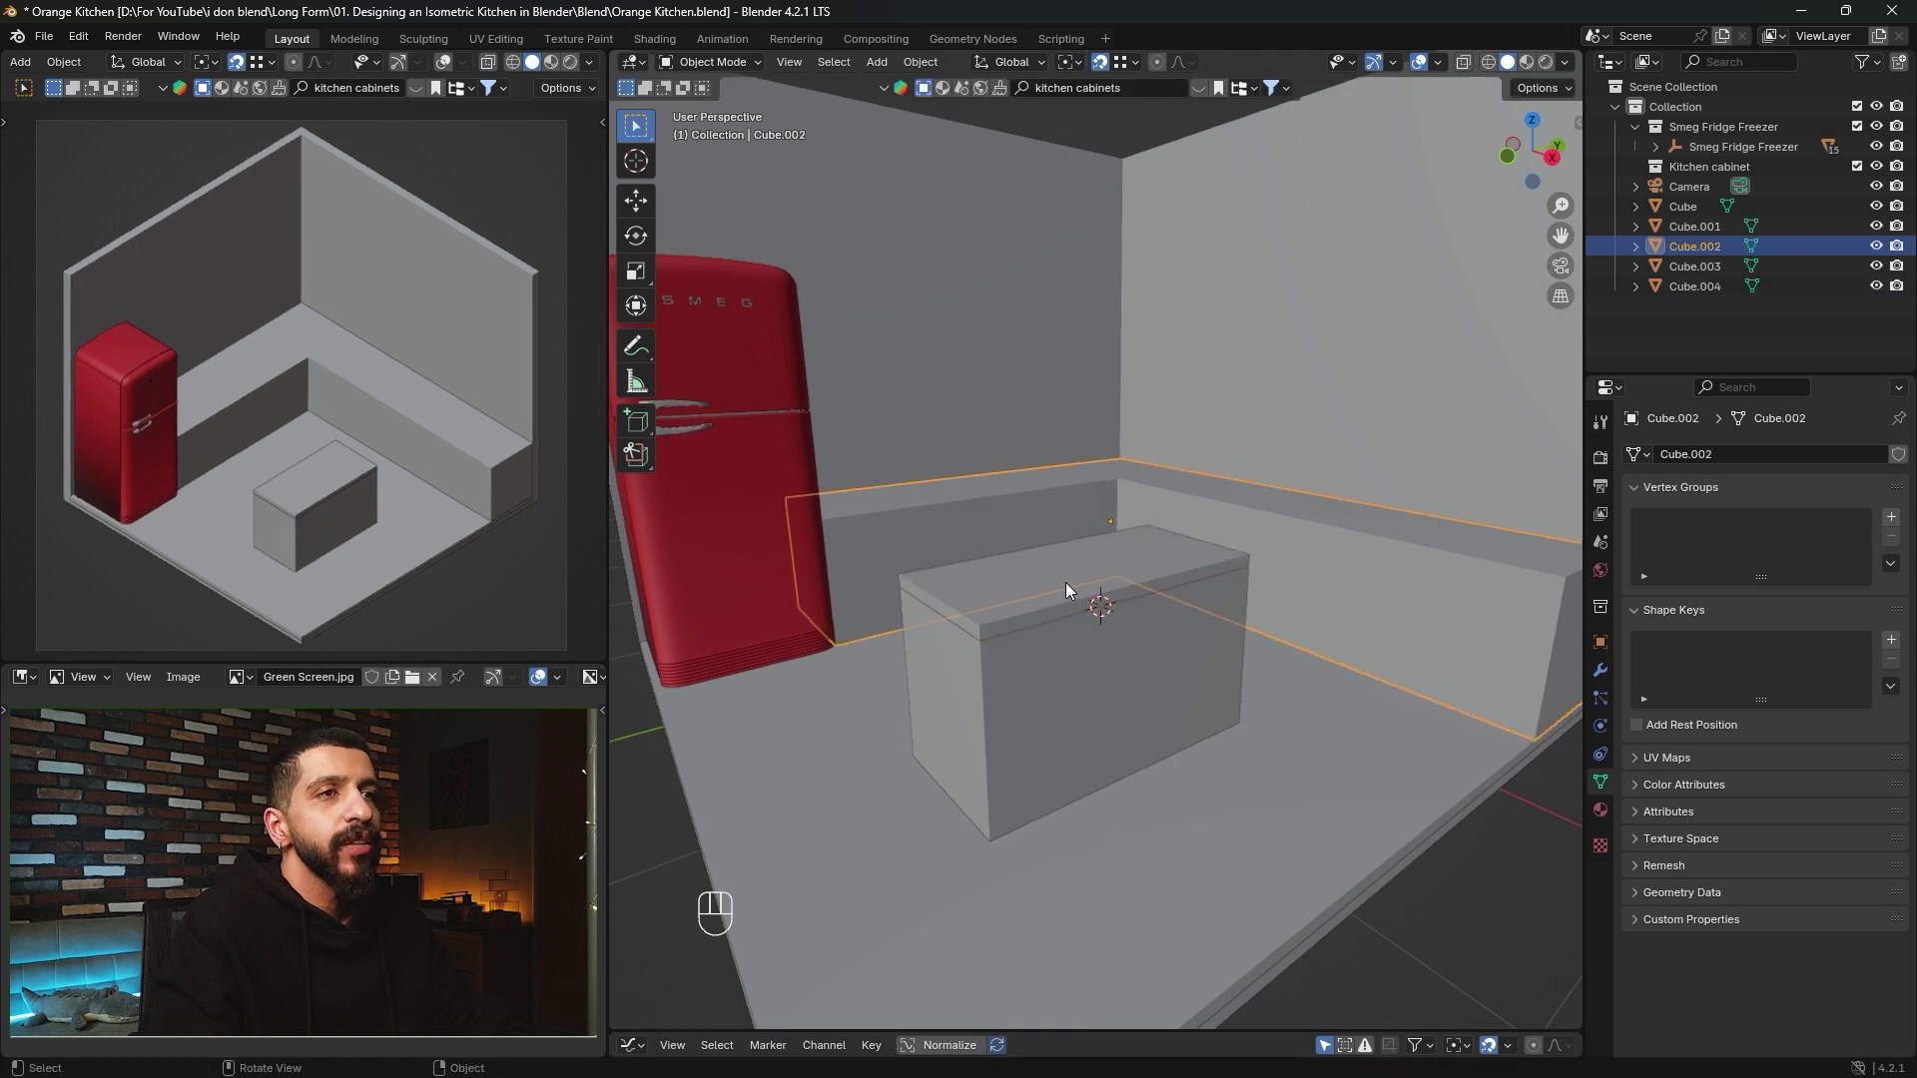
mouse_move(1064, 583)
middle_mouse_down()
mouse_move(1080, 595)
mouse_move(1028, 637)
mouse_move(1062, 611)
middle_mouse_up()
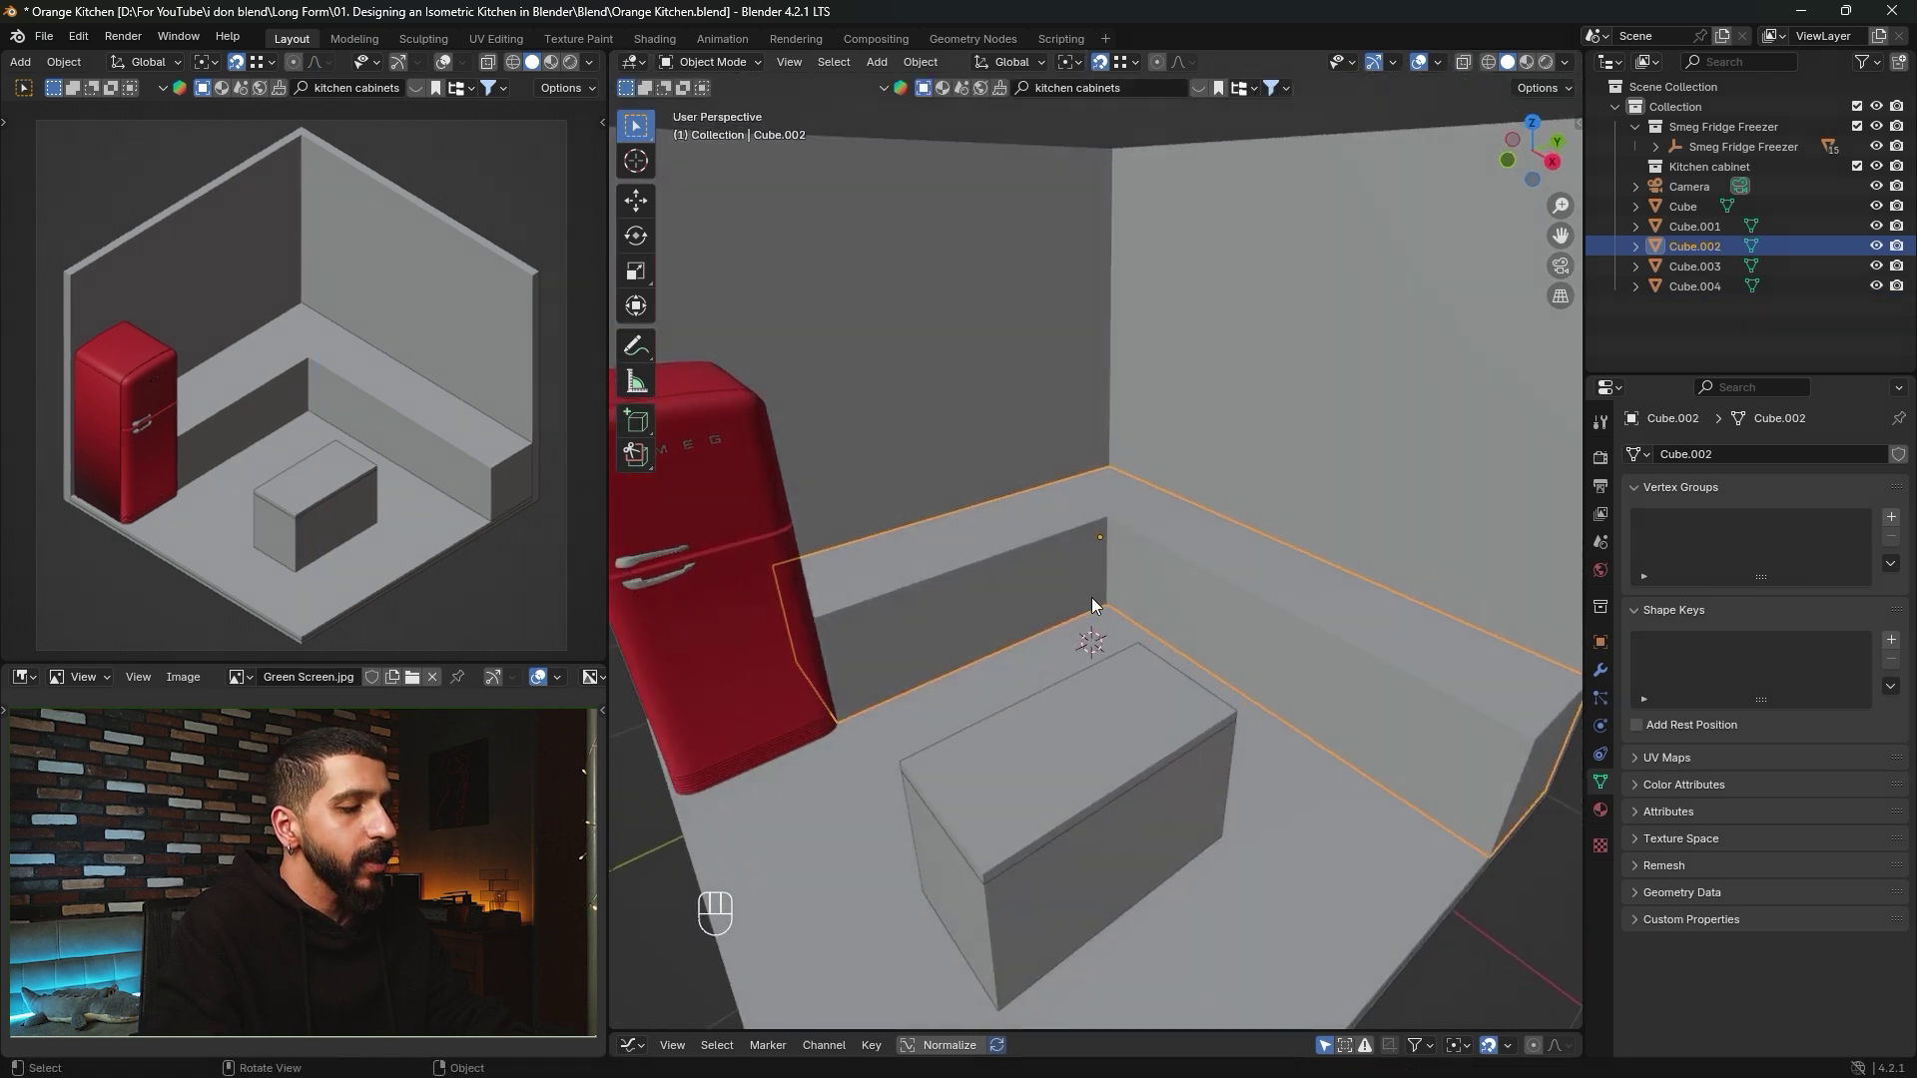
key("shift+d")
key("z")
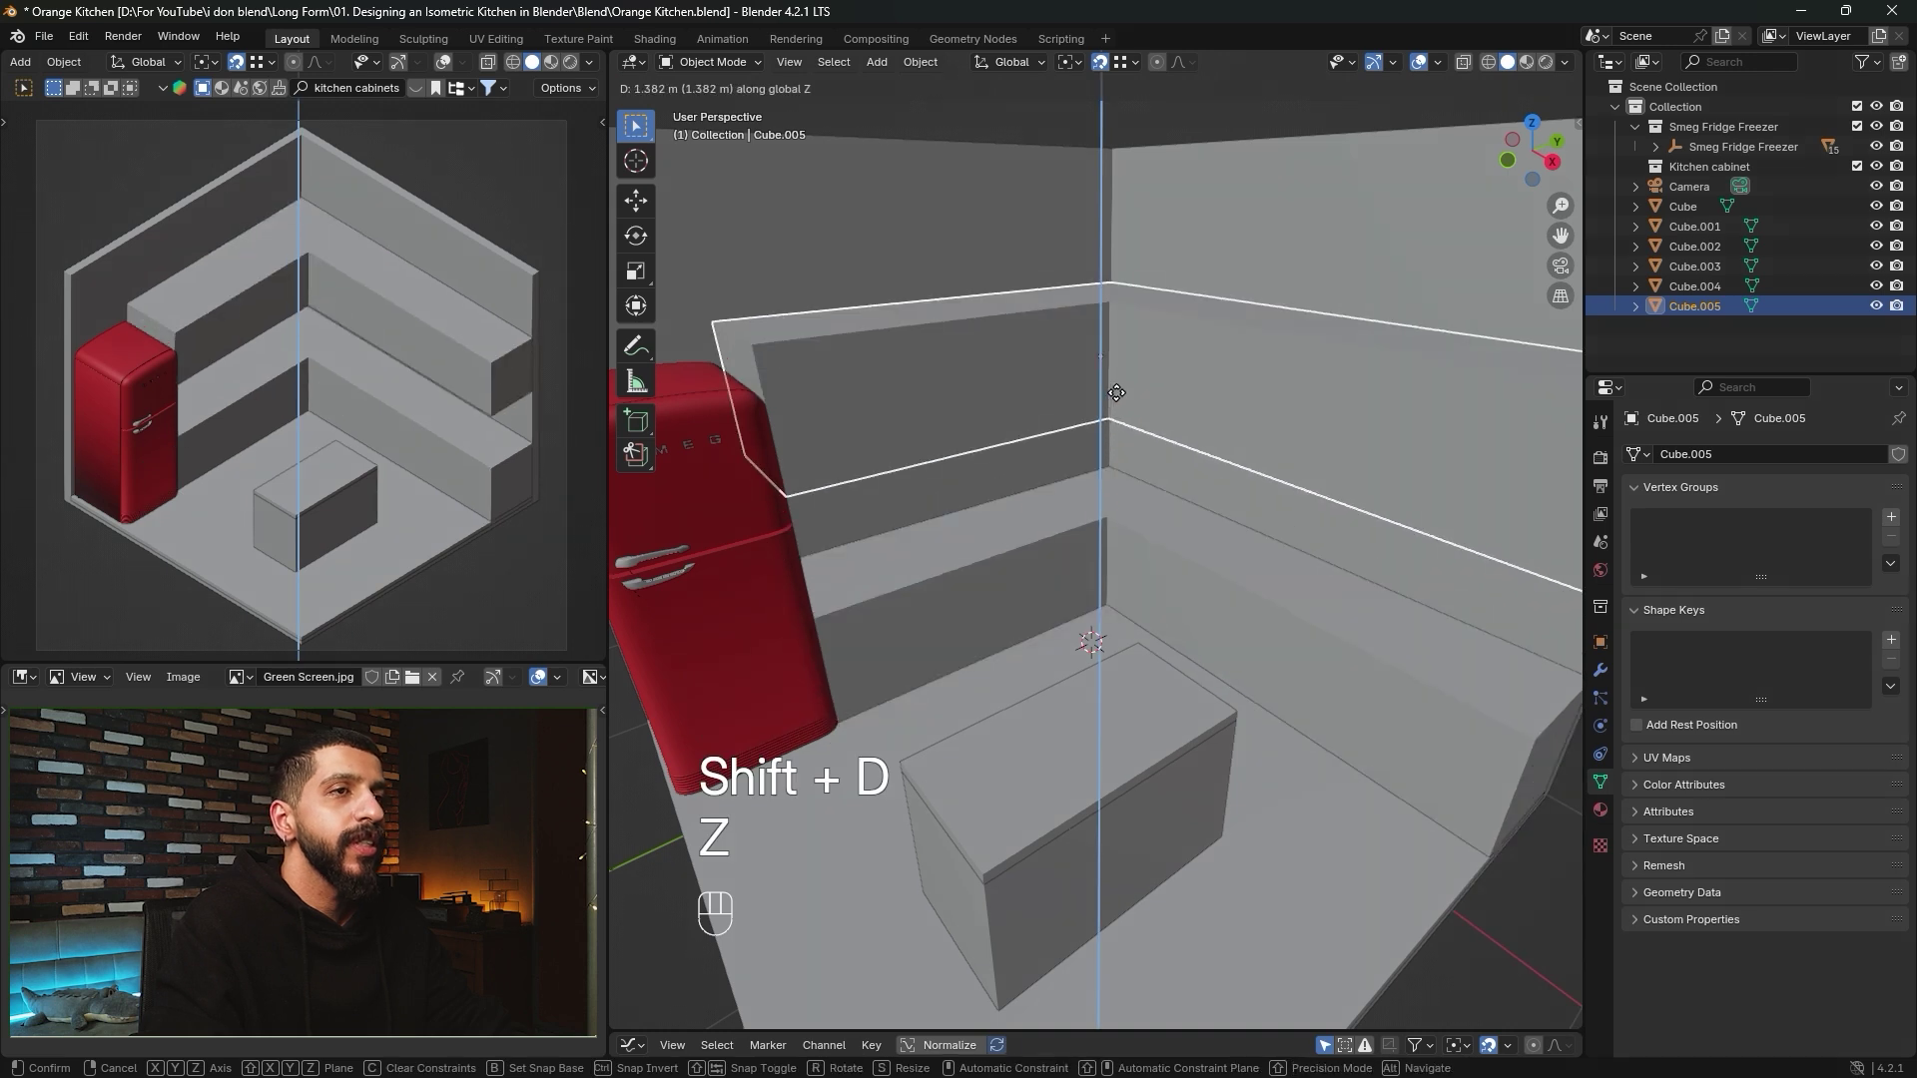
left_click(1301, 467)
In Edit Mode, flatten the L-shaped copy's whole mesh along global Z into a thin slab, and return to Object Mode.
key("Tab")
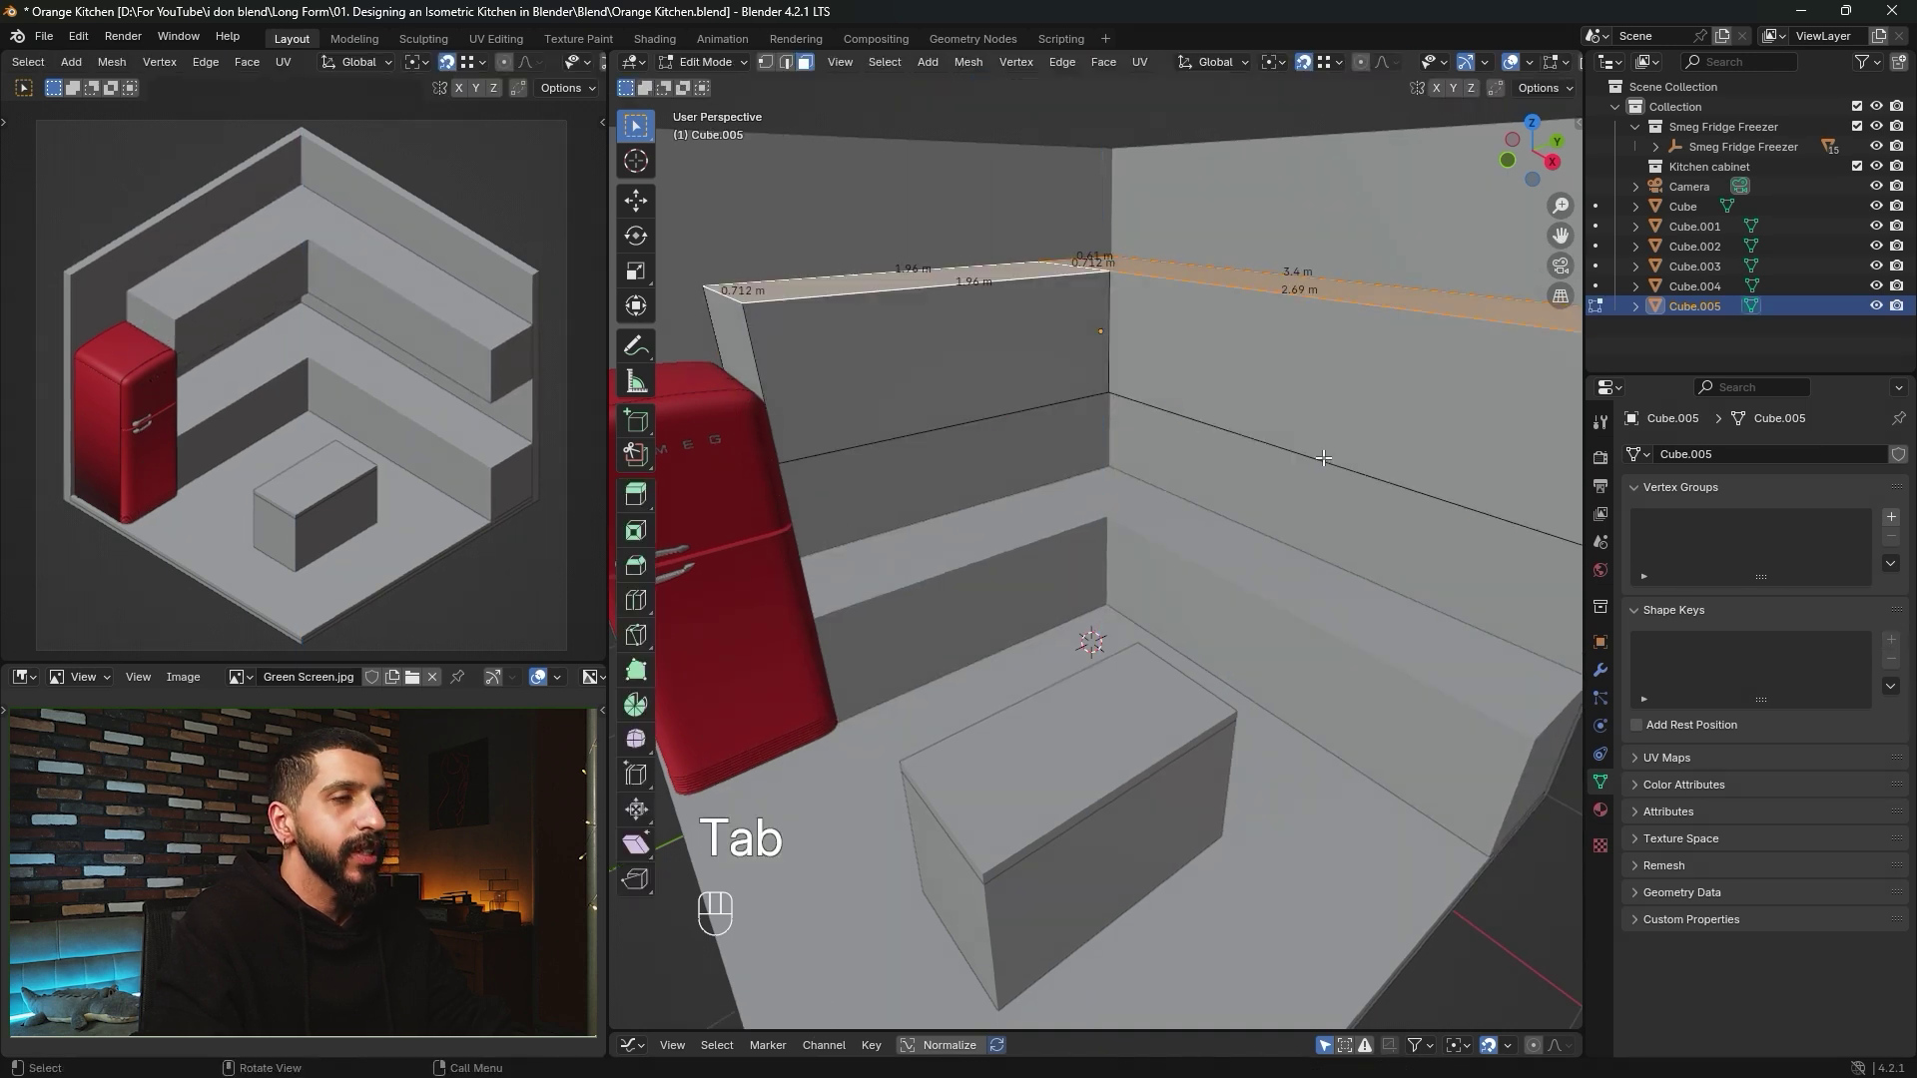
key("a")
key("s")
key("z")
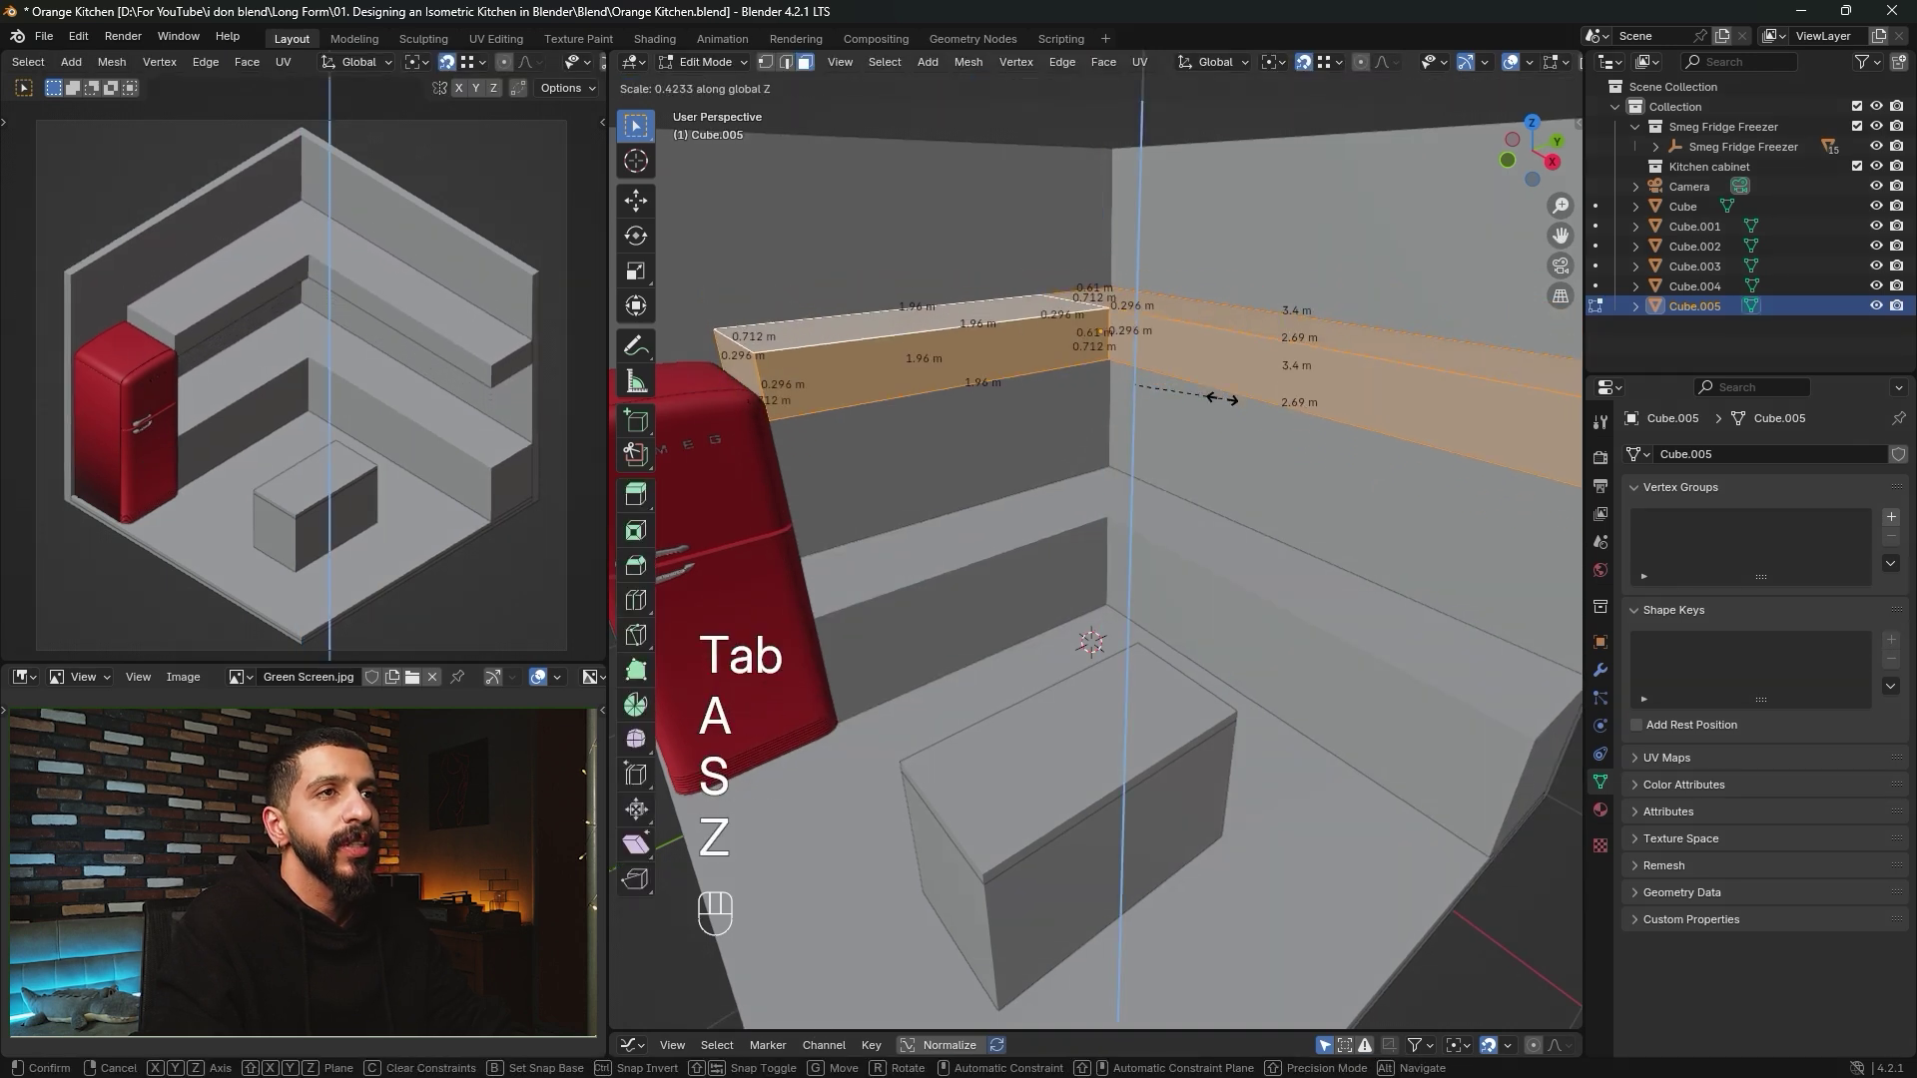
left_click(1158, 386)
key("s")
key("z")
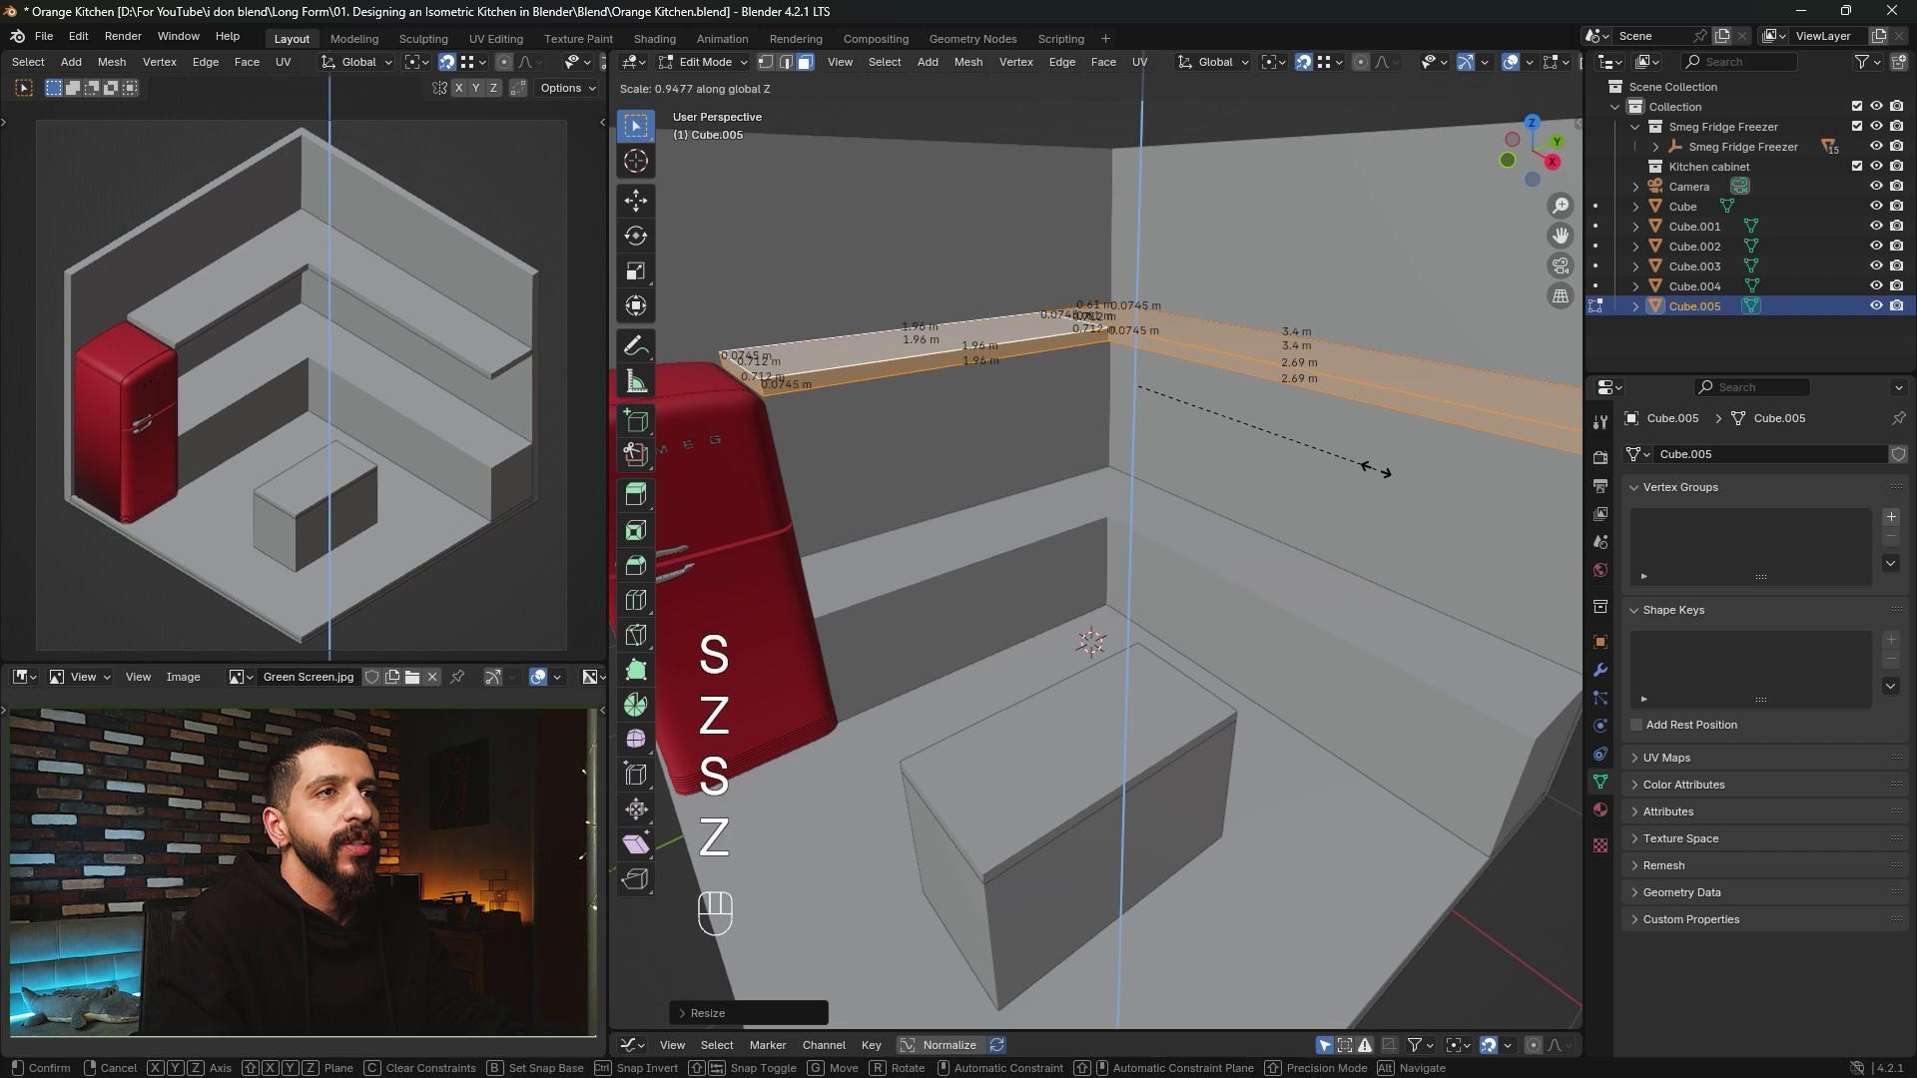
left_click(1282, 424)
key("Tab")
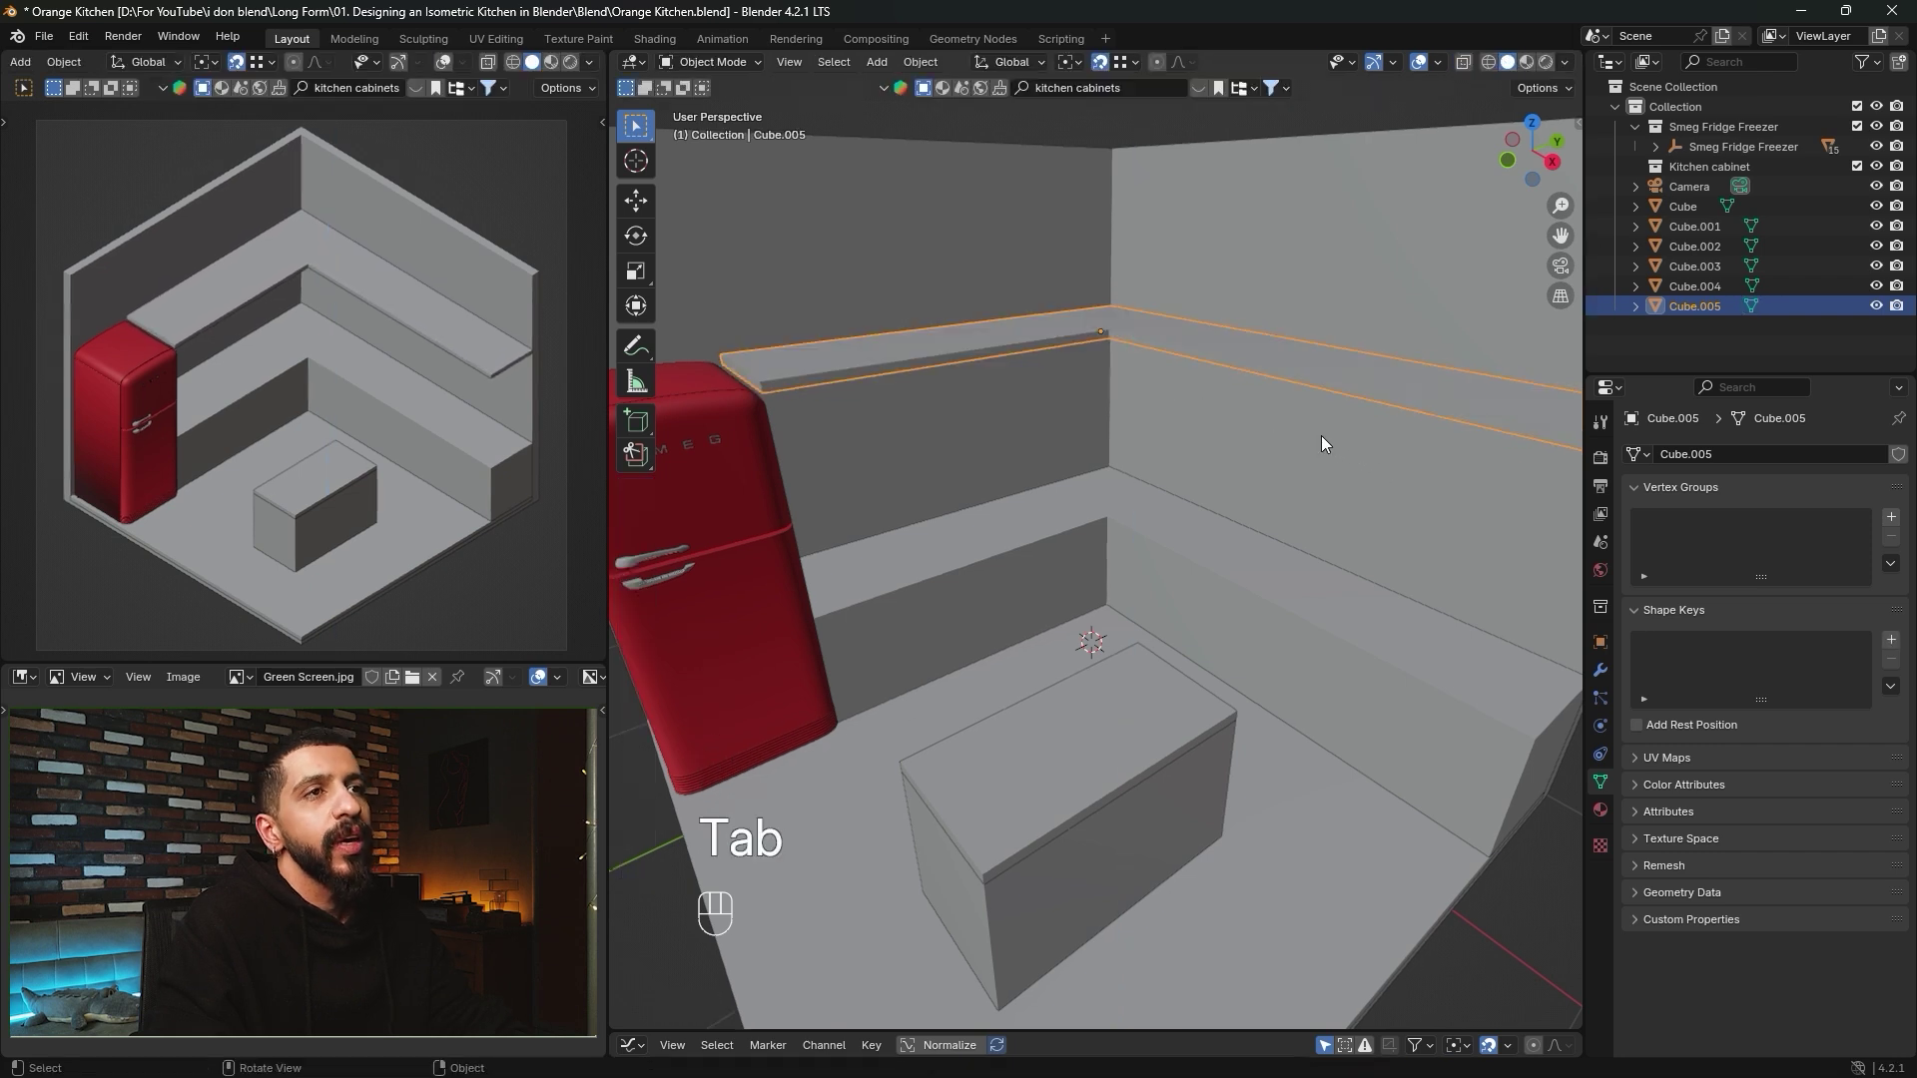
Move the L-shaped slab down along global Z, snapping it onto the top of the counter.
key("g")
key("z")
left_click(1106, 518)
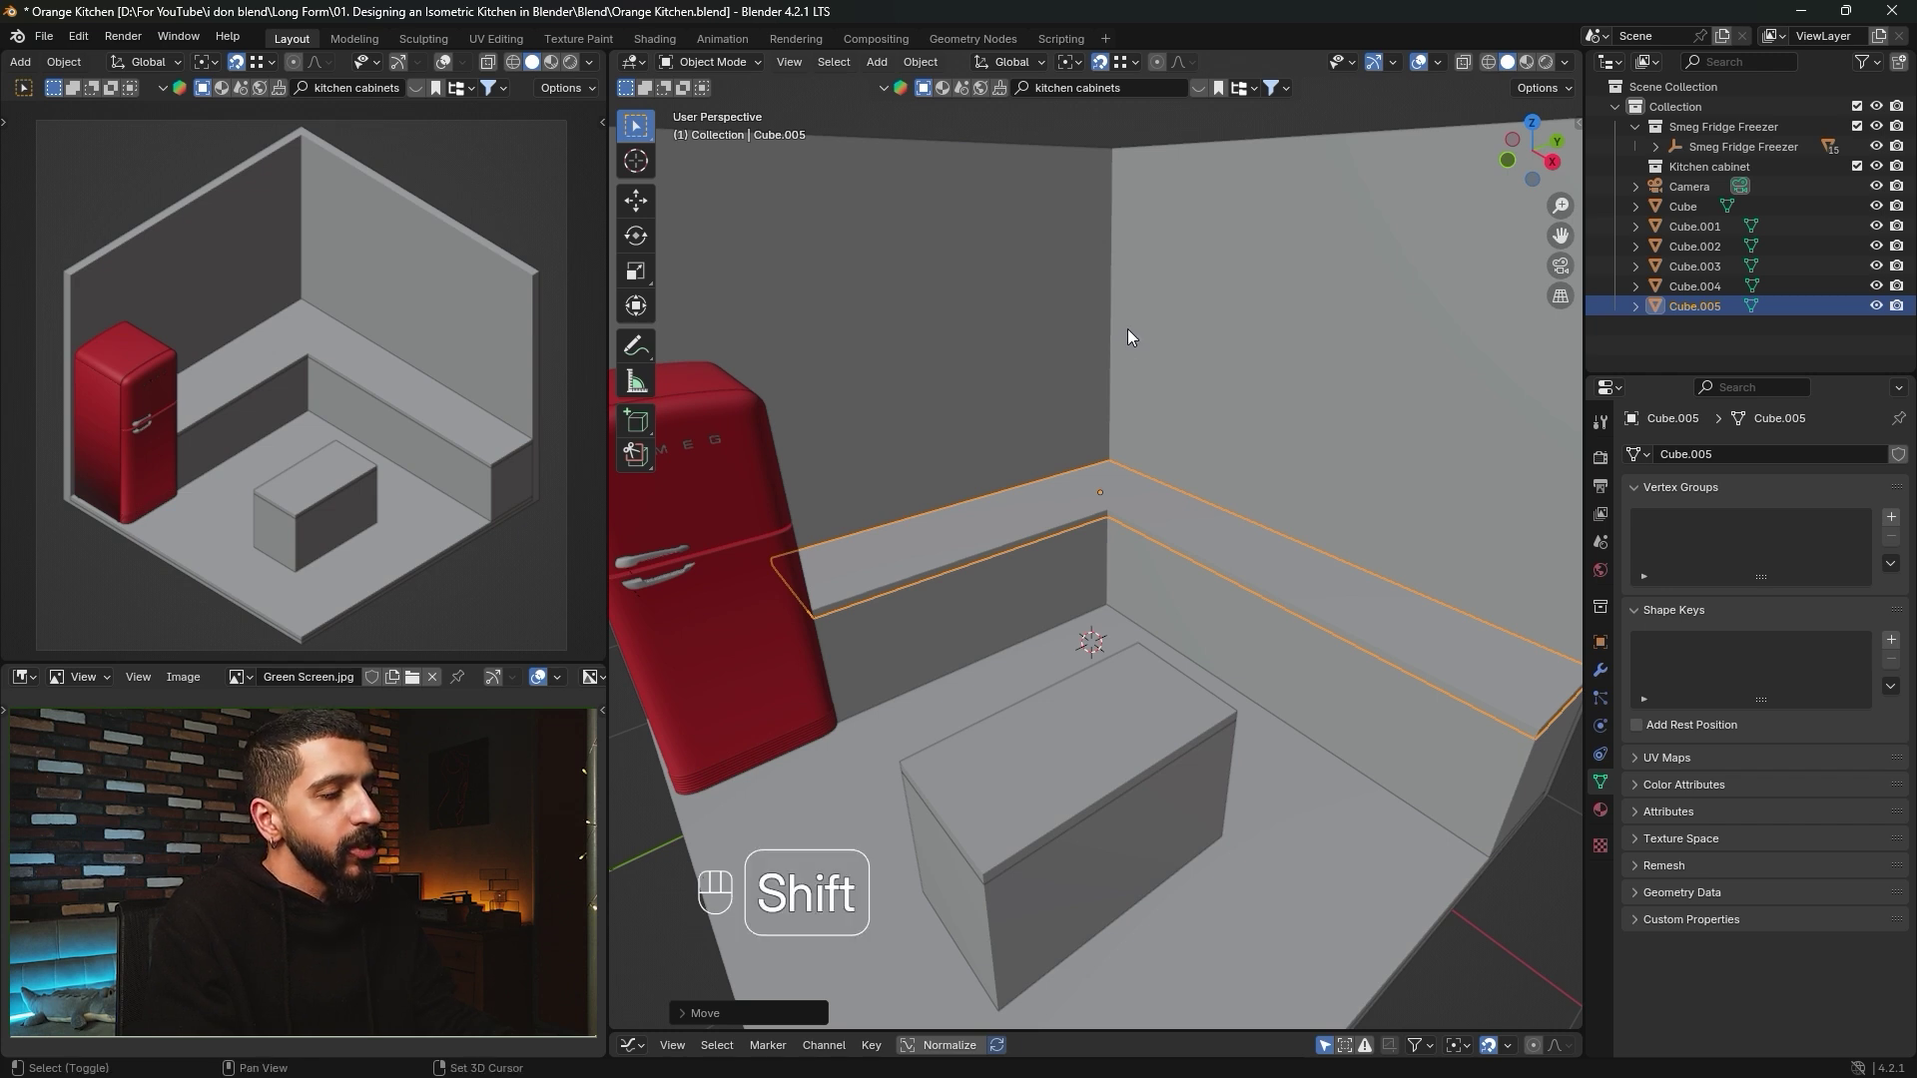
Add a cube mesh and raise it about 1.8 m along global Z above the island.
key("shift+a")
mouse_move(1126, 330)
left_click(1202, 351)
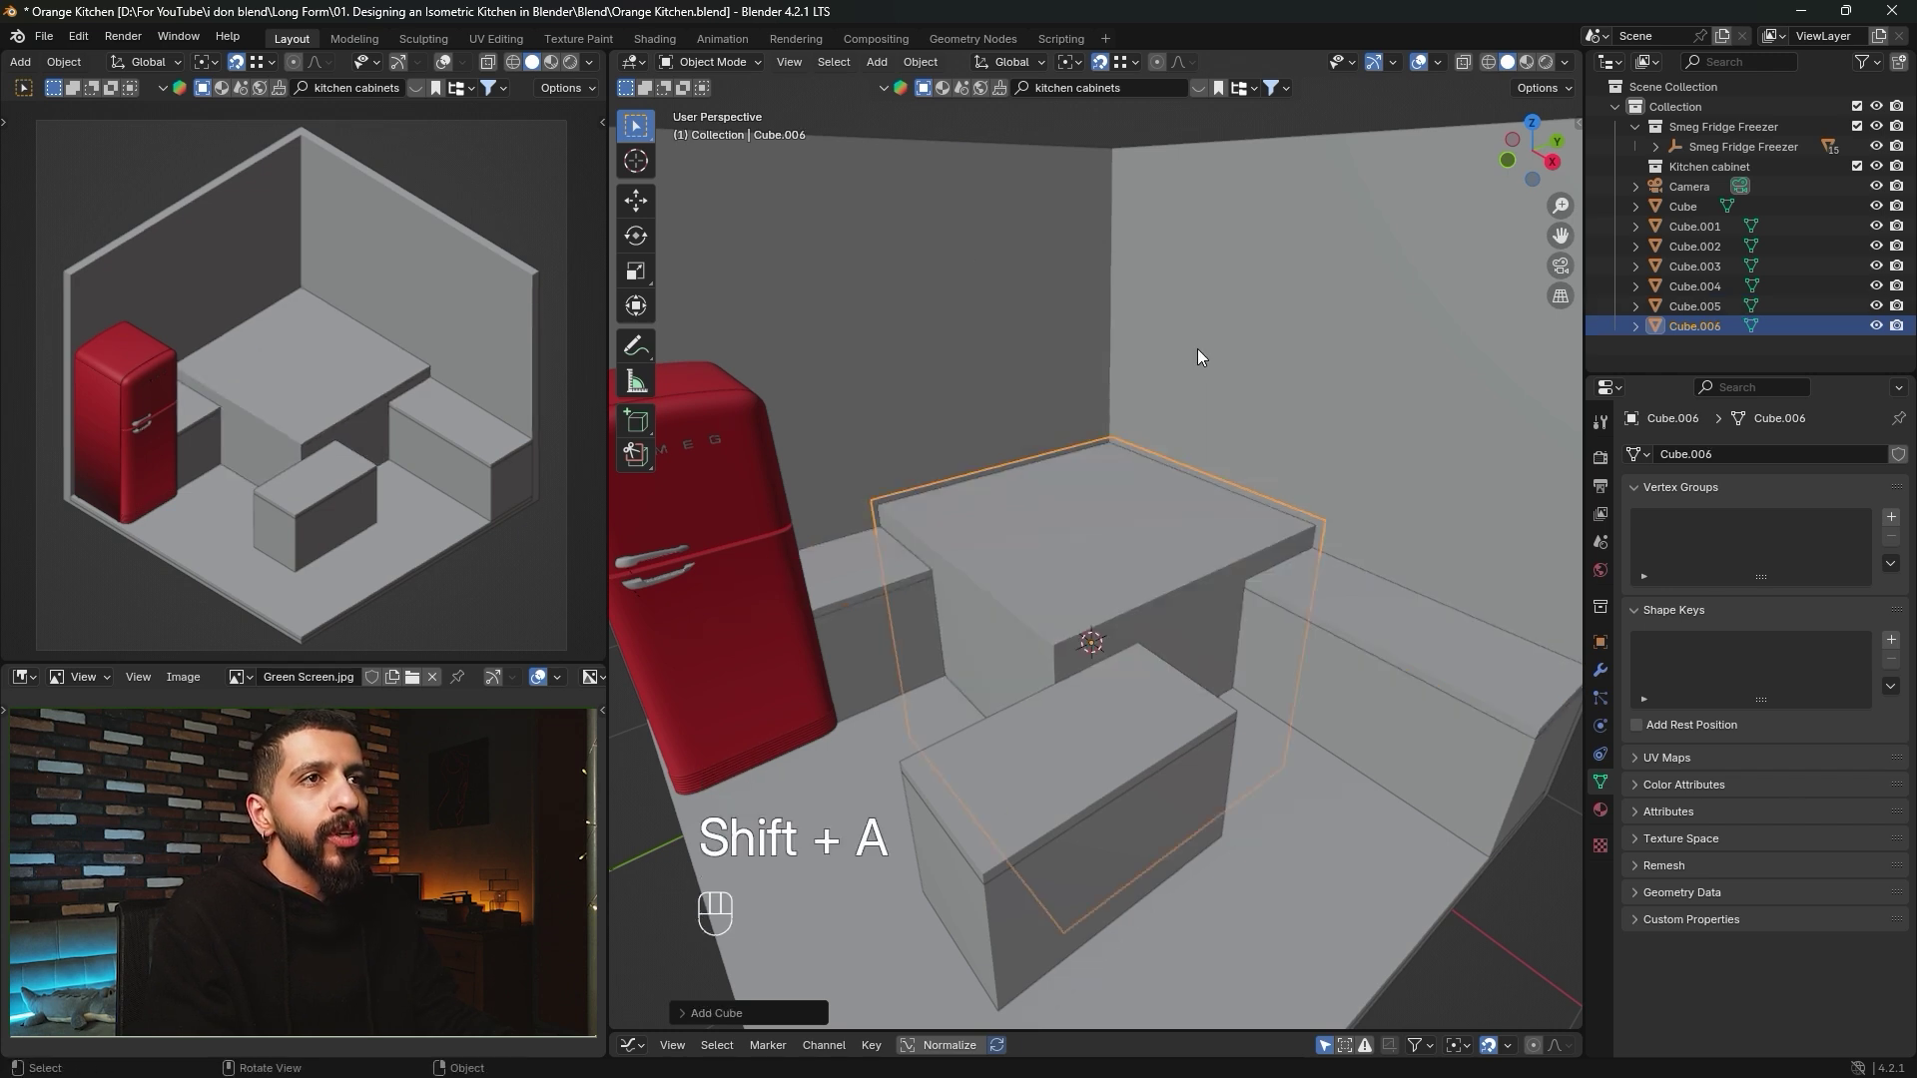
key("g")
key("z")
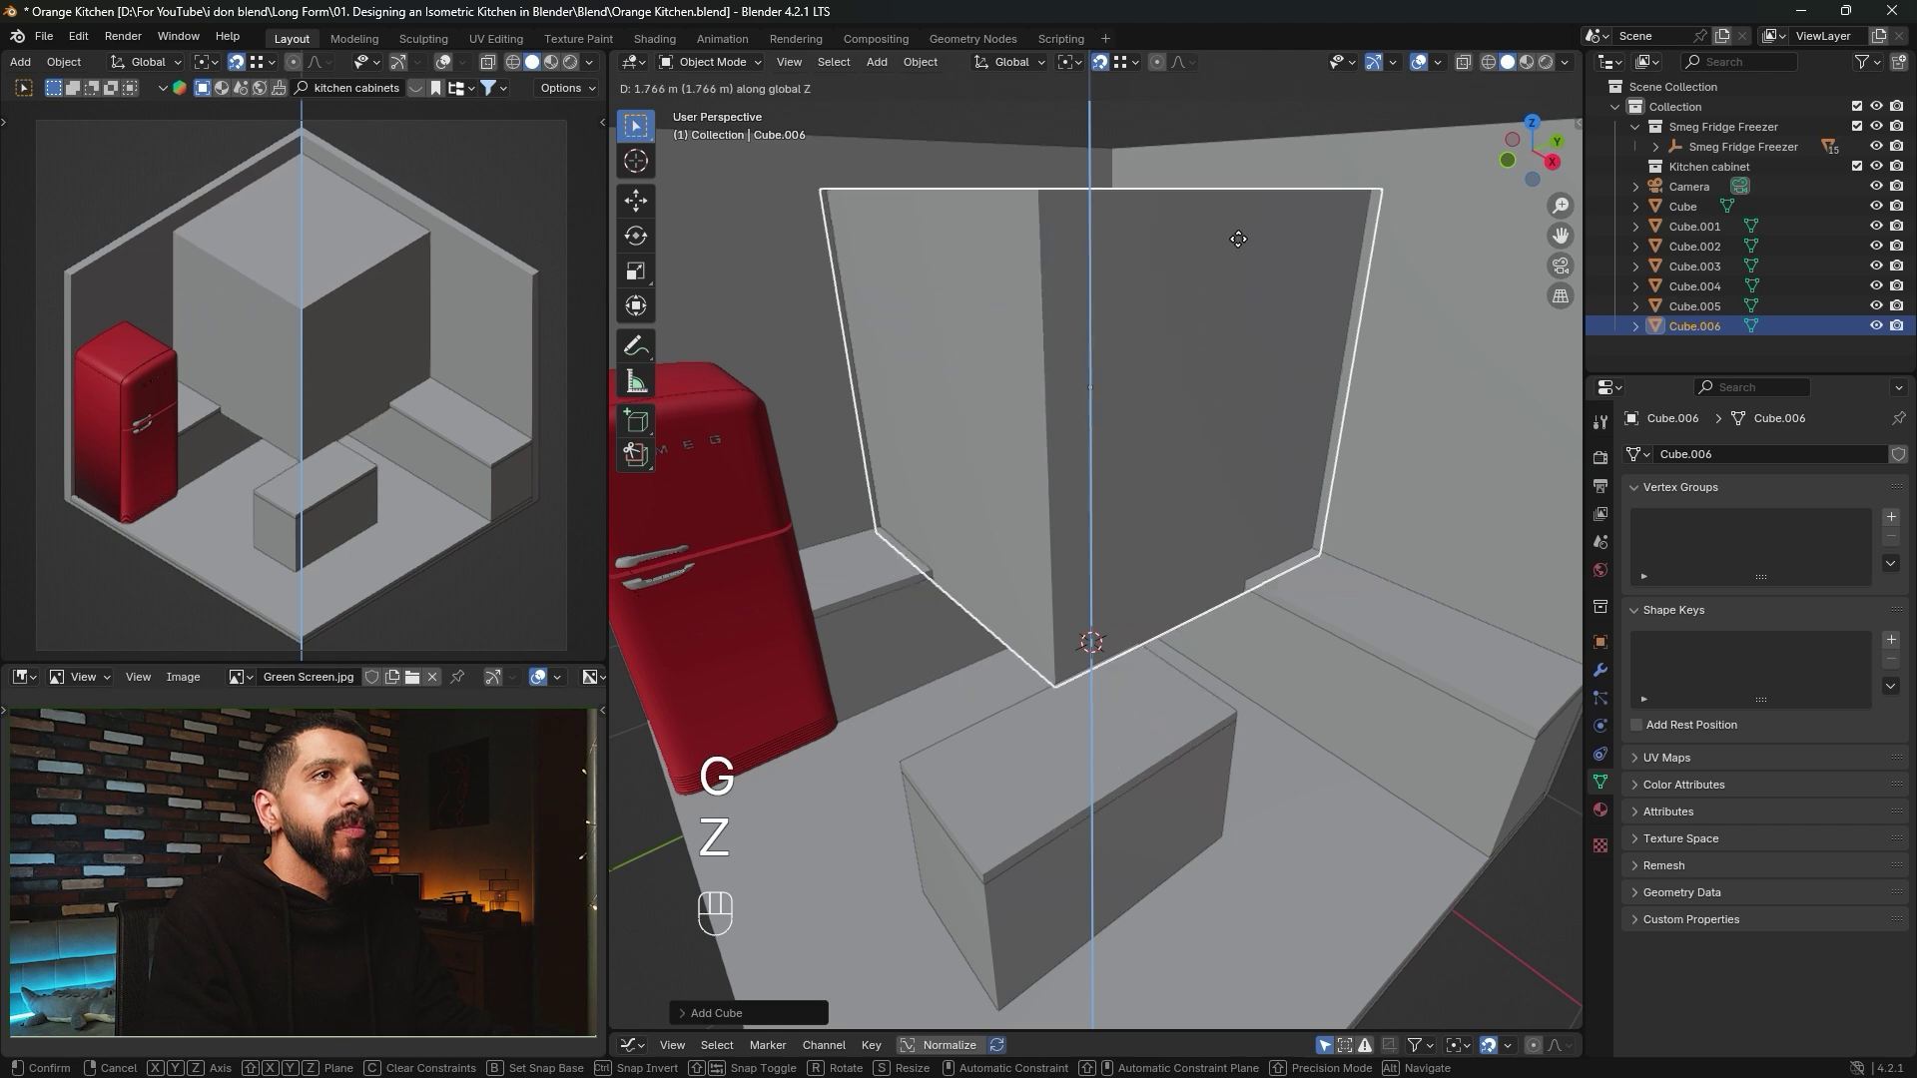
left_click(1236, 227)
In Edit Mode, scale the new cube's whole mesh uniformly to about 0.7 of its size, and return to Object Mode.
key("Tab")
key("a")
key("s")
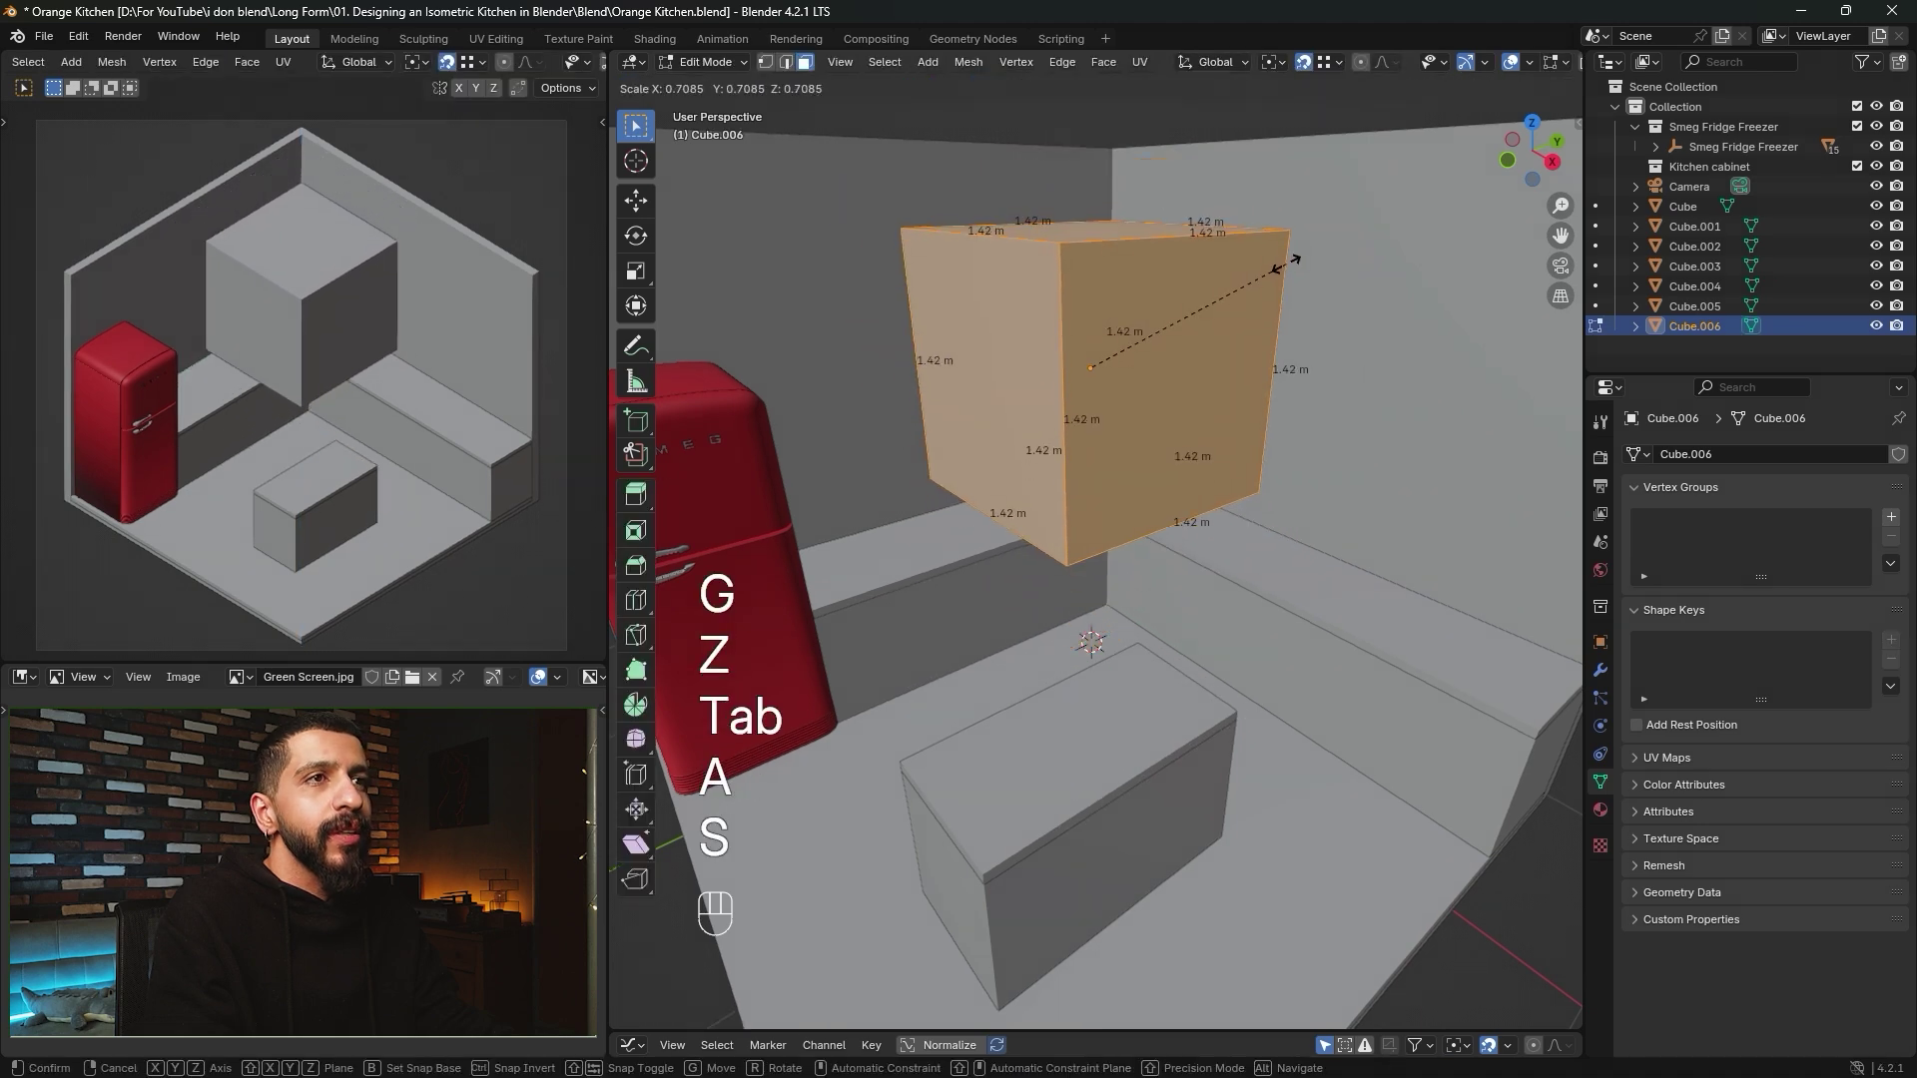
left_click(1263, 279)
key("Tab")
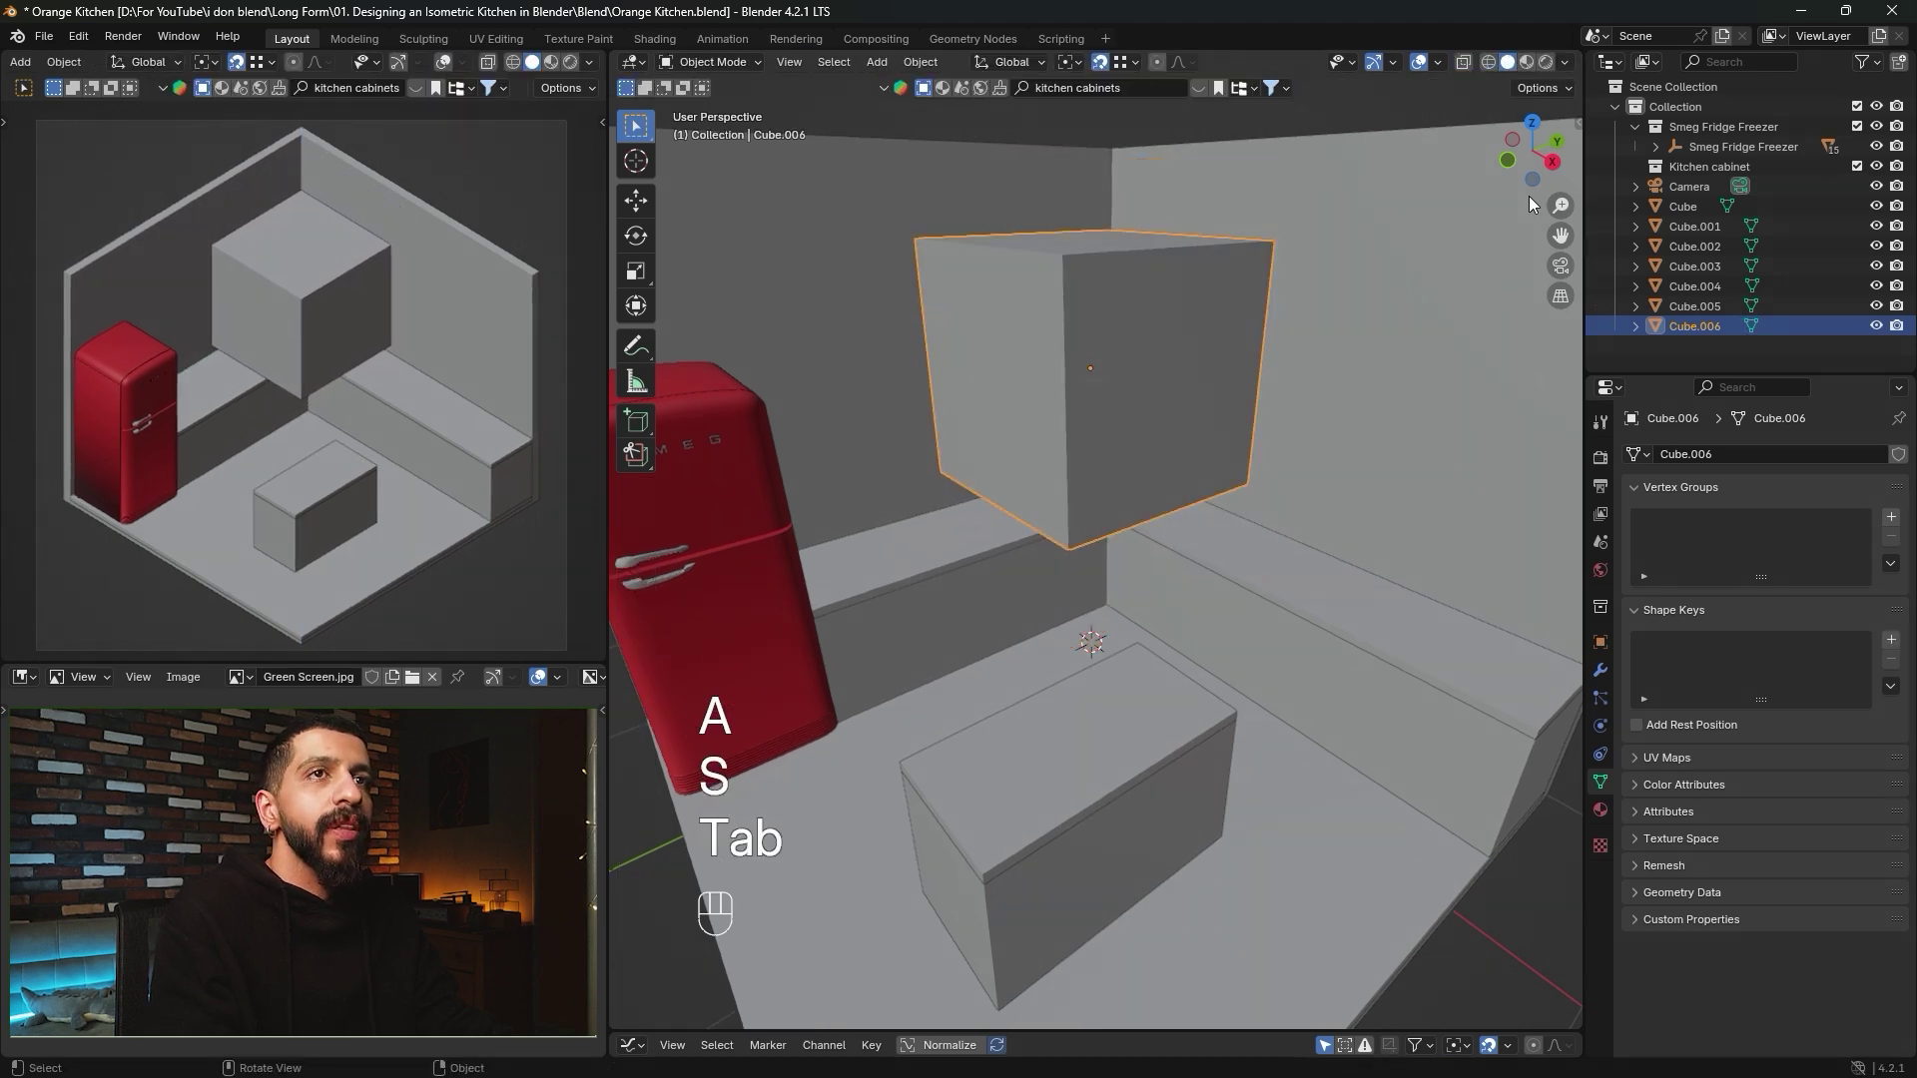
In the right orthographic view, move the cube about -0.7 m along Y and slightly down, centring it above the counter section beside the fridge.
left_click(1554, 172)
scroll(1108, 456, "up", 3)
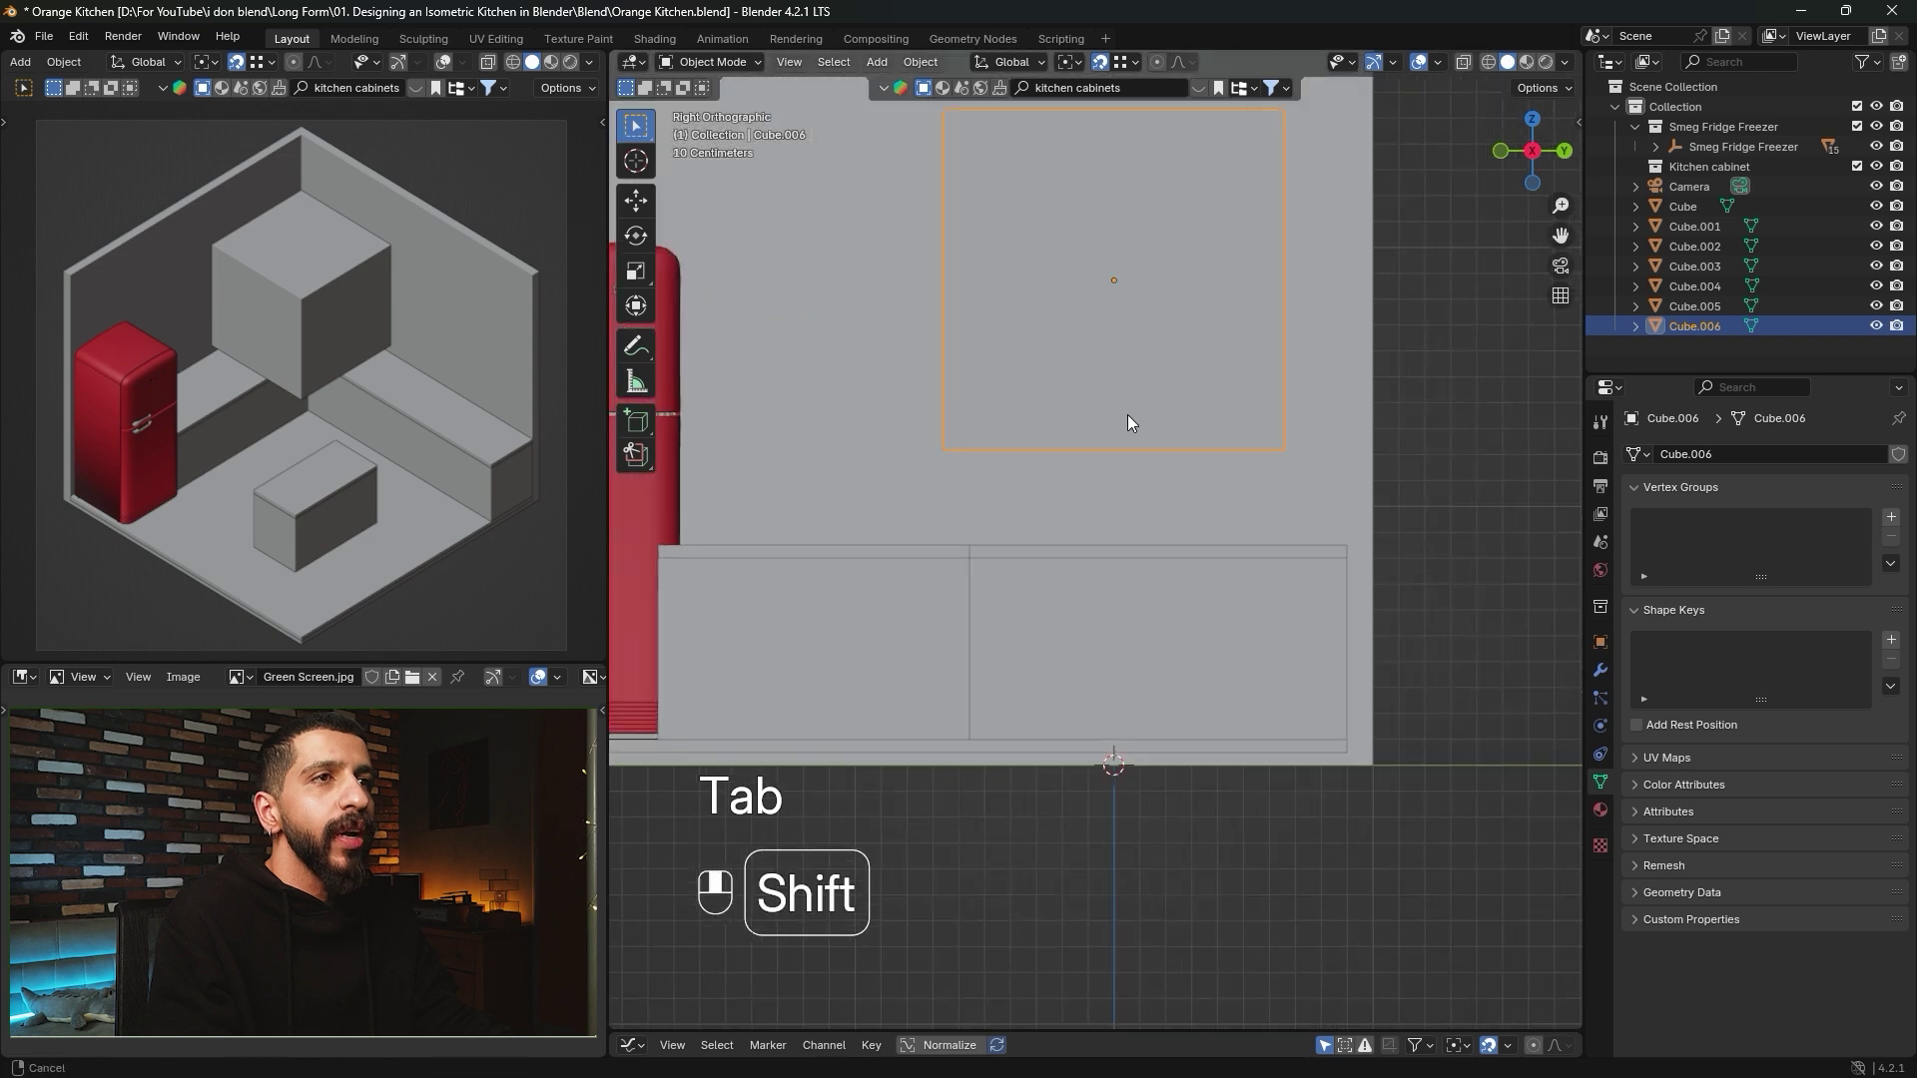
scroll(1157, 394, "up", 2, "shift")
scroll(1194, 373, "down", 2)
key("g")
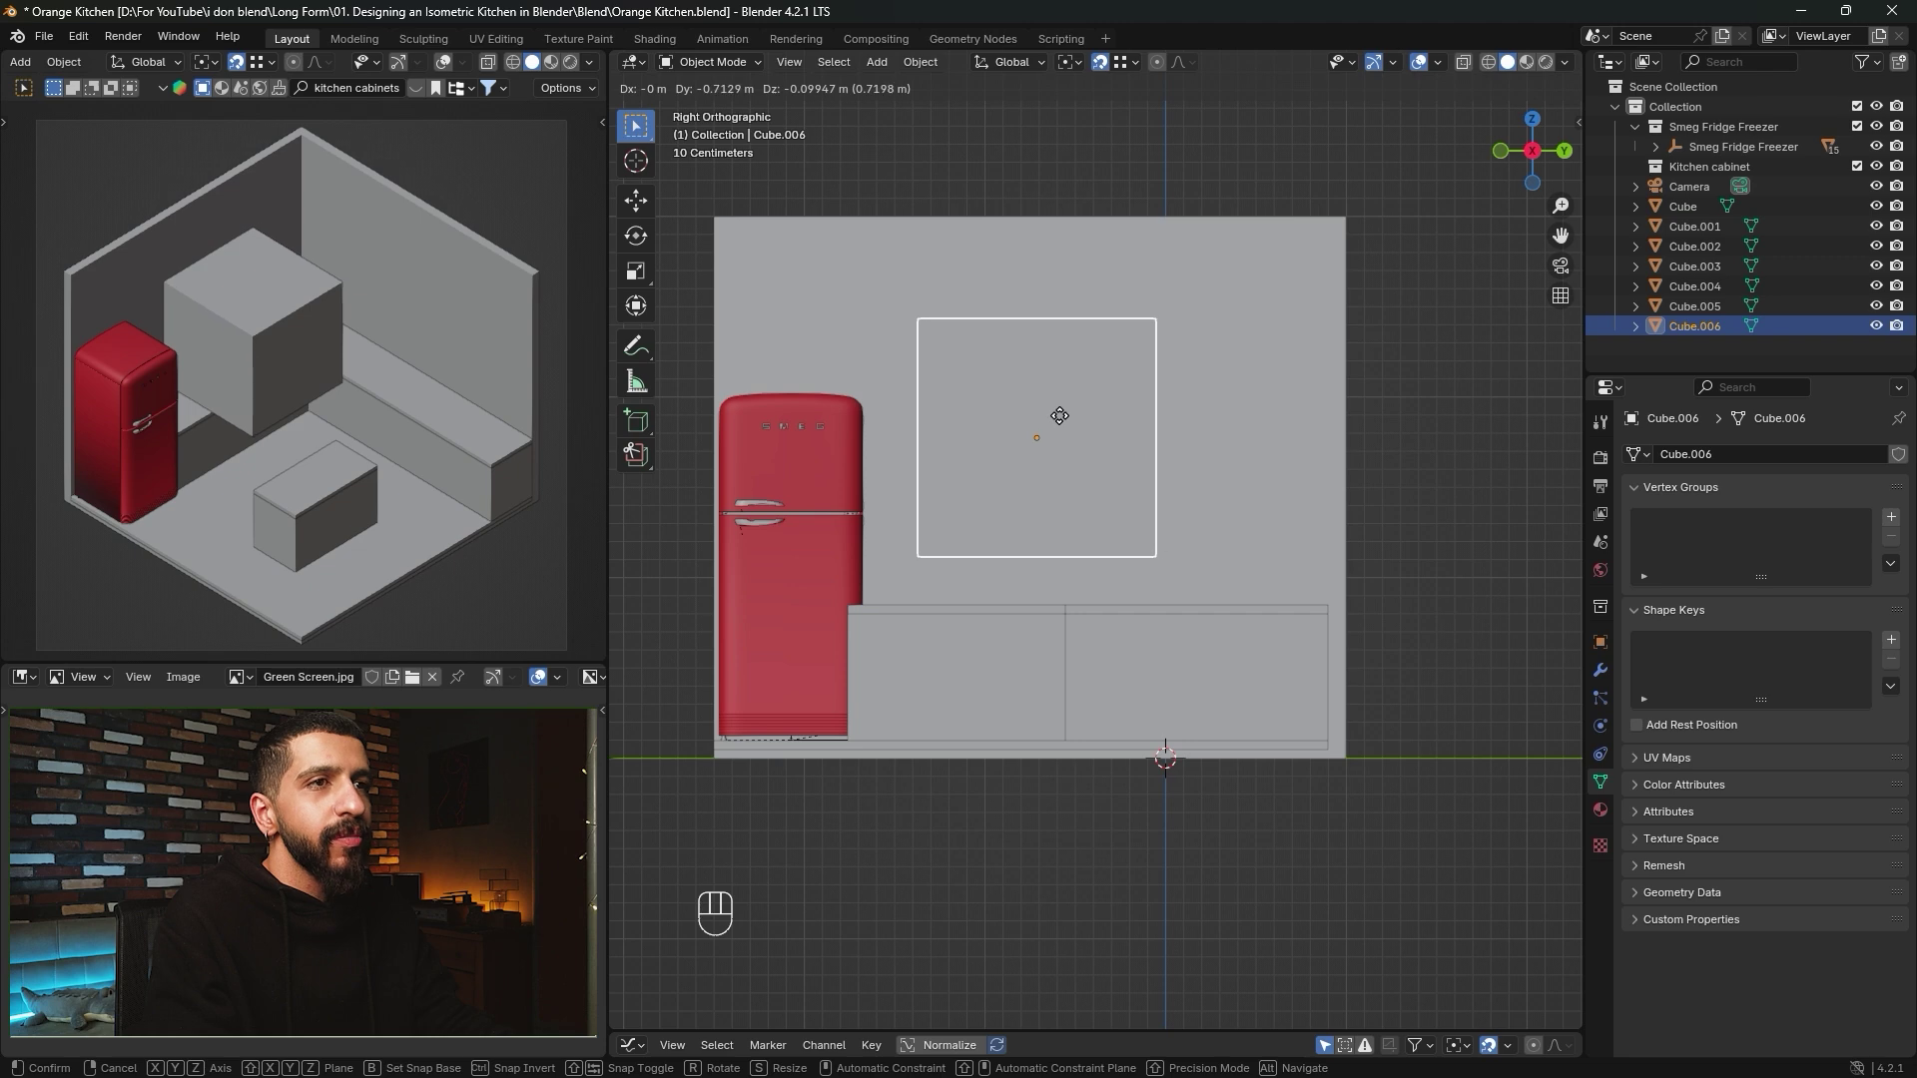
left_click(1057, 415)
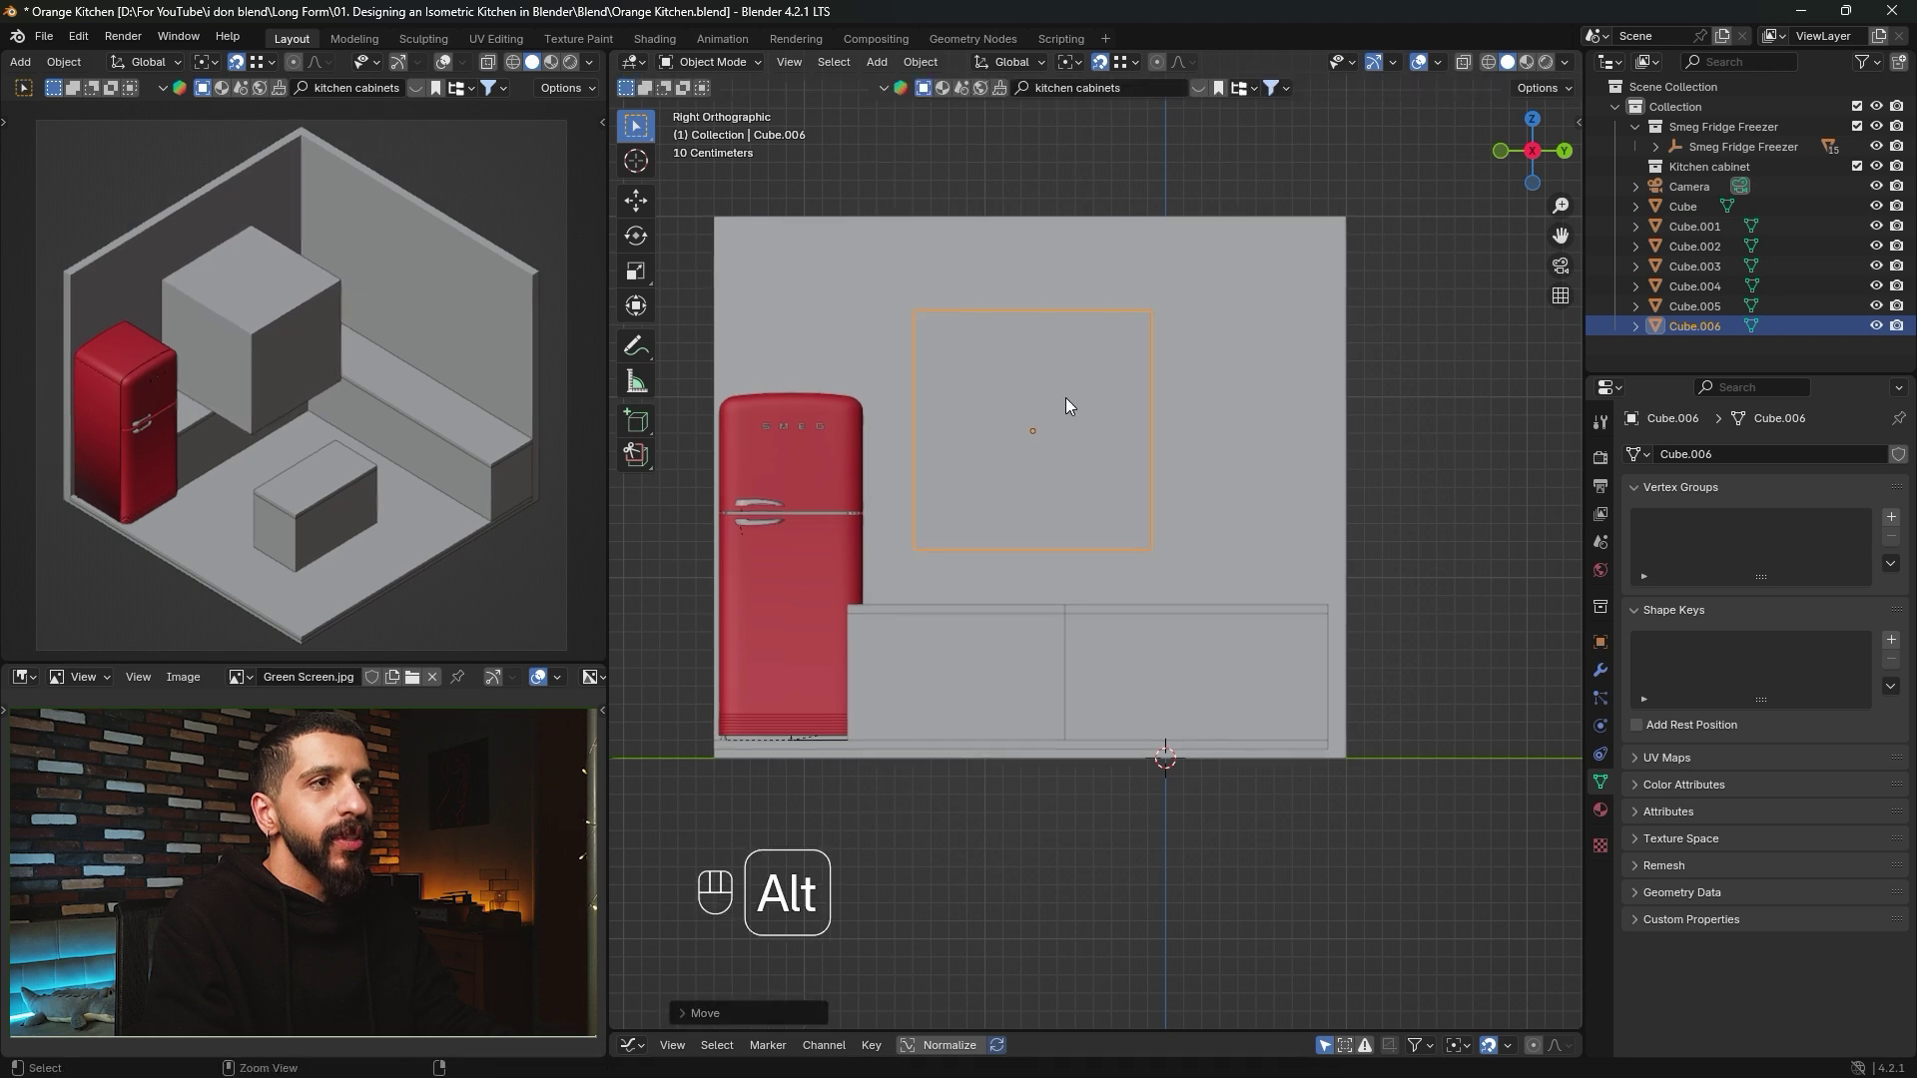
Move the cube along global X in the negative direction until it passes through the wall behind the fridge-side counter.
middle_click_drag(1064, 397, 1182, 507)
scroll(1182, 506, "up", 4)
key("g")
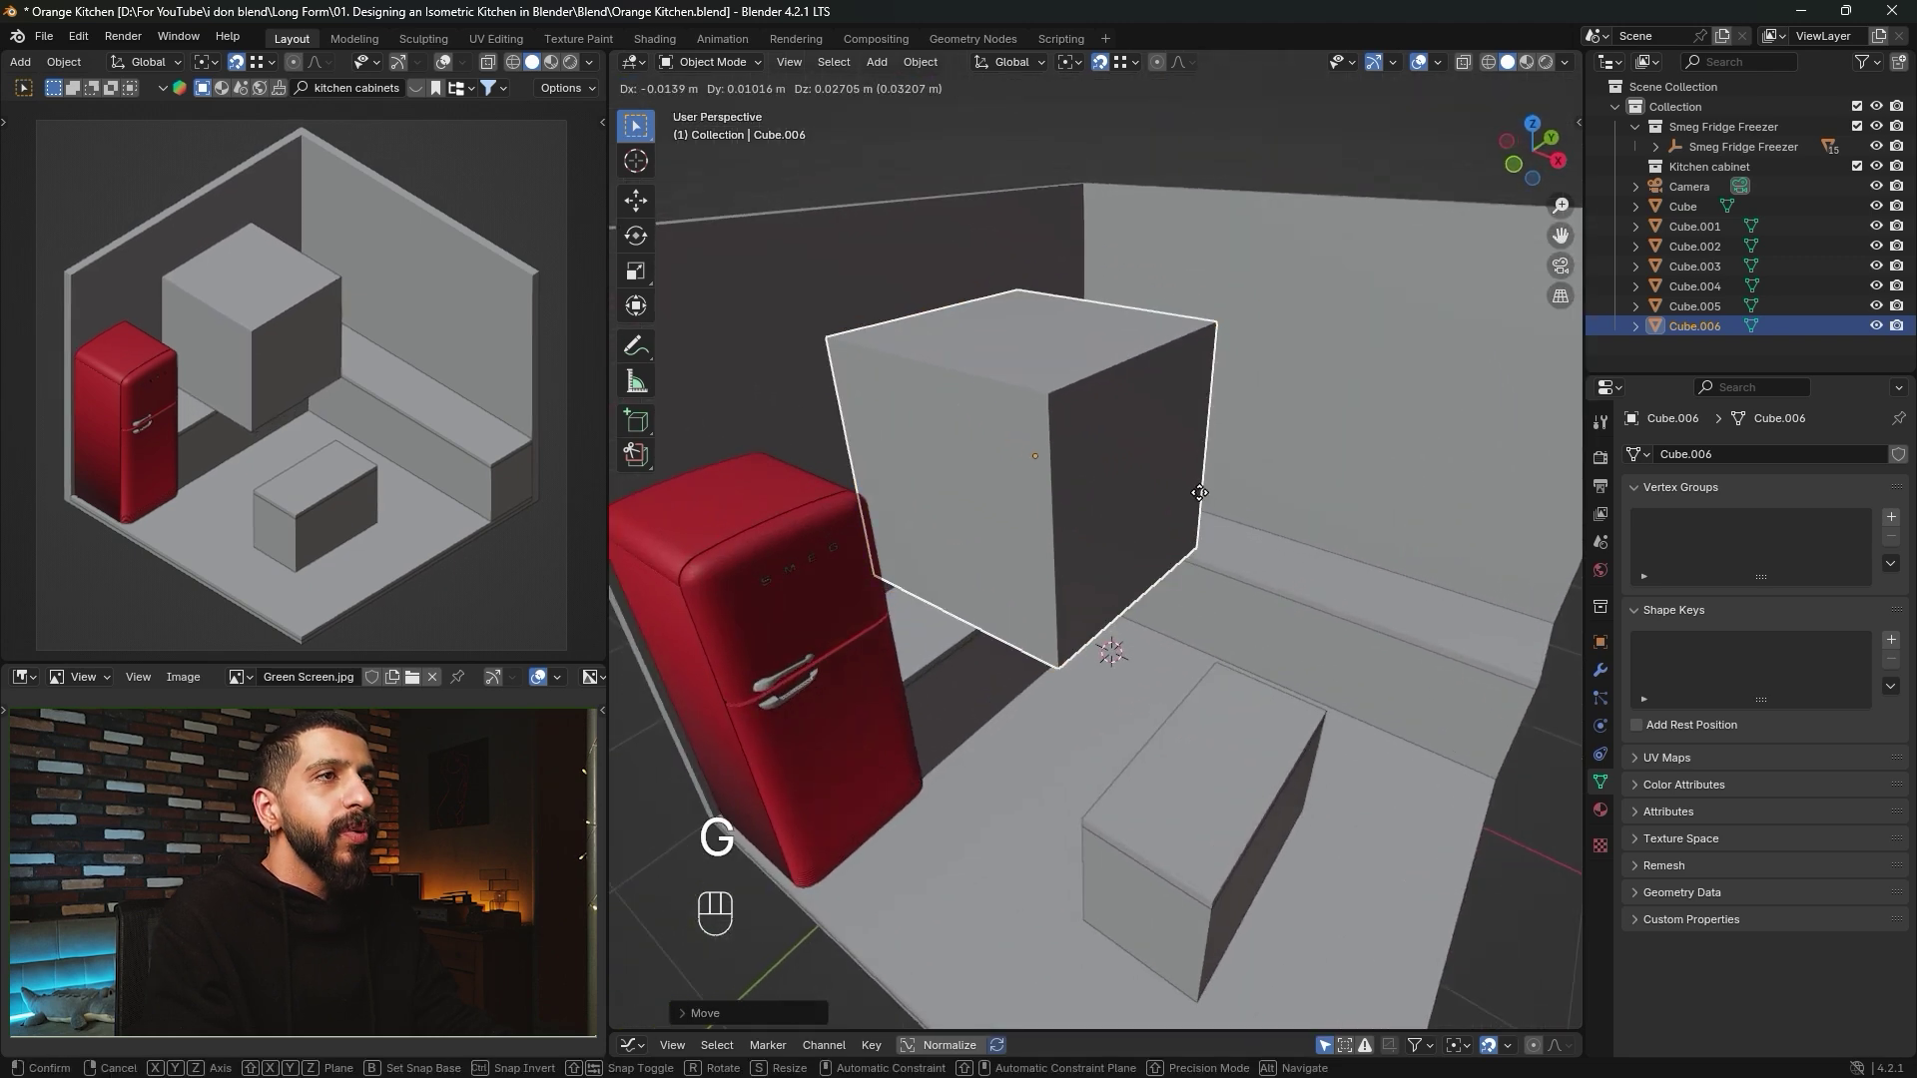
key("x")
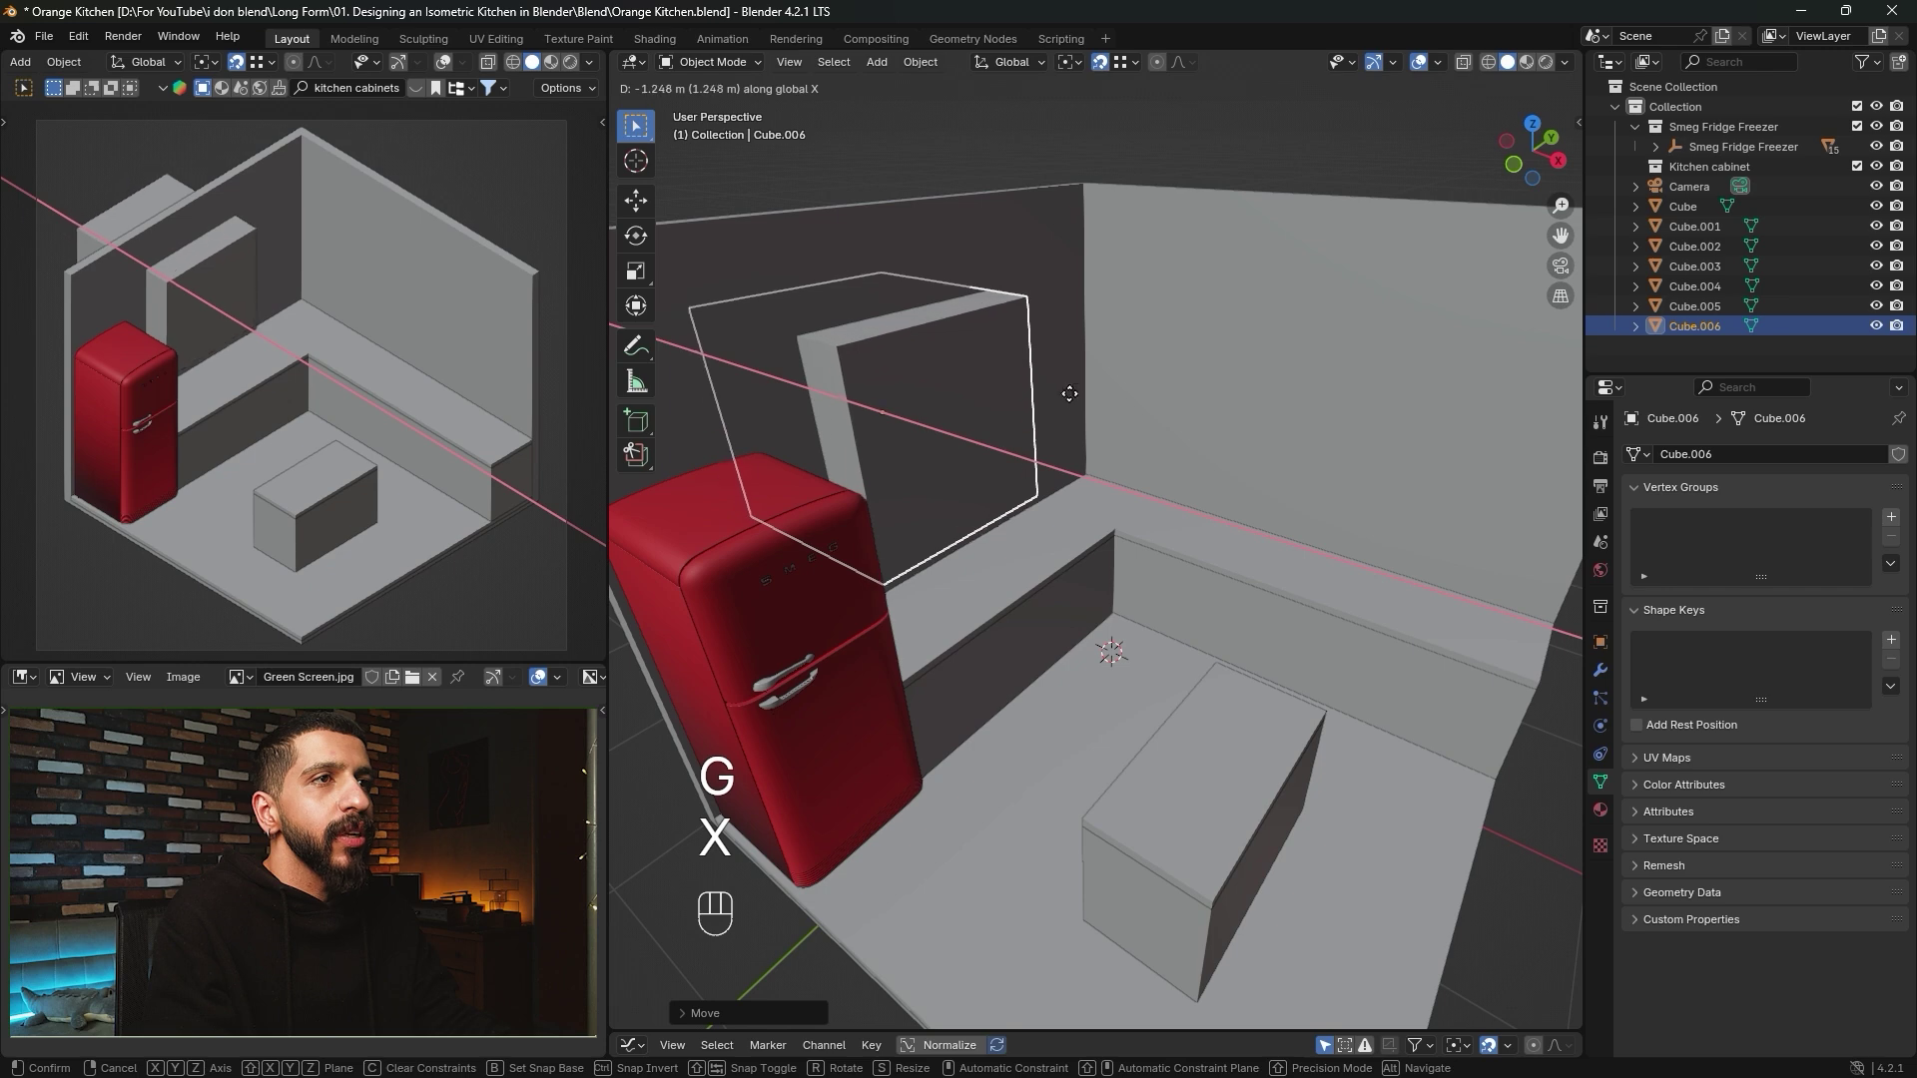
left_click(1106, 333)
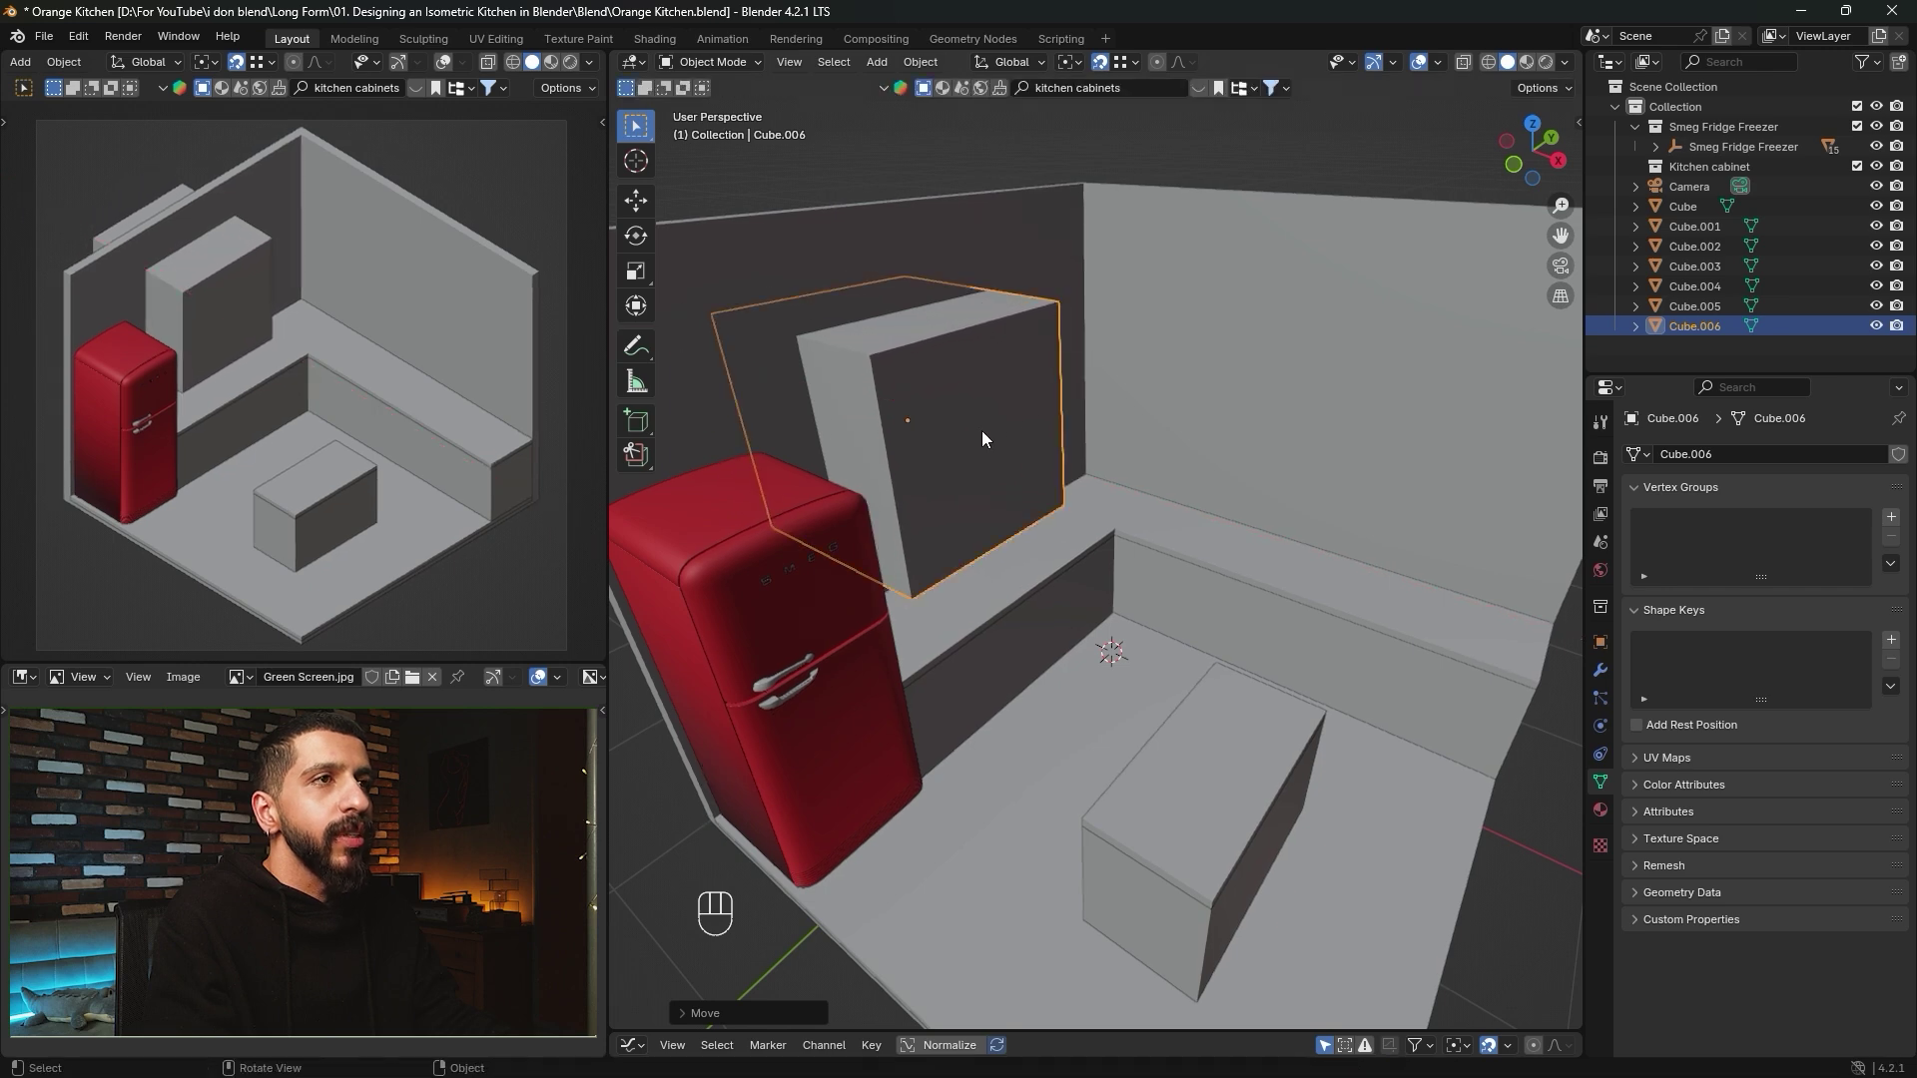
Cut a window opening through the wall behind the fridge-side counter with an Auto Boolean Difference of the cube from the room mesh.
middle_click_drag(985, 432, 1077, 404)
key("n")
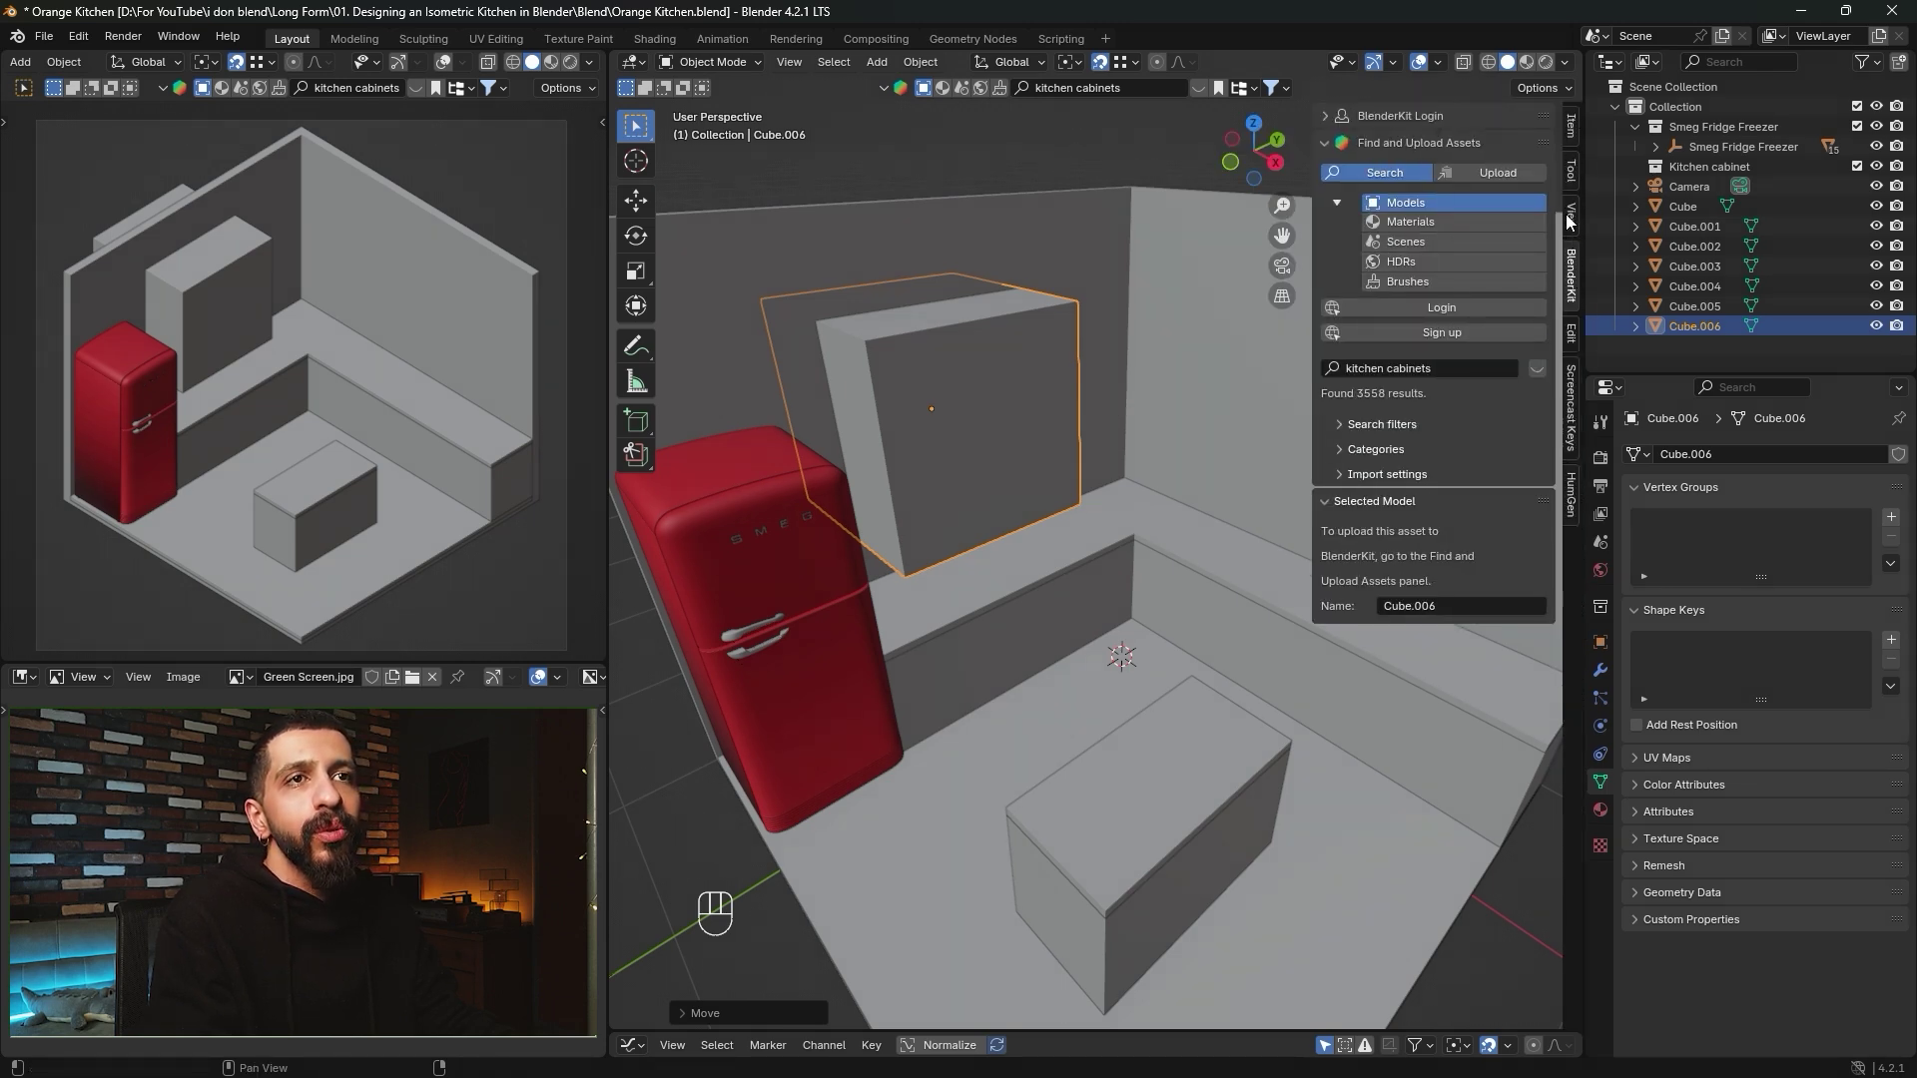
left_click(1569, 335)
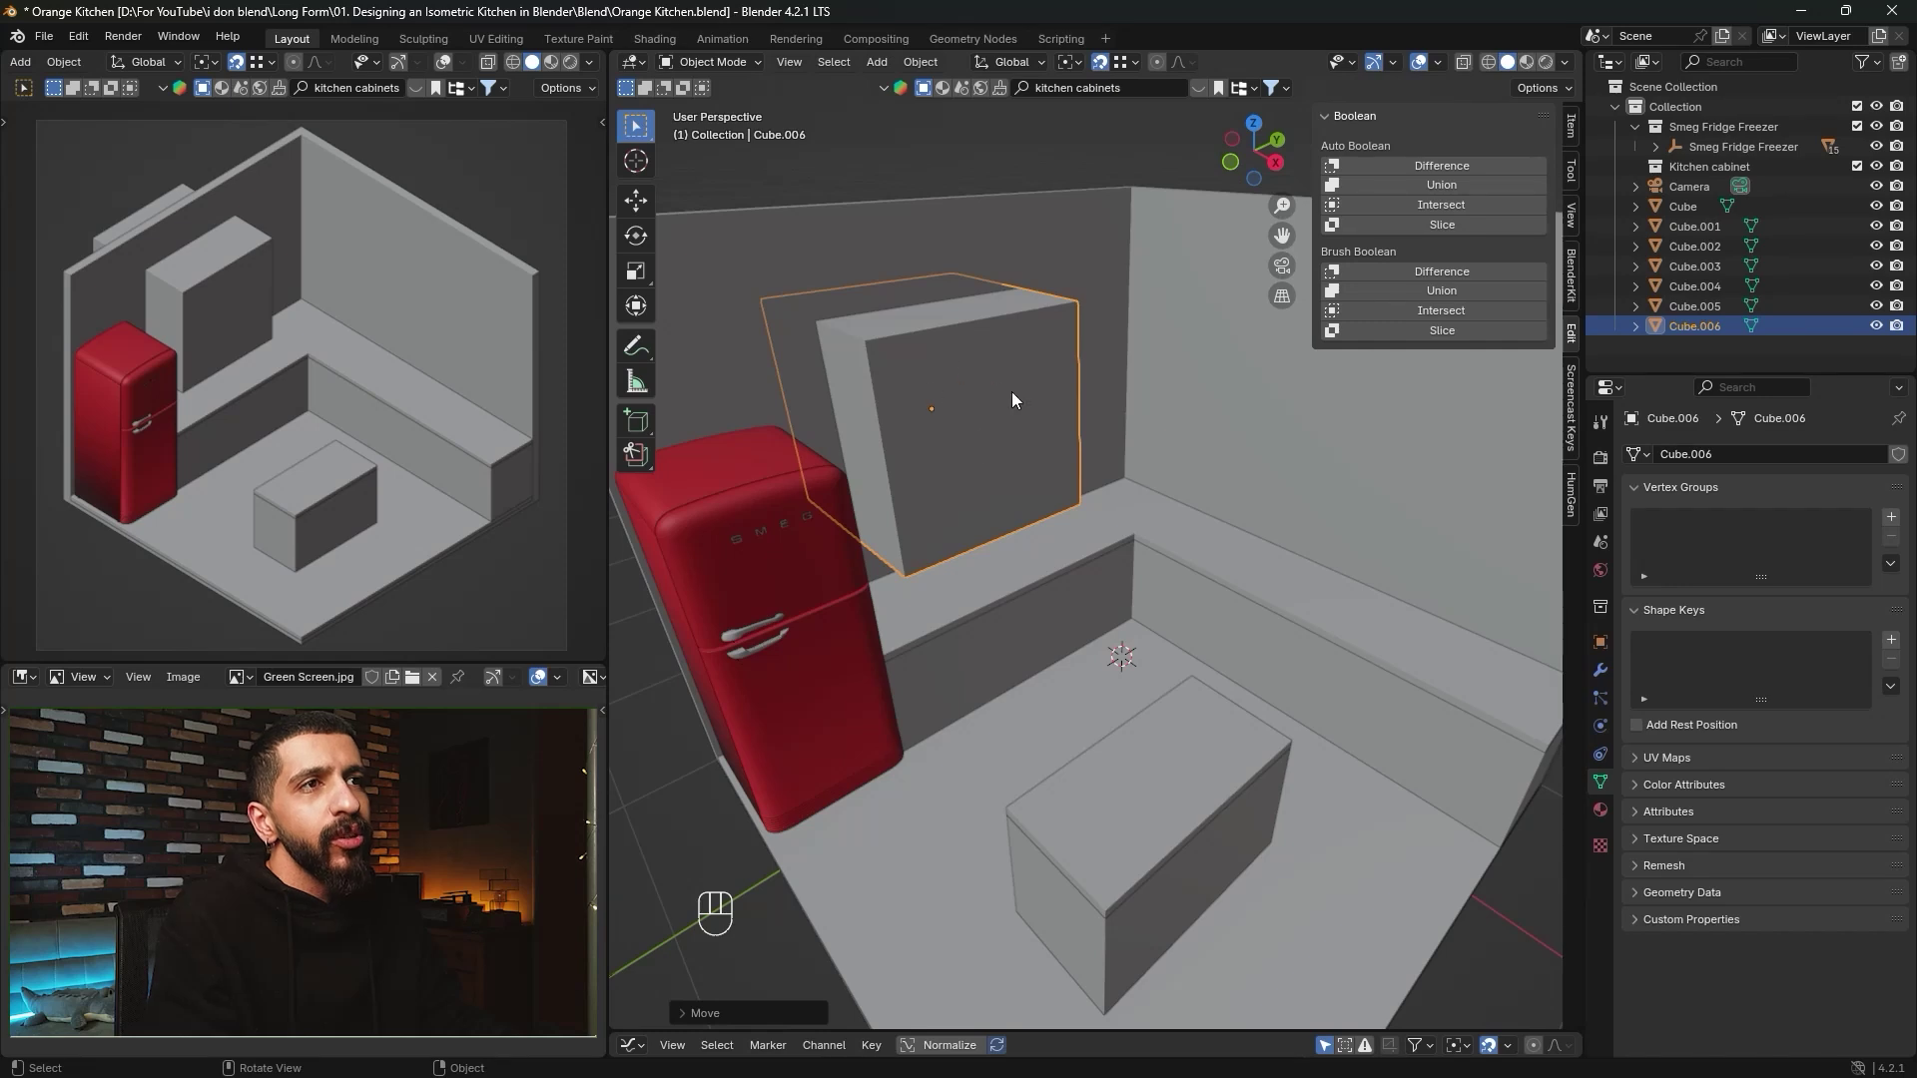
key("shift")
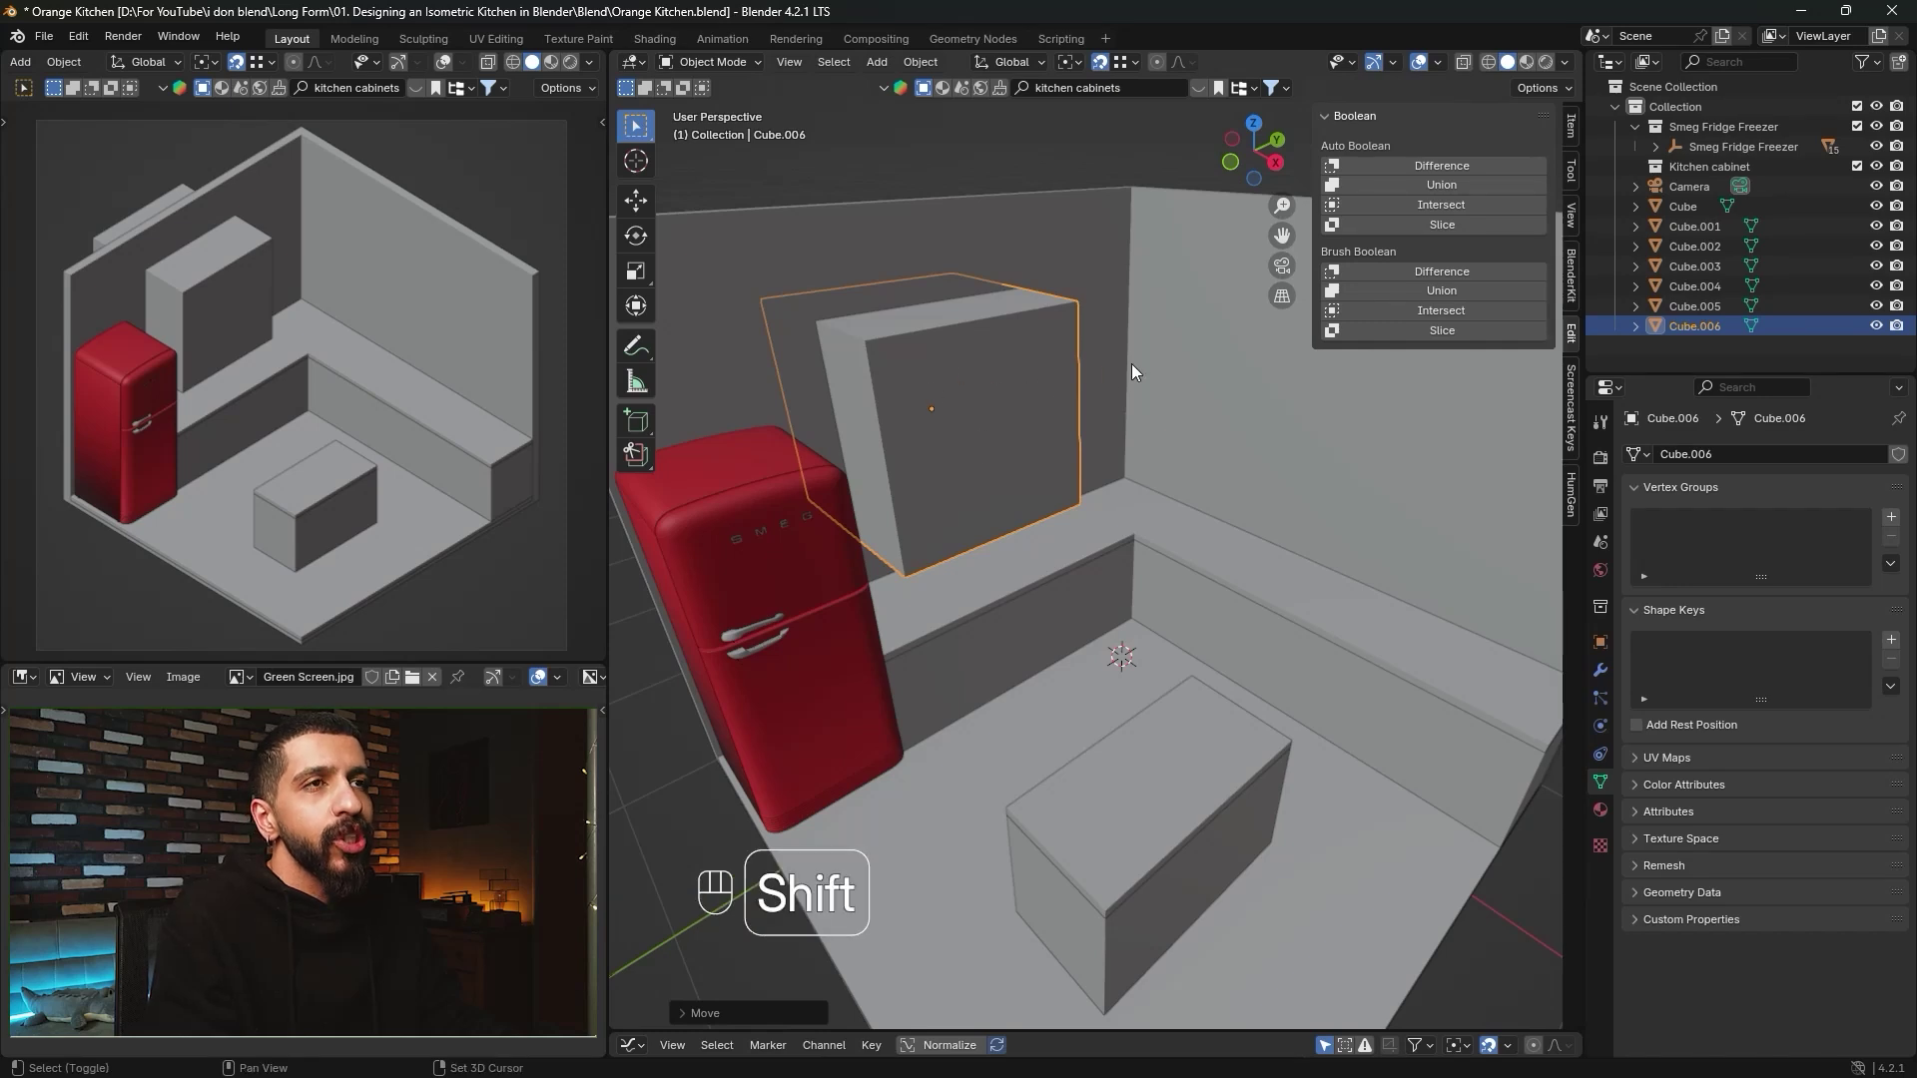
left_click(1190, 349, "shift")
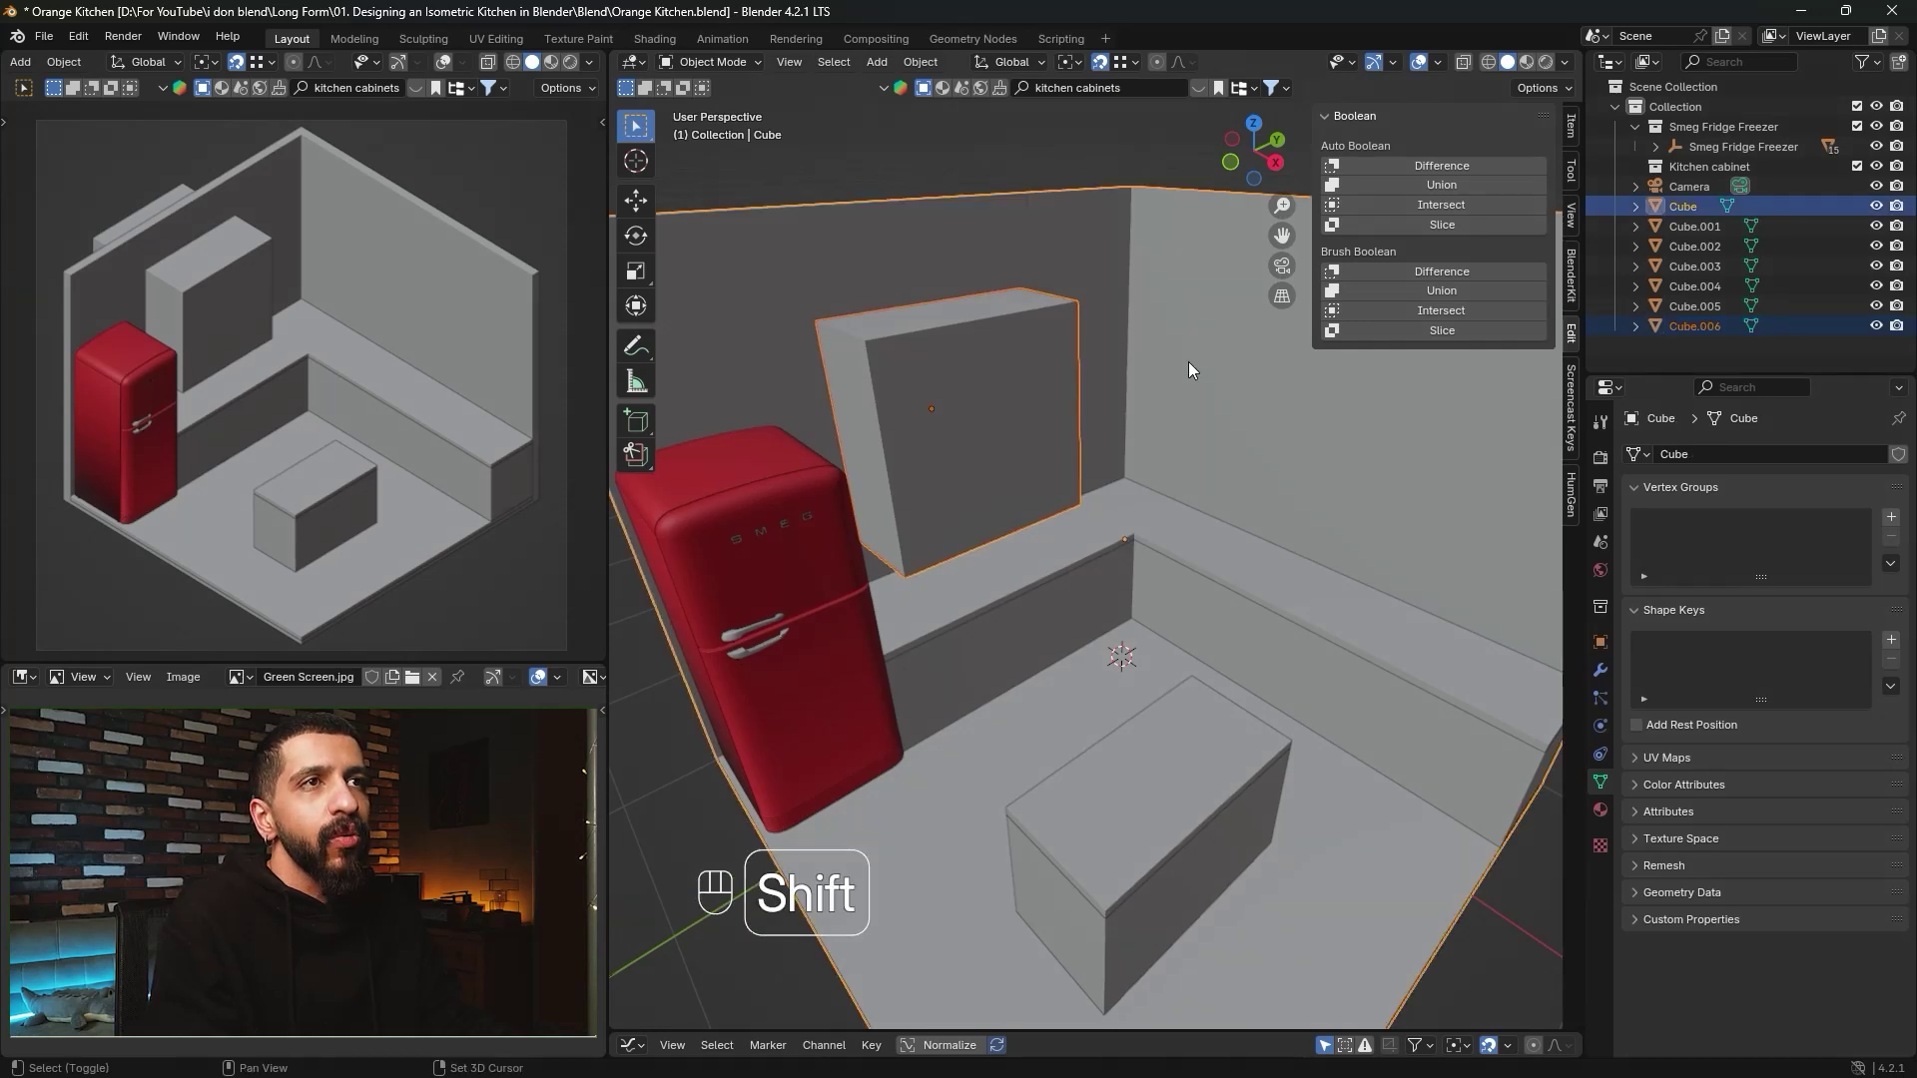
left_click(1433, 164)
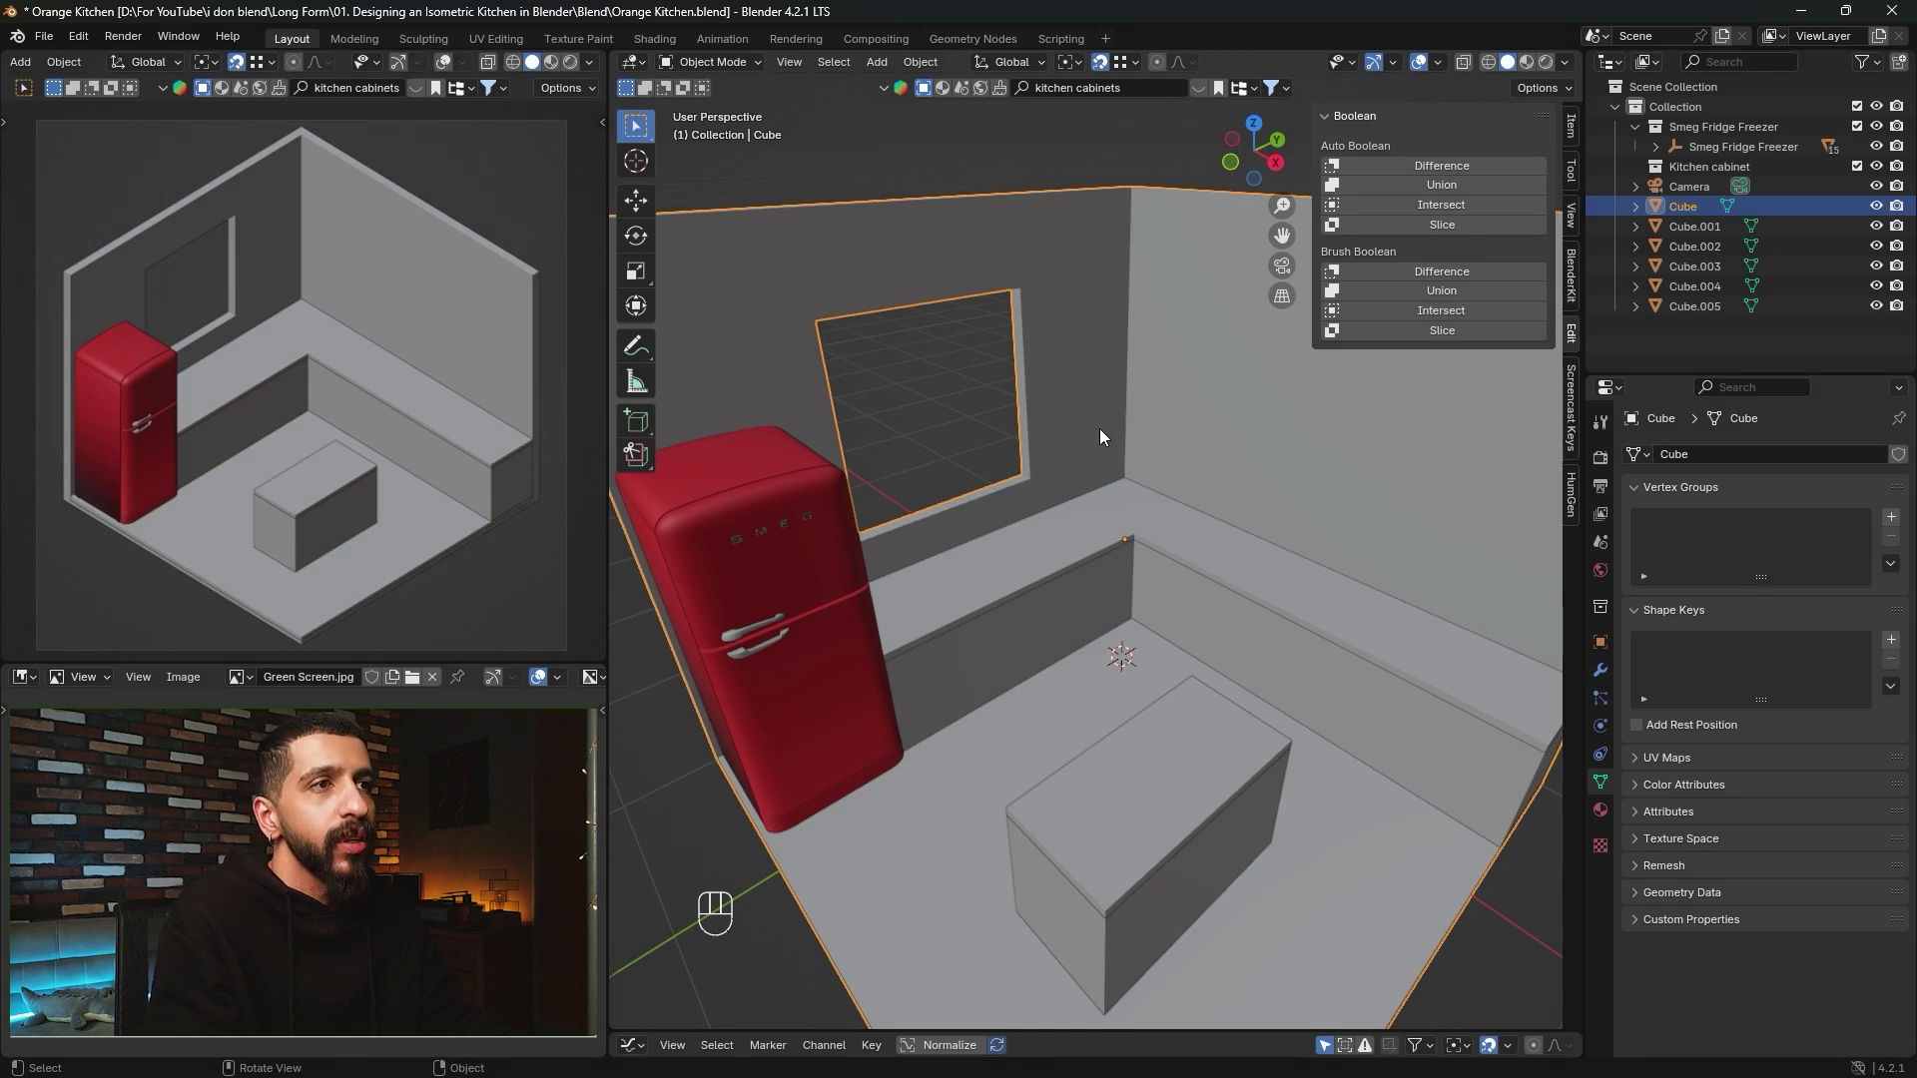
key("n")
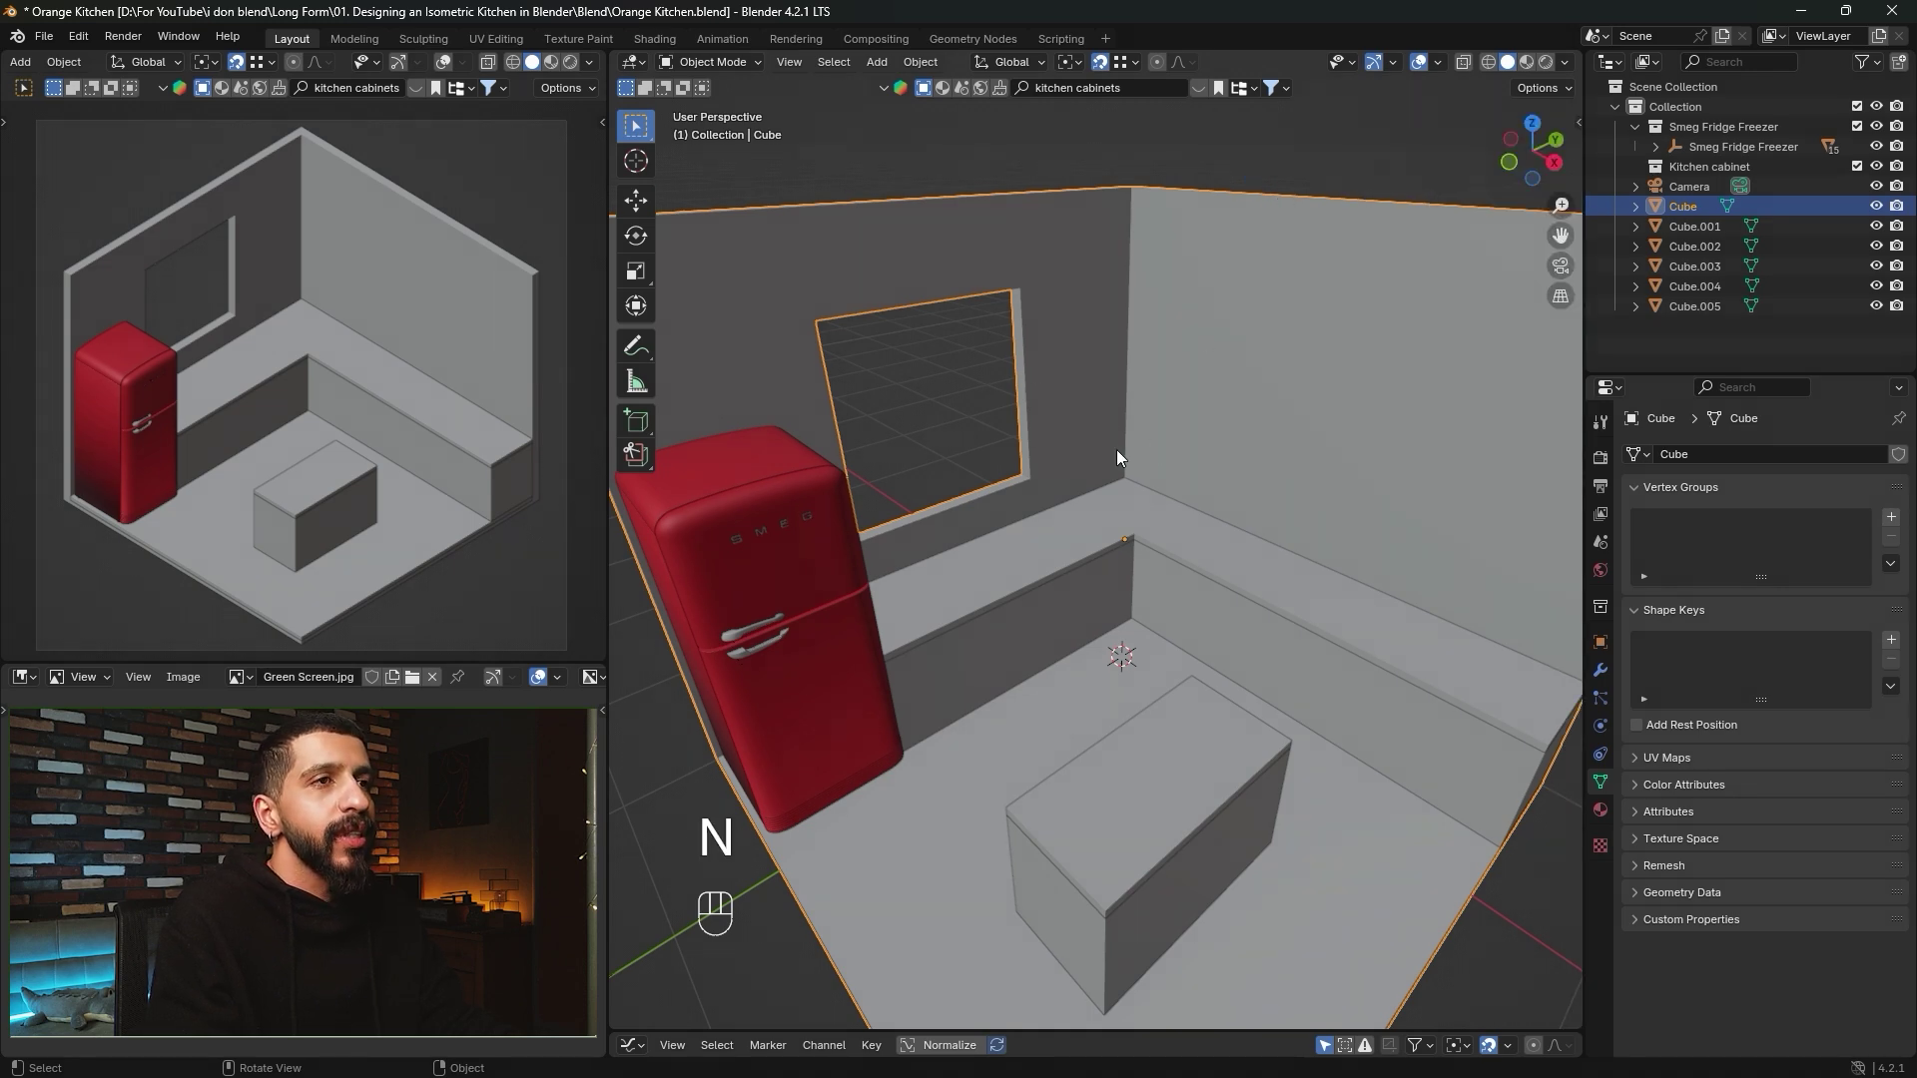
Add a new cube mesh and raise it along global Z above the countertops.
middle_click_drag(1116, 449, 1045, 412)
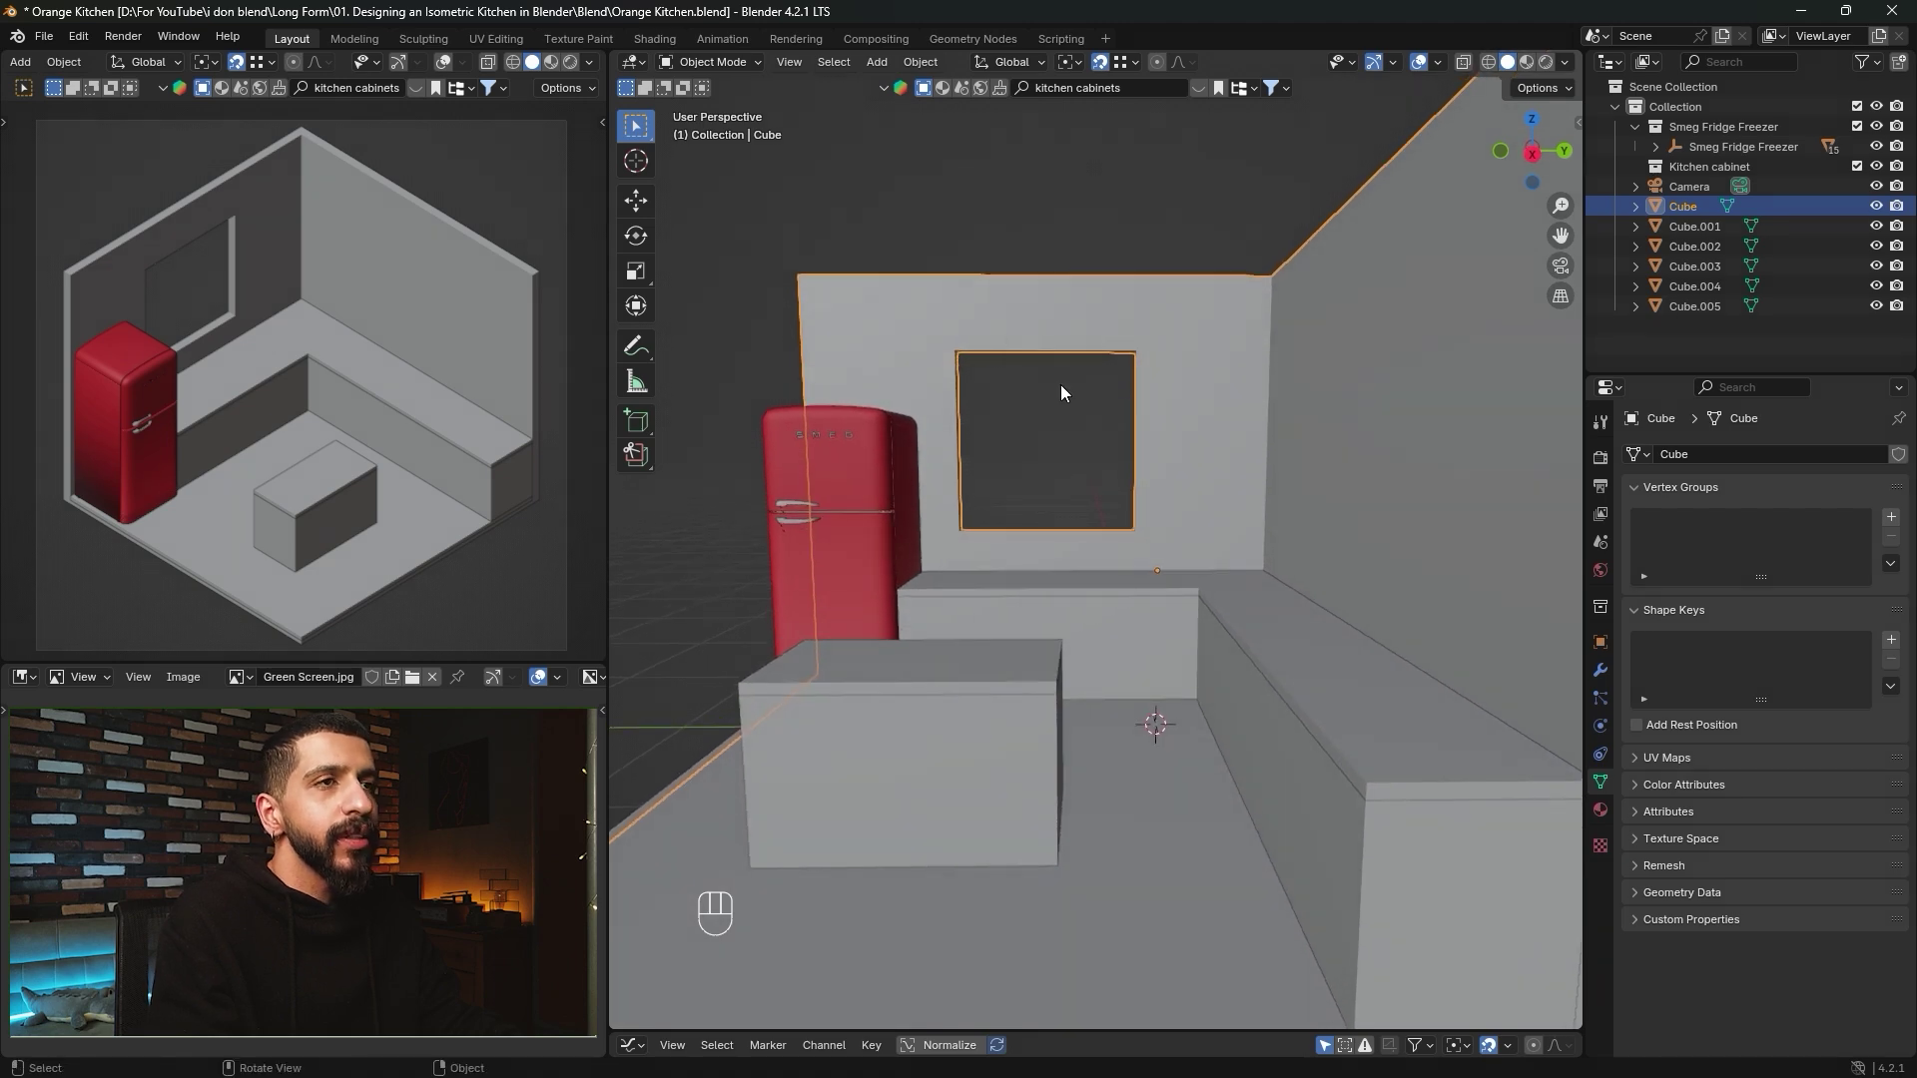
middle_click_drag(1030, 489, 1134, 509)
key("shift+a")
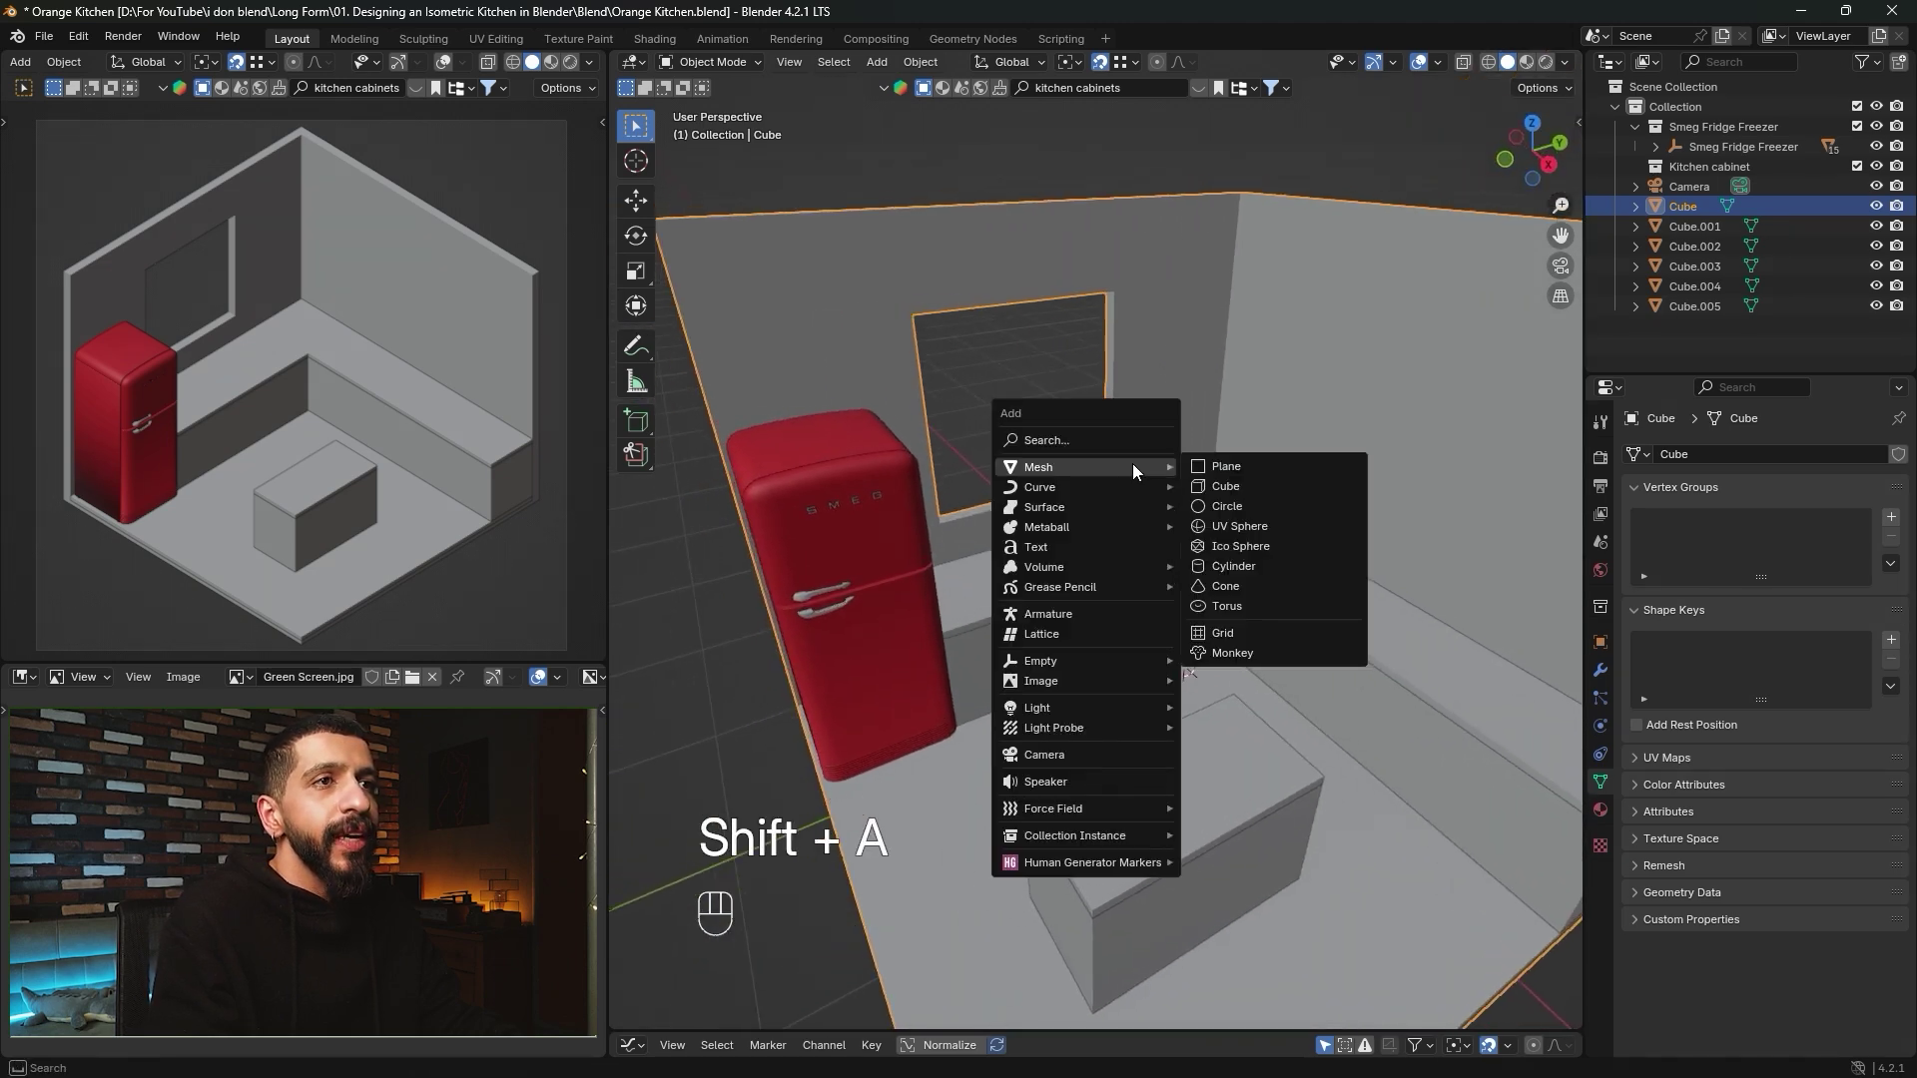
left_click(1213, 485)
key("g")
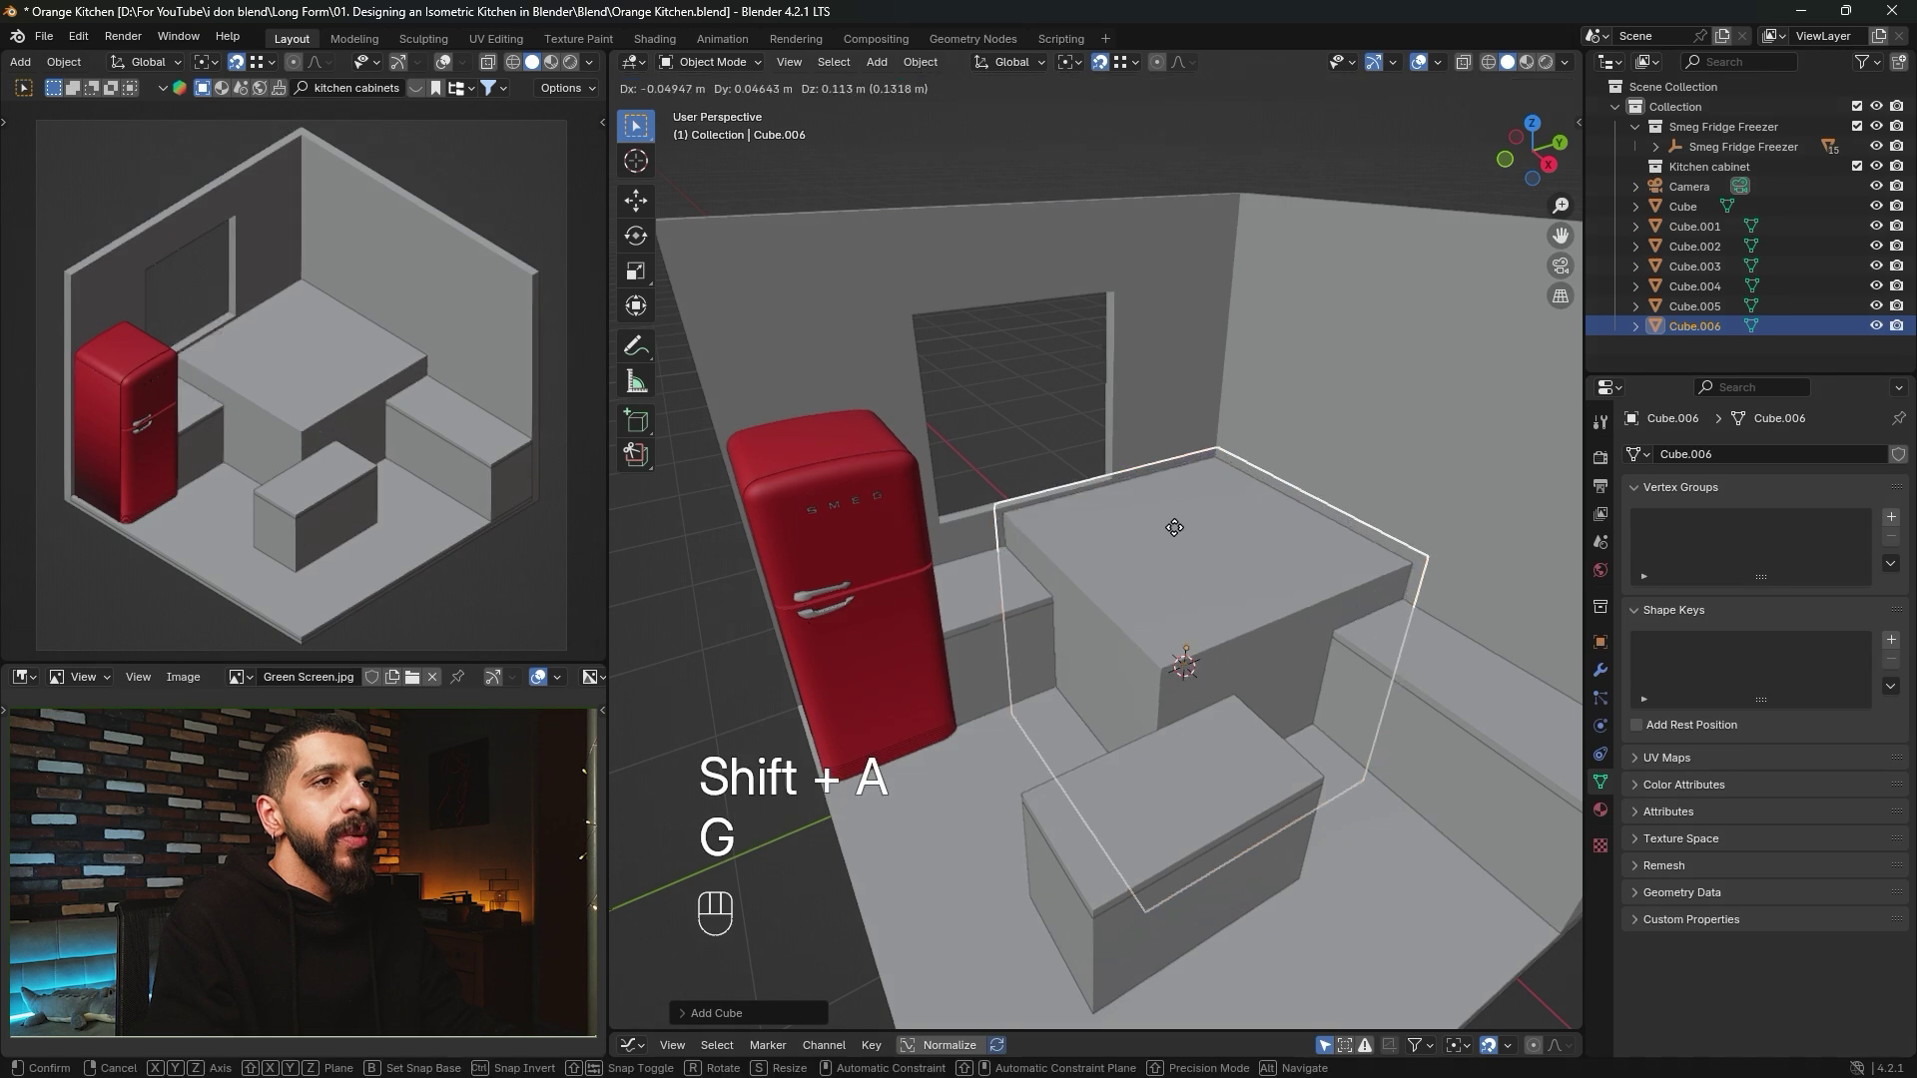
key("z")
left_click(1158, 370)
In Edit Mode, scale the new cube's whole mesh uniformly to about 1.1 m per side, and return to Object Mode.
key("Tab")
key("a")
key("s")
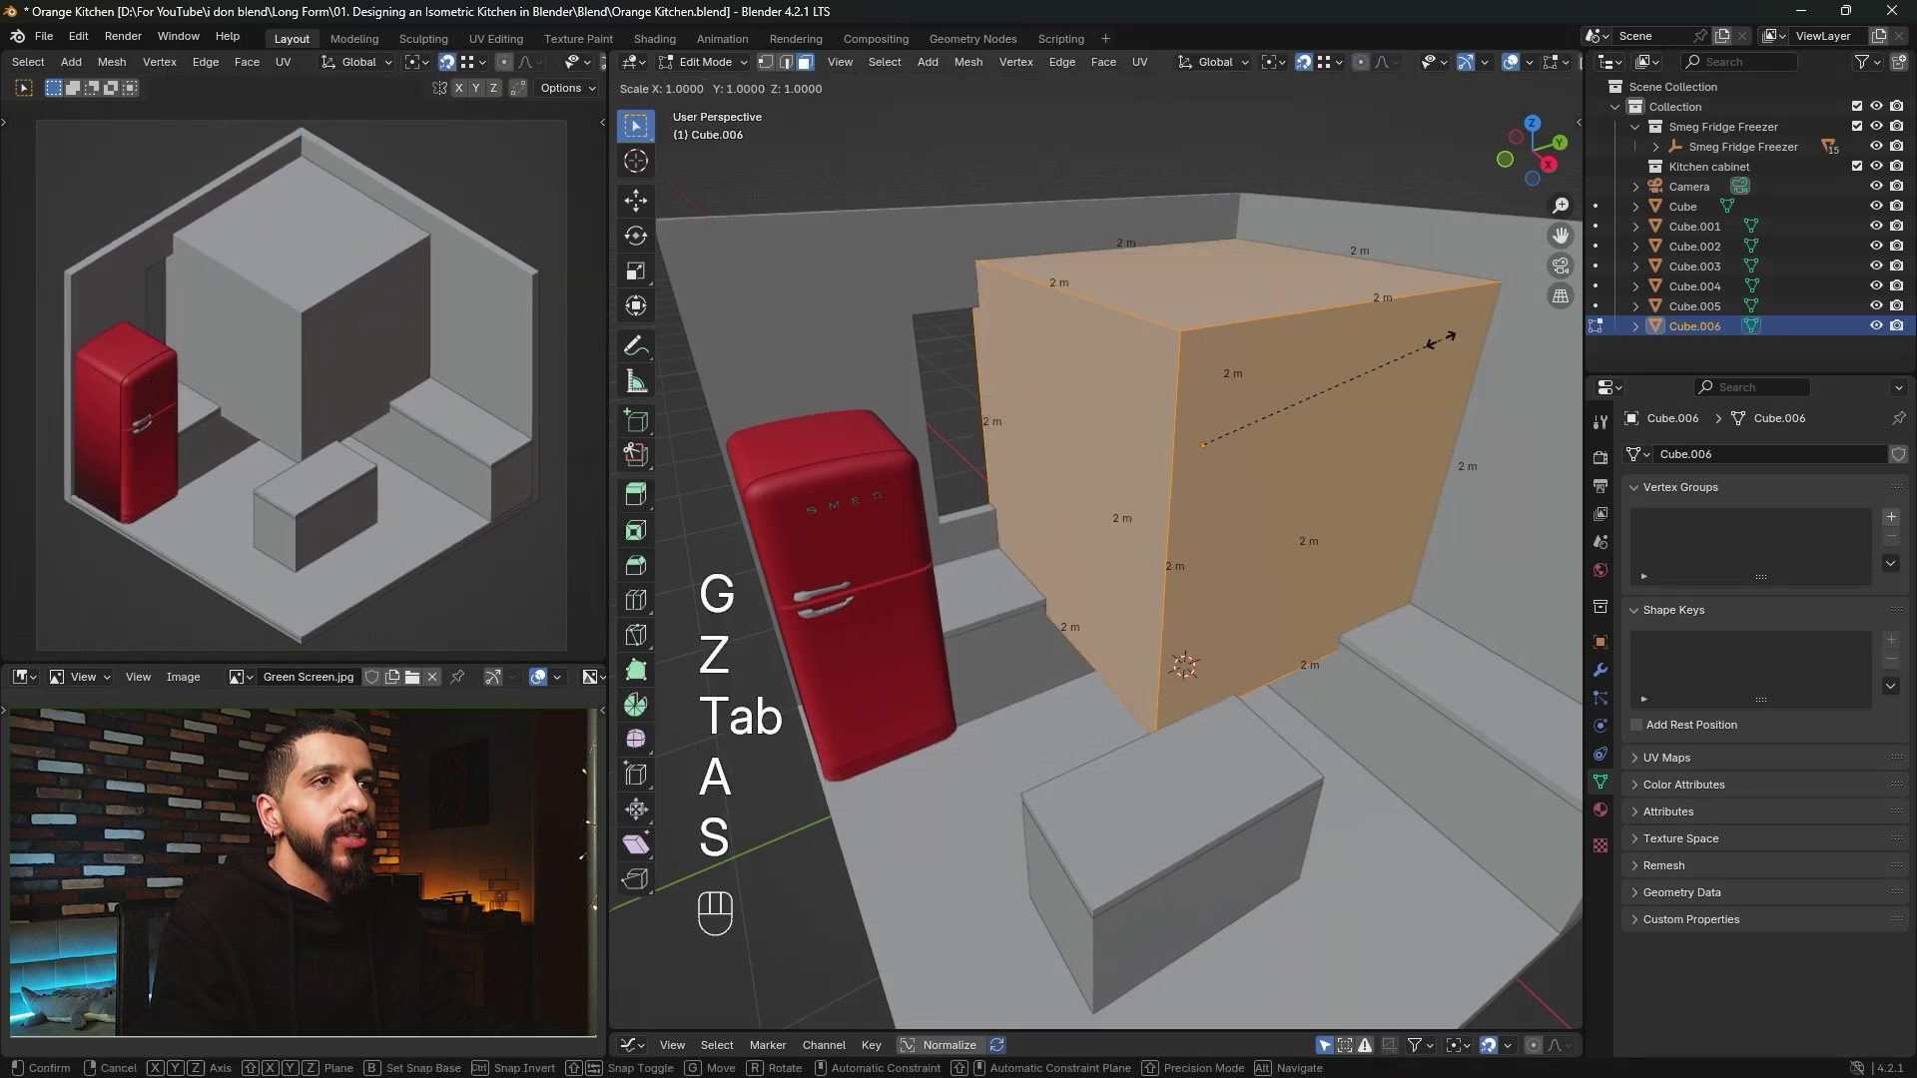
left_click(1328, 392)
key("Tab")
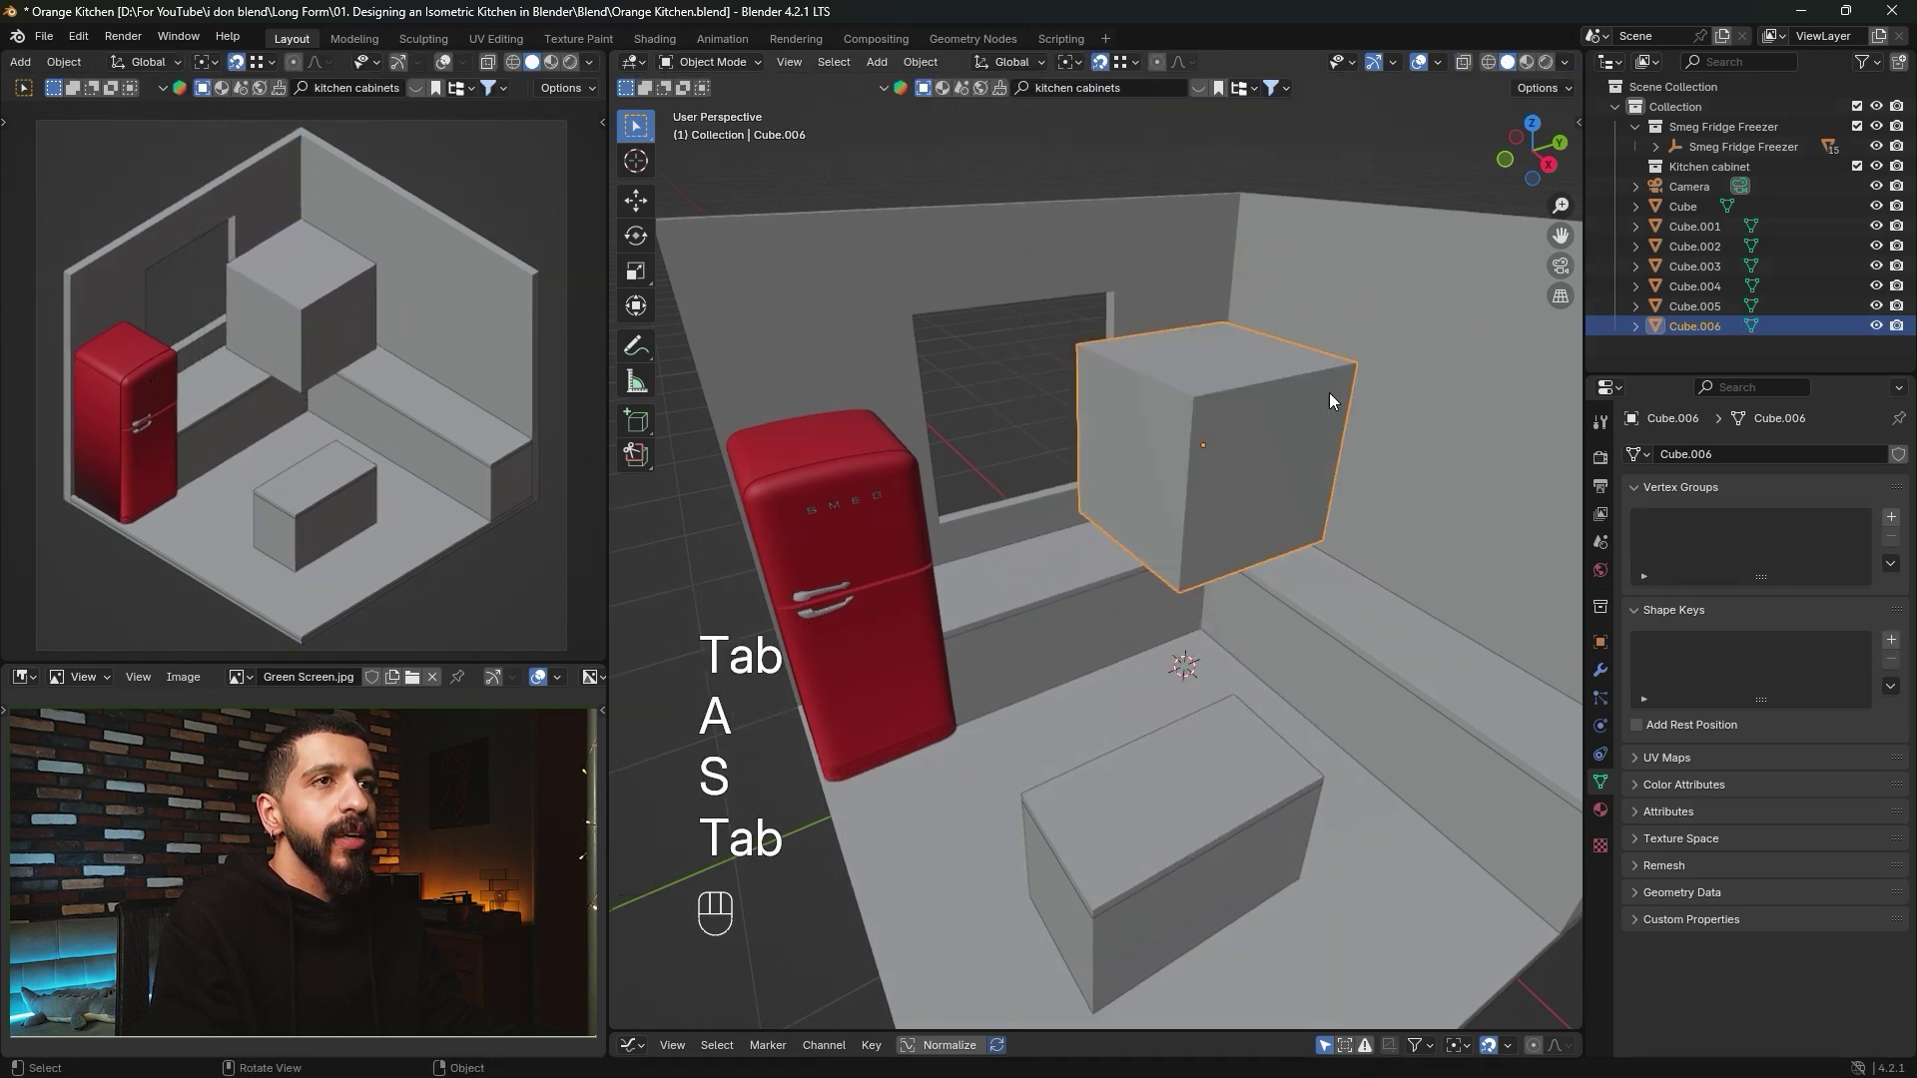
Move the cube about -0.46 m along global Y, then centre it over the window opening in the right orthographic view.
key("g")
key("x")
key("y")
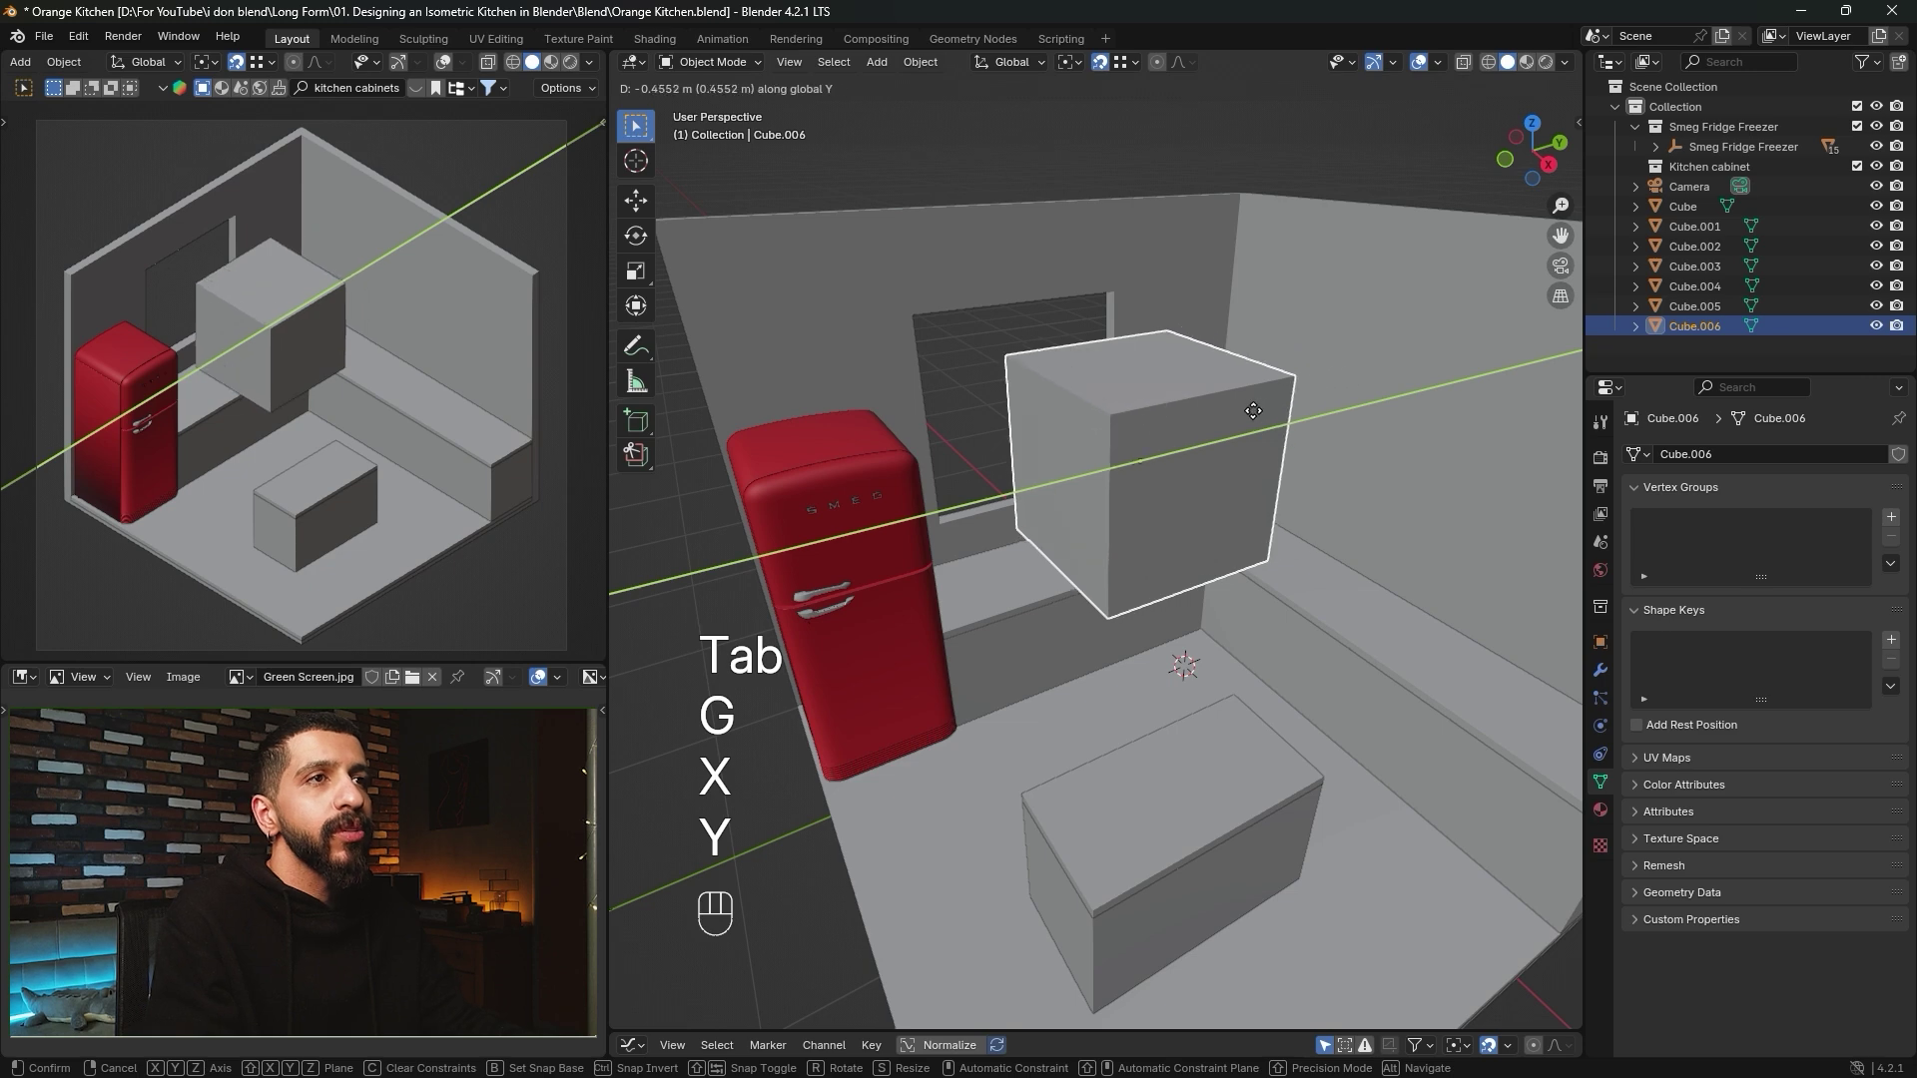
left_click(1254, 395)
middle_click_drag(1254, 395, 1092, 465)
scroll(1182, 479, "up", 3)
key("g")
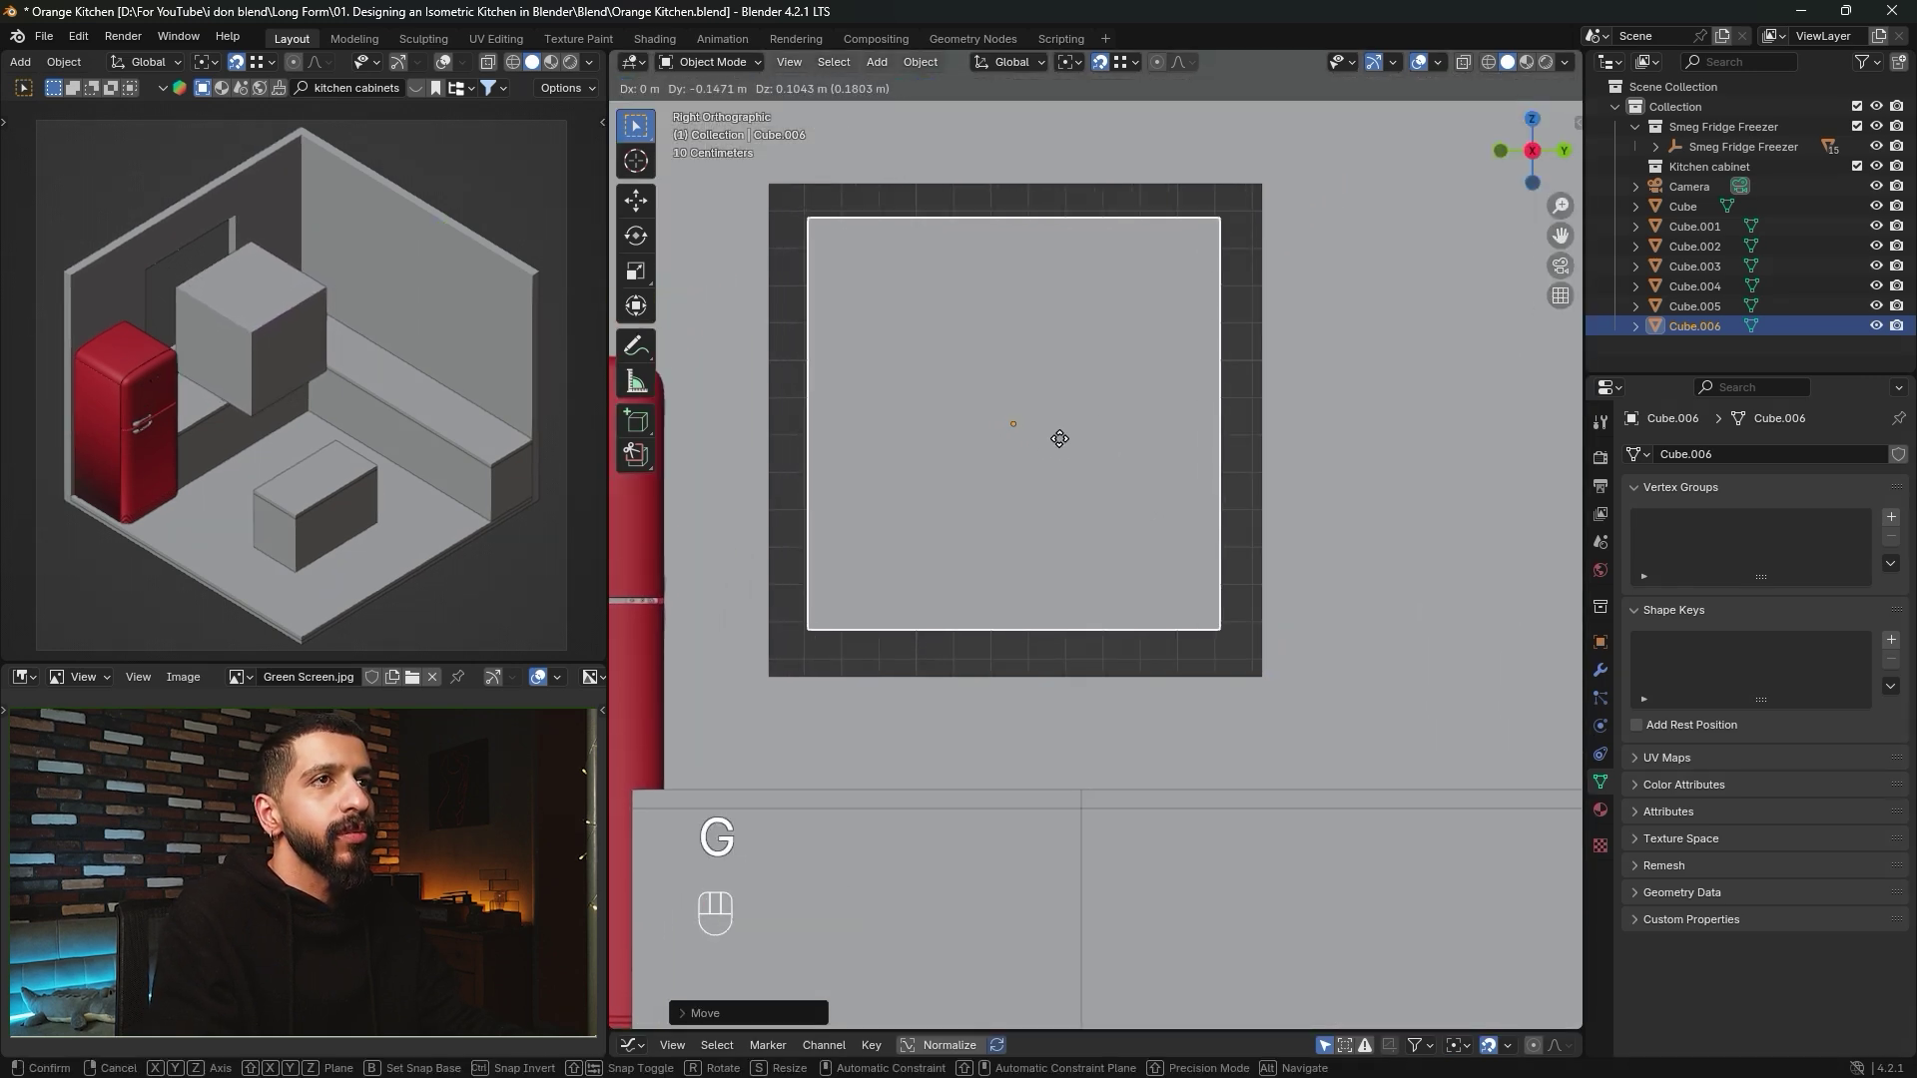
left_click(1063, 441)
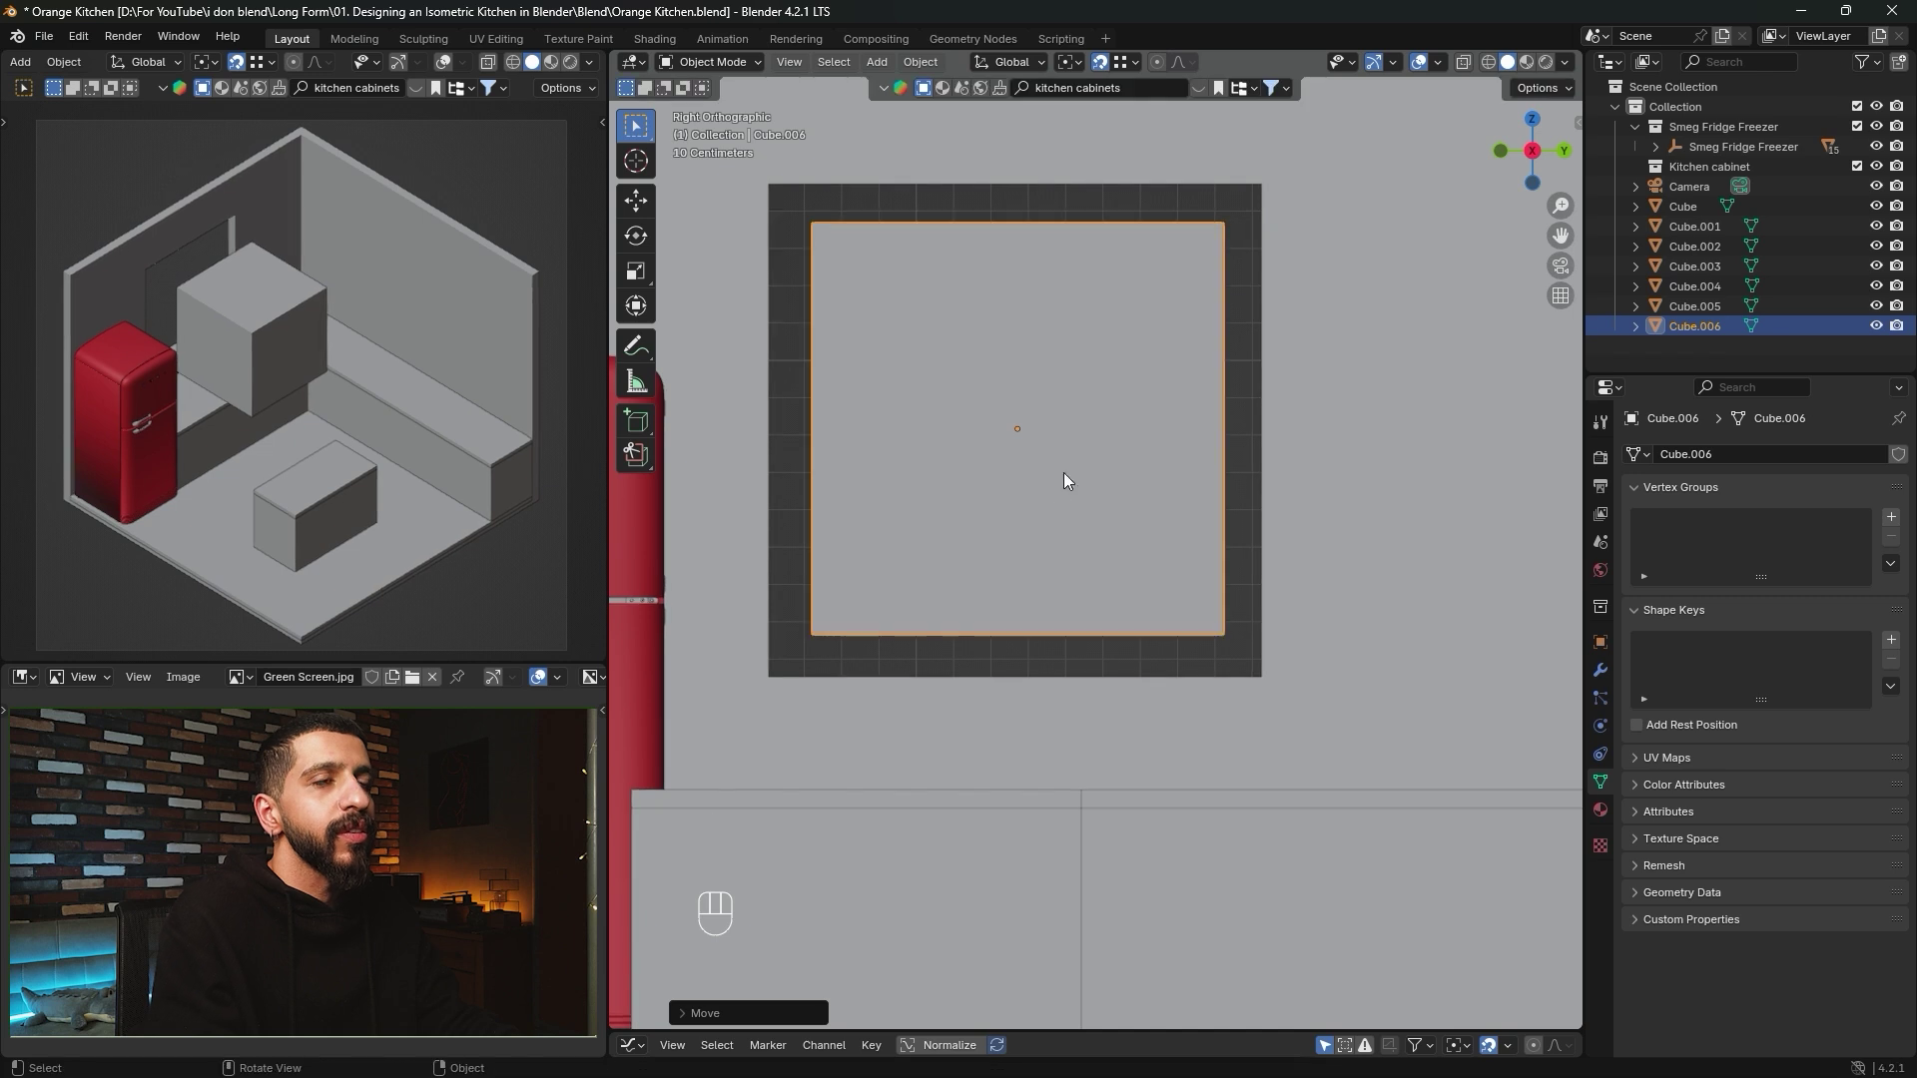
Move the cube about -1 m along global X so it passes into the window opening.
middle_click_drag(1096, 410, 1130, 451)
key("g")
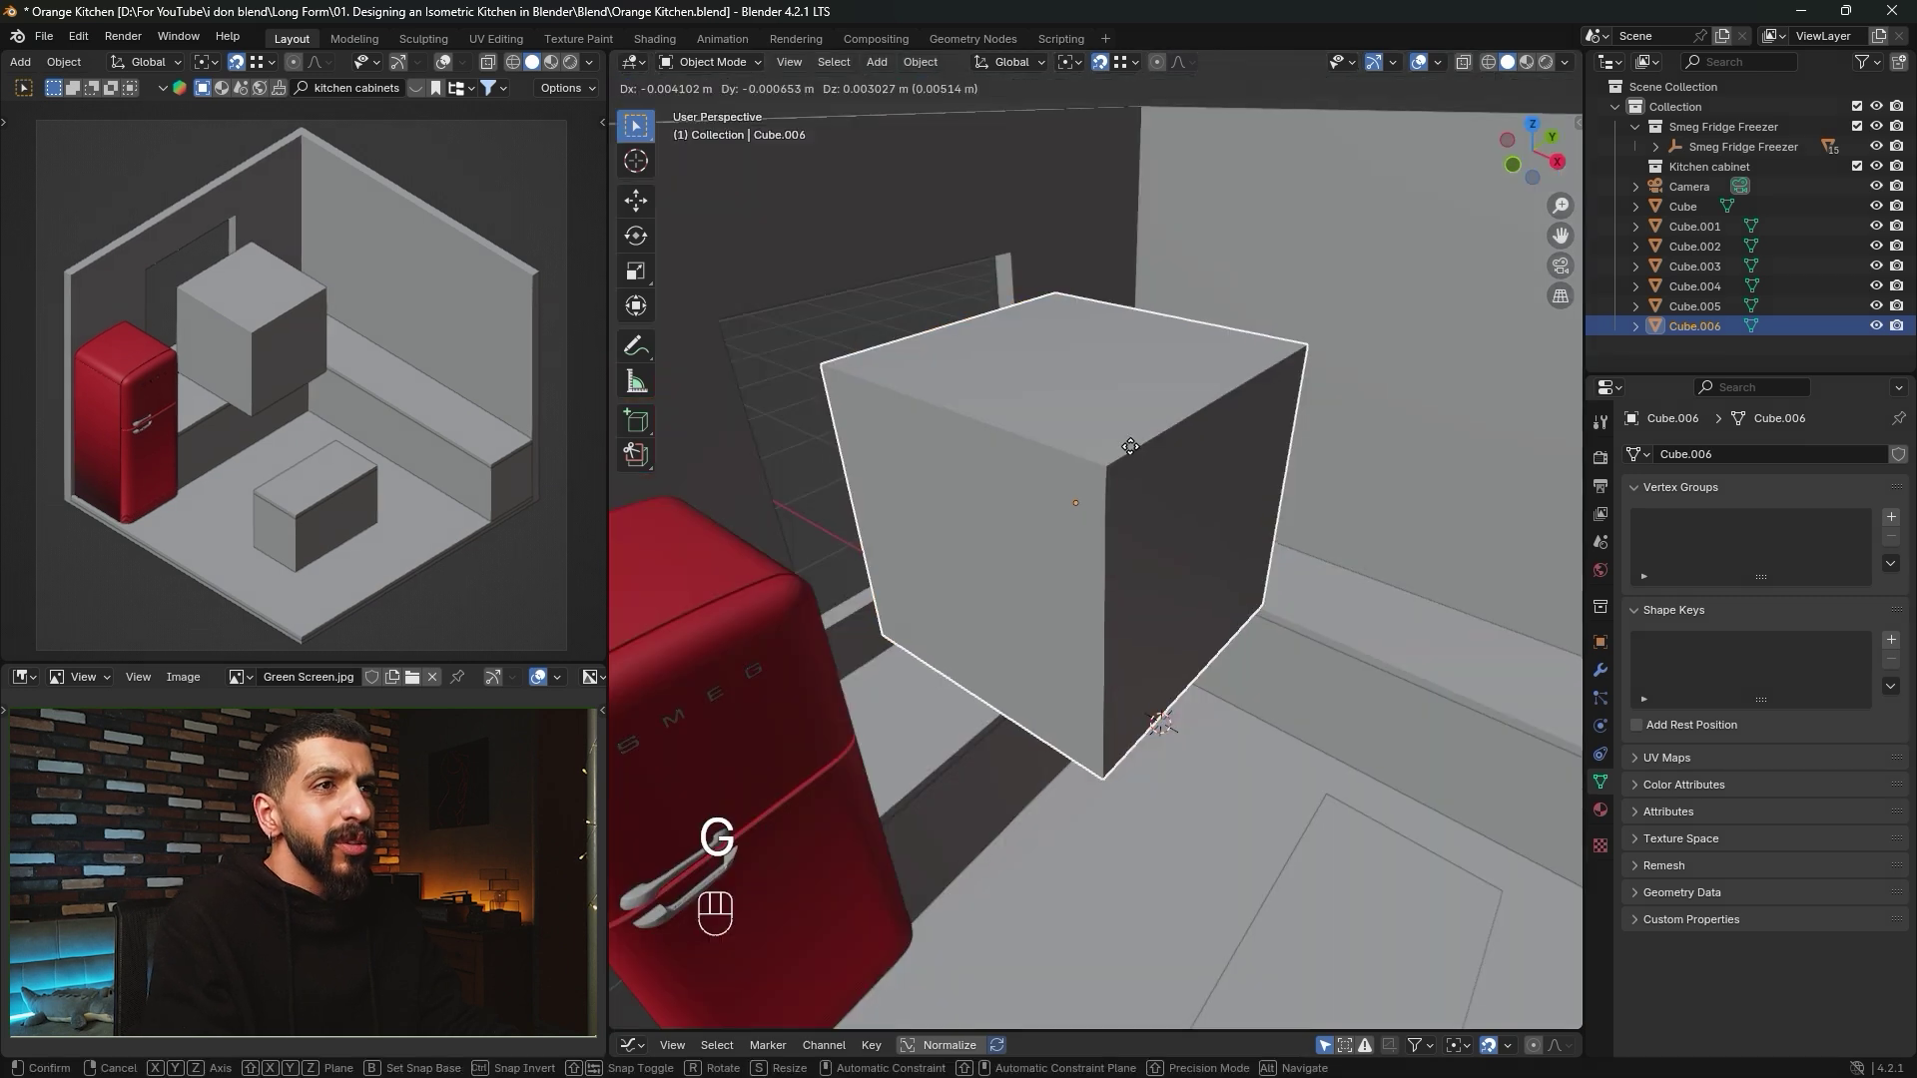
key("x")
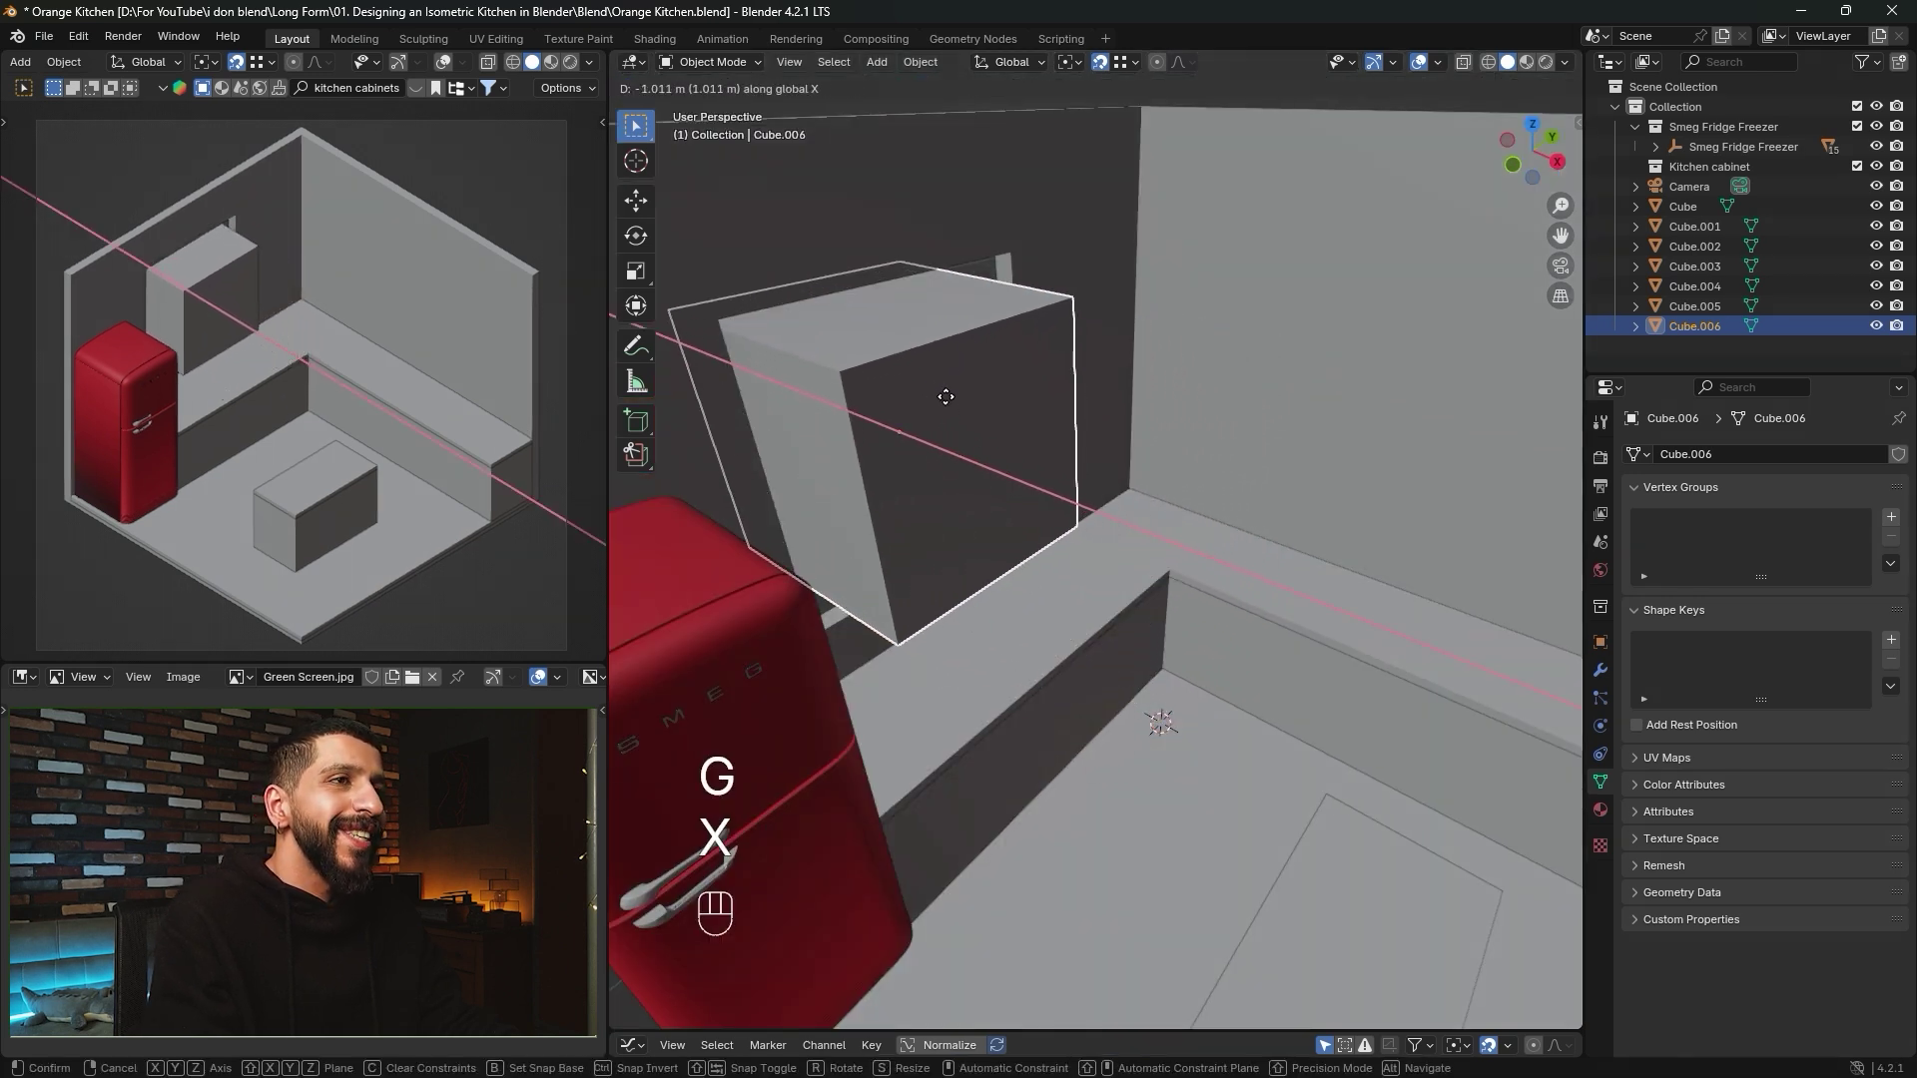
left_click(942, 399)
In face select mode, raise the cube's top face along Z to the opening's upper edge, making the cube about 1.21 m tall.
middle_click_drag(1104, 458, 1075, 497)
key("Tab")
scroll(1039, 433, "up", 2)
key("3")
left_click(998, 299)
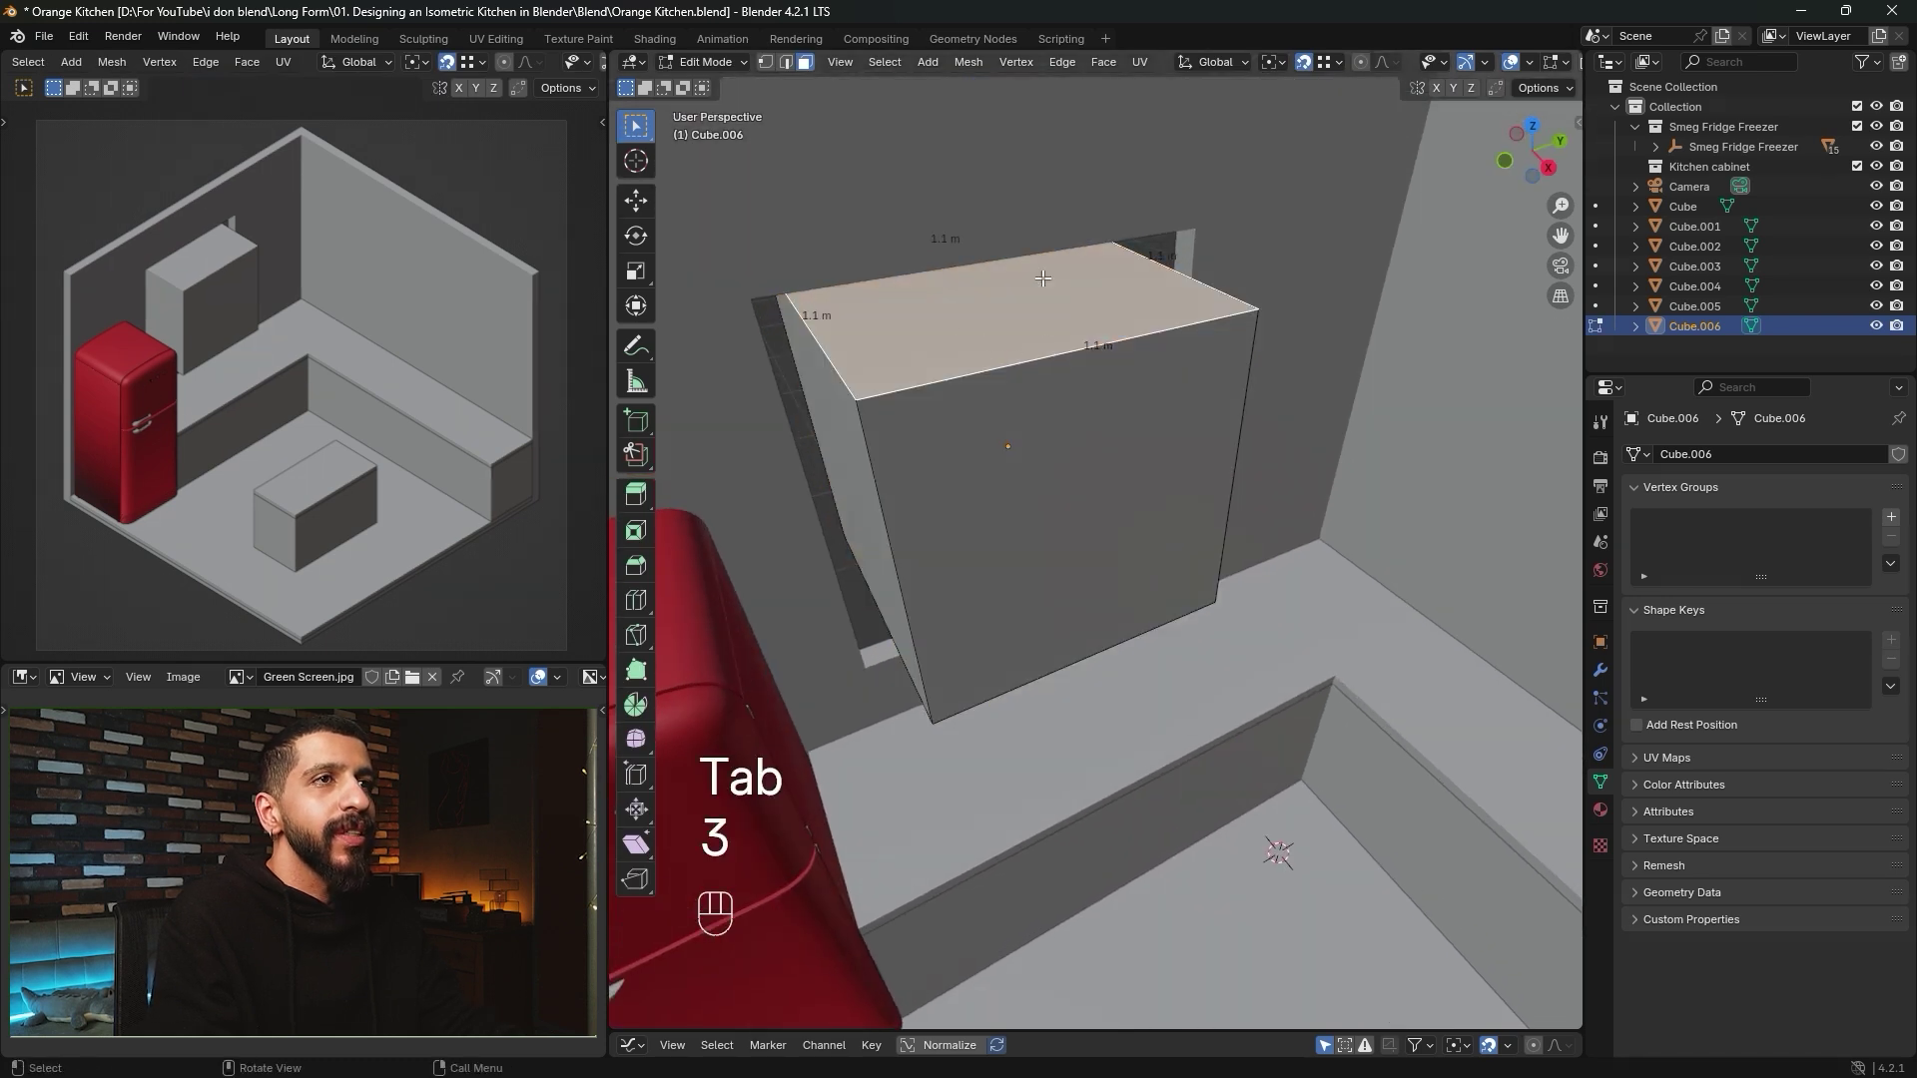
middle_click_drag(1042, 278, 863, 499)
key("g")
key("z")
left_click(1216, 366)
Move the cube's fridge-side face along Y to the opening's edge, making the cube about 1.22 m wide.
left_click(864, 499)
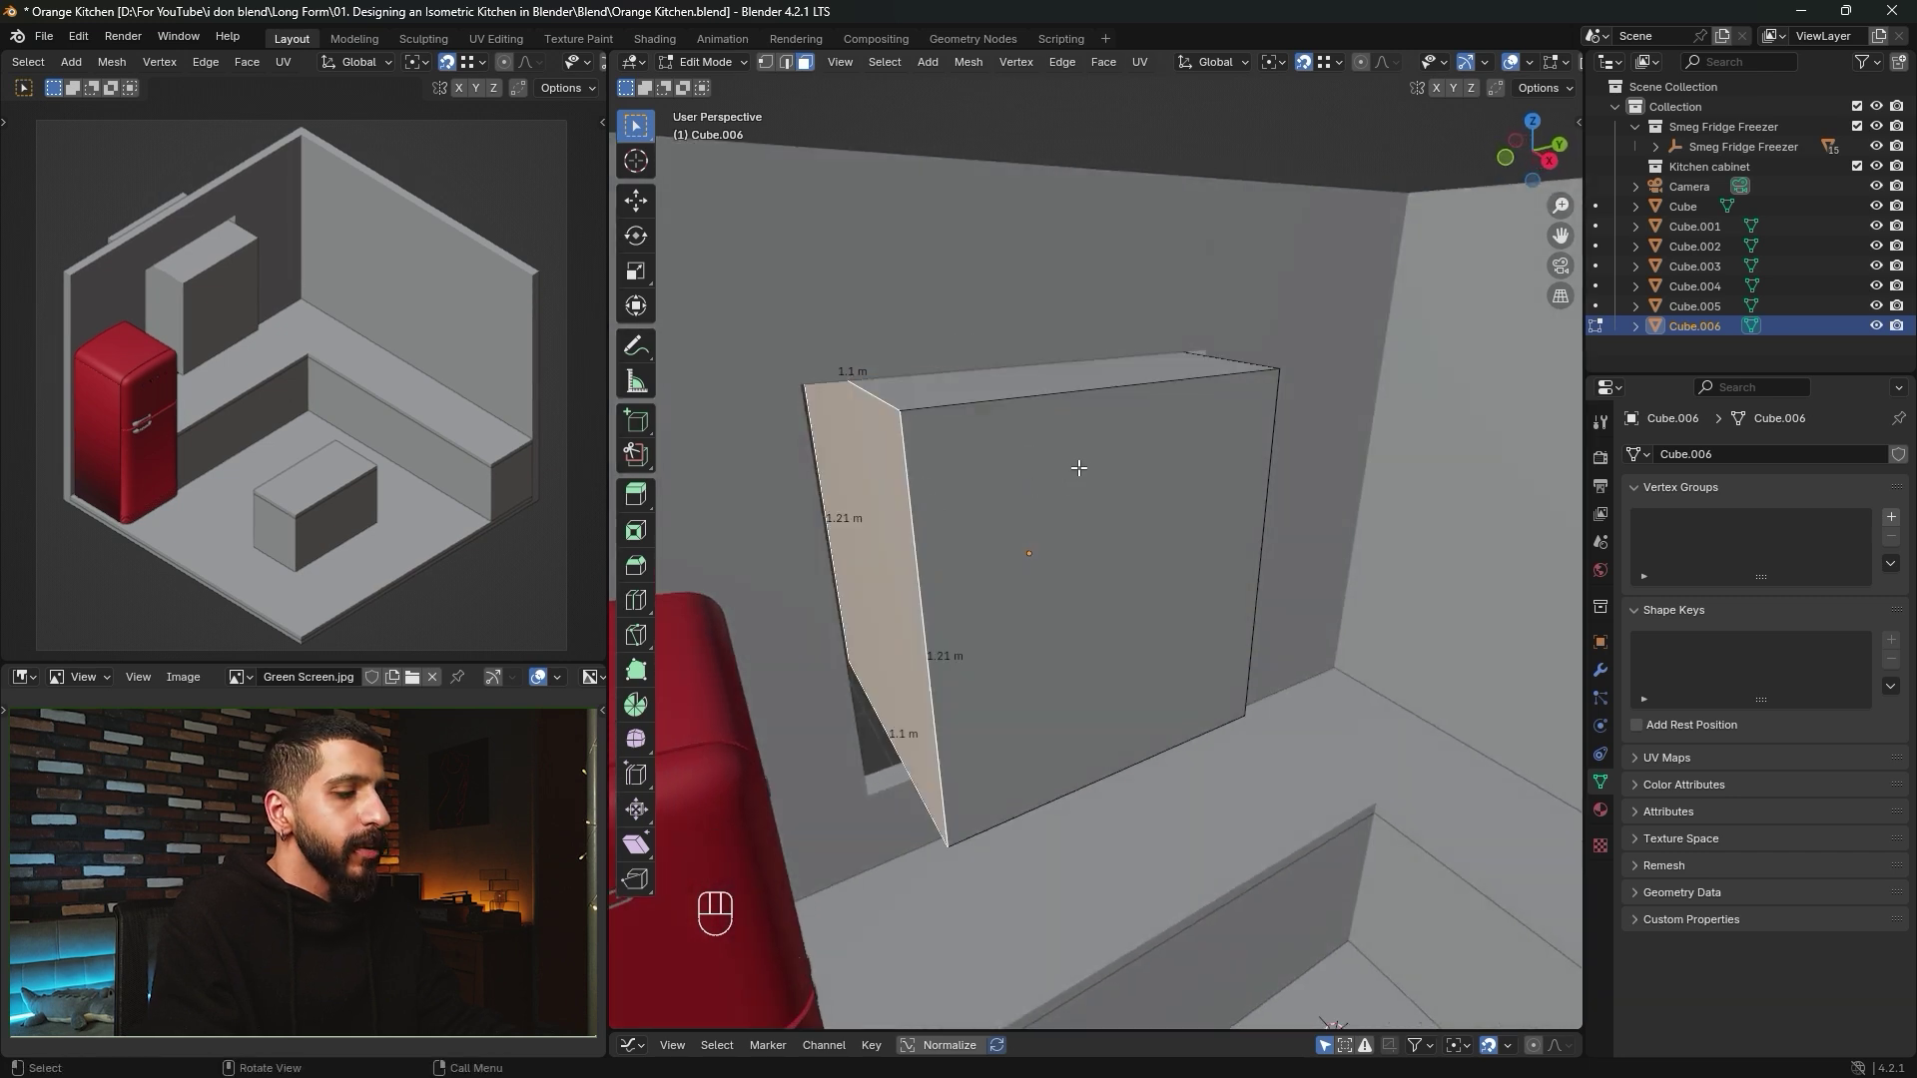
key("g")
key("y")
left_click(999, 474)
Lower the cube's bottom face along Z to the opening's lower edge, making the cube about 1.32 m tall.
middle_click_drag(998, 474, 914, 446)
left_click(983, 813)
key("g")
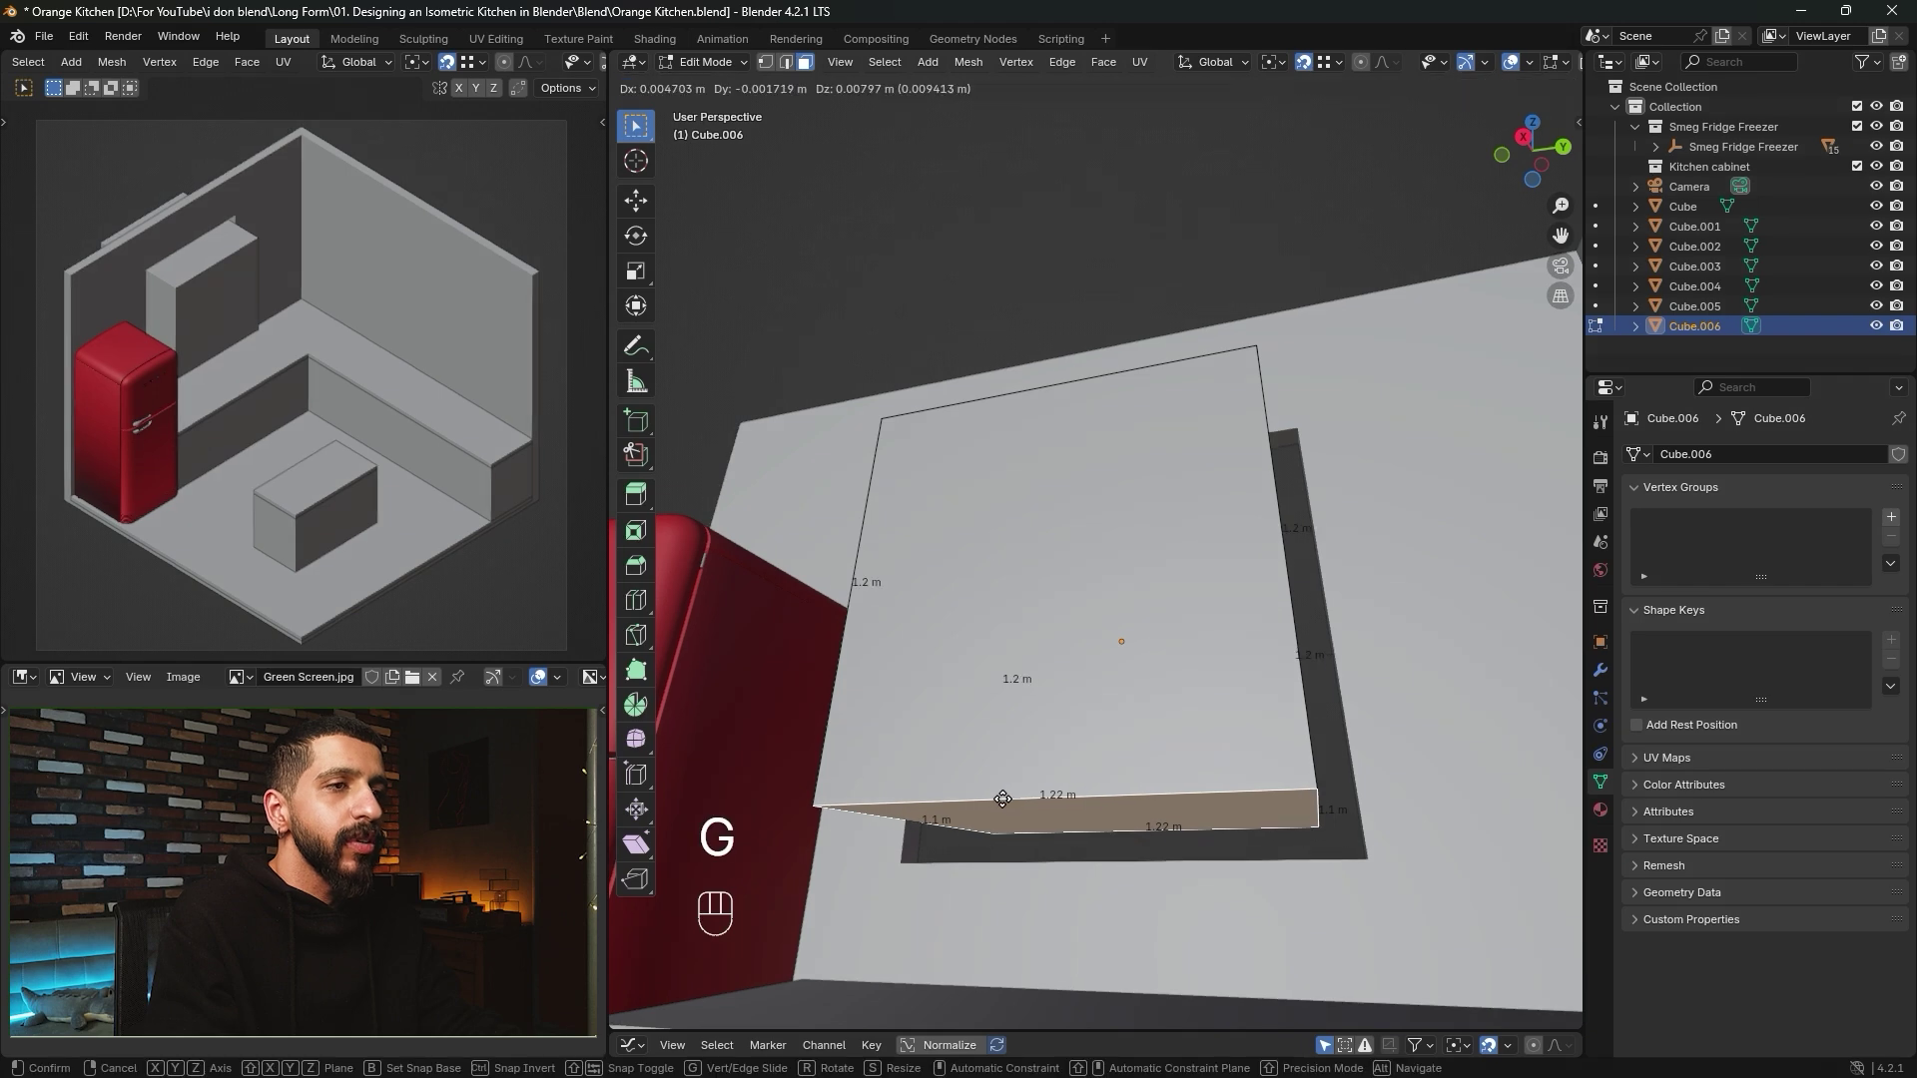
key("z")
left_click(1073, 677)
Move the cube's side face farthest from the fridge about 0.1 m along Y to the opening's edge.
middle_click_drag(1073, 677, 1147, 609)
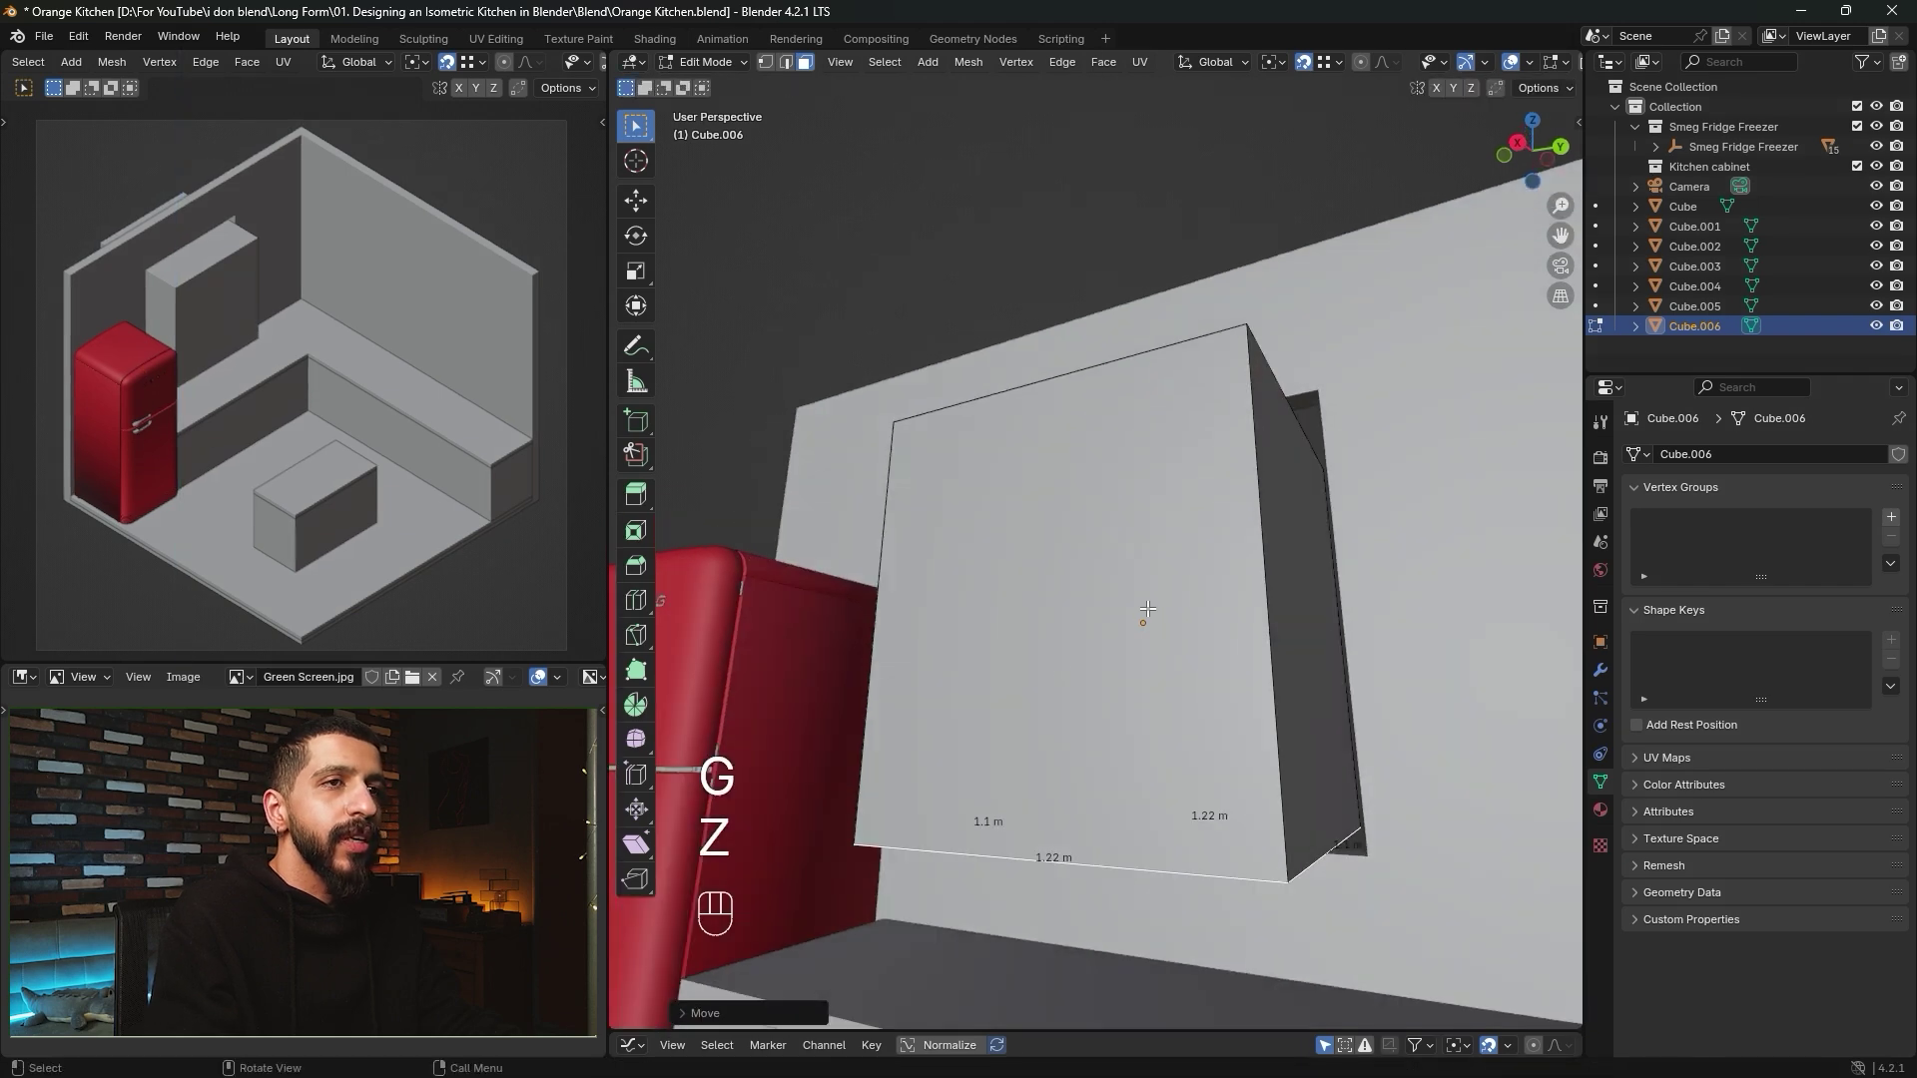
left_click(1298, 548)
key("g")
key("y")
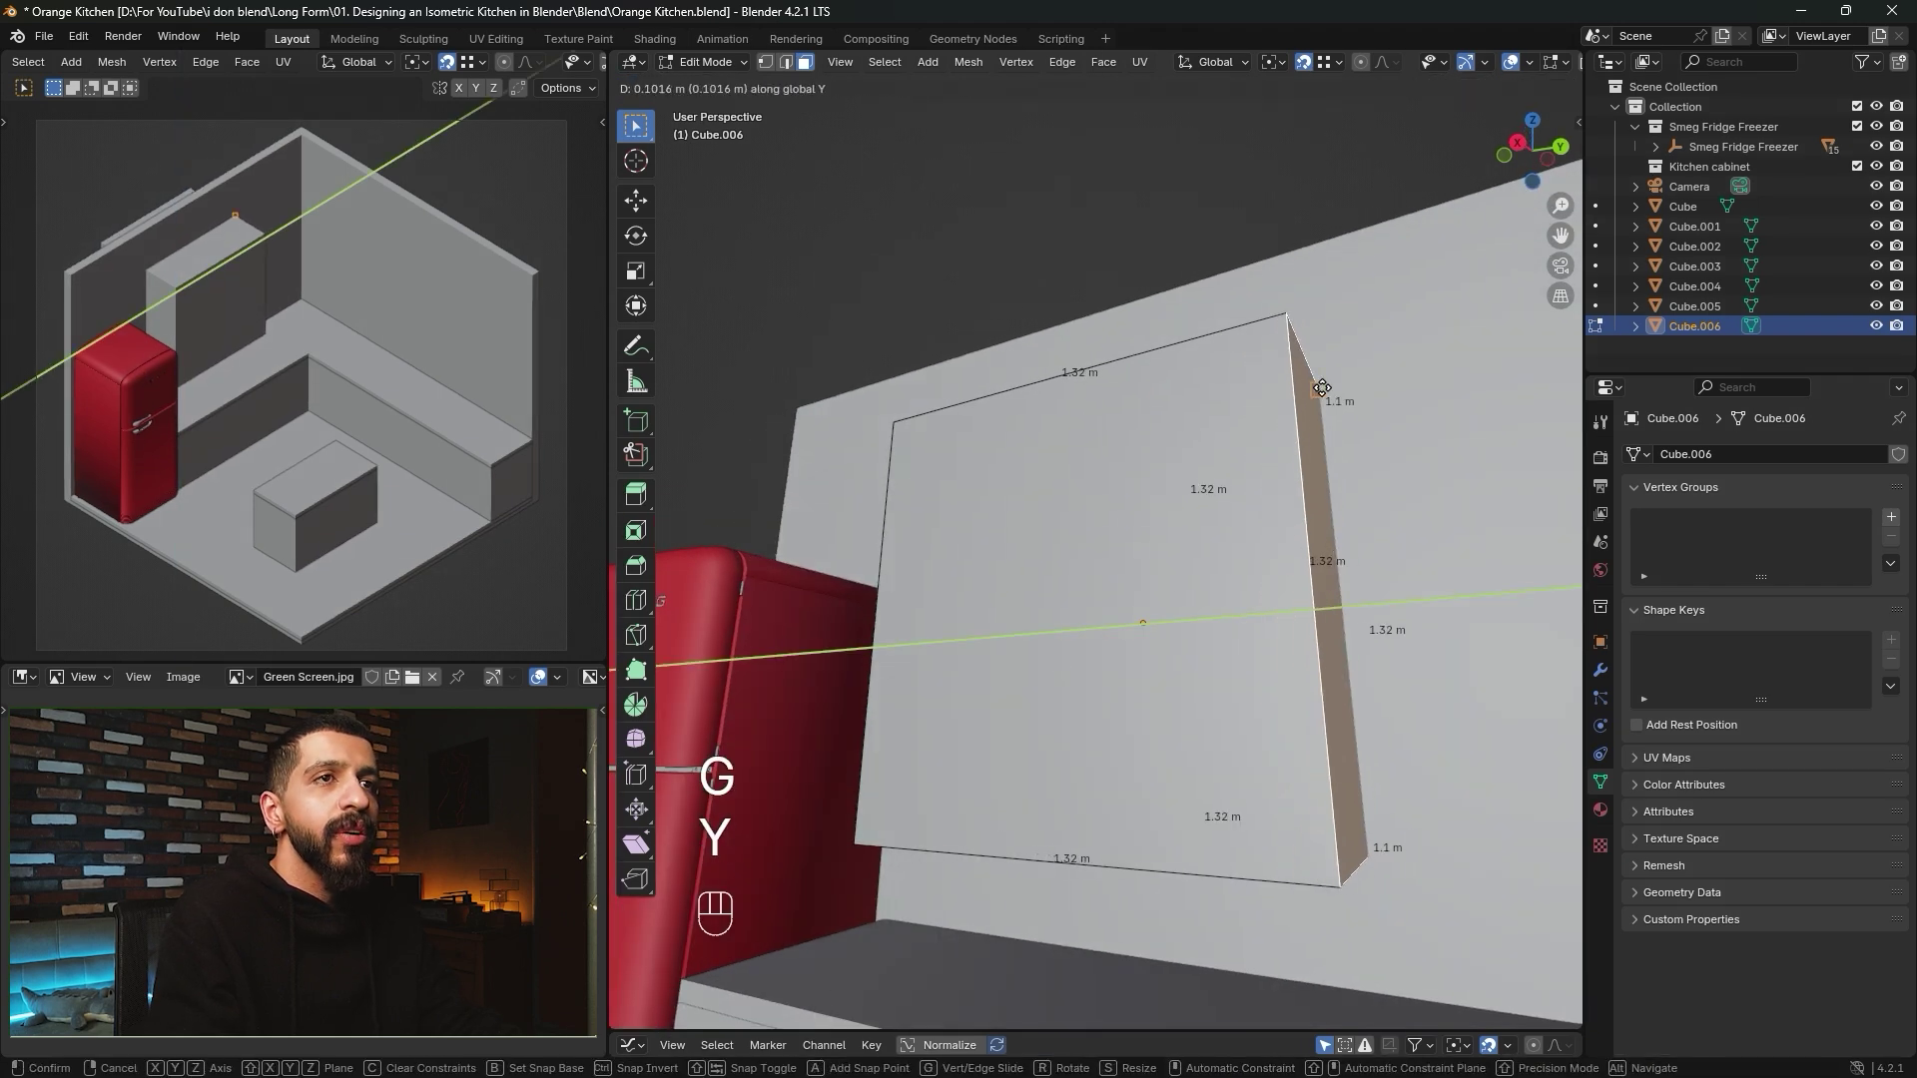
left_click(1321, 388)
Scale the whole mesh down along X into a thin panel, and in Object Mode shift it along X into the wall opening.
mouse_move(1321, 387)
middle_mouse_down()
mouse_move(1238, 589)
mouse_move(1160, 478)
mouse_move(1320, 389)
middle_mouse_up()
key("a")
key("s")
key("x")
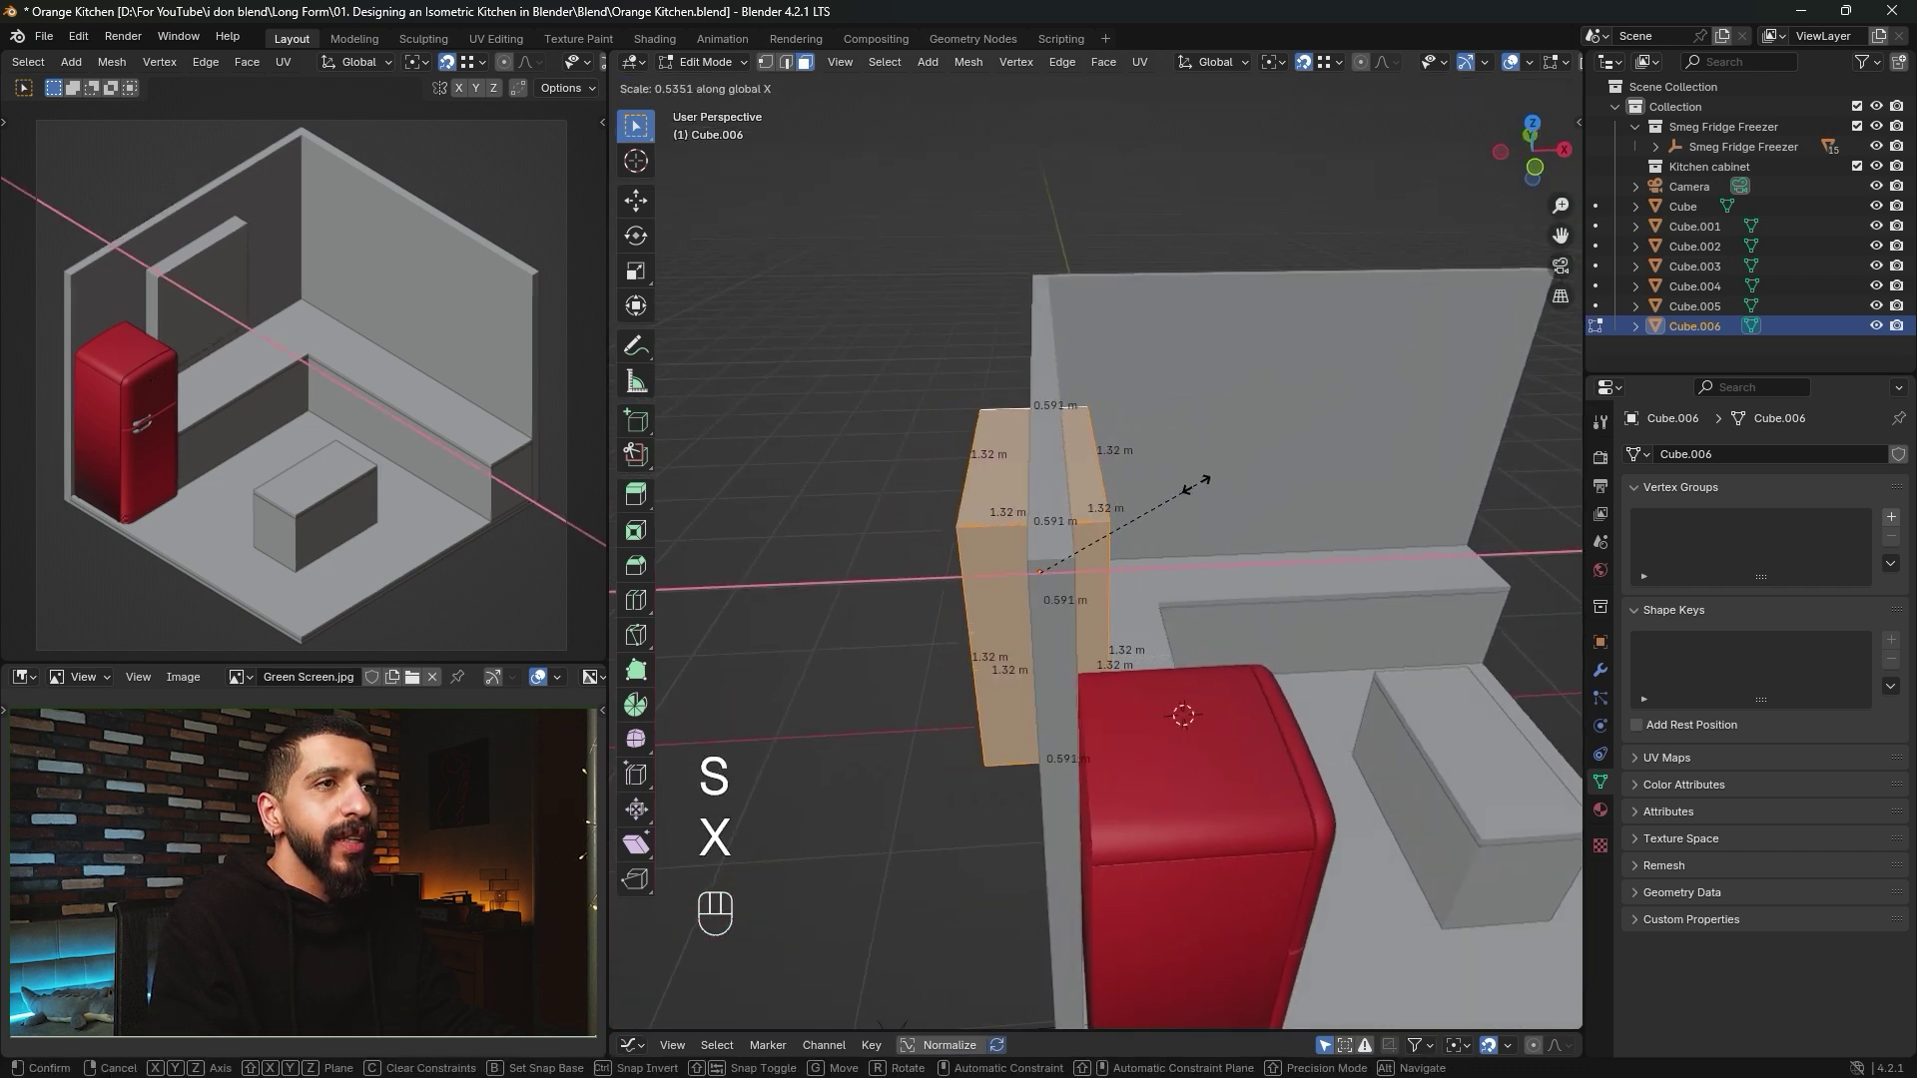
left_click(1105, 540)
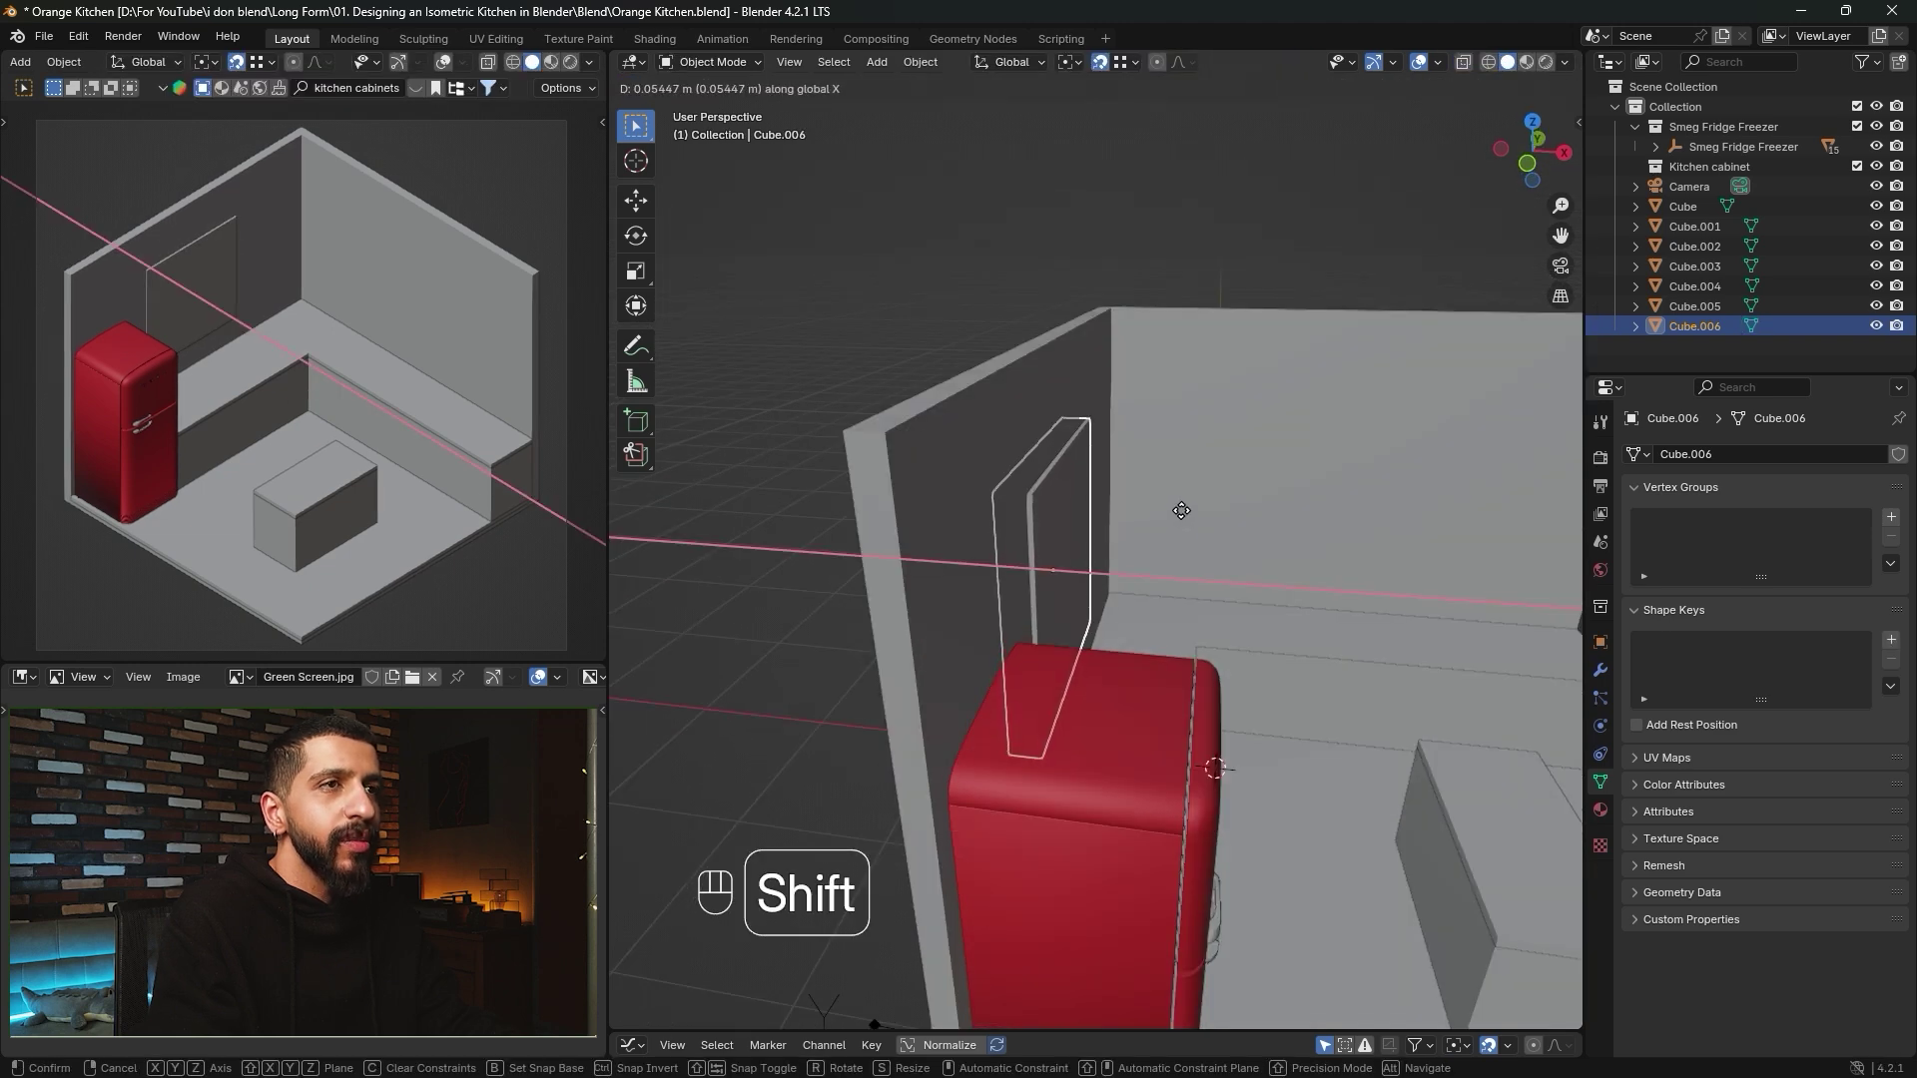
left_click(1181, 506)
Move the panel's outer face about 0.02 m inward along X to make it about 0.14 m thick, and leave Edit Mode.
middle_click_drag(1106, 656, 989, 571)
scroll(1080, 638, "up", 2)
middle_click_drag(1081, 638, 1075, 450)
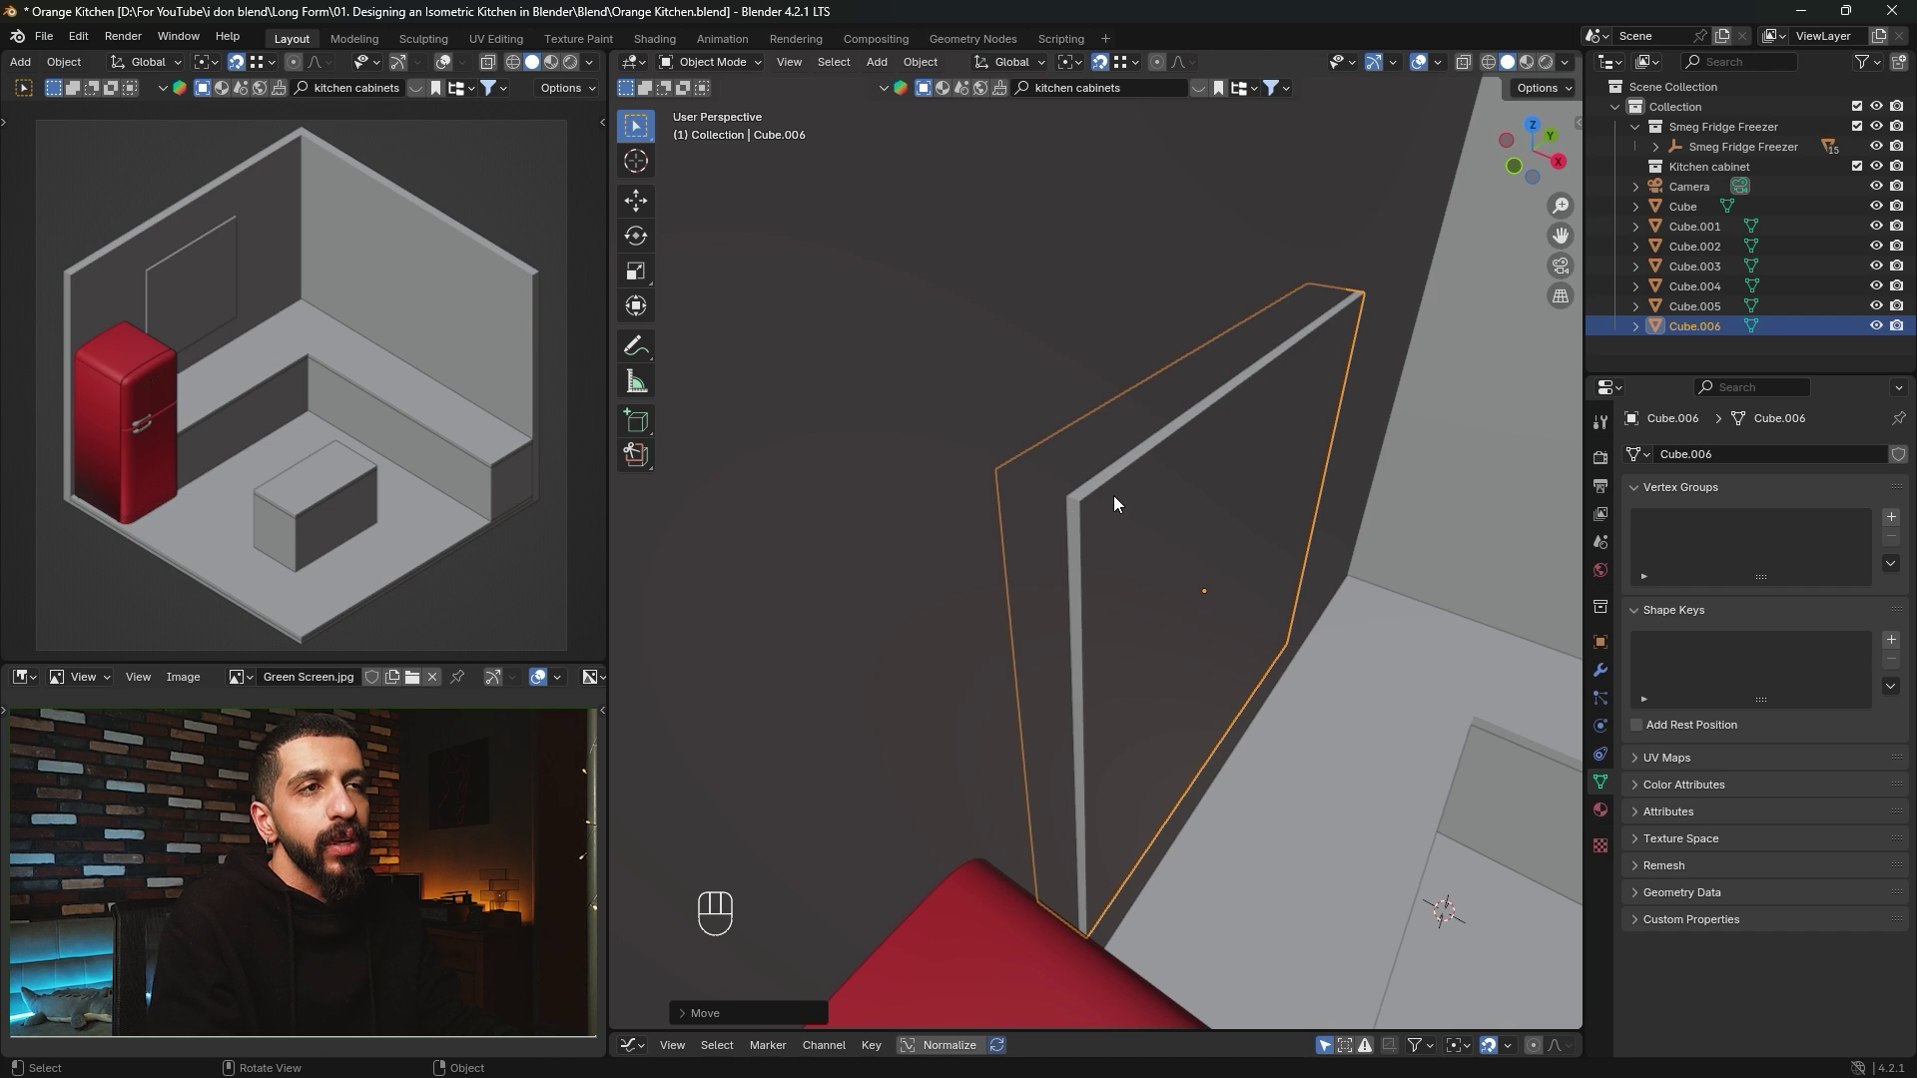
middle_click_drag(1115, 504, 1202, 499)
key("Tab")
key("3")
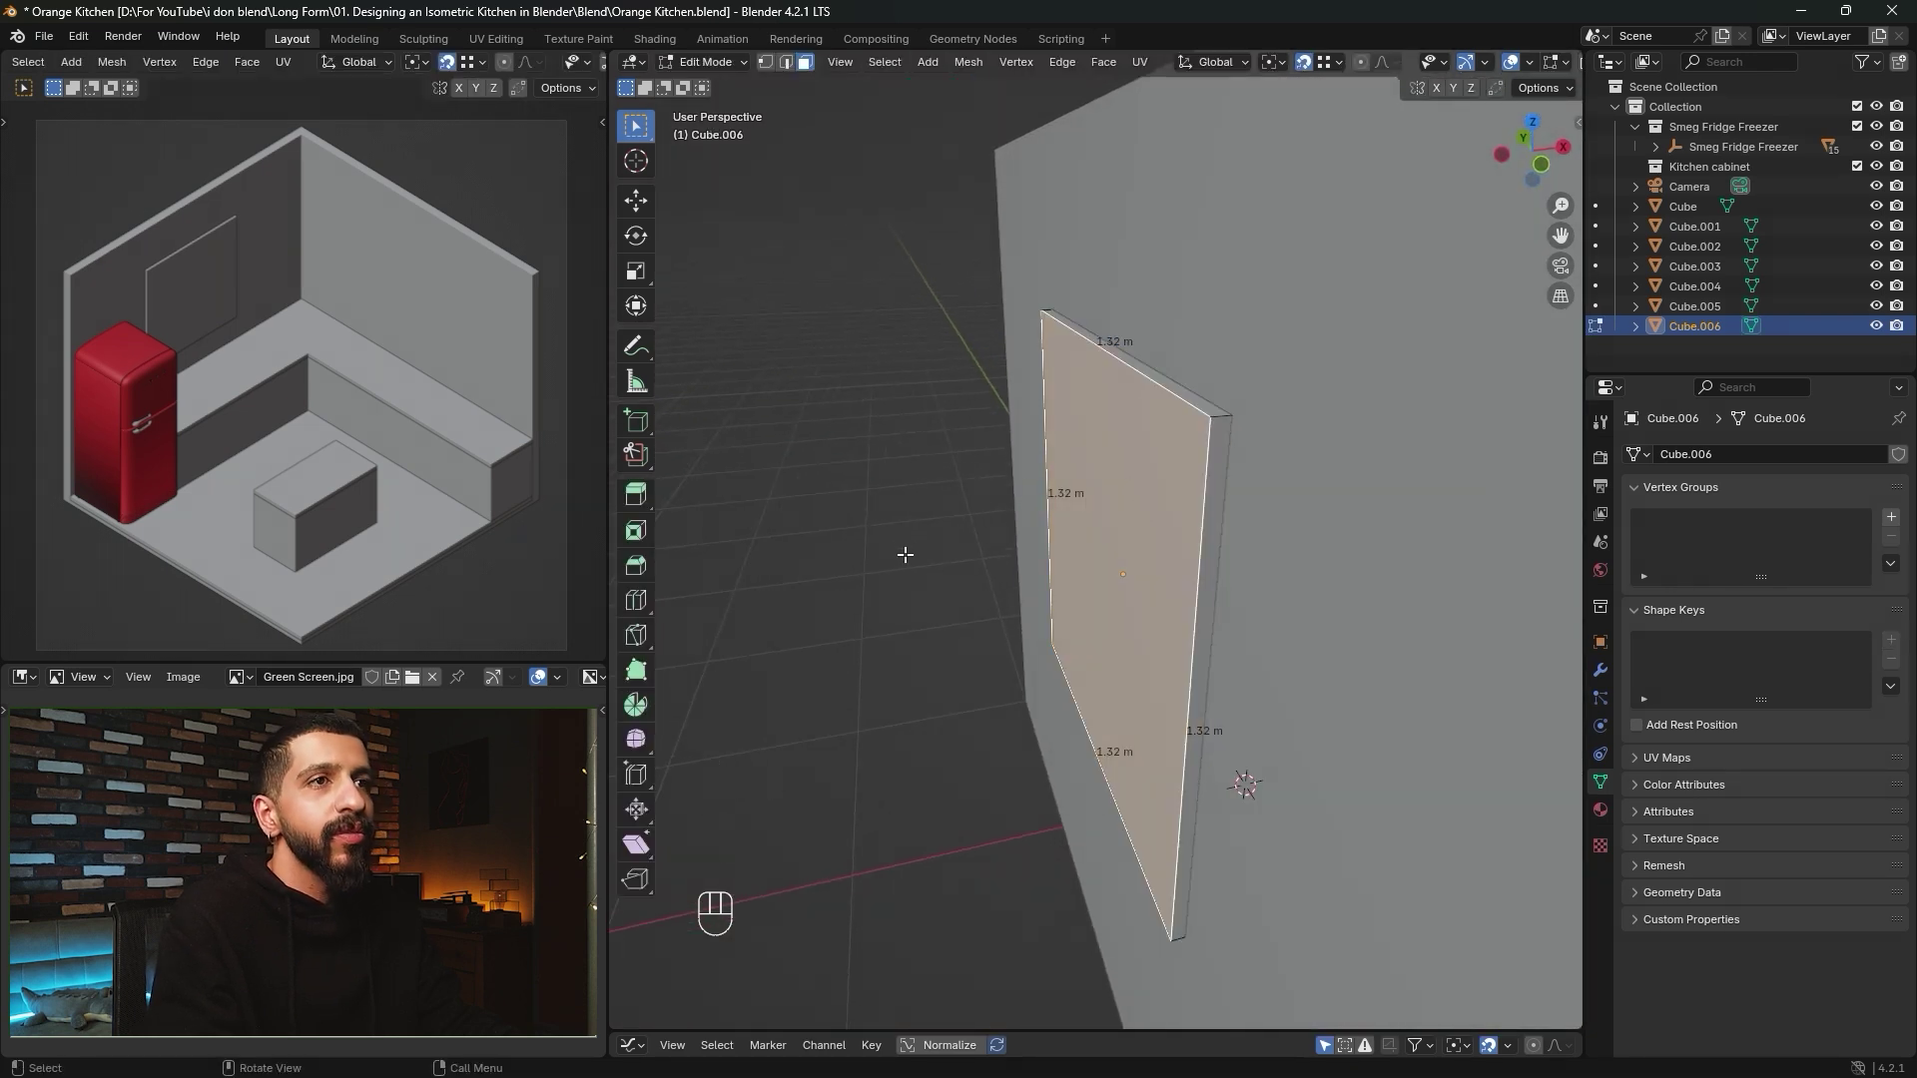
key("g")
key("x")
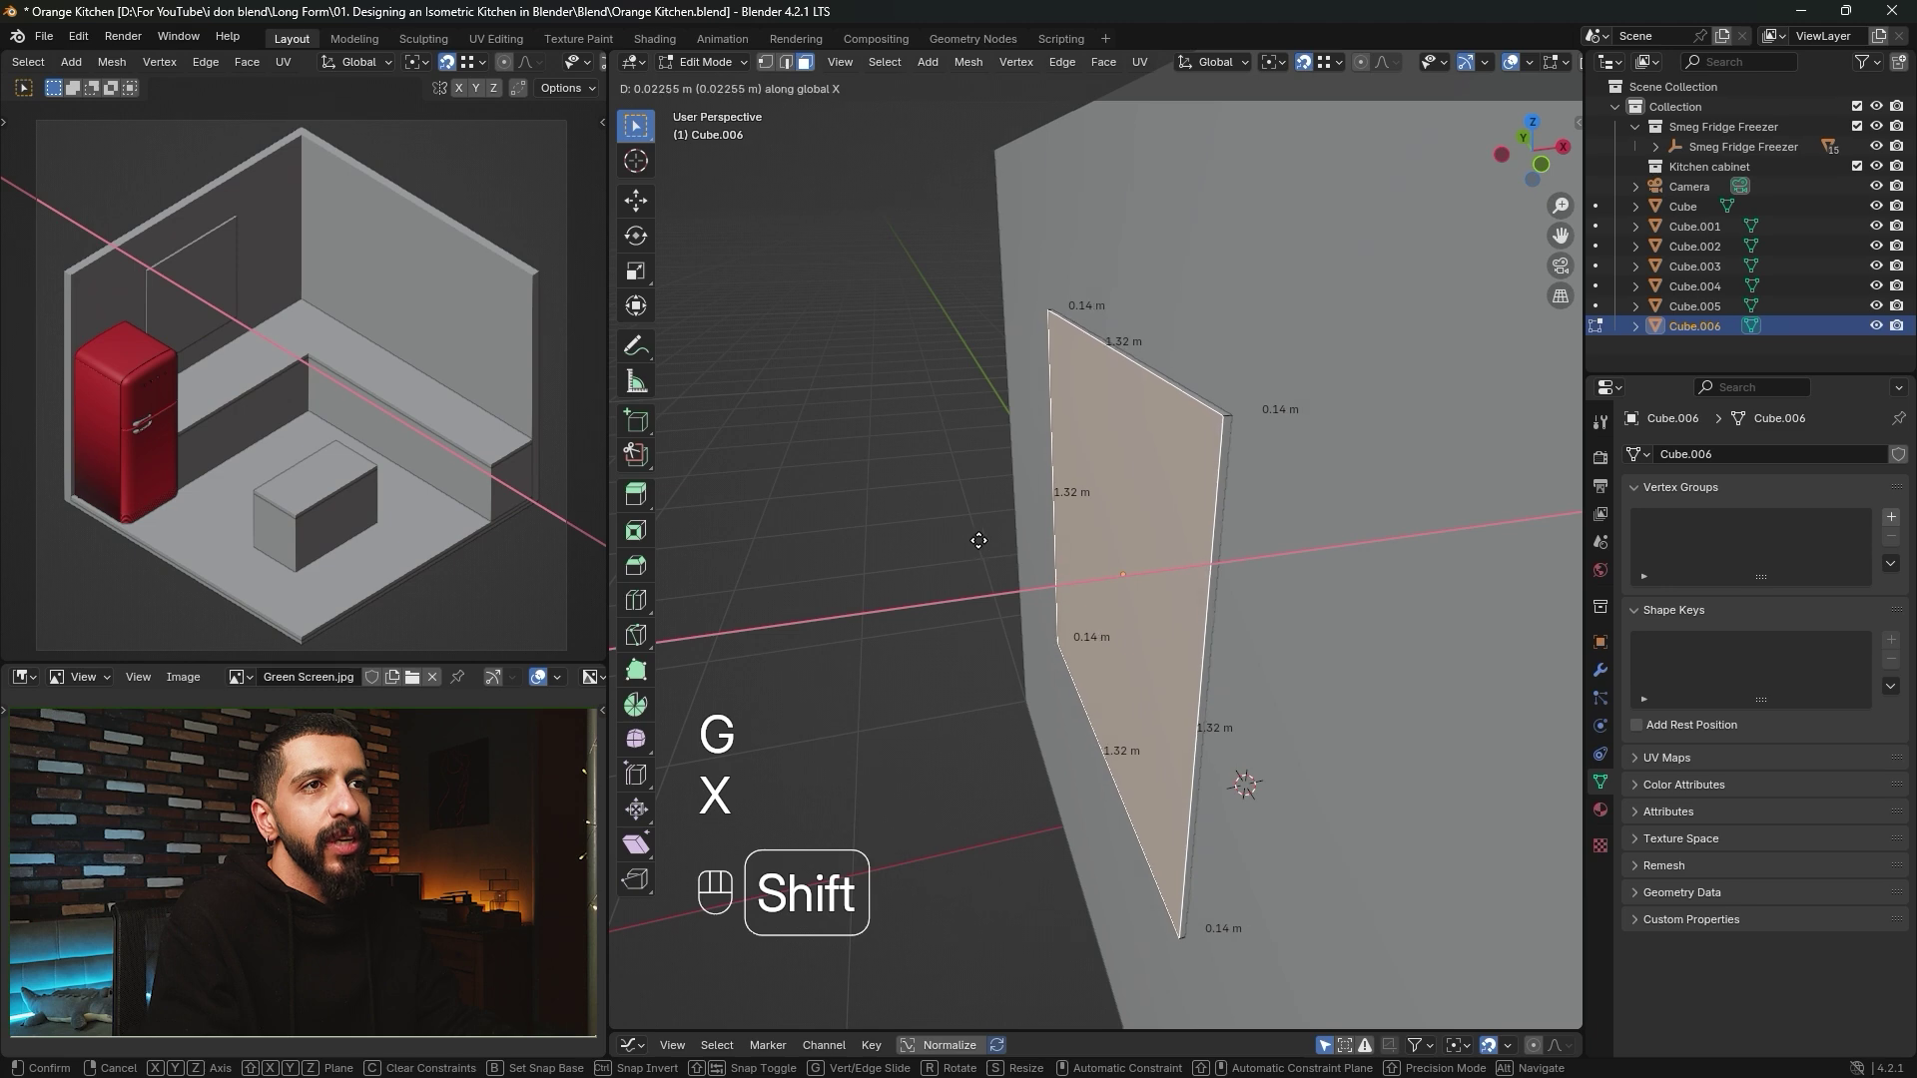
left_click(978, 540)
key("Tab")
Select the window panel's large inner and outer faces in Edit Mode and inset both by about 0.03 m.
middle_click_drag(1153, 503, 1048, 630)
key("Tab")
key("3")
left_click(1083, 537)
left_click(1091, 526, "shift")
middle_click(1047, 630, "alt")
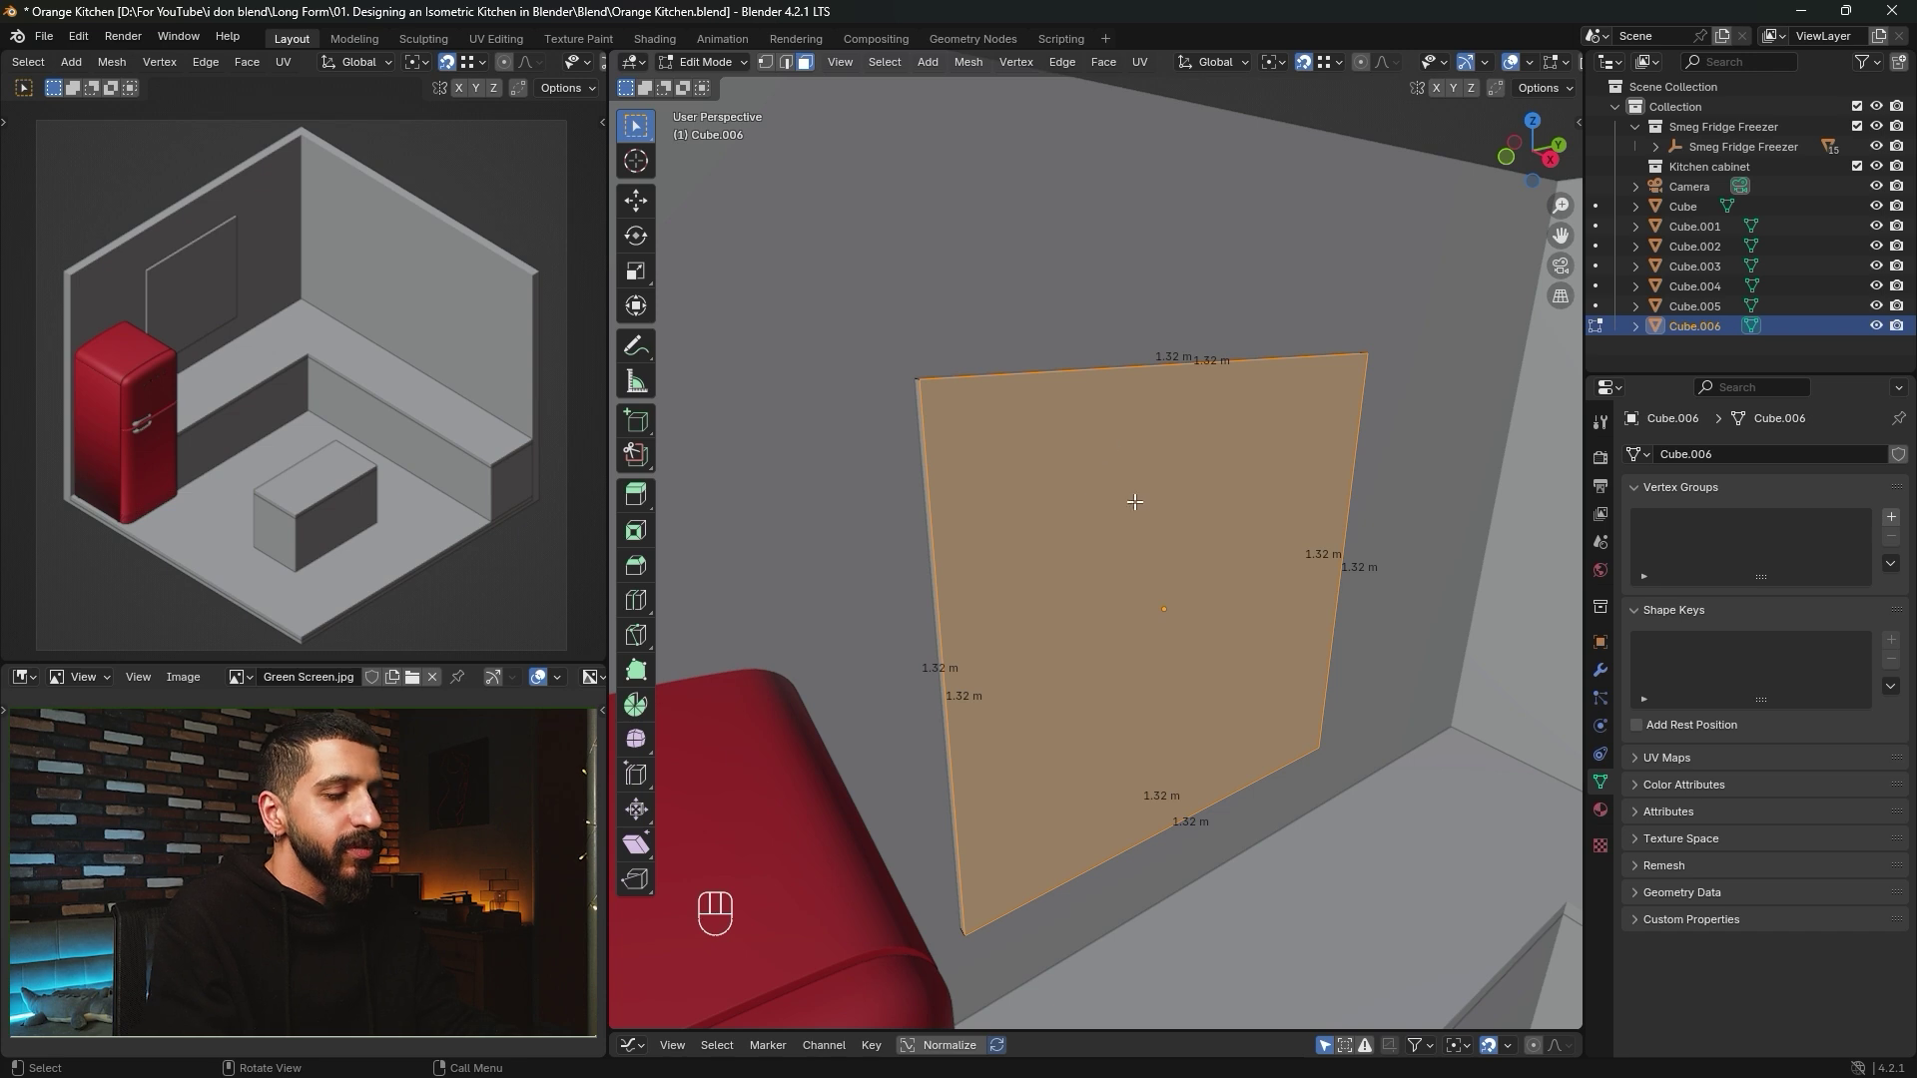
key("i")
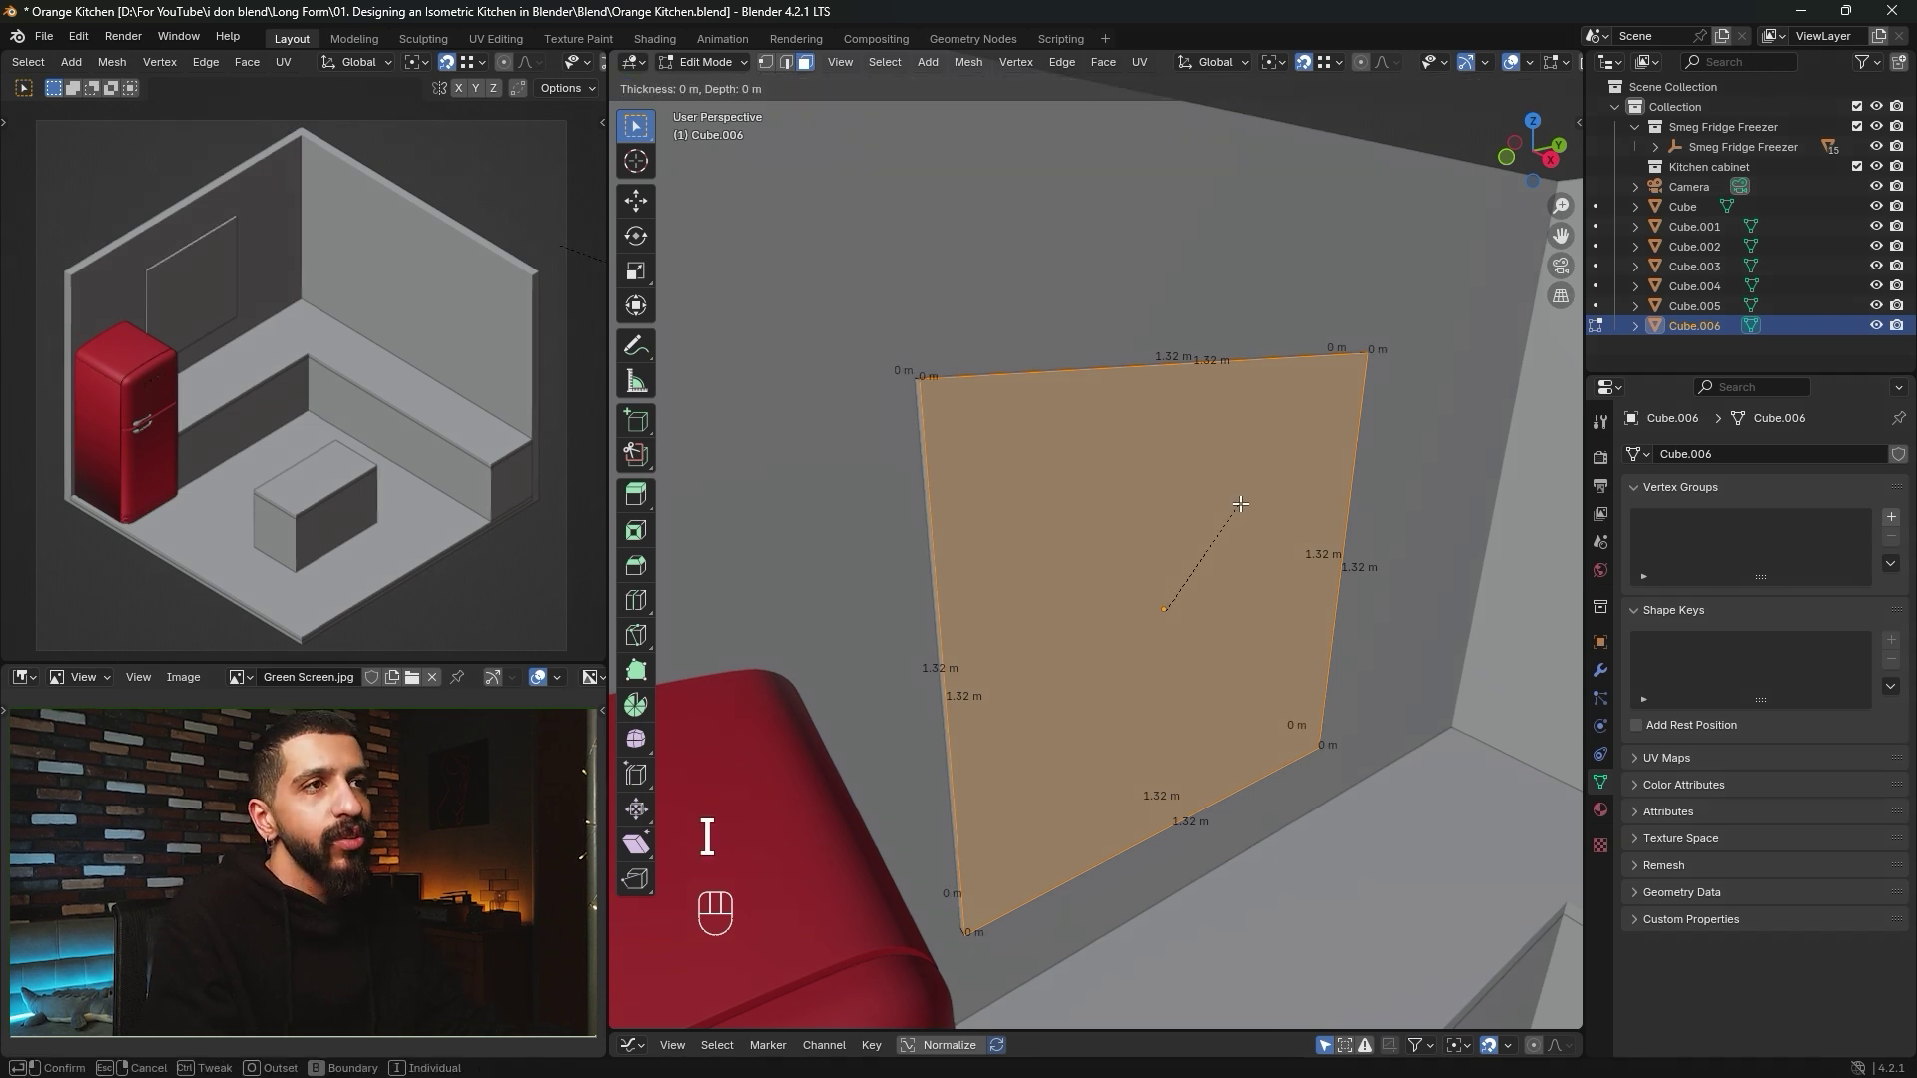
key("shift")
key("ctrl+z")
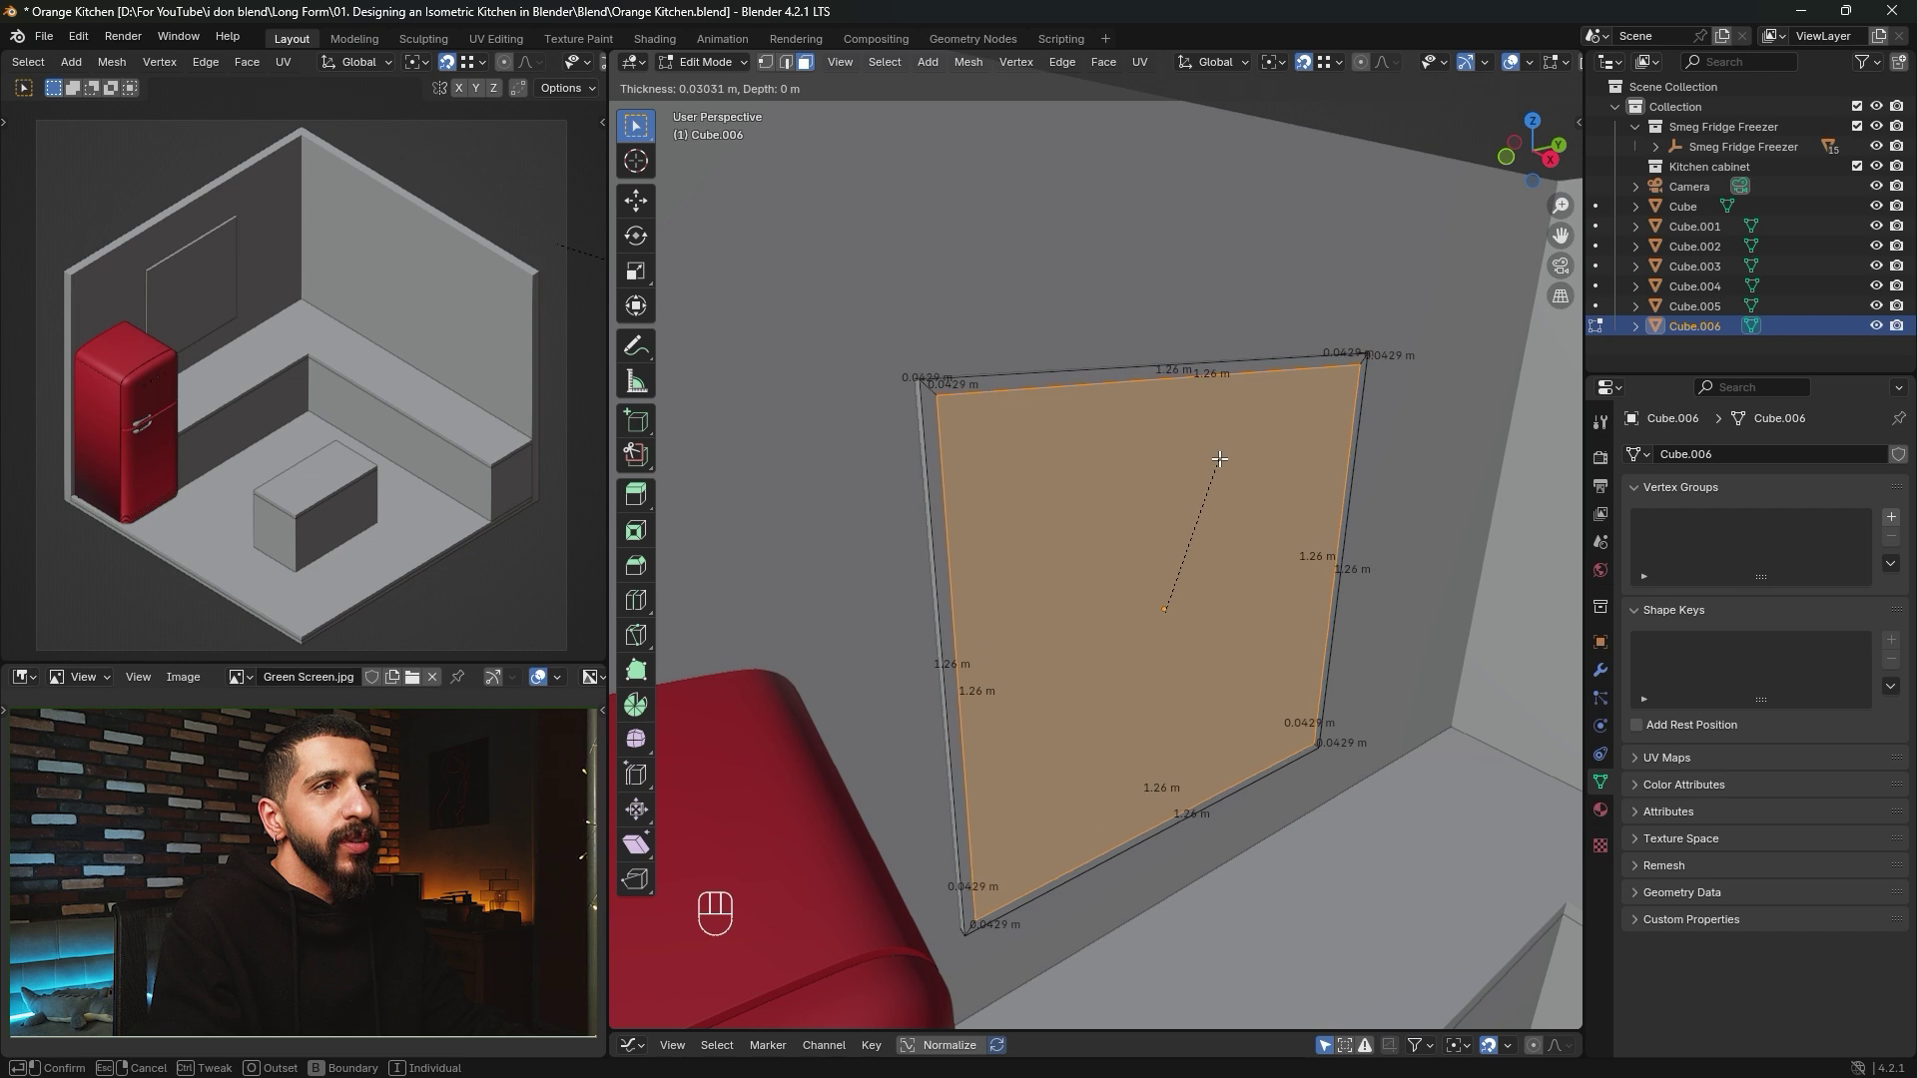
key("shift")
left_click(1219, 456)
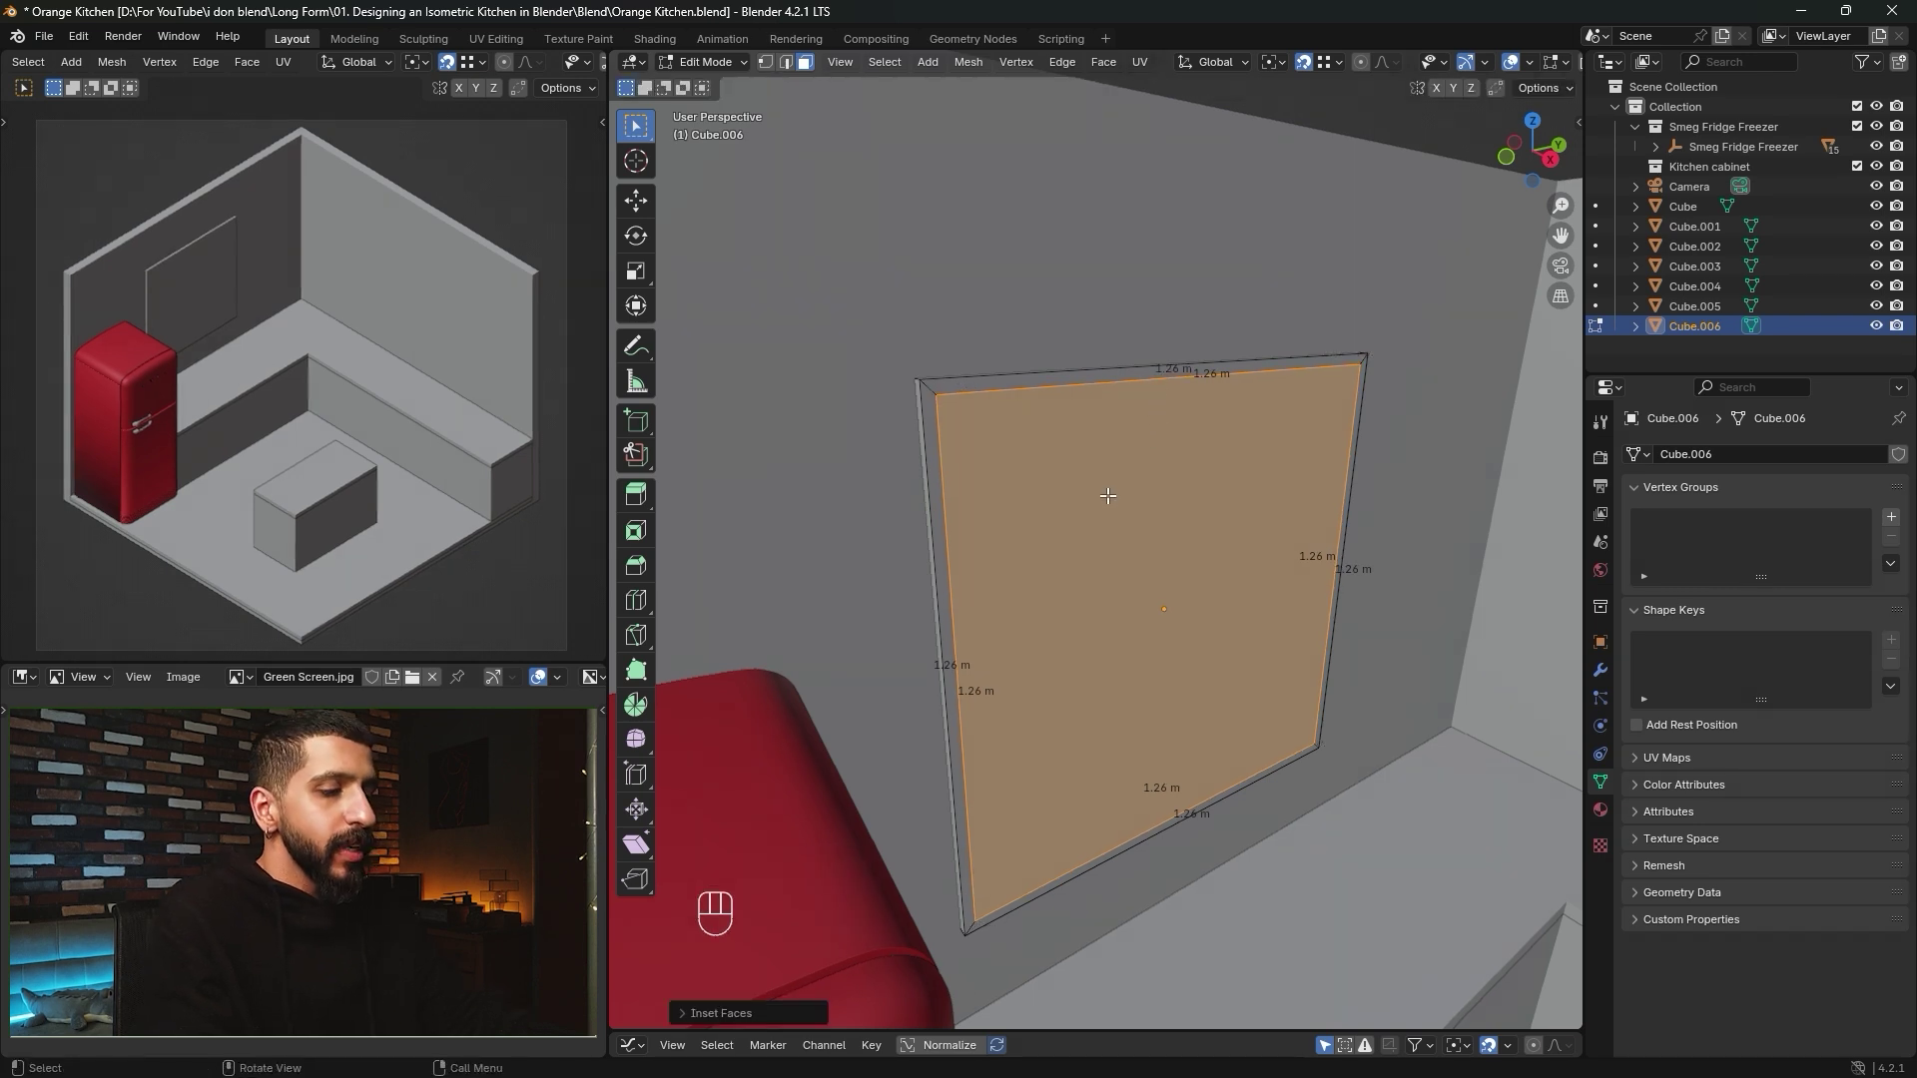
Bridge the edge loops of the two inset faces to hollow the panel into a window frame.
key("F3")
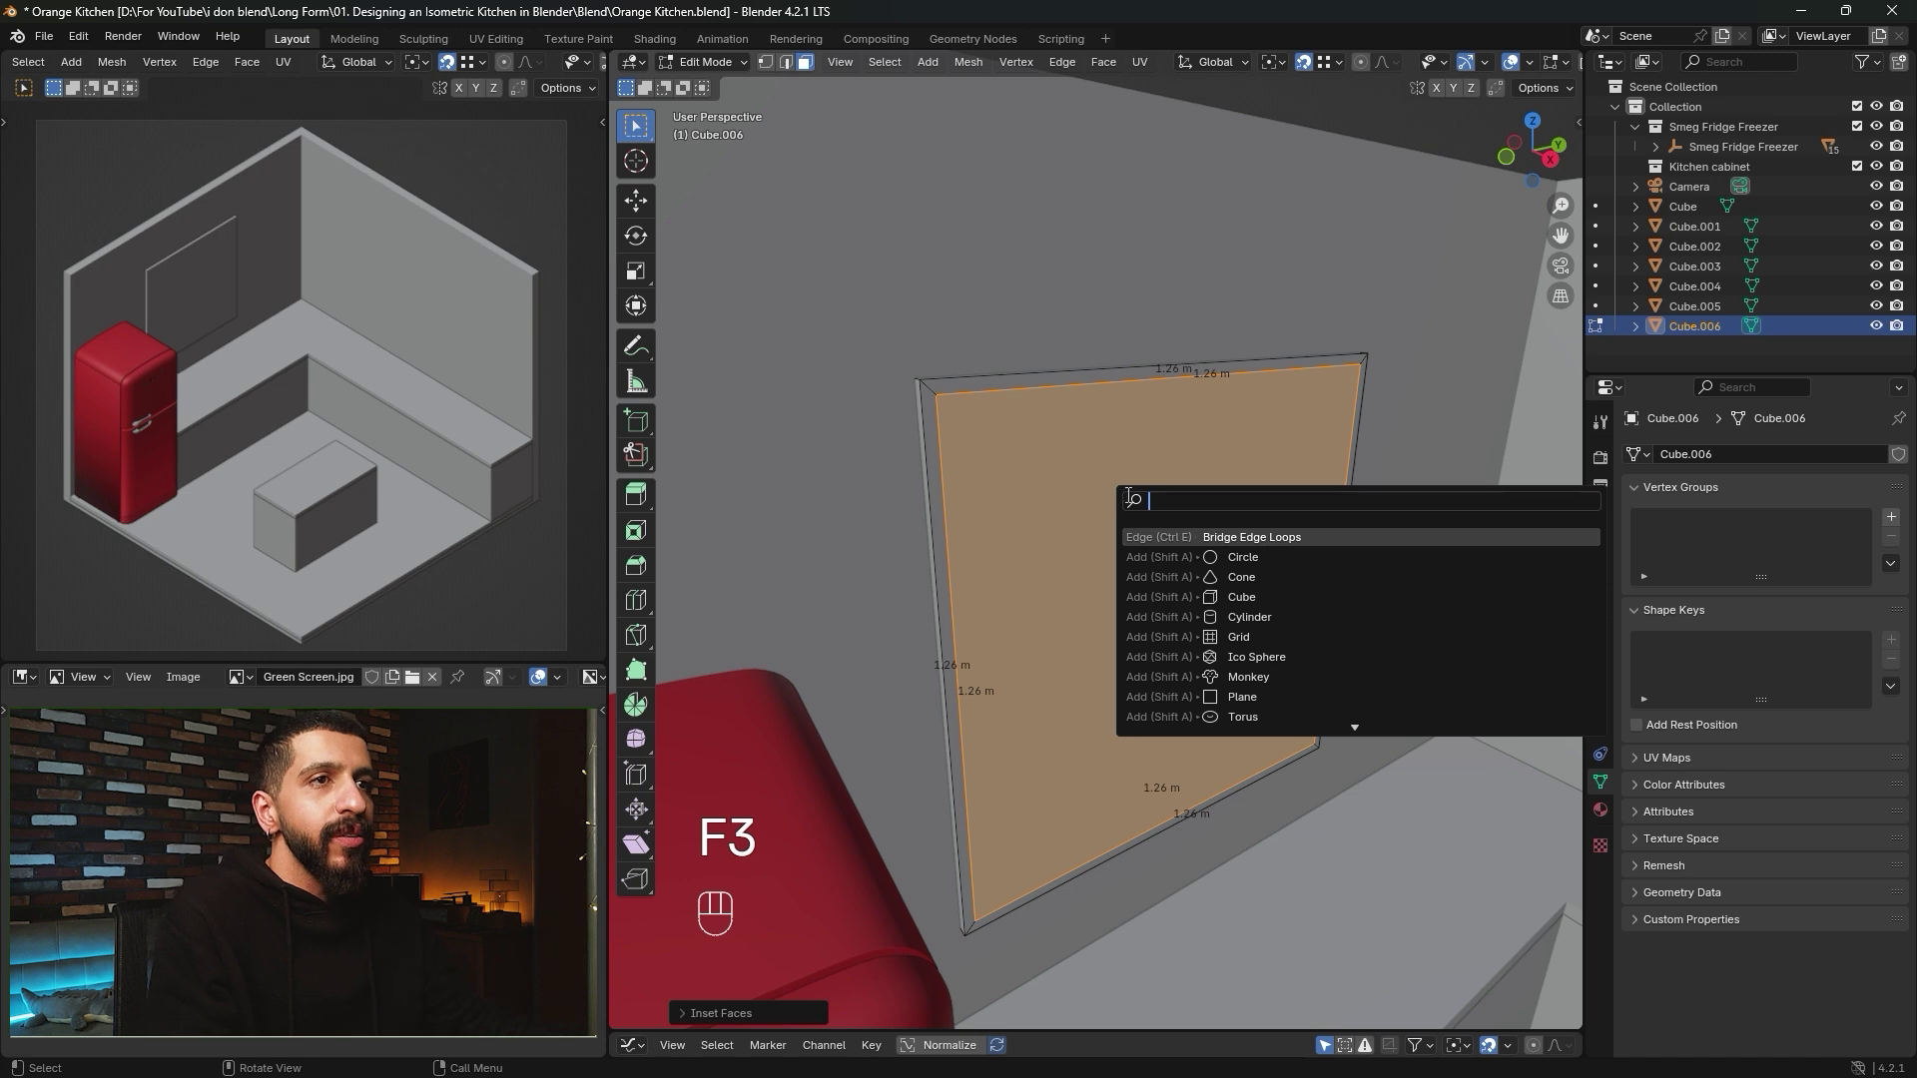
left_click(1232, 537)
middle_click_drag(1183, 566, 1100, 496)
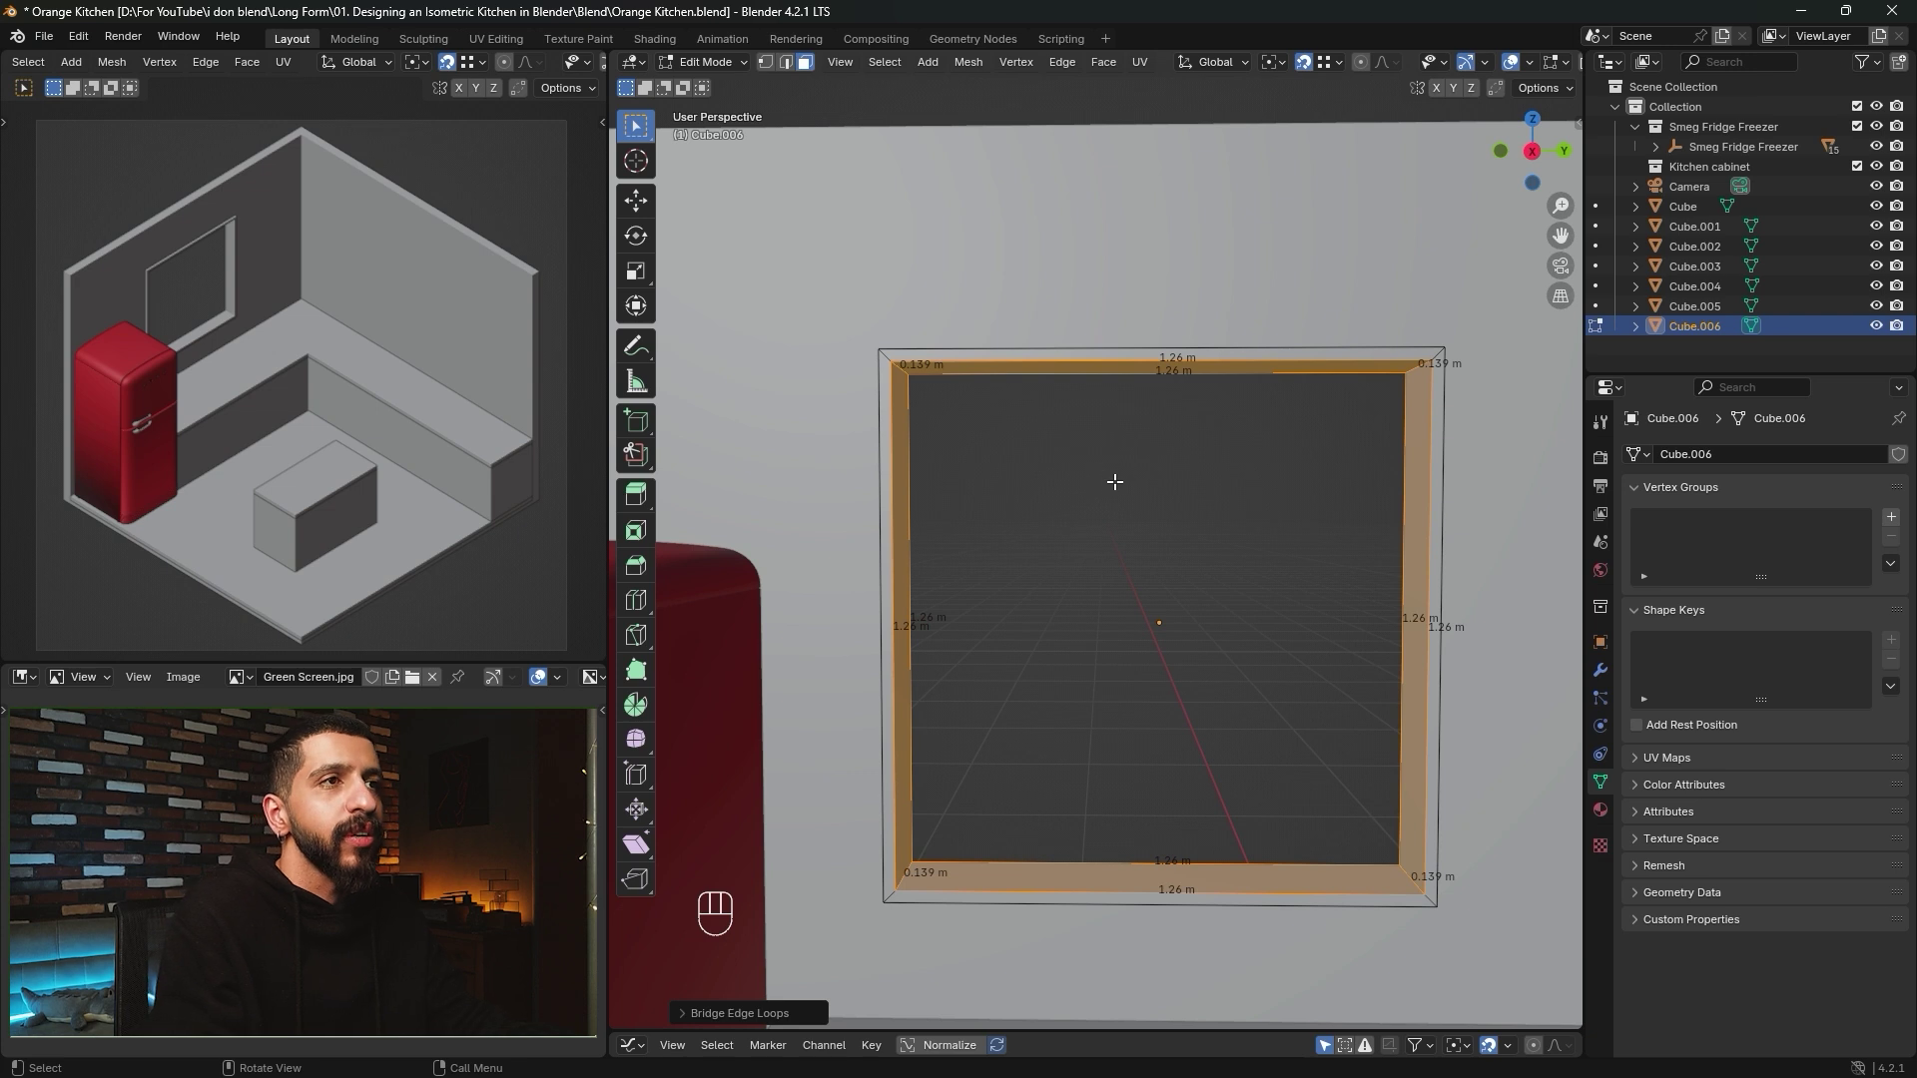
middle_click_drag(1111, 520, 1114, 490)
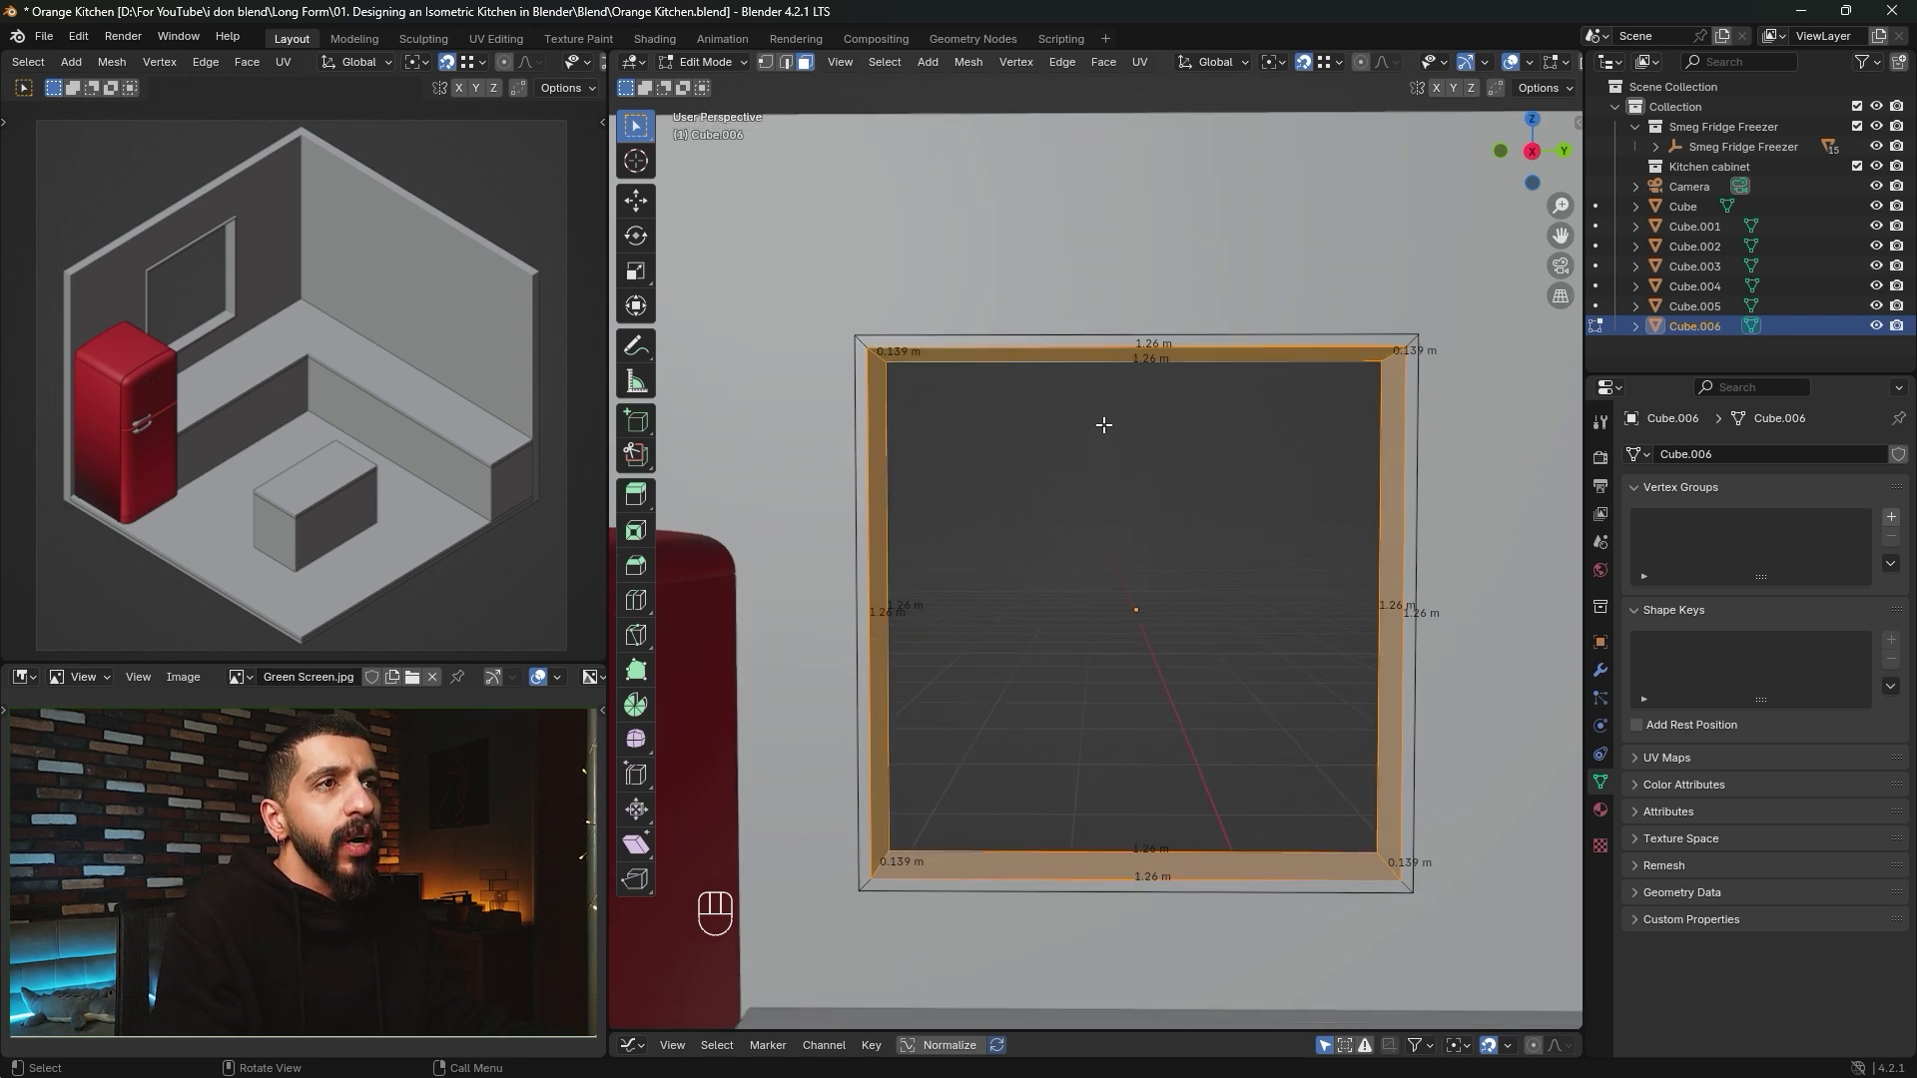
Subdivide the two inner edges along the underside of the window frame's top bar with 2 cuts.
mouse_move(1104, 424)
middle_mouse_down()
mouse_move(1095, 380)
mouse_move(1104, 407)
middle_mouse_up()
key("2")
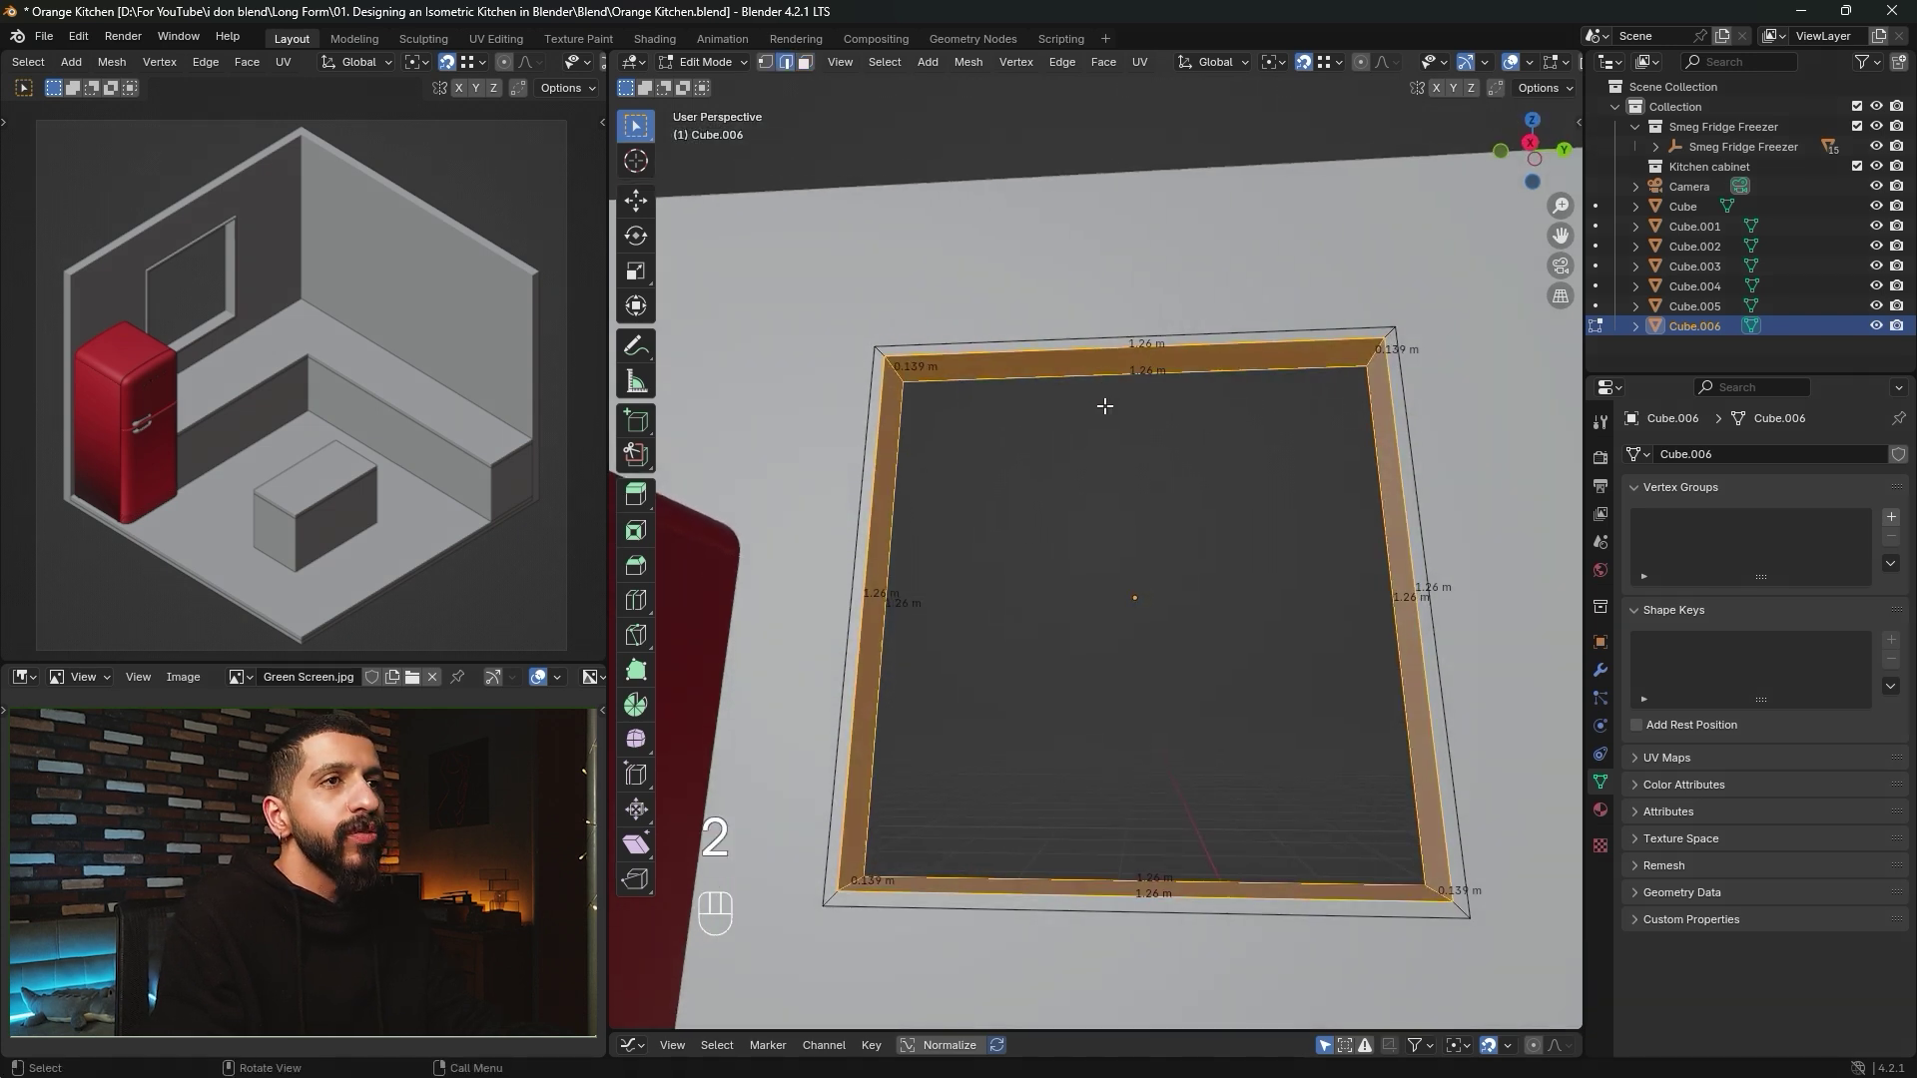
left_click(1104, 346)
left_click(1096, 372, "shift")
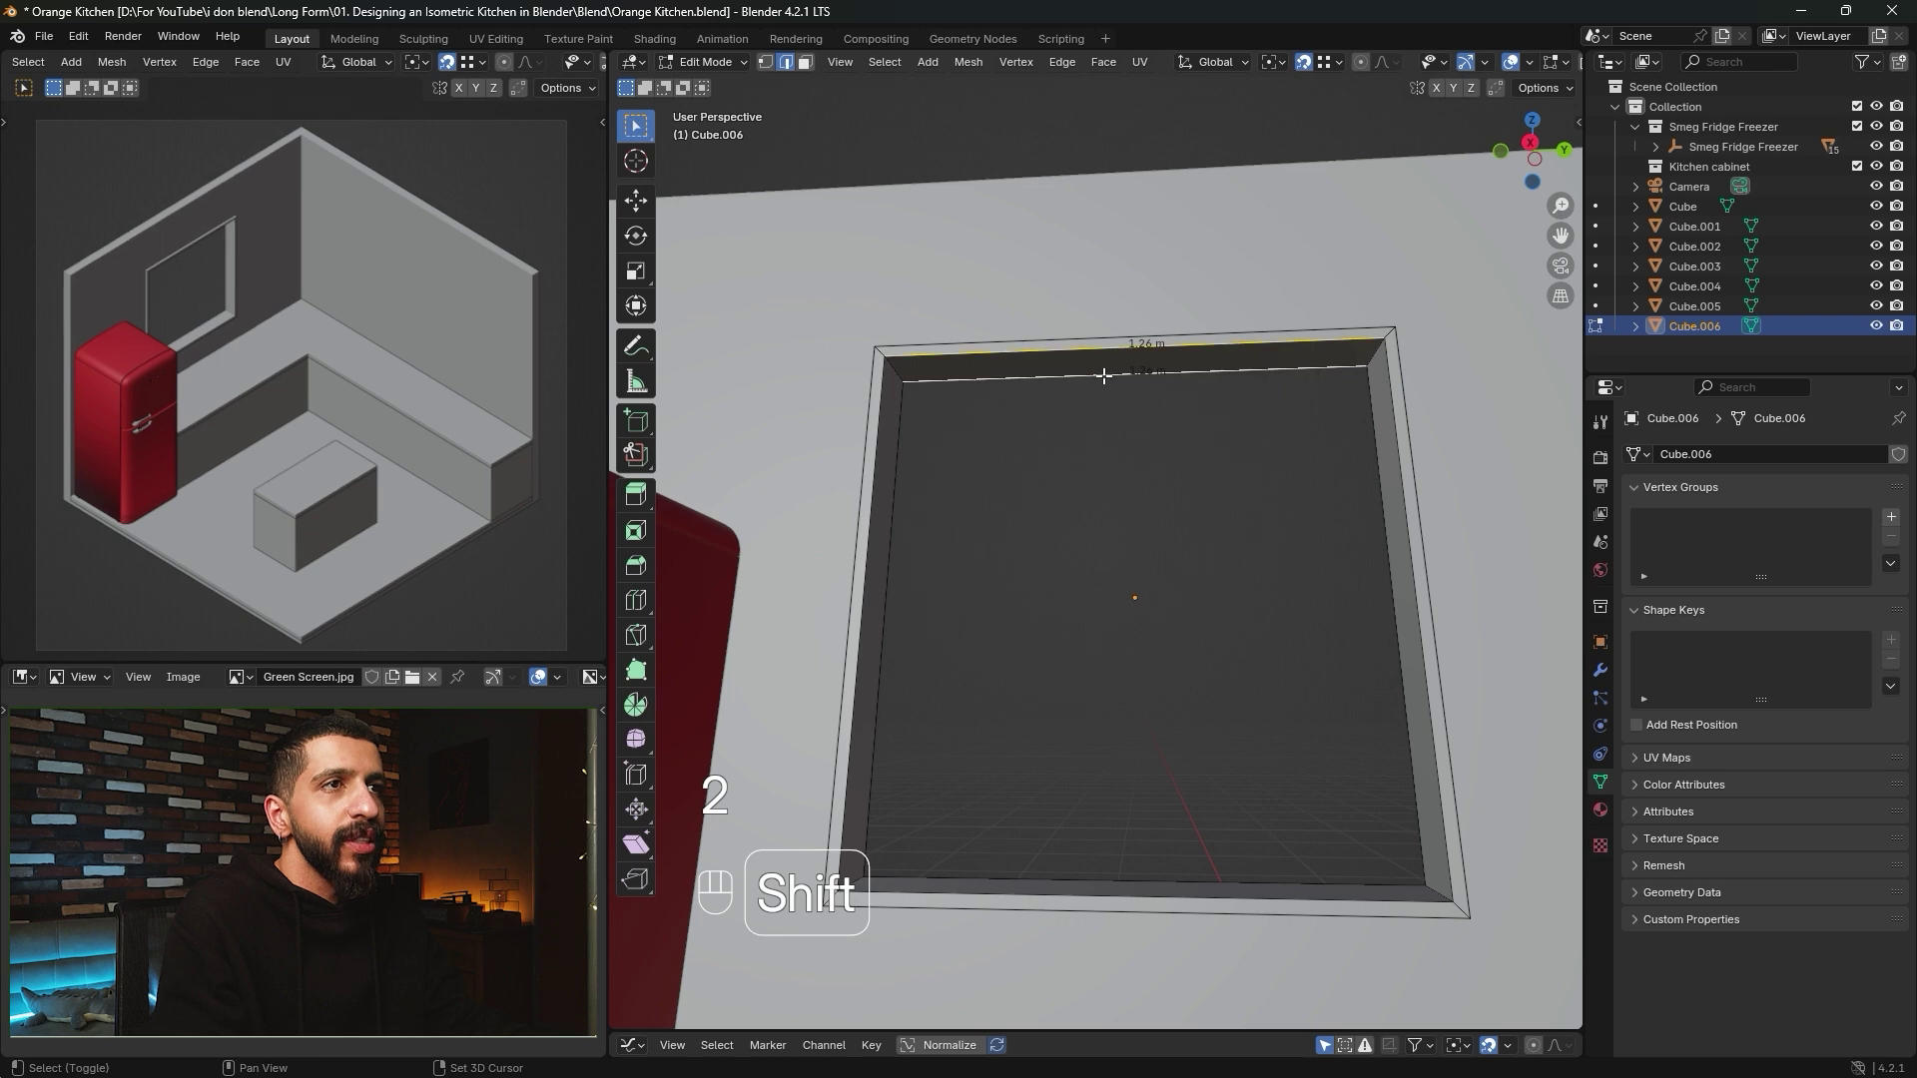
right_click(1085, 360)
left_click(1069, 363)
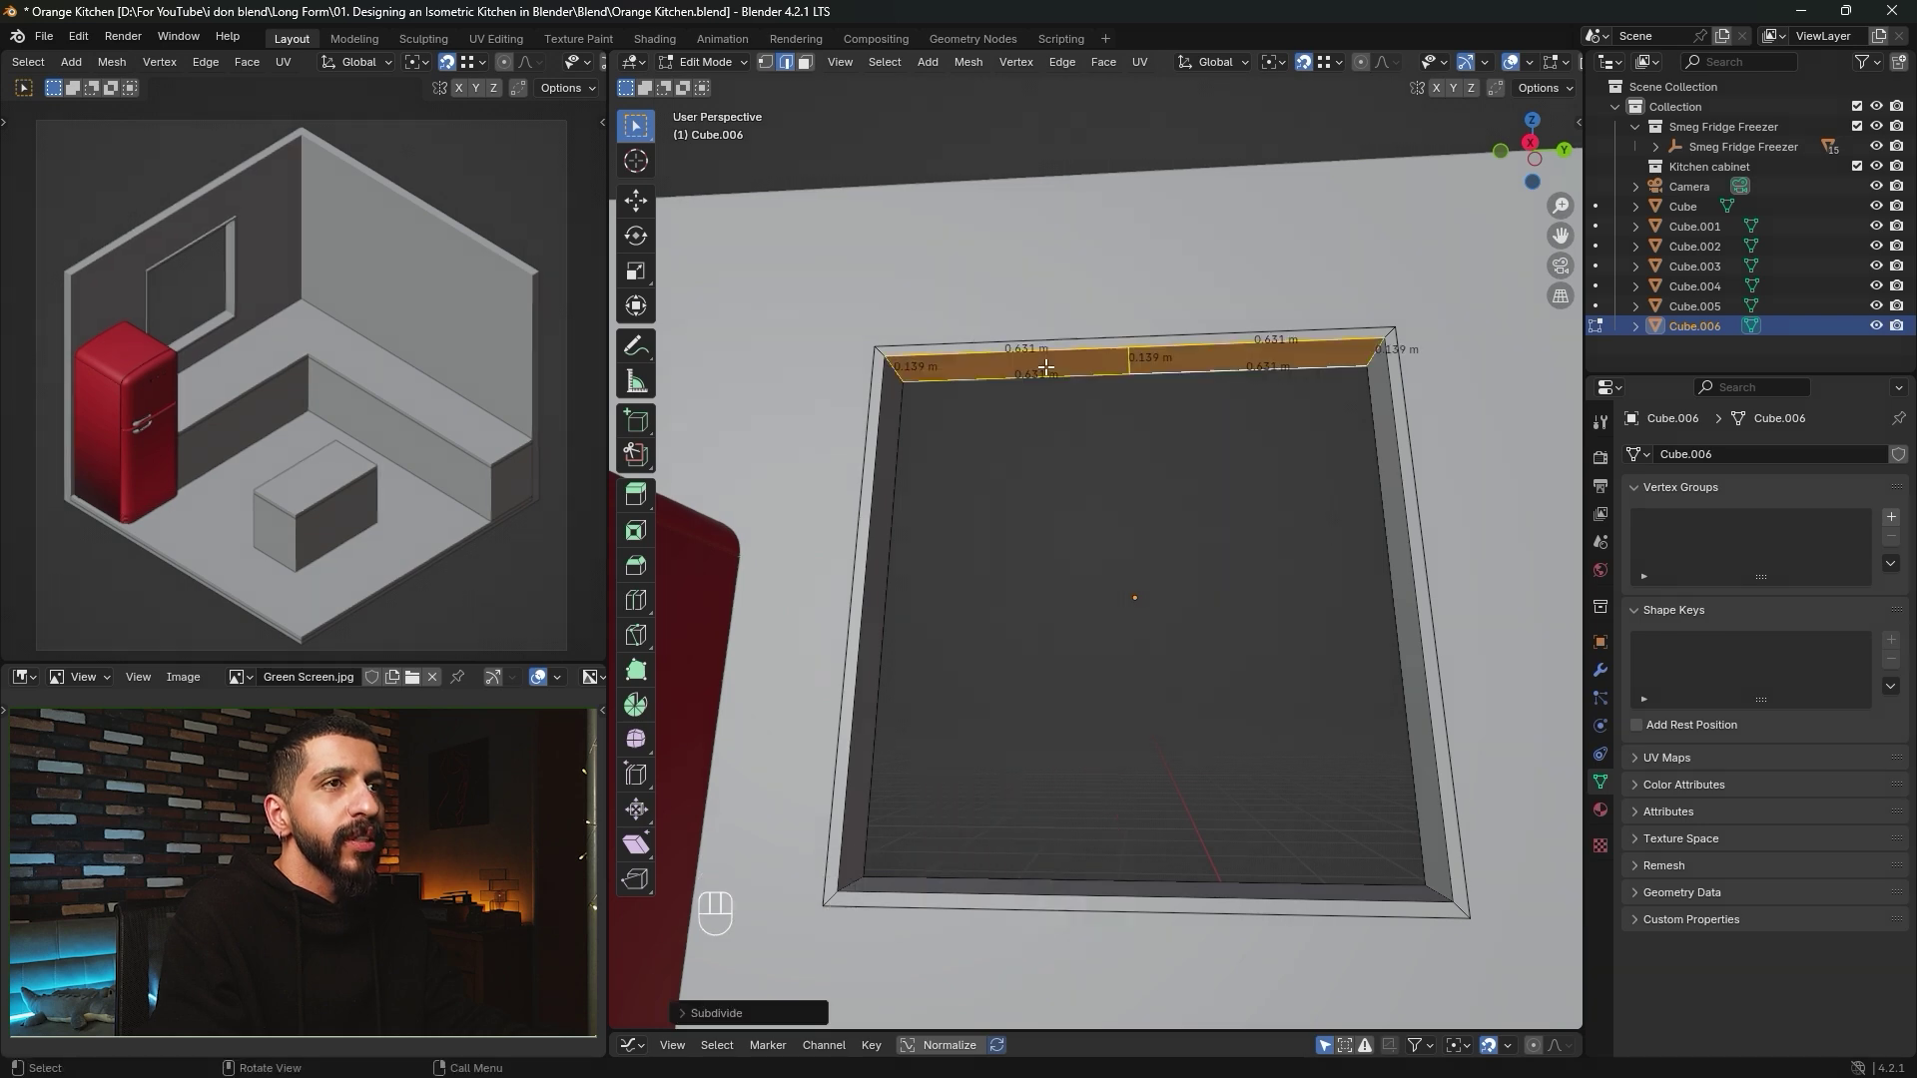
left_click(677, 1012)
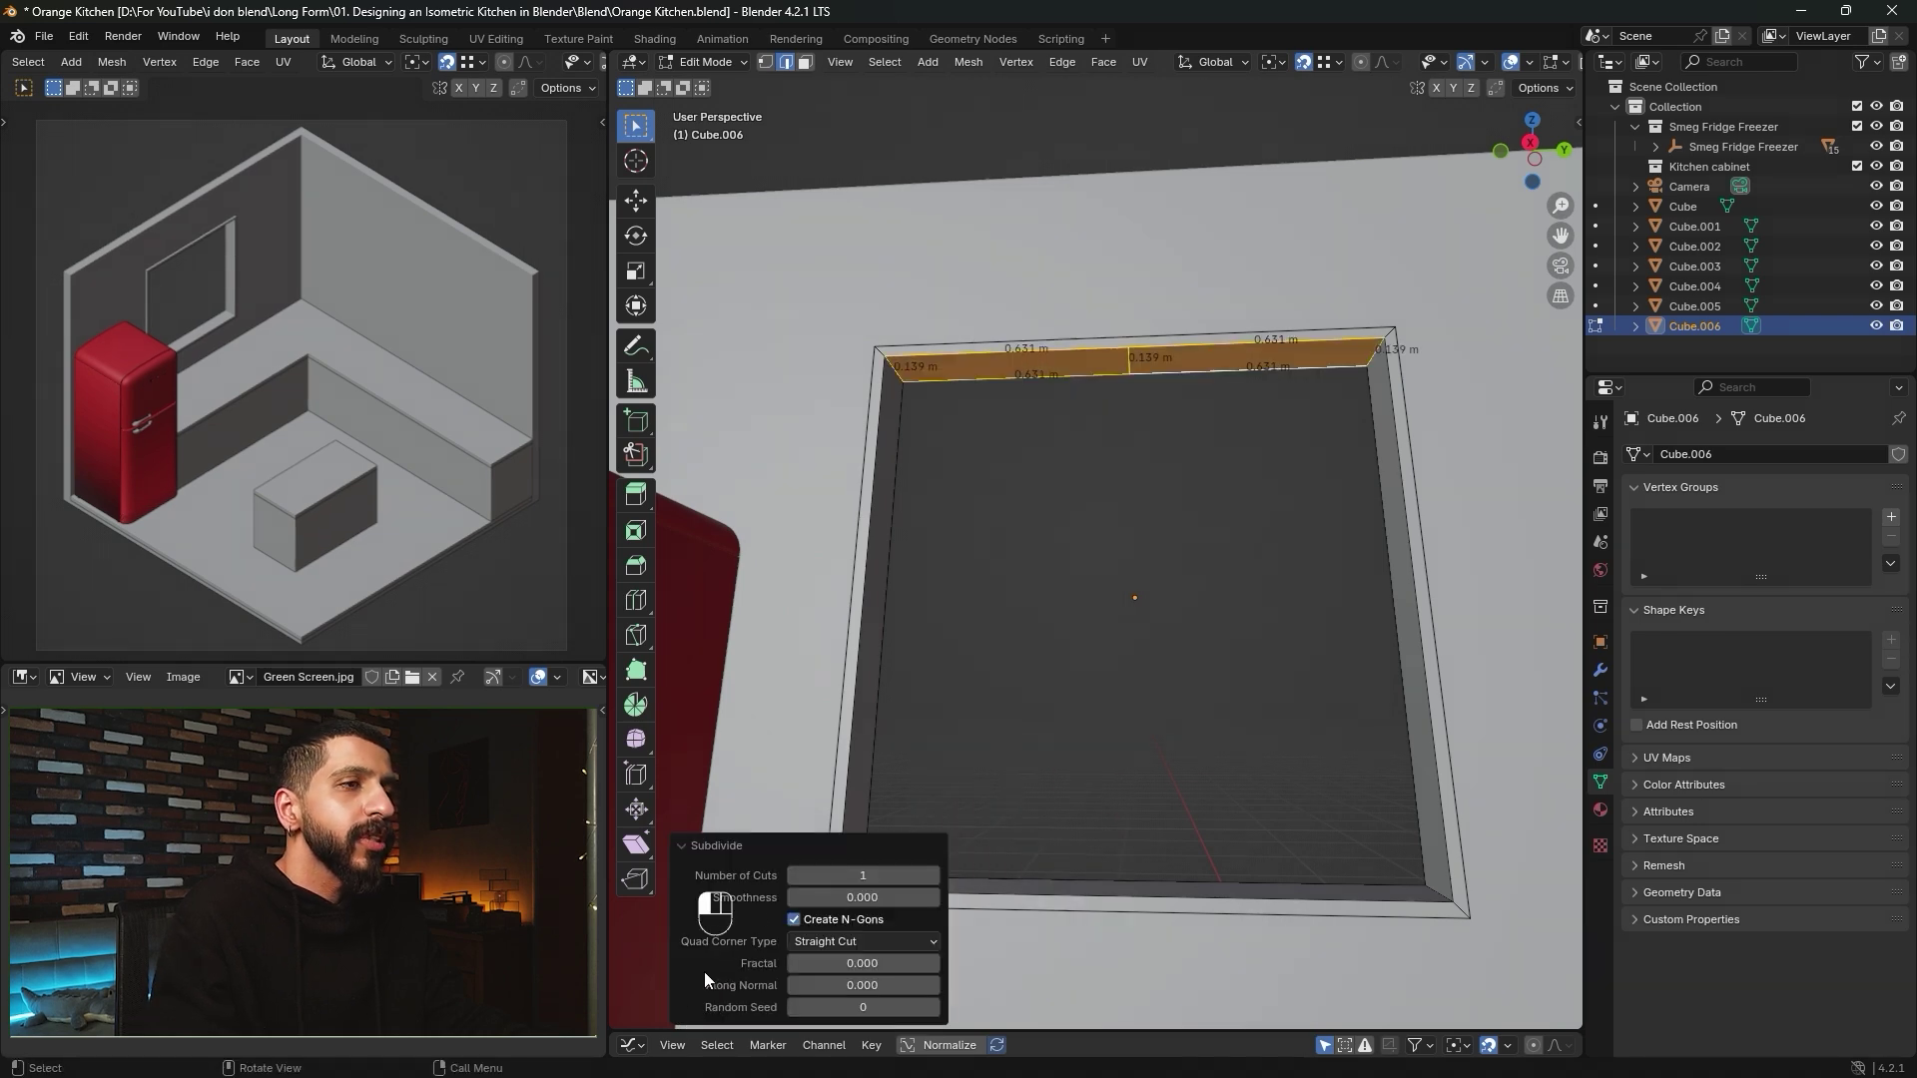
left_click(933, 875)
Select the two new cross edges and scale them together along Y until they are about 0.05 m apart.
middle_click_drag(1132, 353, 1138, 494, "shift")
scroll(1141, 490, "up", 4)
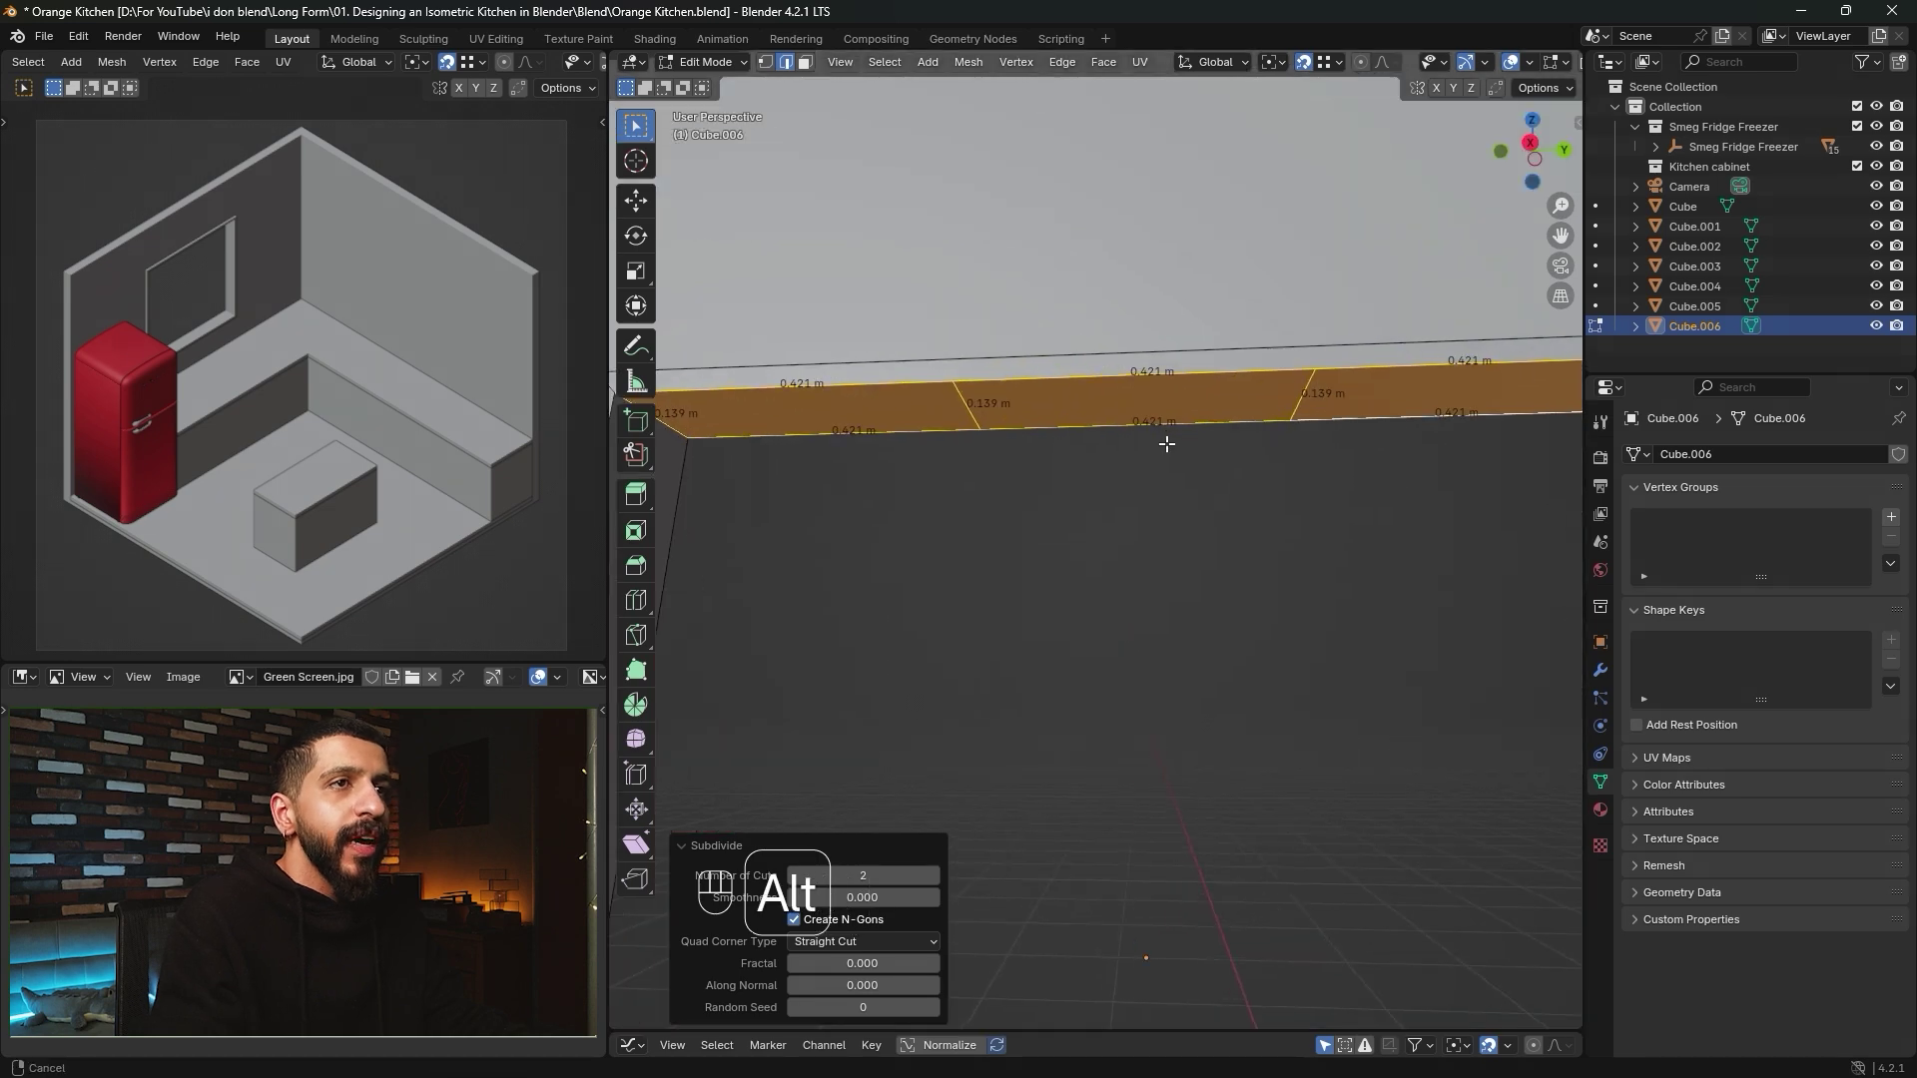
left_click(974, 403)
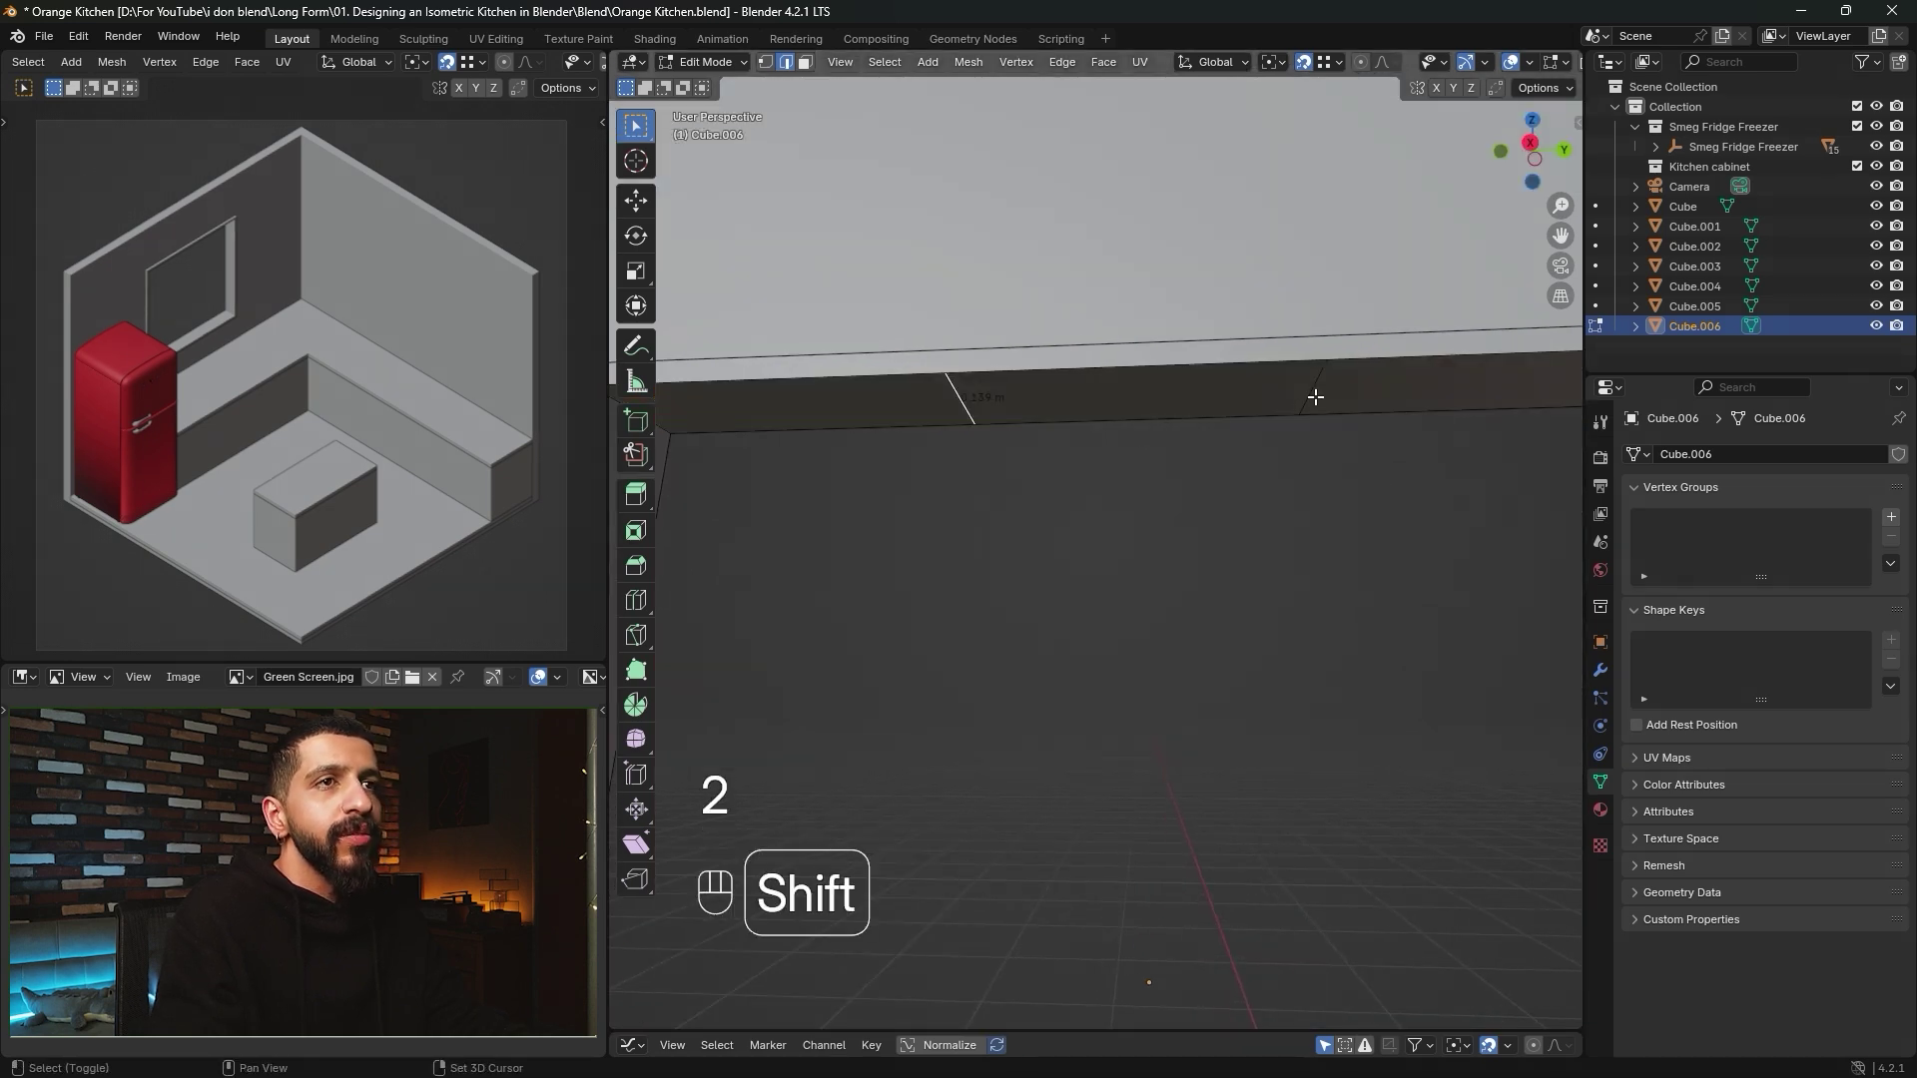
key("s")
key("y")
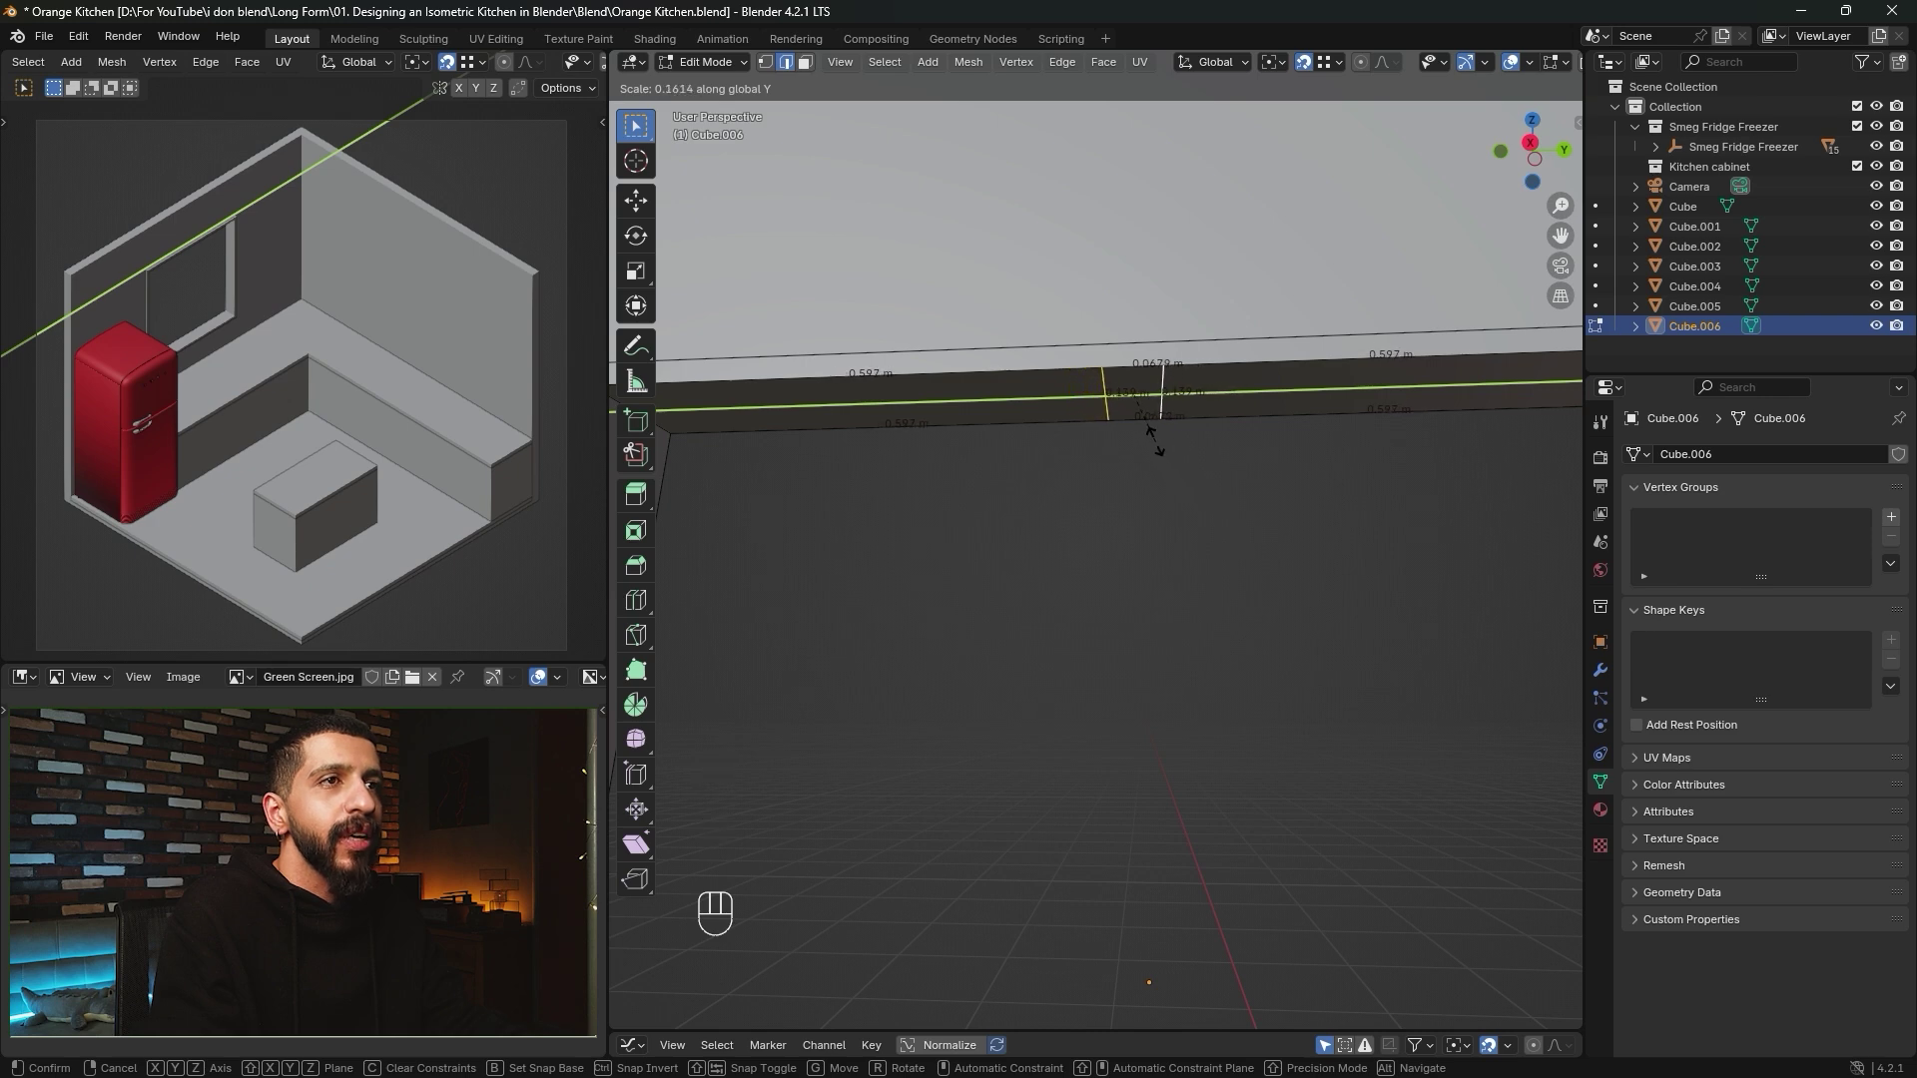
key("shift")
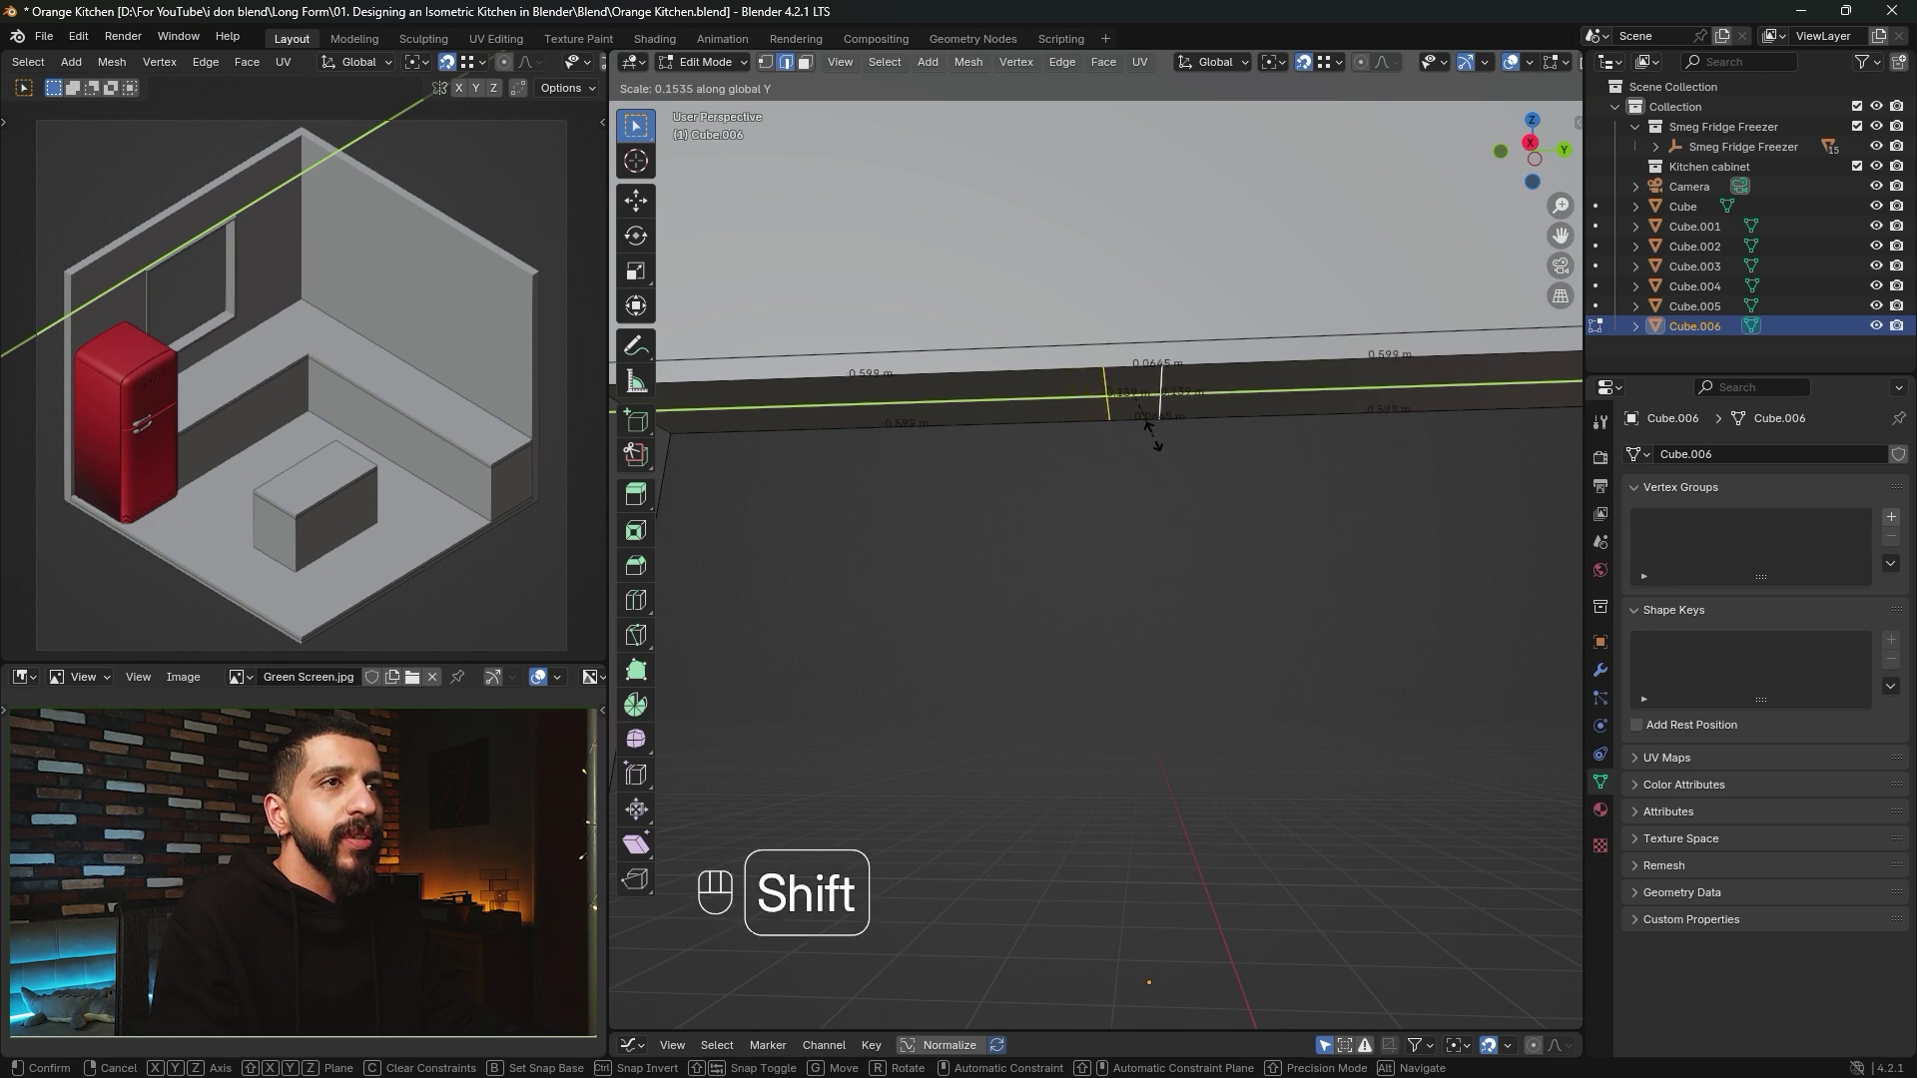
key("shift")
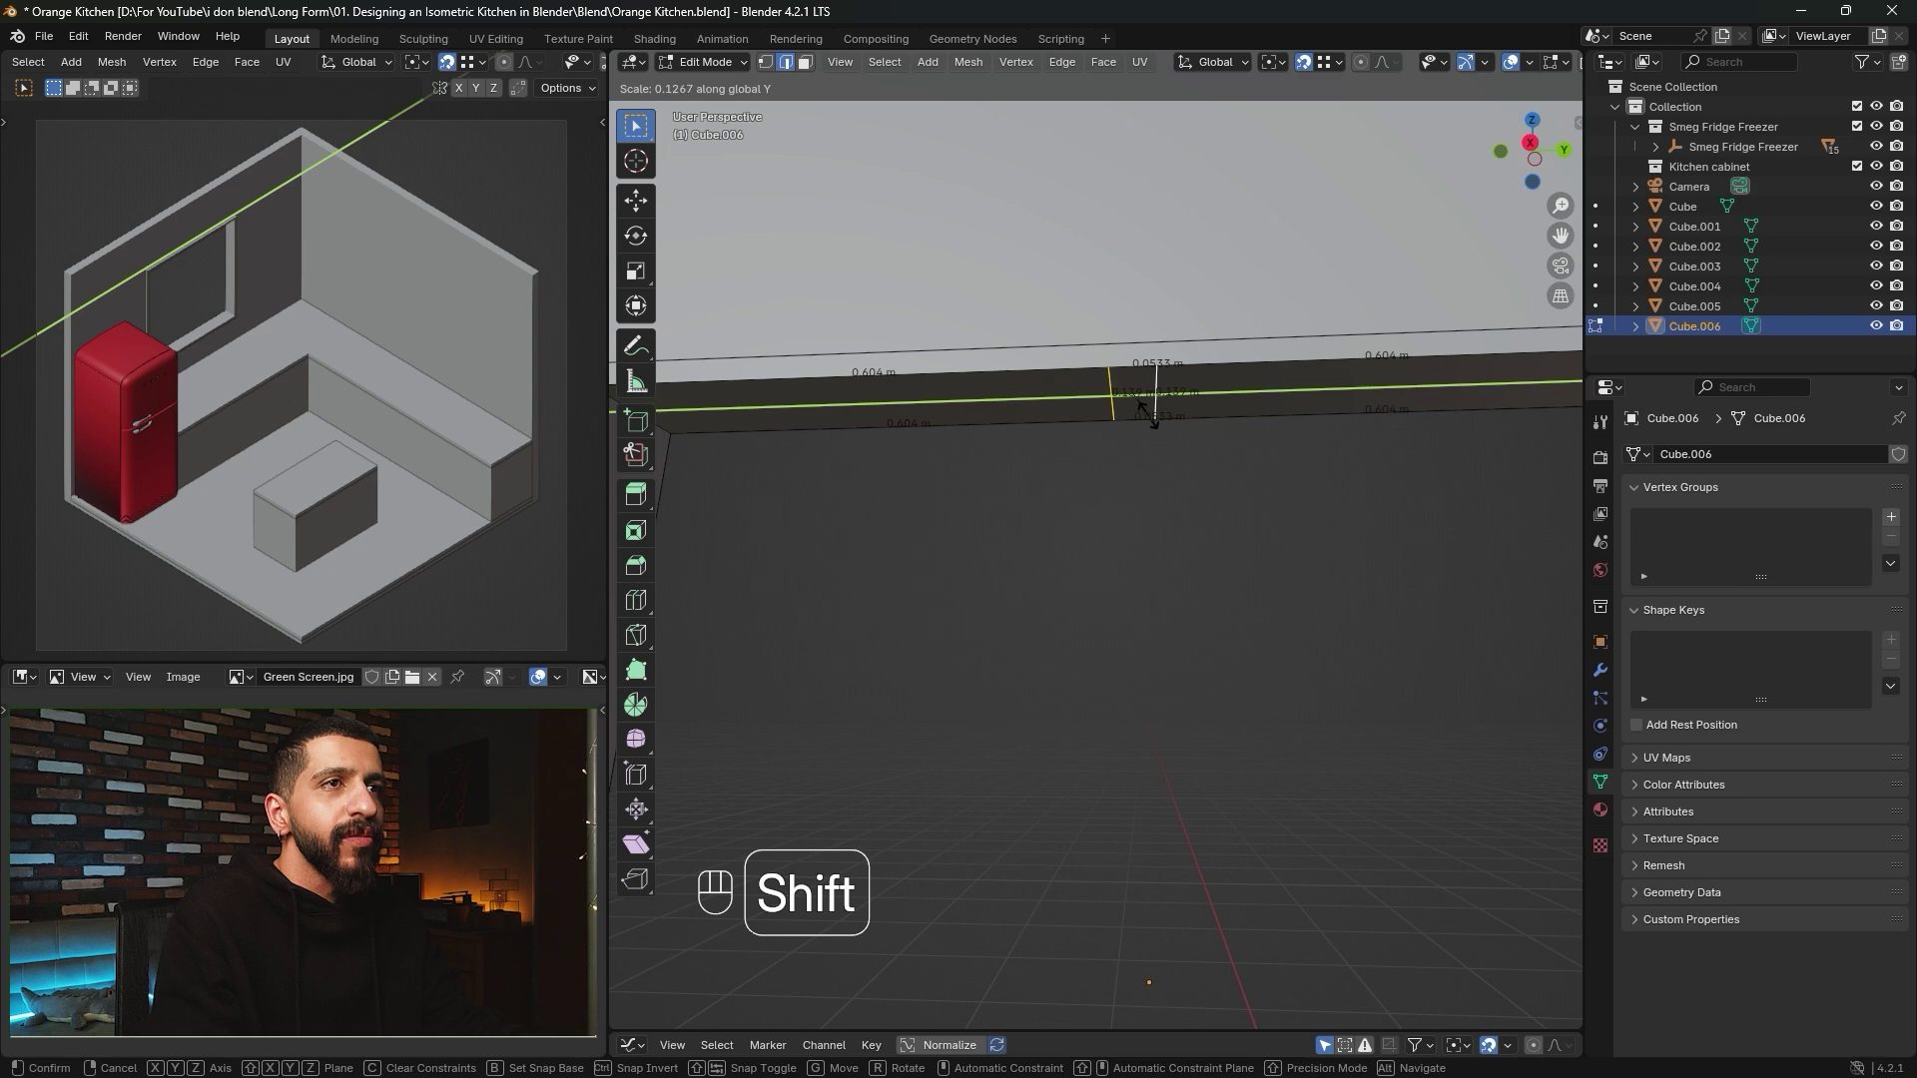
left_click(1138, 400)
Extrude the narrow middle face about 1.26 m down to the frame's bottom bar as a vertical divider, and leave Edit Mode.
key("3")
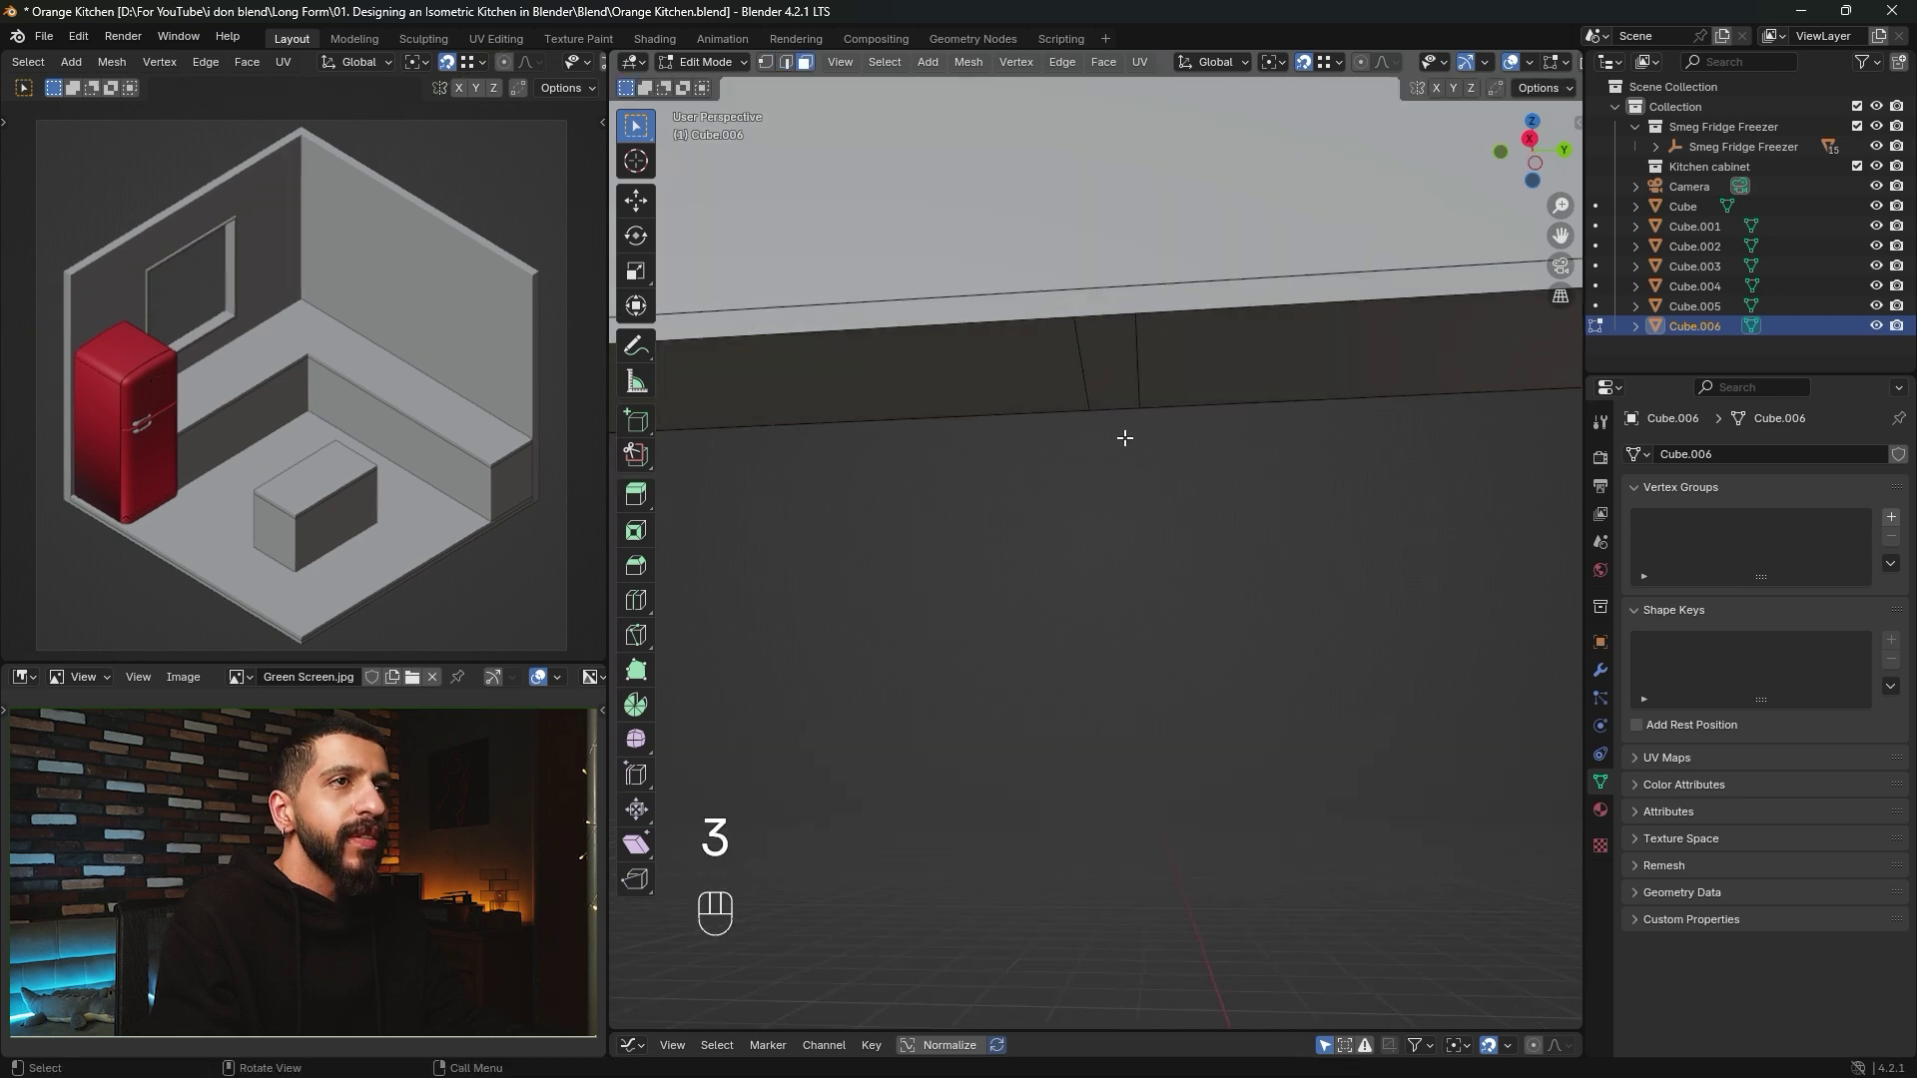
left_click(1113, 358)
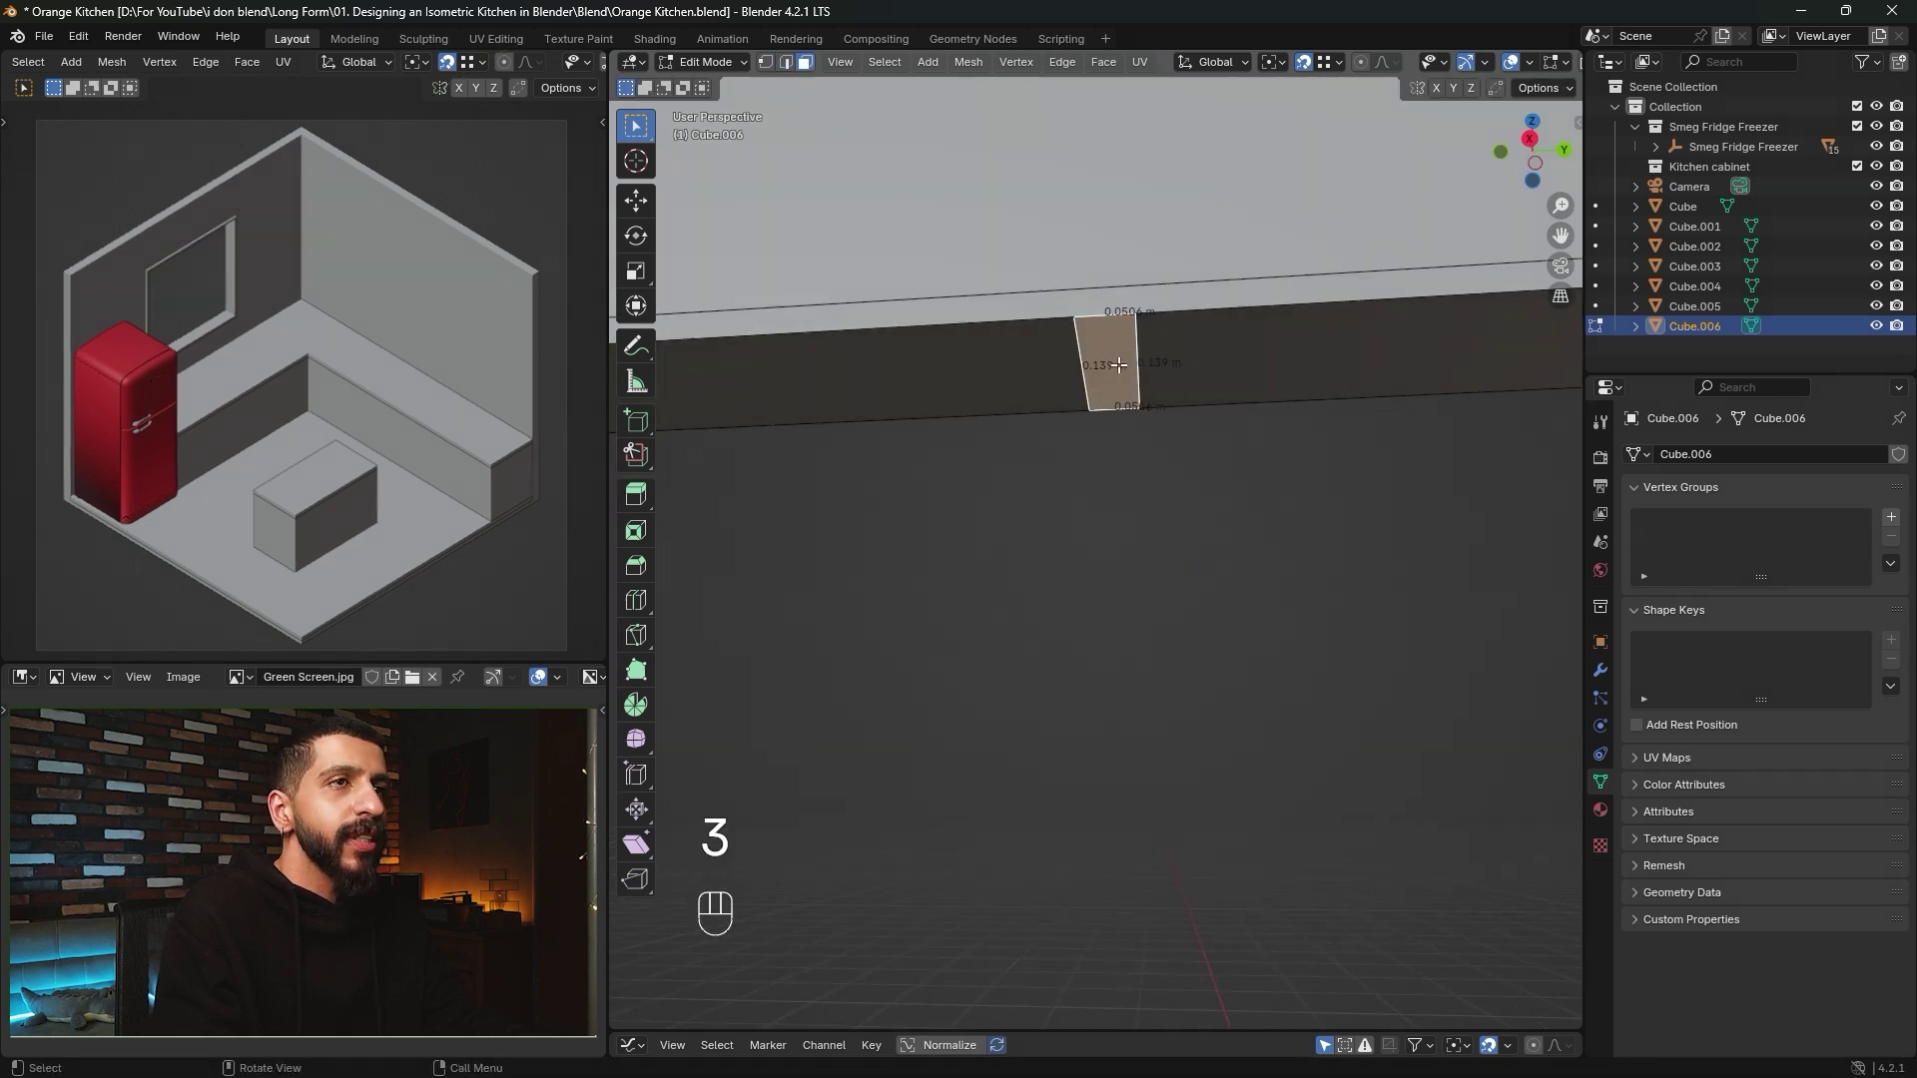
scroll(1148, 462, "down", 3)
middle_click_drag(1151, 462, 1211, 398)
key("e")
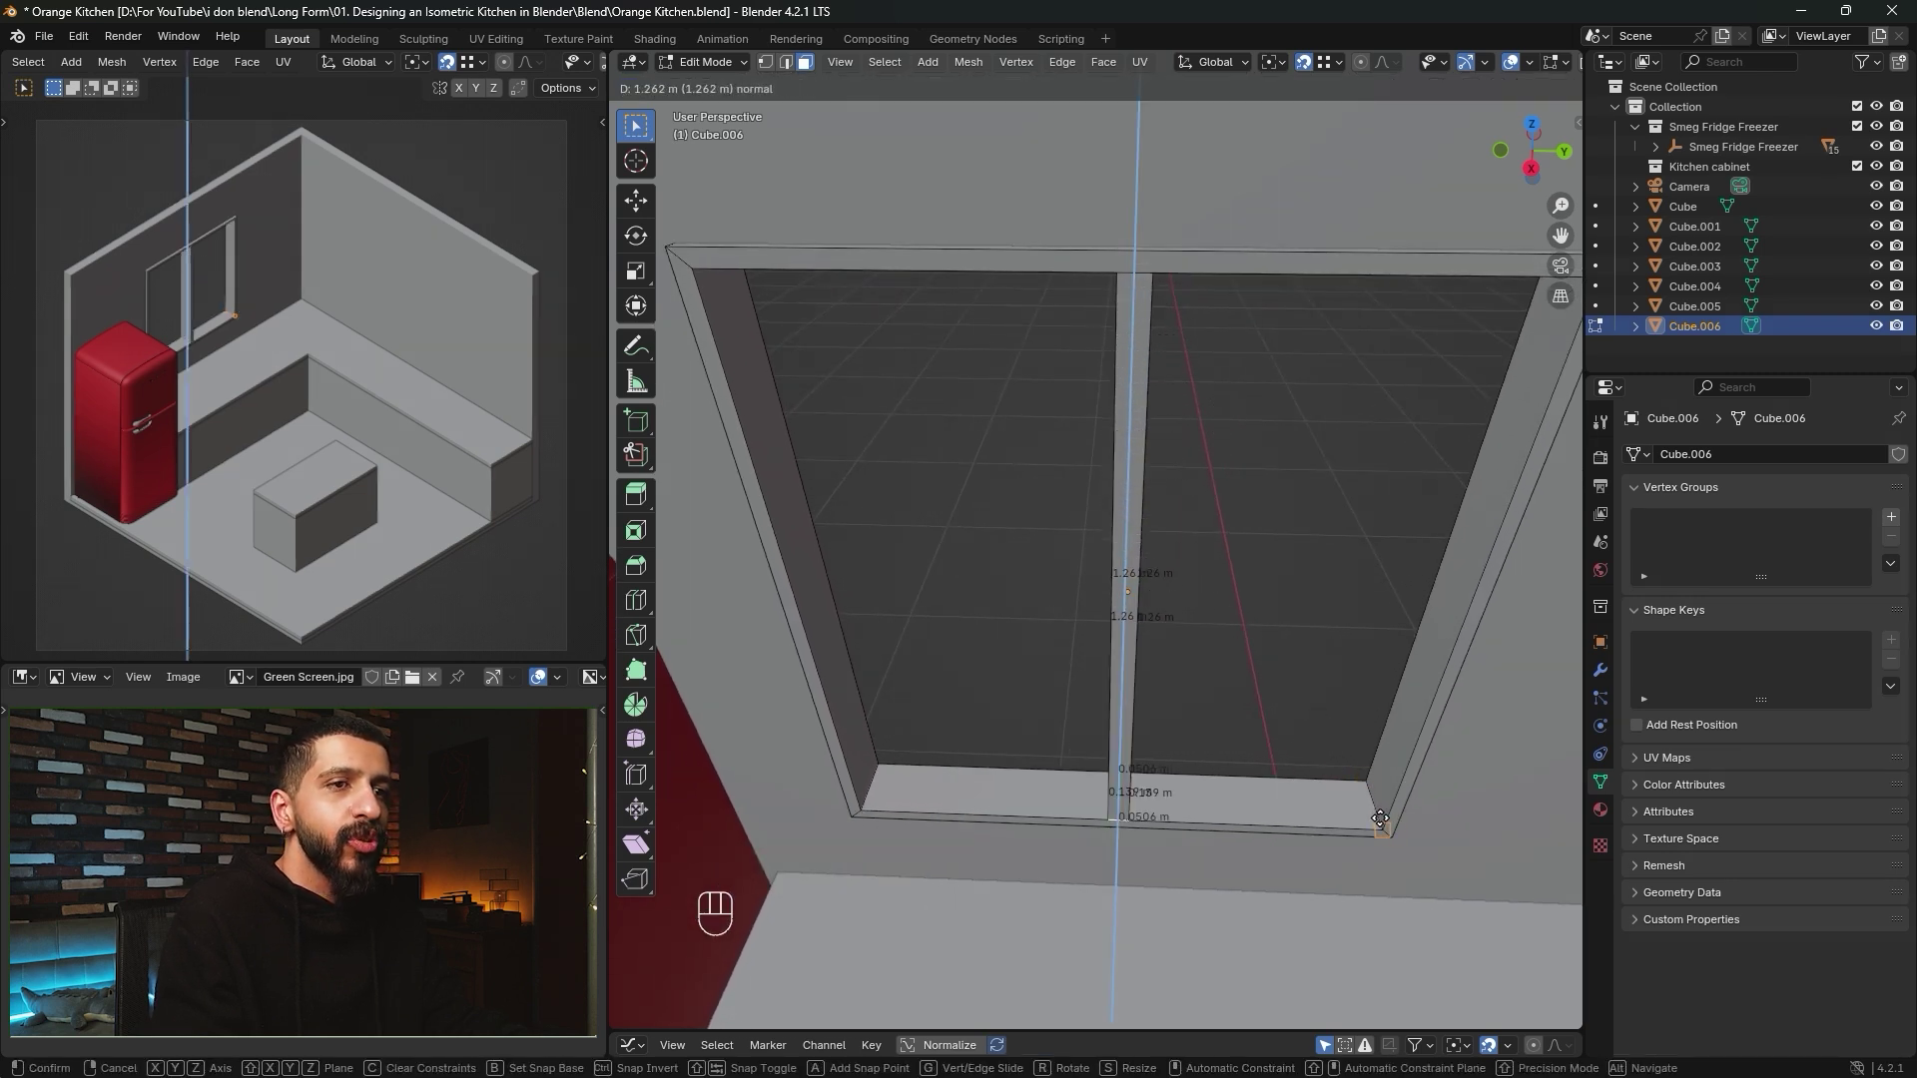
left_click(1380, 818)
middle_click_drag(1356, 781, 1224, 541, "shift")
key("Tab")
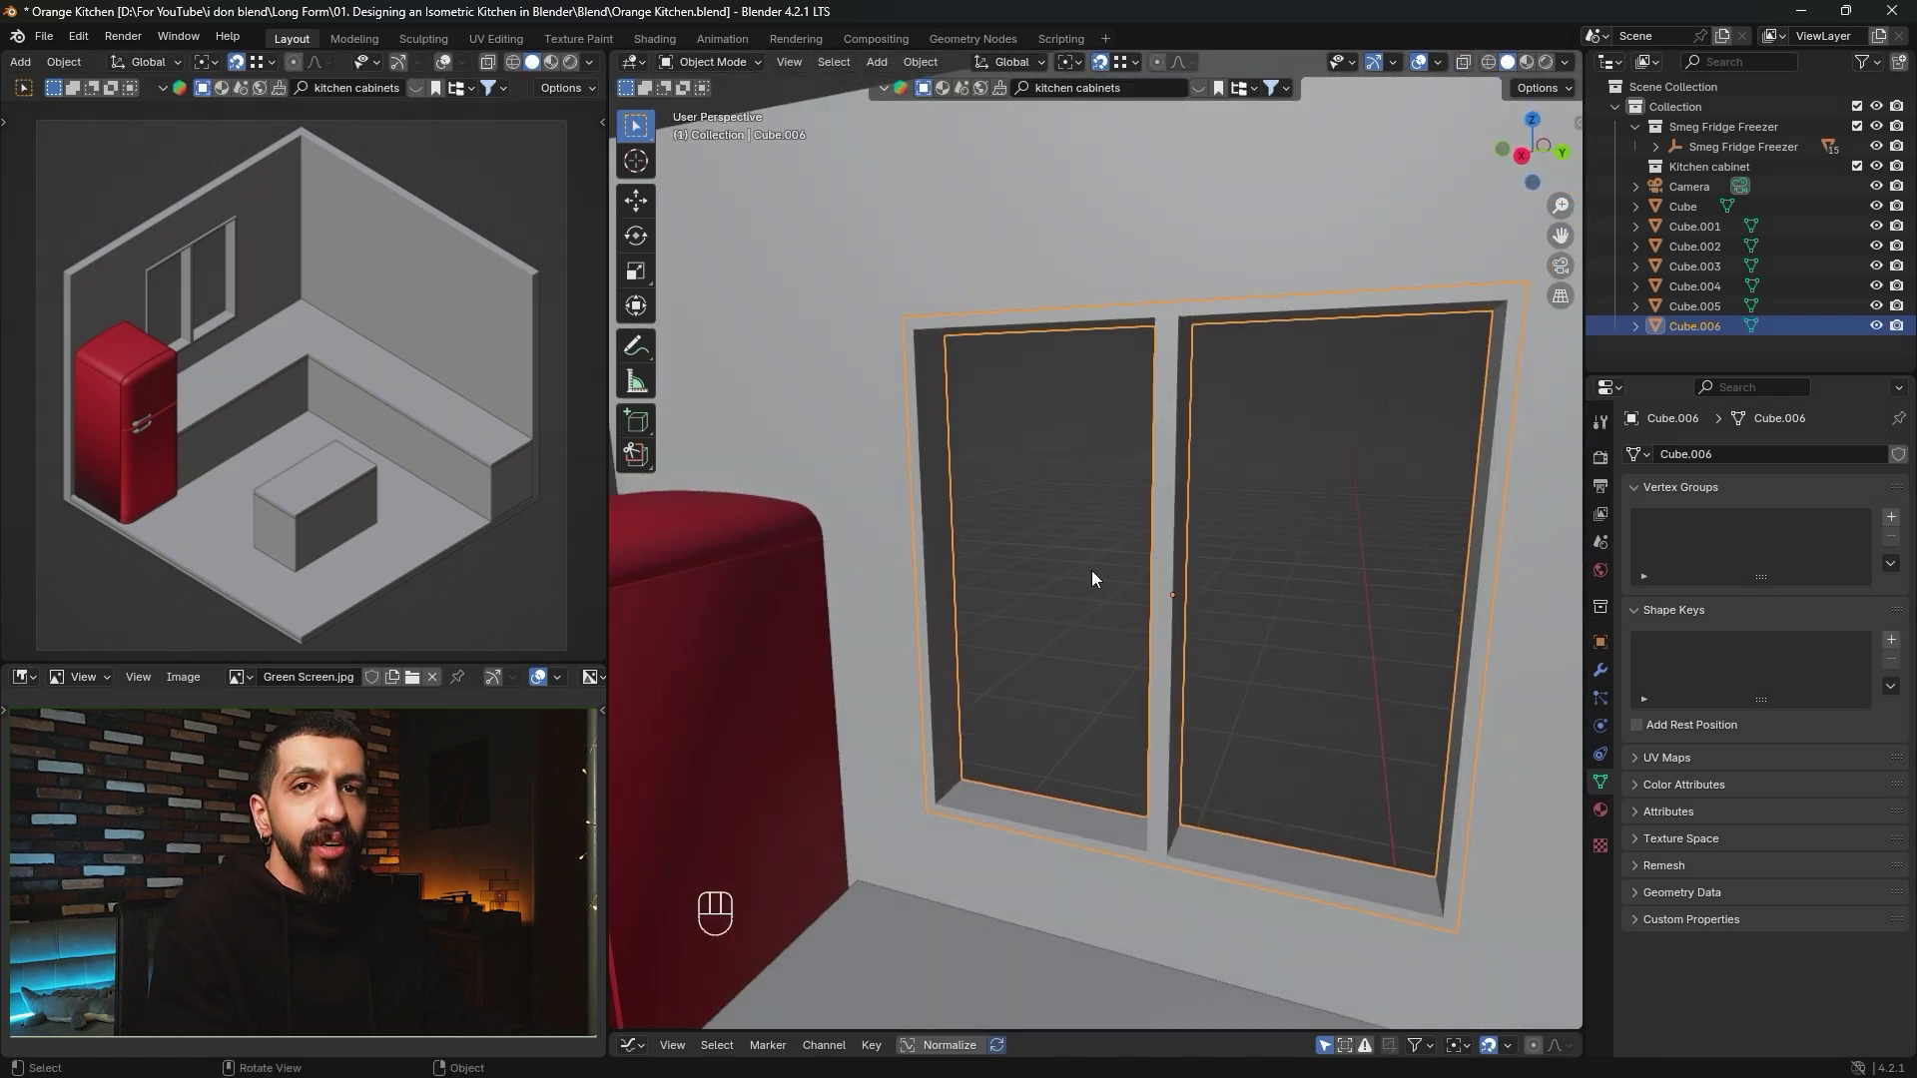
In Edit Mode, subdivide the two inner vertical edges of the frame's fridge-side bar with 2 cuts.
scroll(1070, 566, "up", 5)
key("Tab")
key("2")
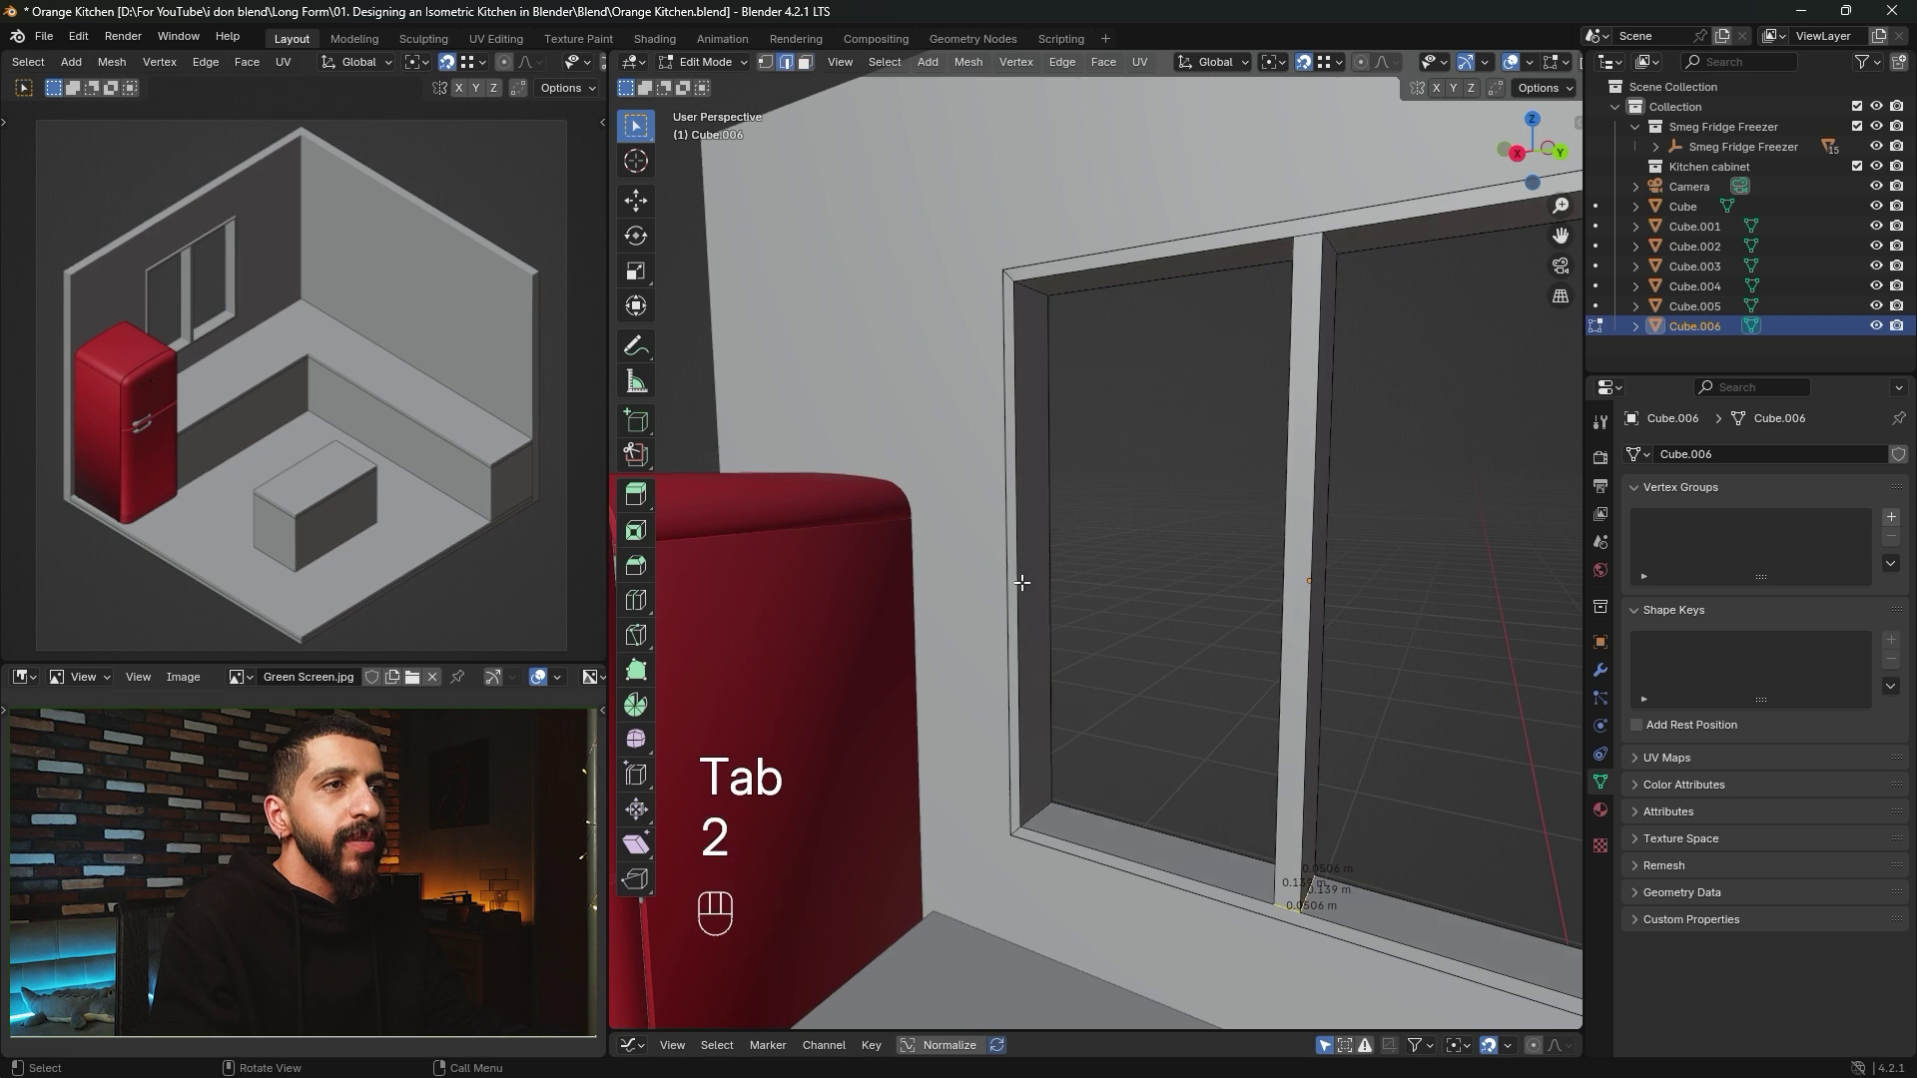
left_click(1061, 590, "shift")
middle_click_drag(1061, 590, 1062, 465)
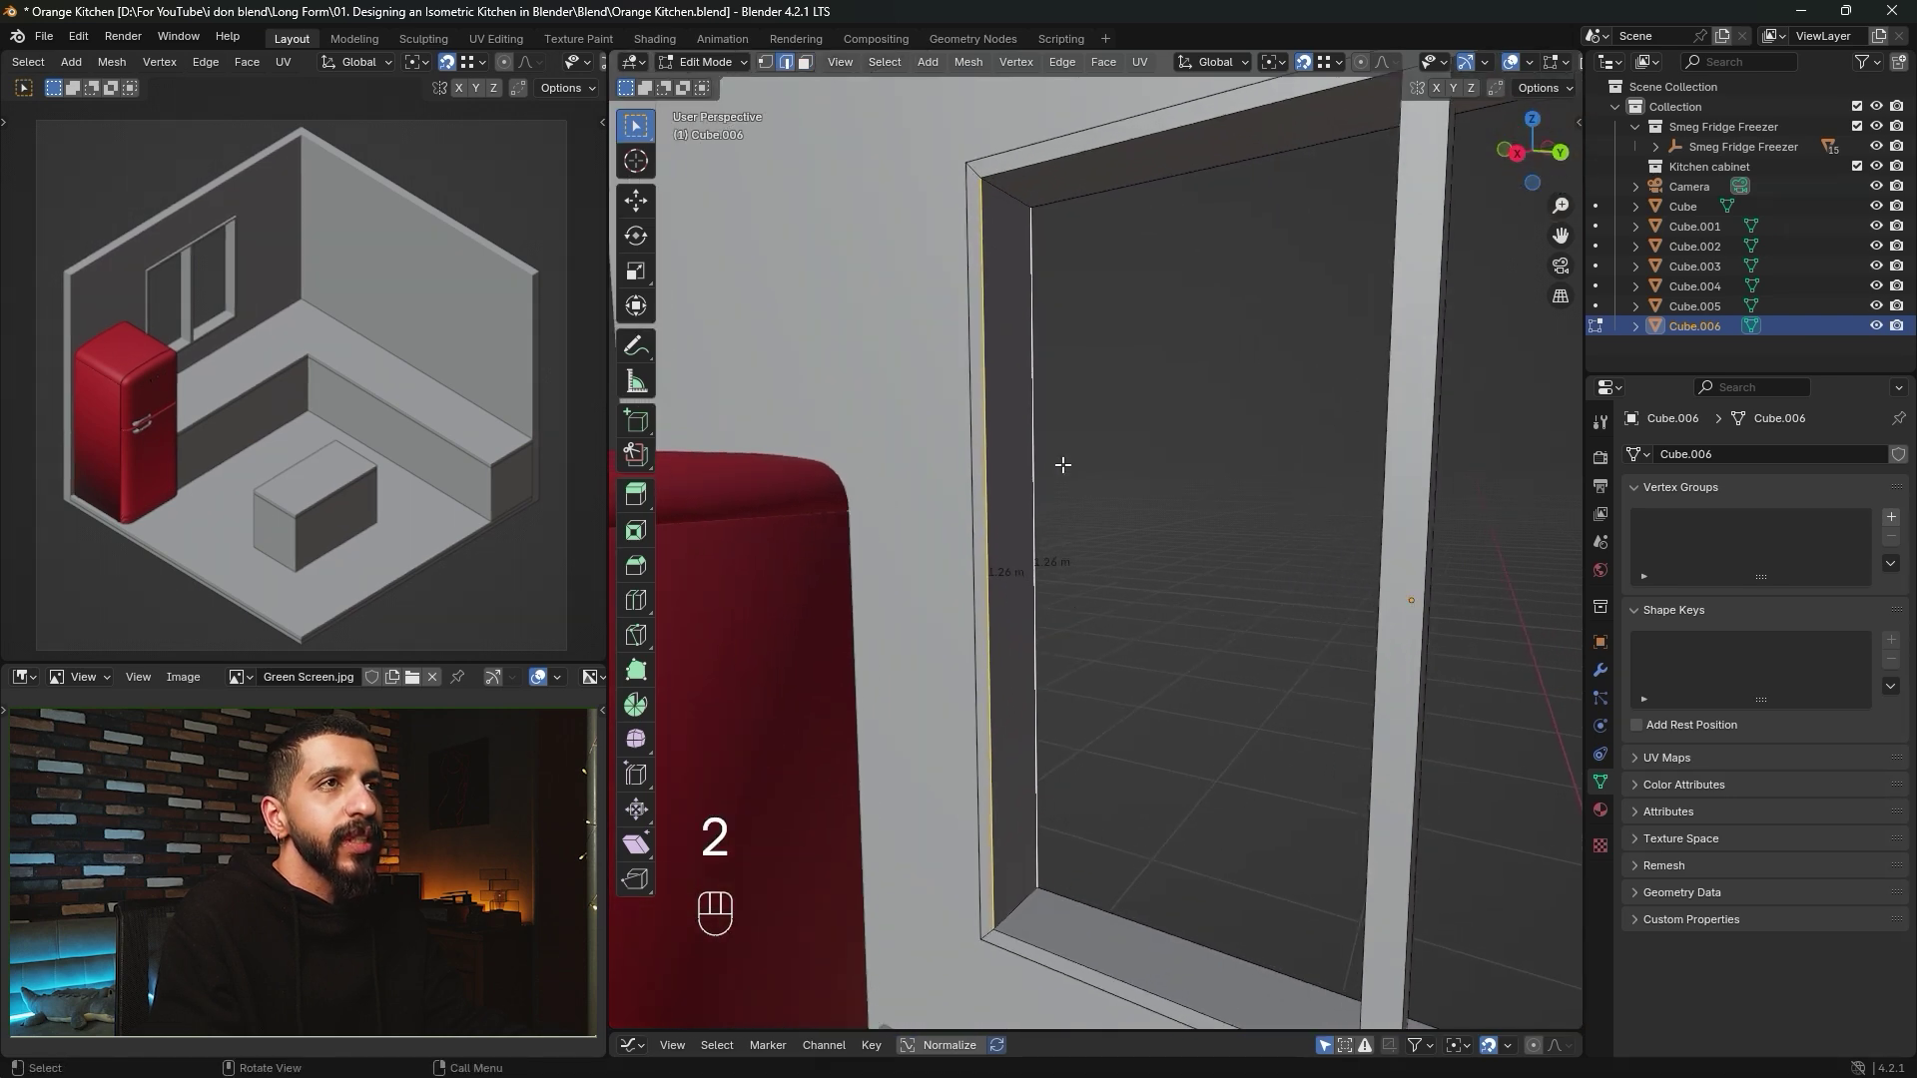
middle_click_drag(1102, 632, 1148, 614, "shift")
right_click(1060, 547)
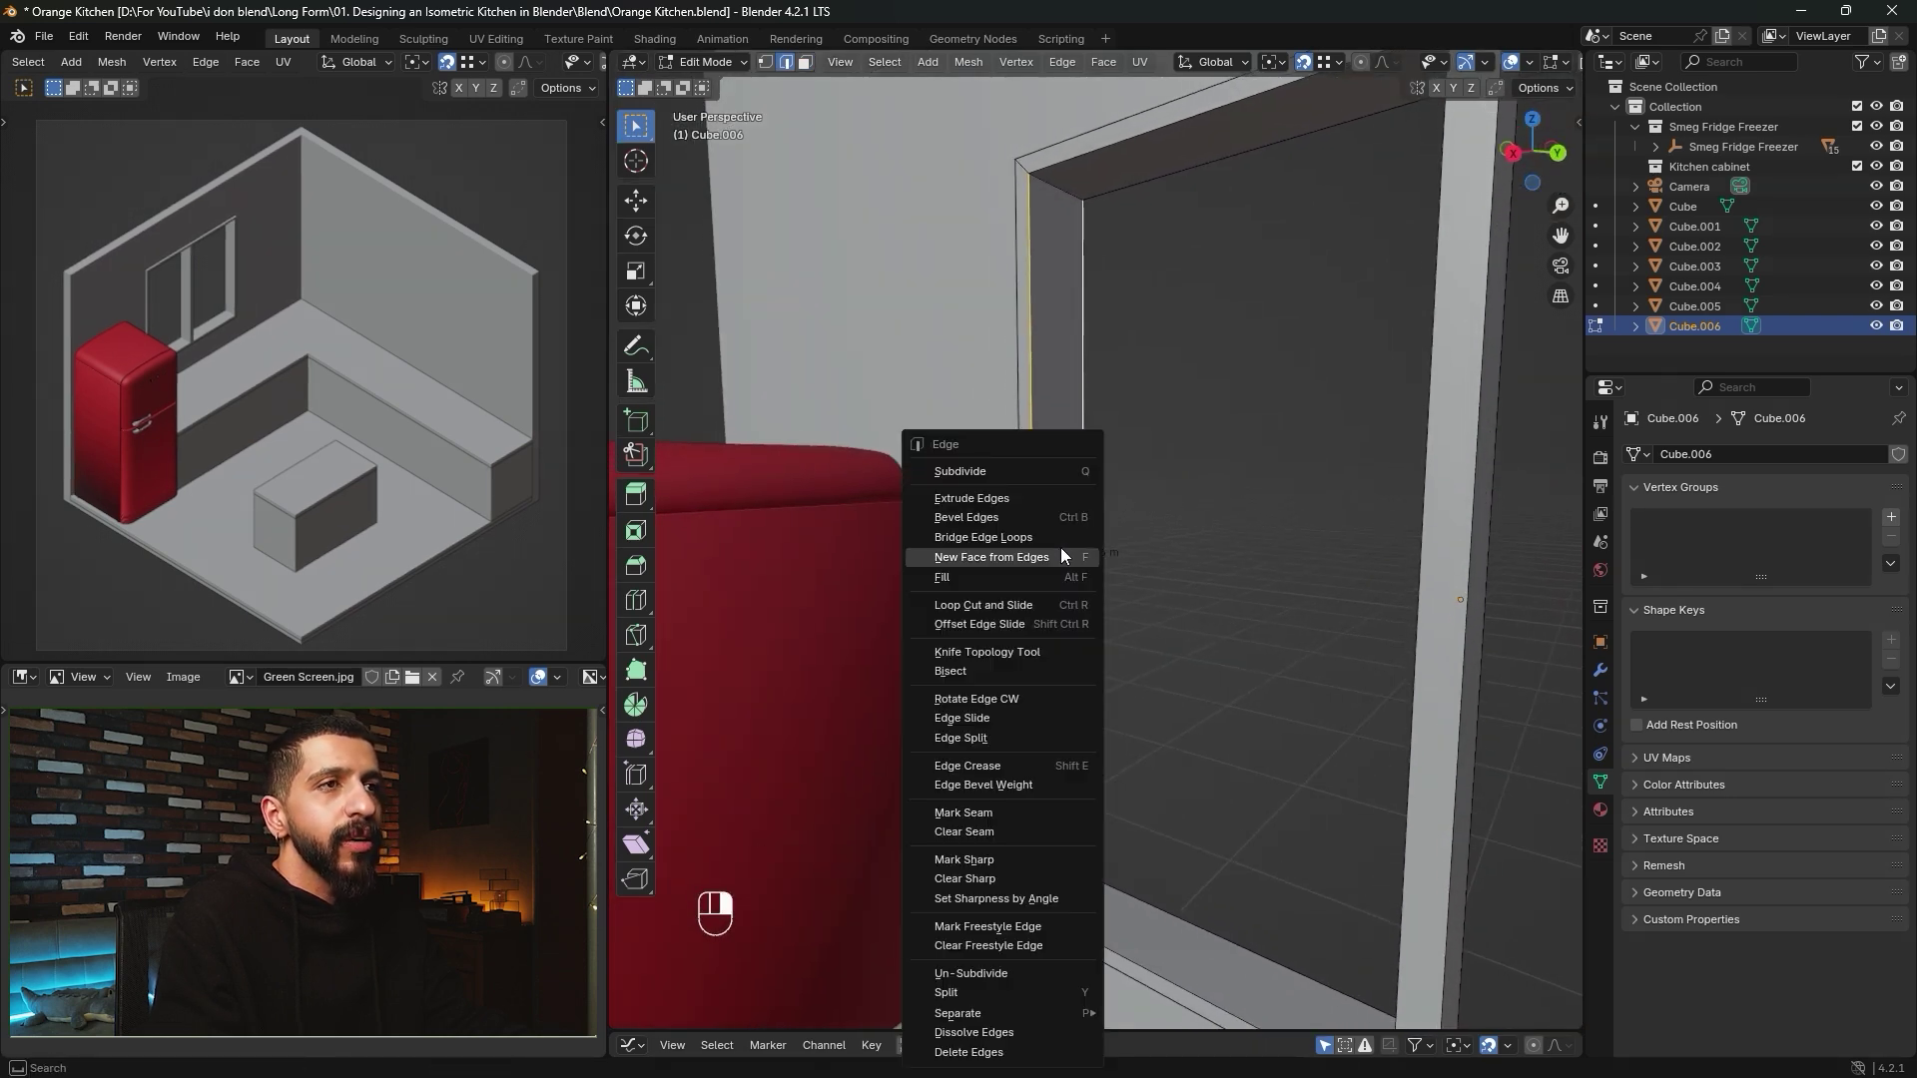
left_click(1033, 470)
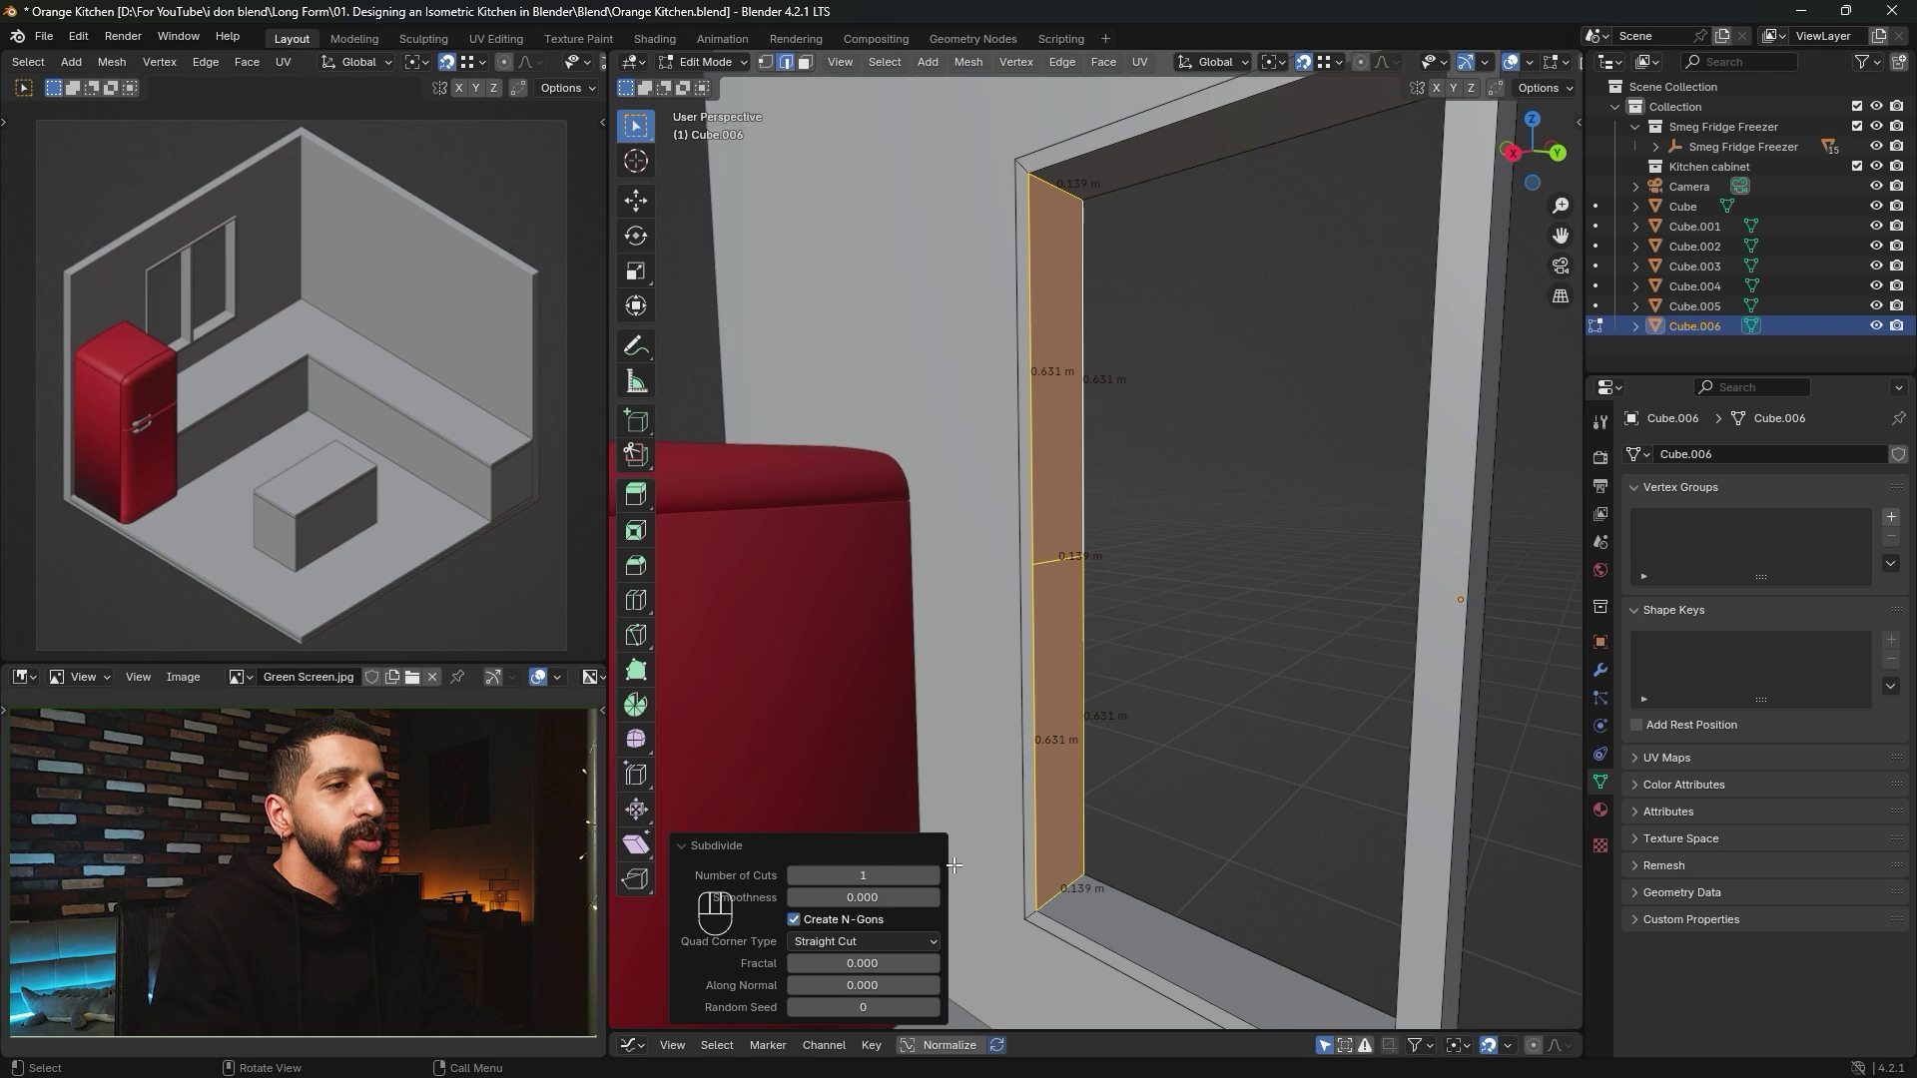
left_click(898, 875)
type("2")
key("Return")
Select the two new cross edges and scale them together along Z until they are about 0.05 m apart.
left_click(1058, 437)
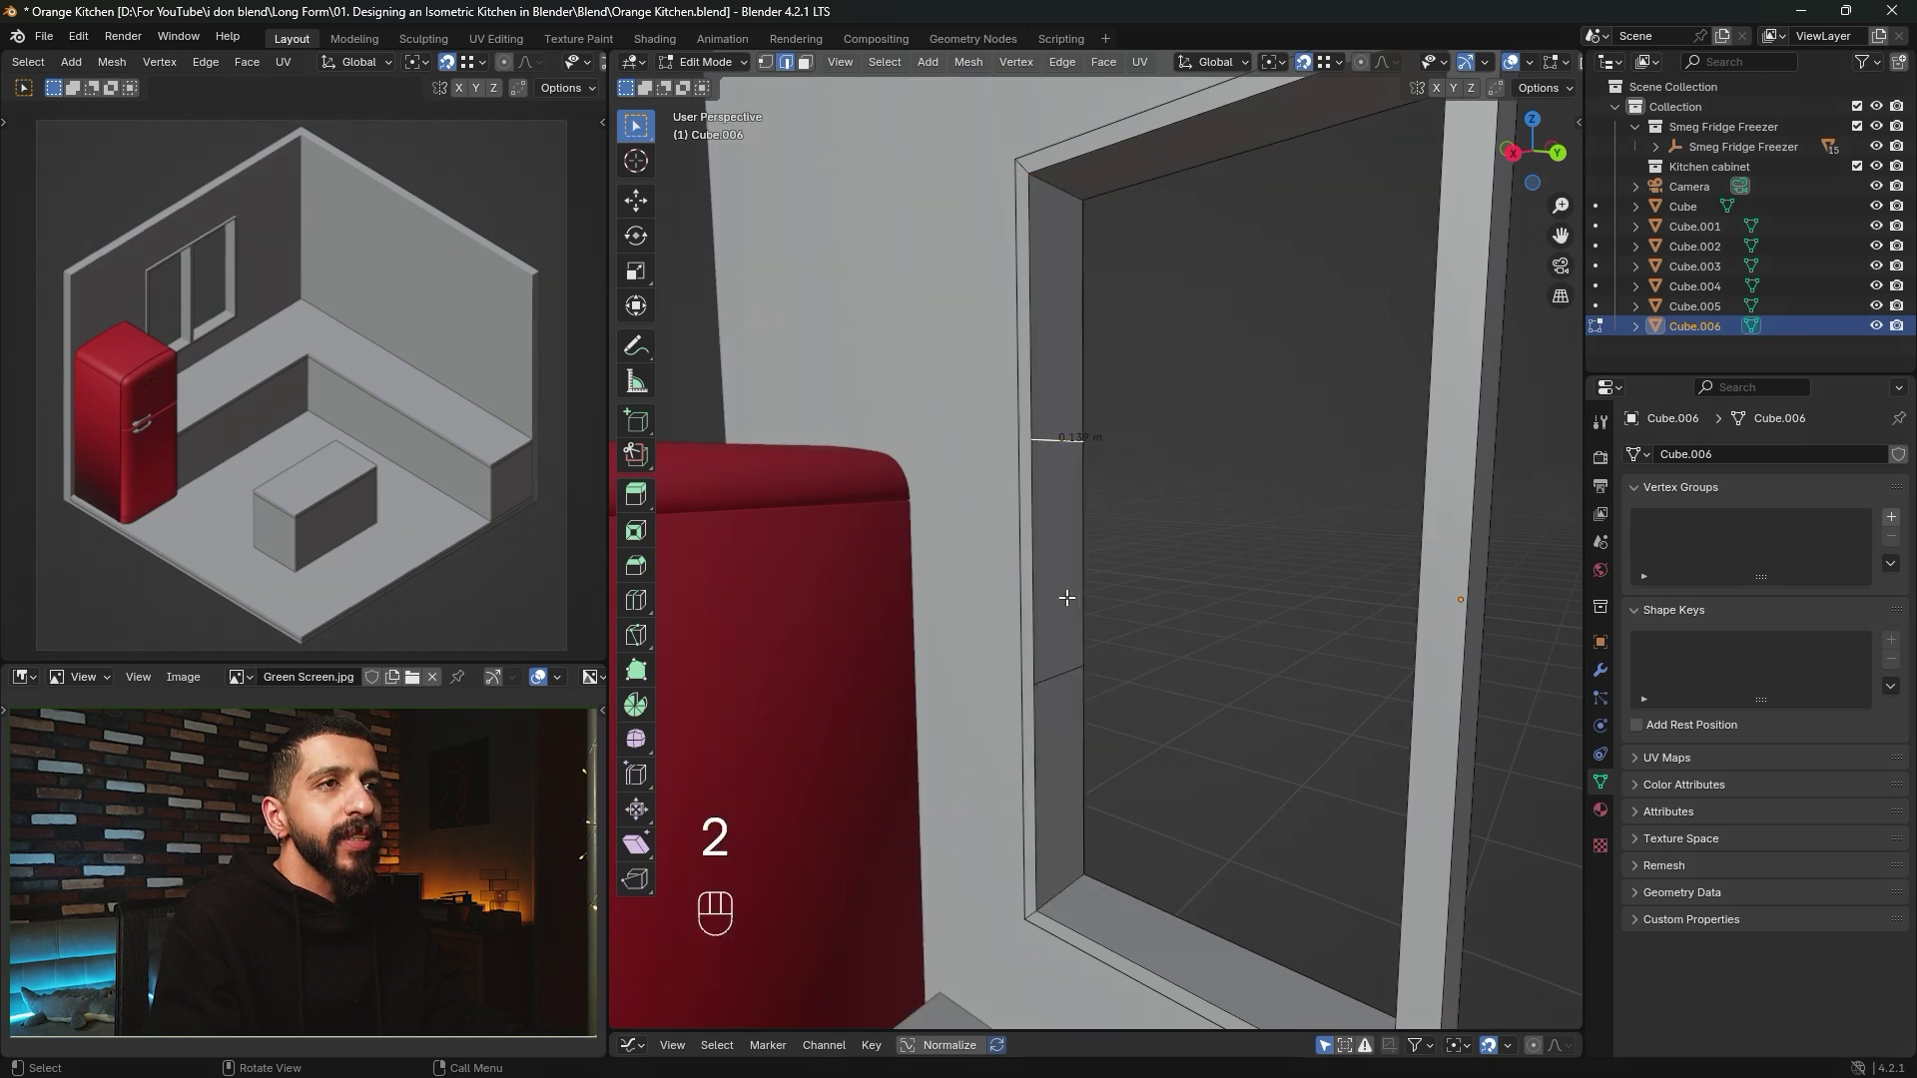
left_click(1060, 678, "shift")
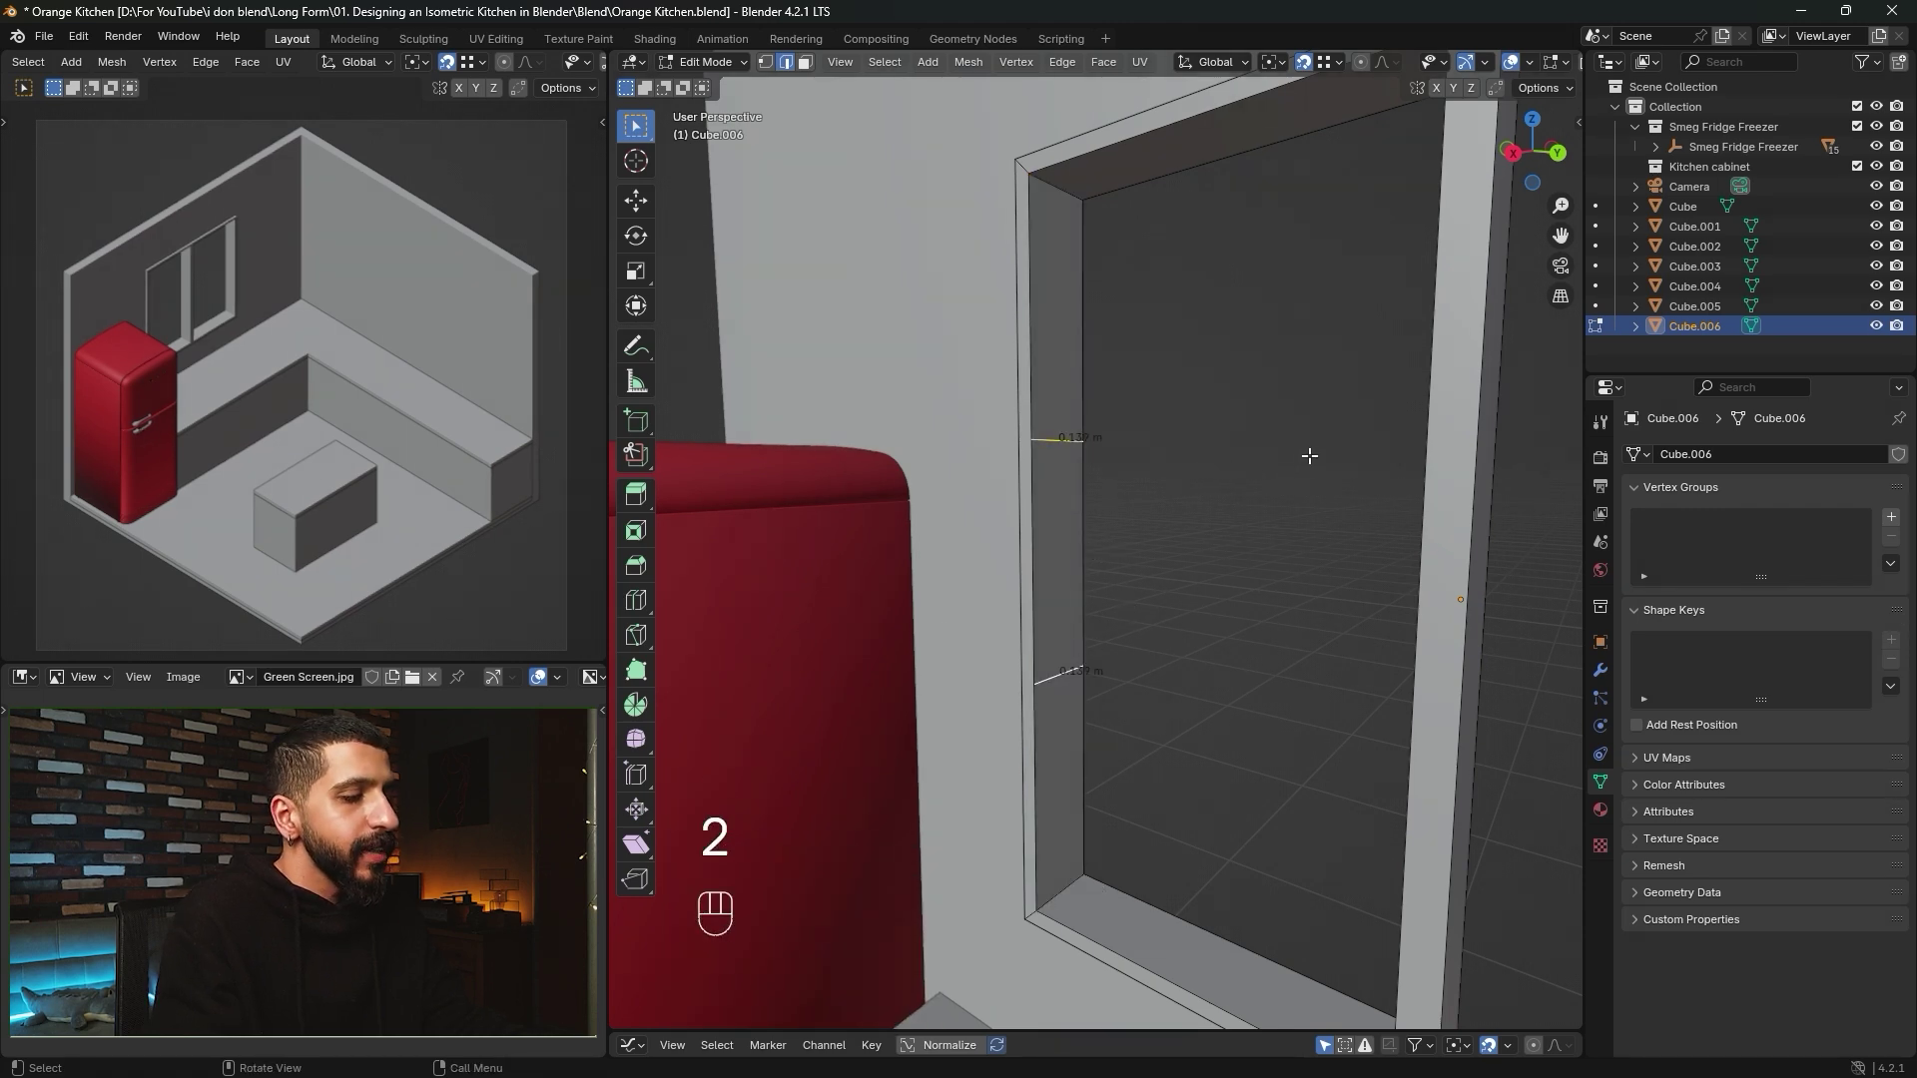
key("s")
key("z")
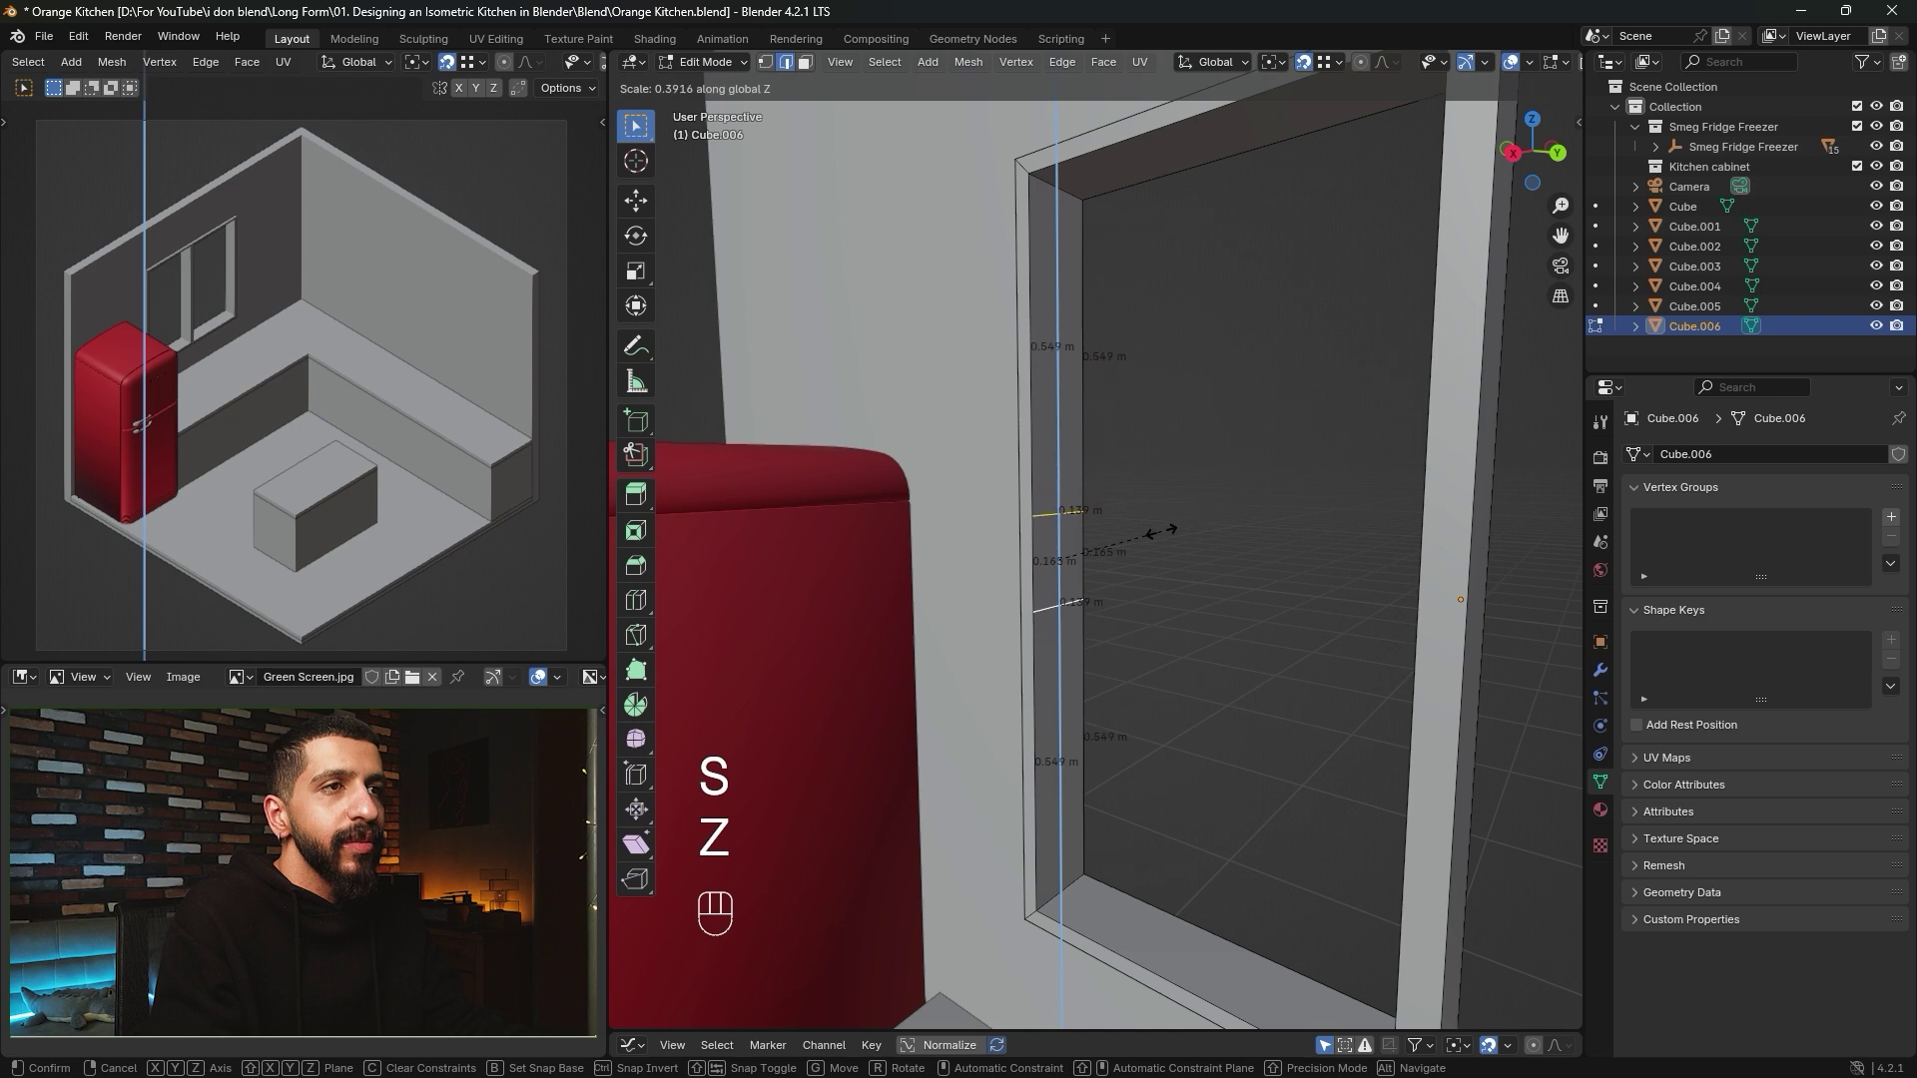
left_click(1113, 540)
key("s")
key("z")
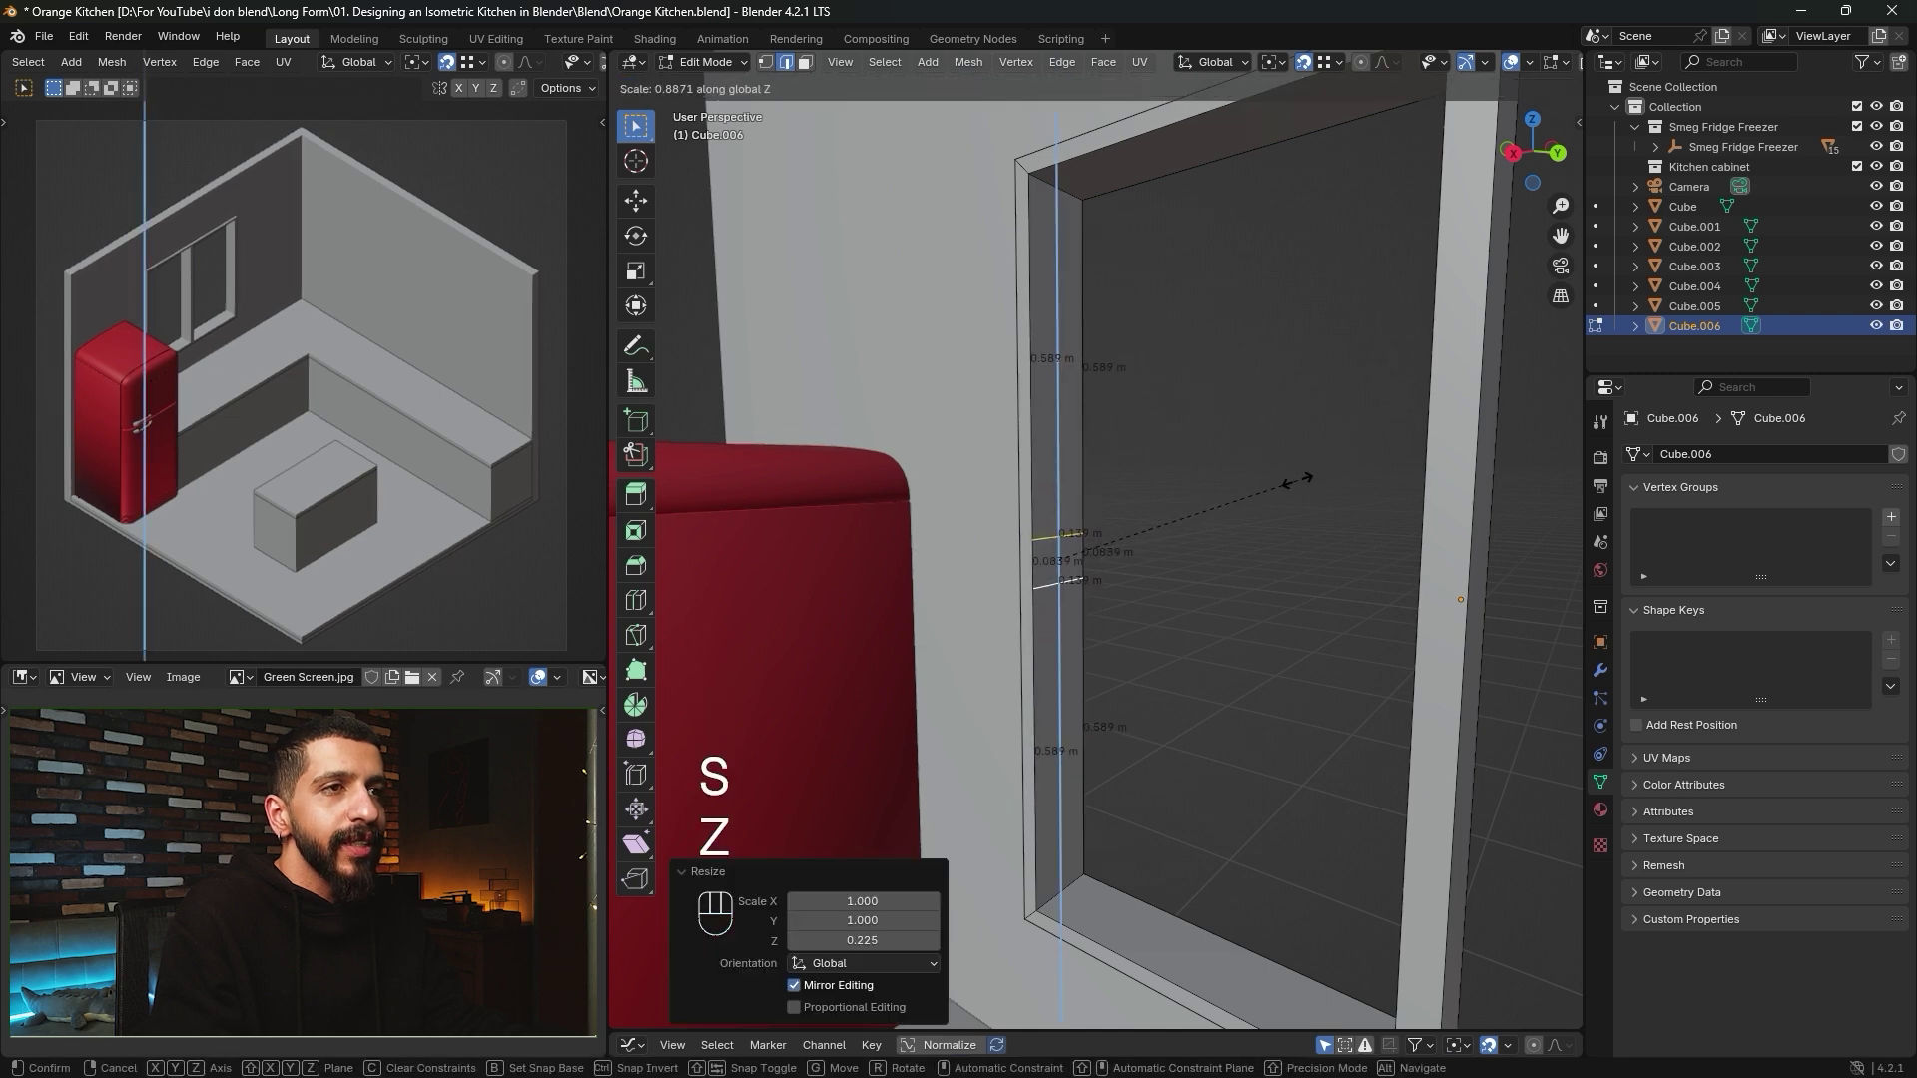
key("shift")
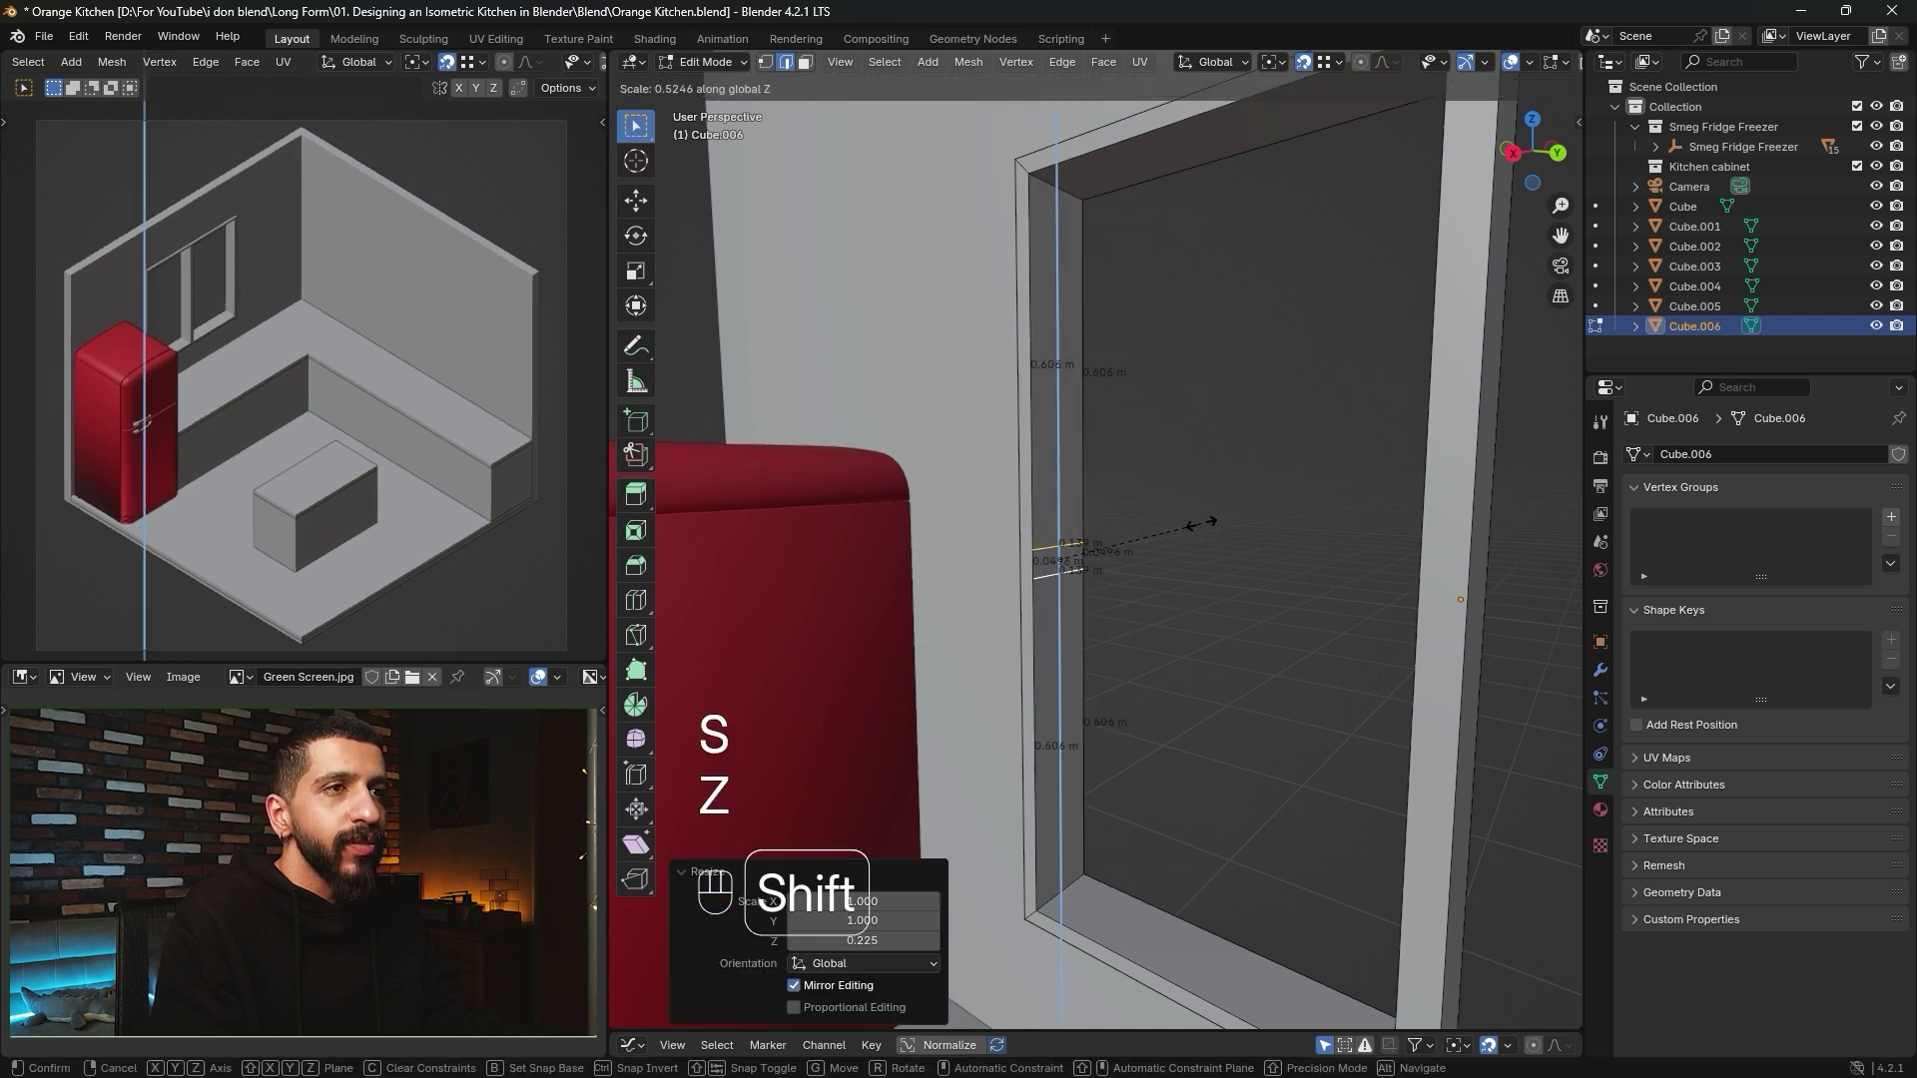
left_click(1215, 513, "shift")
Extrude the narrow side face about 0.61 m to the vertical divider as a horizontal bar, and check its end in wireframe.
key("3")
left_click(1060, 561)
middle_click_drag(1044, 559, 1082, 565)
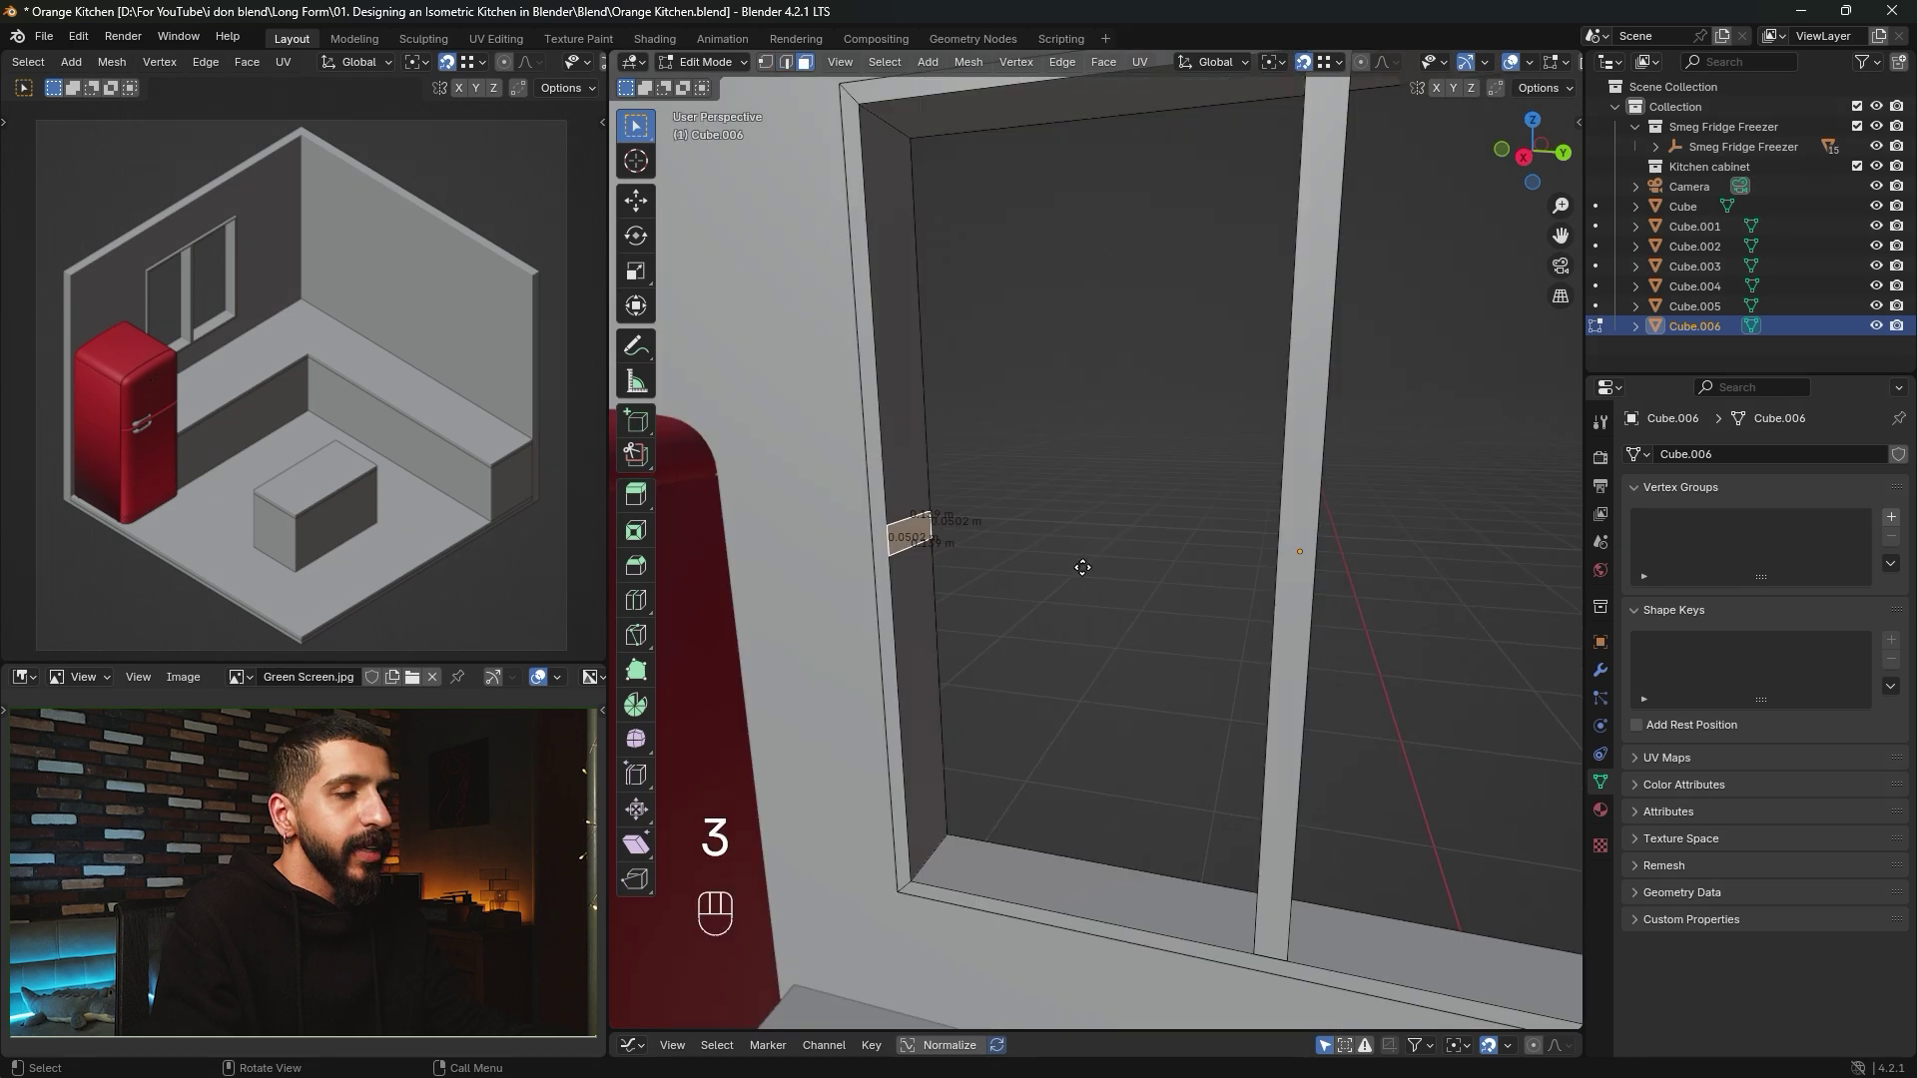
key("e")
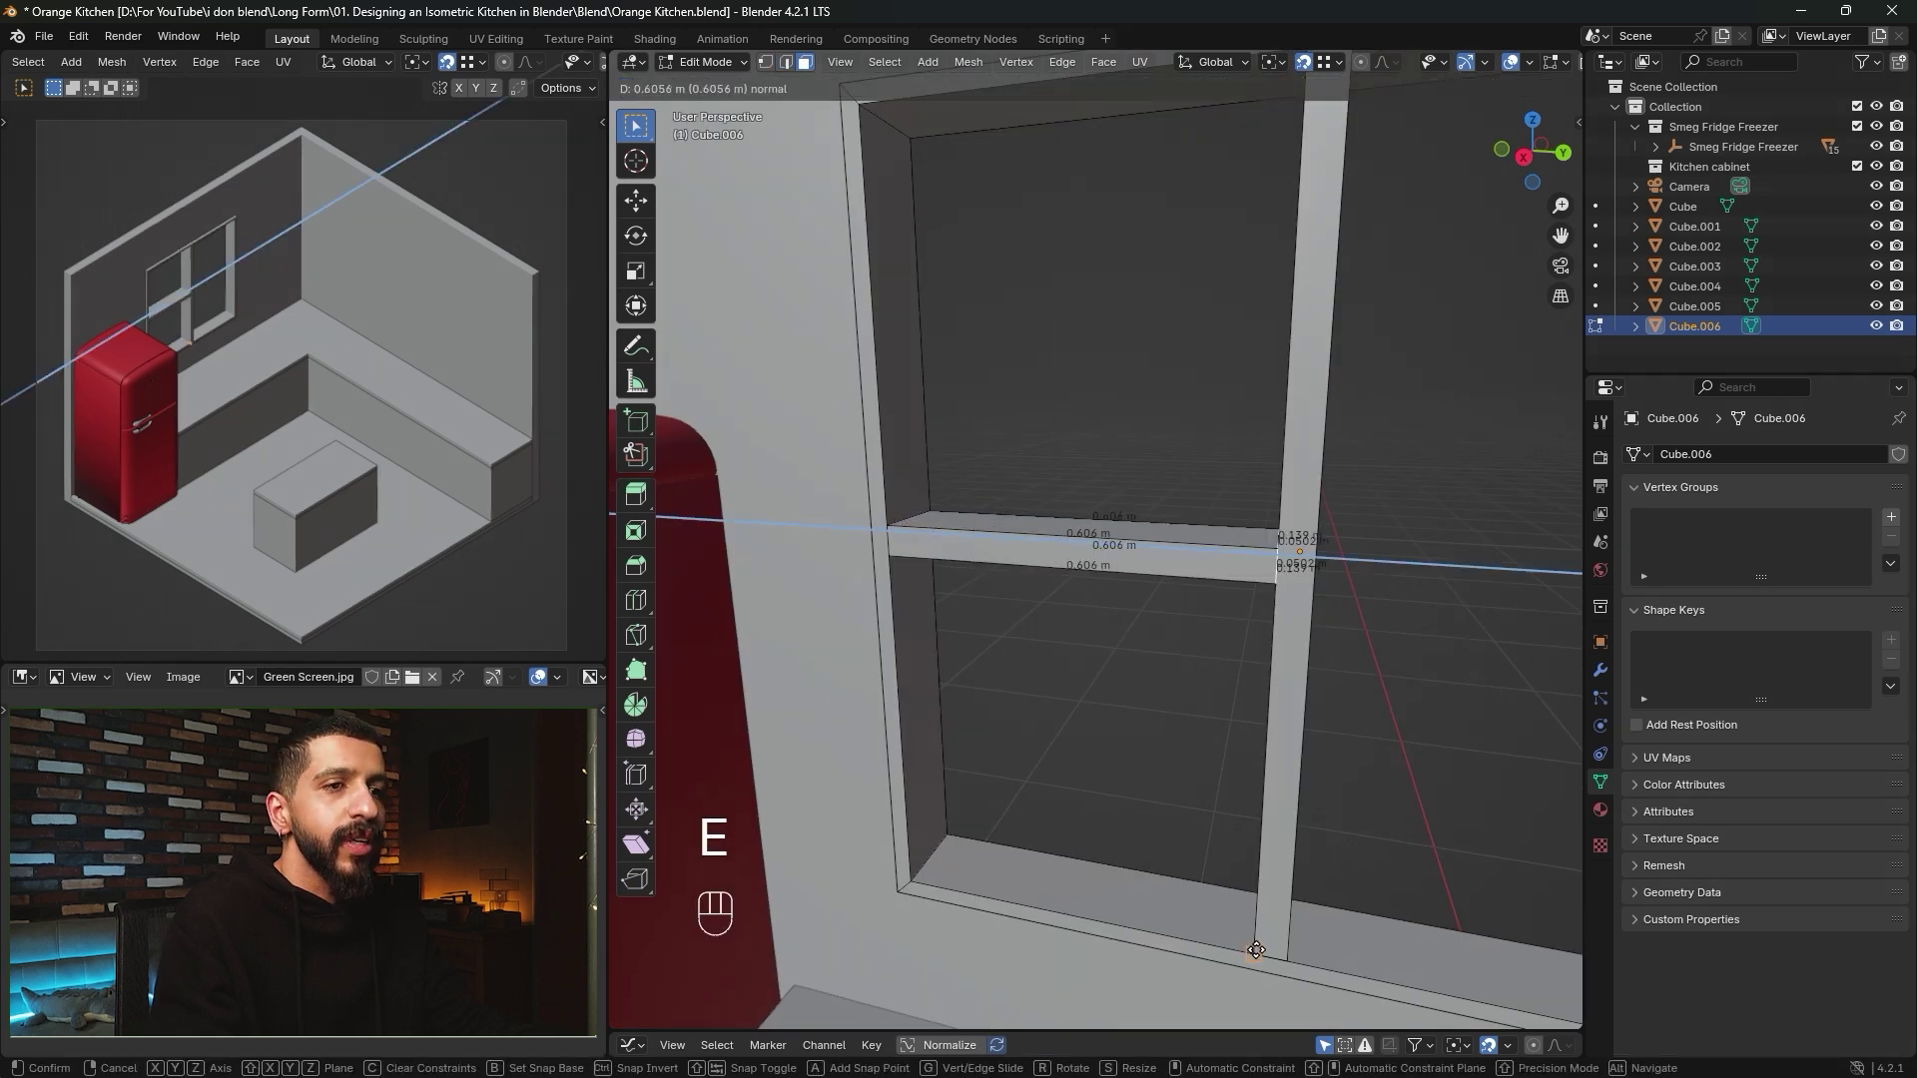
left_click(1254, 956)
middle_click_drag(1254, 956, 1106, 551, "shift")
key("shift+z")
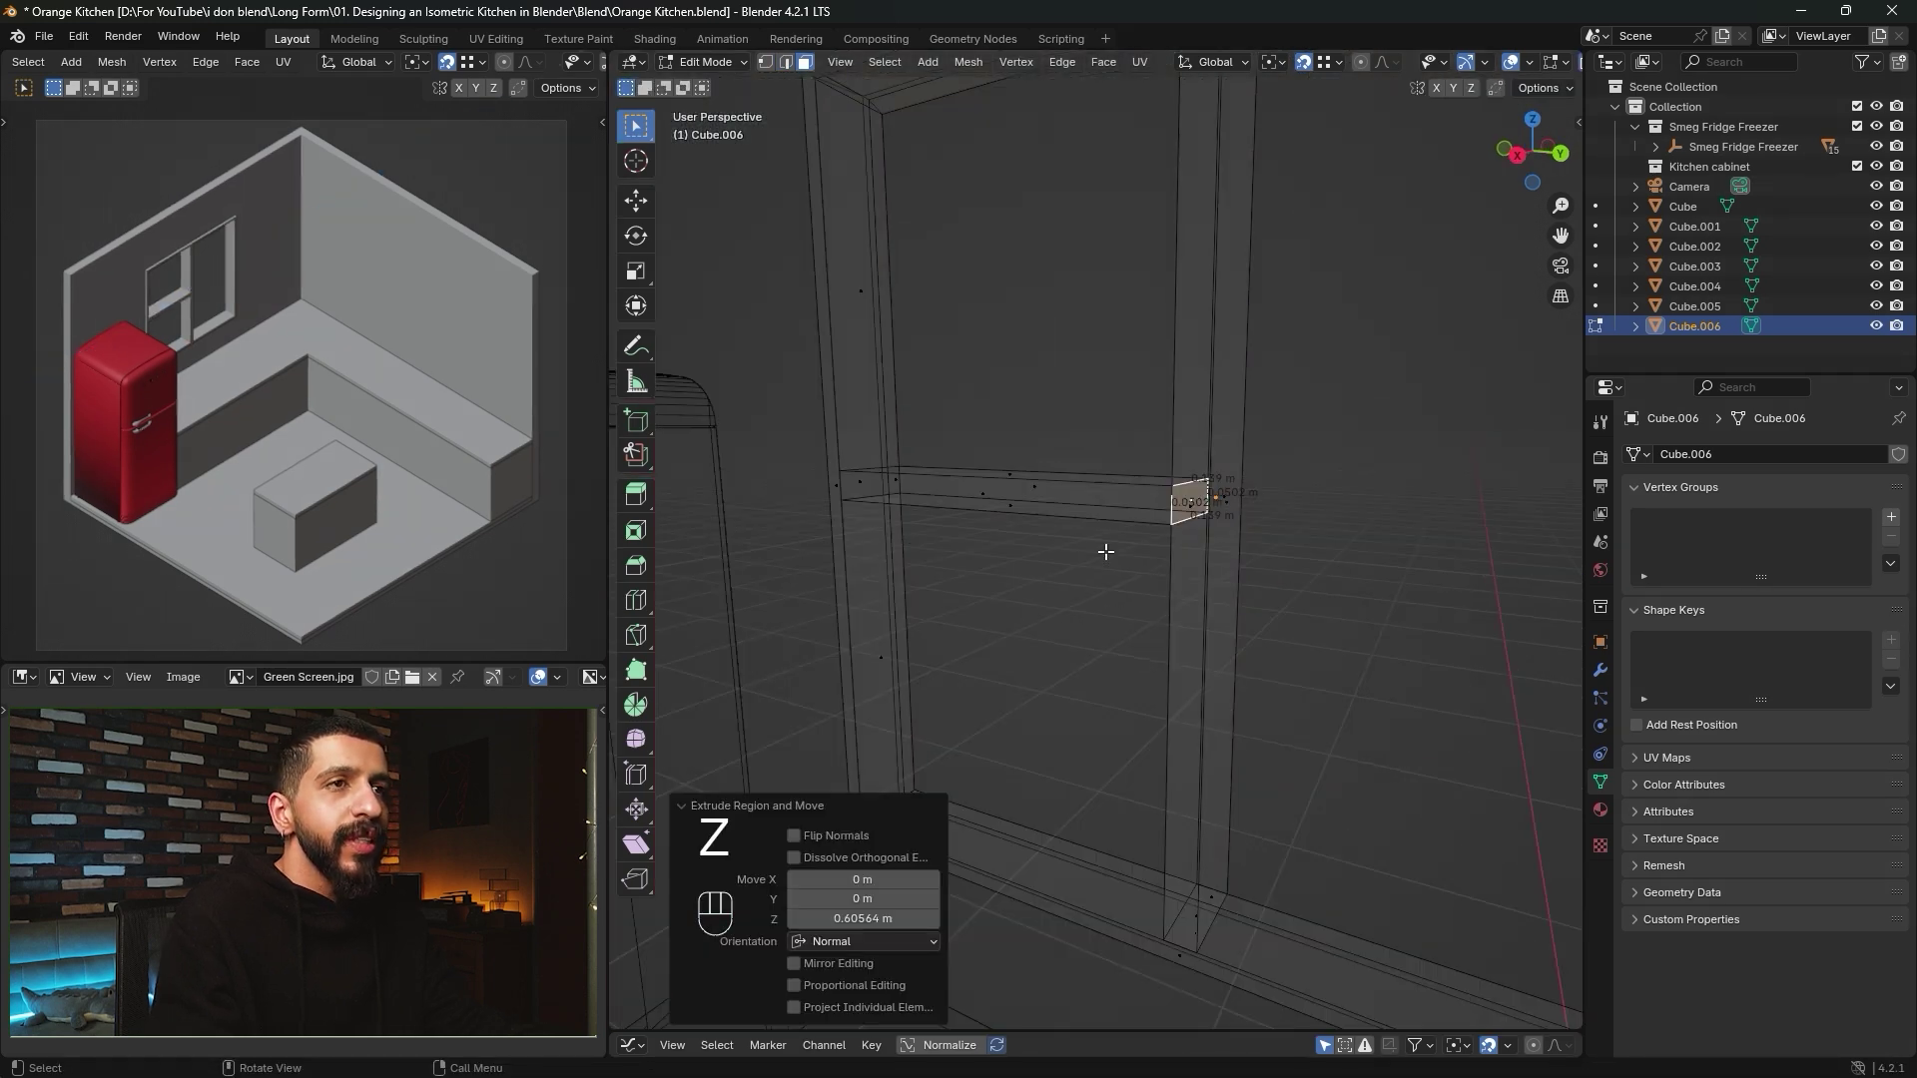
key("z")
left_click(1347, 643)
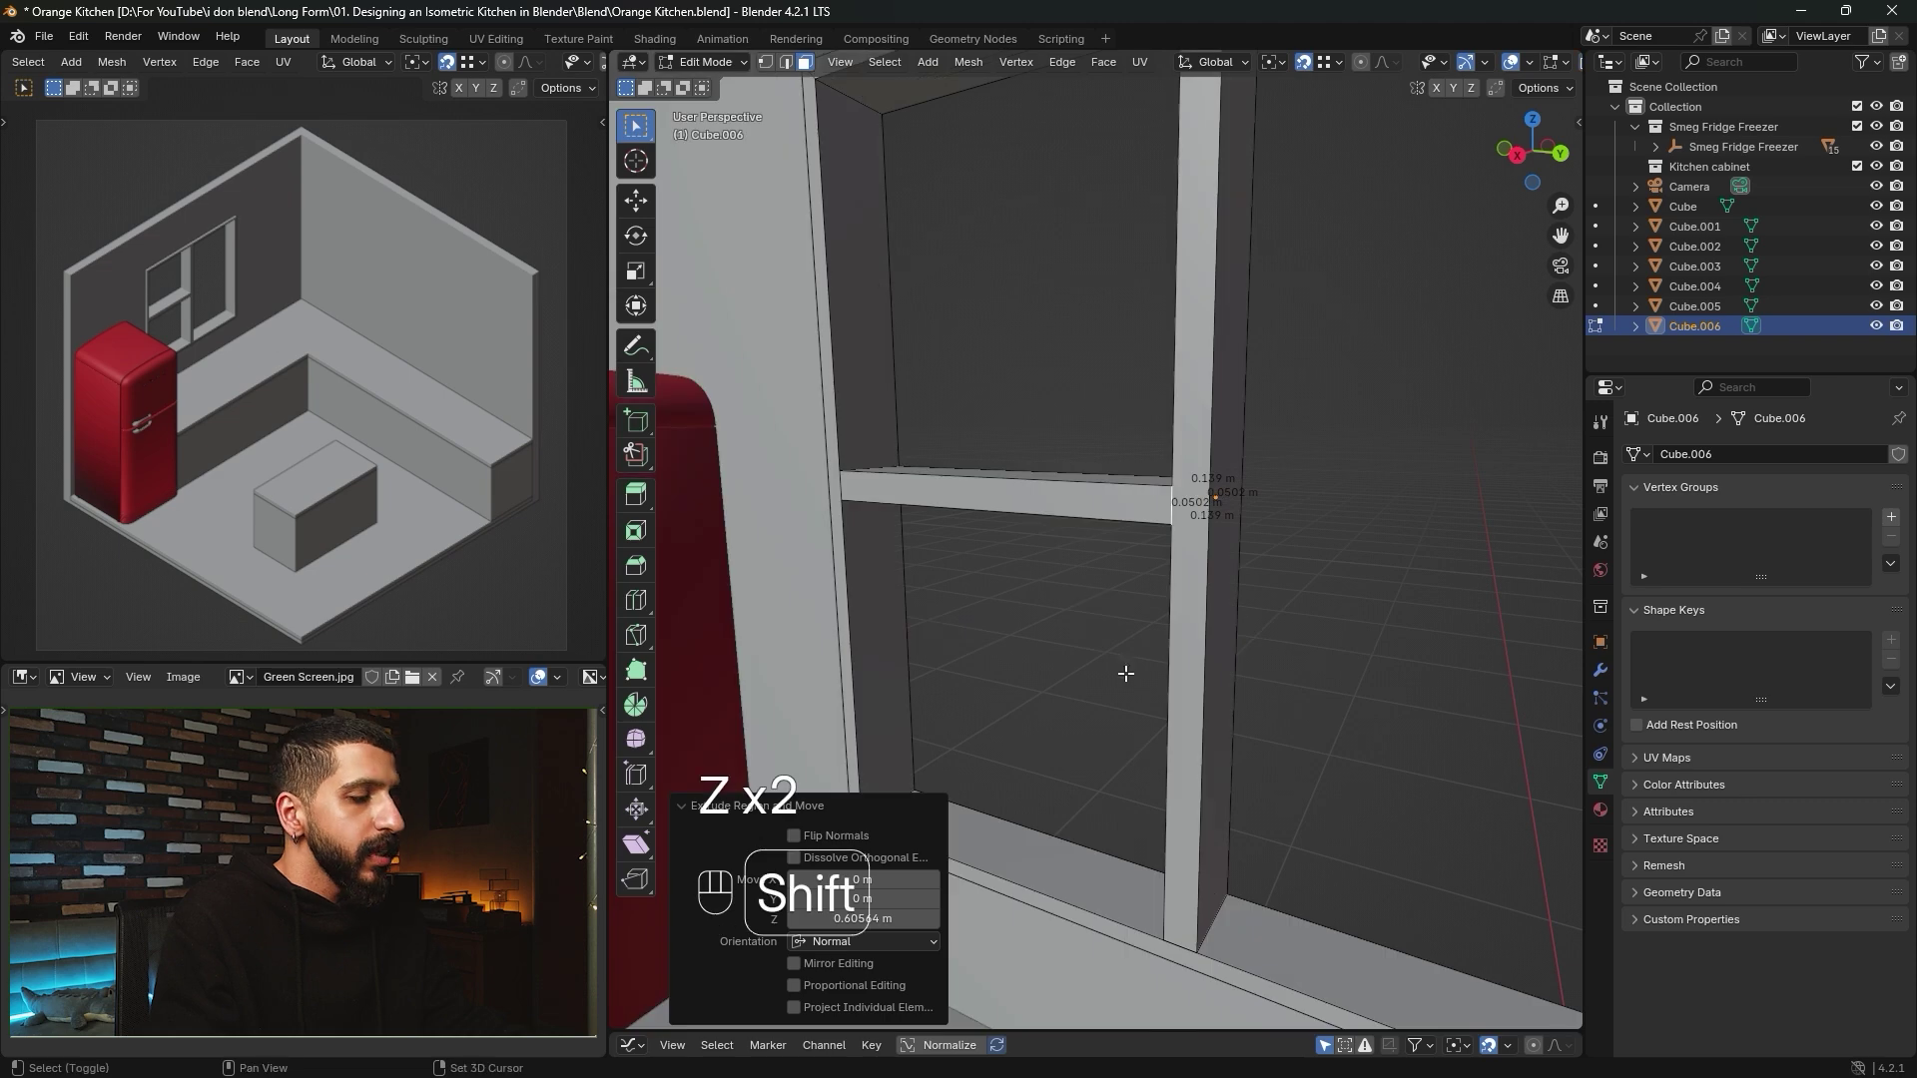
Duplicate the bar's end face and move the copy along Y onto the opposite side of the vertical divider.
key("shift+d")
key("y")
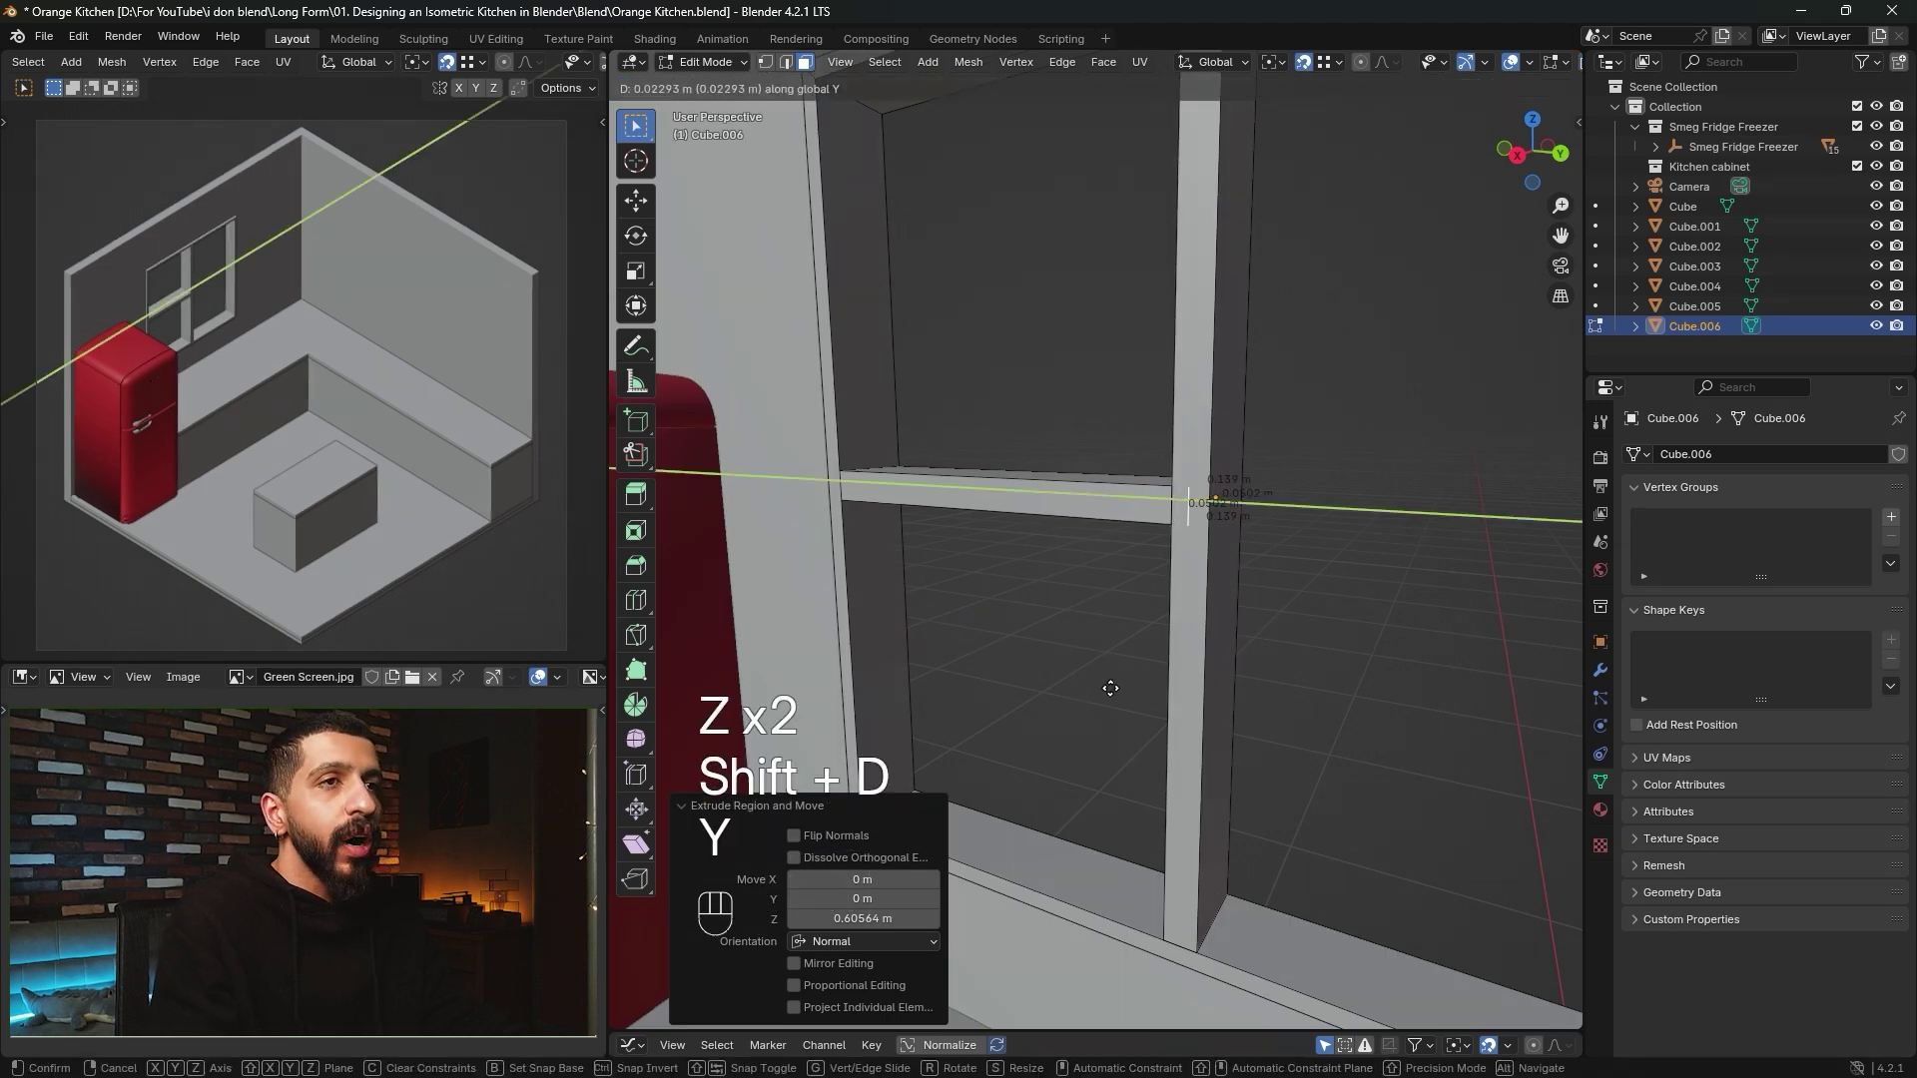
left_click(1165, 684)
middle_click_drag(1178, 689, 1063, 544, "shift")
key("g")
key("y")
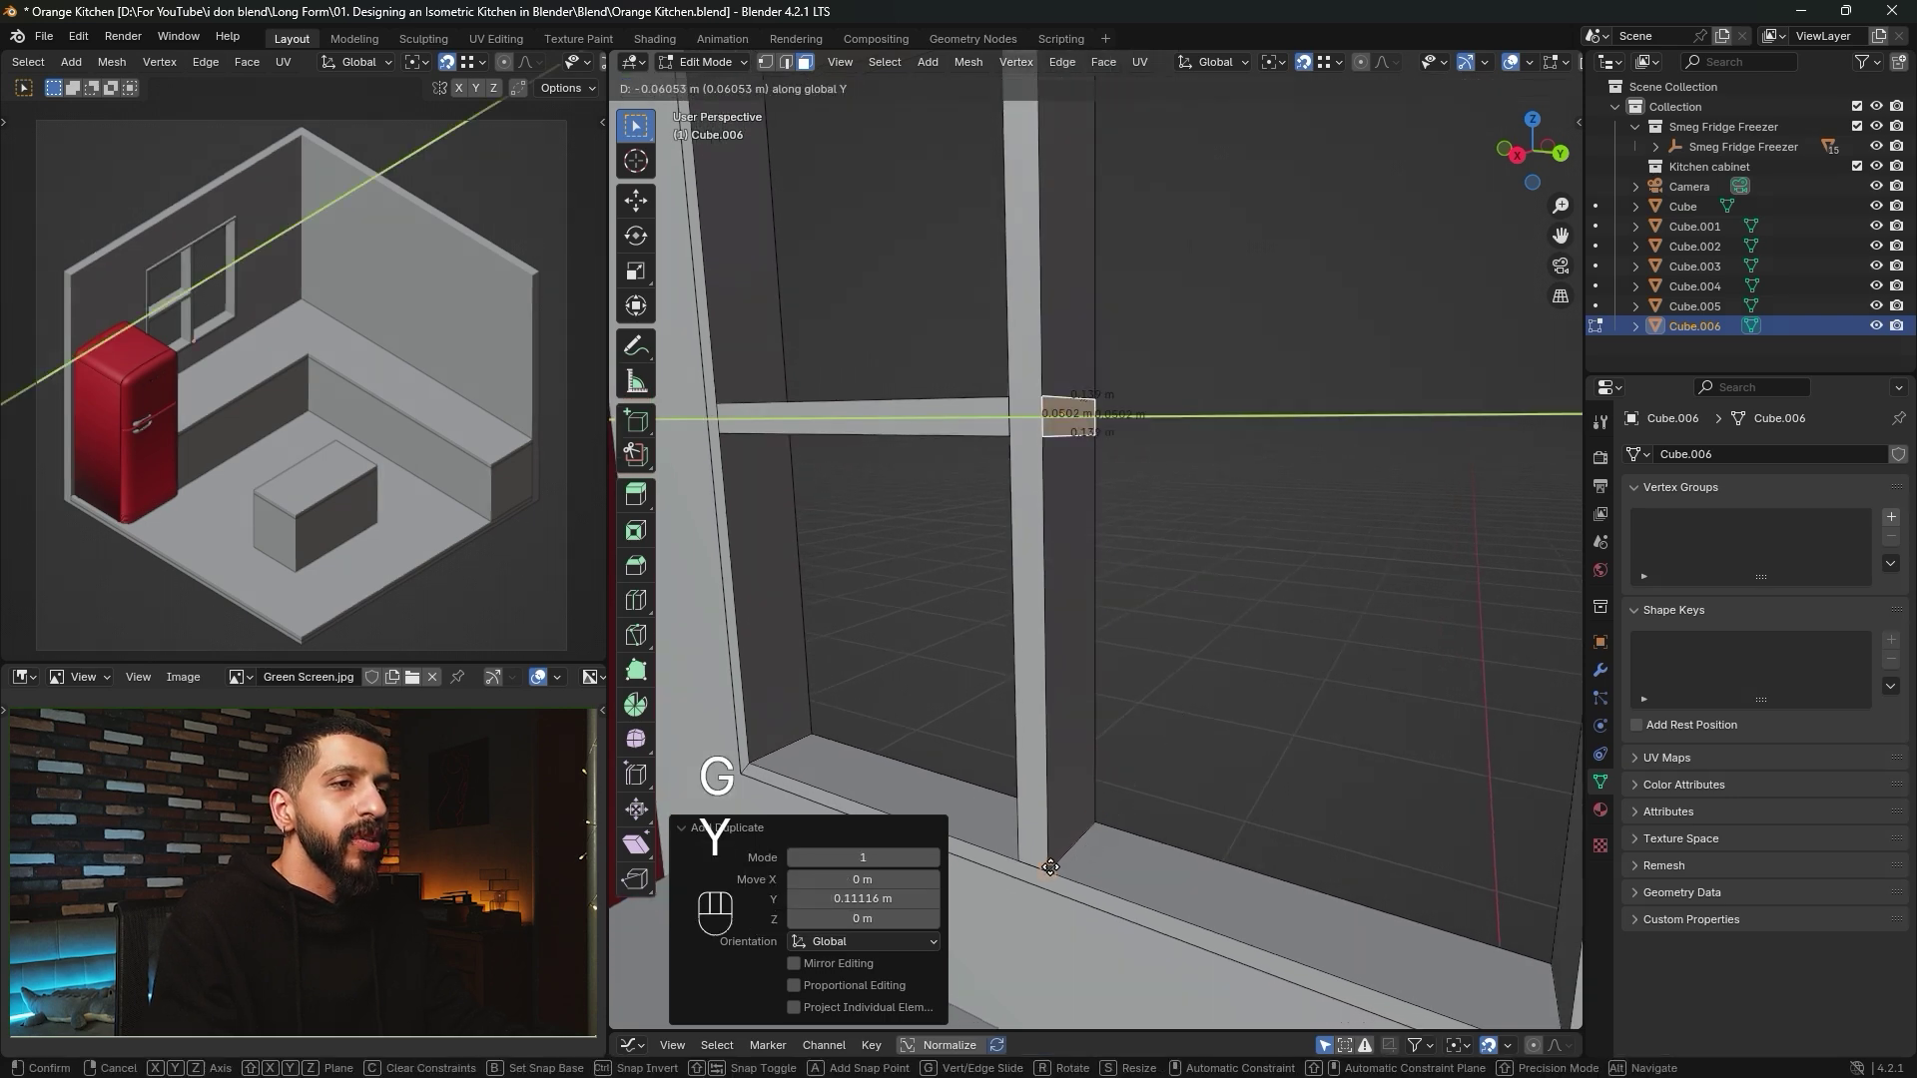
left_click(1052, 856)
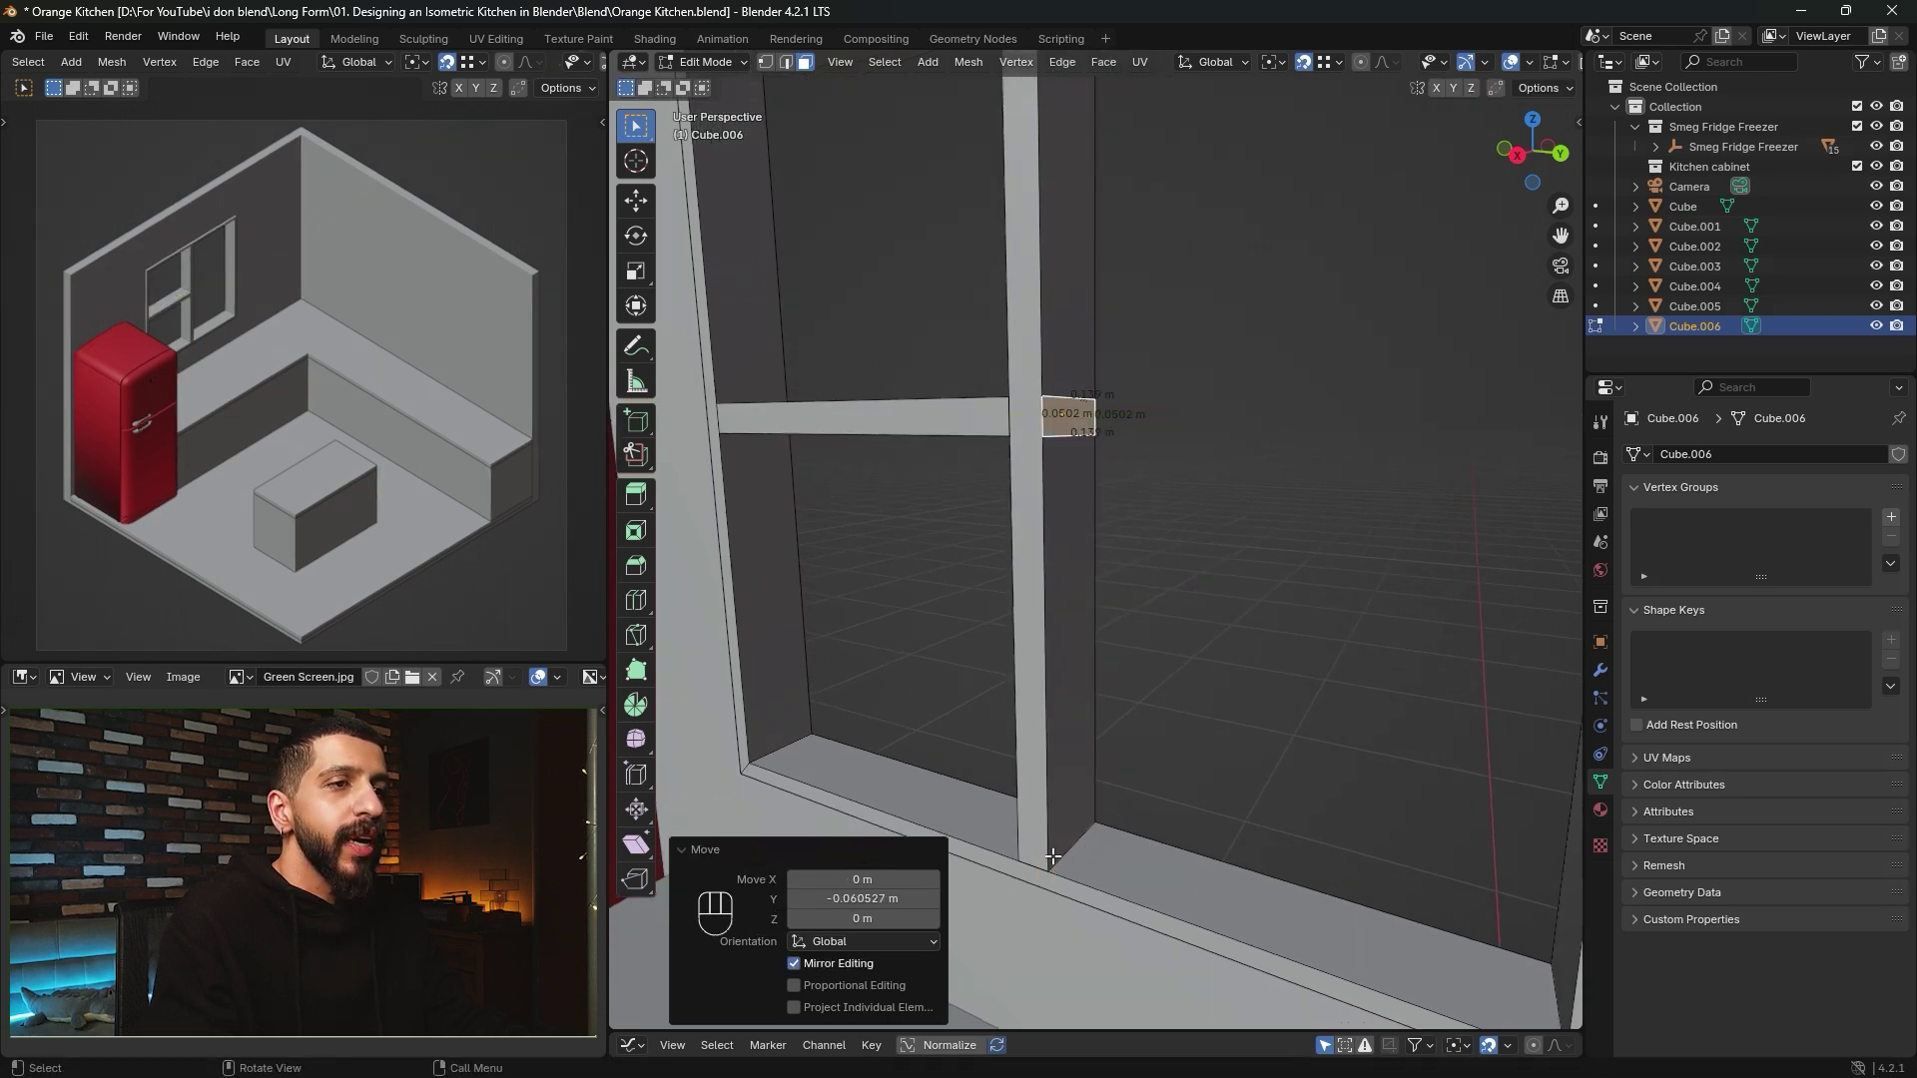
Extrude the duplicated face and move its end along Y to meet the frame's far side bar, and leave Edit Mode.
key("e")
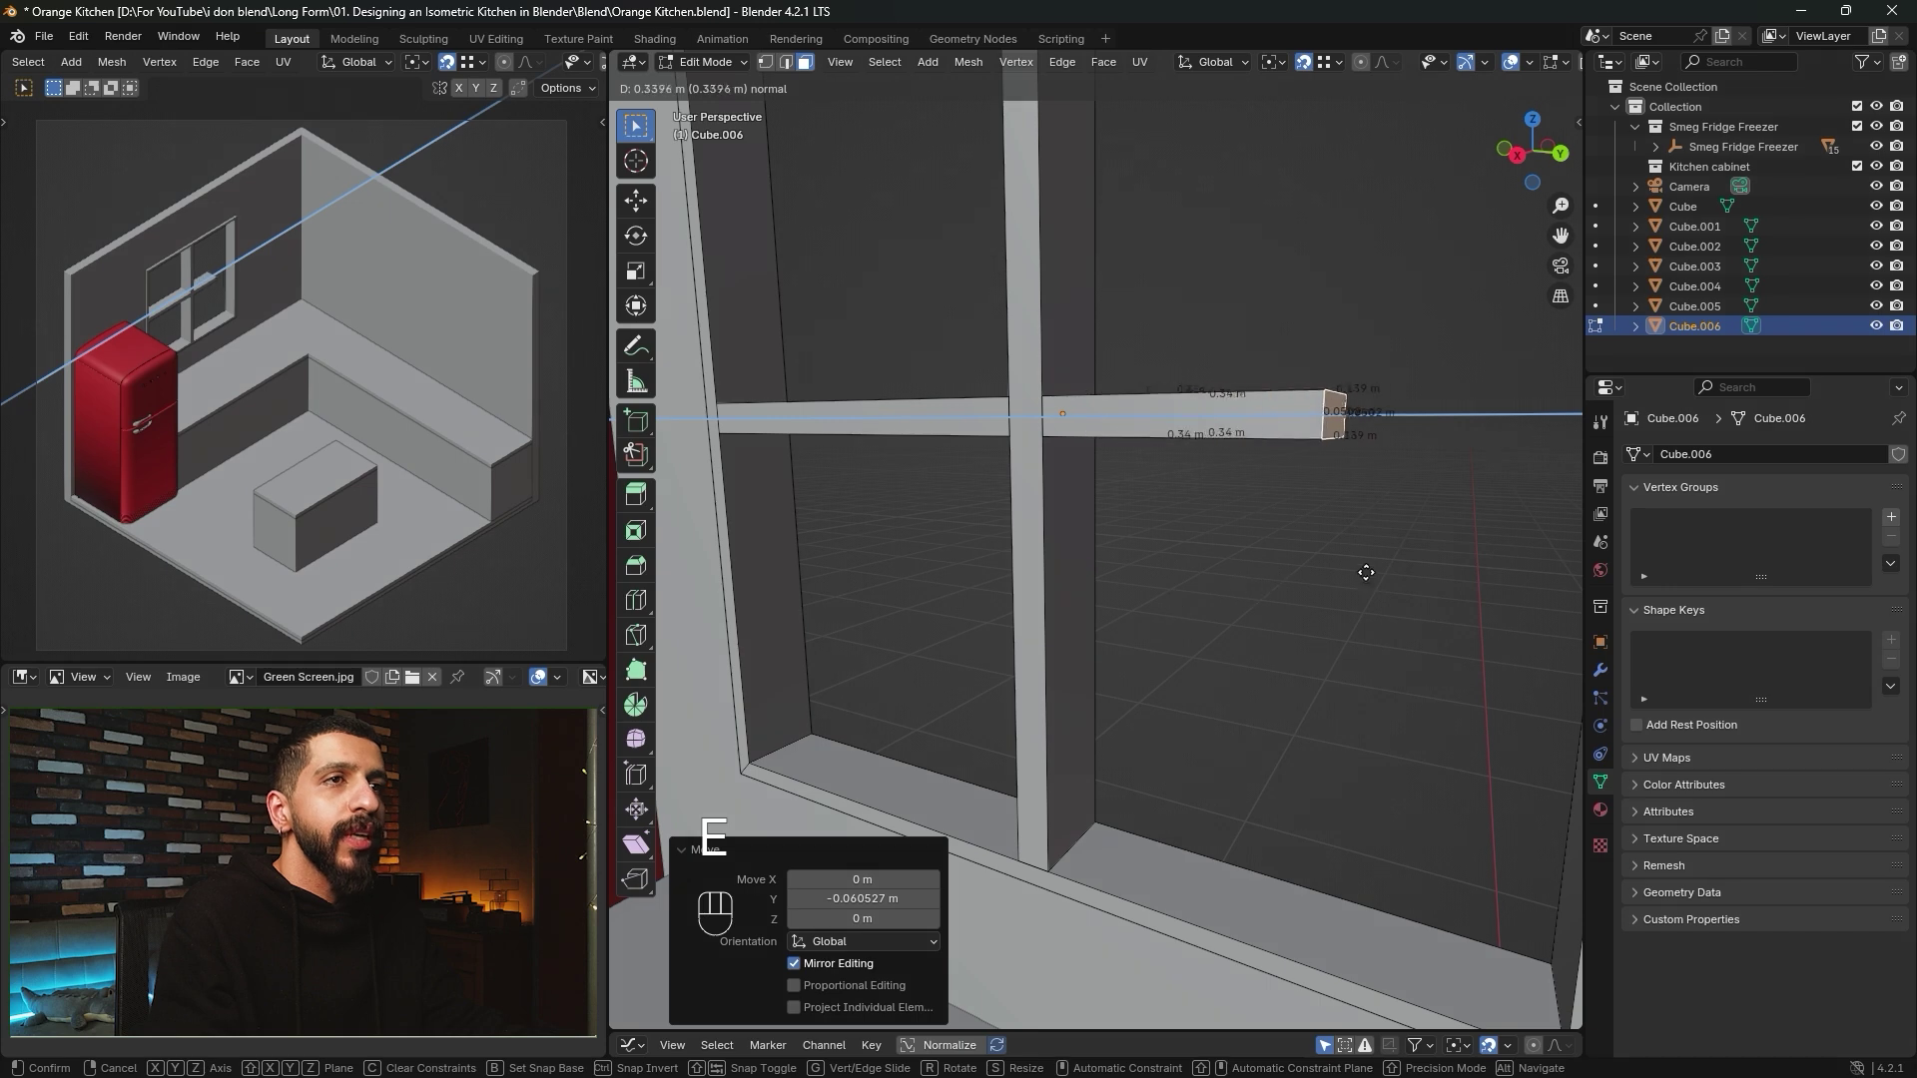
left_click(1408, 571)
scroll(1378, 544, "down", 2)
middle_click_drag(1349, 516, 1226, 571)
key("g")
key("y")
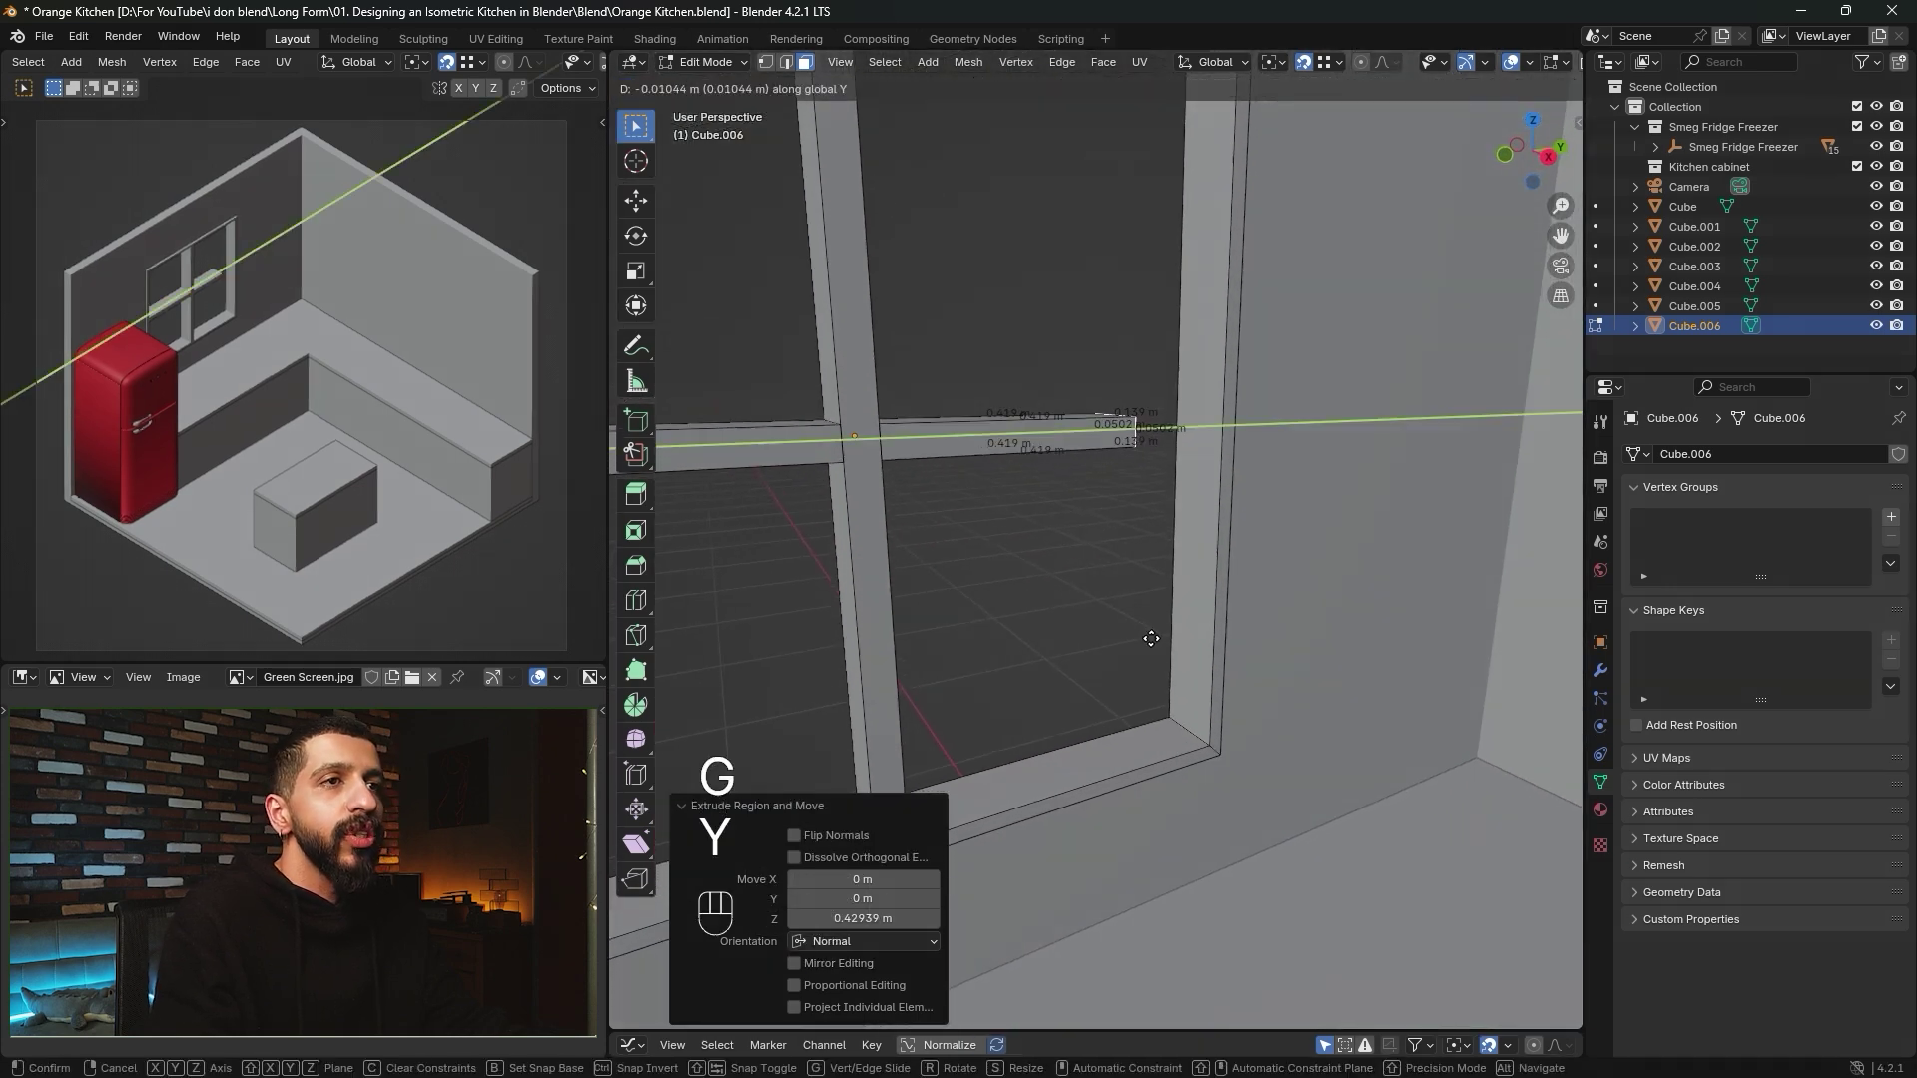
left_click(1208, 746)
key("Tab")
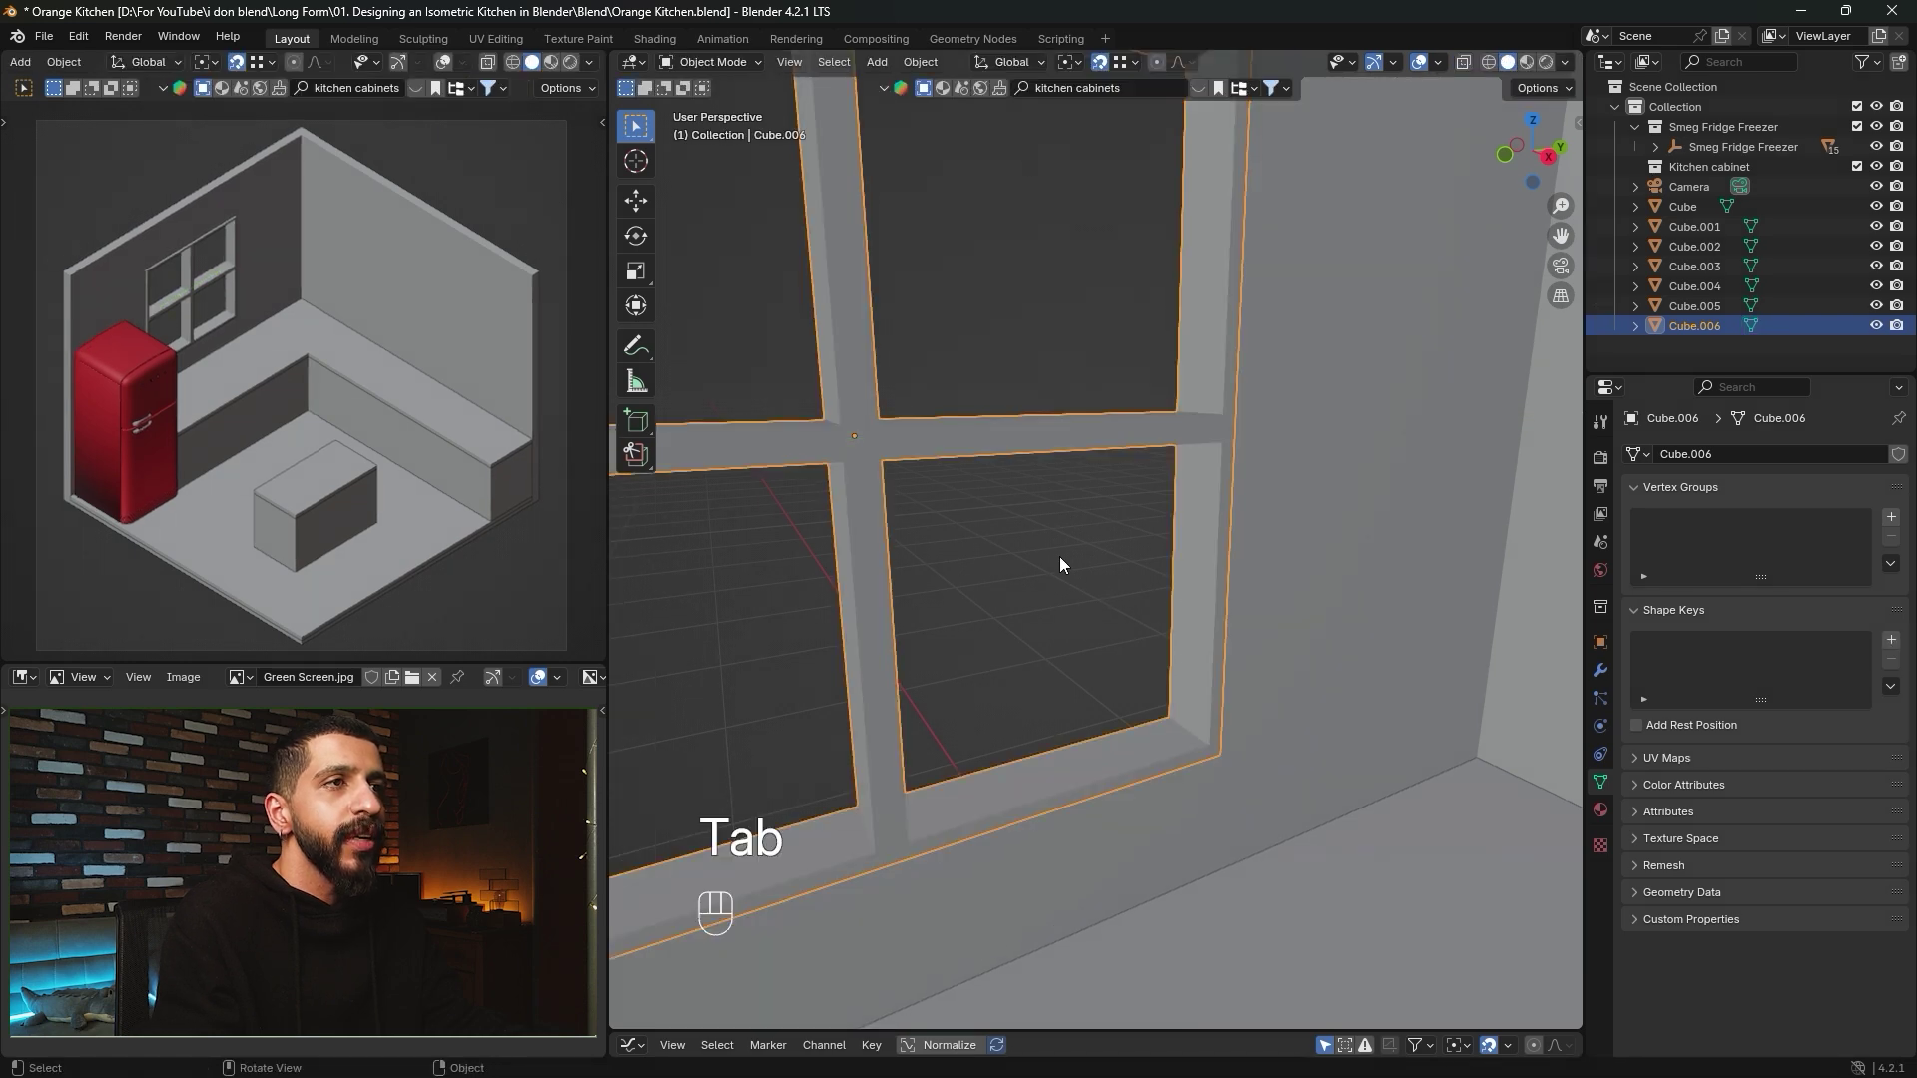
Search the BlenderKit model library for "sink".
scroll(1061, 565, "down", 5)
scroll(1048, 566, "down", 2)
scroll(1040, 539, "down", 5)
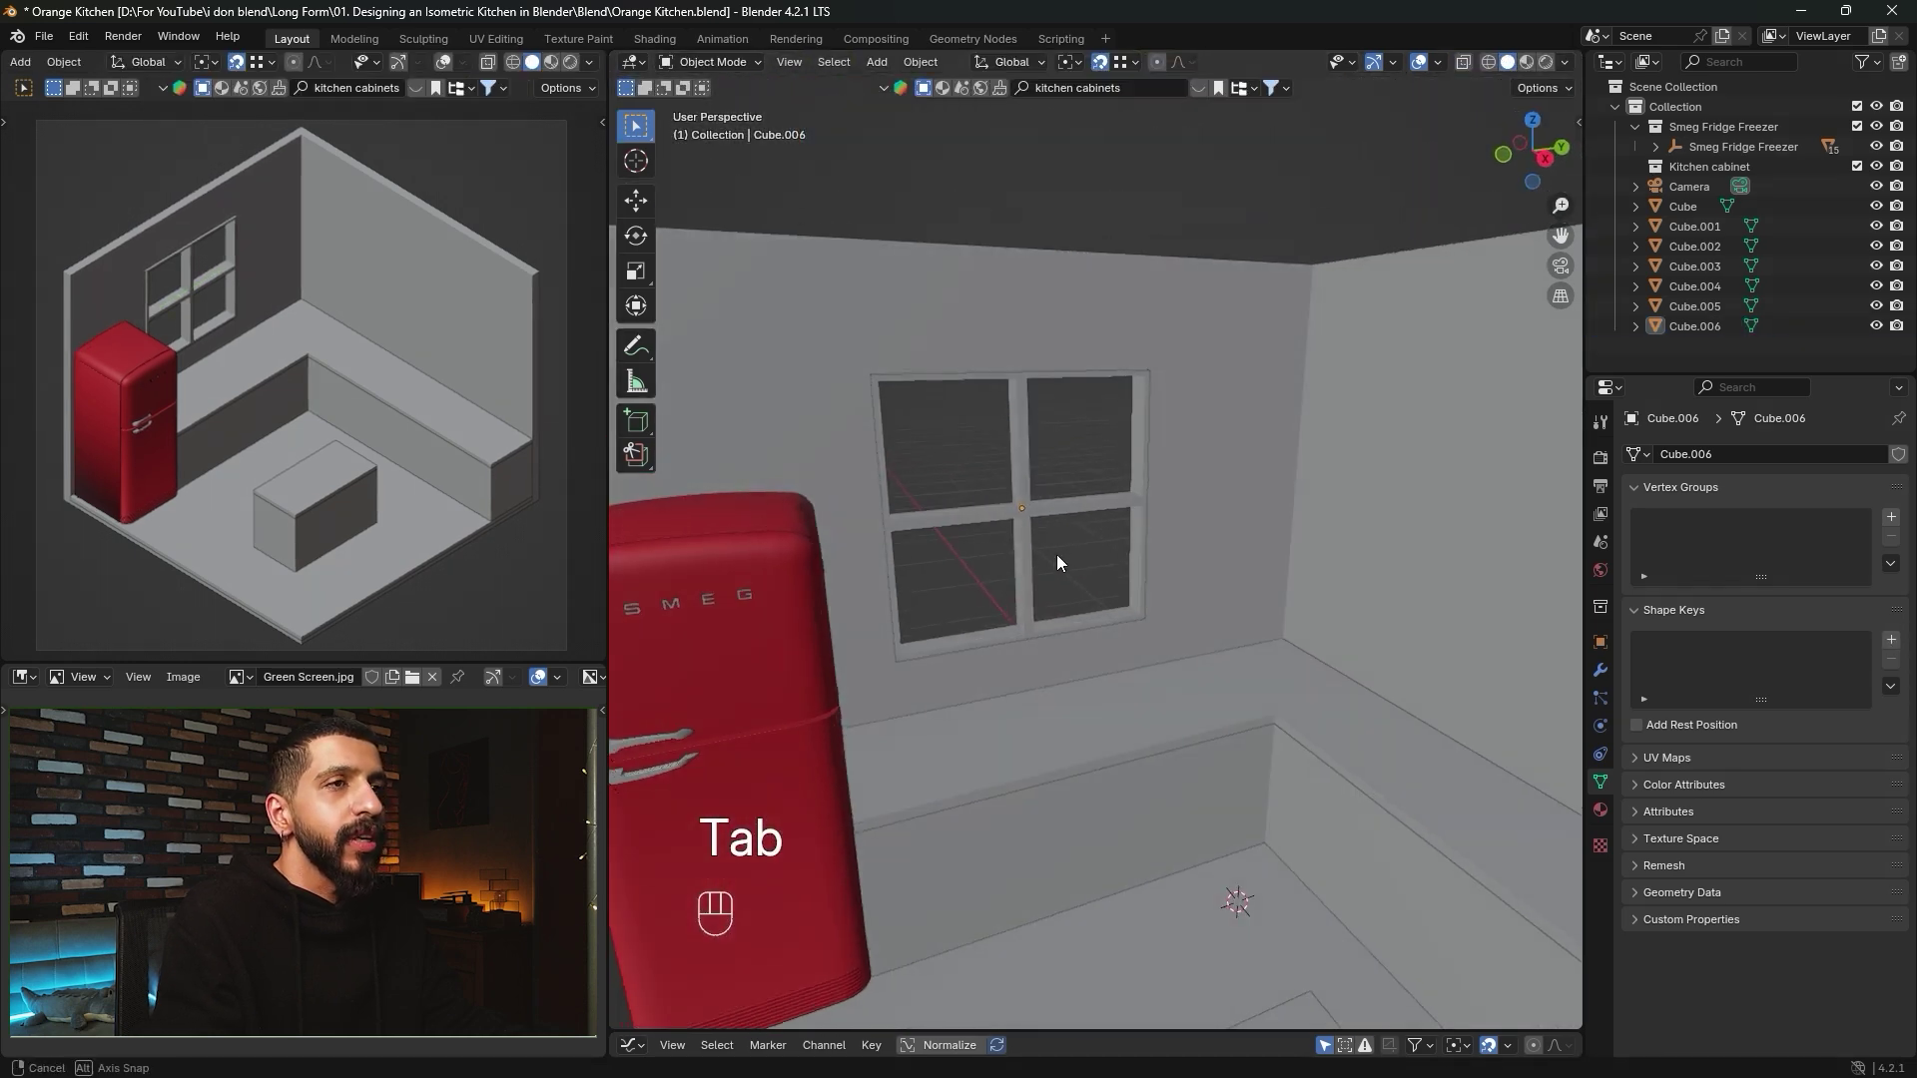
middle_click_drag(1048, 543, 1182, 427)
key("n")
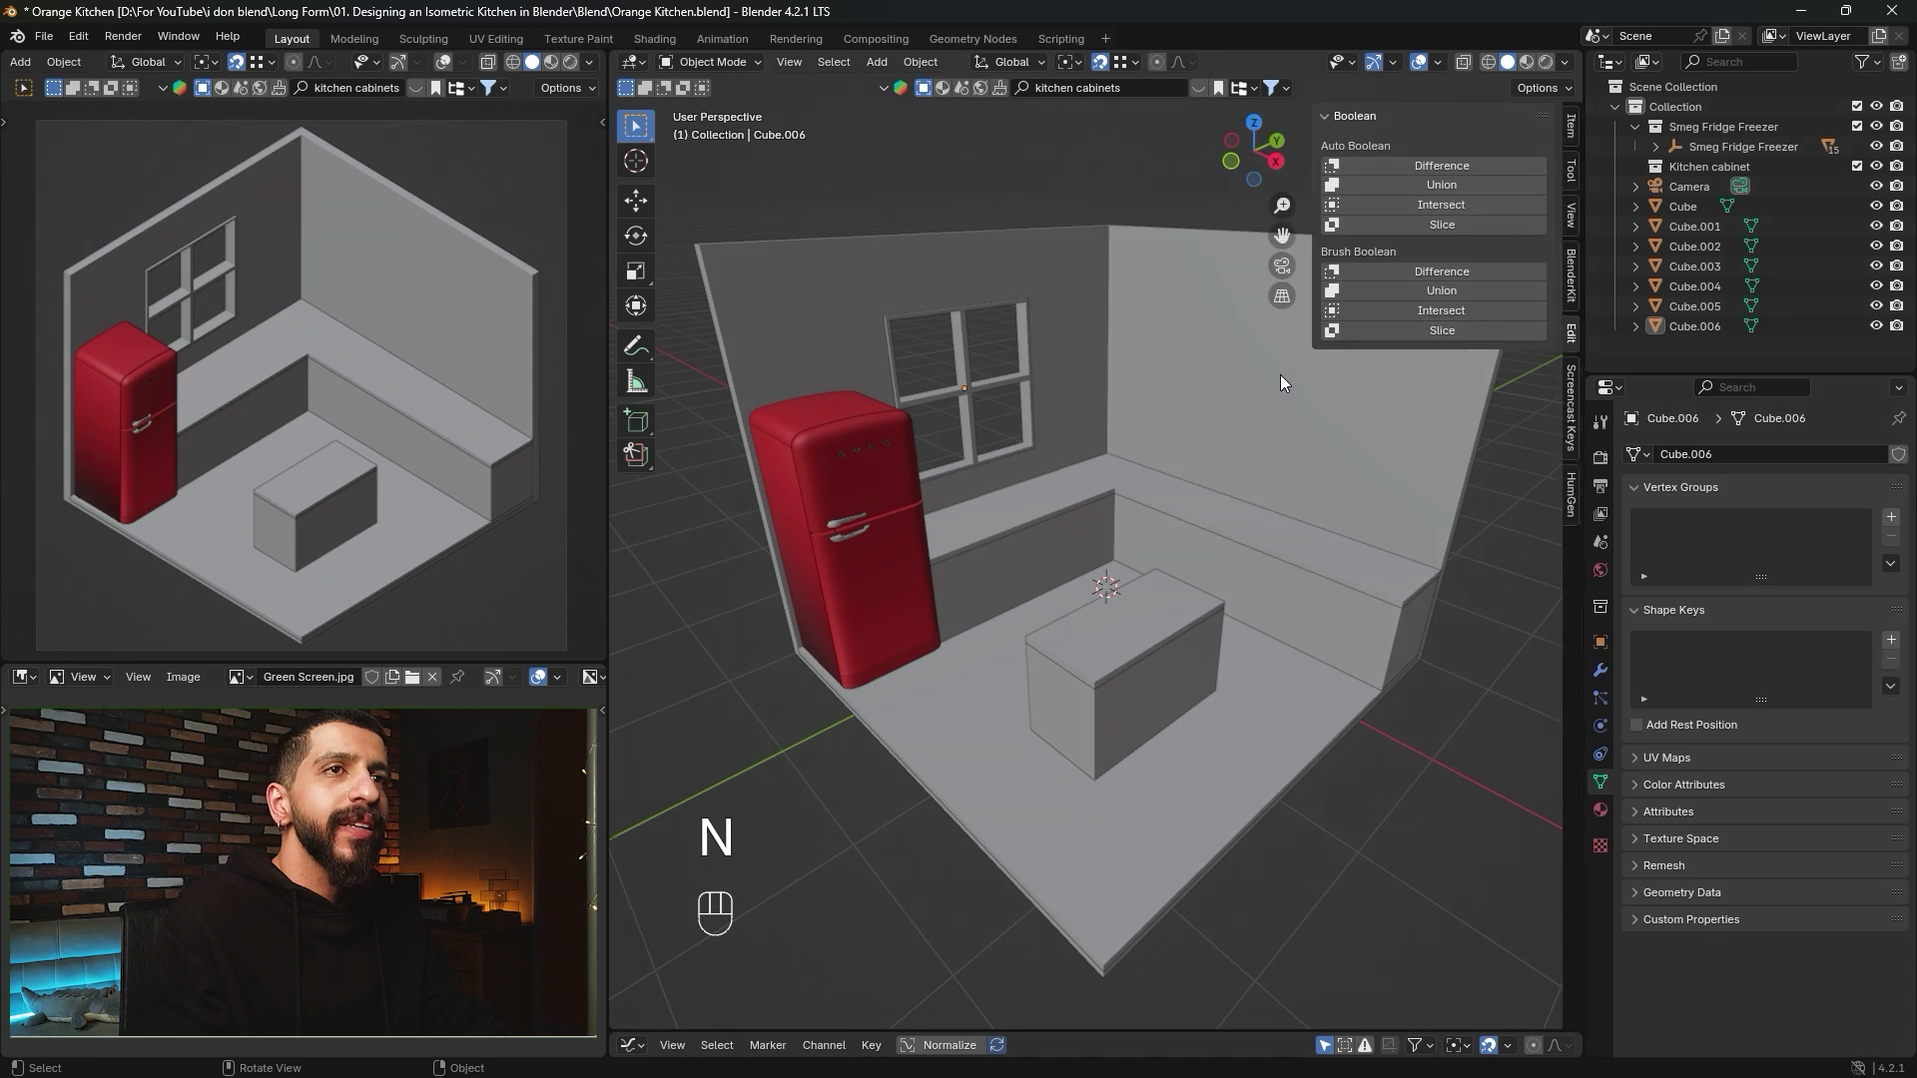
left_click(1572, 280)
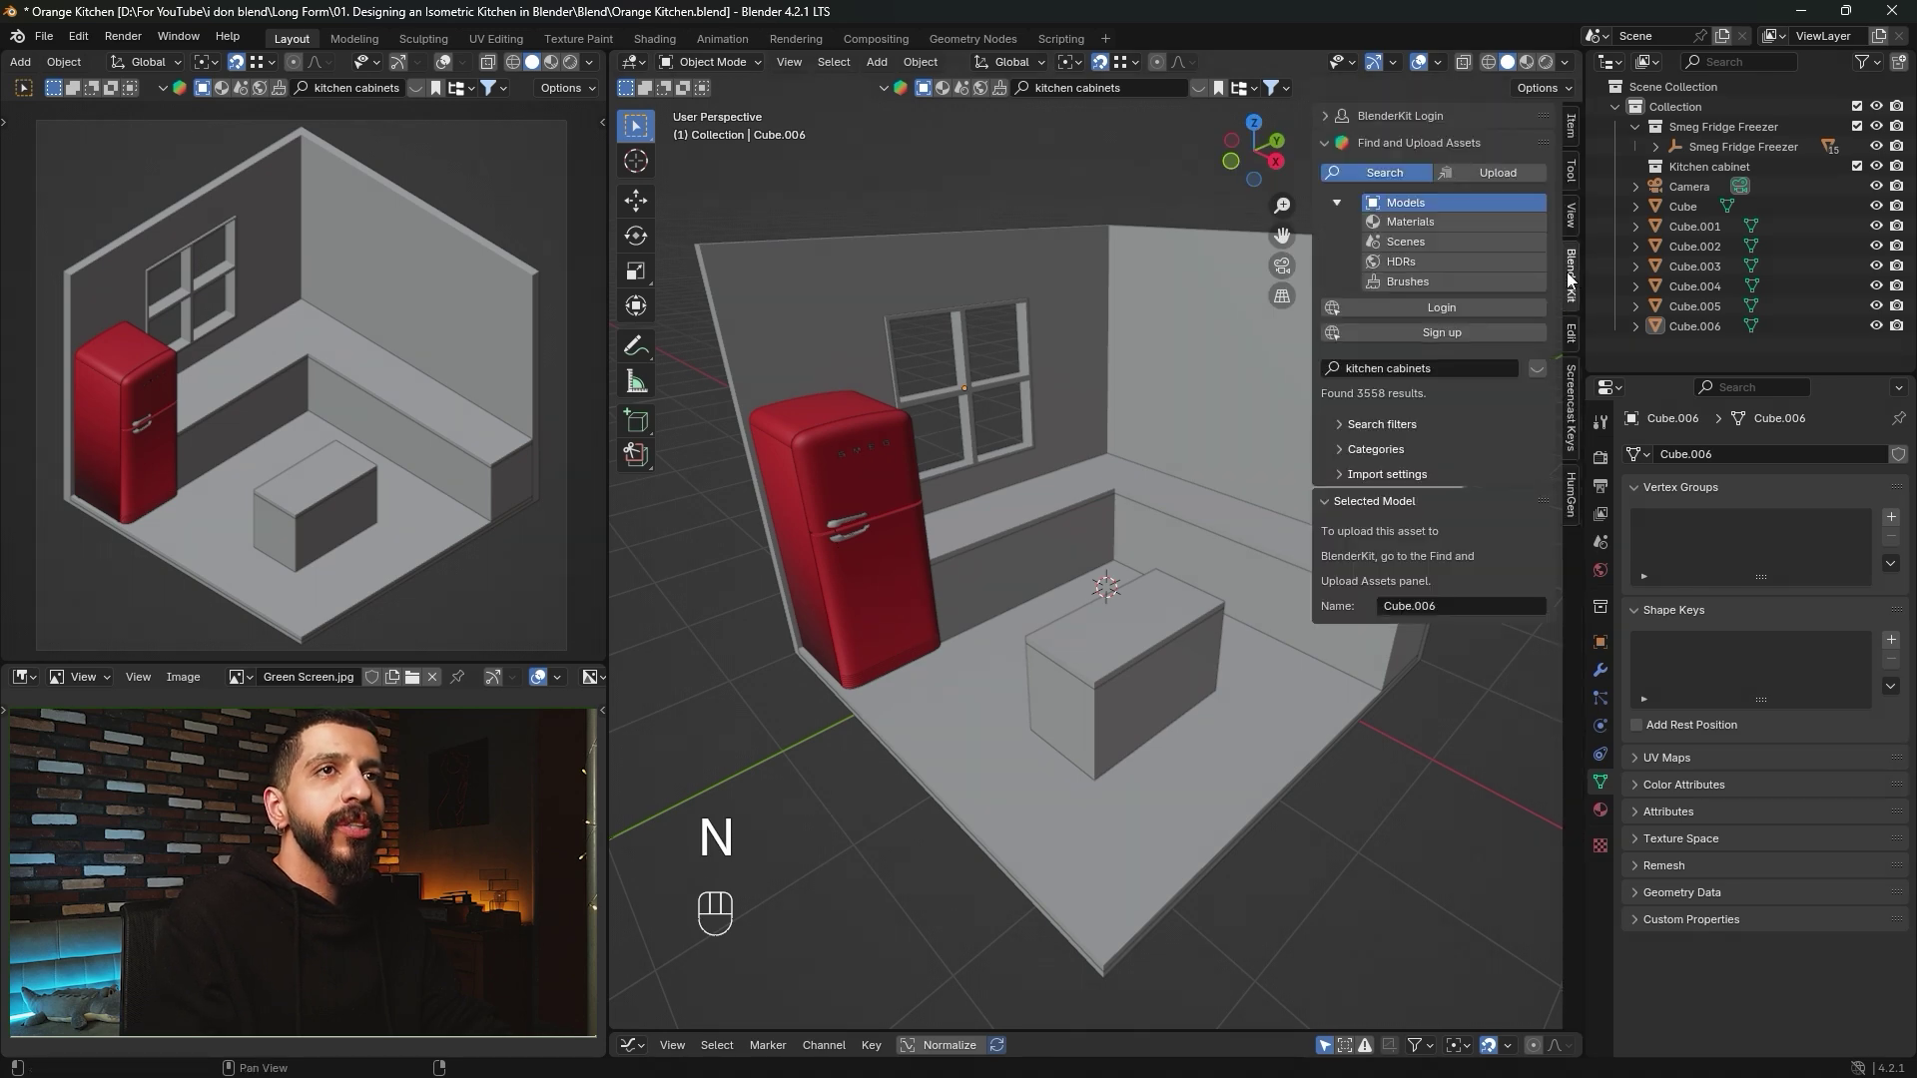
left_click(1454, 369)
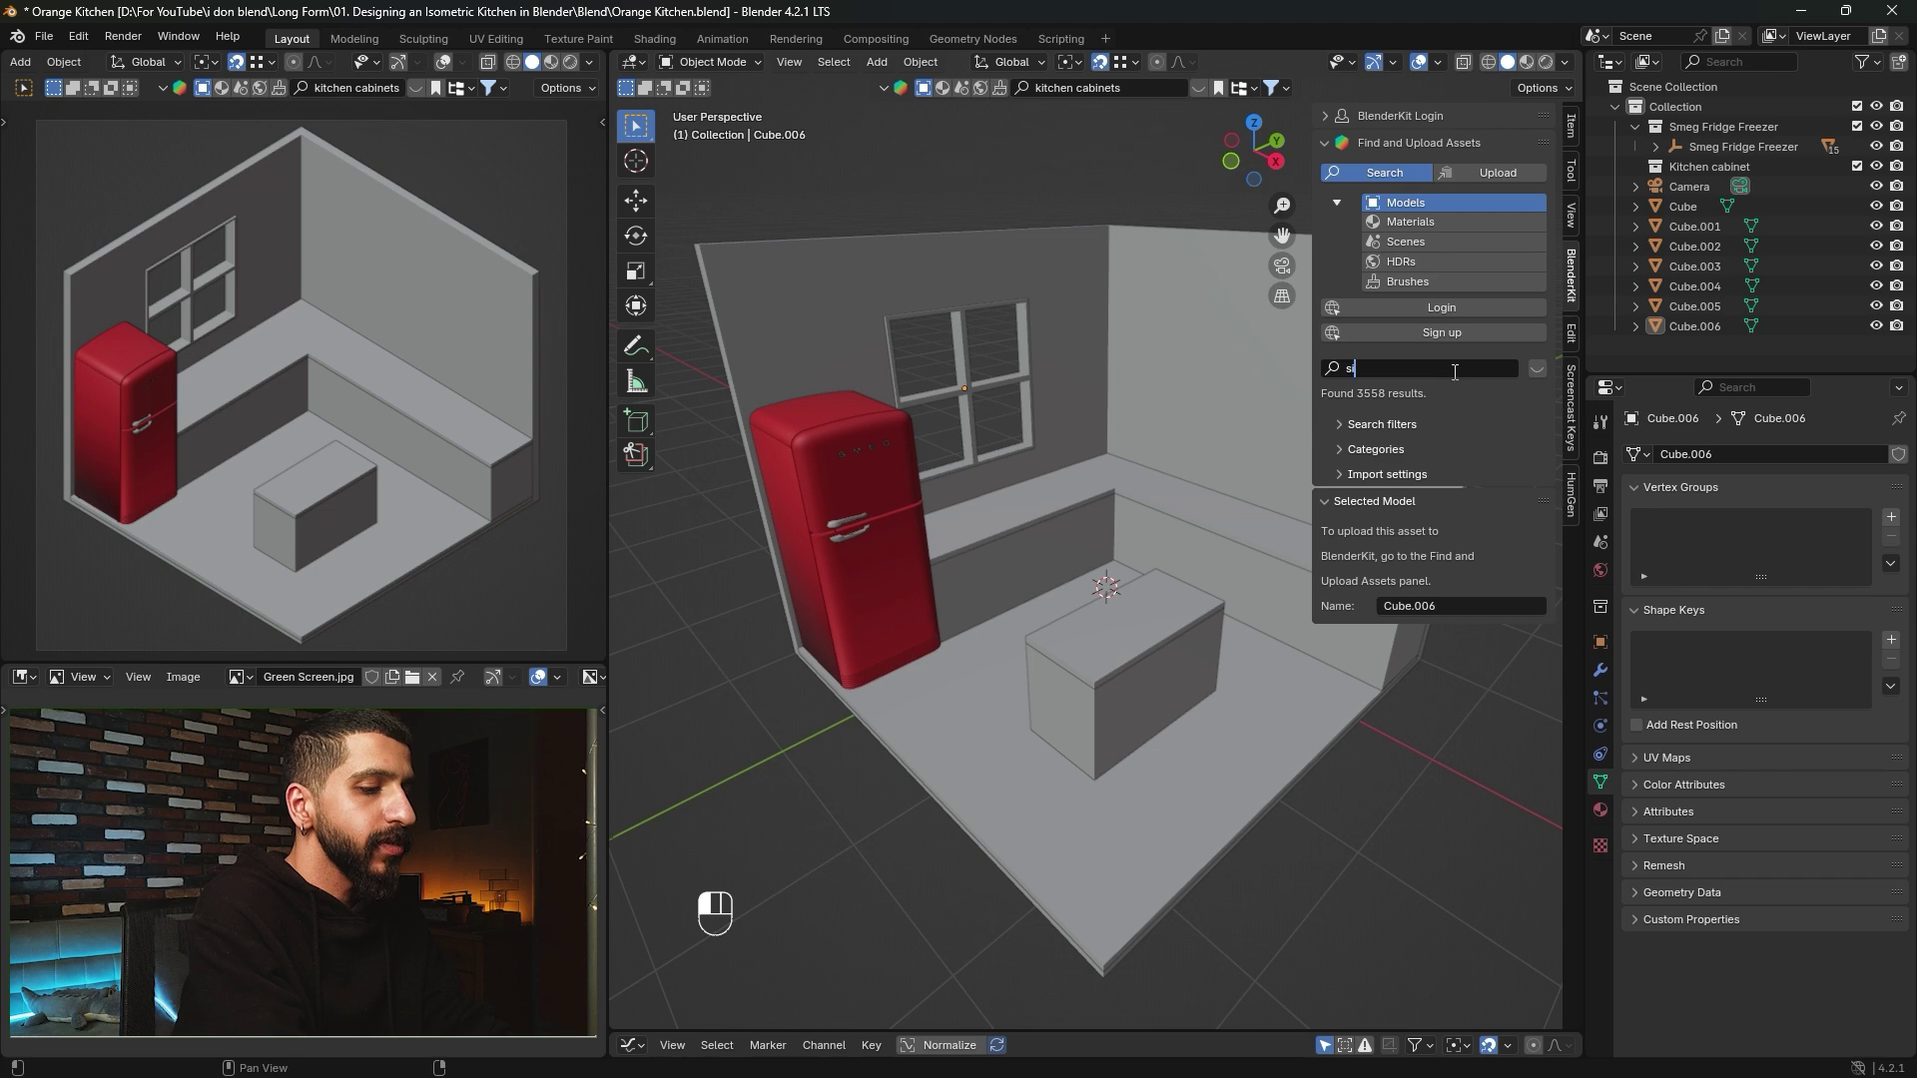
type("sink")
key("Return")
Place the "Kitchen sink with faucet" model on the countertop below the window and close the asset results.
mouse_move(854, 232)
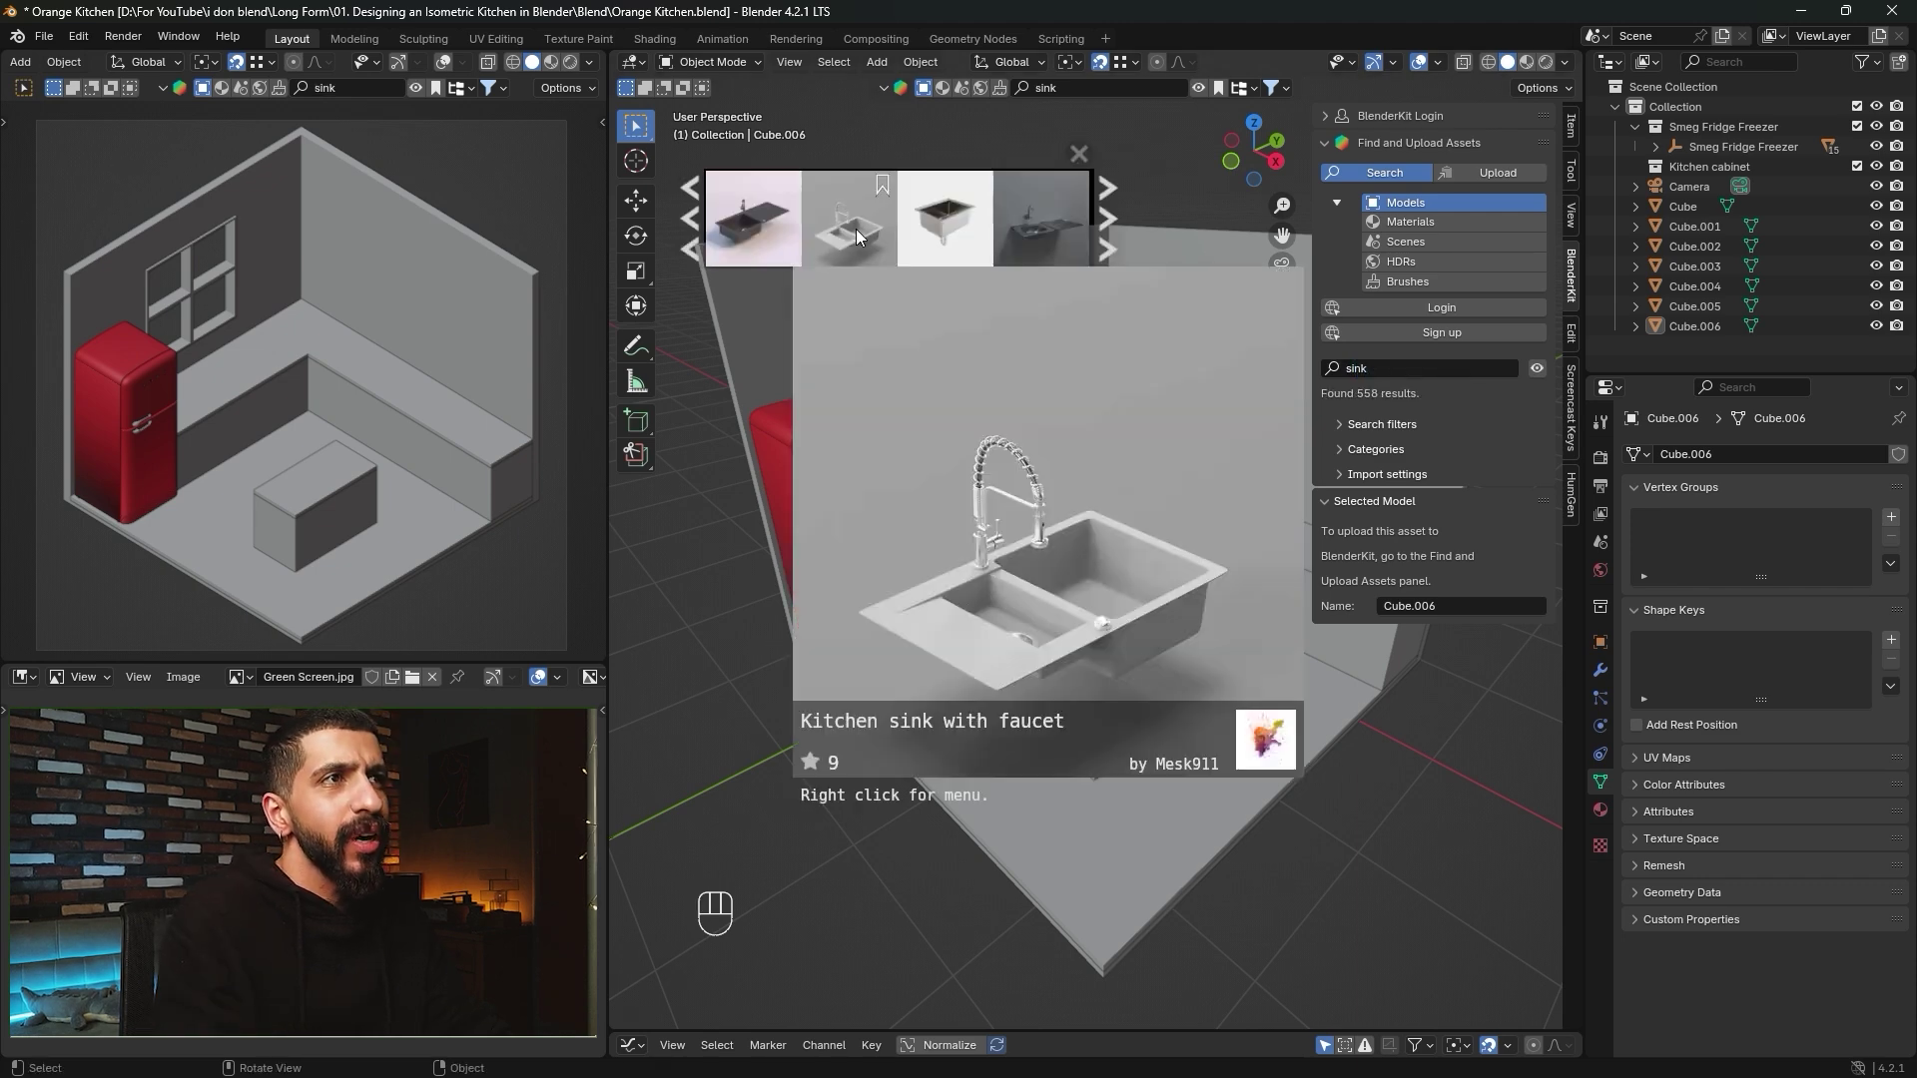
left_click_drag(857, 236, 1053, 579)
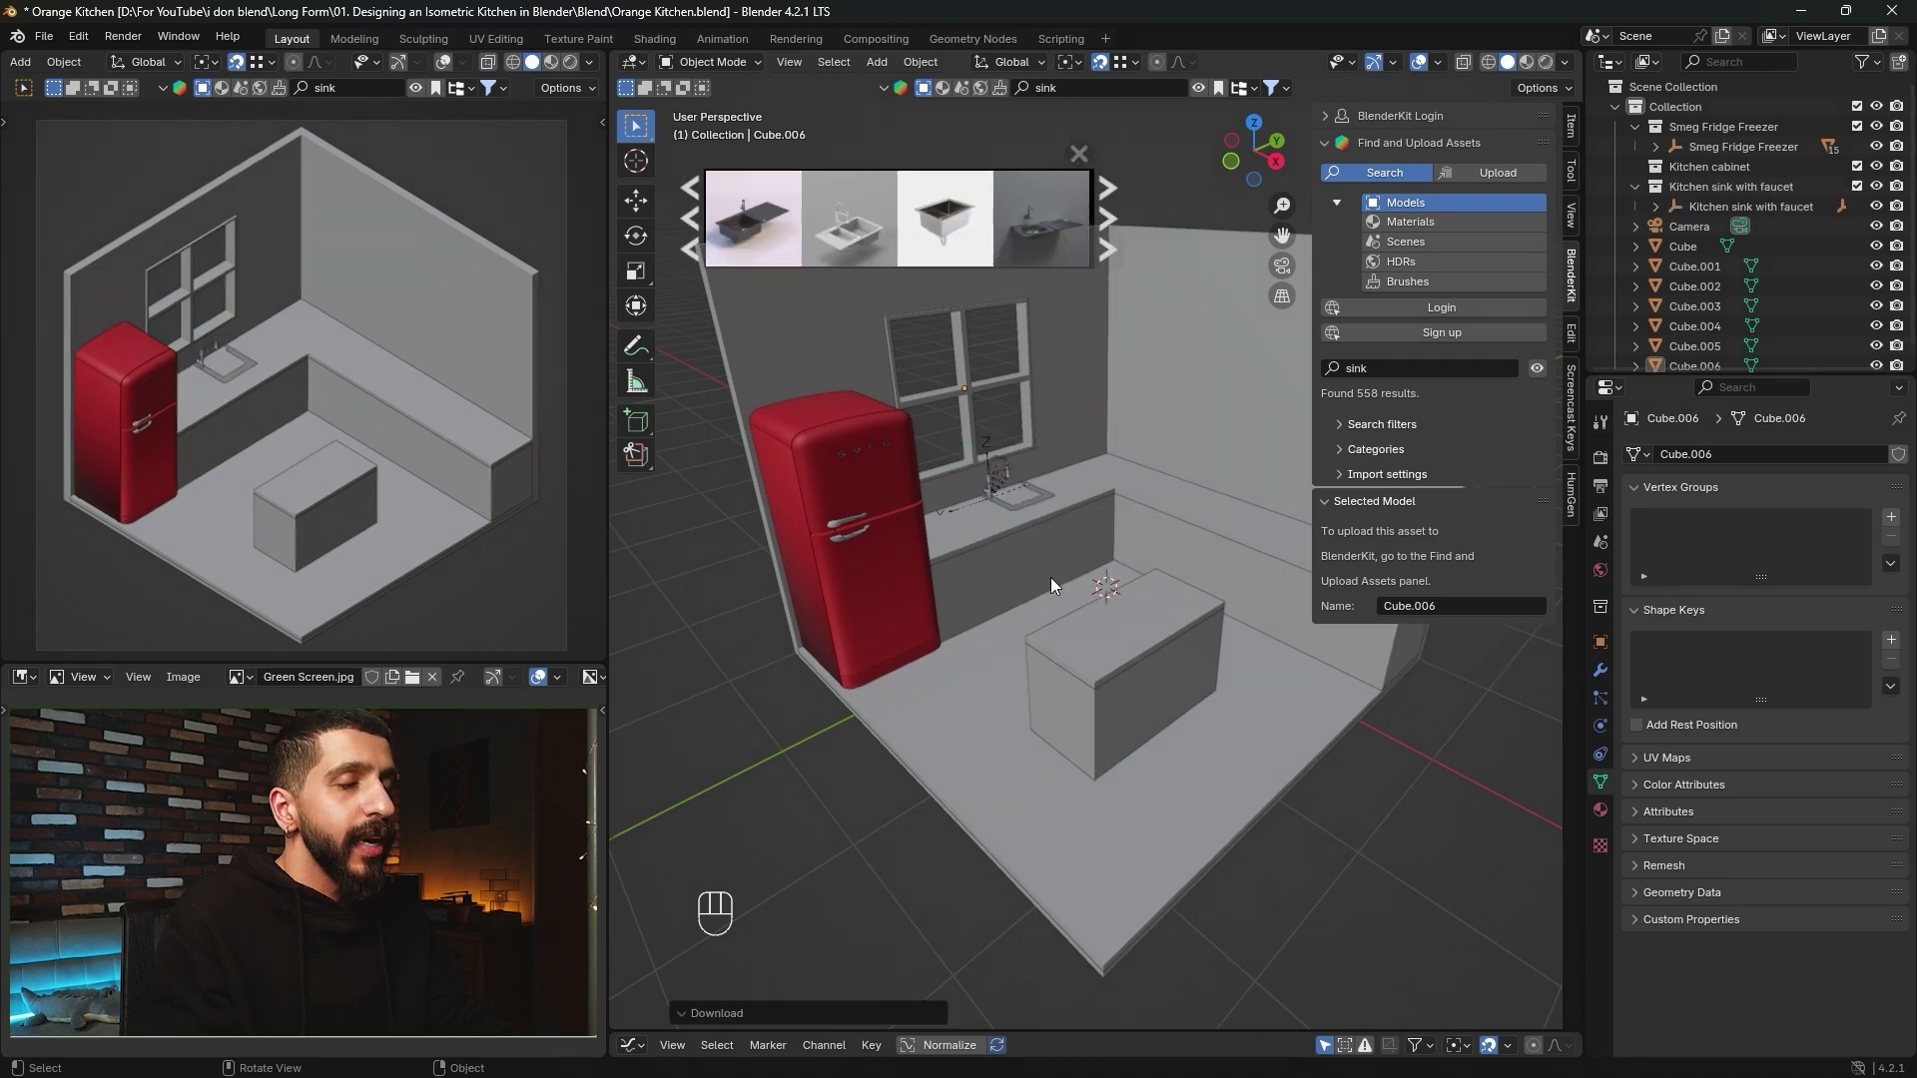
key("n")
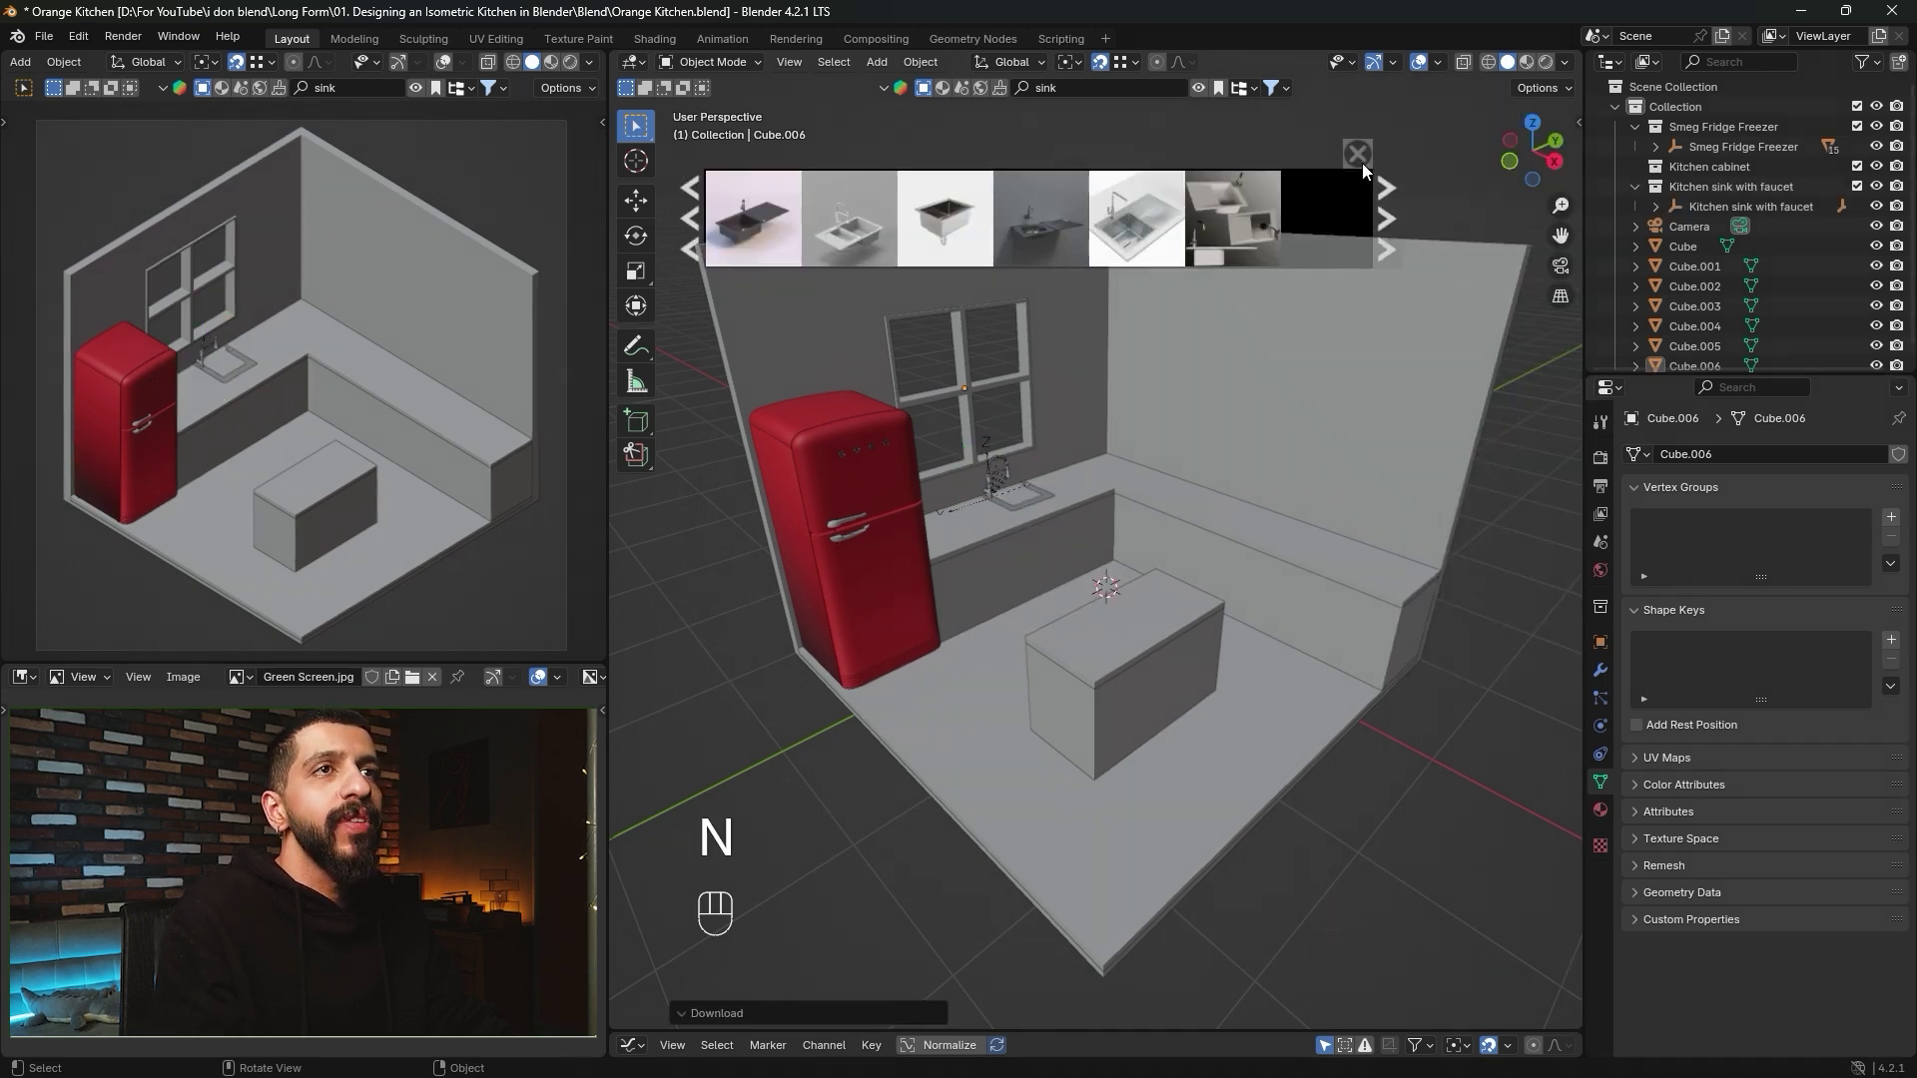
left_click(1362, 163)
Select the sink's parent empty and rotate it -90° about the global Z axis.
middle_click(1102, 621, "alt")
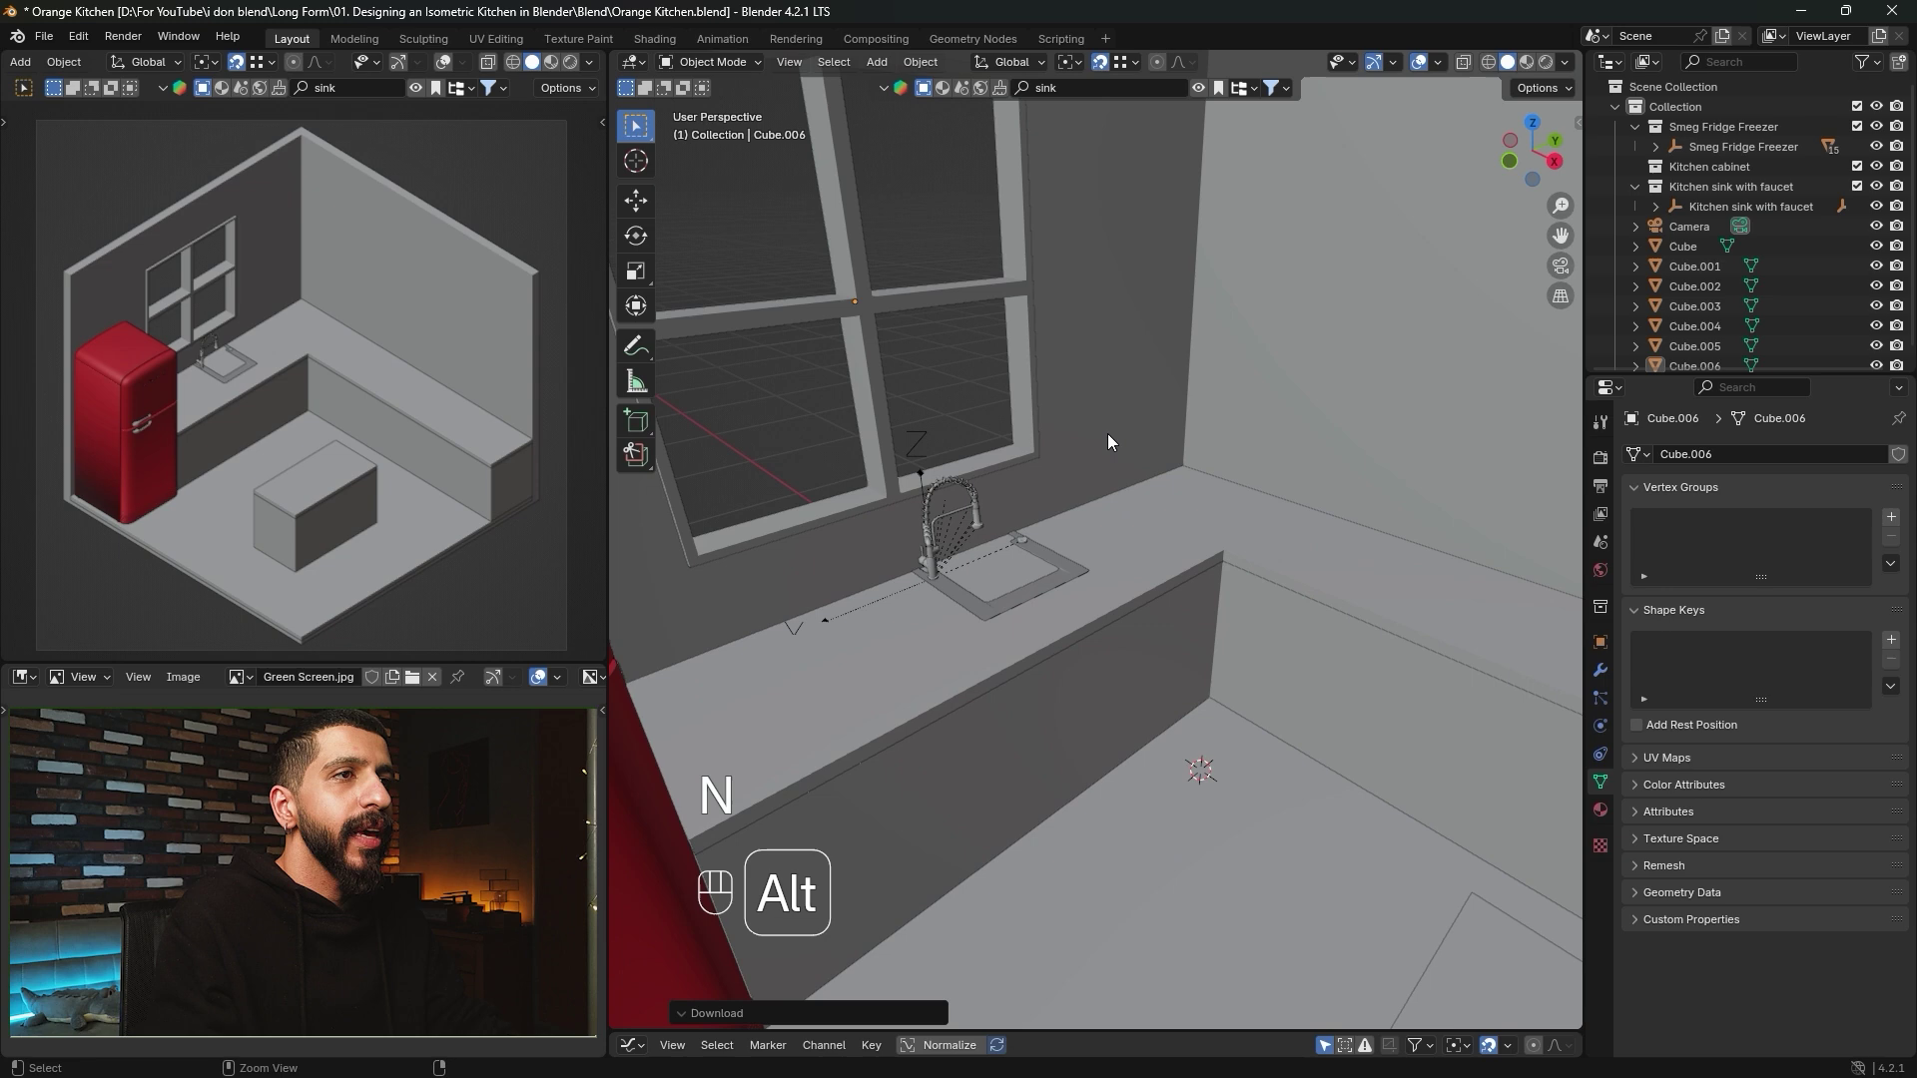
left_click(920, 471)
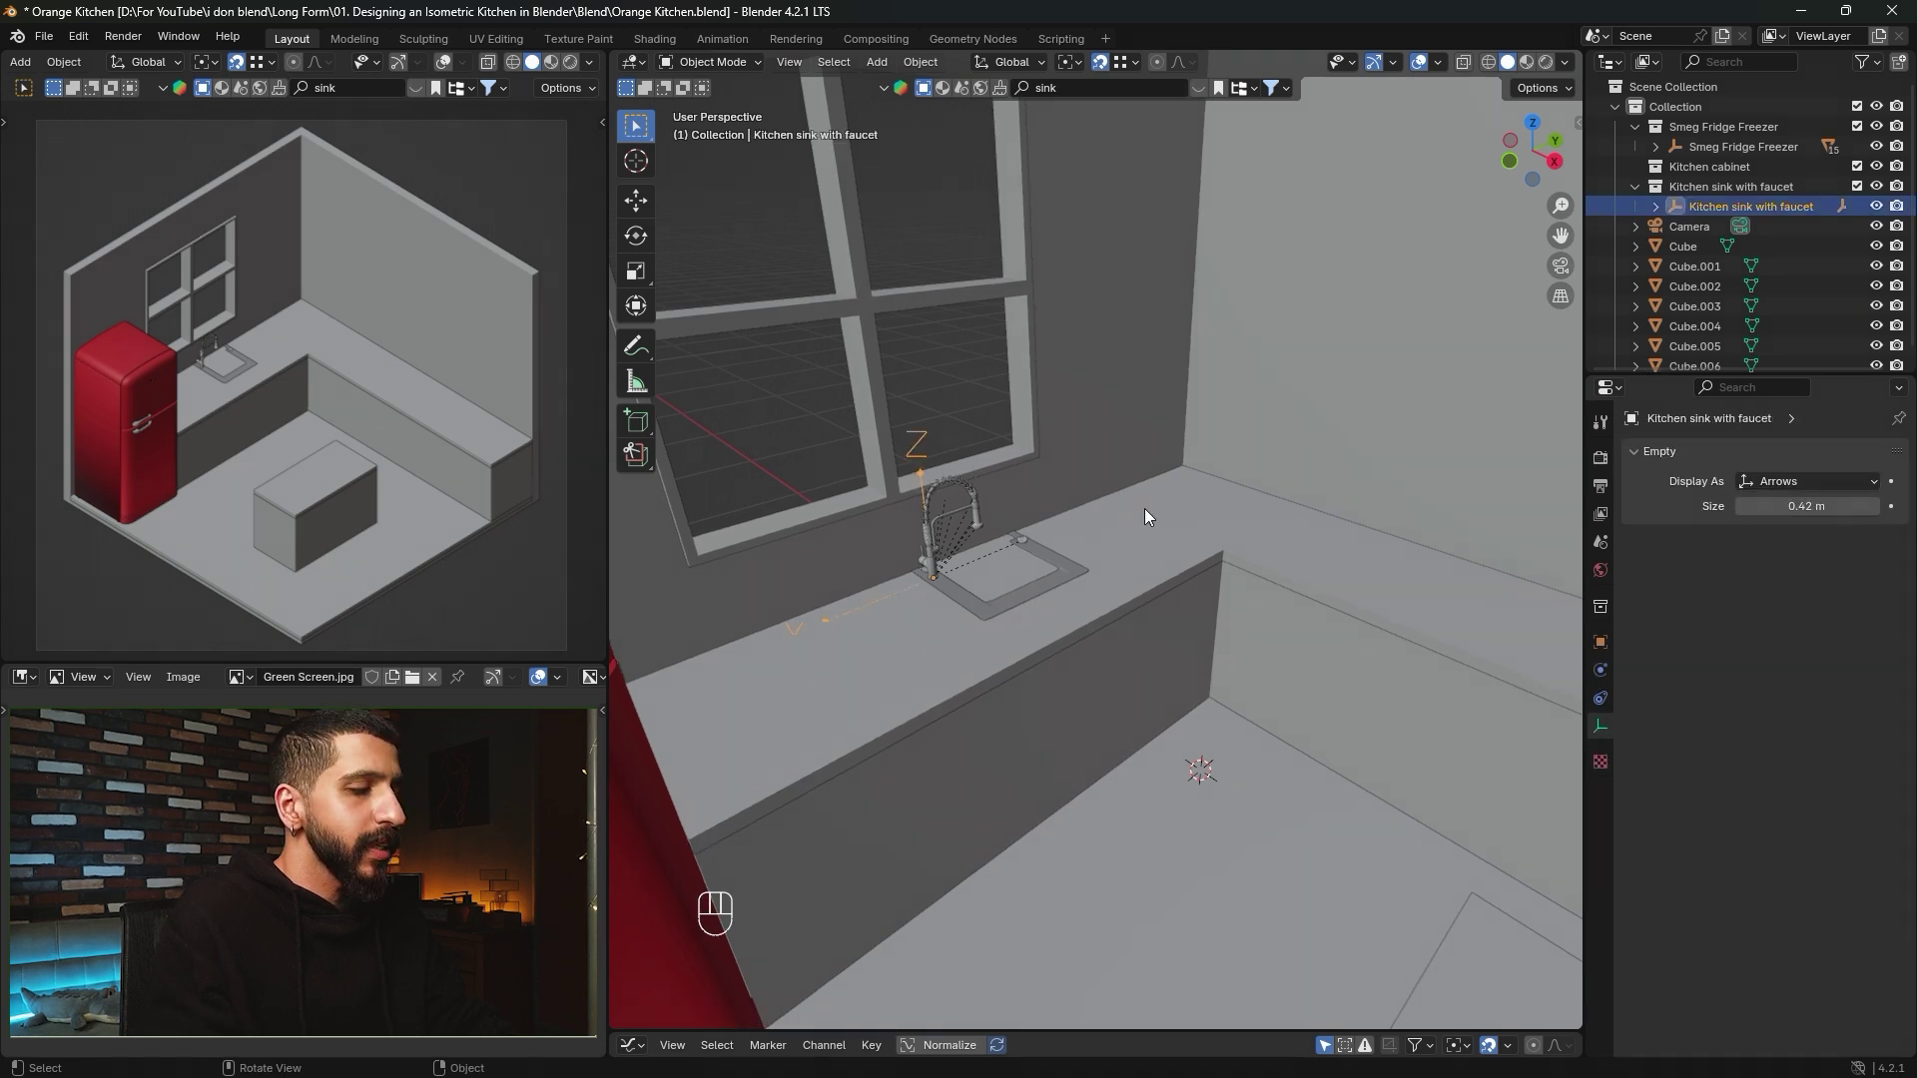
key("r")
key("z")
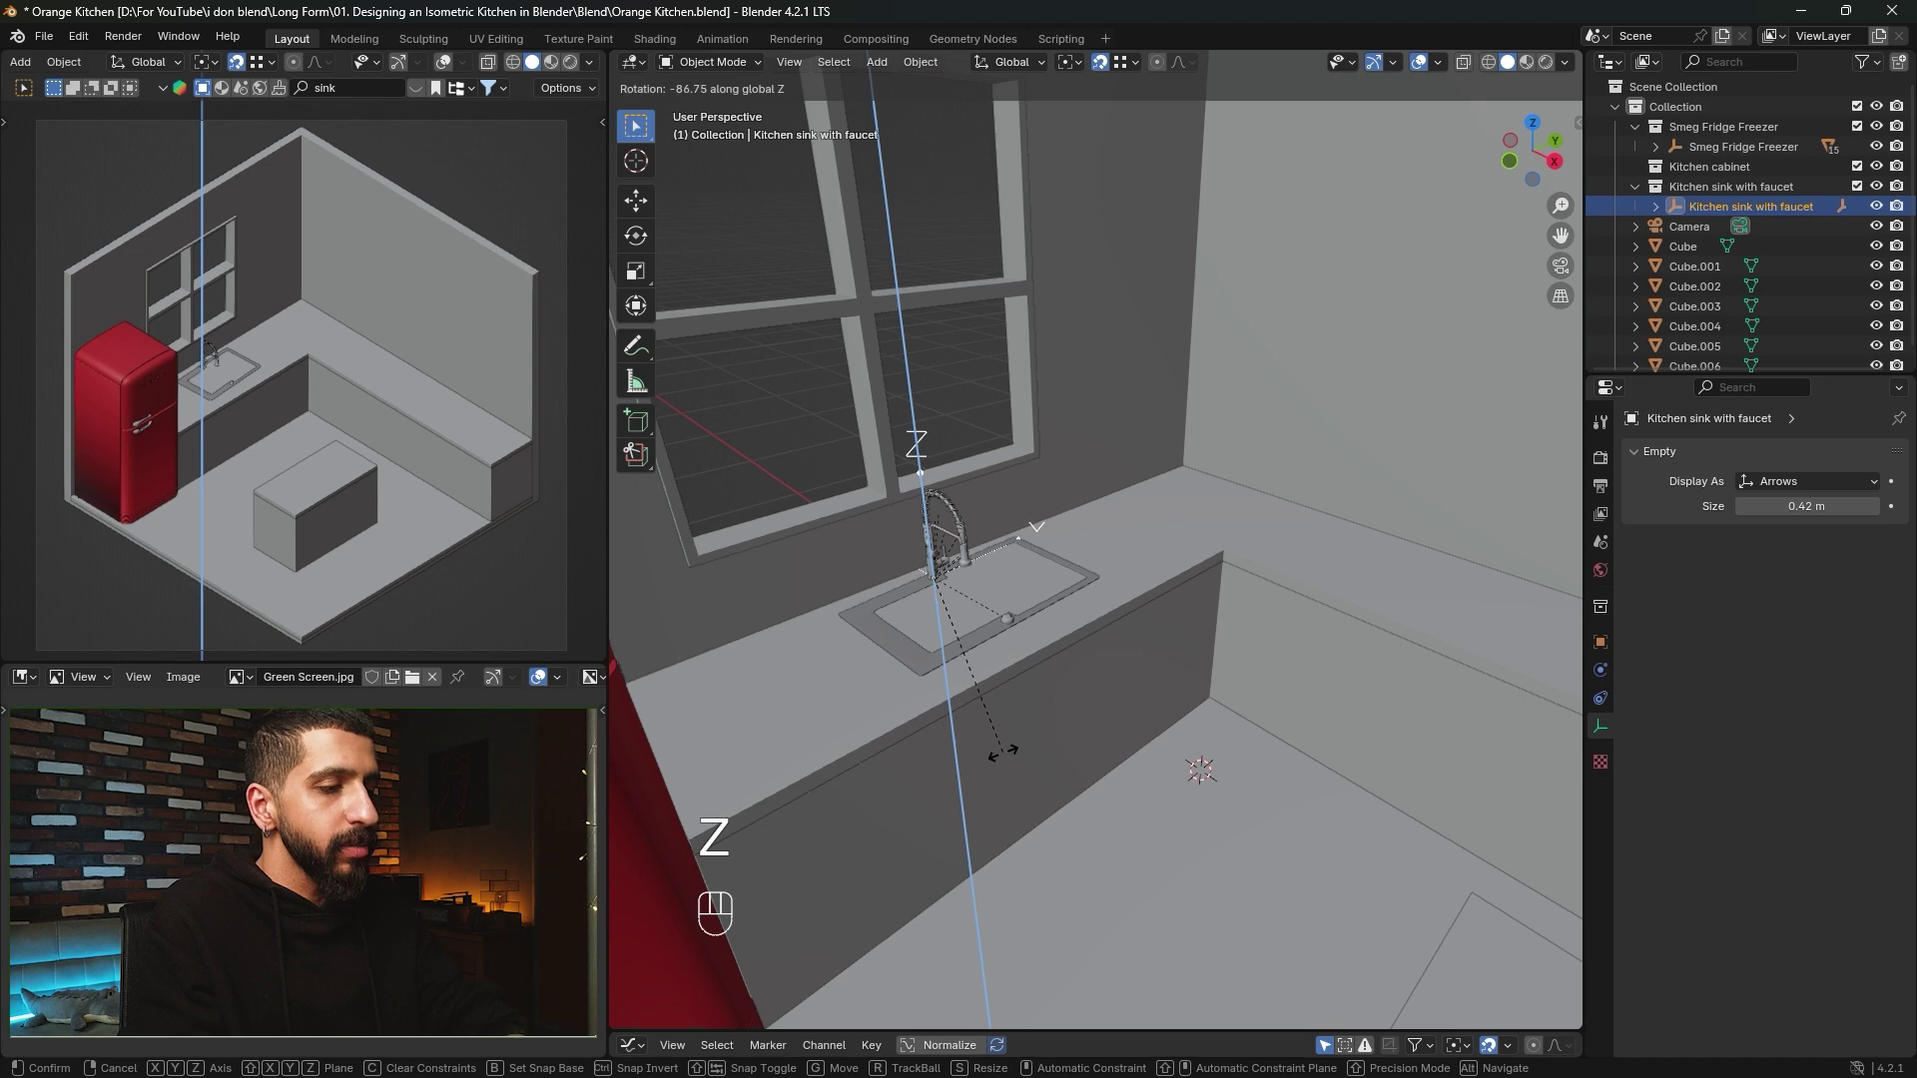
type("-90")
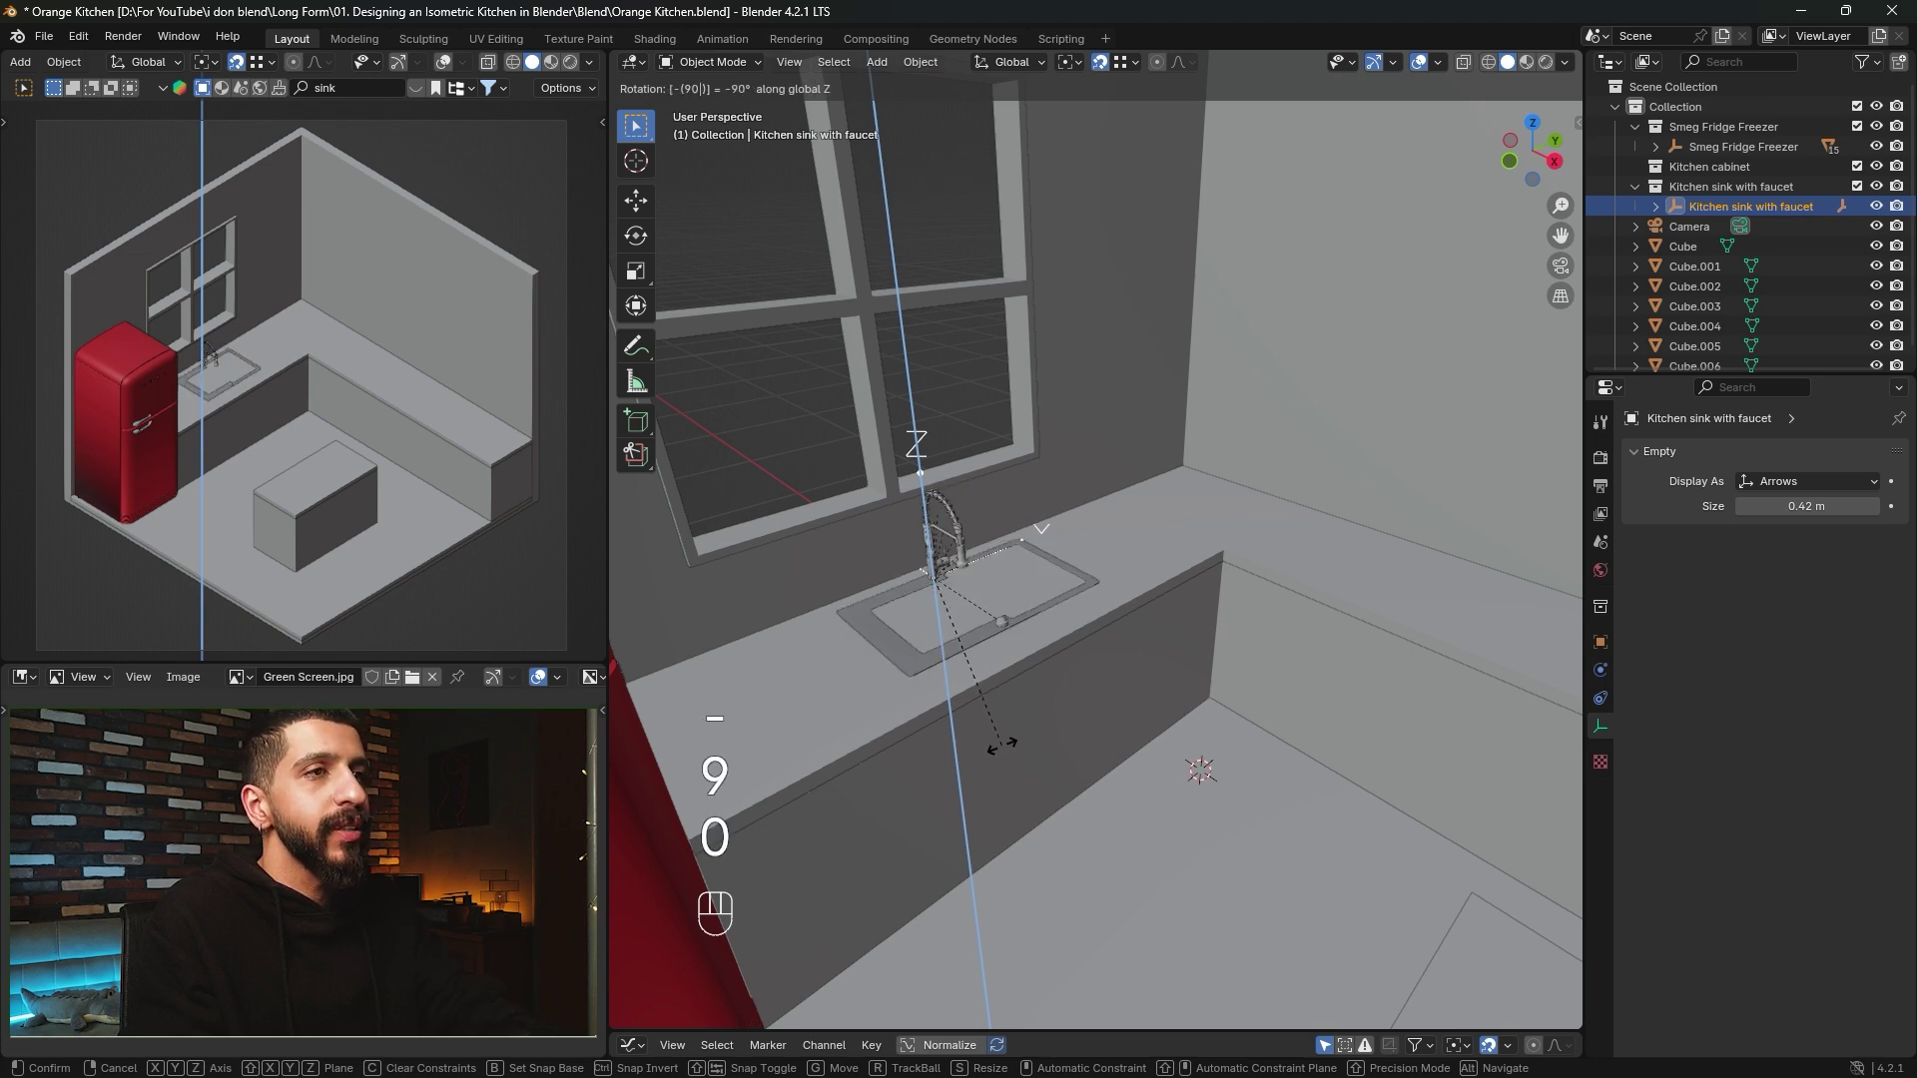
key("Return")
Scale the sink uniformly up to about 1.25 times its size.
scroll(1148, 493, "up", 2)
key("s")
key("Escape")
key("s")
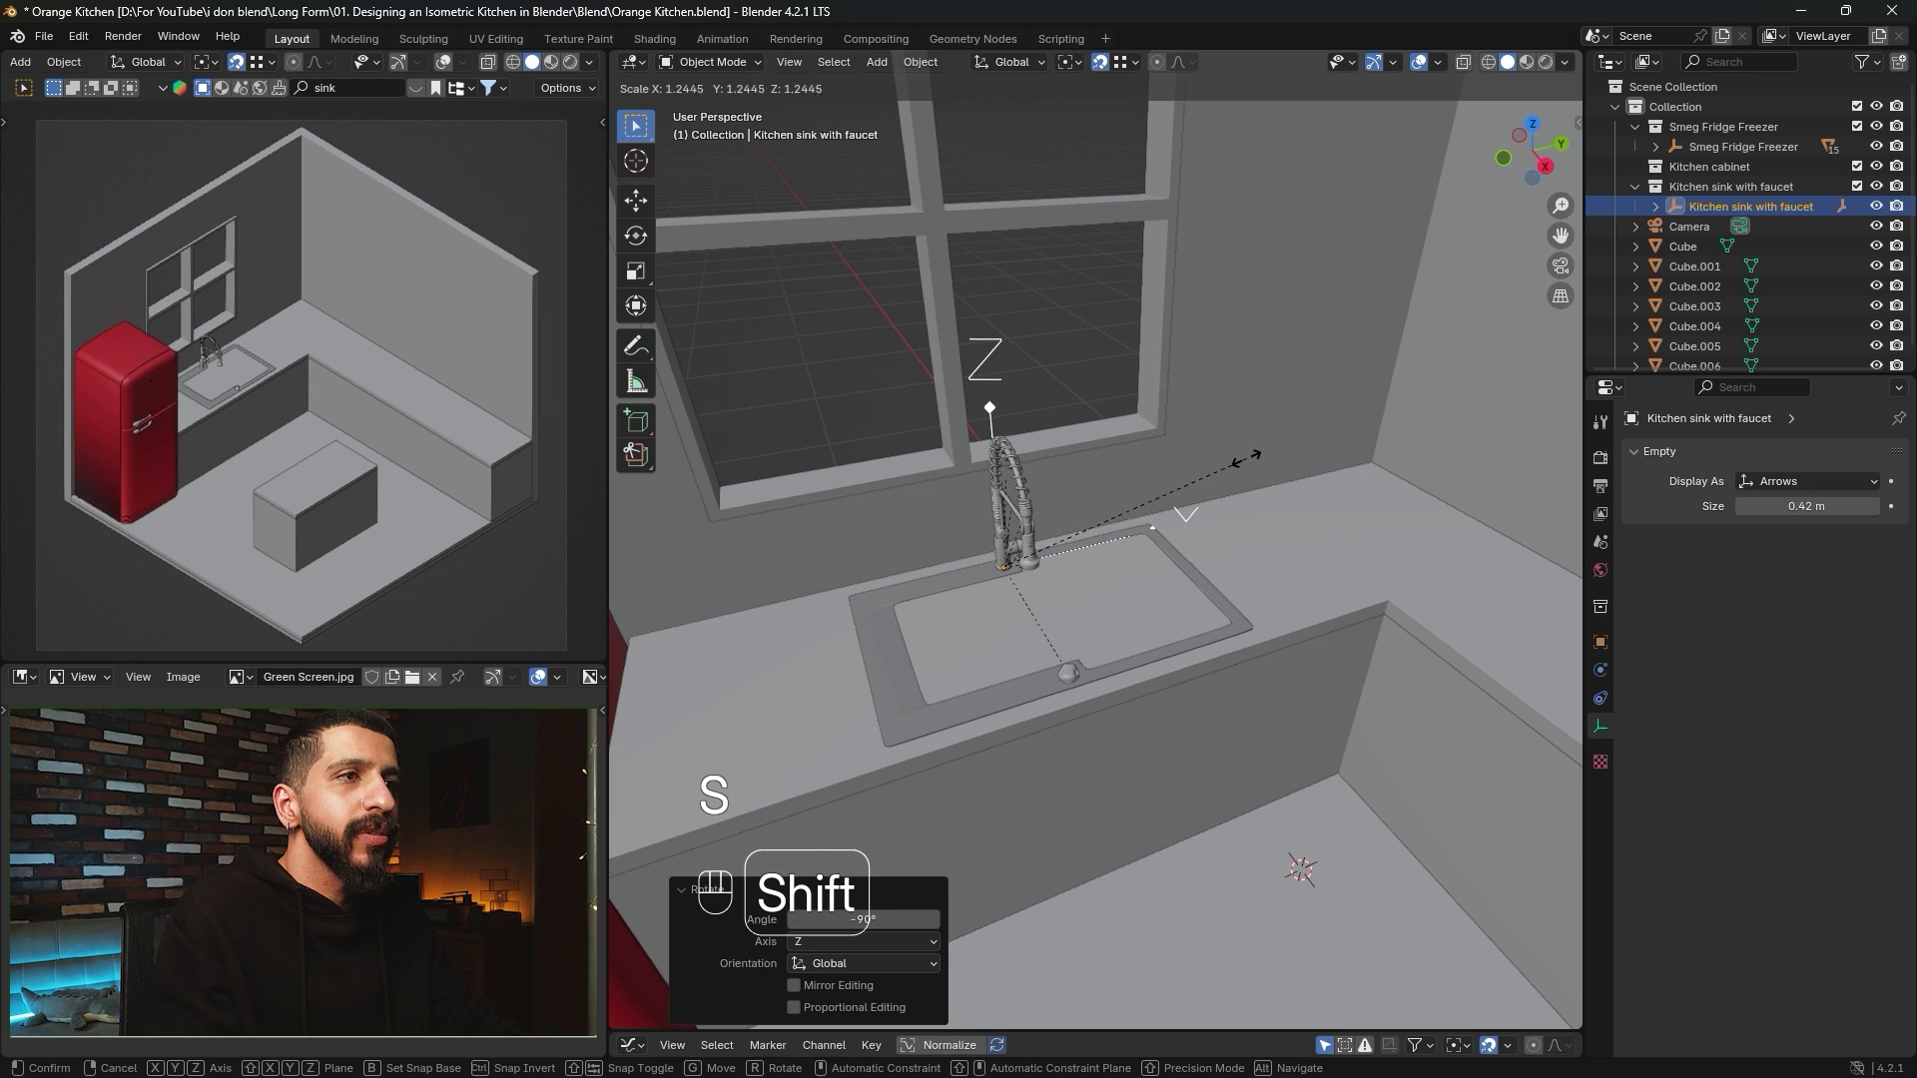
left_click(1253, 452)
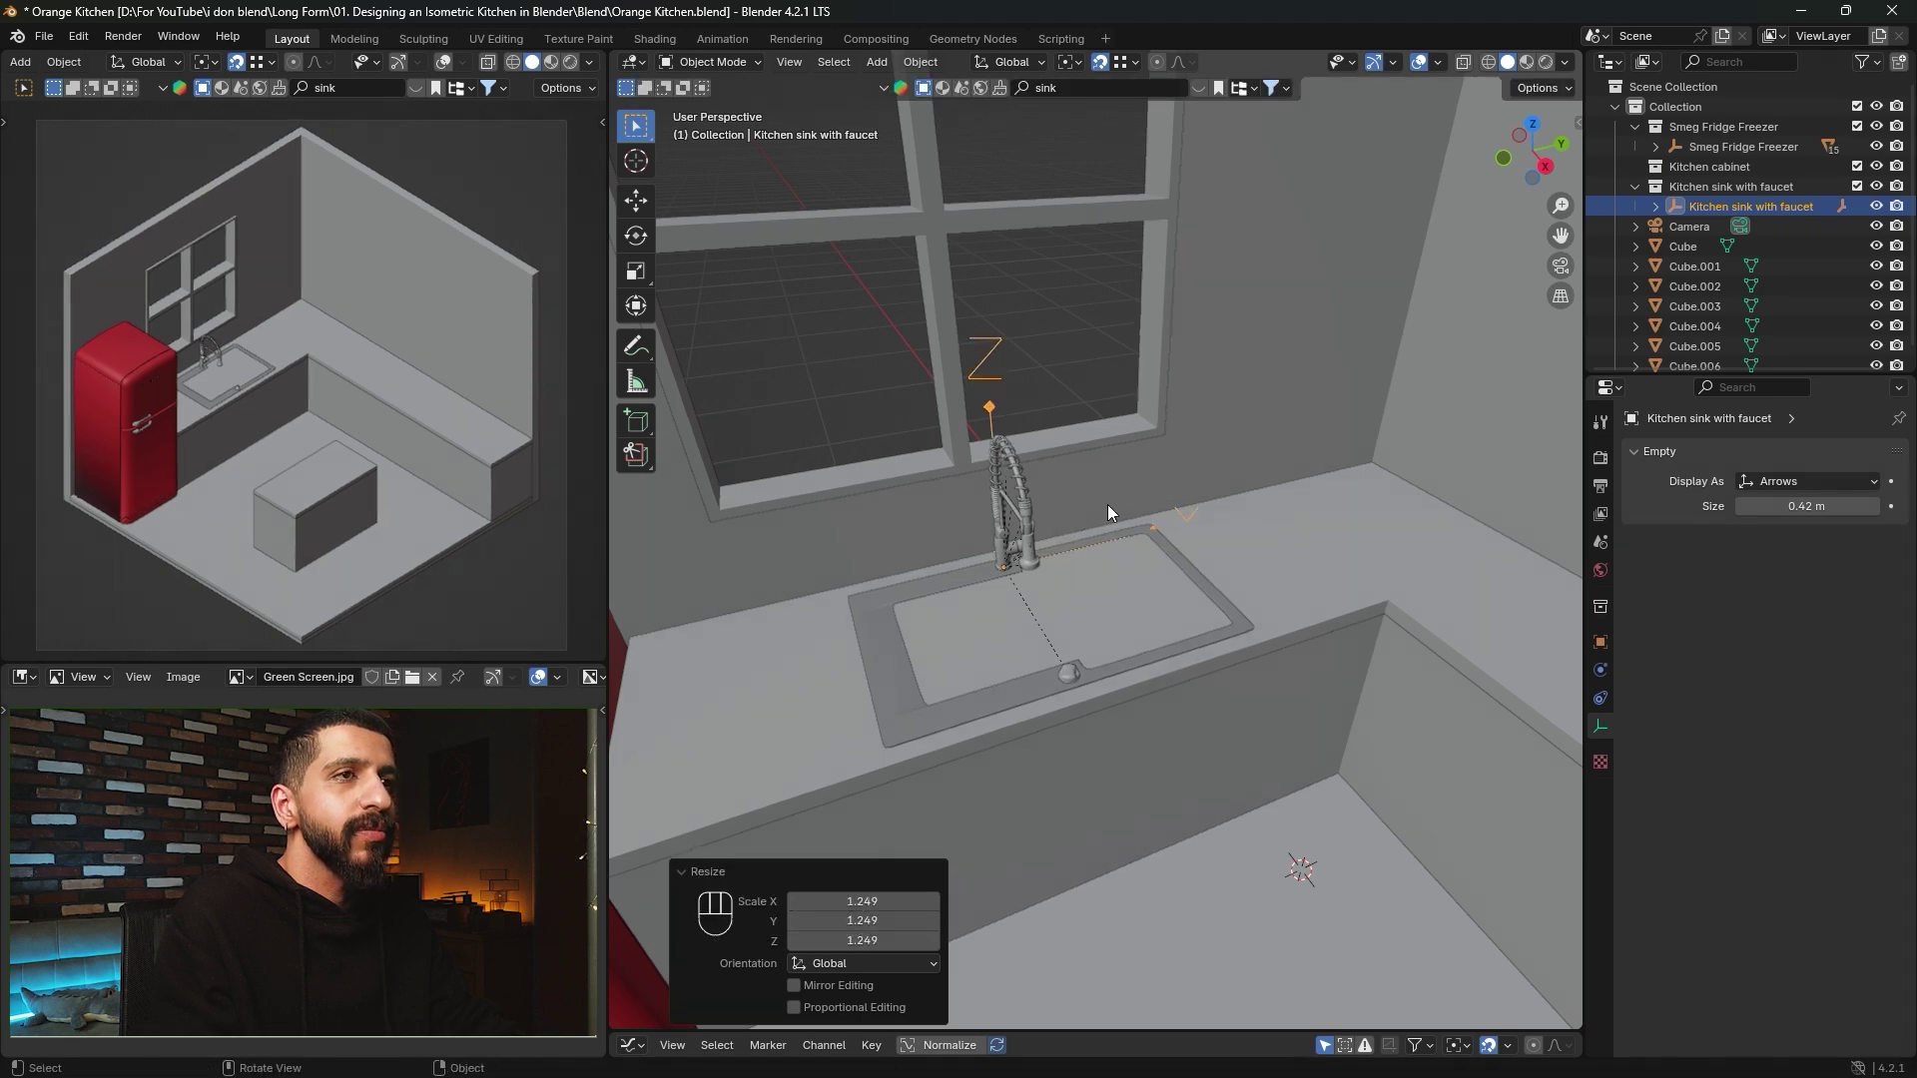
In the right orthographic view, move the sink about 0.07 m along Y to line its faucet up with the window's vertical divider.
left_click(1545, 167)
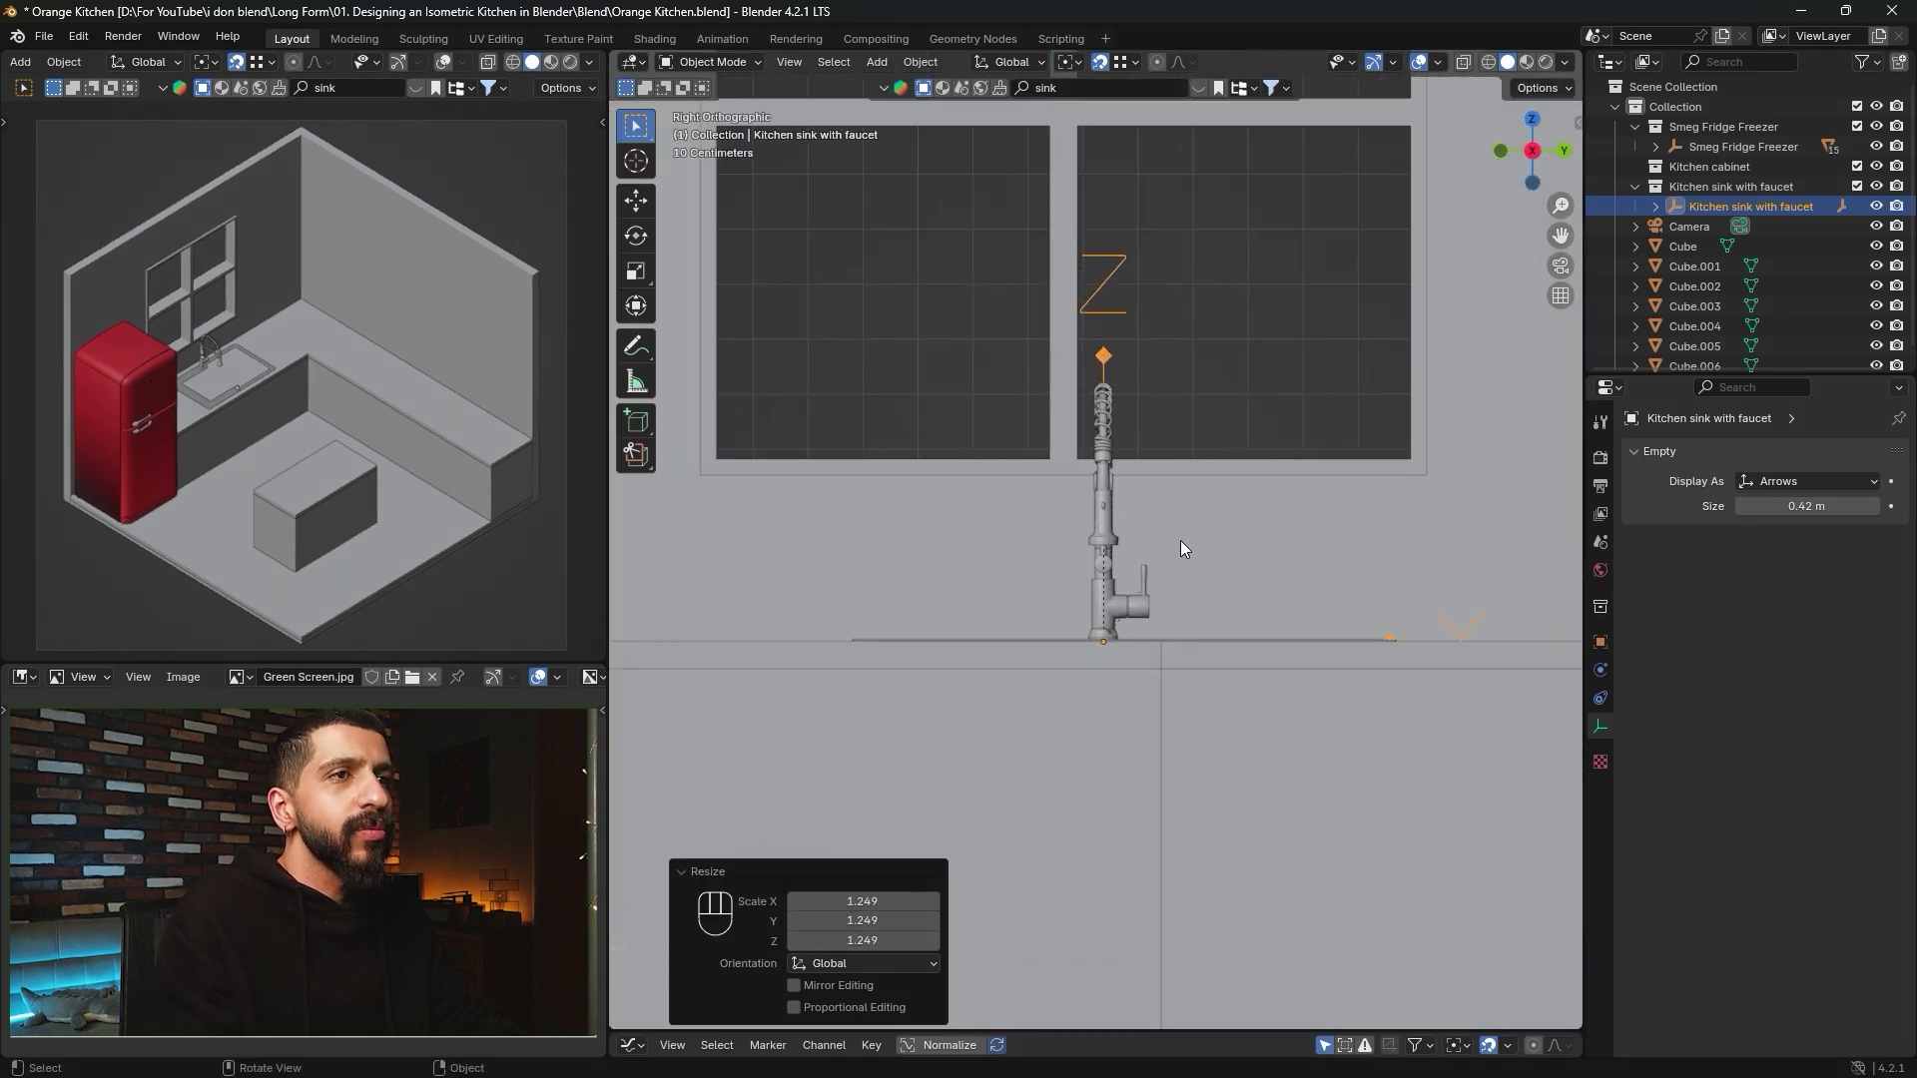
key("g")
key("y")
key("shift")
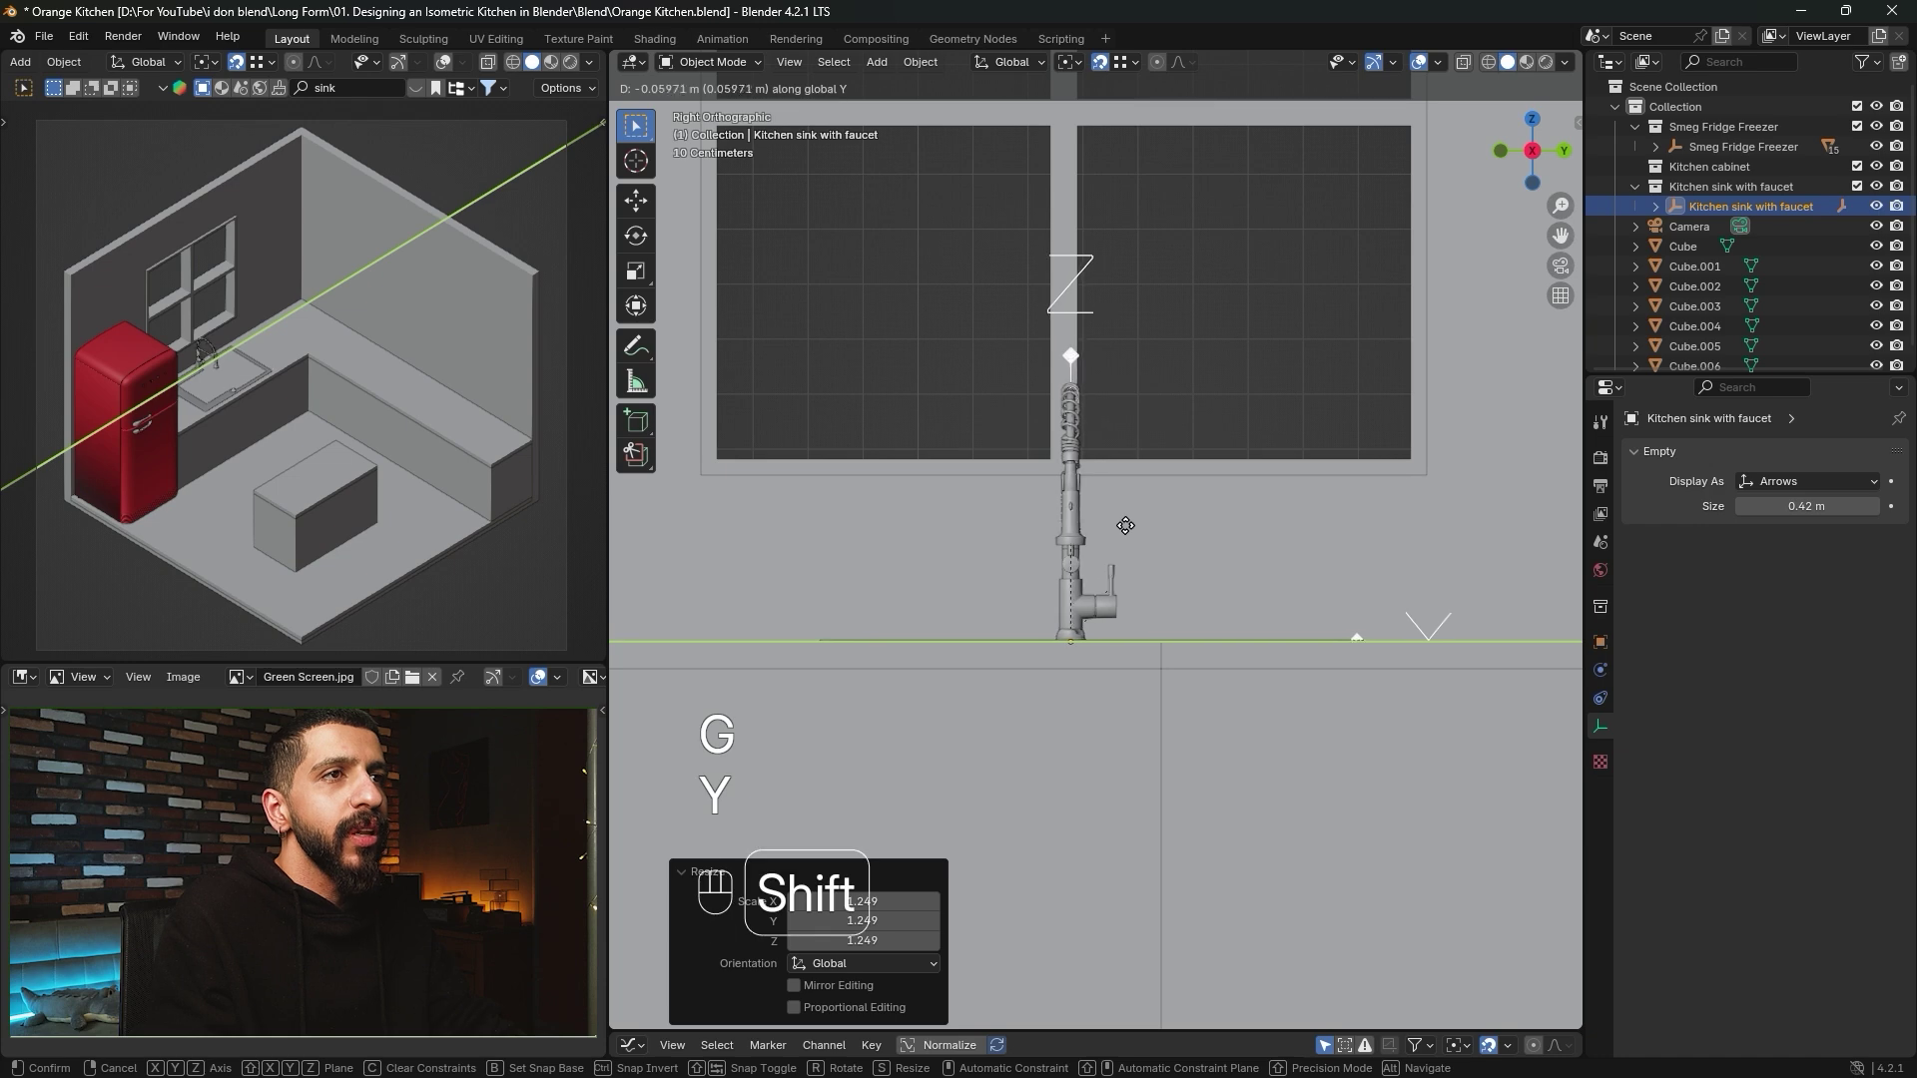
left_click(1066, 501)
middle_click_drag(1086, 428, 1105, 534)
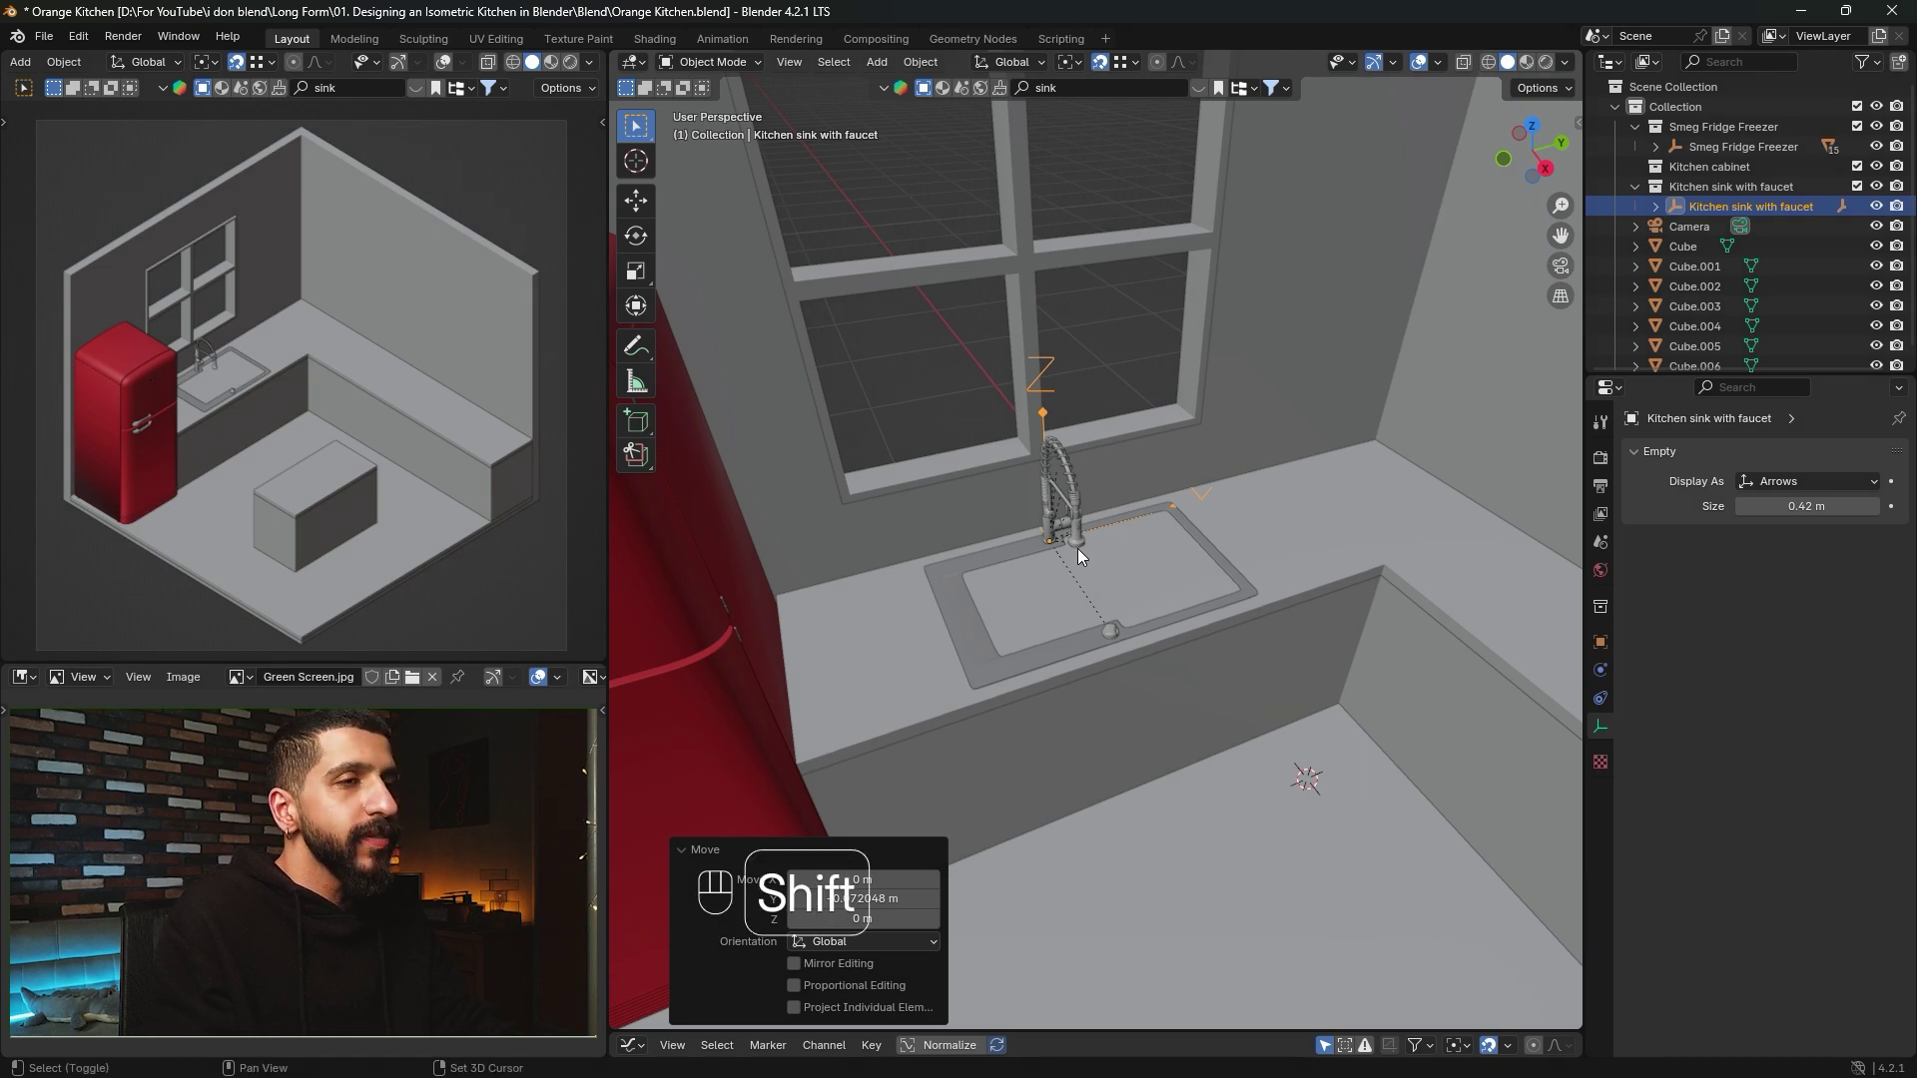
Snap the 3D cursor to the selected sink's origin and add a cube there.
key("shift+s")
left_click(1209, 617)
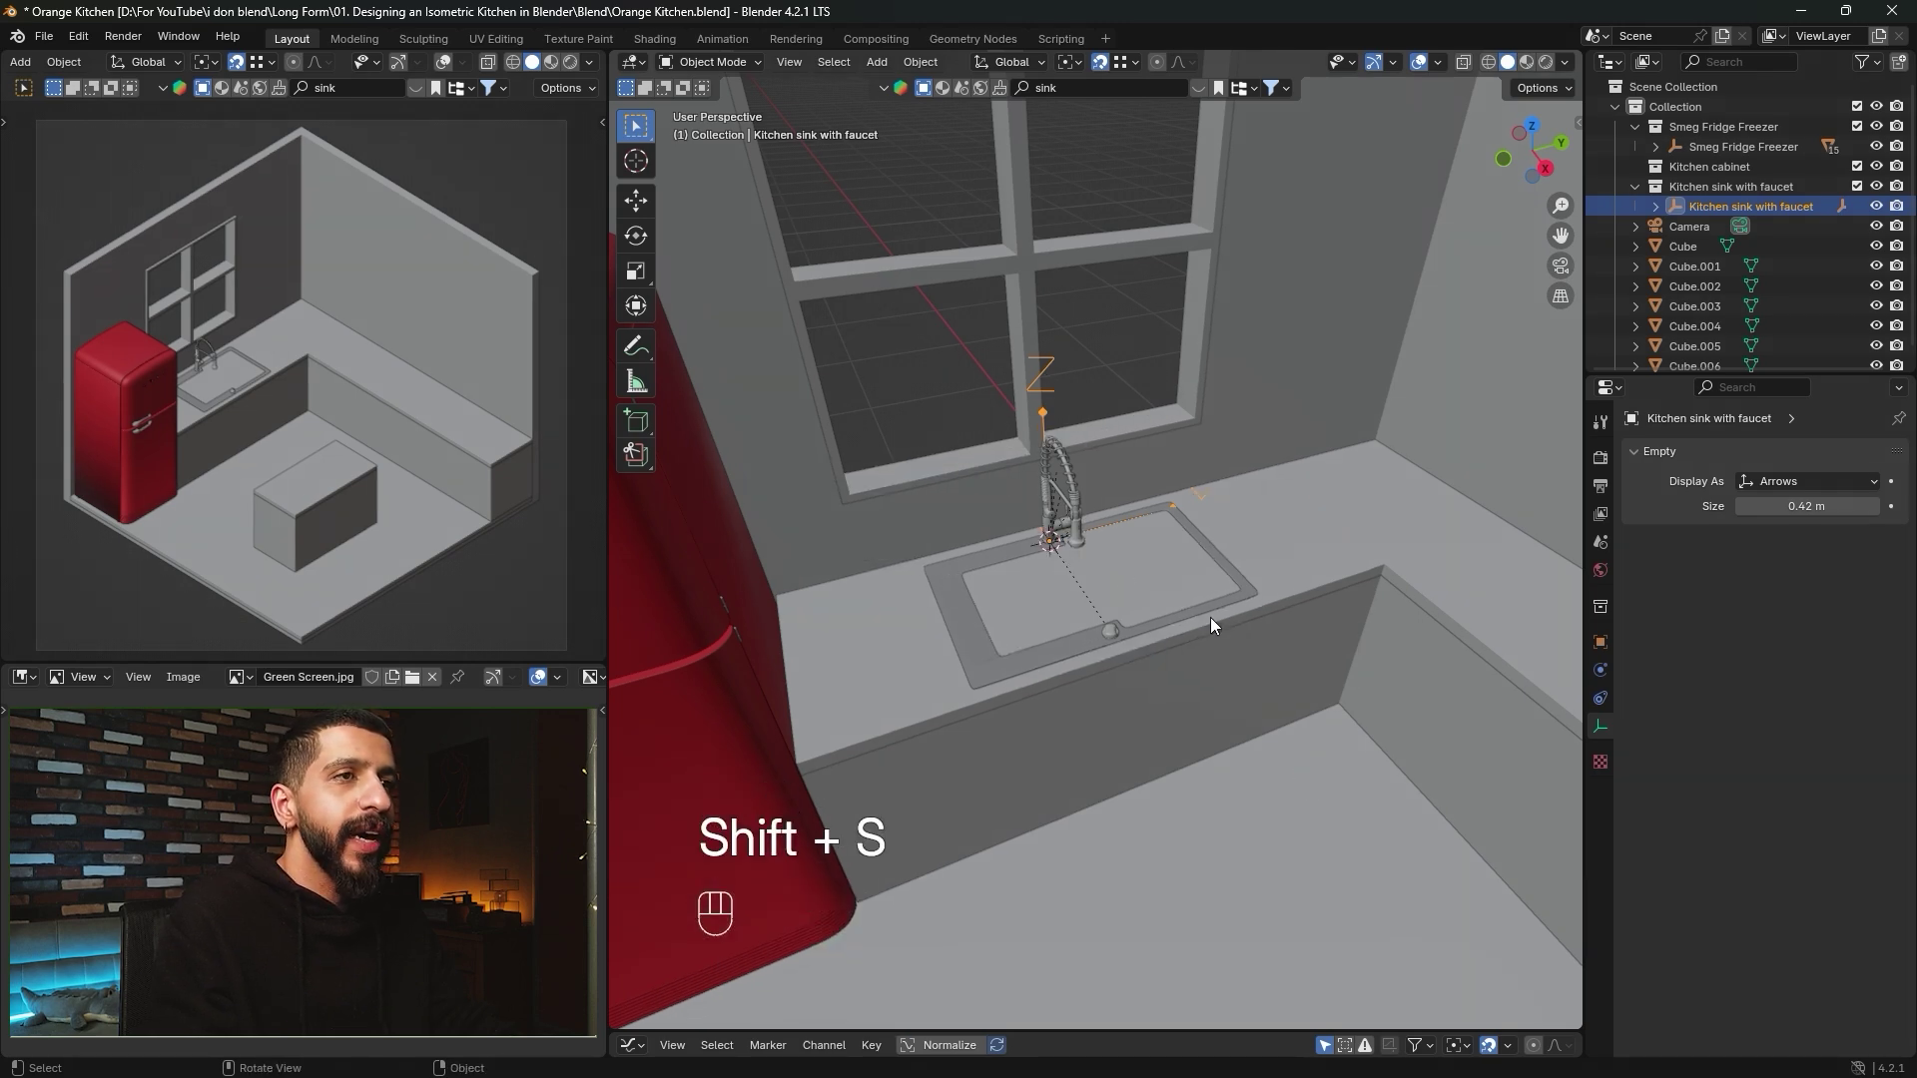
key("shift+a")
mouse_move(1170, 589)
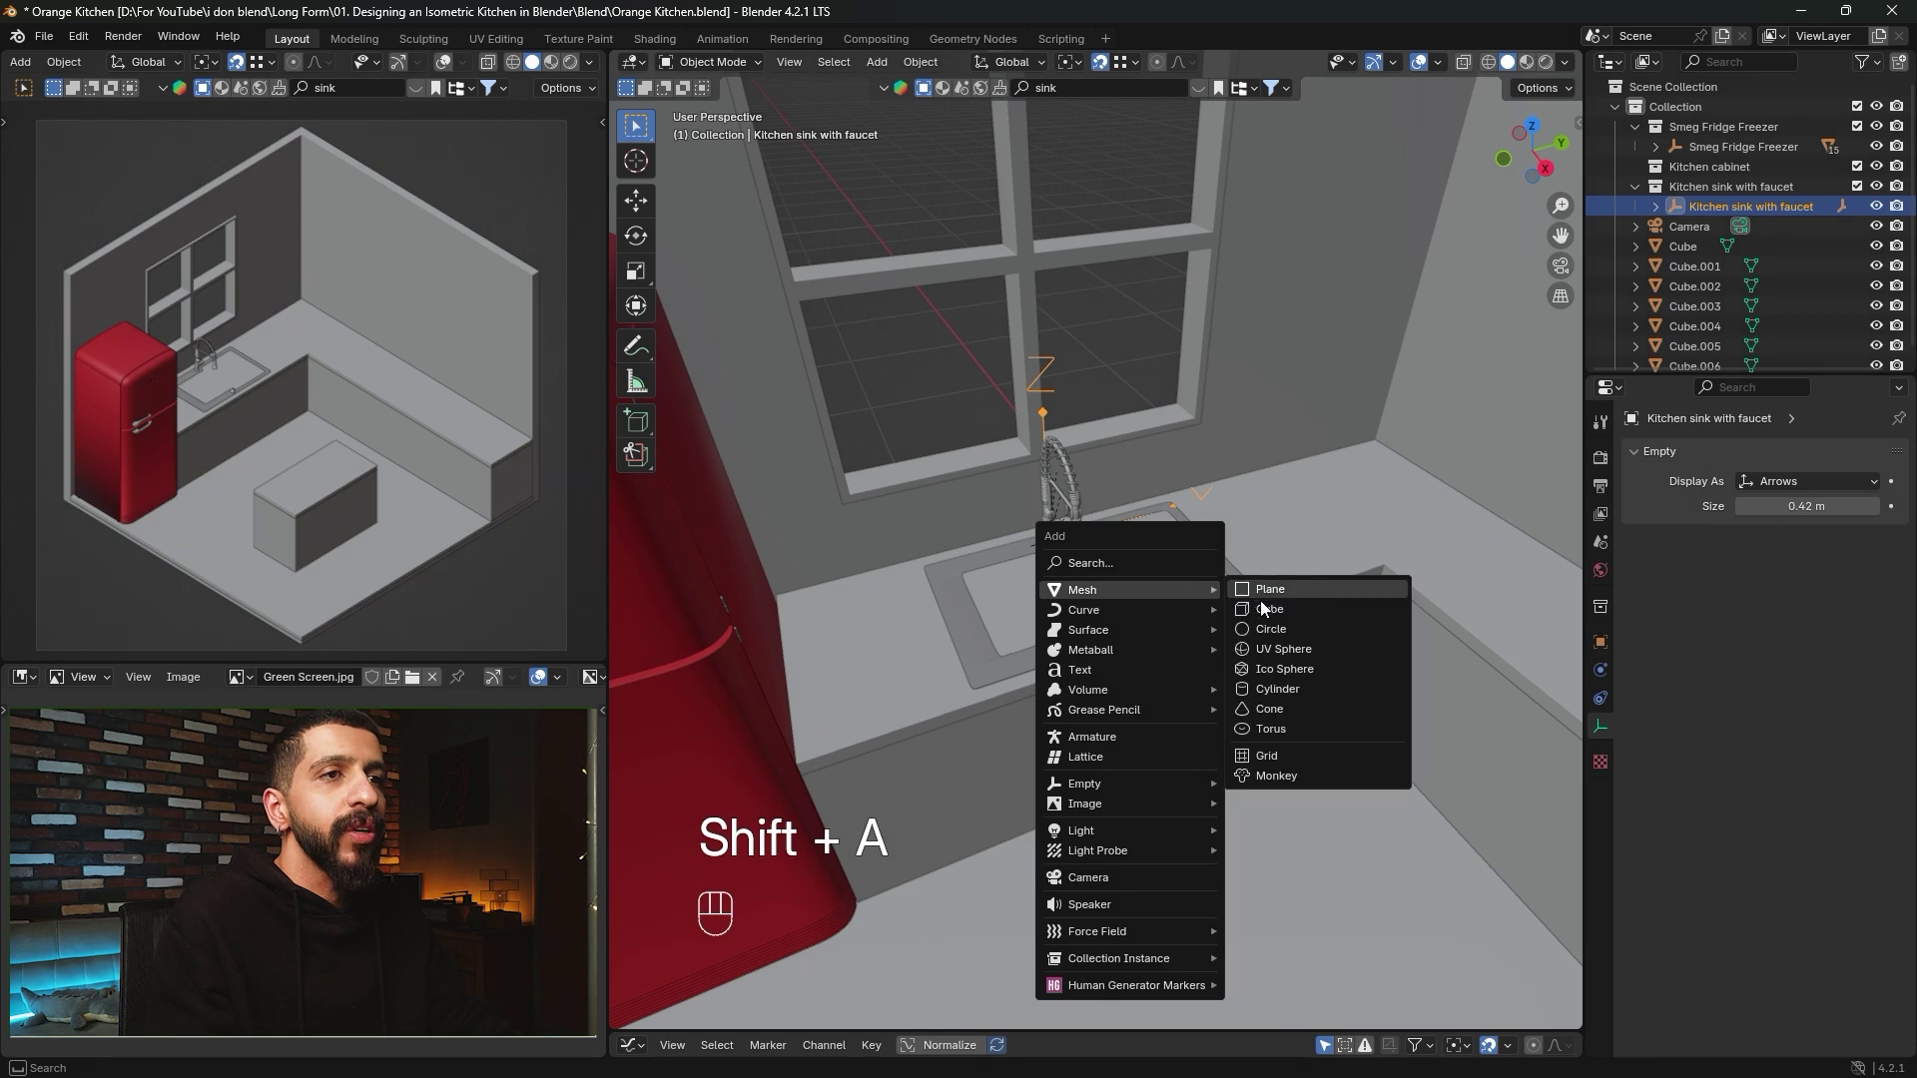
left_click(1254, 610)
Scale the whole cube mesh down in Edit Mode to about 0.57 m per side and return to Object Mode.
key("Tab")
key("a")
key("s")
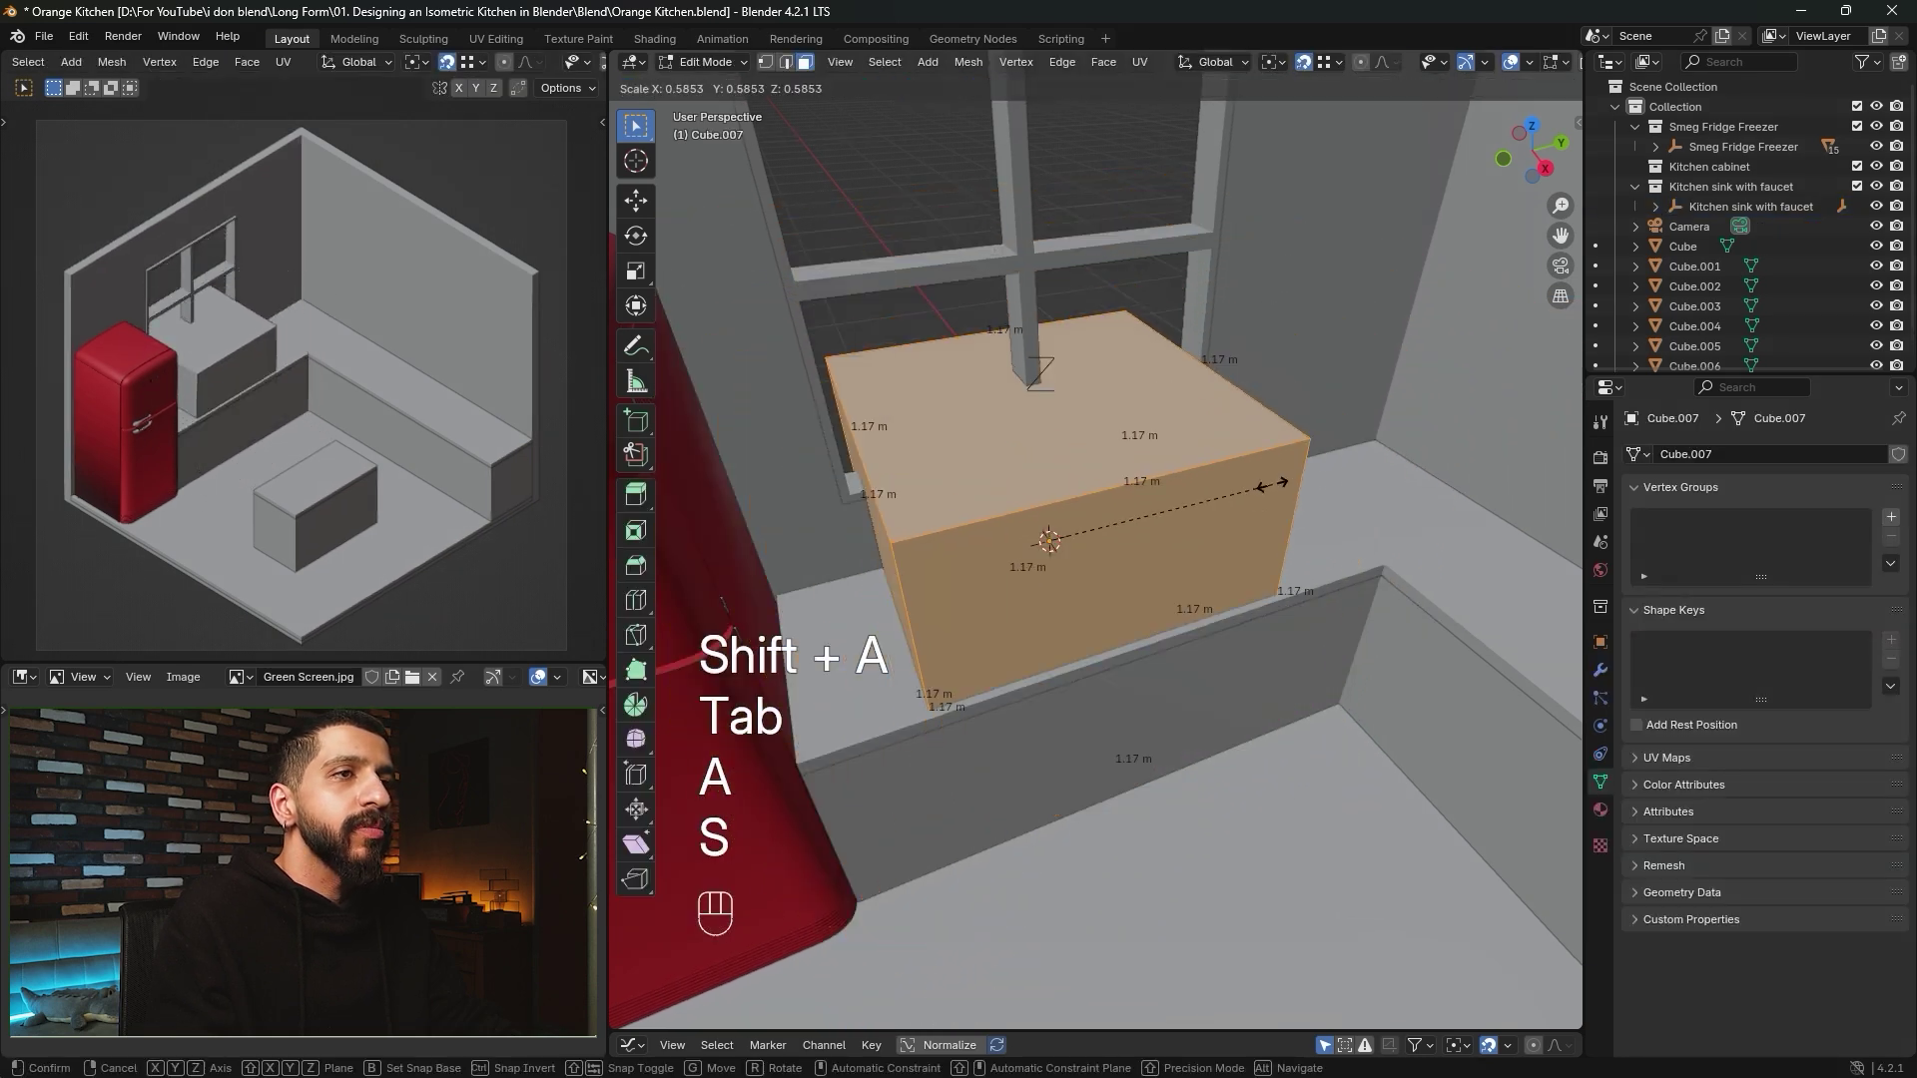
left_click(1093, 529)
key("Tab")
Move the cube about 0.24 m along X over the sink basin.
key("g")
key("y")
key("x")
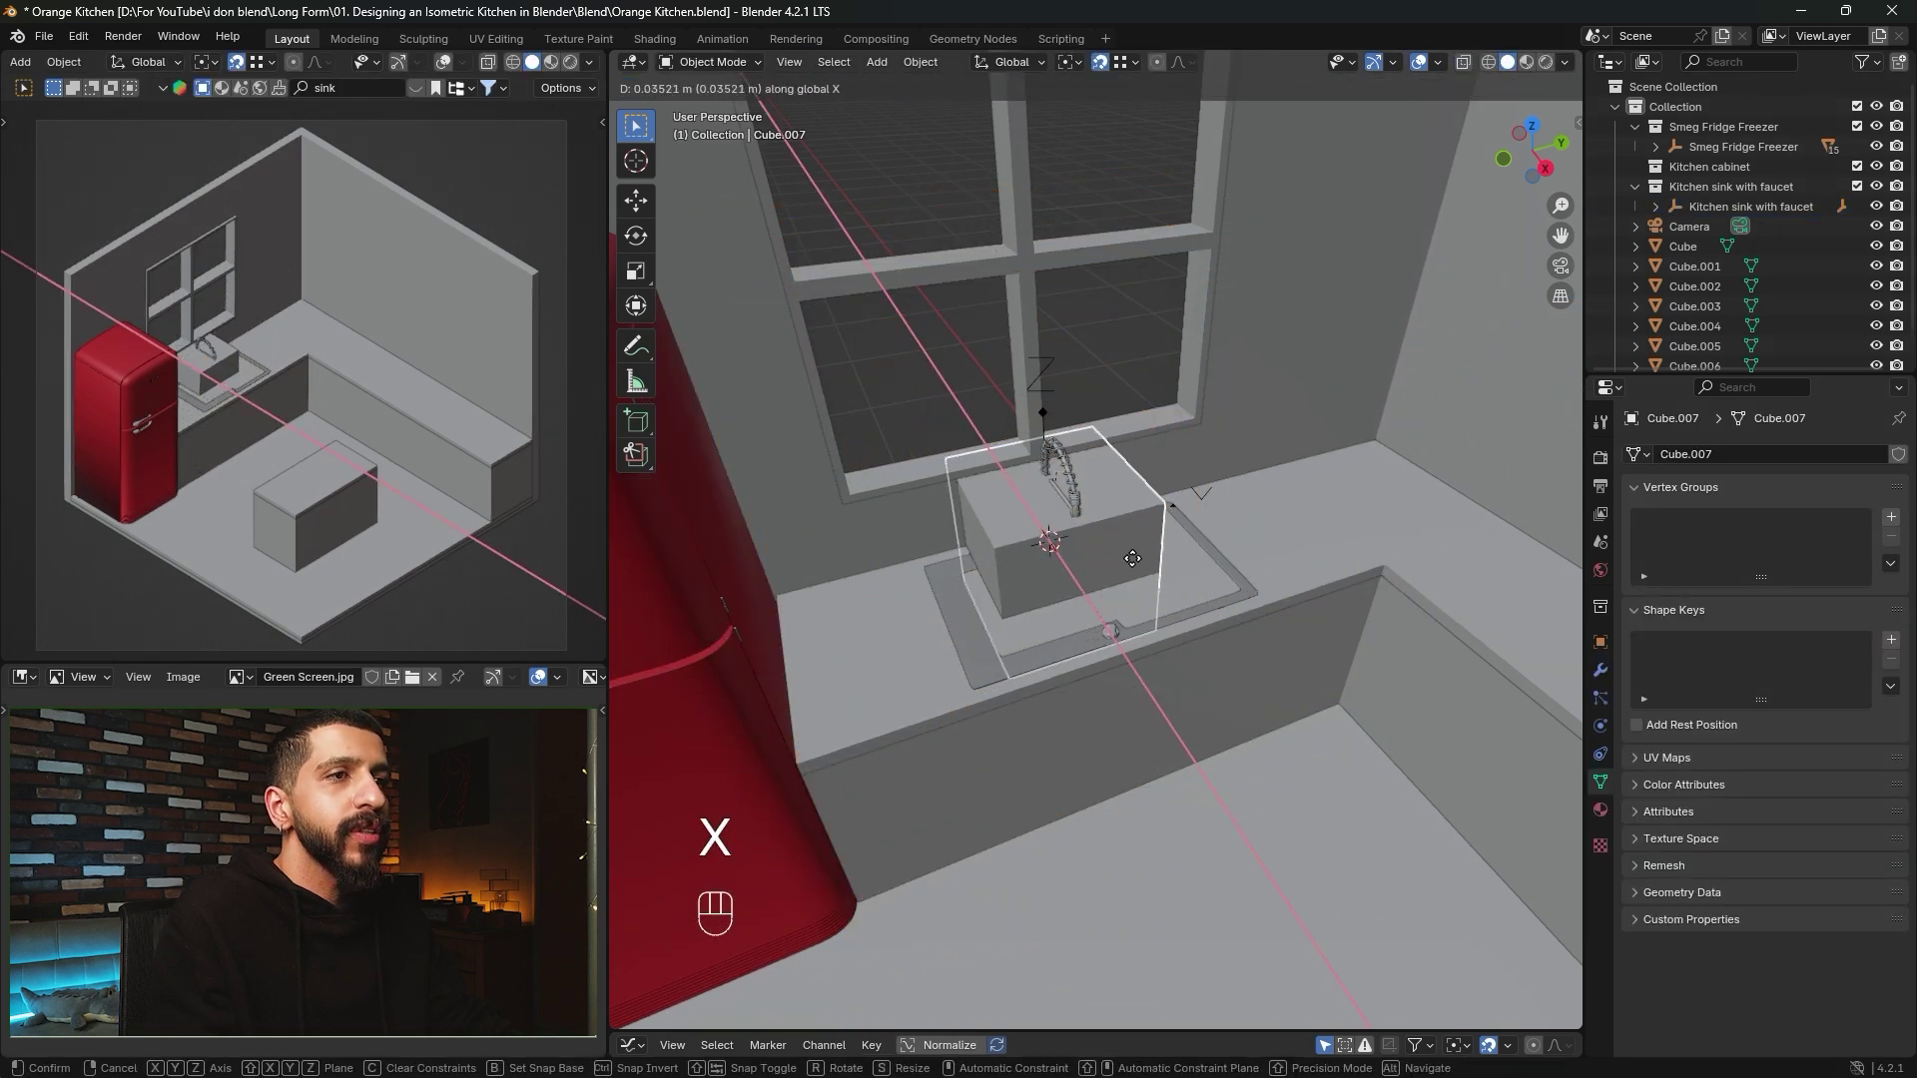
left_click(1157, 611)
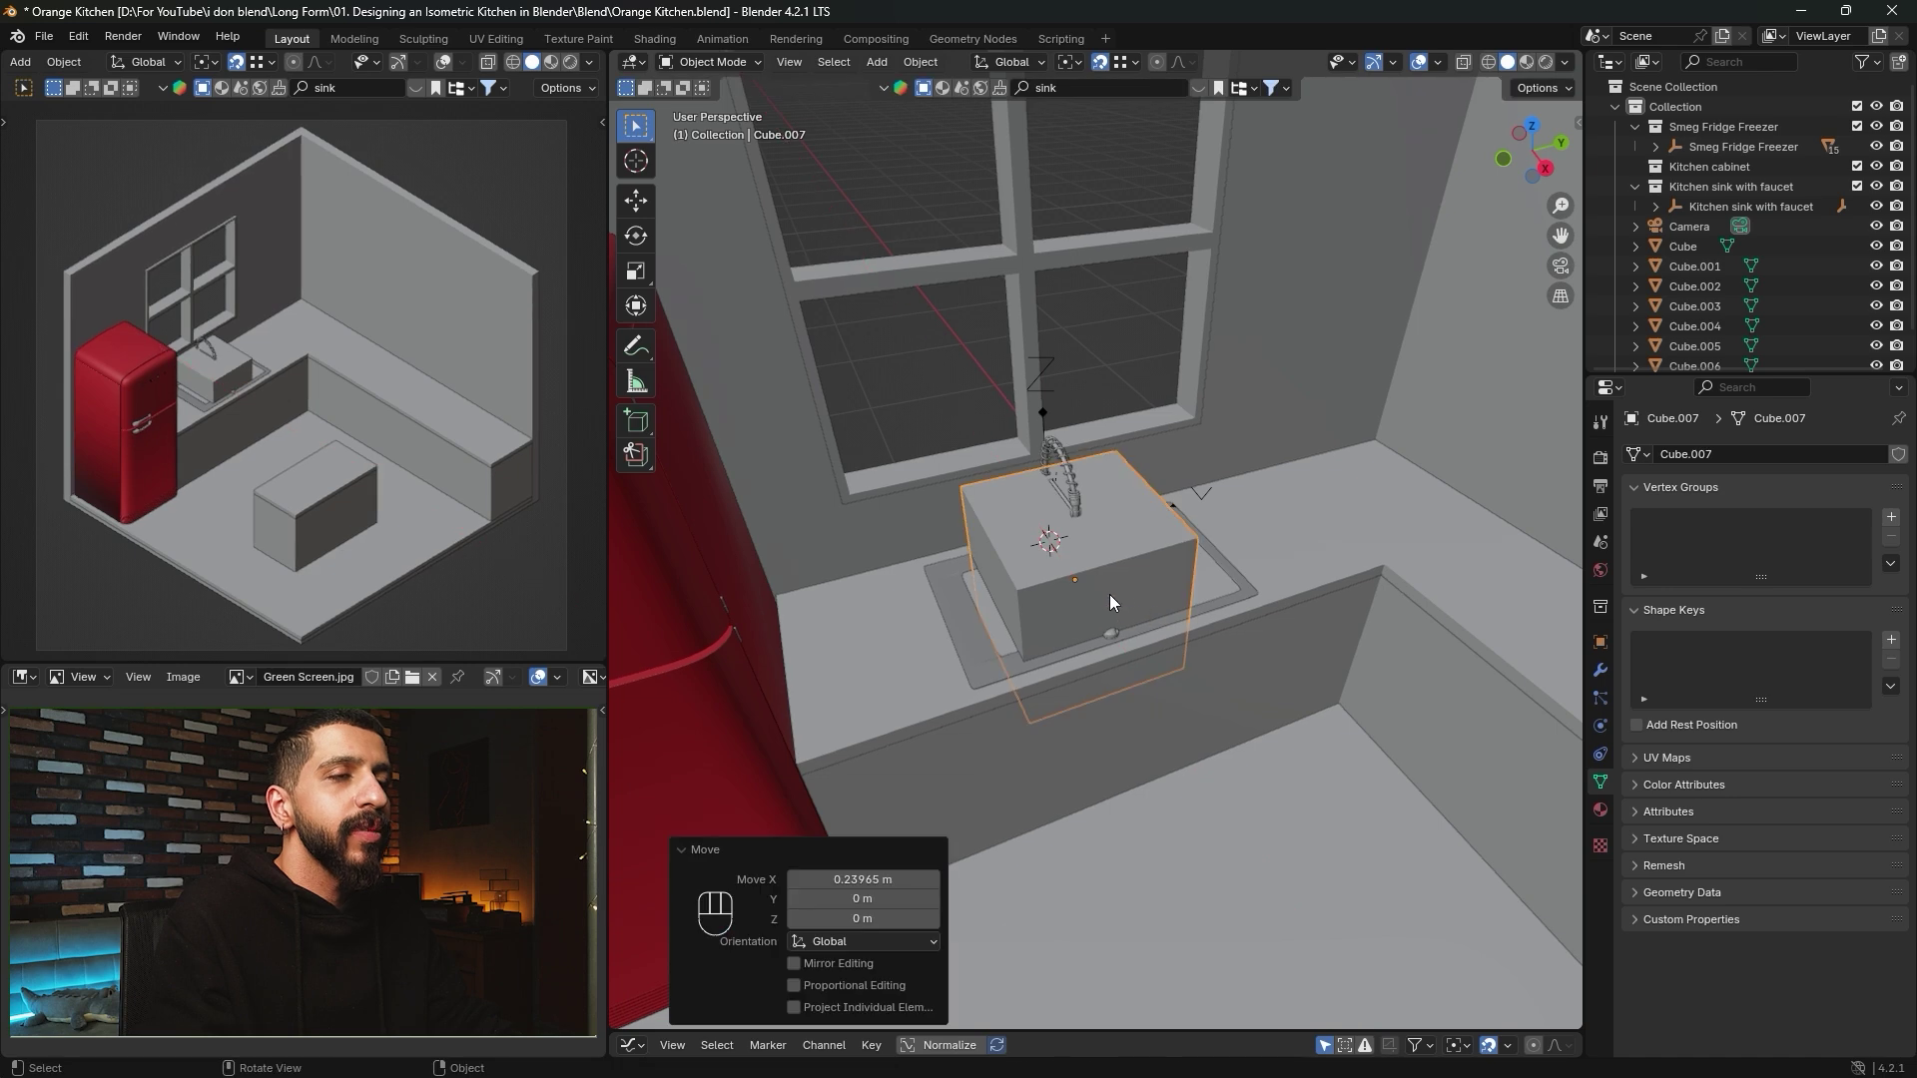
In top view, fine-tune the cube about 0.017 m along X so it fits within the sink's long rims.
left_click(1533, 126)
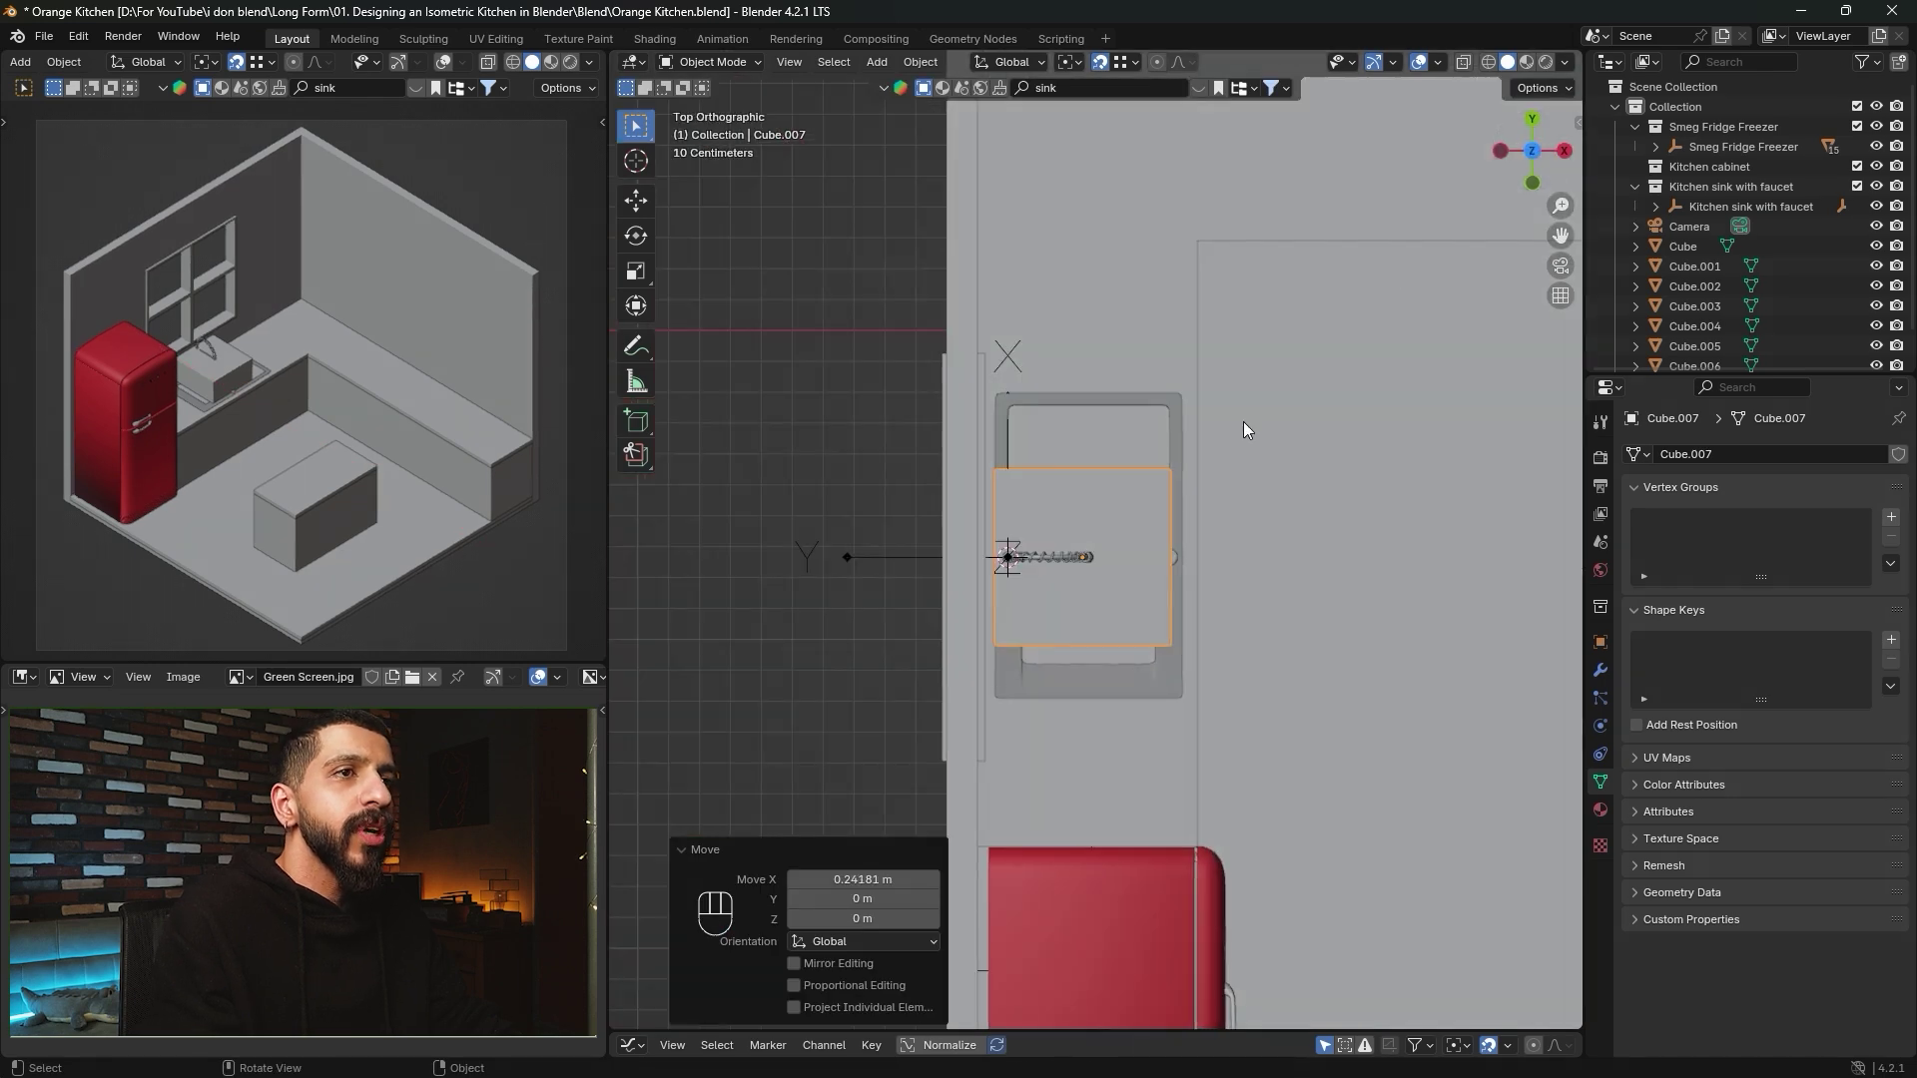
scroll(1134, 482, "up", 2)
middle_click_drag(1134, 482, 1162, 518, "alt")
middle_click_drag(1154, 559, 1151, 537, "alt")
key("g")
key("x")
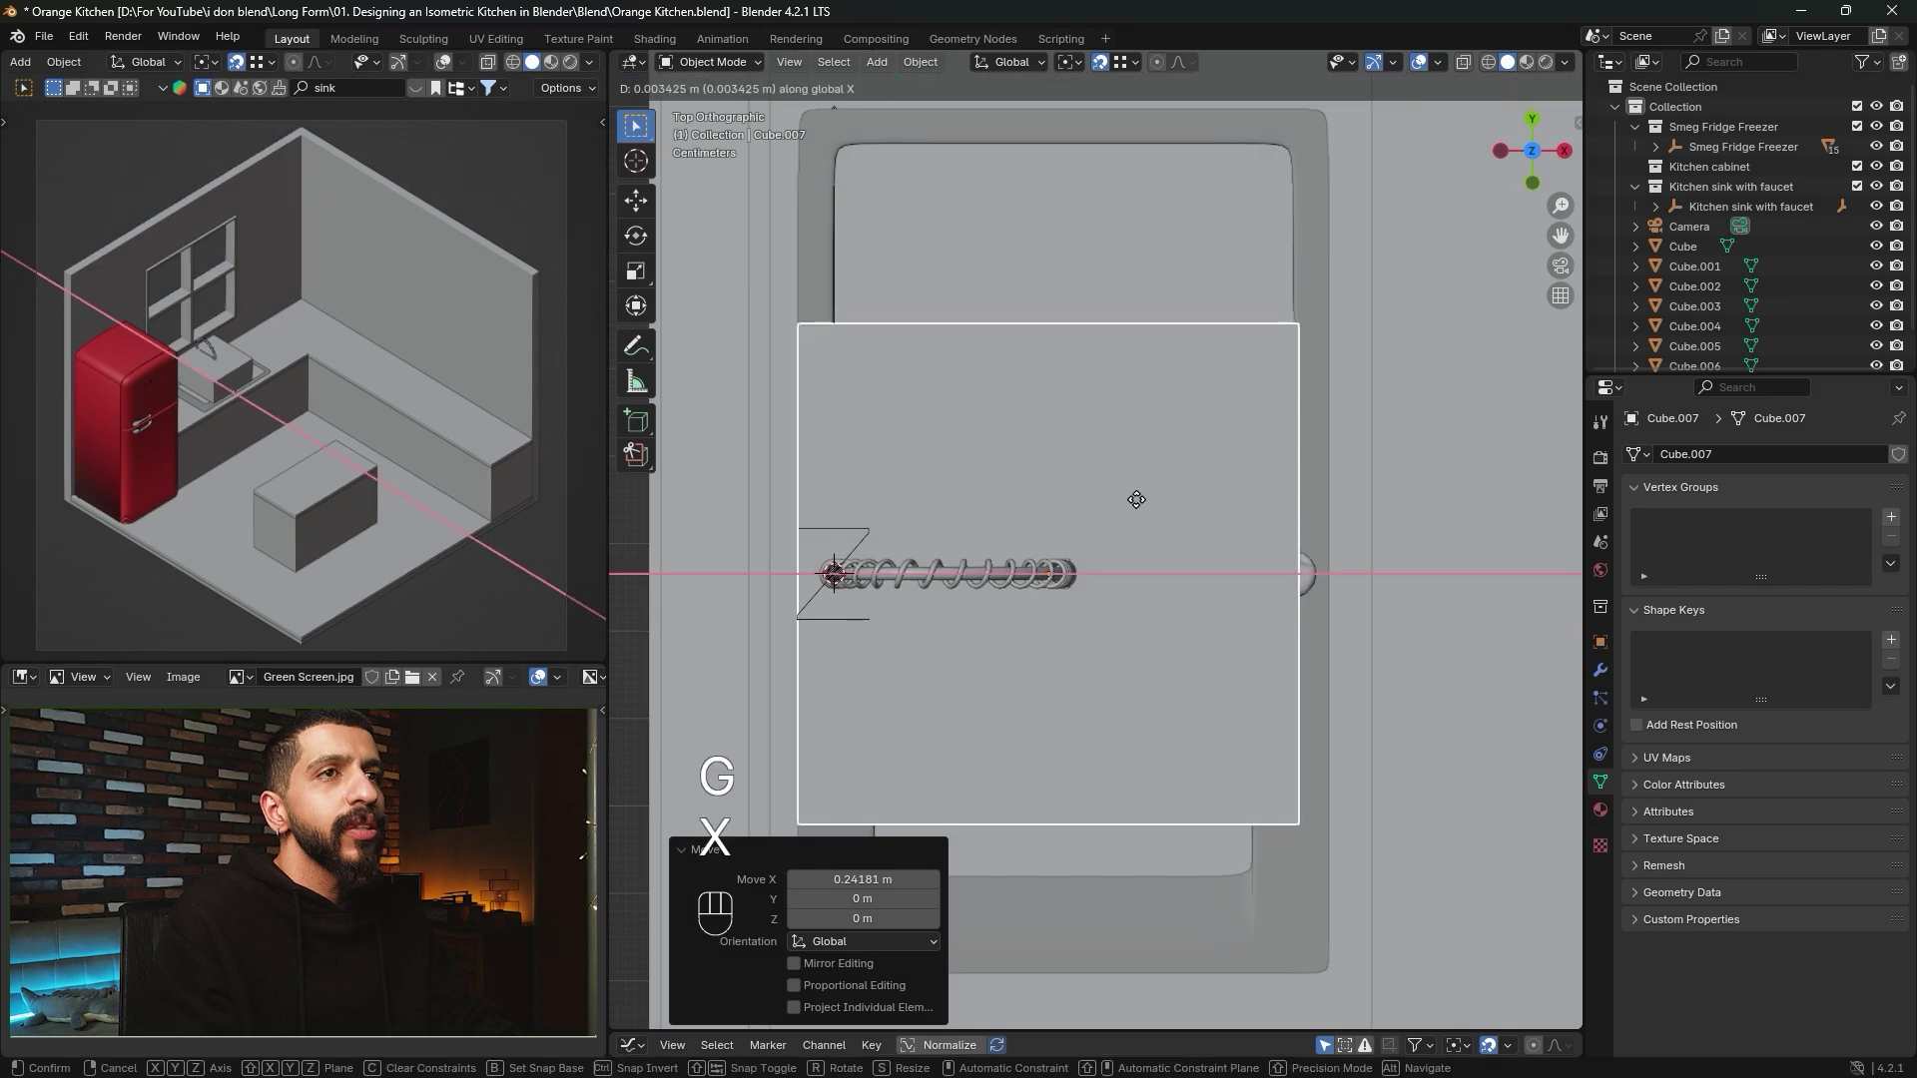
key("shift")
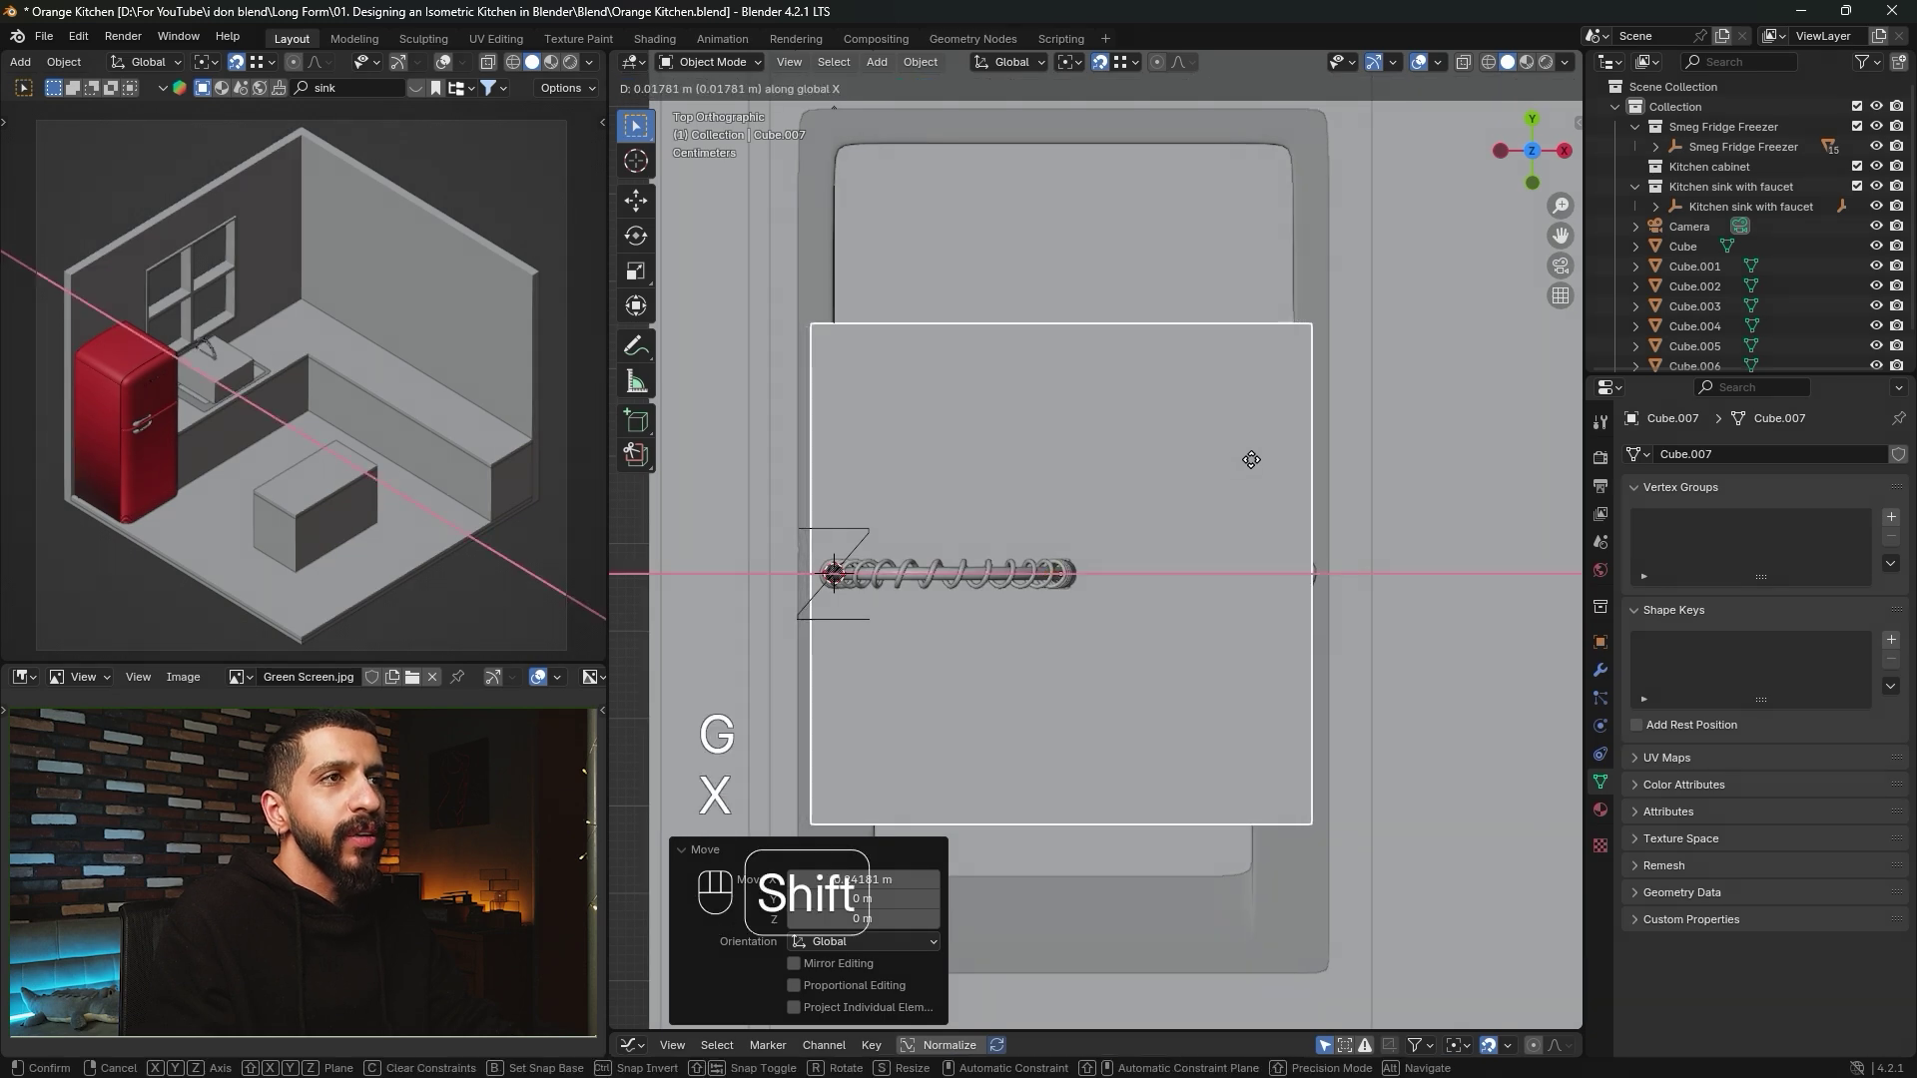
left_click(1223, 481)
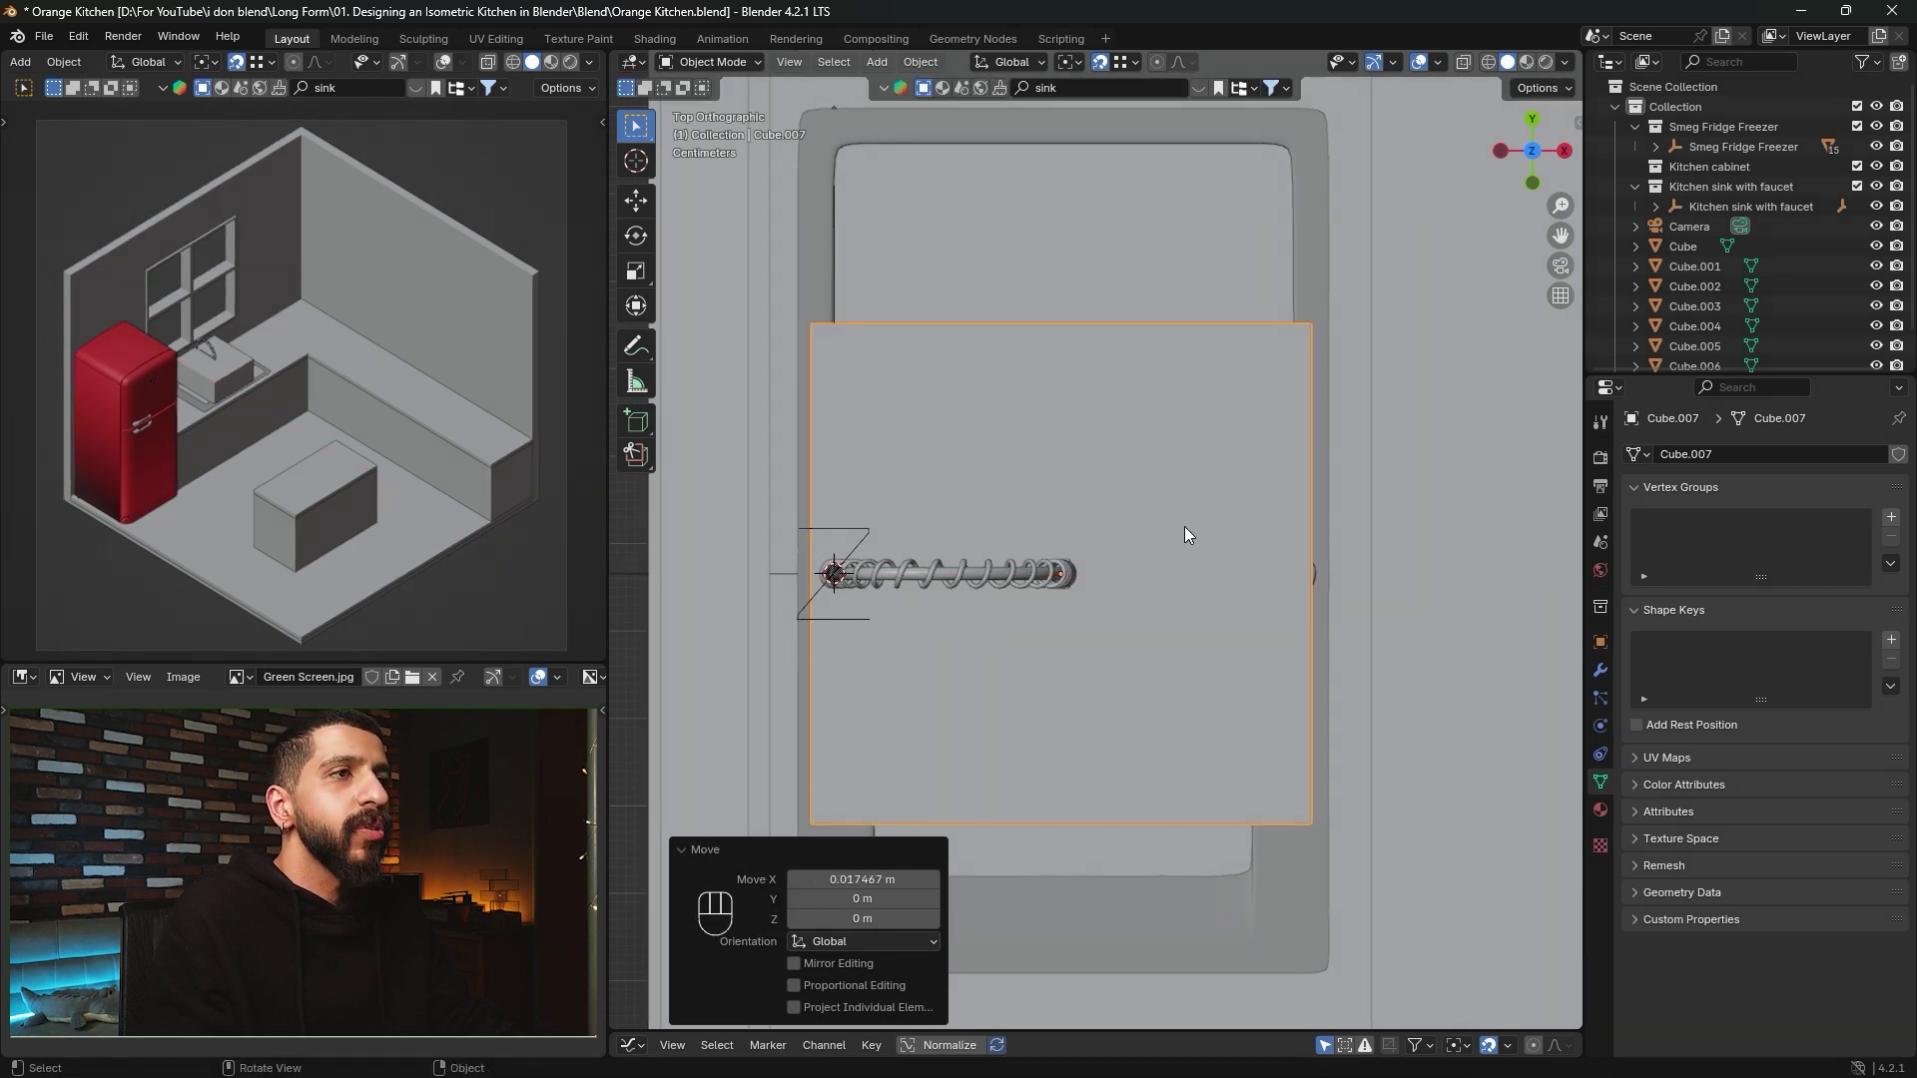
In Edit Mode, select the cube's two opposite side faces that point toward the ends of the sink.
key("Tab")
middle_click_drag(1184, 526, 1183, 583)
left_click(1183, 583)
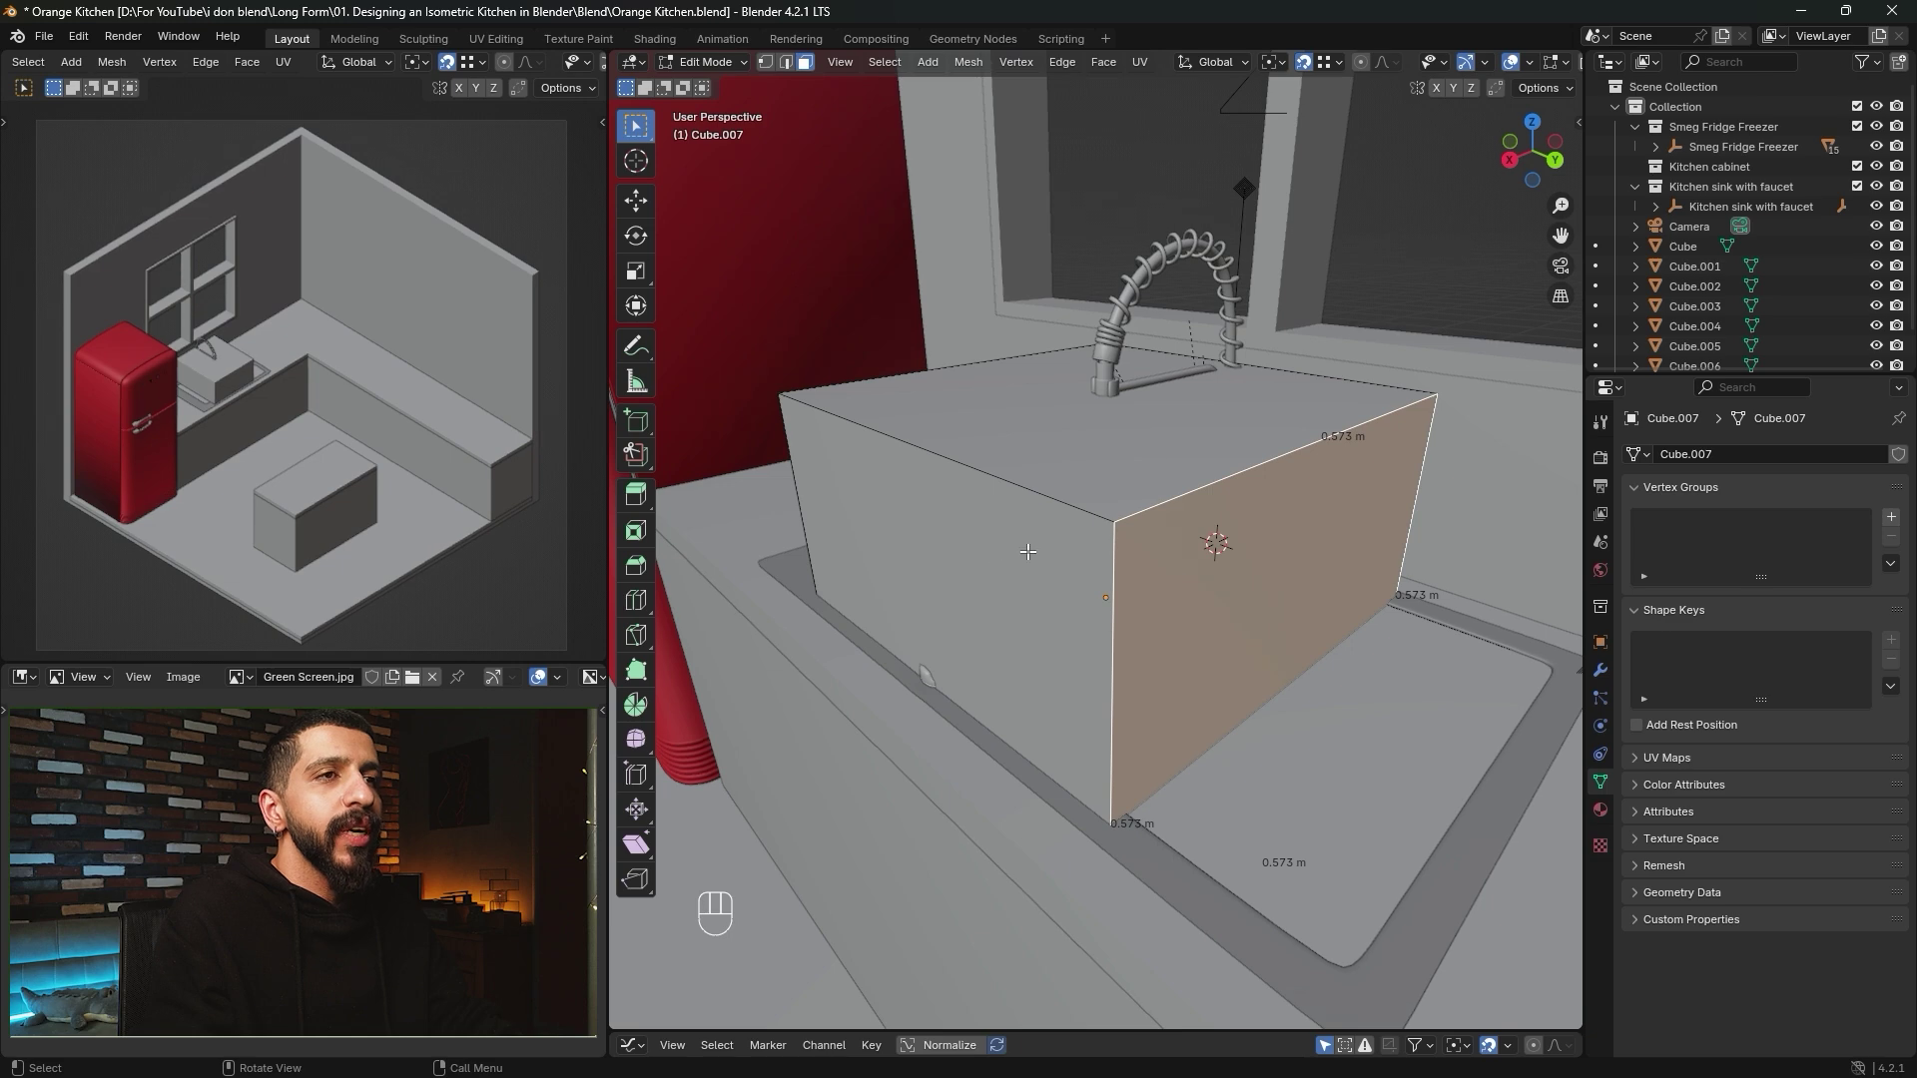
middle_click_drag(1028, 551, 1169, 446)
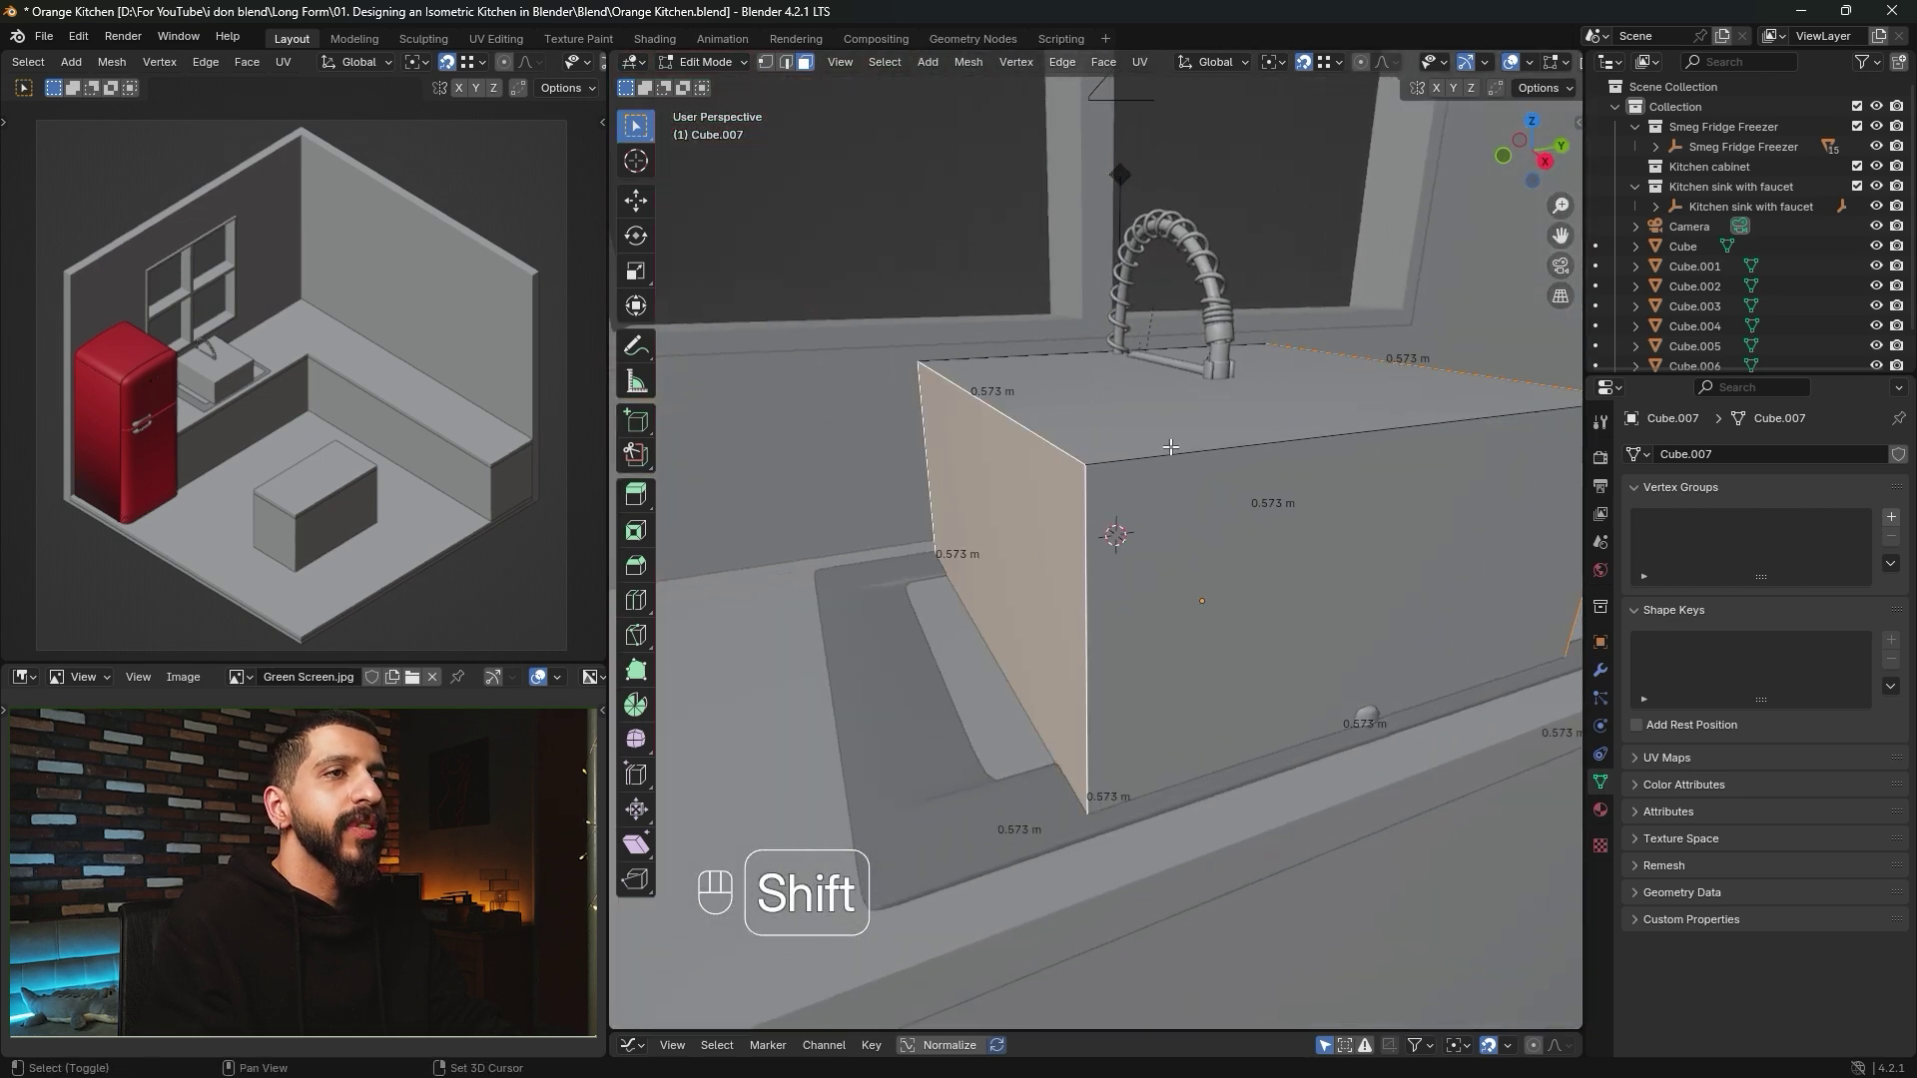
Scale the two end faces of the box over the sink along Y by about 1.78, working from the top view.
left_click(1533, 122)
middle_click_drag(1249, 398, 1241, 482, "shift")
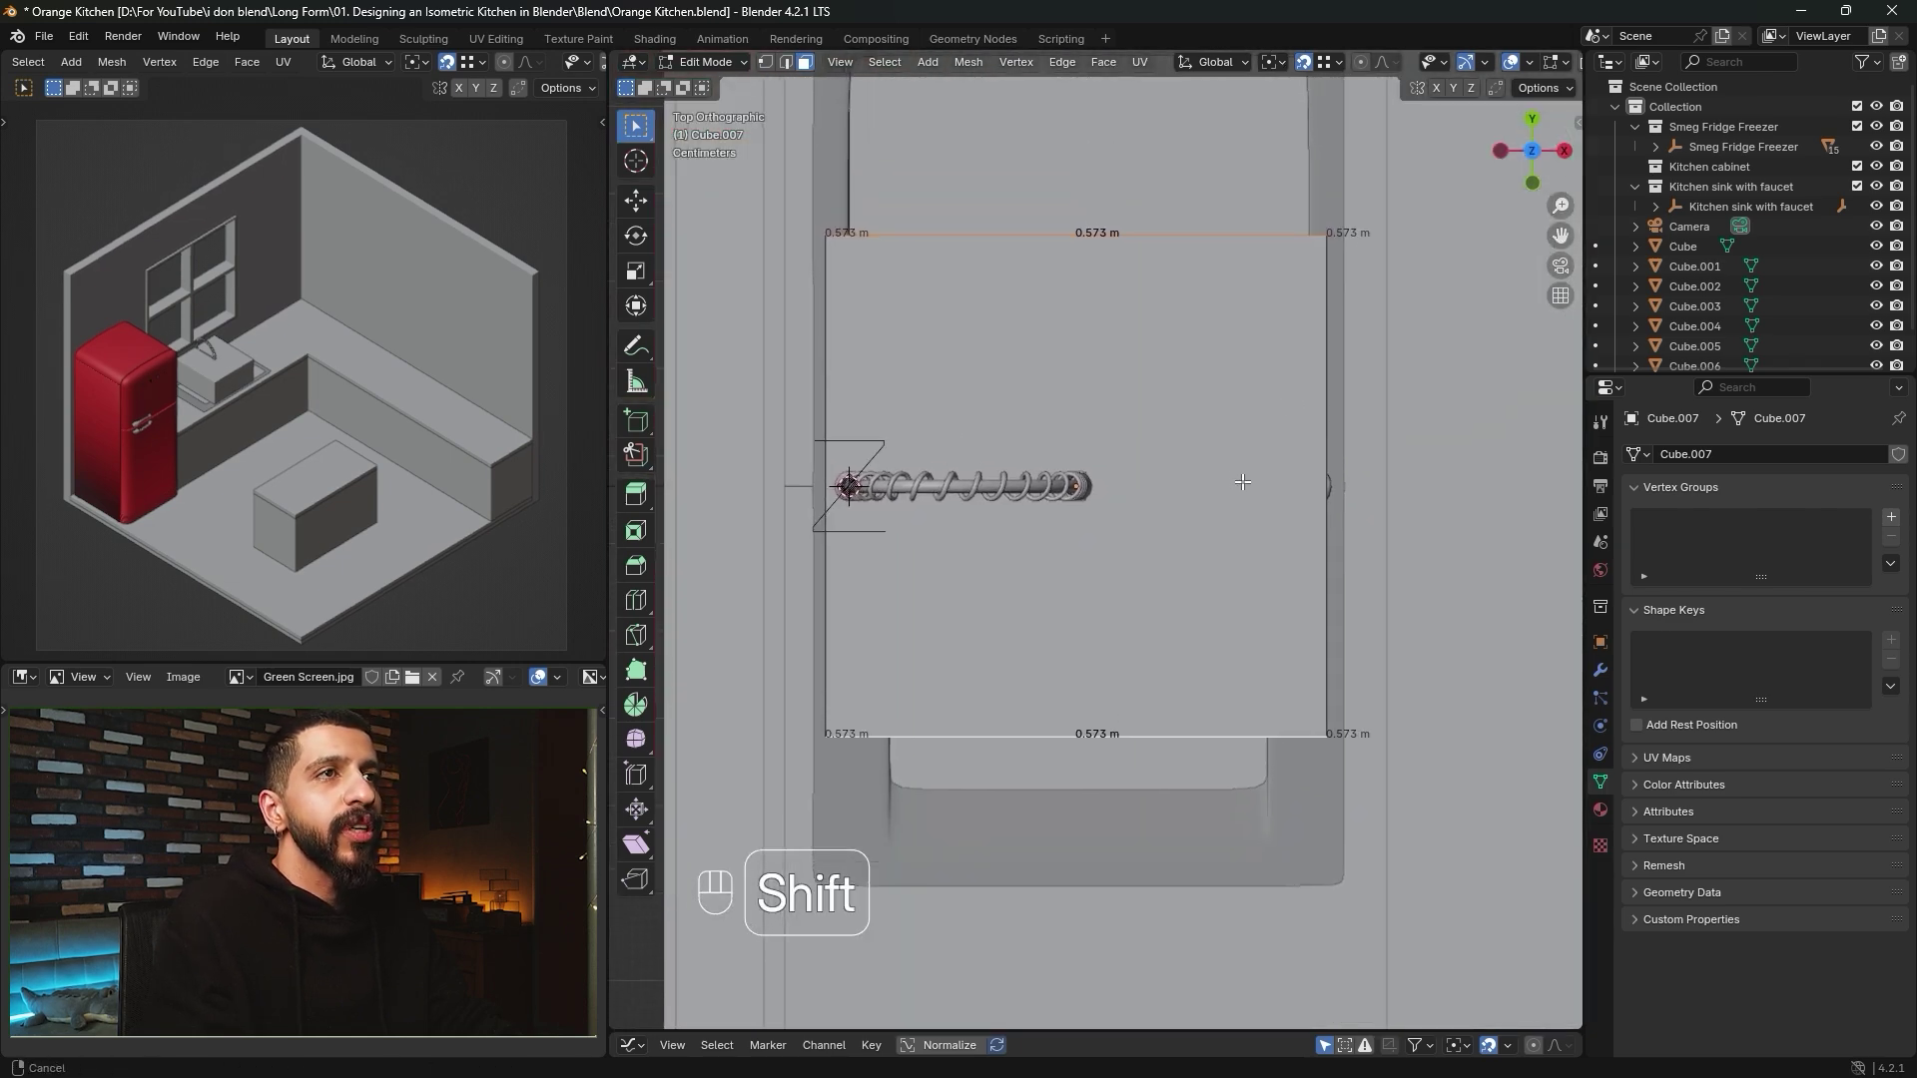
scroll(1242, 482, "down", 3)
key("s")
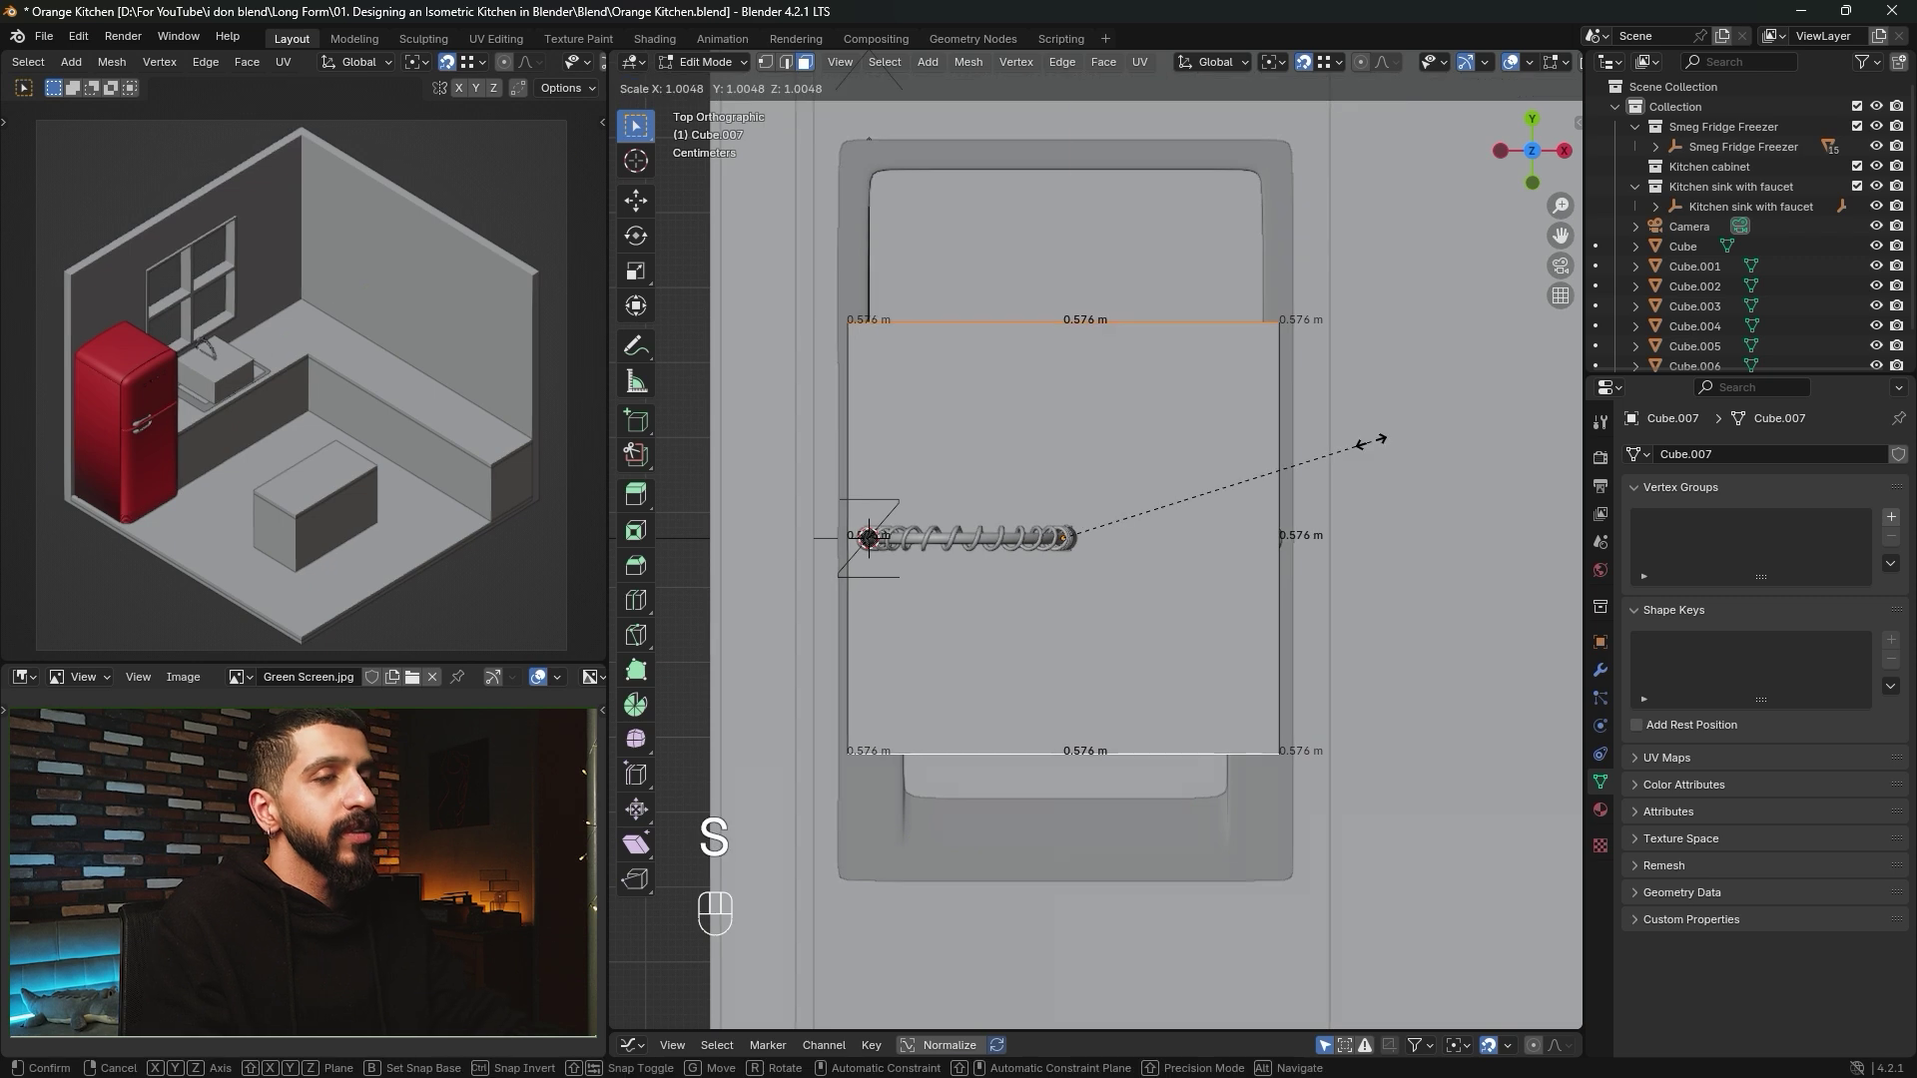
key("y")
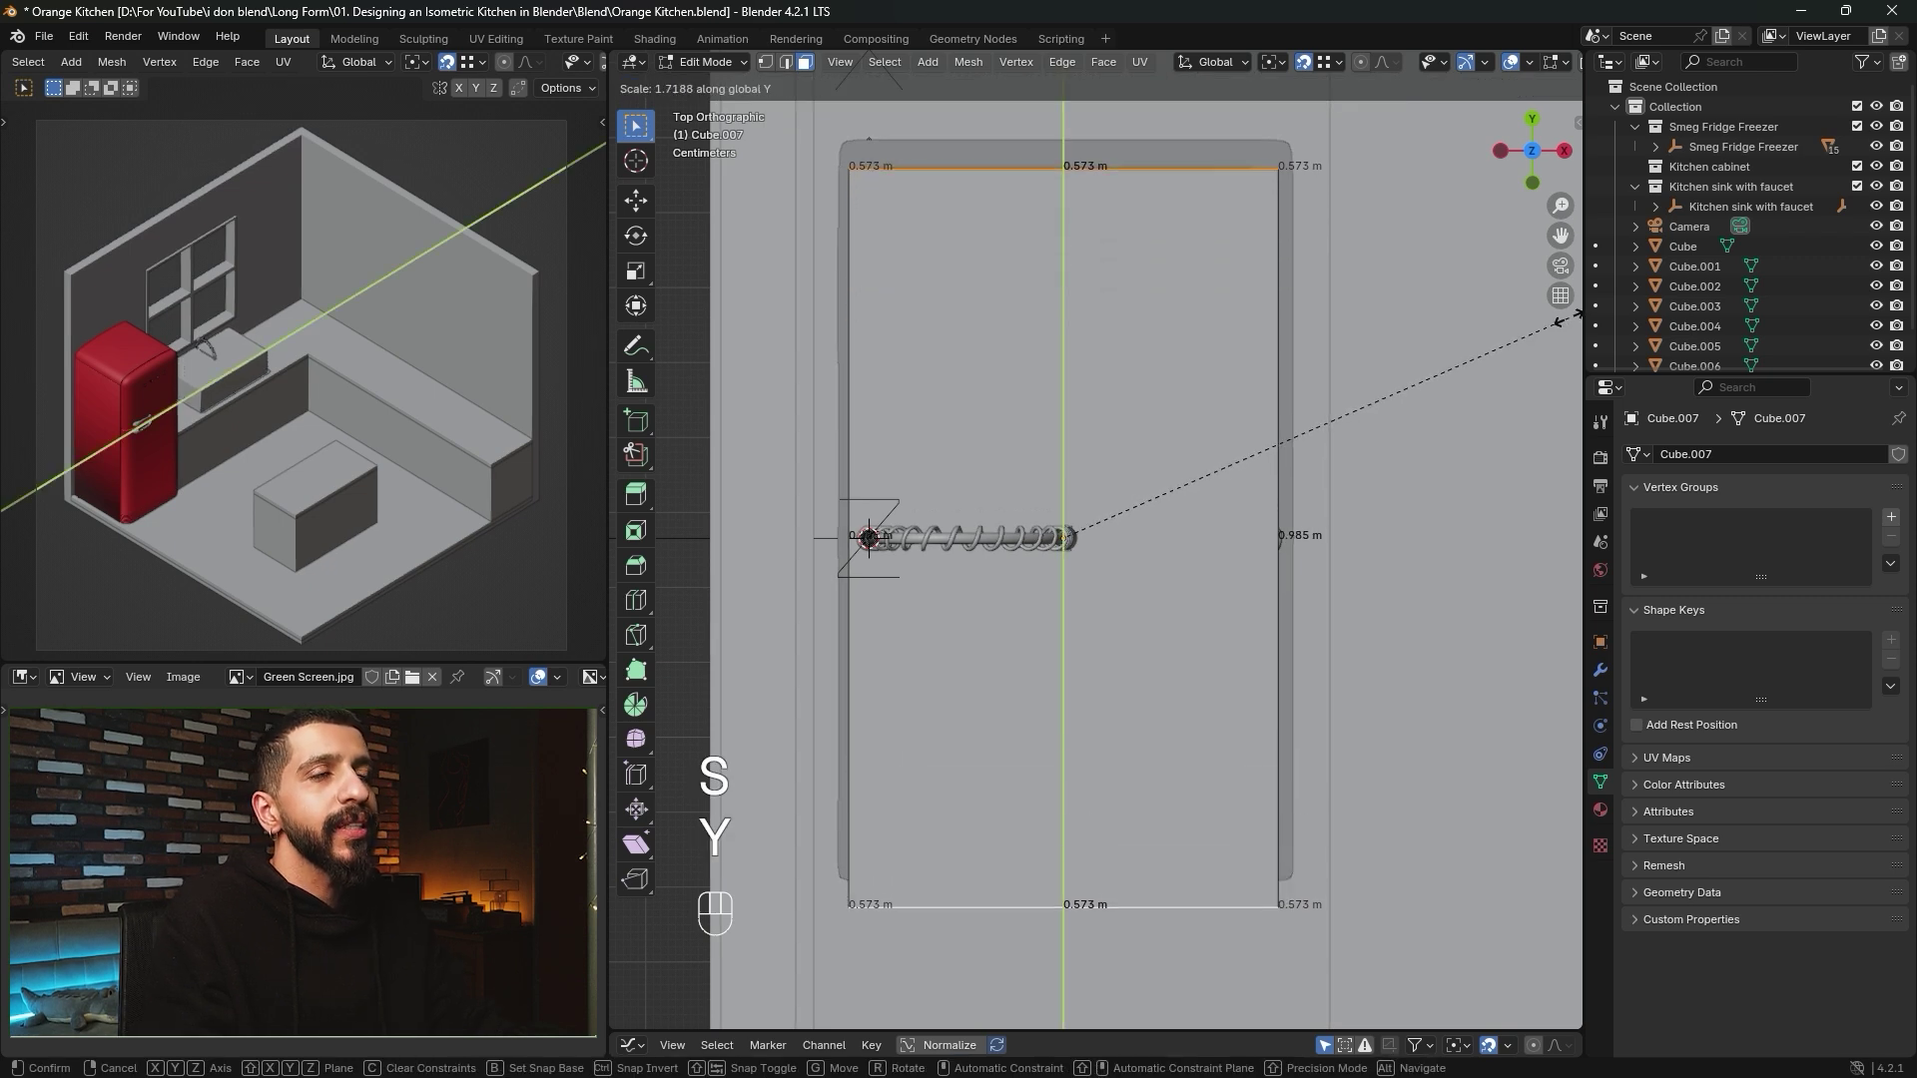
key("shift")
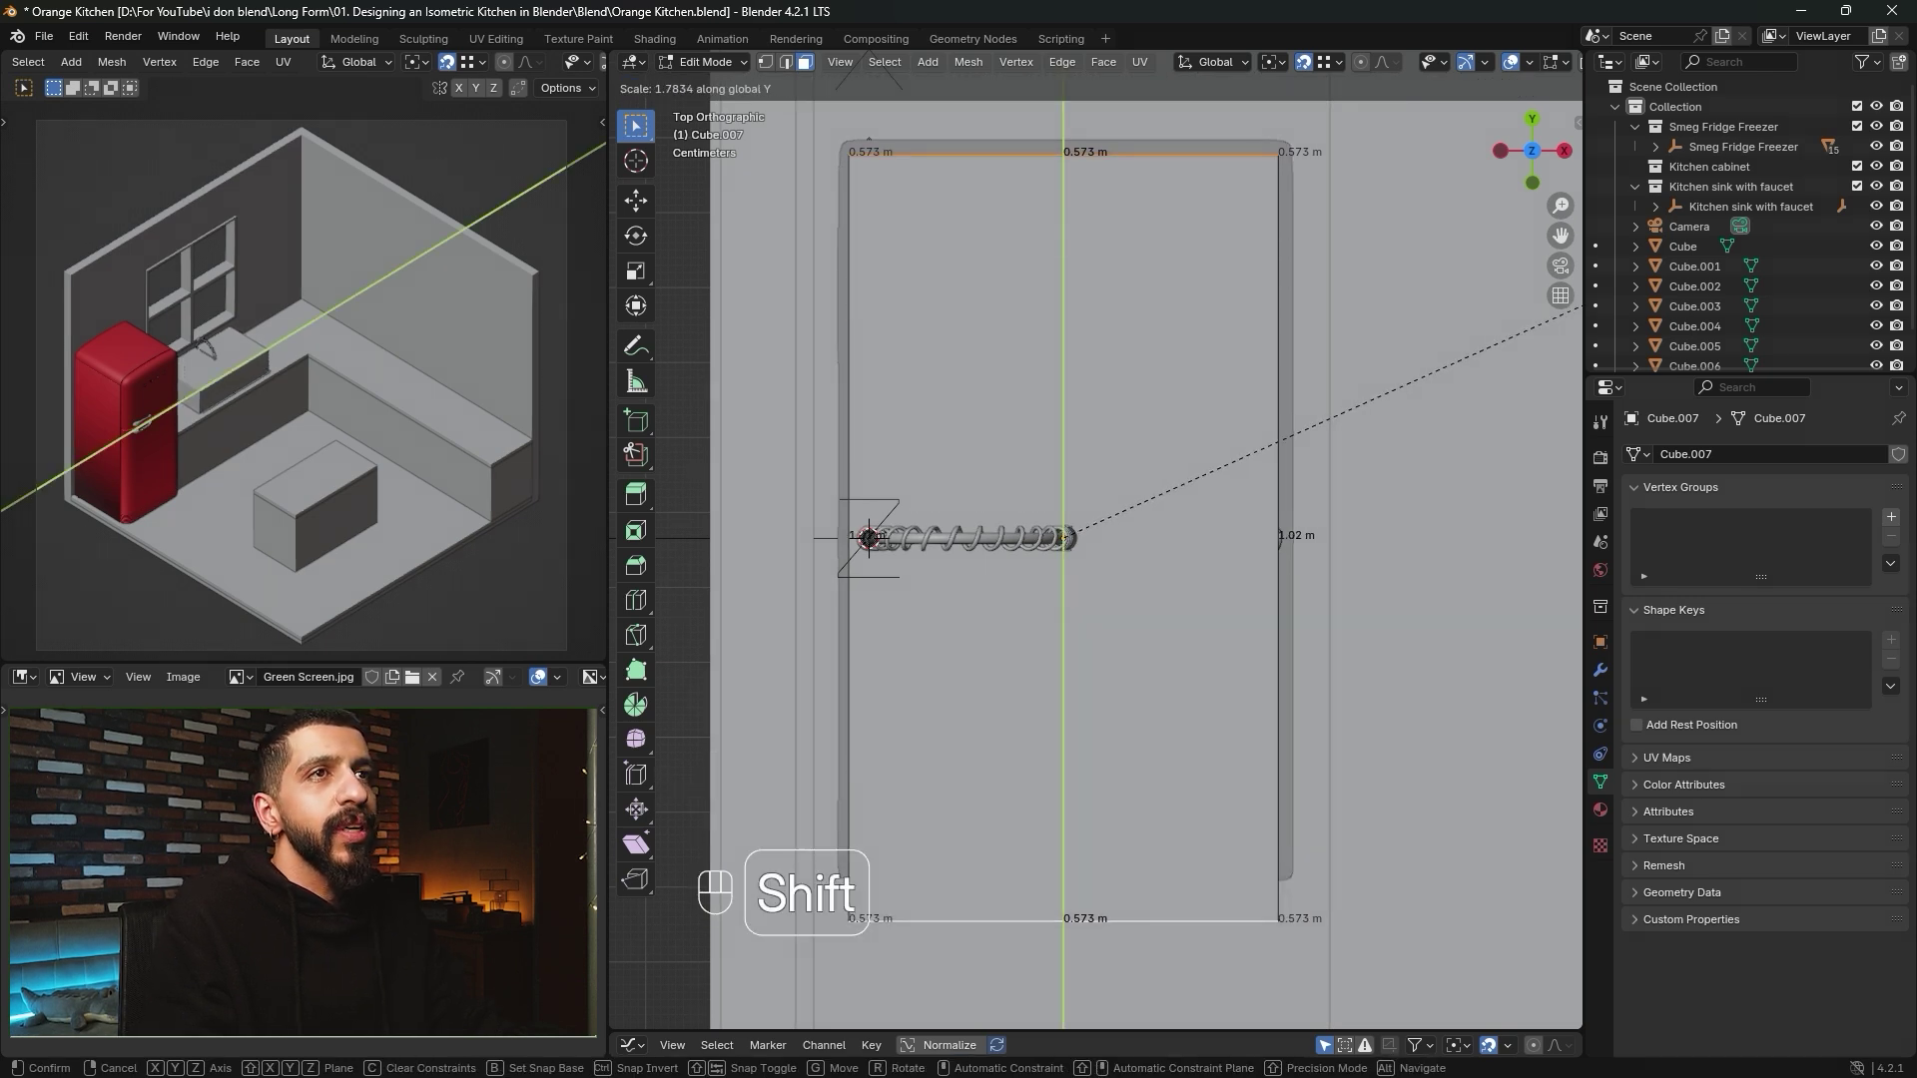
left_click(1578, 307)
Move the box's fridge-side end face inward along Y to sit just inside the sink's outer rim.
middle_click_drag(1098, 539, 1009, 563)
left_click(1071, 577)
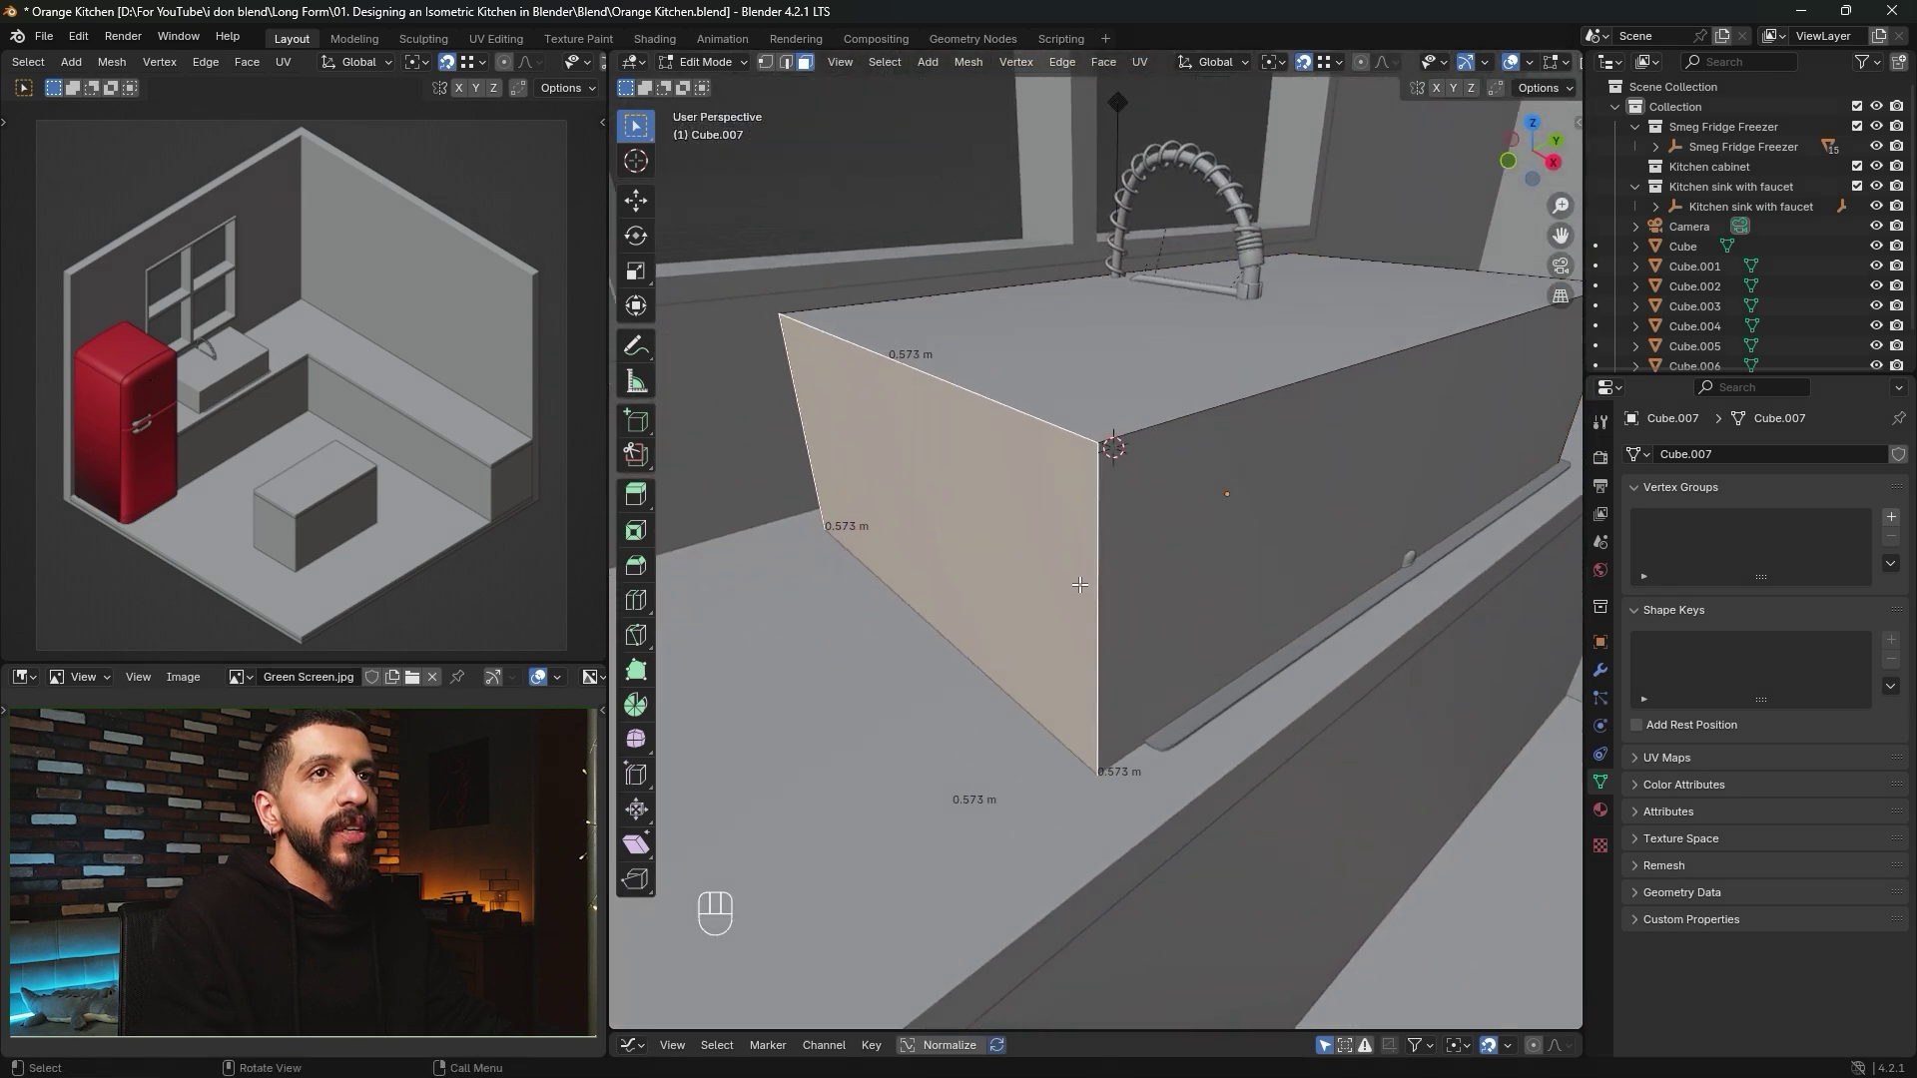
key("g")
key("y")
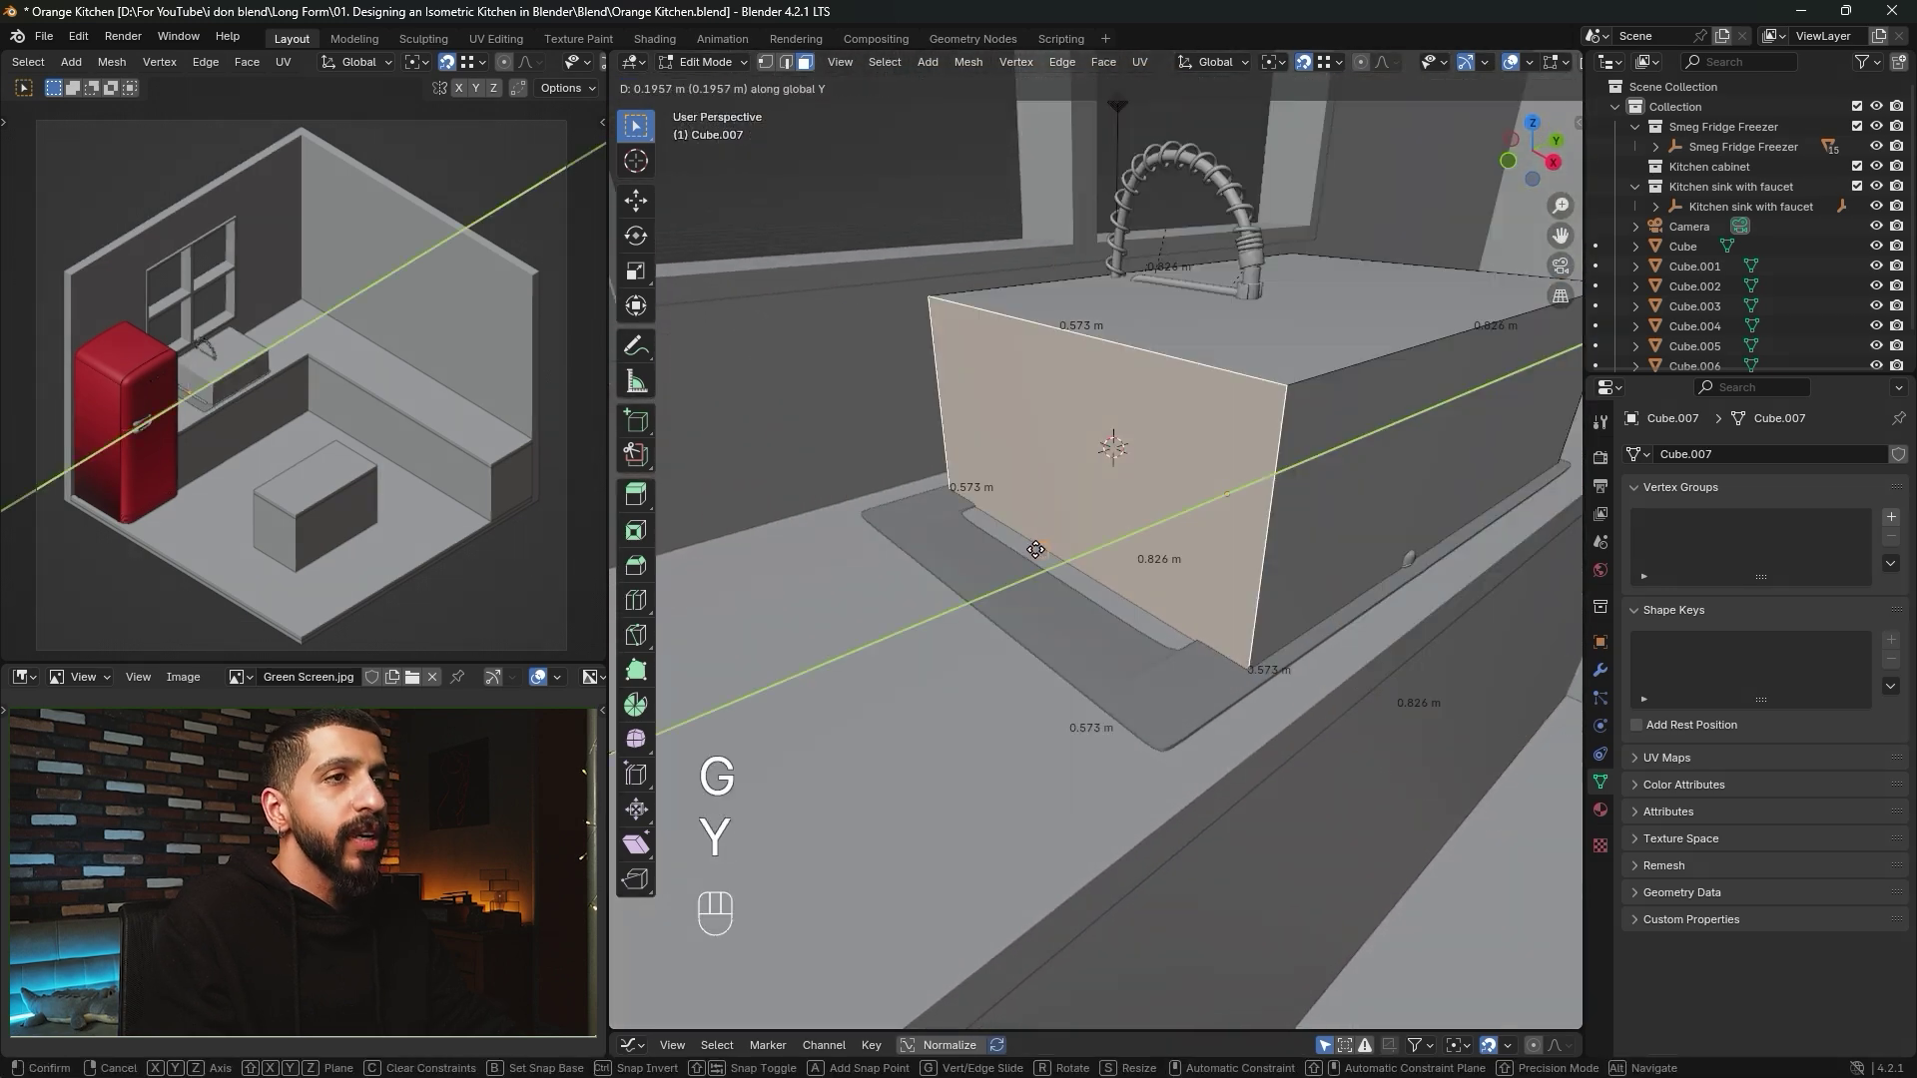
key("shift")
key("shift+Tab")
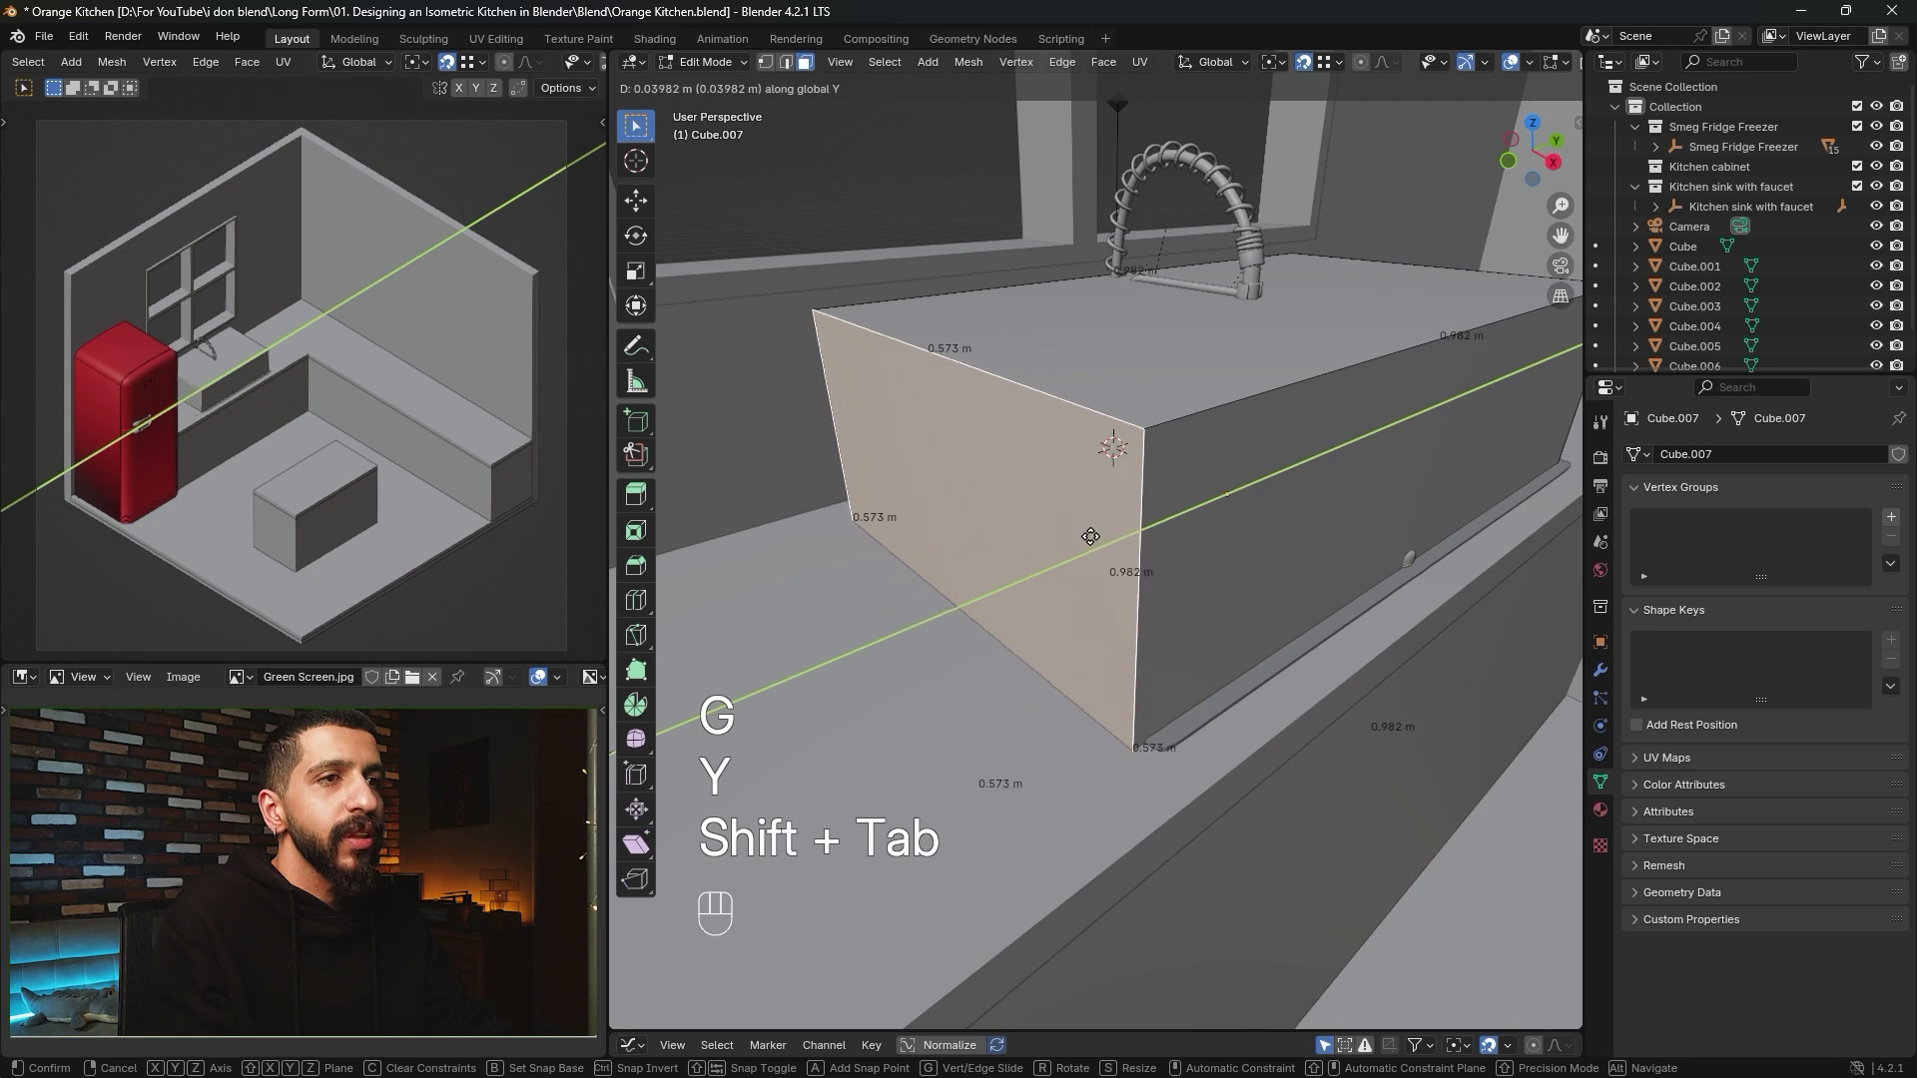
key("shift")
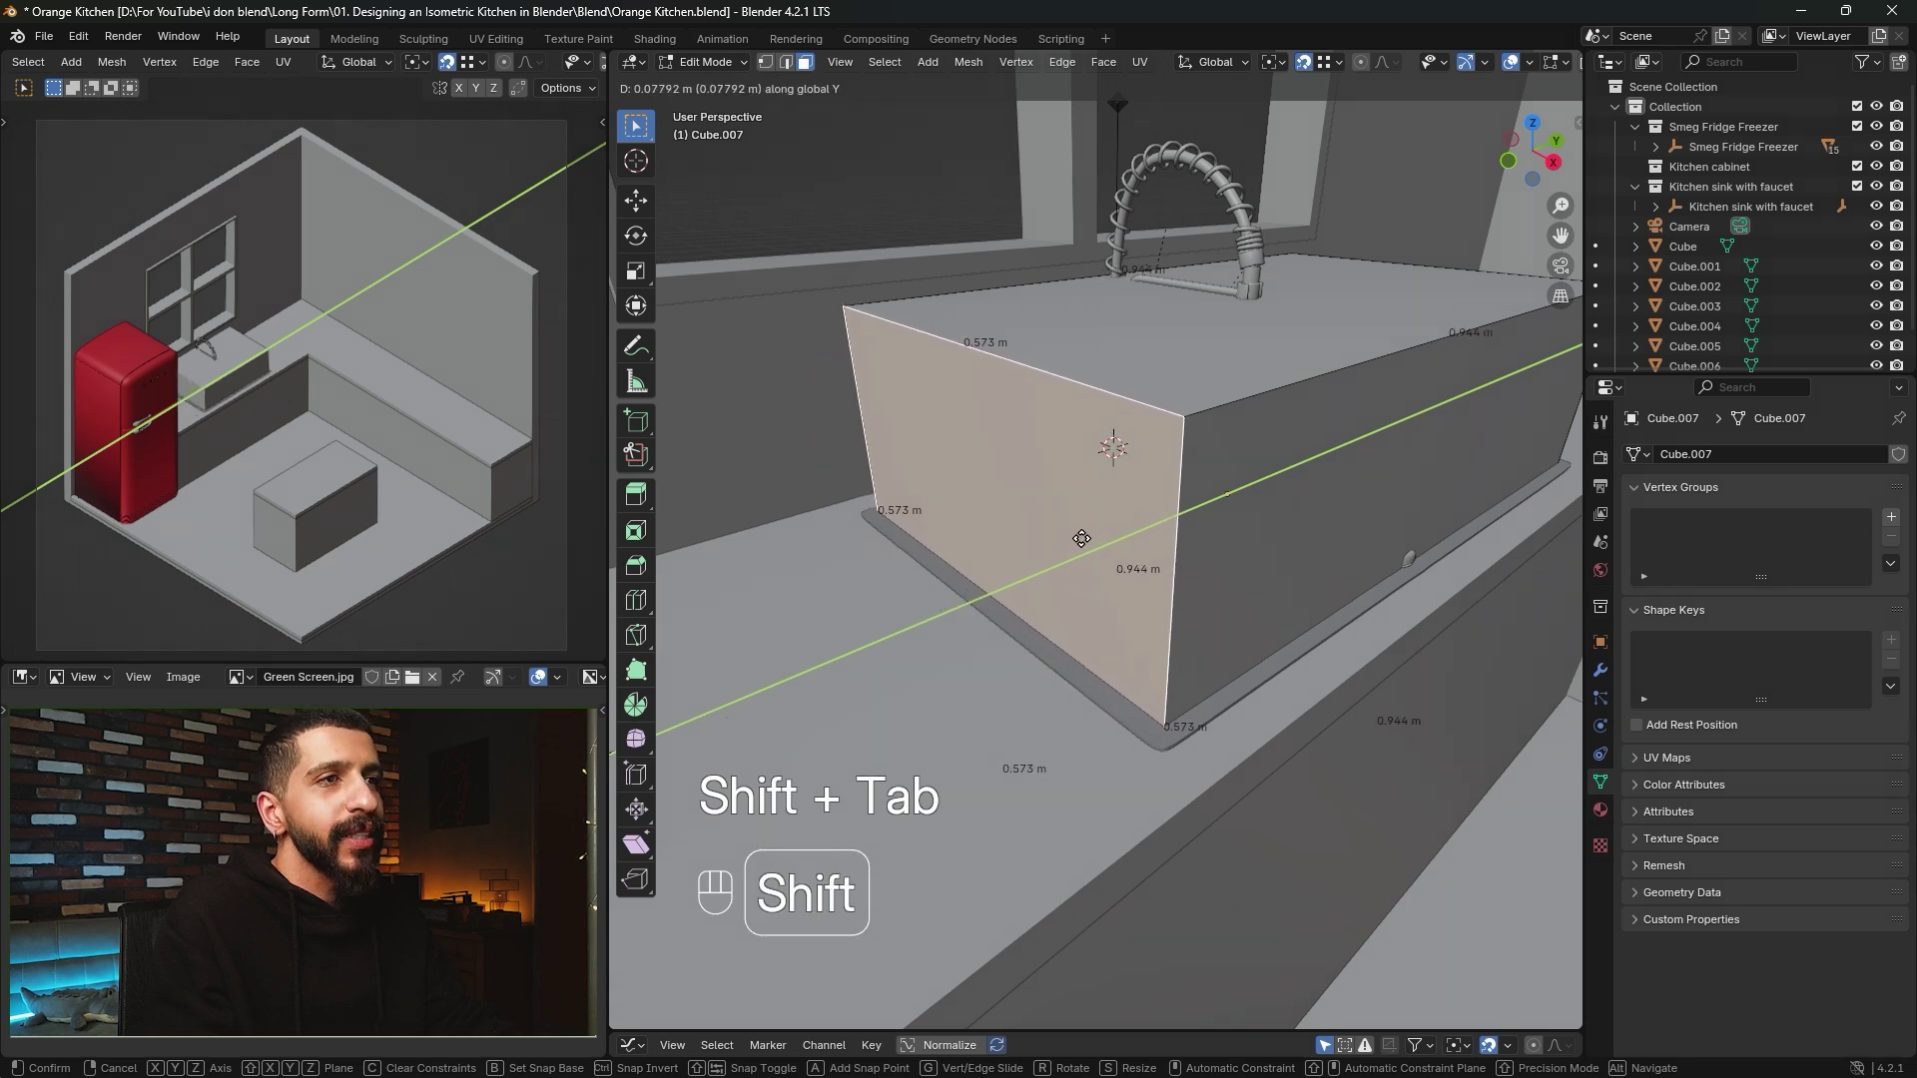
left_click(1064, 555)
middle_click_drag(1065, 555, 1172, 512)
Lower the whole box along Z with snapping off, by about 0.081 m and another 0.052 m.
key("Tab")
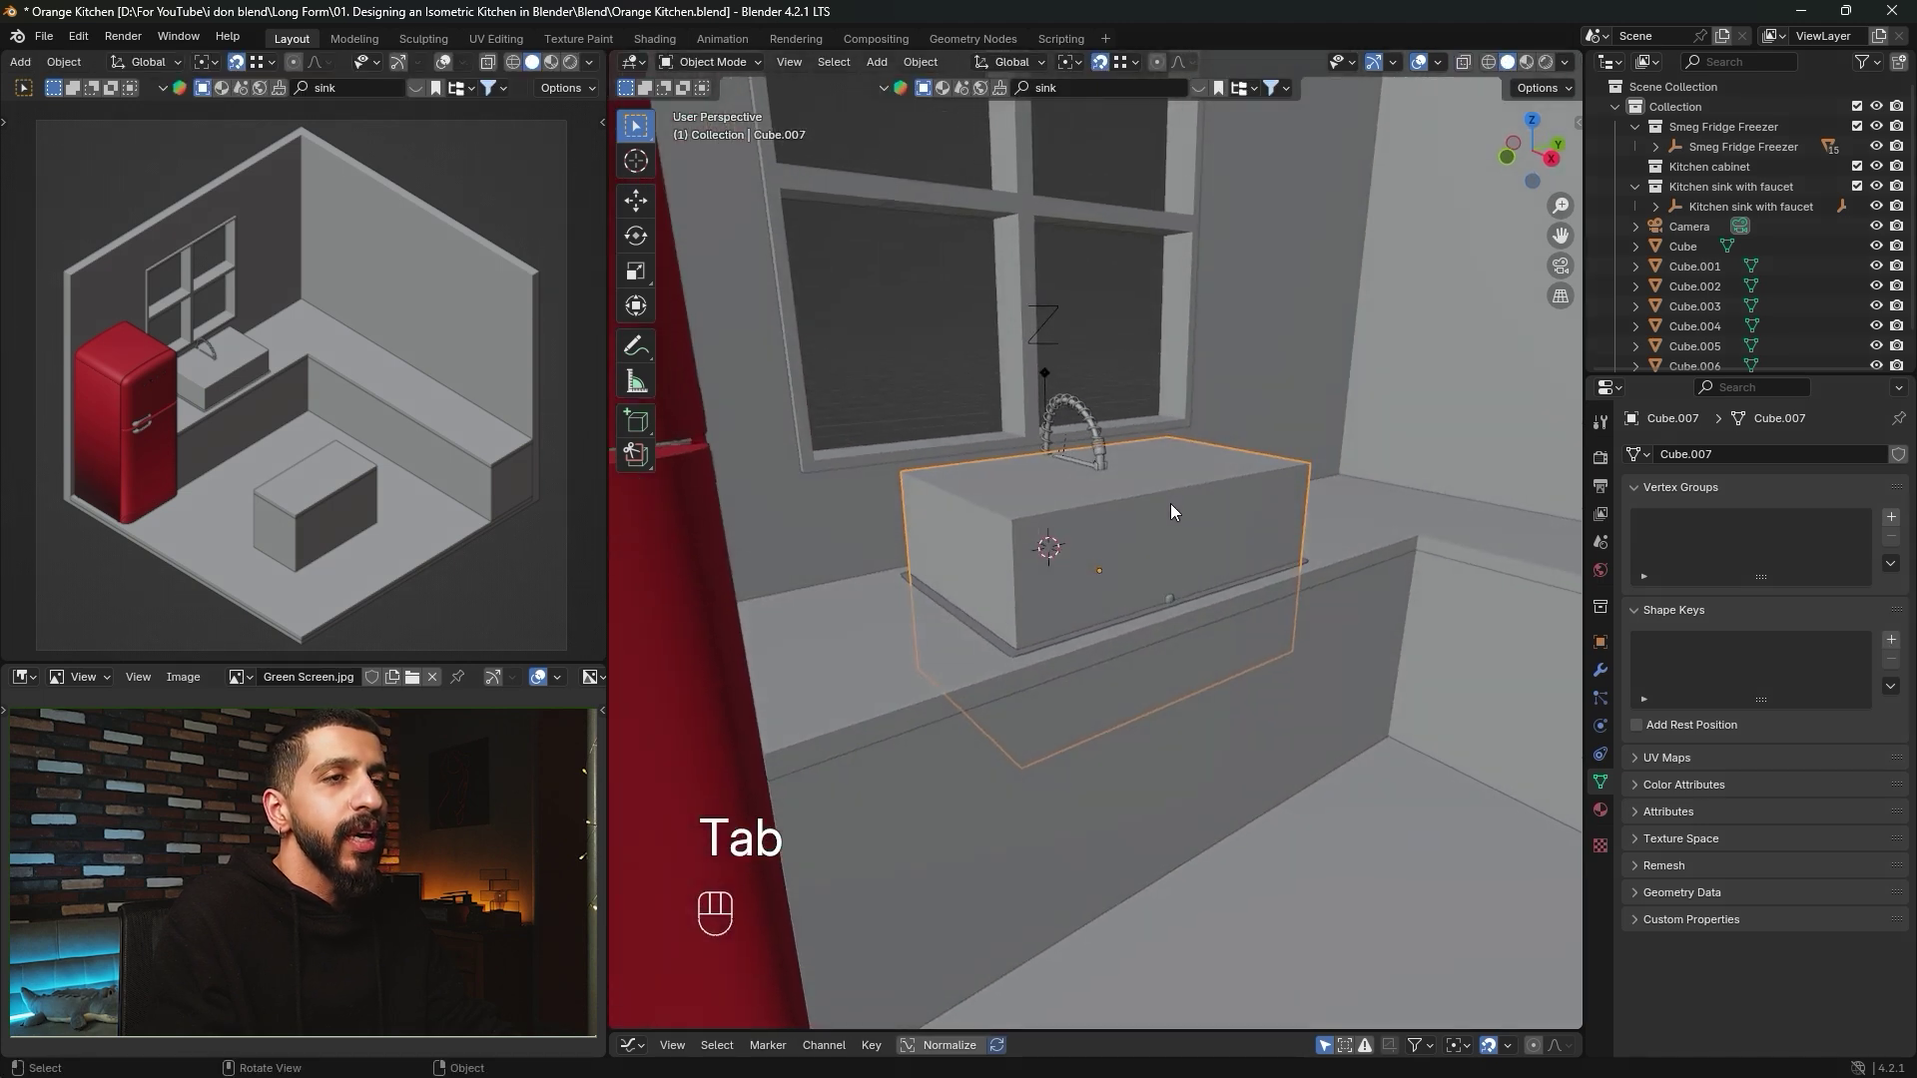
key("g")
key("z")
key("shift+Tab")
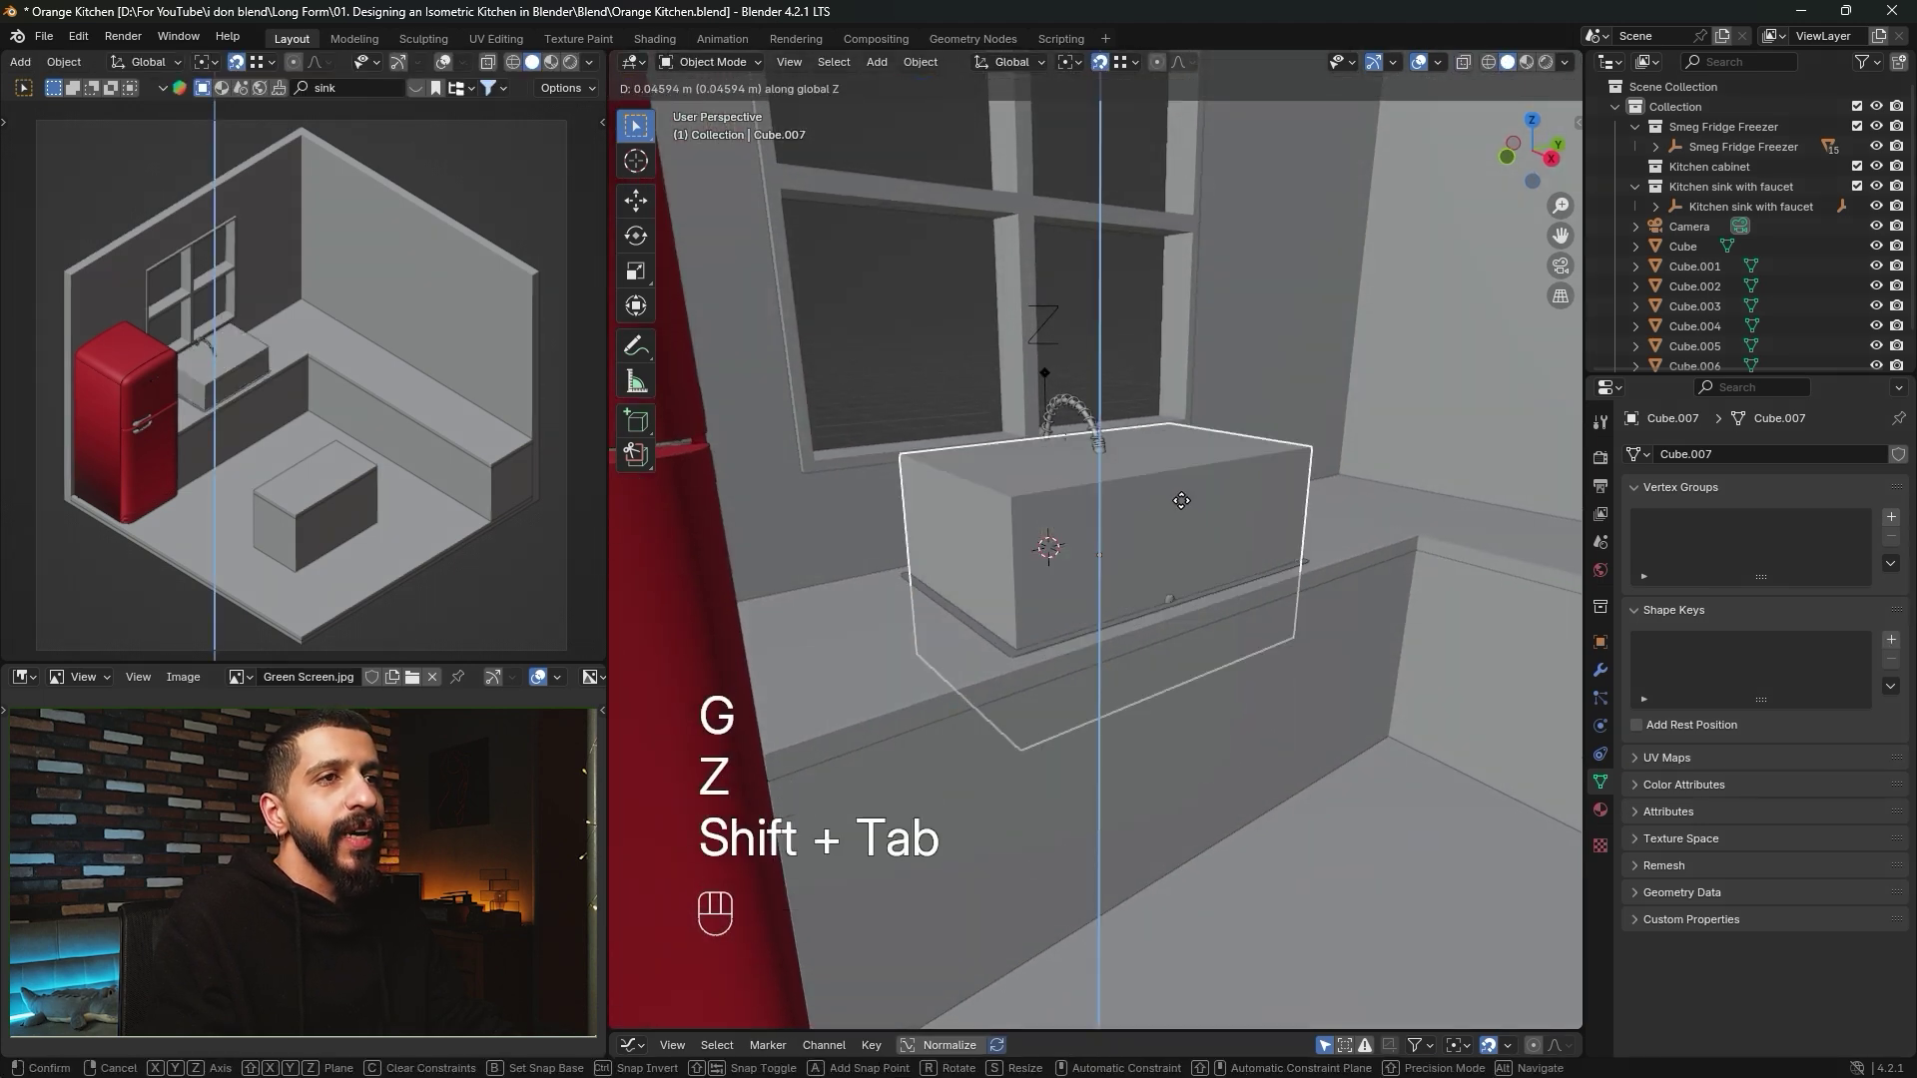
left_click(1194, 558)
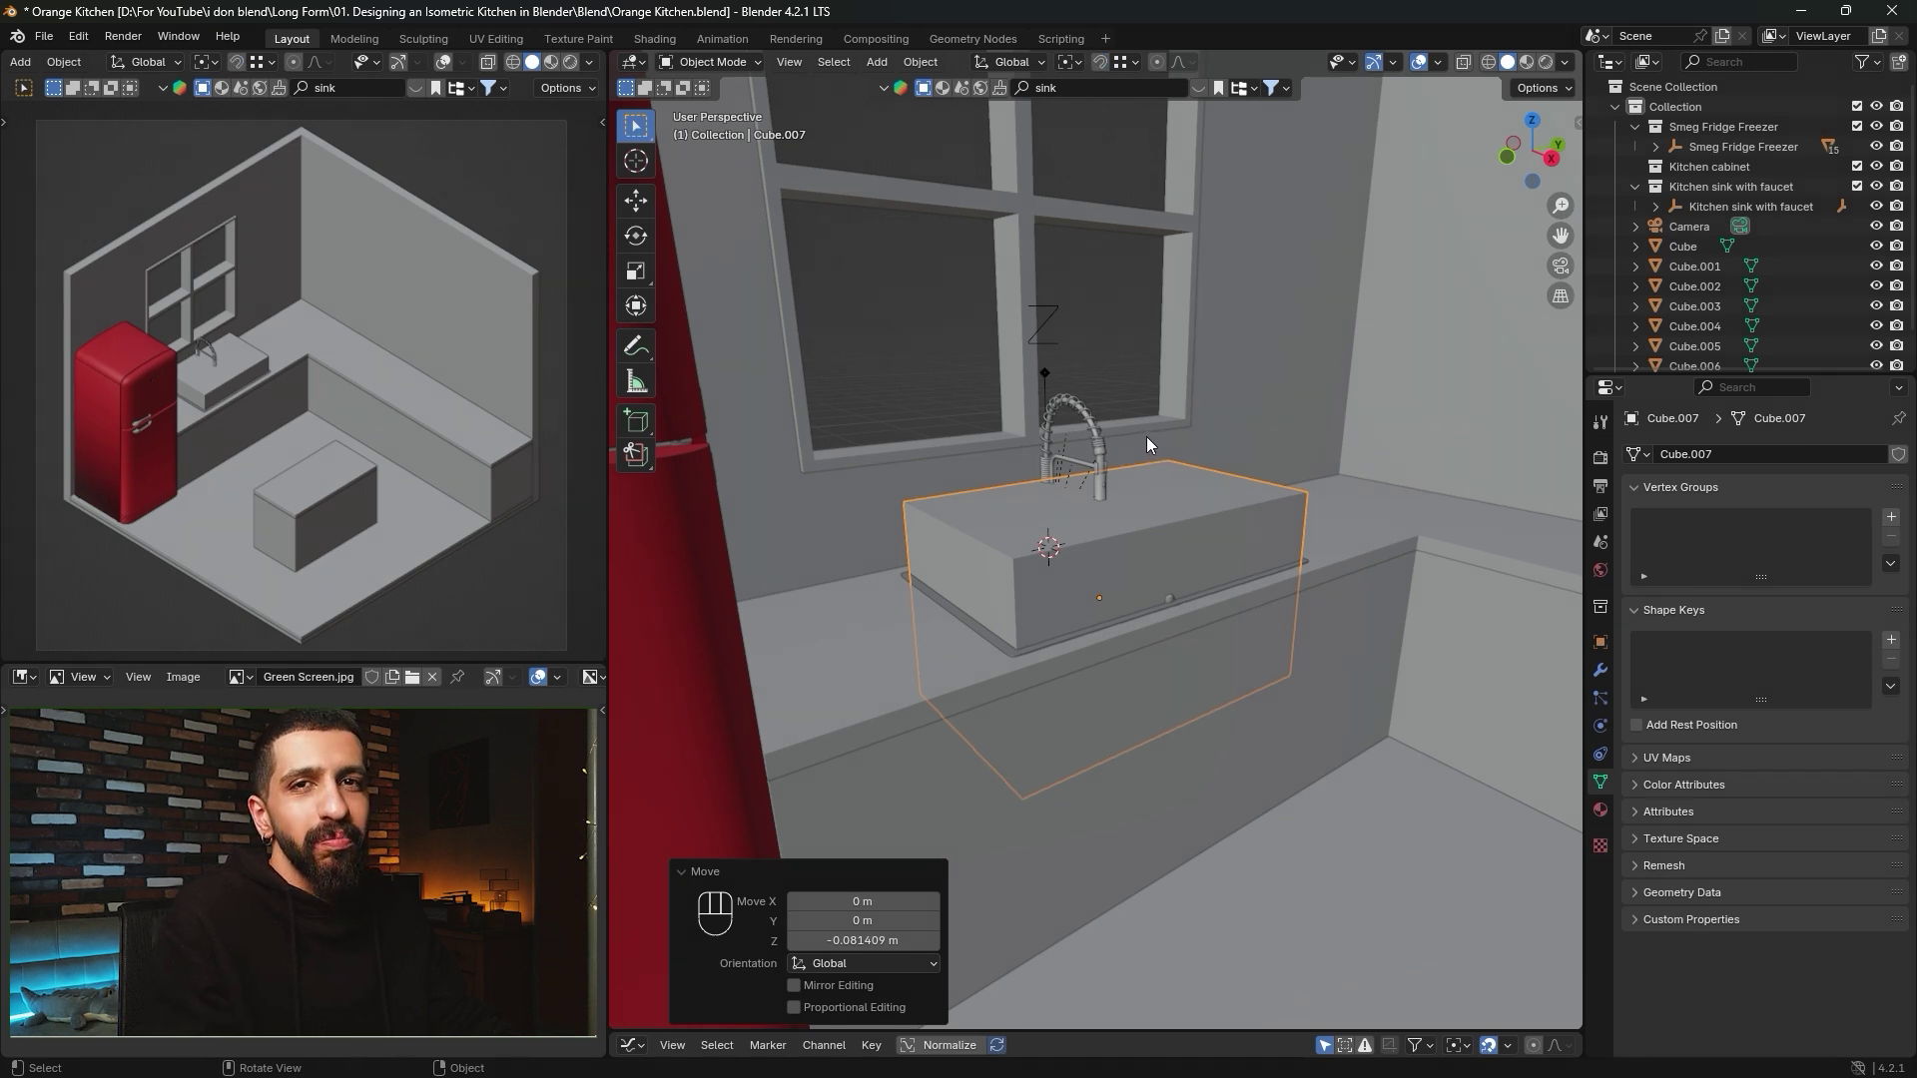
key("g")
key("z")
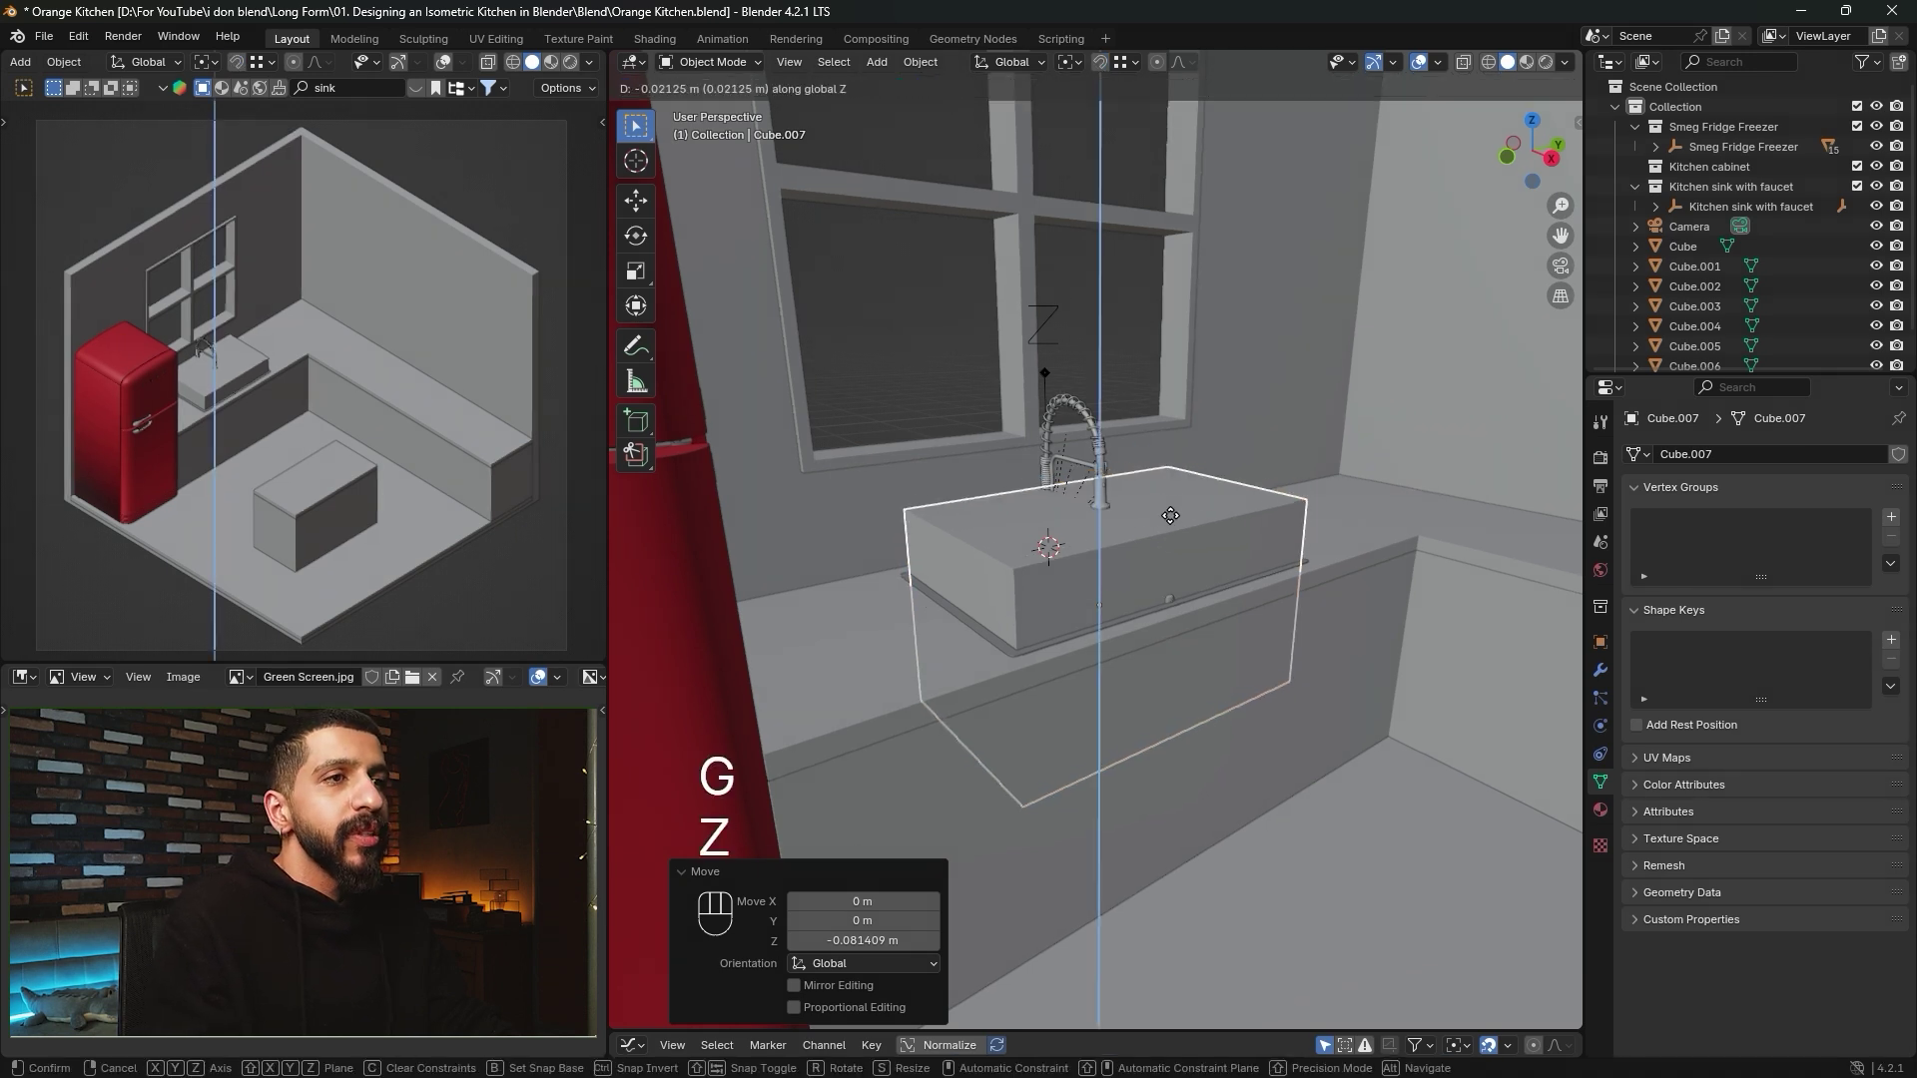
left_click(1195, 594)
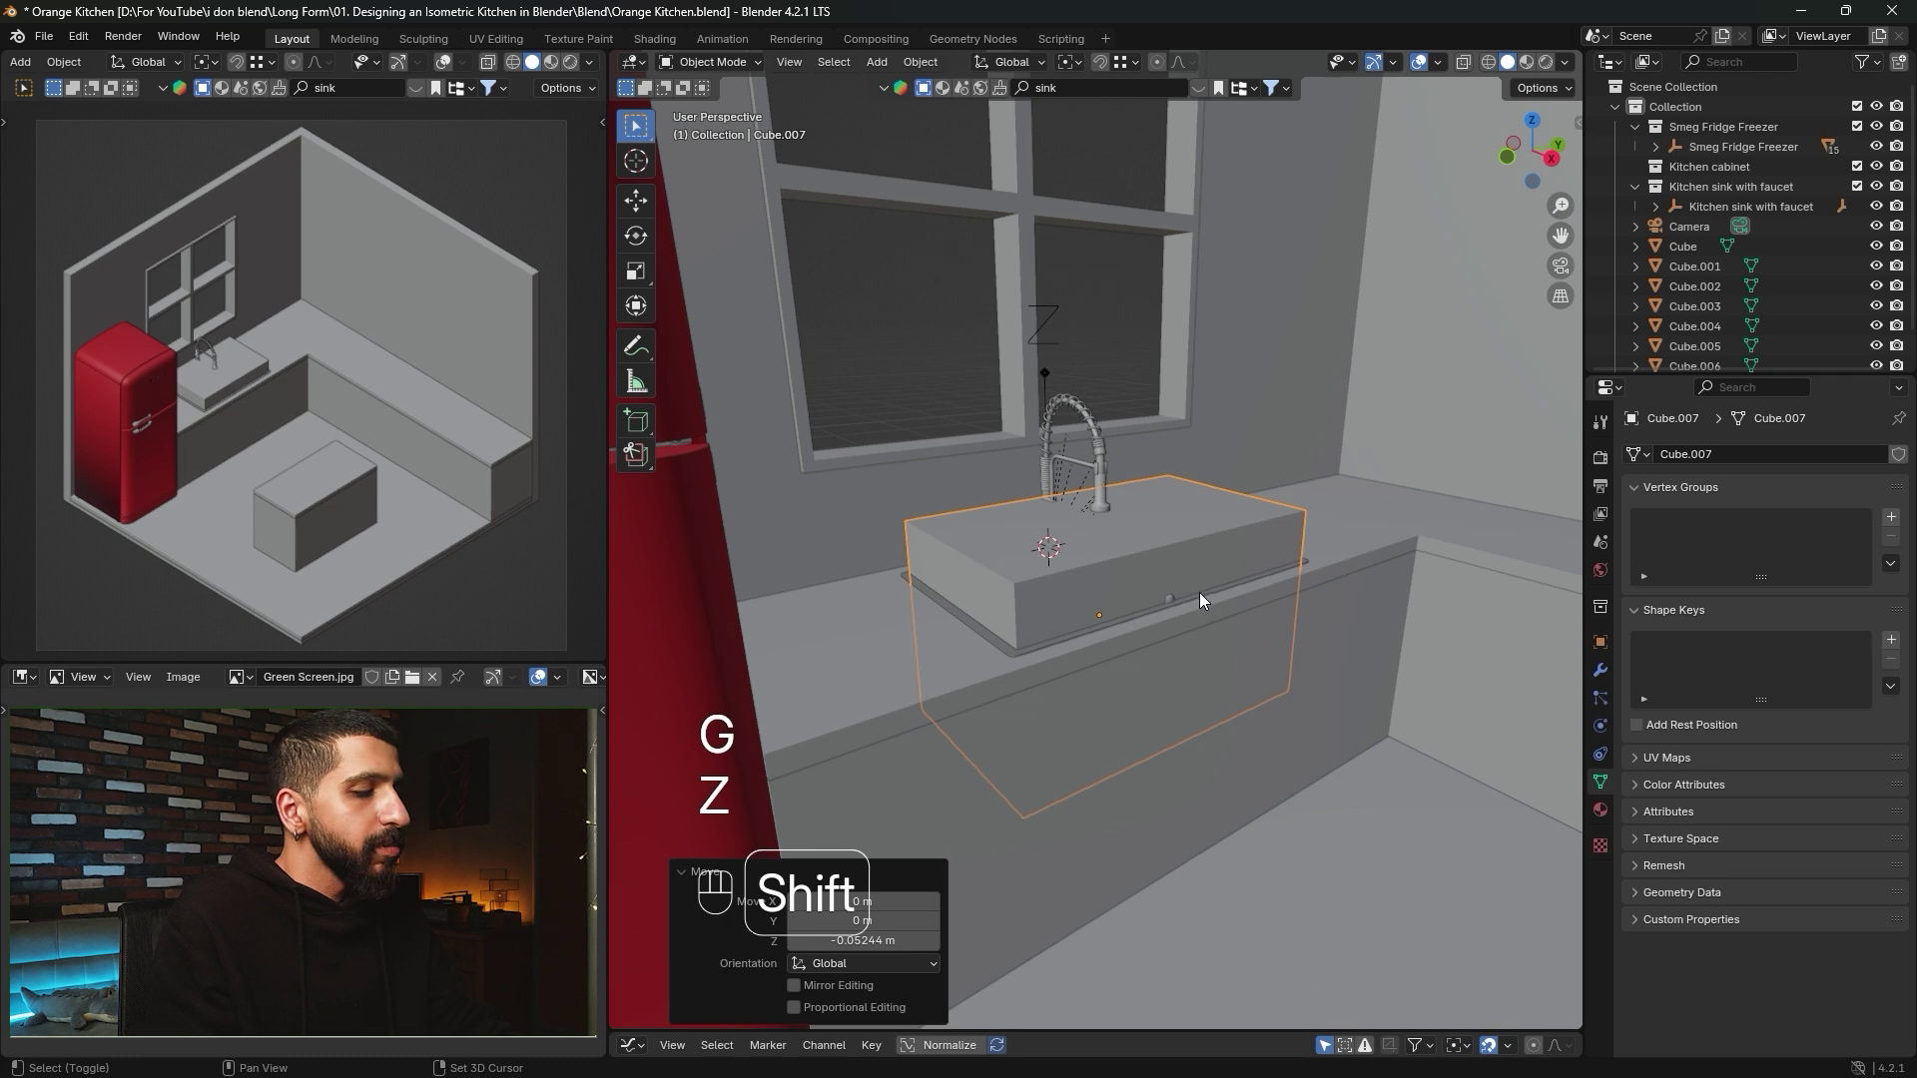
Duplicate the box and raise the copy about 0.925 m along Z, above the sink.
key("shift+d")
key("z")
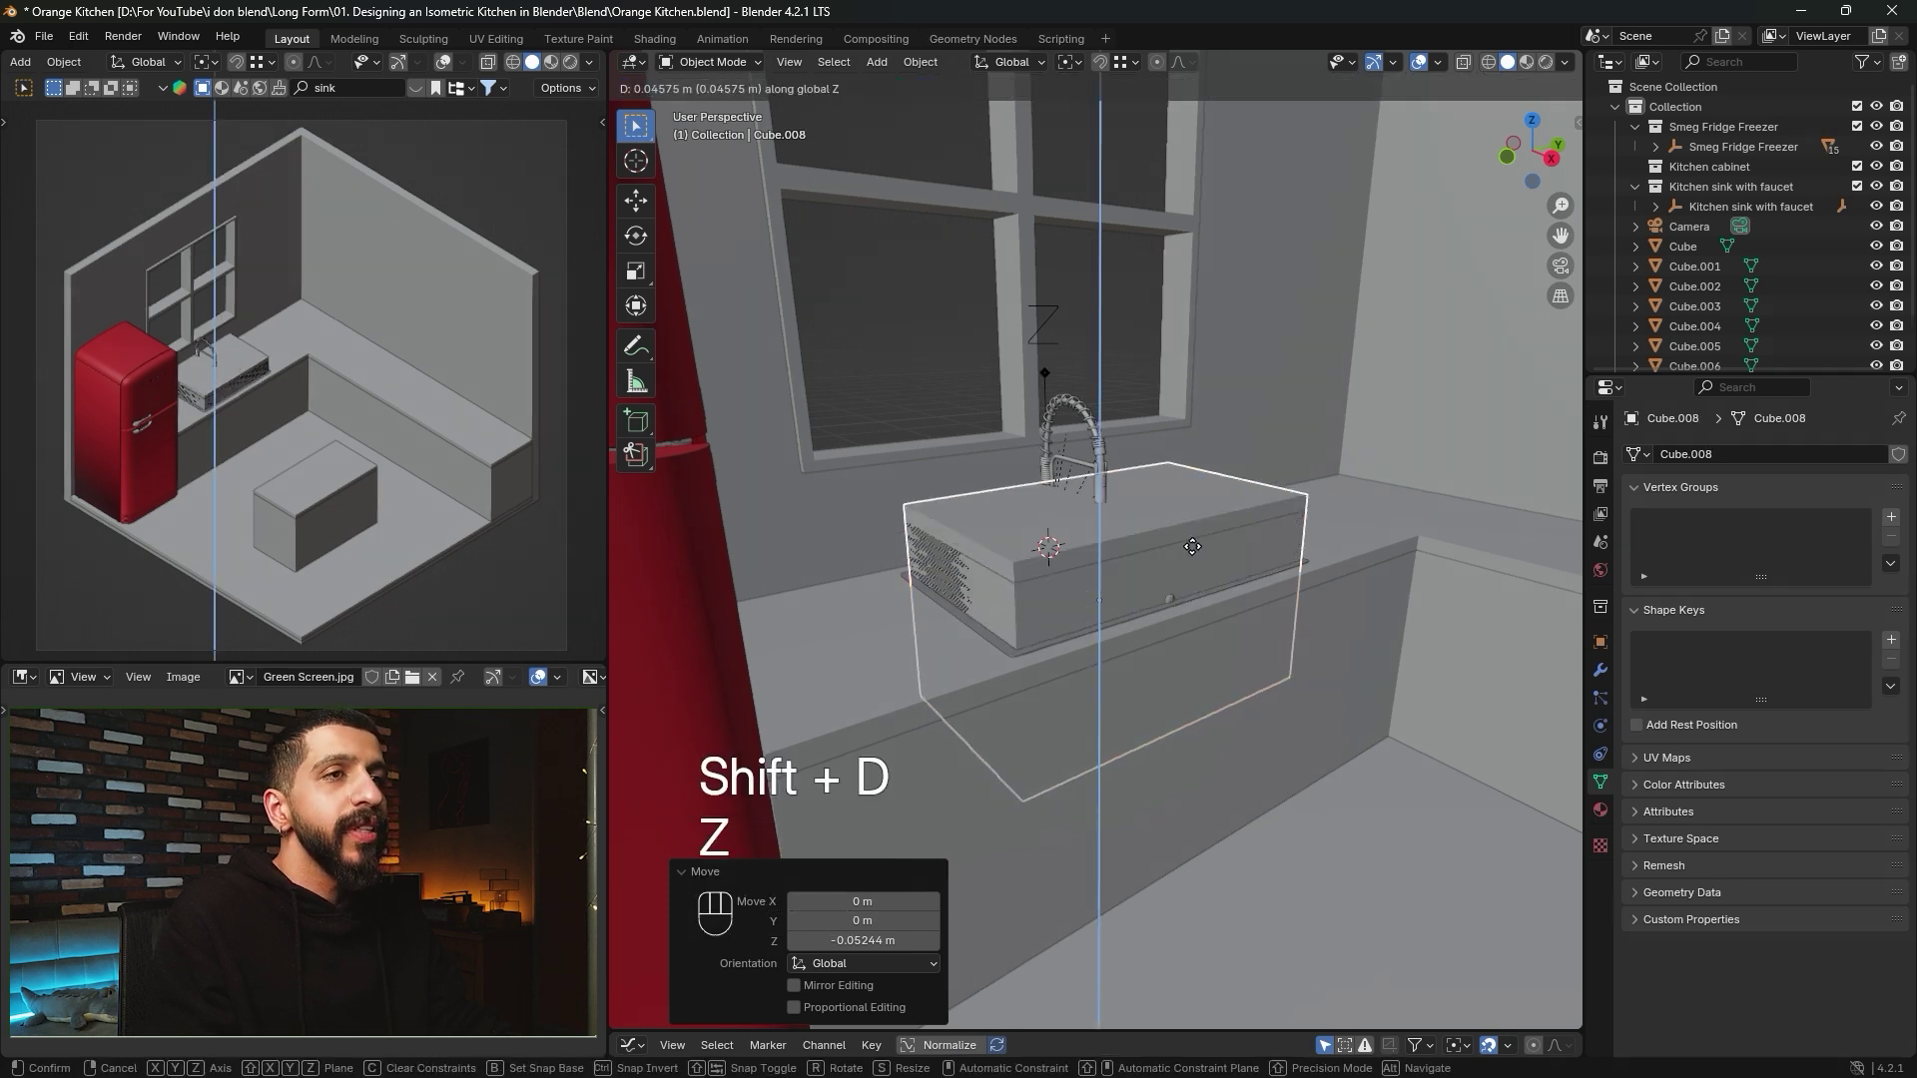
left_click(1190, 249)
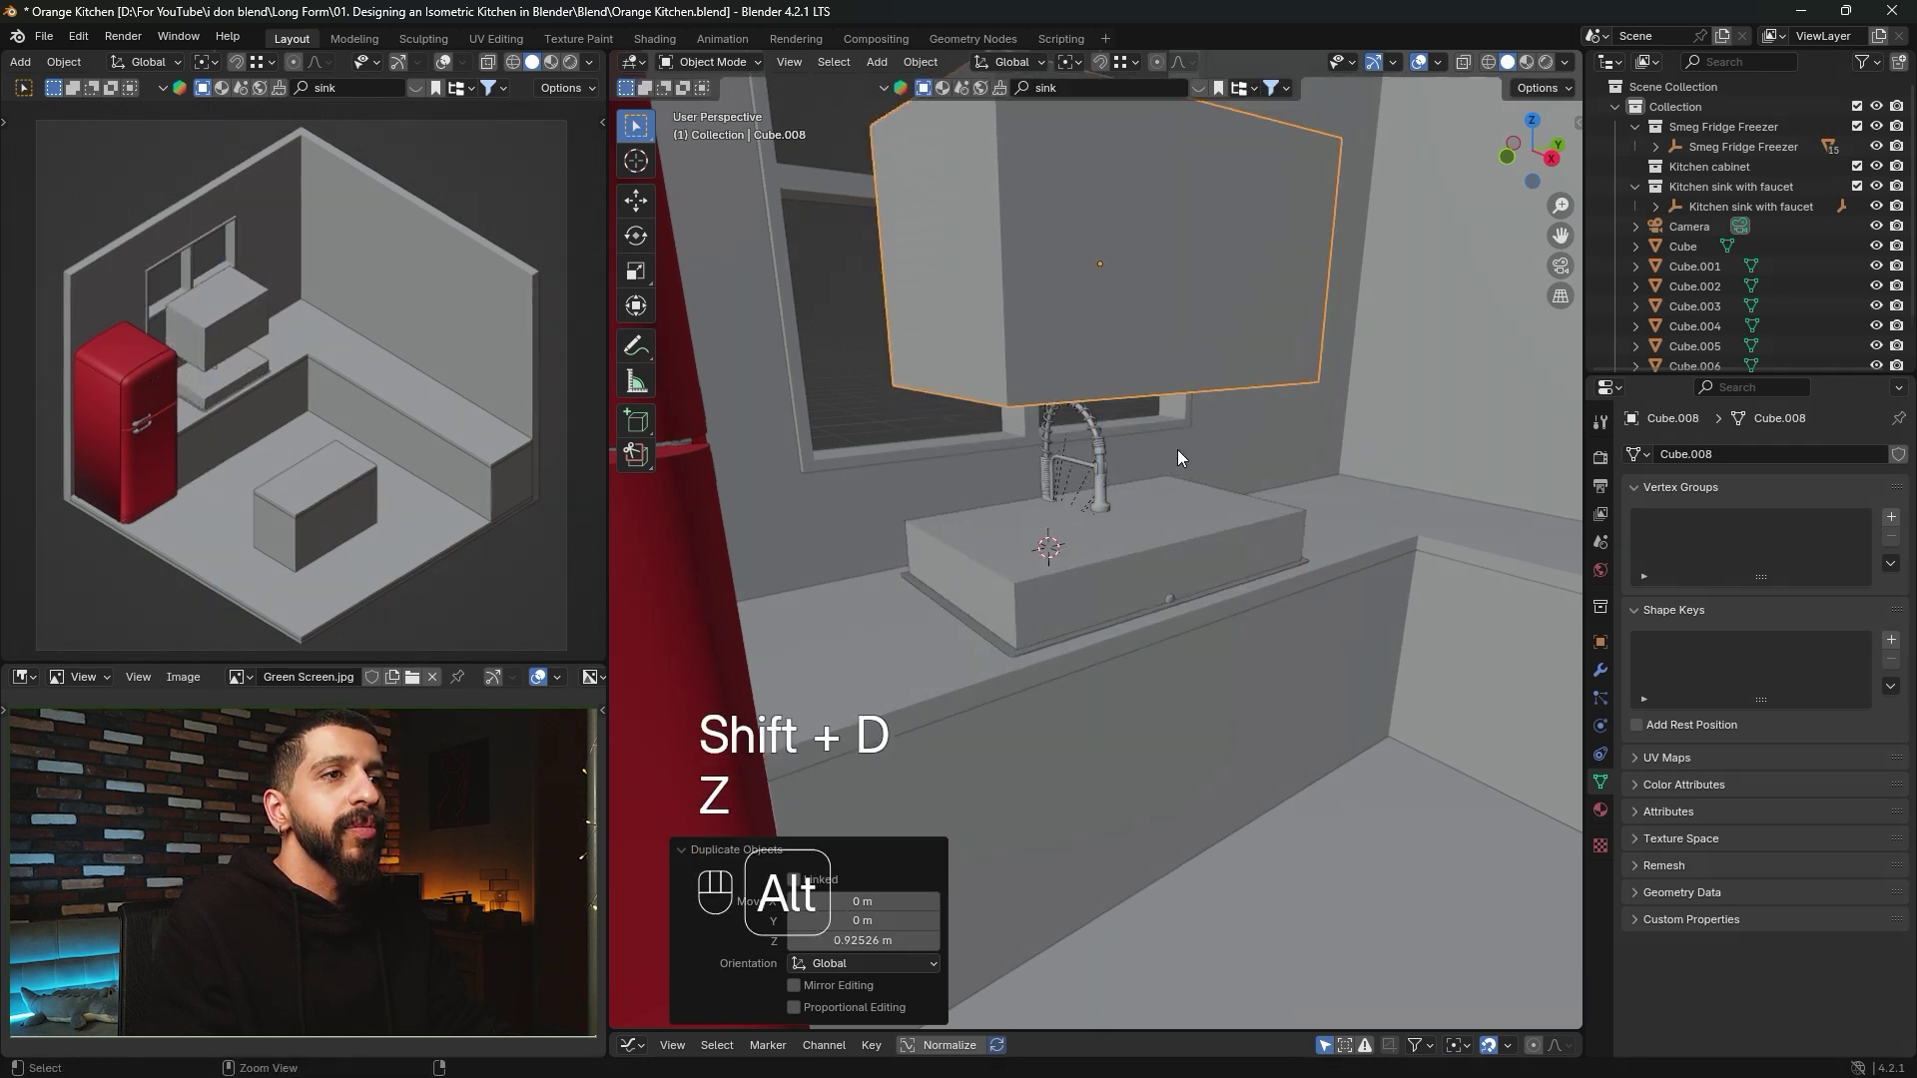
Cut the sink opening into the countertop by subtracting the lower box with an Auto Boolean Difference.
left_click_drag(1177, 449, 1128, 638, "alt")
left_click(1170, 505)
scroll(1156, 536, "up", 3)
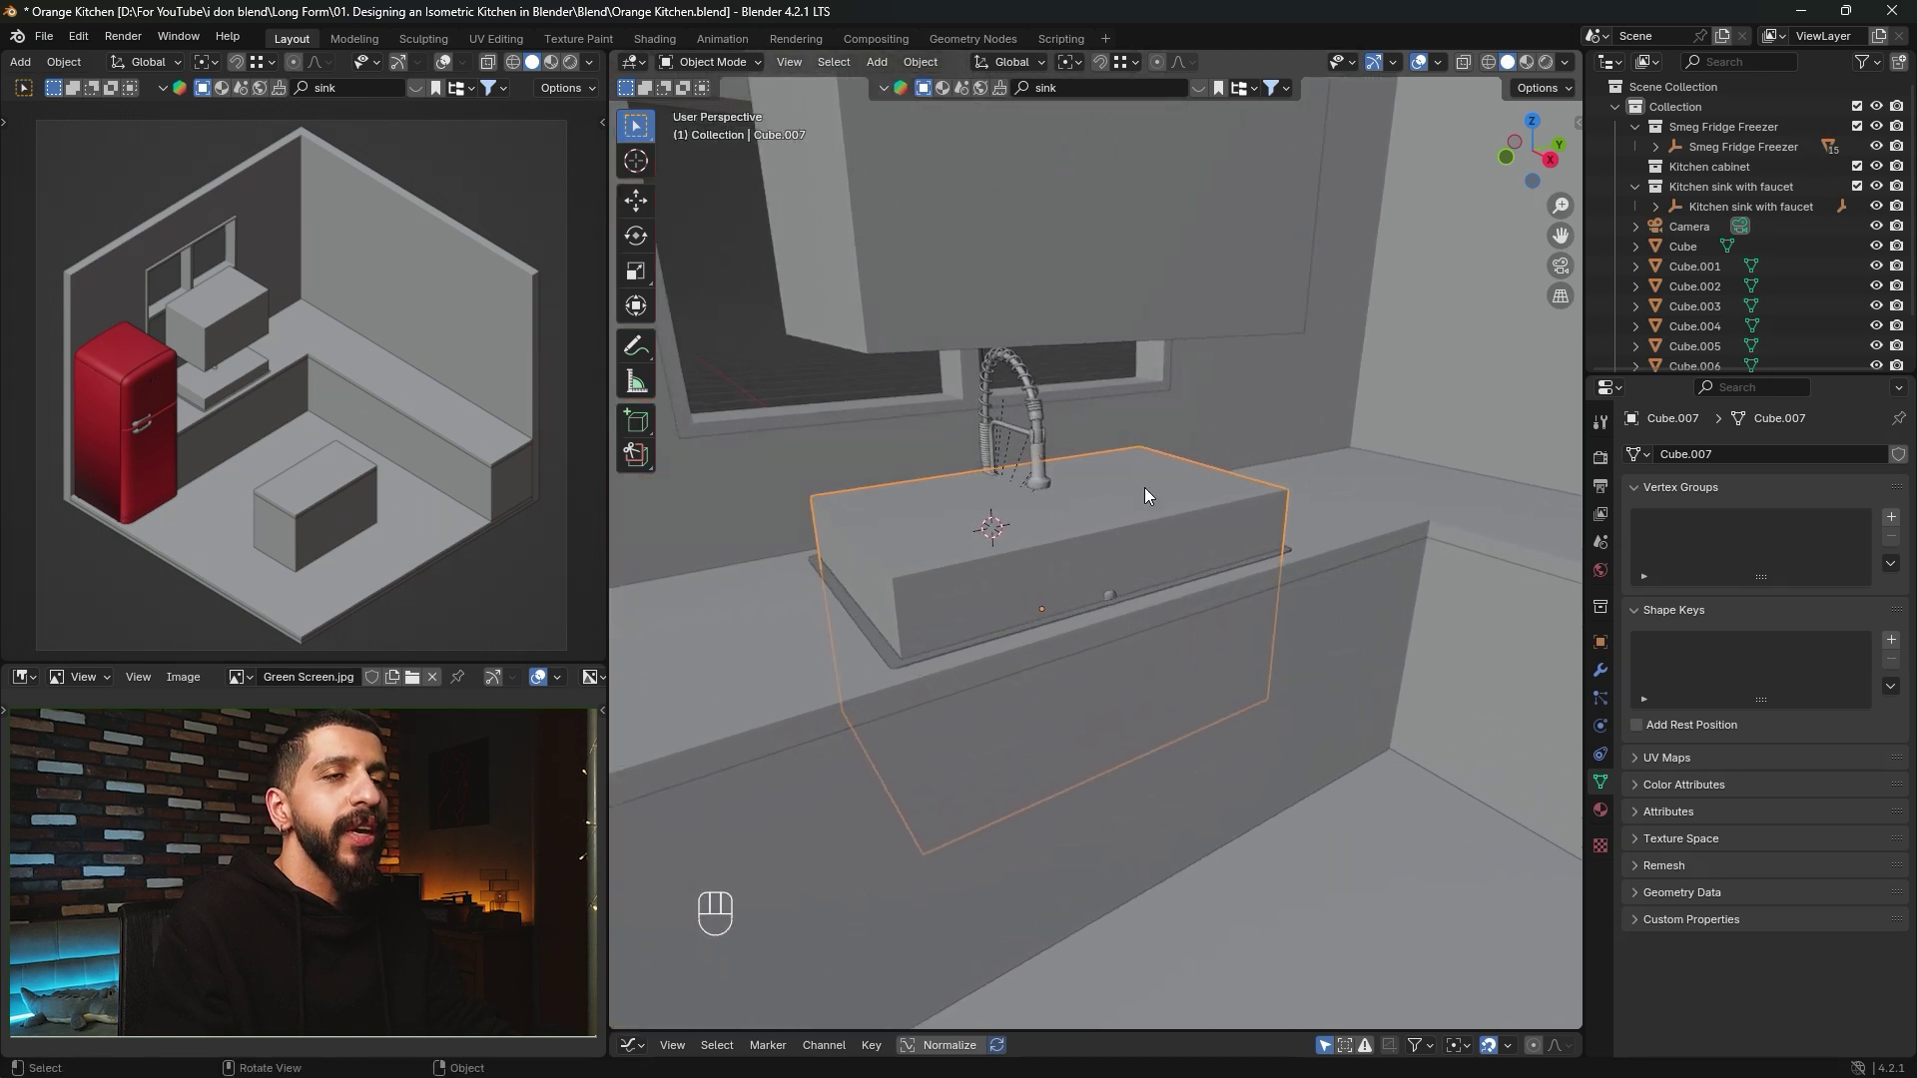
key("shift")
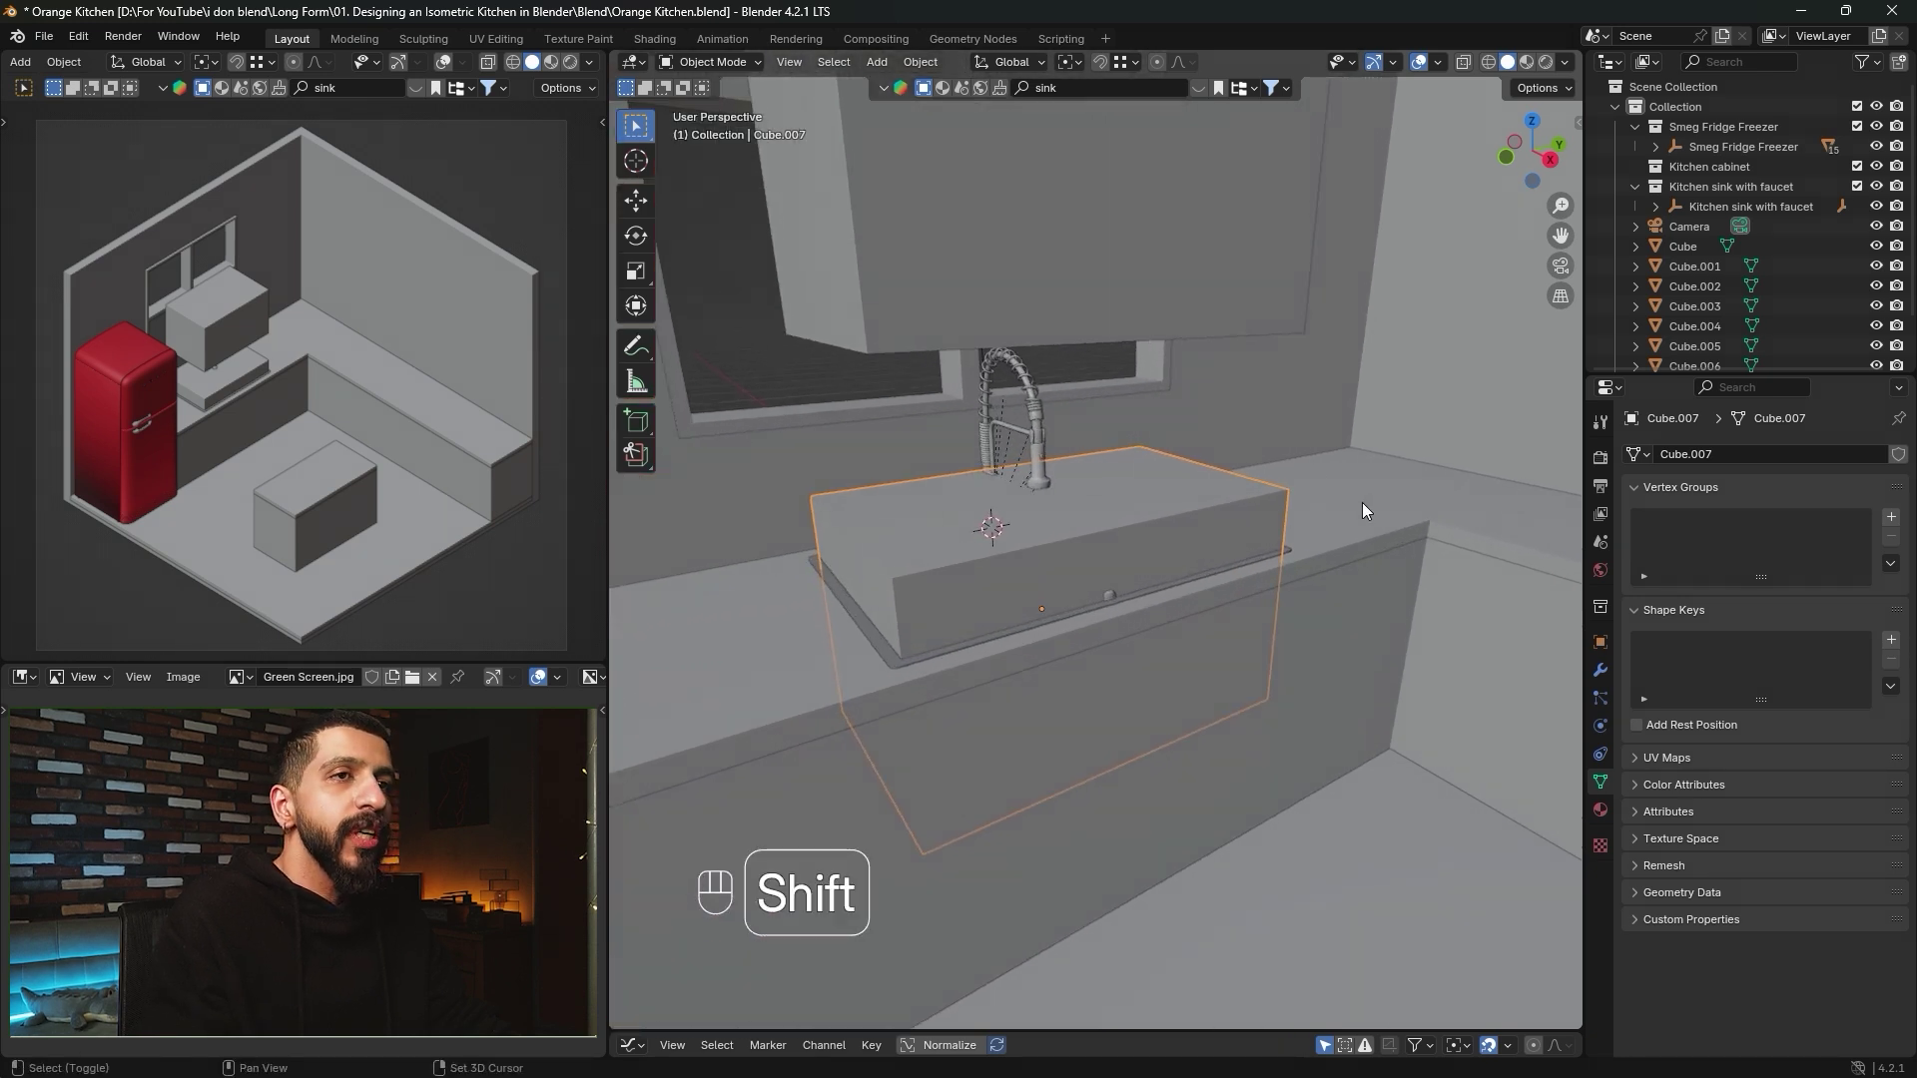
left_click(1355, 509, "shift")
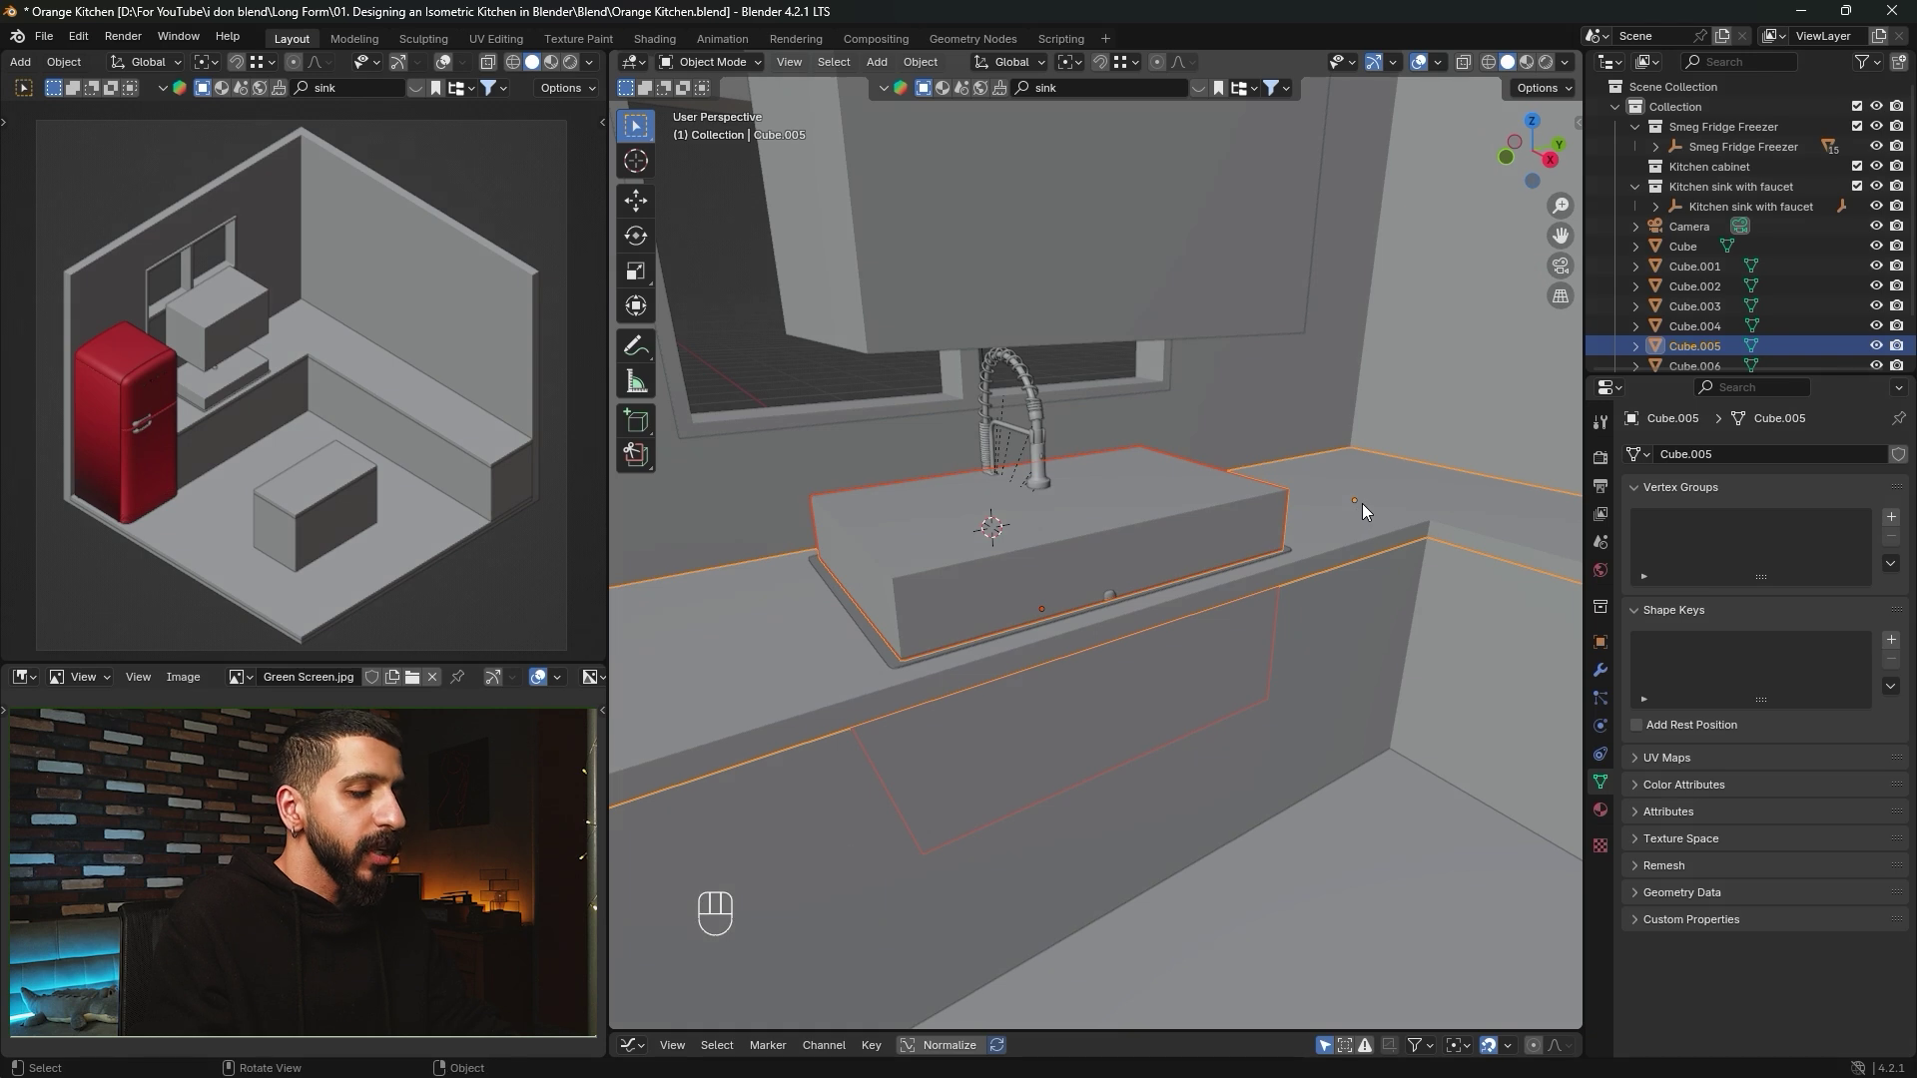
key("n")
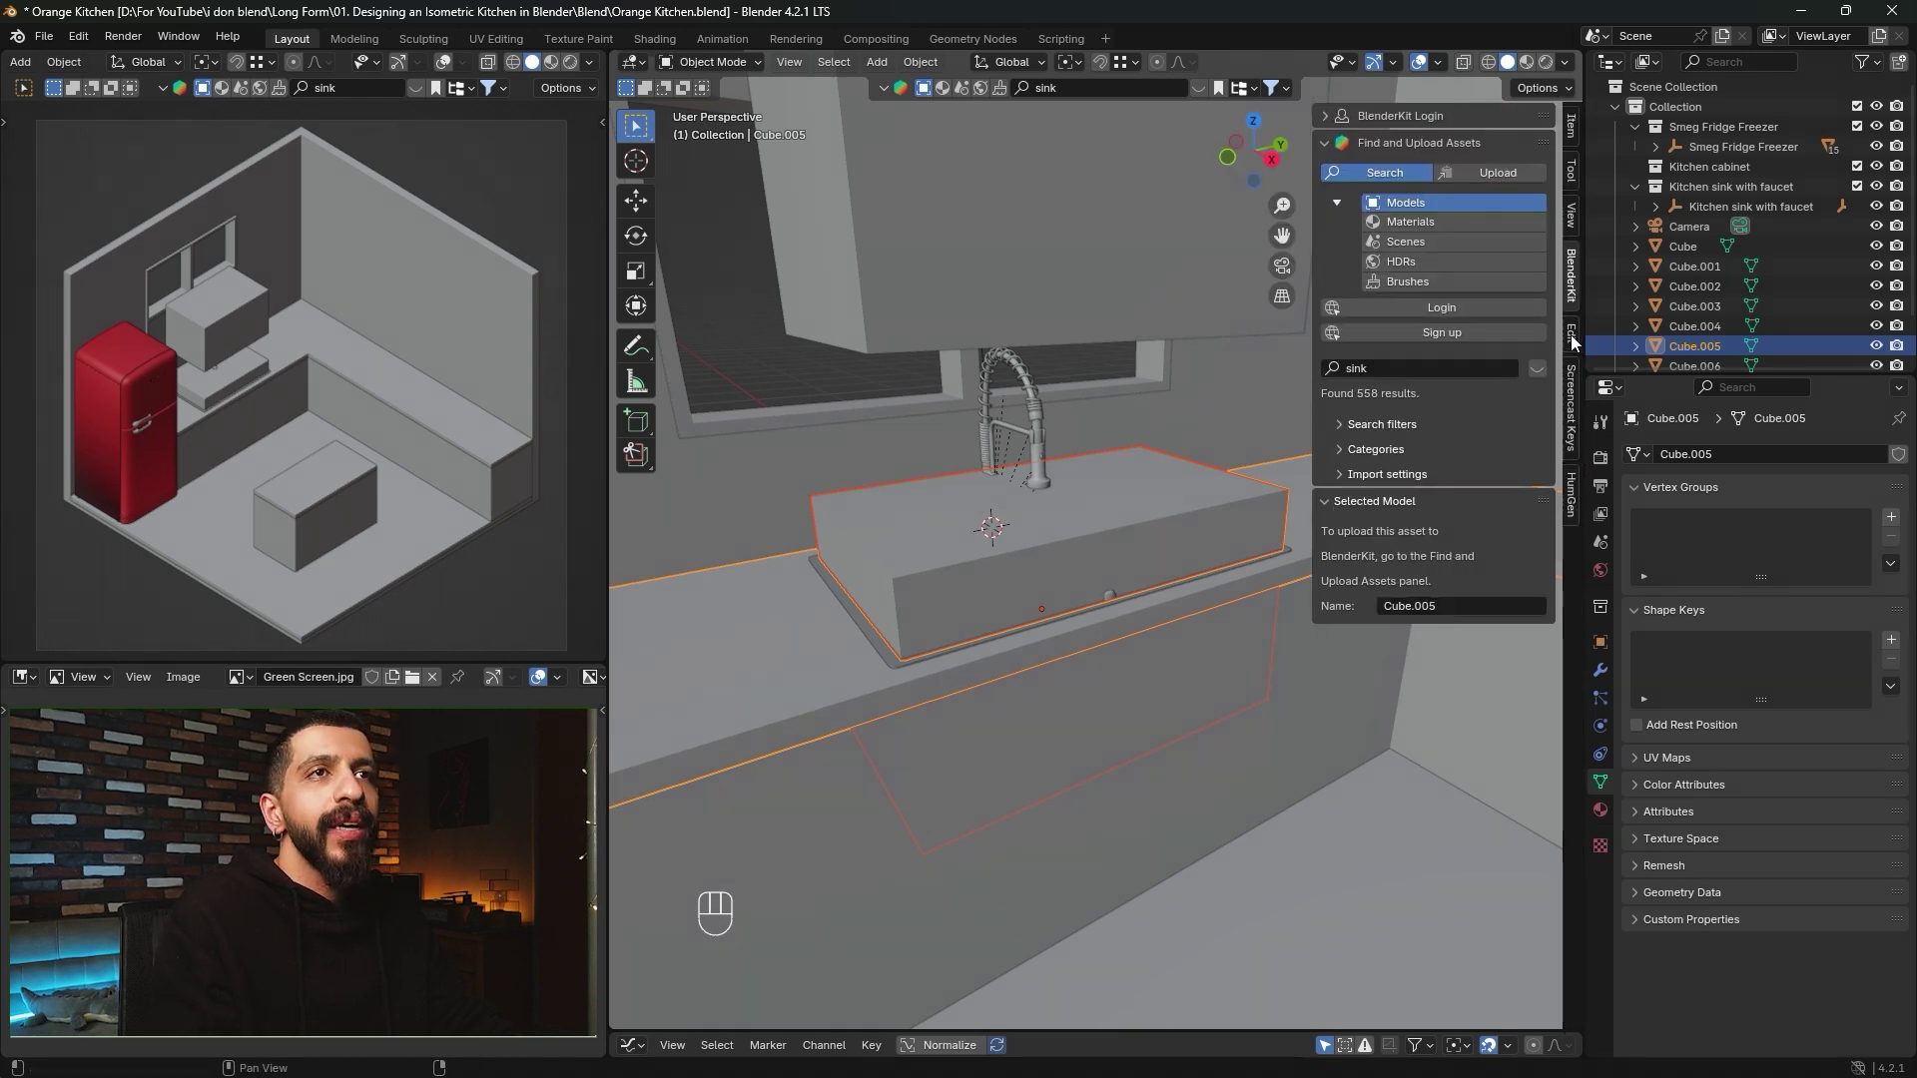
left_click(1568, 331)
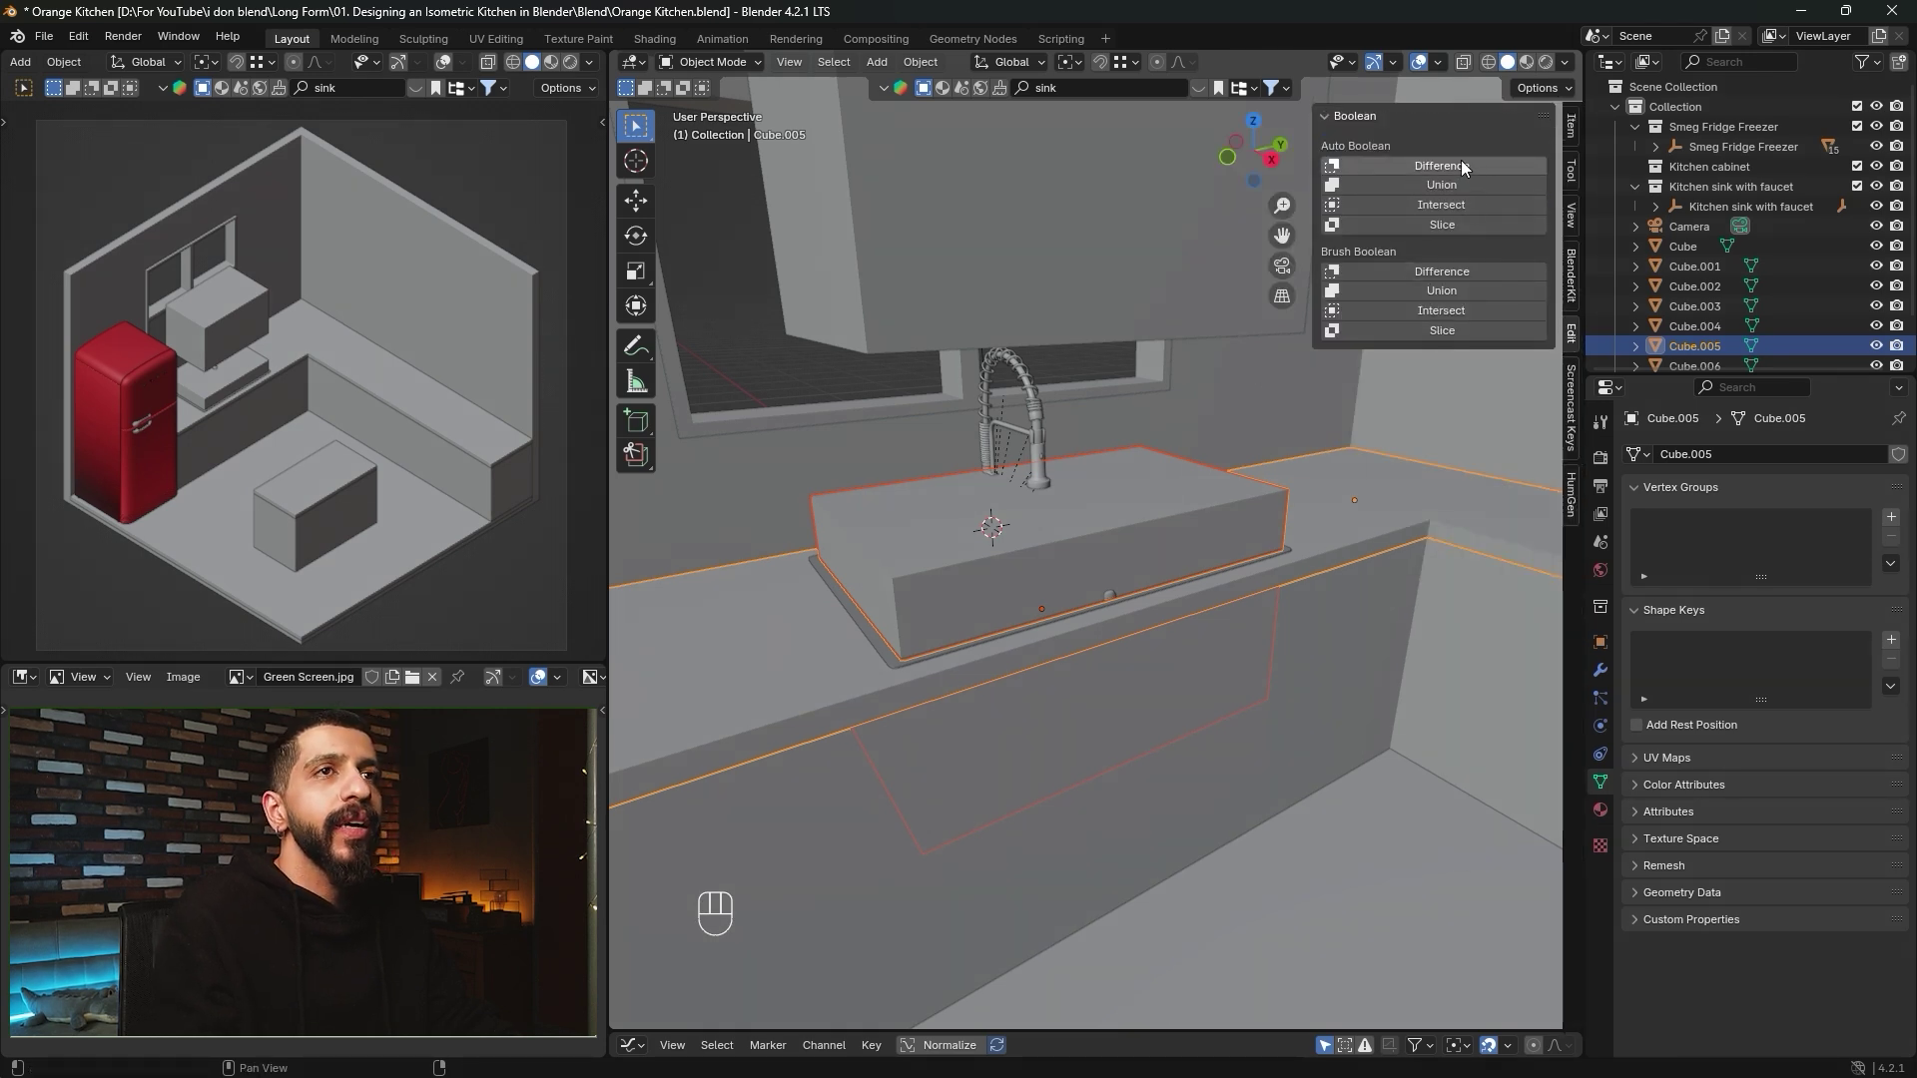
Move the duplicate box down along Z until it overlaps the sink and the base cabinet.
left_click(1053, 166)
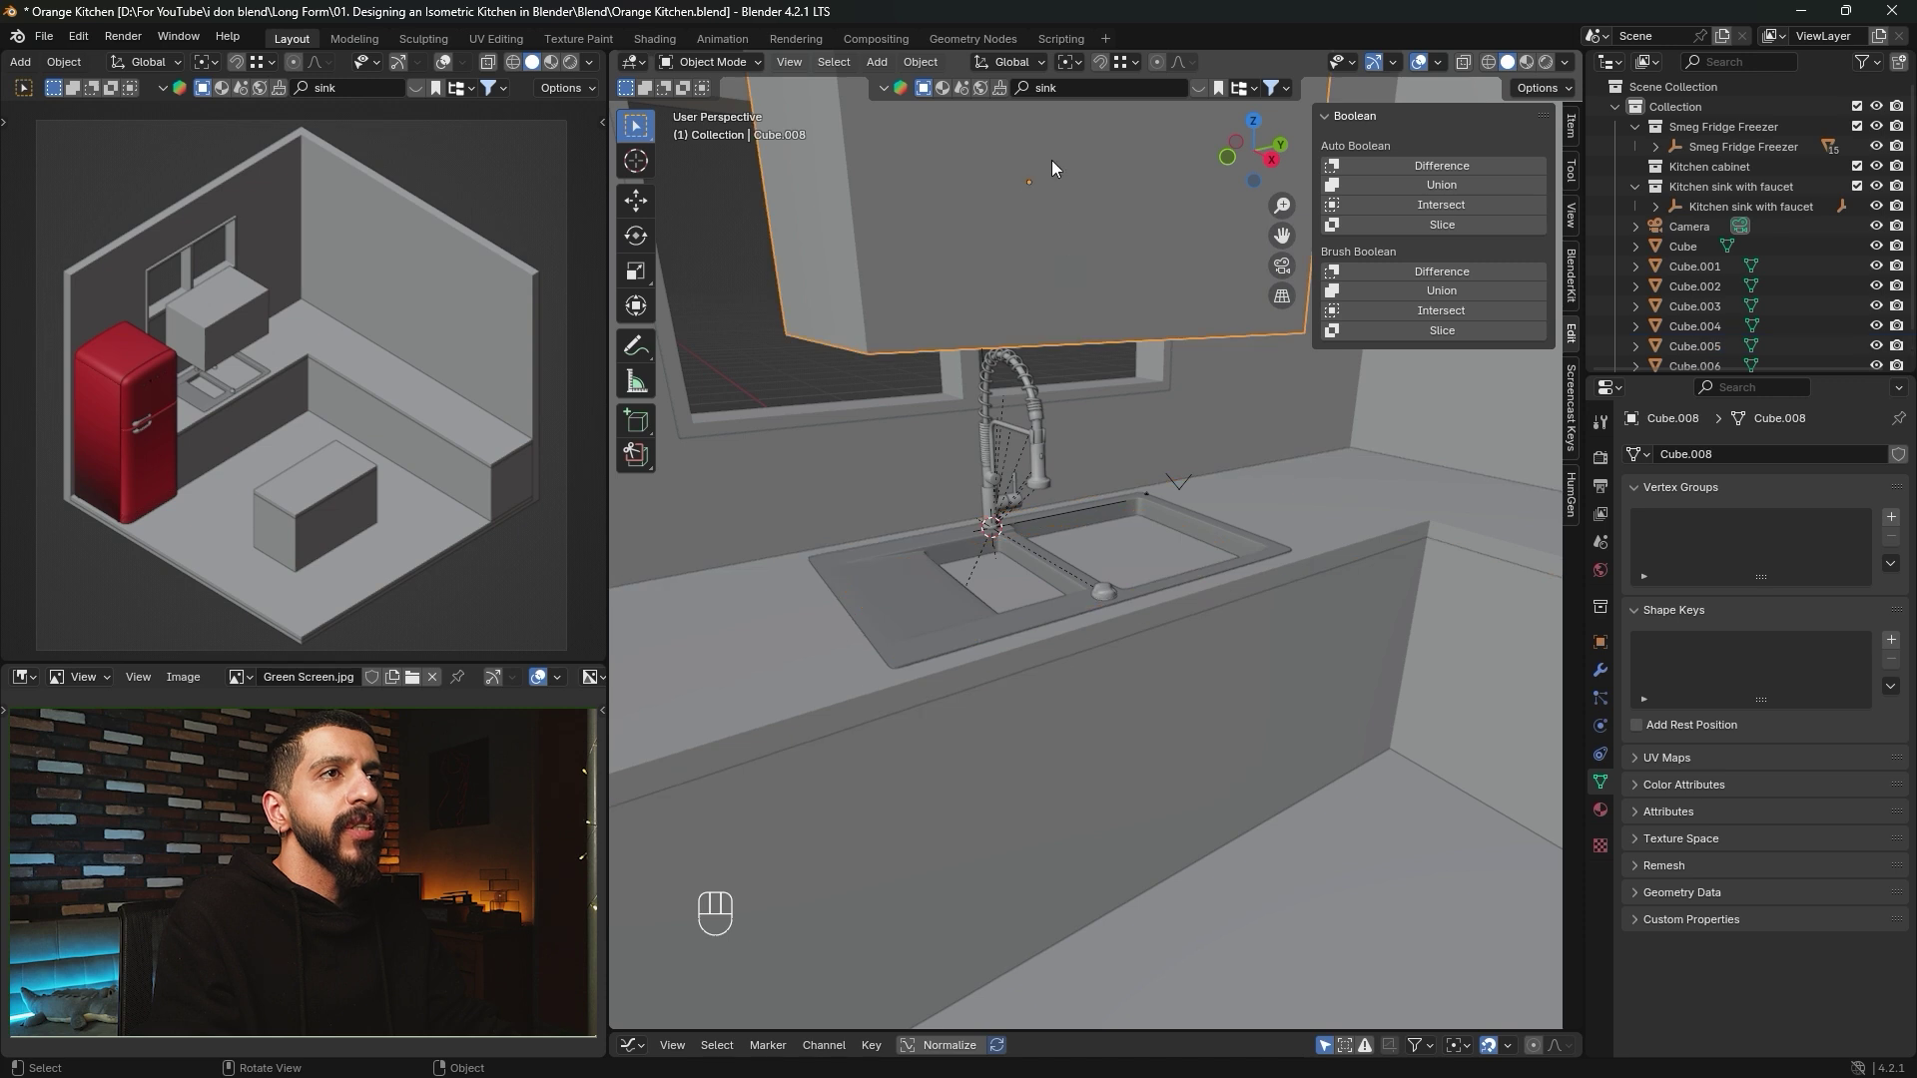
key("g")
key("z")
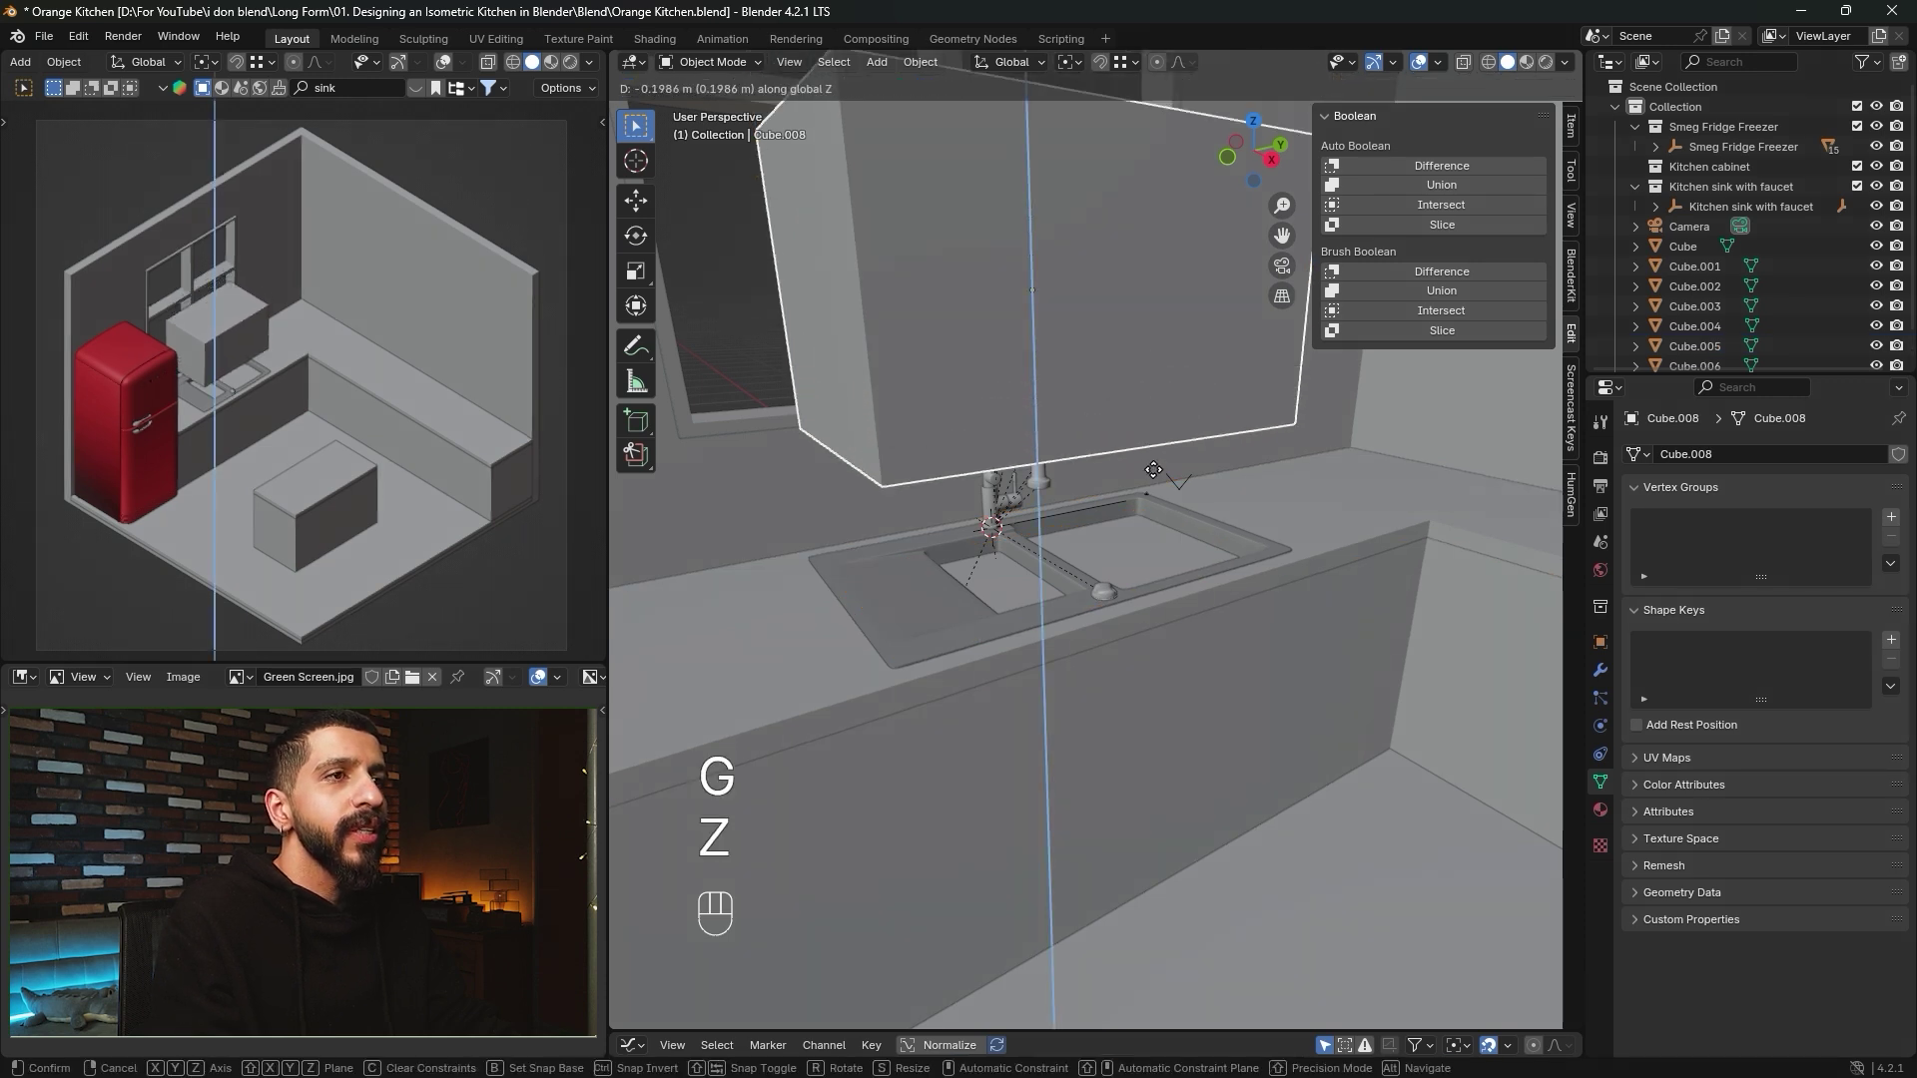
left_click(1172, 719)
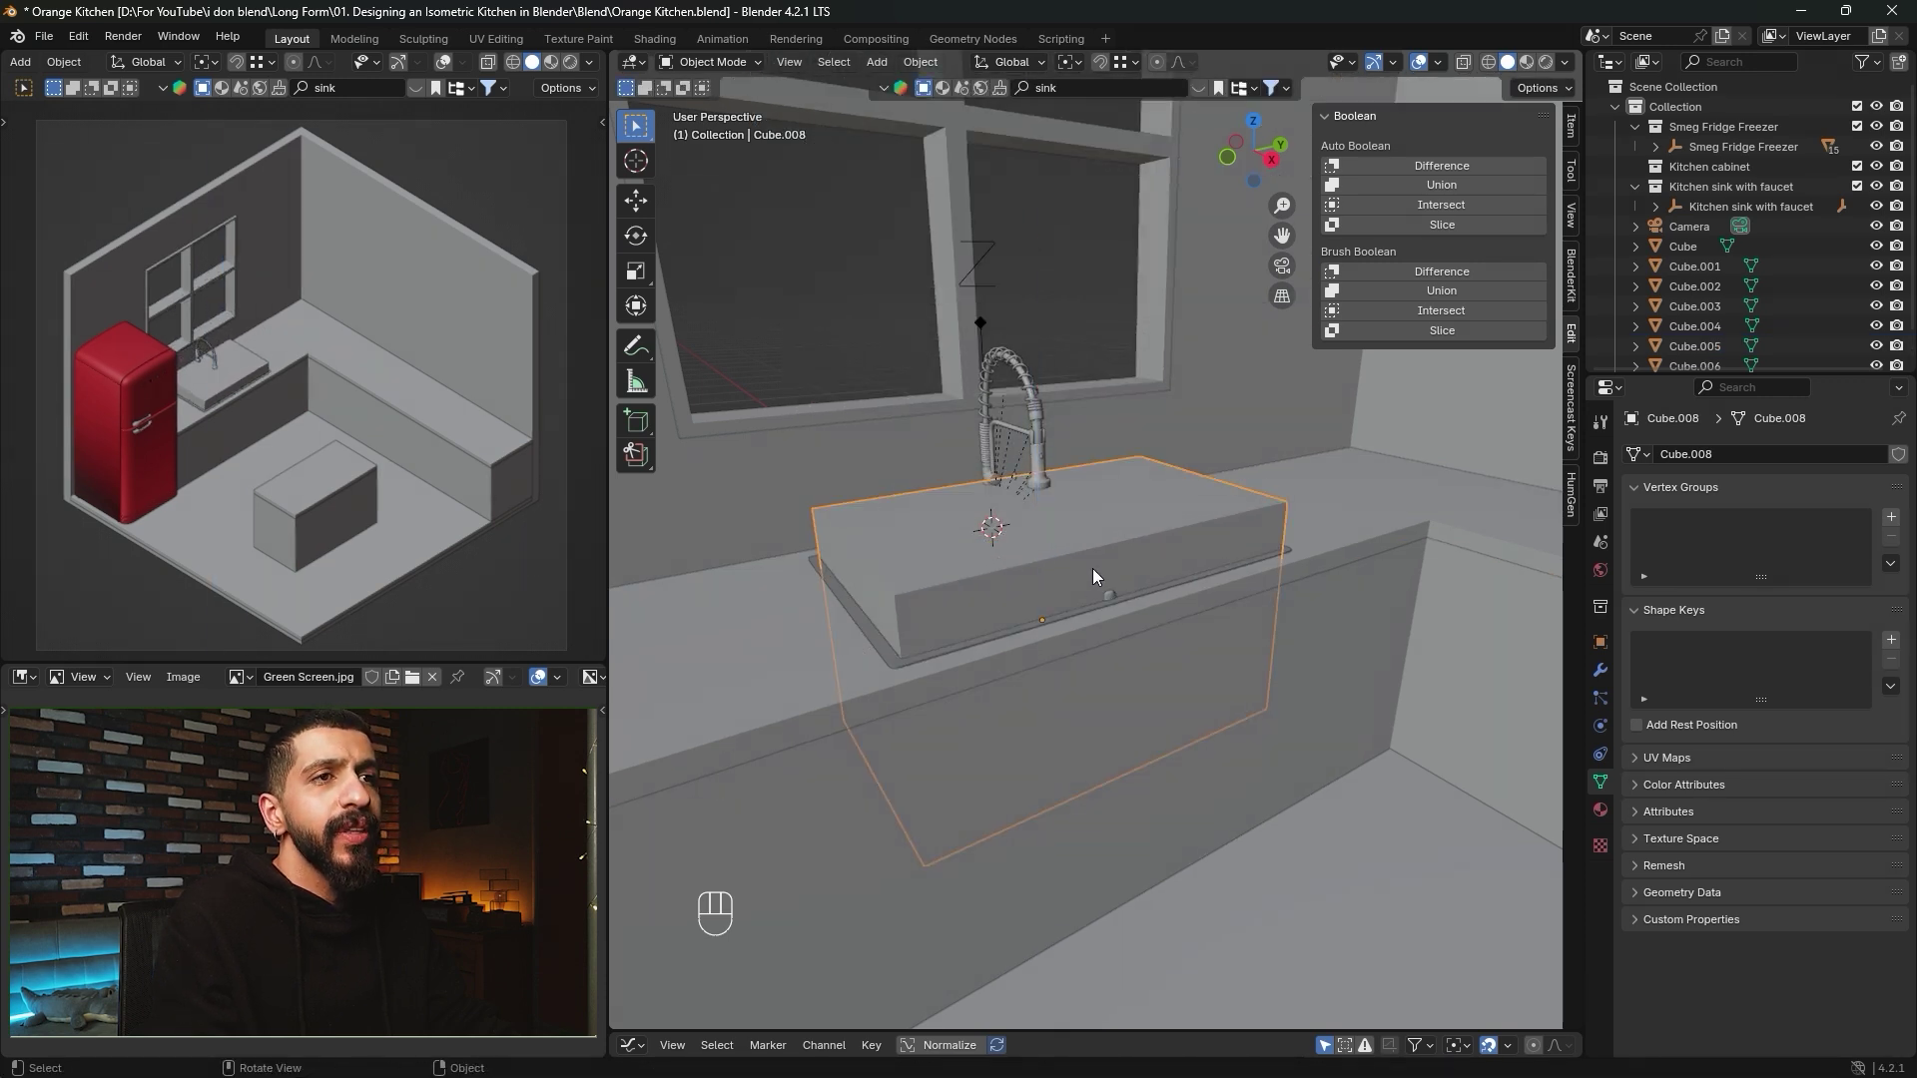
Subtract the duplicate box from the base cabinet under the sink with an Auto Boolean Difference, and hide the Boolean tools.
left_click(1350, 667, "shift")
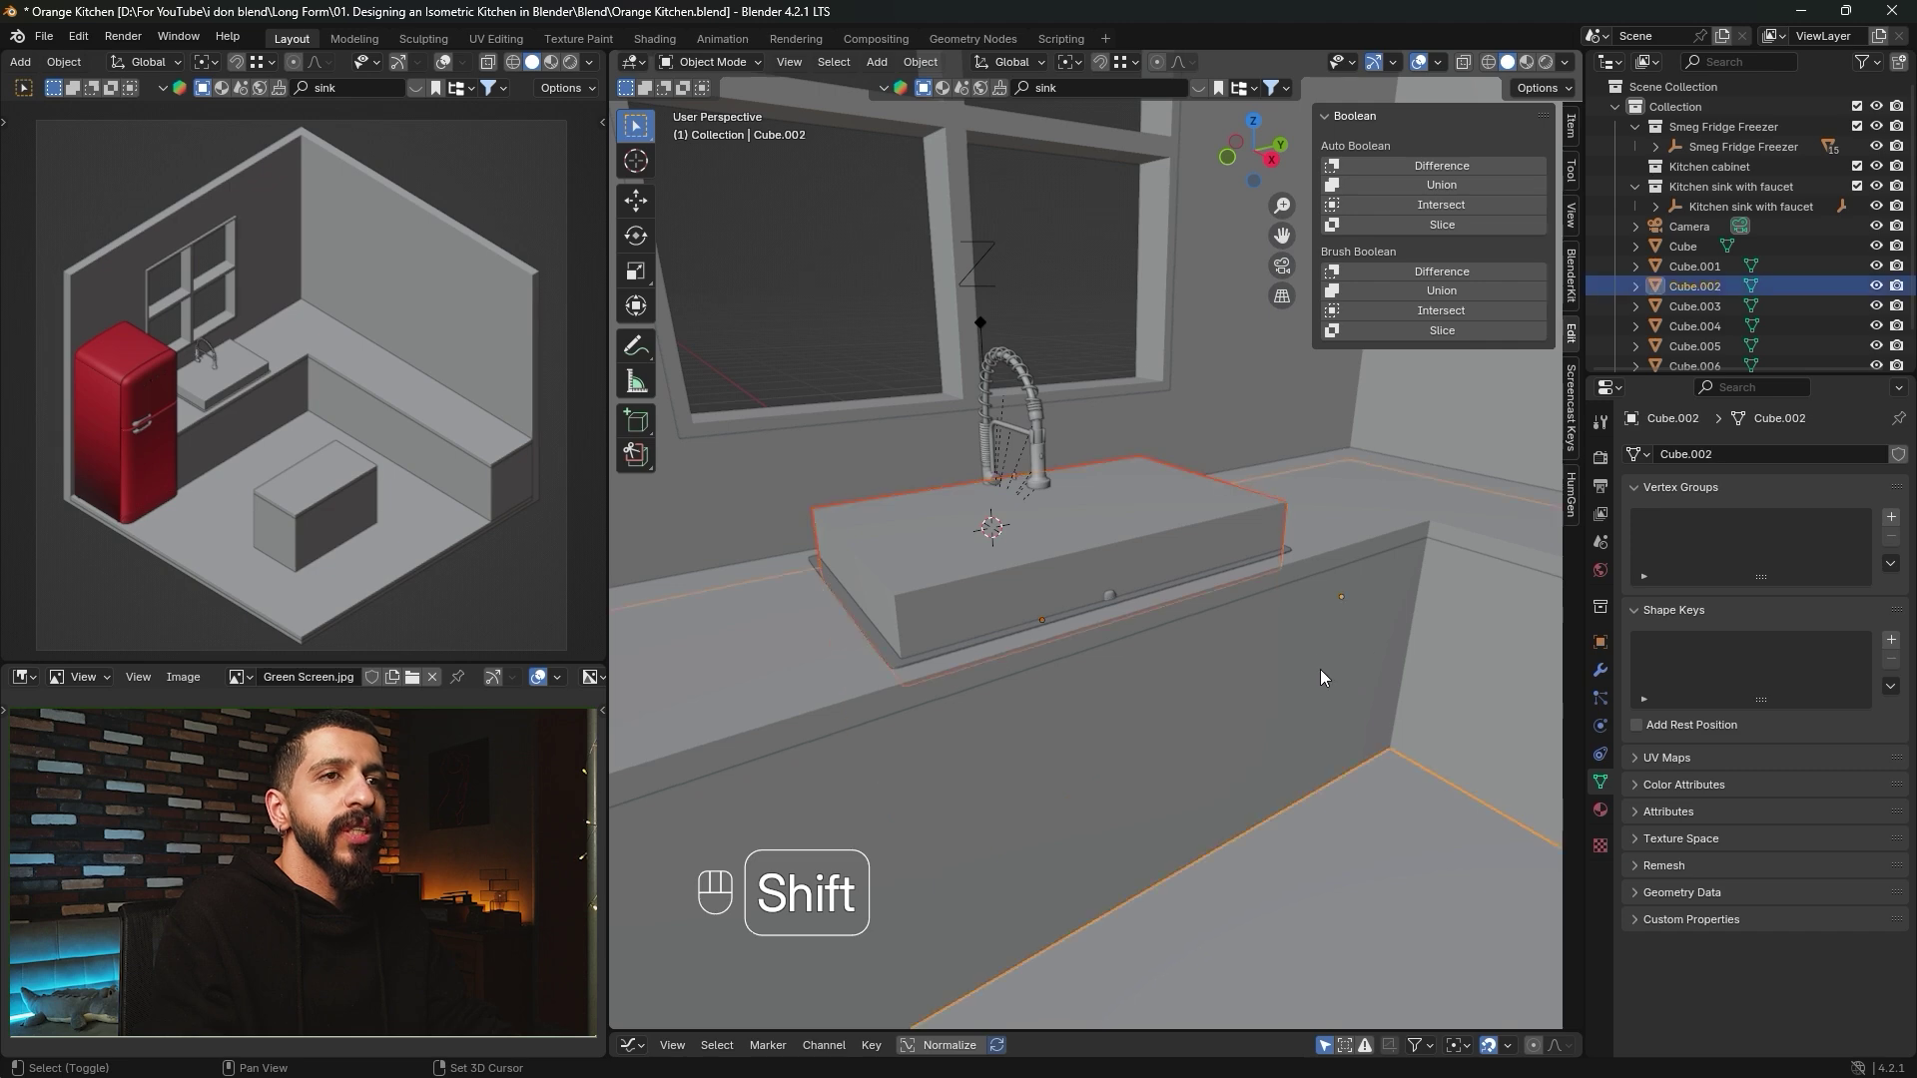
left_click(1428, 166)
middle_click_drag(1129, 535, 1118, 573)
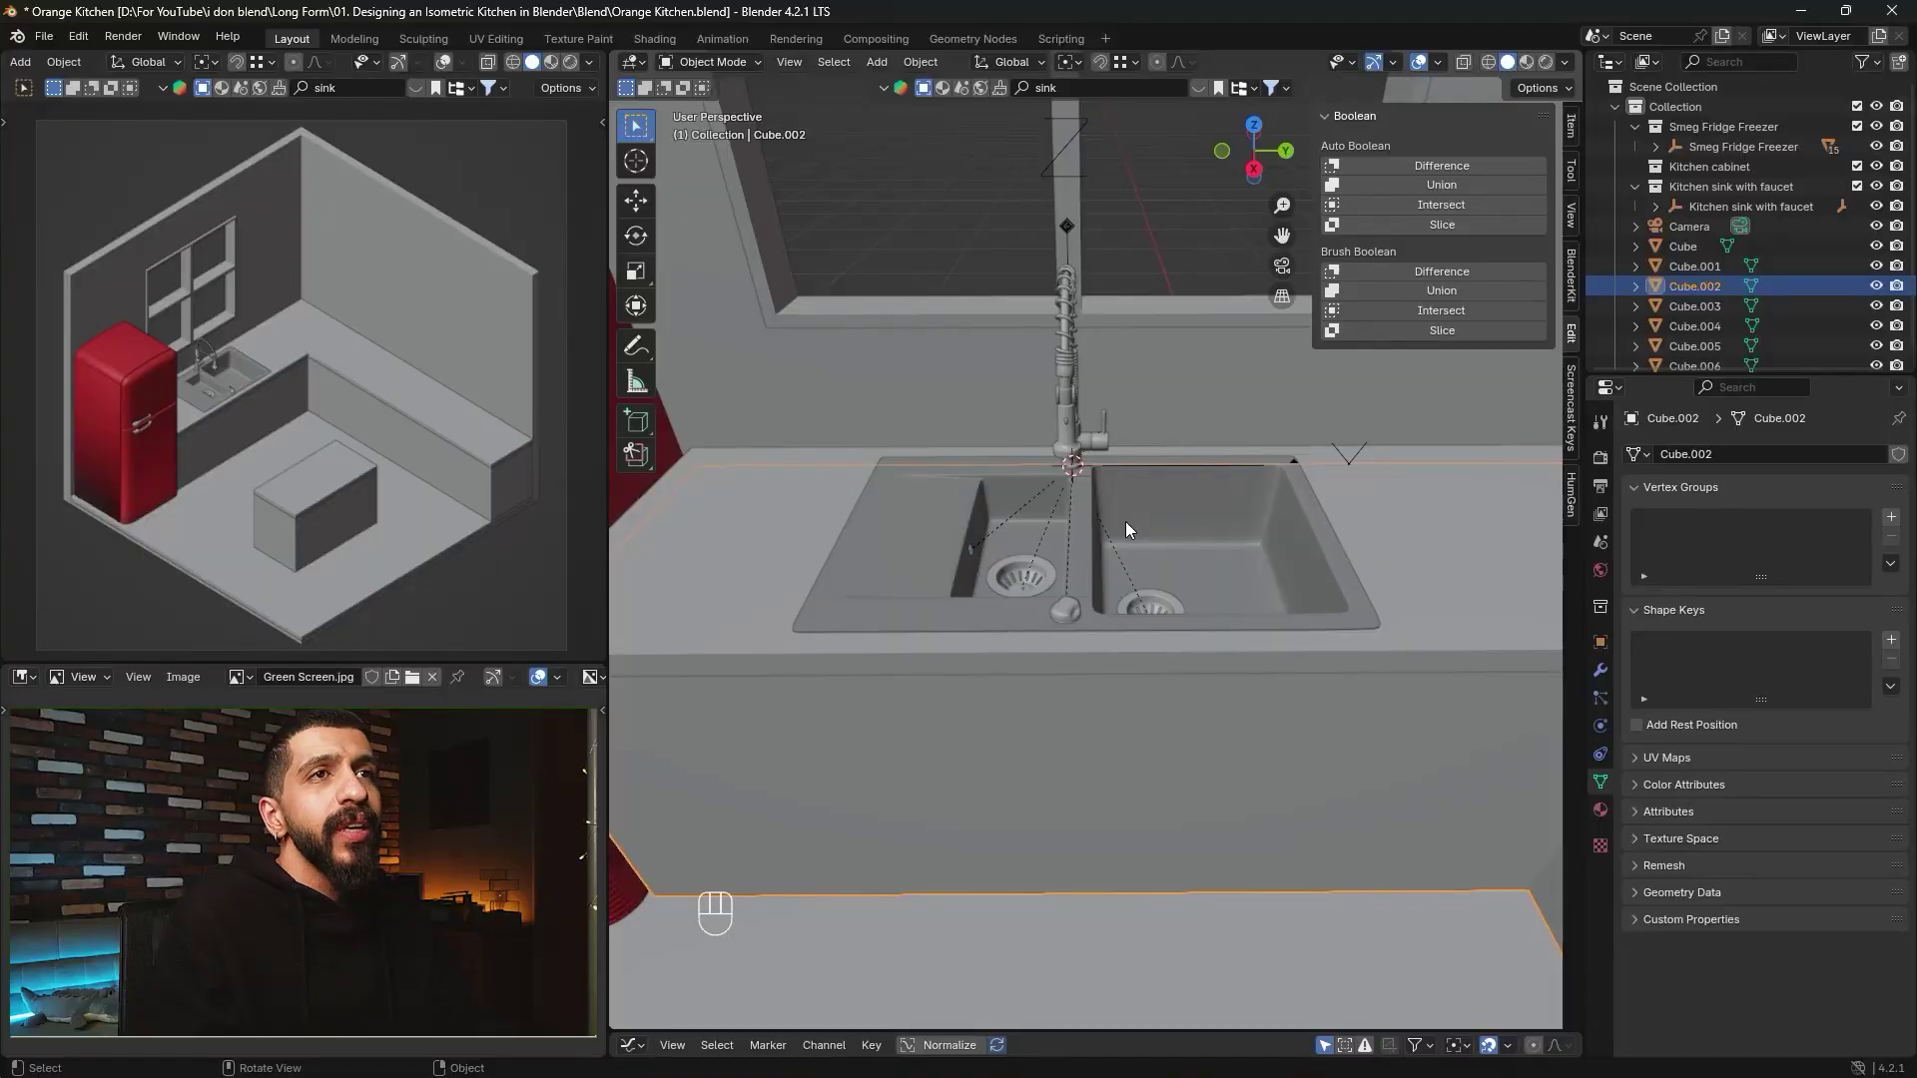
key("n")
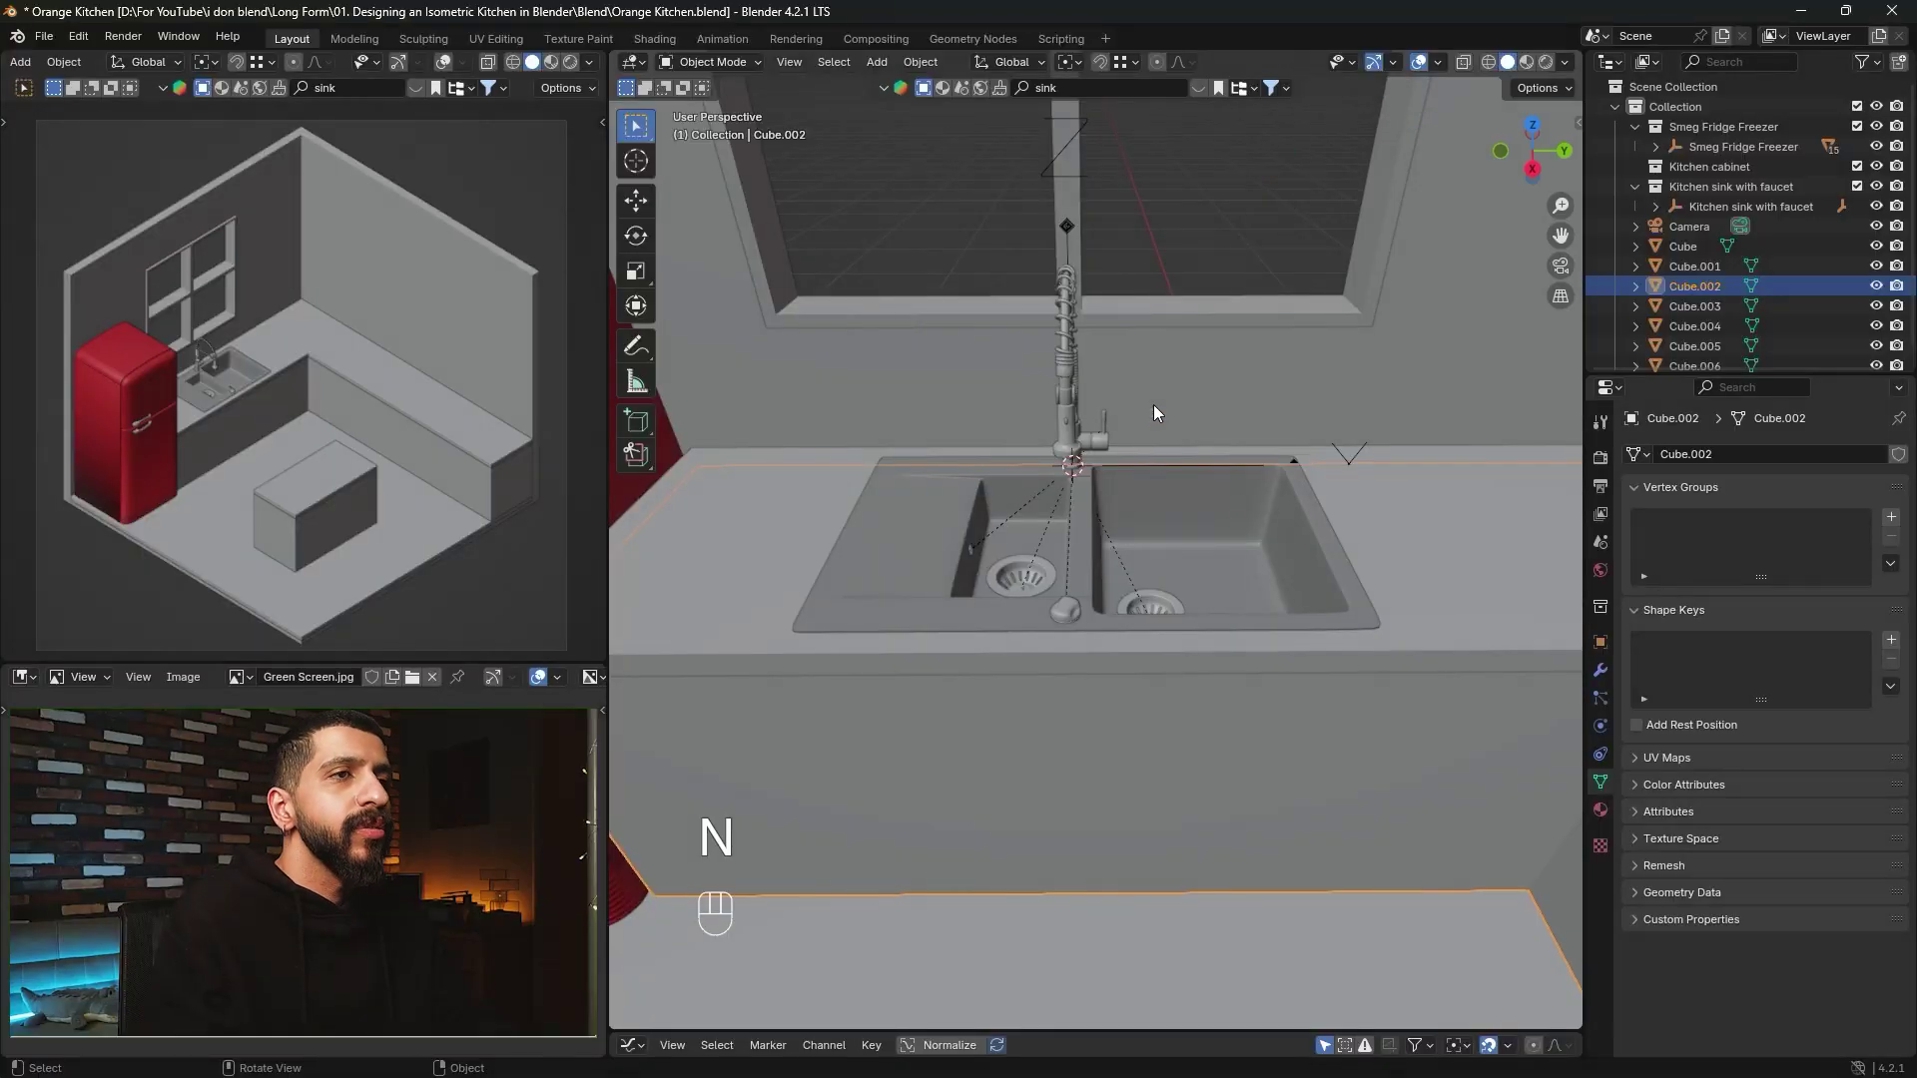
Shorten the base cabinet along the window-less wall by moving its free end face along X toward the corner.
middle_click_drag(1129, 404, 1219, 535, "alt")
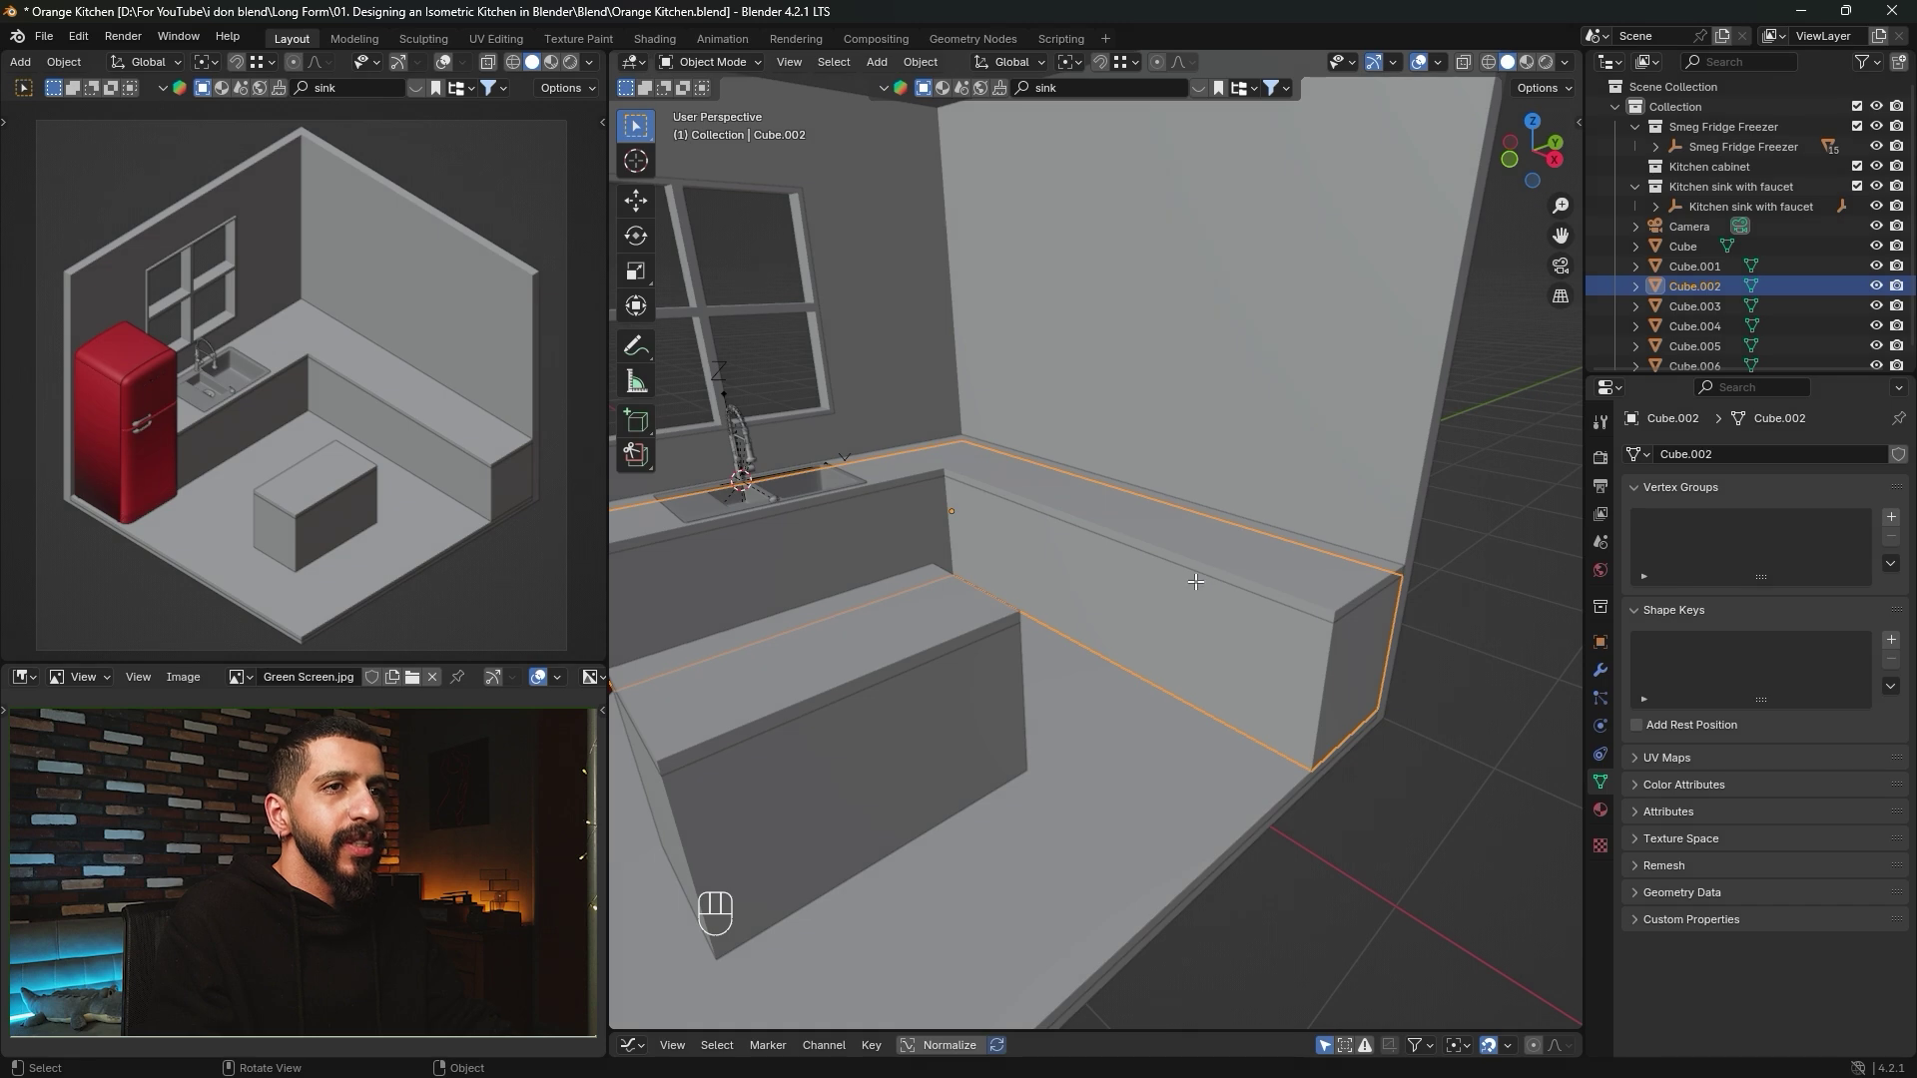
key("Tab")
key("3")
left_click(1355, 678)
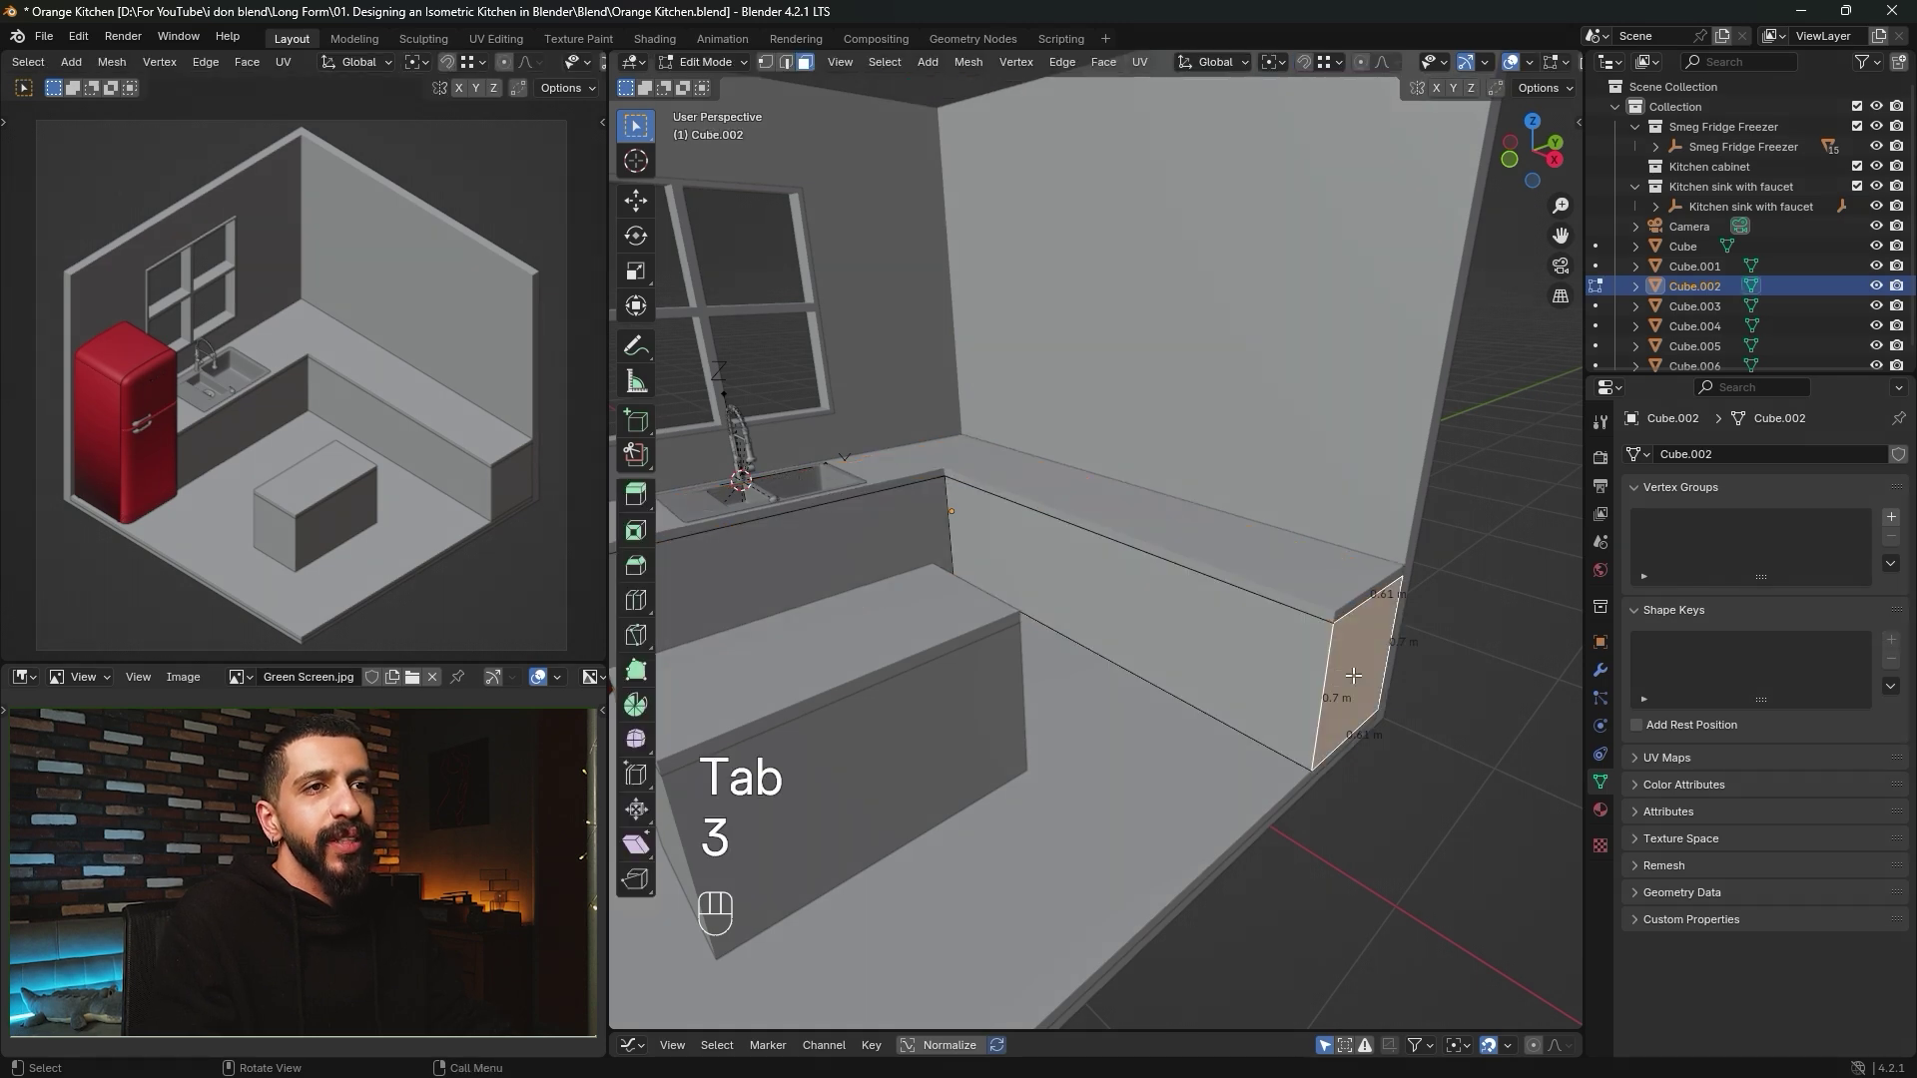
middle_click_drag(1162, 644, 1247, 626)
key("g")
key("x")
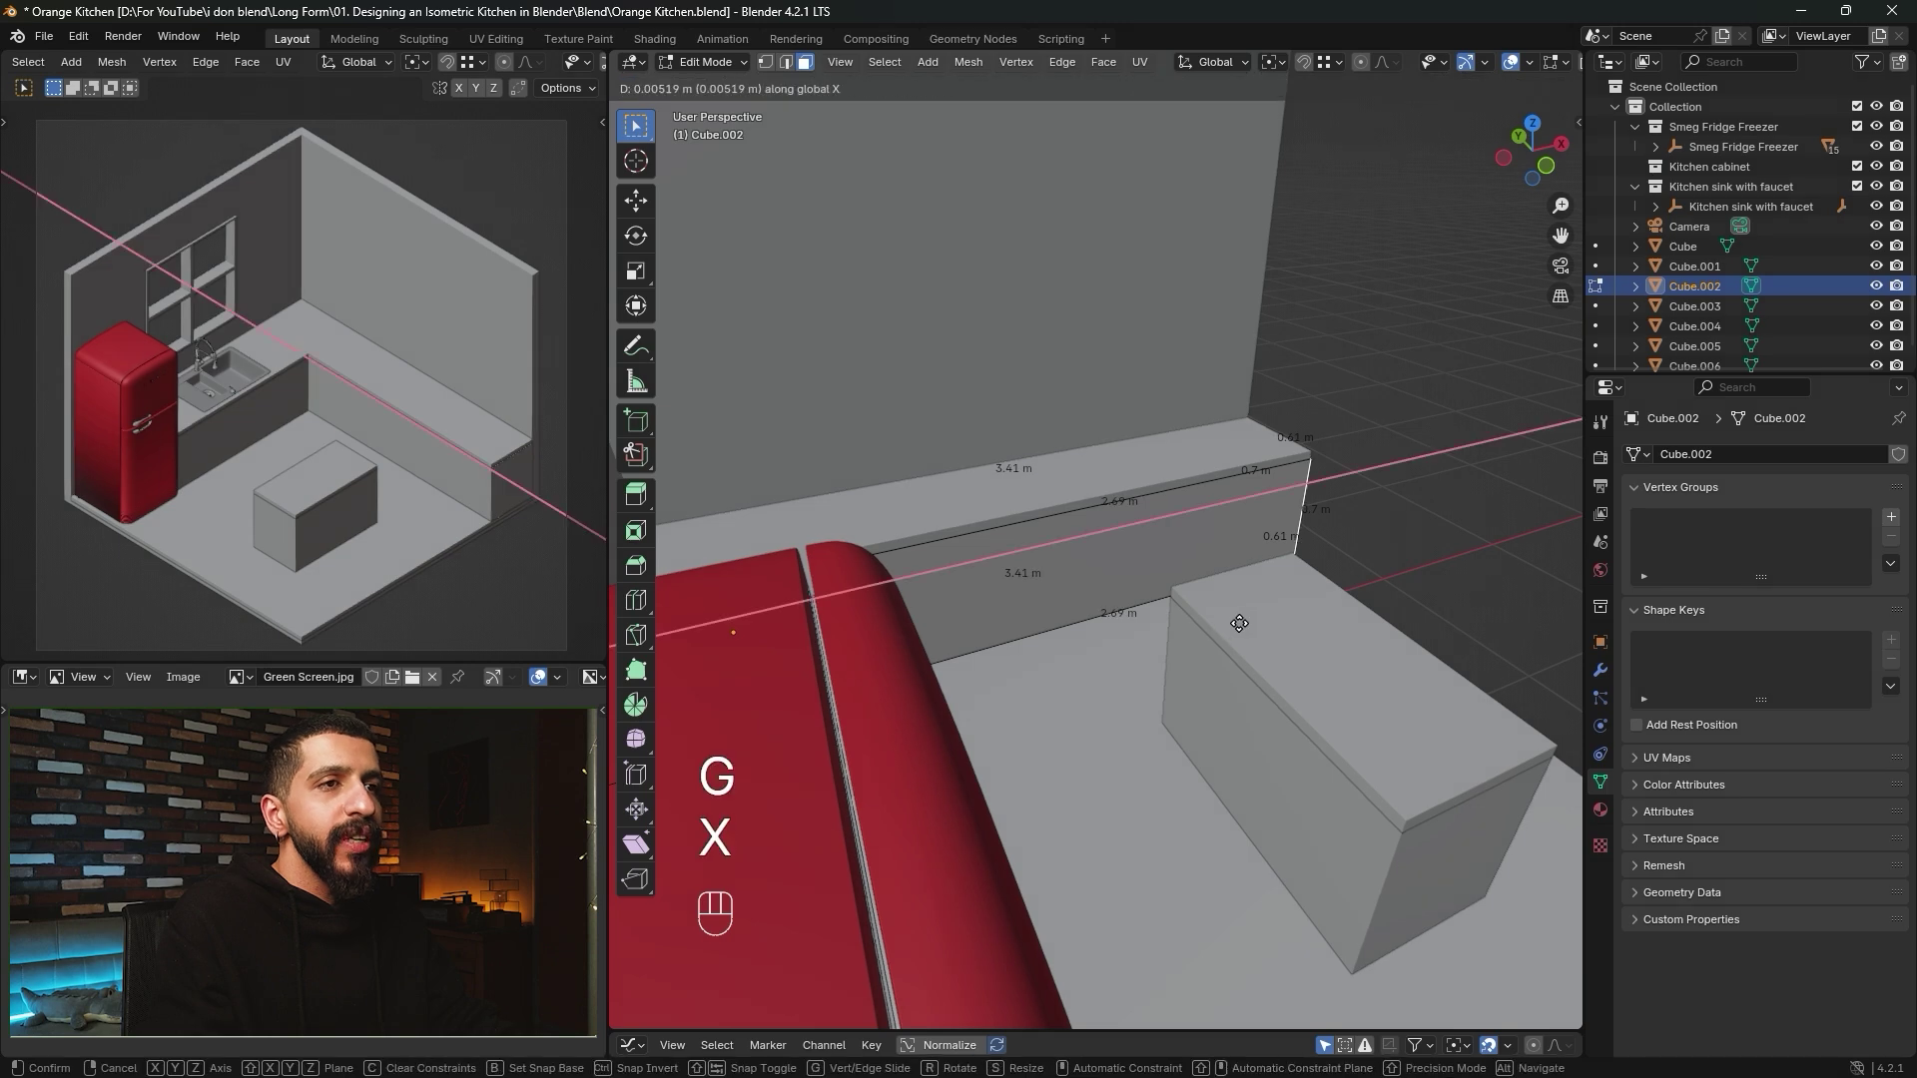
key("shift+Tab")
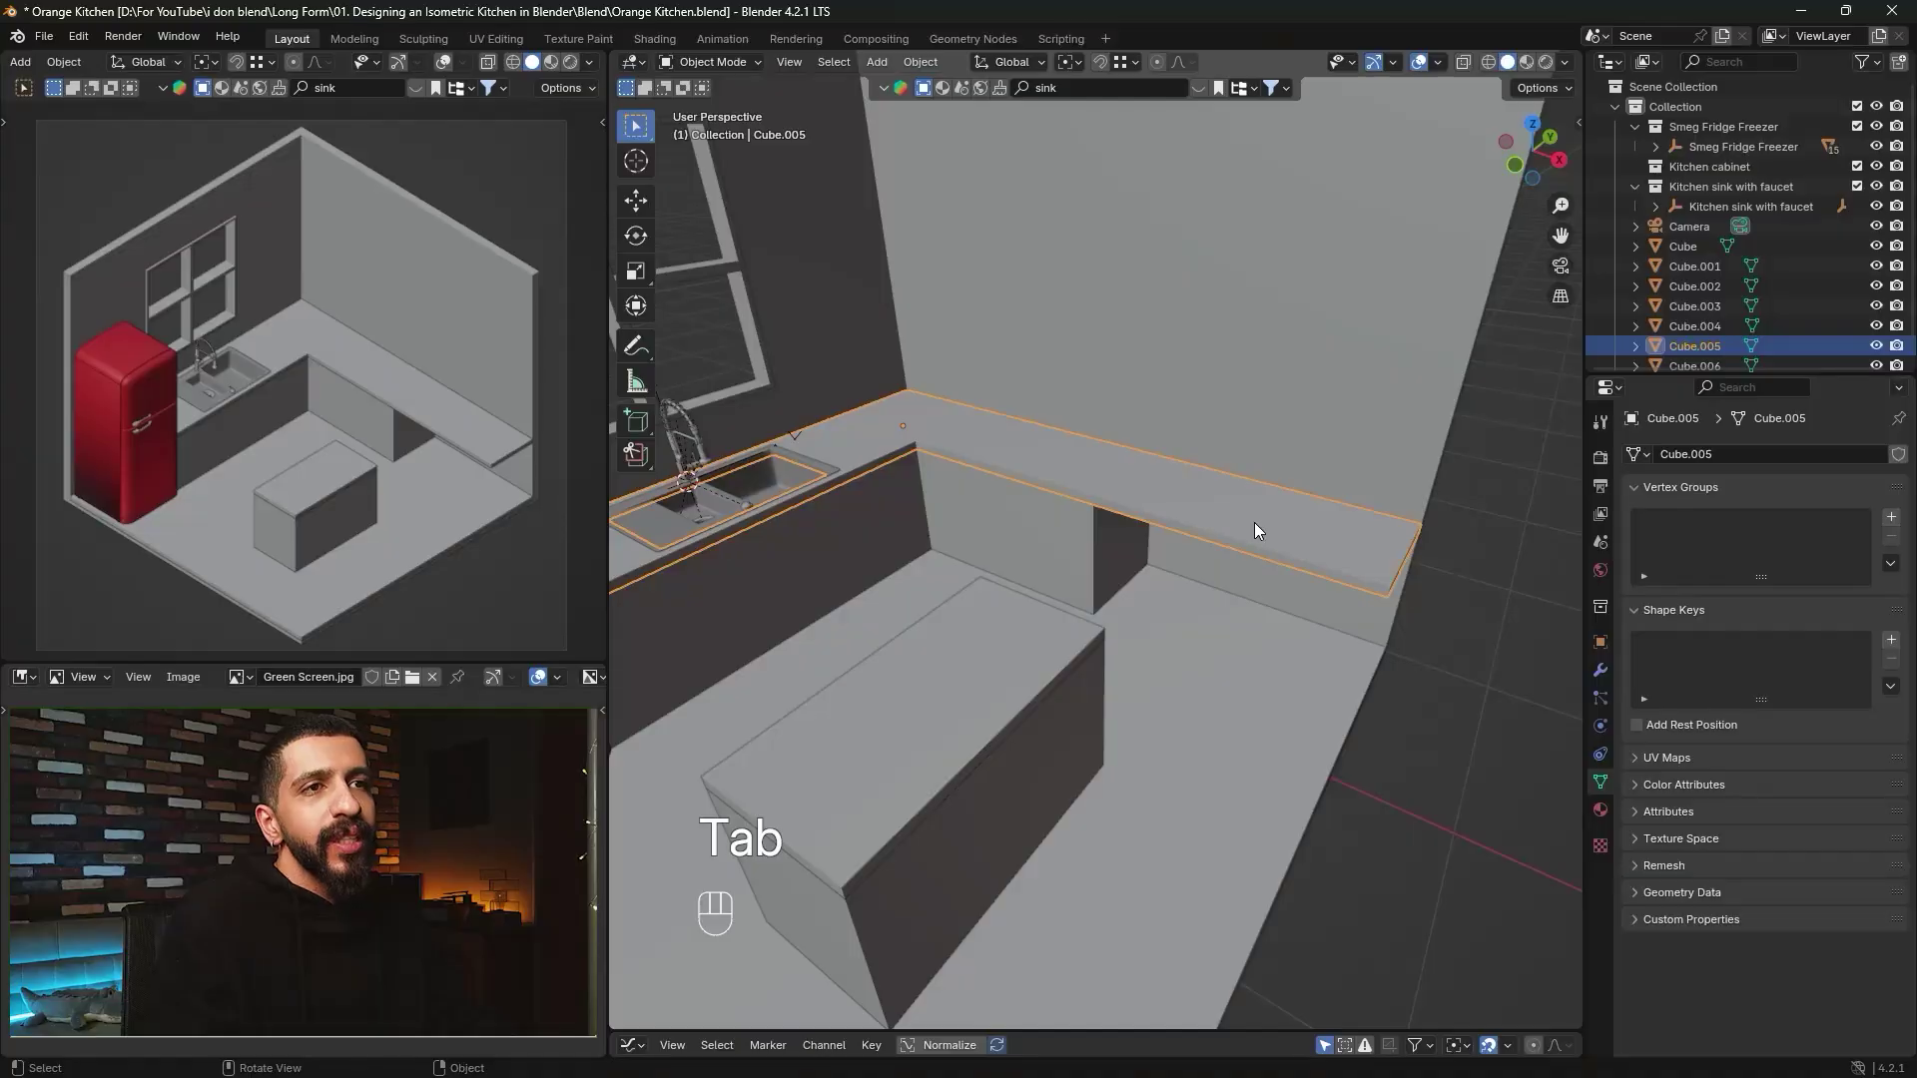
Move the countertop's free end face -1.4364 m along X, lining it up with the shortened cabinet's end.
key("Tab")
middle_click_drag(1278, 520, 1367, 615)
key("3")
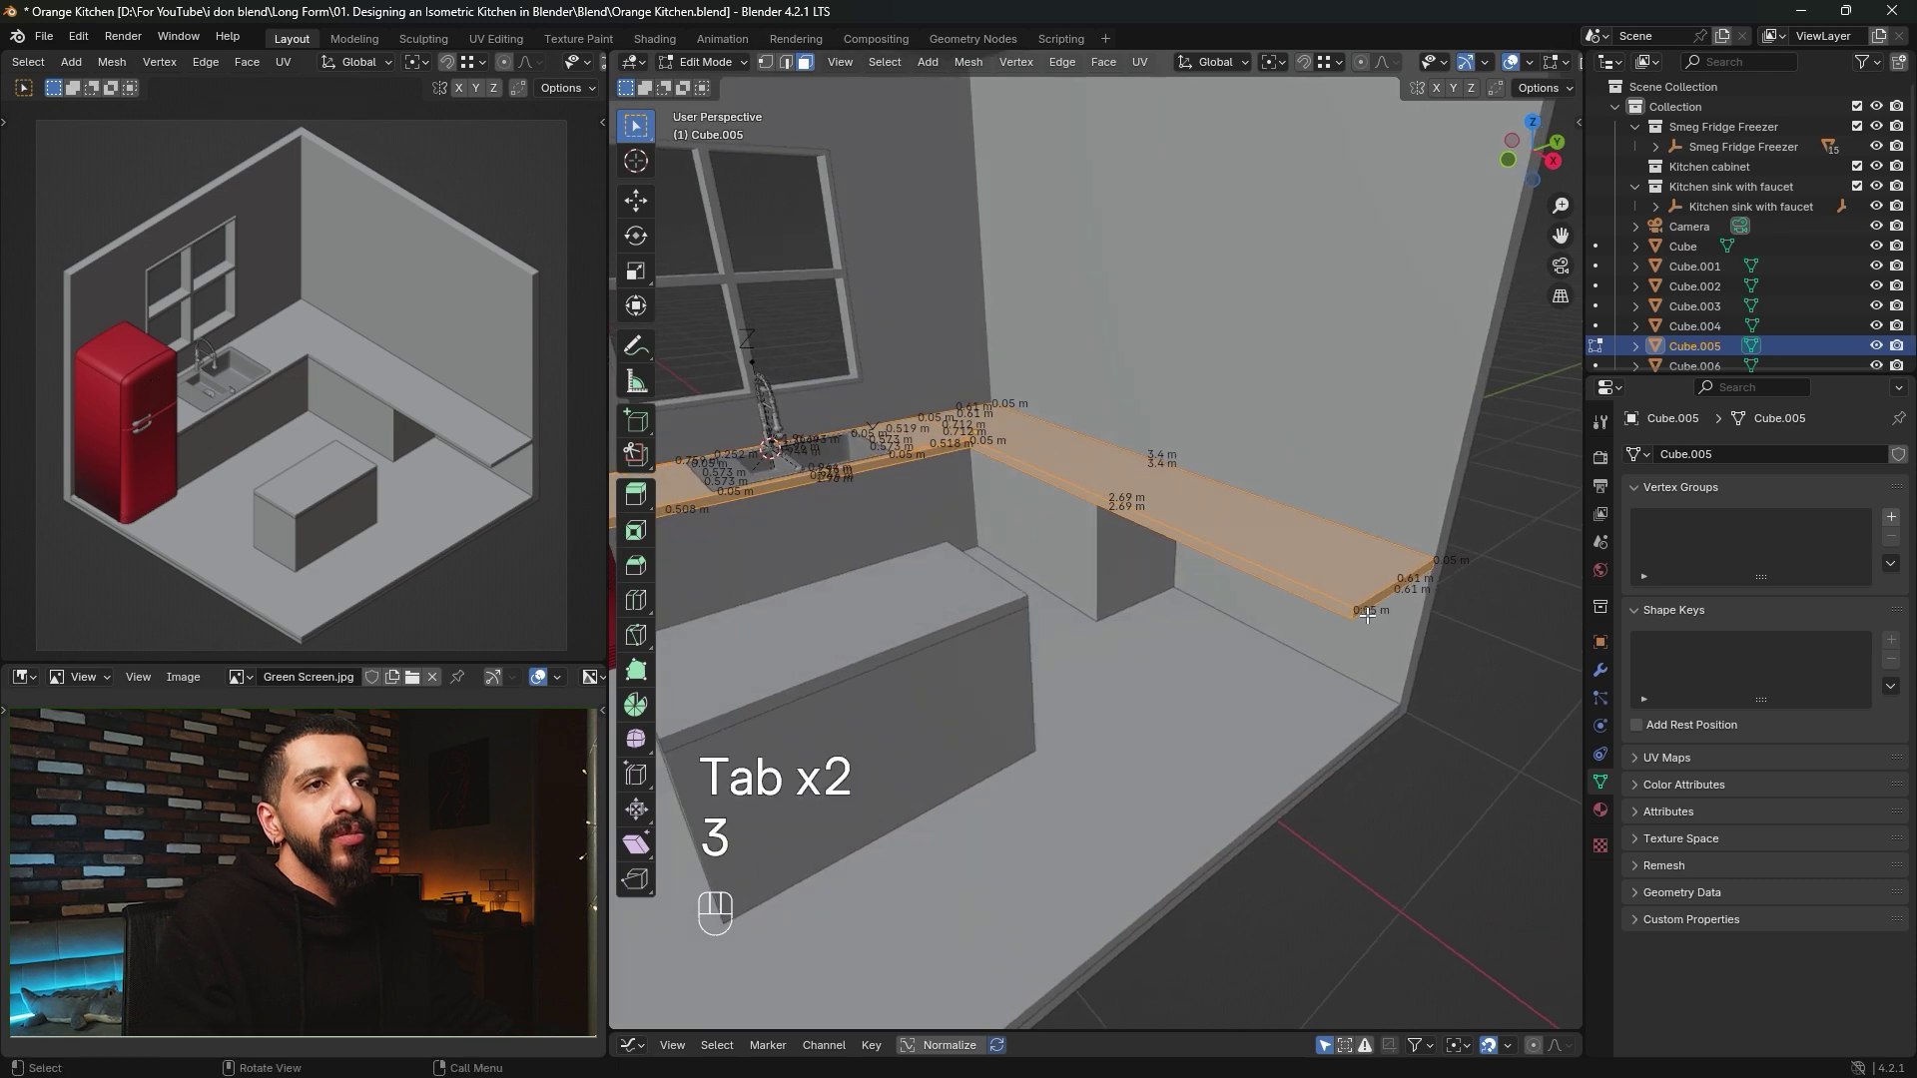
left_click(1377, 600)
middle_click_drag(1252, 622, 1254, 641)
key("g")
key("x")
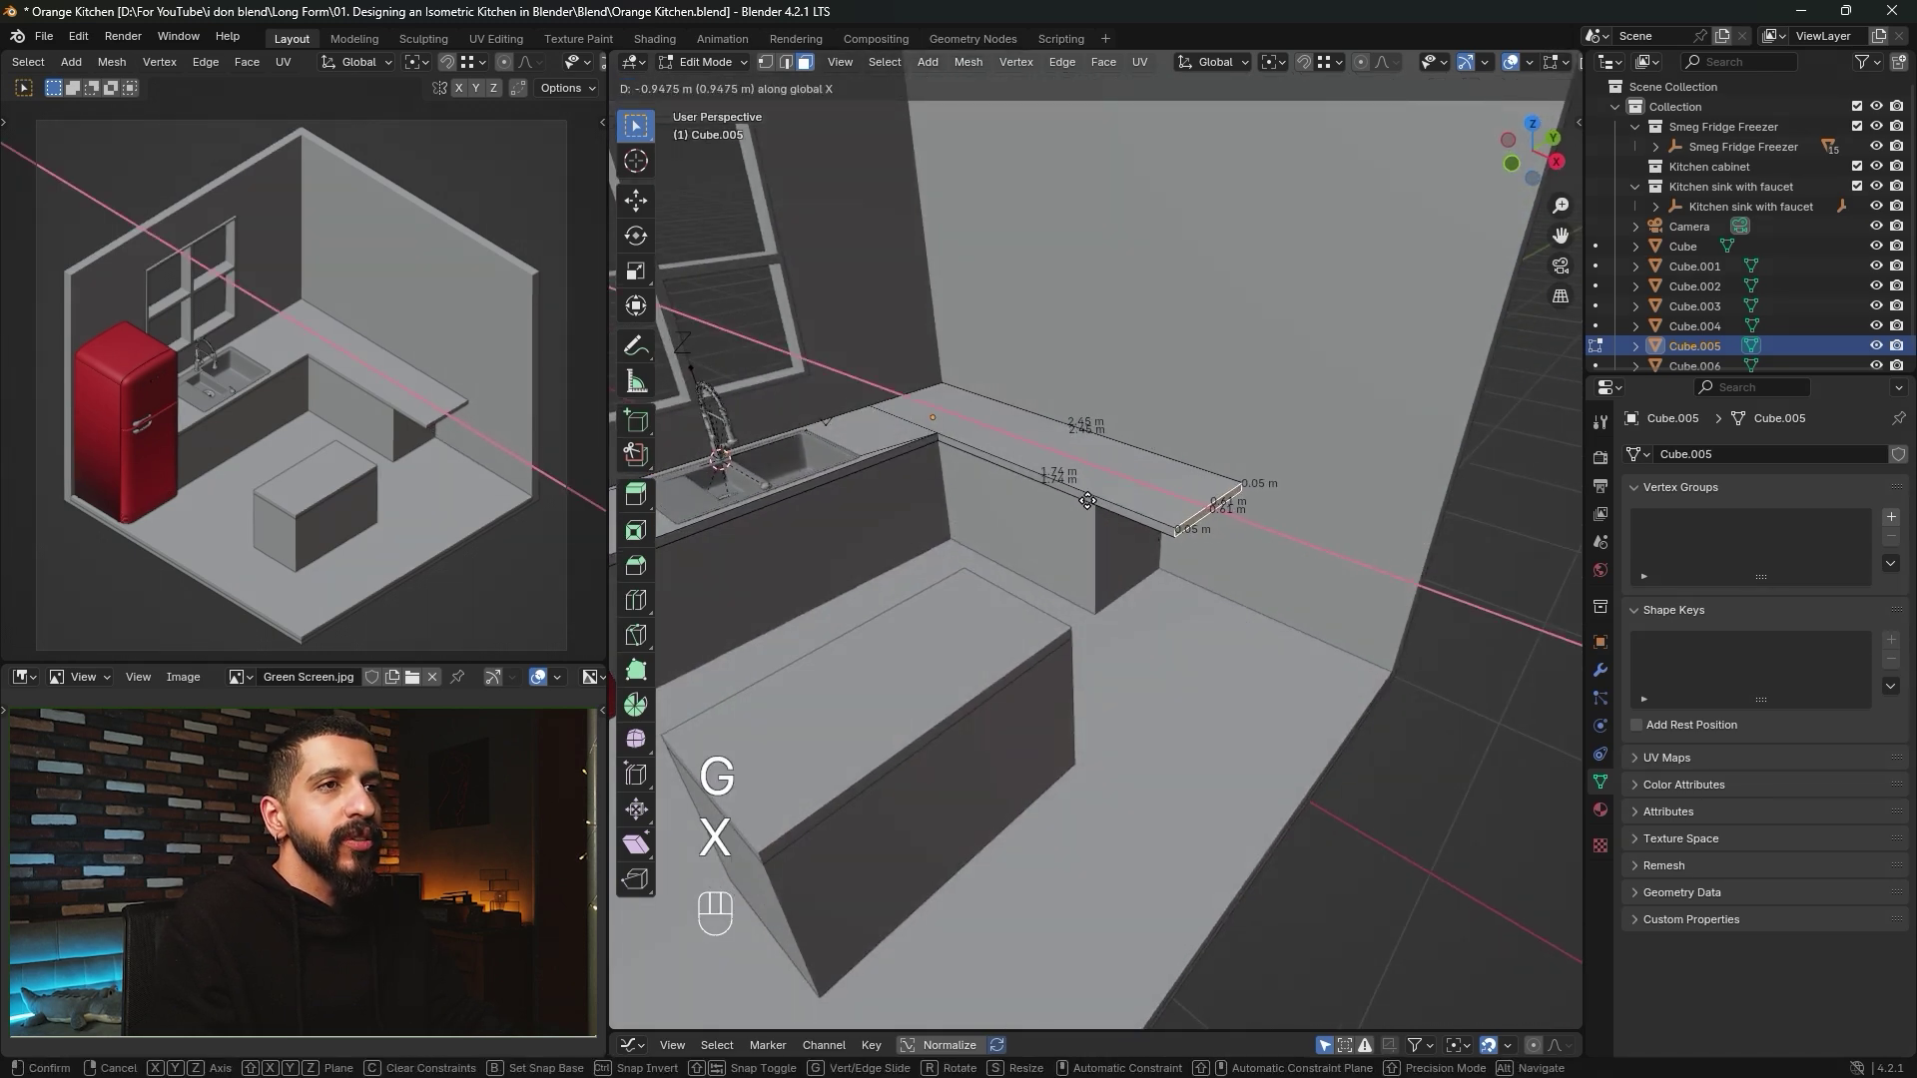
key("shift+Tab")
left_click(1112, 477)
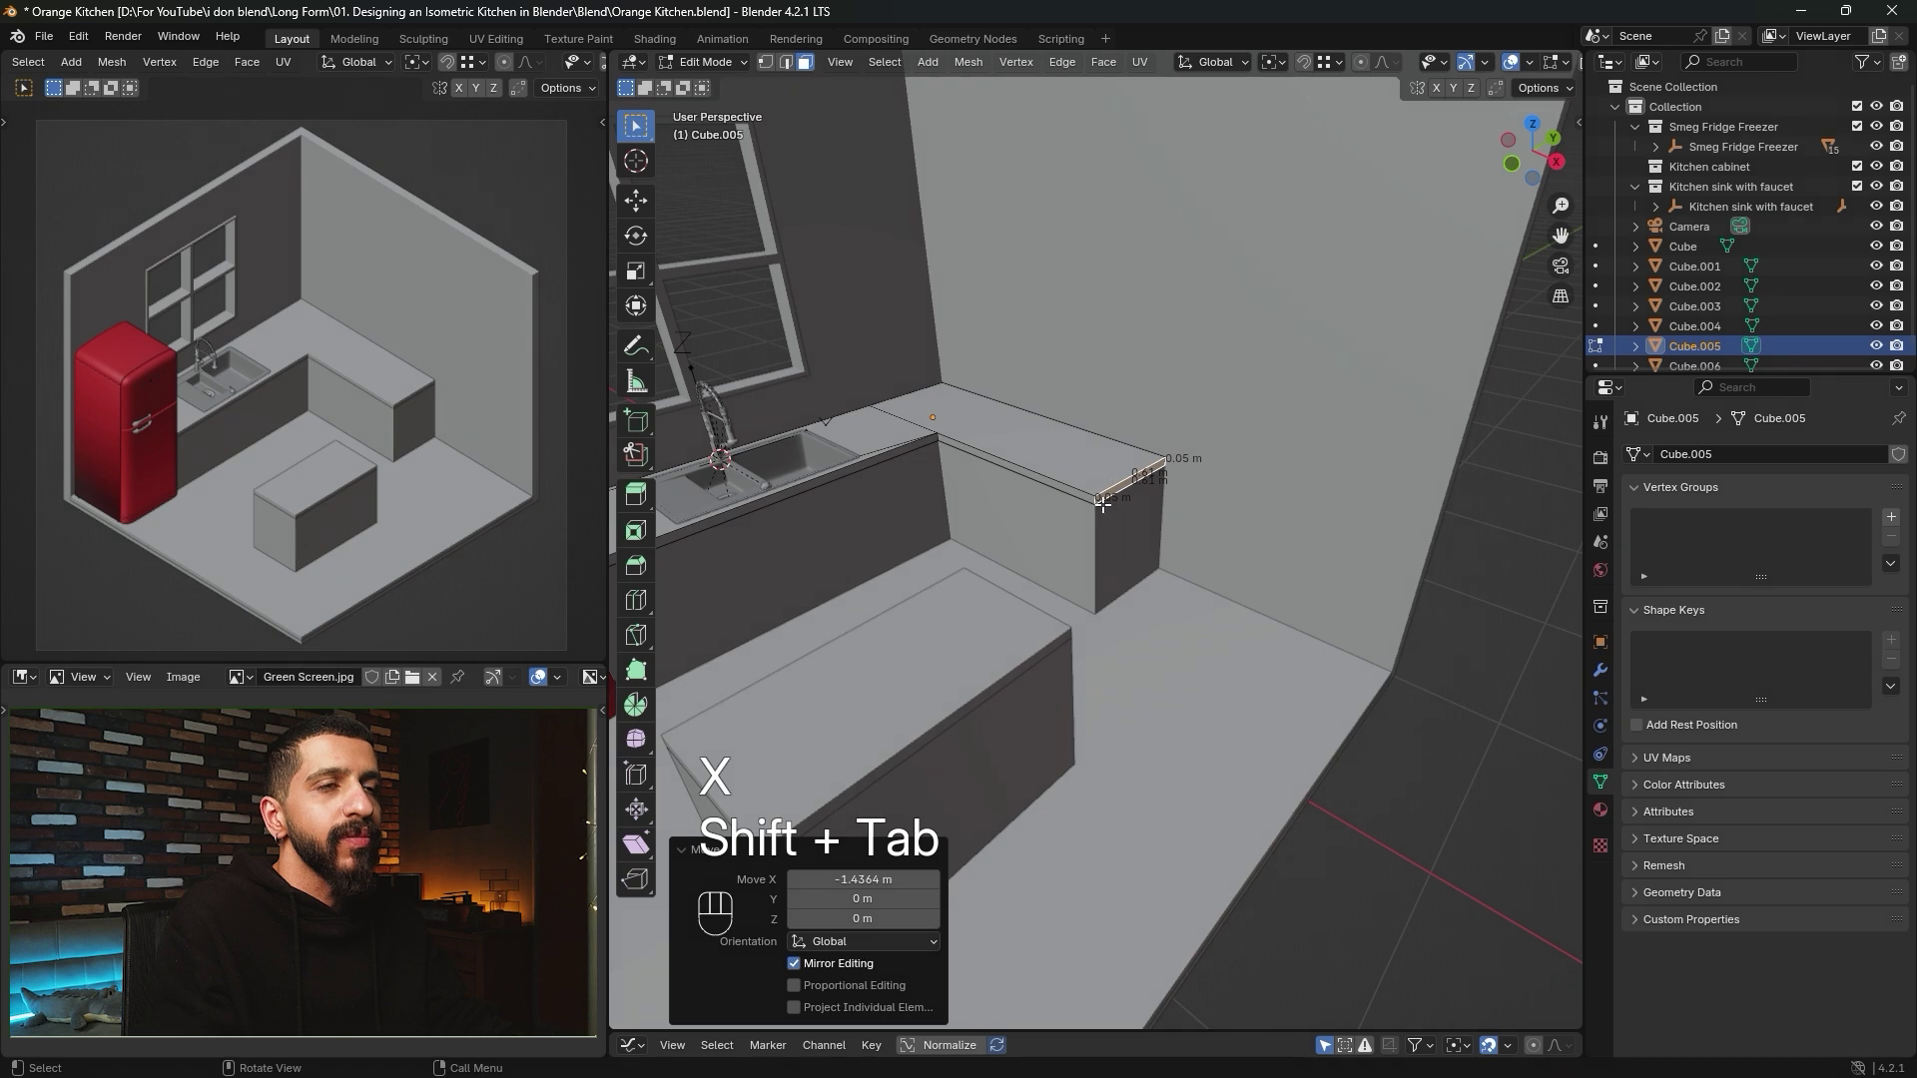
Duplicate the countertop's free end face and offset the copy 0.60106 m along X, leaving a gap for a stove.
middle_click_drag(1100, 504, 1166, 544)
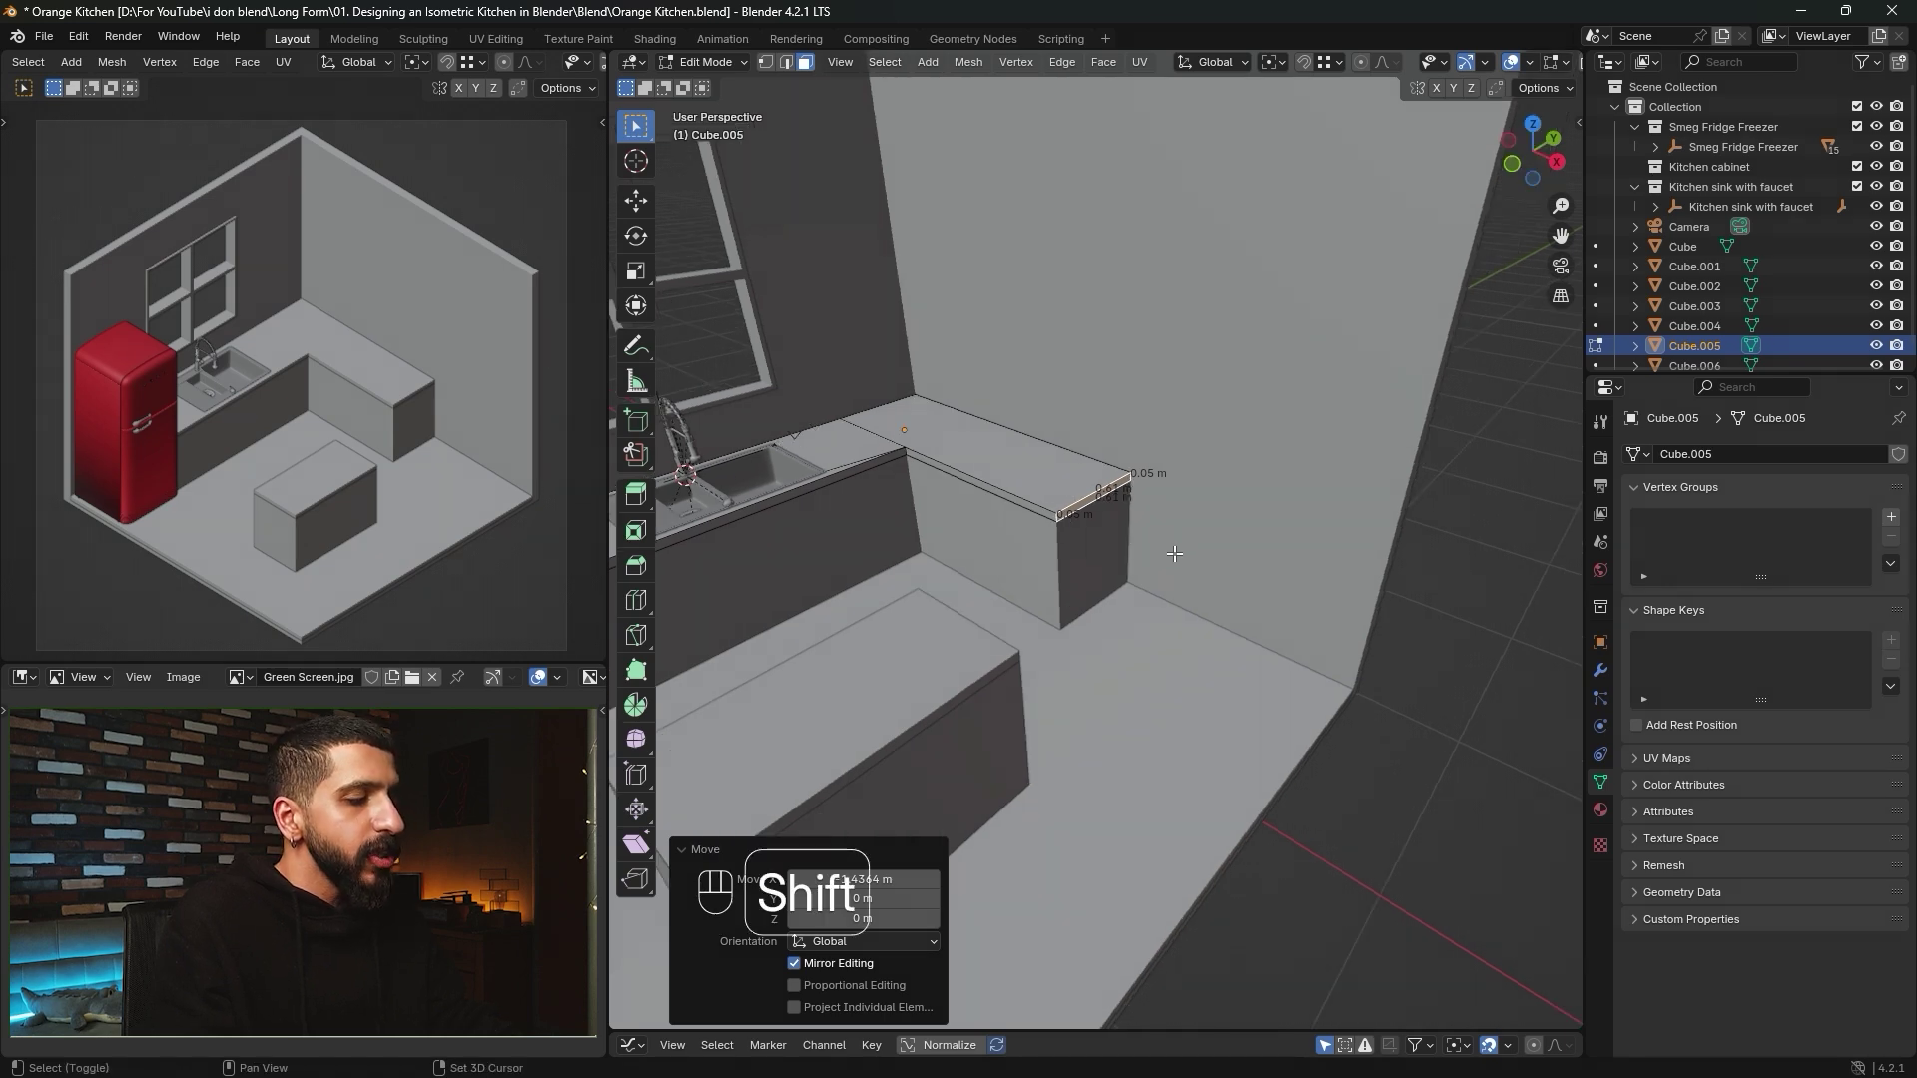
key("shift+d")
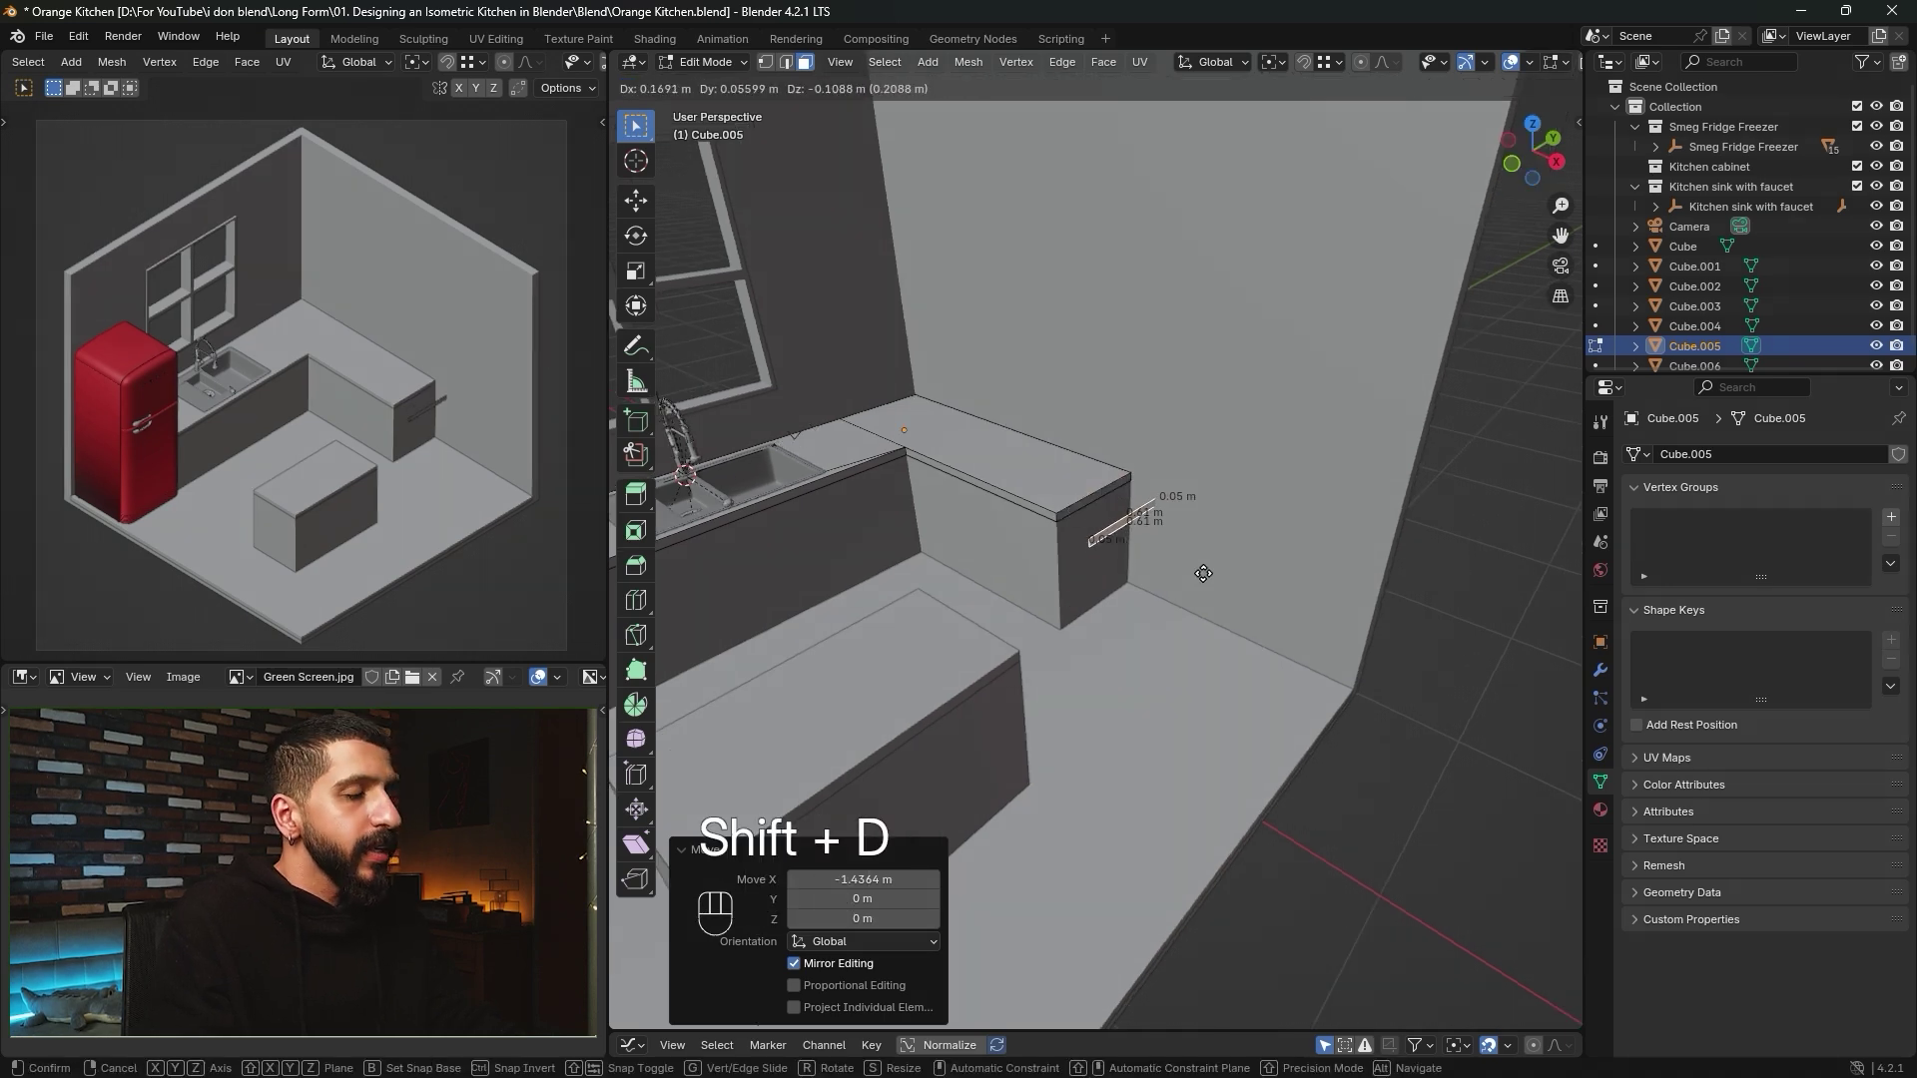
key("x")
left_click(1238, 577)
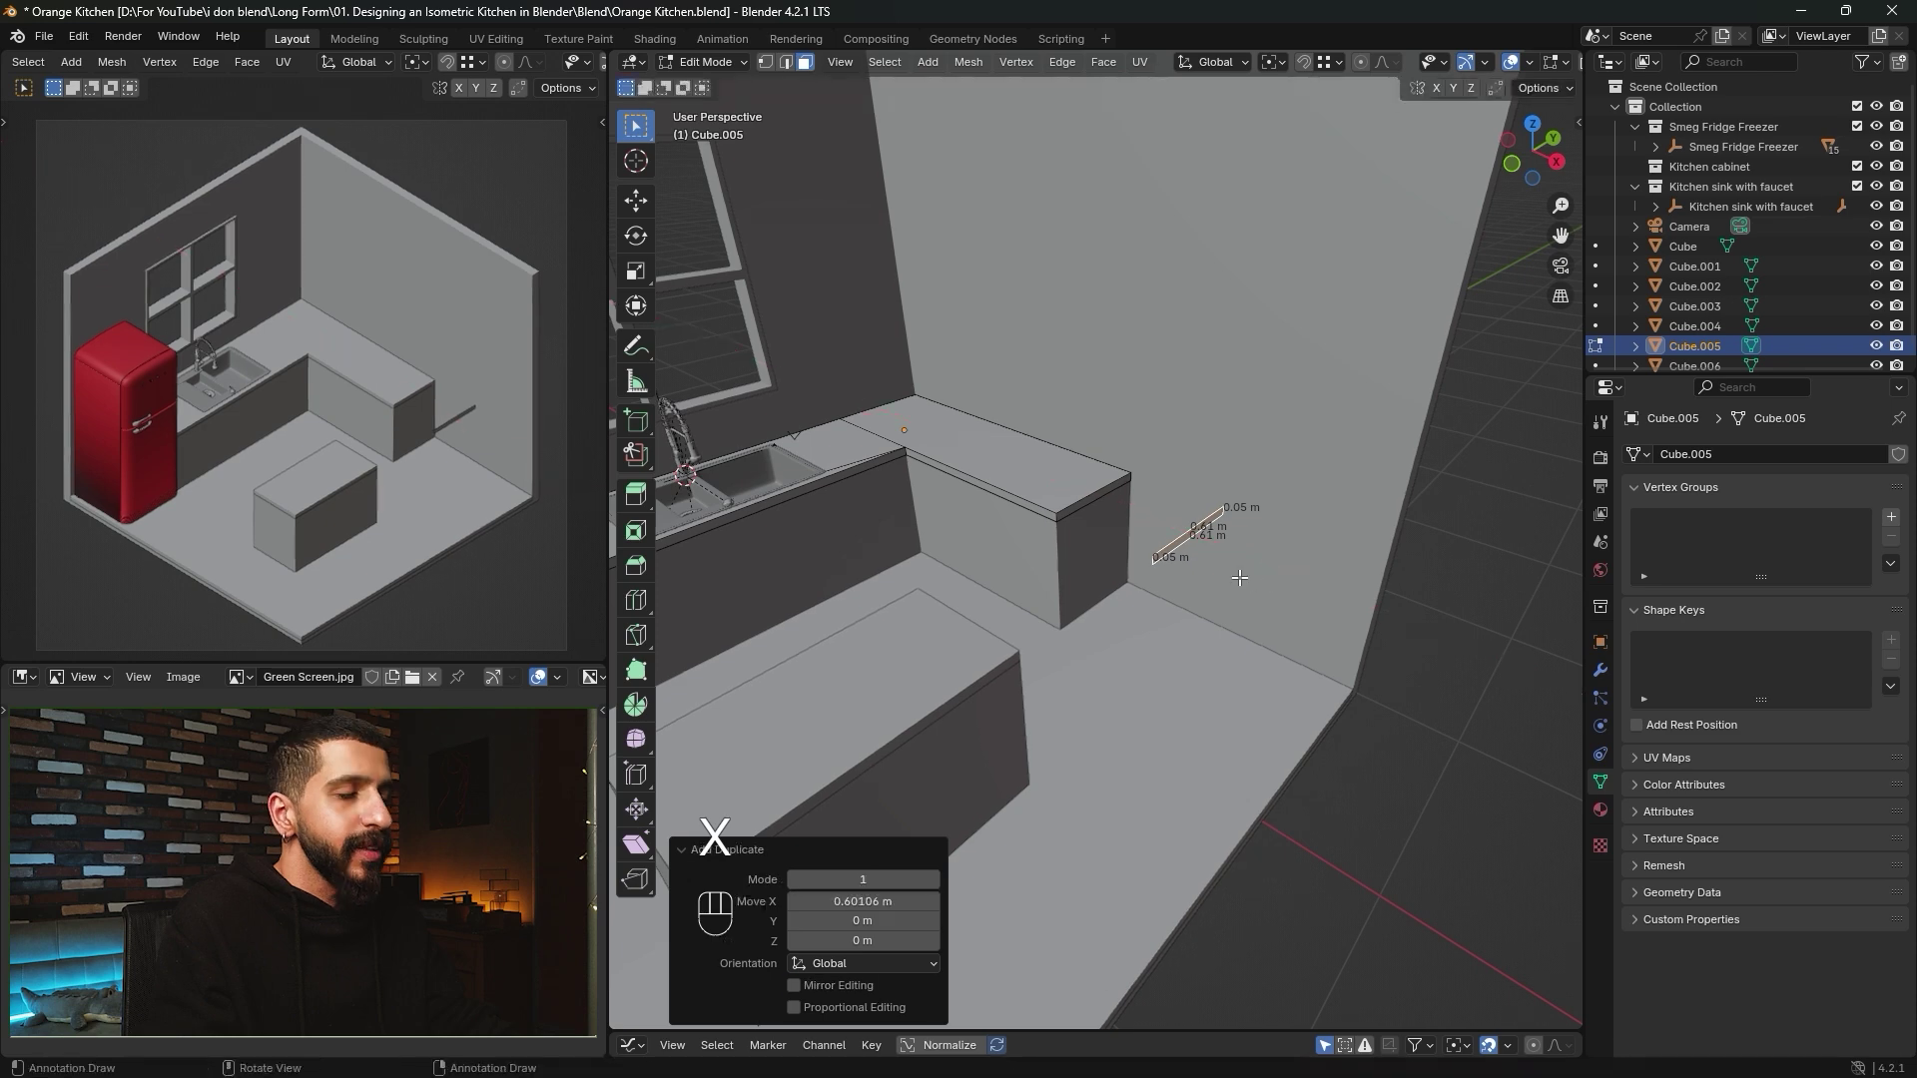
Extrude the duplicated face 0.83532 m along its normal, snapping it to the open end of the wall.
key("e")
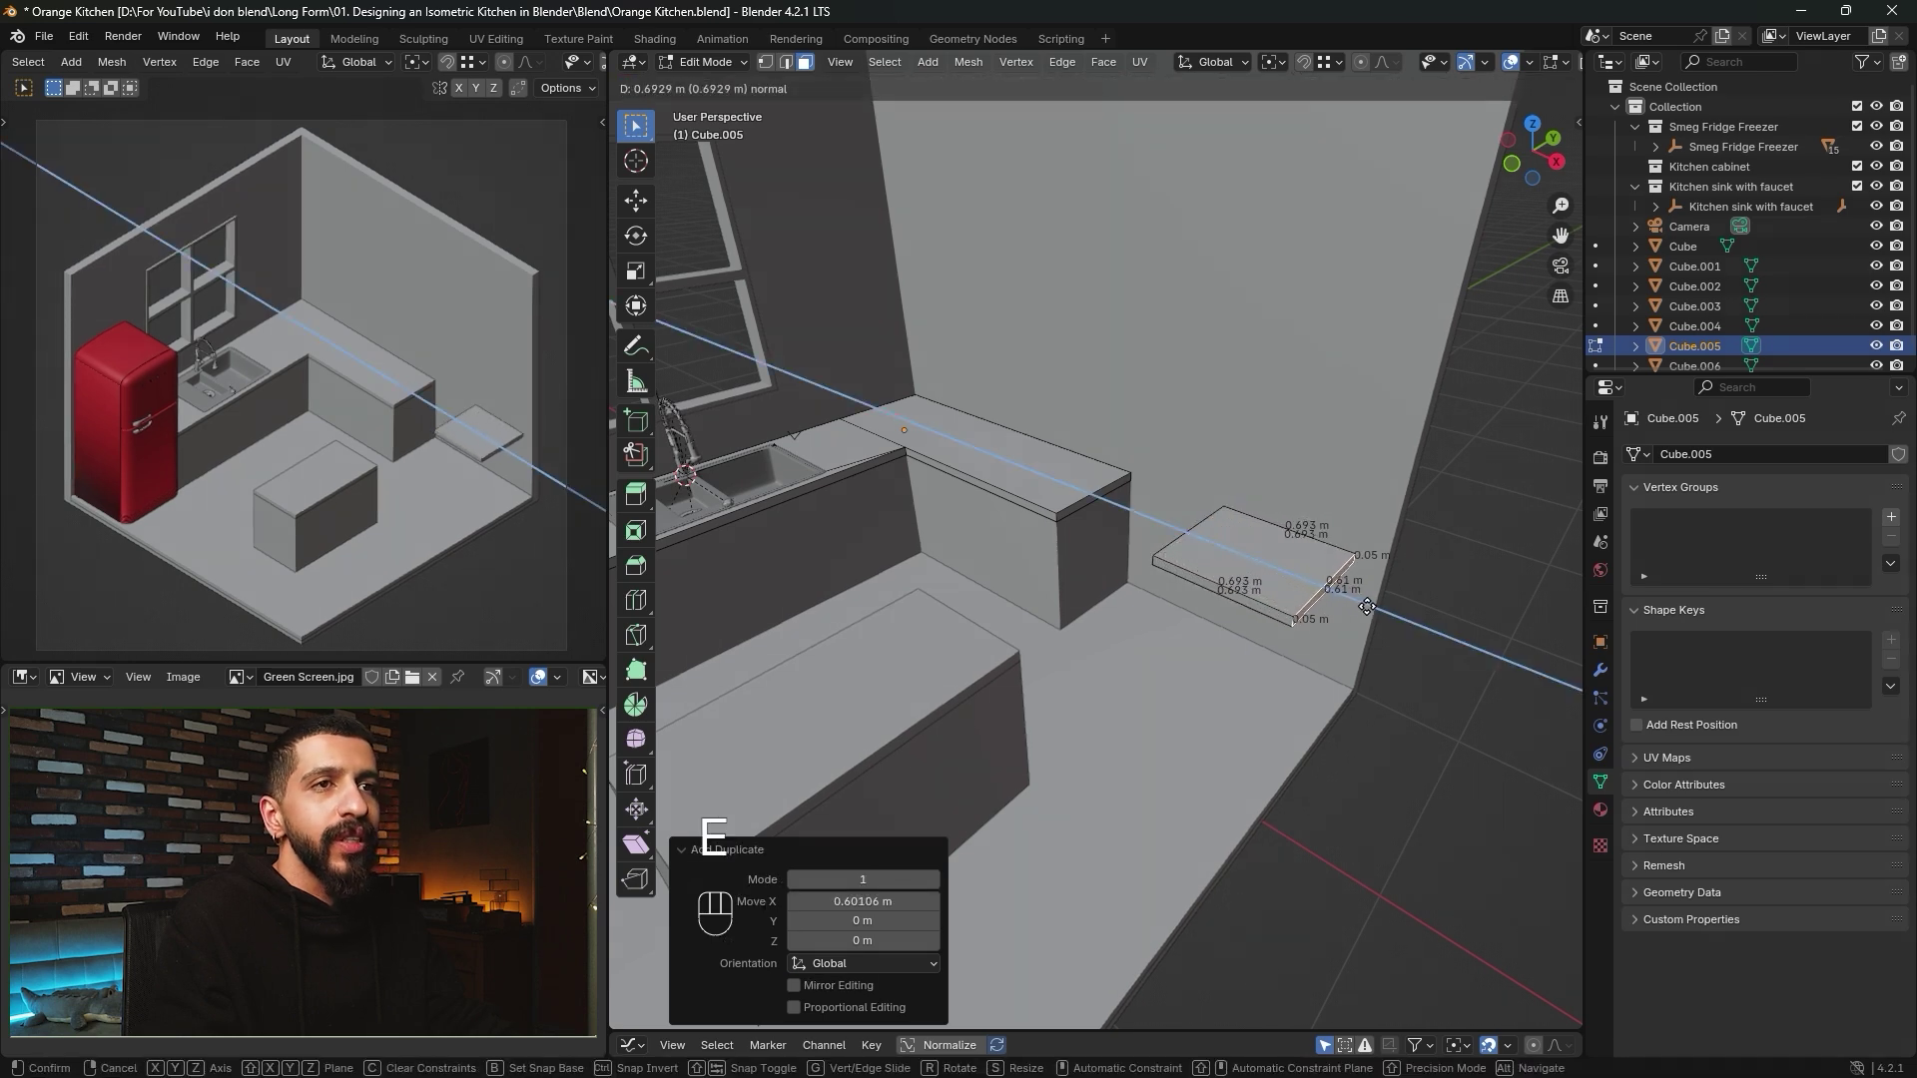
key("shift+Tab")
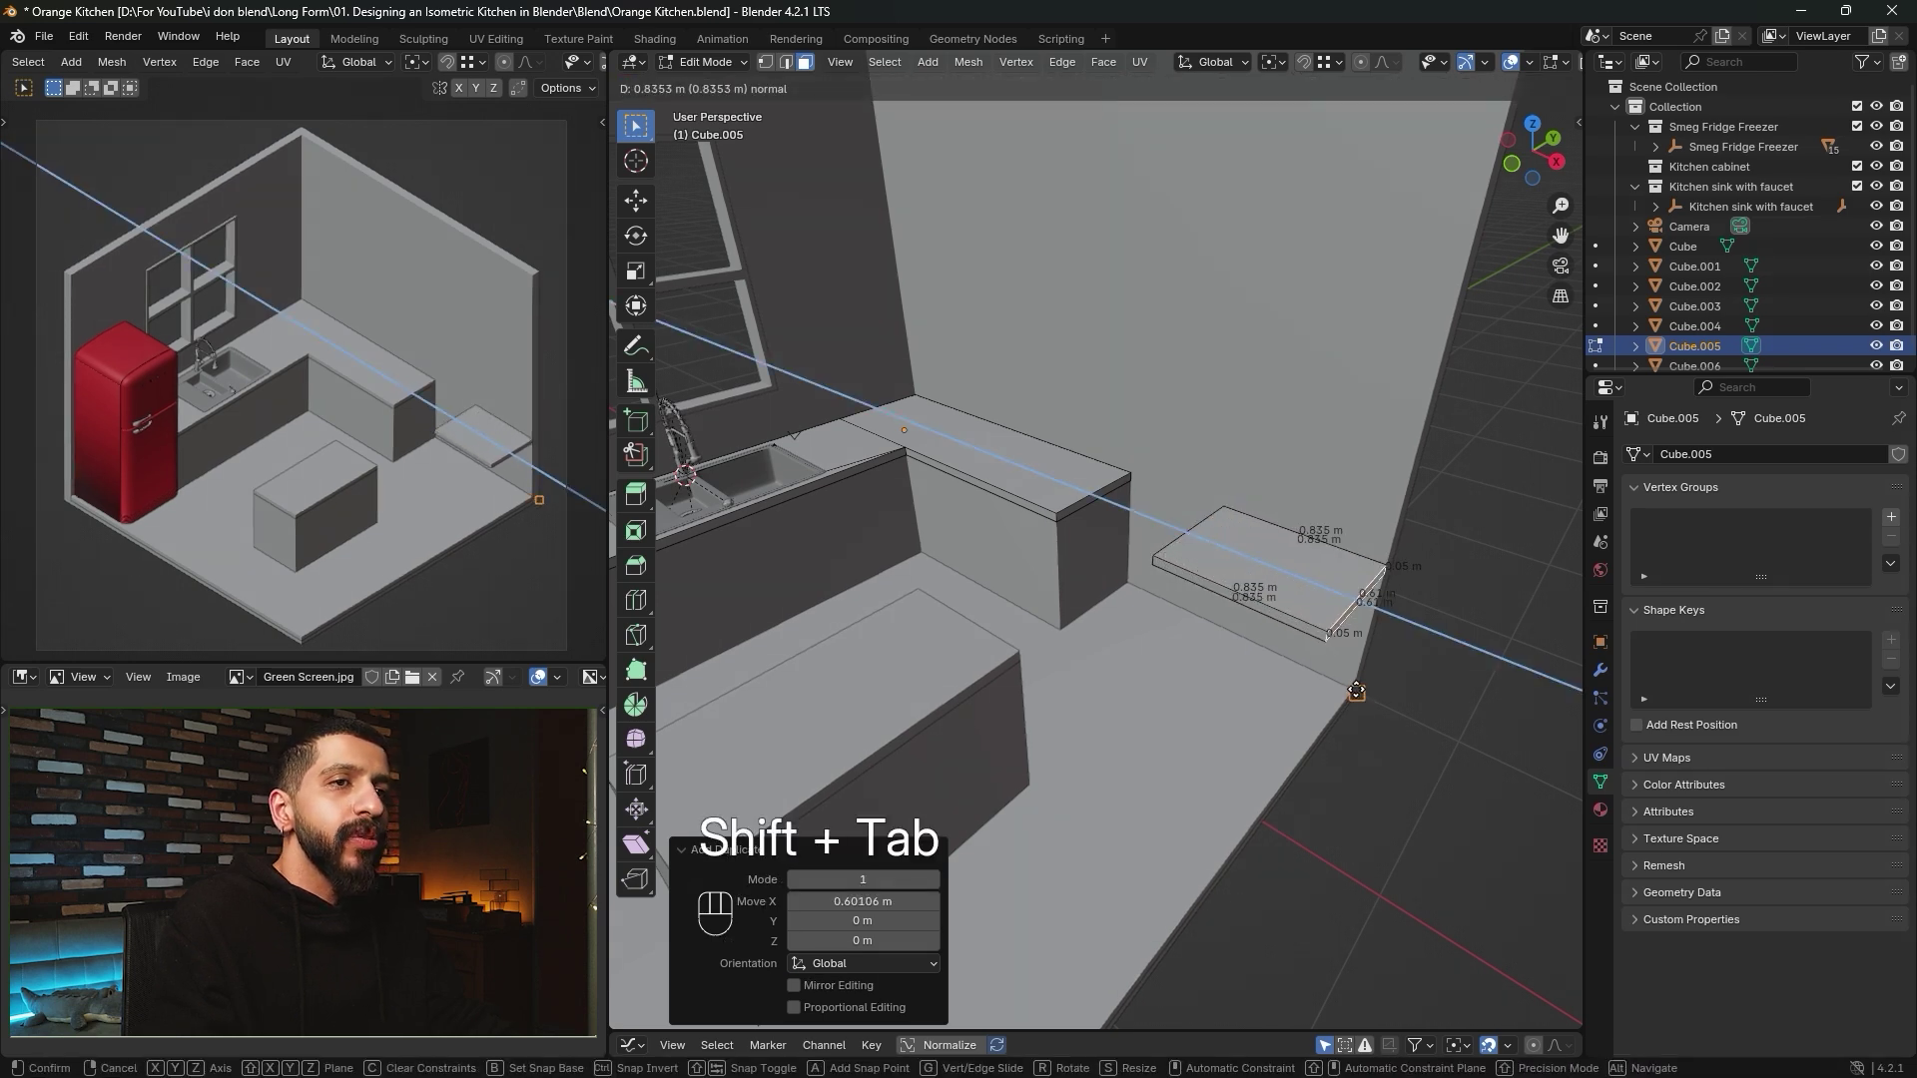
left_click(1355, 689)
Move the new countertop piece's gap-side face 0.008649 m along X, snapping it in line with the island's corner, and finish editing.
middle_click_drag(1355, 689, 1154, 557)
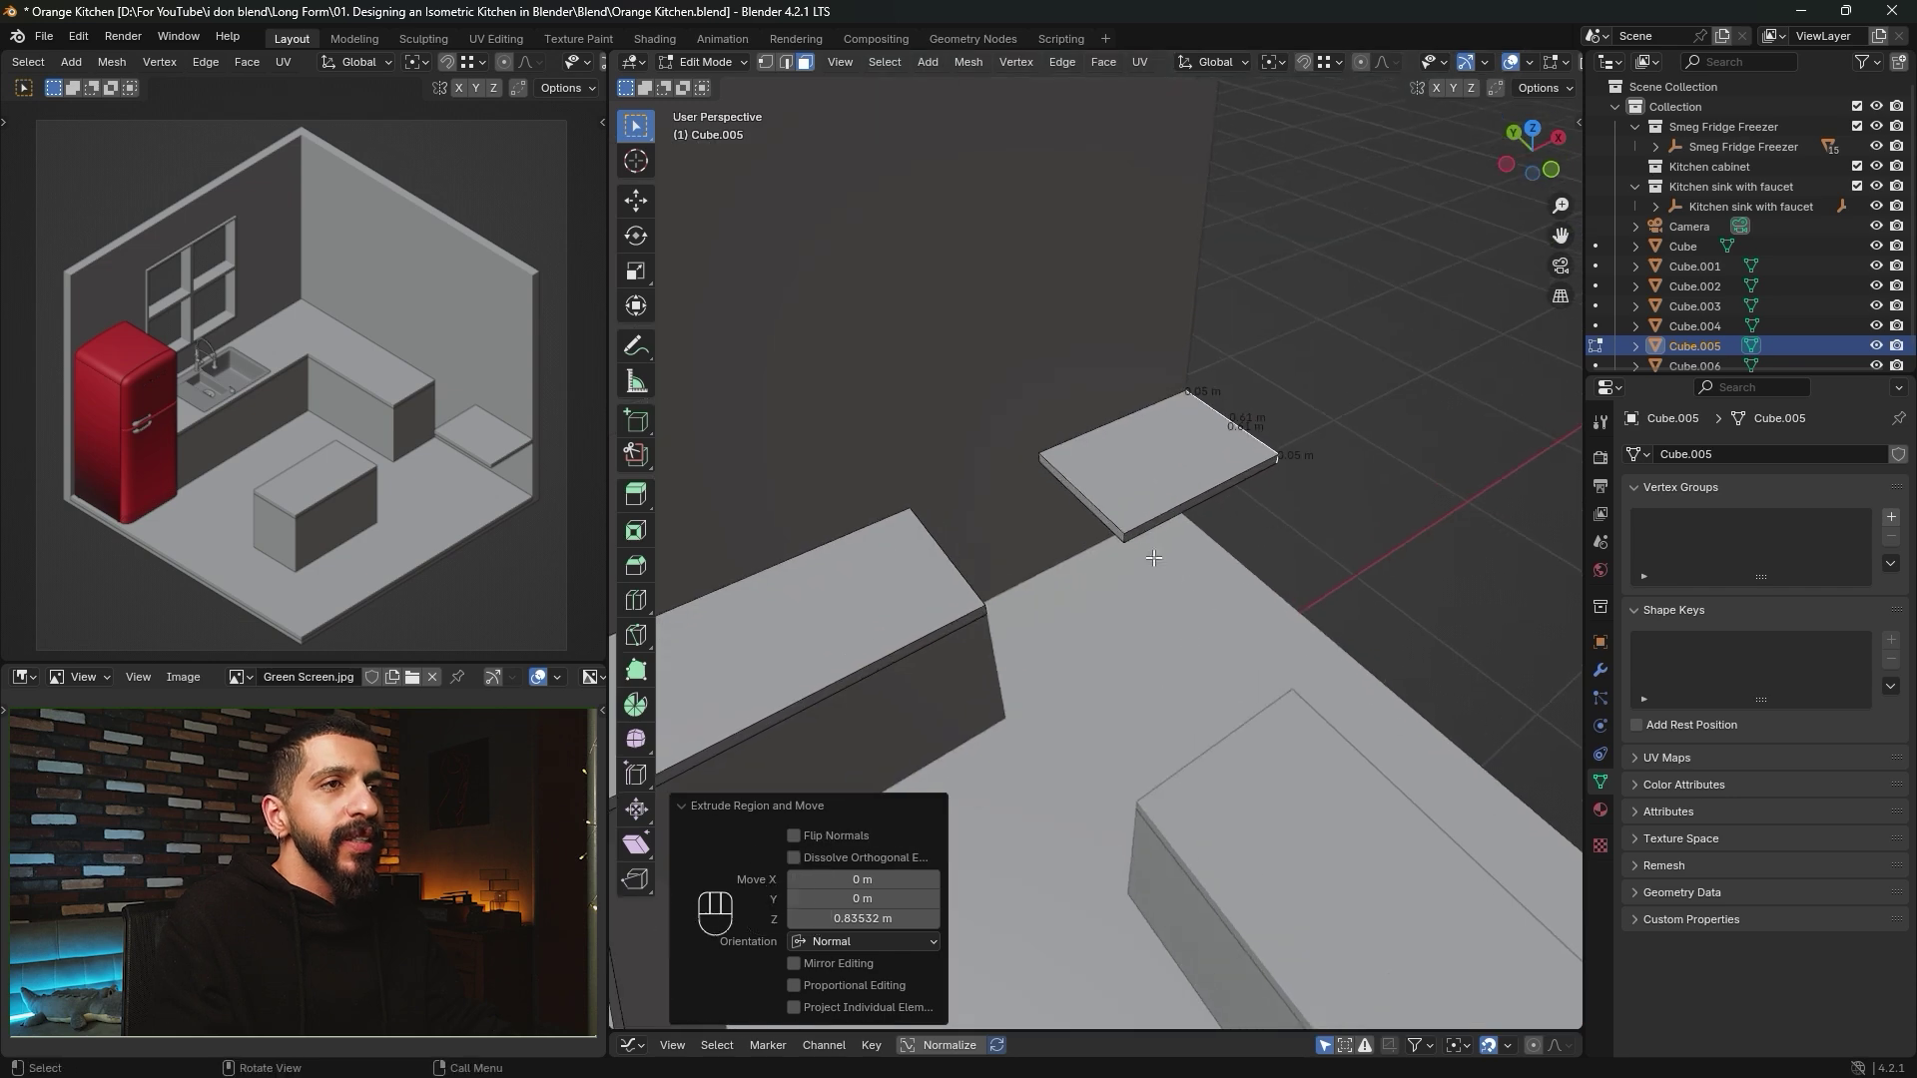
left_click(1100, 513)
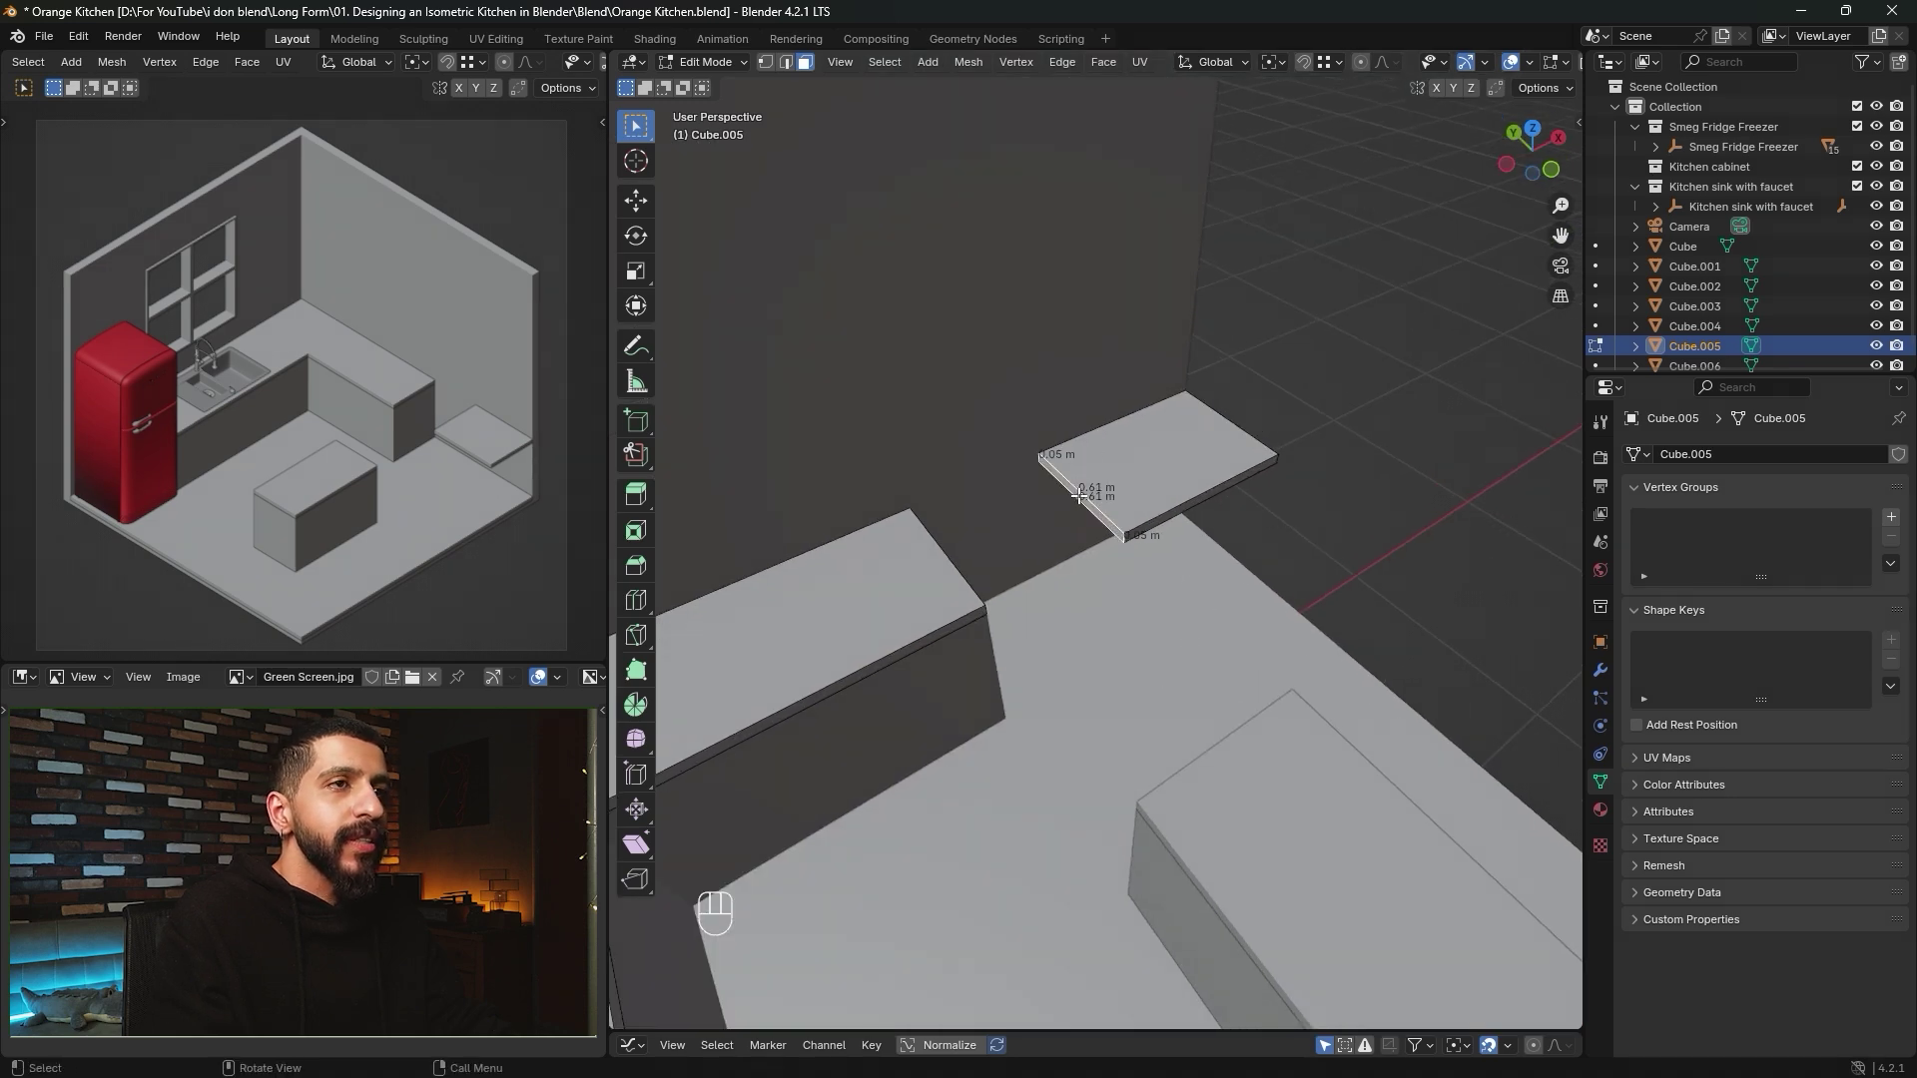
key("g")
key("x")
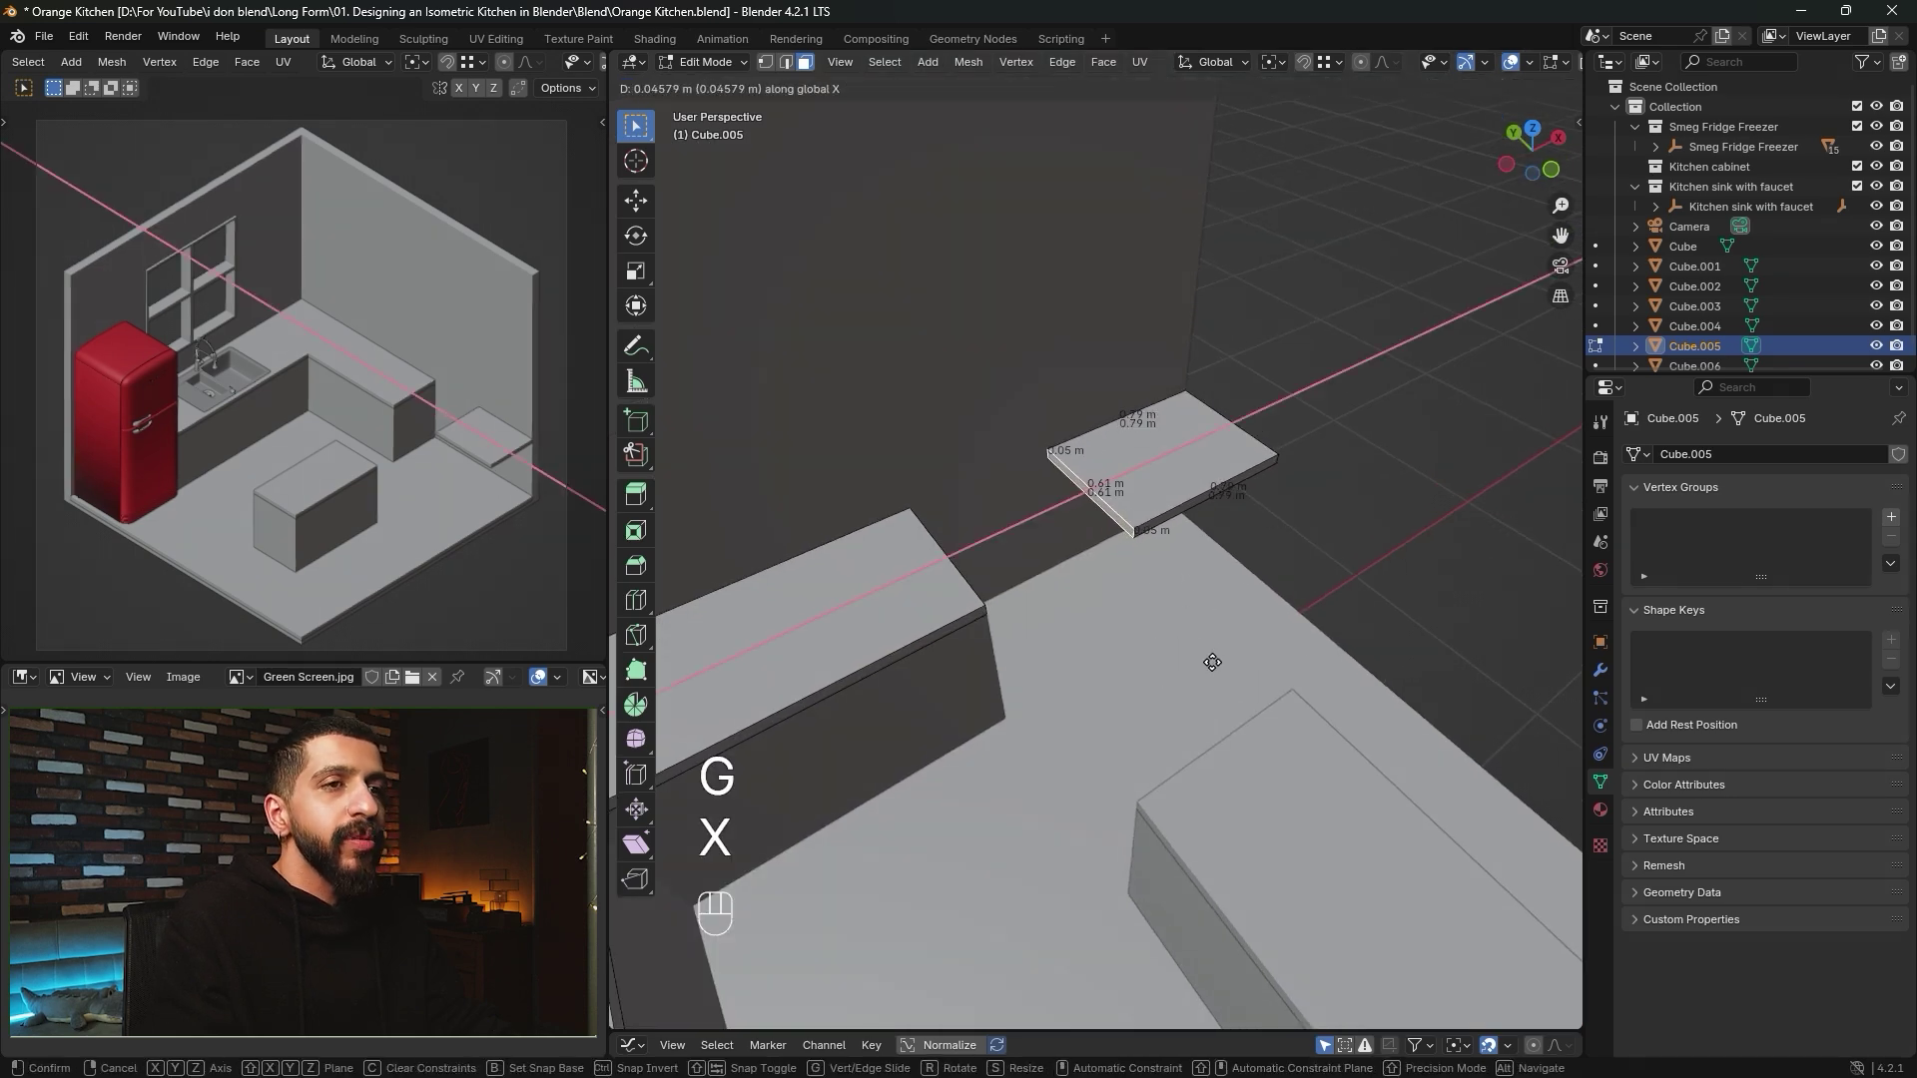
key("shift")
key("shift+Tab")
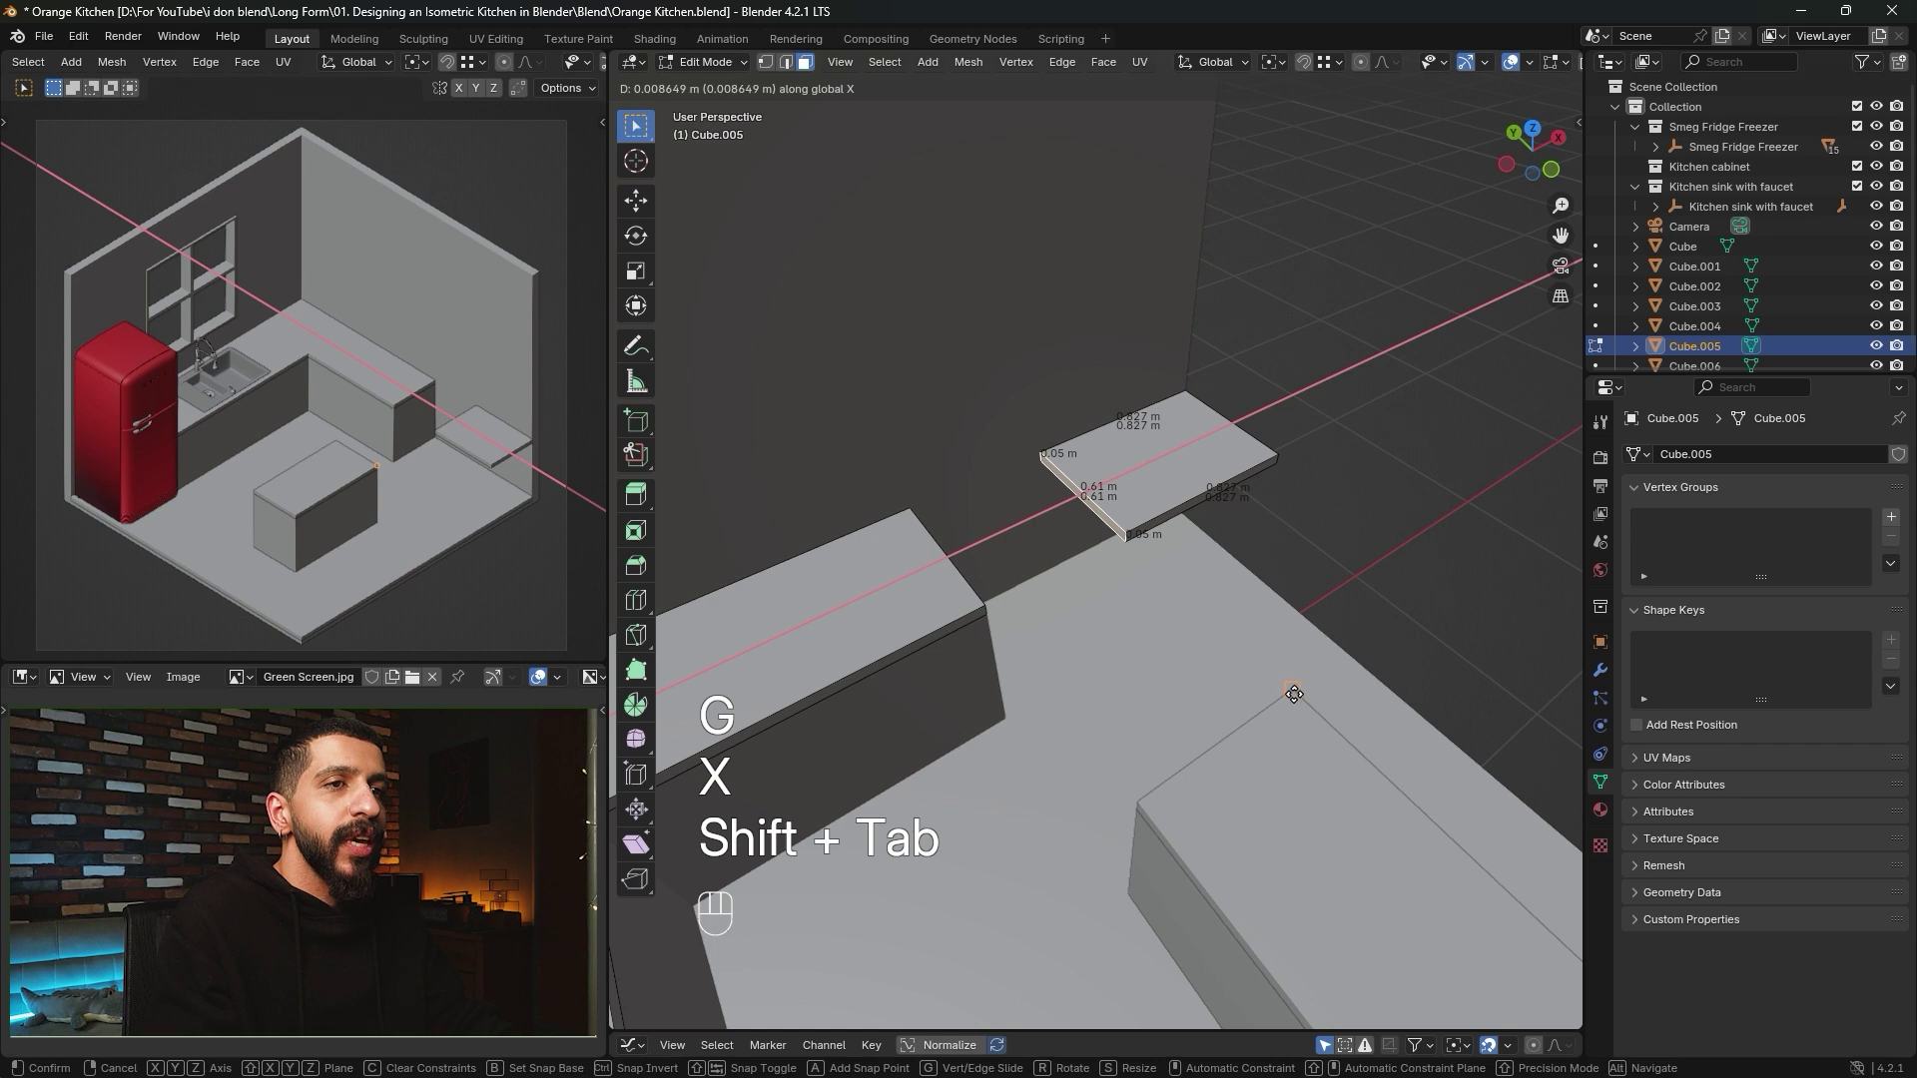
left_click(1294, 693)
key("Tab")
Duplicate the base cabinet's end face 0.60971 m along X and extrude it to fill the space under the new countertop piece.
middle_click_drag(1293, 693, 1036, 587)
left_click(1034, 591)
key("Tab")
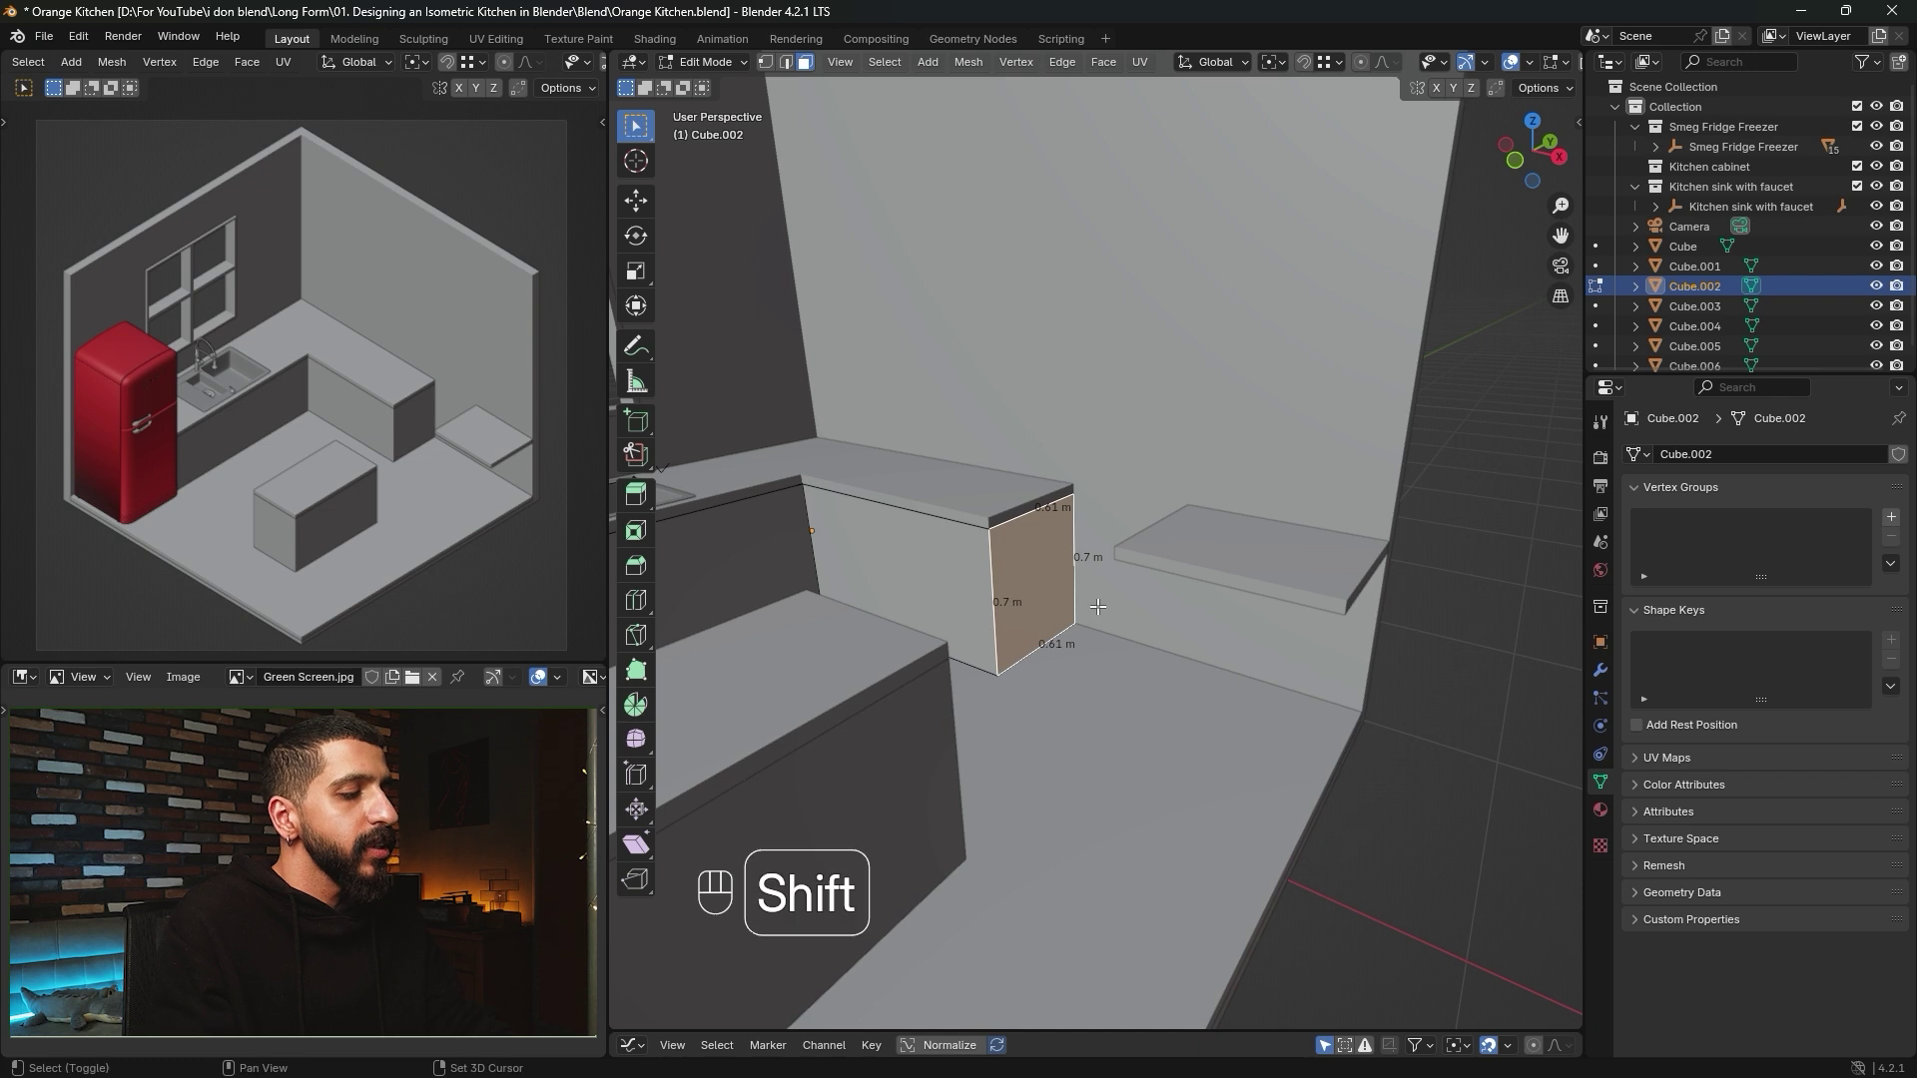
key("shift+d")
key("x")
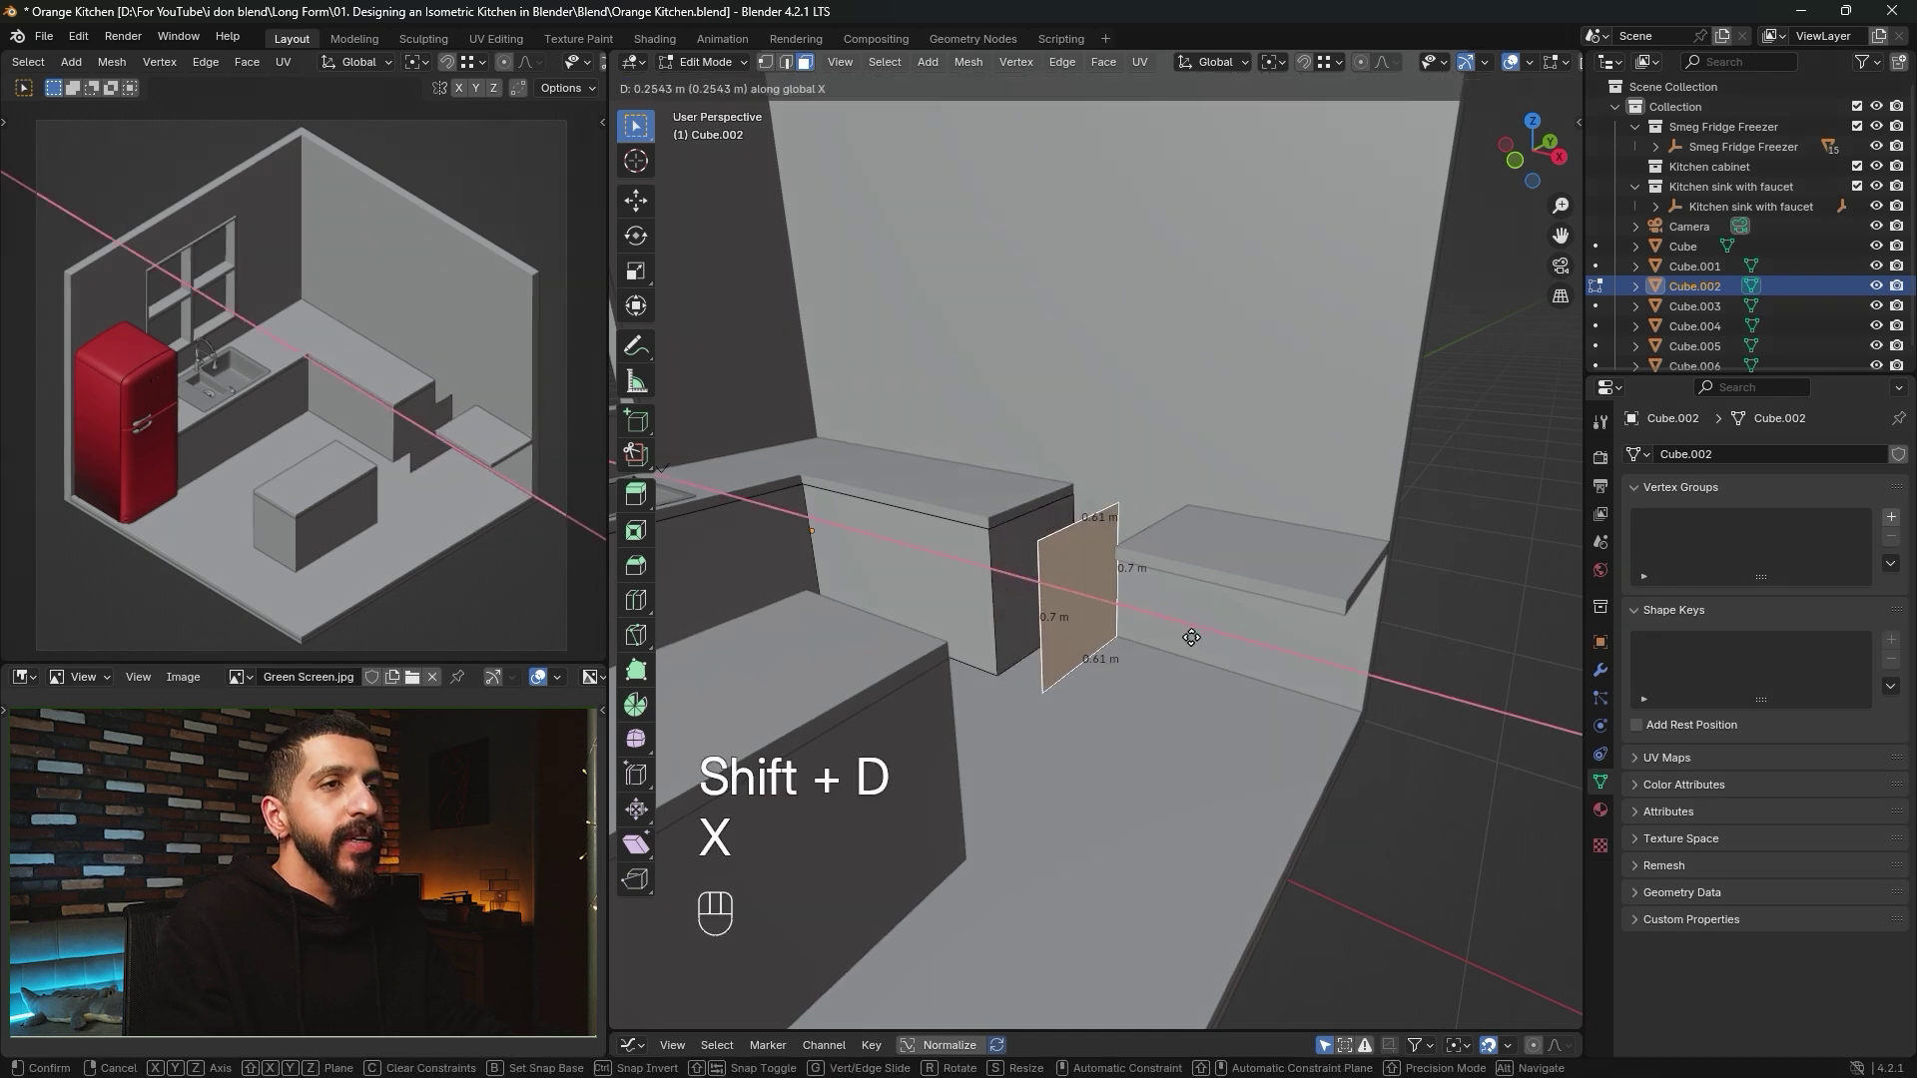
key("shift+Tab")
left_click(1148, 634)
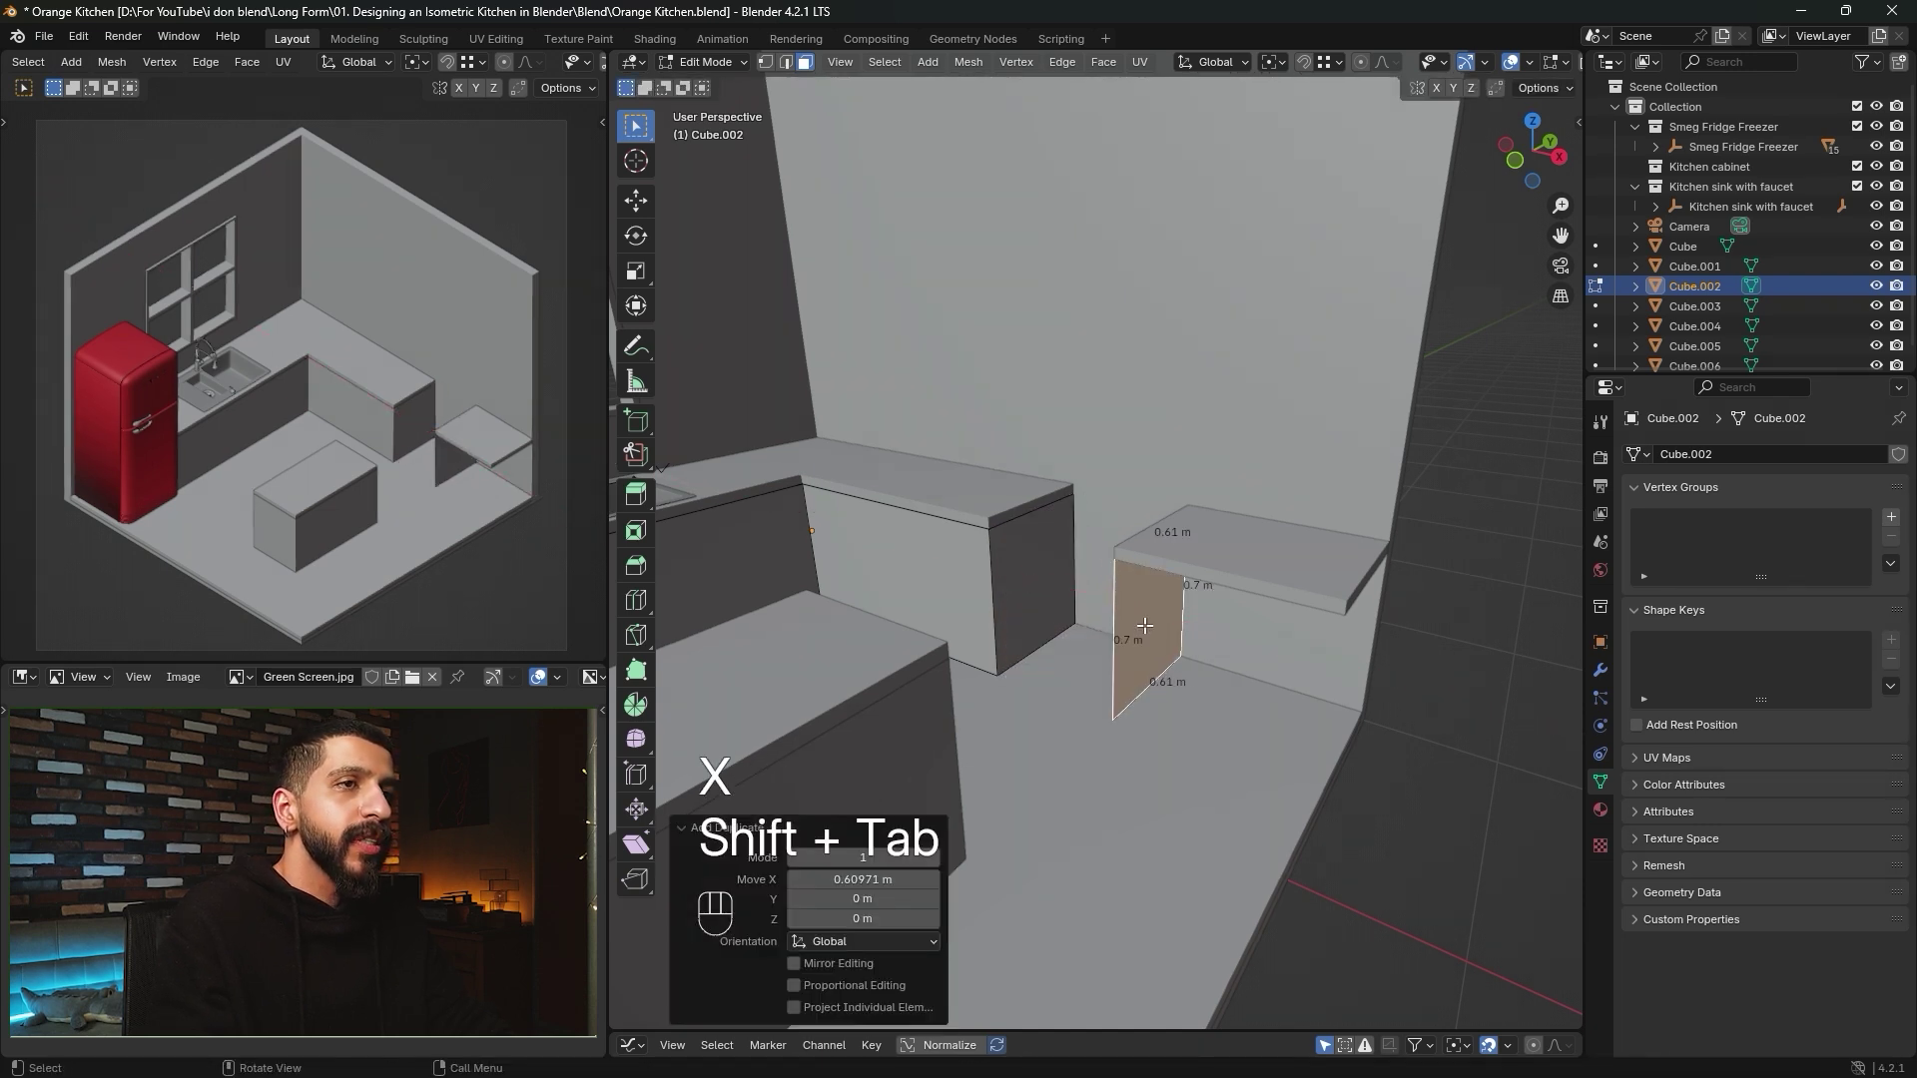
key("e")
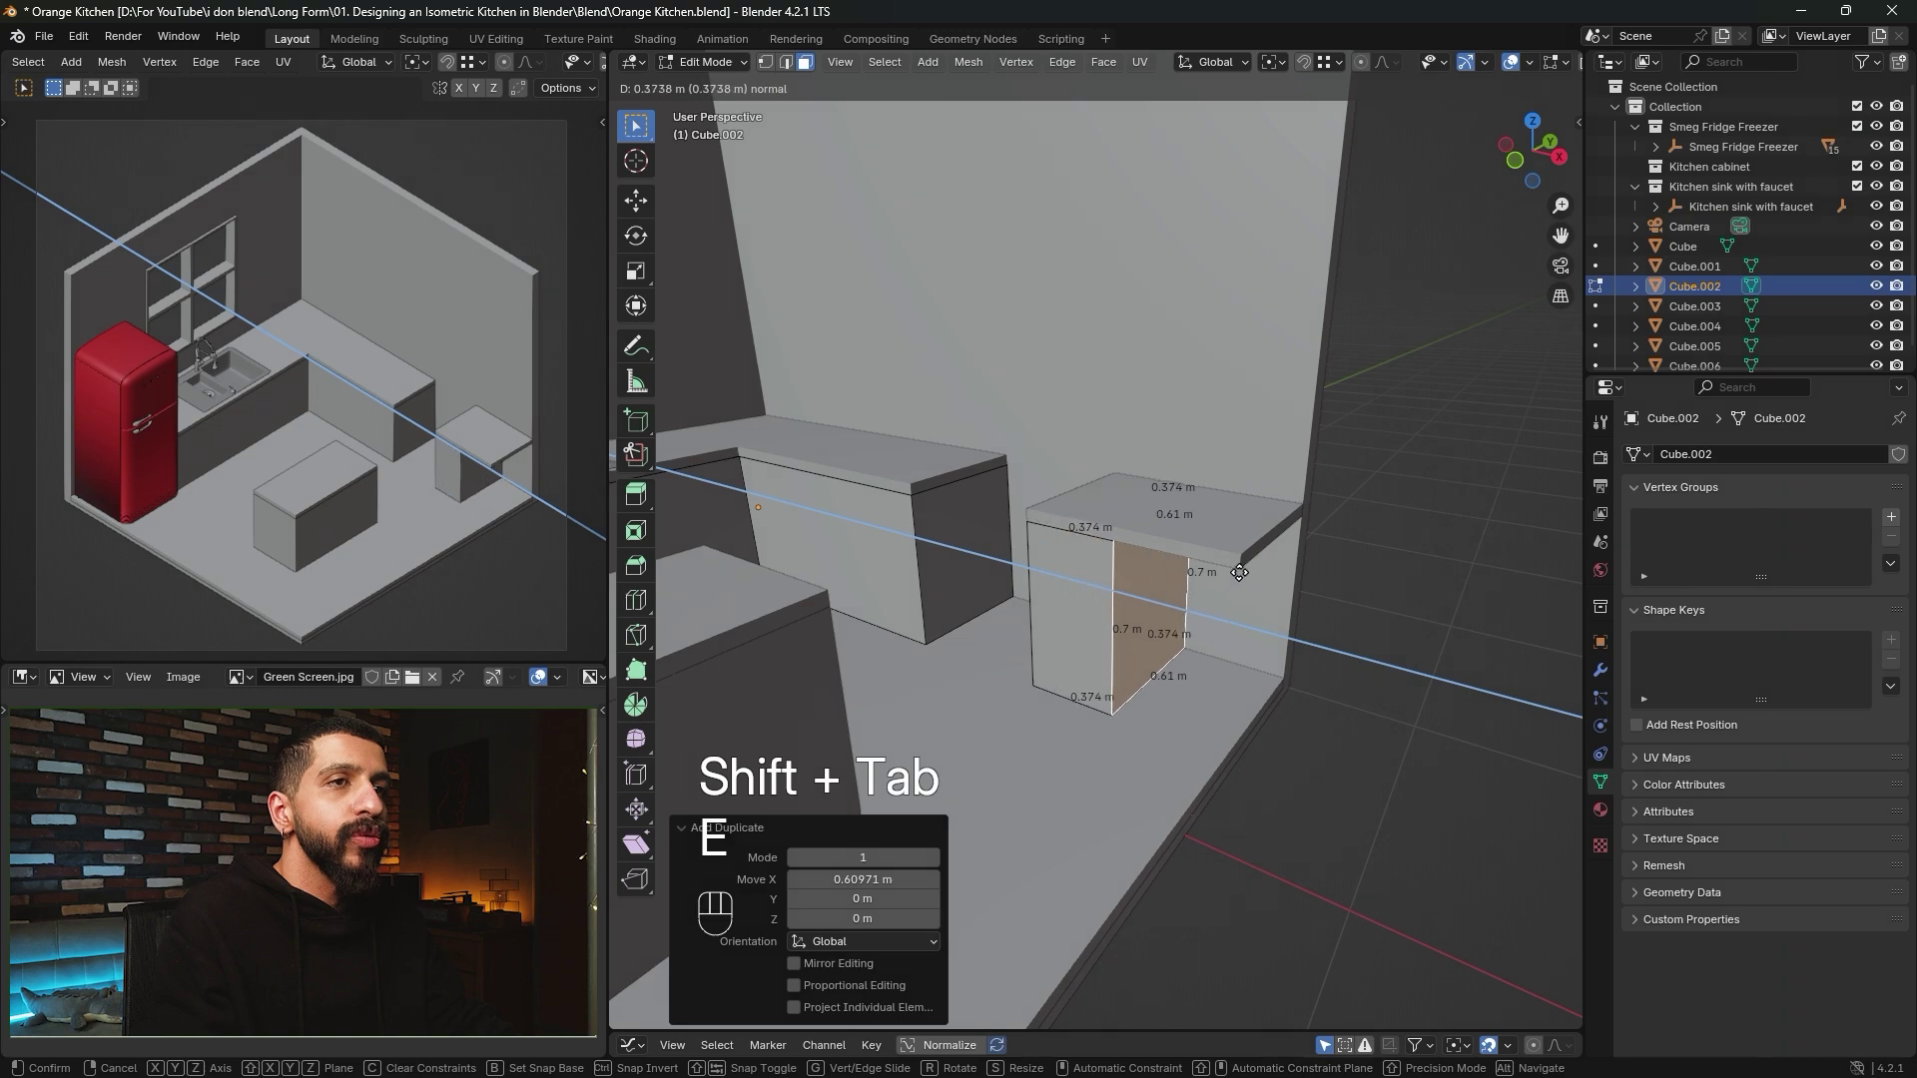
left_click(1240, 571)
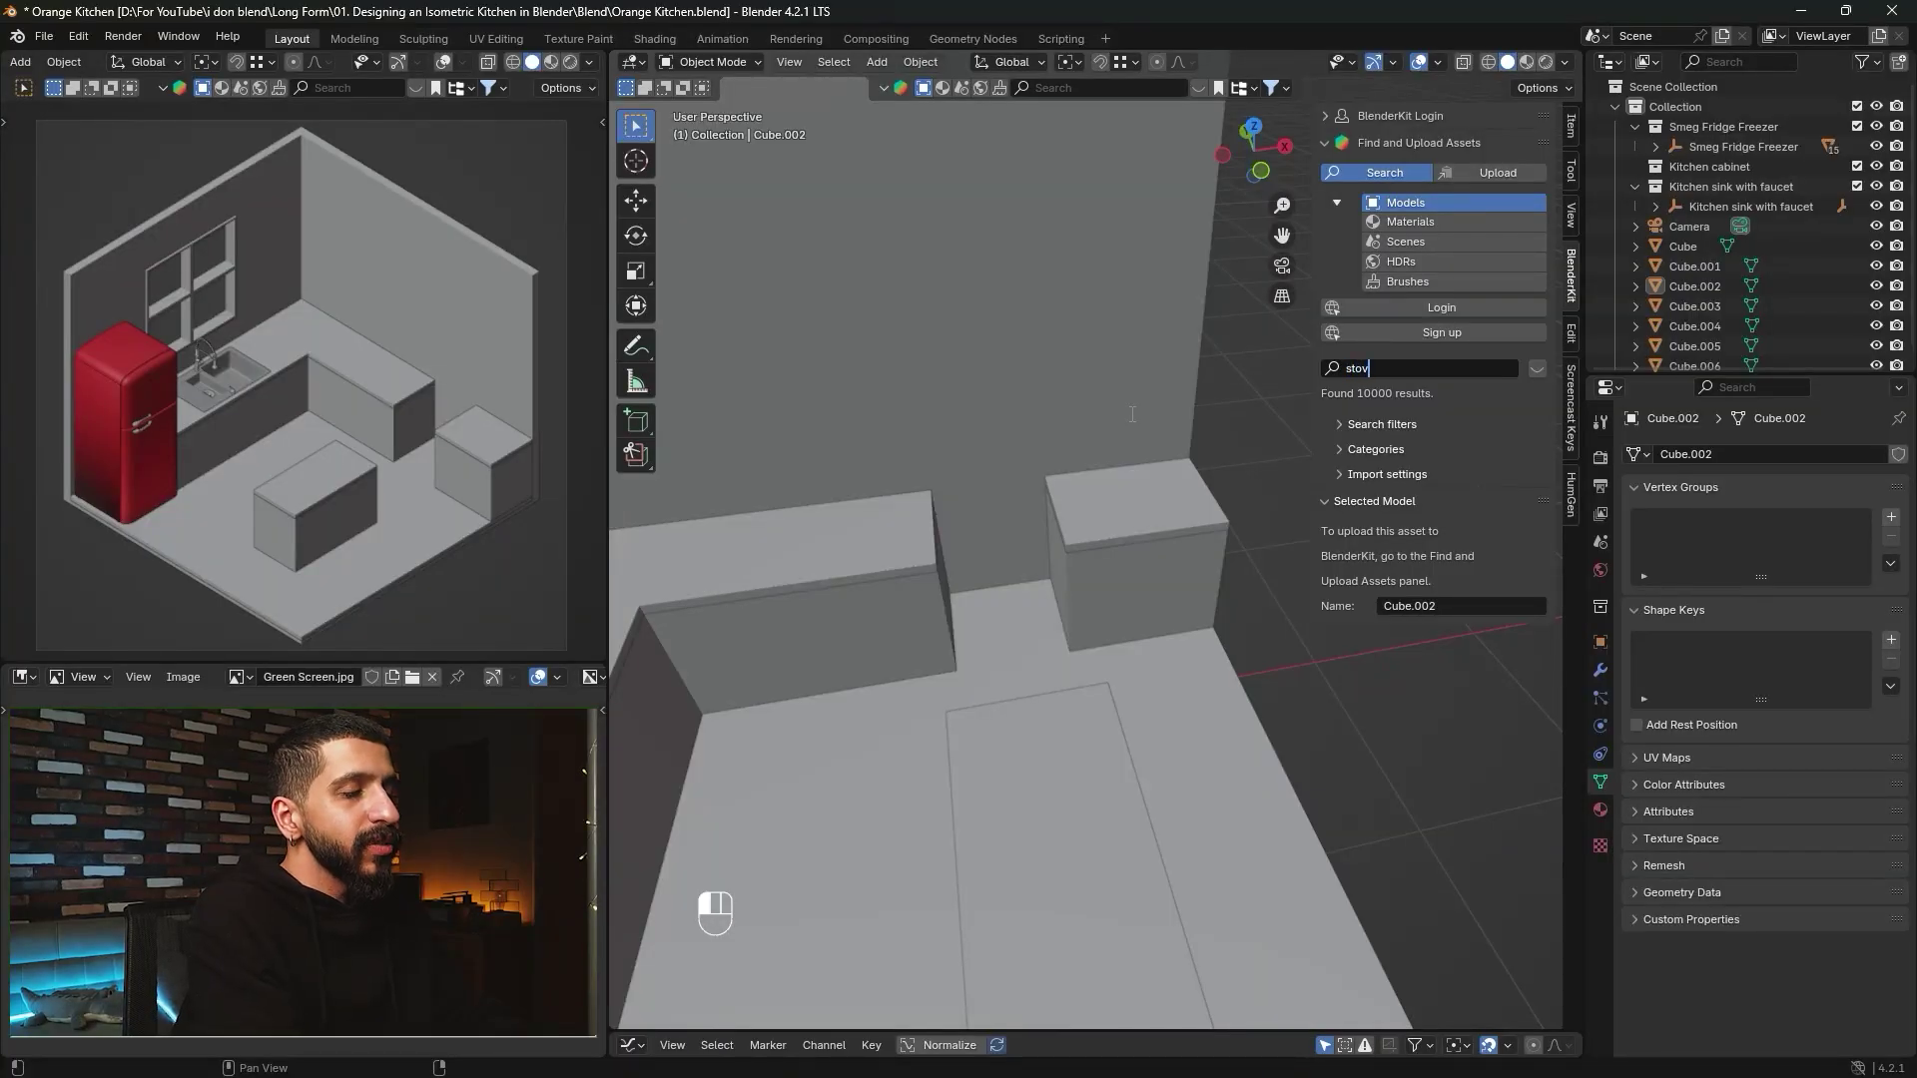
Search the BlenderKit models for "stove", place the white Stove model in the gap between the cabinets, and hide the asset search.
key("Return")
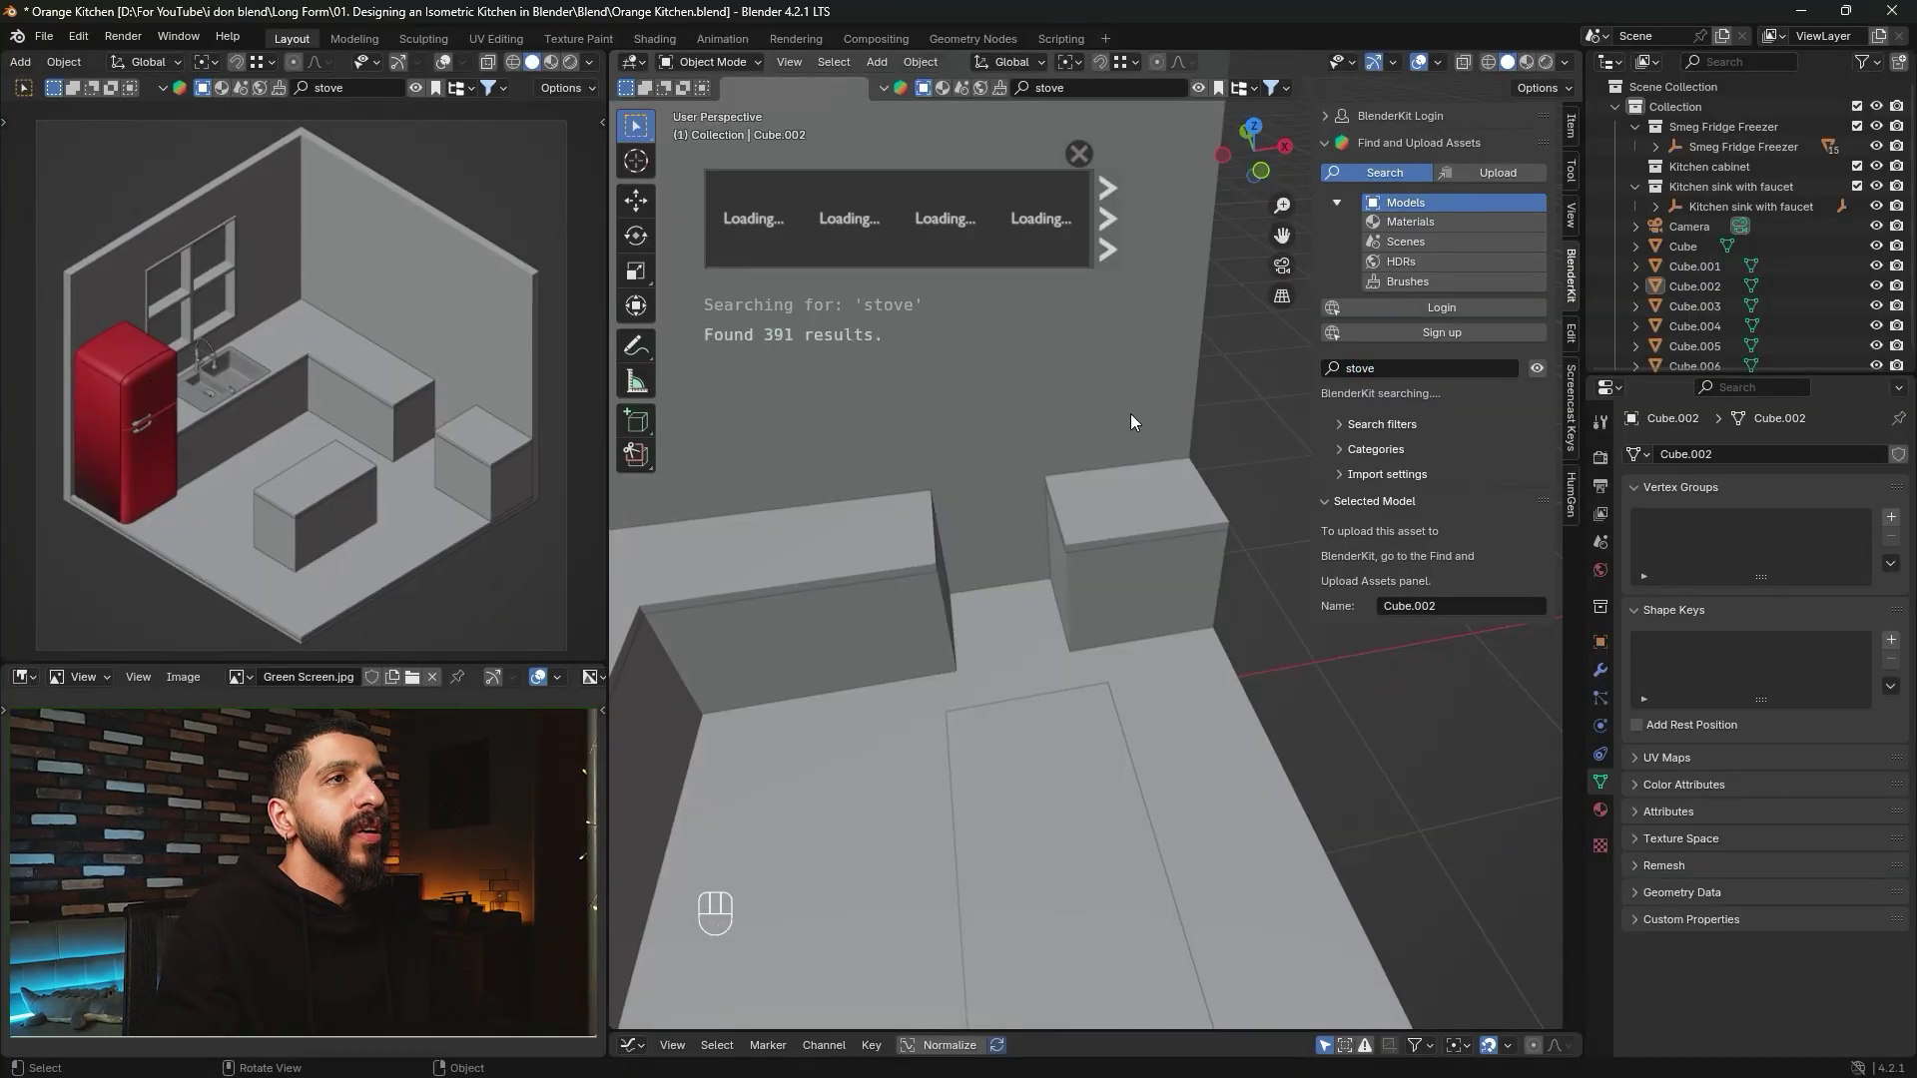
mouse_move(851, 218)
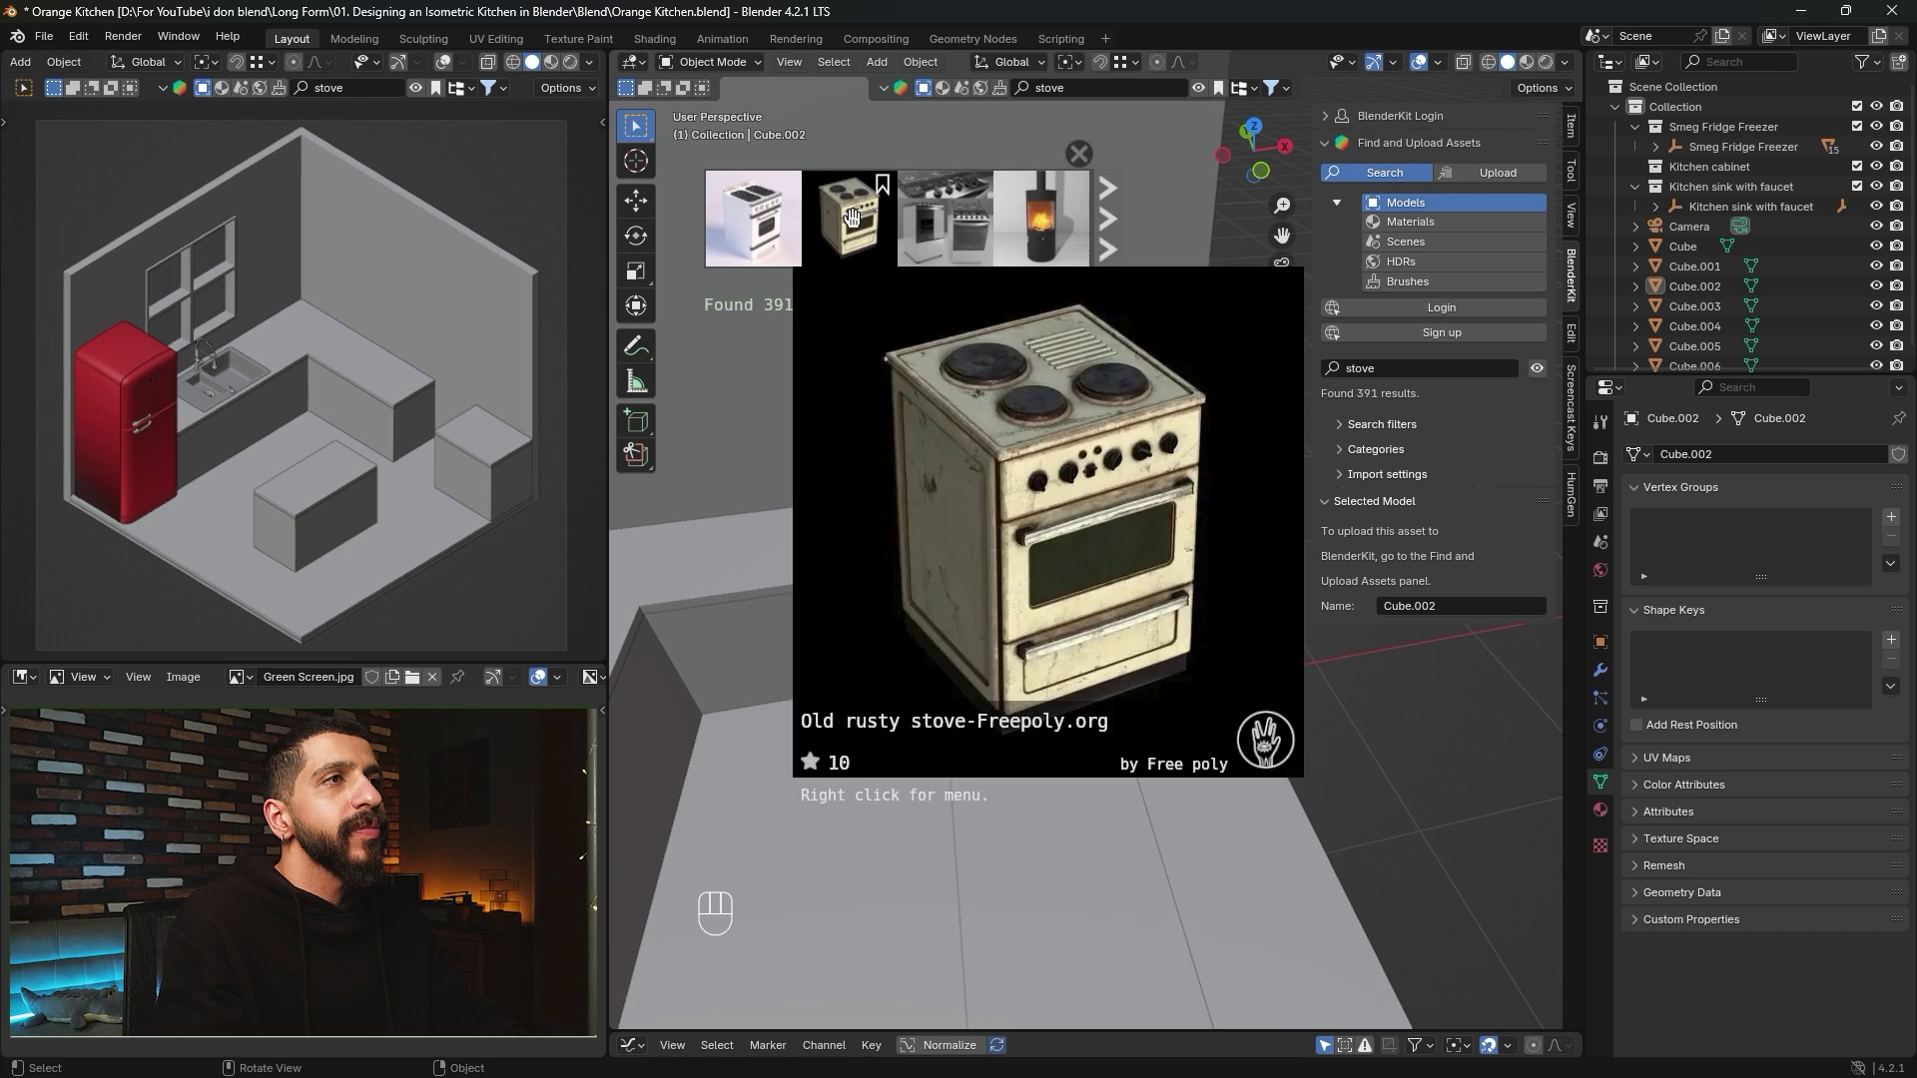
mouse_move(749, 227)
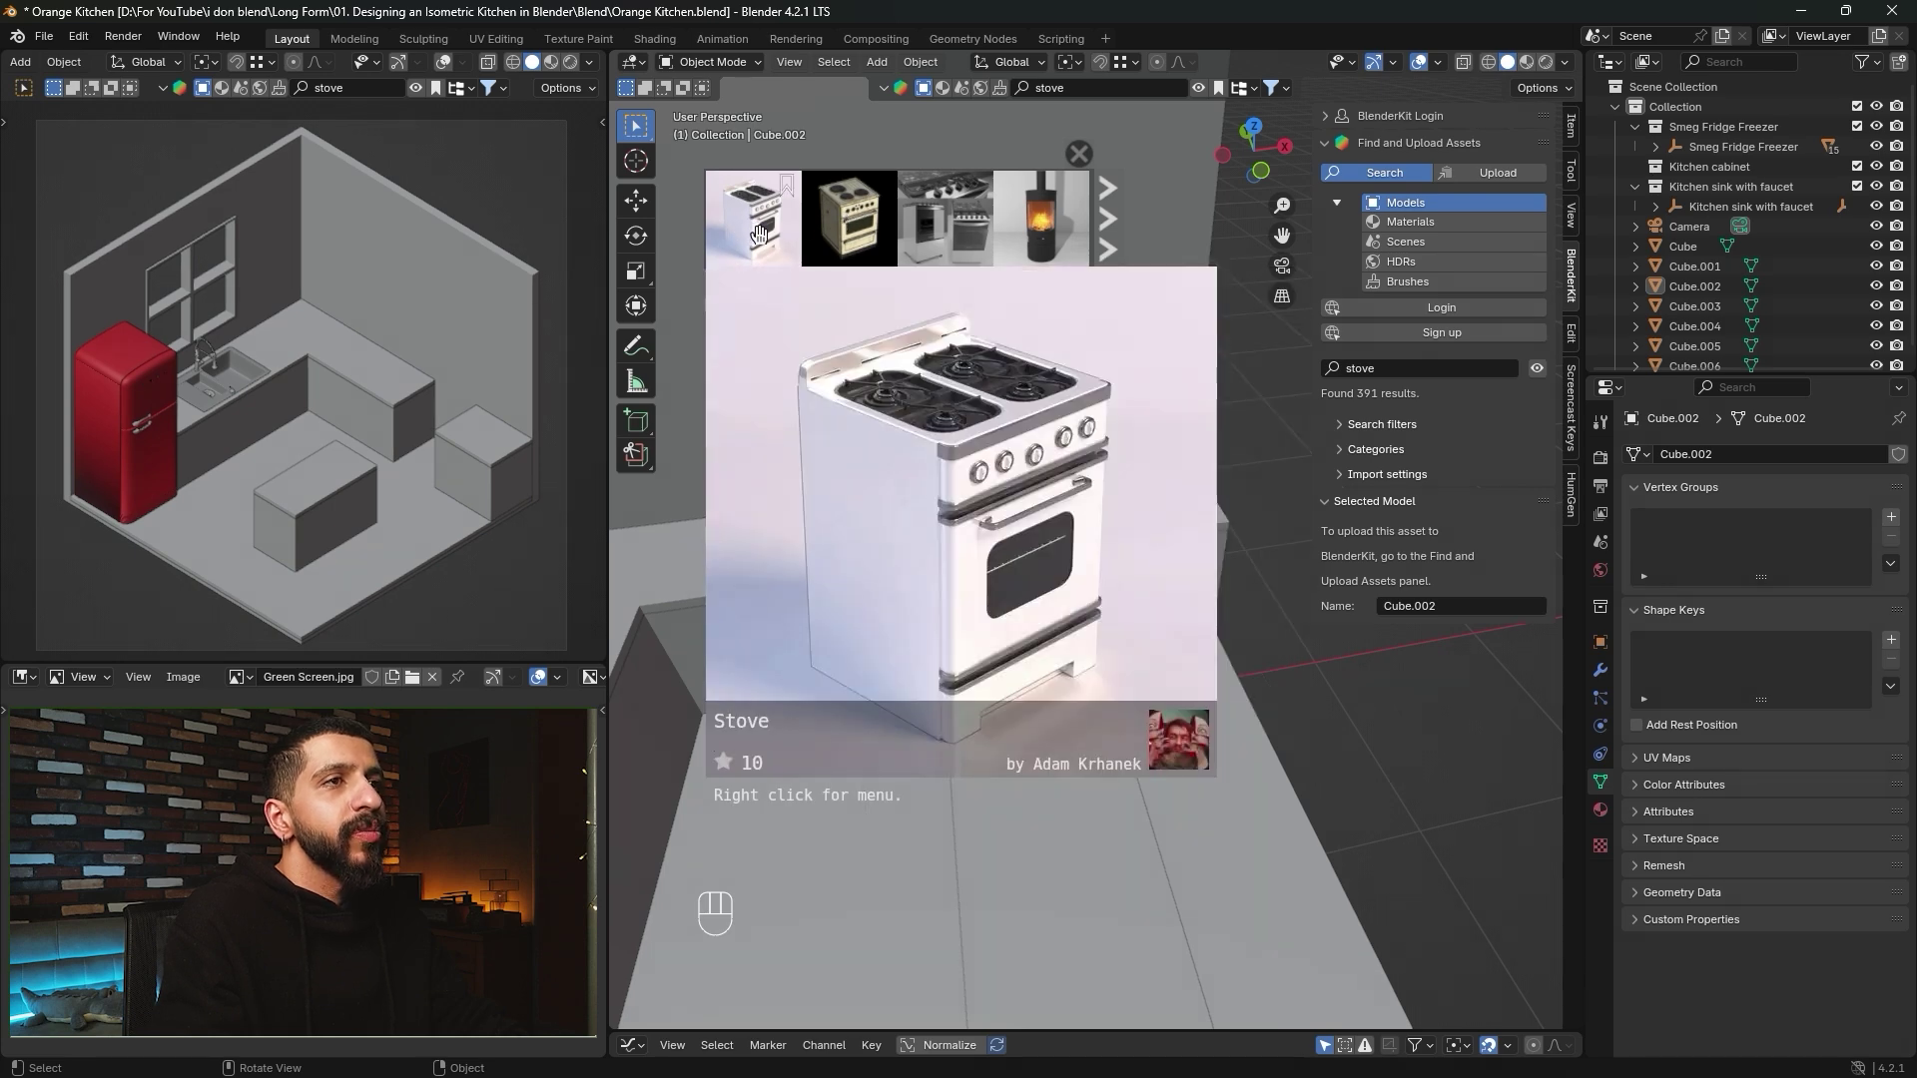
left_click_drag(754, 241, 1040, 662)
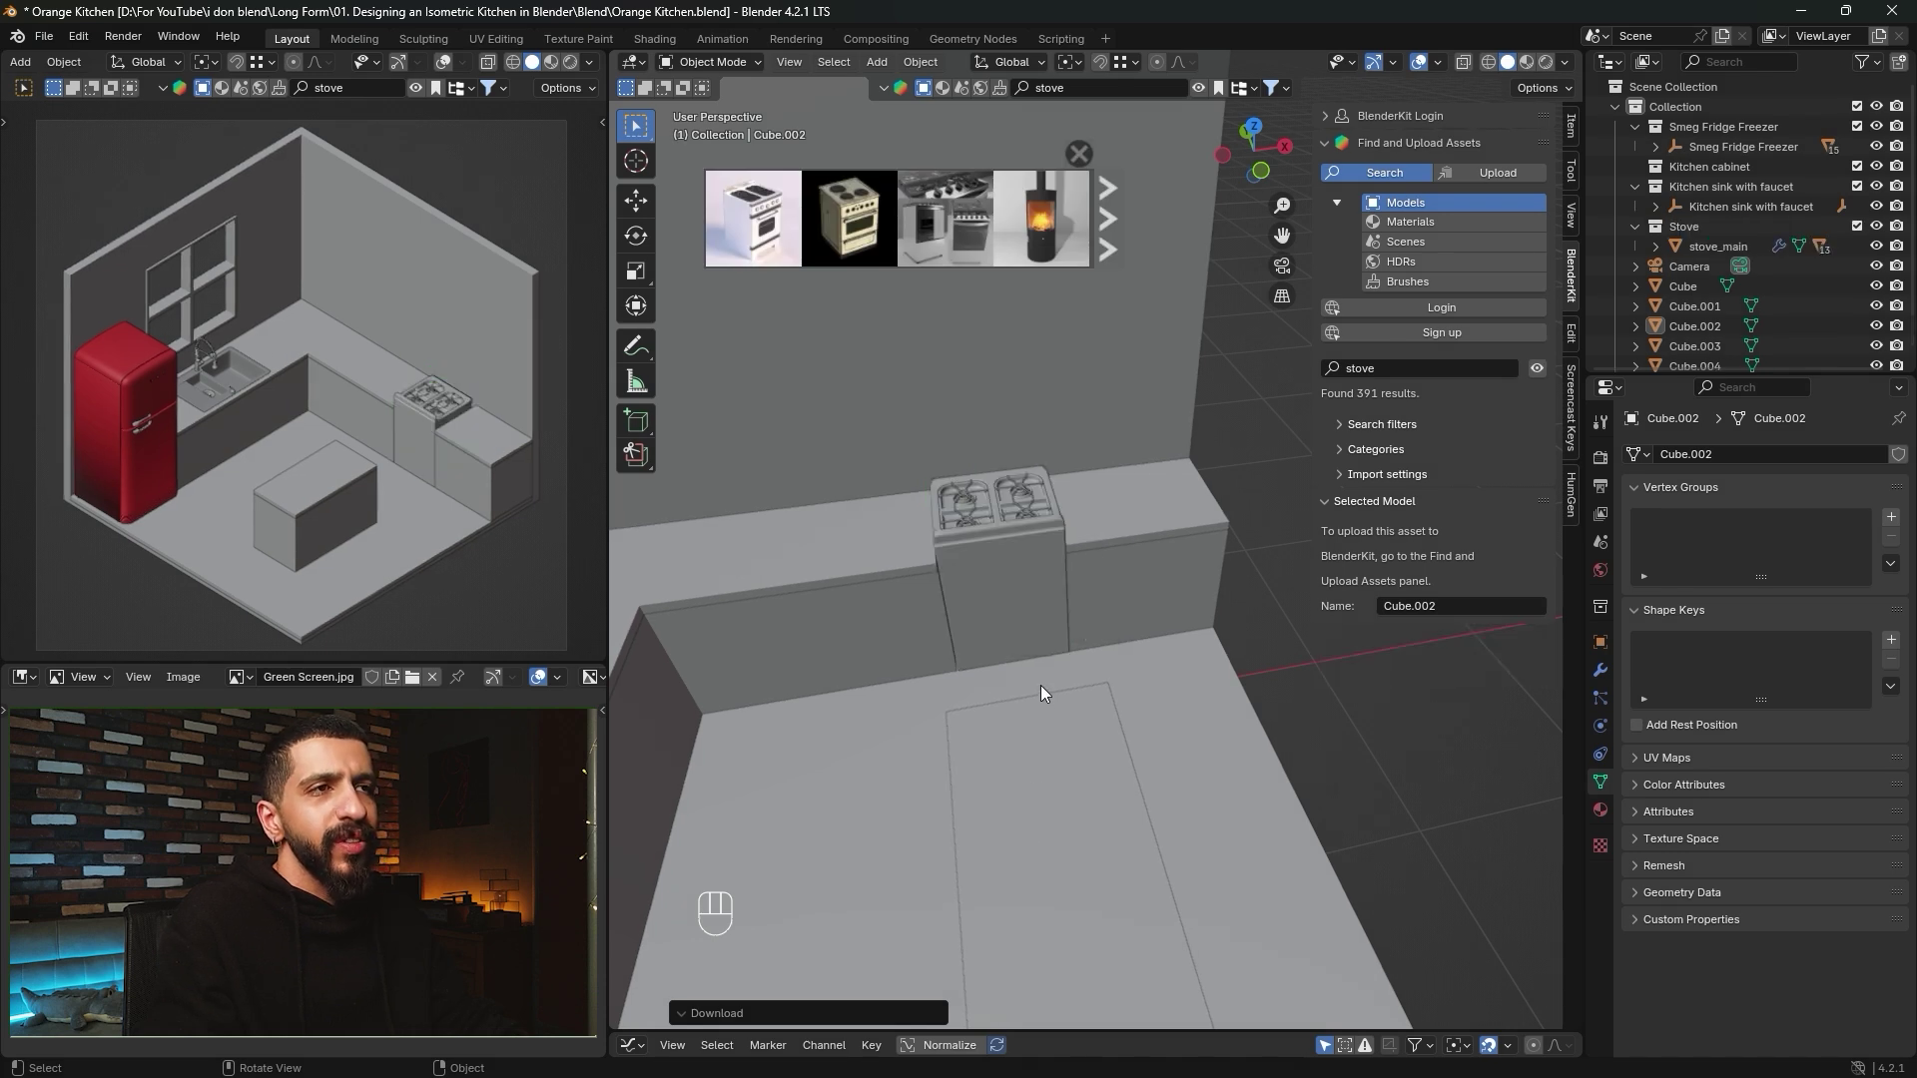
left_click(1080, 153)
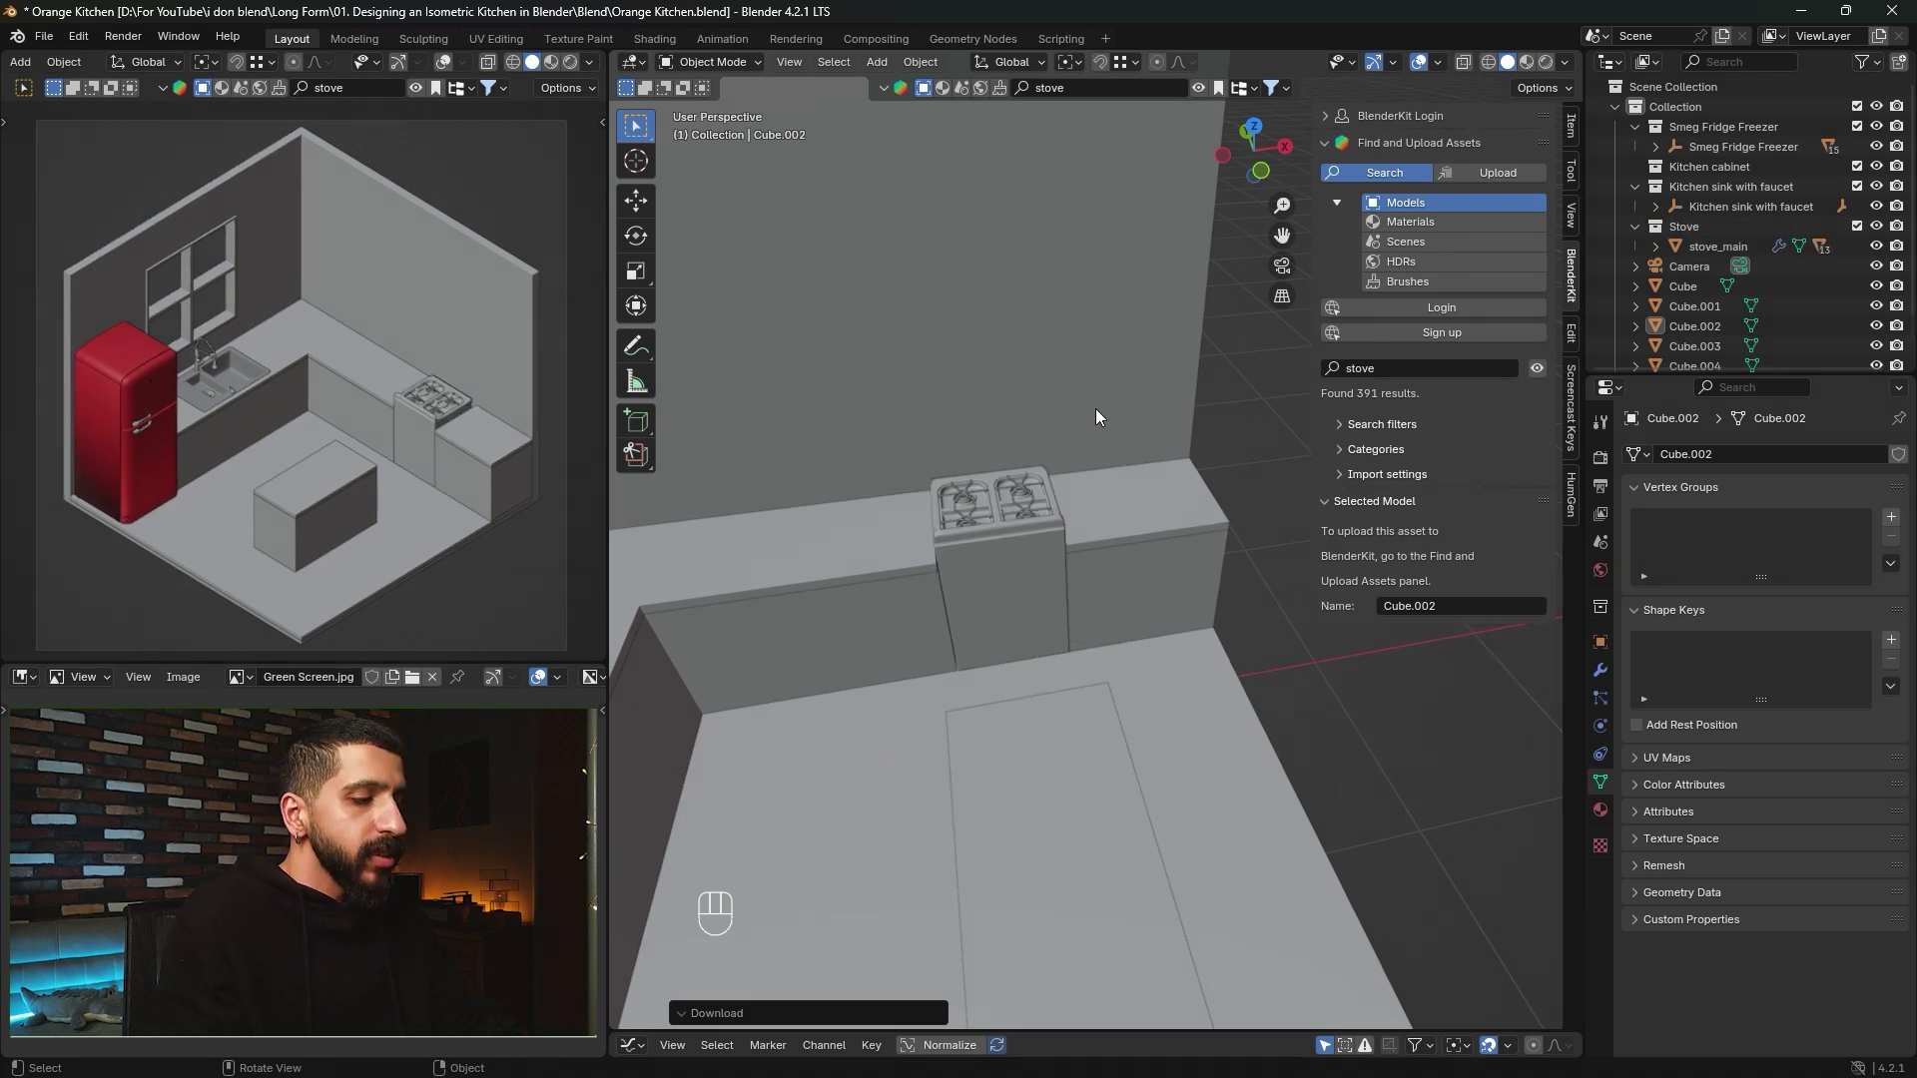
key("n")
Rotate the stove 180° around the global Z axis so its oven door faces the room.
middle_click_drag(1138, 500, 1069, 529)
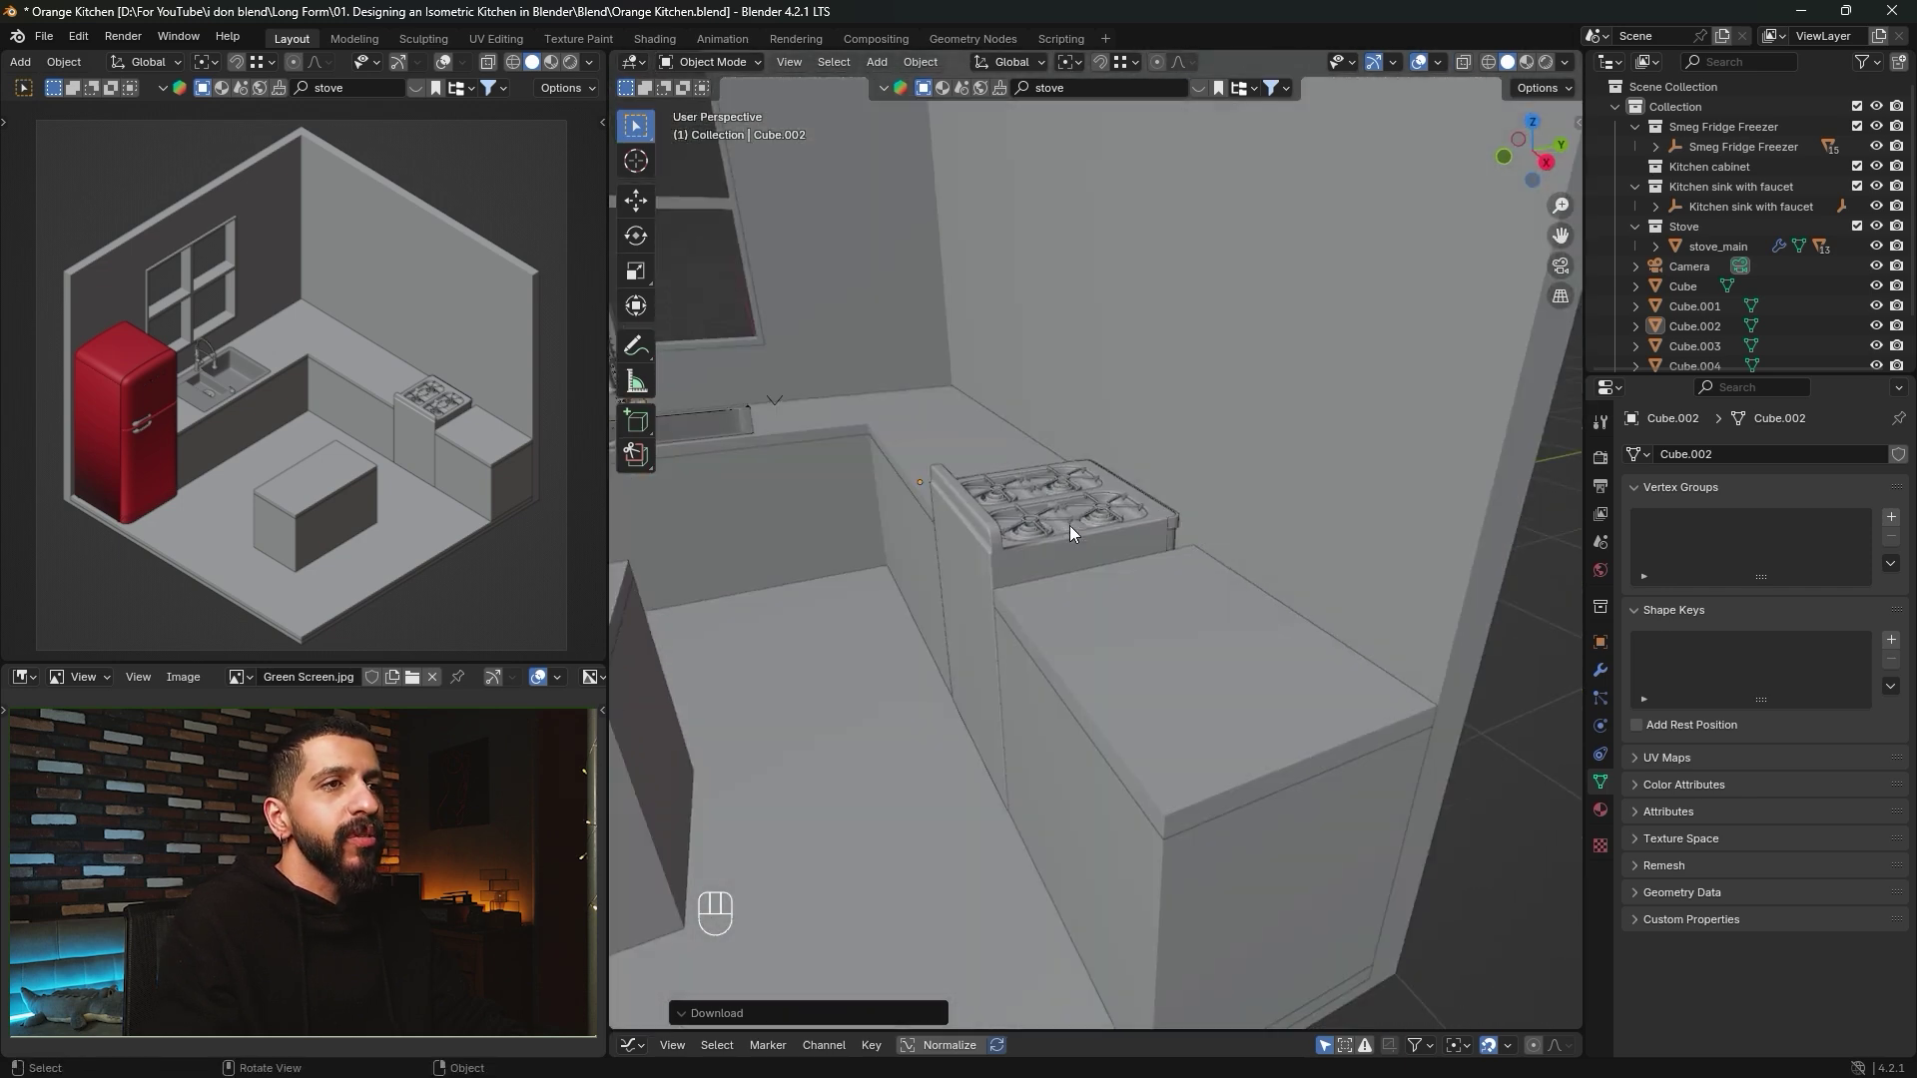
left_click(974, 571)
key("r")
key("z")
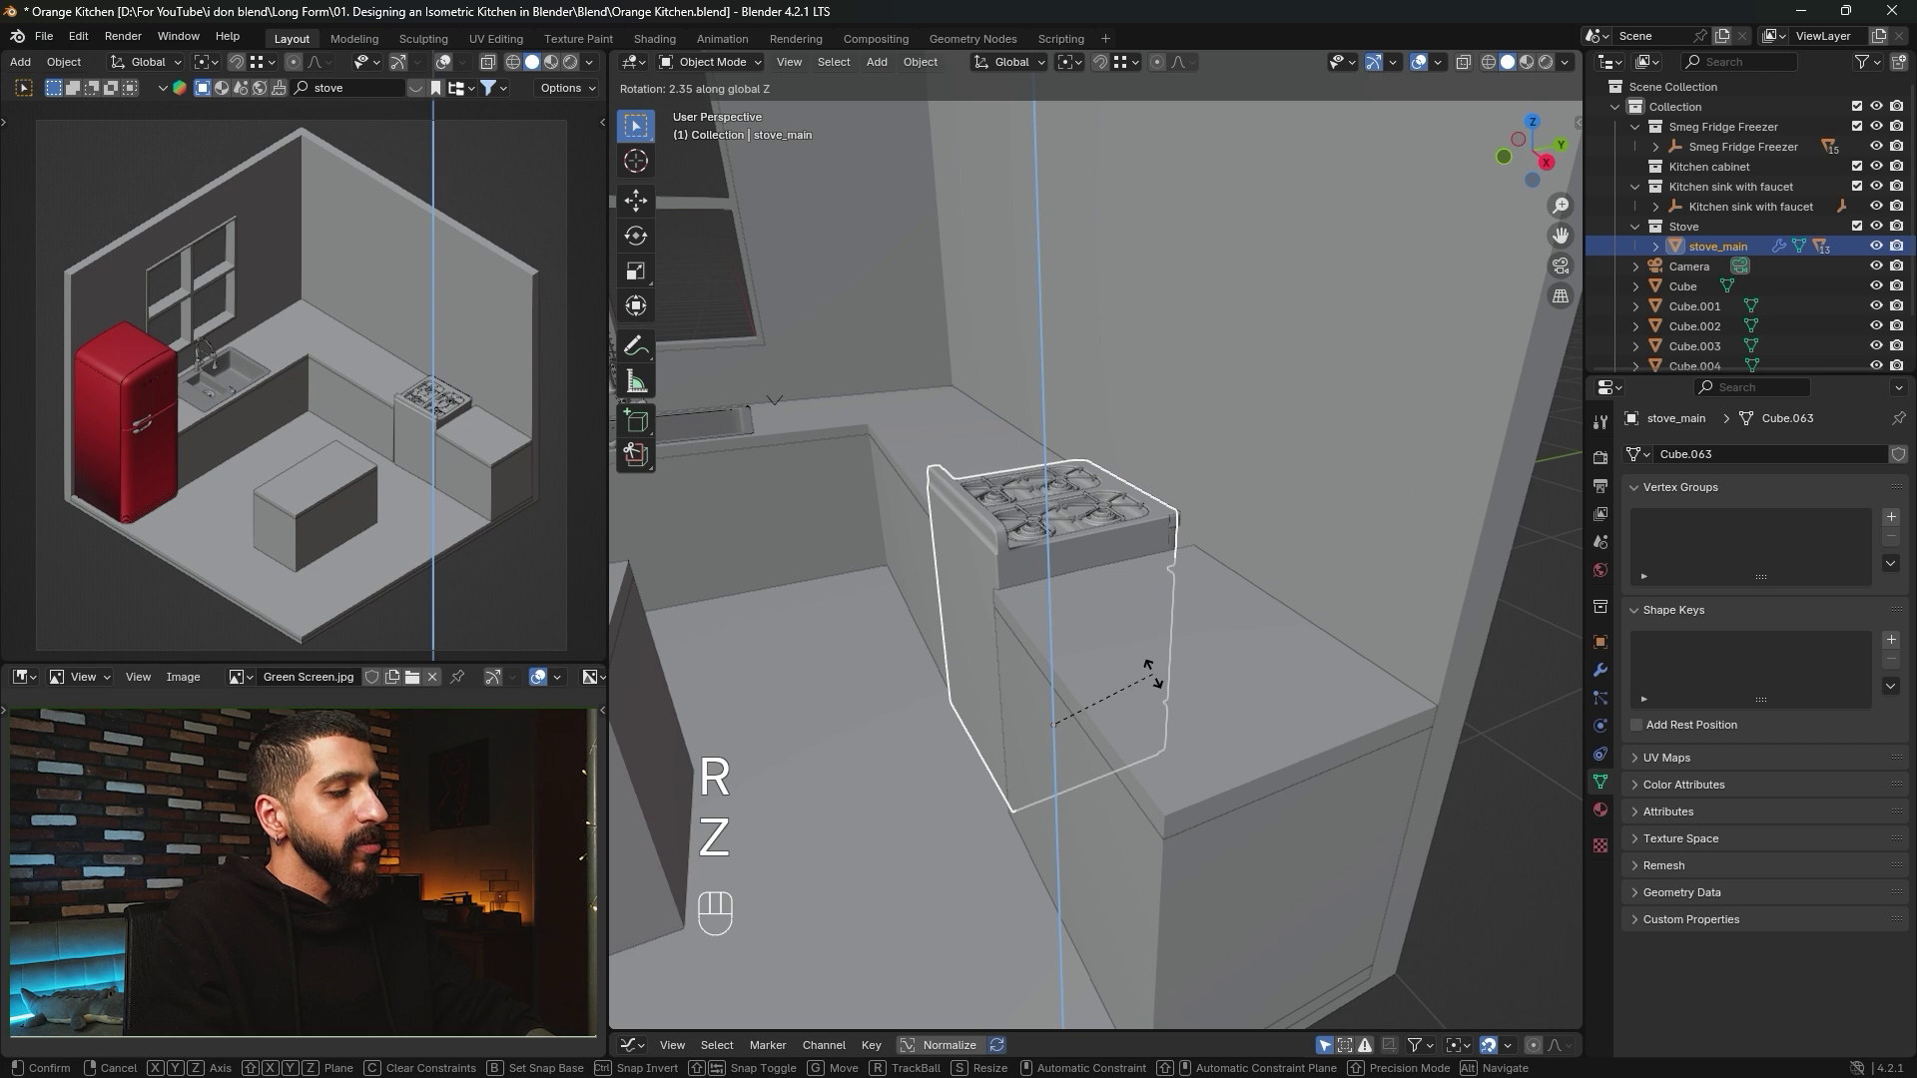
type("180")
key("Return")
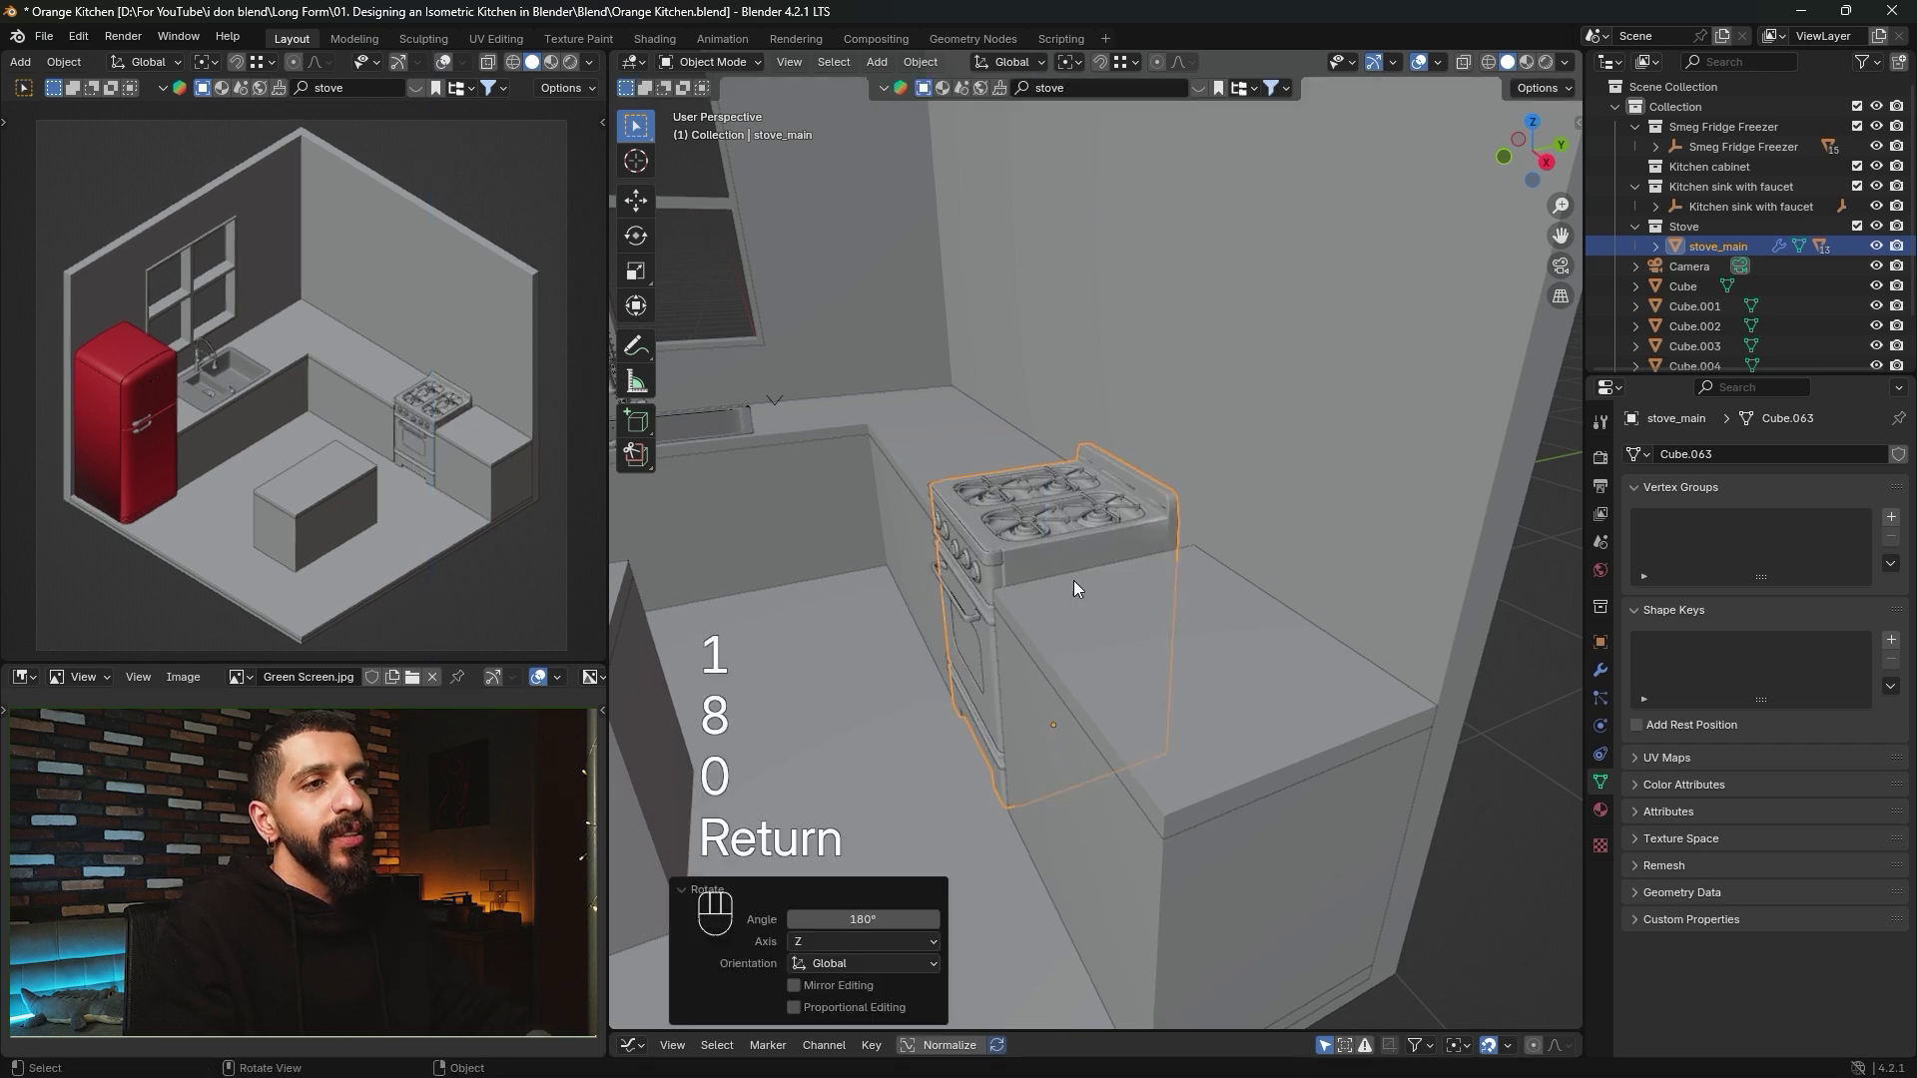
Scale the stove to 0.878 along Z so its top lines up with the countertops.
middle_click_drag(992, 621, 1186, 473)
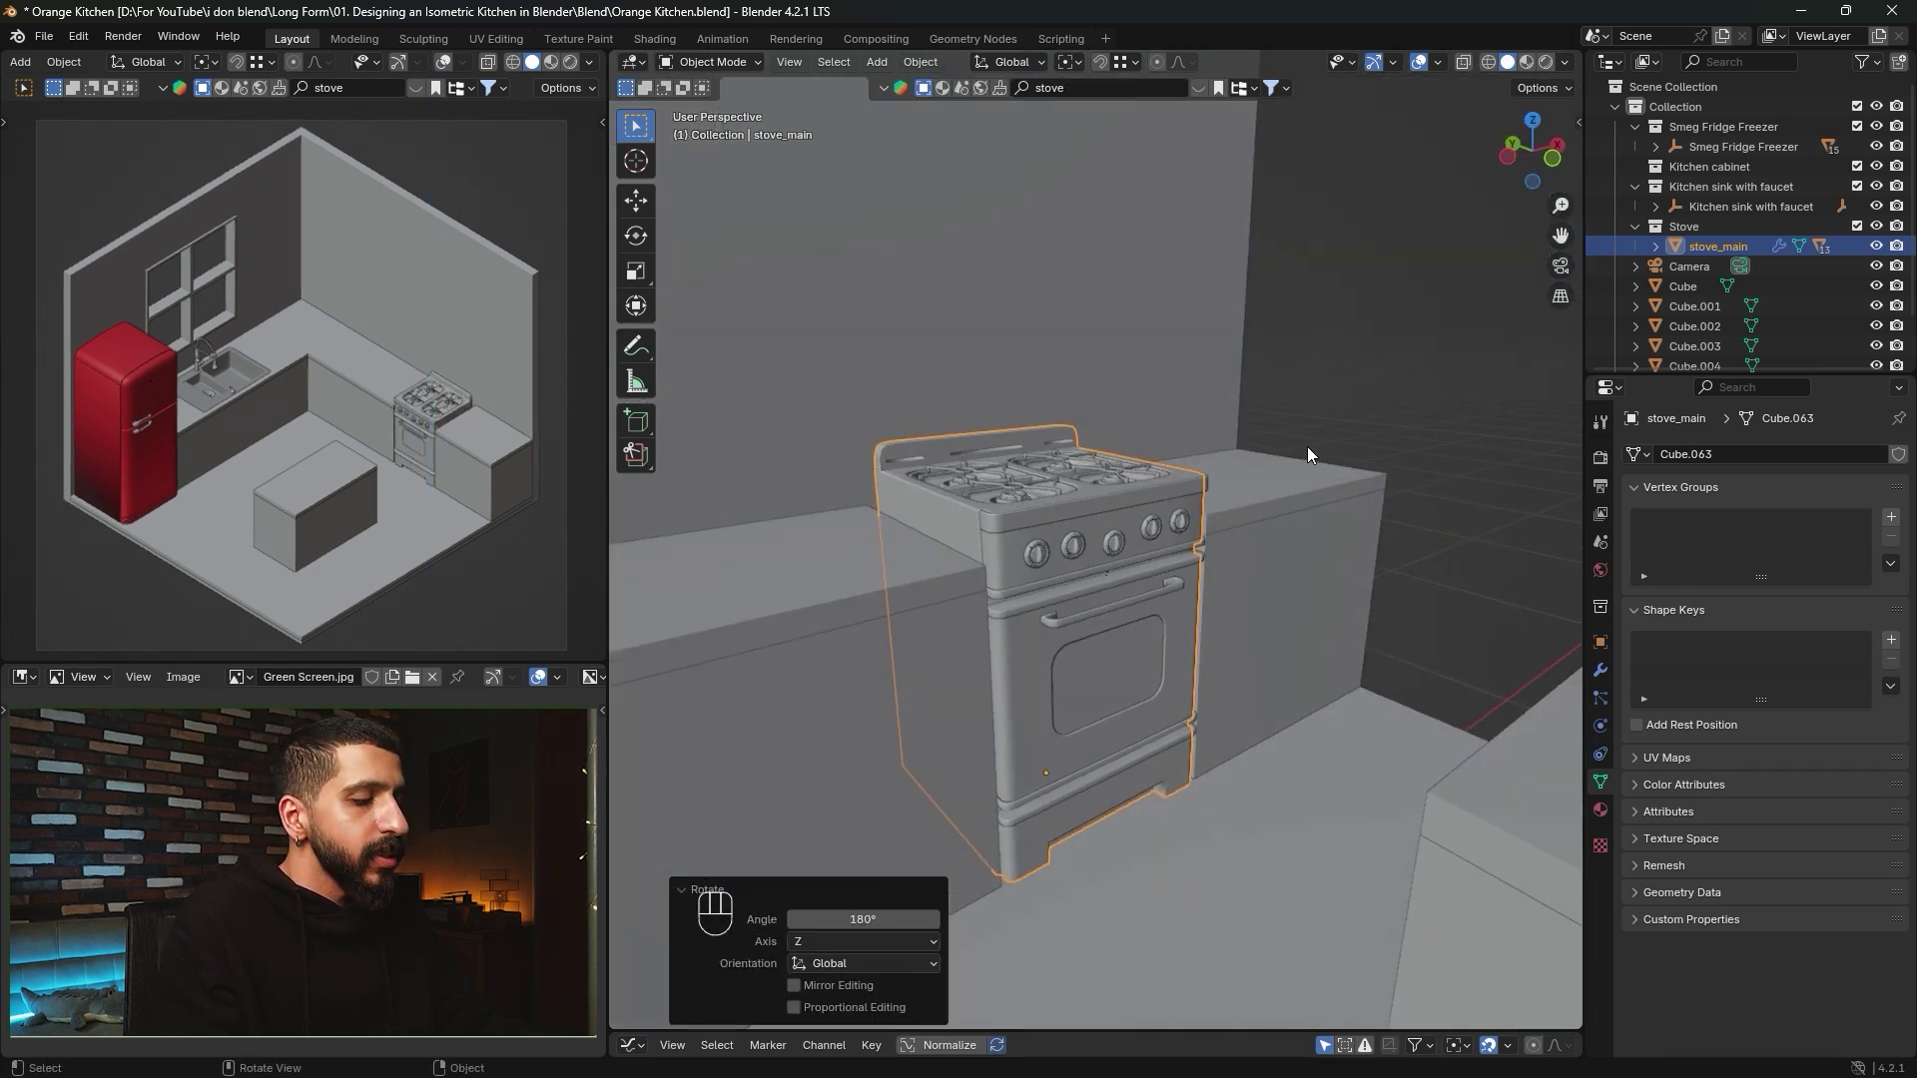
key("s")
key("z")
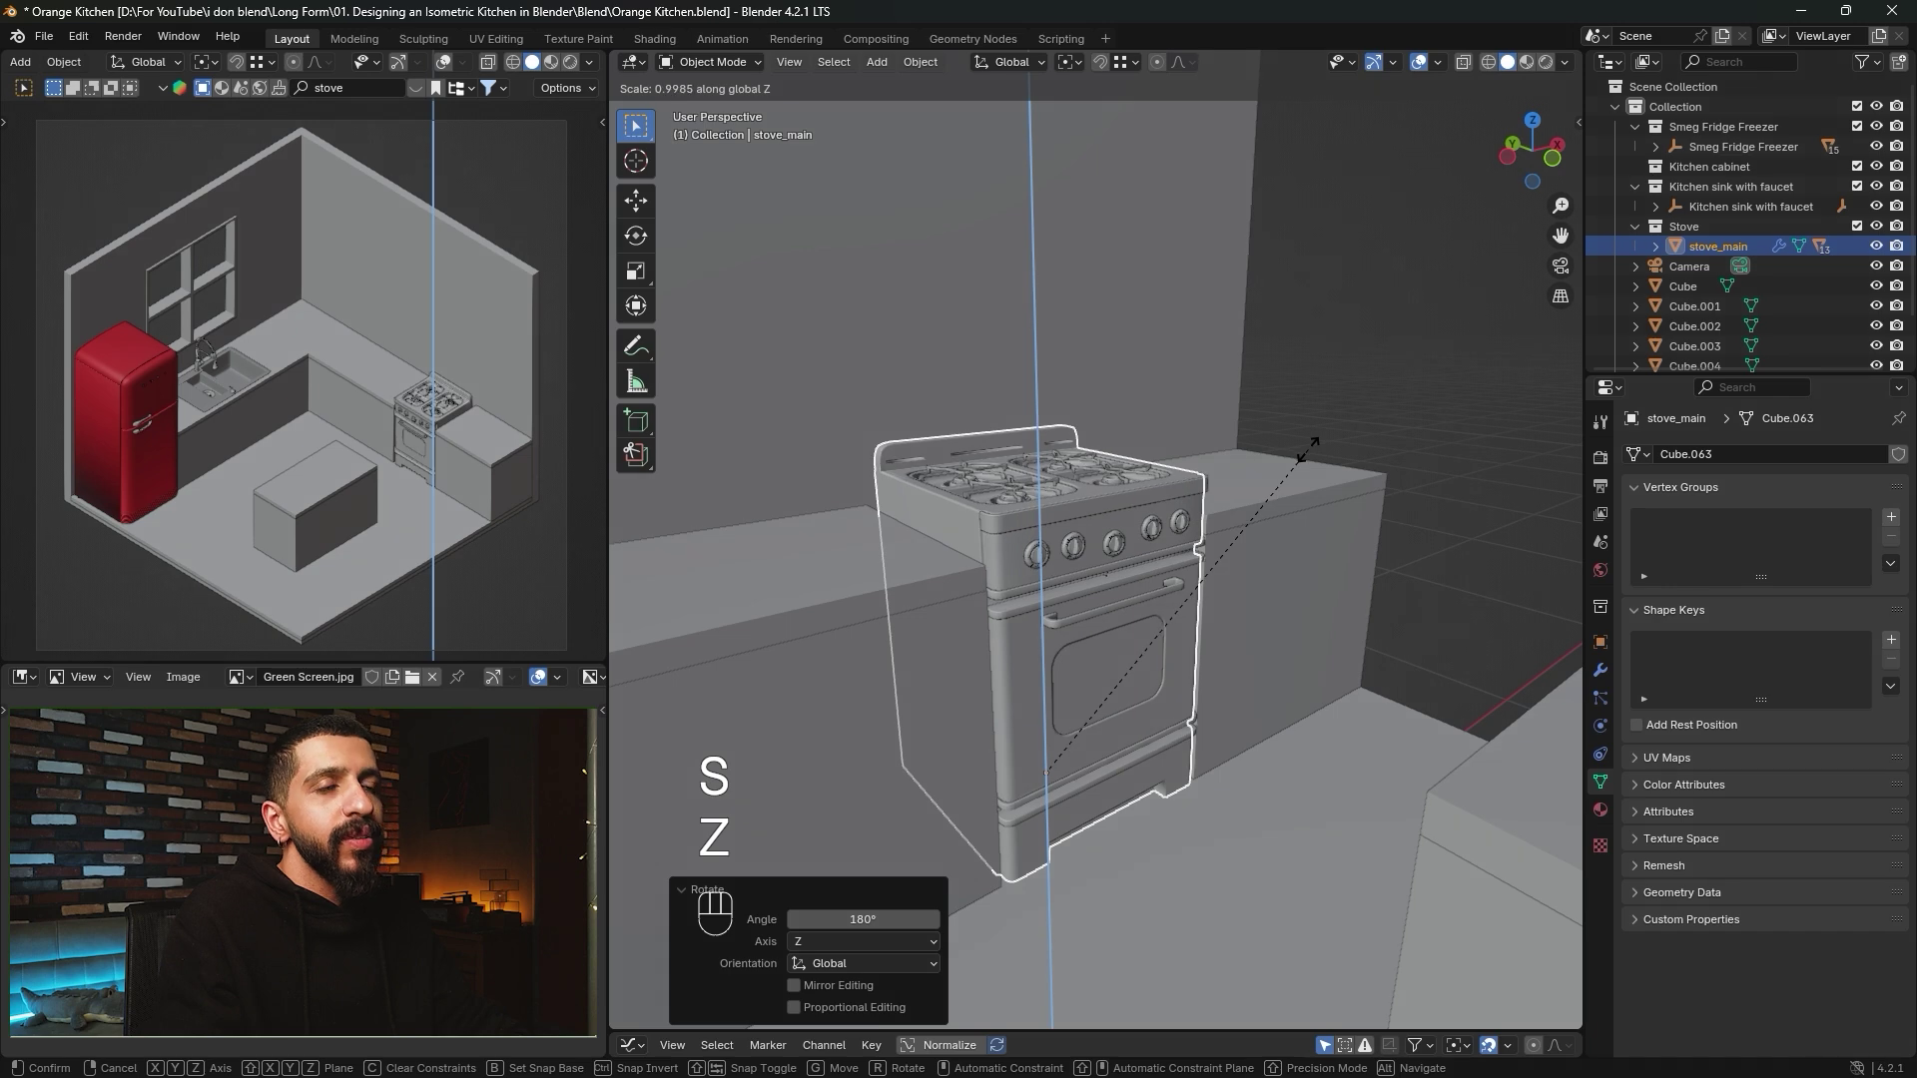
key("shift")
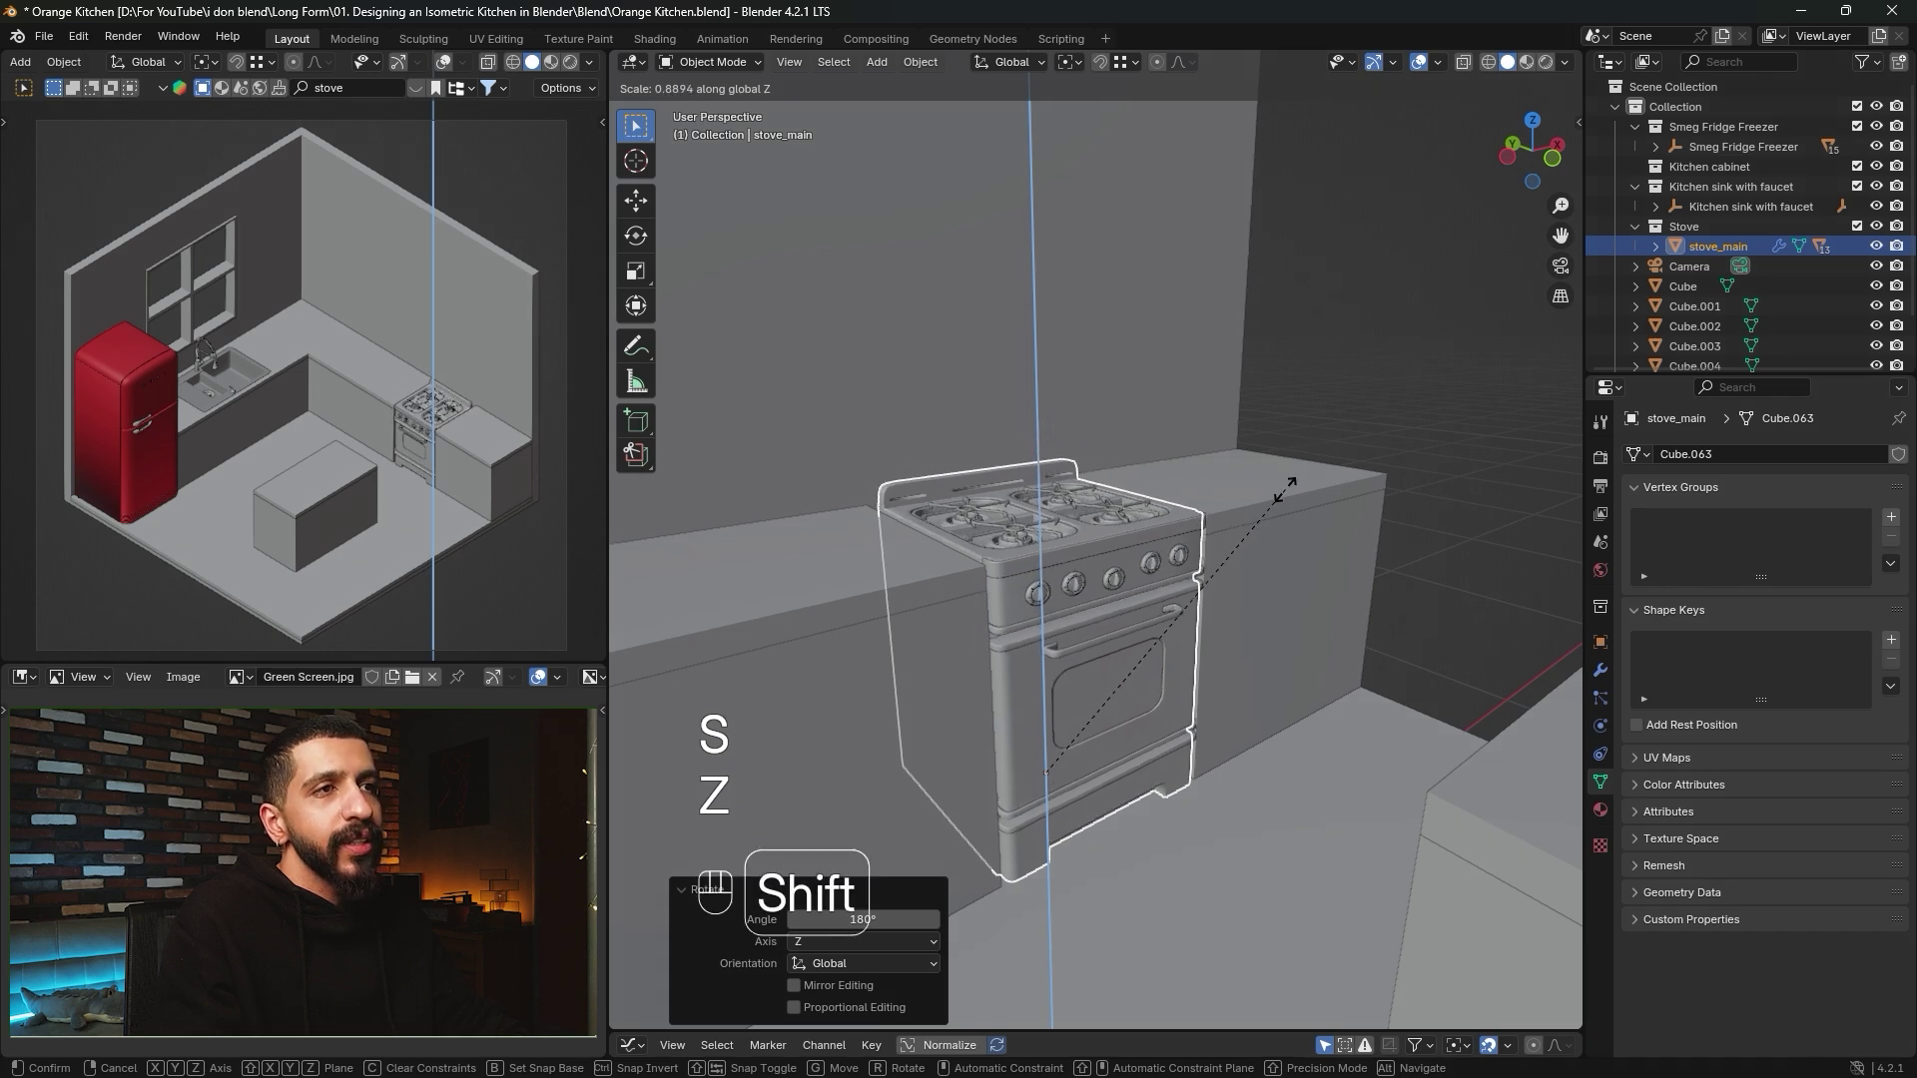
left_click(1254, 536)
Move the stove 0.055487 m along Y, snapping its back to the wall line behind the cabinets.
scroll(1223, 545, "up", 3)
middle_click_drag(1196, 553, 1092, 519)
scroll(1159, 501, "down", 3)
scroll(1092, 519, "down", 2)
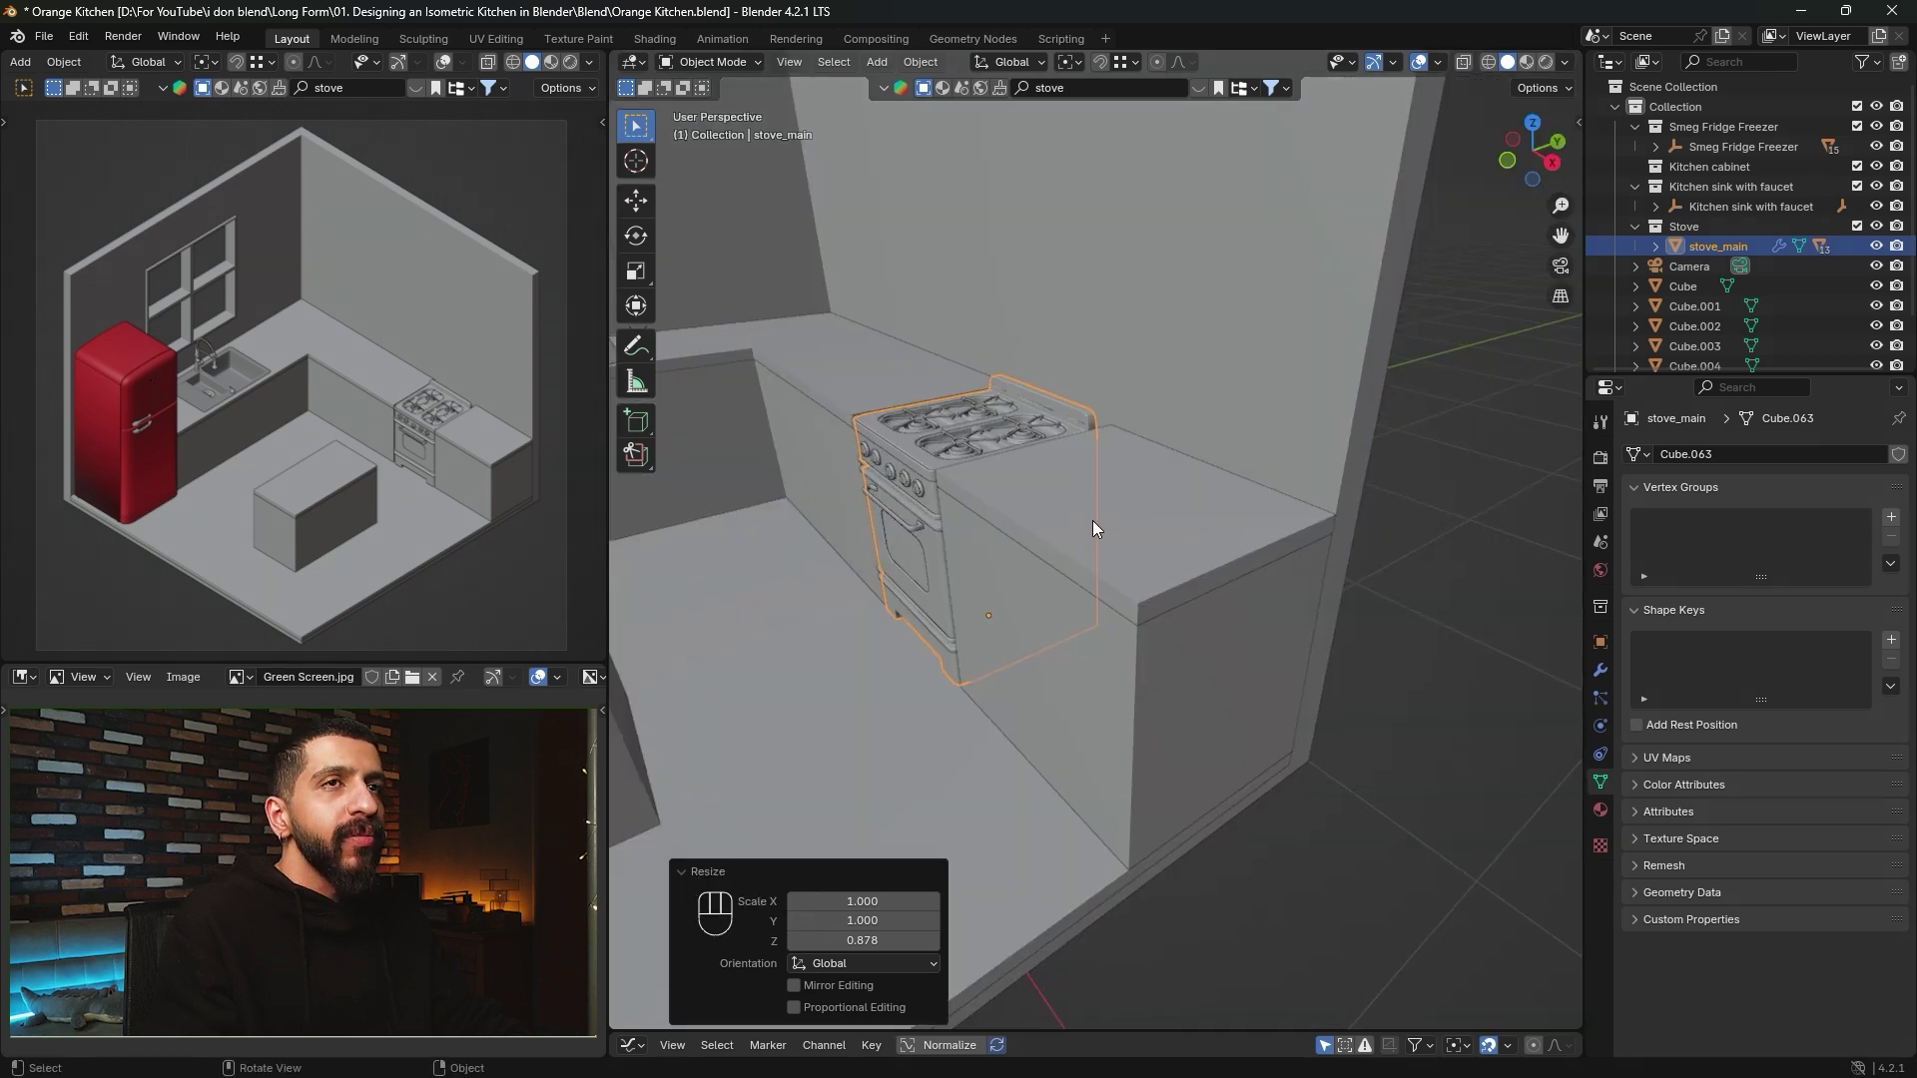
key("g")
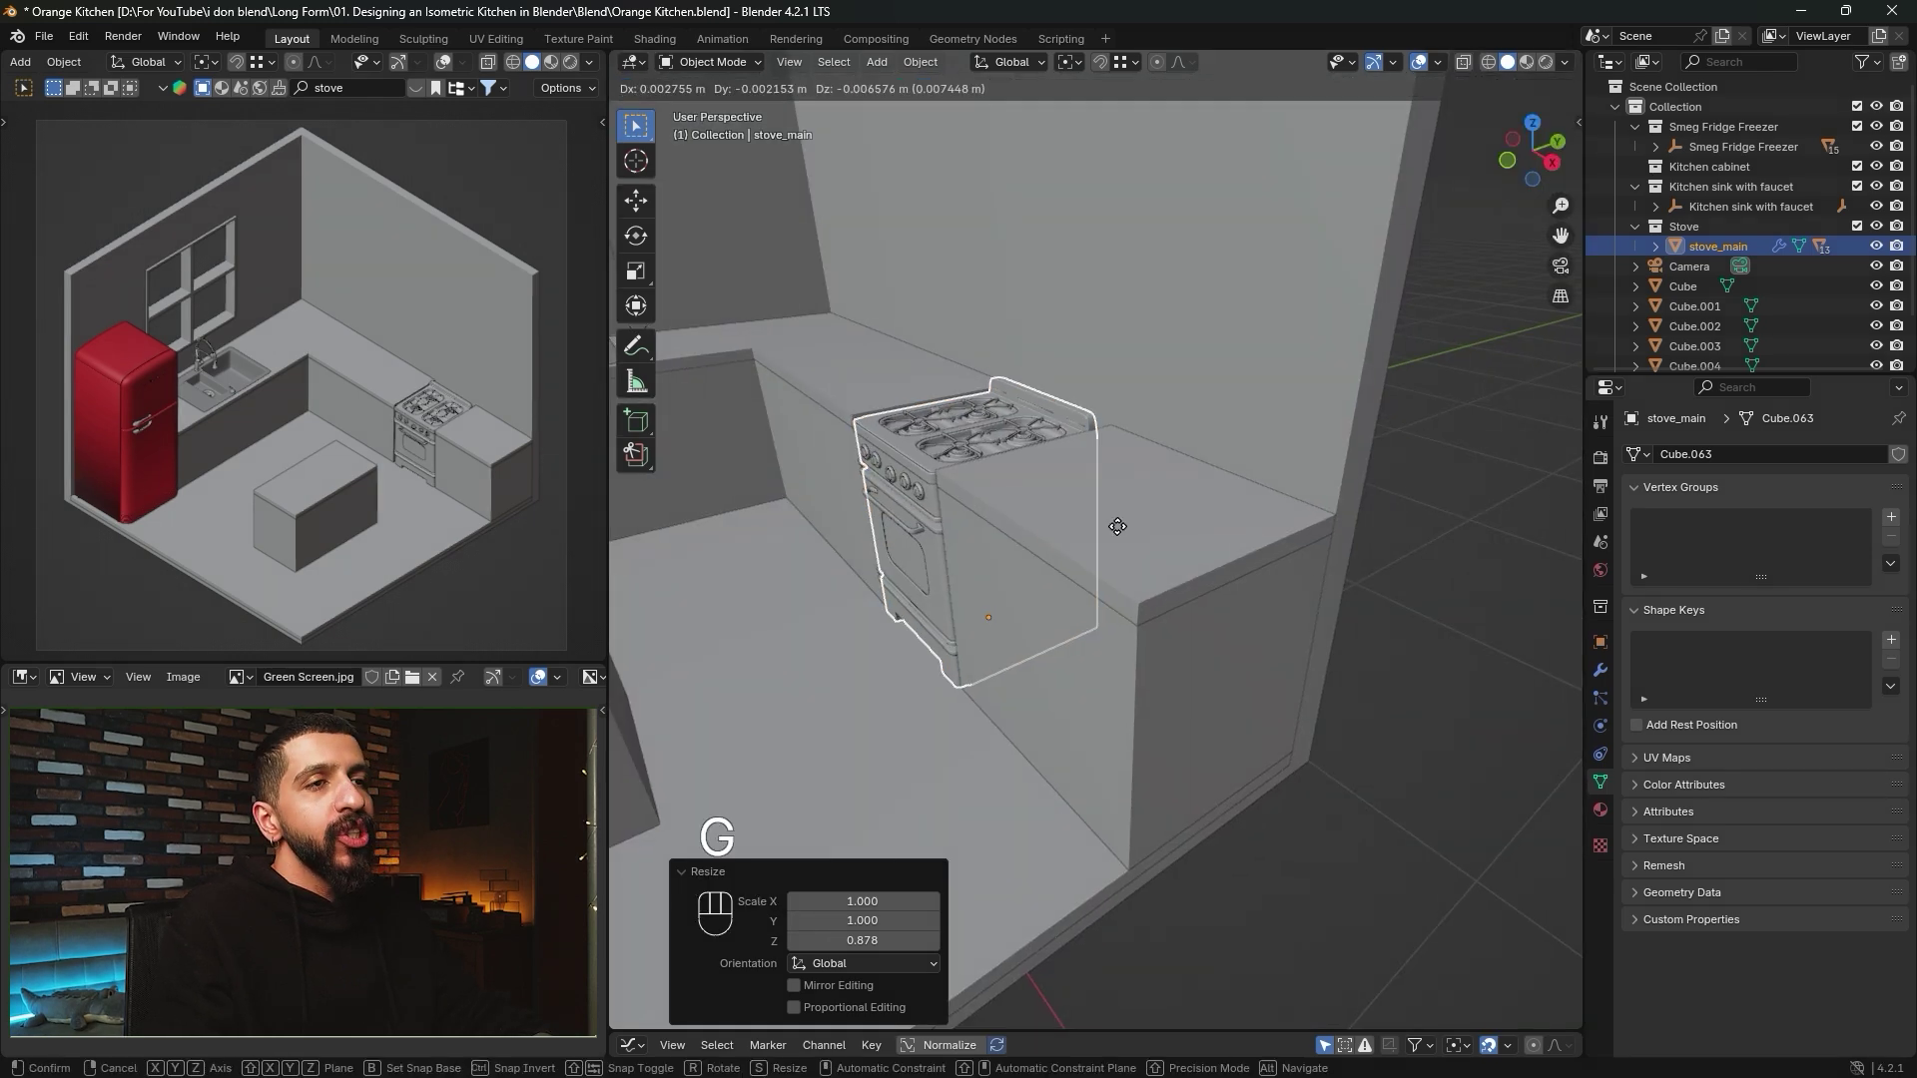
key("y")
key("shift+Tab")
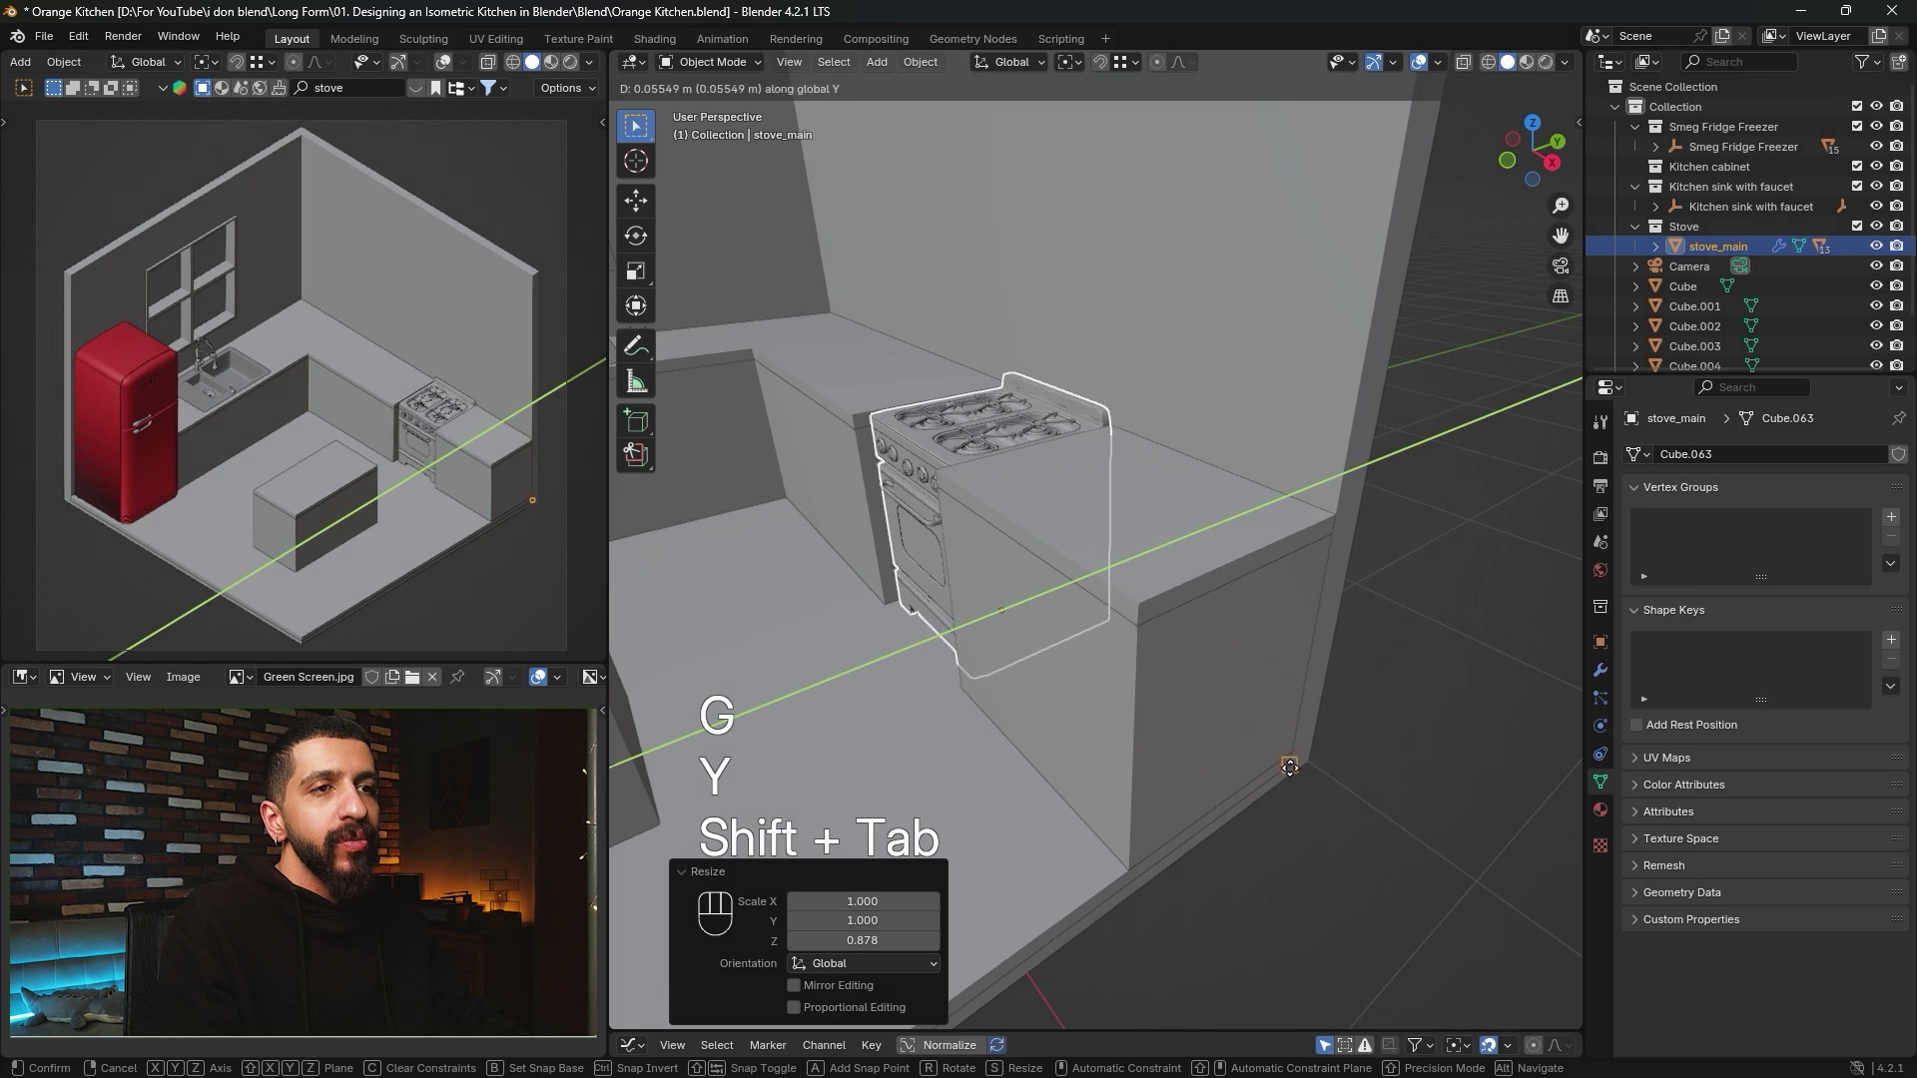
left_click(1290, 763)
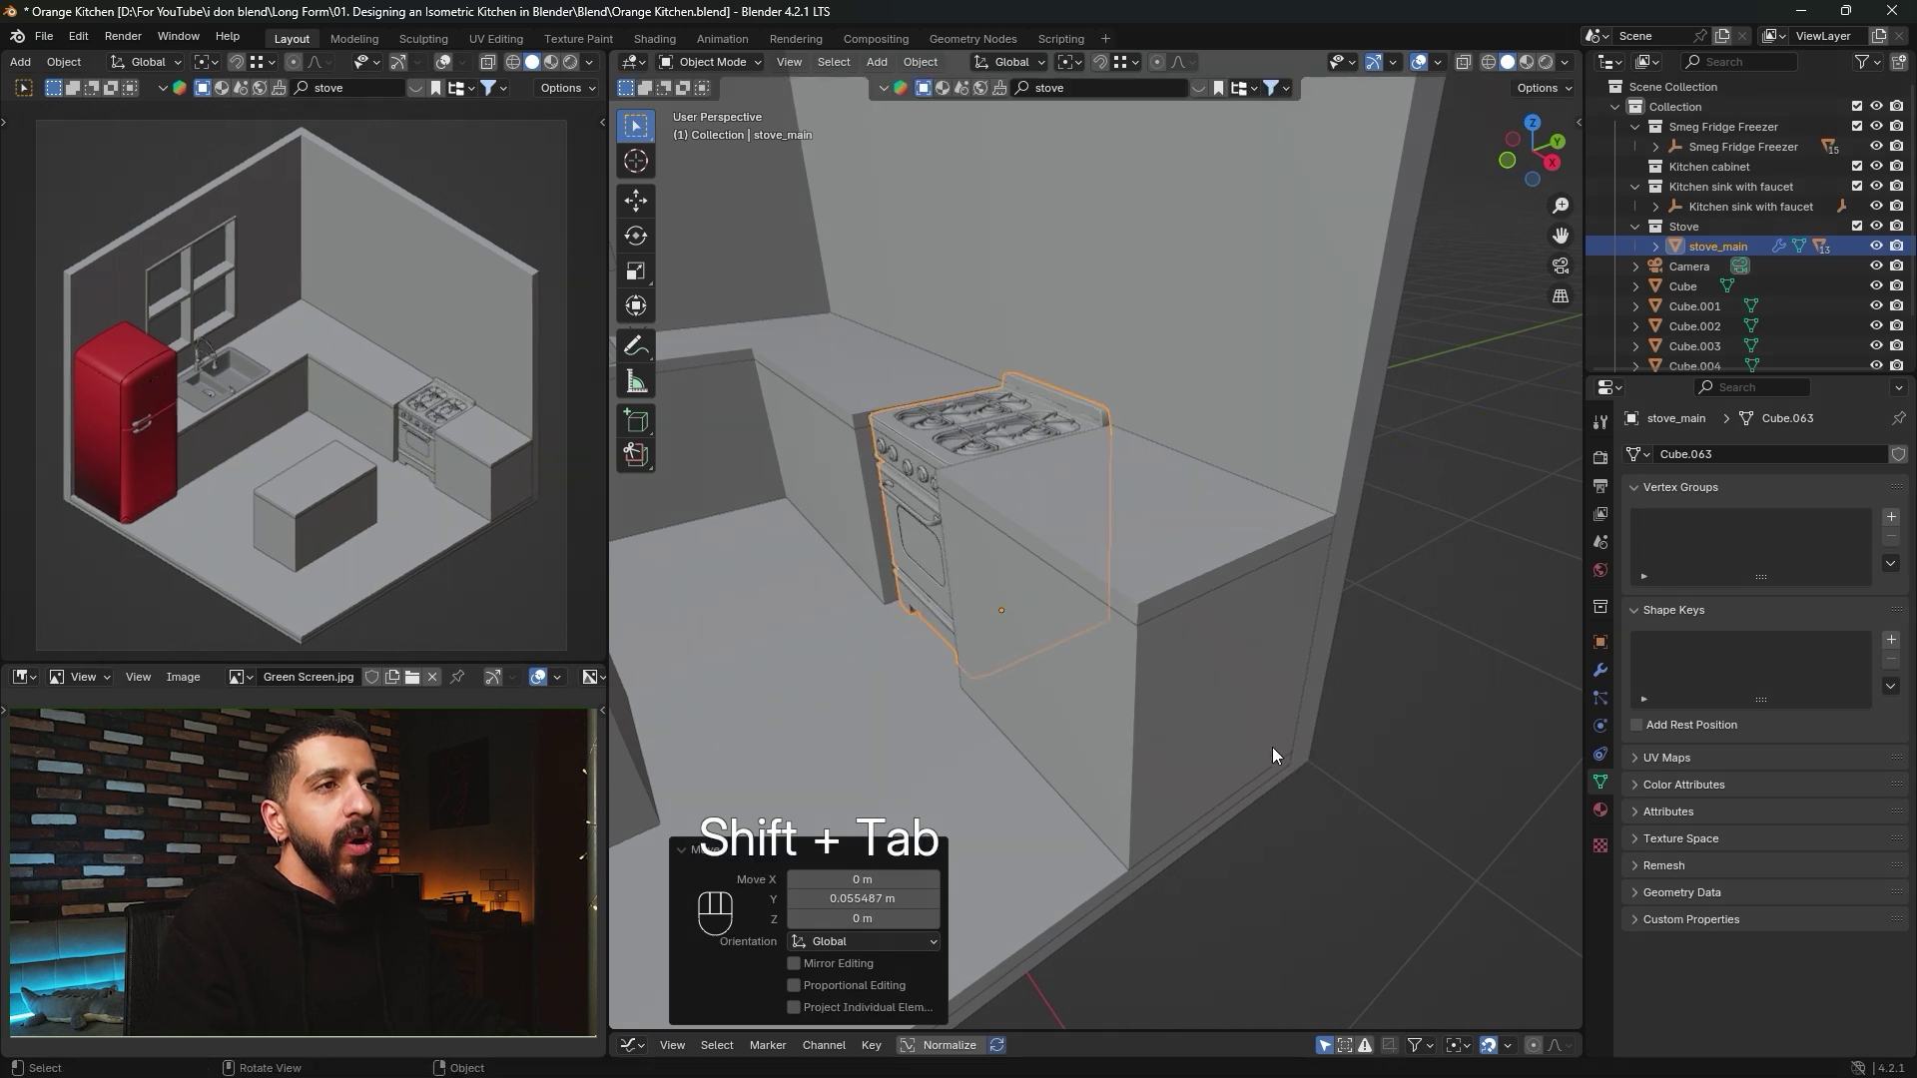
Scale the stove by 1.1 along Y to make it slightly deeper than the cabinets.
middle_click_drag(1066, 587, 1110, 554, "shift")
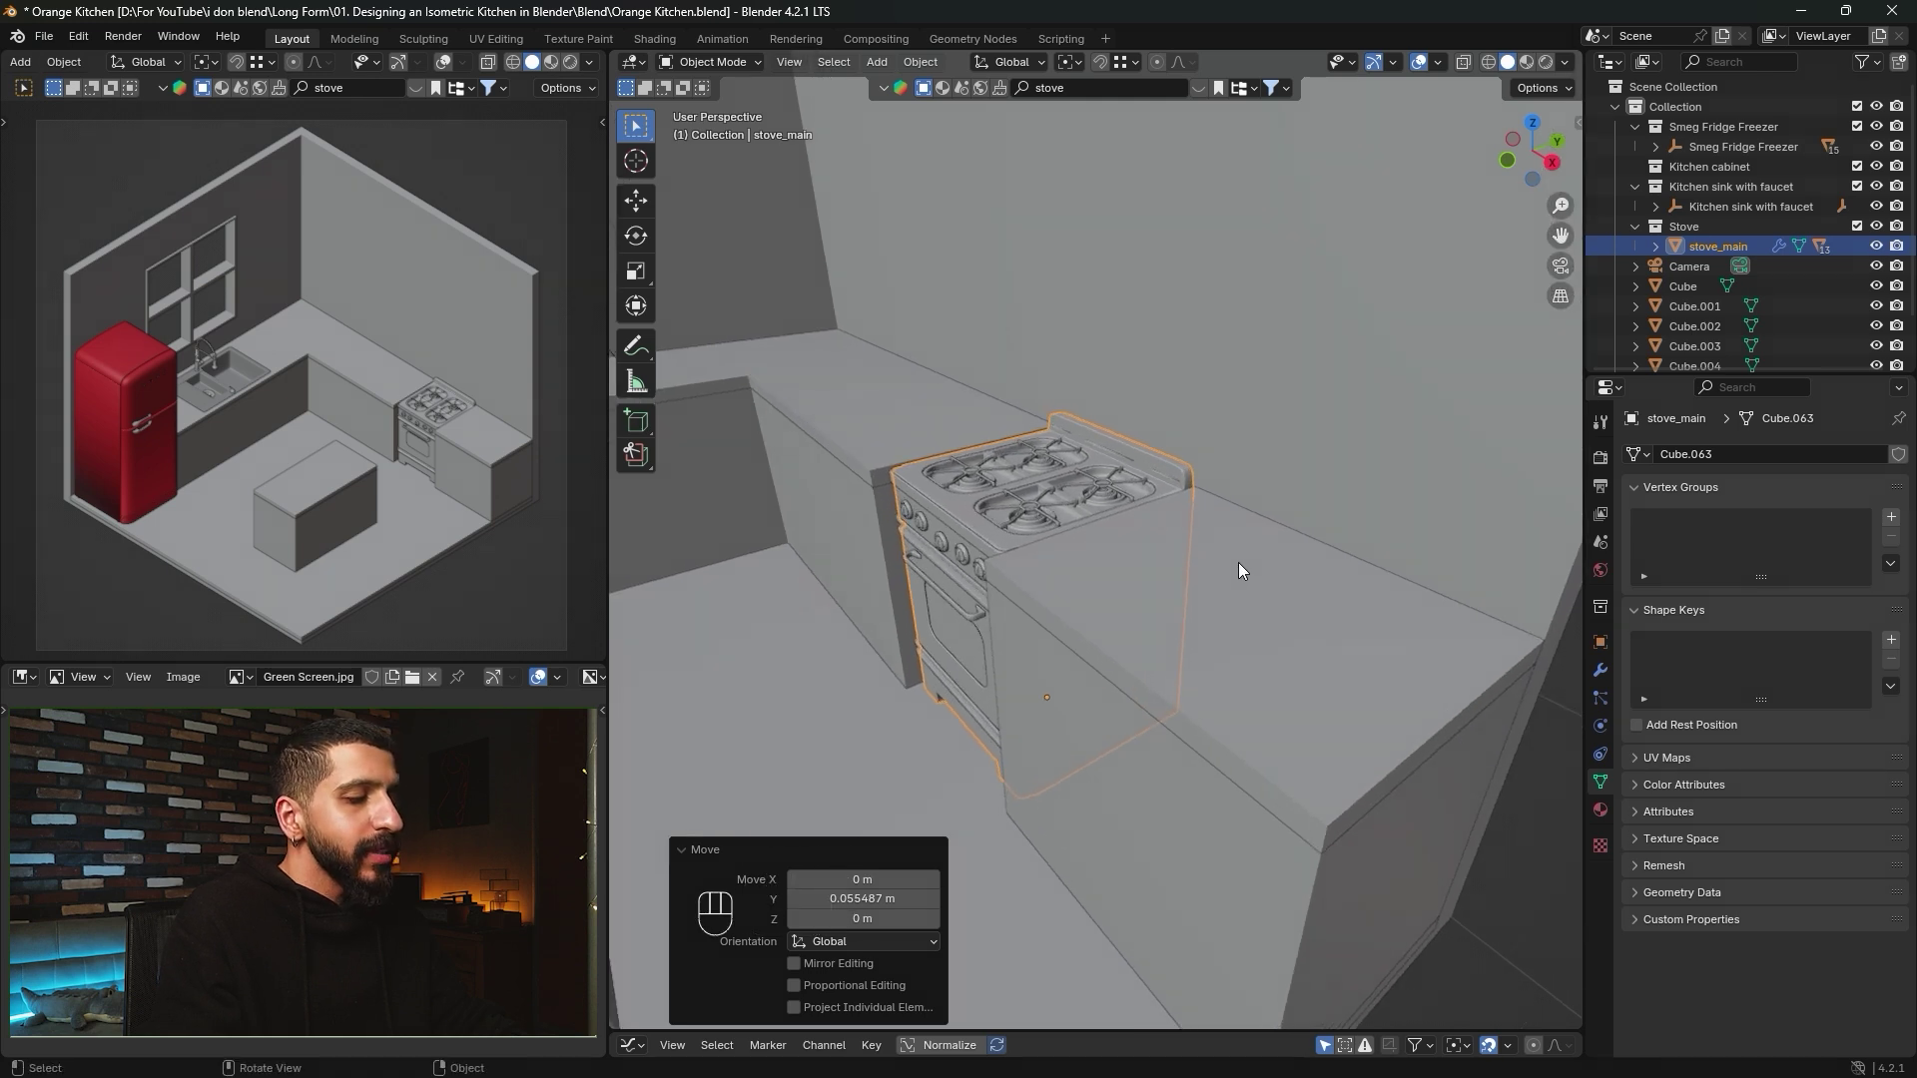
key("s")
key("y")
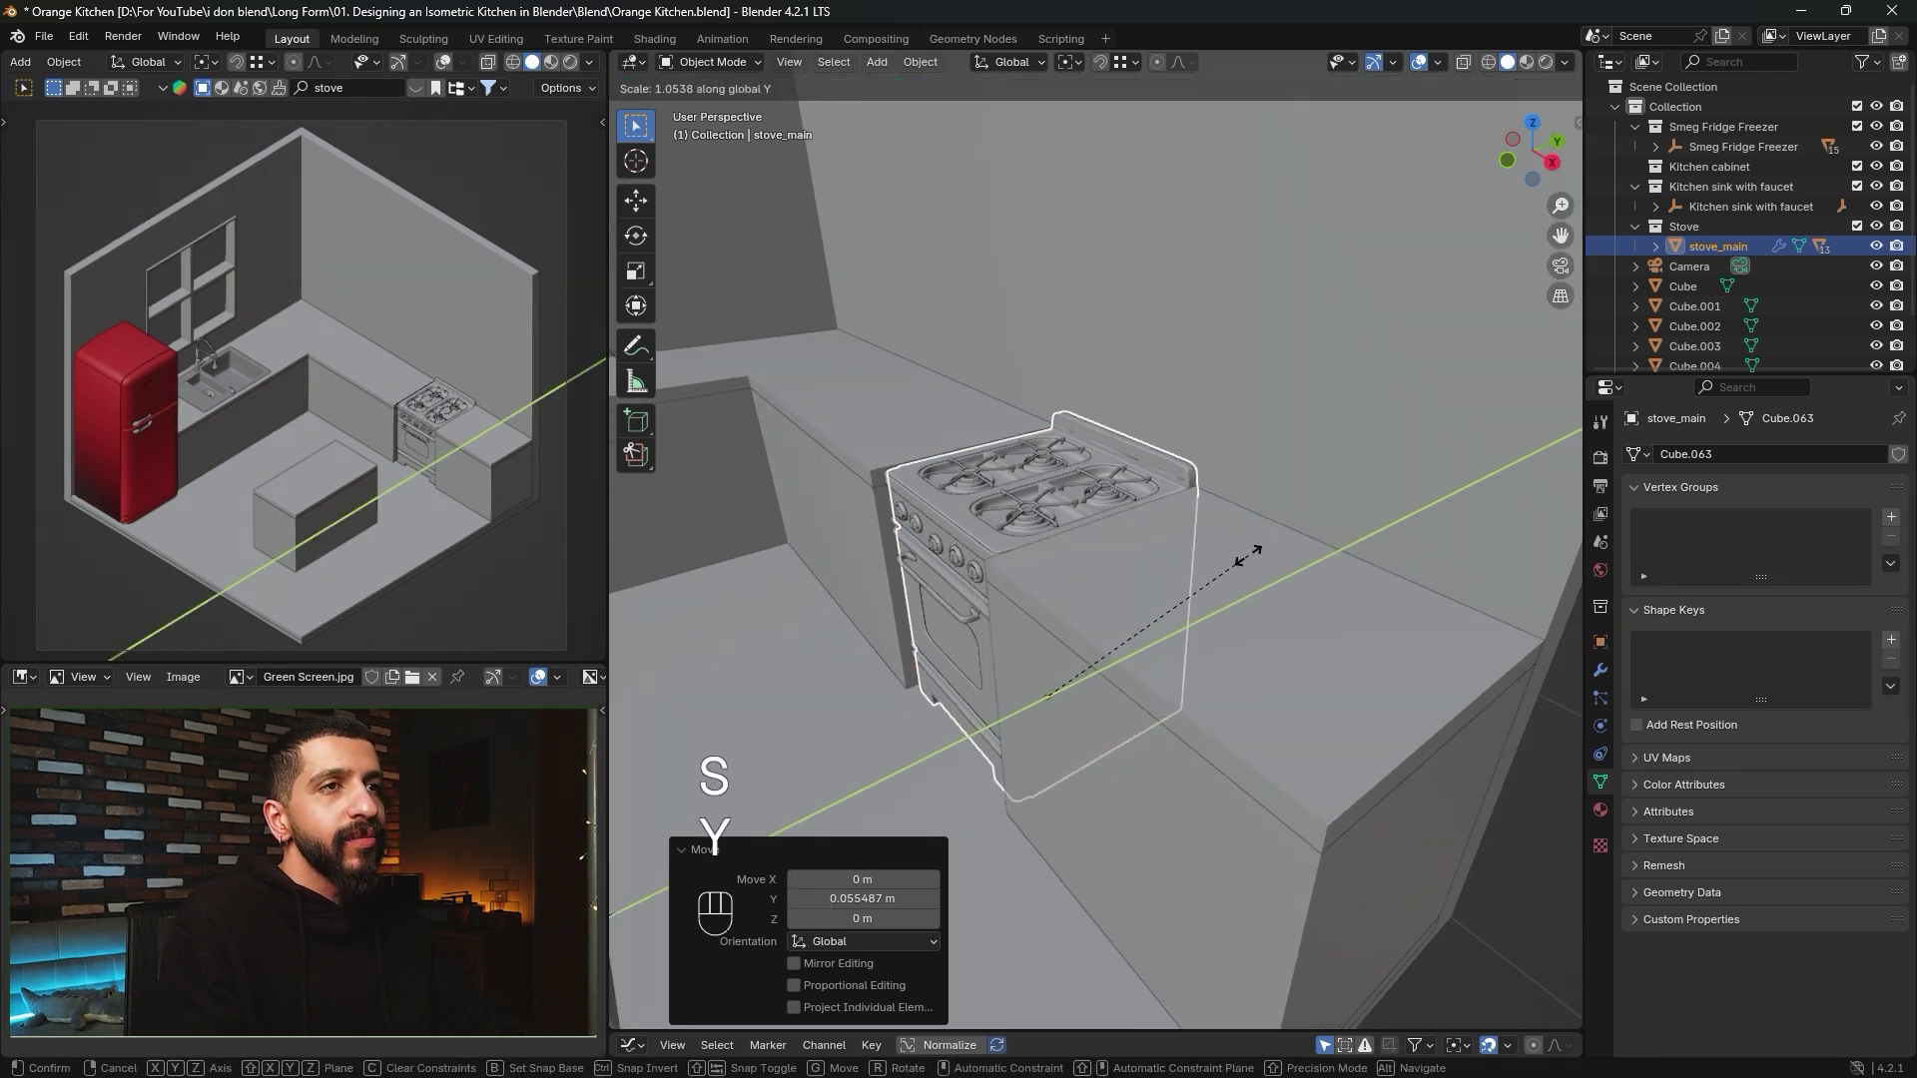
left_click(1254, 547)
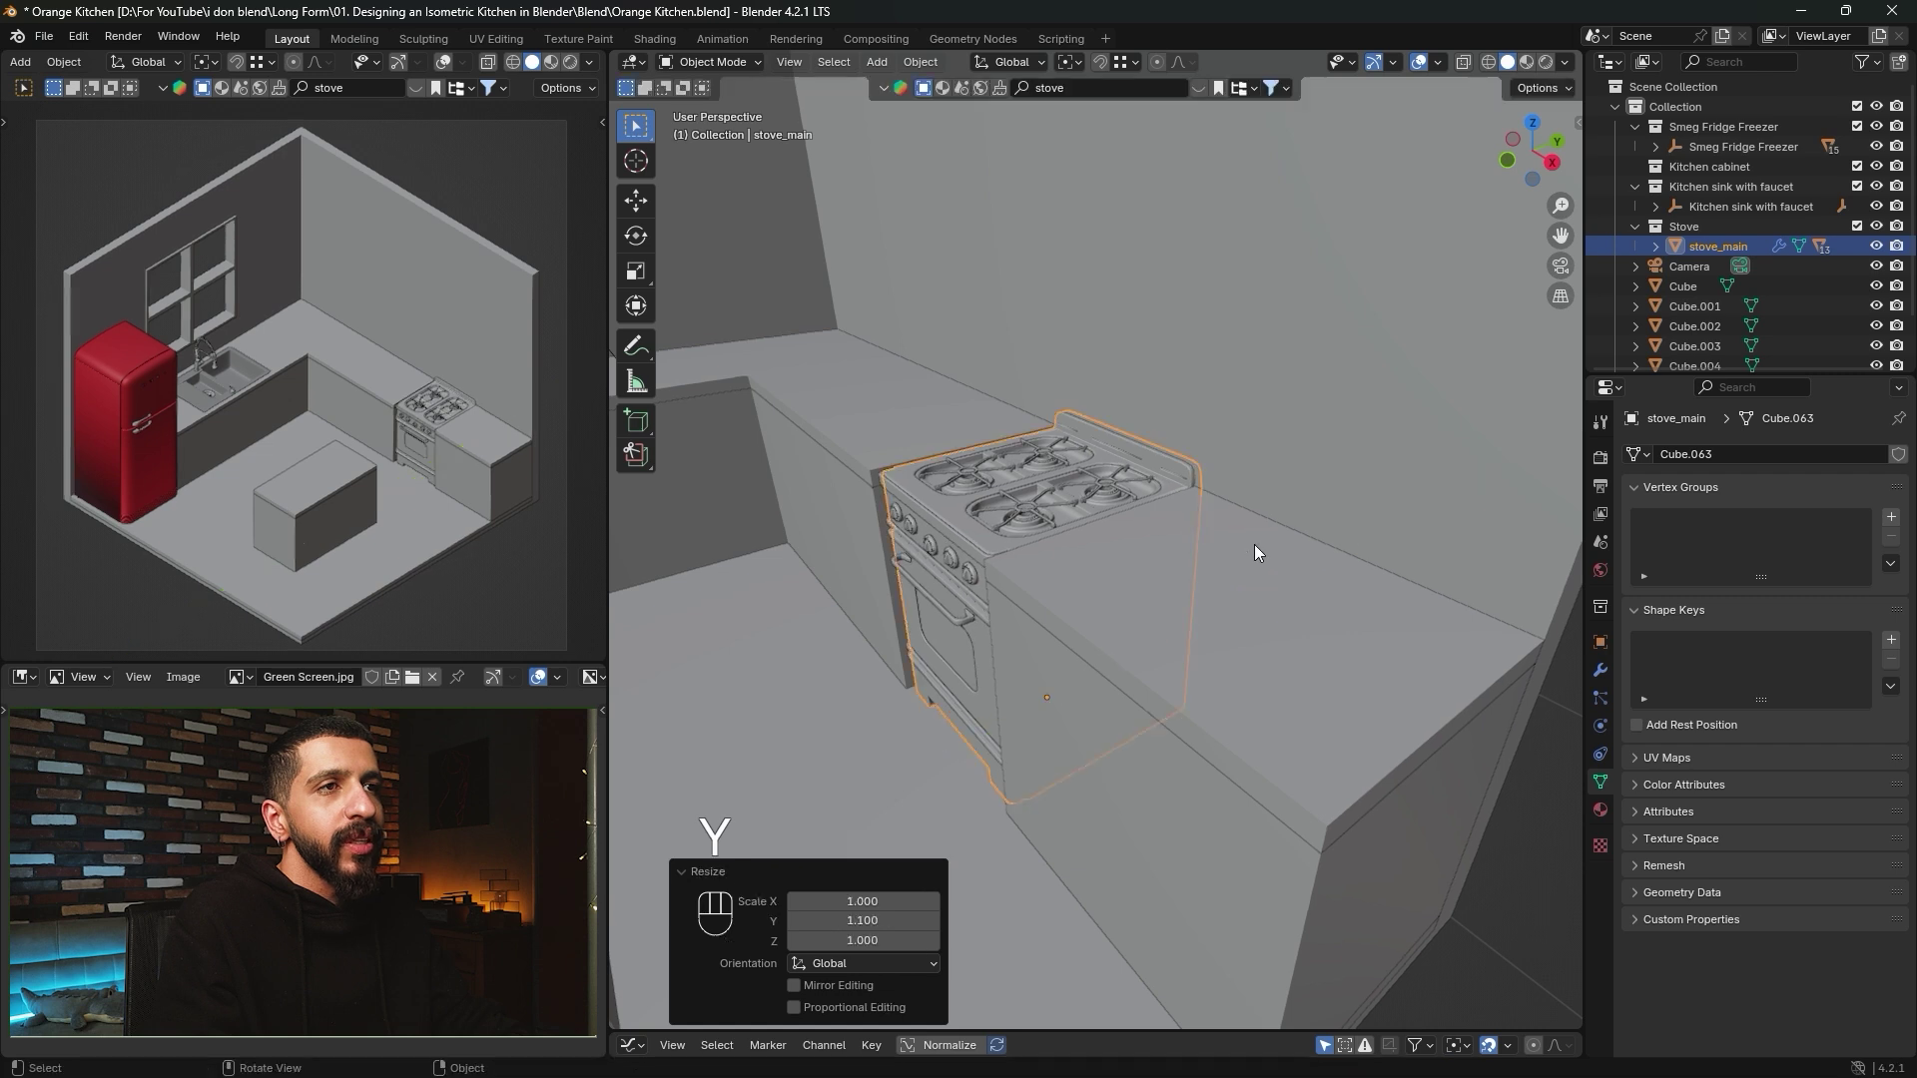
Move the stove -0.062716 m along Y, and bring it back by snapping its rear to the wall's lower outer corner.
key("g")
key("y")
left_click(1210, 579)
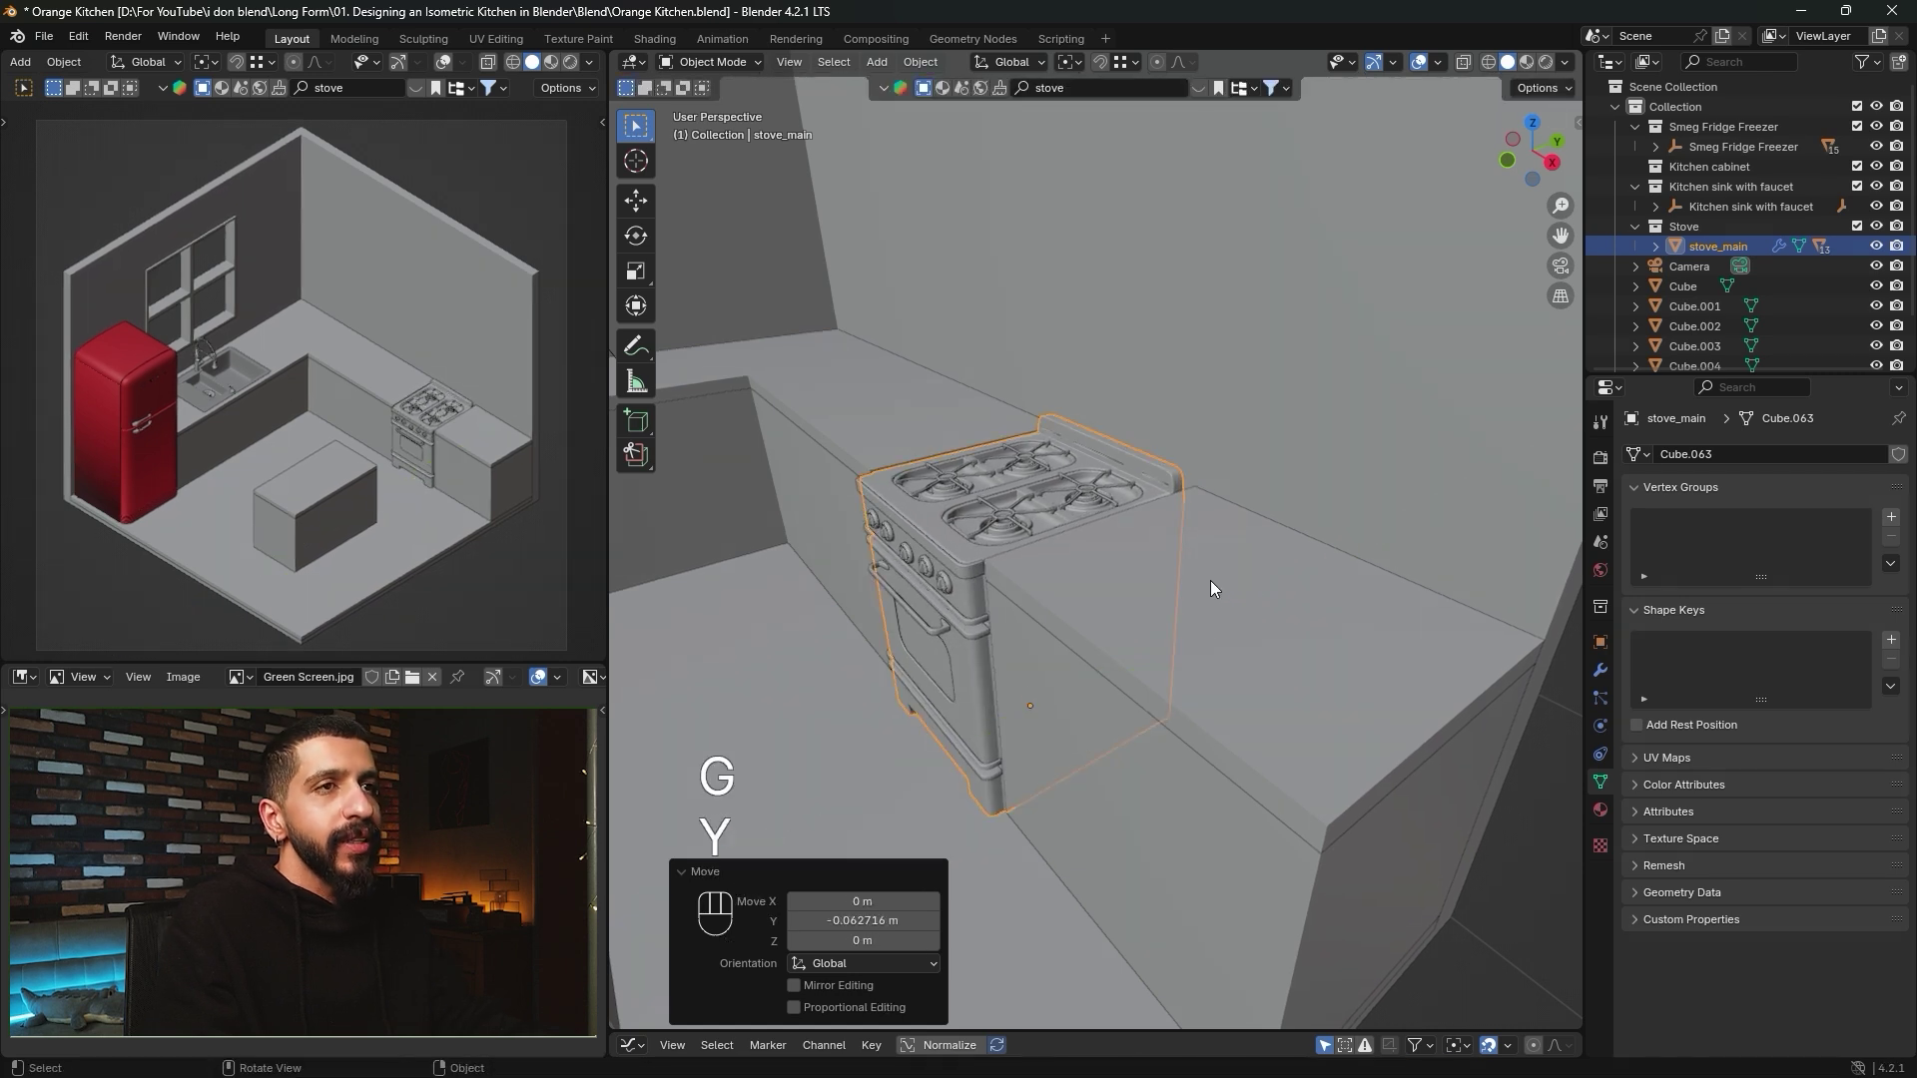
key("g")
key("y")
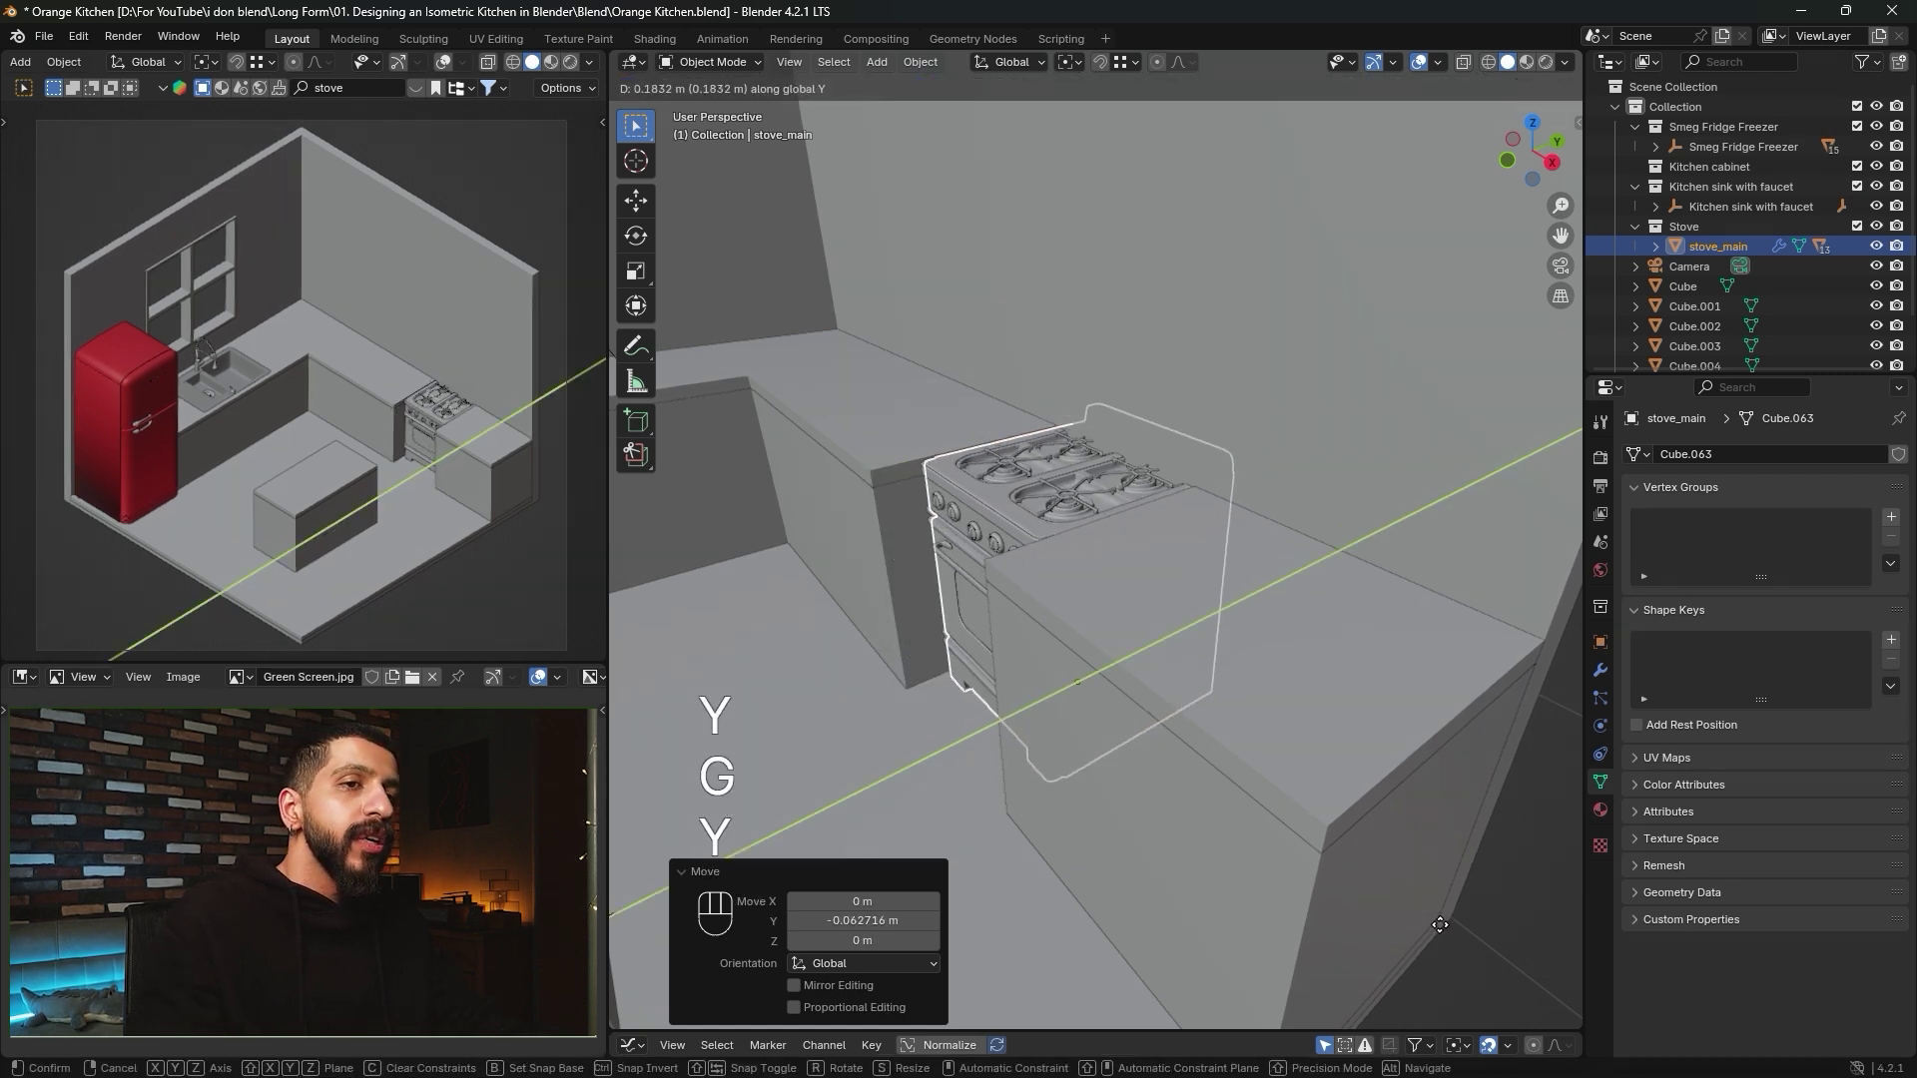
key("shift+Tab")
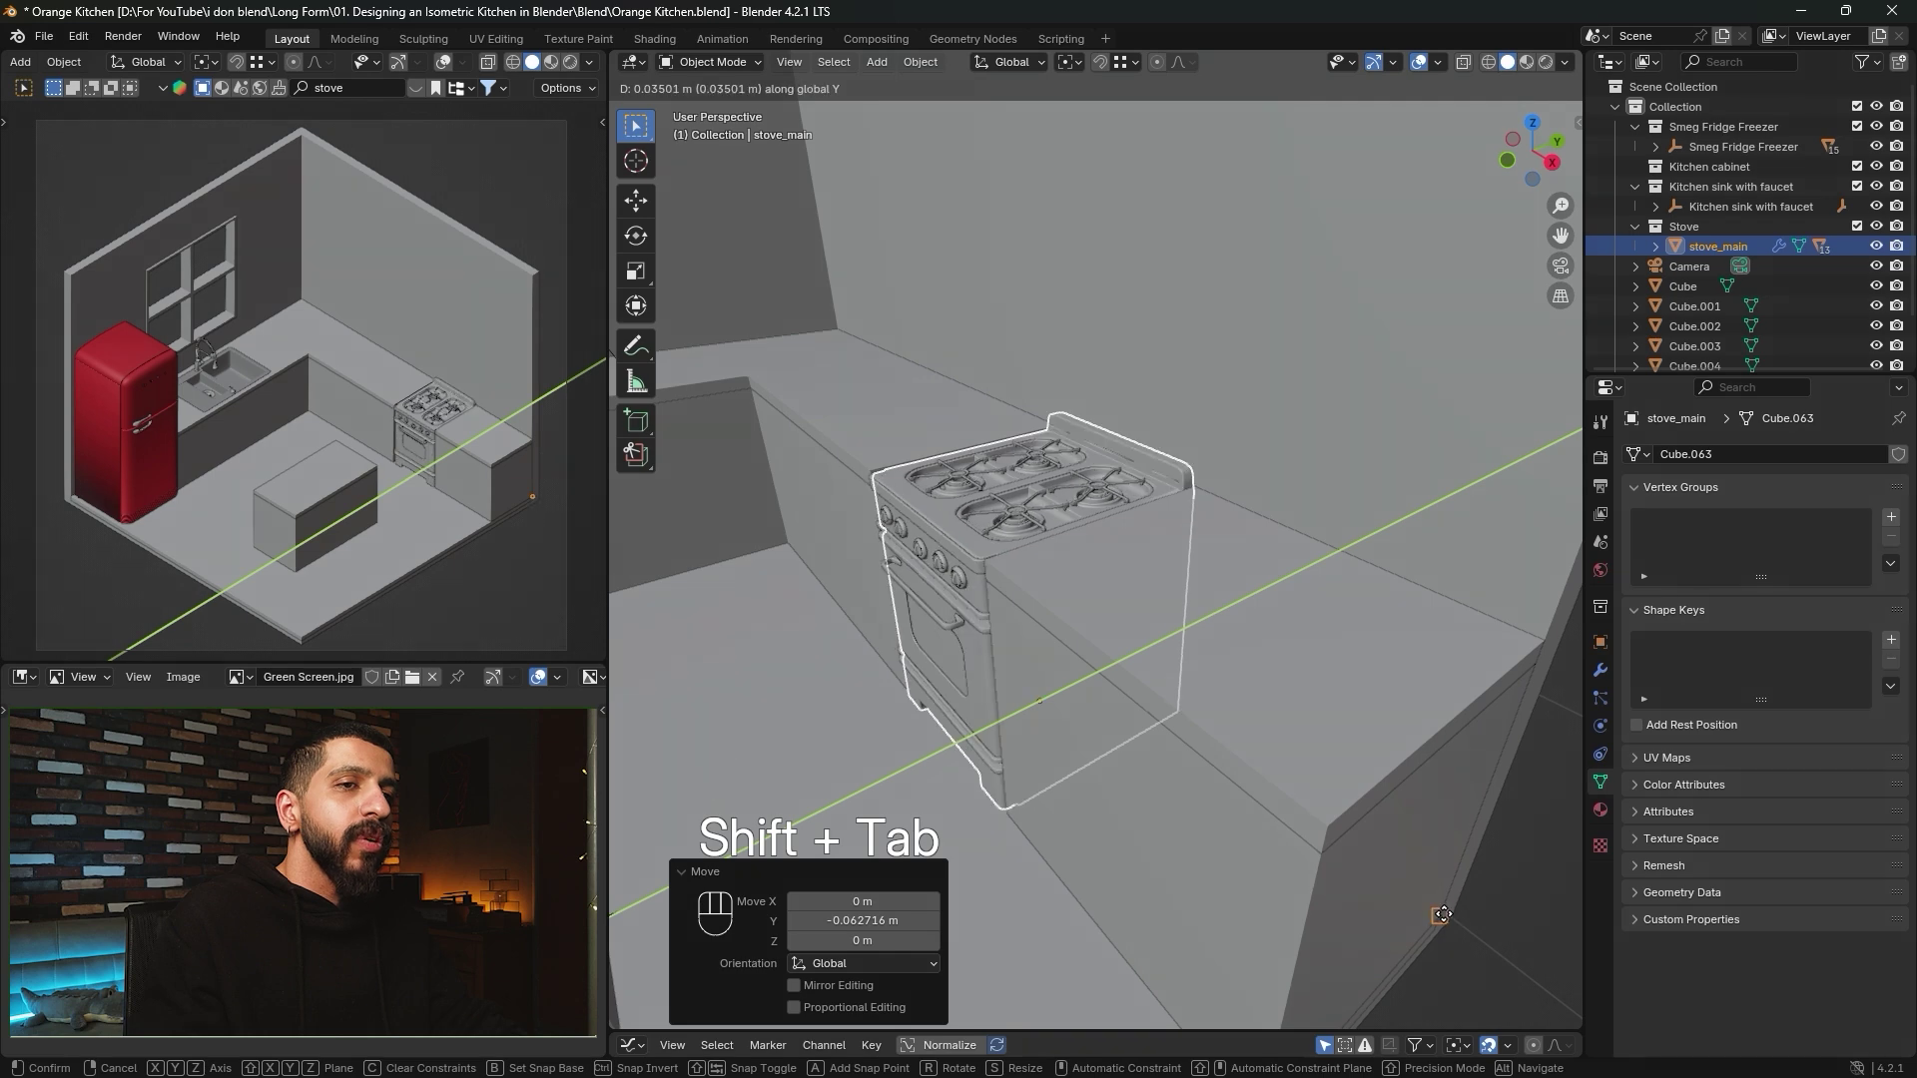
left_click(1435, 925)
Duplicate the lower cabinets and raise the copy 2.2 m along Z, snapping it to the top of the walls.
middle_click_drag(997, 470, 996, 525)
left_click(996, 525)
scroll(1331, 617, "down", 5)
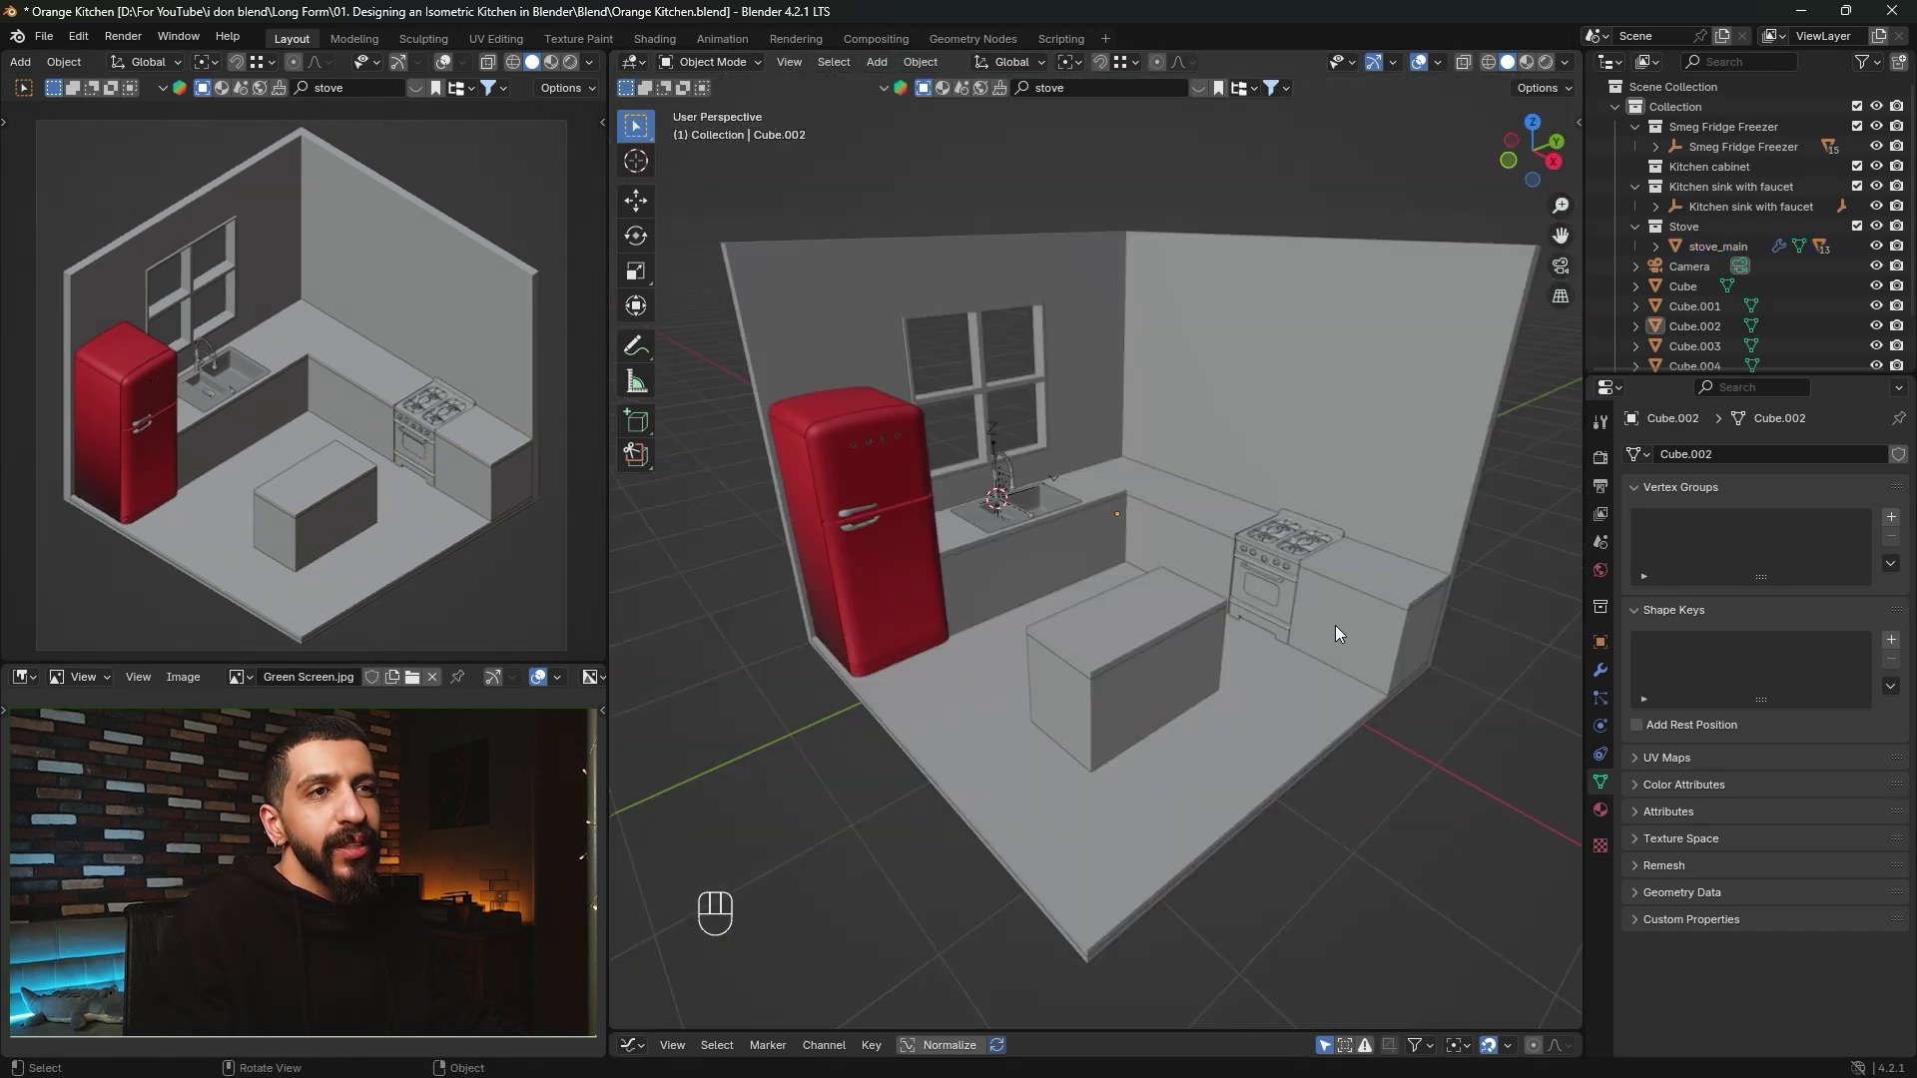
left_click(1340, 627)
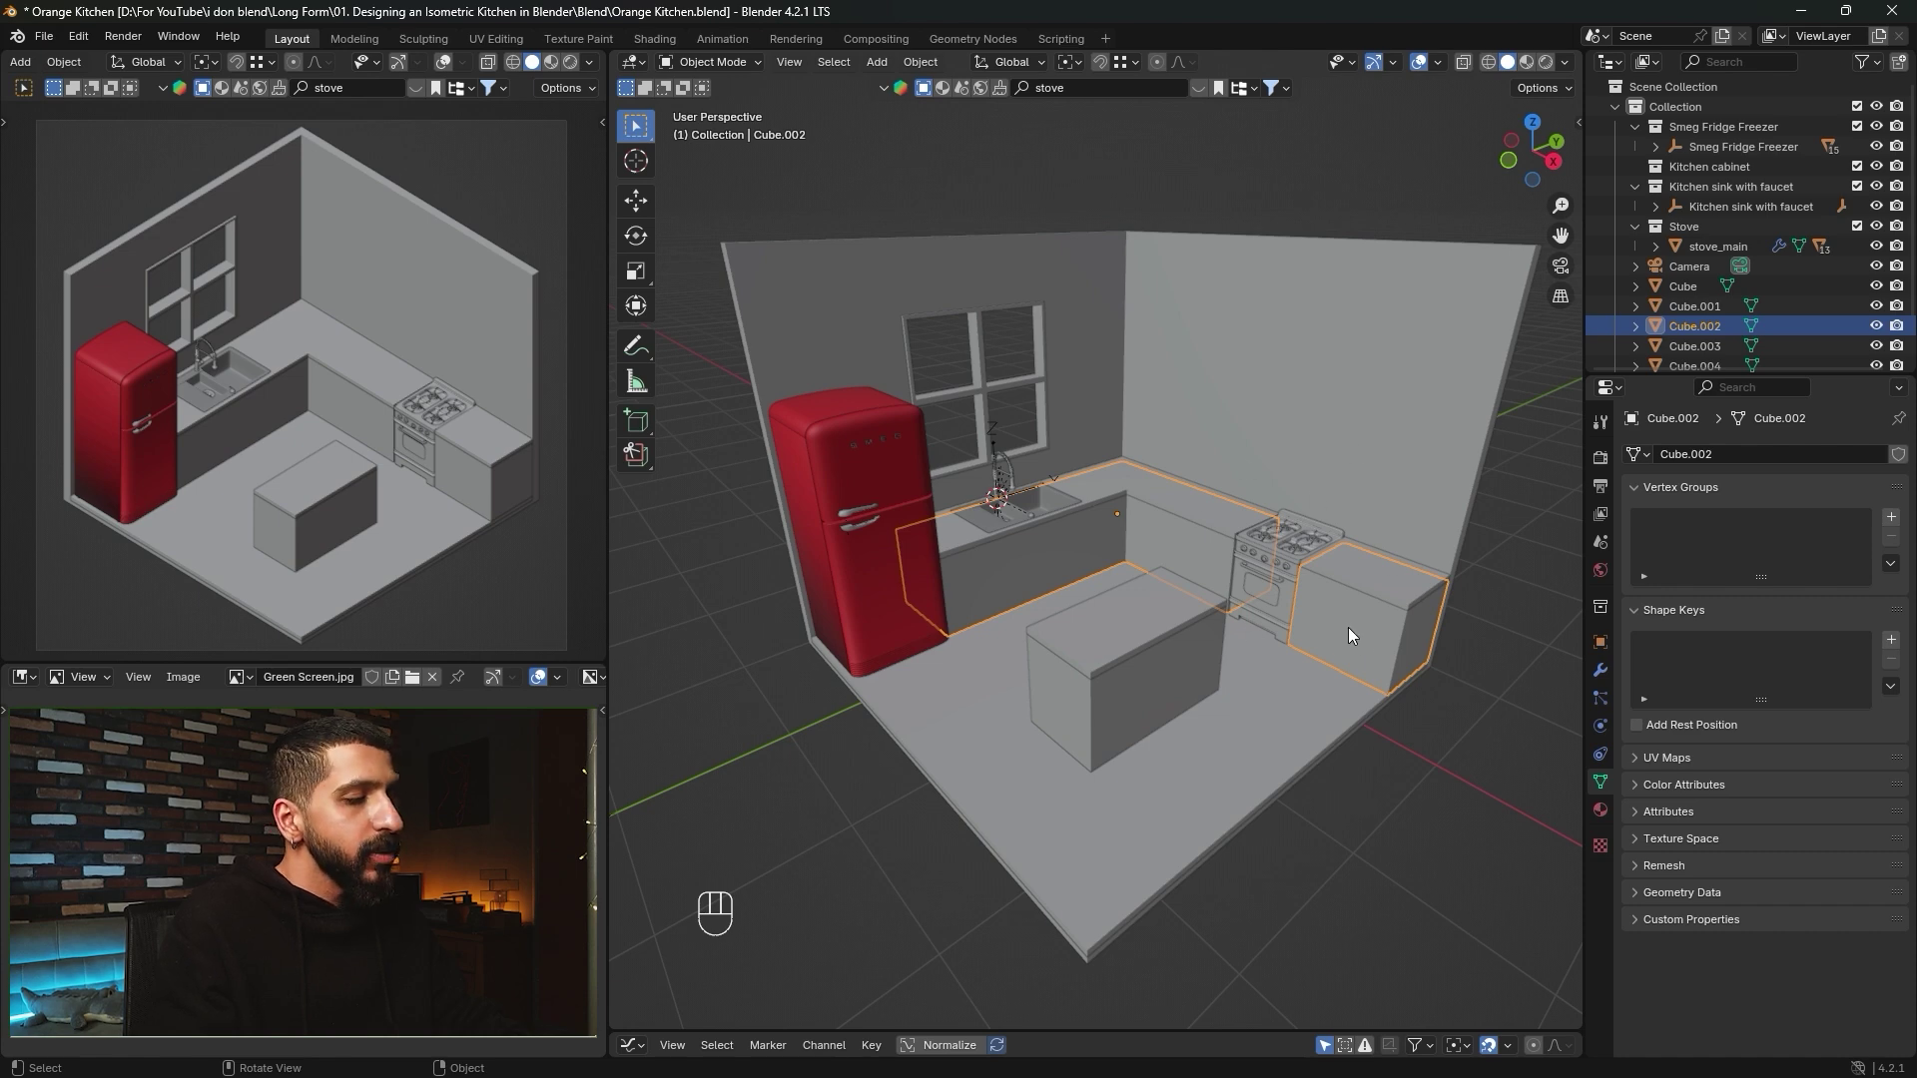
key("shift+d")
key("z")
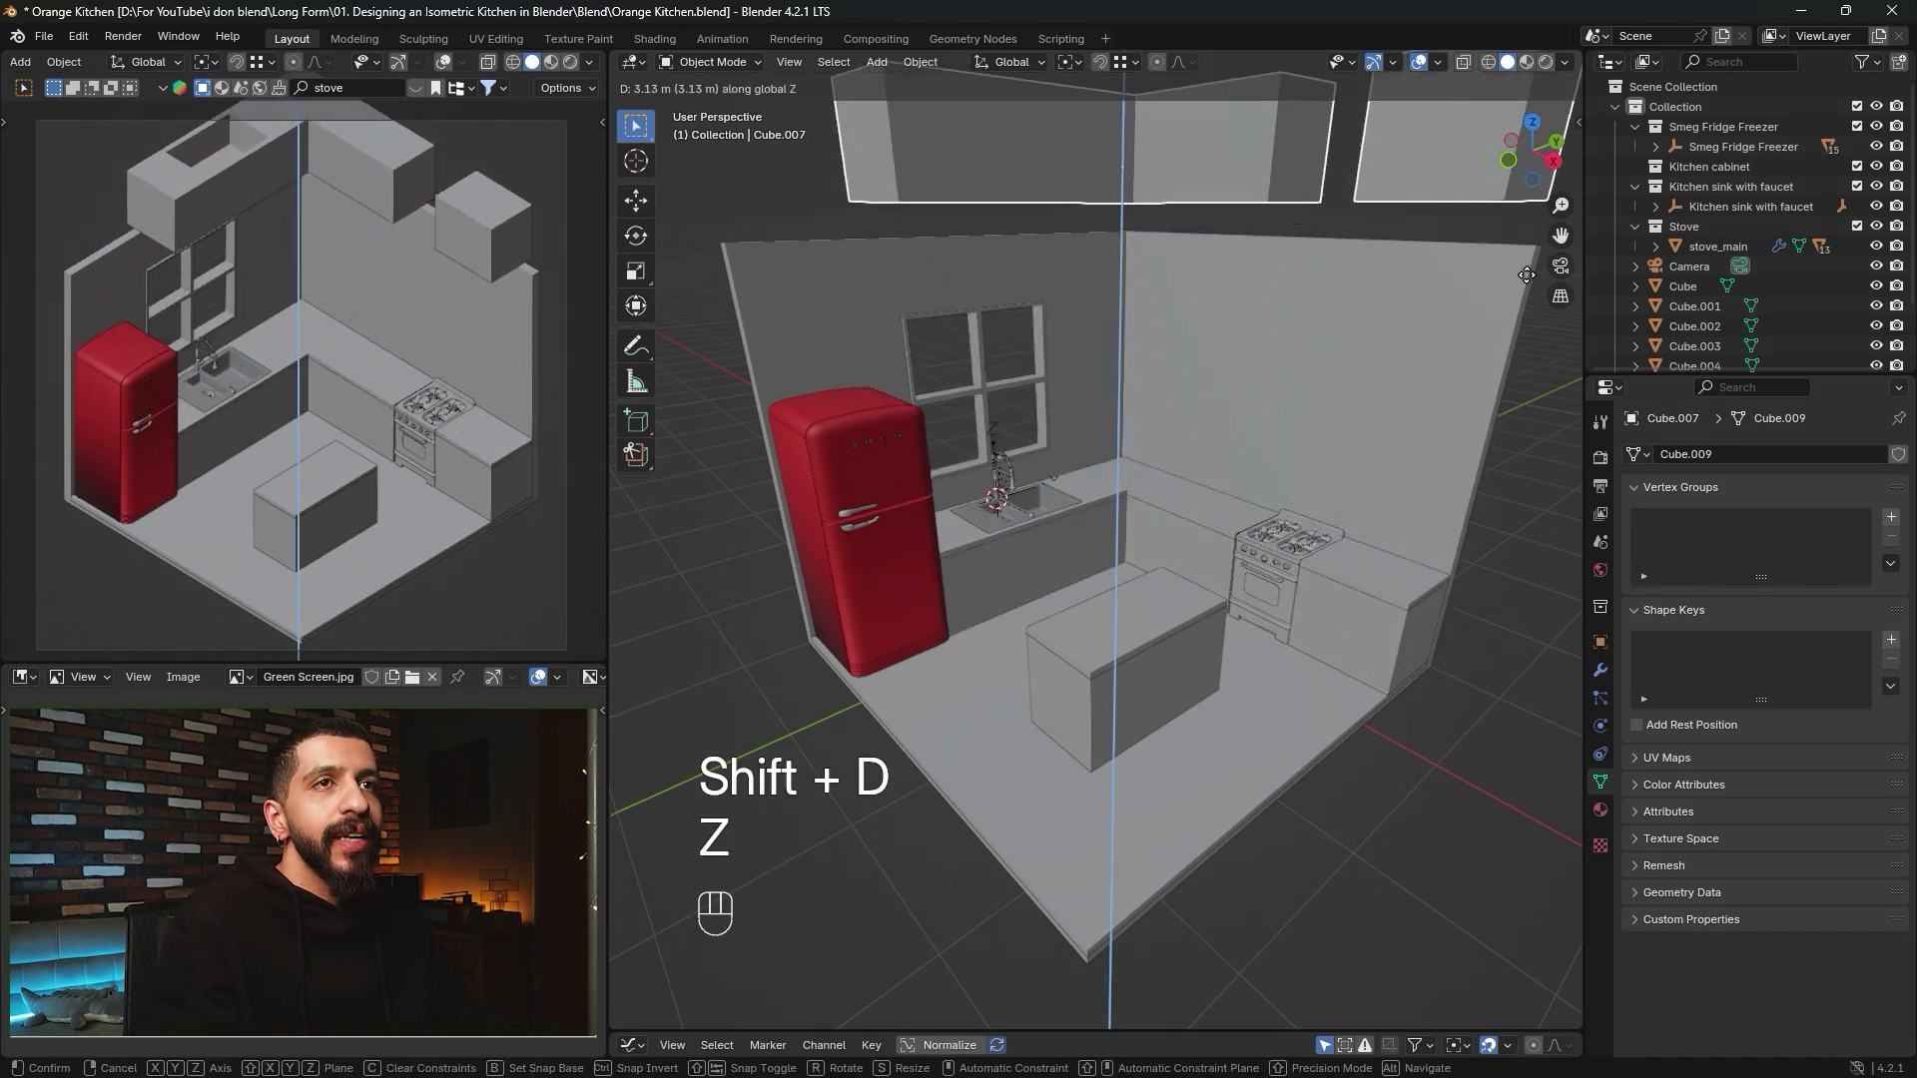
key("shift+Tab")
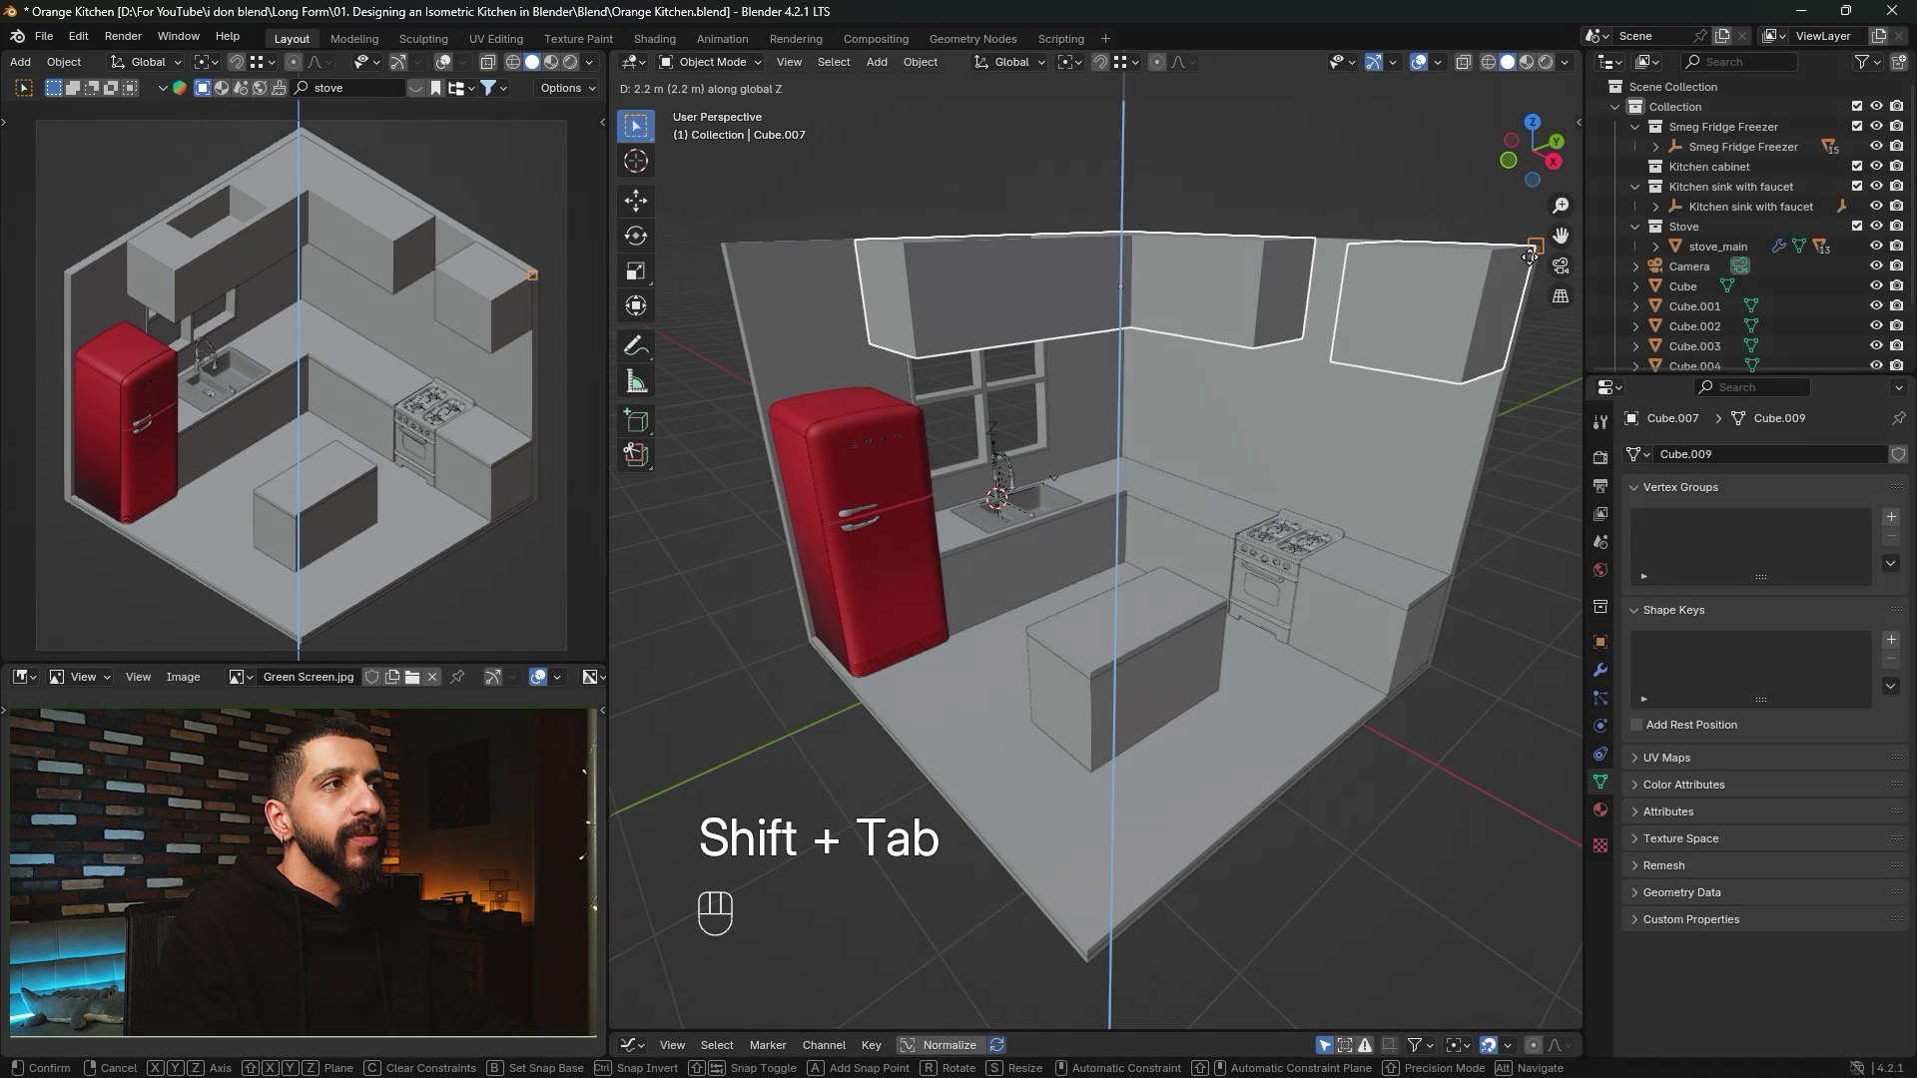
left_click(1529, 257)
Delete the section of the duplicated upper cabinets that runs along the window wall, selecting its faces in wireframe display.
middle_click_drag(1343, 368, 1213, 494)
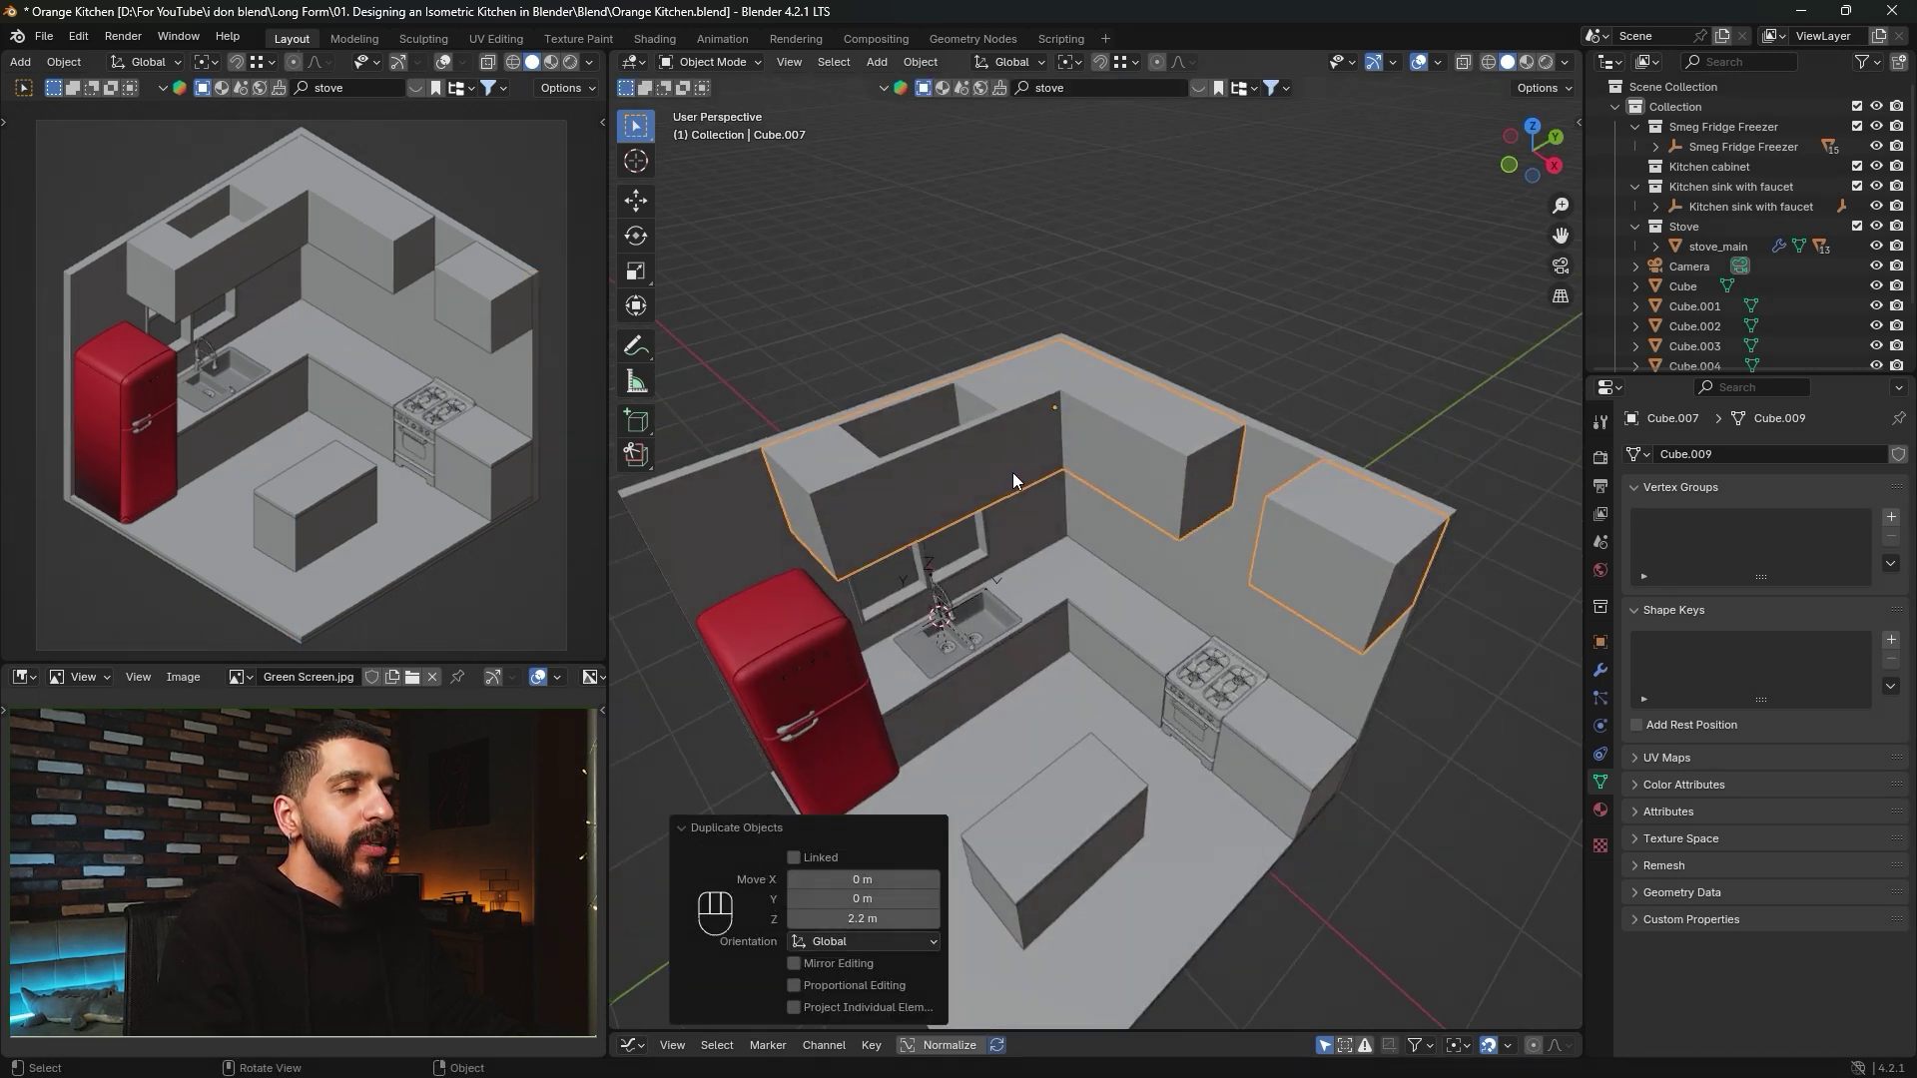
key("Tab")
middle_click_drag(1018, 483, 1081, 505)
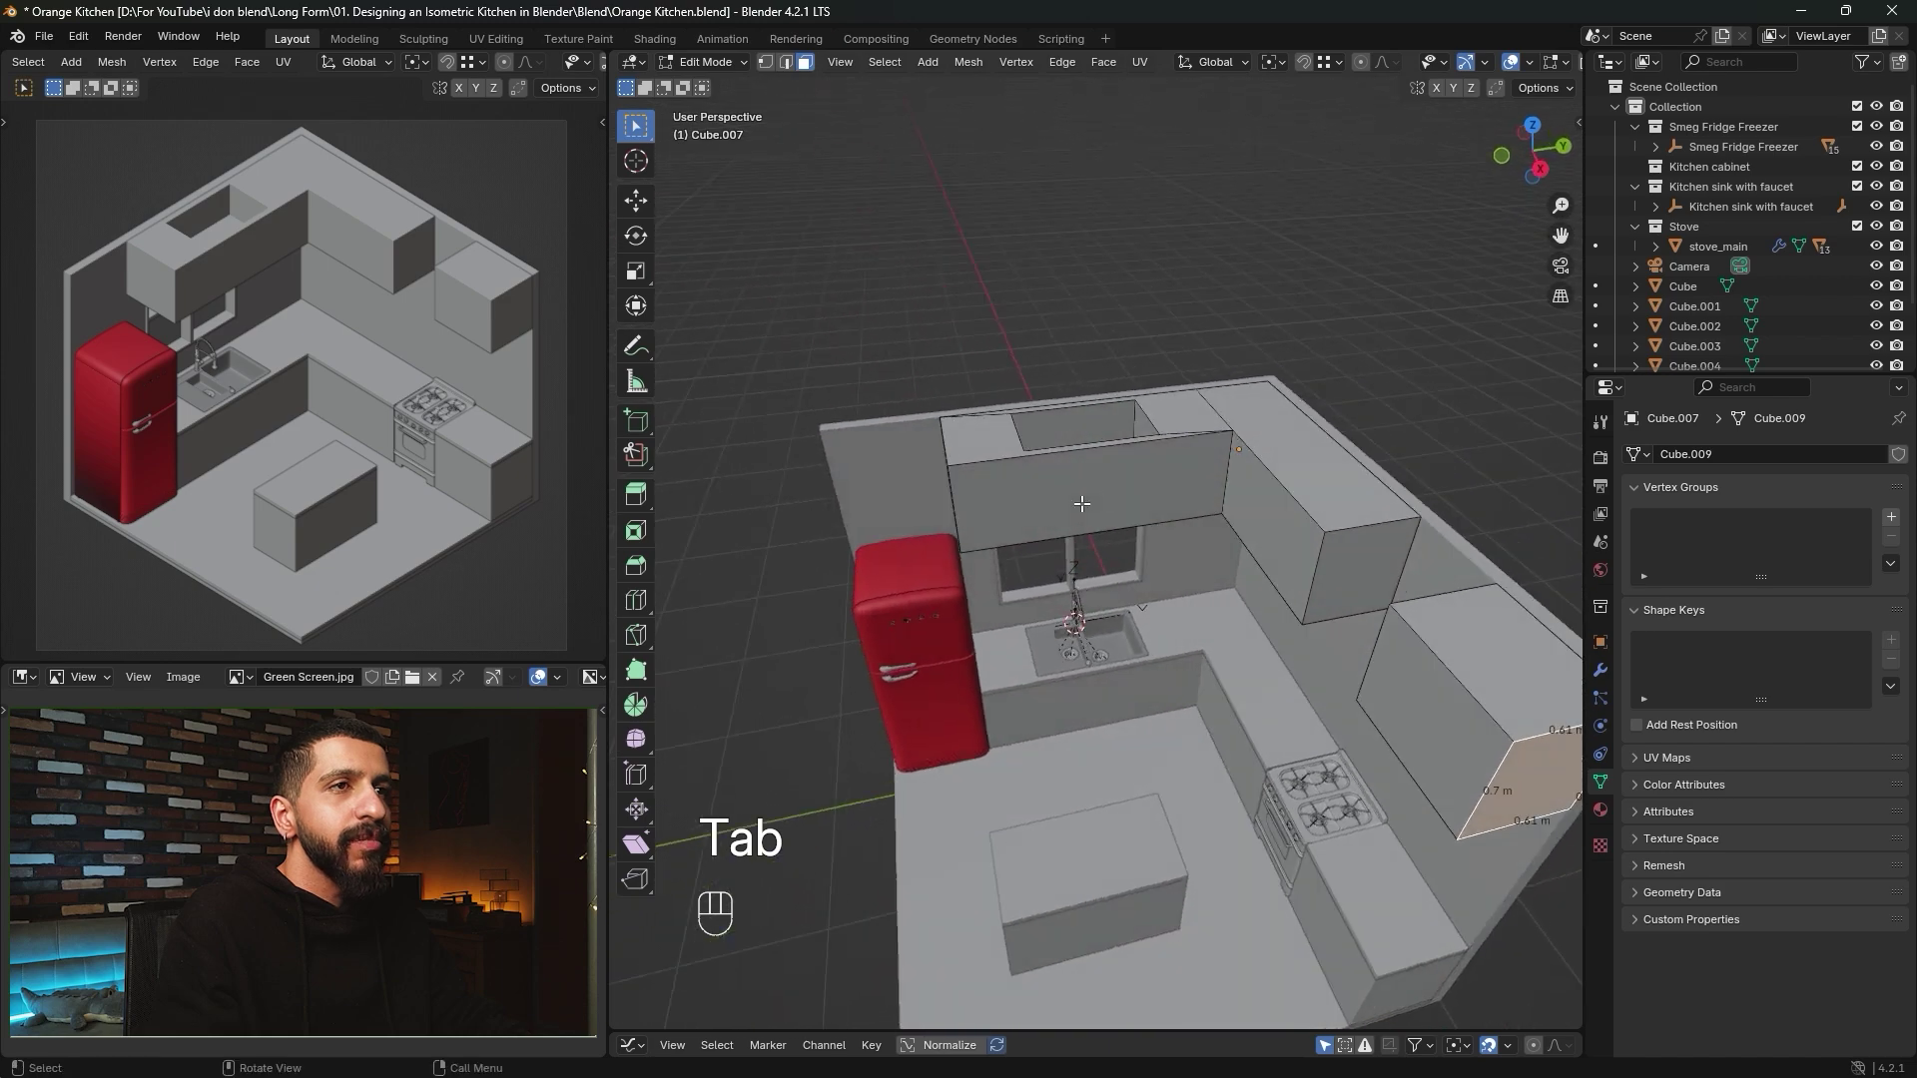
key("z")
left_click(878, 505)
mouse_move(878, 505)
middle_mouse_down()
mouse_move(1028, 548)
mouse_move(1038, 499)
mouse_move(998, 469)
middle_mouse_up()
left_click_drag(758, 252, 1282, 639)
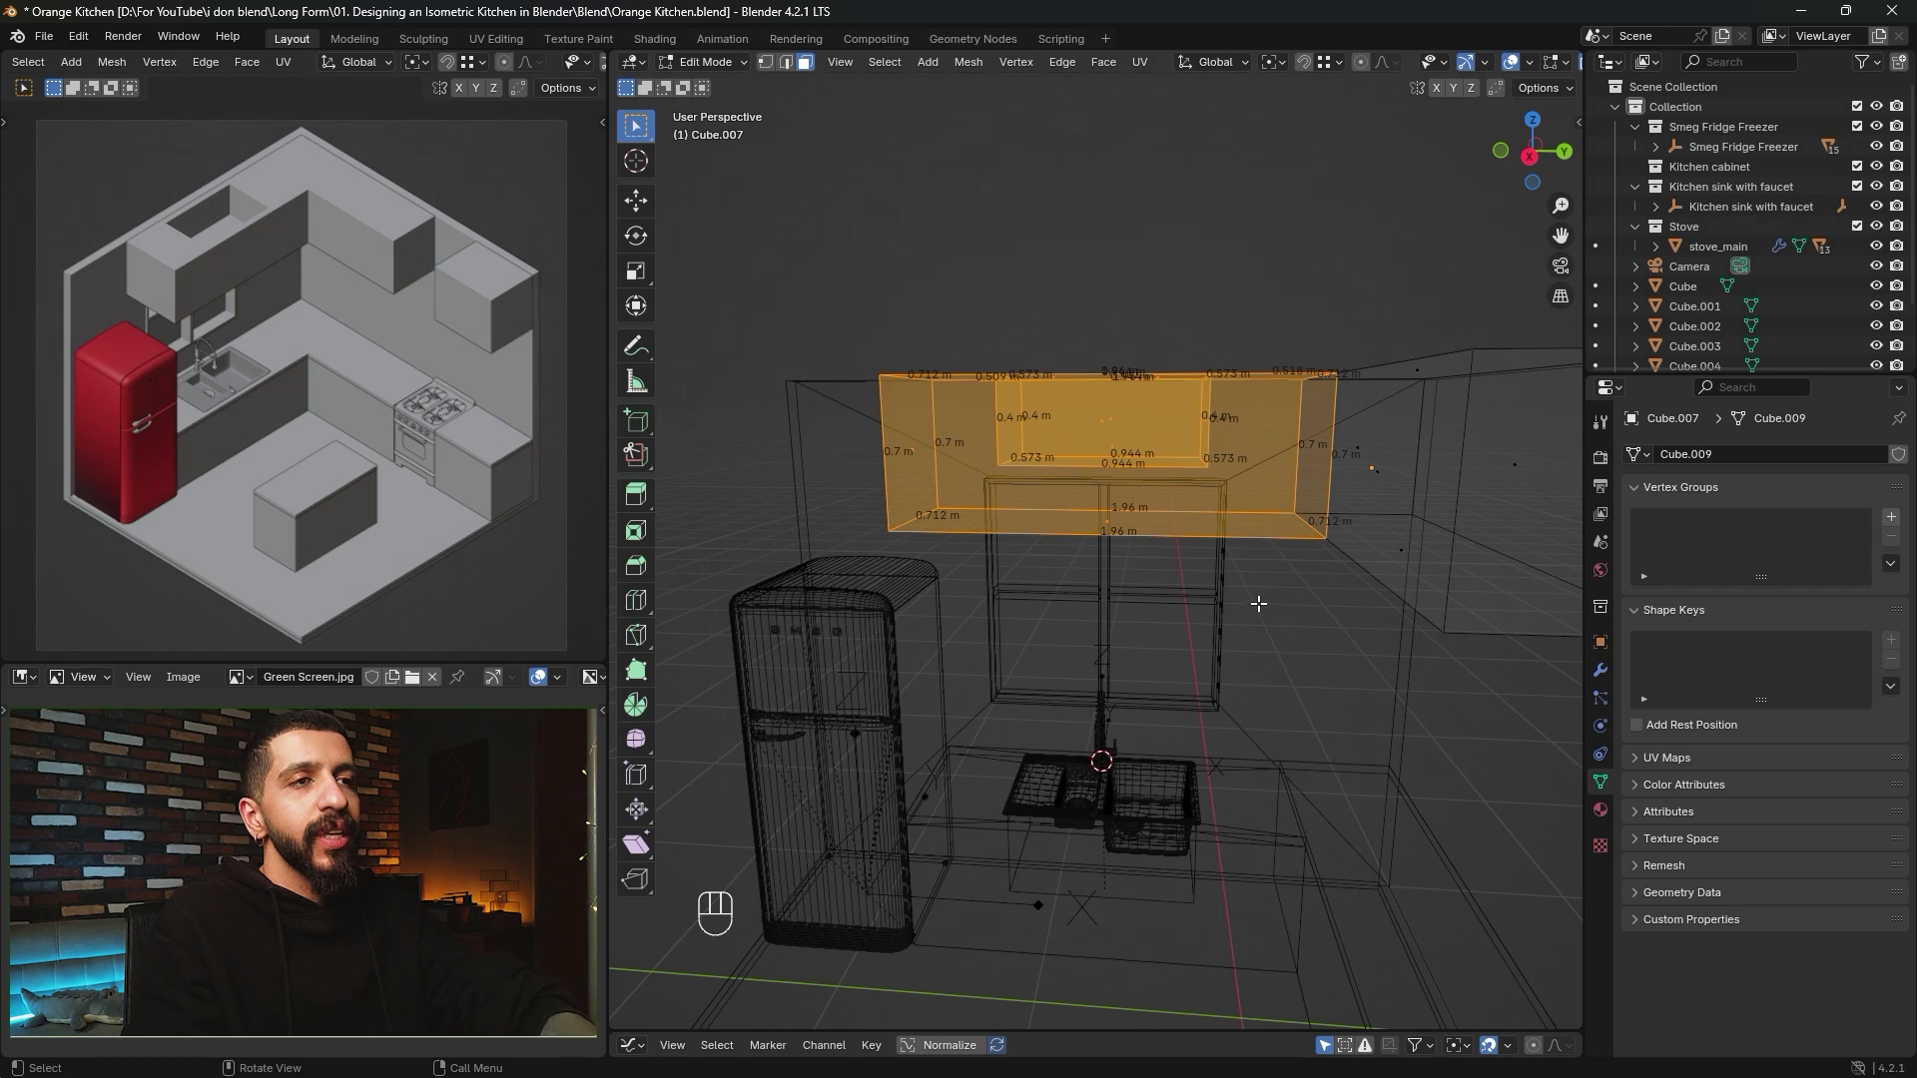
key("x")
left_click(1194, 601)
middle_click_drag(1195, 601, 1222, 590)
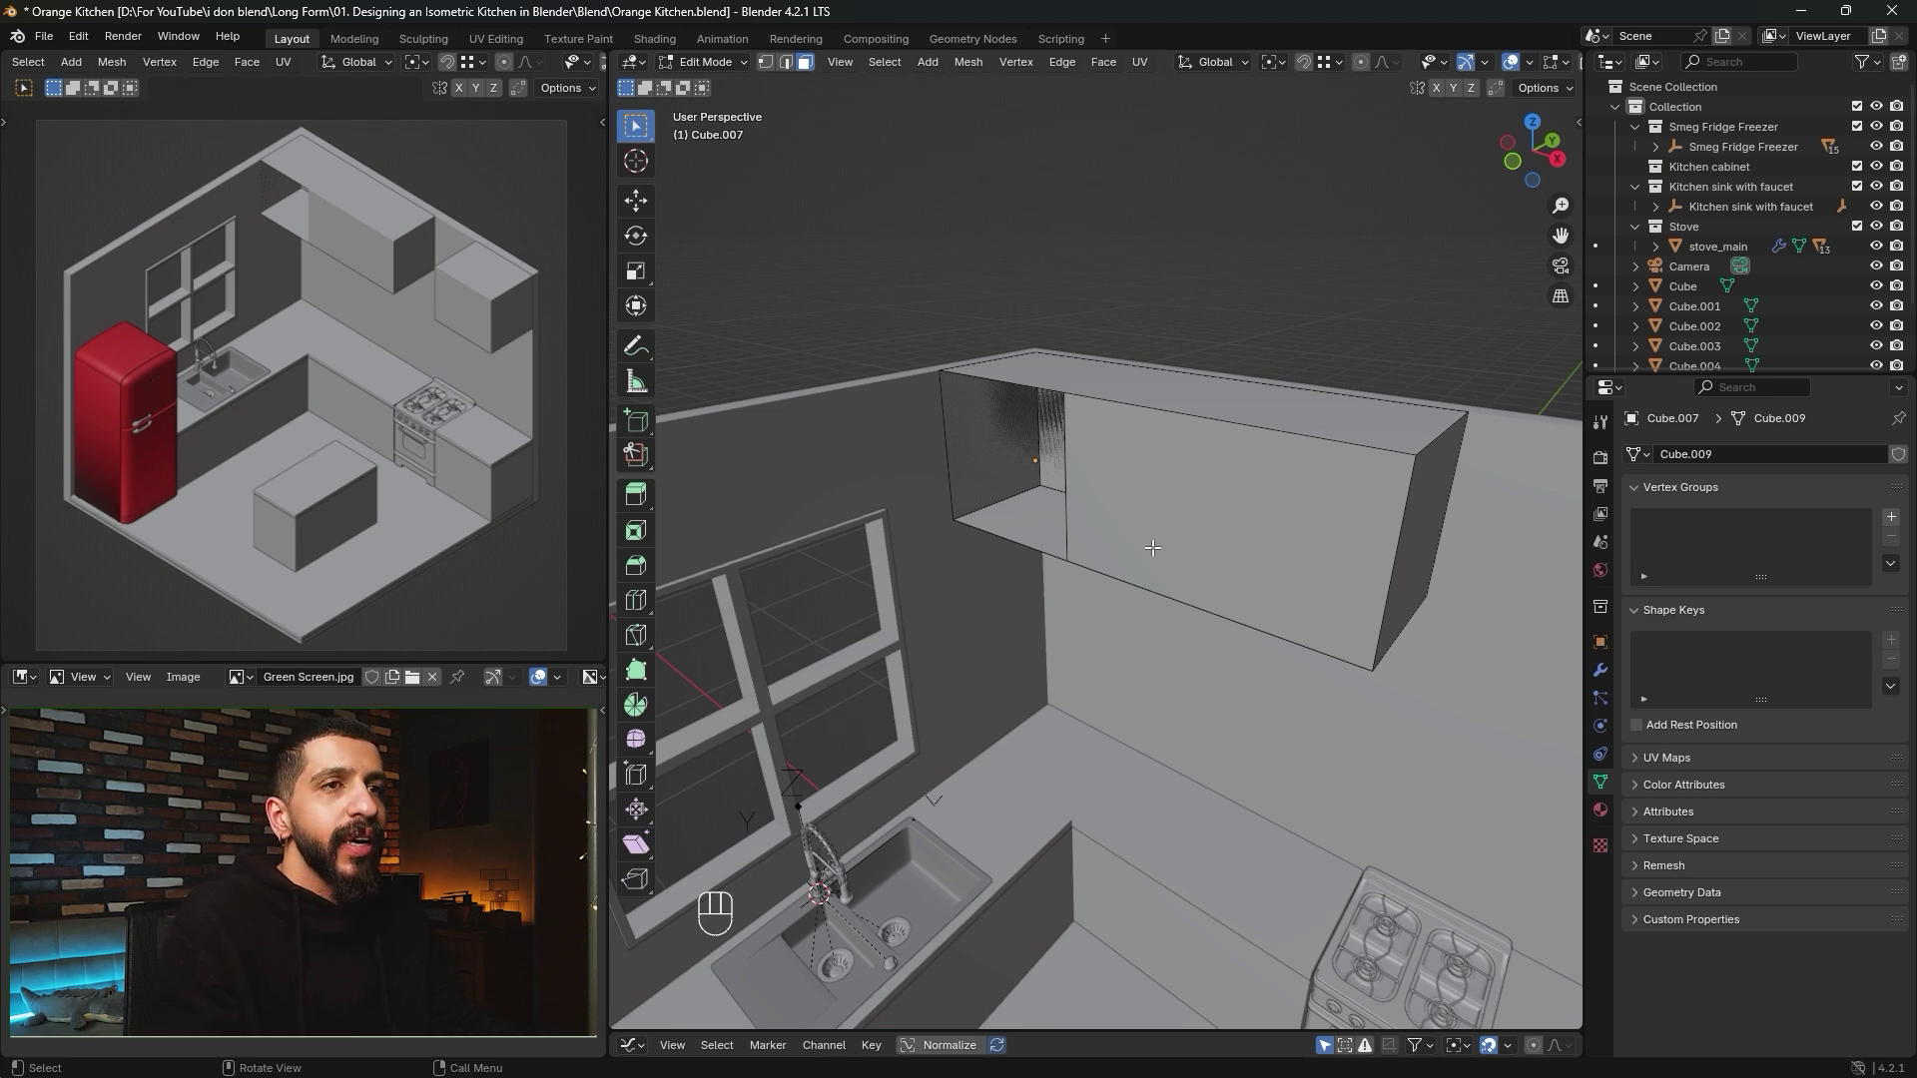
Lower the bottom faces of both remaining upper cabinets along Z so the cabinets are about 0.997 m tall.
middle_click_drag(1152, 547, 1027, 519)
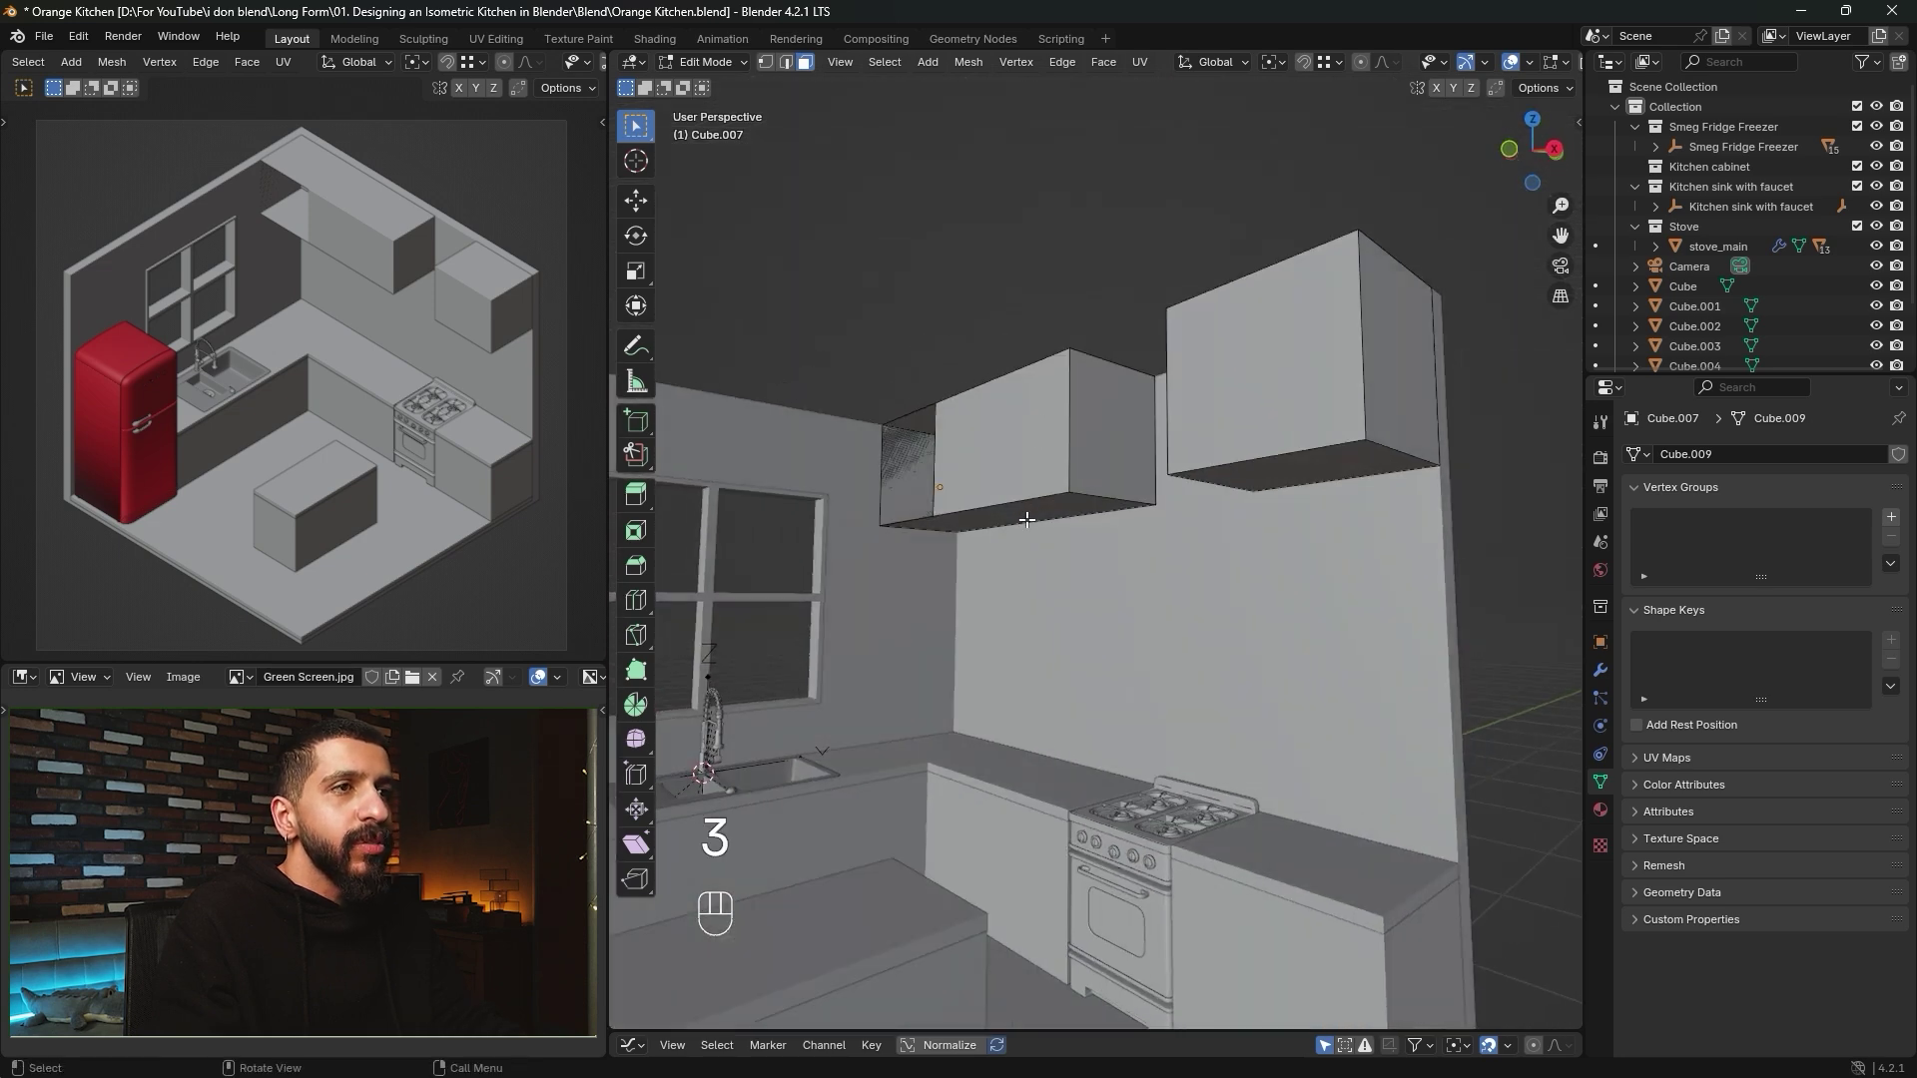
left_click(1026, 519)
left_click(1276, 480, "shift")
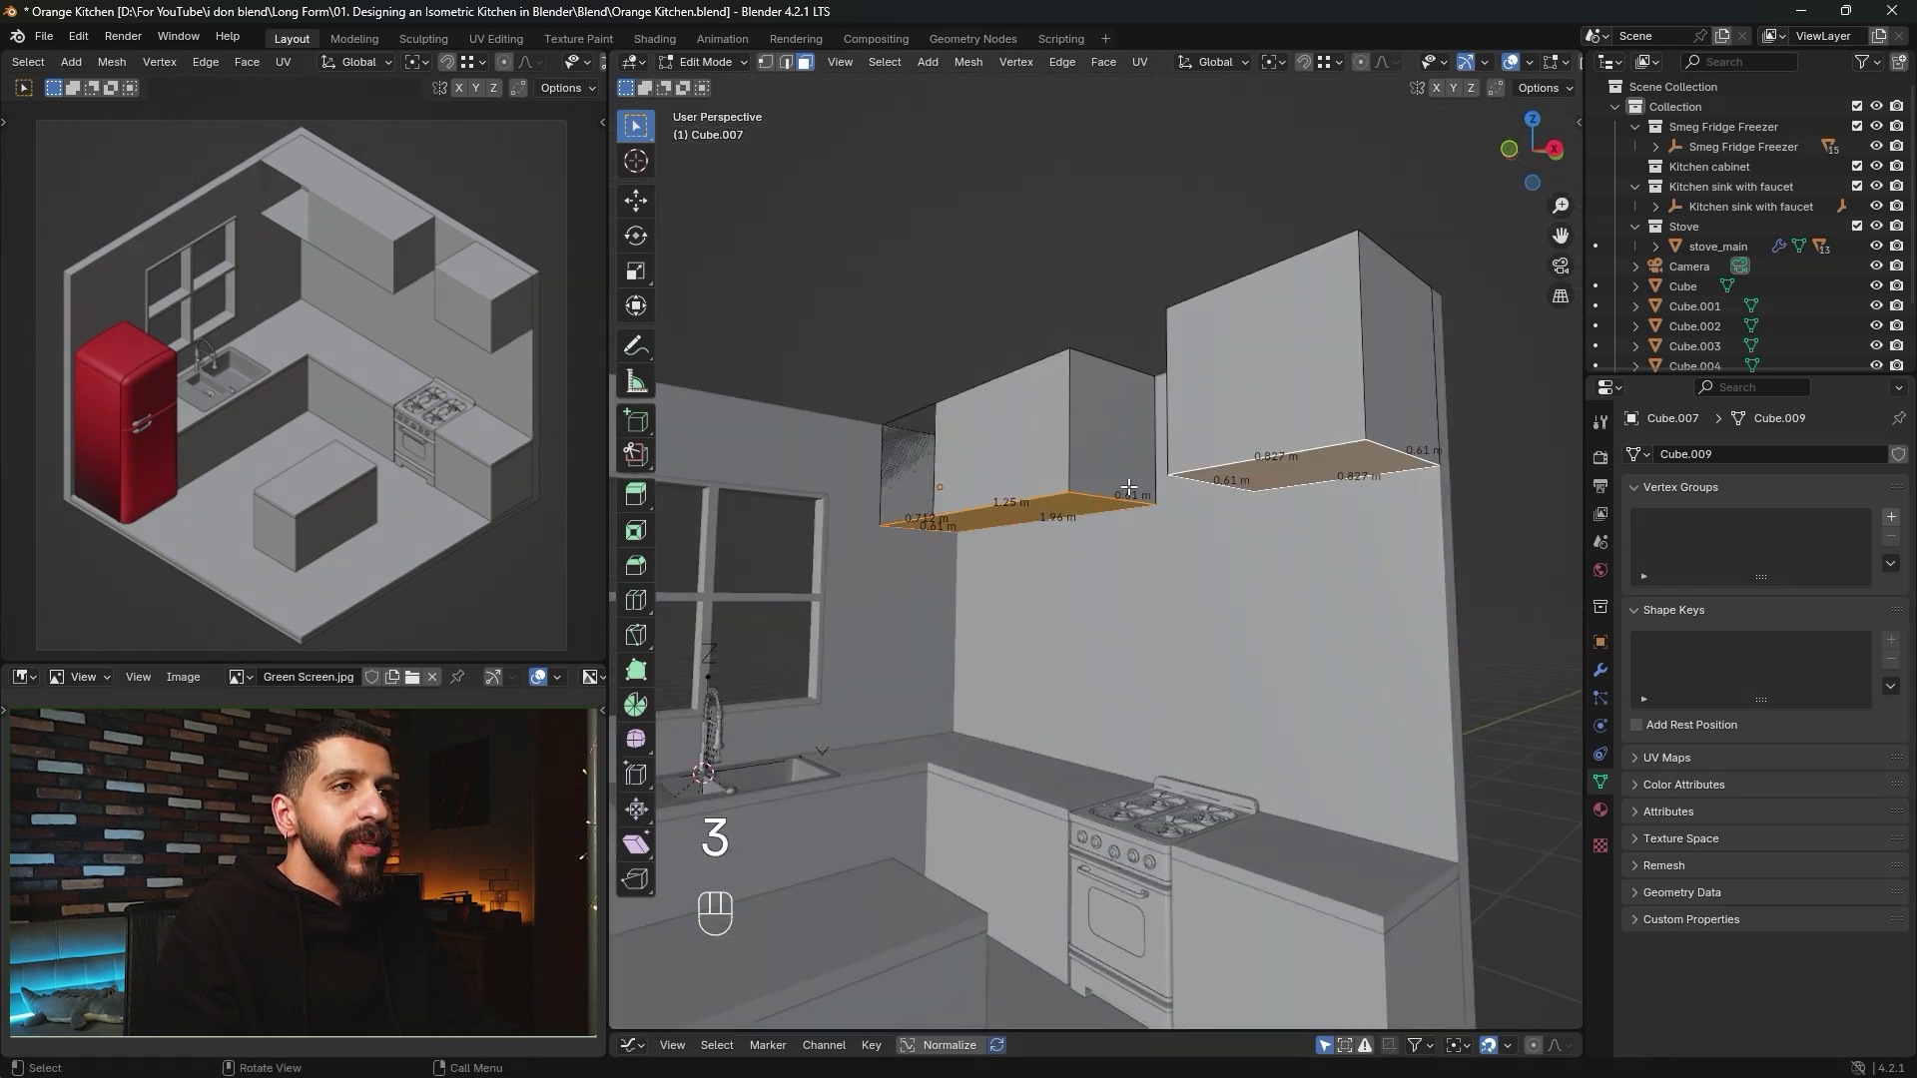
mouse_move(1128, 487)
middle_mouse_down()
mouse_move(1144, 496)
mouse_move(1126, 500)
middle_mouse_up()
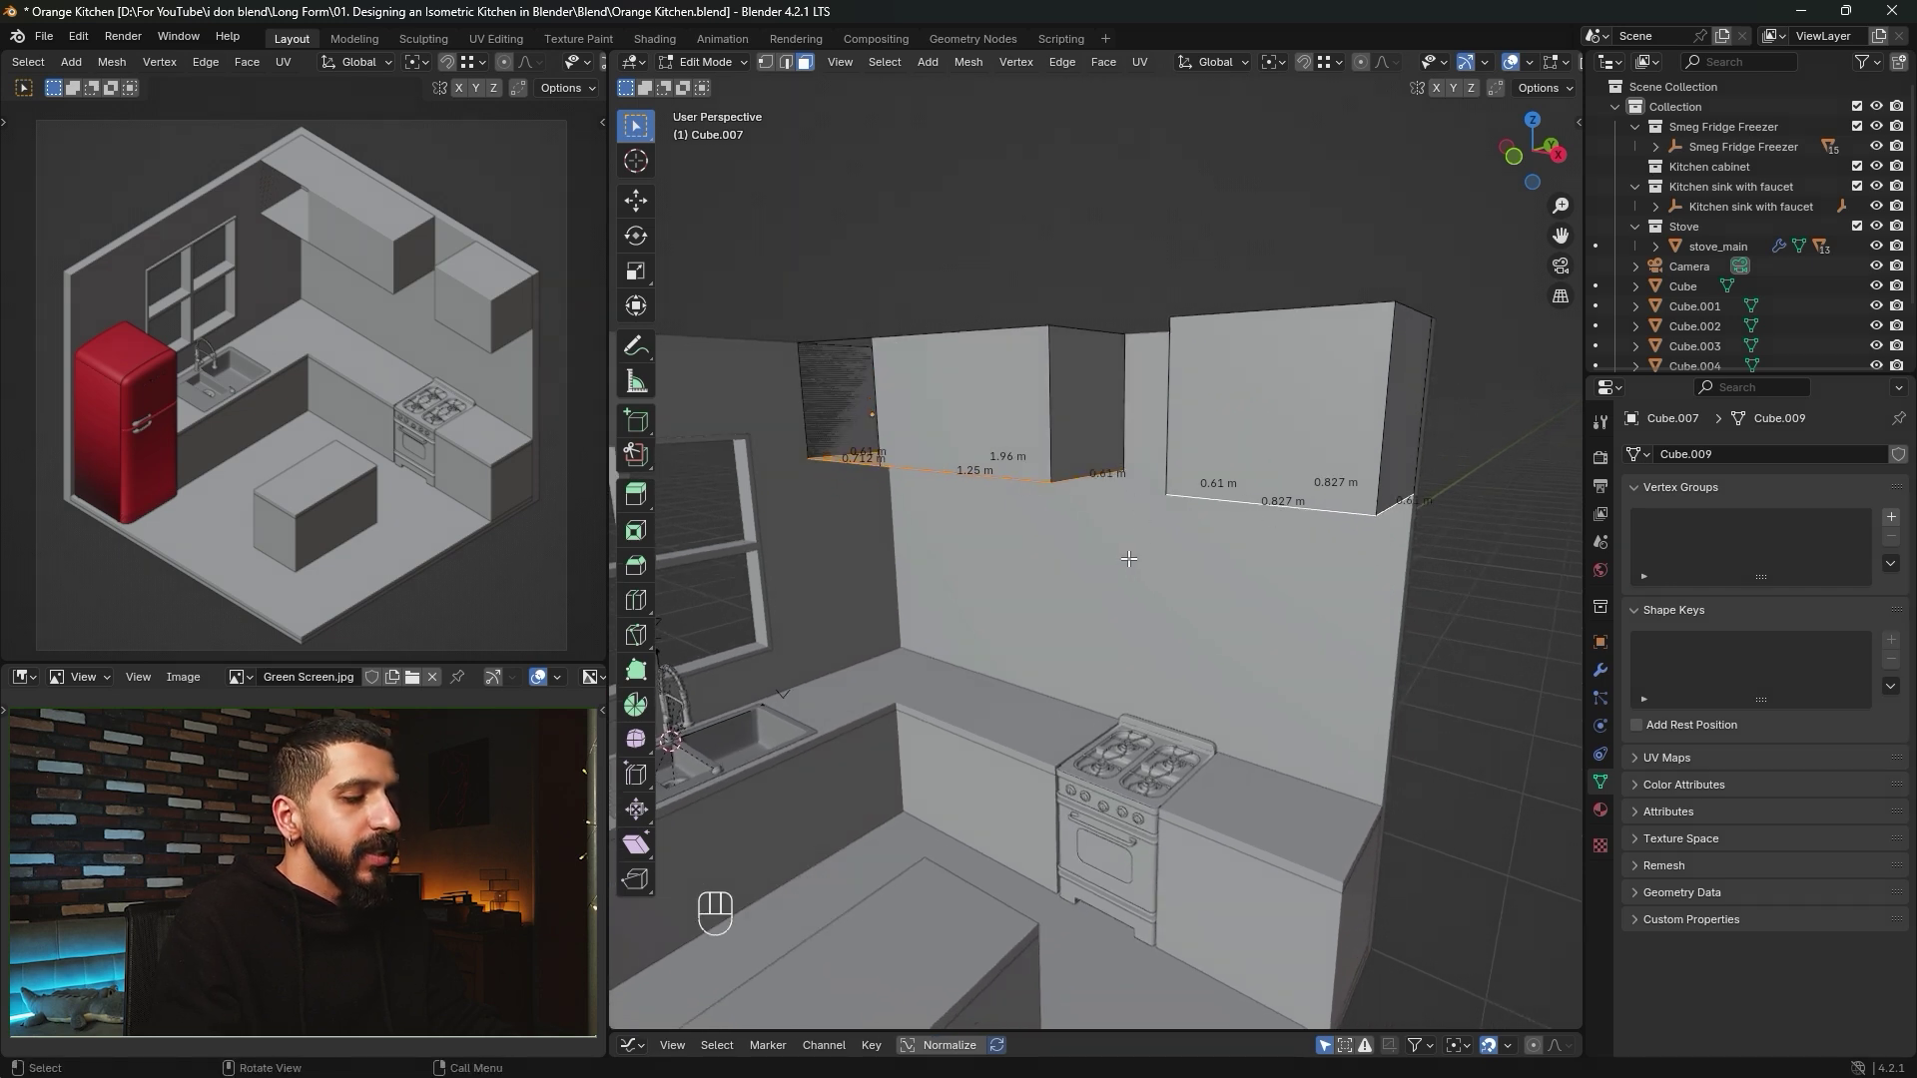
key("g")
key("z")
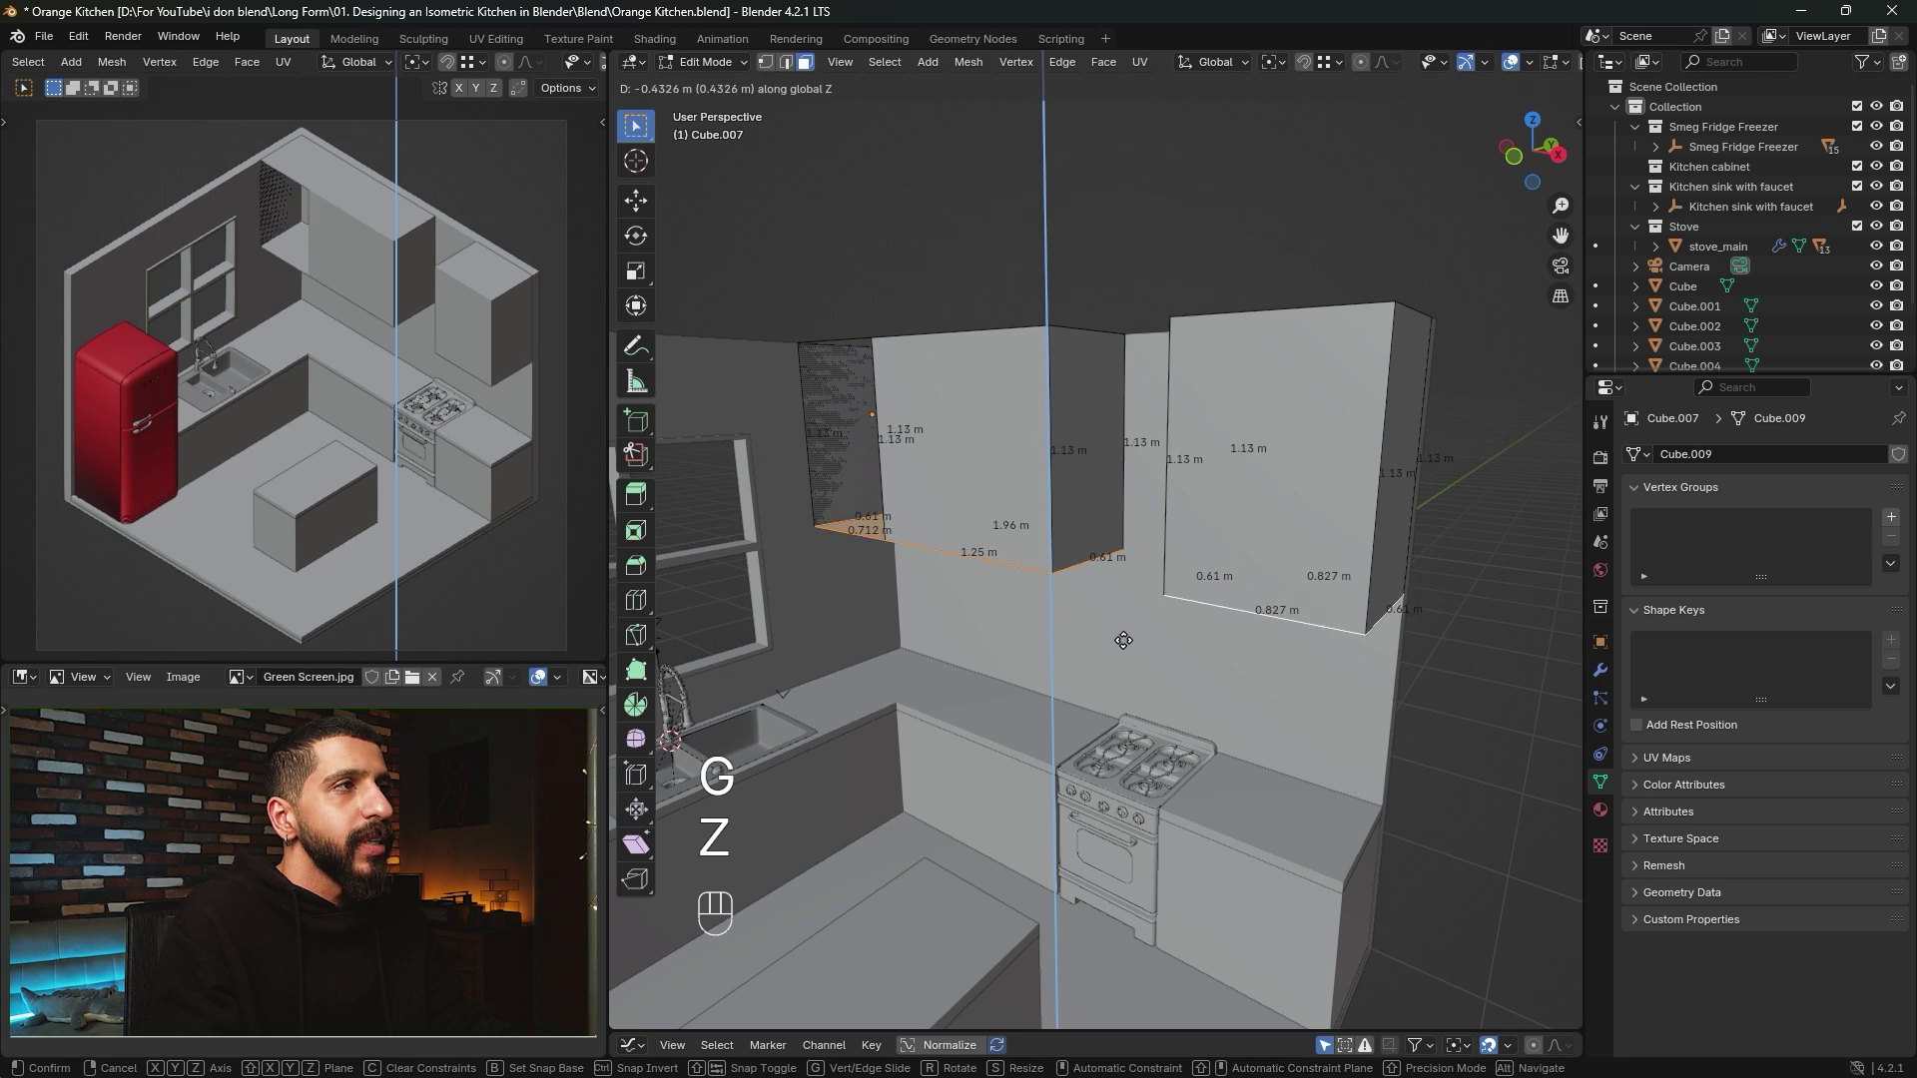
key("shift")
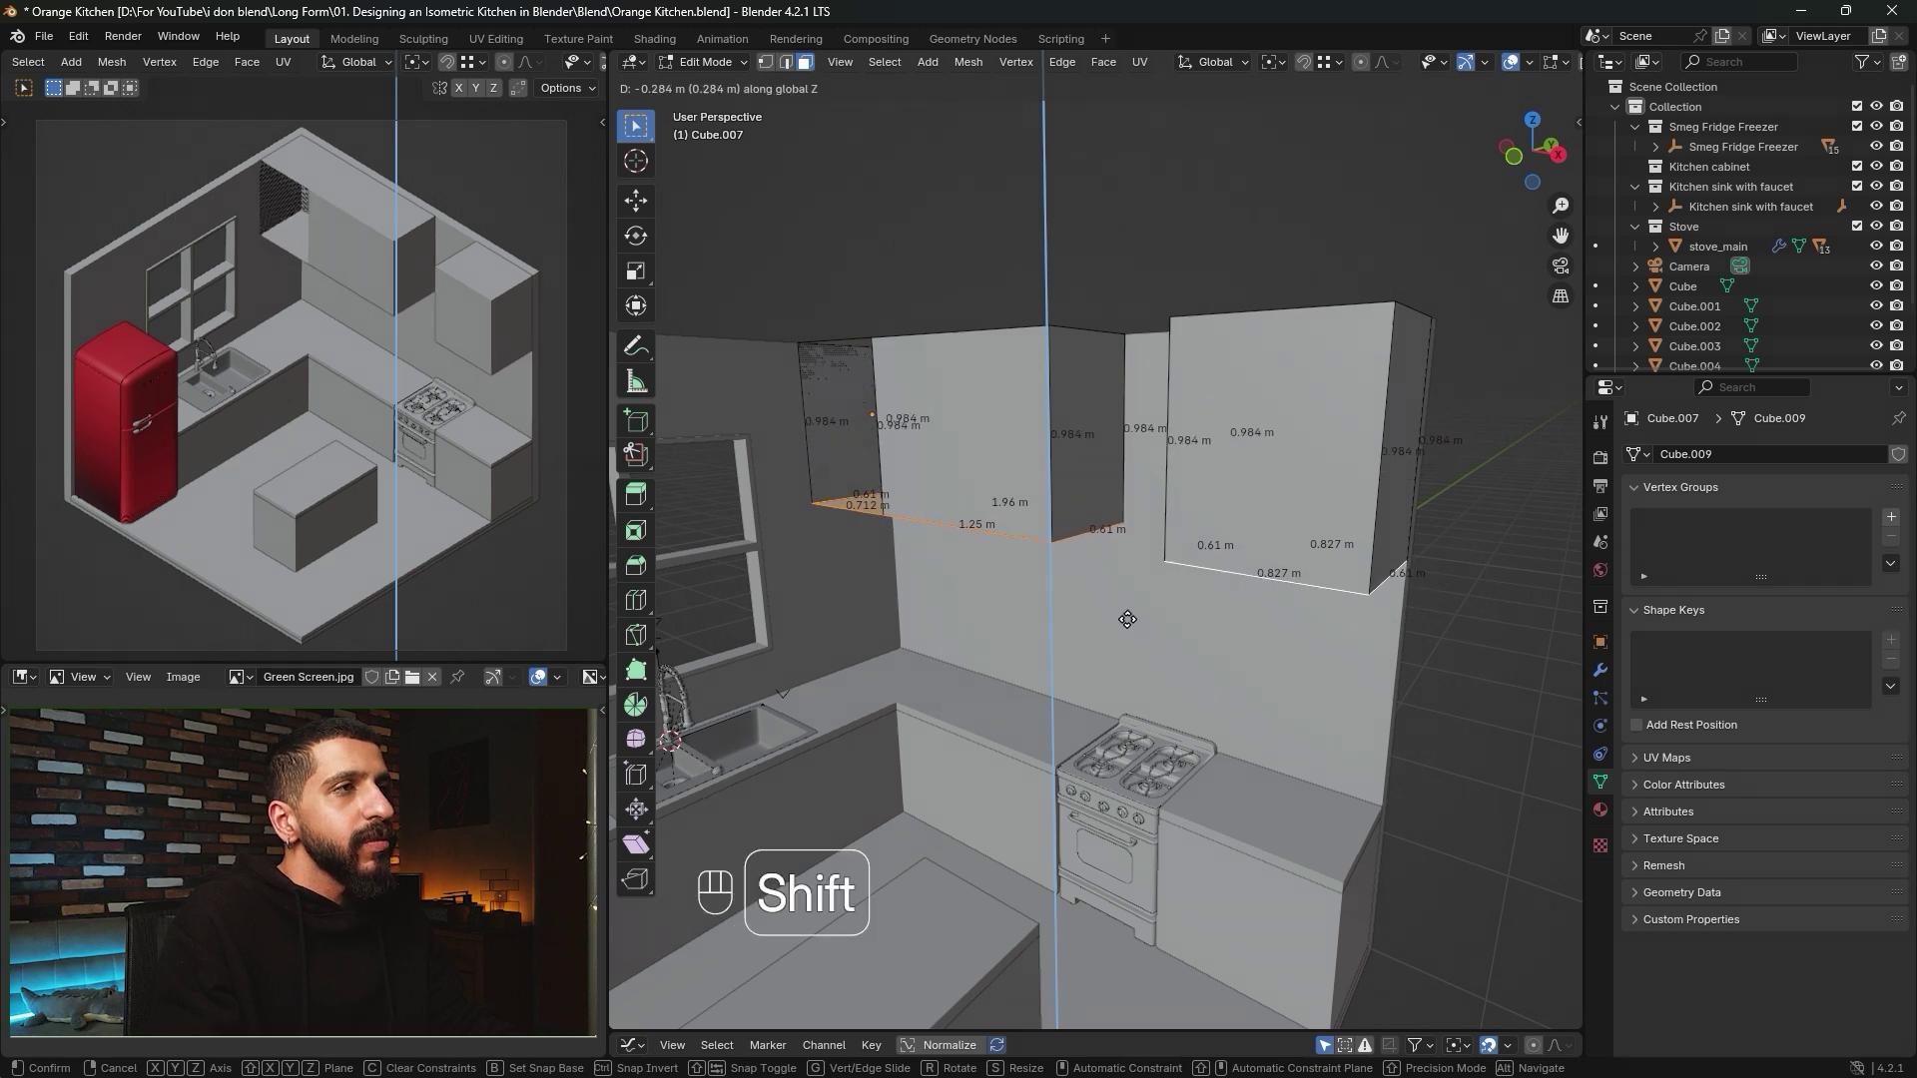
left_click(1121, 624)
middle_click_drag(1120, 620, 1083, 561, "shift")
key("Tab")
Search BlenderKit models for "hood" and place the Range Hood on the wall between the upper cabinets, above the stove.
scroll(1090, 564, "up", 3)
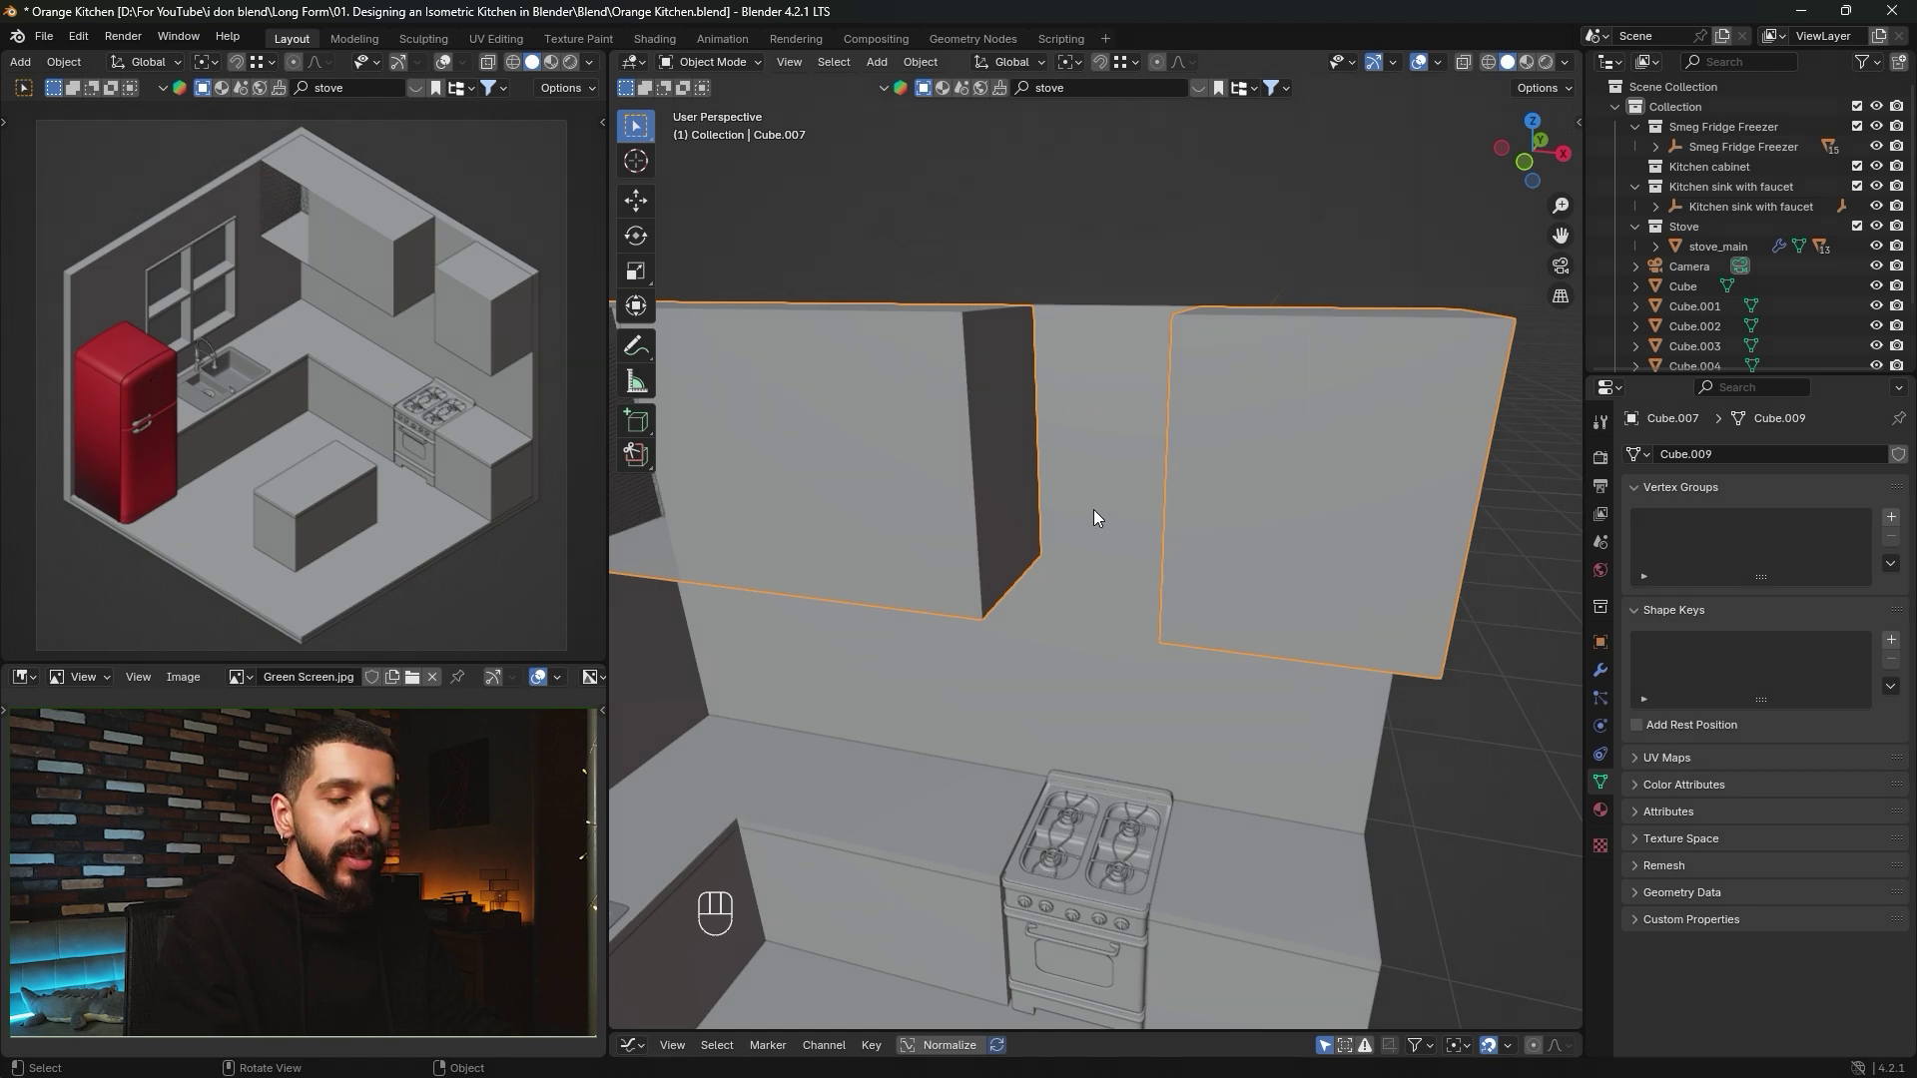
key("n")
left_click(1415, 369)
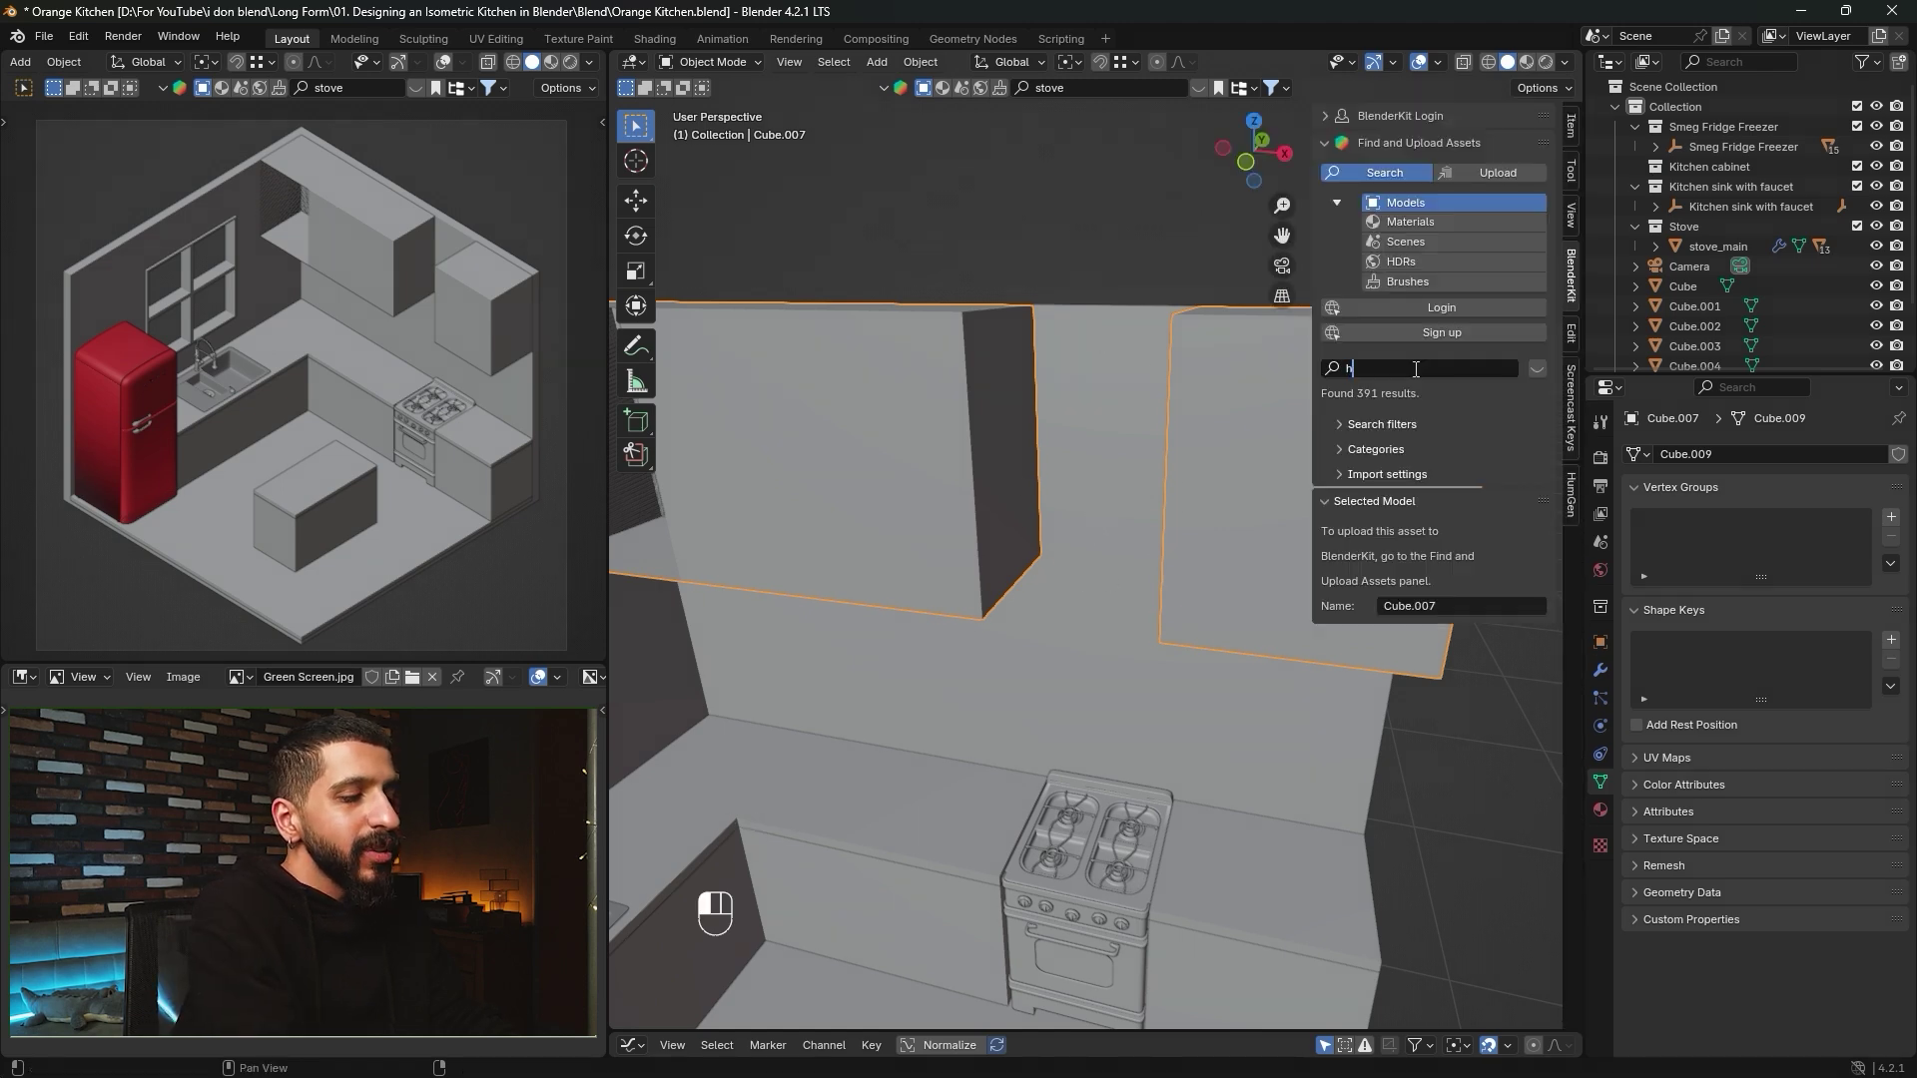
key("Return")
mouse_move(946, 230)
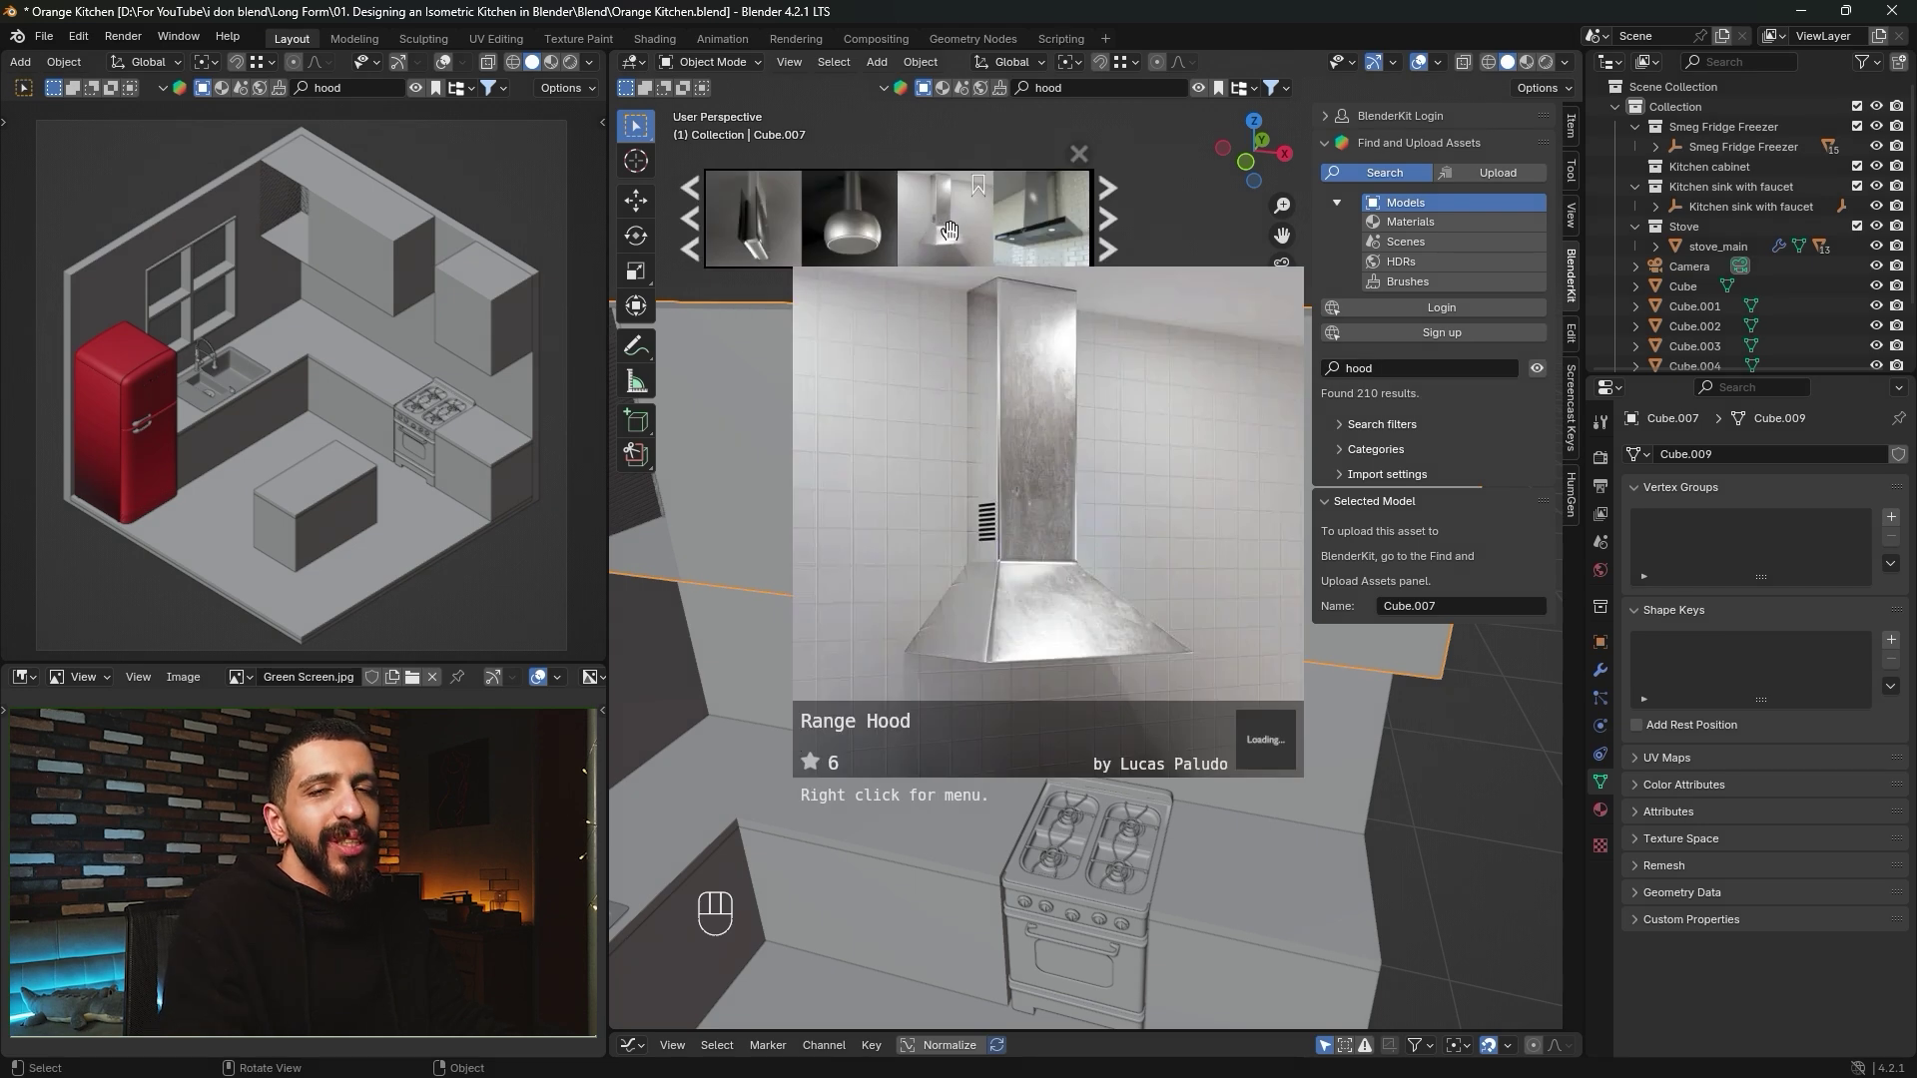
left_click_drag(943, 237, 1148, 613)
Scale the range hood uniformly to 0.804 to fit the gap between the upper cabinets, and adjust its height along Z.
key("KP_Decimal")
key("KP_1")
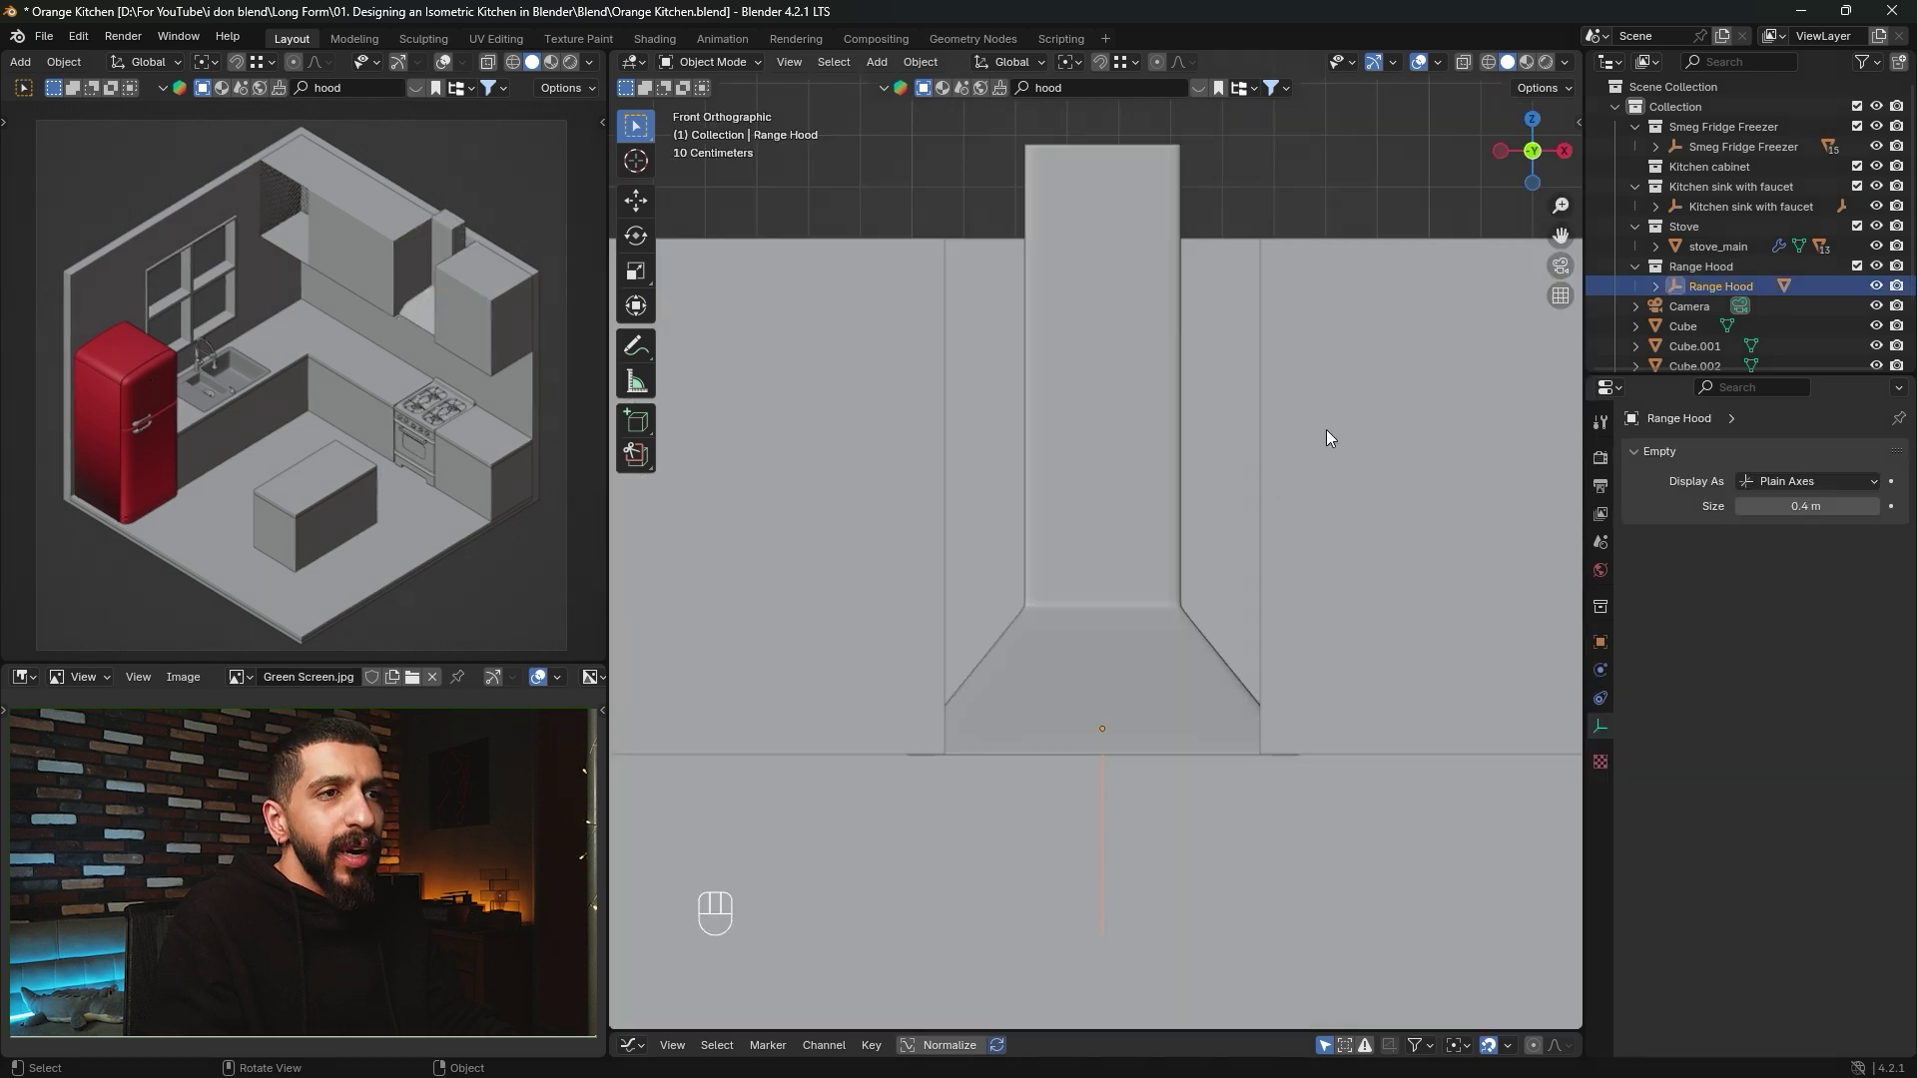
key("s")
key("shift")
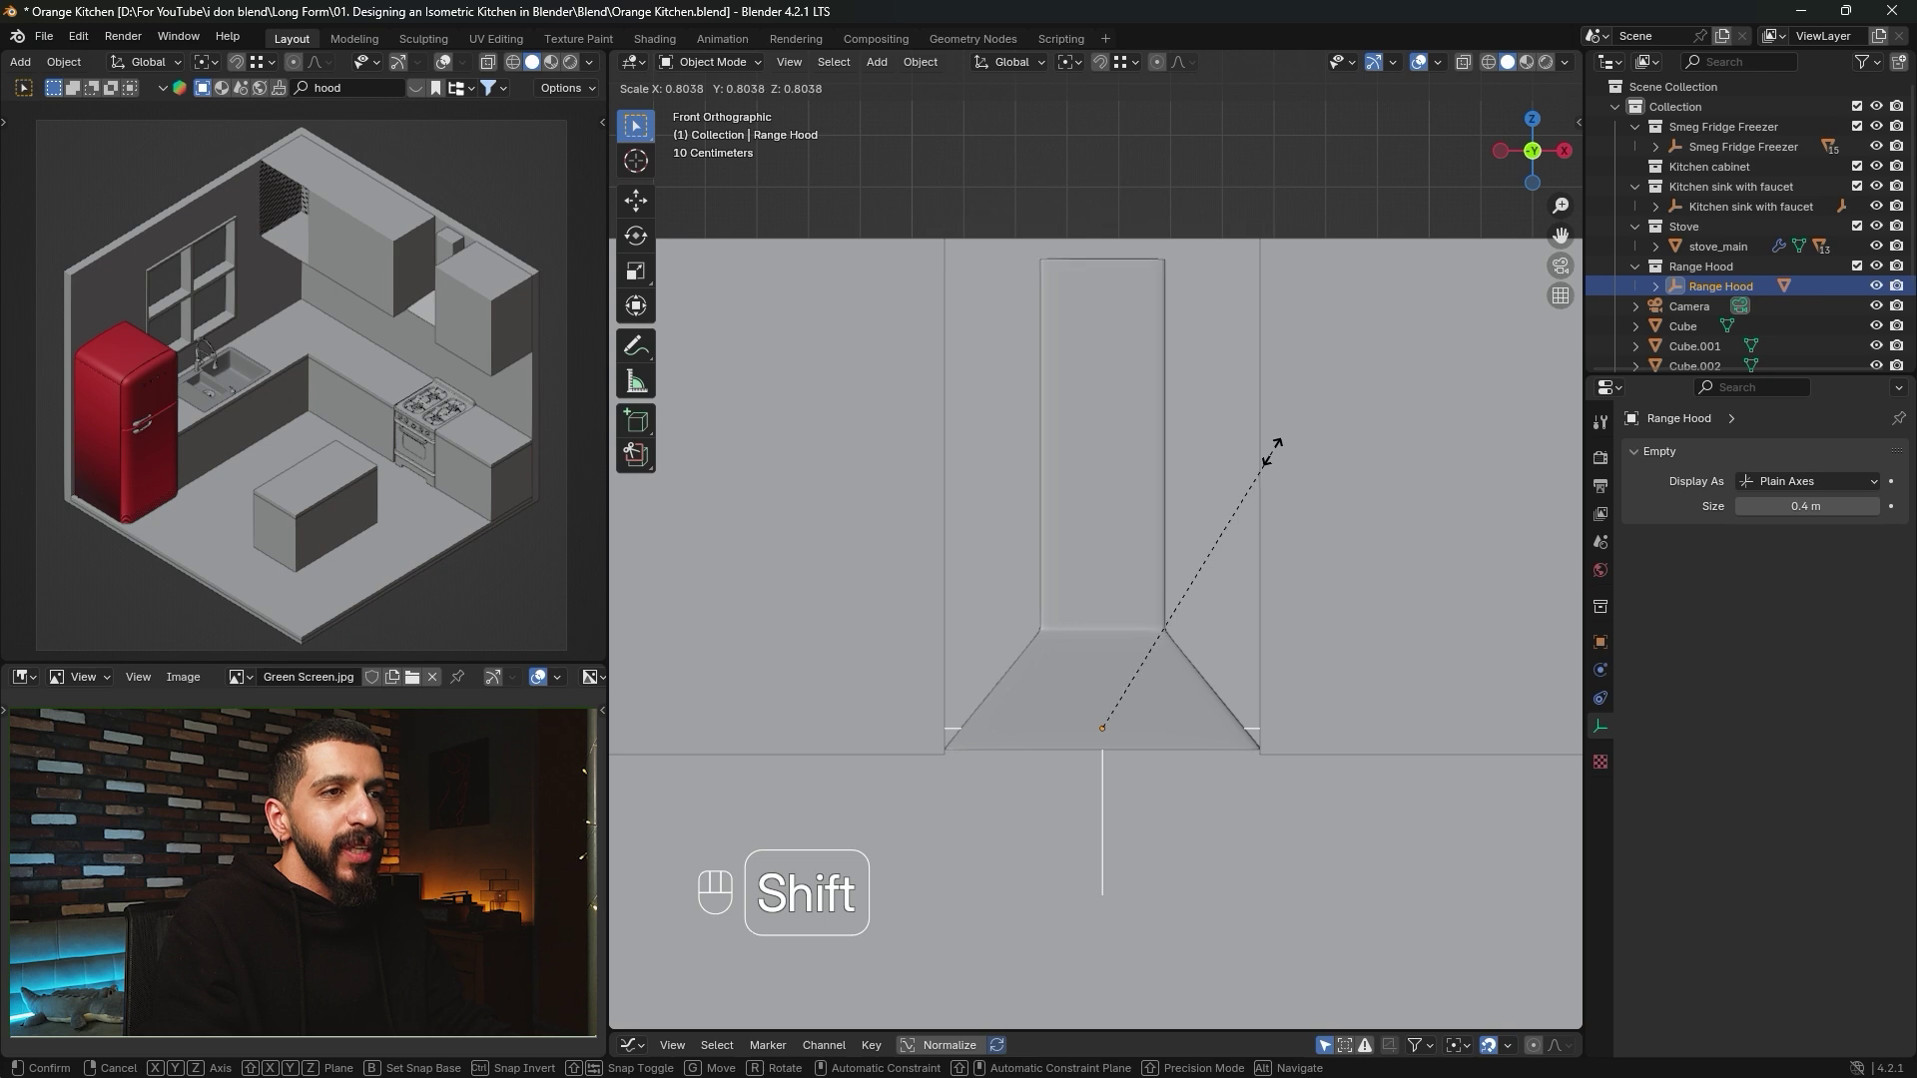
left_click(1270, 451)
key("g")
key("z")
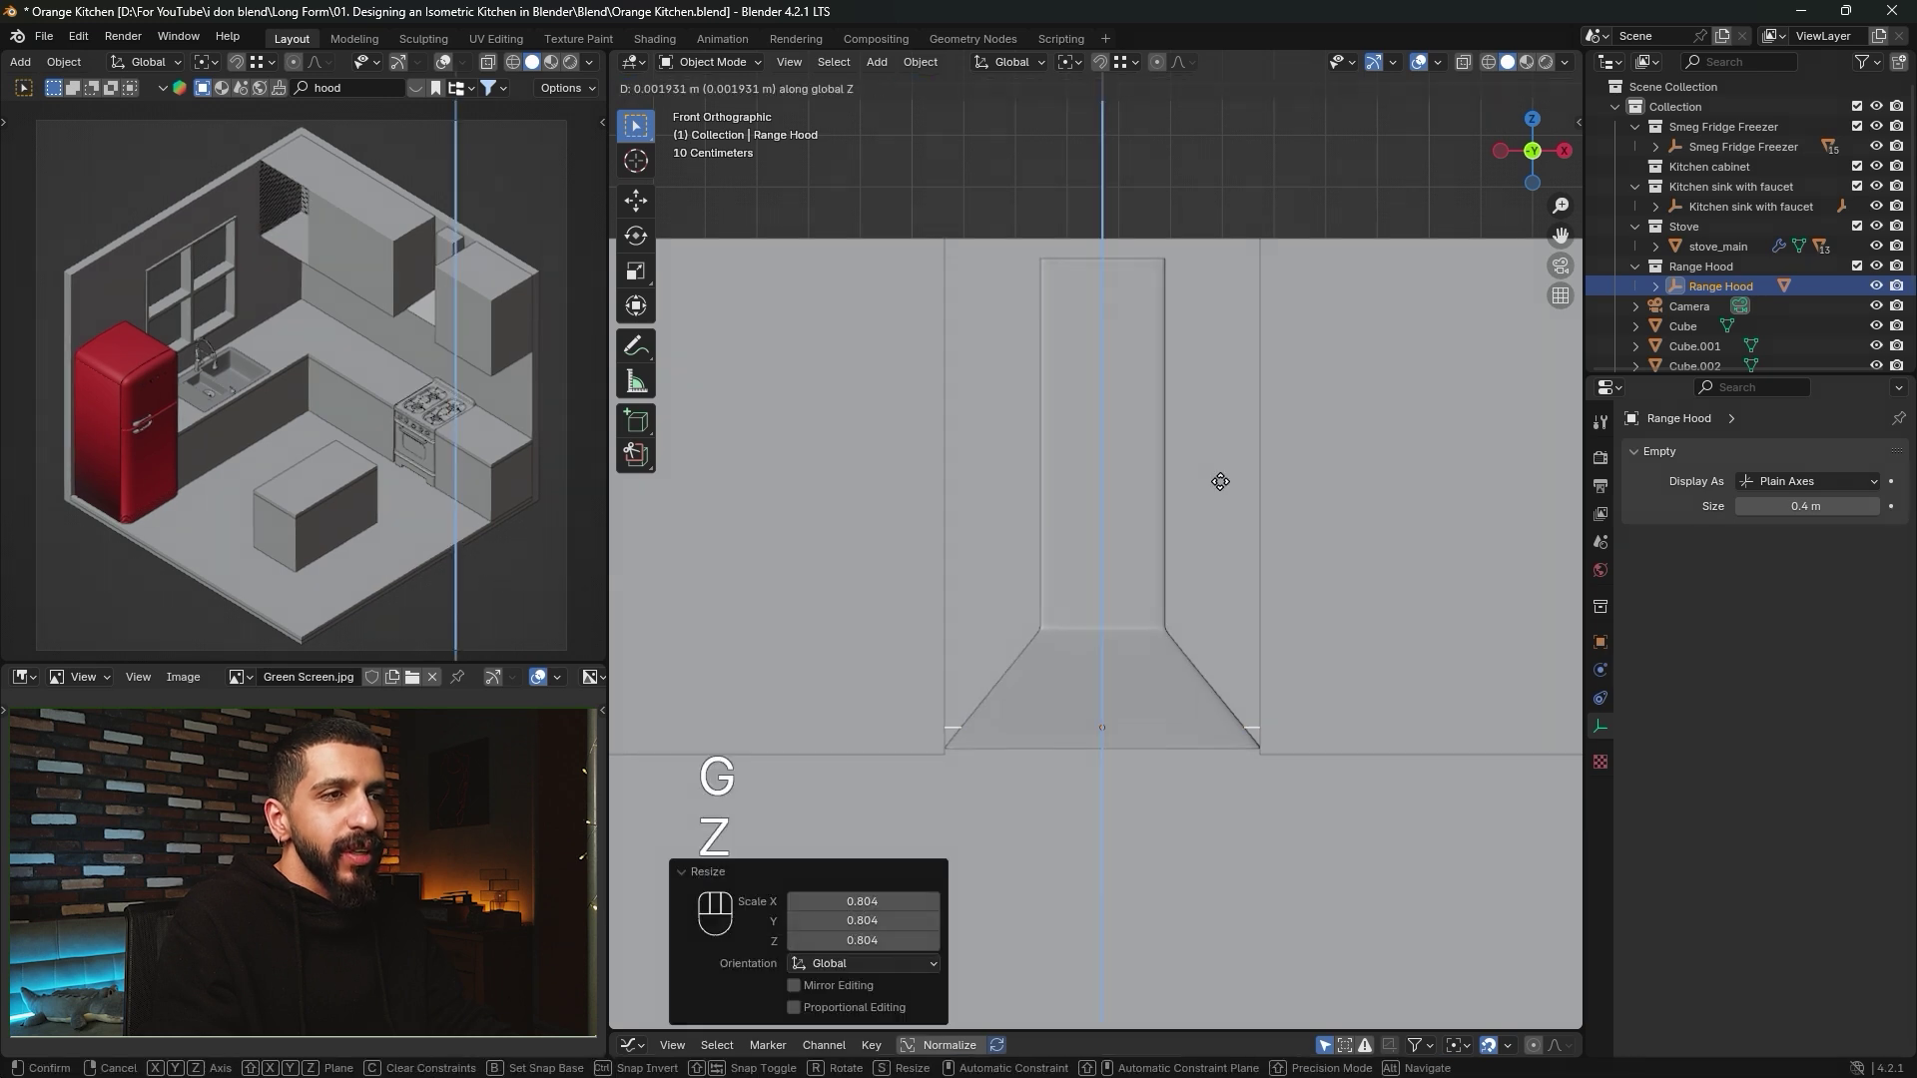
key("shift")
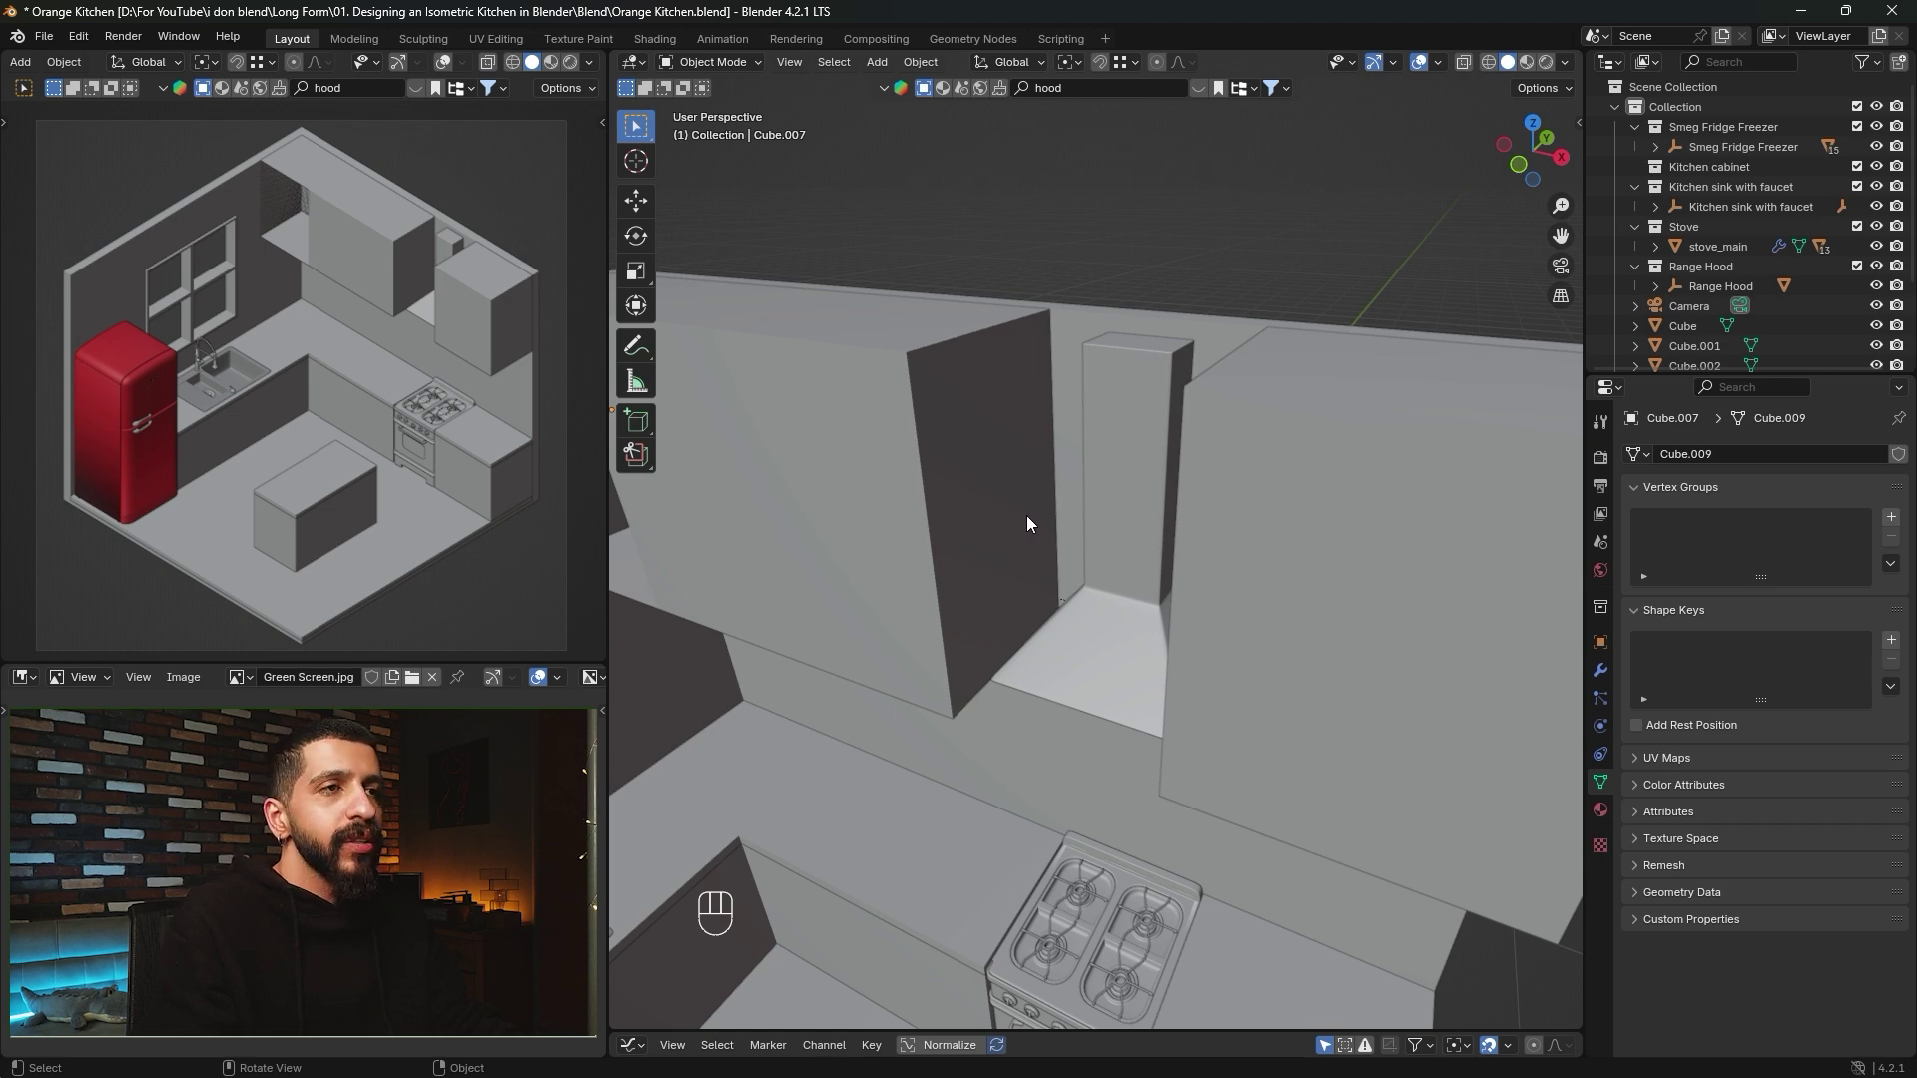
Move both upper cabinets' front faces and the open corner section's front edges 0.20106 m along Y, snapping them to the range hood's front.
left_click(966, 551)
key("Tab")
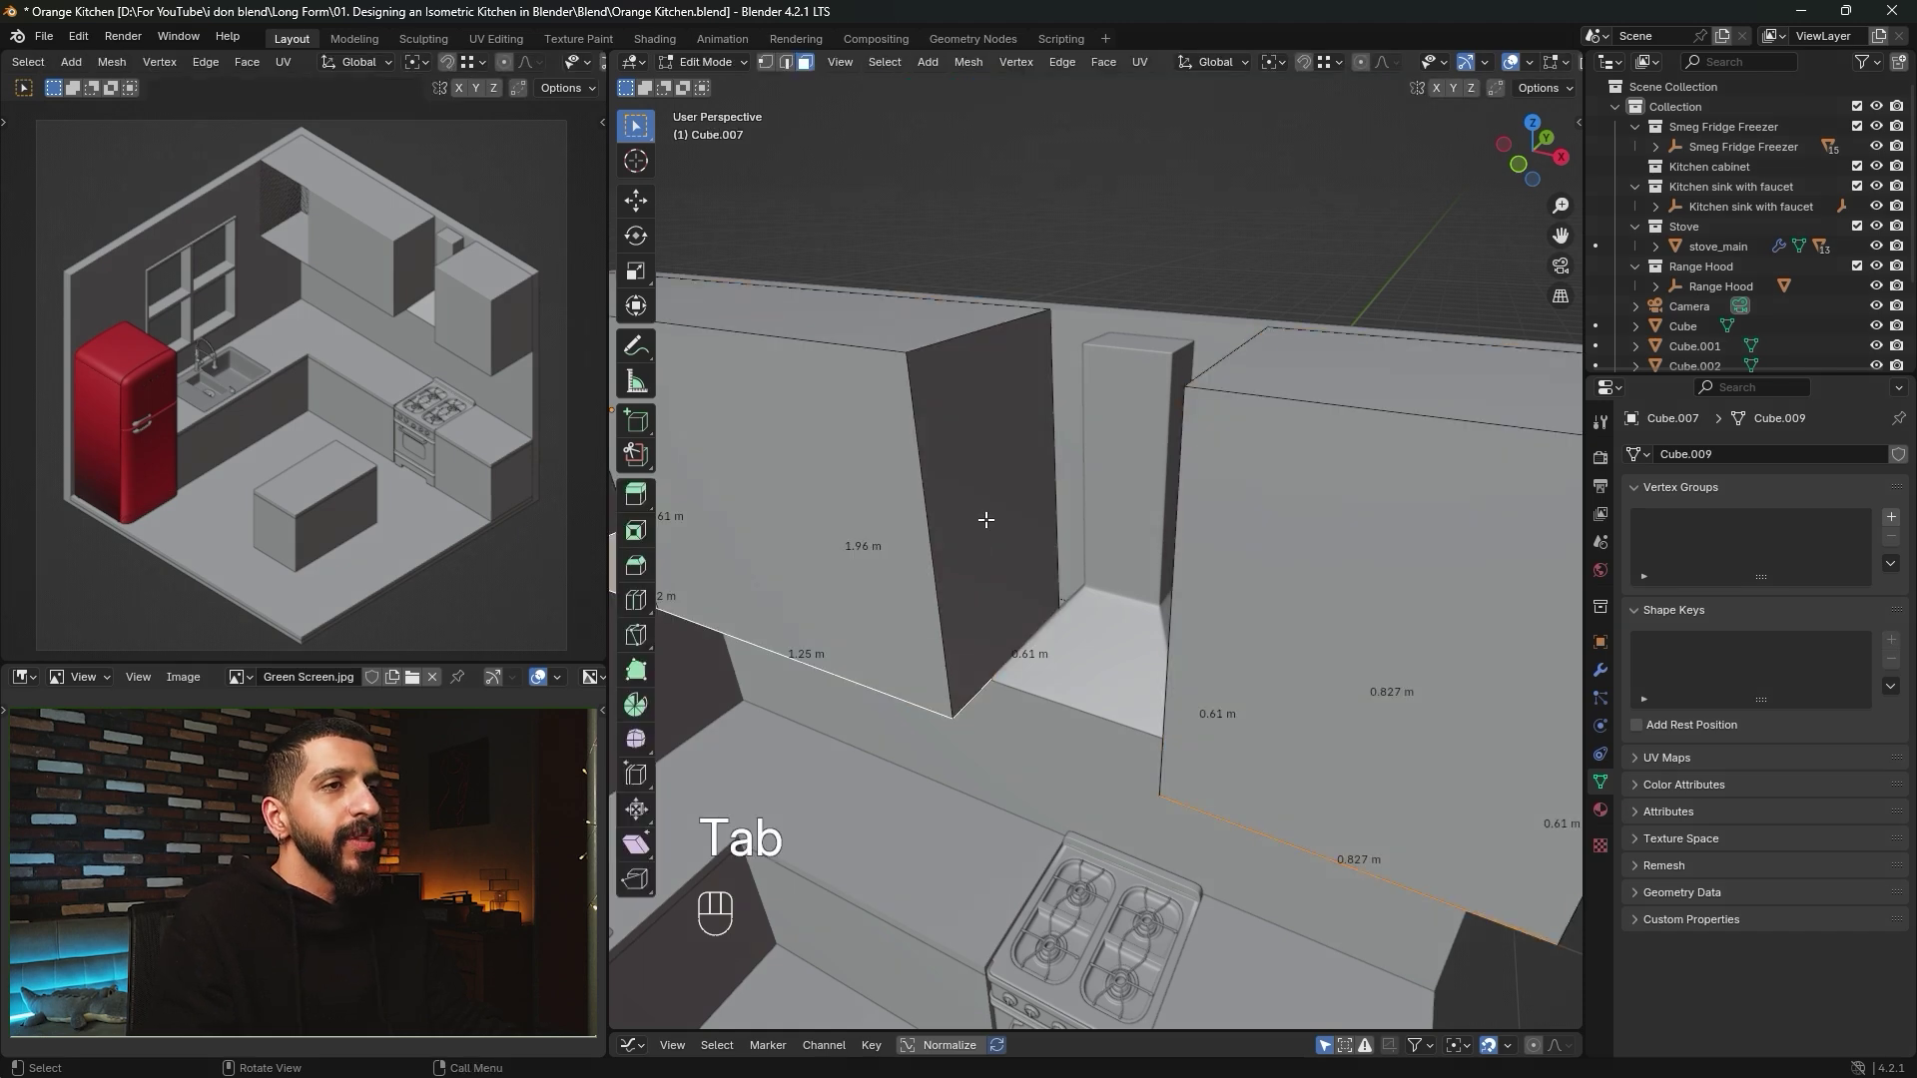
middle_click(1020, 543, "alt")
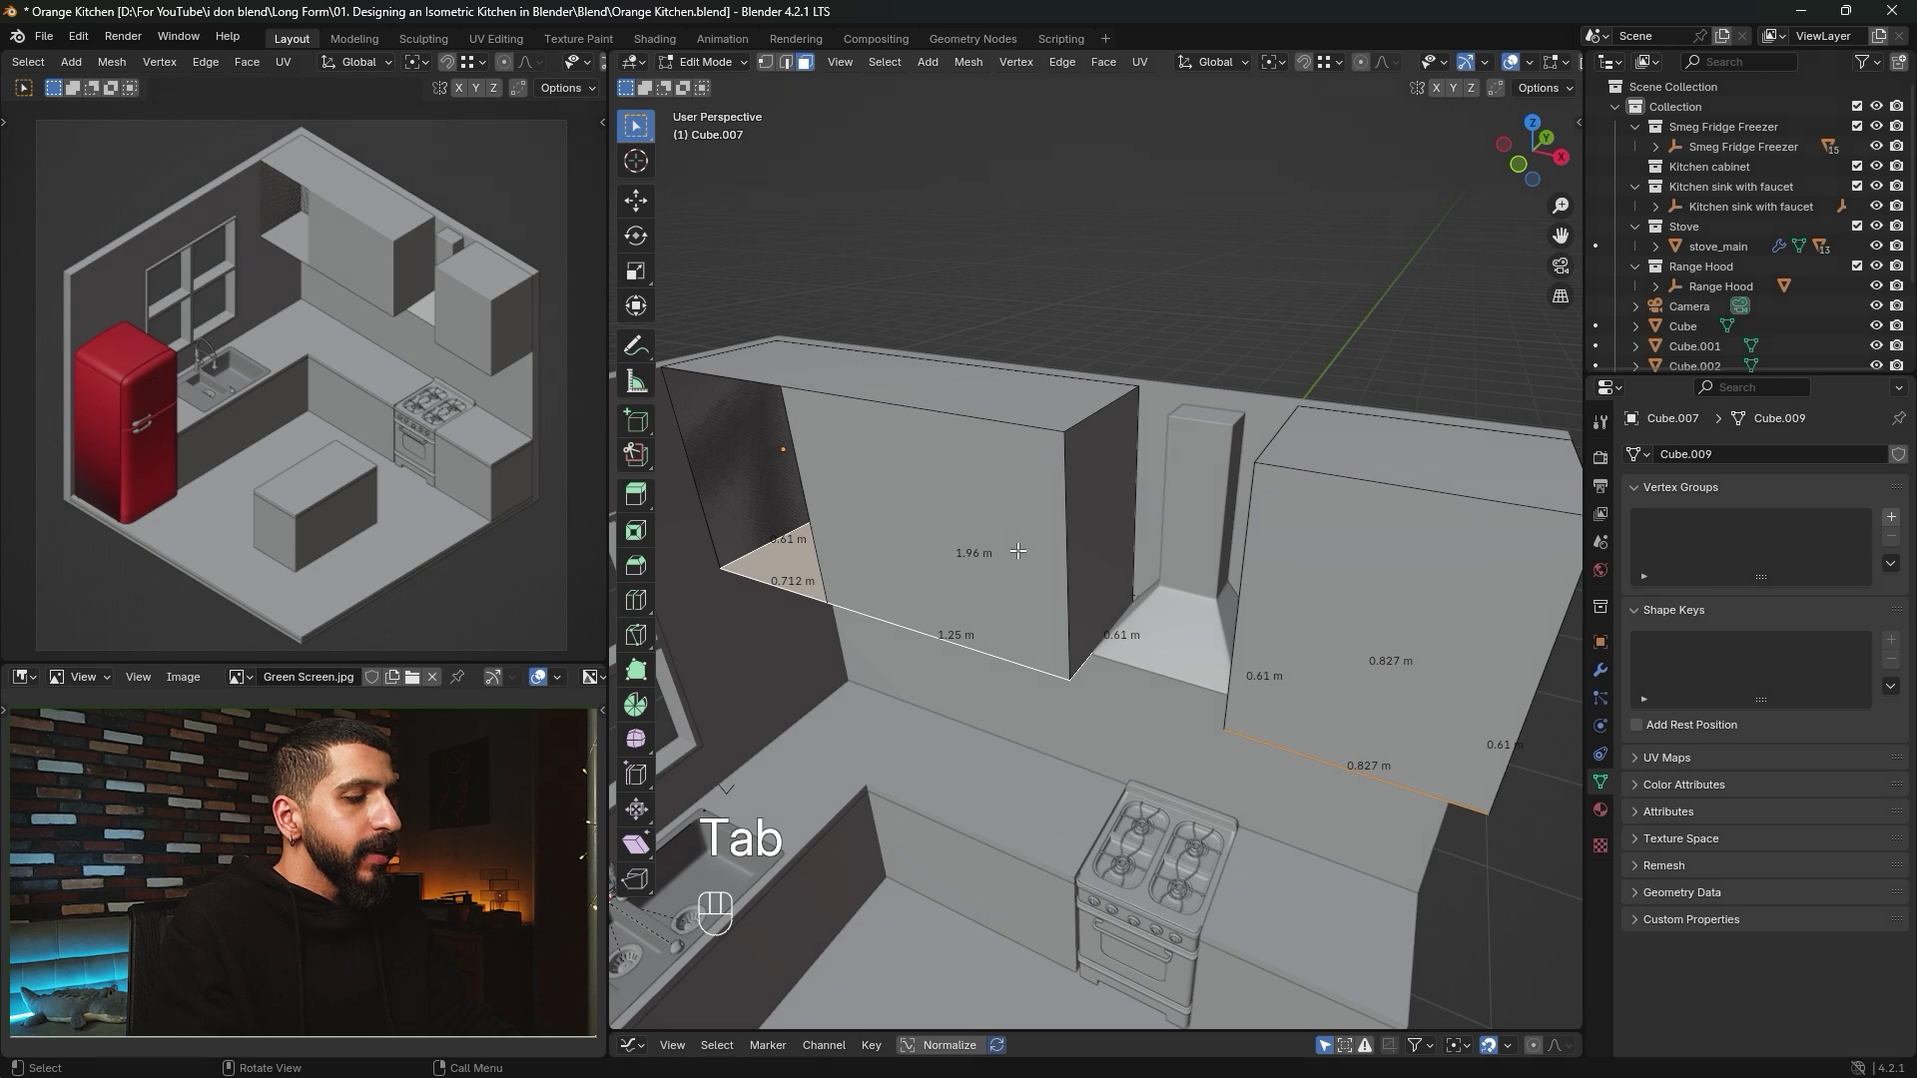
key("3")
left_click(995, 536)
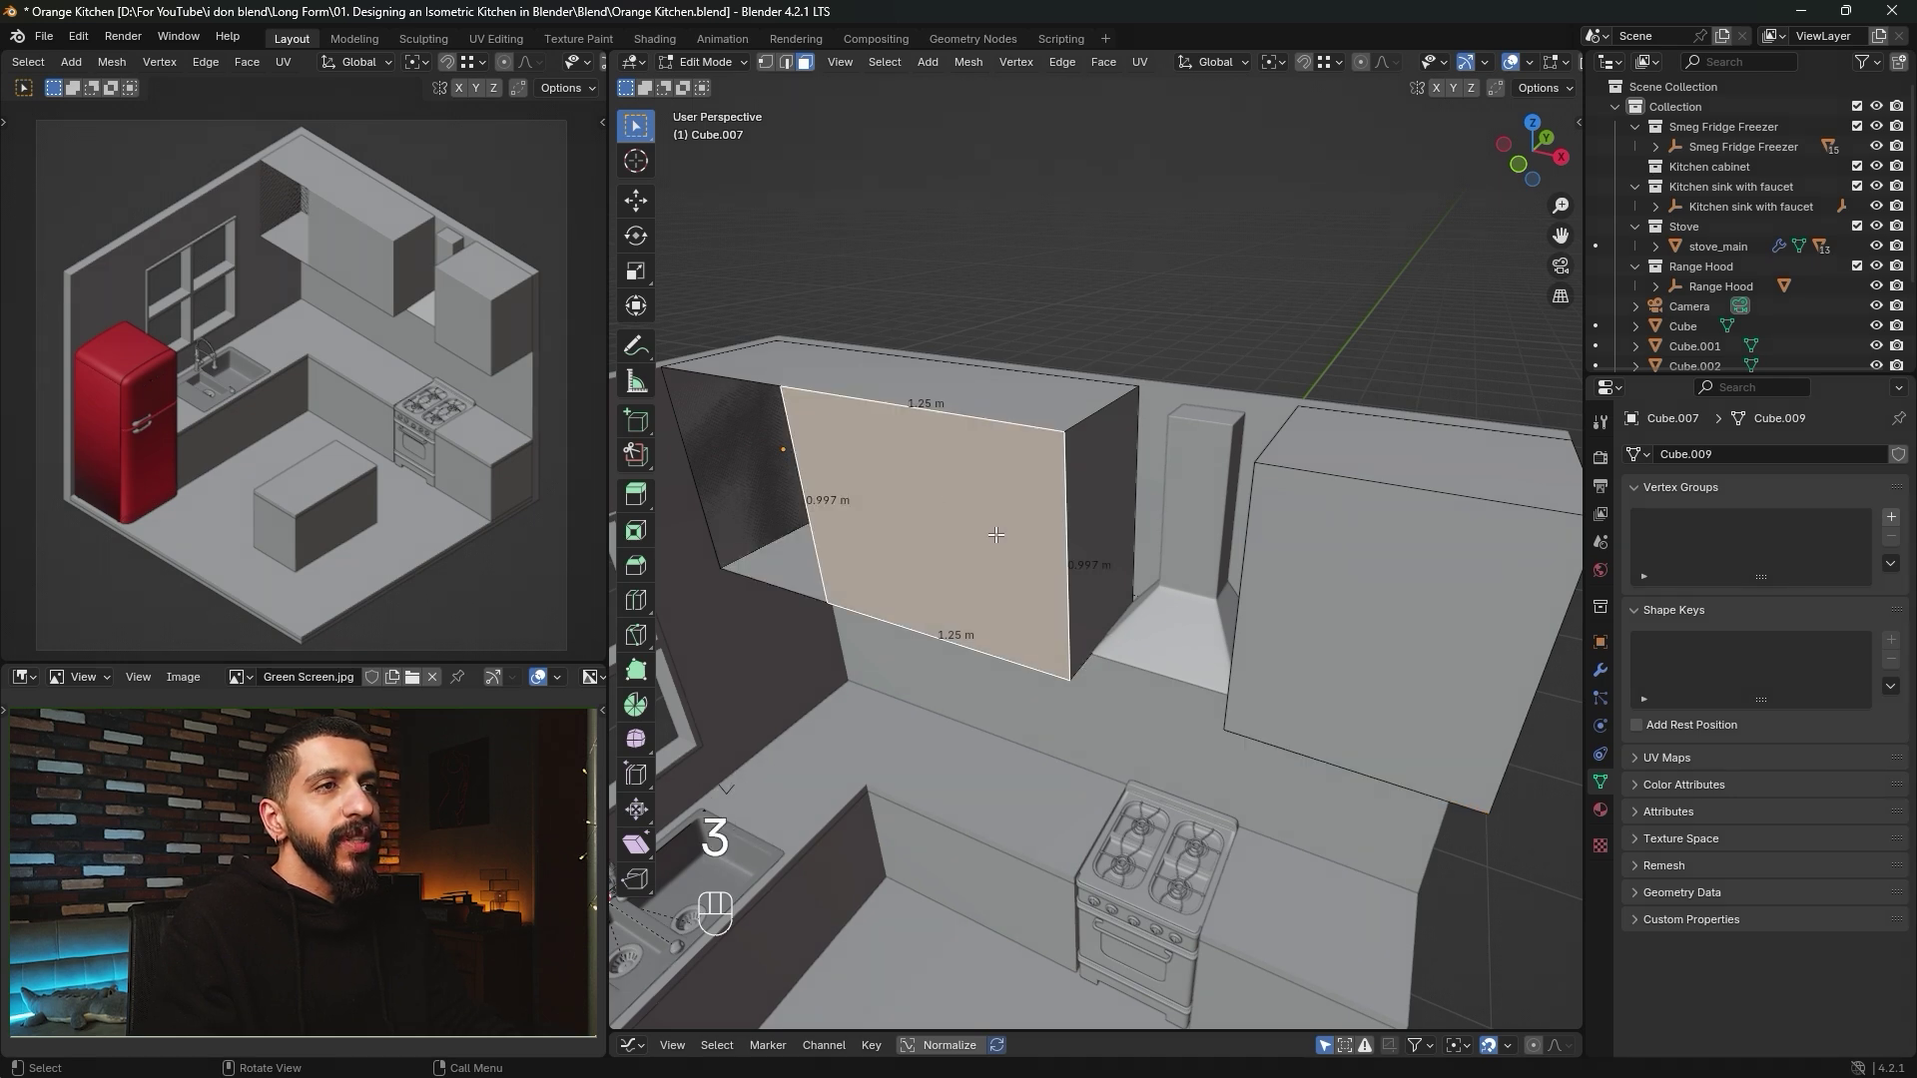
left_click(1376, 625, "shift")
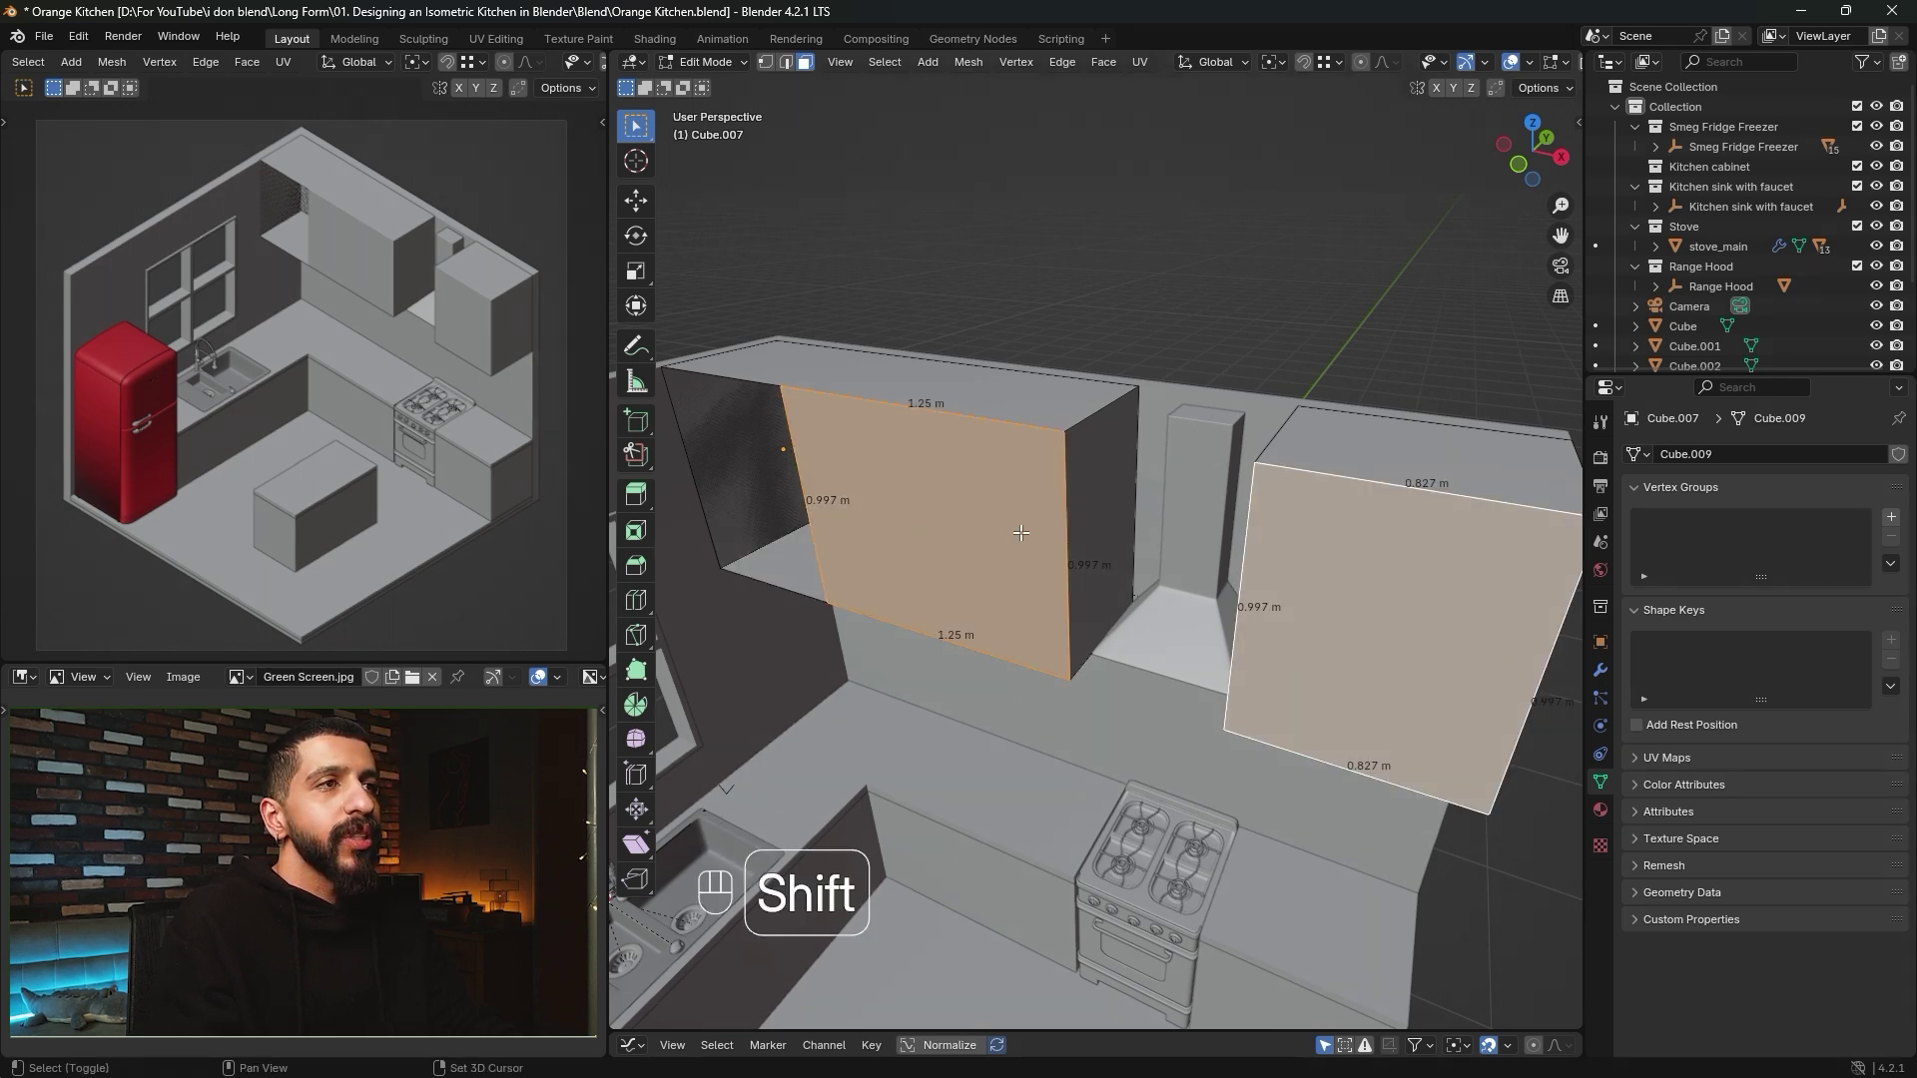
middle_click_drag(1376, 625, 1065, 516)
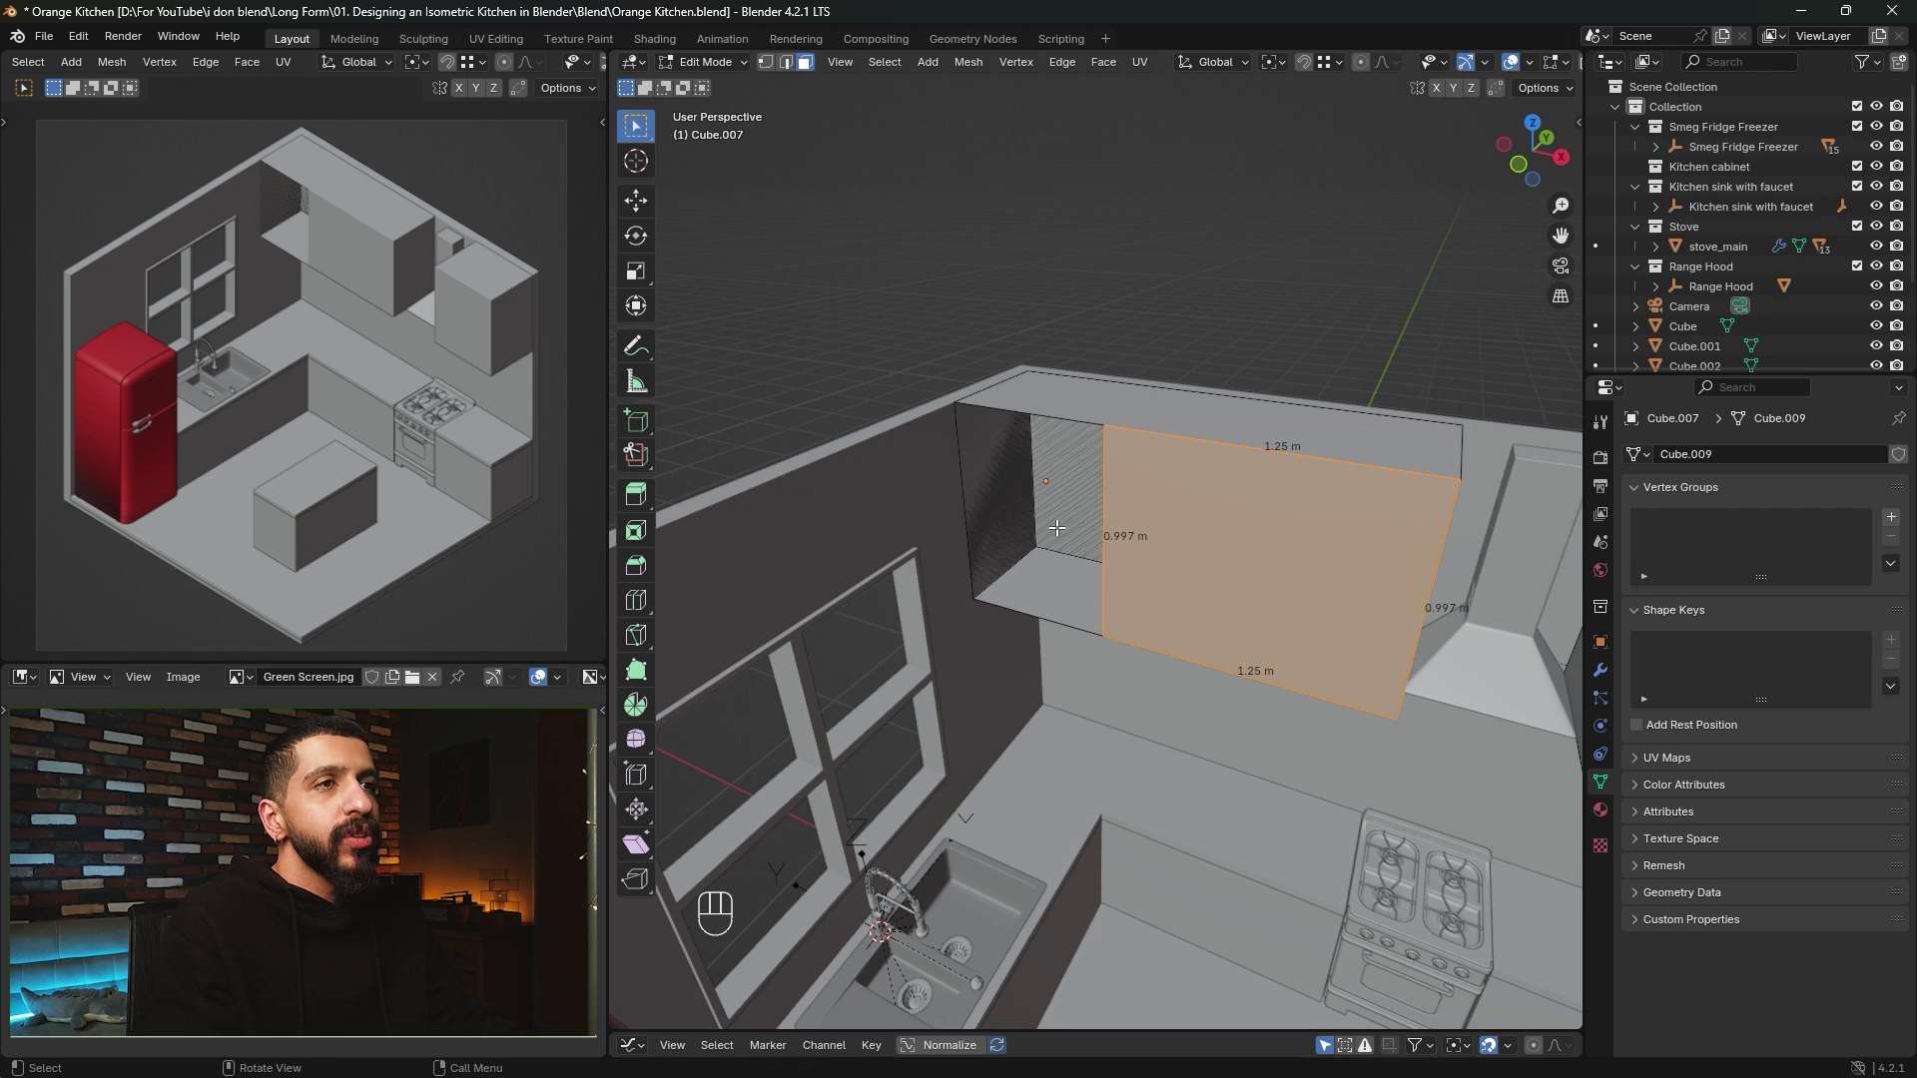
key("2")
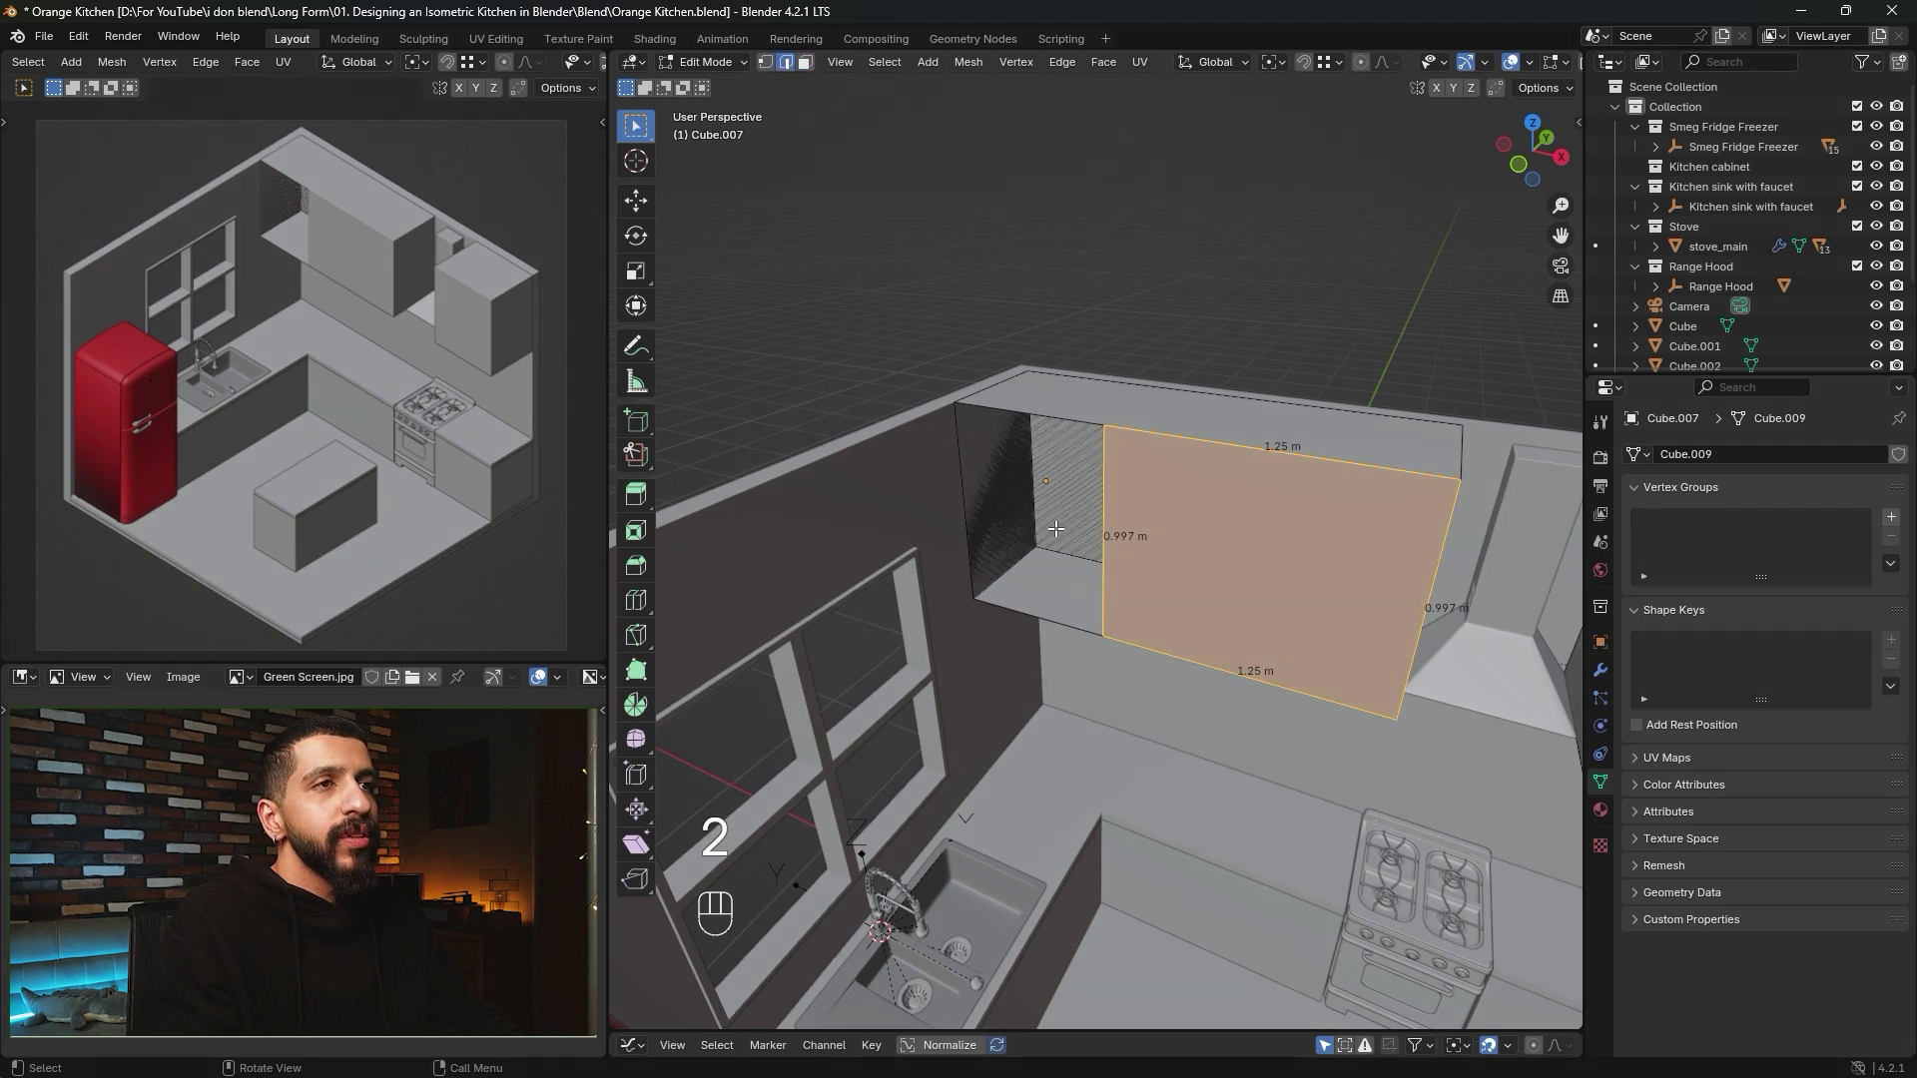
left_click(1008, 408, "shift")
left_click(966, 499, "shift")
left_click(1041, 617, "shift")
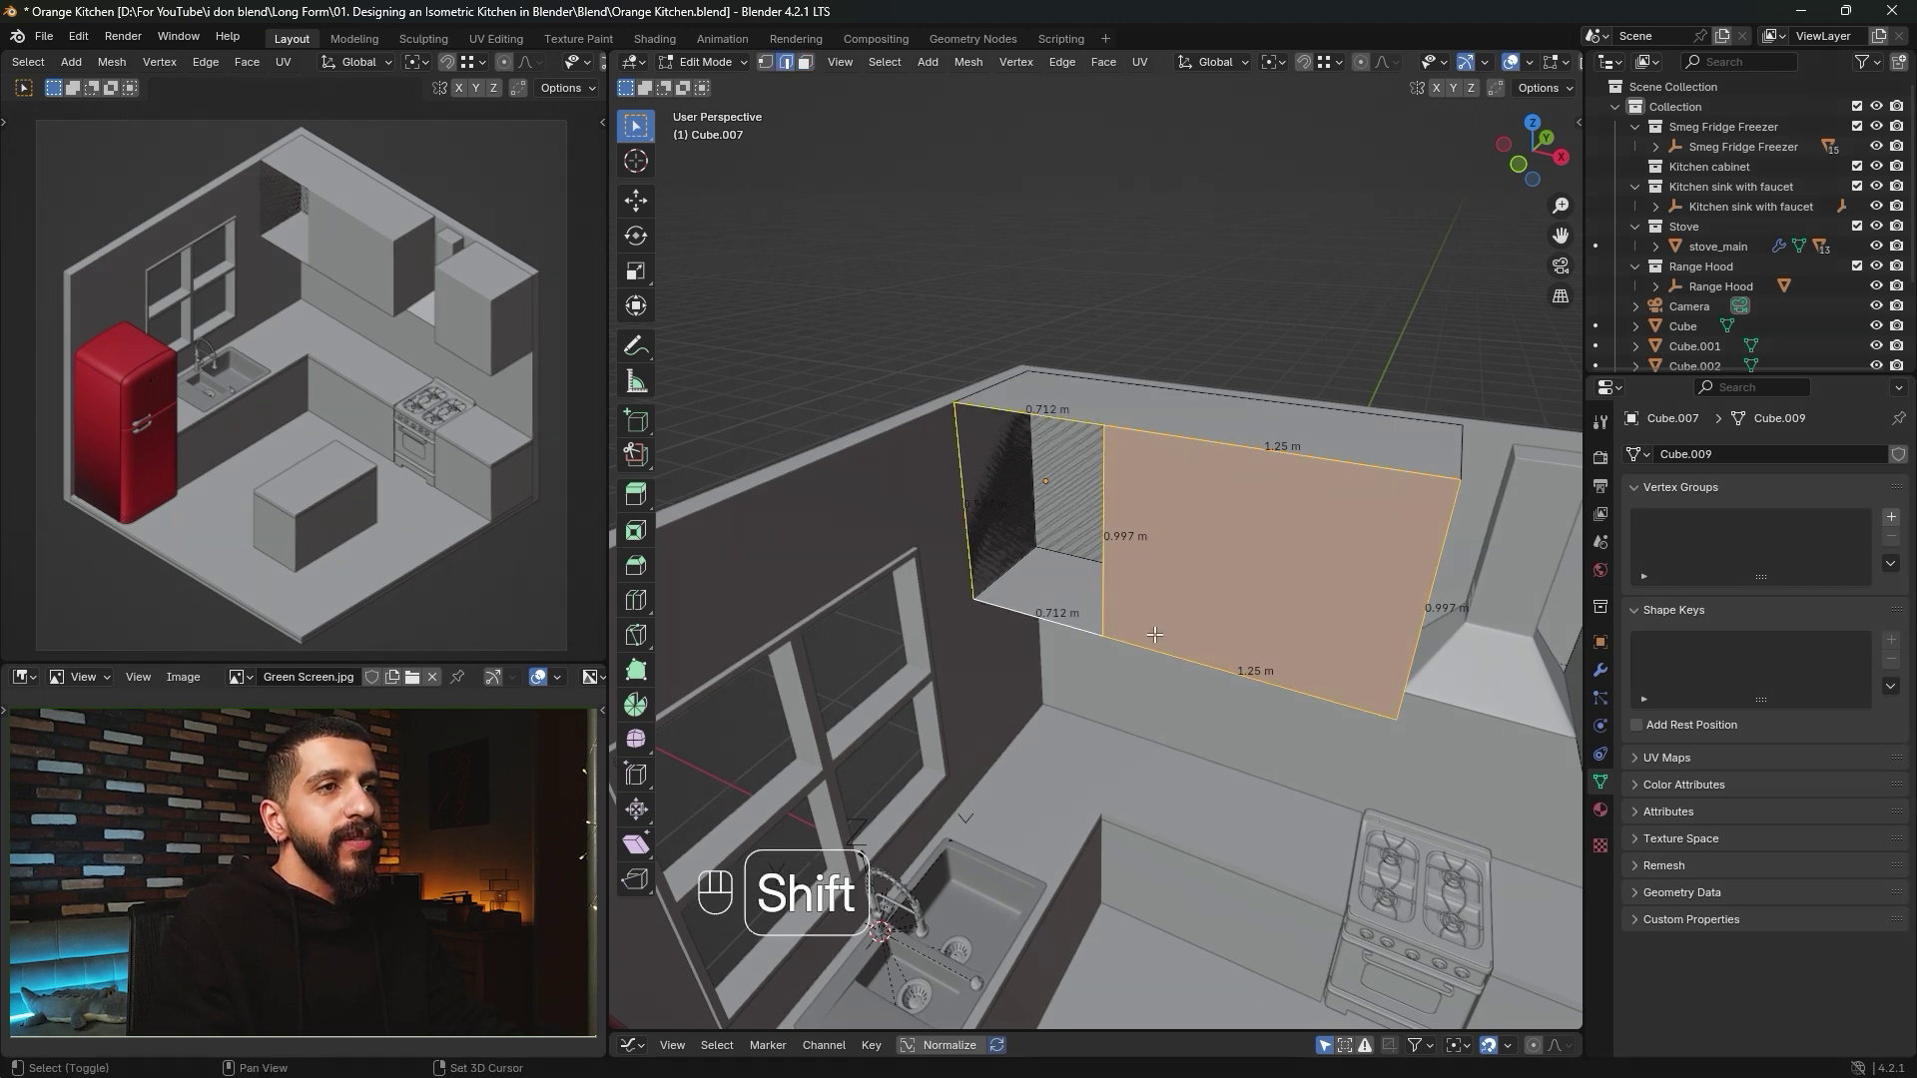
middle_click_drag(1154, 635, 1003, 529, "alt")
key("g")
key("y")
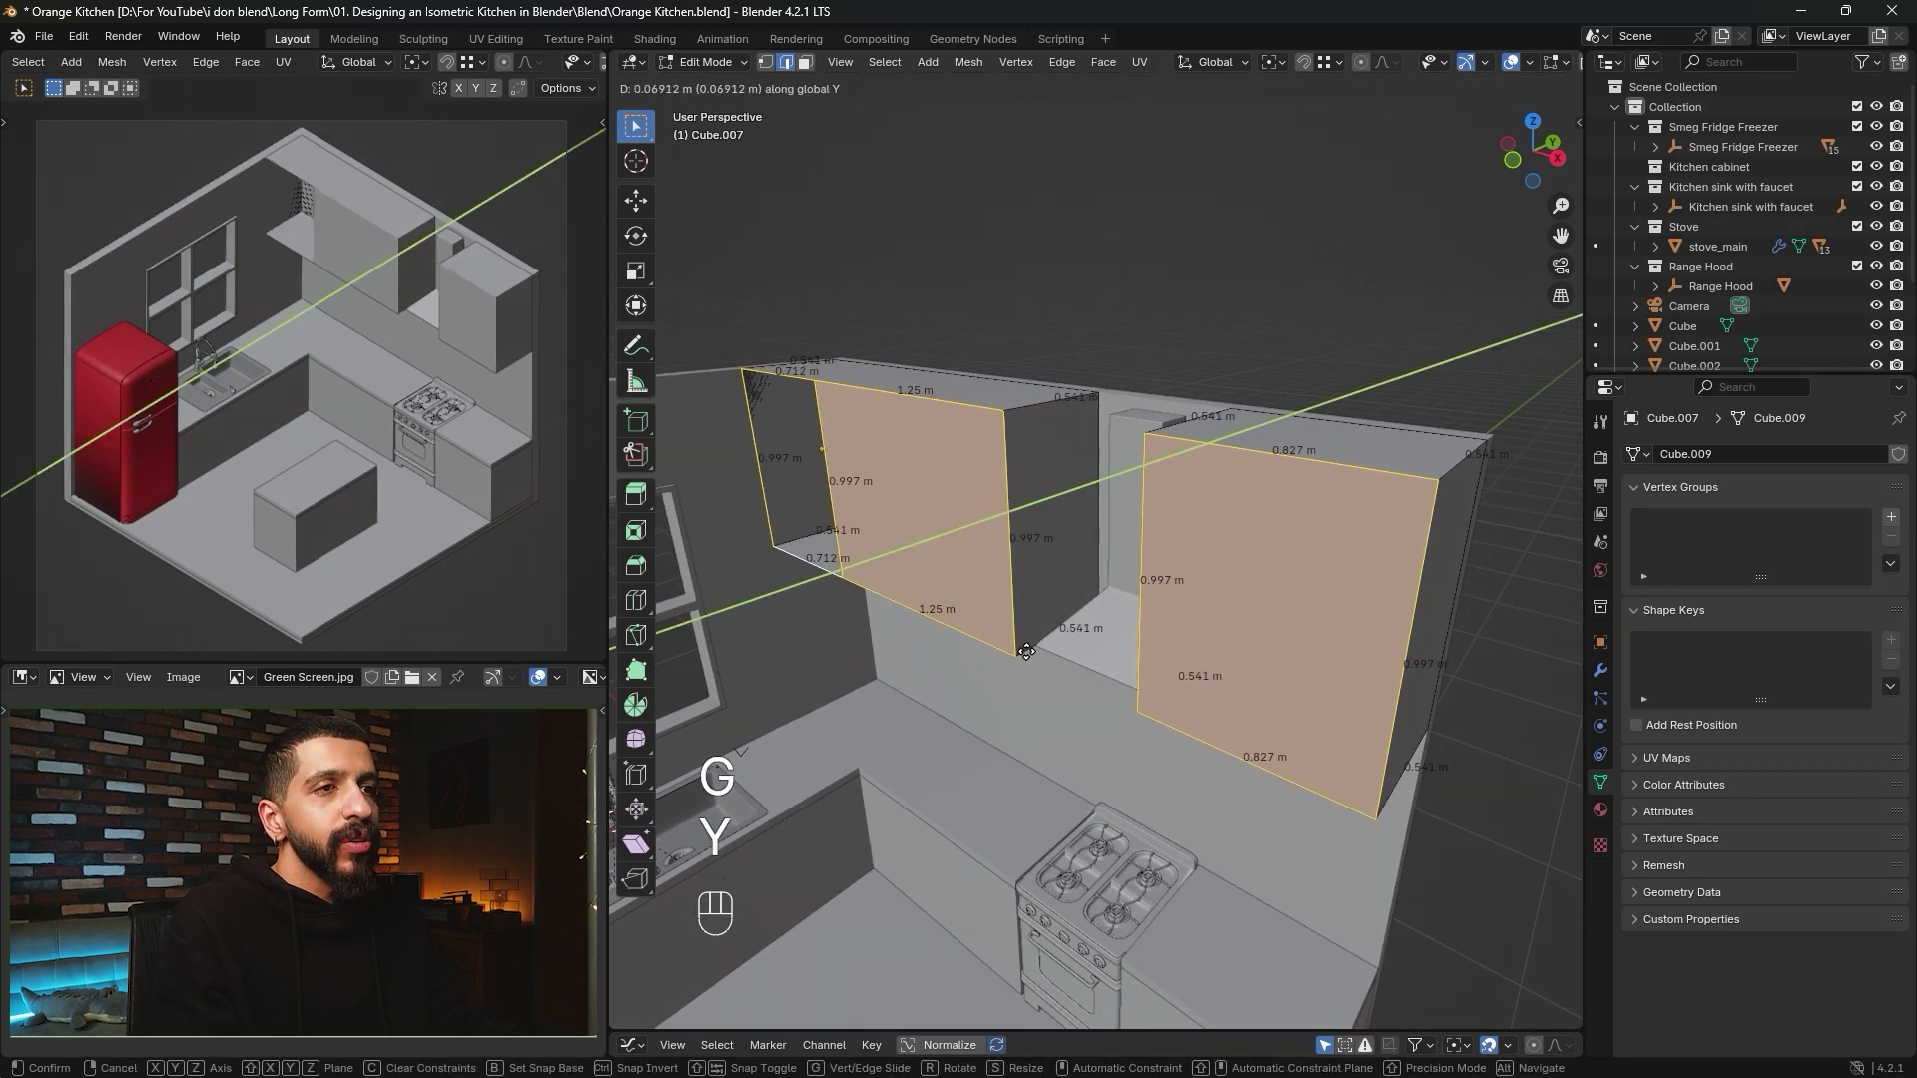
key("shift+Tab")
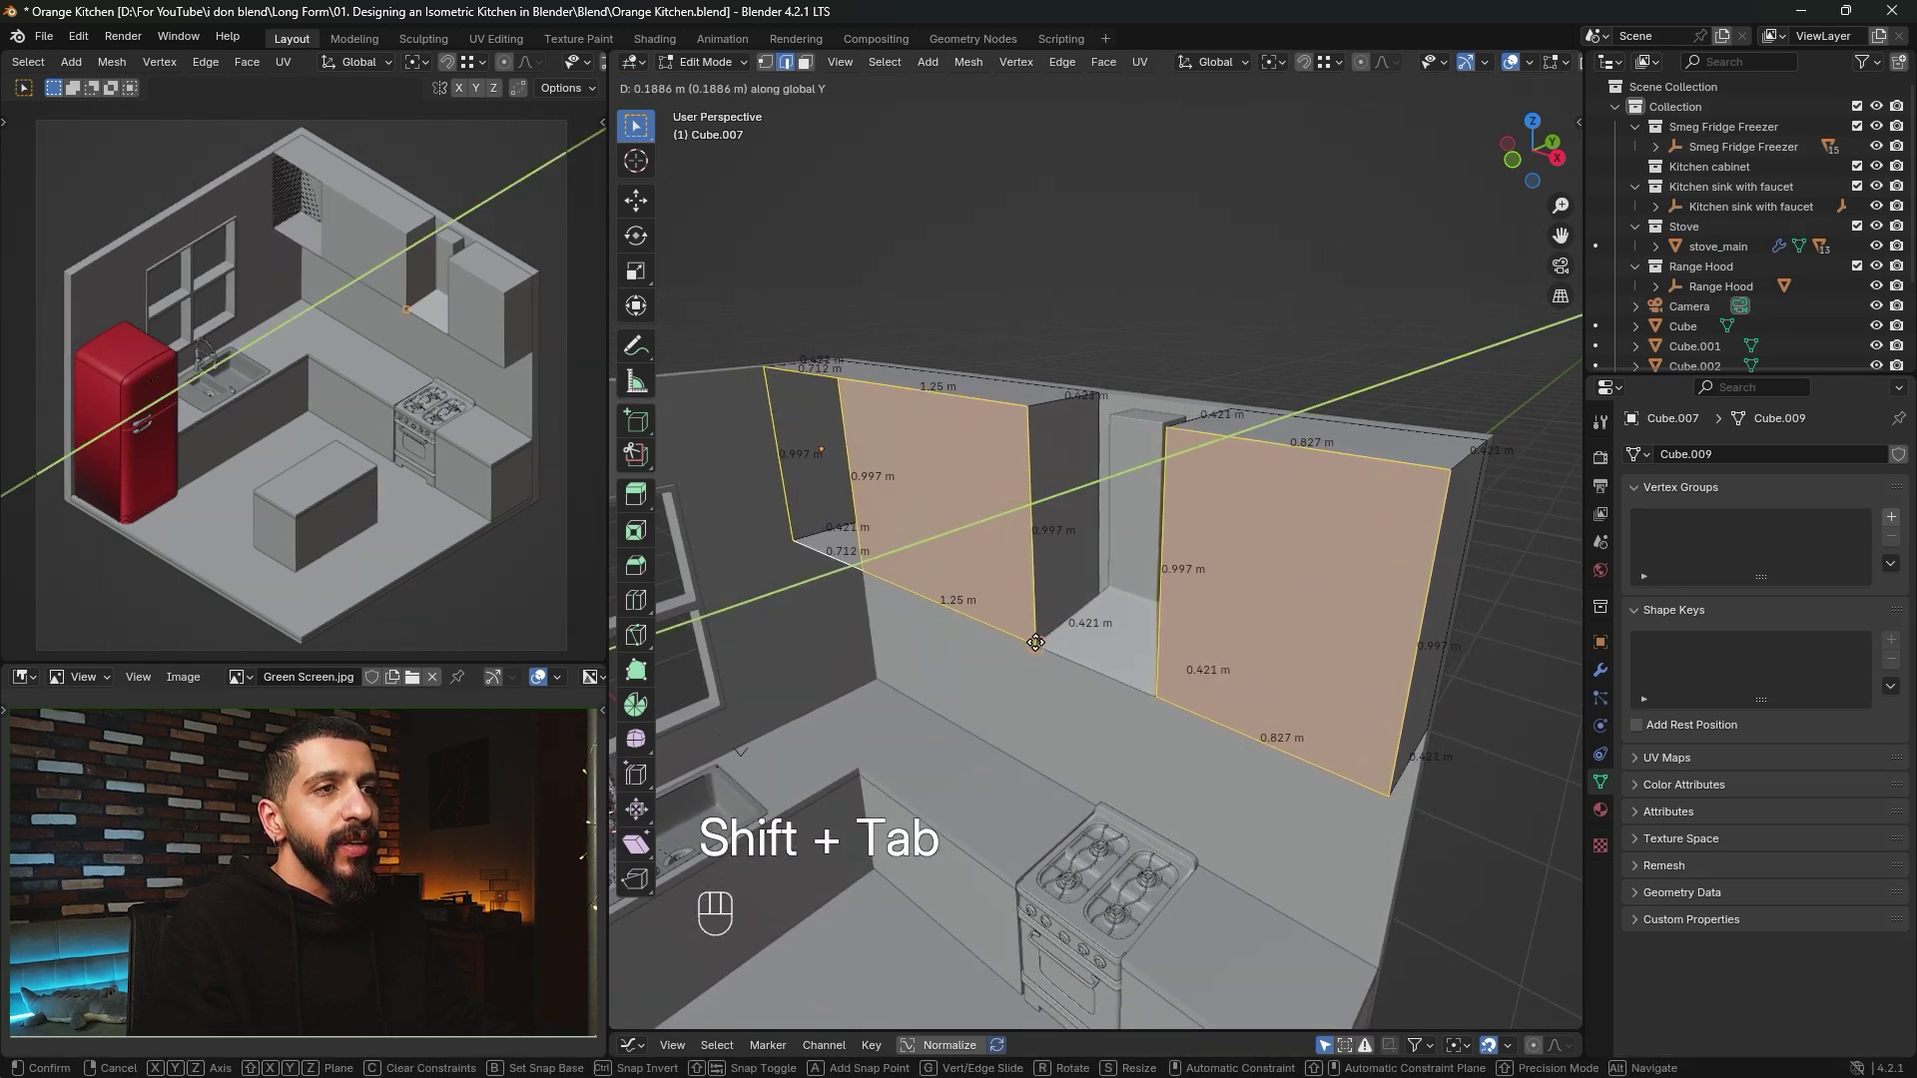
left_click(1038, 649)
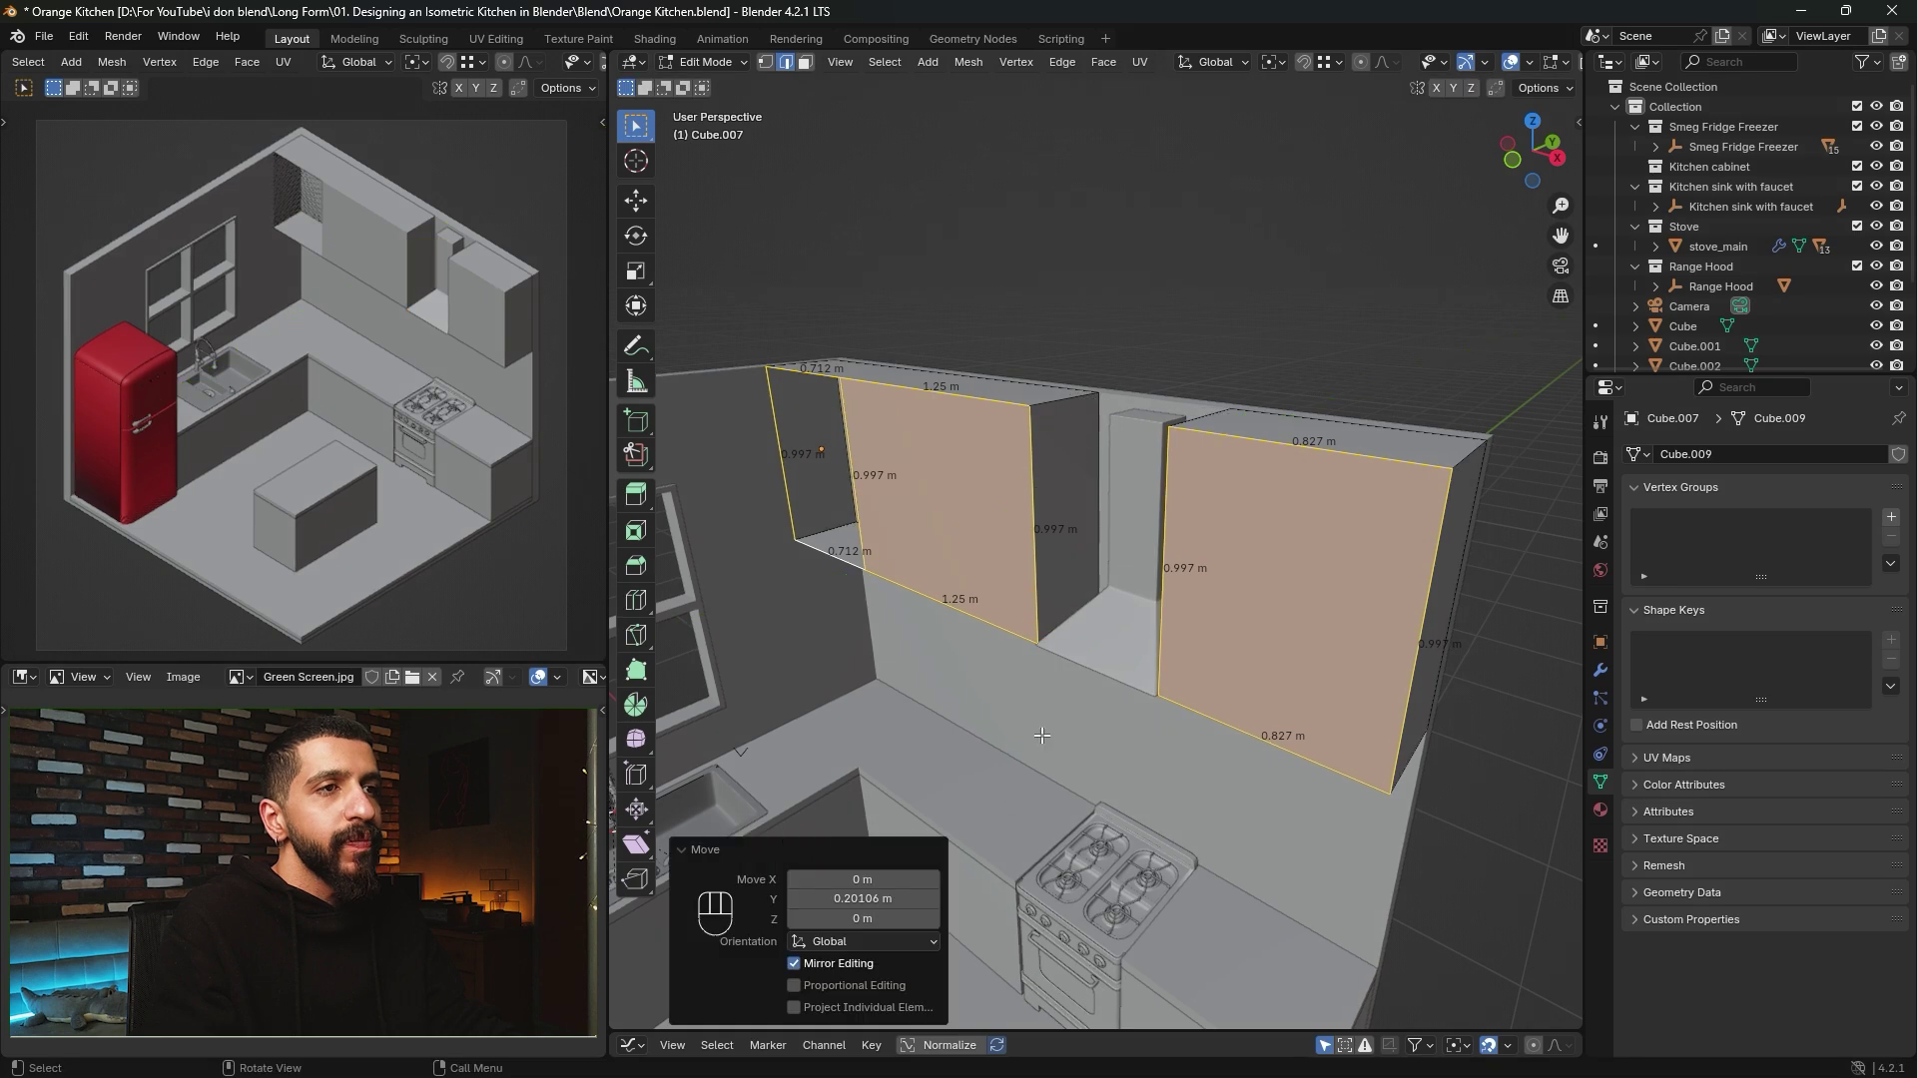
Move the upper cabinets' front faces about 0.019 m further along Y without snapping, aligning them with the range hood's front edge.
key("Tab")
middle_click_drag(1093, 548, 1023, 496)
scroll(1057, 579, "up", 5)
key("Tab")
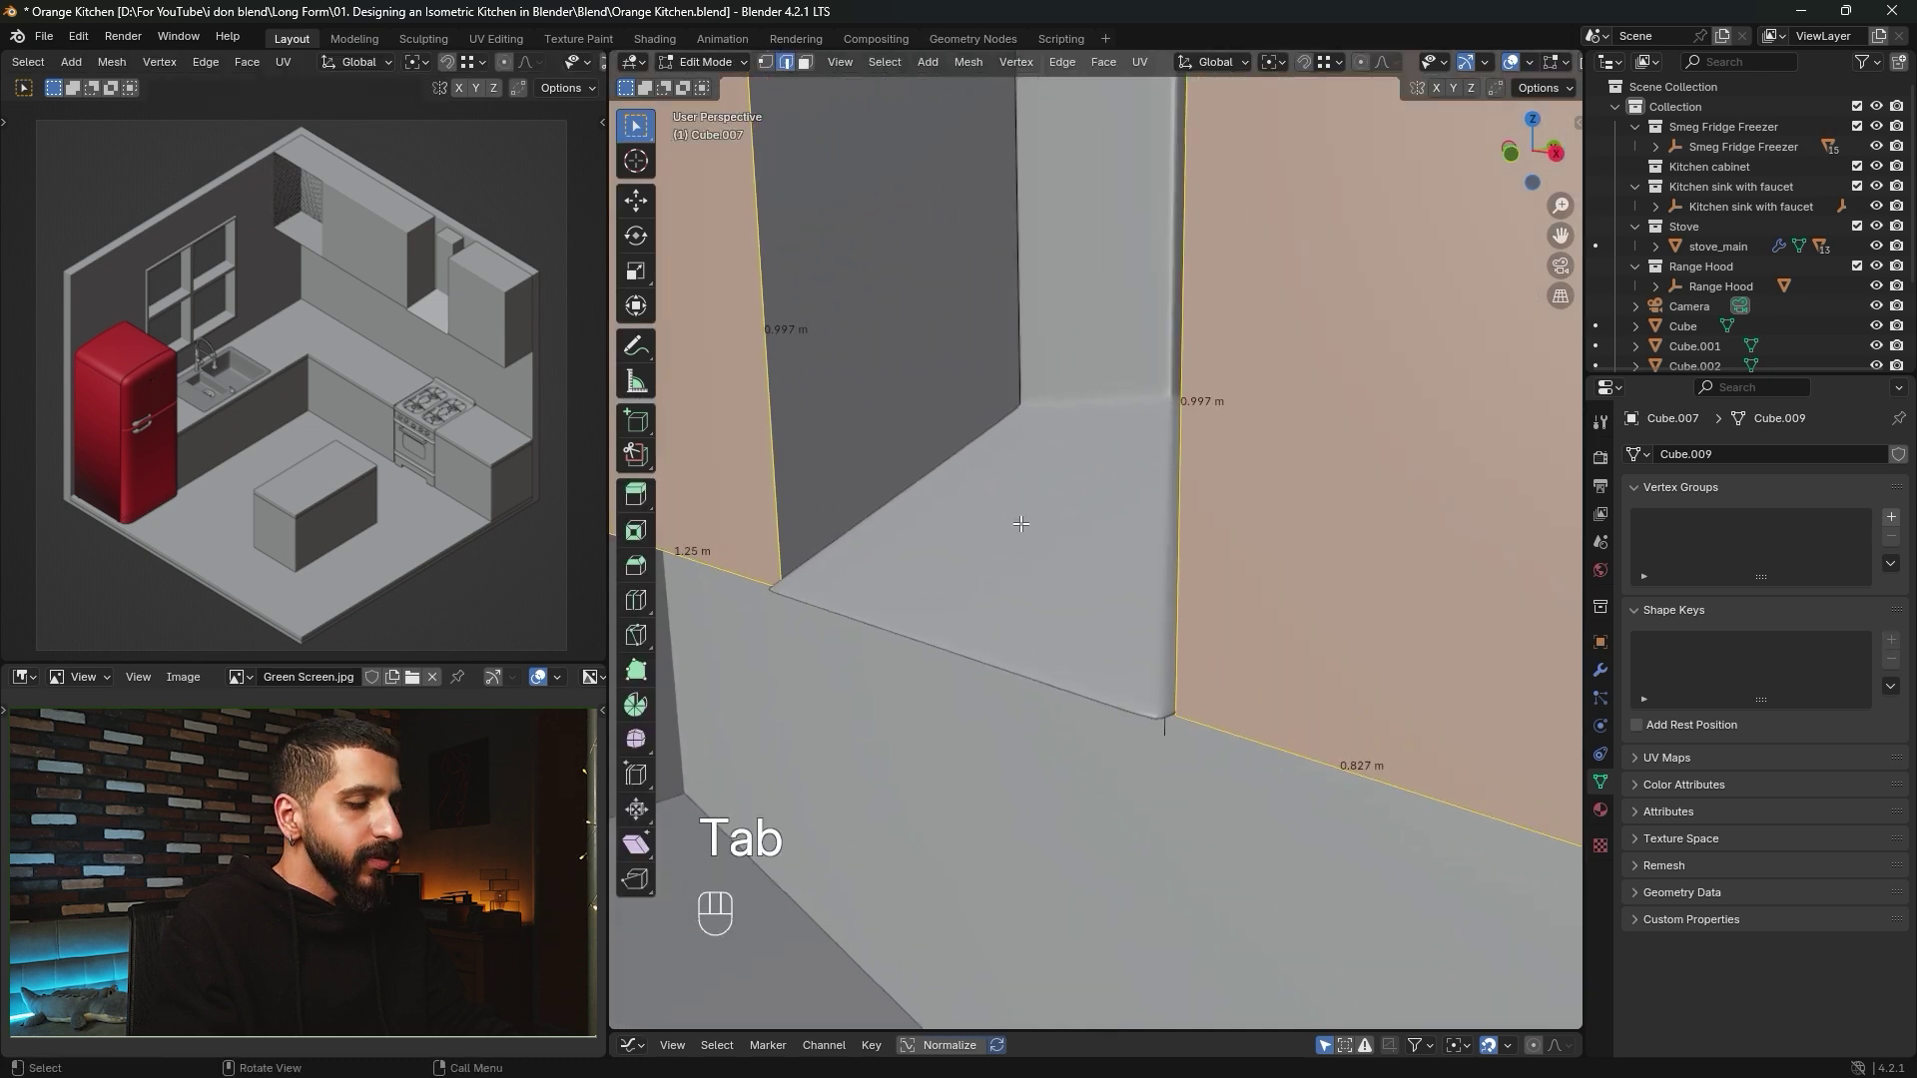
key("g")
key("y")
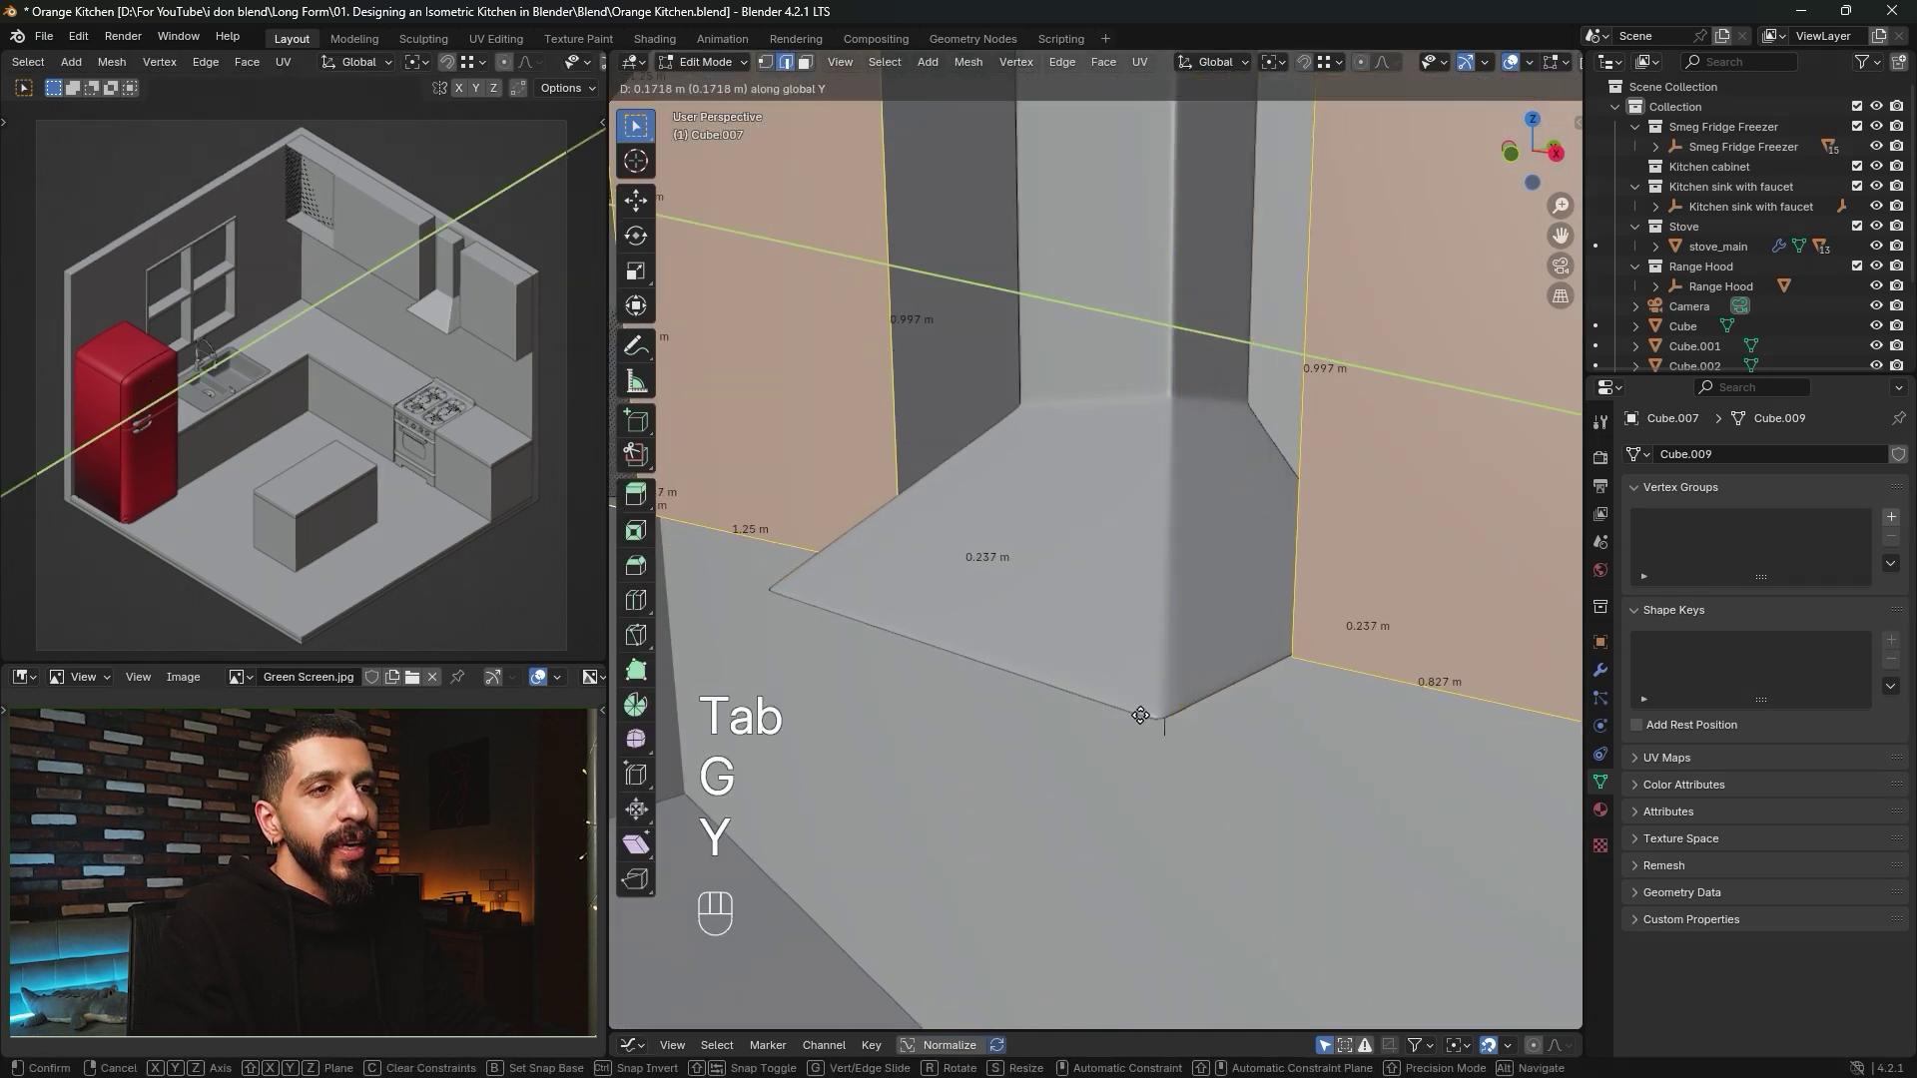
key("shift+Tab")
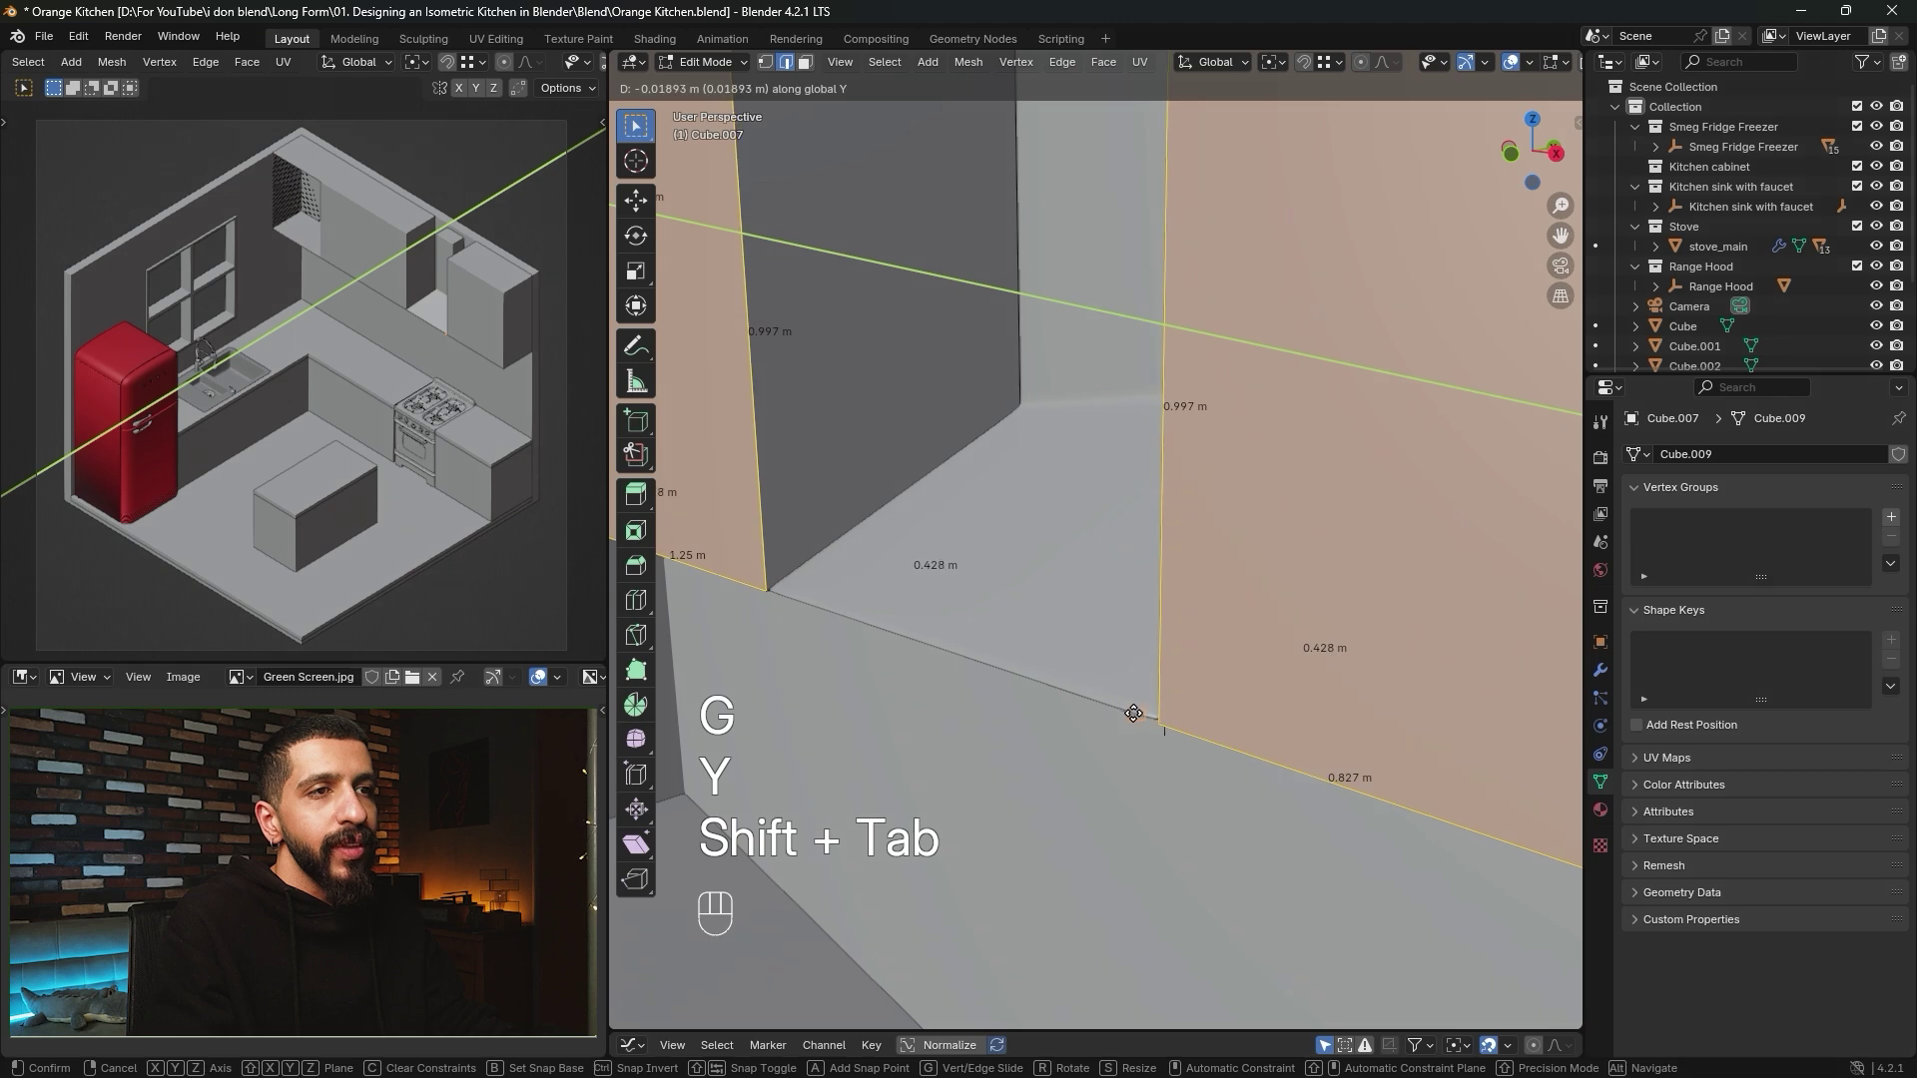
left_click(1133, 713)
key("Tab")
middle_click_drag(1022, 447, 1110, 471)
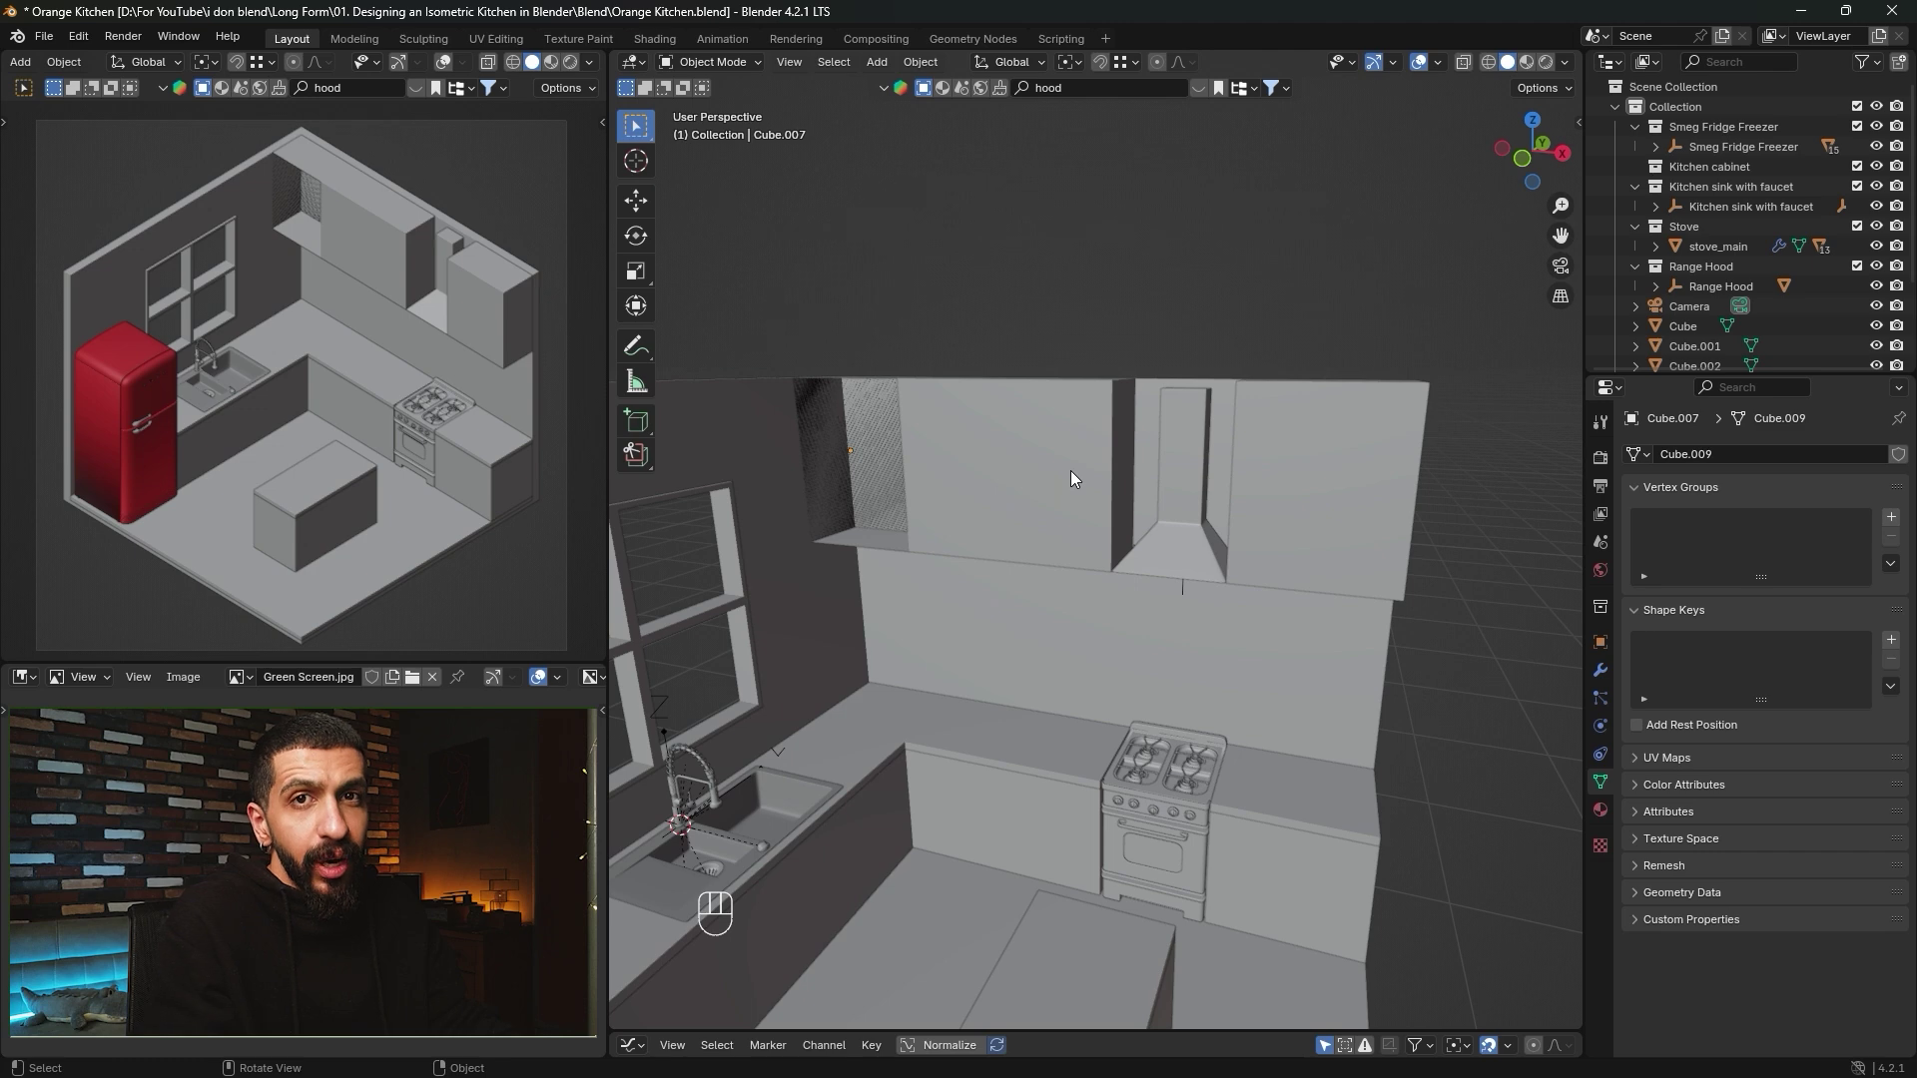
Open the range hood's mesh for editing and turn off the Edge Length measurement overlay.
left_click(1072, 467)
key("KP_Decimal")
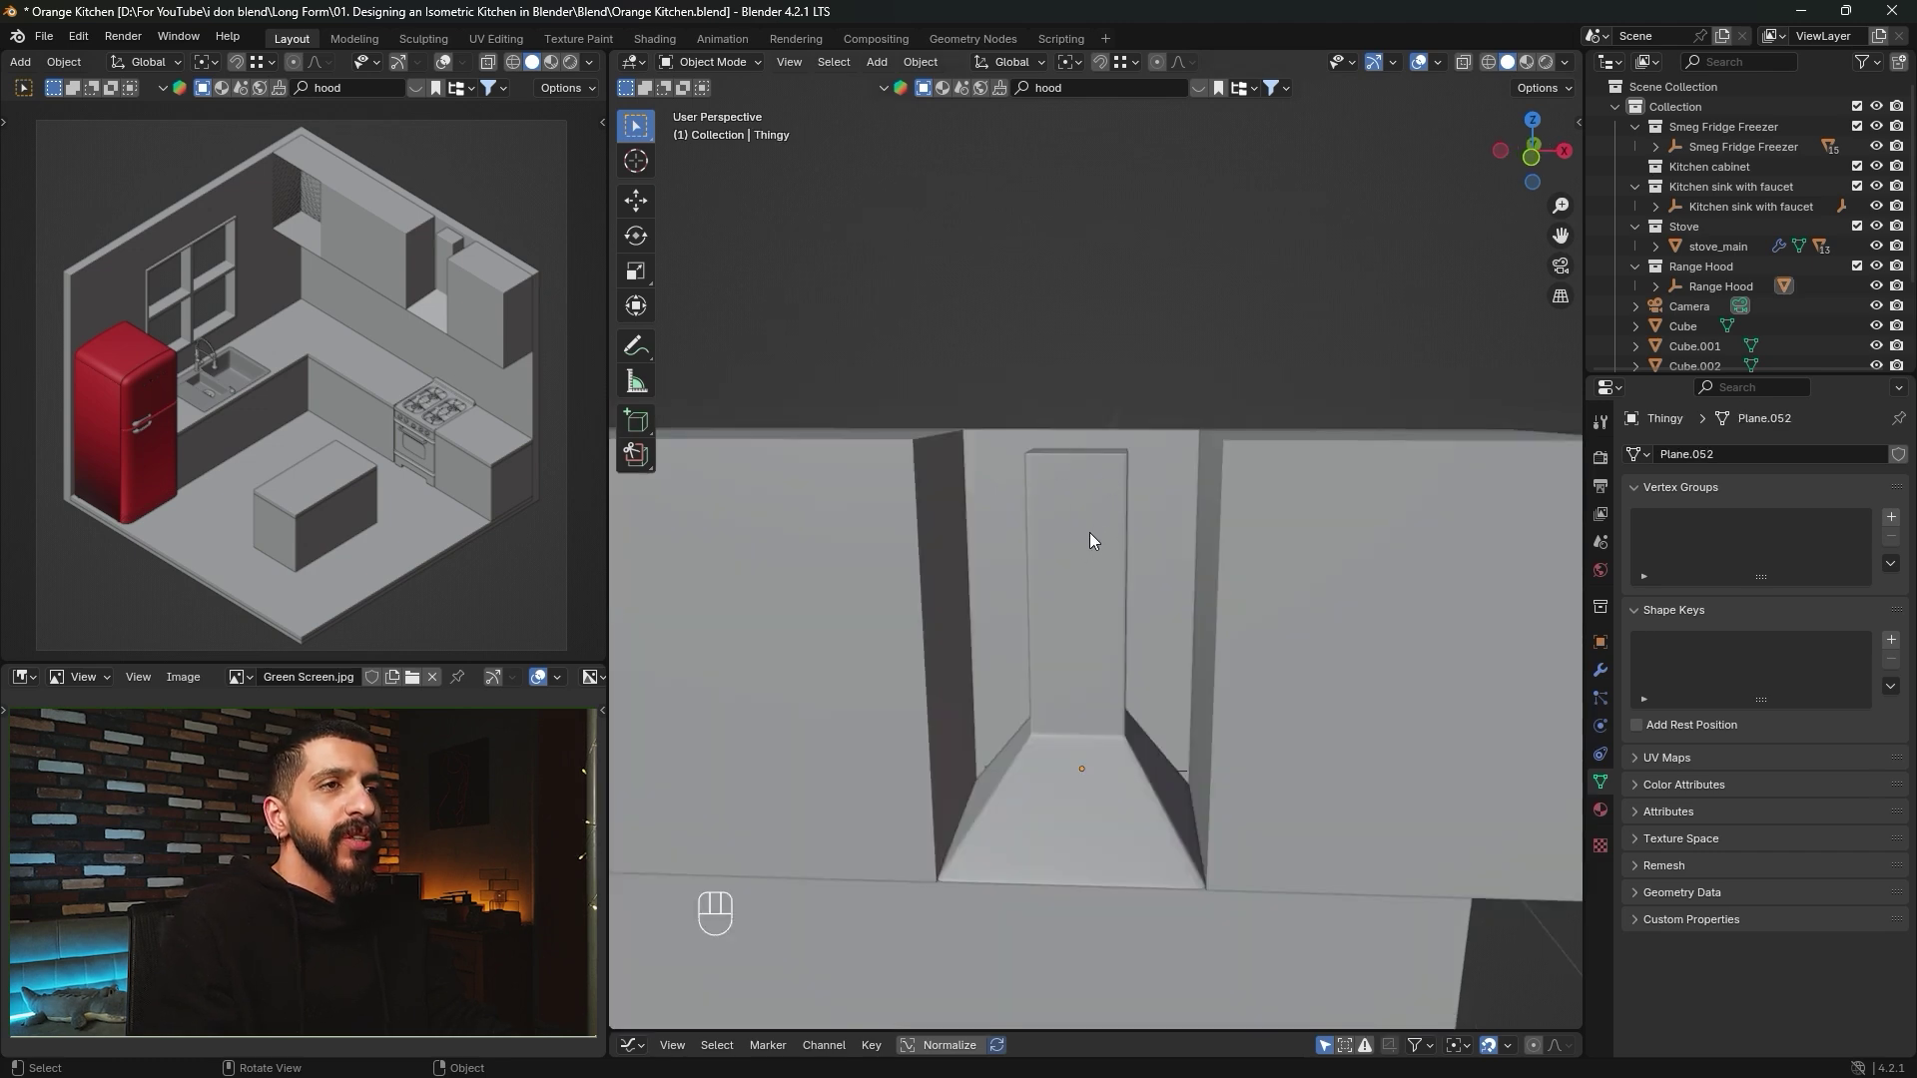
left_click(1092, 539)
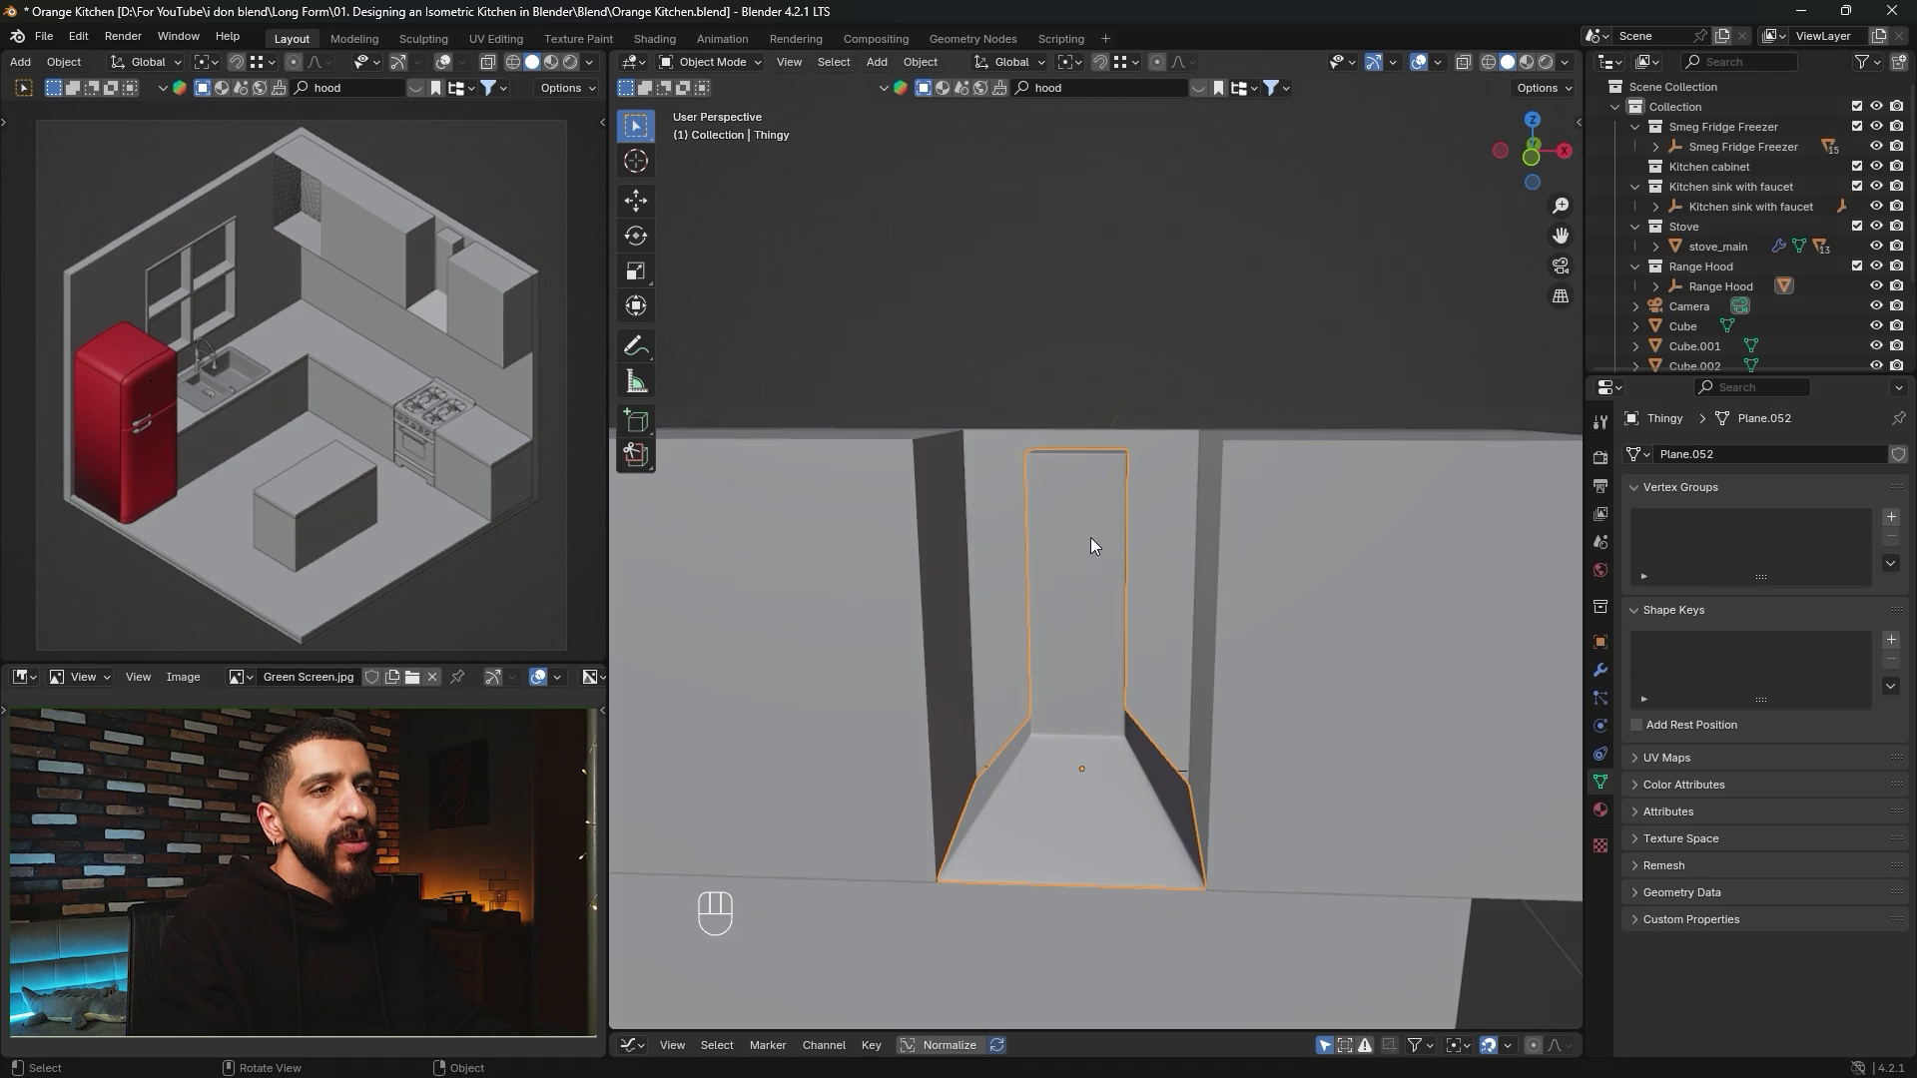
key("Tab")
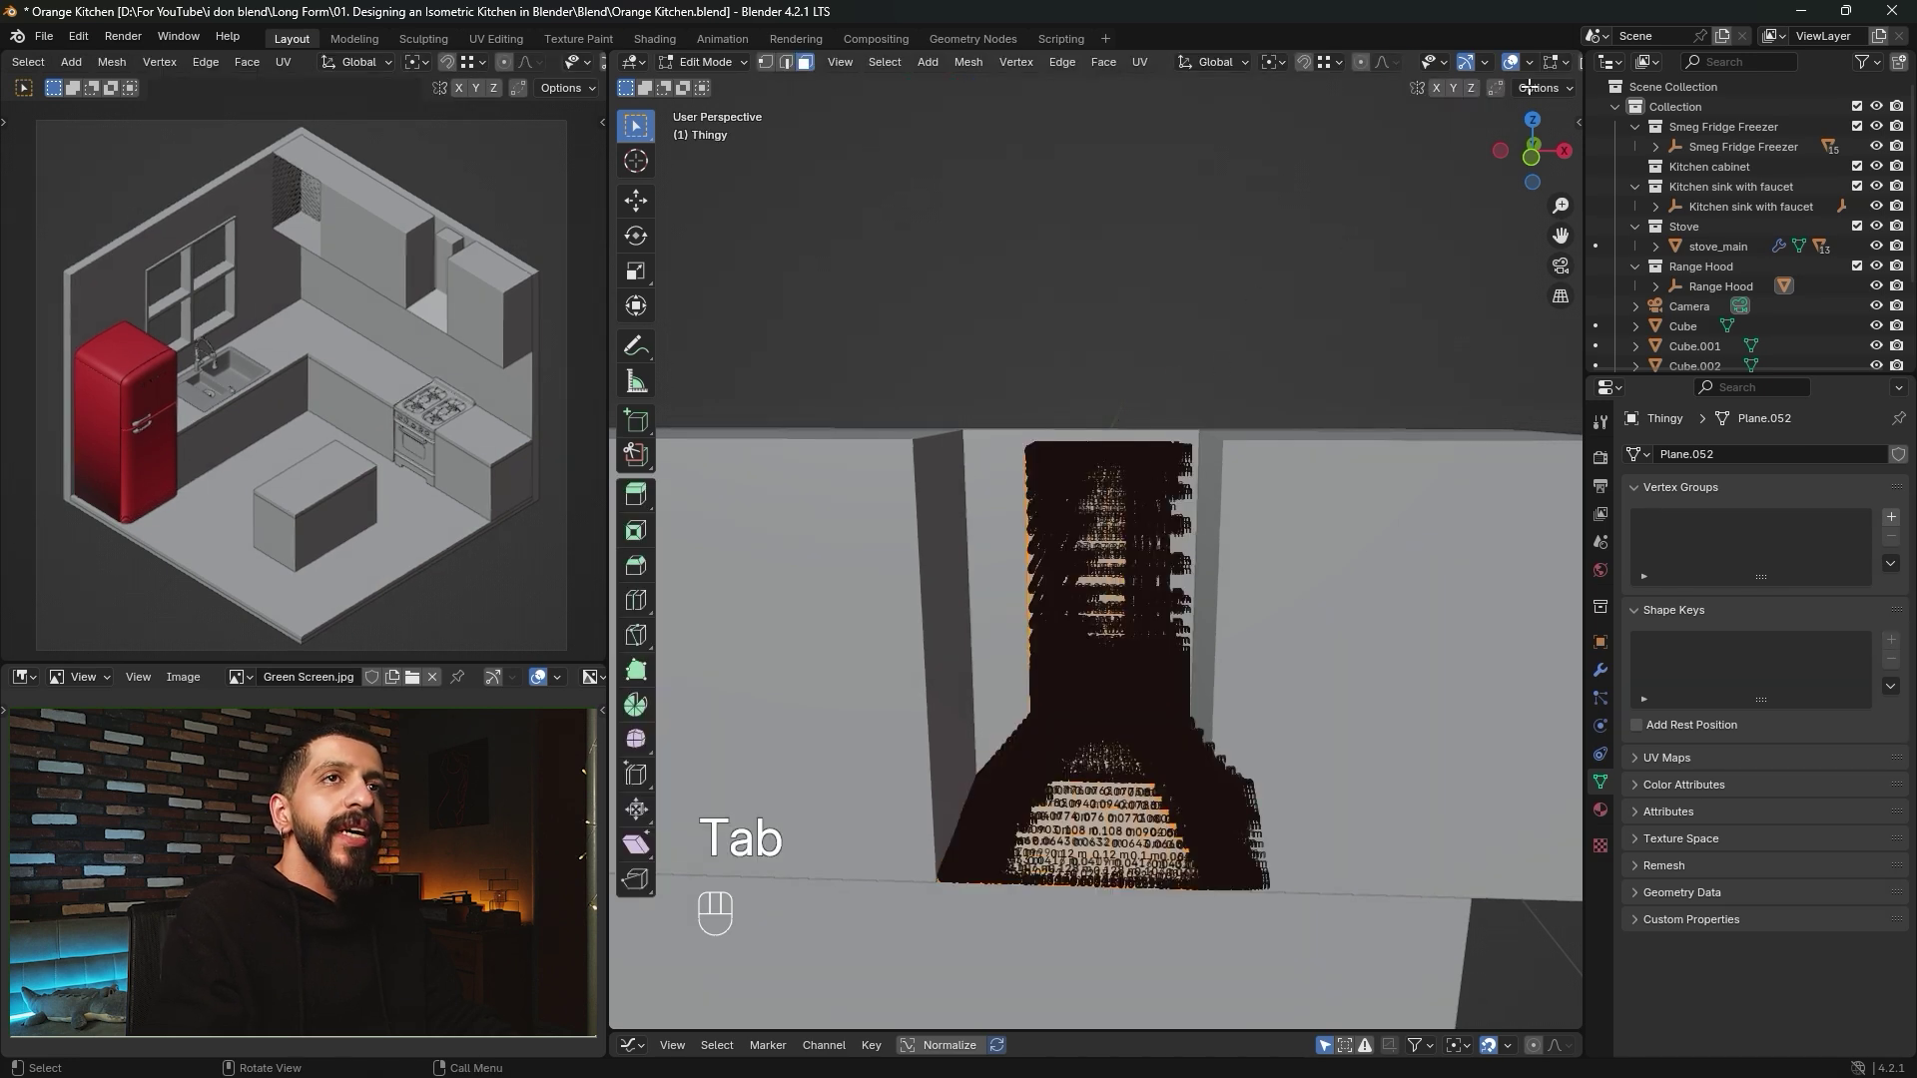
left_click(1554, 64)
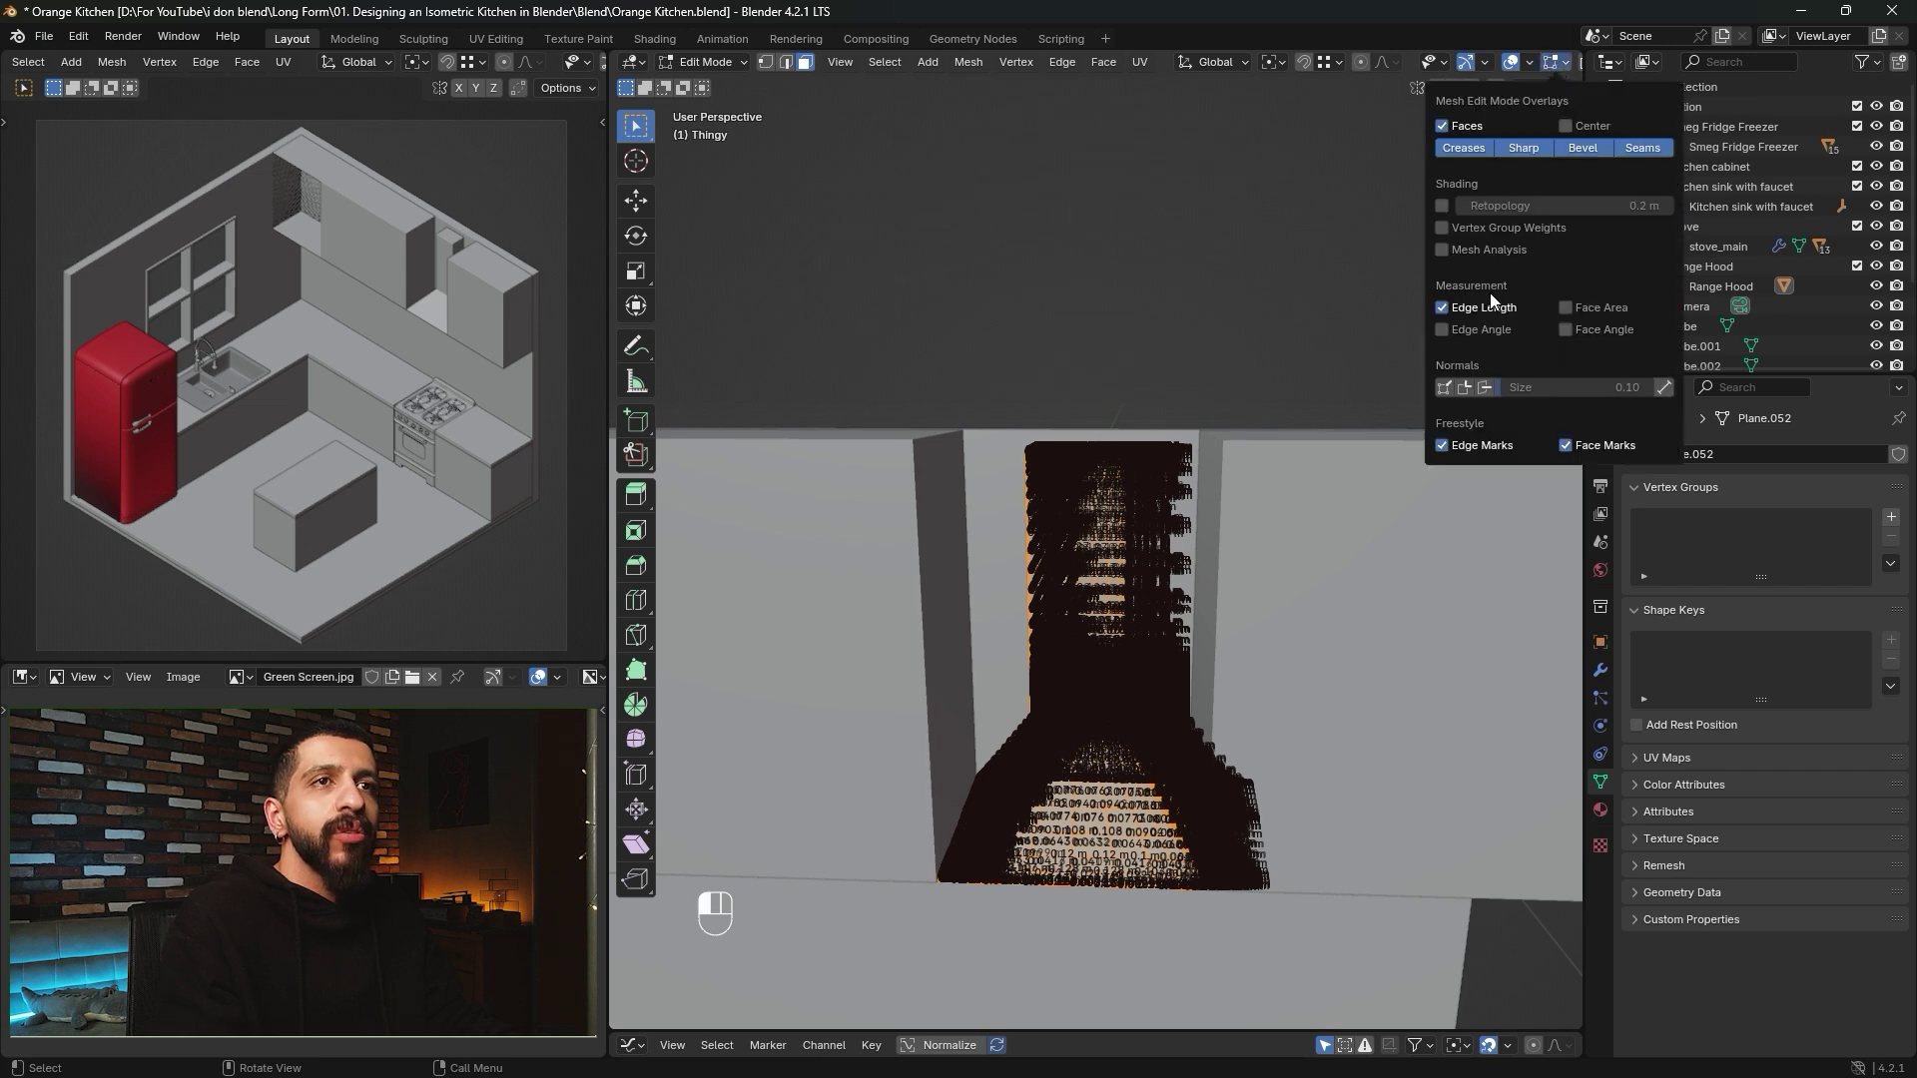
left_click(1443, 308)
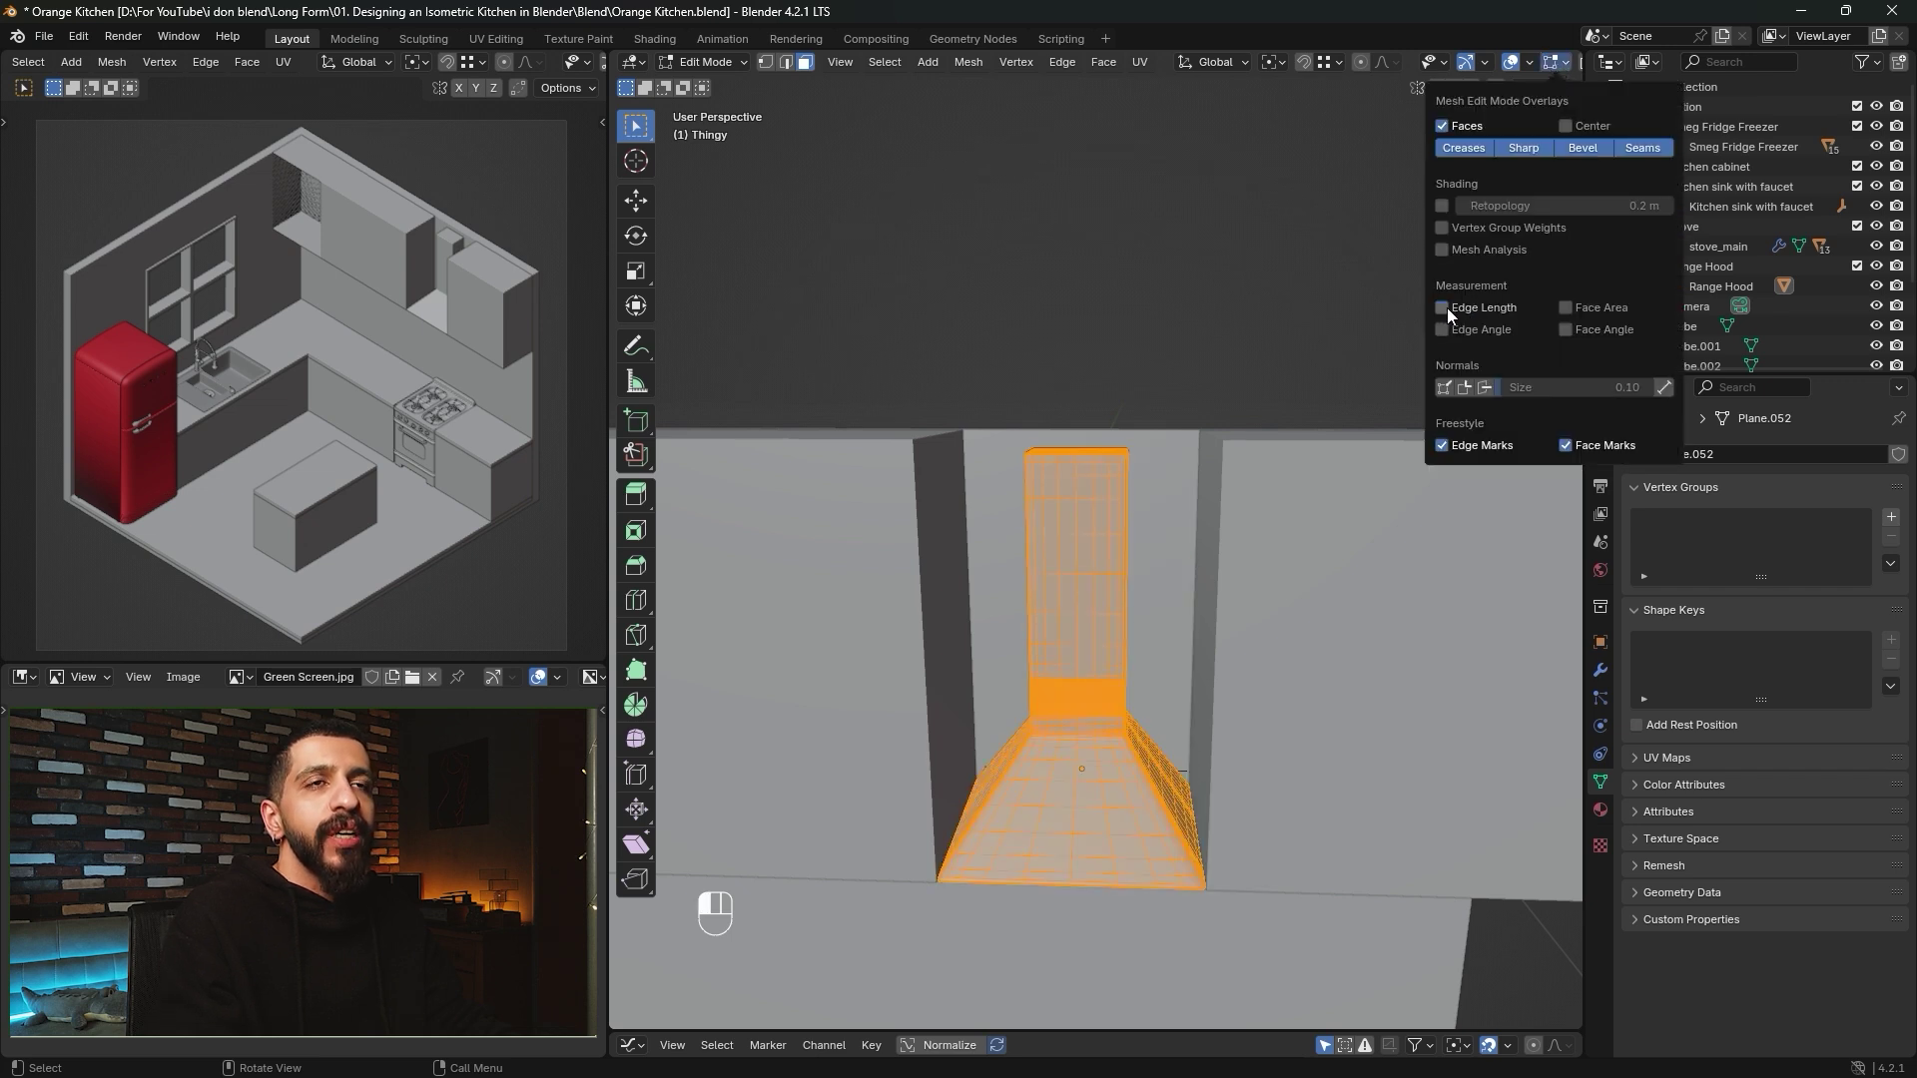
In front wireframe view, raise the top portion of the hood's chimney about 0.048 m along Z, snapping it to the cabinets' top.
key("z")
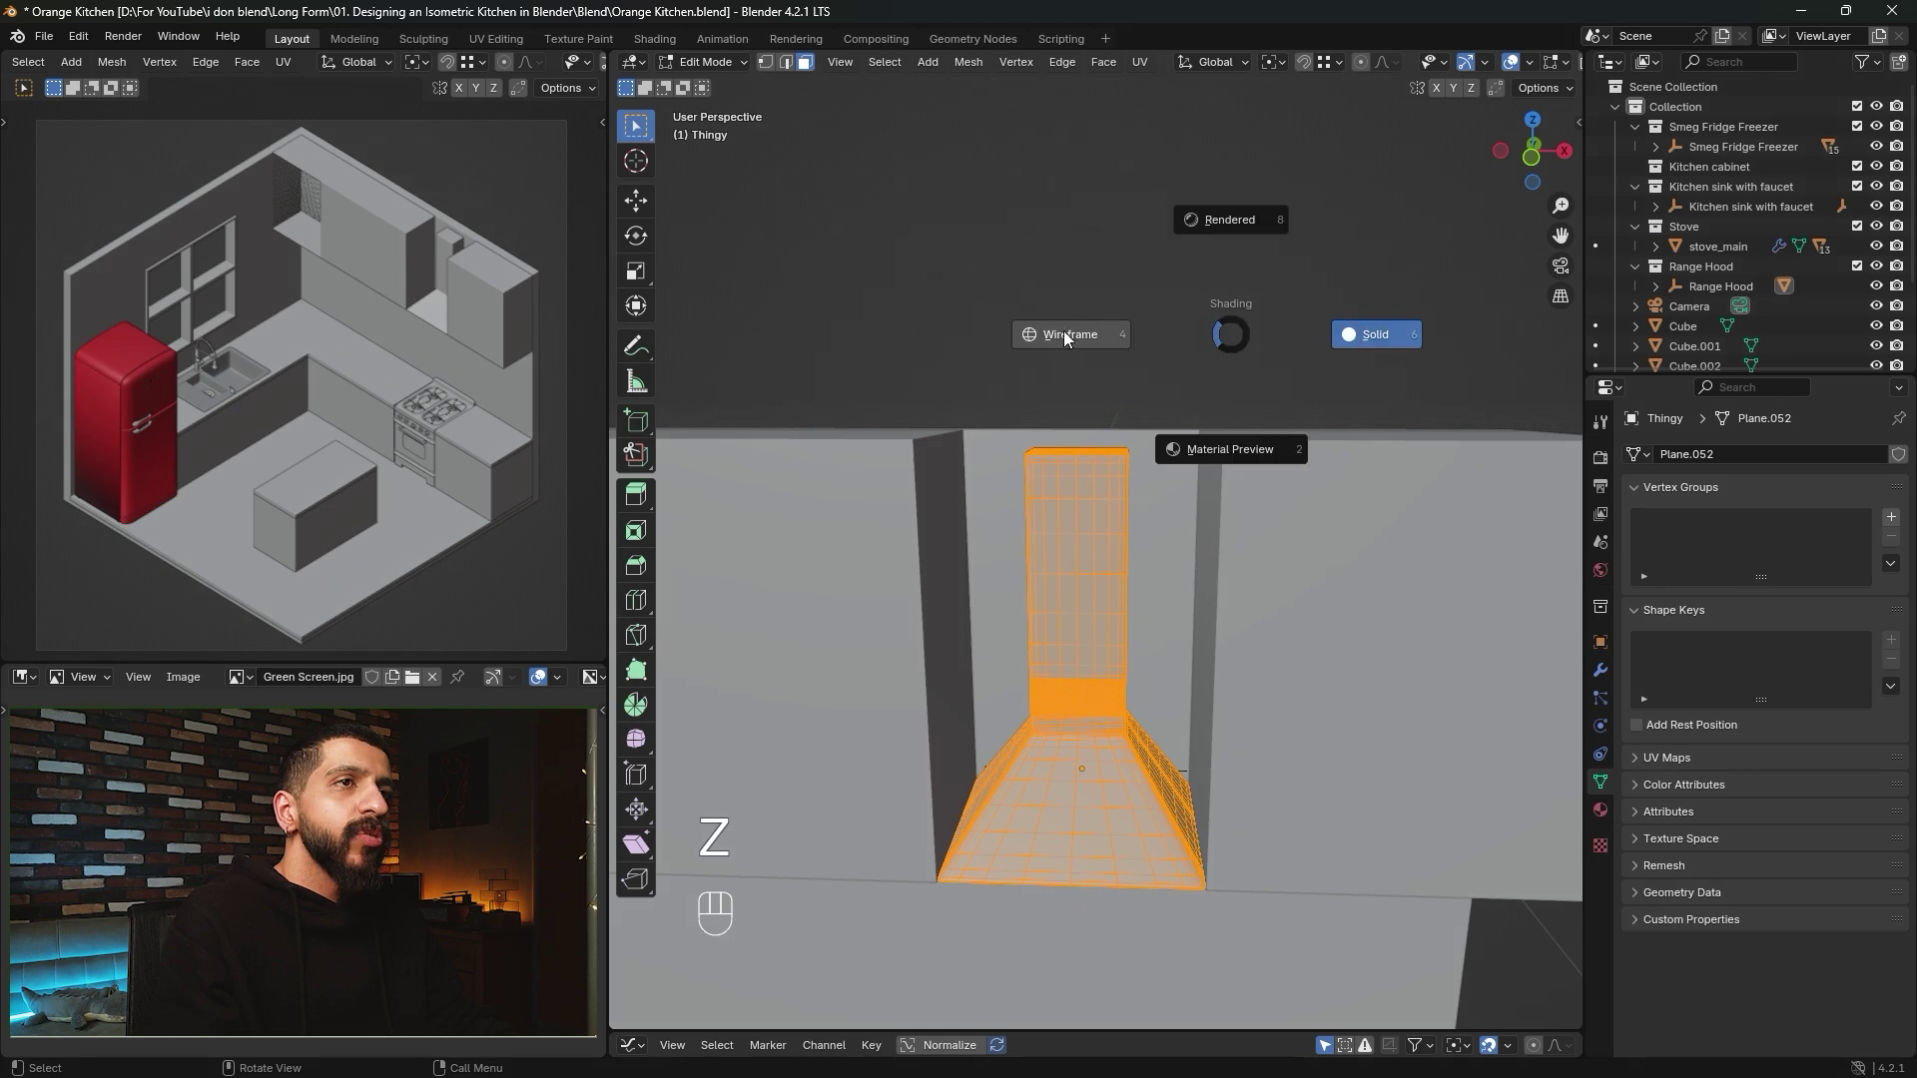
left_click(1063, 331)
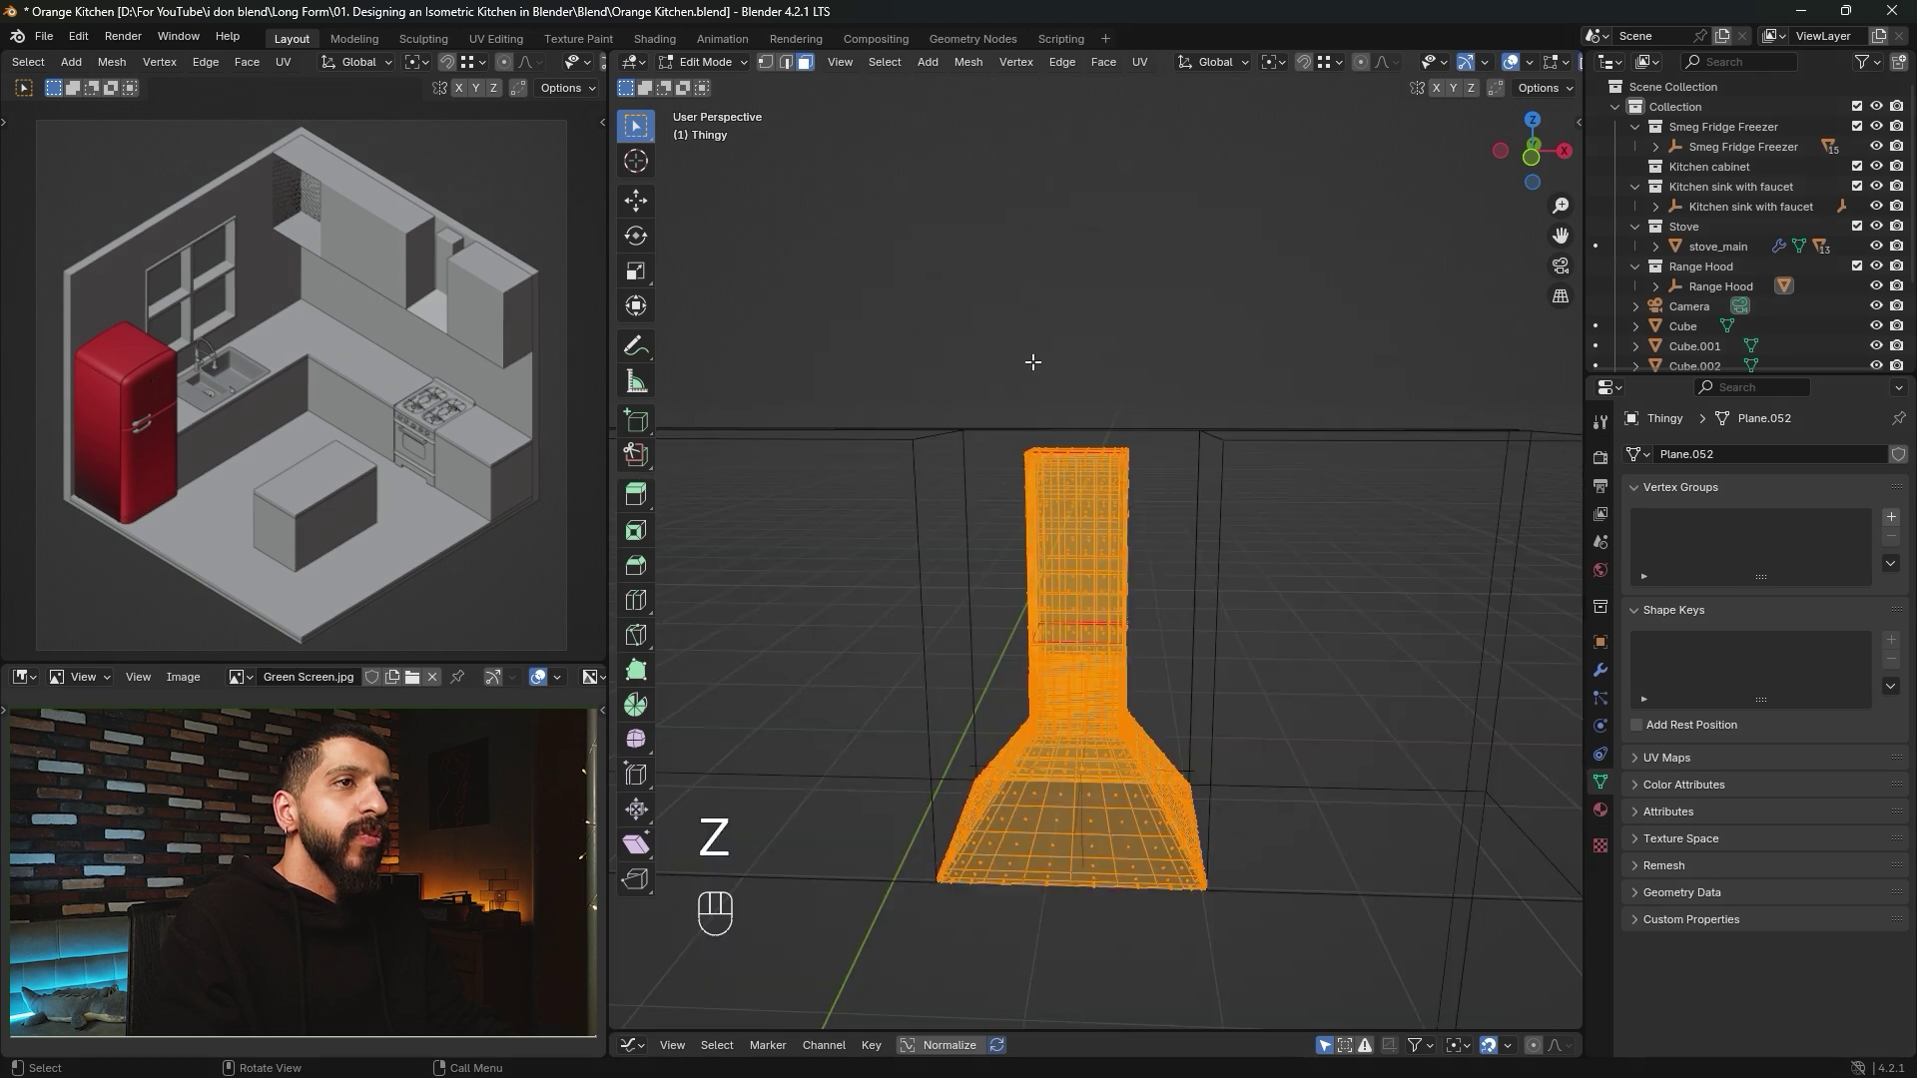
left_click(1534, 183)
key("alt+b")
left_click_drag(917, 309, 1258, 489)
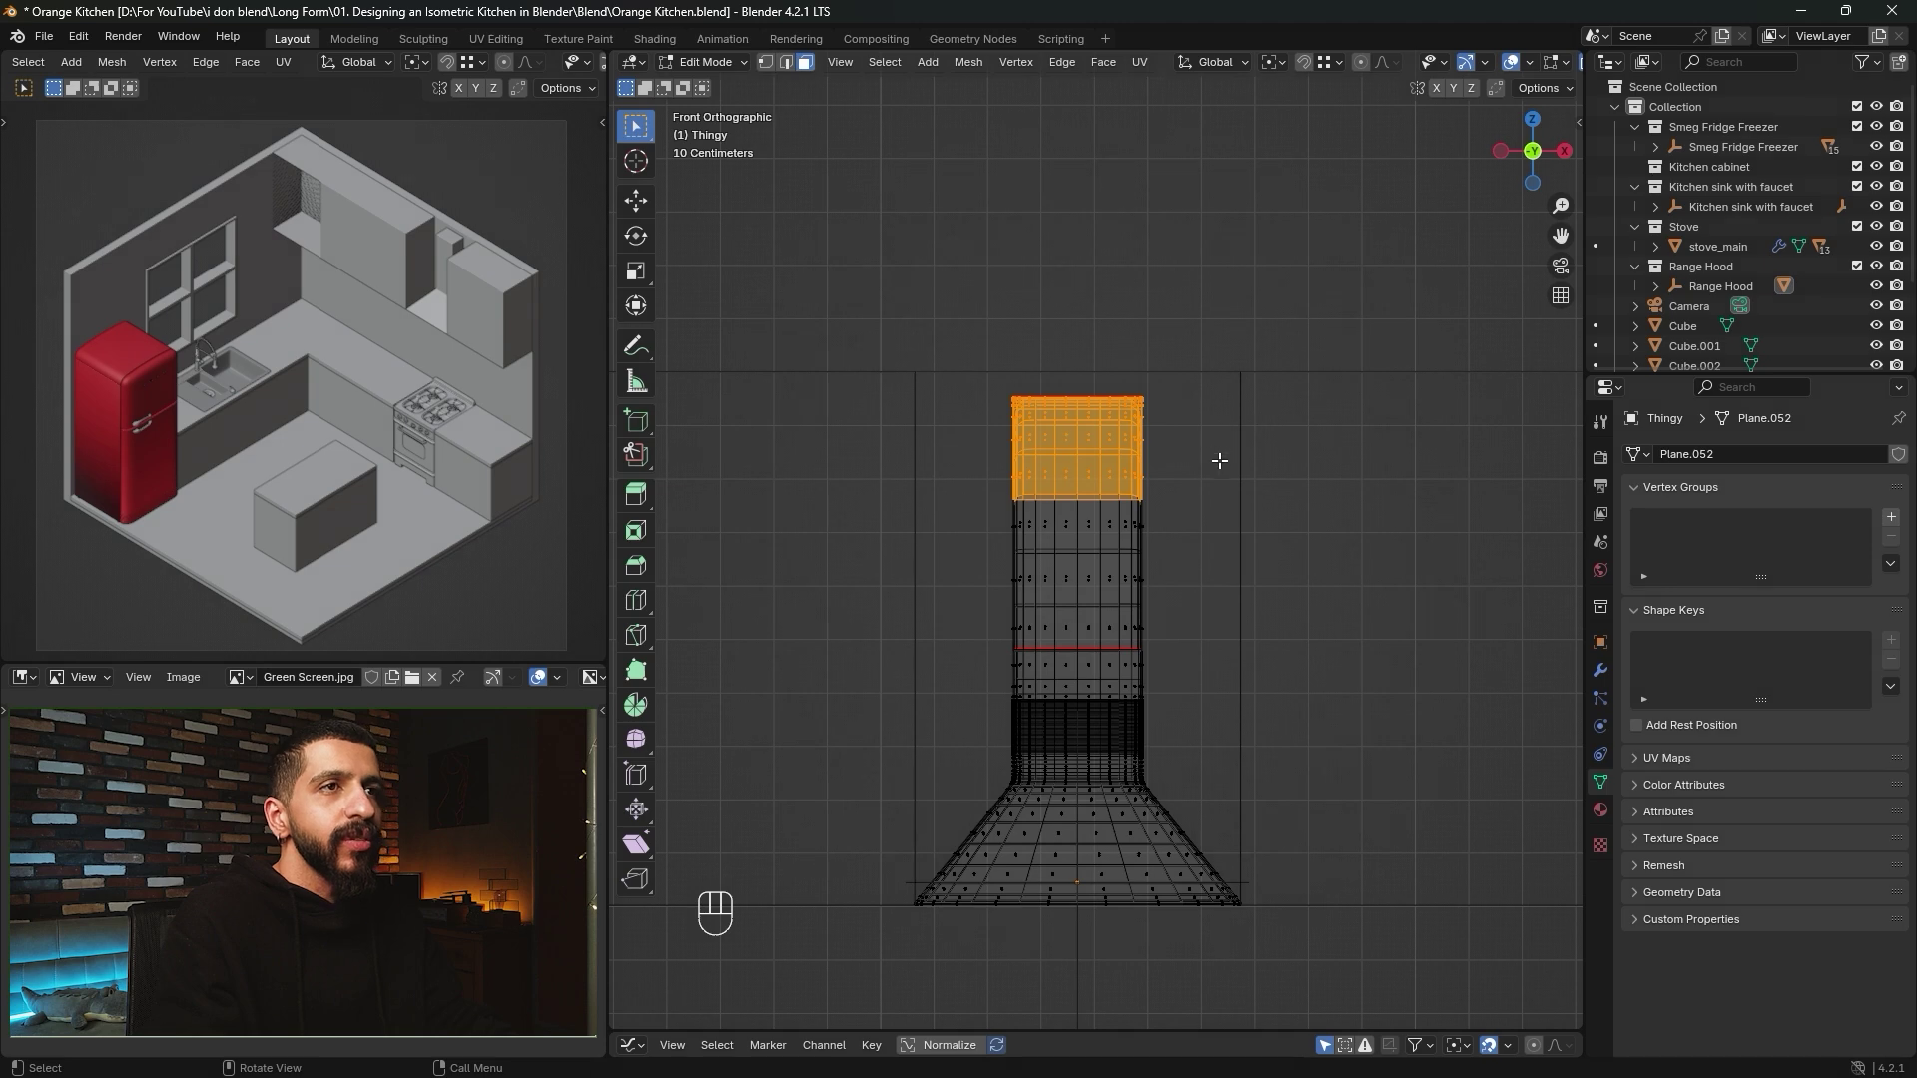
key("g")
key("z")
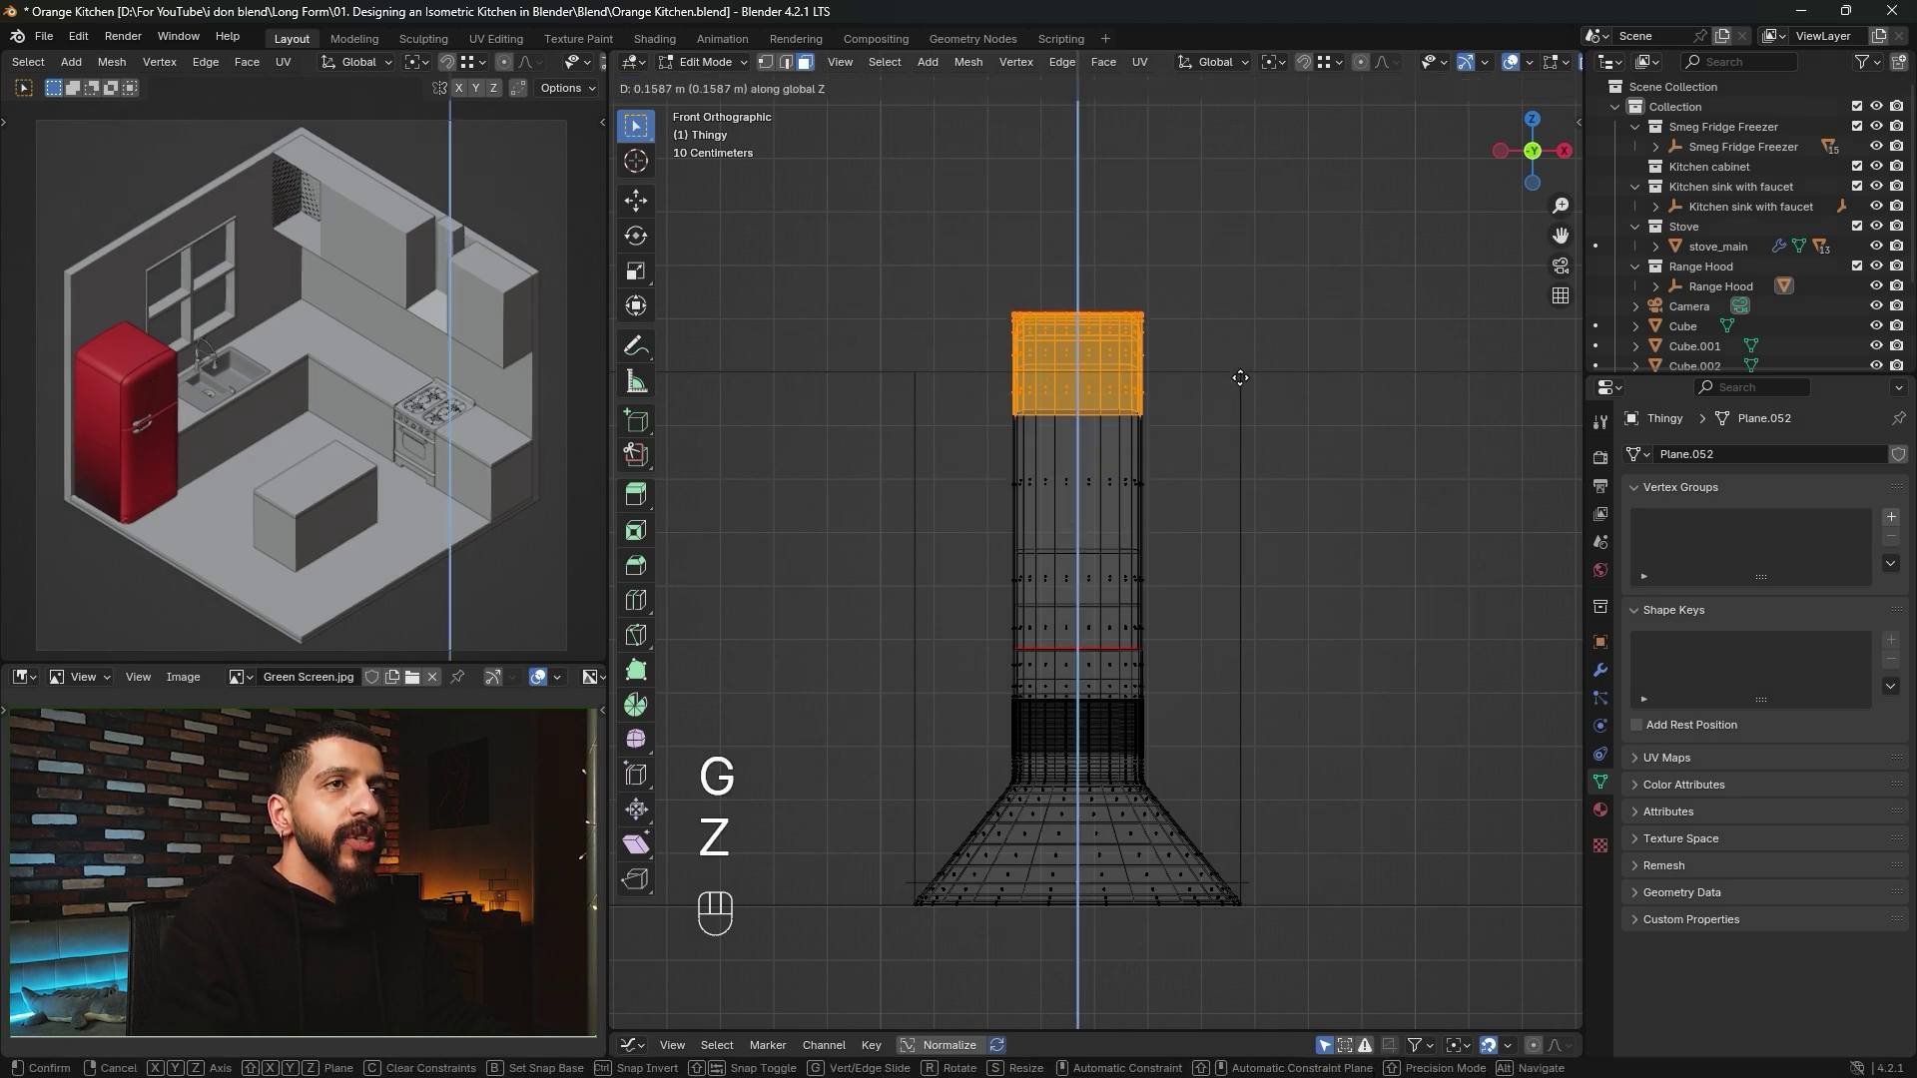
key("shift")
key("shift+Tab")
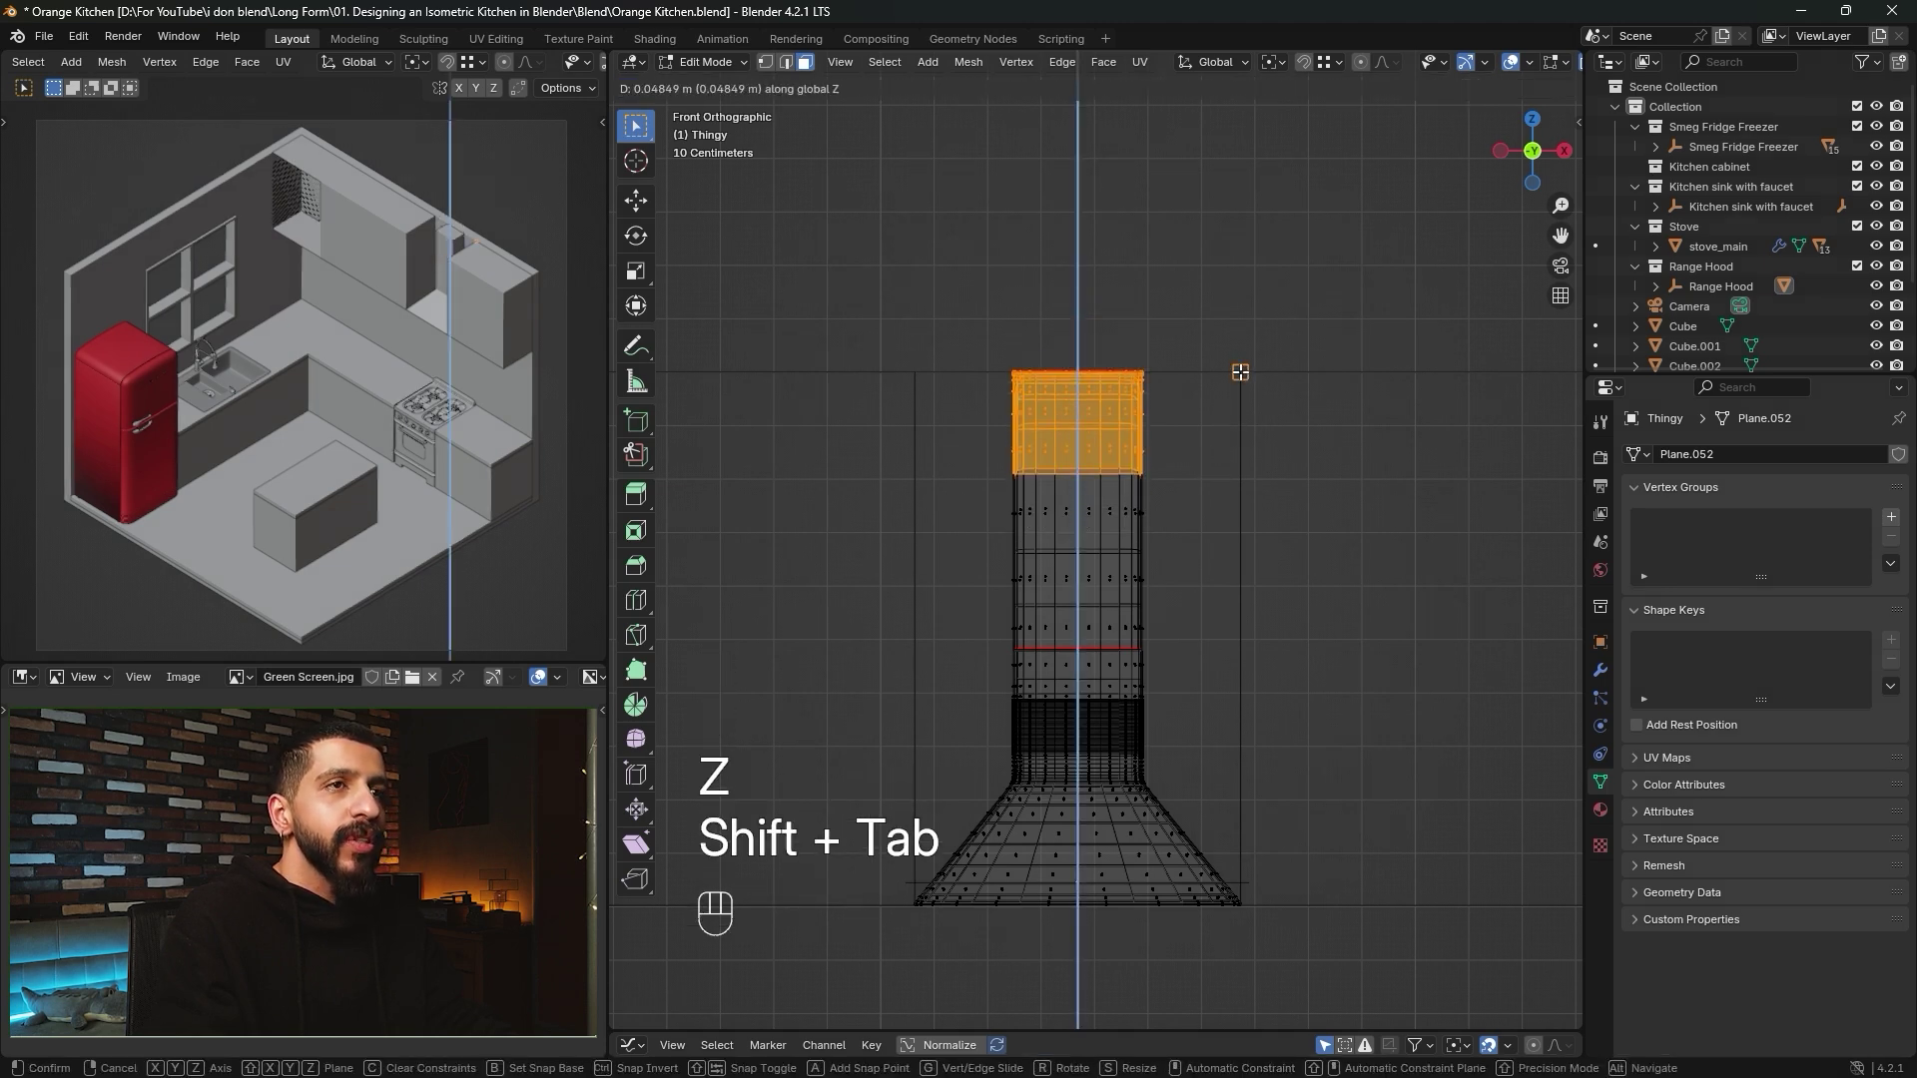
left_click(1140, 409)
key("Tab")
key("z")
On the countertop section at the open end, select the top front, outer-end and stove-side edges plus the short vertical corner edges.
mouse_move(1255, 337)
middle_mouse_down()
mouse_move(1220, 429)
mouse_move(1158, 487)
mouse_move(1137, 461)
middle_mouse_up()
left_click(1080, 512, "shift")
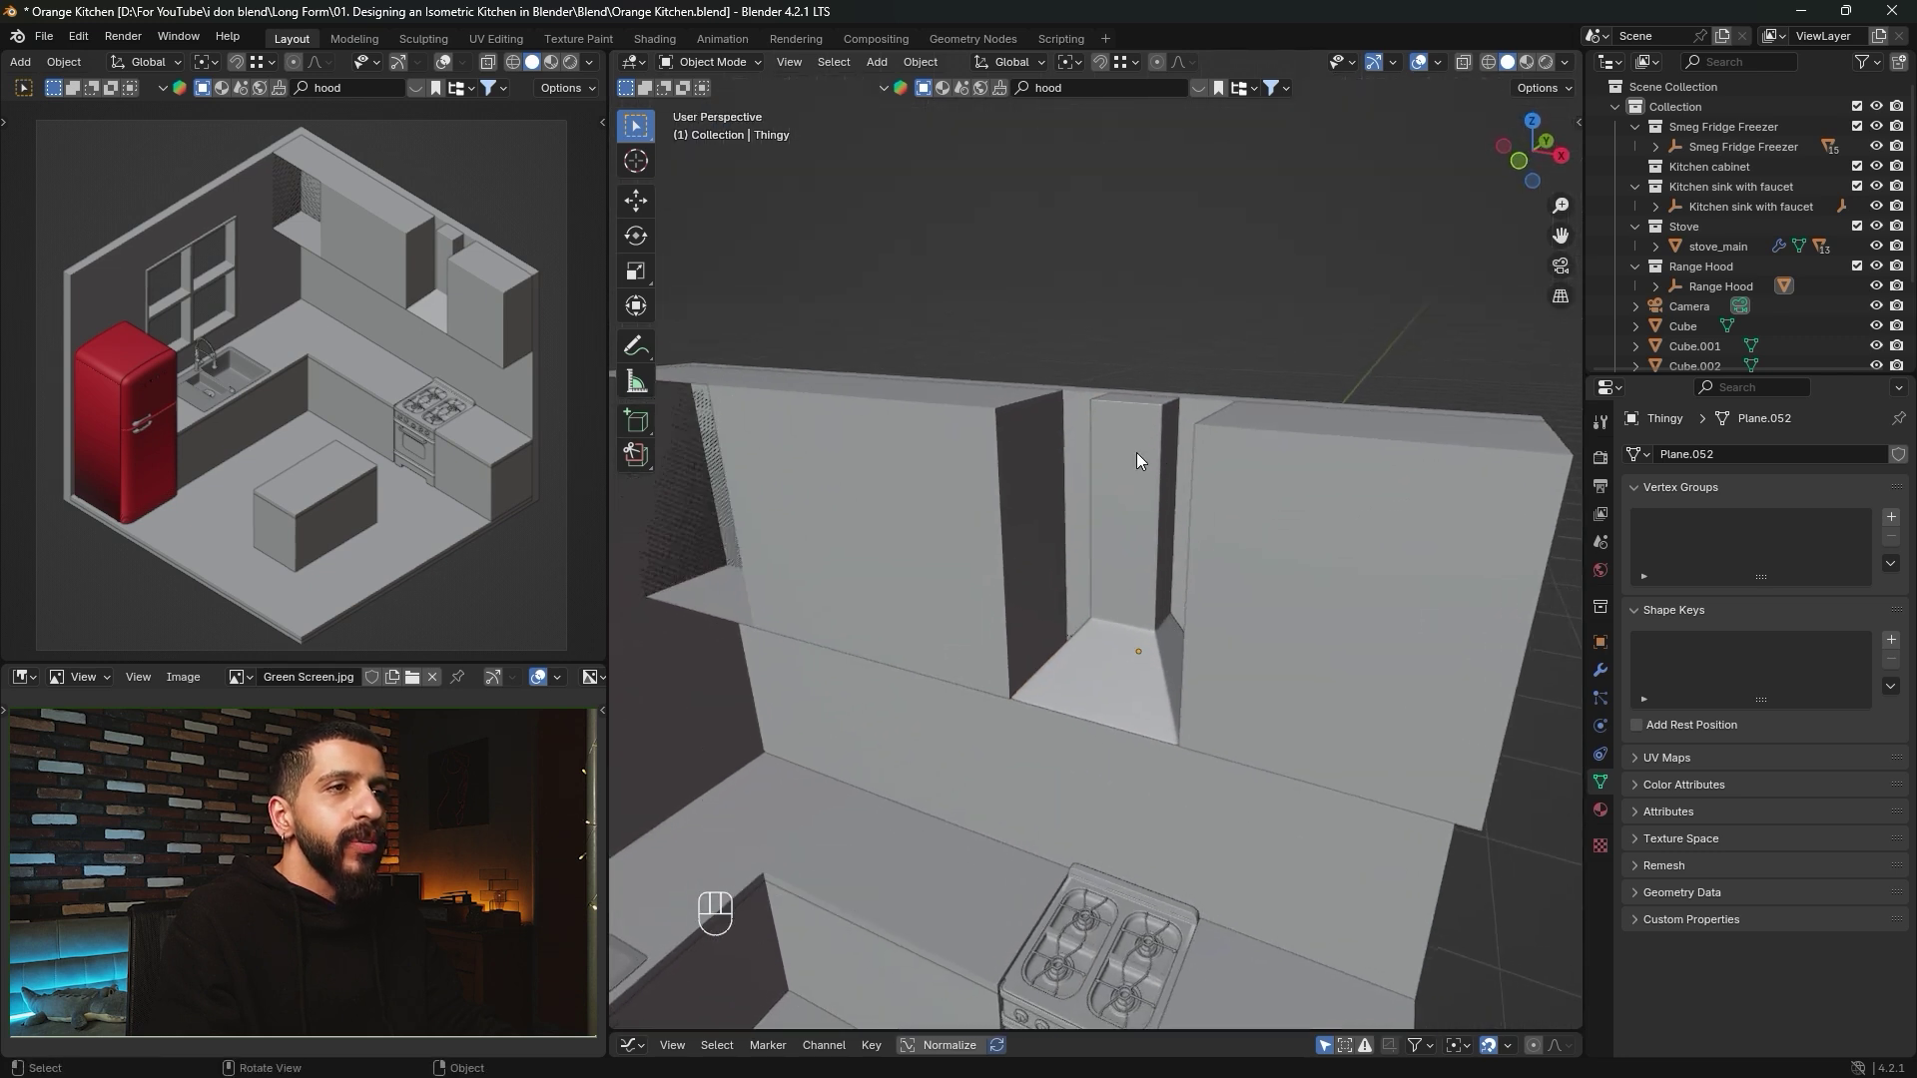
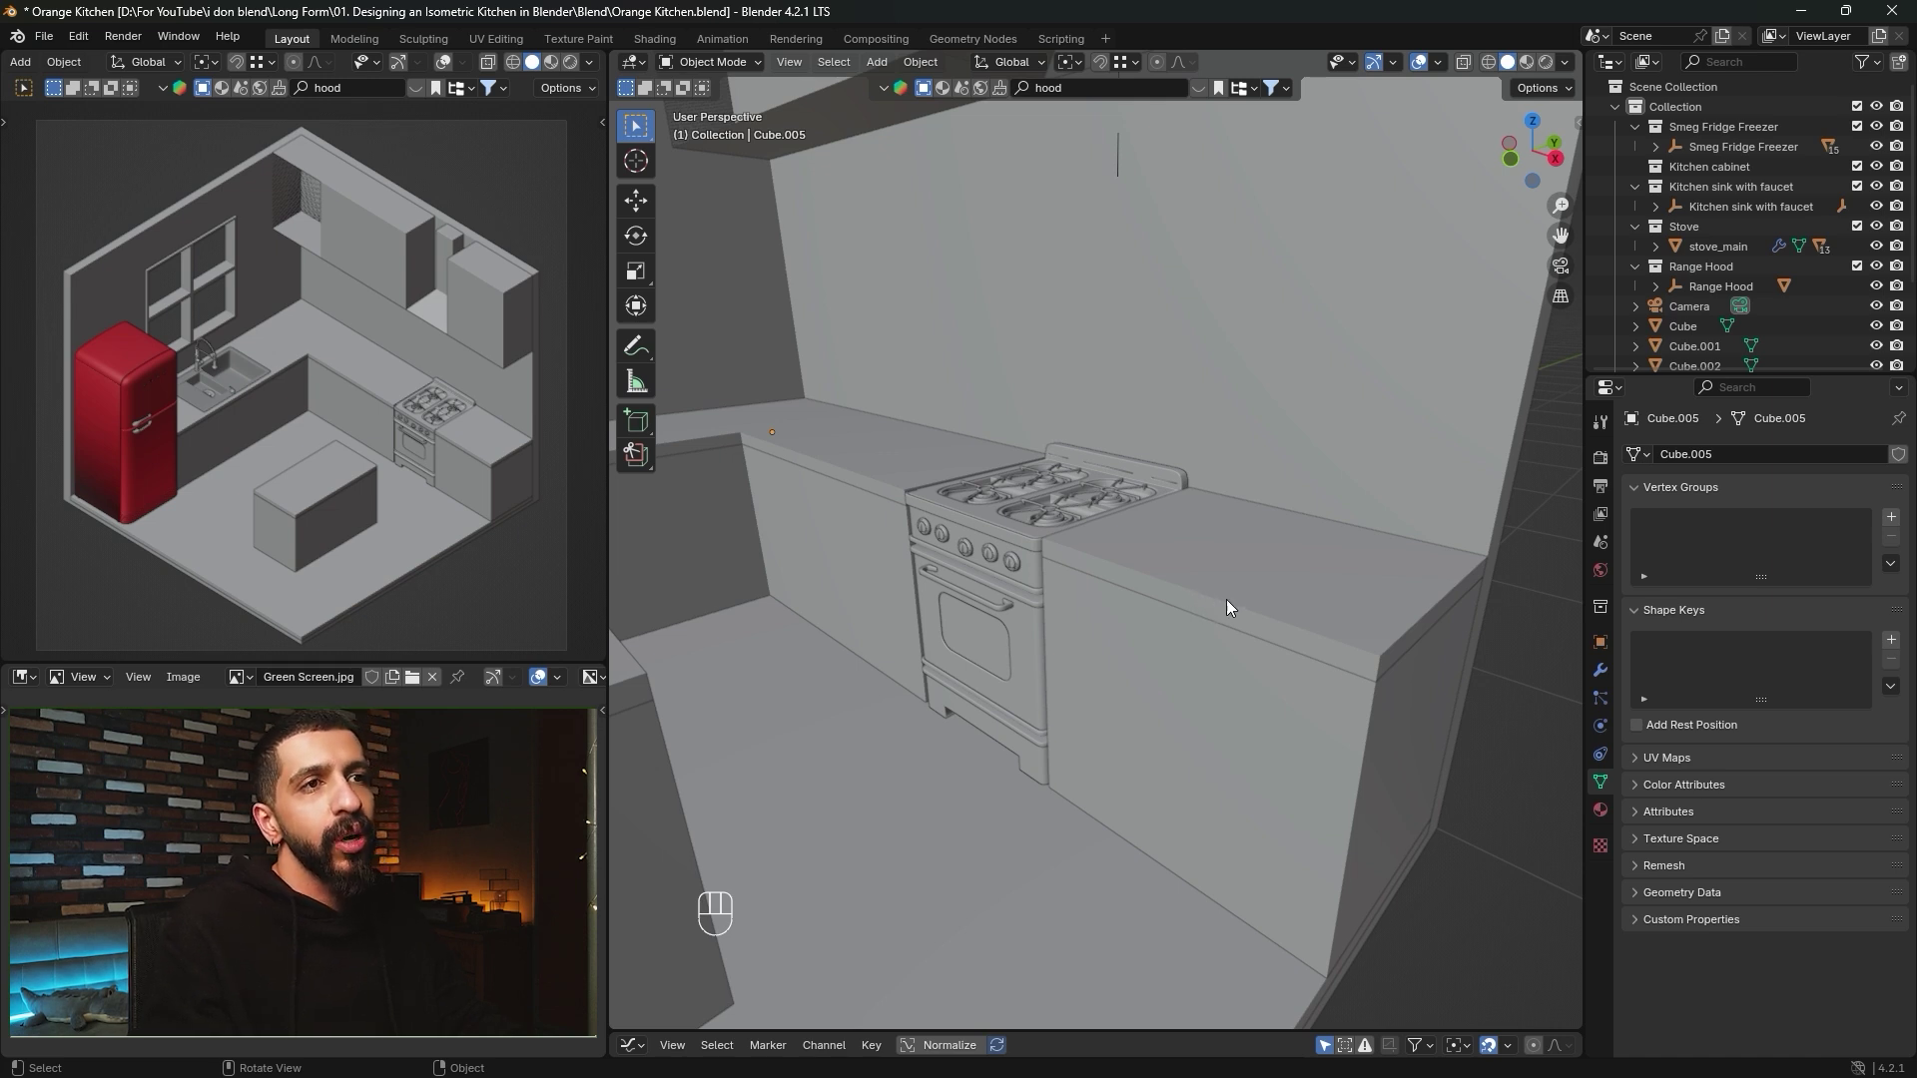
left_click(1252, 593)
key("Tab")
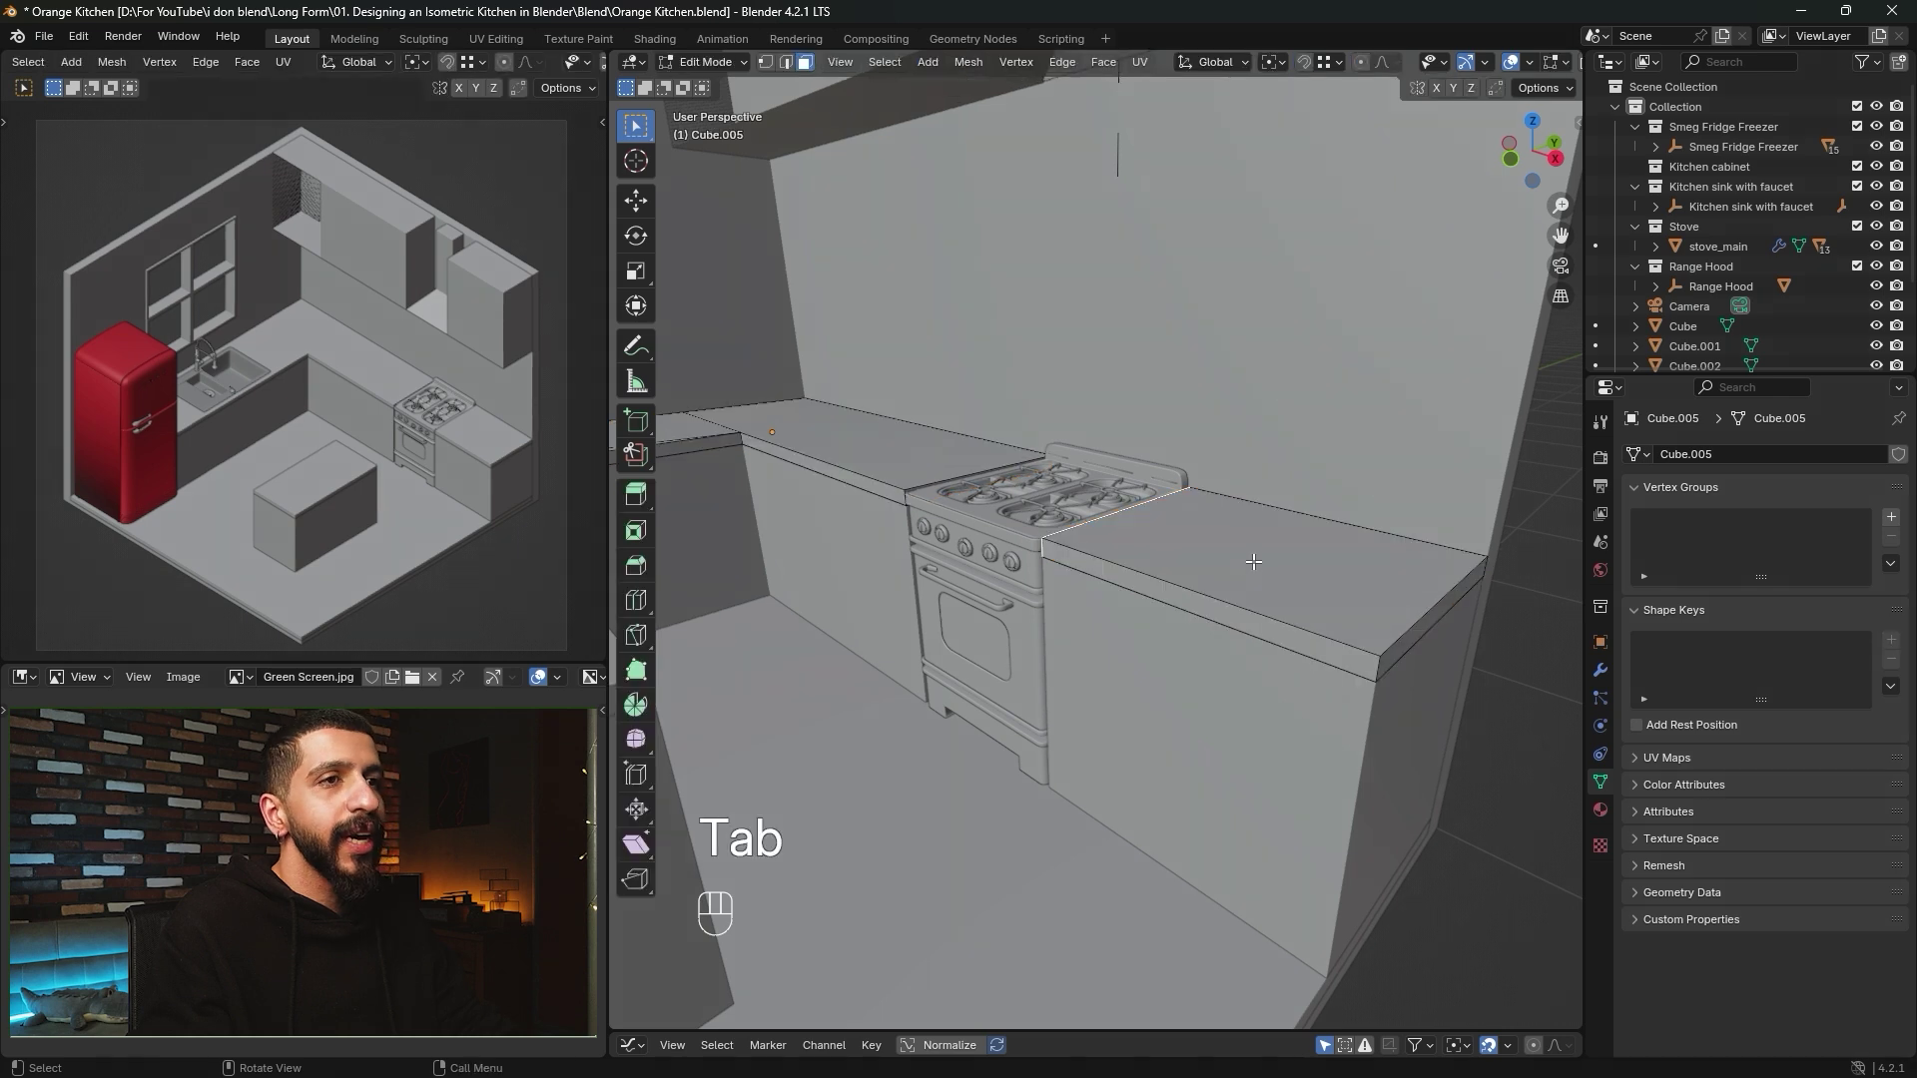
key("2")
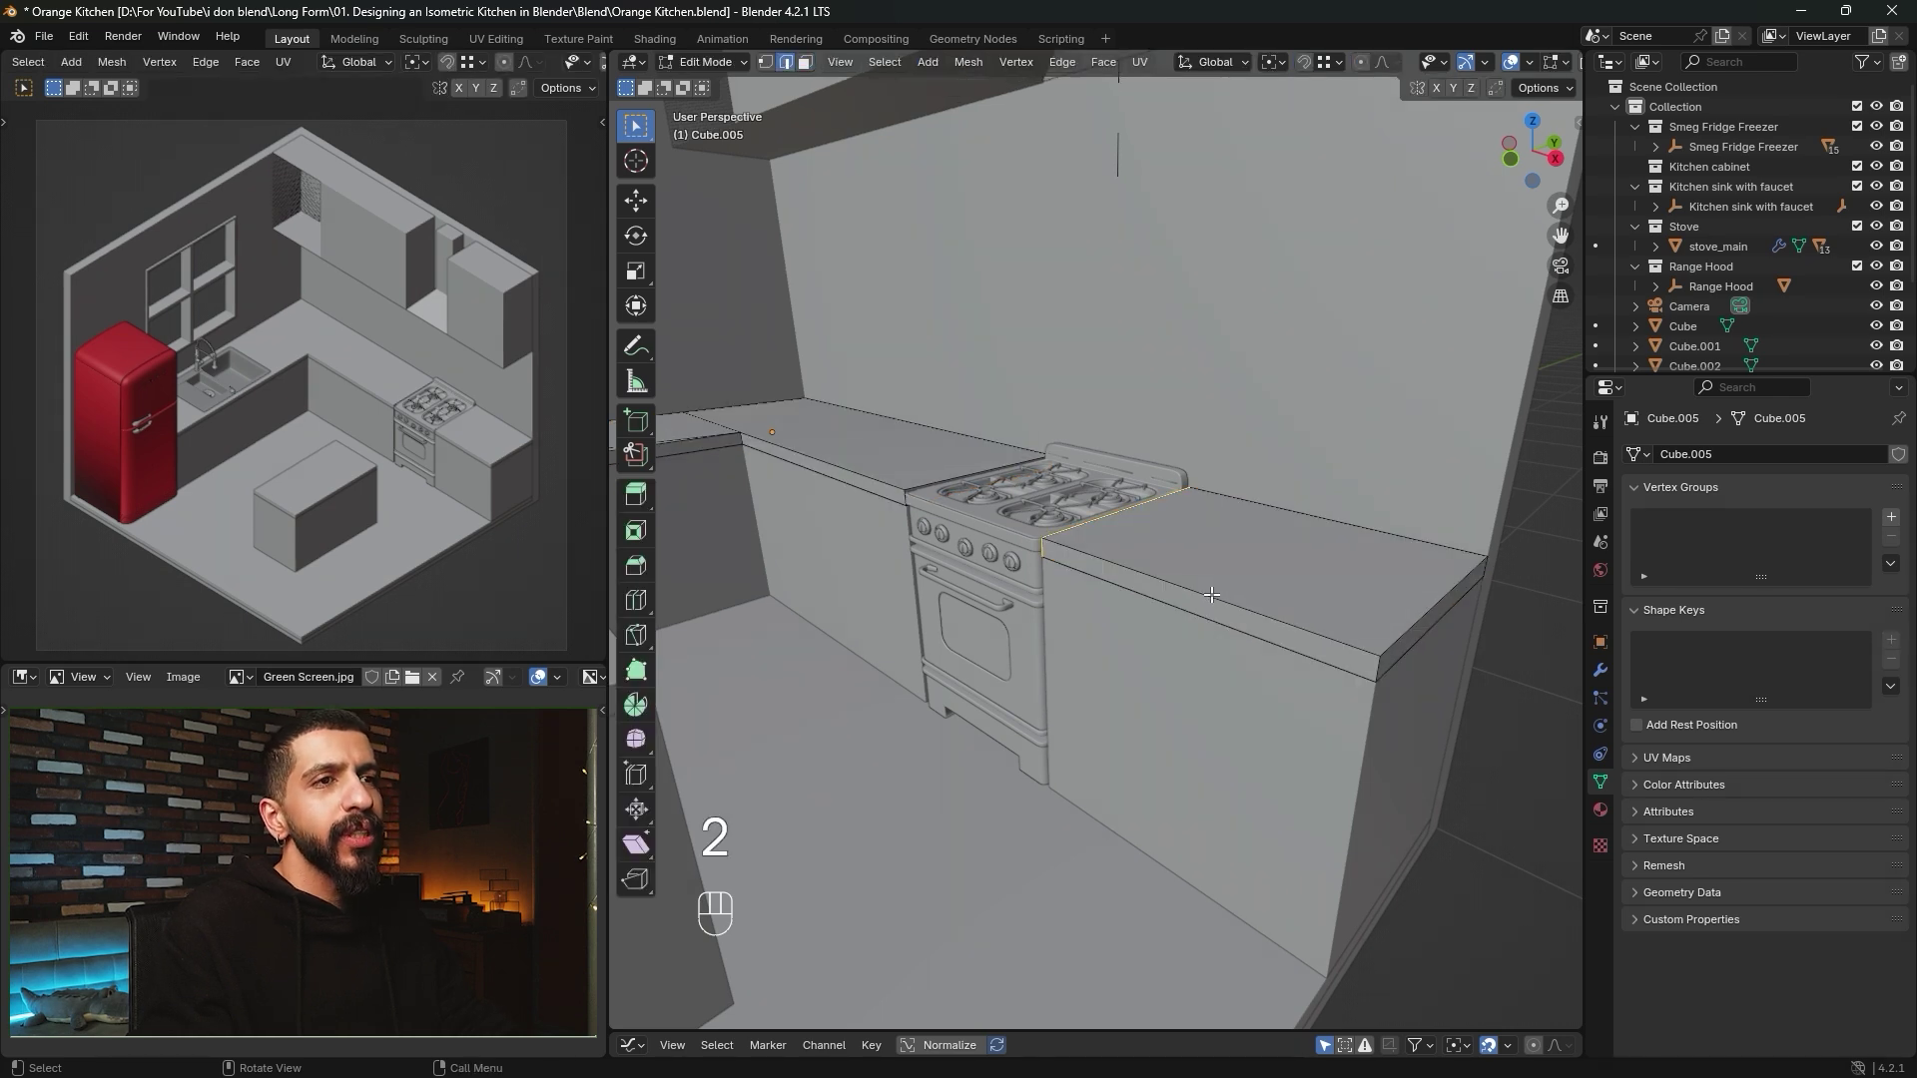
left_click(1219, 602)
left_click(1430, 622, "shift")
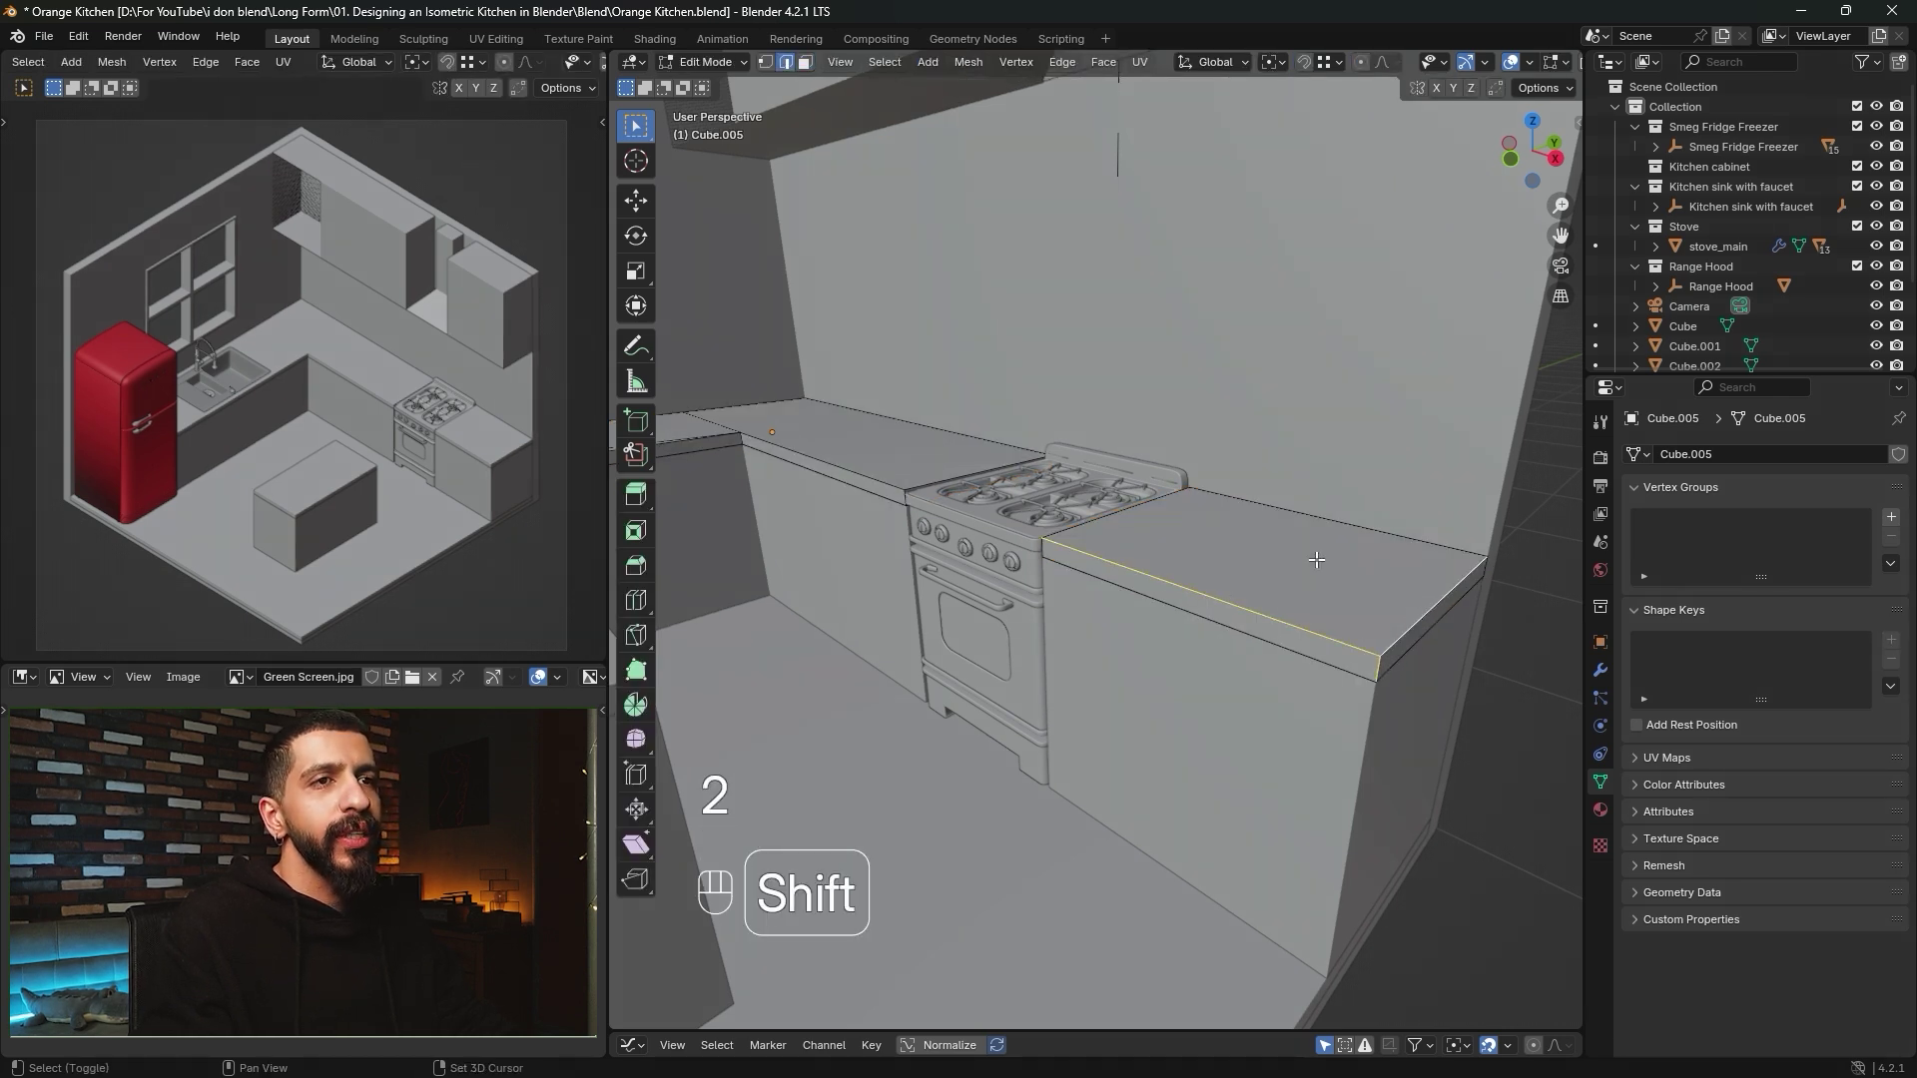
left_click(1130, 511, "shift")
left_click(1042, 554, "shift")
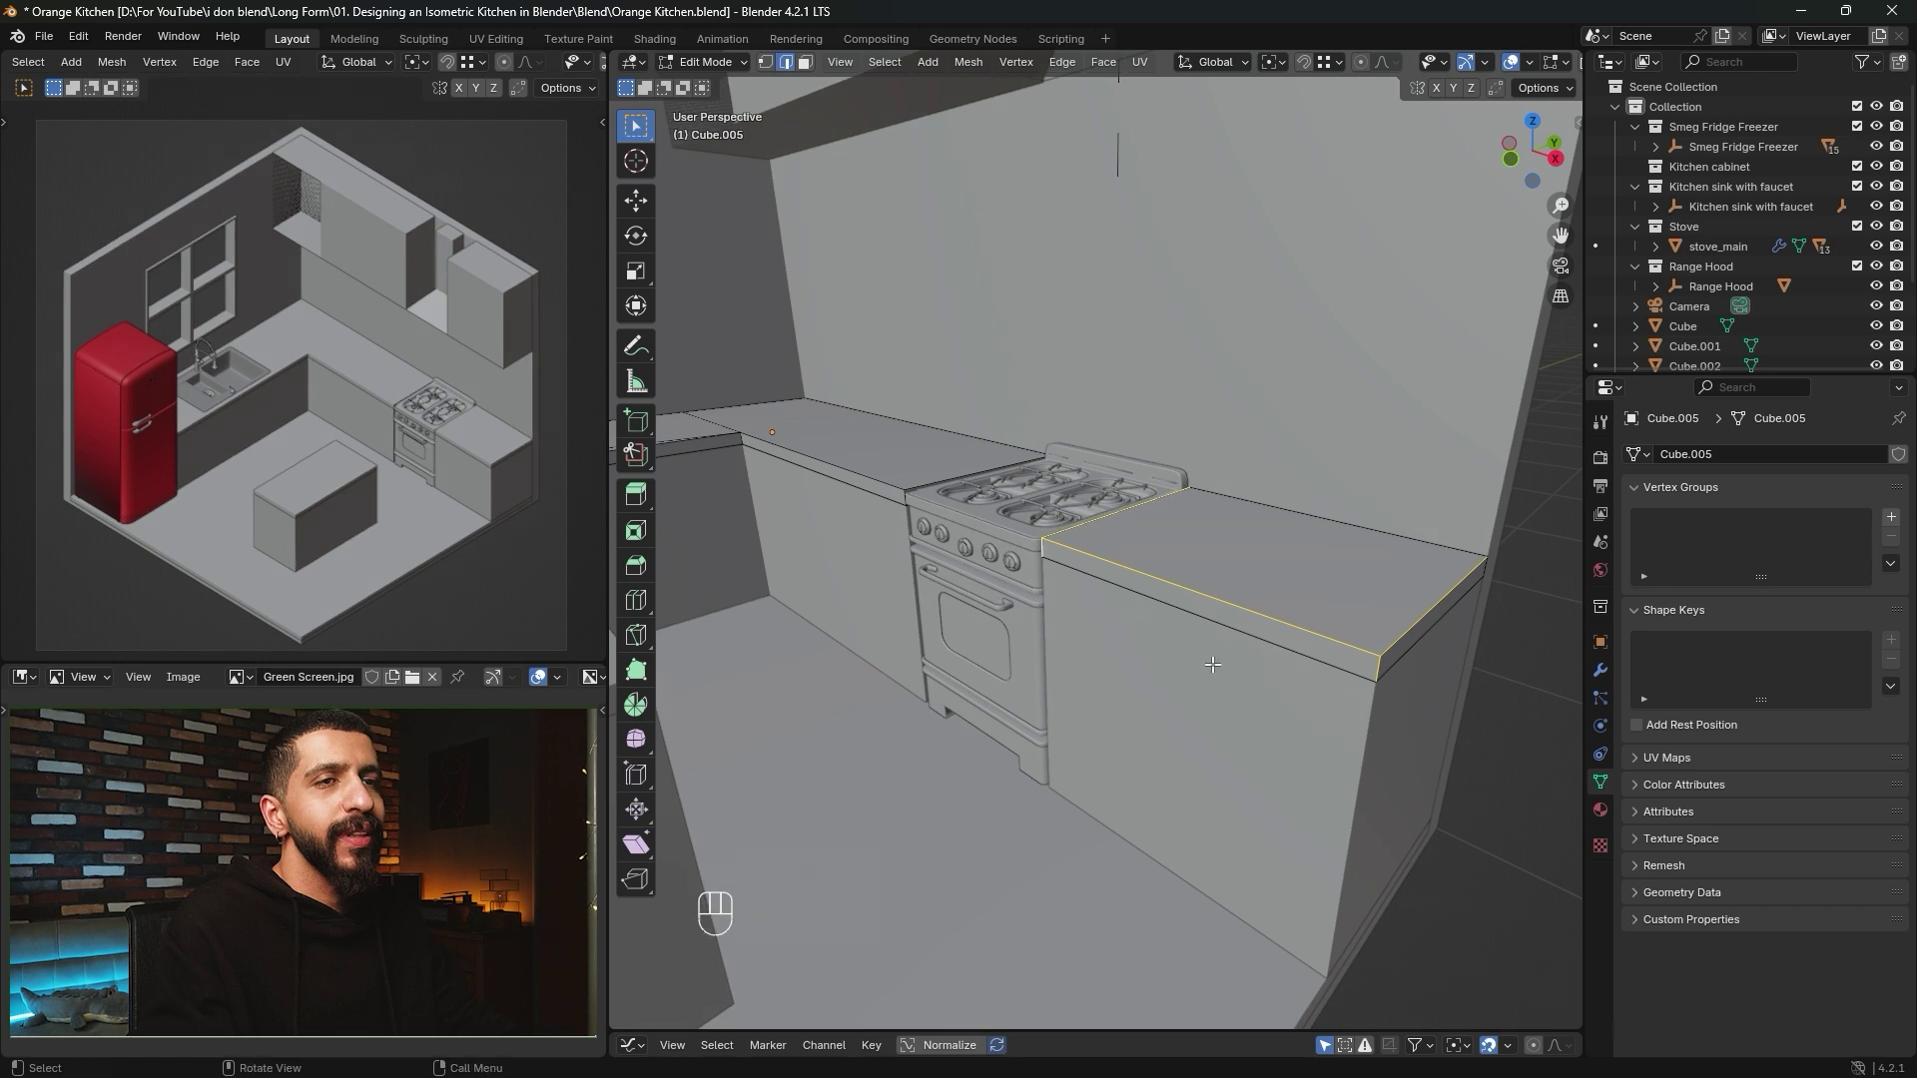
Add the exposed top edges and stove-side corner edge of the countertop's other section to the selection, continuing along the sink to the fridge.
middle_click_drag(1129, 599, 1193, 627)
middle_click_drag(1193, 627, 1307, 648, "shift")
scroll(1198, 589, "up", 3)
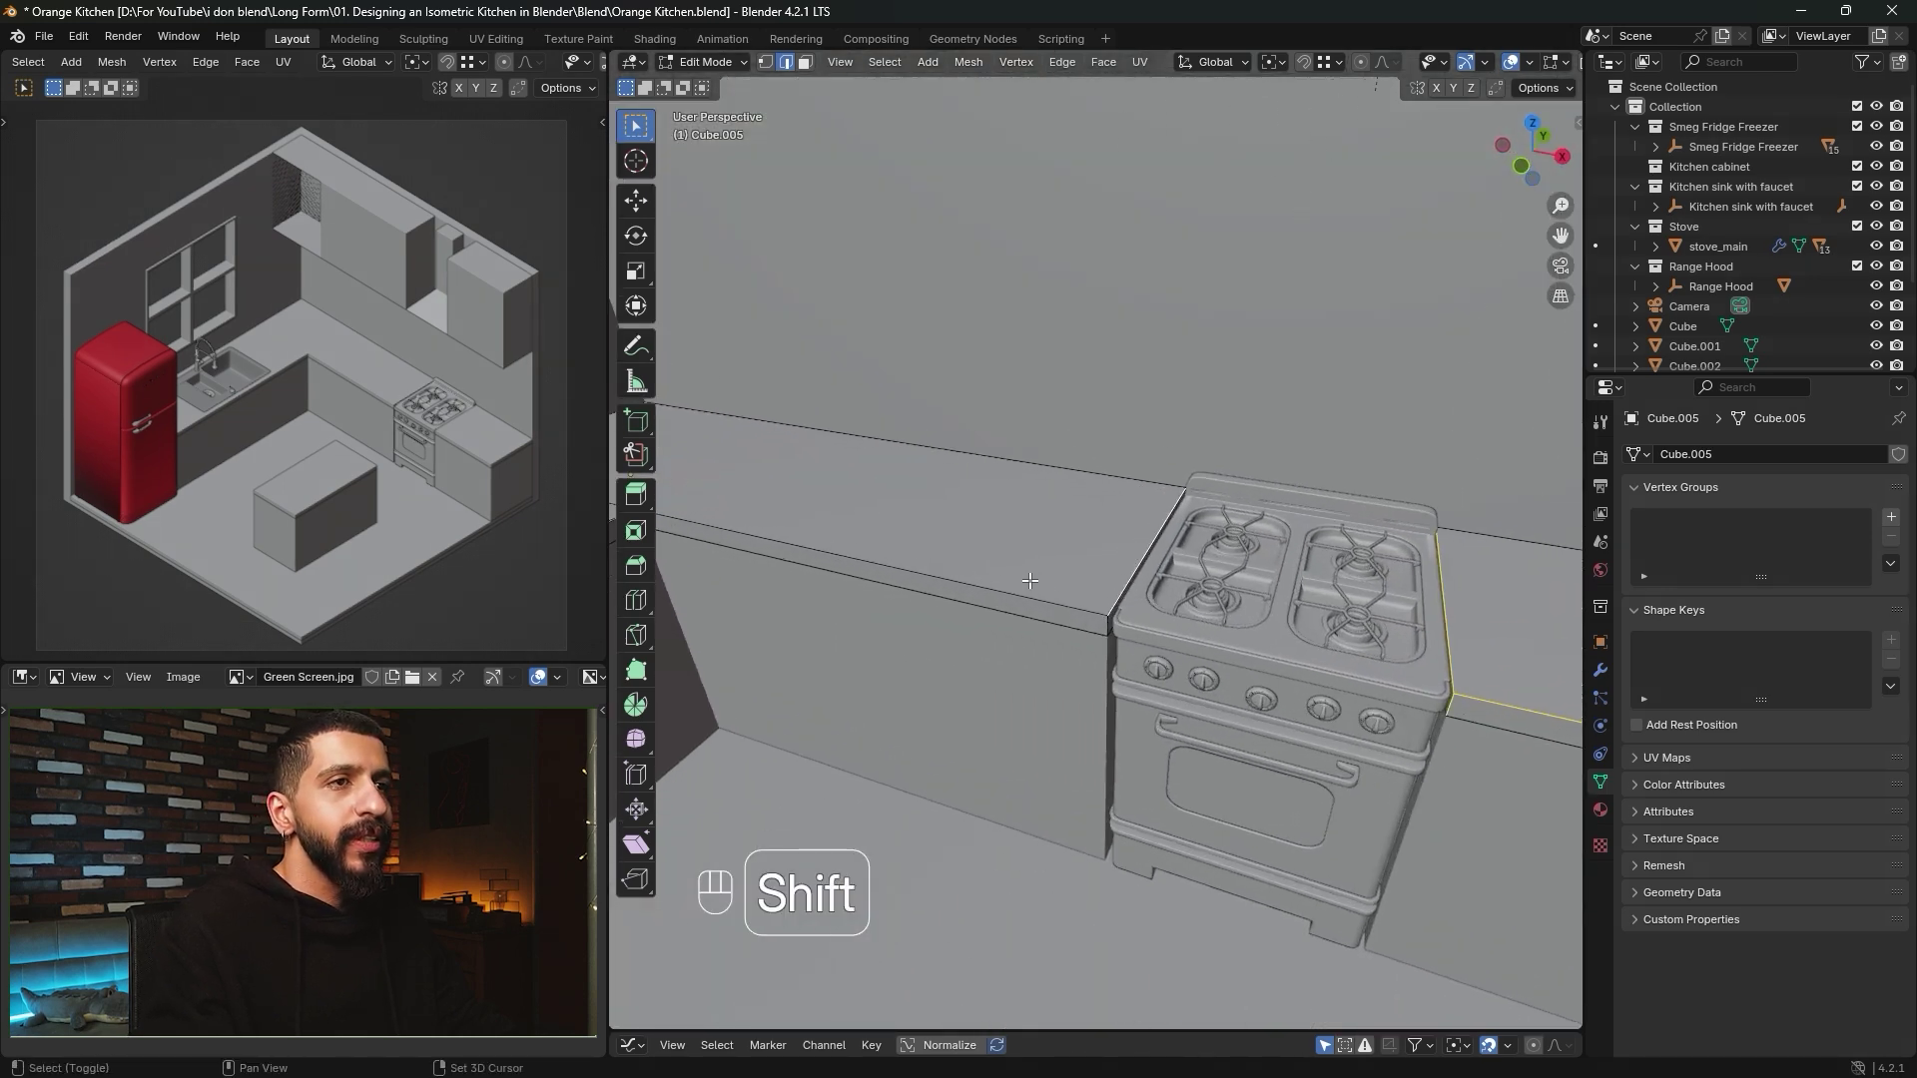
left_click(1058, 597, "shift")
left_click(1106, 626, "shift")
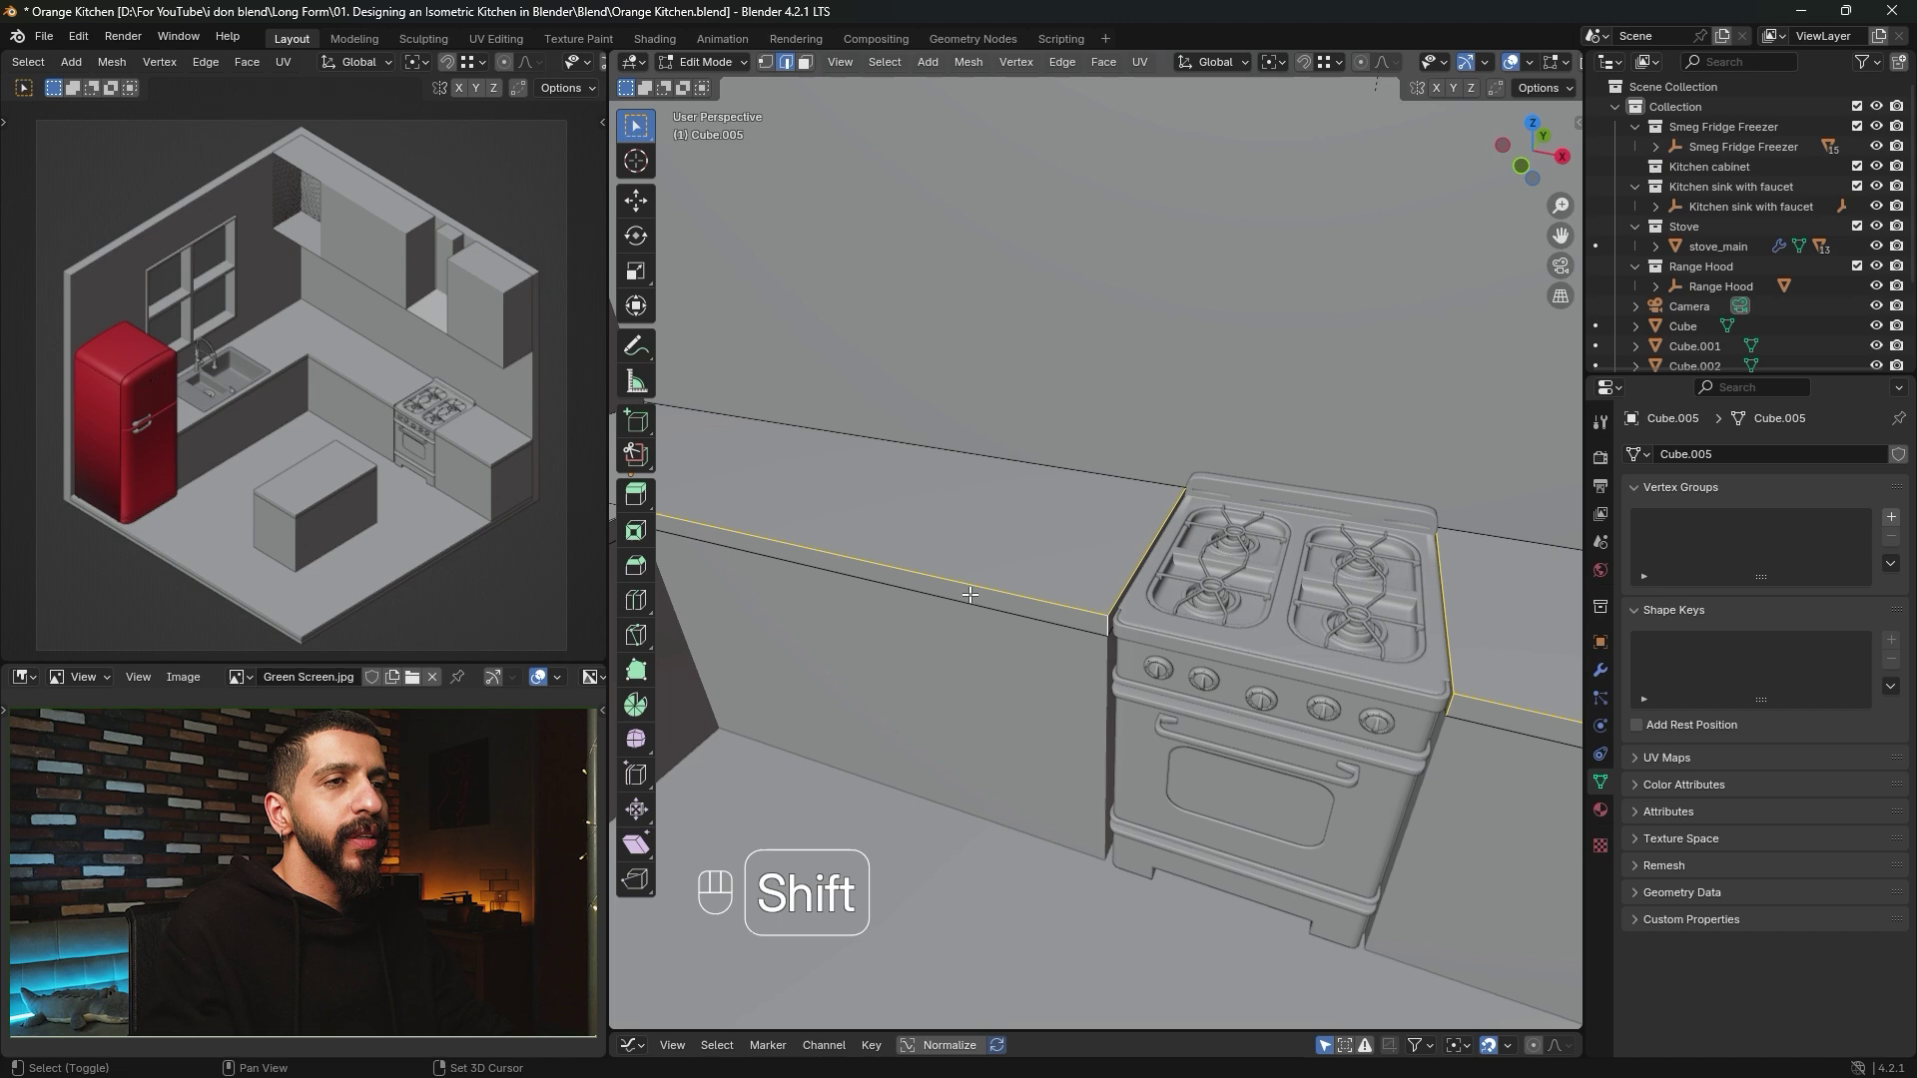
middle_click_drag(789, 534, 1168, 500, "shift")
middle_click_drag(975, 708, 1116, 572)
left_click(1122, 577, "shift")
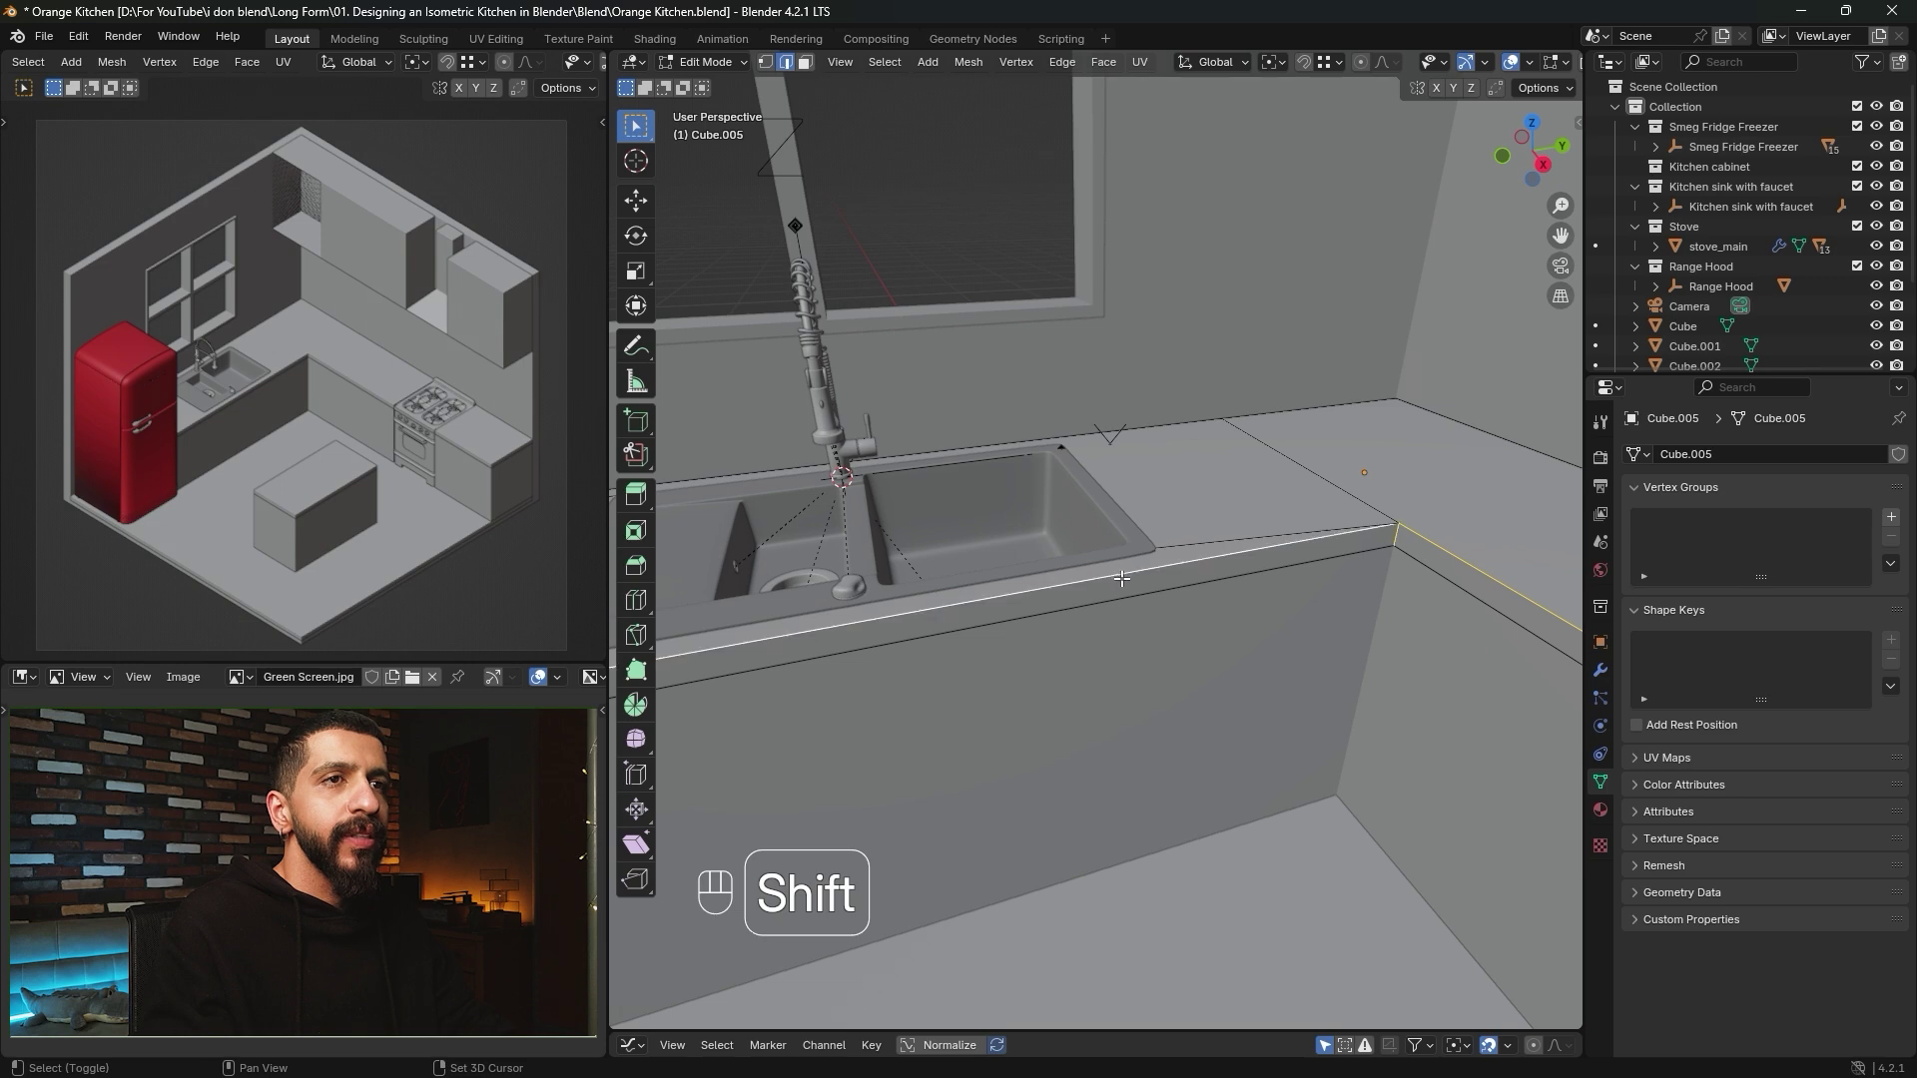
middle_click_drag(928, 625, 894, 535, "shift")
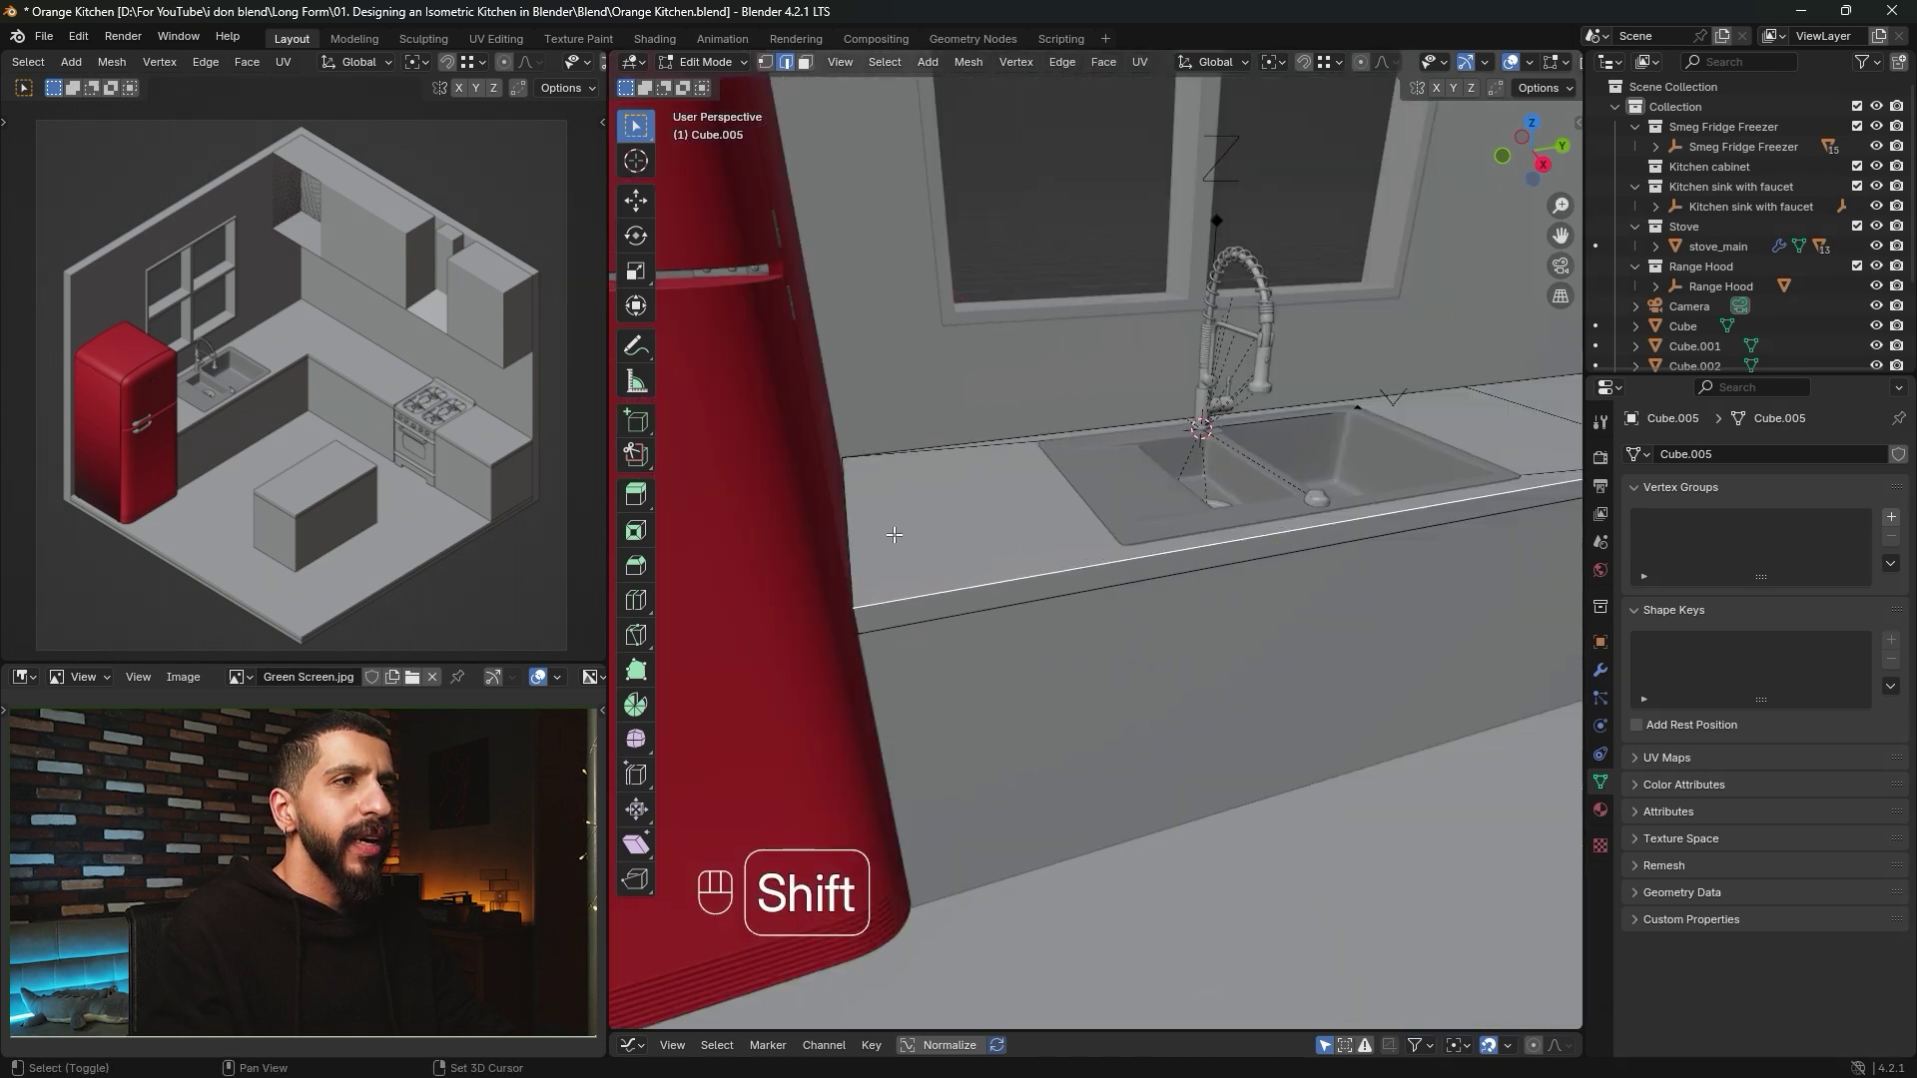
left_click(861, 518, "shift")
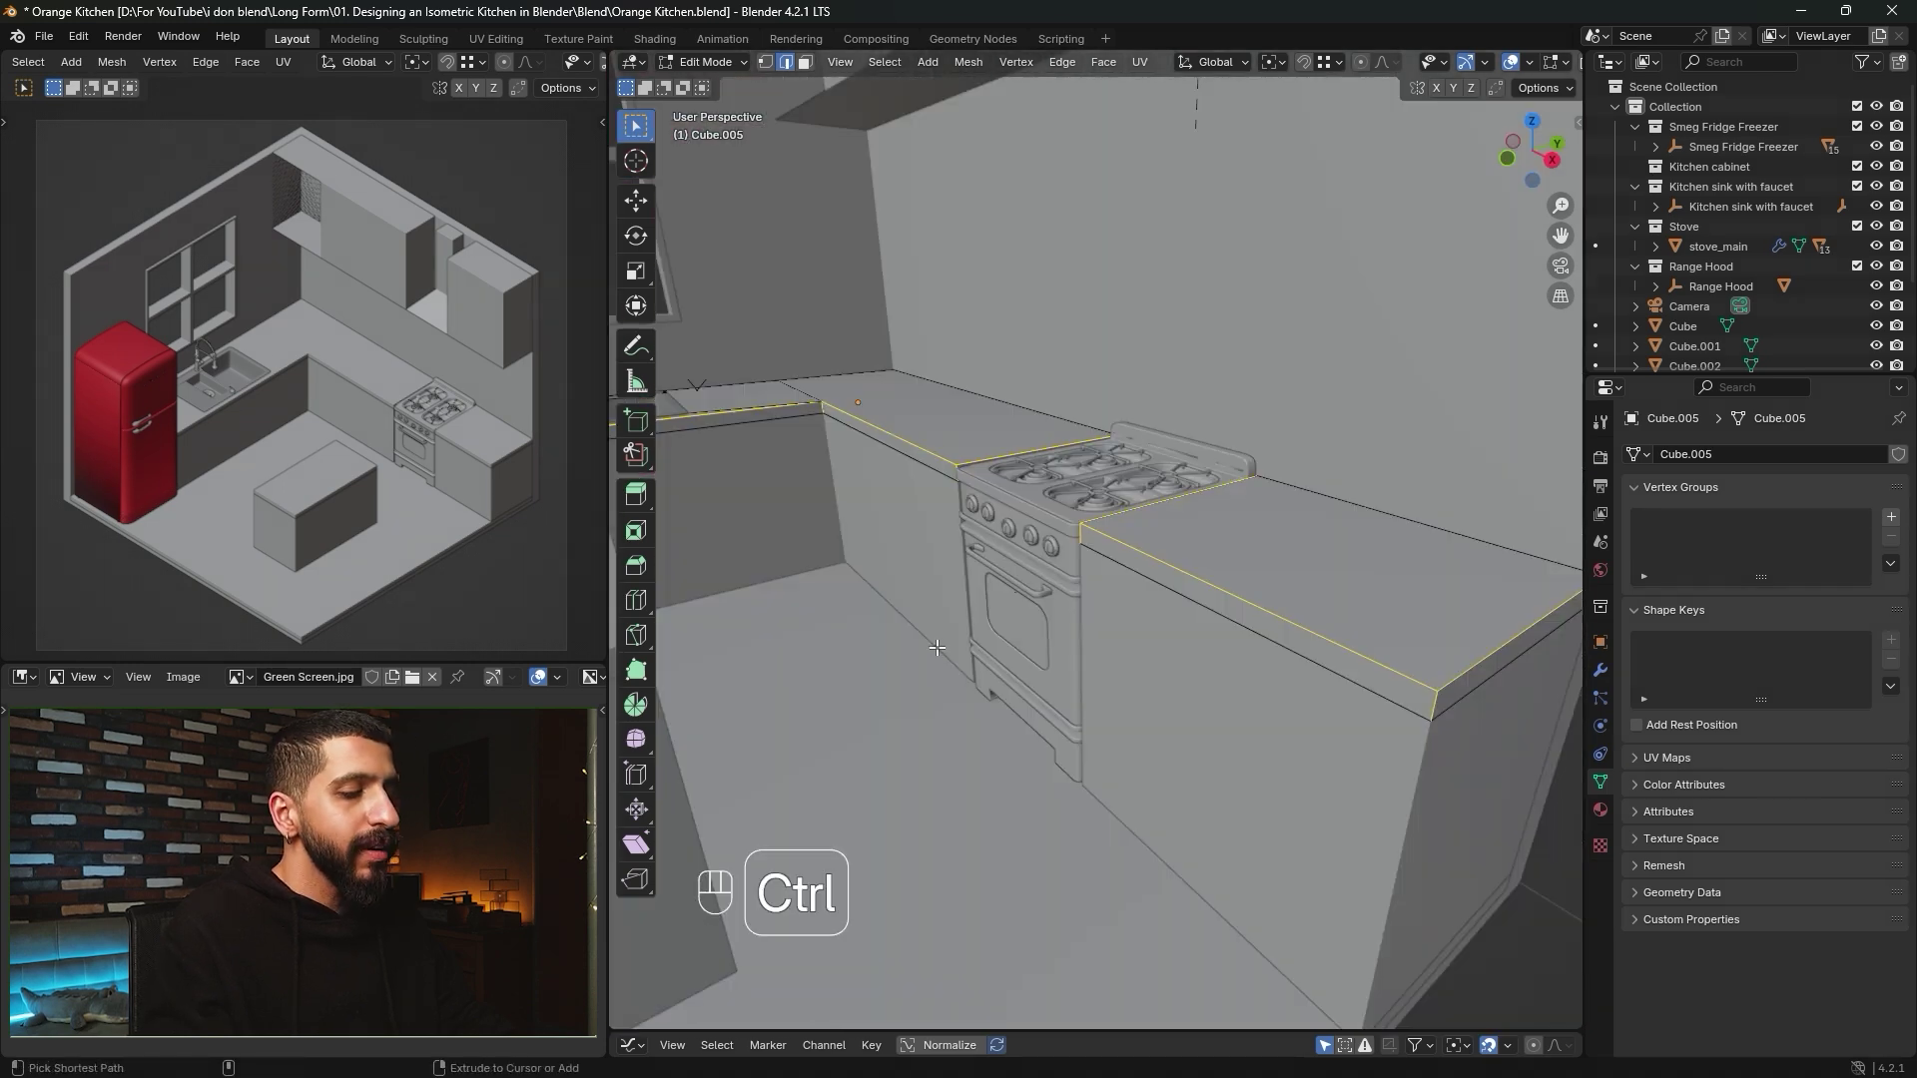
Bevel the selected countertop edges with a width of 0.025 m.
key("ctrl+b")
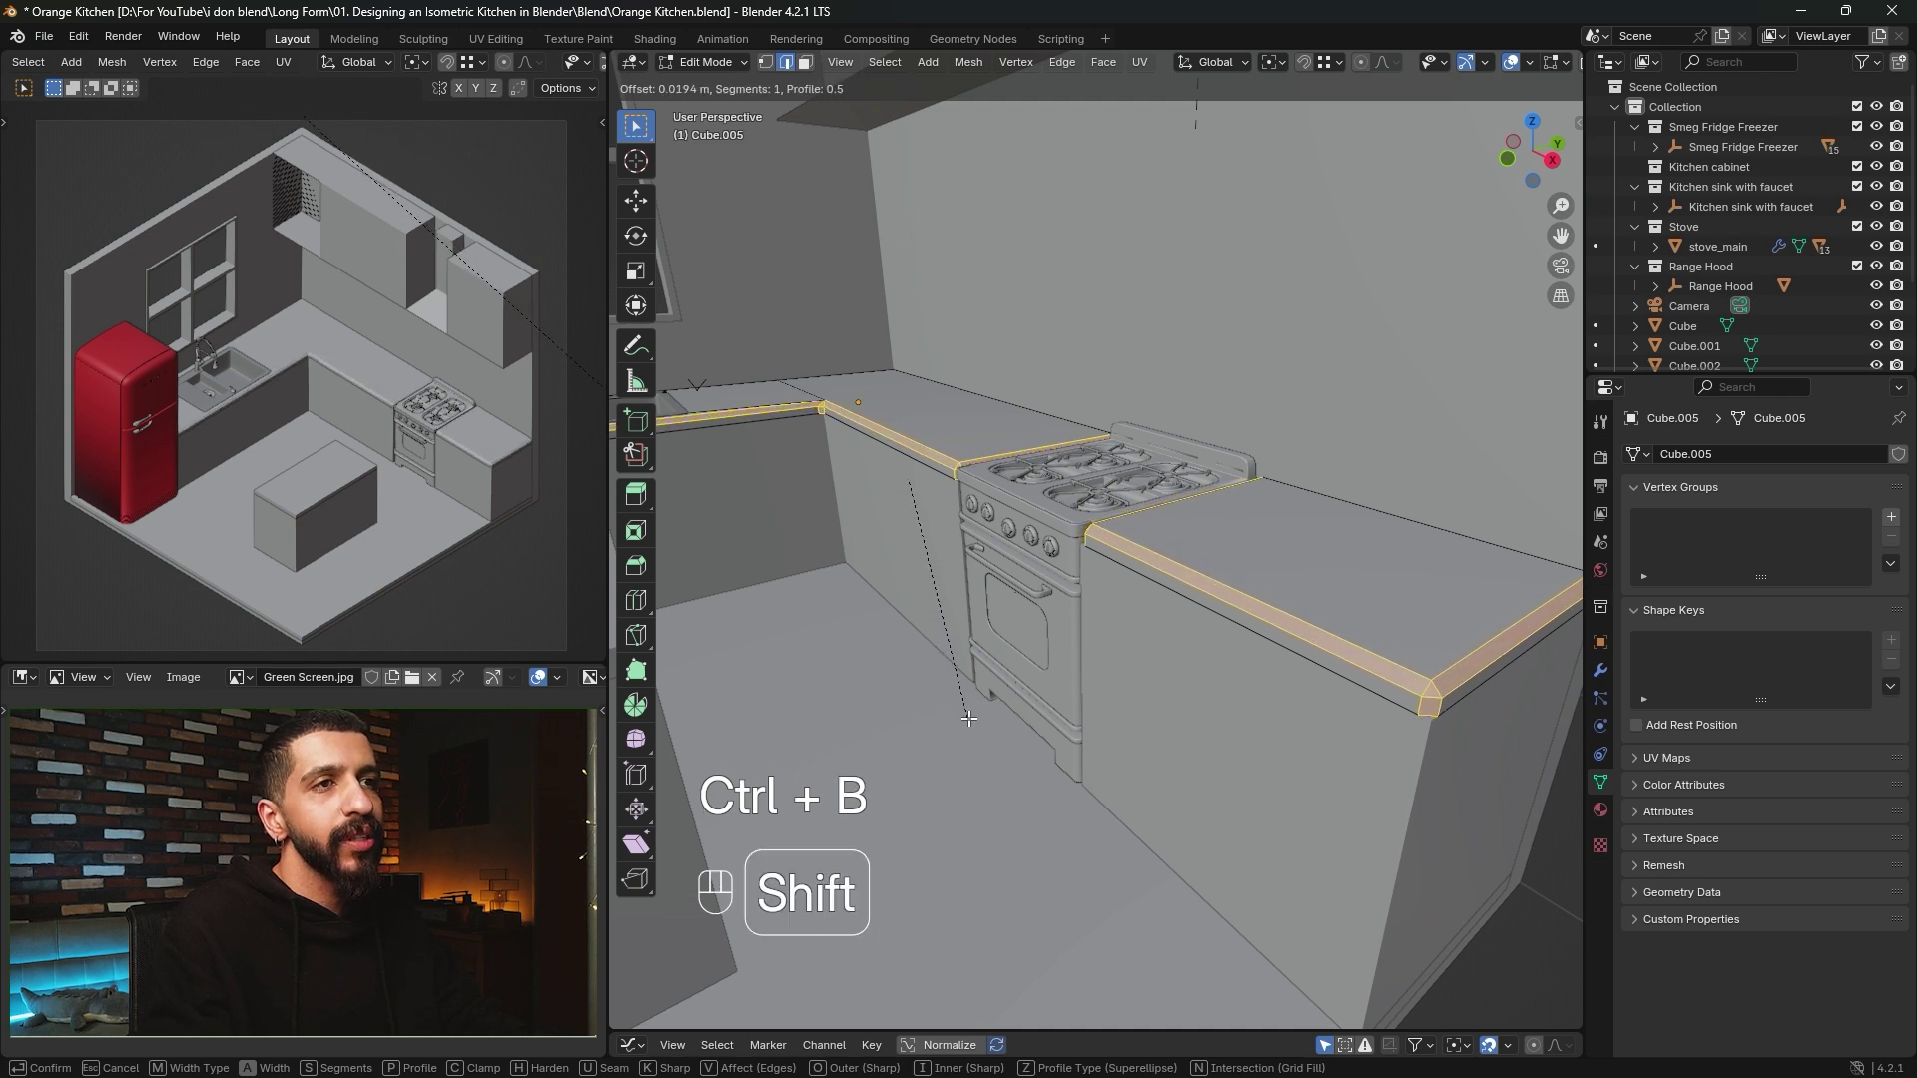
left_click(978, 683)
double_click(850, 704)
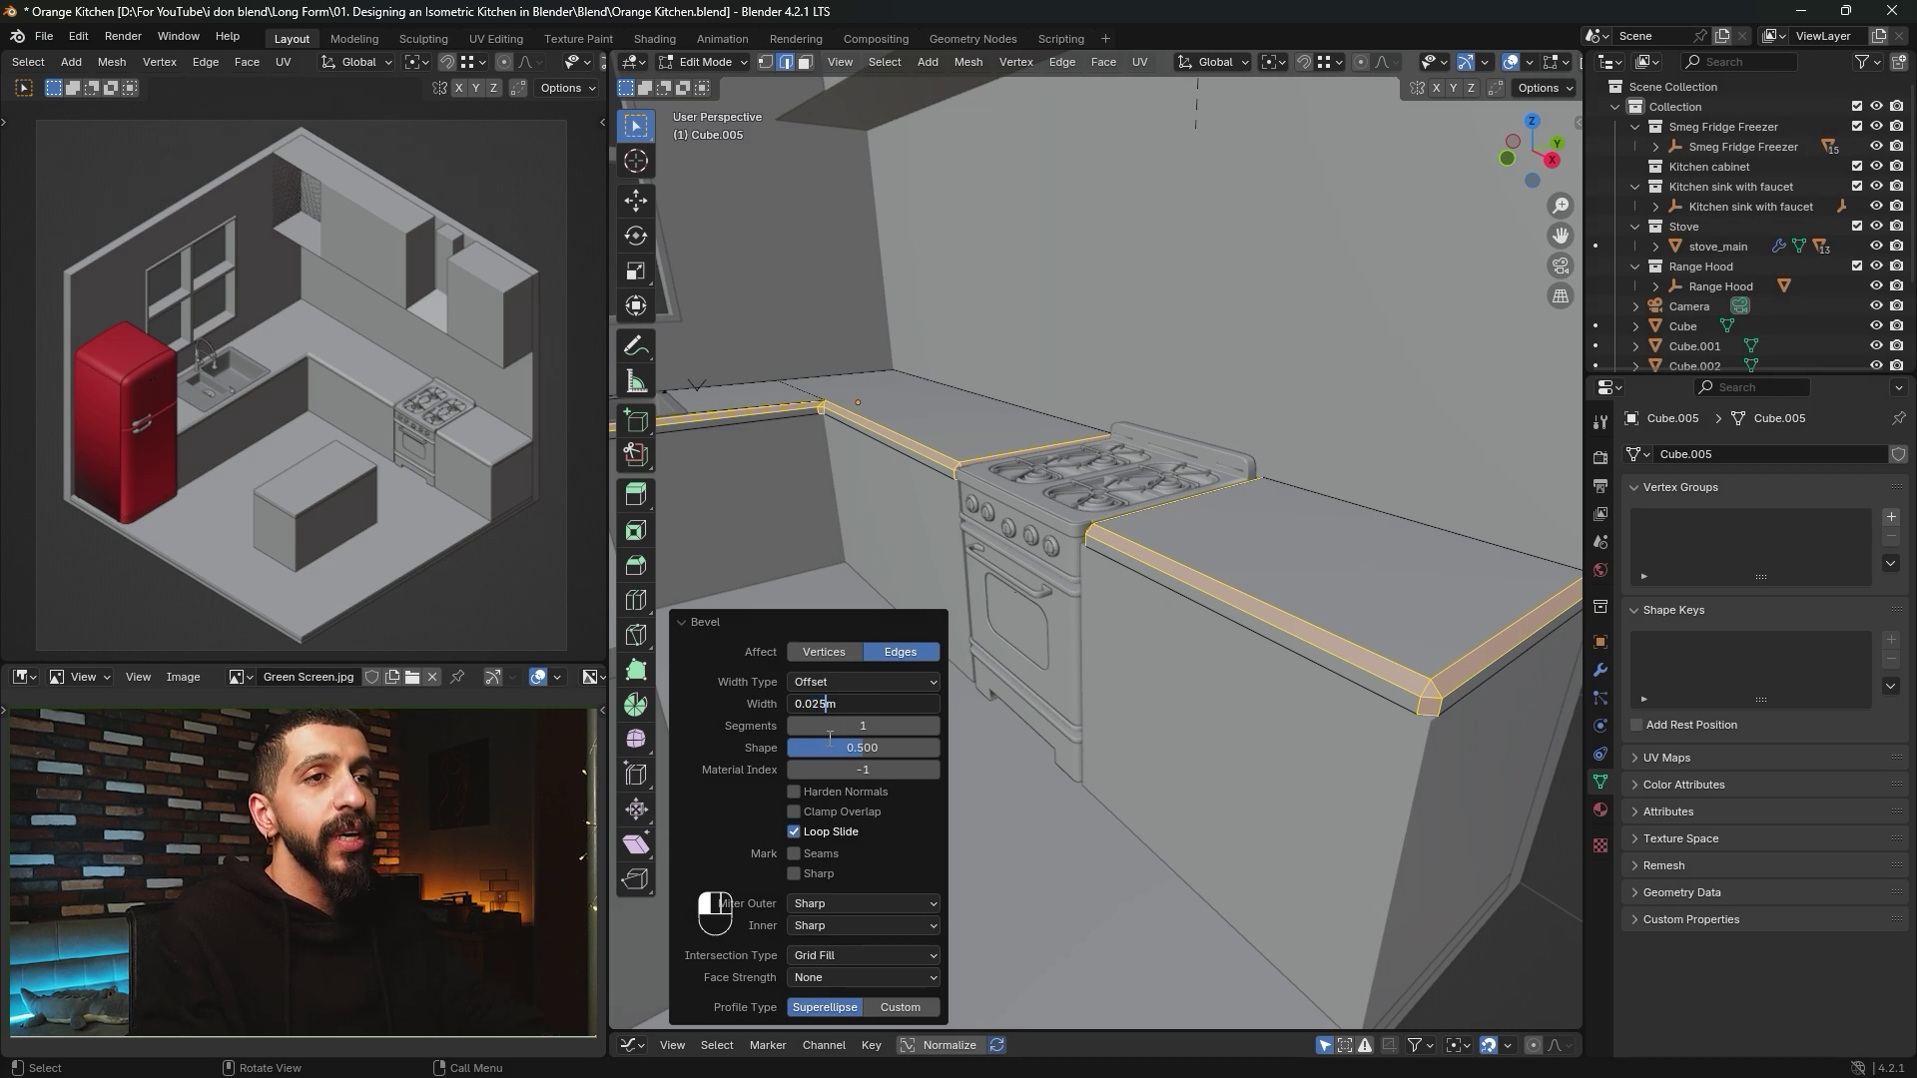
type("0.025")
key("Return")
Increase the countertop bevel to 7 segments and apply Shade Auto Smooth to the countertop.
left_click(934, 726)
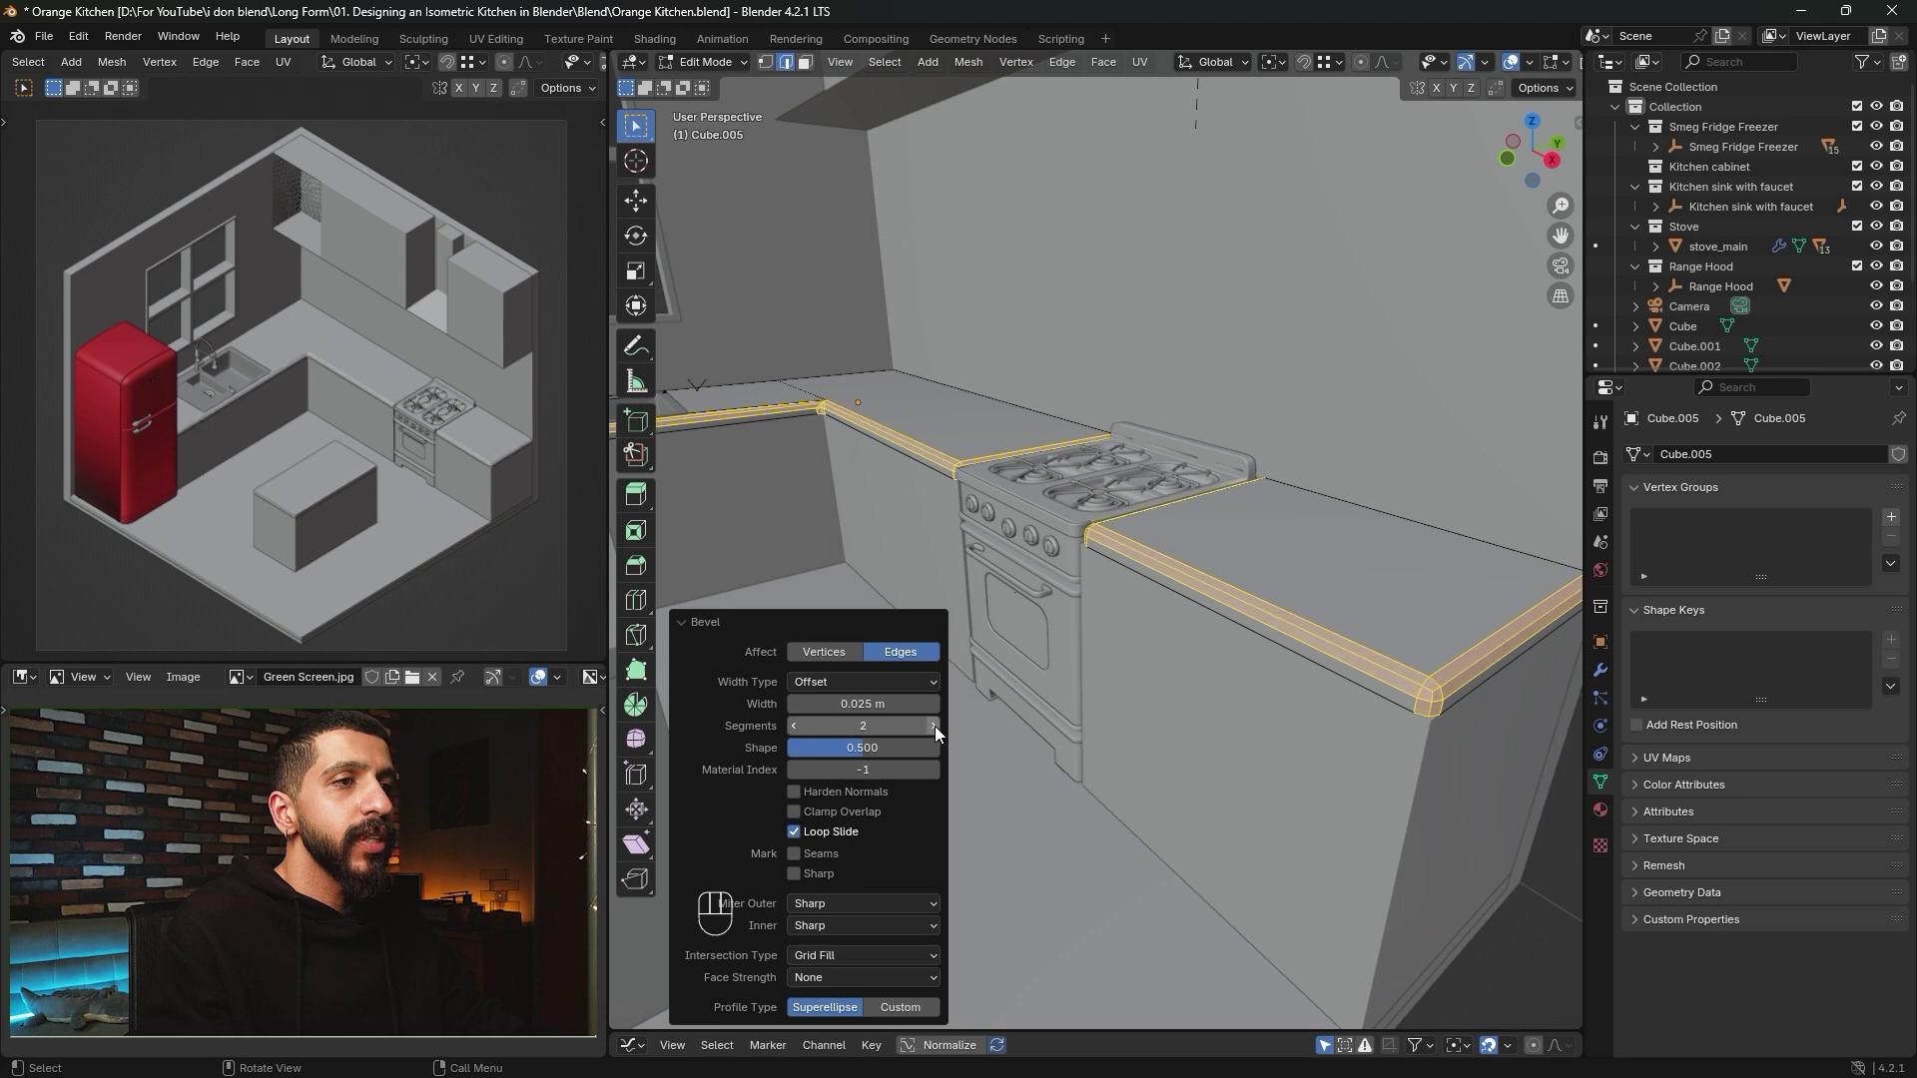
left_click(935, 725)
left_click(934, 724)
left_click(934, 723)
left_click(934, 723)
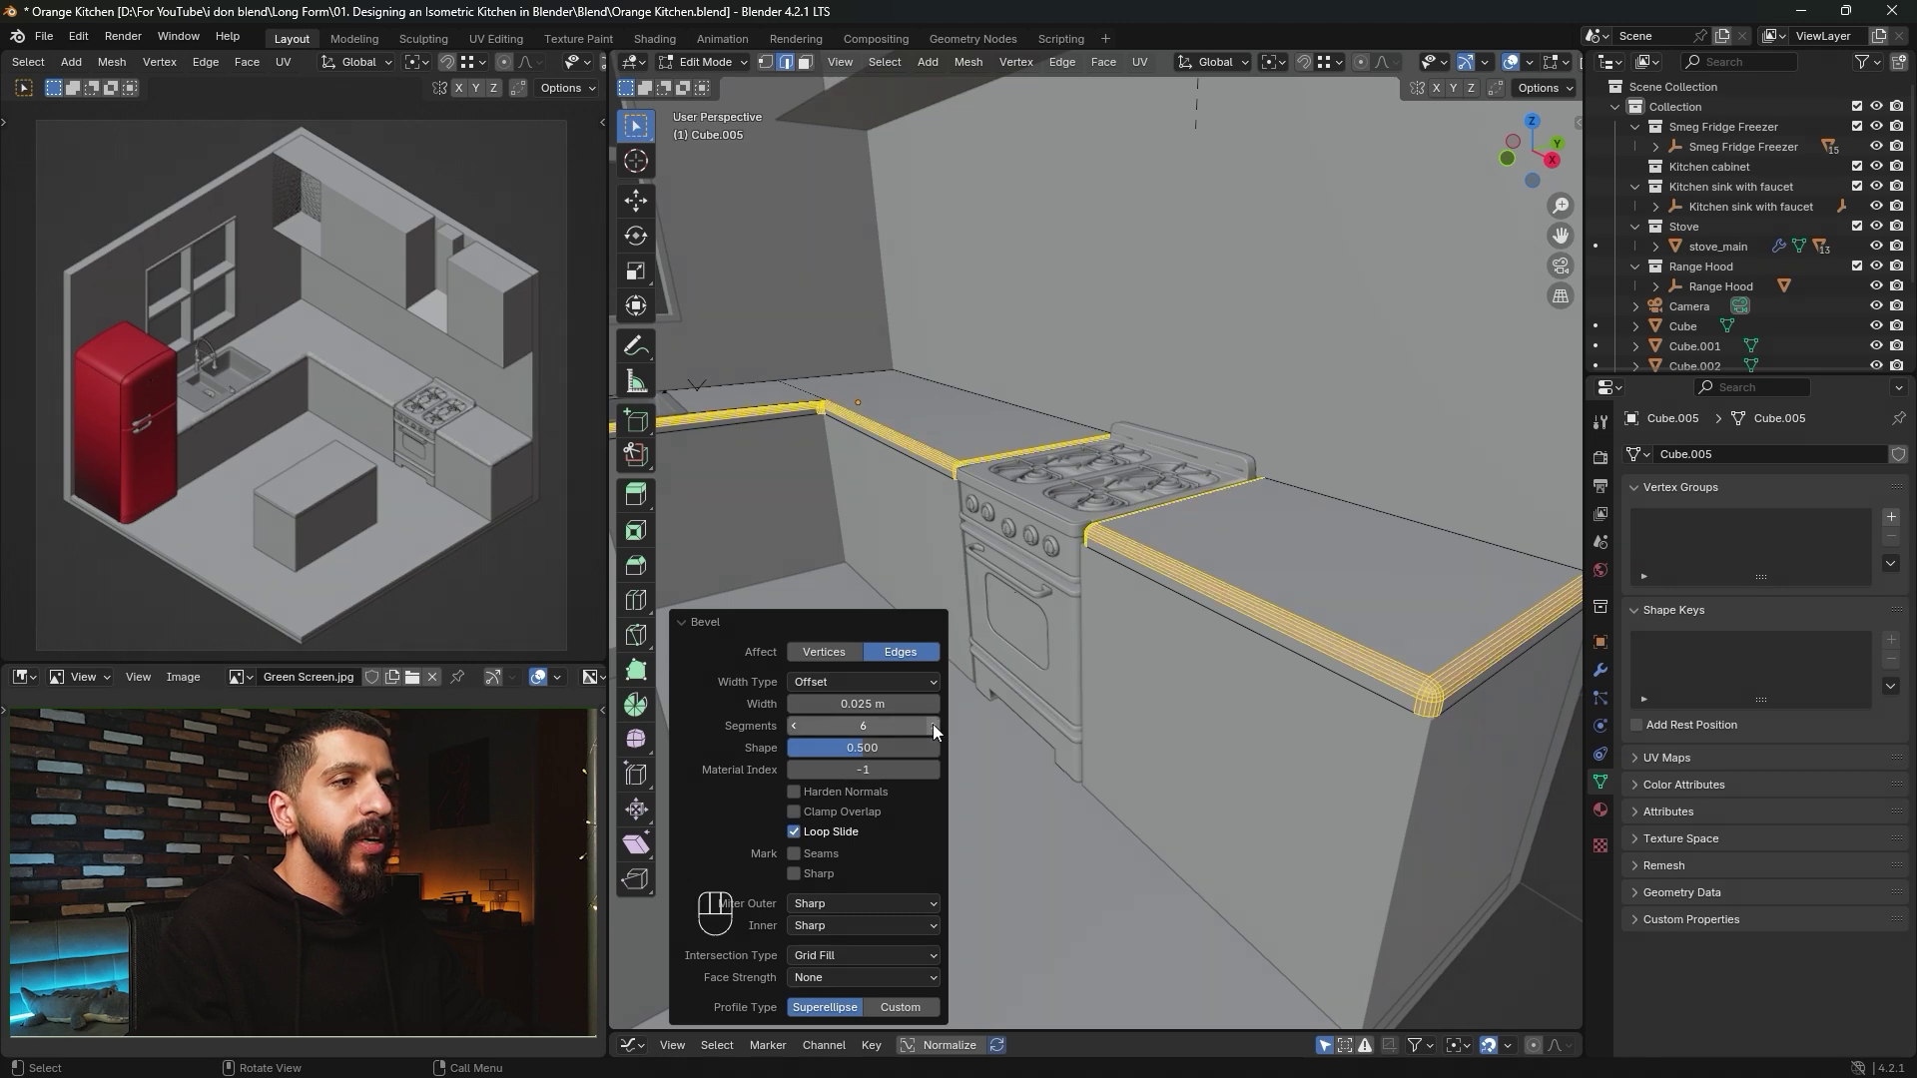
left_click(932, 725)
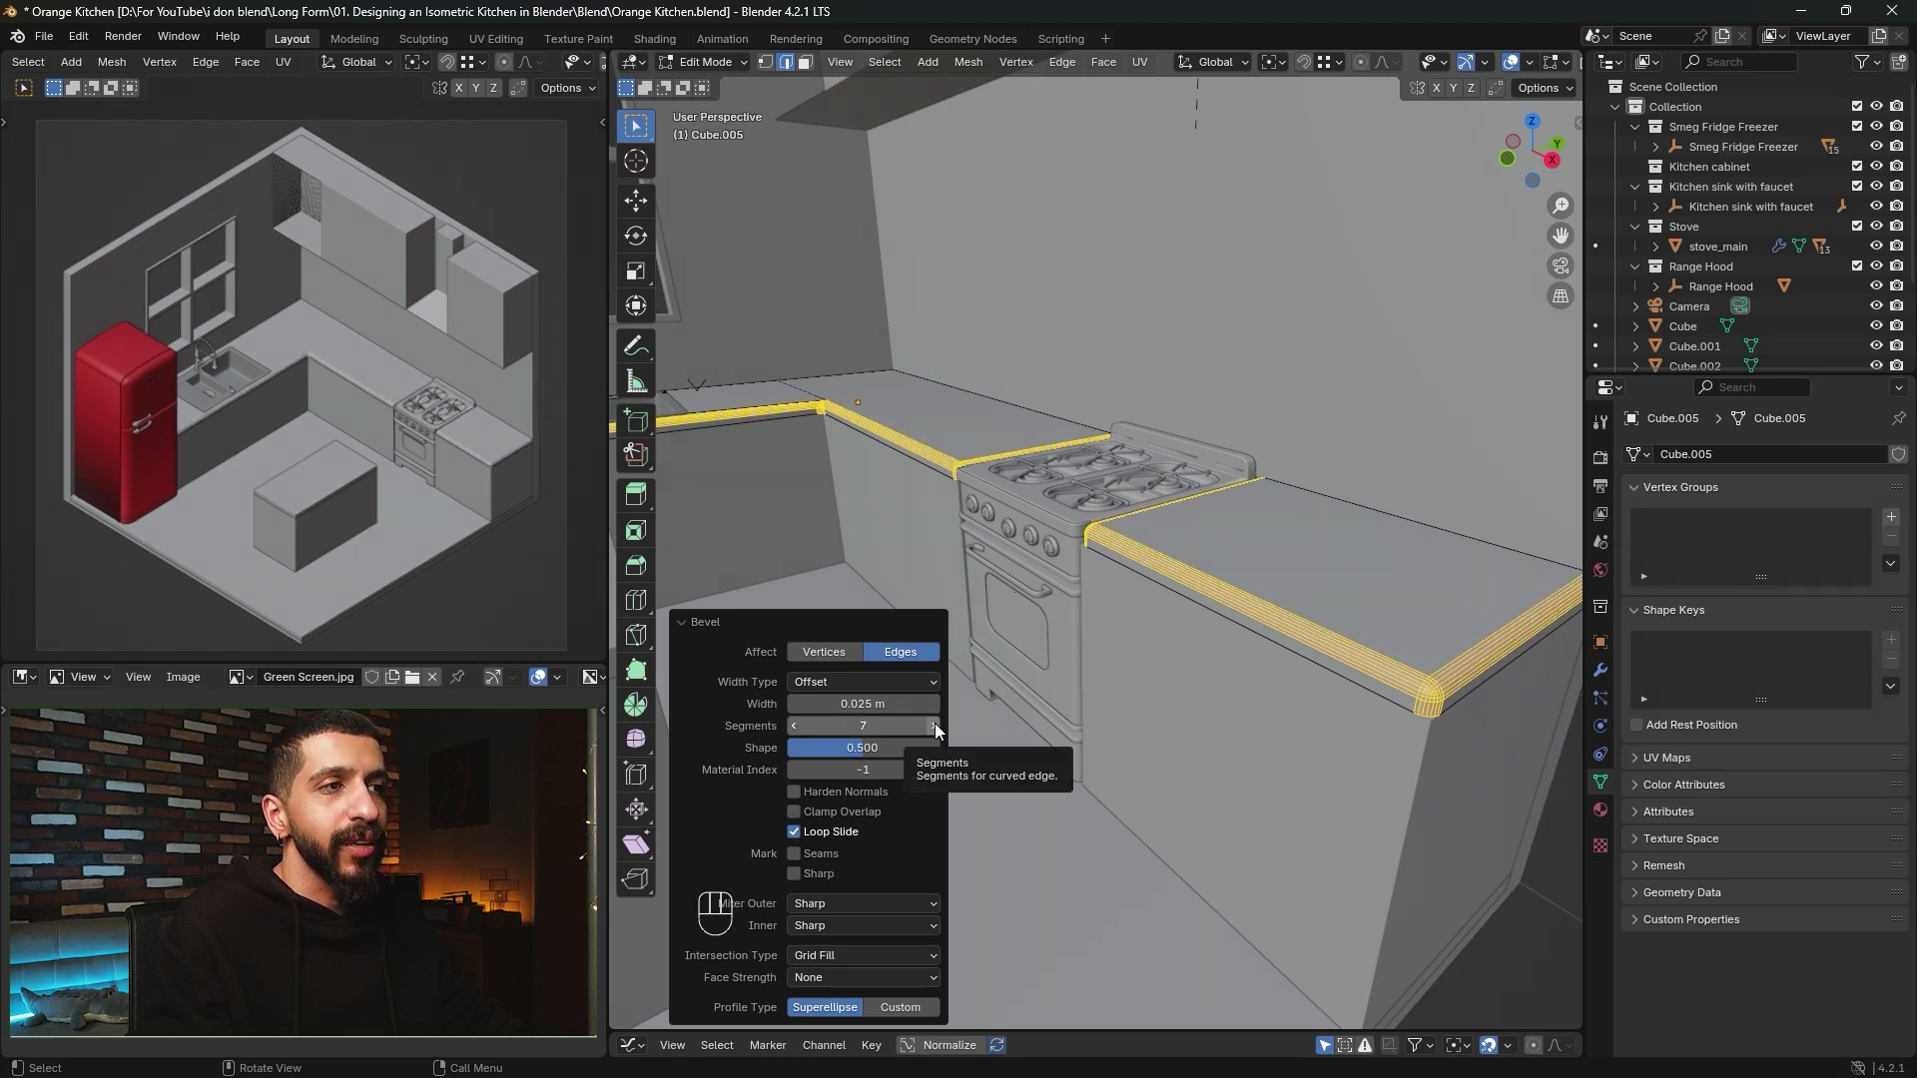
right_click(1104, 495)
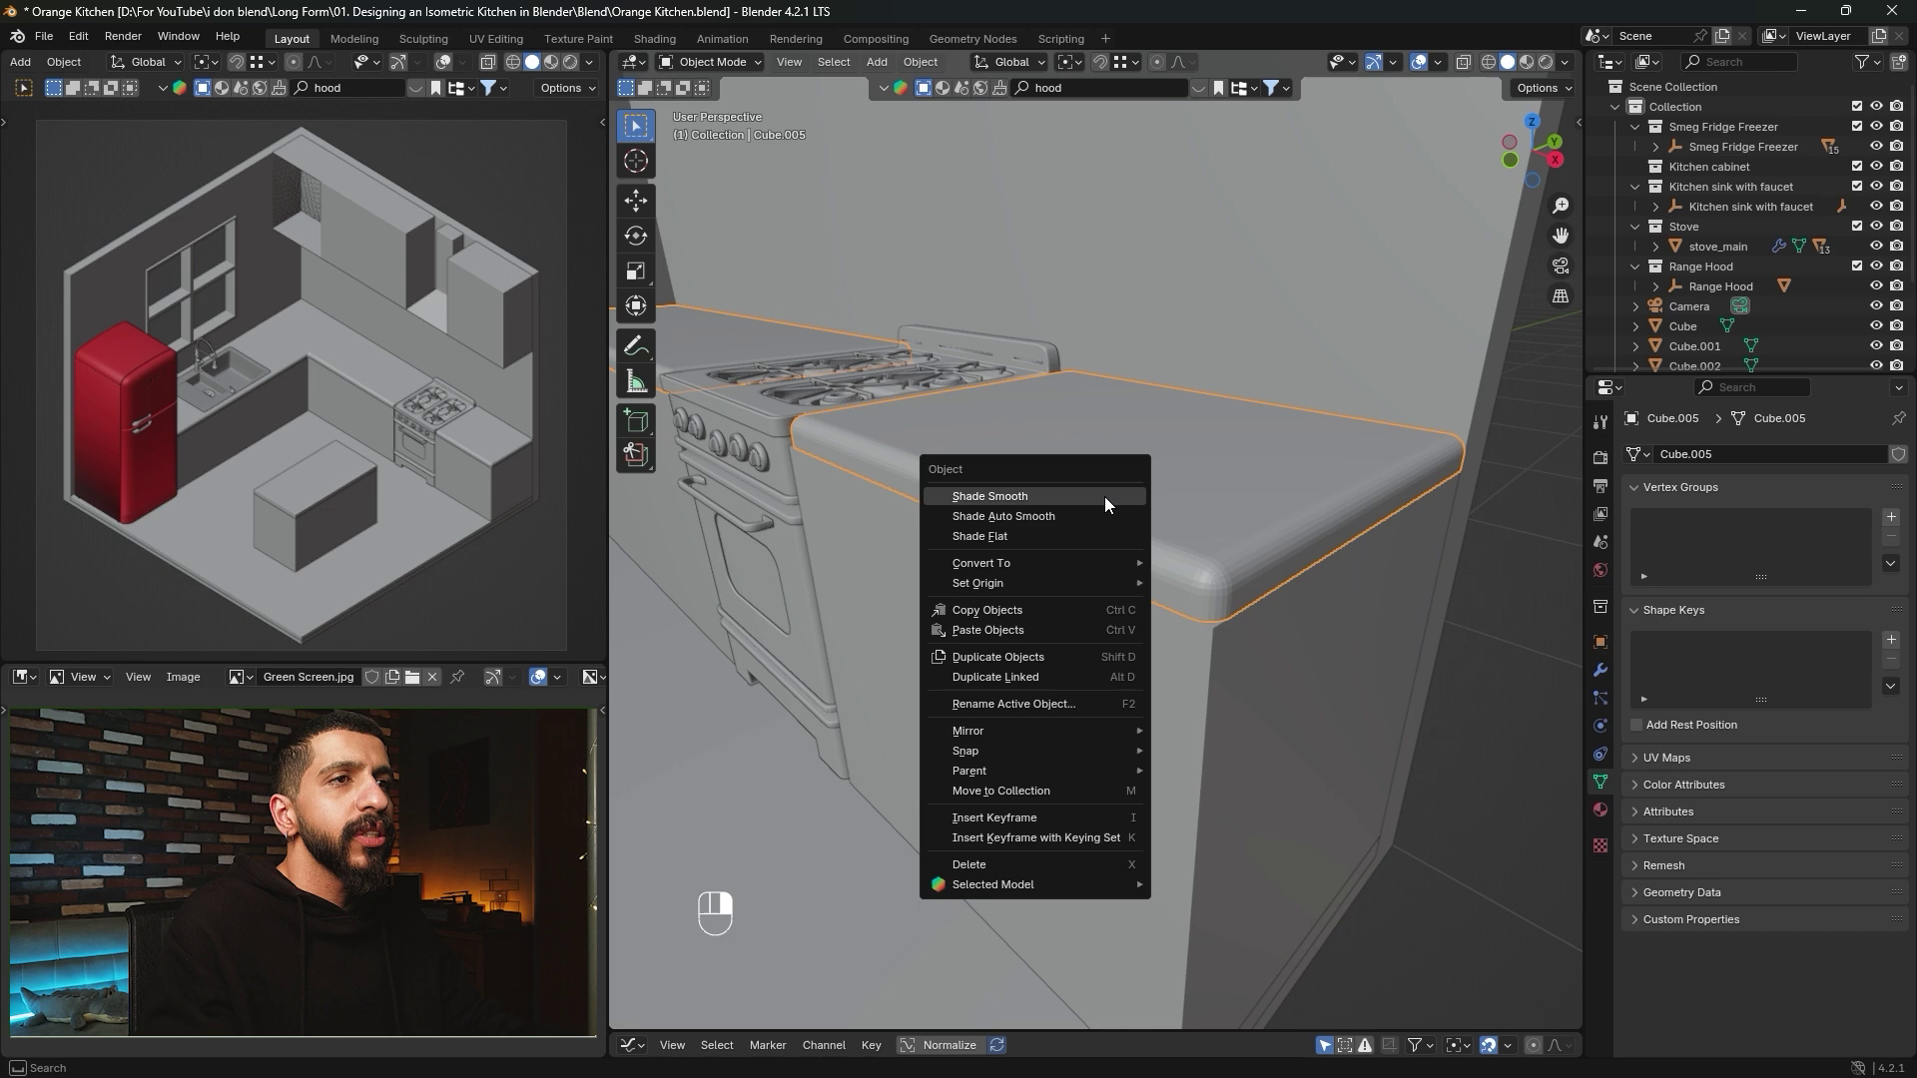
left_click(1038, 515)
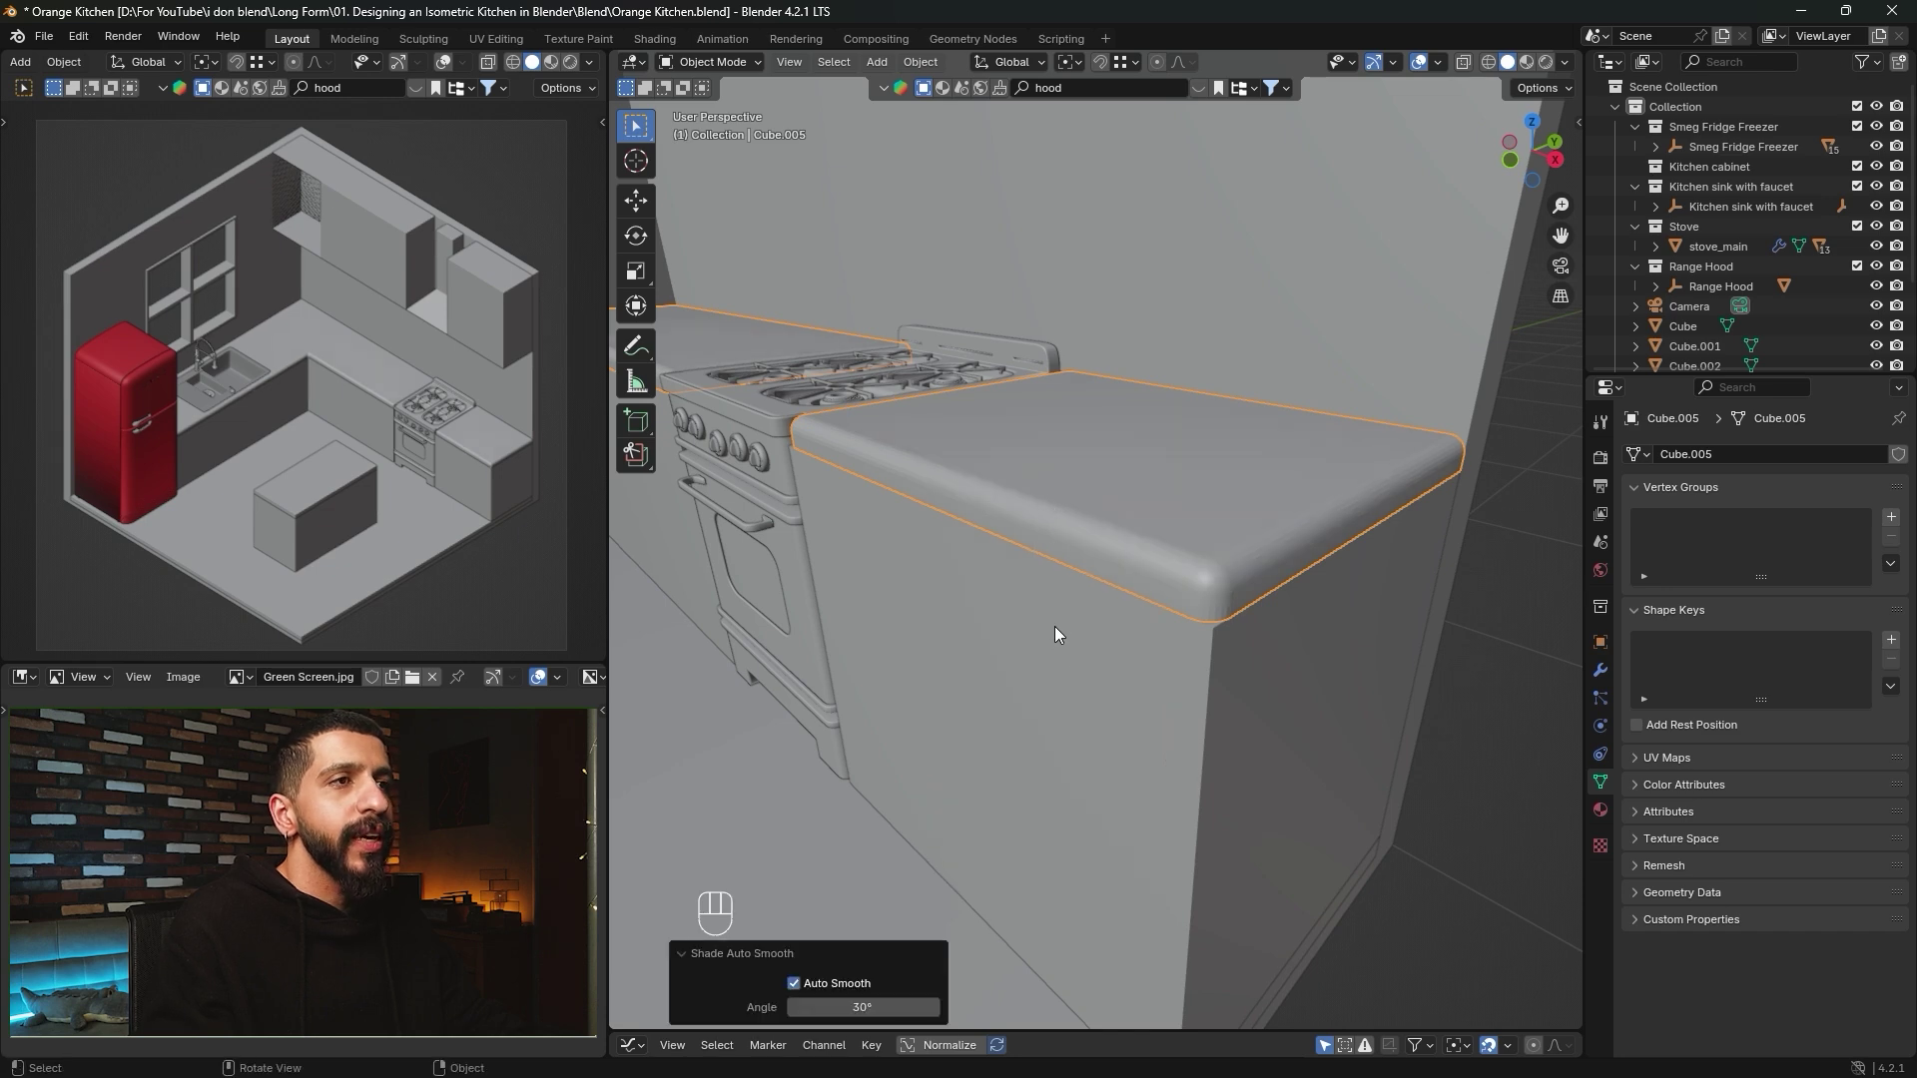
On the L-shaped base cabinet, select the vertical front edges at the open end, on both sides of the stove and at the inner corner.
left_click(1098, 676)
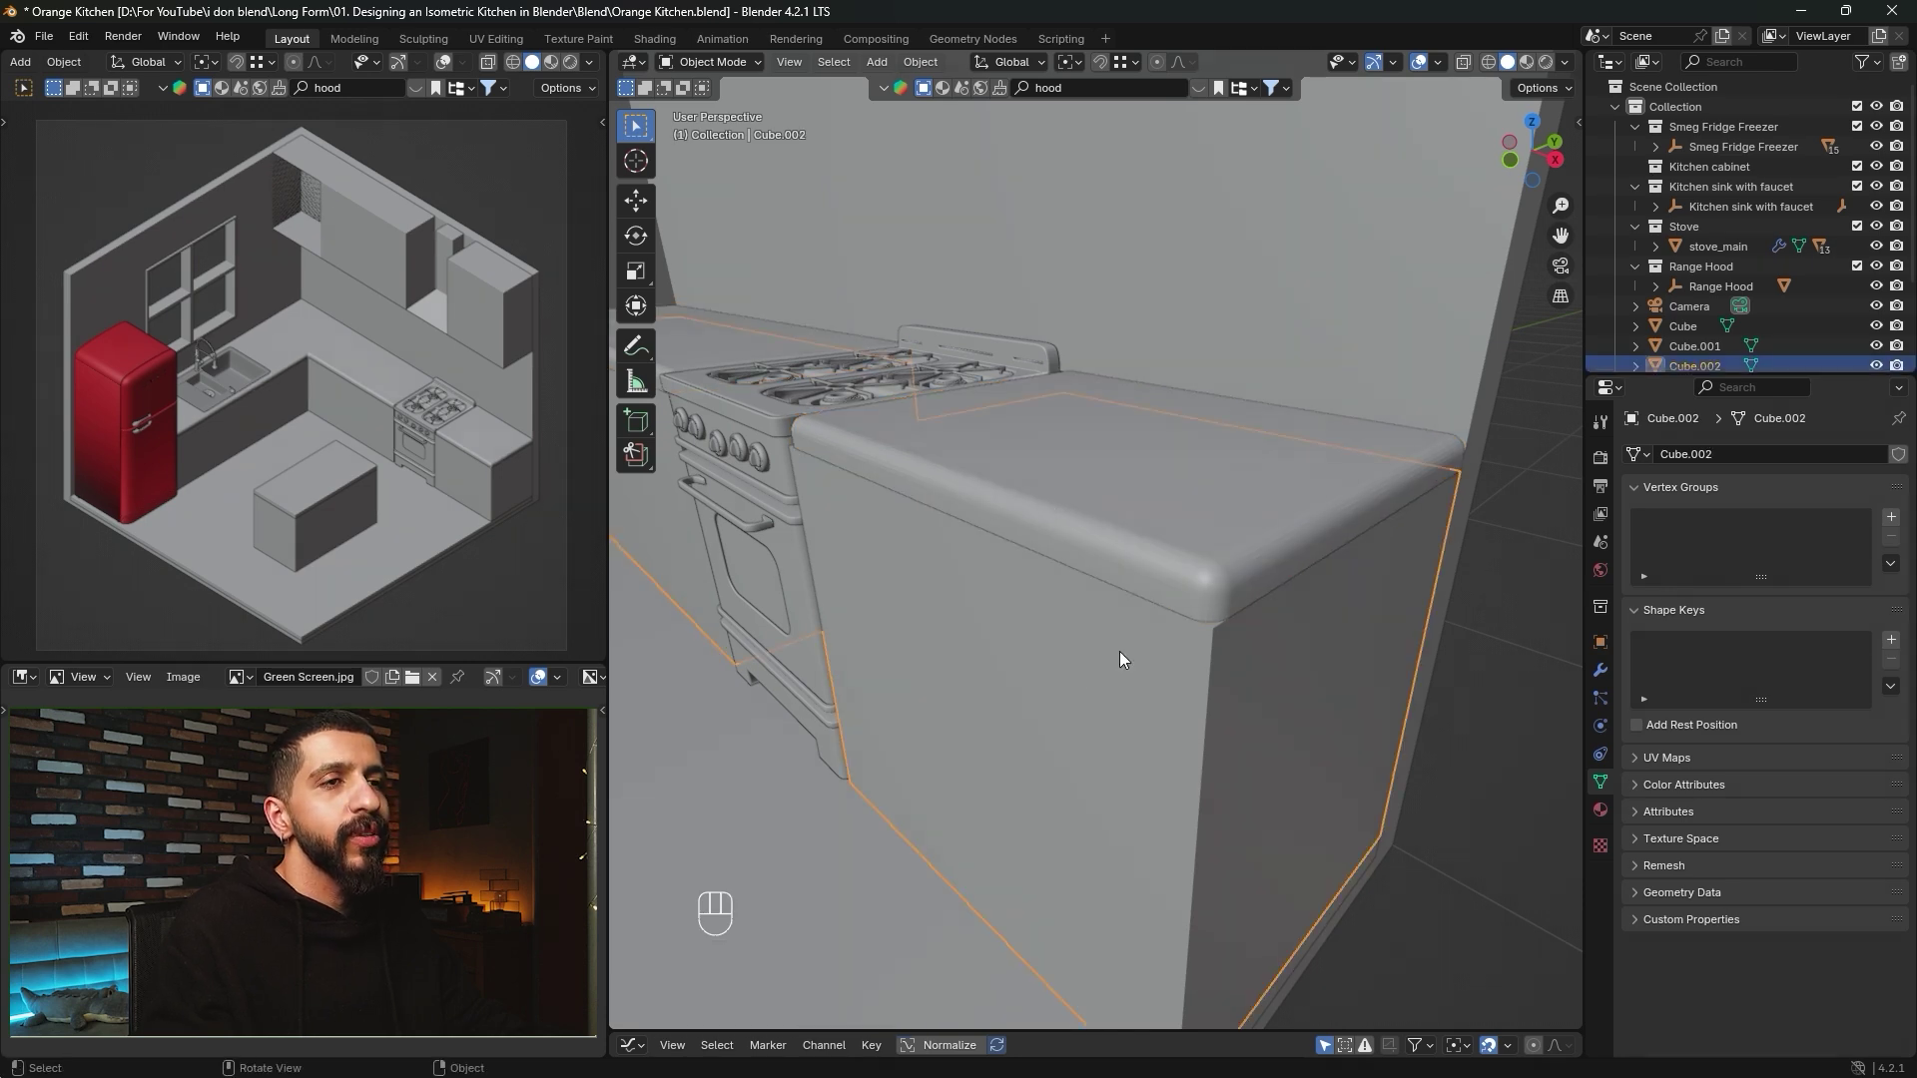
key("Tab")
key("2")
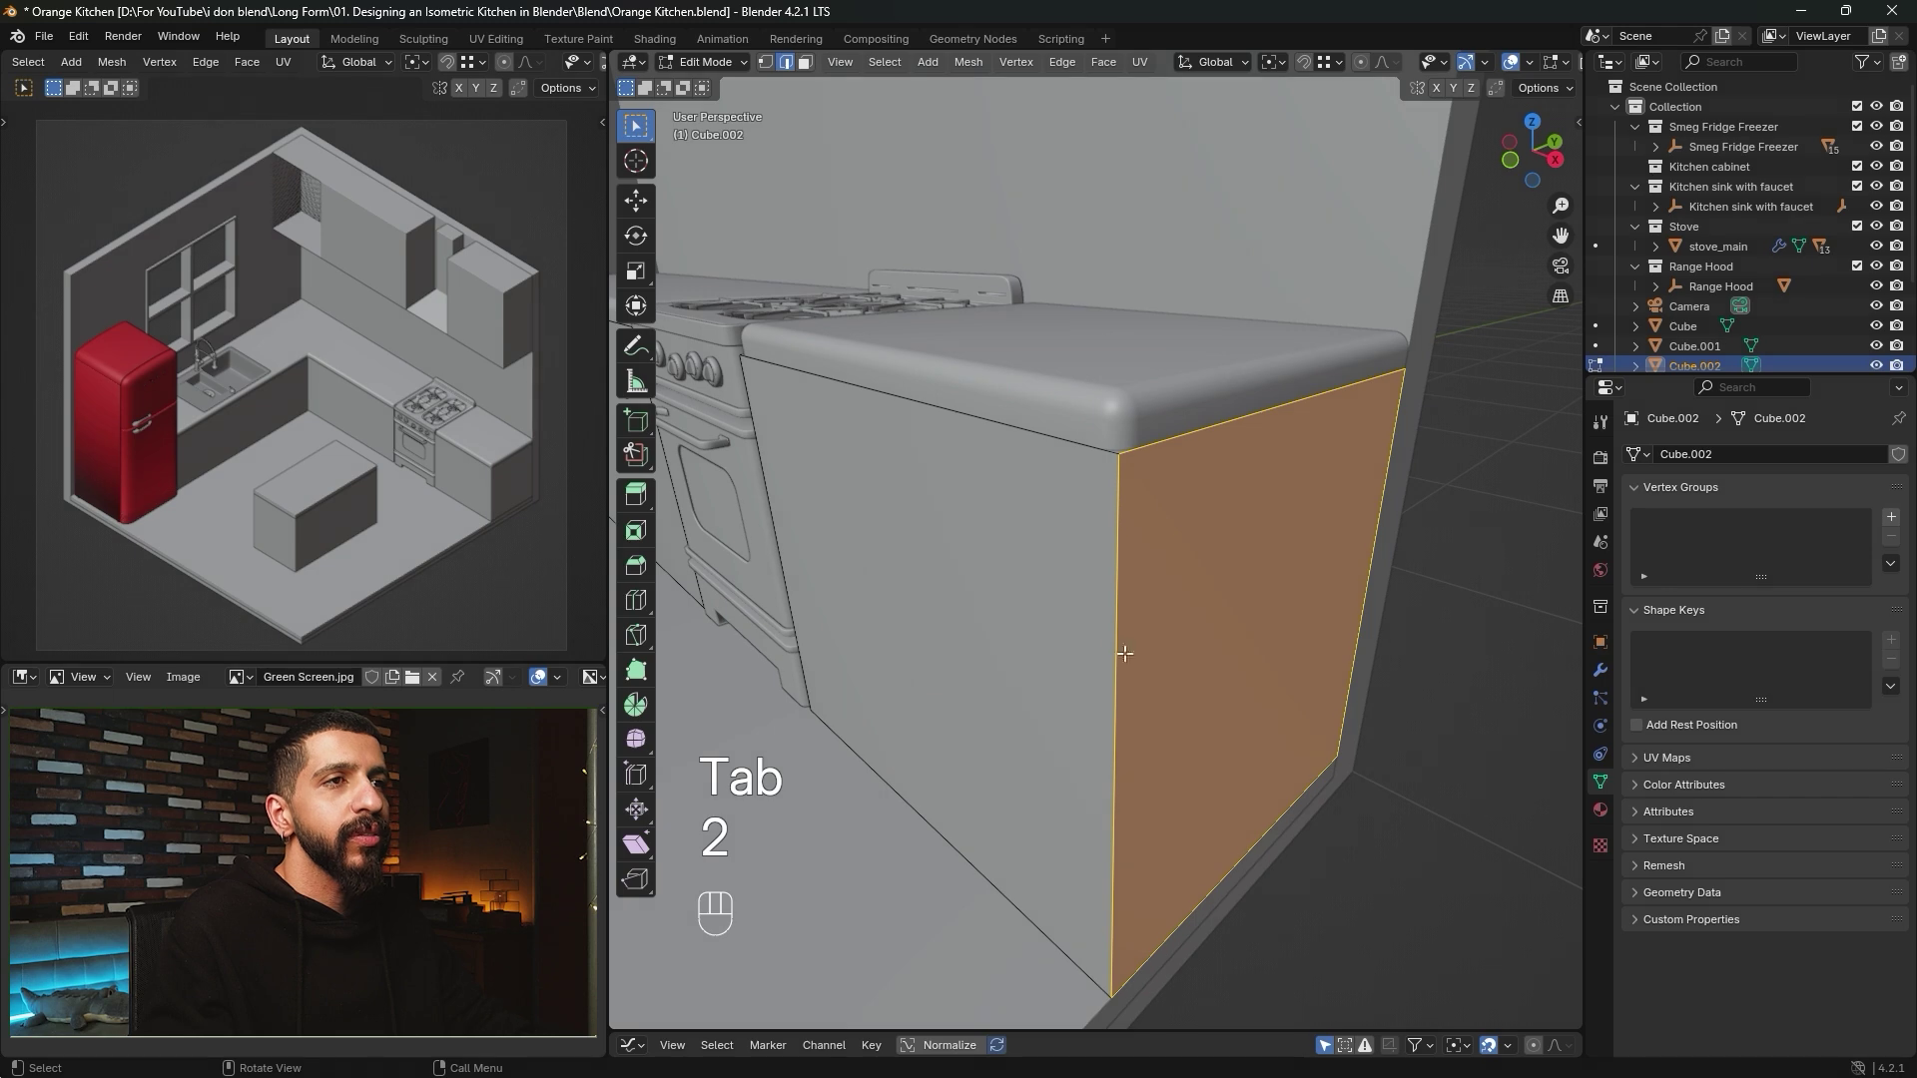
left_click(1124, 654)
middle_click_drag(1117, 548, 1228, 609, "shift")
middle_click_drag(983, 601, 998, 559)
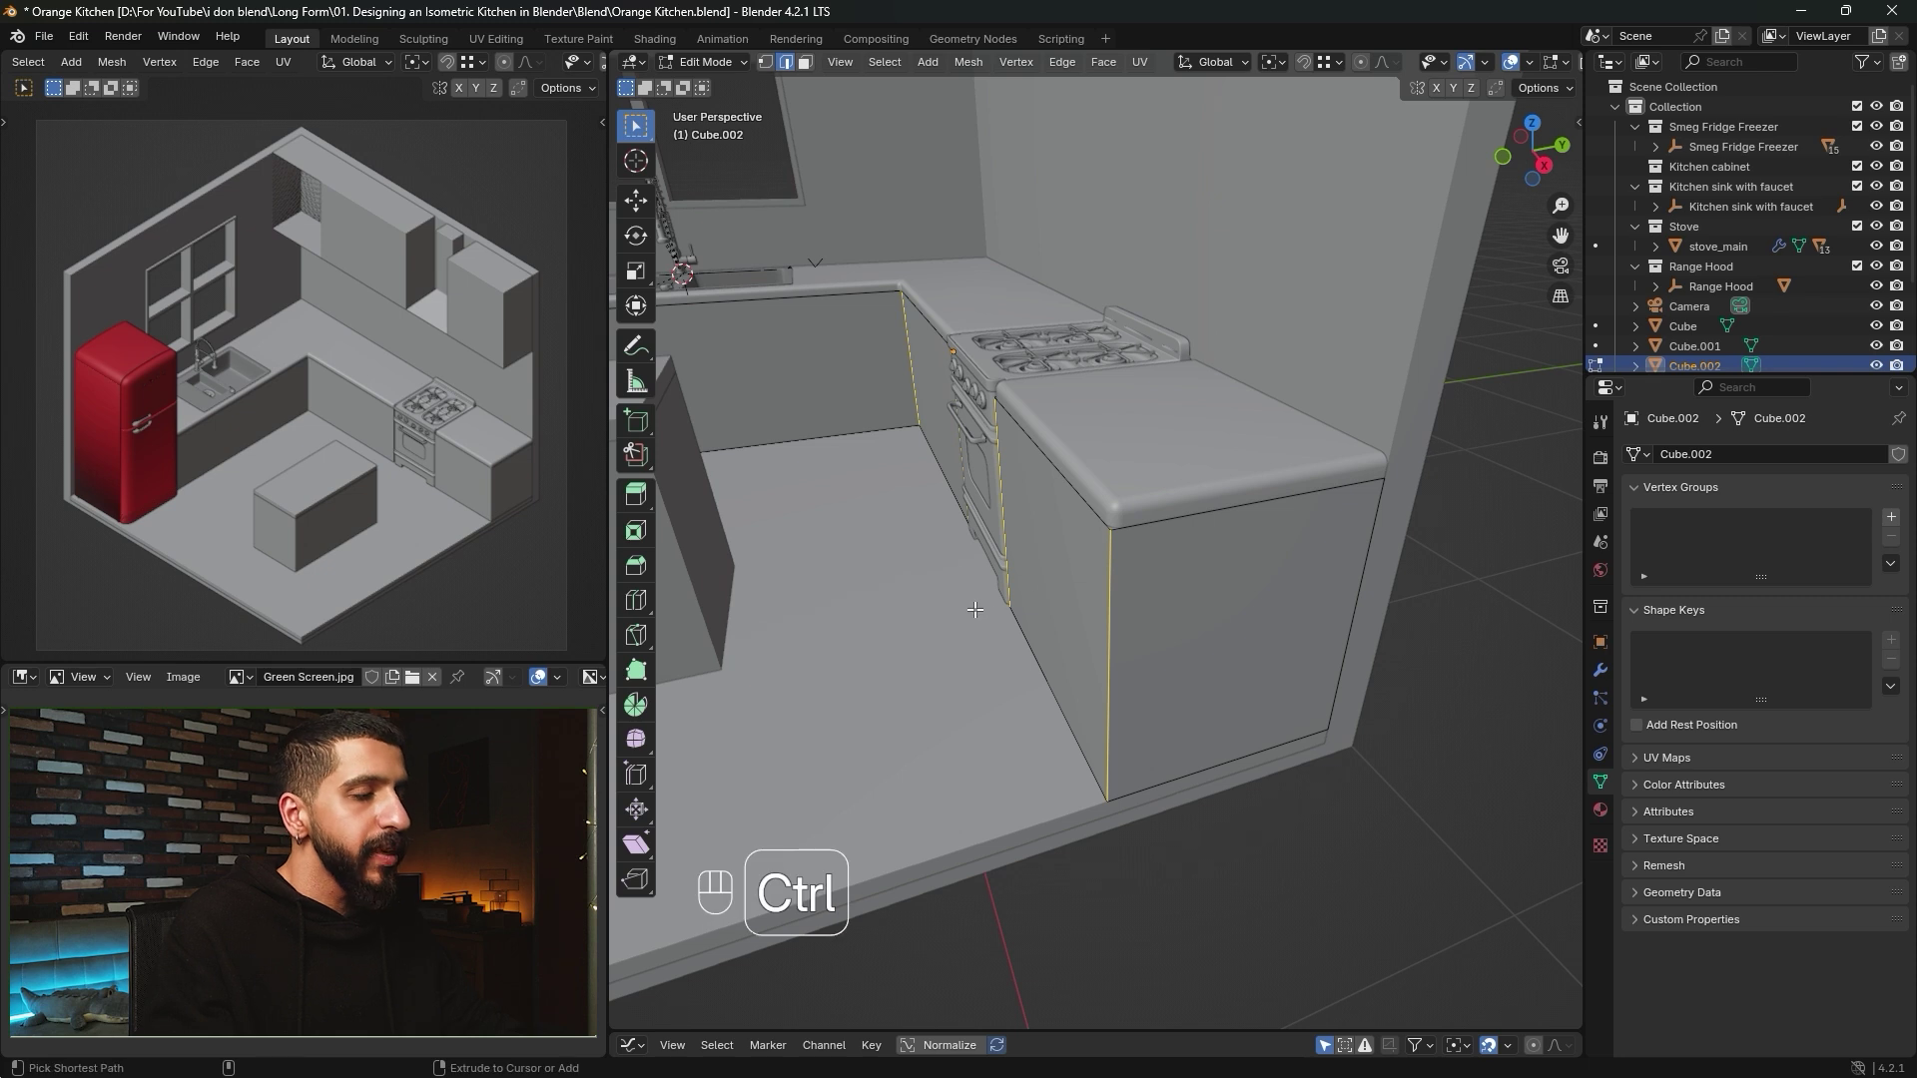
Bevel the selected base cabinet edges by 0.025 m with 7 segments and apply Shade Auto Smooth to the cabinet.
key("ctrl+b")
left_click(833, 739)
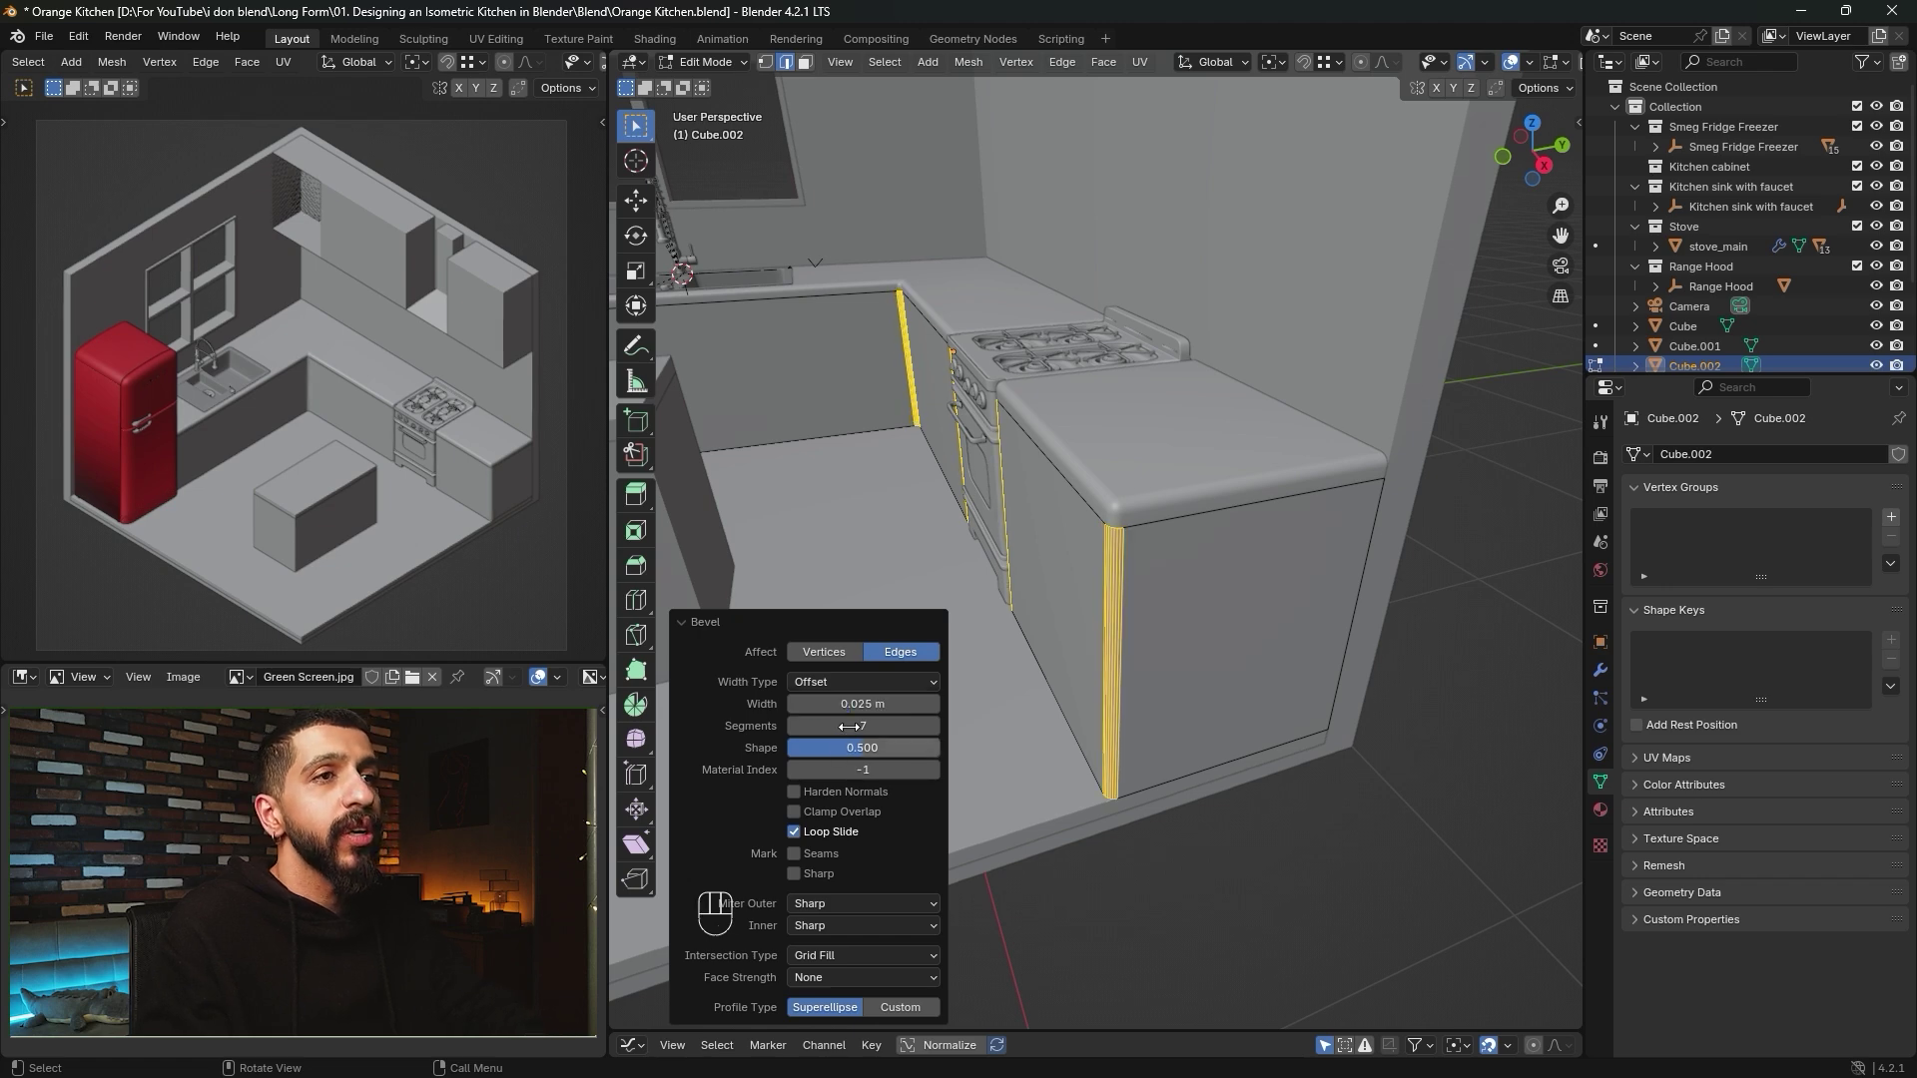
key("Tab")
right_click(1124, 605)
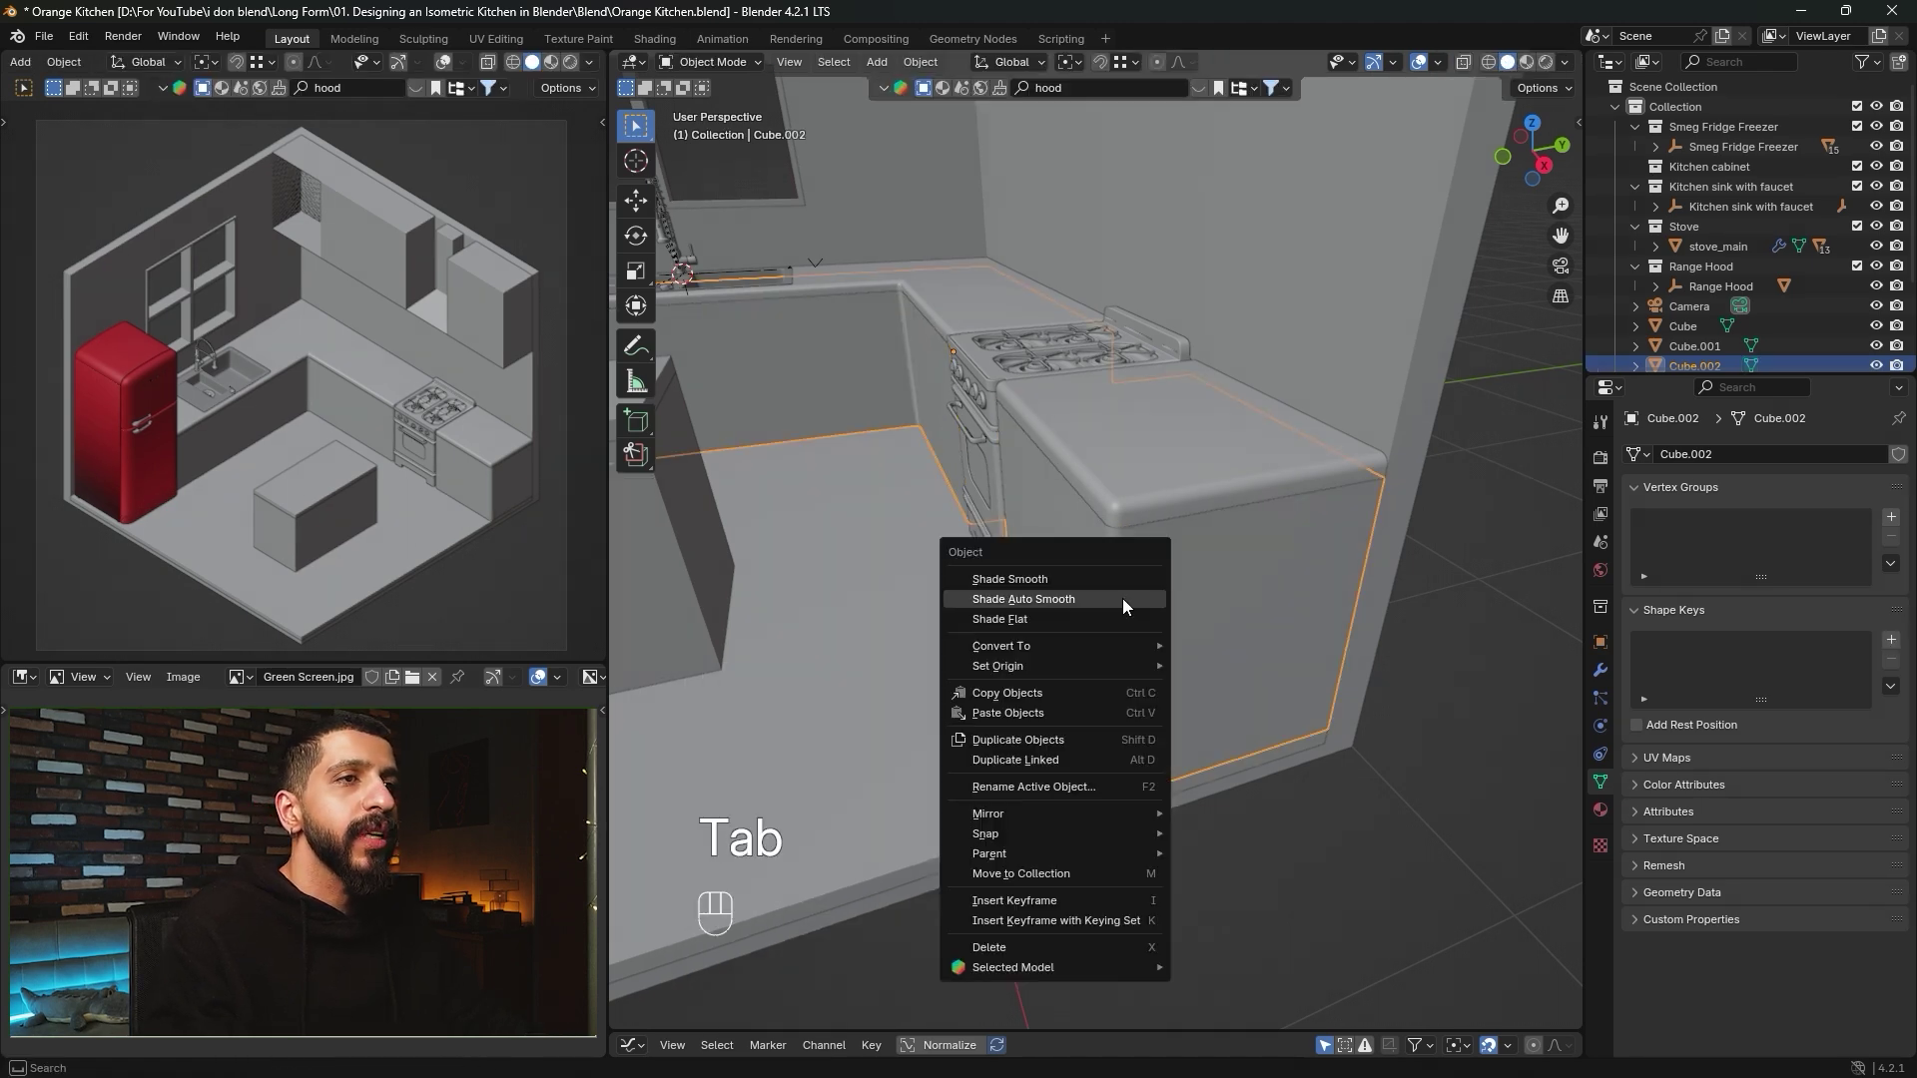
left_click(1092, 603)
left_click(1180, 955)
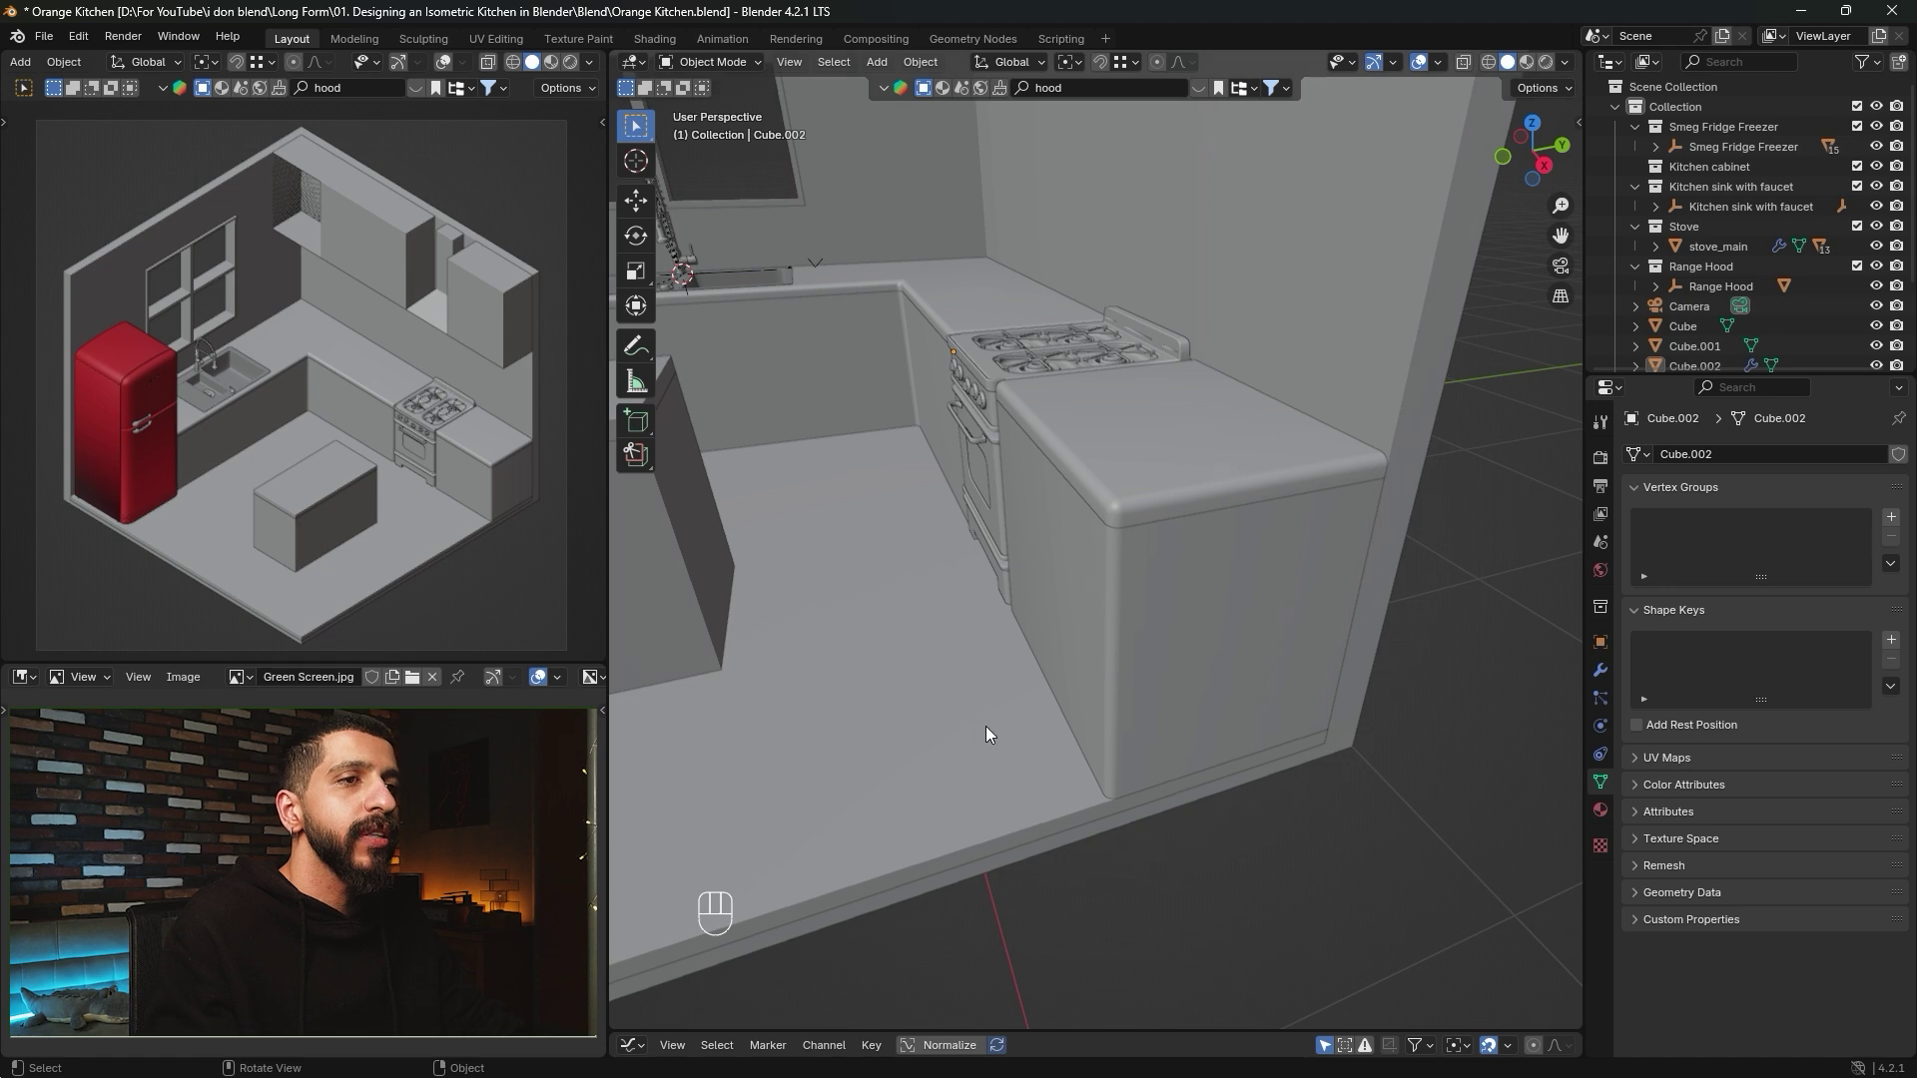
On the kitchen island's countertop, select all the top perimeter edges and the short vertical corner edges.
middle_click_drag(986, 727, 1028, 696)
middle_click_drag(1380, 354, 1129, 511, "shift")
left_click(1129, 511)
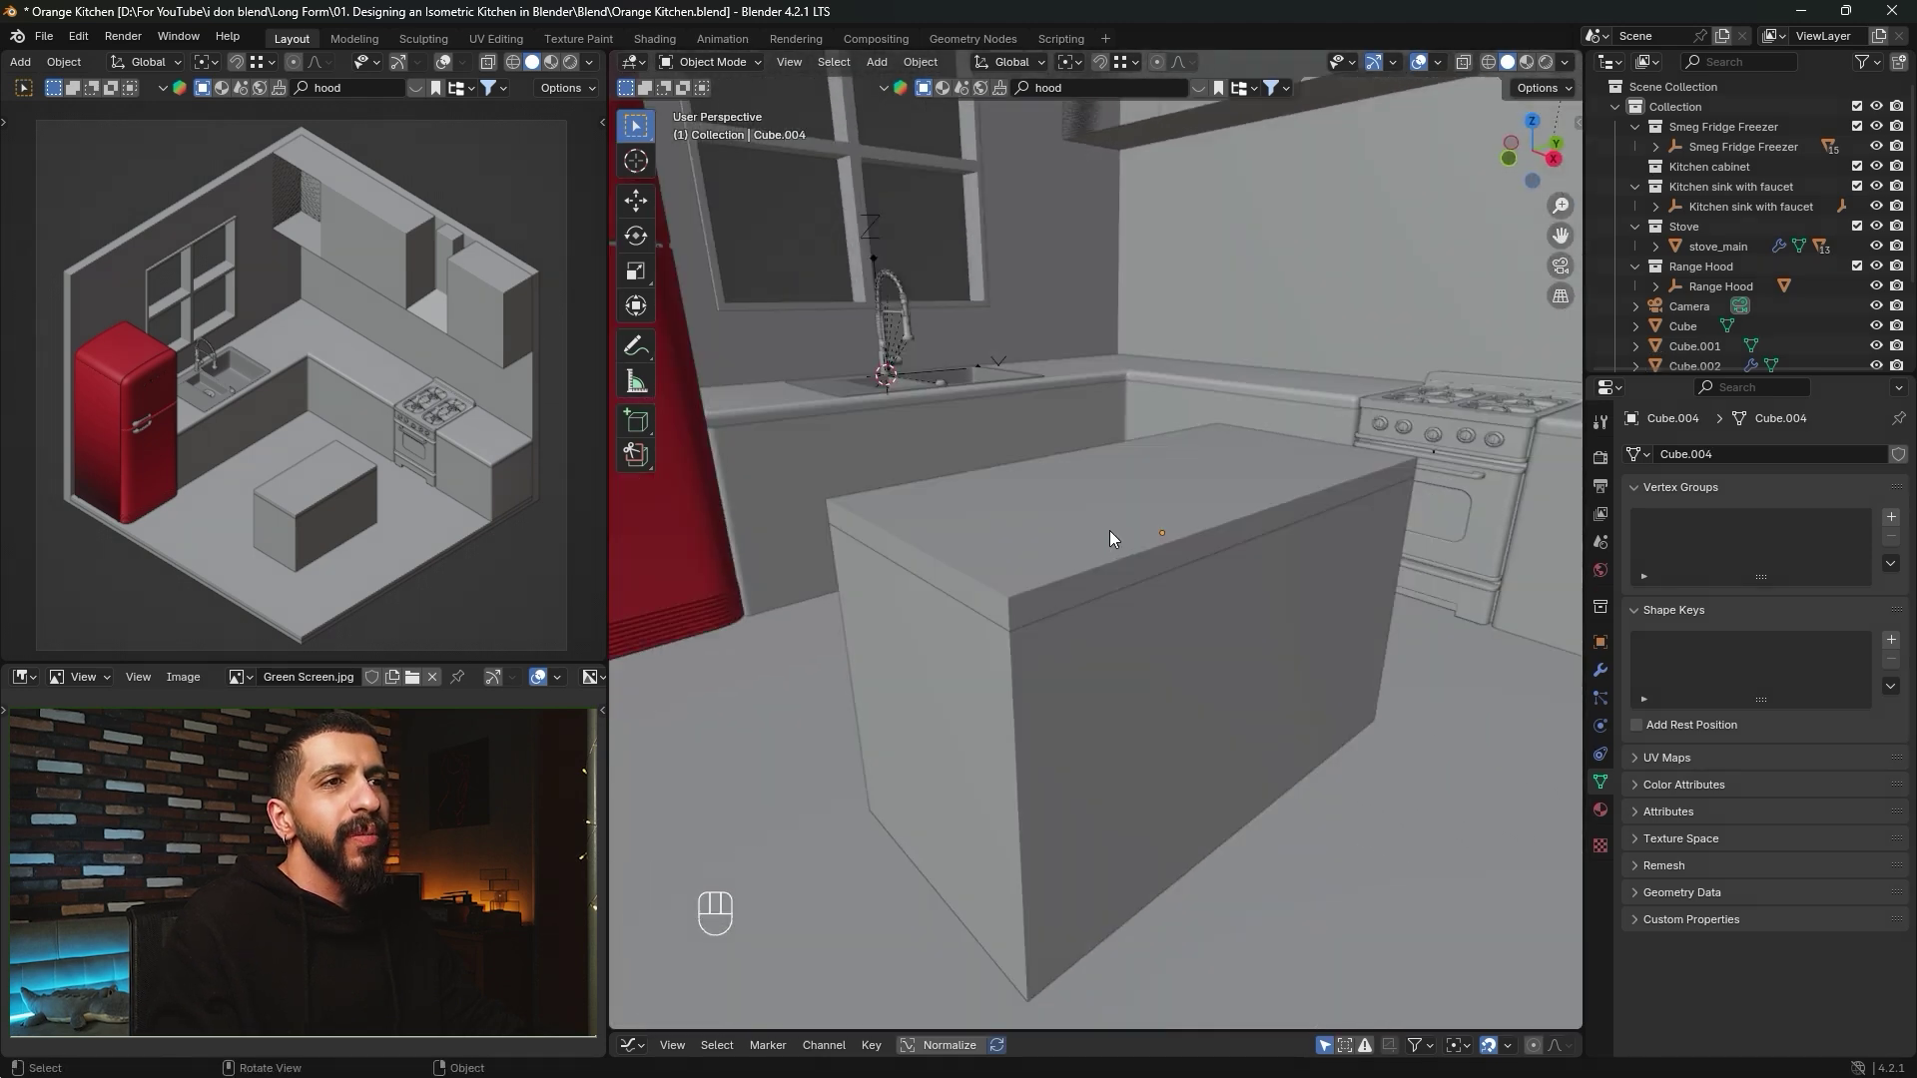
left_click(1111, 527)
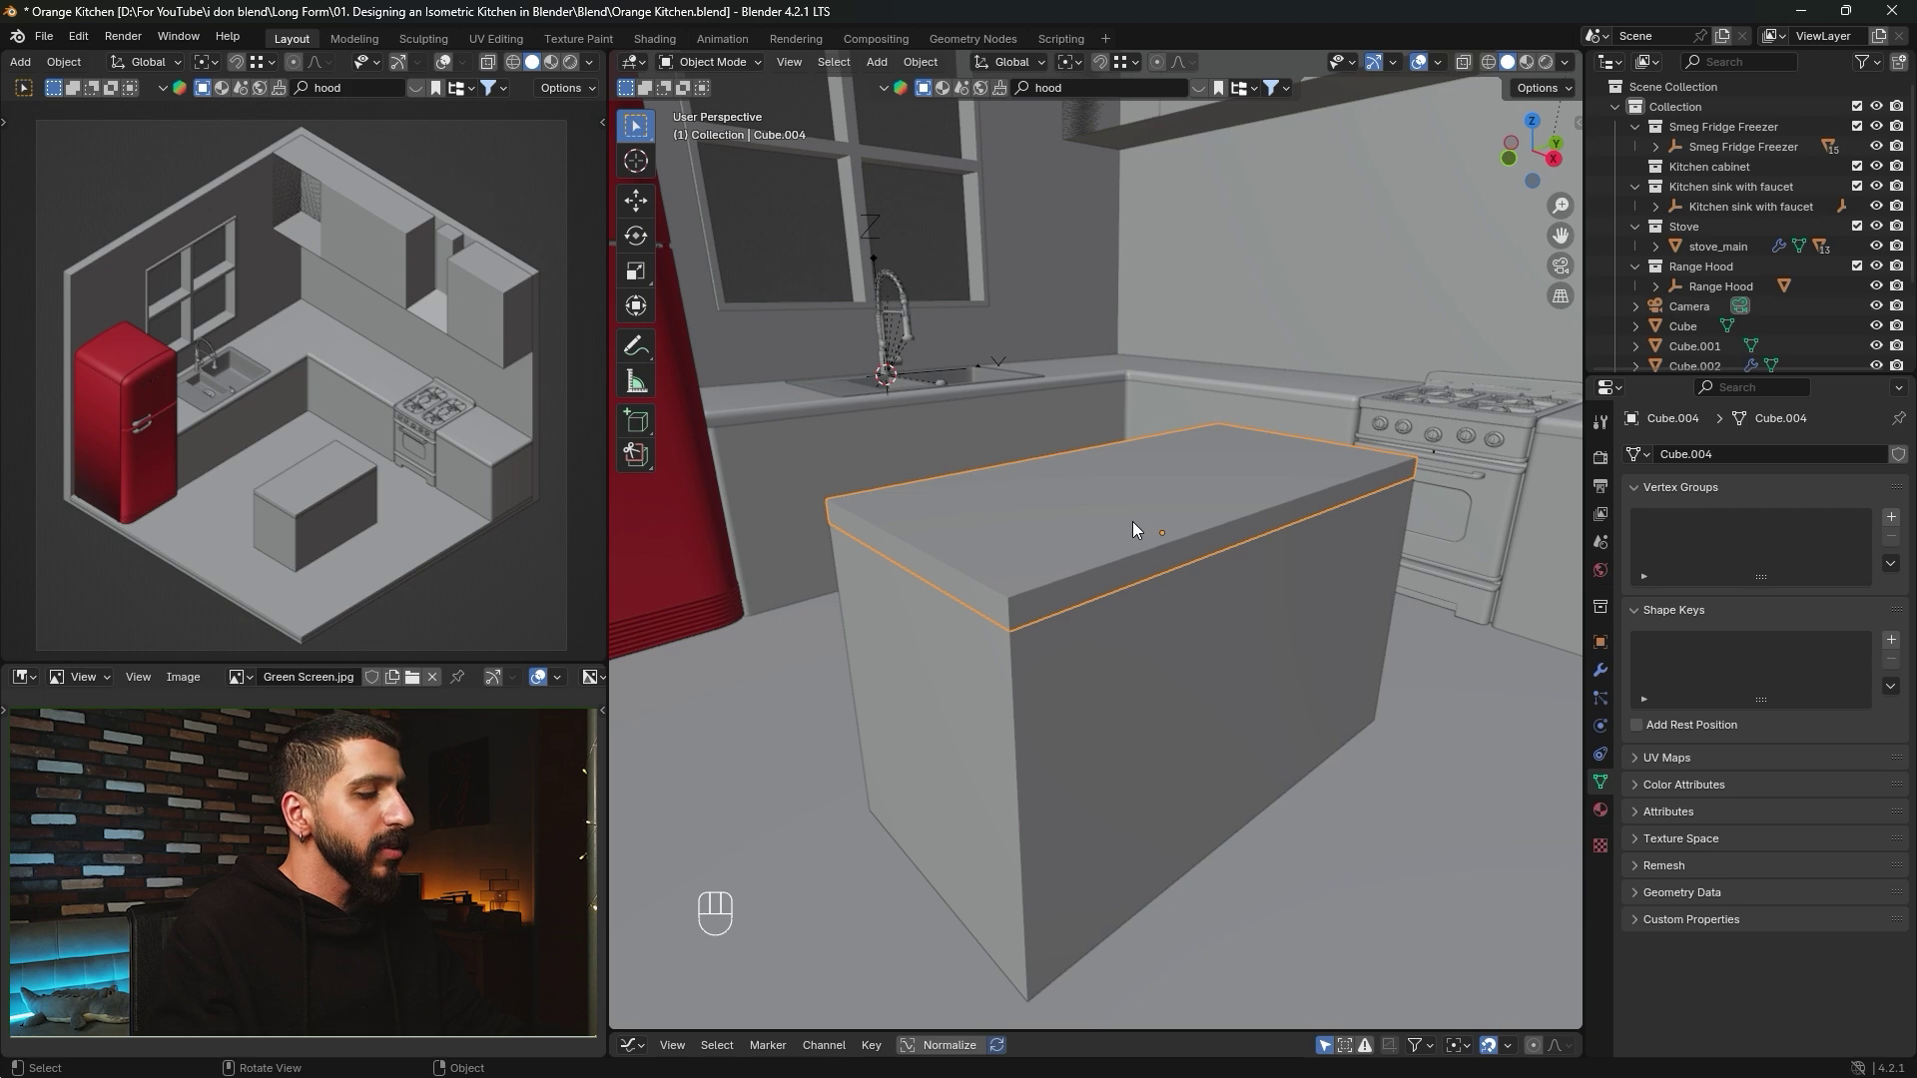
key("Tab")
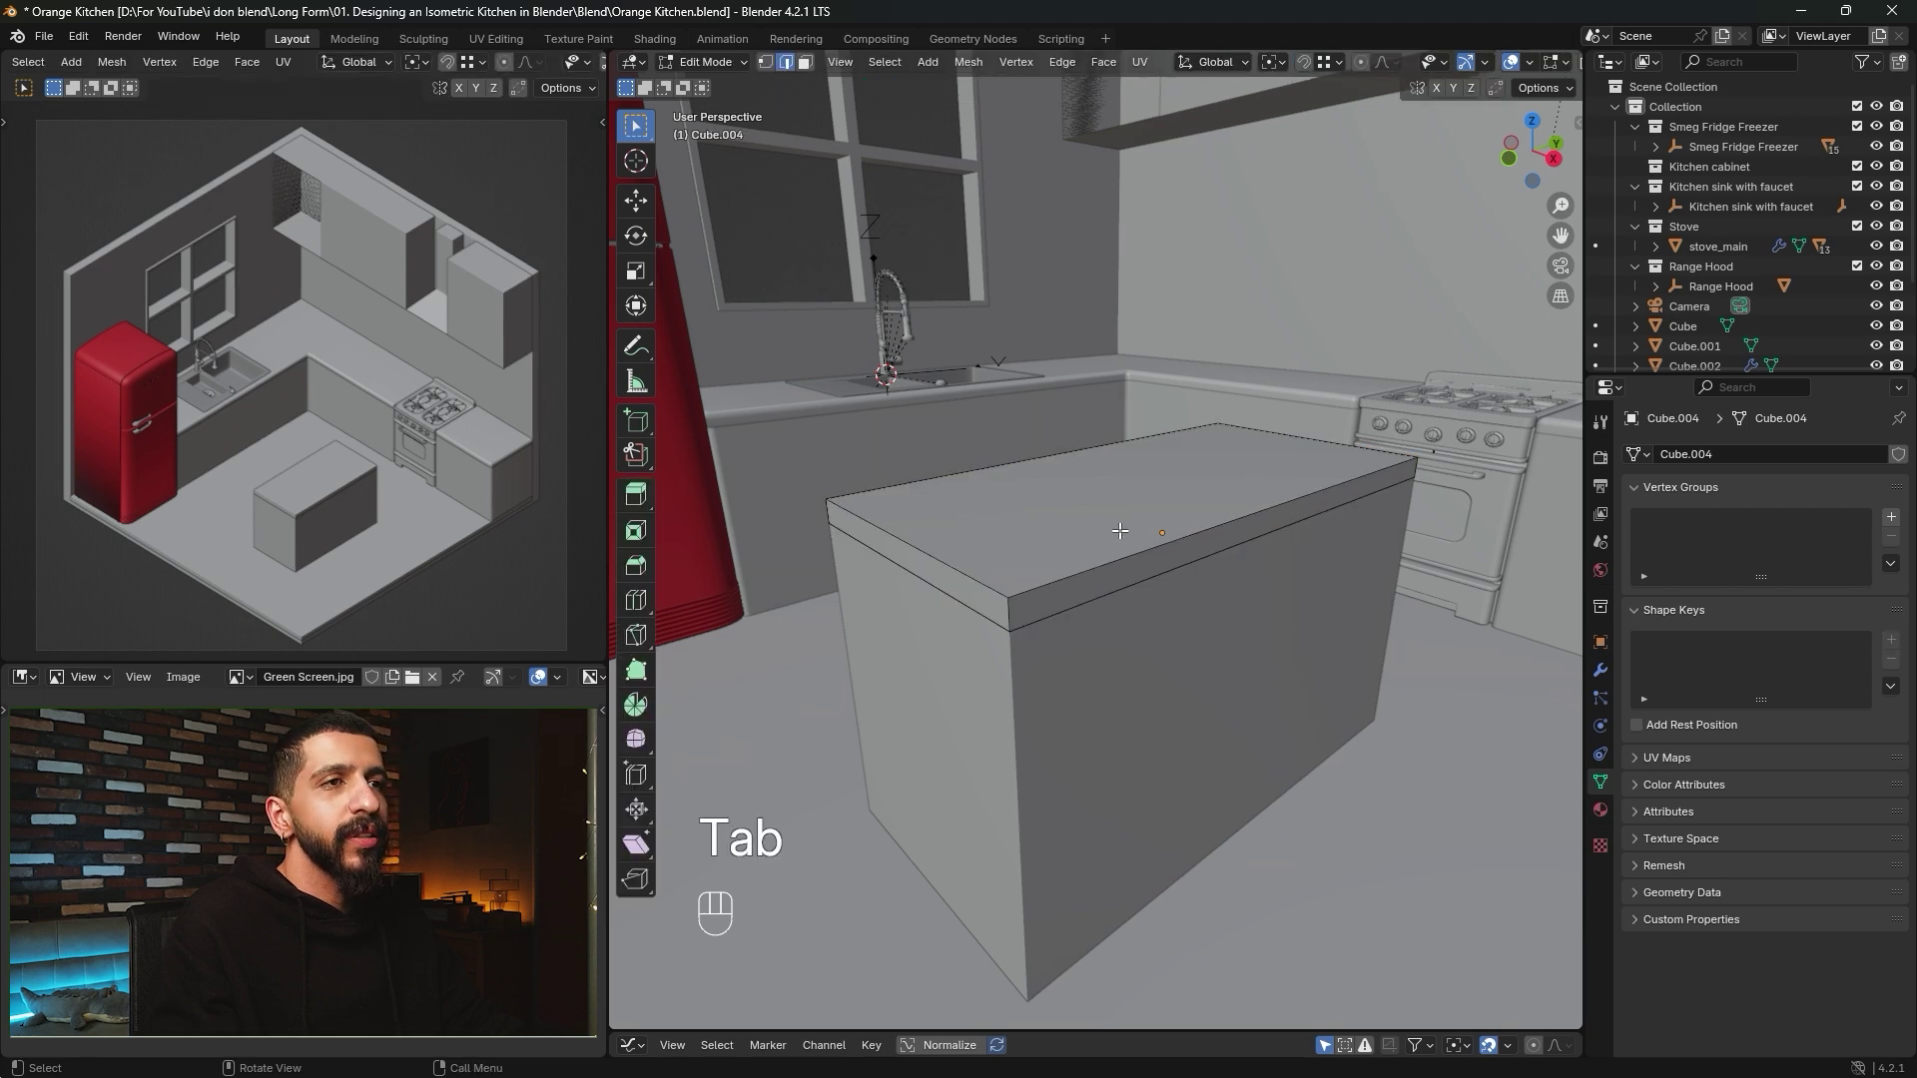
key("2")
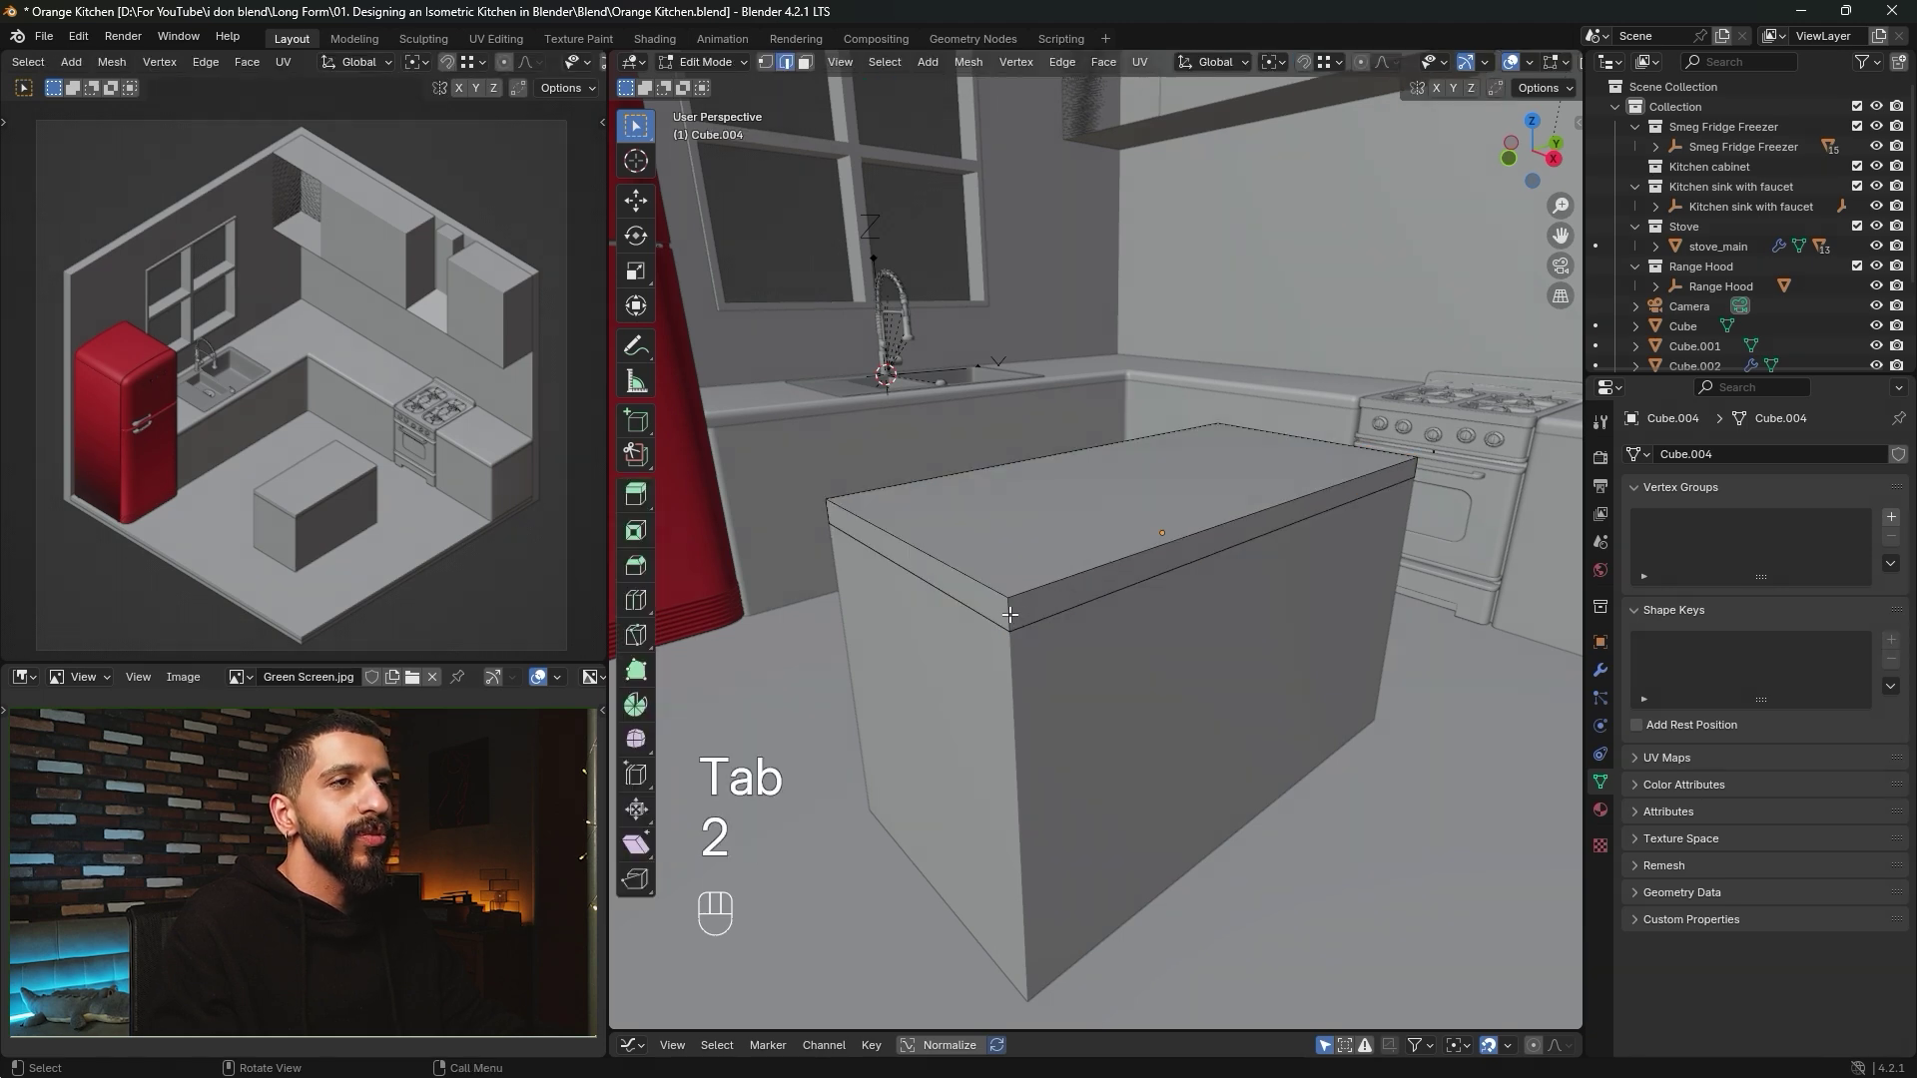
left_click(1058, 589, "shift")
left_click(918, 549, "shift")
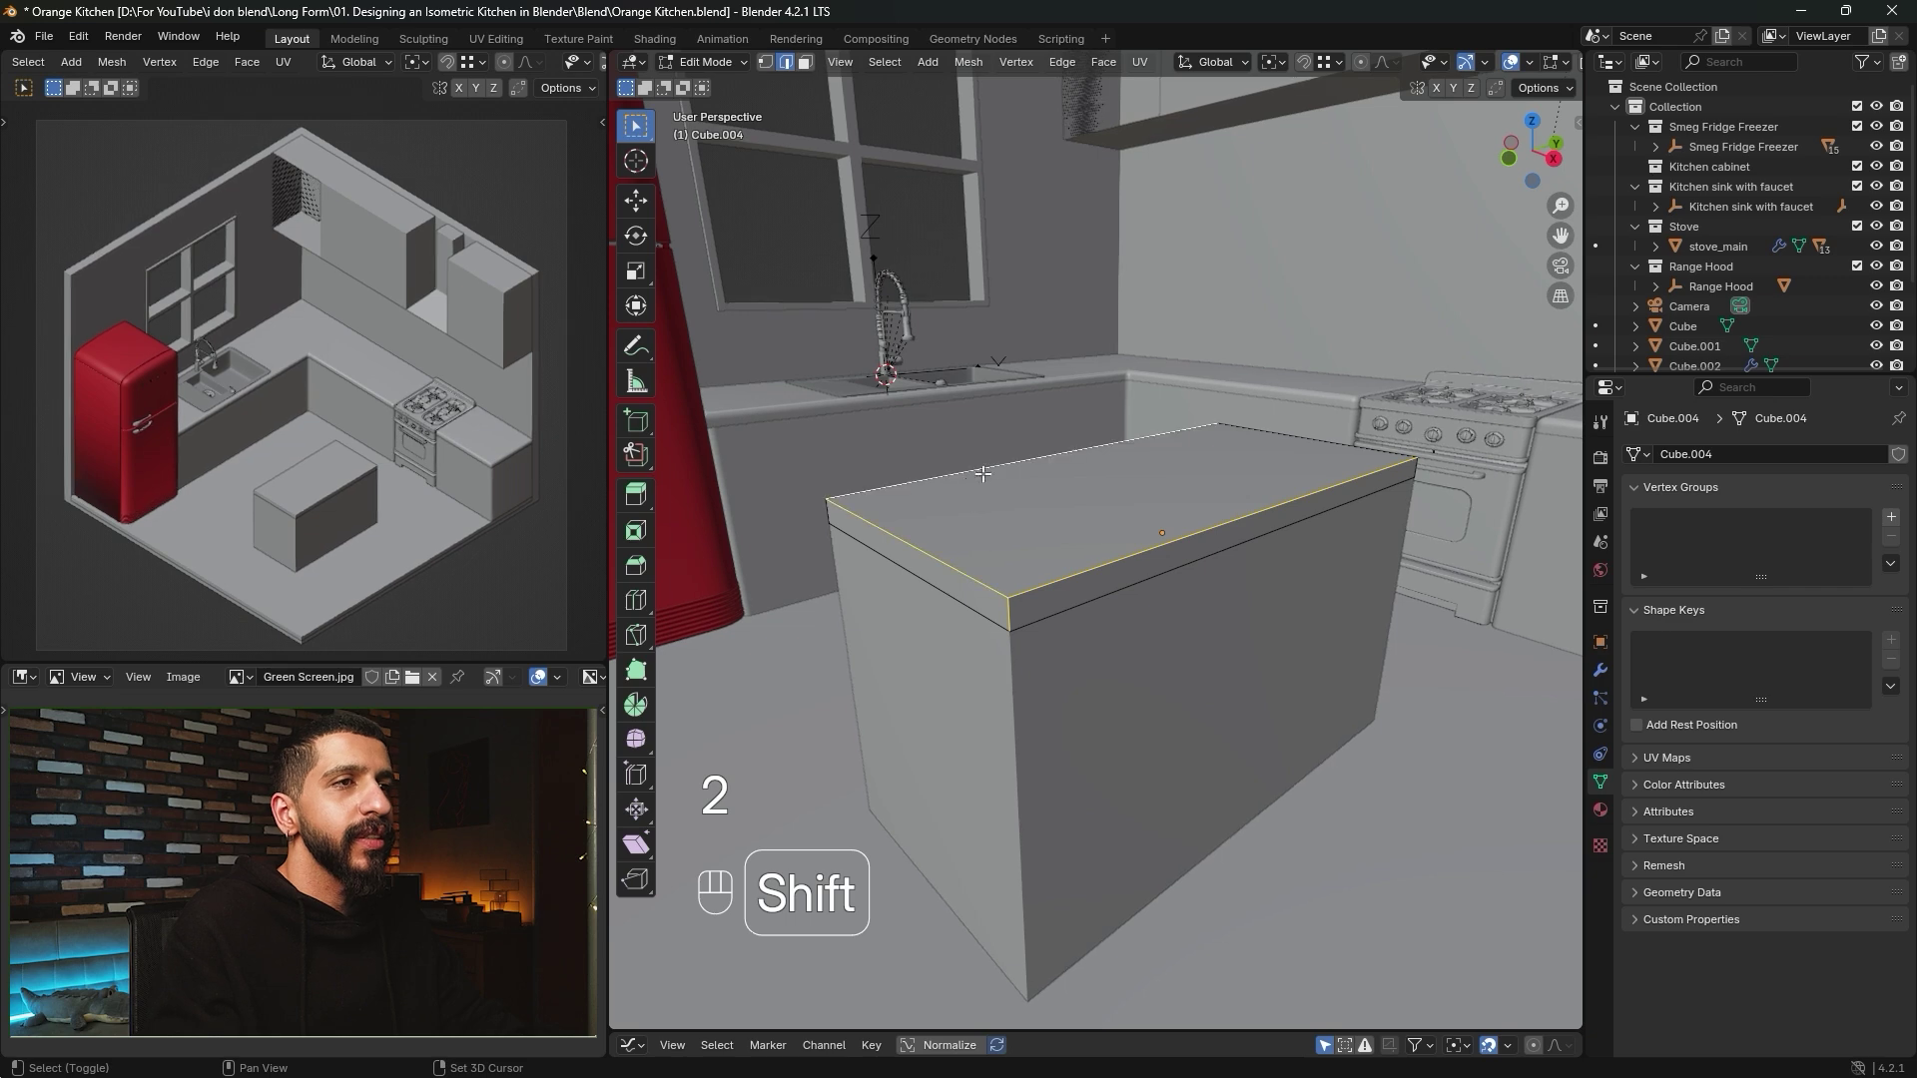
left_click(958, 474, "shift")
left_click(1281, 432, "shift")
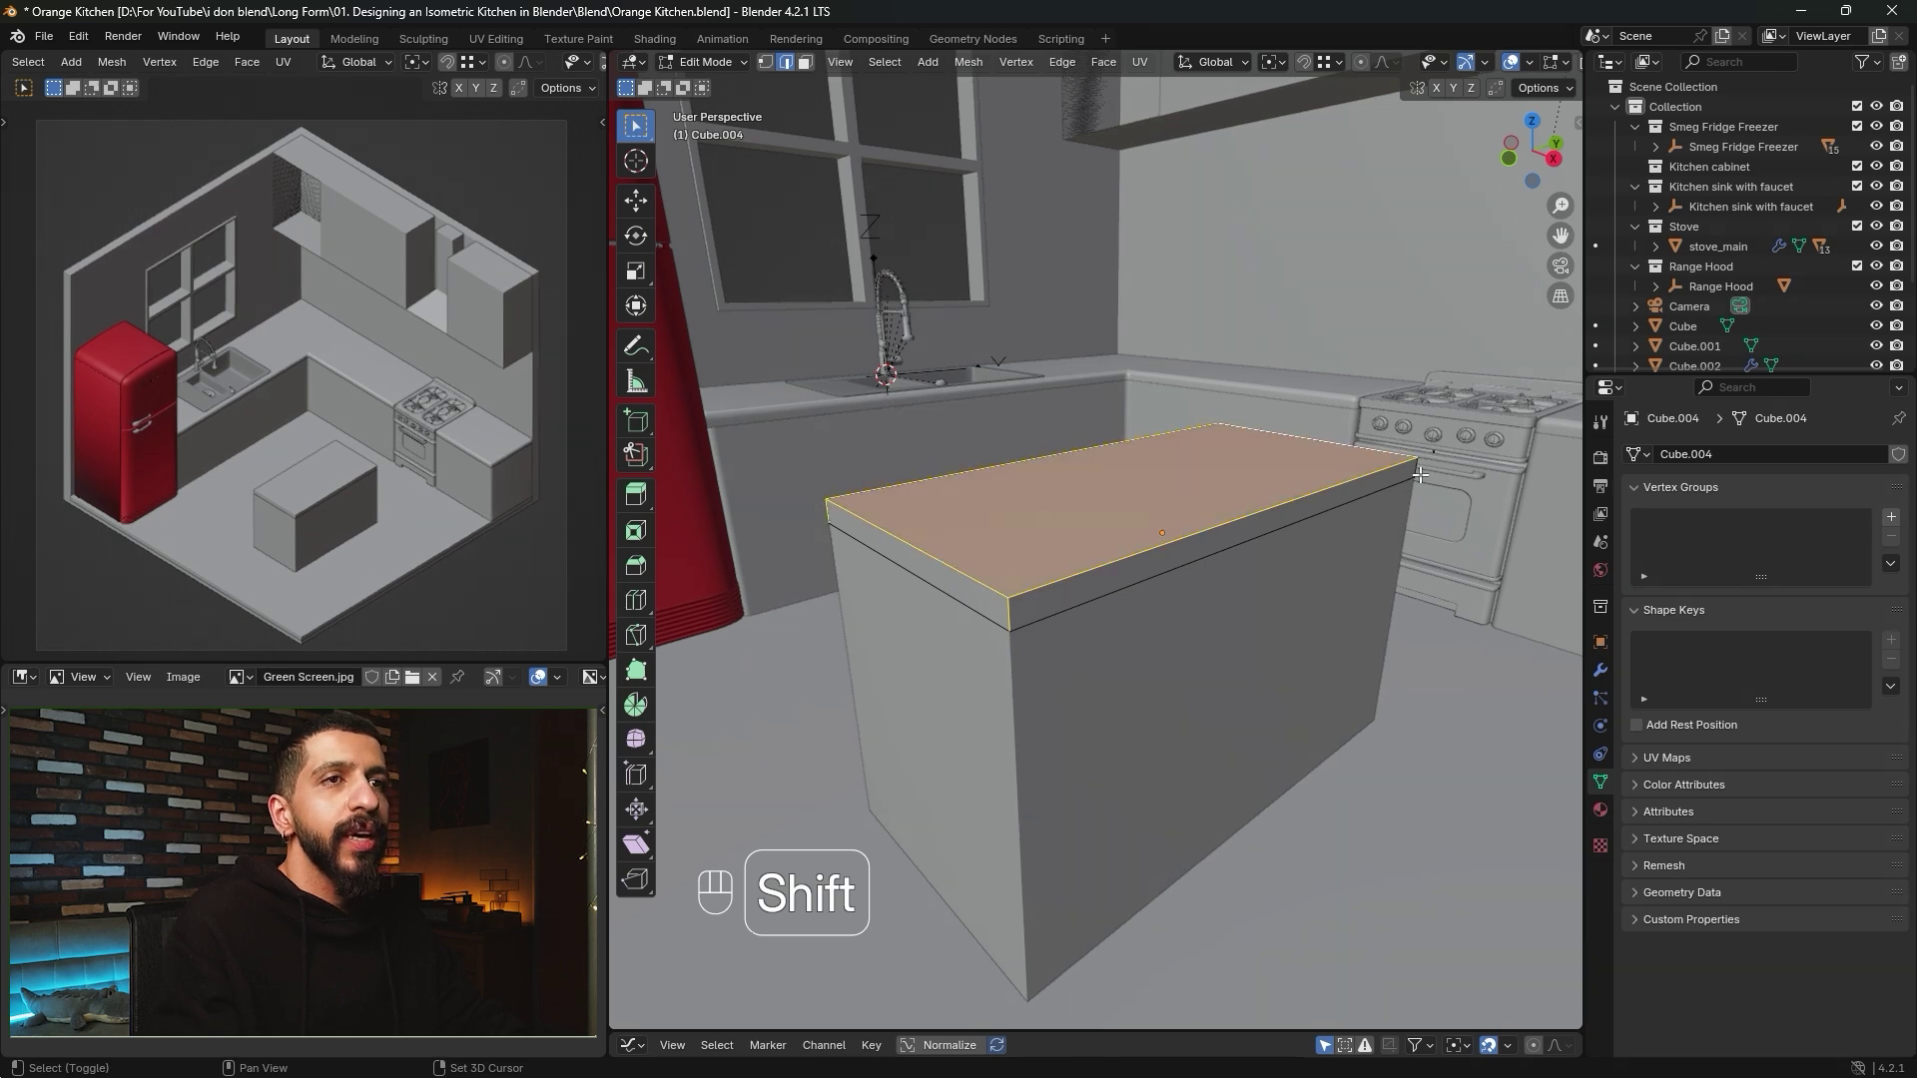
middle_click_drag(1406, 489, 868, 481)
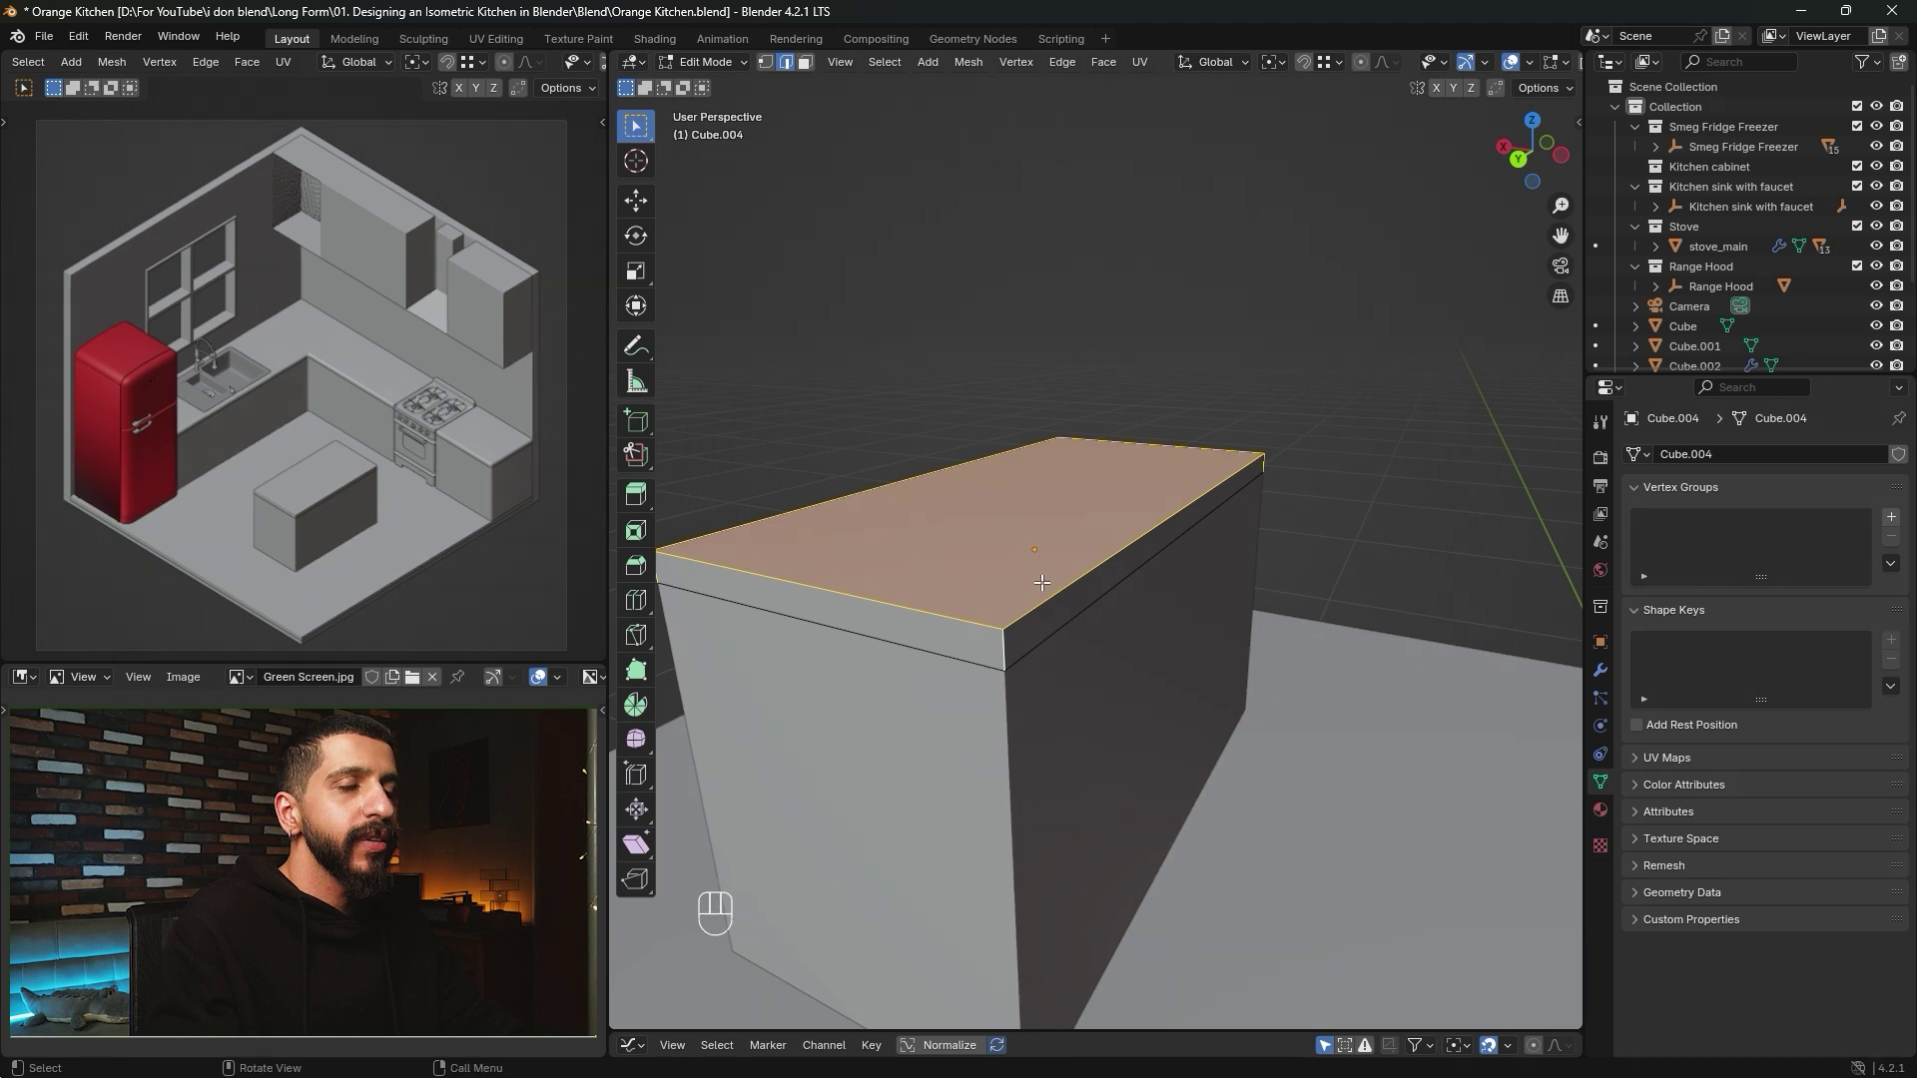
middle_click_drag(1004, 654, 1297, 644)
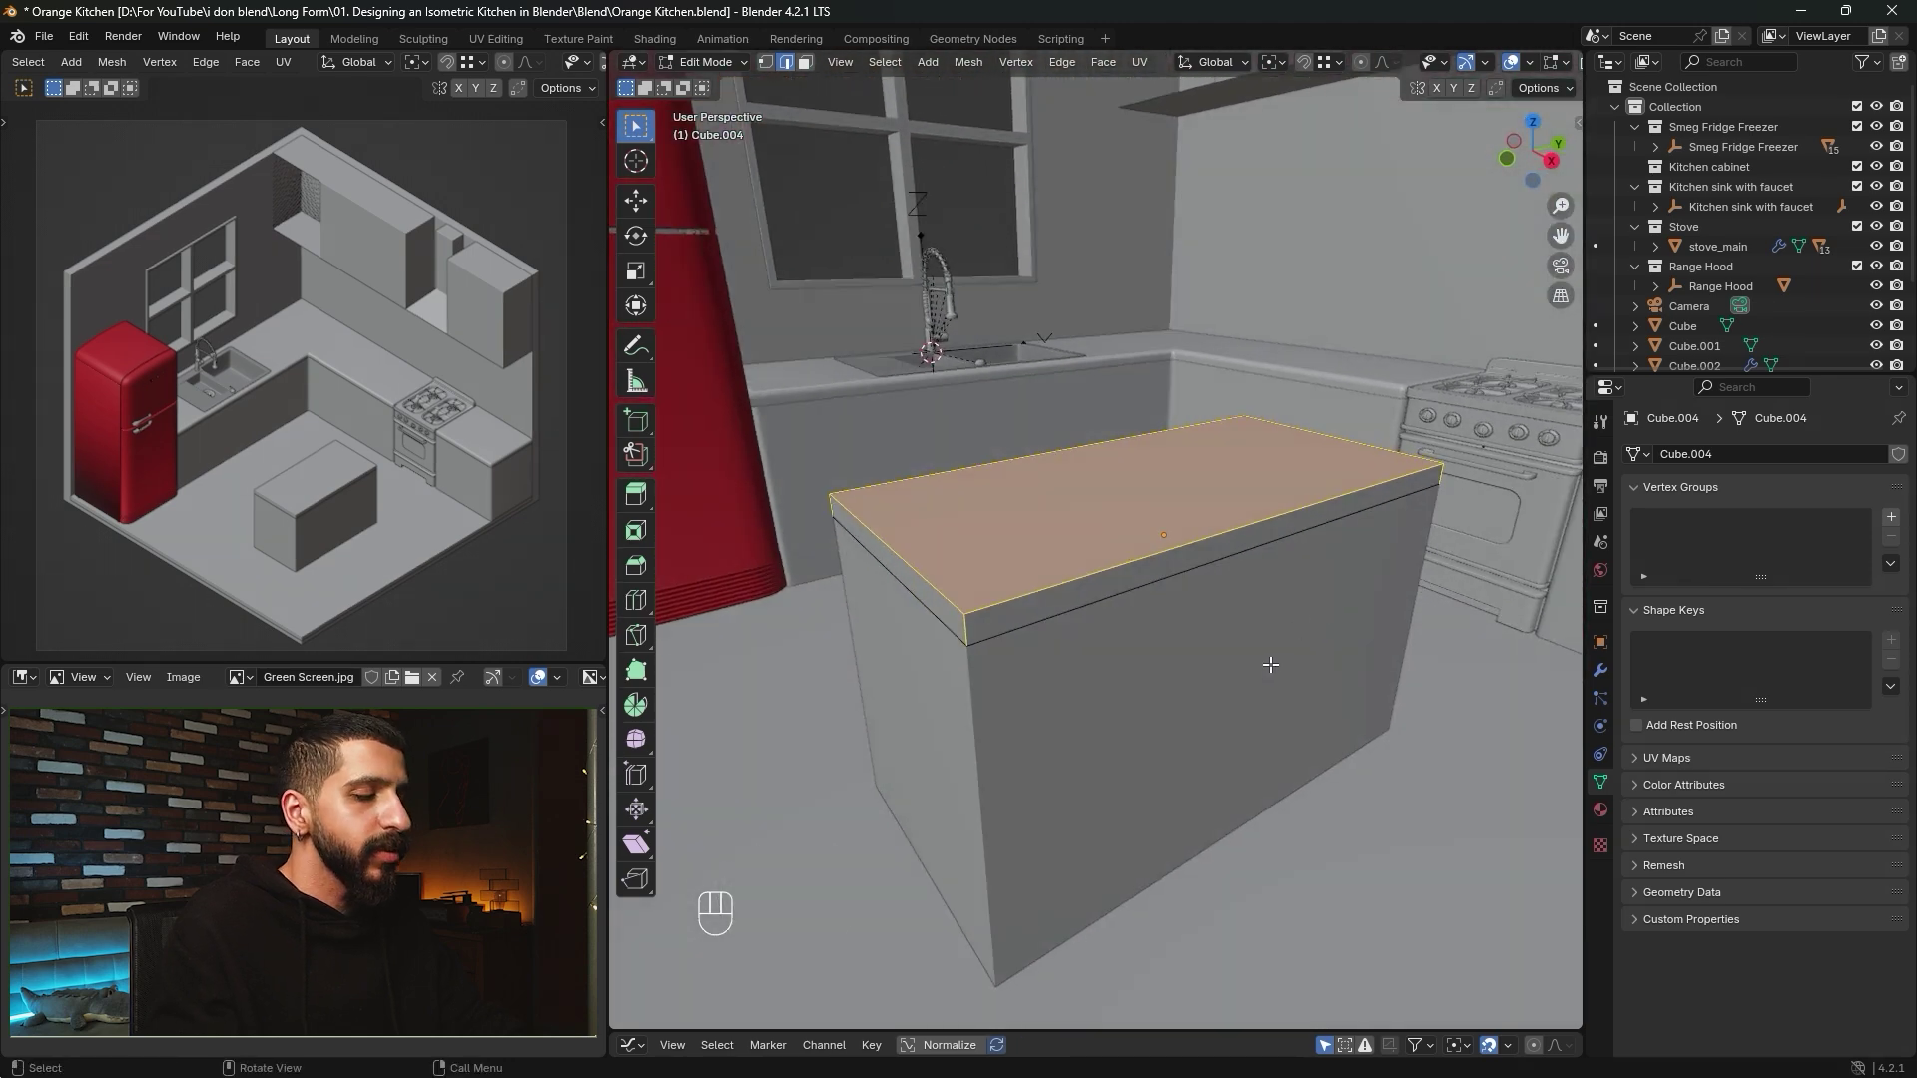
Bevel the selected island countertop edges with a width of 0.025 m and 7 segments.
key("ctrl+b")
scroll(1283, 693, "up", 6)
left_click(1284, 693)
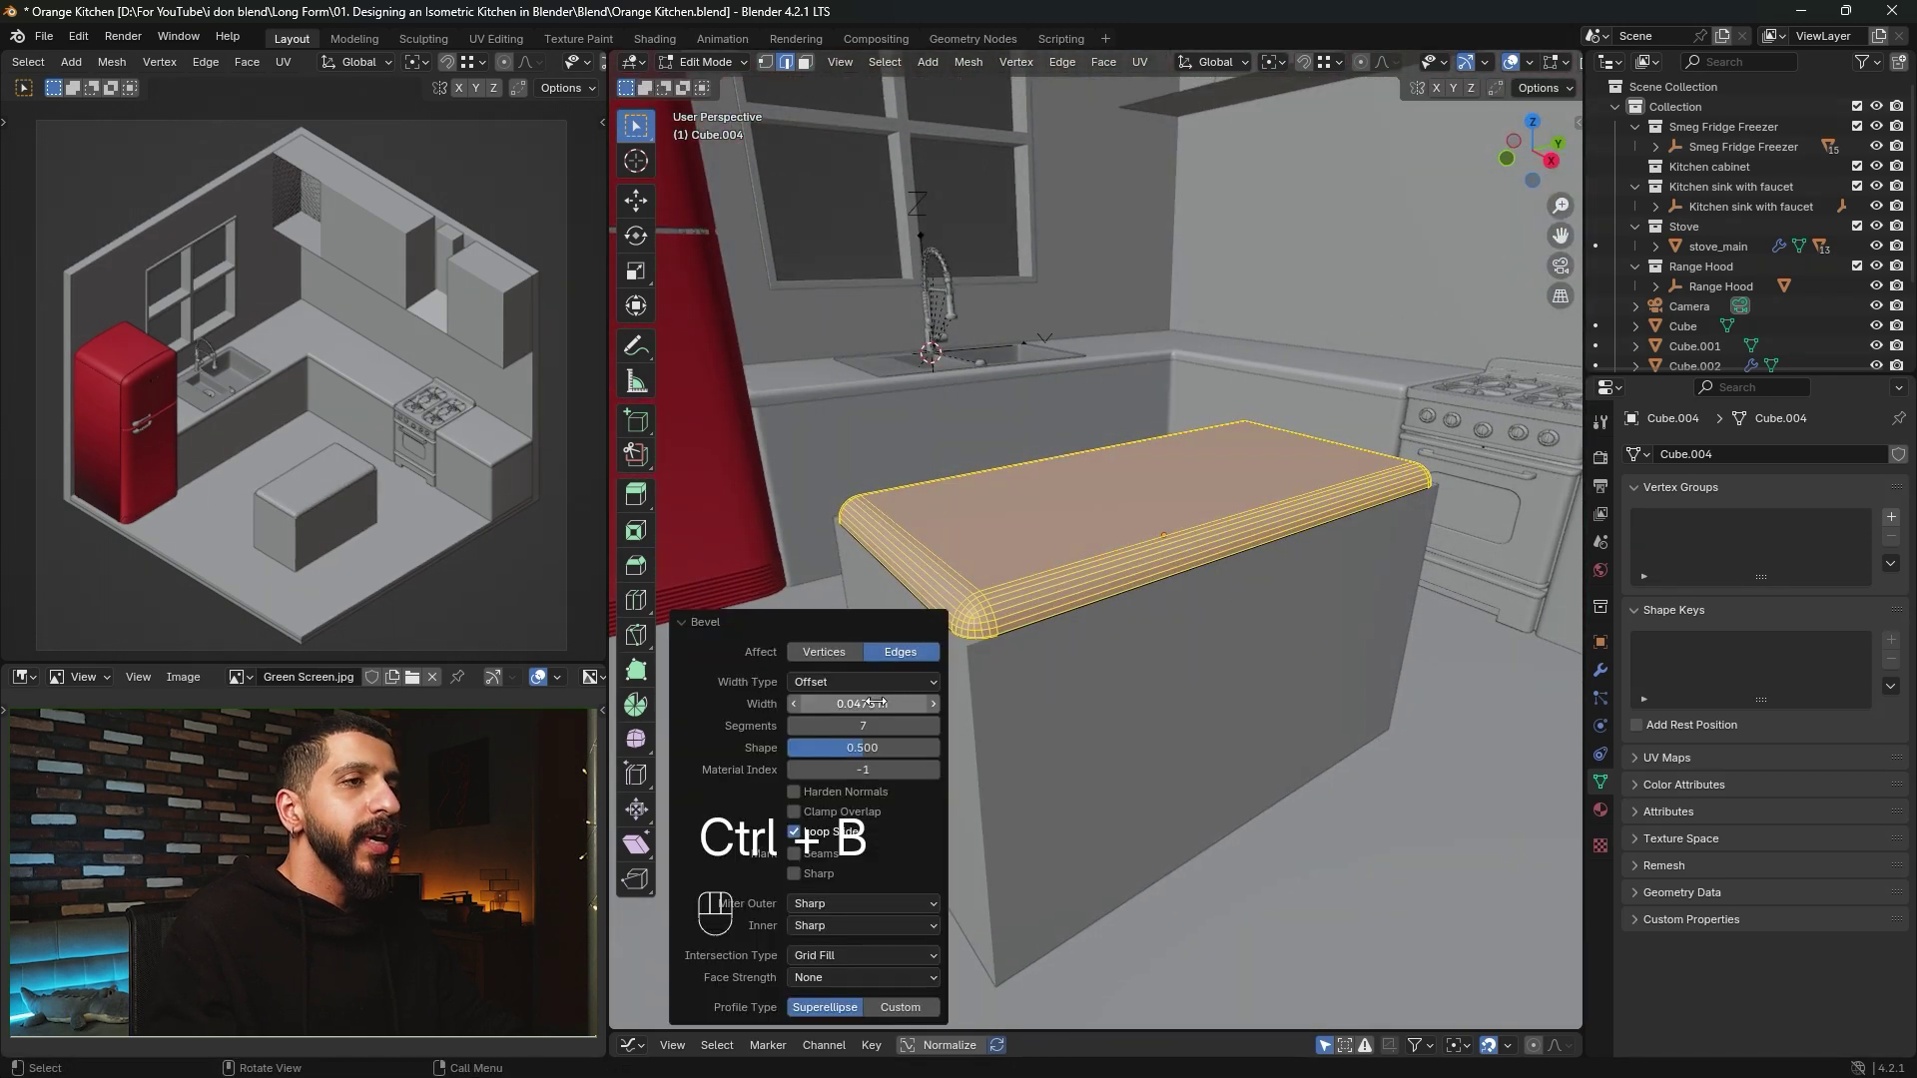
left_click(826, 704)
left_click_drag(845, 704, 810, 727)
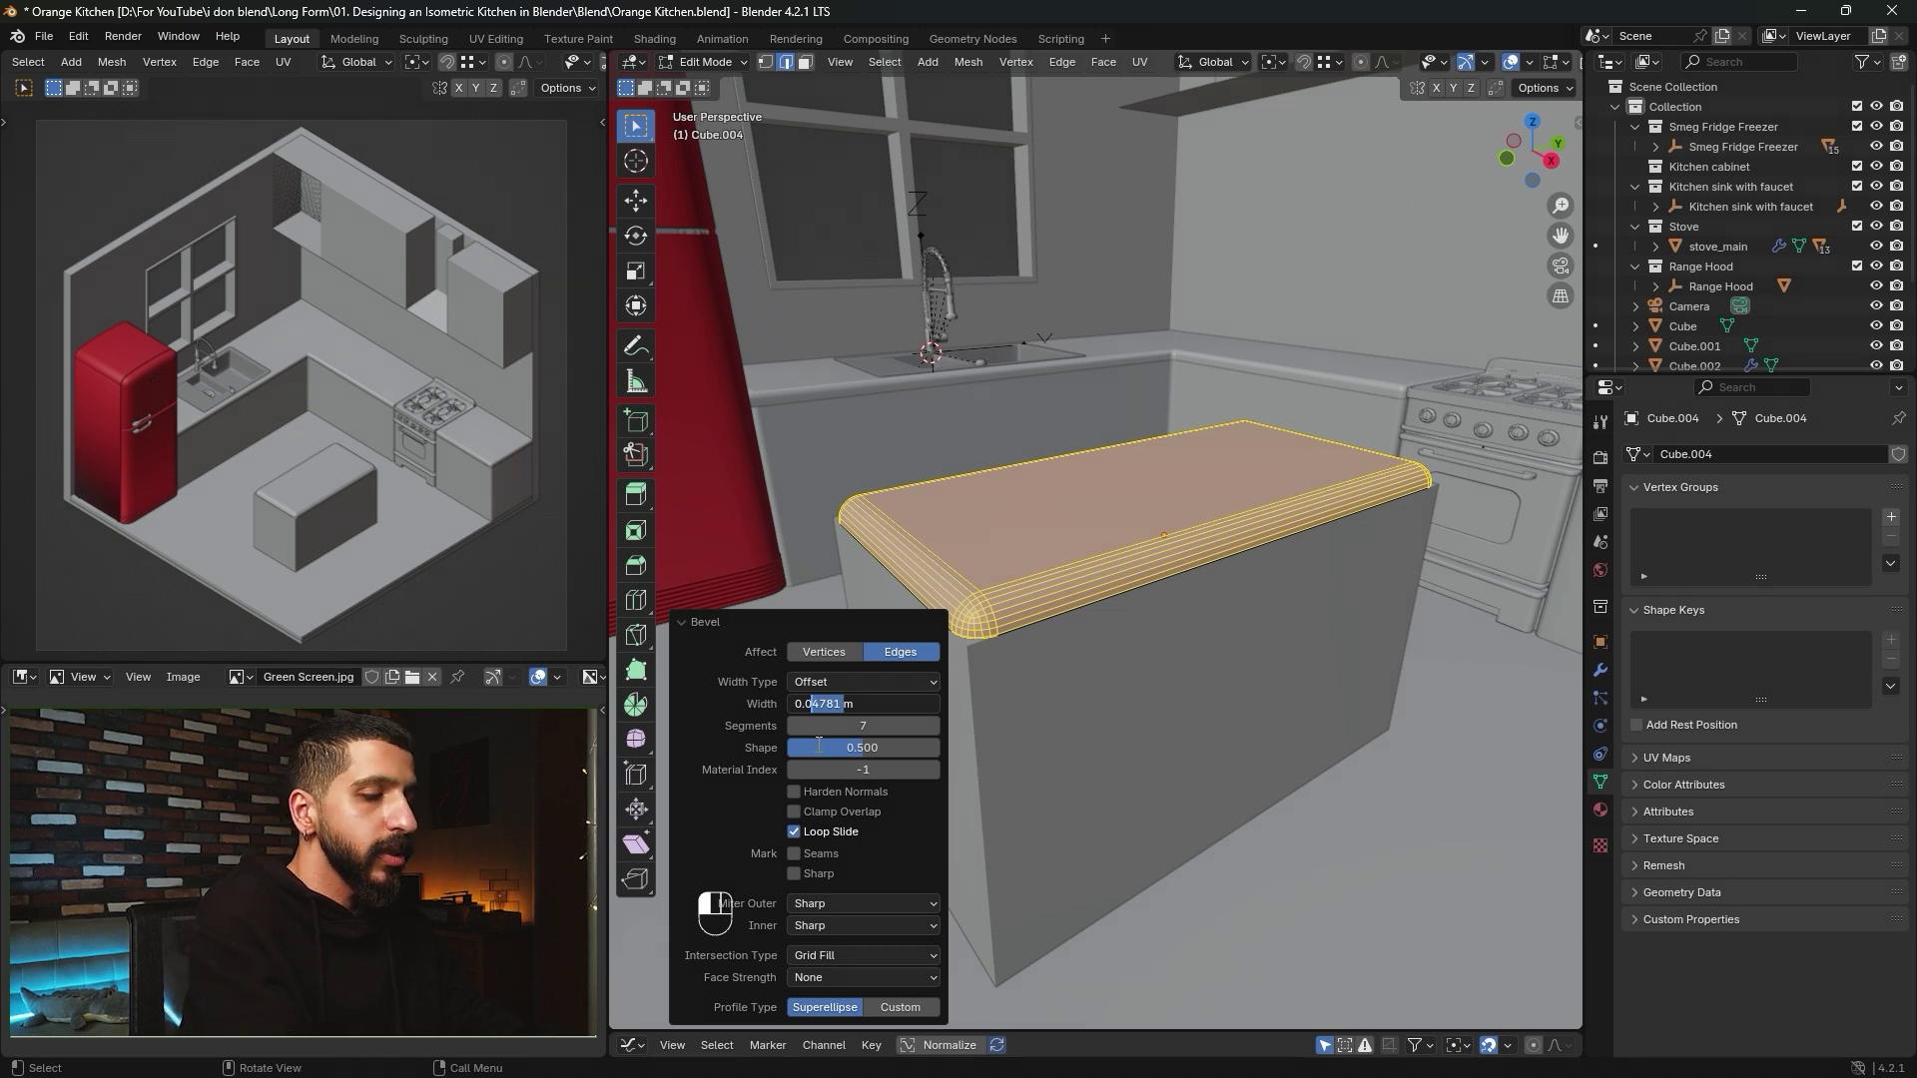
type("25m")
key("Return")
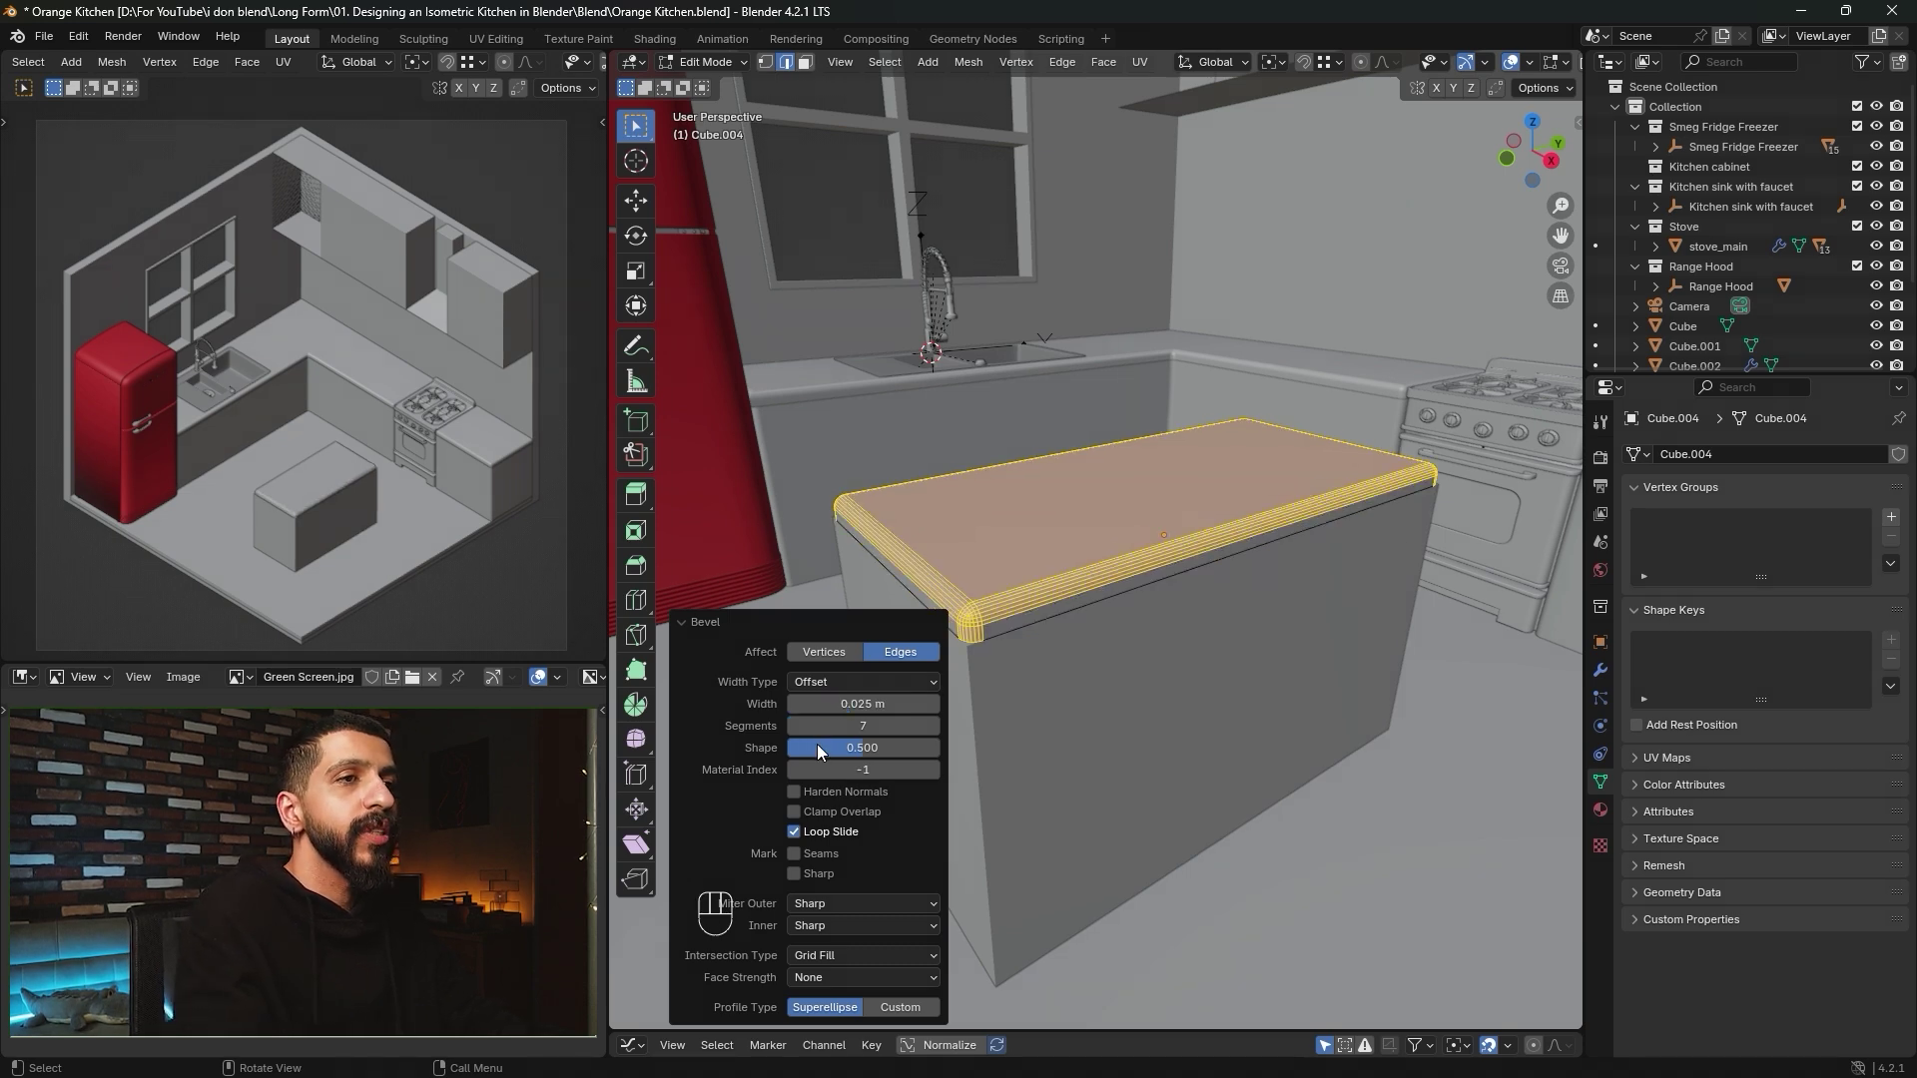
Leave mesh editing and apply Shade Auto Smooth to the island countertop.
key("Tab")
right_click(1076, 543)
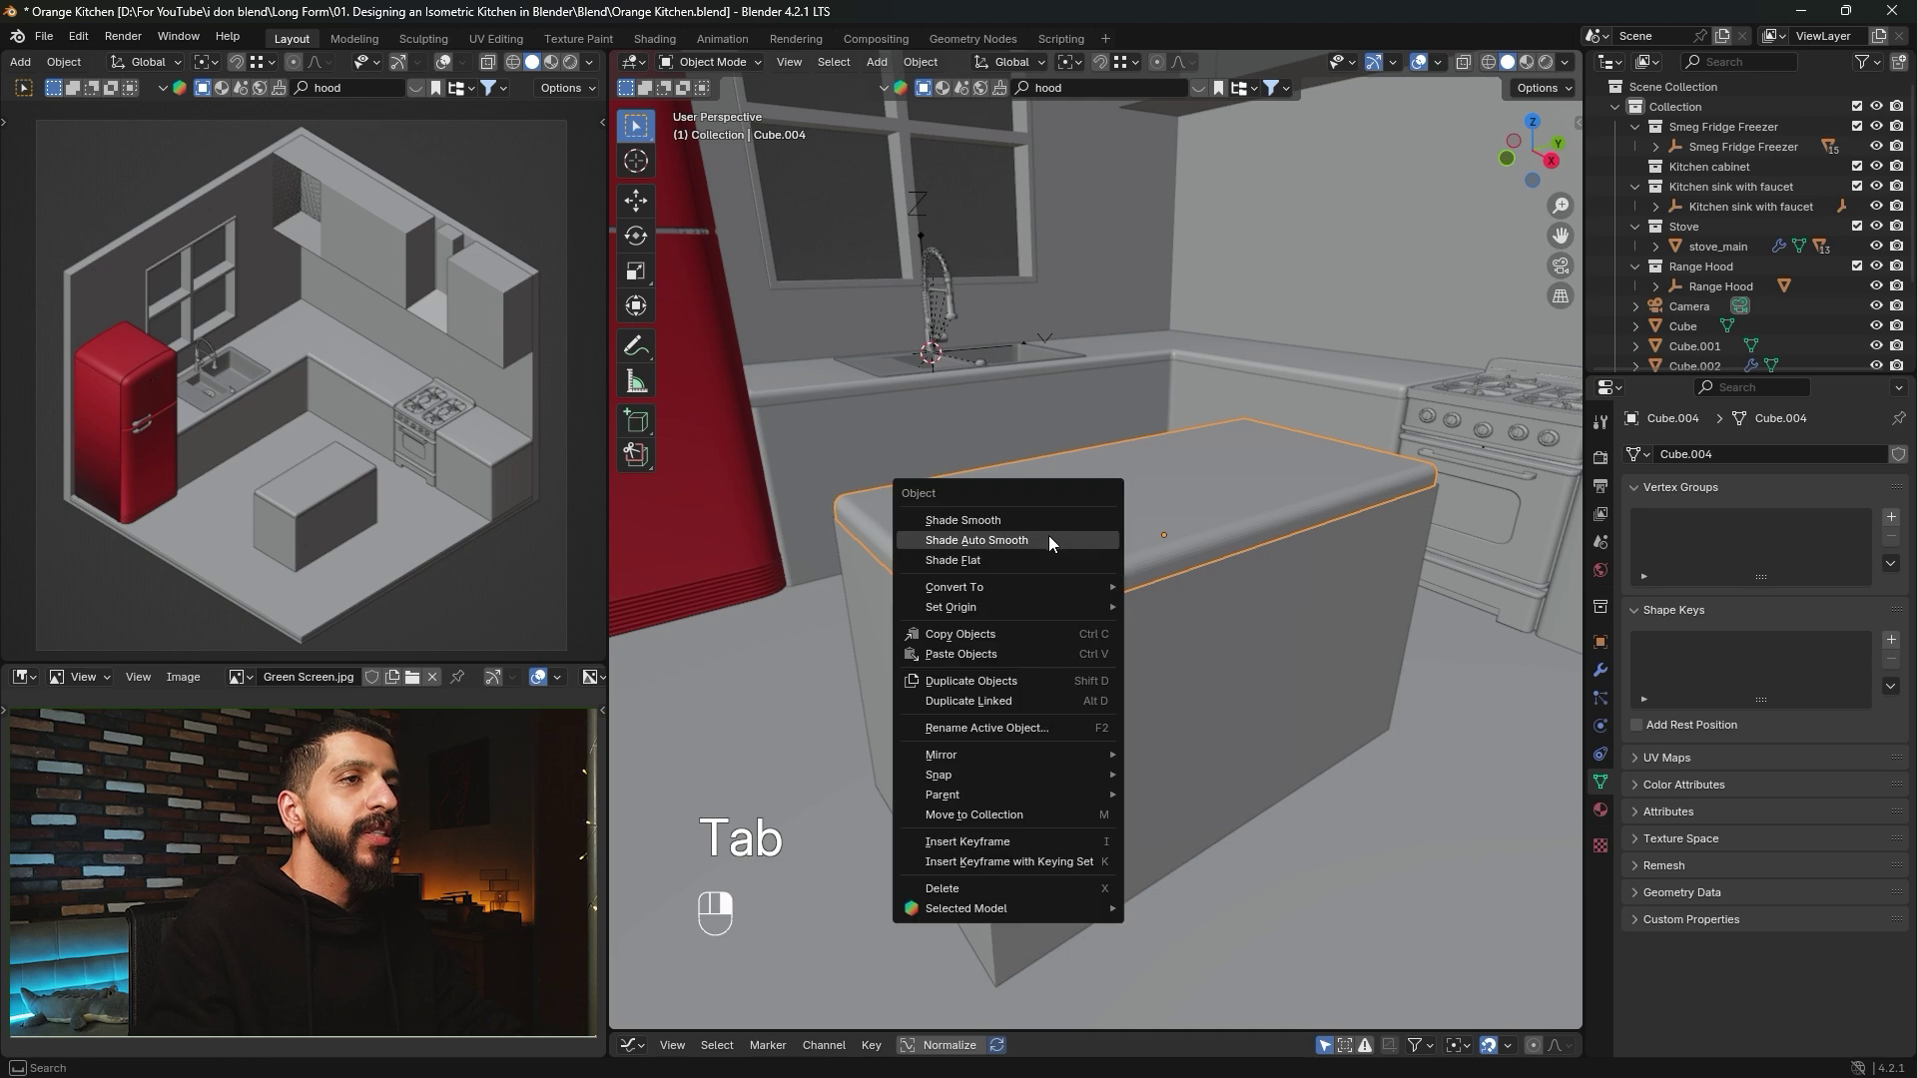
left_click(1046, 536)
On the island's base block below the countertop, select the vertical corner edges.
left_click(1105, 656)
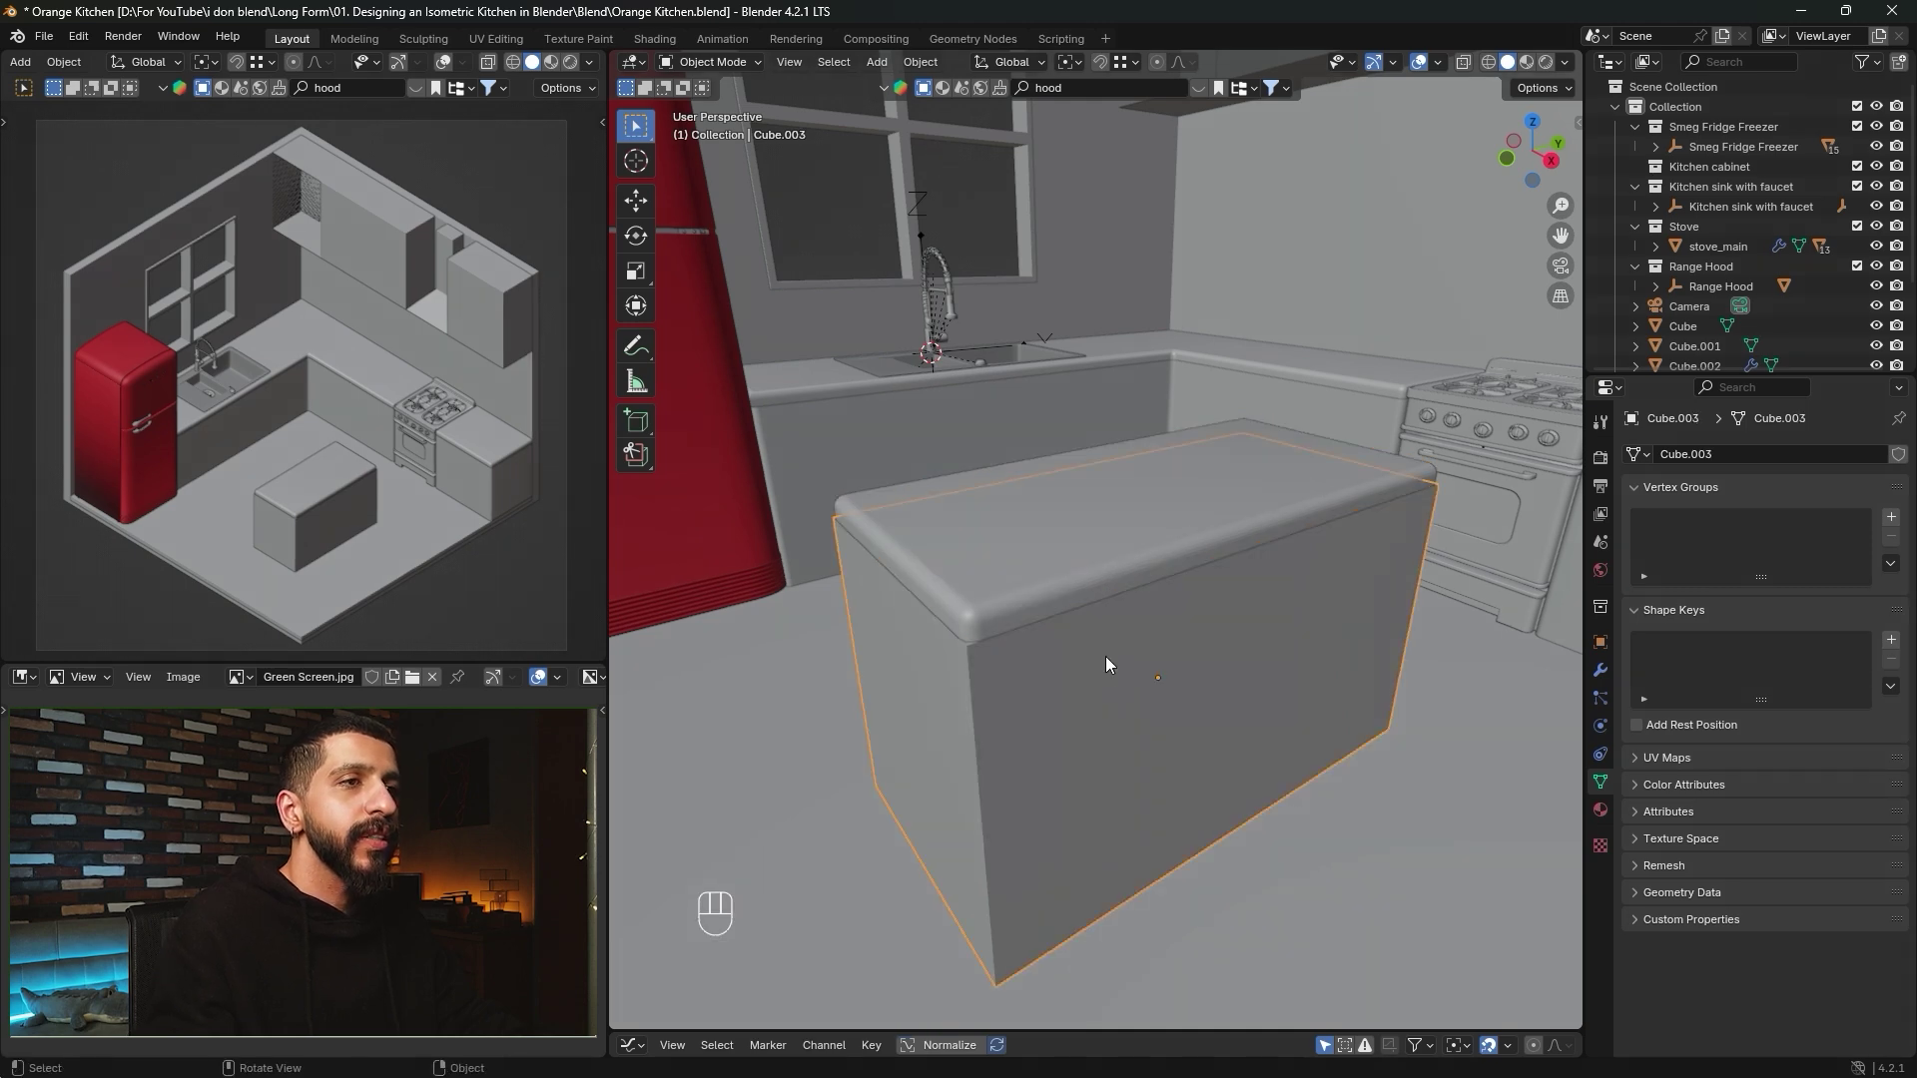
key("Tab")
middle_click_drag(1105, 656, 1028, 669, "shift")
key("2")
left_click(1028, 669)
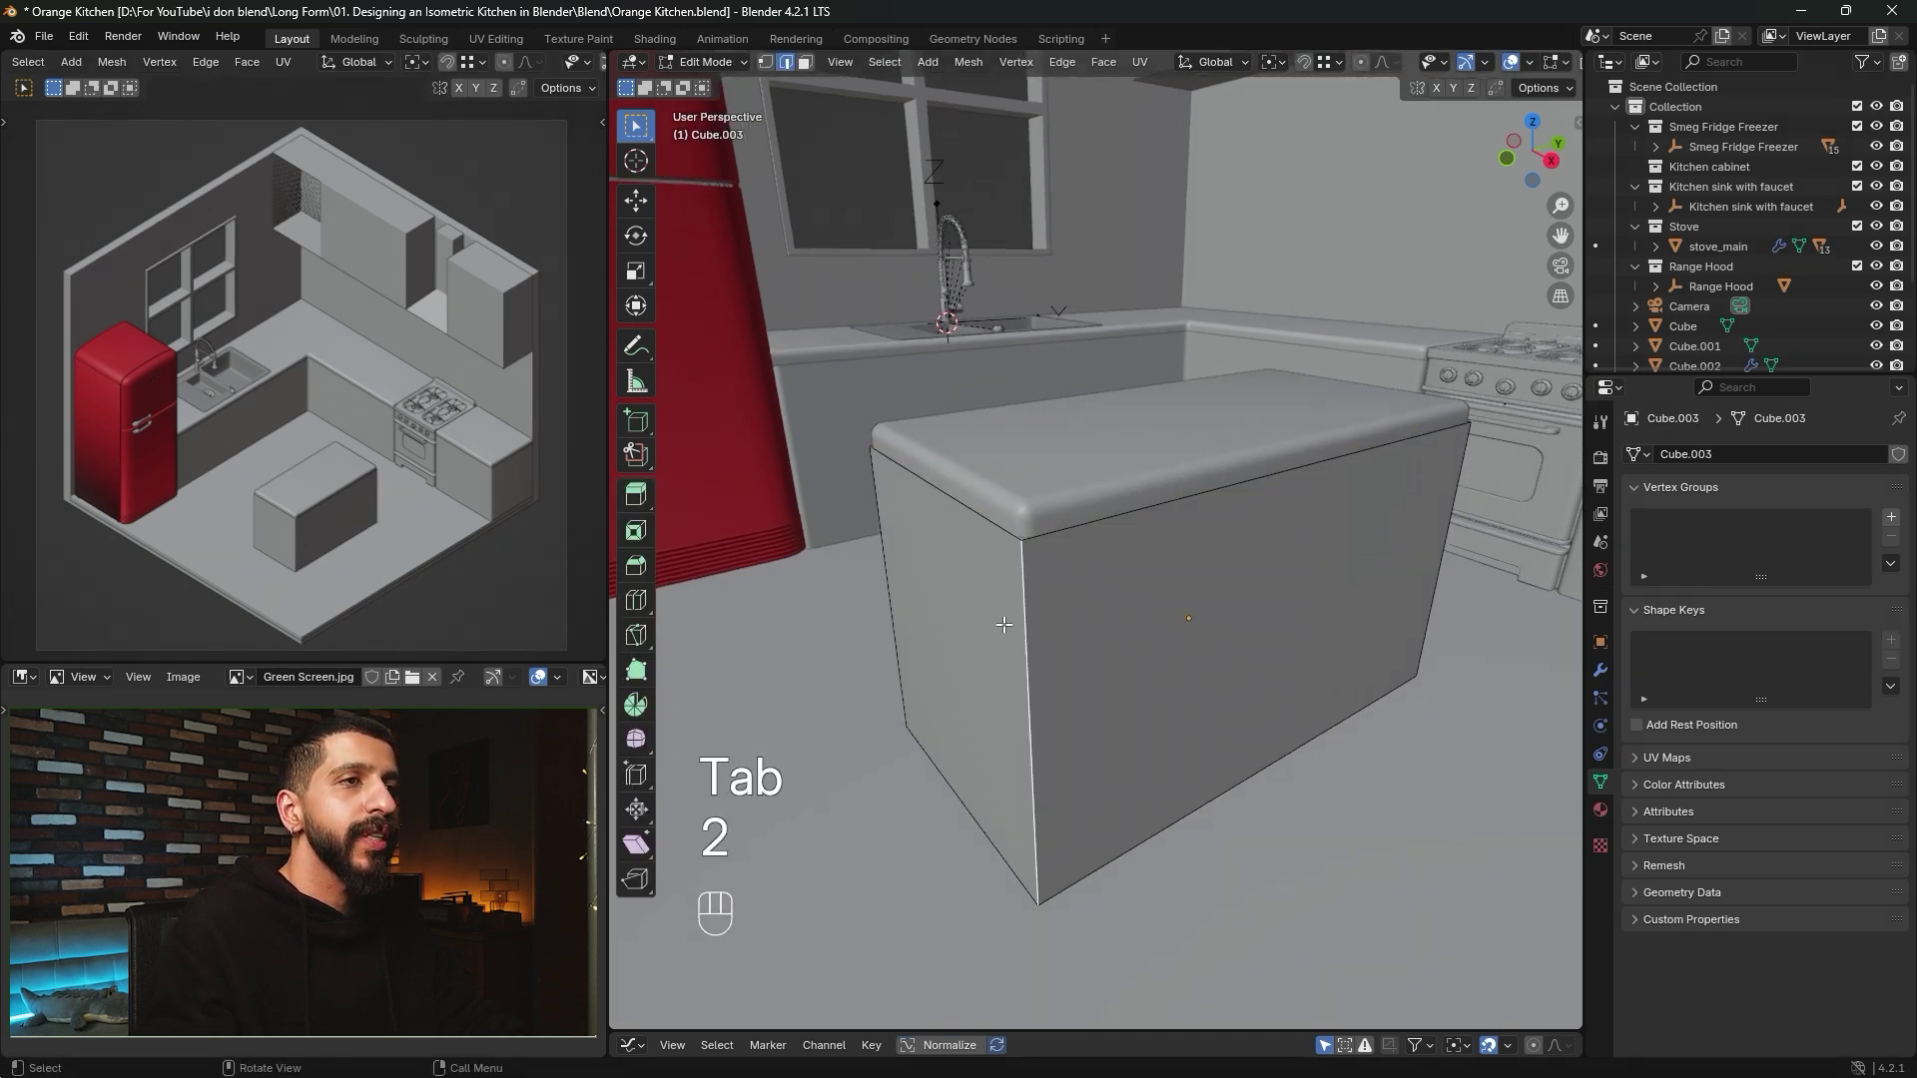
middle_click_drag(965, 578, 1261, 540)
scroll(1066, 594, "up", 3)
scroll(1066, 594, "down", 3)
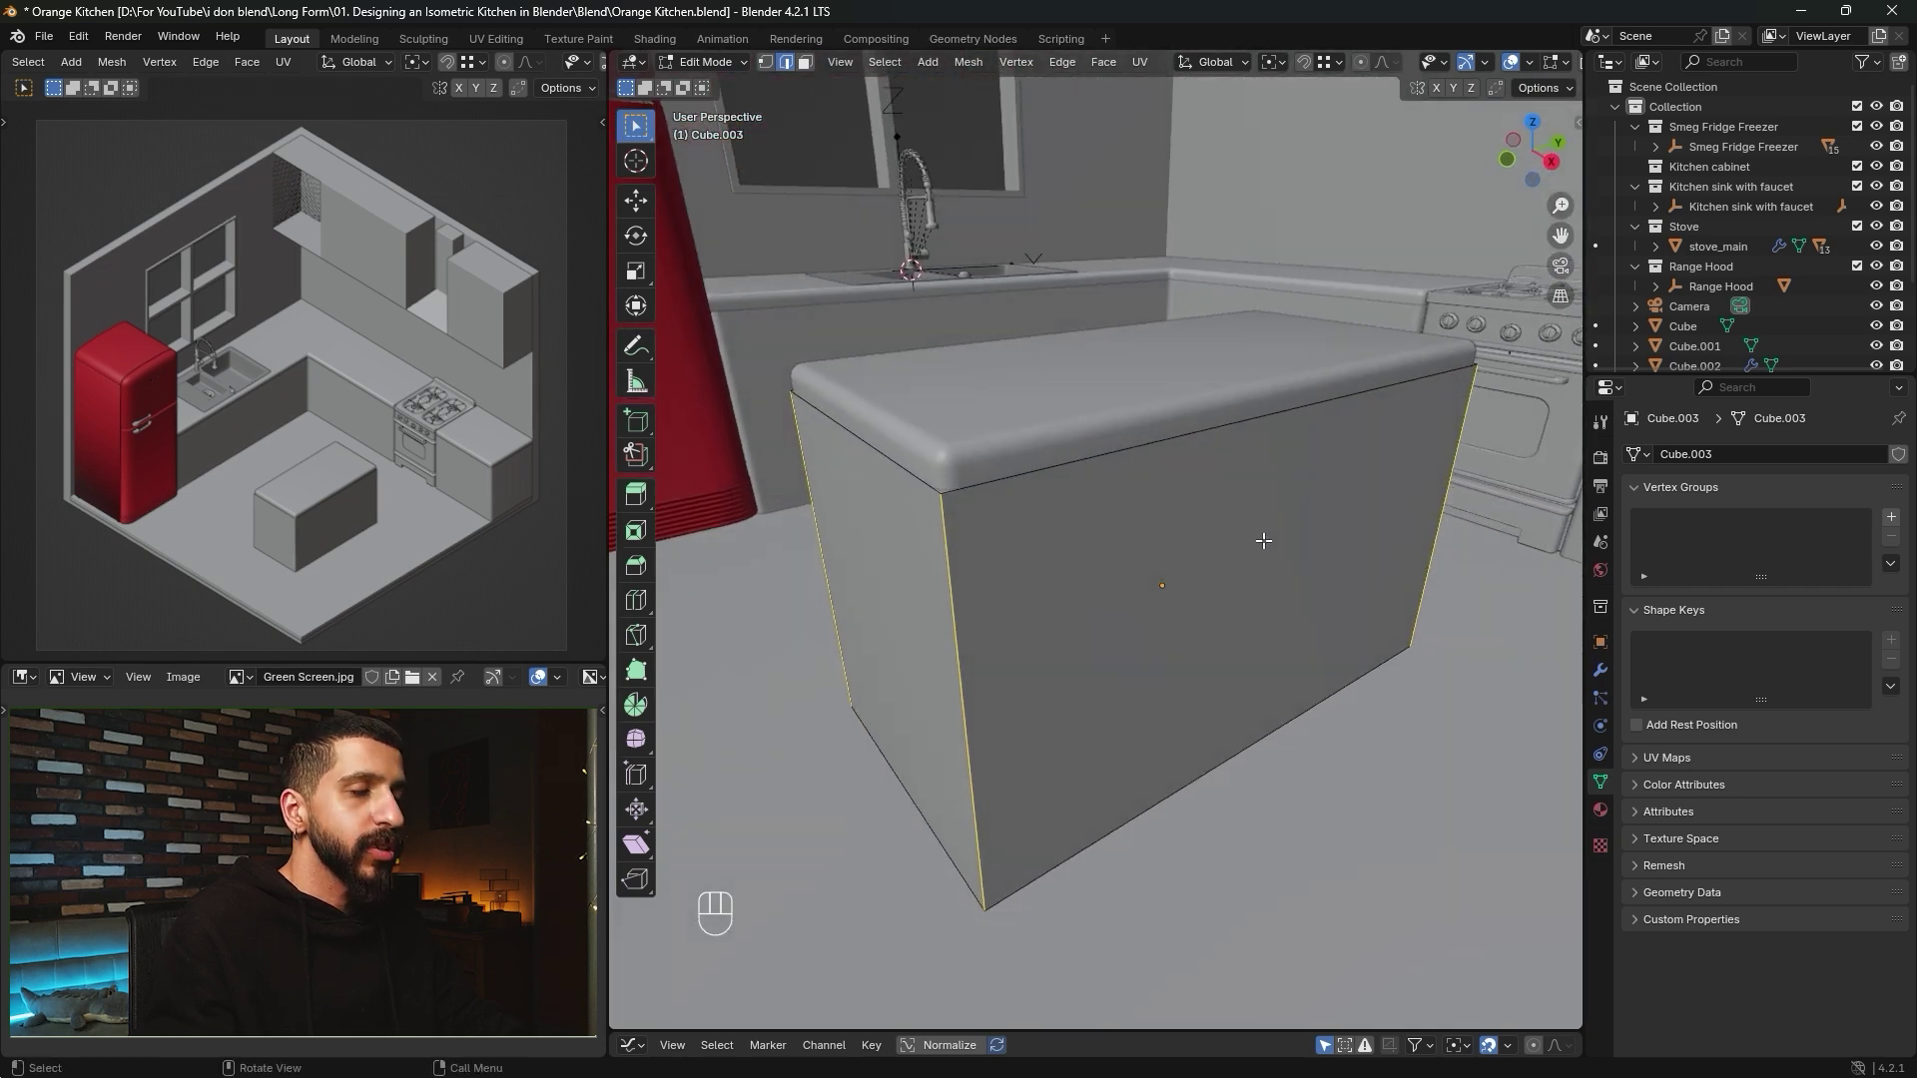
Bevel the island base's vertical edges with a width of 0.025 m and 7 segments.
key("ctrl+b")
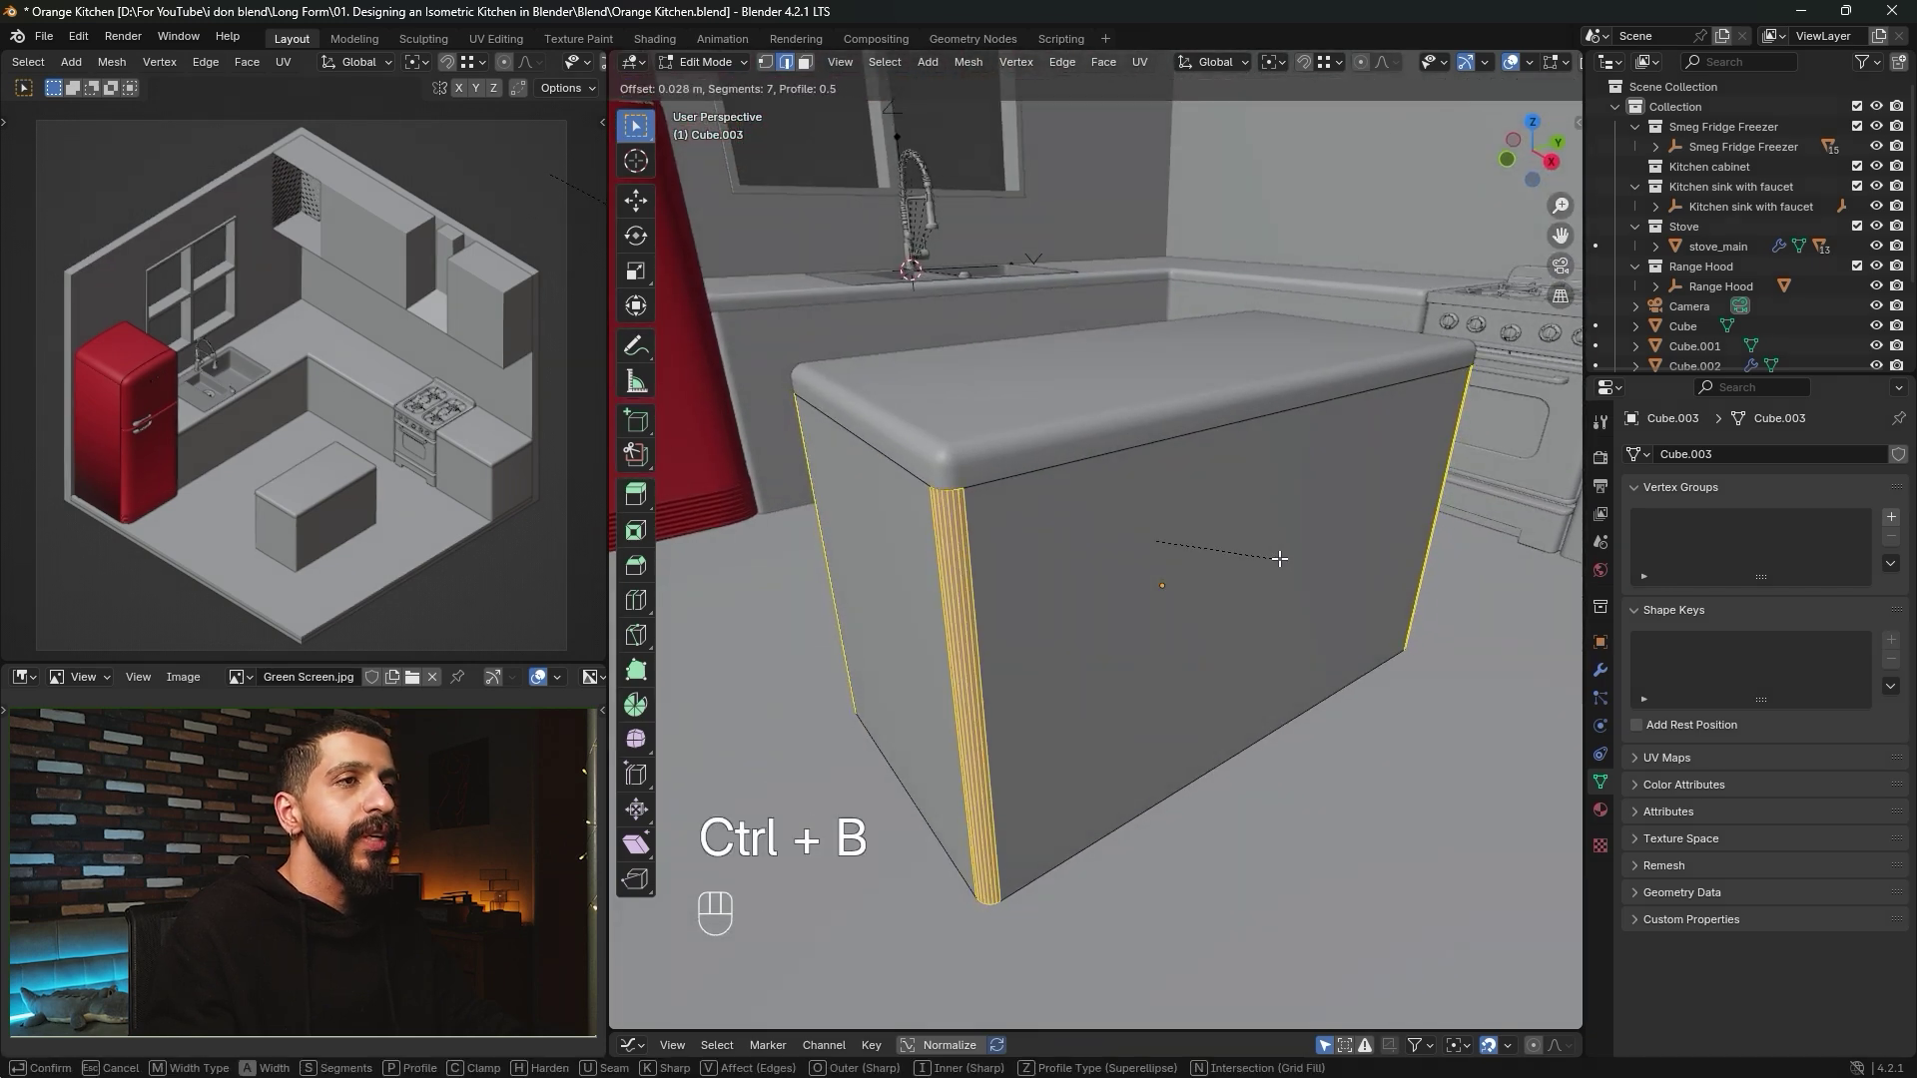
left_click(1275, 556)
left_click(864, 704)
left_click_drag(851, 704, 812, 706)
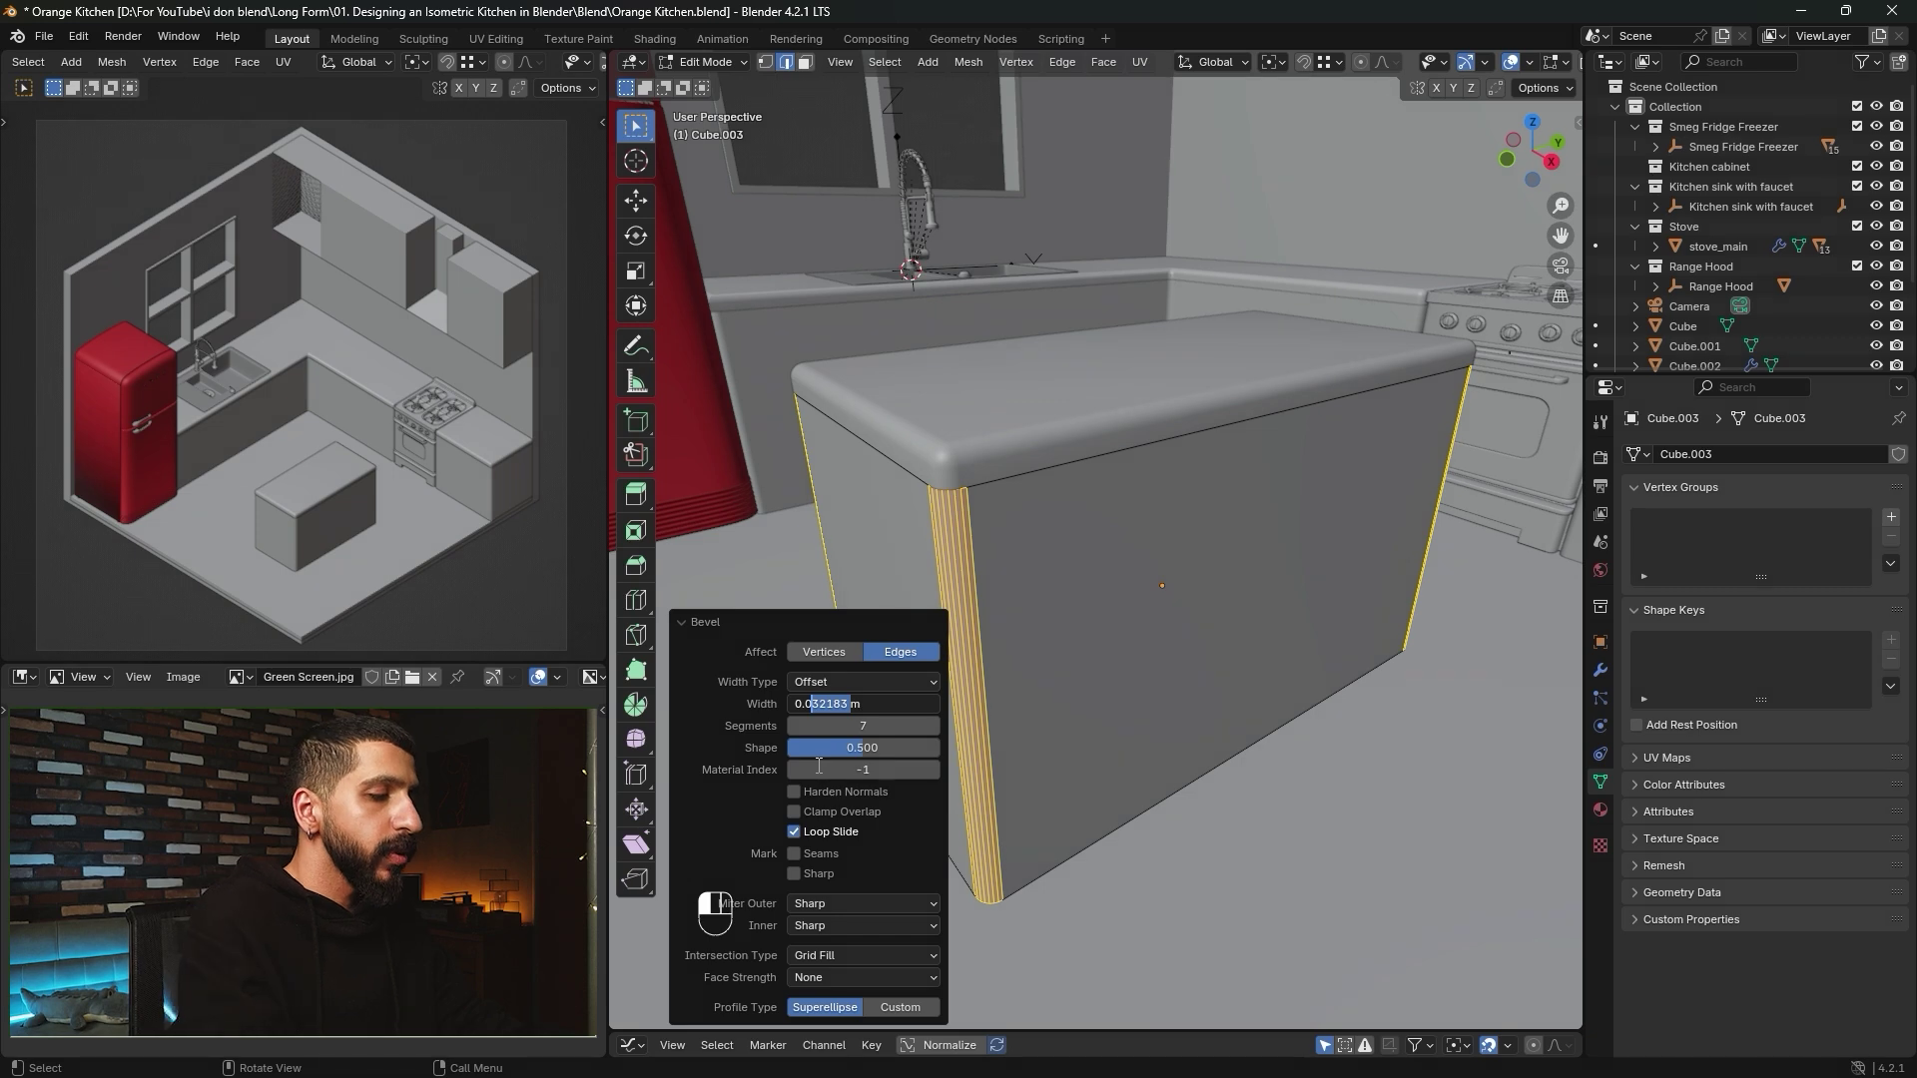
key("Return")
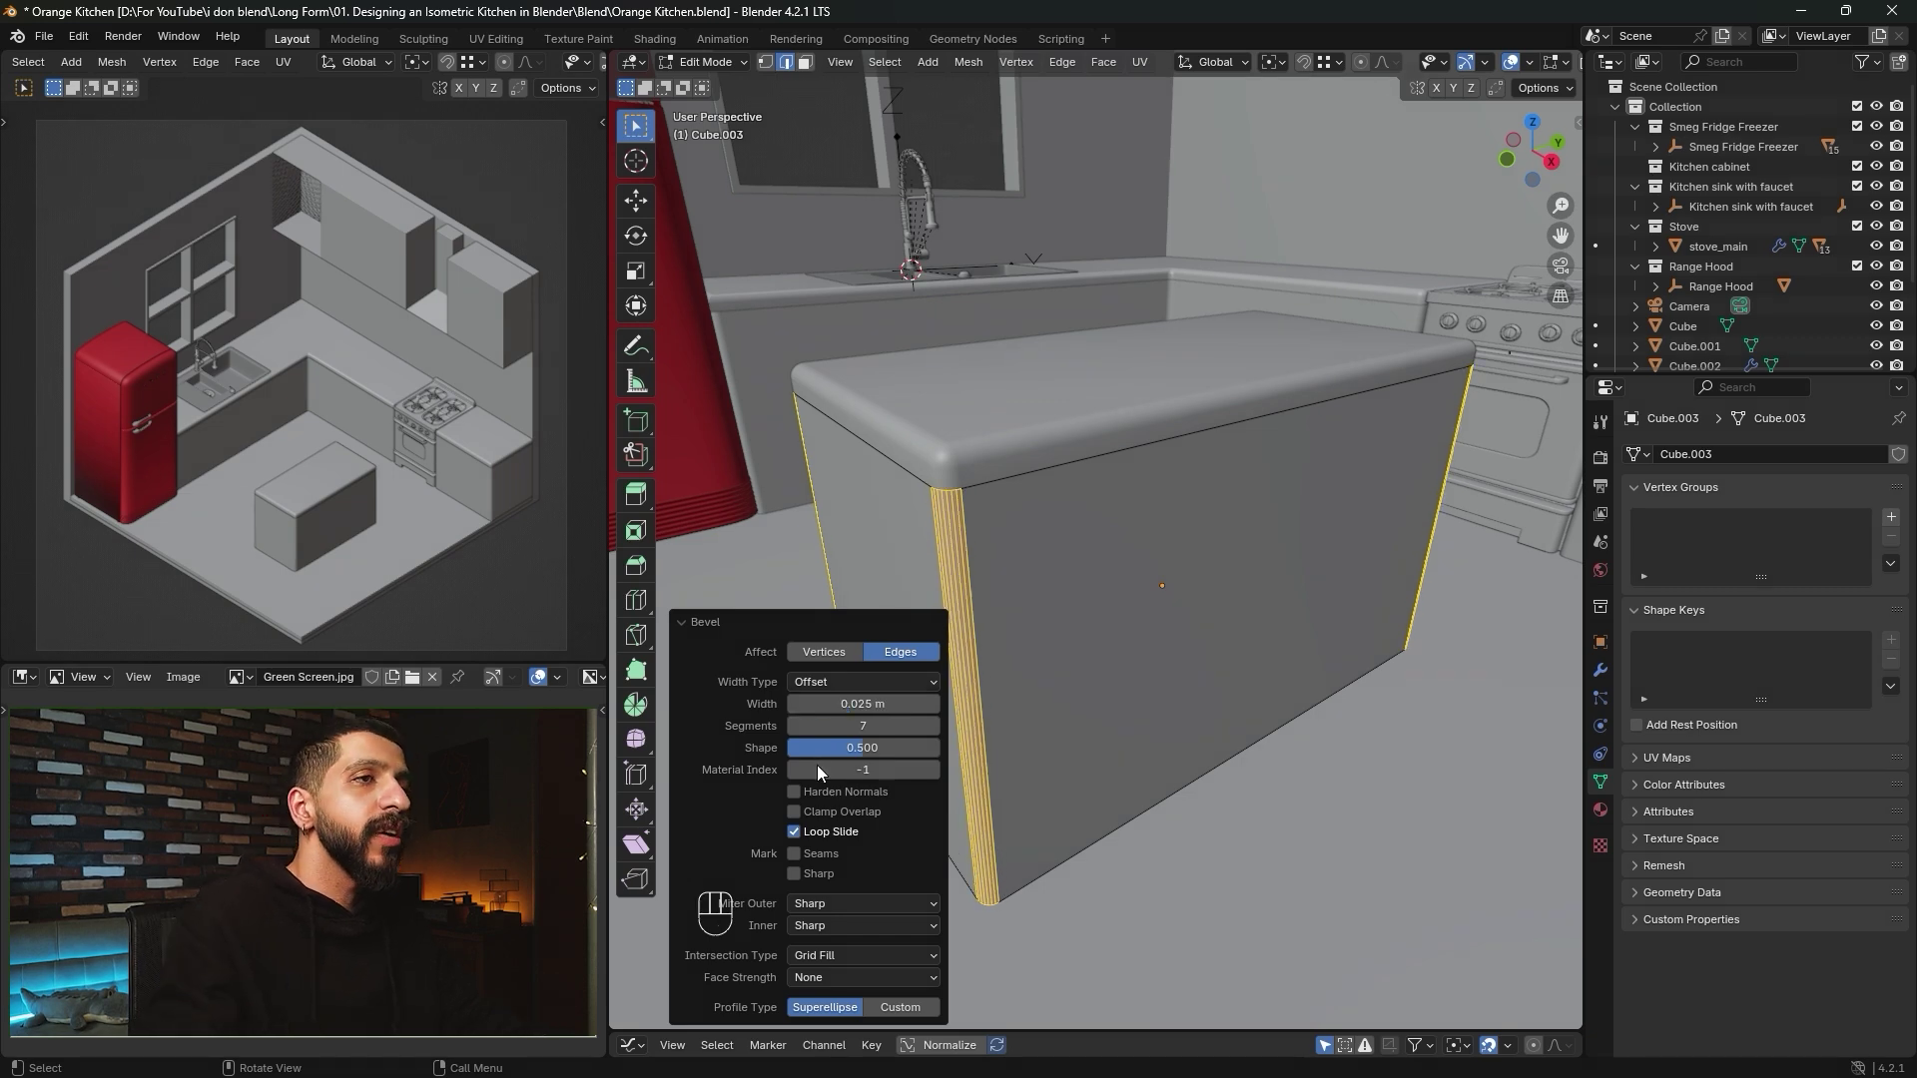
Apply Shade Auto Smooth to the island base and deselect it.
key("Tab")
right_click(1009, 559)
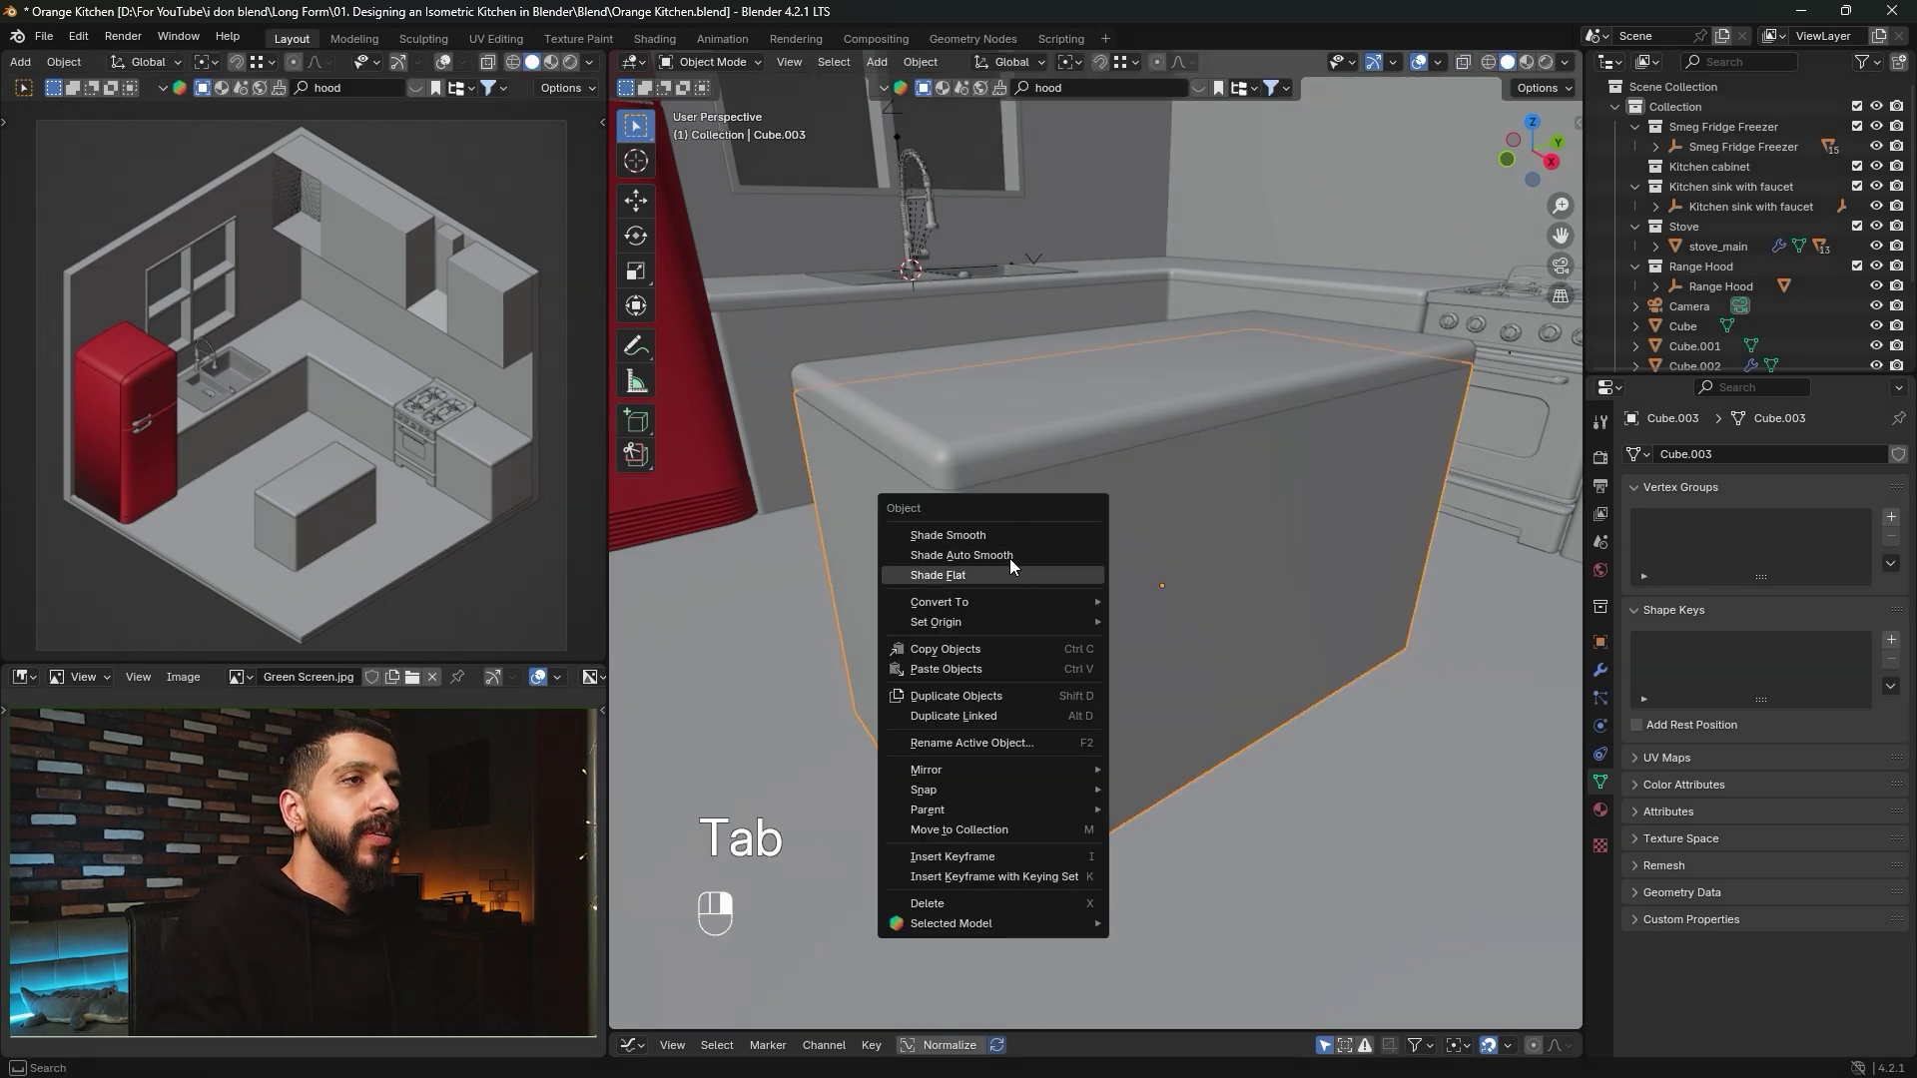
left_click(1009, 559)
scroll(1164, 428, "down", 3)
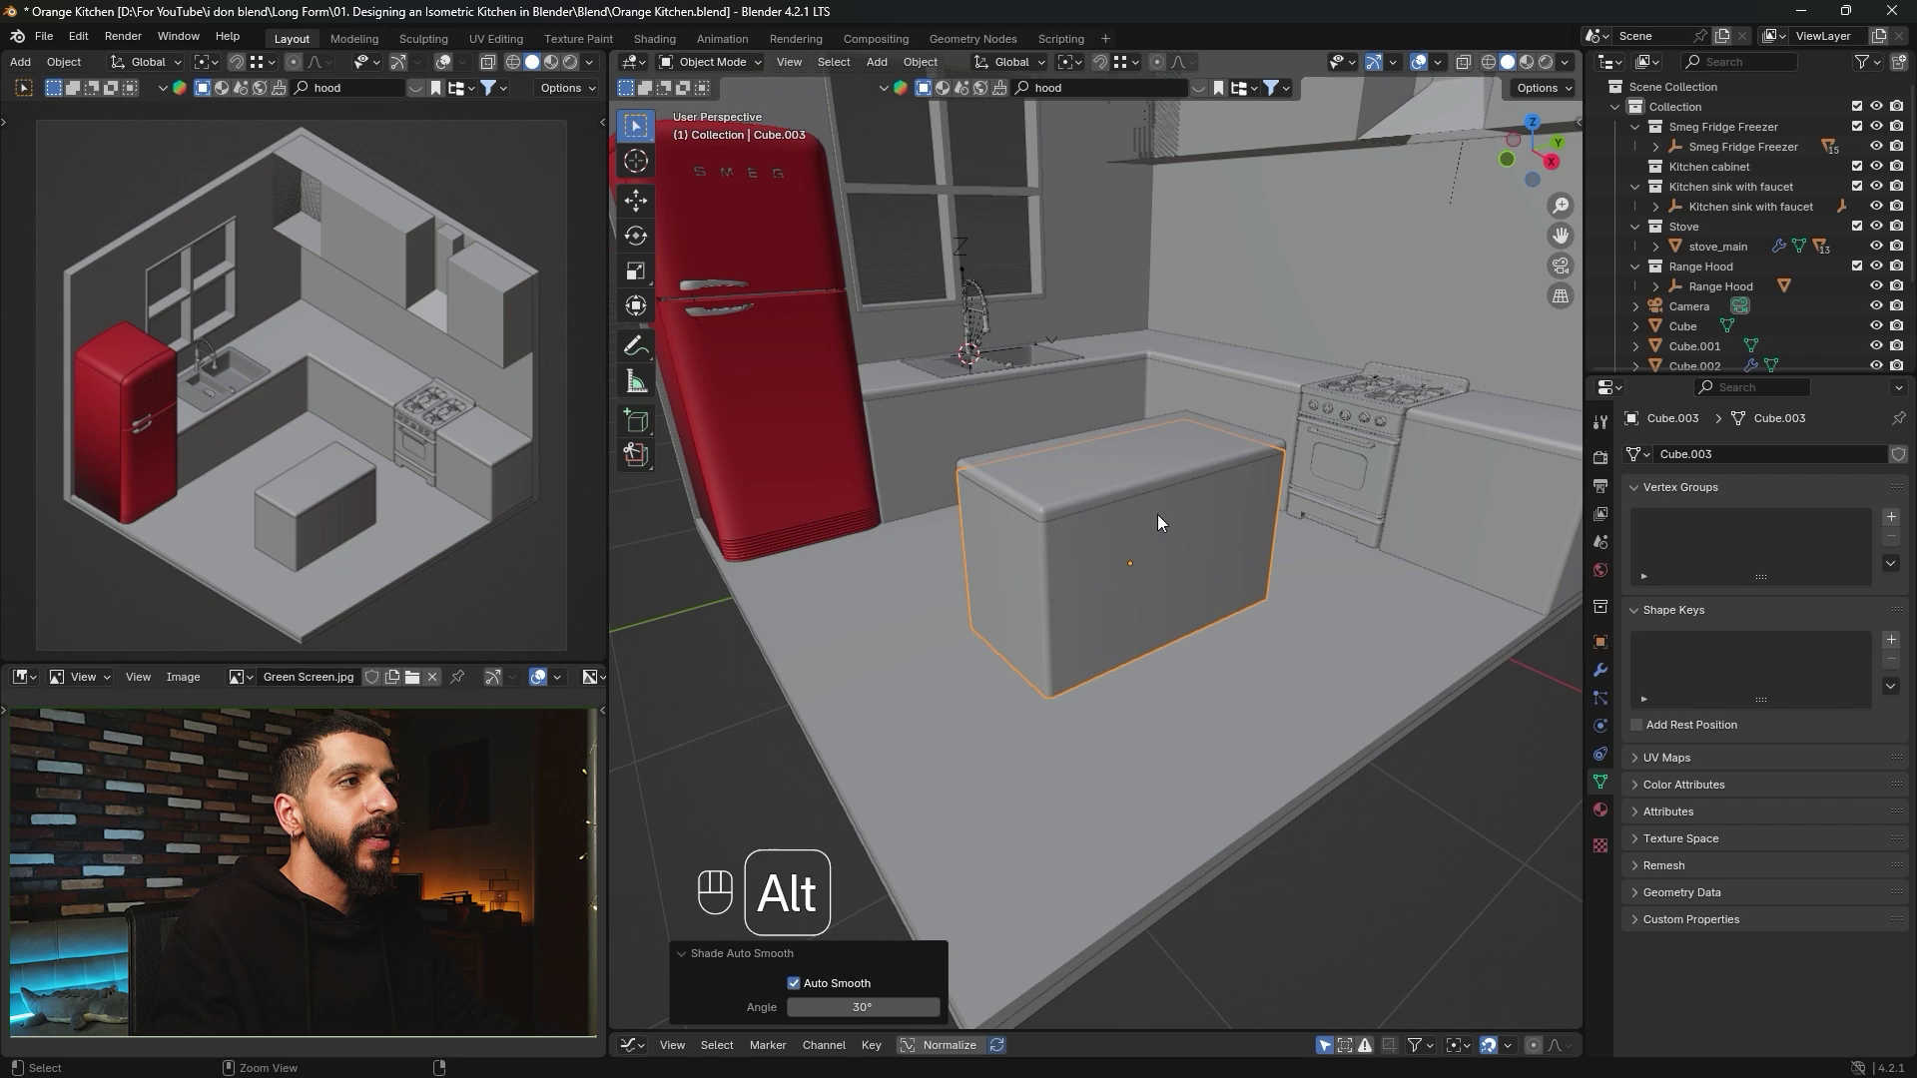
left_click(775, 789)
On the upper cabinets, select the four edges around the open shelf compartment near the window wall.
middle_click_drag(1128, 521, 1075, 557)
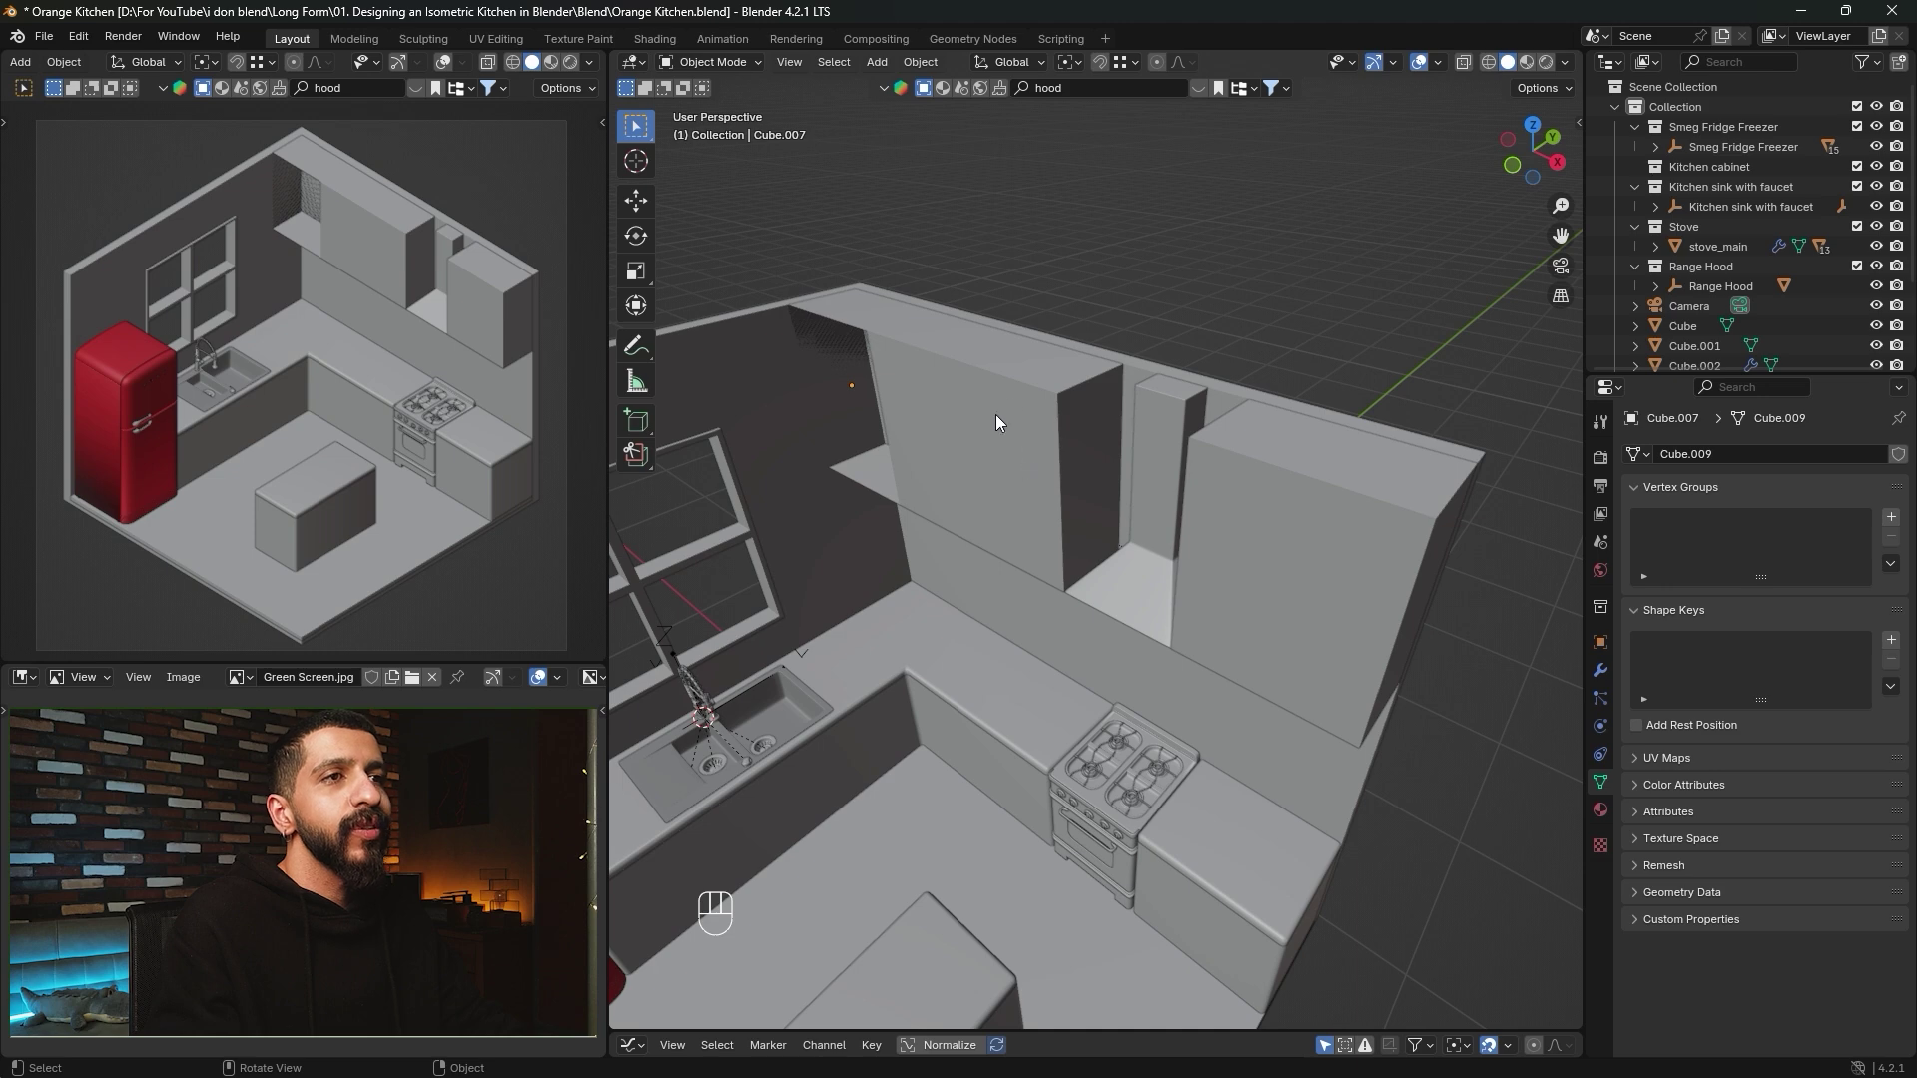
left_click(1006, 445)
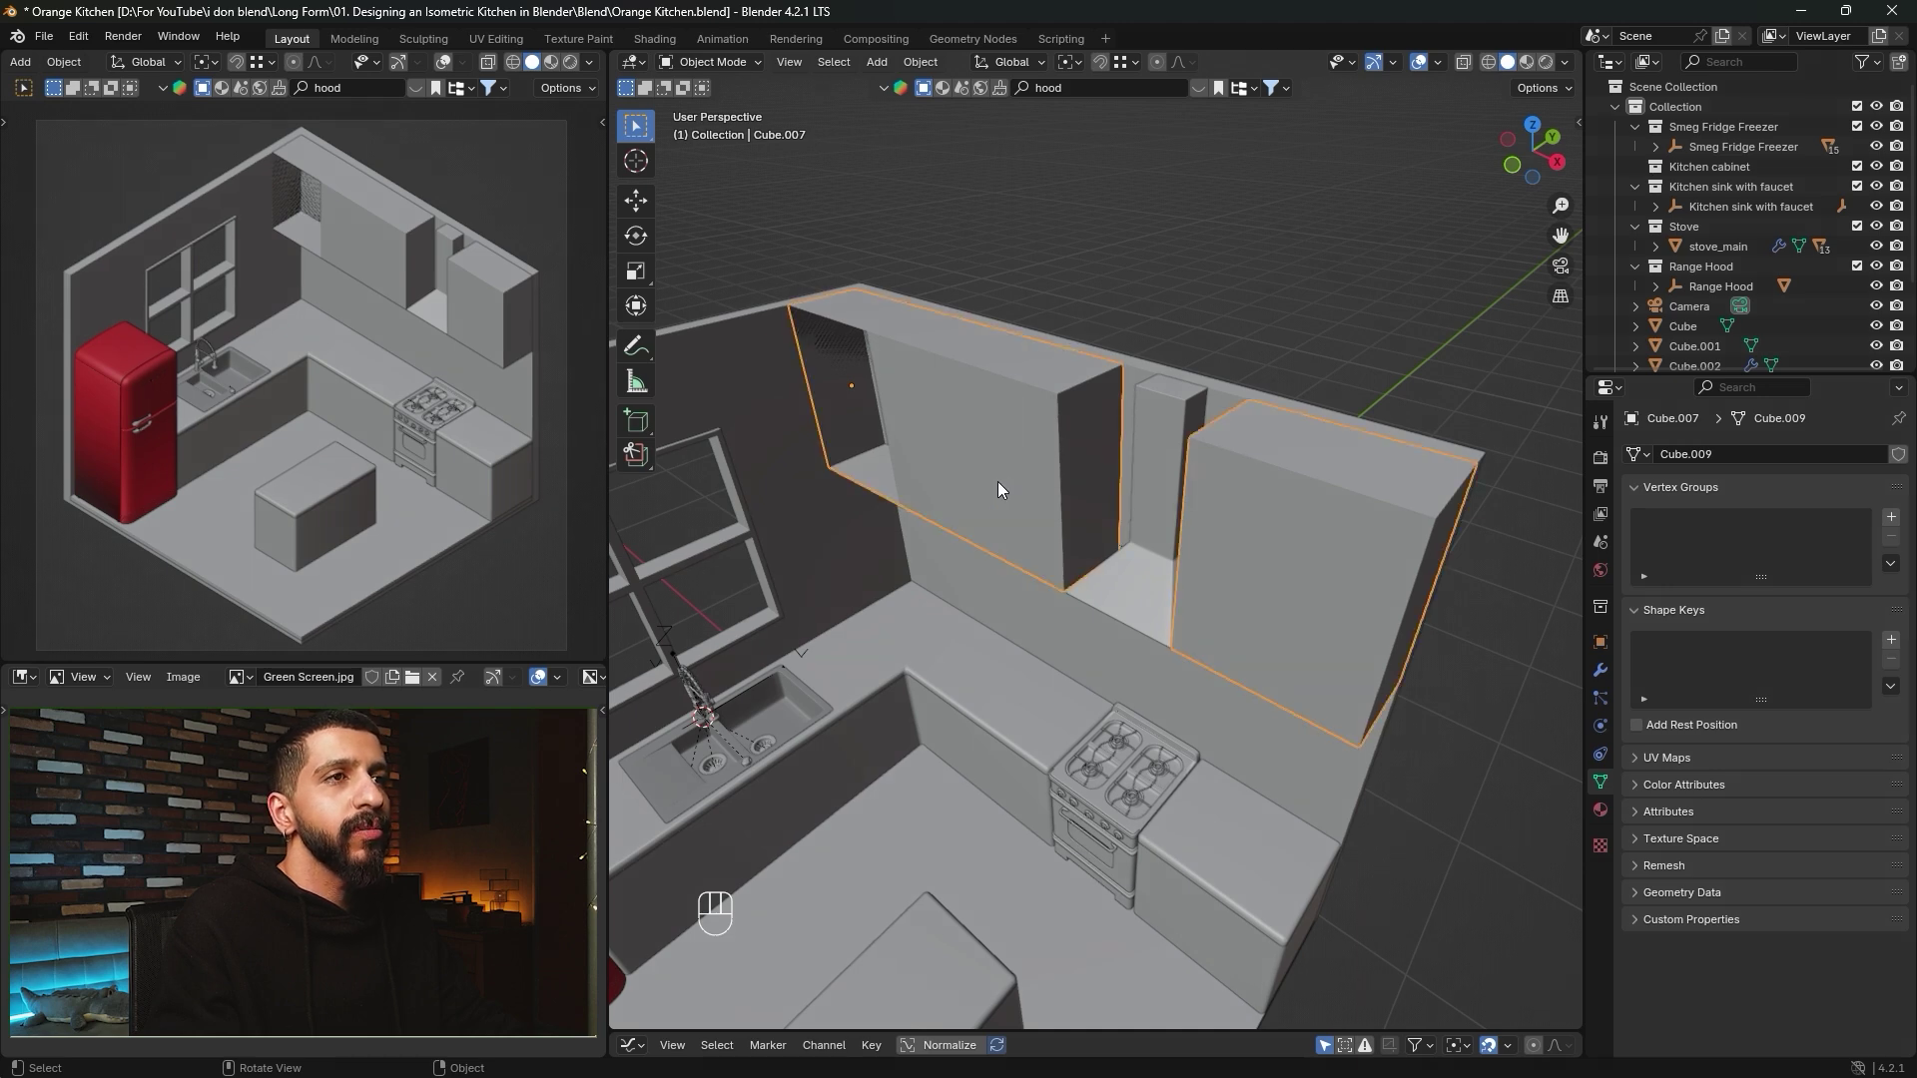
key("Tab")
mouse_move(997, 481)
middle_mouse_down("shift")
mouse_move(1108, 469)
mouse_move(1125, 429)
mouse_move(1044, 485)
mouse_move(1025, 469)
middle_mouse_up("shift")
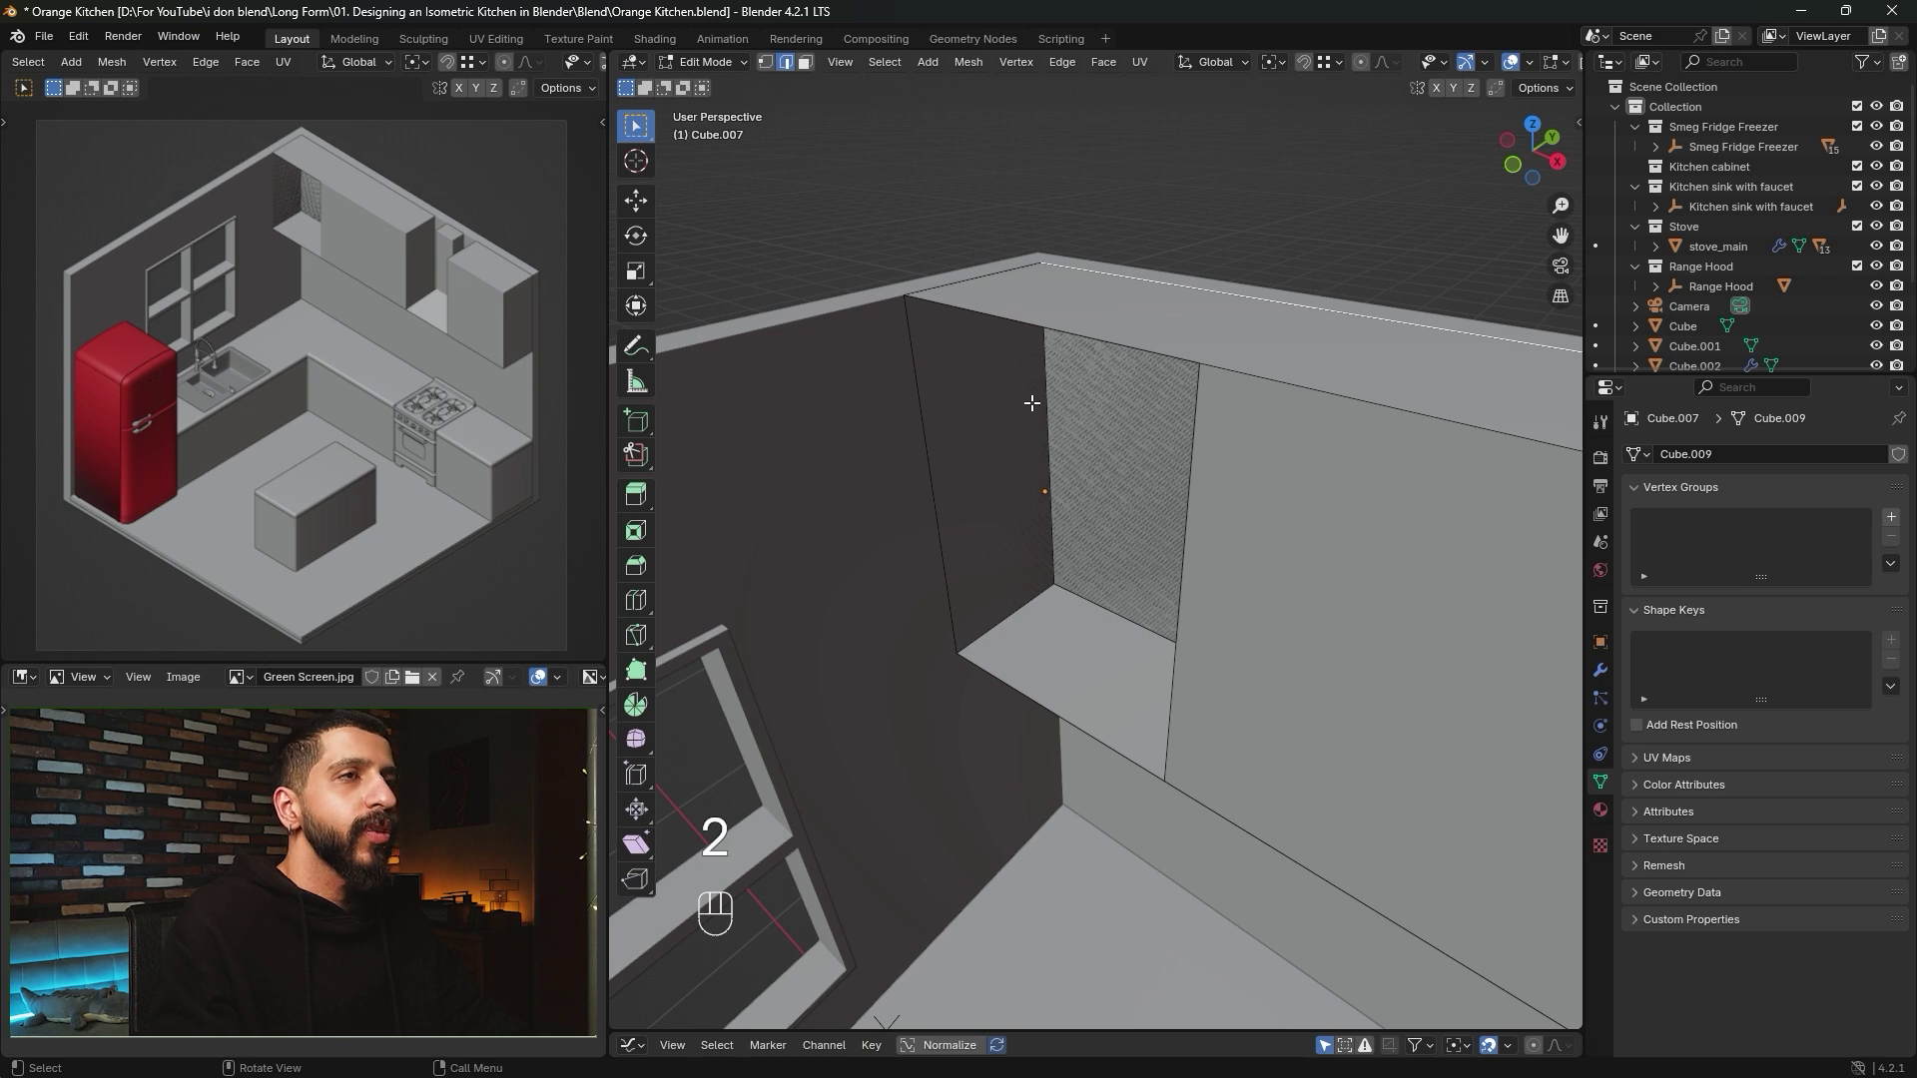
left_click(1034, 329)
left_click(938, 424, "shift")
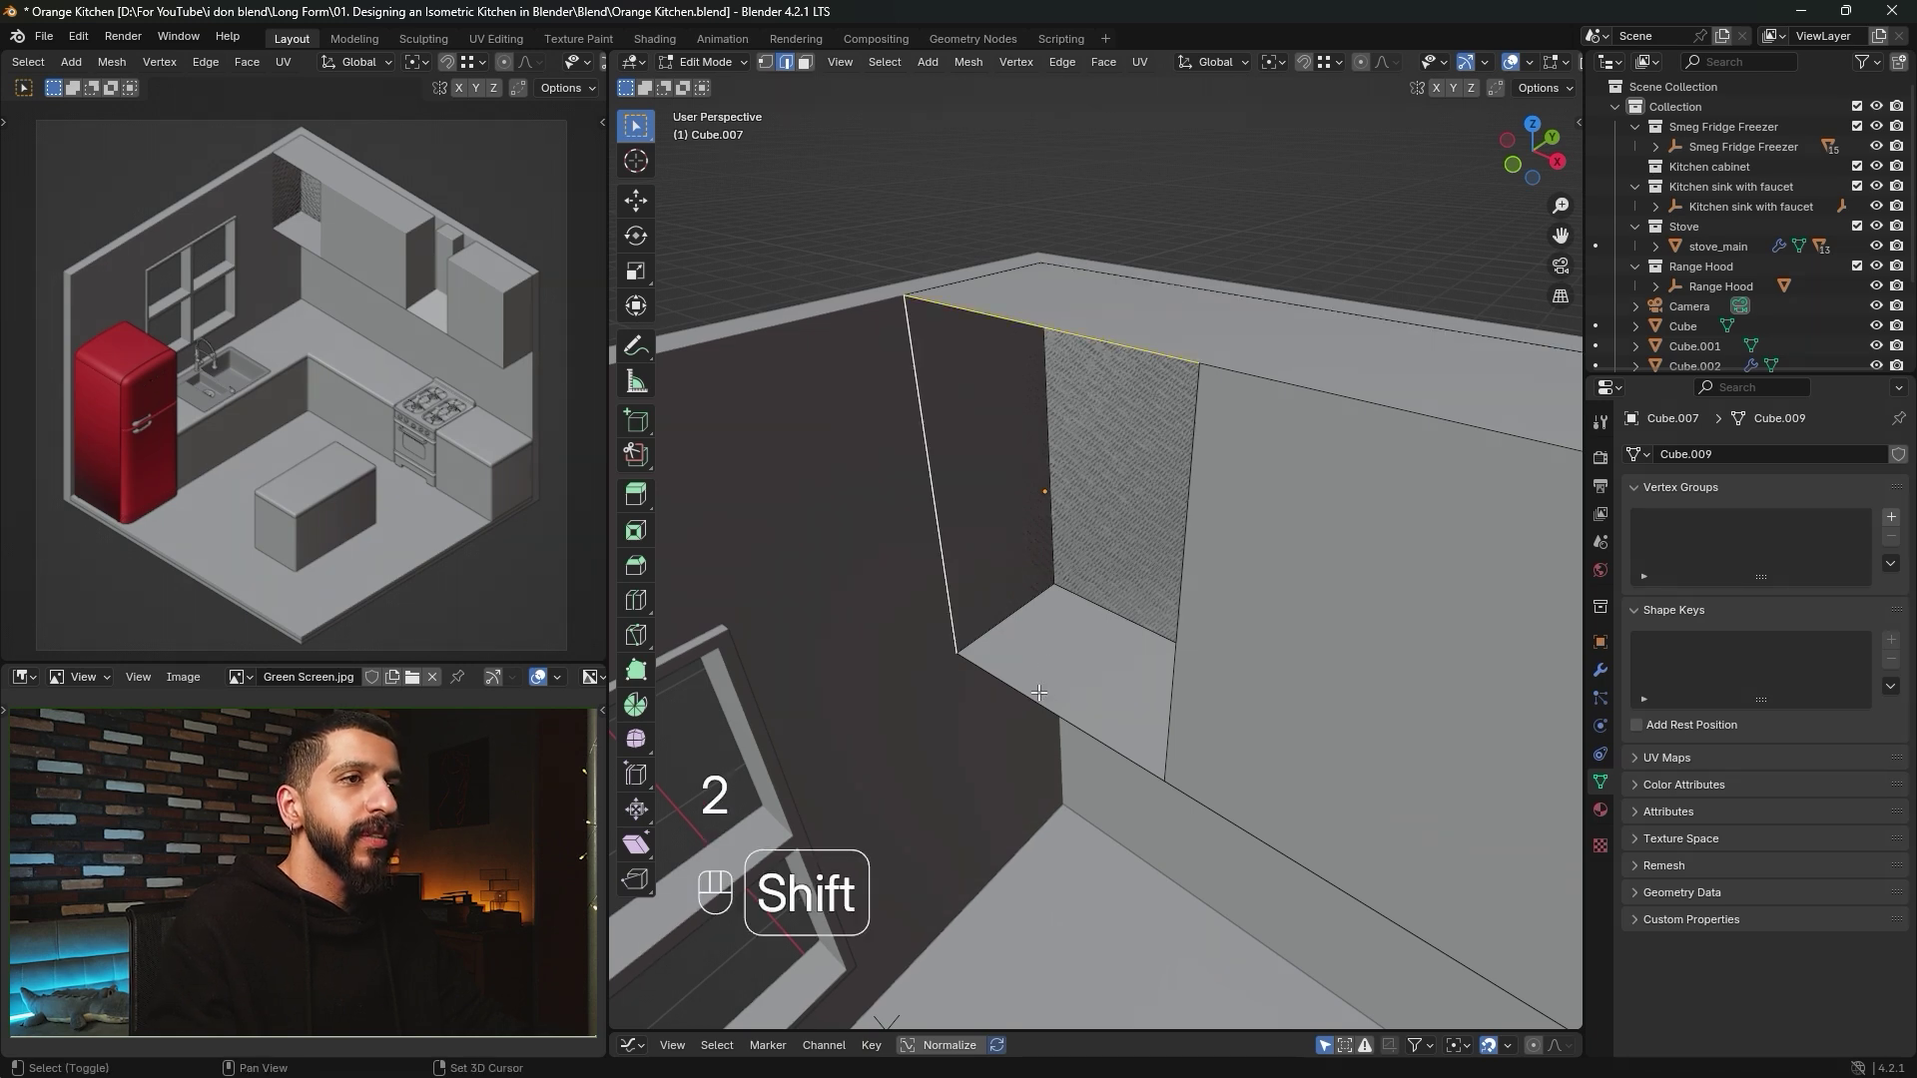
left_click(1039, 700, "shift")
left_click(1180, 654, "shift")
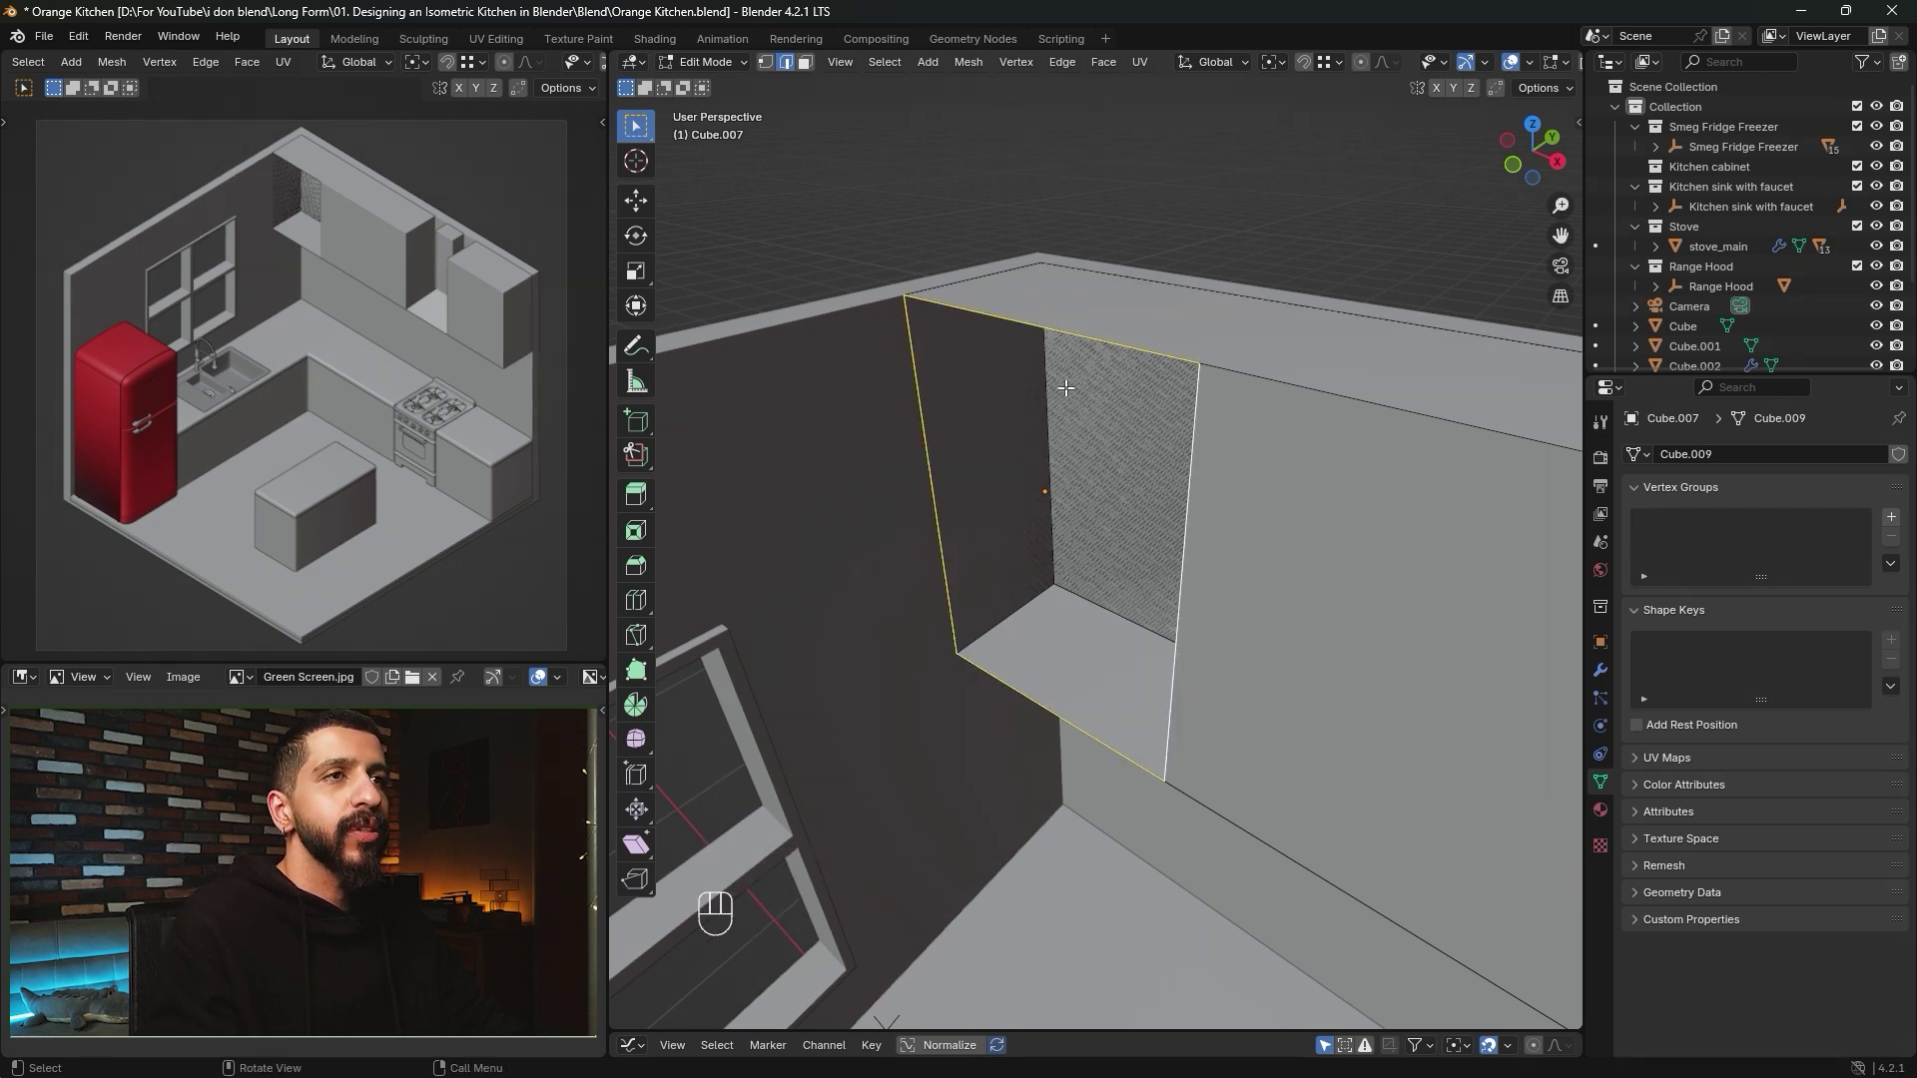
Extrude the opening's edge loop in place and scale it inward to about 0.946 to form a thin frame.
key("e")
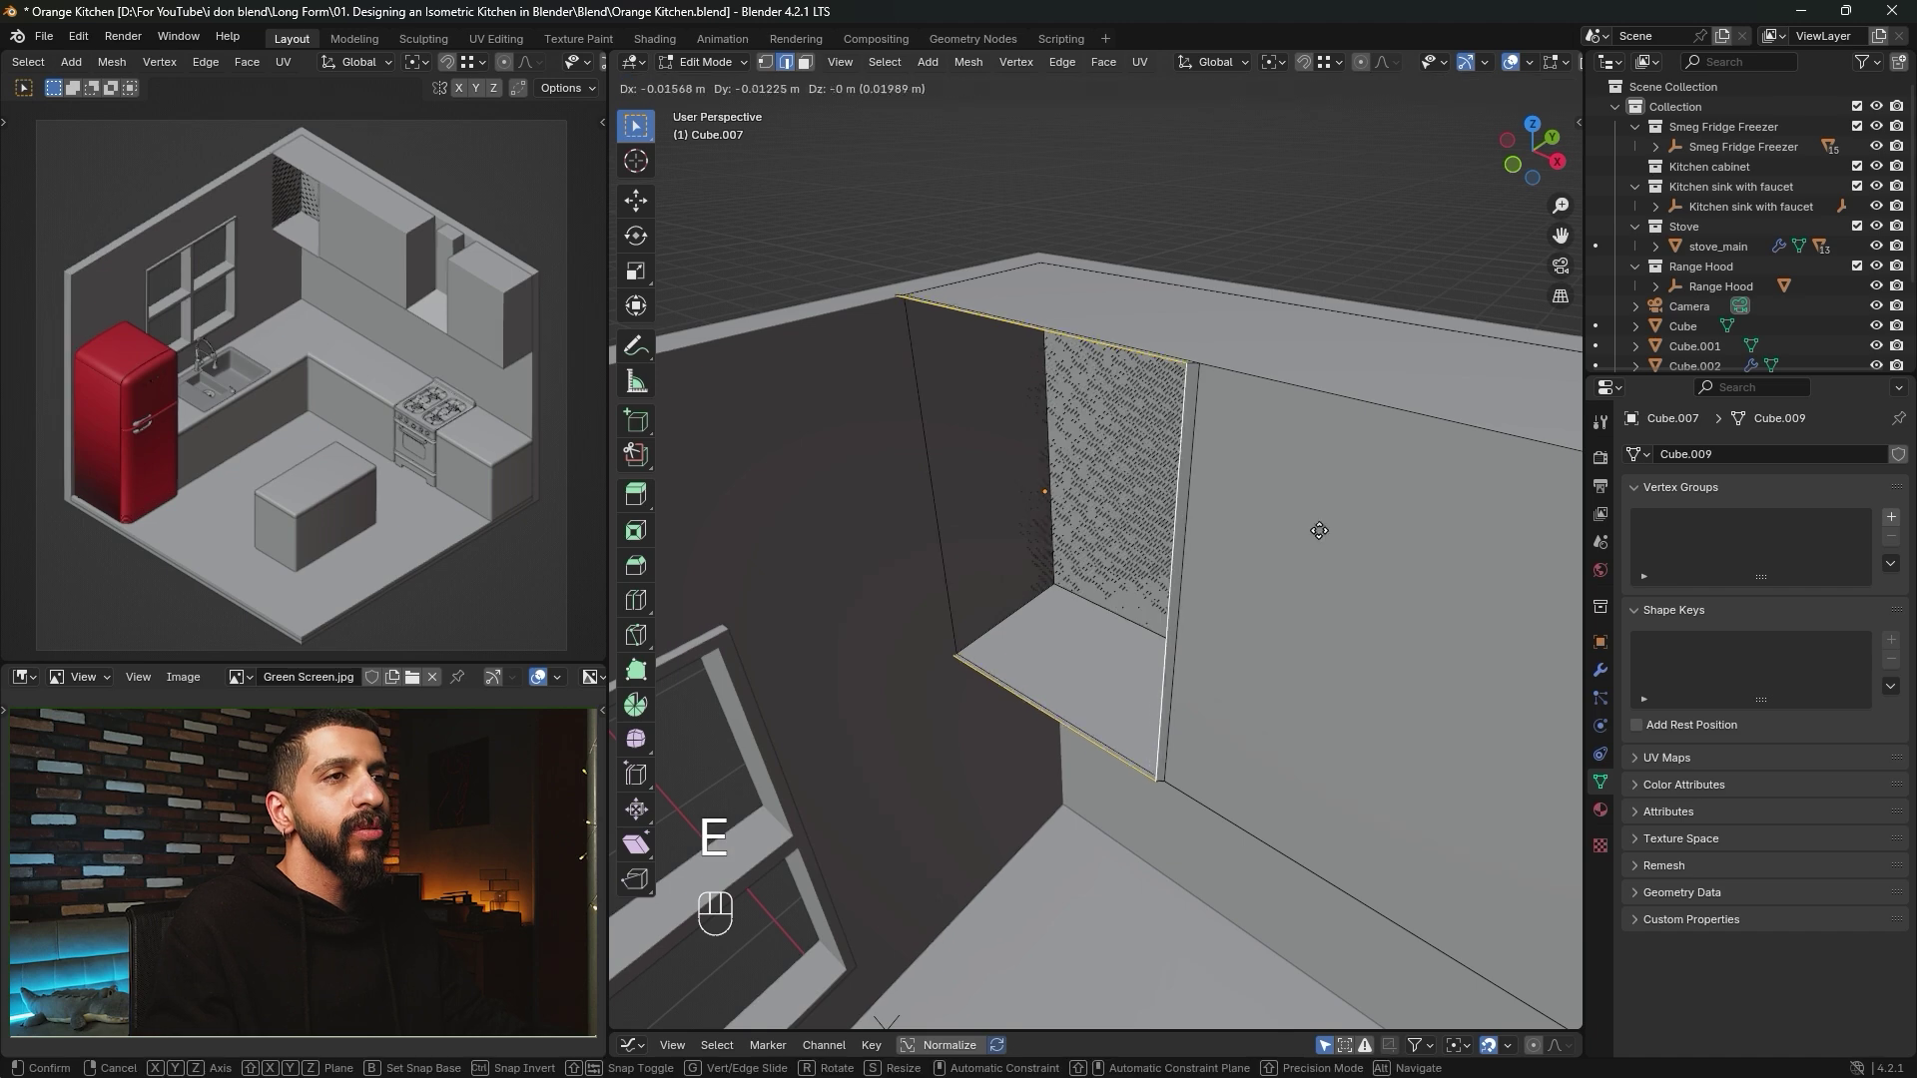
right_click(1308, 606)
key("s")
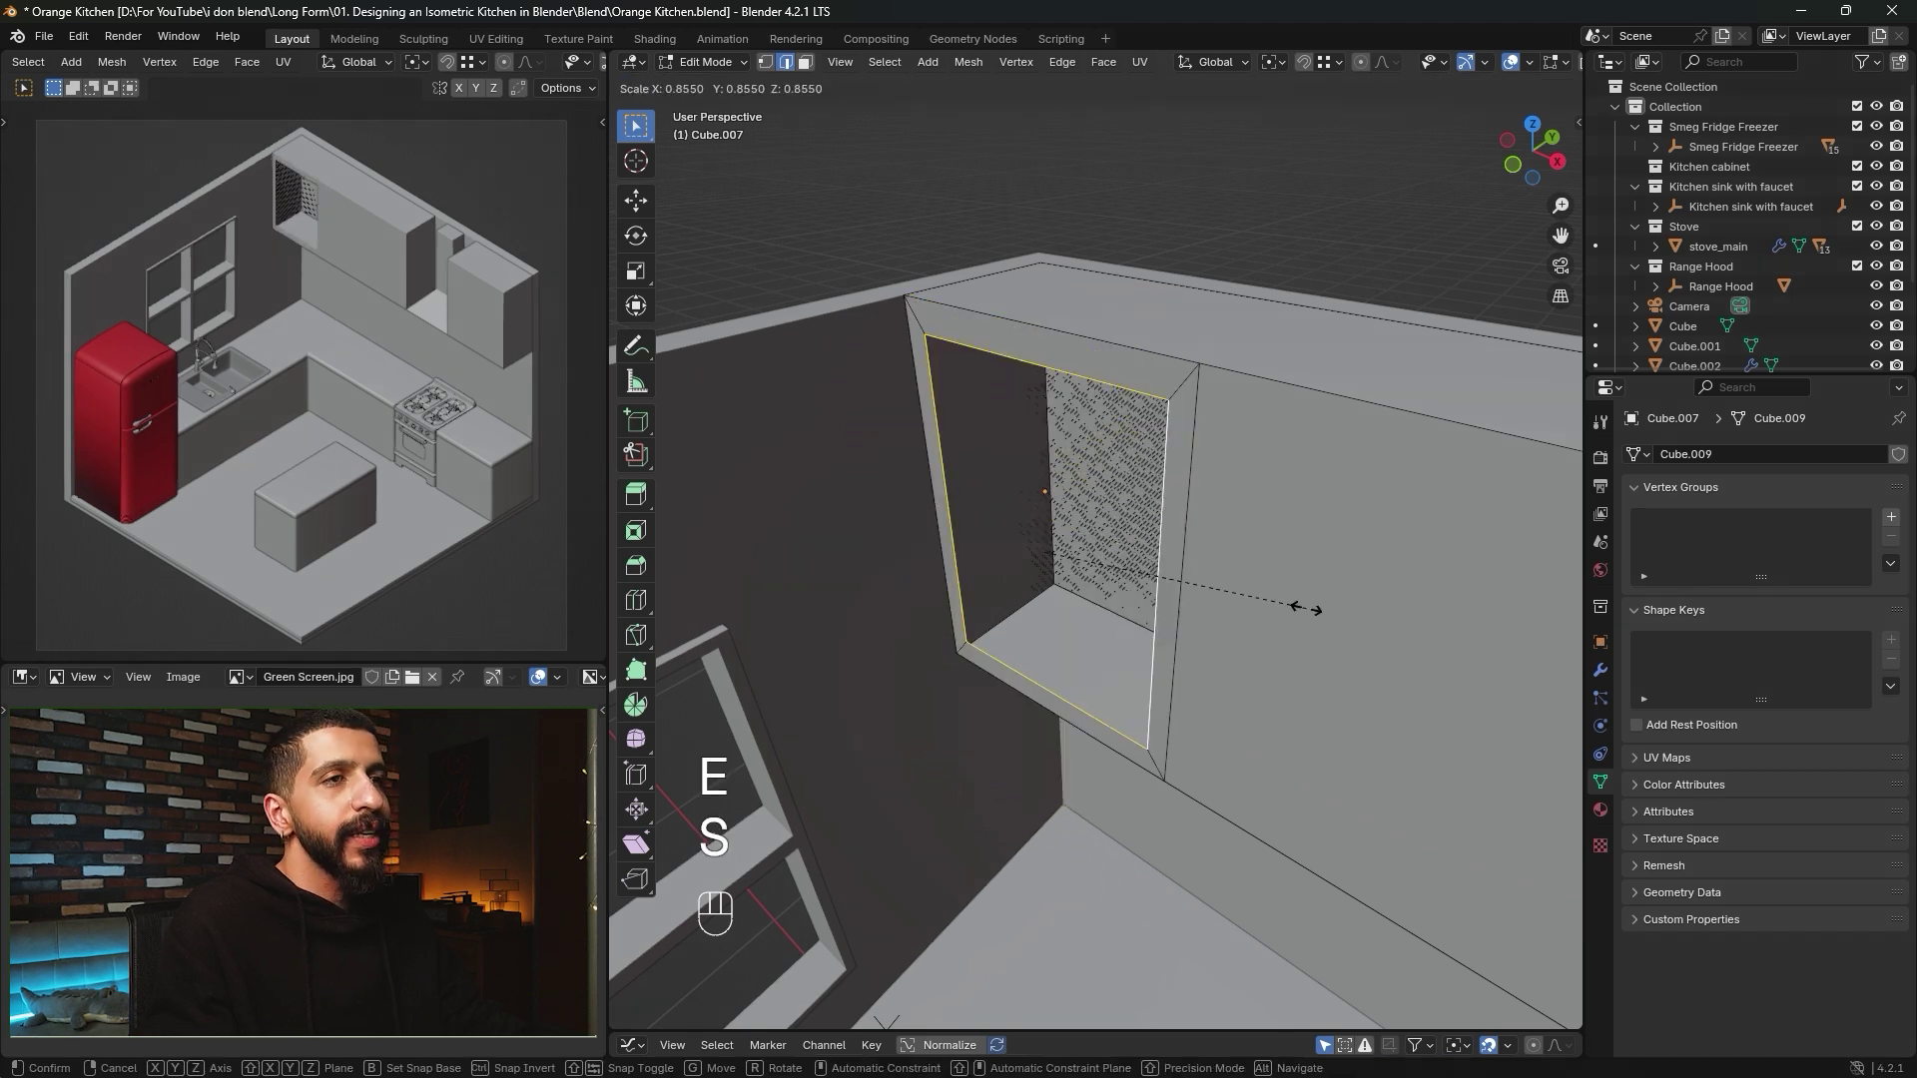
key("shift")
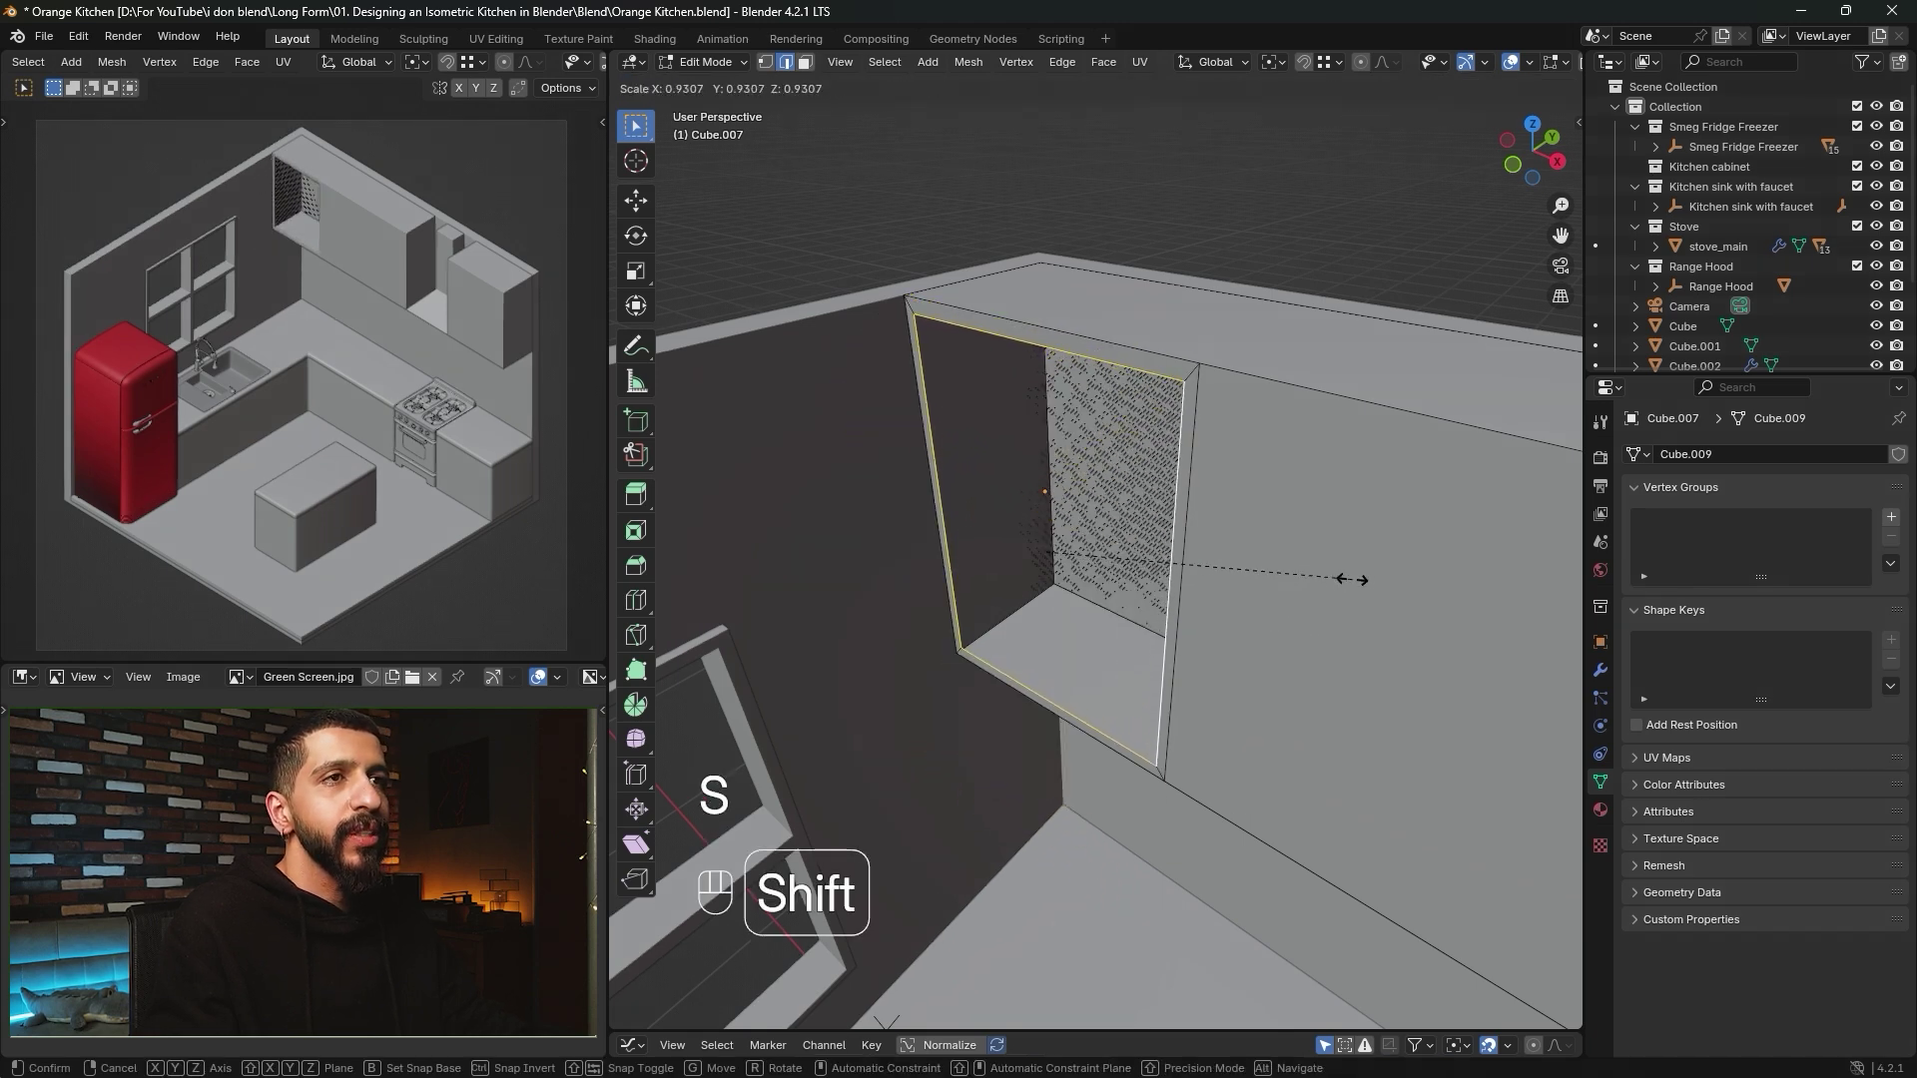
left_click(1403, 551)
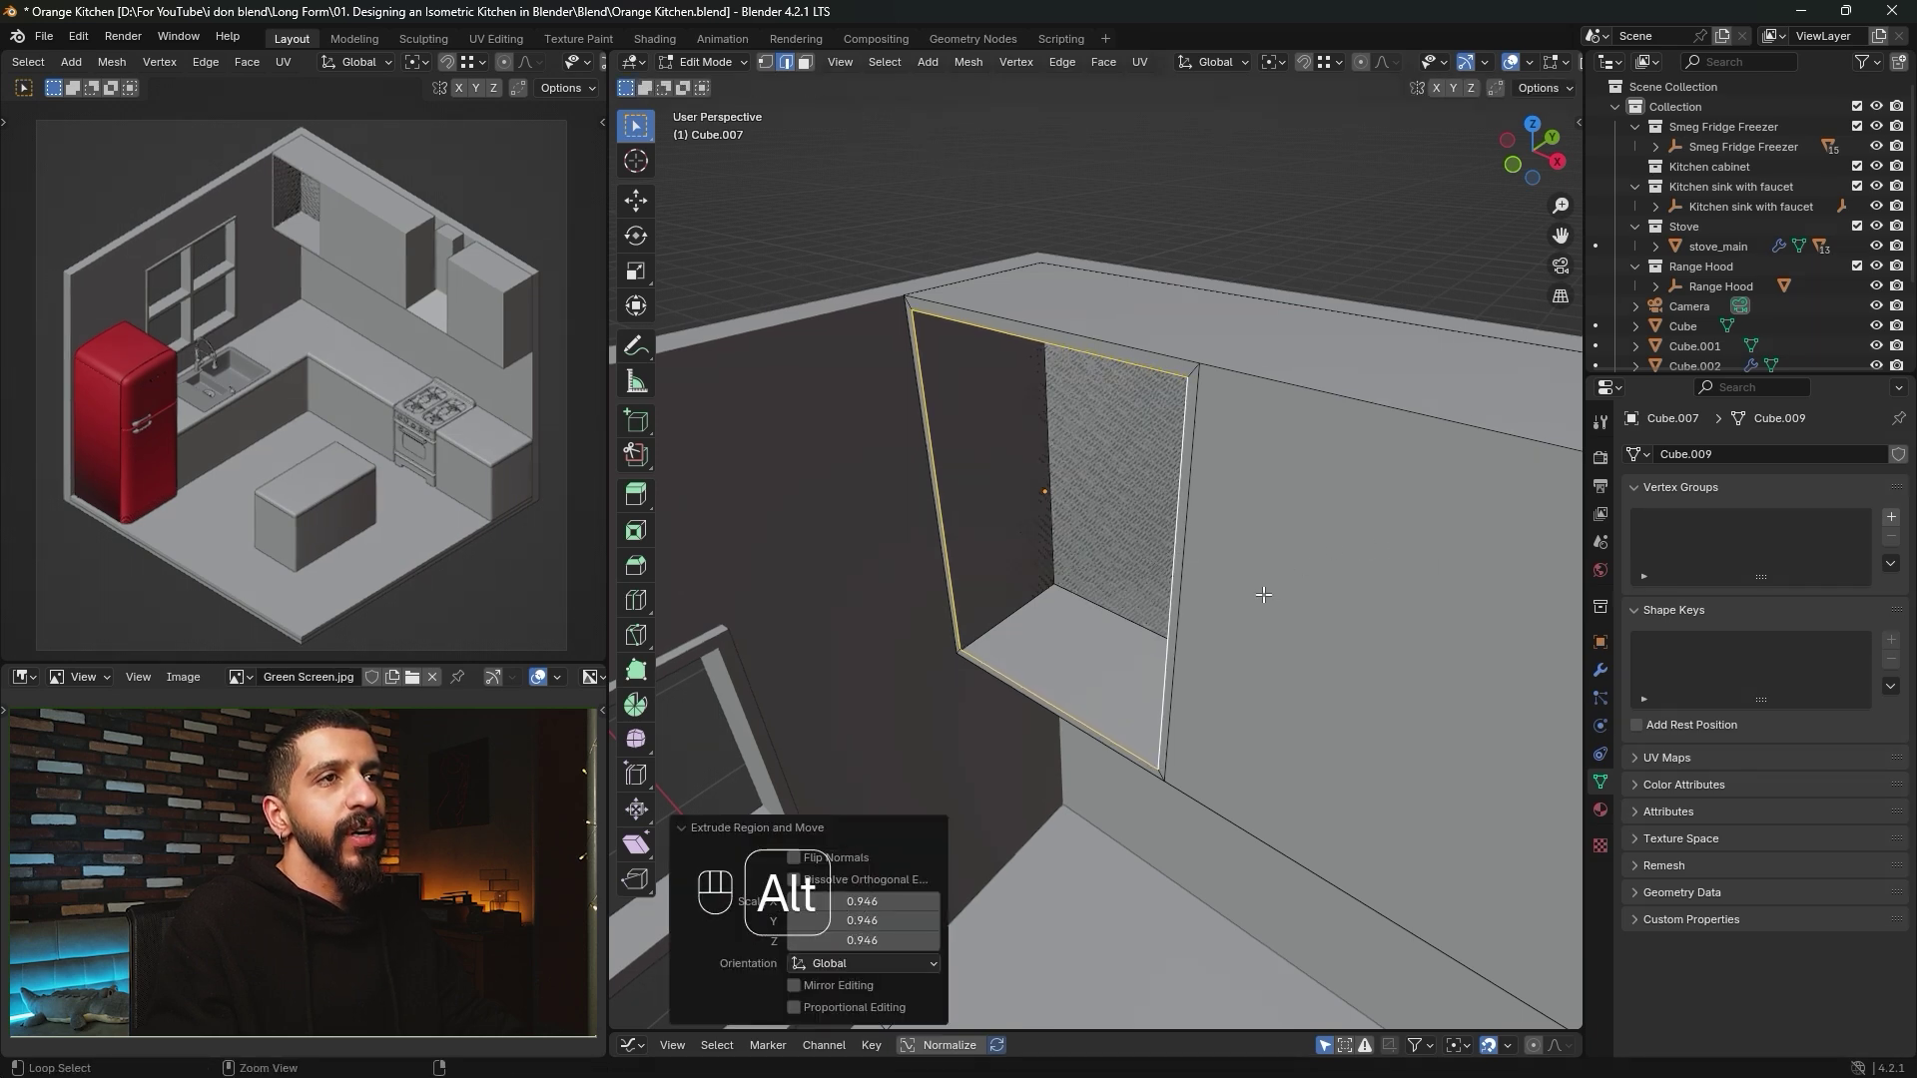
Scale the inner frame loop of the open compartment slightly along Z to even out the frame's thickness.
middle_click_drag(1263, 582, 1382, 552, "alt")
key("s")
key("z")
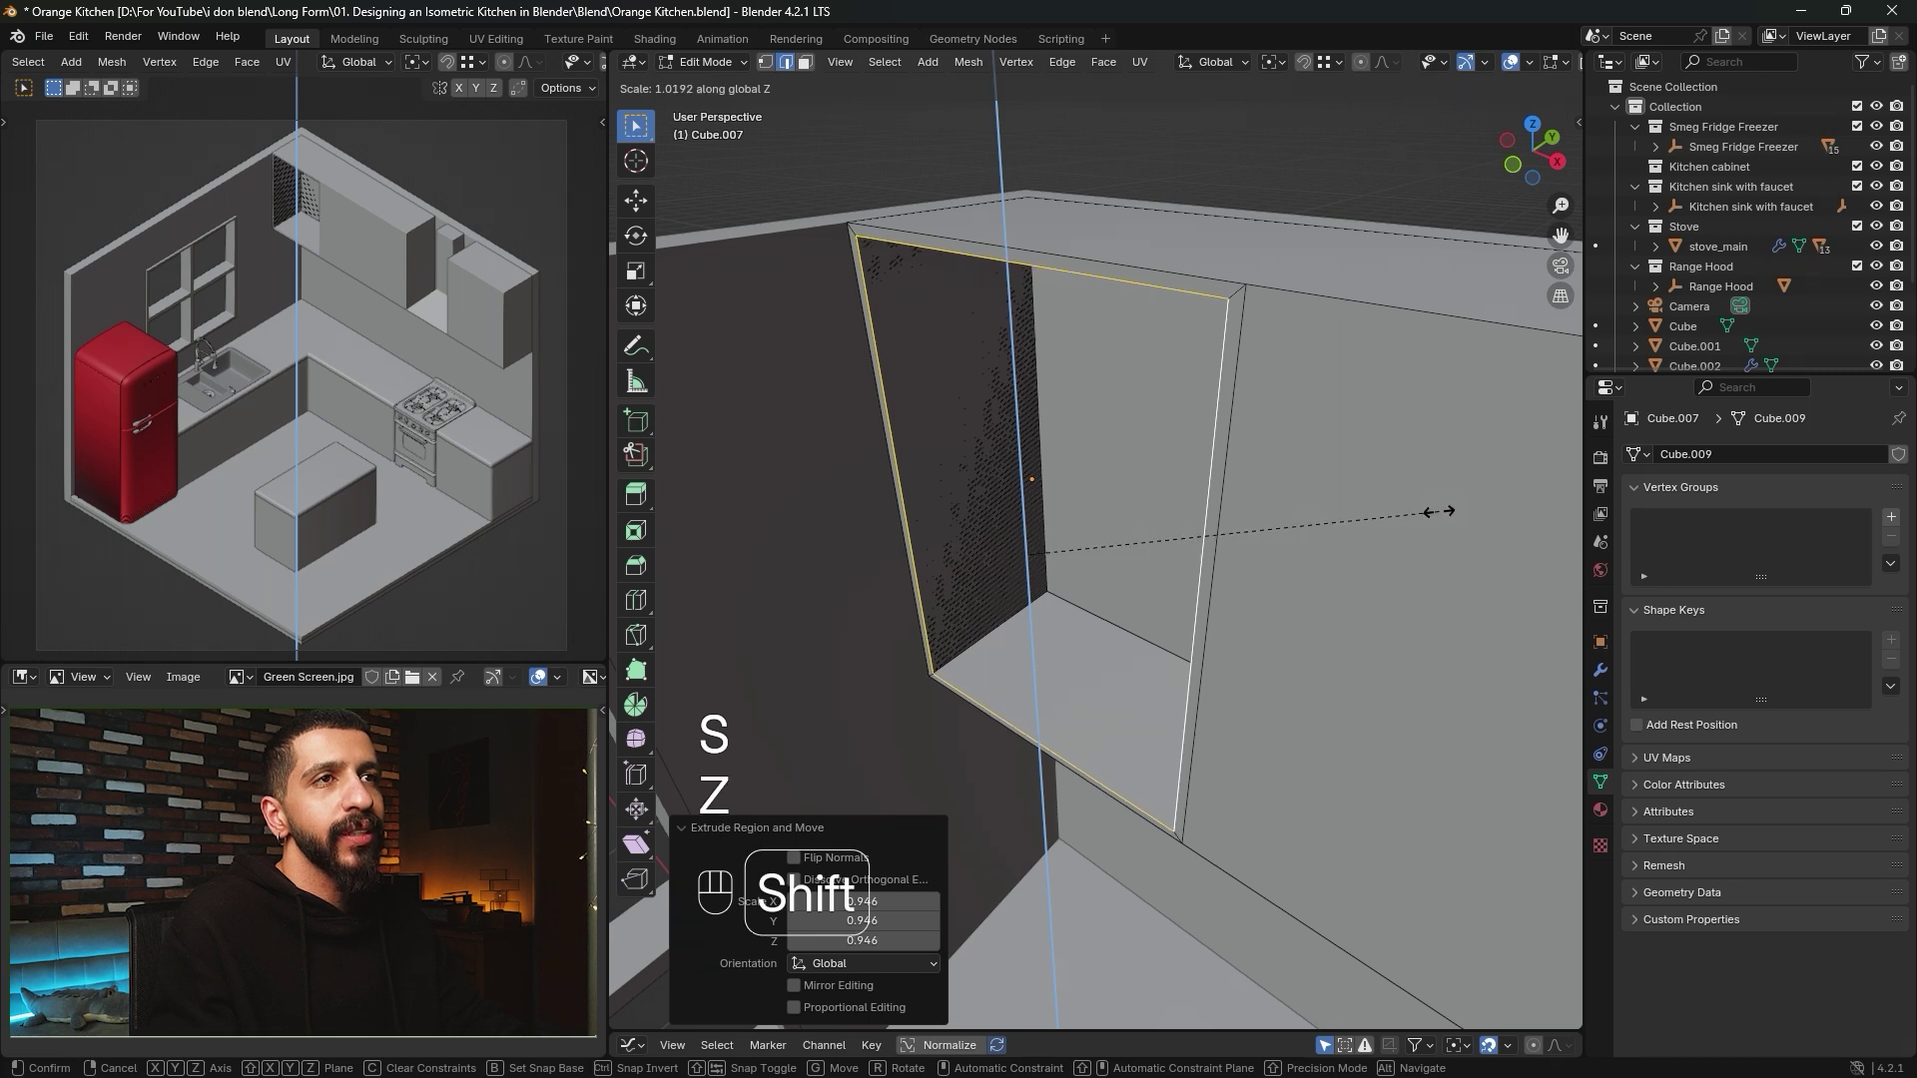
left_click(1355, 535)
Extrude the inner frame loop about 0.402 m along Y into the cabinet to form the compartment's inner walls.
key("e")
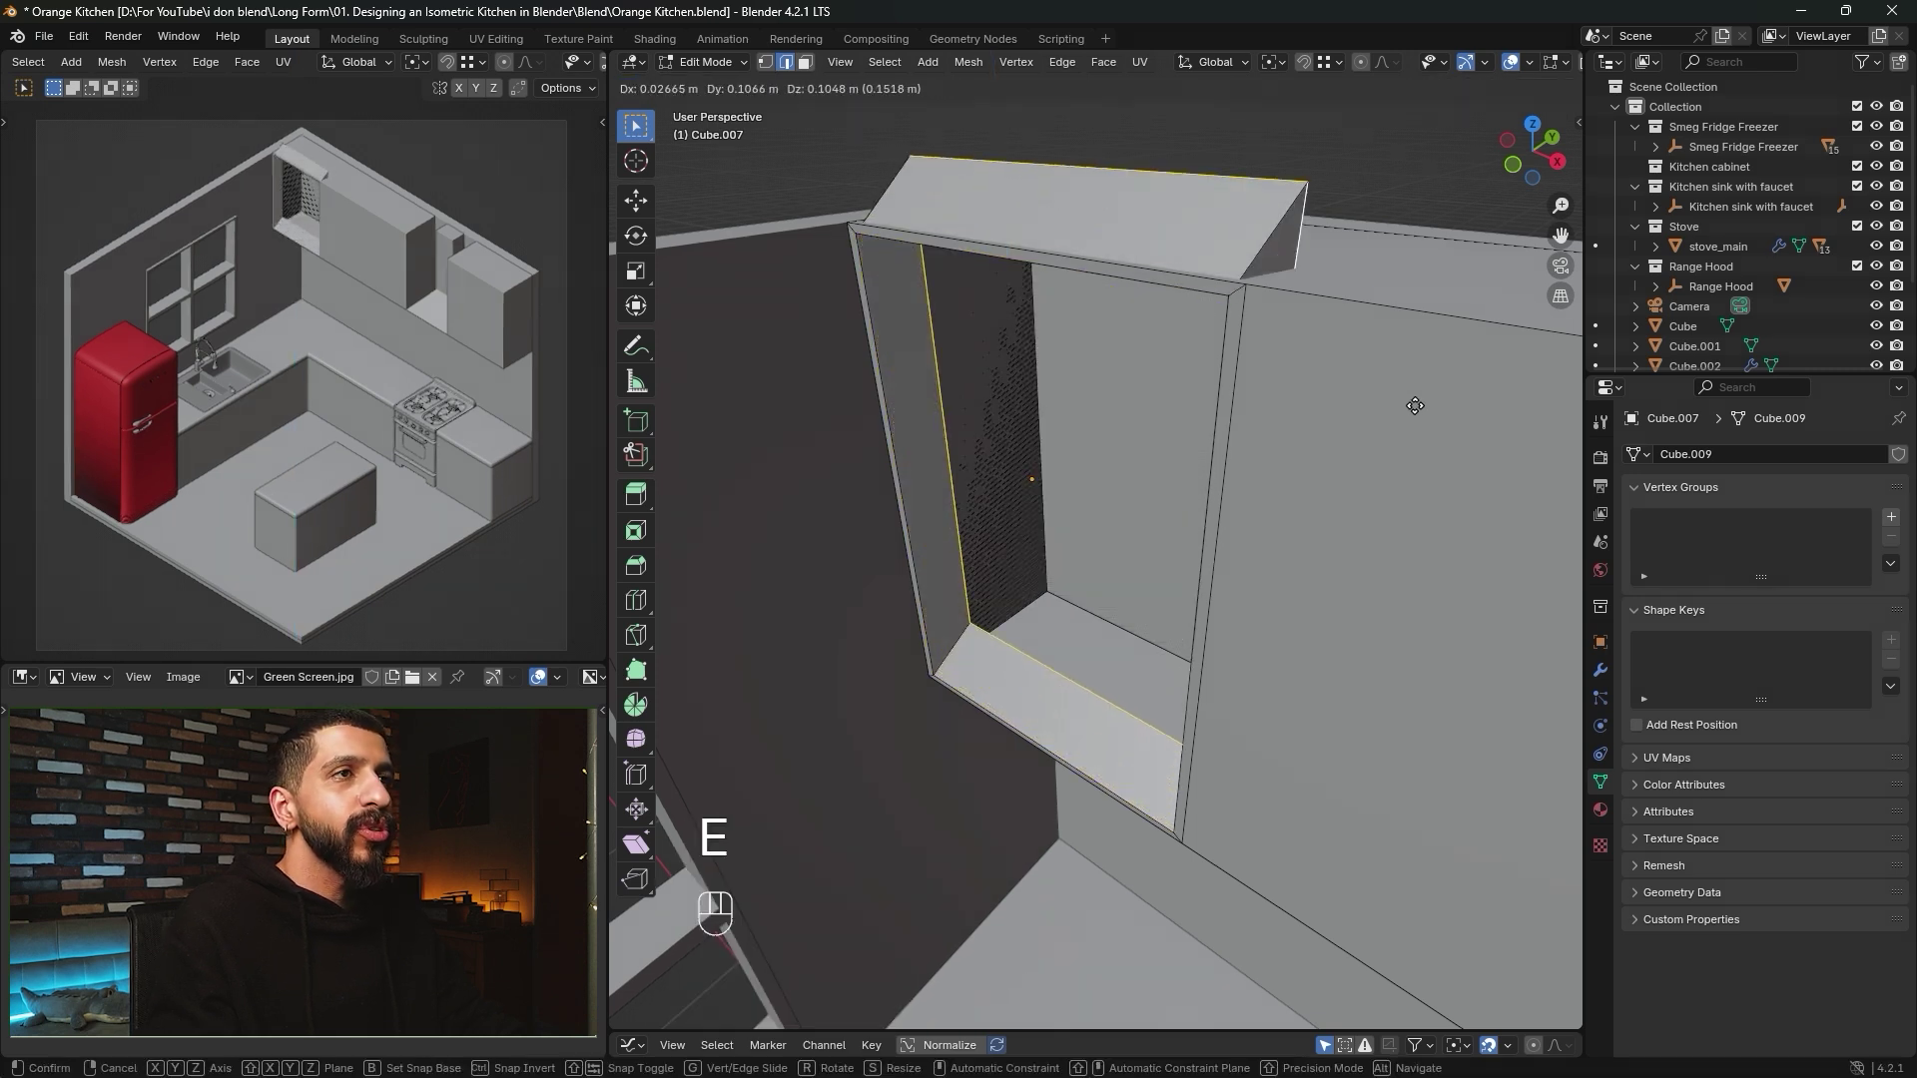
key("y")
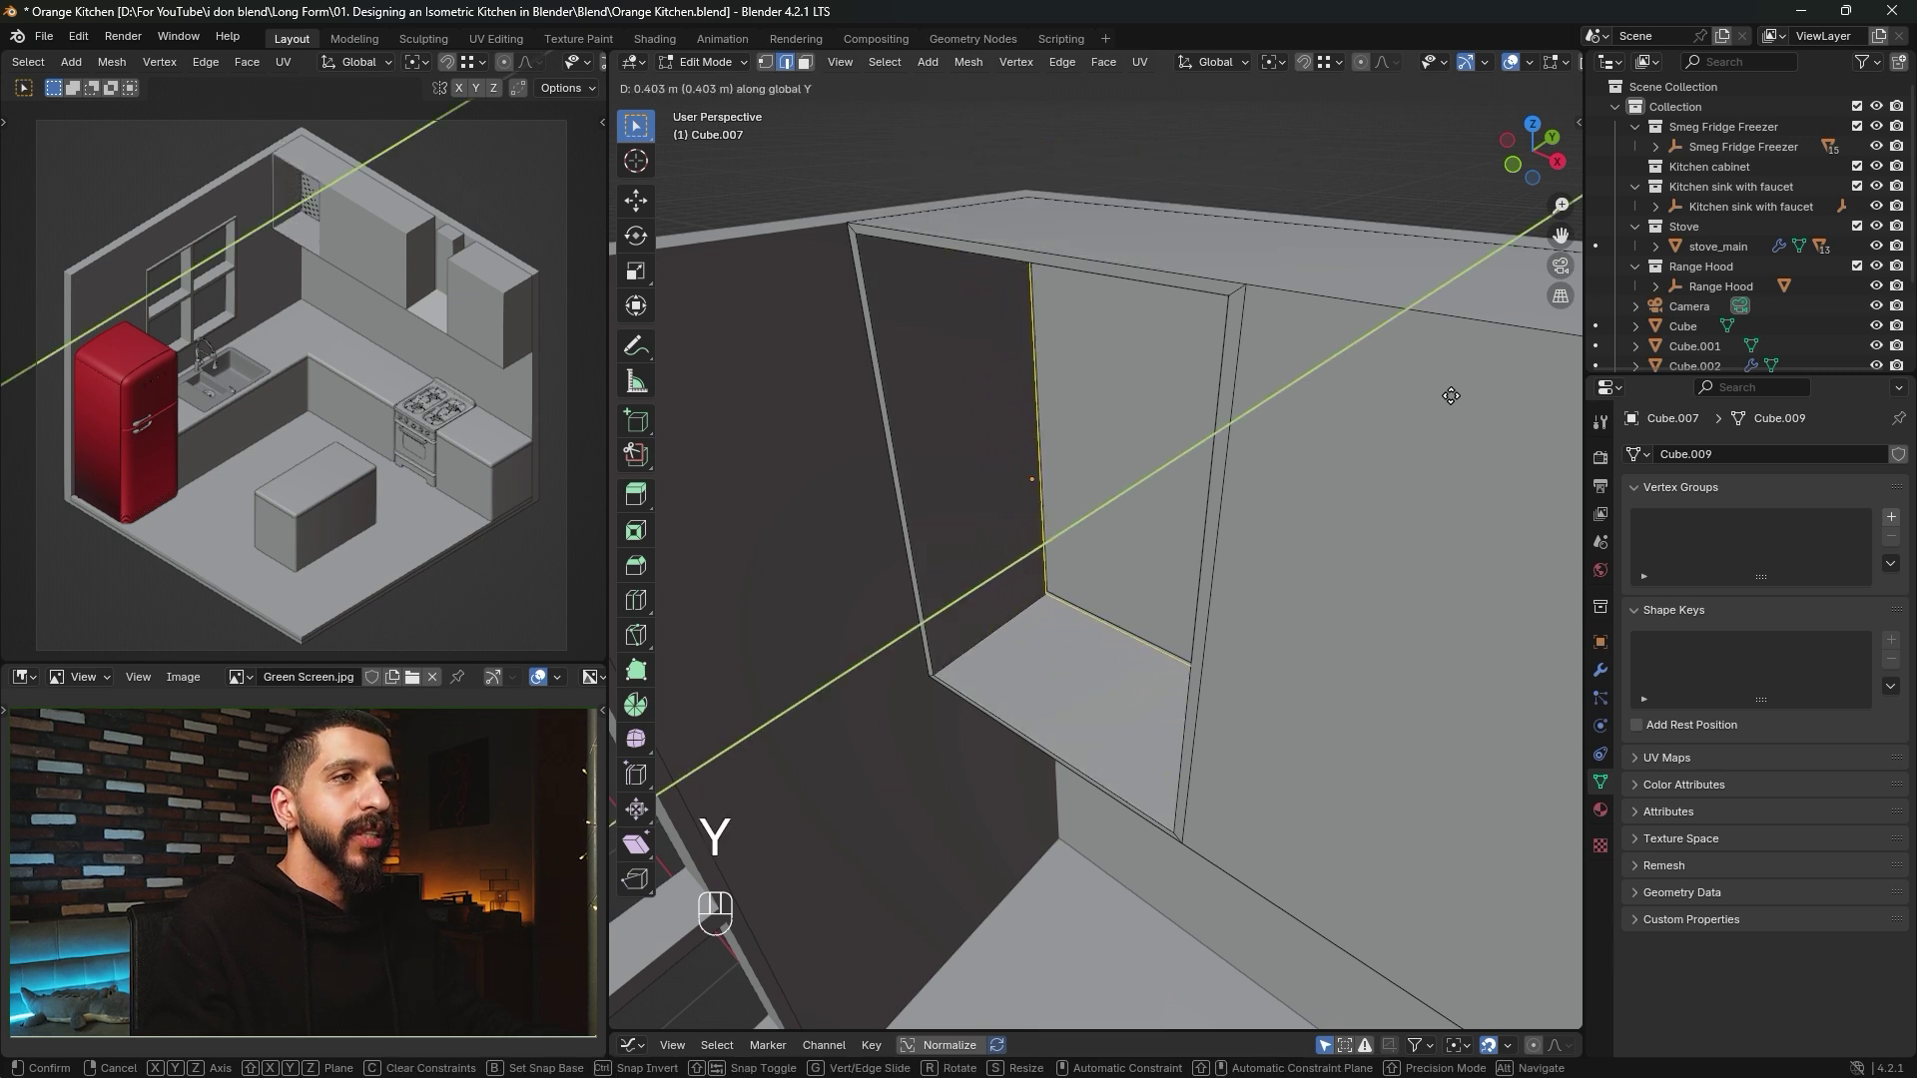
key("shift")
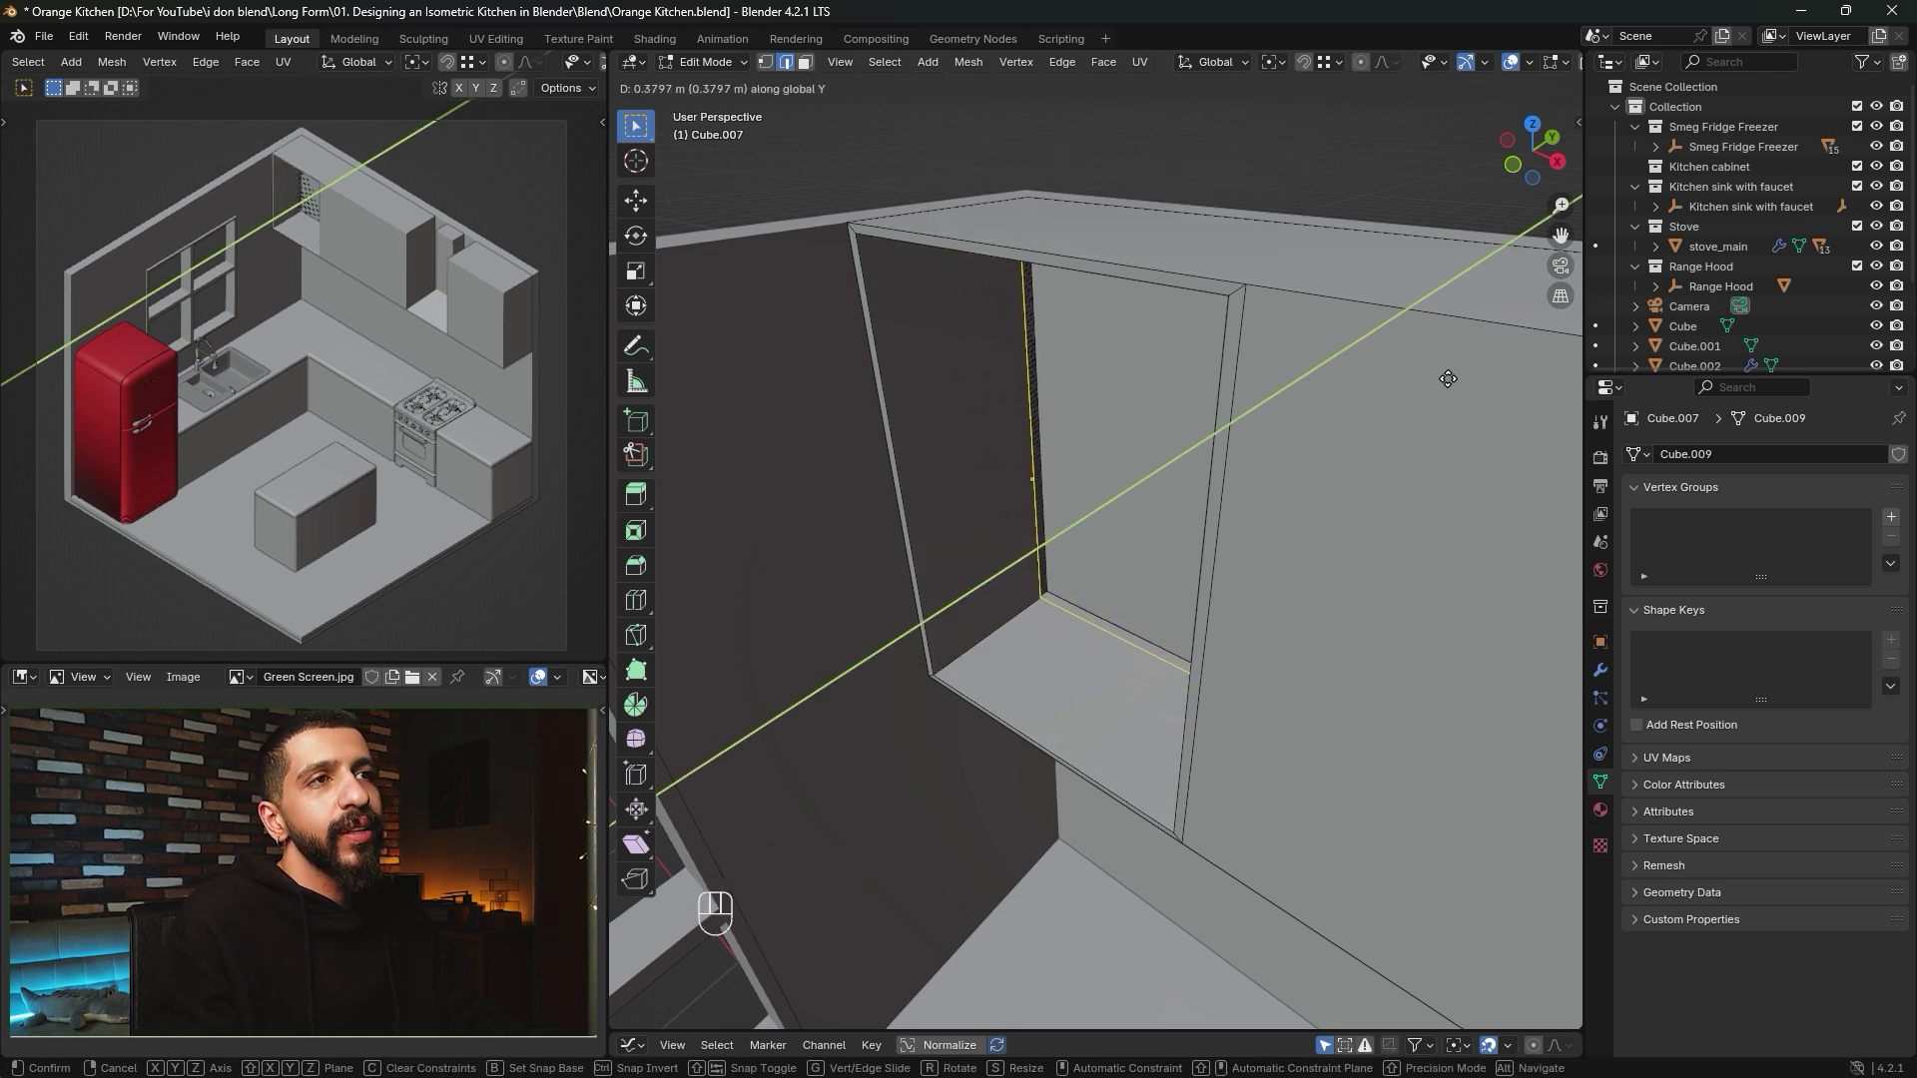
key("shift")
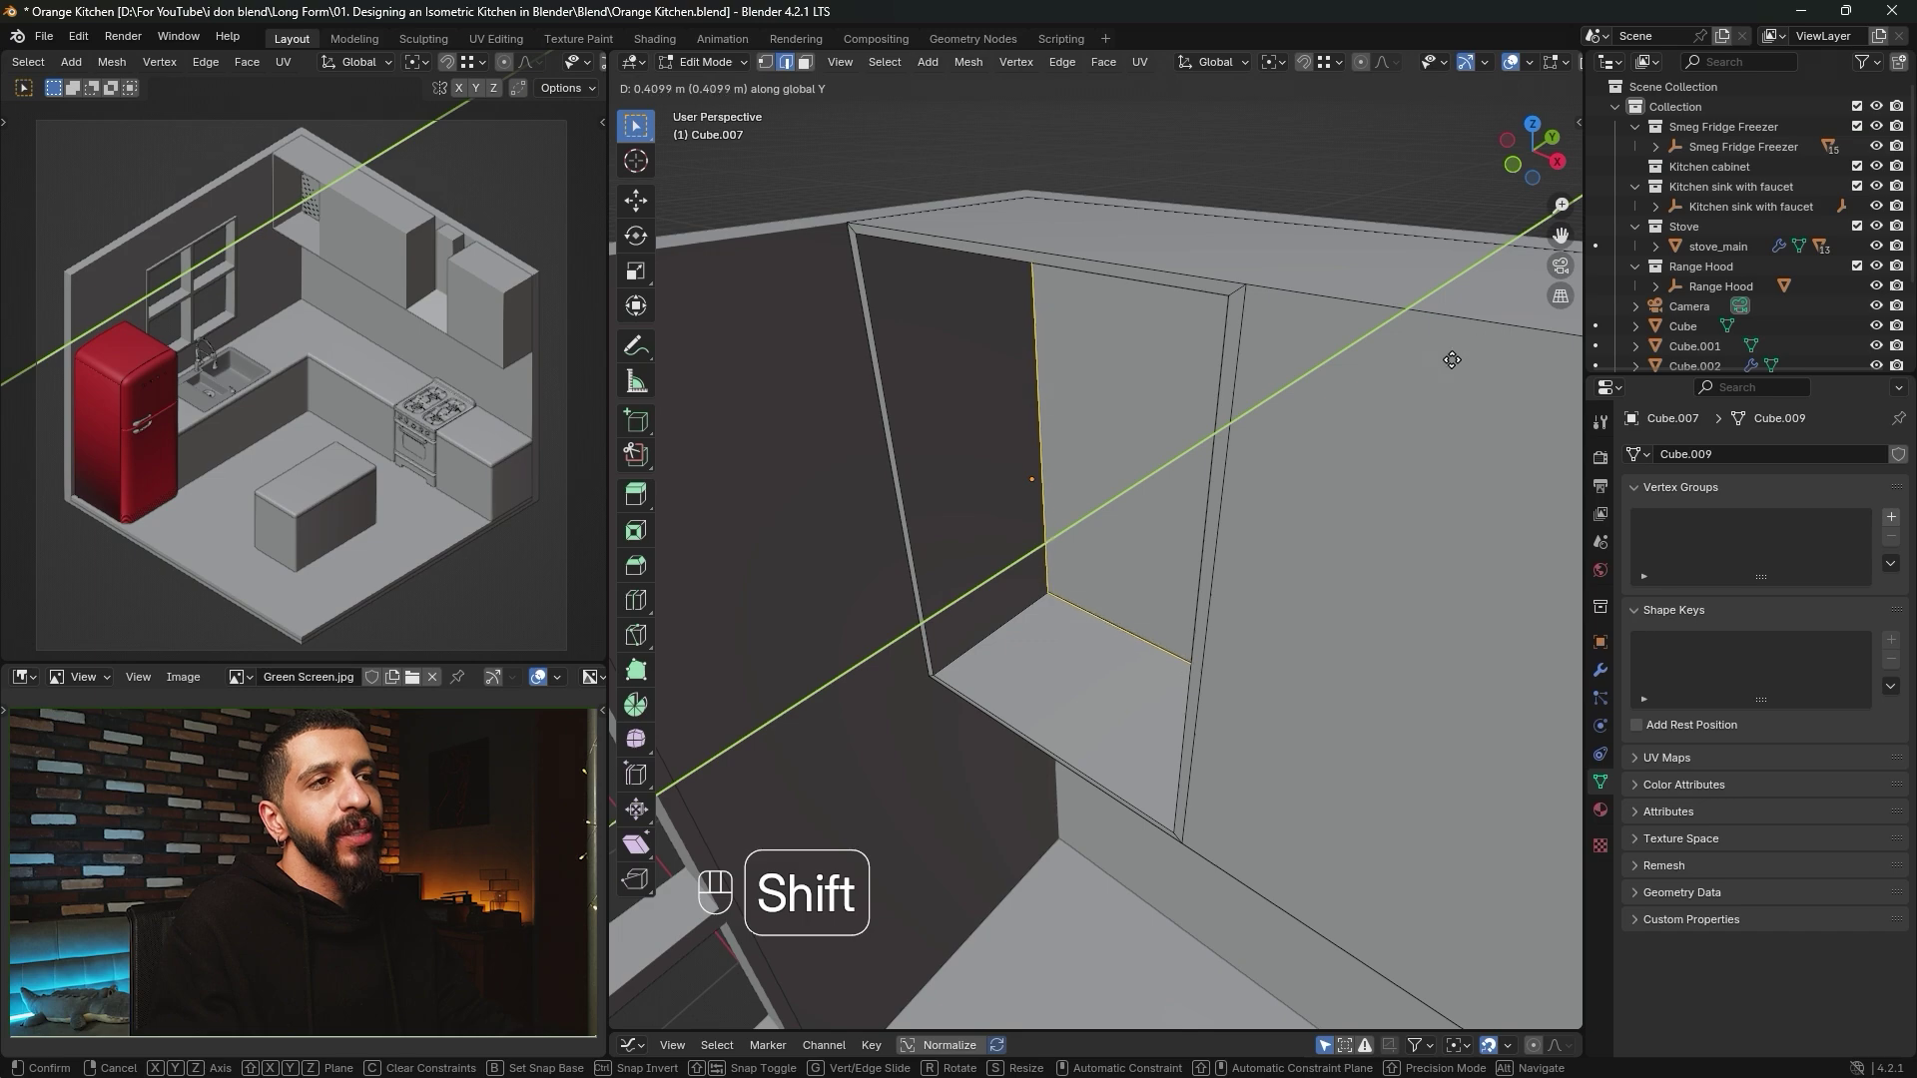
left_click(1440, 367)
Close the compartment's back by extruding the rear edge loop inward and merging it at center.
middle_click_drag(1439, 368, 1388, 404)
key("e")
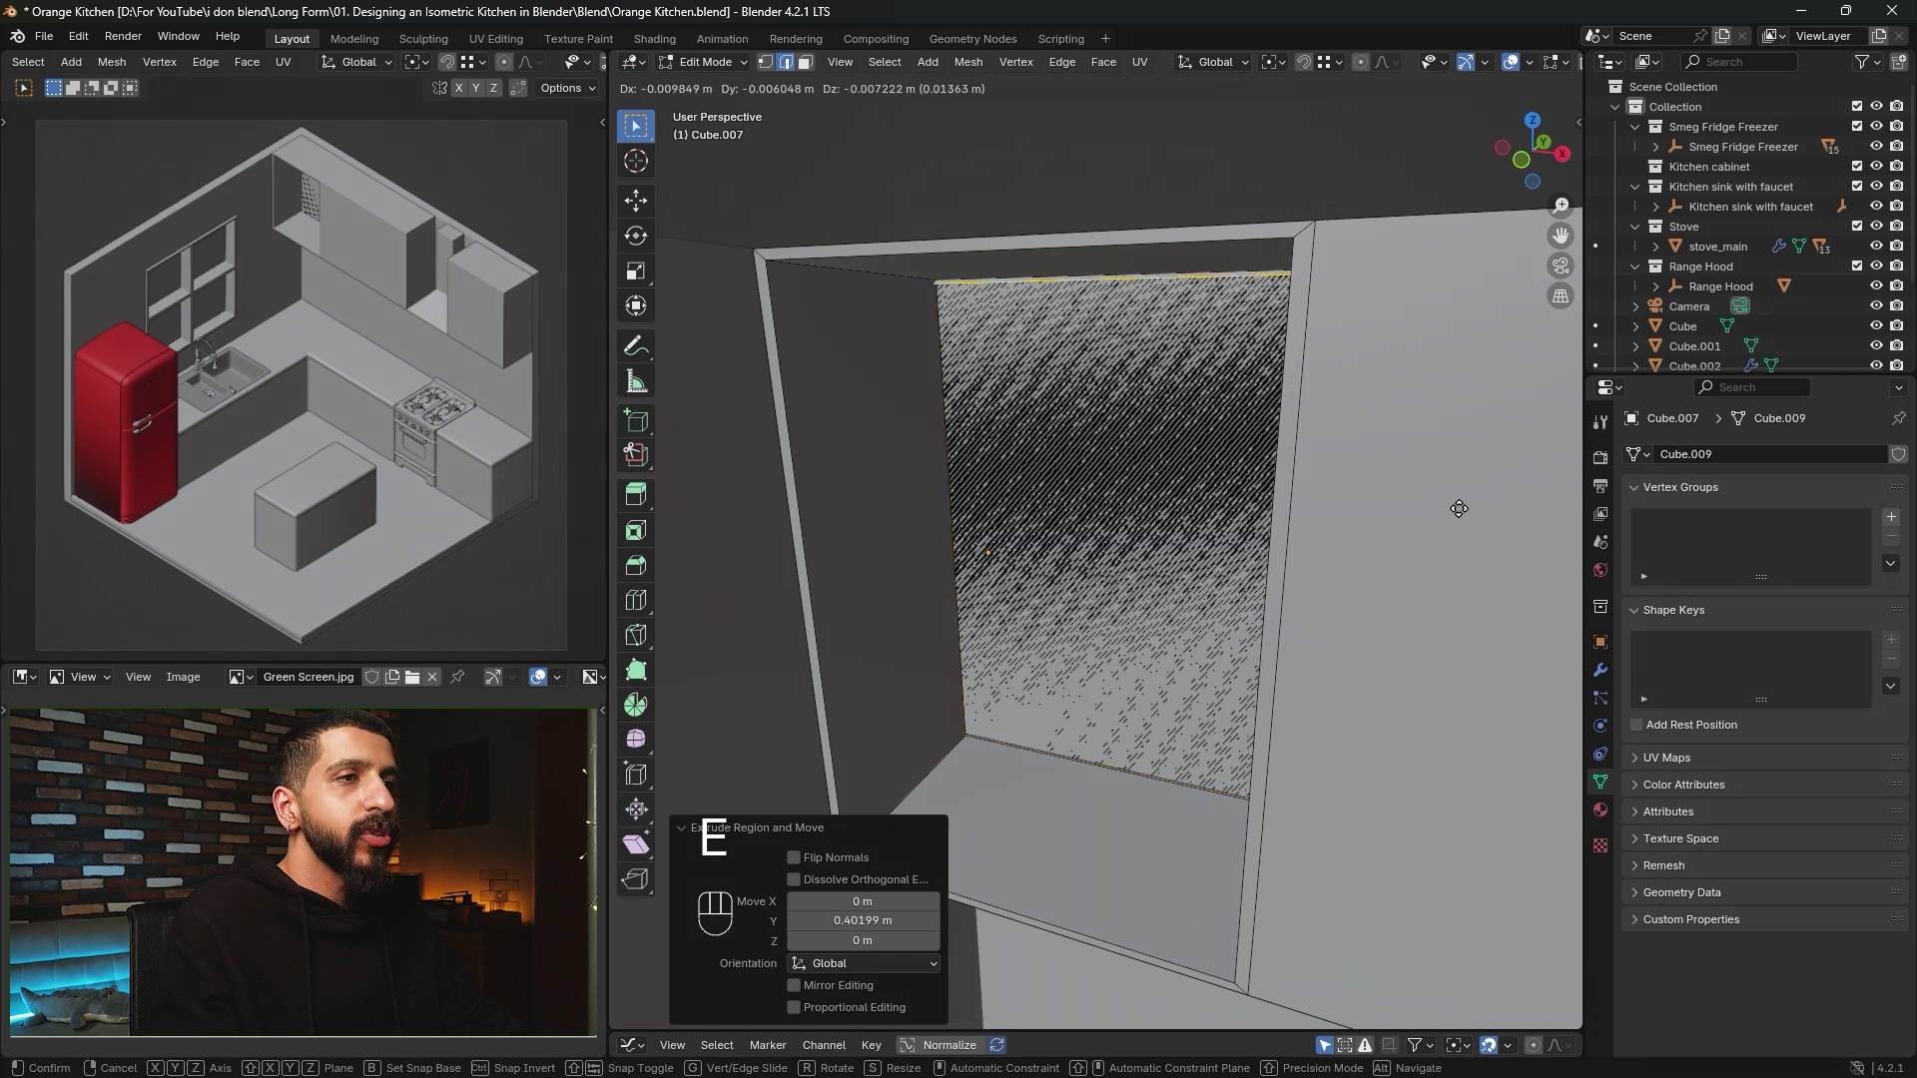
key("s")
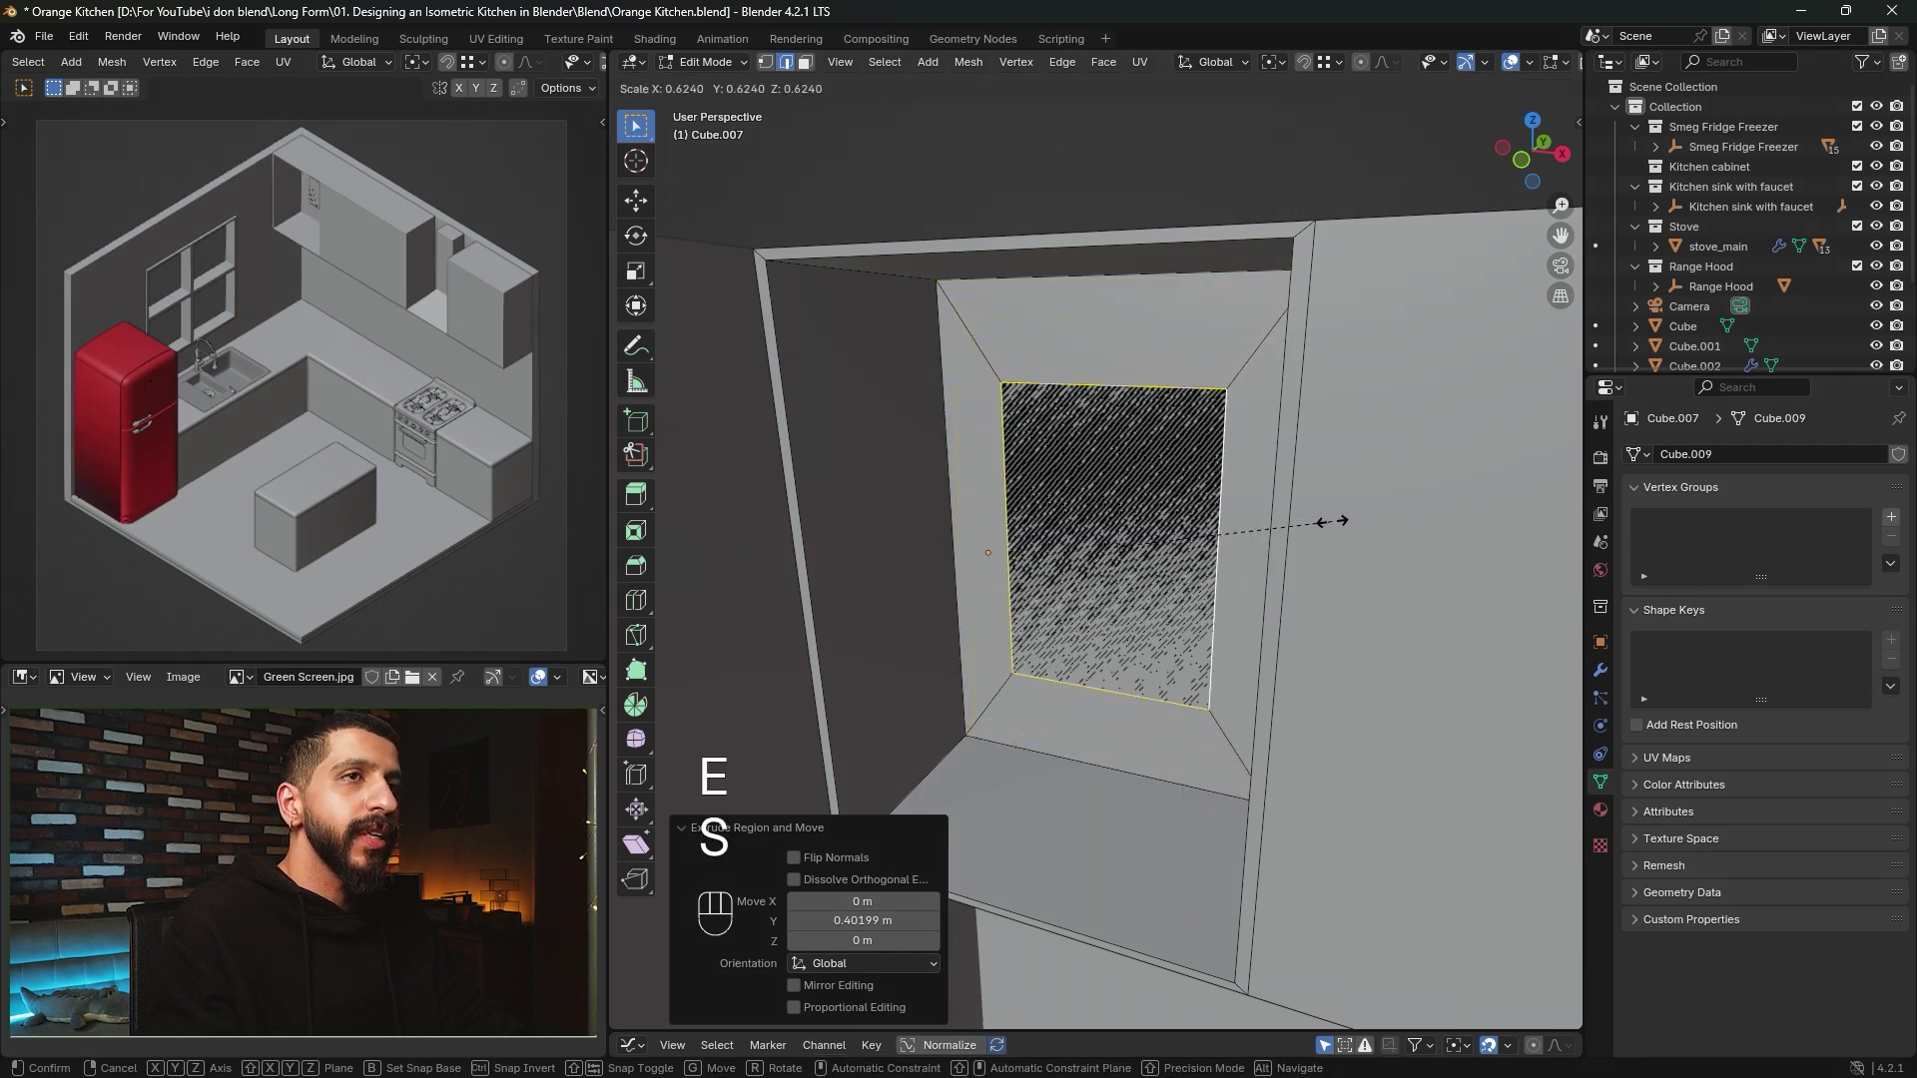
left_click(1257, 517)
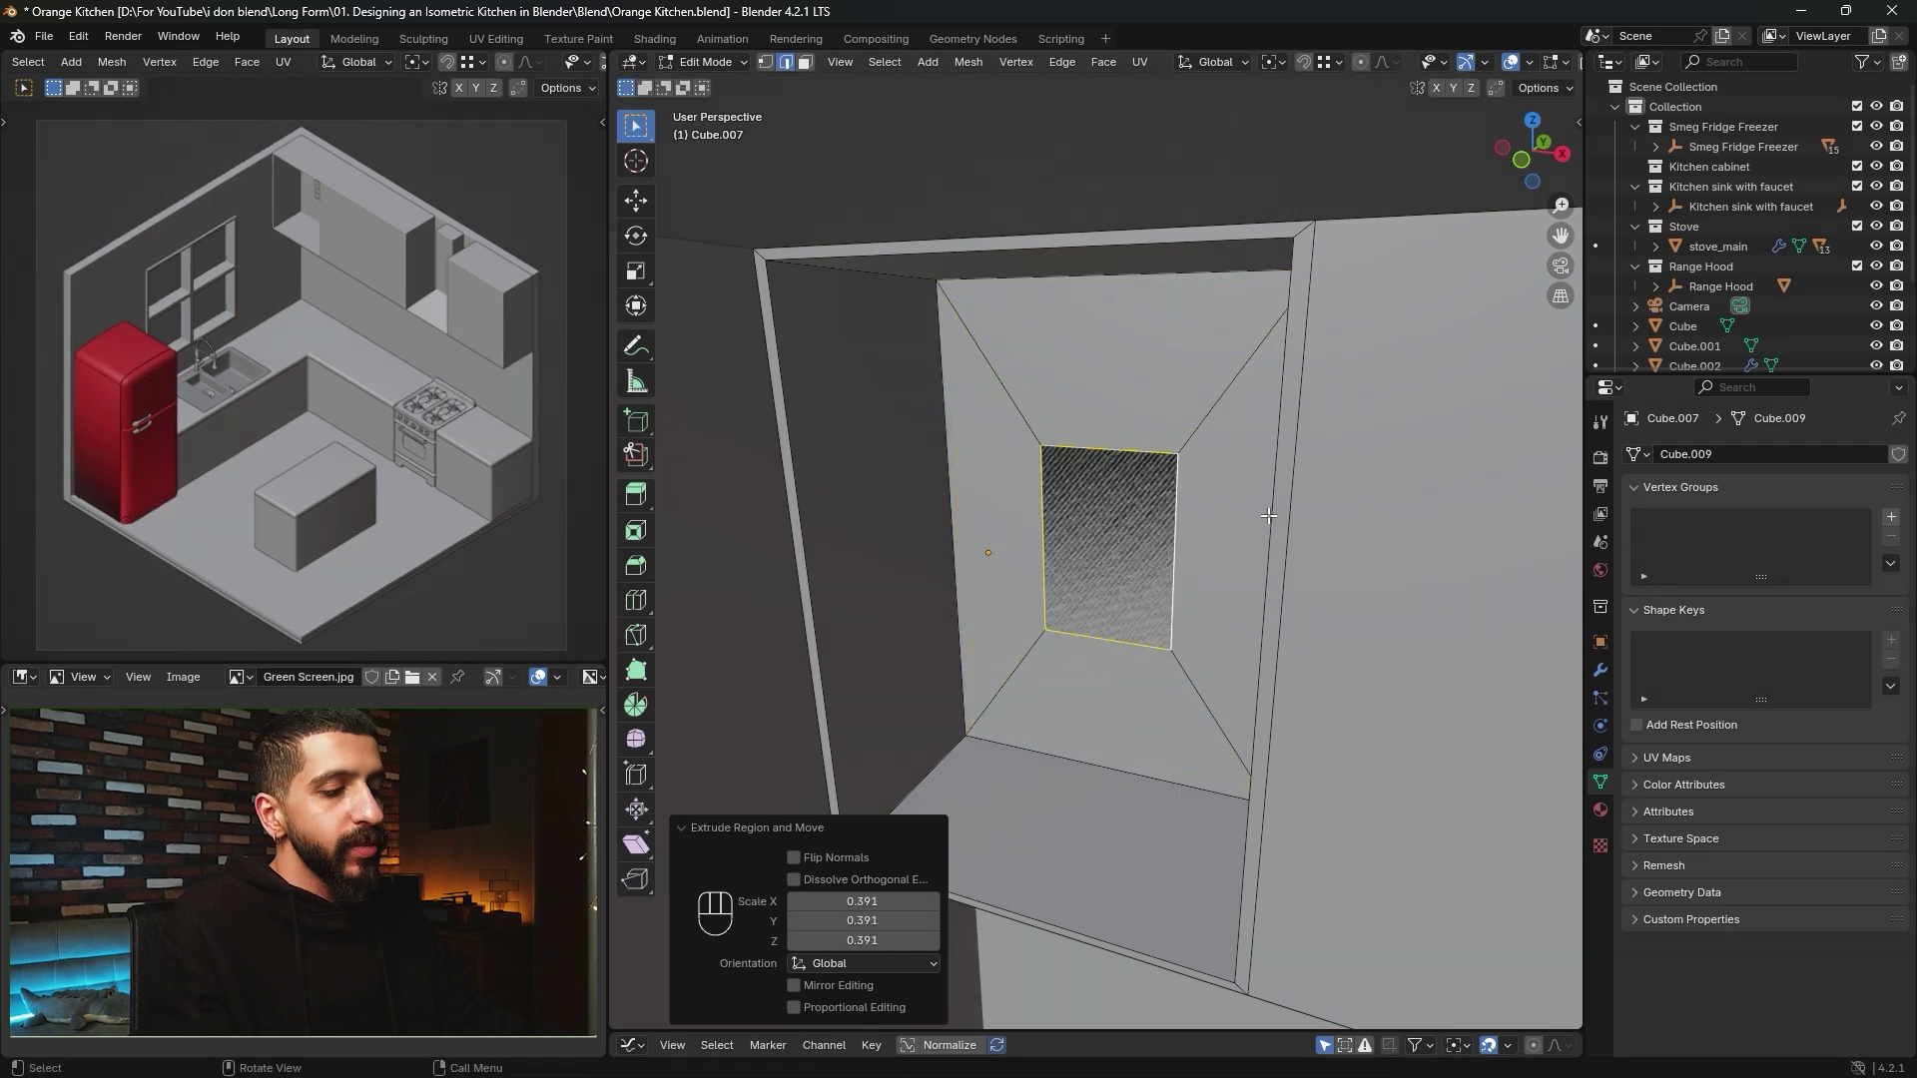
key("m")
left_click(1197, 515)
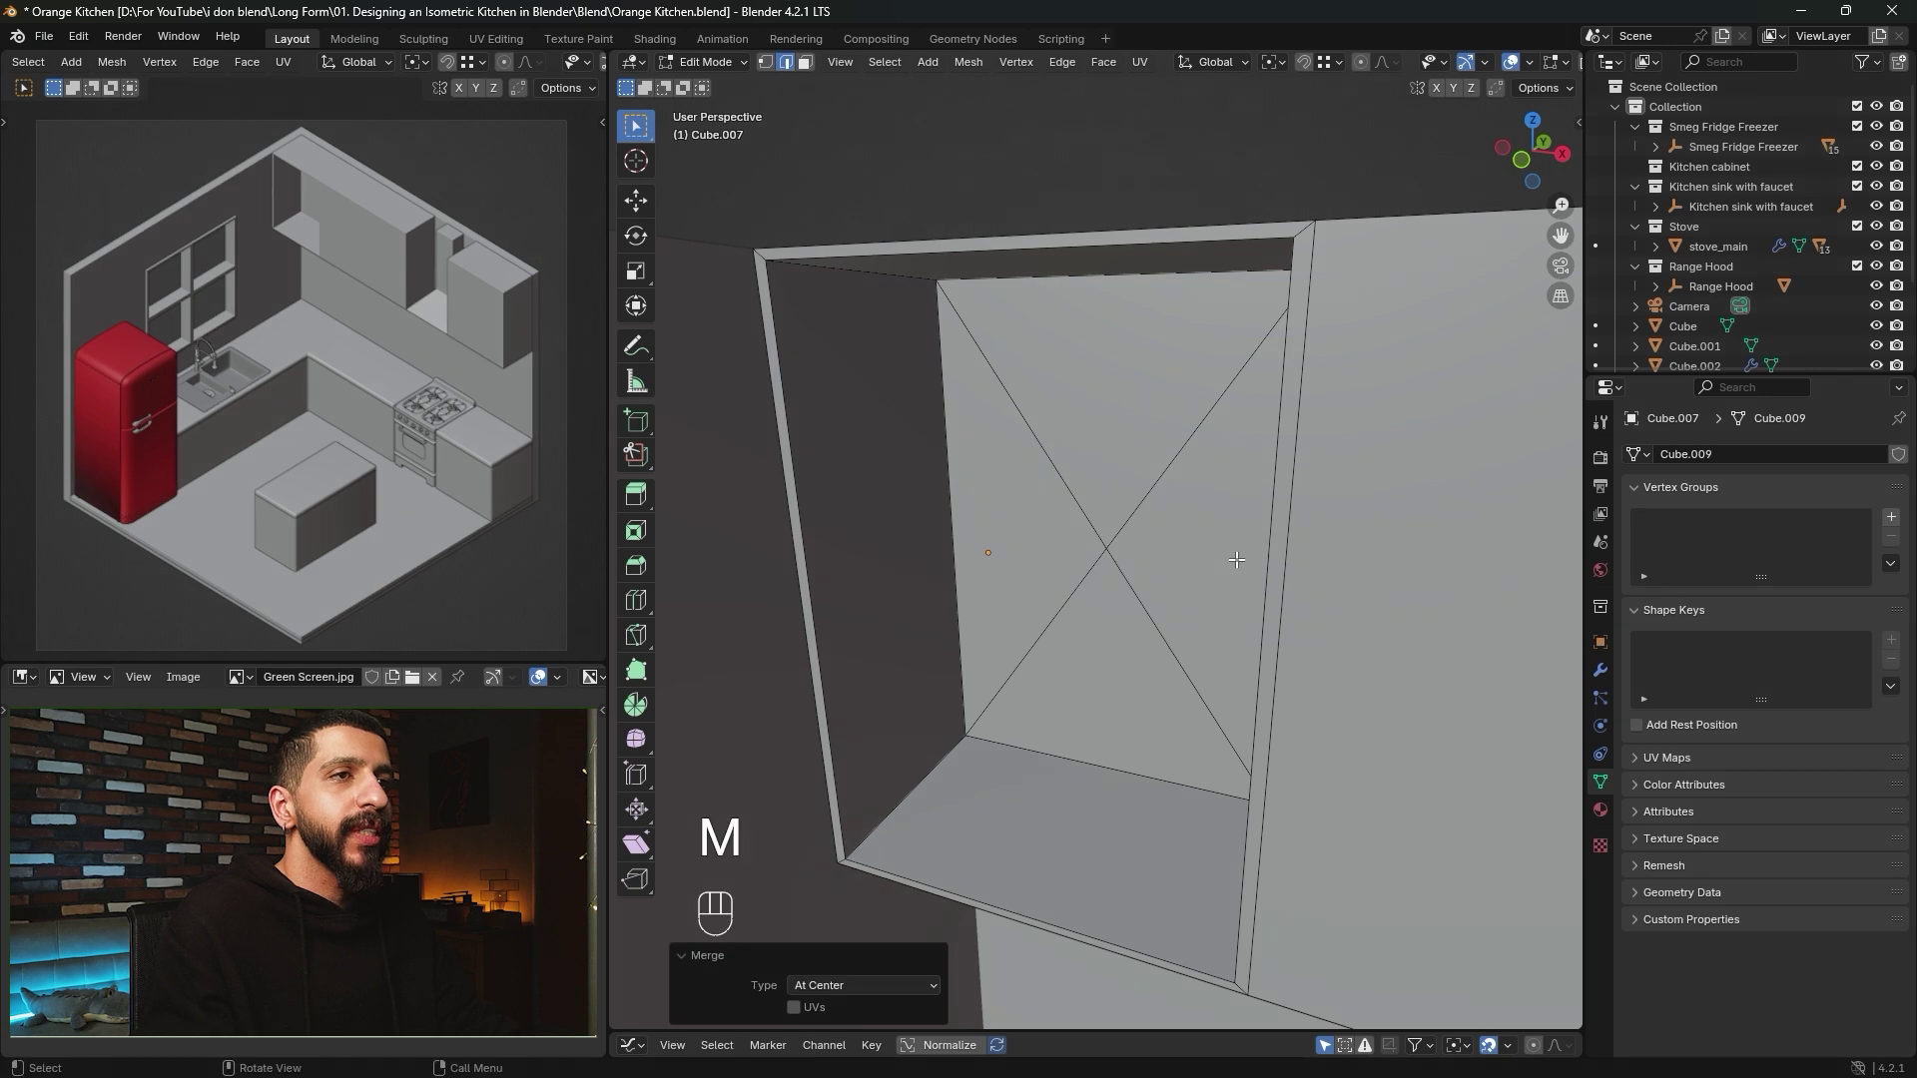
key("Tab")
middle_click_drag(1176, 542, 1217, 500)
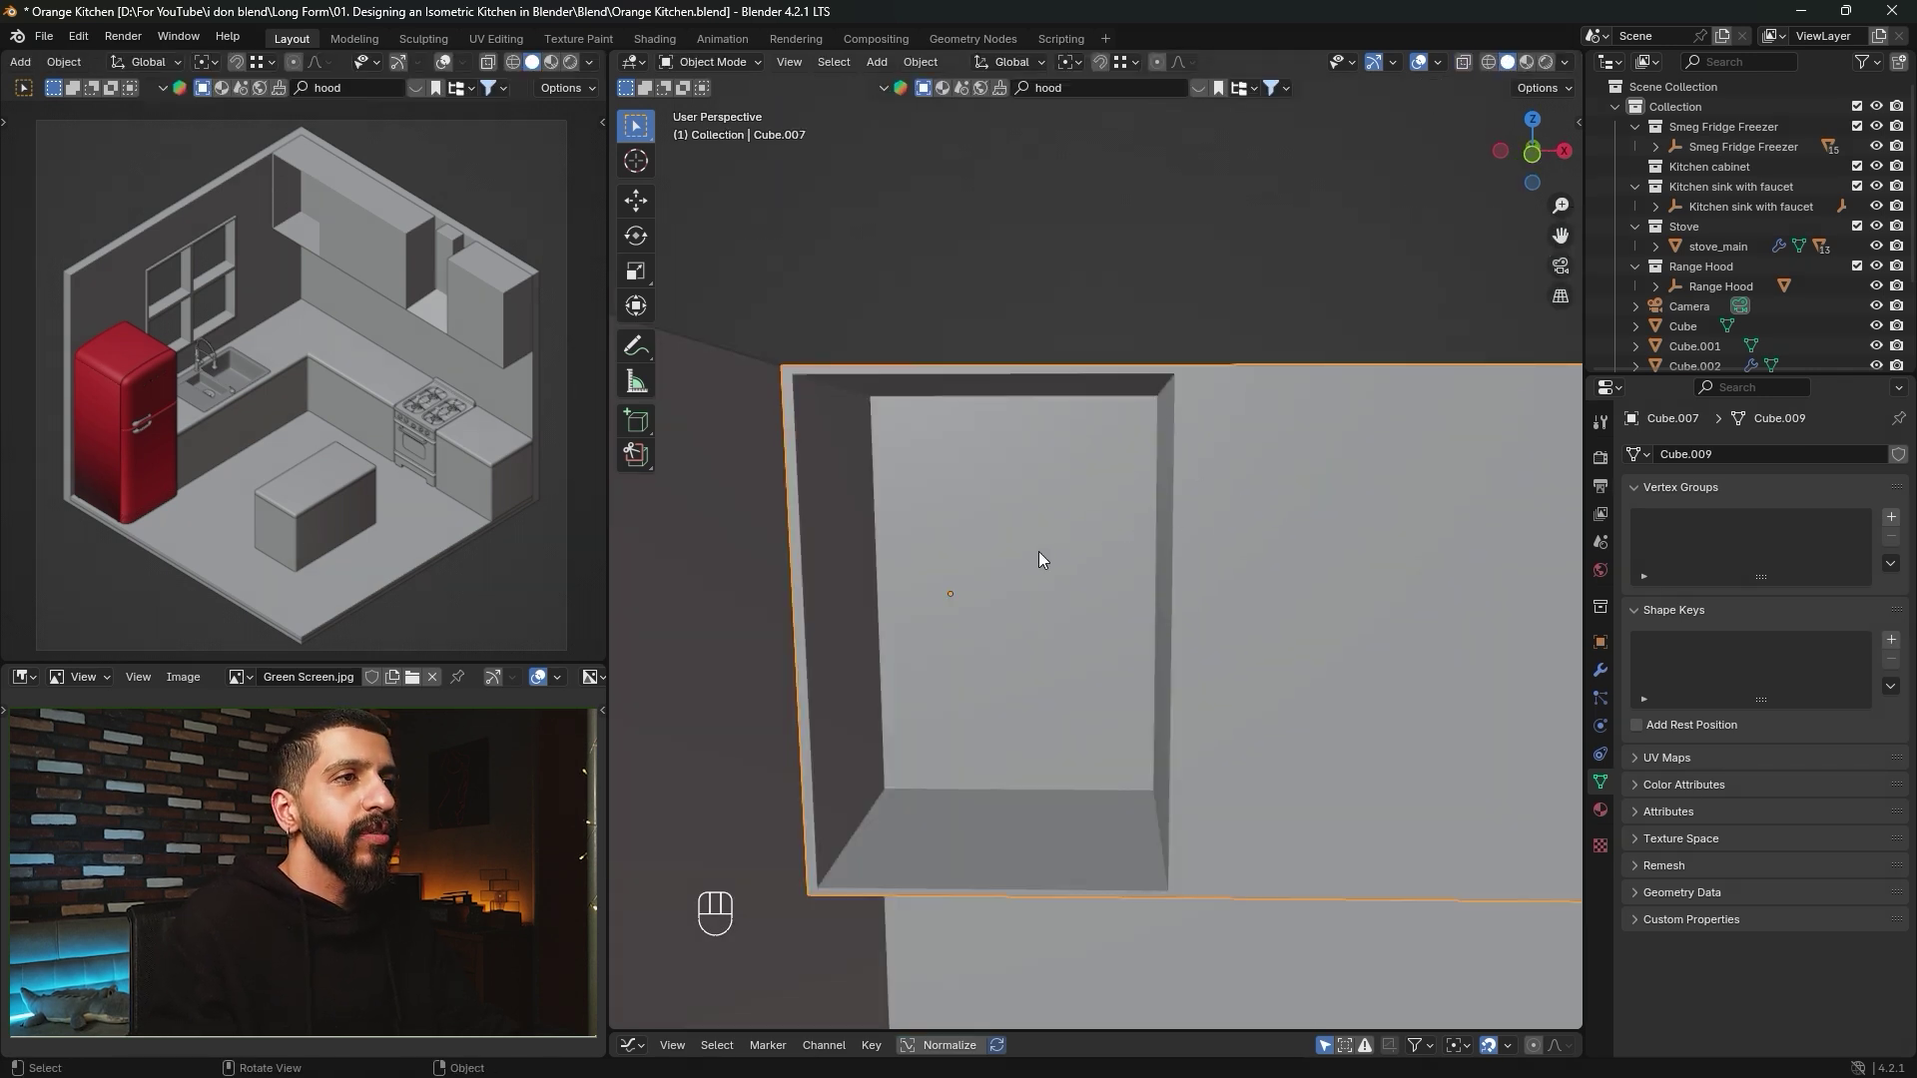
Subdivide the two vertical edges of the compartment's inner side wall near the window wall with 6 cuts.
key("Tab")
mouse_move(950, 569)
middle_mouse_down("shift")
mouse_move(915, 590)
mouse_move(979, 560)
middle_mouse_up("shift")
key("2")
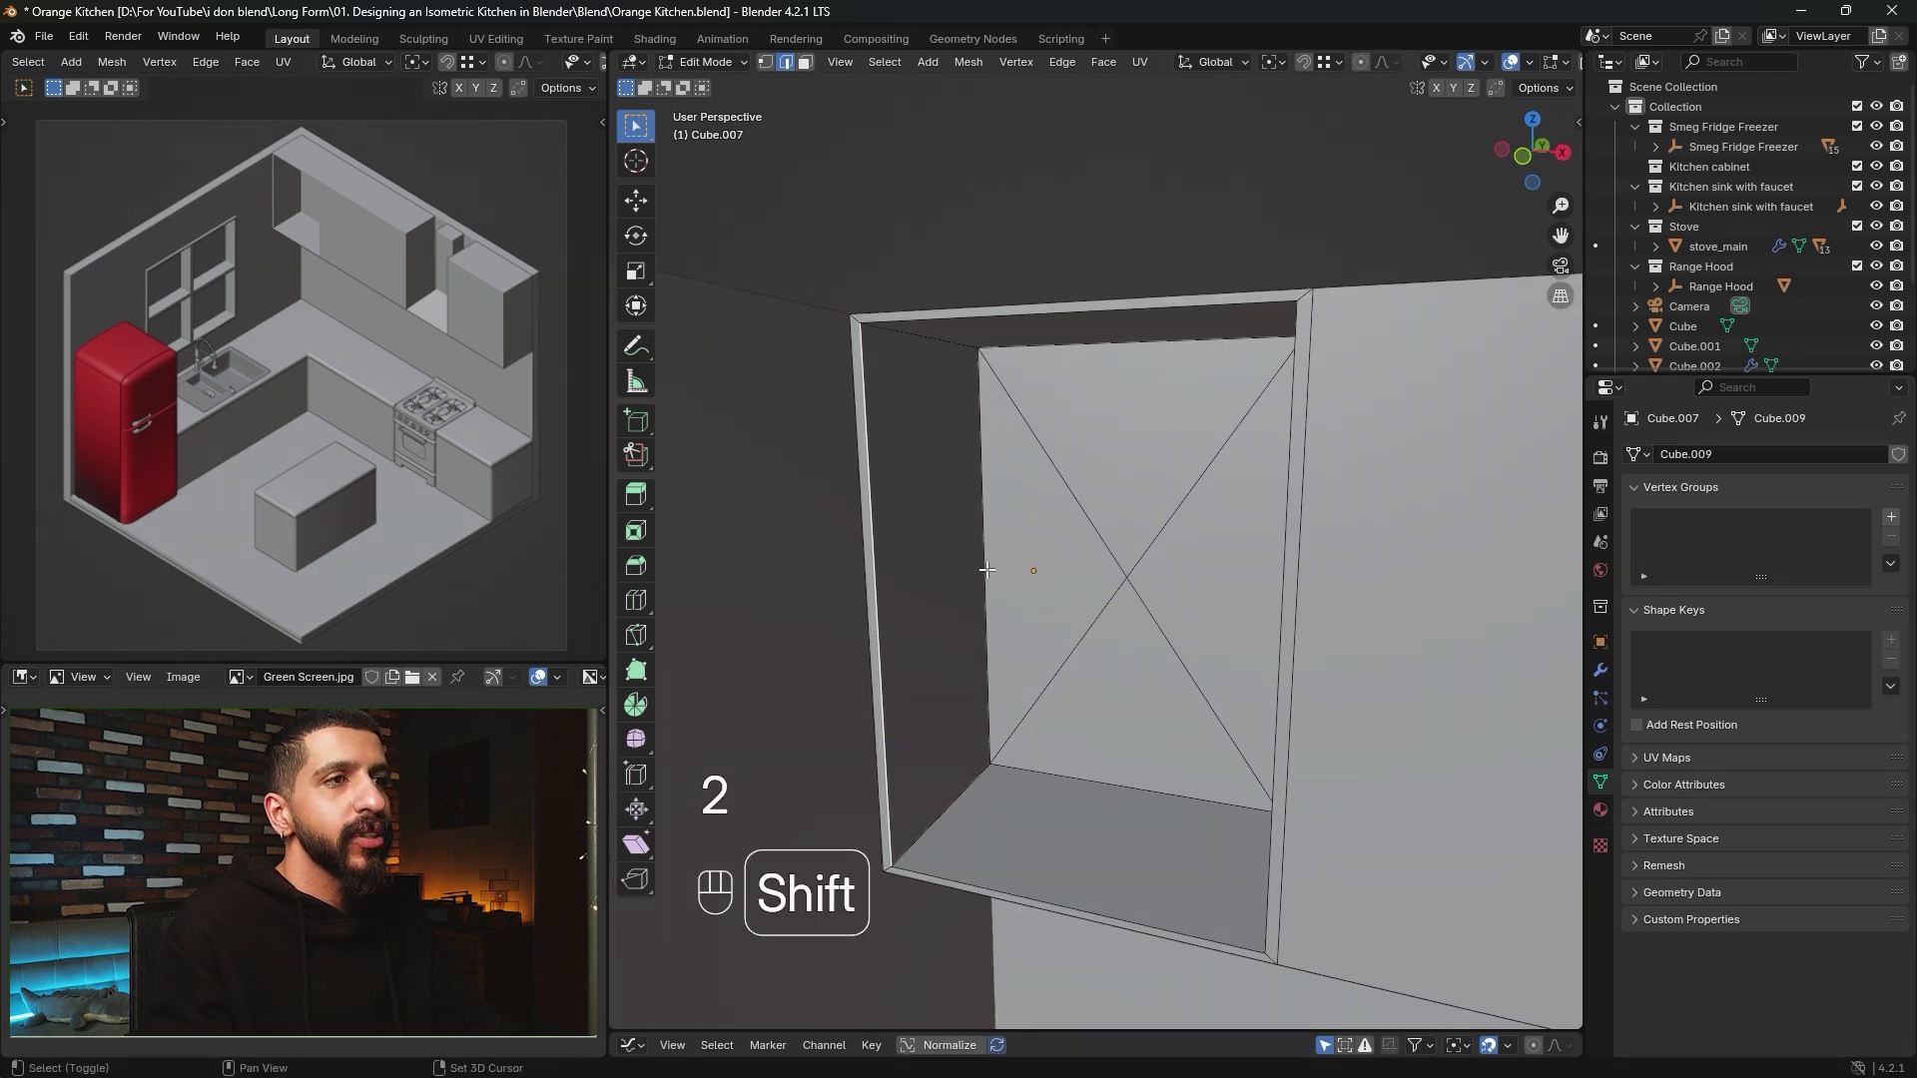
left_click(986, 569, "shift")
right_click(932, 539)
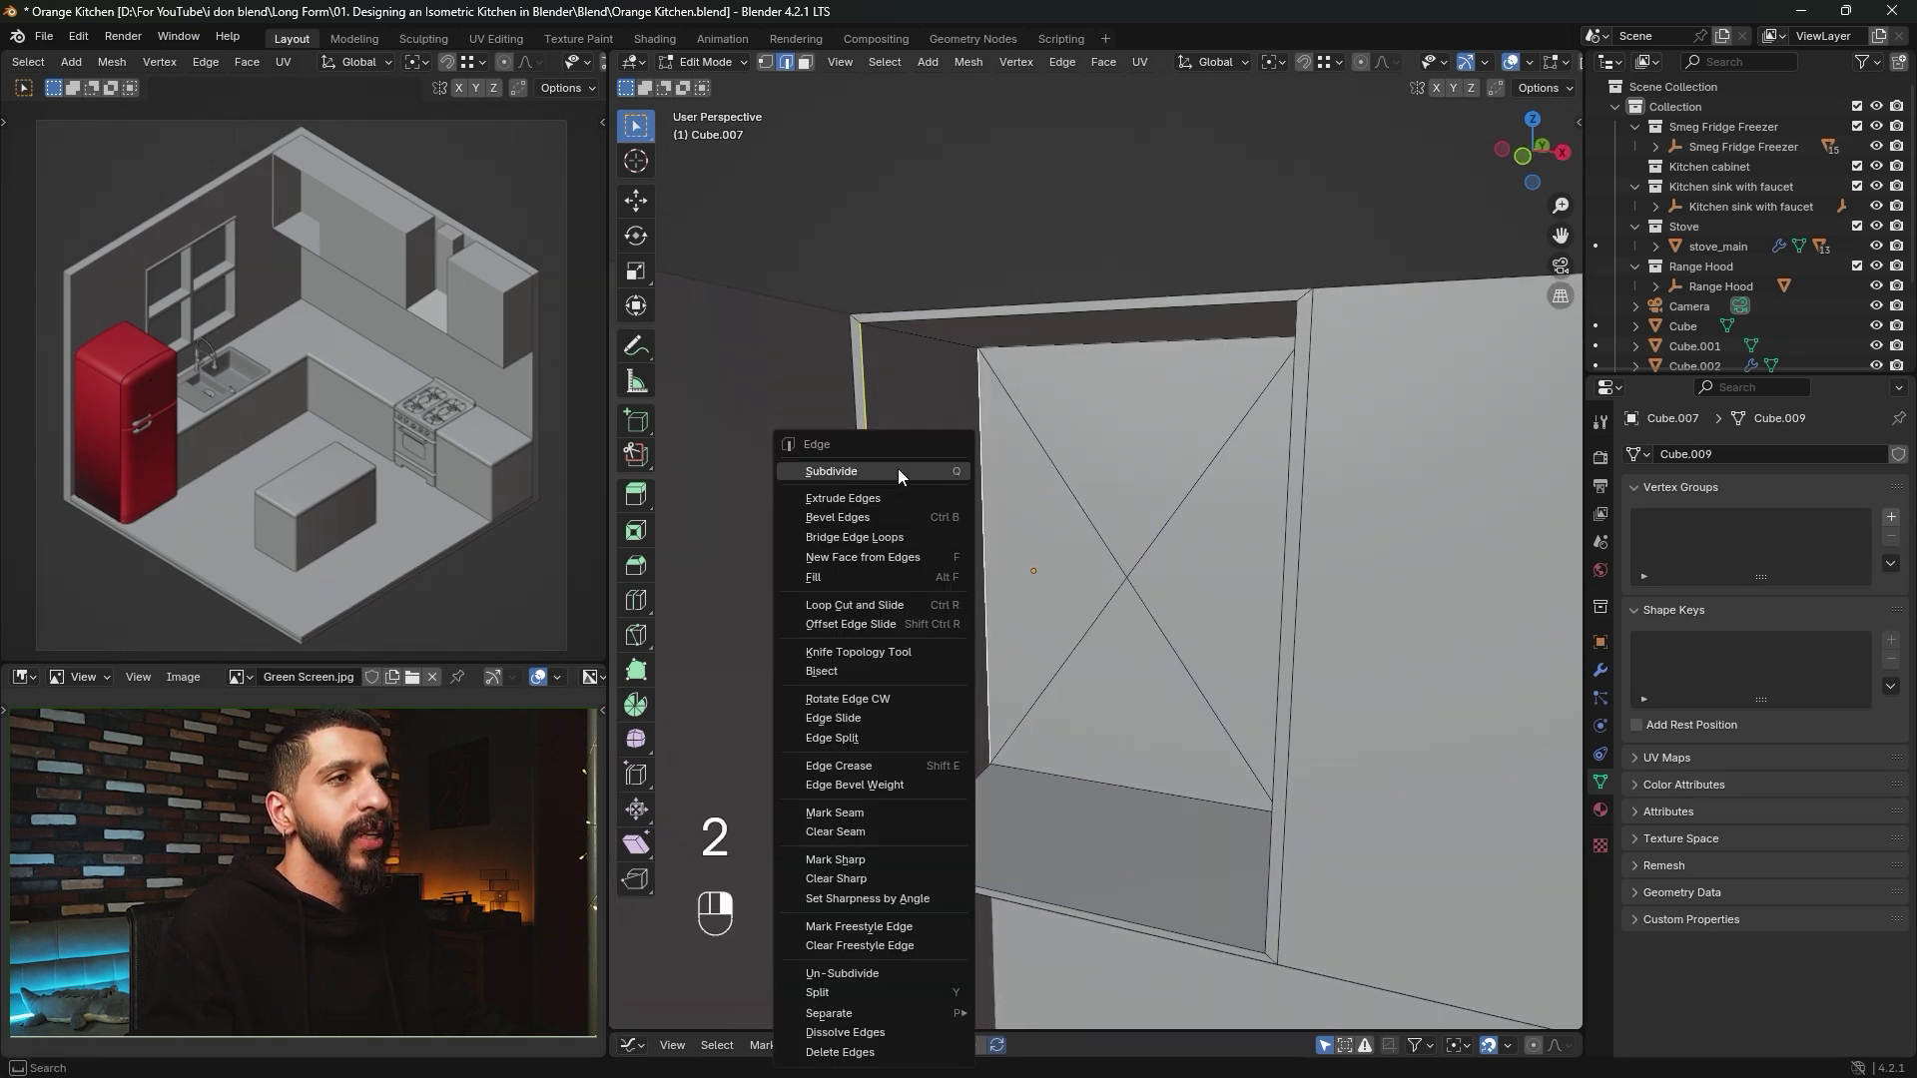
left_click(896, 471)
left_click(936, 873)
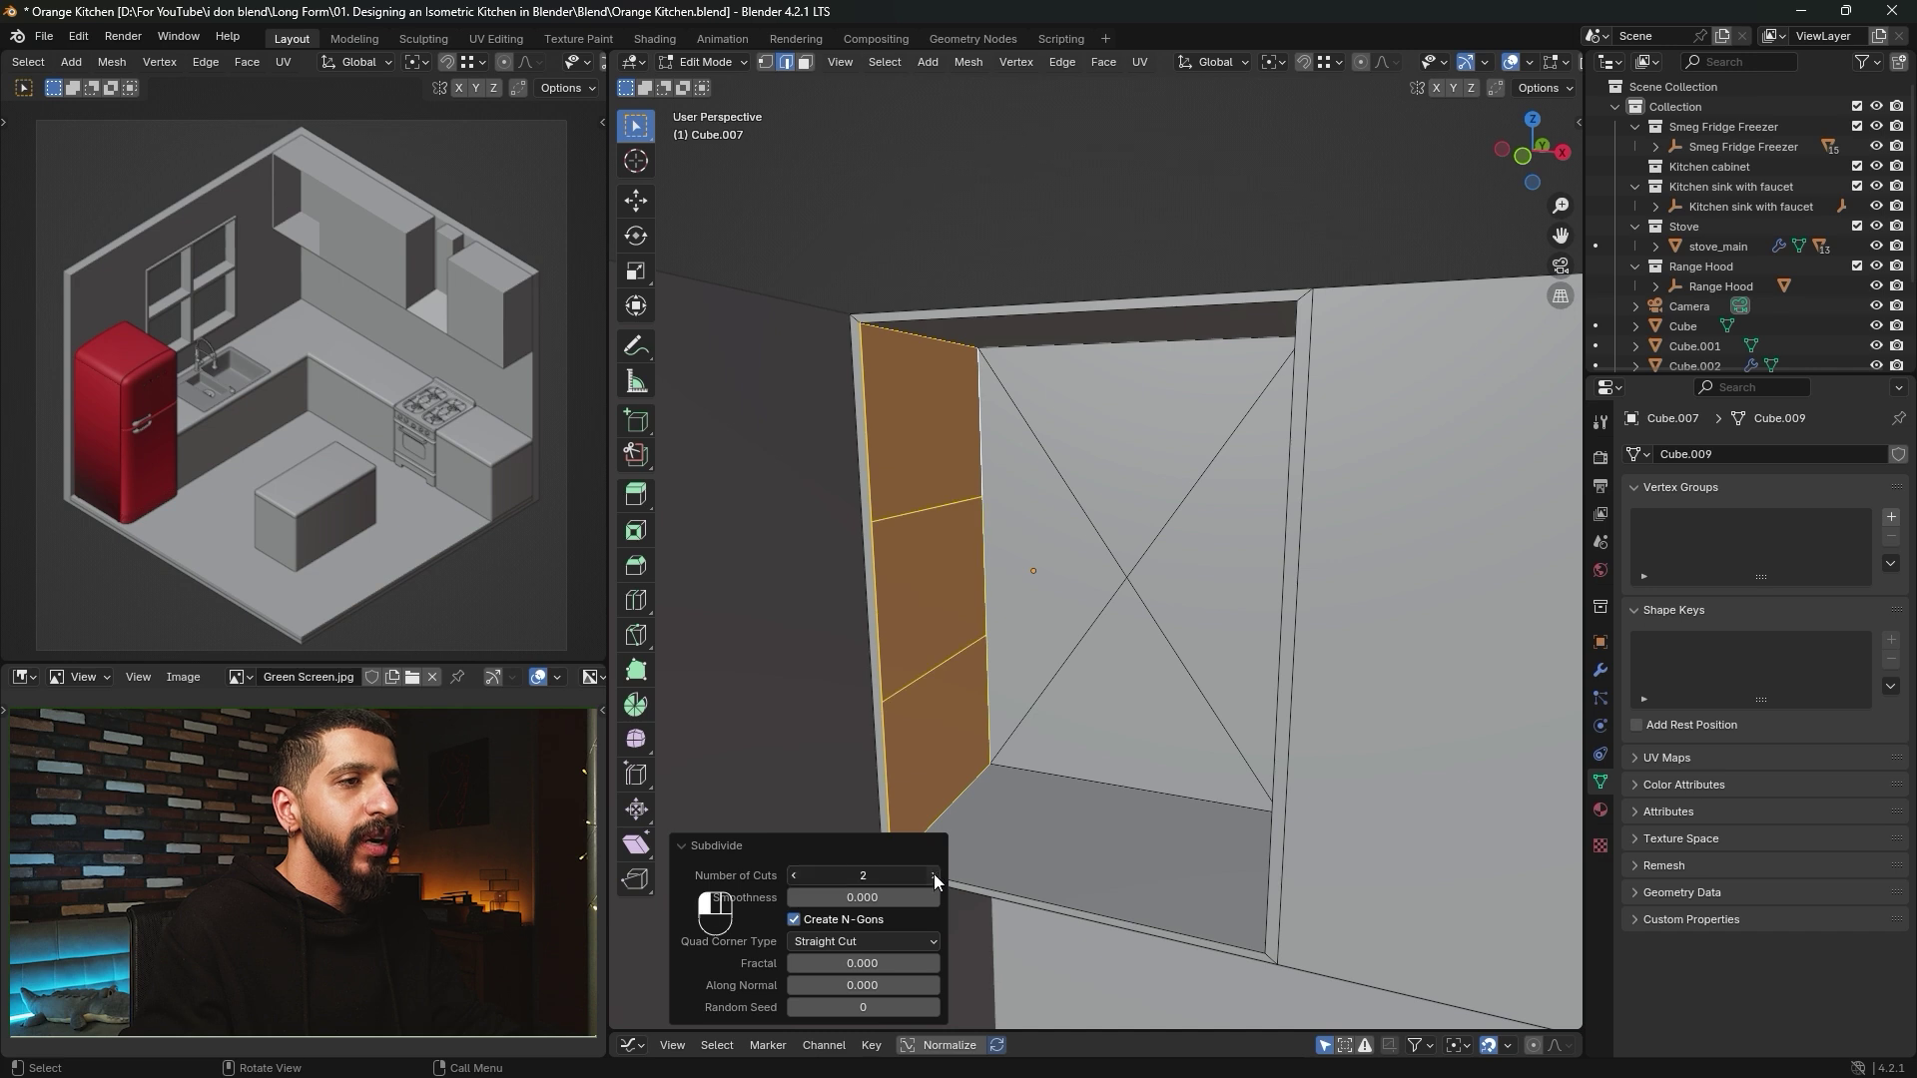
left_click(934, 873)
left_click(933, 873)
left_click(933, 872)
left_click(933, 873)
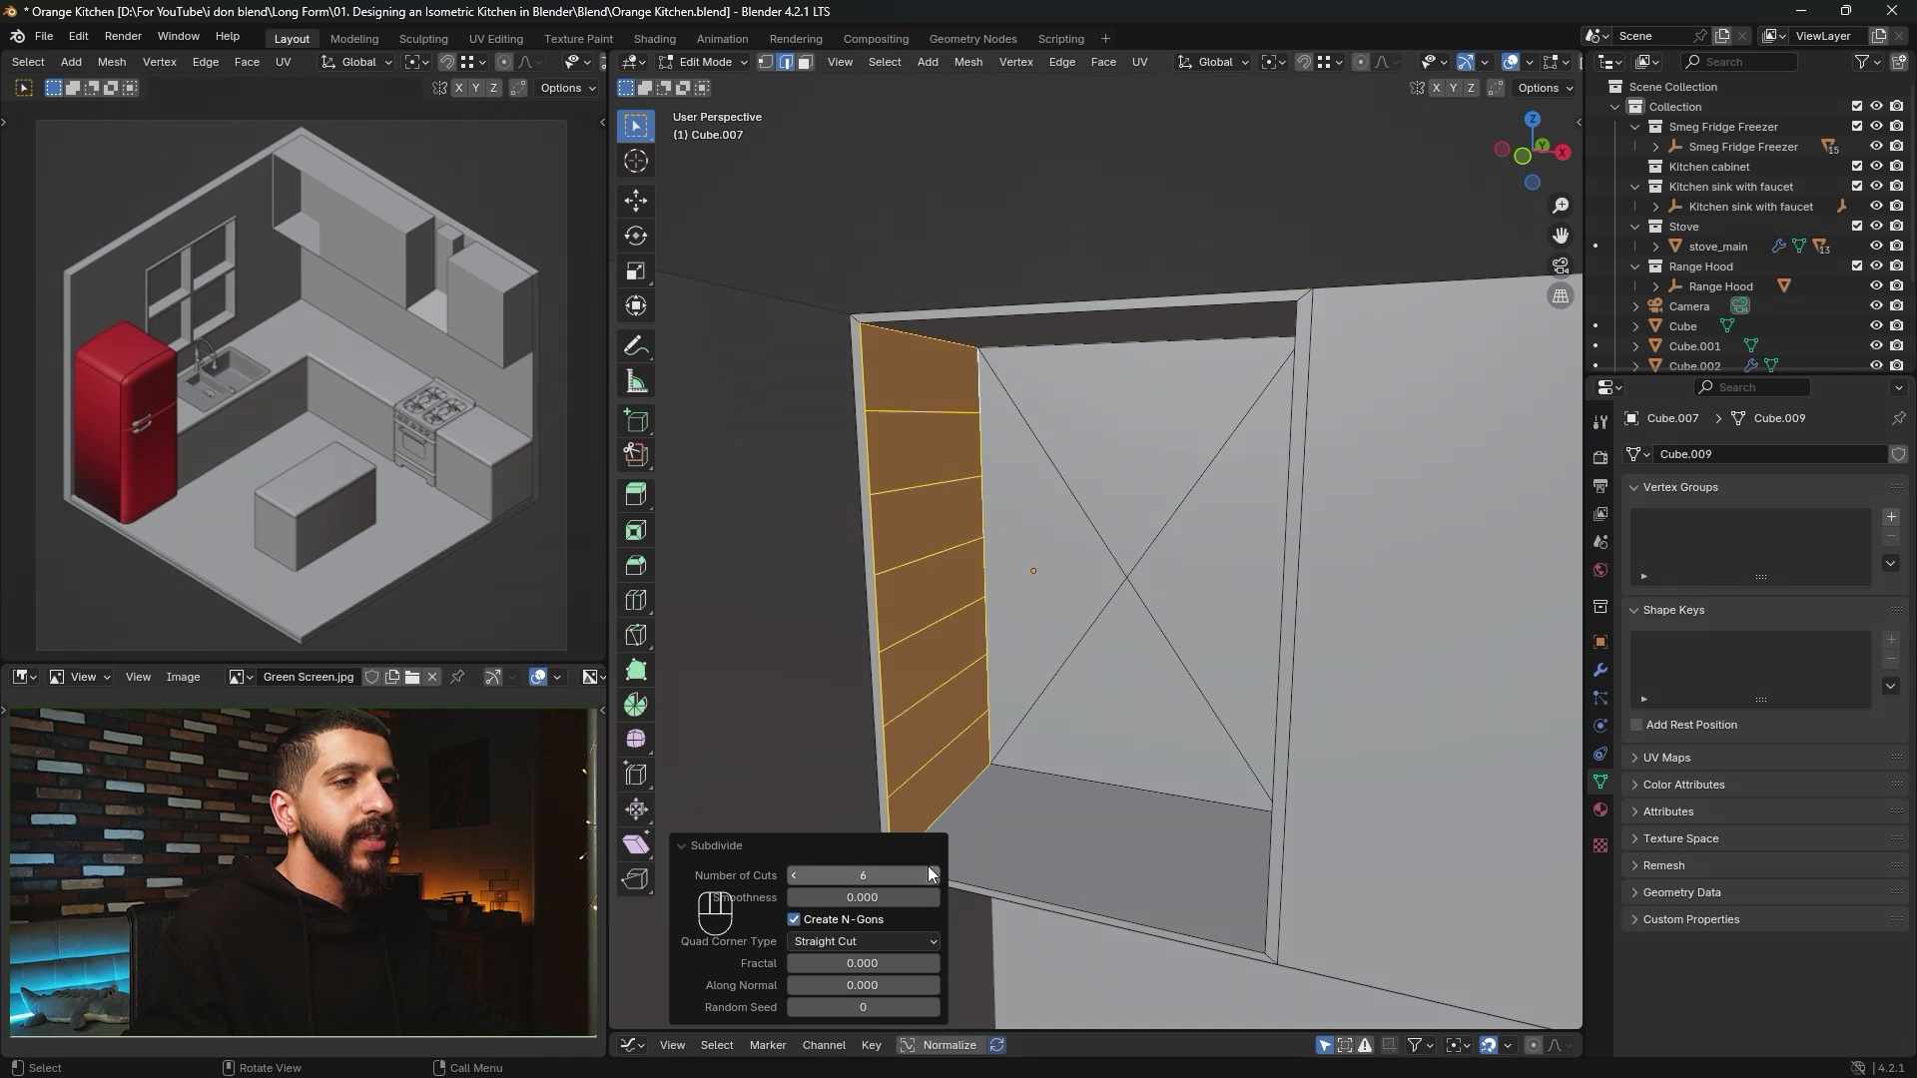
Display edge lengths and scale the upper two cut edges along Z until they are about 0.02 m apart.
left_click(1549, 64)
left_click(1442, 308)
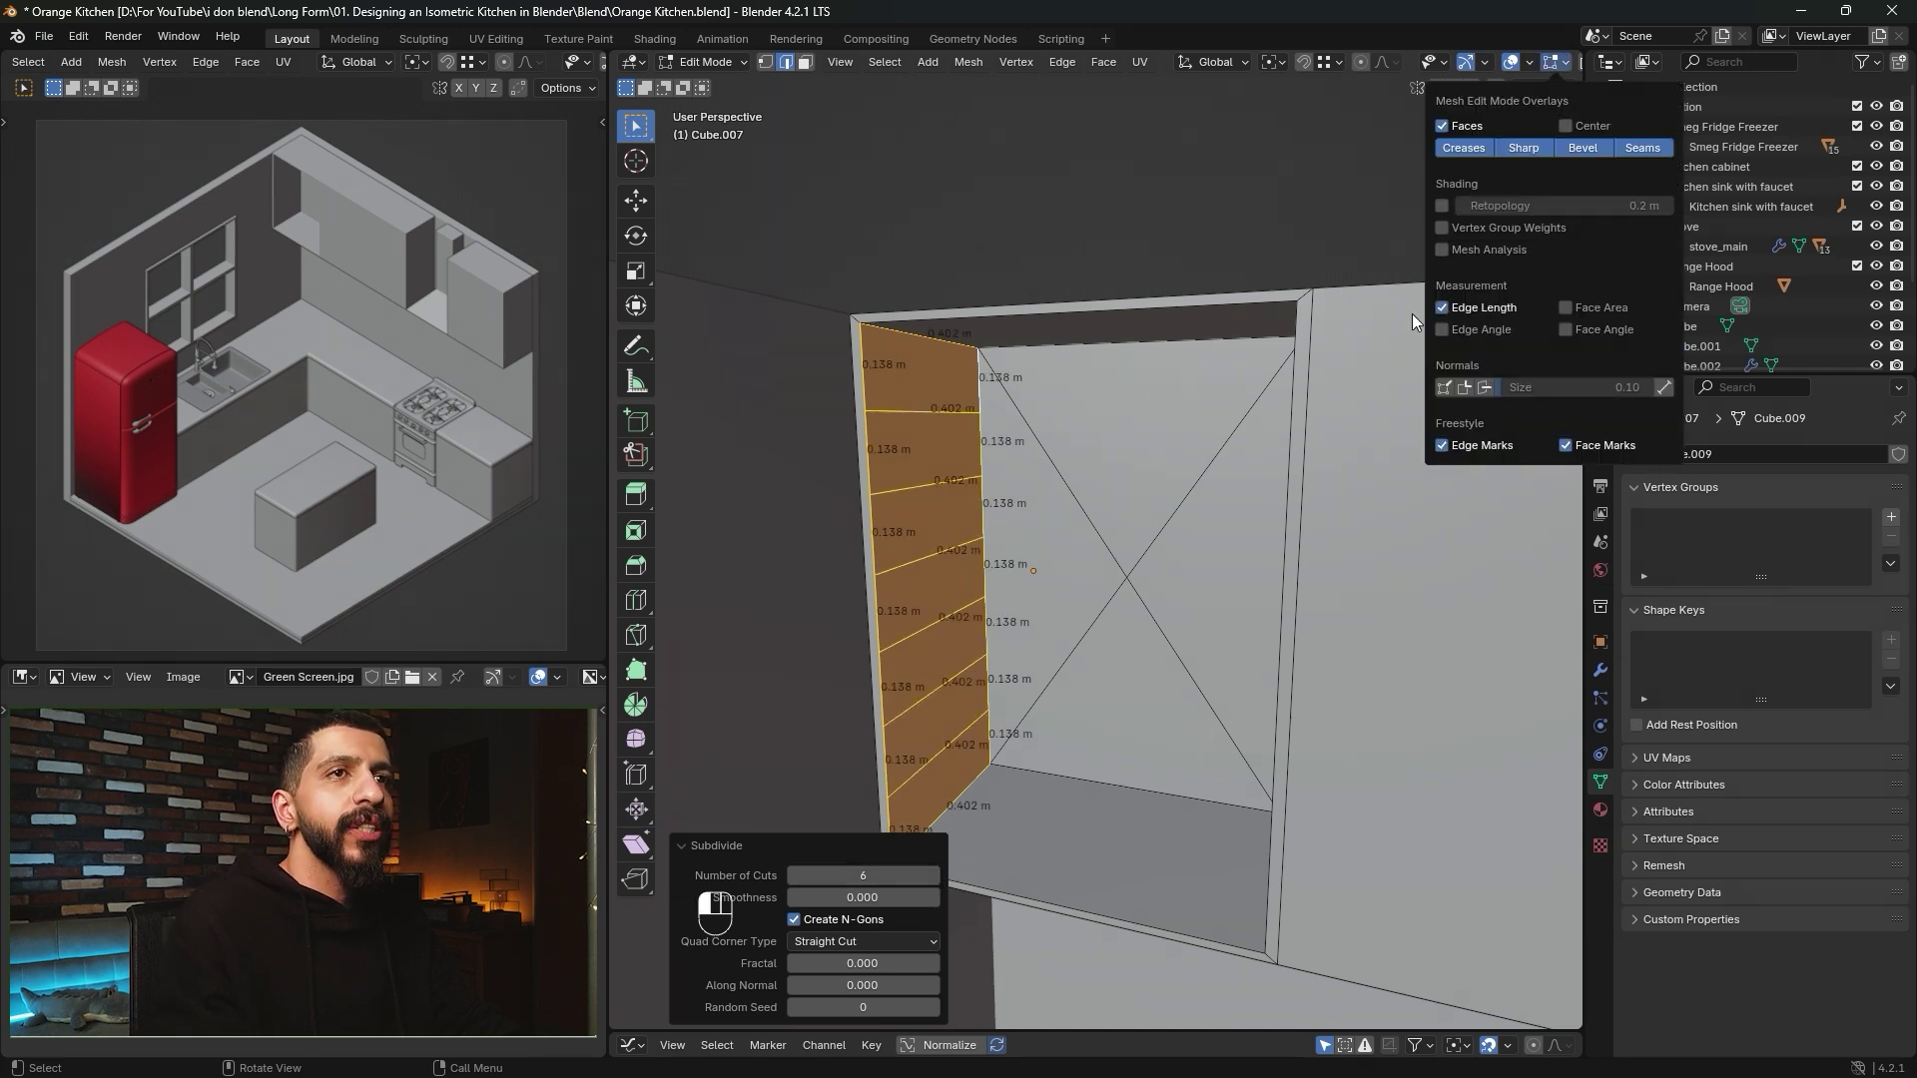
left_click(927, 413)
left_click(931, 485, "shift")
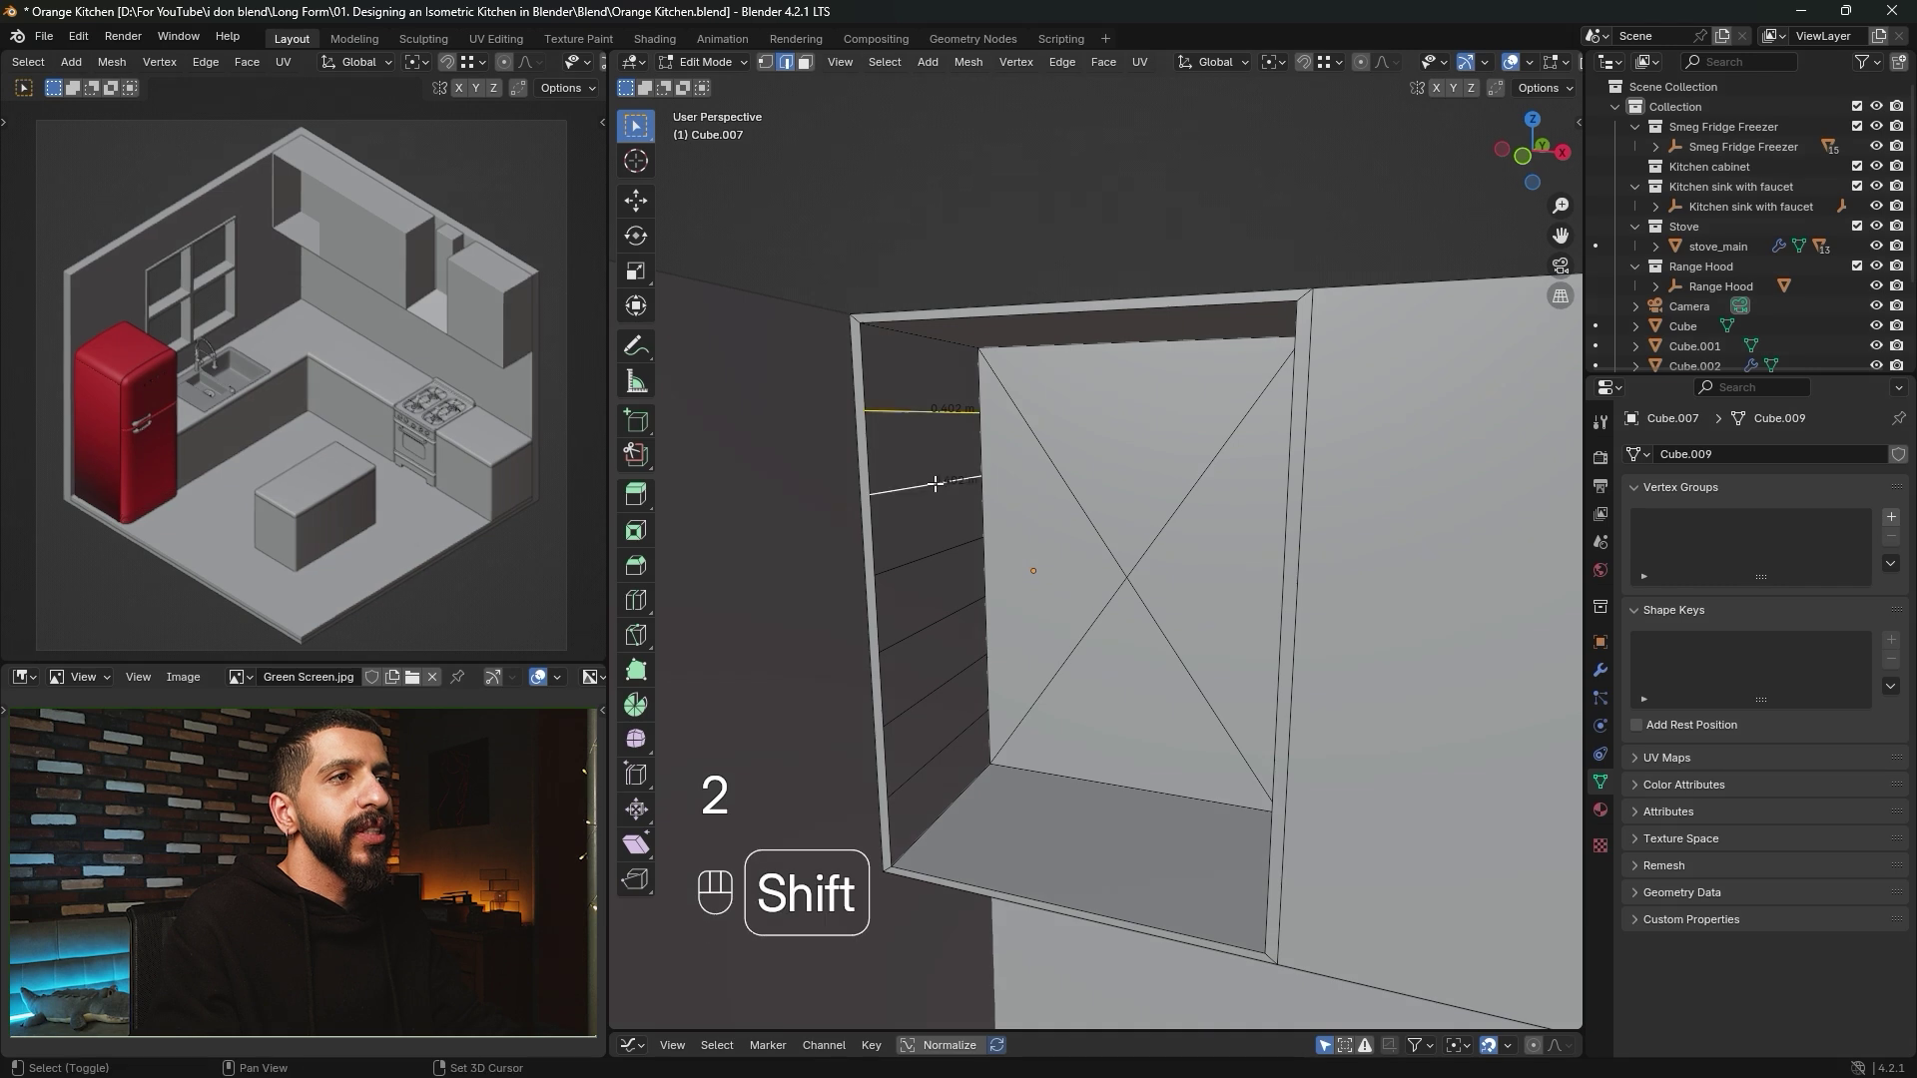
key("s")
key("z")
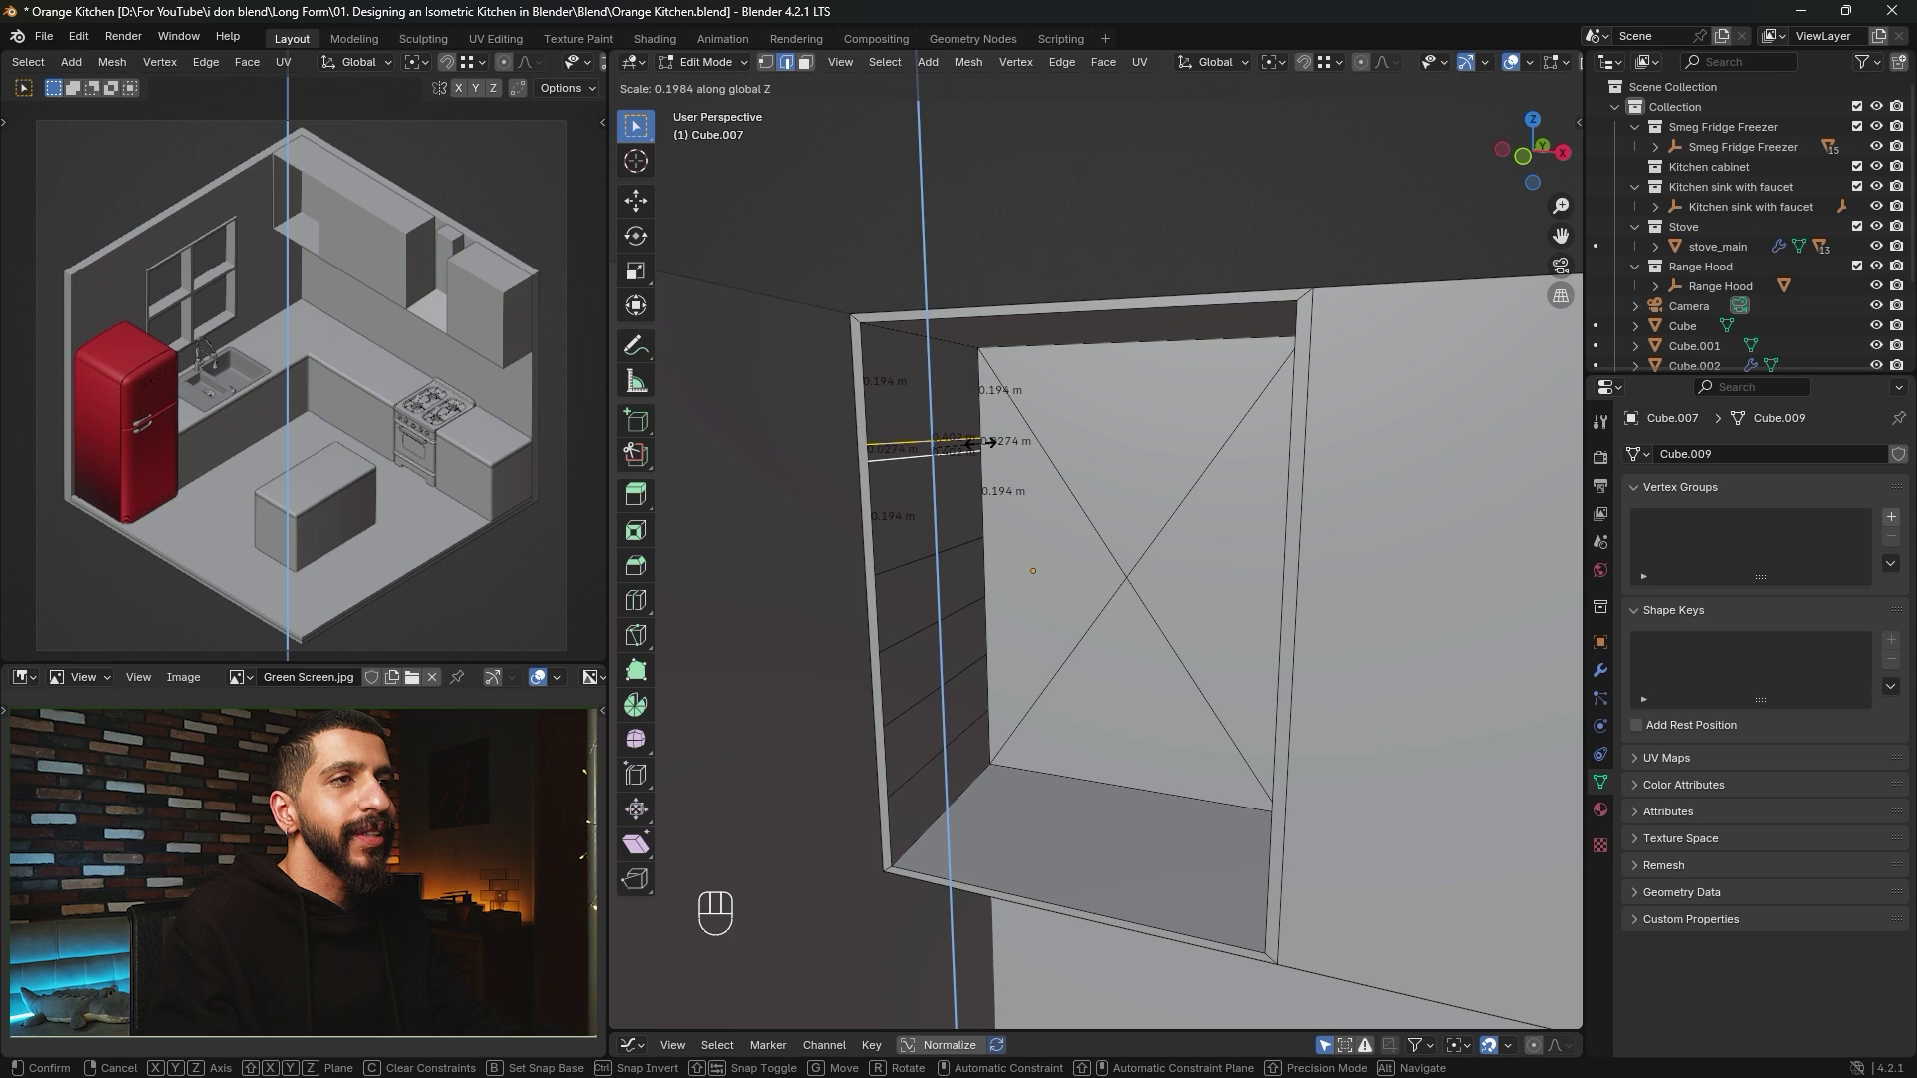
key("shift")
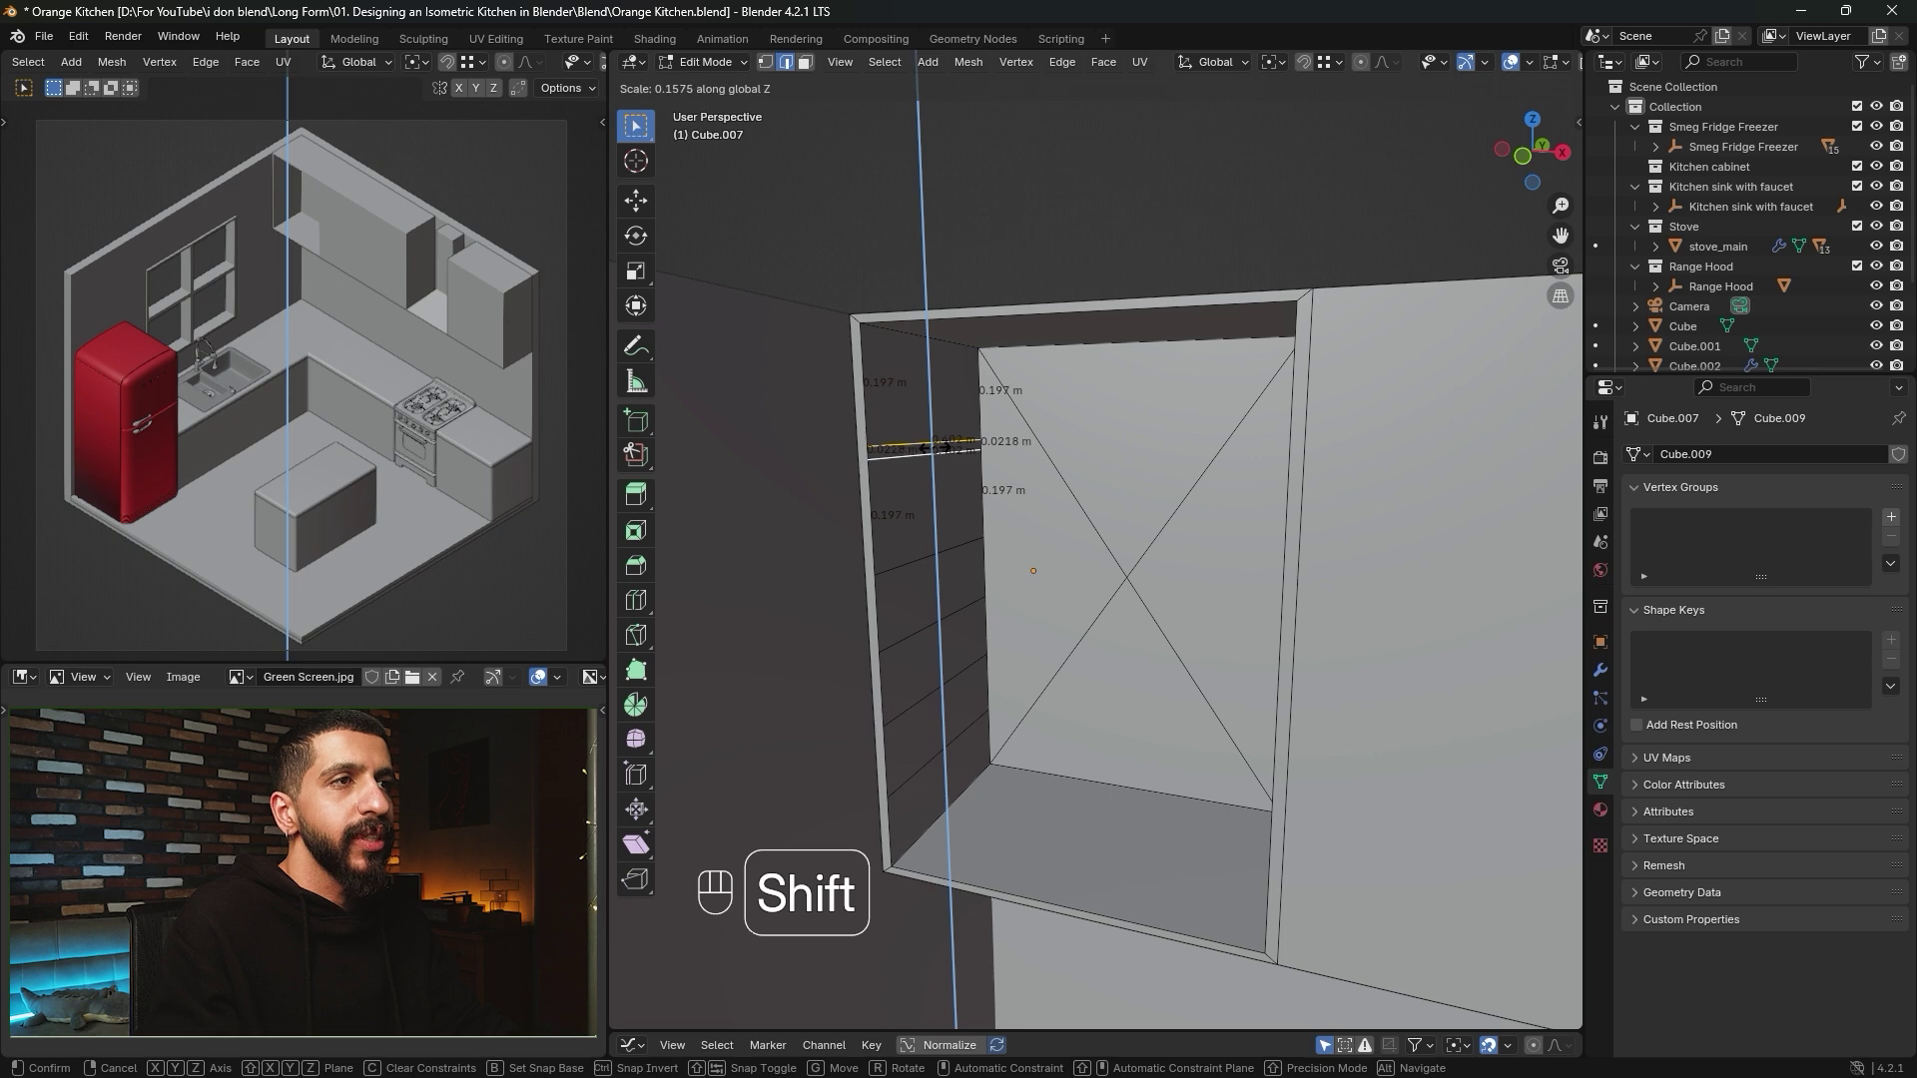
left_click(936, 448)
Scale the middle pair of cut edges on the compartment's side wall along Z to about 0.02 m apart.
middle_click_drag(936, 449, 945, 410, "shift")
left_click(943, 539)
left_click(955, 586, "shift")
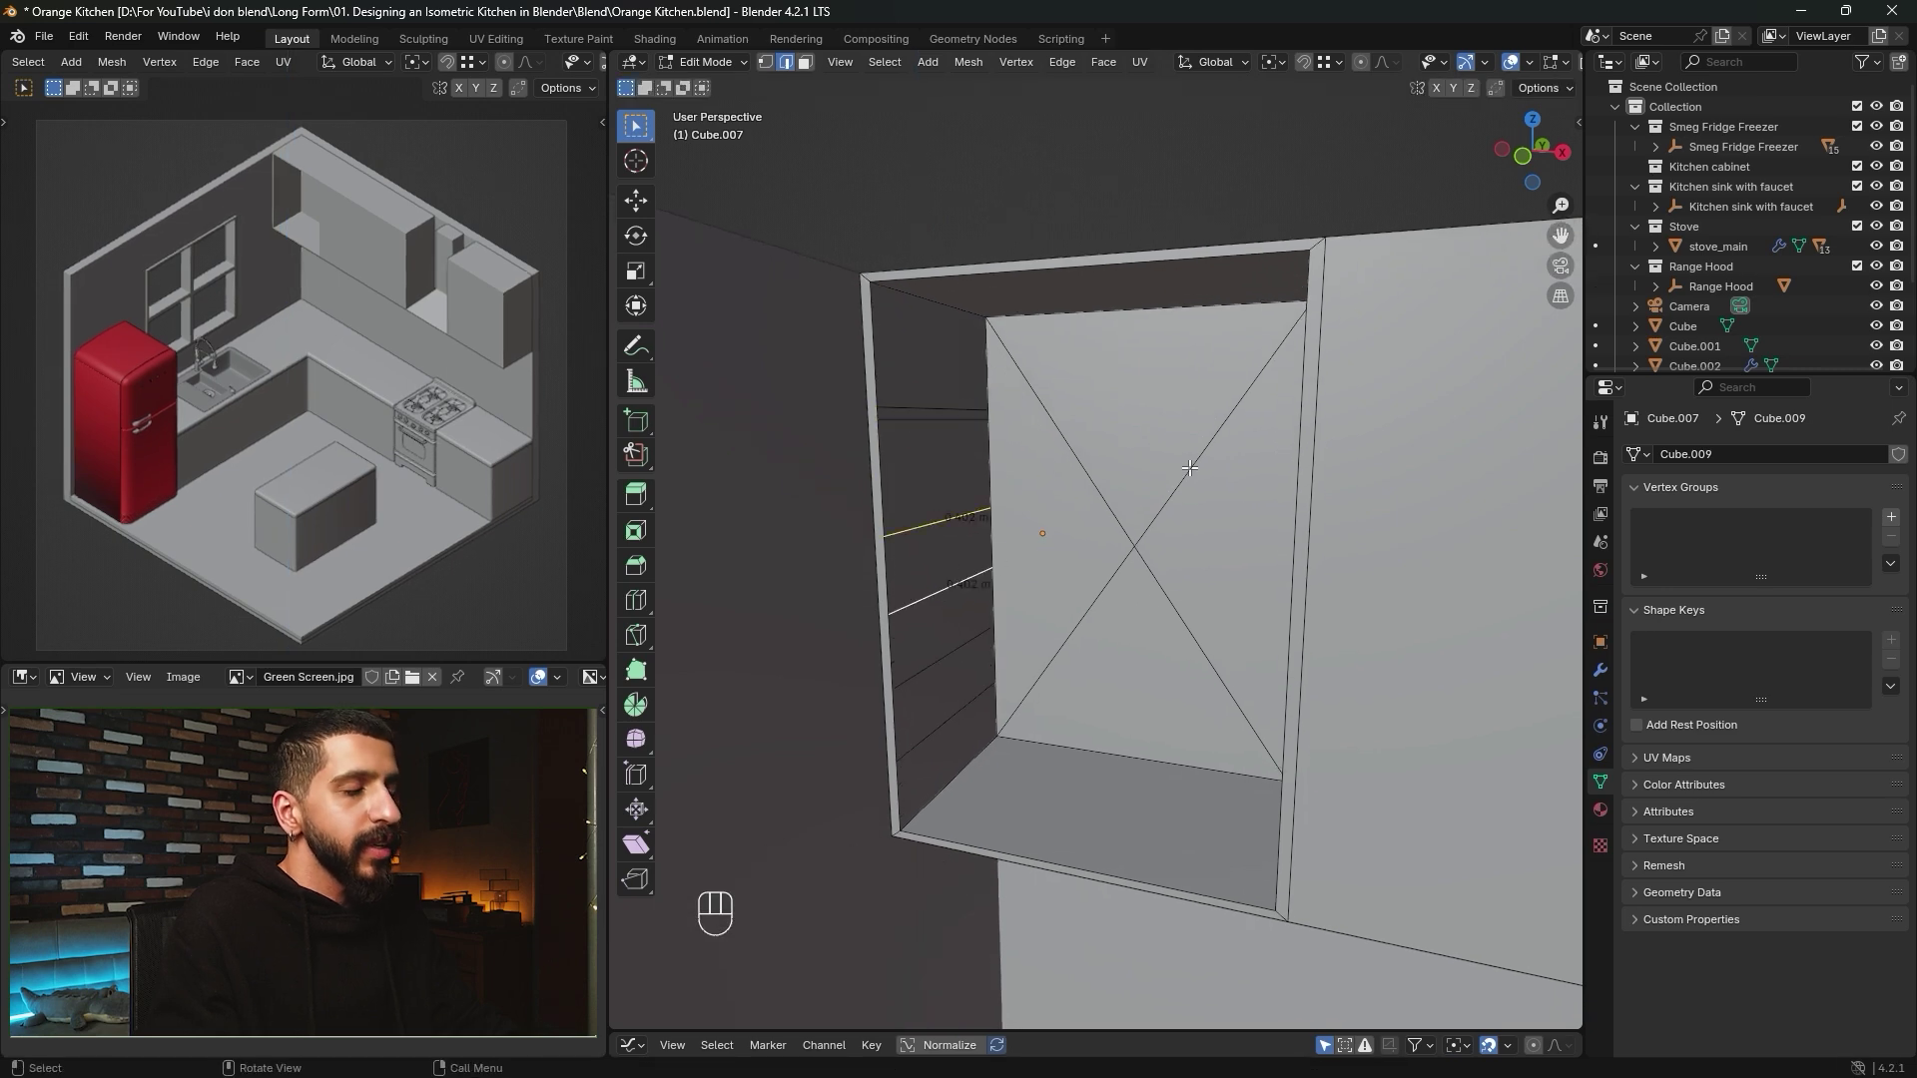
key("s")
key("z")
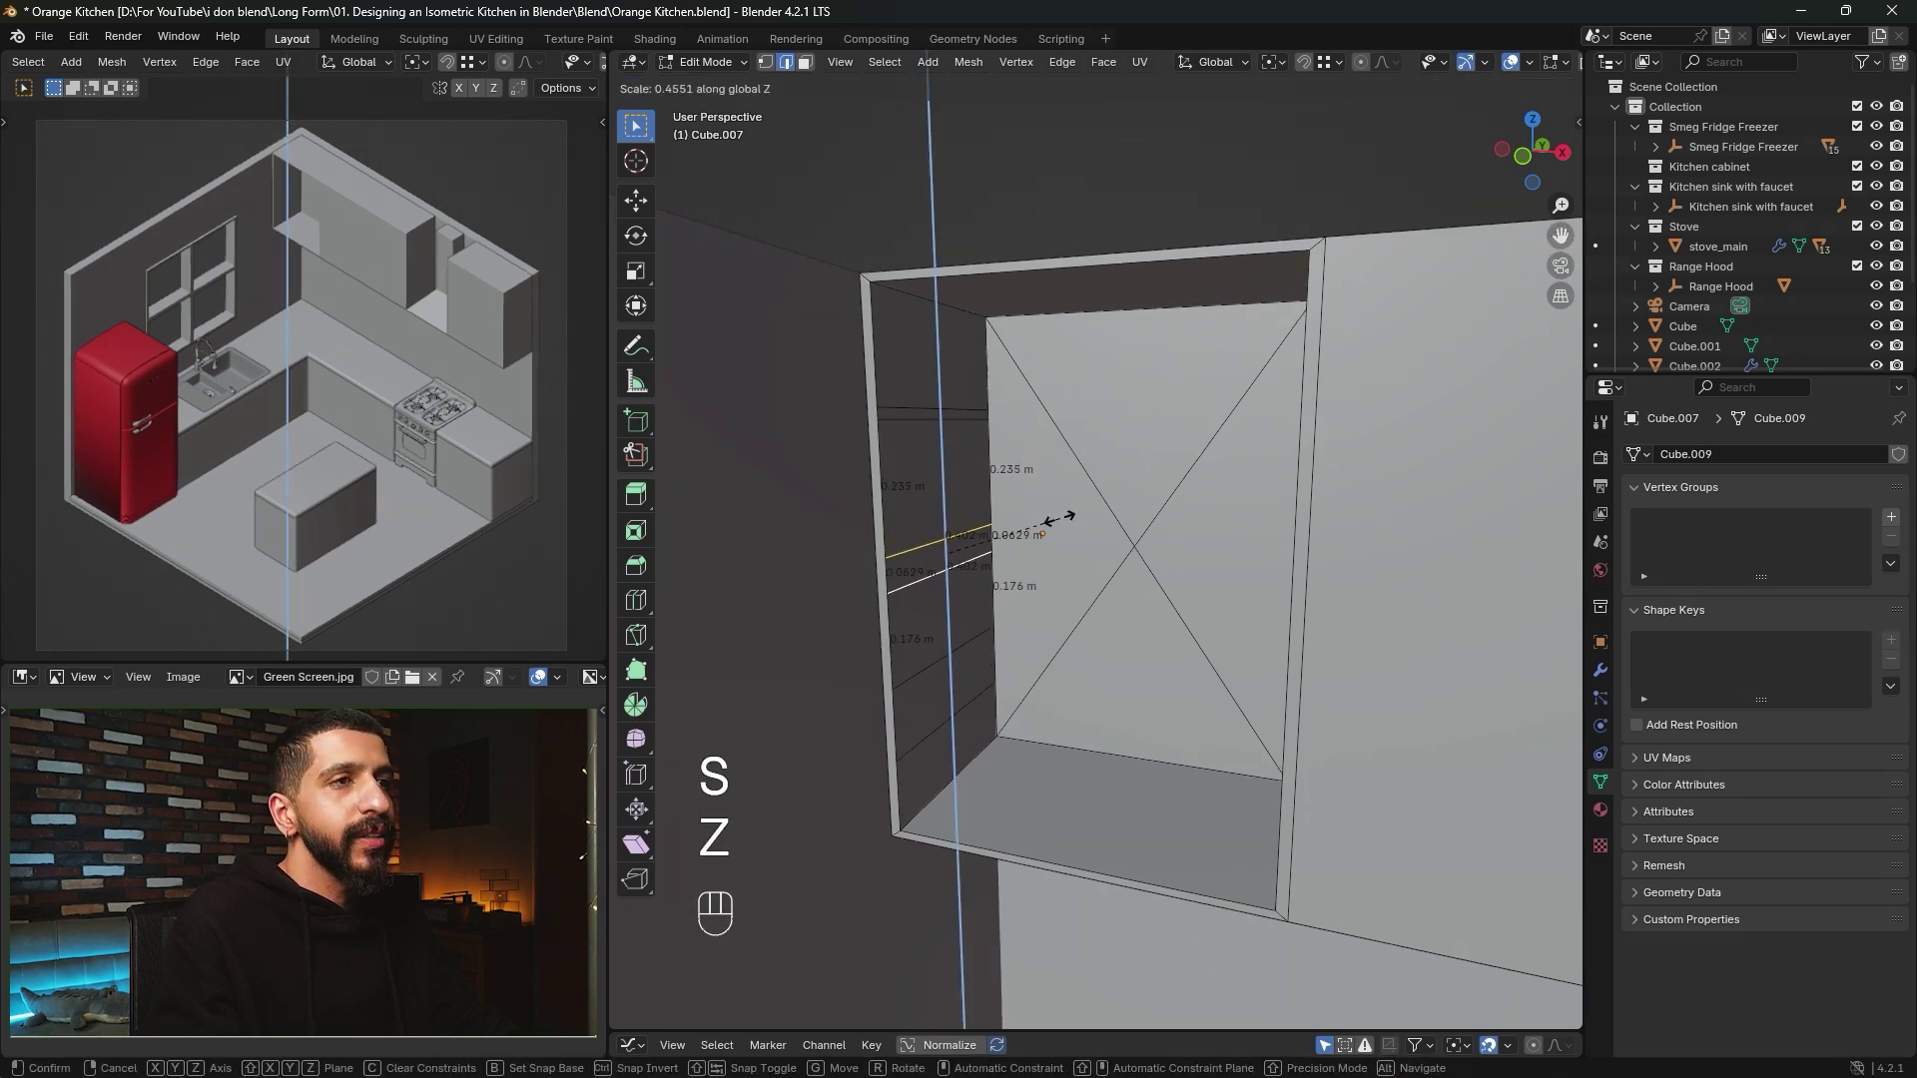
left_click(1024, 534)
key("s")
key("z")
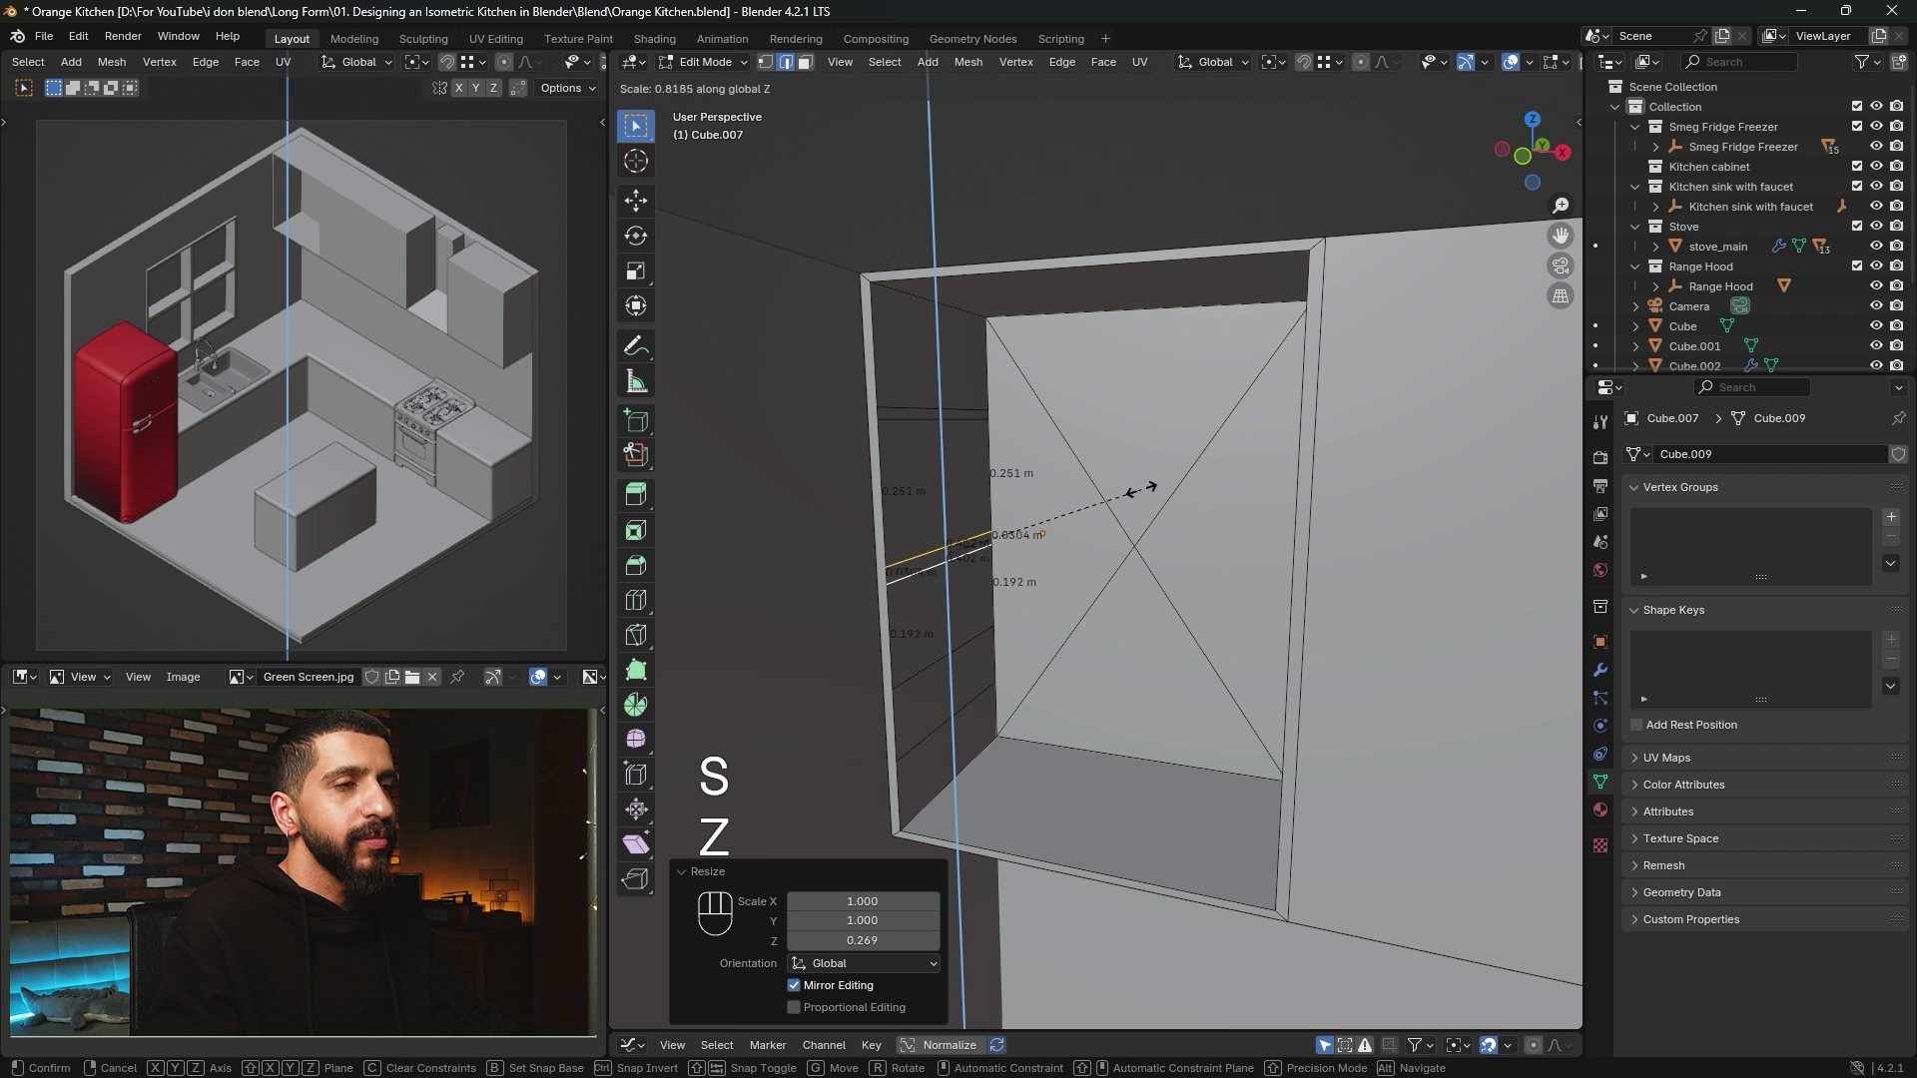
key("shift")
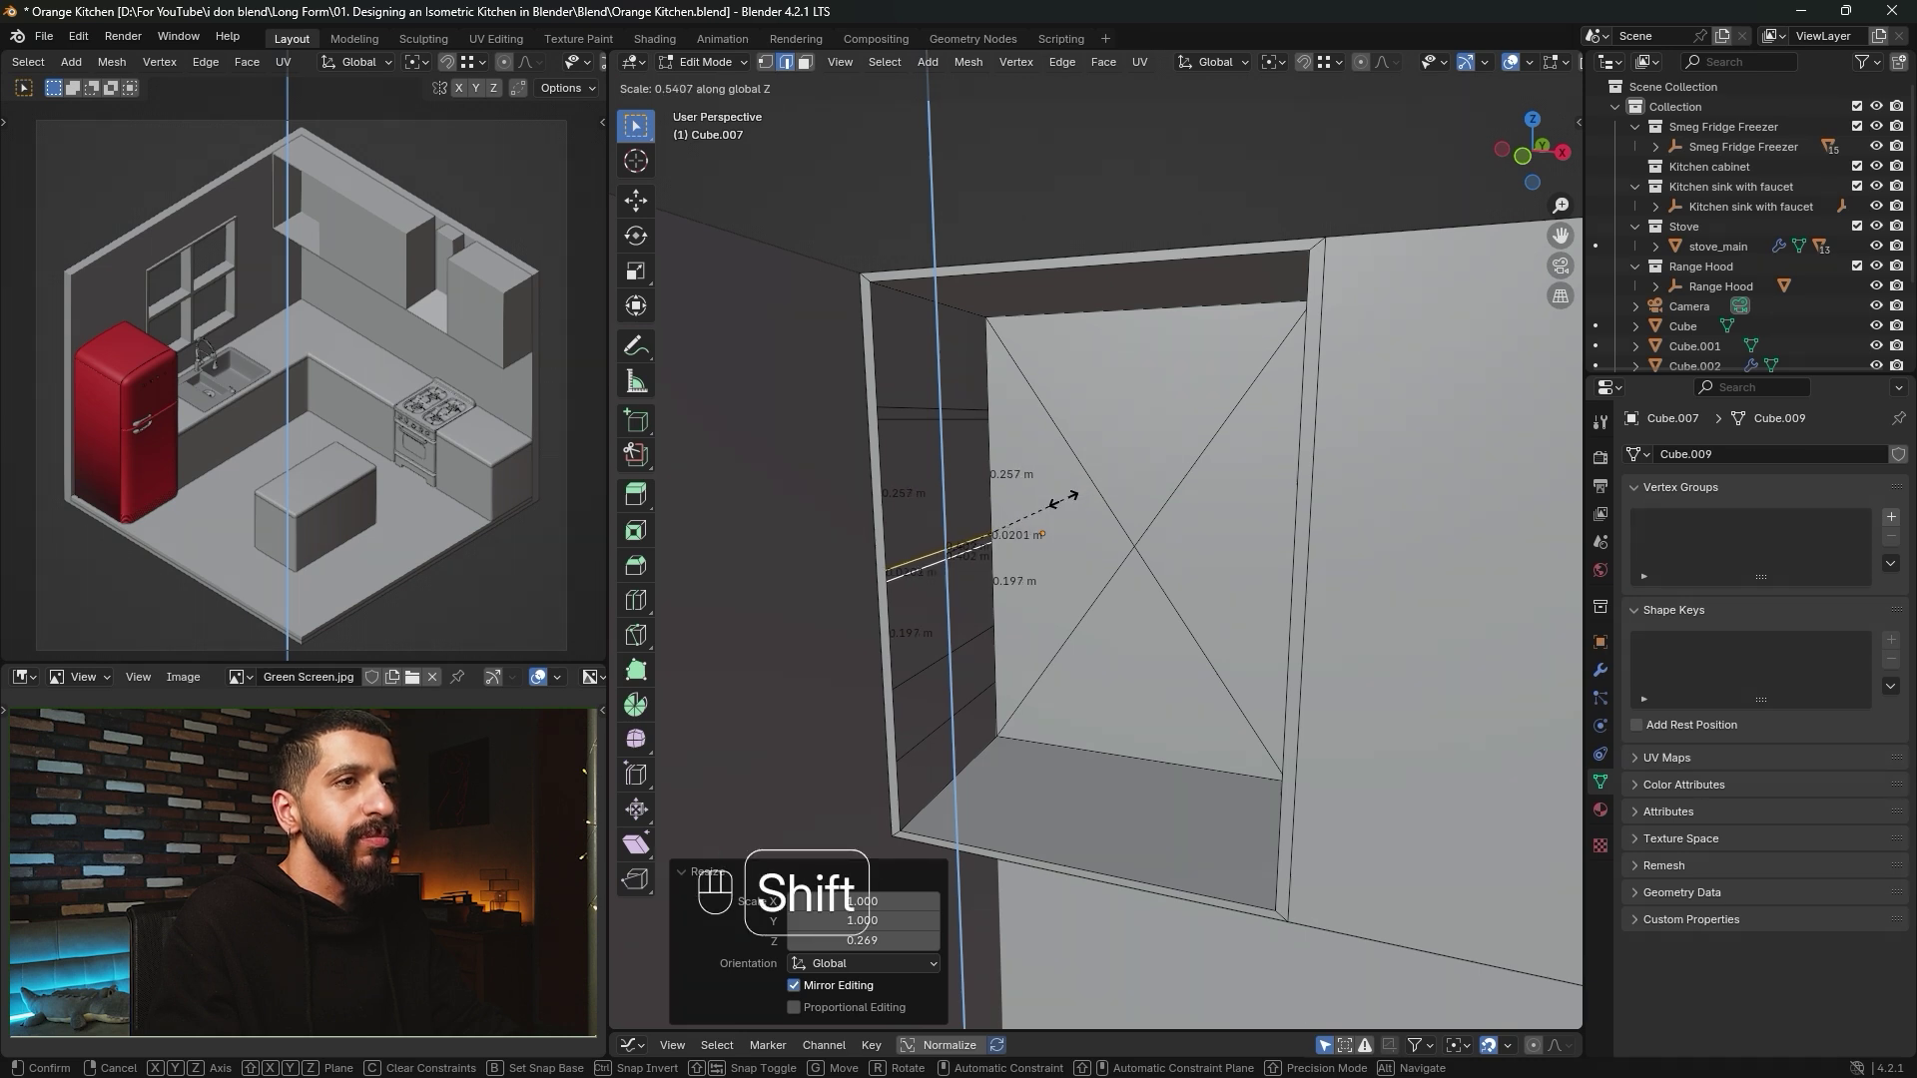
left_click(1061, 500)
Scale the lowest pair of cut edges on the compartment's side wall along Z to about 0.02 m apart.
middle_click_drag(1038, 540, 1025, 461, "shift")
left_click(966, 583)
left_click(973, 634, "shift")
key("s")
key("z")
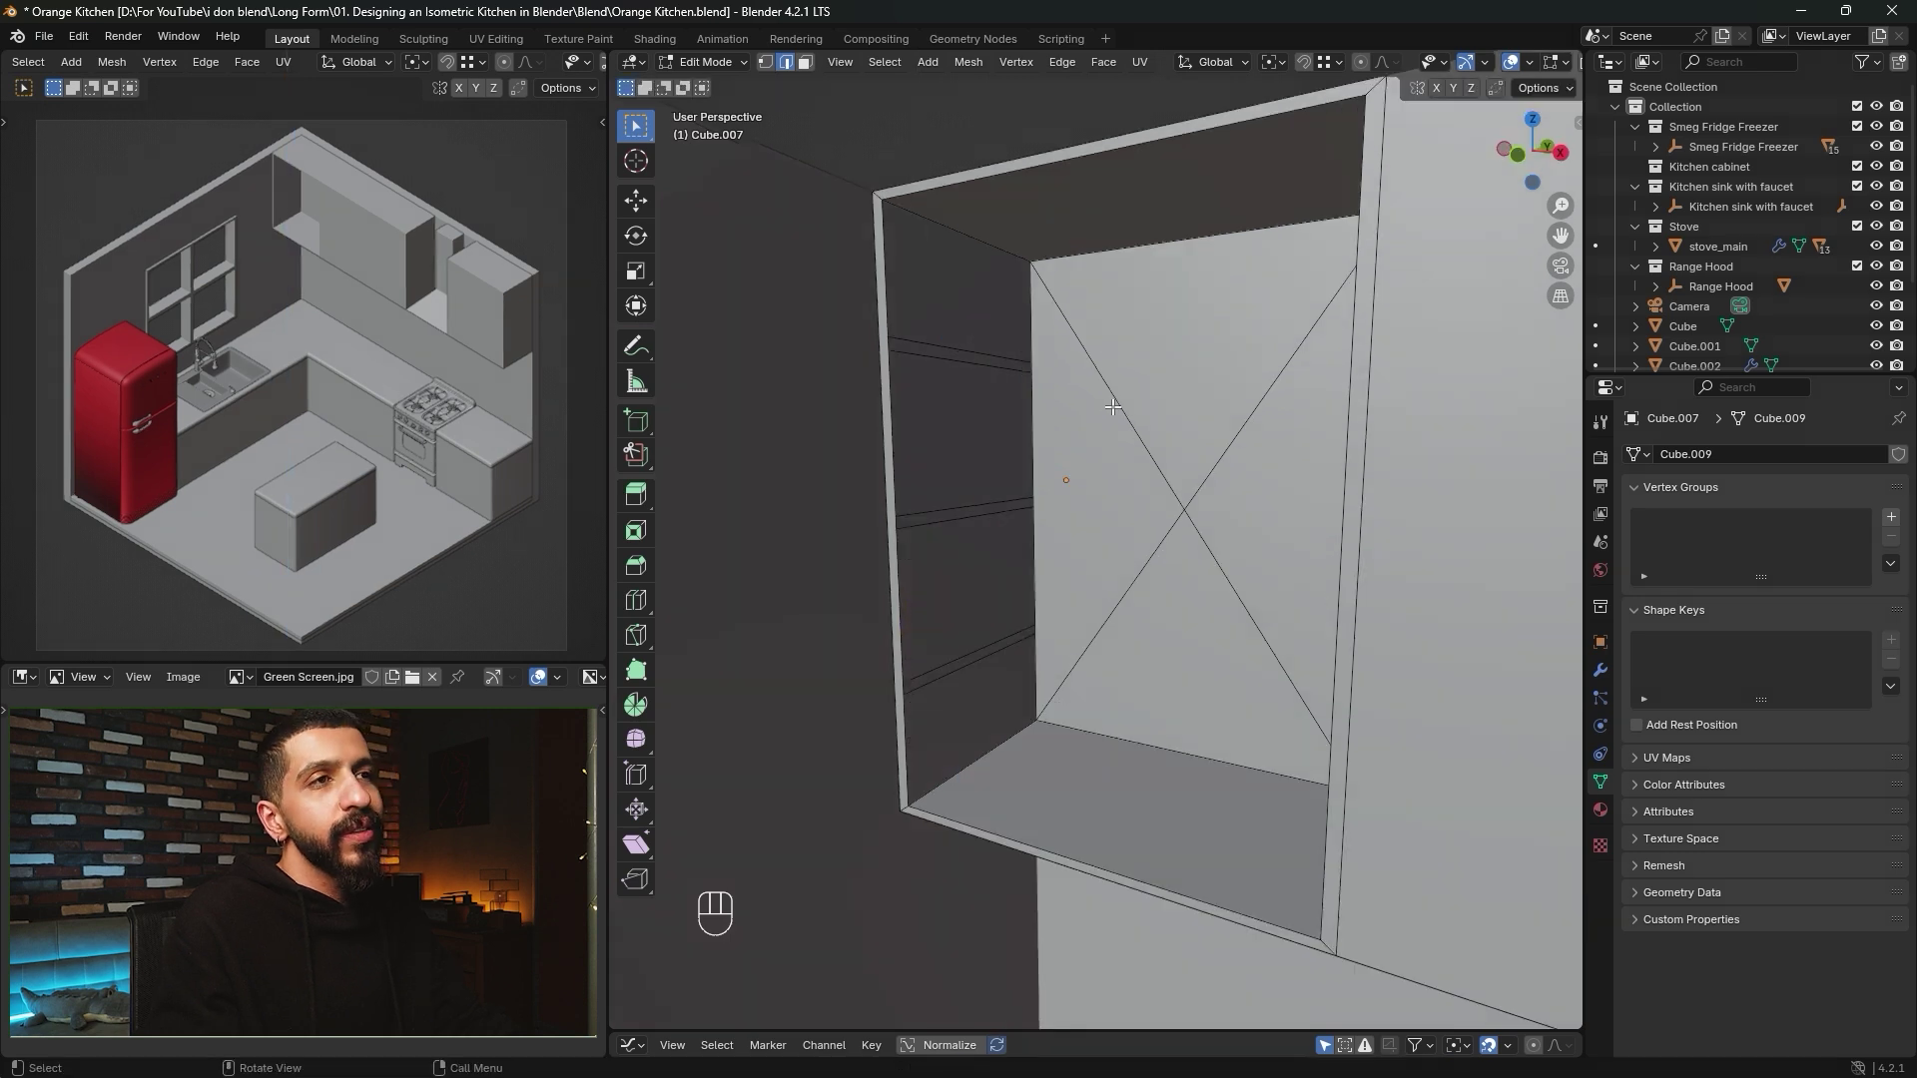
Extrude the three narrow side-wall faces about 0.674 m across the compartment to form three shelves, and leave Edit Mode.
left_click(982, 358)
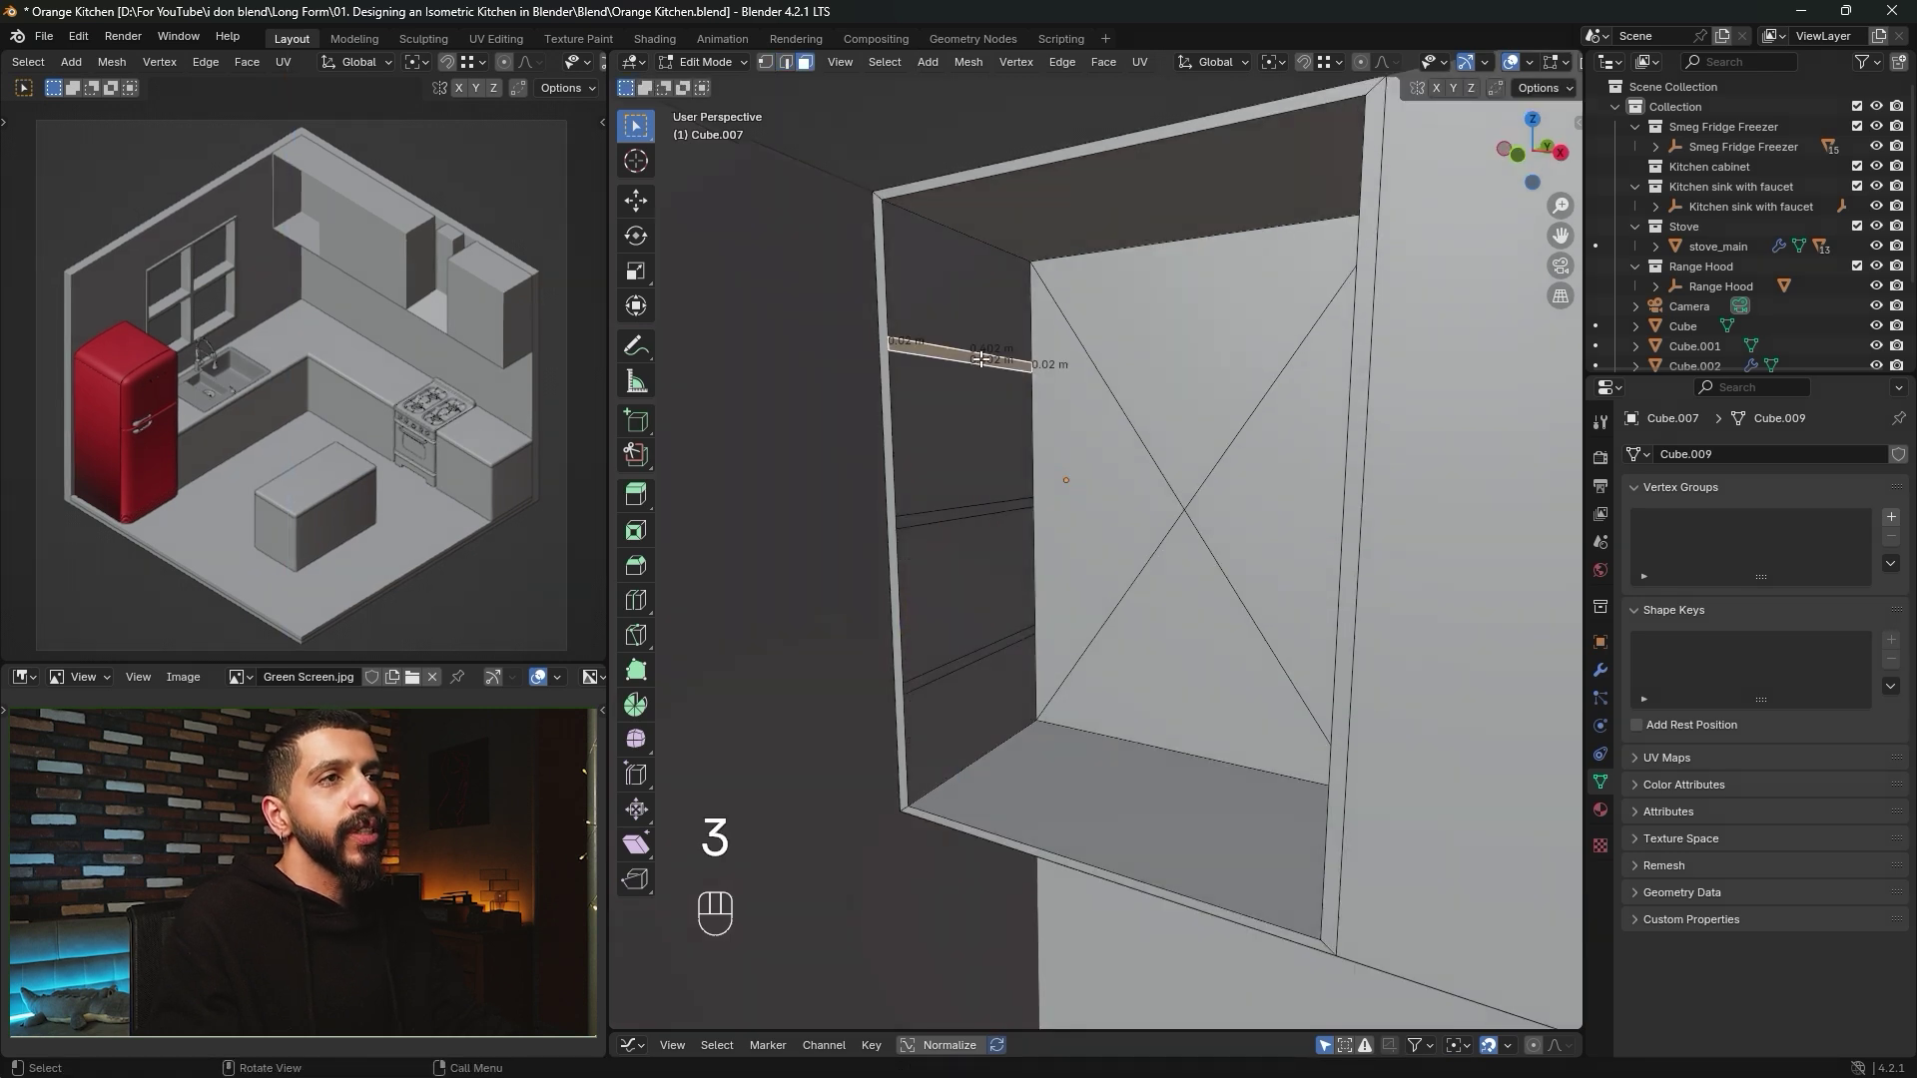
left_click(987, 524, "shift")
left_click(985, 654, "shift")
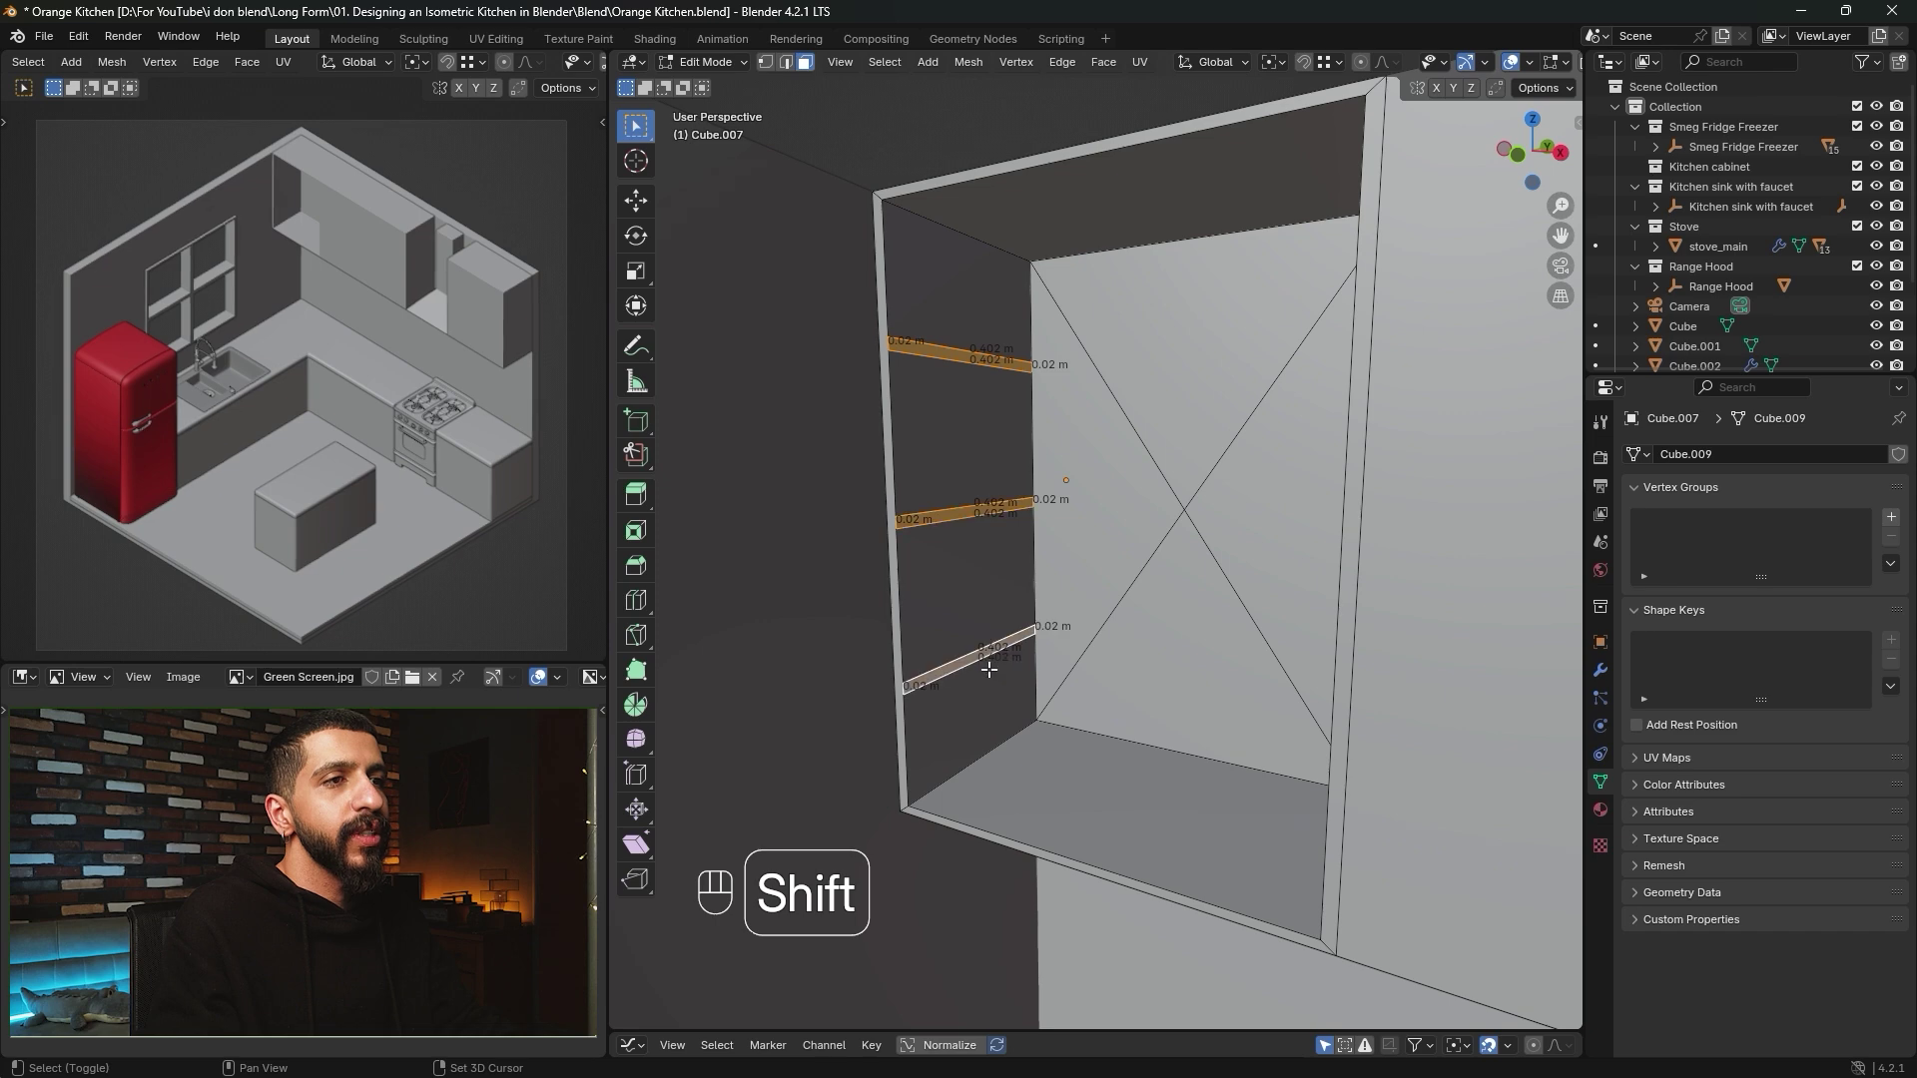
middle_click_drag(1097, 566, 1116, 603)
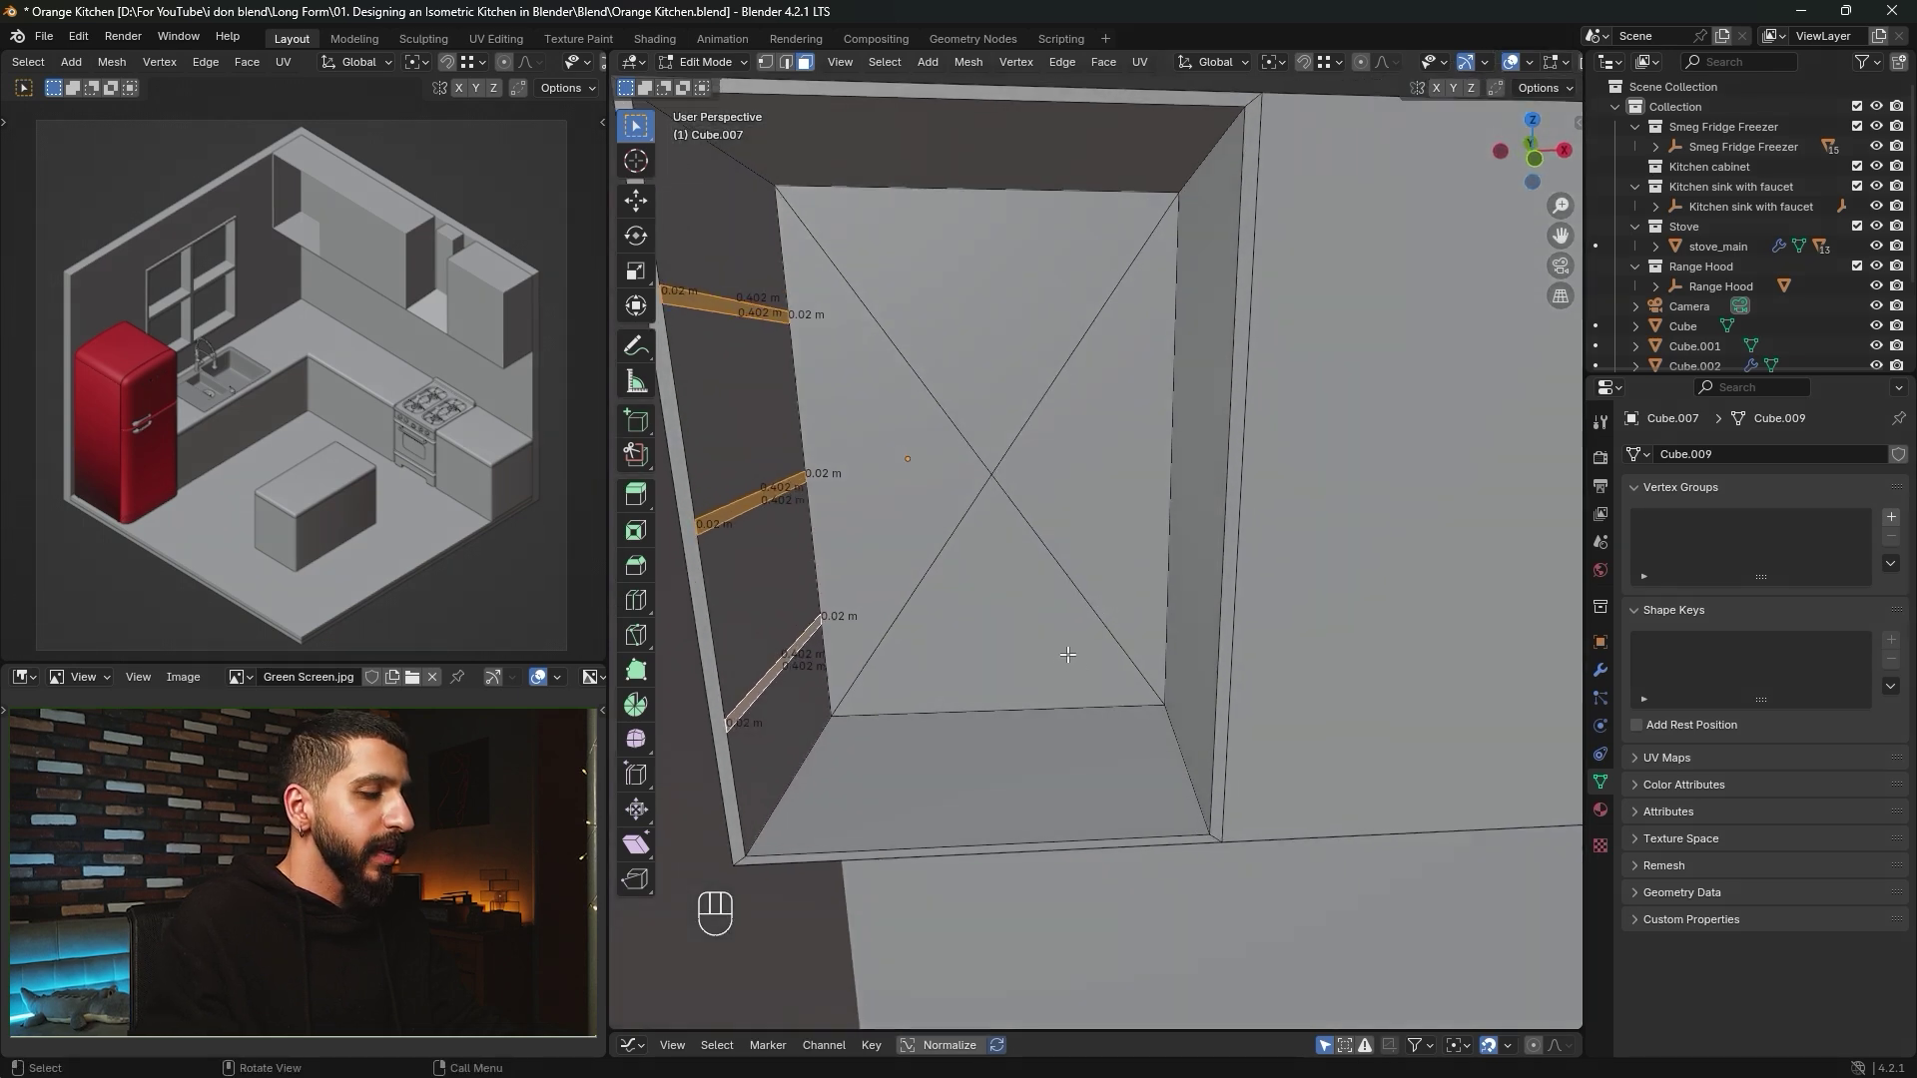
key("e")
key("shift+Tab")
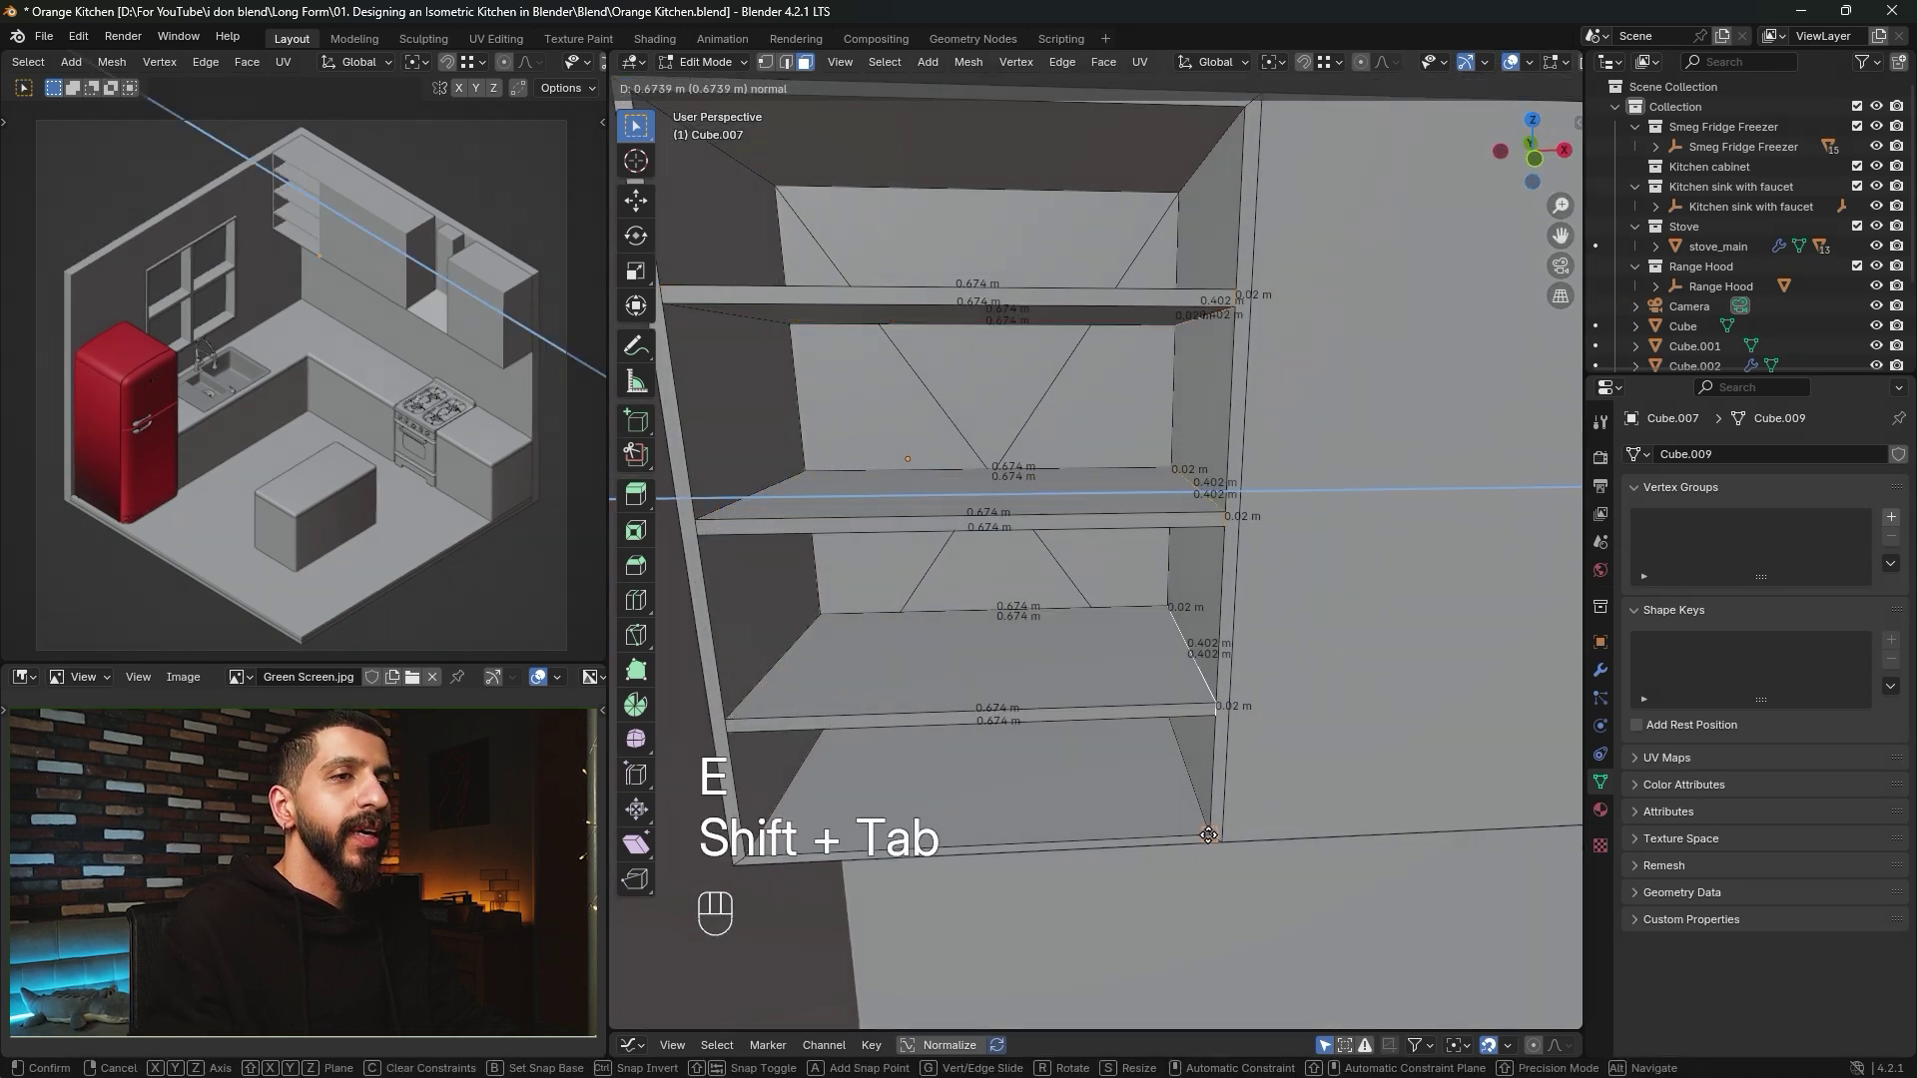
left_click(1208, 841)
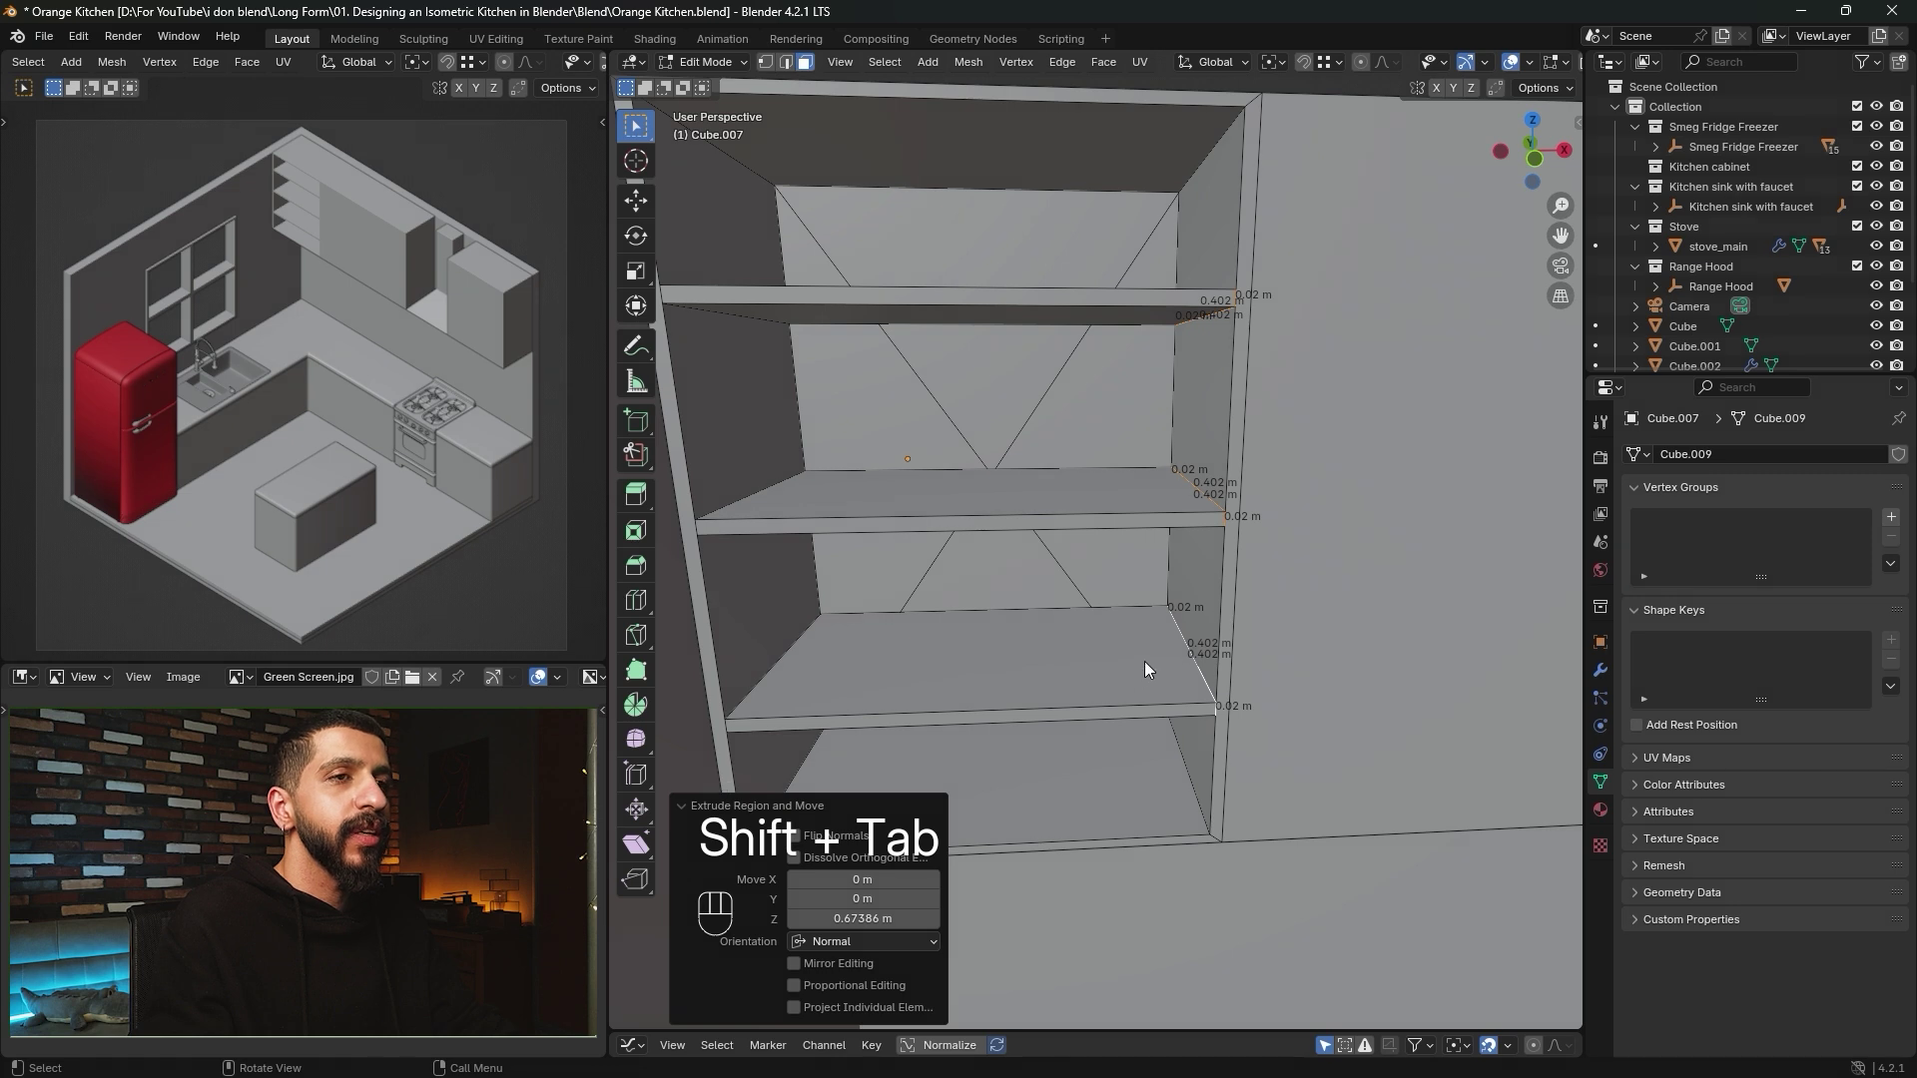
key("Tab")
Bevel the three vertical front edges at the cut ends of the upper cabinets with 7 segments.
scroll(1124, 429, "down", 4)
middle_click_drag(1228, 545, 1098, 543)
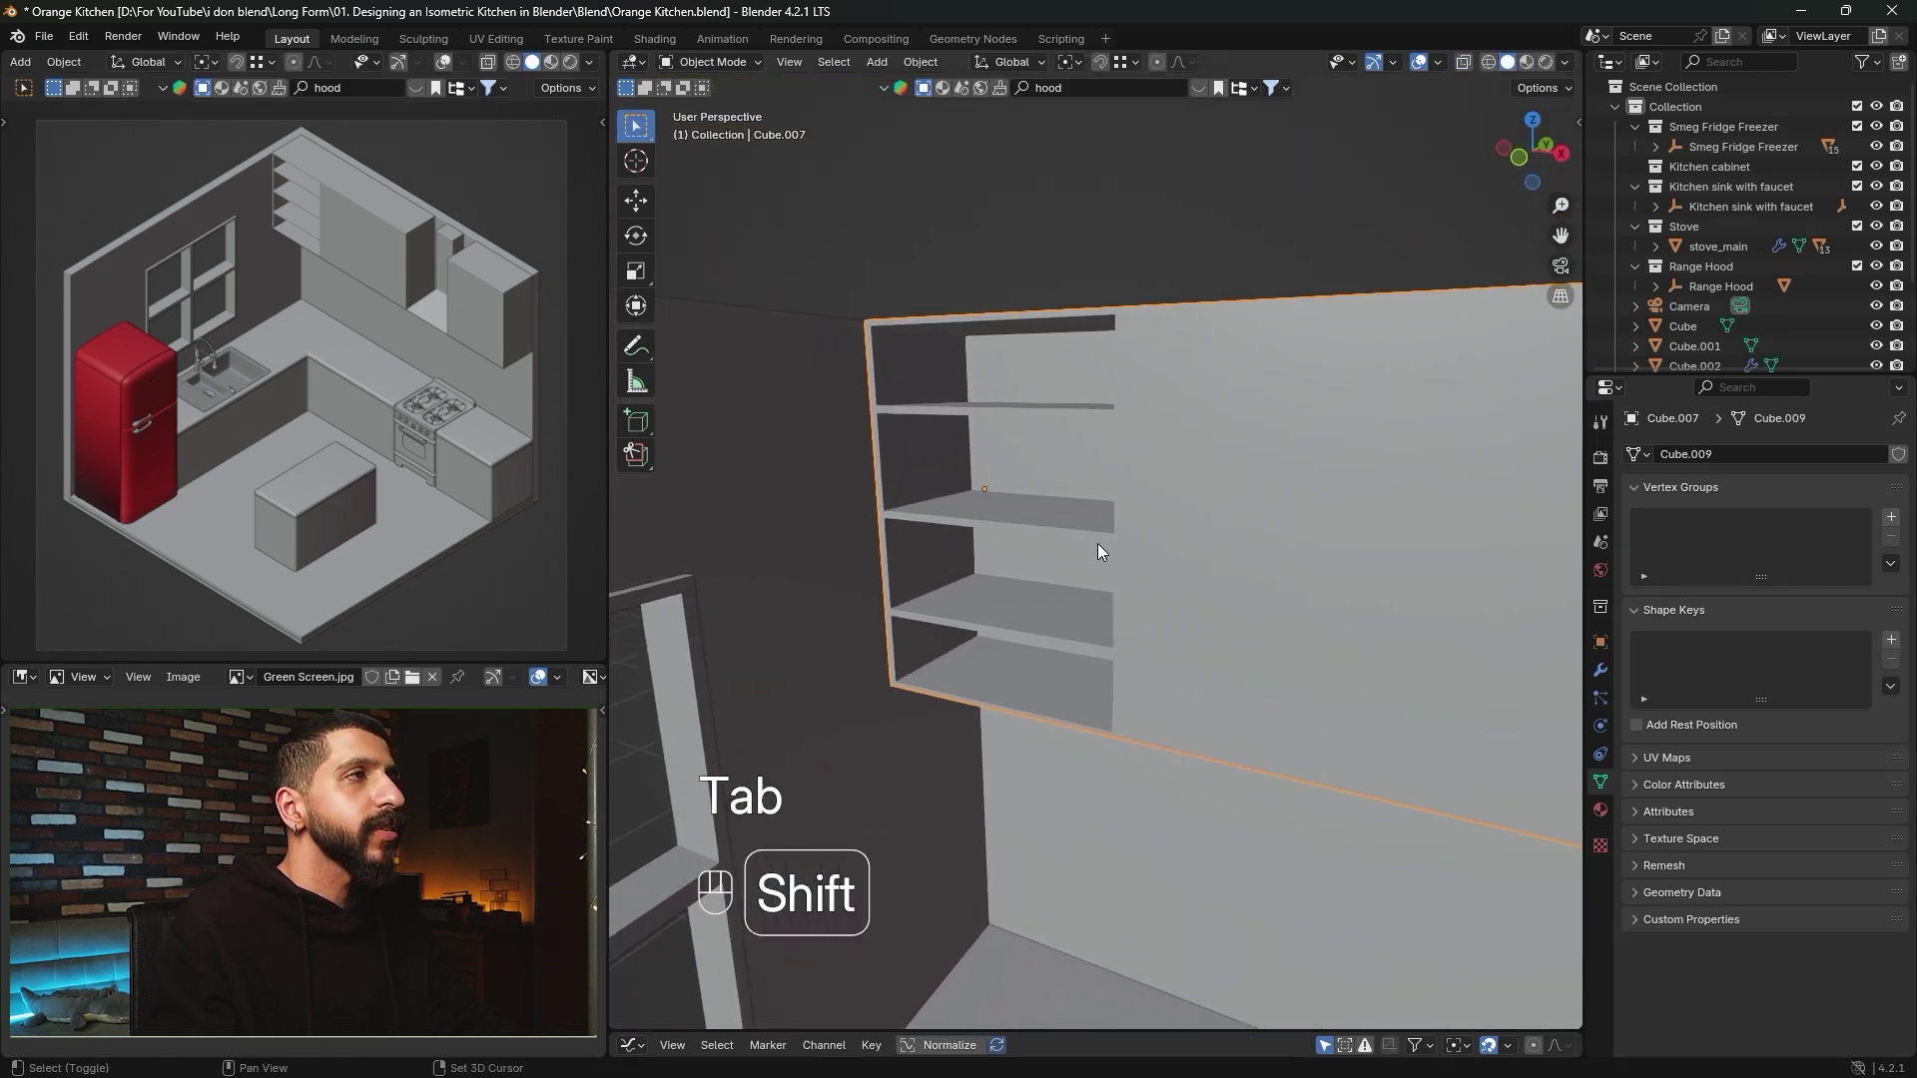
middle_click_drag(1136, 397, 1018, 575)
left_click(1024, 611)
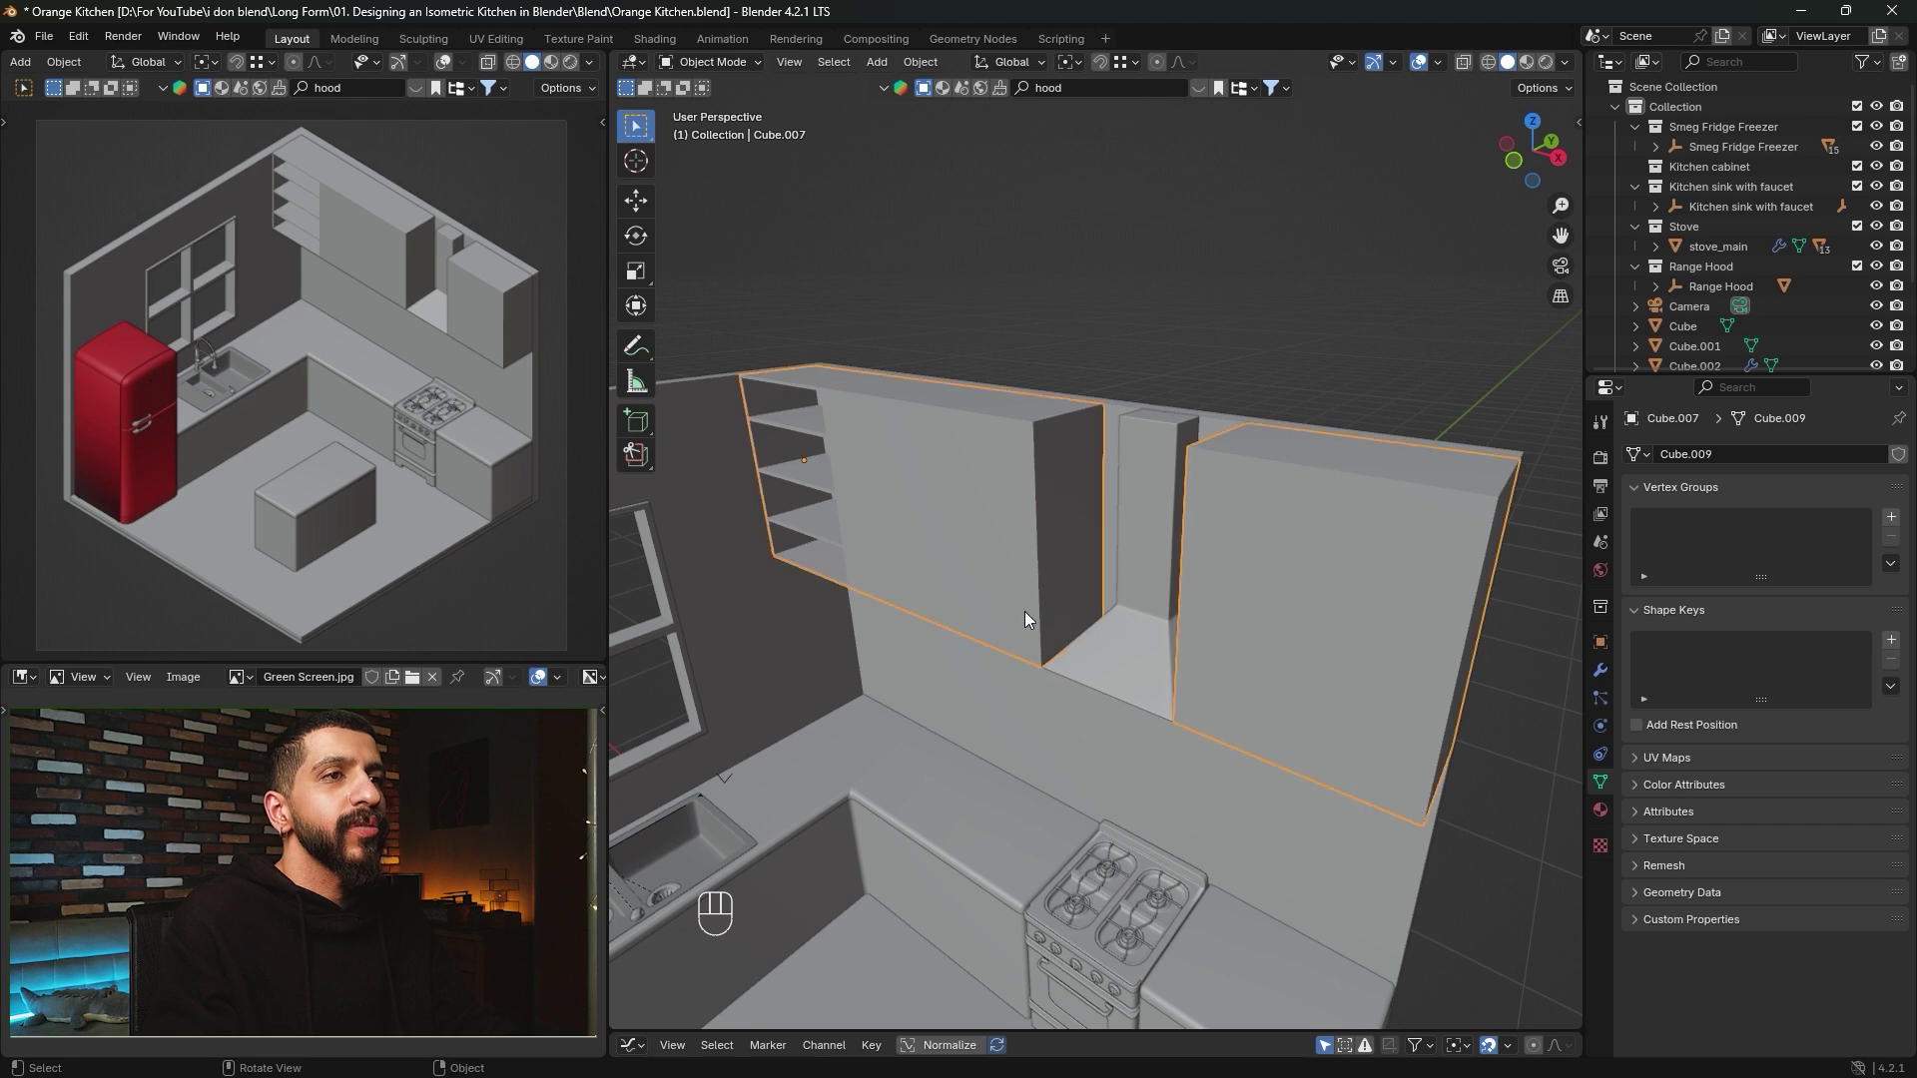
key("Tab")
key("2")
left_click(1183, 591, "shift")
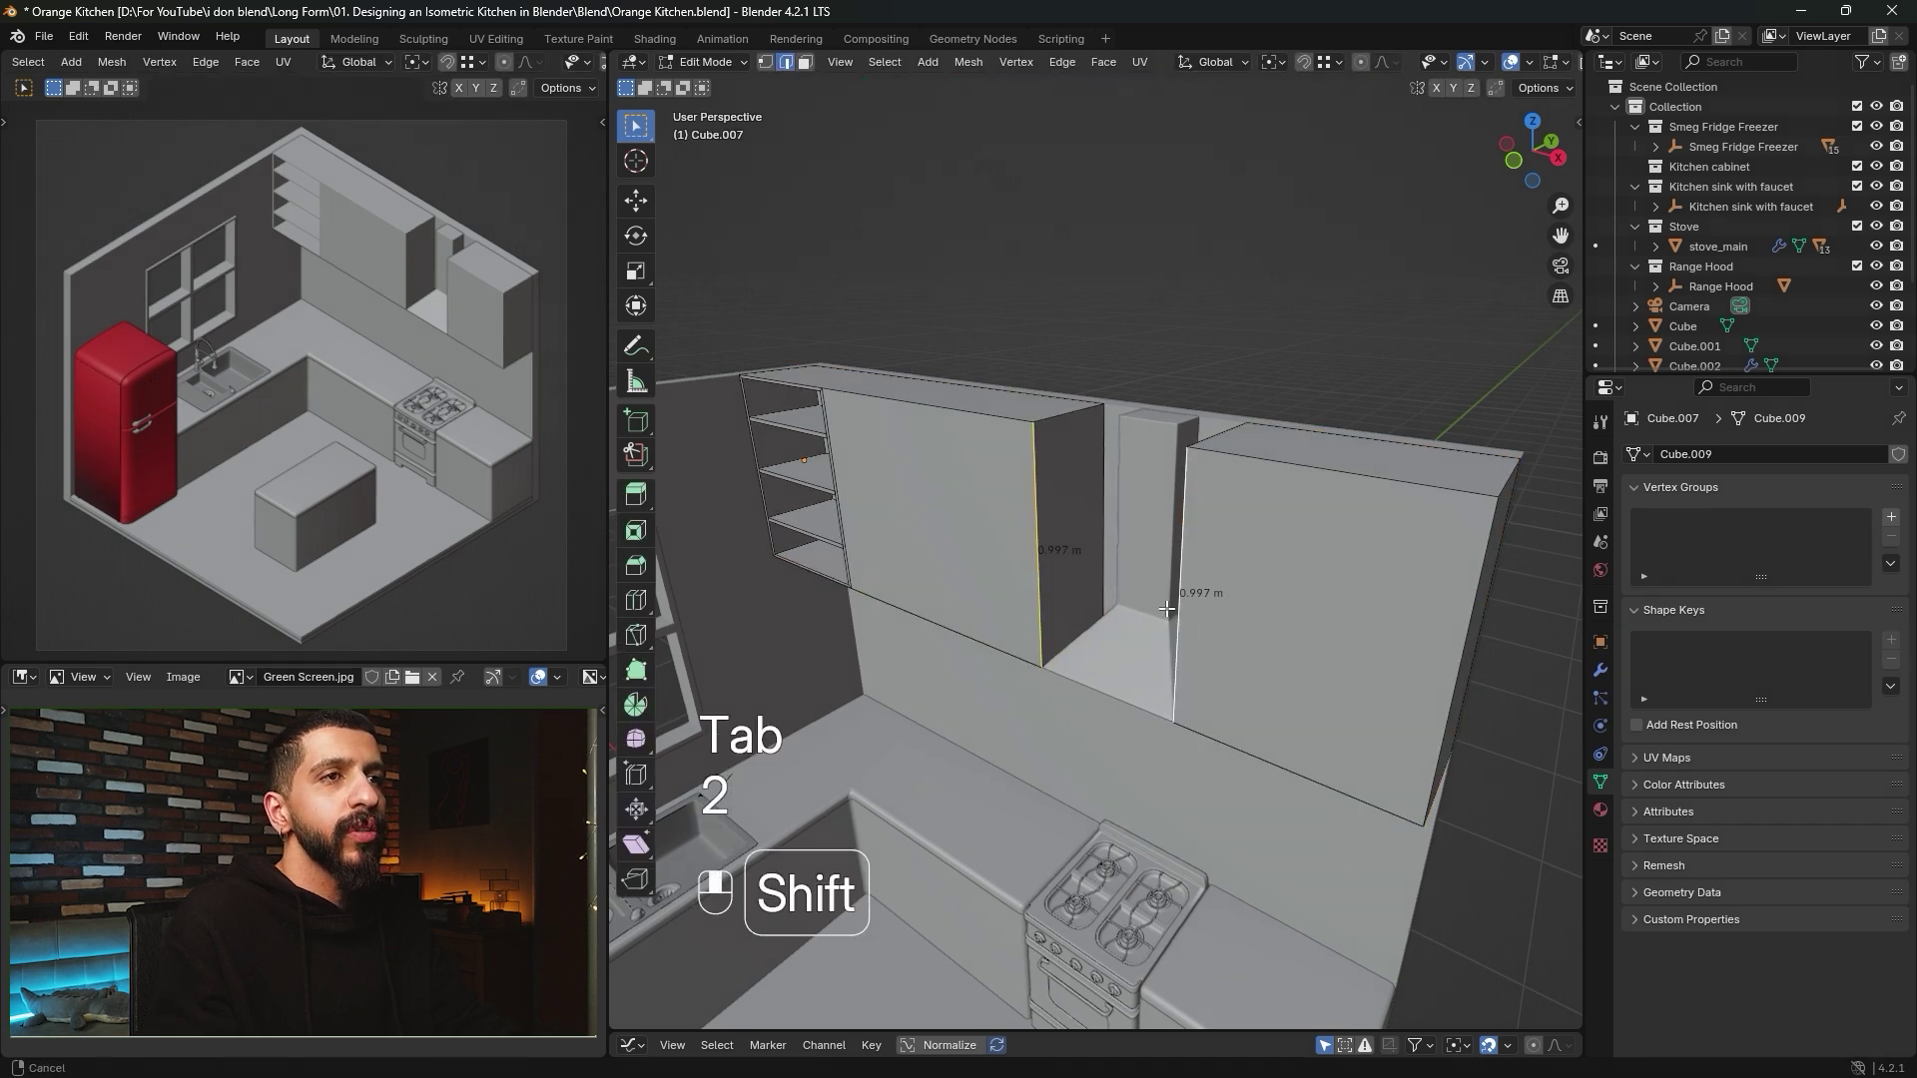
middle_click_drag(1183, 591, 1099, 564, "shift")
left_click(1338, 614, "shift")
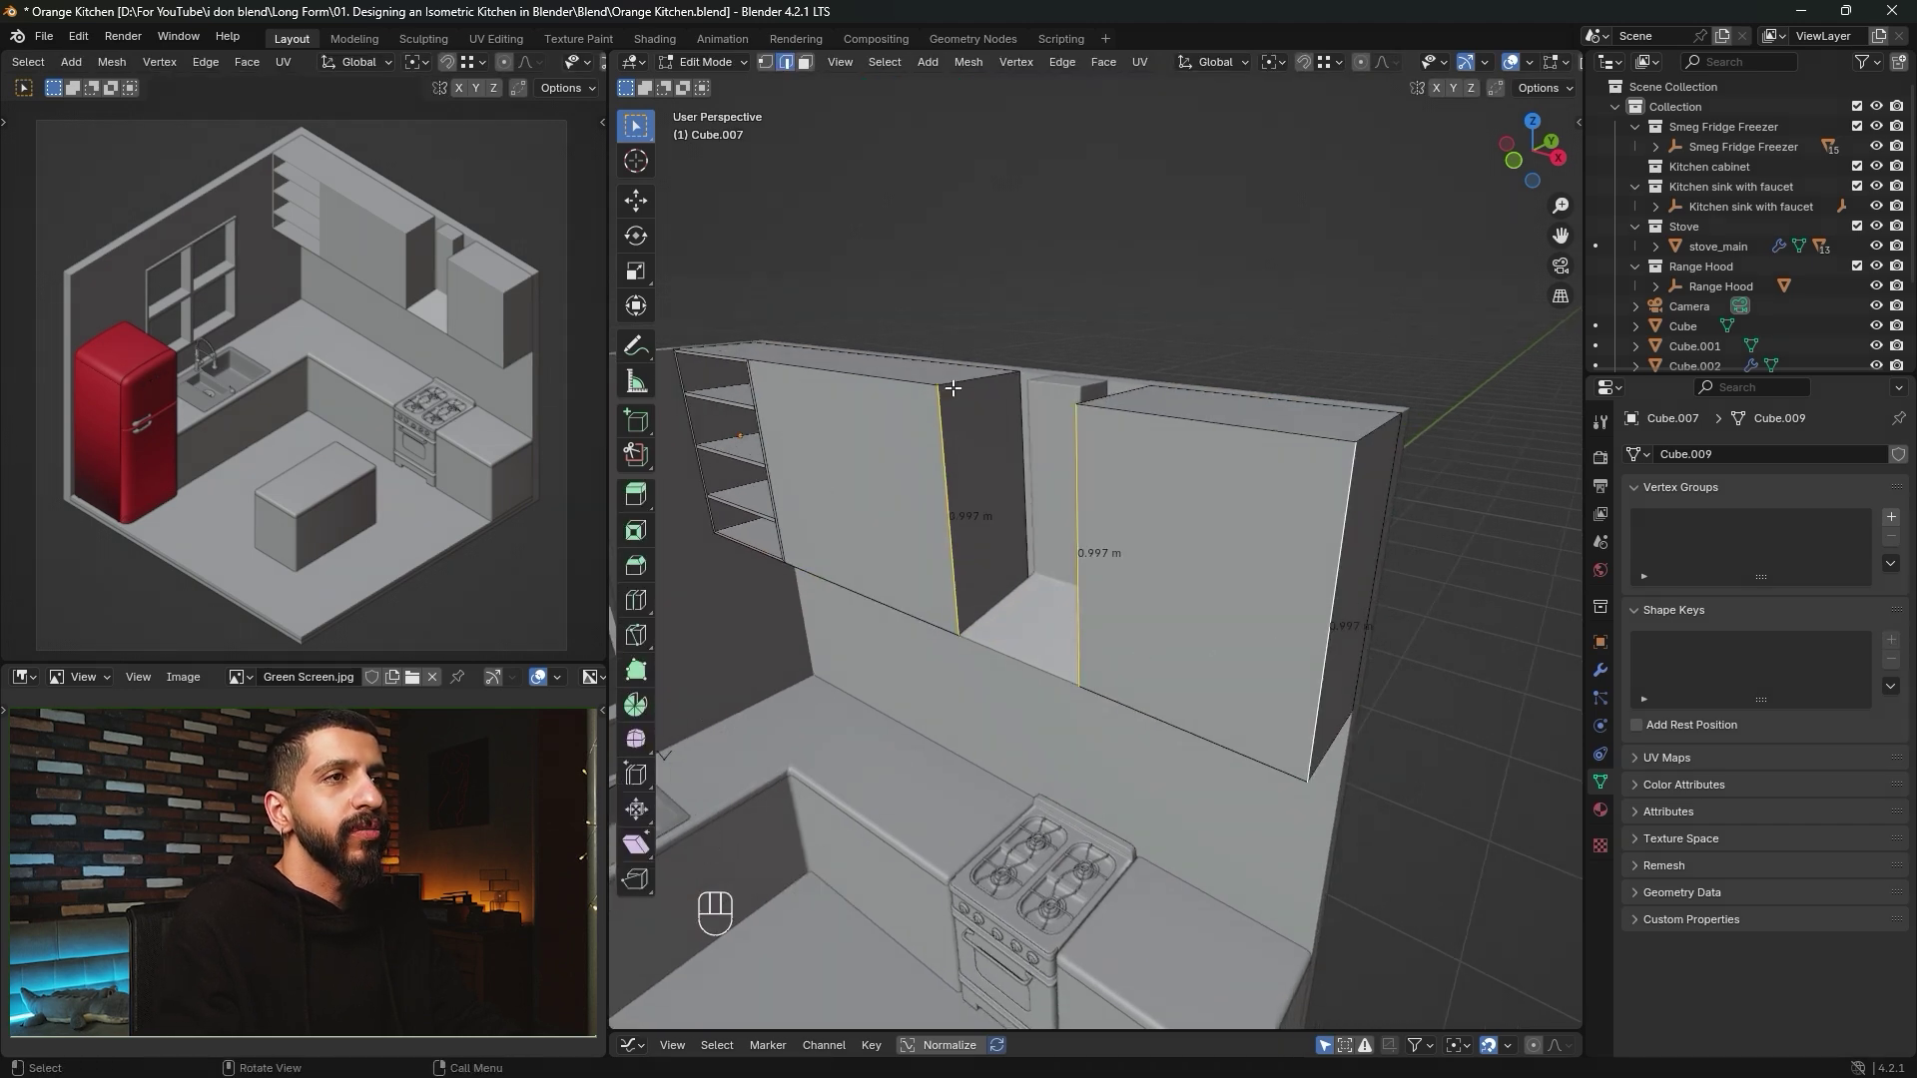
key("ctrl+b")
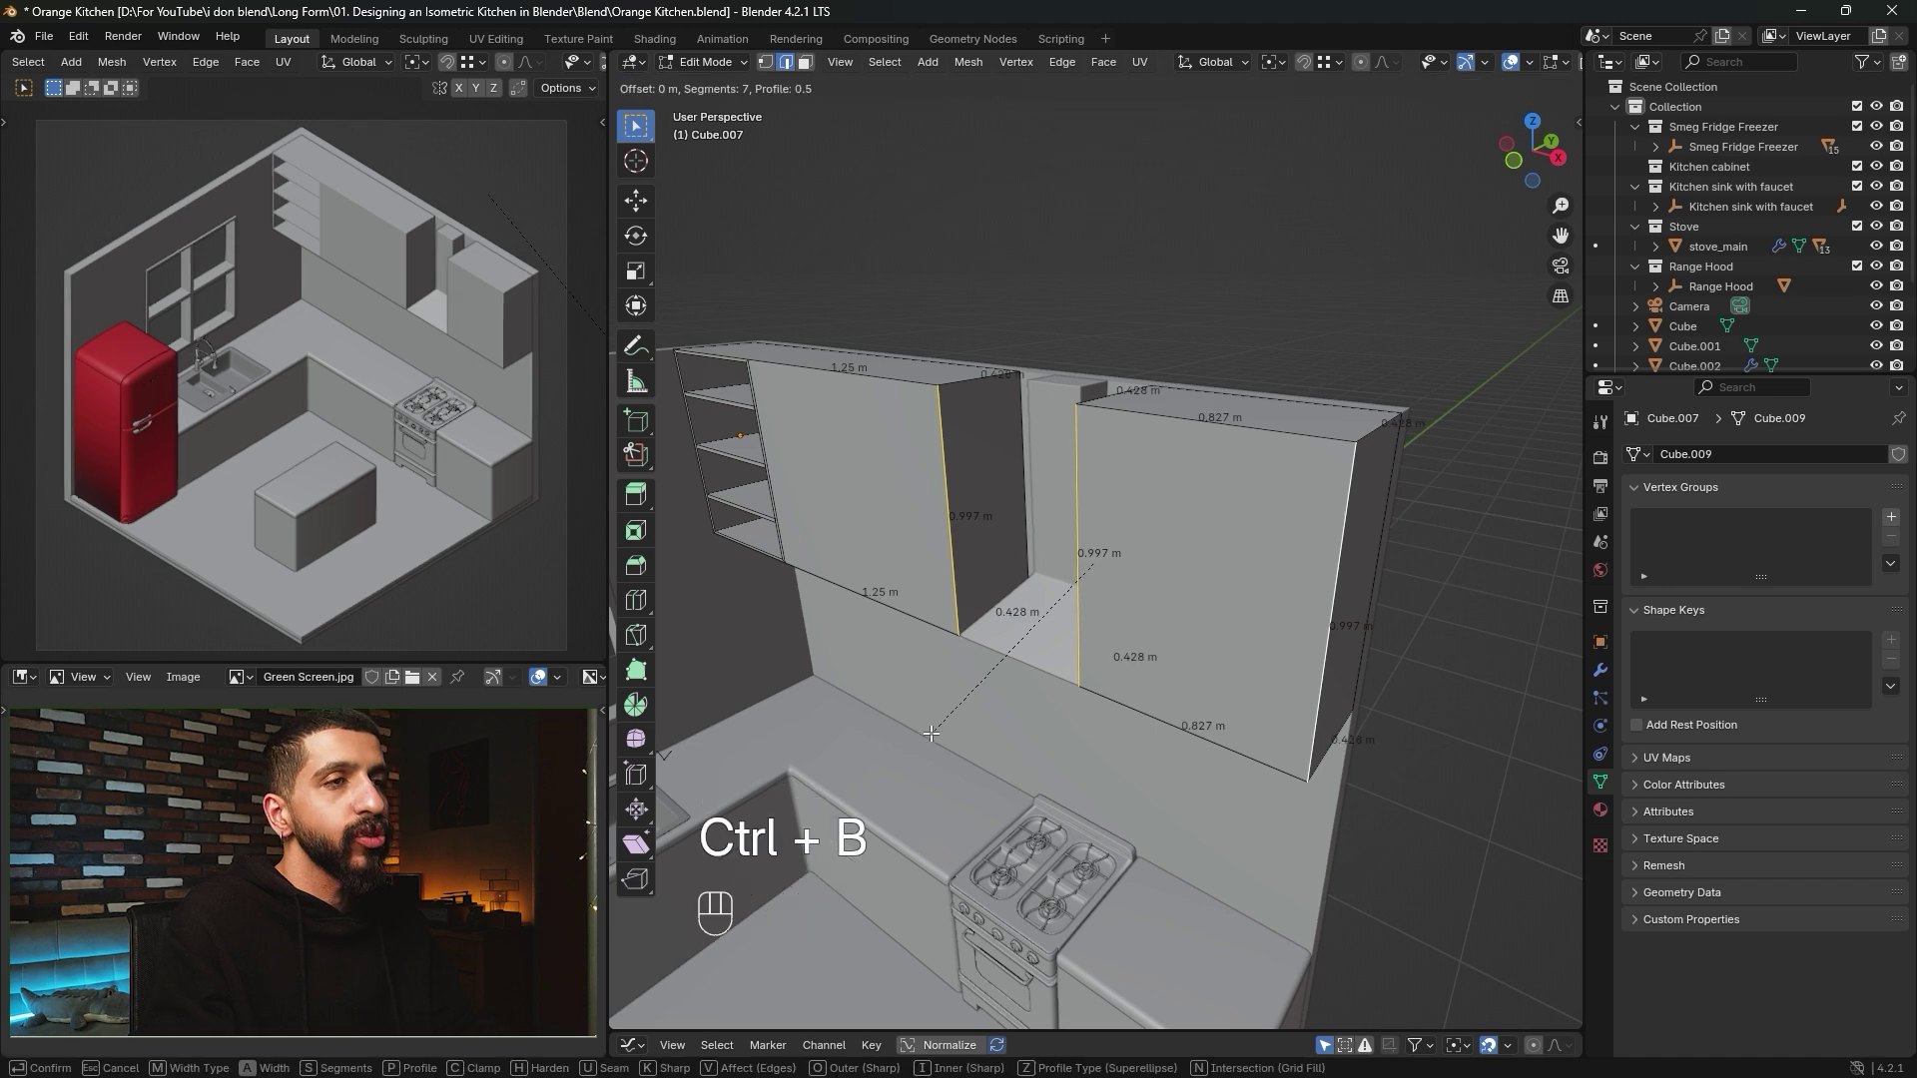
left_click(863, 711)
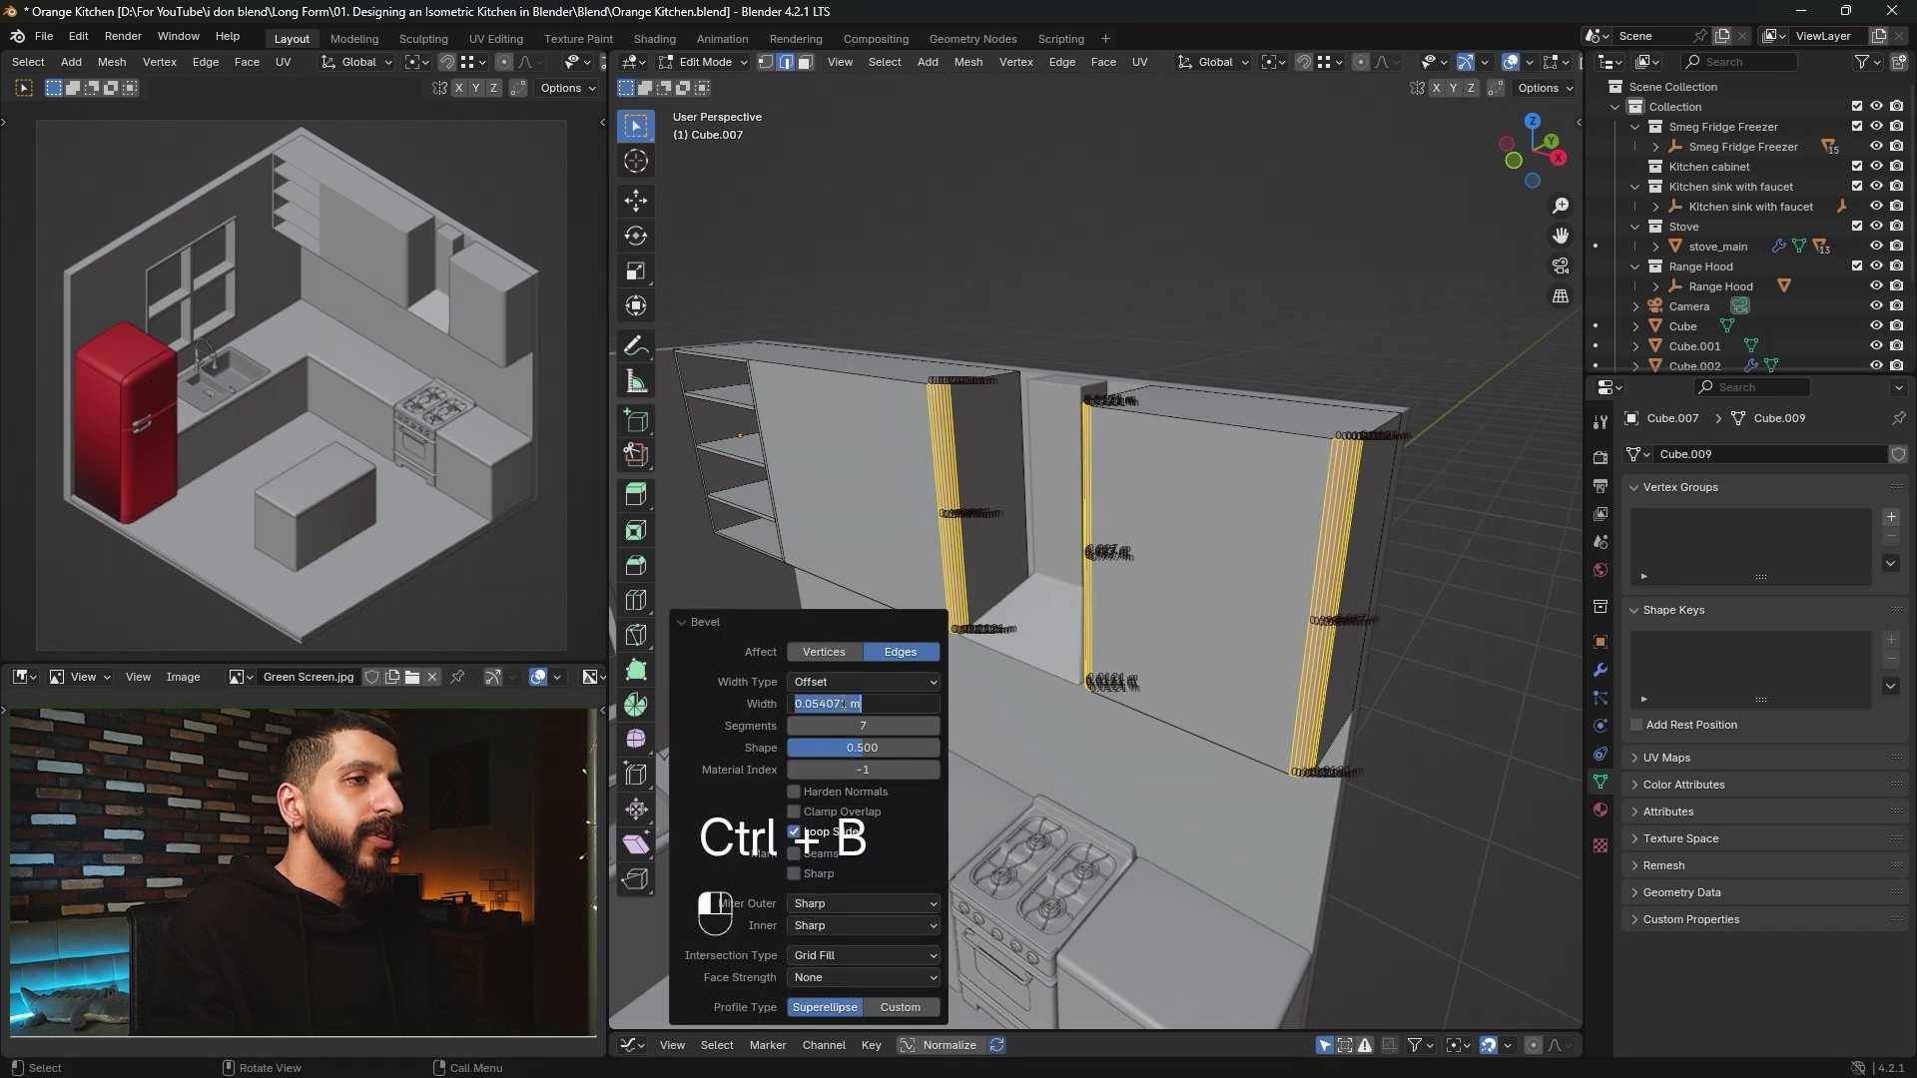
Set the upper cabinets' bevel width to 0.025 m, leave Edit Mode and apply Shade Auto Smooth to them.
left_click_drag(824, 704, 848, 705)
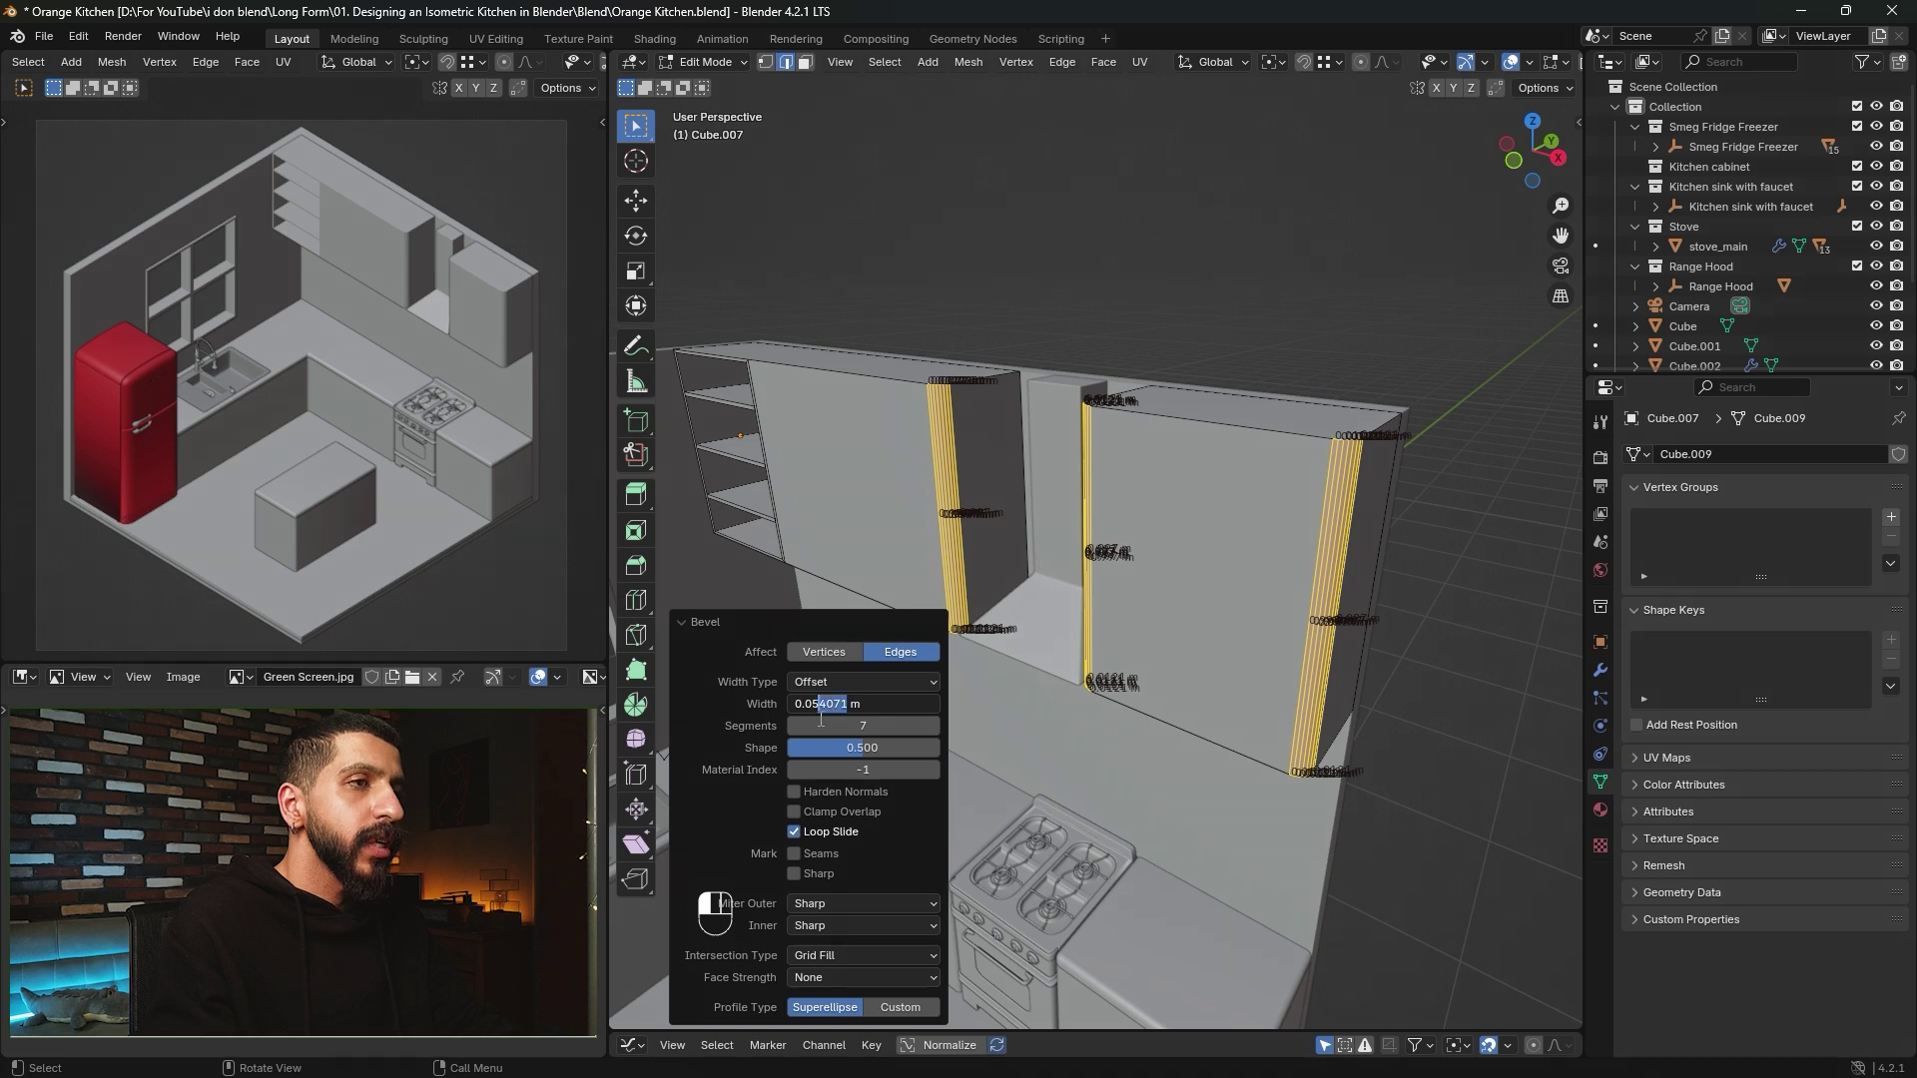
type("2")
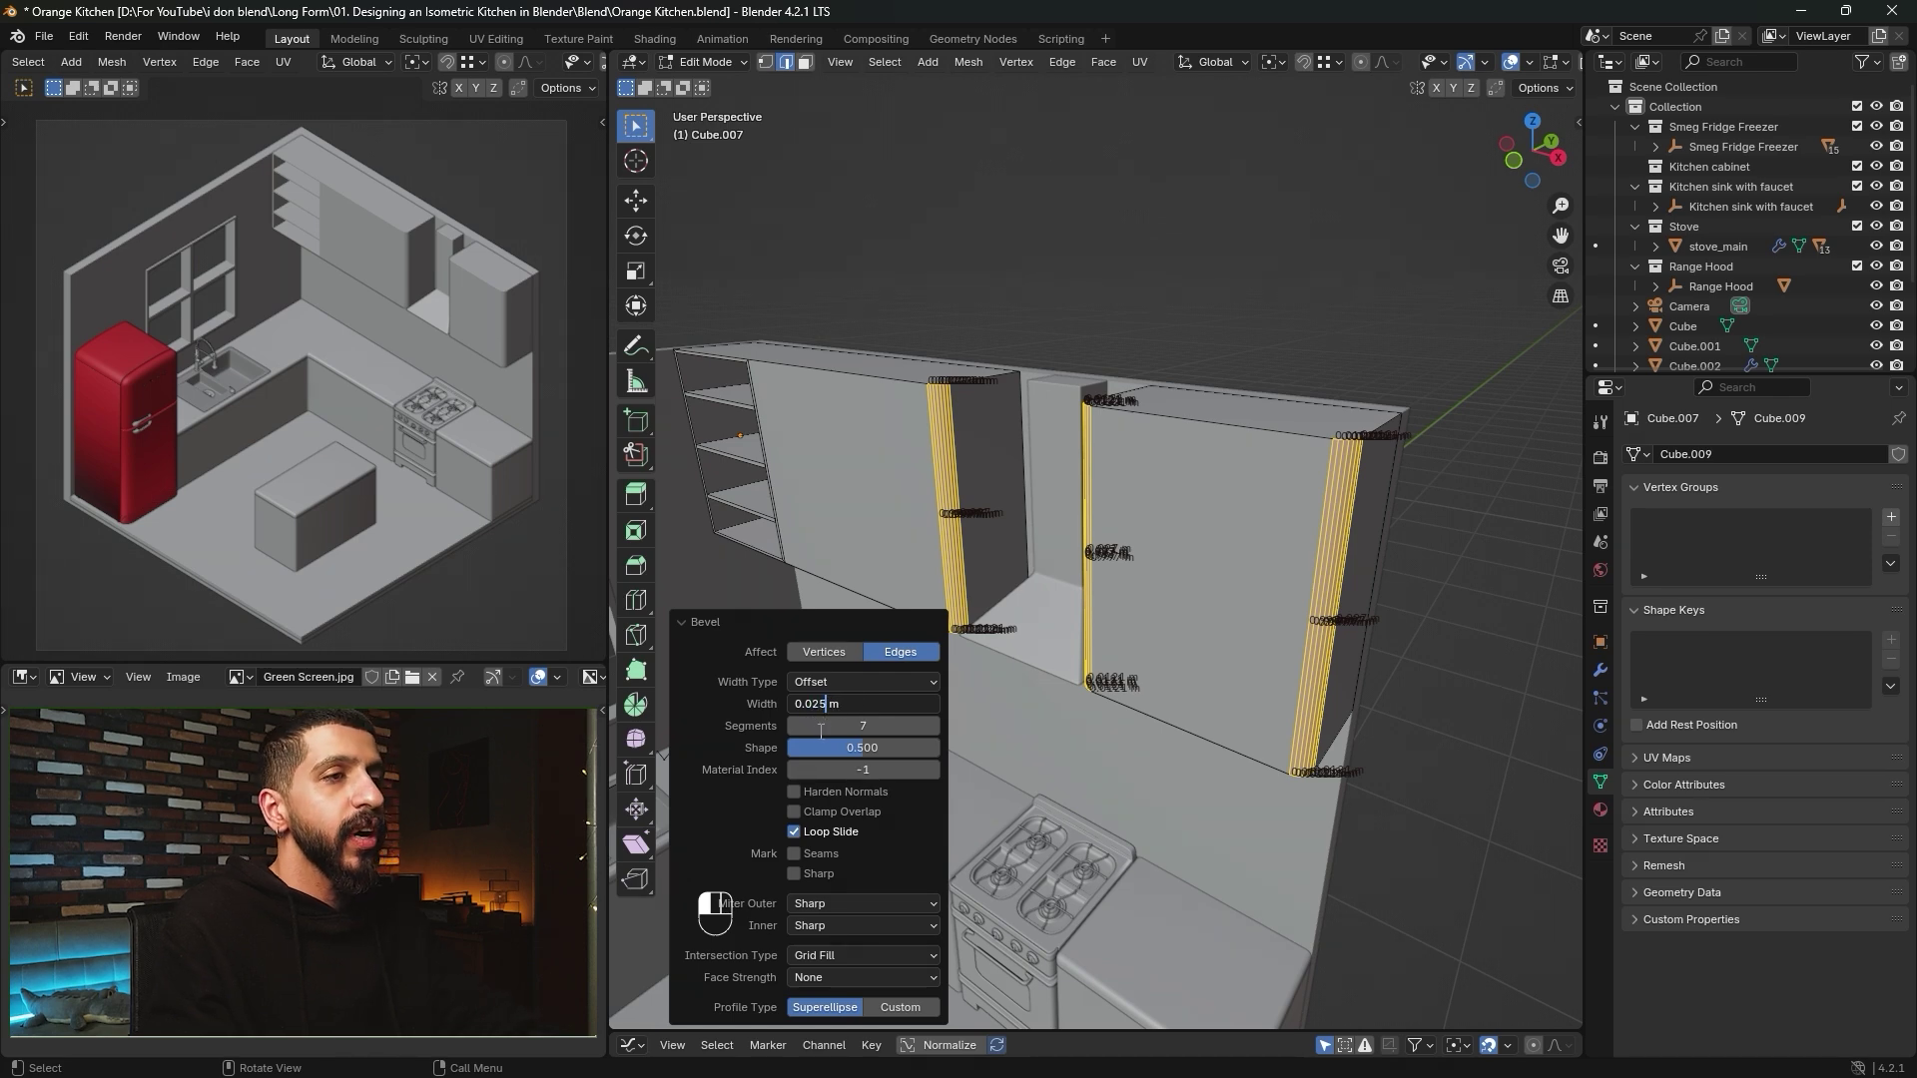
key("Return")
key("Tab")
right_click(1169, 530)
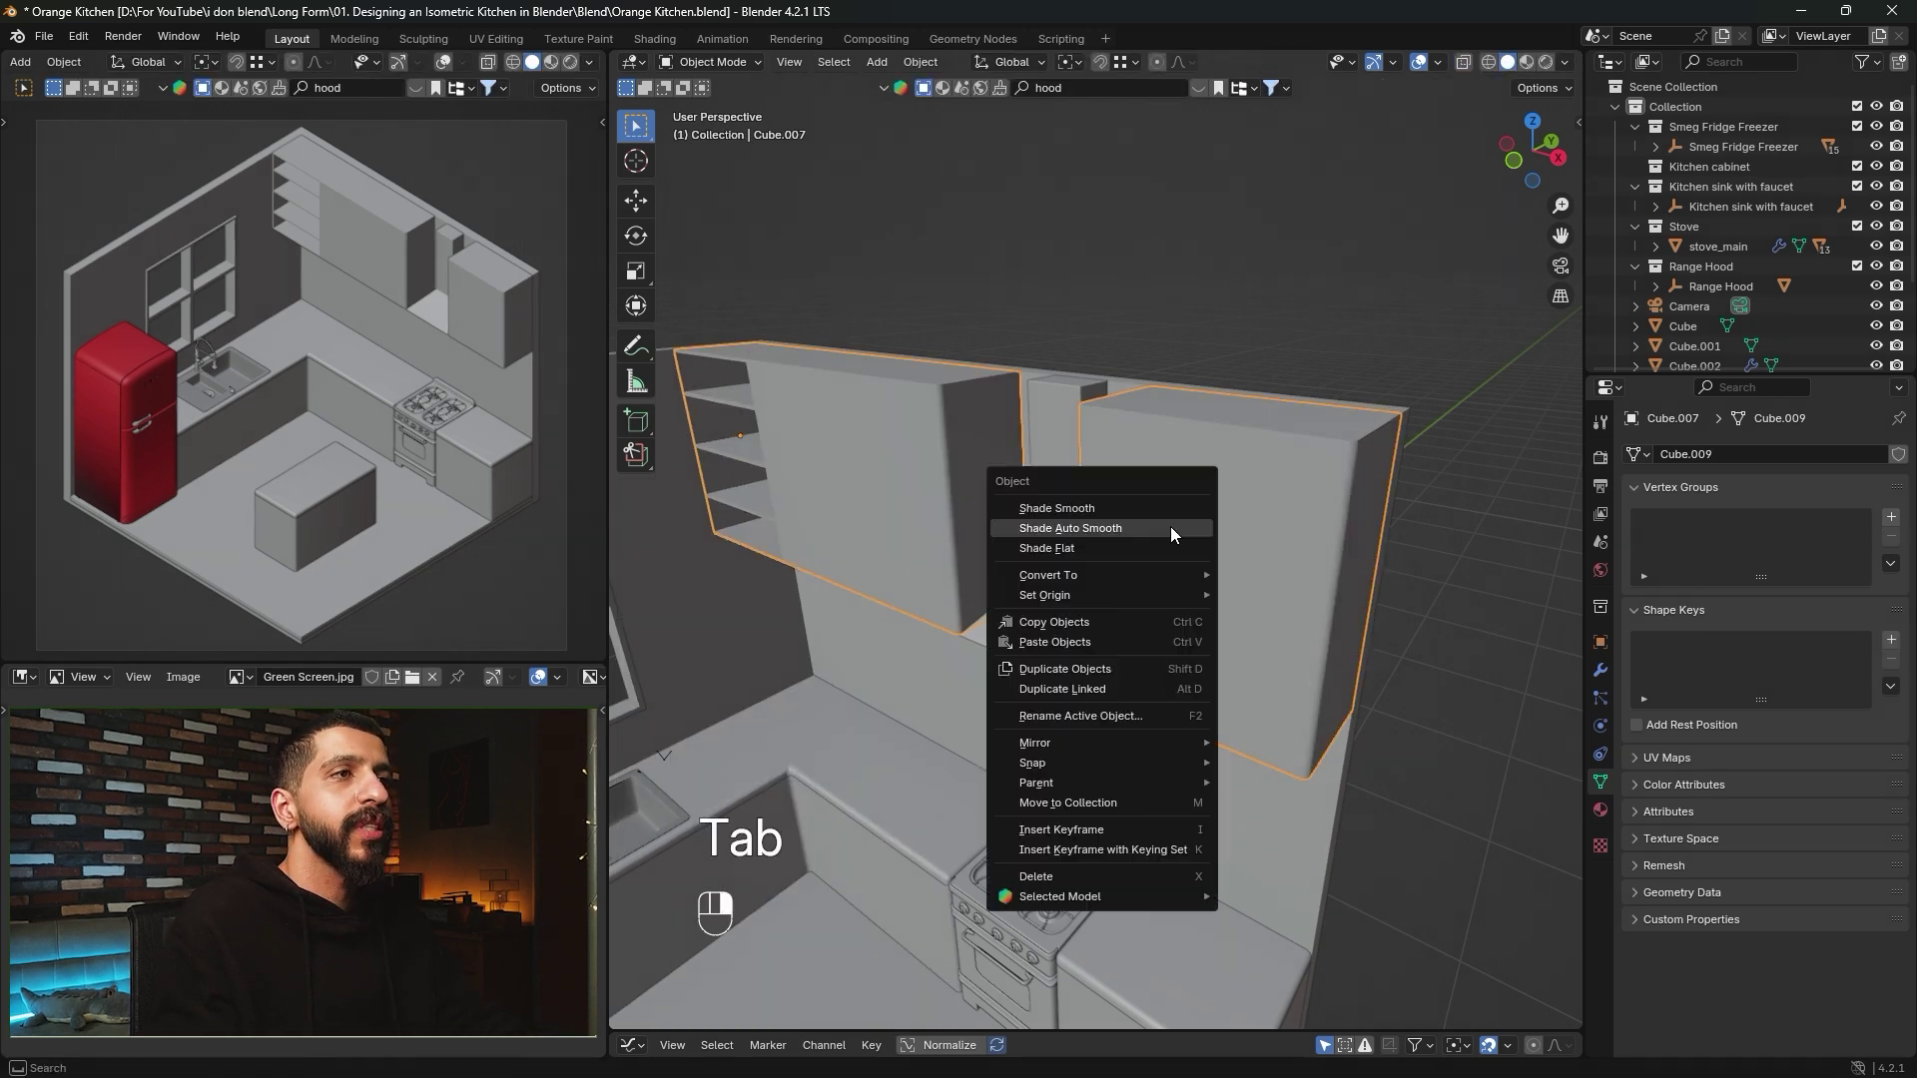
left_click(1118, 528)
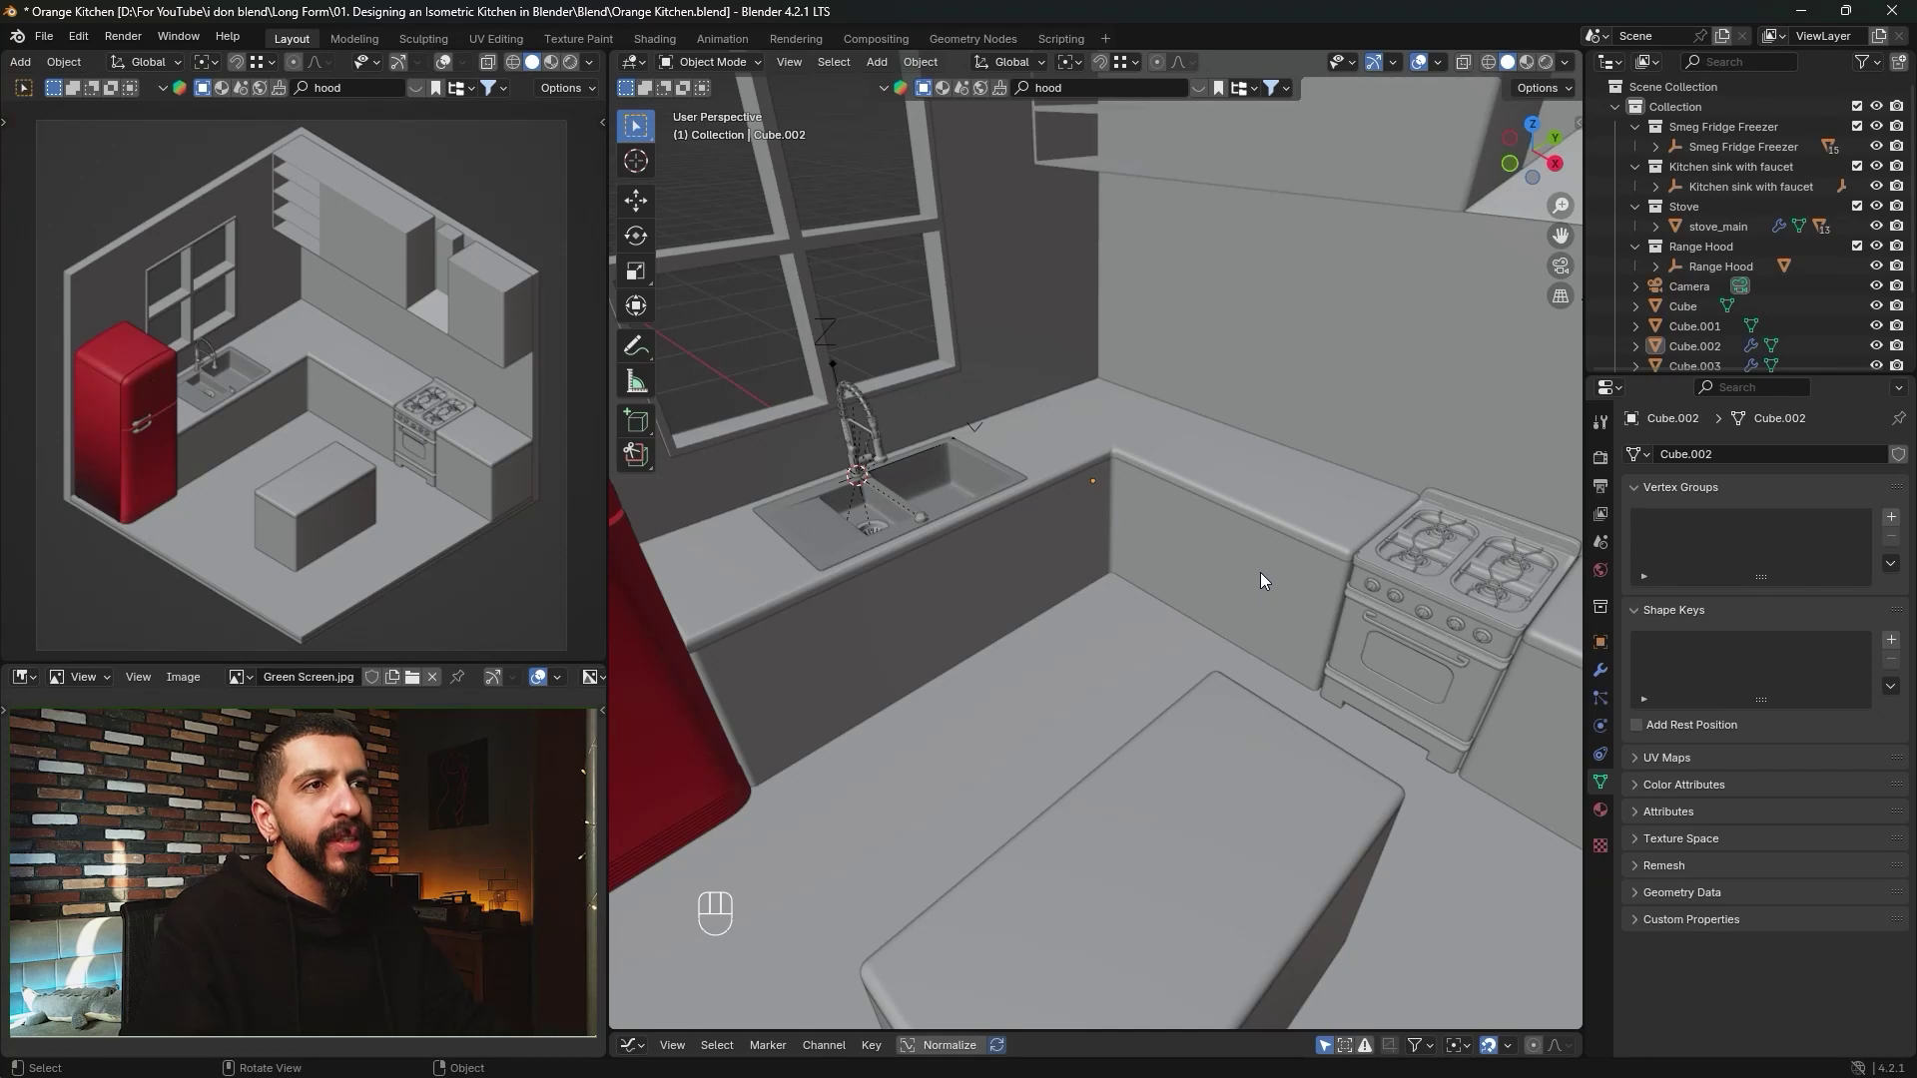
Subdivide the top and bottom edges of the lower cabinet front beside the stove with 2 cuts, dividing it into three panels.
left_click(1260, 572)
middle_click_drag(1232, 587, 1210, 583, "shift")
key("Tab")
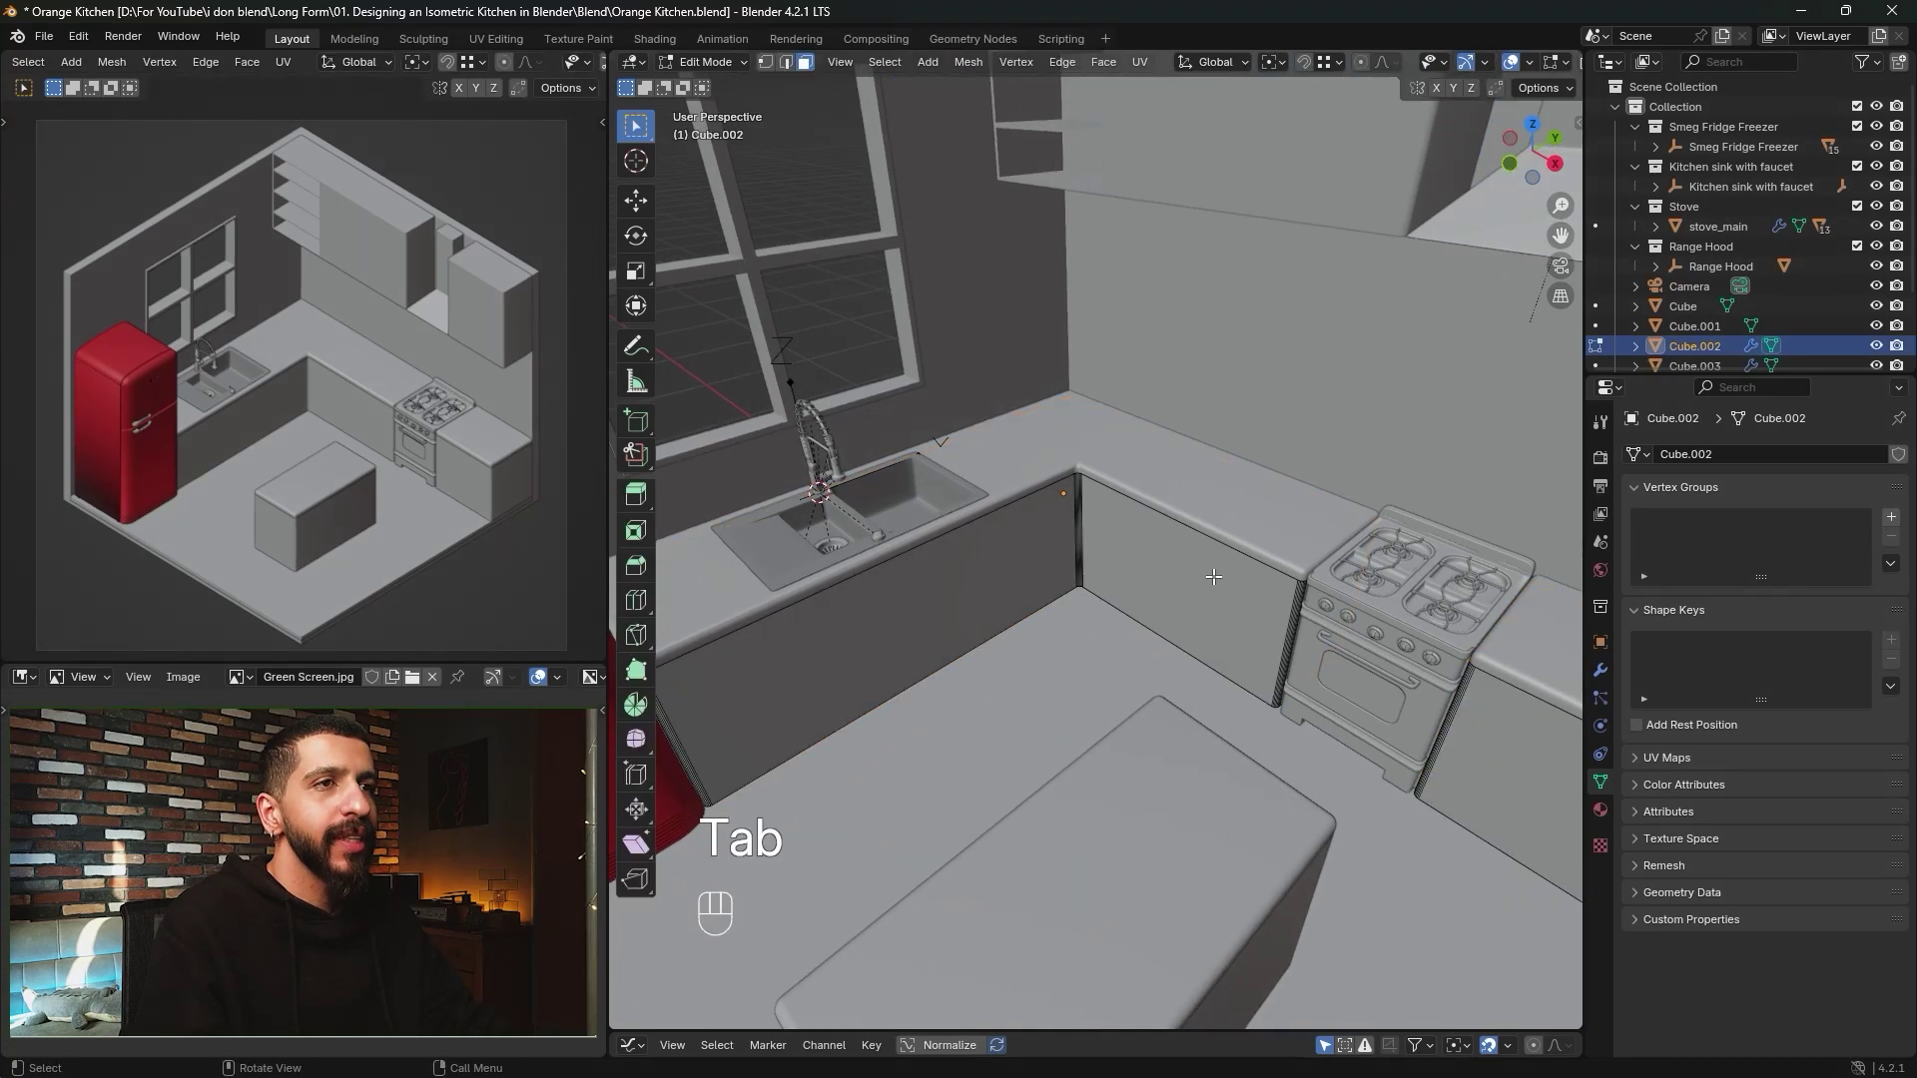
middle_click(1213, 577, "alt")
scroll(1148, 564, "up", 5)
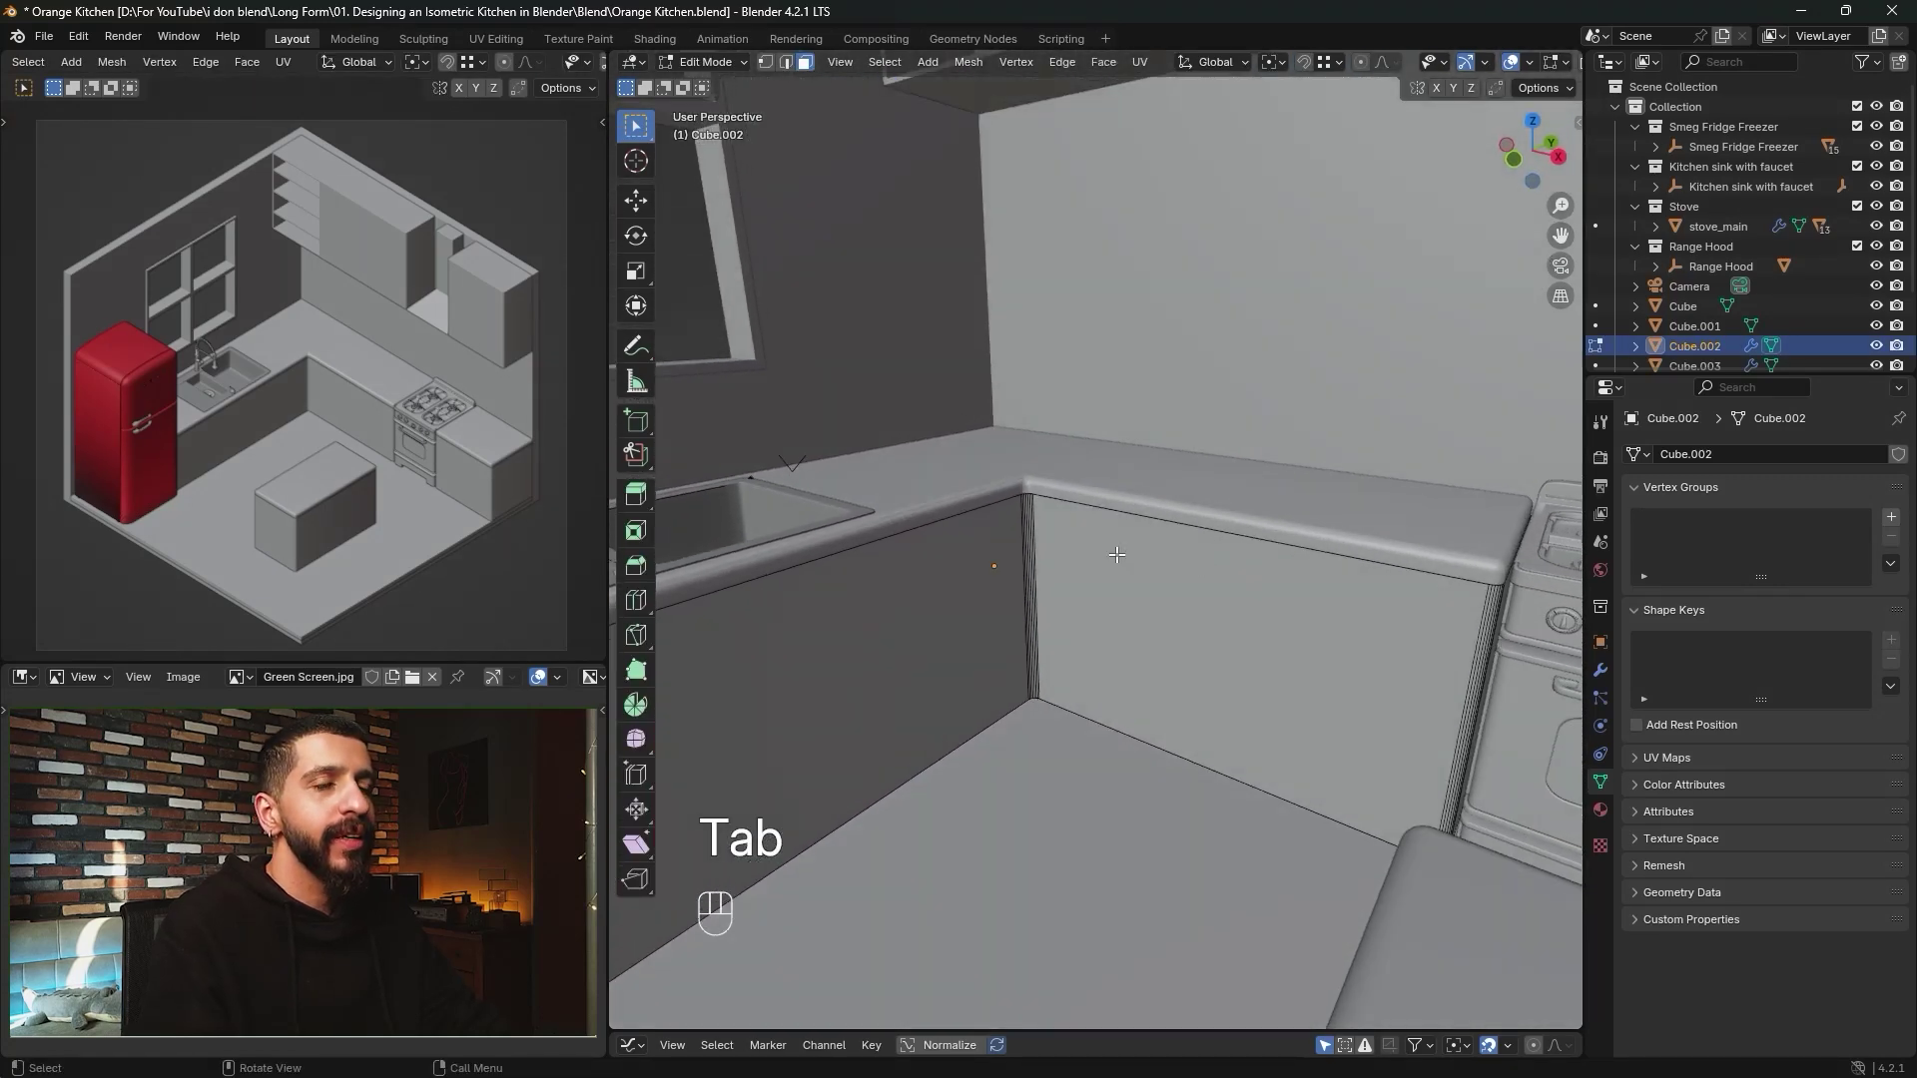
left_click(1198, 545)
key("2")
left_click(1216, 539)
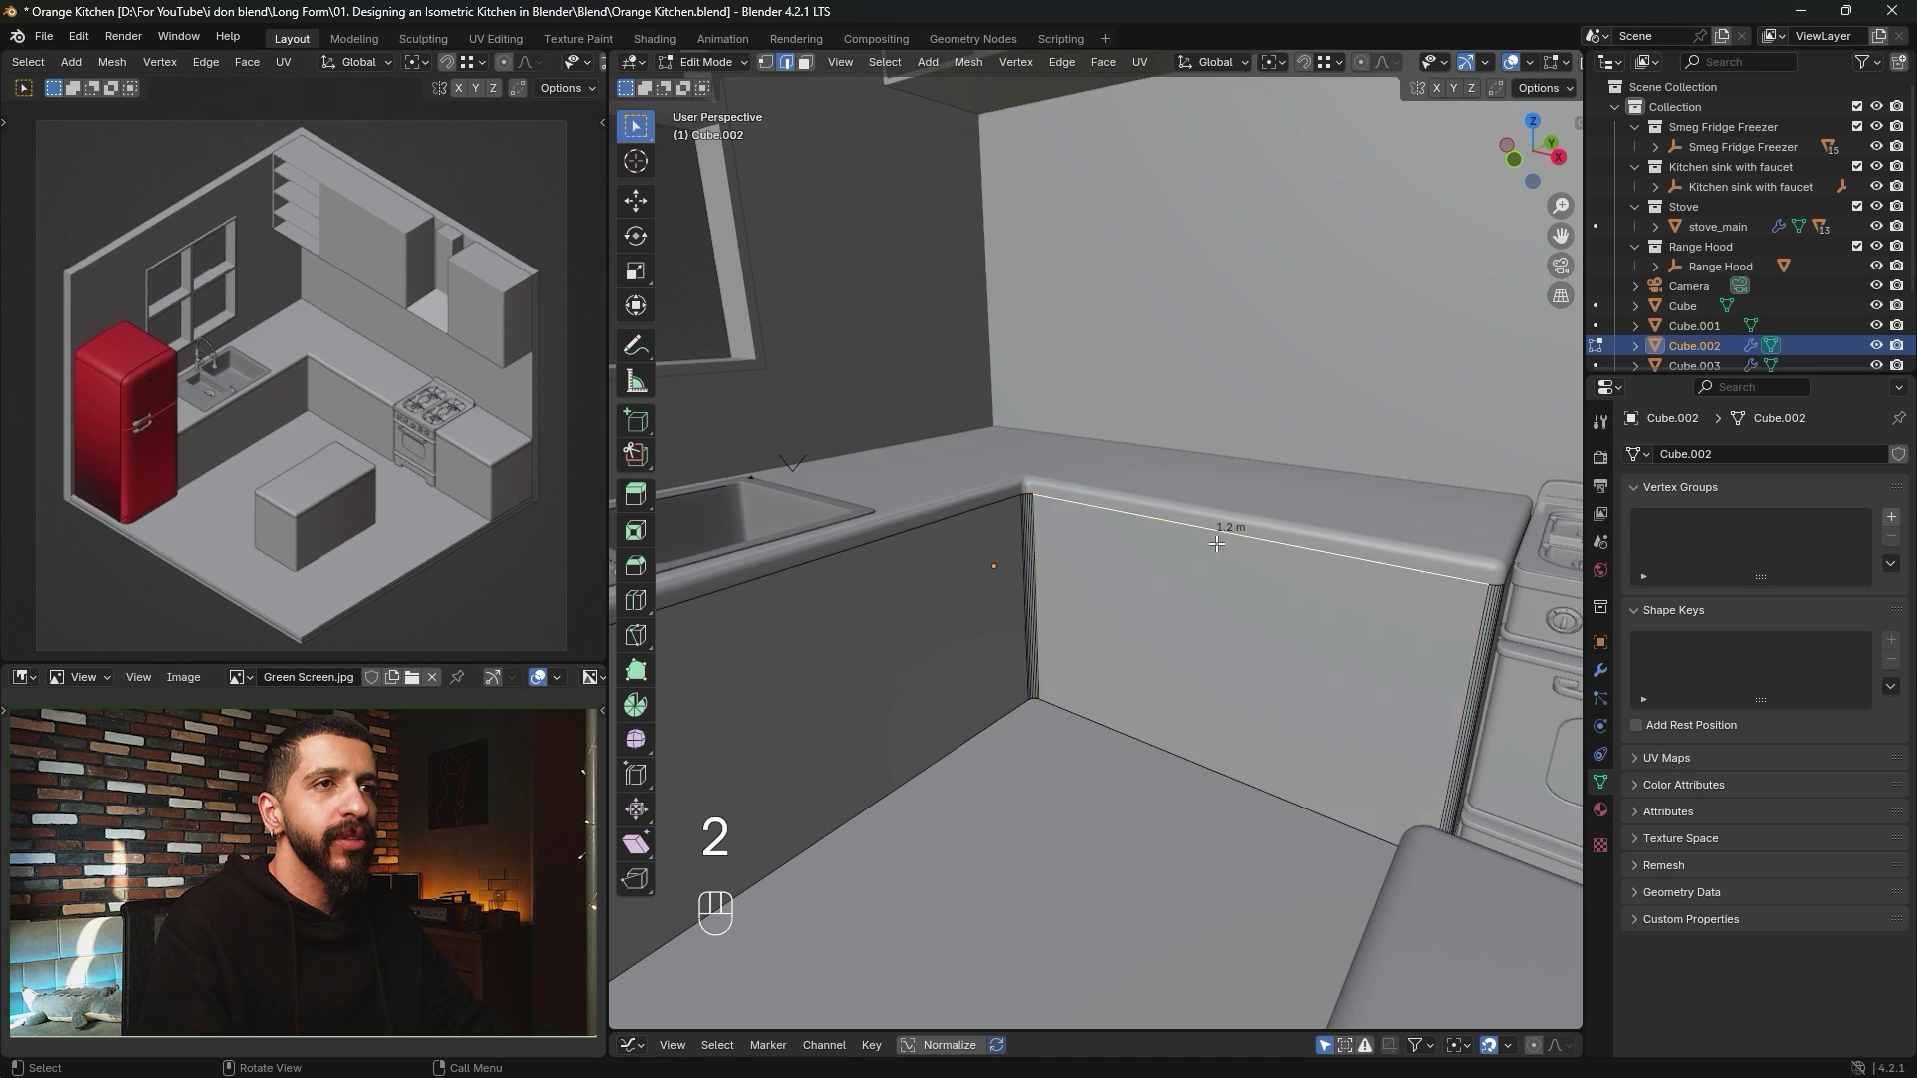
left_click(1155, 718, "shift")
middle_click_drag(1155, 719, 1155, 633, "shift")
middle_click(1157, 607, "alt")
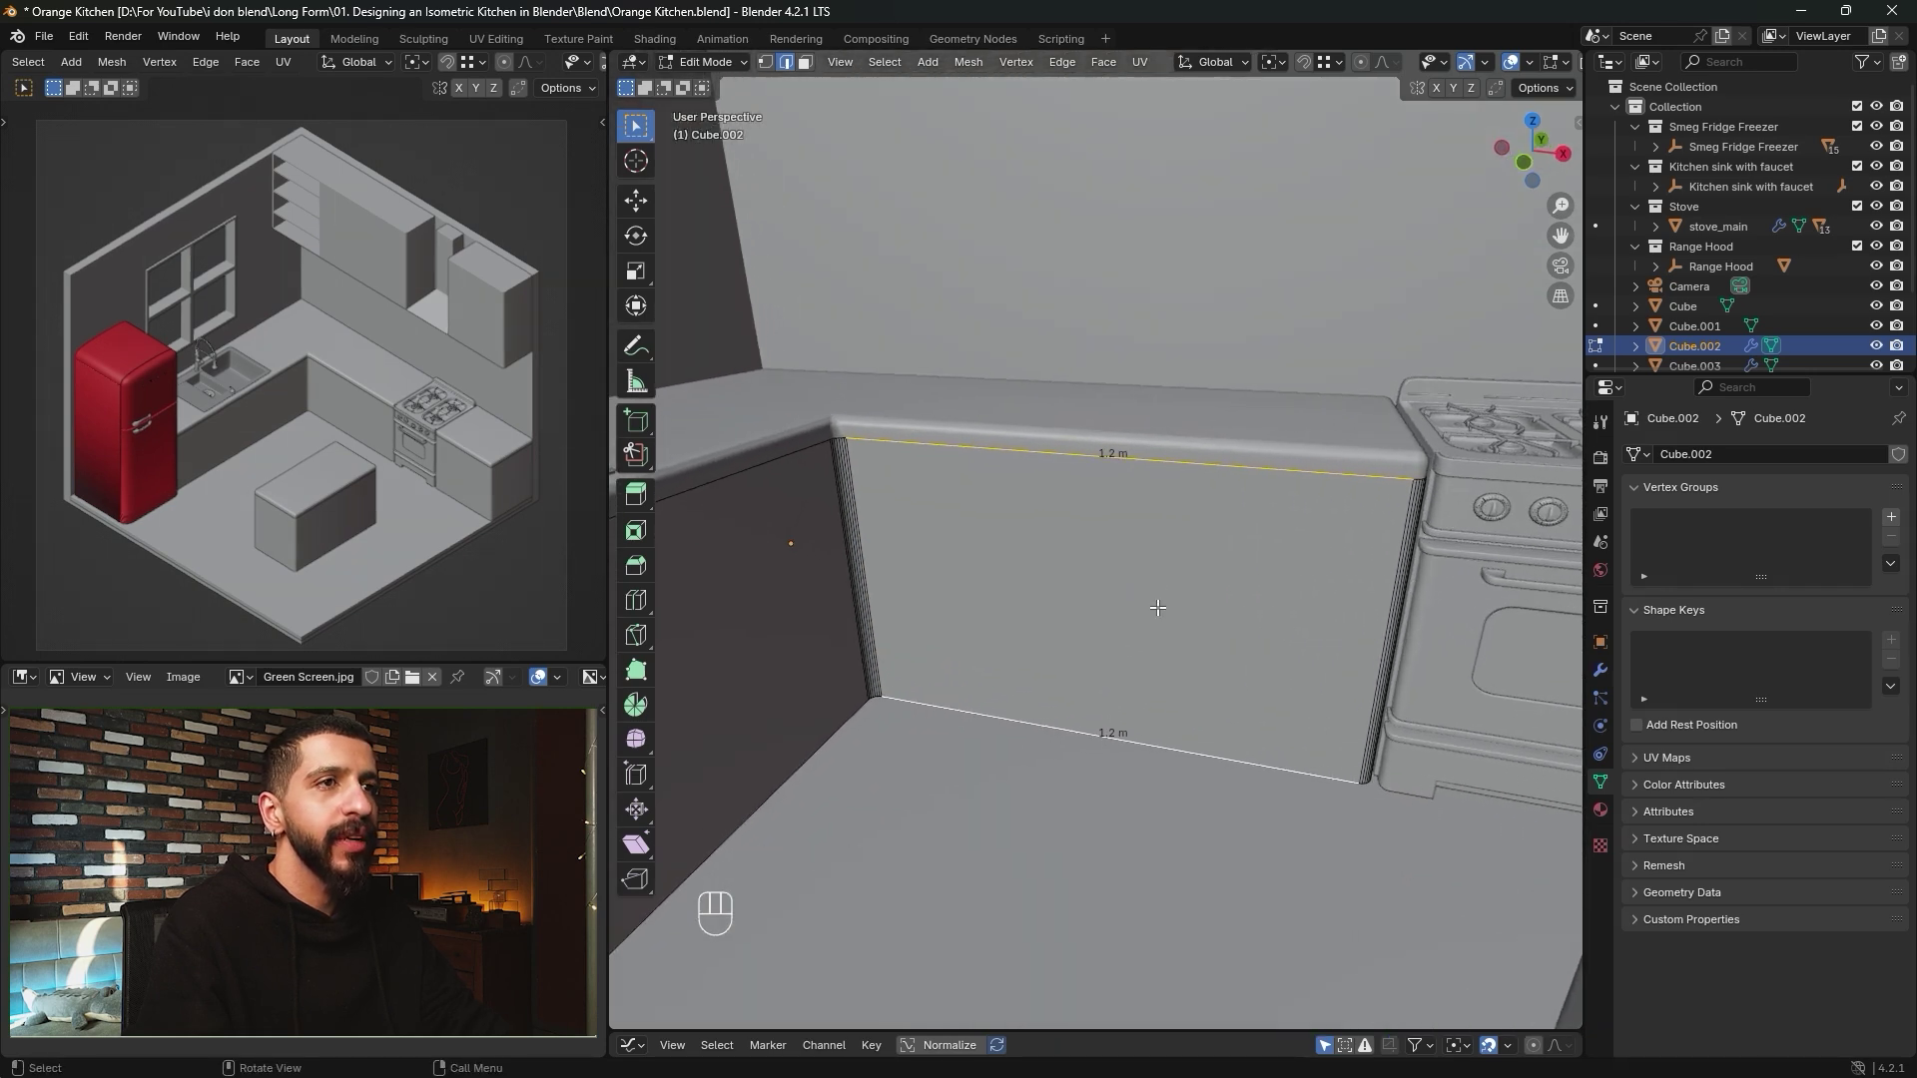
right_click(1092, 549)
left_click(1044, 465)
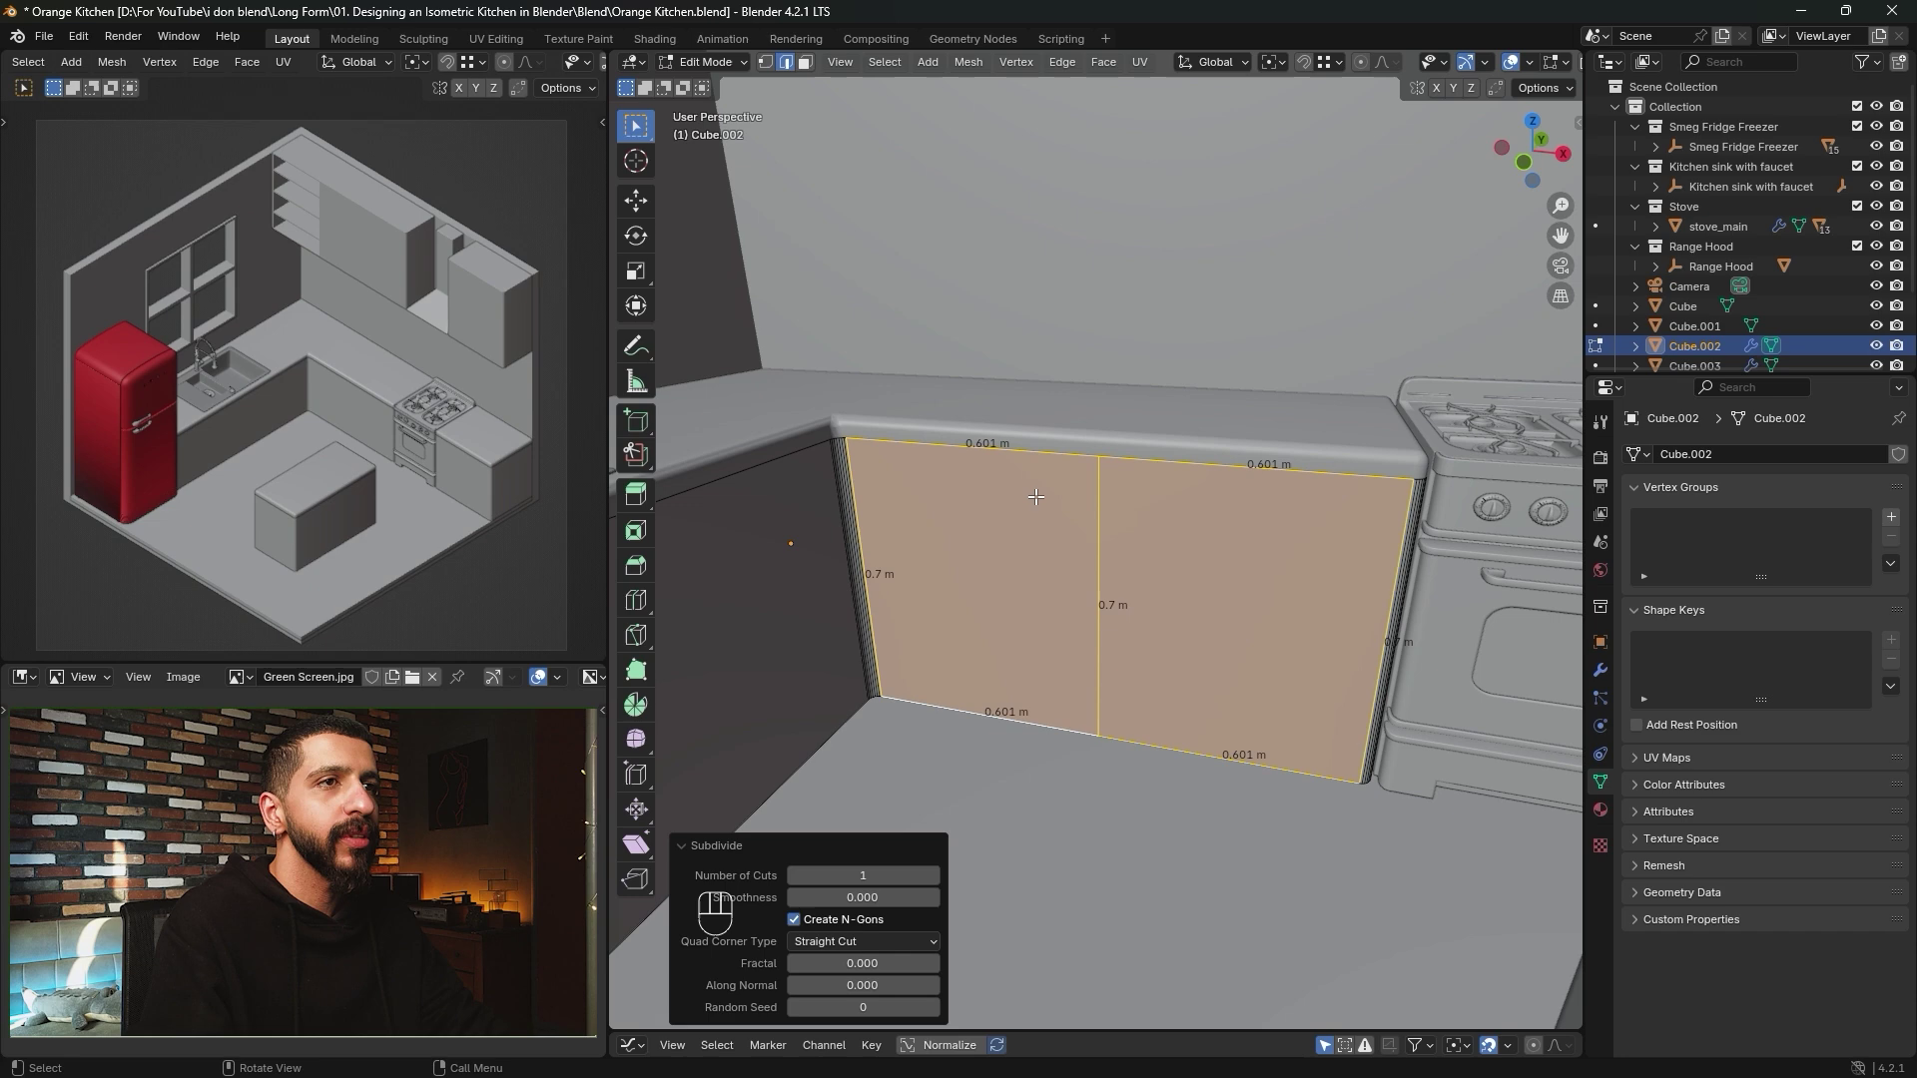
left_click(934, 874)
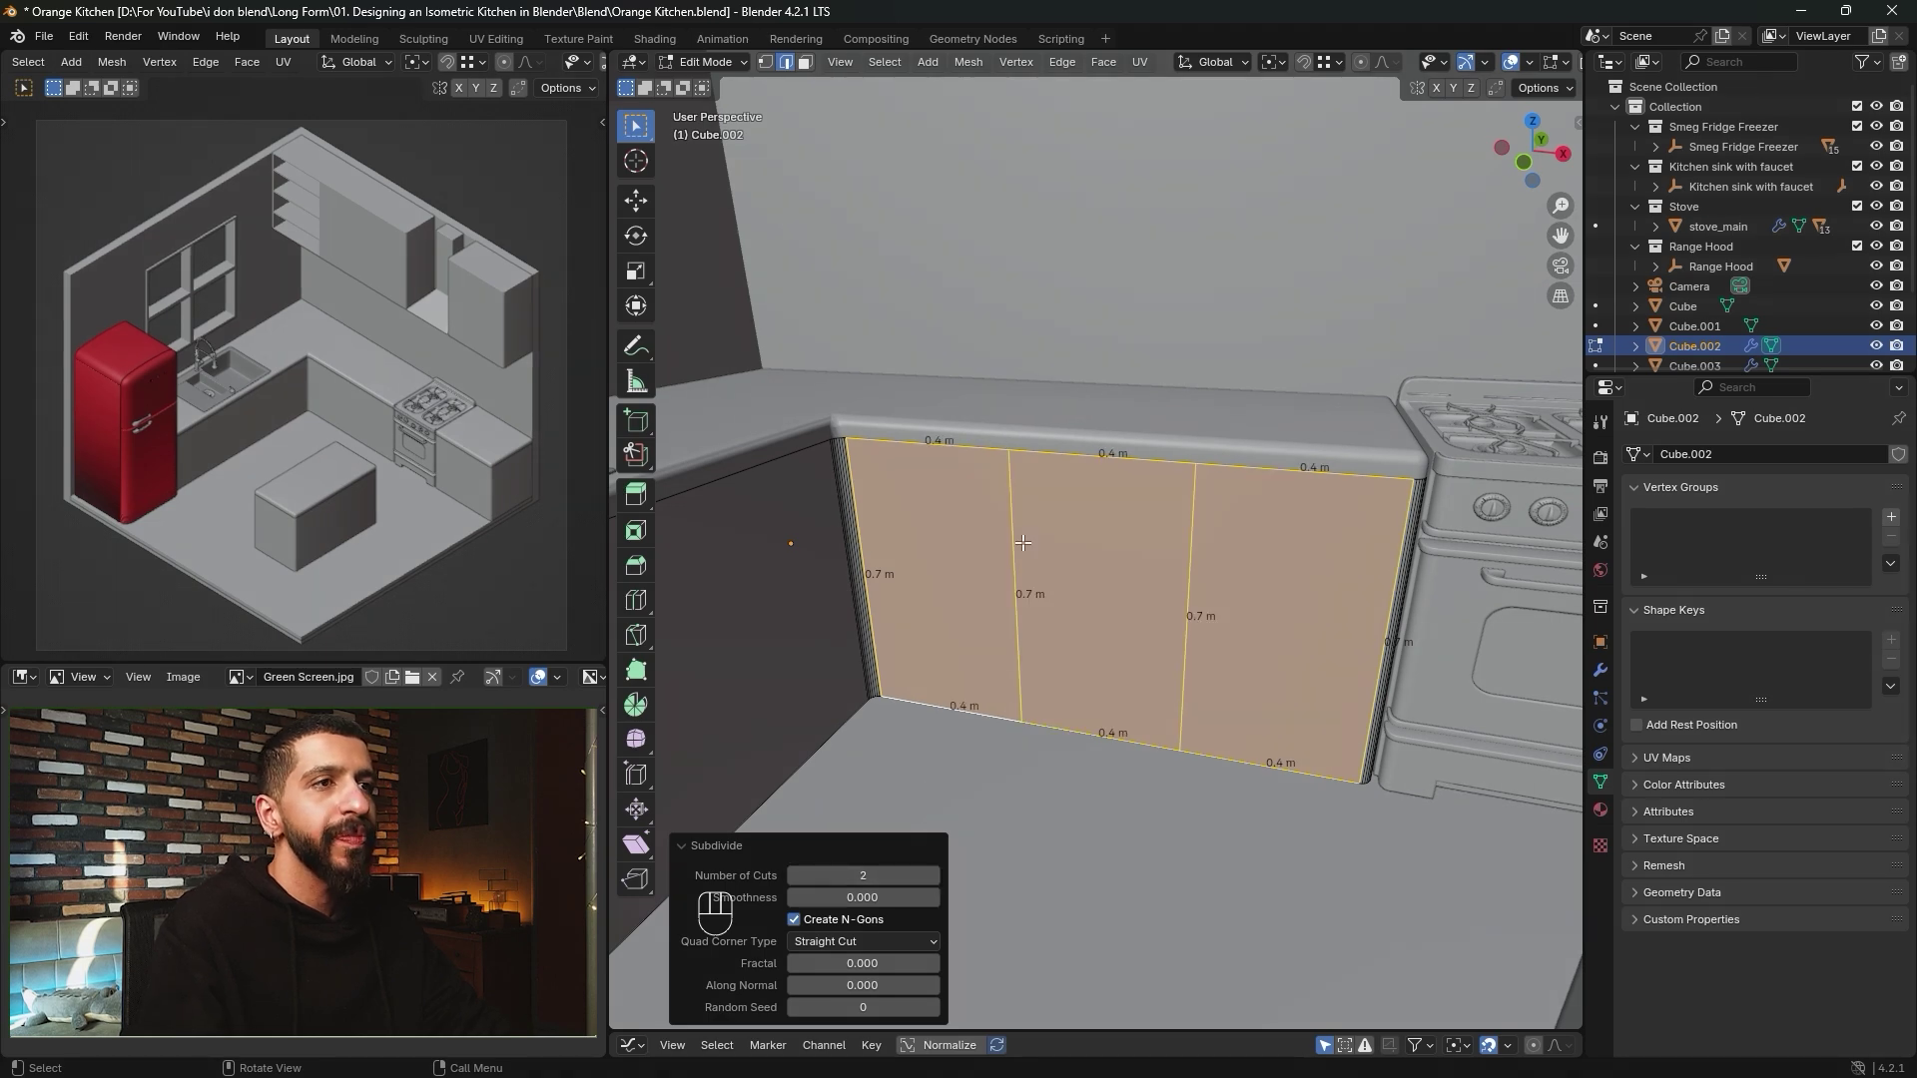
Inset the three panel faces beside the stove individually with a thickness of about 0.015 m.
key("3")
left_click(959, 589)
left_click(1099, 594, "shift")
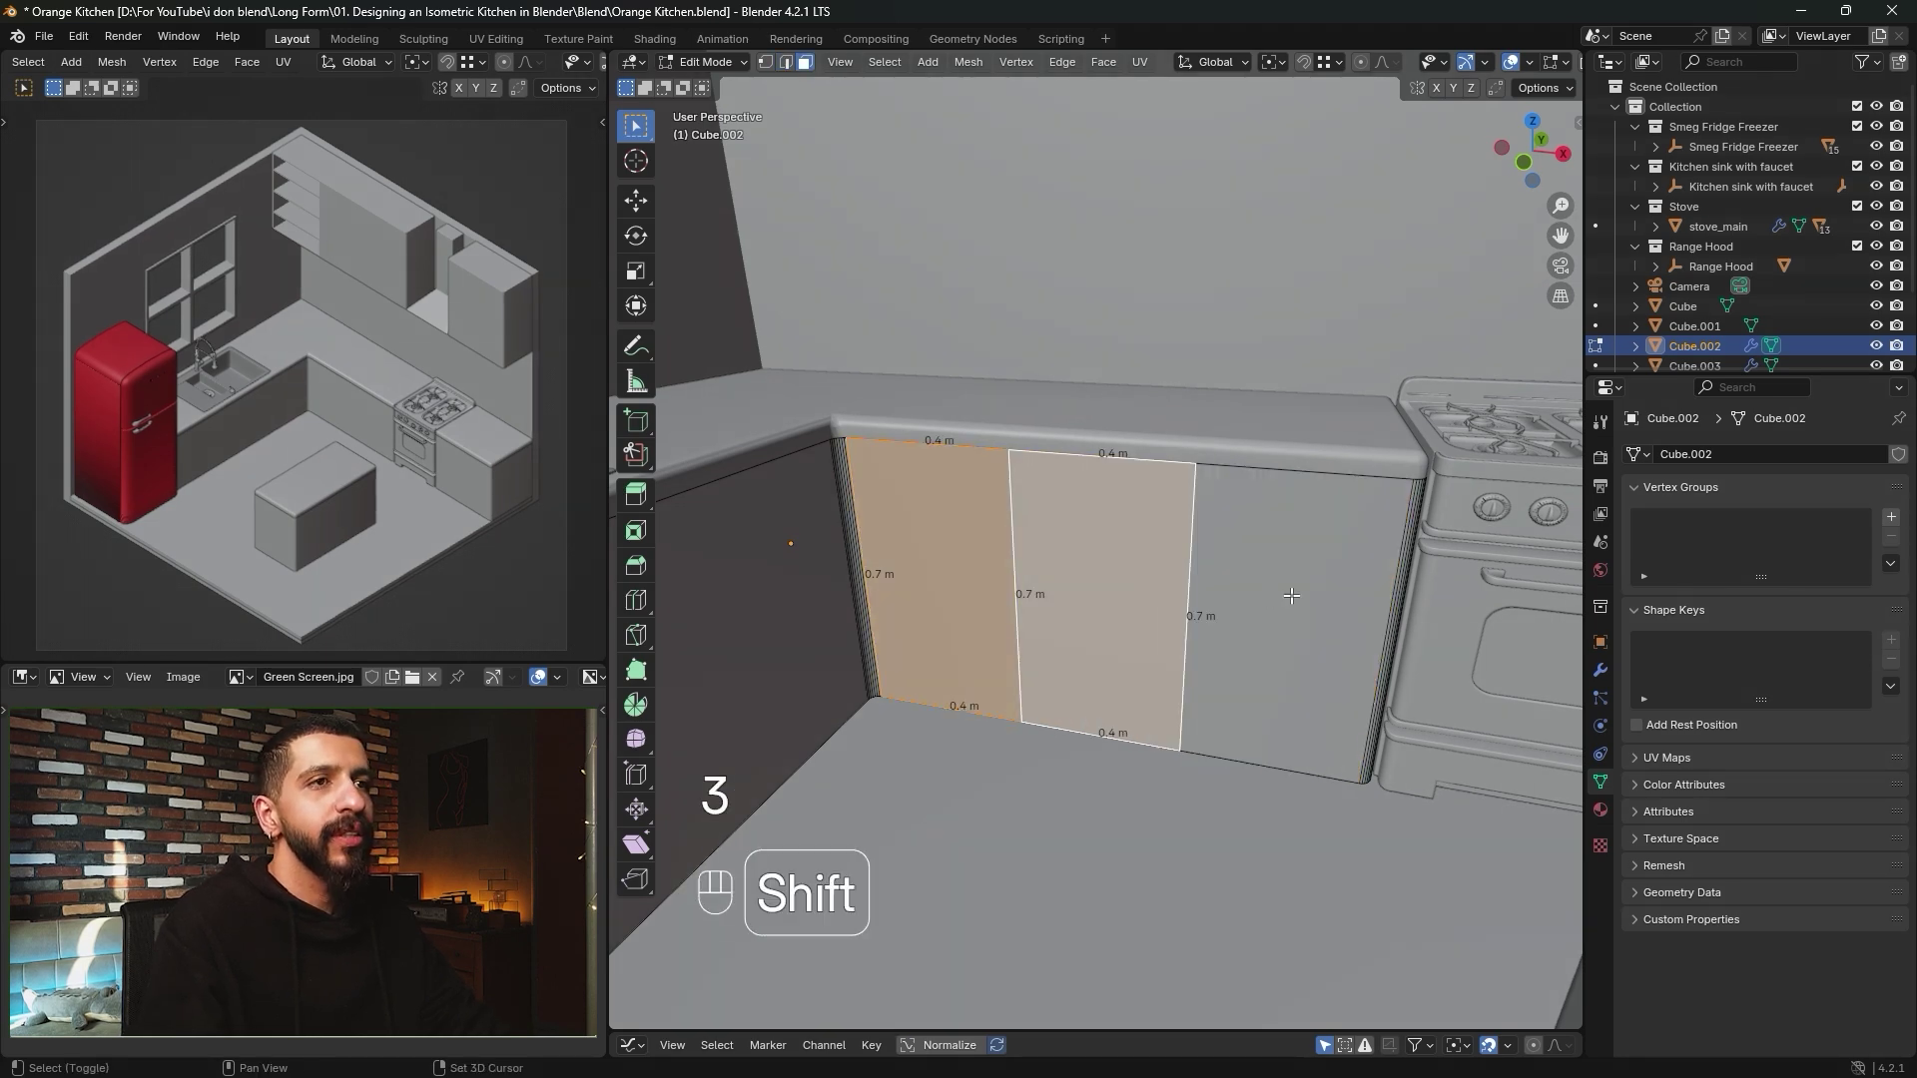
left_click(1303, 603, "shift")
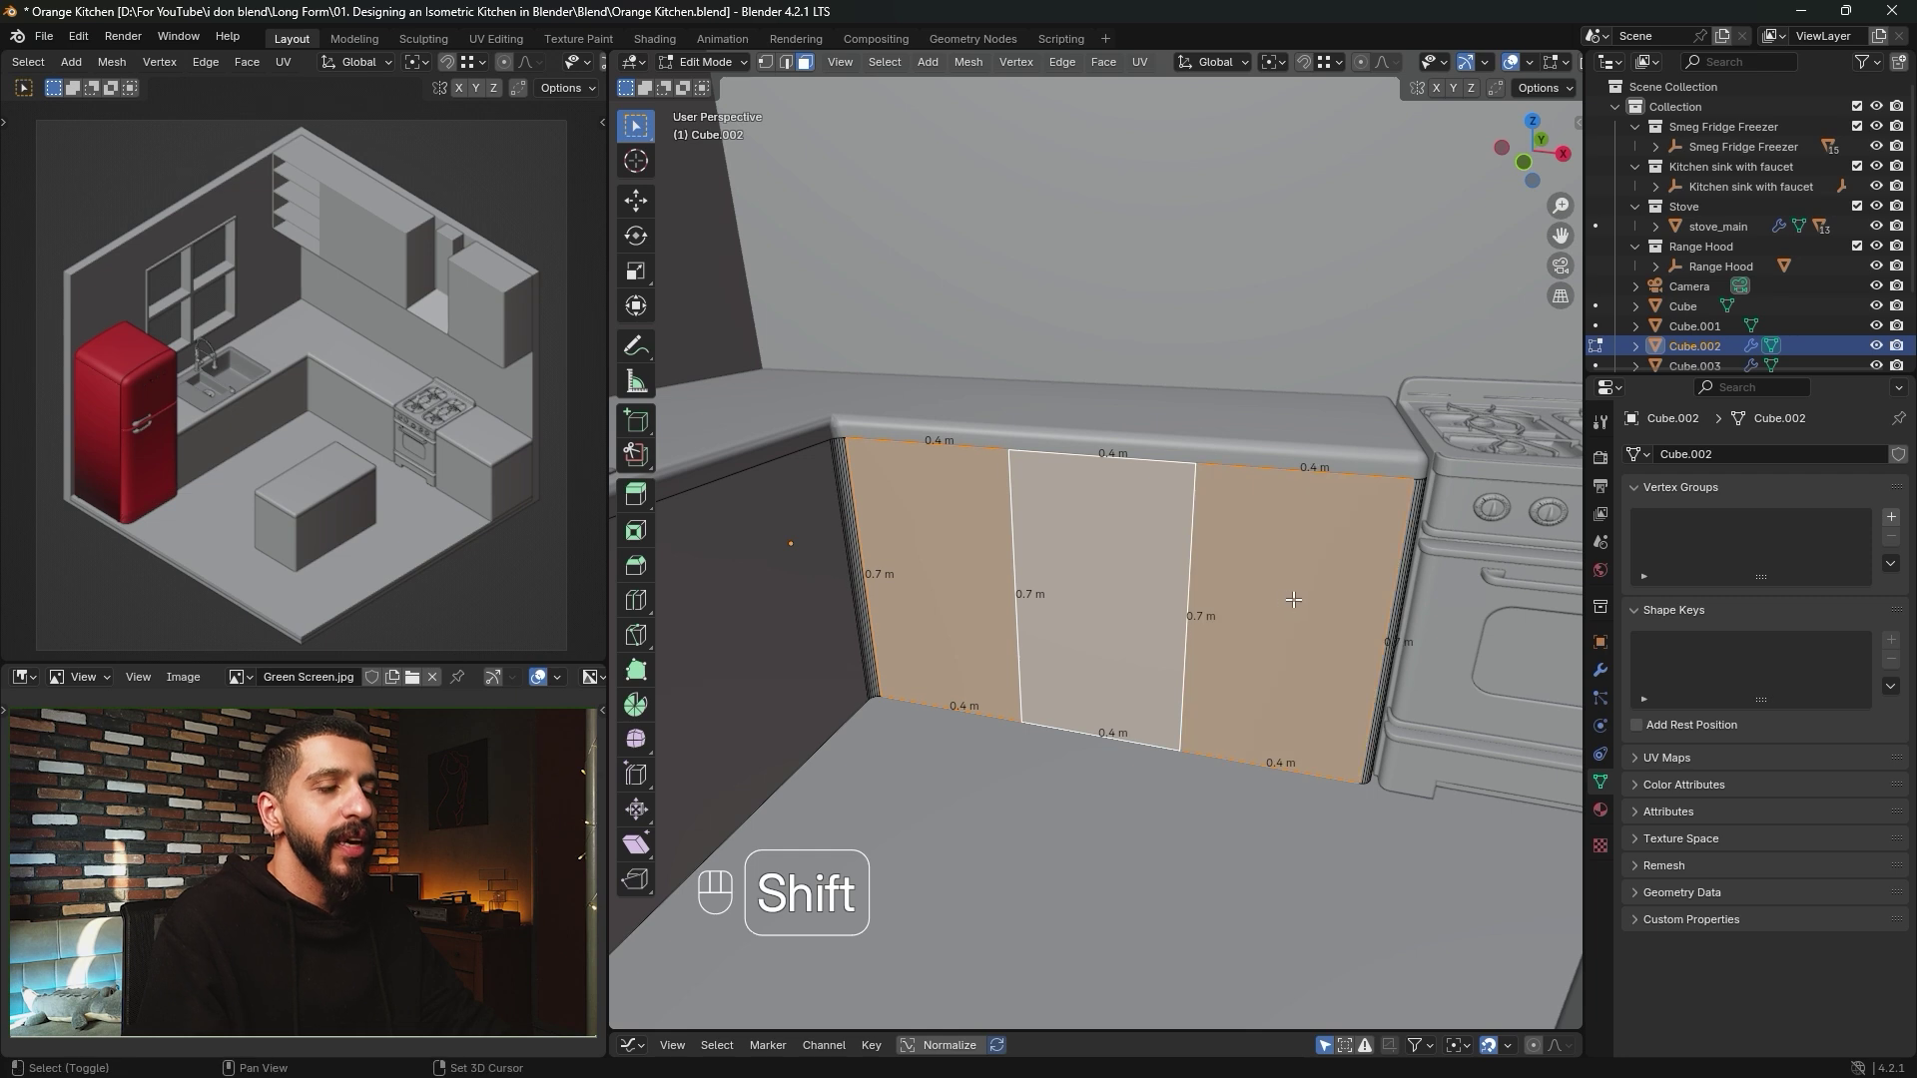
key("i")
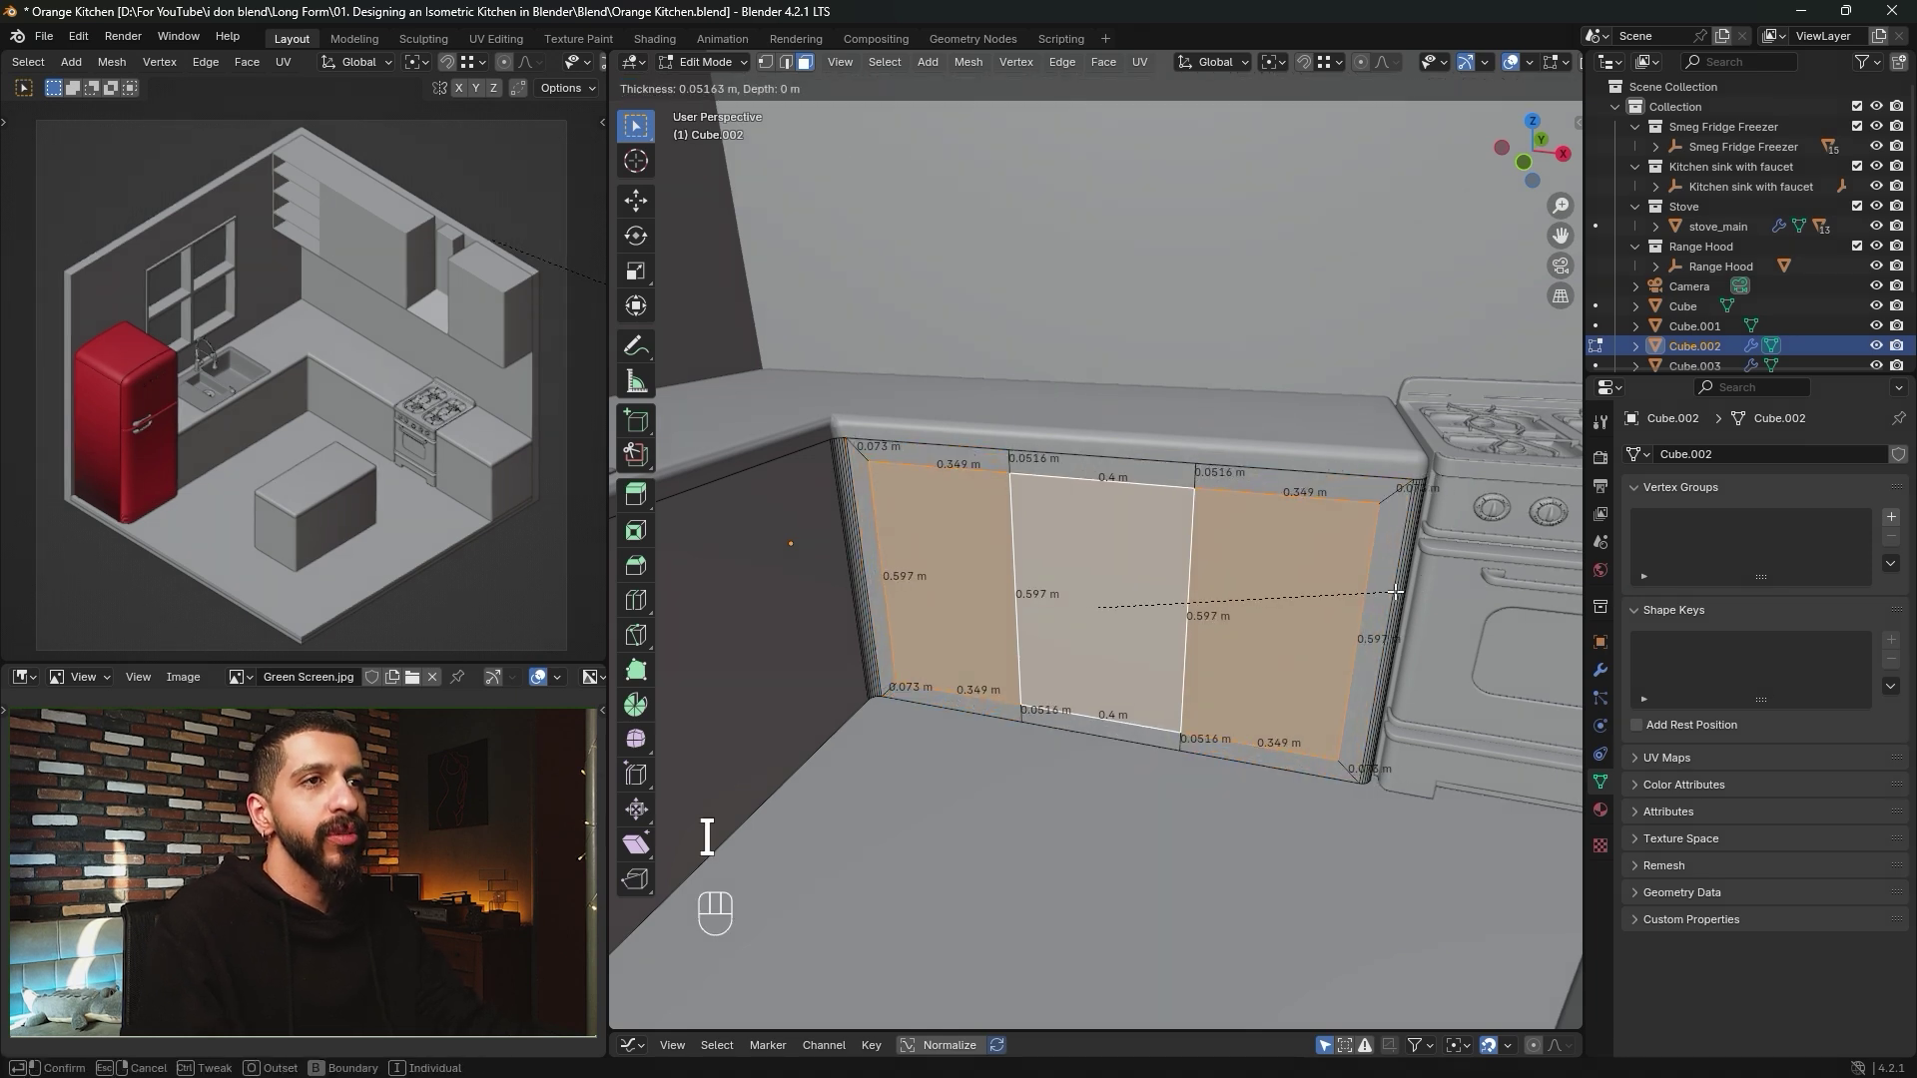
key("i")
key("i")
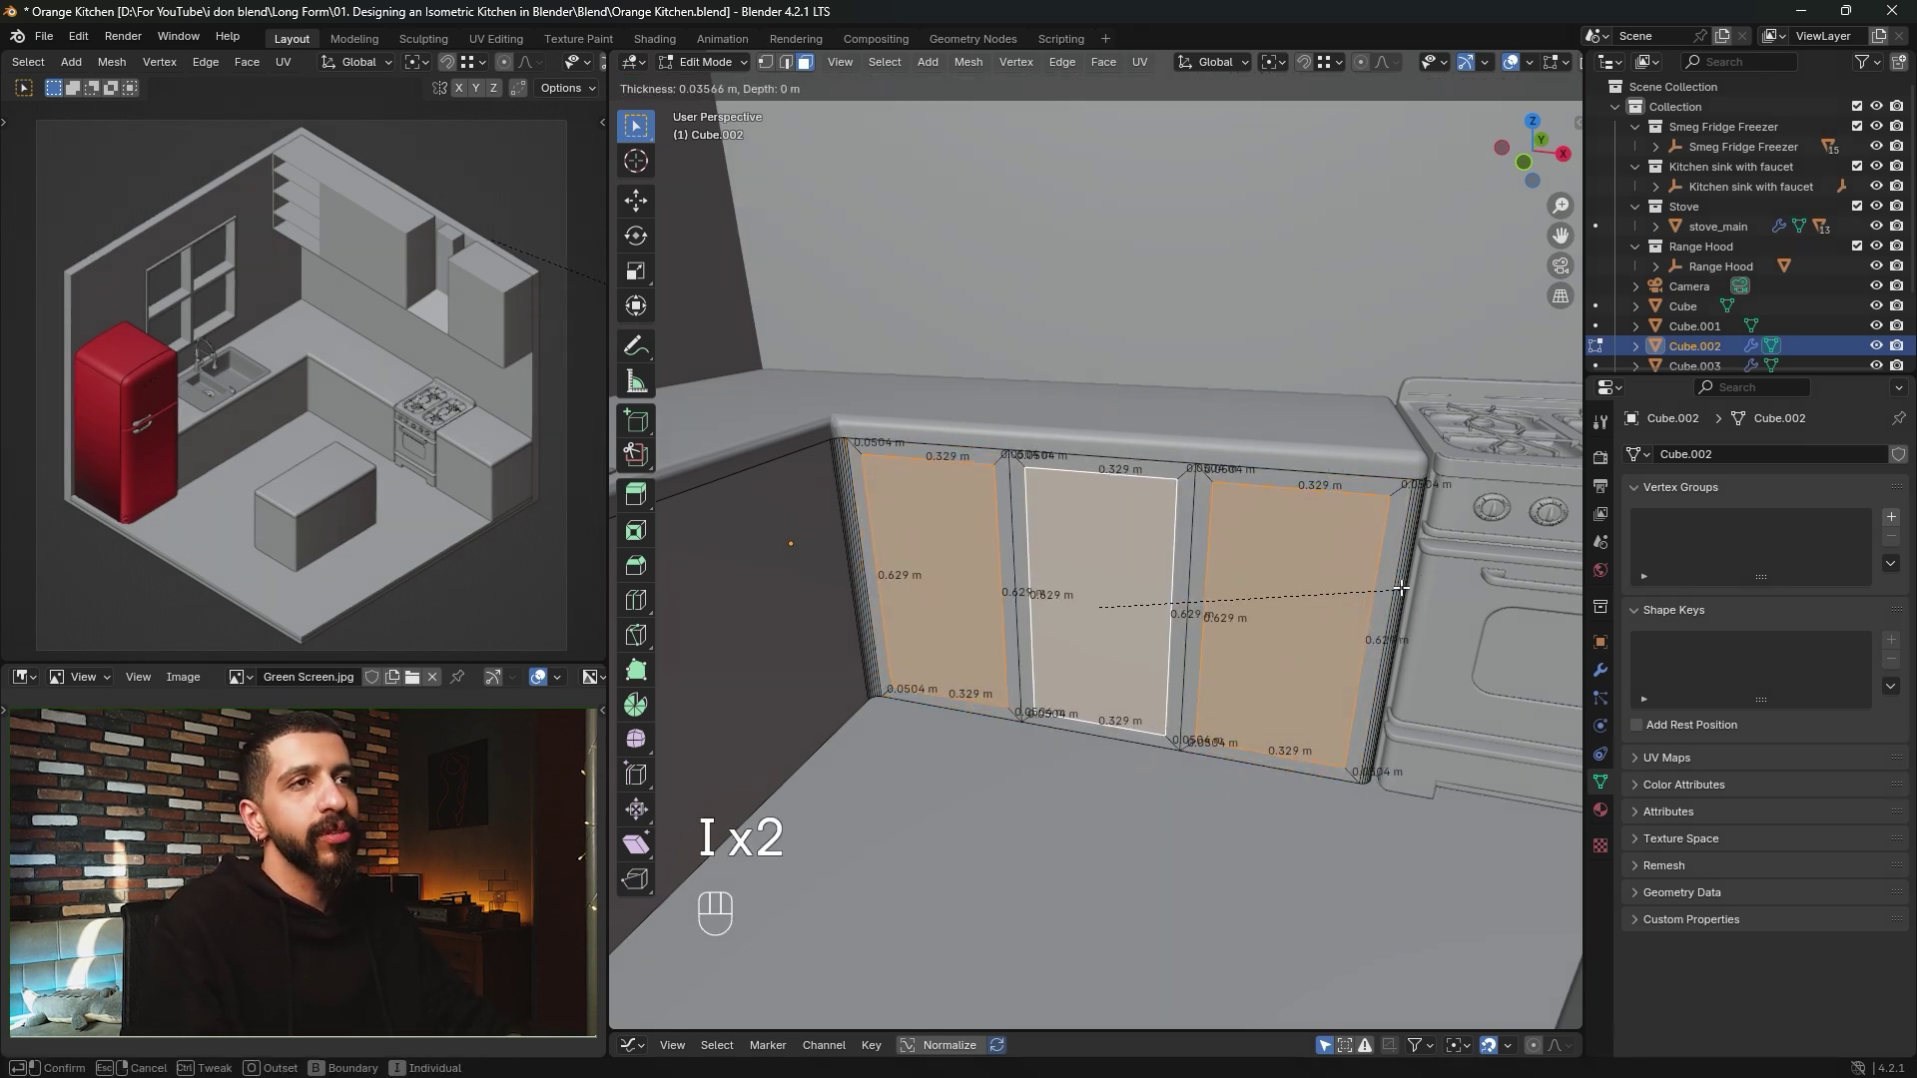
key("shift")
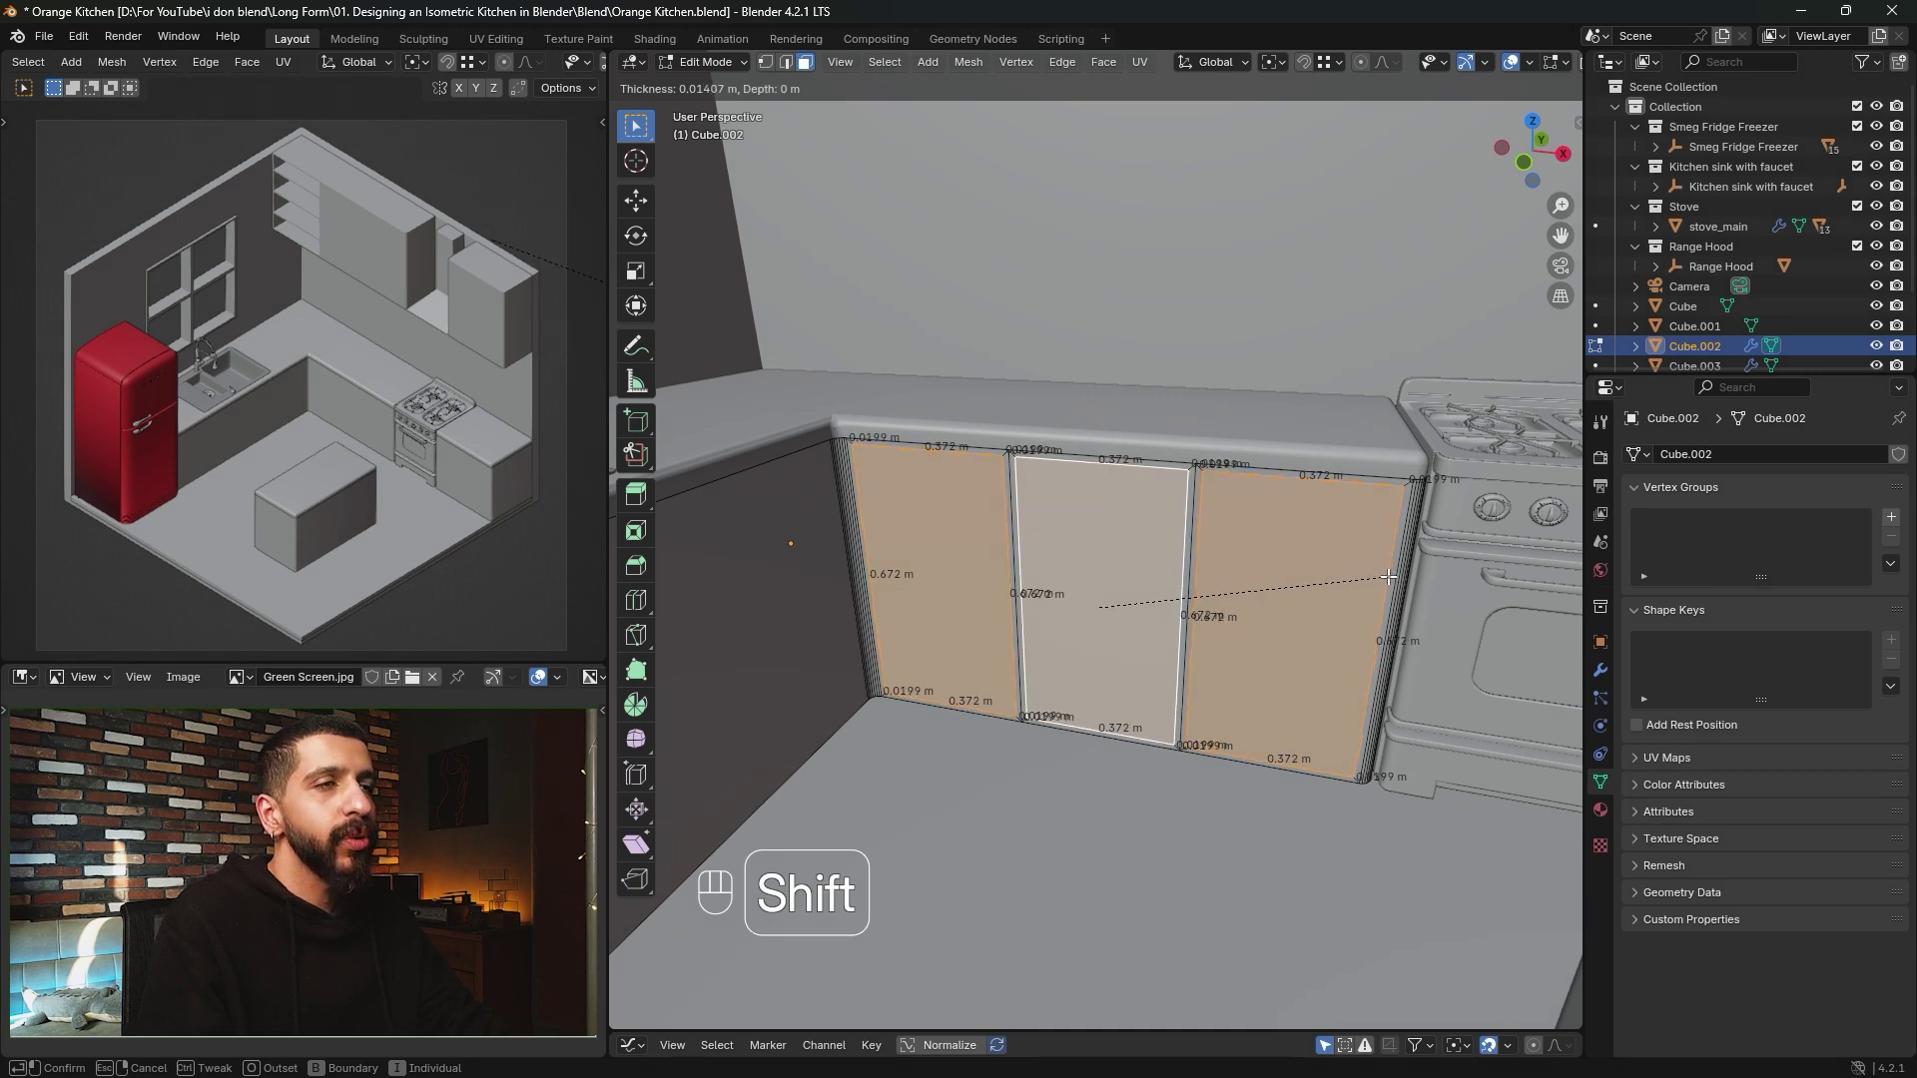
left_click(1383, 579)
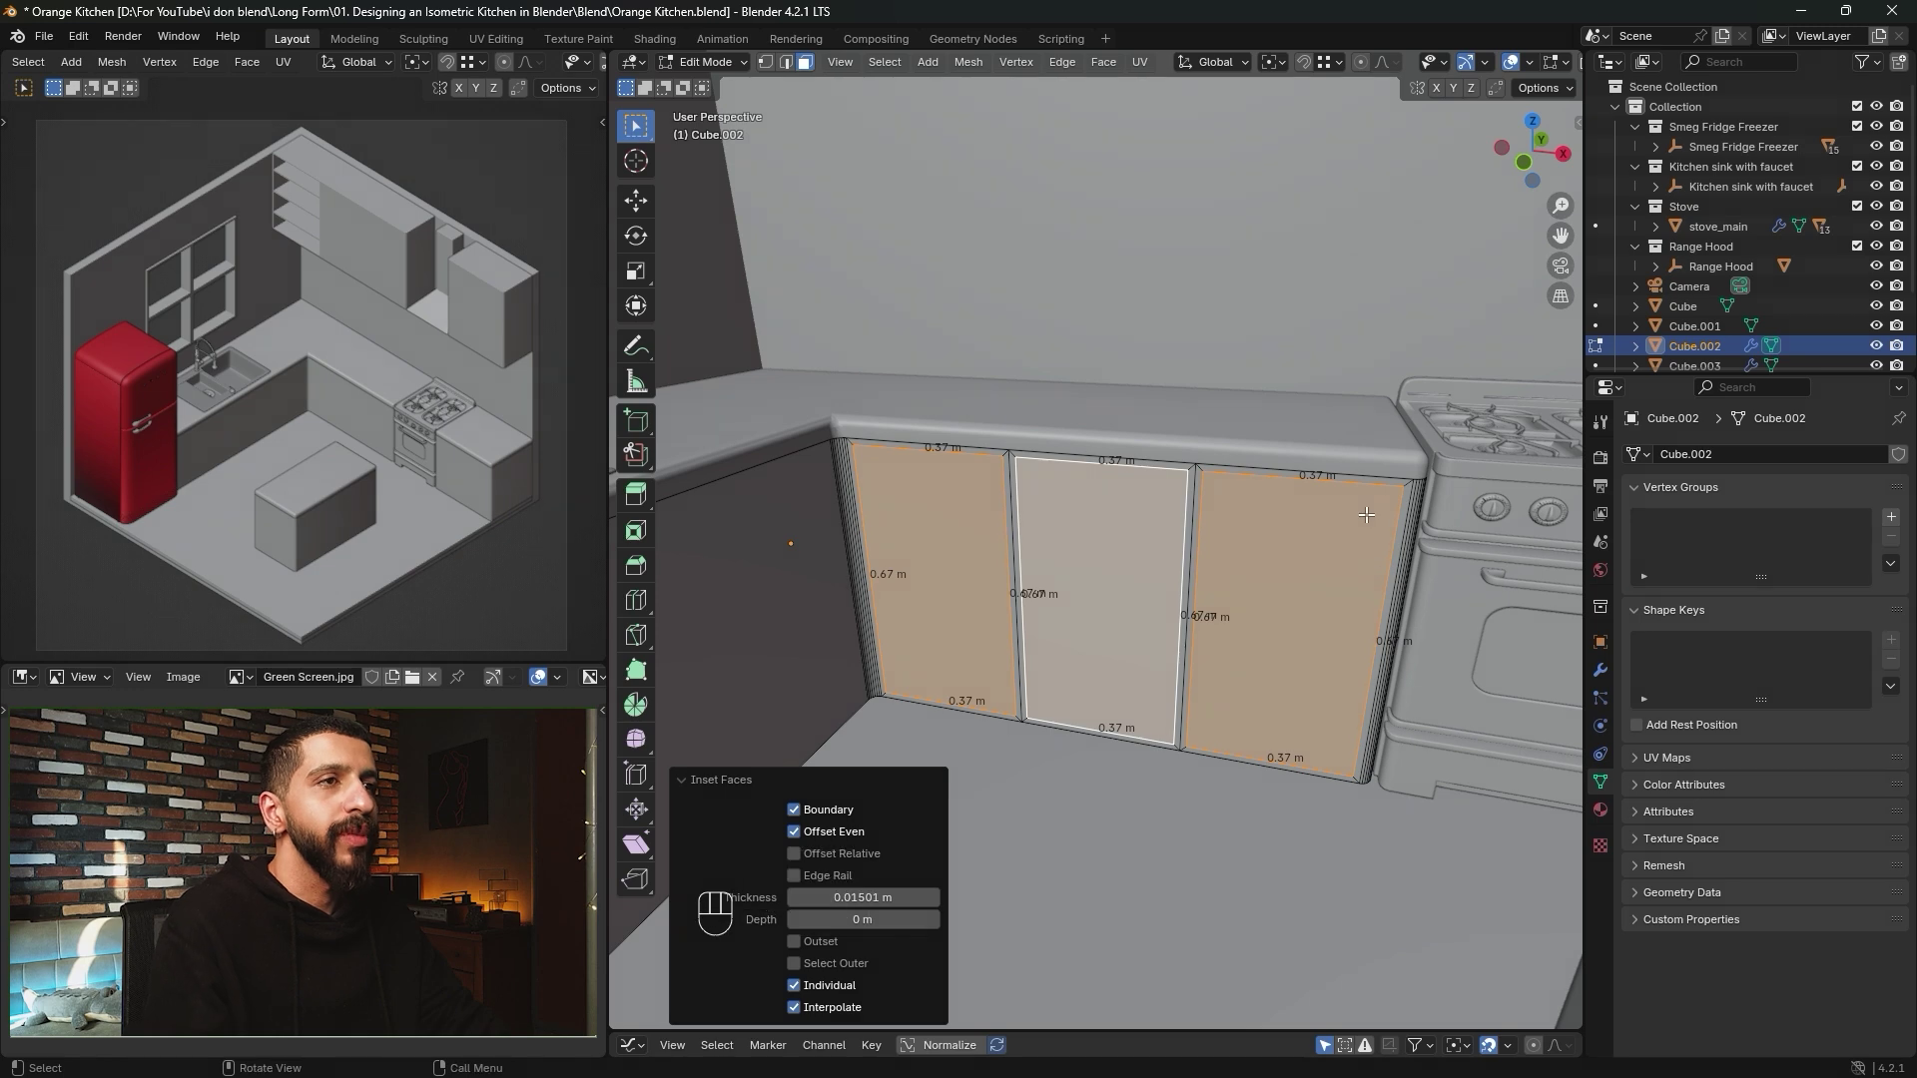
Extrude the three inset panel faces outward 0.02 m to form cabinet doors.
mouse_move(1219, 628)
middle_mouse_down()
mouse_move(1141, 638)
mouse_move(1213, 613)
middle_mouse_up()
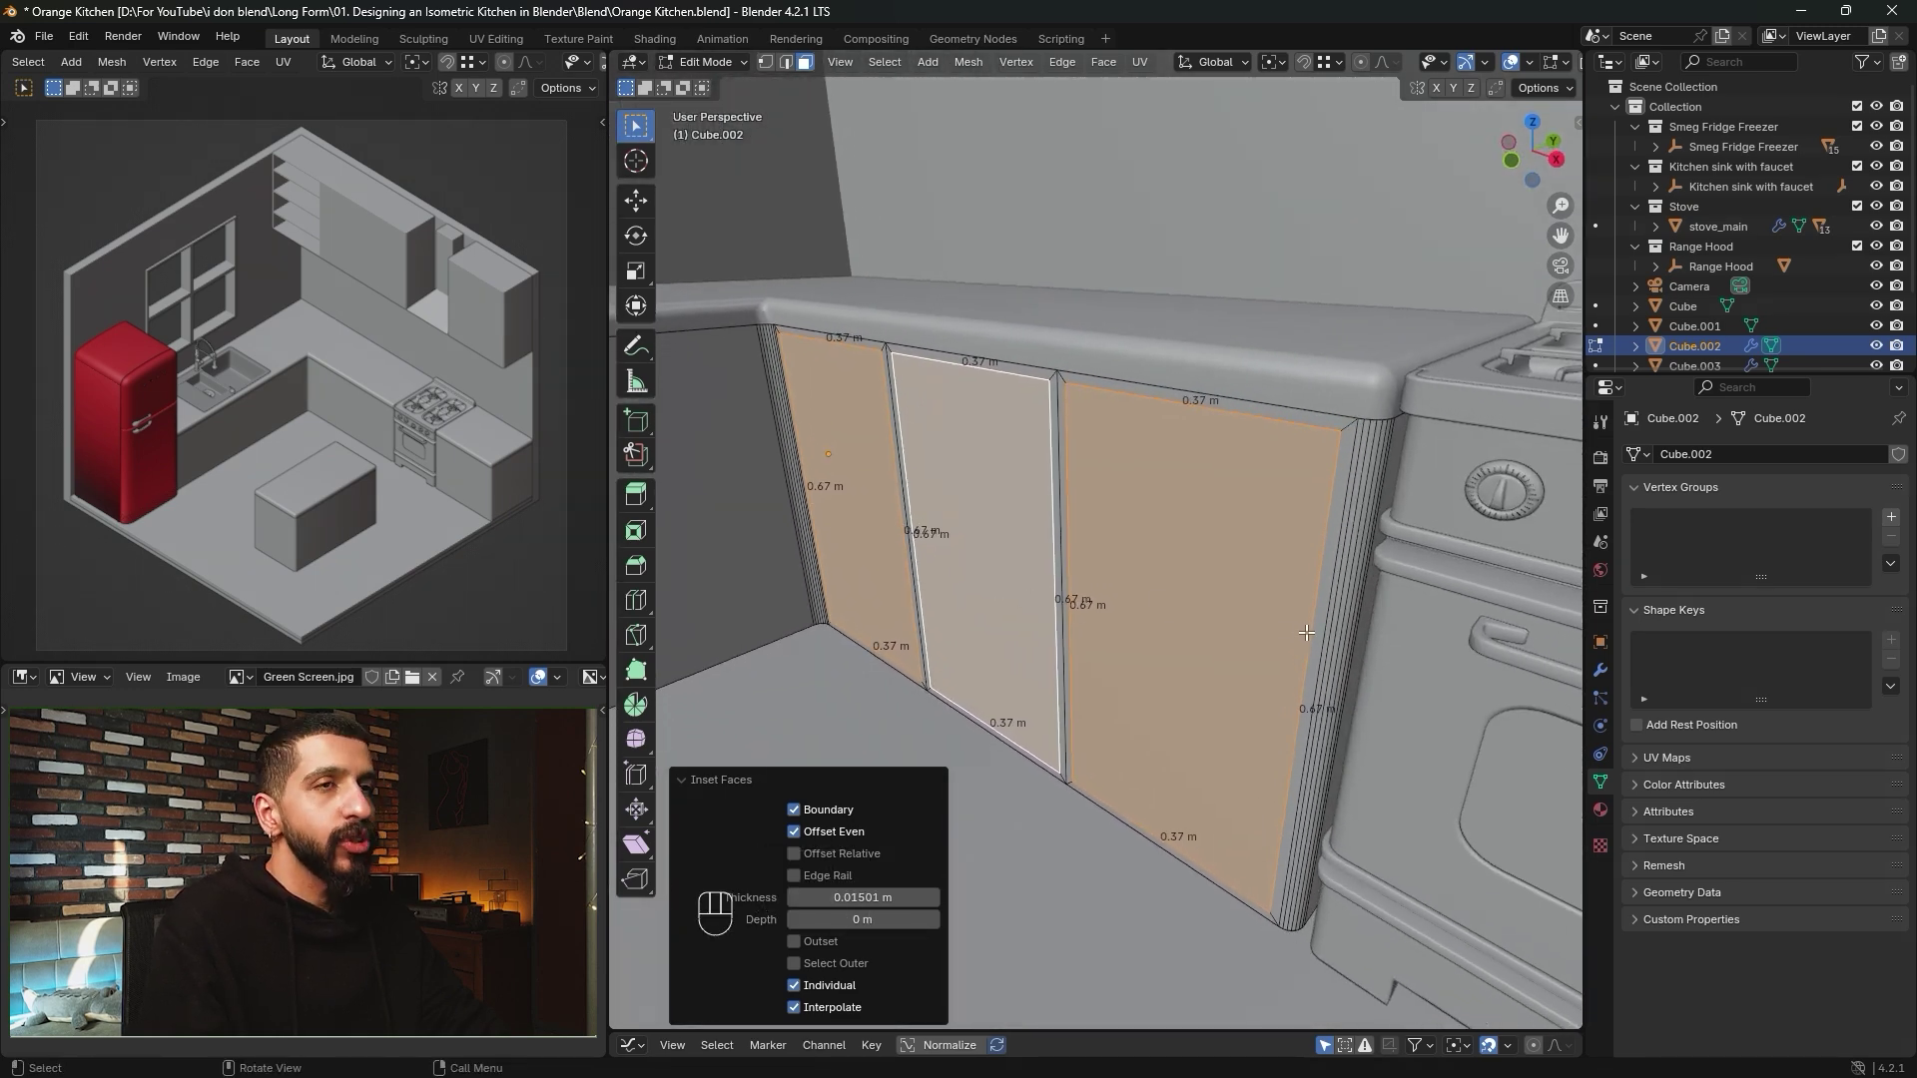
key("e")
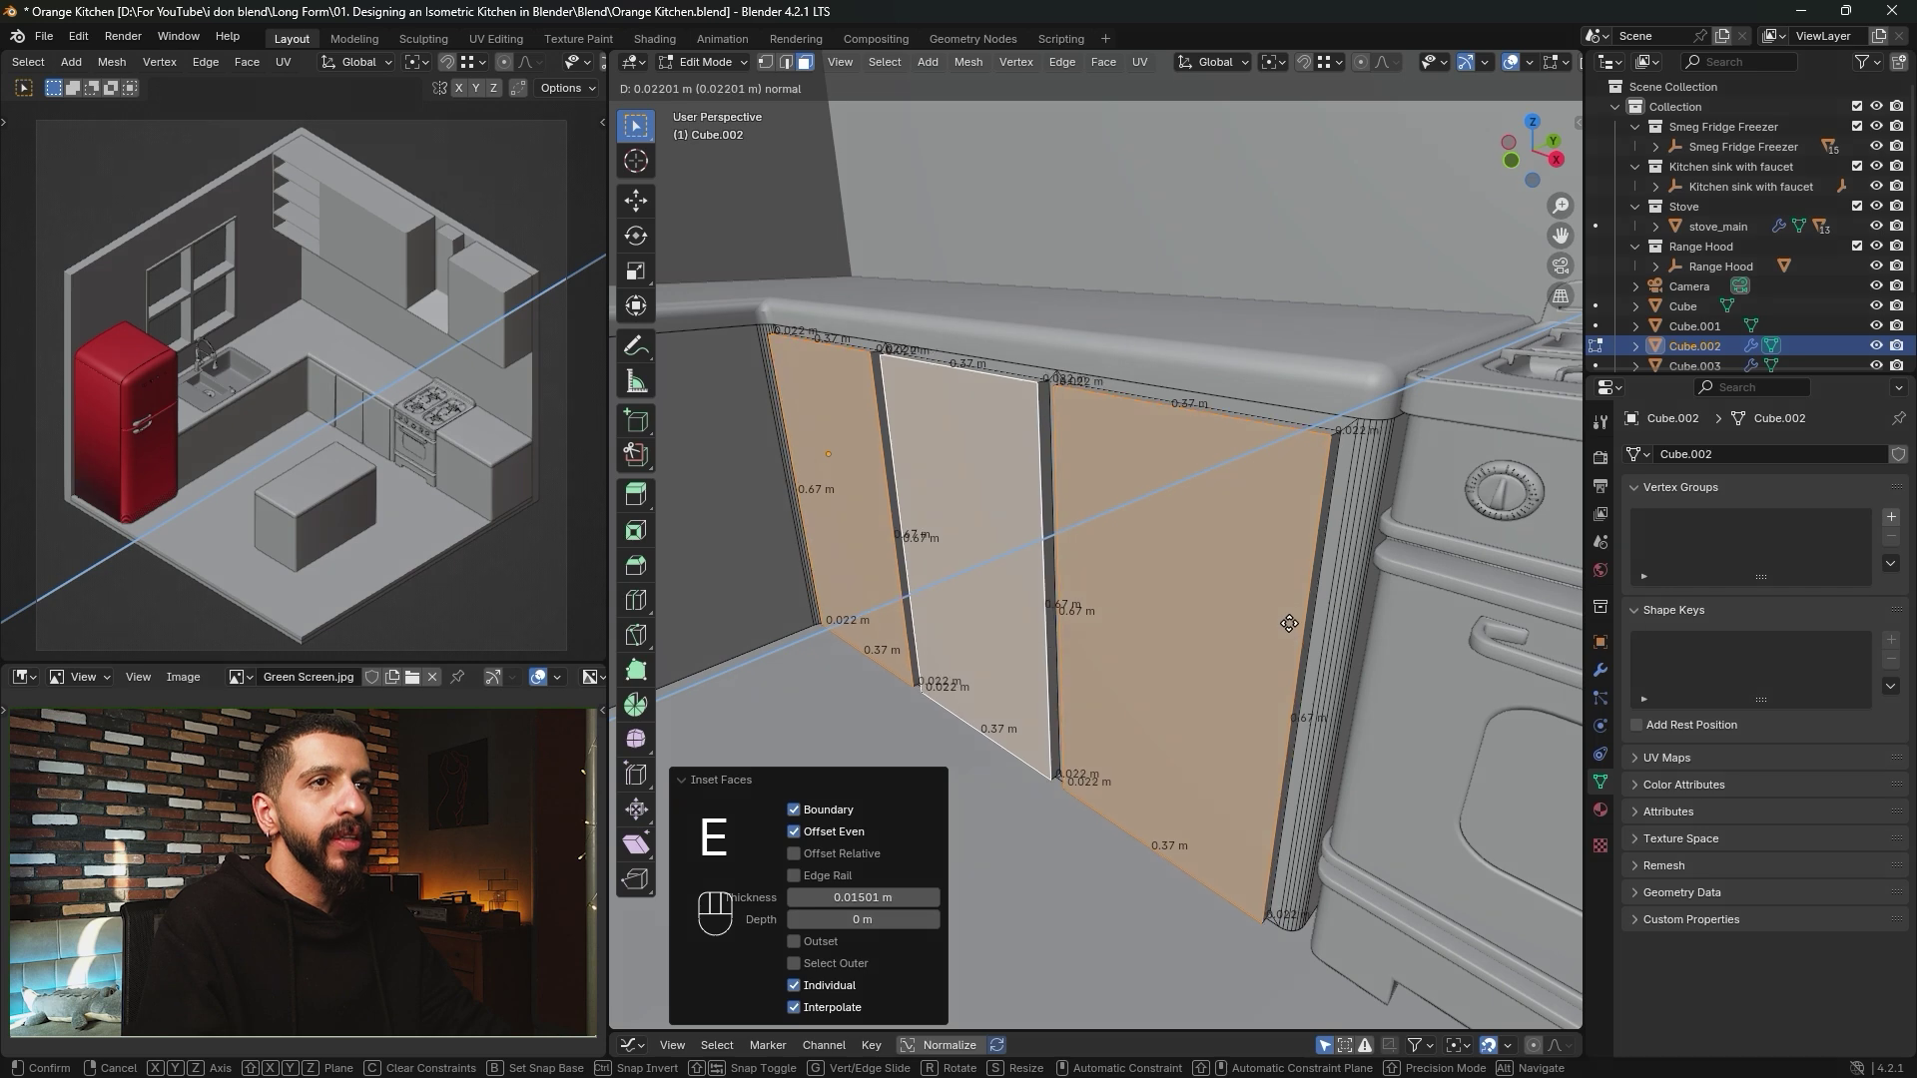
type("0")
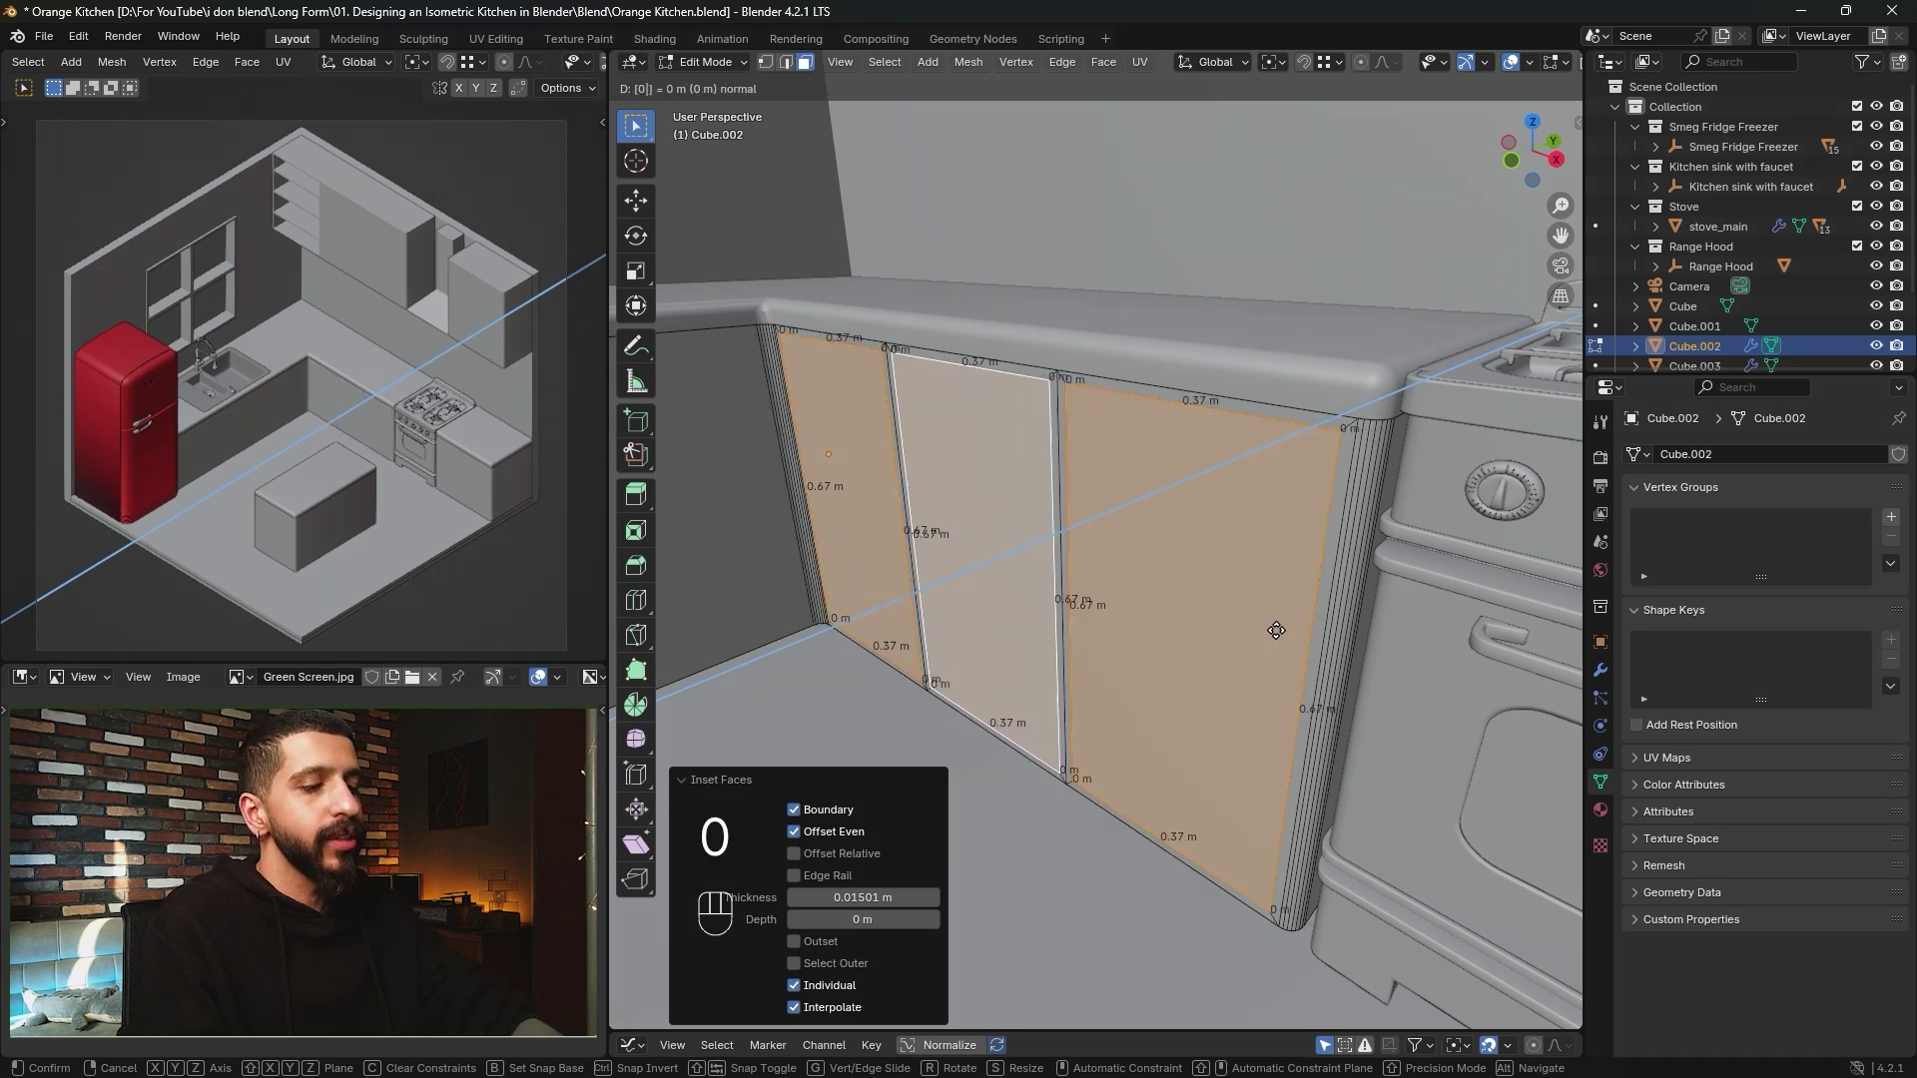
type(".02")
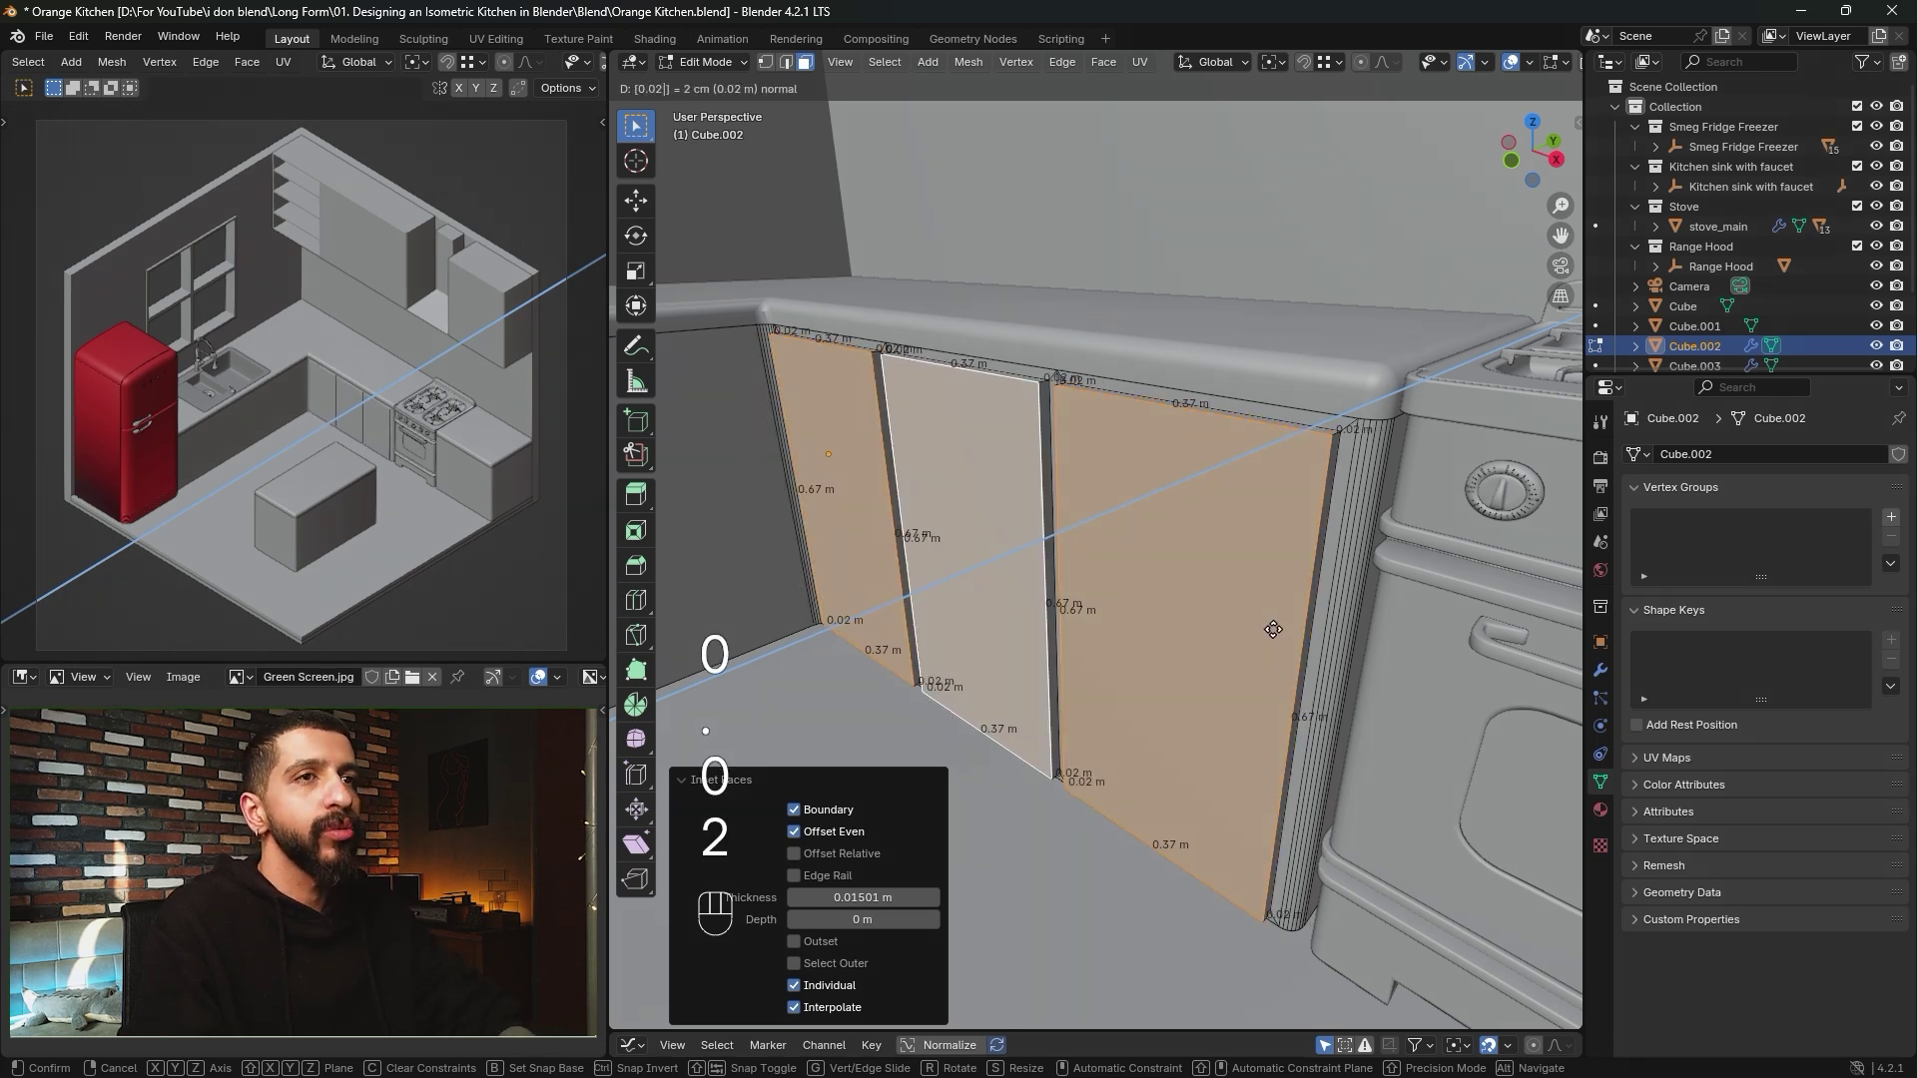
key("Return")
Bevel the edges of the three door faces with a width of 0.01 m and 5 segments.
middle_click_drag(1153, 521, 1174, 588)
key("ctrl+b")
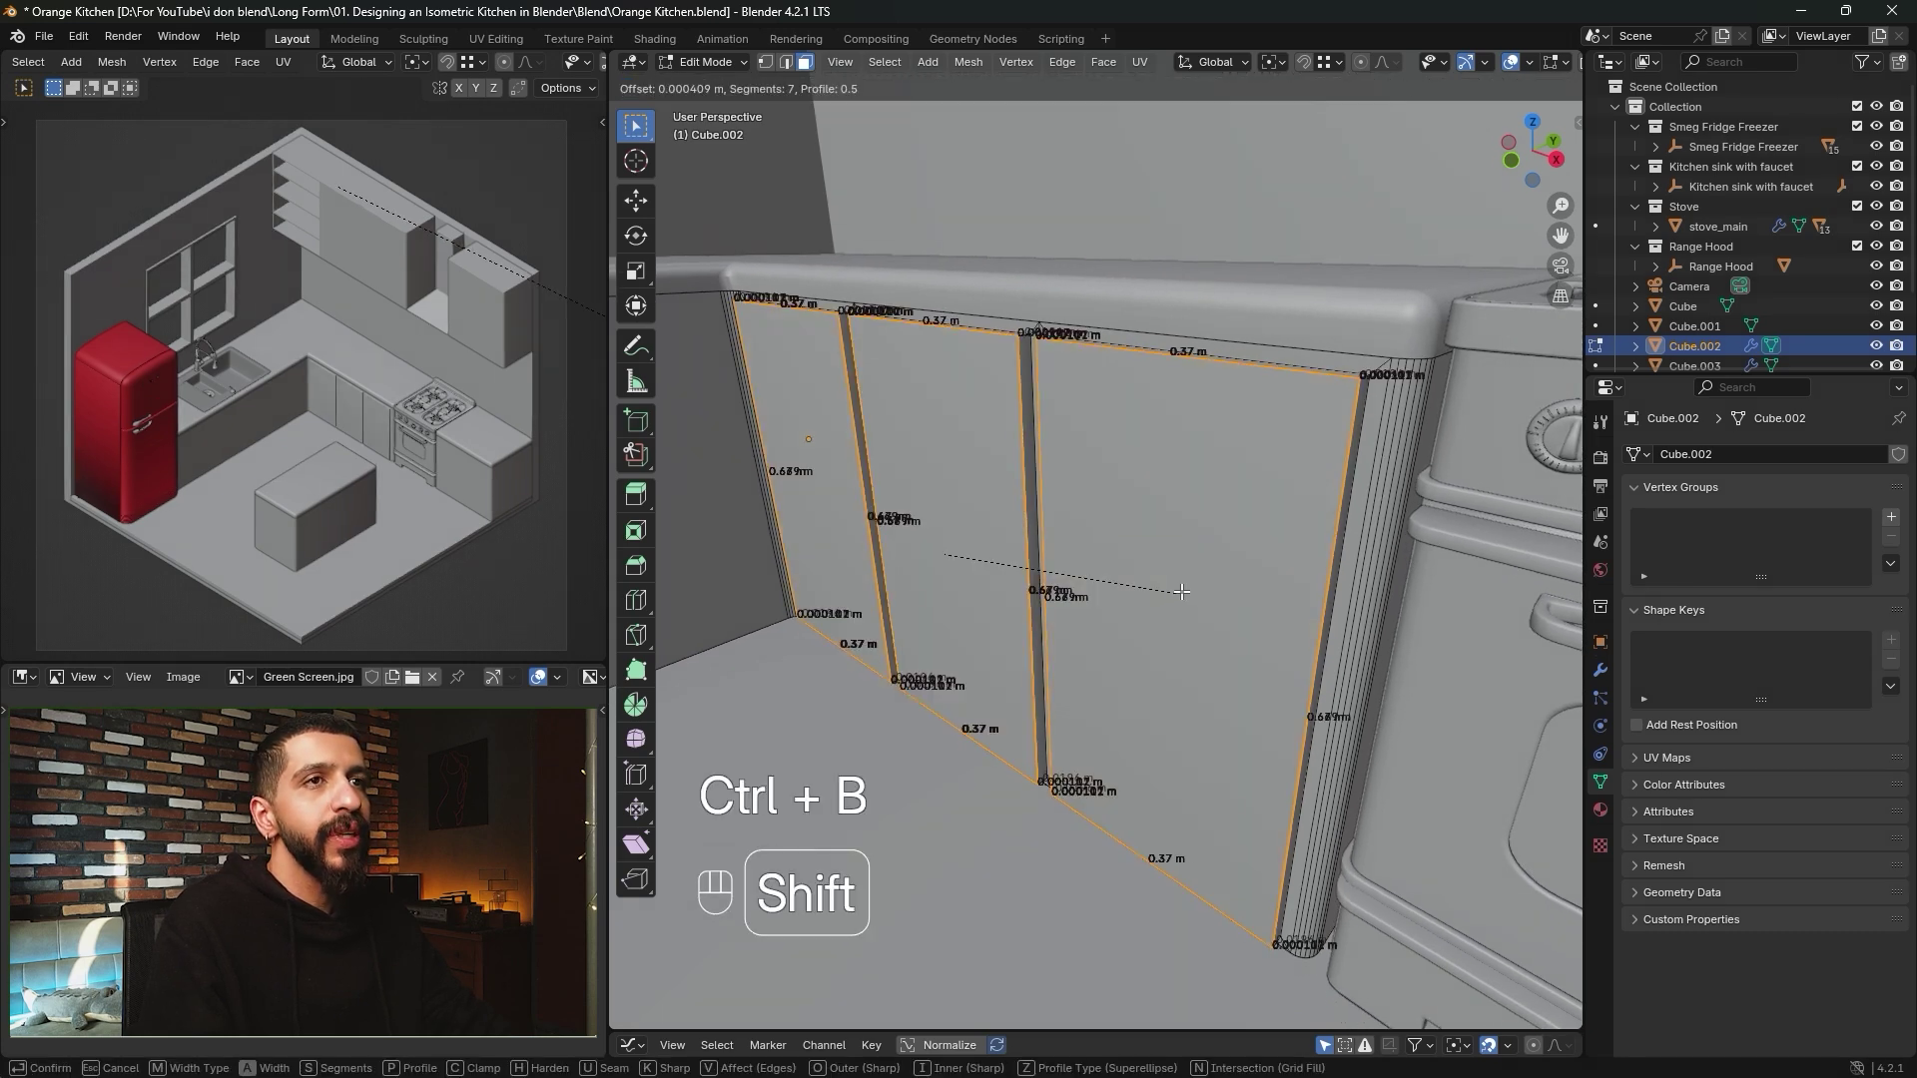
left_click(1230, 578)
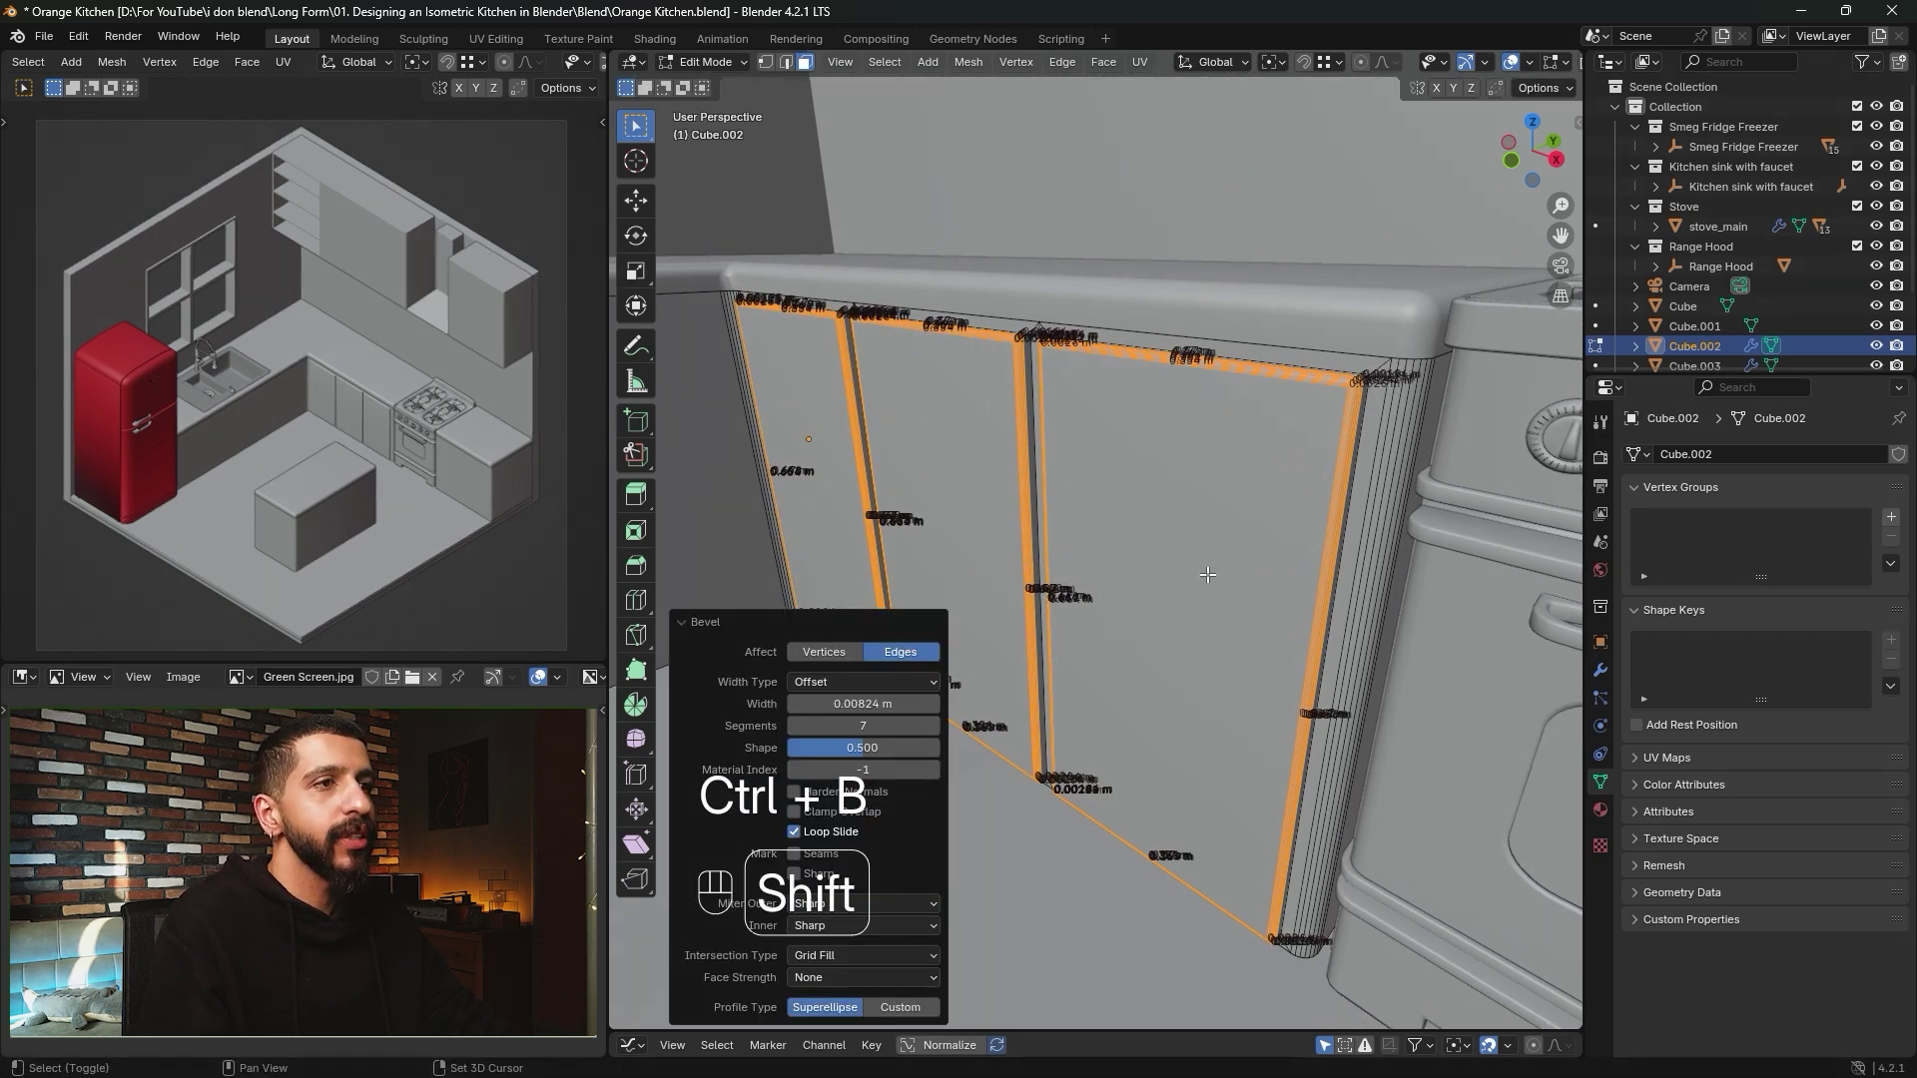
left_click(844, 704)
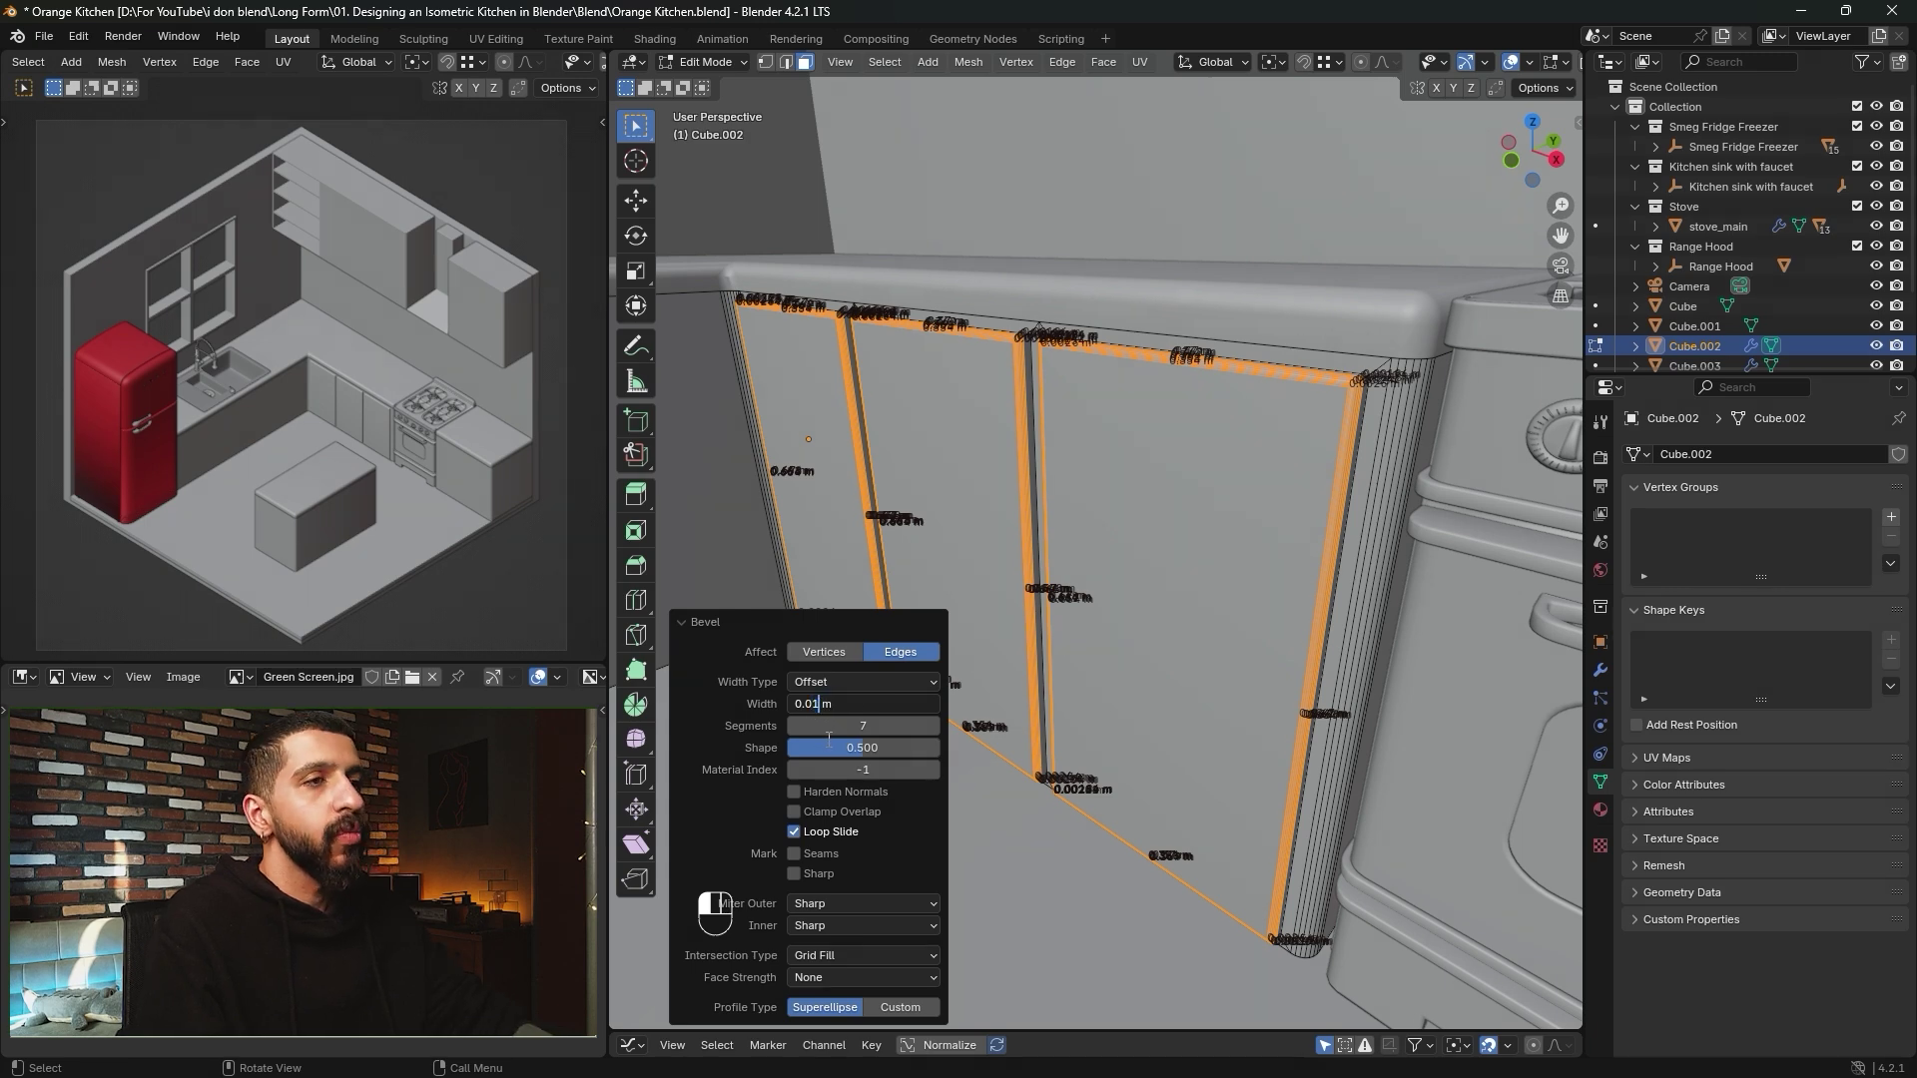
key("Return")
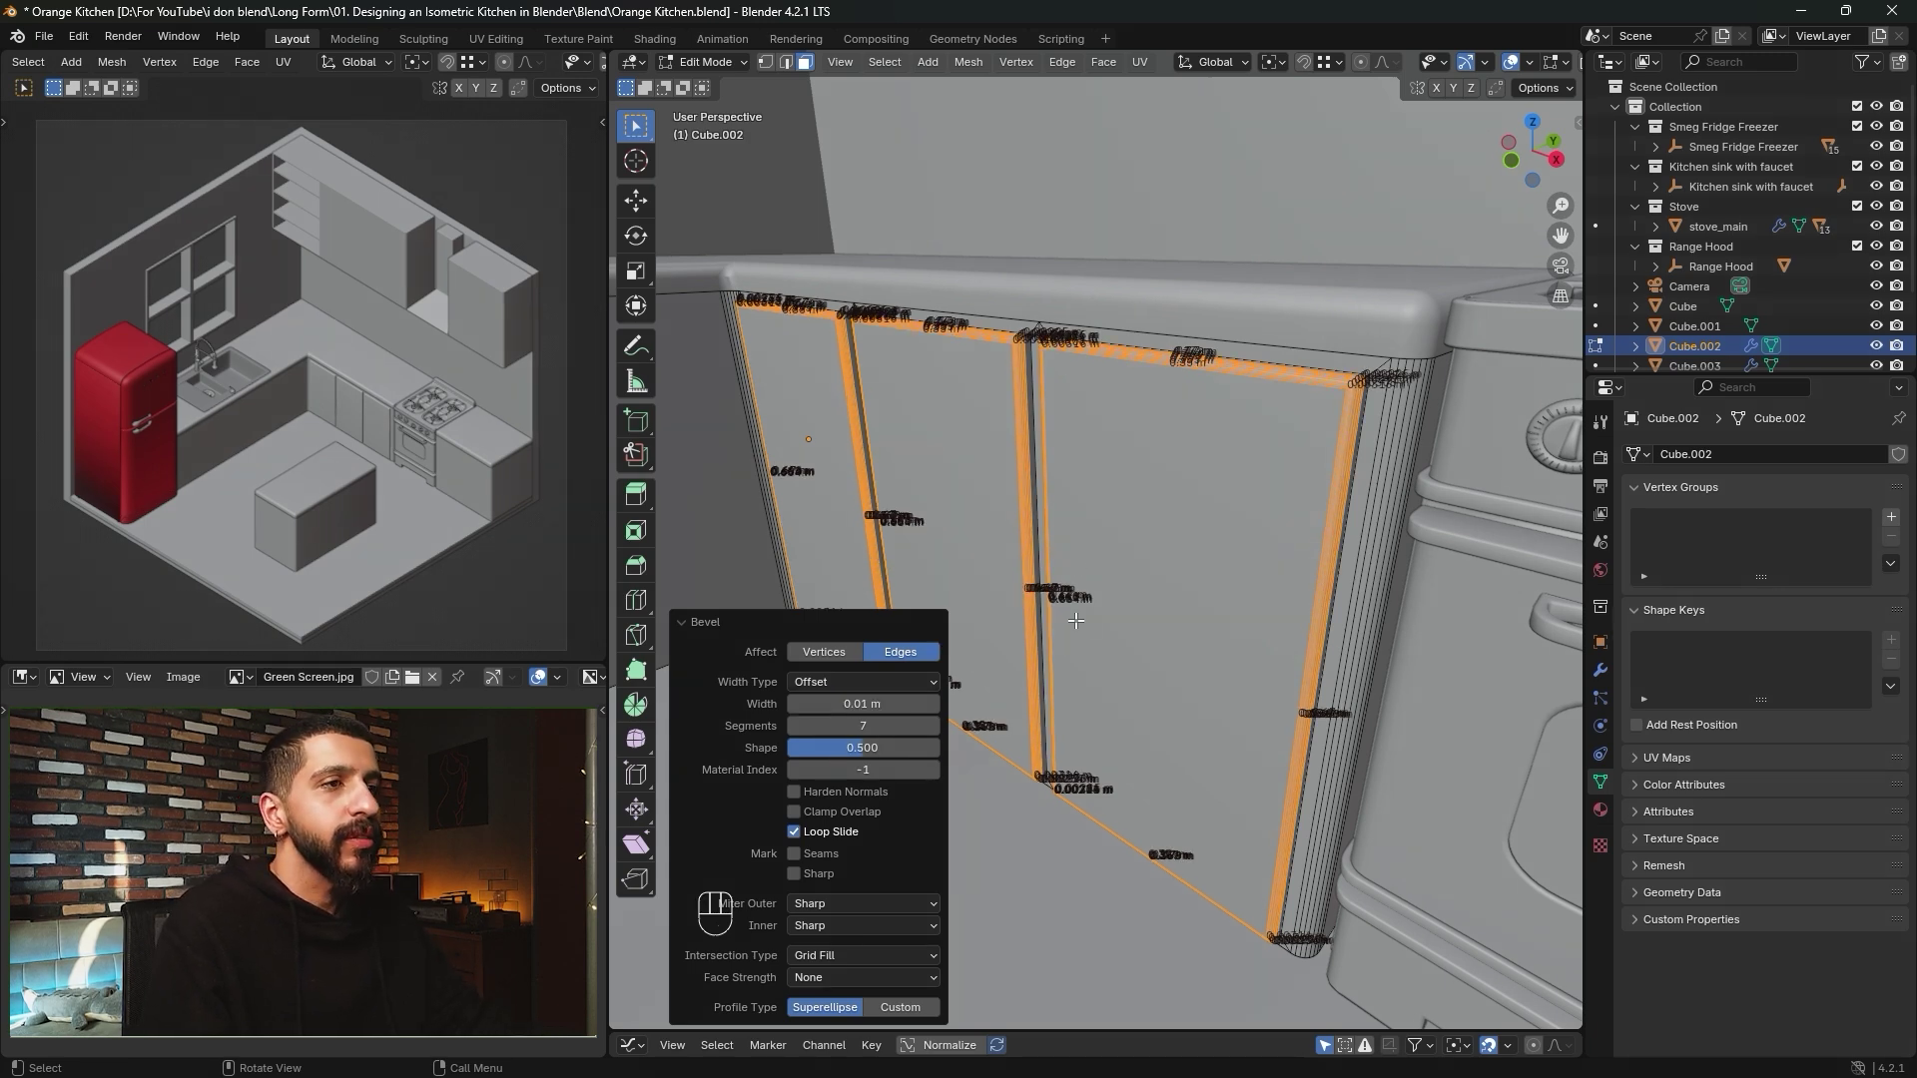
left_click(794, 726)
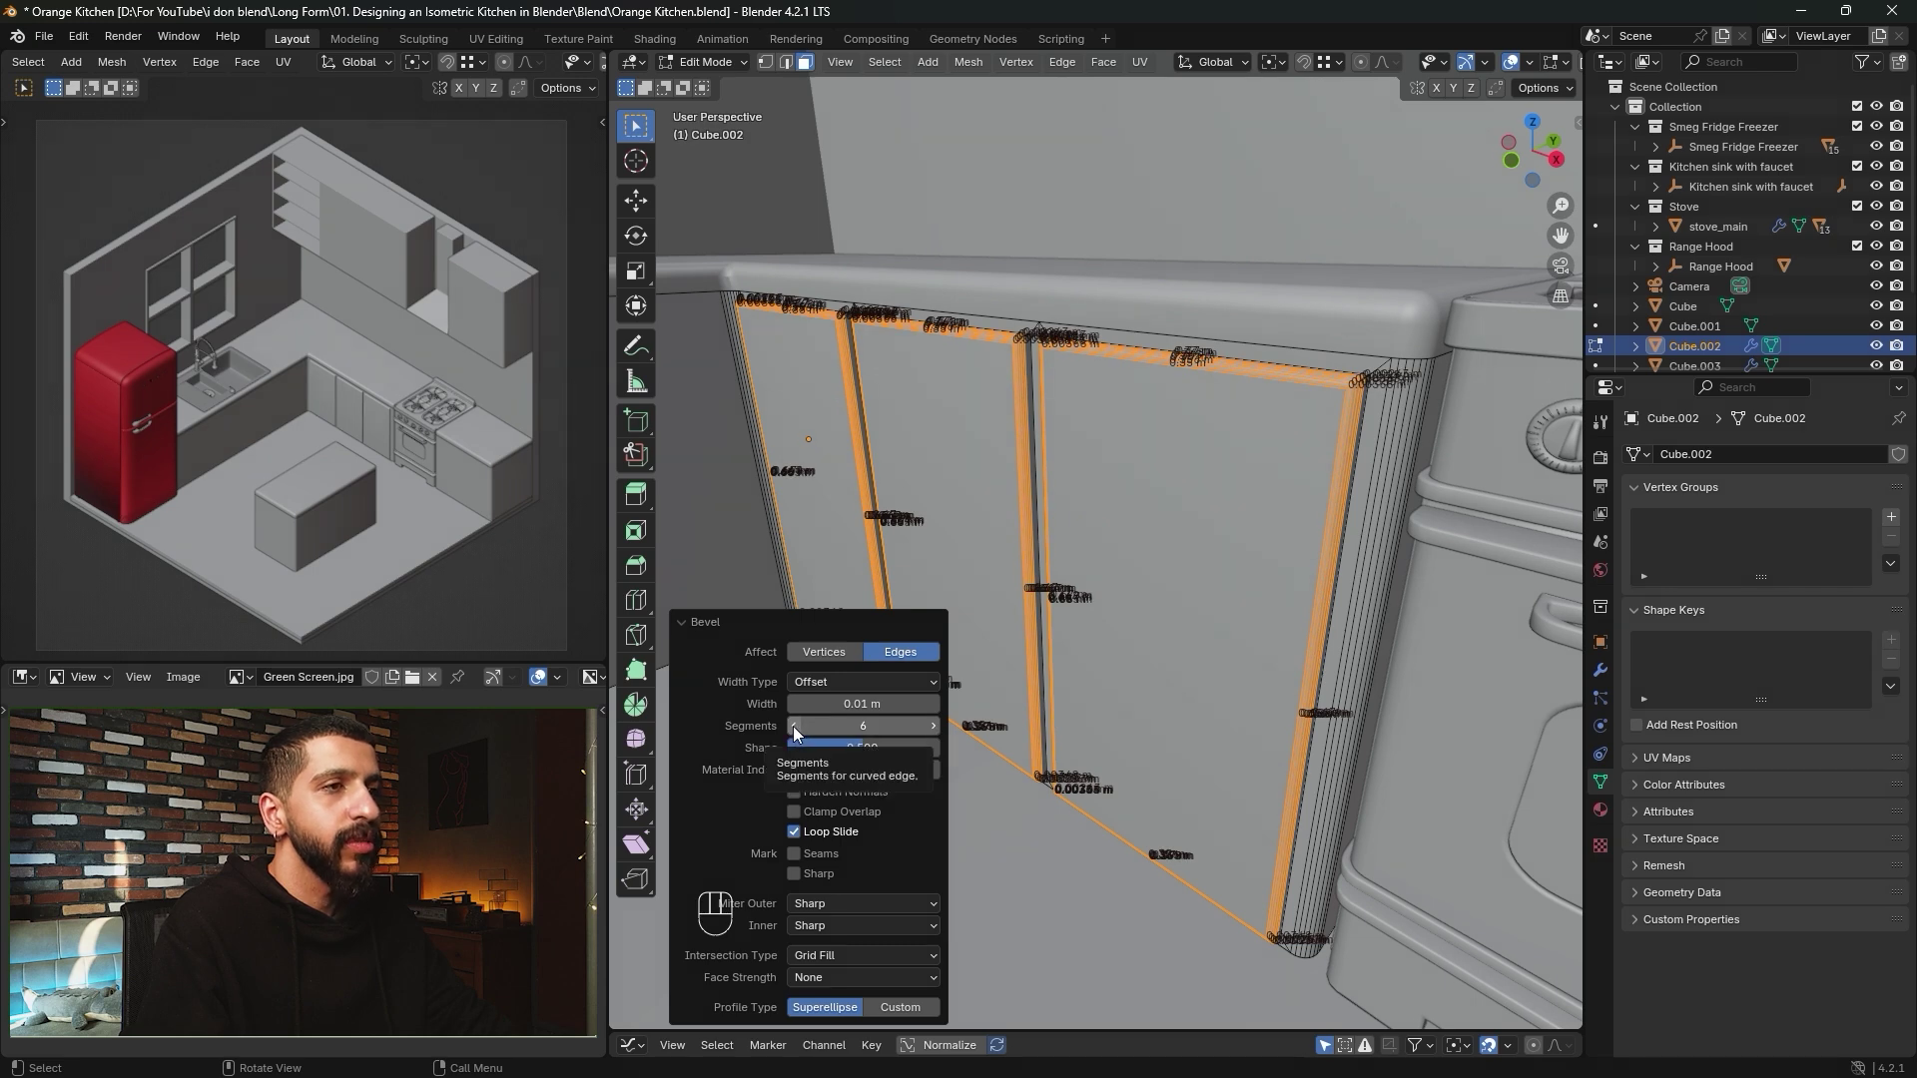
left_click(793, 725)
key("Tab")
key("Tab")
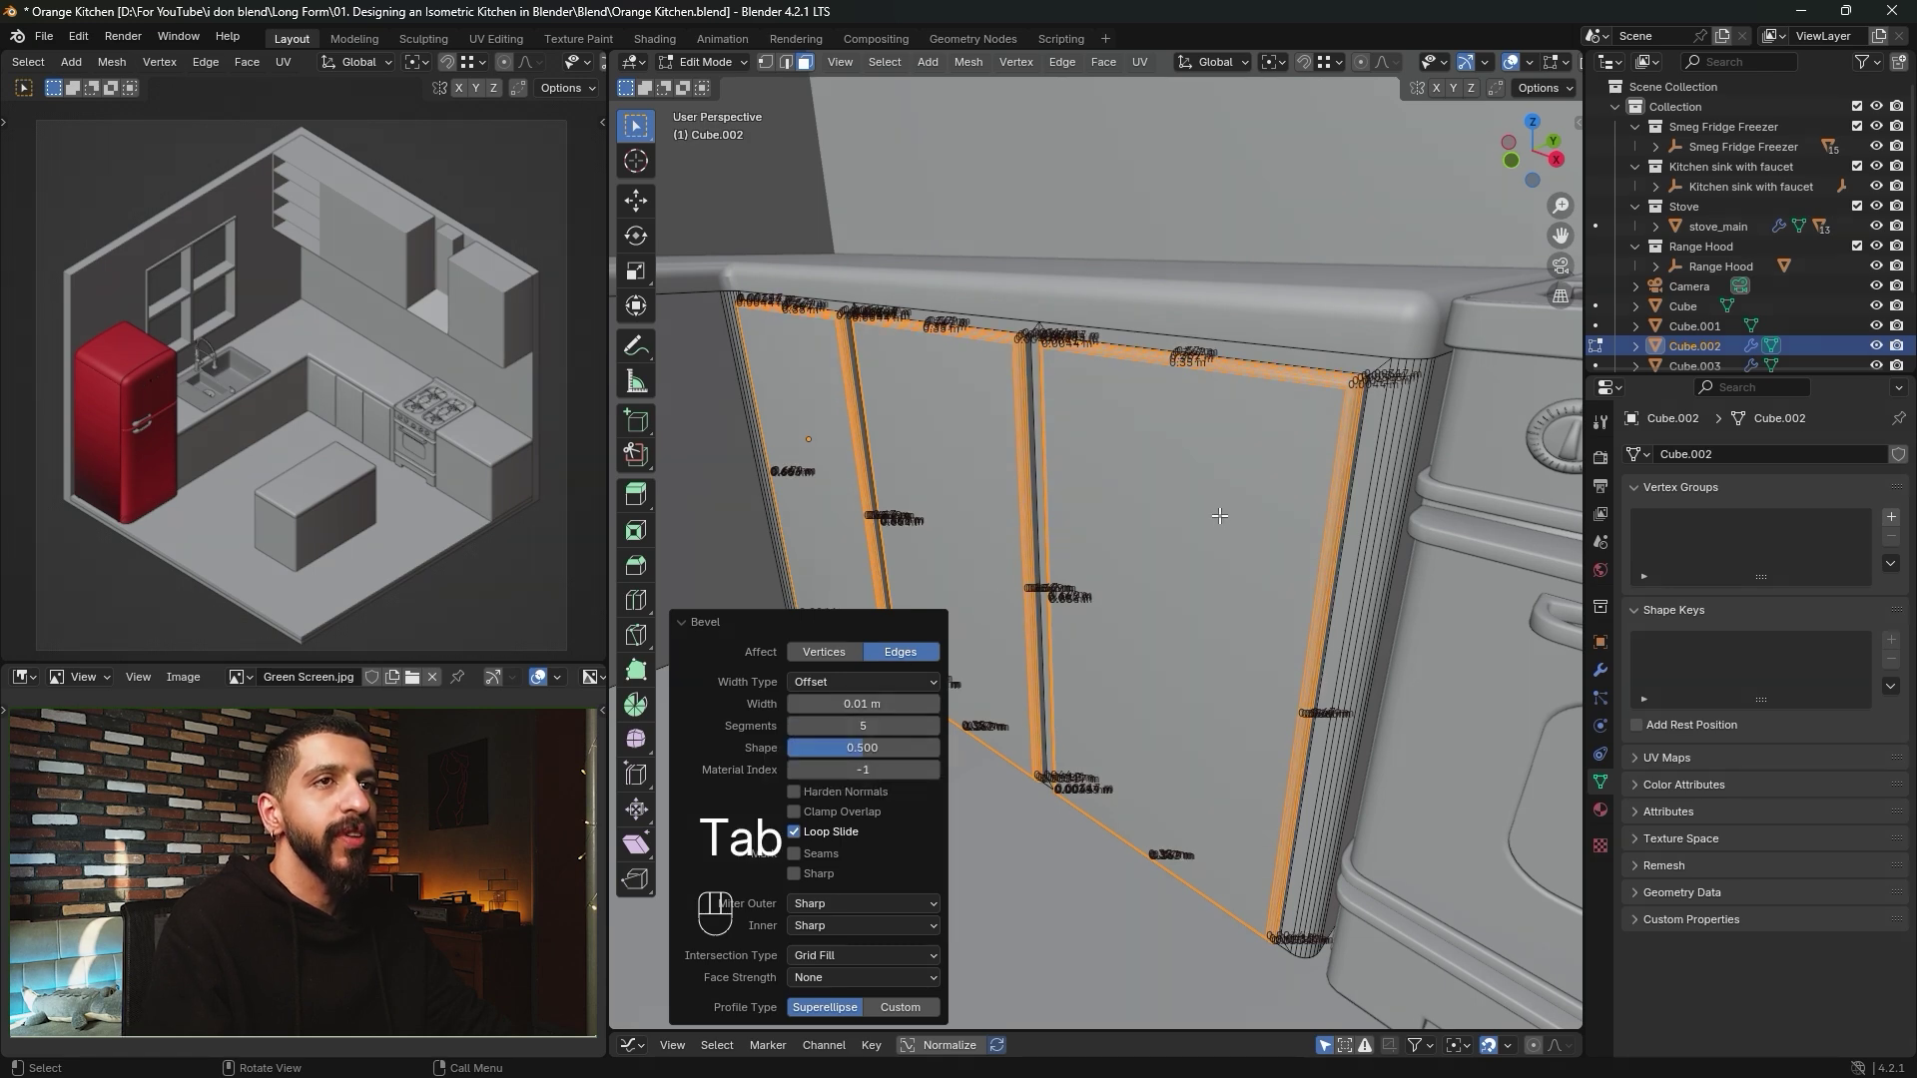
Subdivide the top and bottom edges of the lower cabinet front under the sink with 3 cuts, dividing it into four panels.
middle_click(1180, 554, "alt")
middle_click_drag(1180, 554, 1052, 507)
key("Tab")
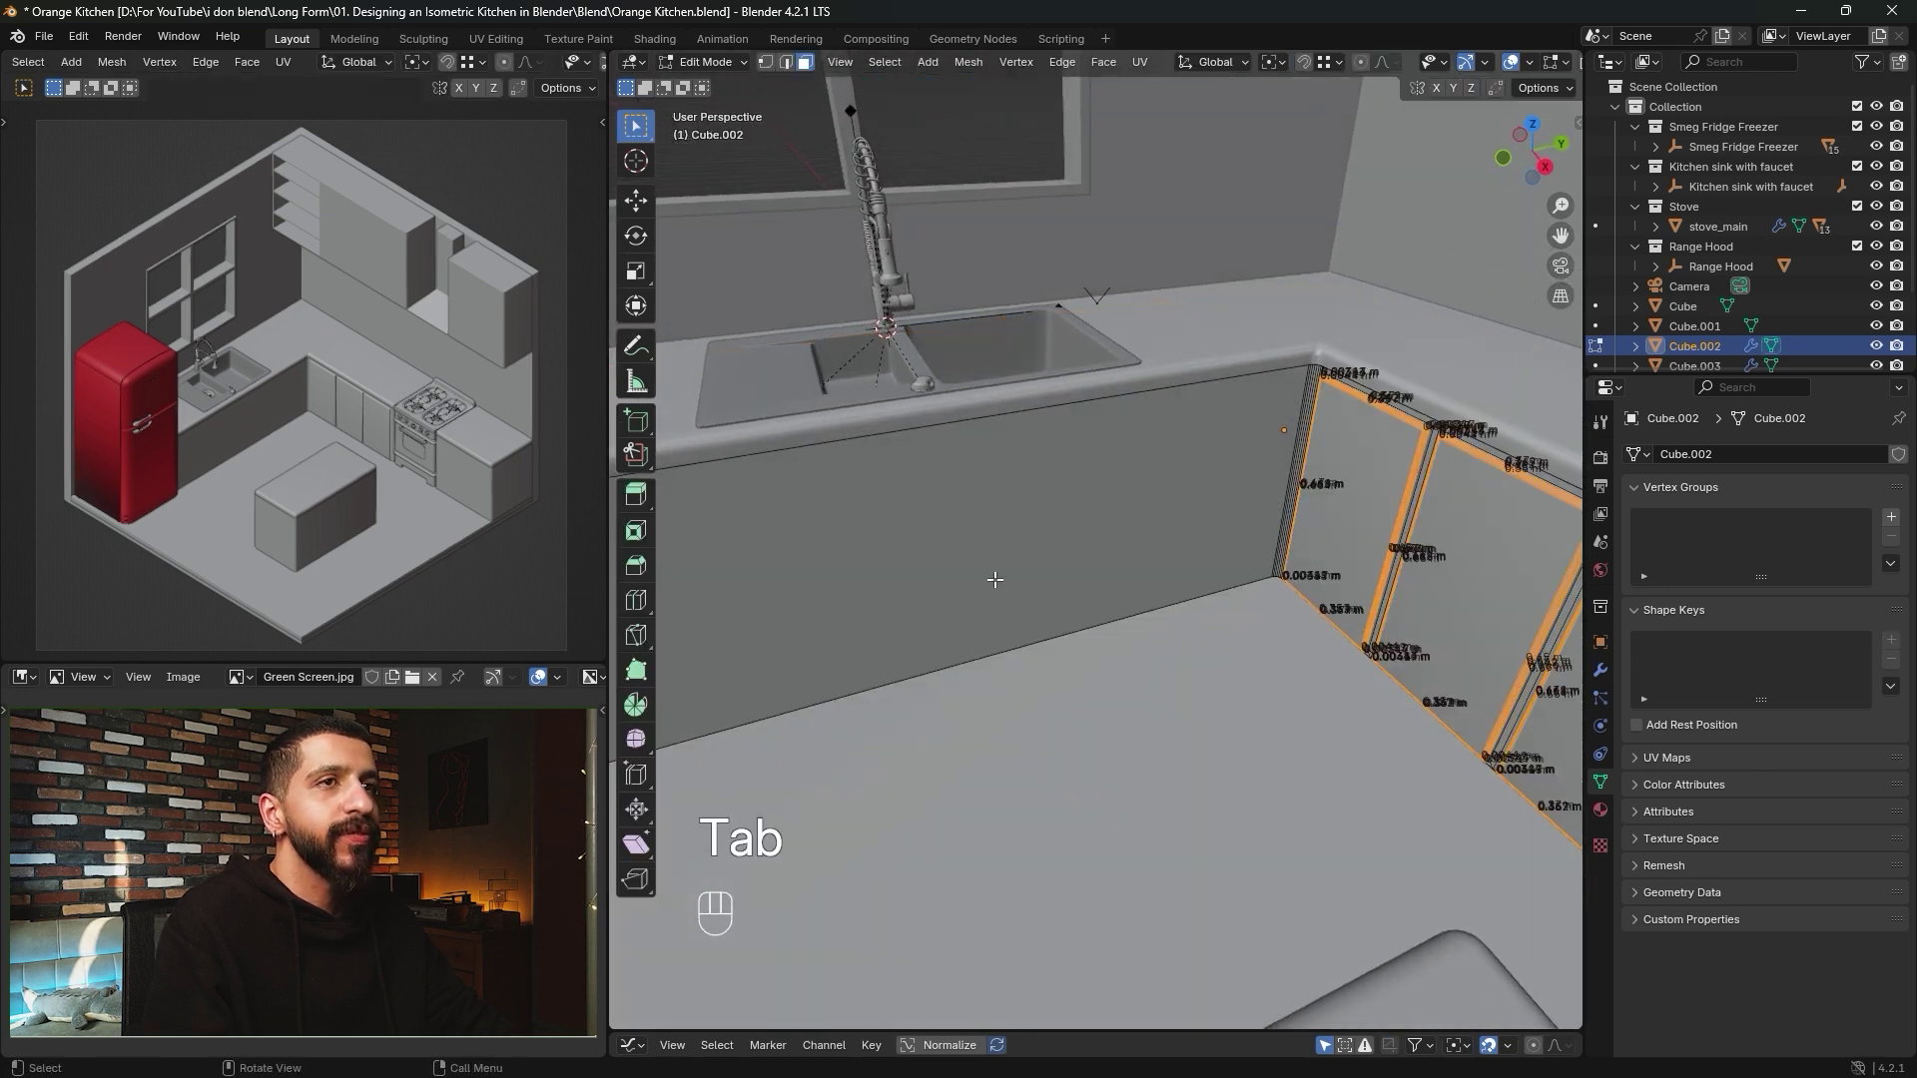
middle_click_drag(993, 574, 1173, 561, "shift")
key("2")
left_click(1135, 436)
left_click(1138, 649, "shift")
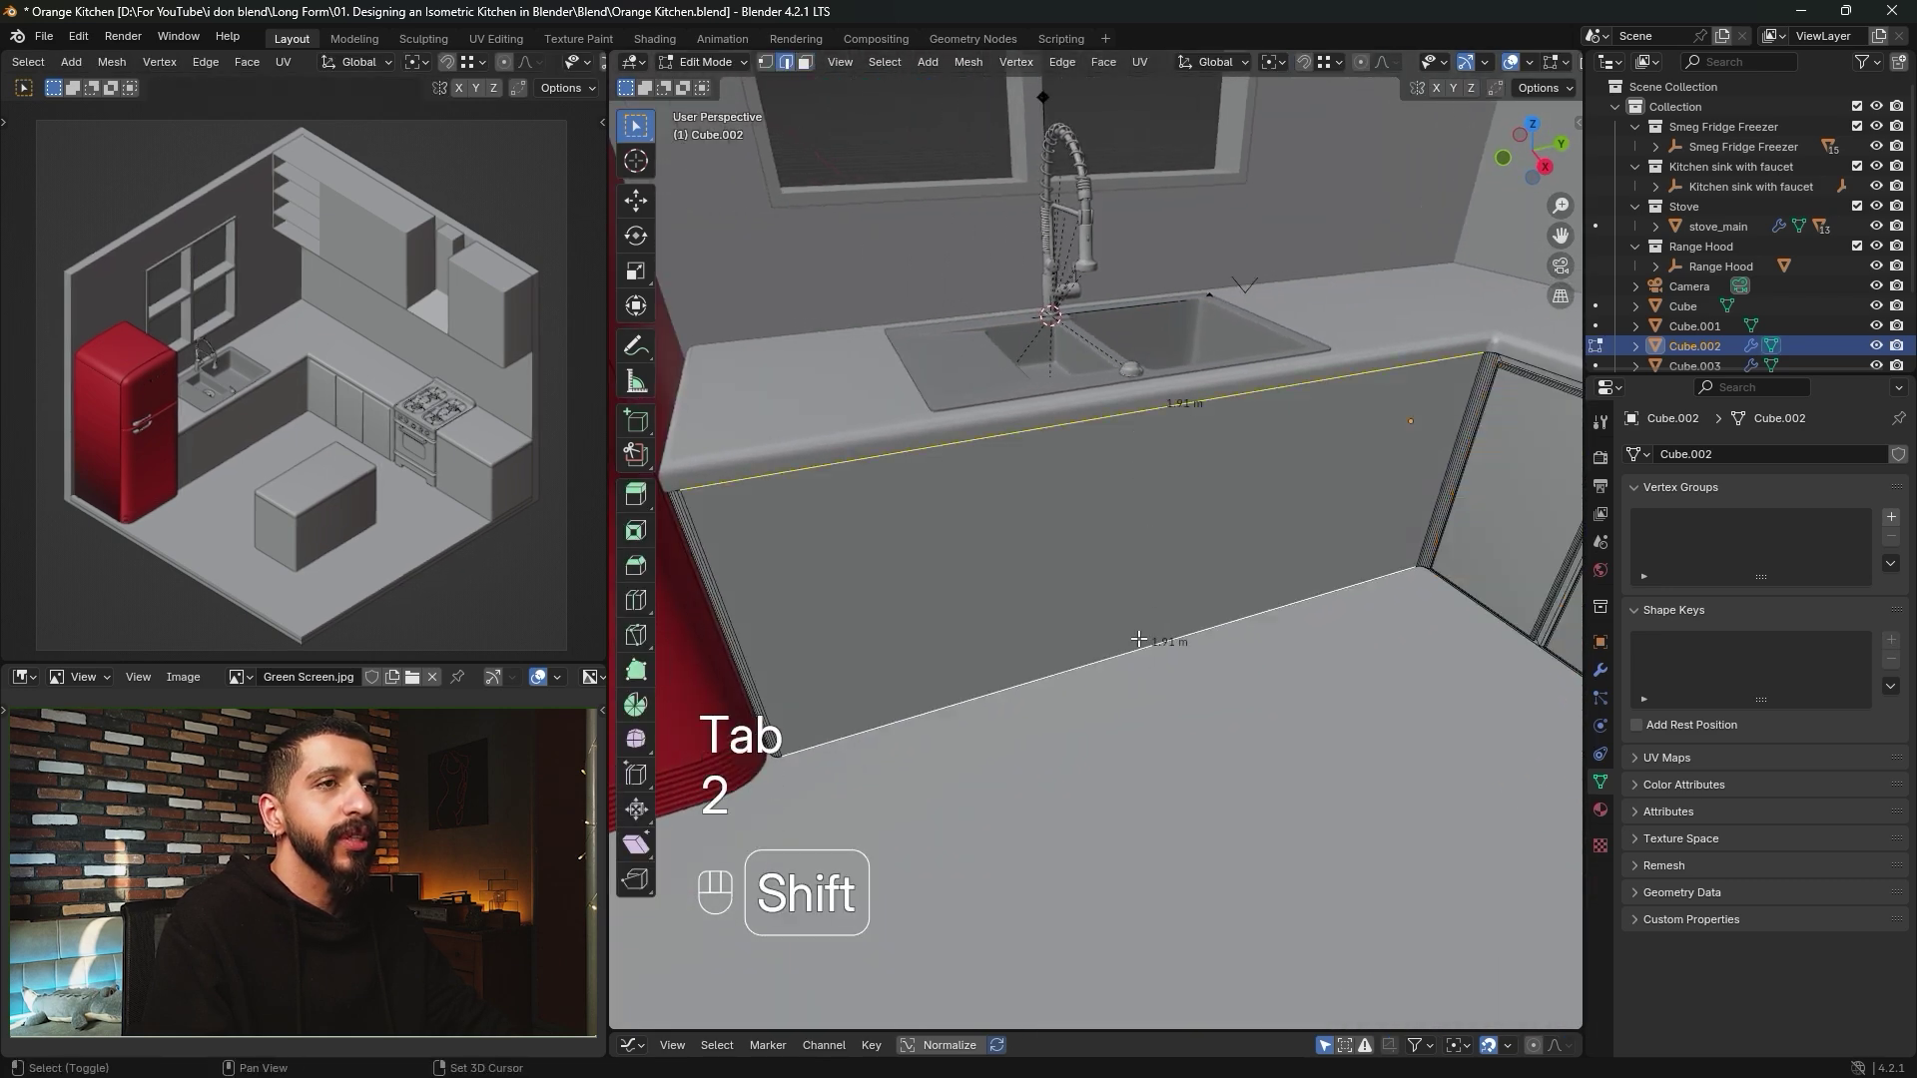
middle_click_drag(1136, 459, 1133, 546, "shift")
right_click(1133, 546)
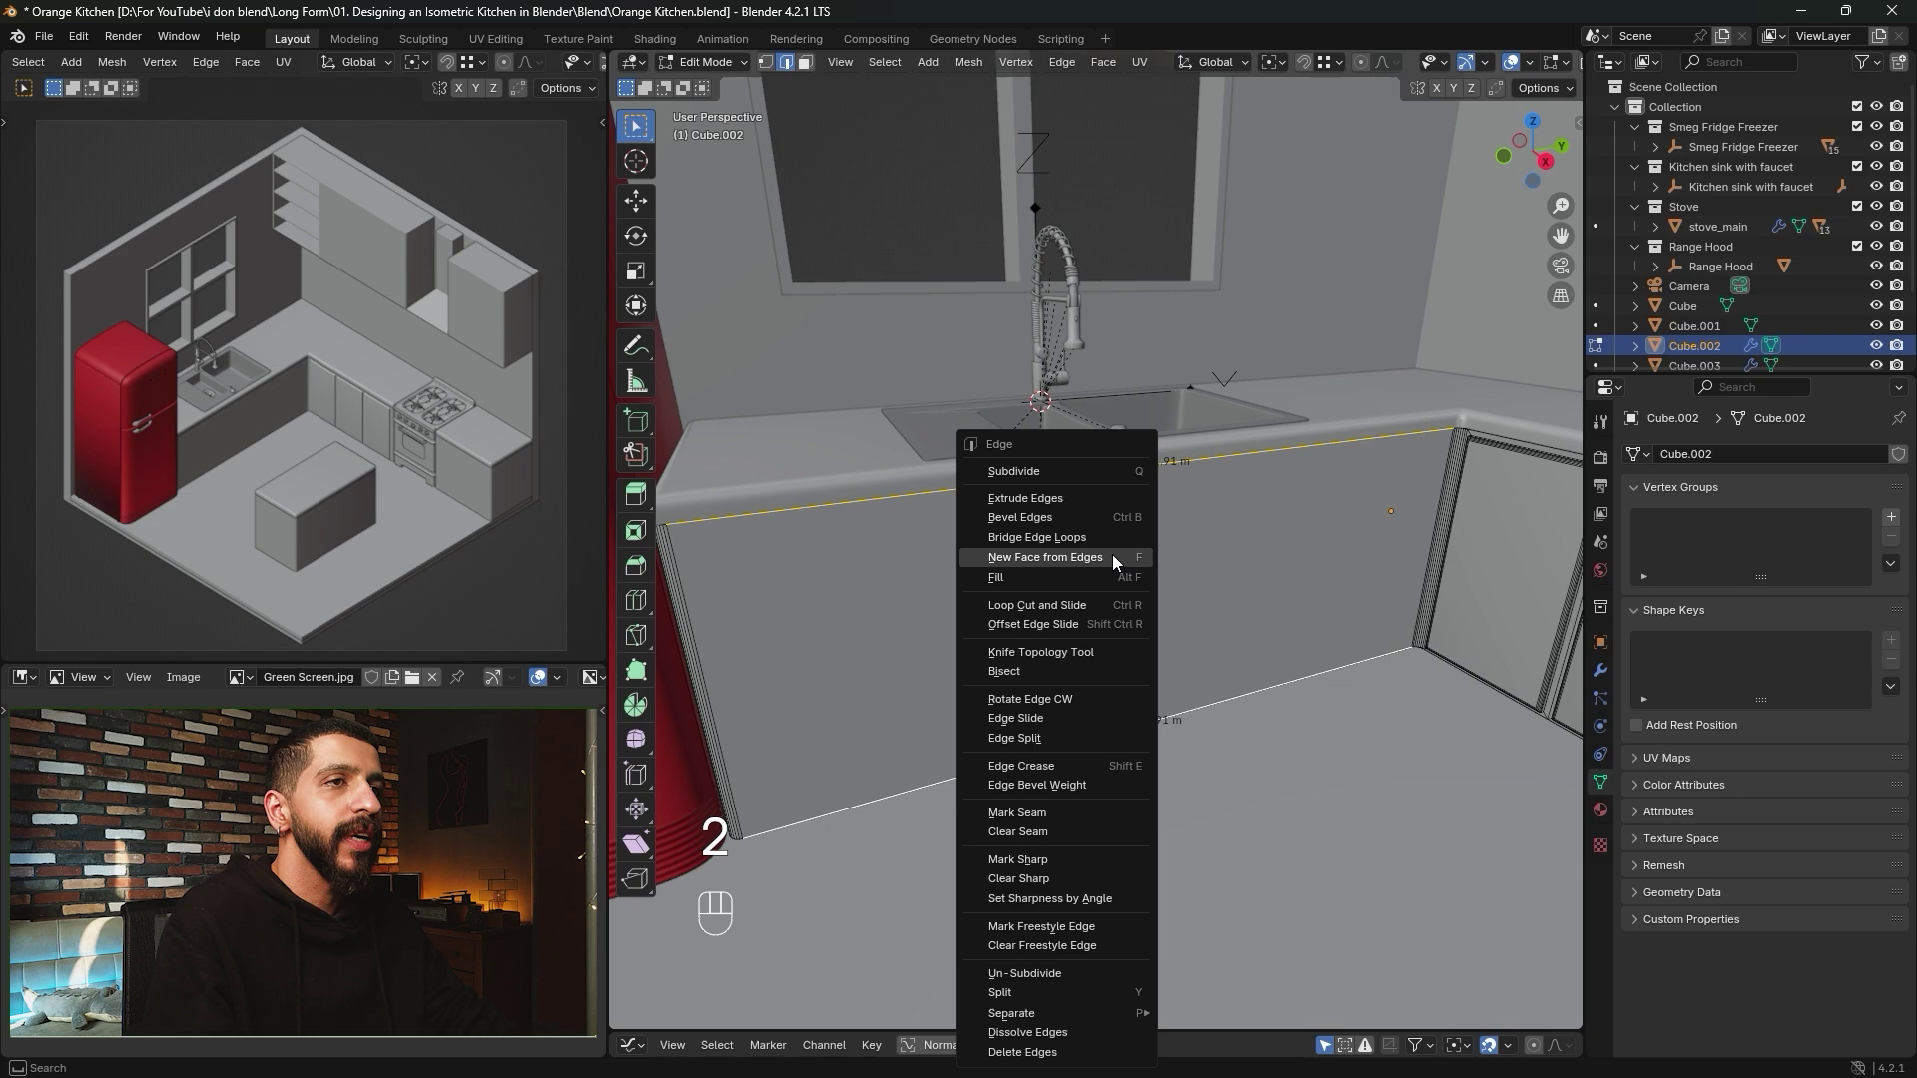
left_click(1086, 475)
left_click(934, 875)
left_click(934, 876)
left_click(932, 875)
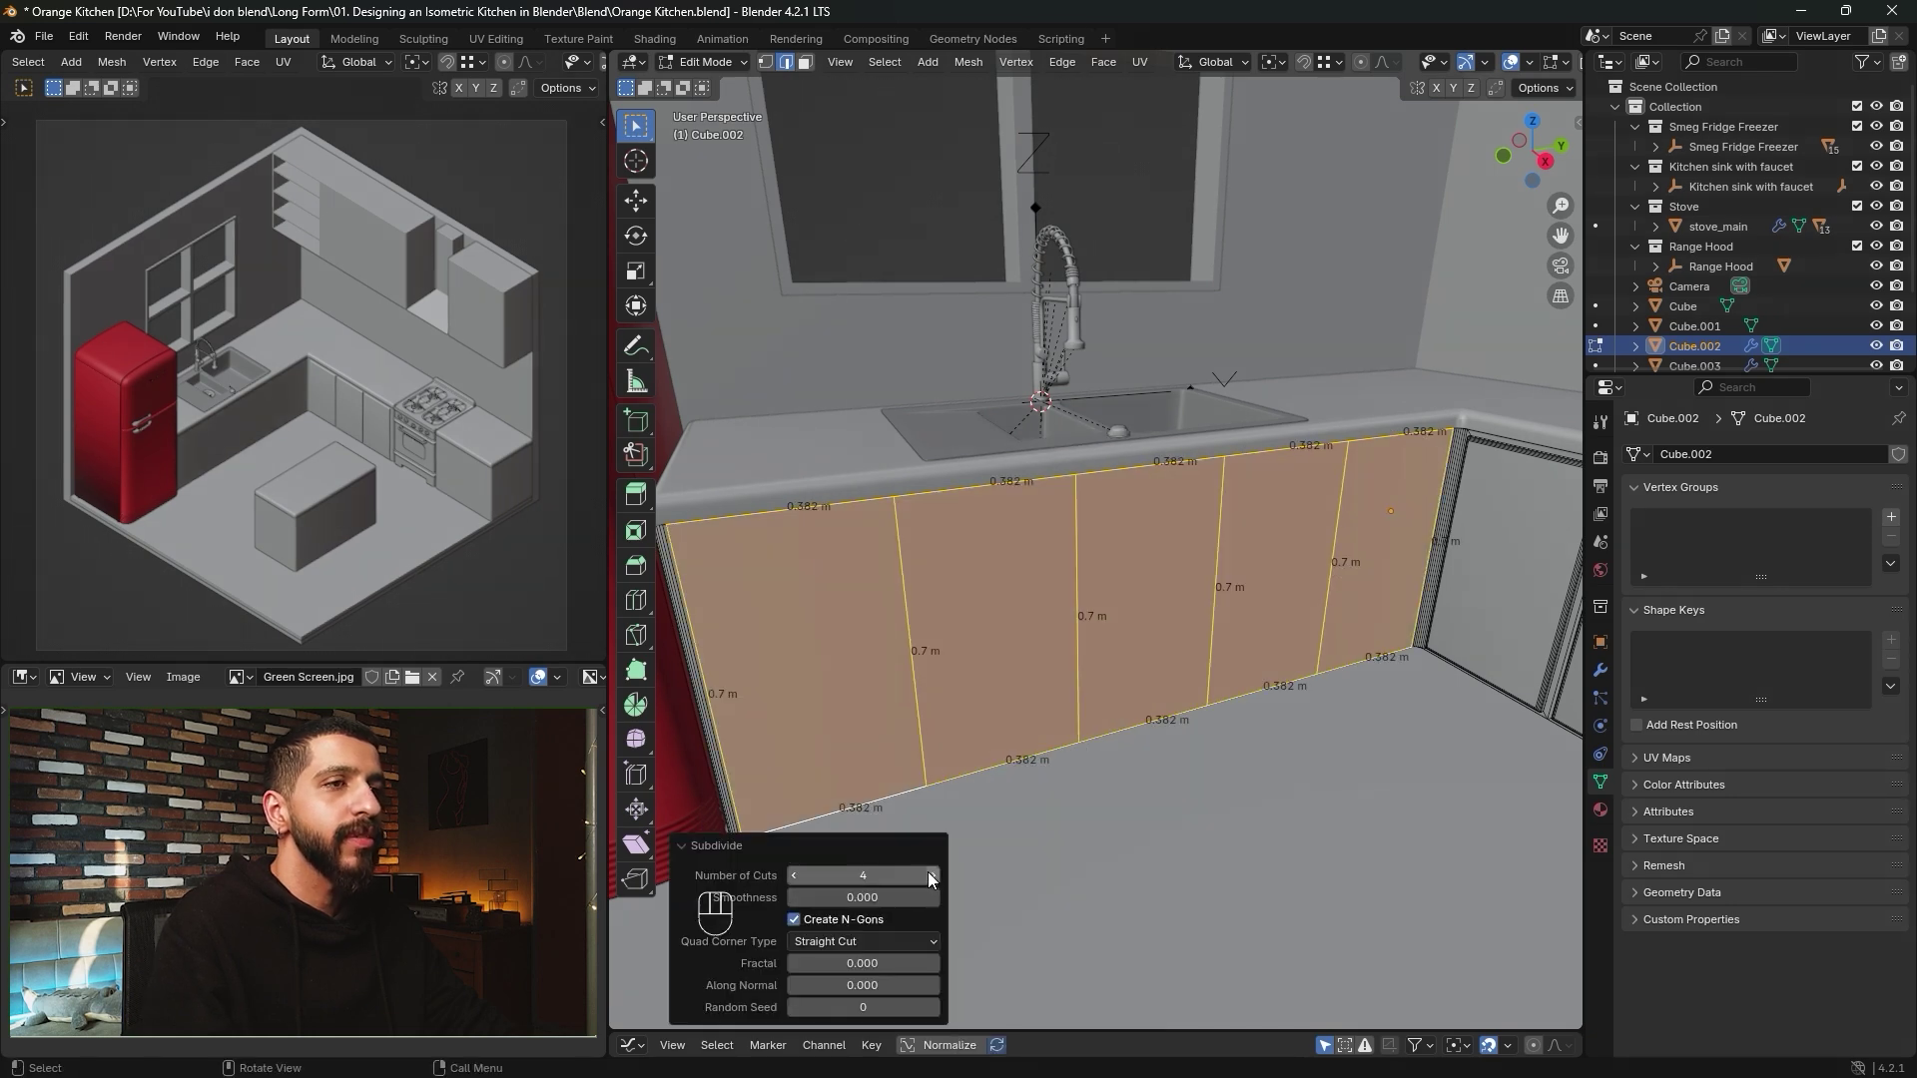
left_click(796, 876)
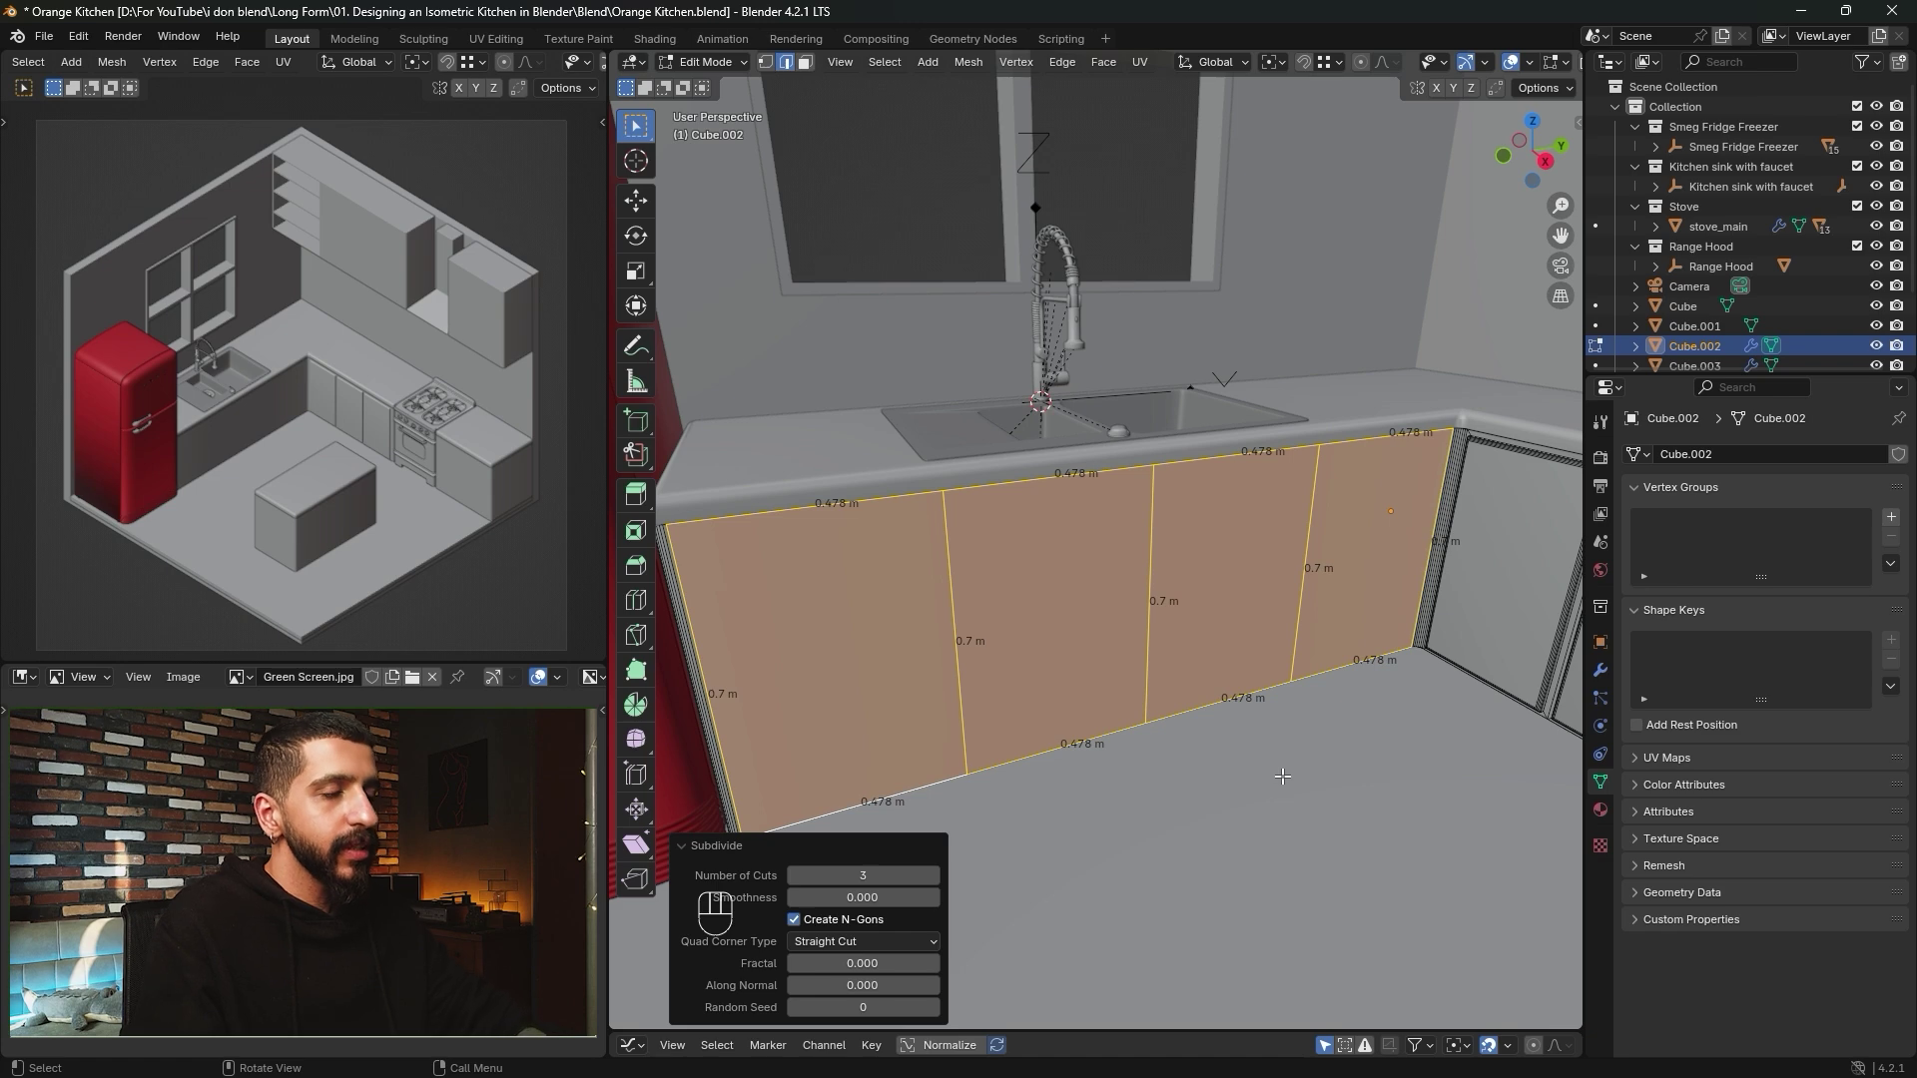
Inset the four panel faces under the sink individually with a thickness of about 0.015 m.
key("i")
key("i")
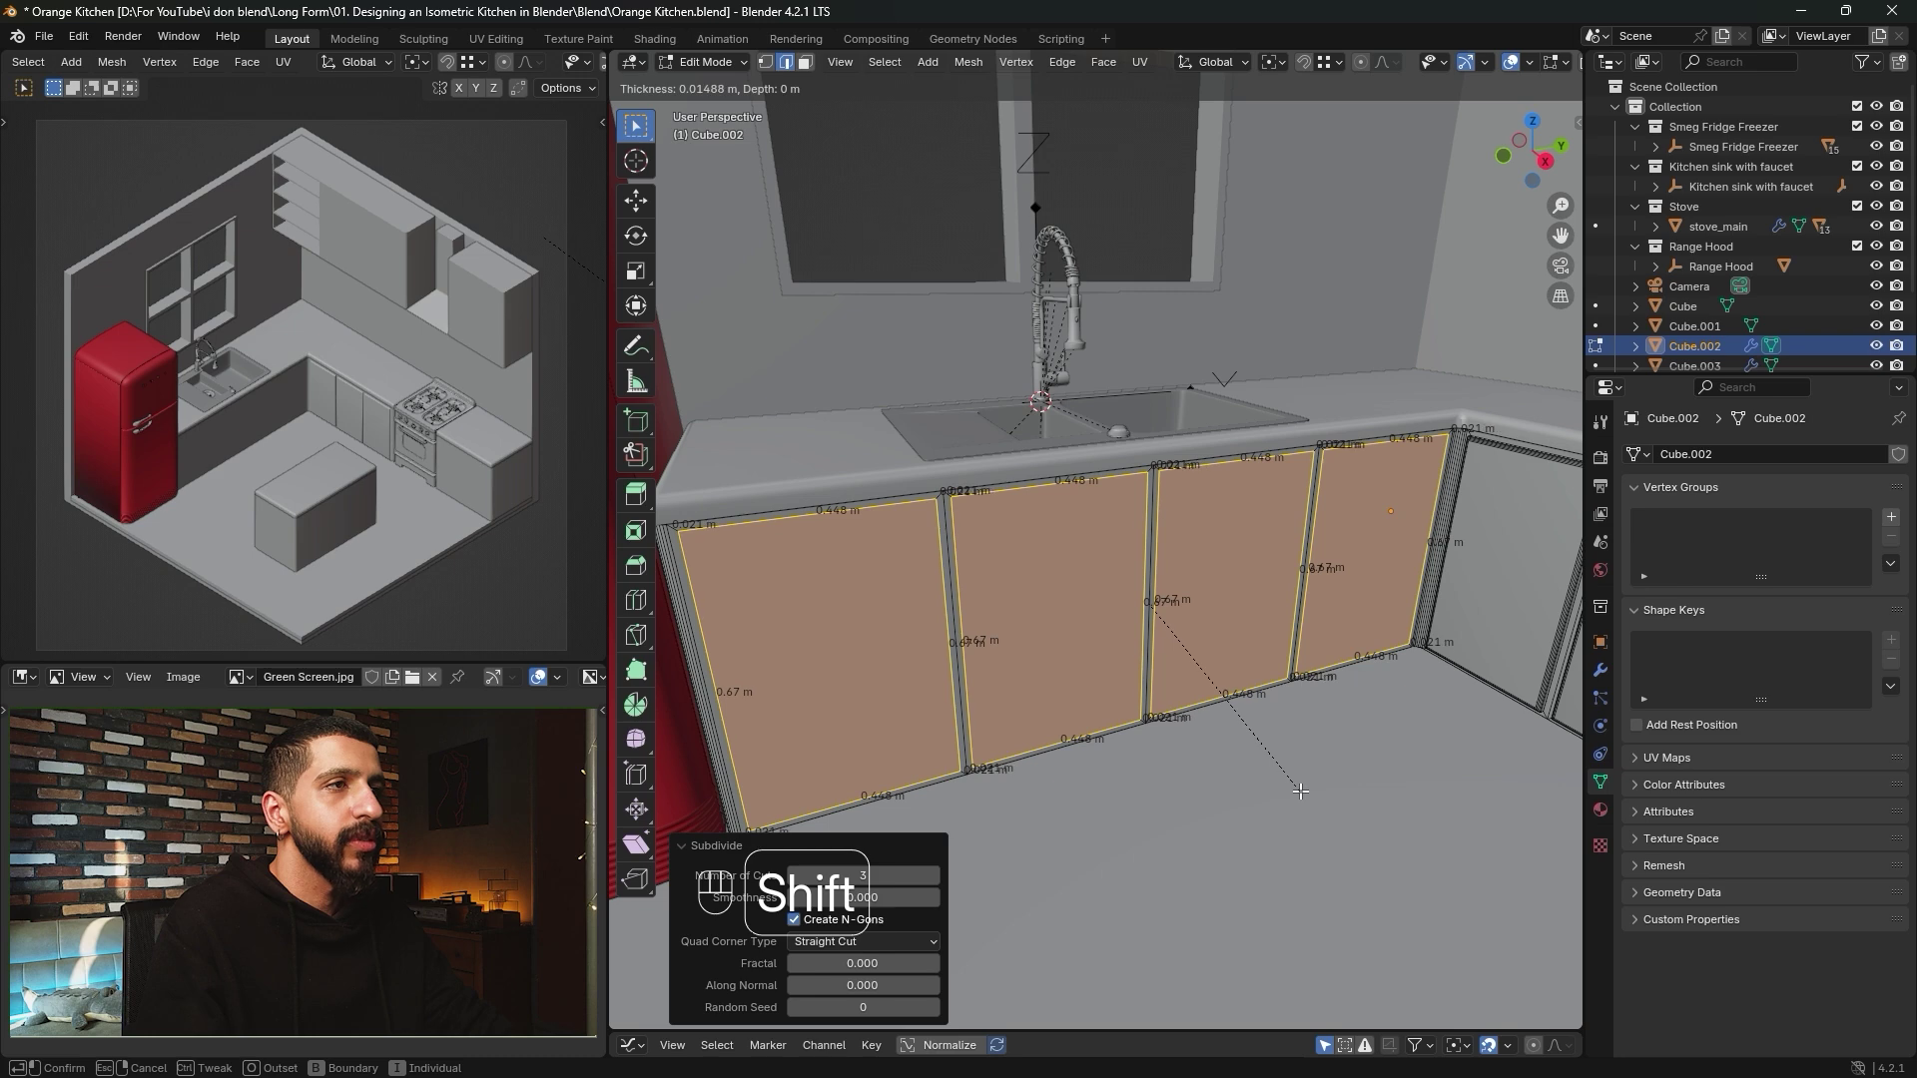
left_click(1300, 792)
Extrude the four inset panel faces under the sink outward 0.02 m to form cabinet doors.
middle_click_drag(1183, 707, 1297, 689)
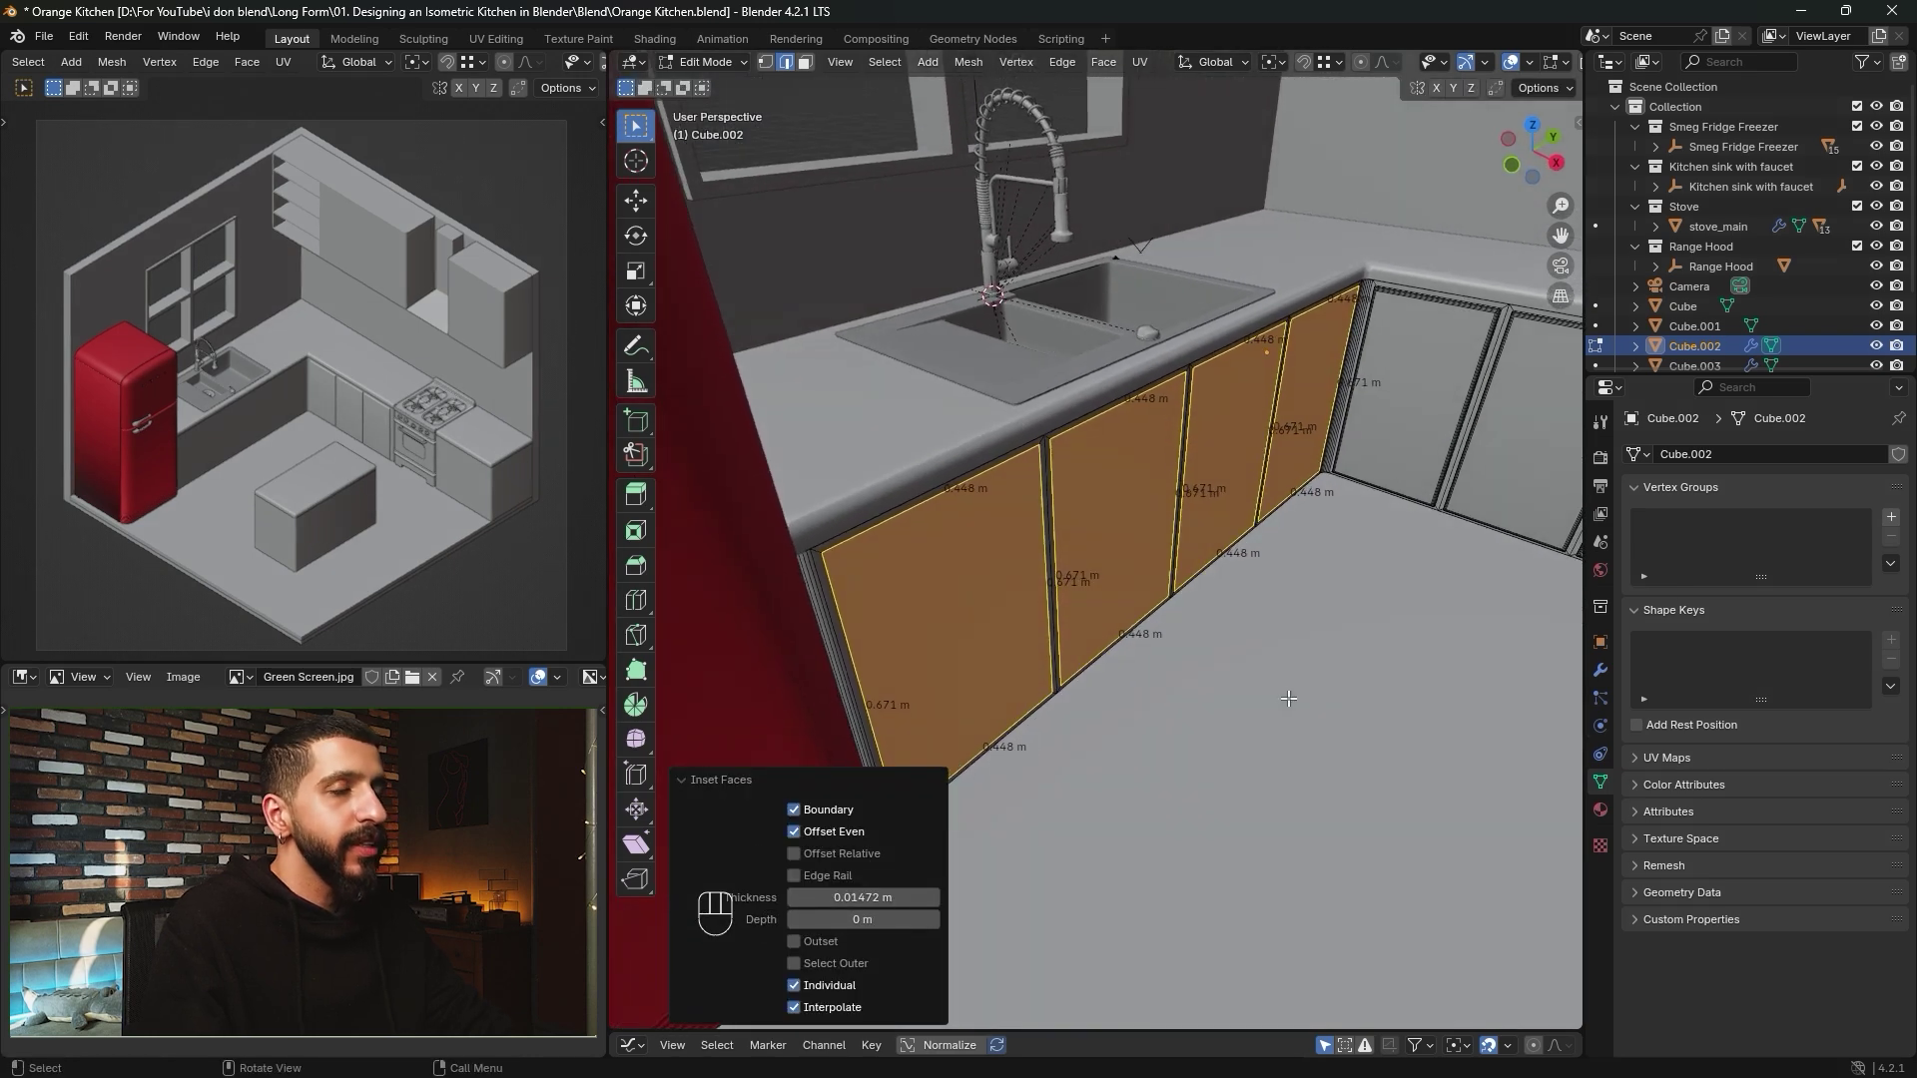
key("e")
type("0")
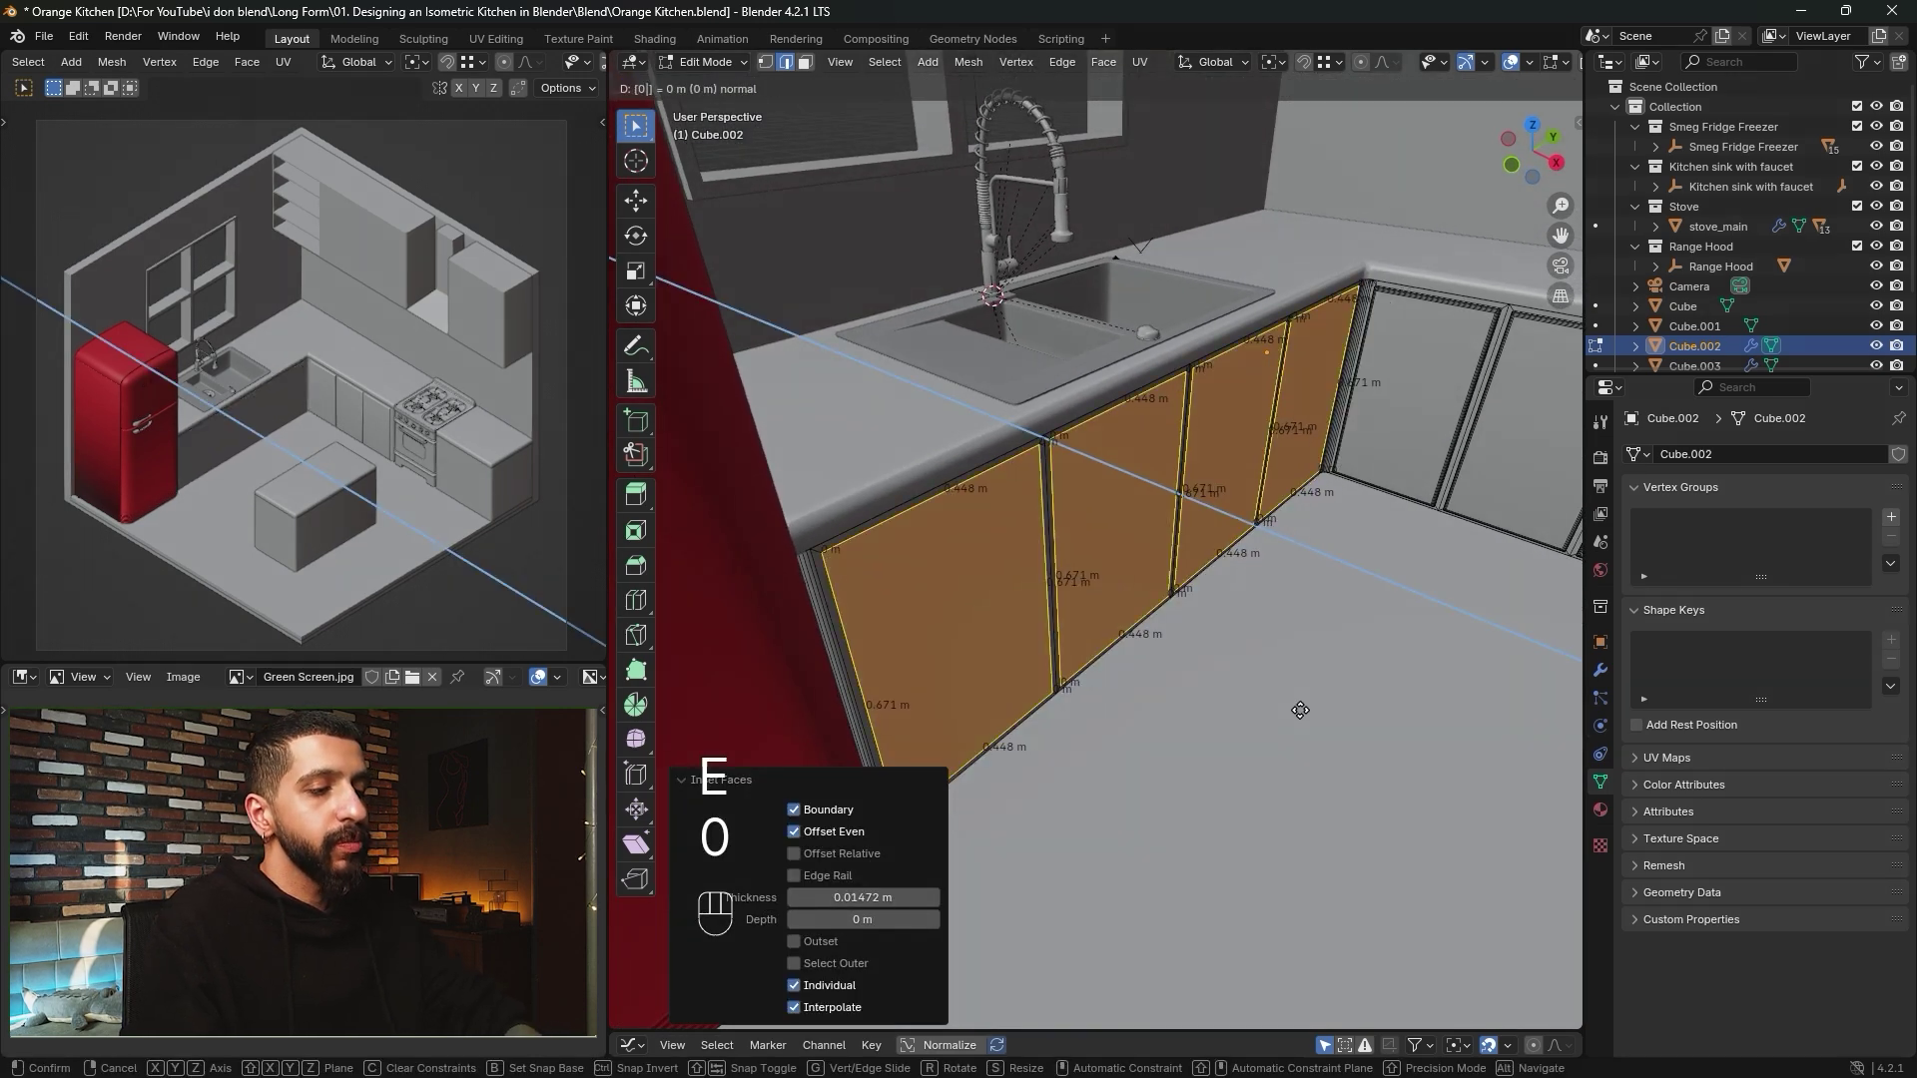
type(".02")
key("Return")
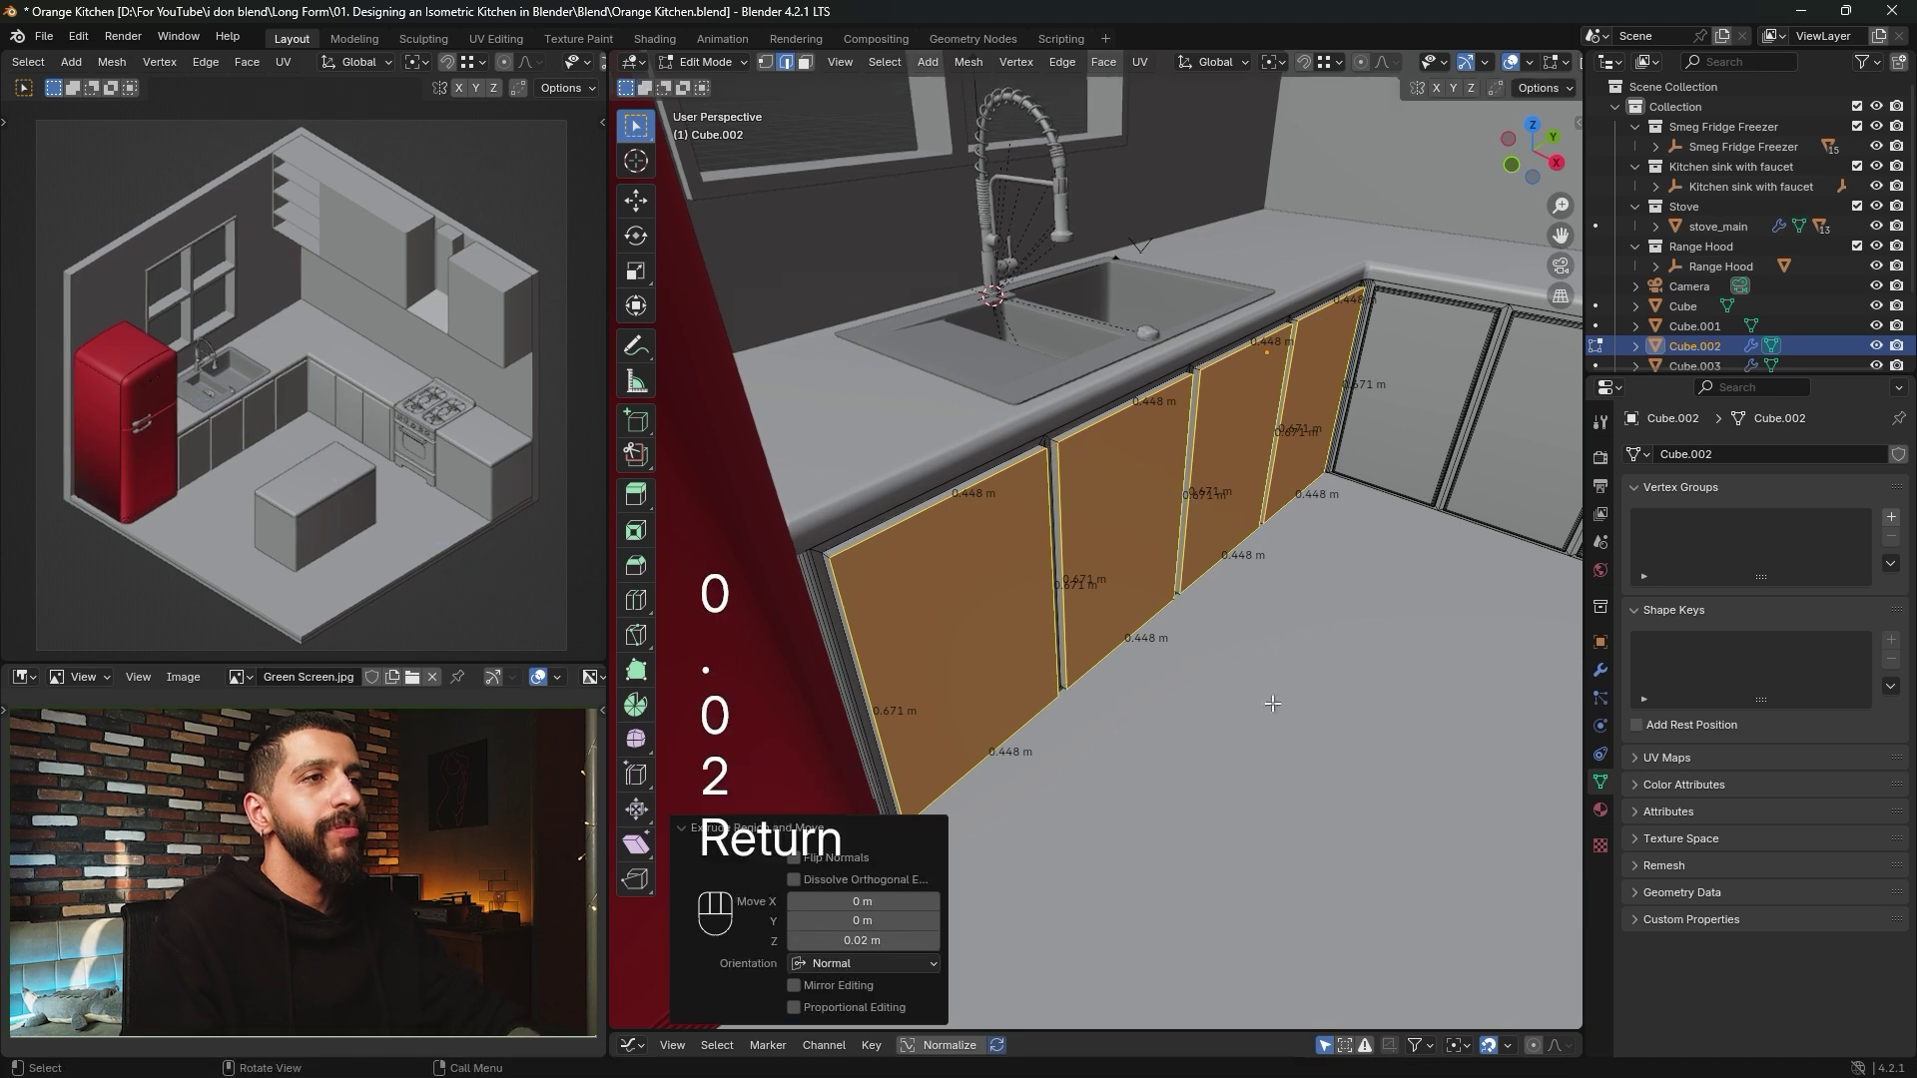
Bevel the edges of the four door faces under the sink with a width of 0.01 m and 5 segments.
middle_click_drag(1232, 554, 1238, 574)
key("ctrl+b")
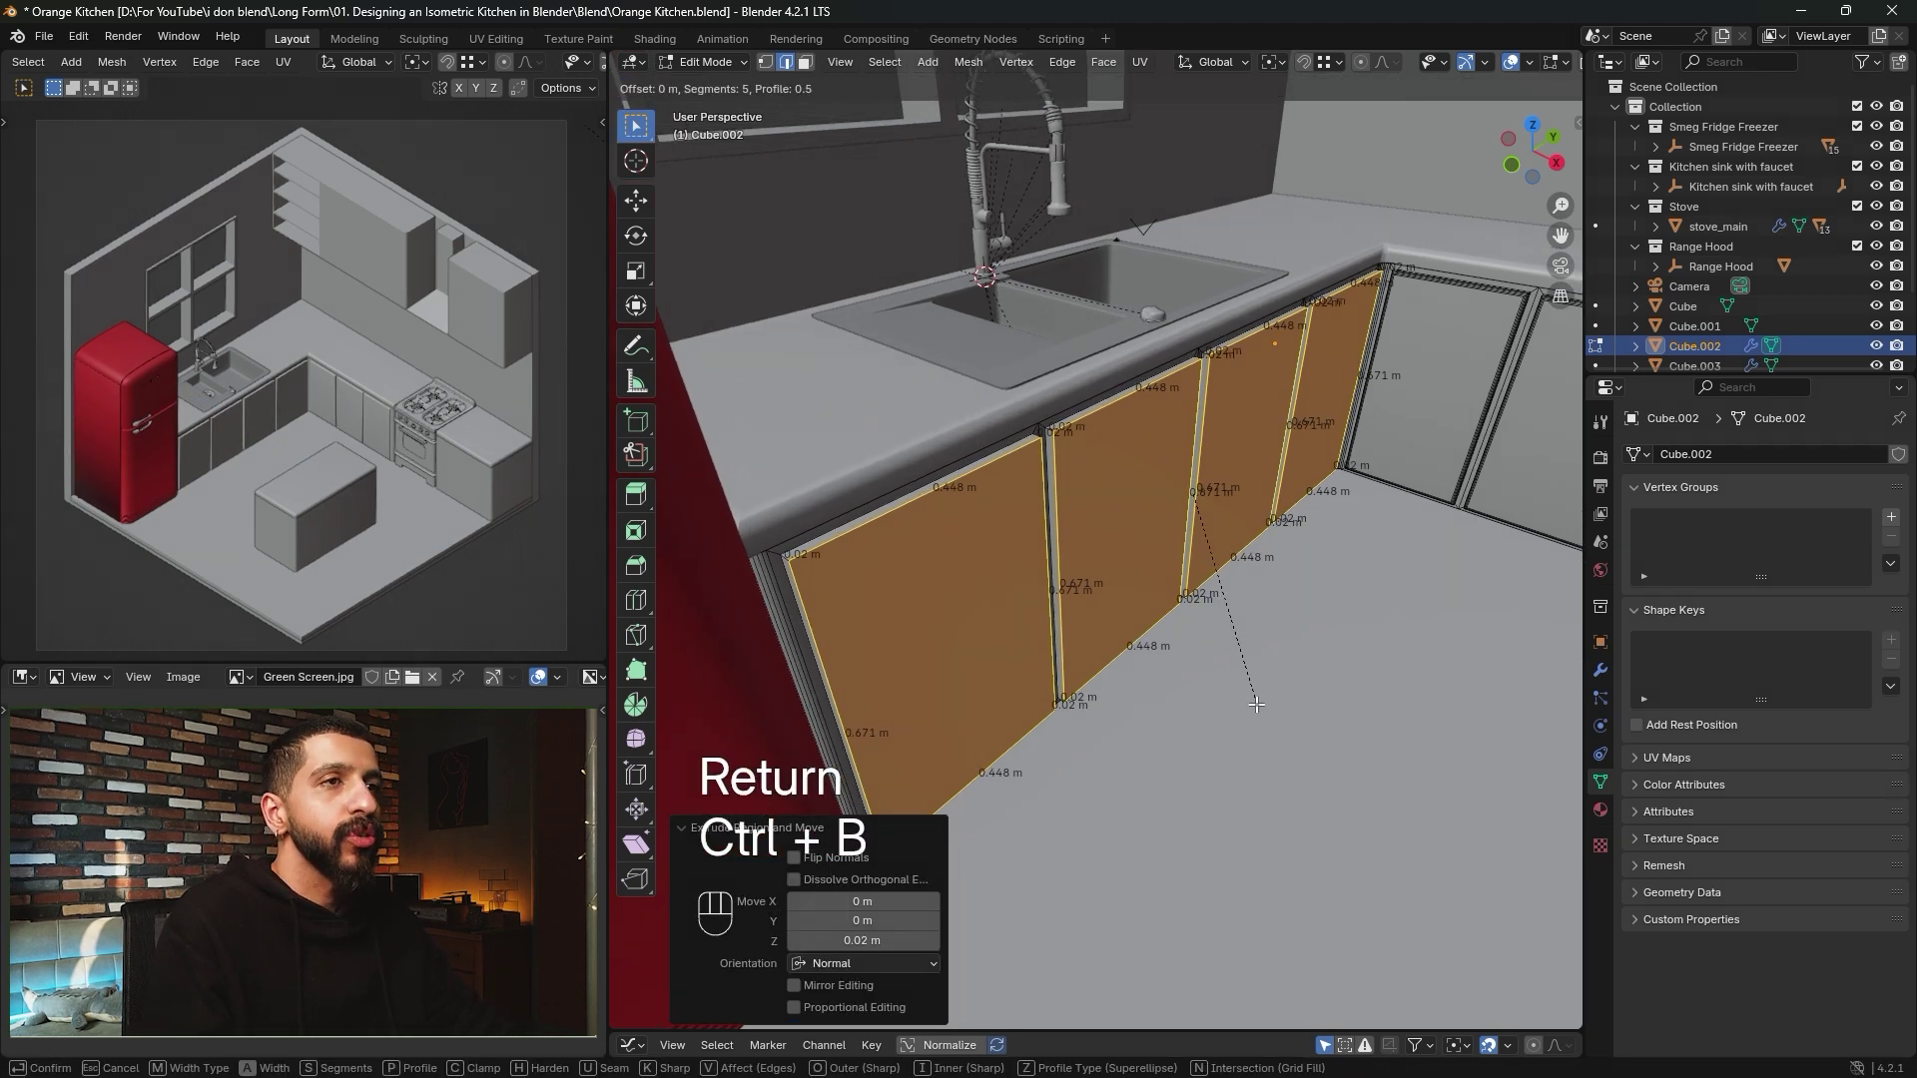
left_click(863, 704)
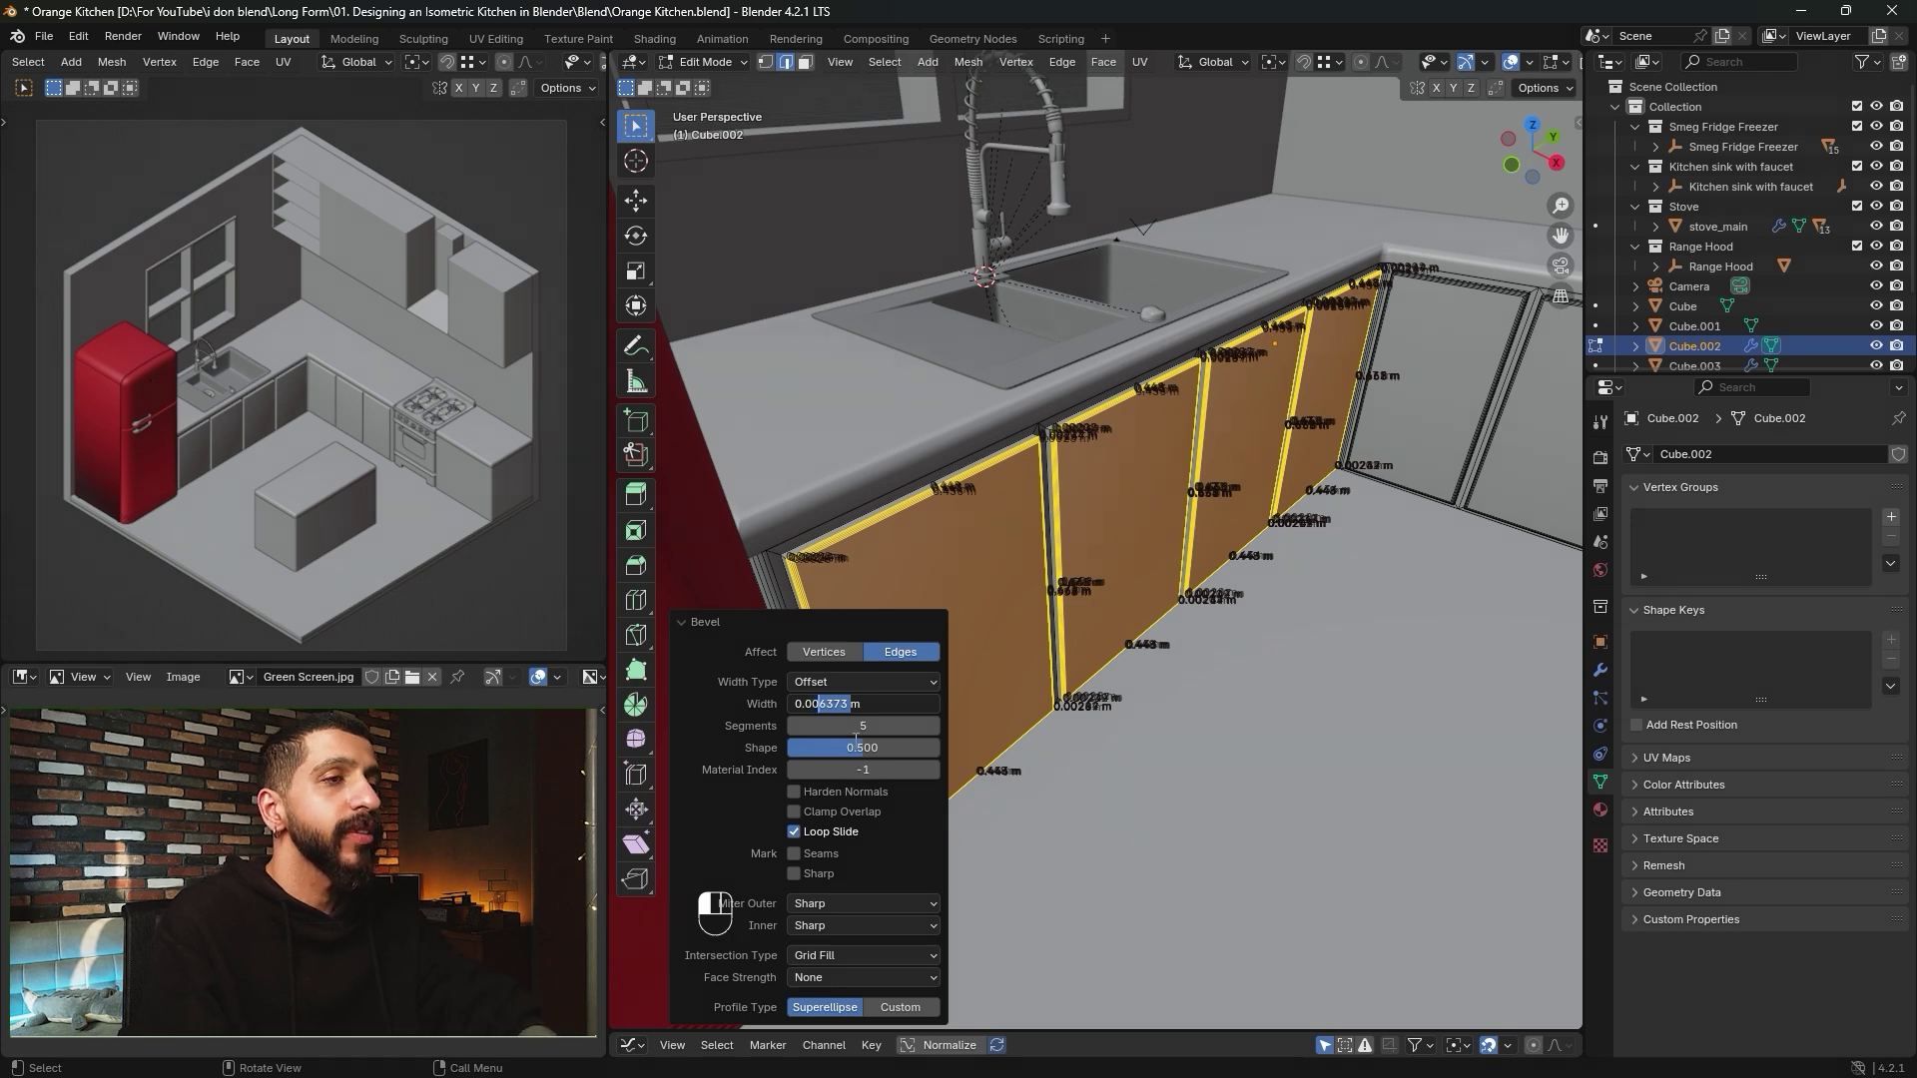
key("BackSpace")
key("BackSpace")
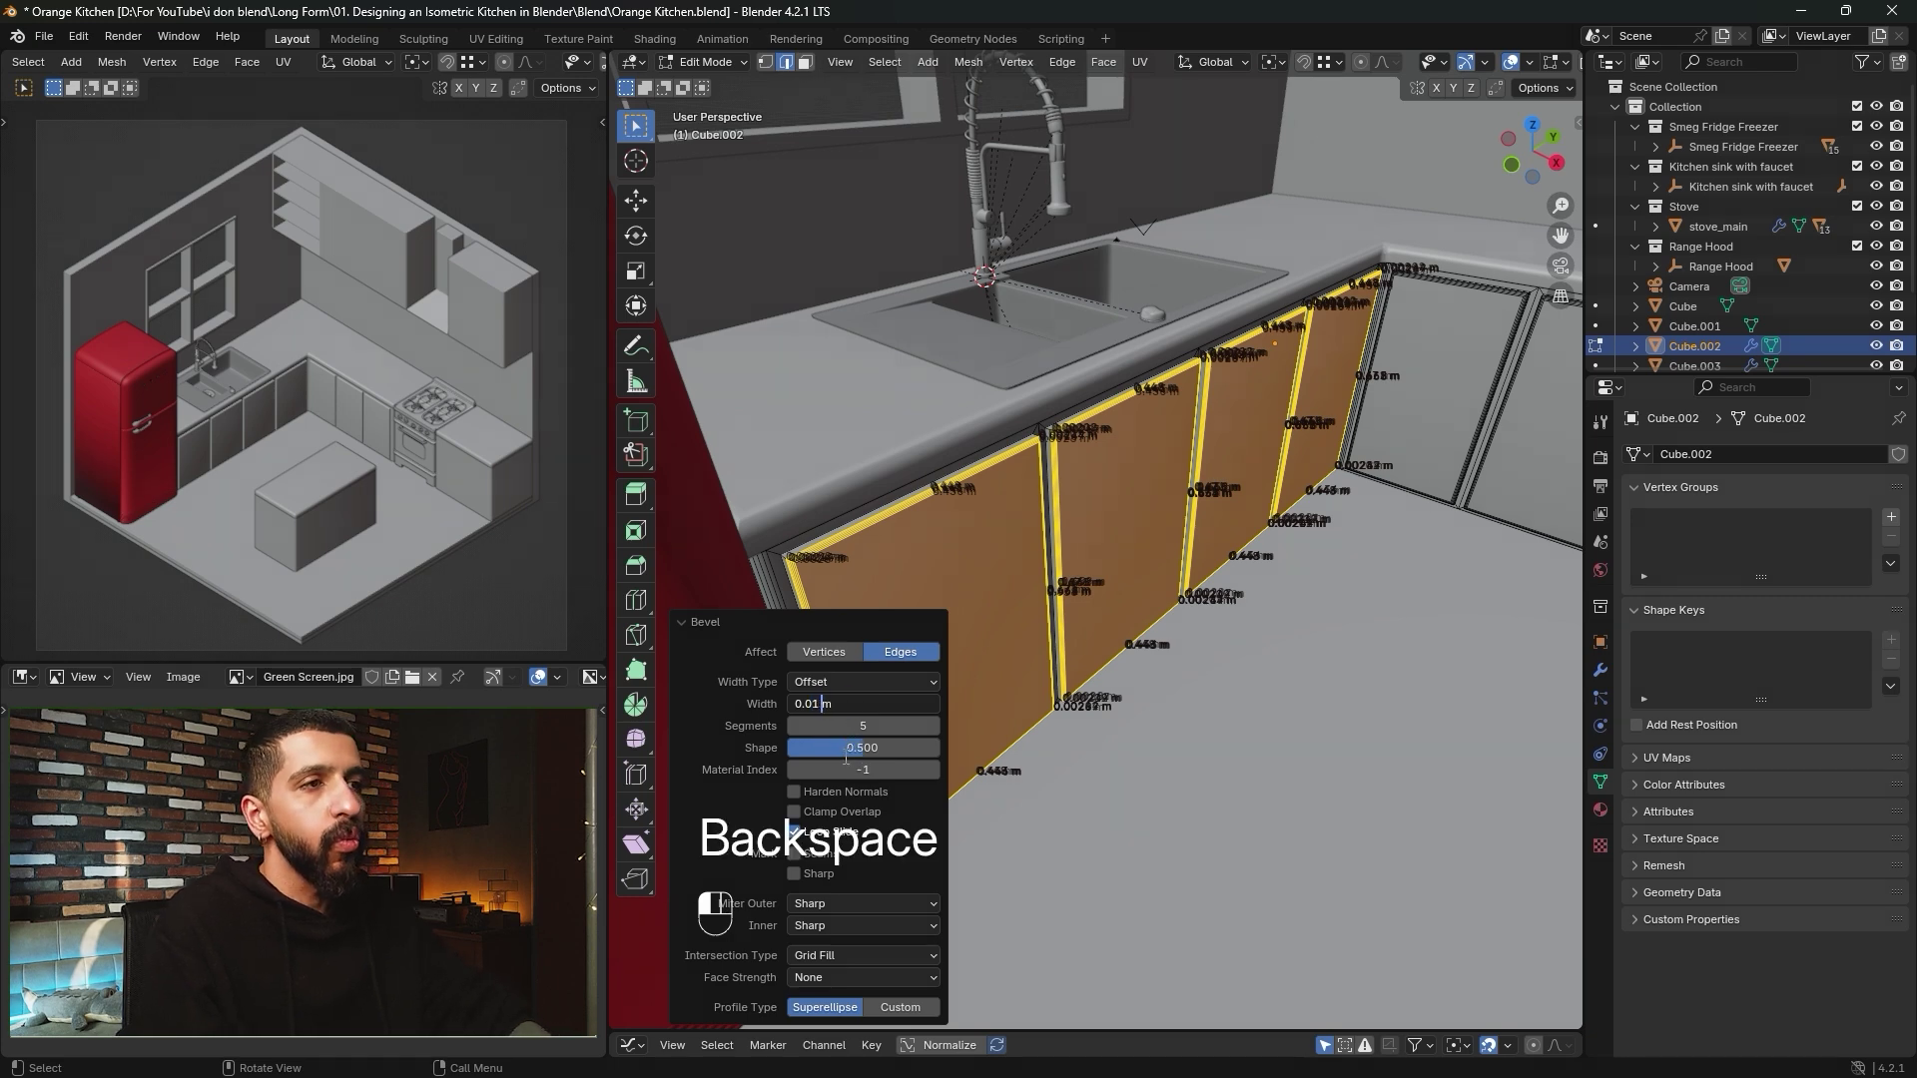
type("1")
key("Return")
key("Tab")
Subdivide the two vertical edges of the end cabinet front past the stove with 2 cuts, dividing it into three stacked drawer panels.
middle_click_drag(1003, 656, 1244, 603)
key("Tab")
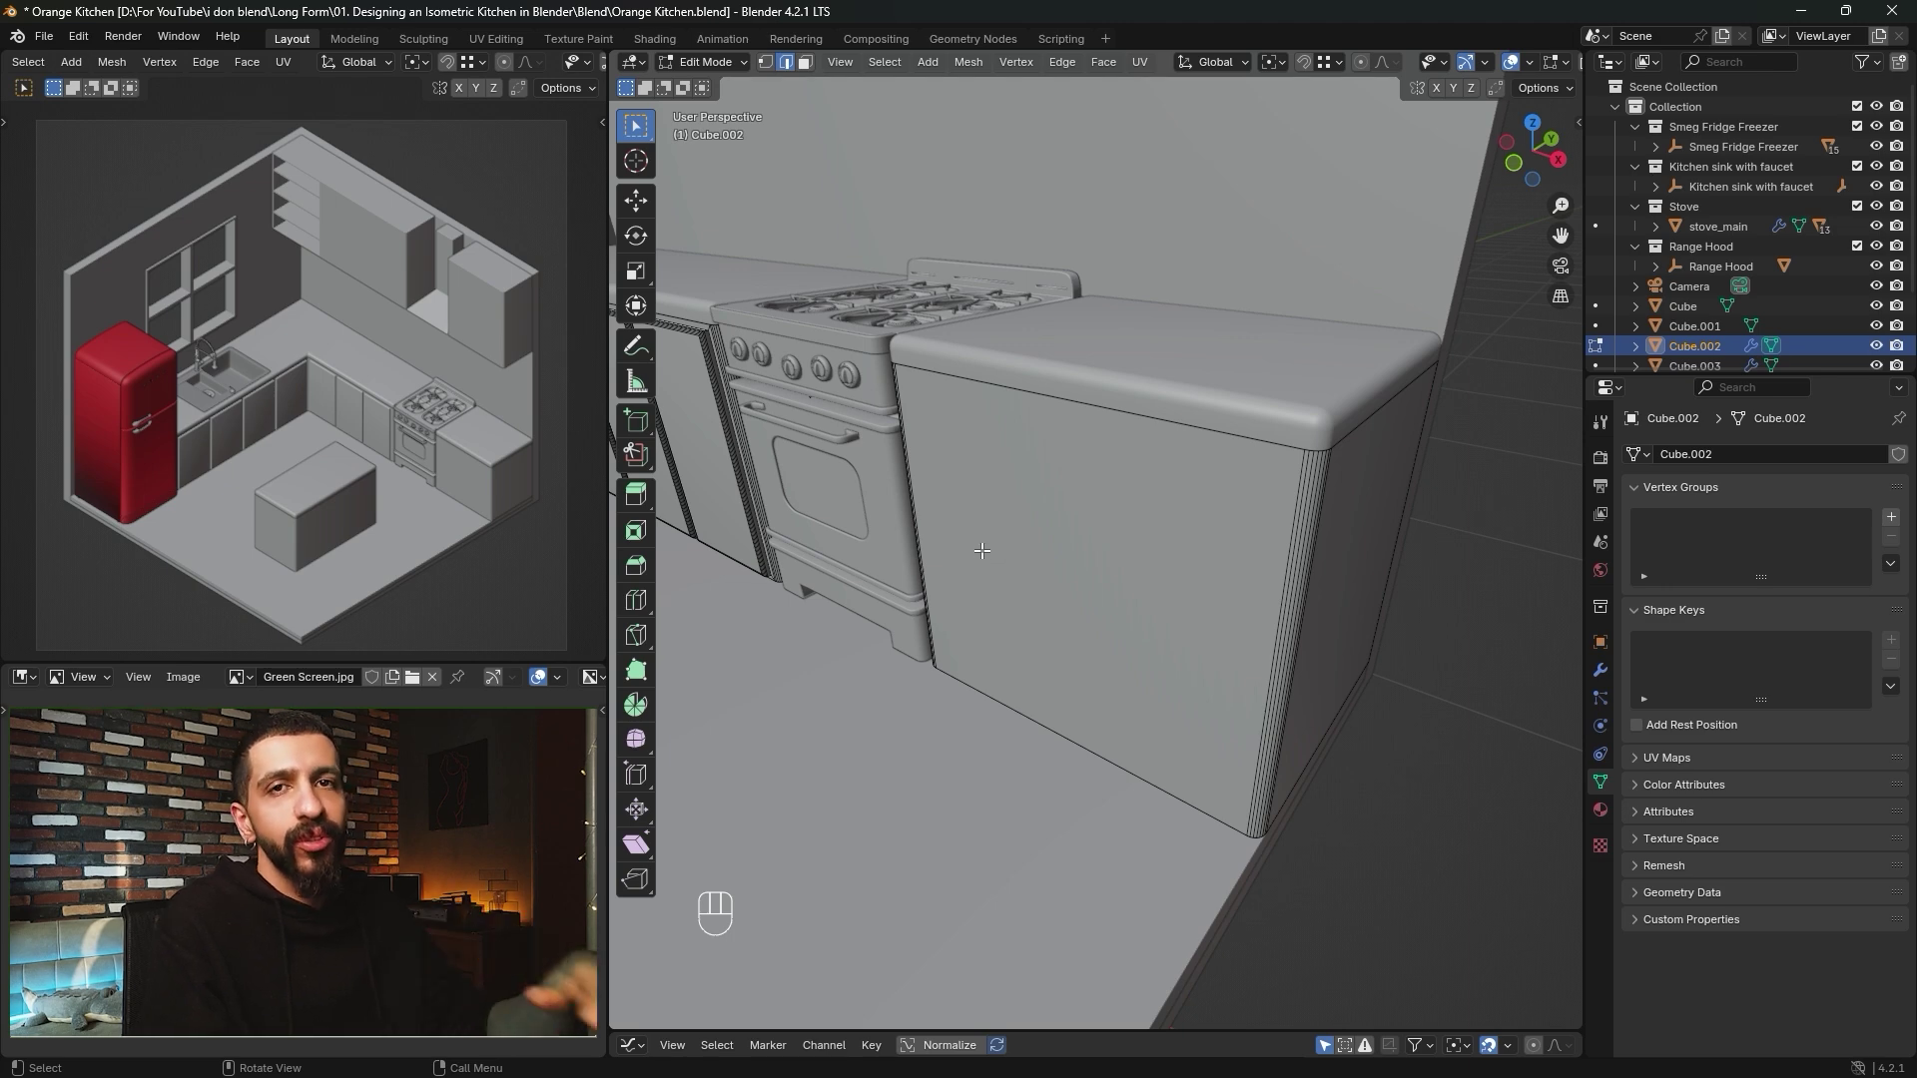
left_click(939, 507)
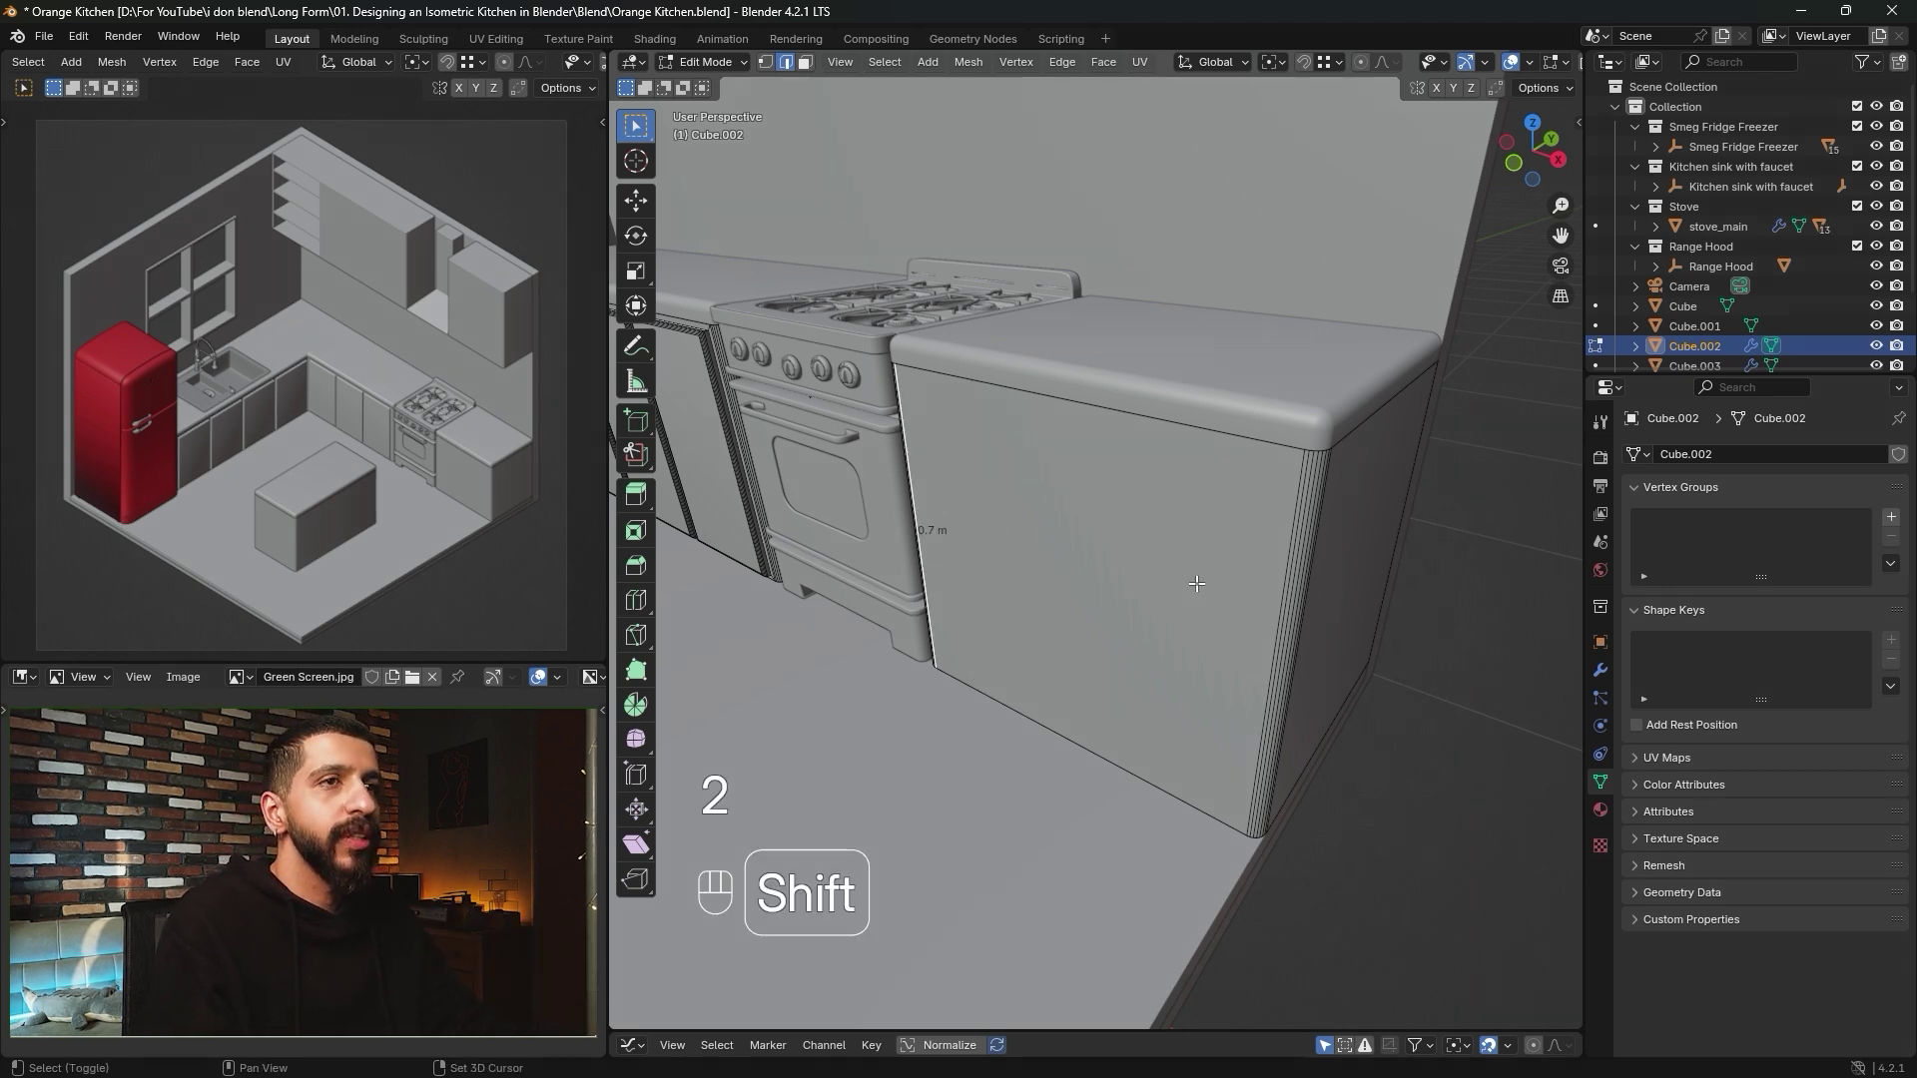
left_click(1237, 593, "shift")
right_click(1083, 499)
left_click(1081, 473)
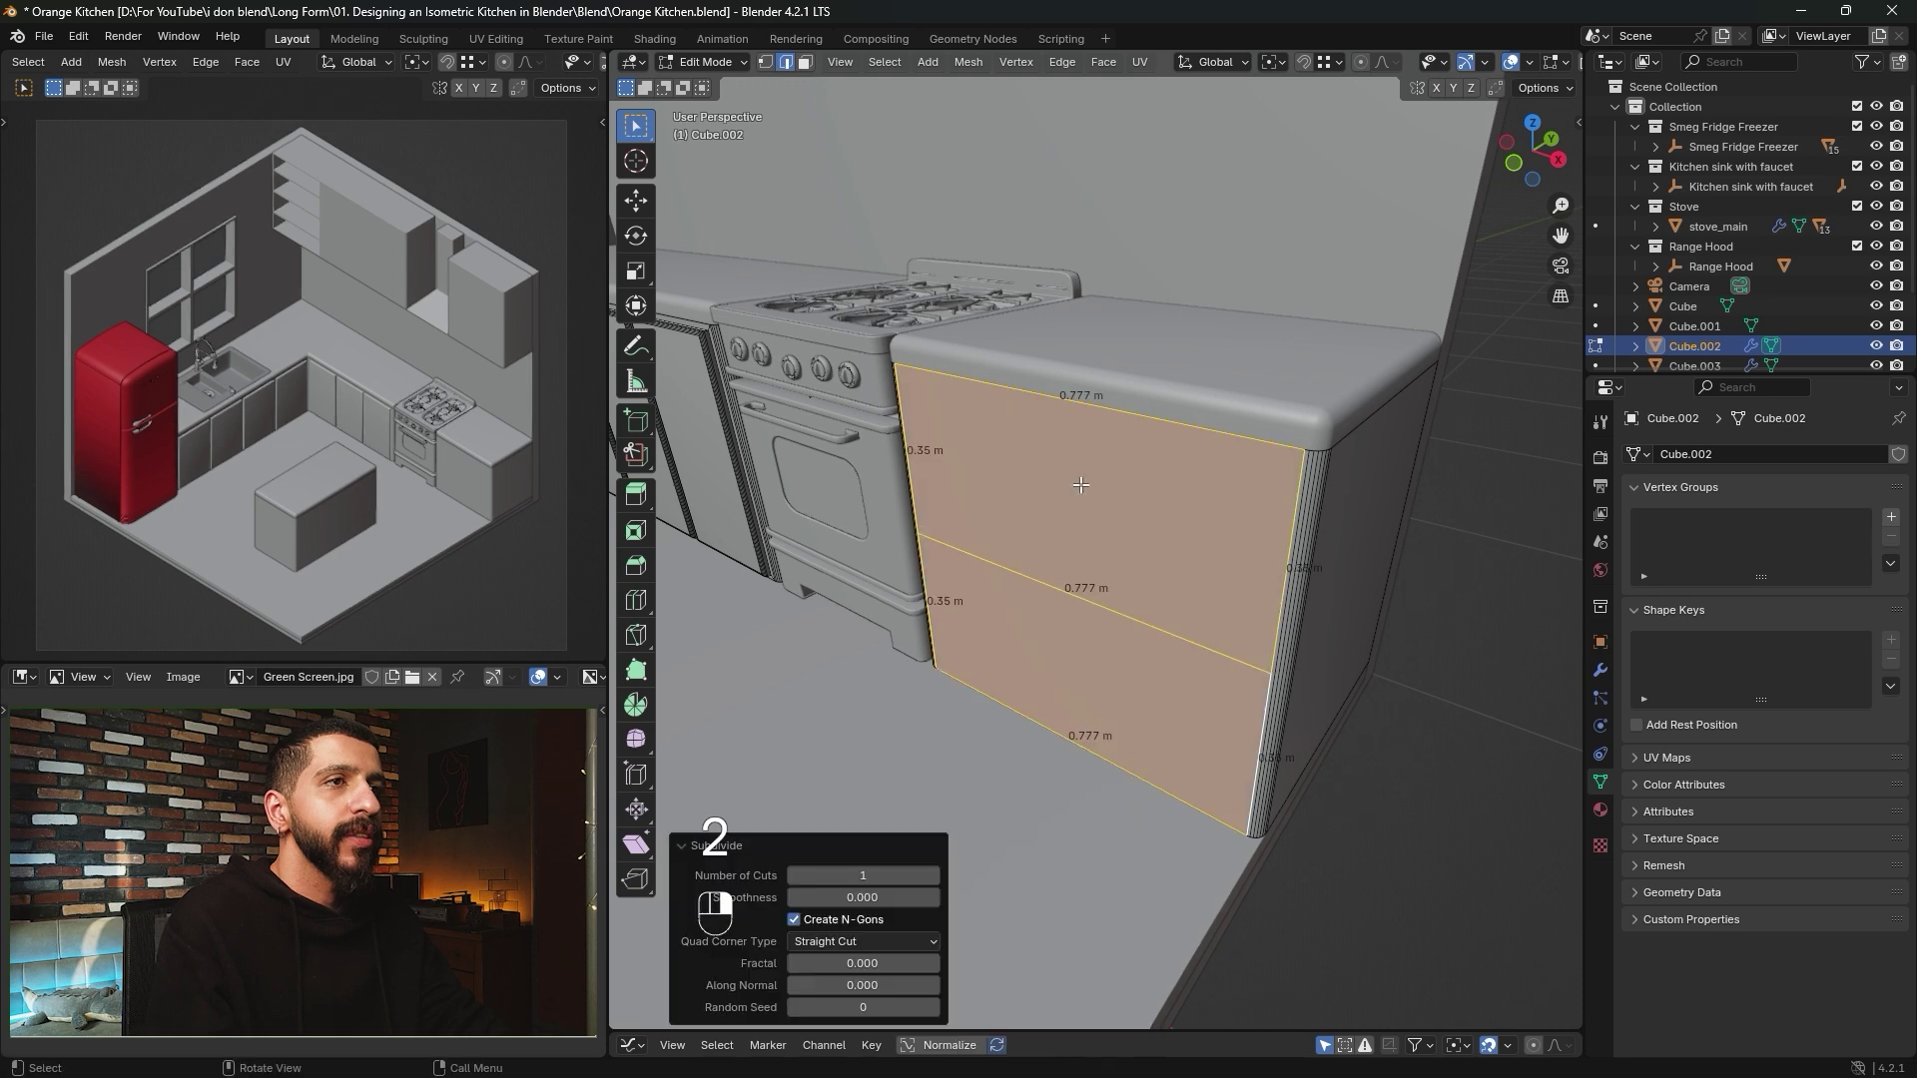
left_click(931, 875)
Select the three stacked drawer faces and inset them individually with a thickness of about 0.014 m.
key("3")
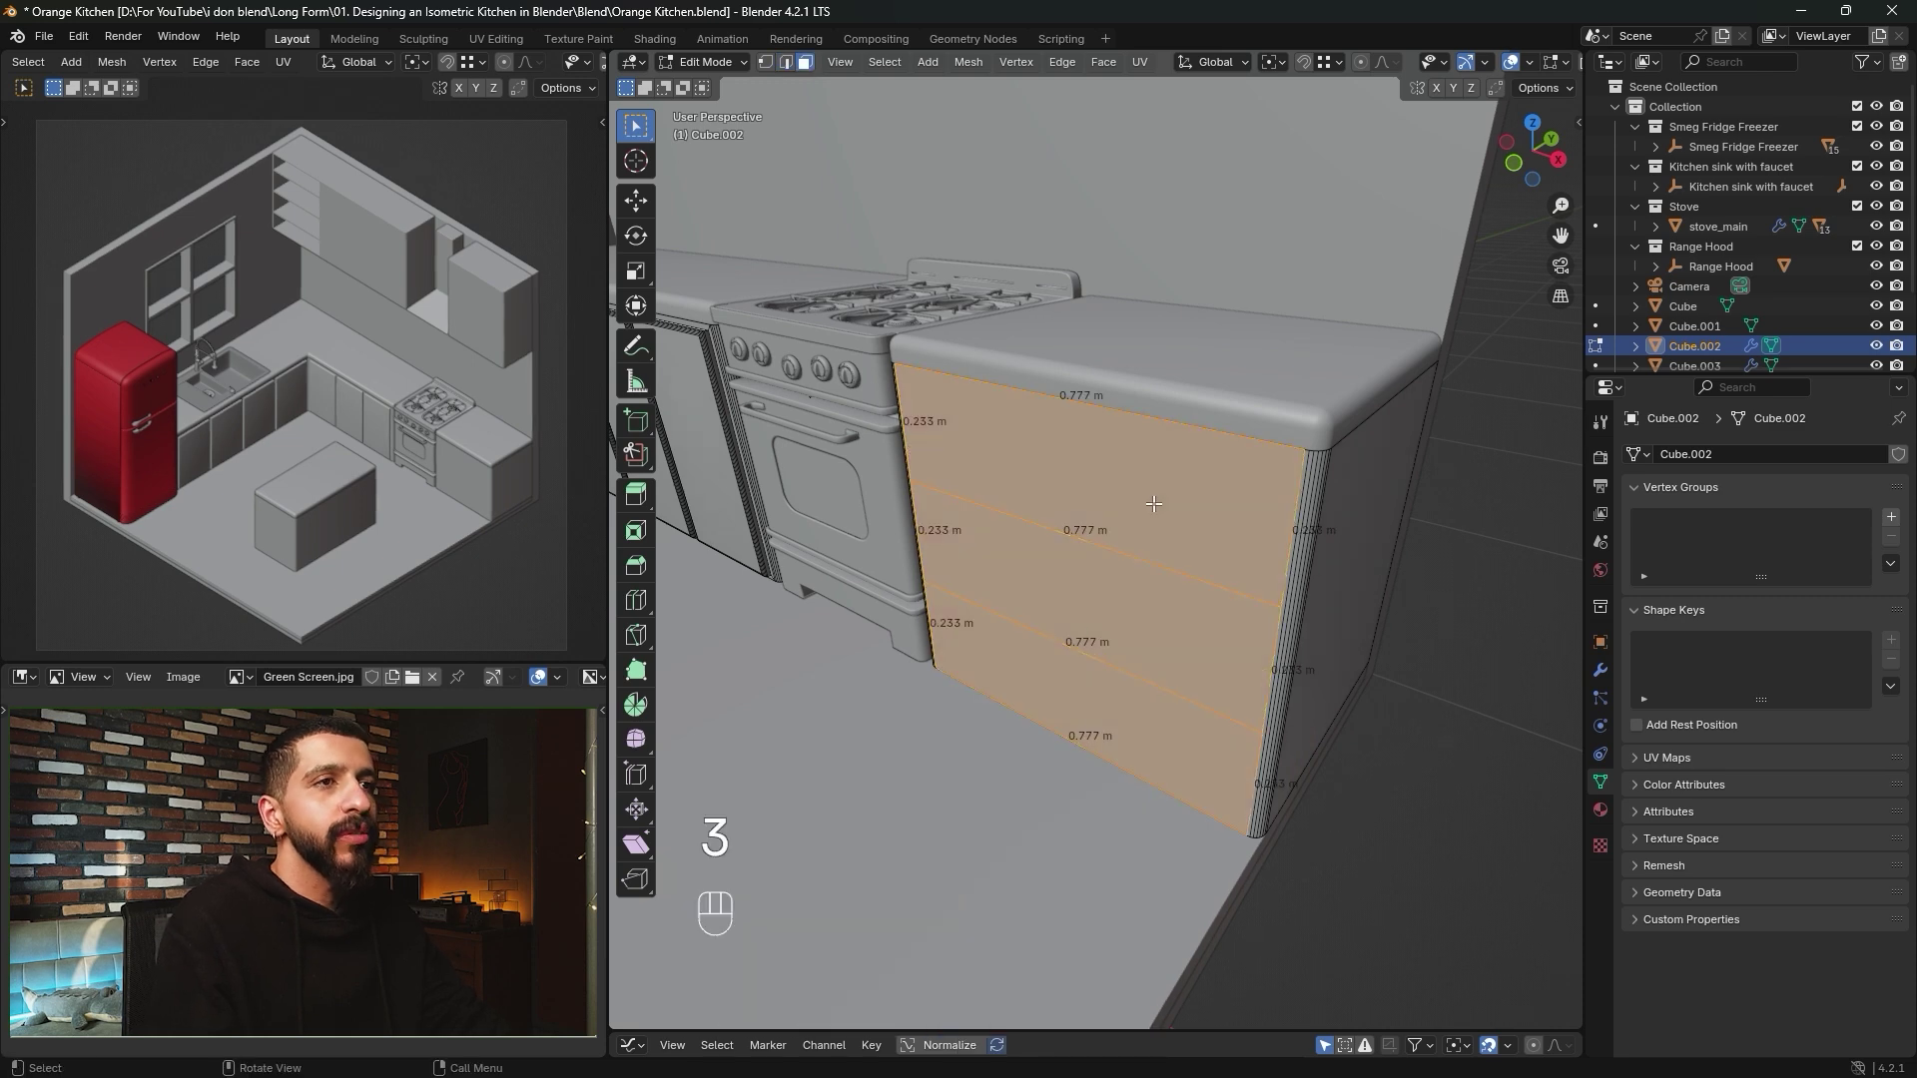
left_click(1146, 500)
left_click(1114, 608, "shift")
left_click(1093, 693, "shift")
middle_click_drag(1129, 641, 1076, 670)
key("i")
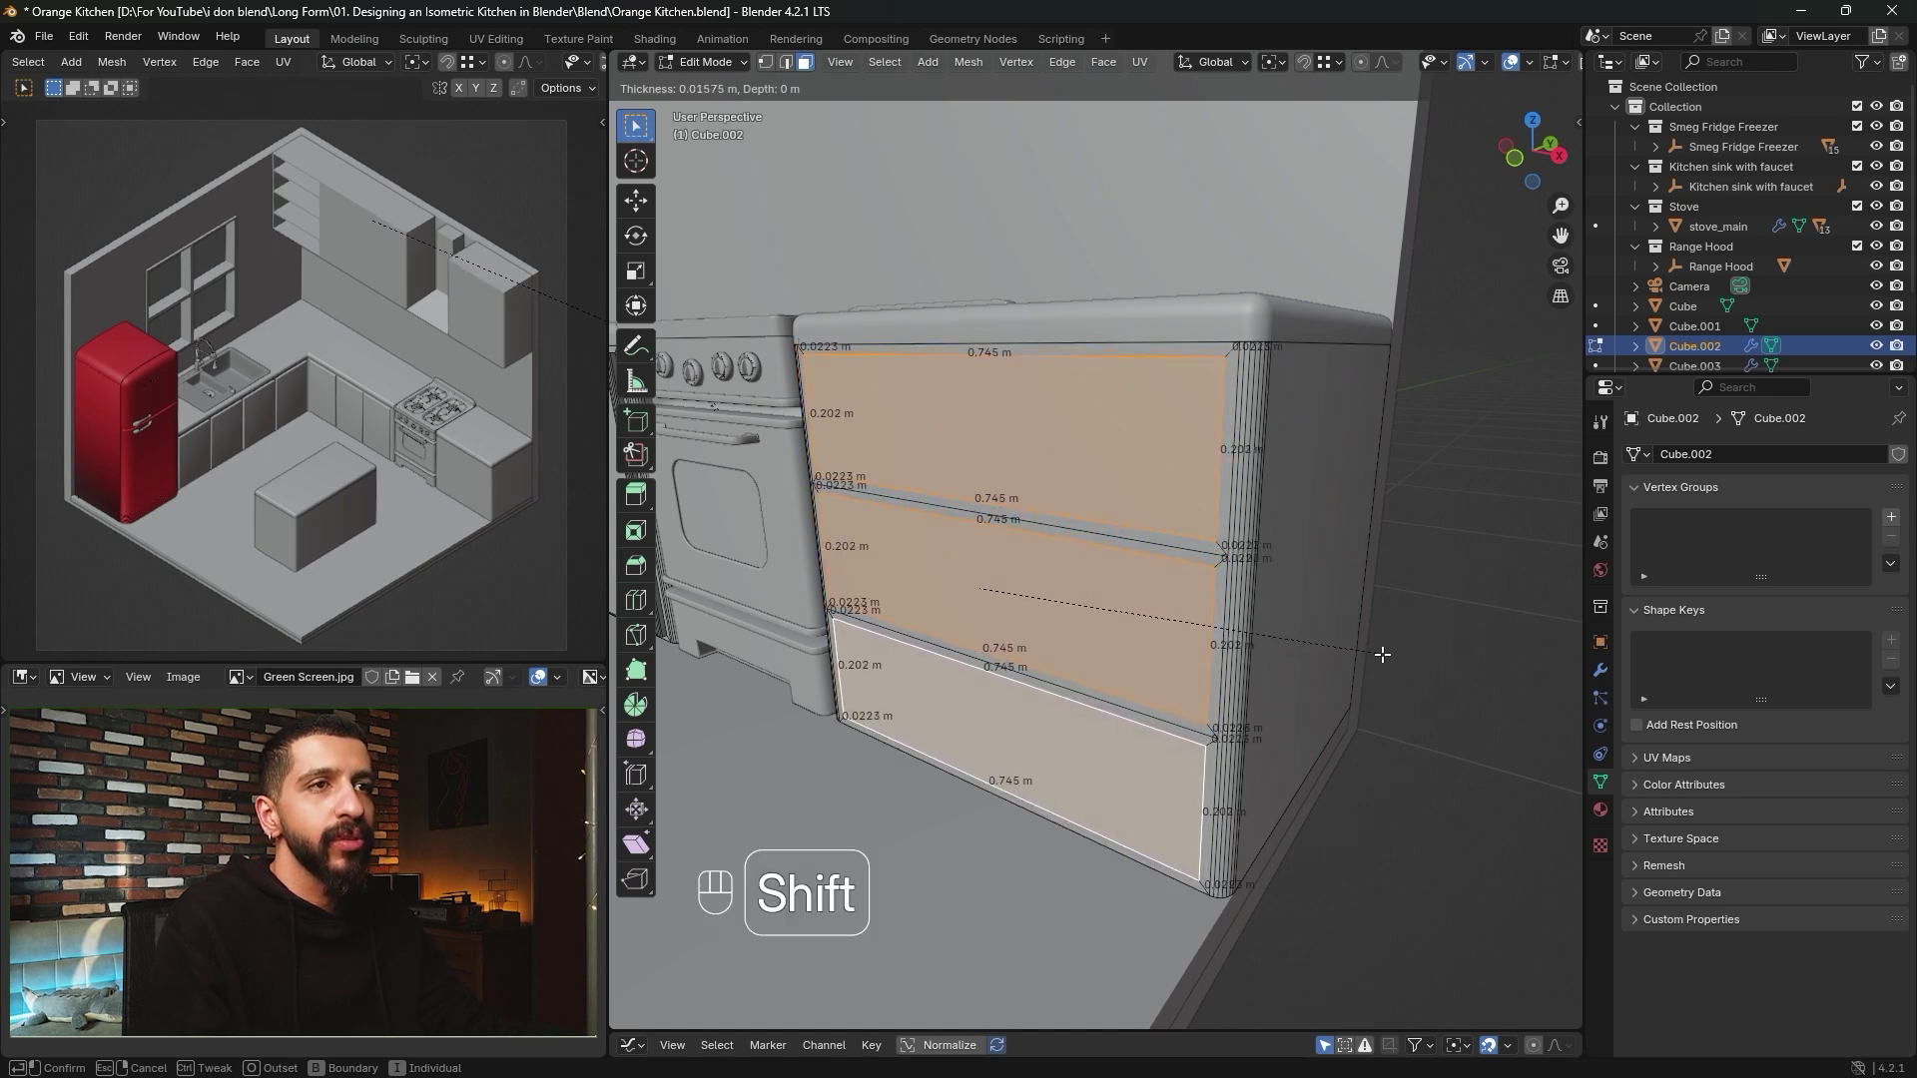
left_click(1393, 648)
Extrude the three inset faces of the end cabinet outward to form drawer fronts.
key("e")
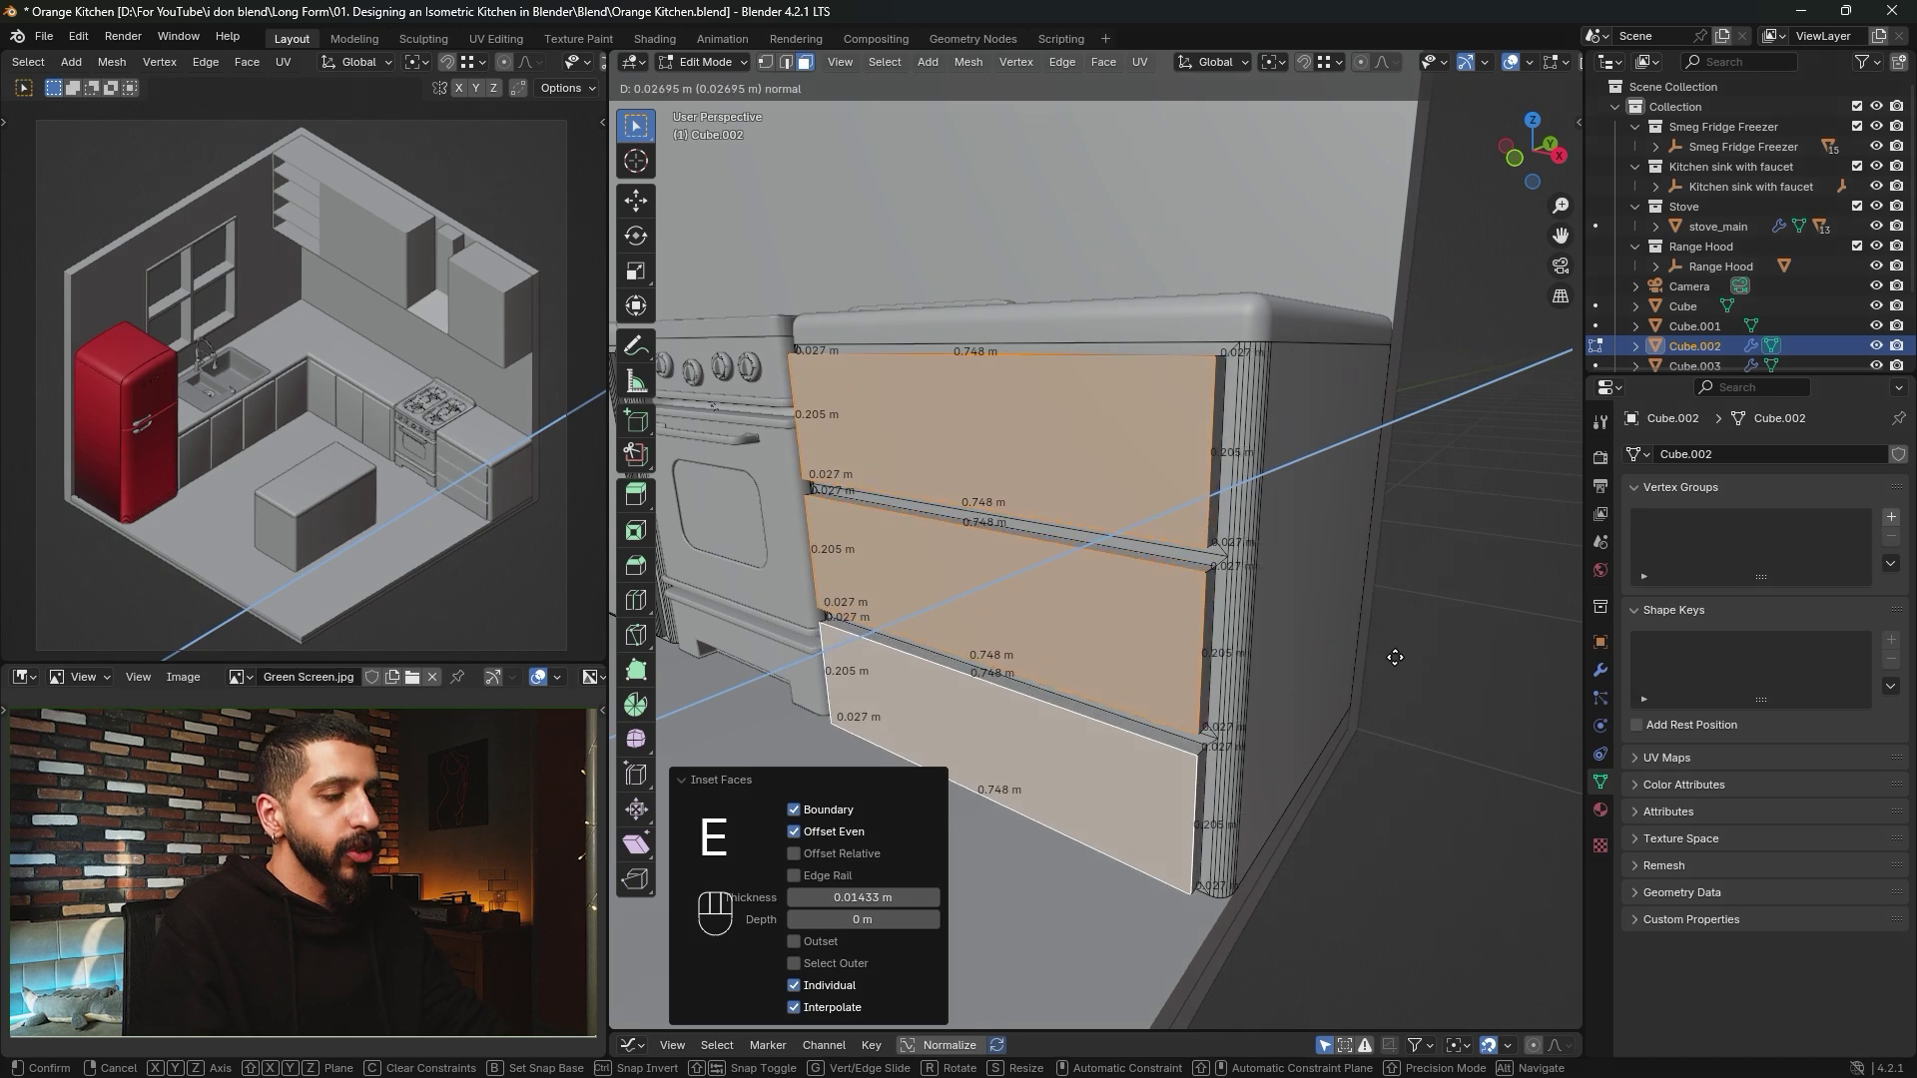
key("0")
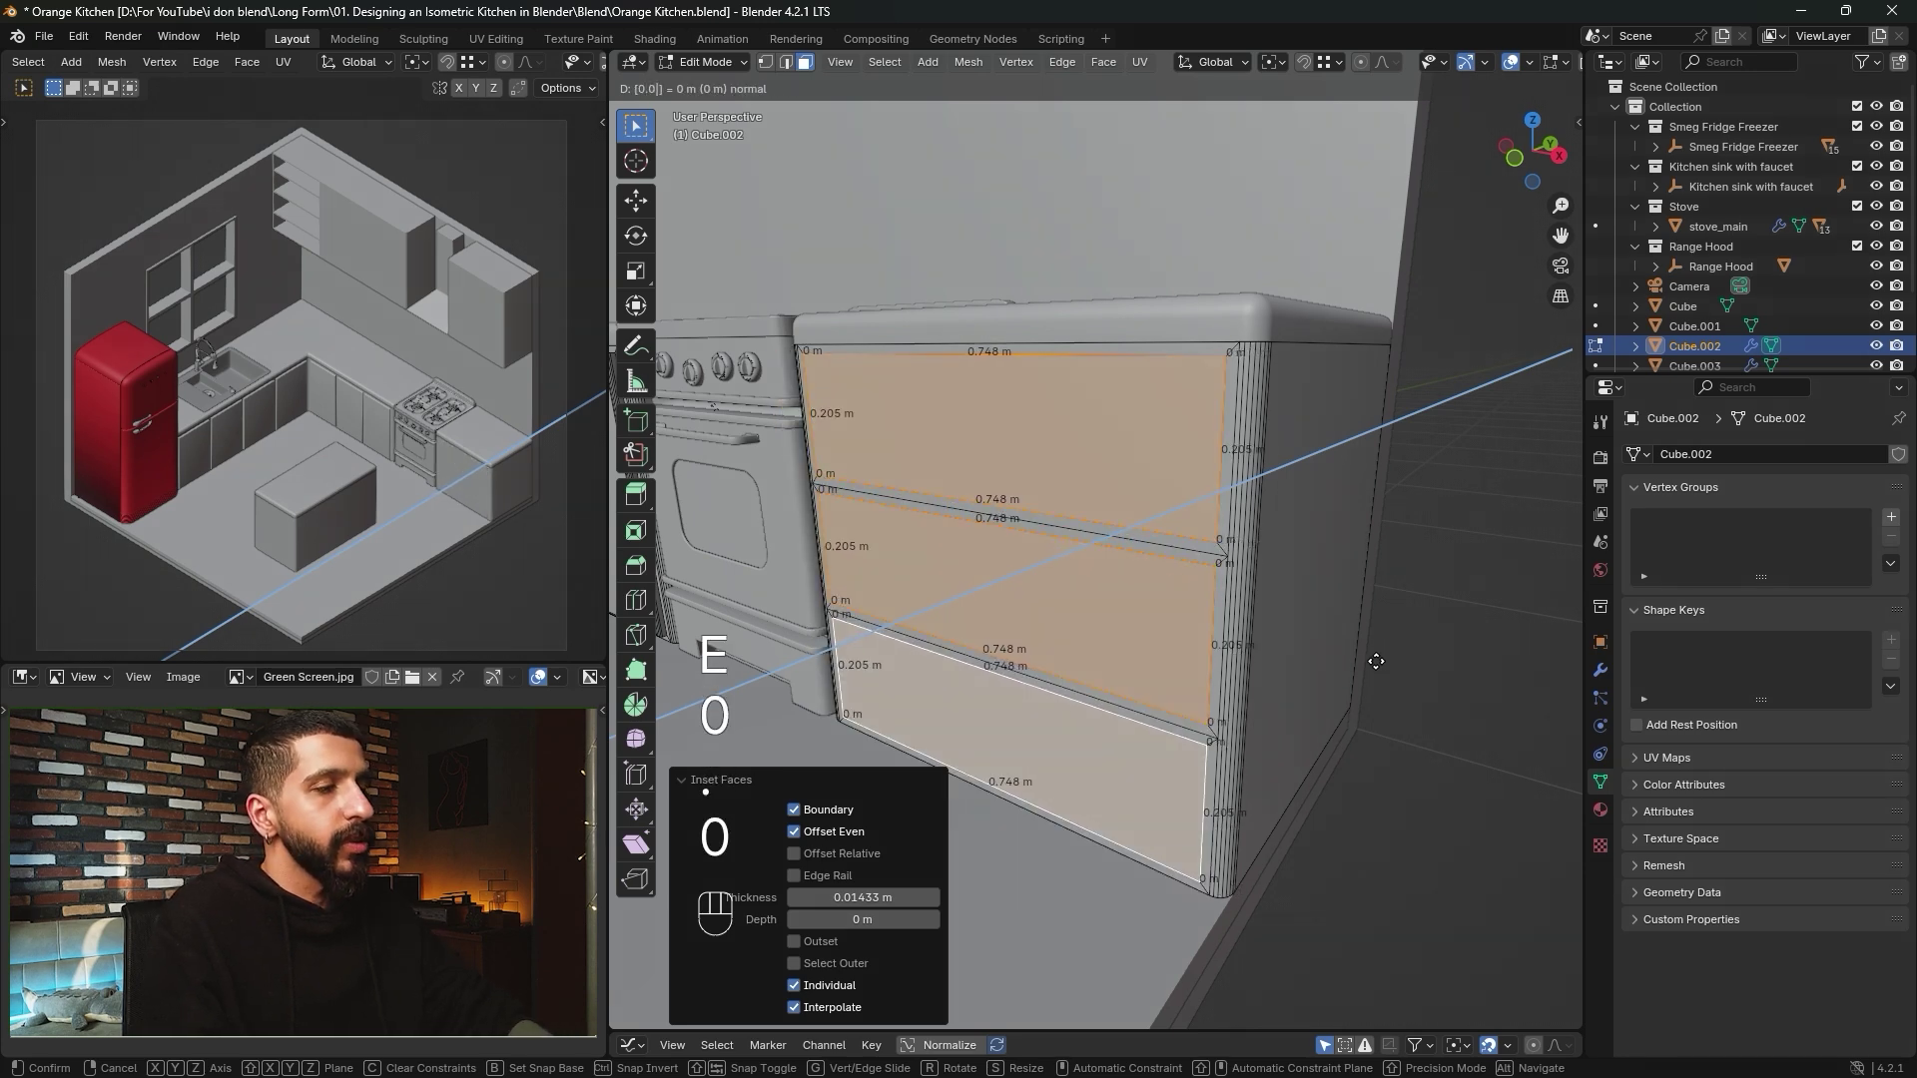
key("0")
key("Return")
Bevel the edges of the three drawer fronts with a width of 0.01 m and 5 segments.
key("ctrl+b")
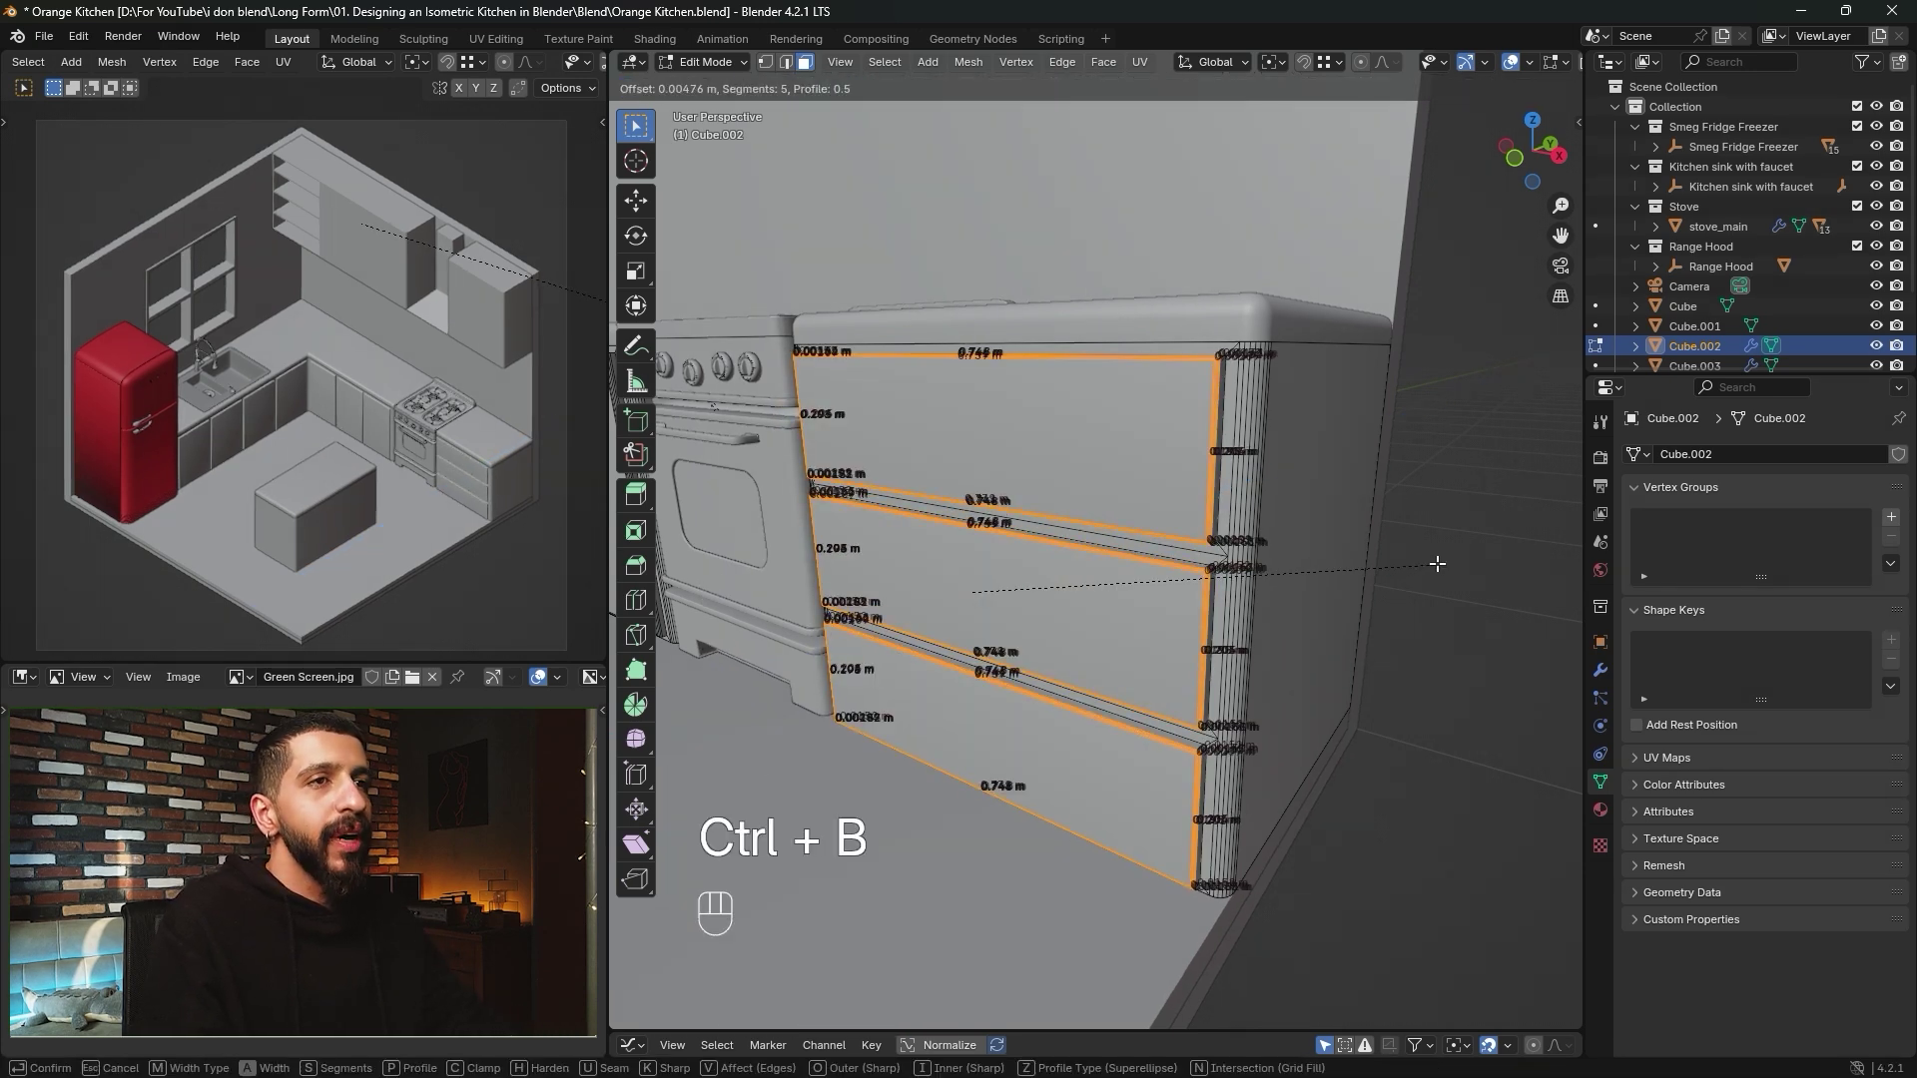
left_click(1437, 564)
left_click(826, 704)
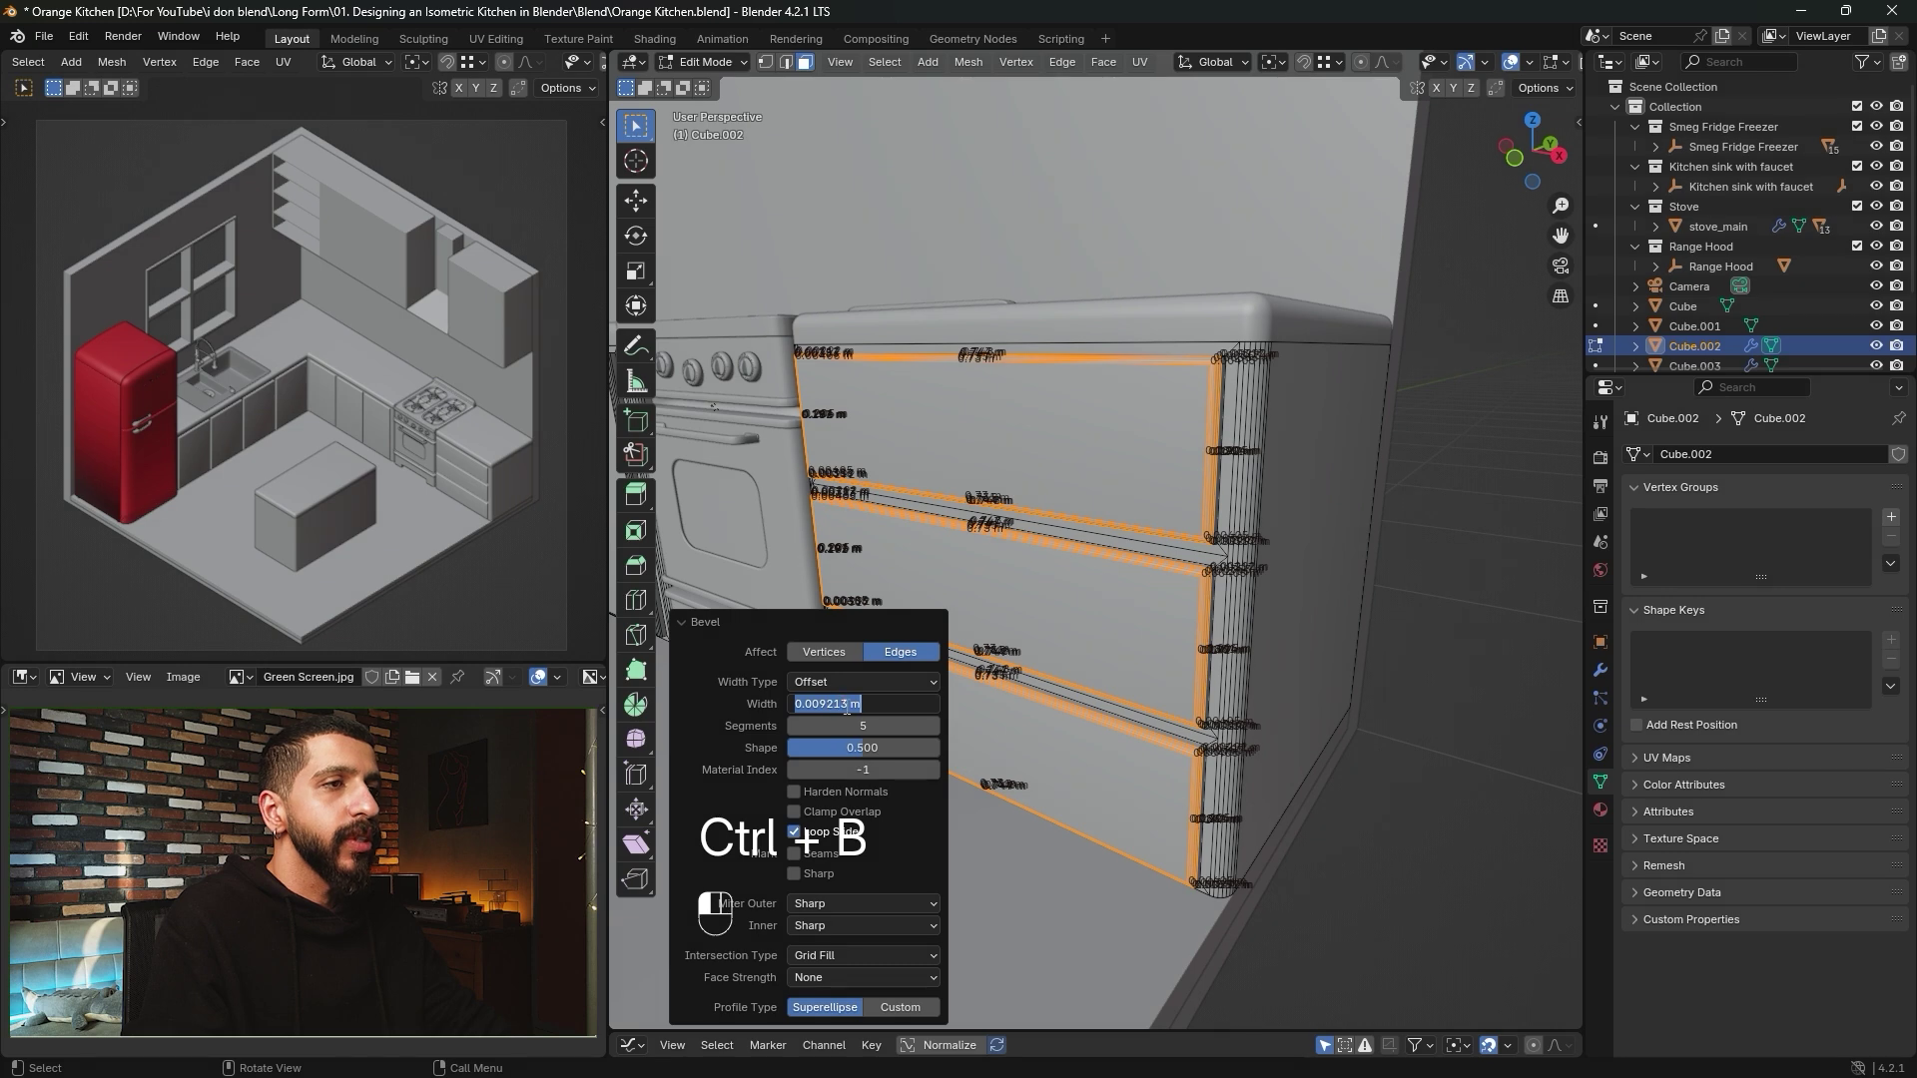
left_click_drag(848, 704, 833, 704)
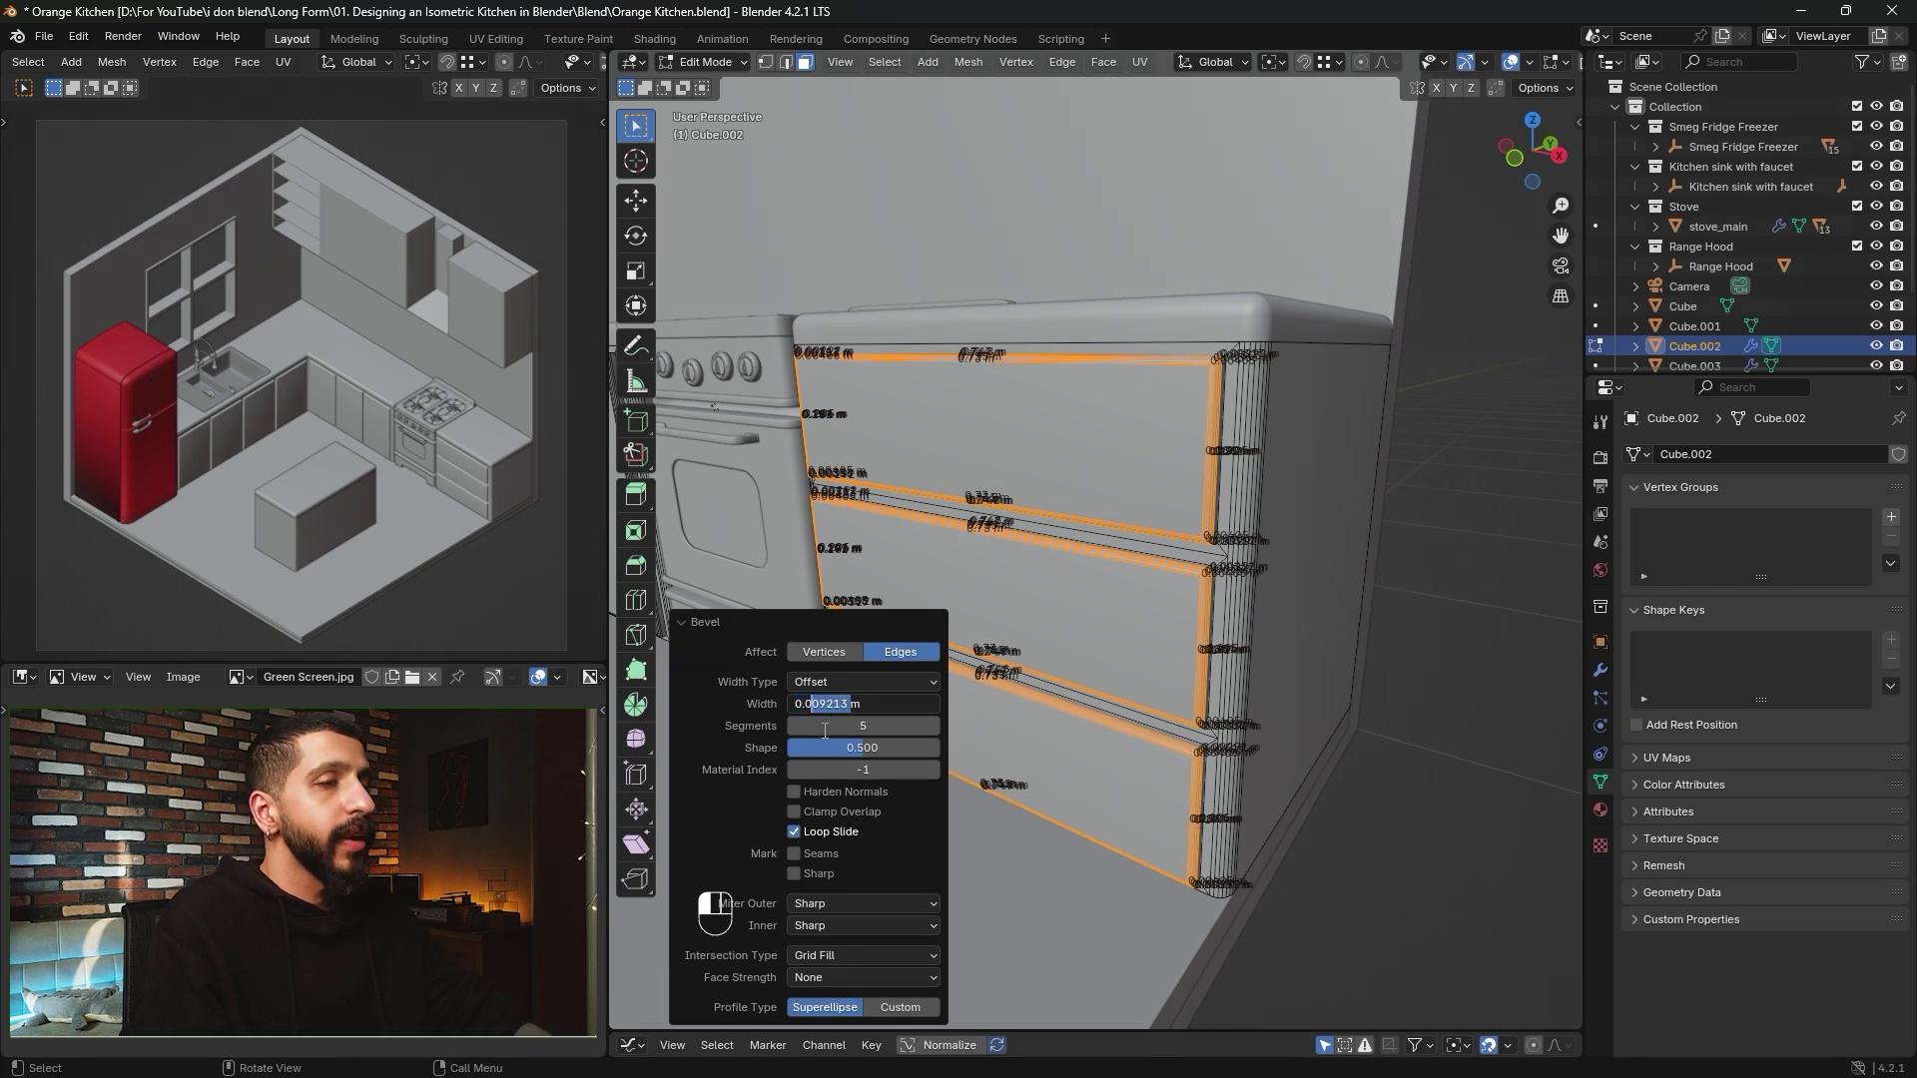
type("1")
key("Return")
key("Tab")
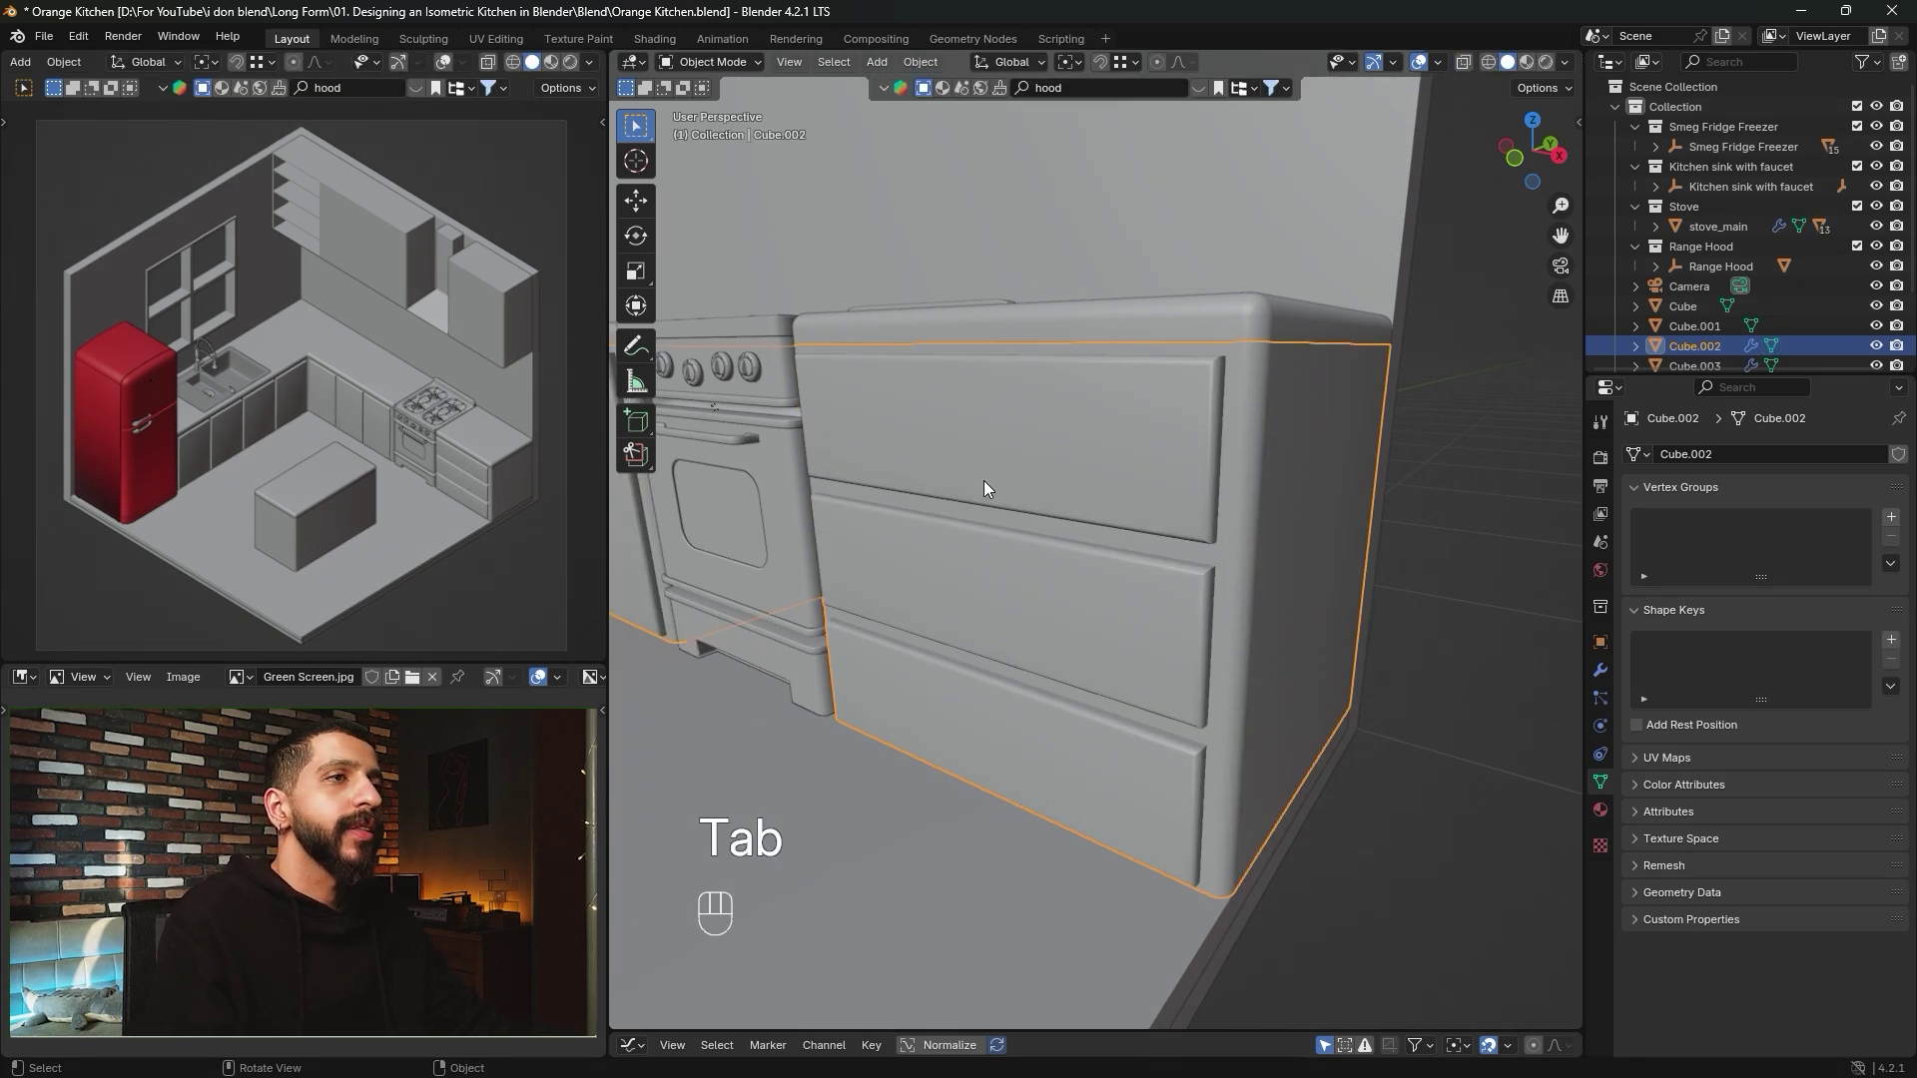
Subdivide the top and bottom front edges of the upper end cabinet above the drawers with 1 cut, dividing it into two panels.
scroll(1032, 488, "down", 2)
middle_click_drag(1032, 488, 984, 565, "shift")
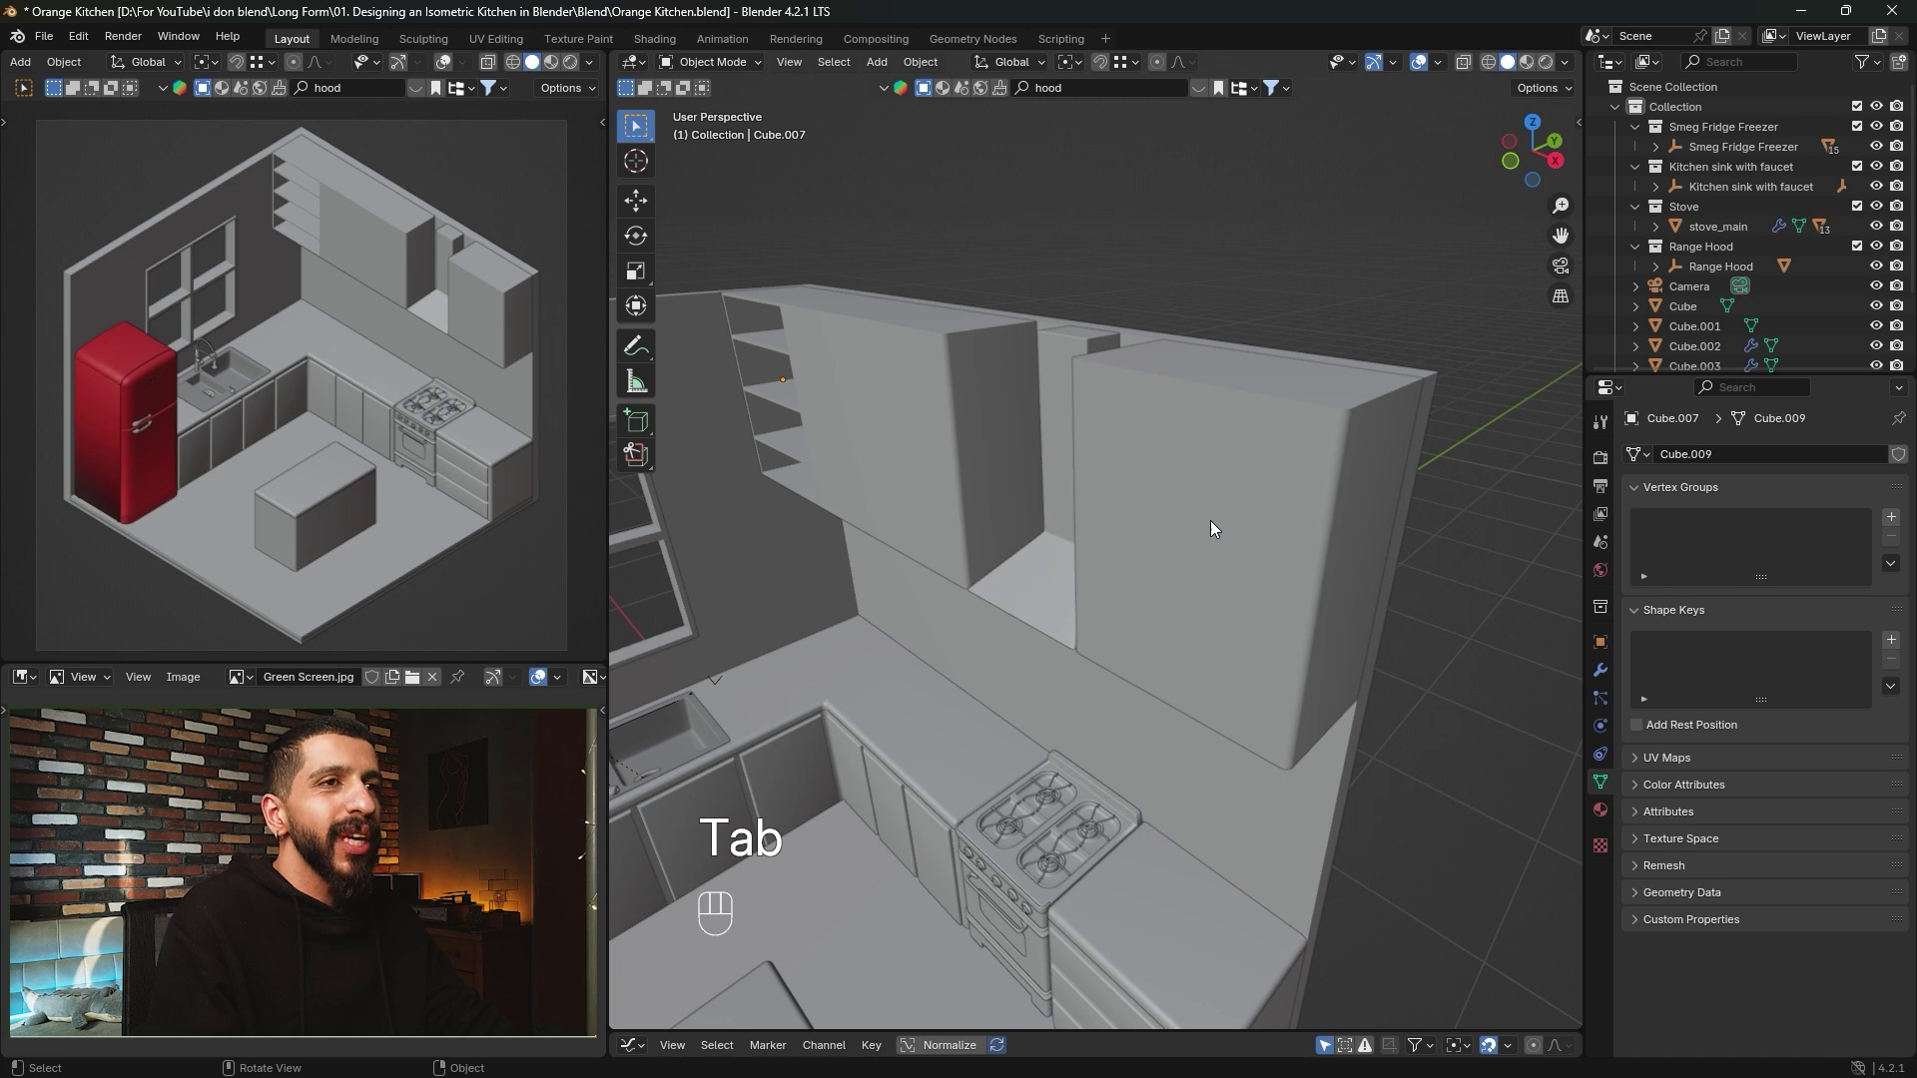
left_click(1208, 496)
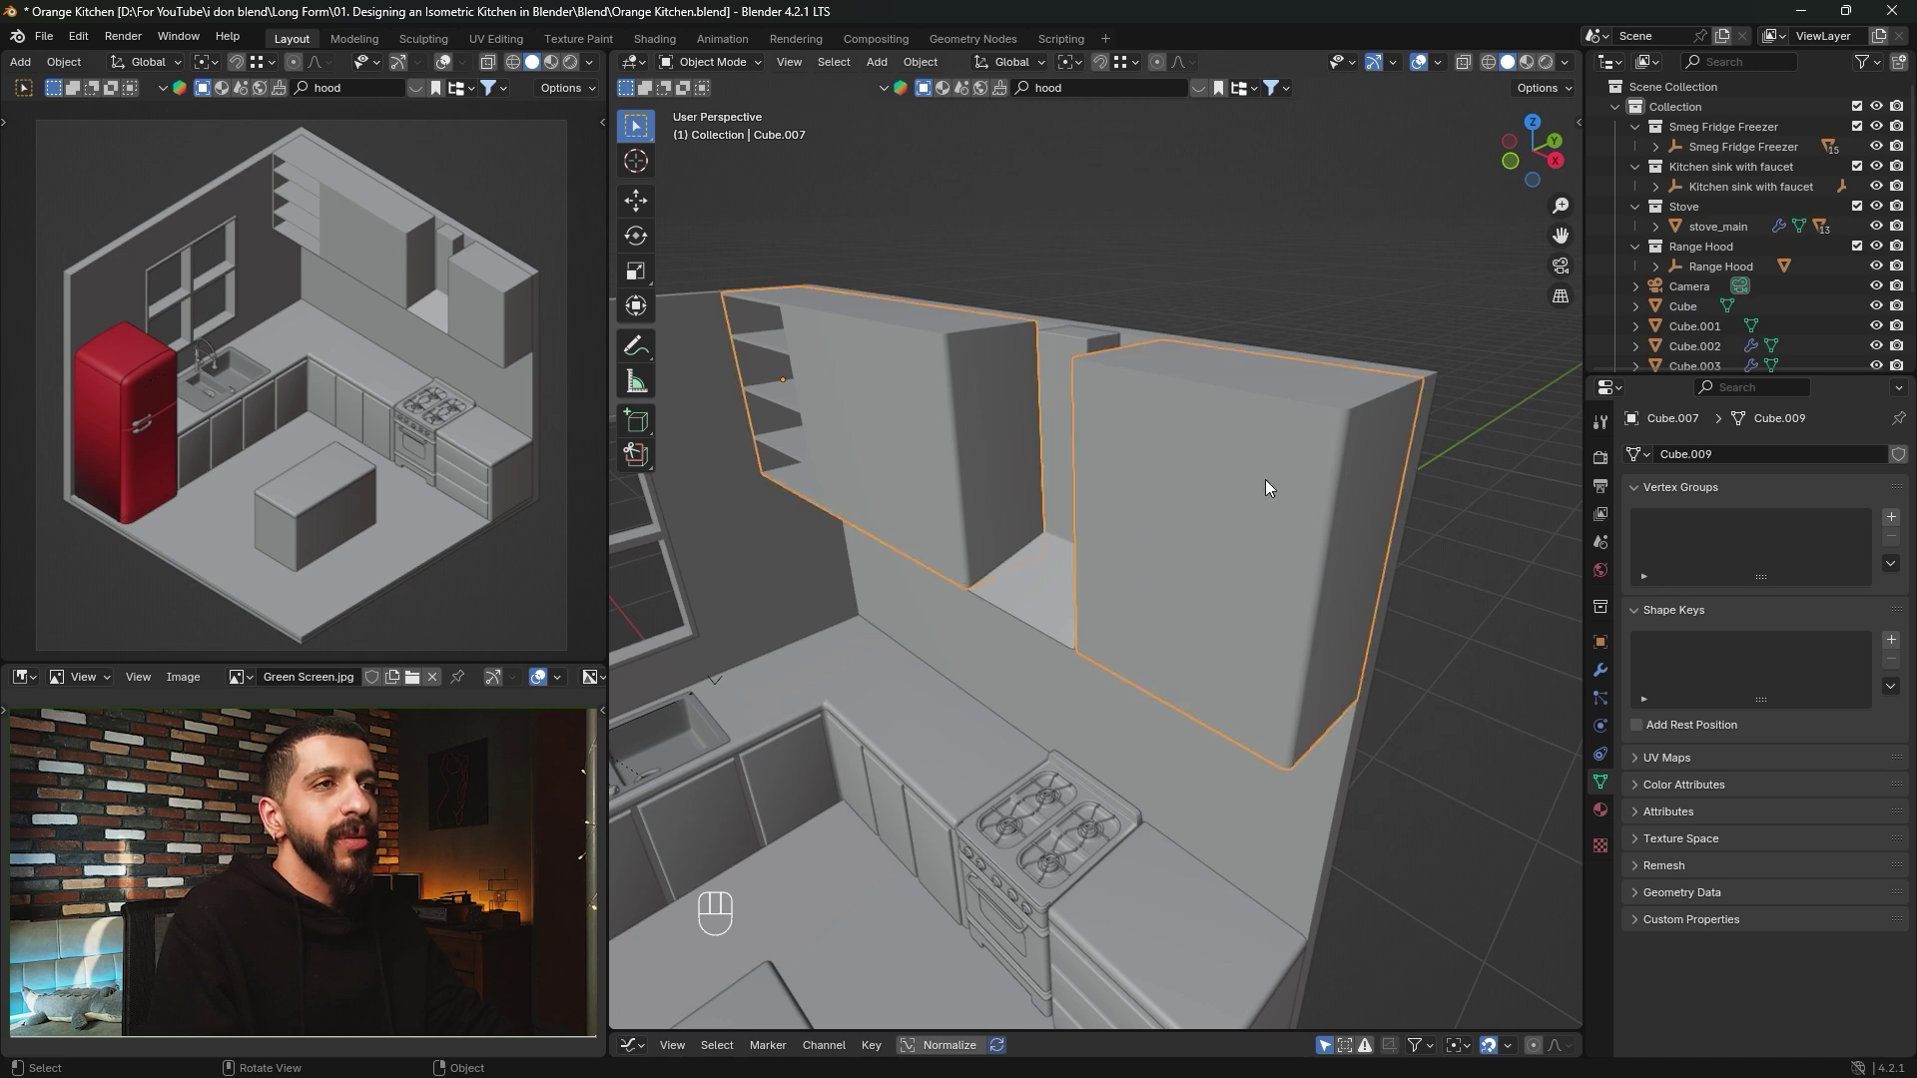
key("Tab")
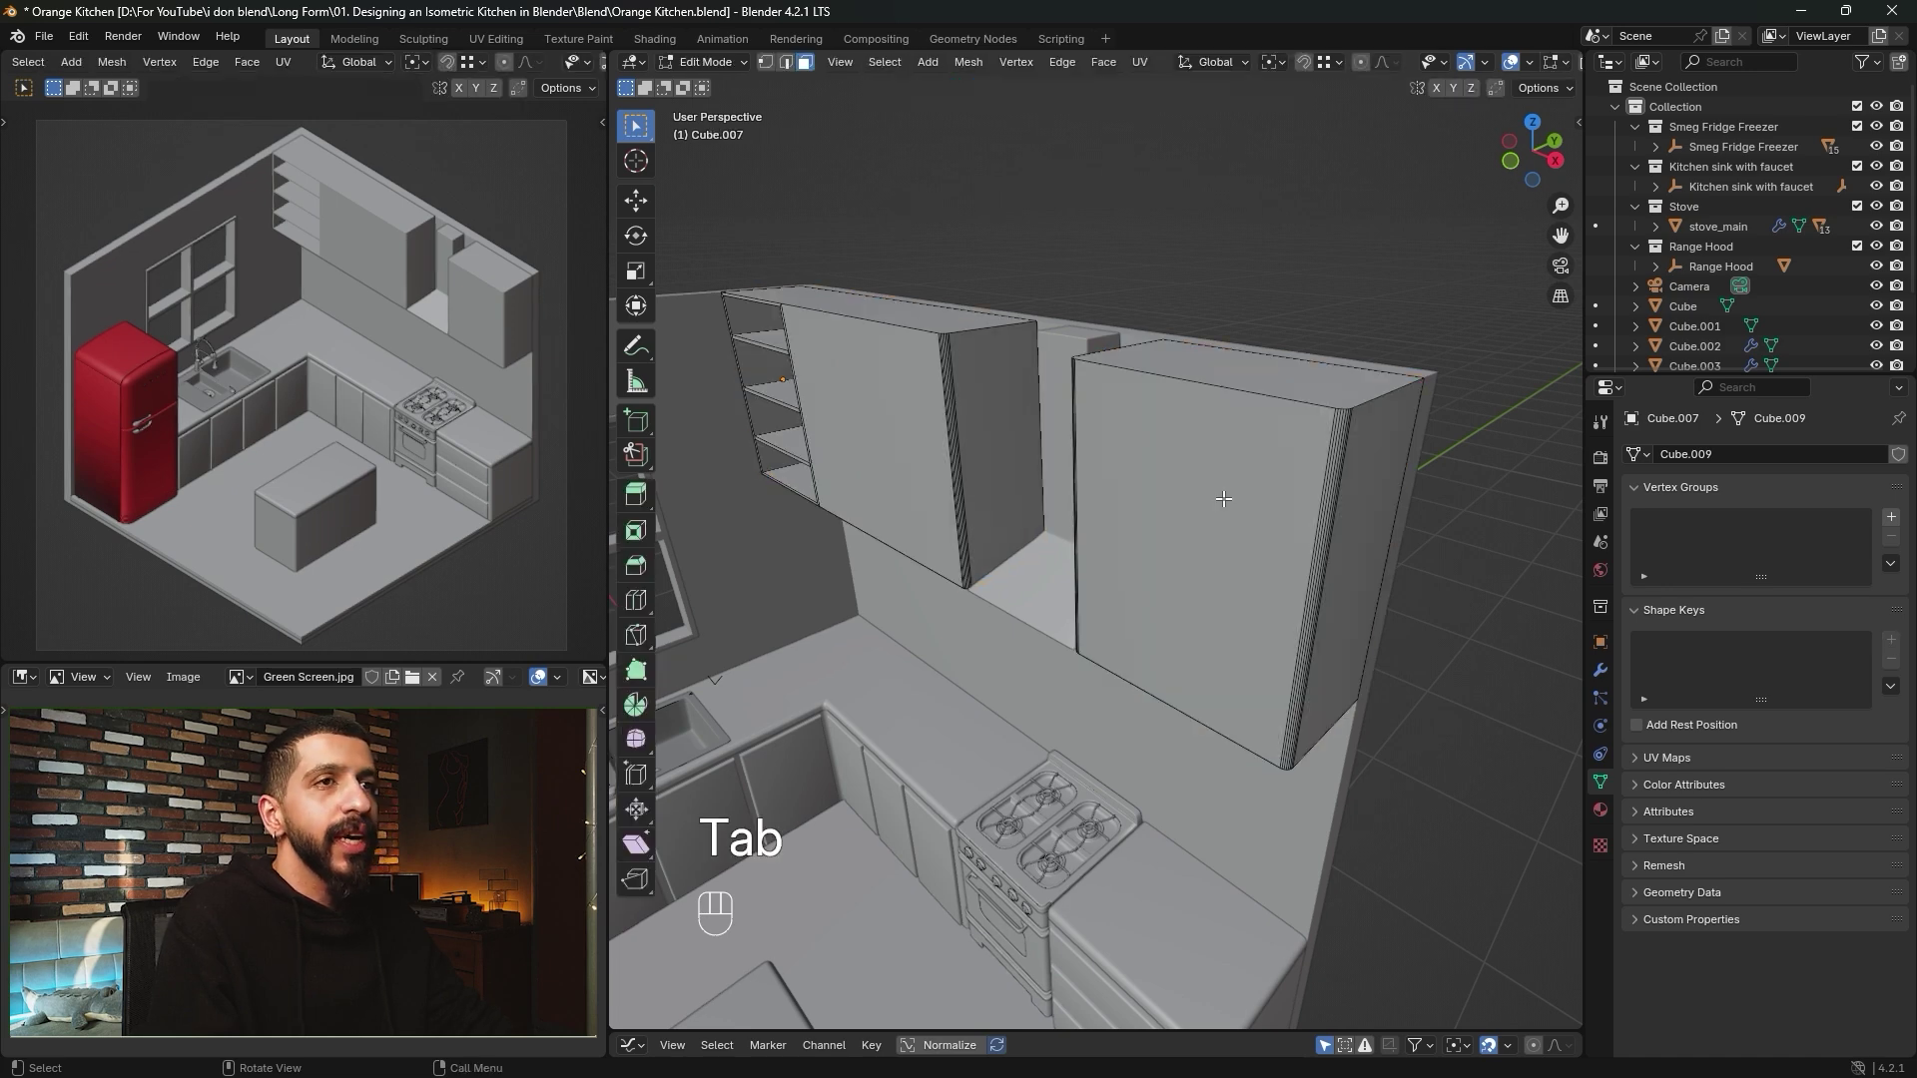
middle_click_drag(1222, 505, 1168, 482, "shift")
key("2")
left_click(1147, 432, "shift")
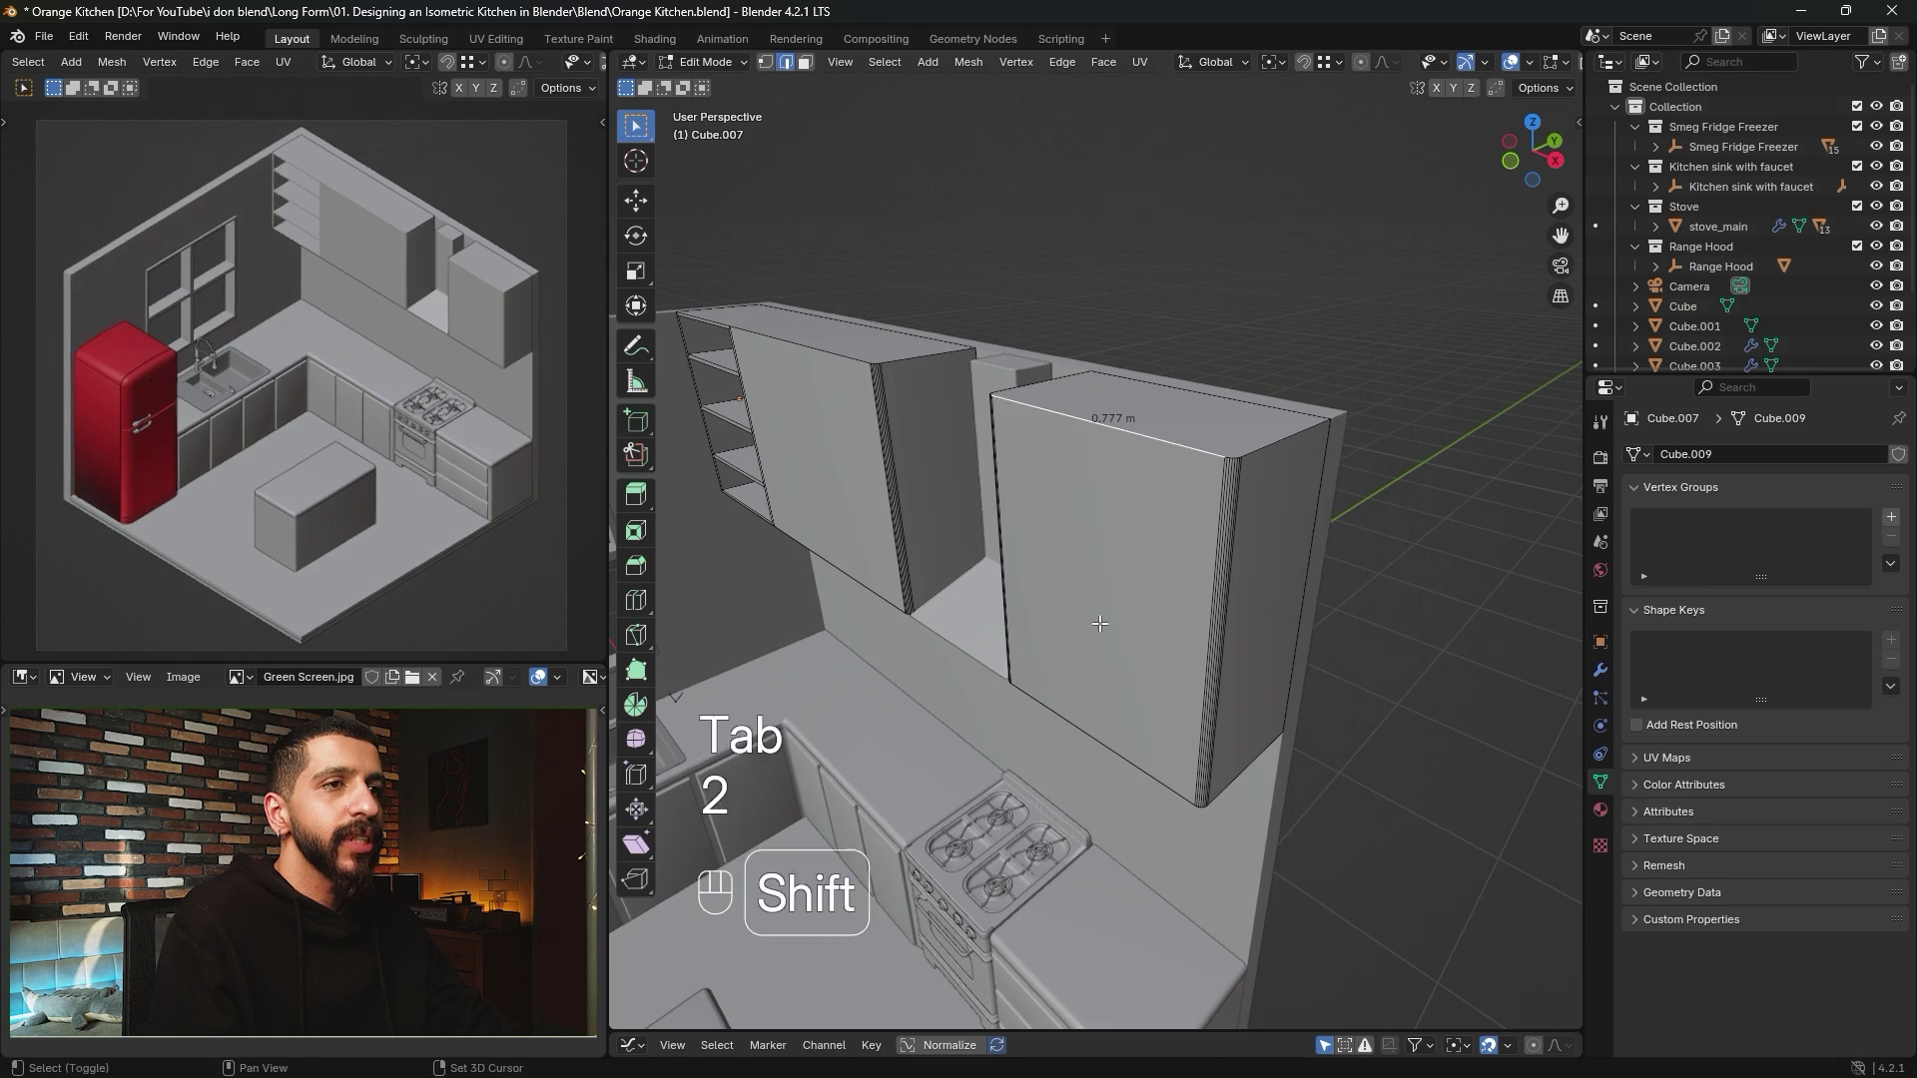
left_click(1068, 721, "shift")
right_click(1075, 471)
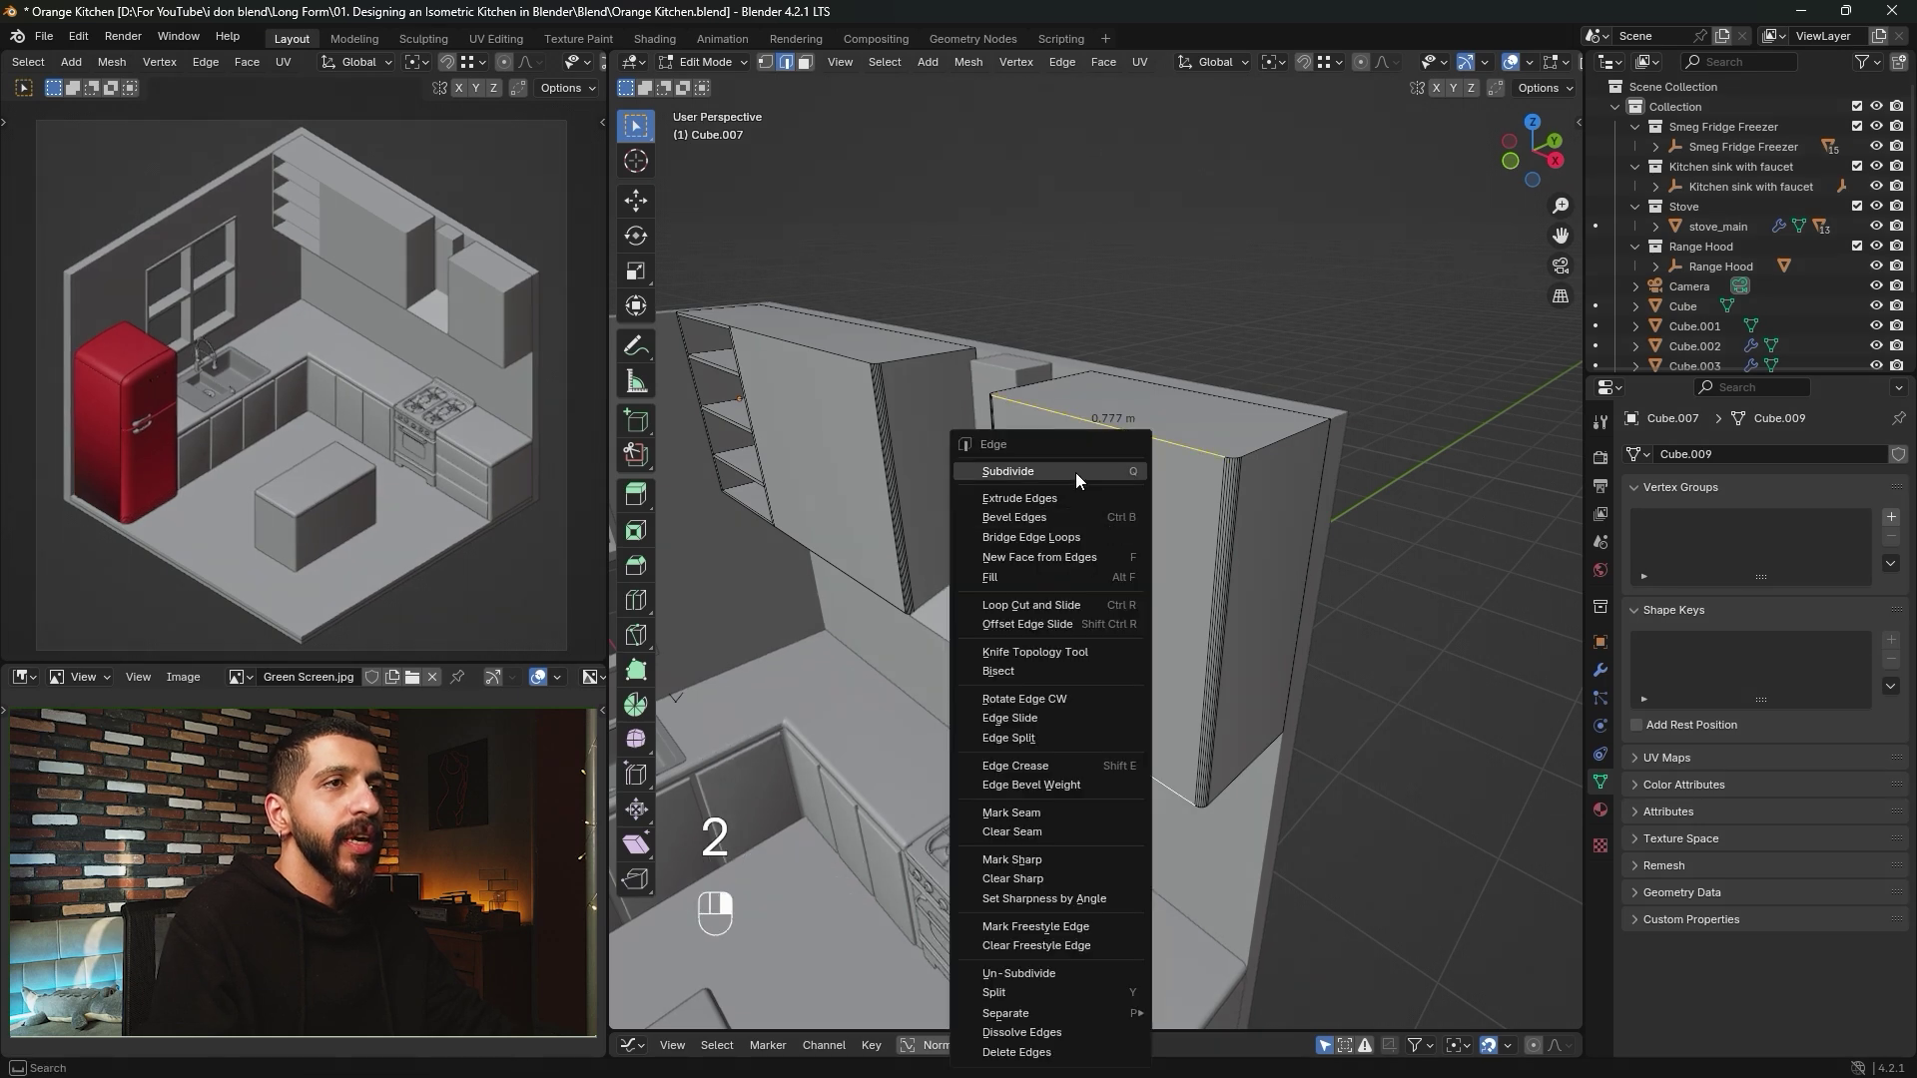
left_click(1075, 471)
Inset the two panel faces of the upper end cabinet individually with a thickness of about 0.015 m.
middle_click_drag(1074, 481, 1396, 526, "shift")
key("i")
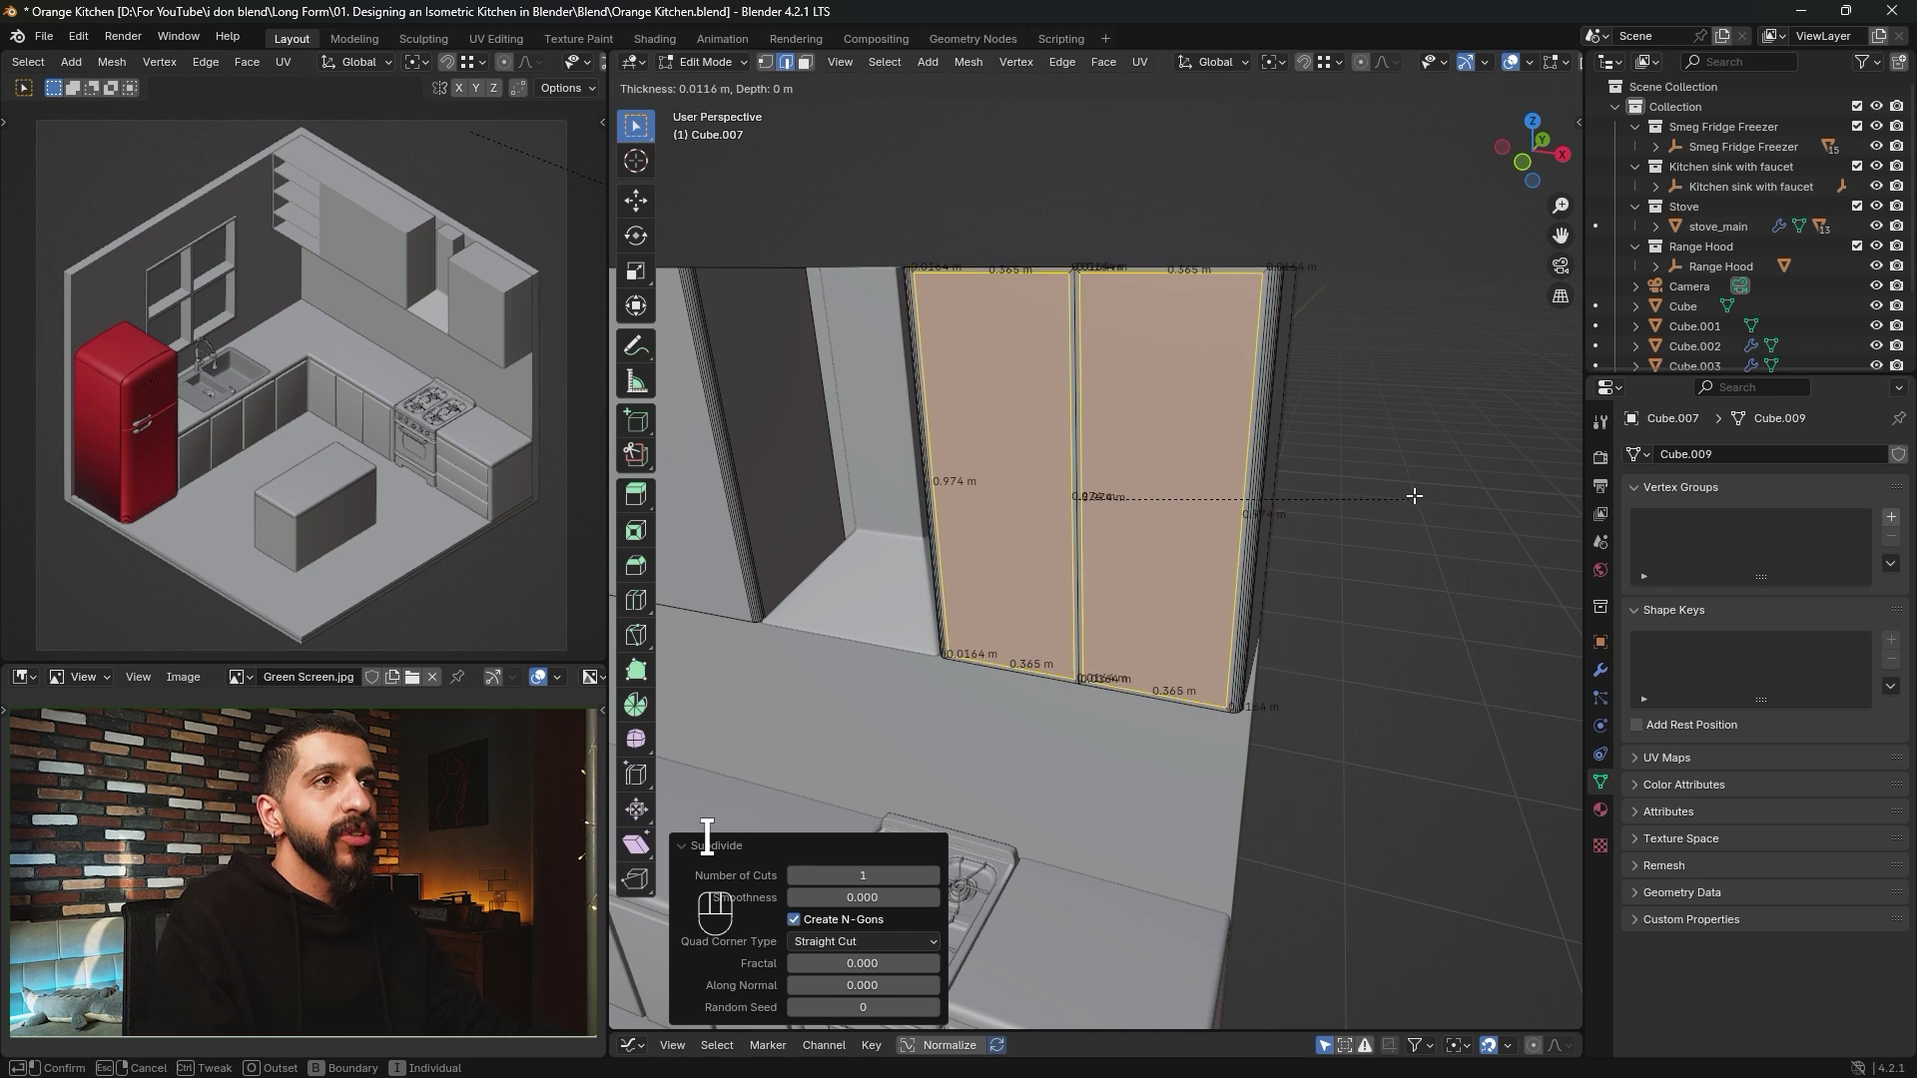
key("i")
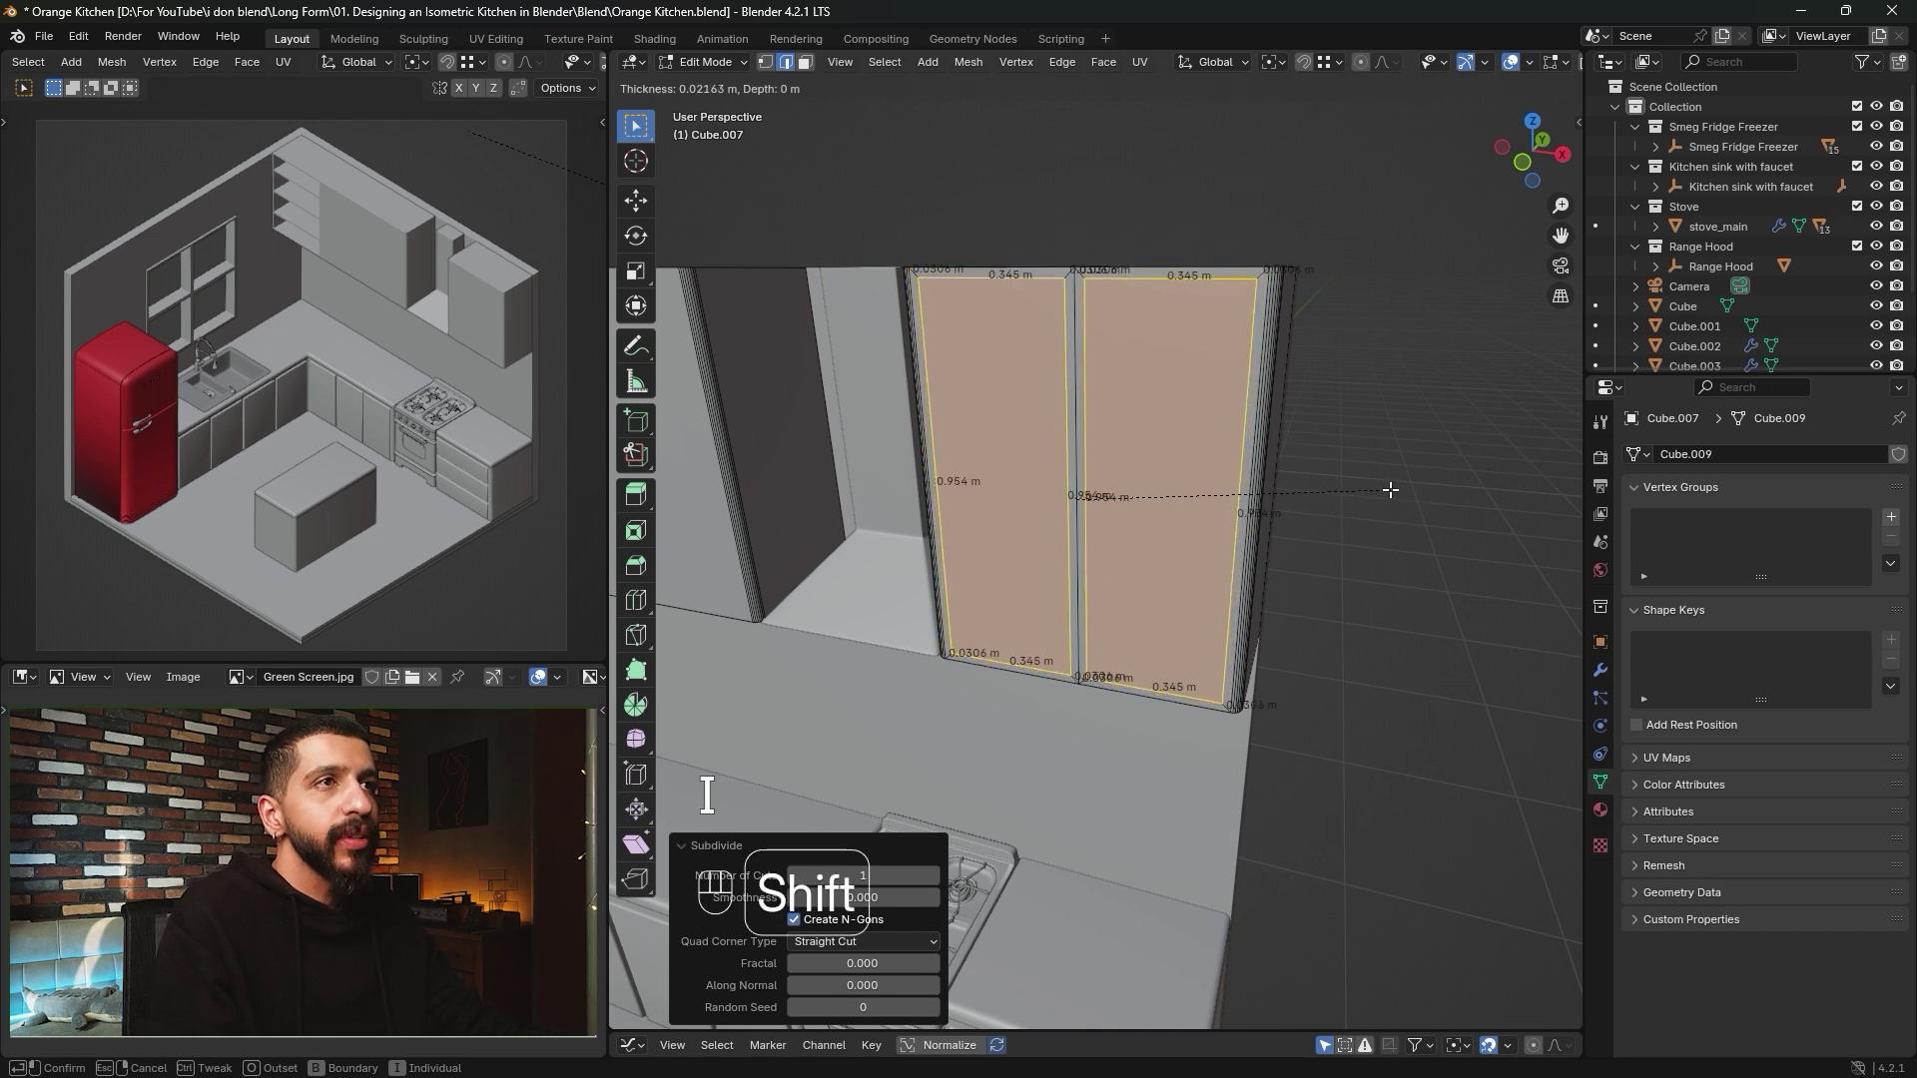
left_click(1404, 483)
Extrude the two inset faces of the upper end cabinet outward 0.02 m to form doors.
middle_click_drag(1404, 483, 1352, 468)
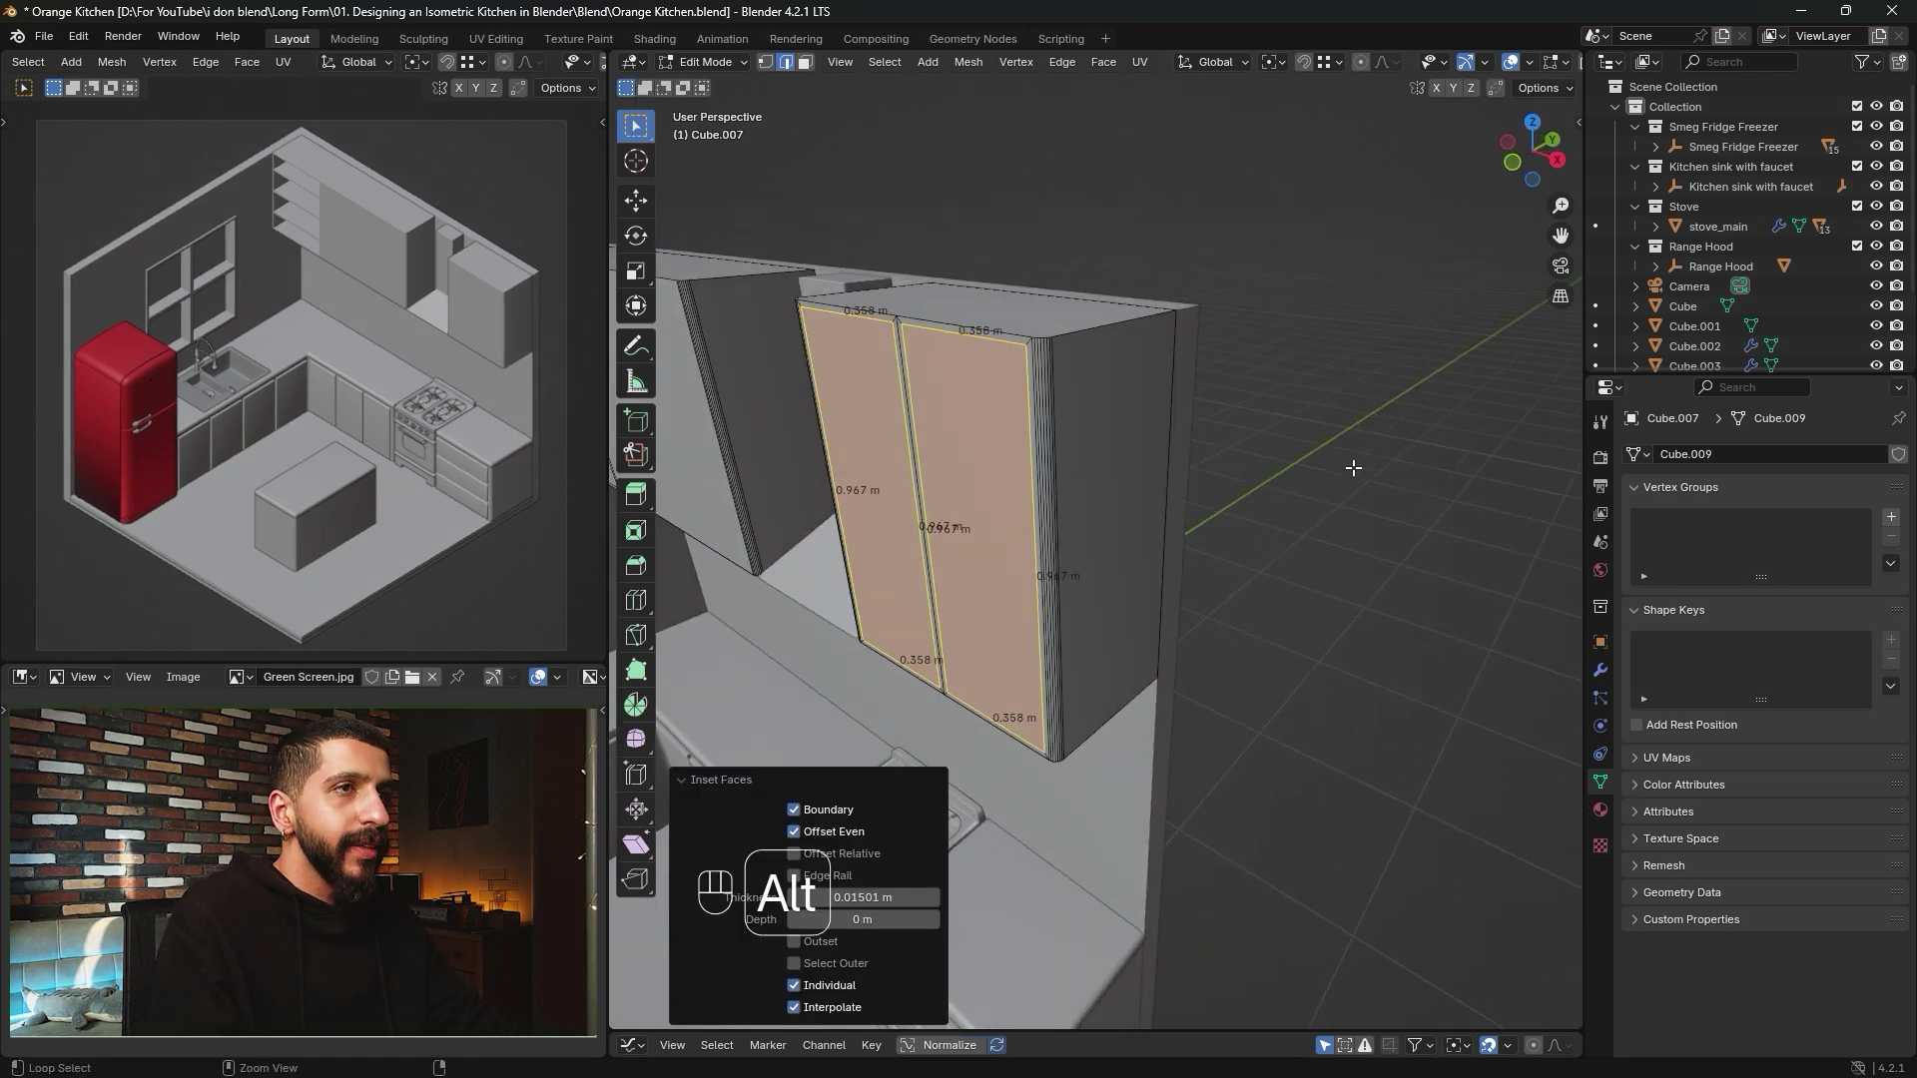
scroll(1353, 467, "up", 3)
type("e")
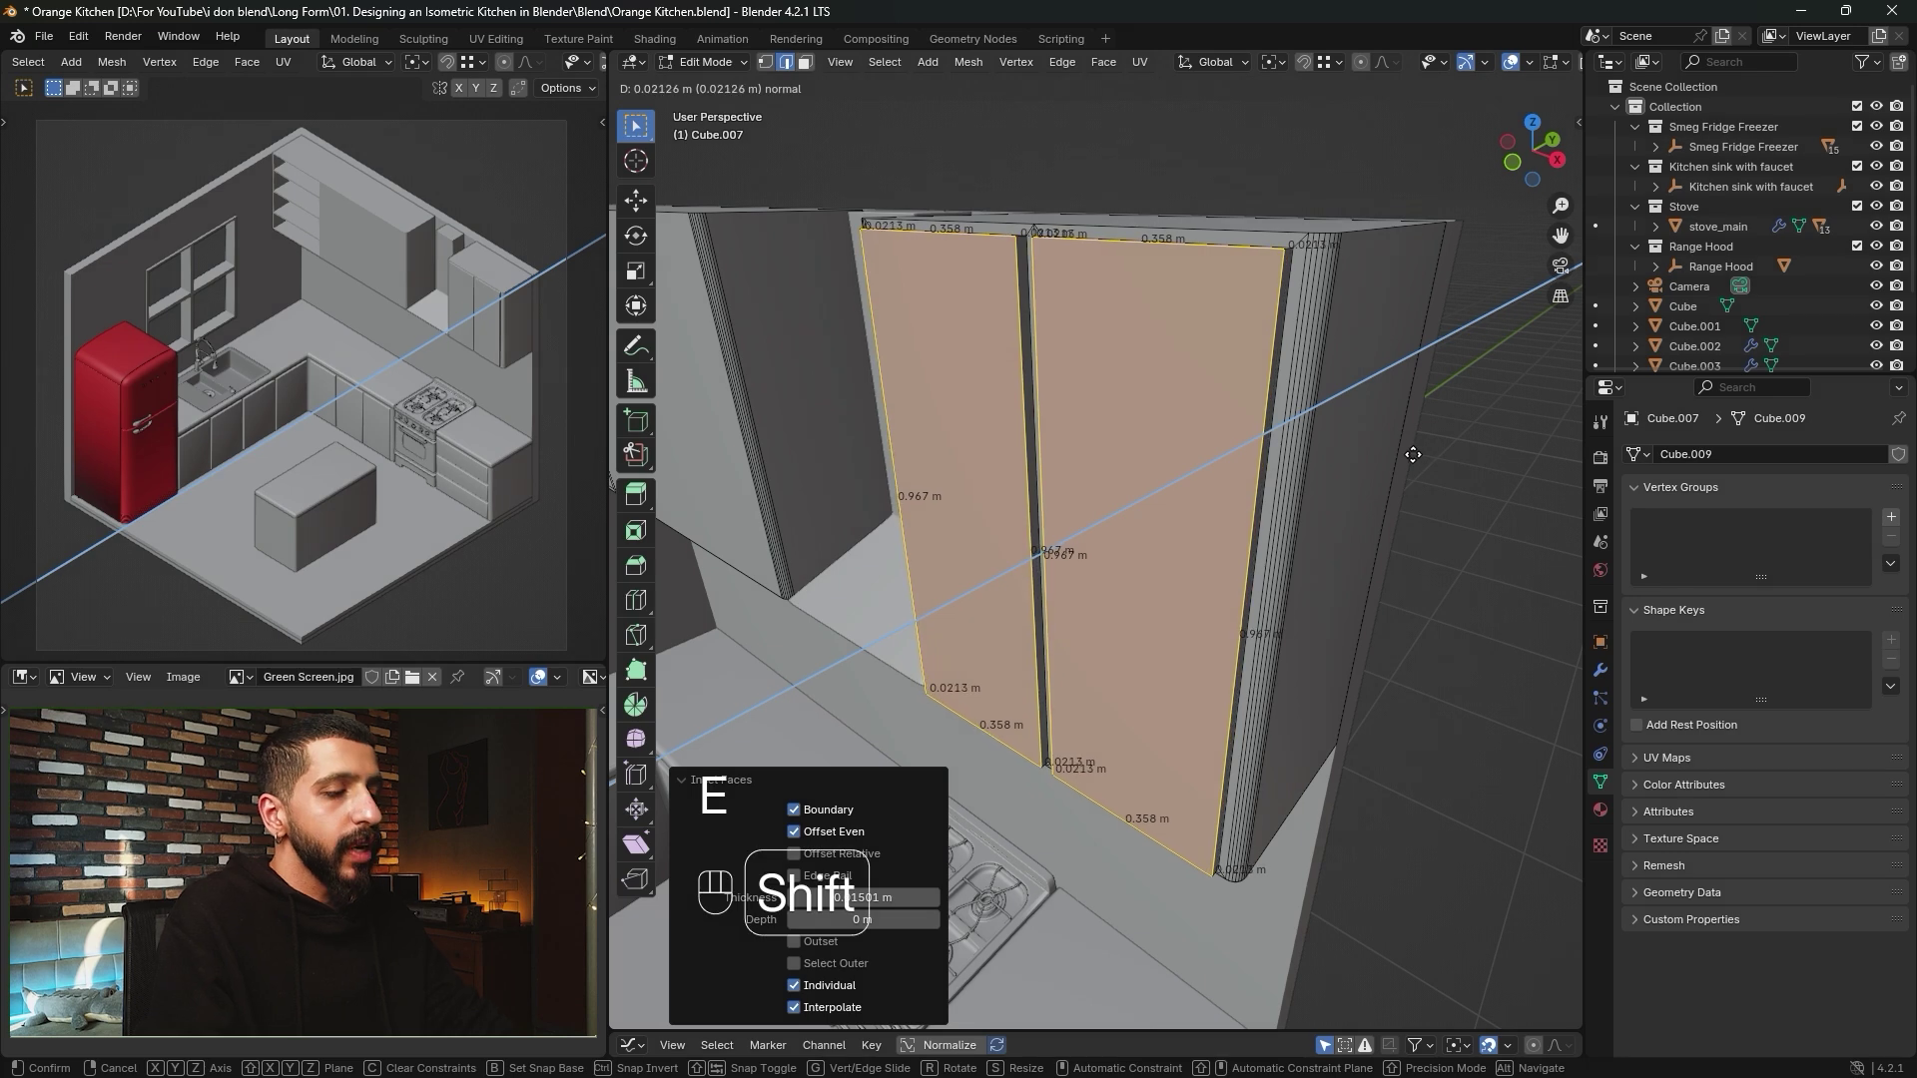
type("0.02")
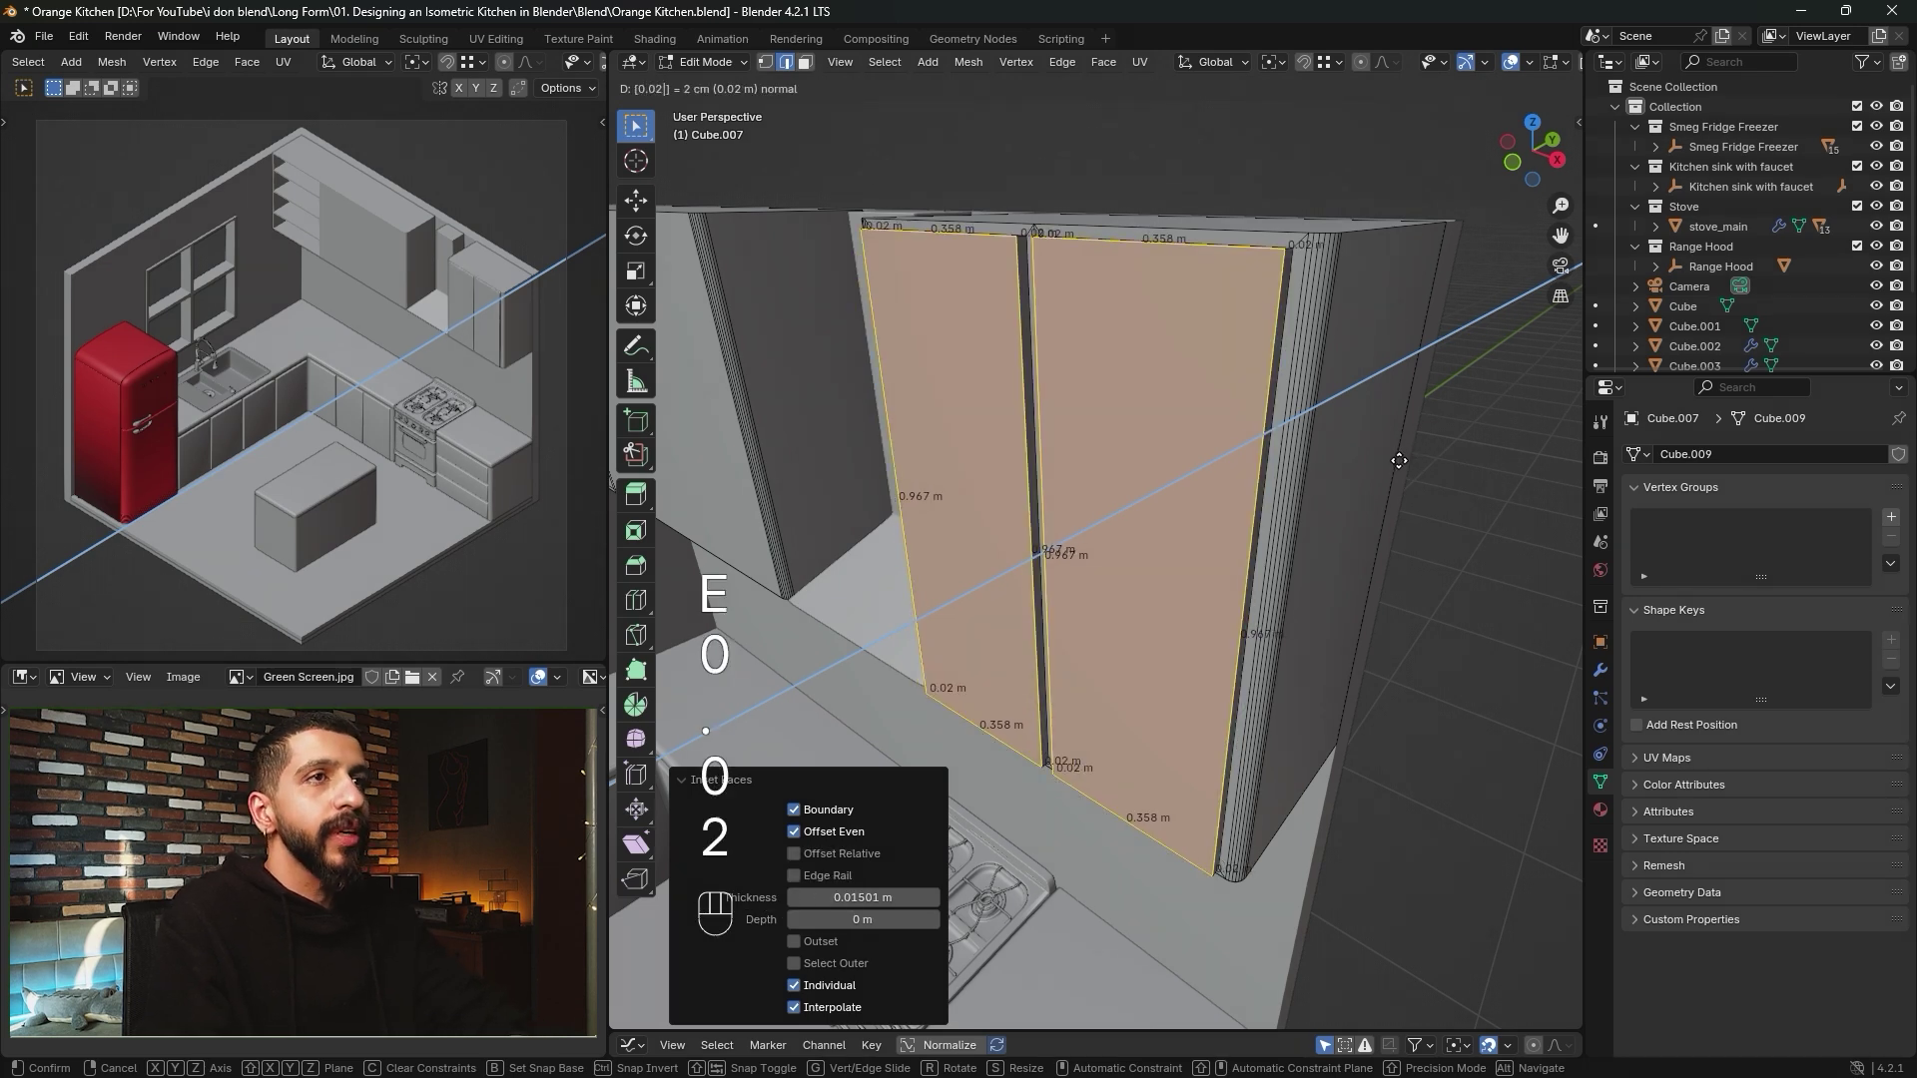
key("Return")
key("Tab")
Subdivide the top and bottom front edges of the upper cabinet beside the open shelves with 2 cuts, dividing it into three panels.
scroll(1004, 467, "down", 3)
middle_click_drag(1002, 536, 1302, 589, "shift")
key("Tab")
scroll(1125, 555, "up", 2)
key("2")
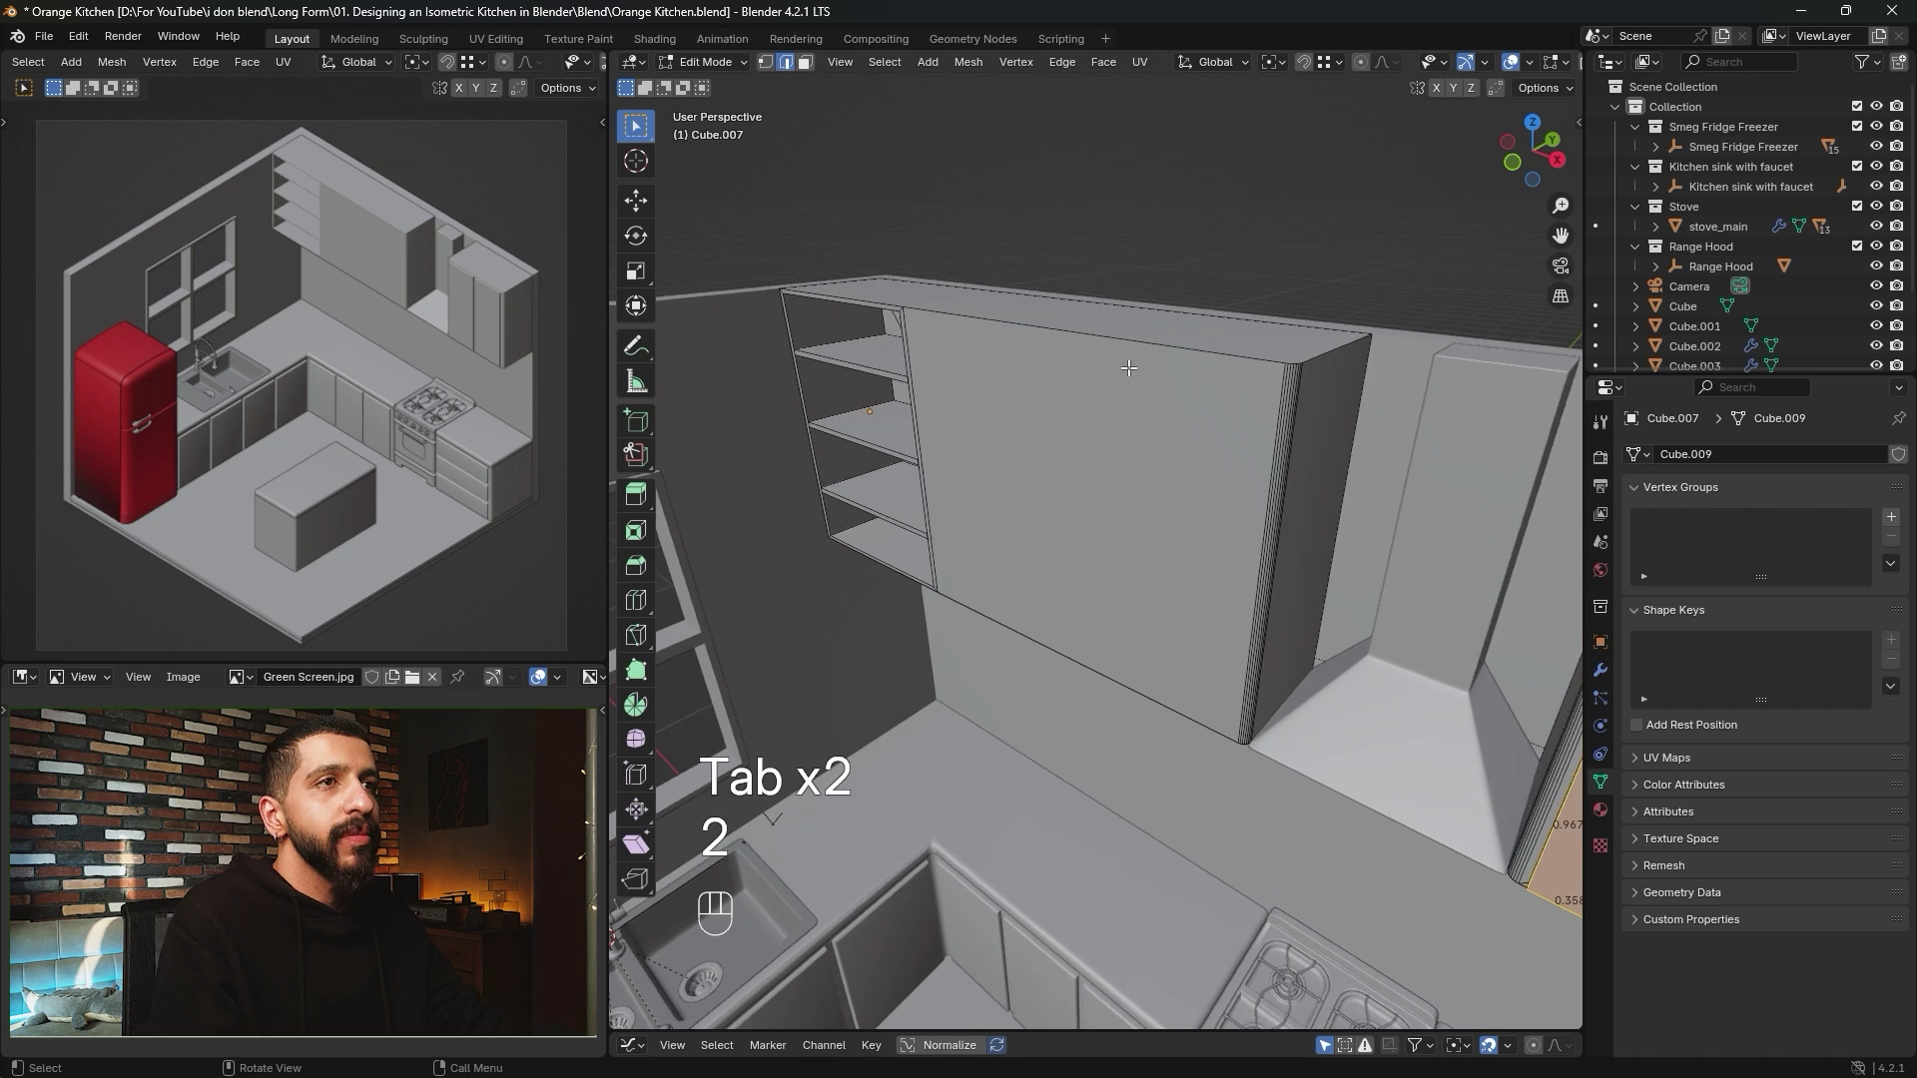
left_click(1128, 368)
right_click(1082, 442)
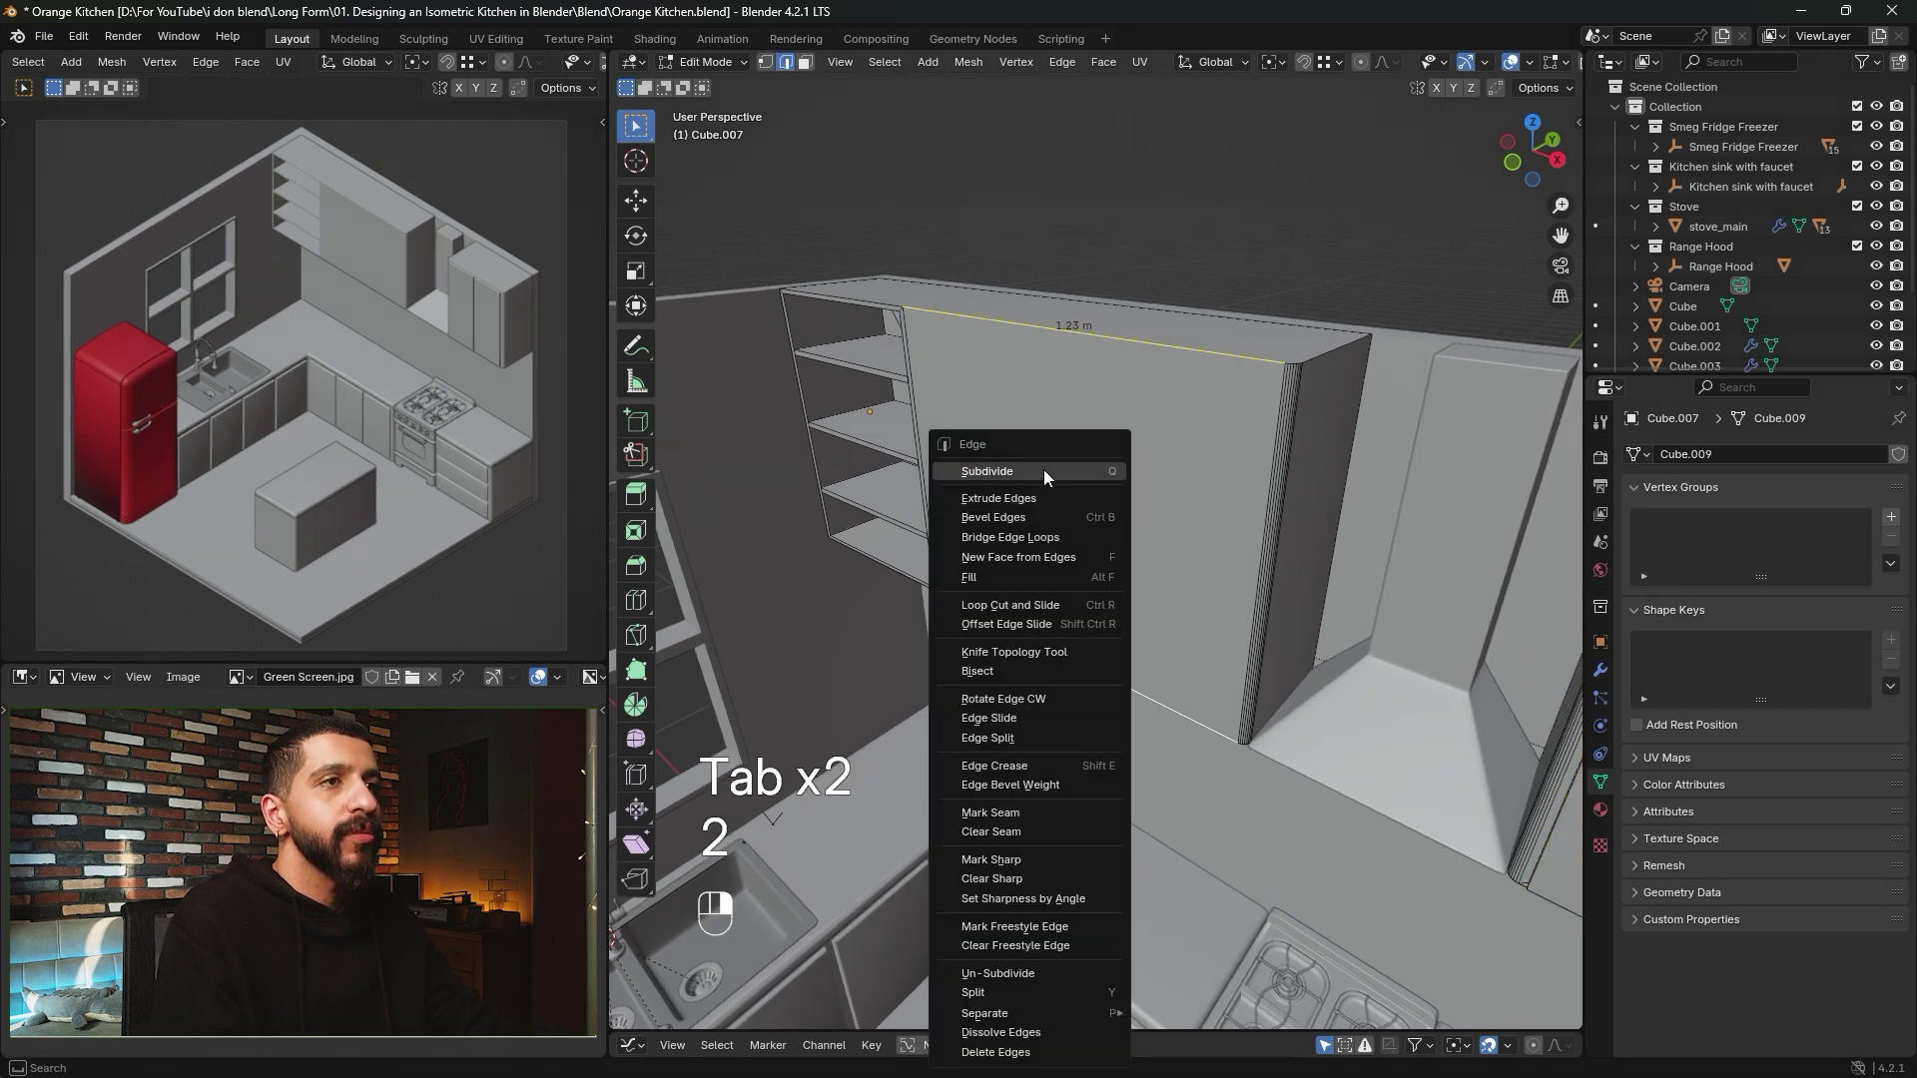
left_click(1045, 469)
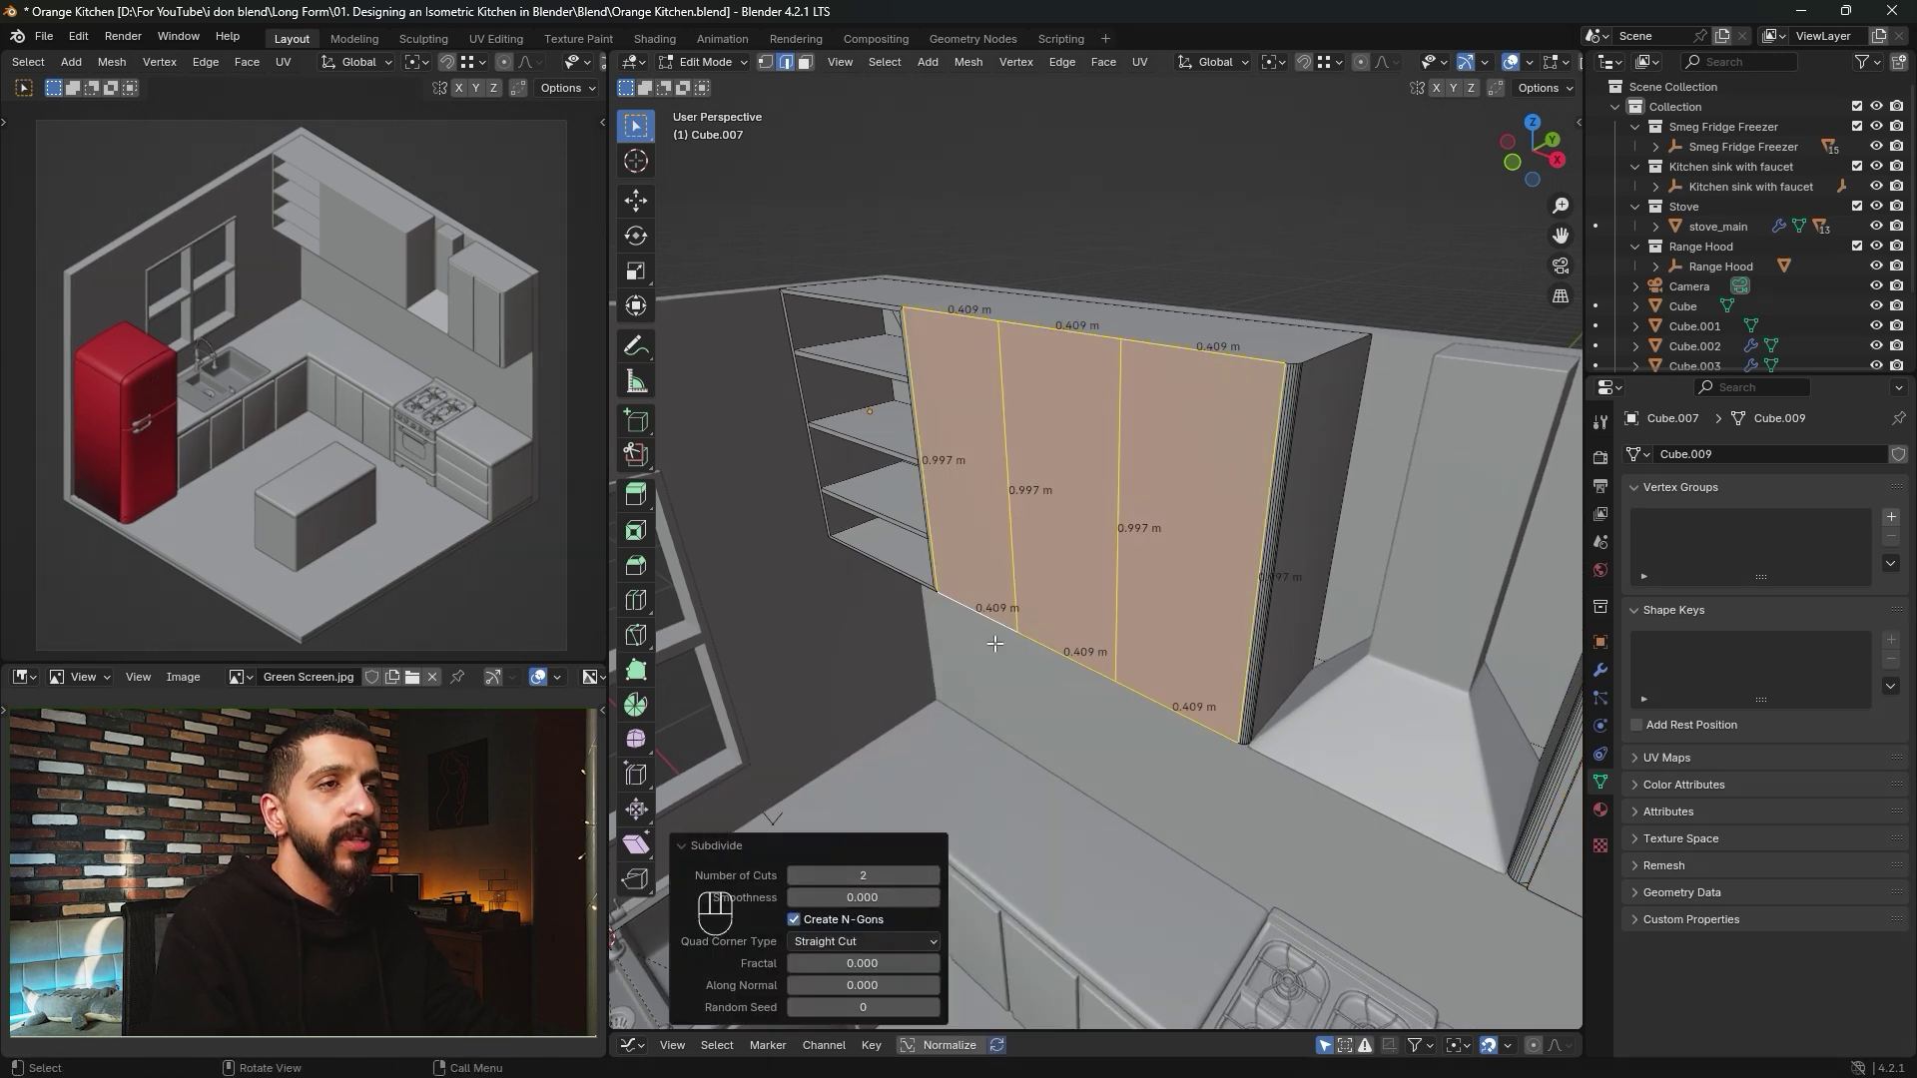
Inset the three panel faces of the upper cabinet beside the shelves individually with a thickness of about 0.014 m.
middle_click_drag(995, 644, 958, 688, "shift")
key("3")
left_click(1111, 565)
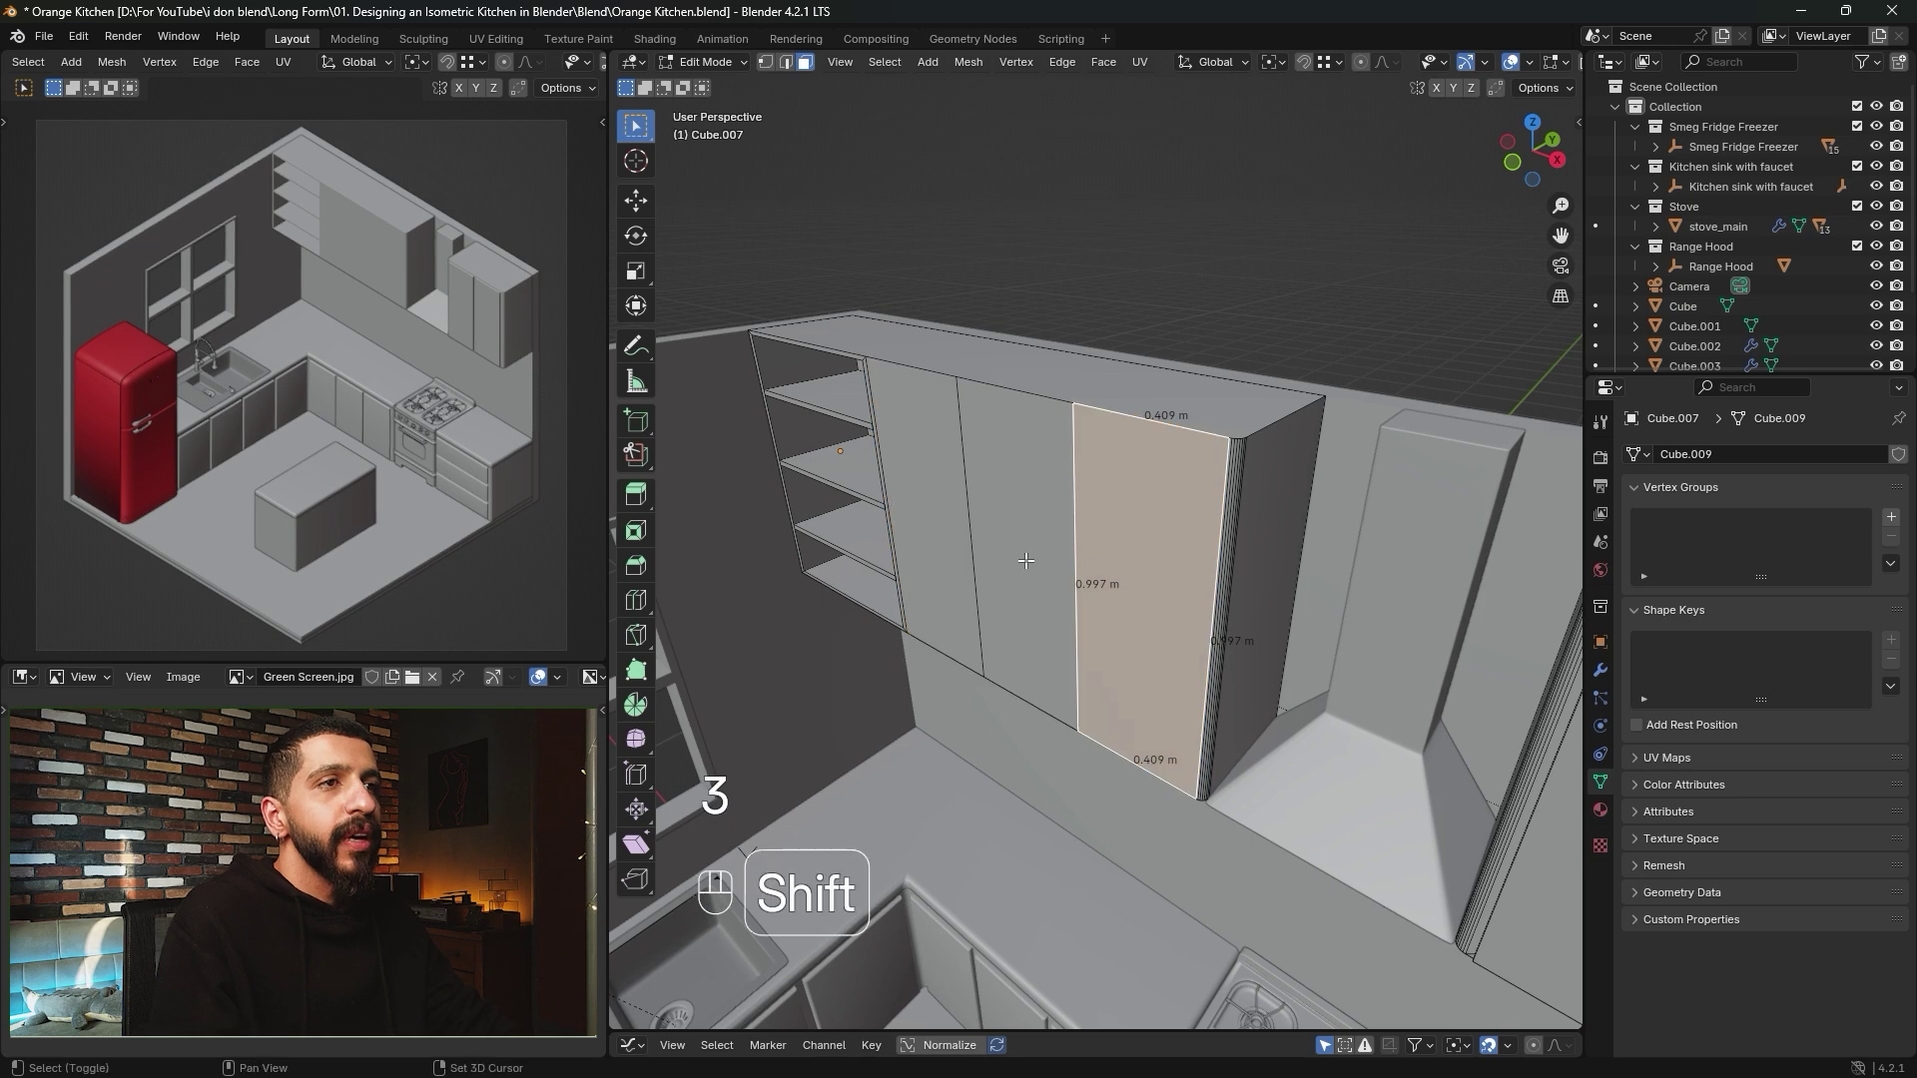
left_click(1027, 560, "shift")
left_click(923, 519, "shift")
key("i")
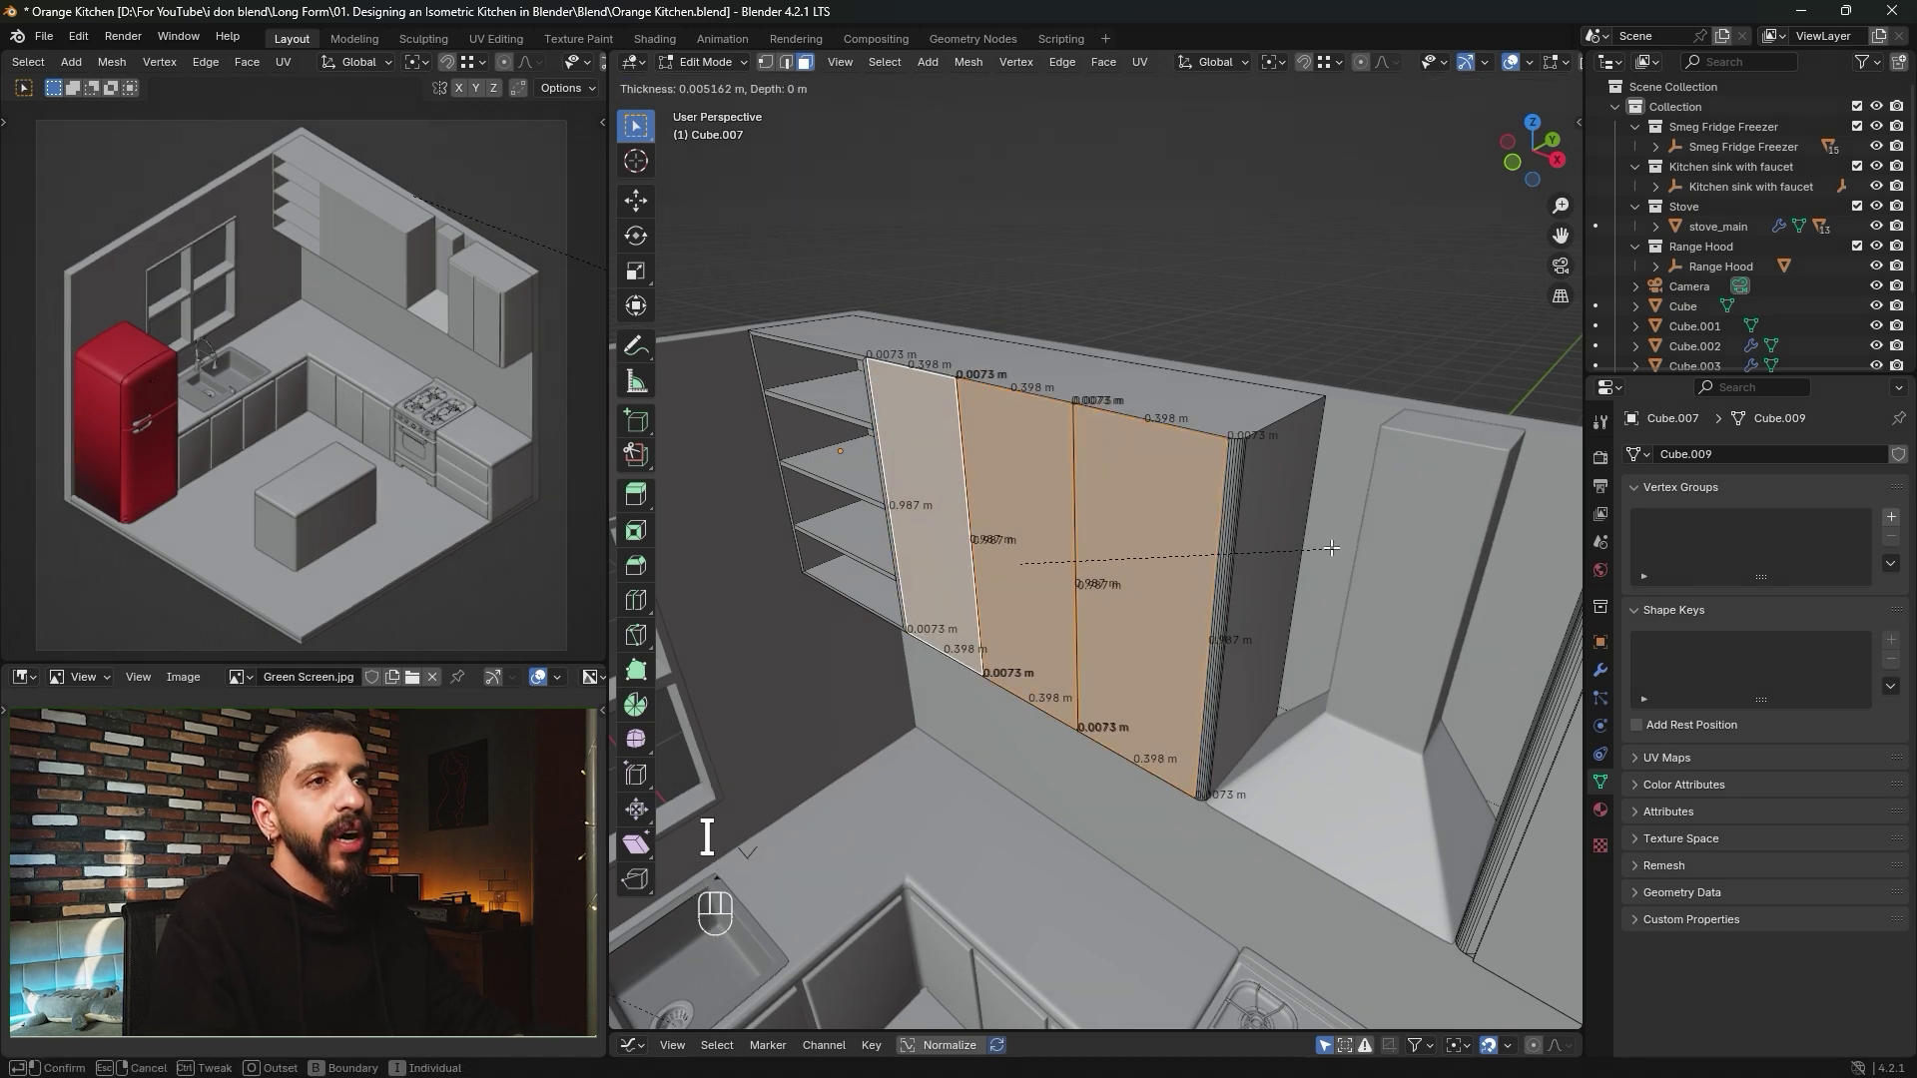
key("i")
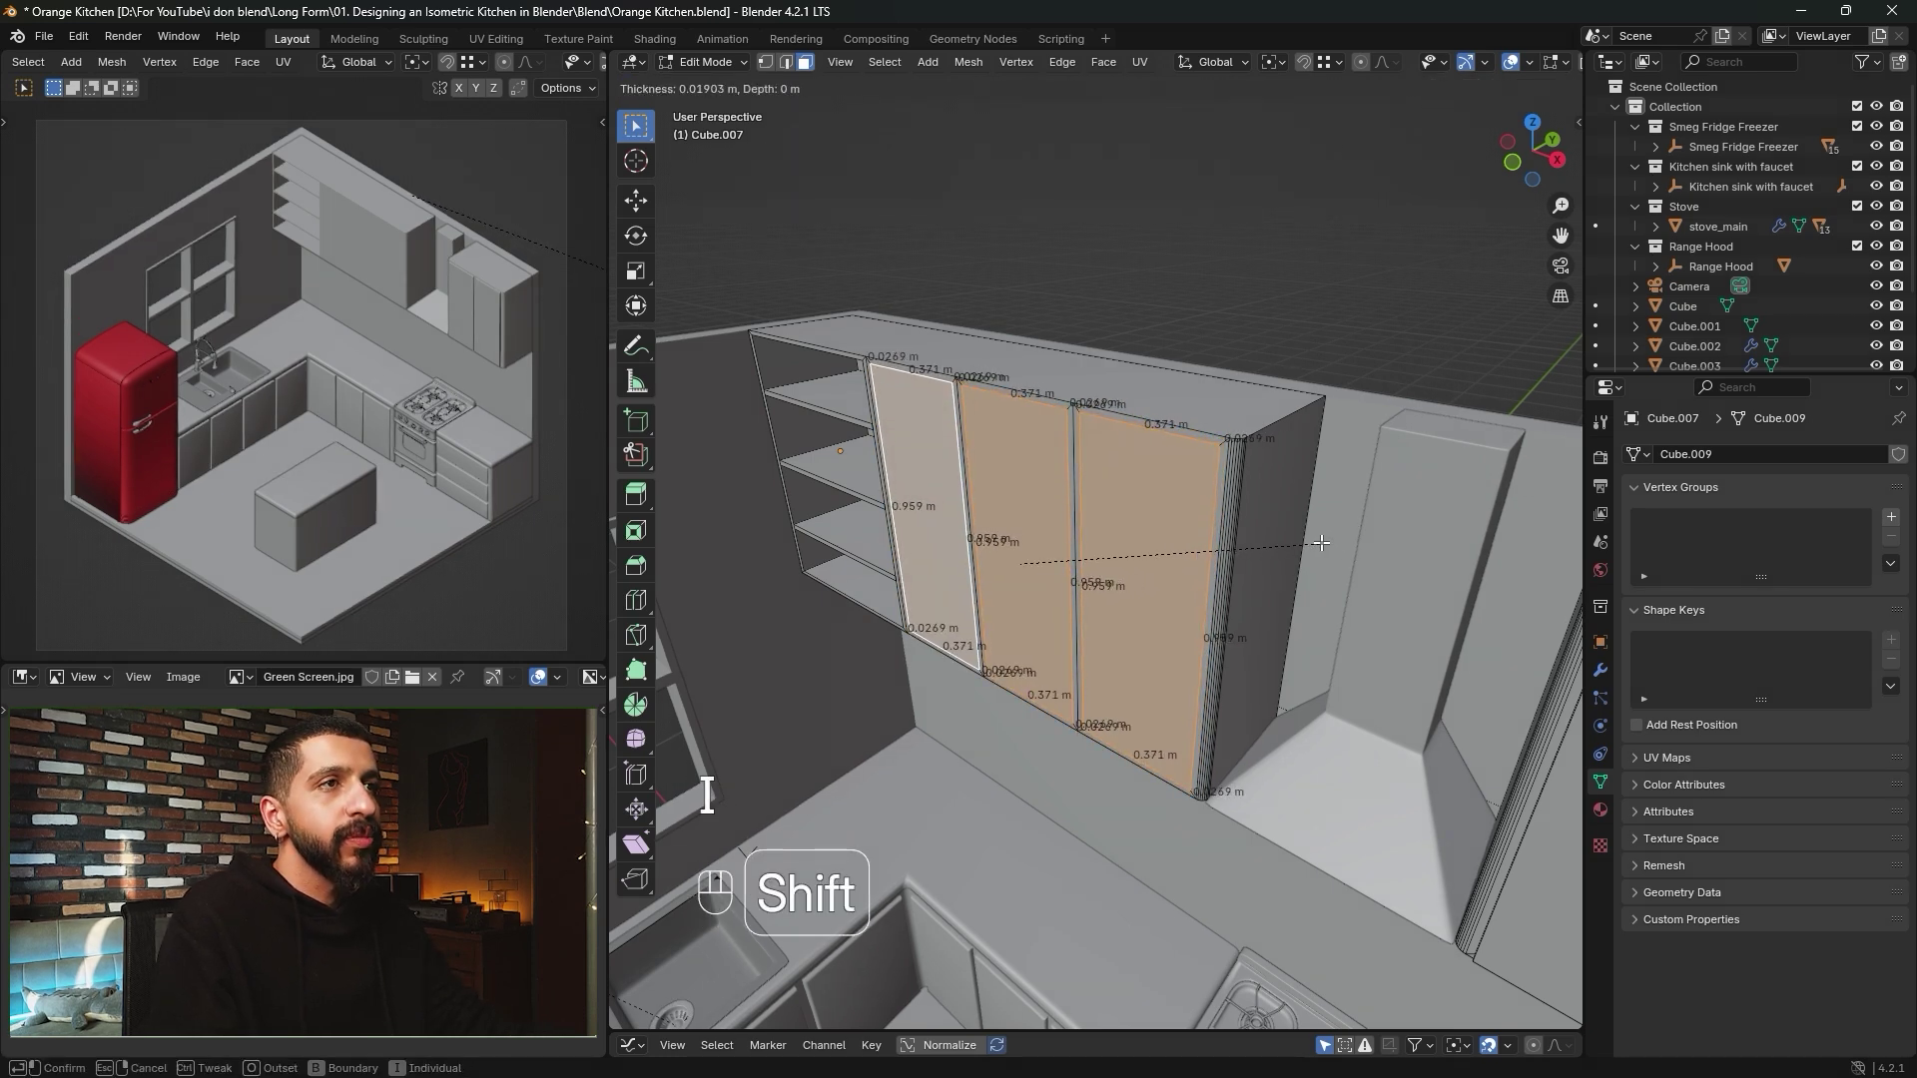
left_click(1343, 539)
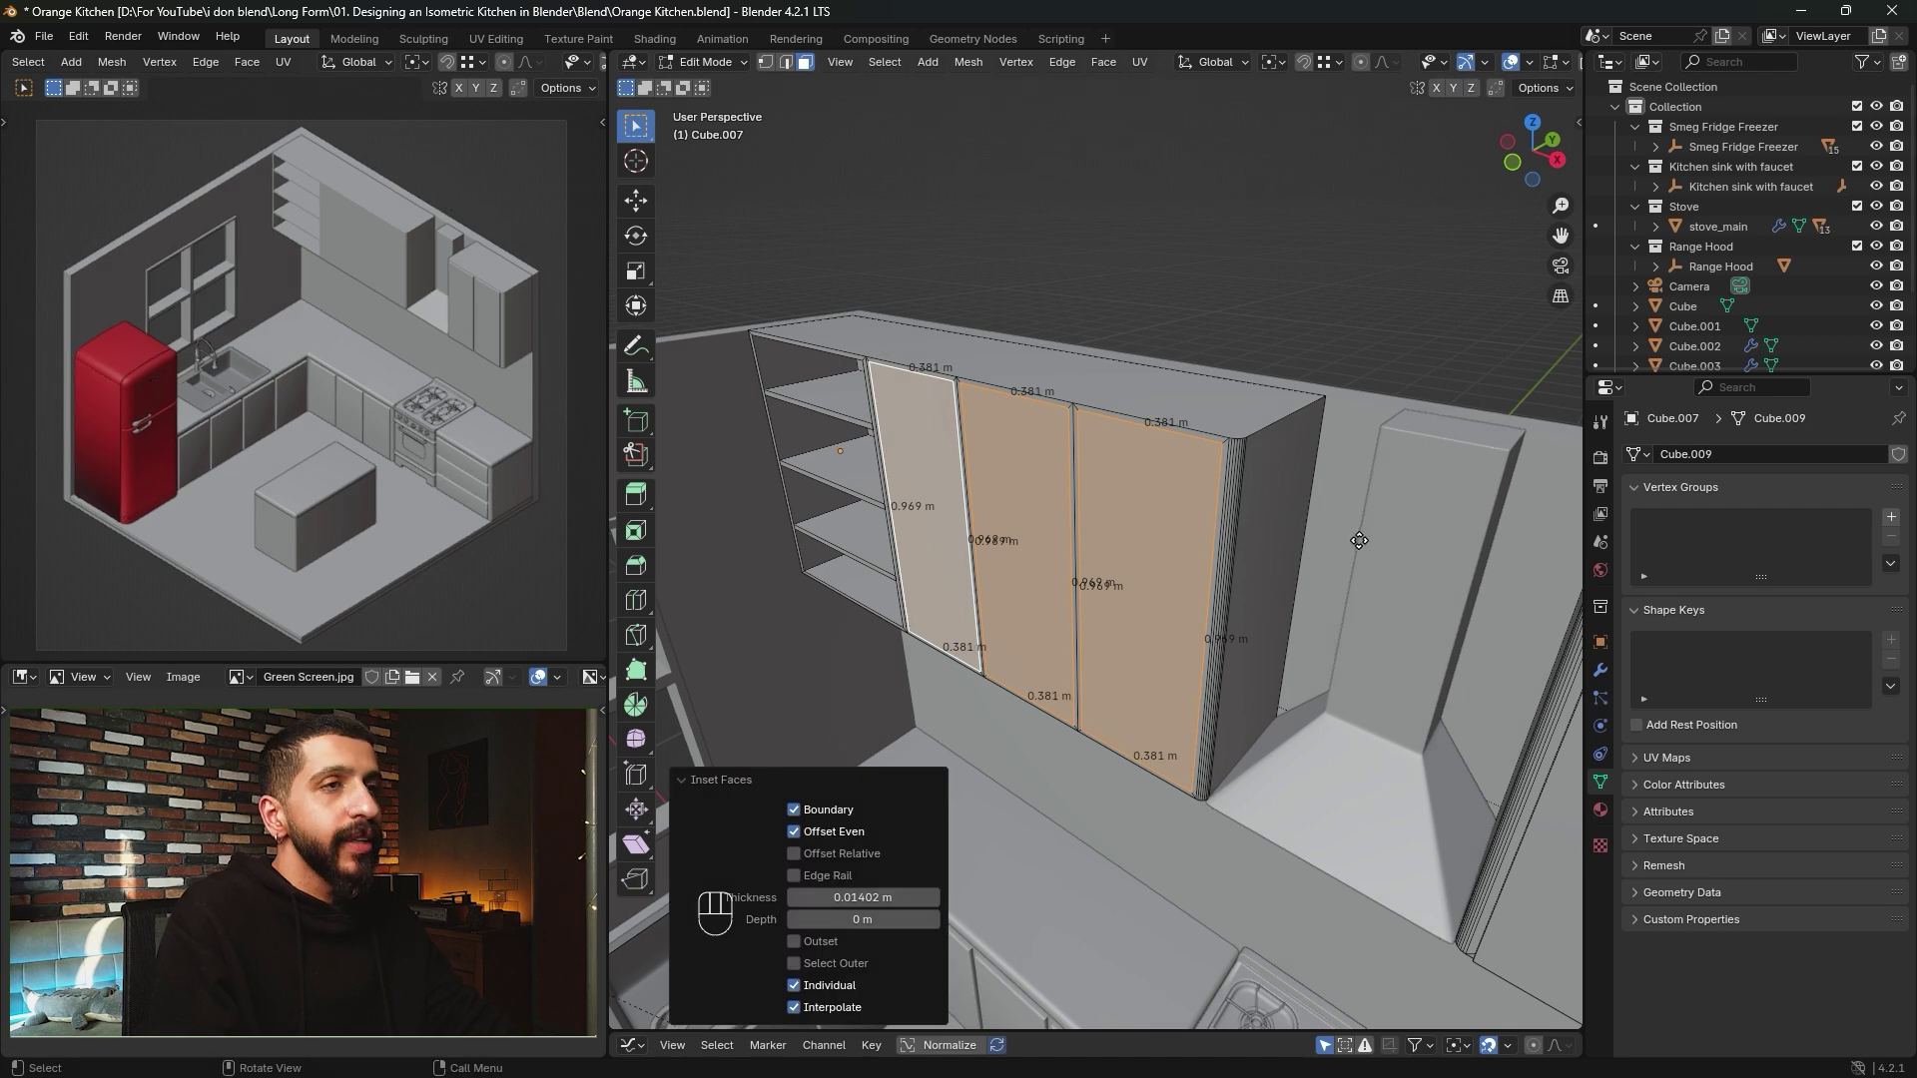
Extrude the three inset faces outward 0.02 m and bevel the door edges with a width of 0.01 m and 5 segments.
type("e0.02")
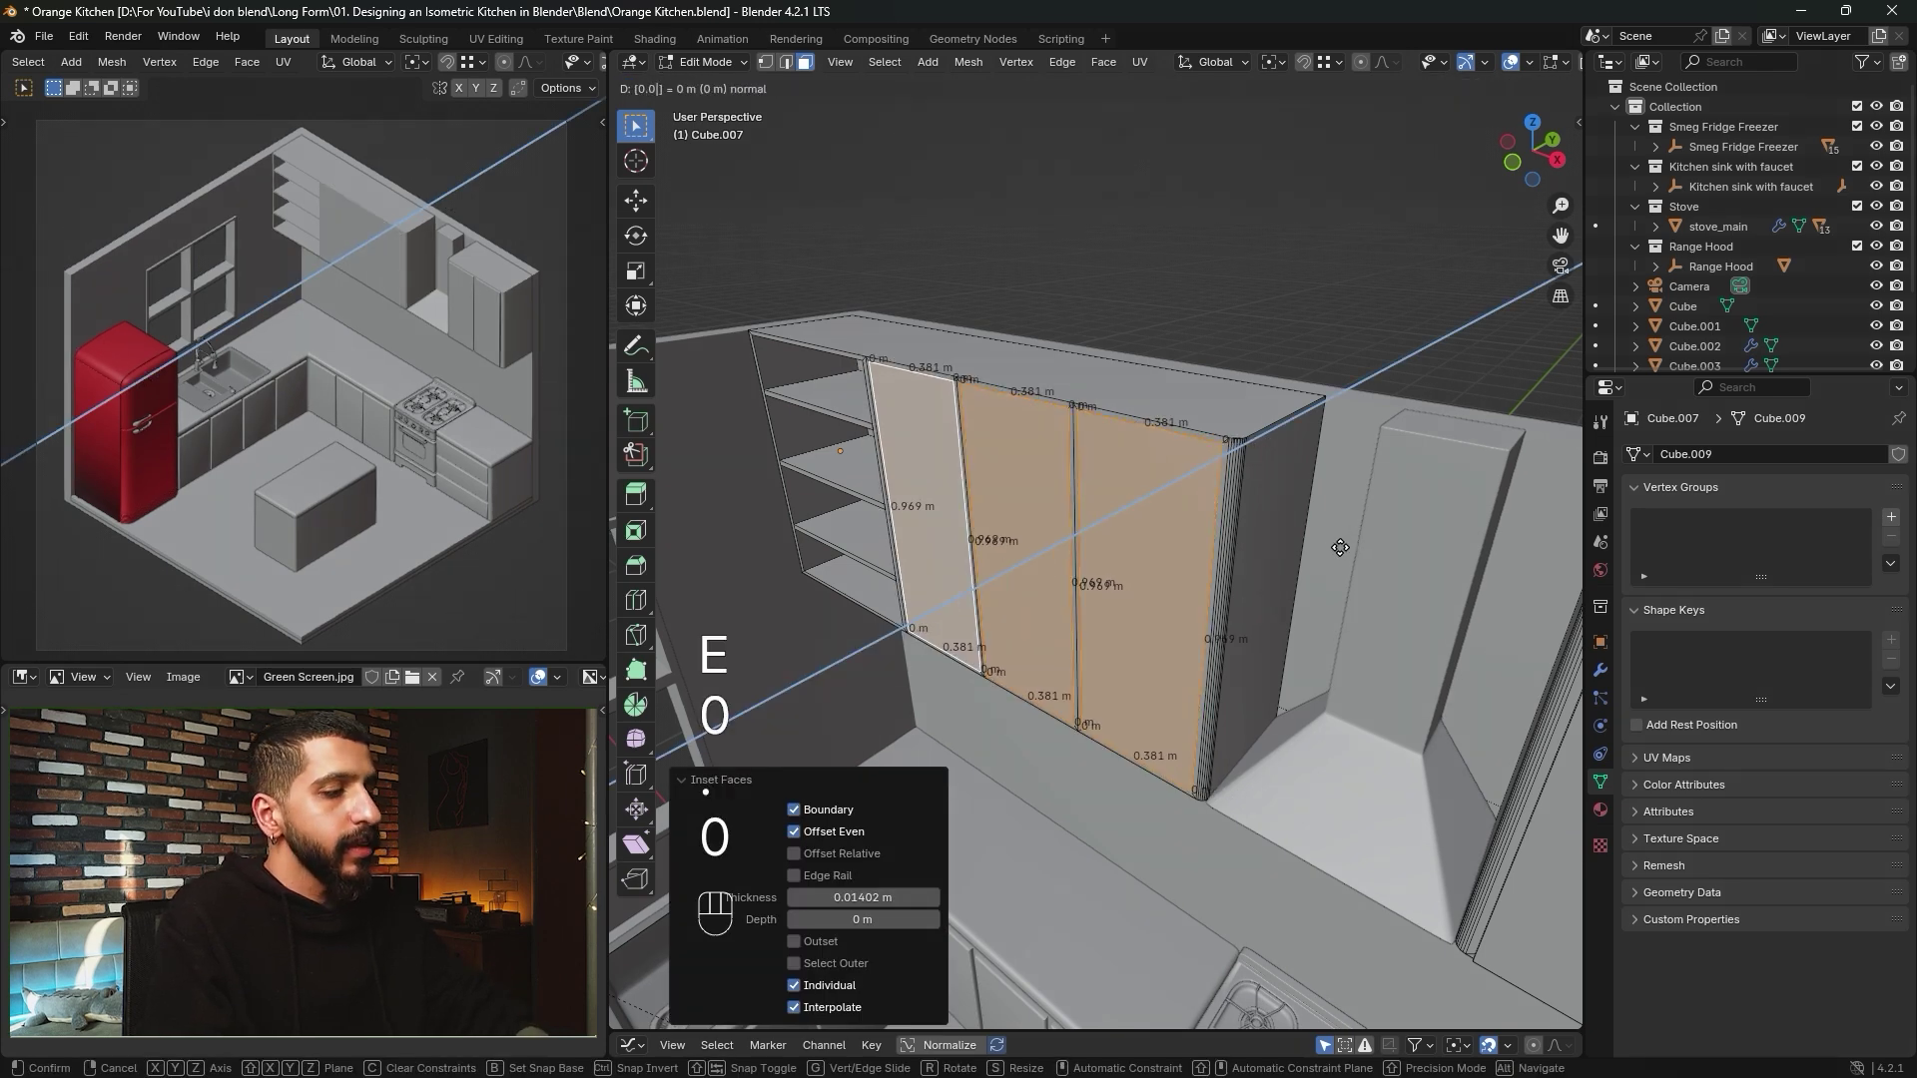
key("Return")
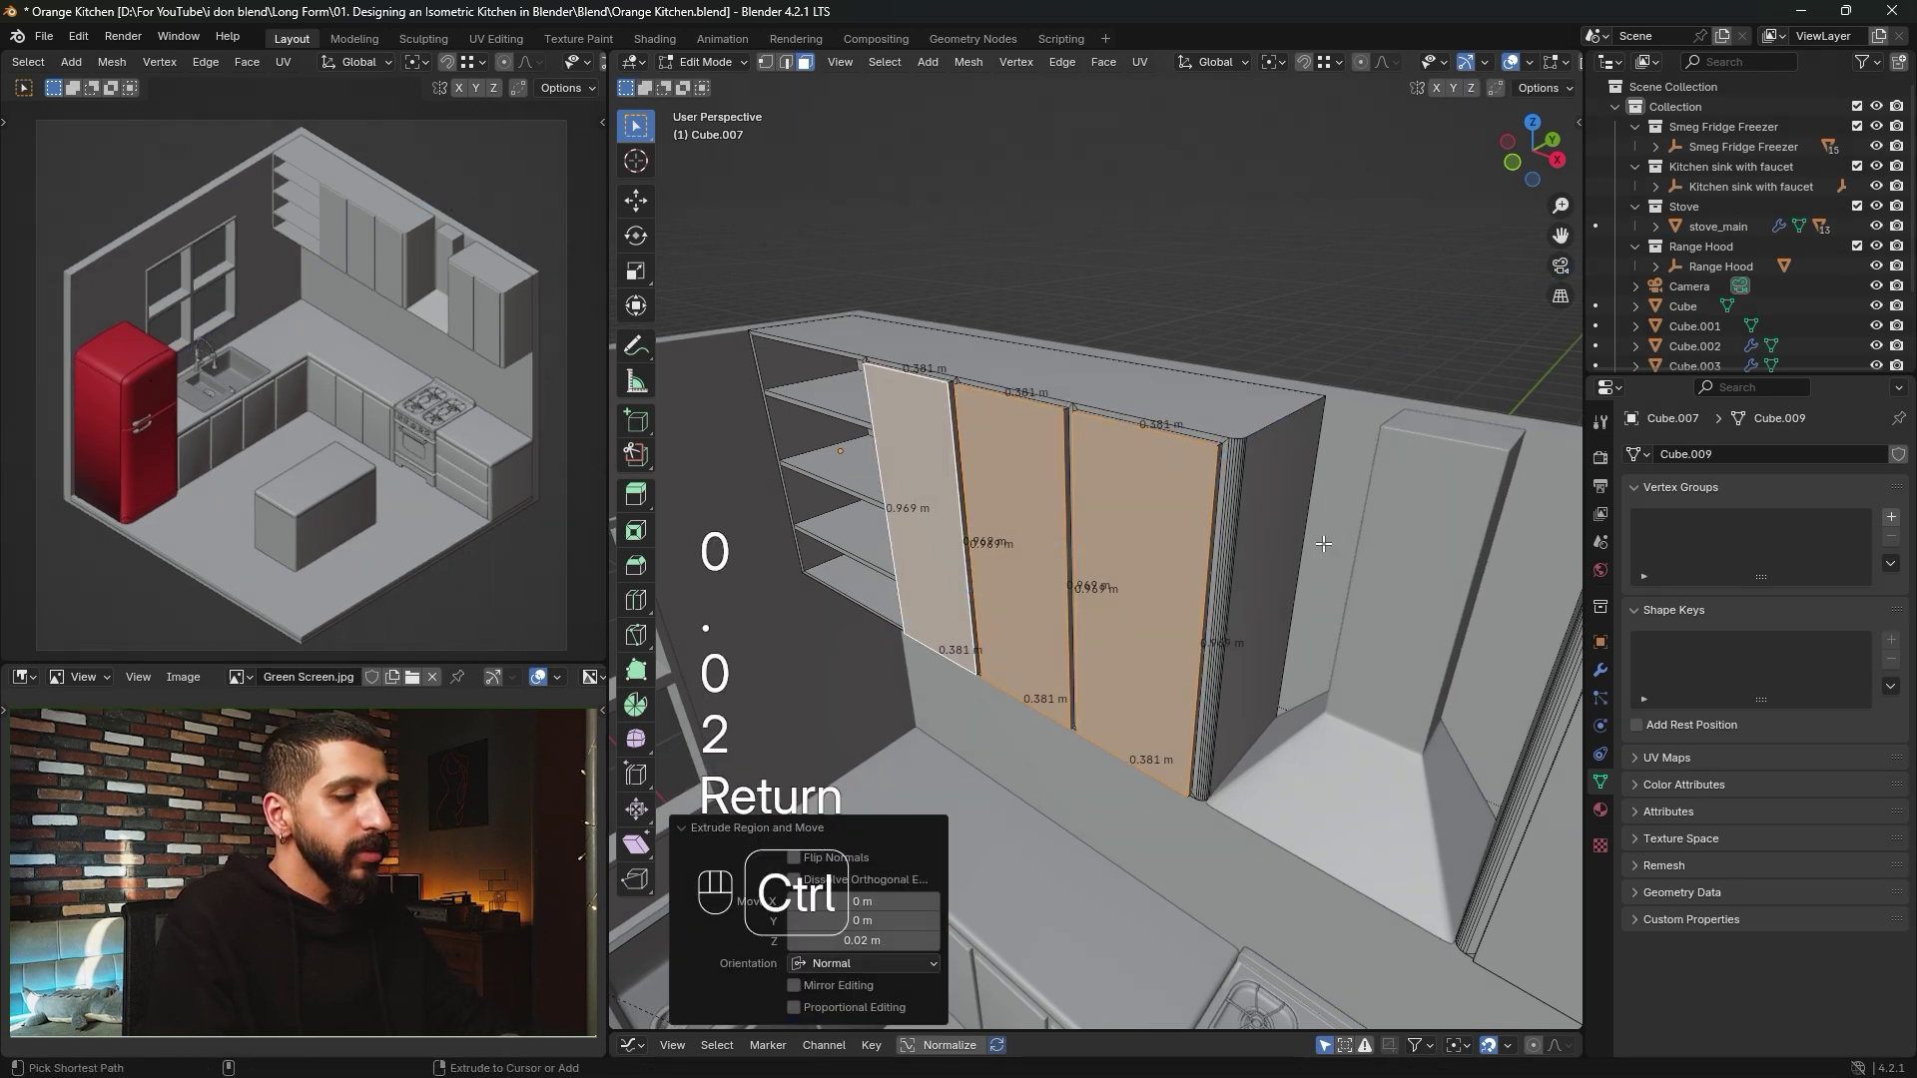
key("ctrl+b")
left_click(1333, 539)
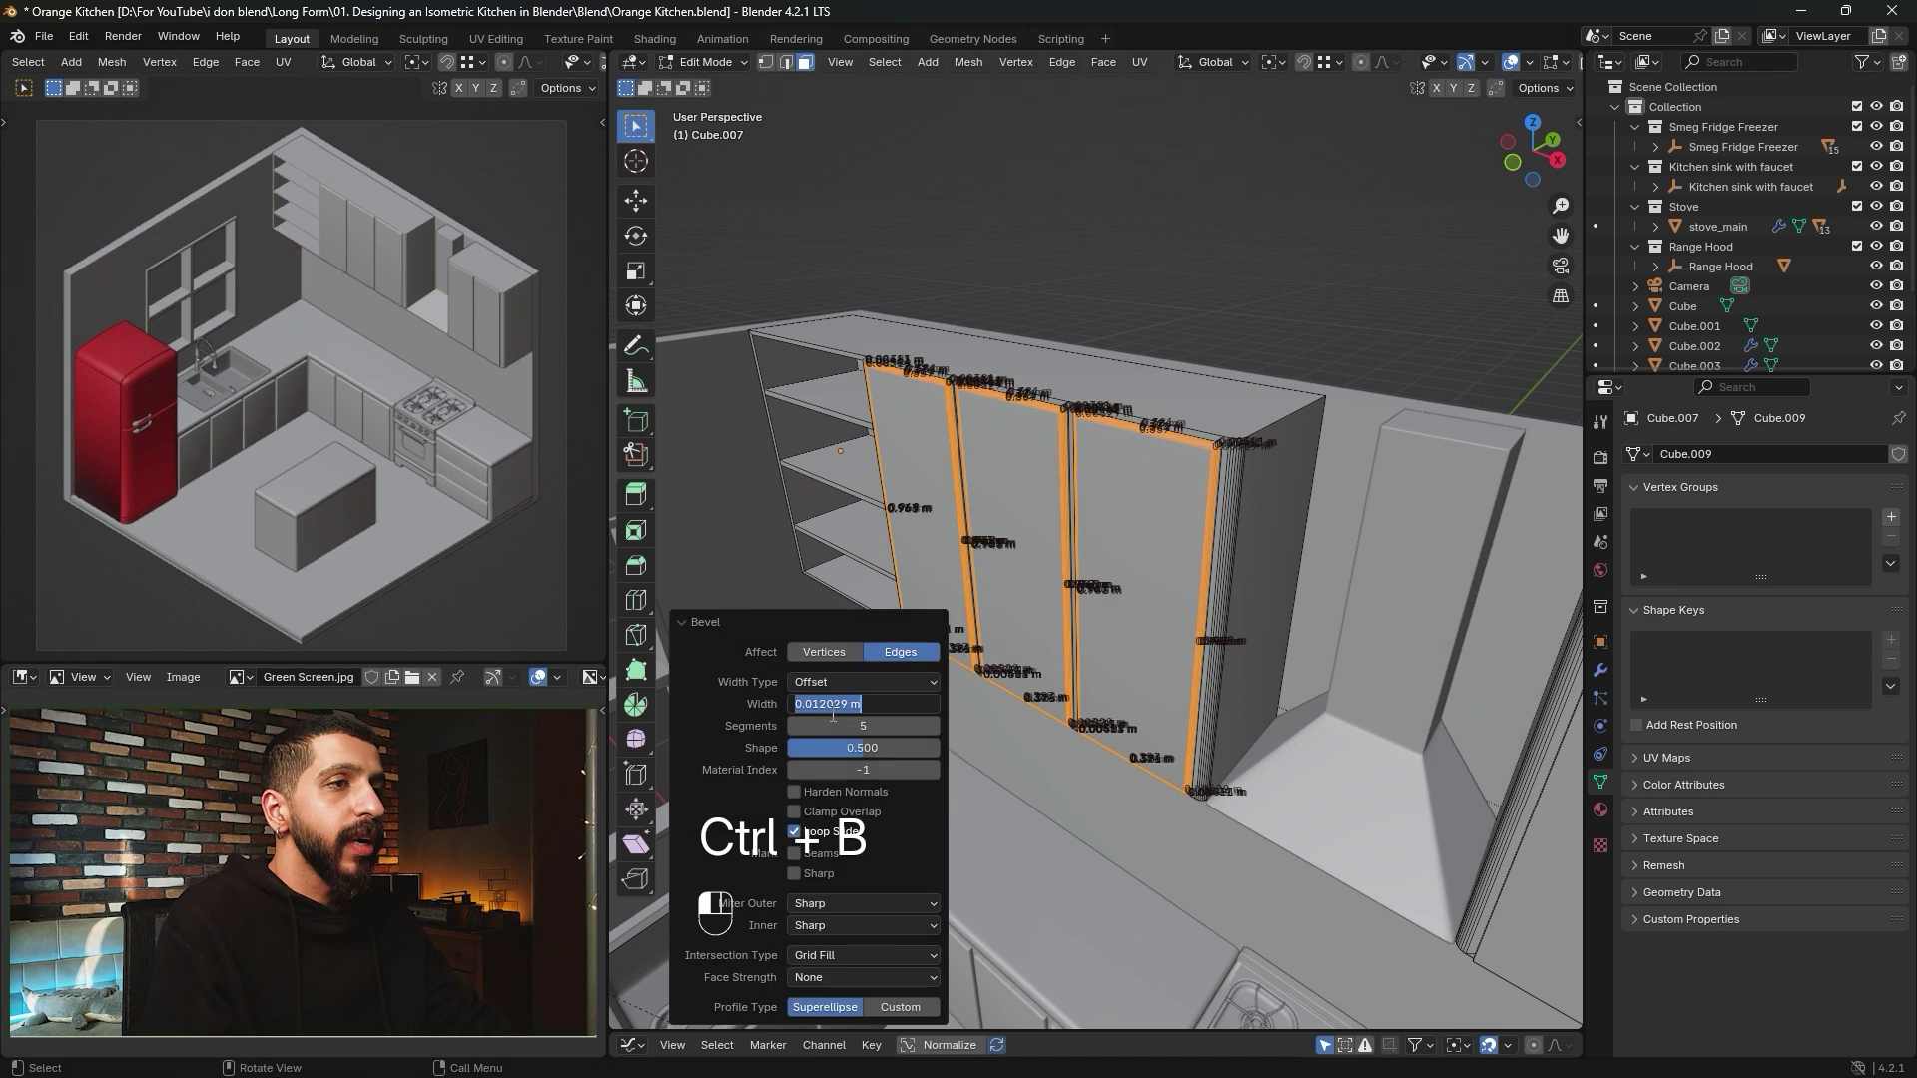
left_click(843, 703)
type("0.01")
key("Return")
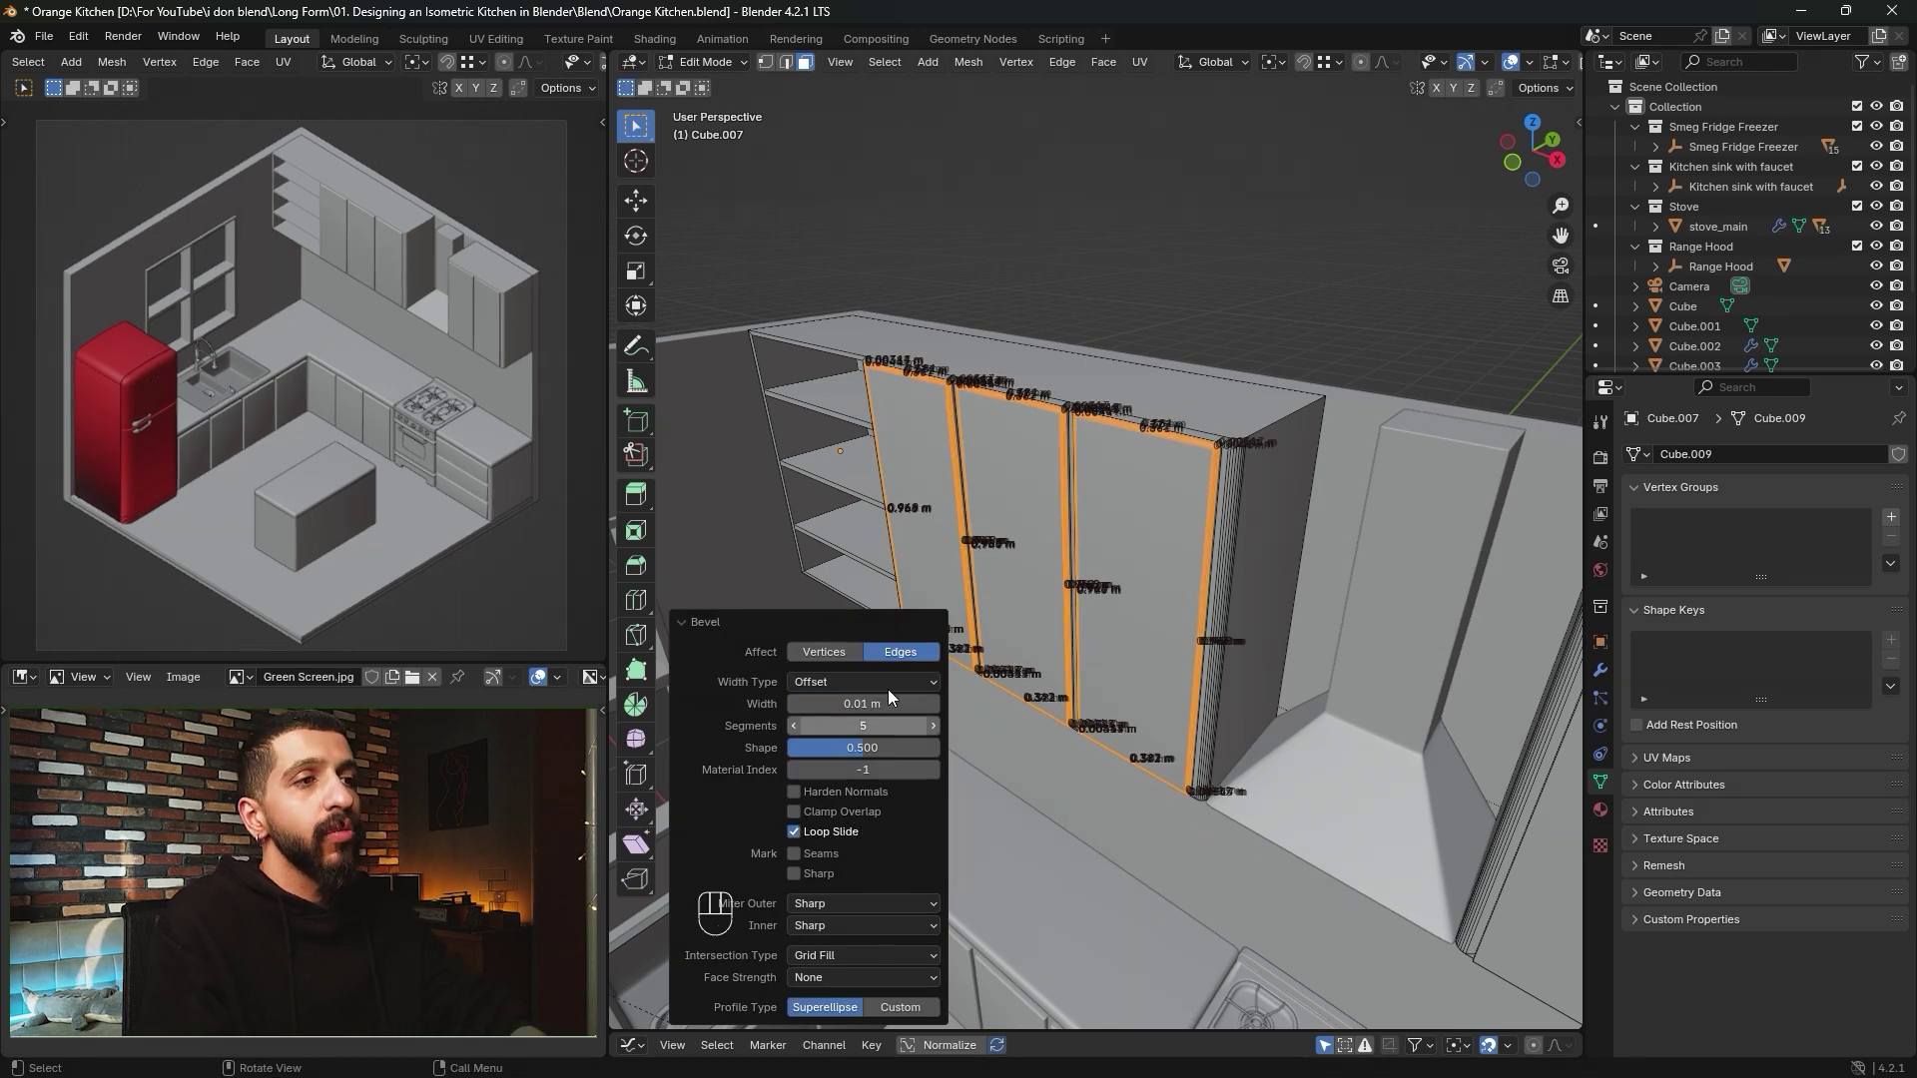
Bevel the edges of the two door faces on the upper end cabinet with 5 segments.
key("Tab")
middle_click_drag(1225, 537, 1130, 514, "shift")
key("Tab")
key("2")
key("3")
left_click(1158, 604)
left_click(1252, 620, "shift")
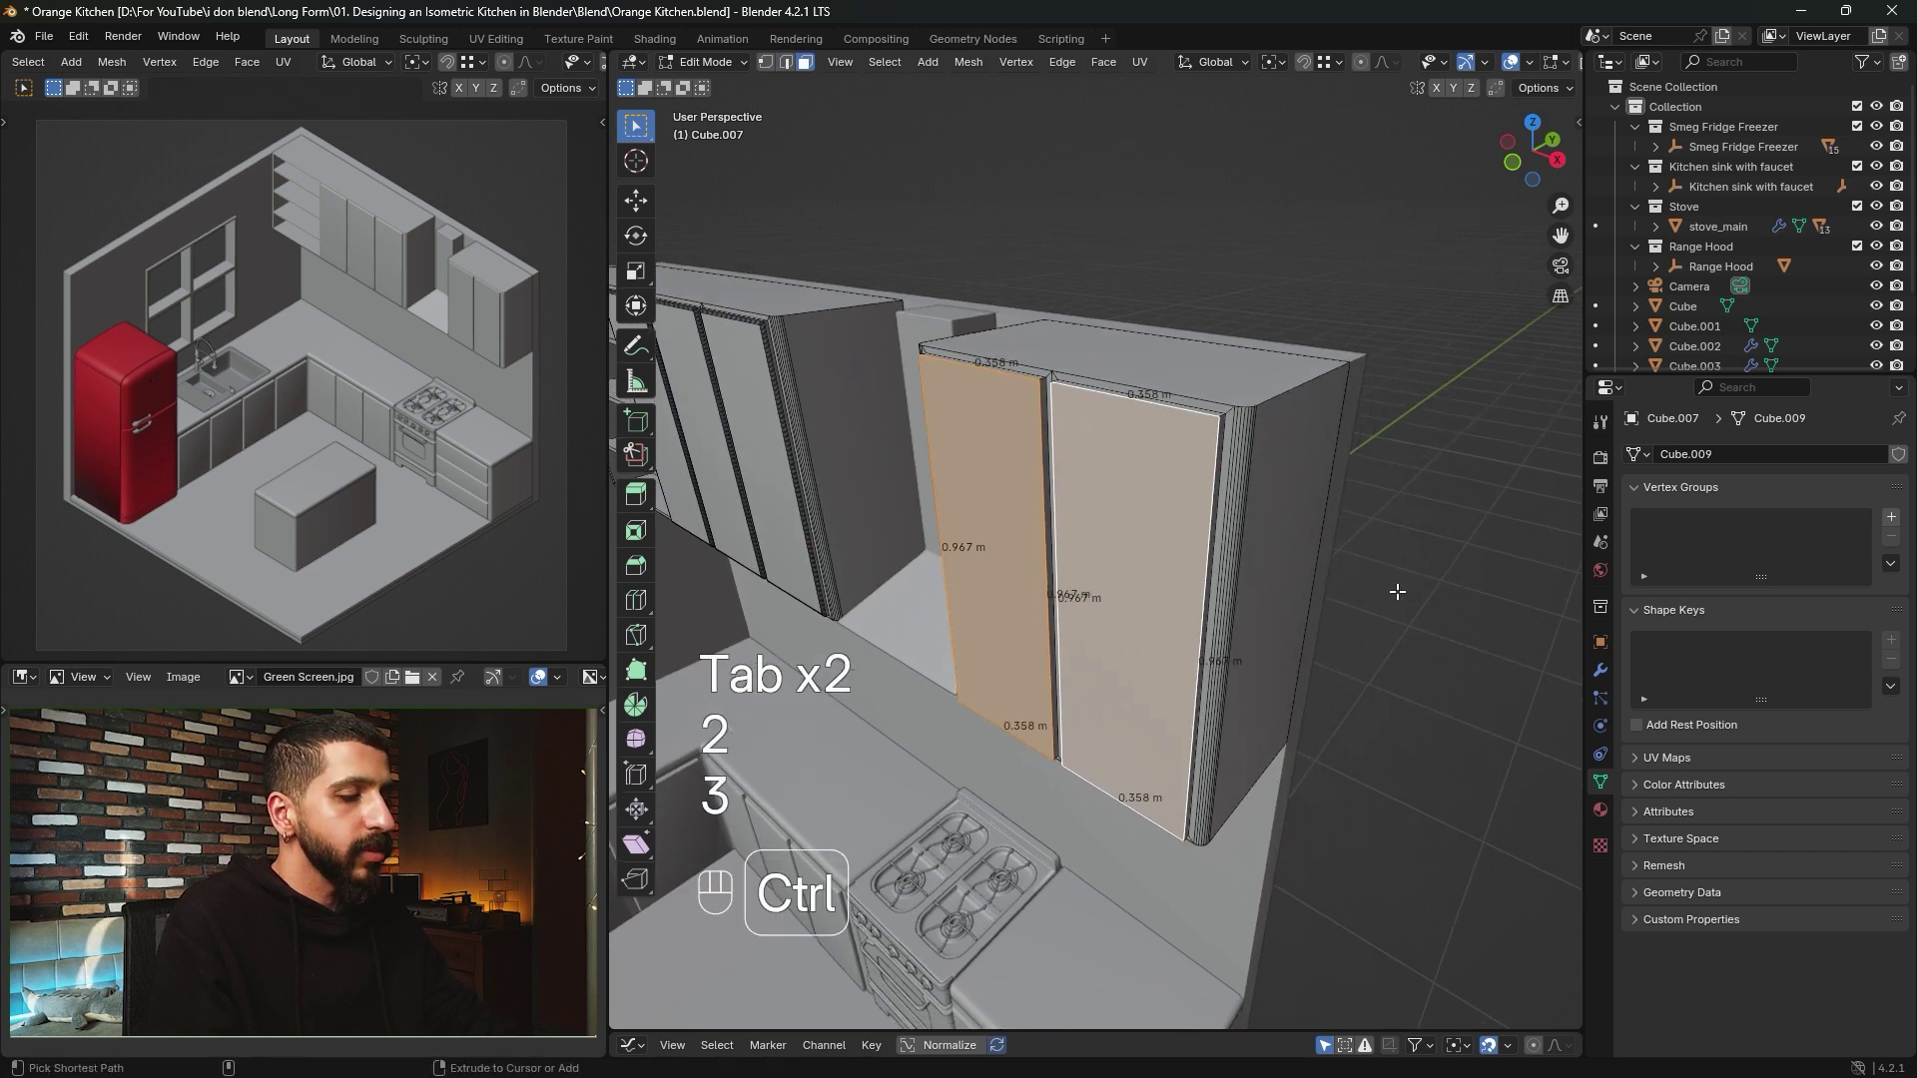
key("ctrl+b")
left_click(1387, 589)
left_click(841, 704)
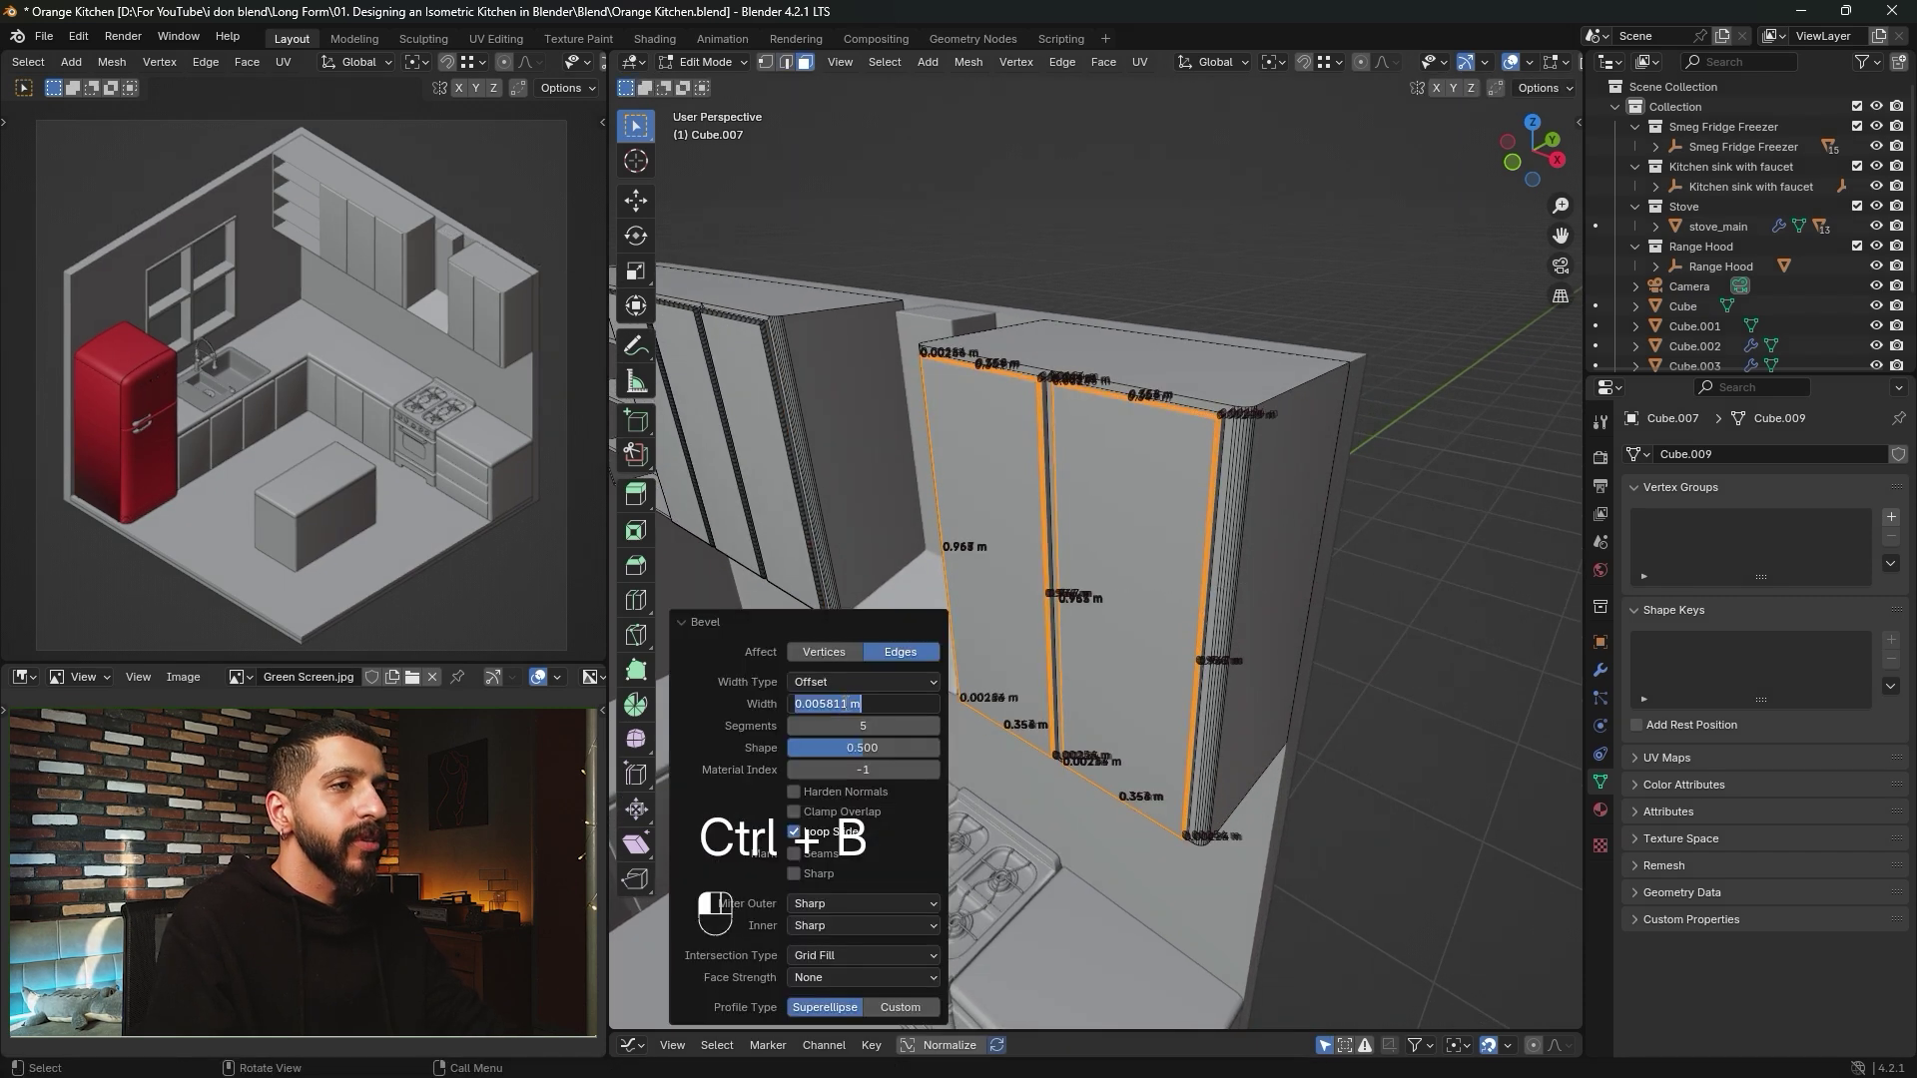
type("1")
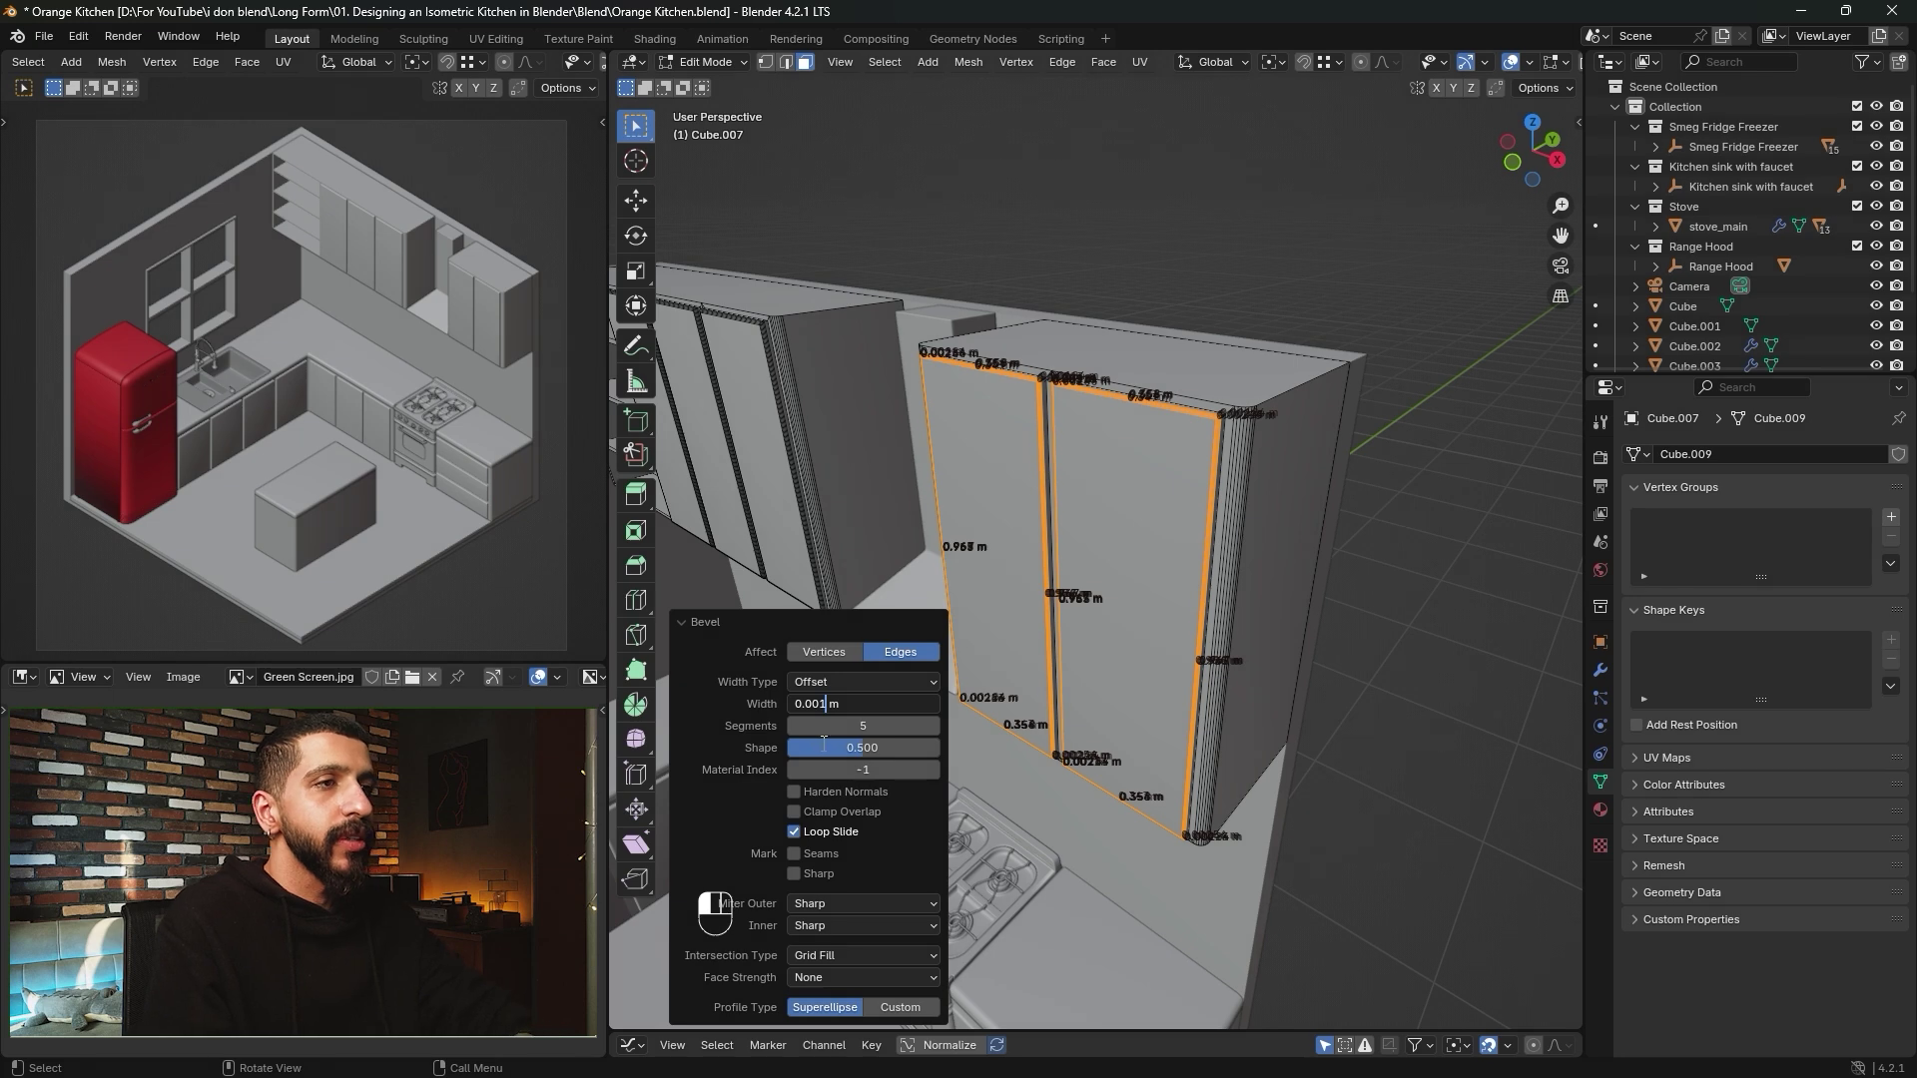
key("BackSpace")
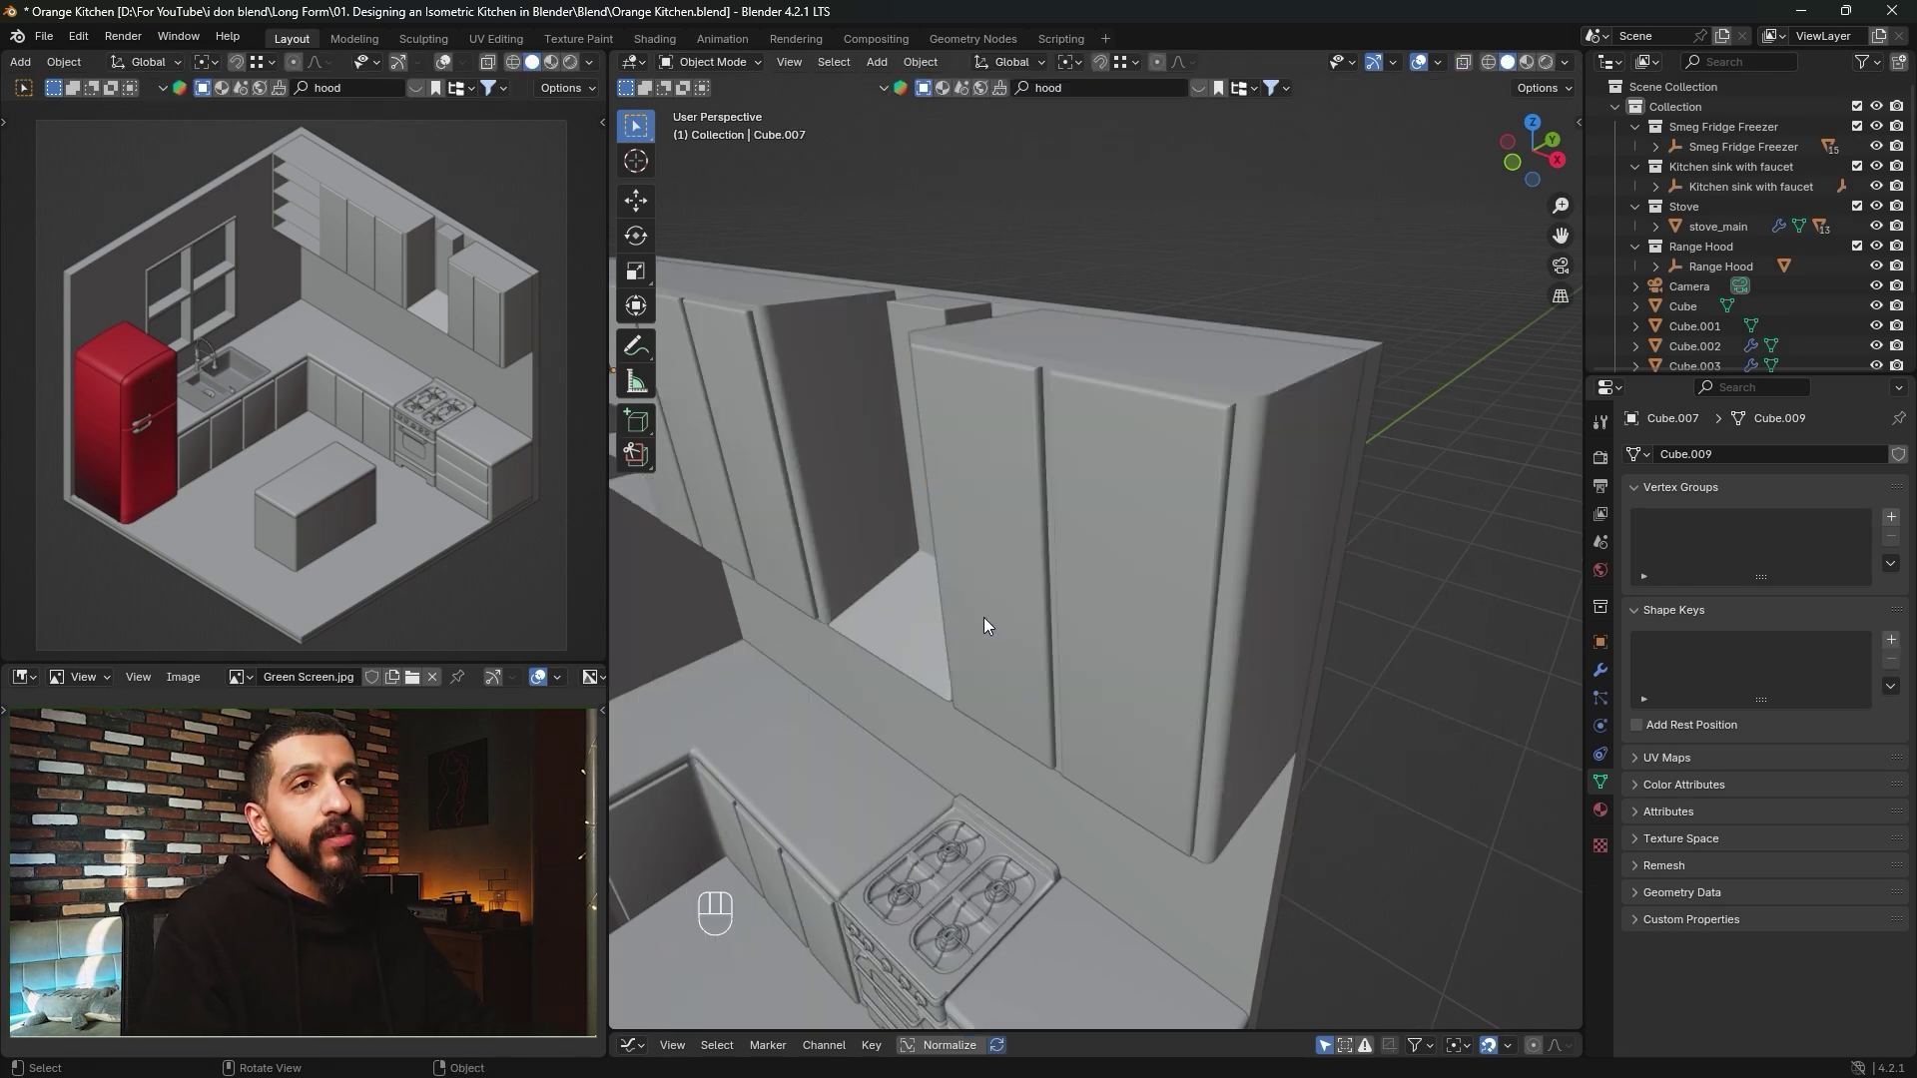
Search the BlenderKit models for "knob" and place the BAGGANAS 13mm Knob near the lower inner corner of the upper end cabinet's right door.
key("n")
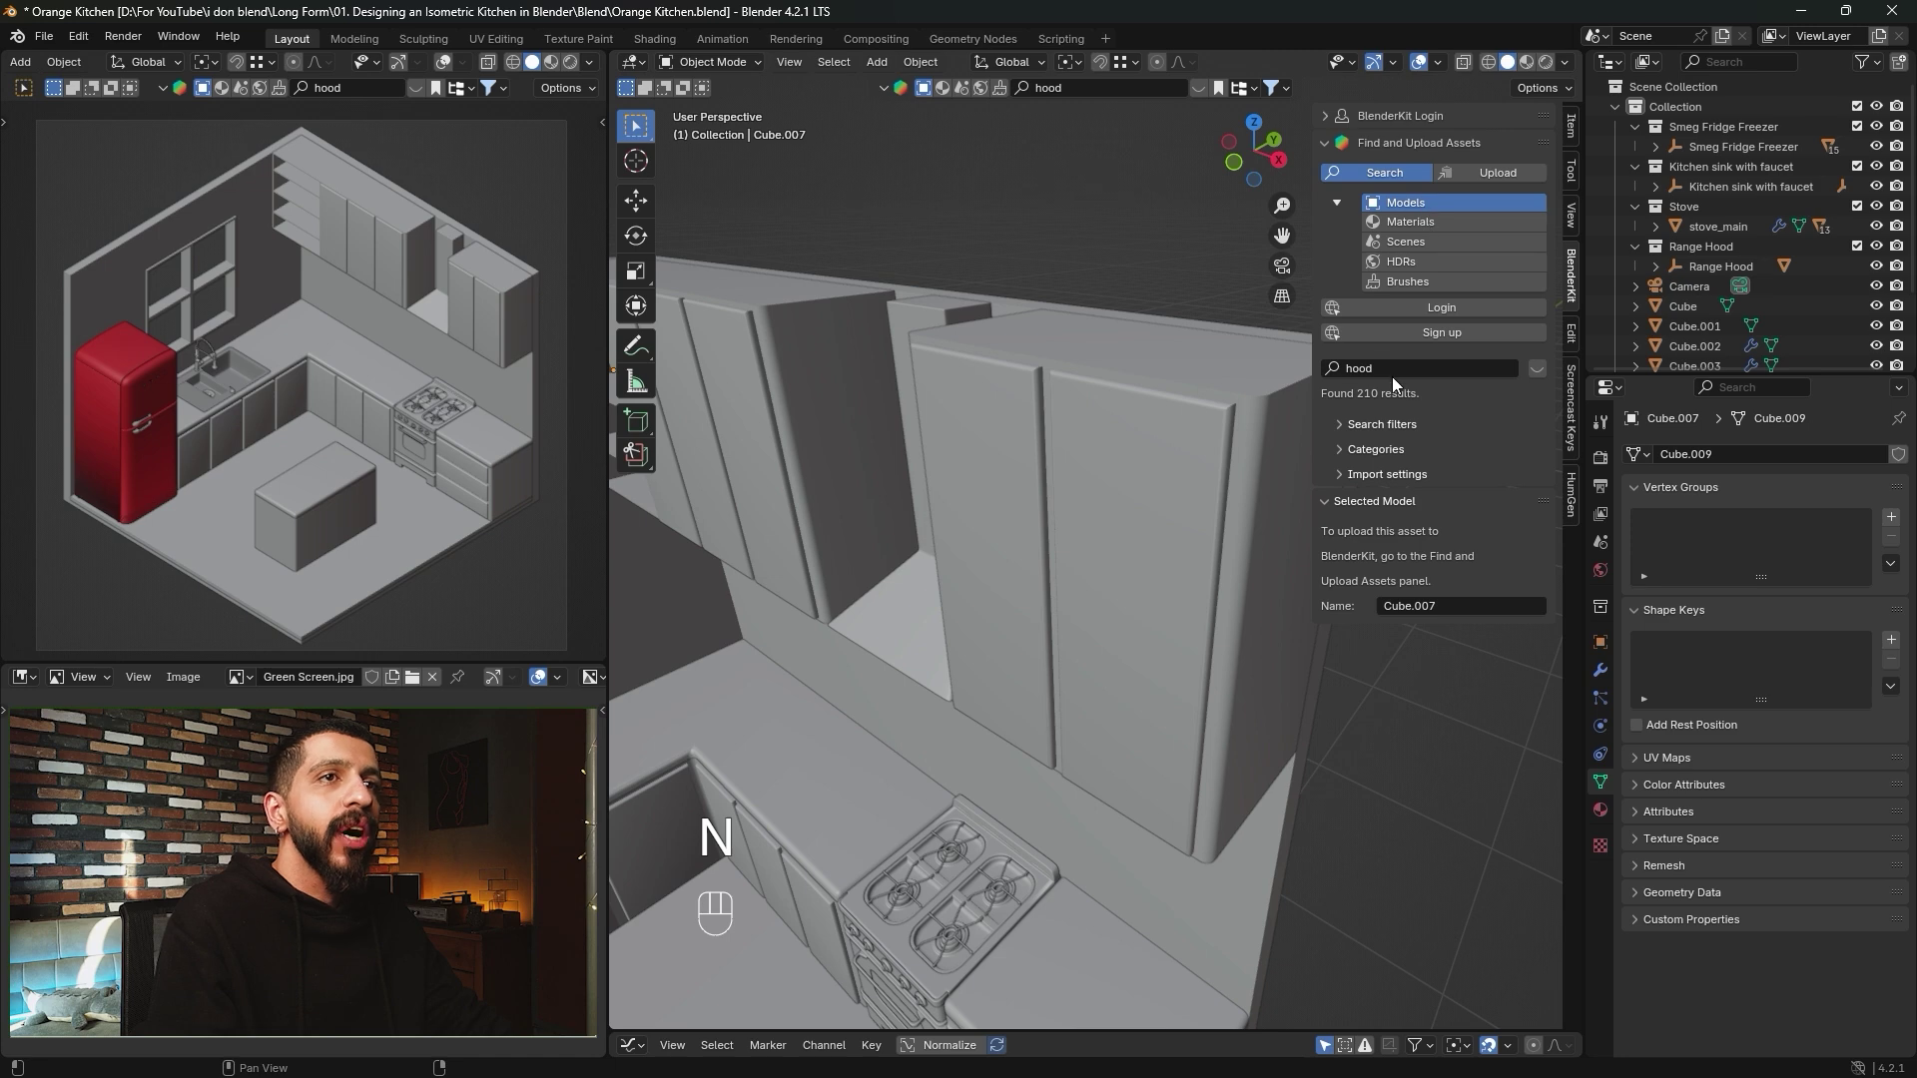
left_click(1393, 369)
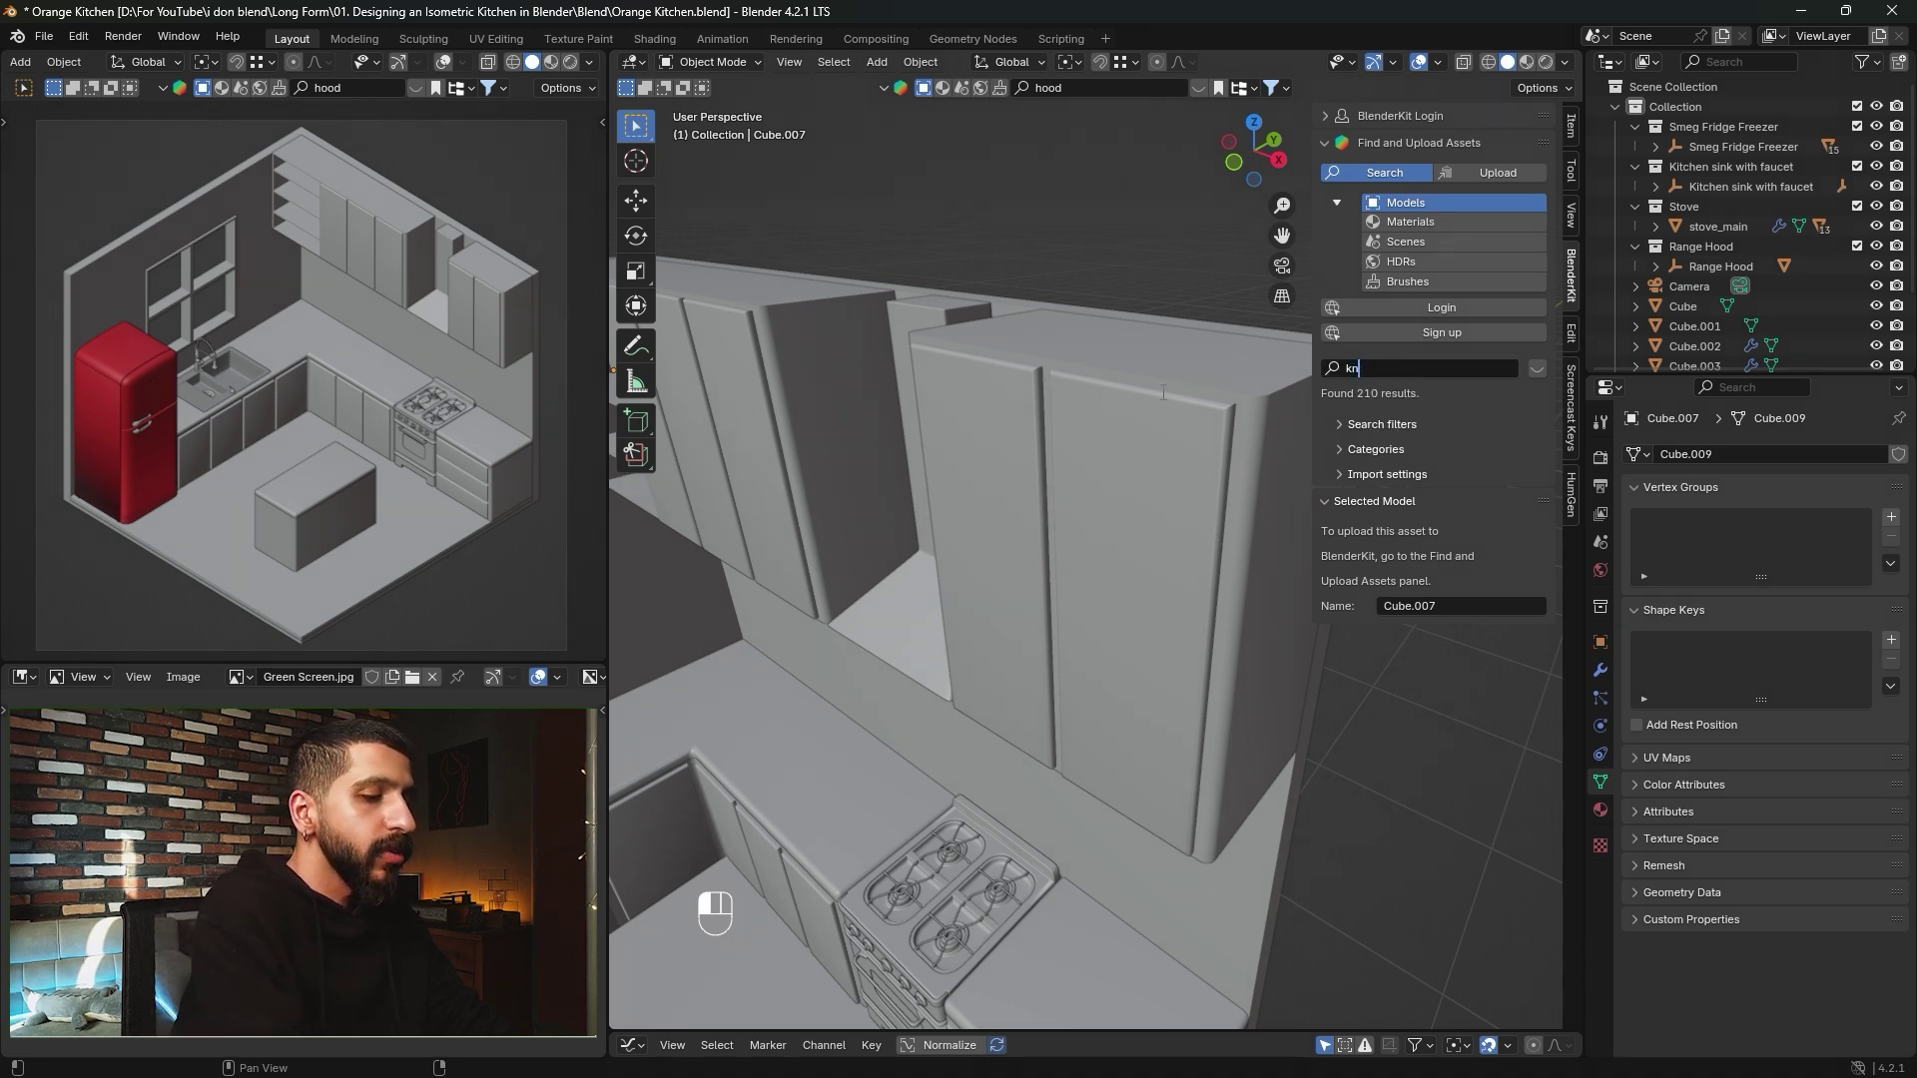
type("knob")
key("Return")
mouse_move(864, 222)
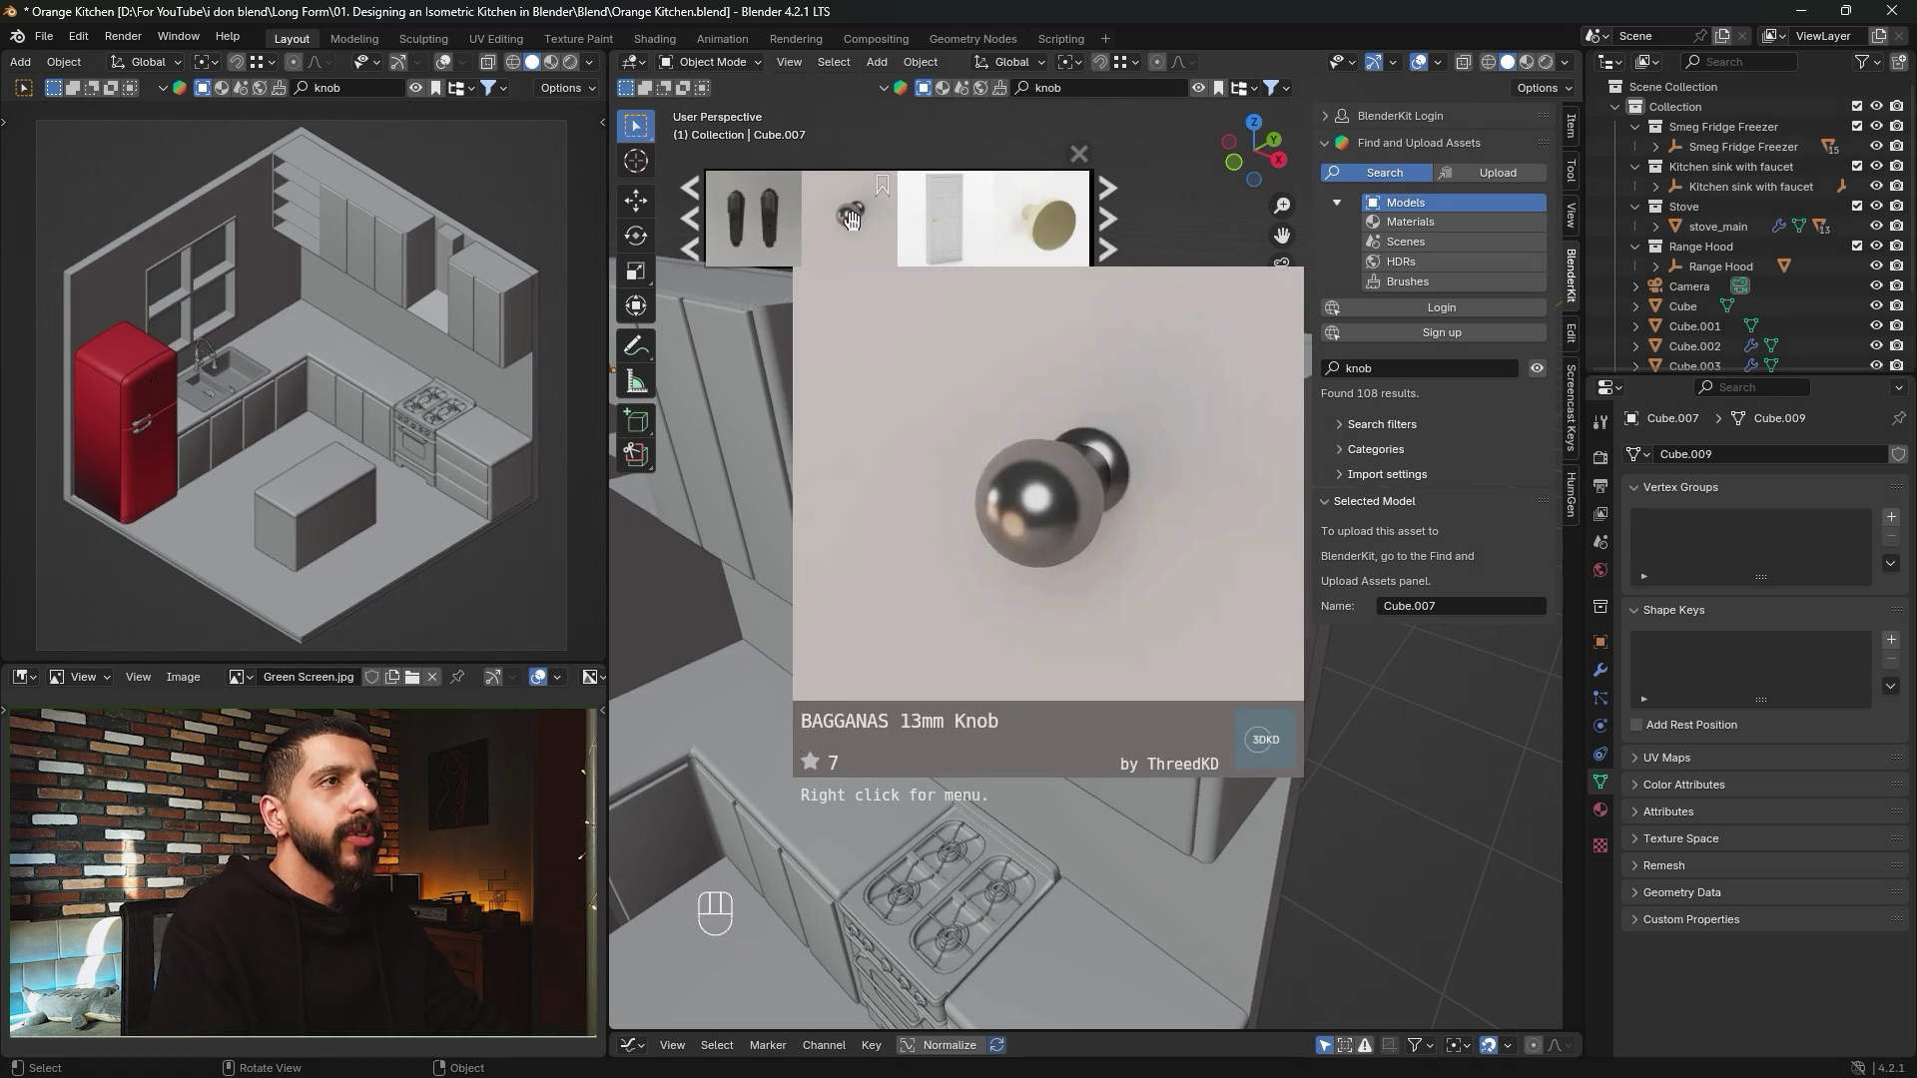
left_click_drag(851, 219, 1110, 800)
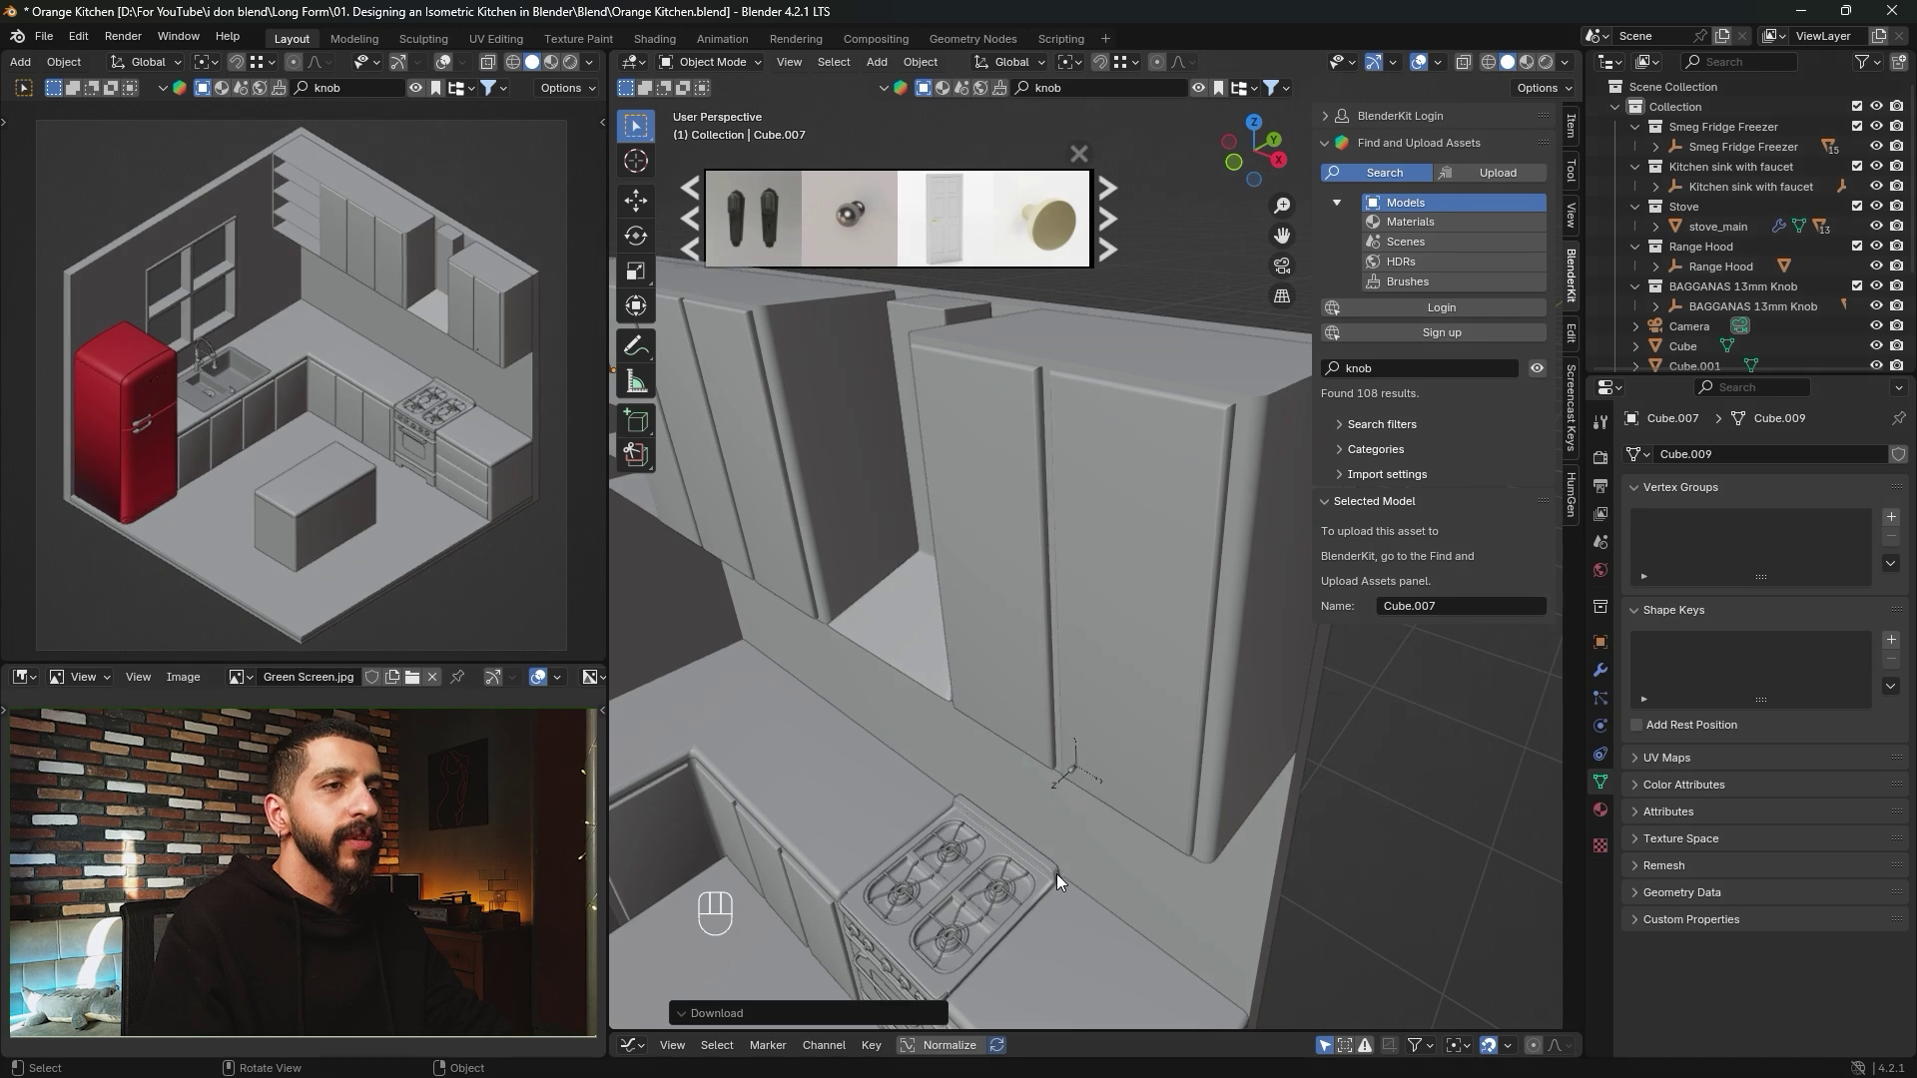
Scale the cabinet knob along Y by about 0.513 to shorten it.
scroll(1056, 872, "up", 2)
middle_click_drag(1056, 858, 1054, 733, "shift")
middle_click_drag(1054, 732, 1056, 699, "shift")
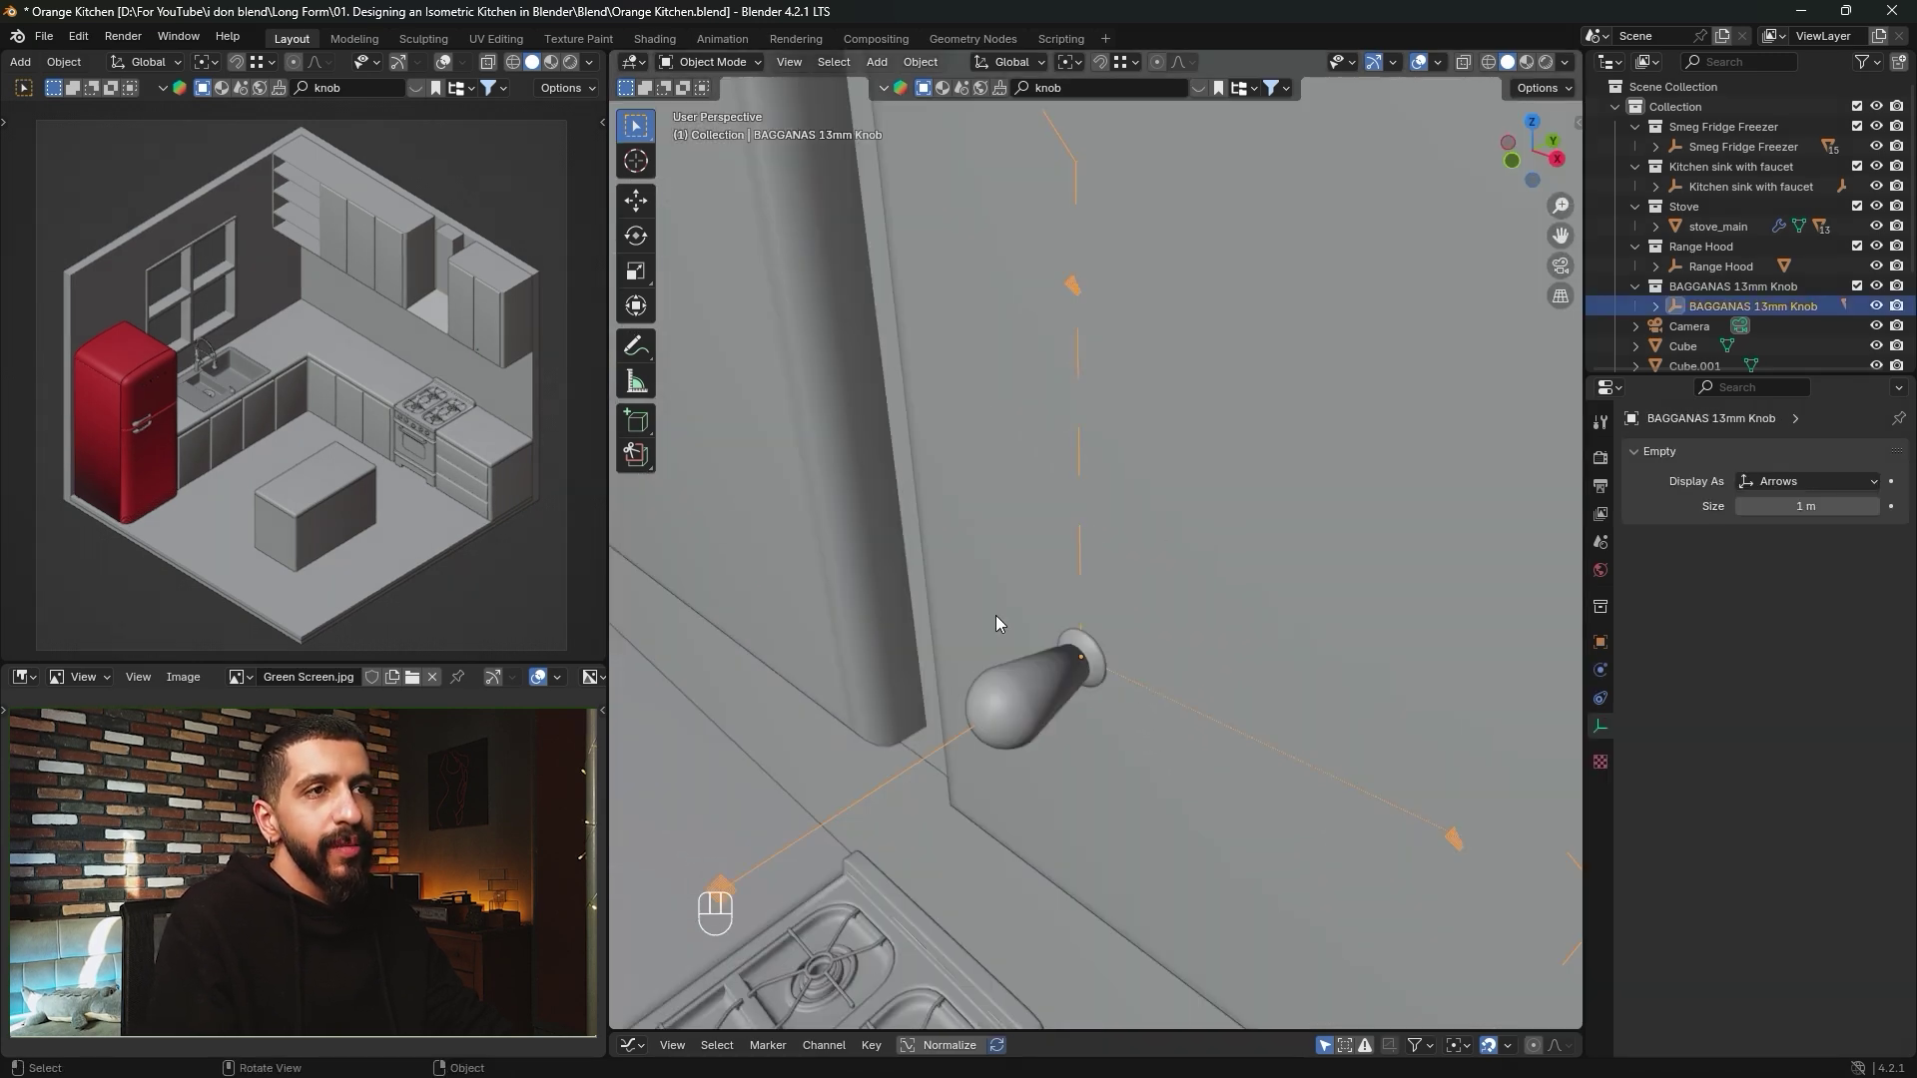
key("s")
key("y")
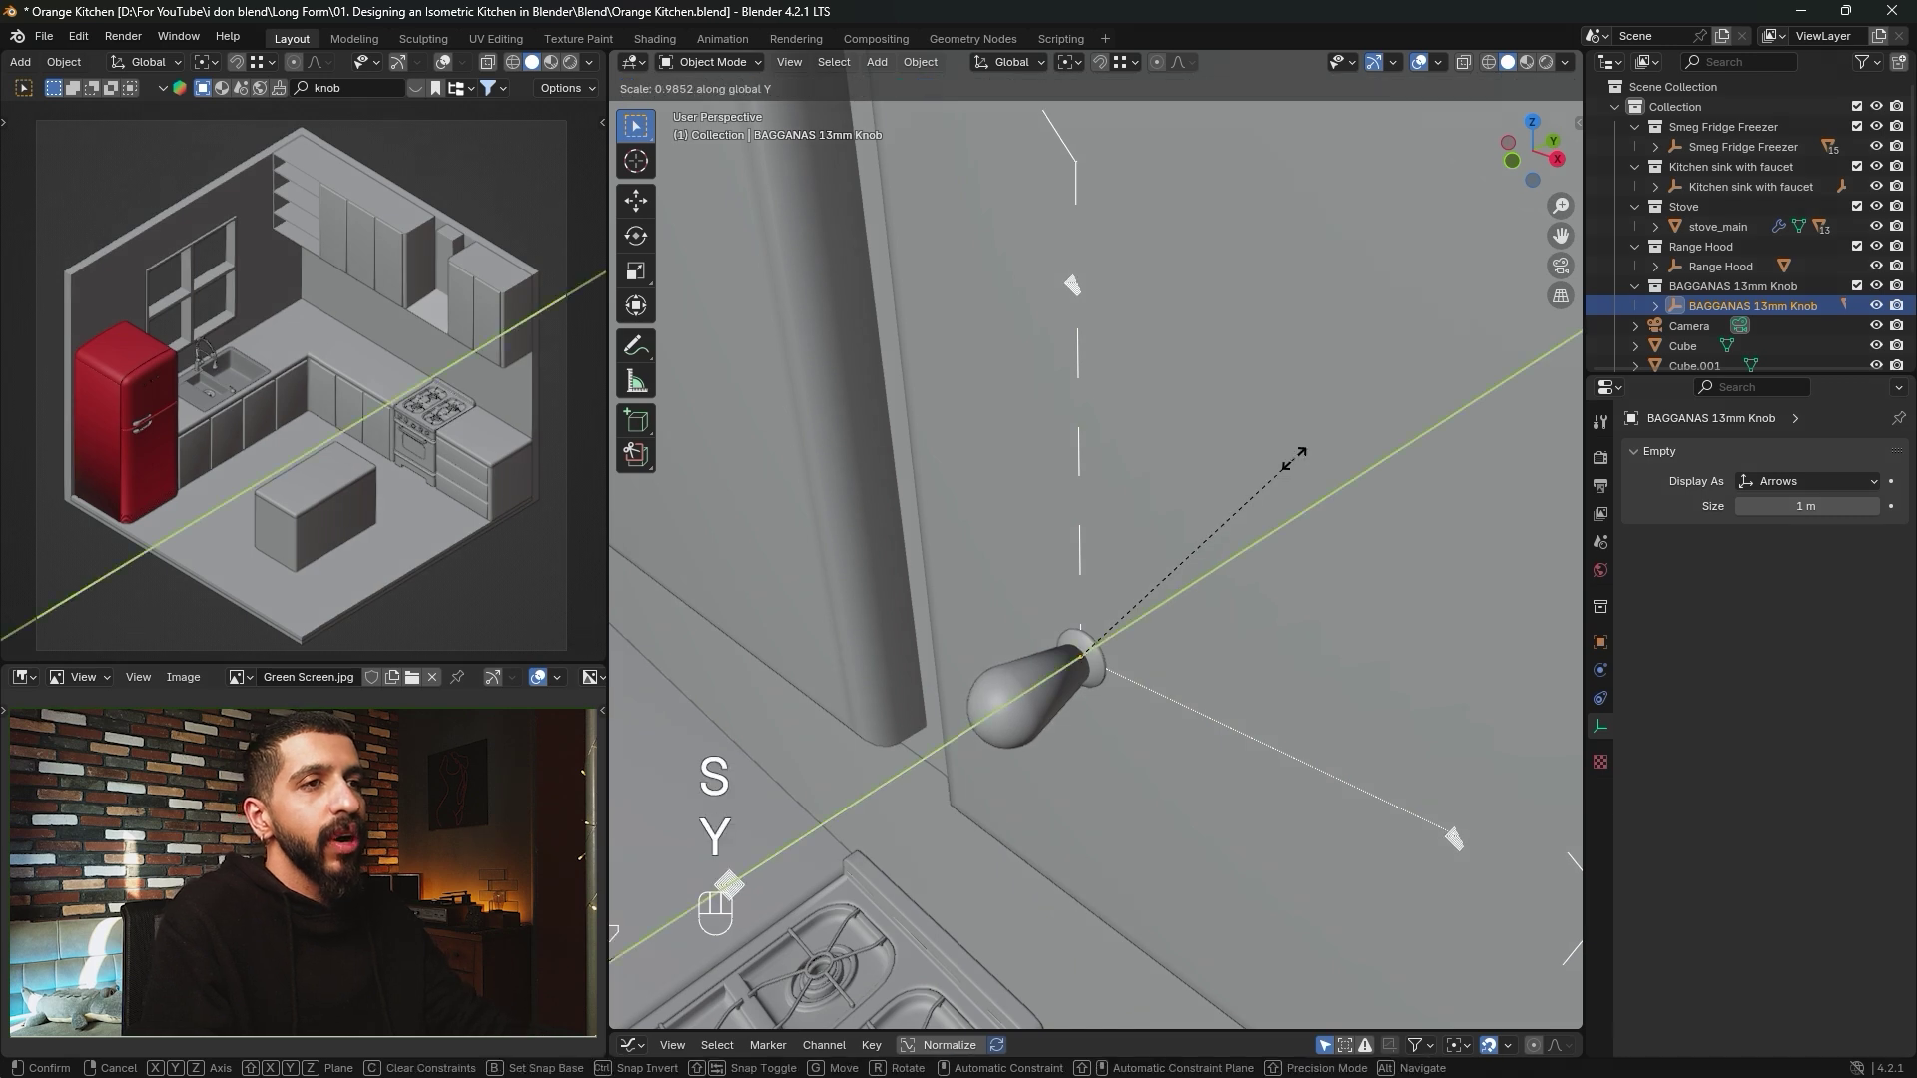
left_click(1177, 540)
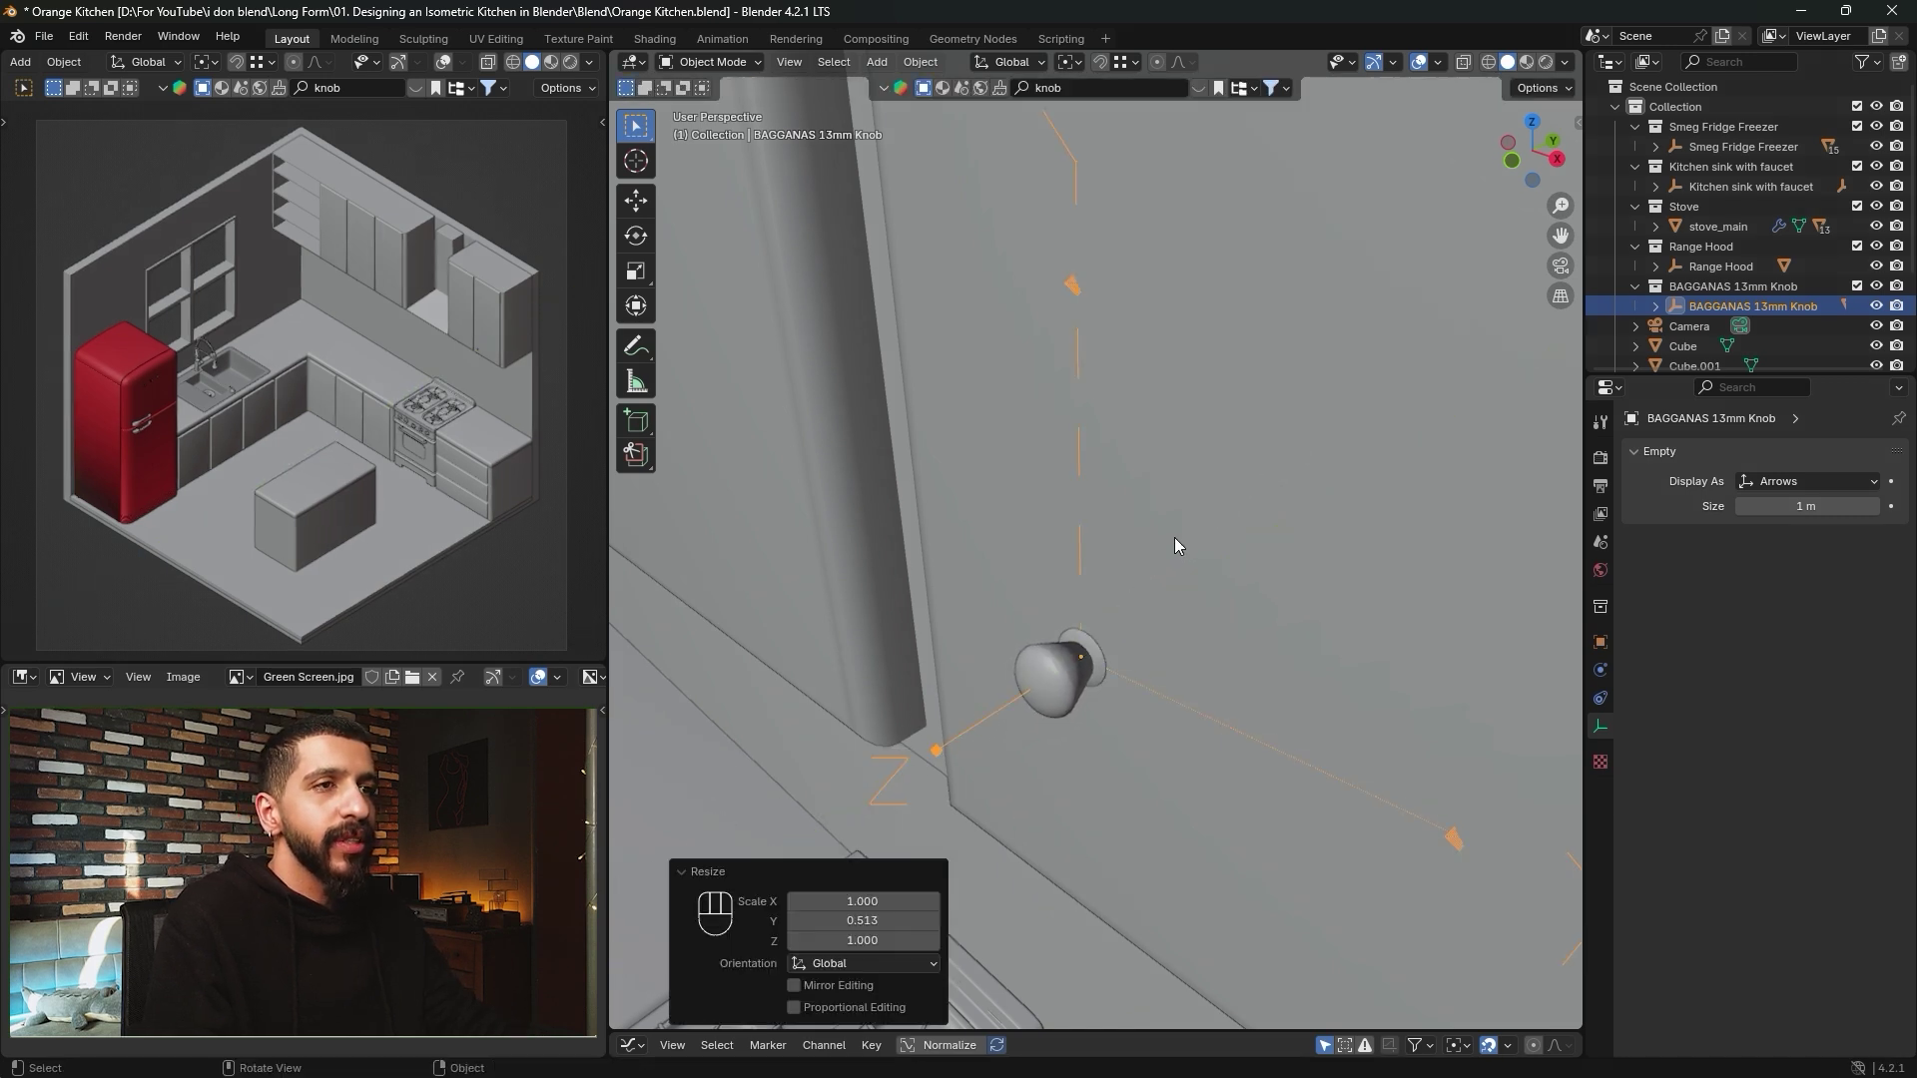
Scale the knob uniformly by about 3.446 to suit the size of the door.
scroll(1182, 559, "down", 10)
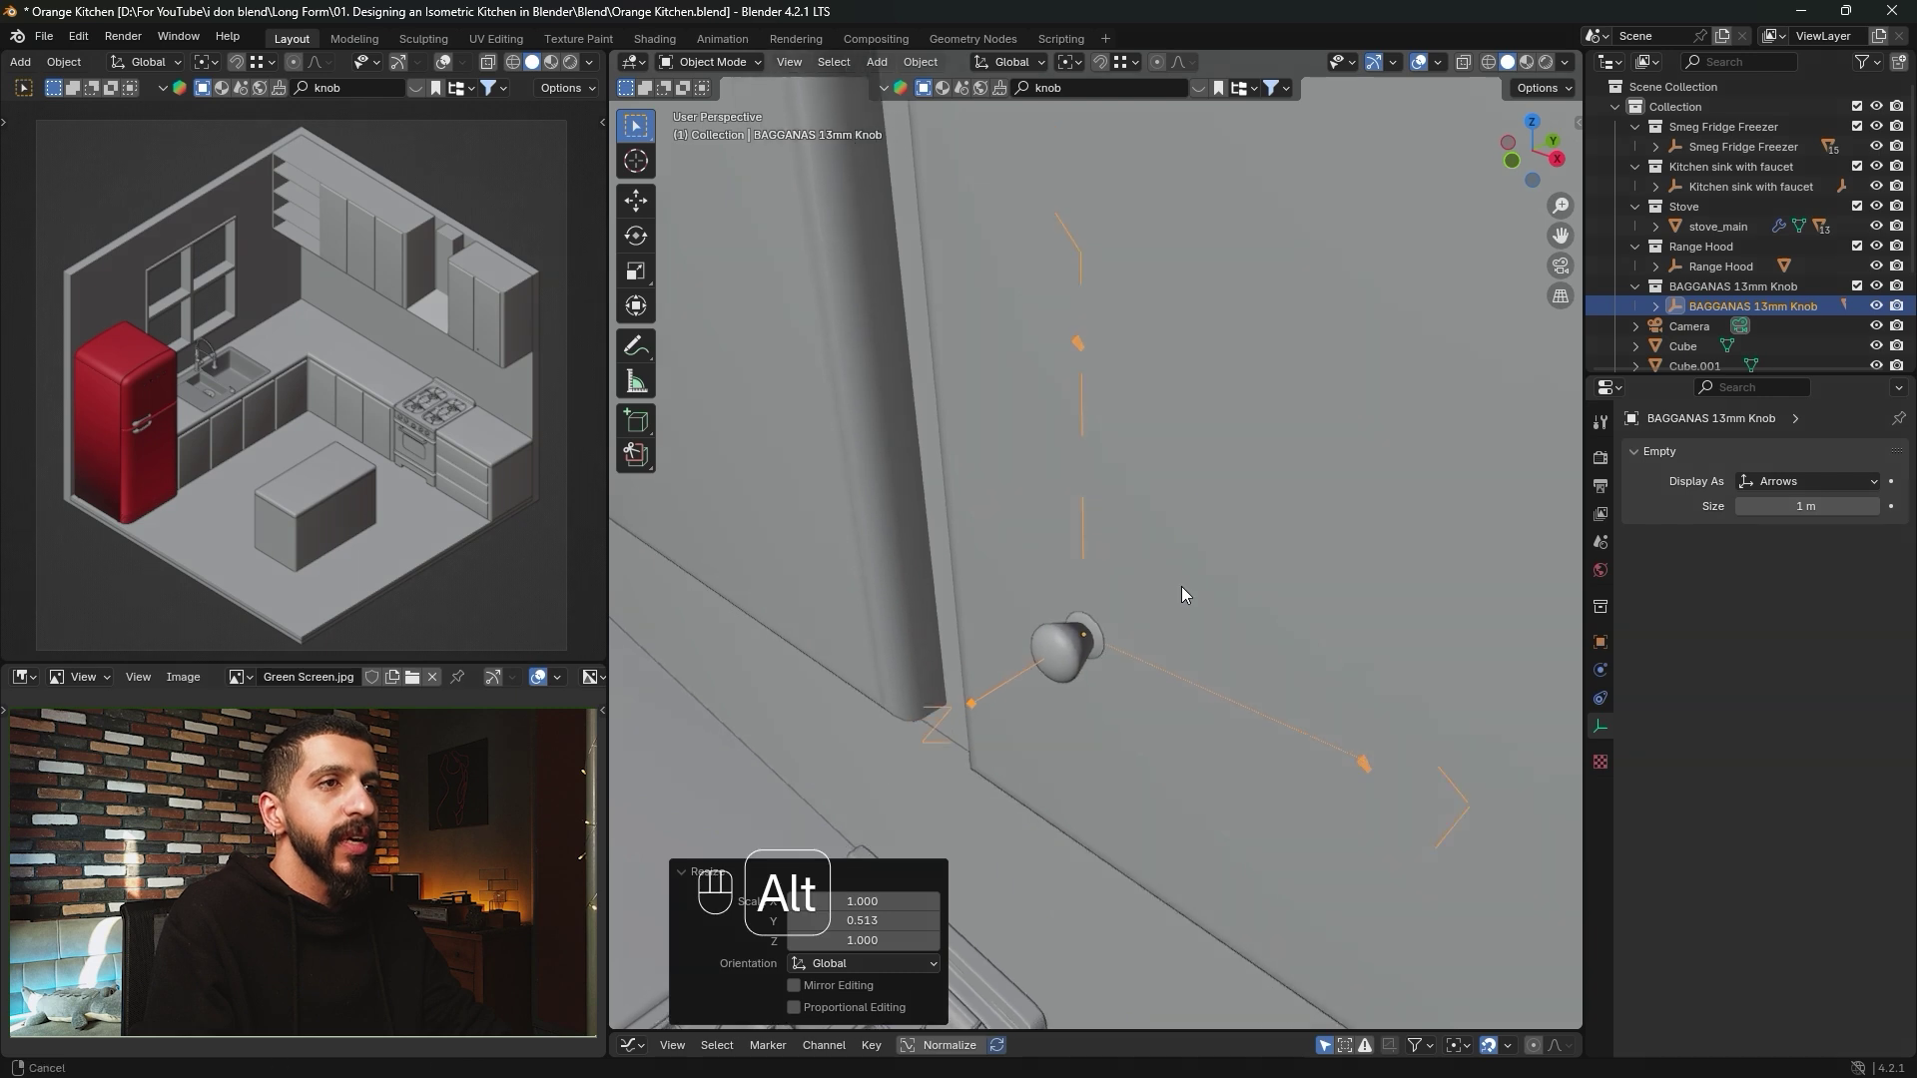
middle_click_drag(1179, 571, 1152, 533)
key("s")
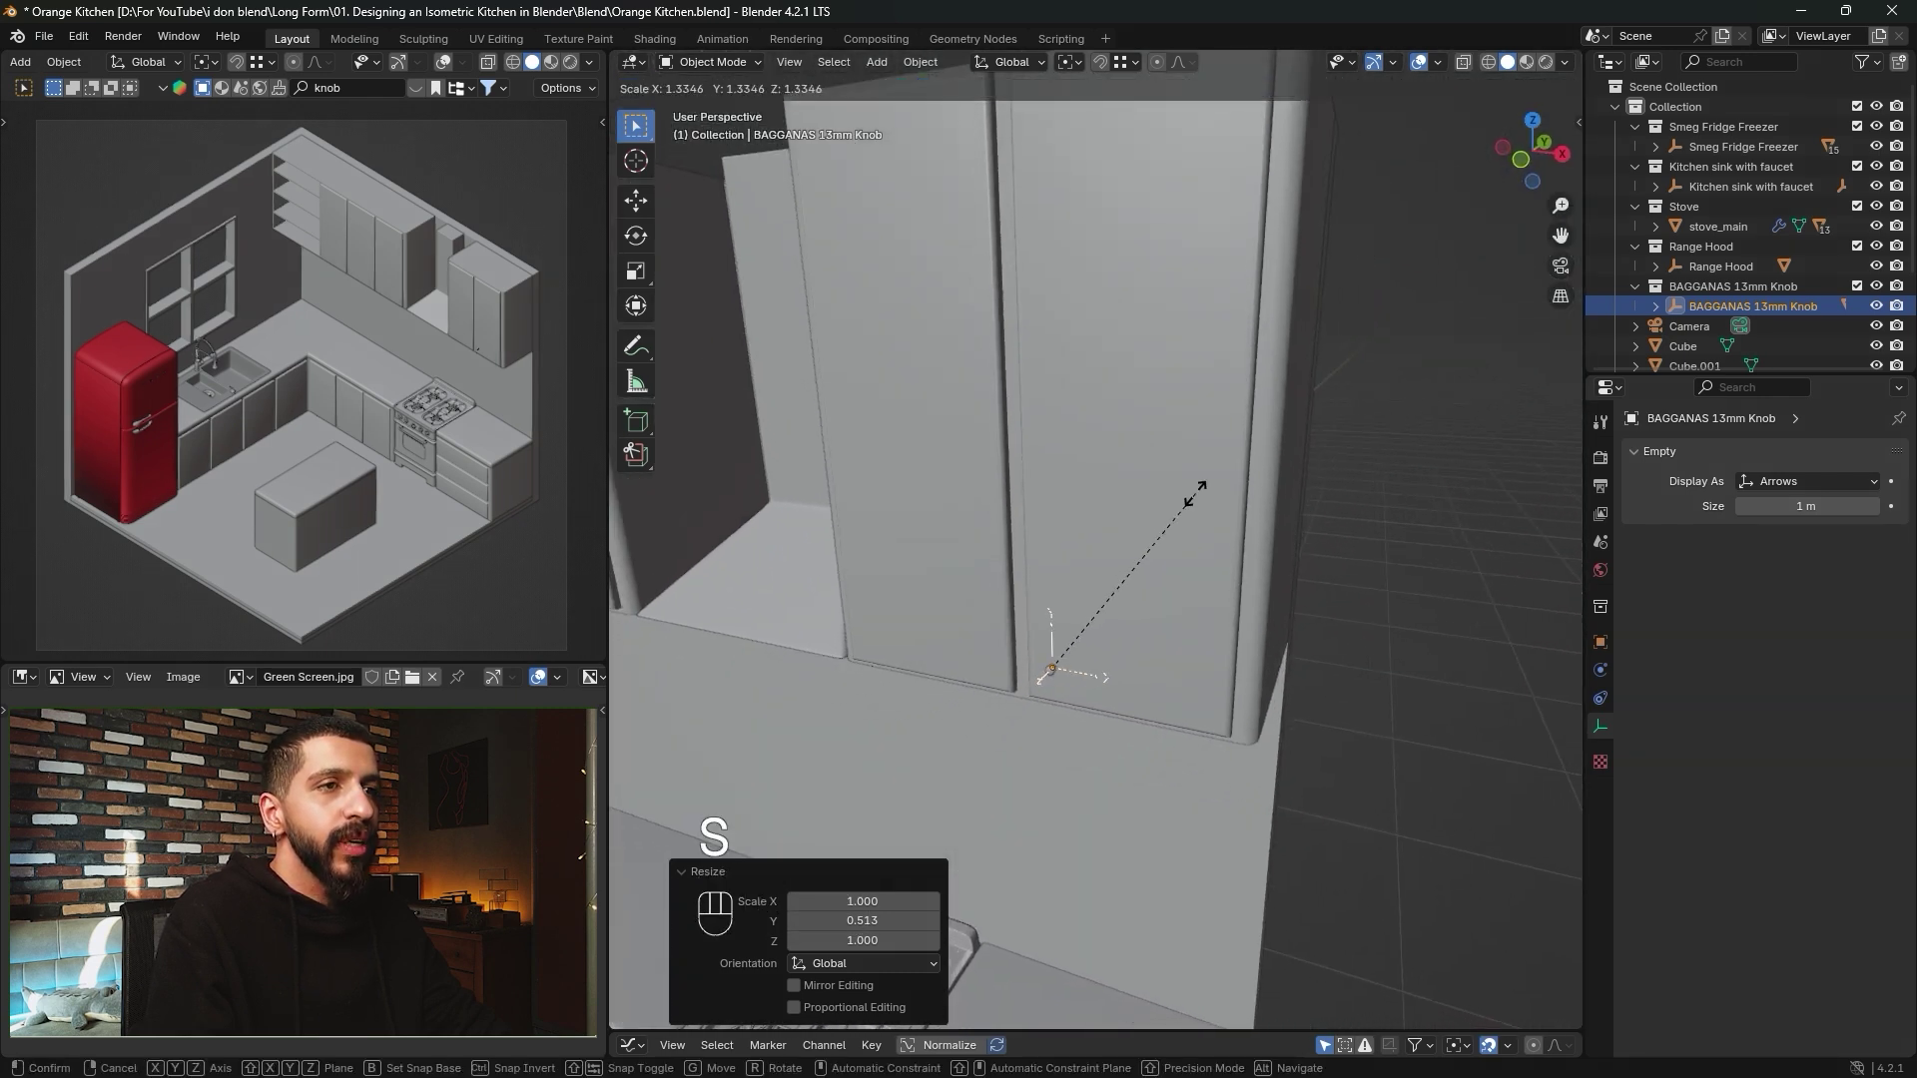
left_click(1484, 278)
Adjust the knob's position at the door's lower inner corner in front view, moving it about 0.008 m in X and -0.008 m in Z.
middle_click_drag(1207, 518, 1185, 579)
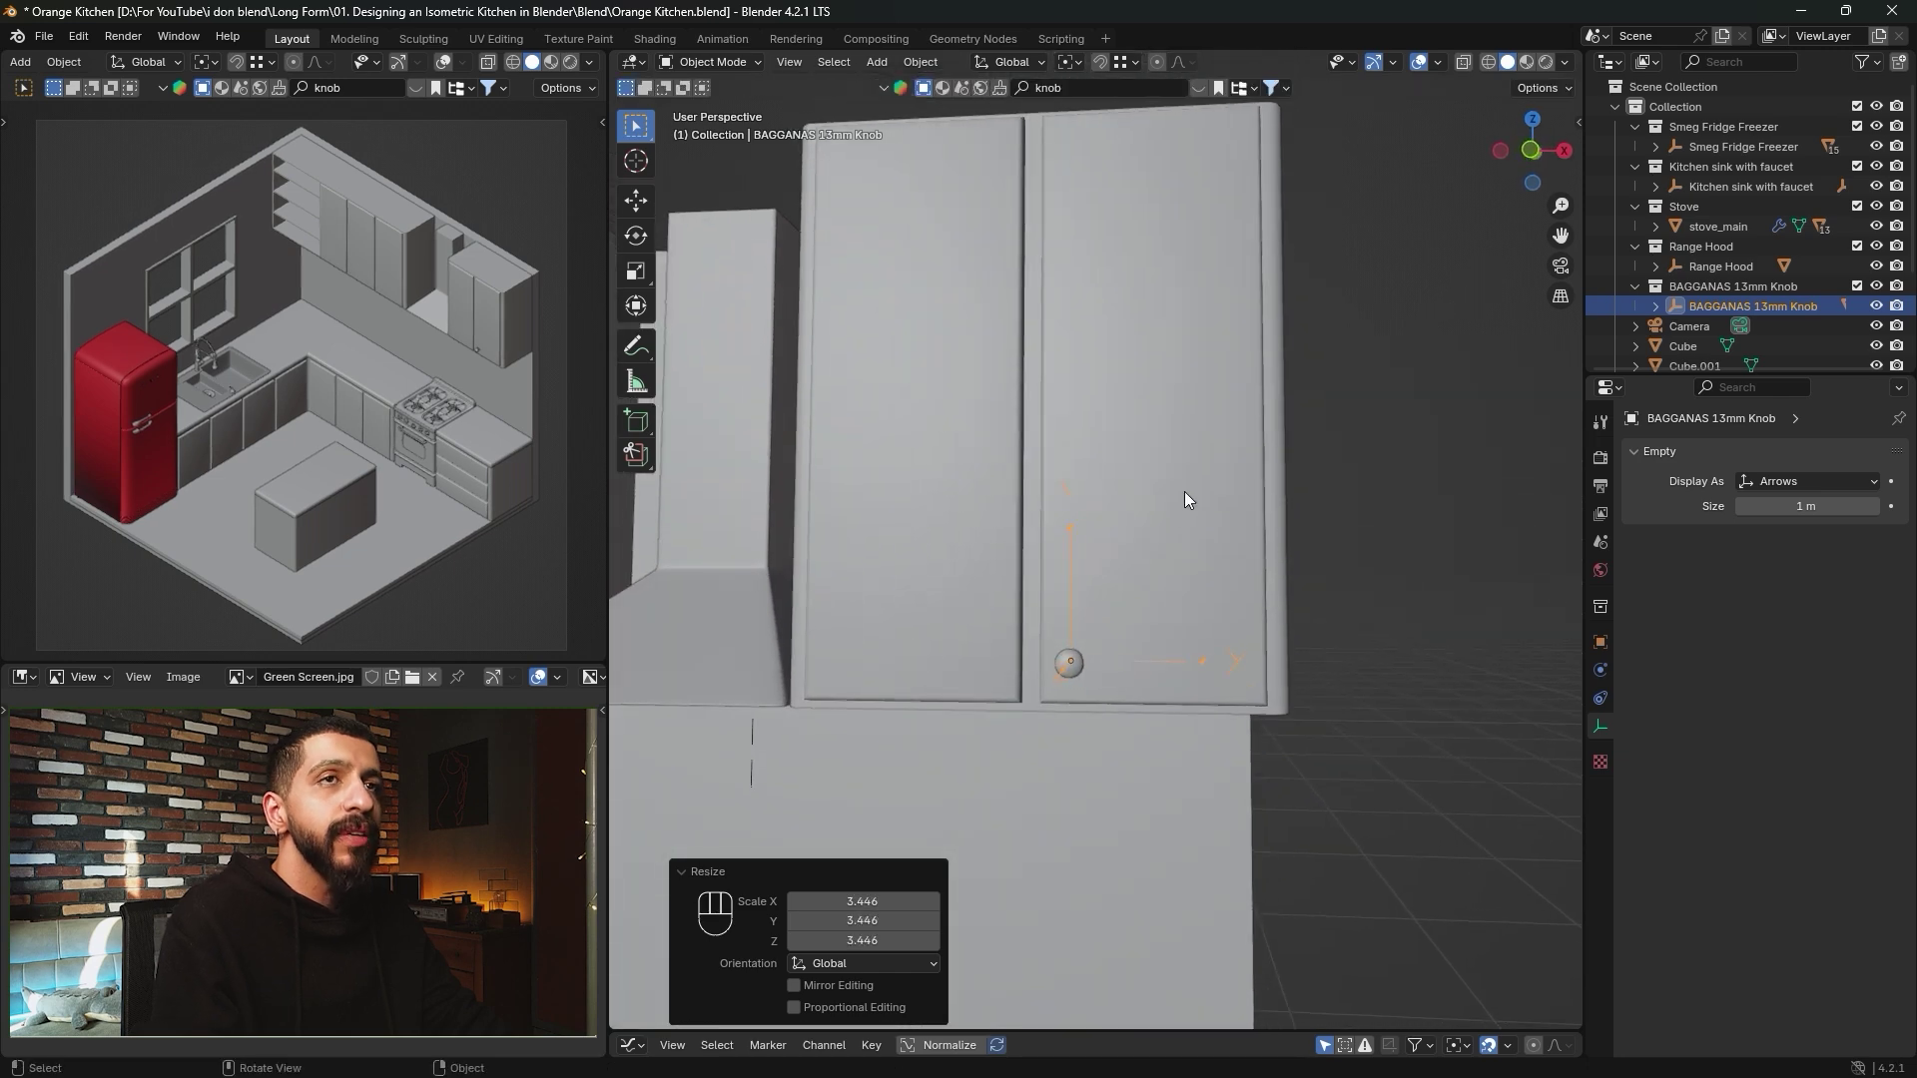
left_click(1529, 150)
scroll(1156, 547, "up", 5)
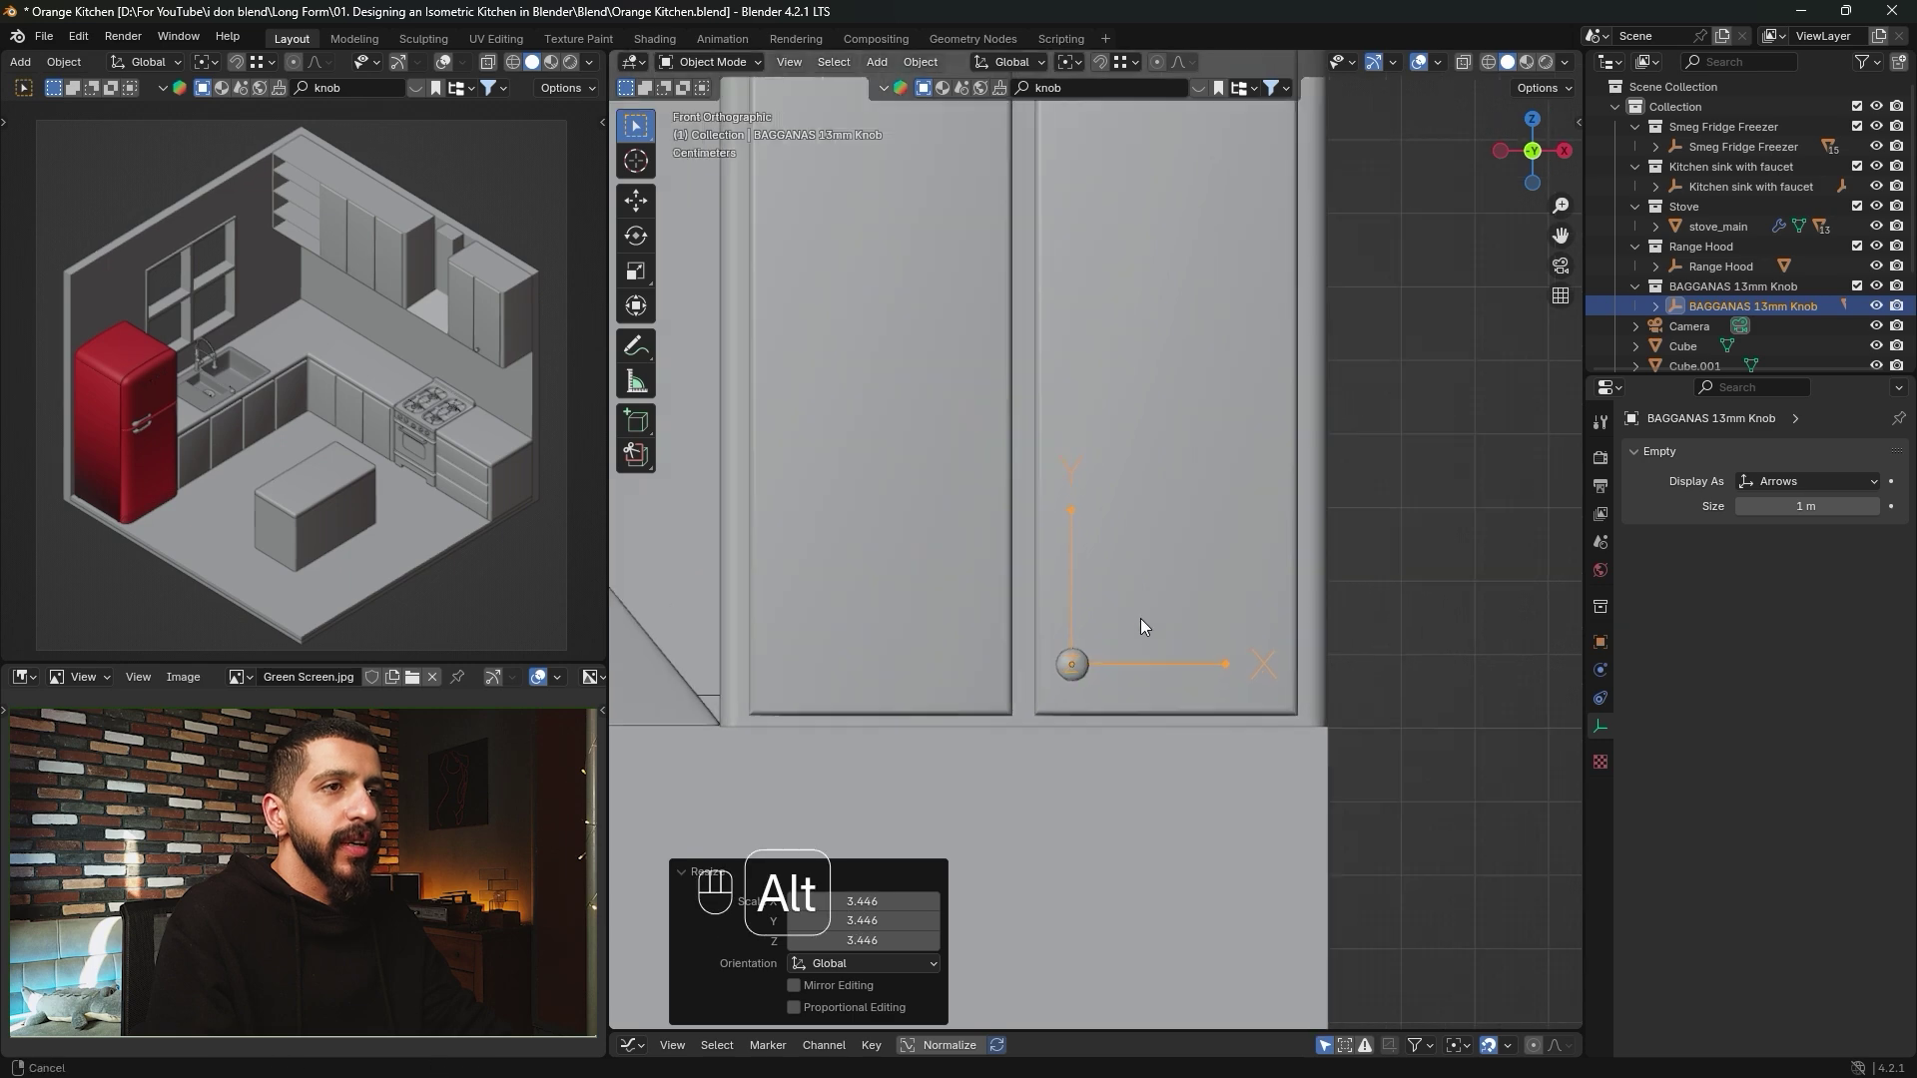
middle_click_drag(1159, 527, 1156, 445, "shift")
key("g")
key("shift")
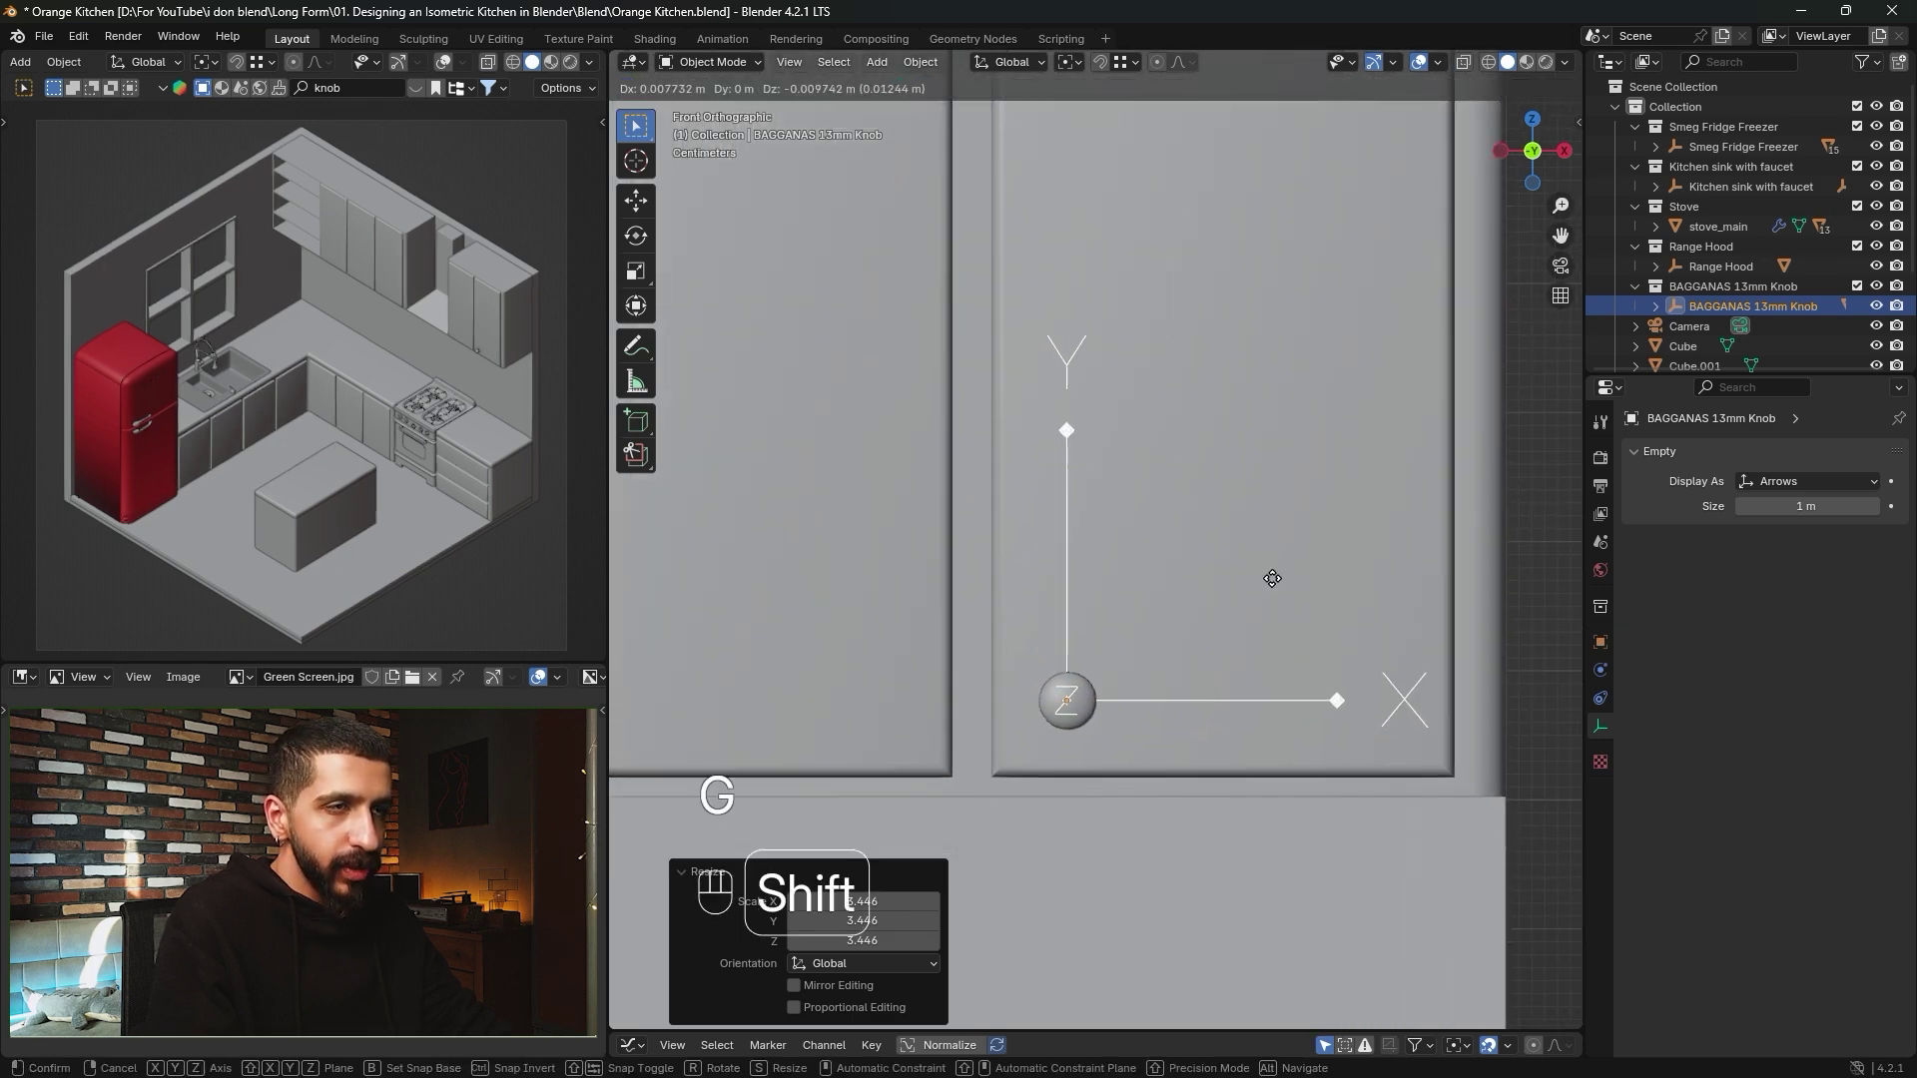
left_click(1253, 530)
Duplicate the knob's empty together with its mesh and move the copy about -0.156 m along X onto the neighboring door.
left_click(1653, 306)
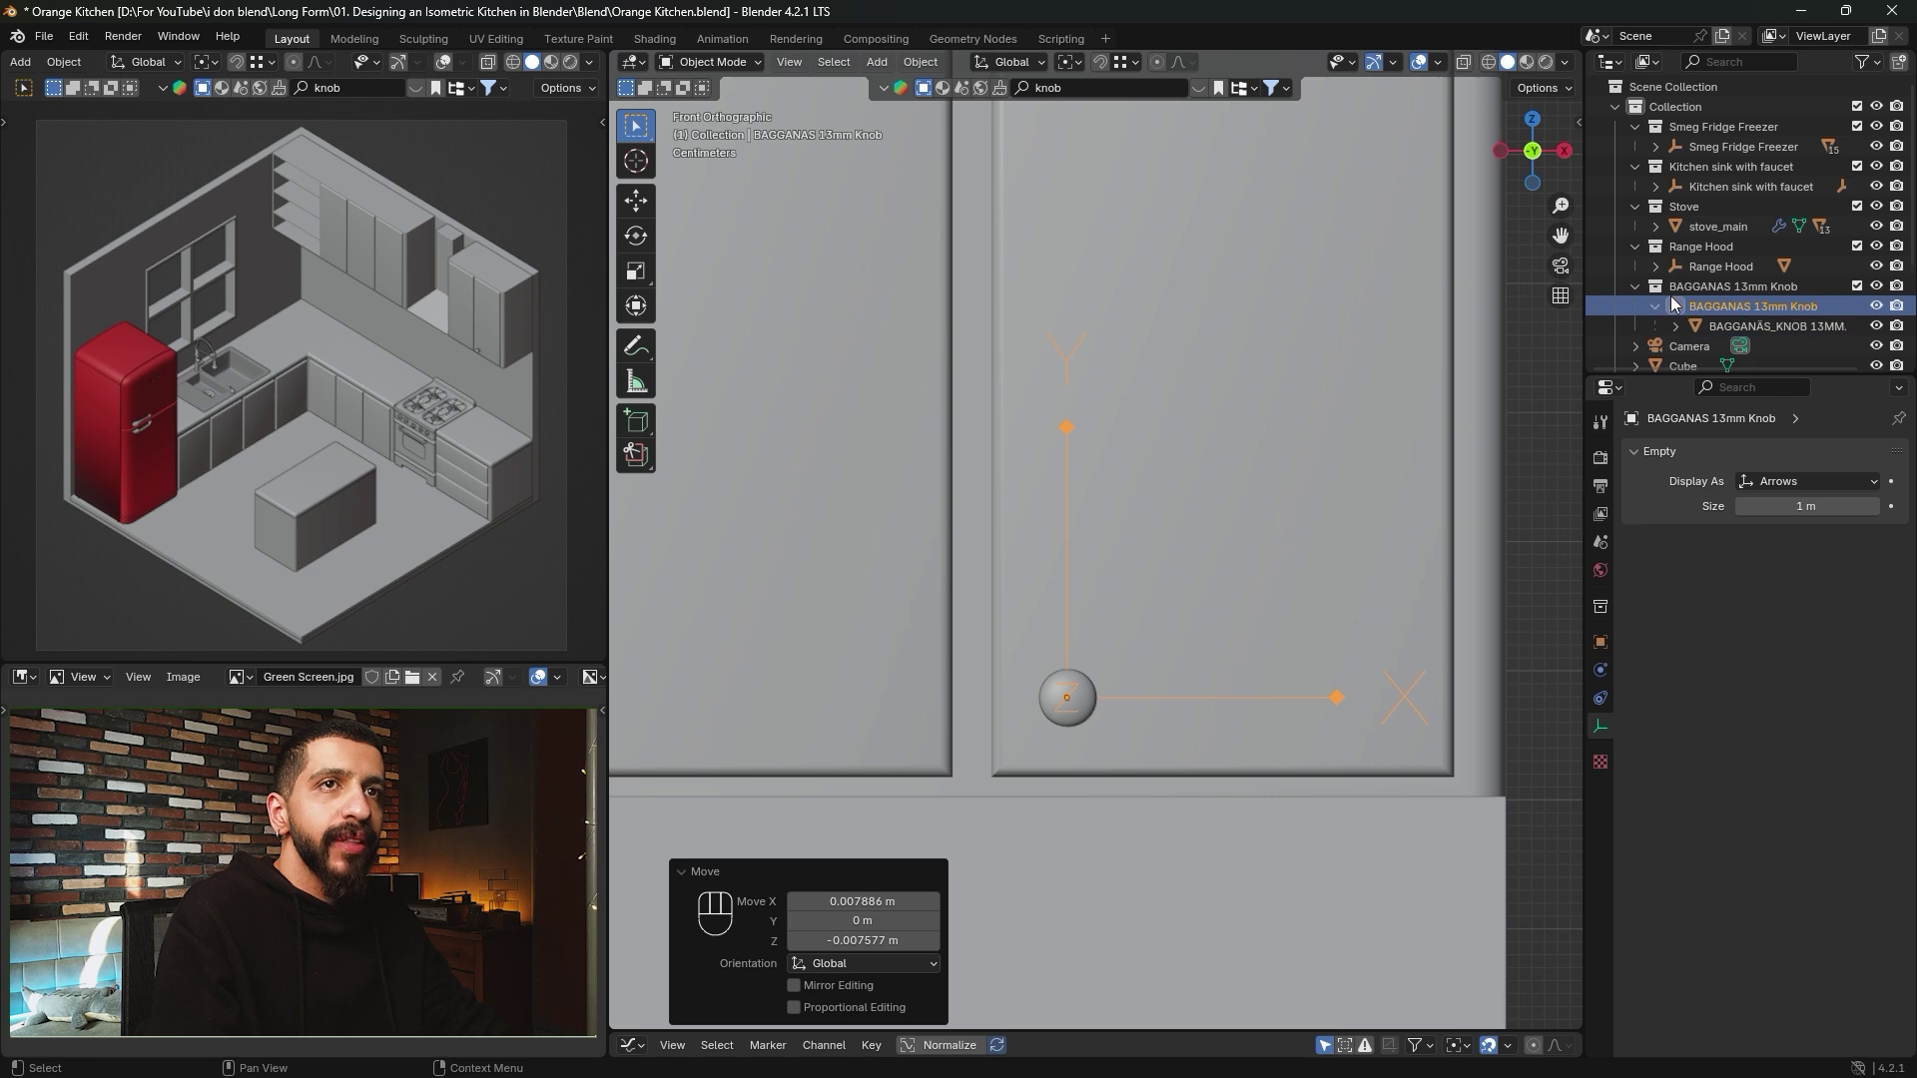
scroll(1719, 289, "down", 2)
left_click(1729, 279, "shift")
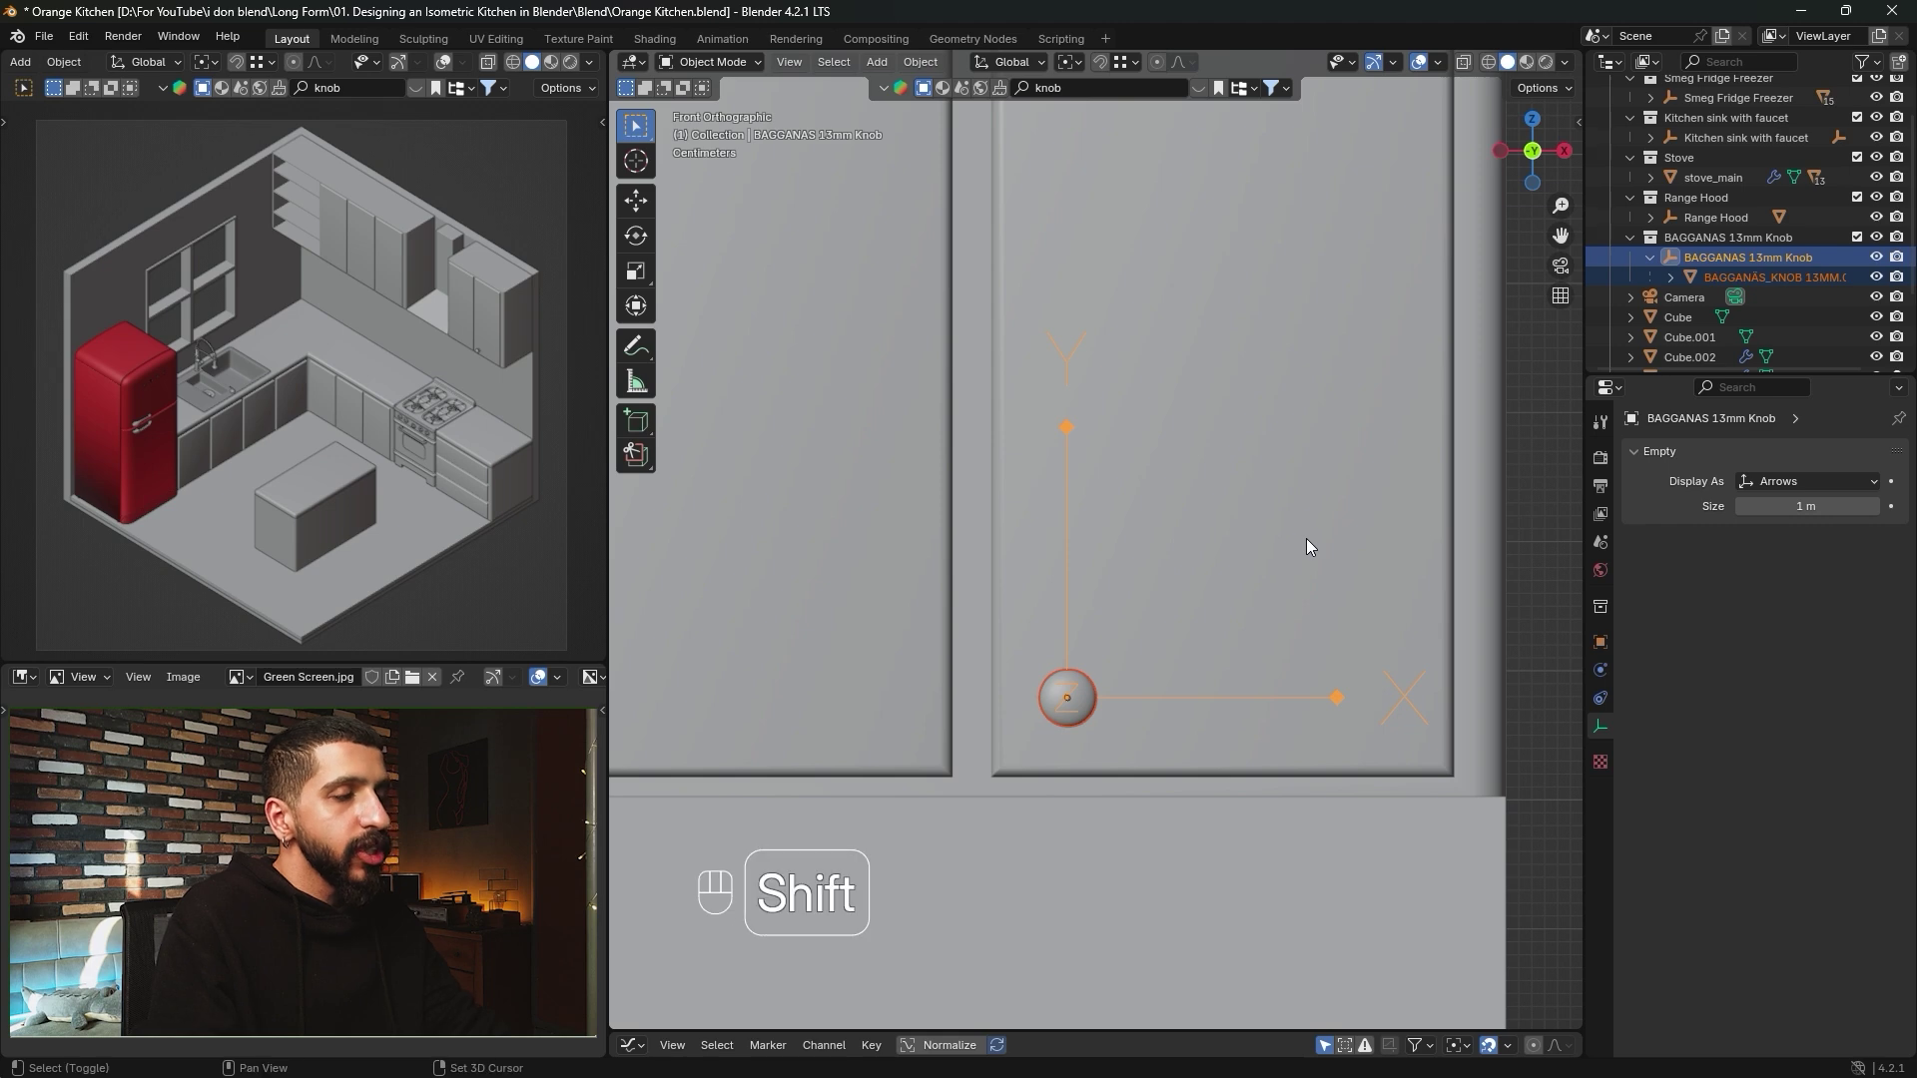
key("shift+d")
key("x")
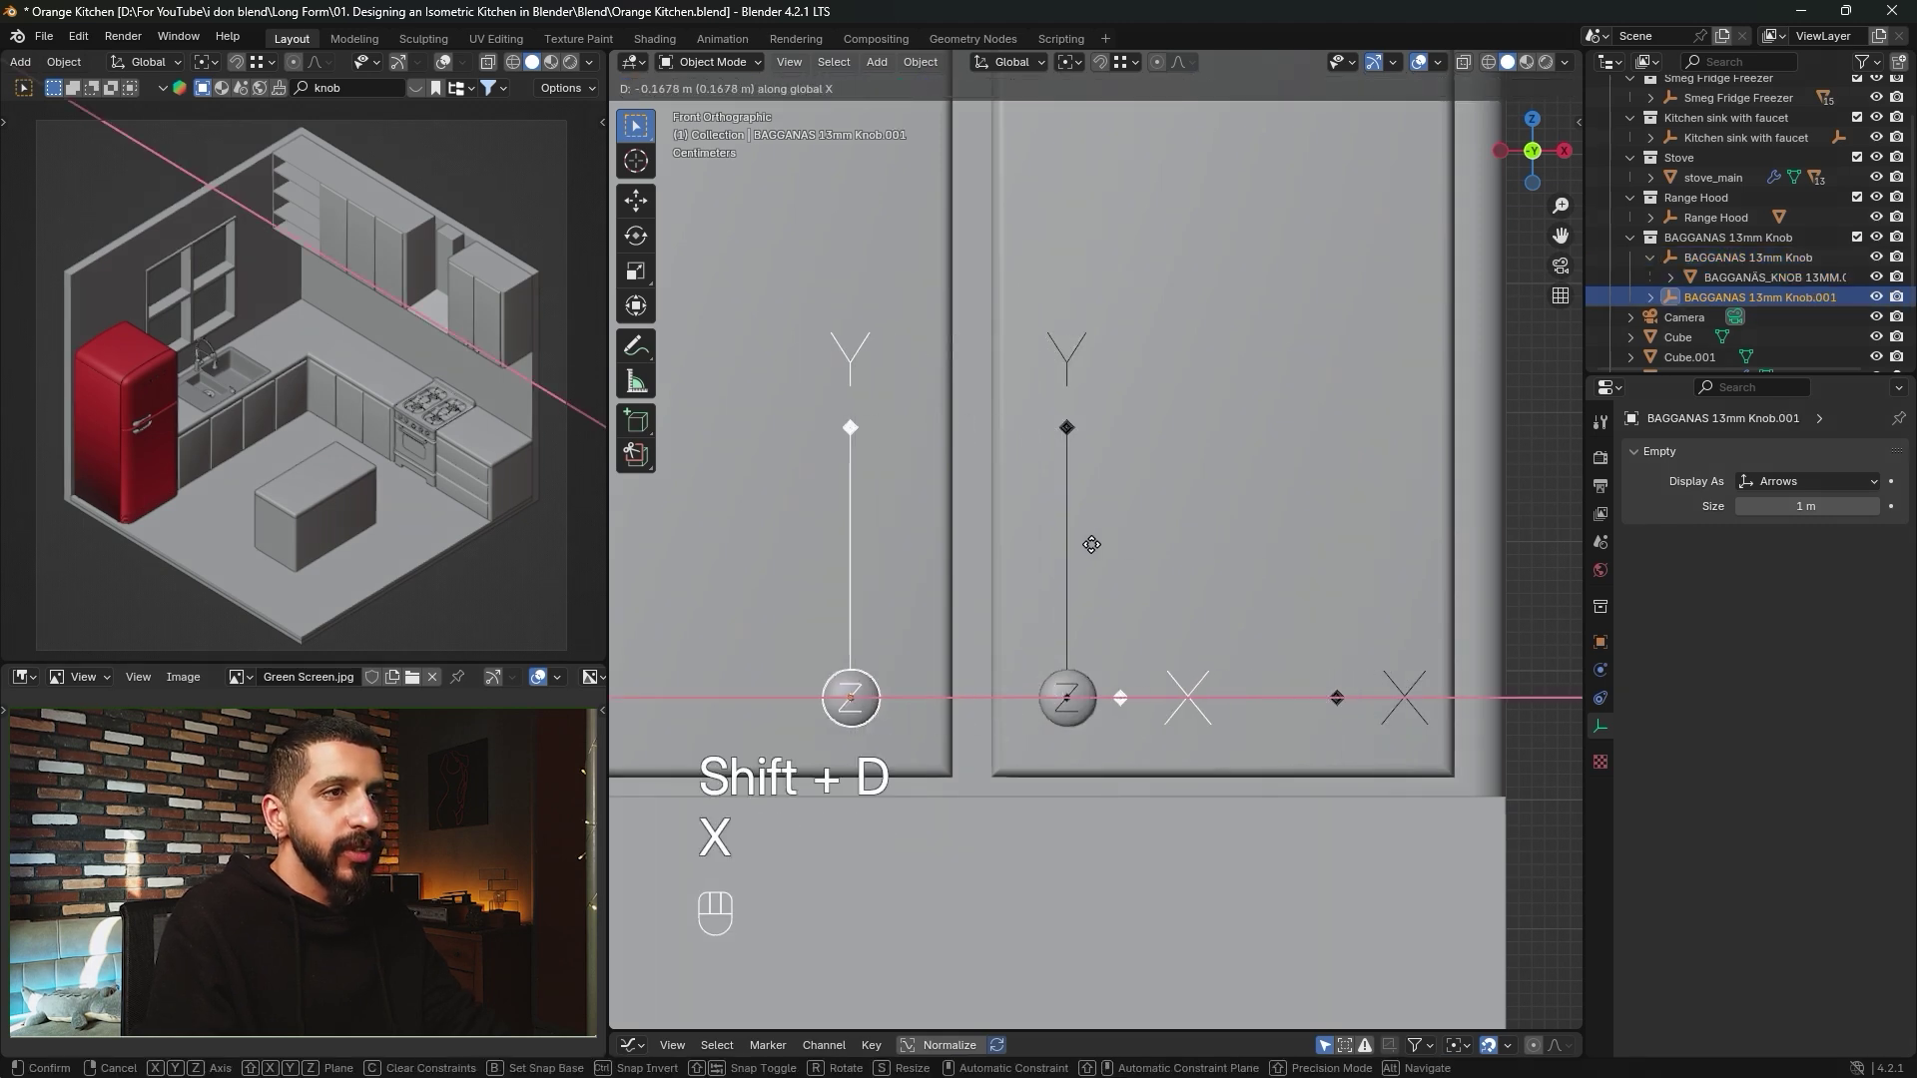
key("shift")
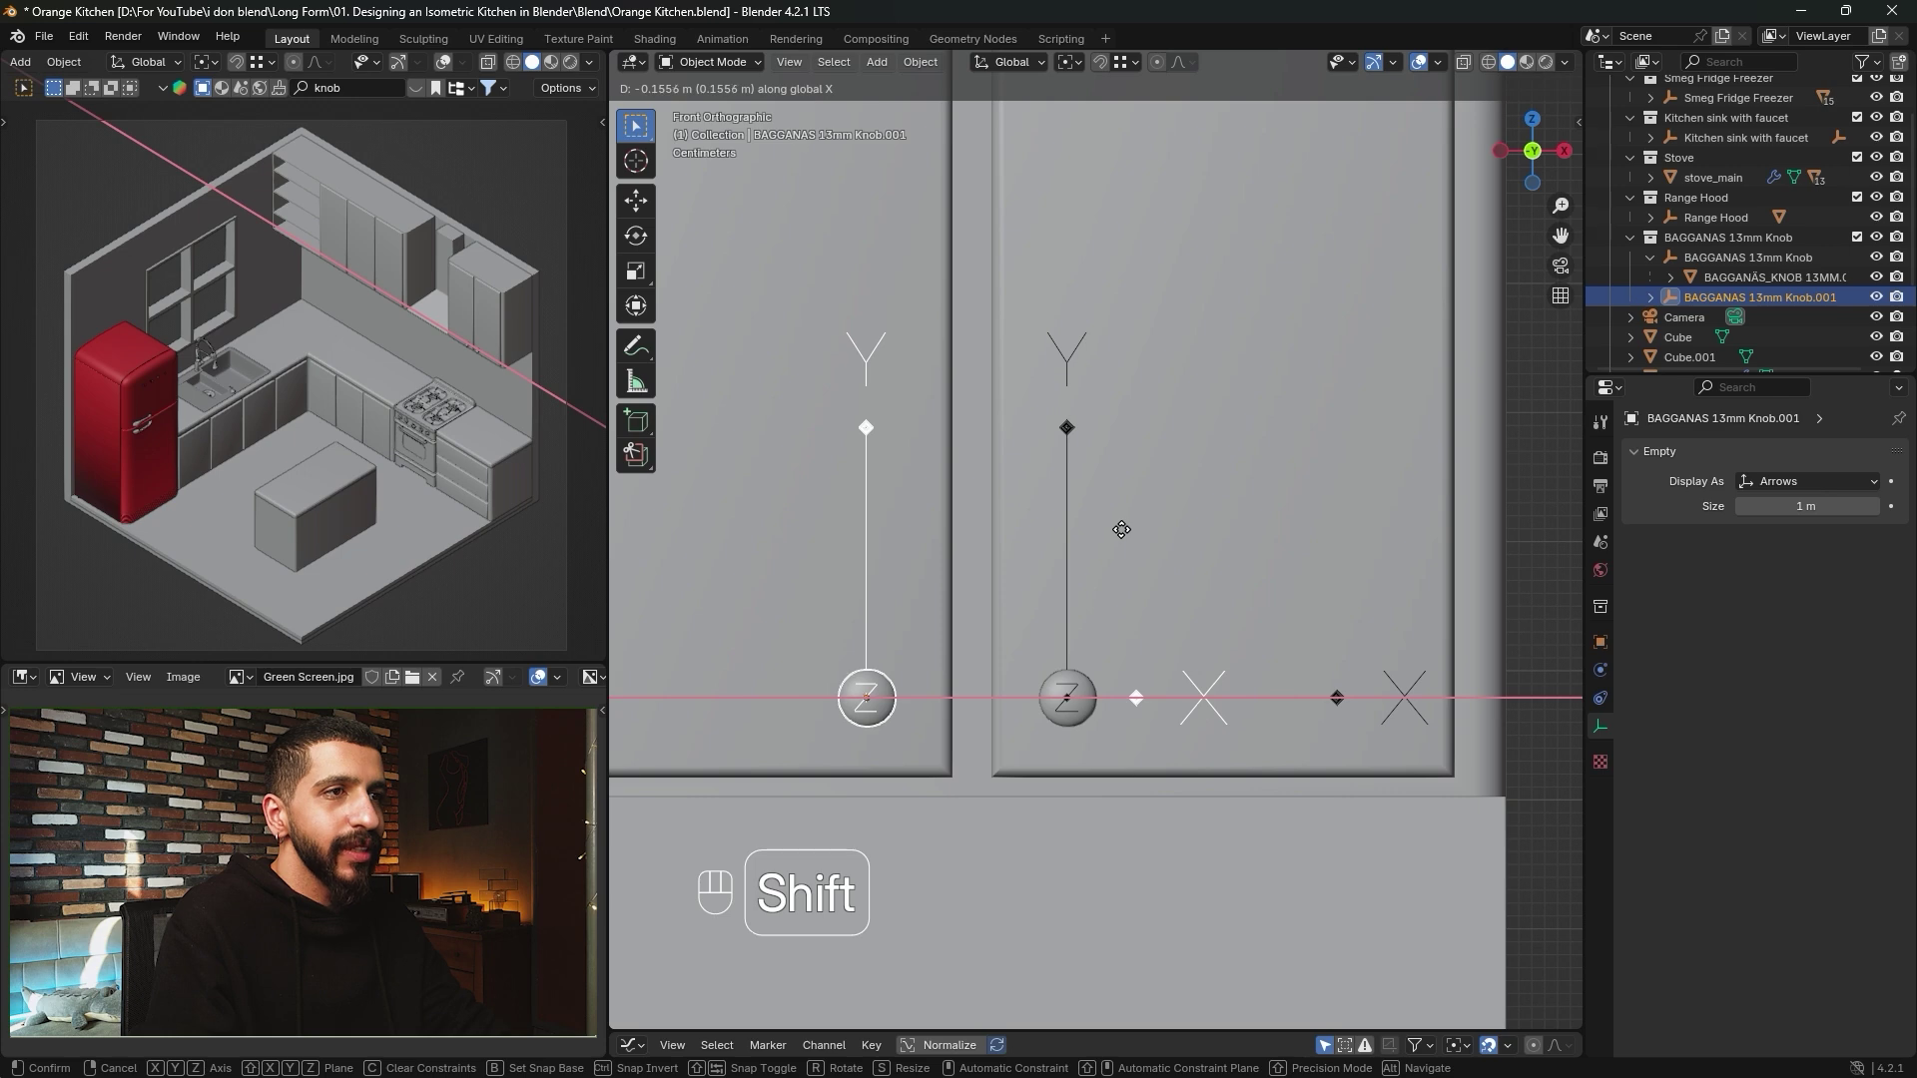
left_click(1121, 529)
middle_click_drag(1121, 529, 1435, 502)
left_click(1416, 505)
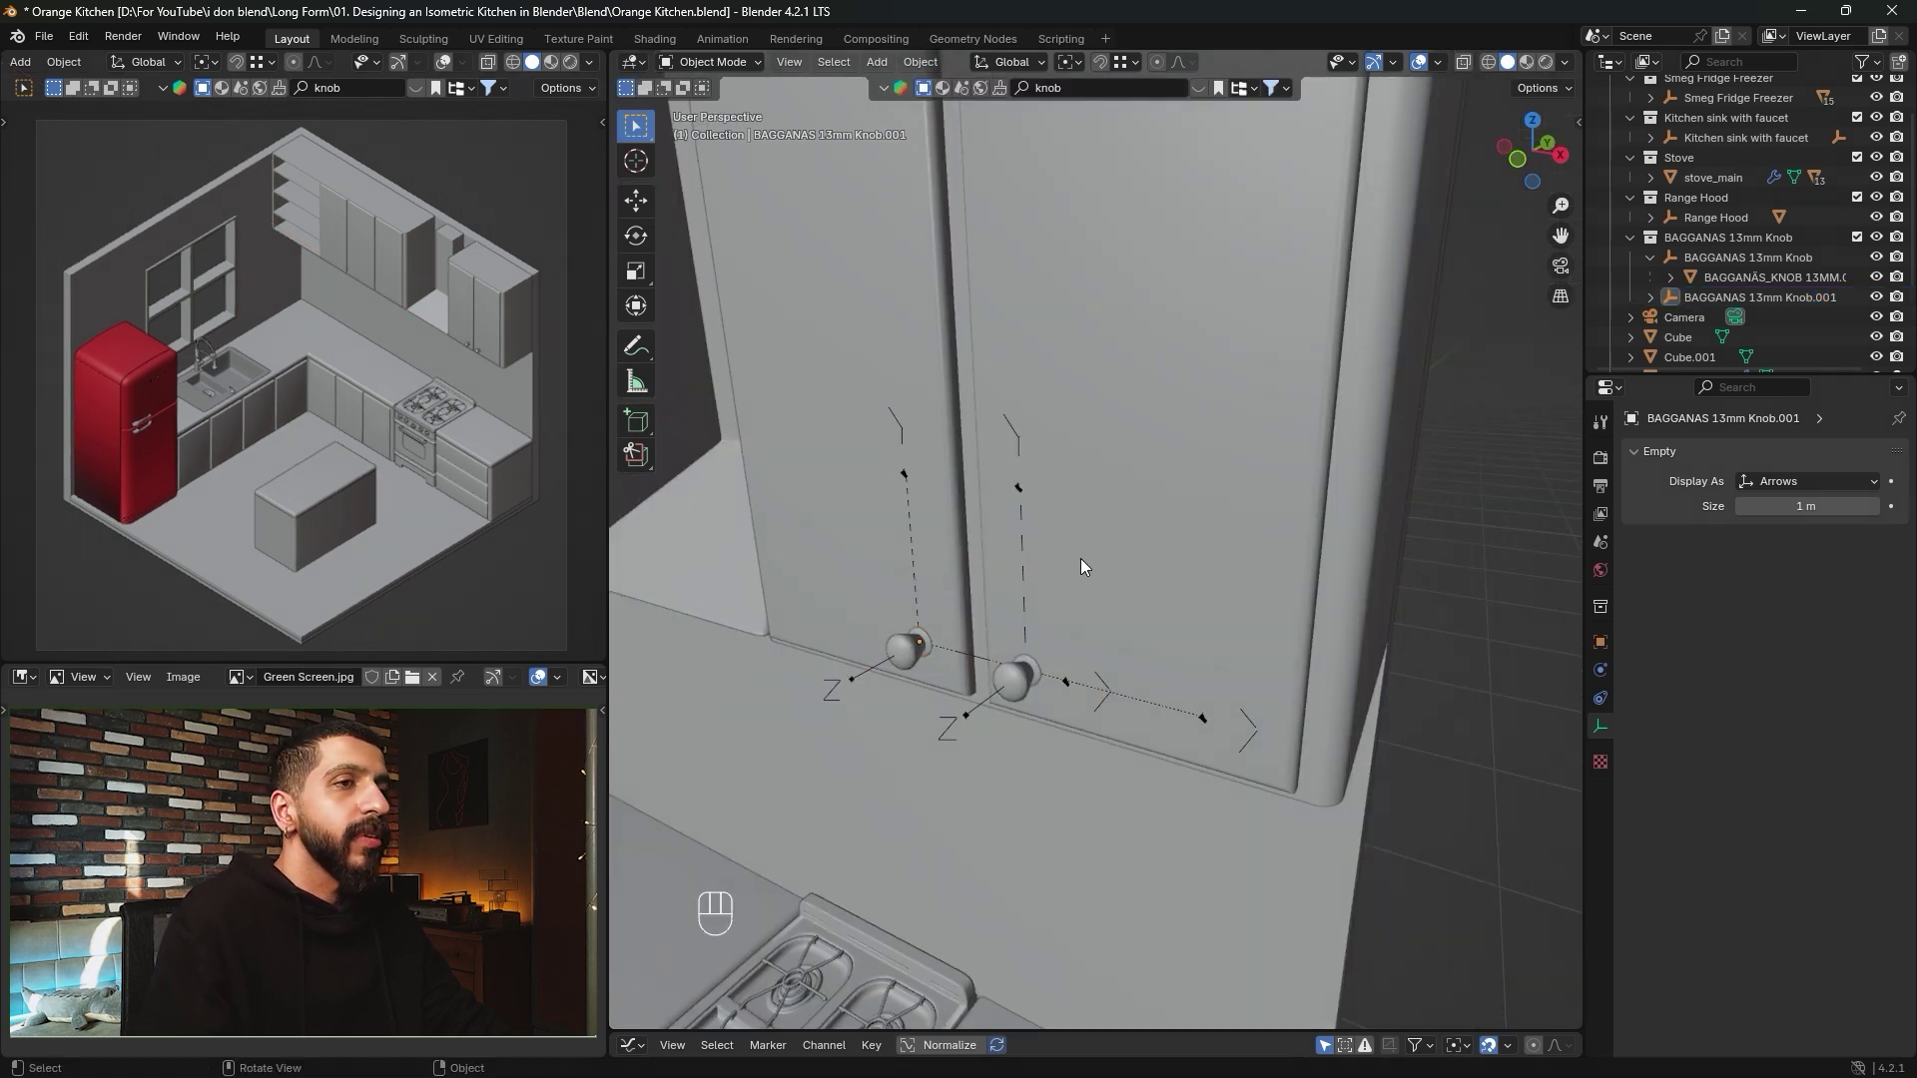
key("ctrl+z")
Duplicate the knob about -1.27 m along X onto the right door of the three-door upper cabinet.
middle_click_drag(972, 595, 1313, 658)
key("shift+d")
key("x")
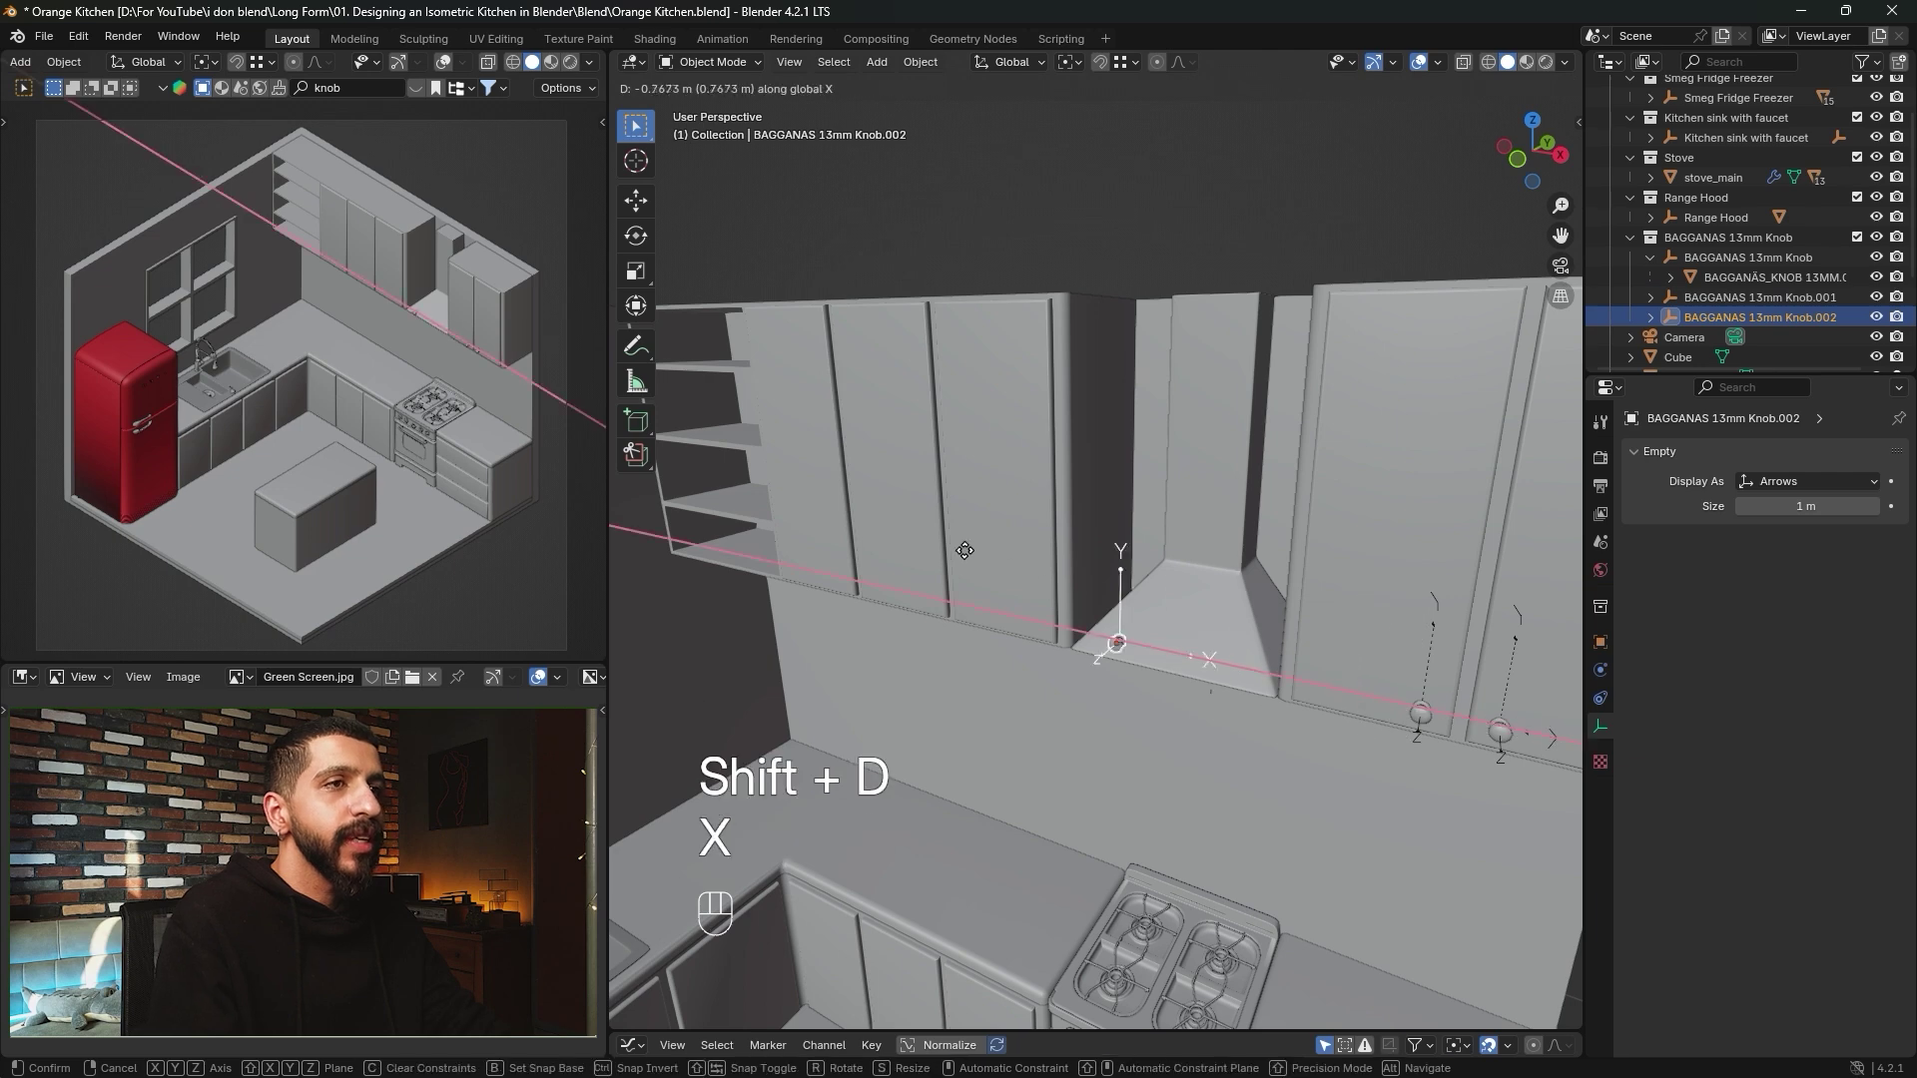
left_click(875, 521)
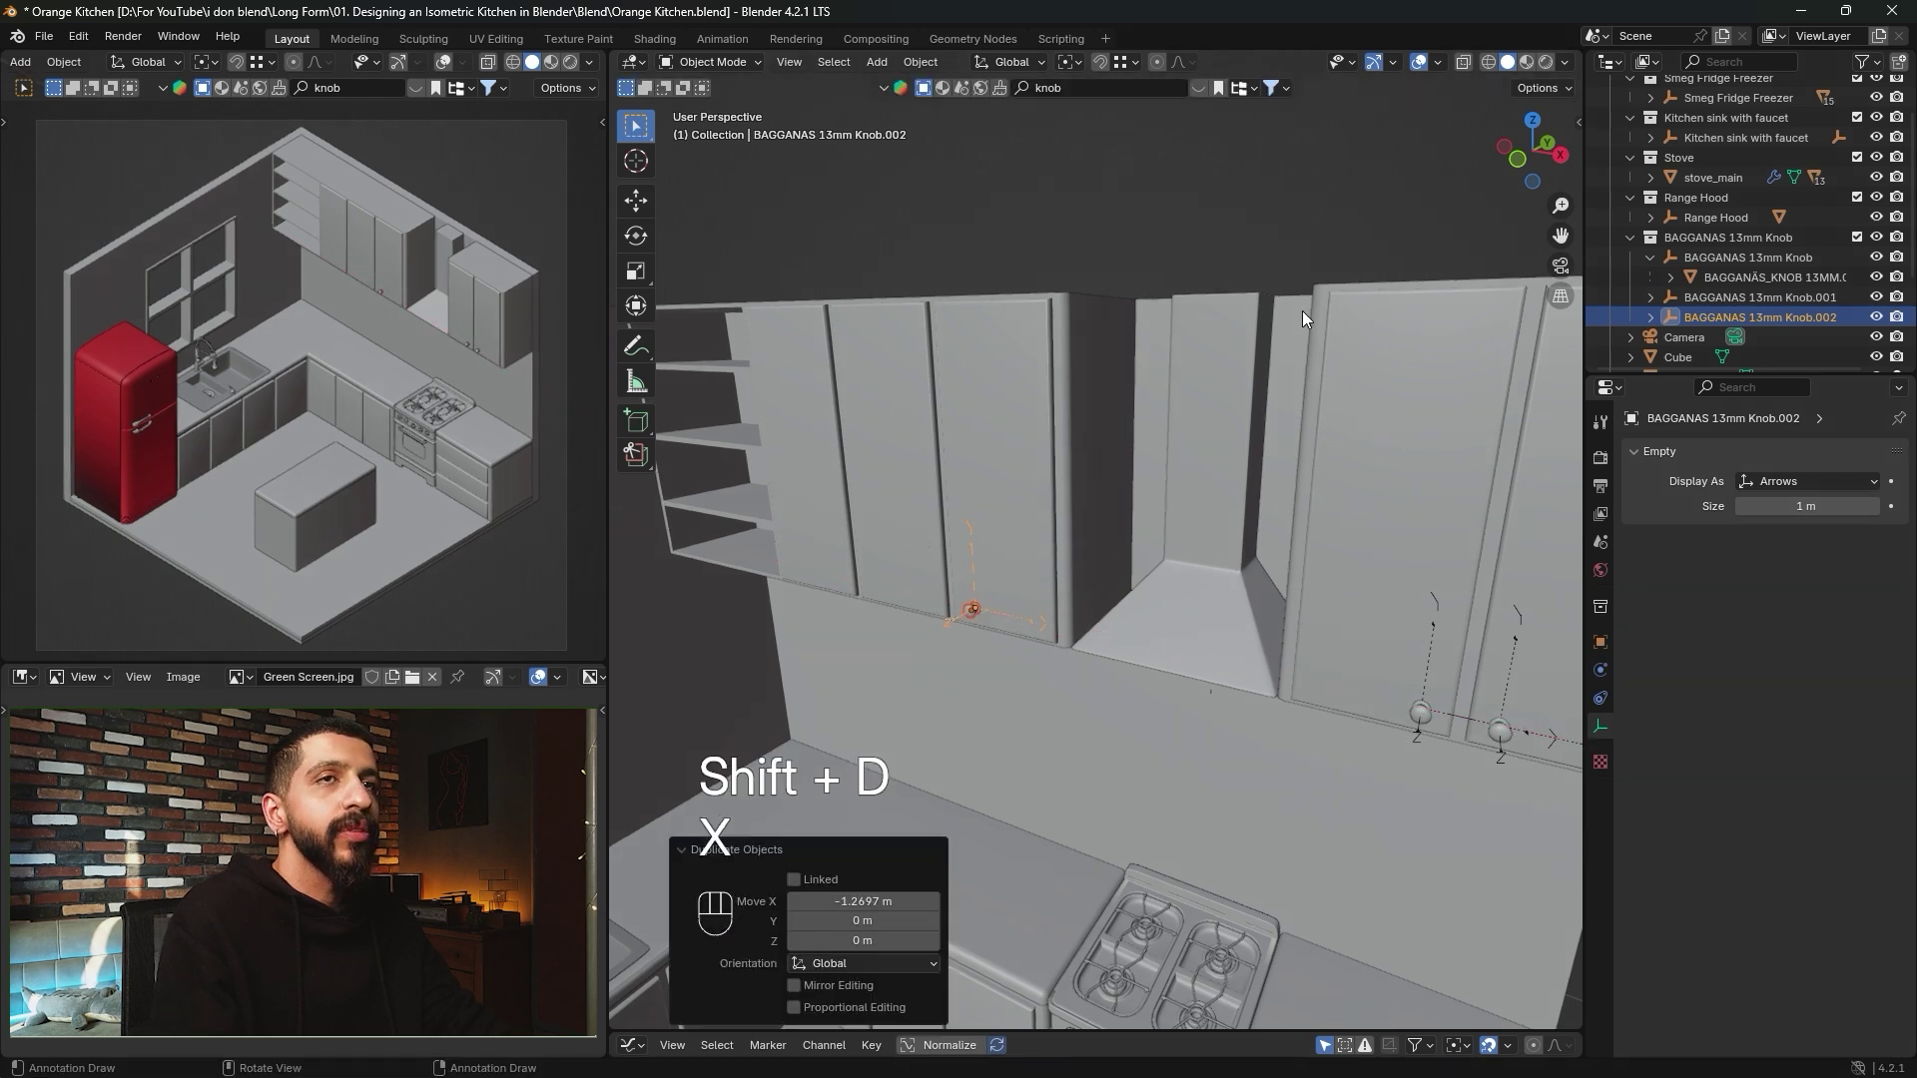
Move the knob on the right door of the three-door upper cabinet about -0.029 m along X.
left_click(1516, 159)
scroll(1010, 655, "up", 3)
key("g")
key("x")
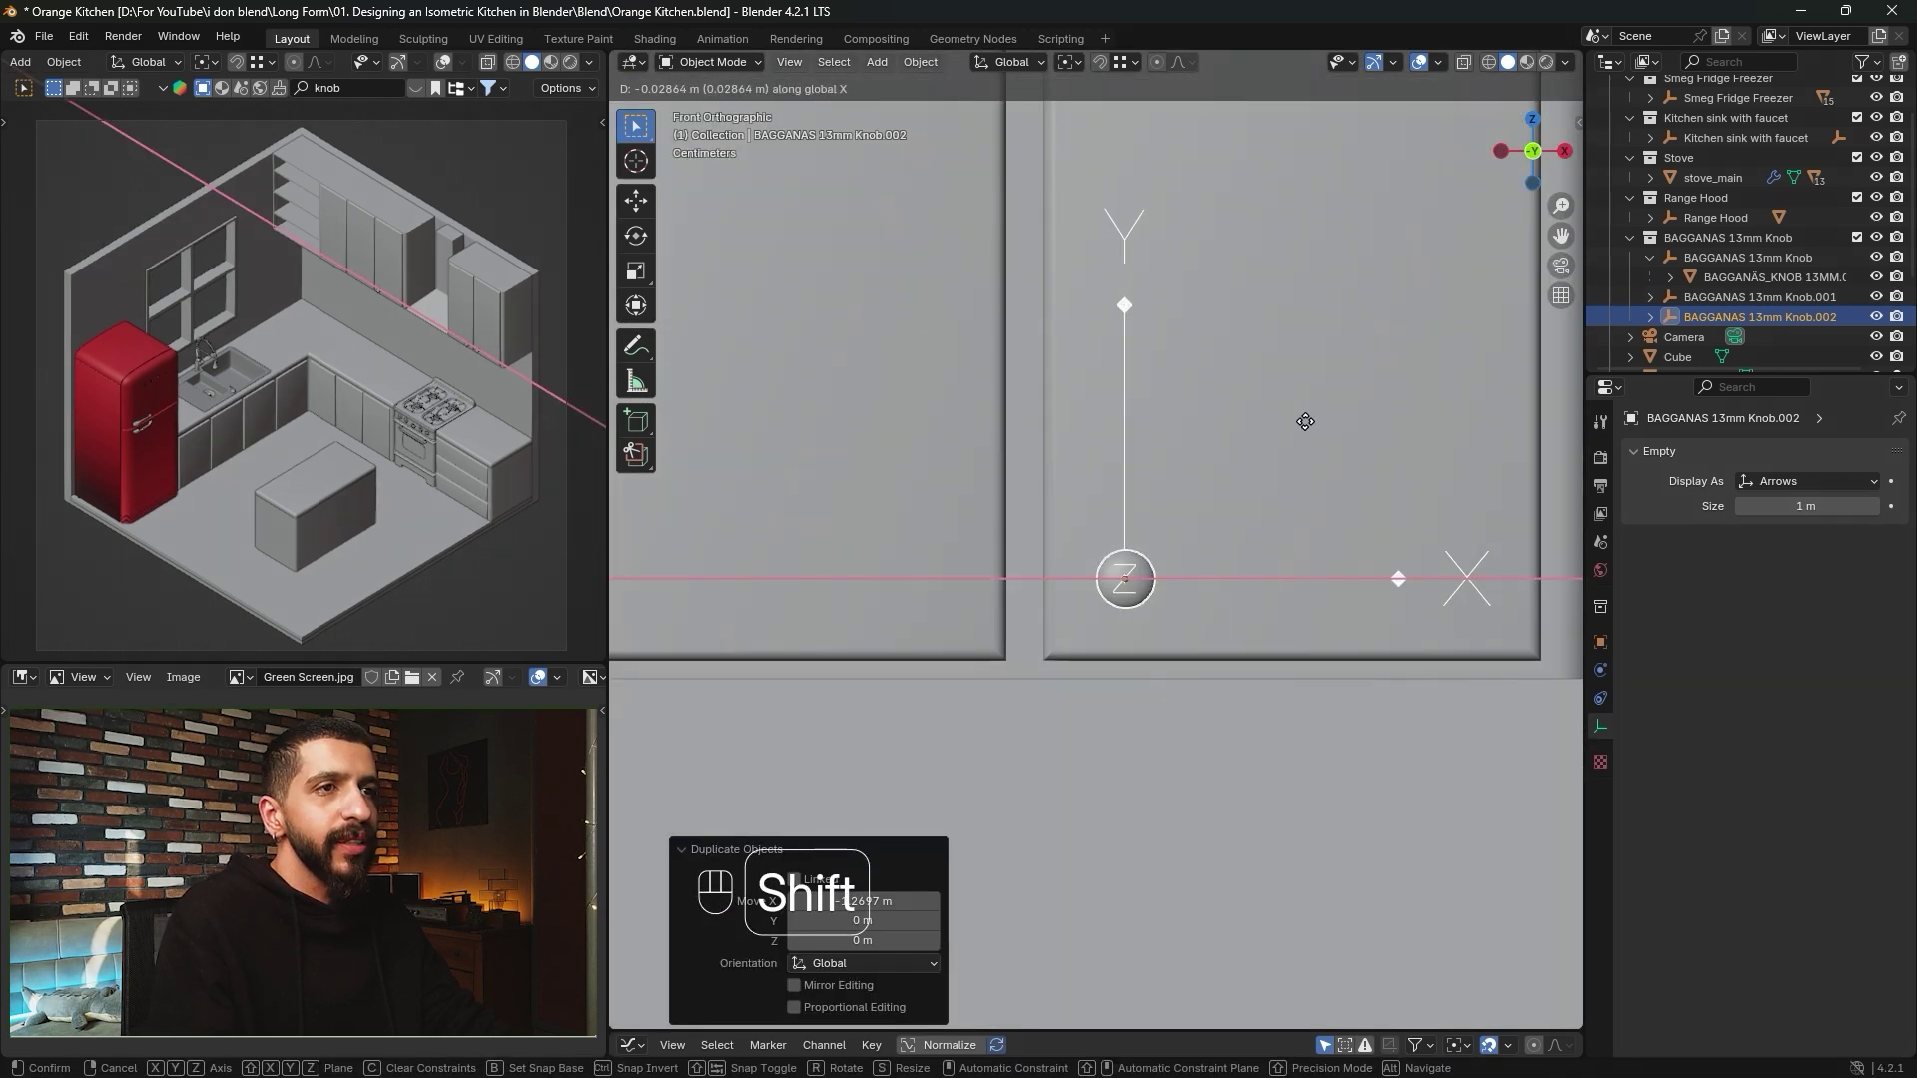
left_click(1305, 421)
Duplicate the knob about -0.157 m along X onto the middle door of the three-door upper cabinet.
key("shift+d")
key("x")
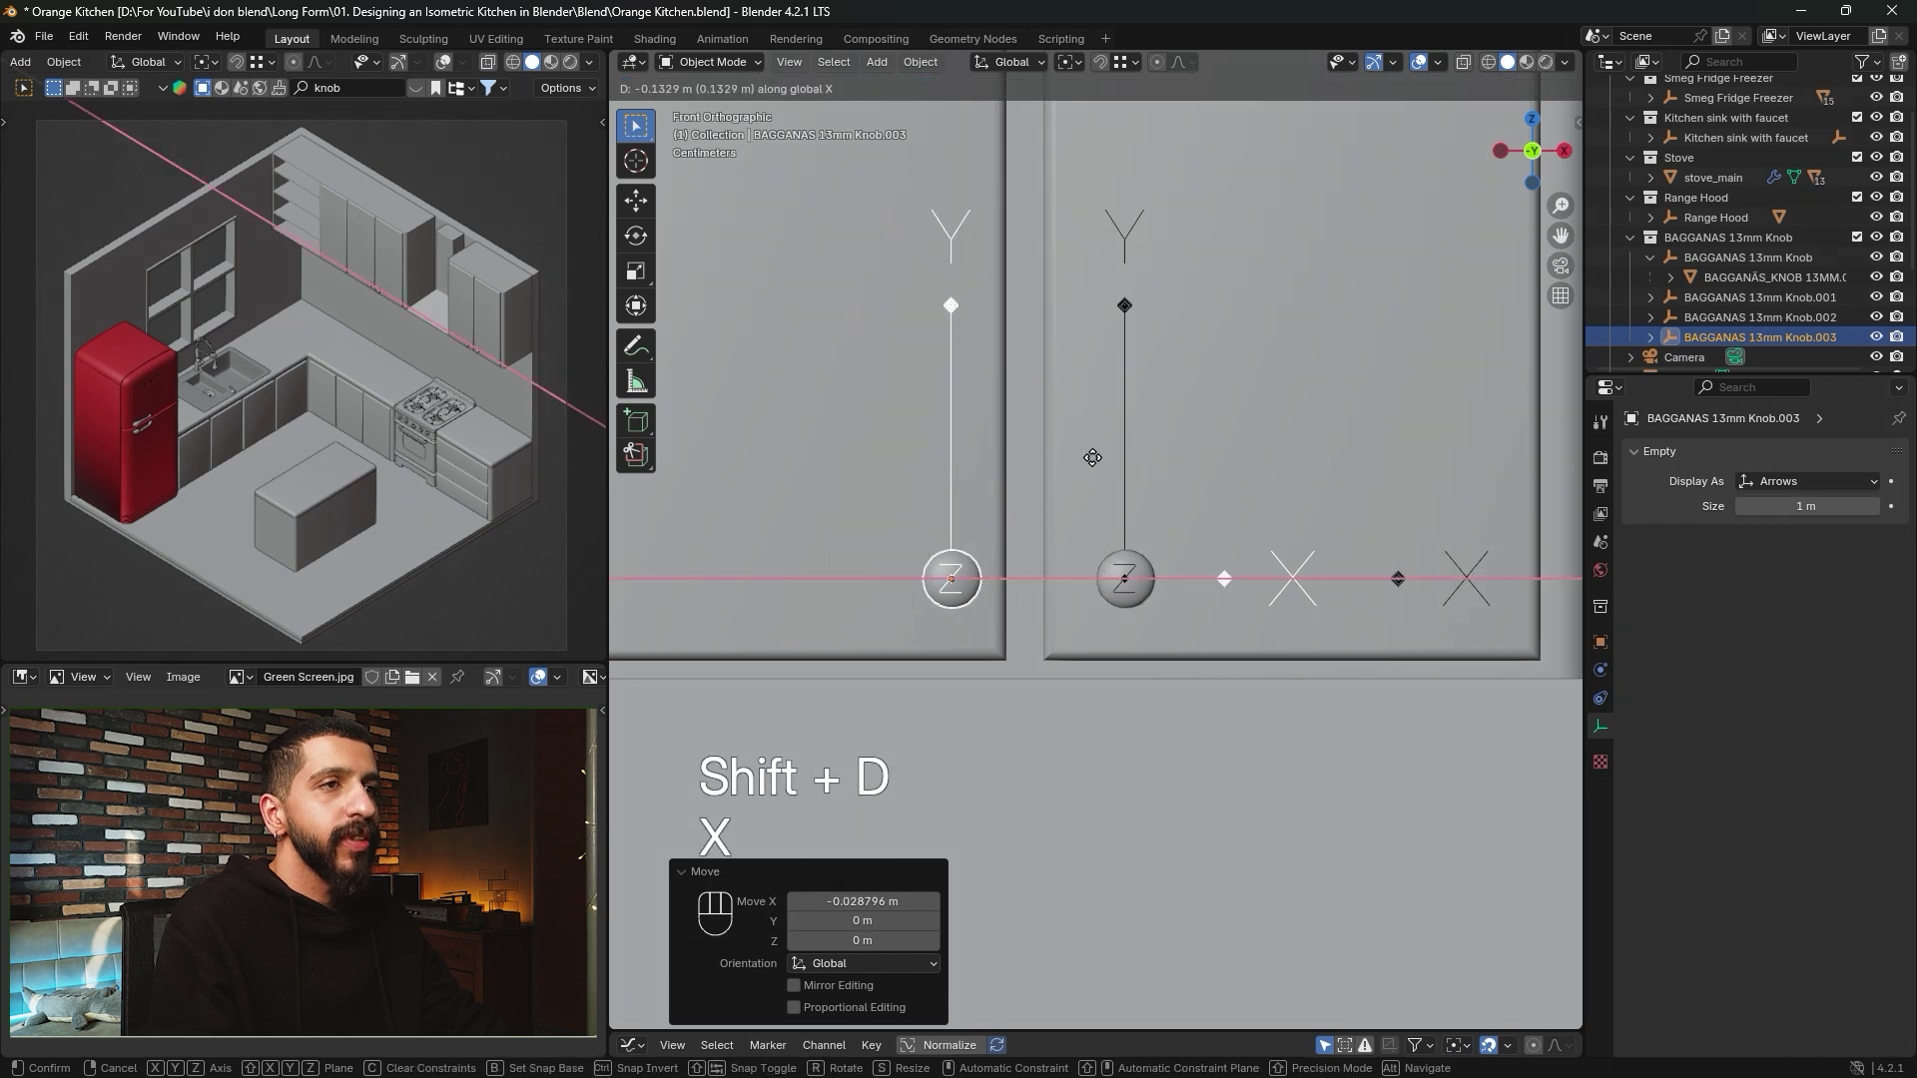
left_click(1347, 397)
scroll(1064, 571, "down", 3)
middle_click_drag(1066, 577, 1268, 581, "shift")
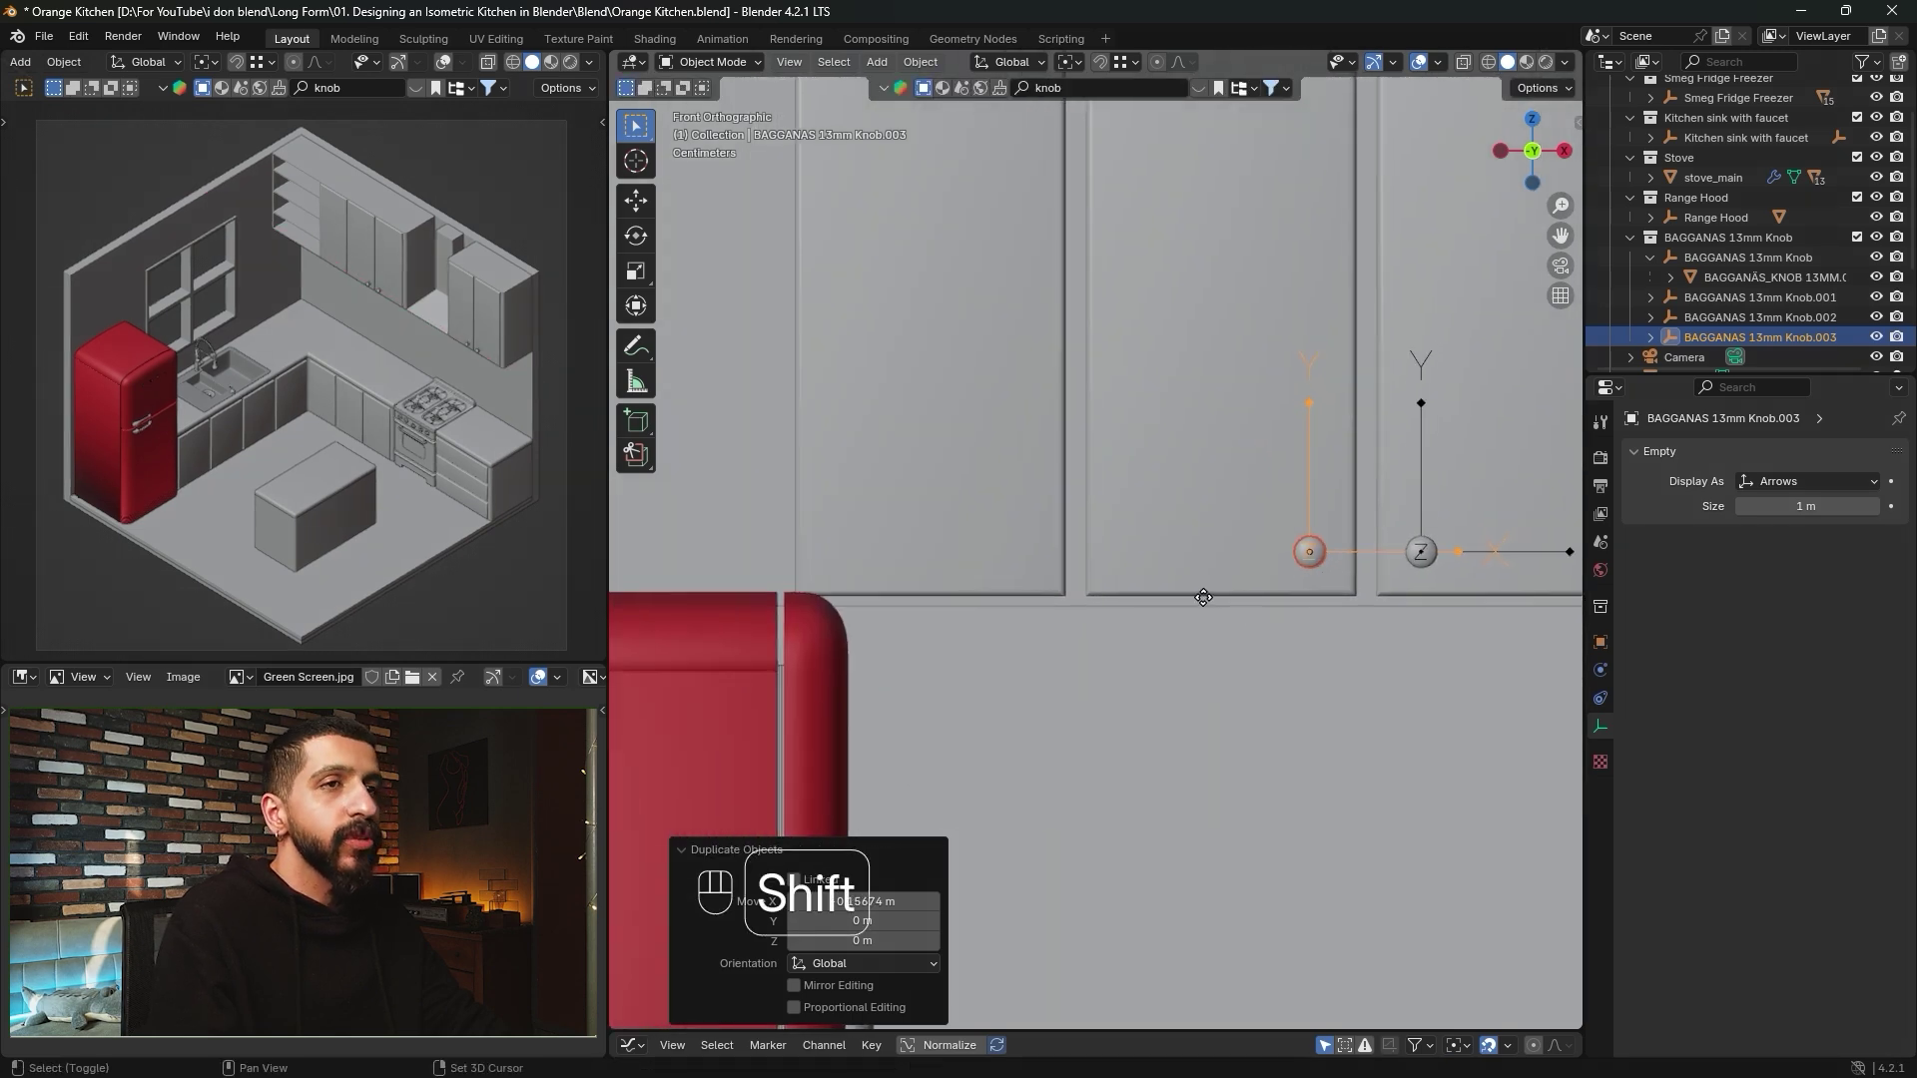
Duplicate the middle door's knob about -0.41 m along X onto the left door of the same upper cabinet.
key("shift+d")
key("x")
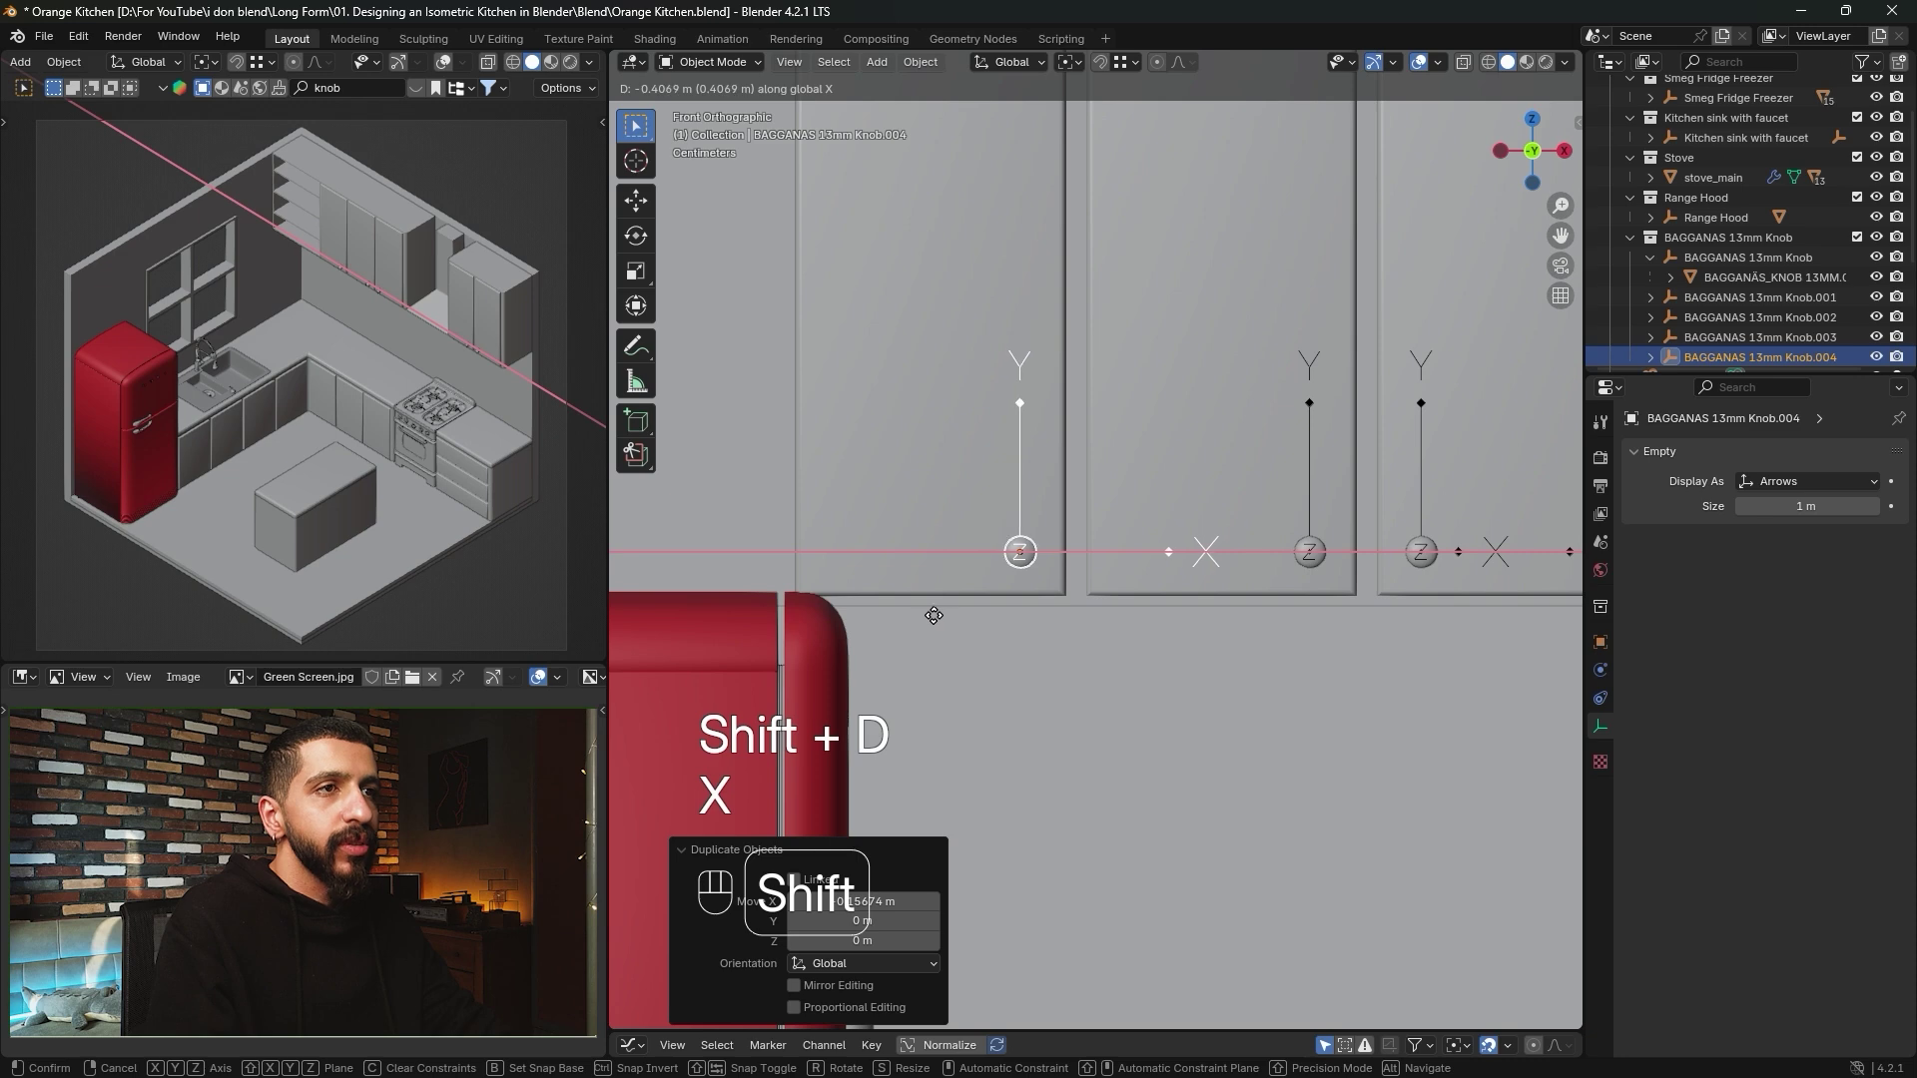
left_click(954, 609)
Examine the placement and size of the upper cabinet knobs in both the perspective view and the isometric camera view.
scroll(1184, 595, "down", 2)
middle_click_drag(1183, 595, 1254, 265)
left_click(1253, 266)
middle_click_drag(1226, 519, 1010, 461, "shift")
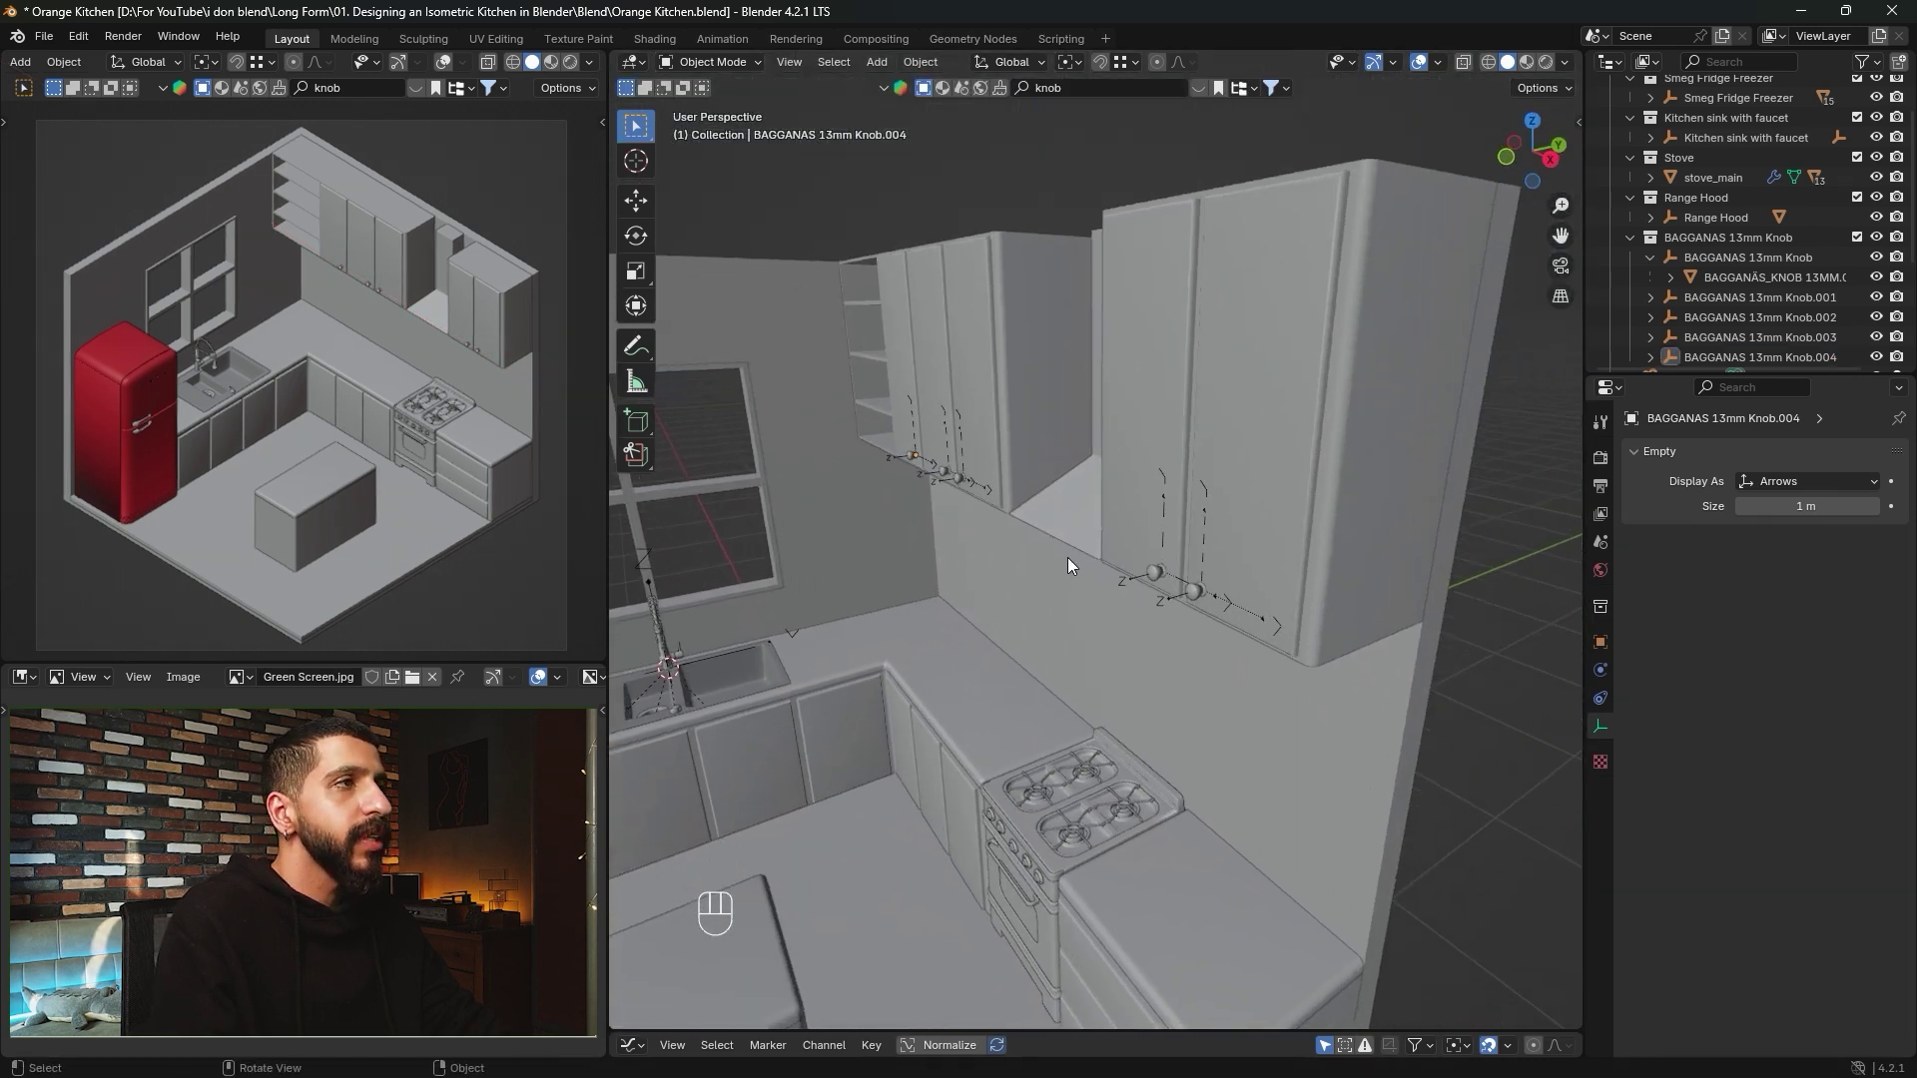
scroll(338, 488, "up", 3)
scroll(338, 488, "up", 2)
middle_click_drag(395, 362, 285, 368, "shift")
scroll(285, 368, "up", 2)
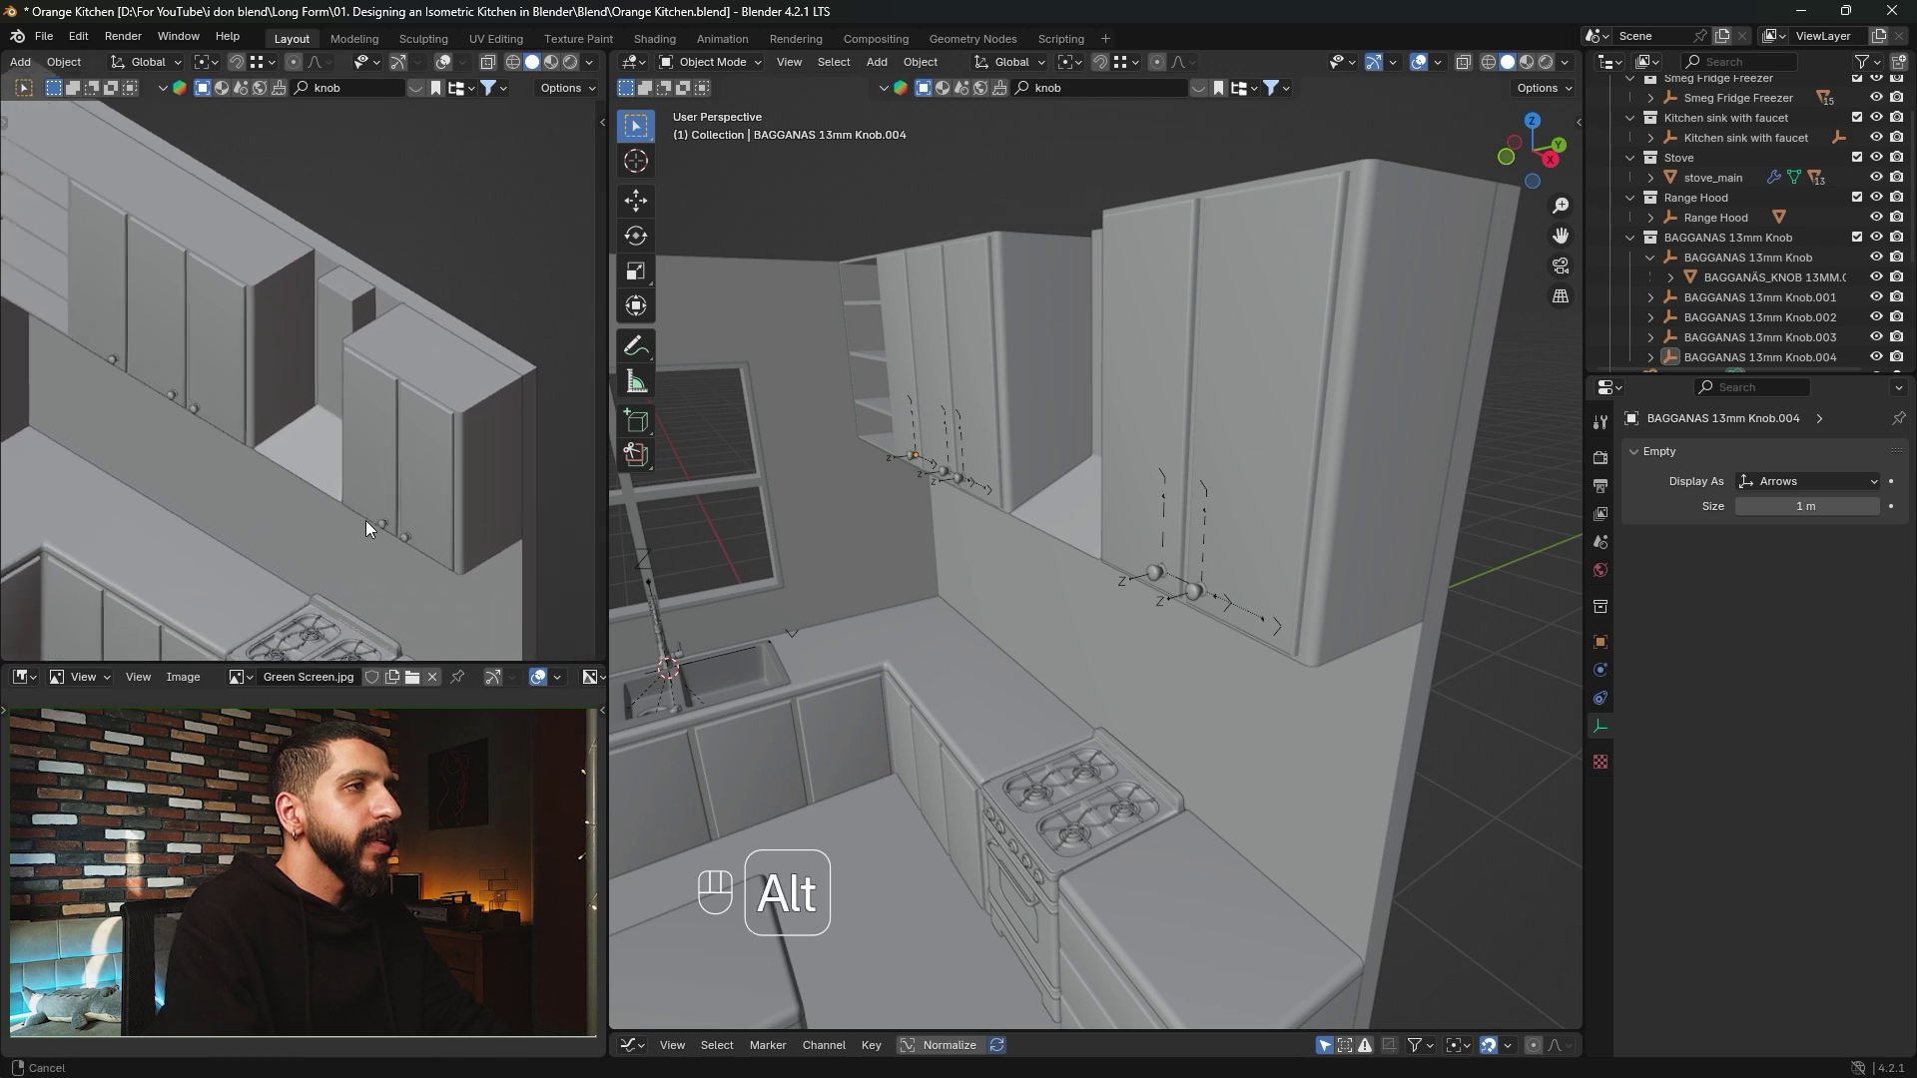
middle_click_drag(366, 519, 397, 397, "shift")
scroll(397, 463, "down", 3)
scroll(394, 463, "down", 3)
In front view, duplicate the knob about 0.564 m in X and -1.333 m in Z onto the lower cabinet door beside the stove.
key("KP_1")
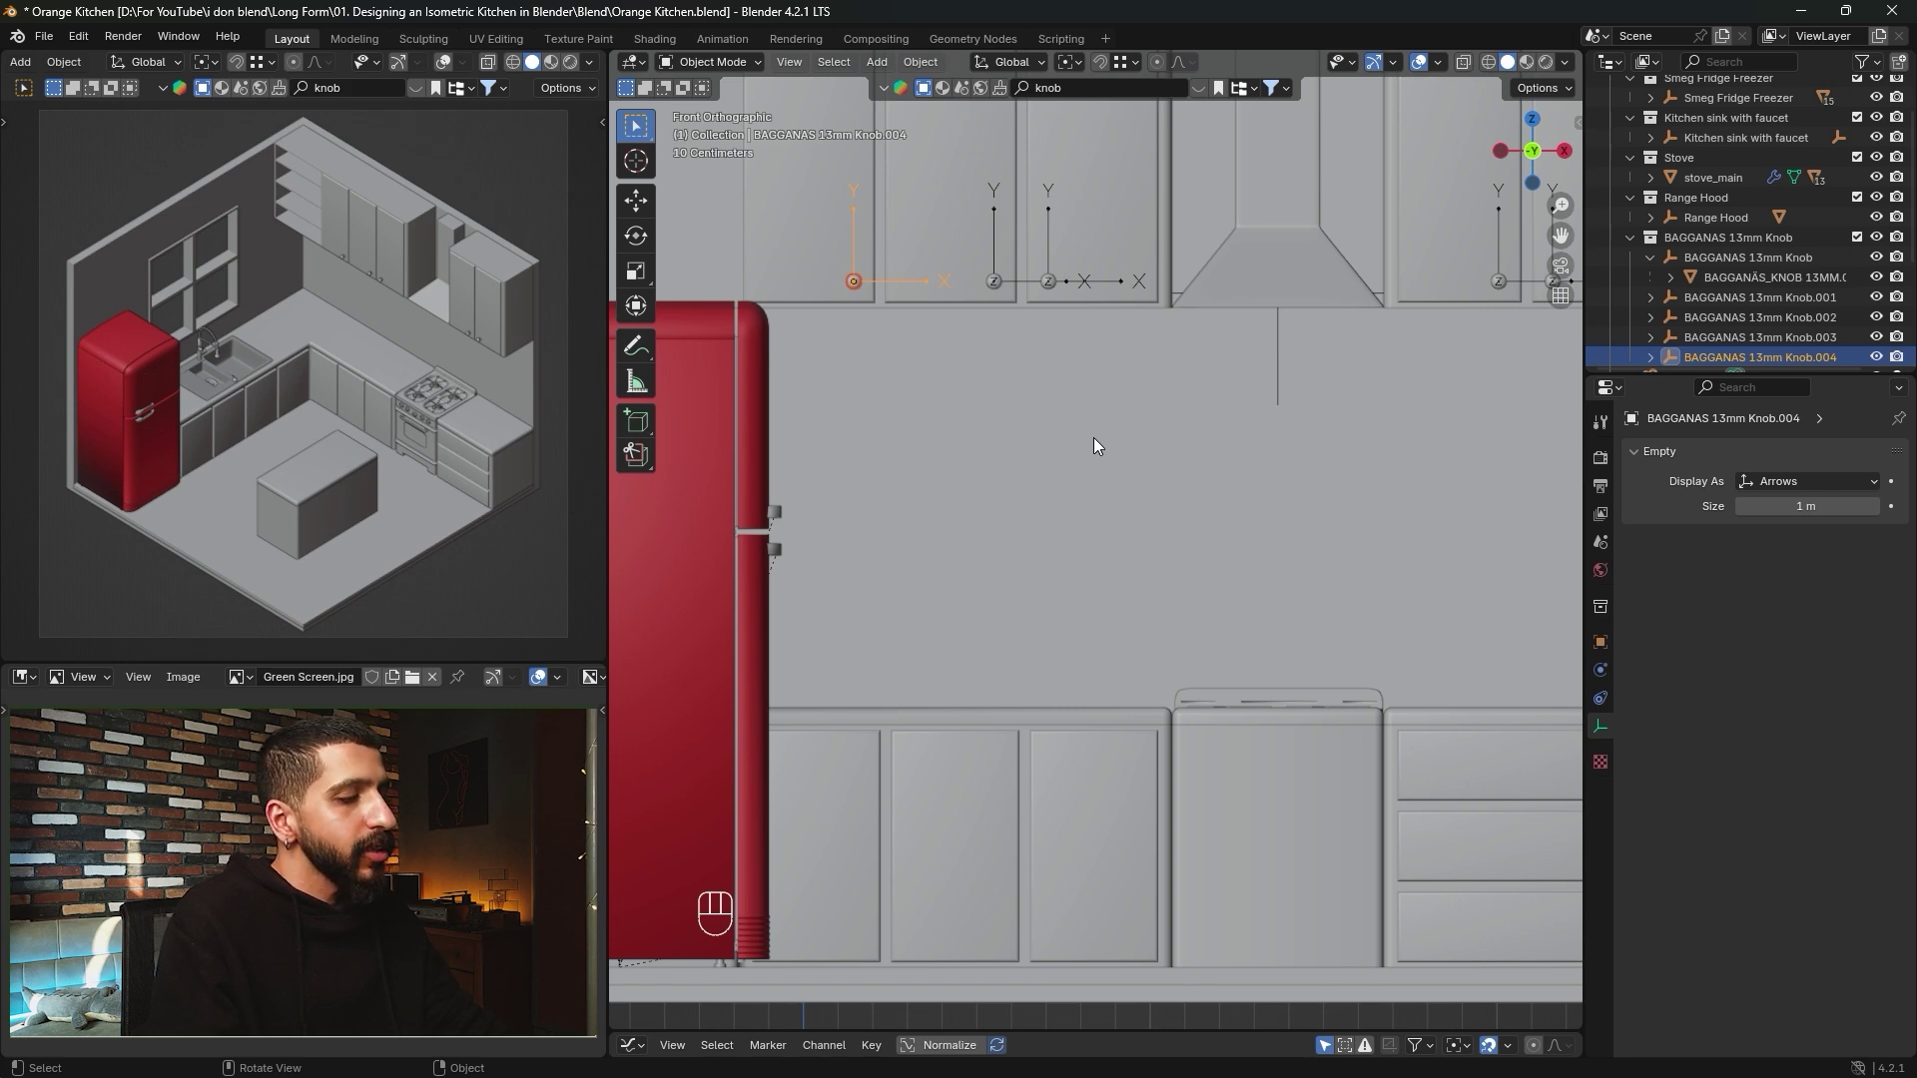
key("shift+d")
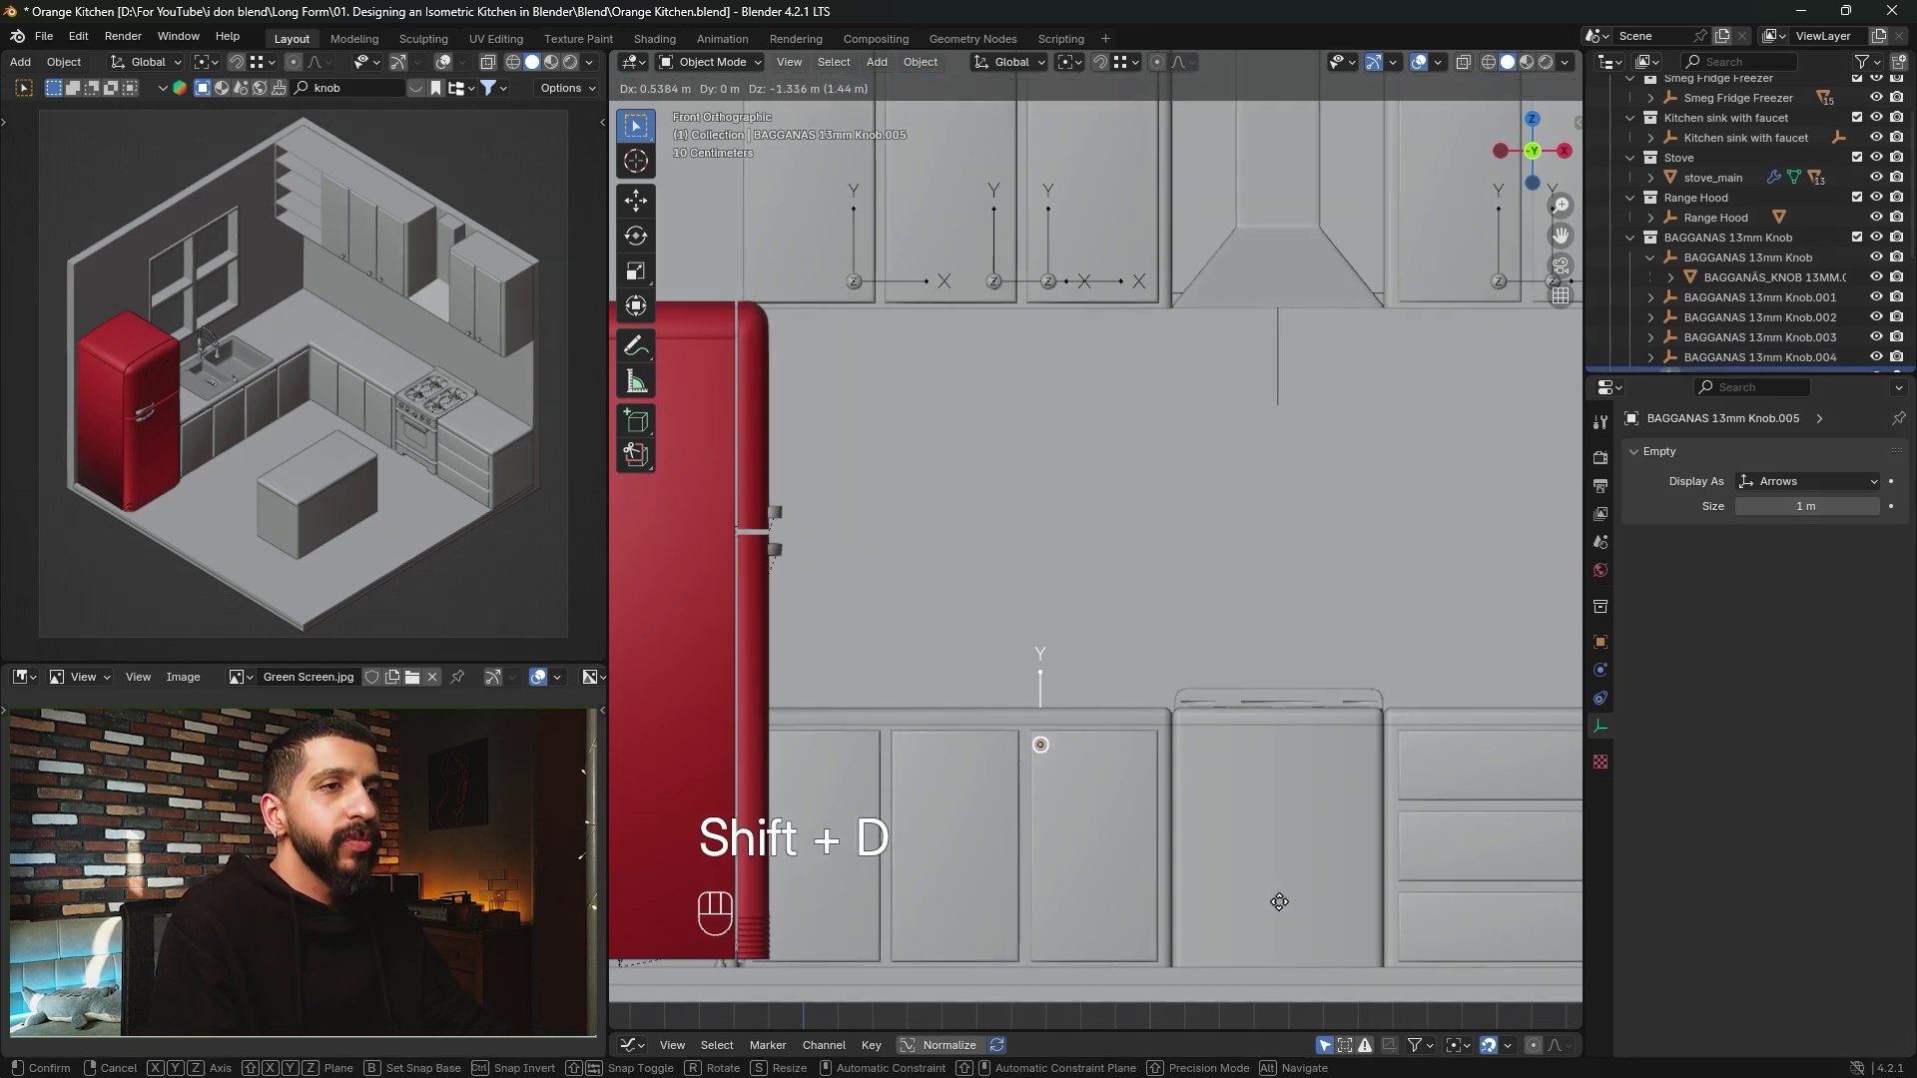
left_click(1285, 898)
Move the lower door's knob about -0.184 m along Y to bring it out of the cabinet to the door front.
middle_click_drag(1176, 675, 1165, 541)
key("g")
key("y")
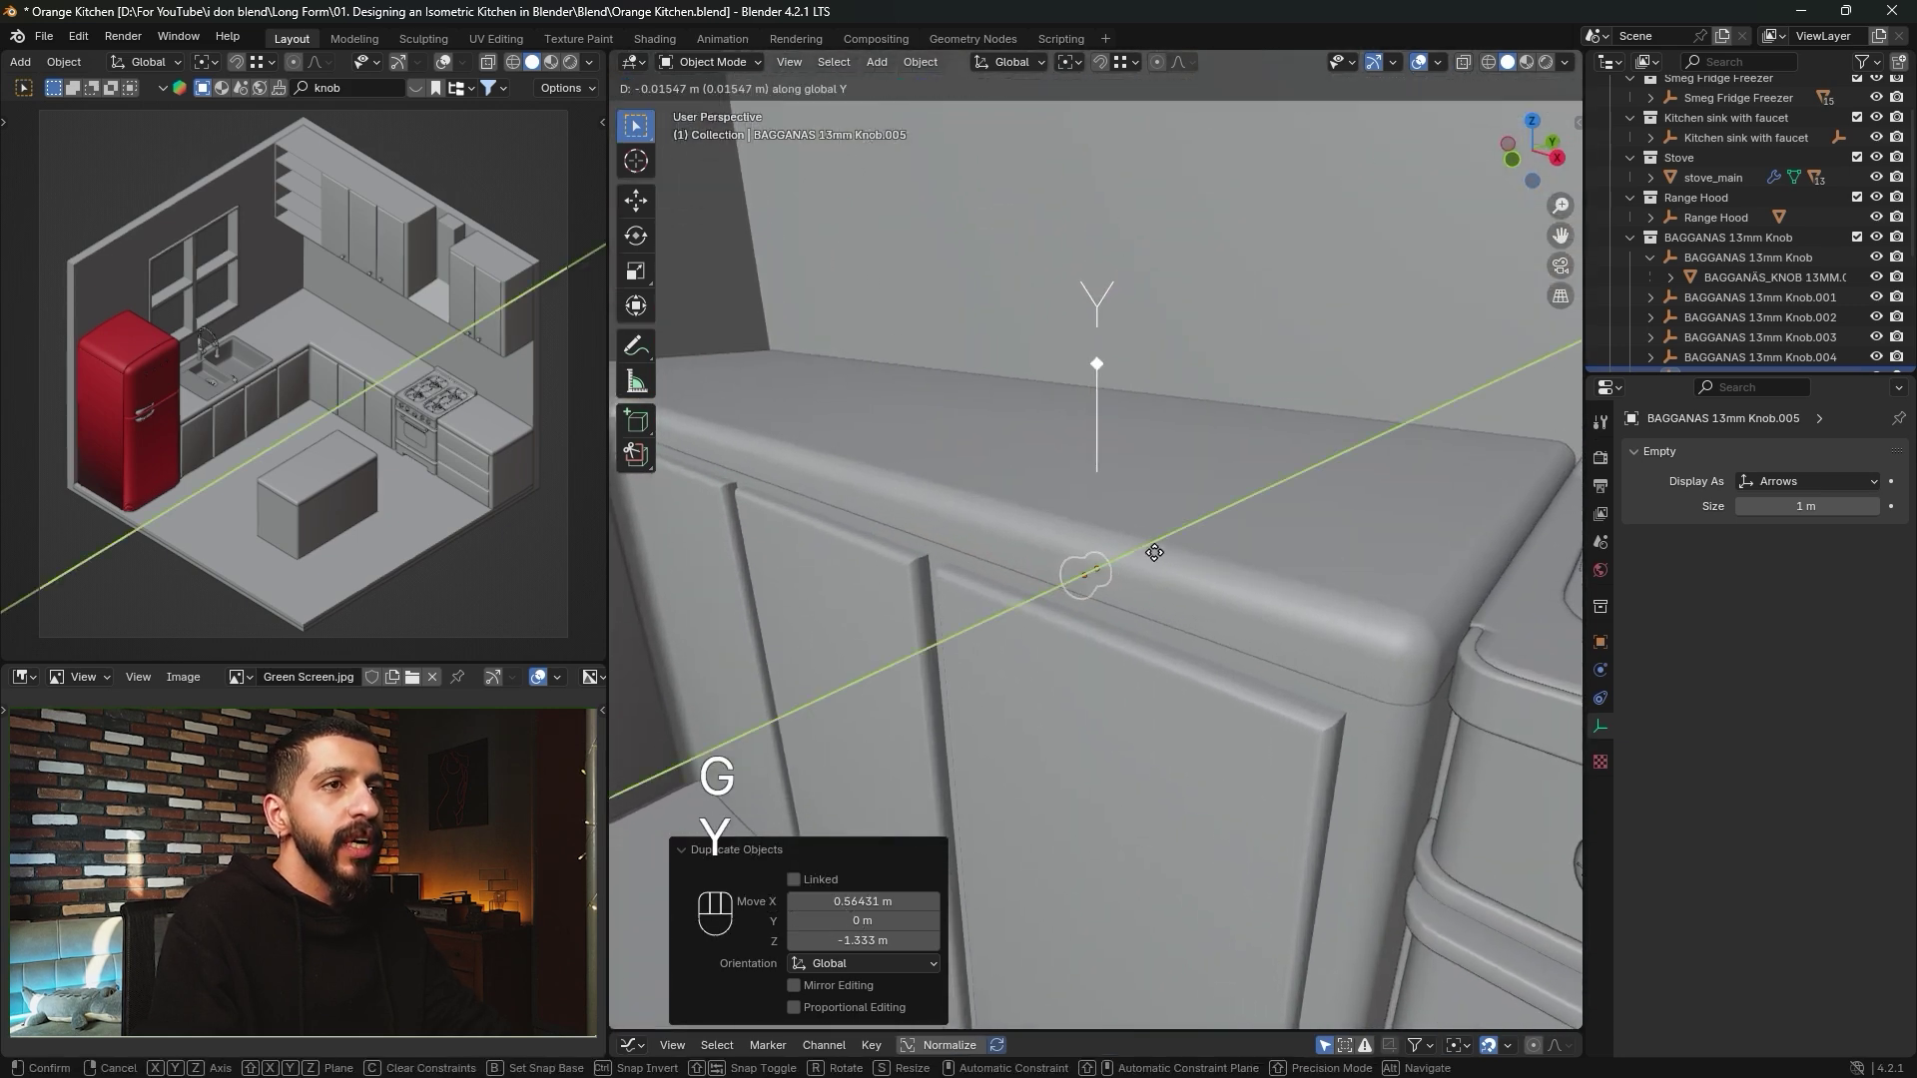
key("shift")
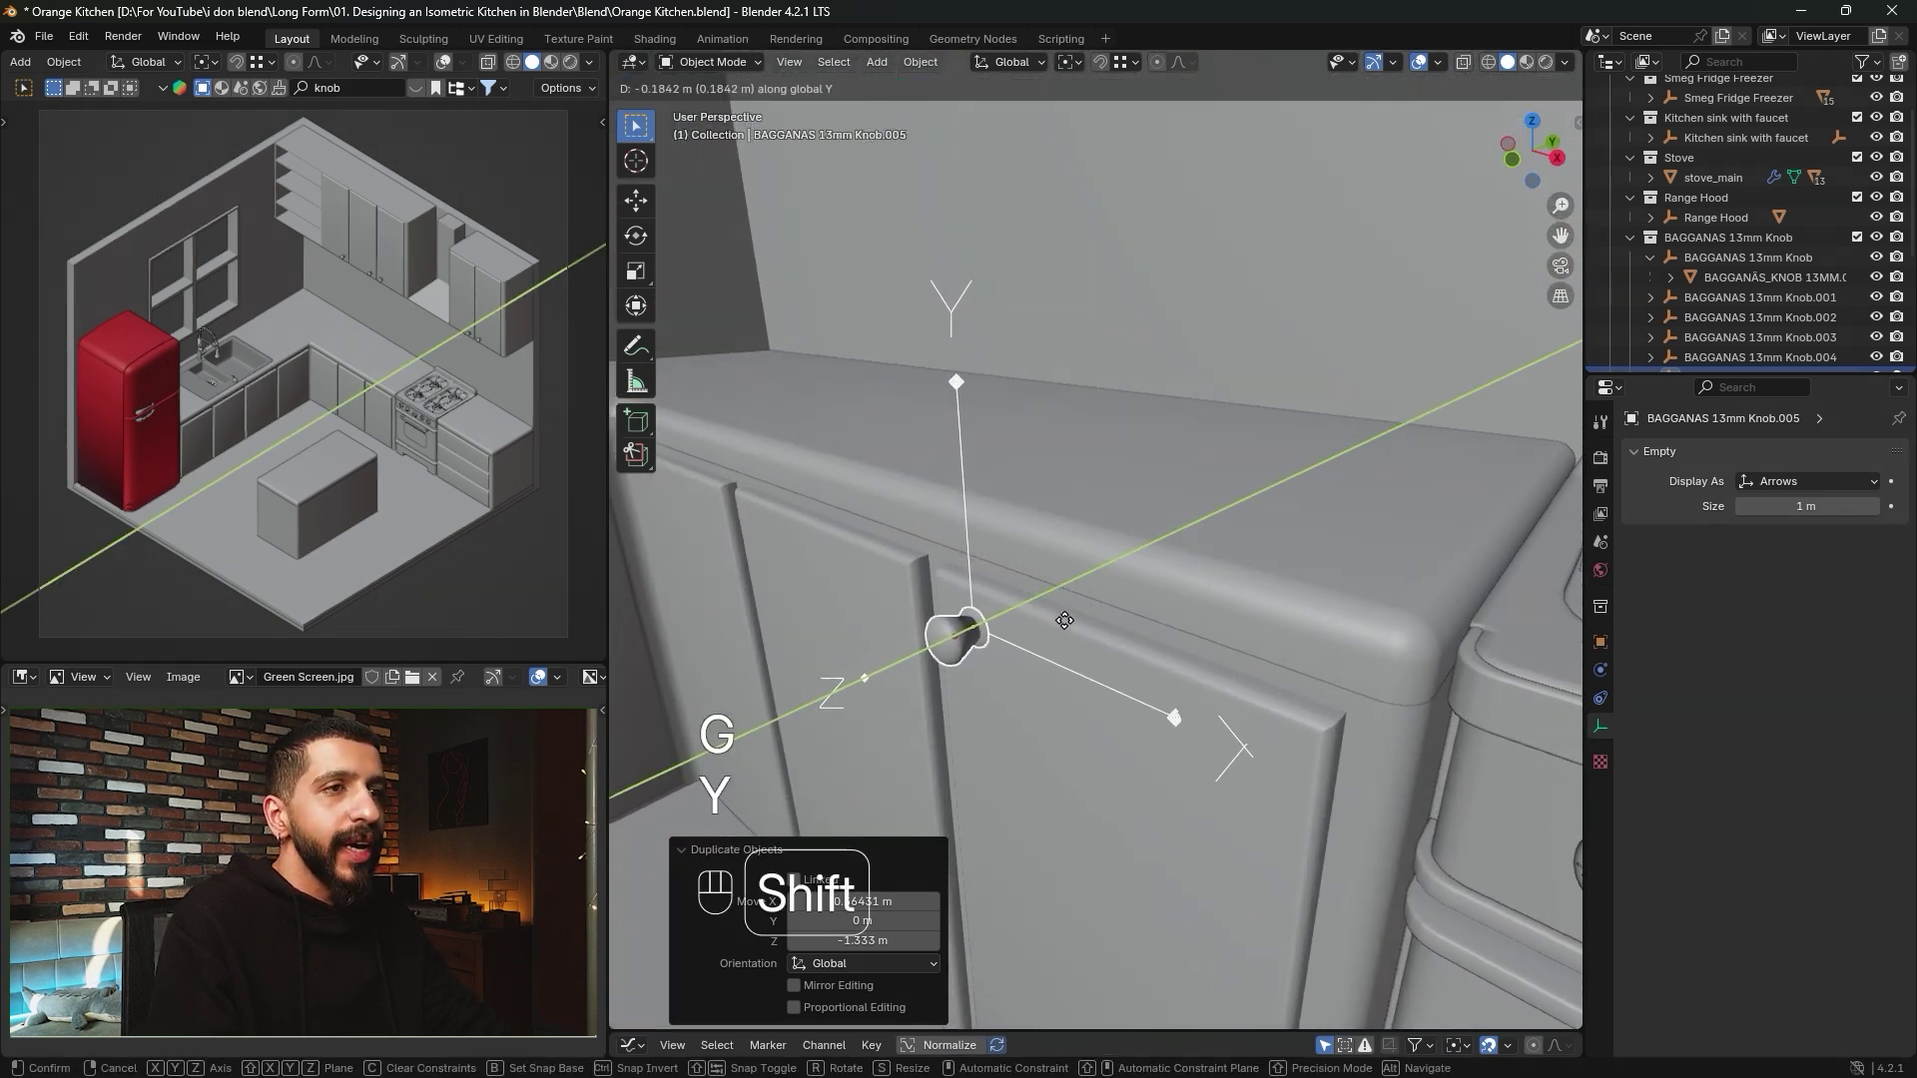
left_click(1070, 609)
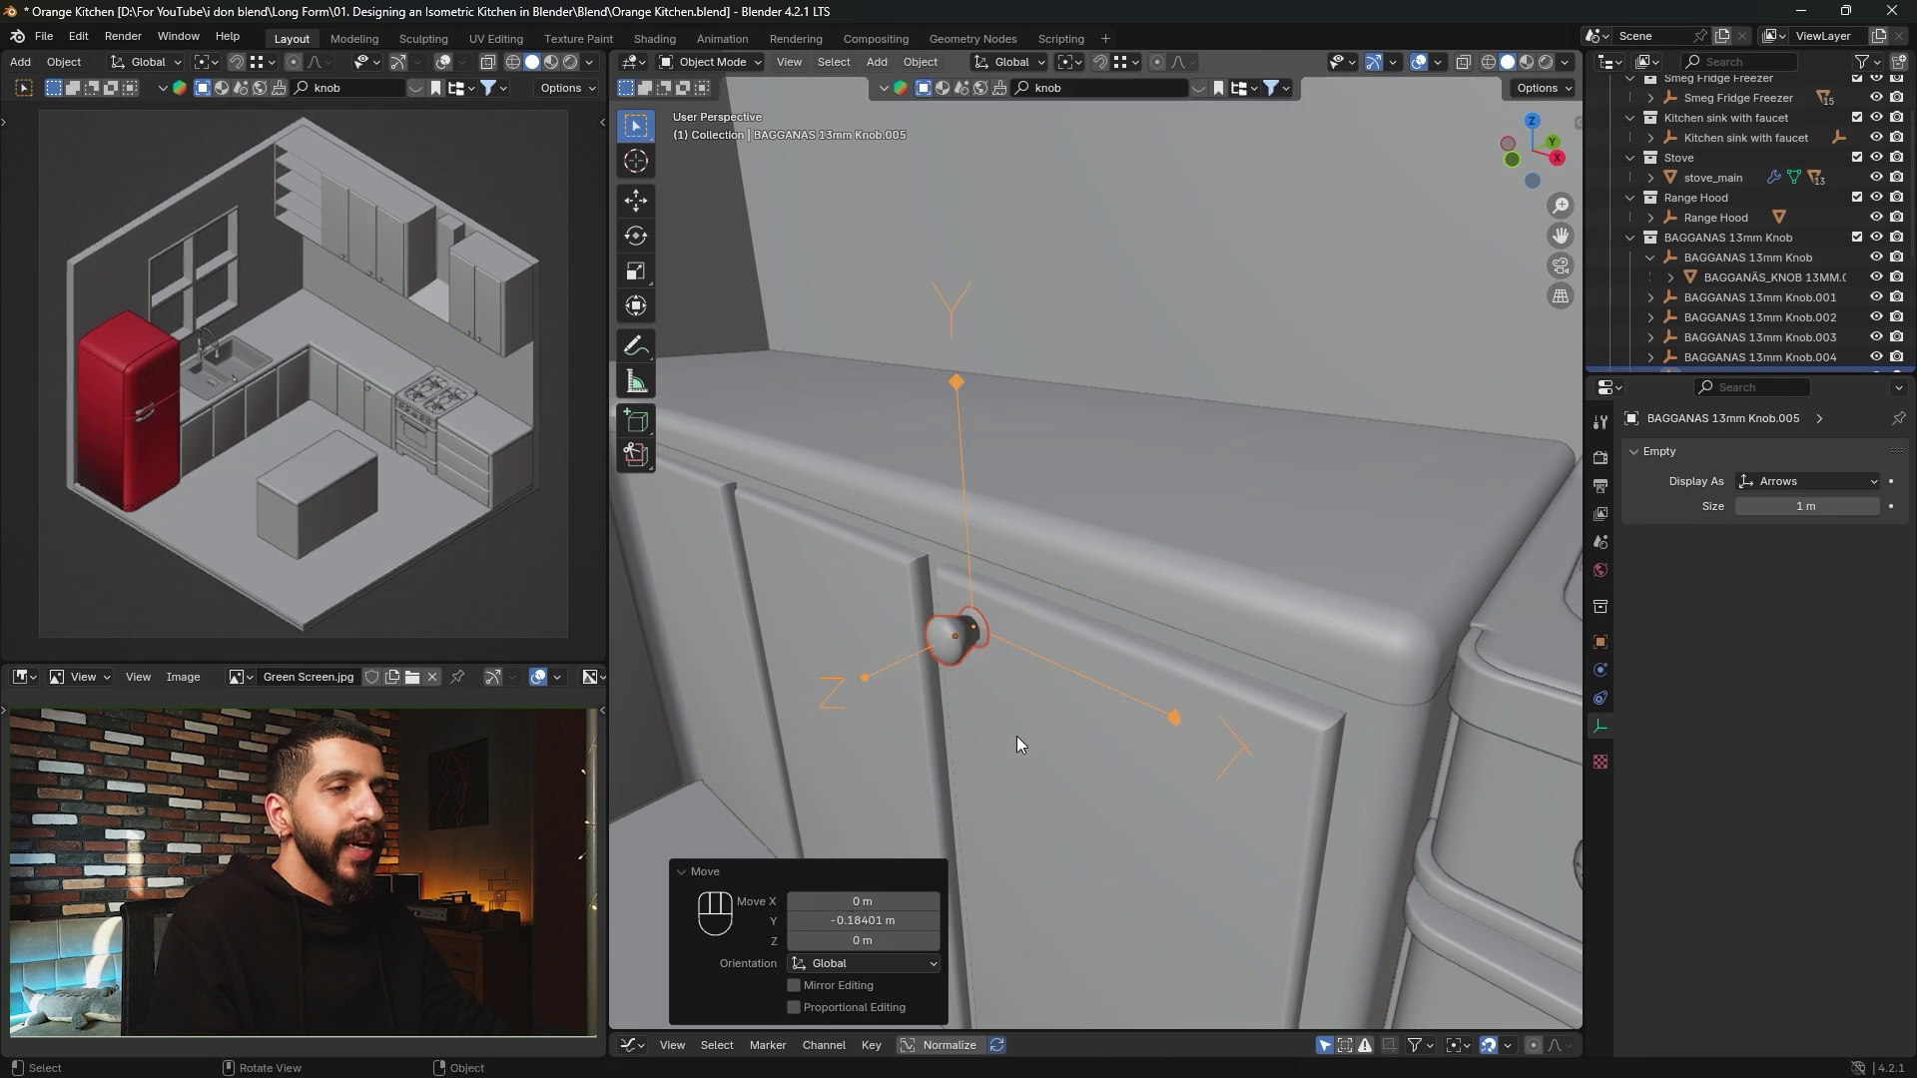
Fine-tune the lower door's knob by about 0.002 m along Y so its base sits against the door surface.
middle_click_drag(1016, 735, 1100, 630, "shift")
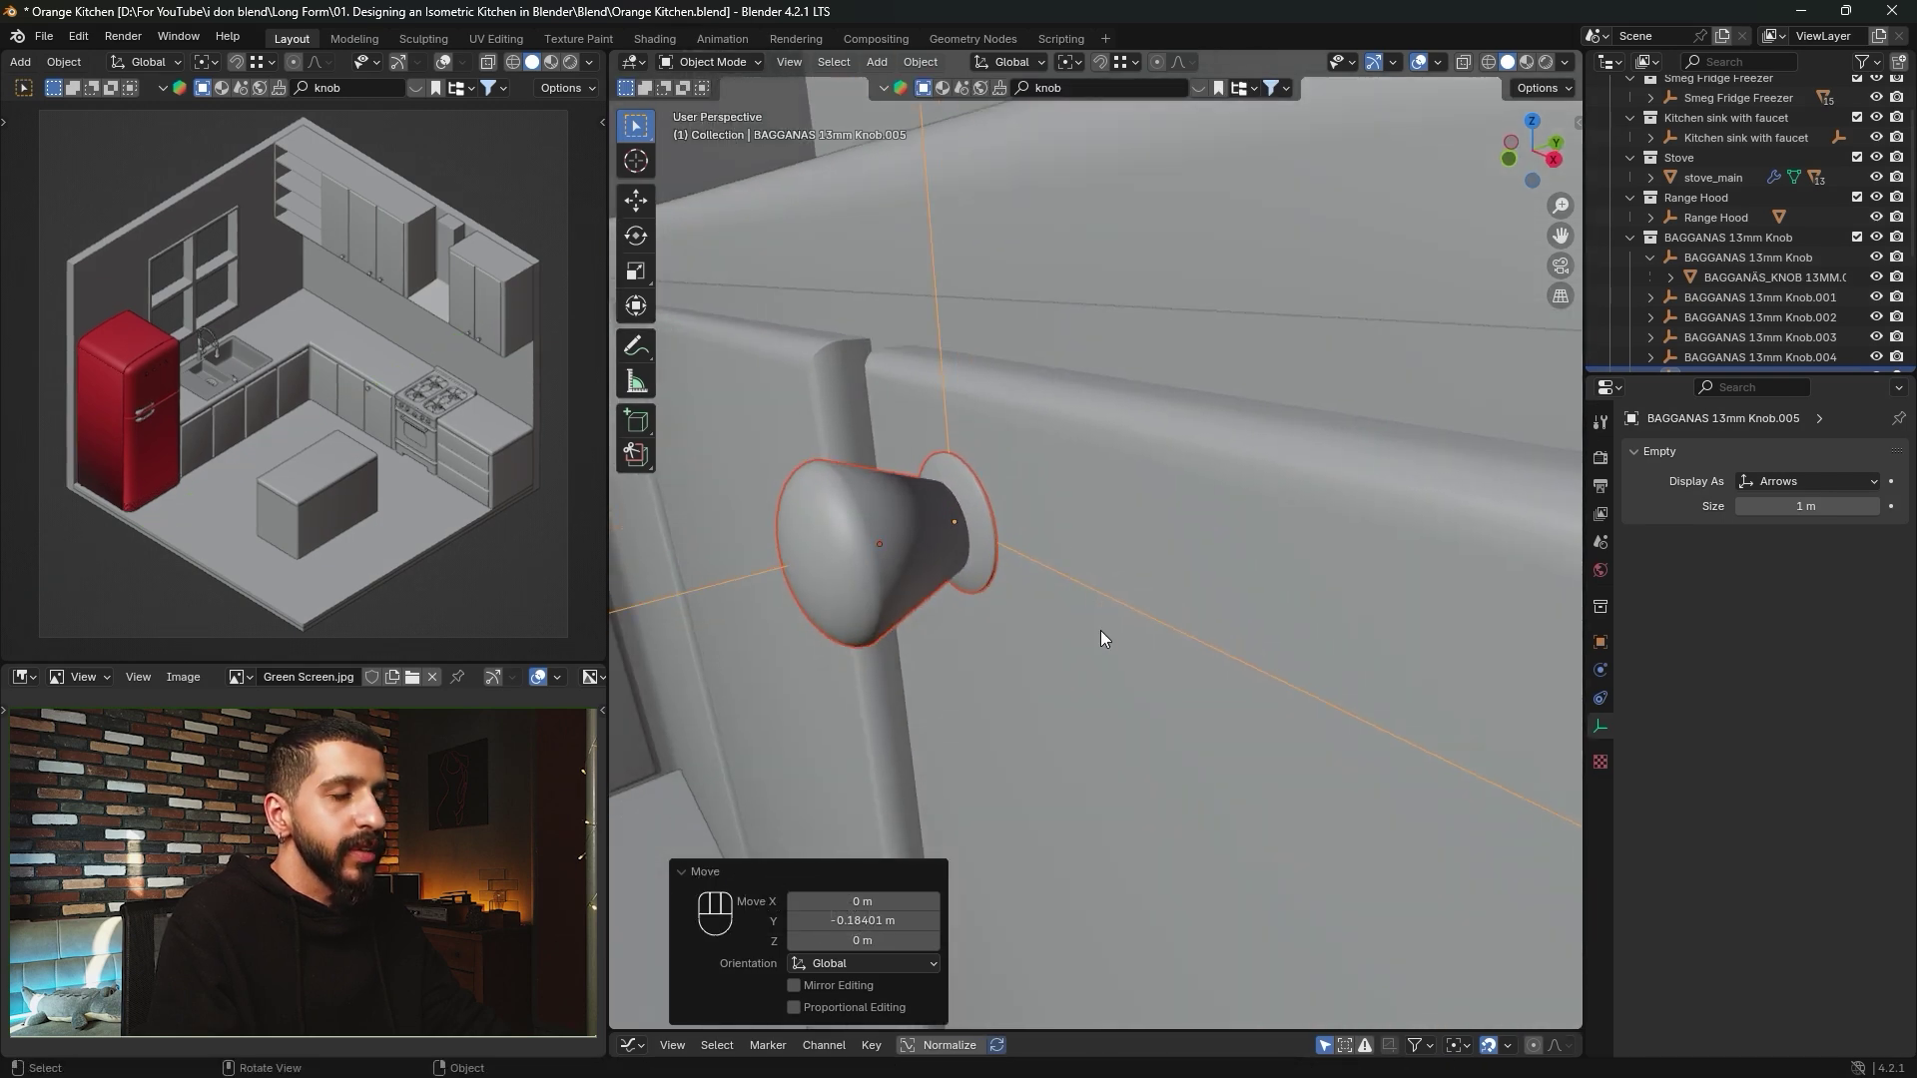
key("g")
key("y")
key("shift")
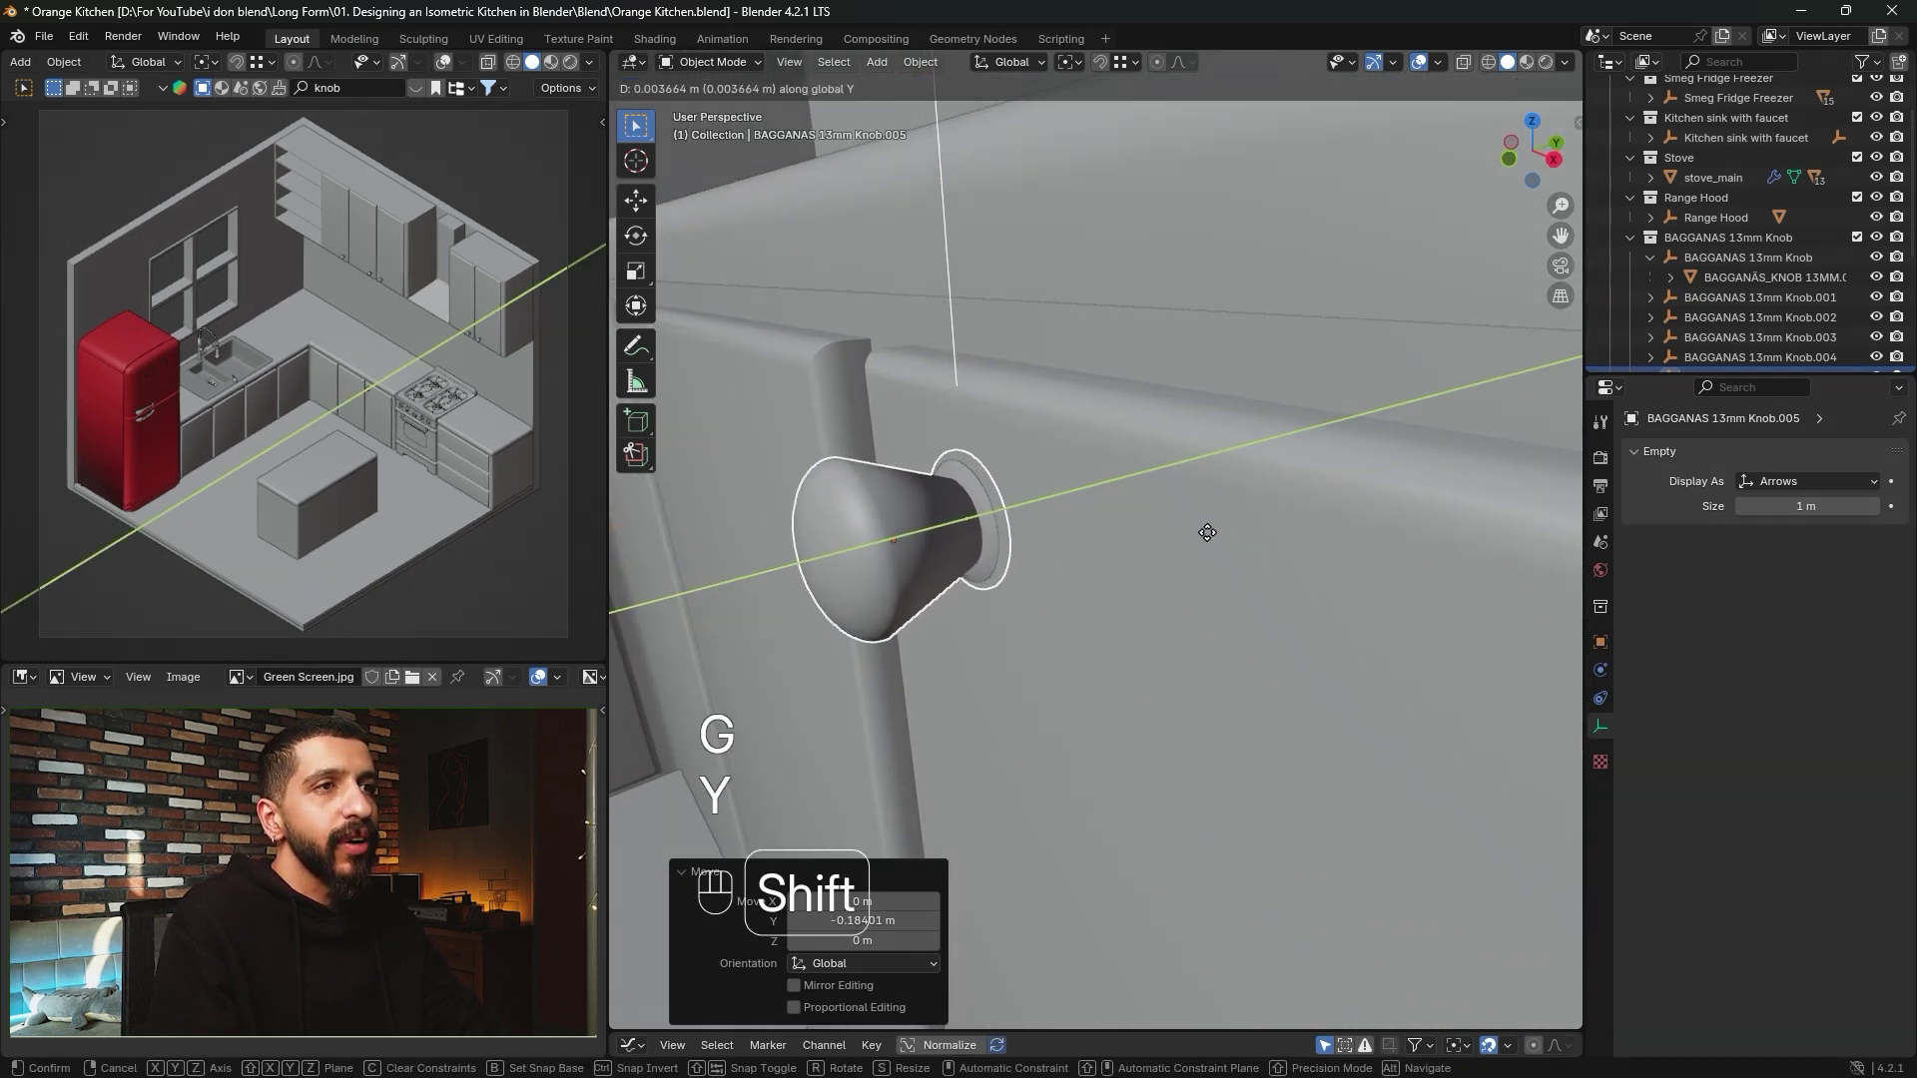
left_click(1158, 545)
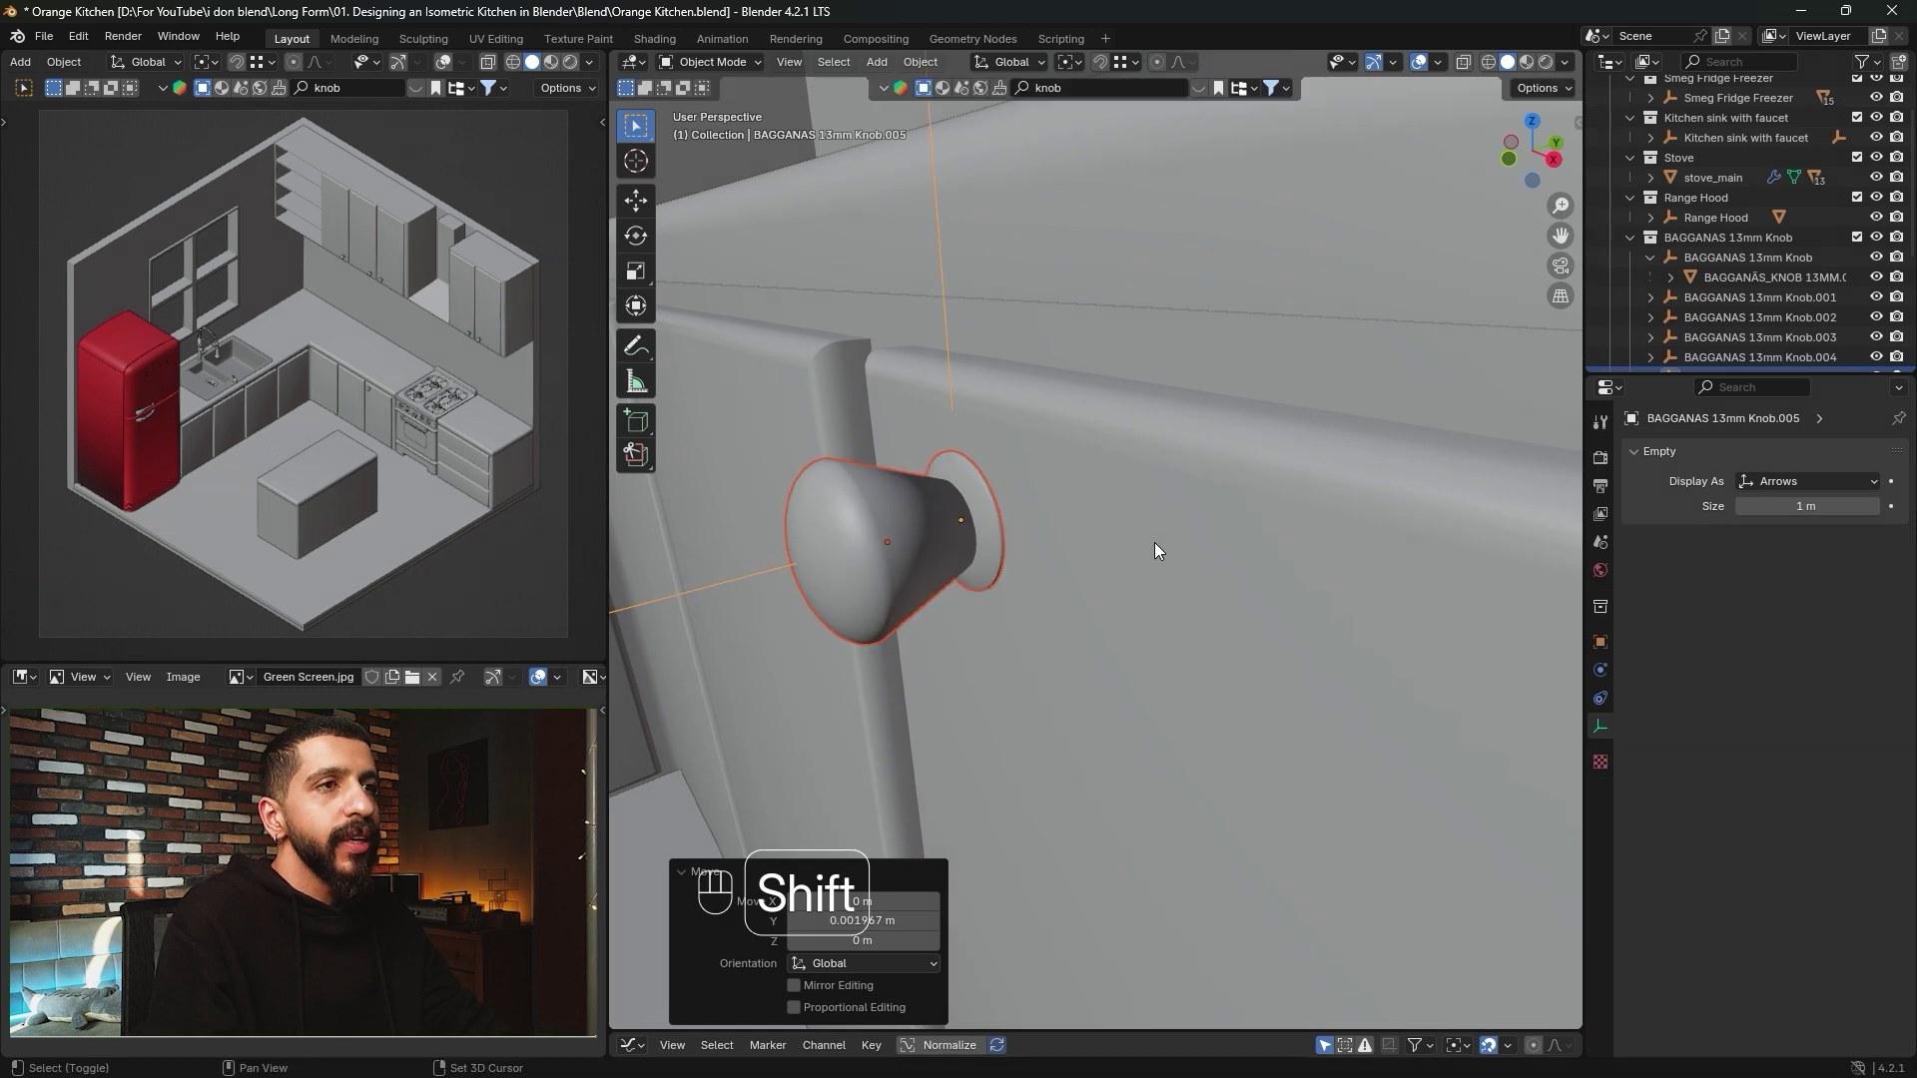
Enable snapping with Face as the snap target and snap the knob along Y onto the lower door's face.
left_click(1098, 62)
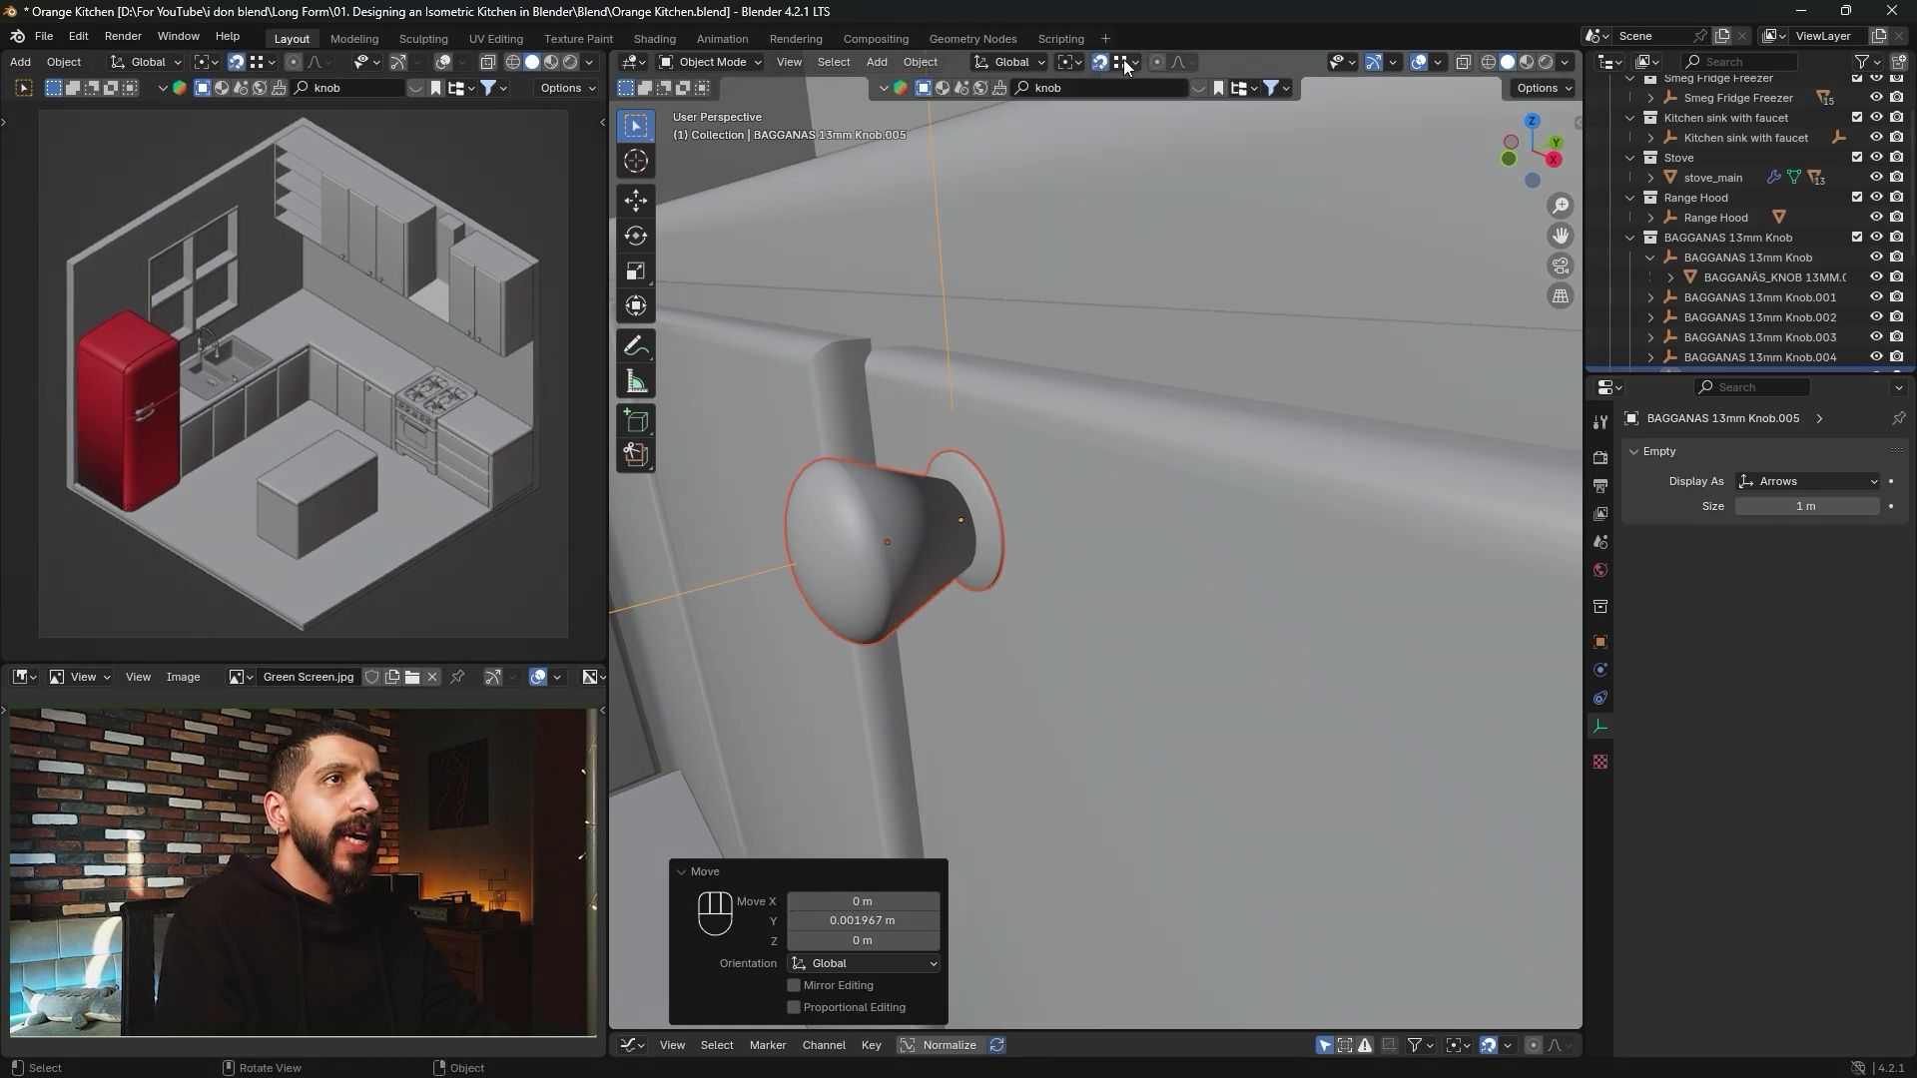
left_click(1123, 60)
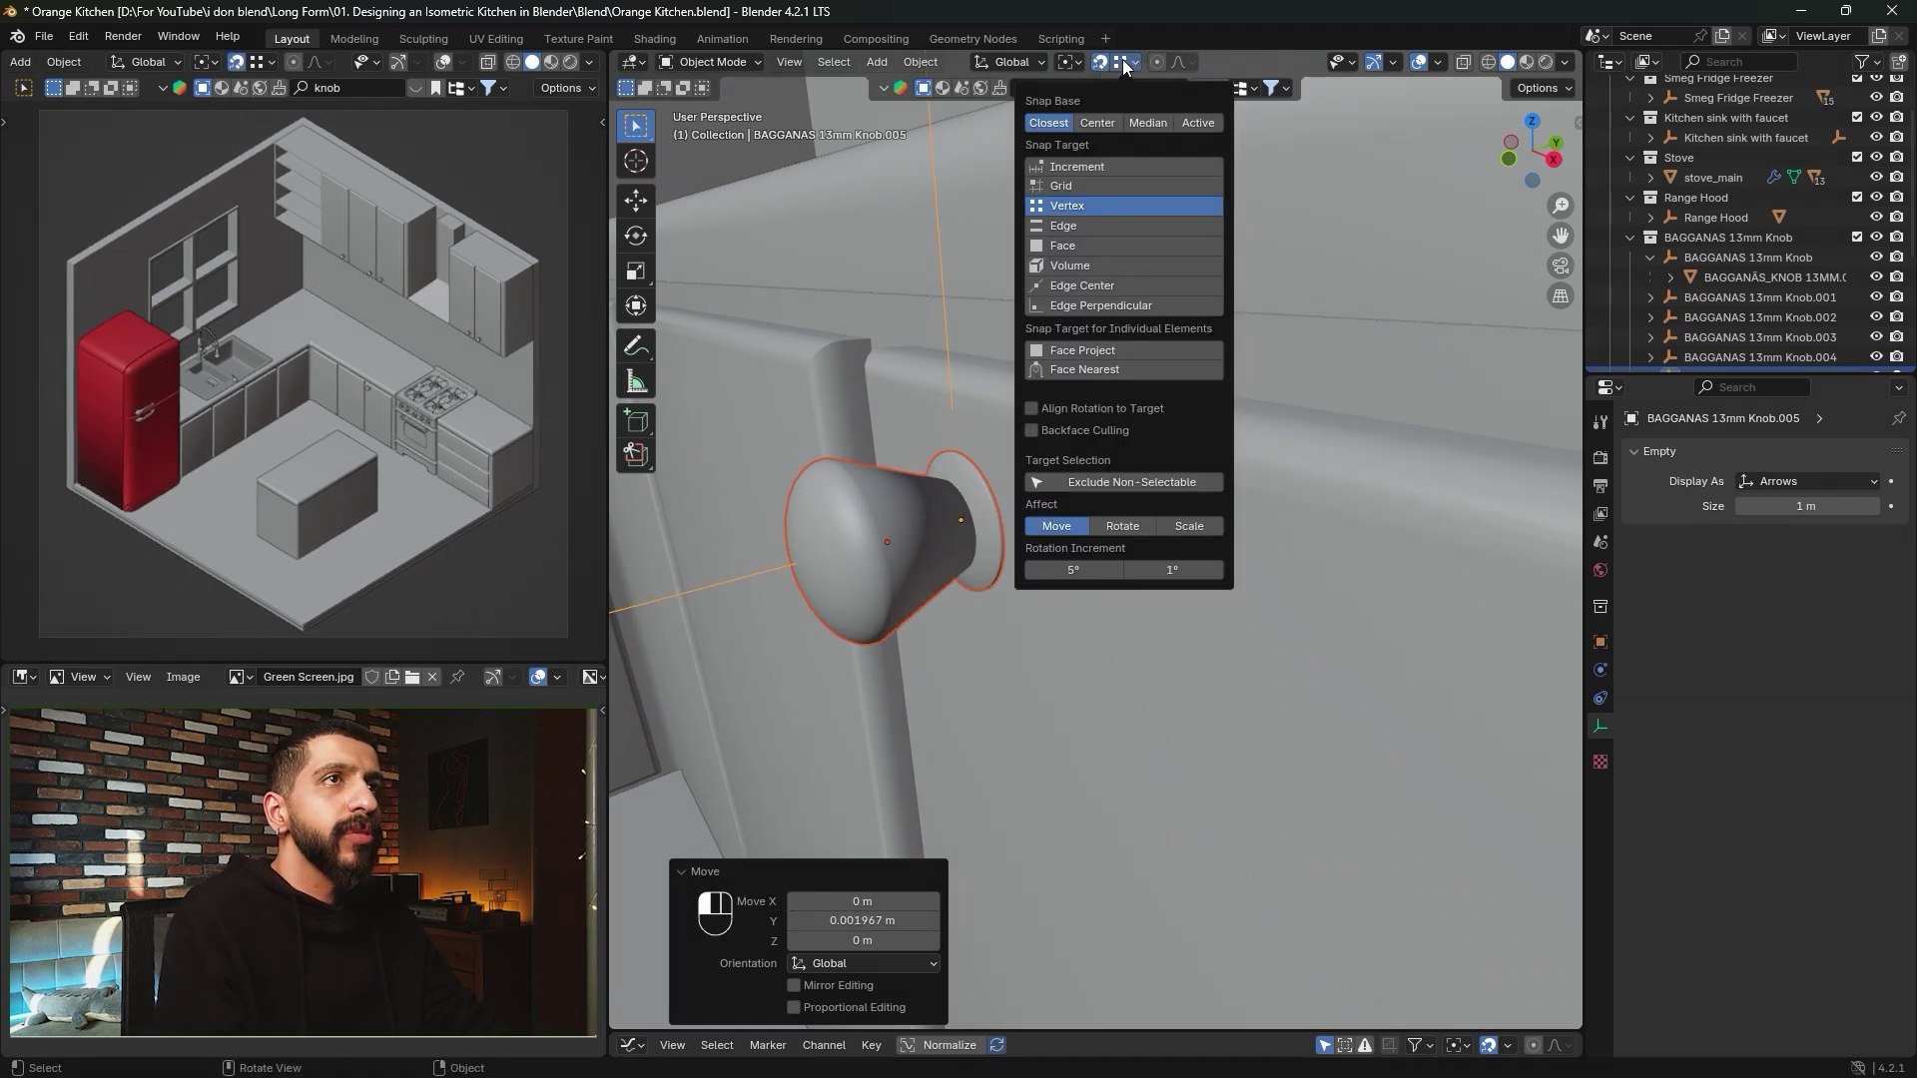
left_click(1092, 246)
key("g")
key("y")
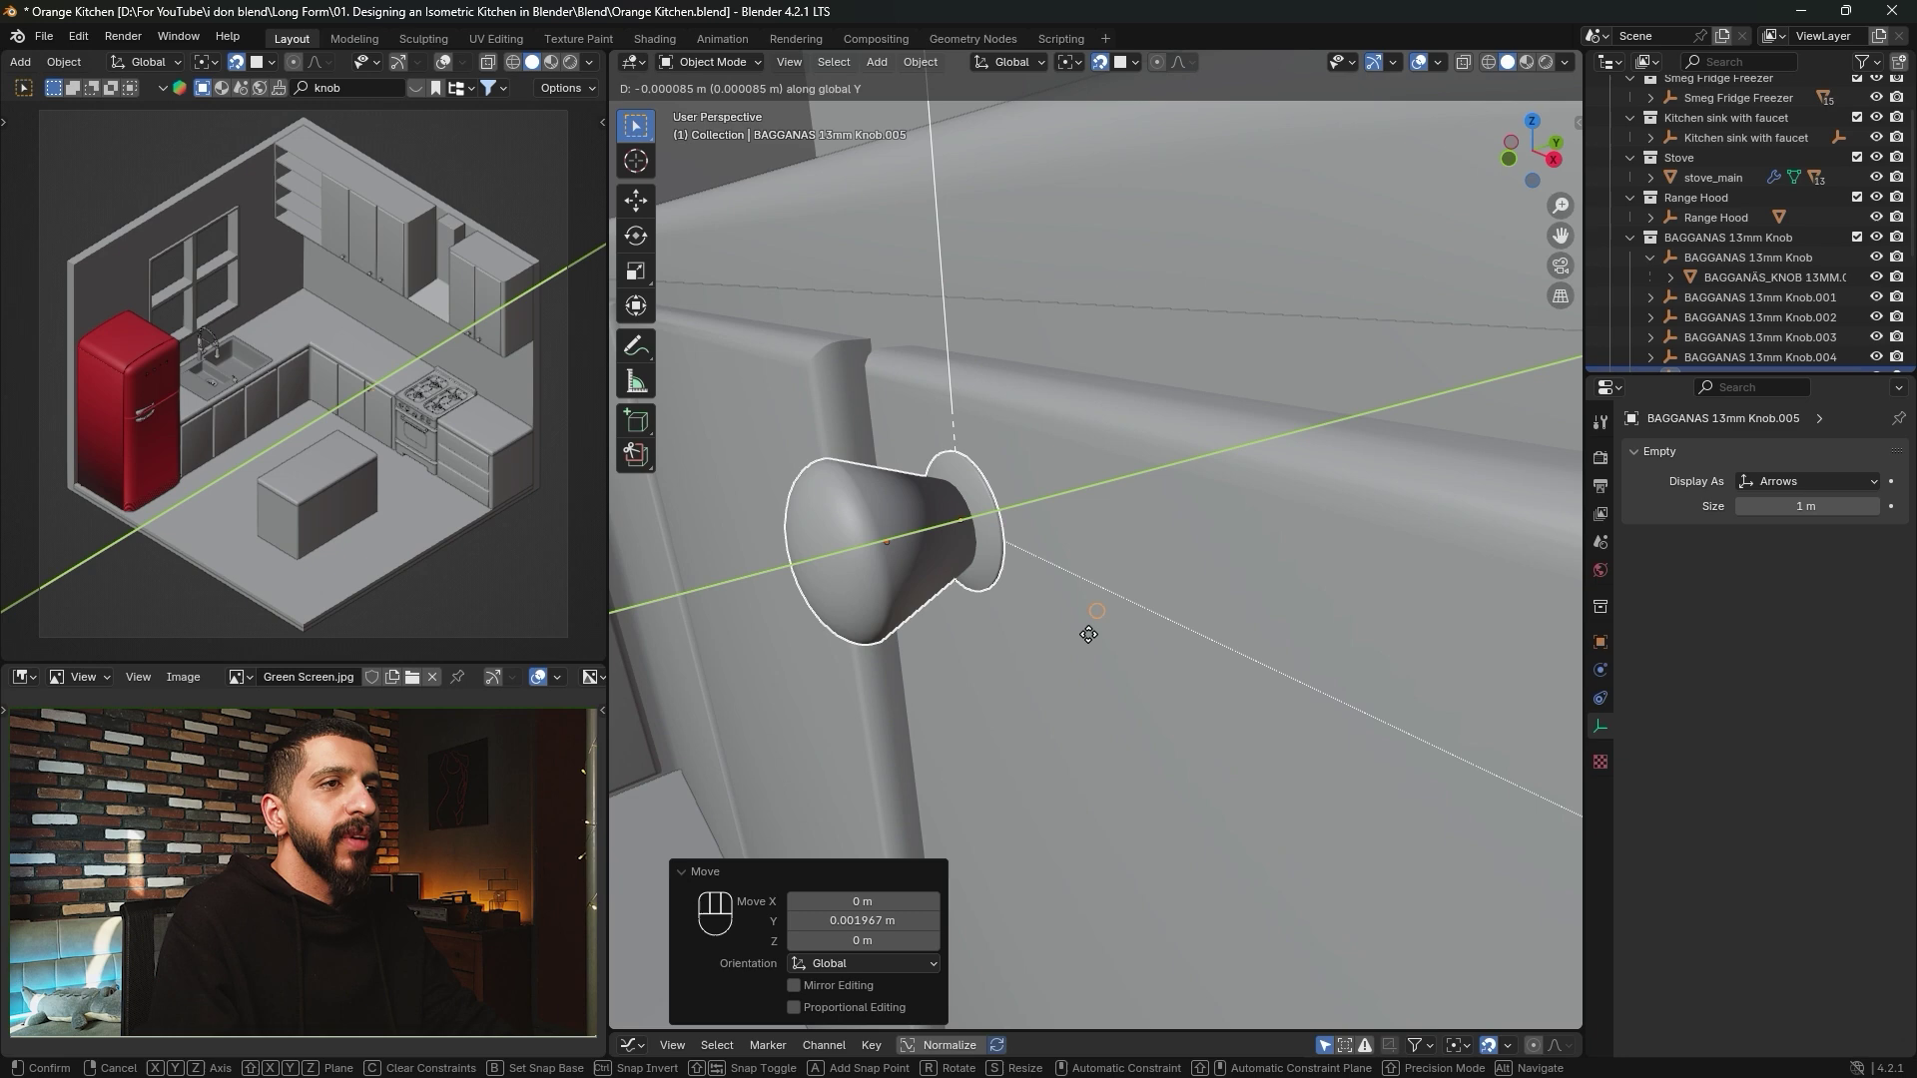
left_click(1108, 562)
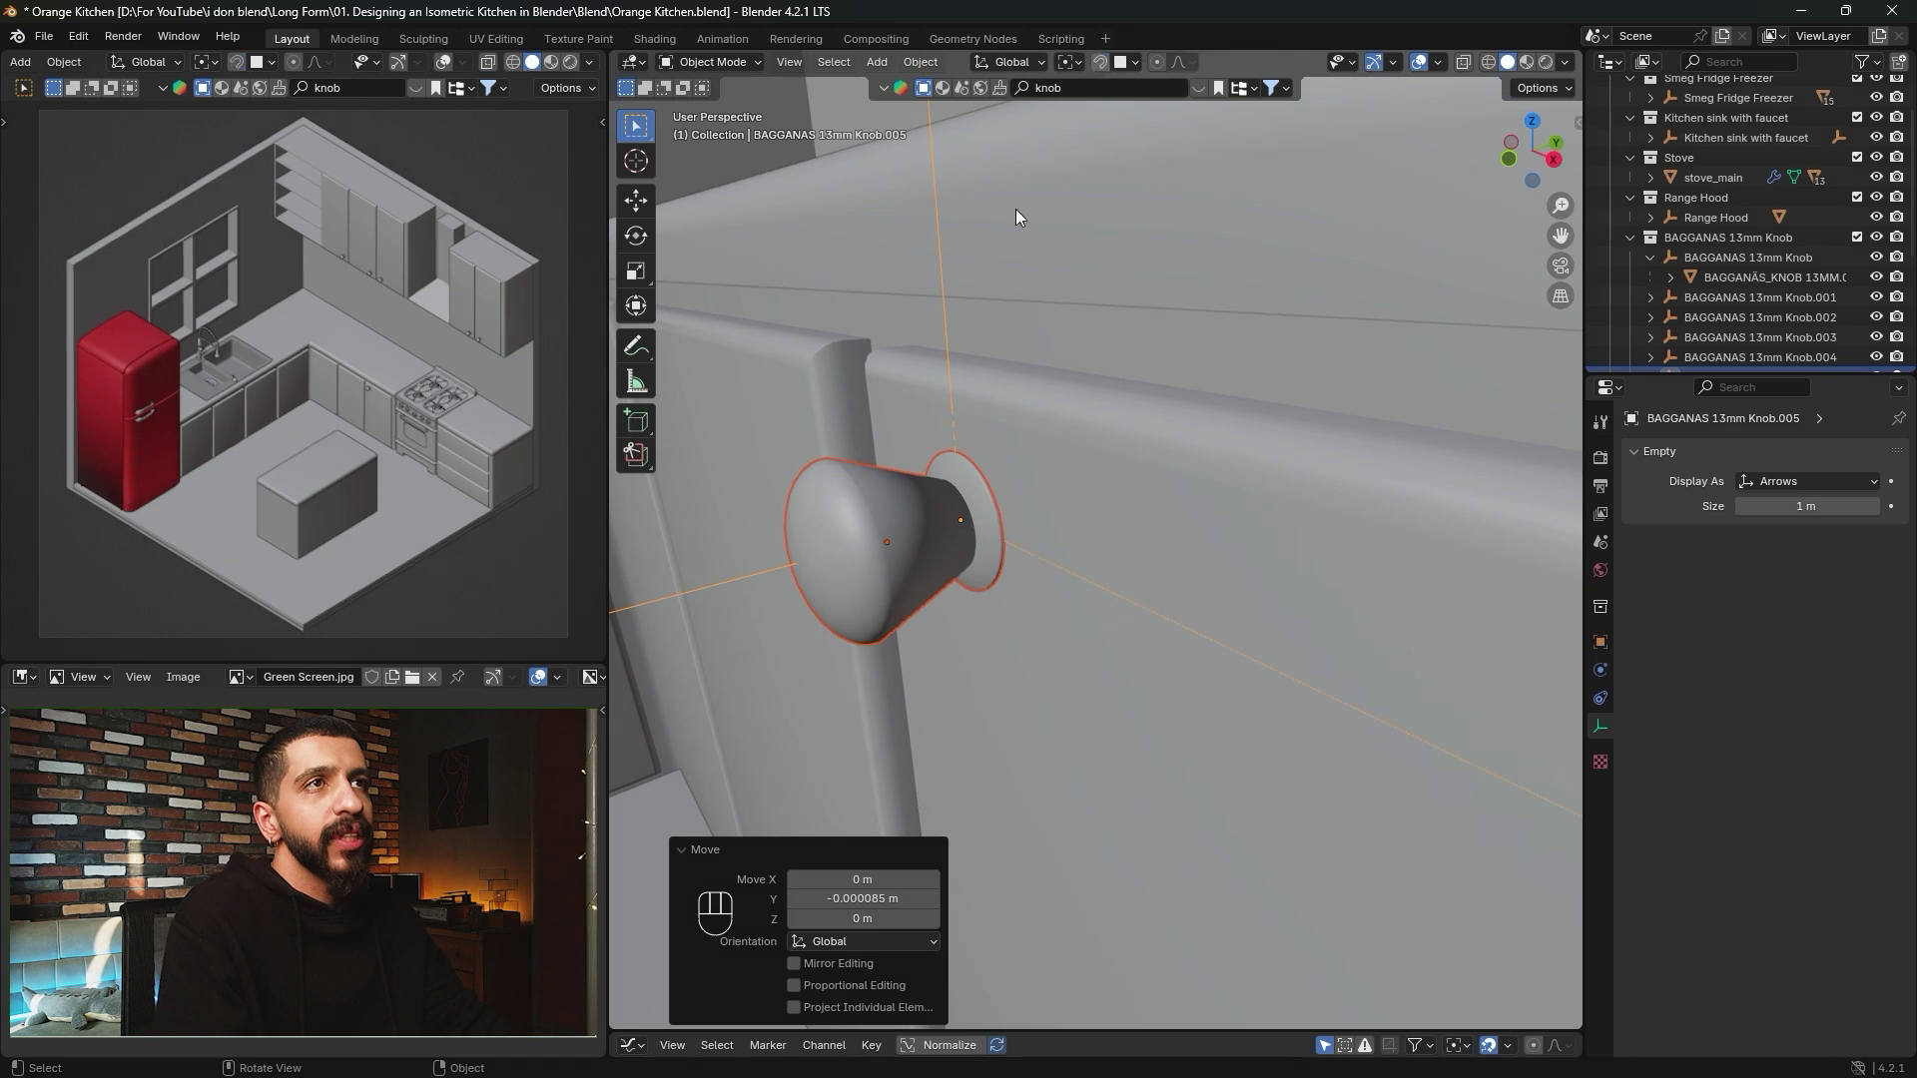
In front view, lower the knob about 0.025 m in Z near the upper inner corner of the lower door.
middle_click_drag(1186, 327, 1446, 237, "alt")
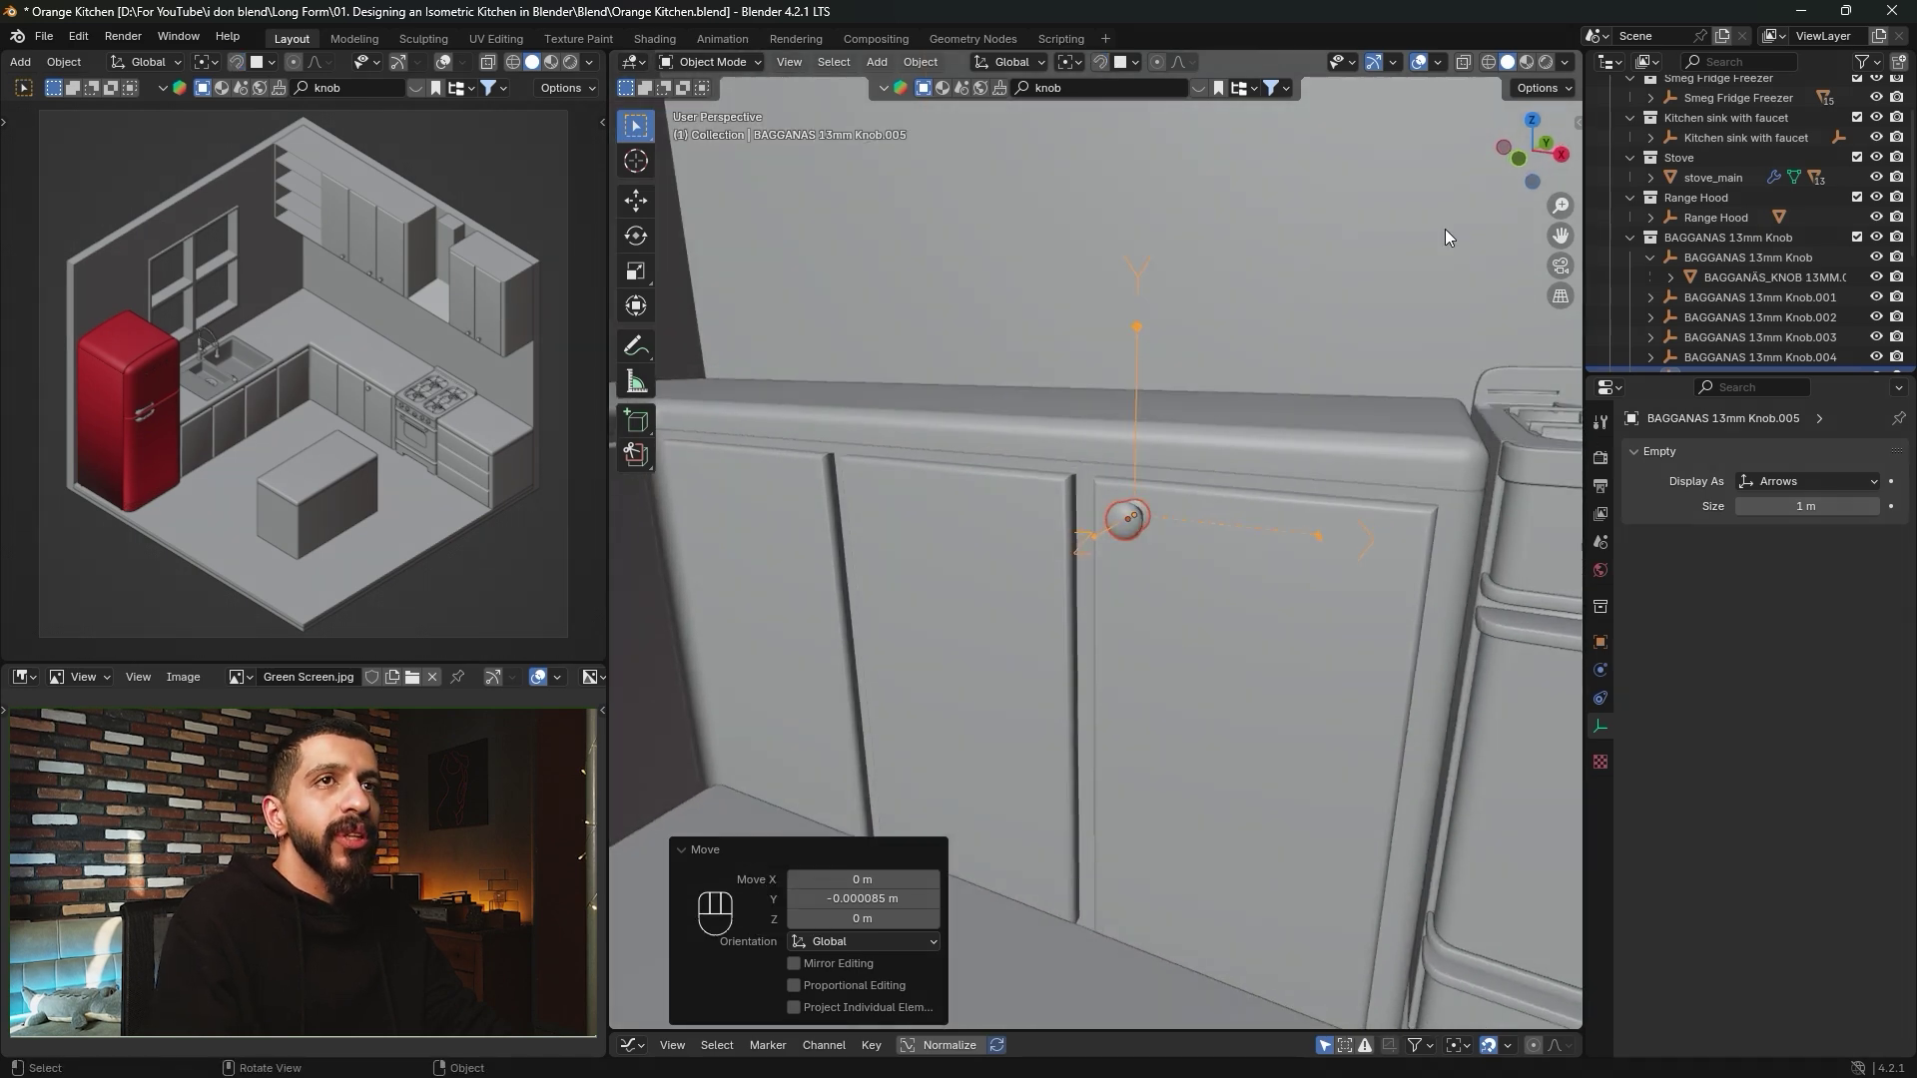
left_click(1517, 157)
middle_click_drag(1178, 459, 1098, 525, "shift")
scroll(1098, 519, "up", 2)
key("g")
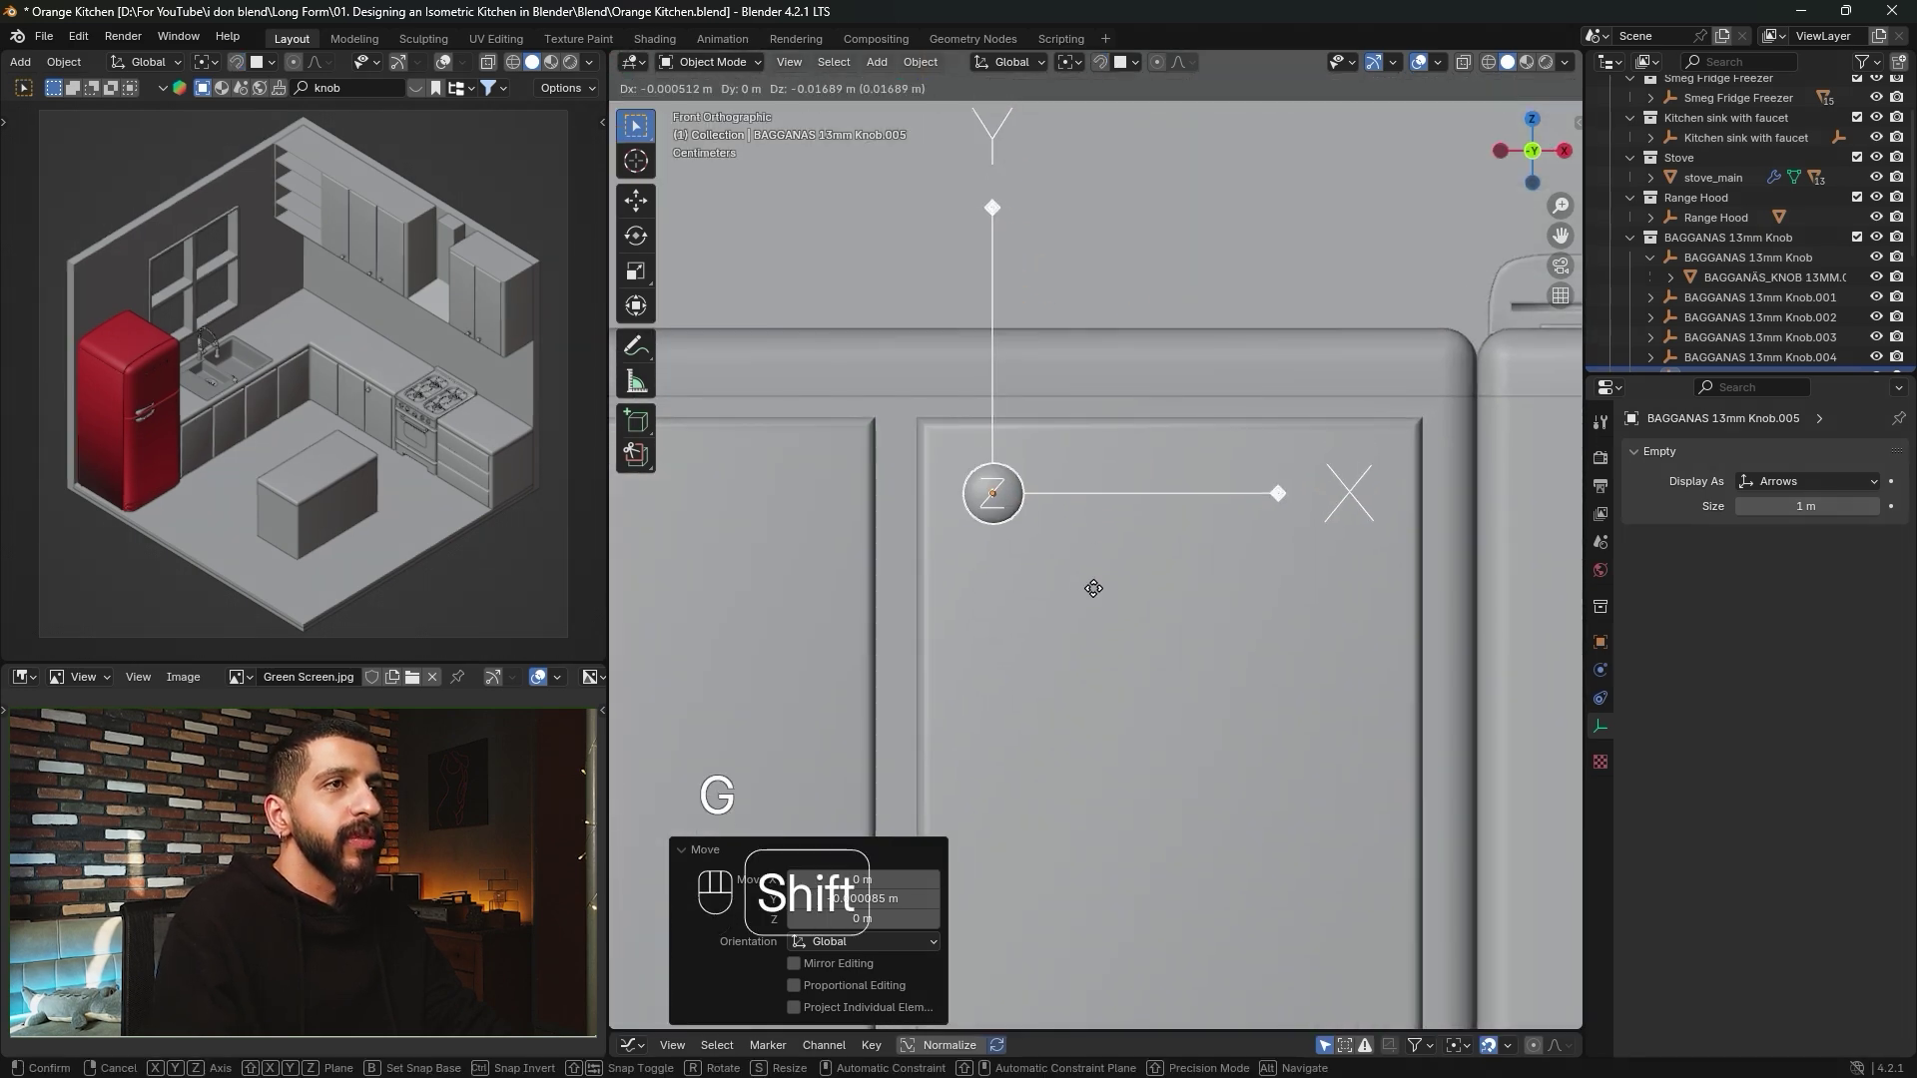
left_click(1098, 659)
Duplicate the lower knob about -0.142 m along X onto the middle lower cabinet door.
scroll(1128, 599, "down", 2)
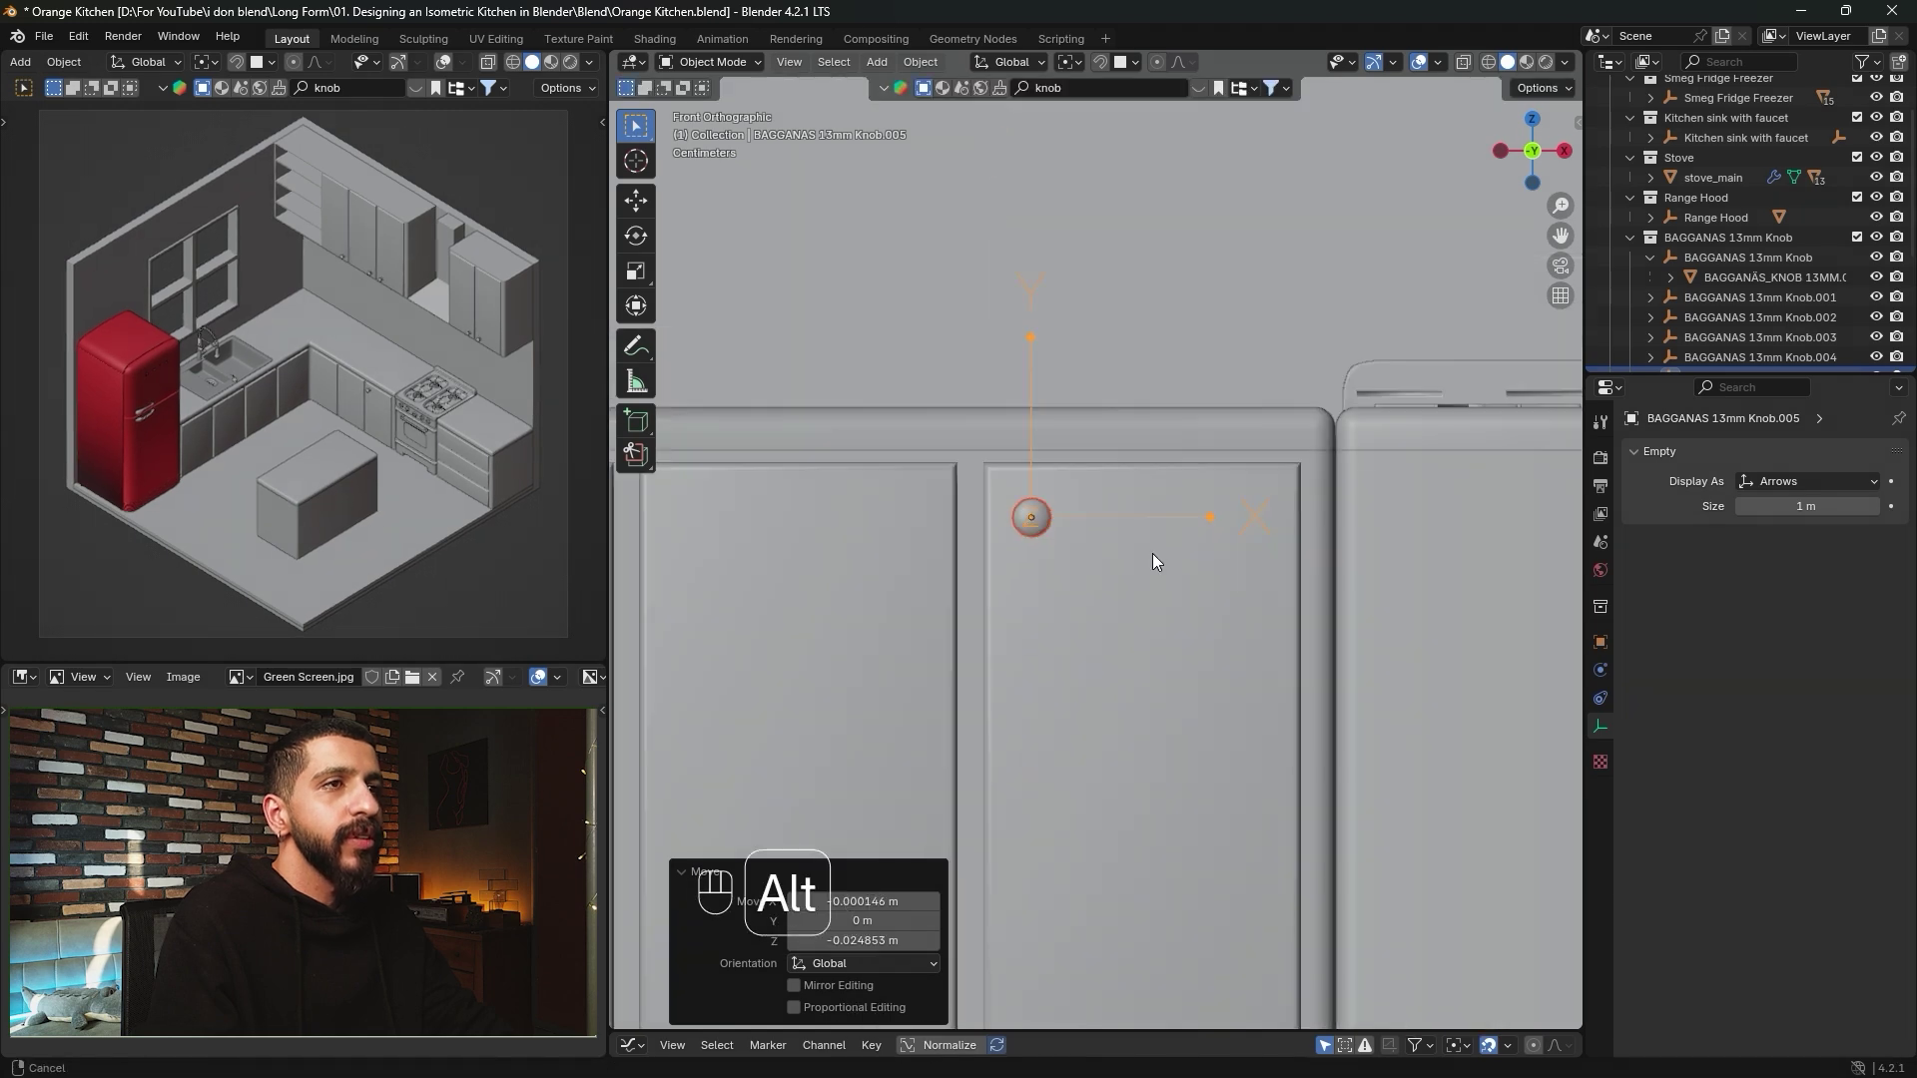
middle_click_drag(1152, 553, 1188, 574, "shift")
scroll(1163, 624, "up", 1)
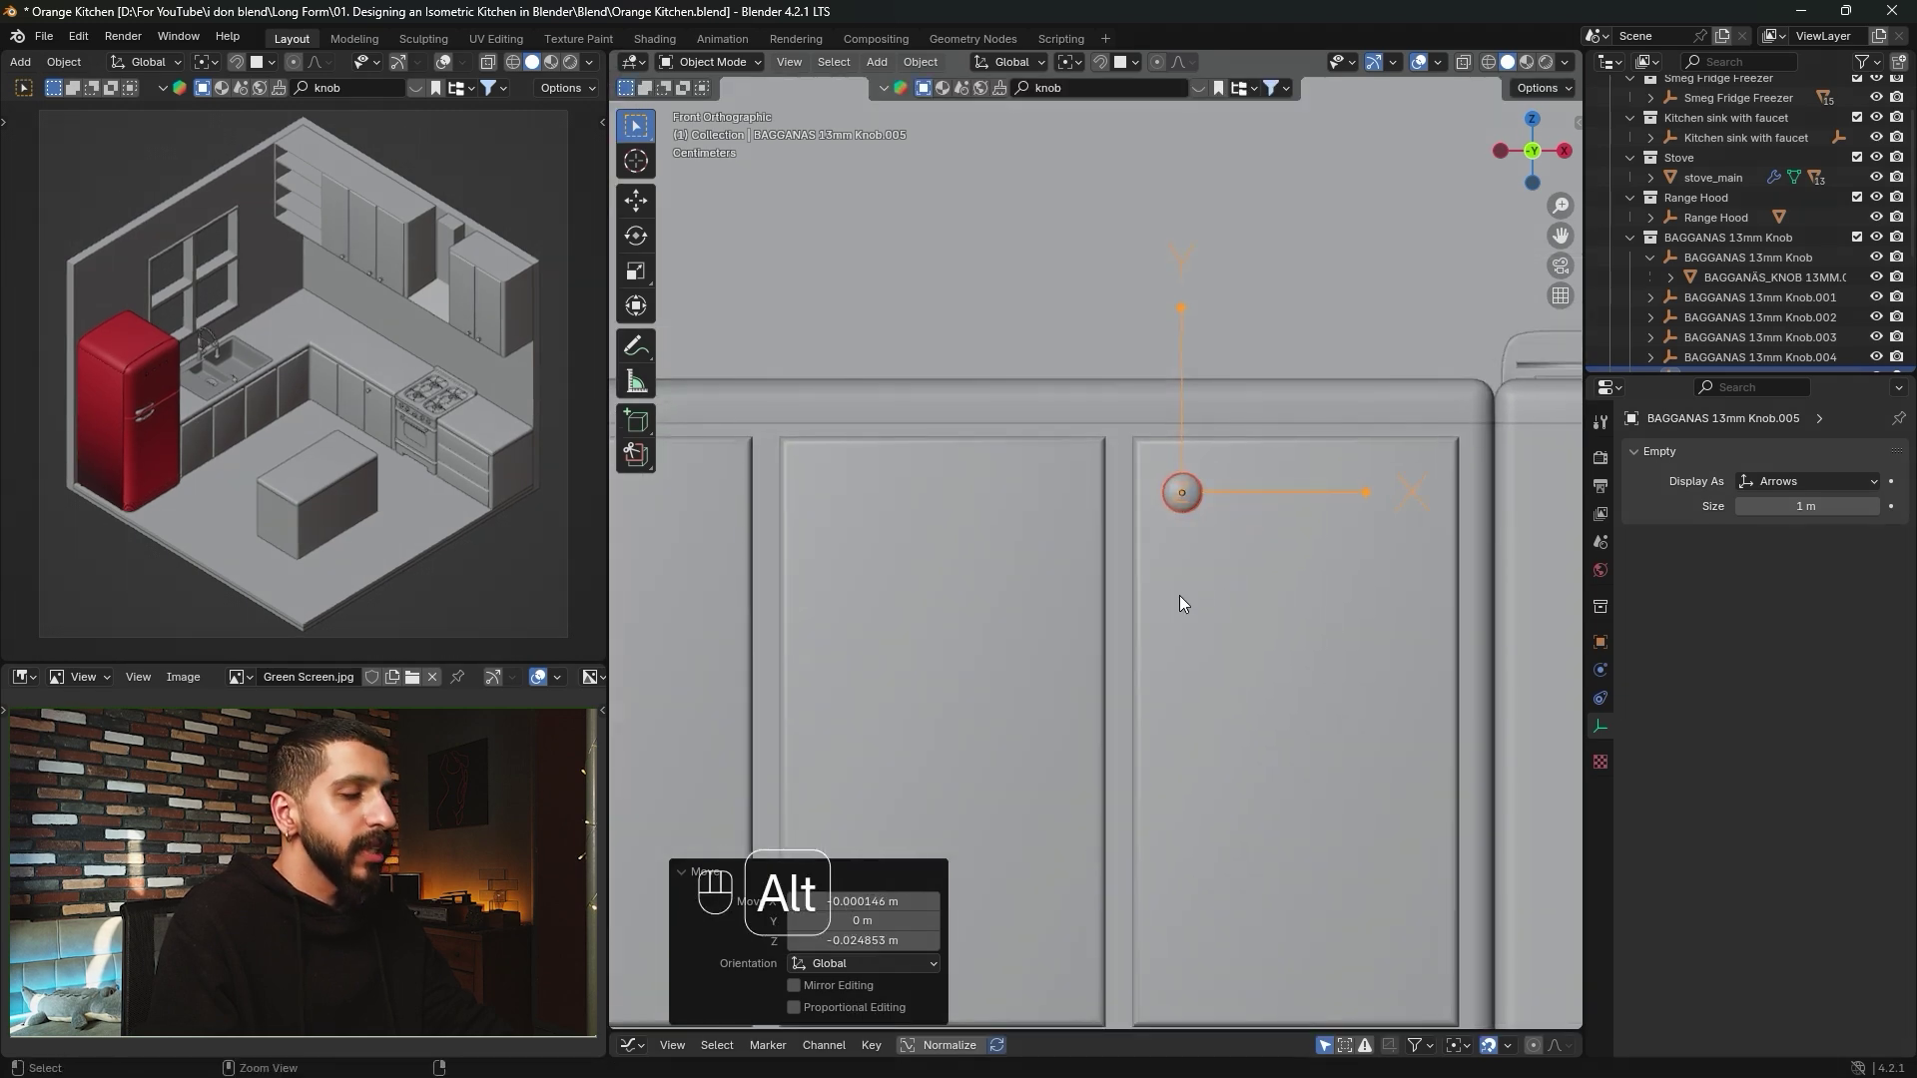
key("shift+d")
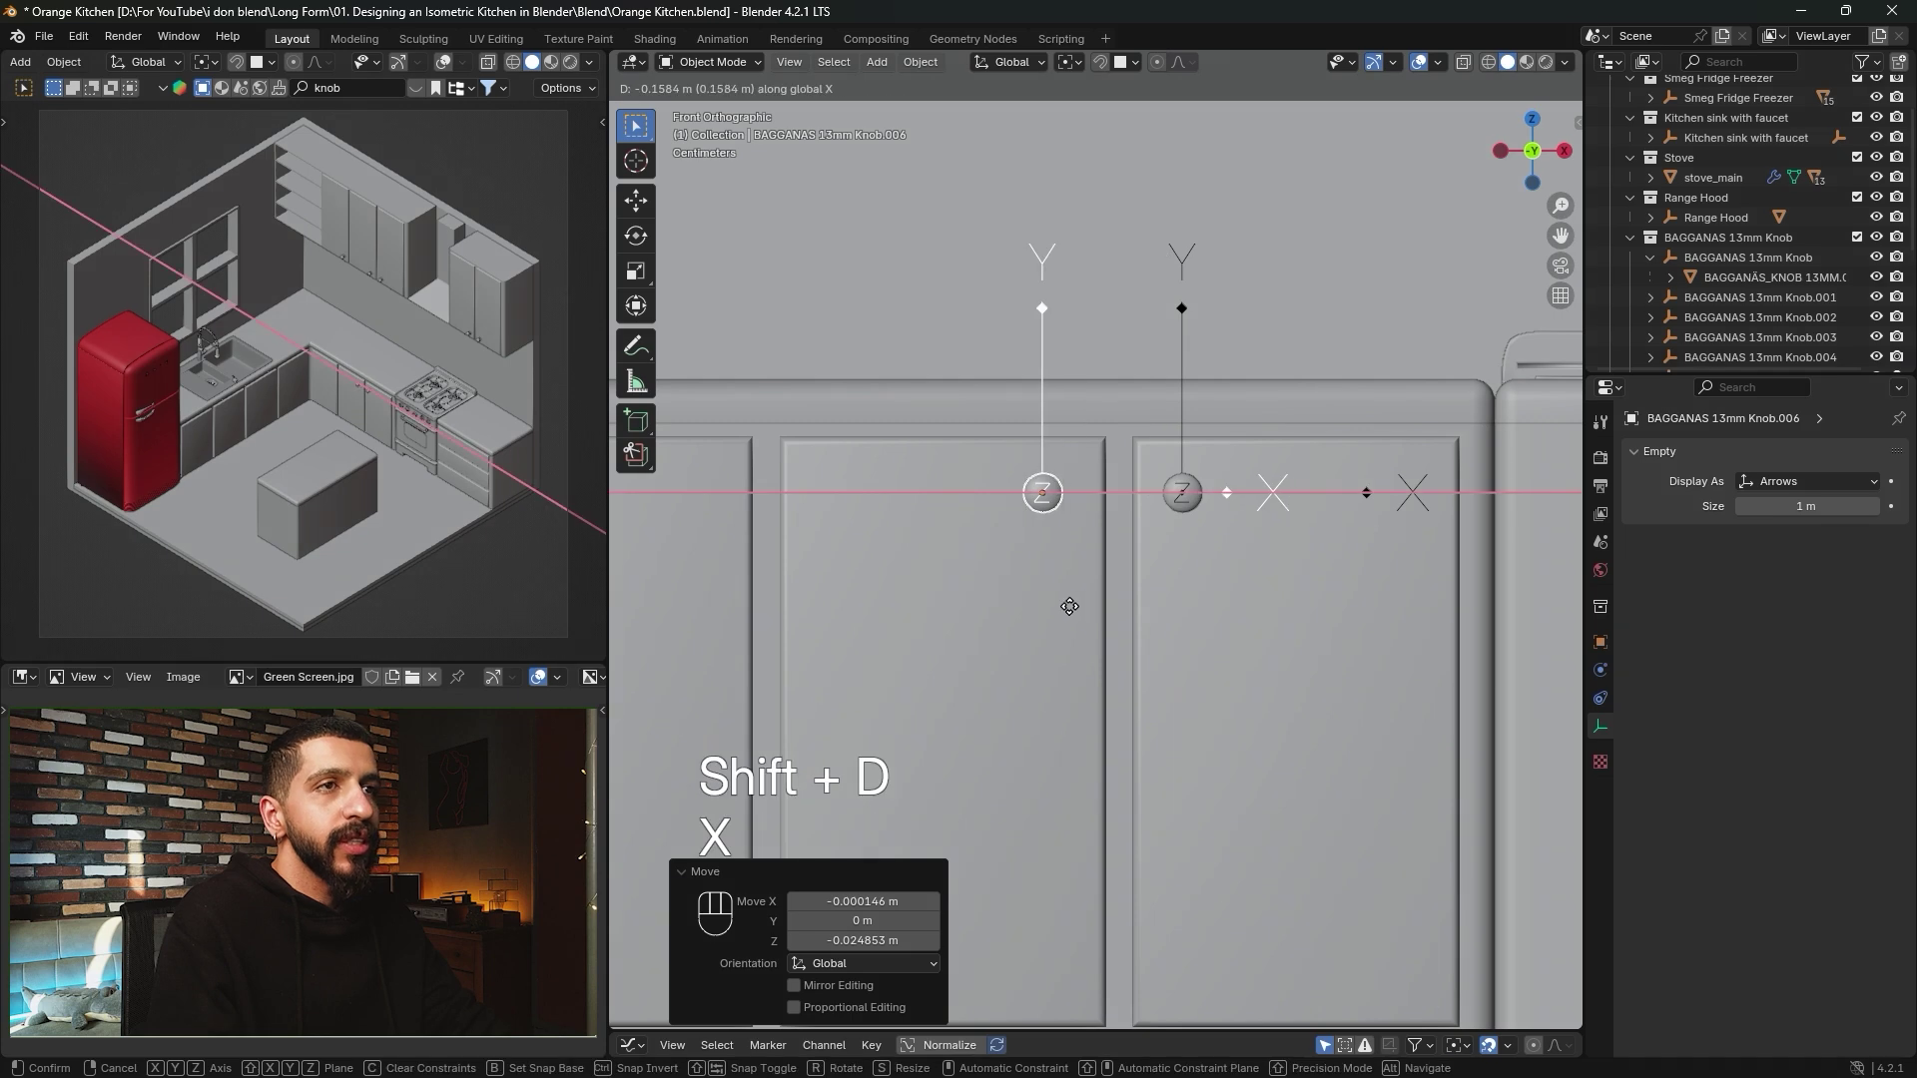
key("x")
left_click(1245, 576)
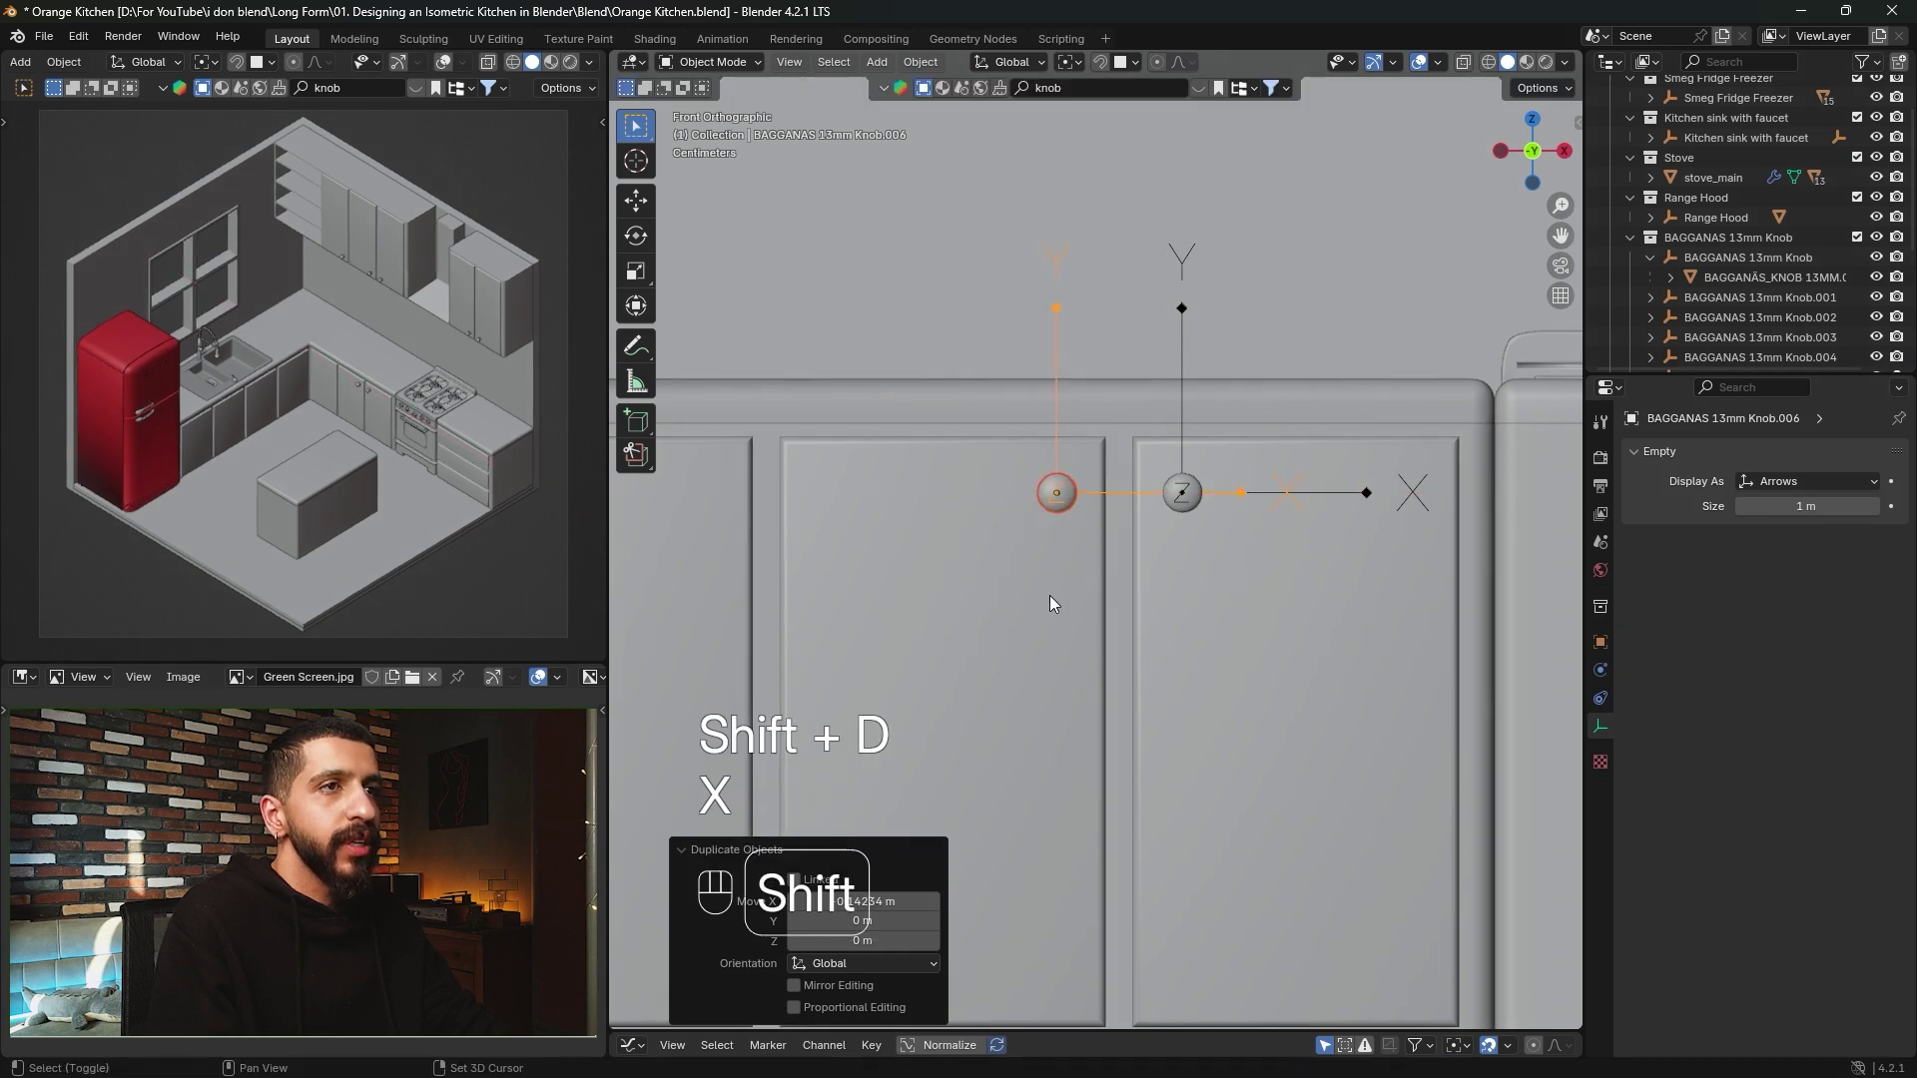
Duplicate the middle lower door's knob about -0.402 m along X onto the next door toward the fridge.
middle_click_drag(1124, 595, 1306, 594, "shift")
key("shift+d")
key("x")
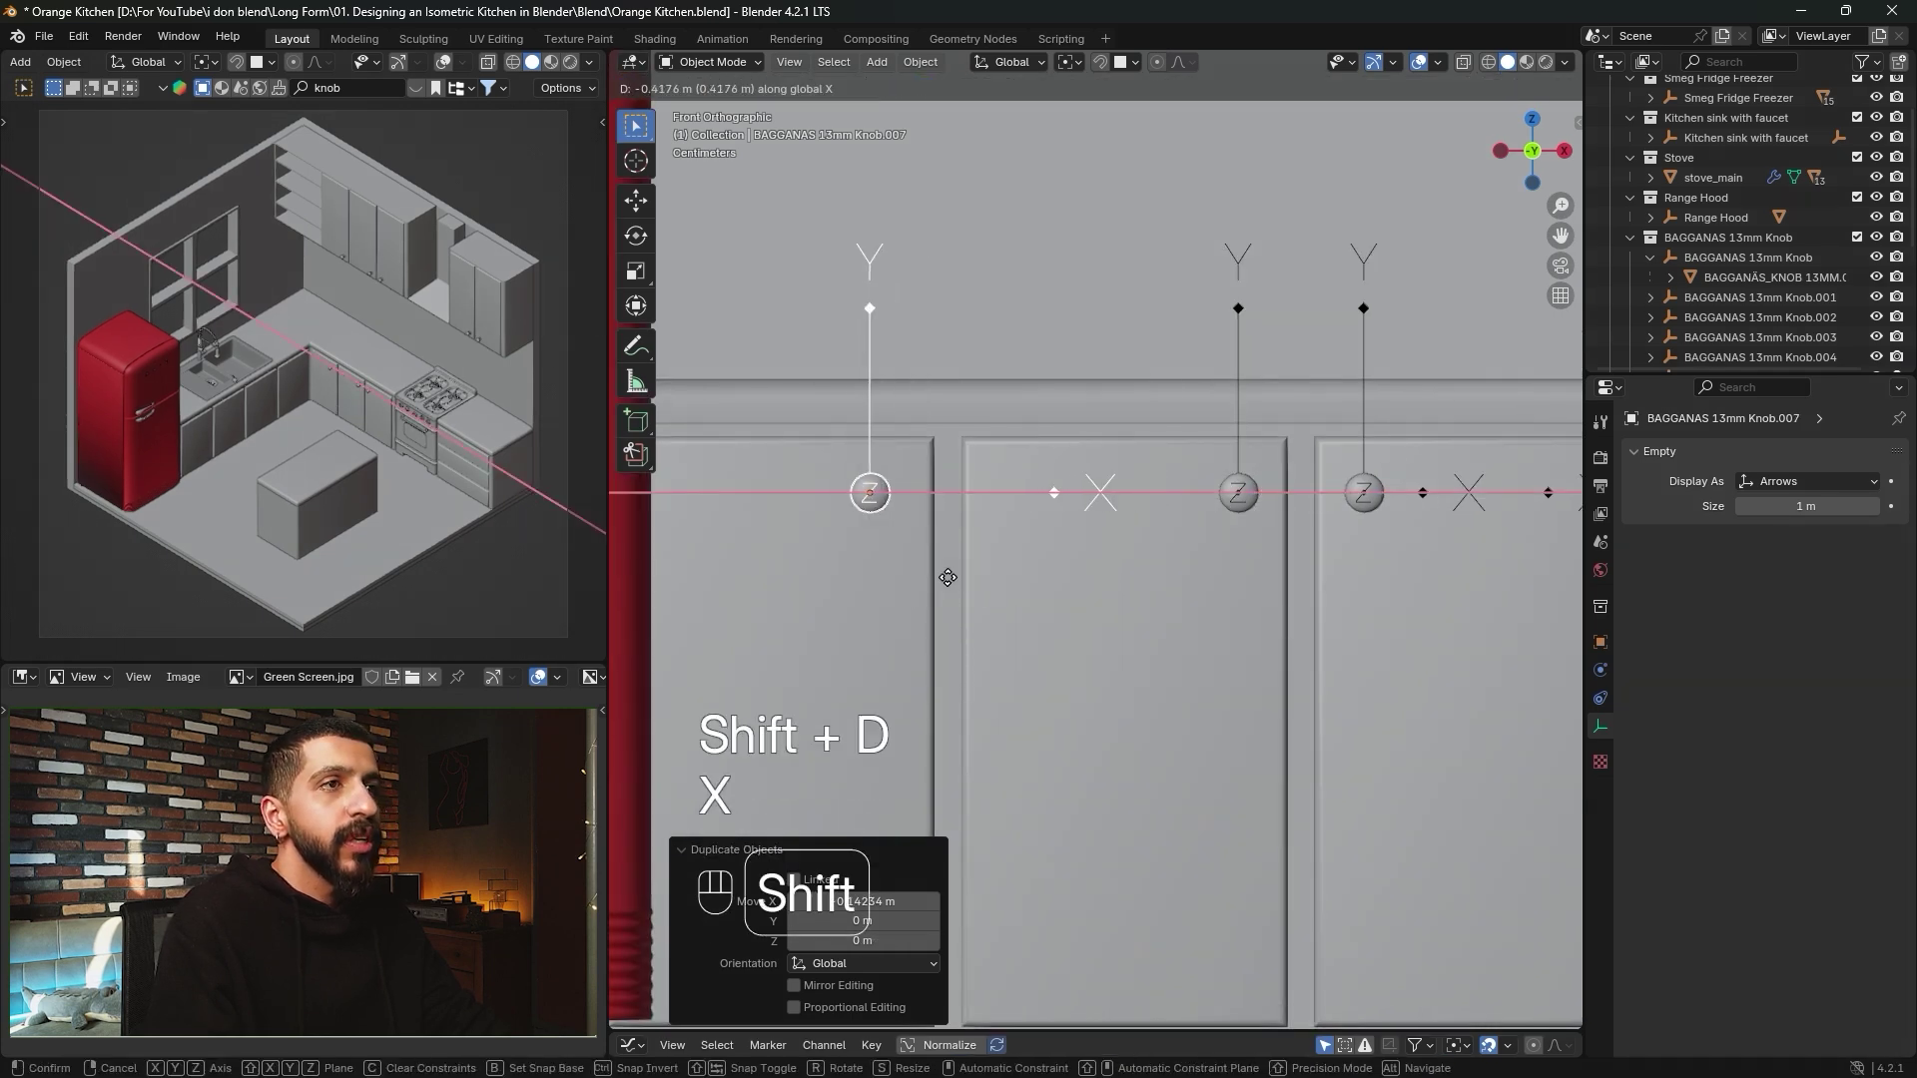
left_click(1060, 555)
Duplicate the knob about 1.91 m along X onto the top drawer on the other side of the stove.
scroll(1222, 428, "down", 3)
middle_click_drag(1221, 427, 806, 605, "shift")
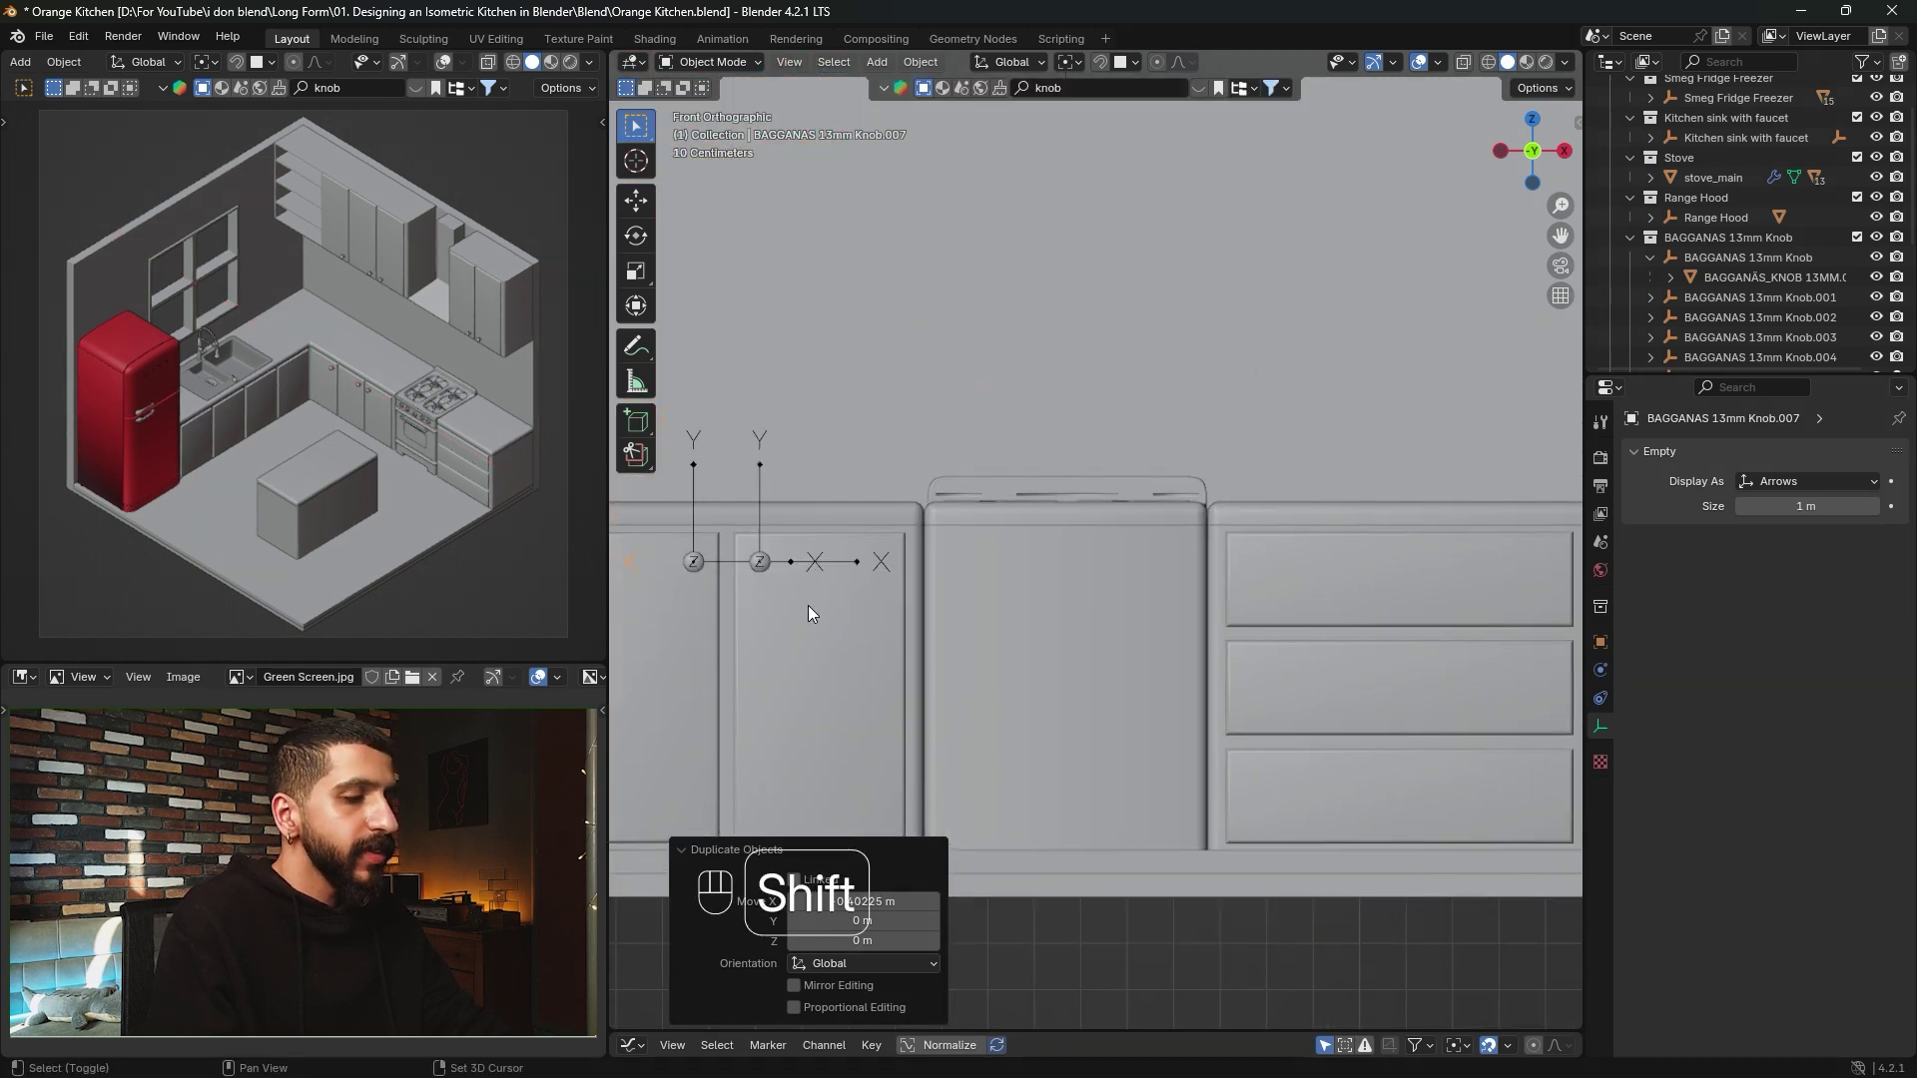
key("shift+d")
key("x")
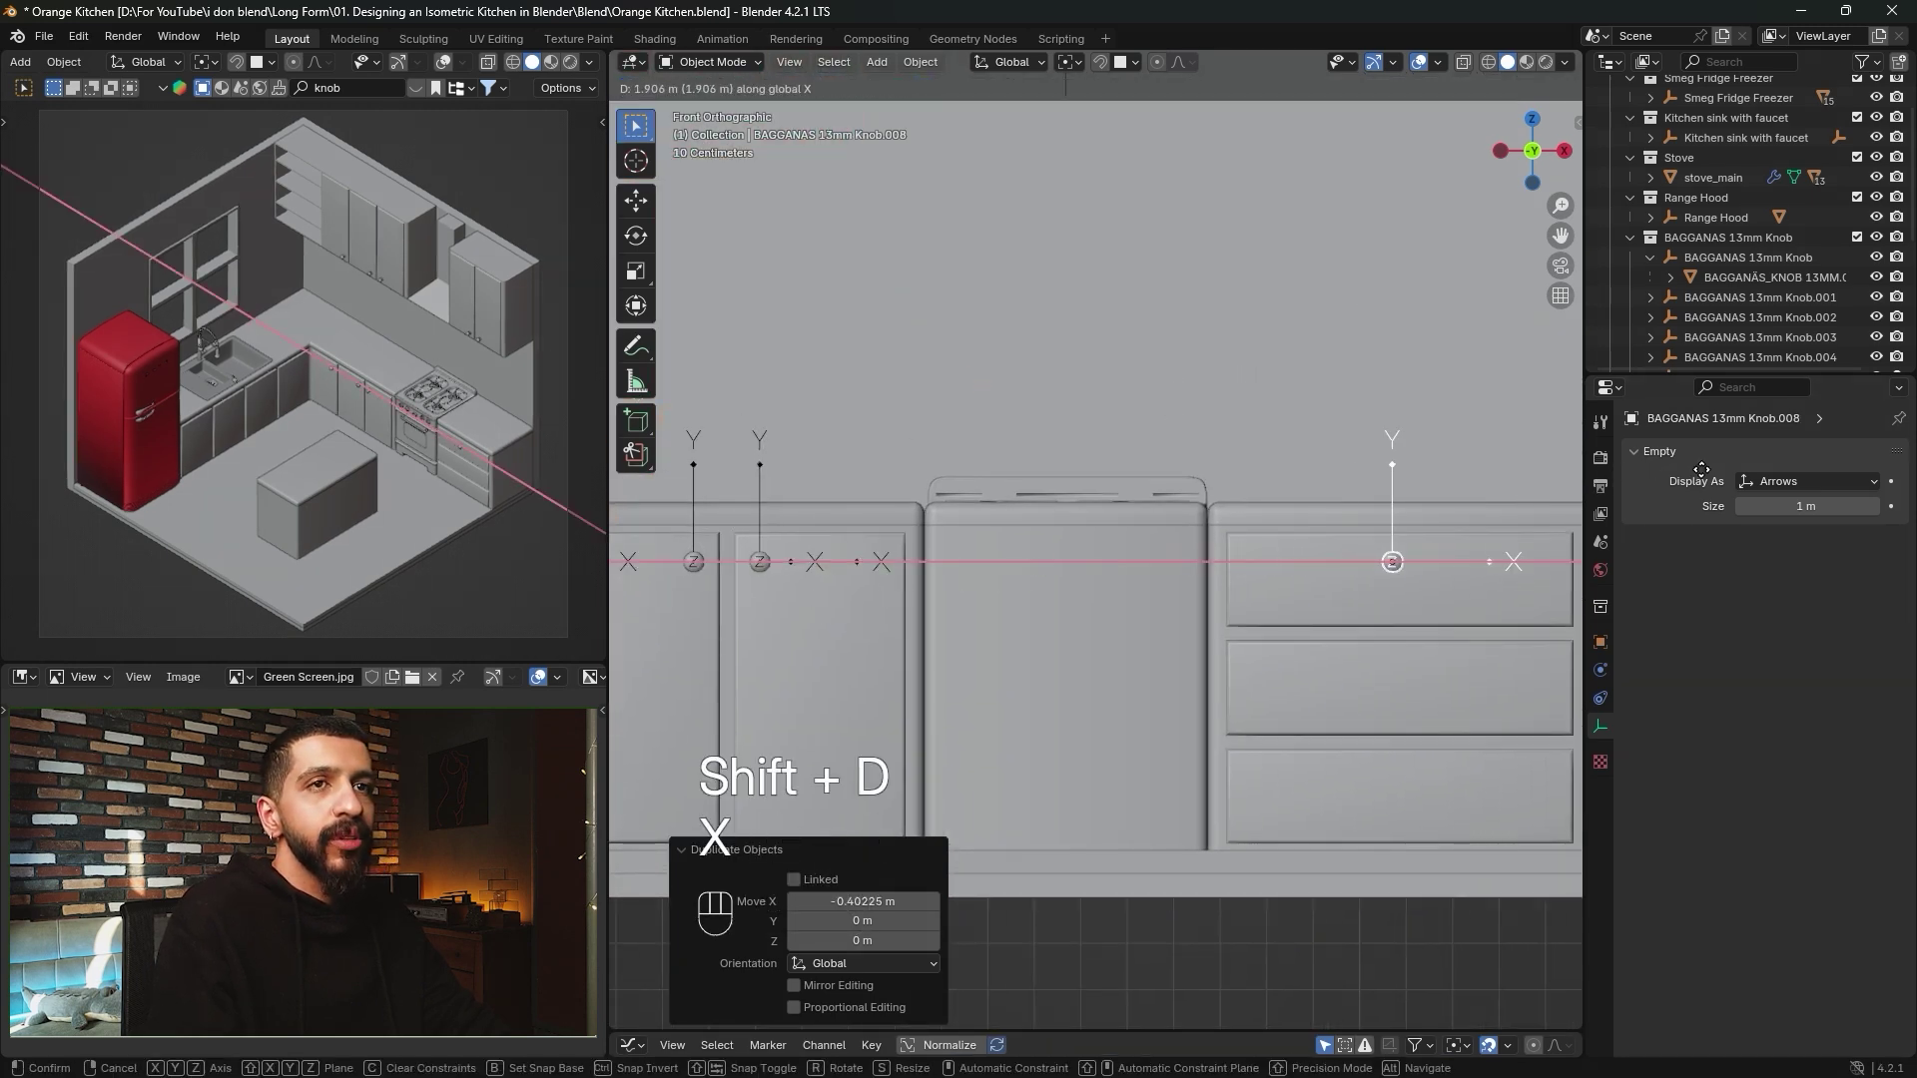
left_click(1709, 463)
Add a centered vertical loop cut across the three drawer fronts of the lower cabinet mesh.
middle_click_drag(1308, 485, 1130, 585, "shift")
scroll(1050, 694, "up", 3)
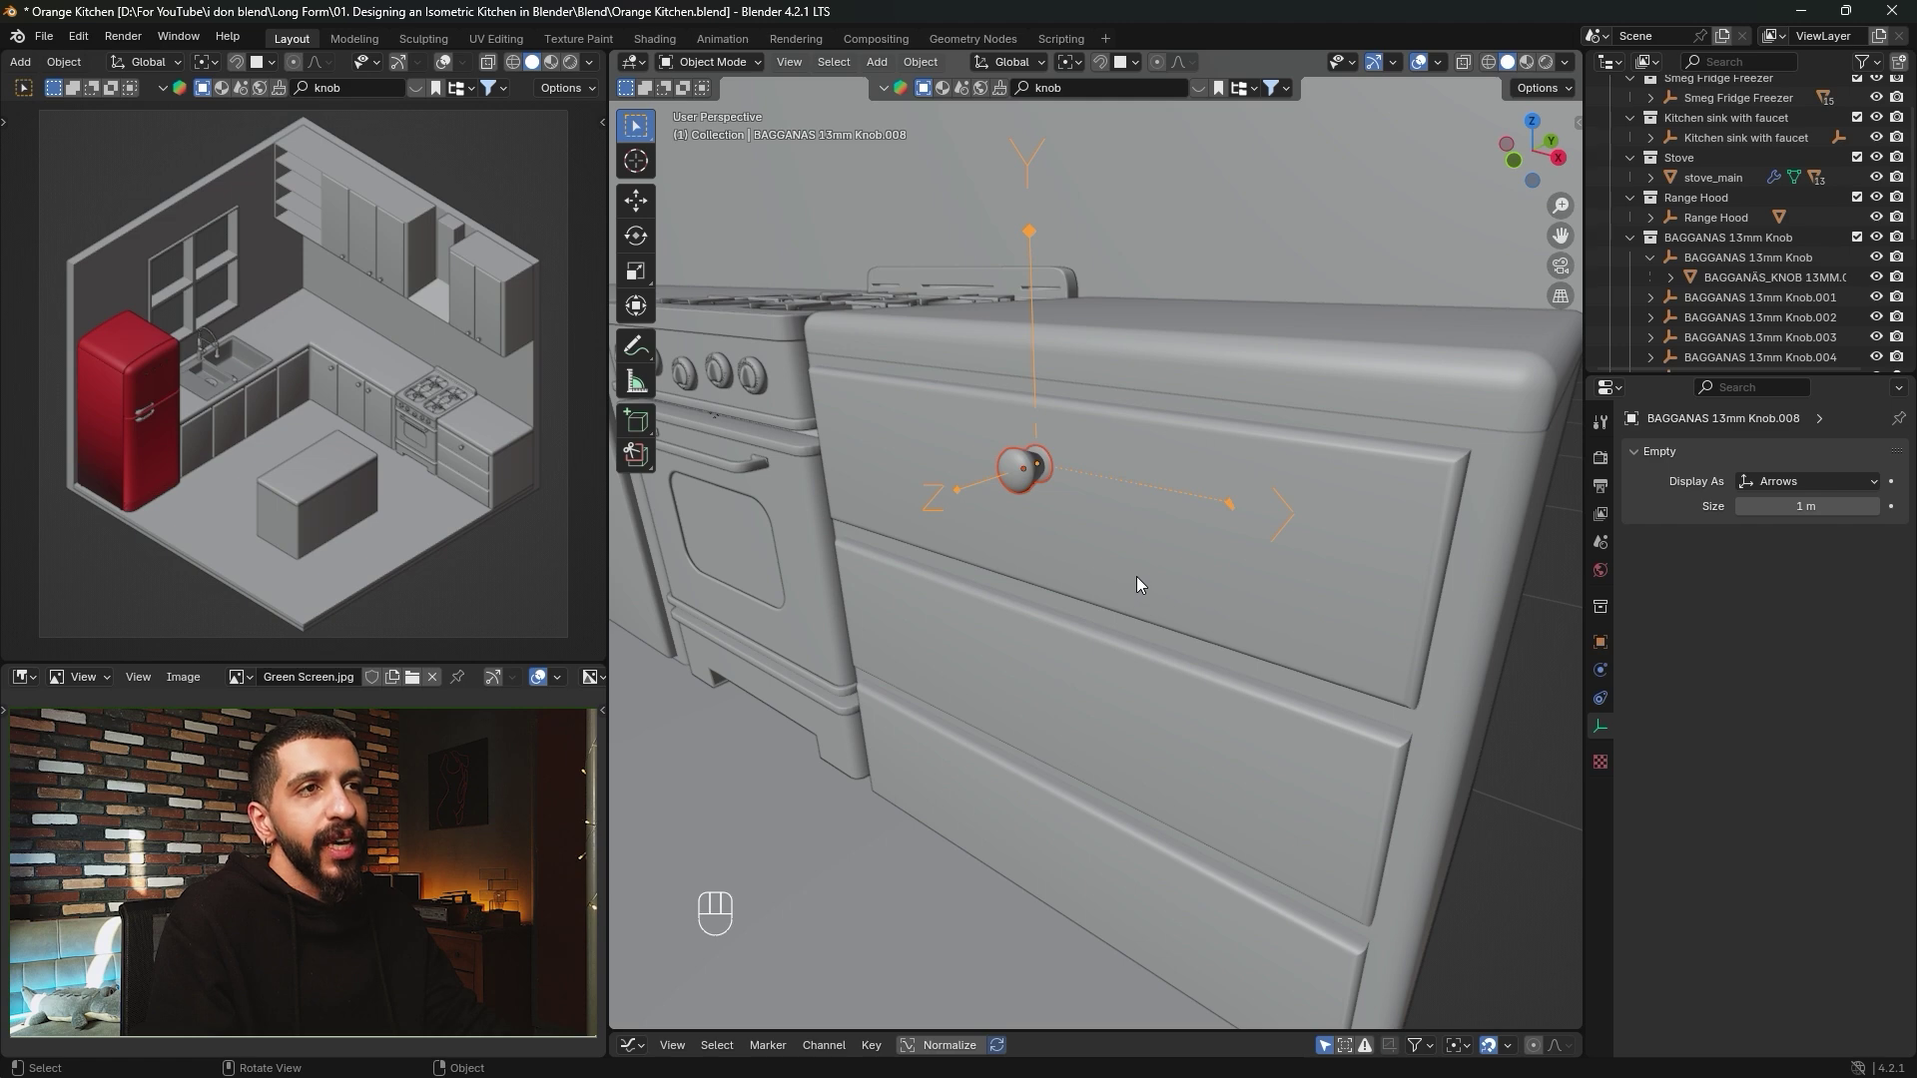
left_click(1139, 565)
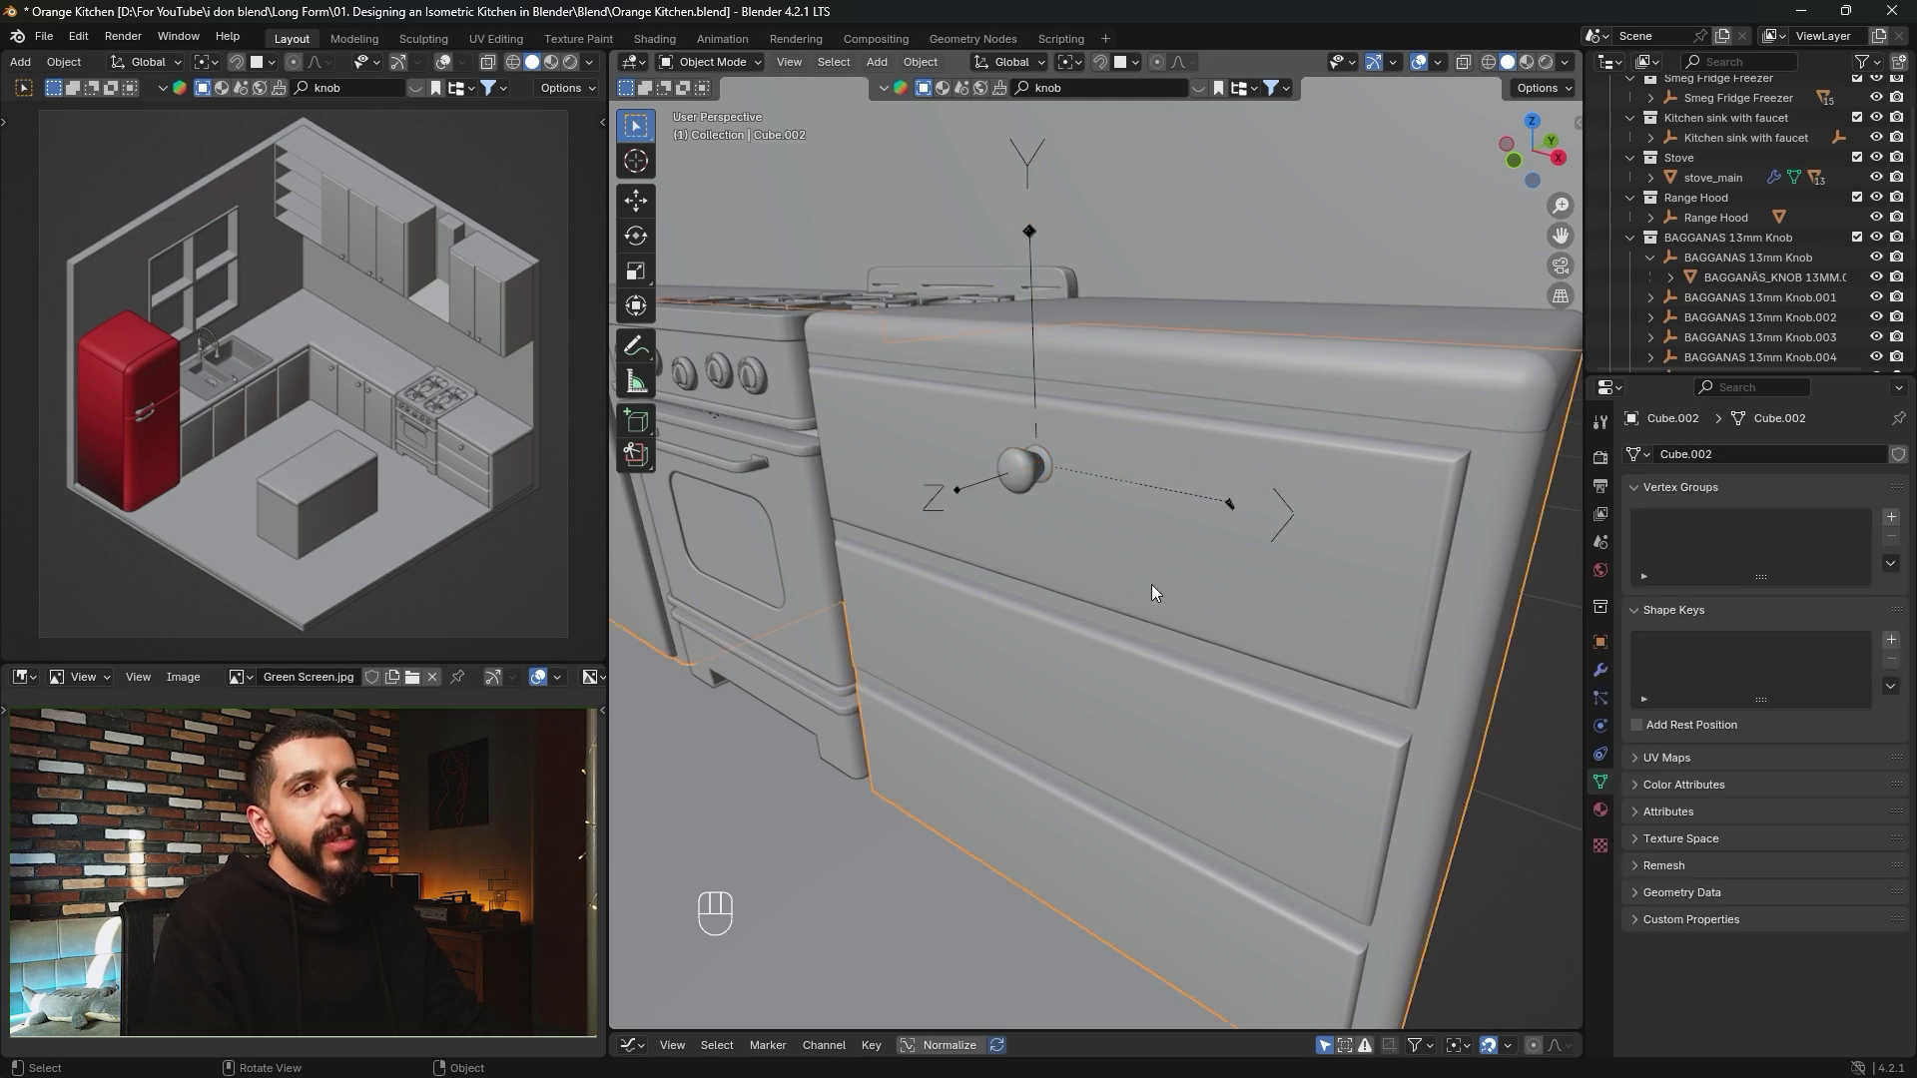
key("Tab")
middle_click_drag(1150, 526, 1126, 517, "shift")
key("ctrl+r")
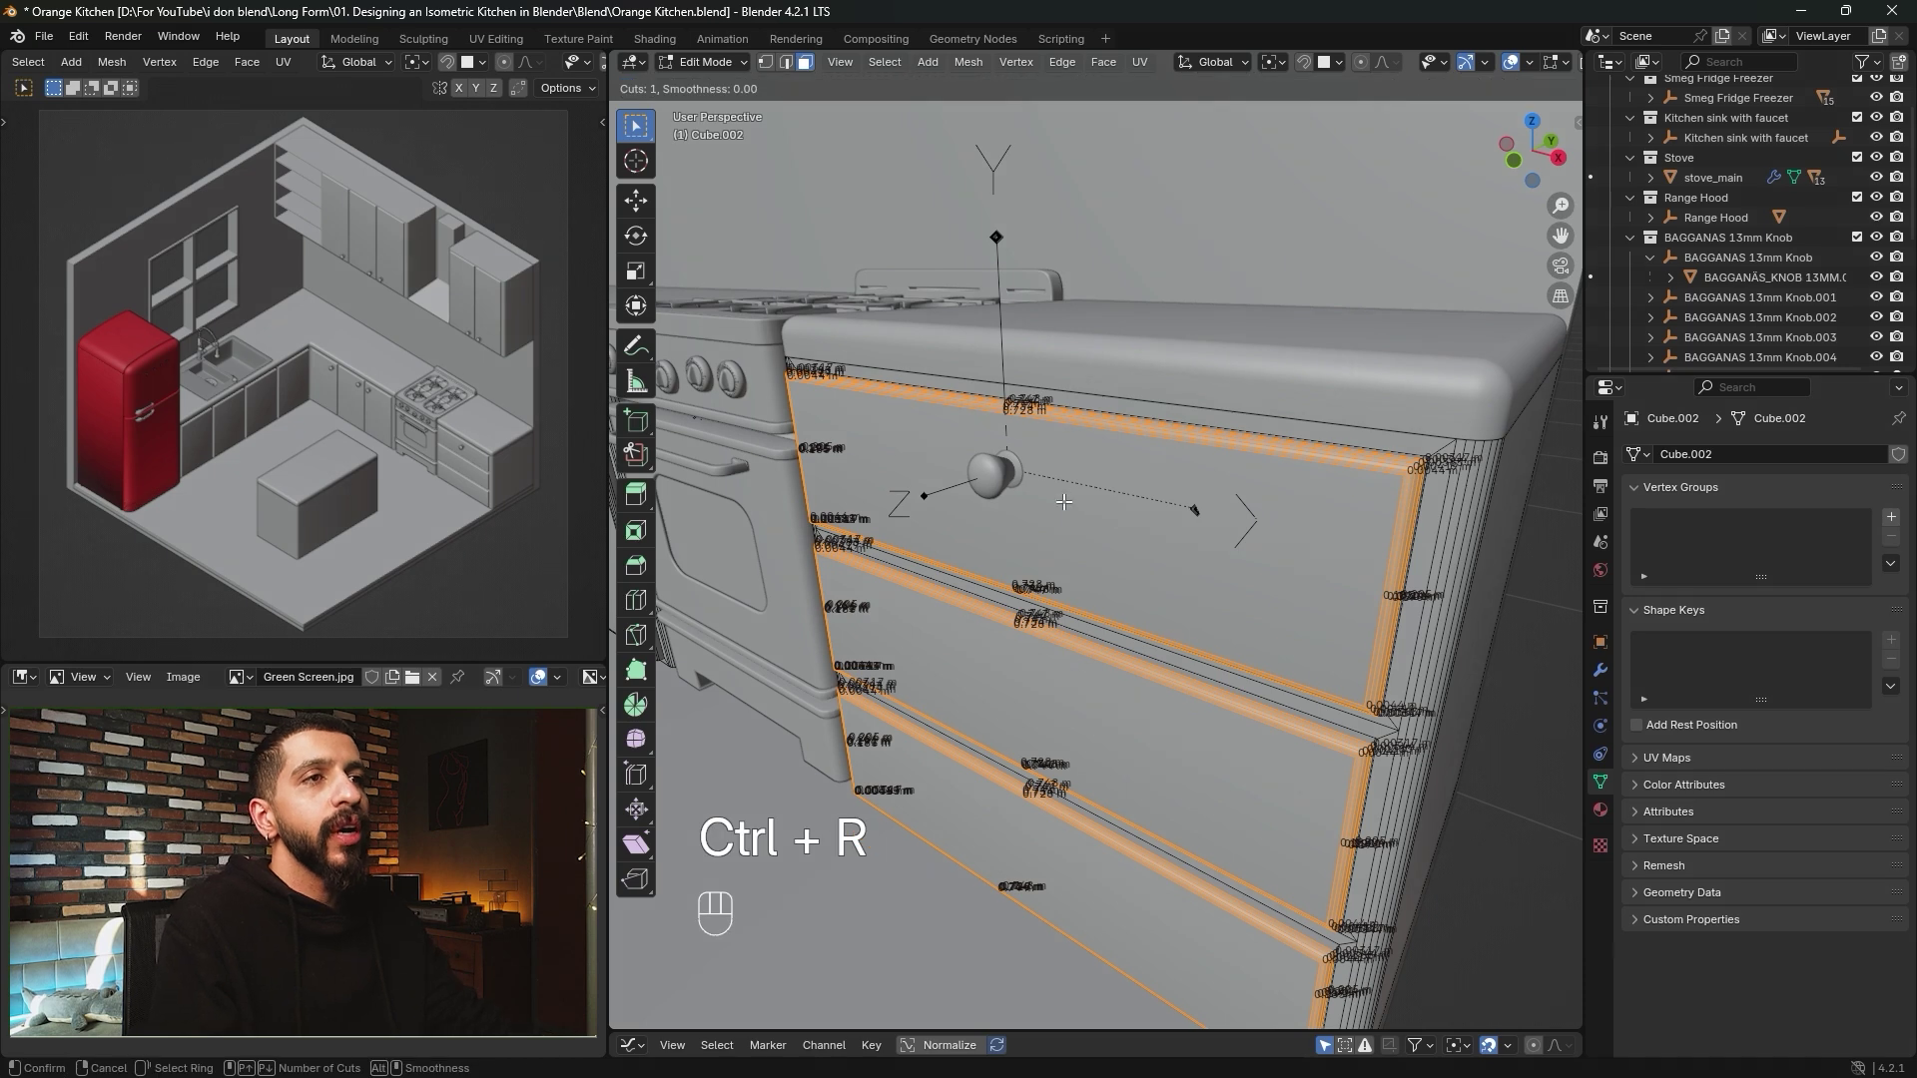
left_click(1017, 388)
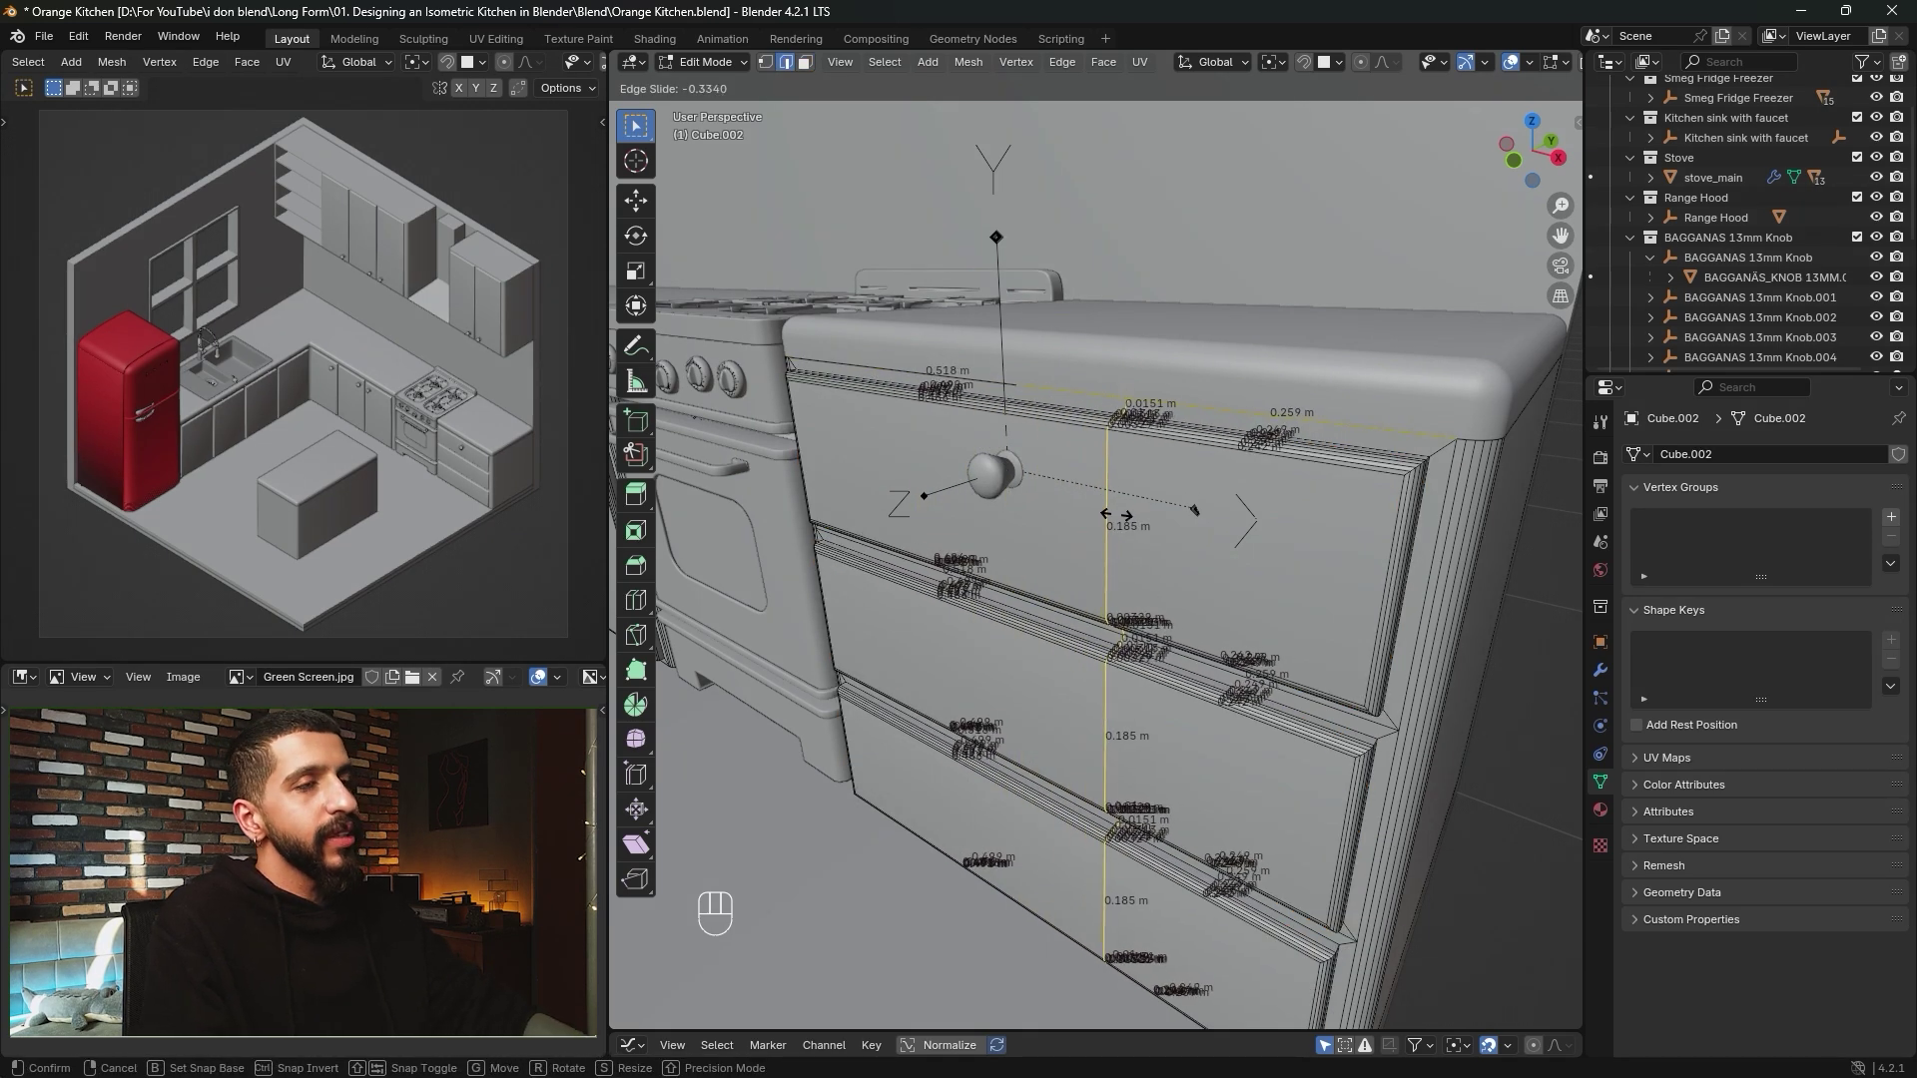
key("Escape")
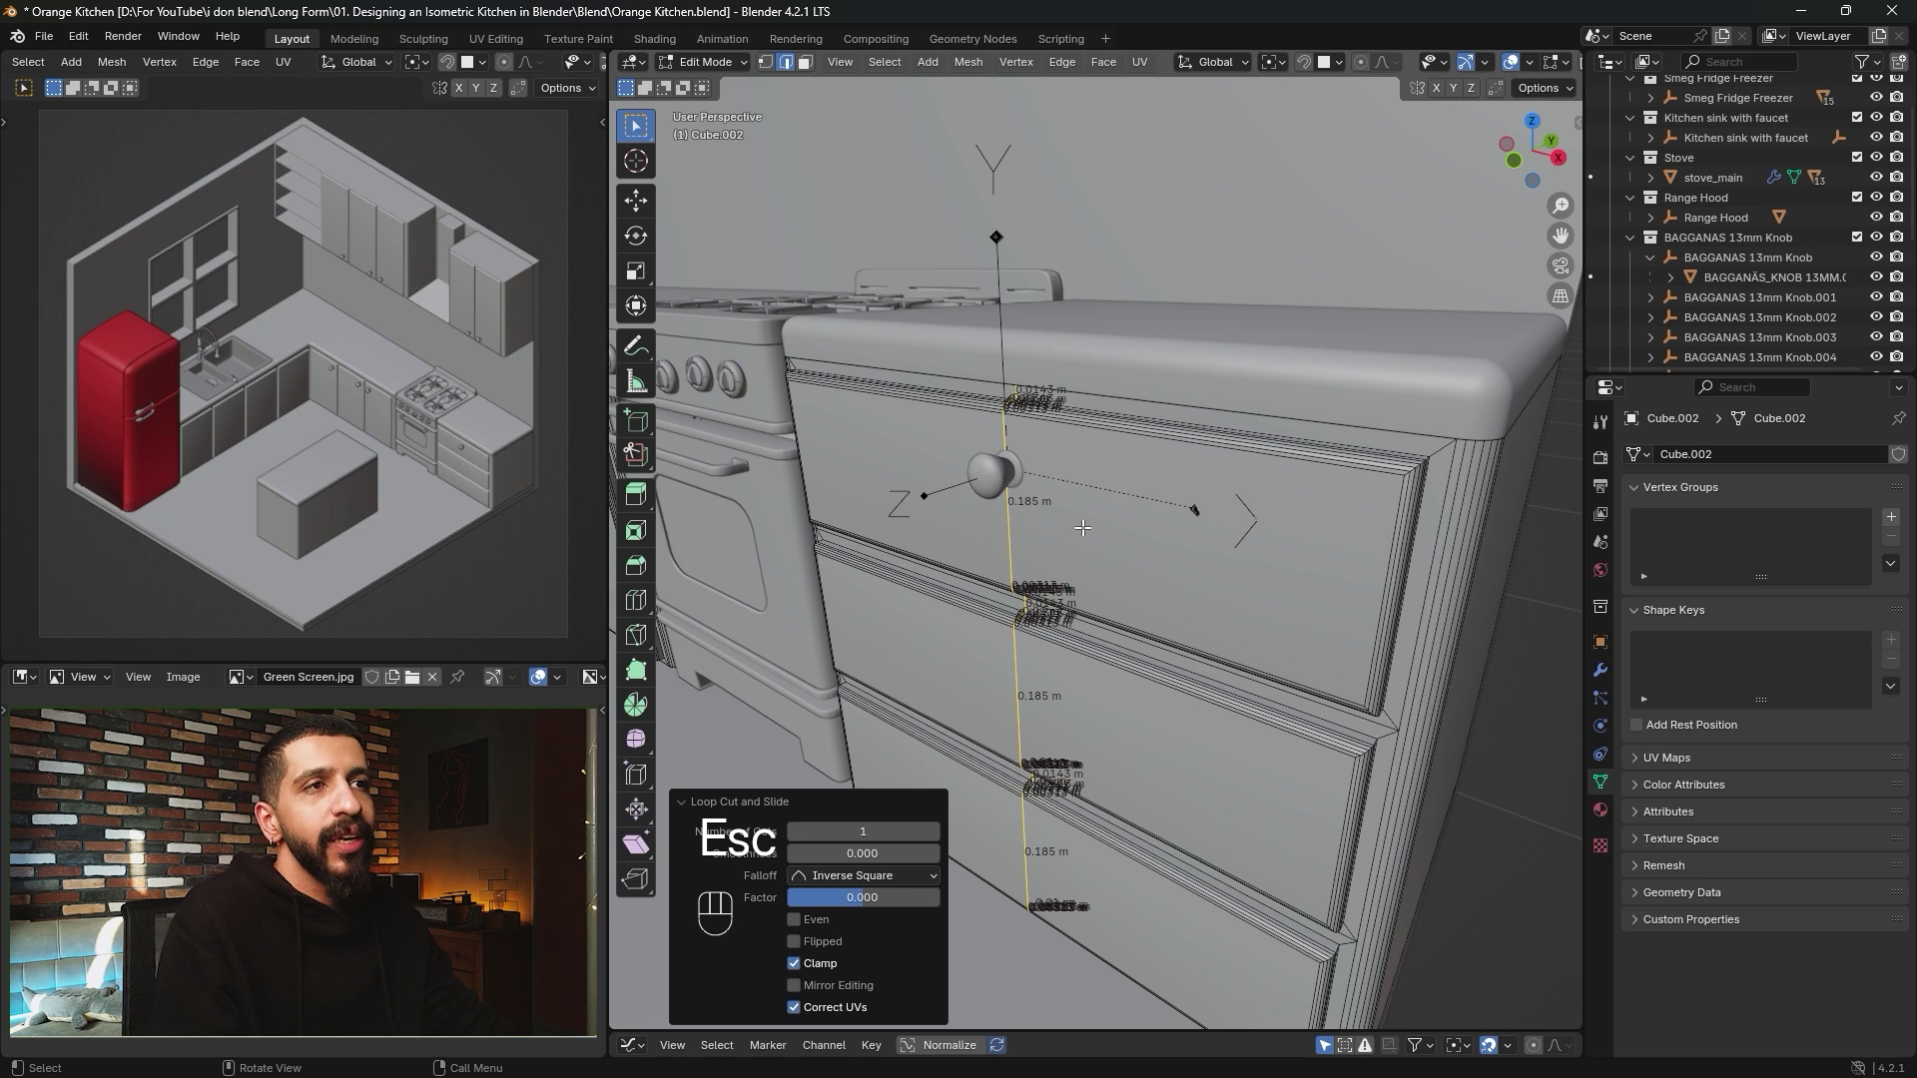
key("Tab")
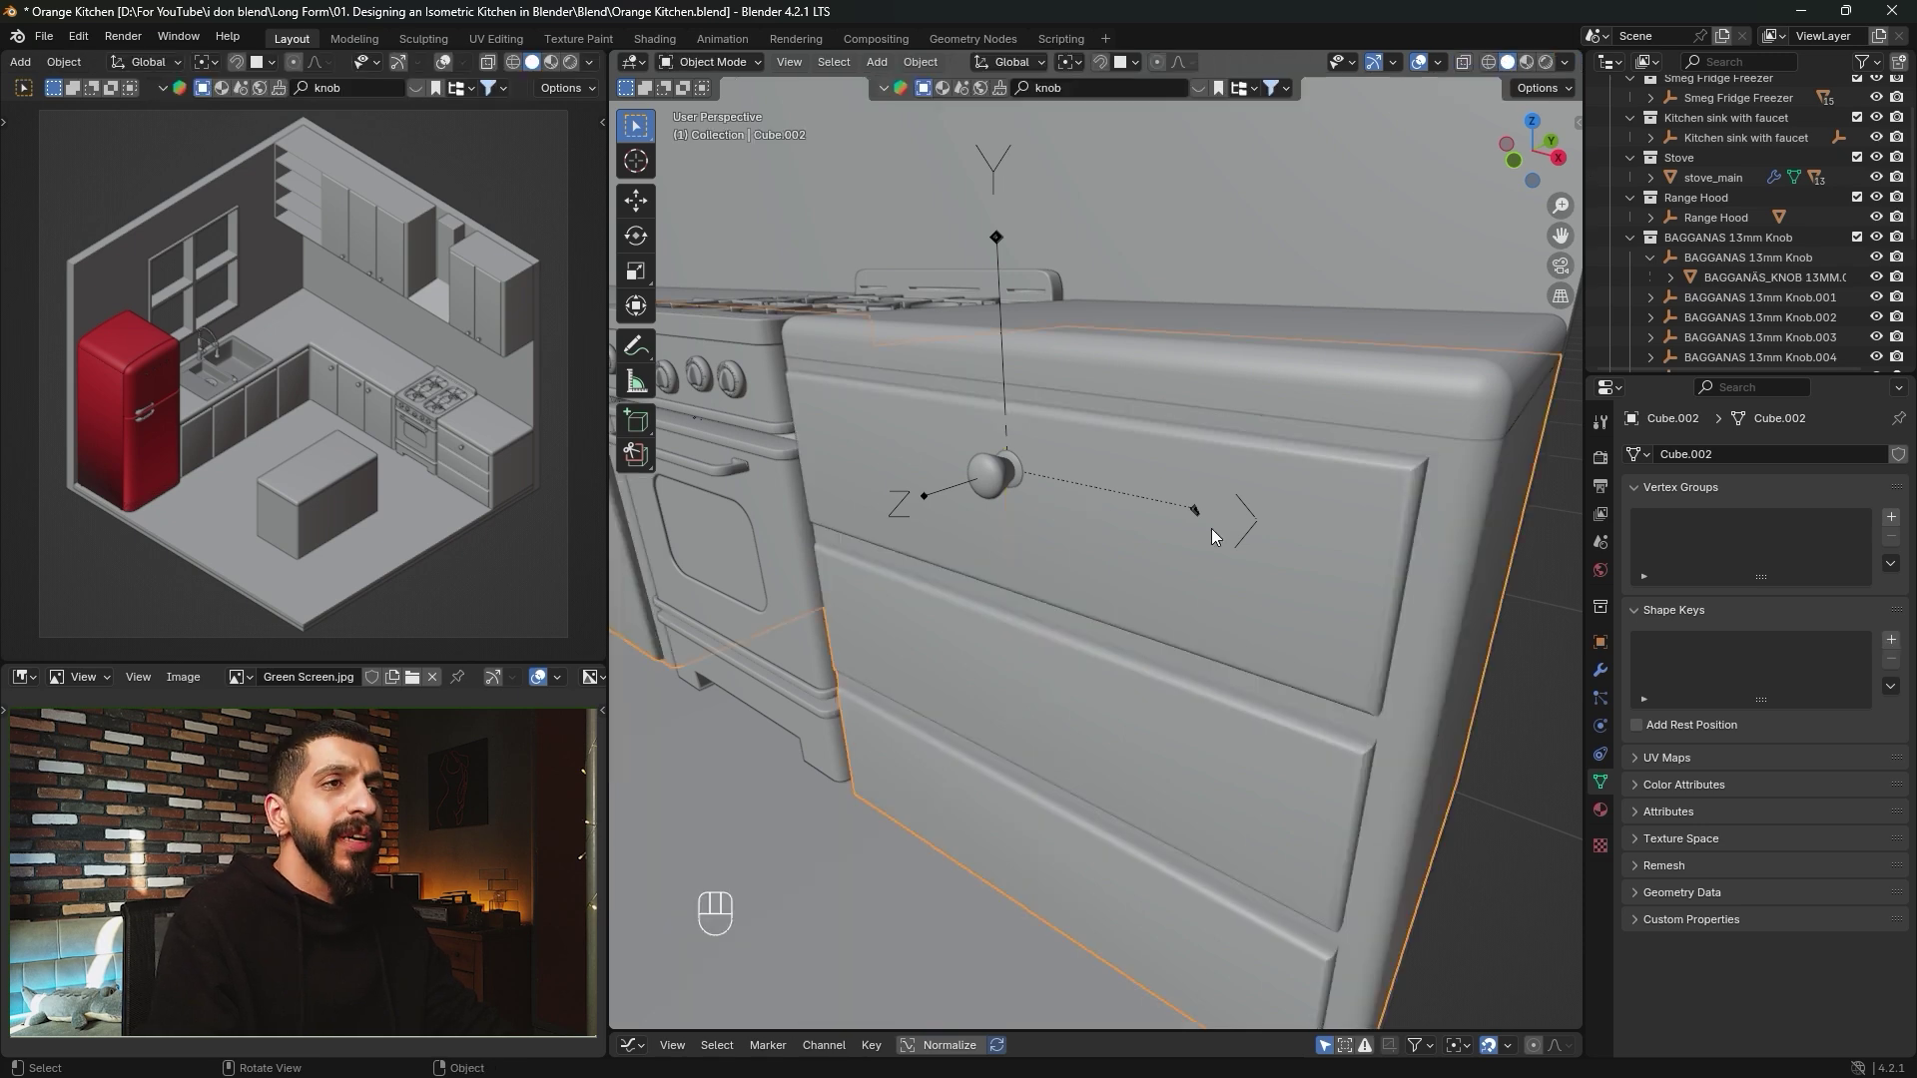
Move the top drawer's knob about -0.003 m along X to center it on the vertical loop cut.
left_click(997, 238)
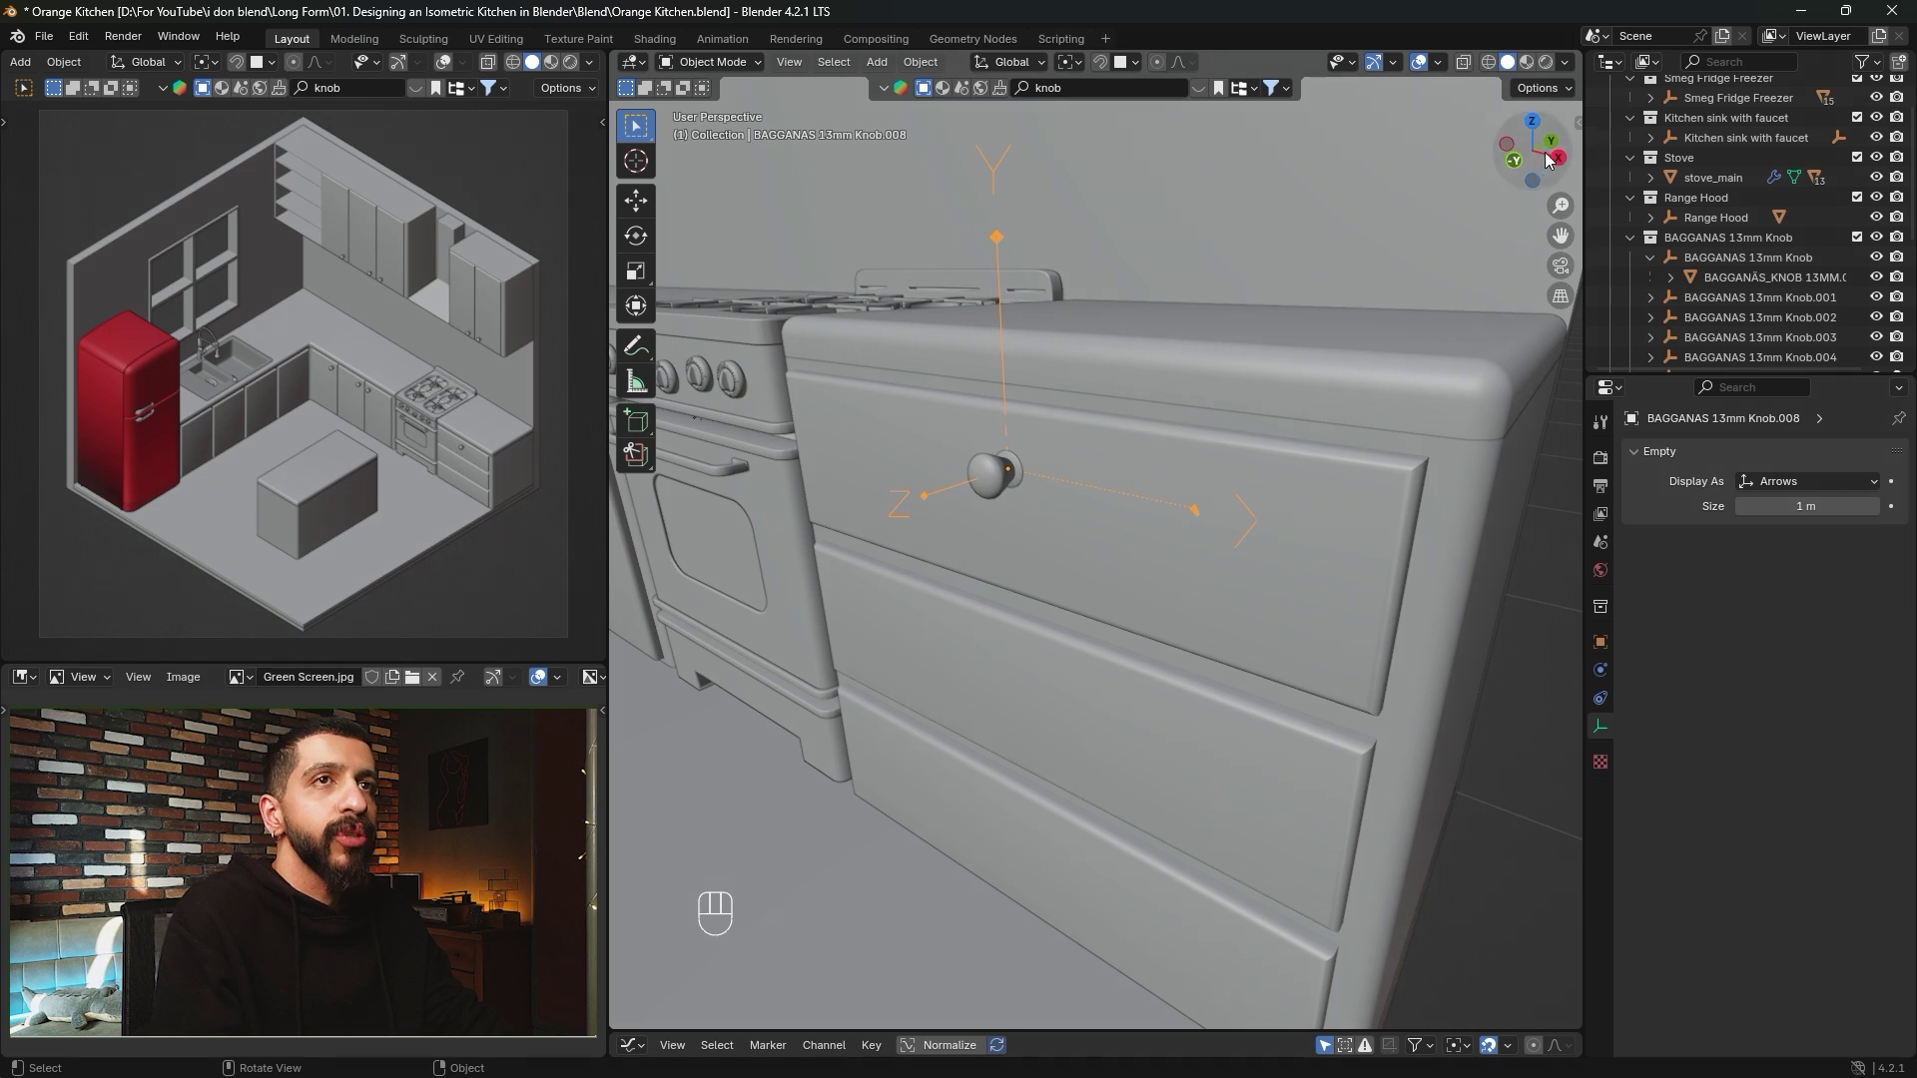
left_click(1514, 162)
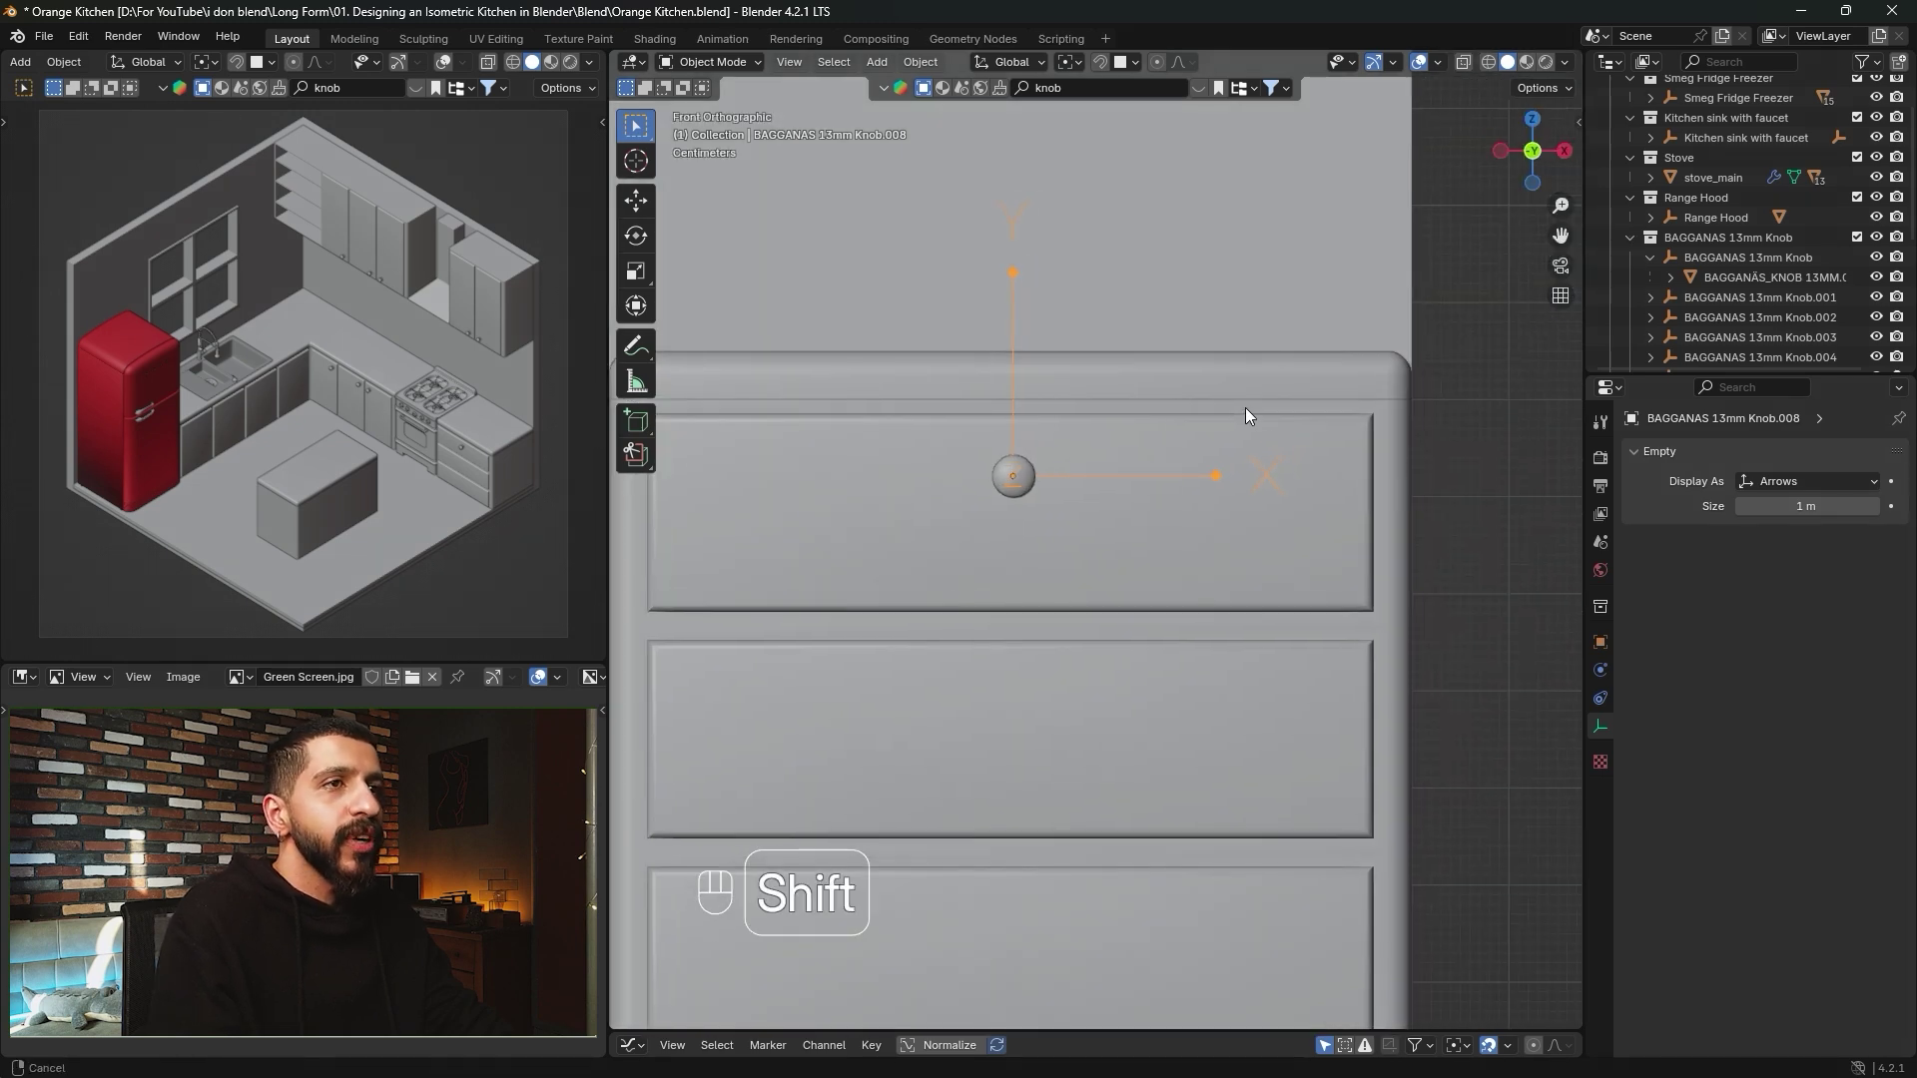
middle_click_drag(1244, 408, 1336, 470, "shift")
key("z")
left_click(997, 492)
scroll(1138, 499, "up", 3)
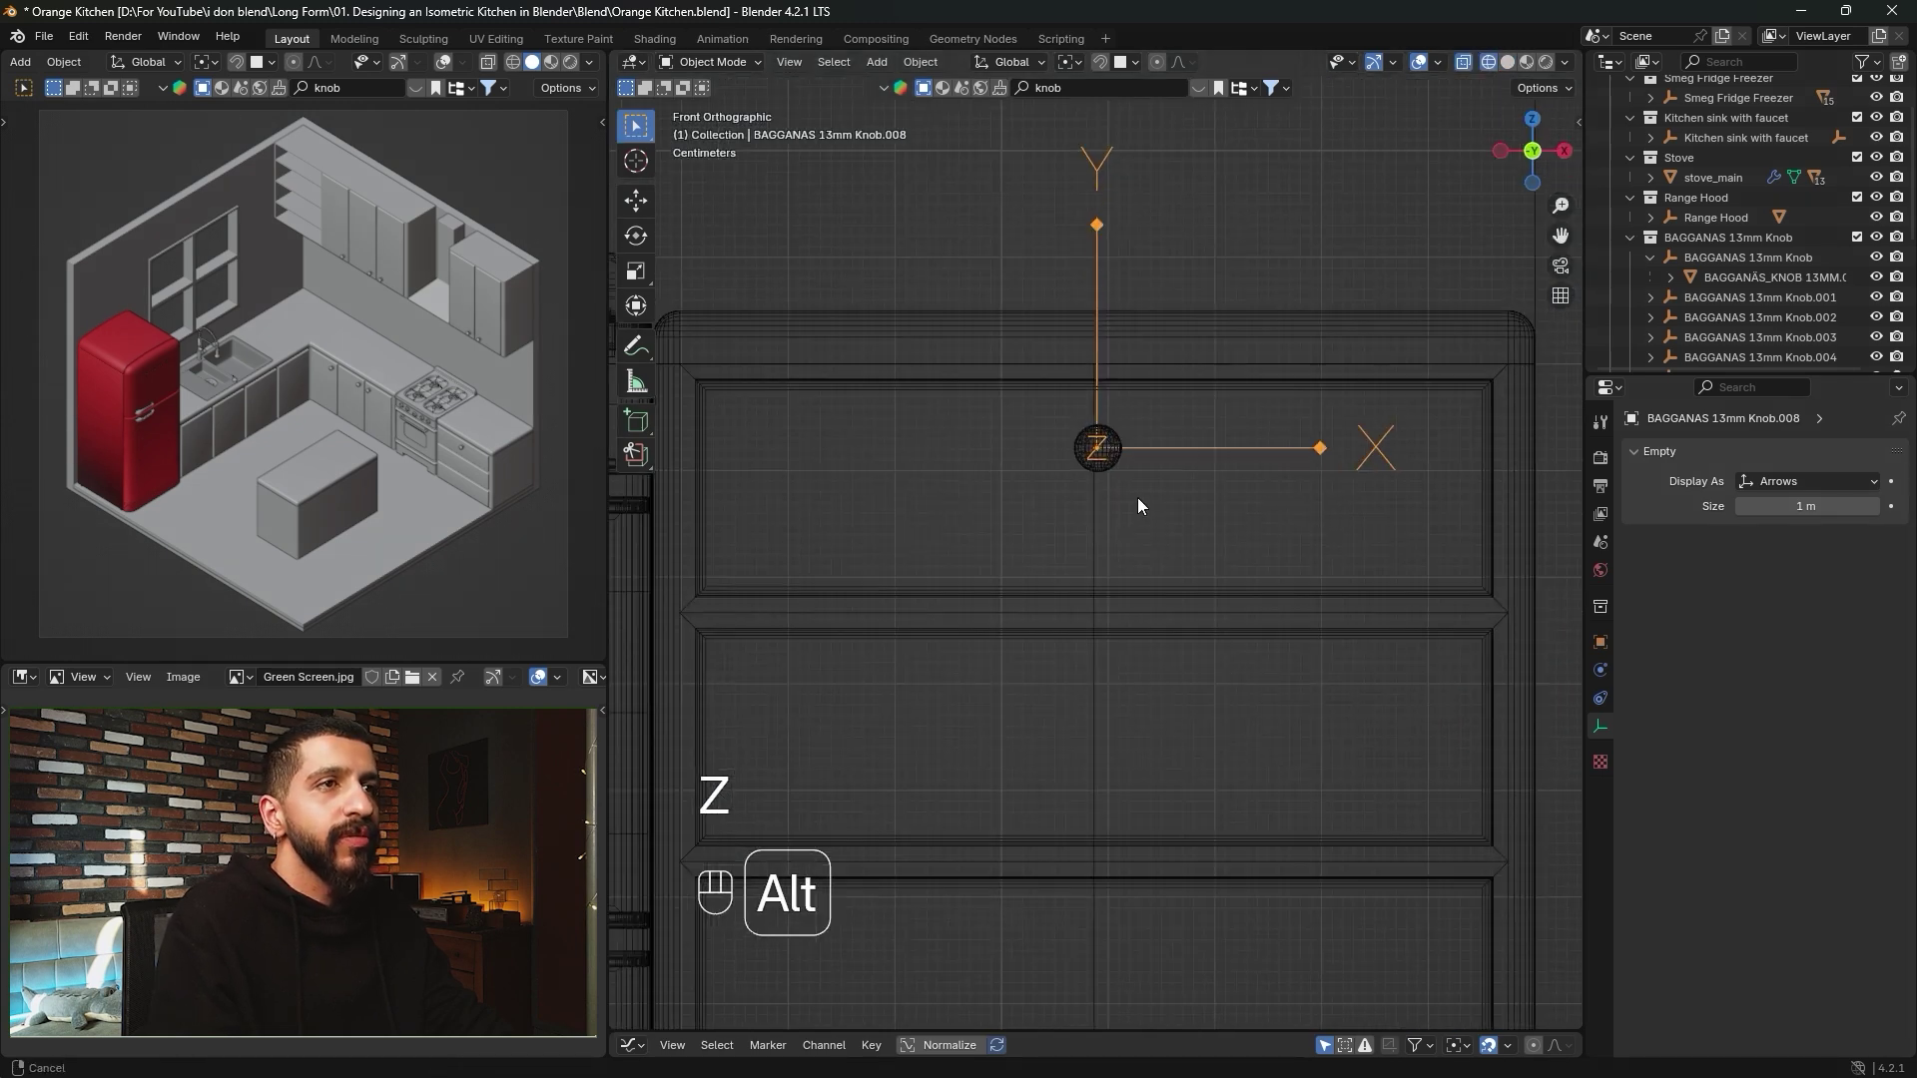
scroll(1139, 519, "down", 2, "shift")
scroll(1066, 419, "up", 3)
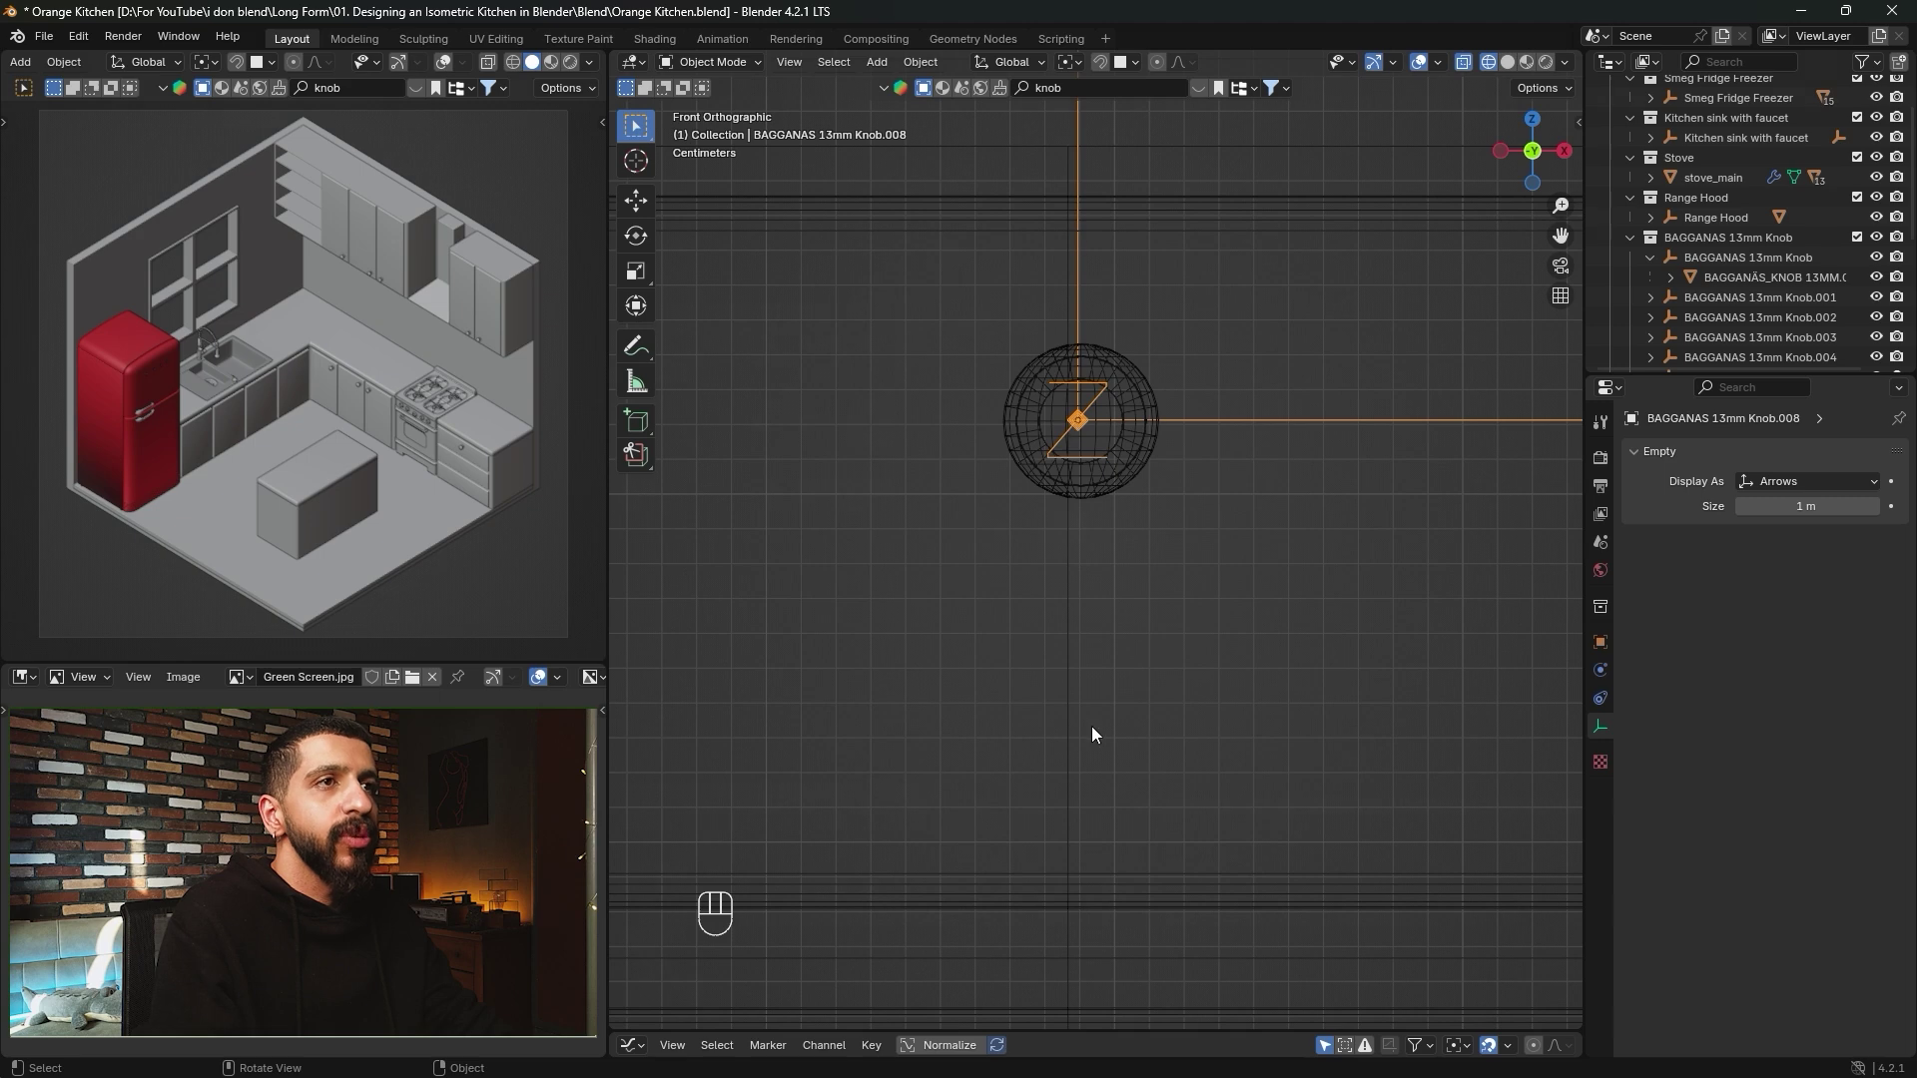
key("g")
key("x")
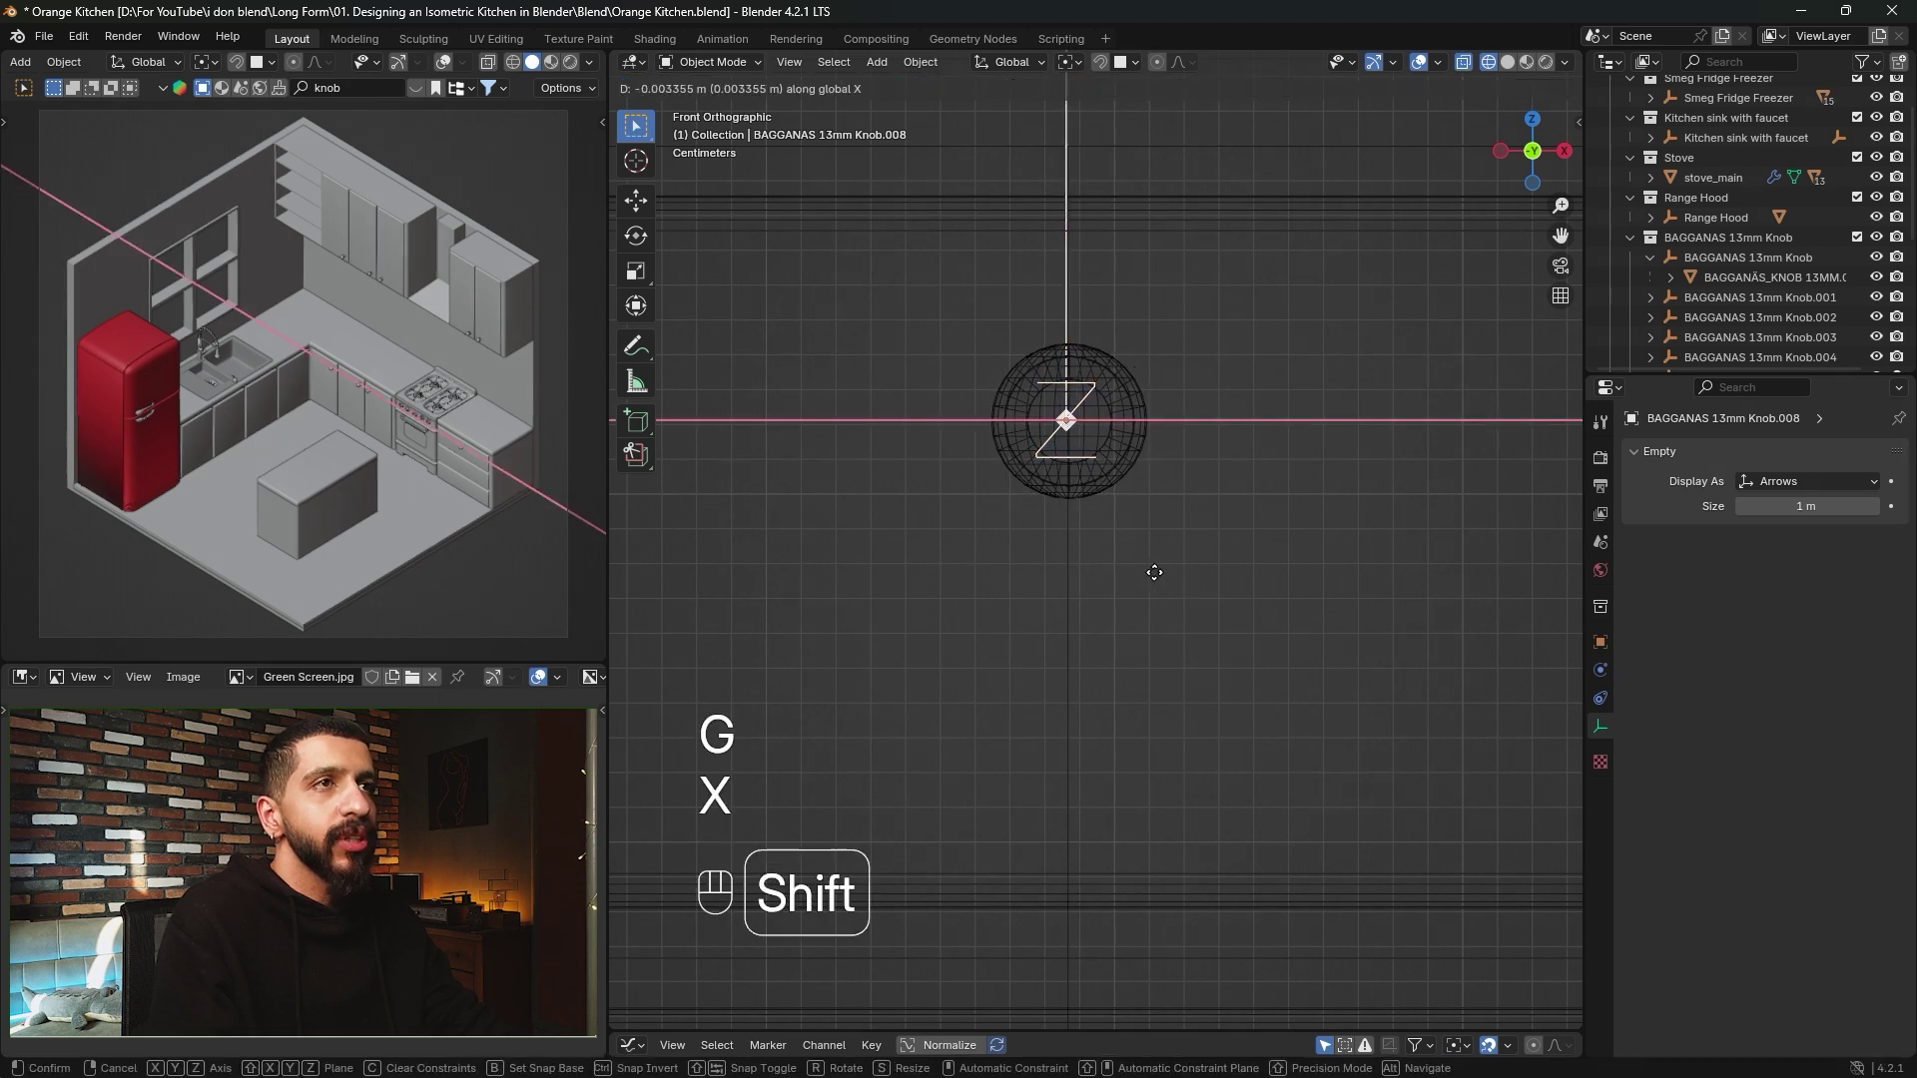
left_click(1161, 567)
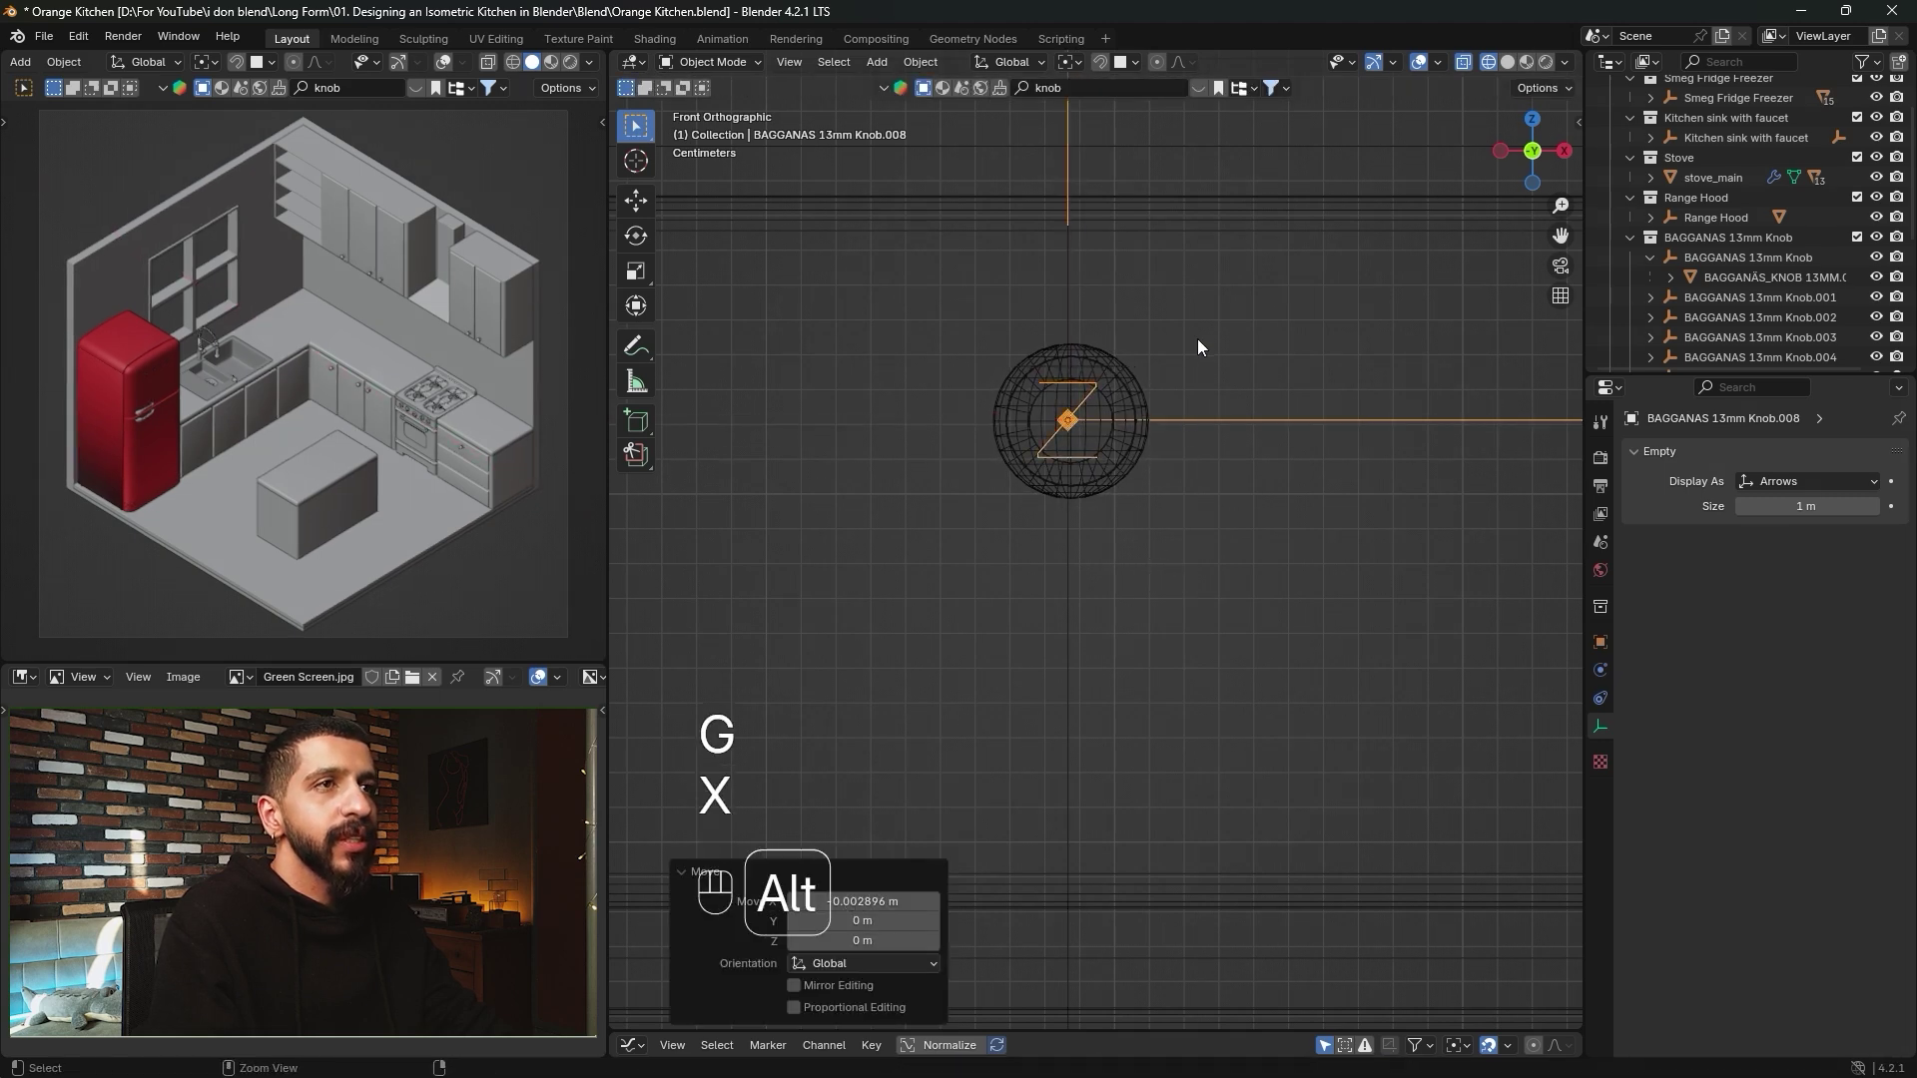
Raise the top drawer's knob about 0.012 m along Z.
scroll(1188, 419, "down", 6)
scroll(1128, 519, "up", 1)
scroll(1134, 569, "up", 2)
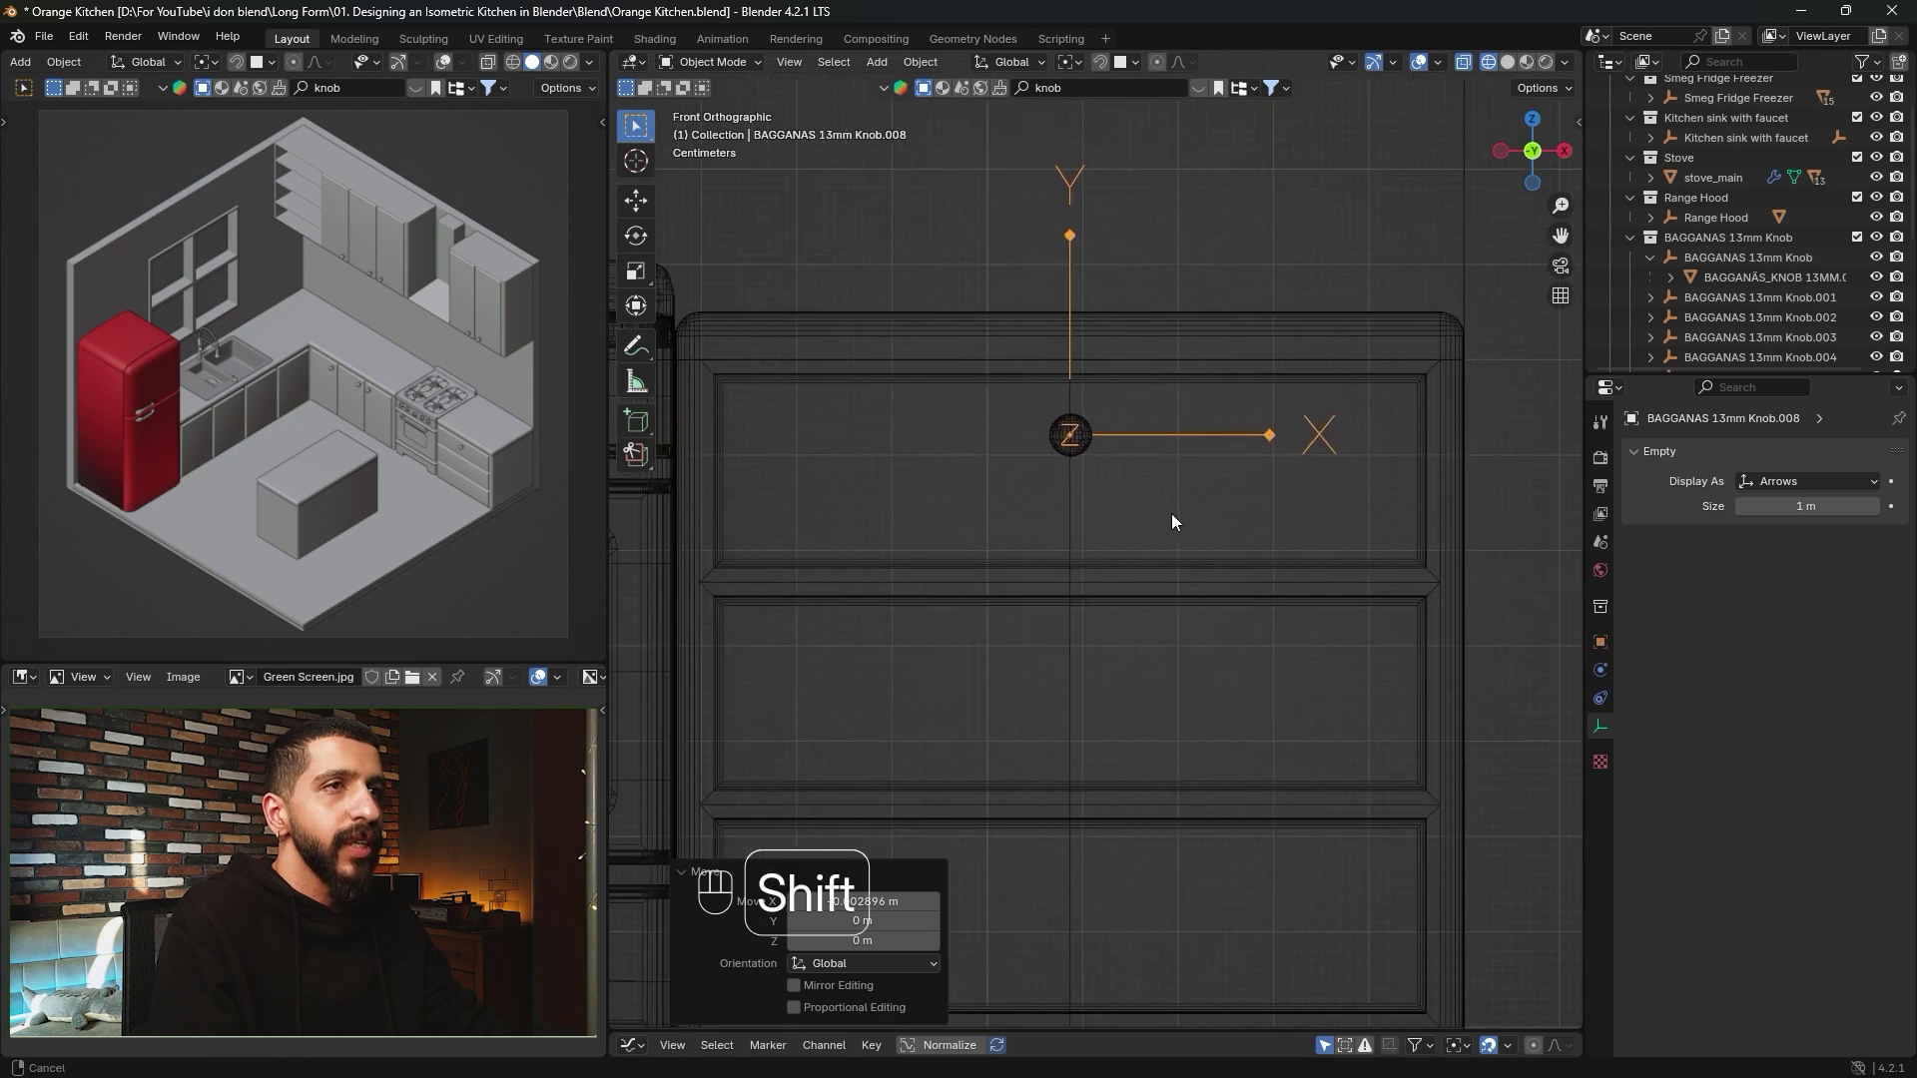
key("g")
key("z")
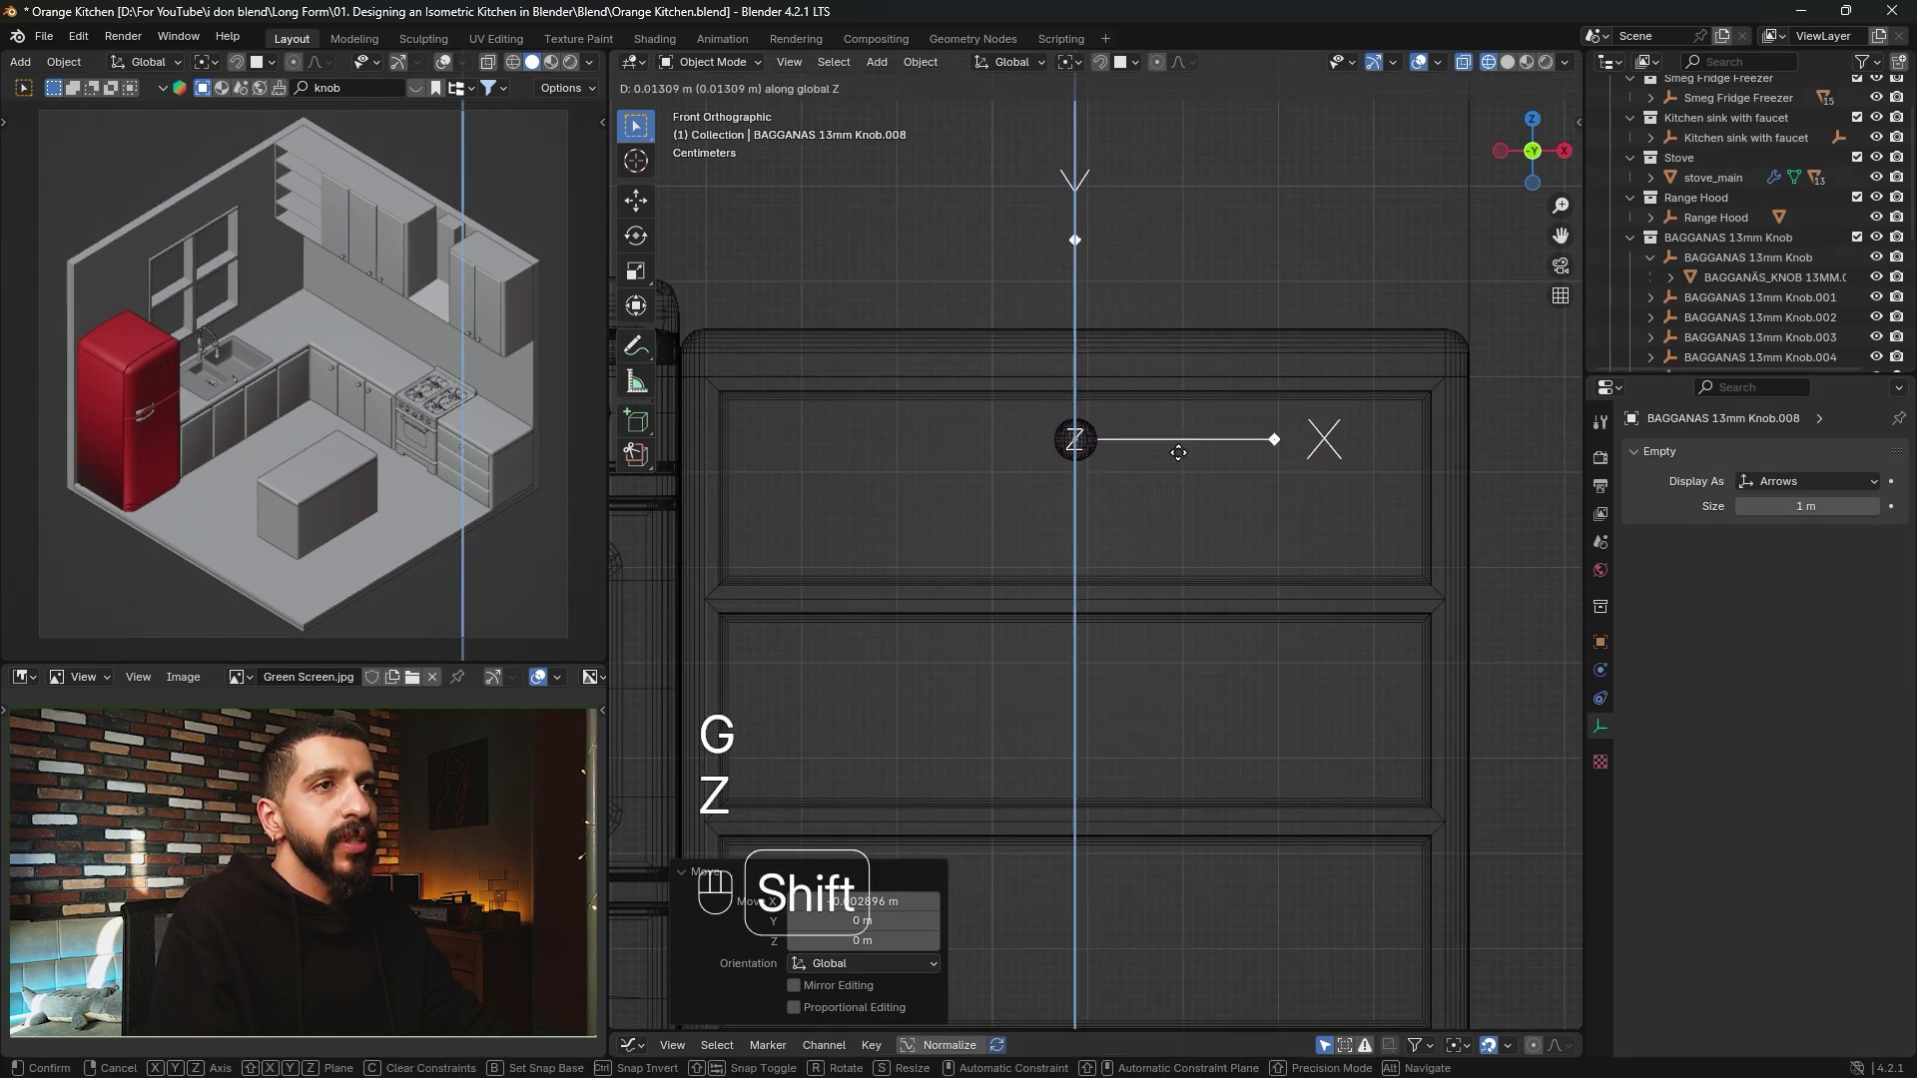
left_click(1176, 460)
middle_click_drag(1170, 526, 1146, 483, "shift")
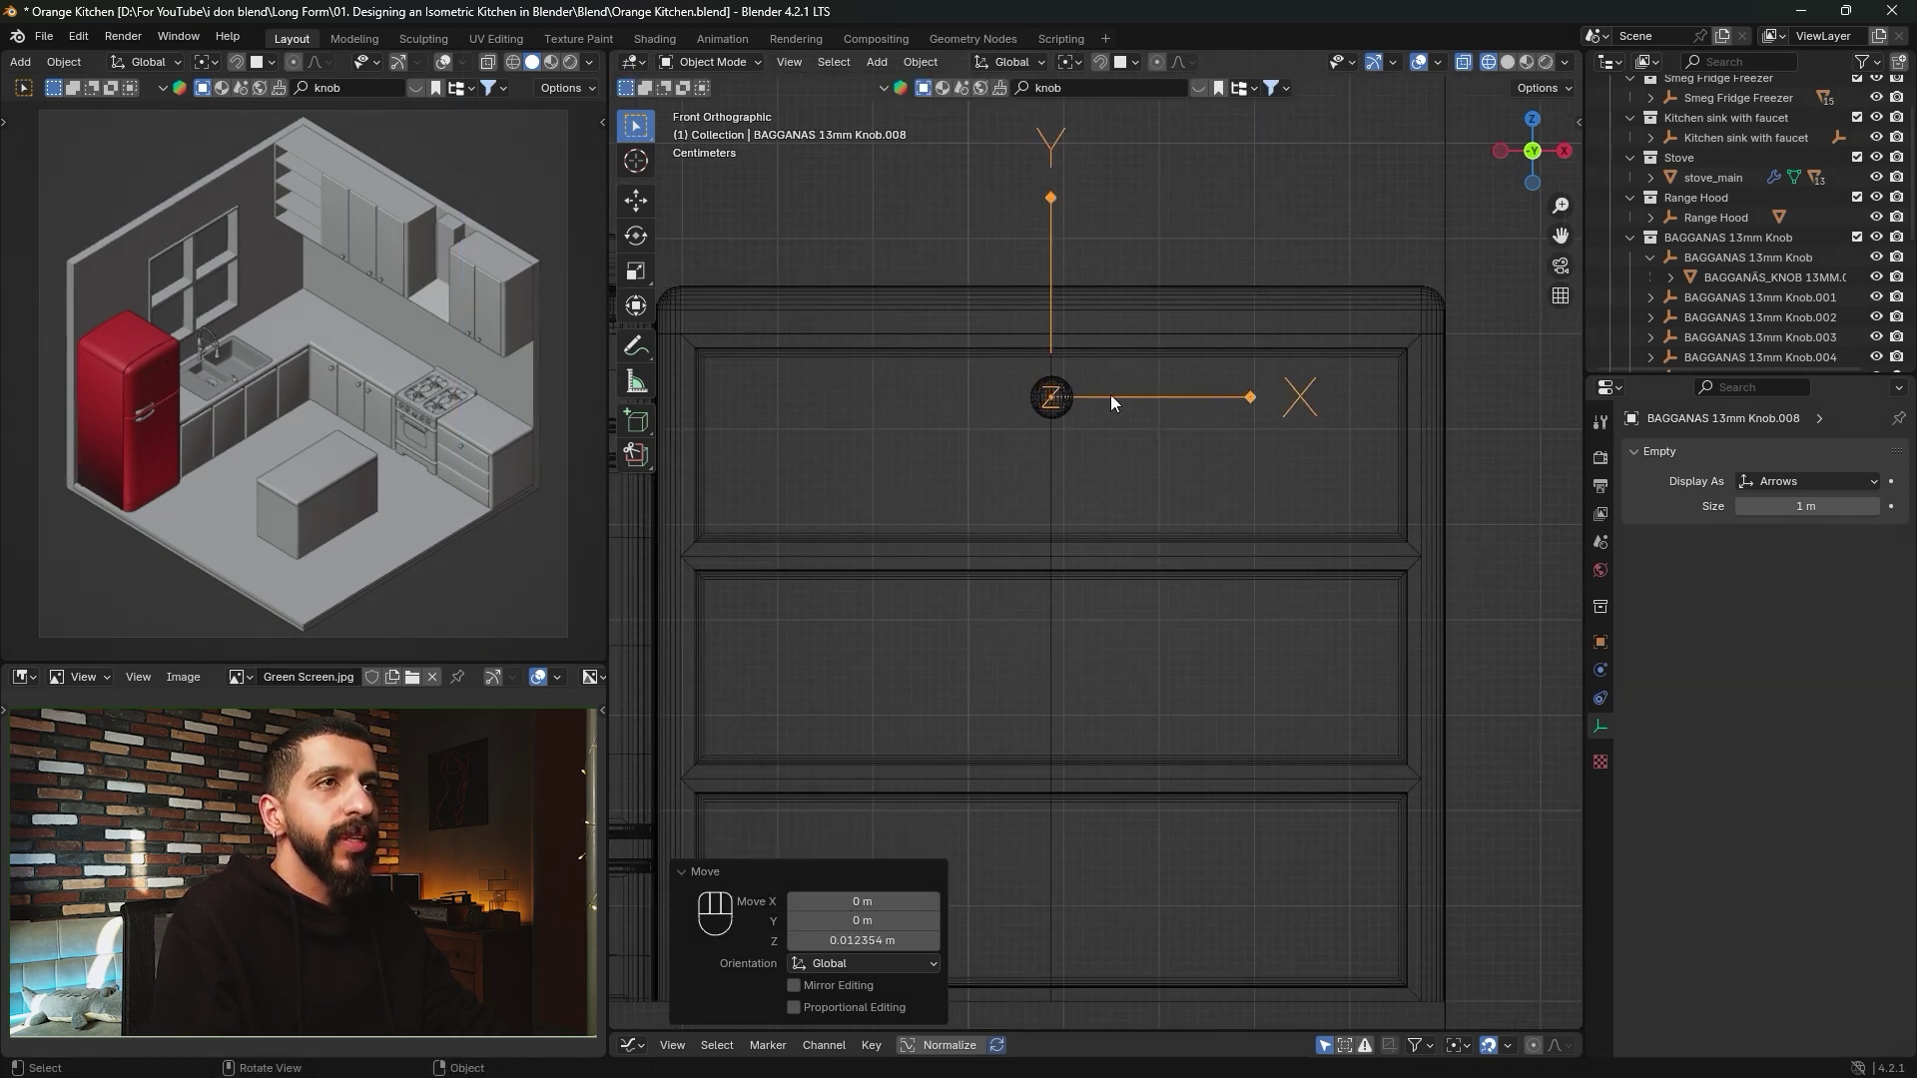
Duplicate the top drawer's knob with its empty about -0.24 m along Z onto the middle drawer.
key("shift")
left_click(1050, 397, "shift")
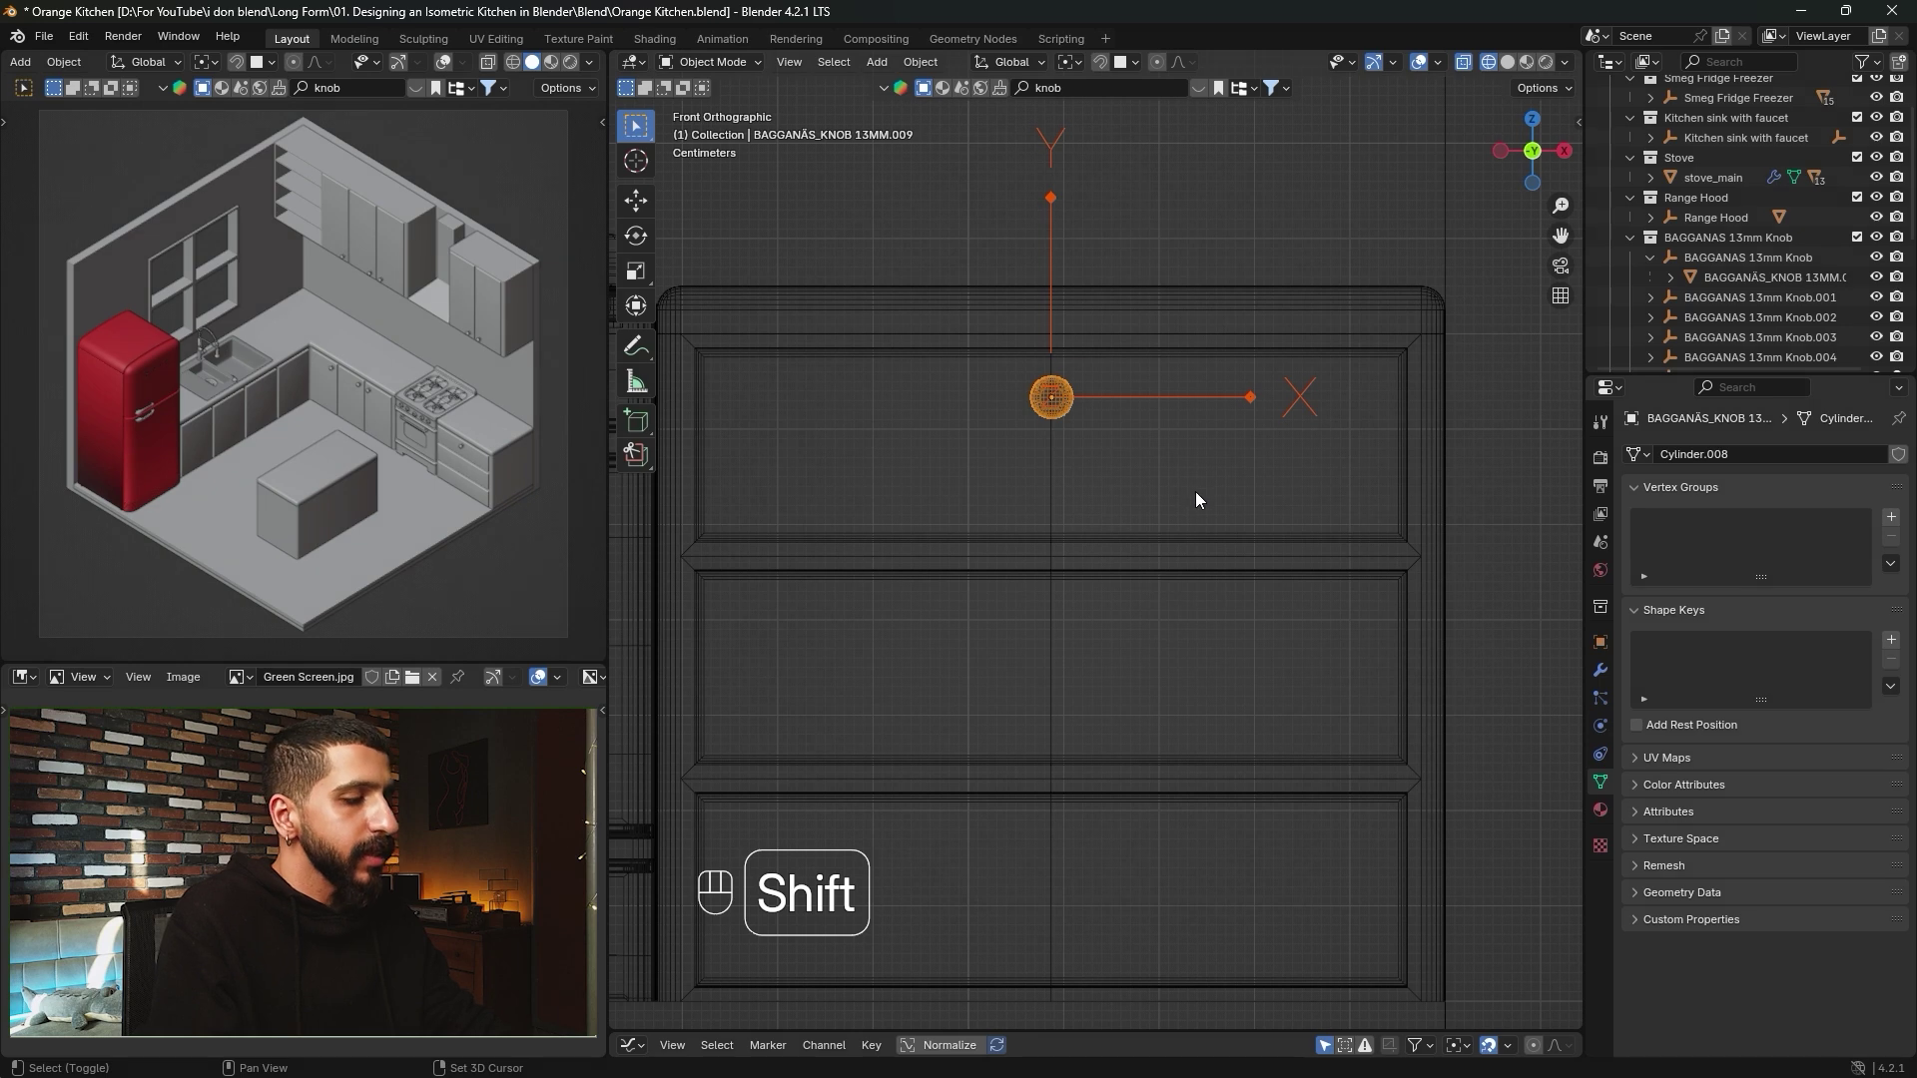
key("shift+d")
key("z")
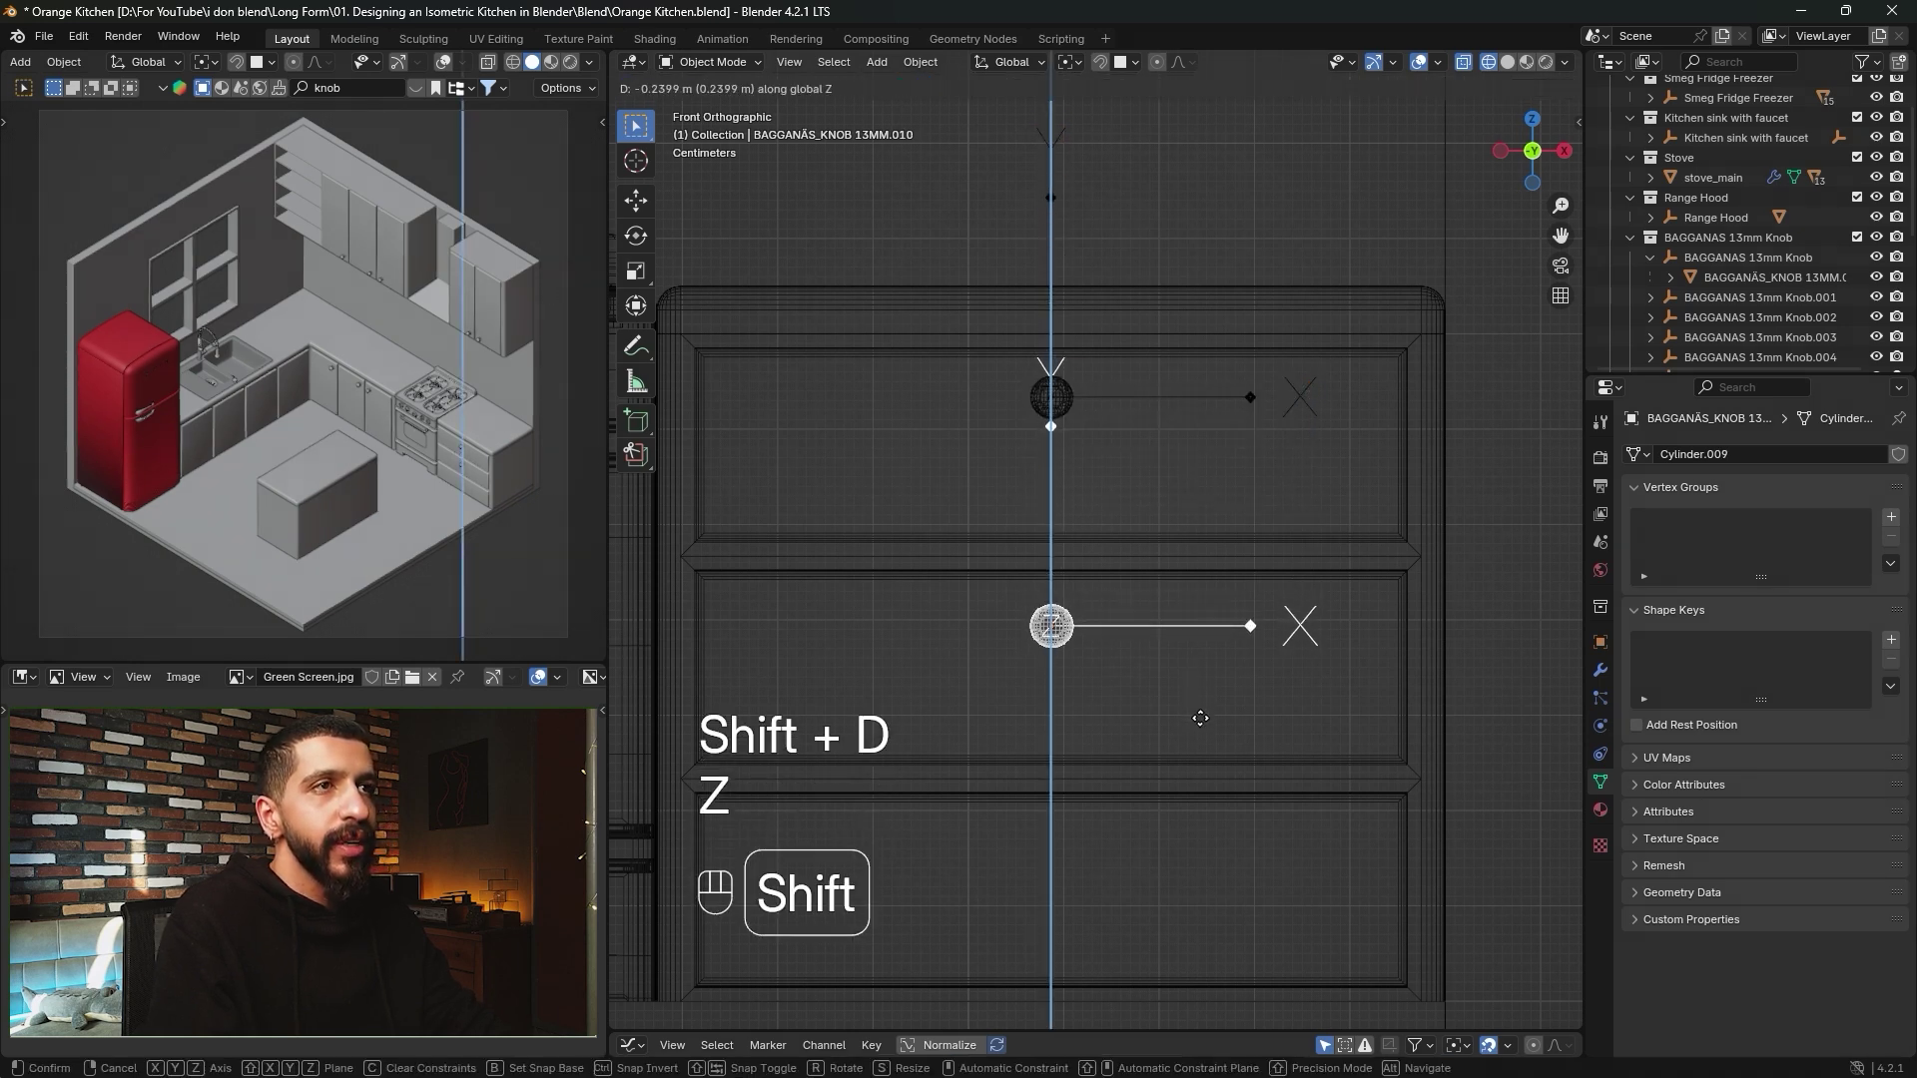
left_click(1197, 717)
middle_click_drag(1198, 718, 1152, 498, "shift")
Duplicate the middle drawer's knob about -0.23 m along Z onto the bottom drawer, then return to solid shading.
key("shift+d")
key("z")
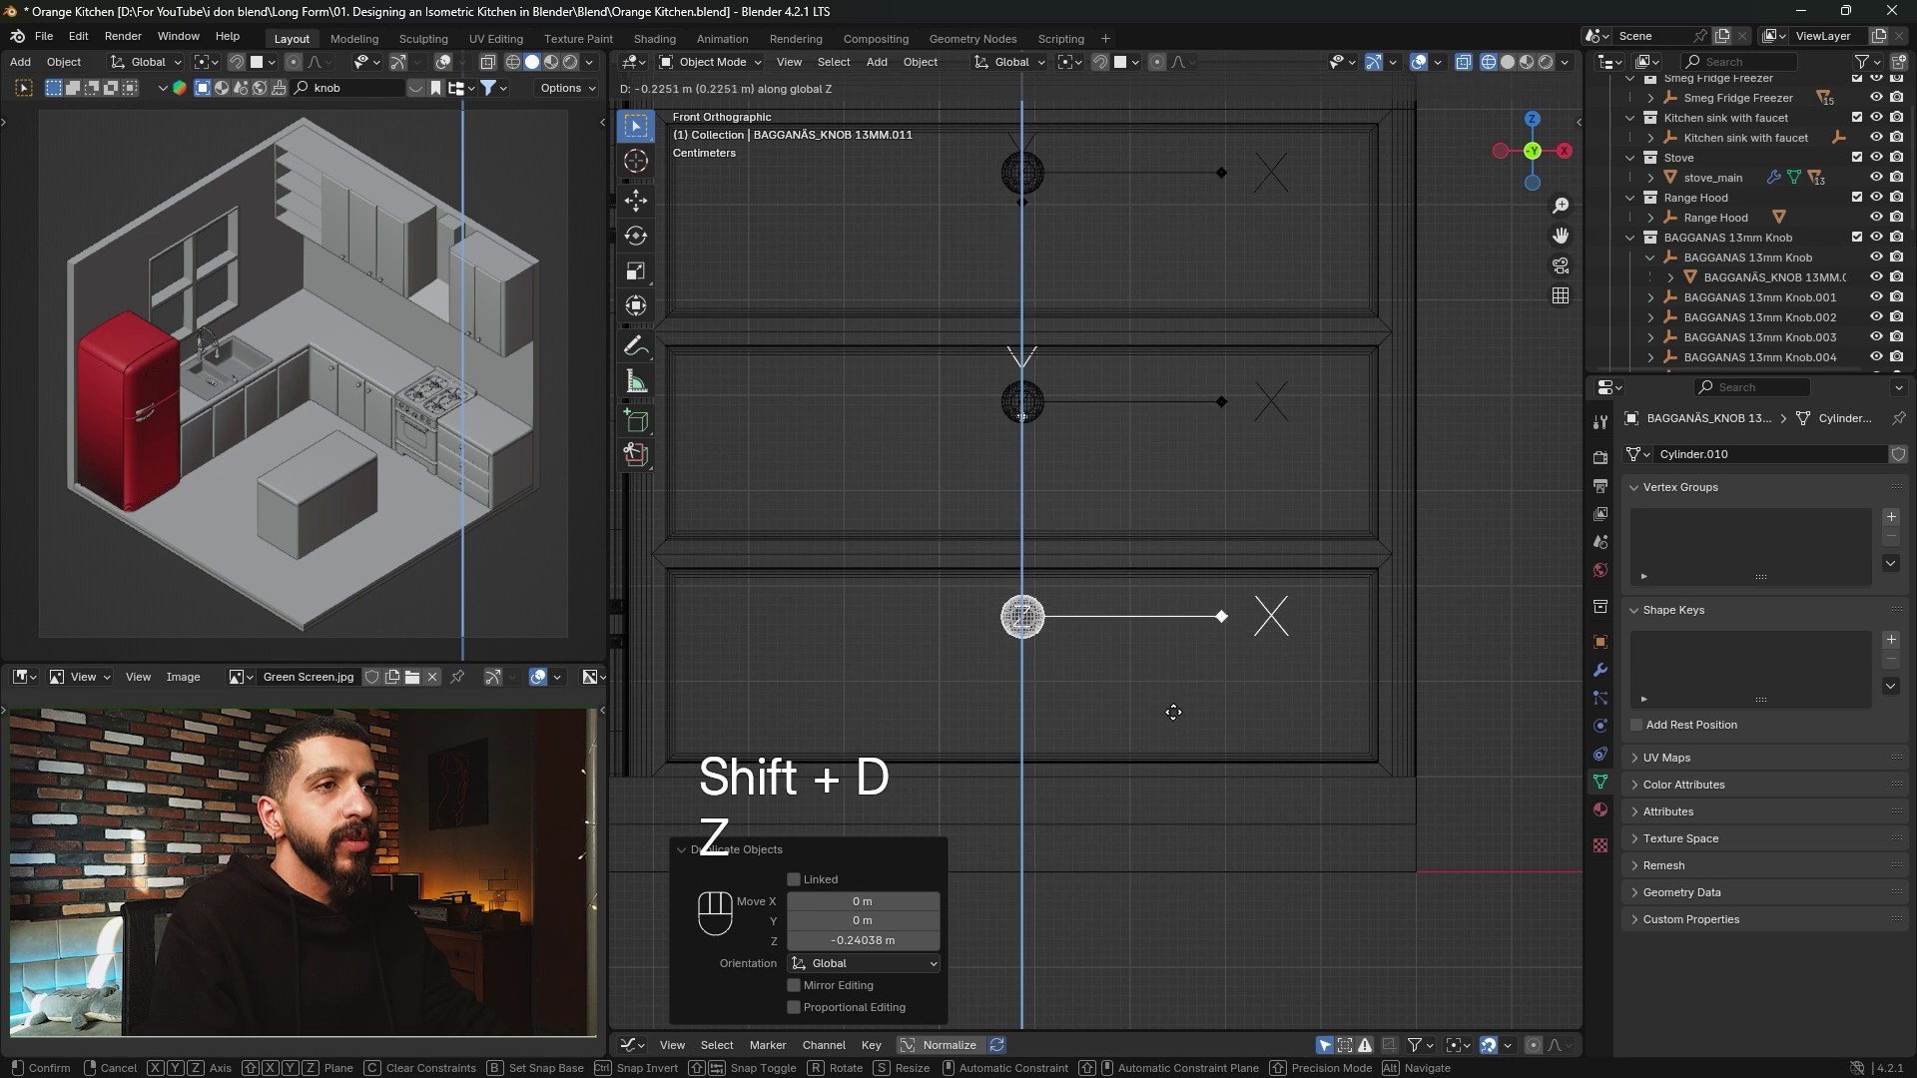
left_click(1178, 717)
middle_click_drag(1196, 417, 1452, 433)
left_click(1451, 433)
middle_click_drag(1276, 465, 1170, 505)
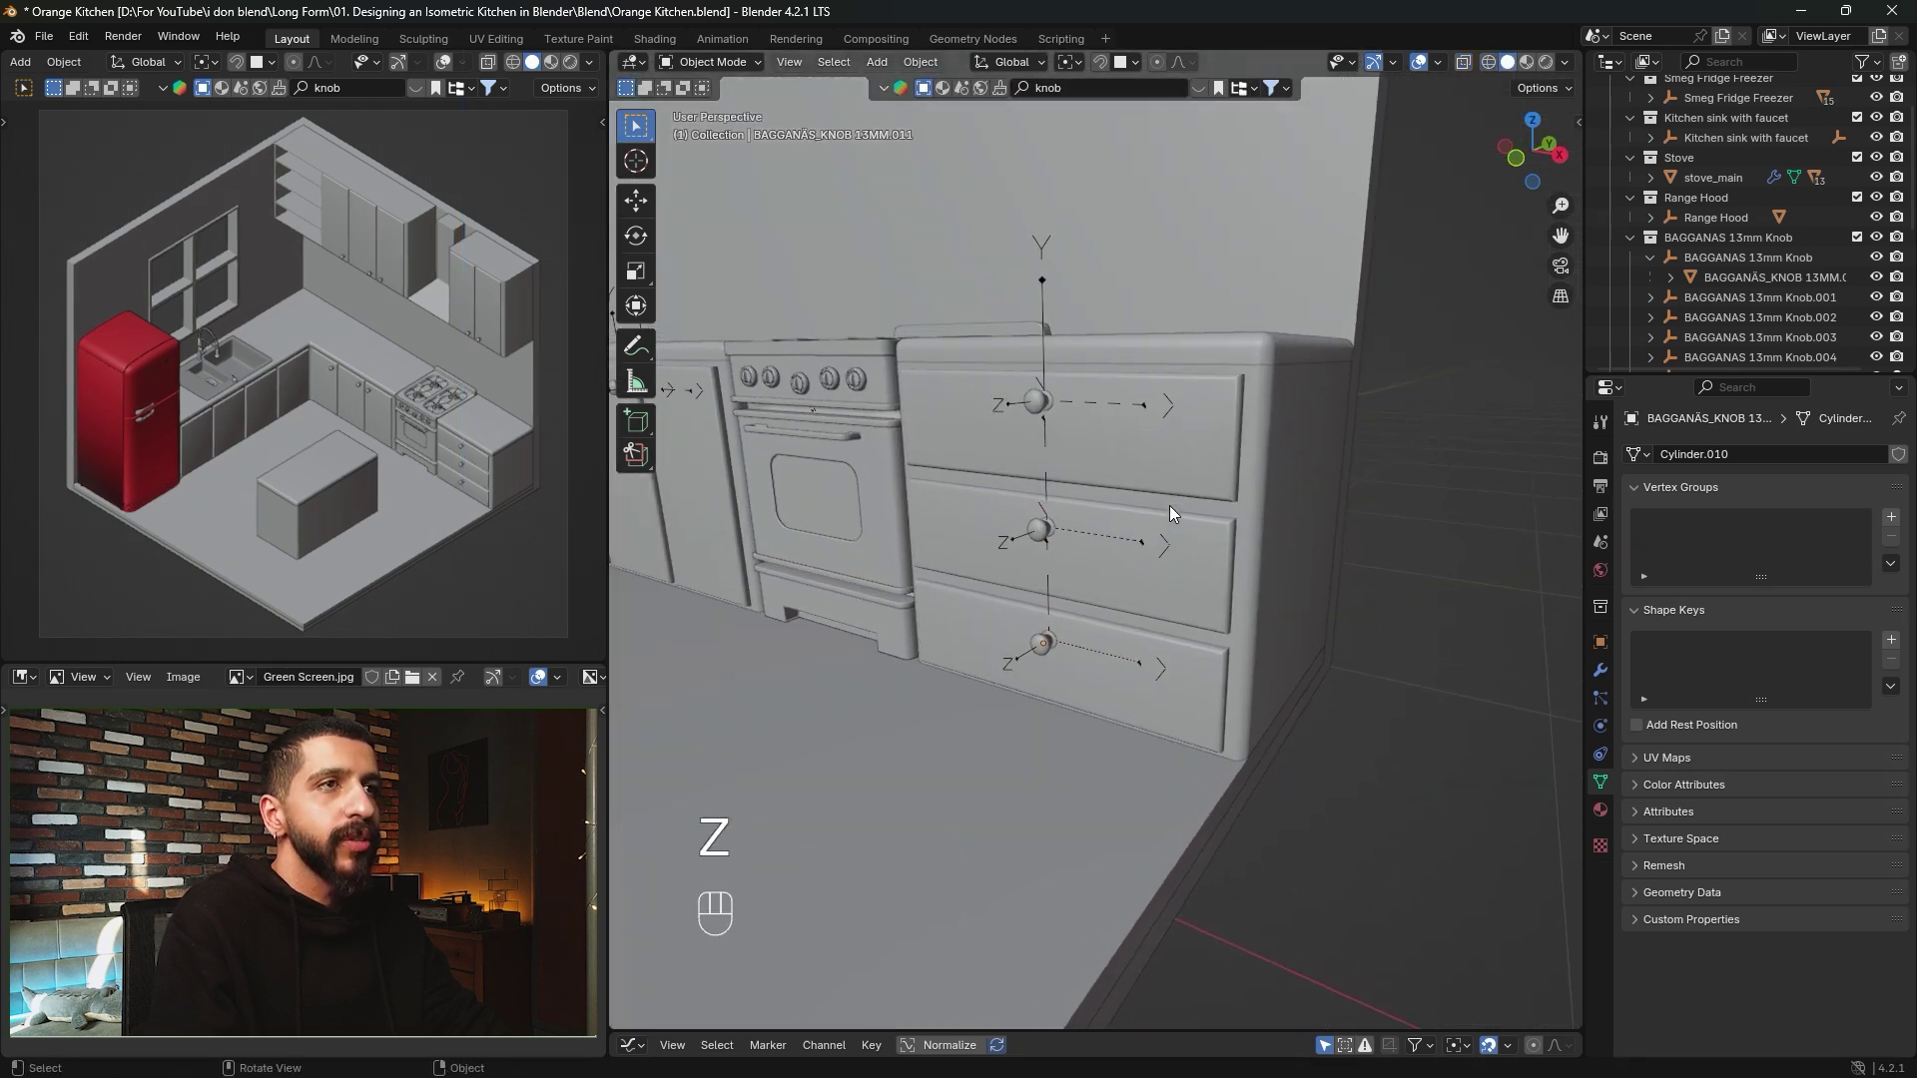
Lower the top drawer's knob slightly, about -0.005 m along Z.
left_click(1042, 279)
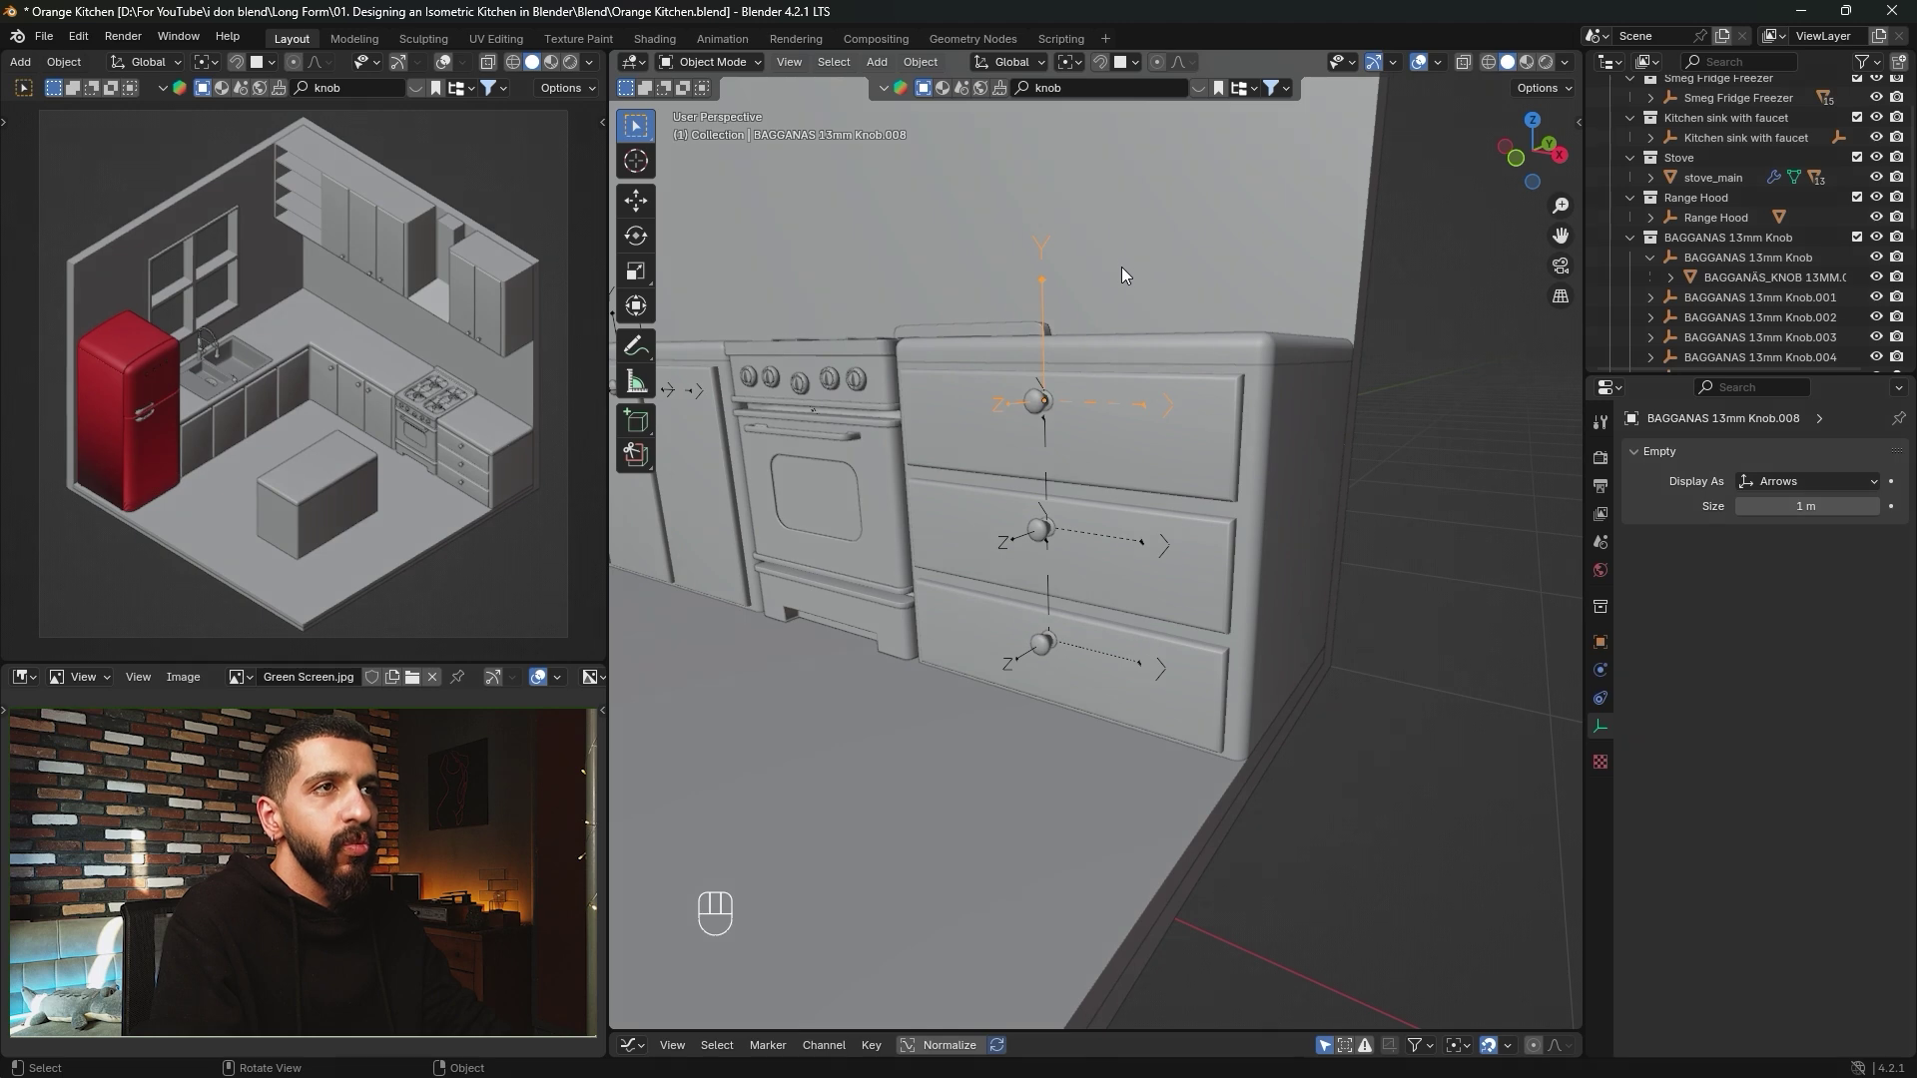
key("g")
key("z")
key("shift")
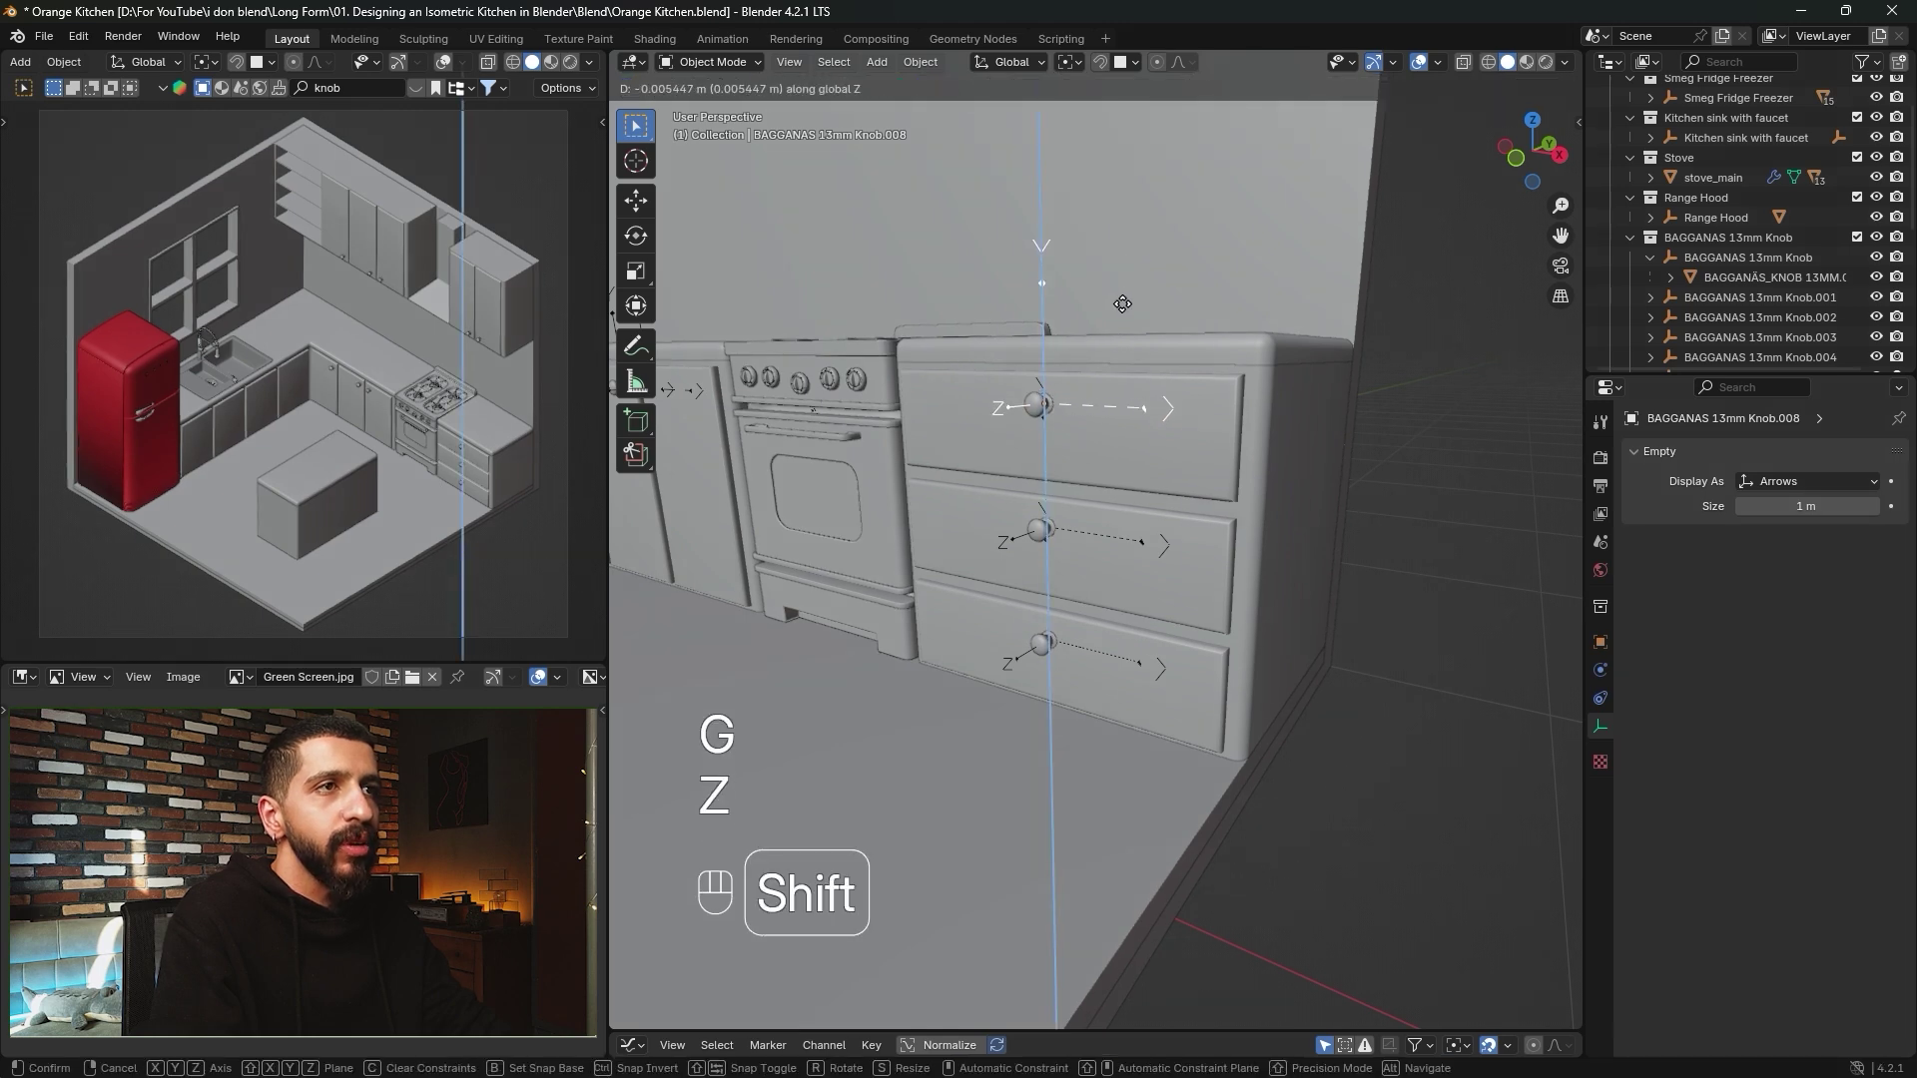
left_click(1122, 297)
Duplicate the knob nearest the corner onto the sink-side cabinet door, about -0.29 m in X and -0.82 m in Y, keeping its height.
middle_click_drag(1122, 297, 1086, 693)
scroll(1180, 405, "up", 3)
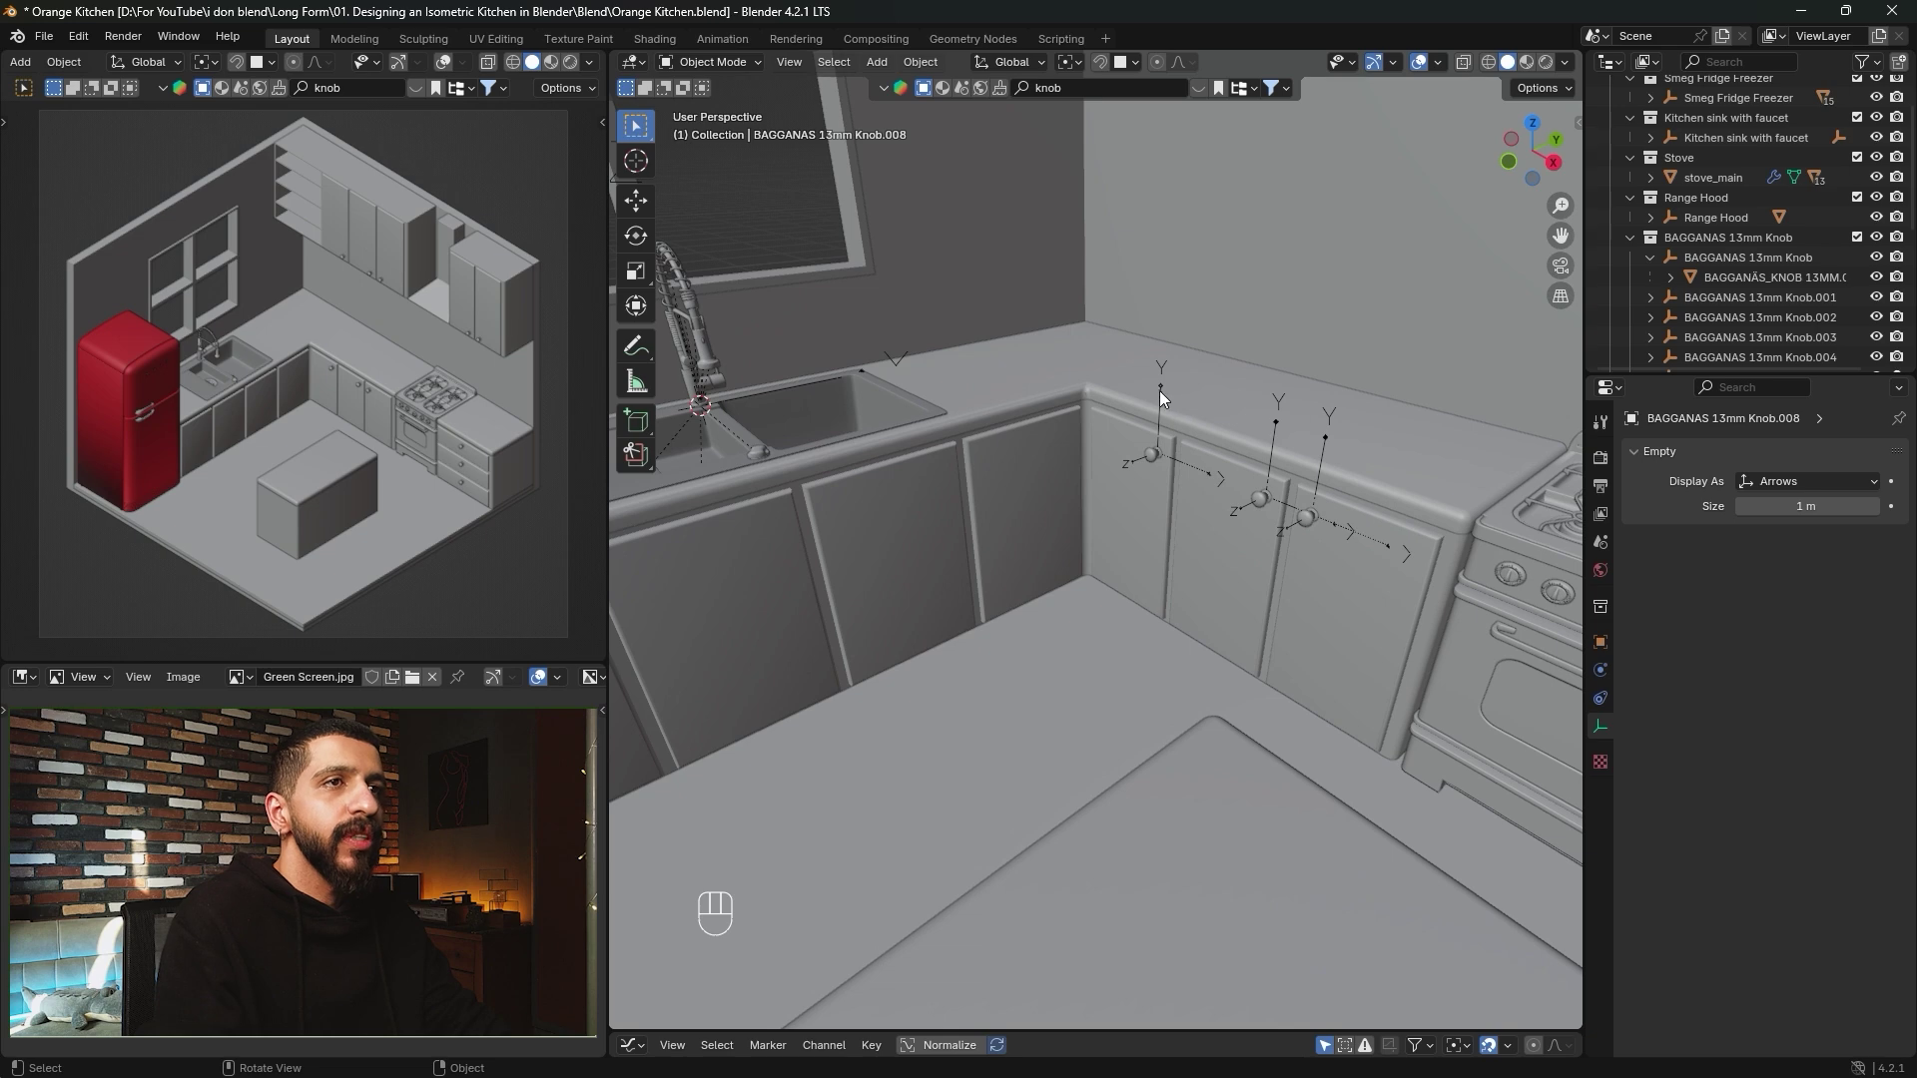
left_click(1154, 455, "shift")
left_click(1153, 454, "shift")
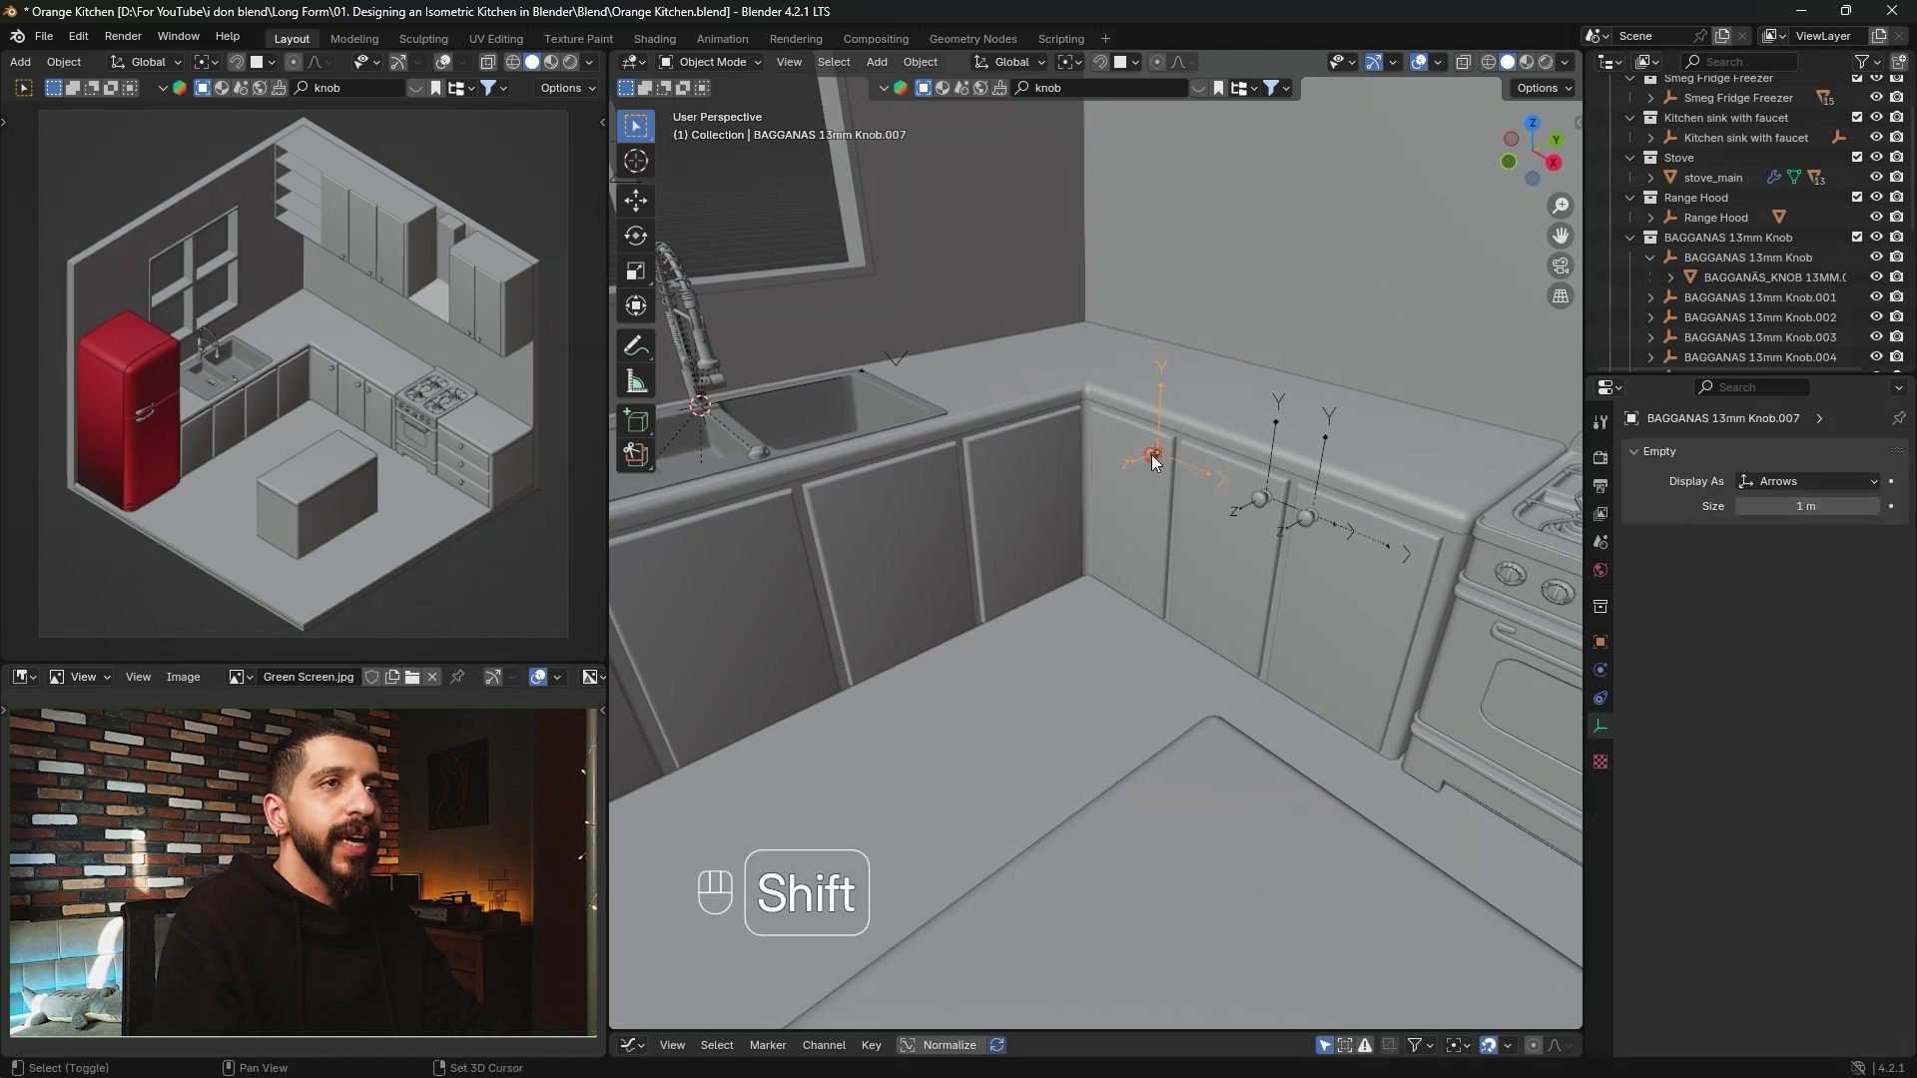
middle_click_drag(1123, 549, 1176, 557, "shift")
key("shift+d")
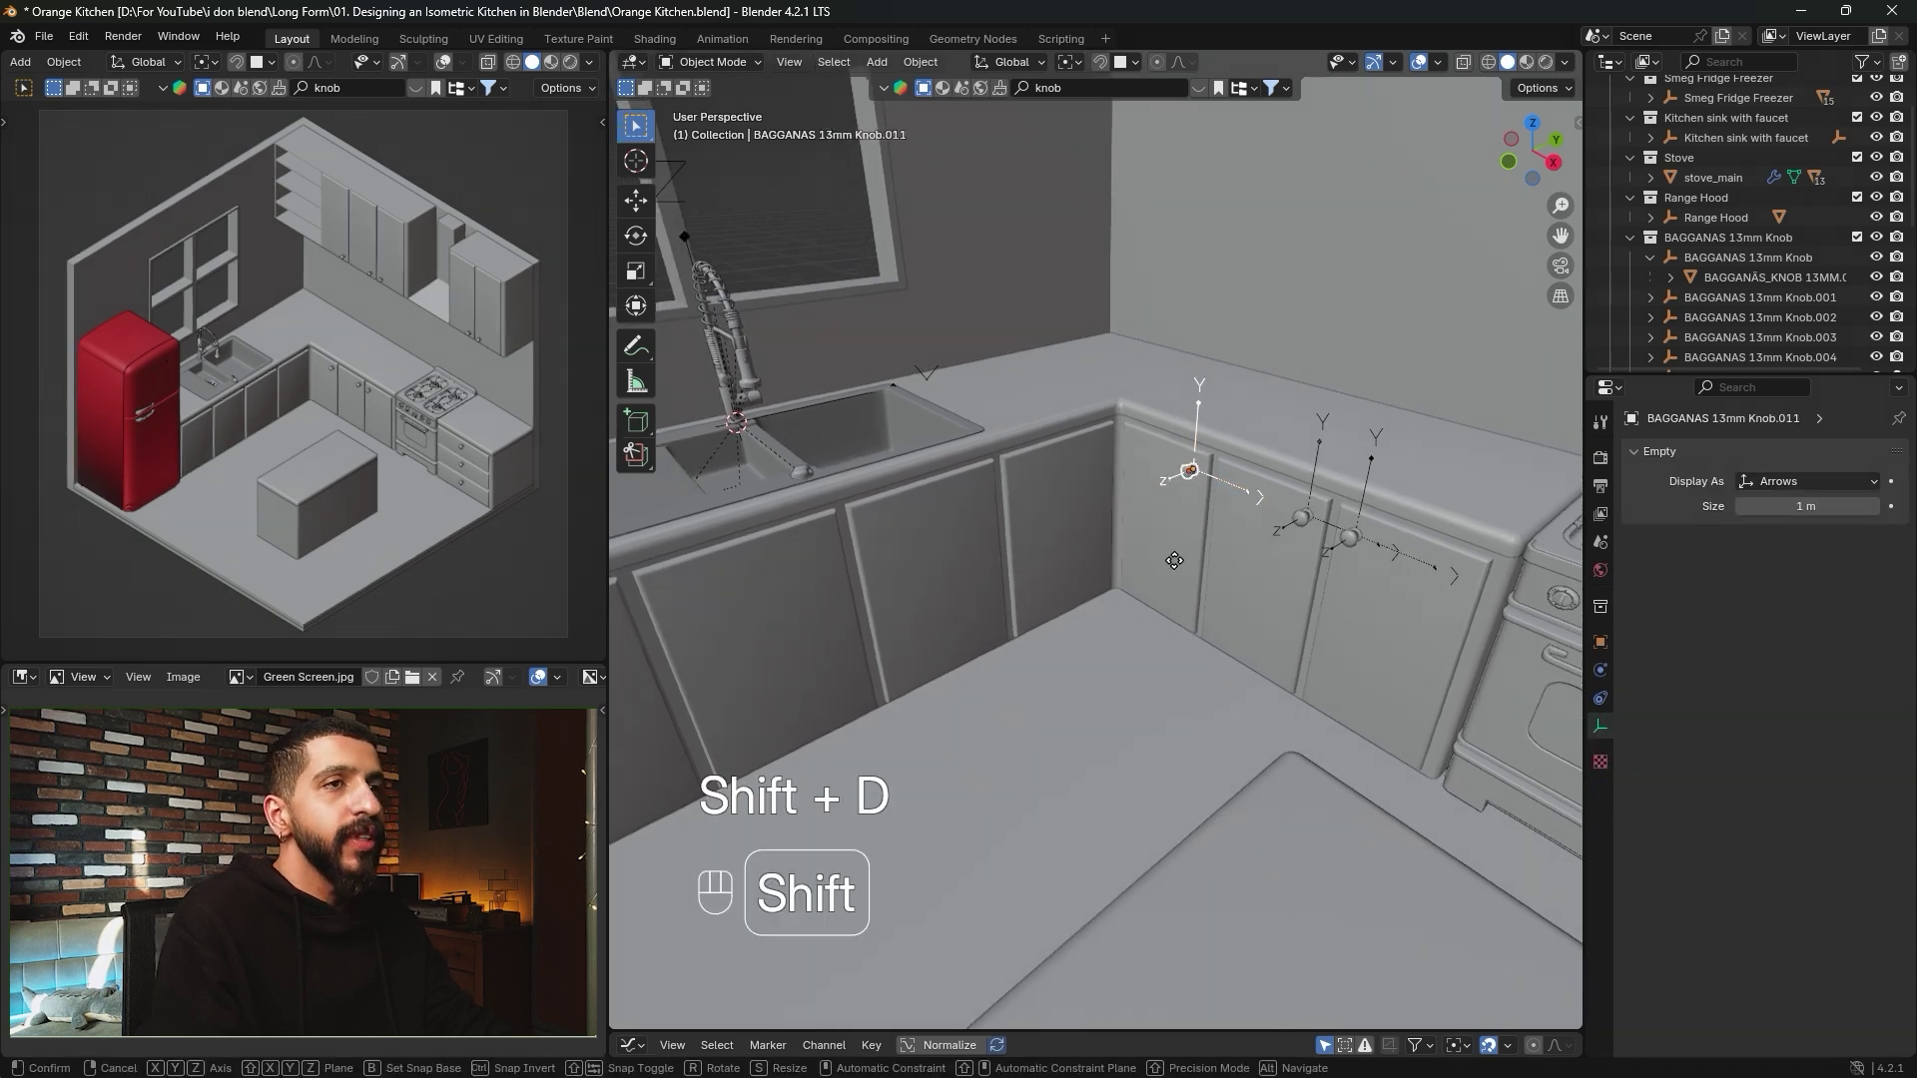
key("shift+z")
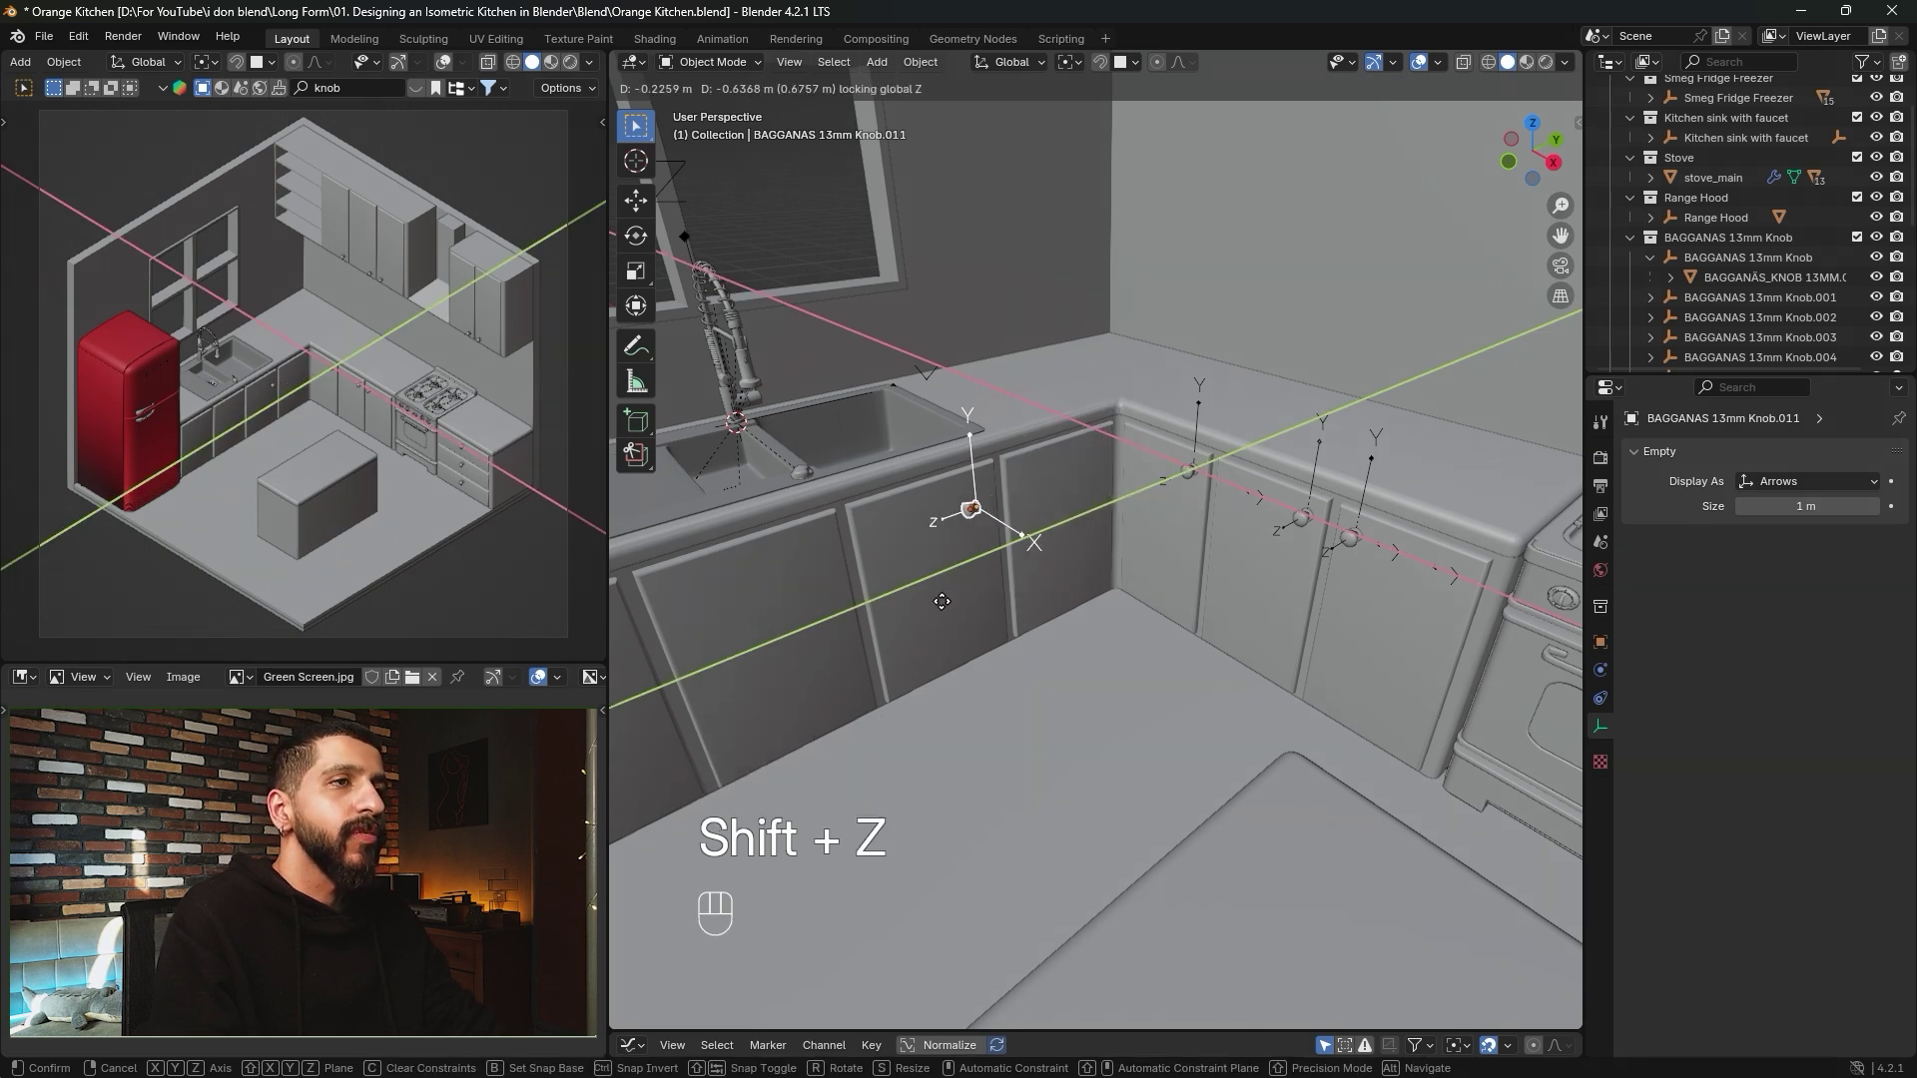
left_click(842, 513)
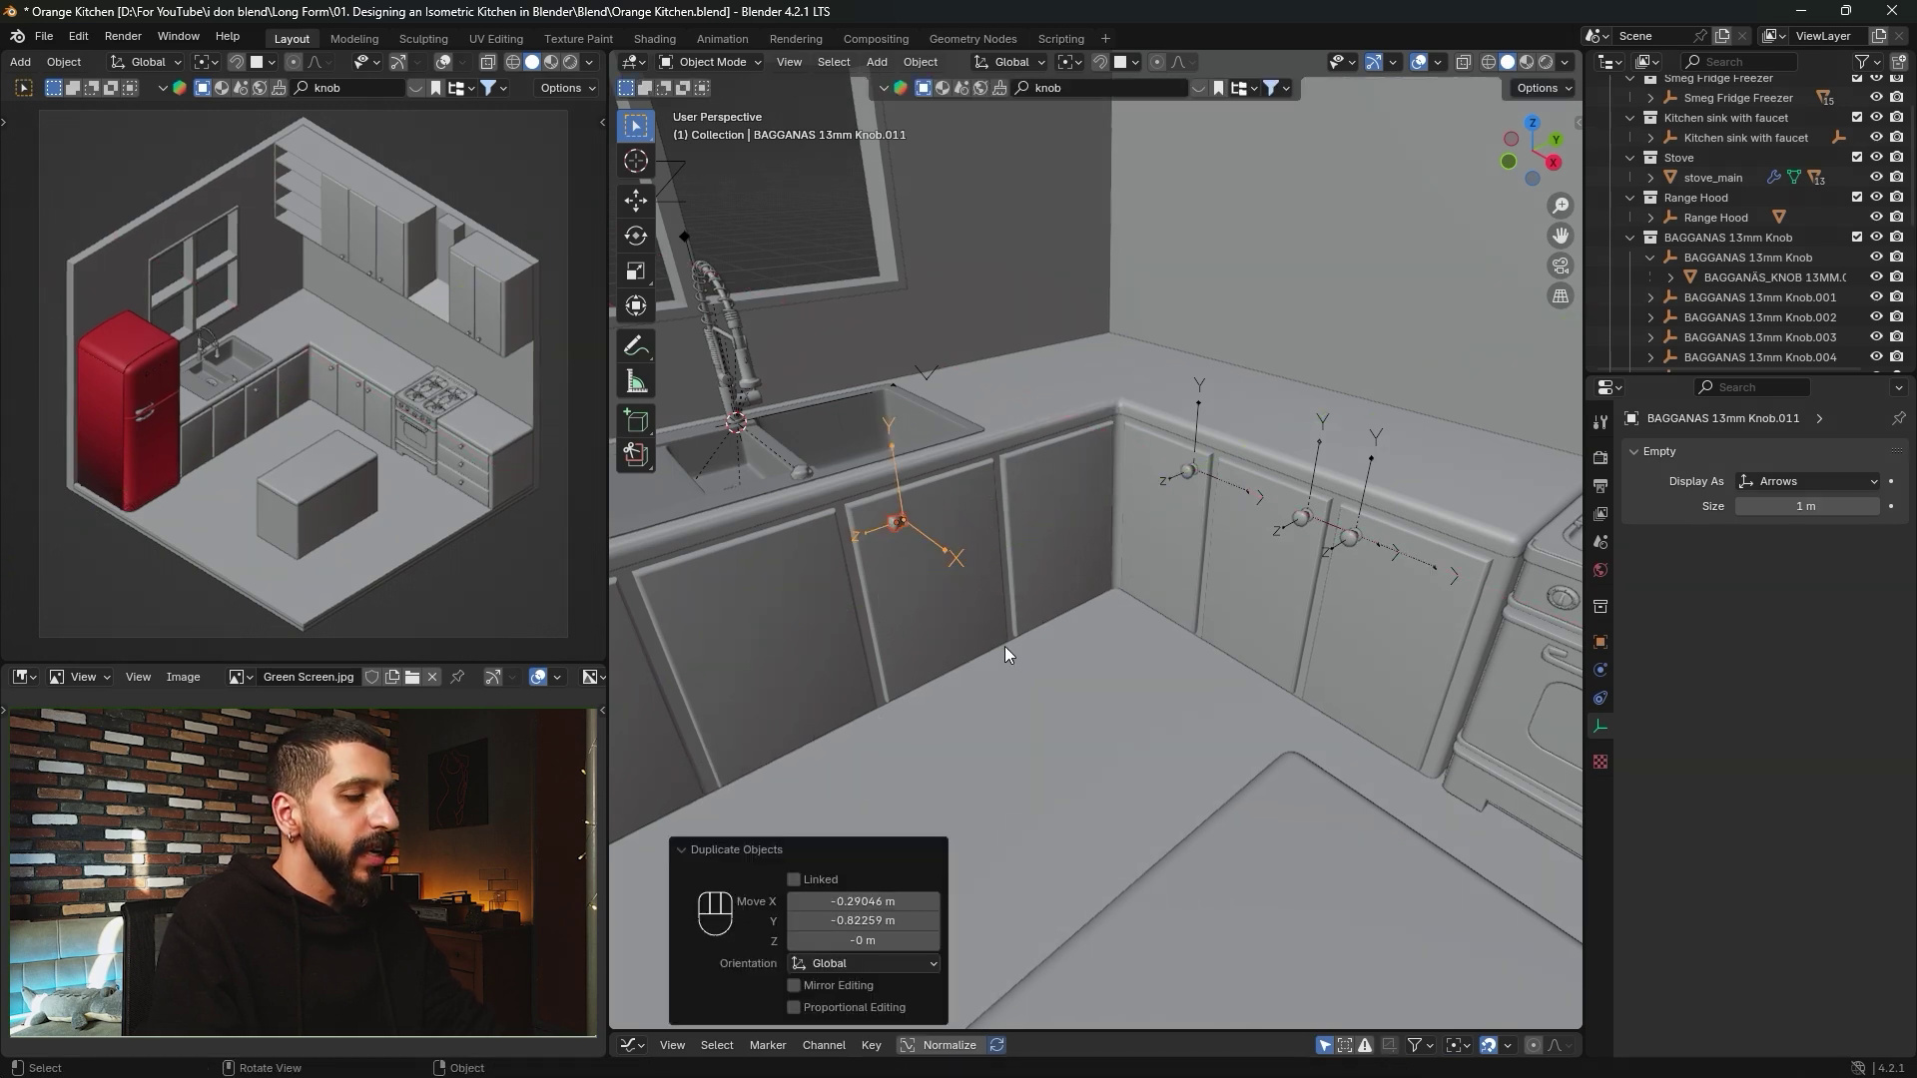
Rotate the duplicated sink-side knob 90° around the global Z axis.
type("rz")
type("90")
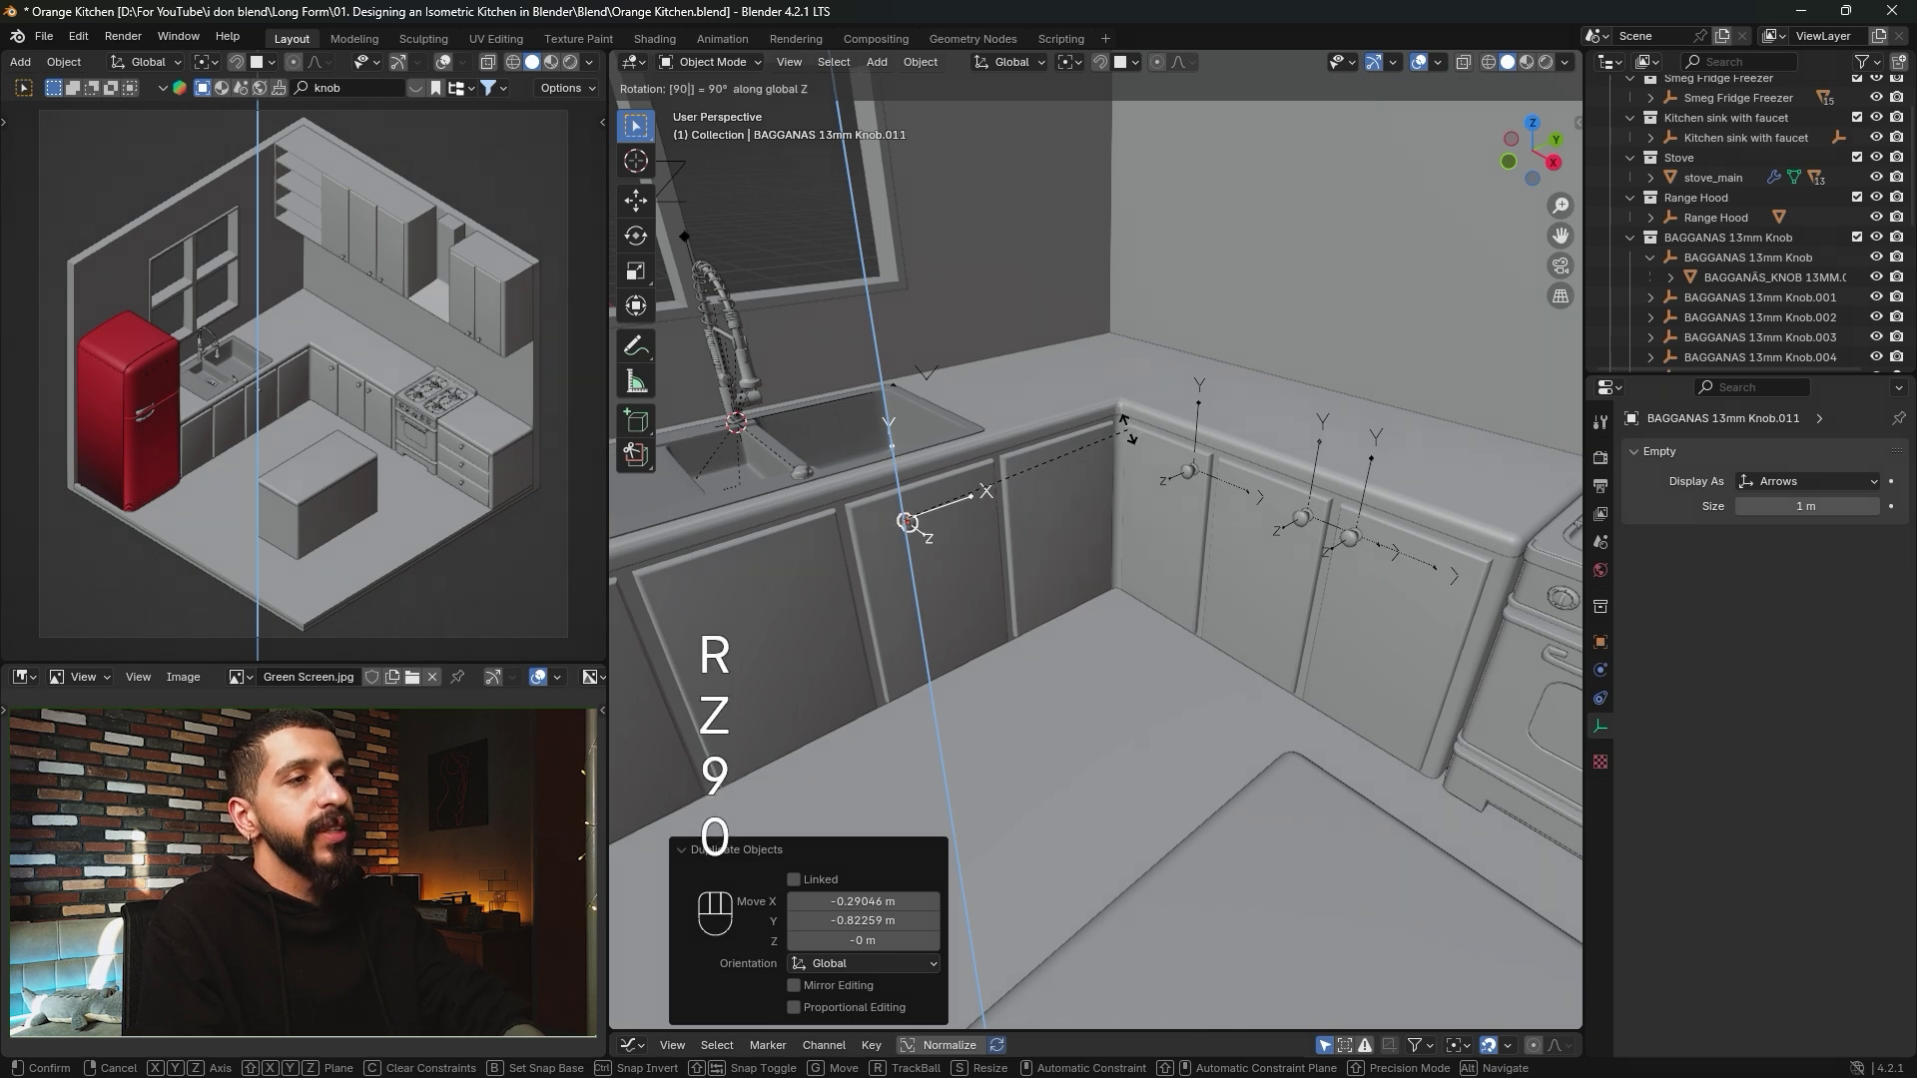
key("Return")
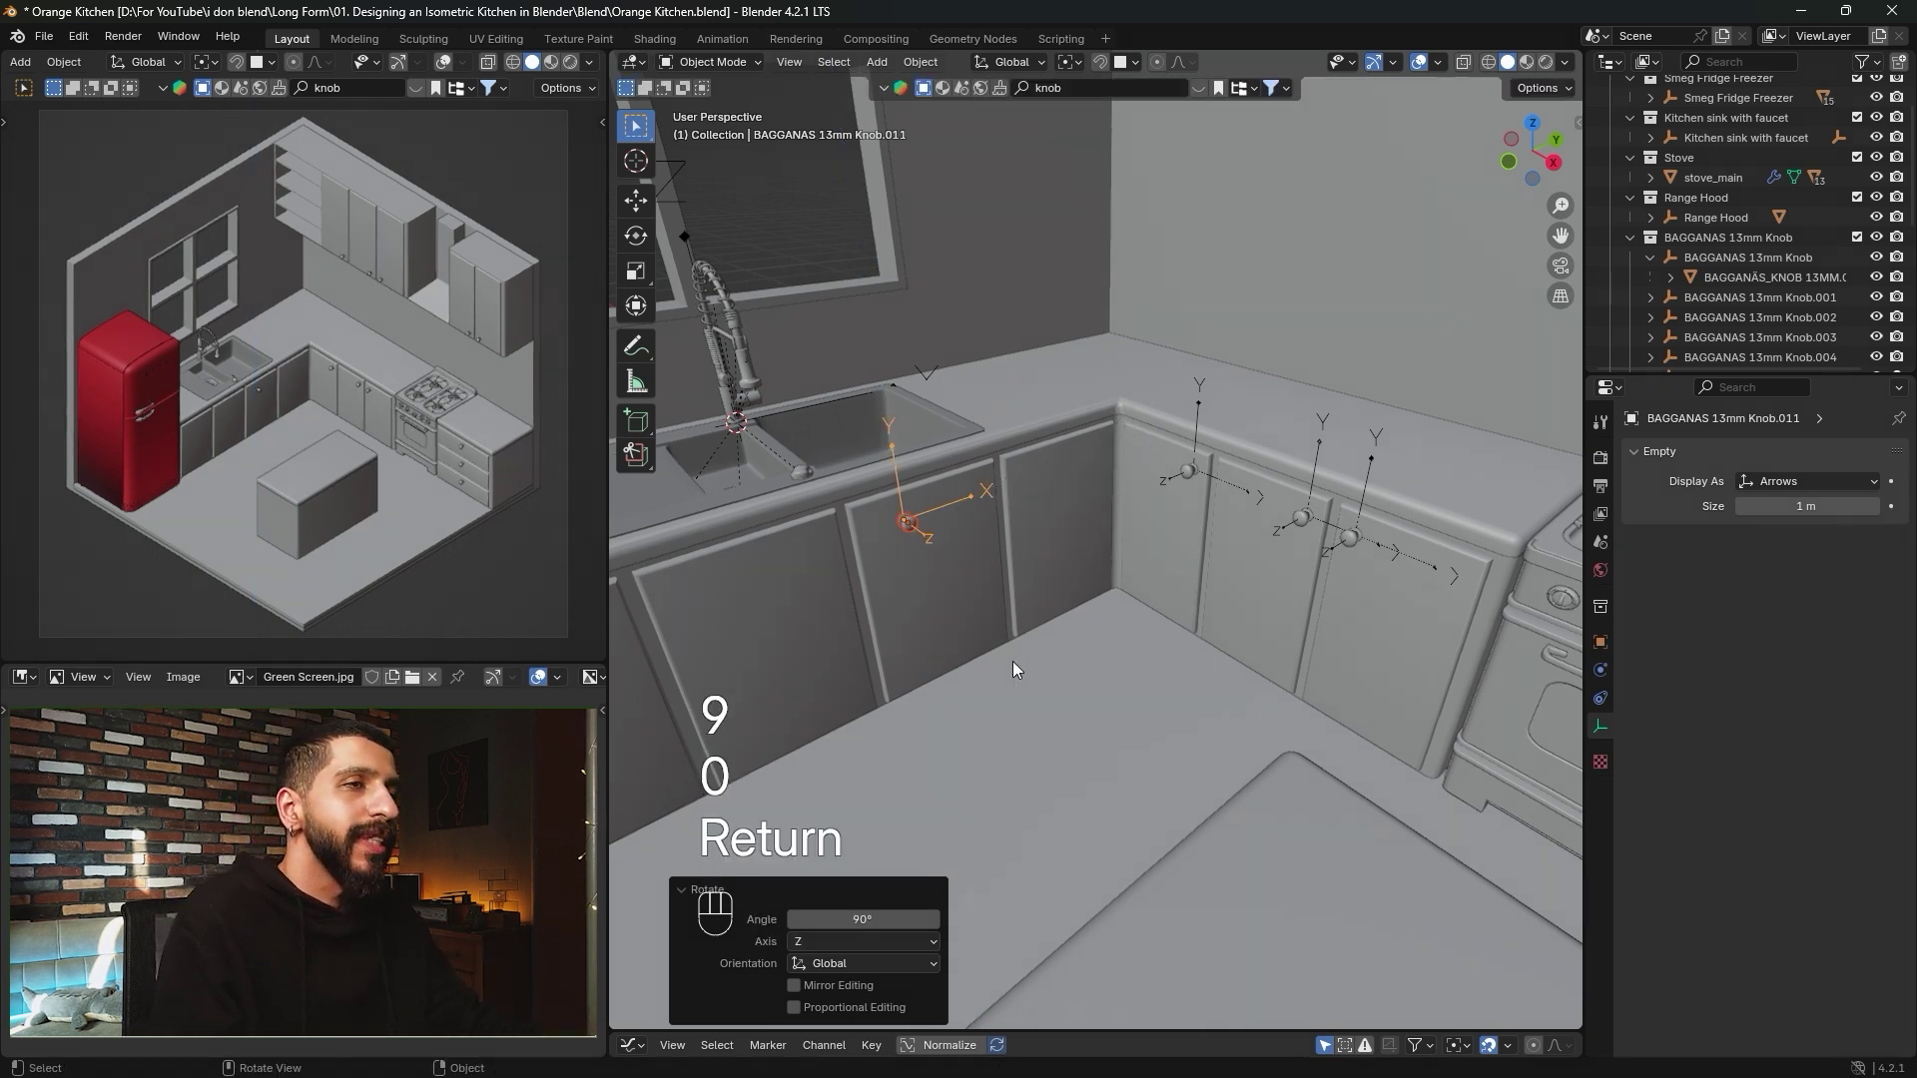
Move the sink-side knob about -0.042 m along X with snapping so it sits on the door's face.
scroll(1012, 661, "up", 2)
middle_click_drag(1010, 567, 1064, 590, "shift")
scroll(1108, 453, "up", 3)
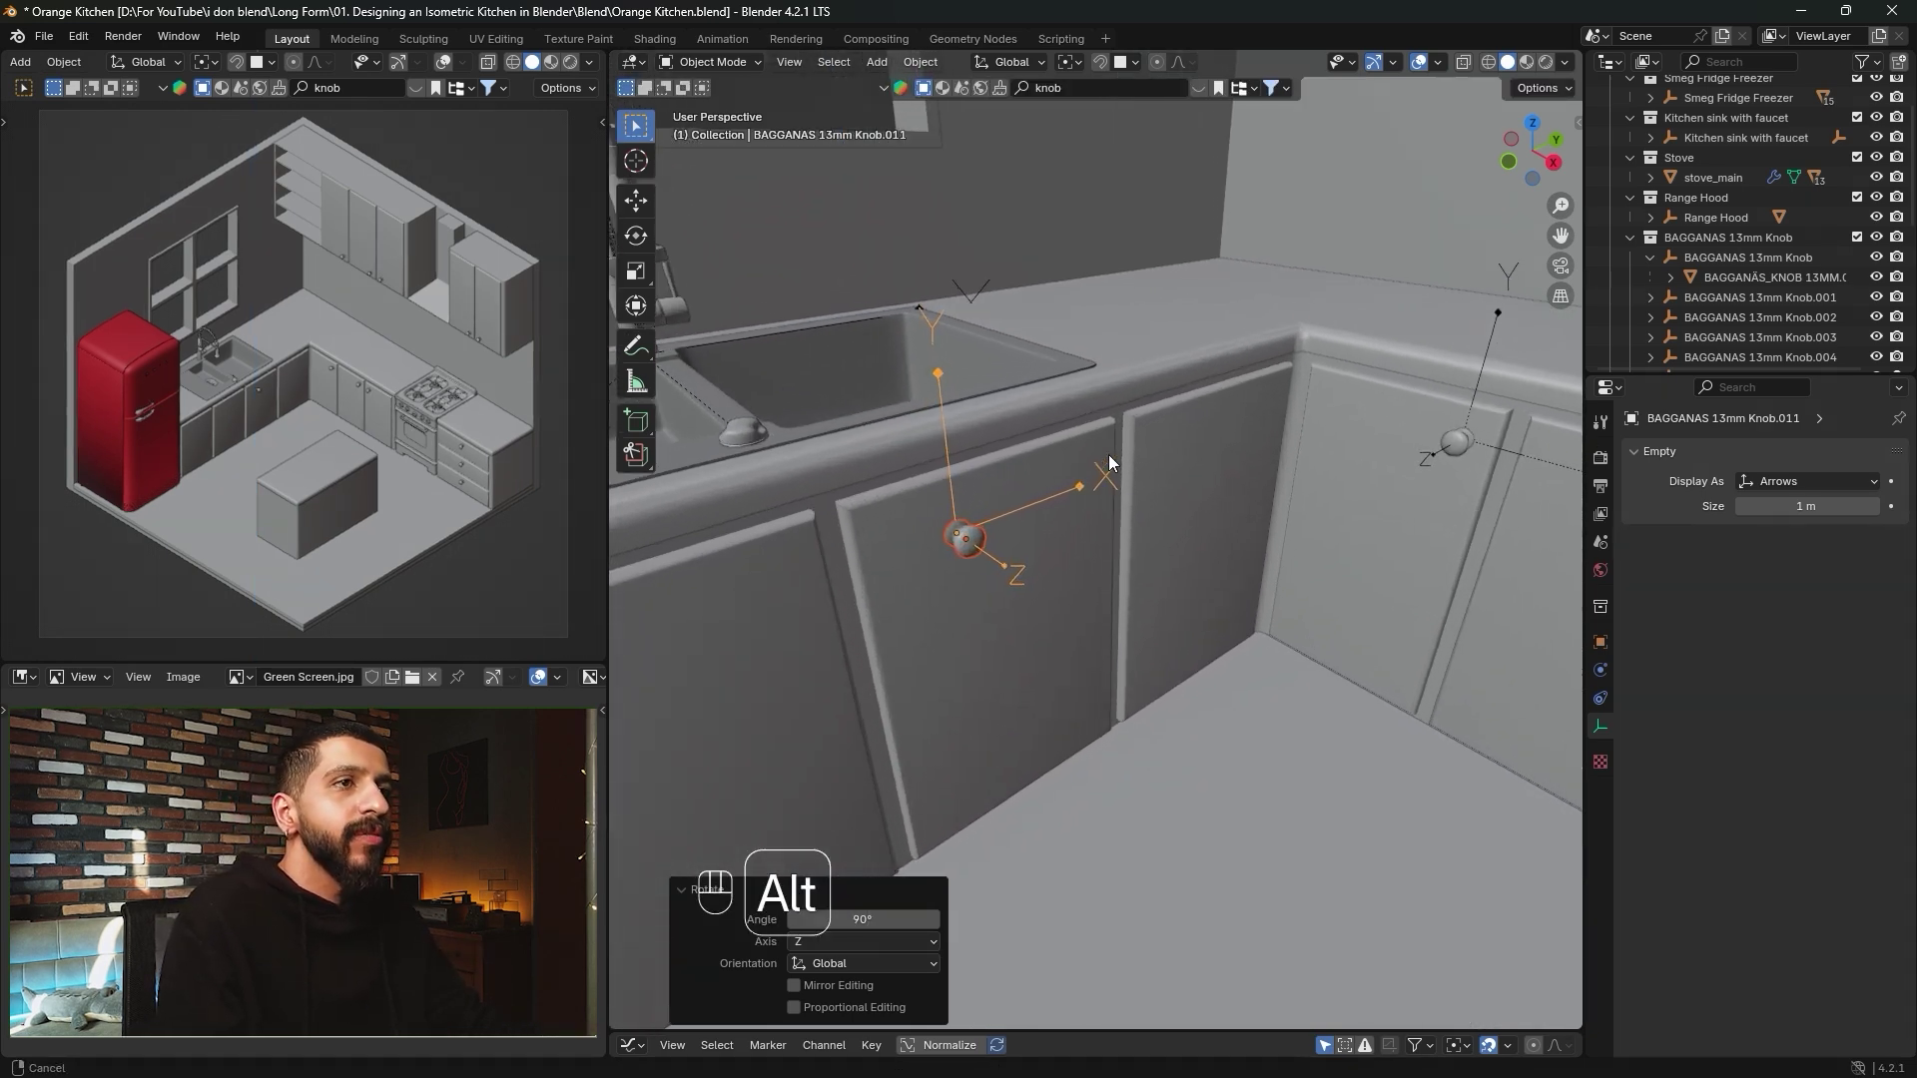
middle_click_drag(1045, 392, 1248, 429, "shift")
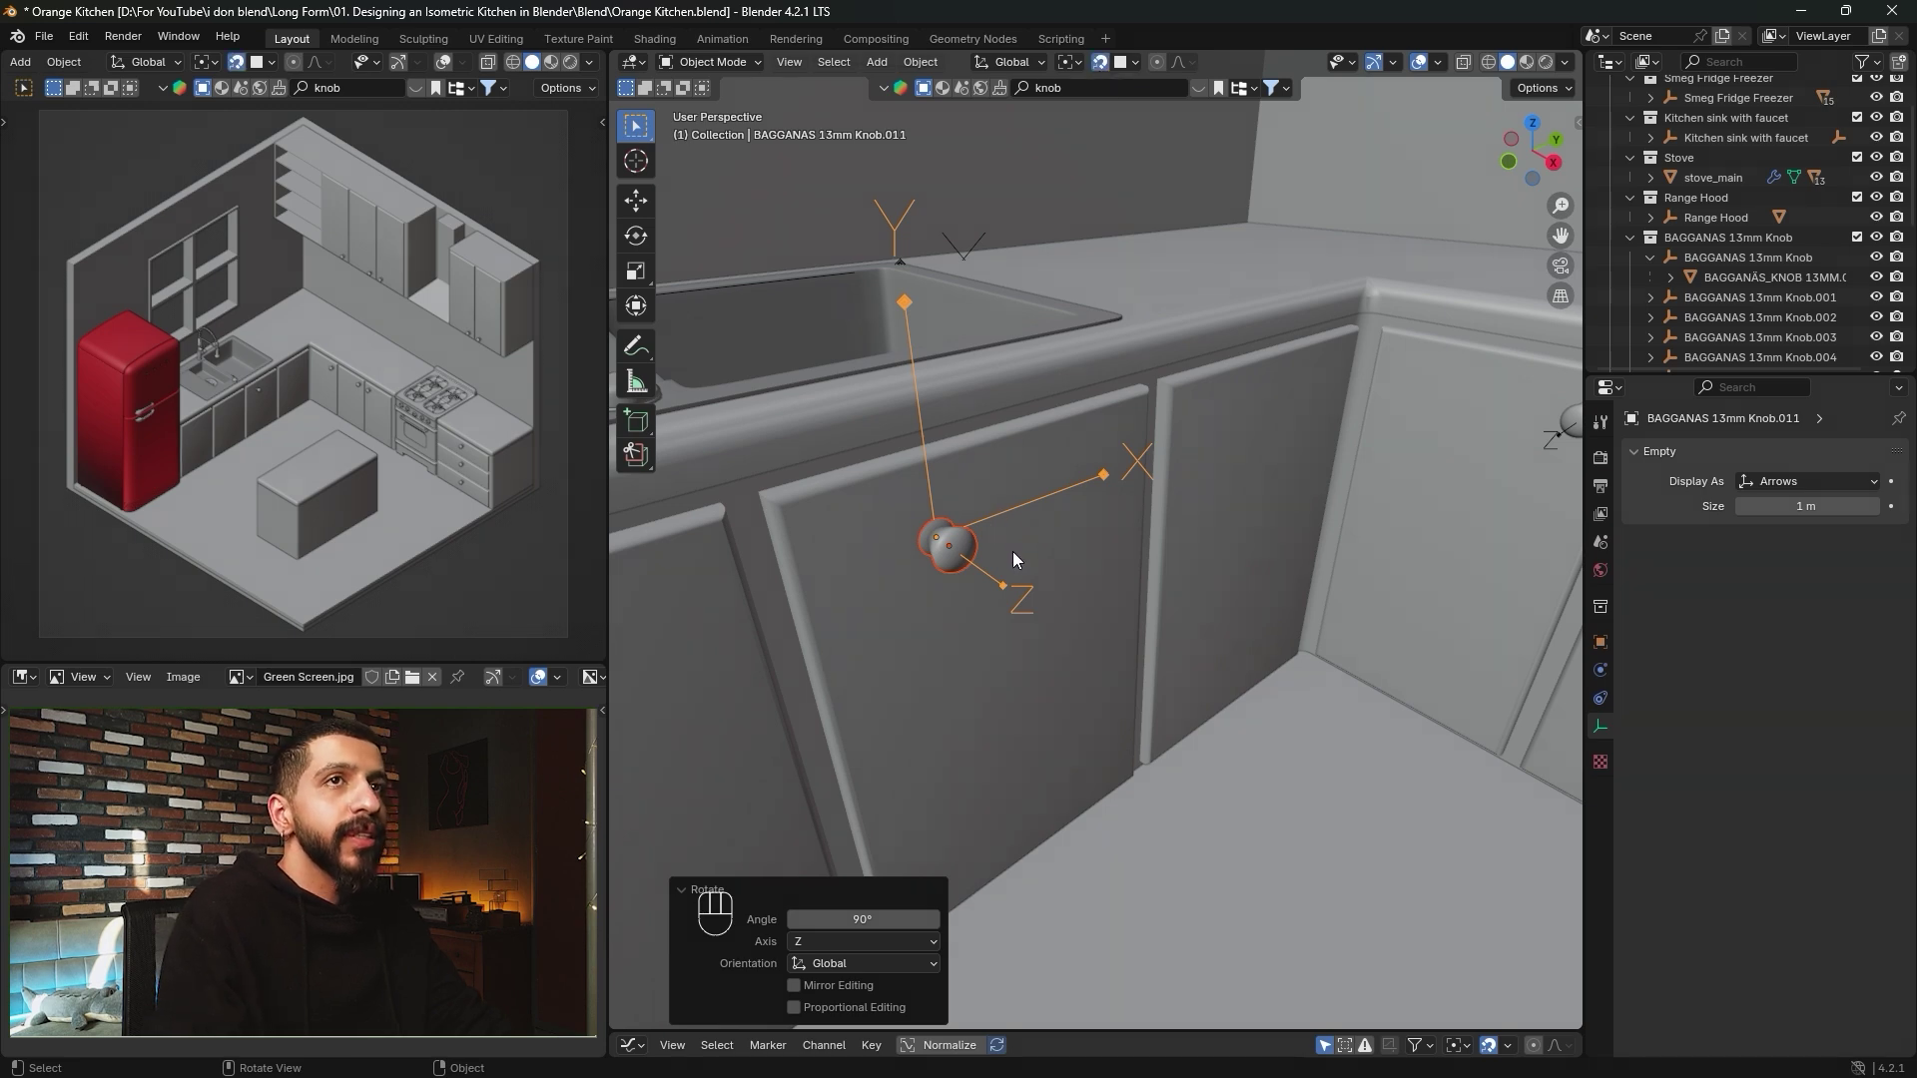
key("g")
key("x")
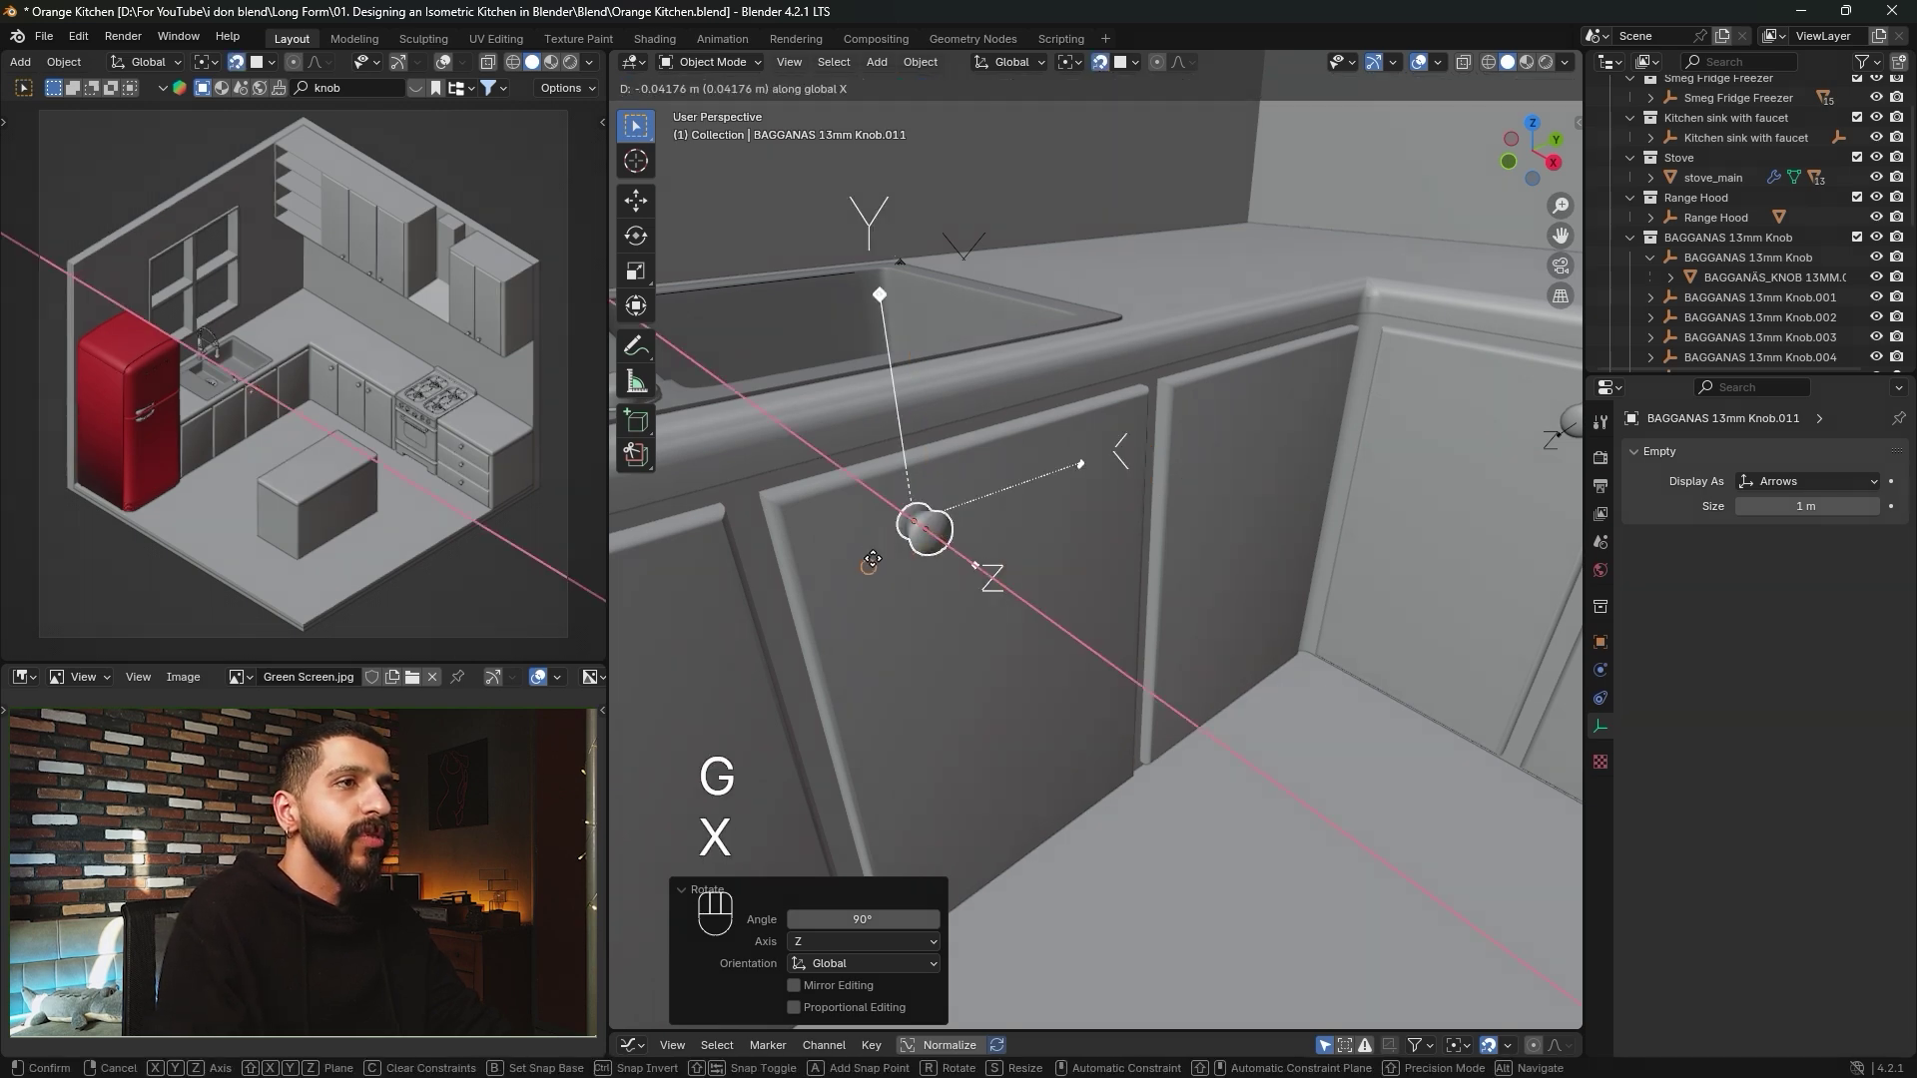
left_click(864, 552)
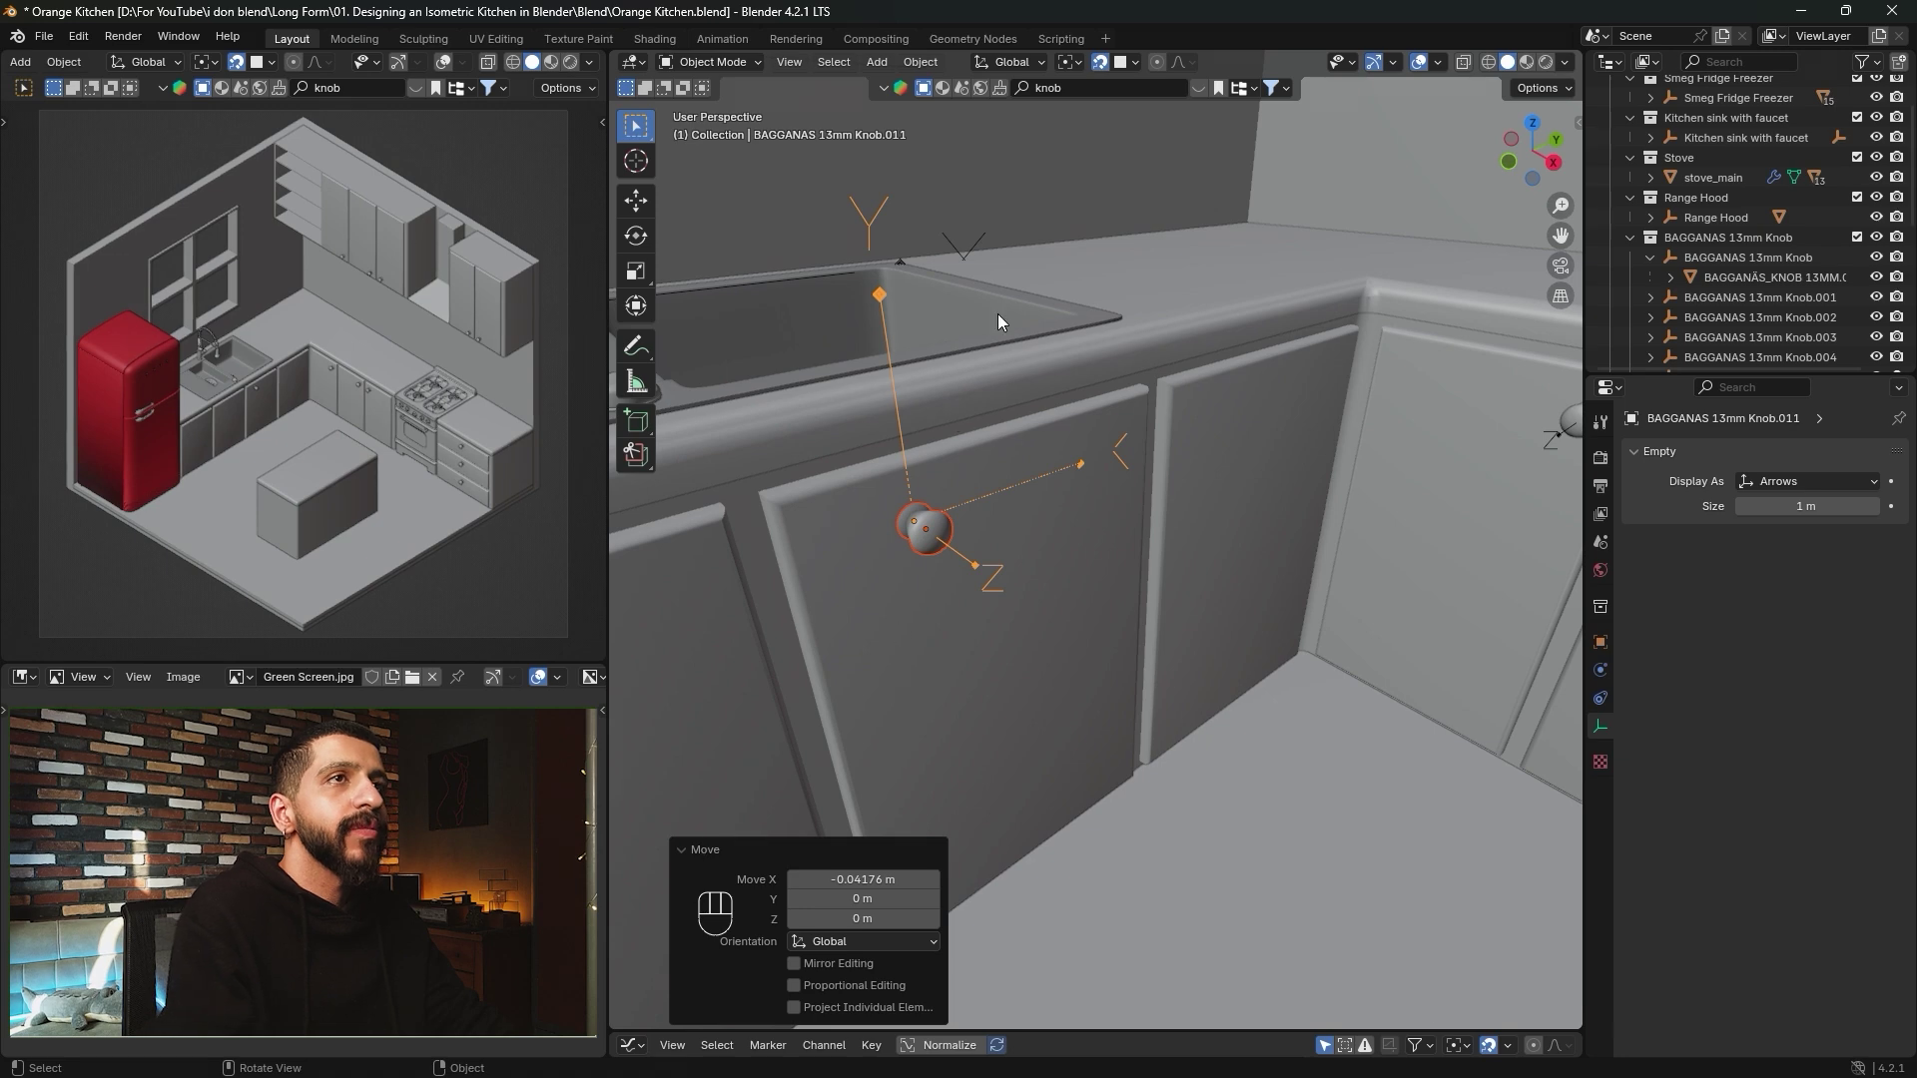
middle_click_drag(997, 491, 1278, 333, "shift")
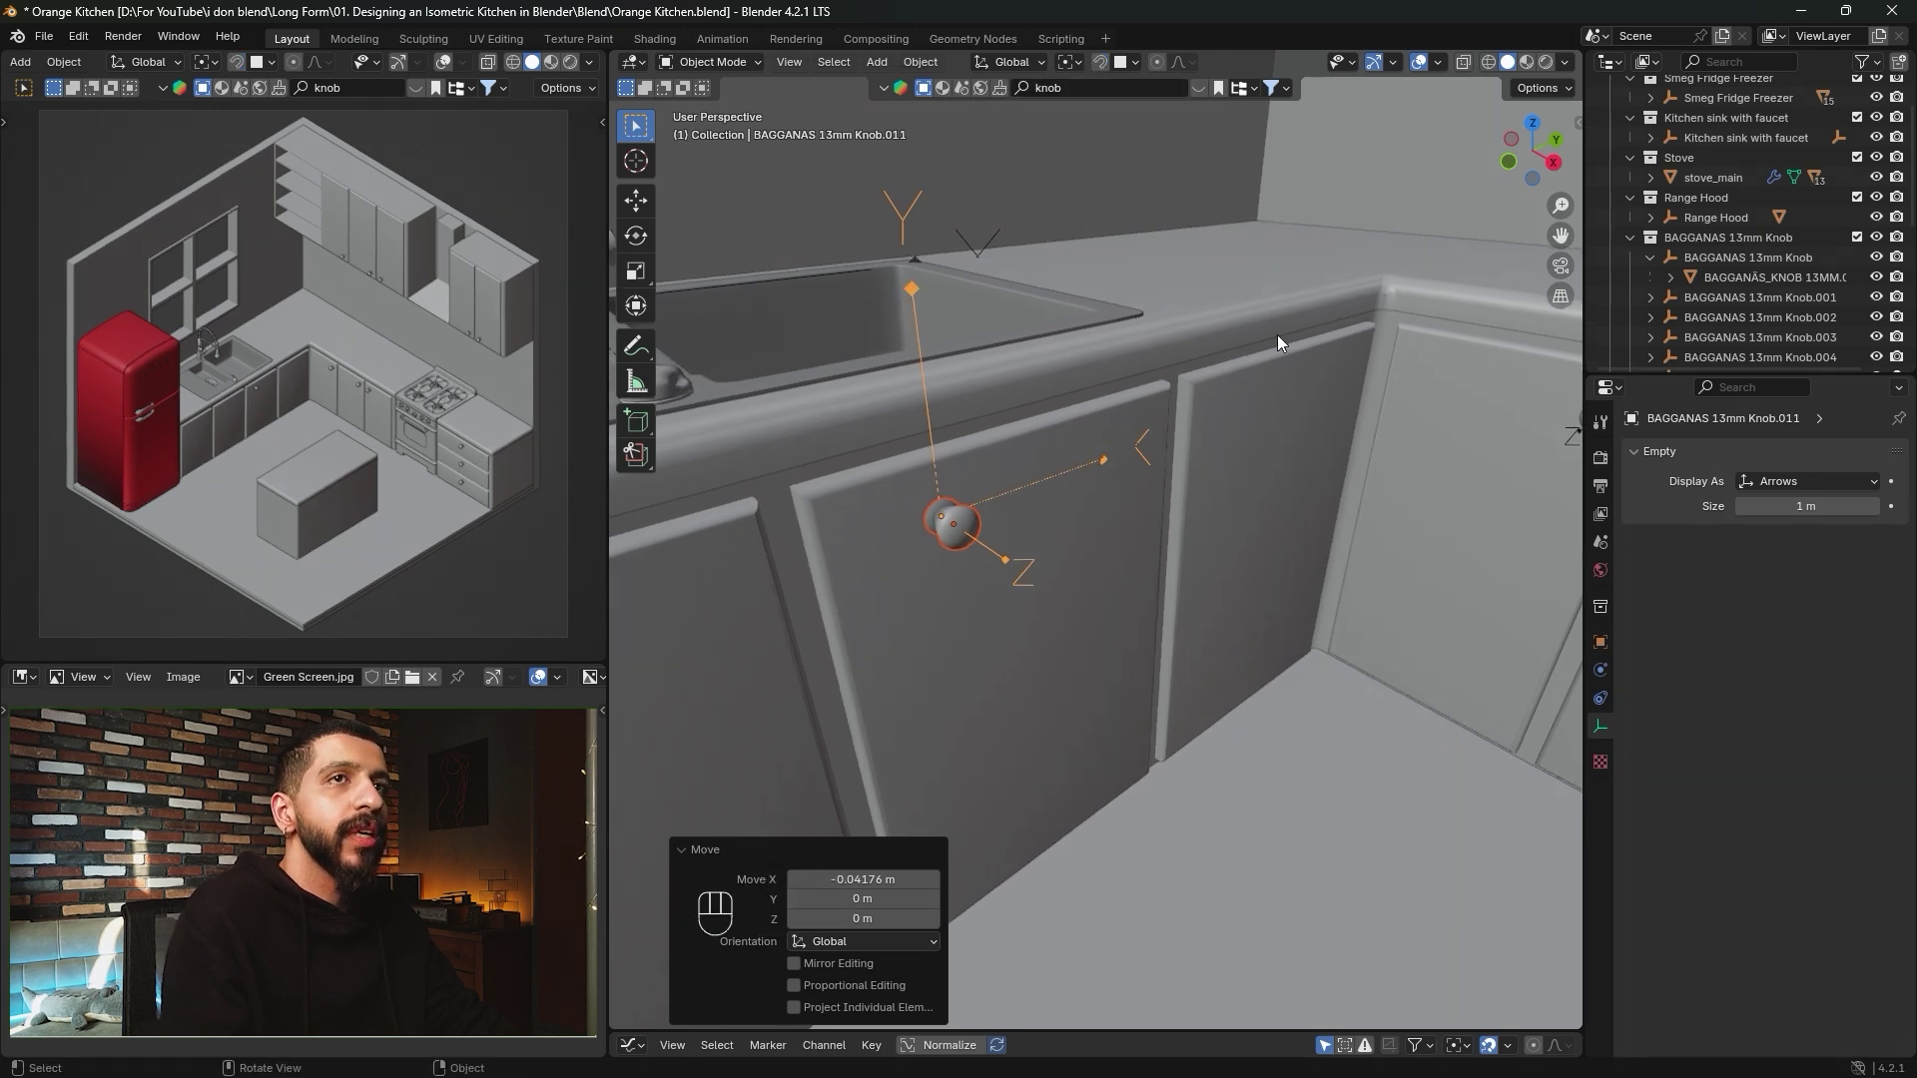
In a wireframe right view, duplicate the sink-side knob about -0.156 m along Y onto the neighboring door.
left_click(1554, 164)
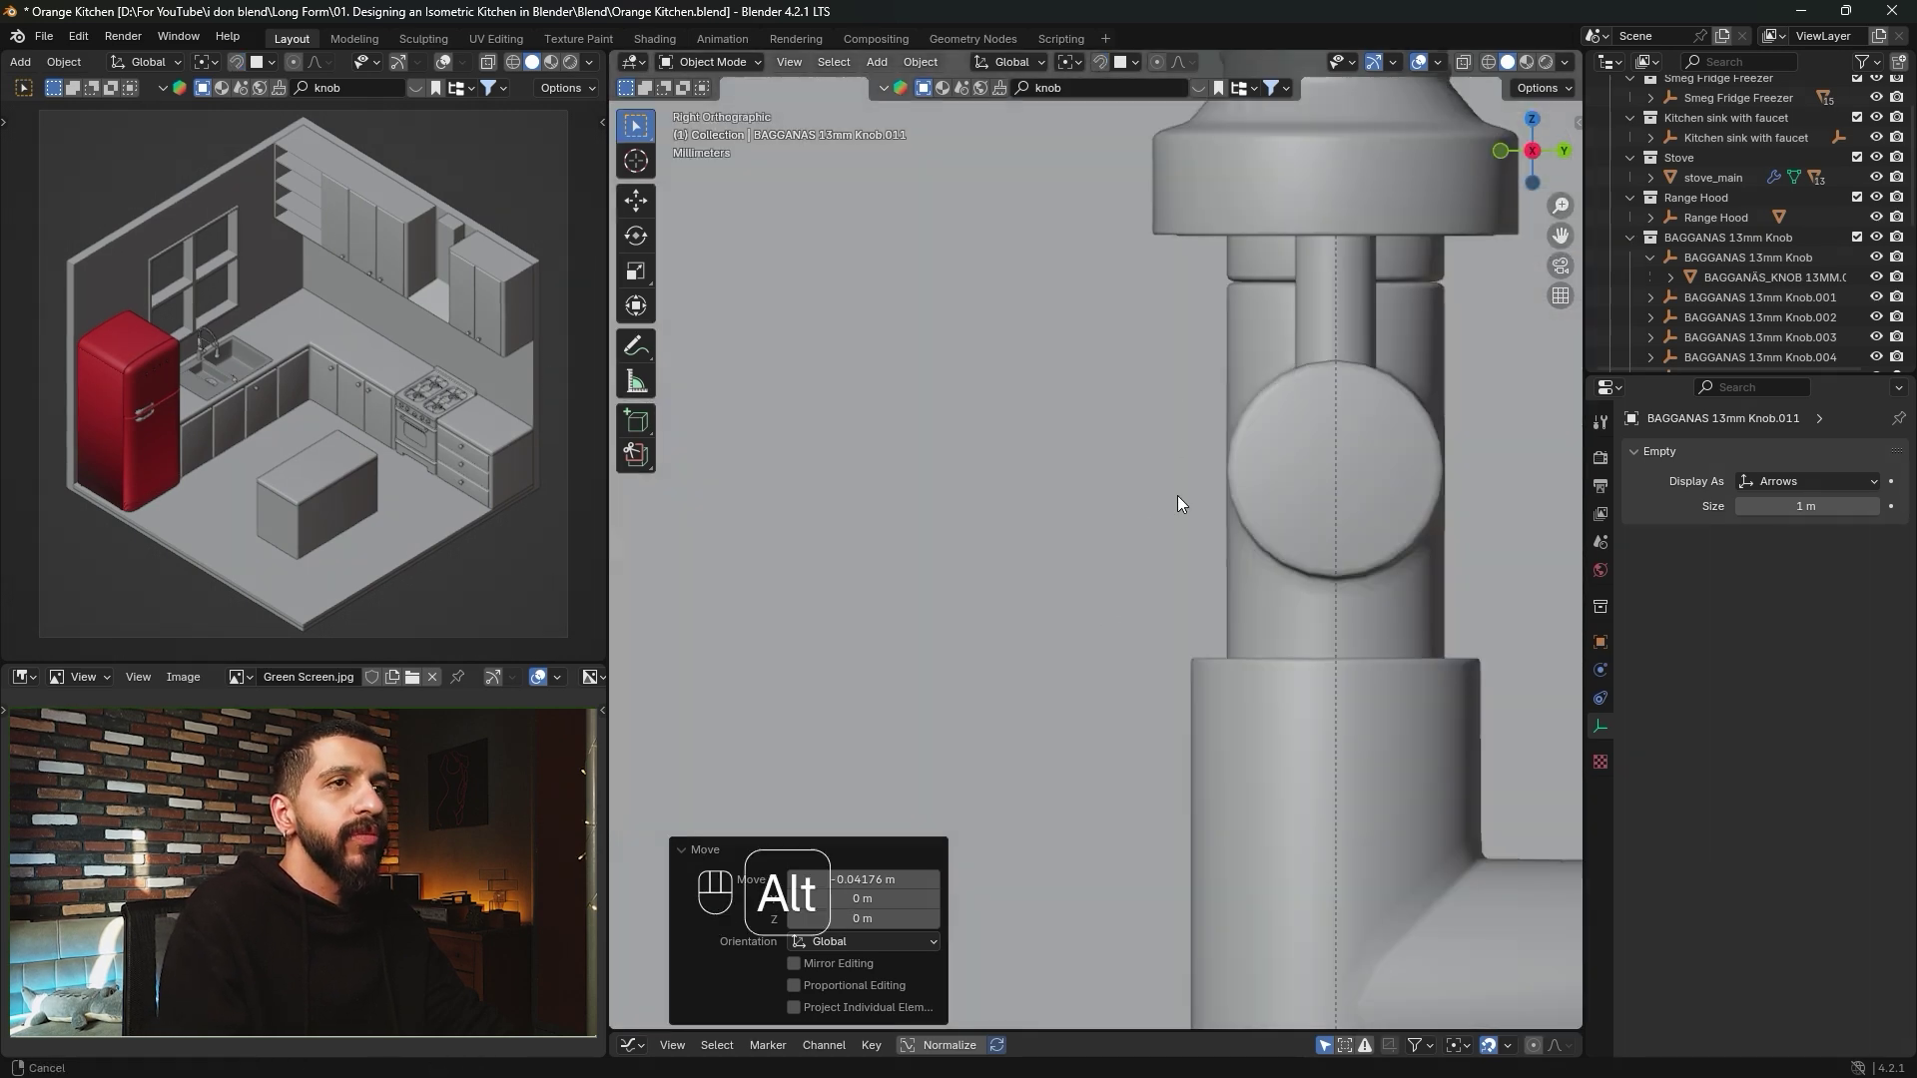
scroll(1177, 479, "down", 6)
middle_click_drag(1183, 465, 1093, 537, "alt")
key("z")
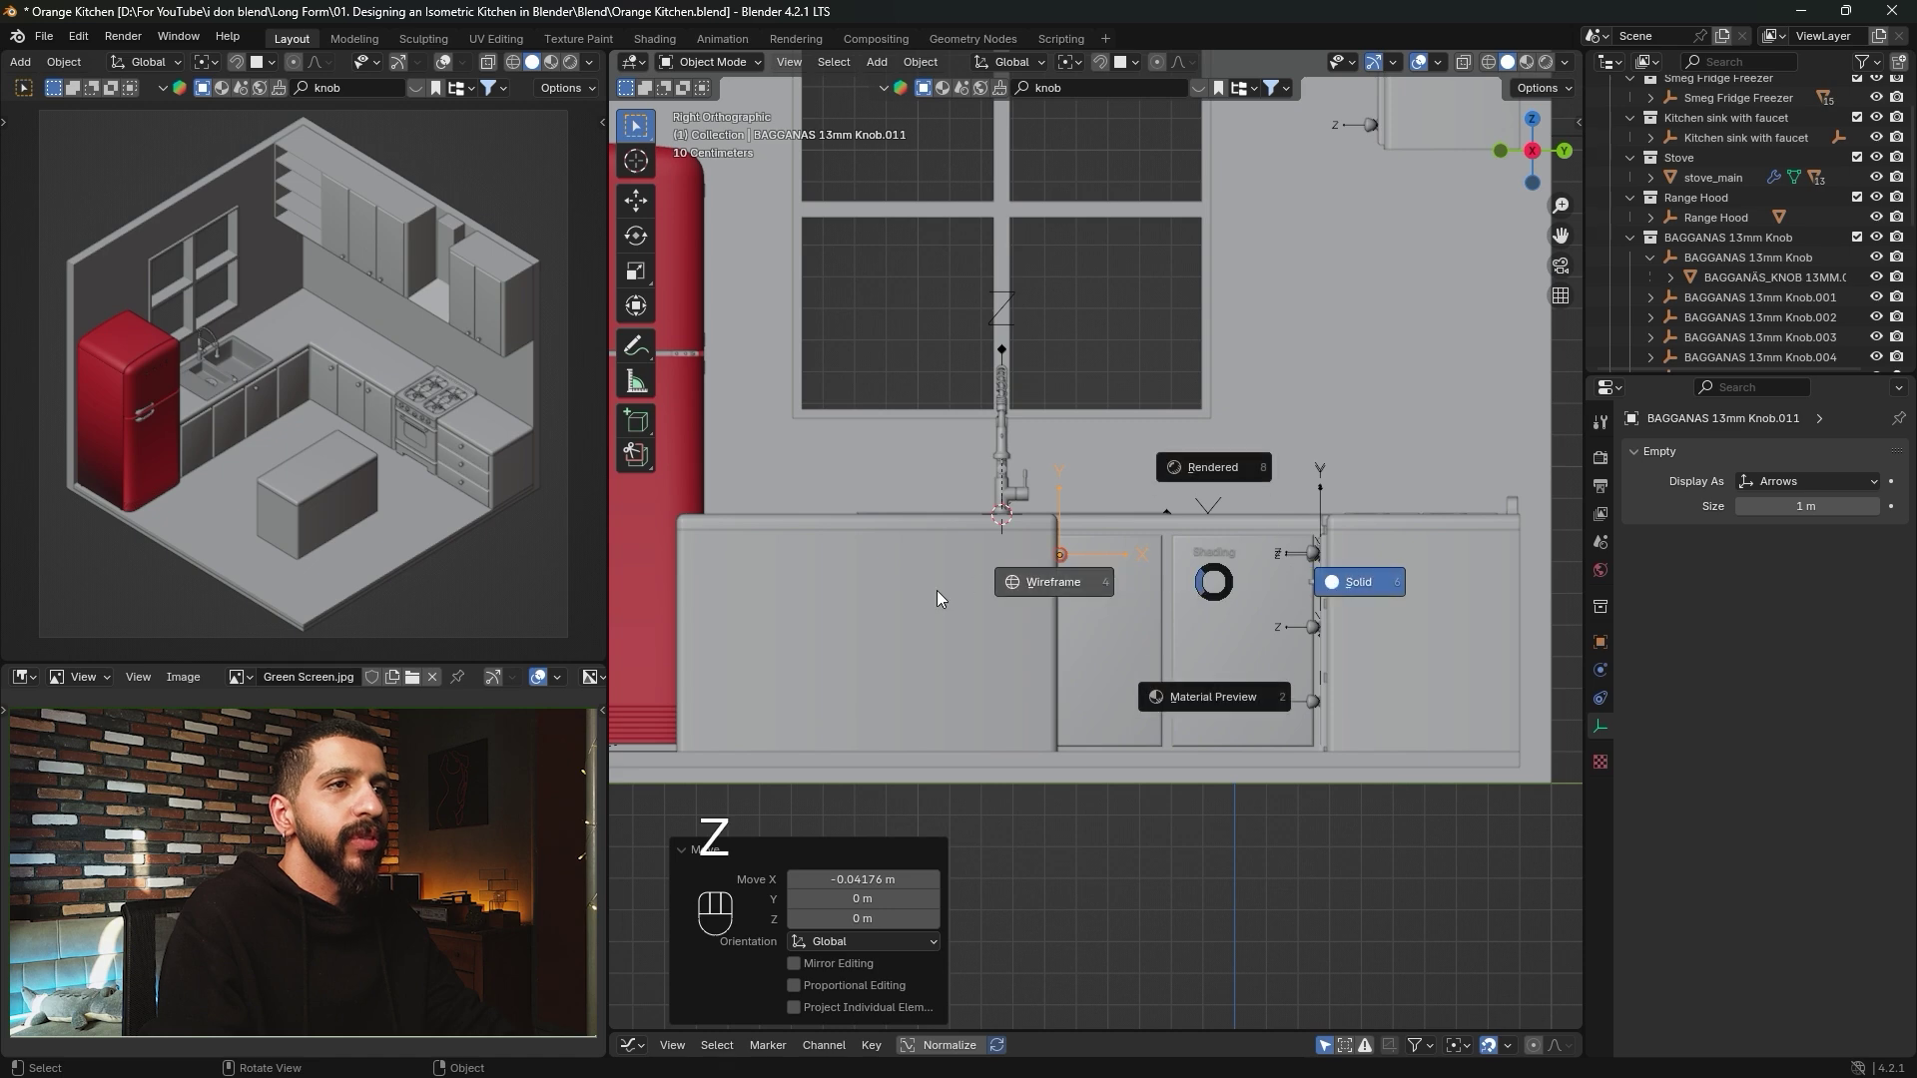
left_click(936, 590)
middle_click_drag(1074, 624, 1076, 609, "alt")
scroll(1078, 599, "up", 5)
middle_click_drag(1018, 457, 1186, 649, "shift")
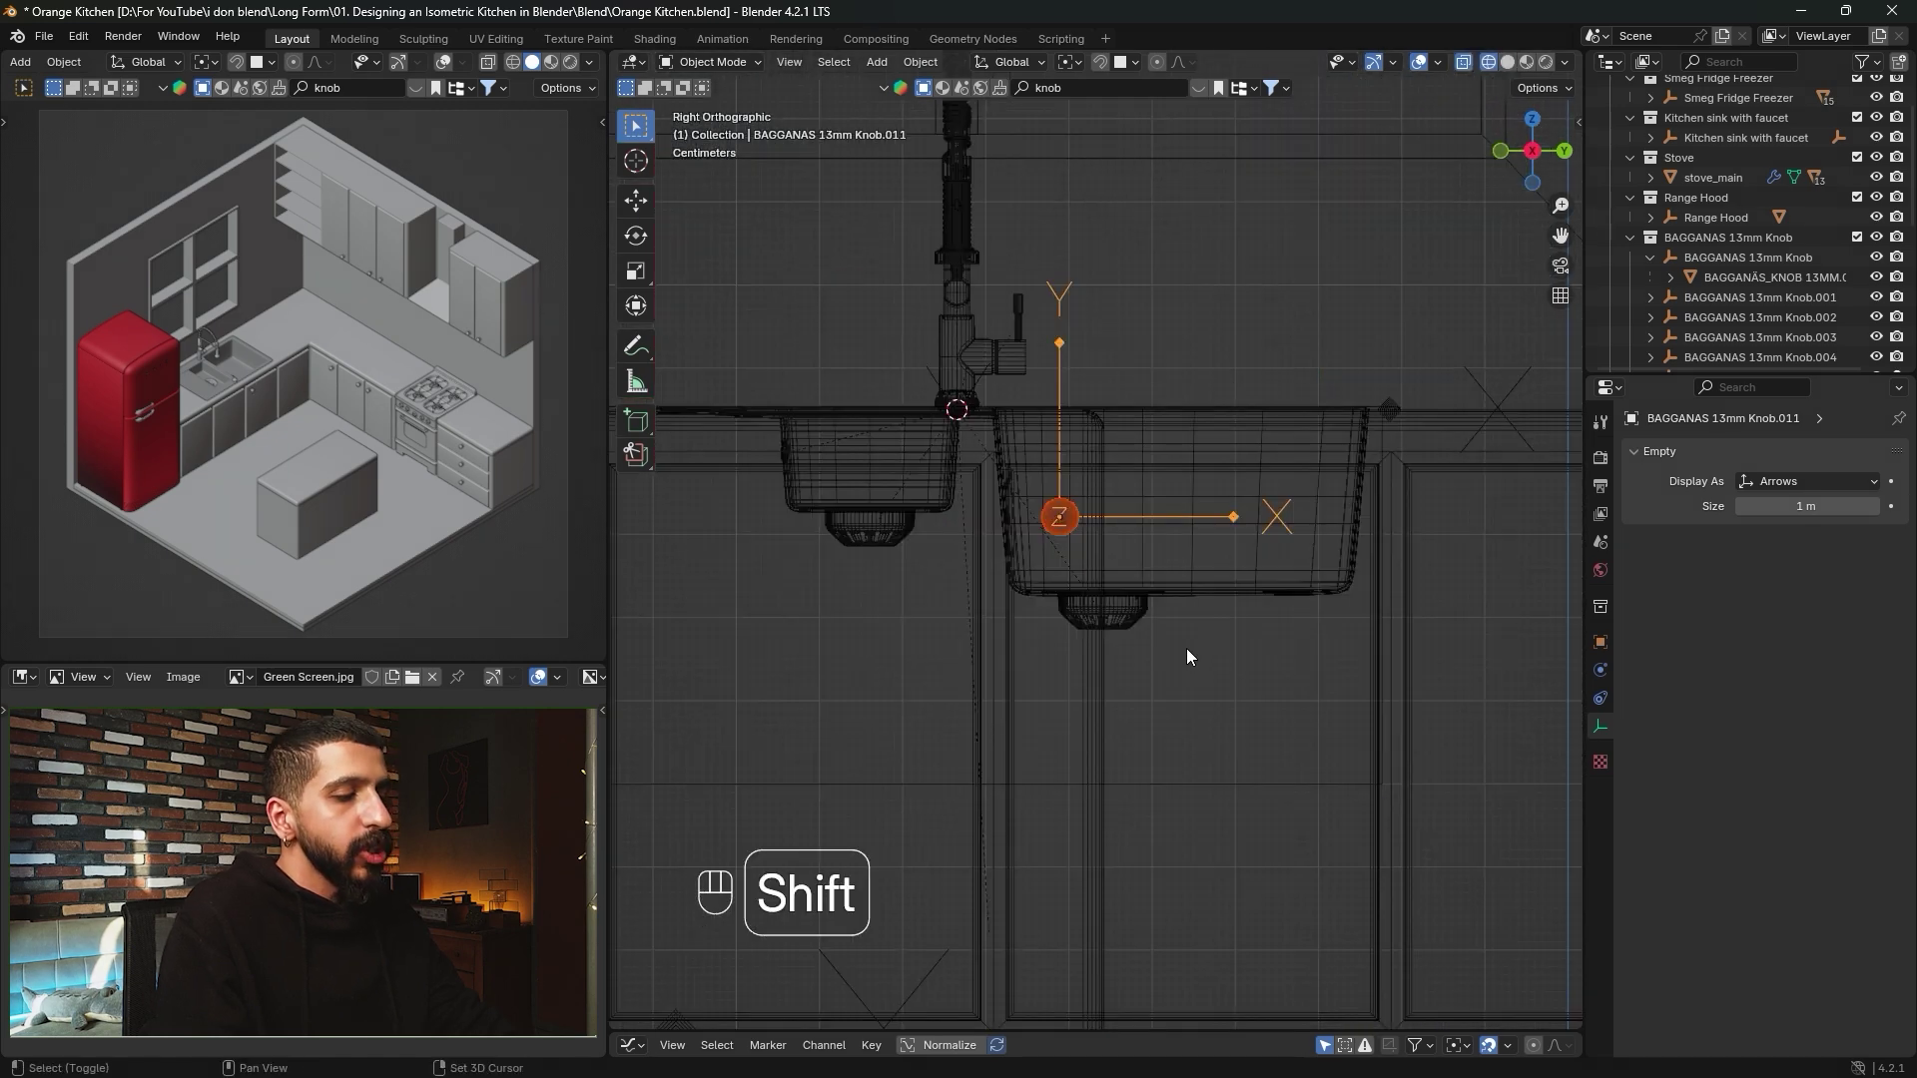
key("shift+d")
key("y")
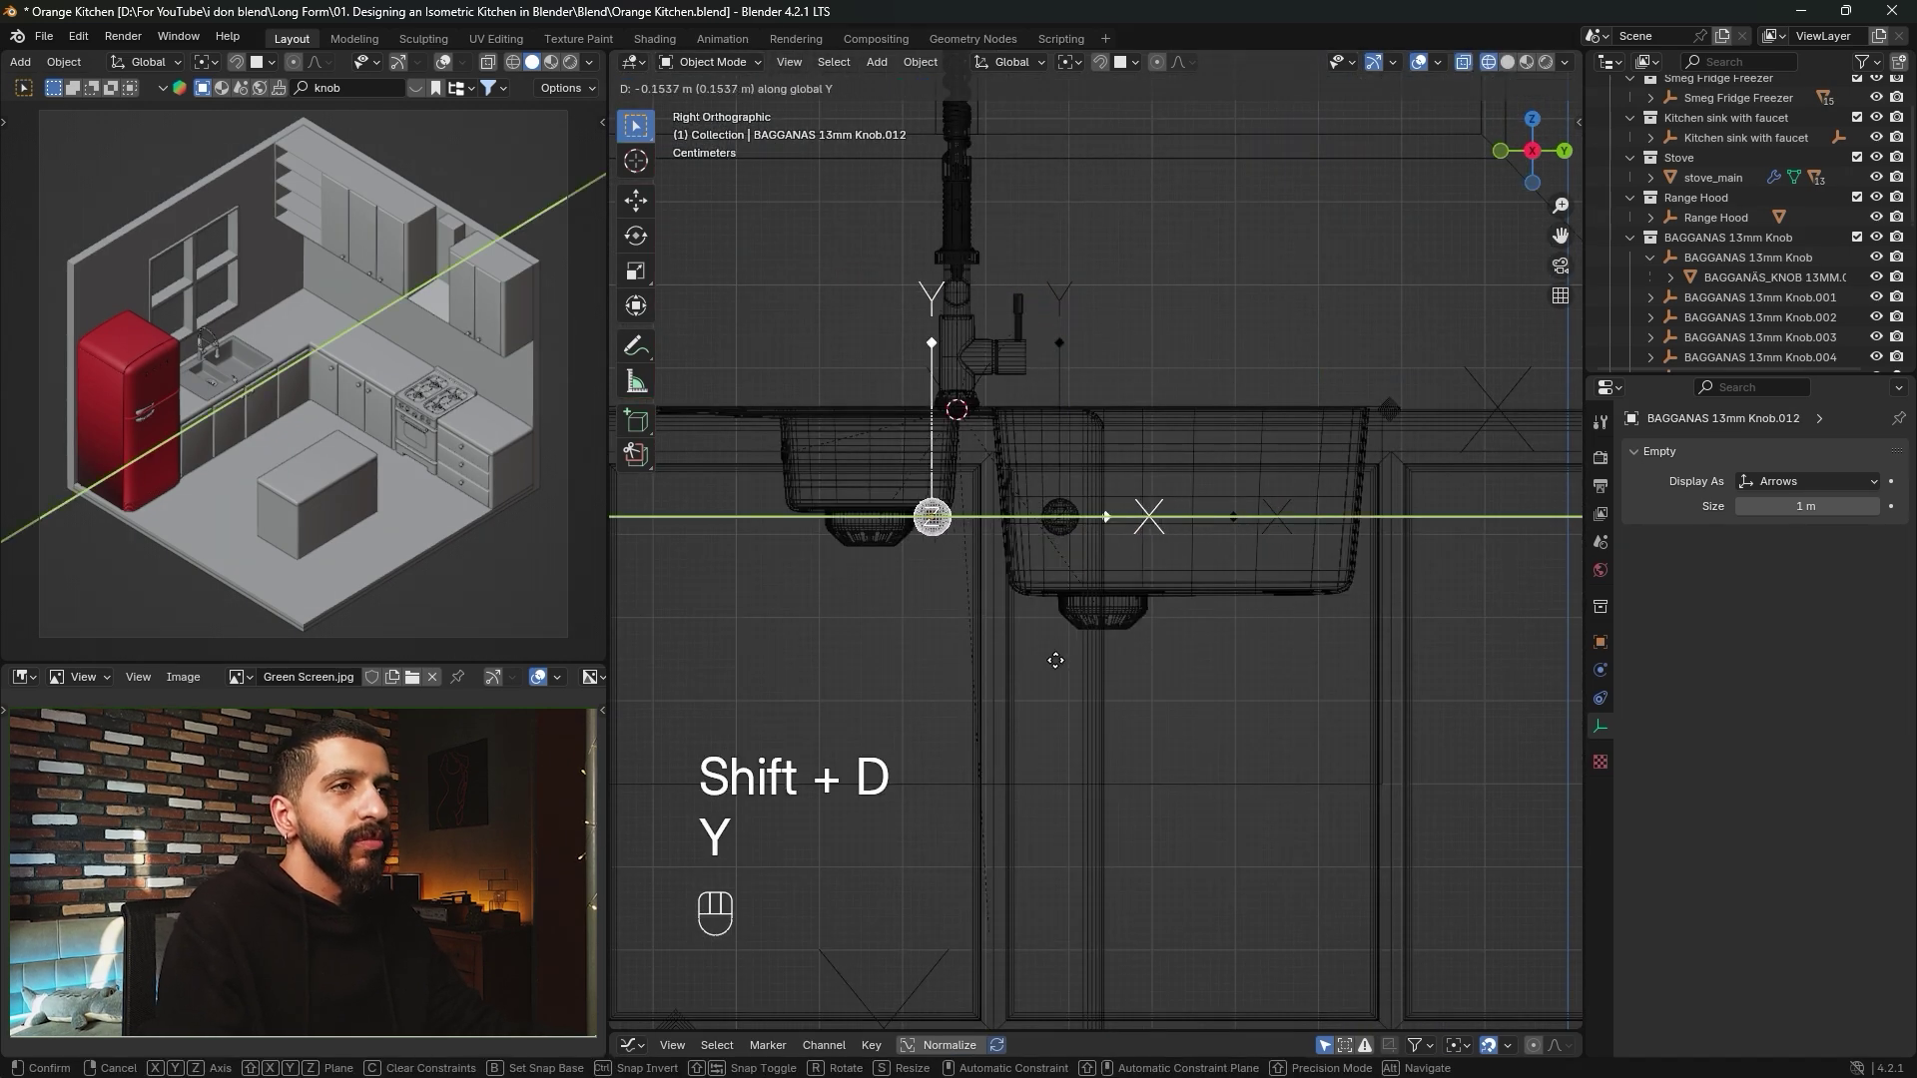
key("shift")
left_click(1070, 646, "shift")
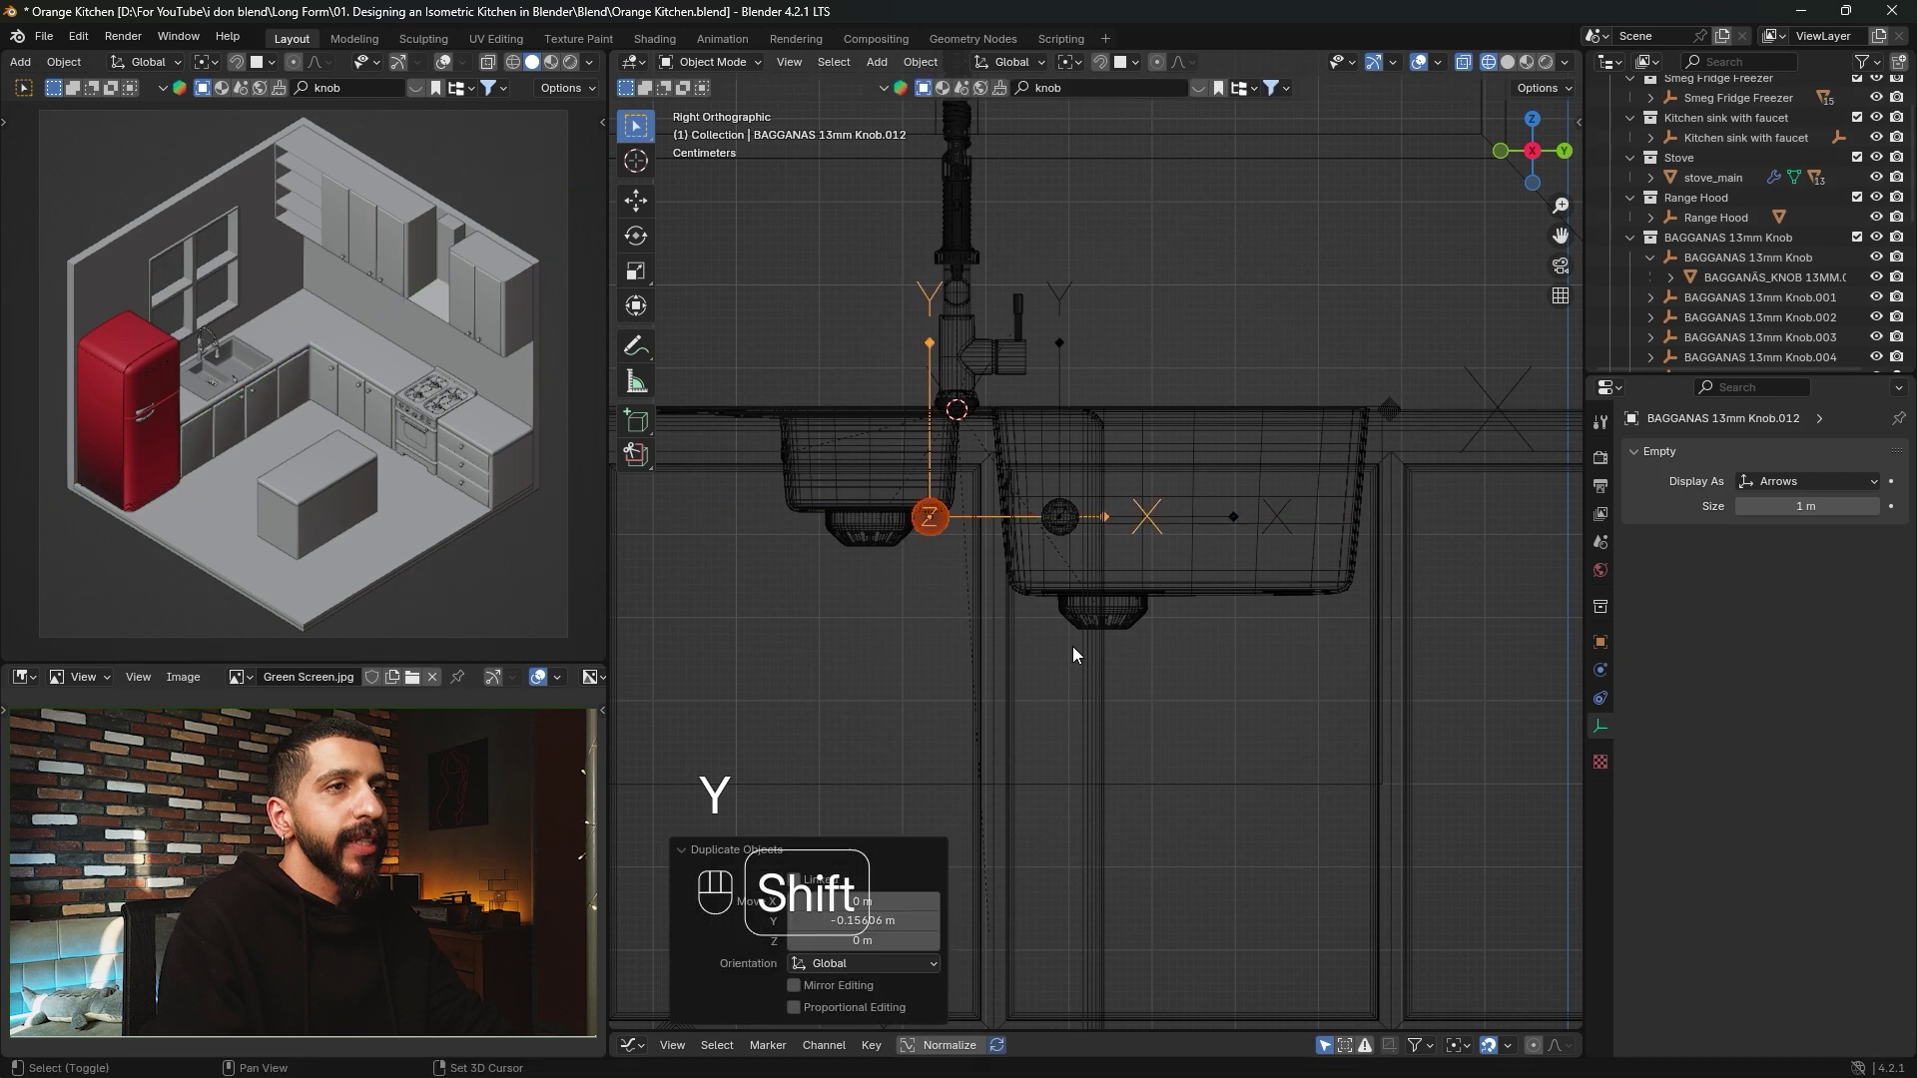
Duplicate that knob about -0.479 m along Y onto the next lower door toward the fridge.
middle_click_drag(928, 634, 1229, 586, "shift")
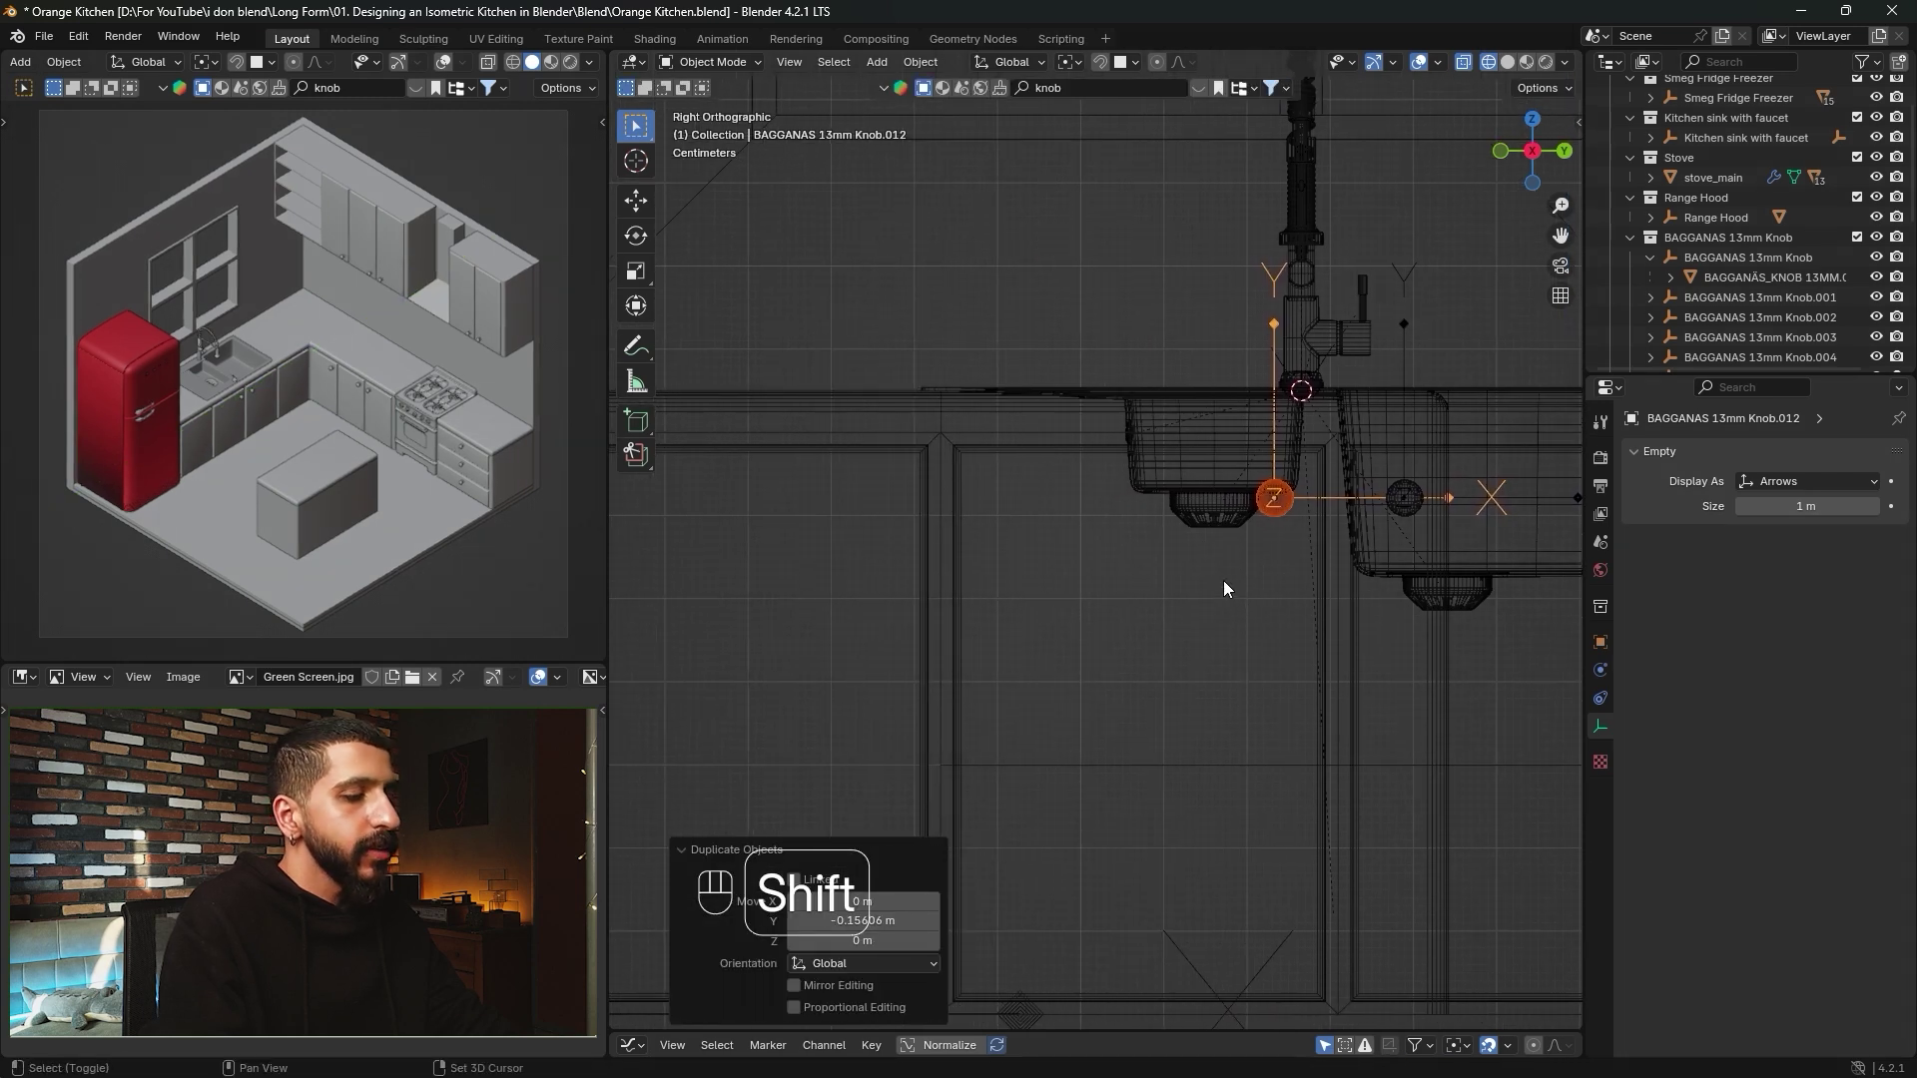
key("shift+d")
key("y")
key("shift")
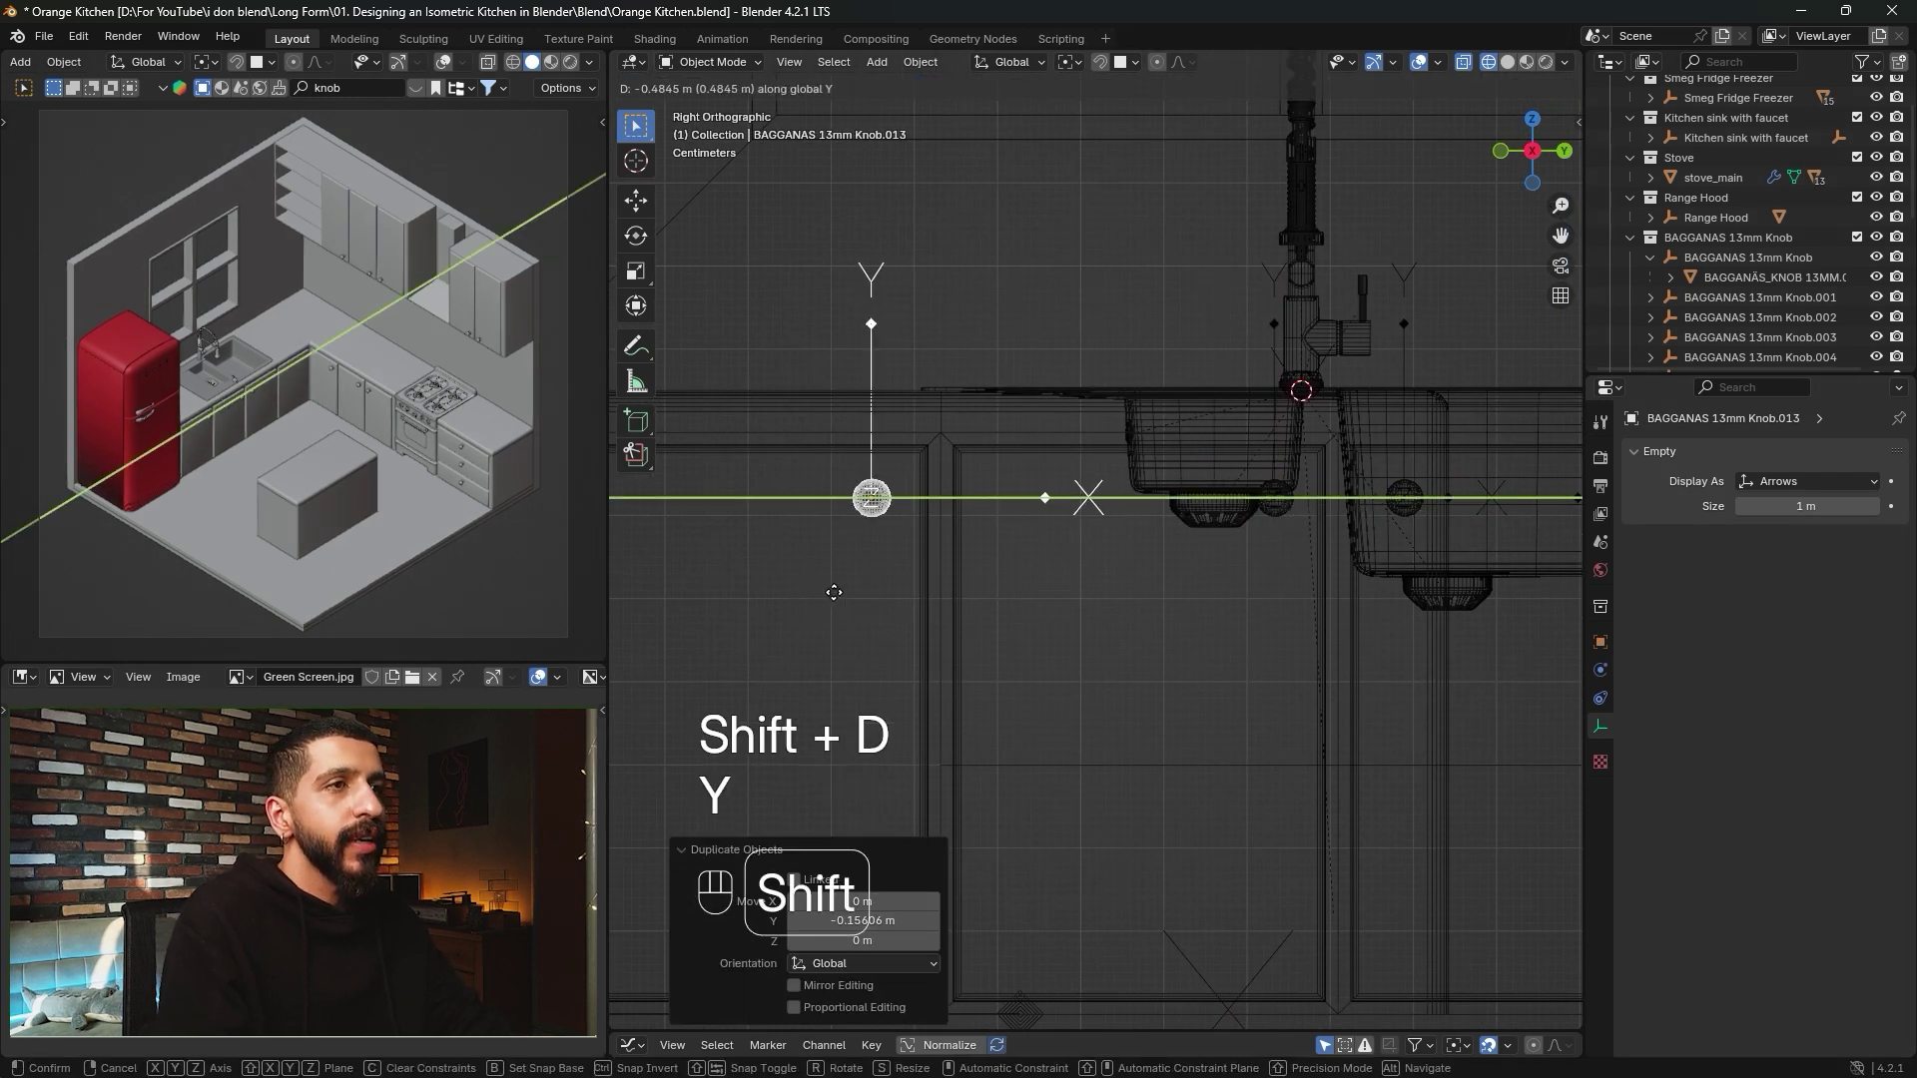
left_click(868, 584, "shift")
Duplicate the knob from the sink-side lower doors about 0.808 m along Y toward the kitchen's corner.
middle_click_drag(1212, 490, 698, 560, "shift")
key("shift+d")
key("y")
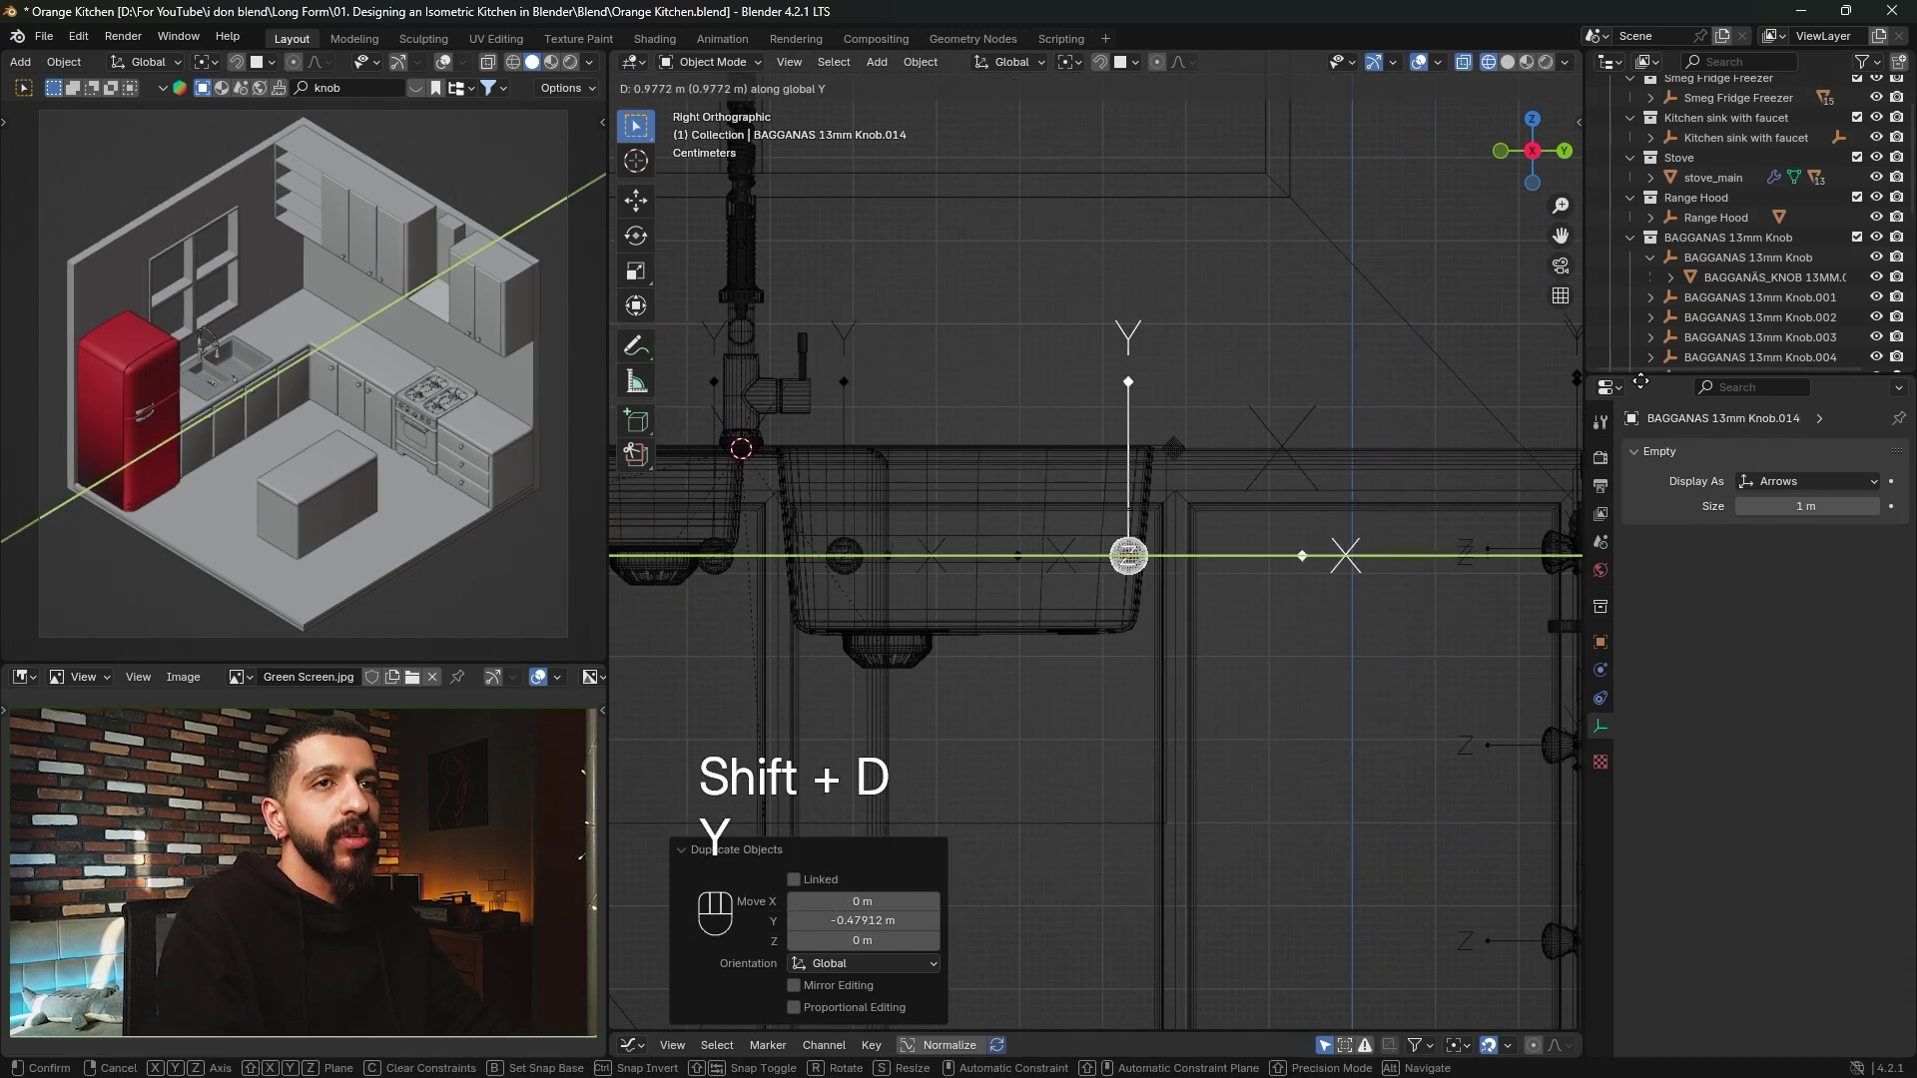
left_click(968, 584)
Move the duplicated knob about 0.30 m along Y onto the last sink-side lower door near the corner.
middle_click_drag(1354, 422, 1087, 410, "shift")
key("g")
key("y")
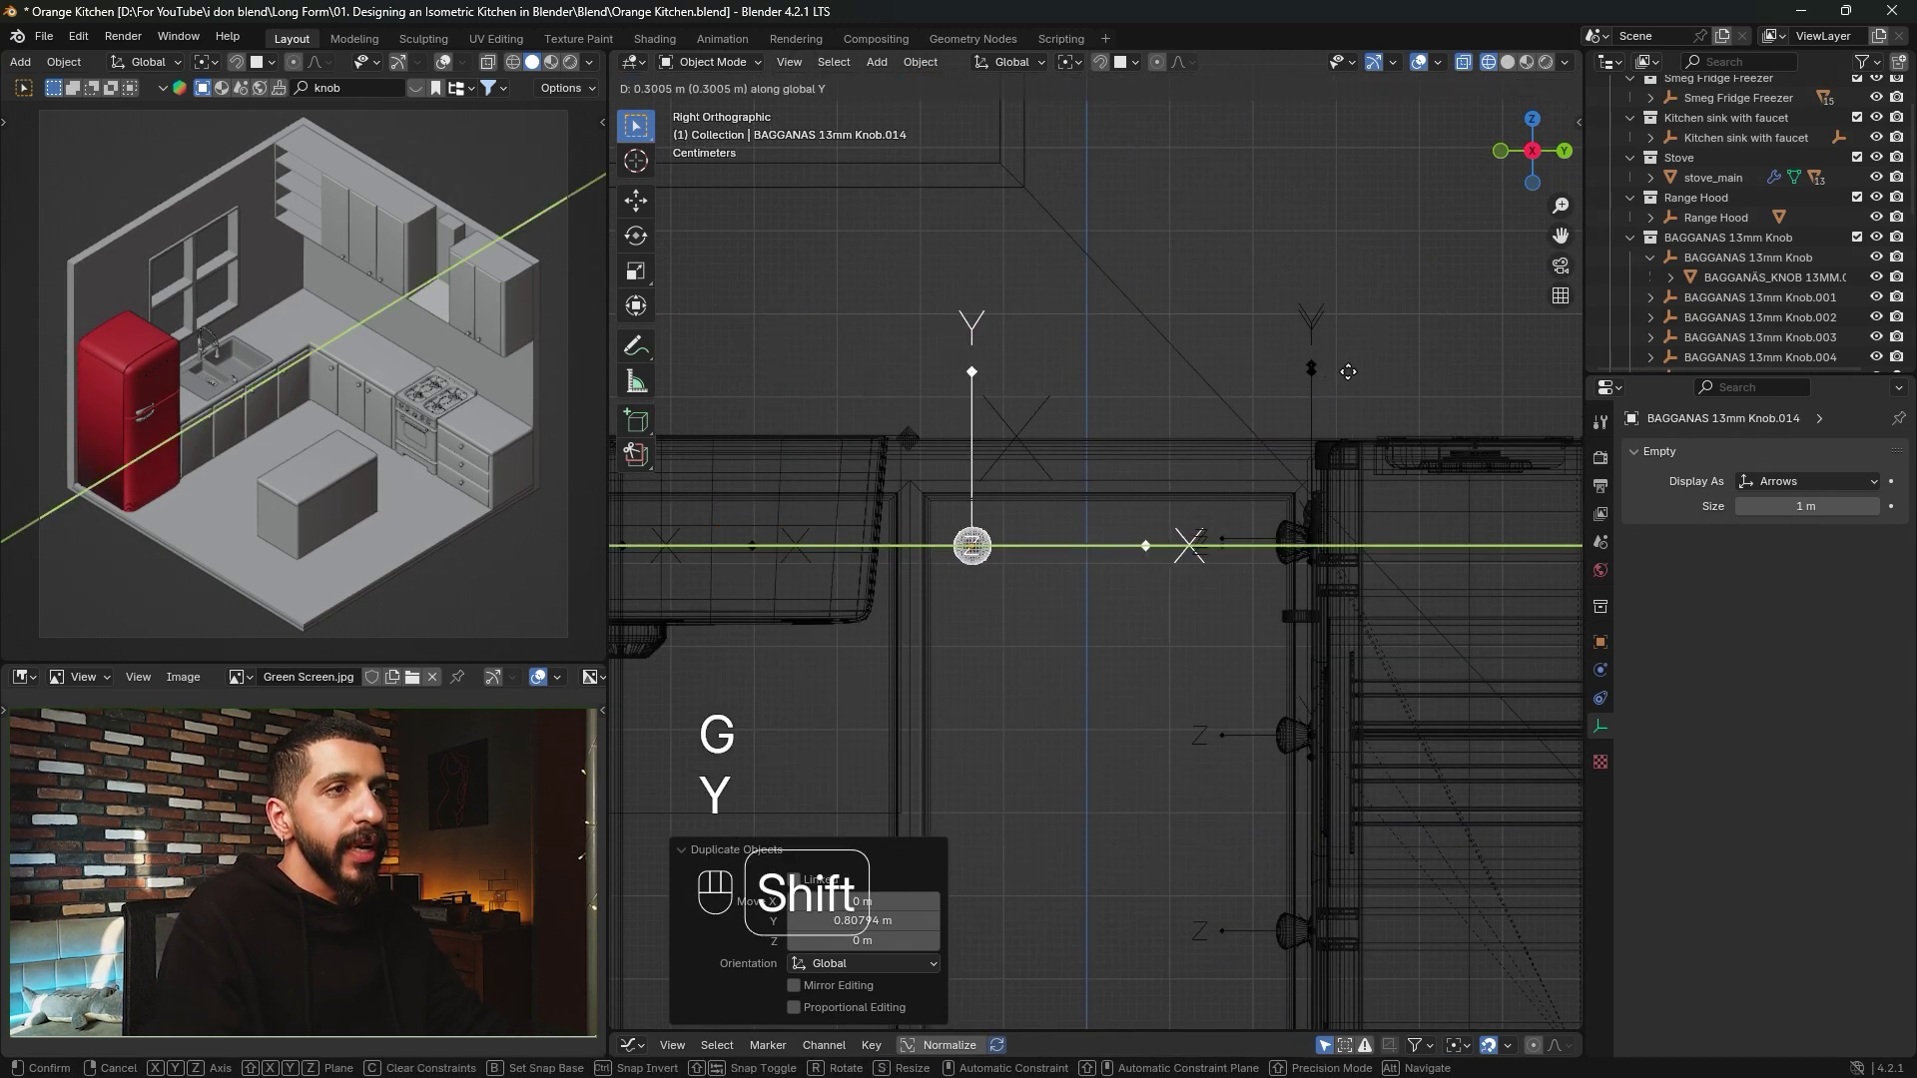
left_click(1349, 379)
middle_click_drag(1095, 445, 1112, 495)
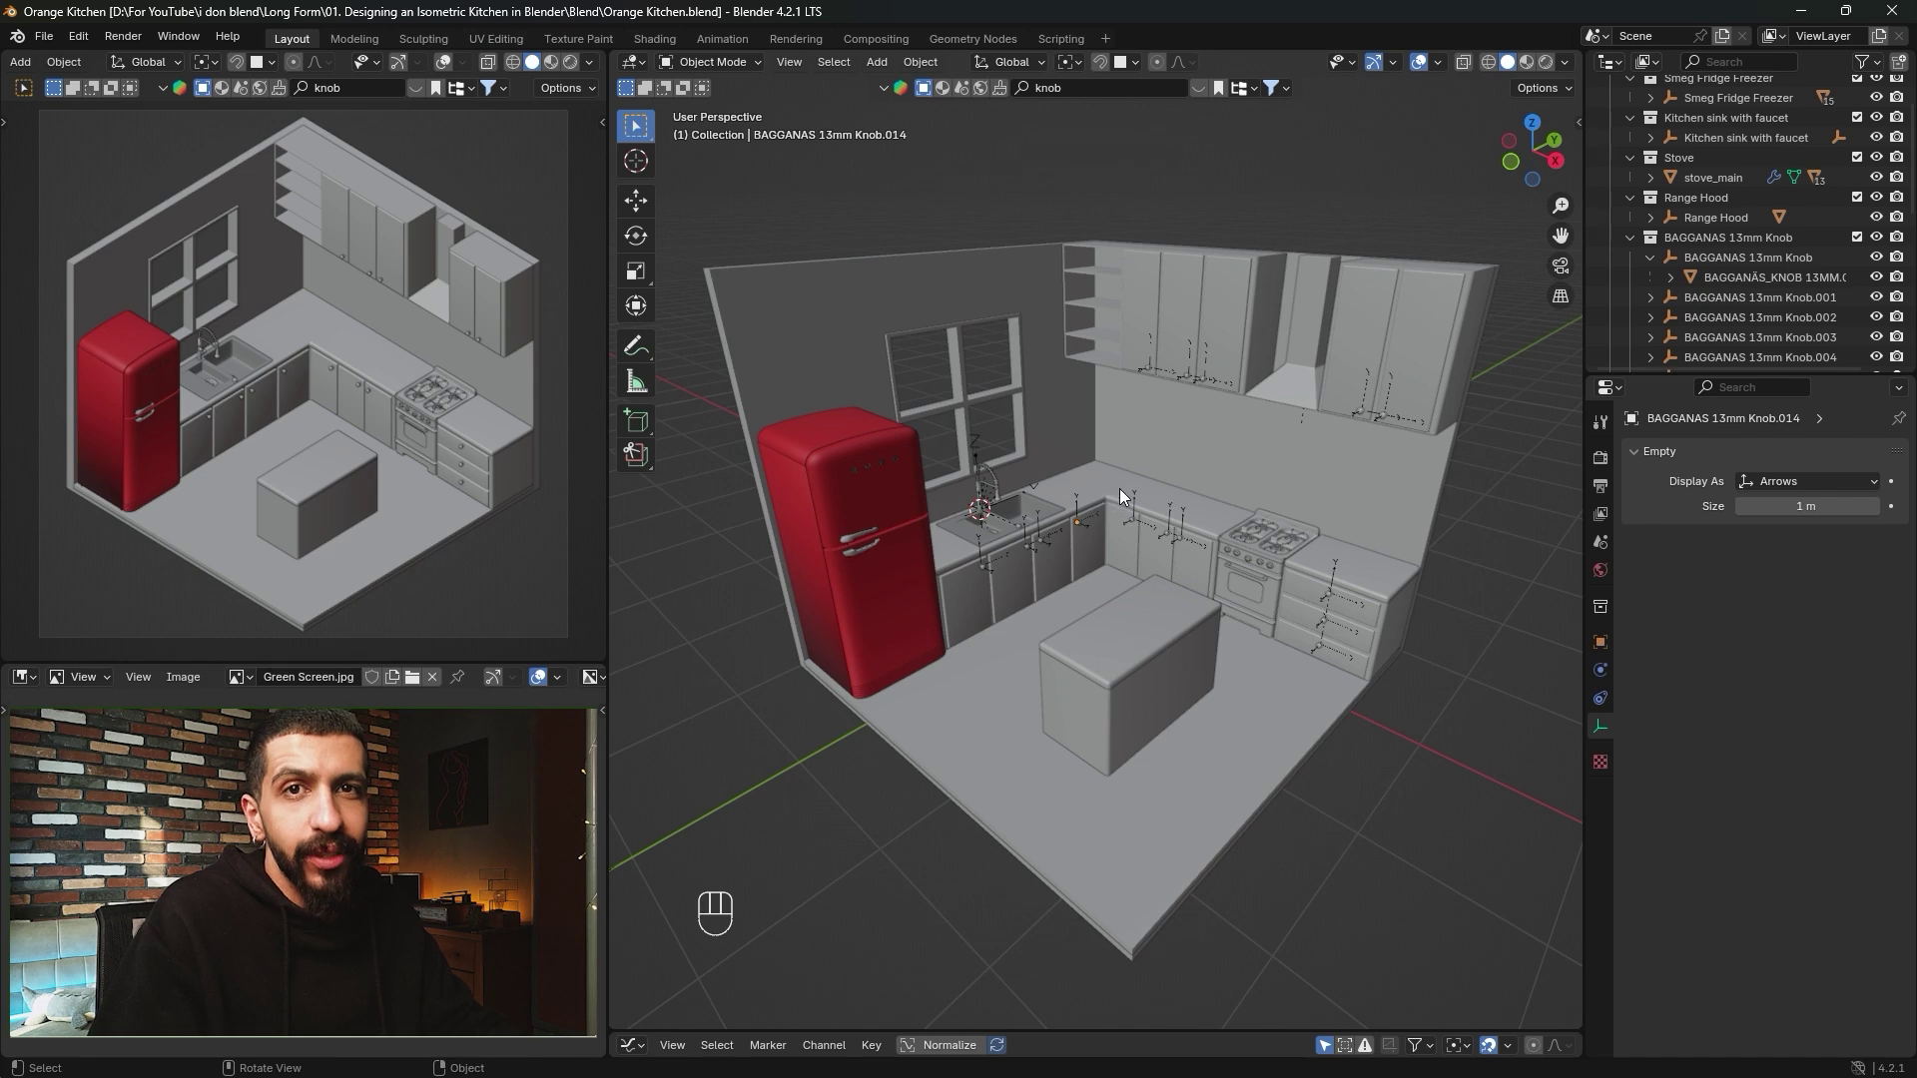
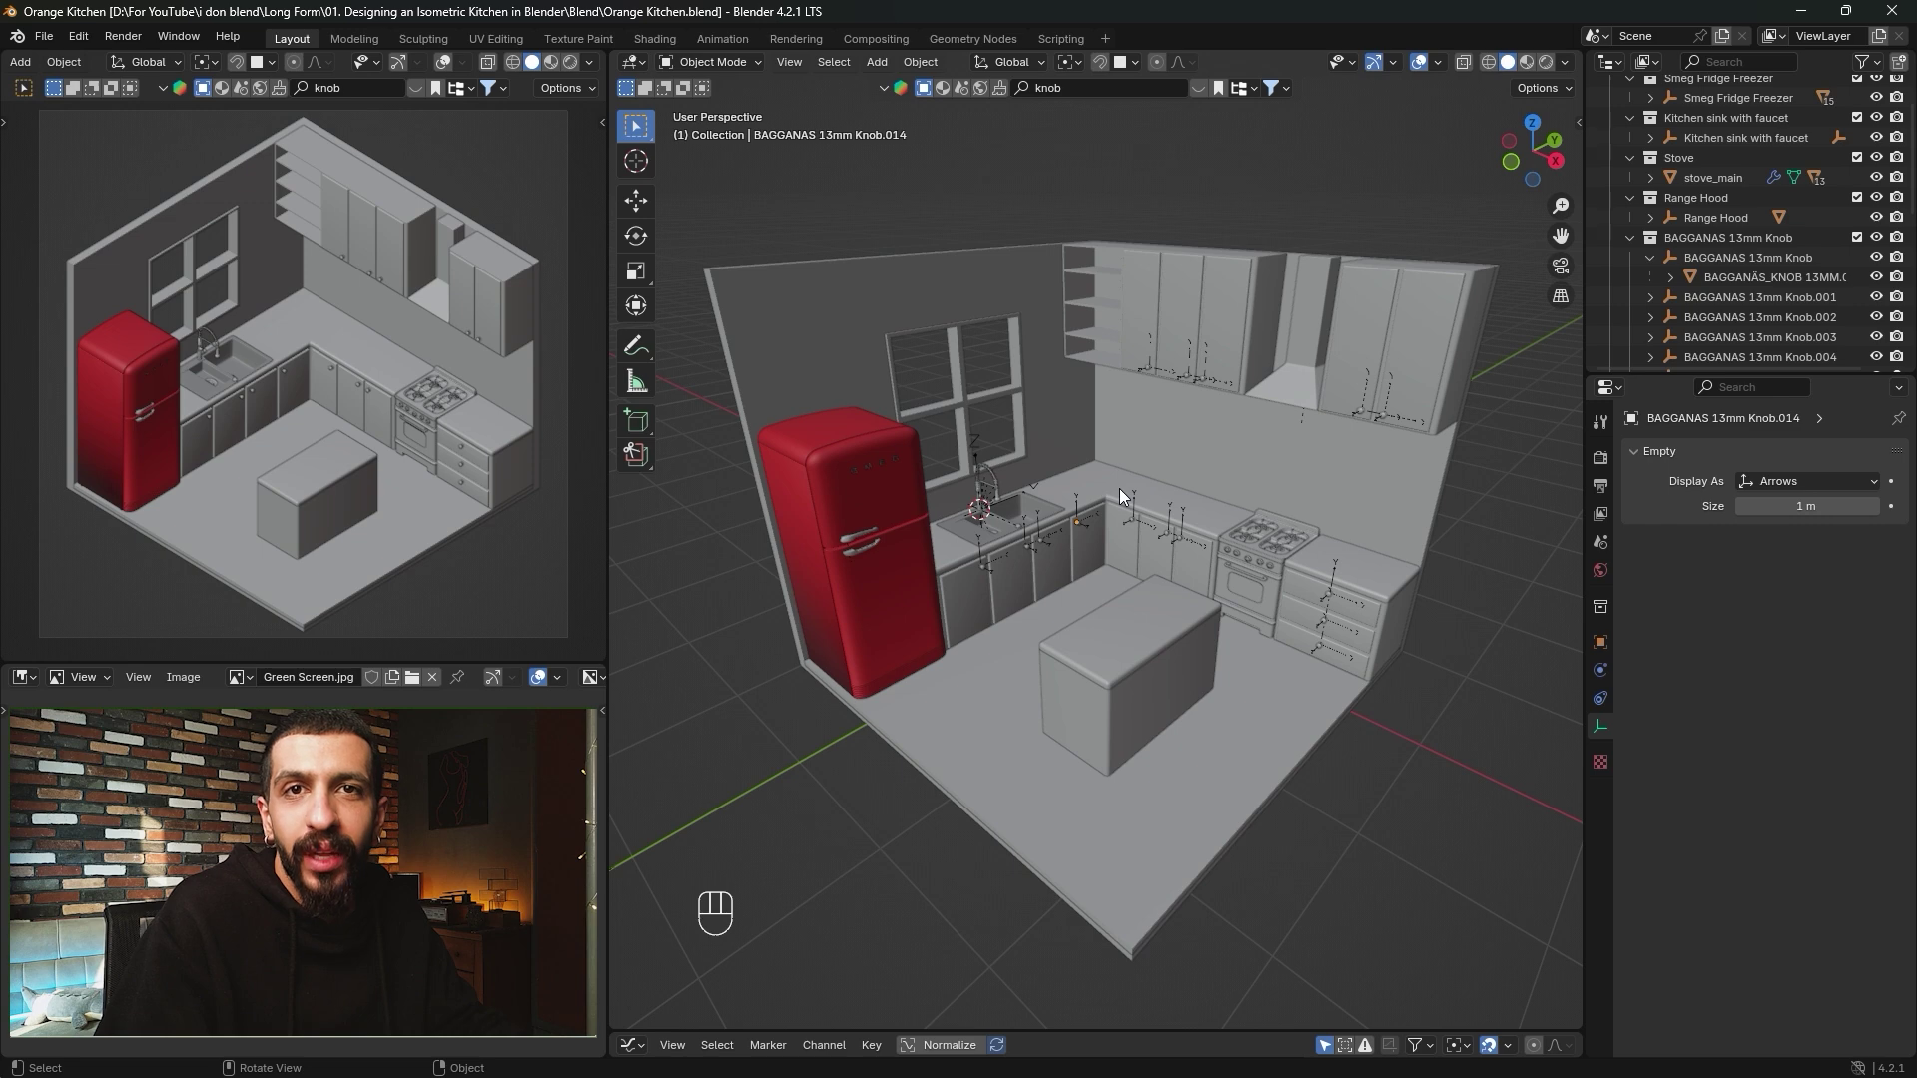
Search the BlenderKit models for "stool".
key("n")
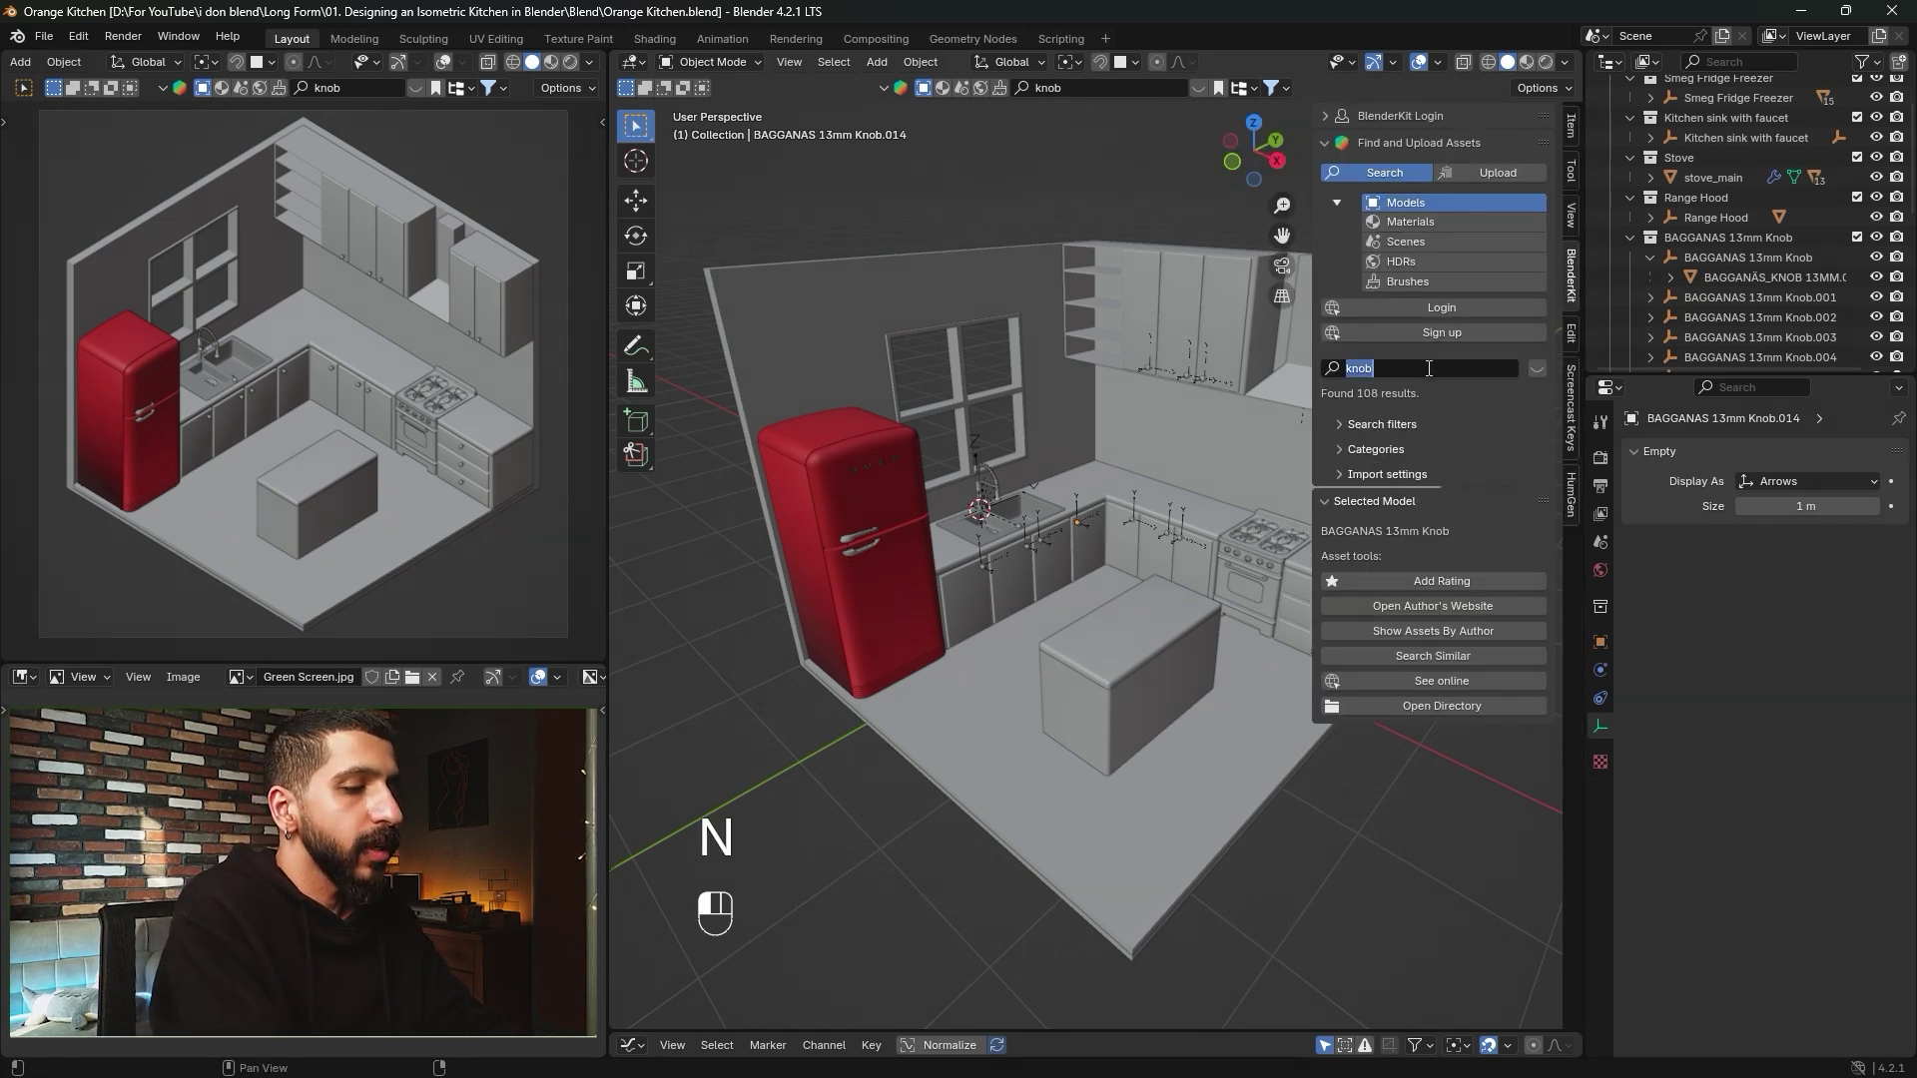
type("stool")
key("Return")
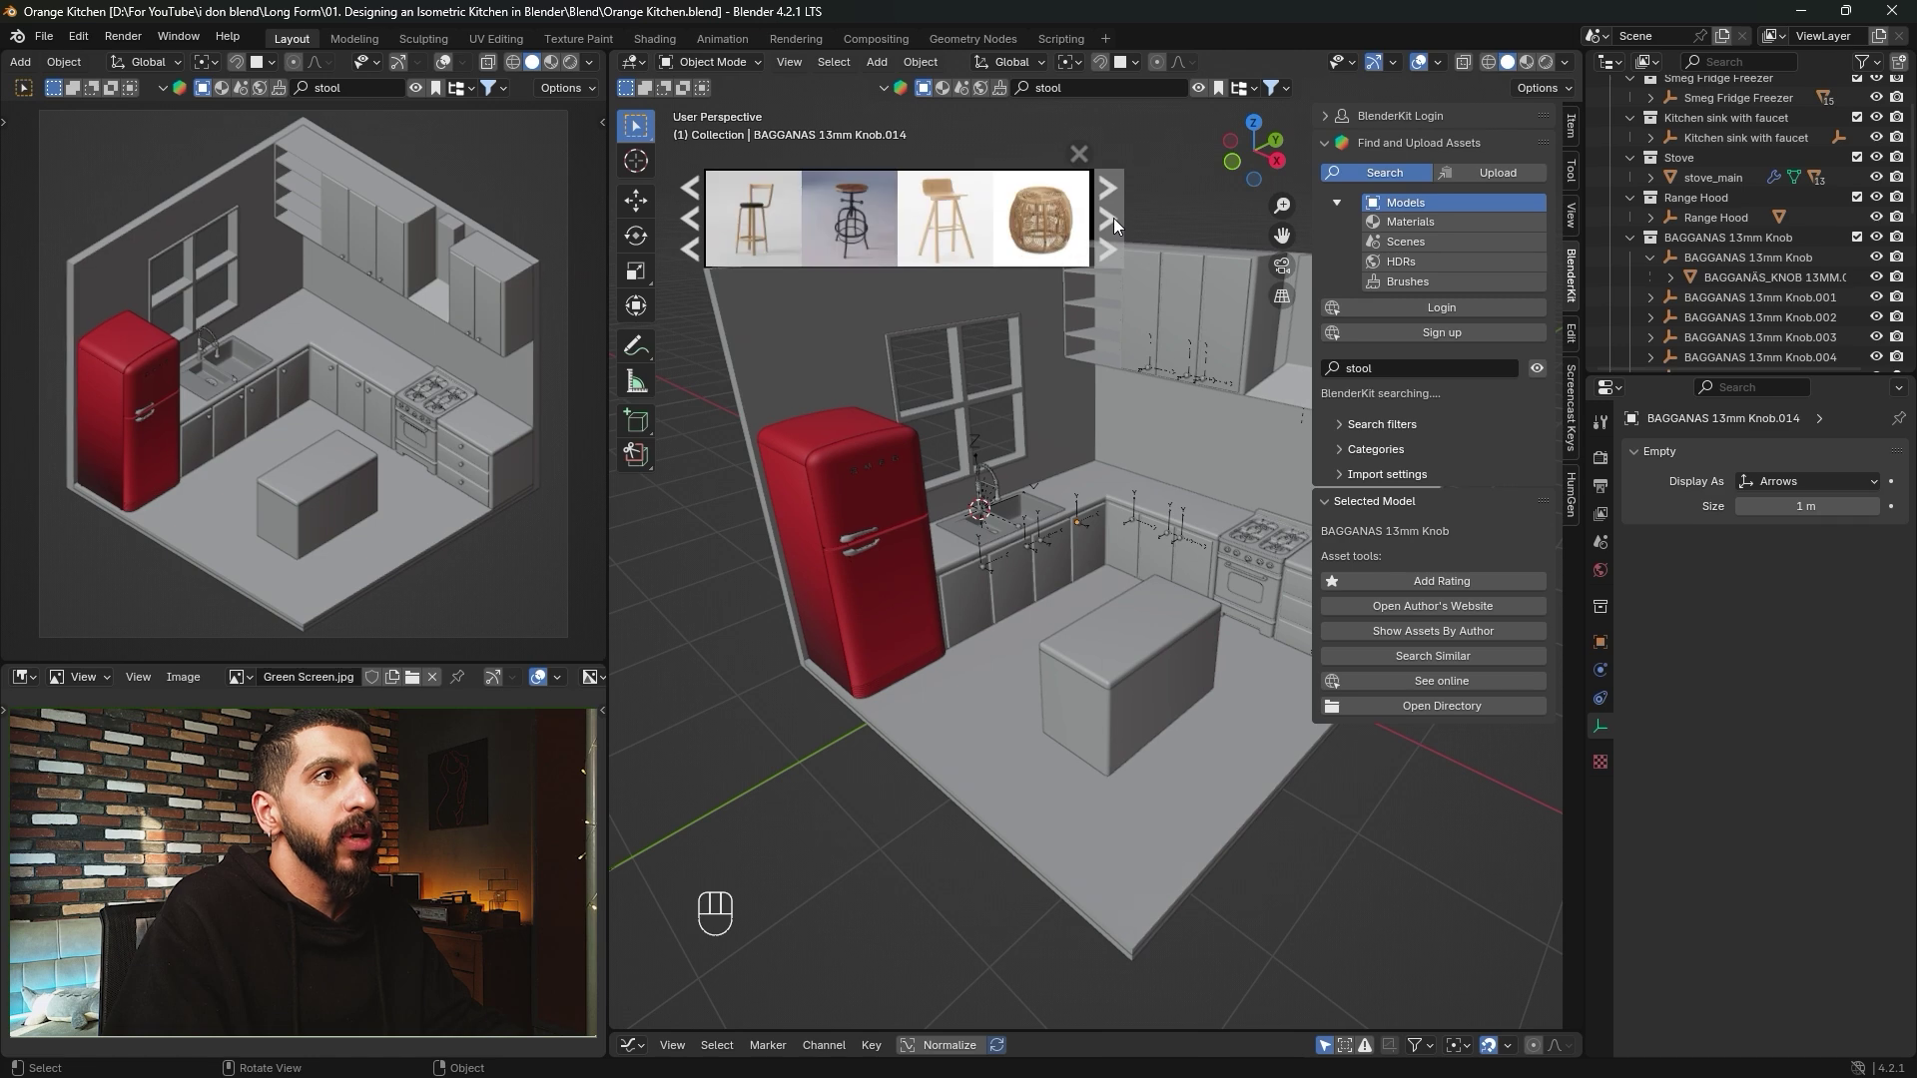
Browse the stool results and place the Brooklyng bar and couter stools model on the floor beside the island.
mouse_move(856, 222)
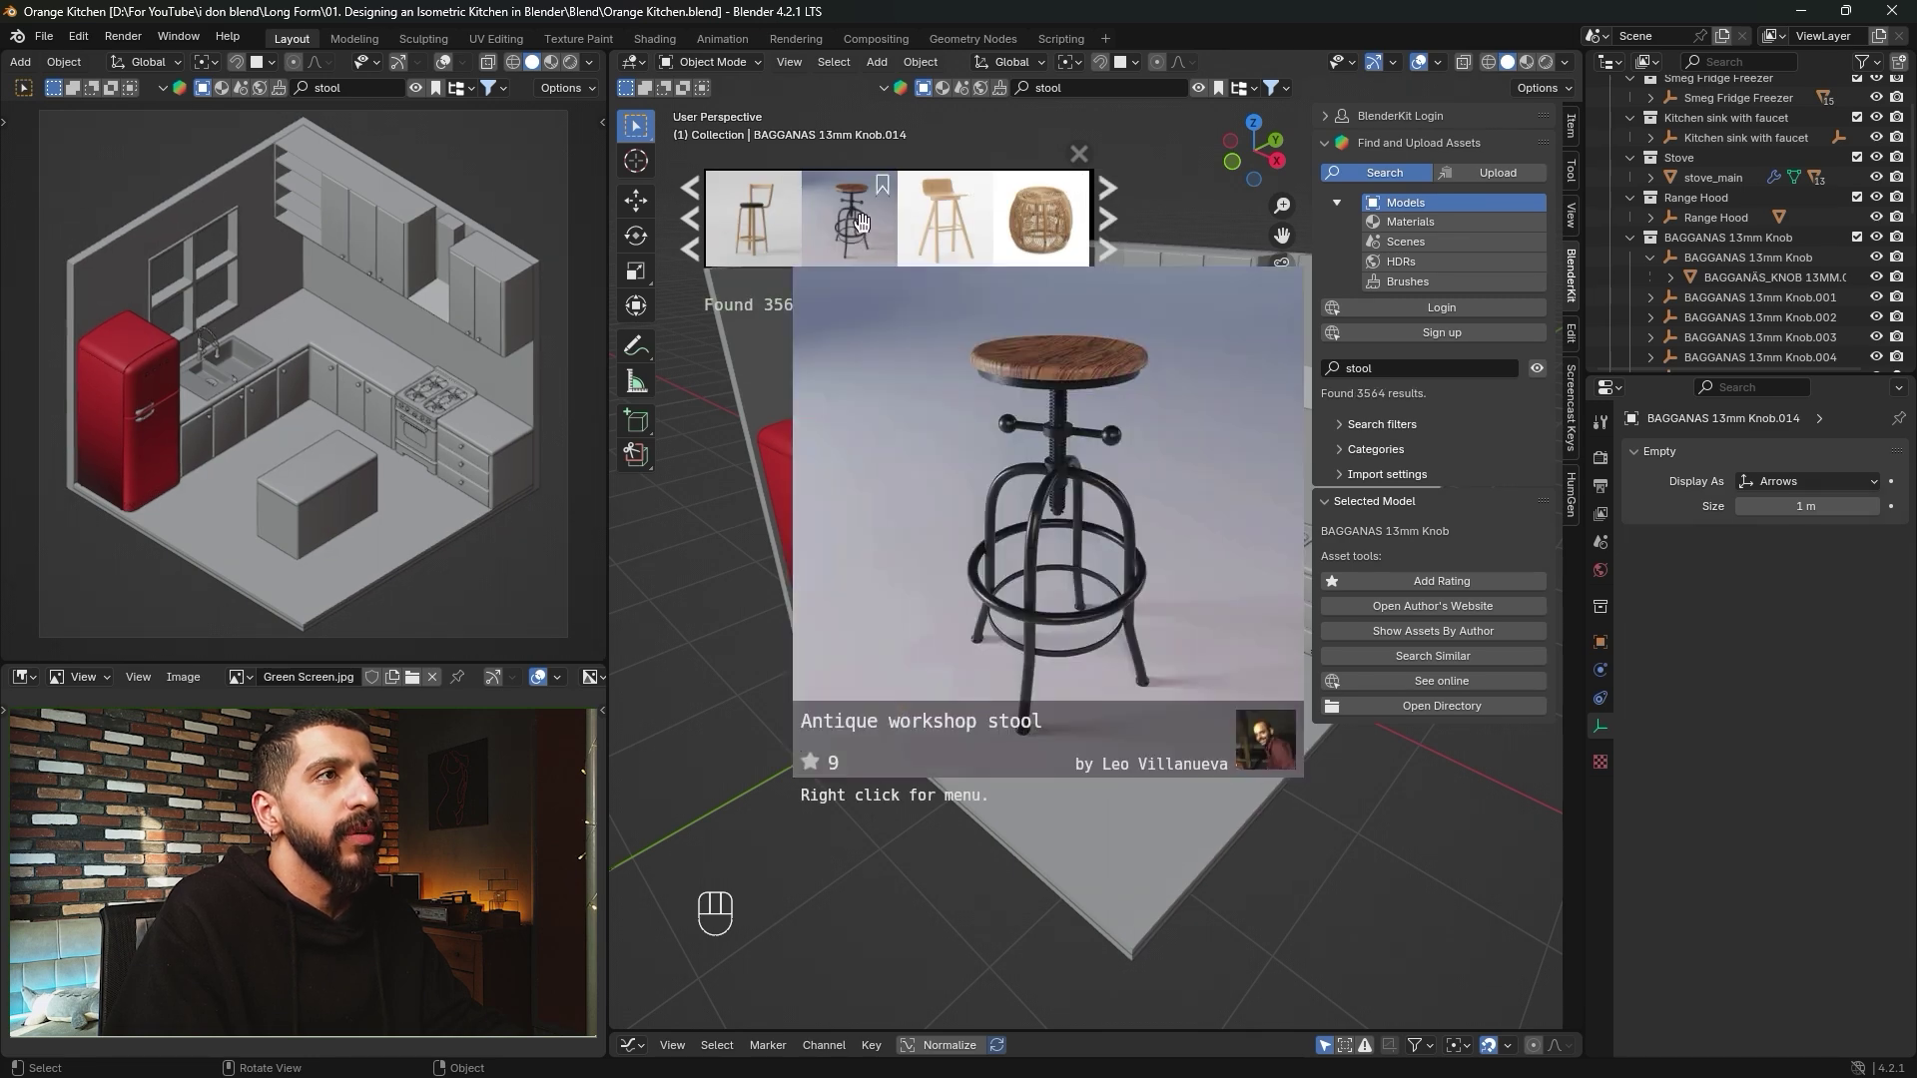
left_click(1106, 219)
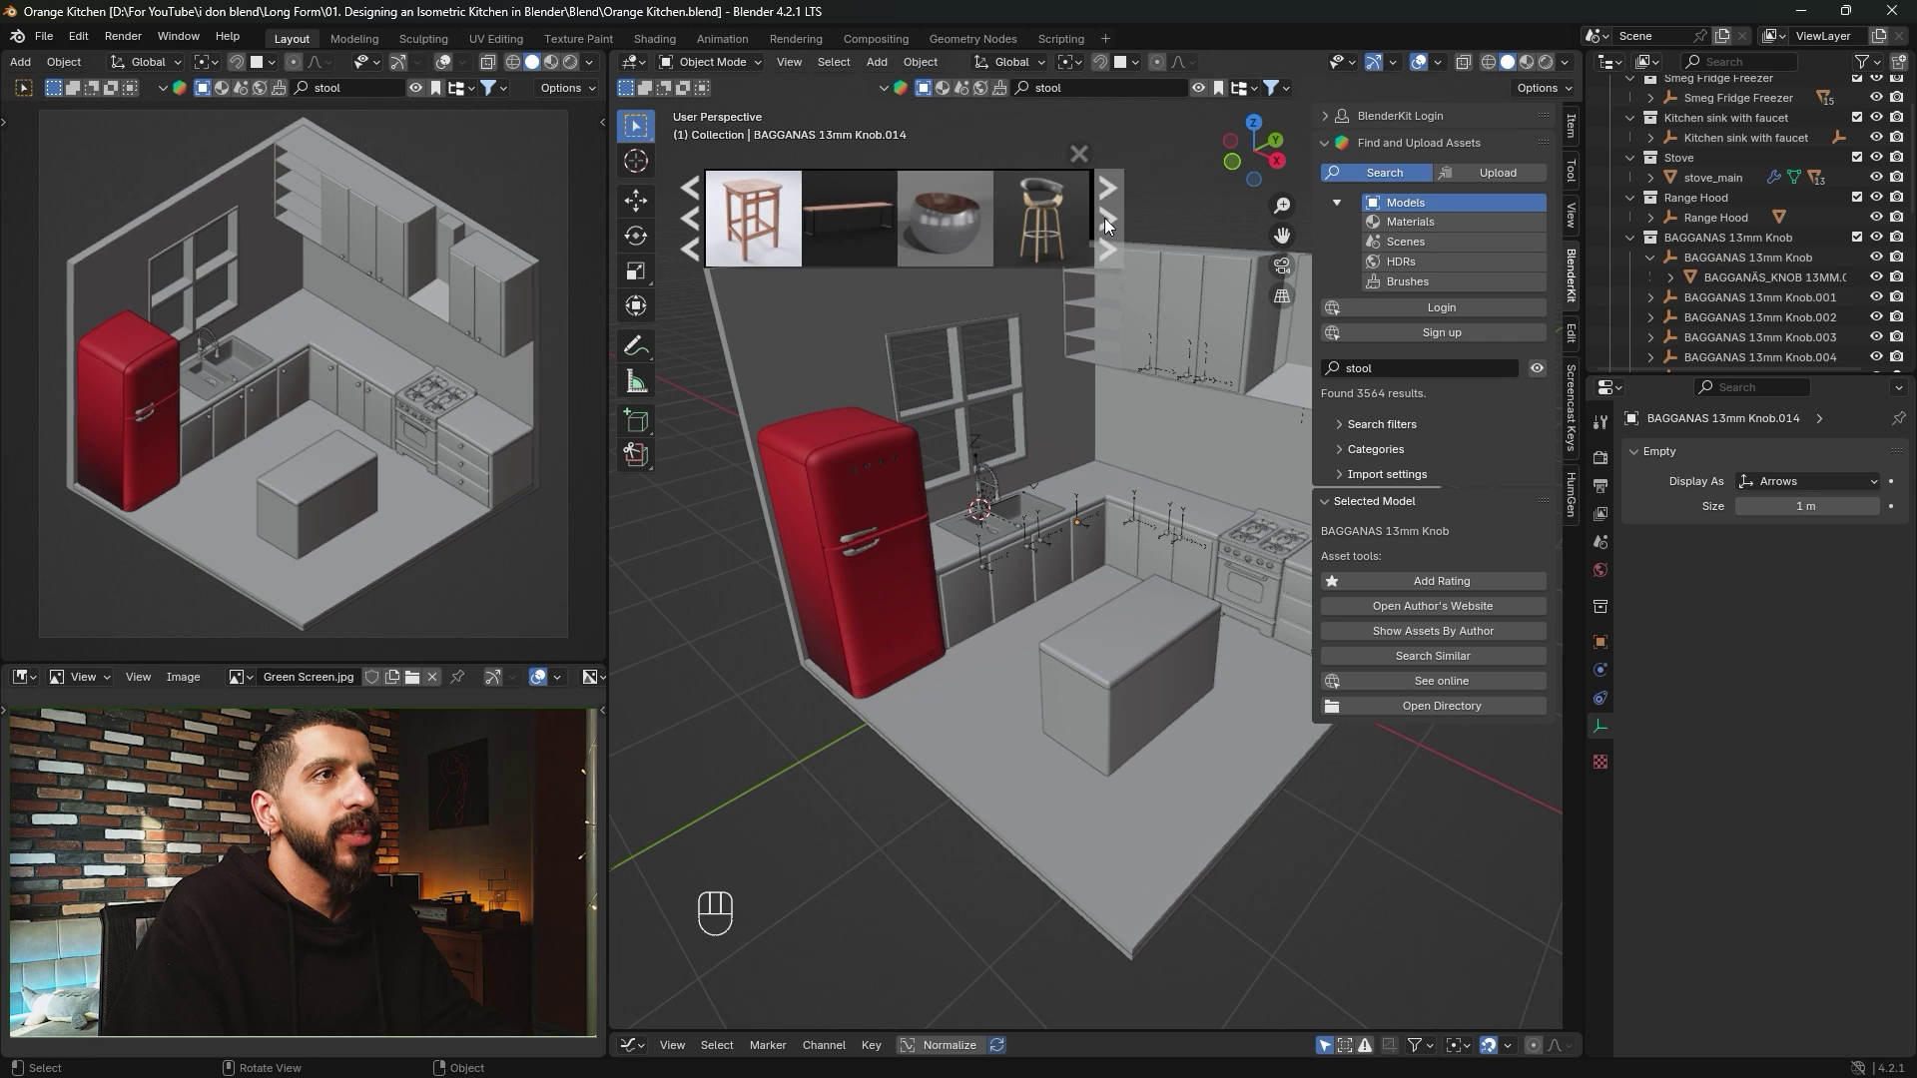
left_click(1106, 219)
left_click(1108, 218)
mouse_move(855, 222)
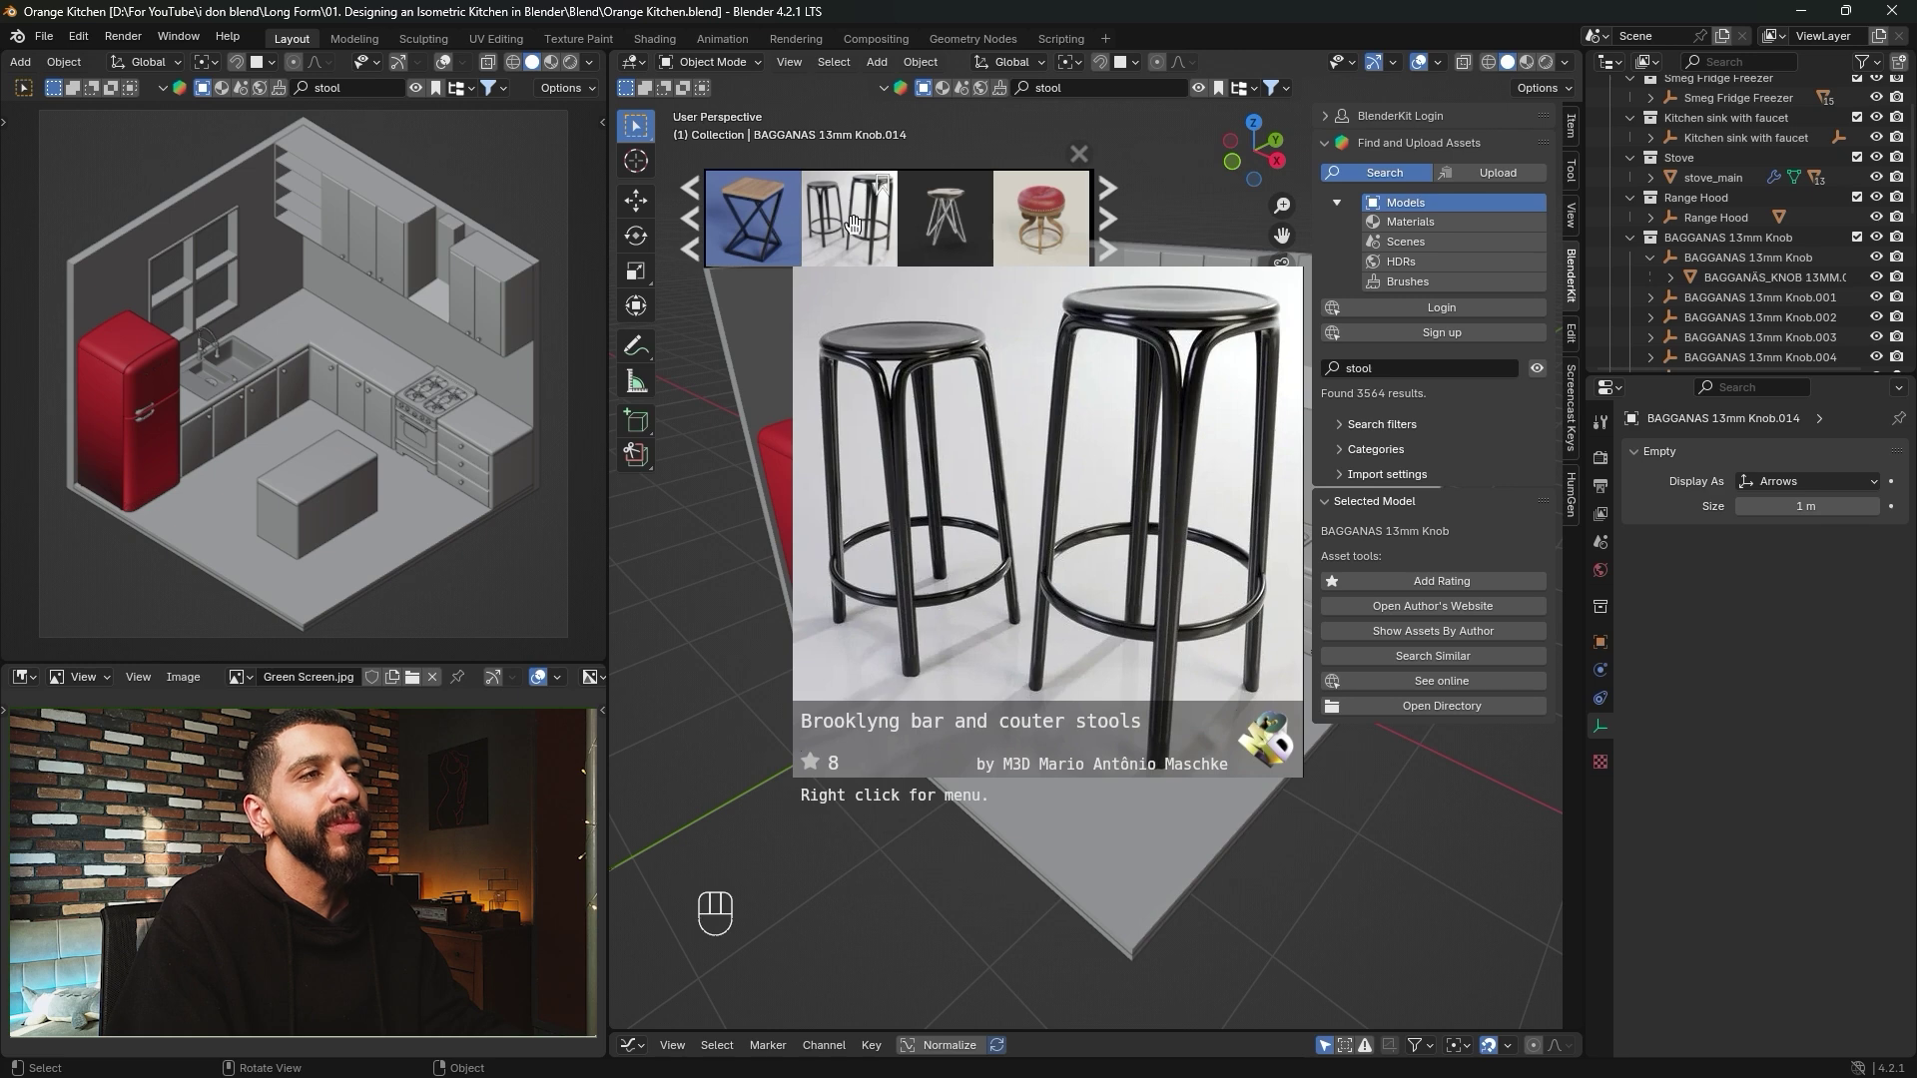
left_click_drag(851, 222, 1182, 813)
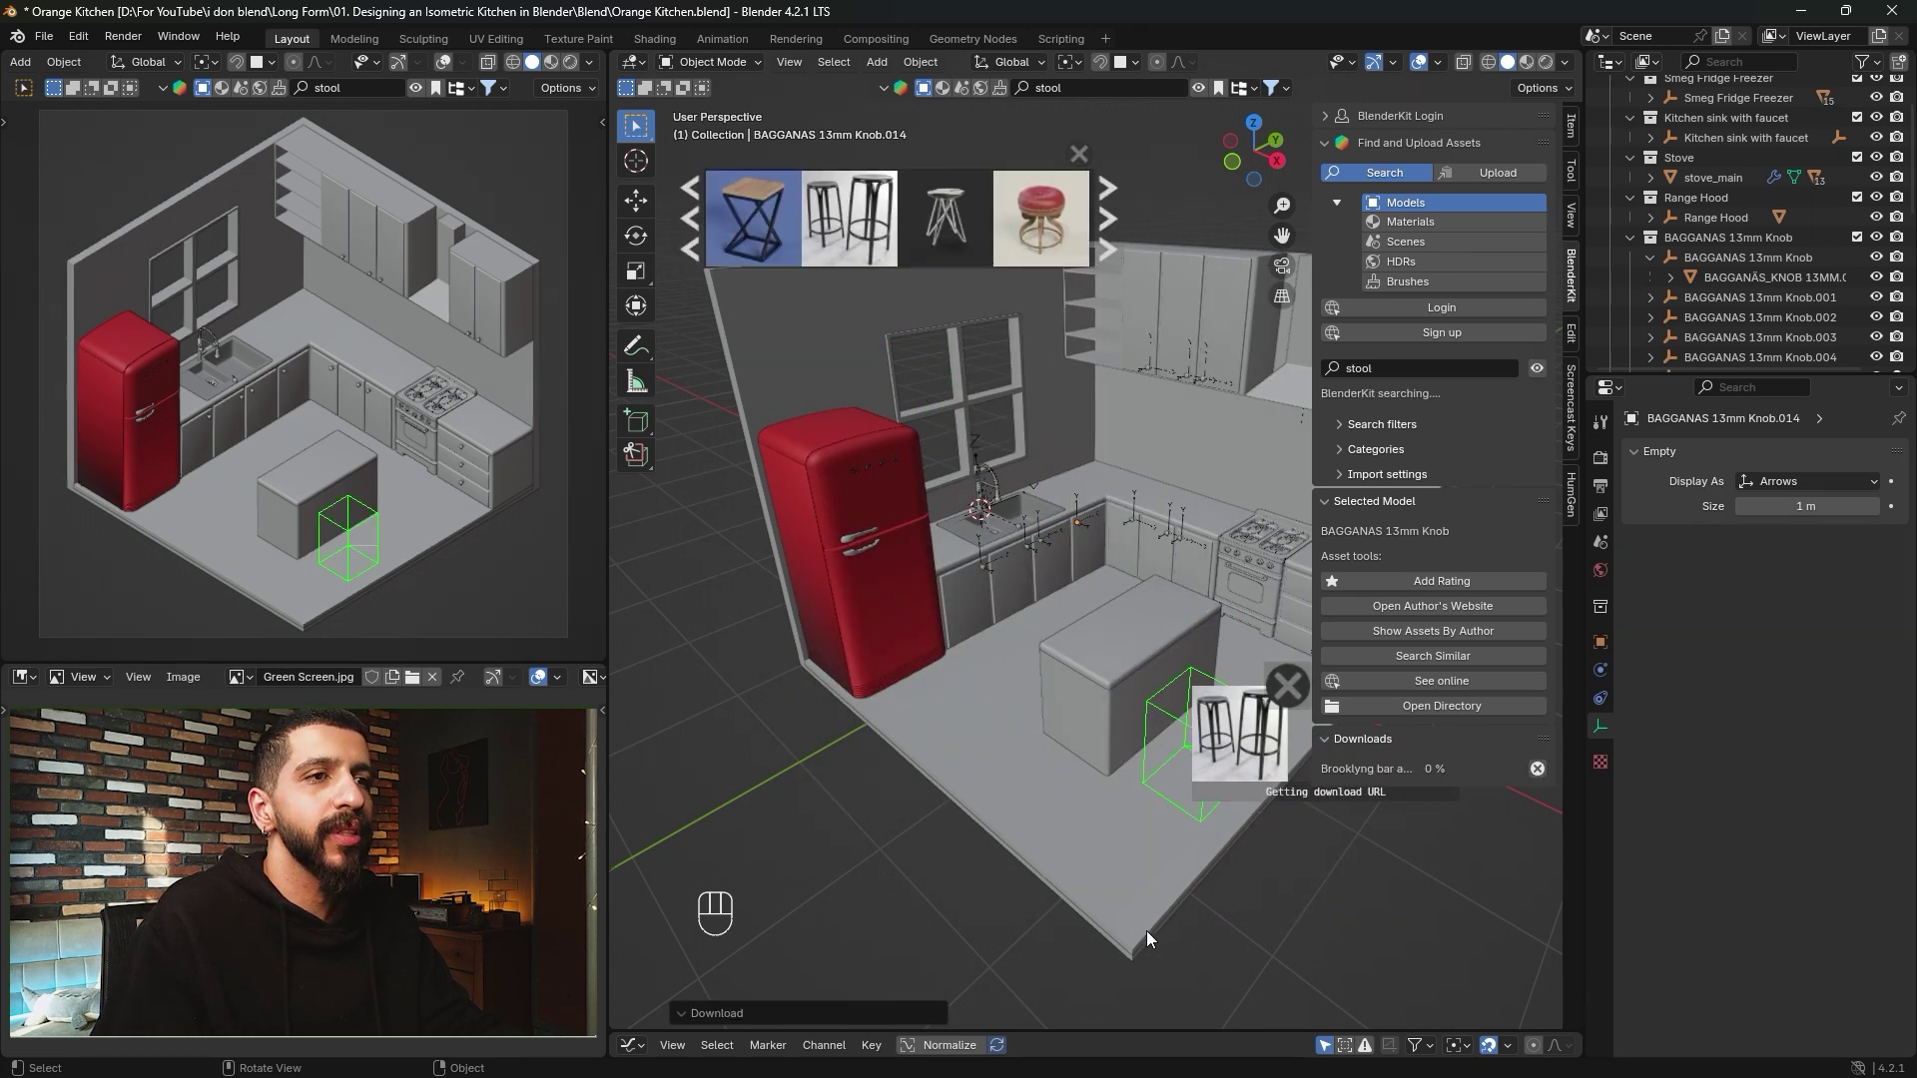
Rotate the stool 45° in top view.
key("r")
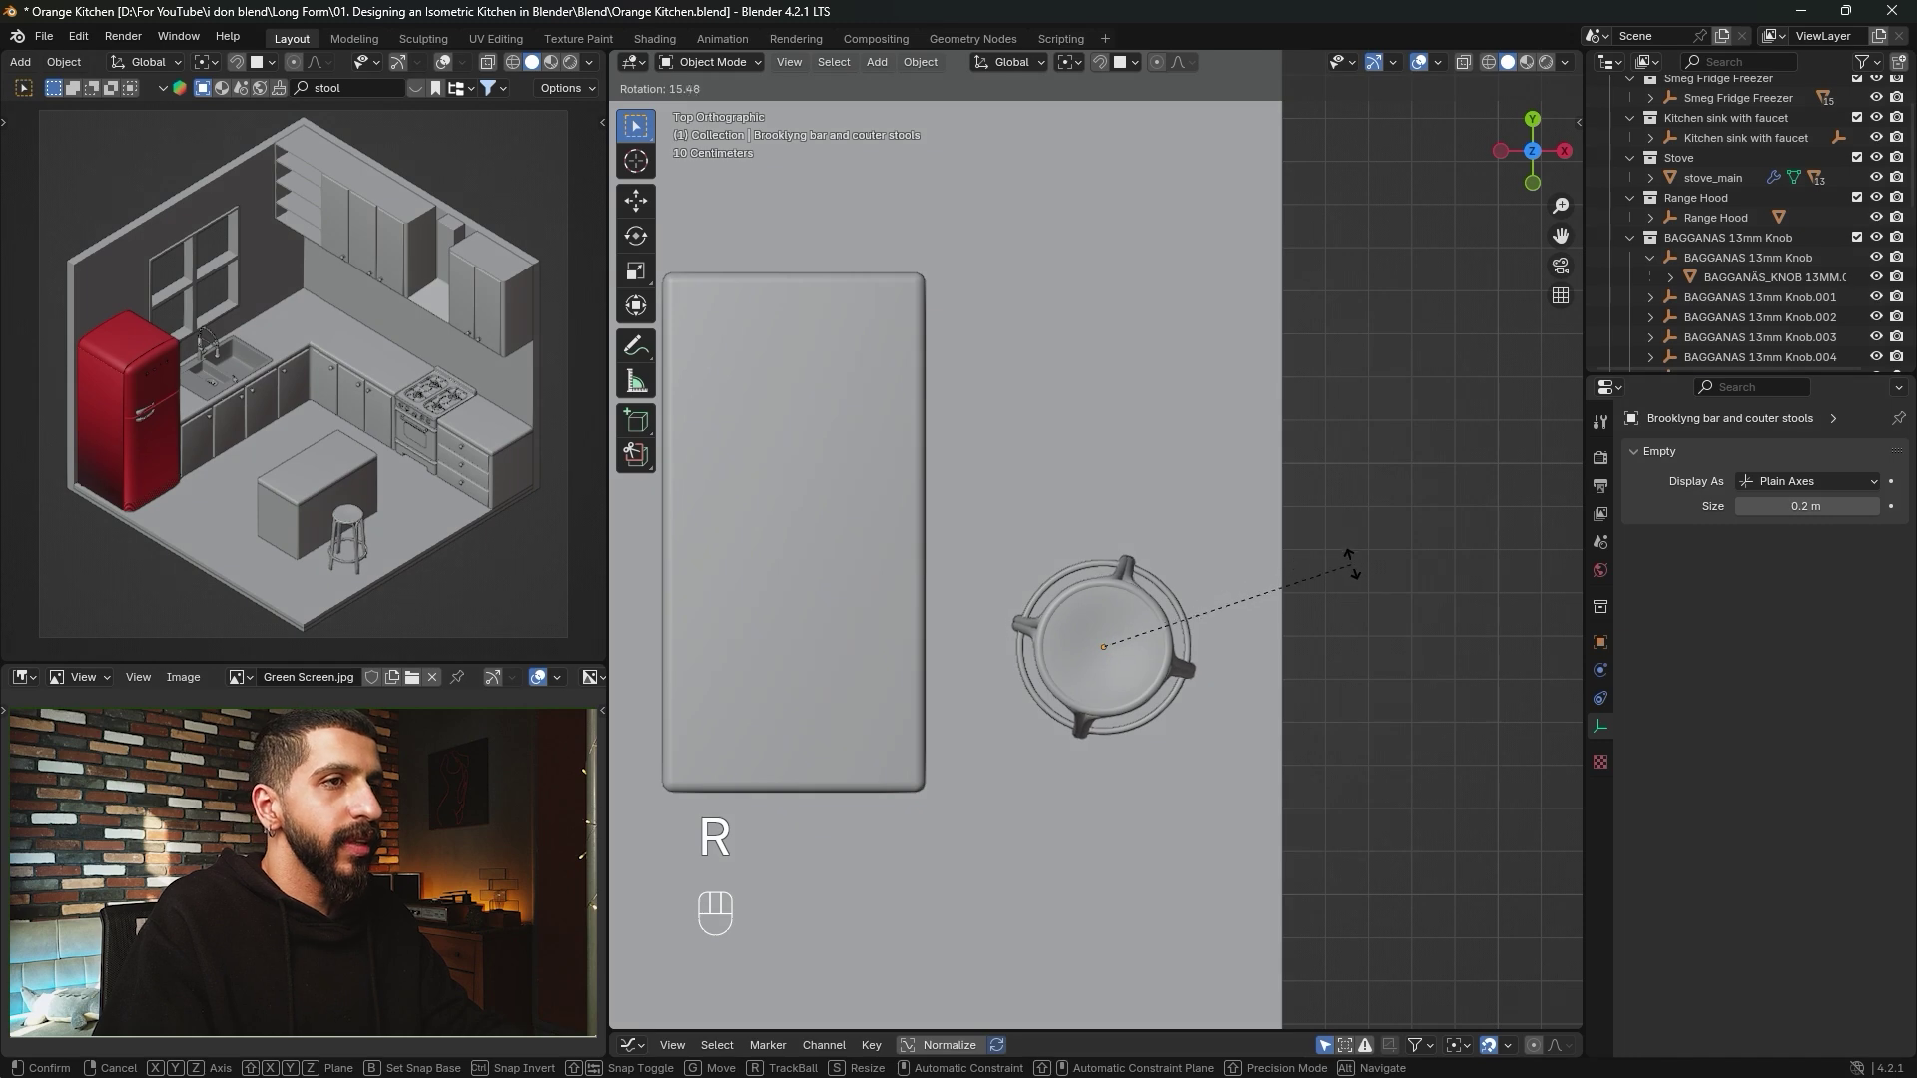
key("4")
key("5")
key("Return")
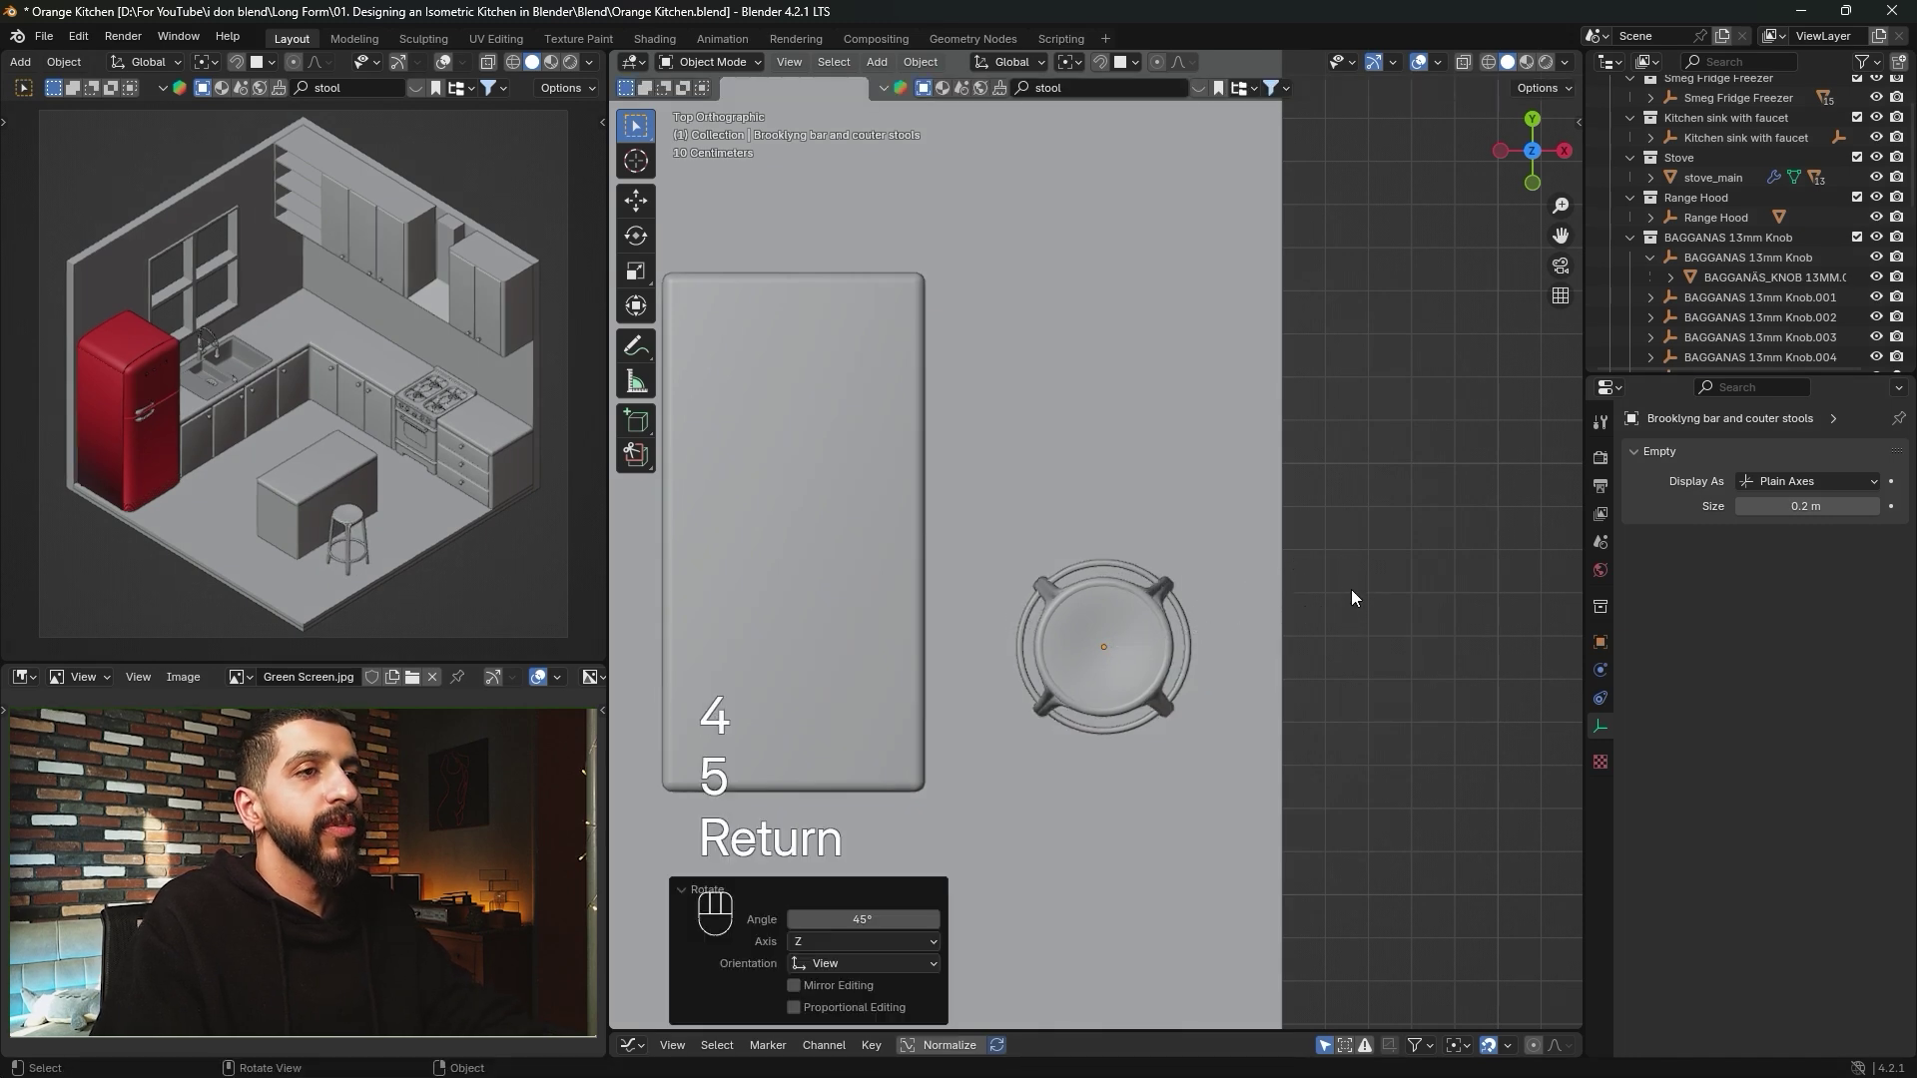
Move the stool closer to the island, about -0.099 m along X and 0.024 m along Y.
key("g")
key("shift")
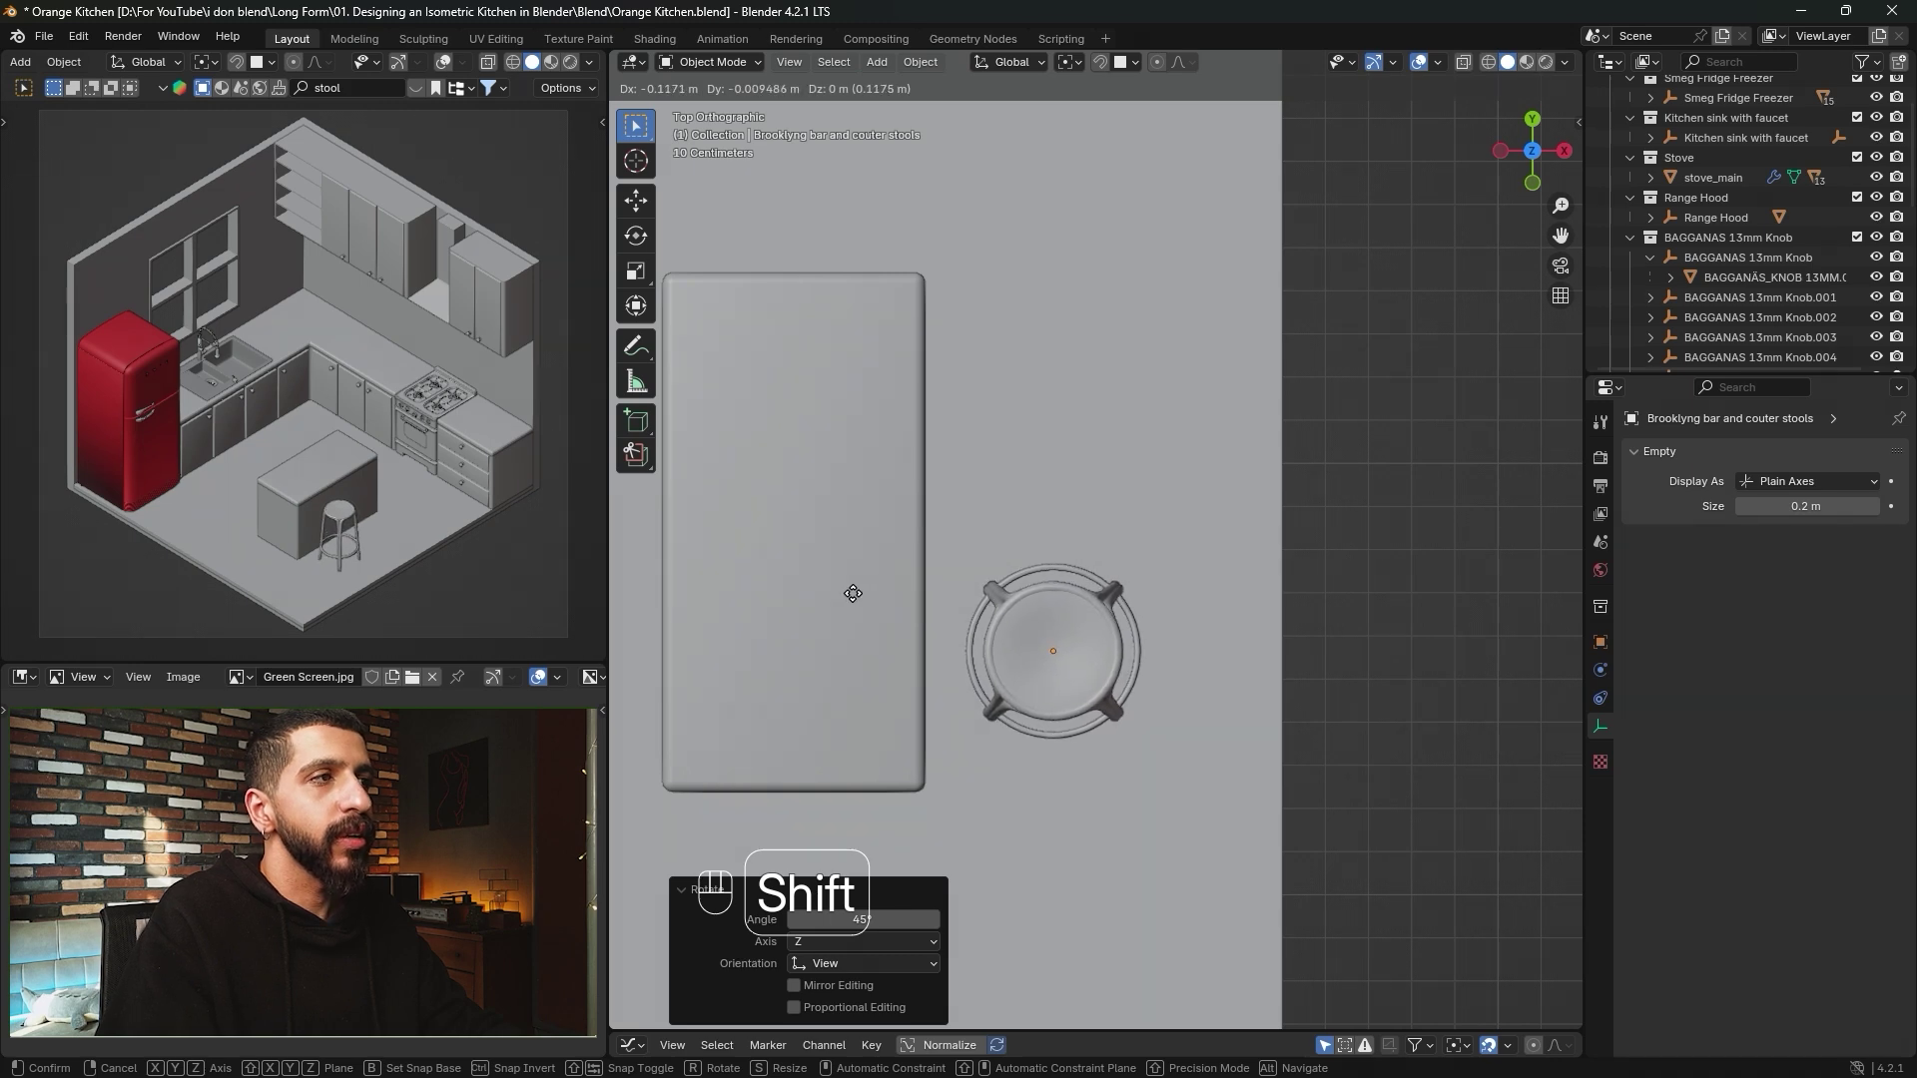
left_click(930, 459)
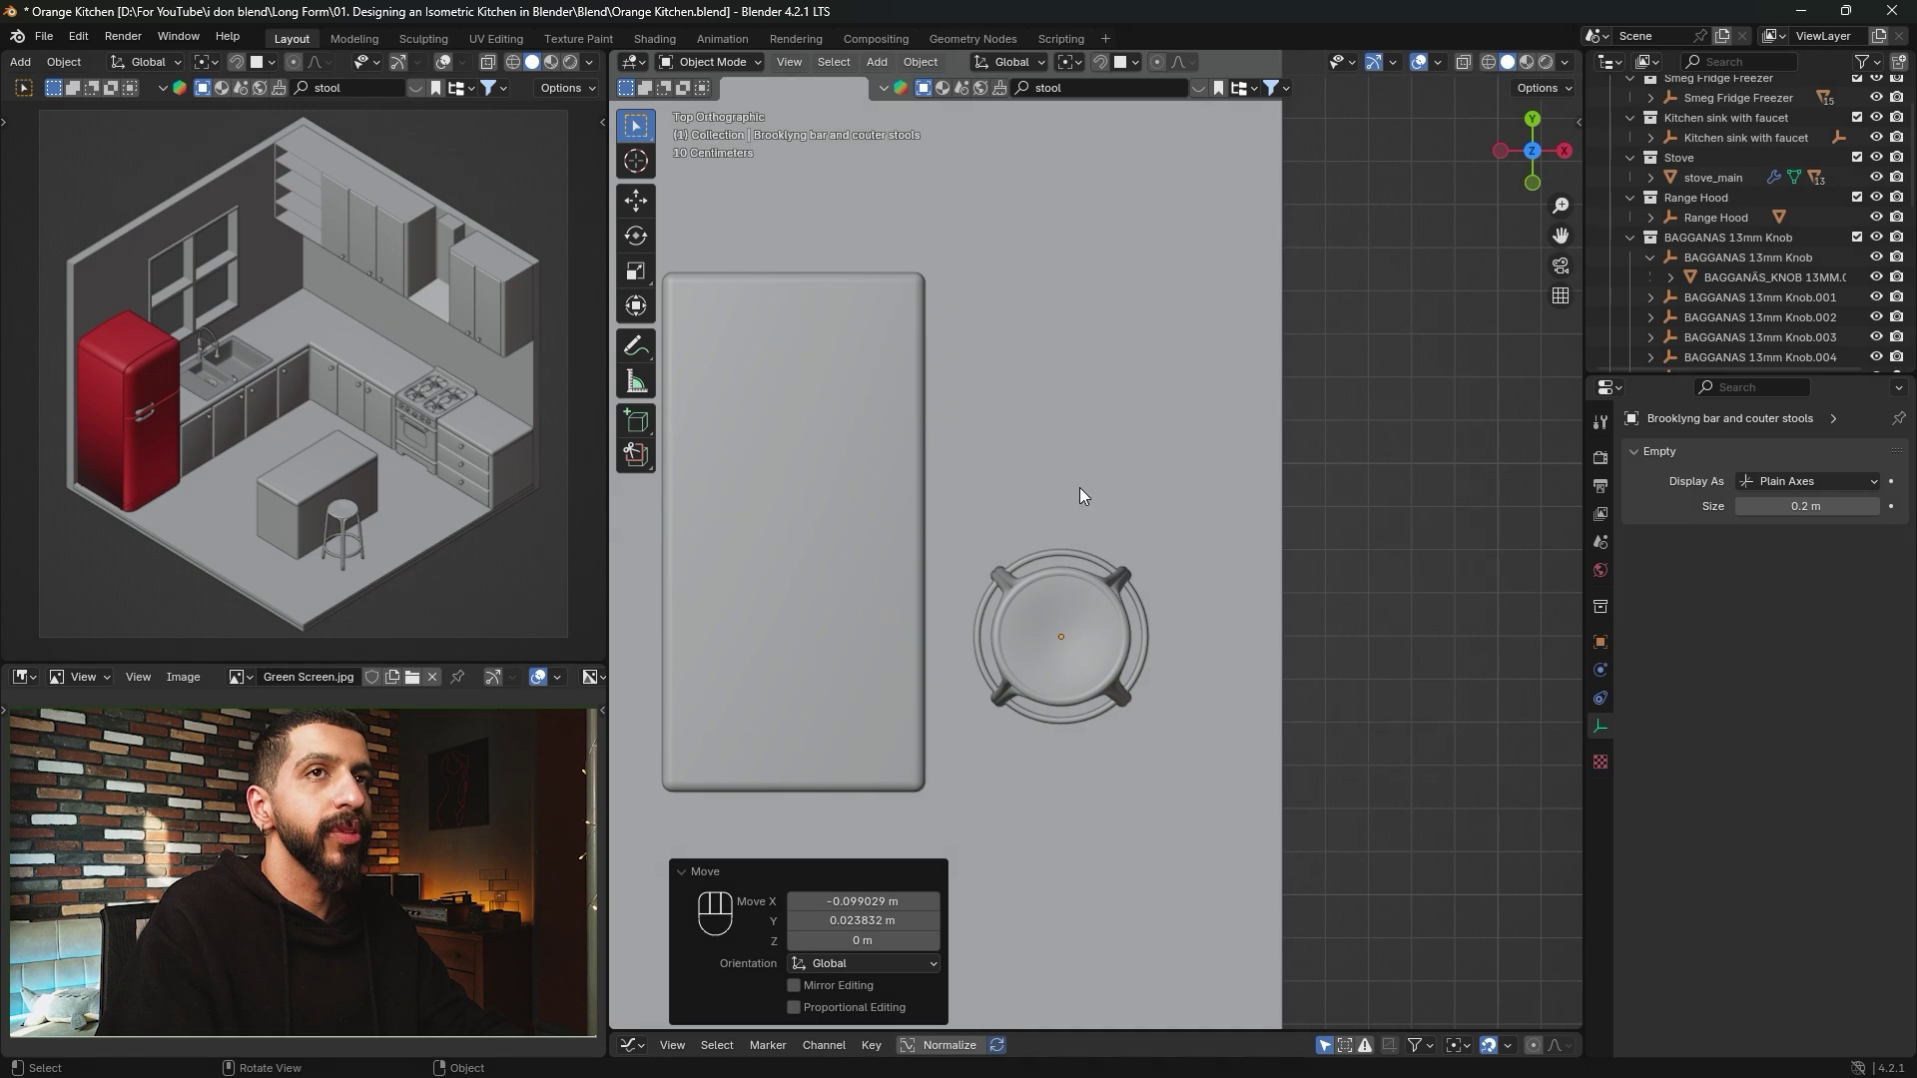
Select the stool's empty together with its BRKLG-StoolB mesh and duplicate them about 0.522 m along Y beside the island.
key("KP_Decimal")
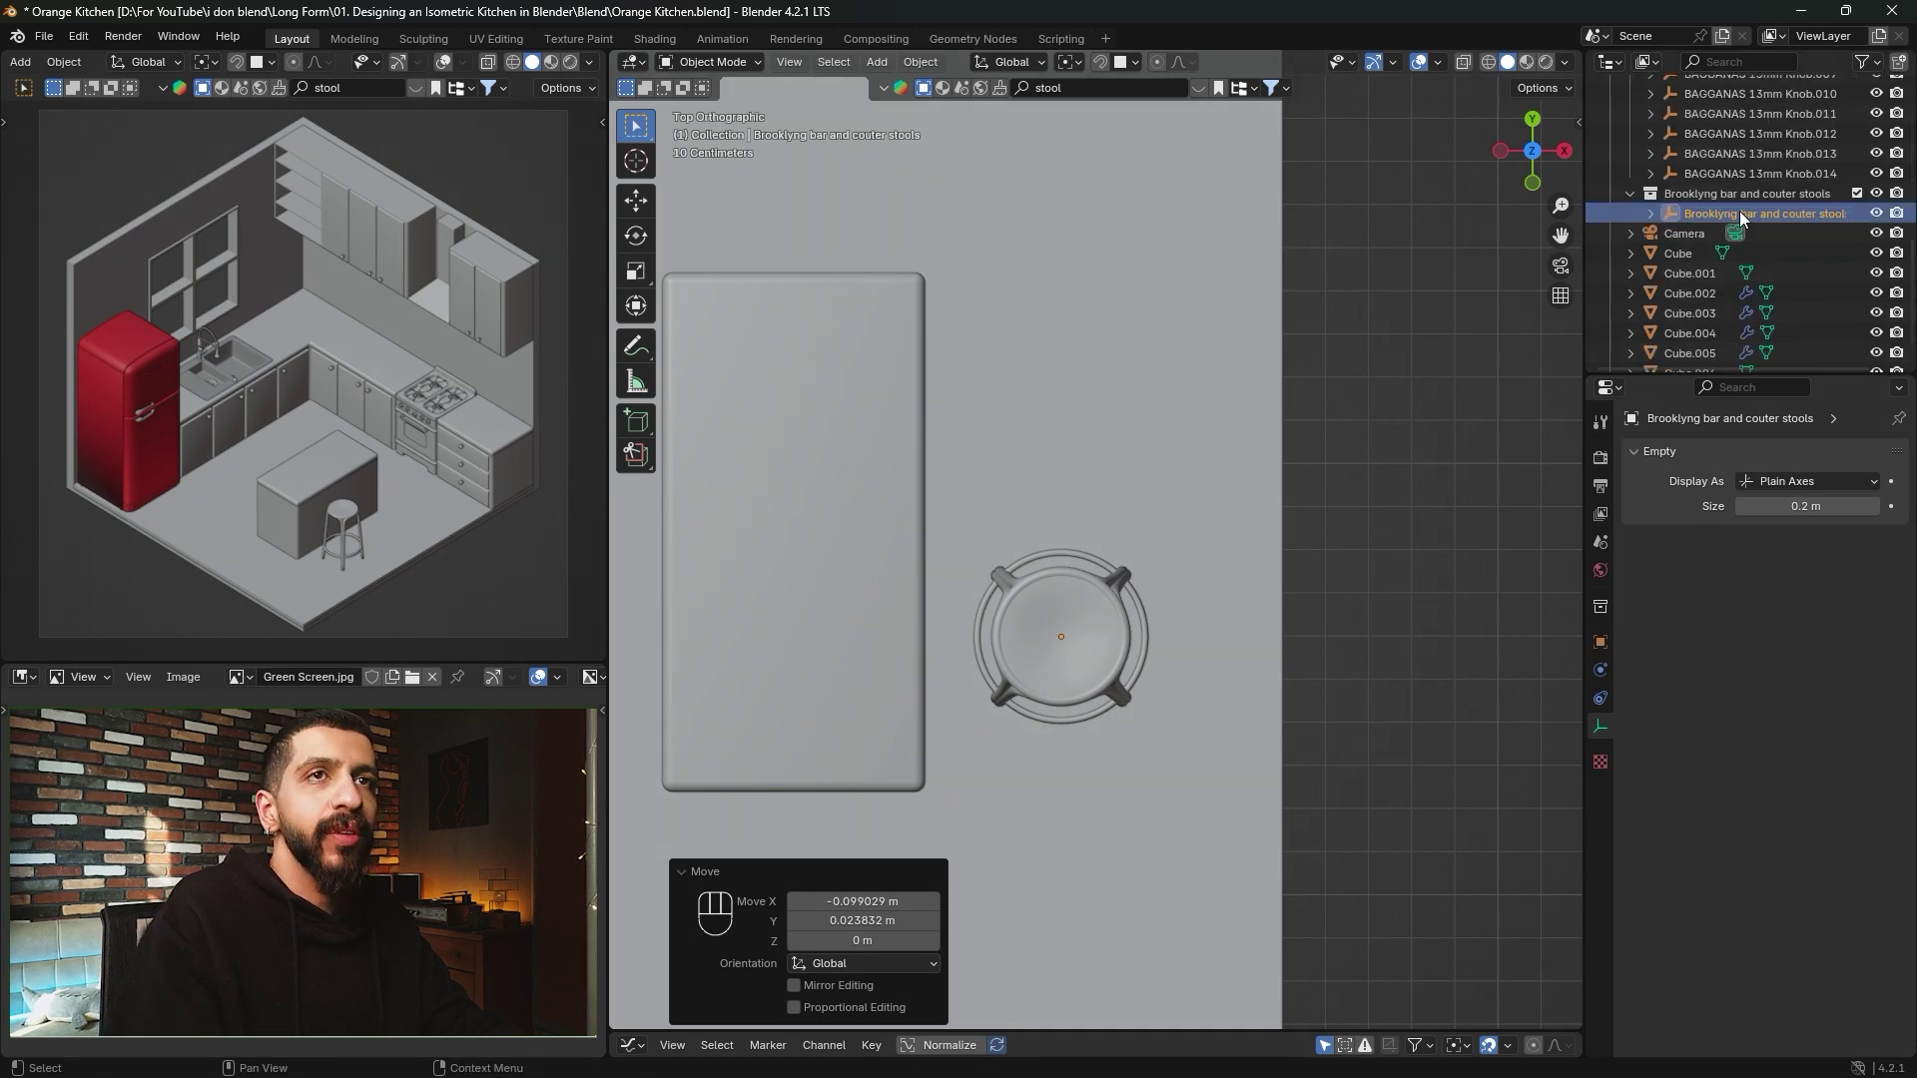
left_click(1649, 213)
left_click(1668, 234)
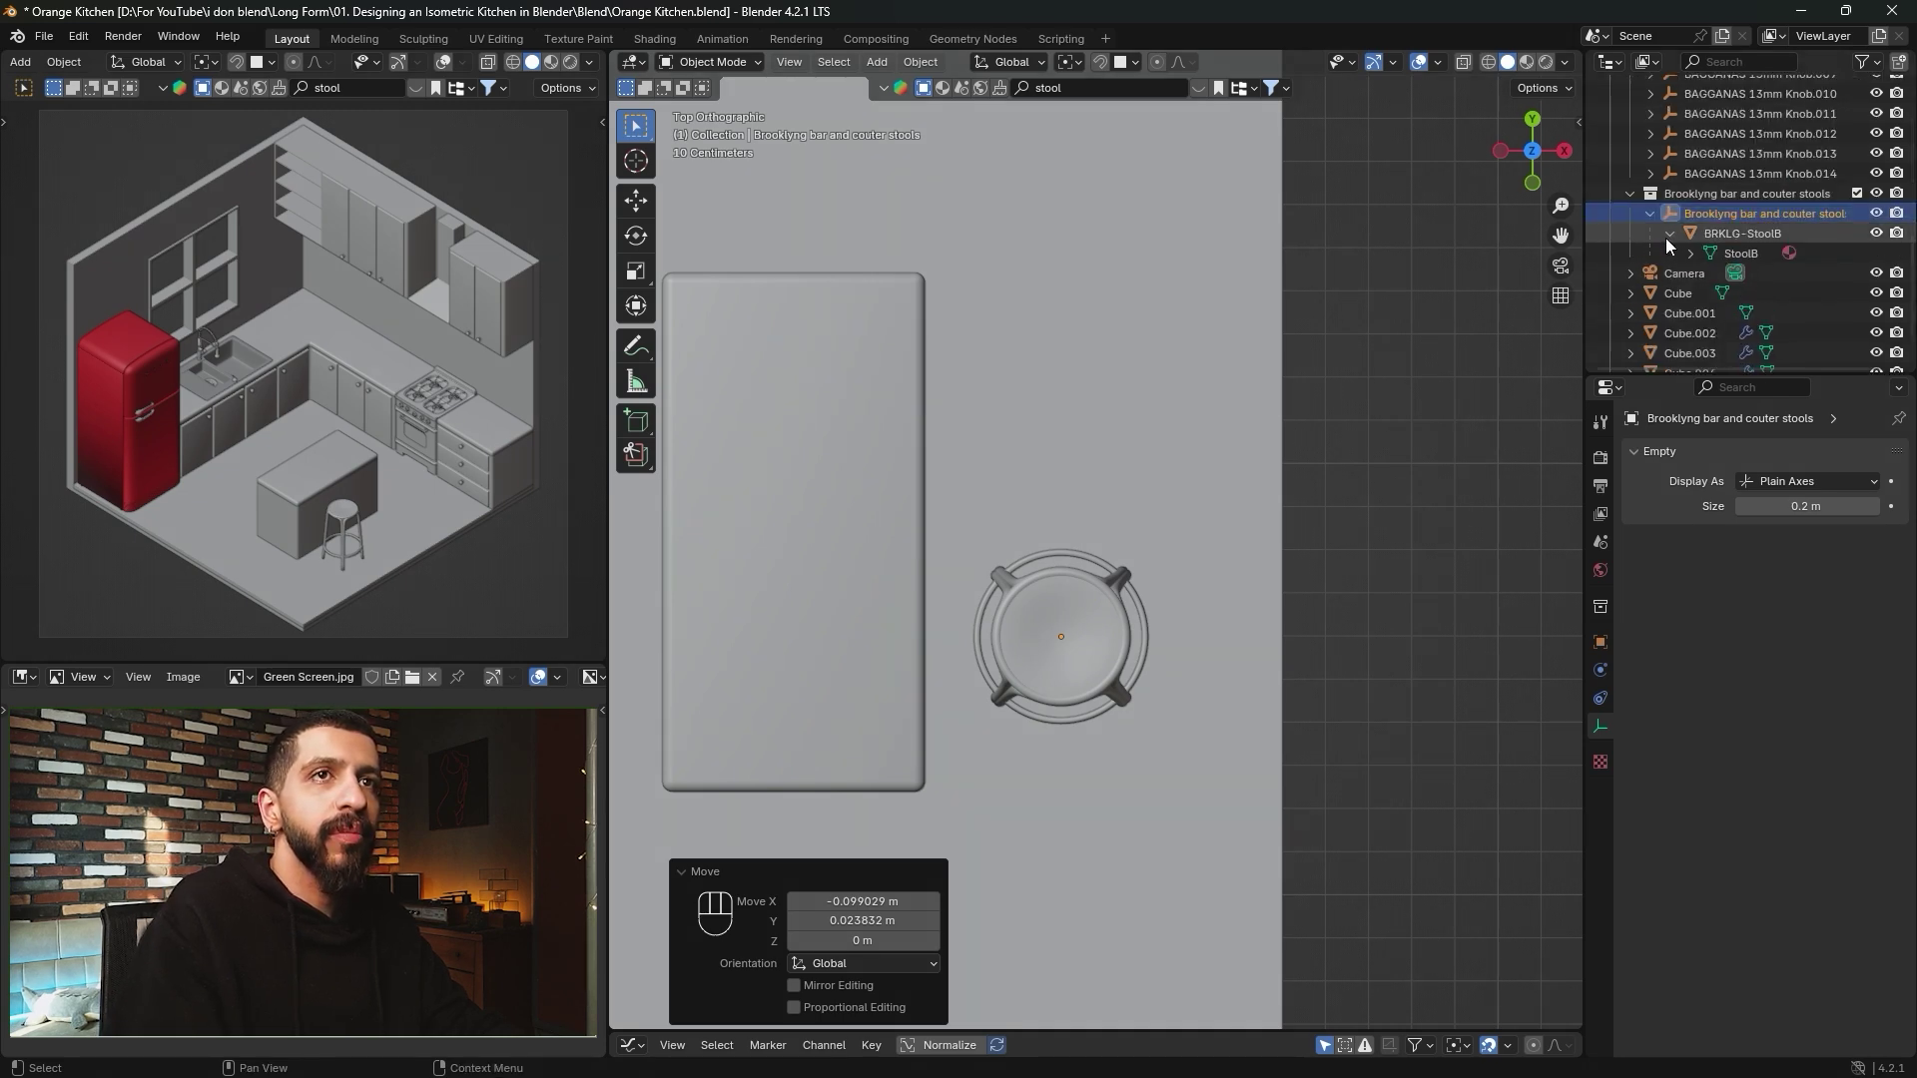
left_click(1730, 237, "shift")
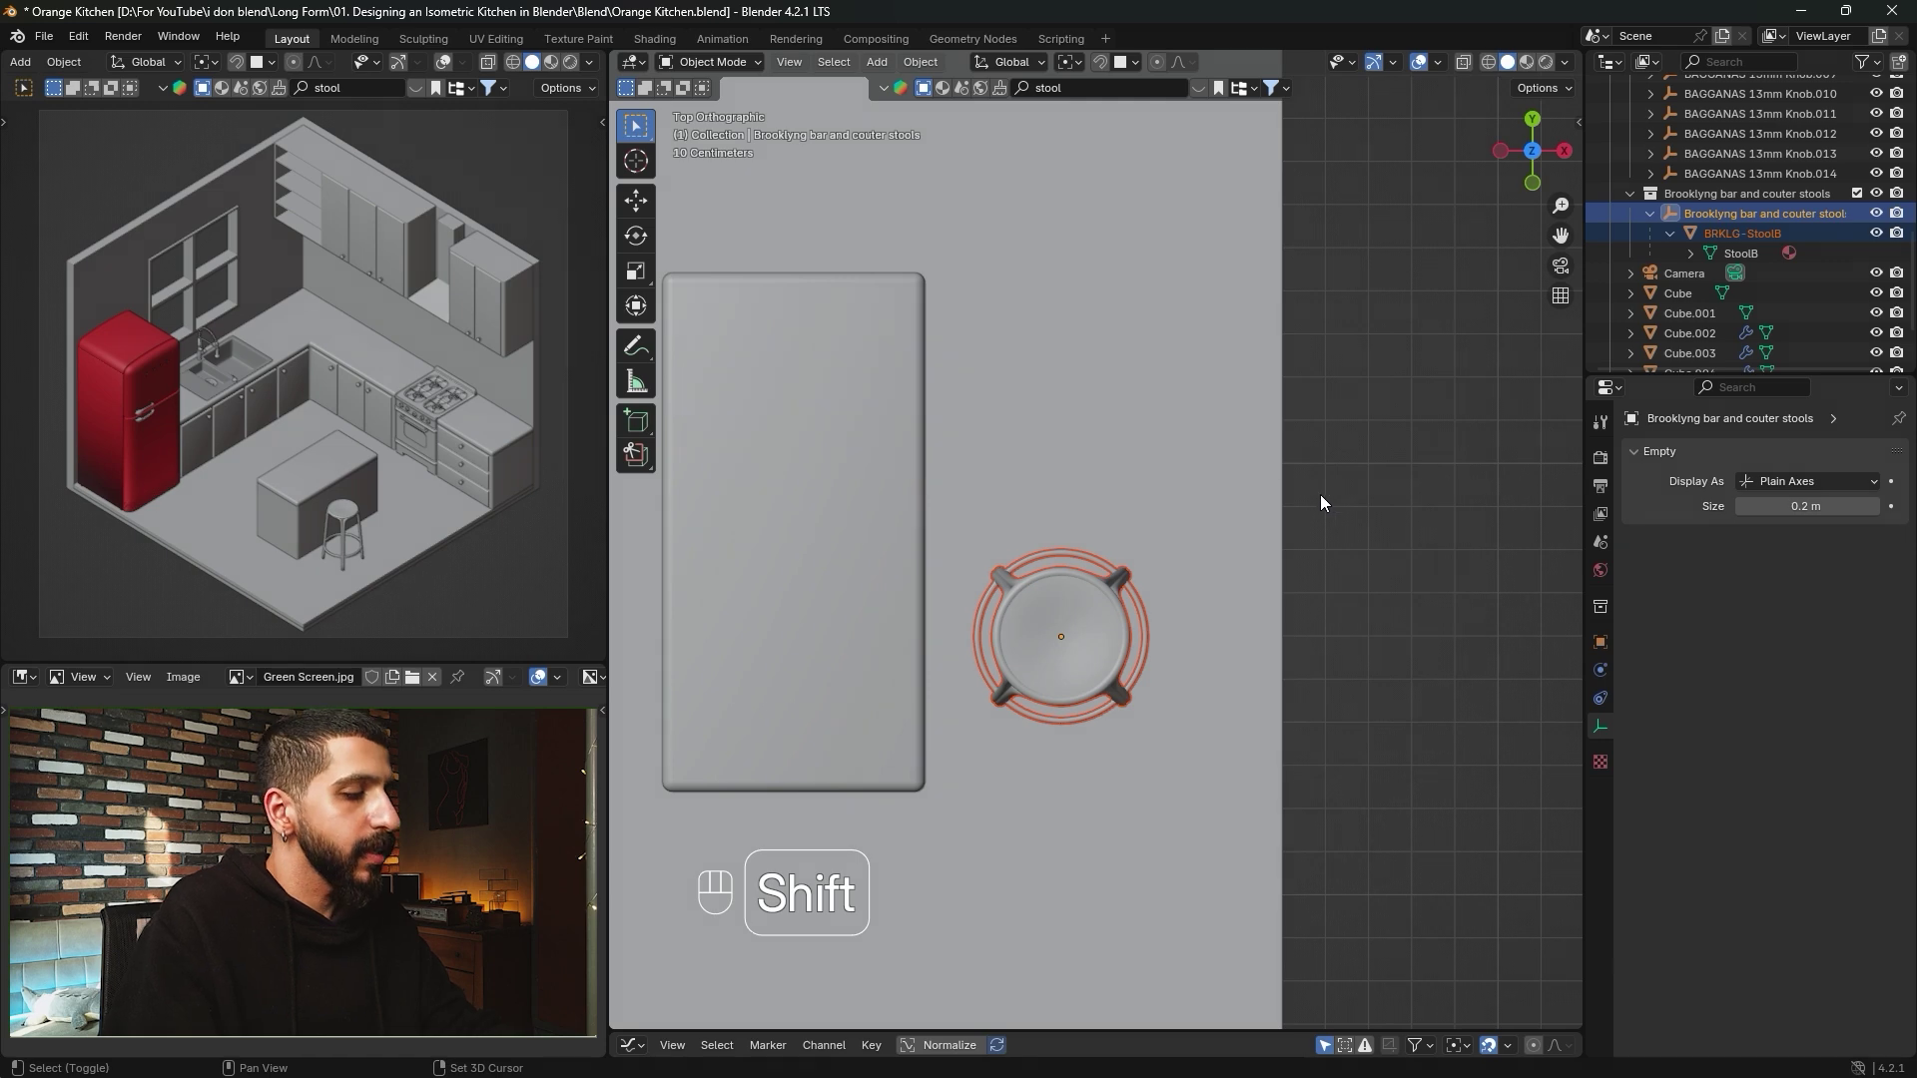
key("shift+d")
key("y")
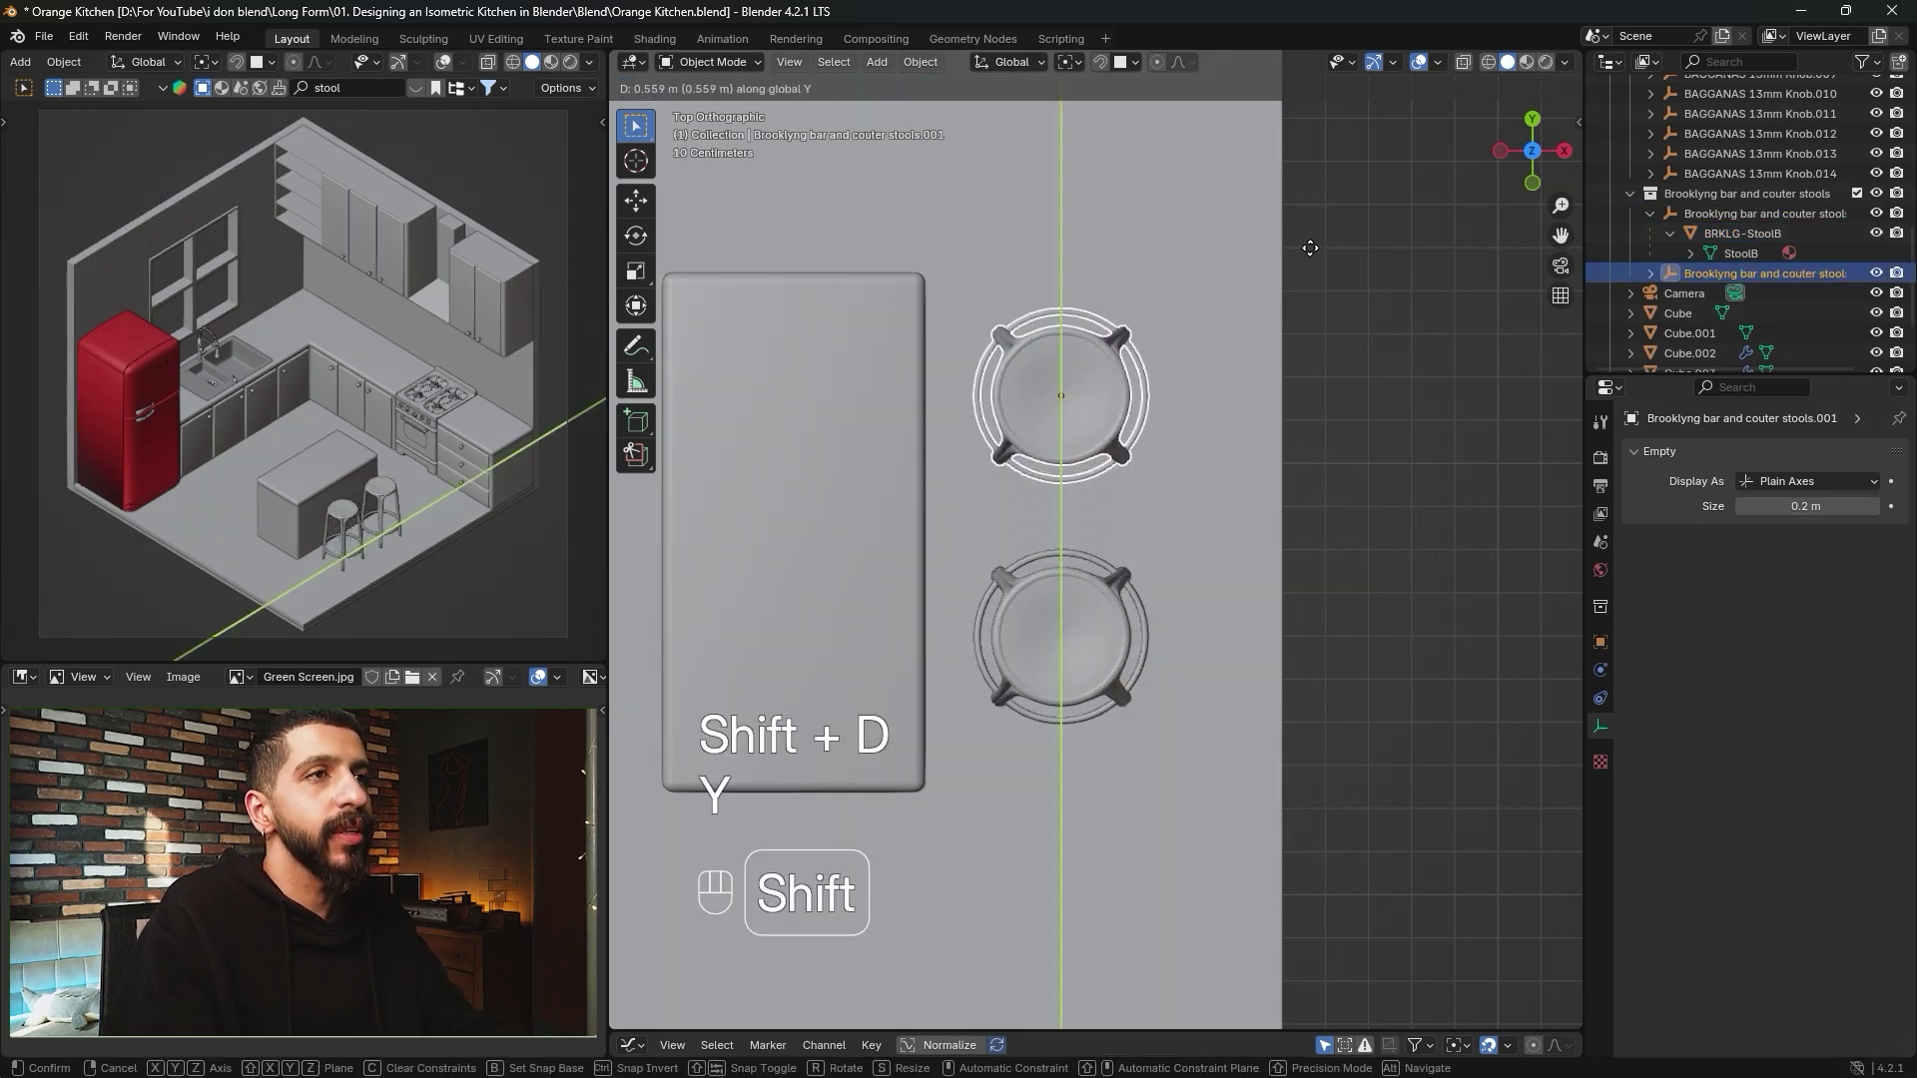
key("shift")
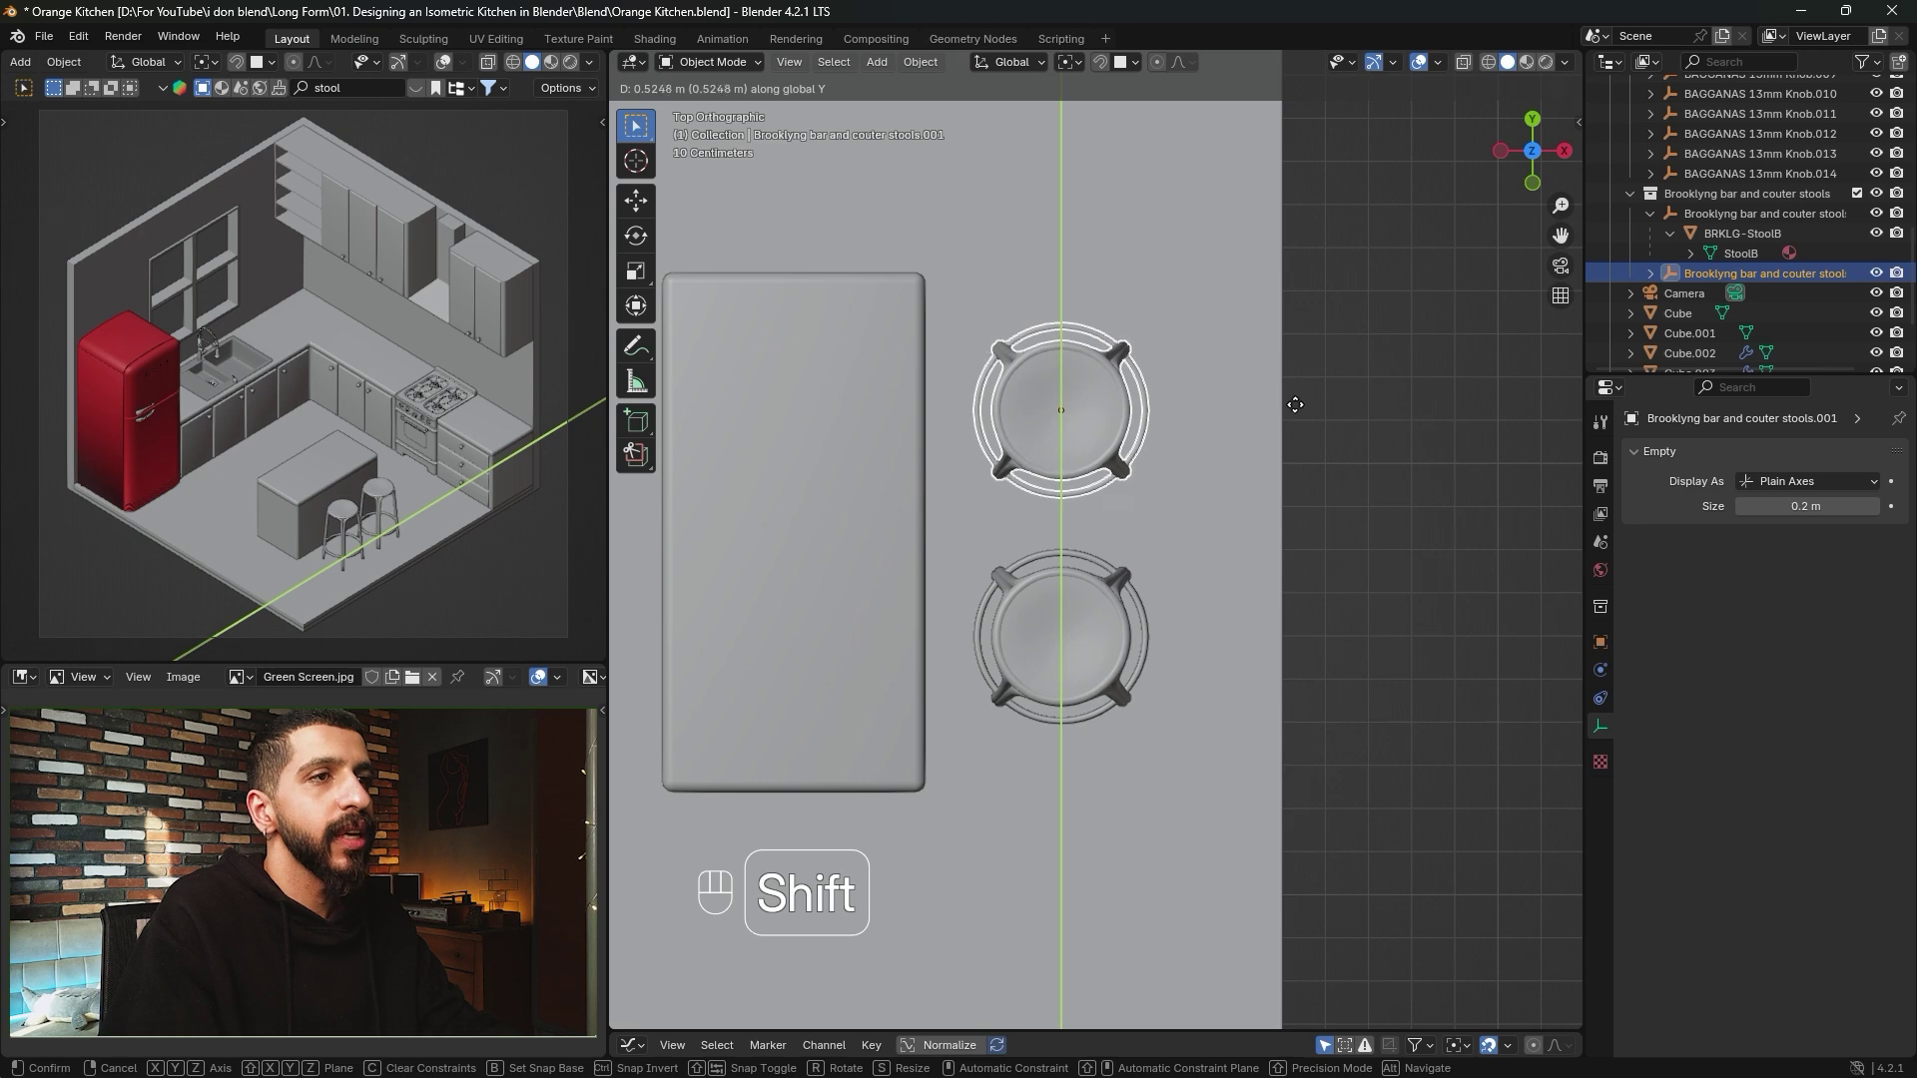
left_click(1296, 419)
Search the BlenderKit models for "kettle".
middle_click_drag(1206, 479, 1118, 595)
key("n")
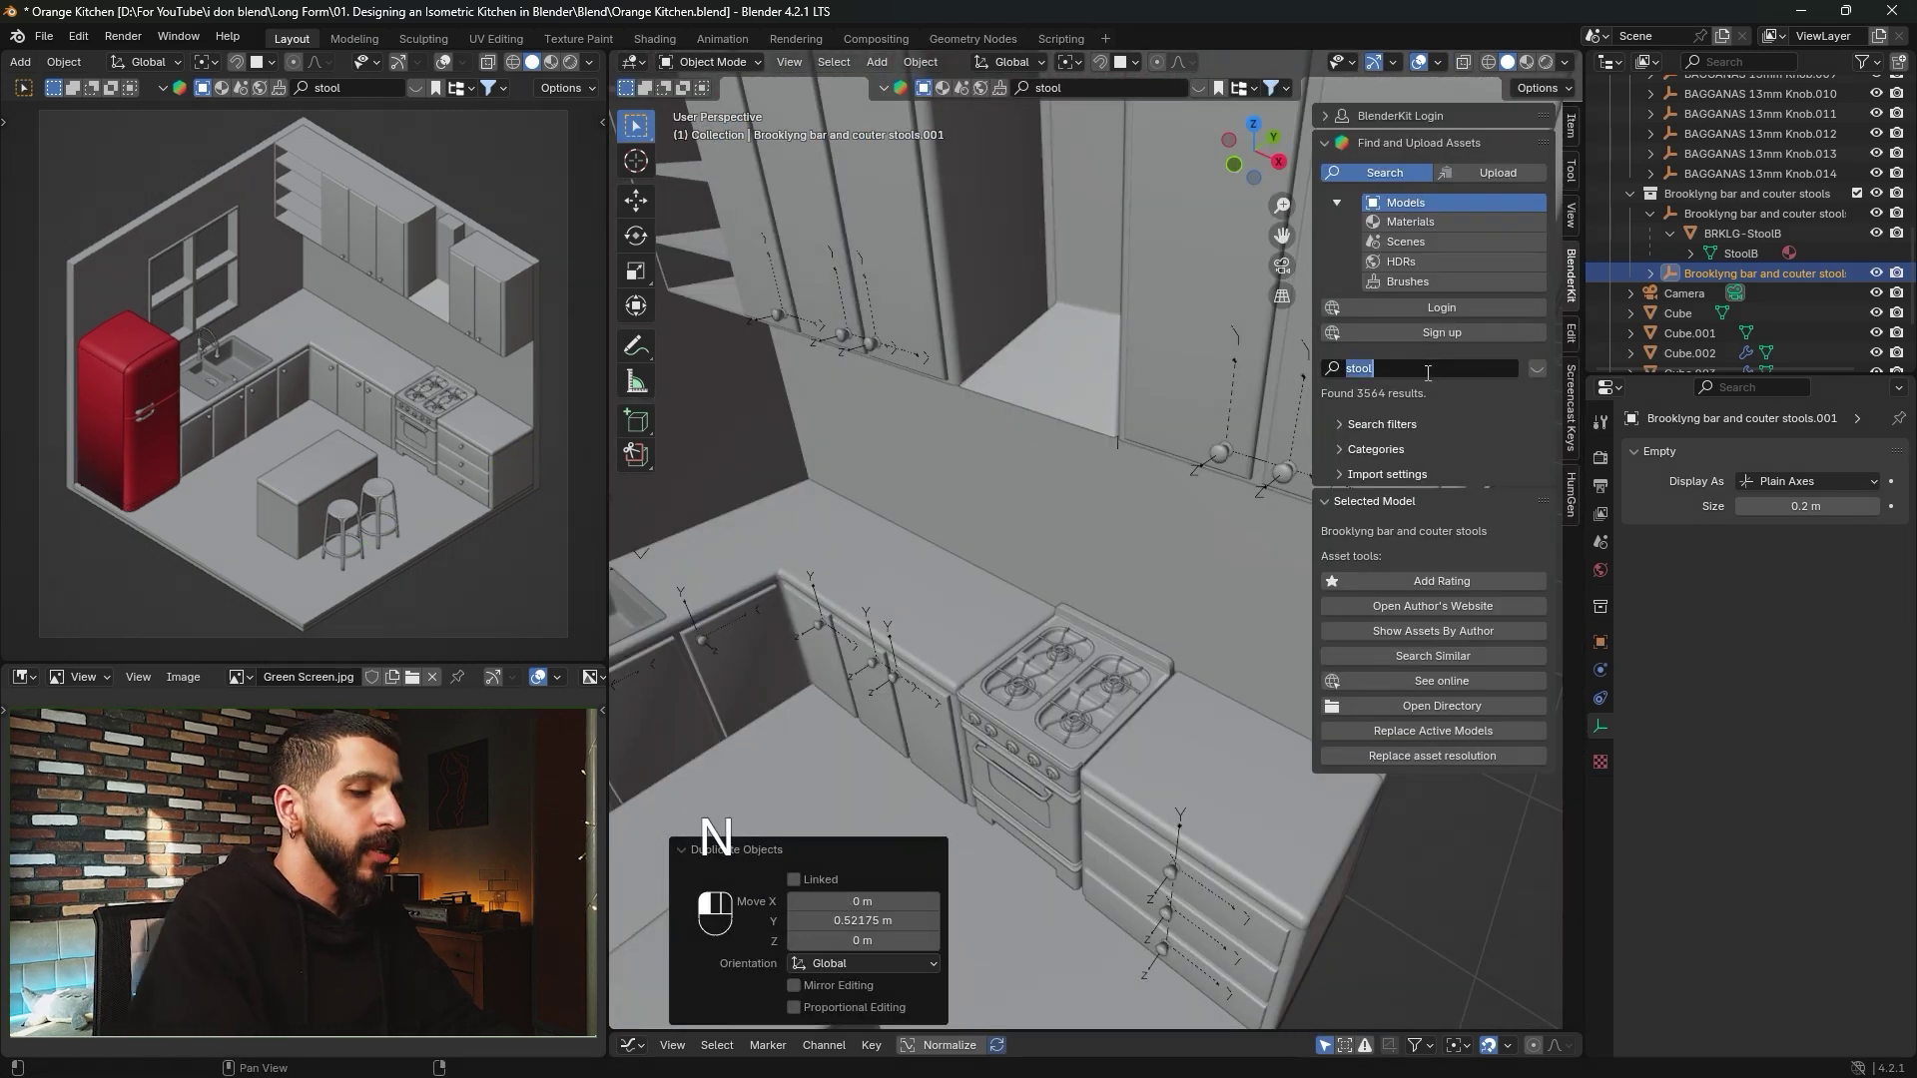
type("kettle")
key("Return")
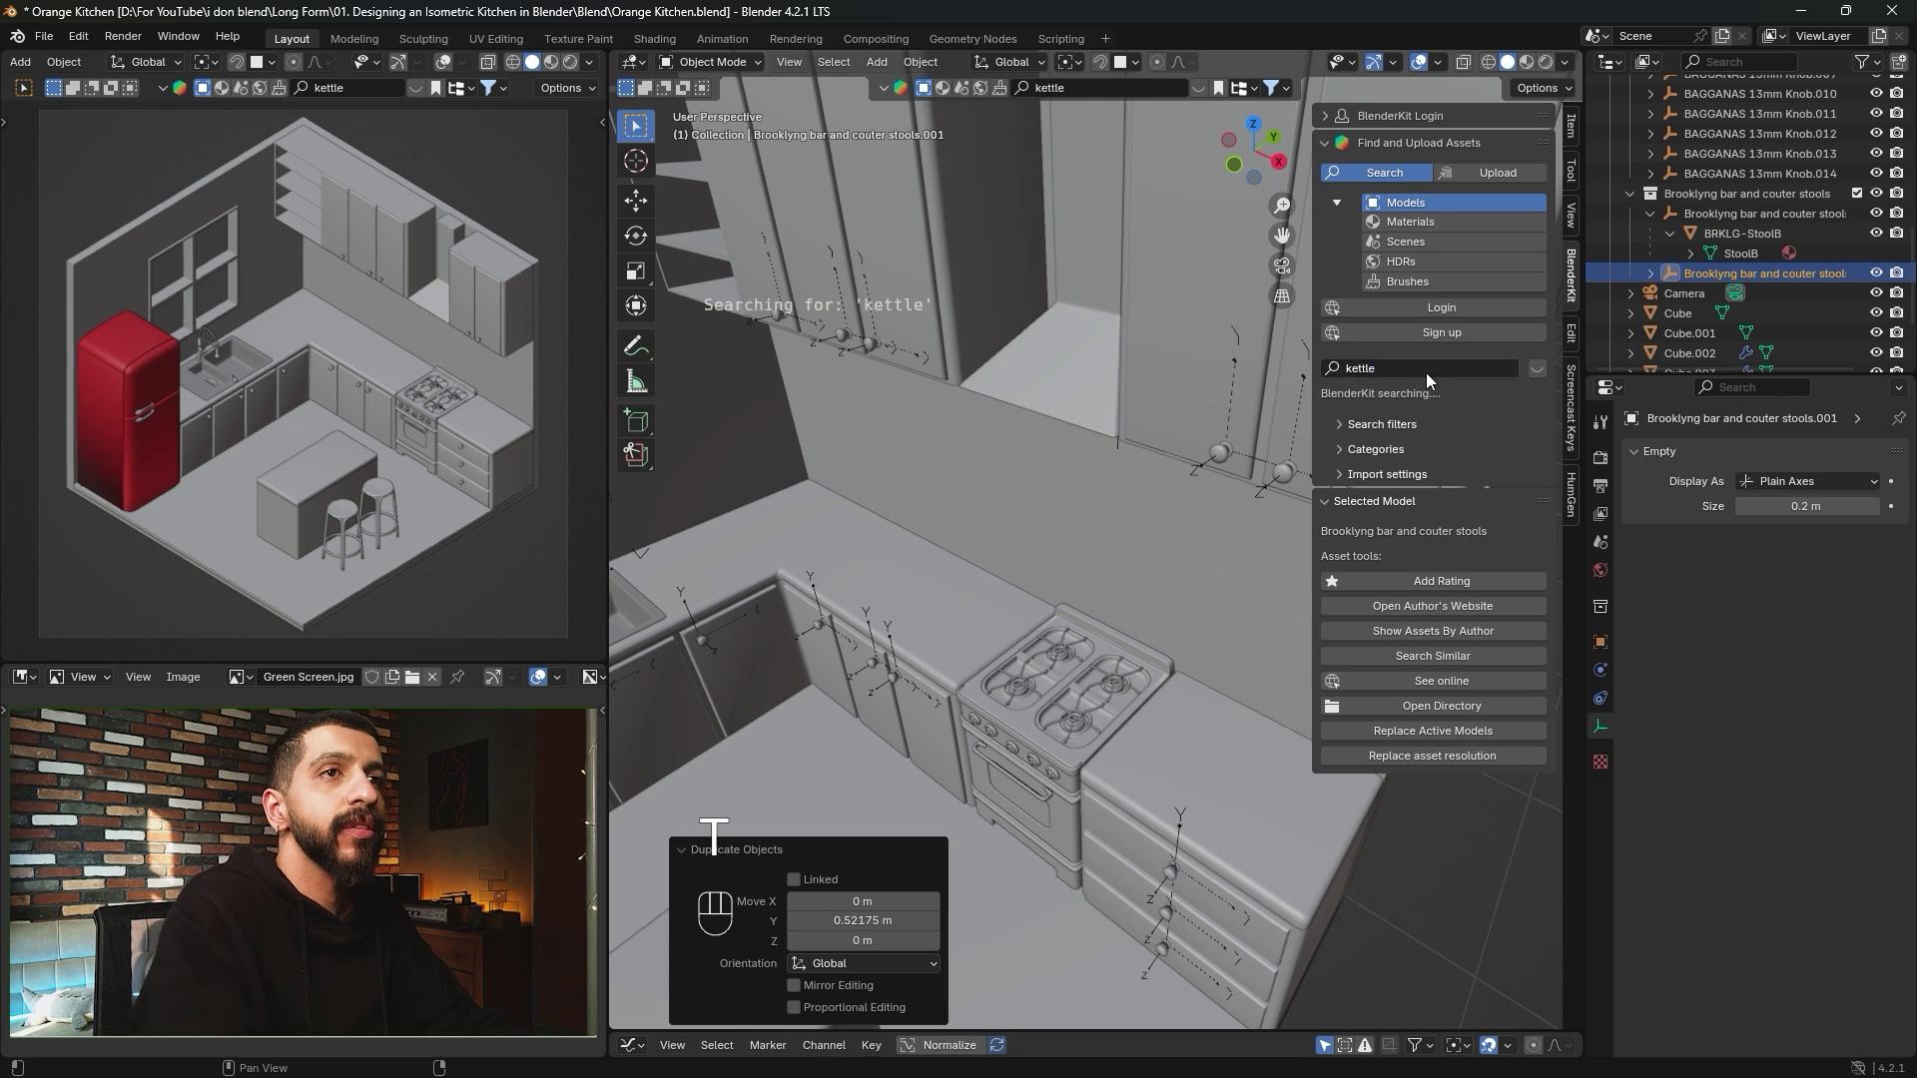
Browse the kettle results and place the shiny metal Kettle with the arched handle on the stove's front-left burner.
mouse_move(844, 228)
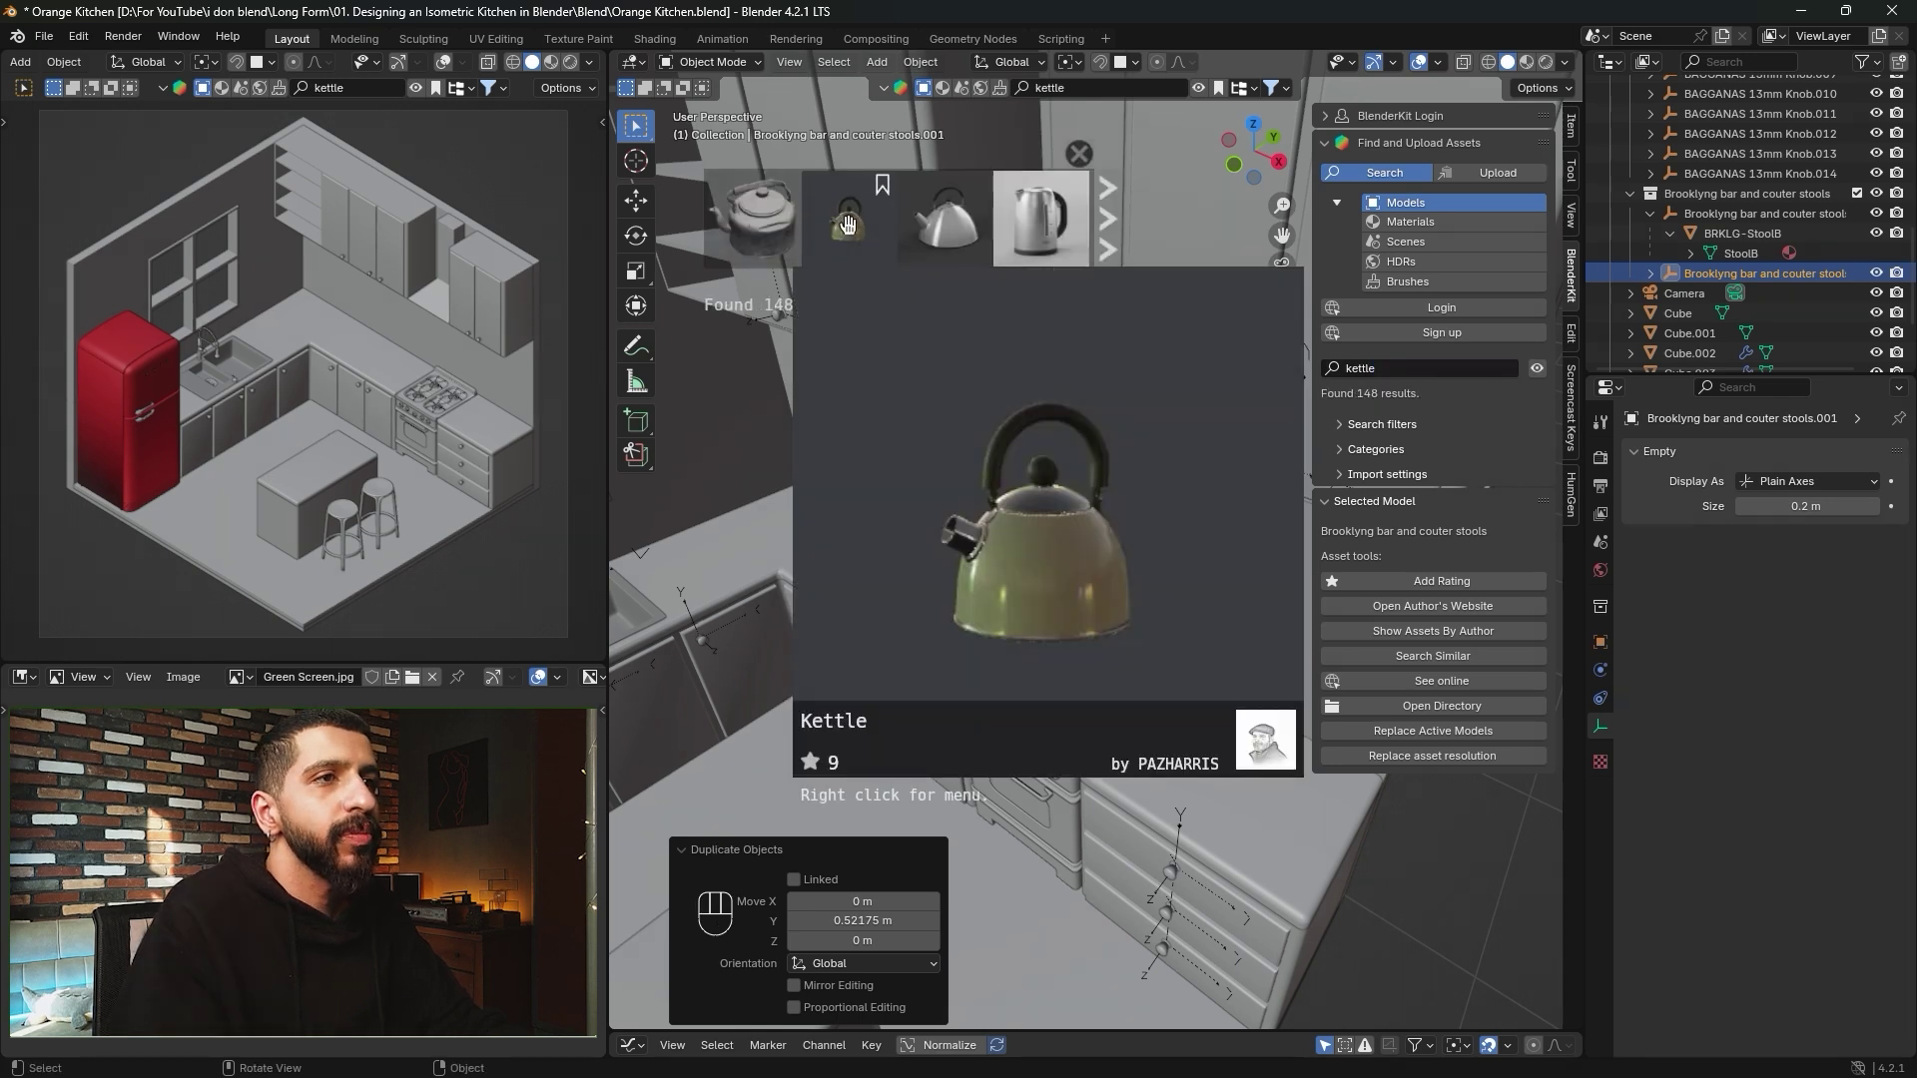
left_click(1106, 224)
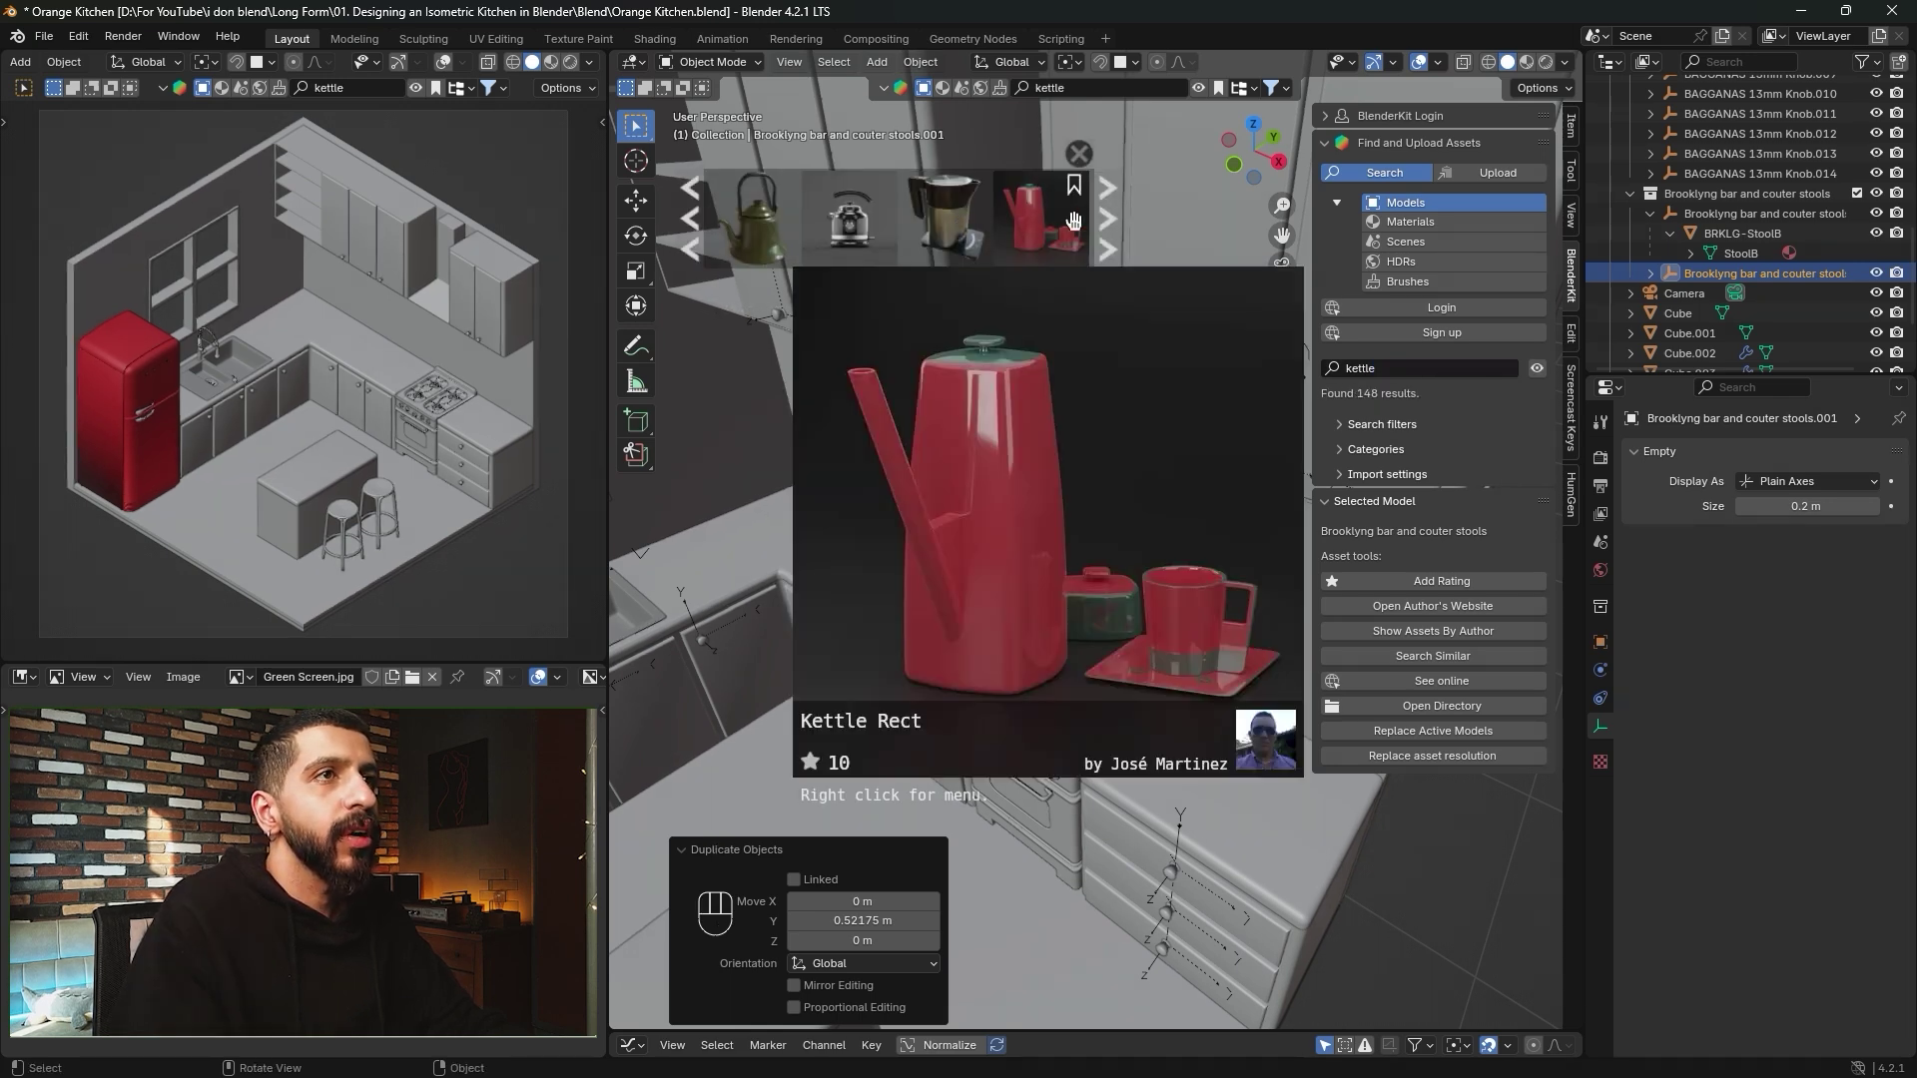
left_click(1108, 223)
mouse_move(853, 222)
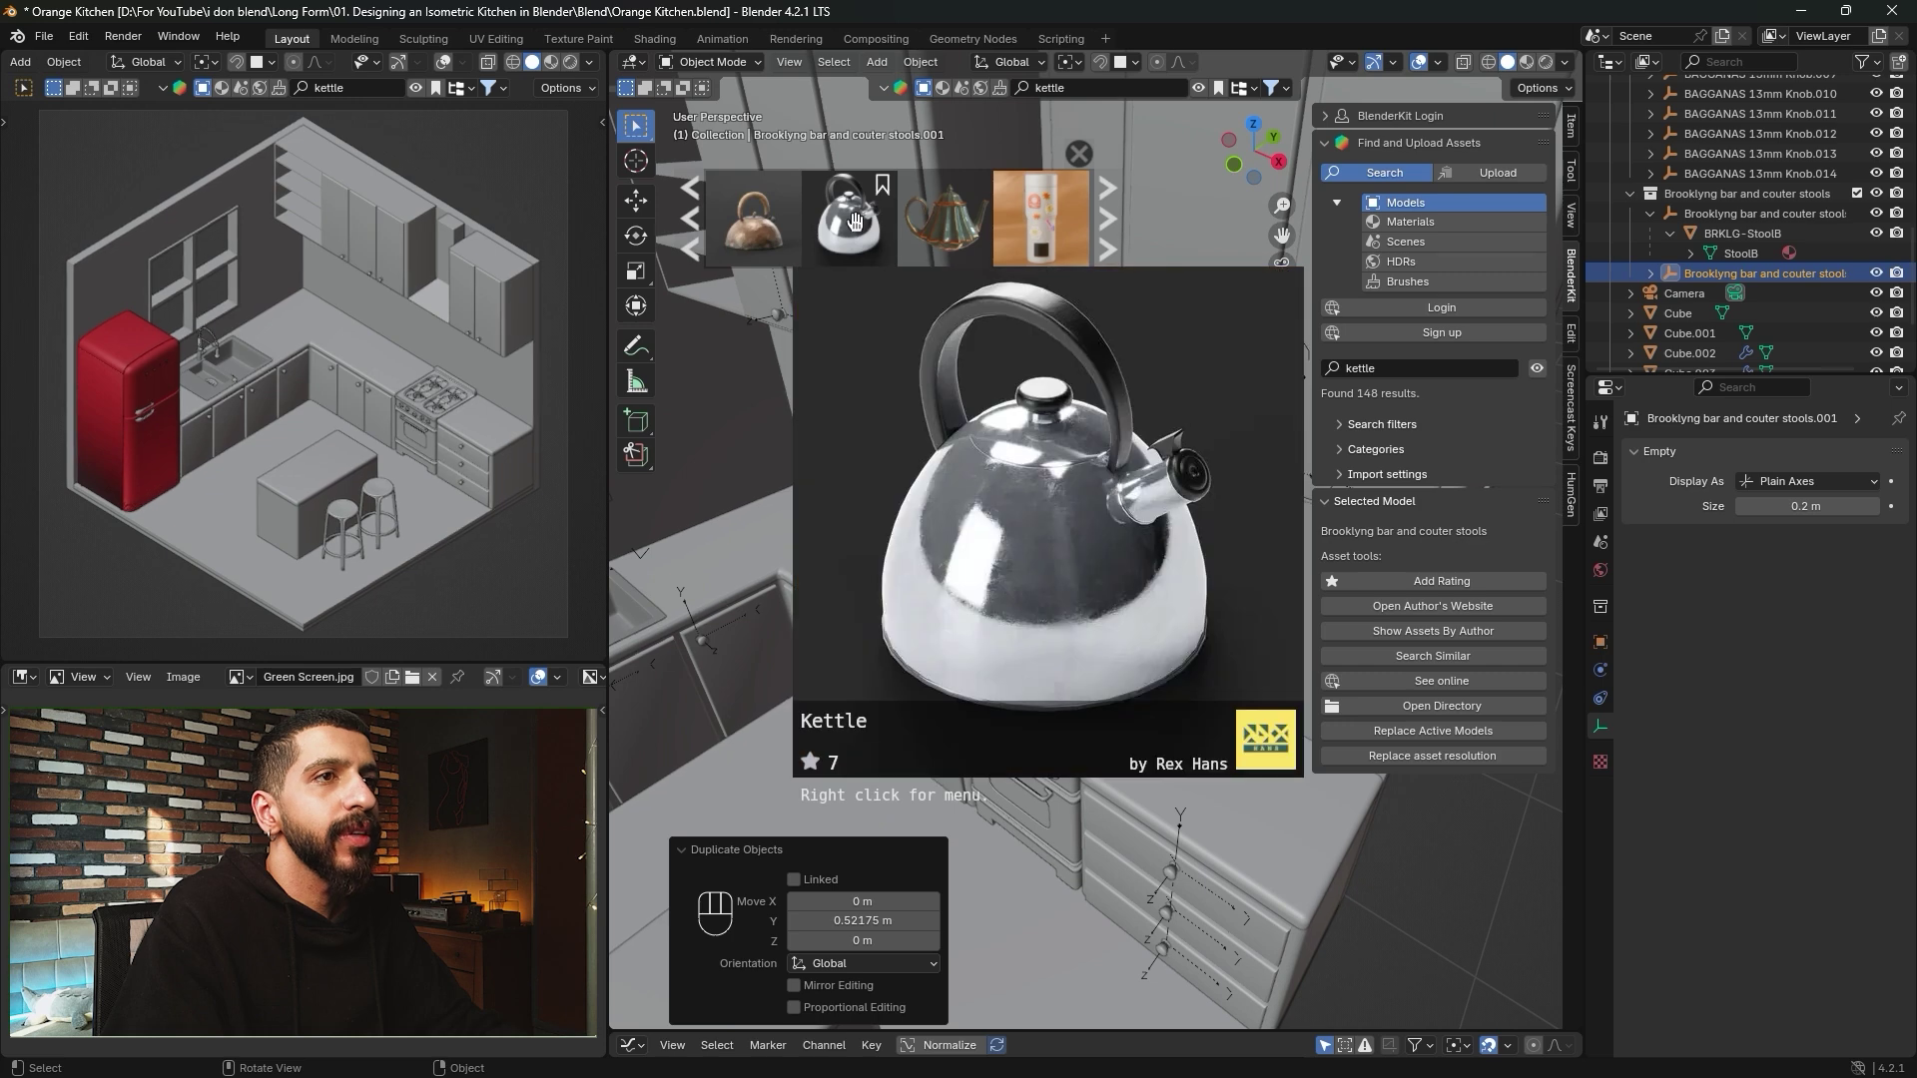
left_click_drag(855, 224, 1050, 719)
left_click_drag(1049, 718, 1049, 718)
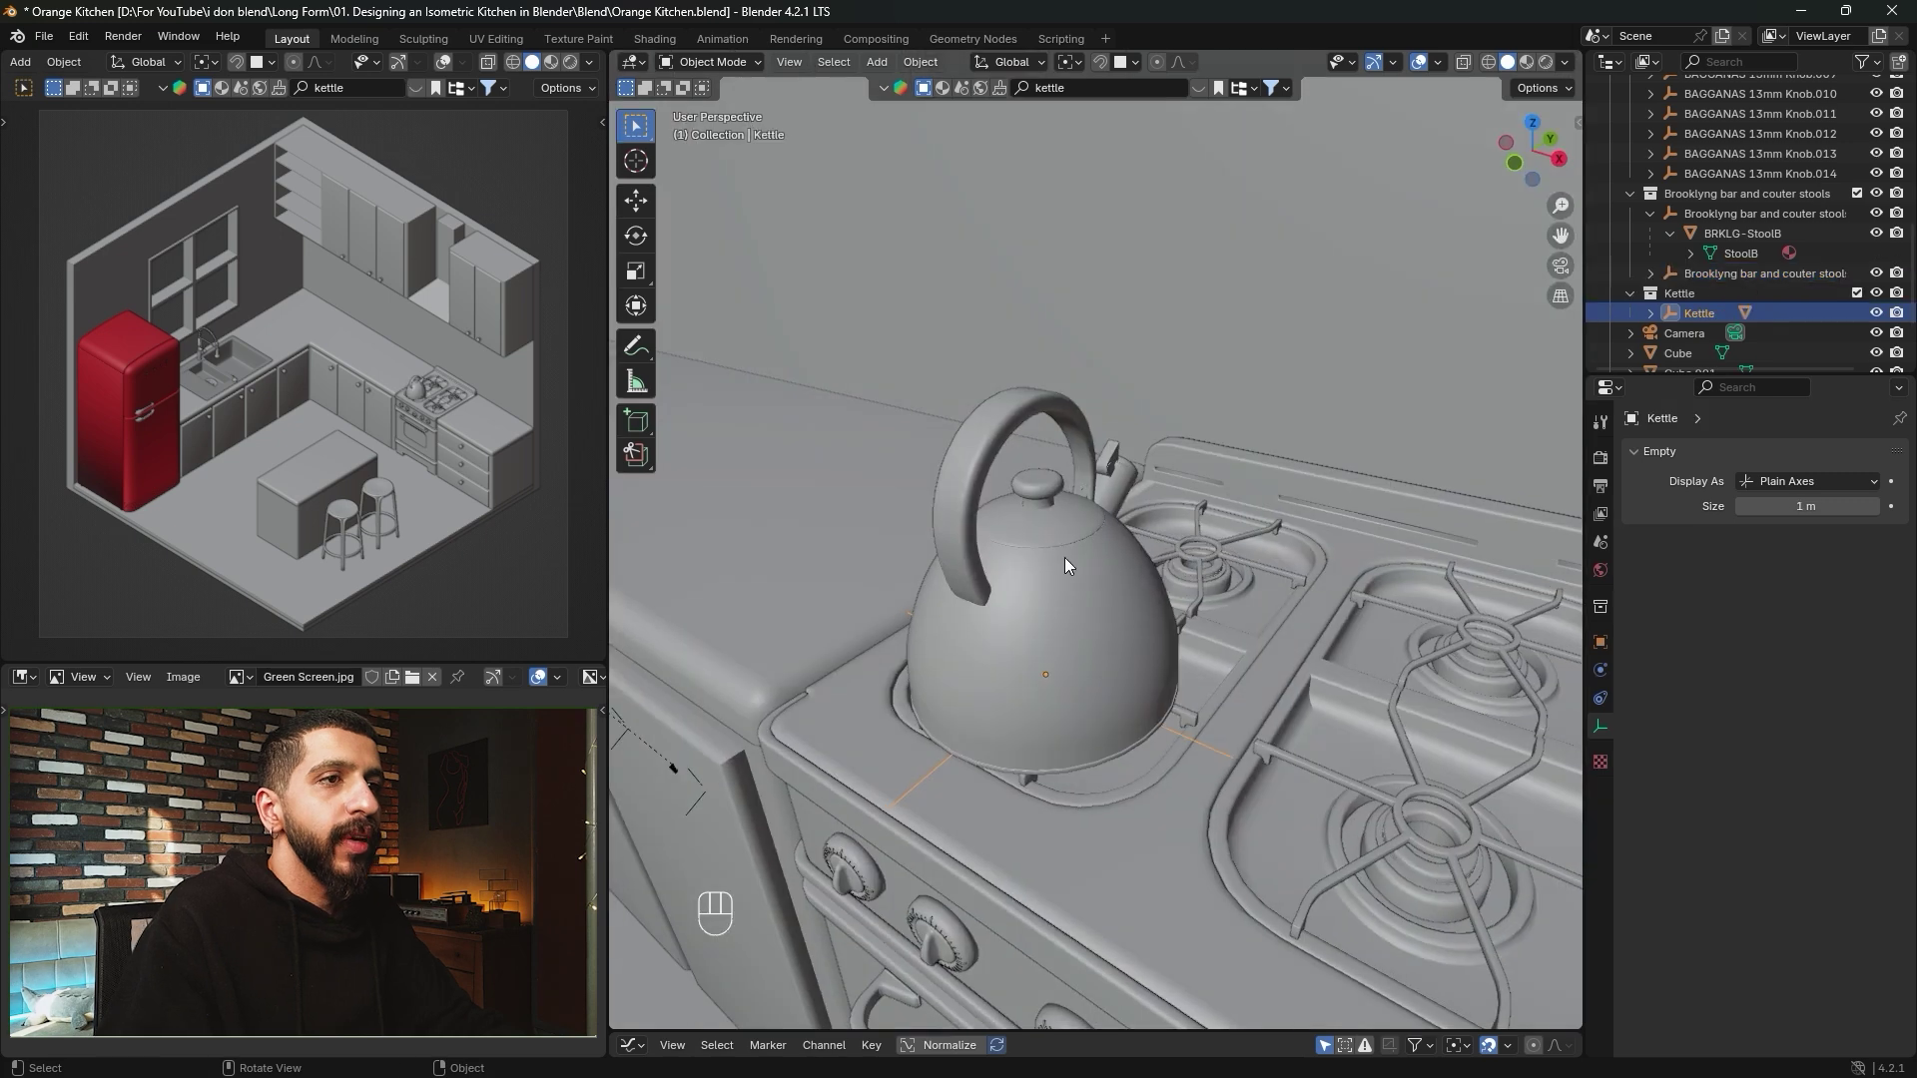
Rotate the kettle about -41° around the global Z axis.
key("r")
key("z")
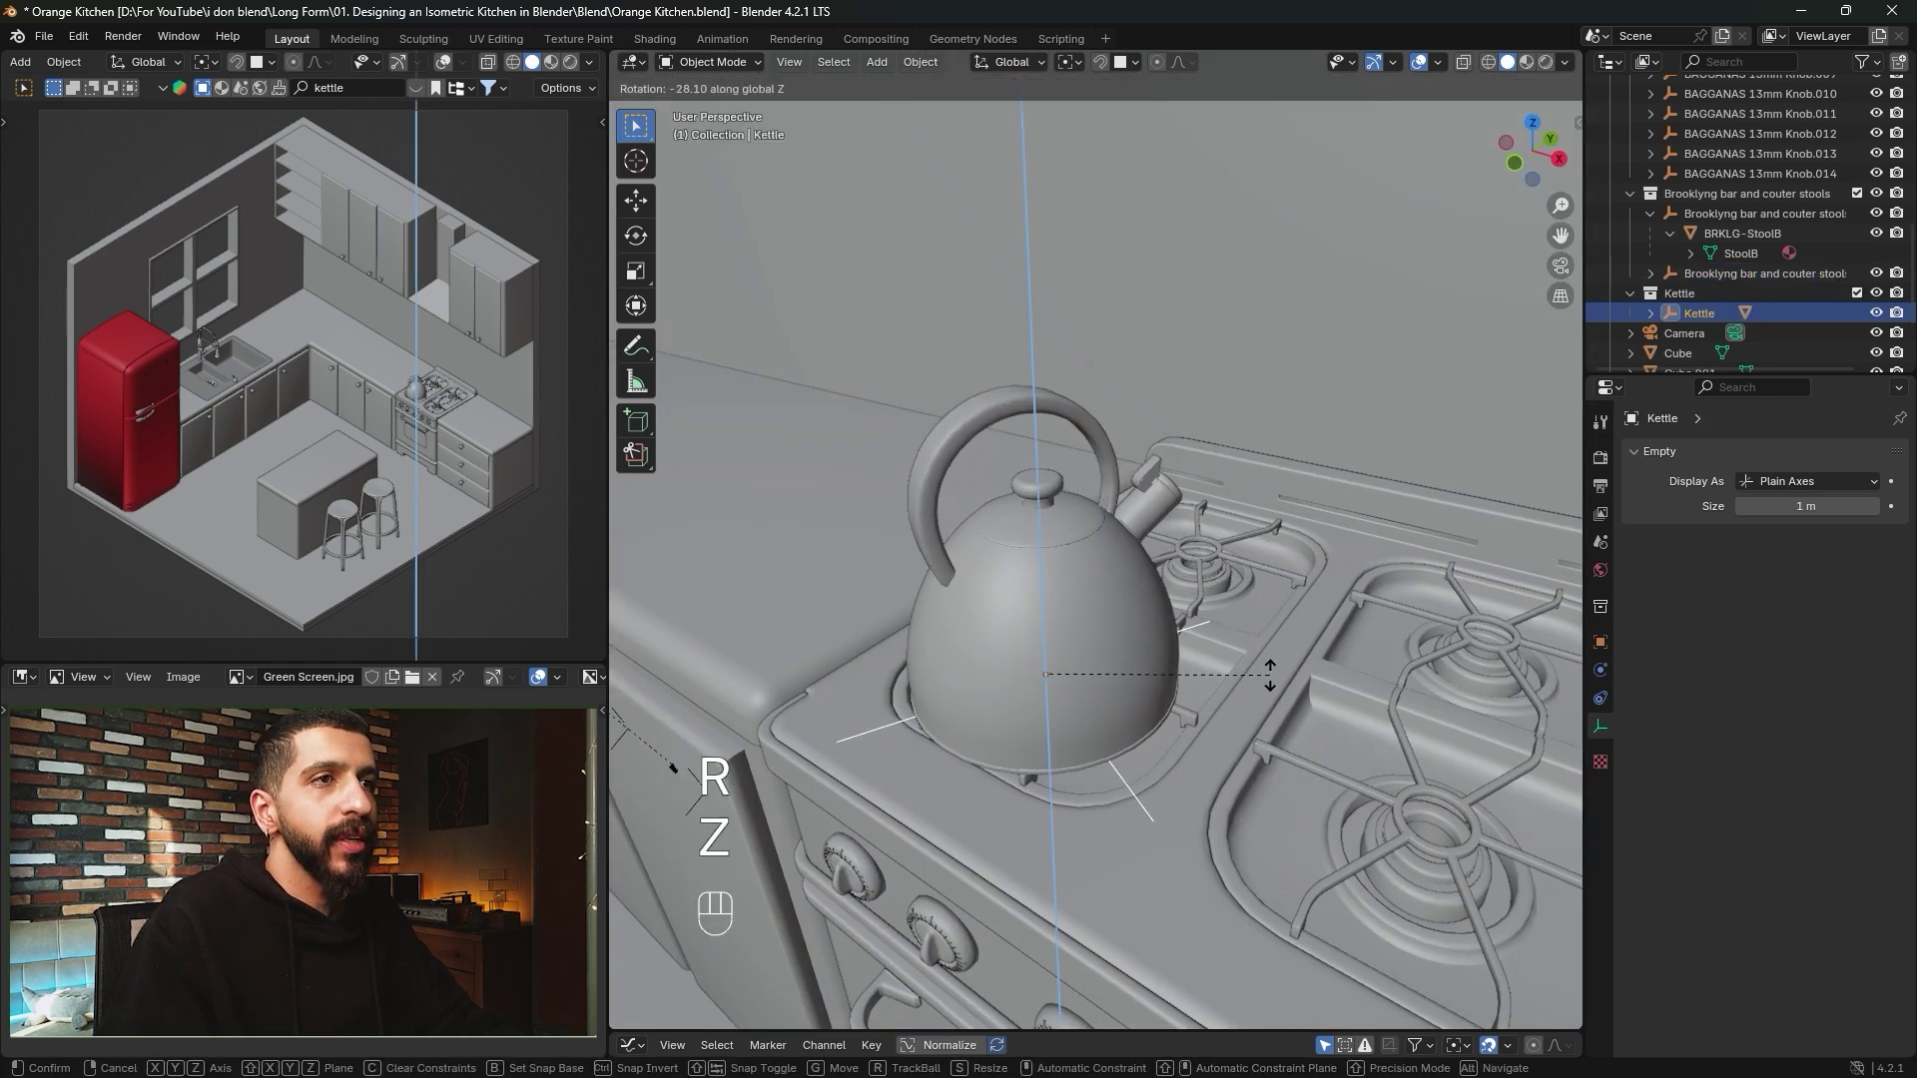
left_click(1241, 727)
In a wireframe top view, move the kettle about 0.003 m along X and 0.025 m along Y to center it on the burner.
middle_click_drag(1242, 726, 1176, 691, "shift")
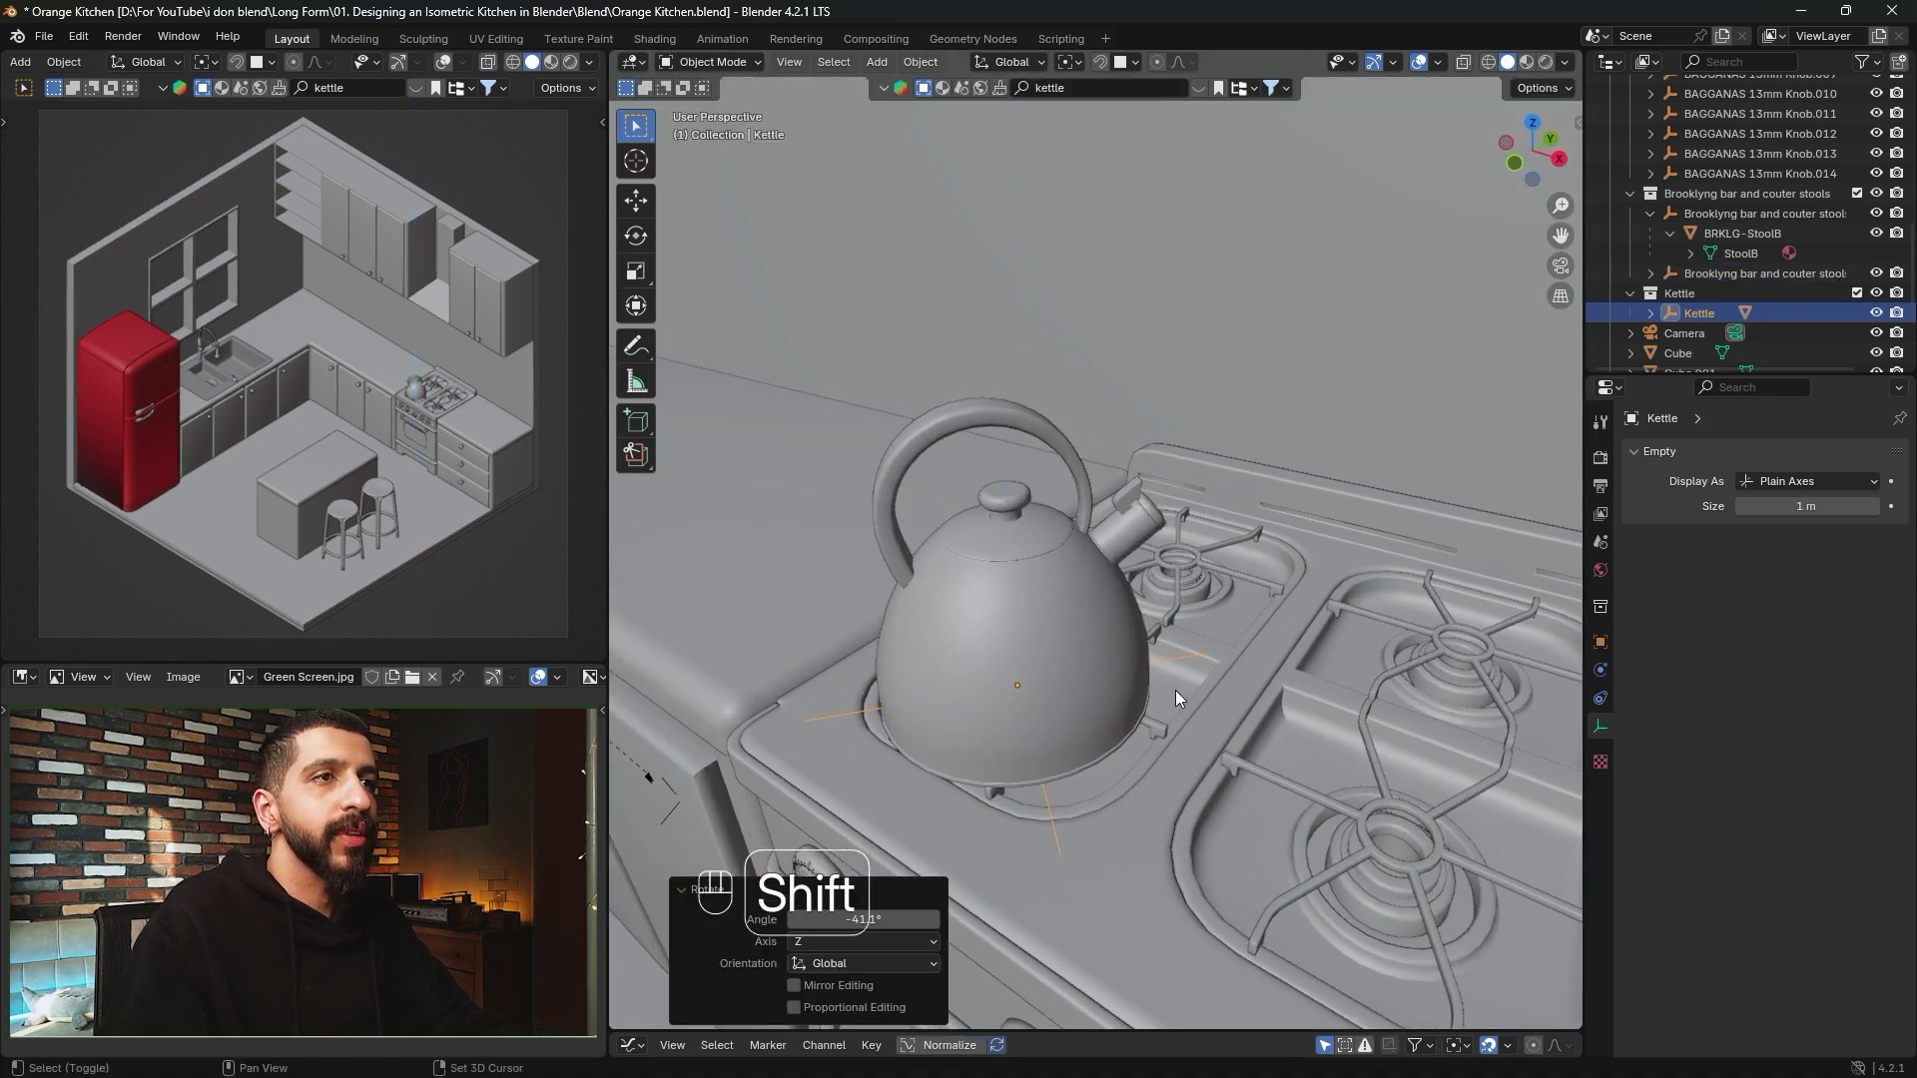
left_click(1533, 124)
key("z")
left_click(1004, 547)
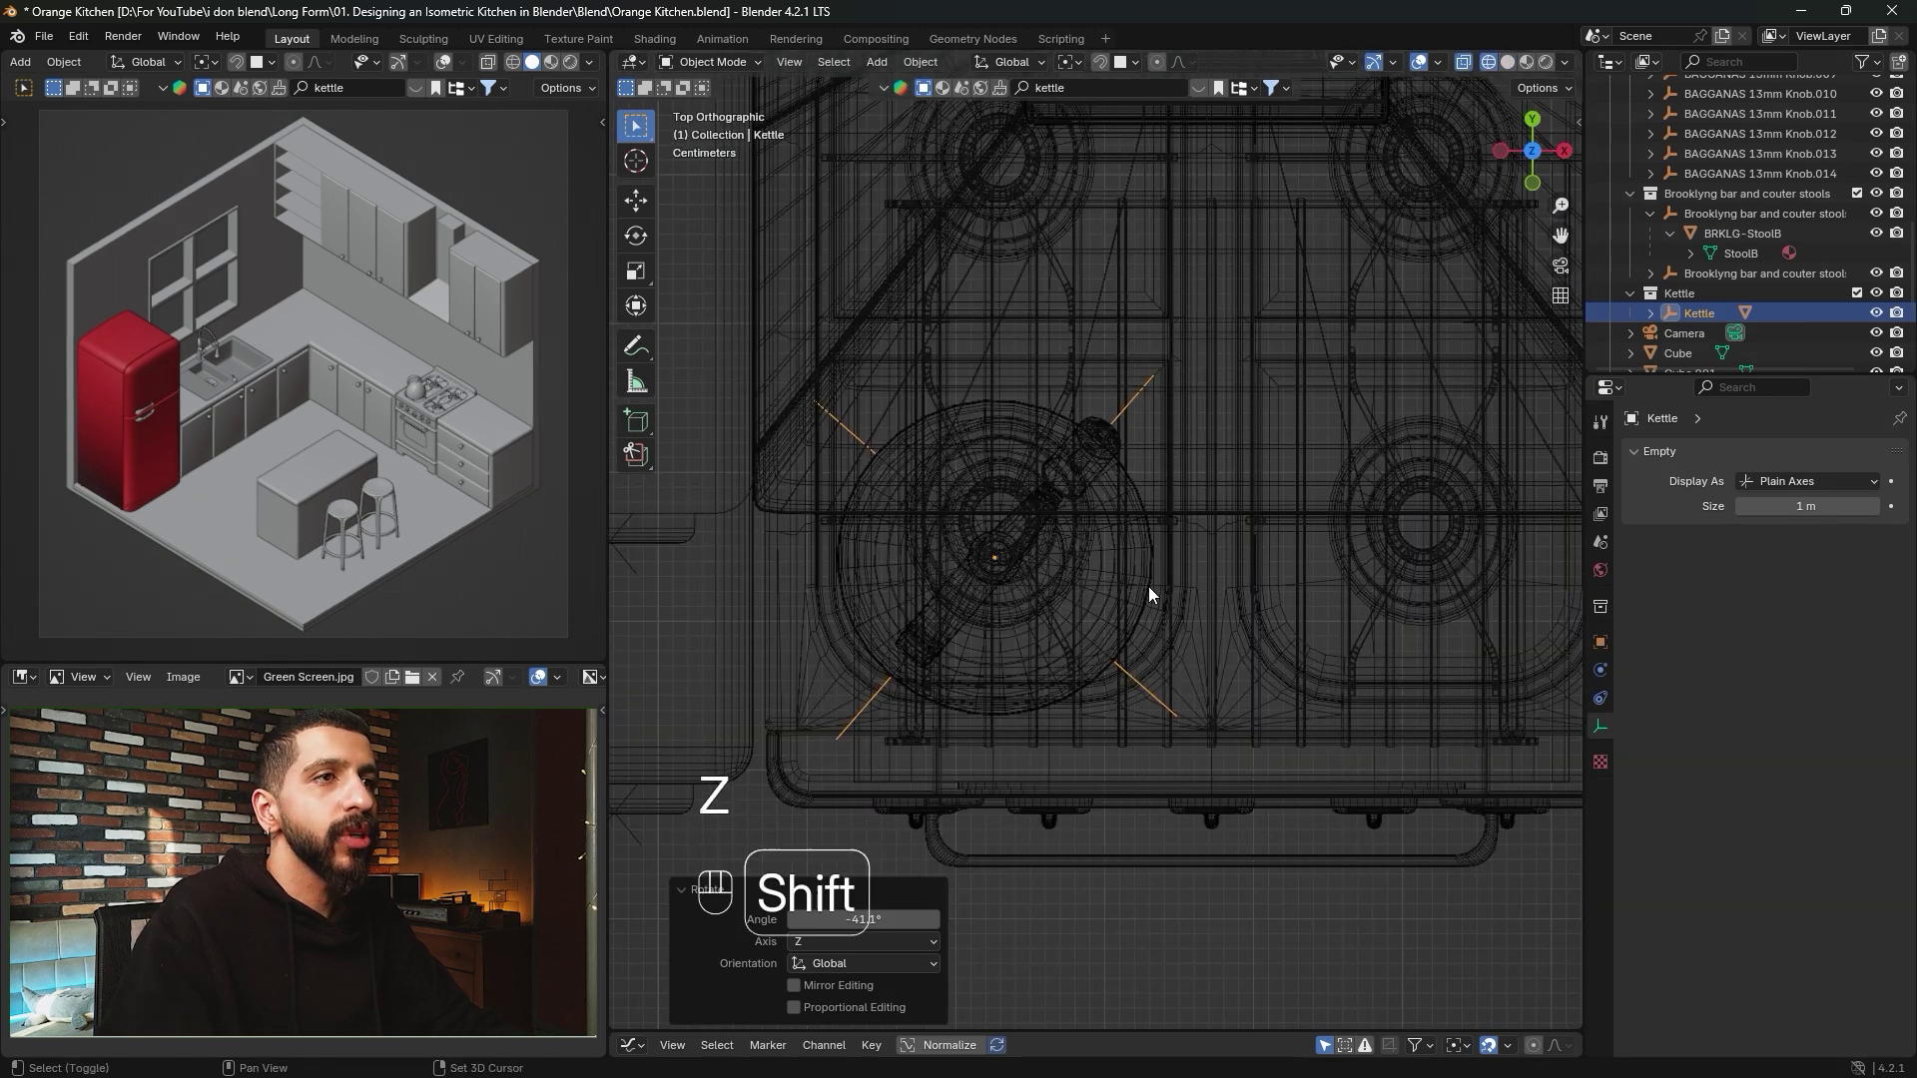
middle_click_drag(1148, 585, 1194, 625, "shift")
key("g")
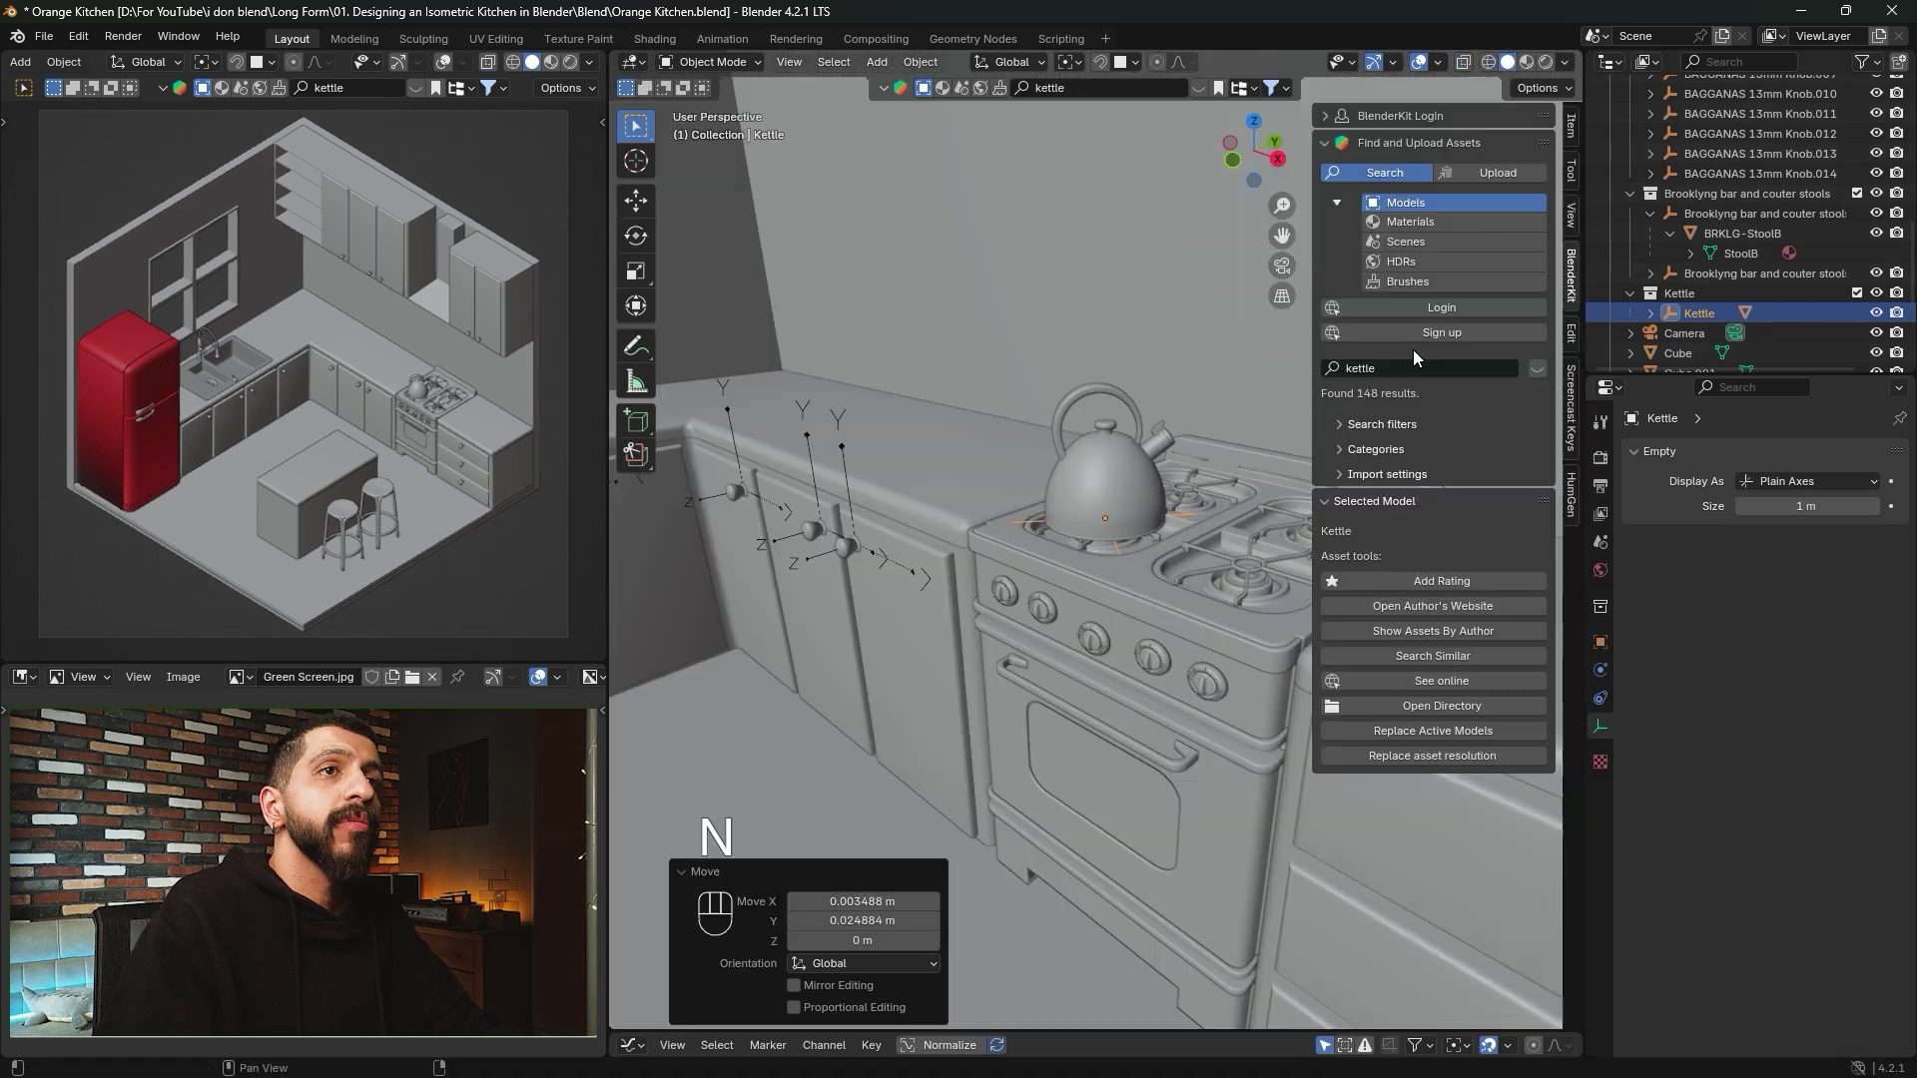
Search the BlenderKit models for "kitchen" and place the Kitchen Glove on the countertop beside the stove.
left_click(1413, 366)
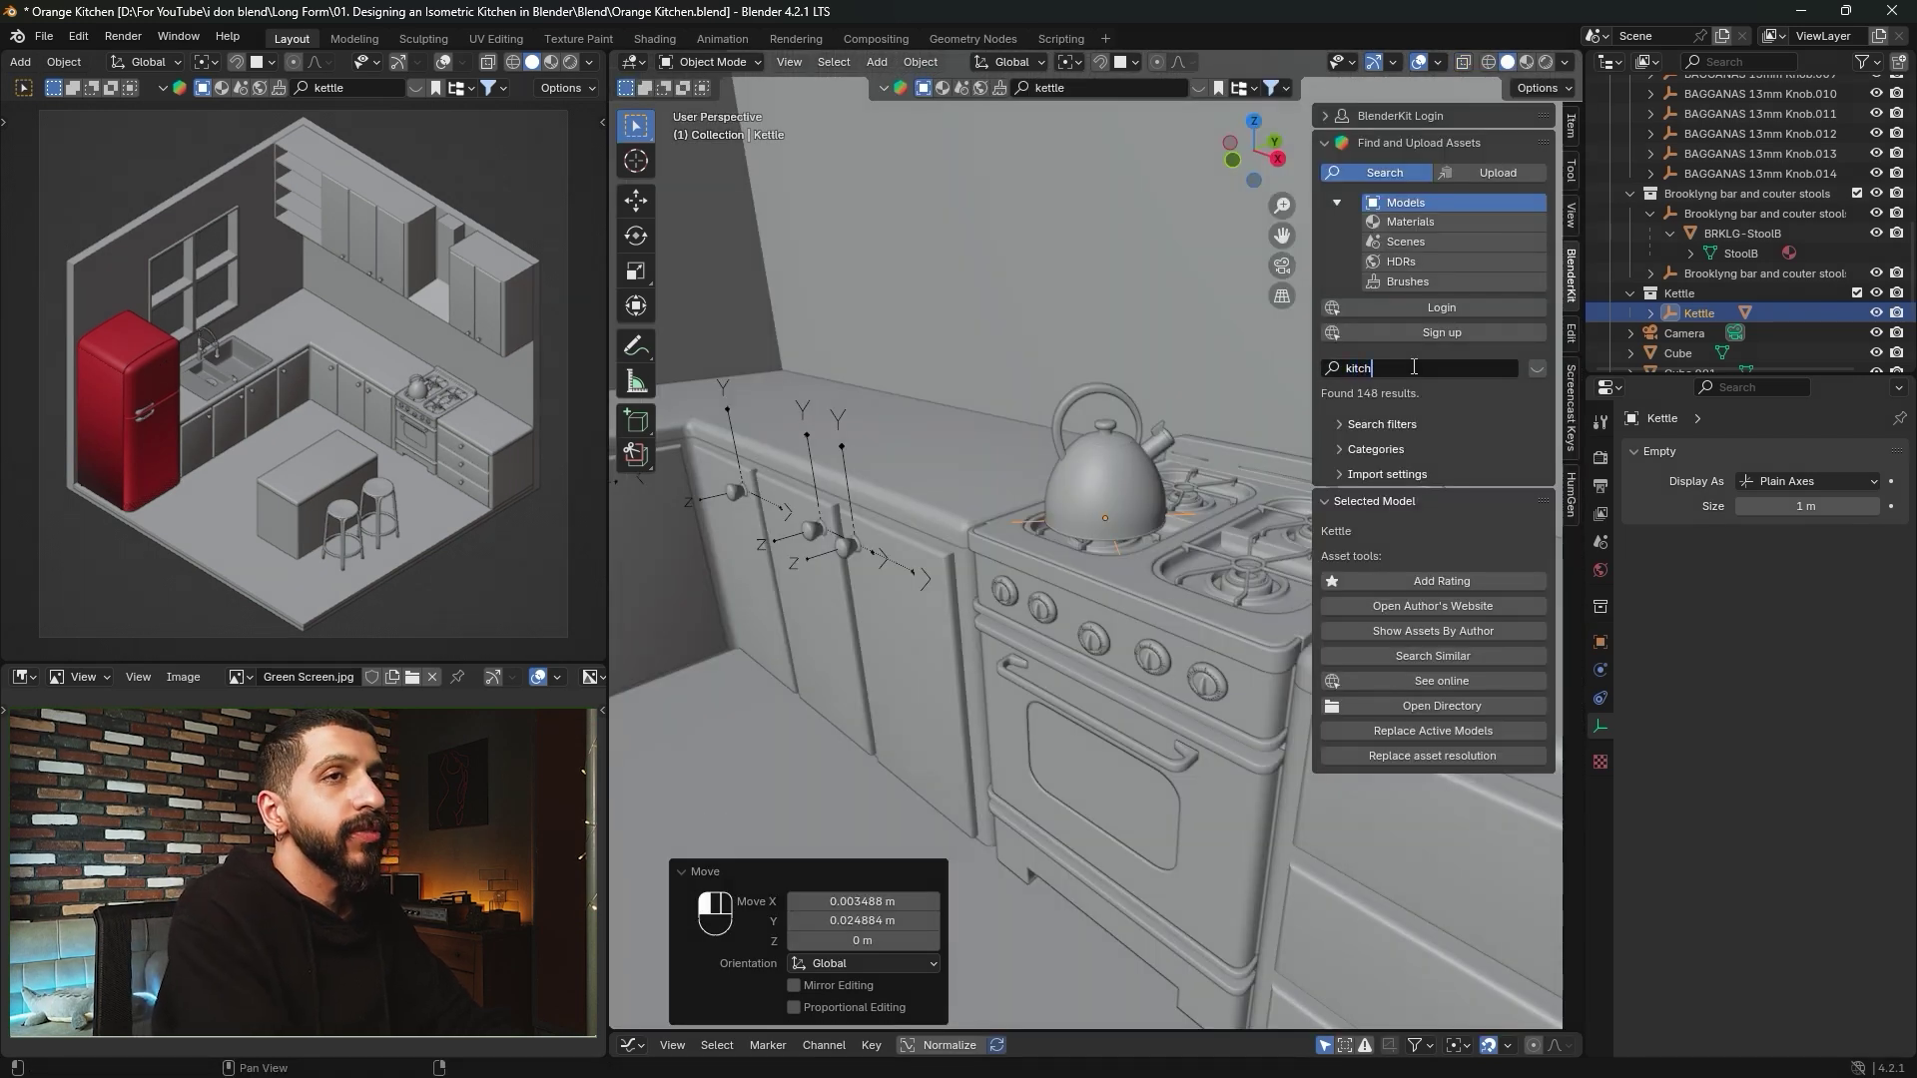
type("kitchen")
key("Return")
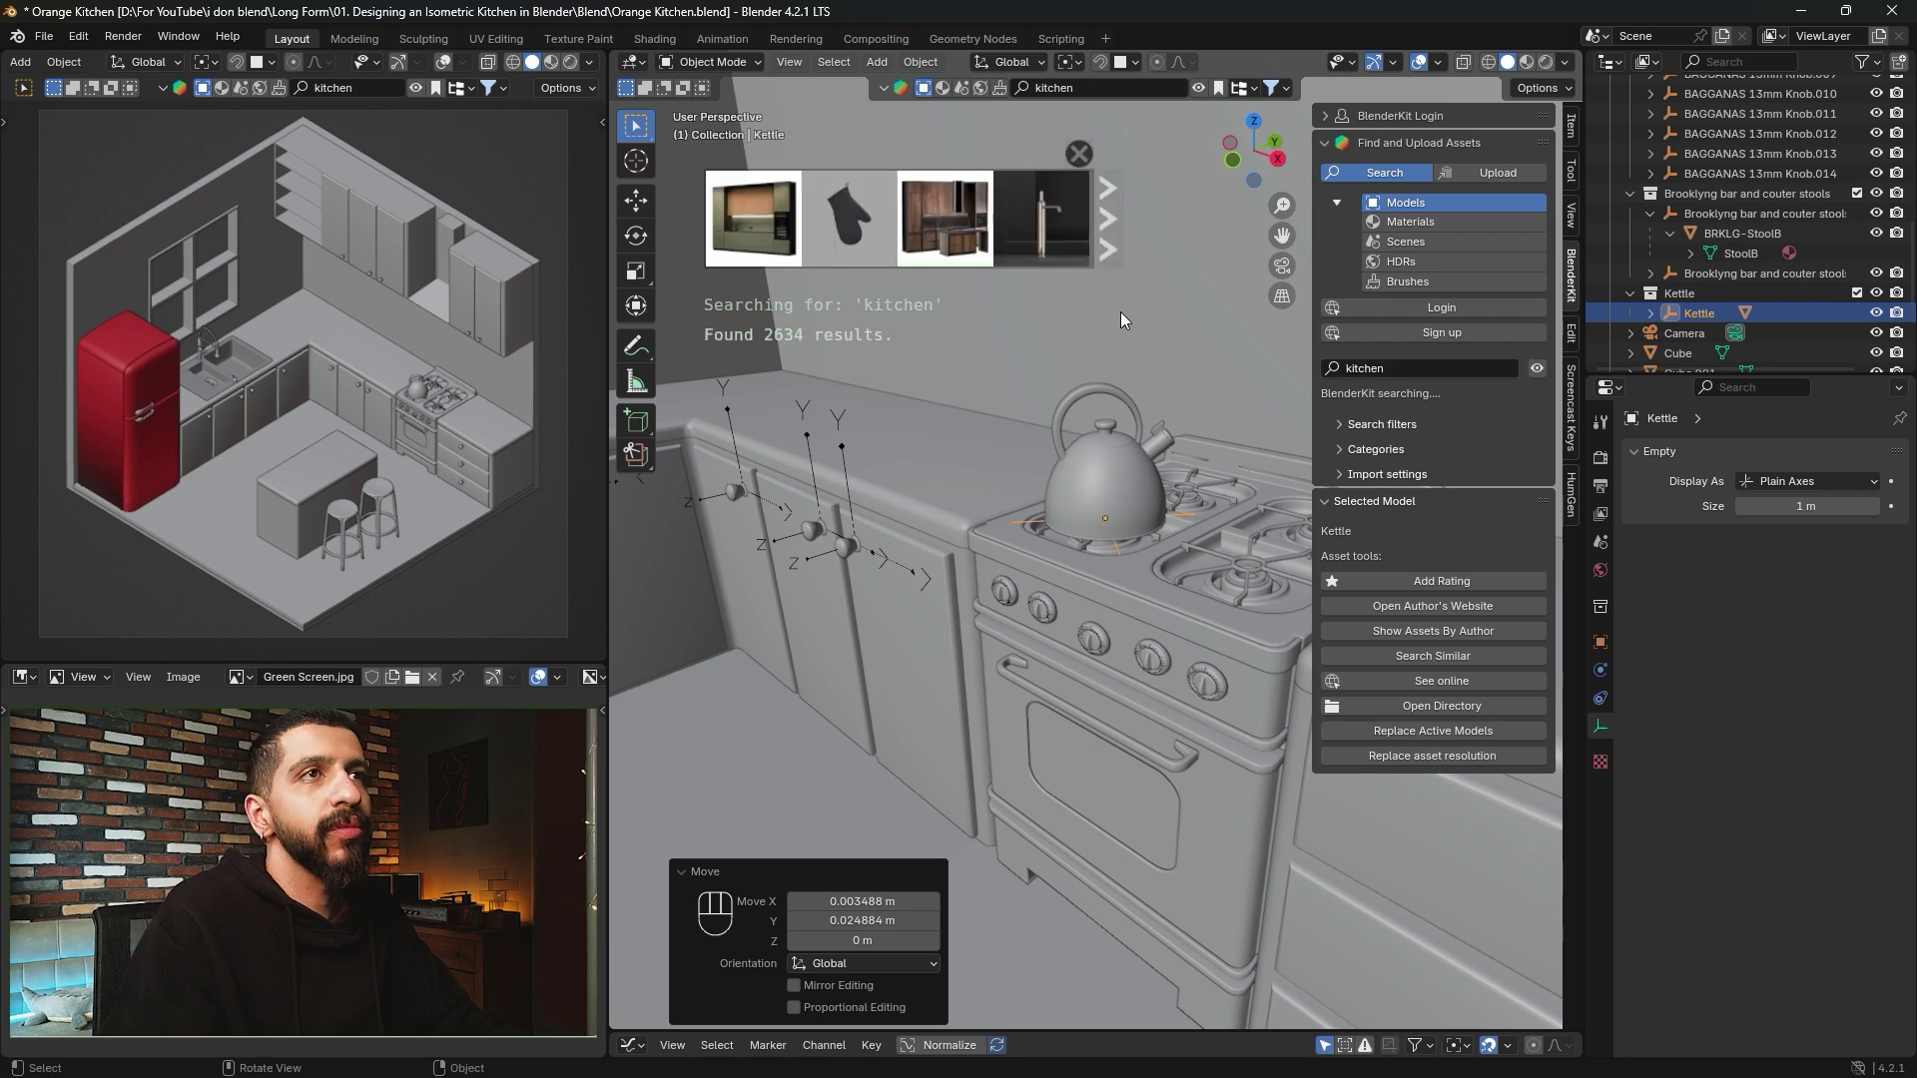
mouse_move(847, 226)
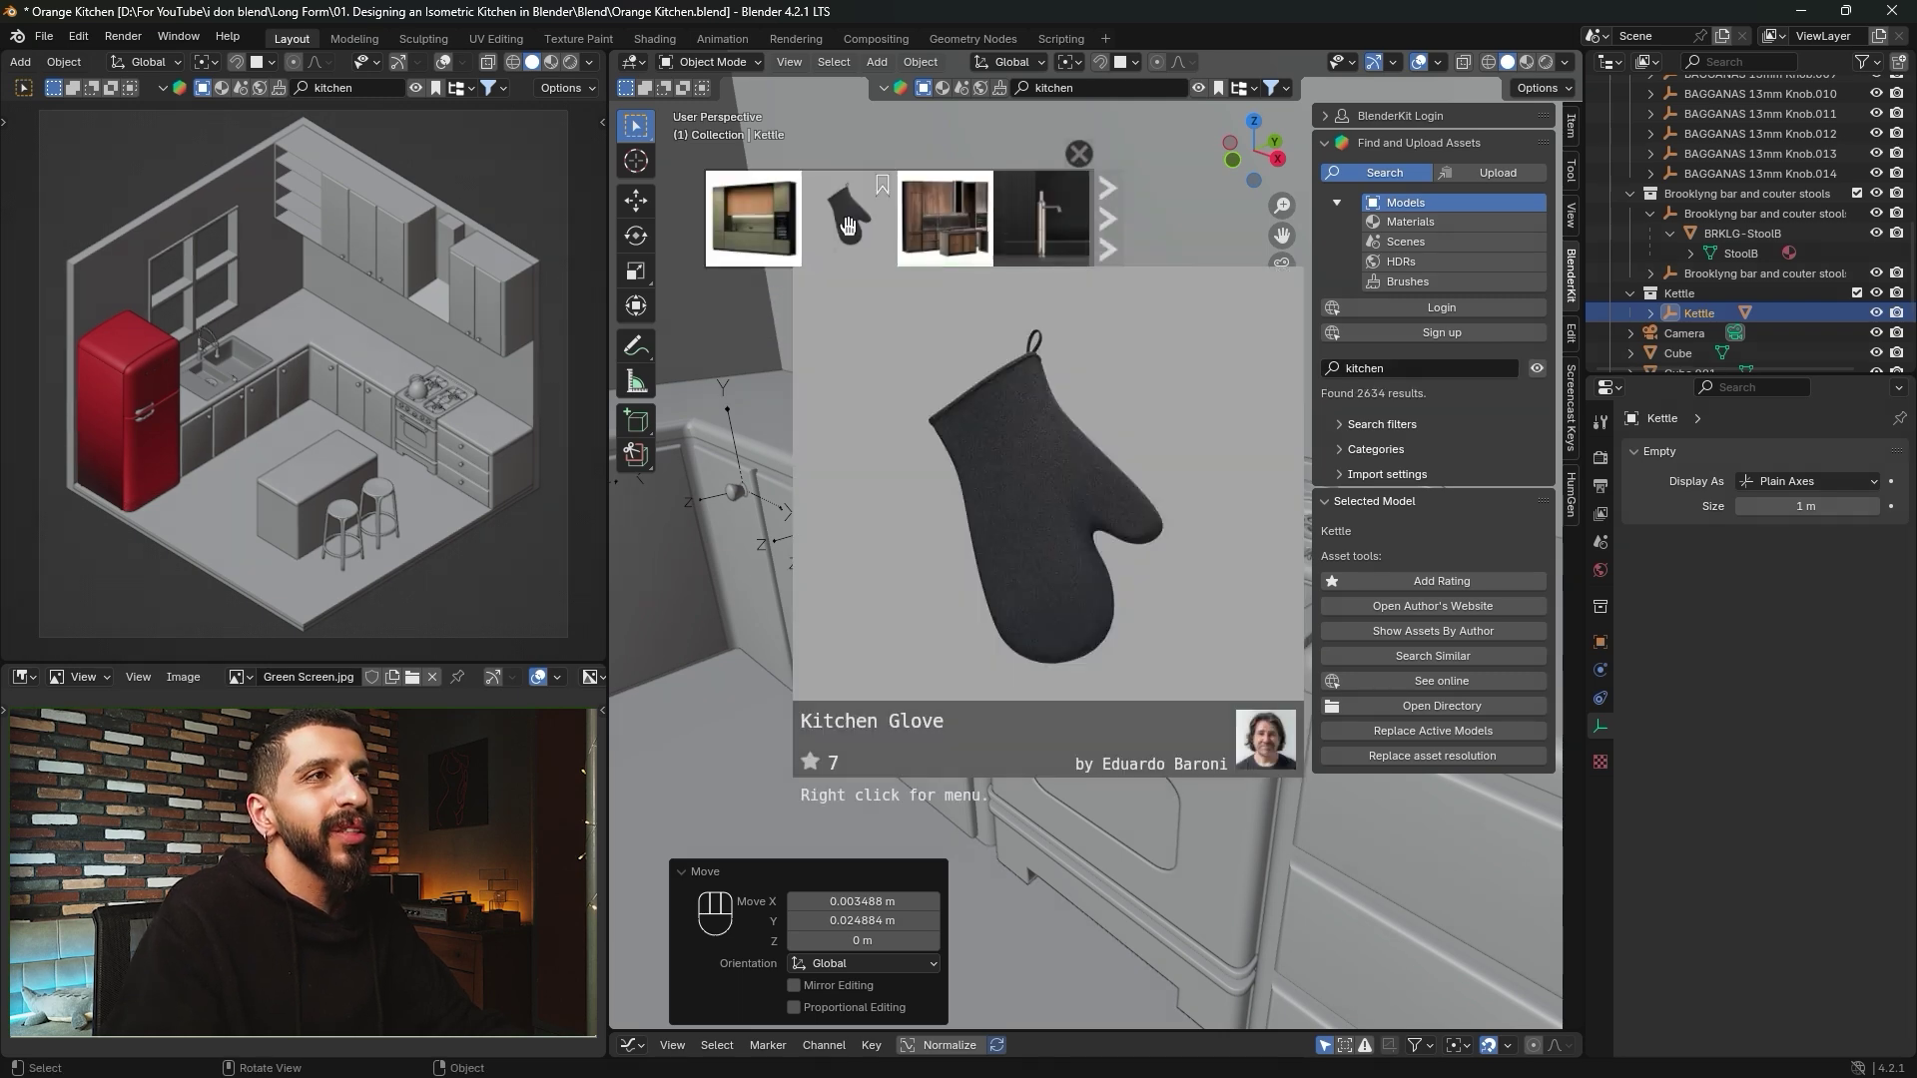
left_click_drag(848, 229, 951, 516)
Place the Kitchen Decoration Set on the back wall between the countertop and upper cabinets, and start rotating it.
mouse_move(1043, 225)
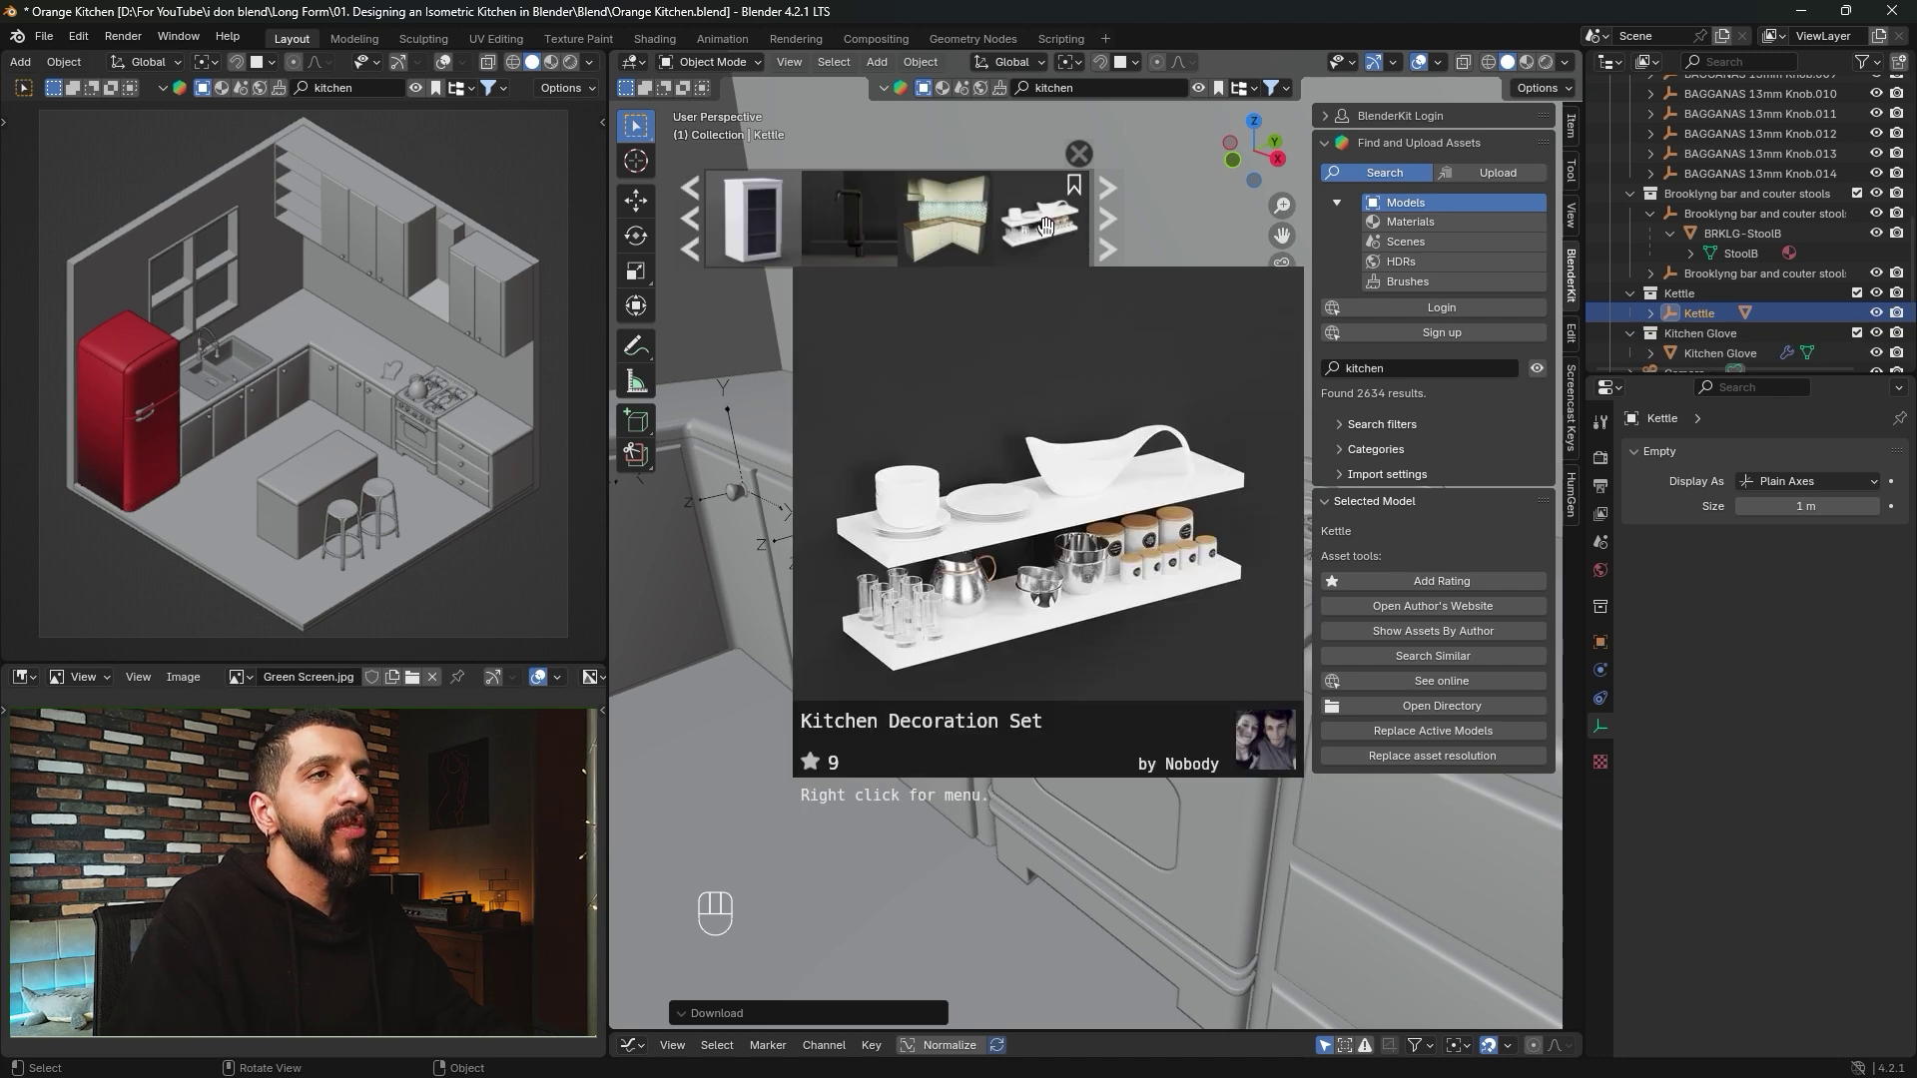
left_click_drag(1043, 226, 895, 308)
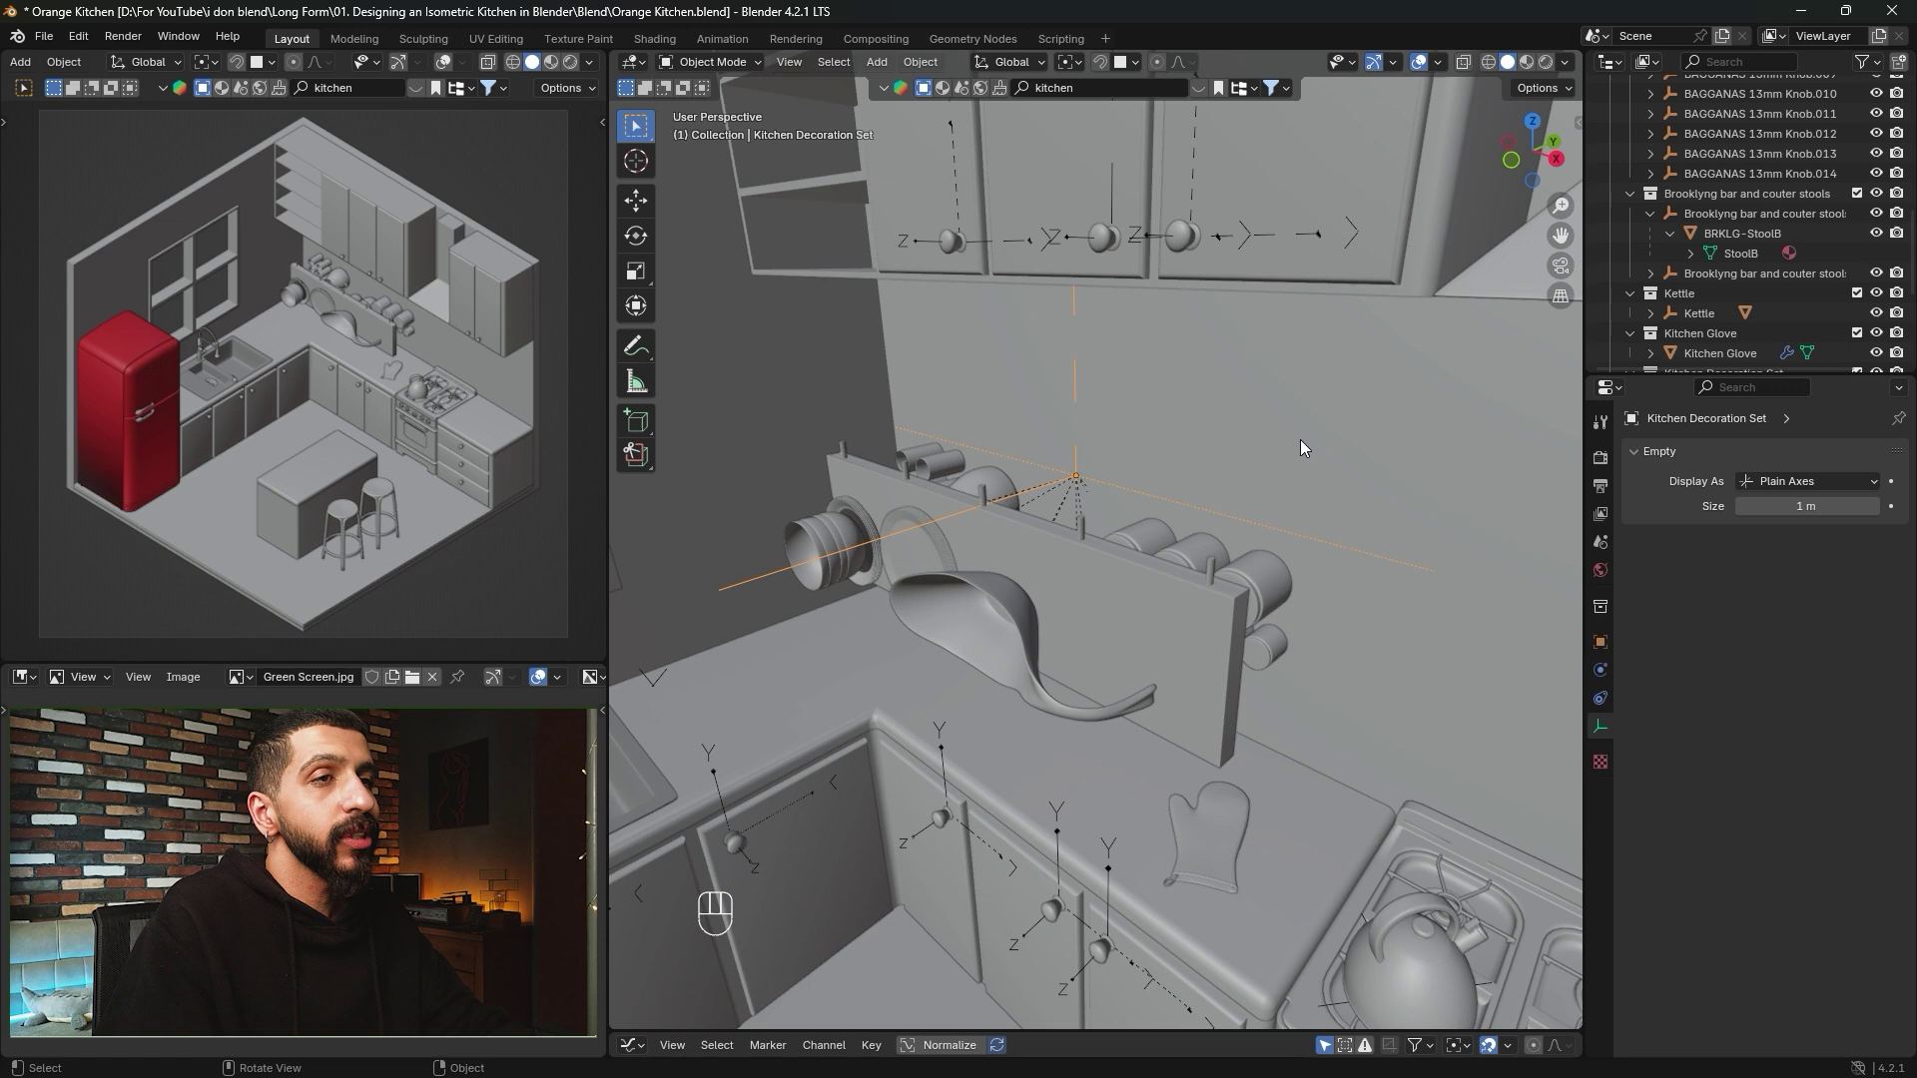
key("r")
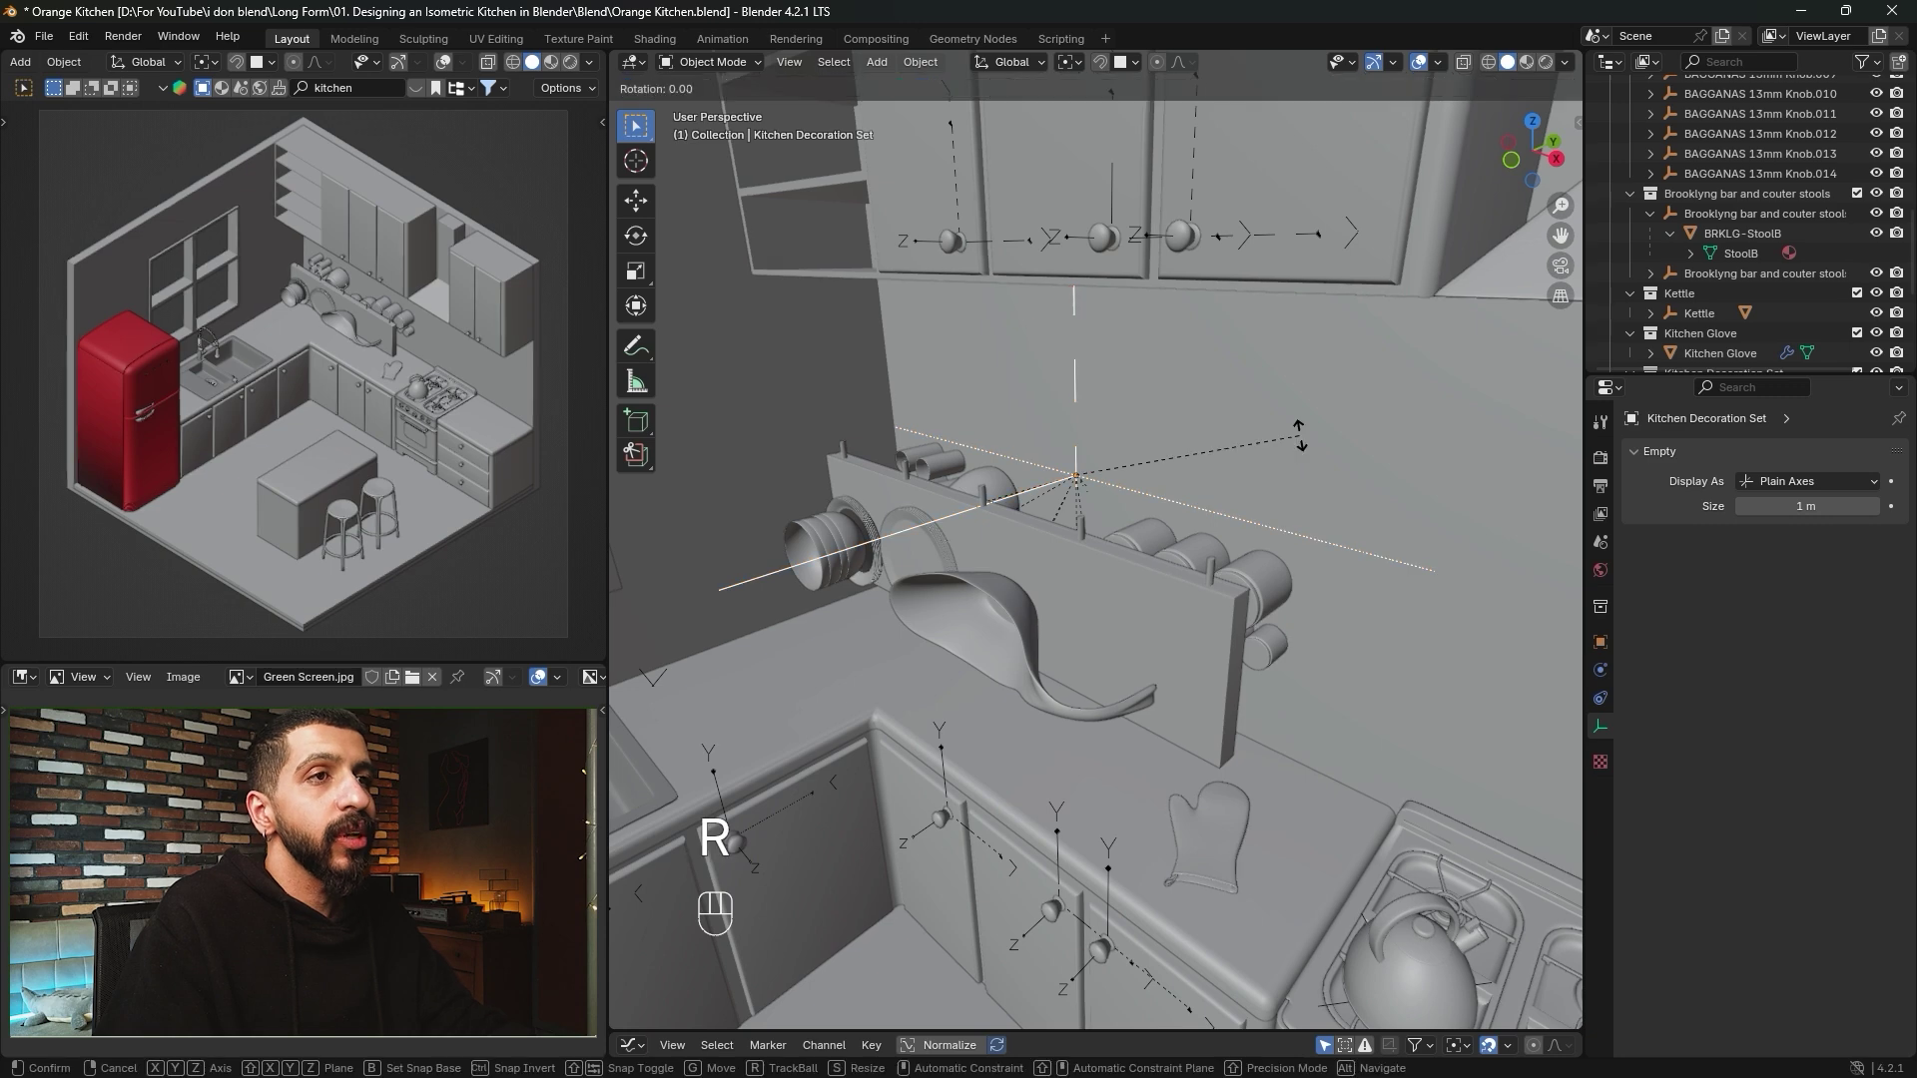
Rotate the Kitchen Decoration Set -90° about the global X axis and adjust its height along Z.
key("x")
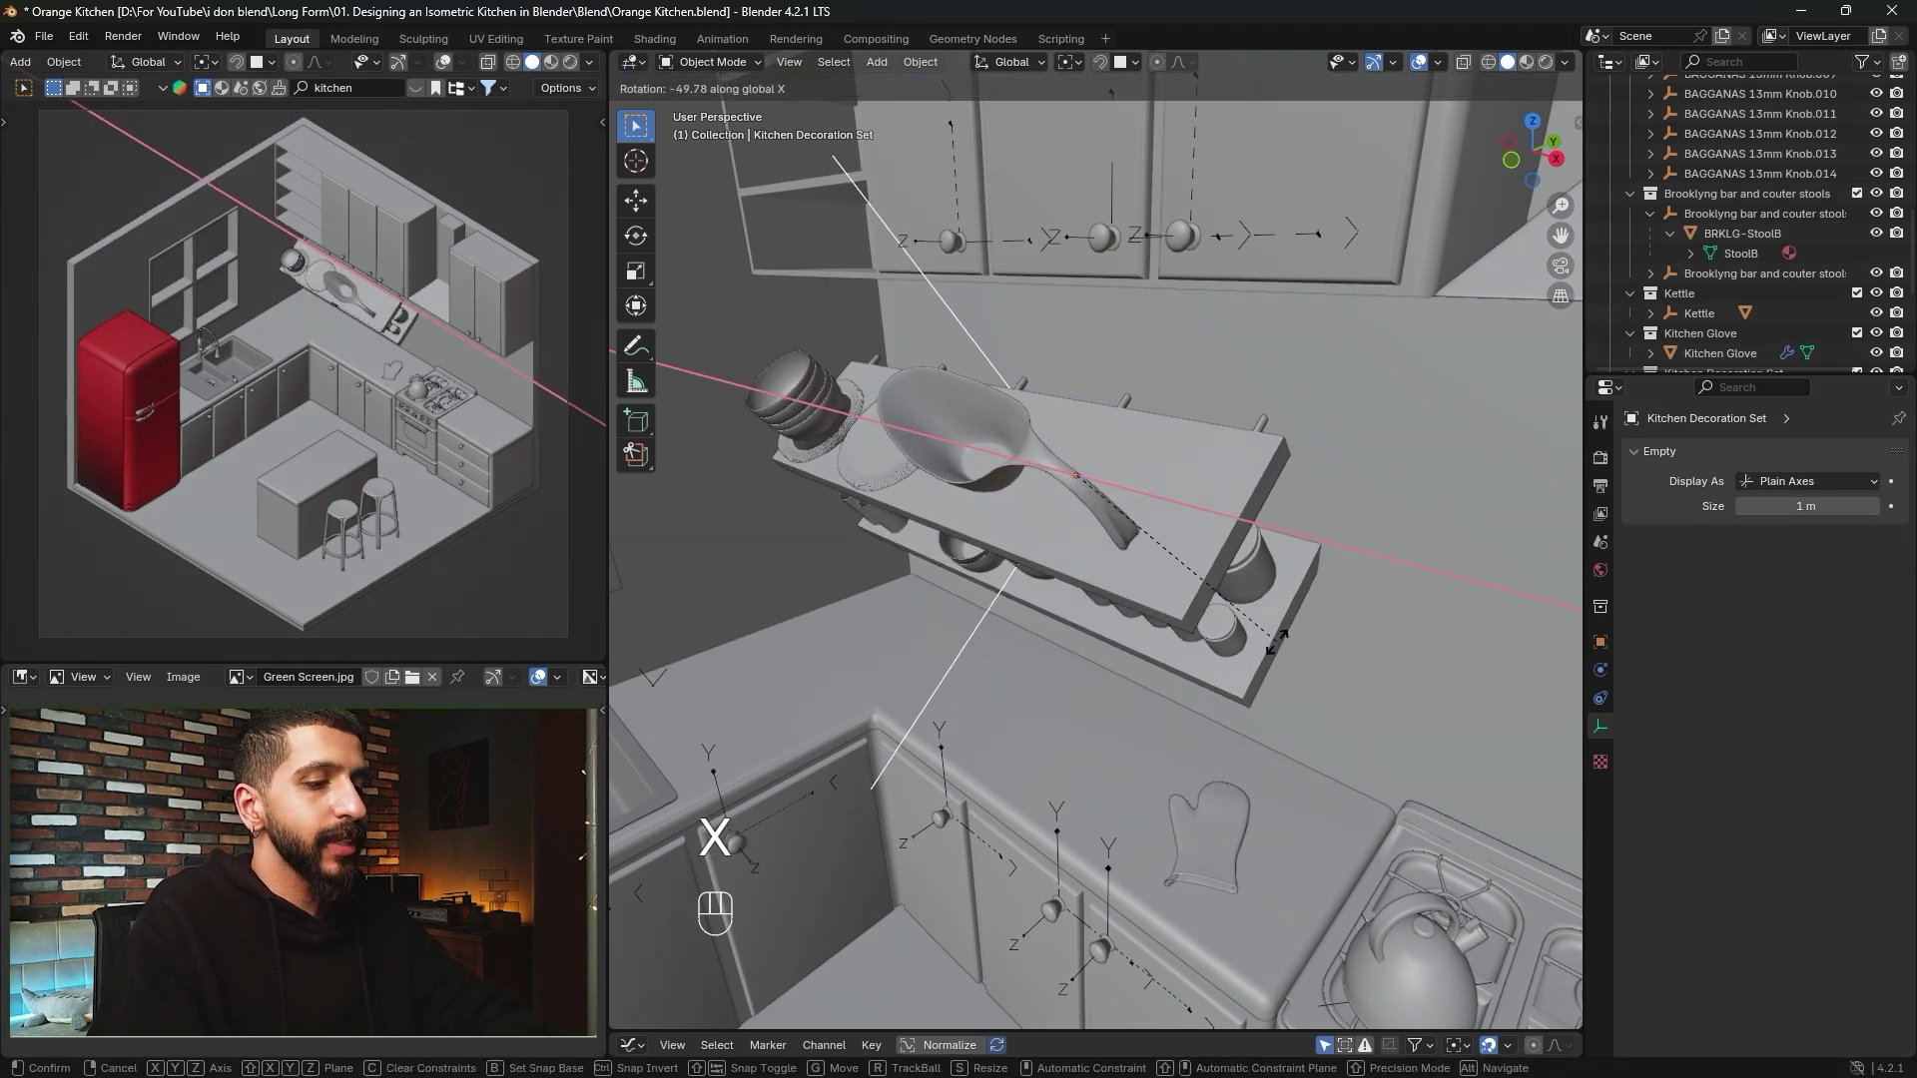
type("-90")
key("Return")
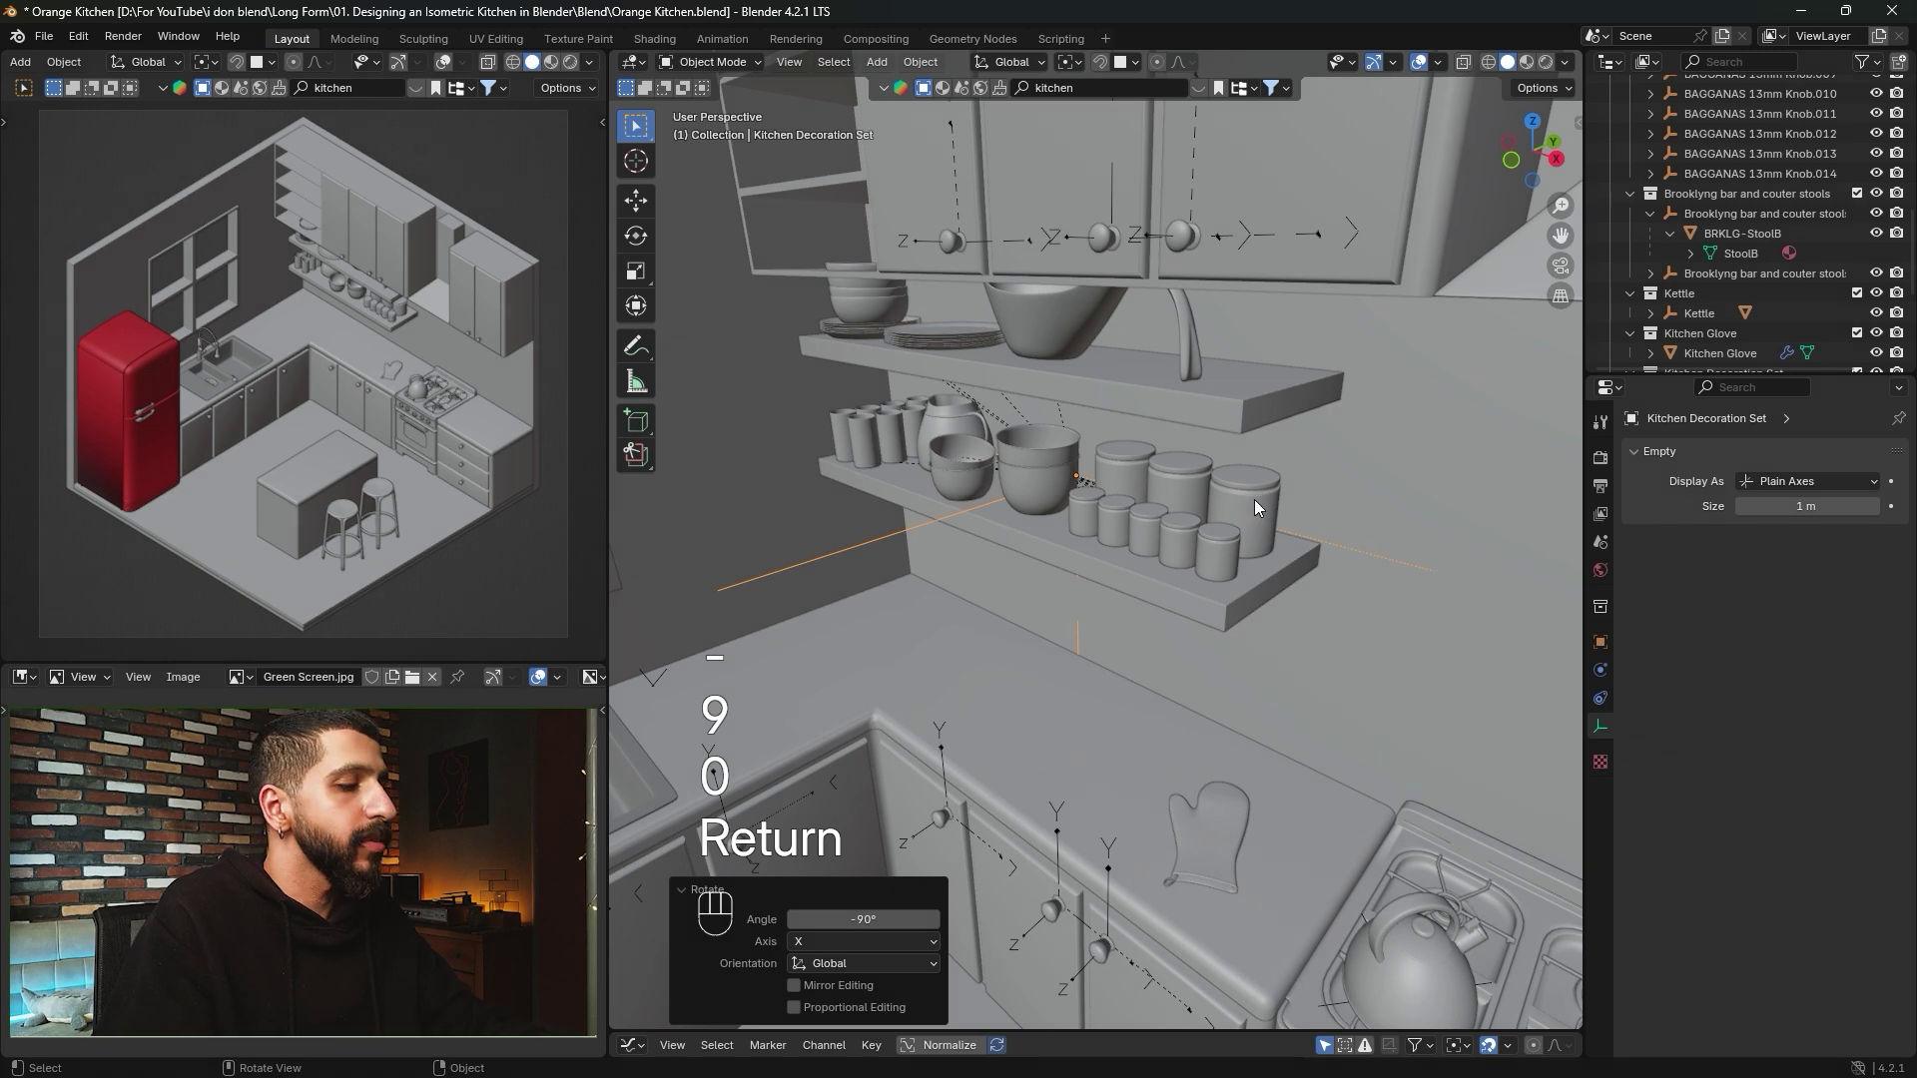
key("g")
key("z")
left_click(1254, 556)
Select all the large and small lidded jars on the lower wall shelf and raise them about 0.81 m along Z.
middle_click_drag(1170, 559, 1260, 636, "shift")
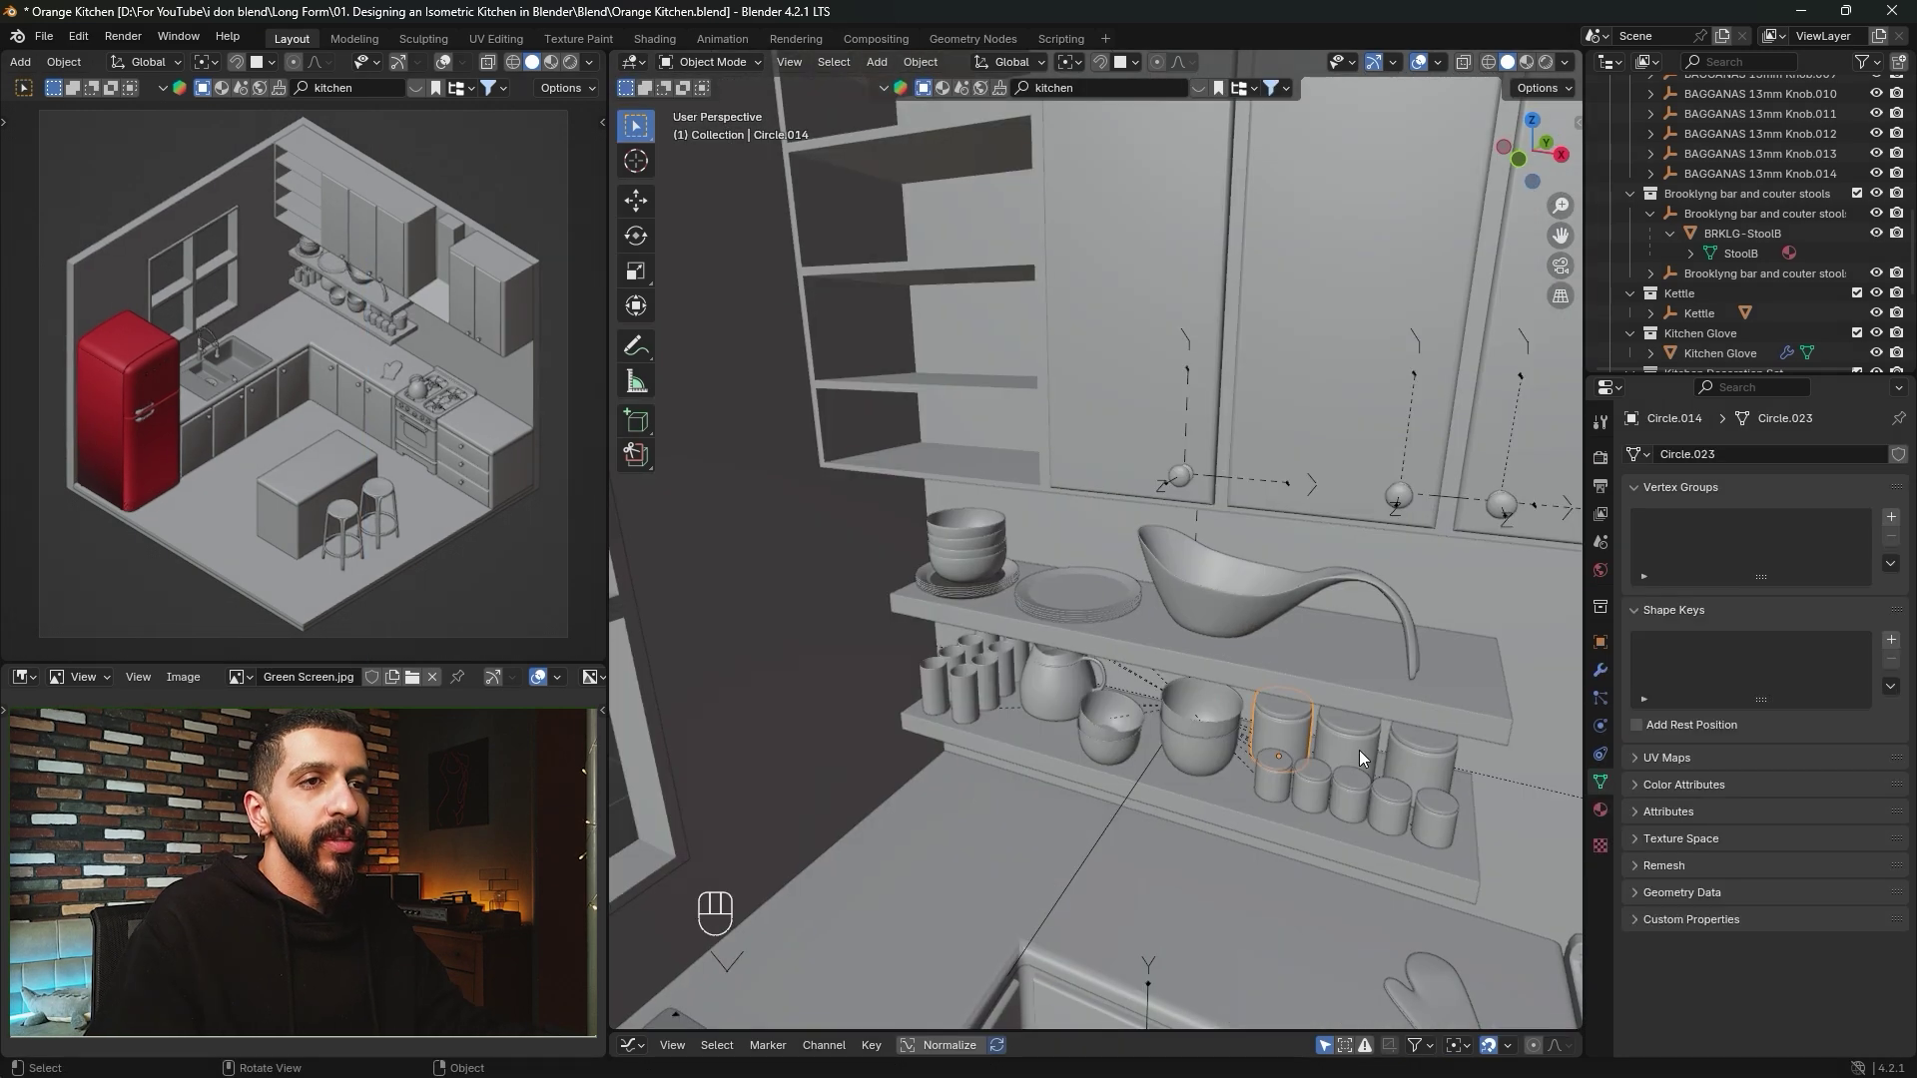
left_click(1358, 754, "shift")
left_click(1419, 774, "shift")
left_click(1434, 818, "shift")
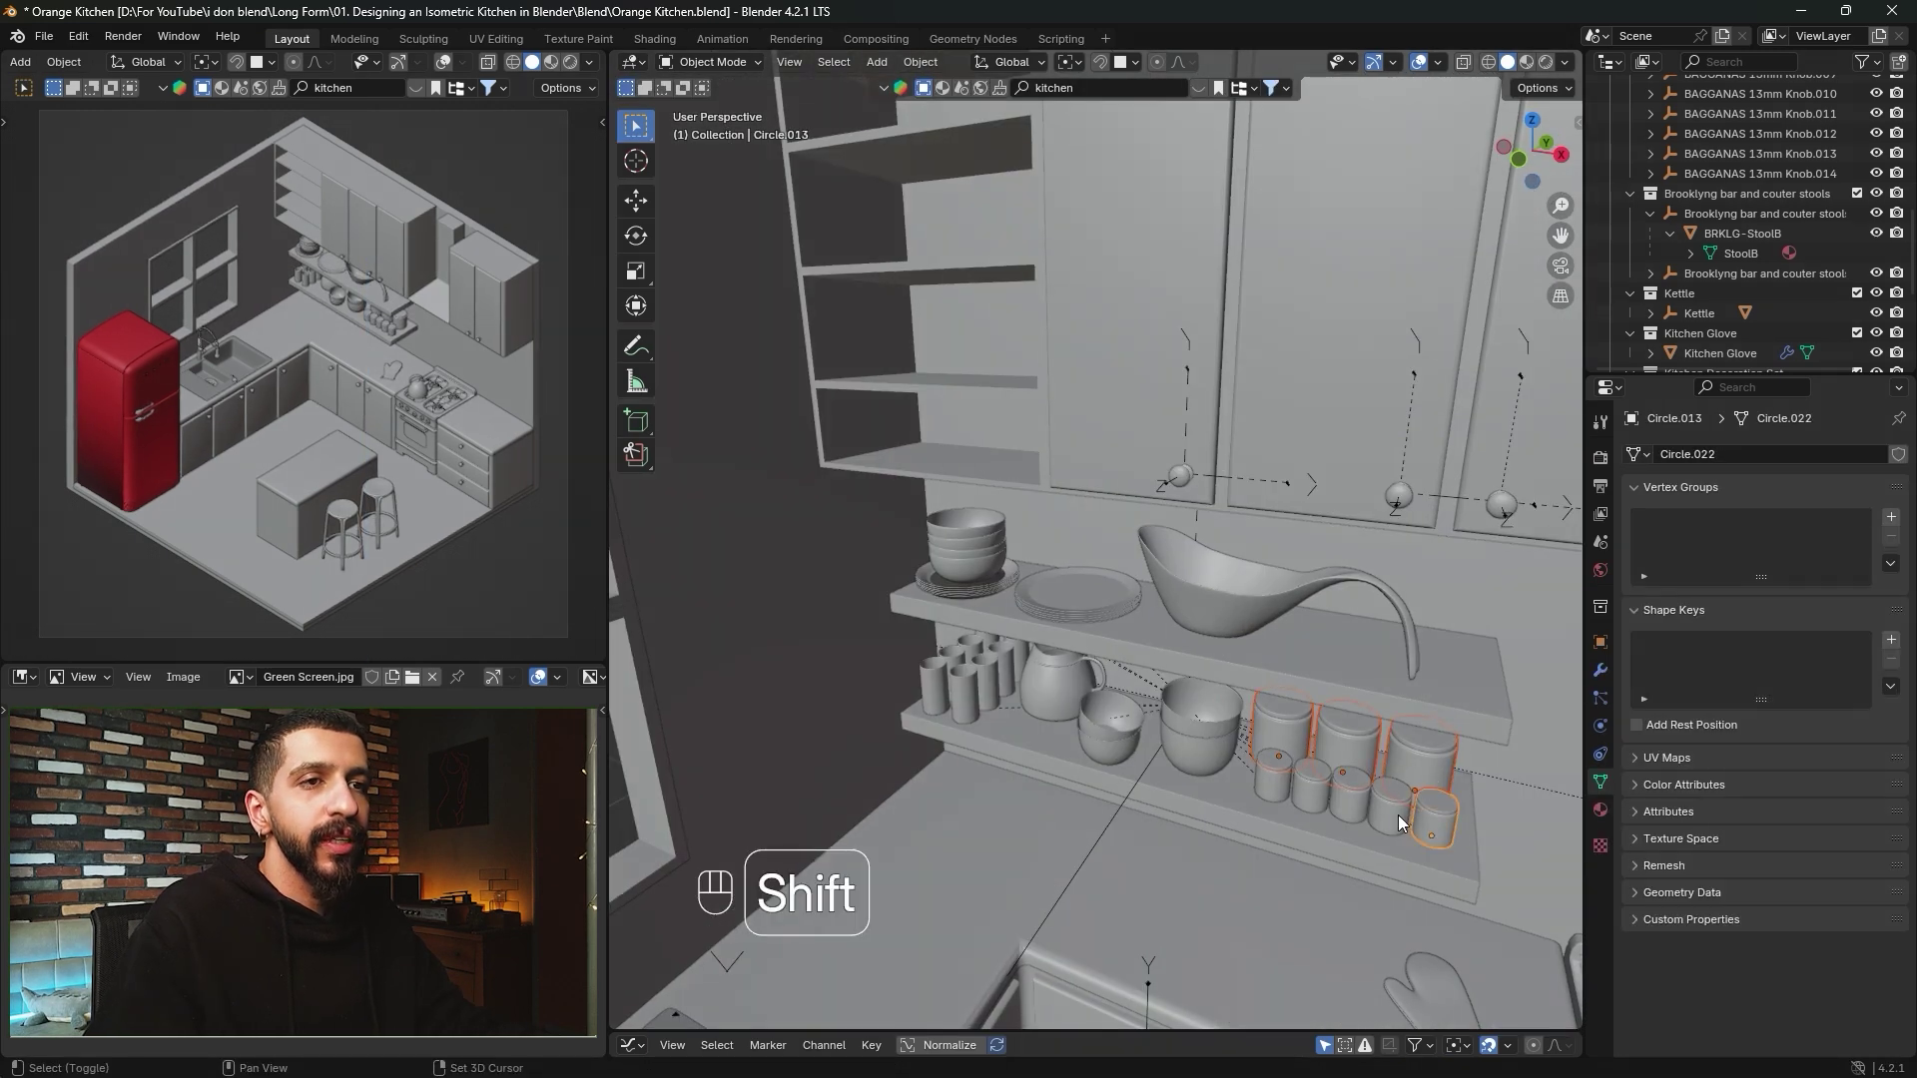
left_click(1395, 813, "shift")
left_click(1310, 802, "shift")
left_click(1266, 793, "shift")
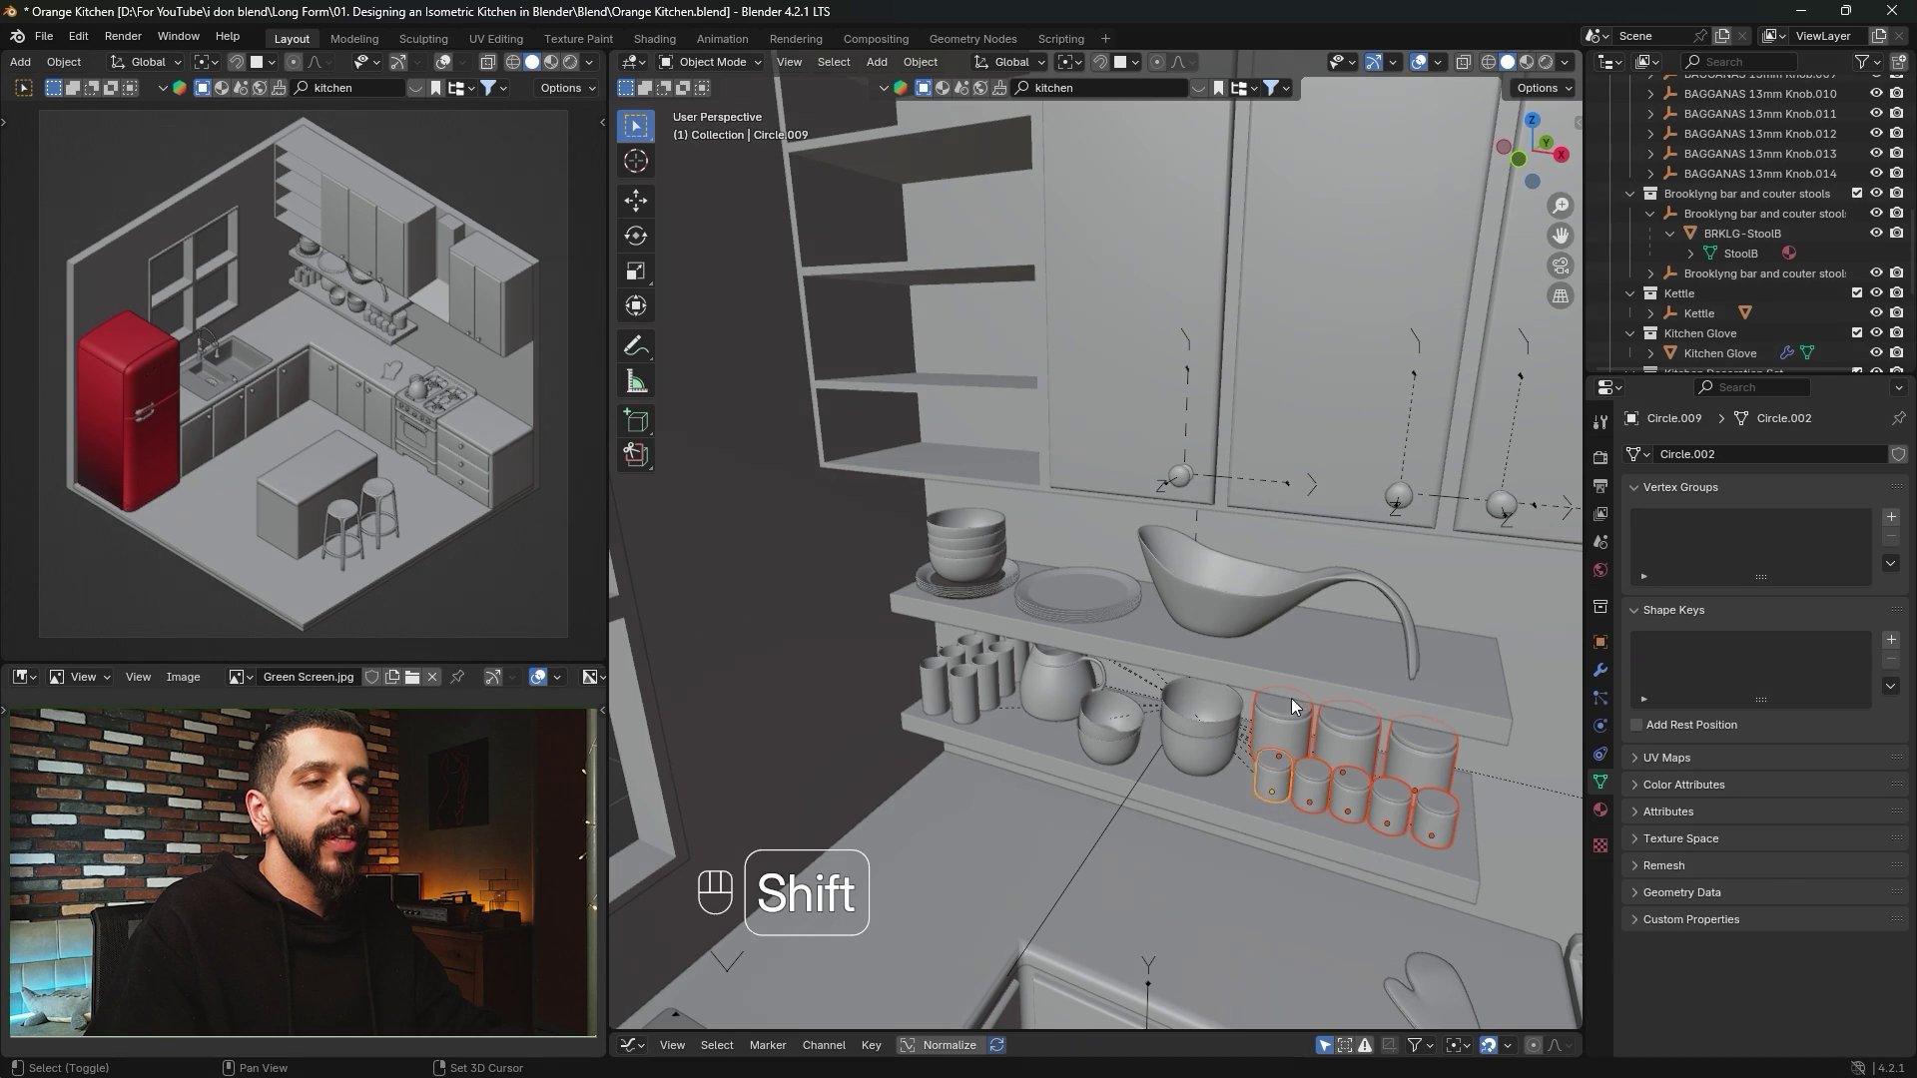
middle_click_drag(1290, 698, 1296, 744)
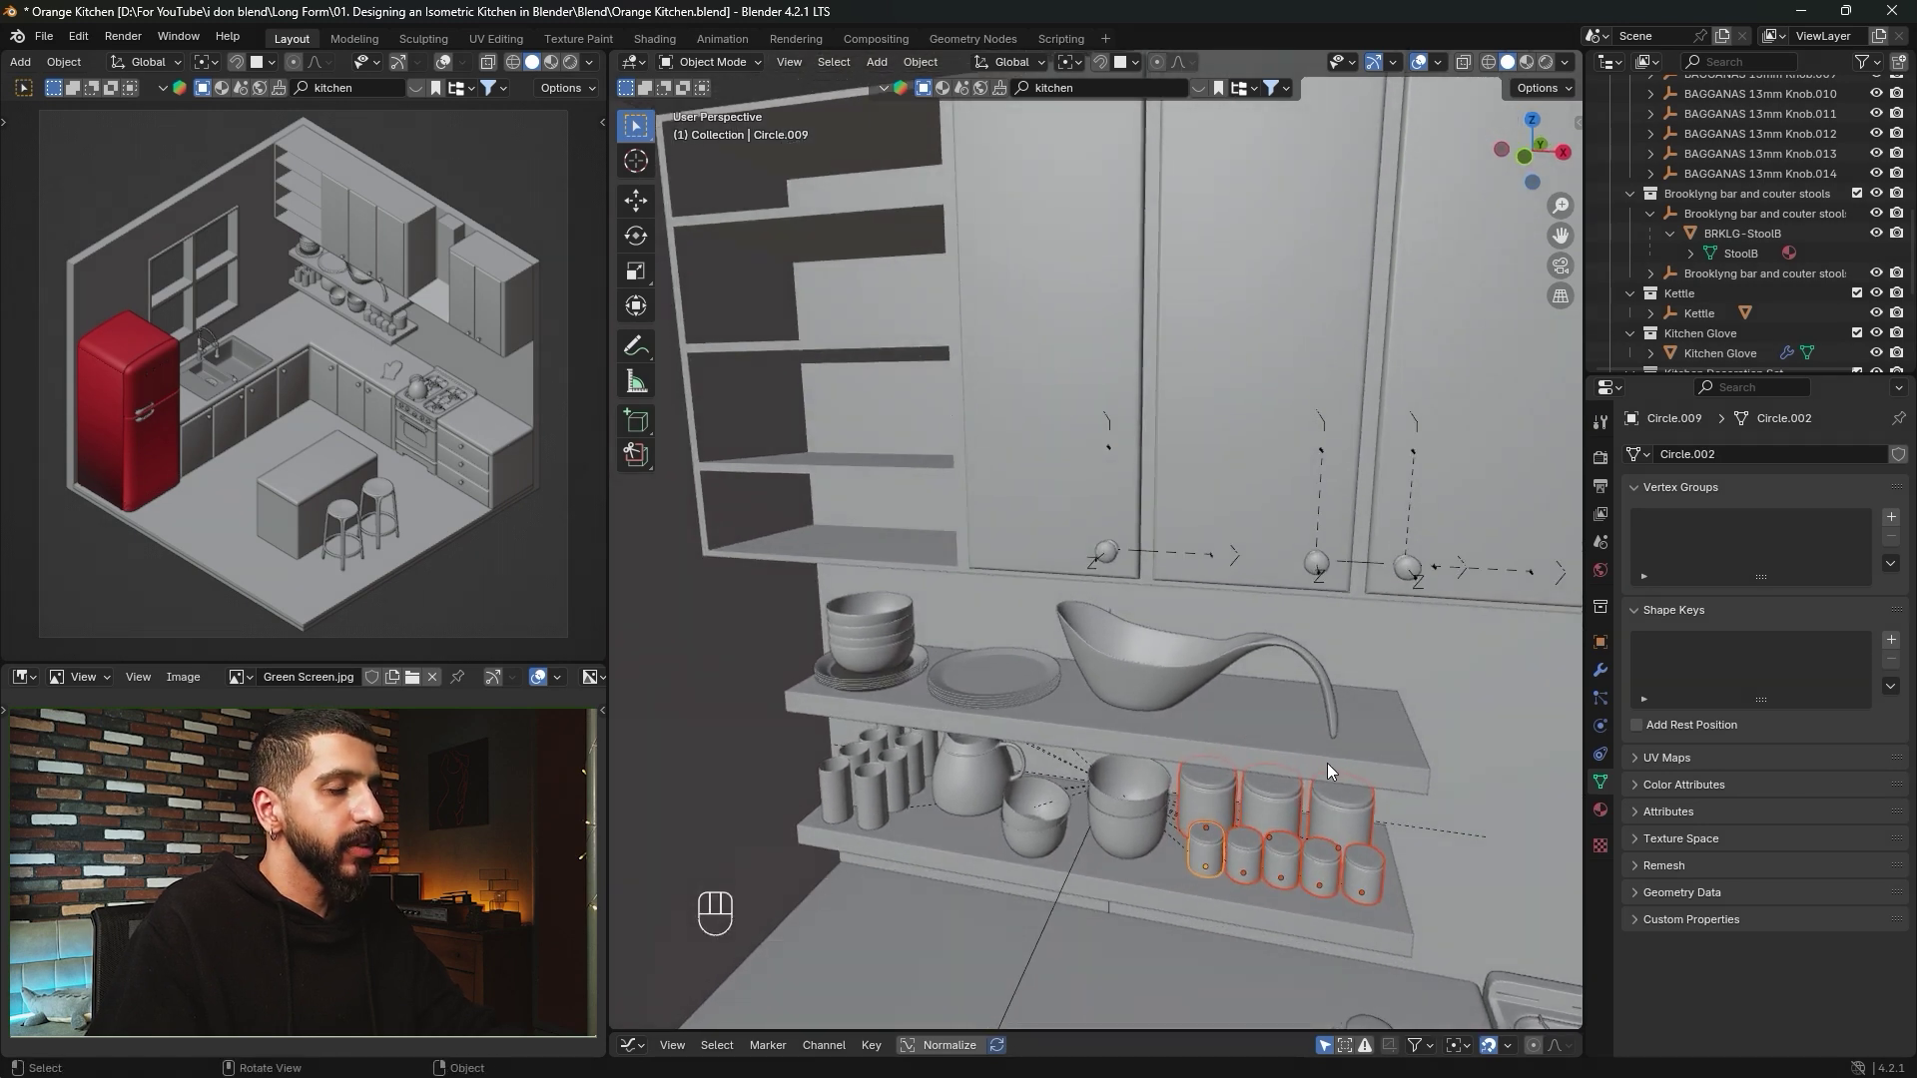
key("g")
key("z")
left_click(1290, 433)
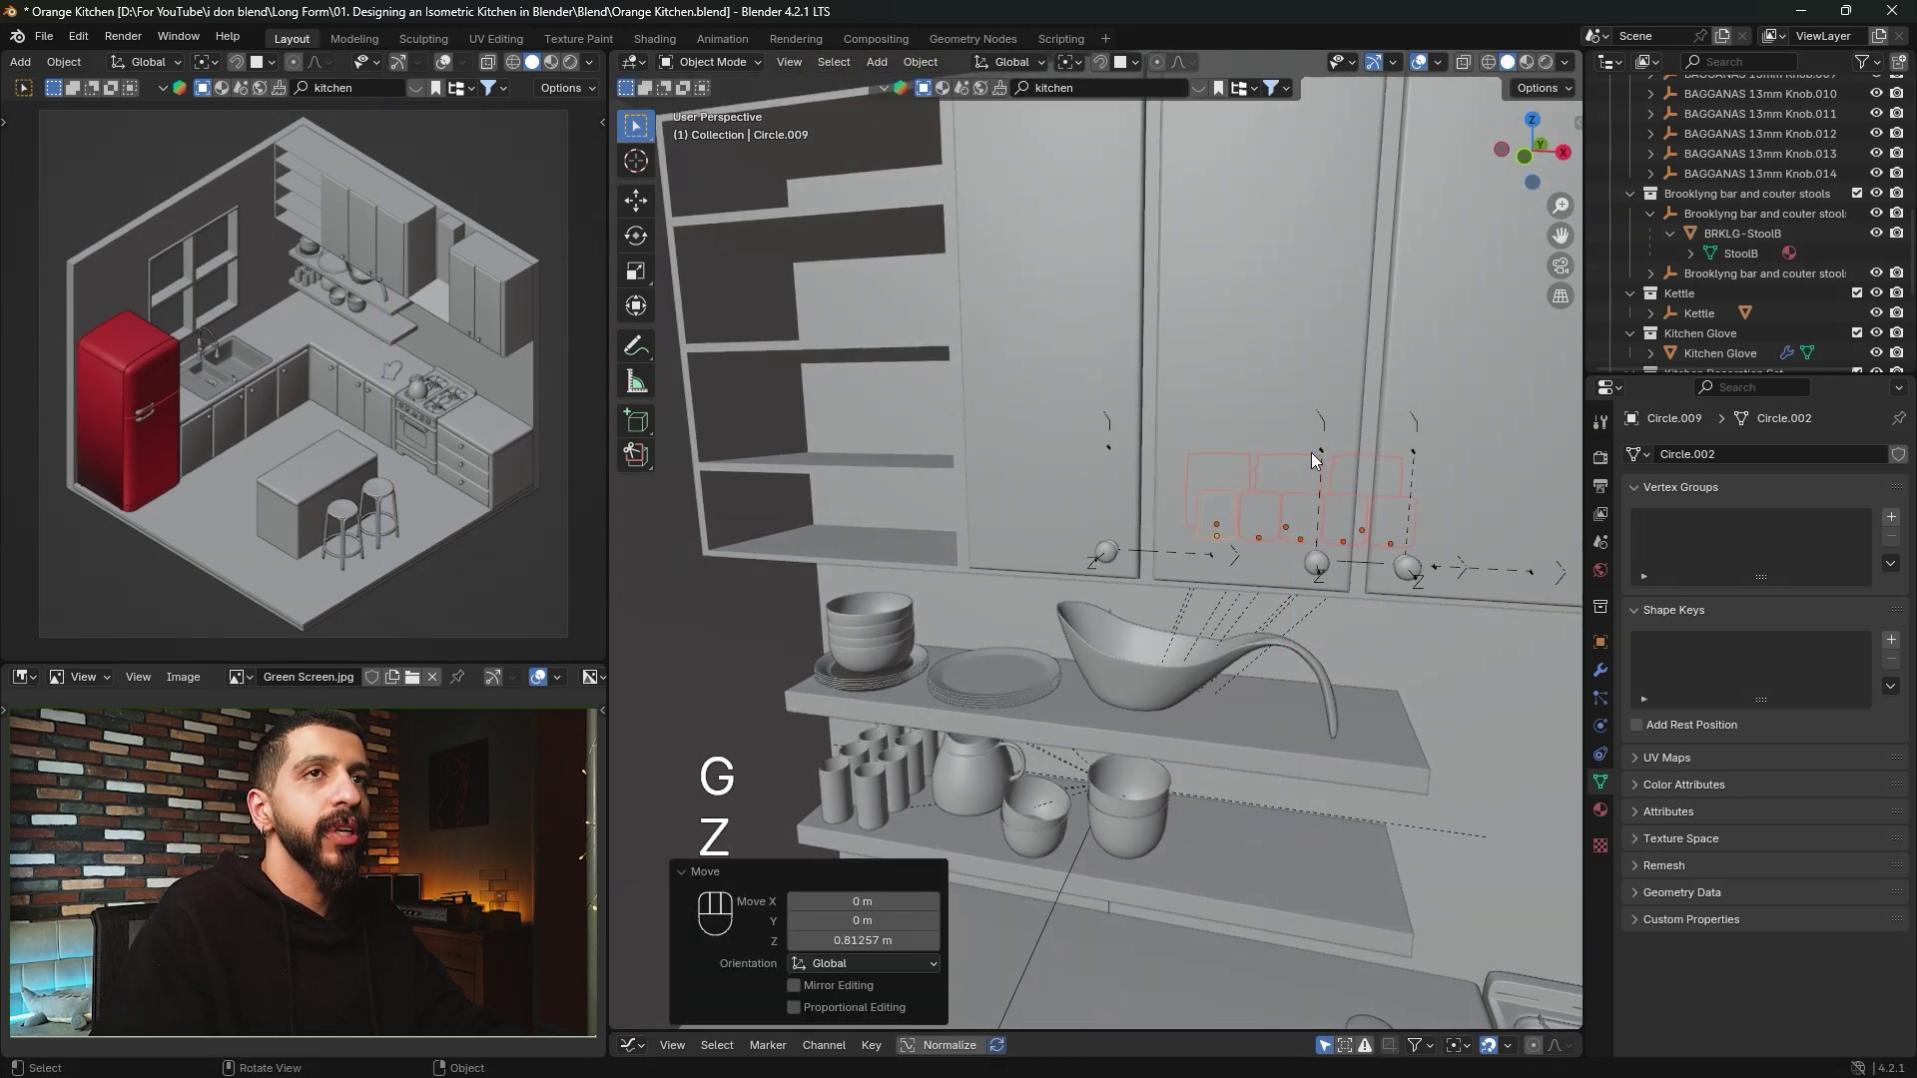
Shift the jars about -1.09 m along X into the open cabinet and clear their parent while keeping the transformation.
key("g")
key("x")
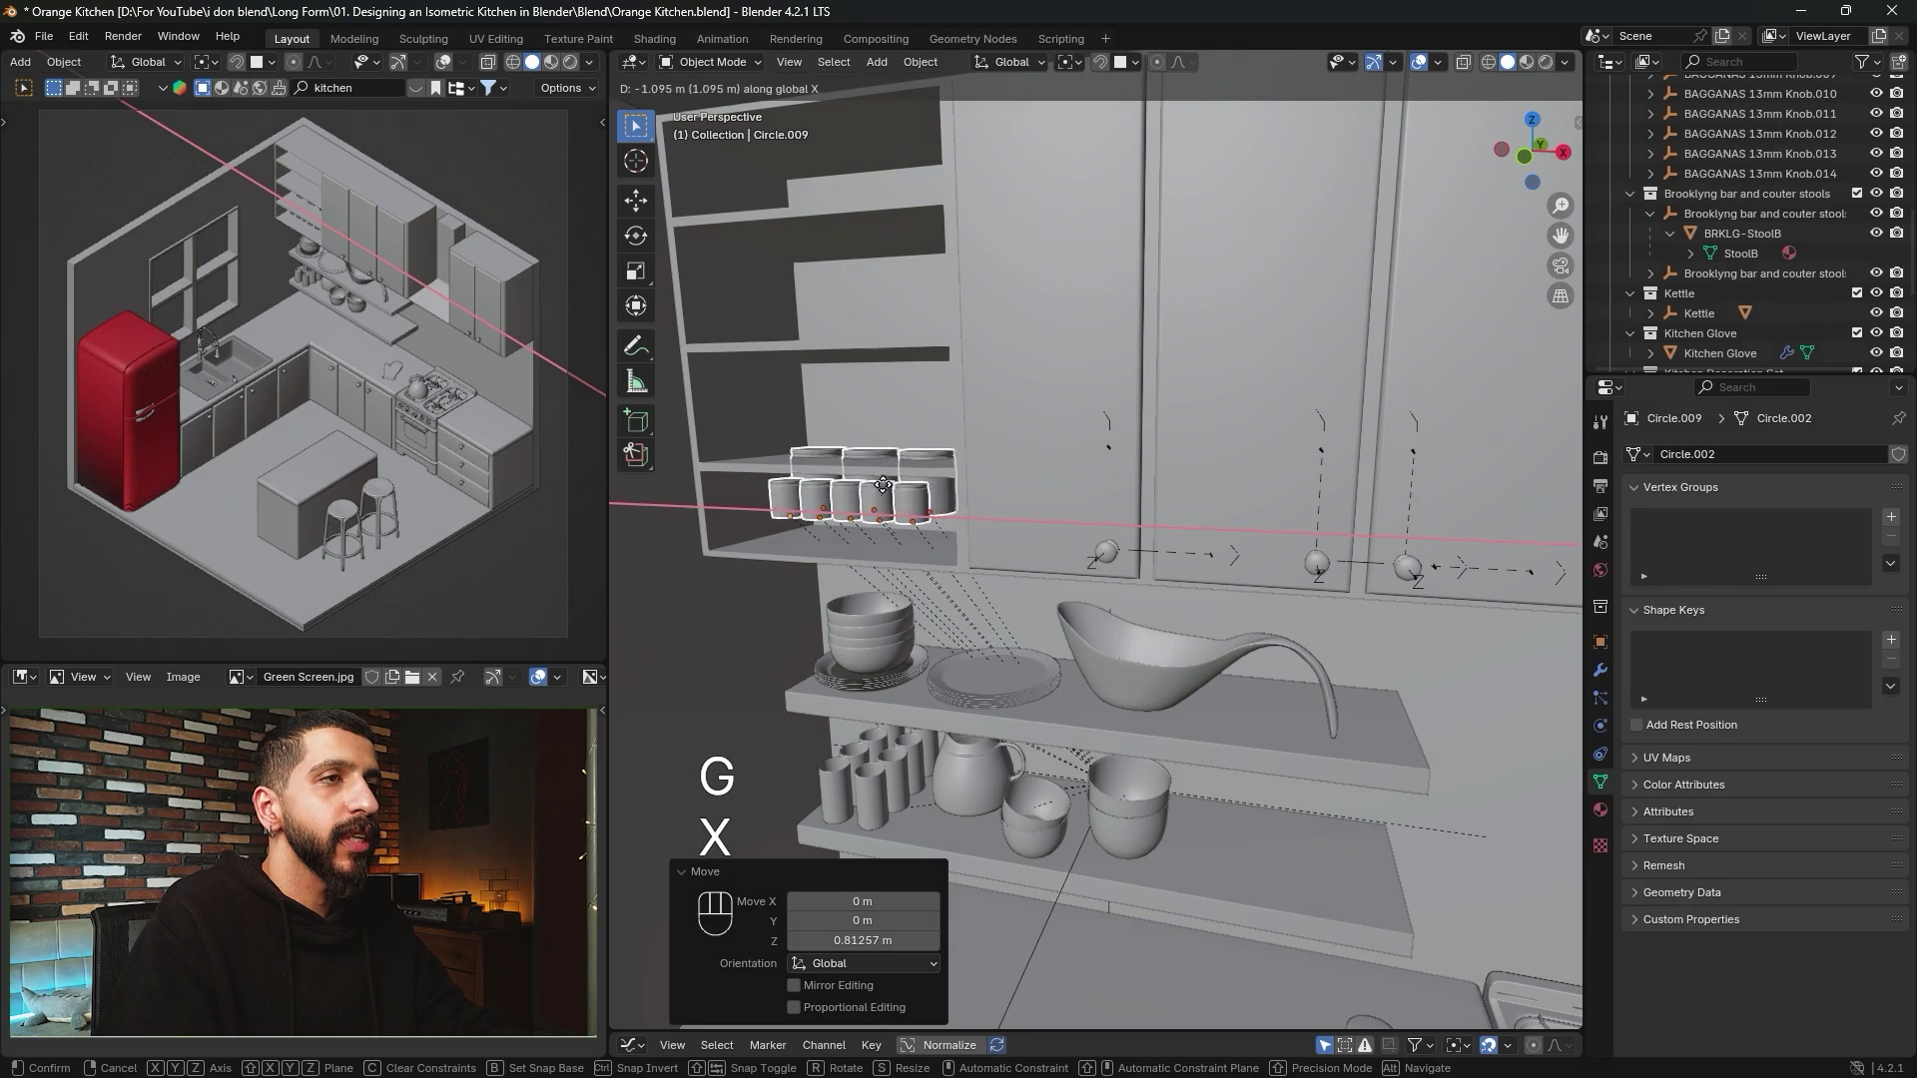
left_click(1061, 505)
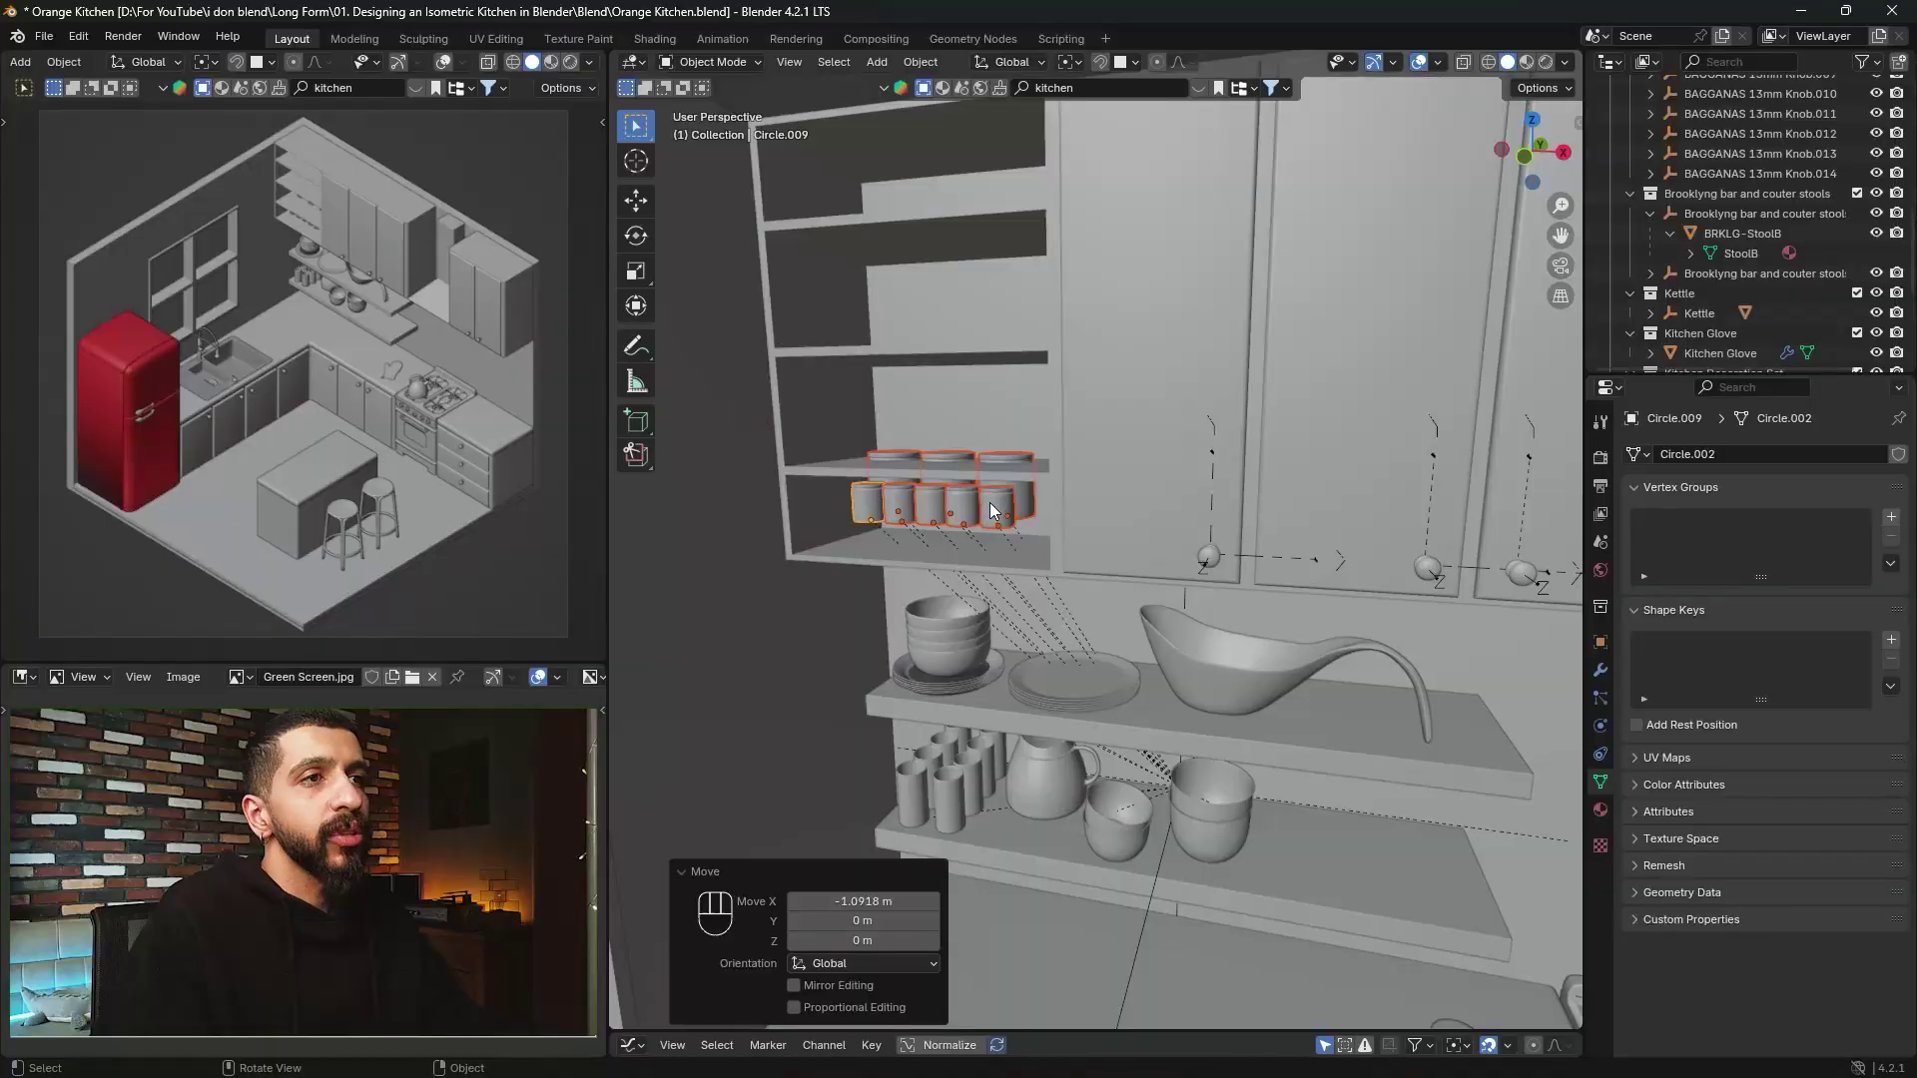
right_click(991, 501)
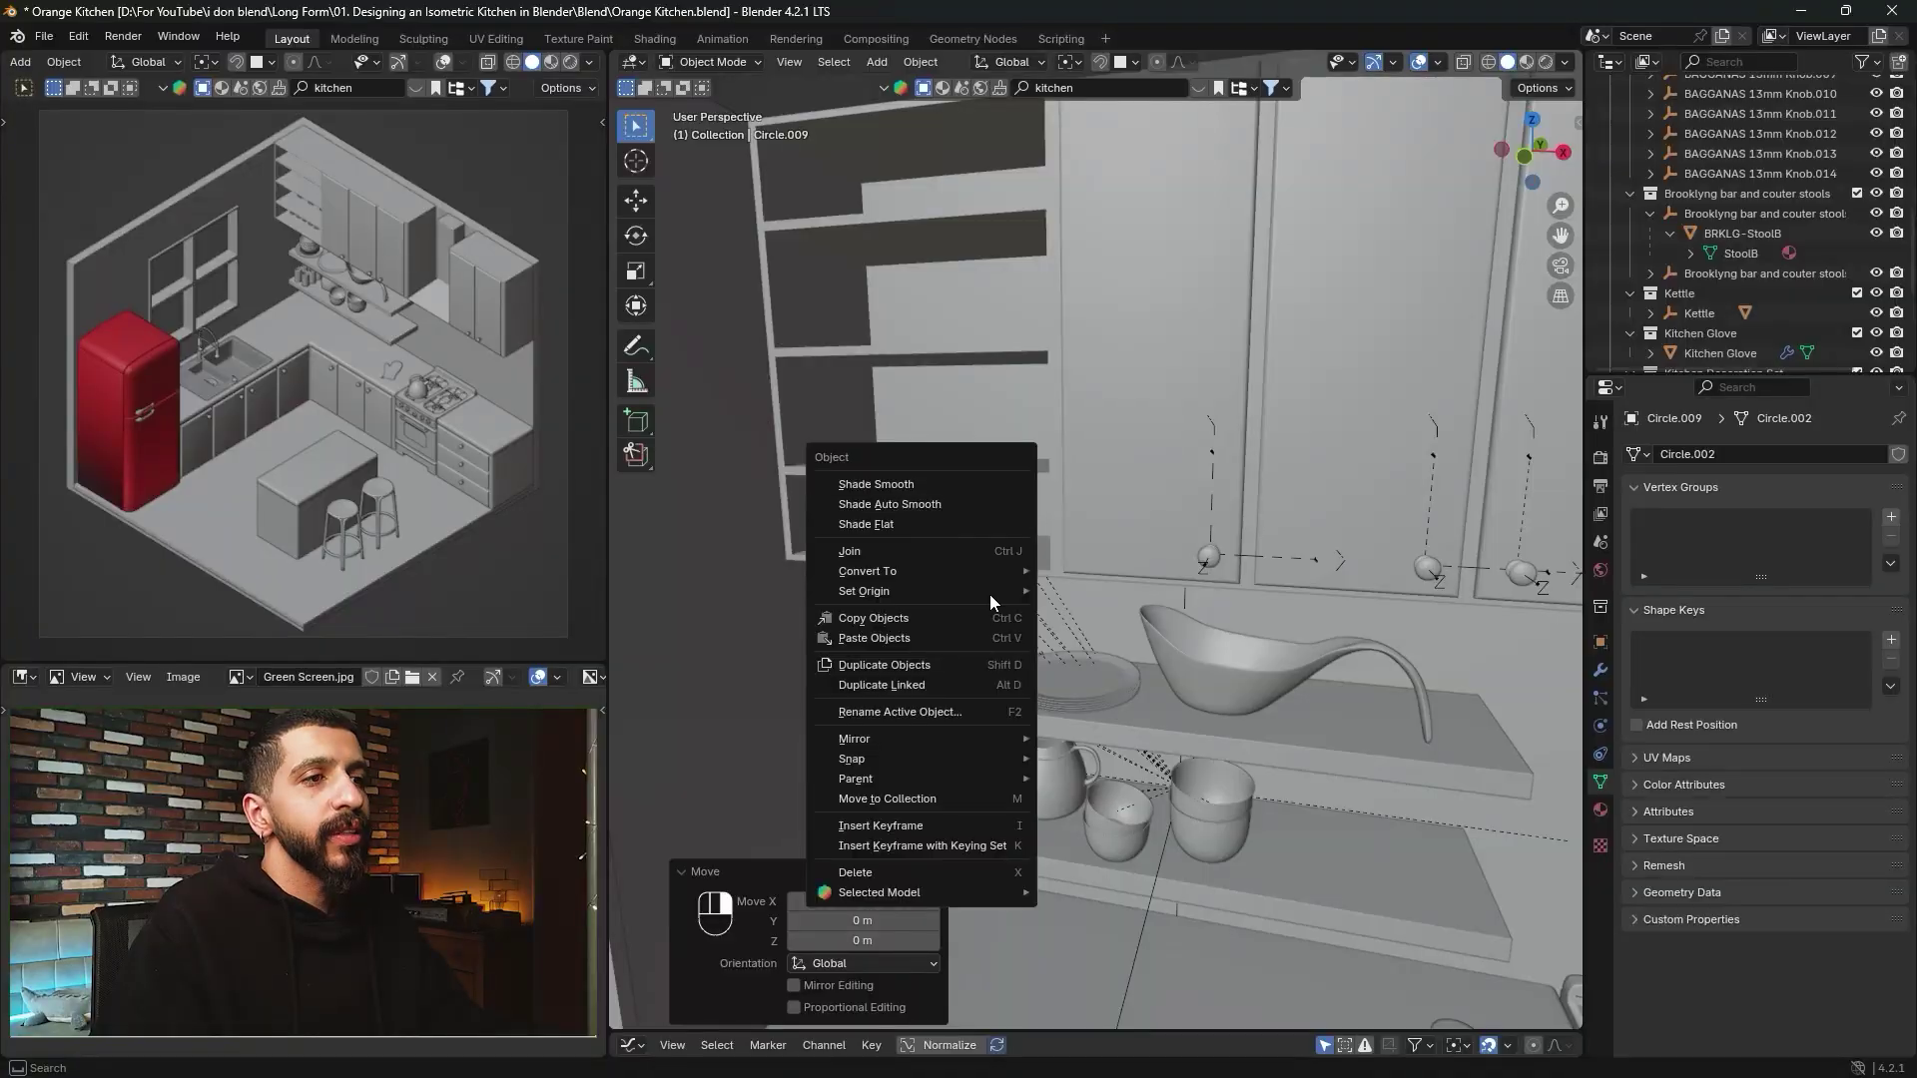
mouse_move(985, 779)
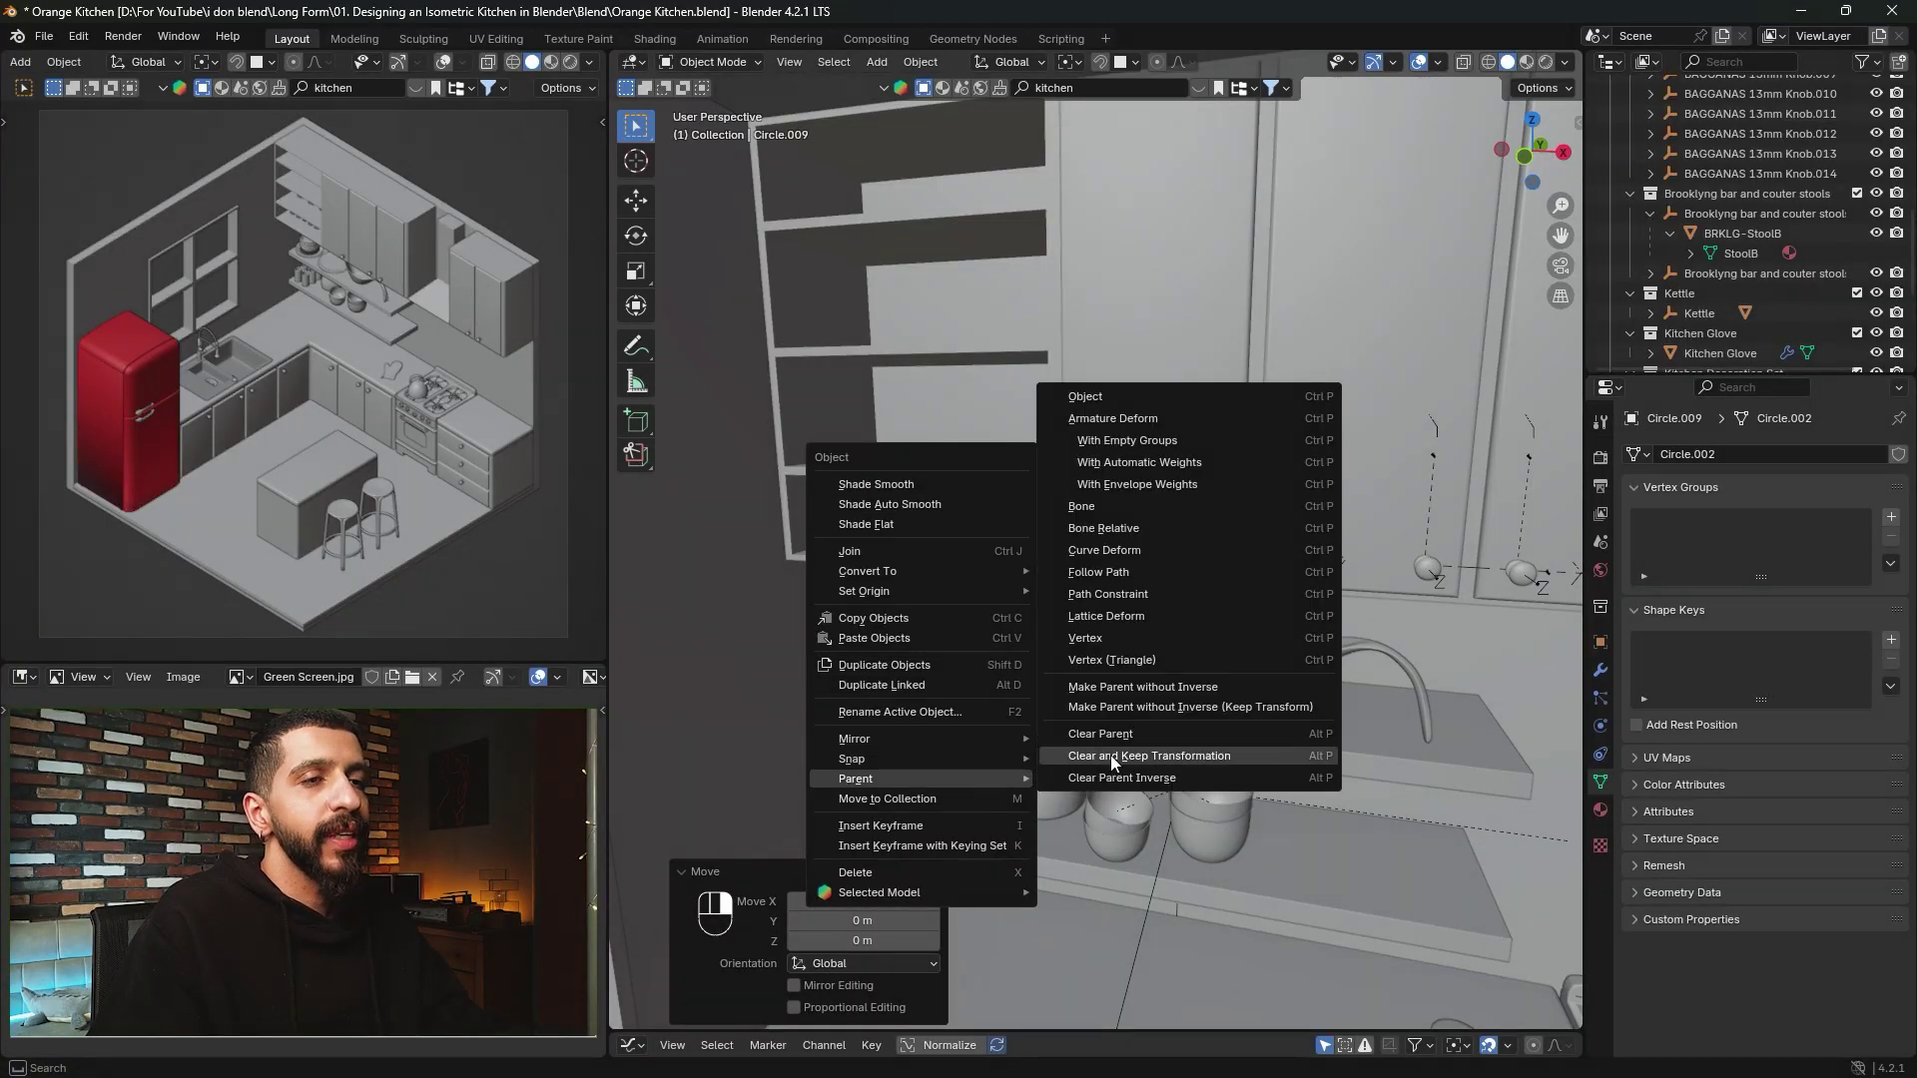
left_click(1110, 755)
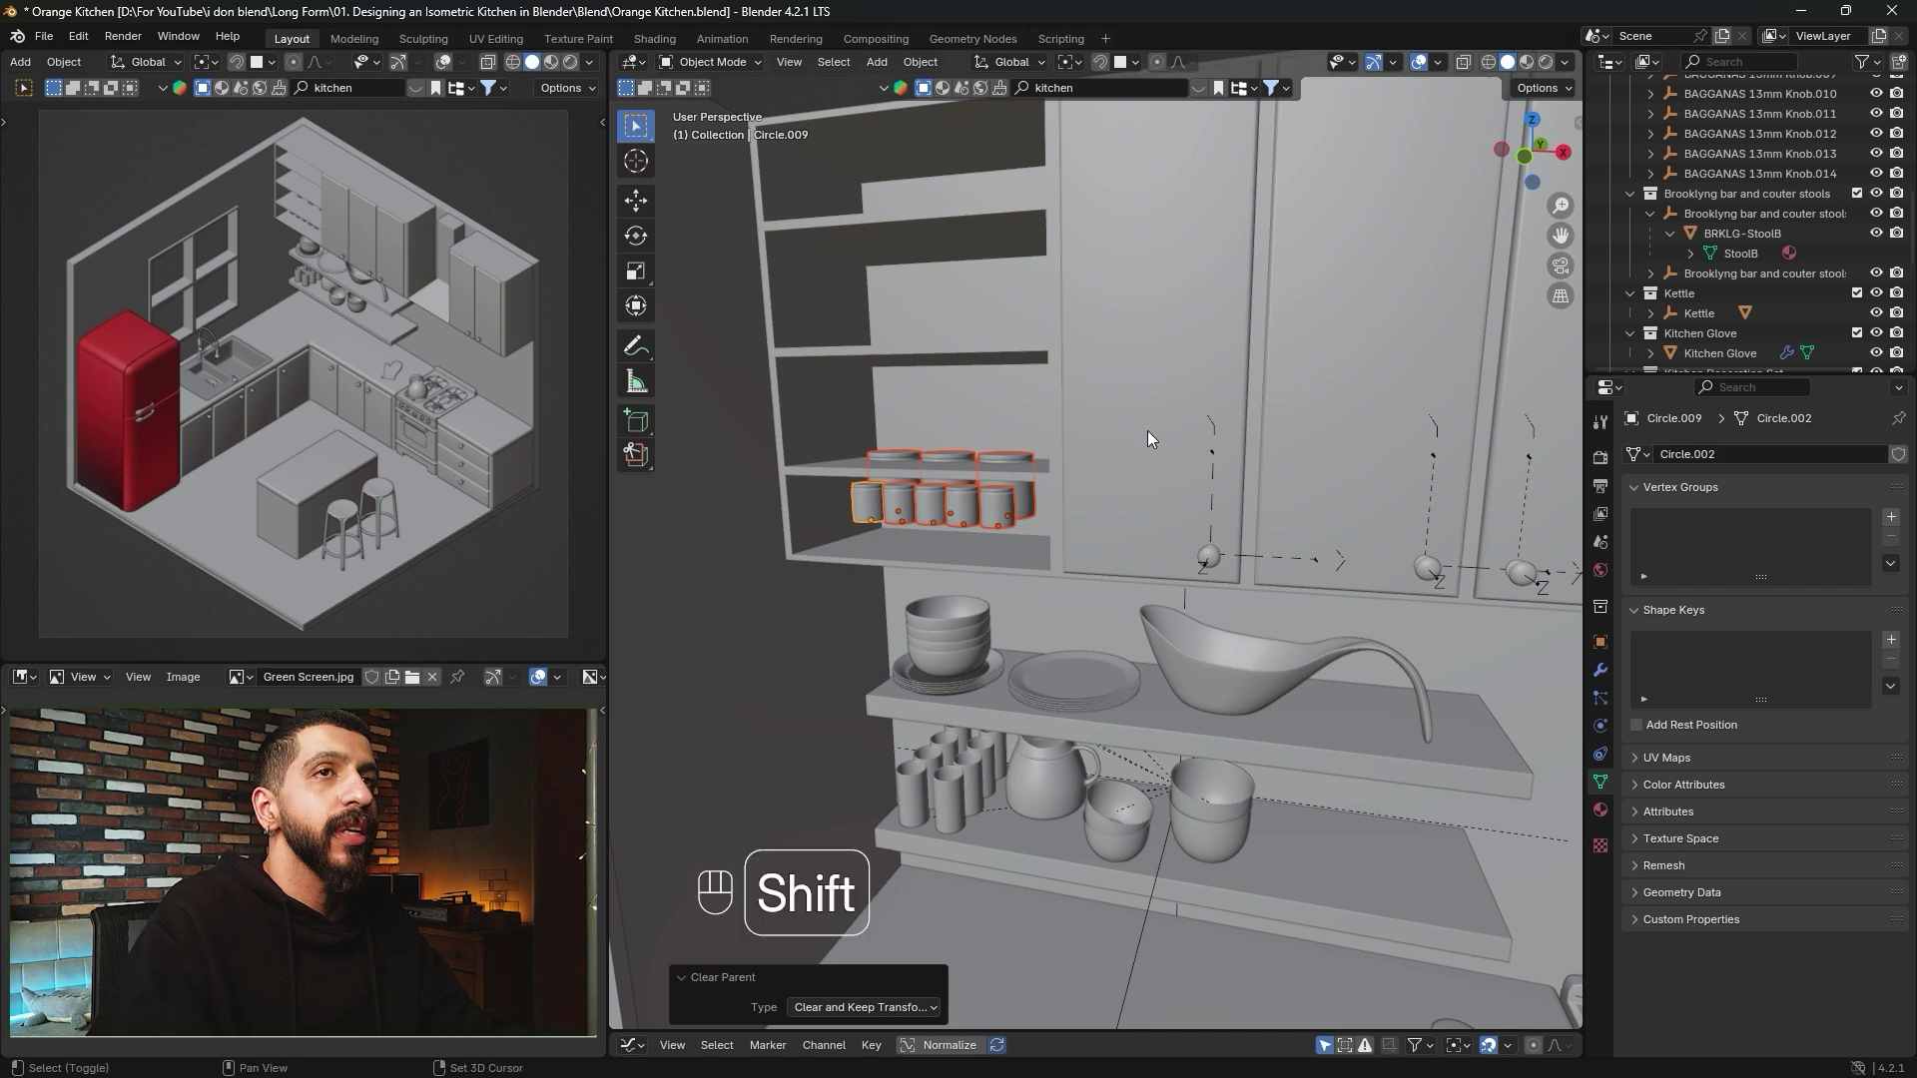
In front wireframe view, move the jars about 0.12 m along X and -0.06 m along Z onto the open cabinet's lowest shelf.
middle_click_drag(1146, 429, 1450, 191, "shift")
left_click(1524, 158)
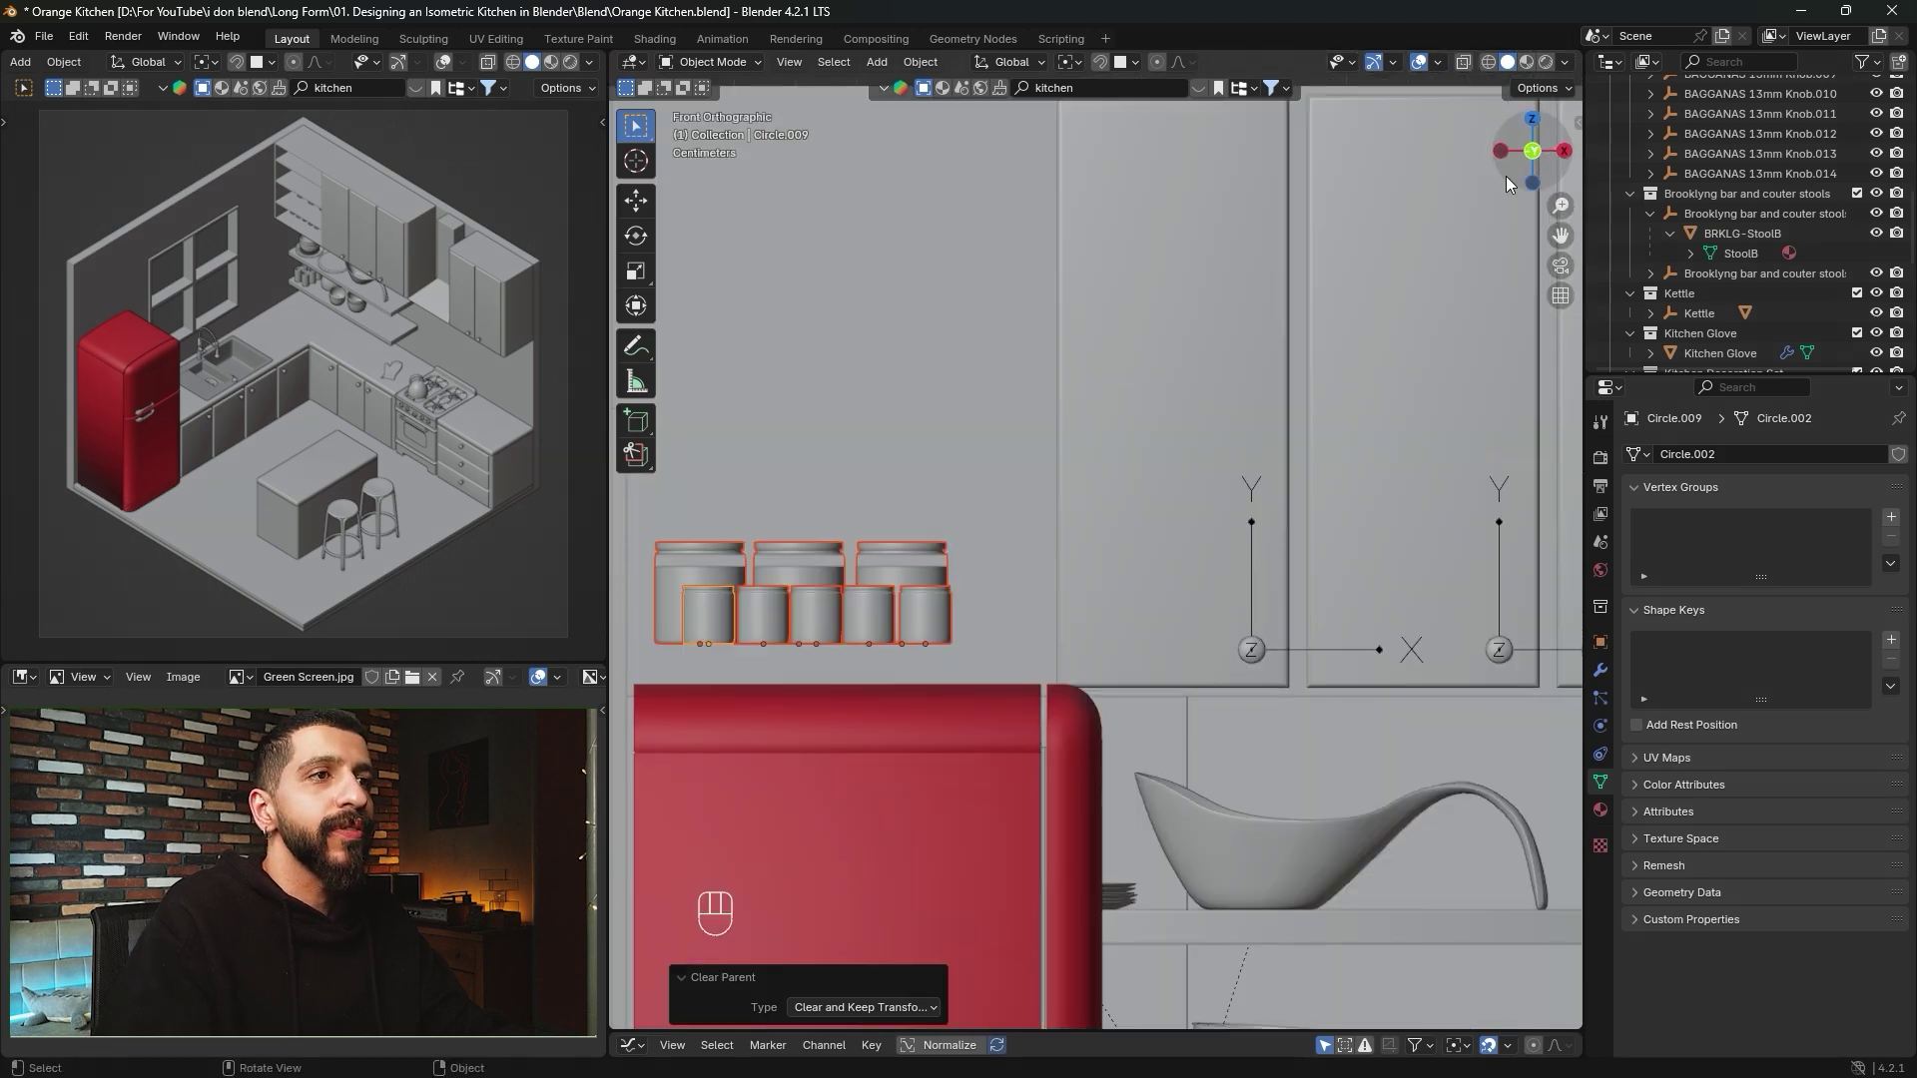
key("z")
left_click(985, 529)
middle_click_drag(1182, 523, 1224, 459, "shift")
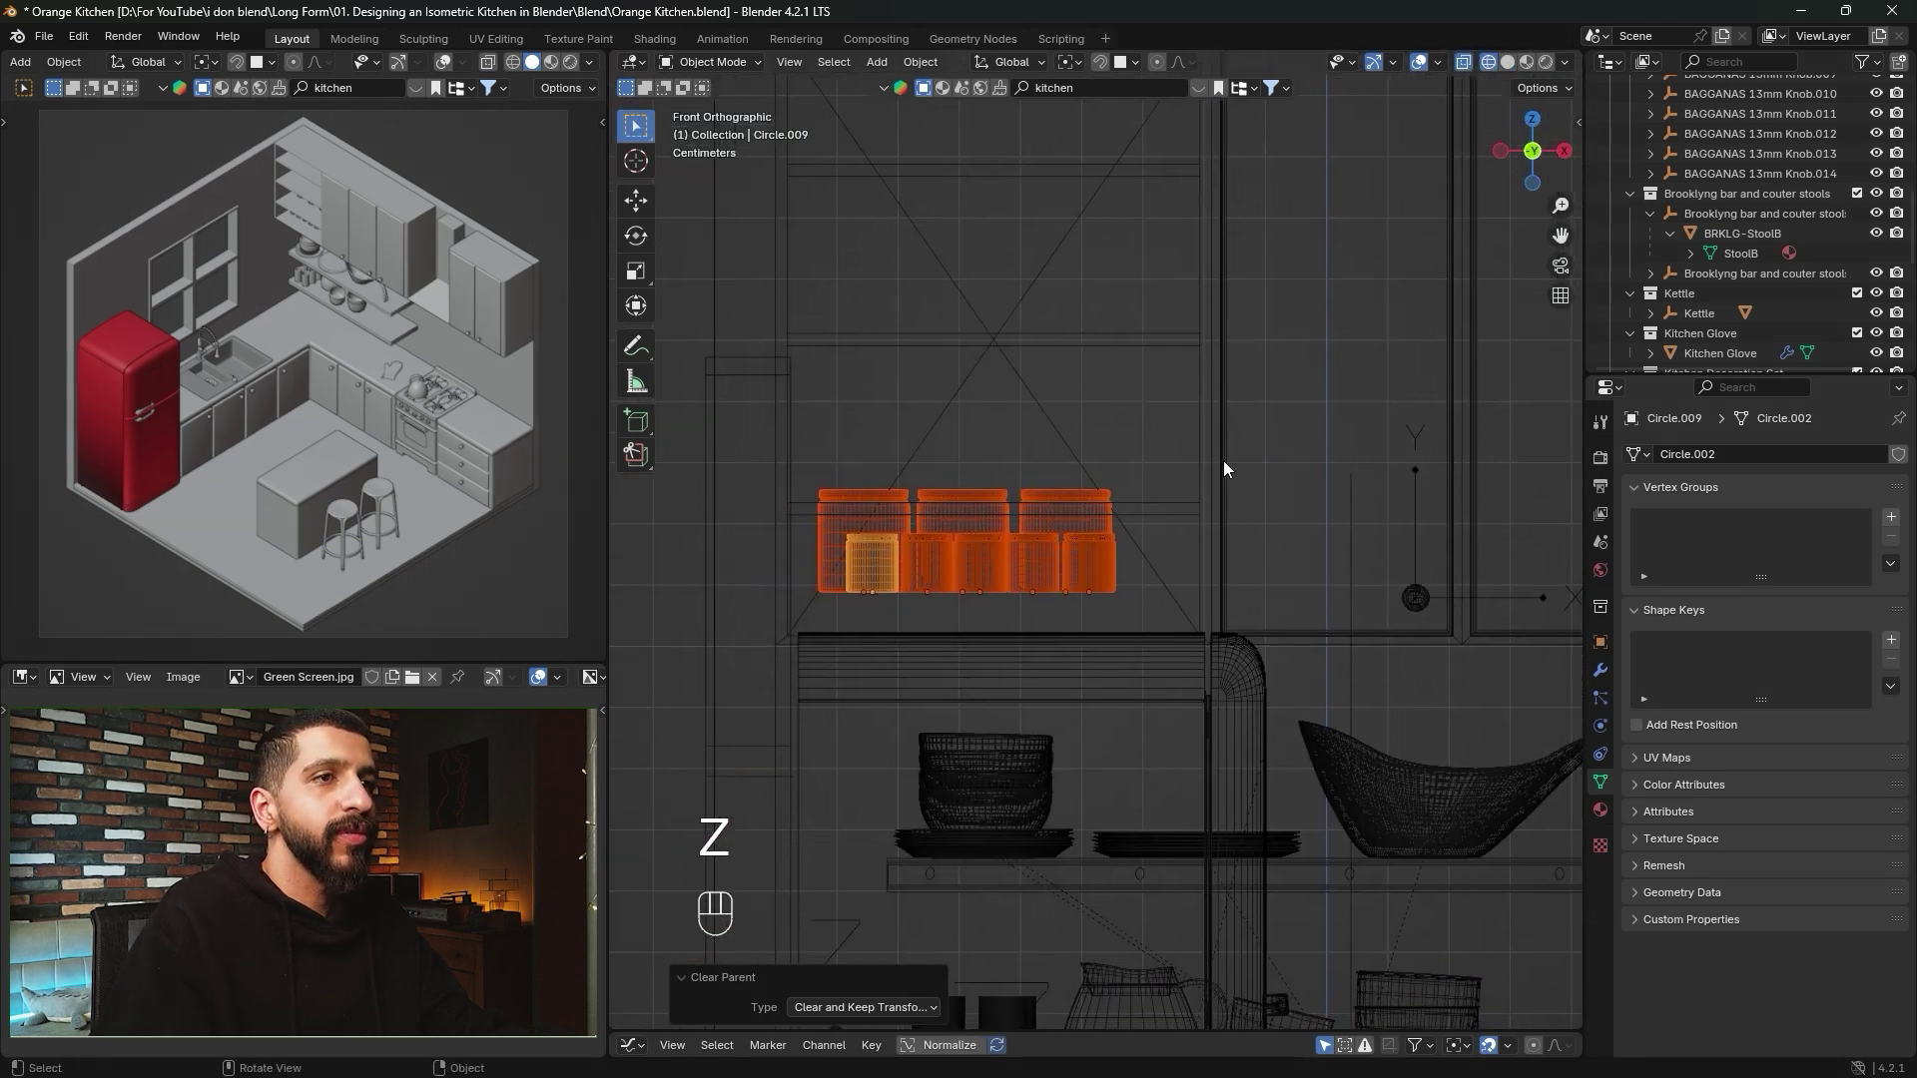
key("g")
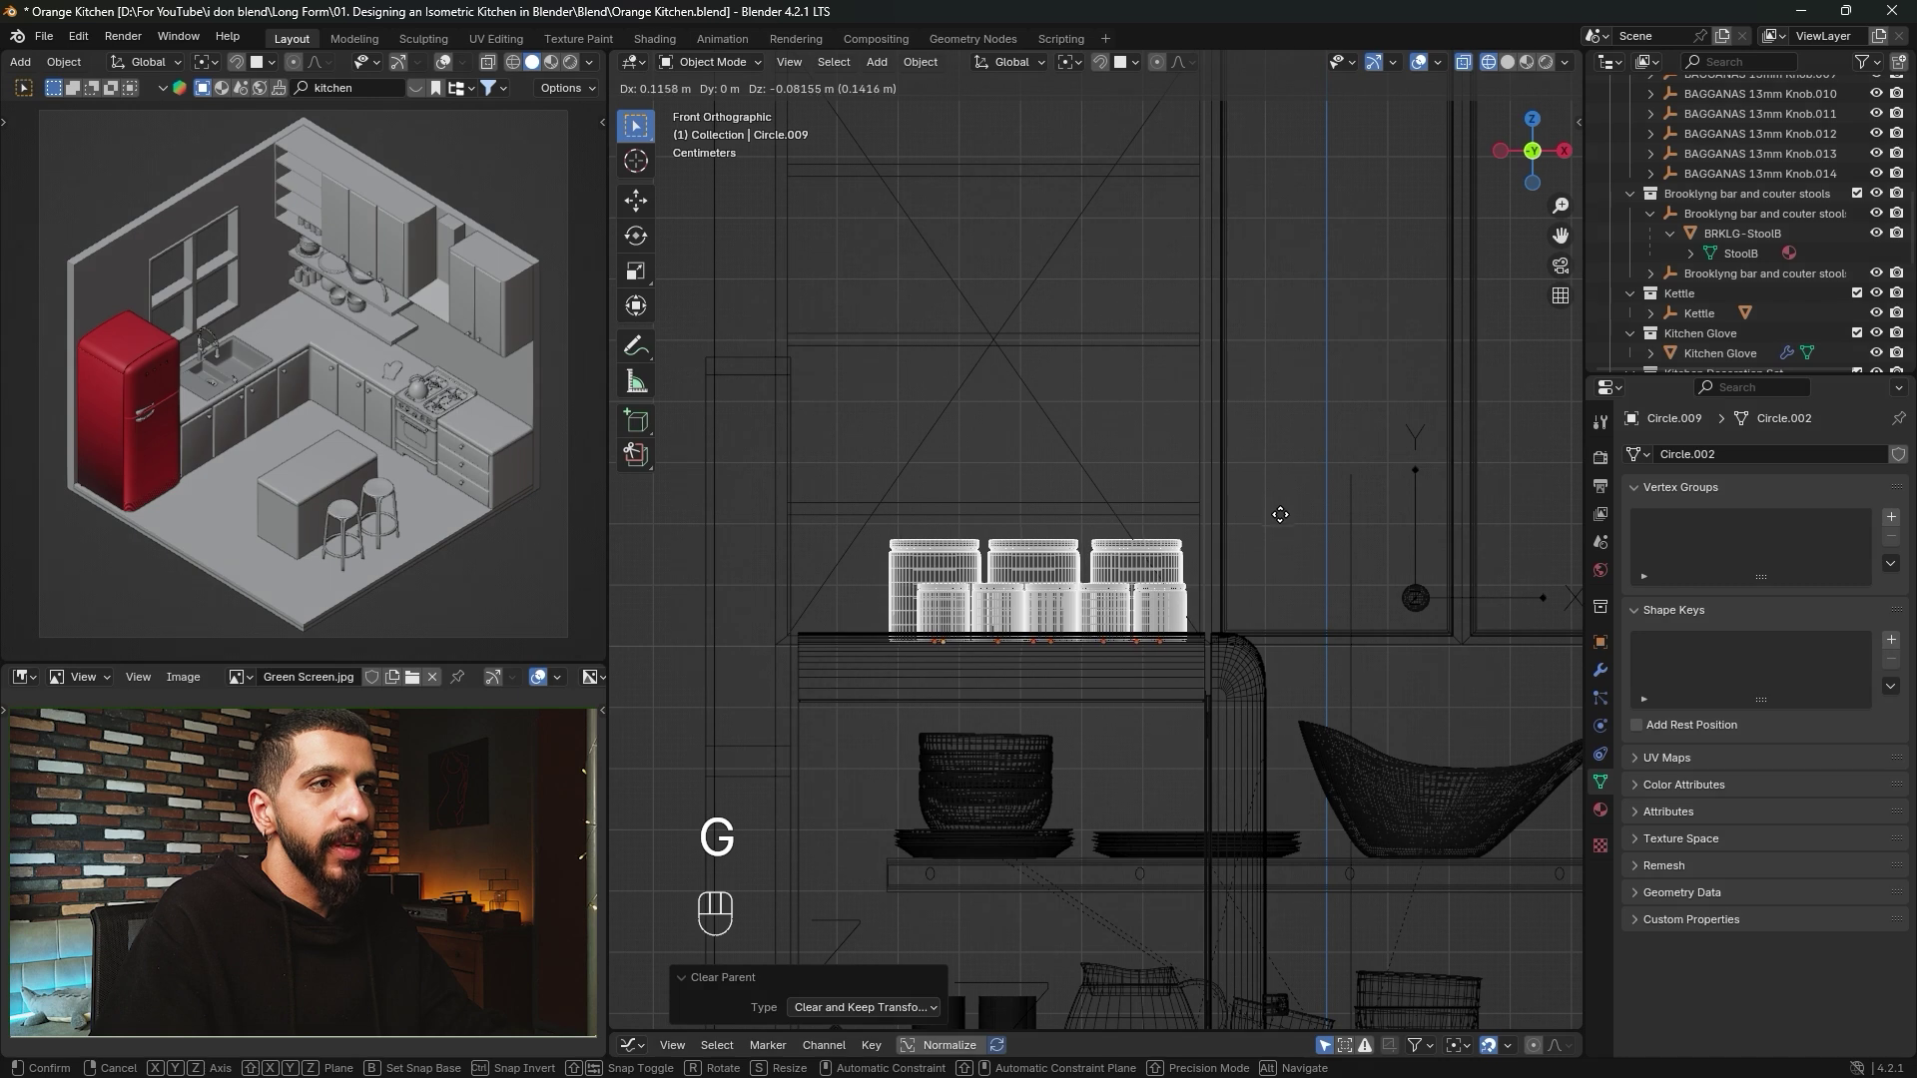
left_click(1281, 505)
Return to solid shading and move the jars about -0.08 m along Y on the cabinet shelf.
mouse_move(1280, 504)
middle_mouse_down()
mouse_move(1208, 524)
mouse_move(1151, 485)
mouse_move(1336, 577)
mouse_move(1214, 519)
mouse_move(1158, 559)
middle_mouse_up()
key("shift+z")
key("alt+z")
key("alt+z")
key("g")
key("y")
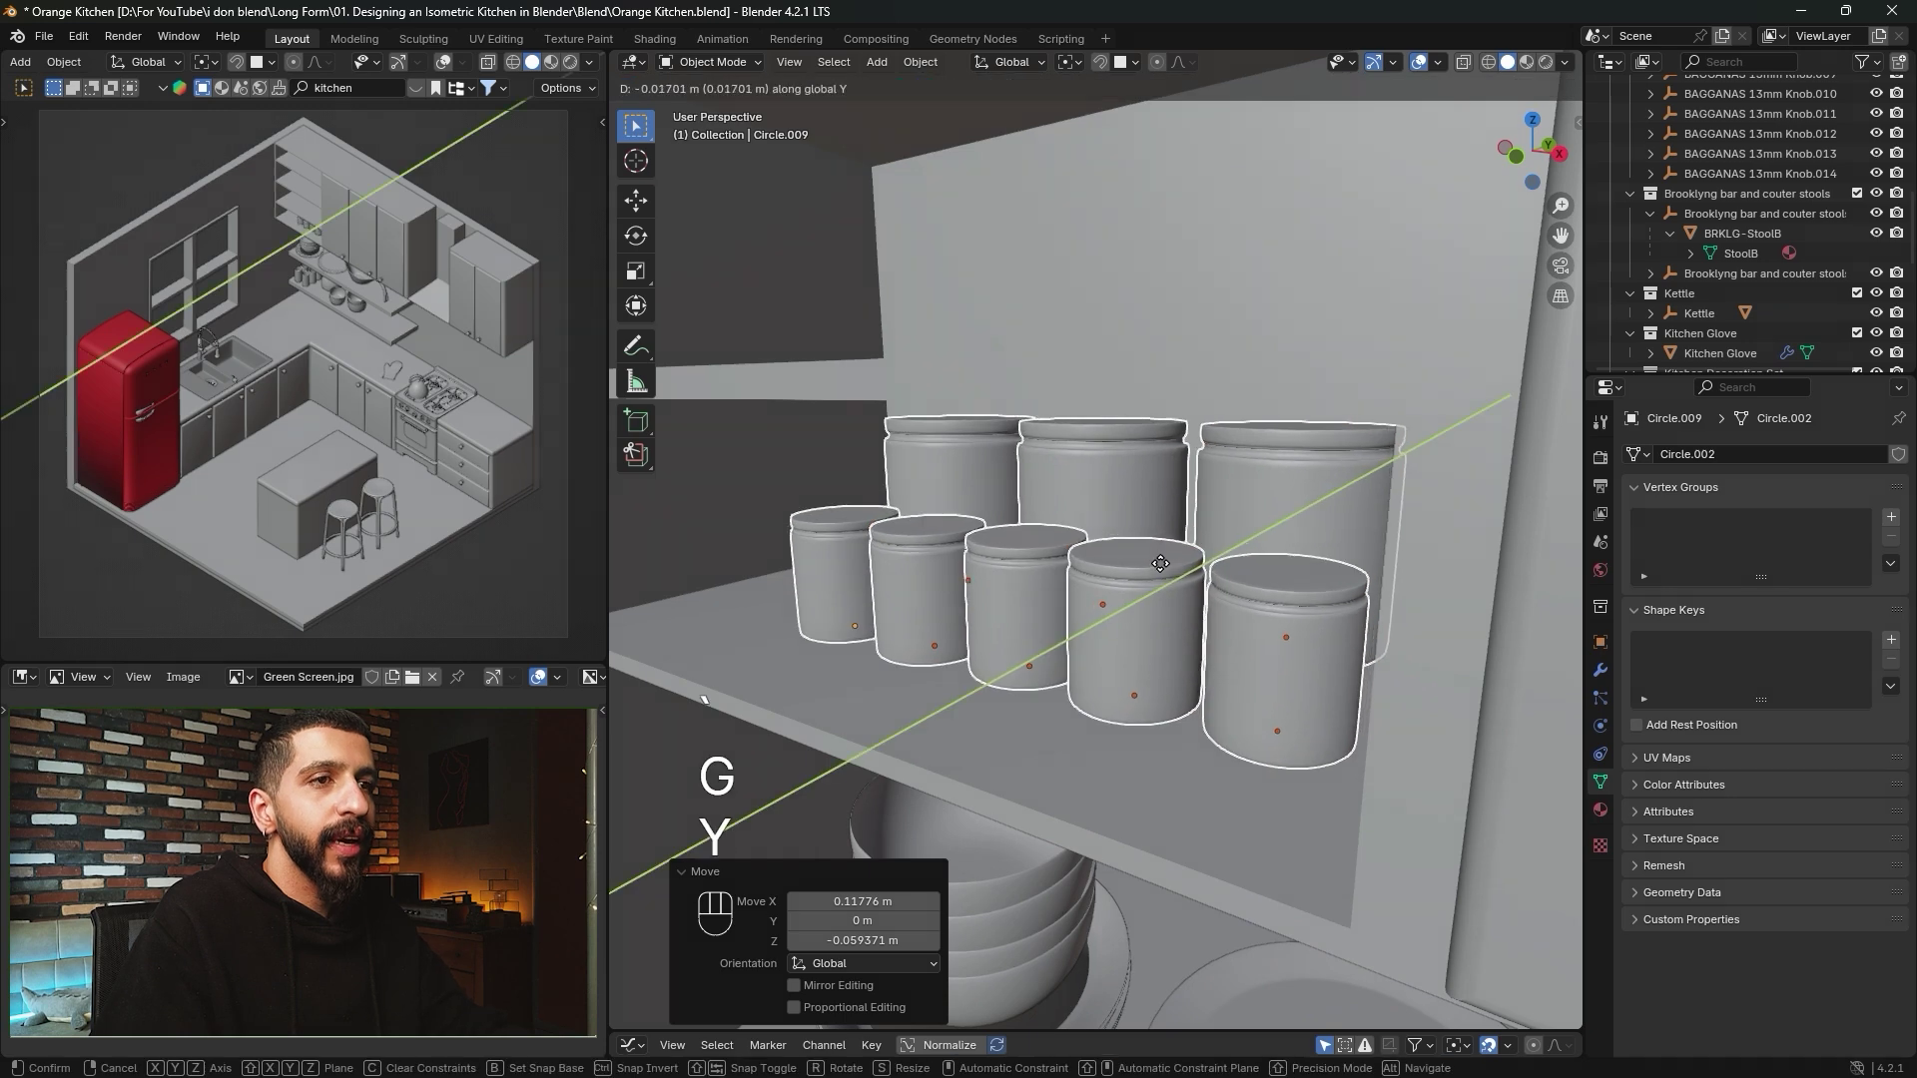
key("shift")
left_click(1098, 626)
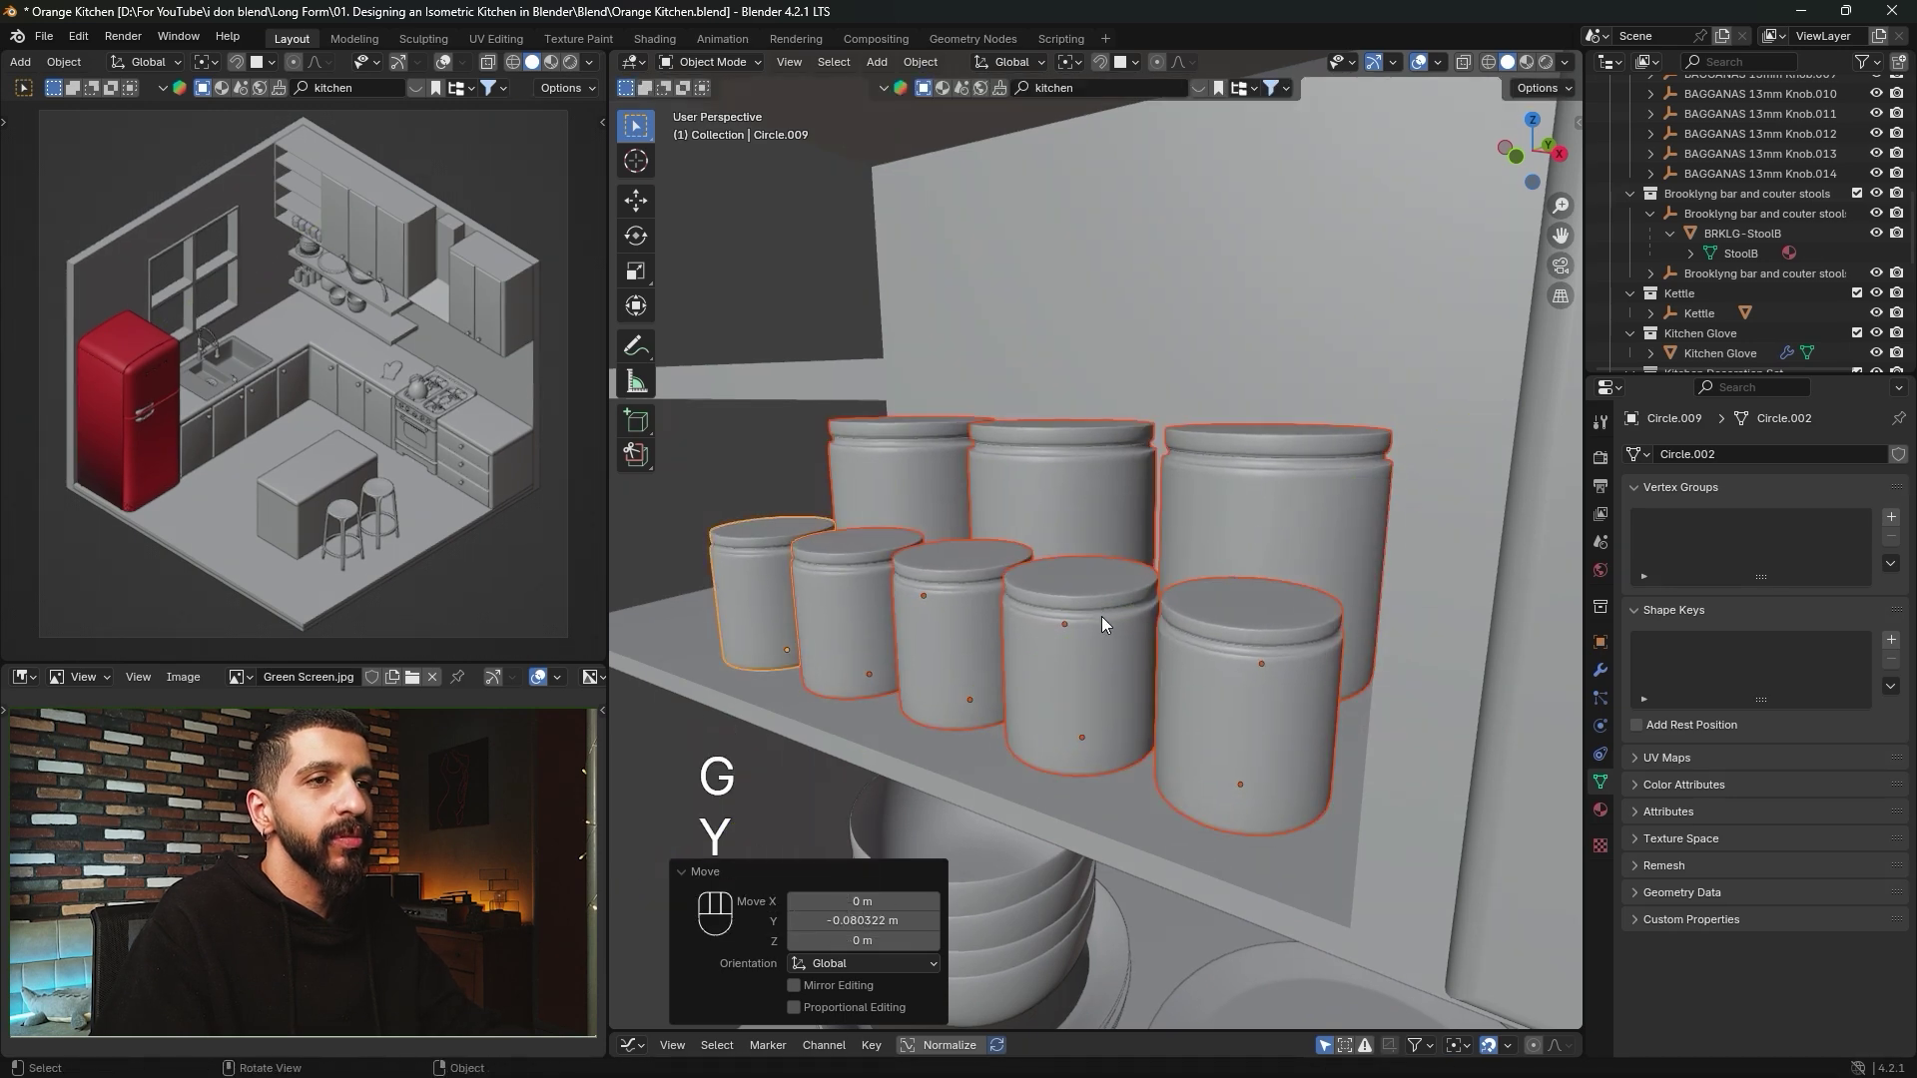
Fine-tune the jars' position along X on the lowest cabinet shelf.
key("g")
key("x")
key("shift")
middle_click_drag(1125, 612, 1188, 573, "alt")
left_click(1090, 529)
Raise the group of tall cups about 0.99 m along Z, up to the cabinet's second-lowest shelf.
scroll(1095, 539, "down", 3)
scroll(1188, 599, "down", 2)
left_click(1128, 749)
key("g")
key("z")
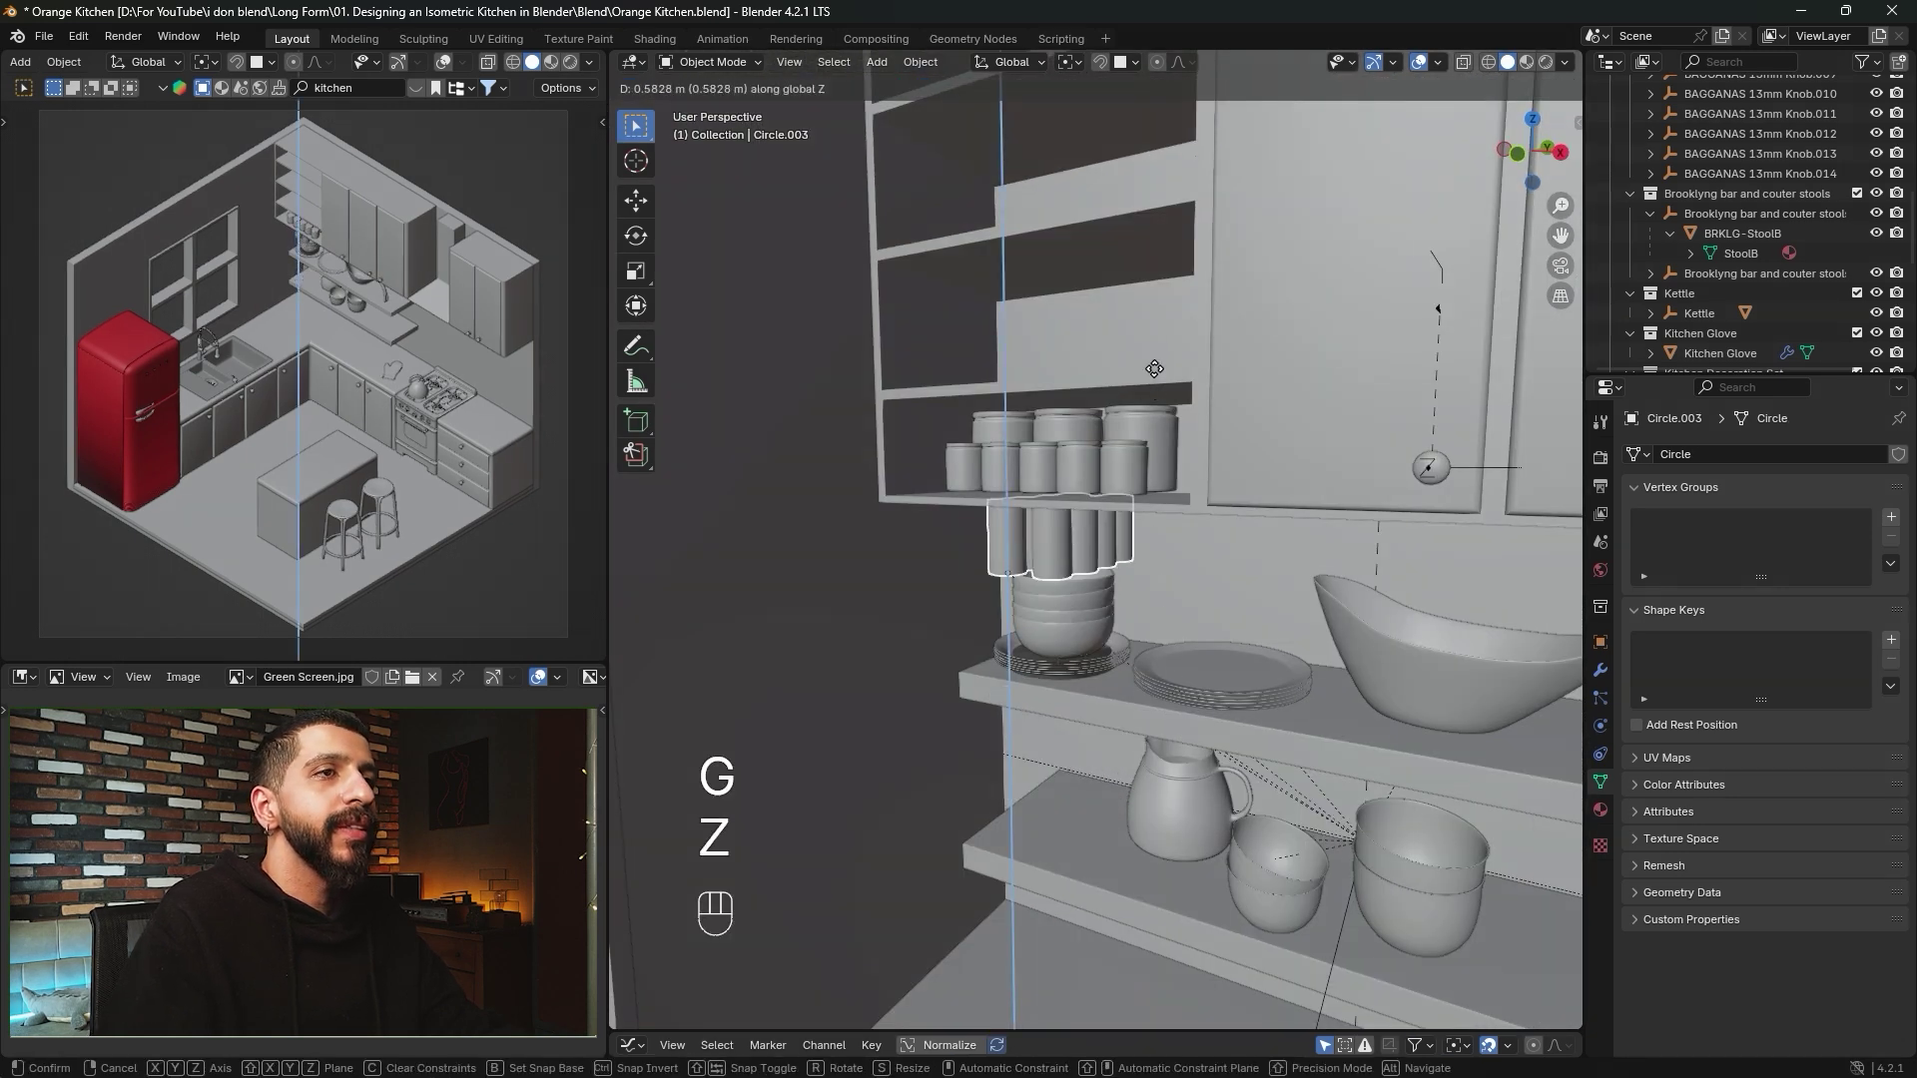
left_click(1144, 258)
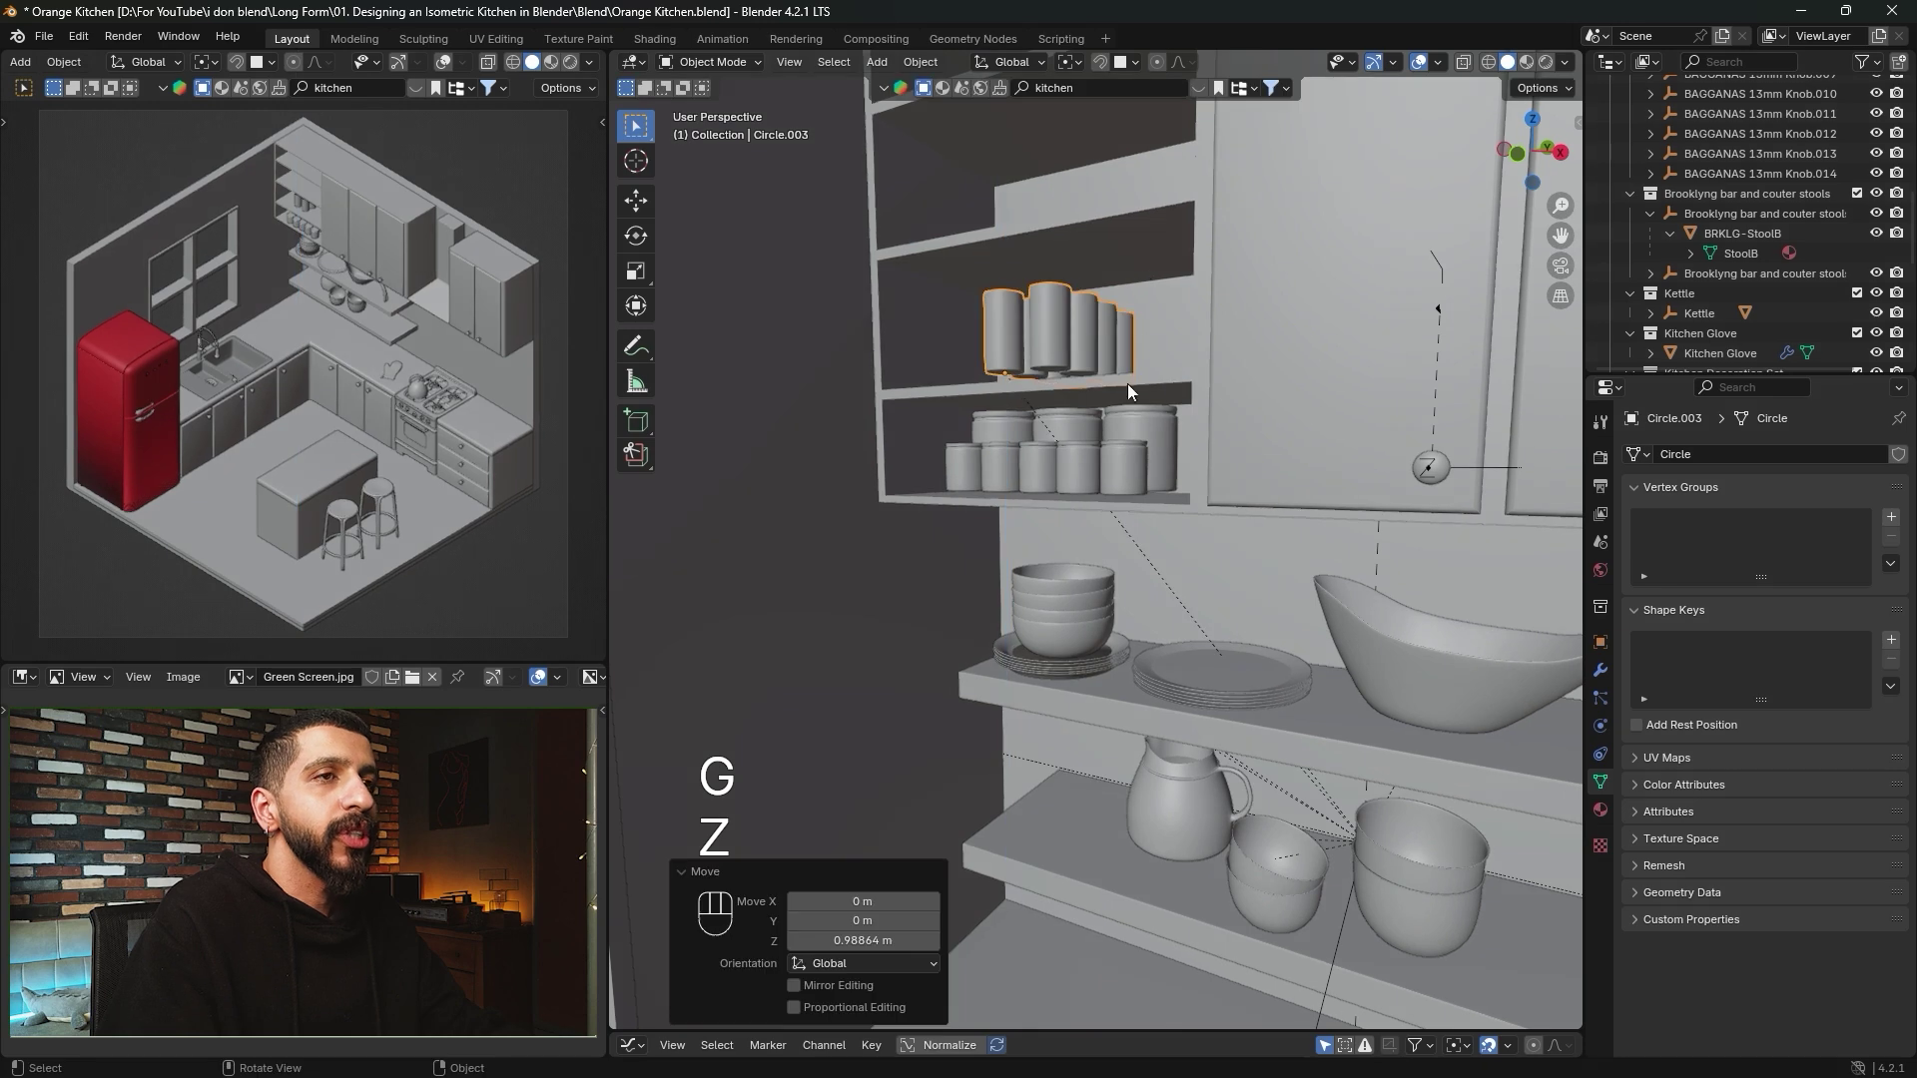
Clear the tall cups' parent while keeping their transformation.
middle_click_drag(1135, 421, 1070, 397)
right_click(1071, 397)
mouse_move(1099, 400)
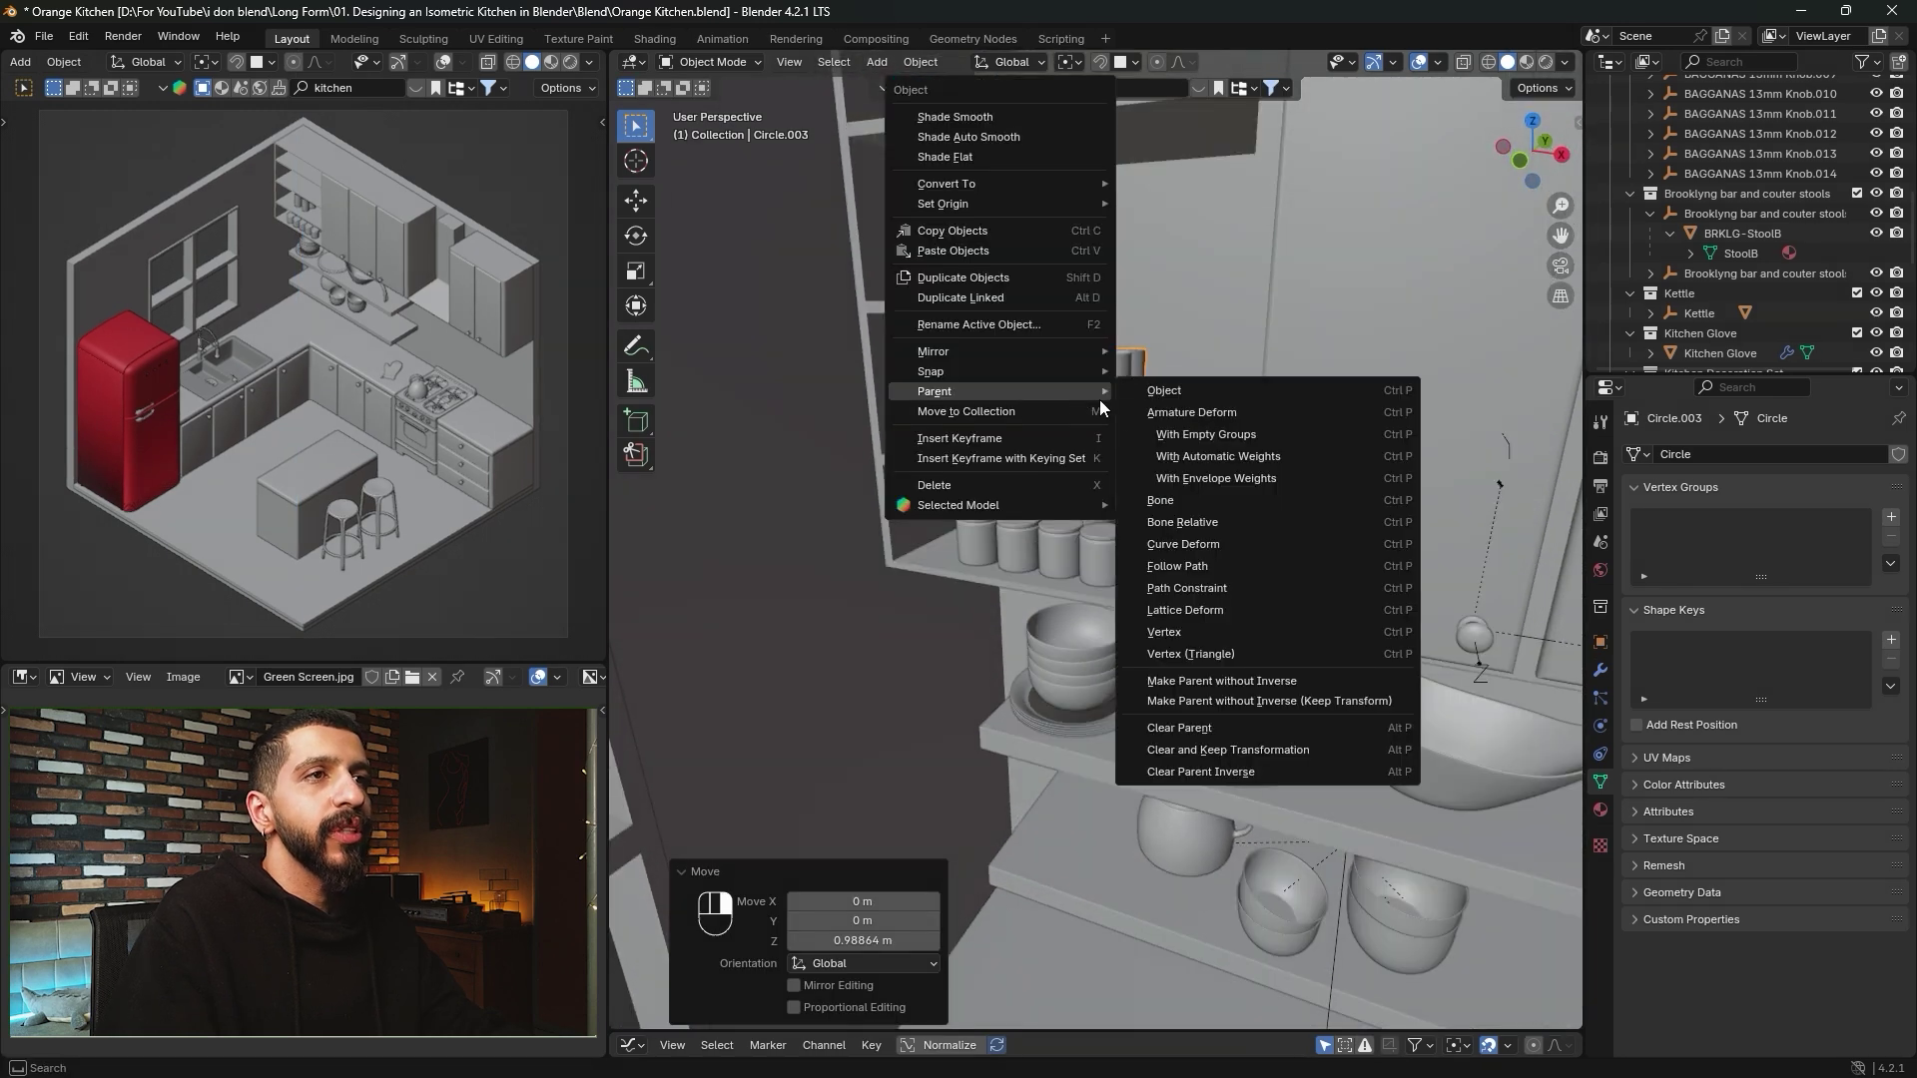
left_click(1170, 751)
In front wireframe view, lower the tall cups about 0.027 m along Z onto the cabinet shelf.
middle_click_drag(1170, 751, 1416, 339, "shift")
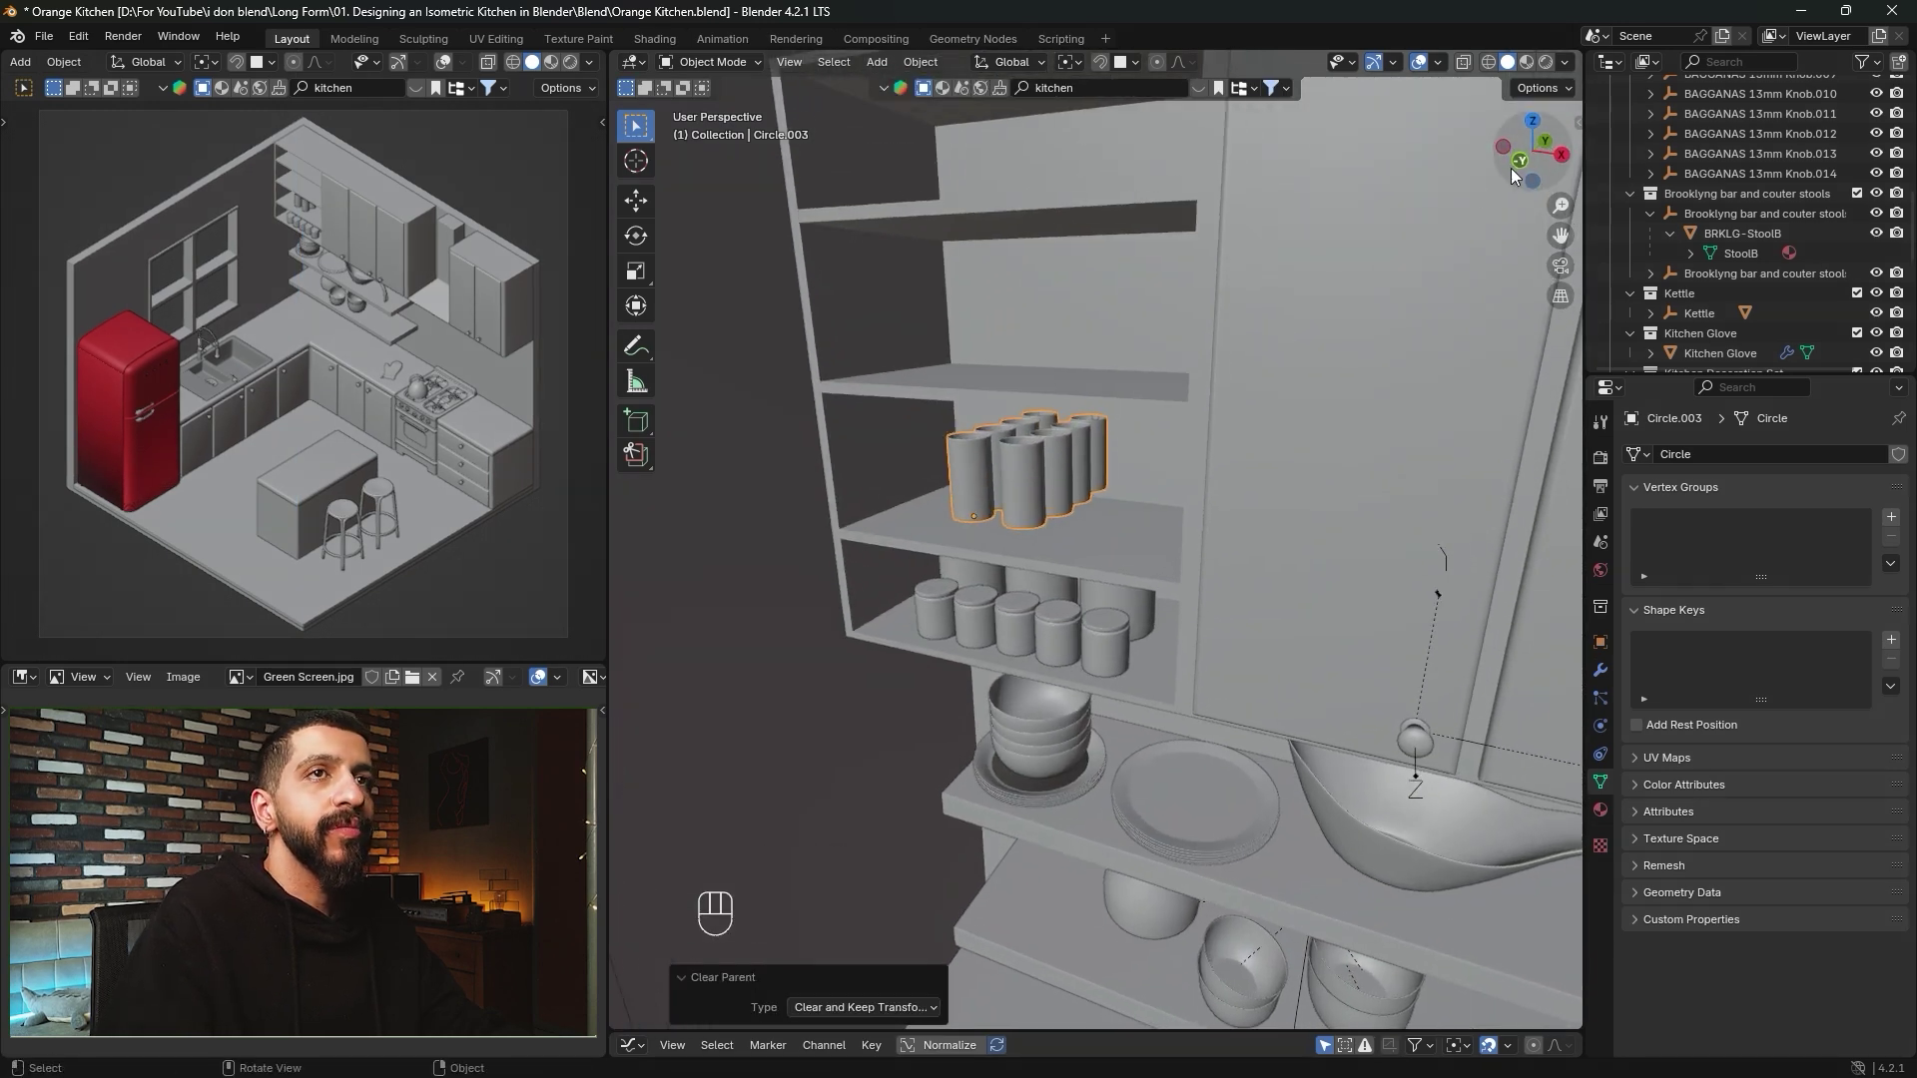
key("KP_1")
key("z")
scroll(1148, 452, "up", 4)
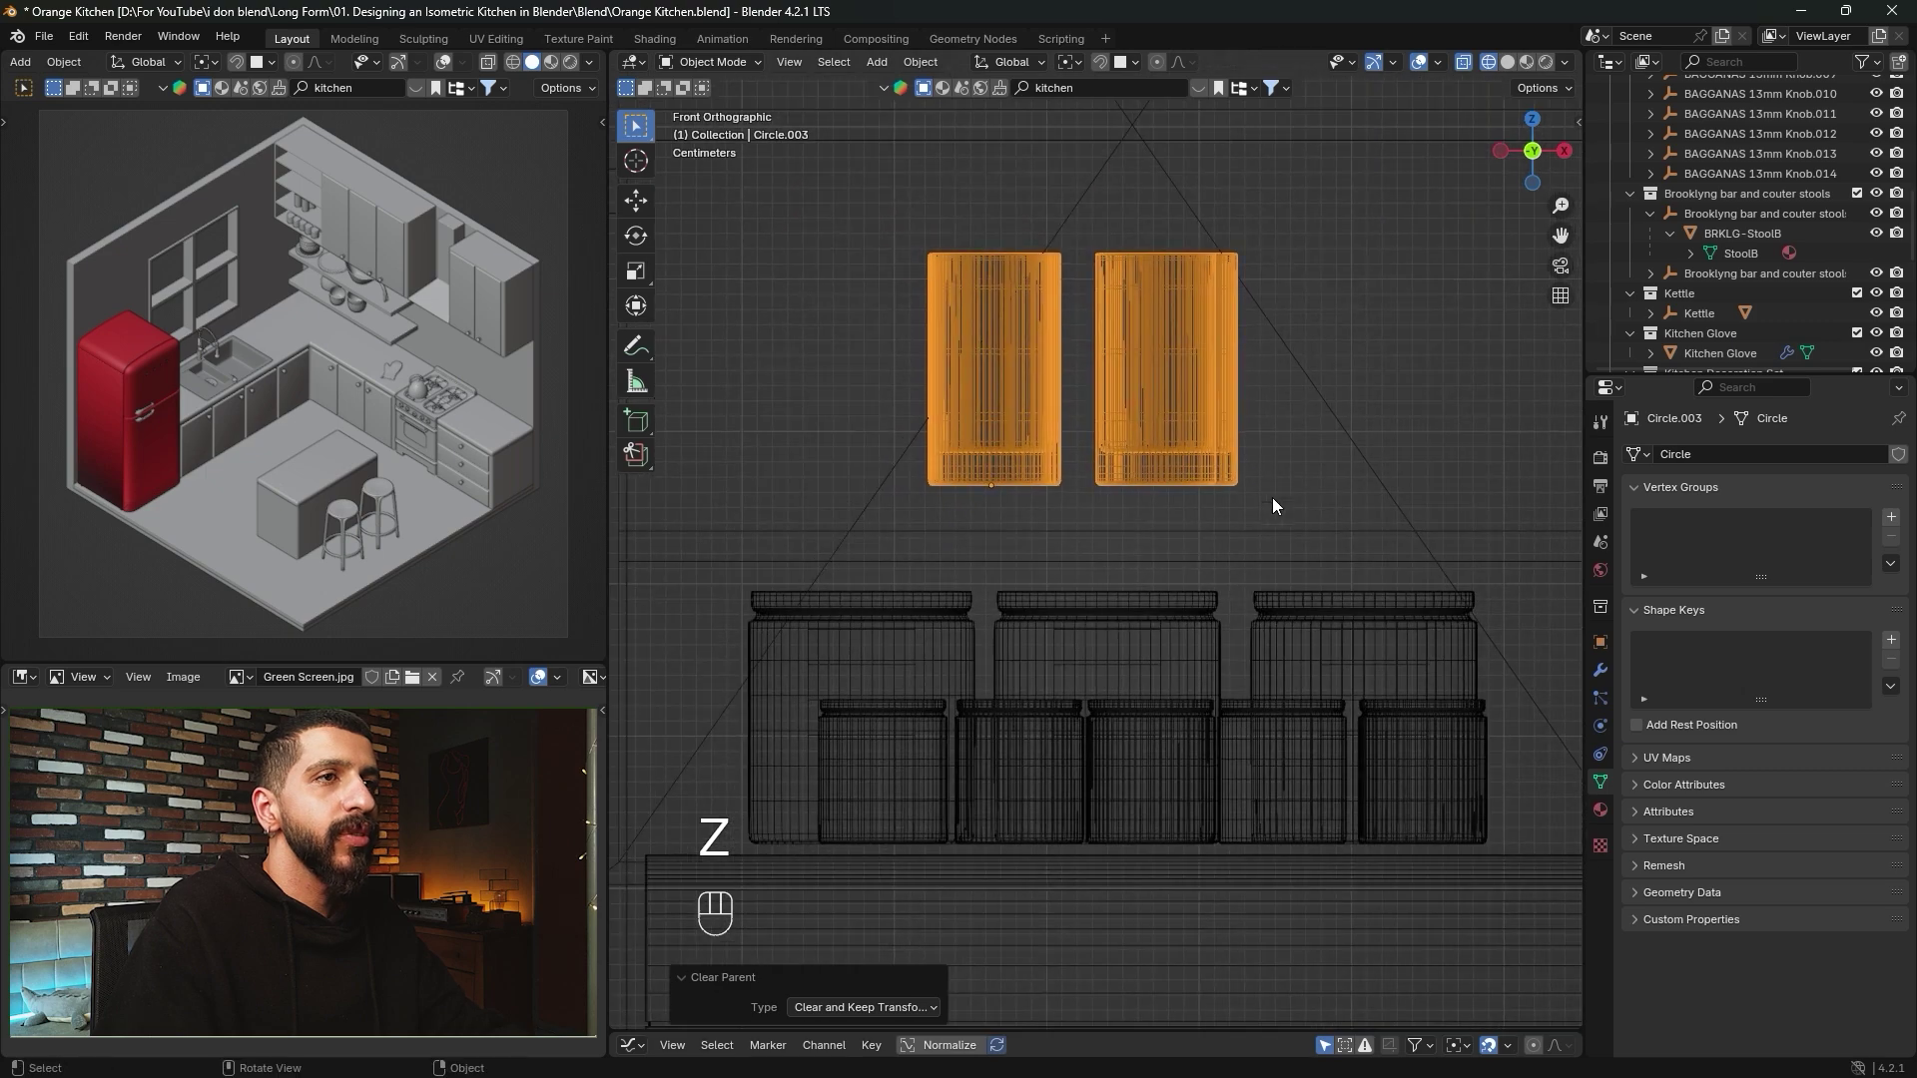
key("g")
key("z")
key("shift")
left_click(1252, 574, "shift")
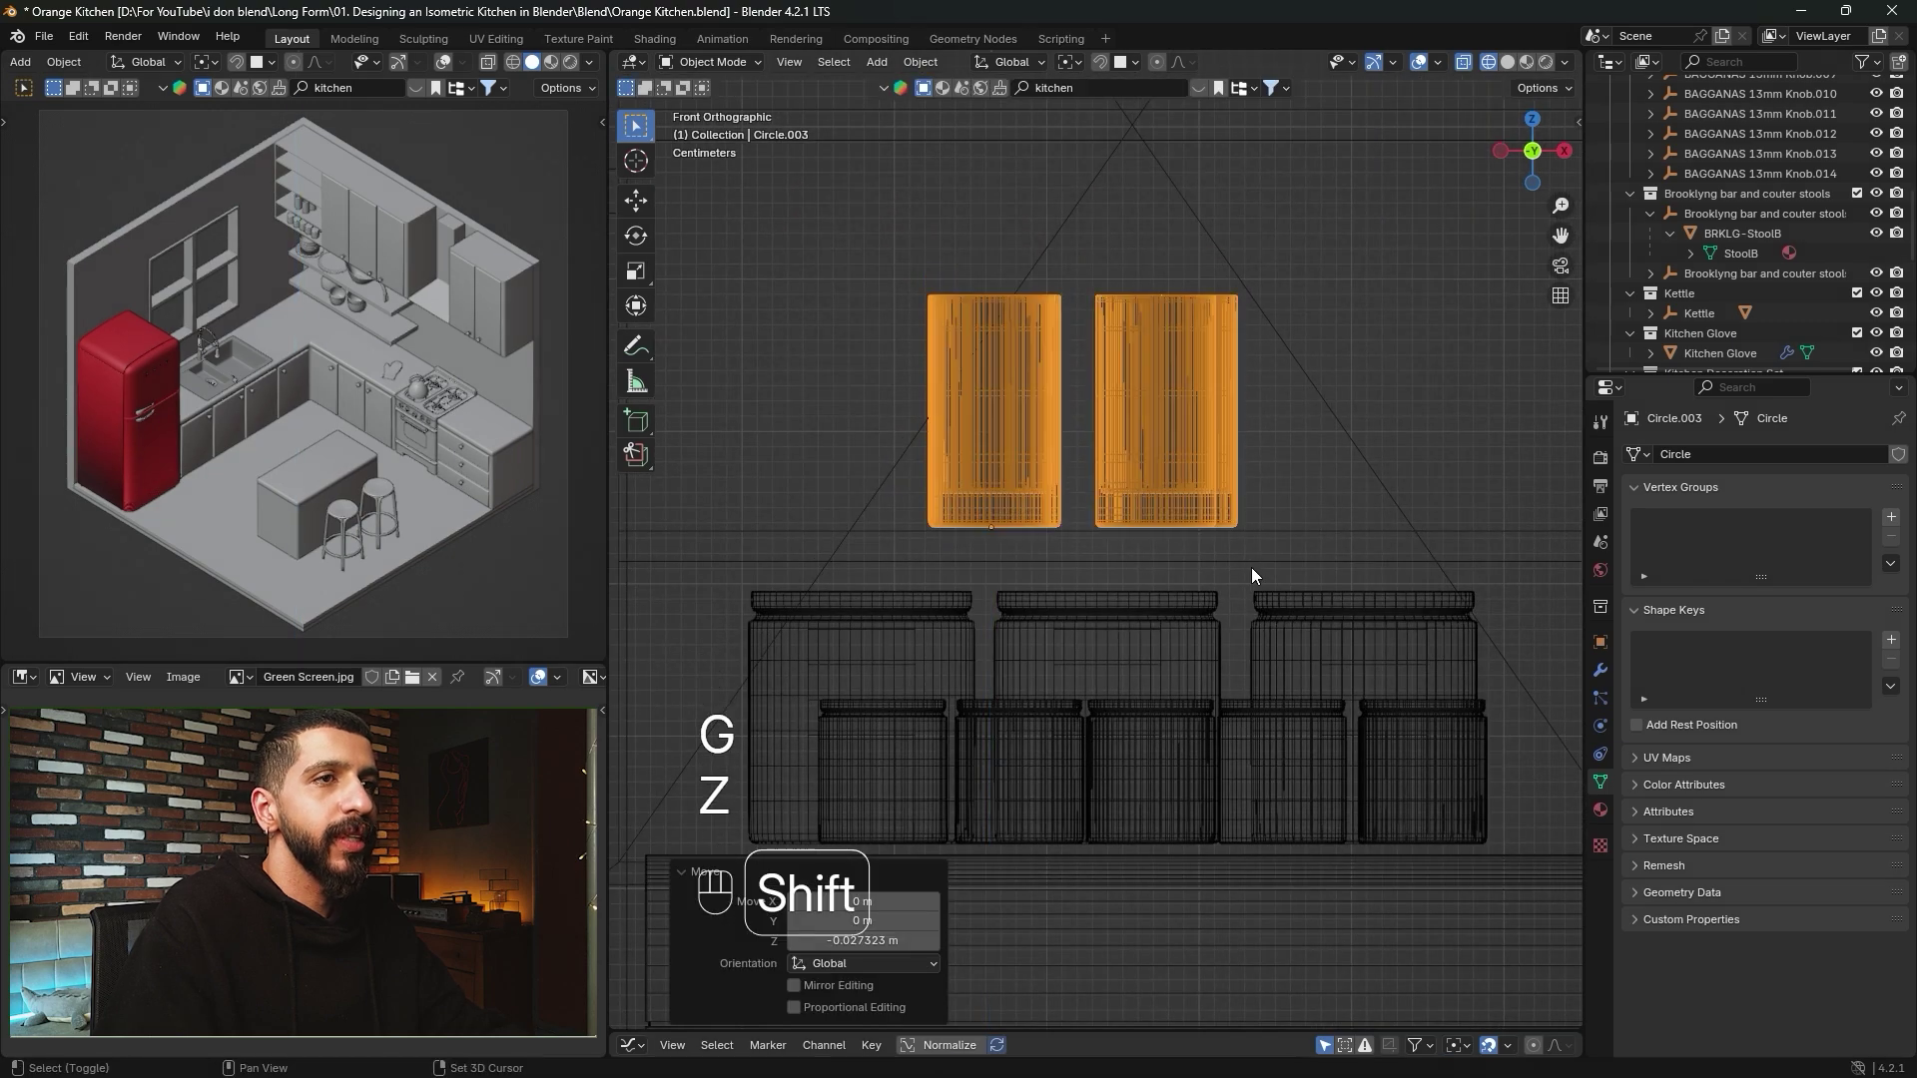
left_click(1423, 542)
Slide the tall cups along X toward the outer side panel of the open cabinet.
mouse_move(1423, 542)
middle_mouse_down()
mouse_move(1236, 566)
mouse_move(1299, 573)
middle_mouse_up()
scroll(1253, 507, "down", 4)
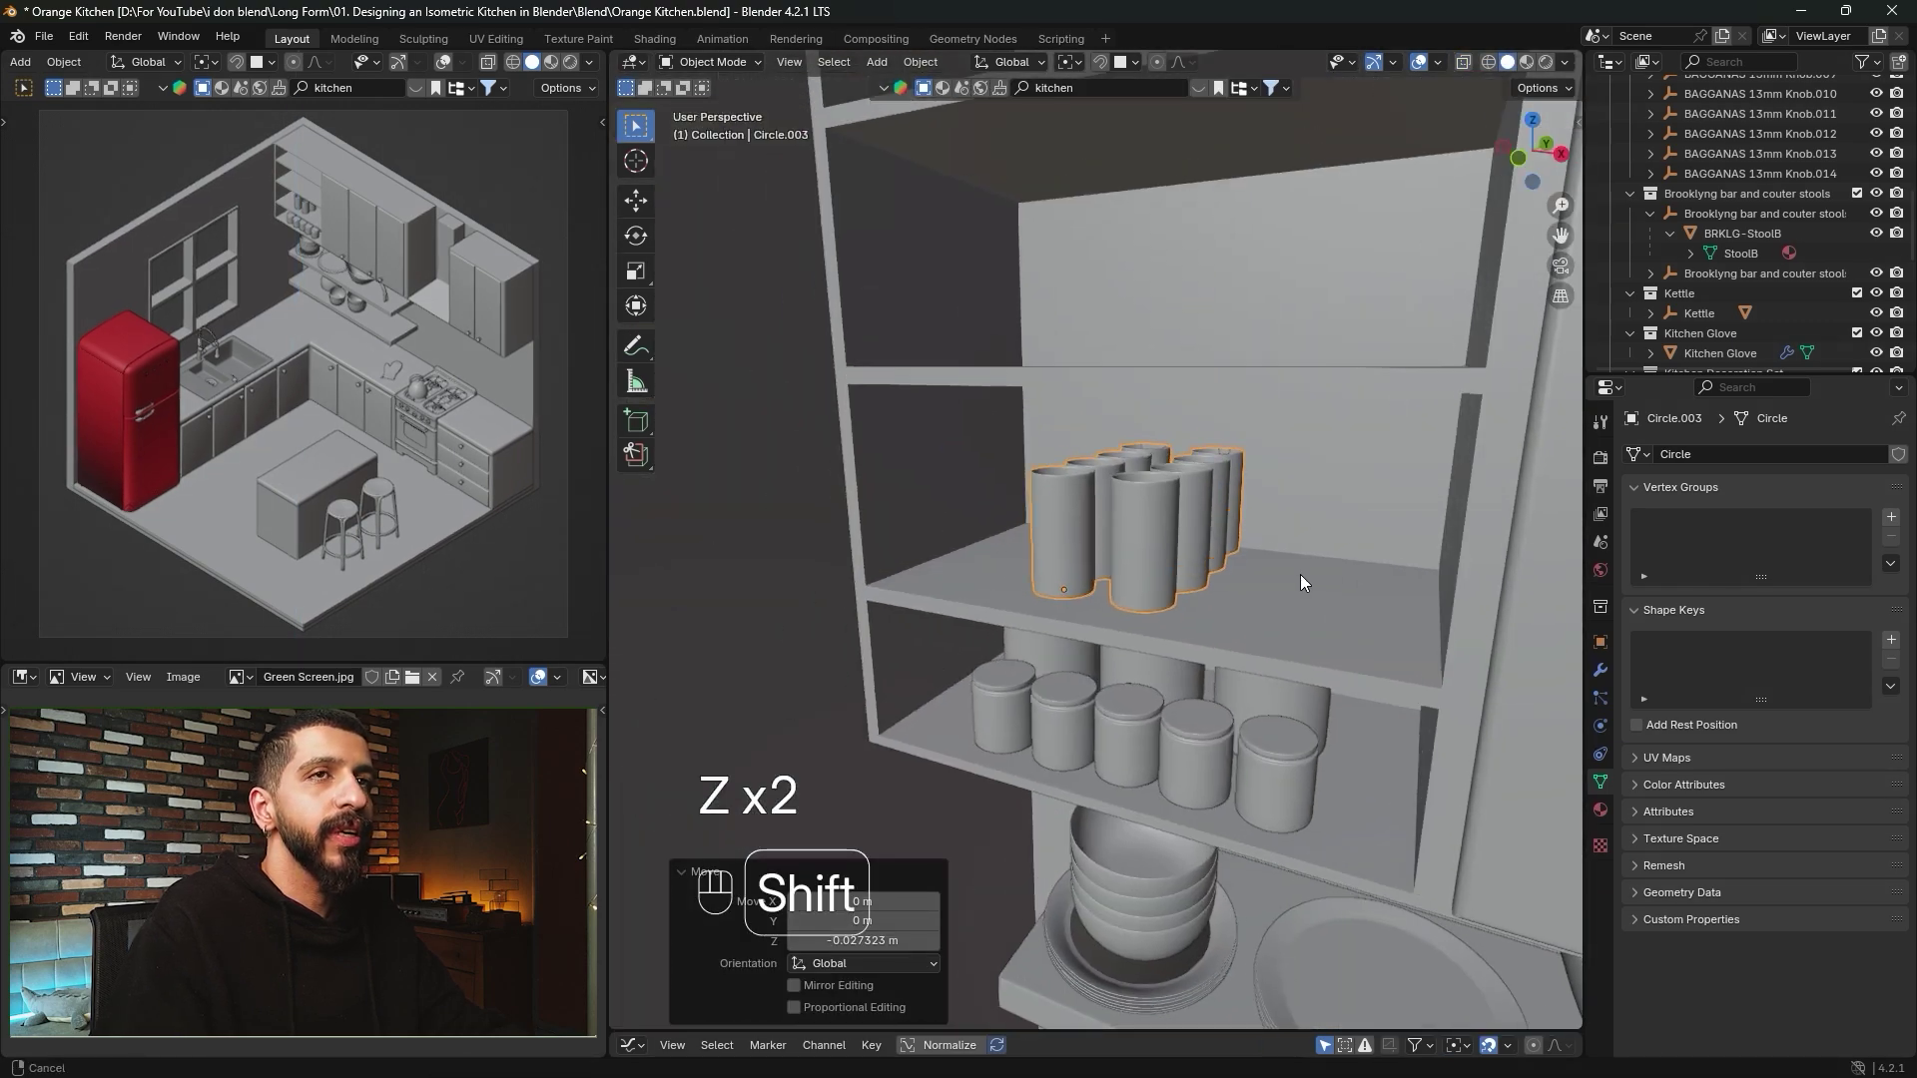
key("g")
key("x")
key("shift")
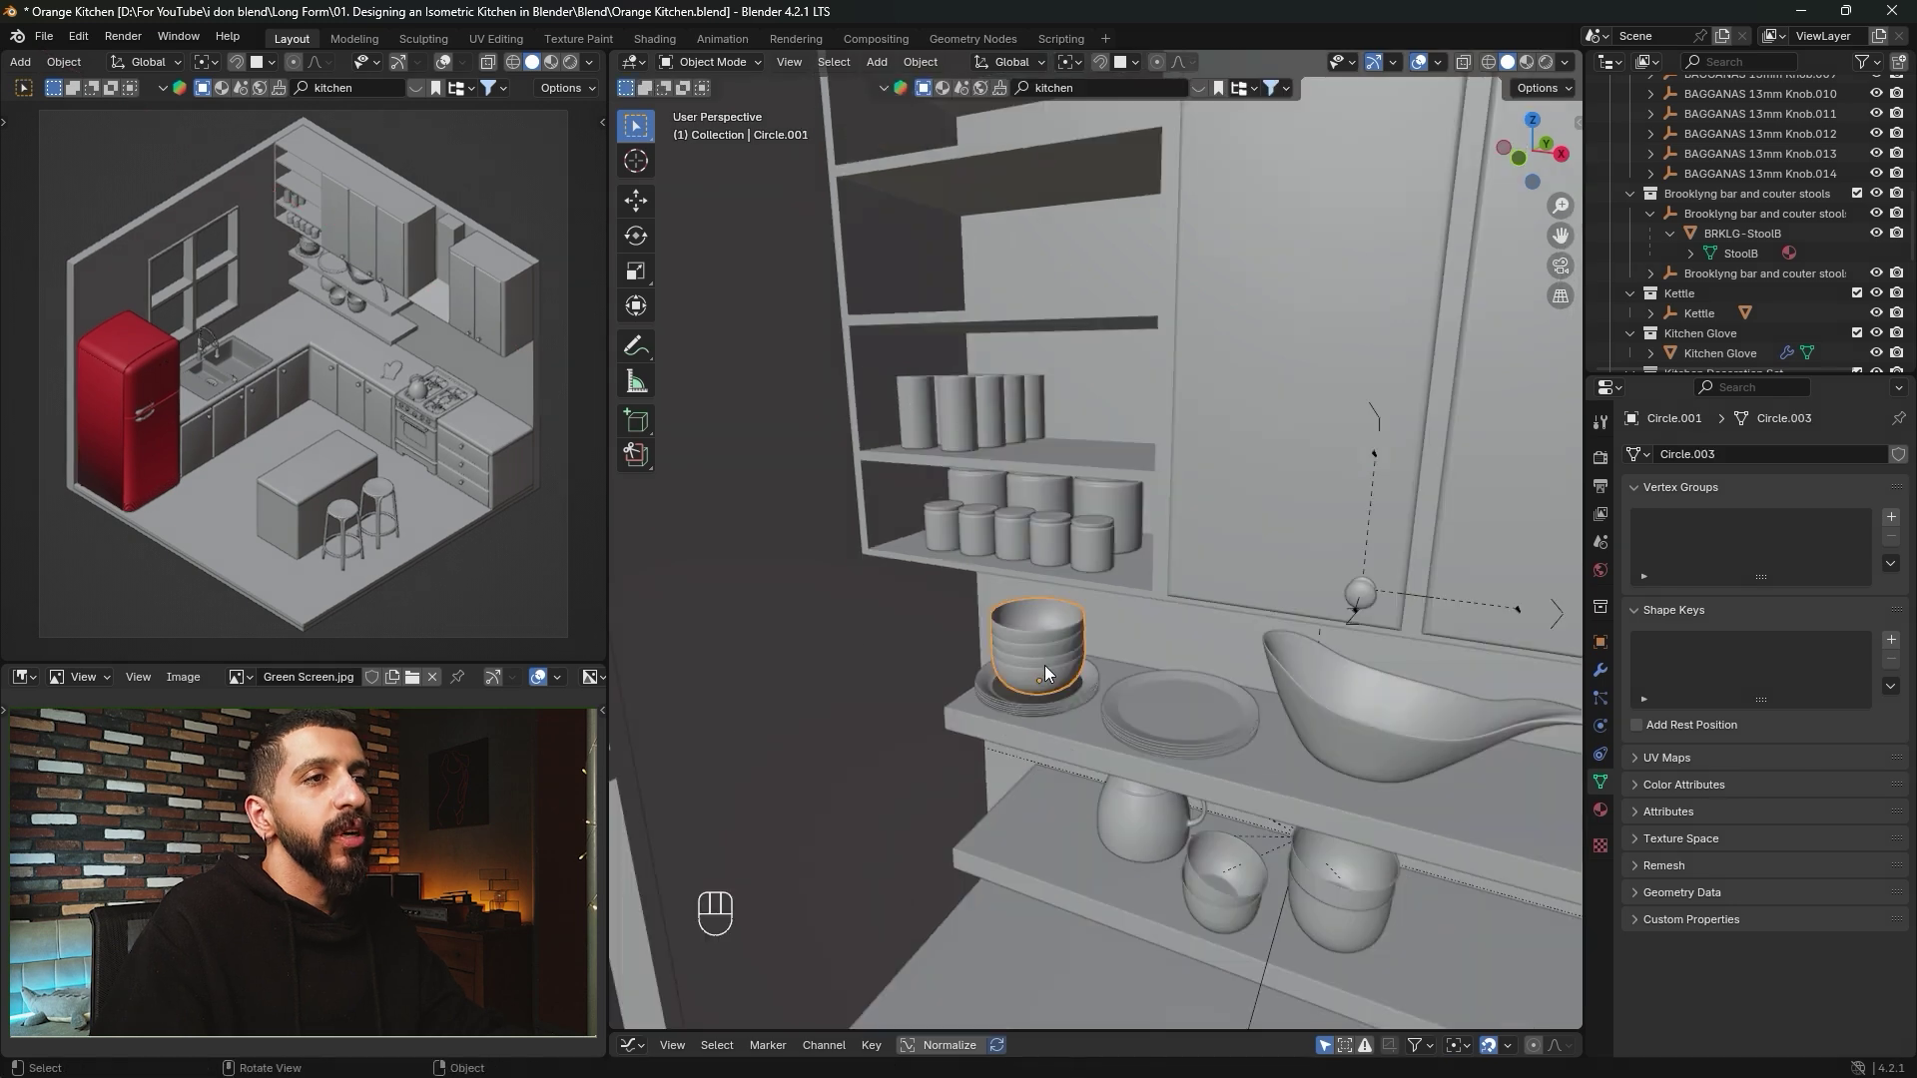
Raise the stack of four bowls about 0.55 m along Z to the shelf holding the tall cups.
key("g")
key("z")
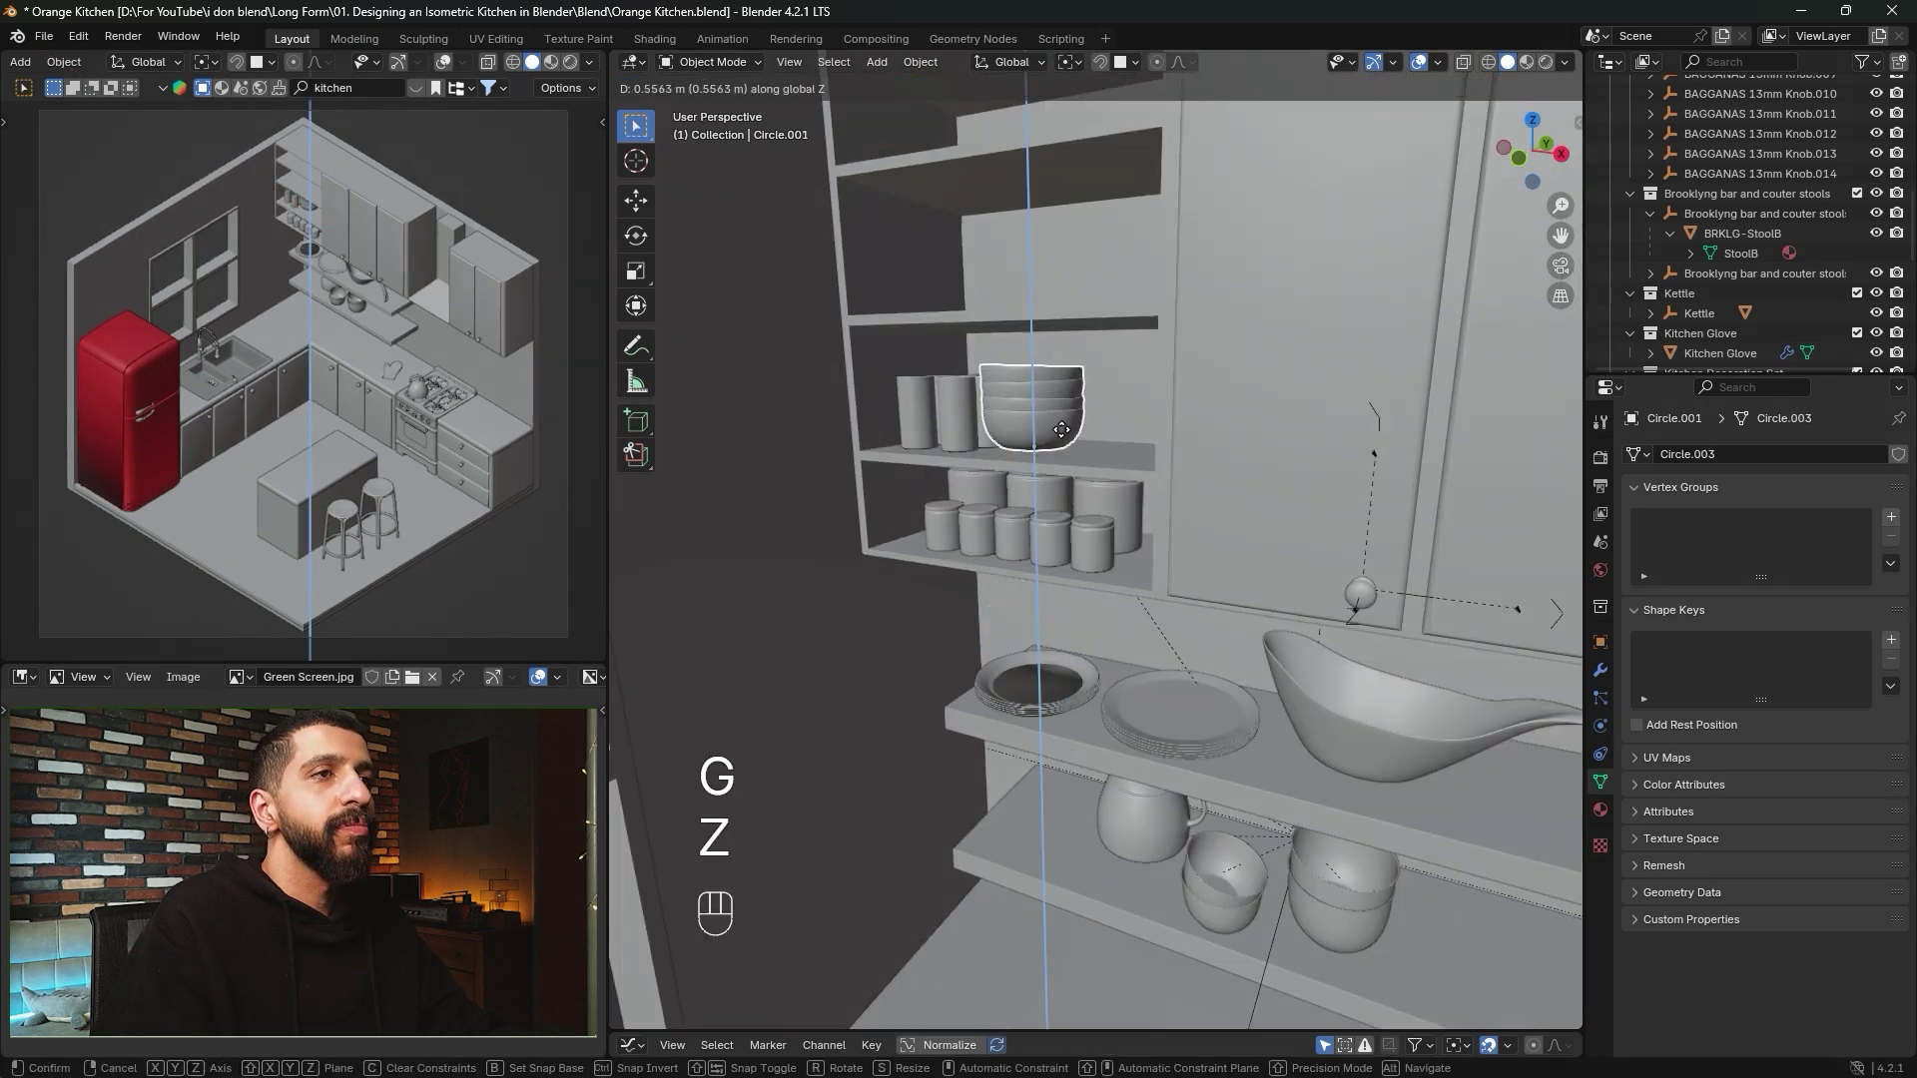
left_click(1062, 433)
In front wireframe view, raise the bowl stack about 0.005 m along Z and shift it about 0.13 m along X beside the cups.
left_click(1510, 157)
middle_click_drag(1376, 267, 1130, 647, "shift")
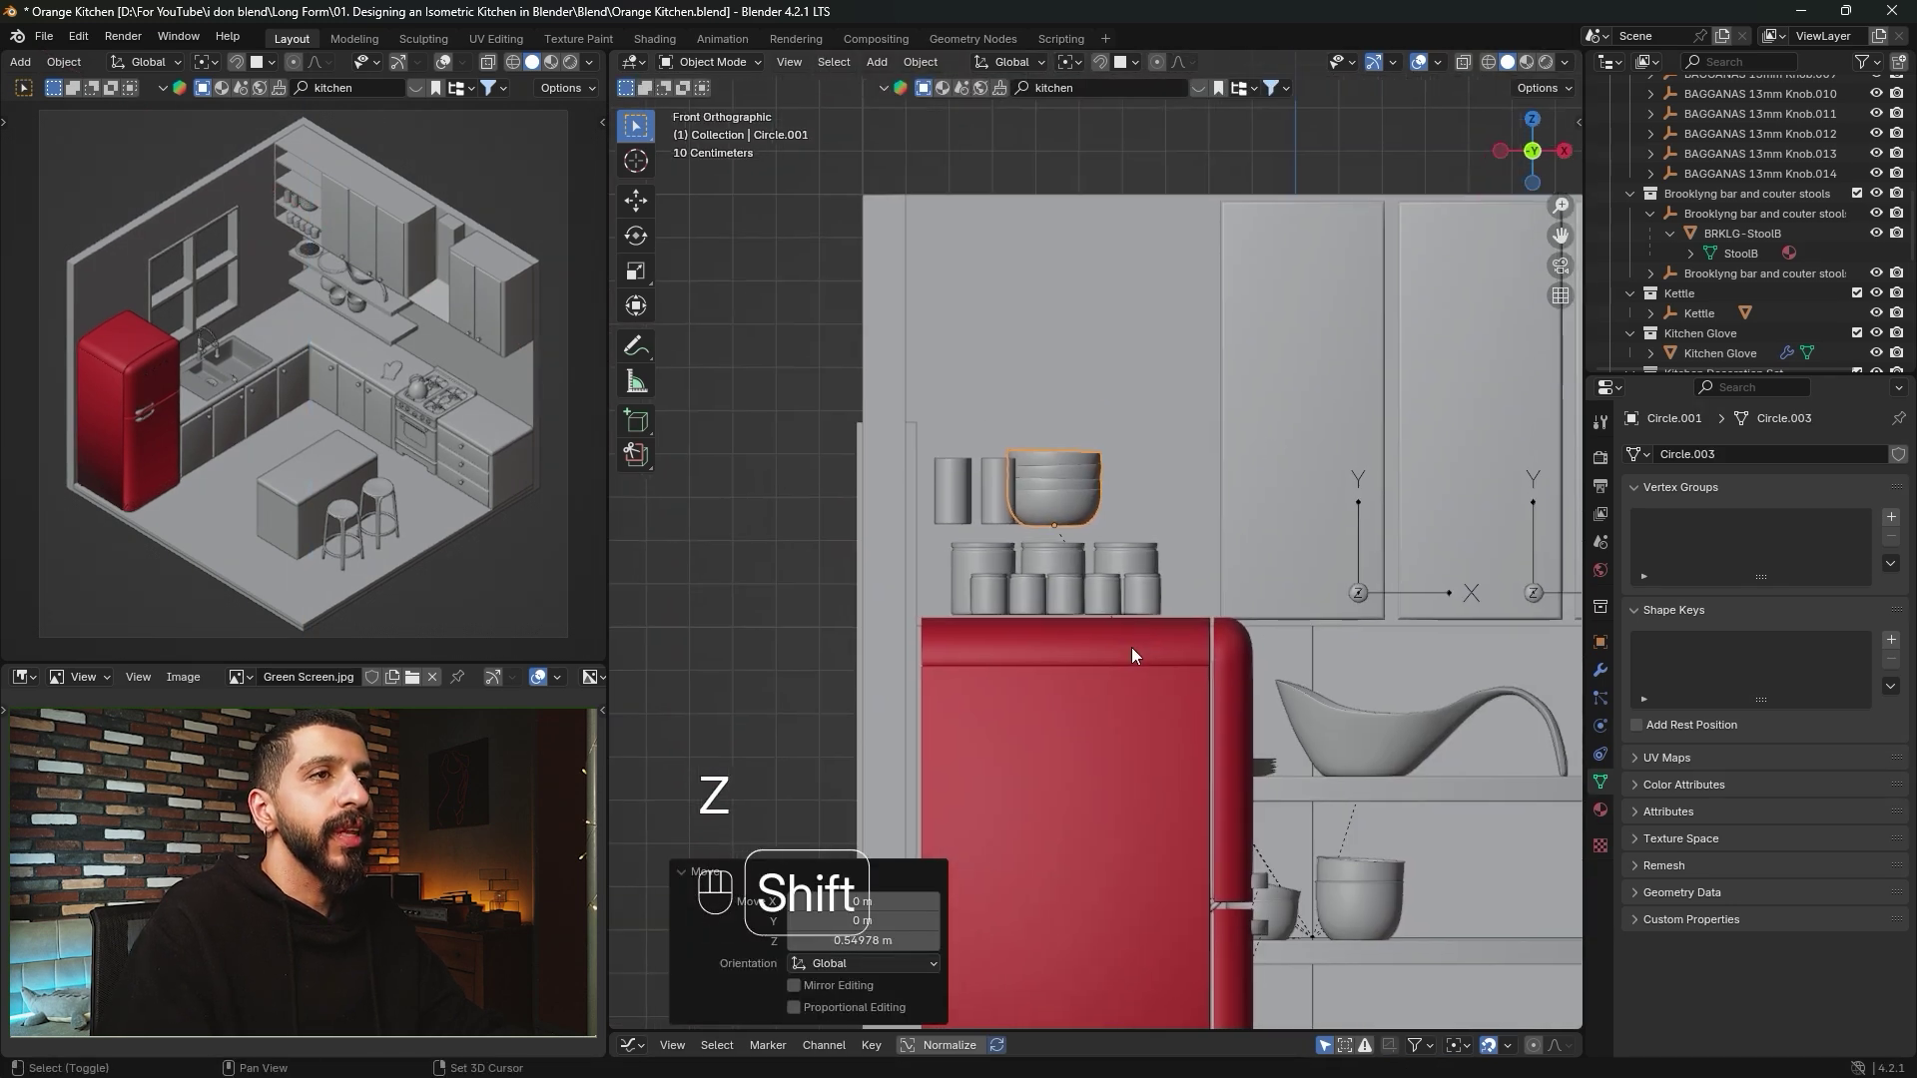
scroll(1172, 410, "up", 4)
key("shift+z")
key("g")
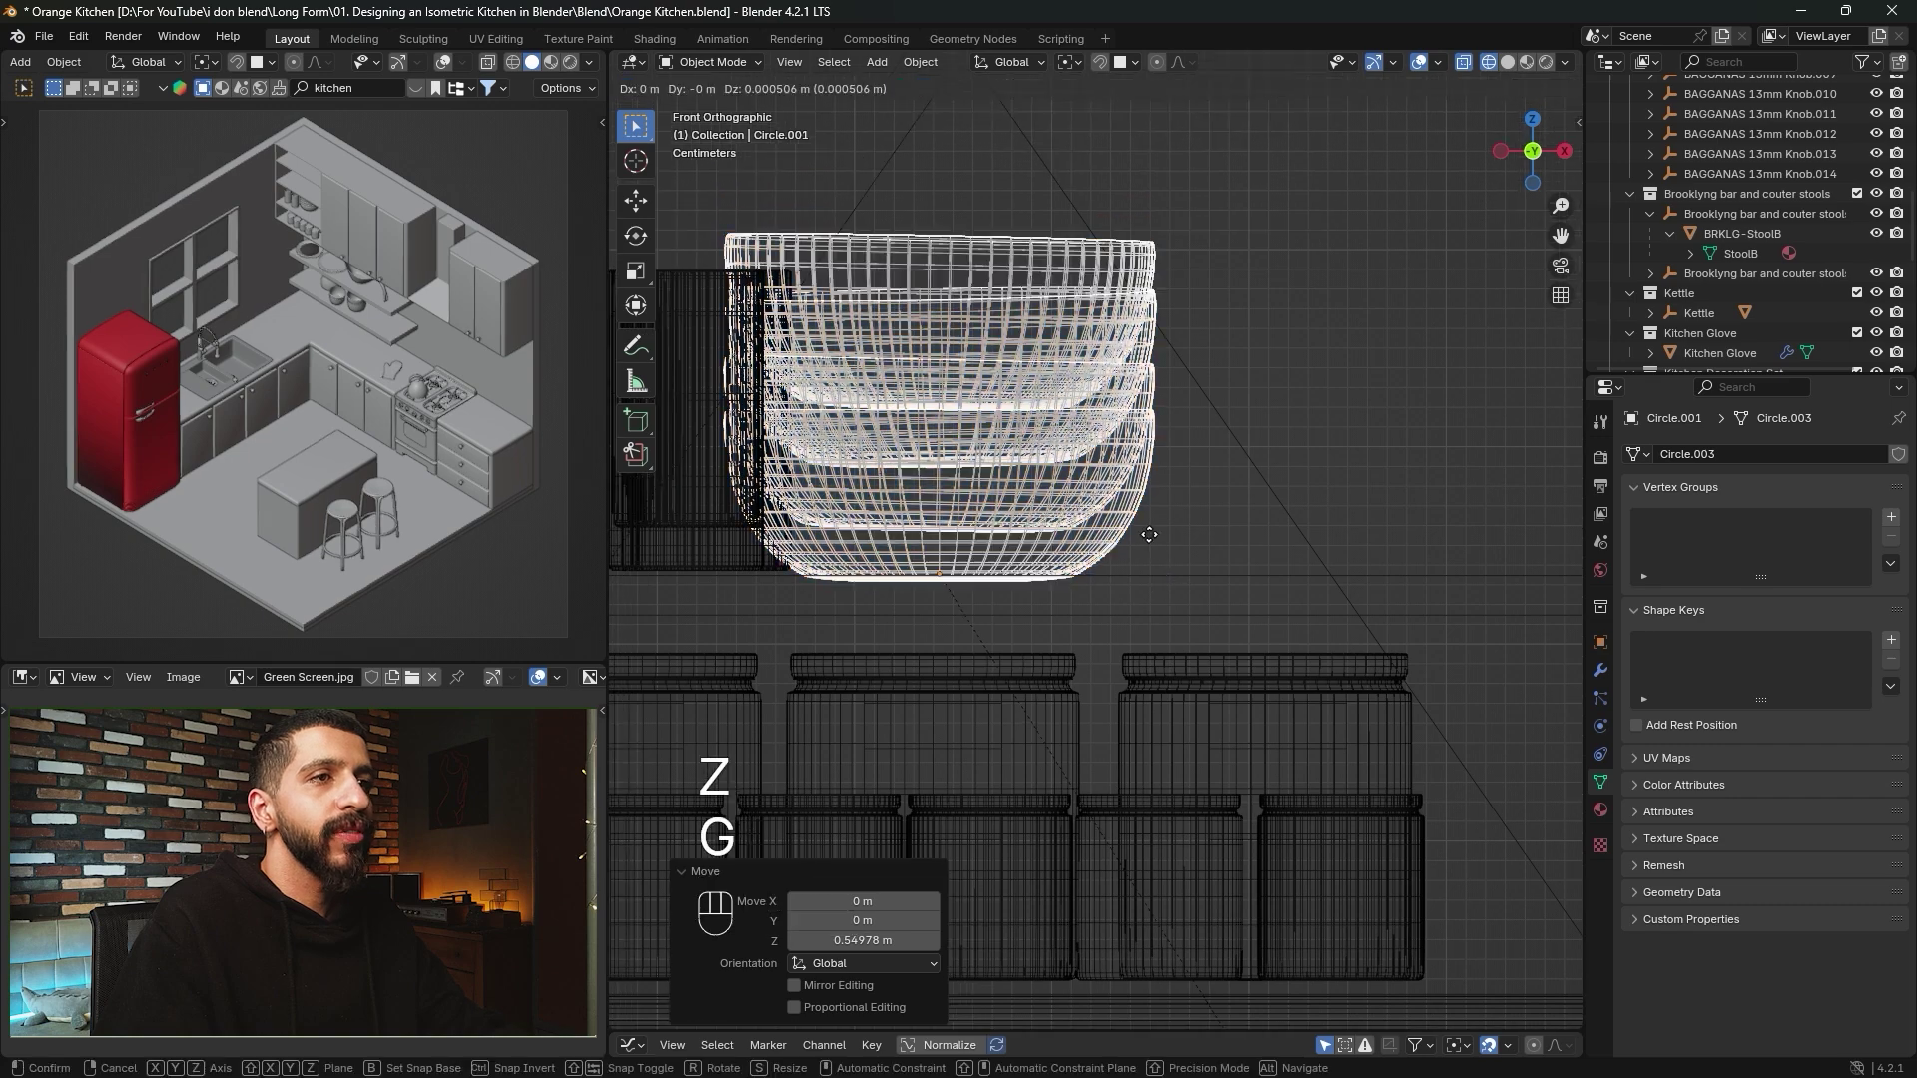
key("z")
left_click(1166, 447, "shift")
key("g")
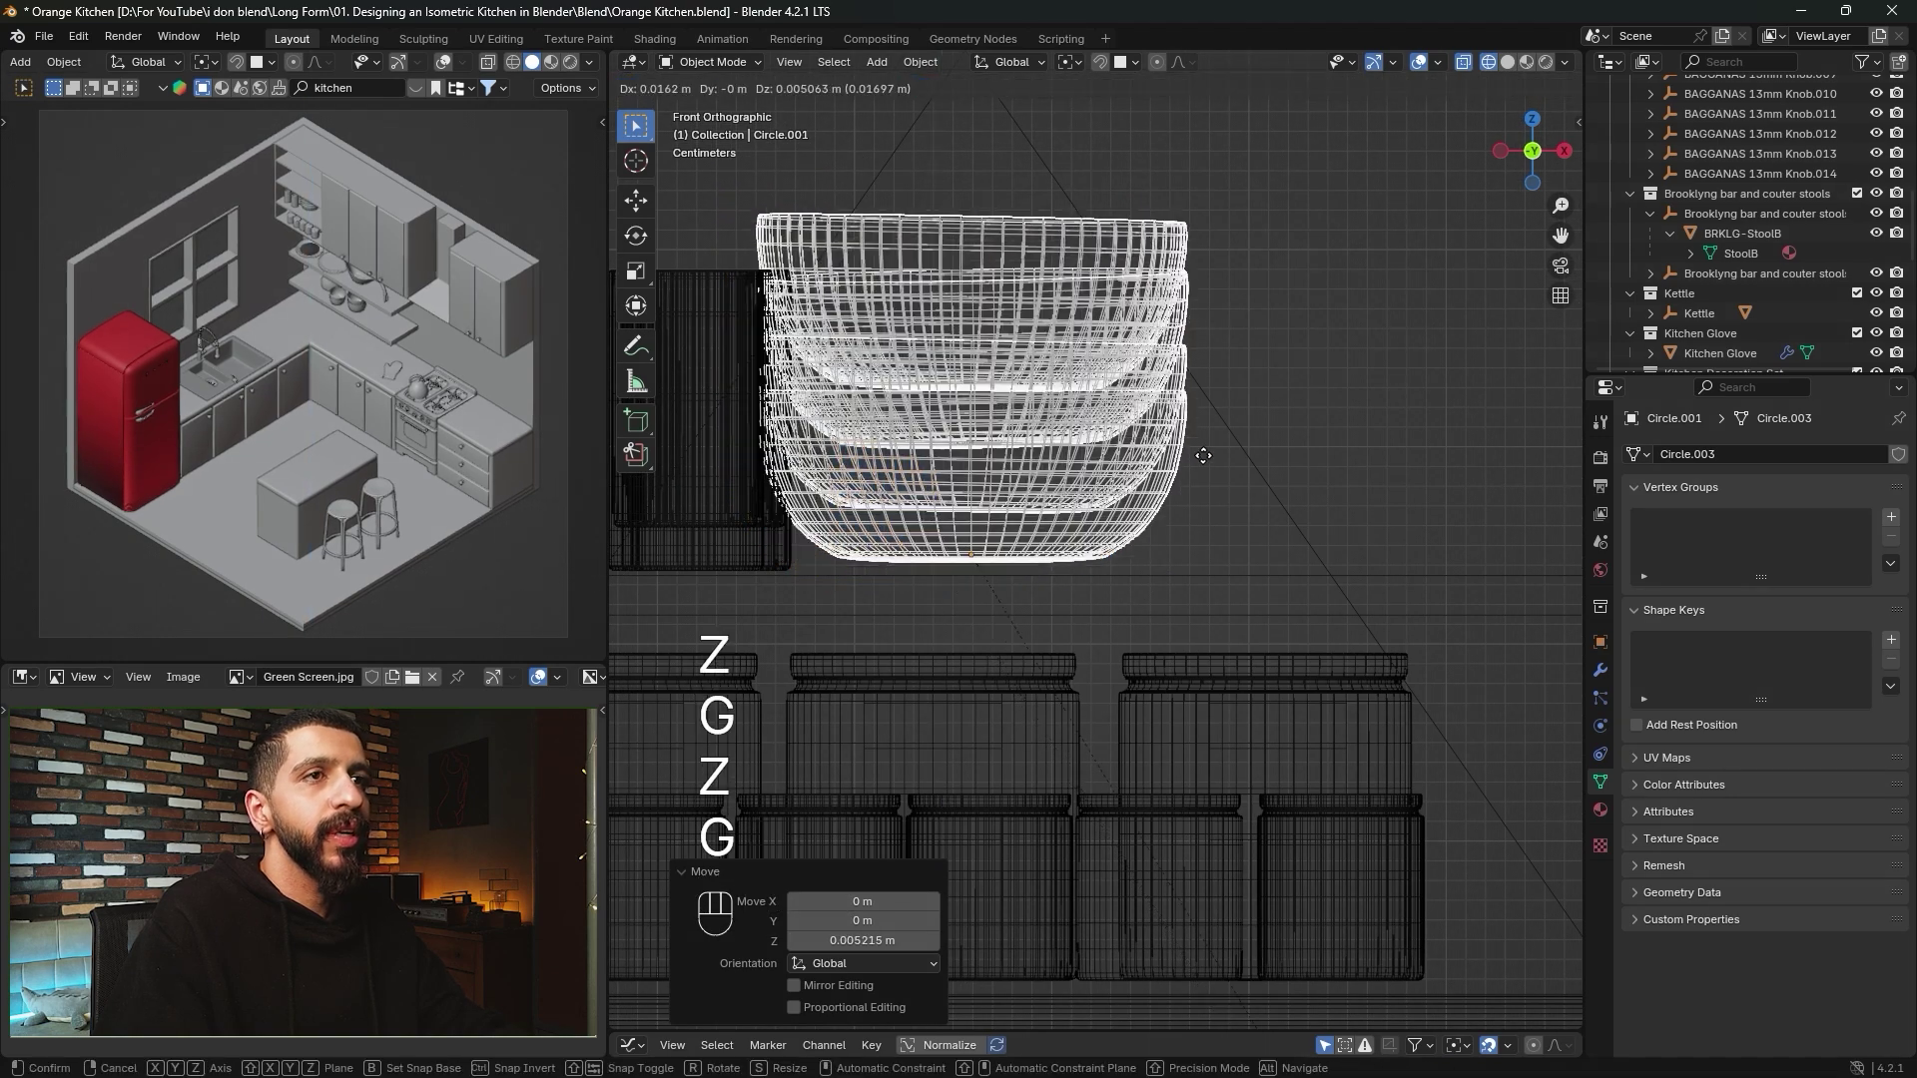
key("x")
left_click(1367, 441)
Return to solid shading and move the bowl stack about -0.05 m along Y on the cabinet shelf.
key("shift+z")
mouse_move(1367, 440)
middle_mouse_down()
mouse_move(1357, 577)
mouse_move(1260, 473)
mouse_move(1238, 602)
mouse_move(1220, 547)
middle_mouse_up()
key("g")
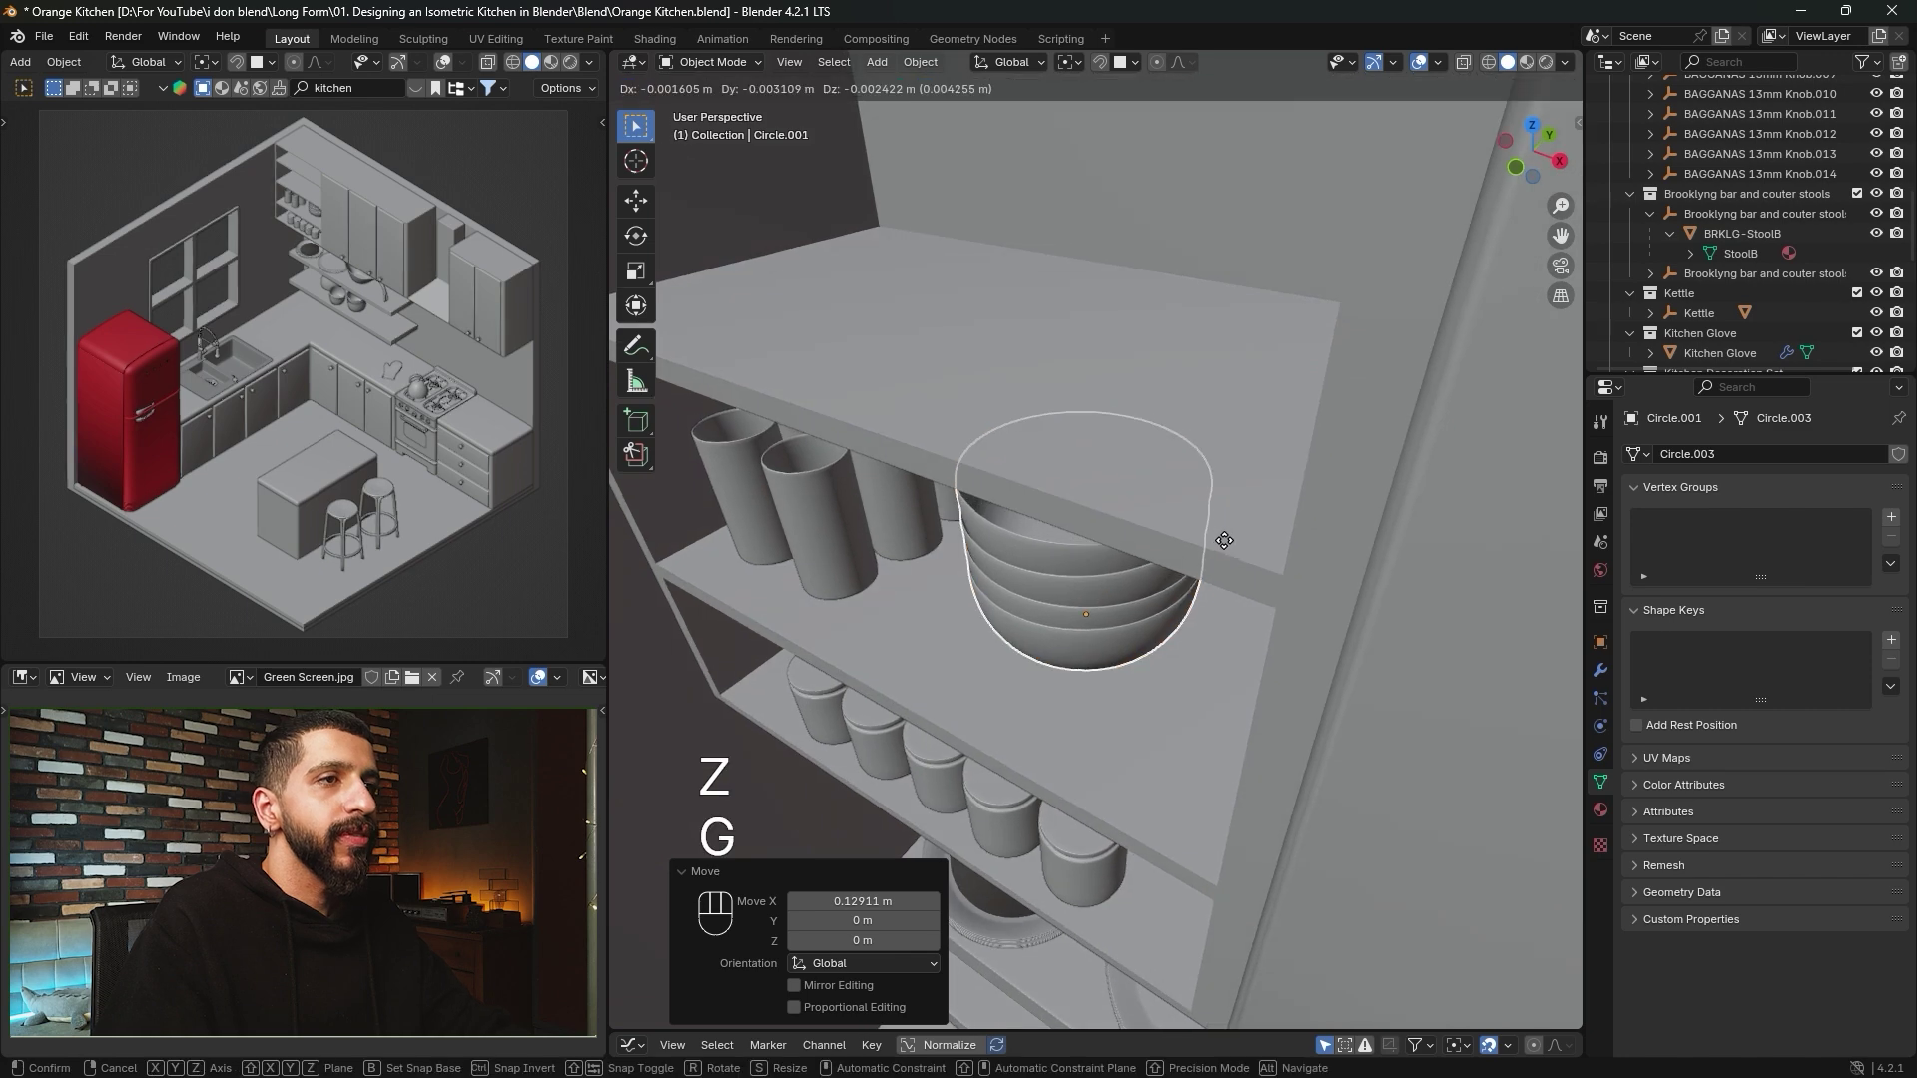
key("y")
left_click(1161, 648)
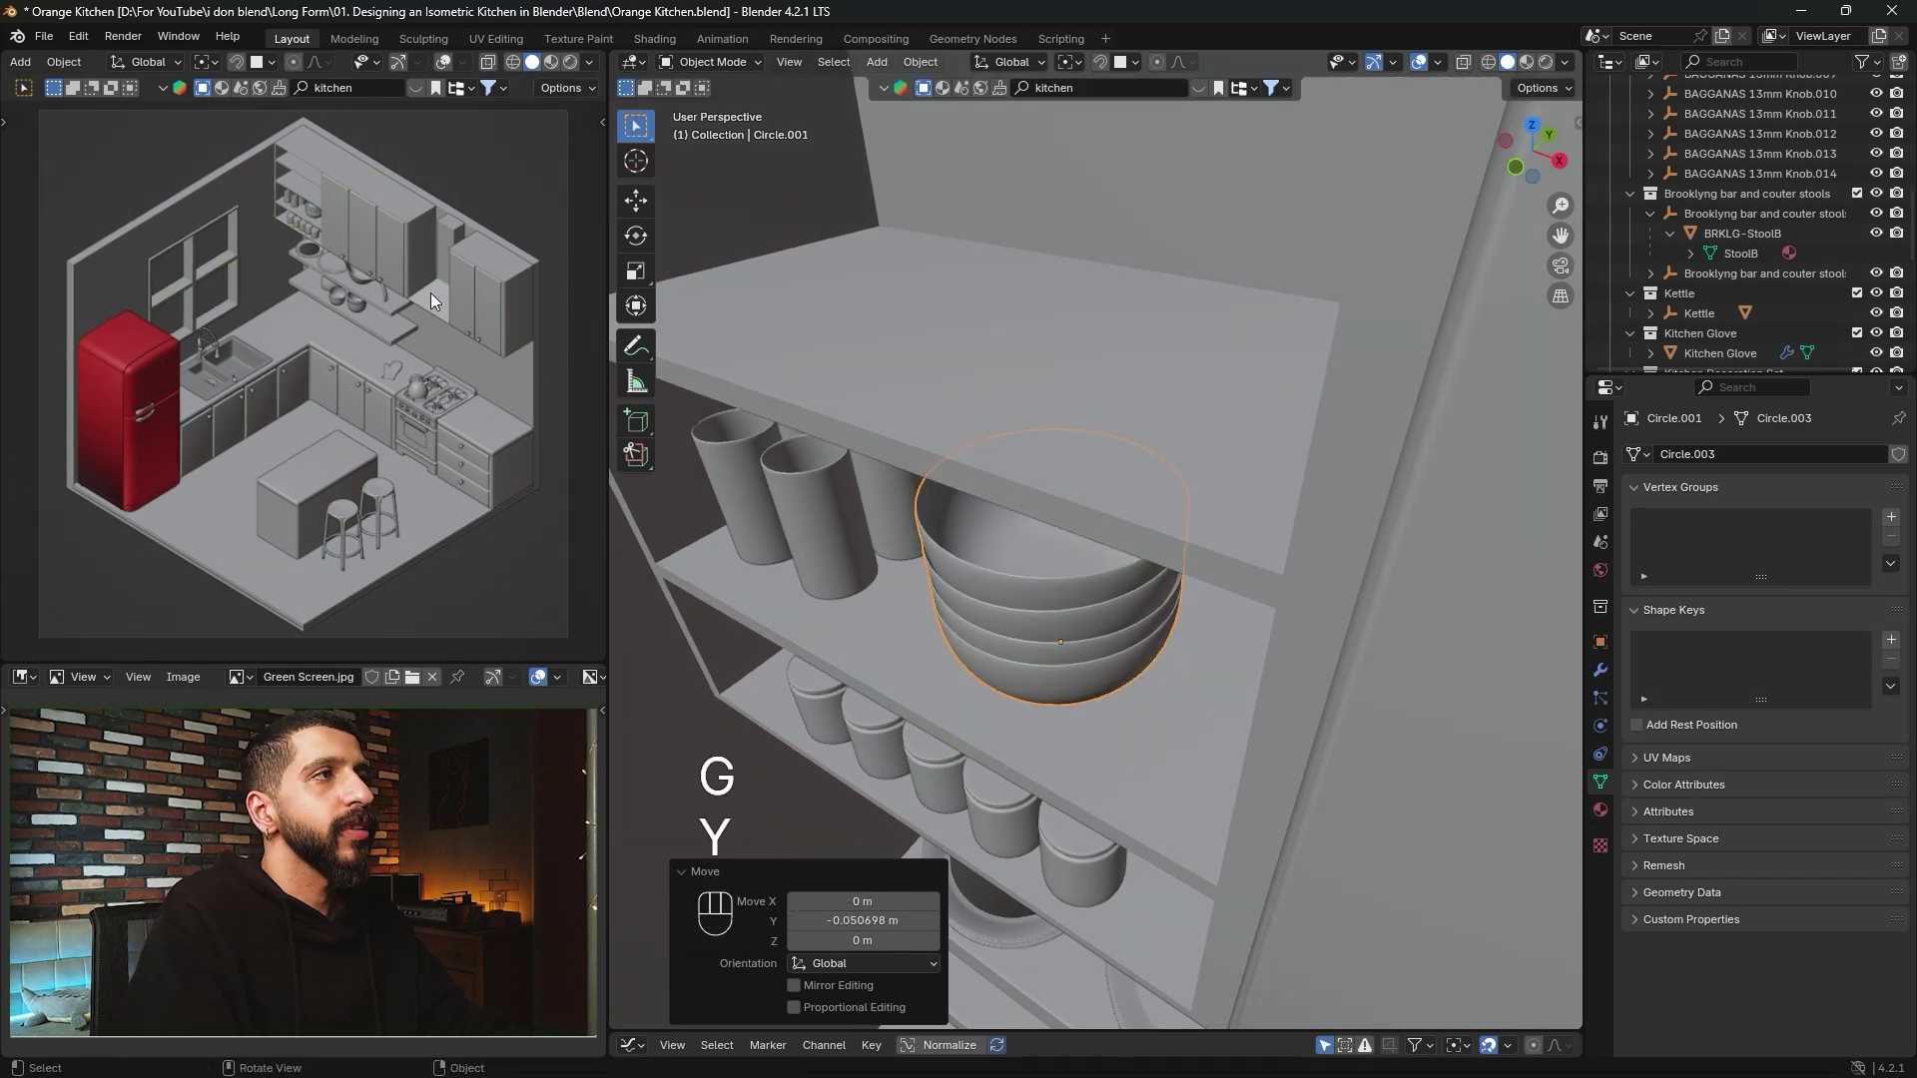
Clear the bowl stack's parent while keeping its transformation.
right_click(1080, 621)
mouse_move(1115, 616)
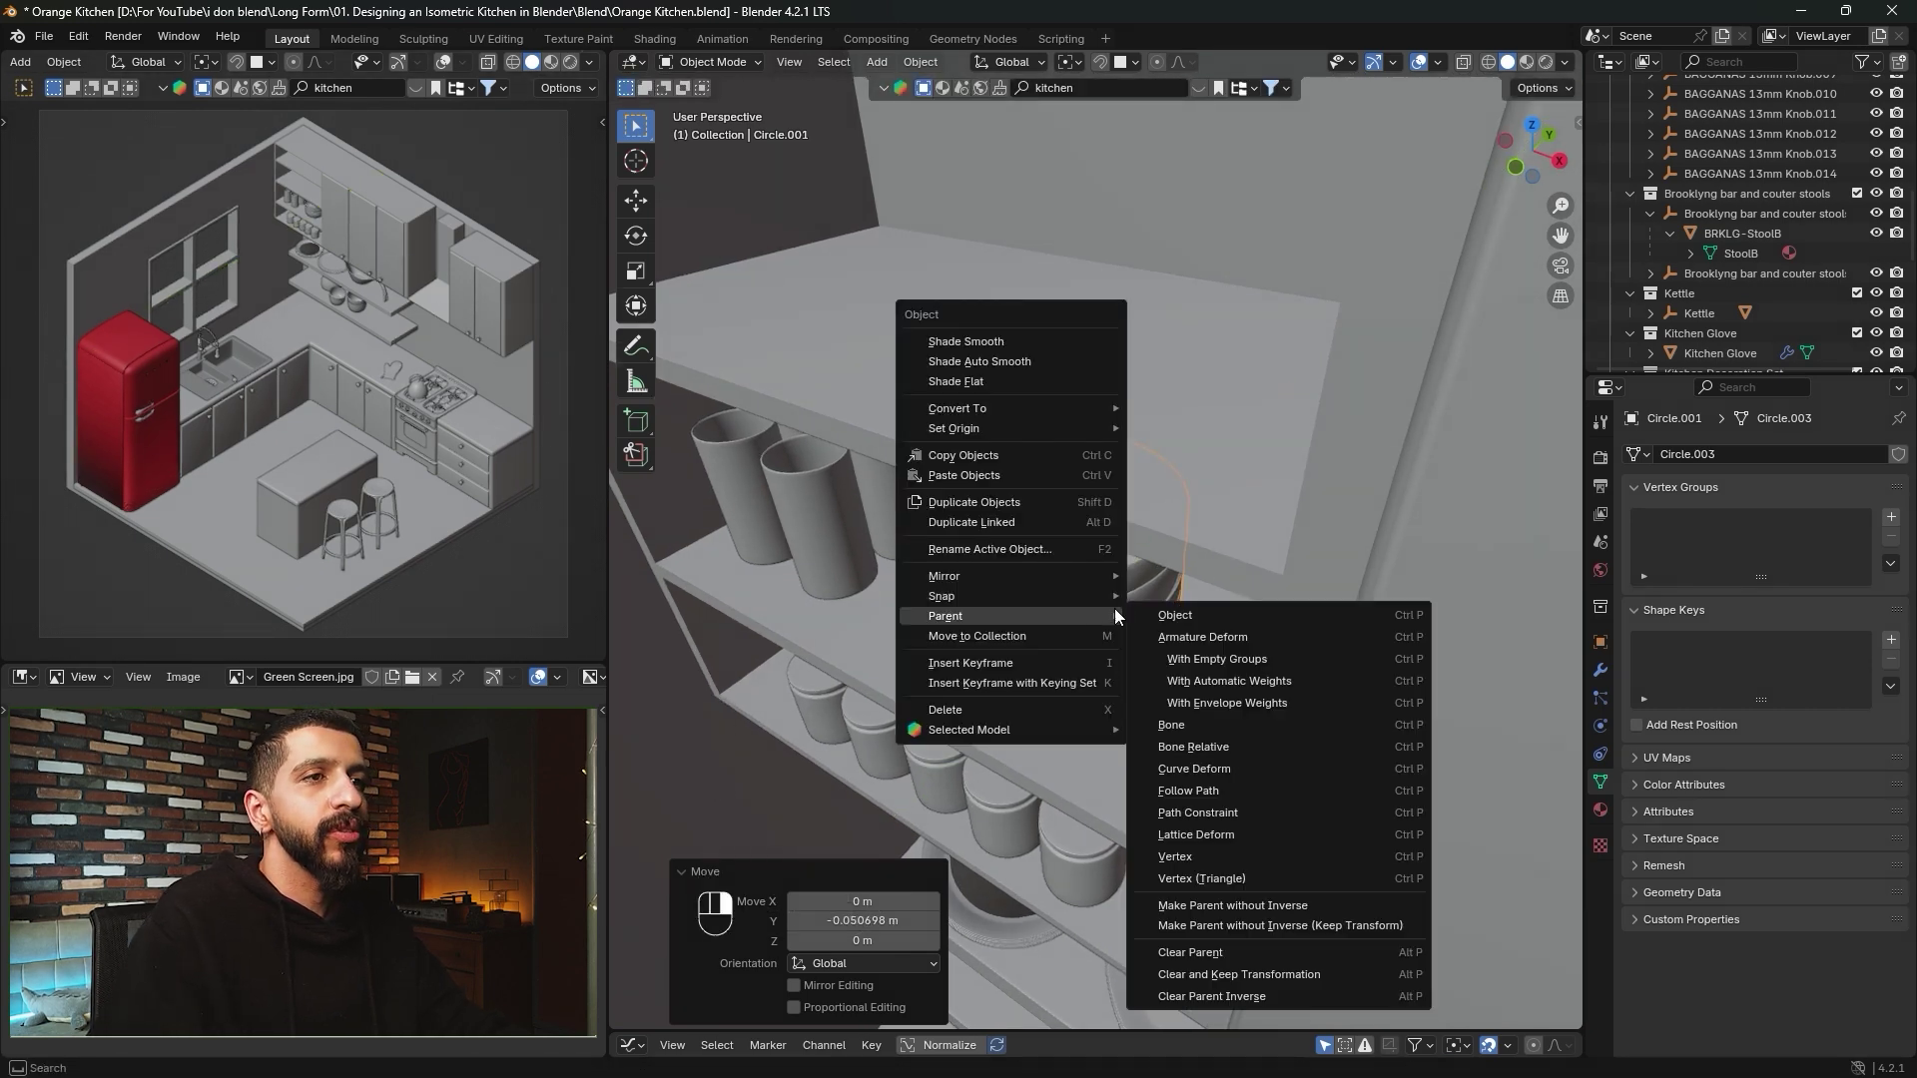
left_click(1202, 973)
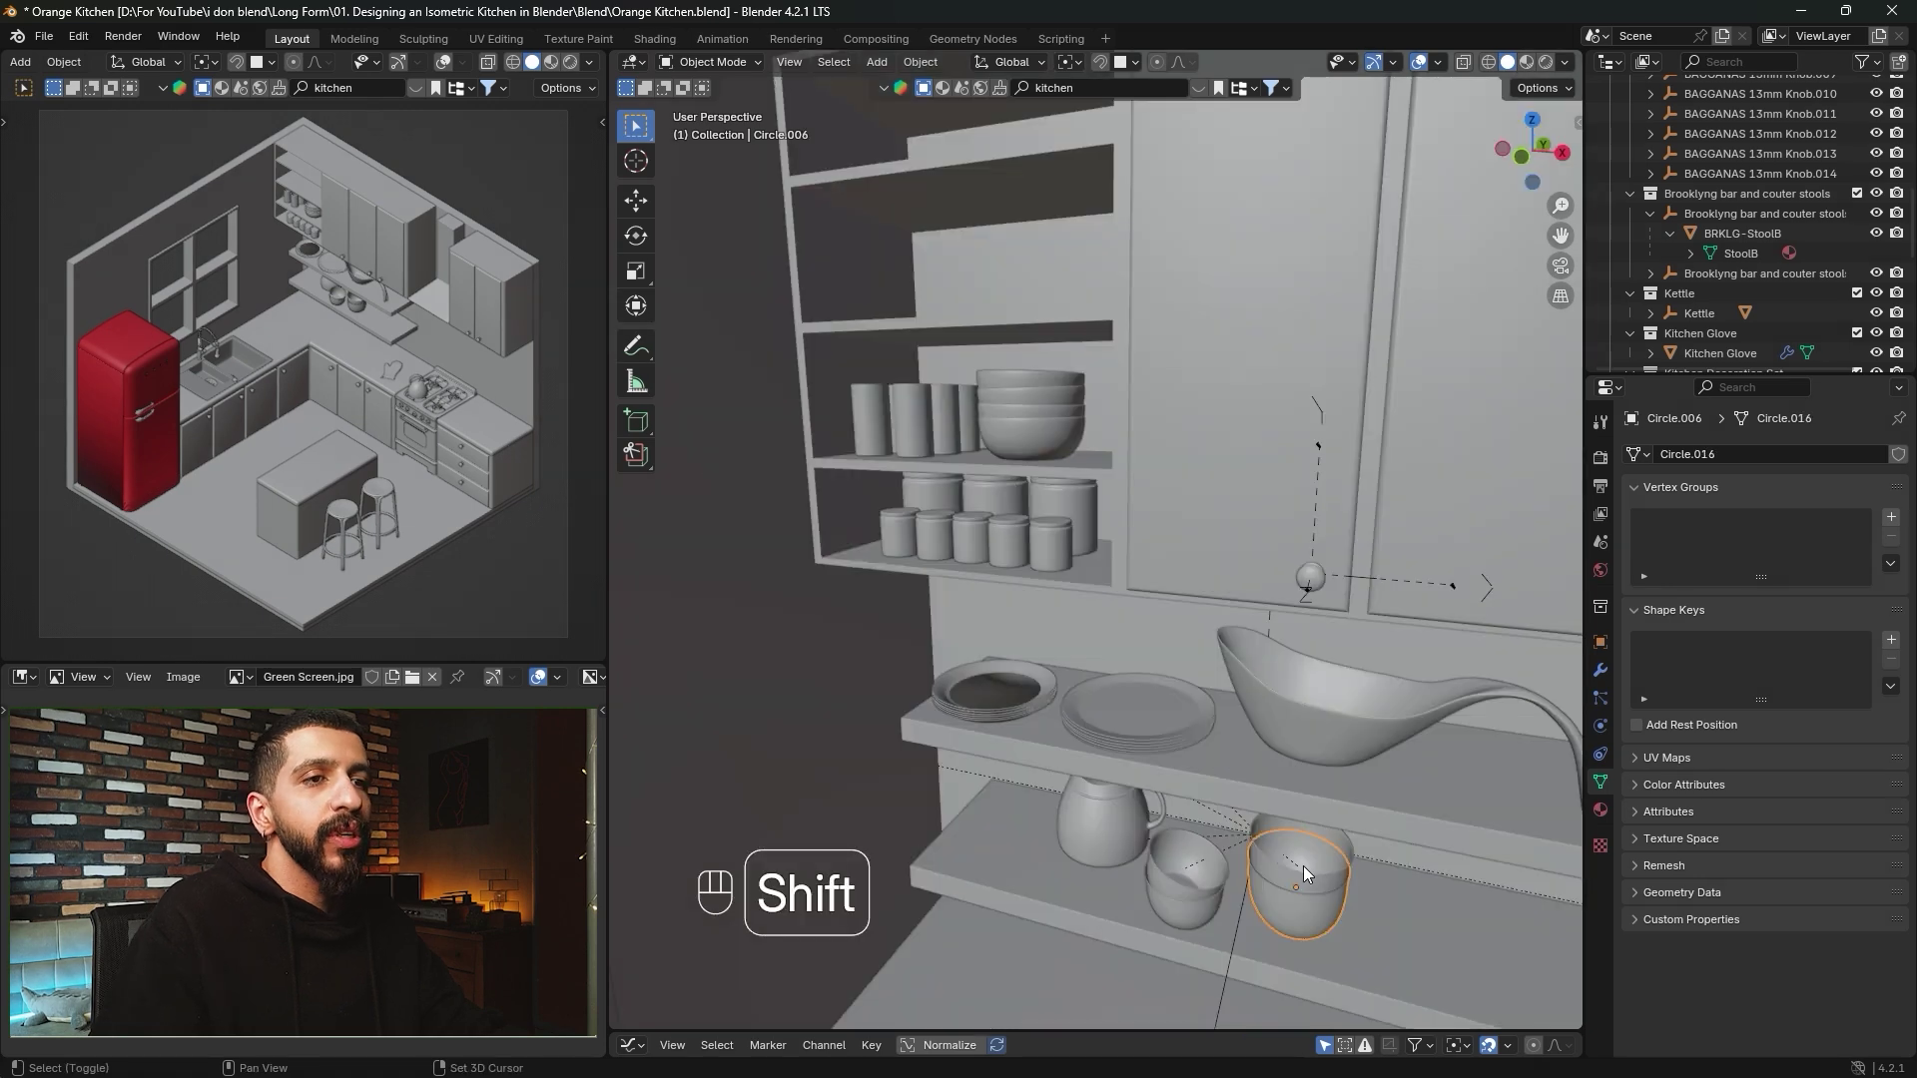
Raise the two nested deep bowls about 1.21 m along Z and move them about -0.87 m along X into the open cabinet.
left_click(1310, 861, "shift")
key("g")
key("z")
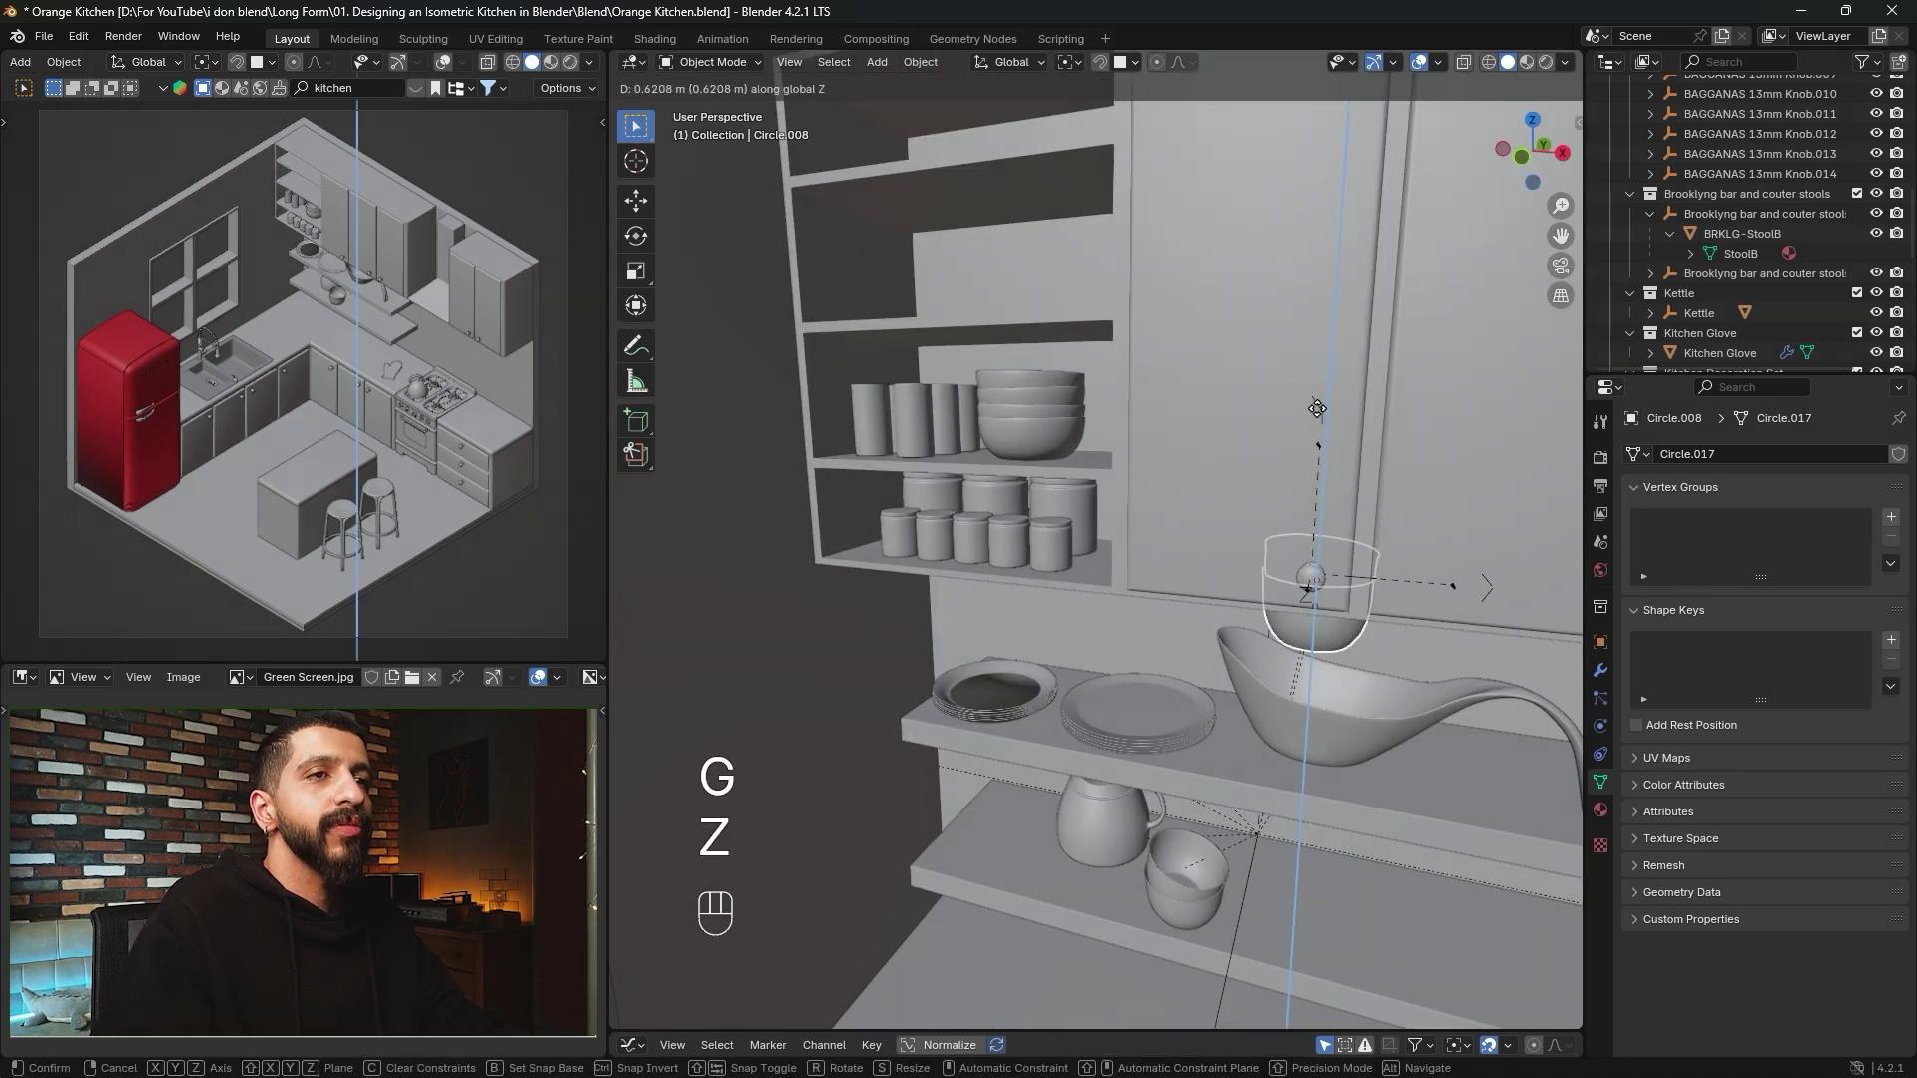
left_click(1326, 245)
key("g")
key("x")
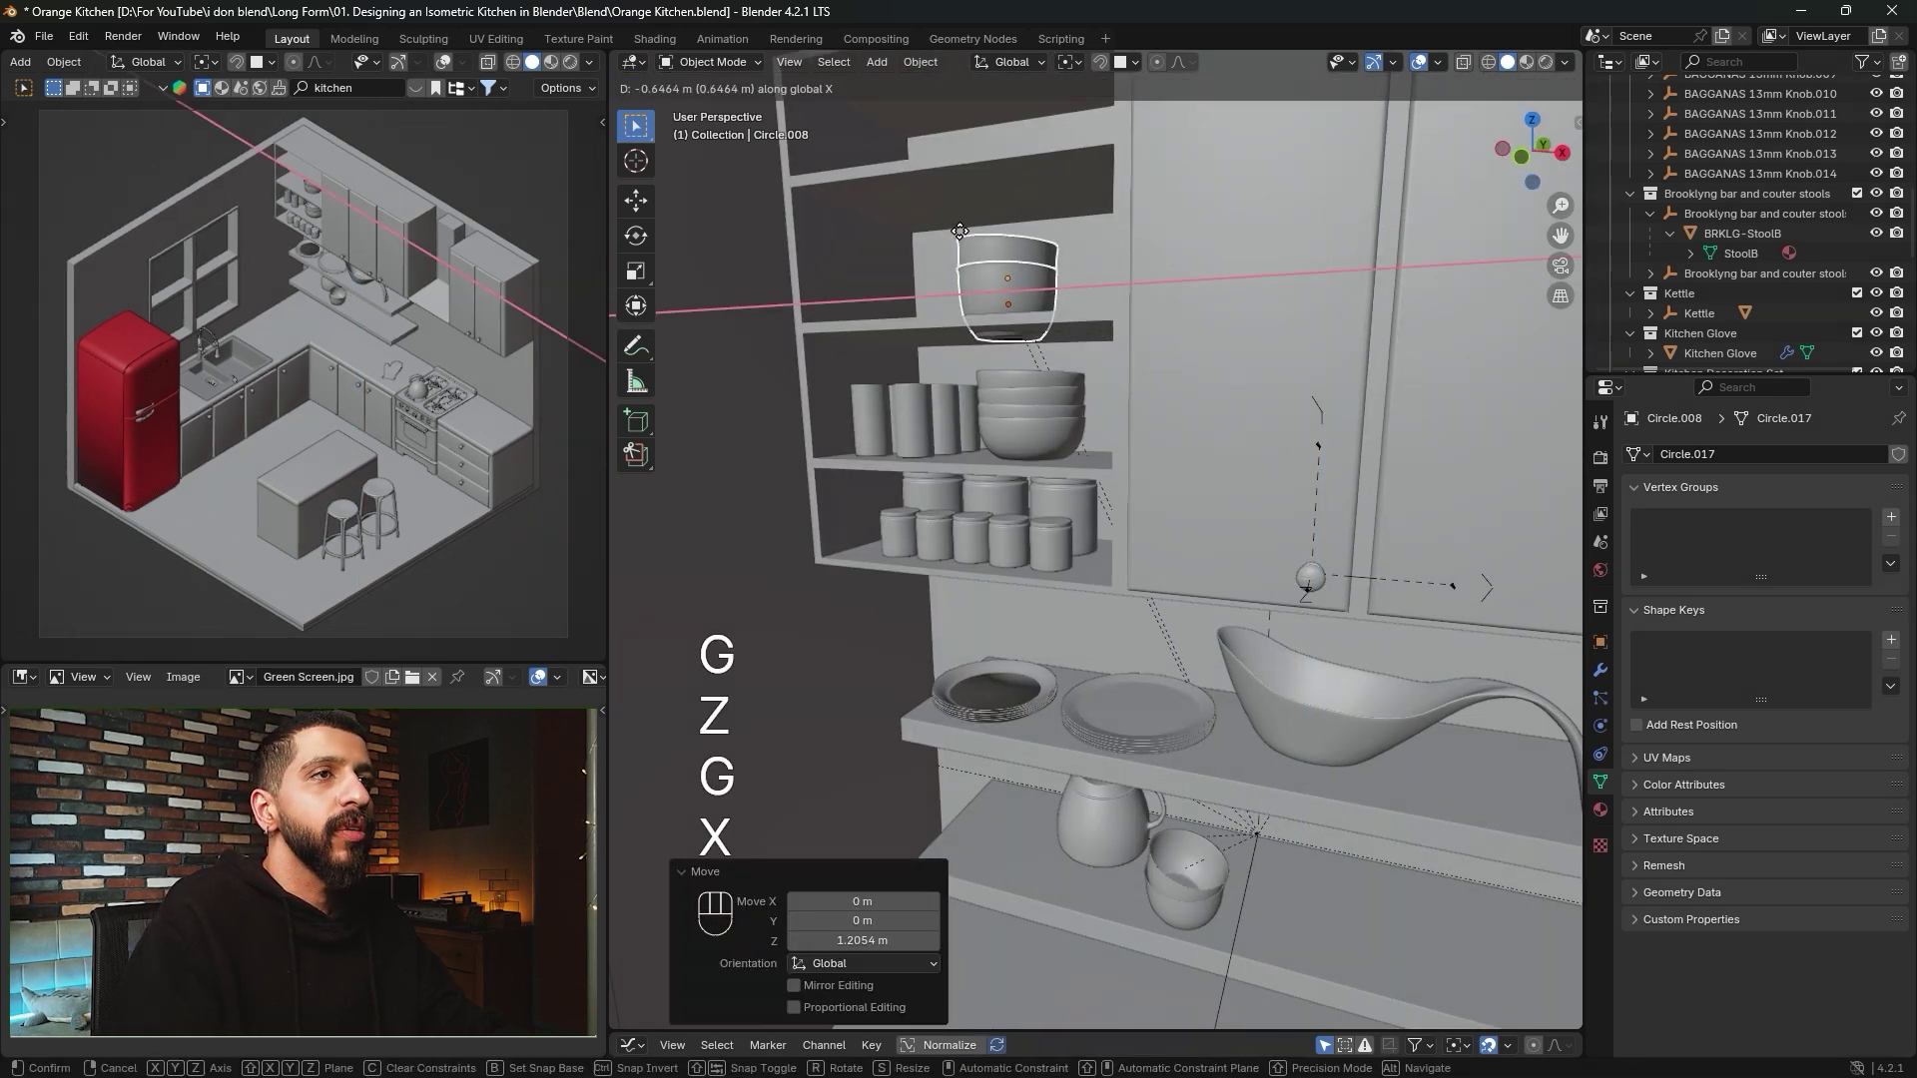
left_click(963, 239)
In front wireframe view, raise the two nested deep bowls about 0.03 m along Z onto the shelf above the tall cups.
left_click(1521, 156)
middle_click_drag(1345, 262, 1225, 599, "shift")
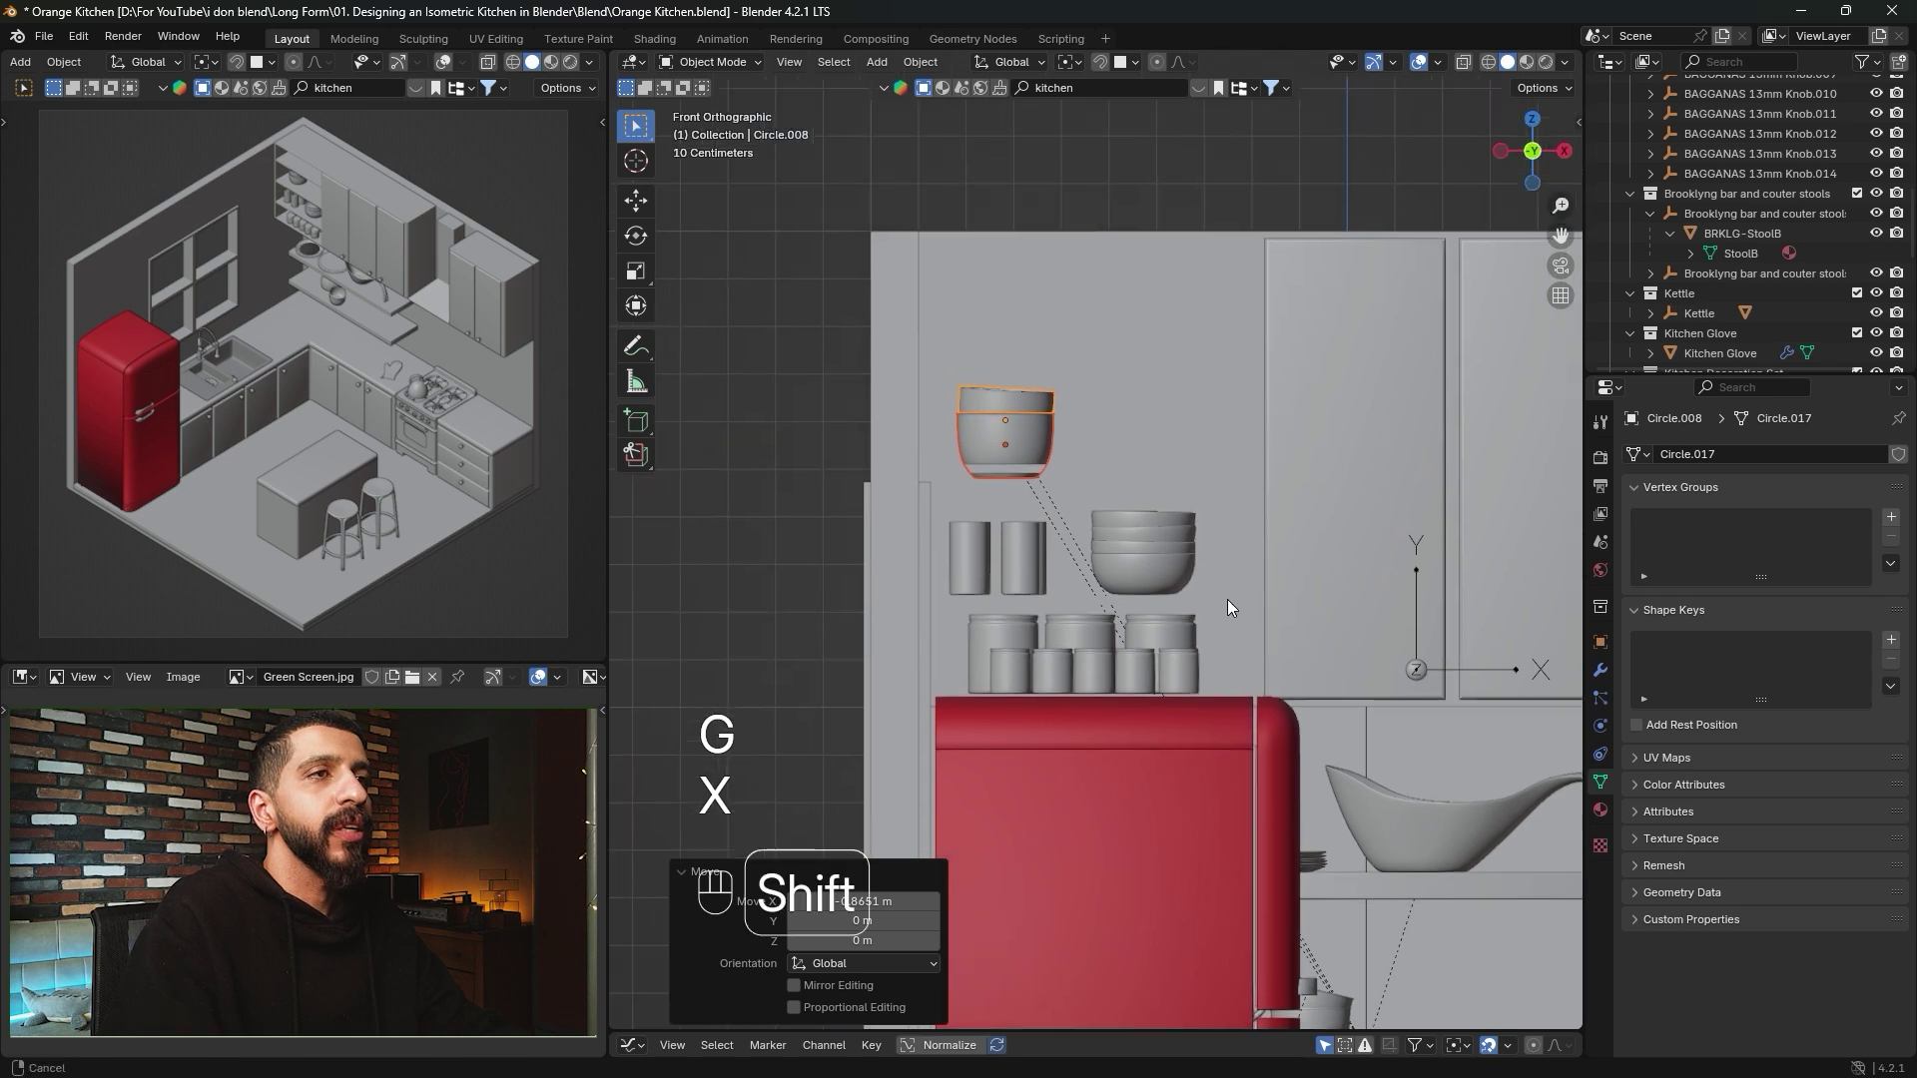
scroll(1173, 484, "up", 5)
key("z")
left_click(1373, 490)
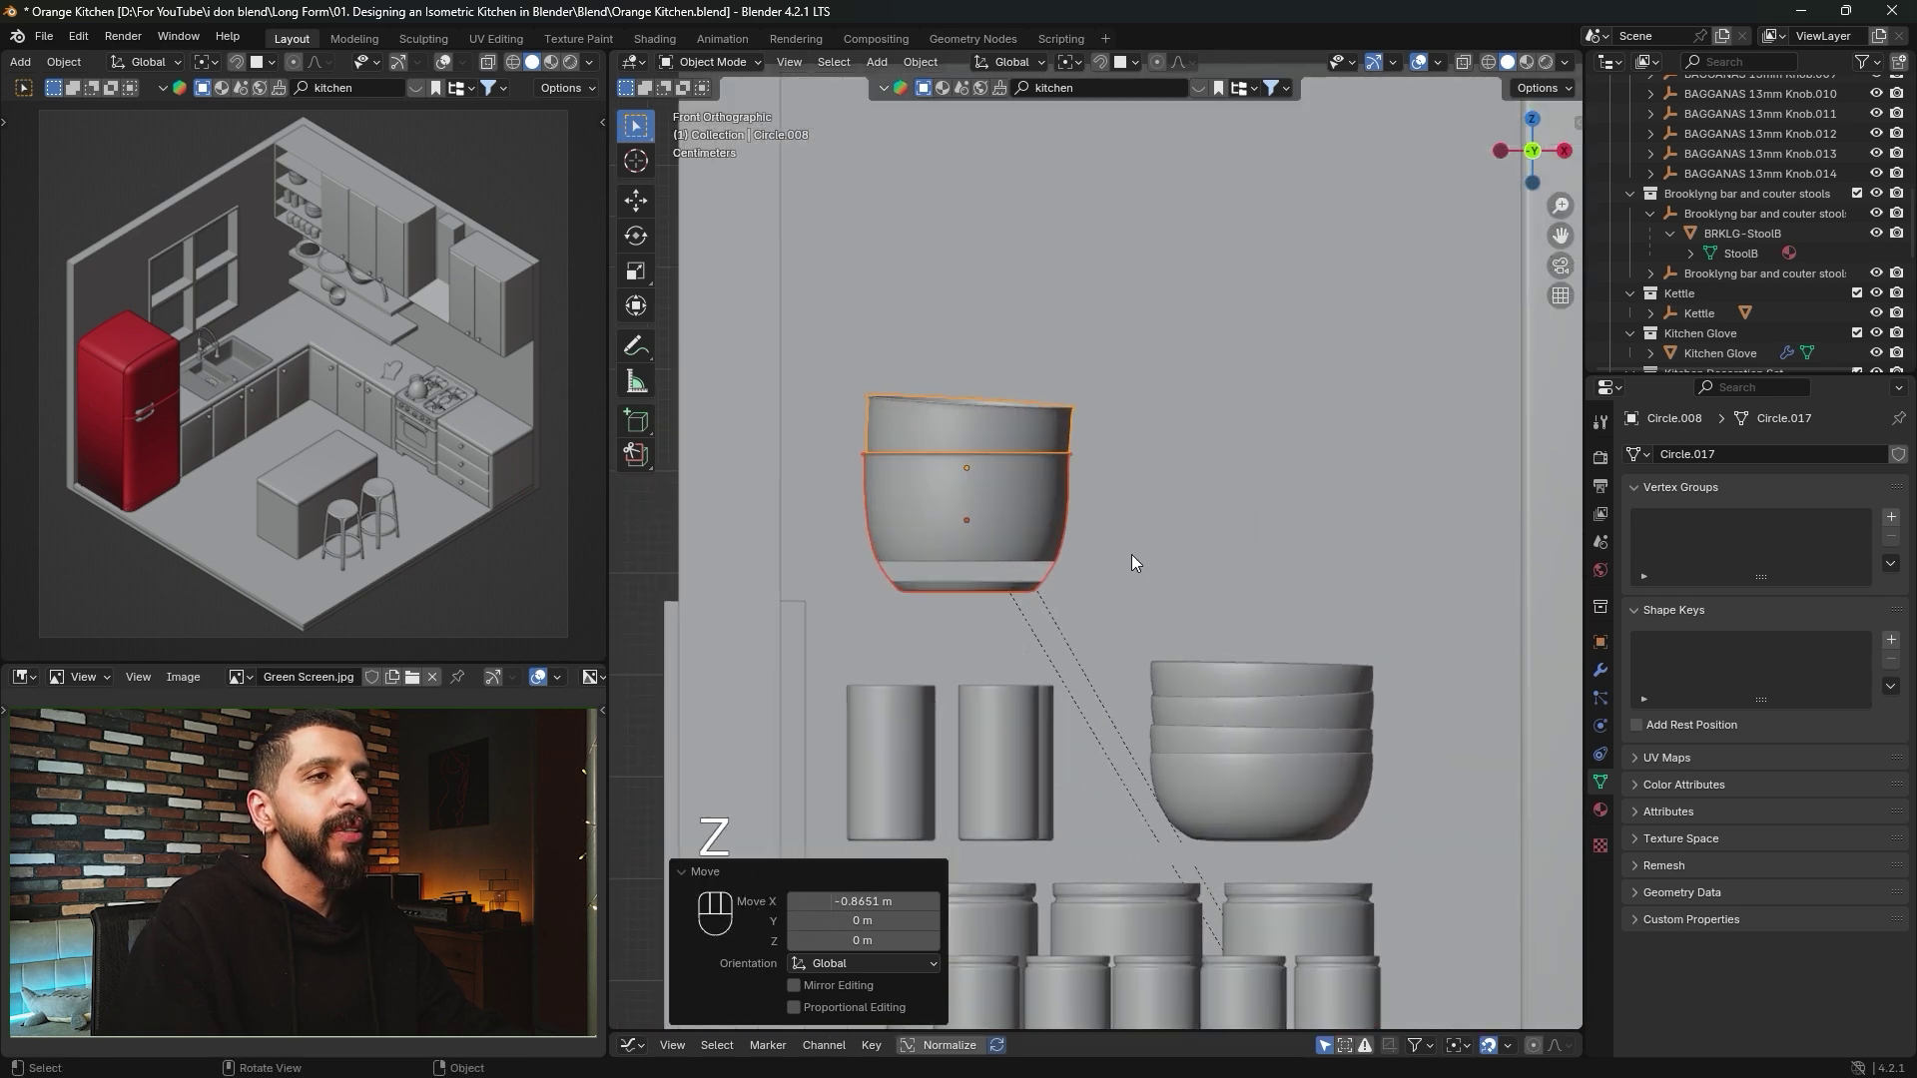
key("z")
left_click(984, 554)
key("g")
key("z")
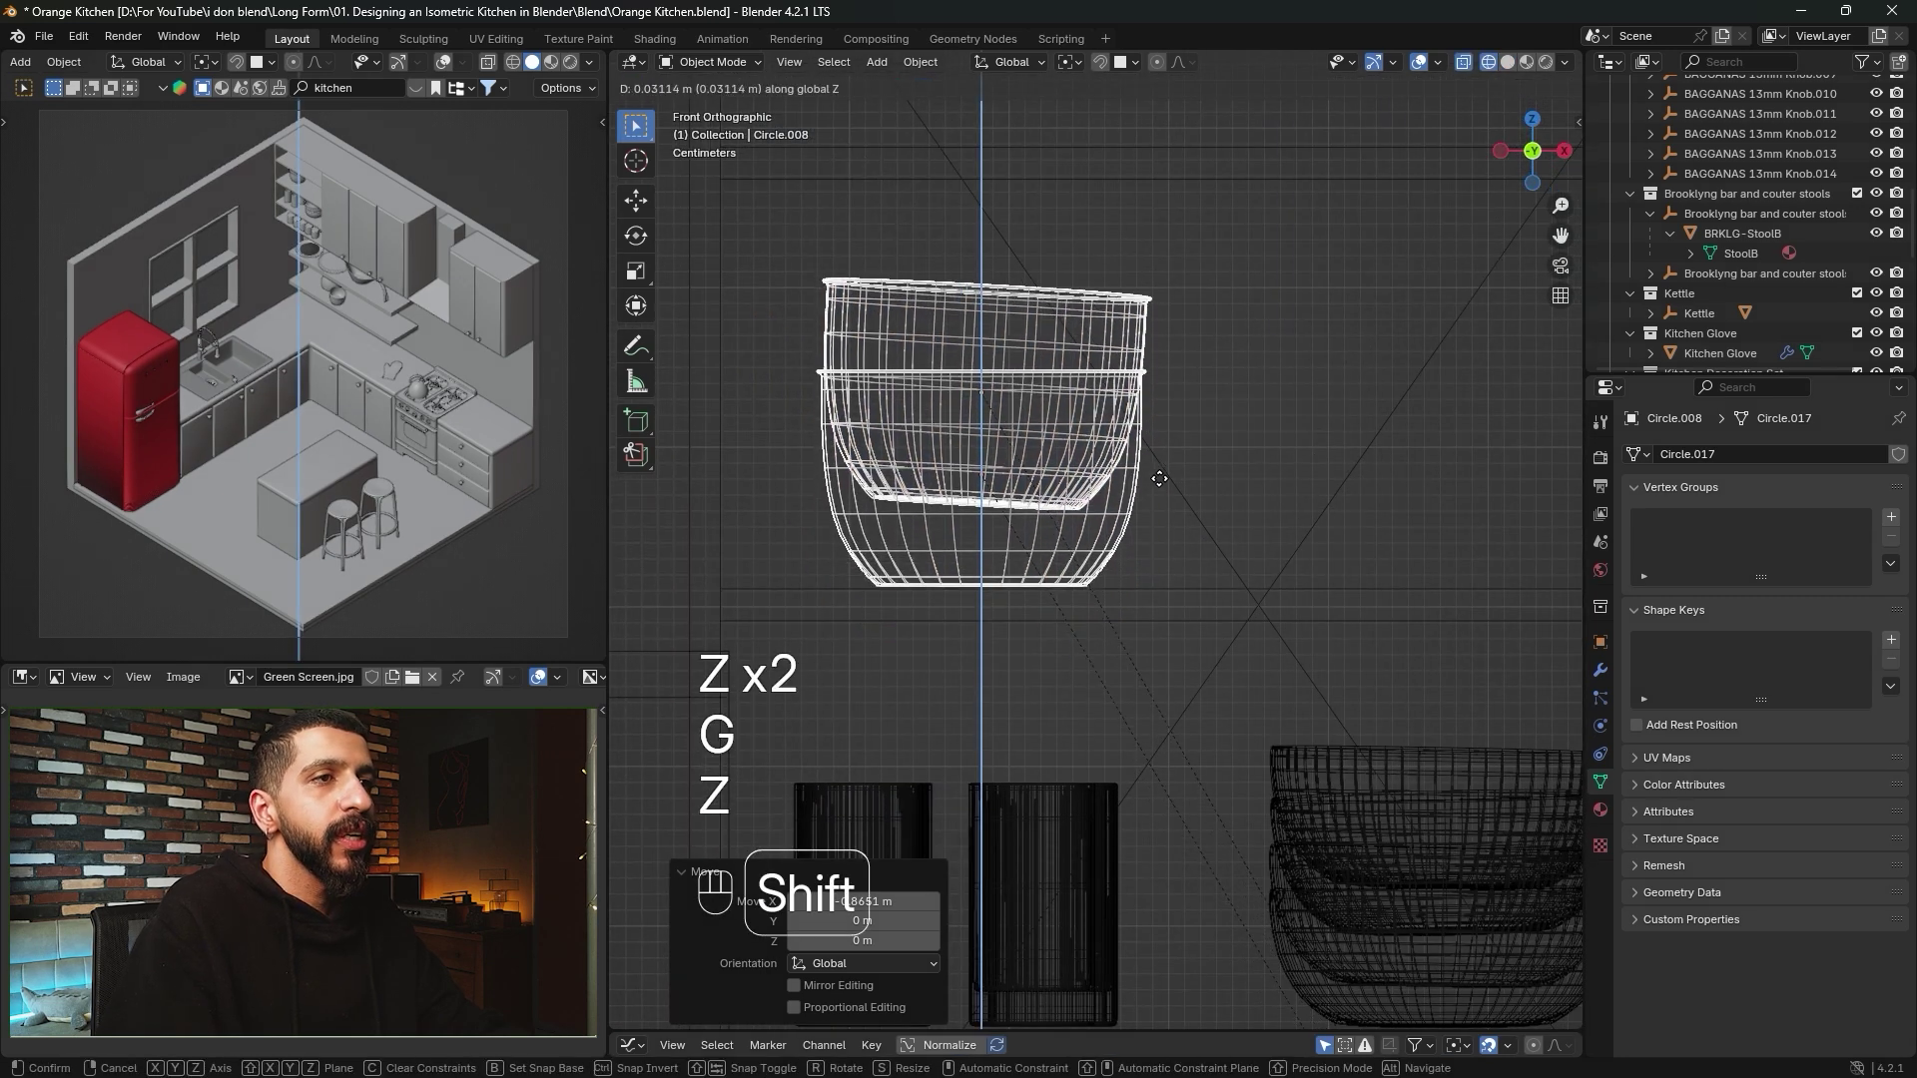
right_click(1152, 491)
Shift the two nested deep bowls about -0.03 m along X toward the cabinet's outer side.
key("g")
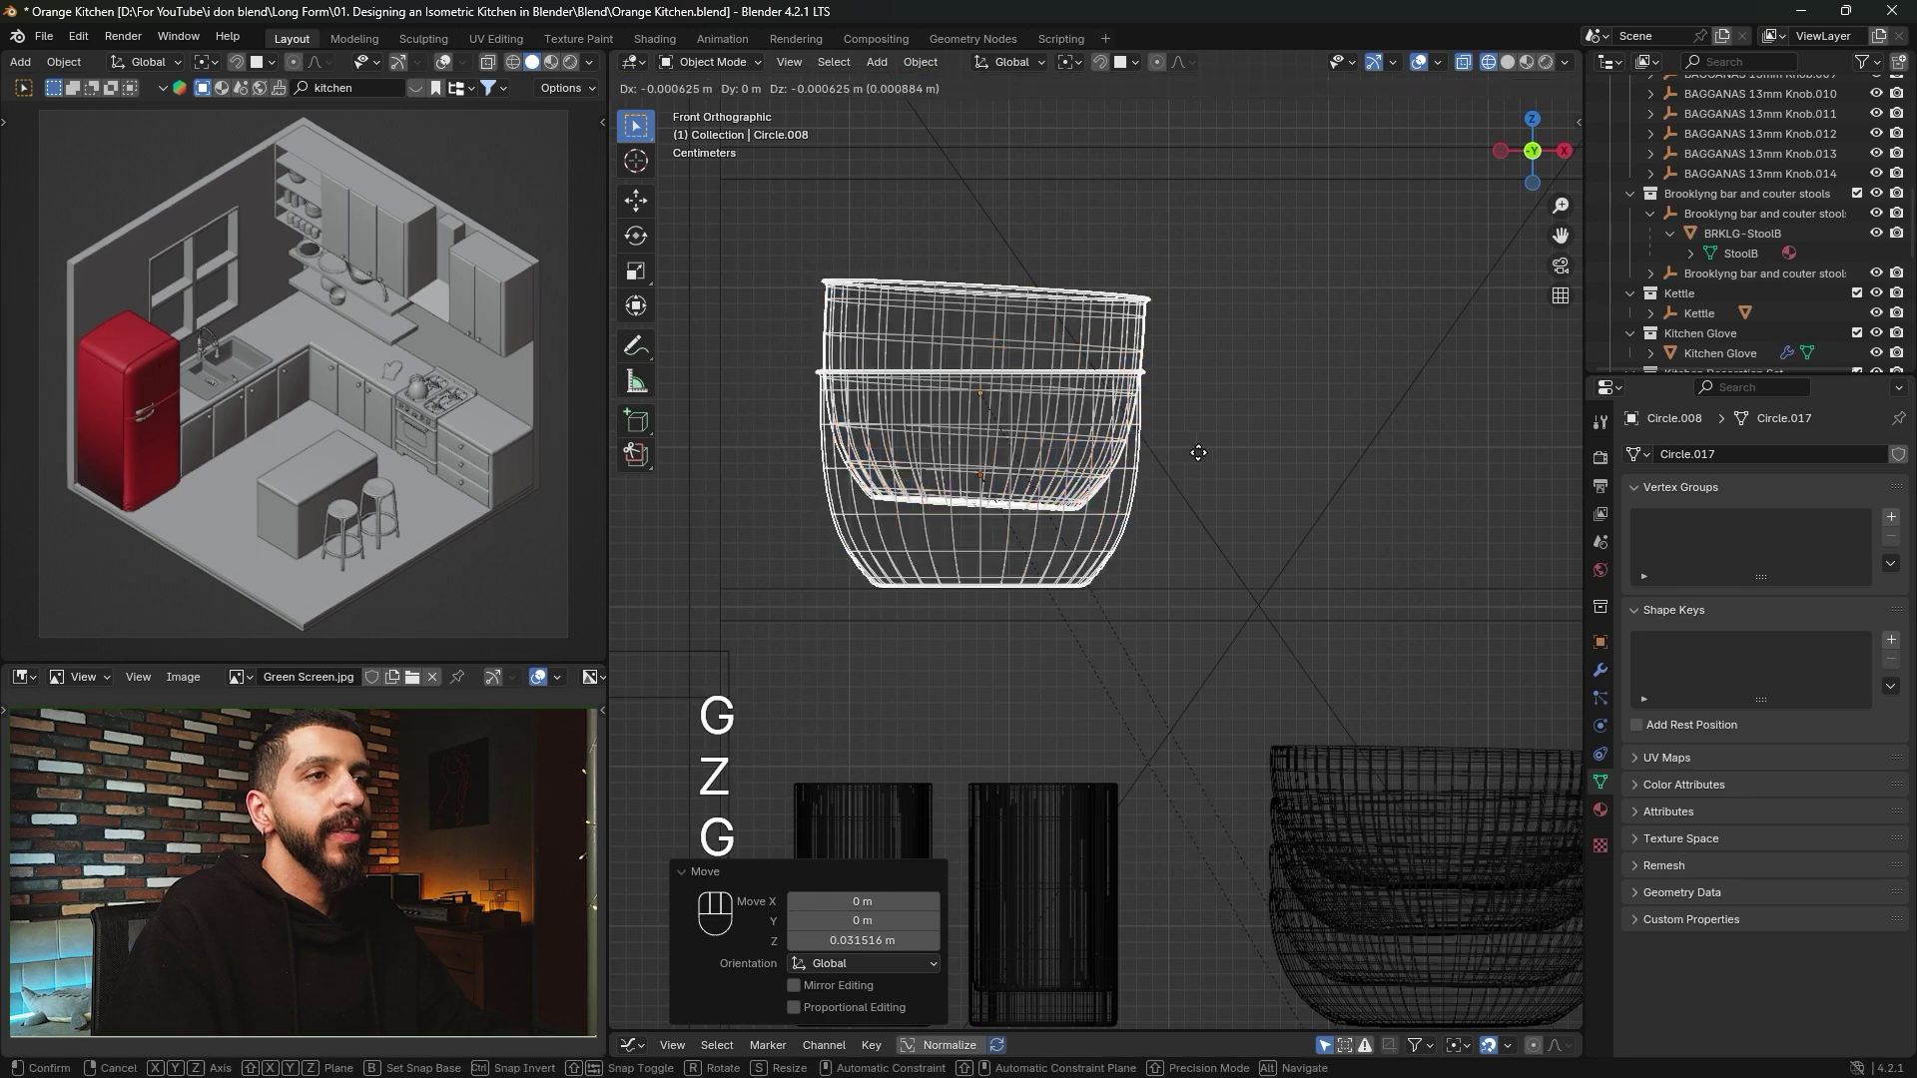
key("x")
left_click(1161, 457)
Return to solid shading and move the two nested deep bowls about -0.04 m along Y on their shelf.
middle_click_drag(1162, 455, 1100, 515)
key("z")
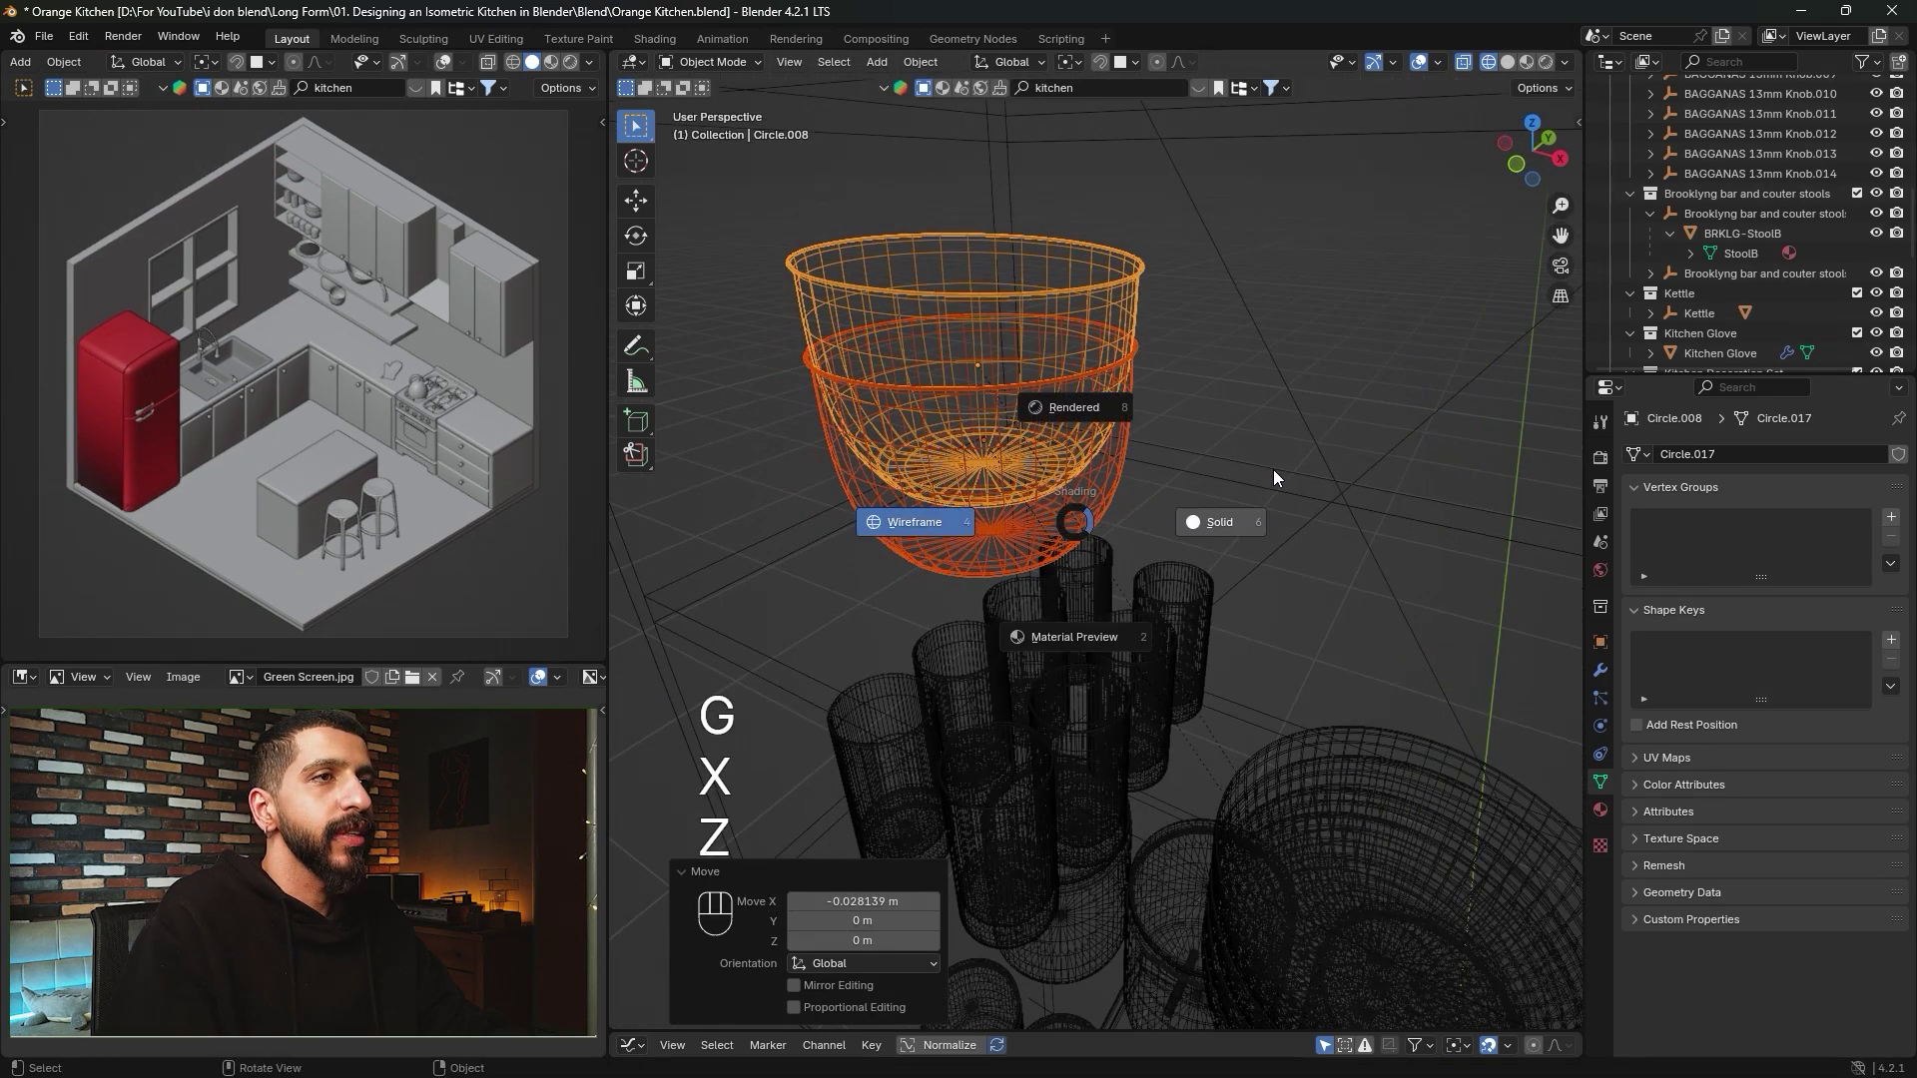
left_click(1273, 469)
key("g")
key("y")
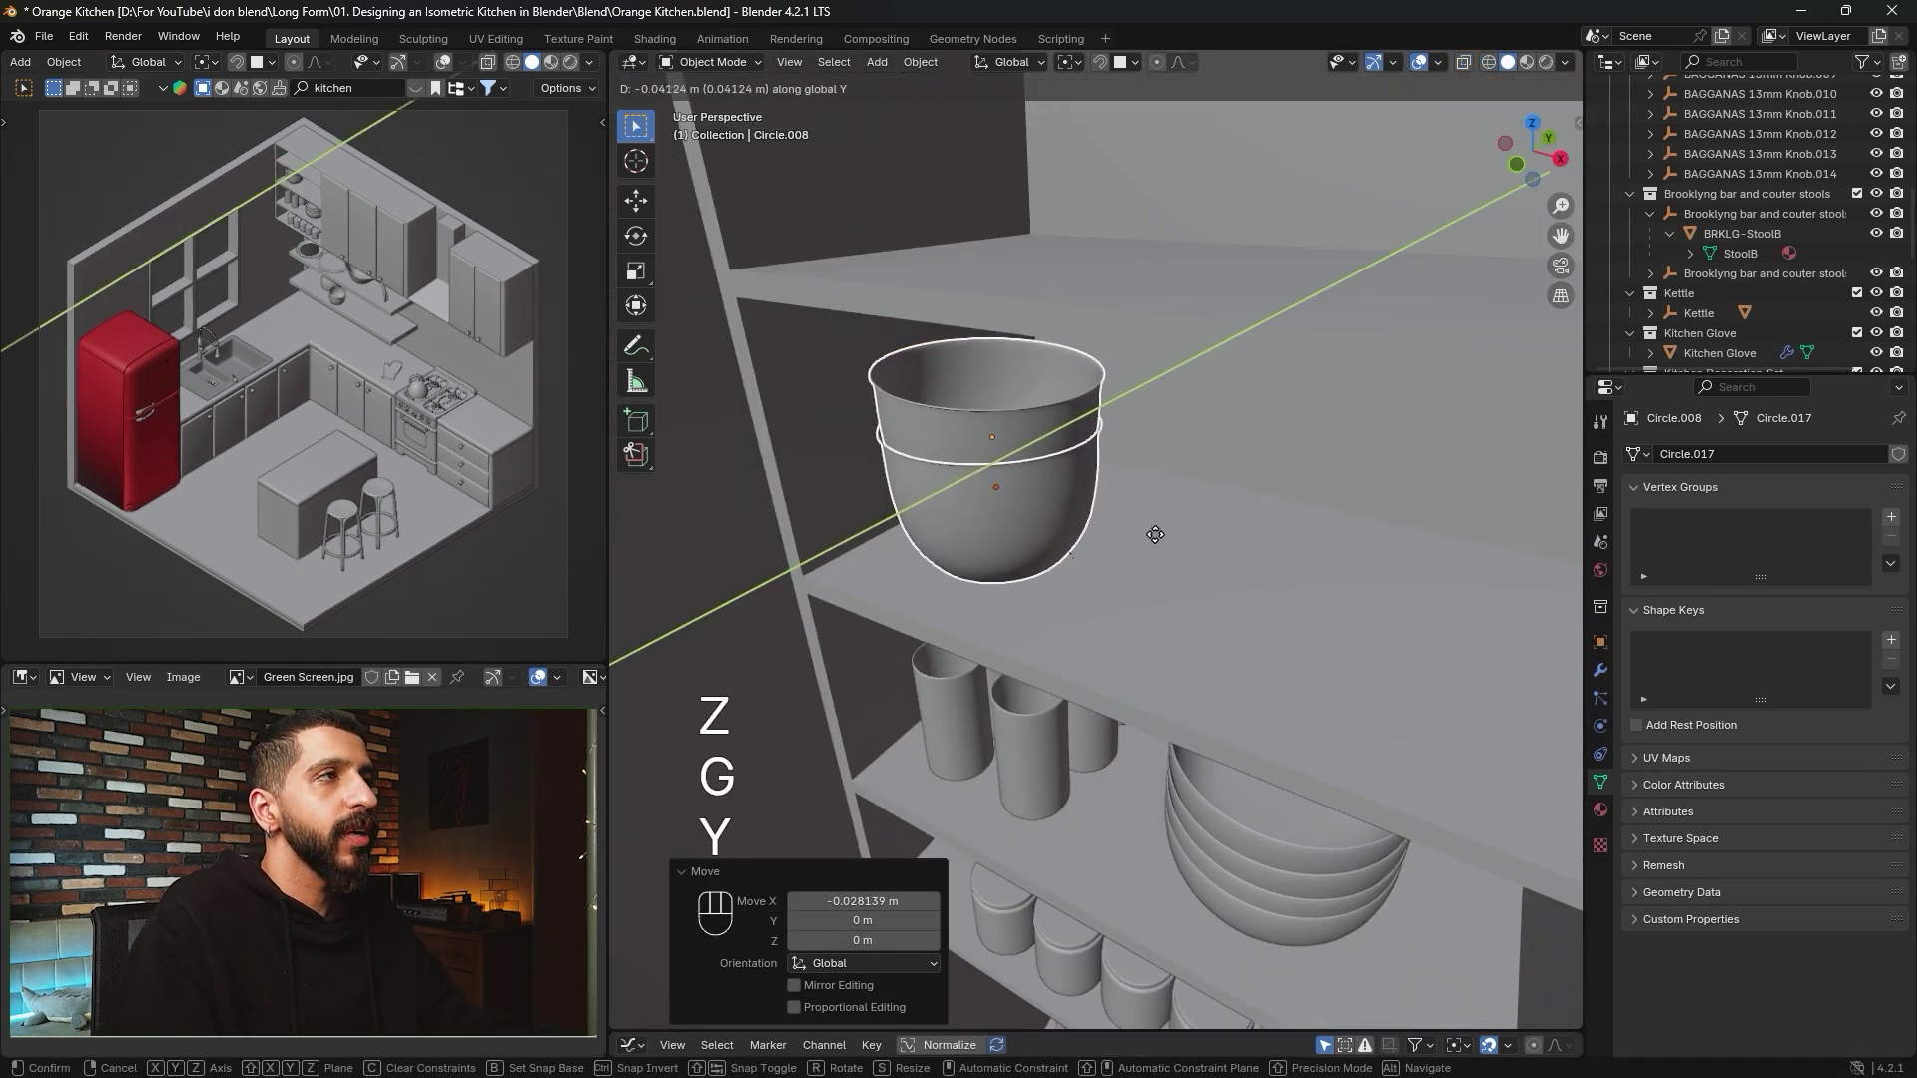
left_click(1158, 525)
Raise the stack of plates about 0.89 m along Z and move it about -0.23 m along X beside the deep bowls.
scroll(1188, 559, "down", 4)
middle_click_drag(1218, 601, 1105, 493)
left_click(1116, 711)
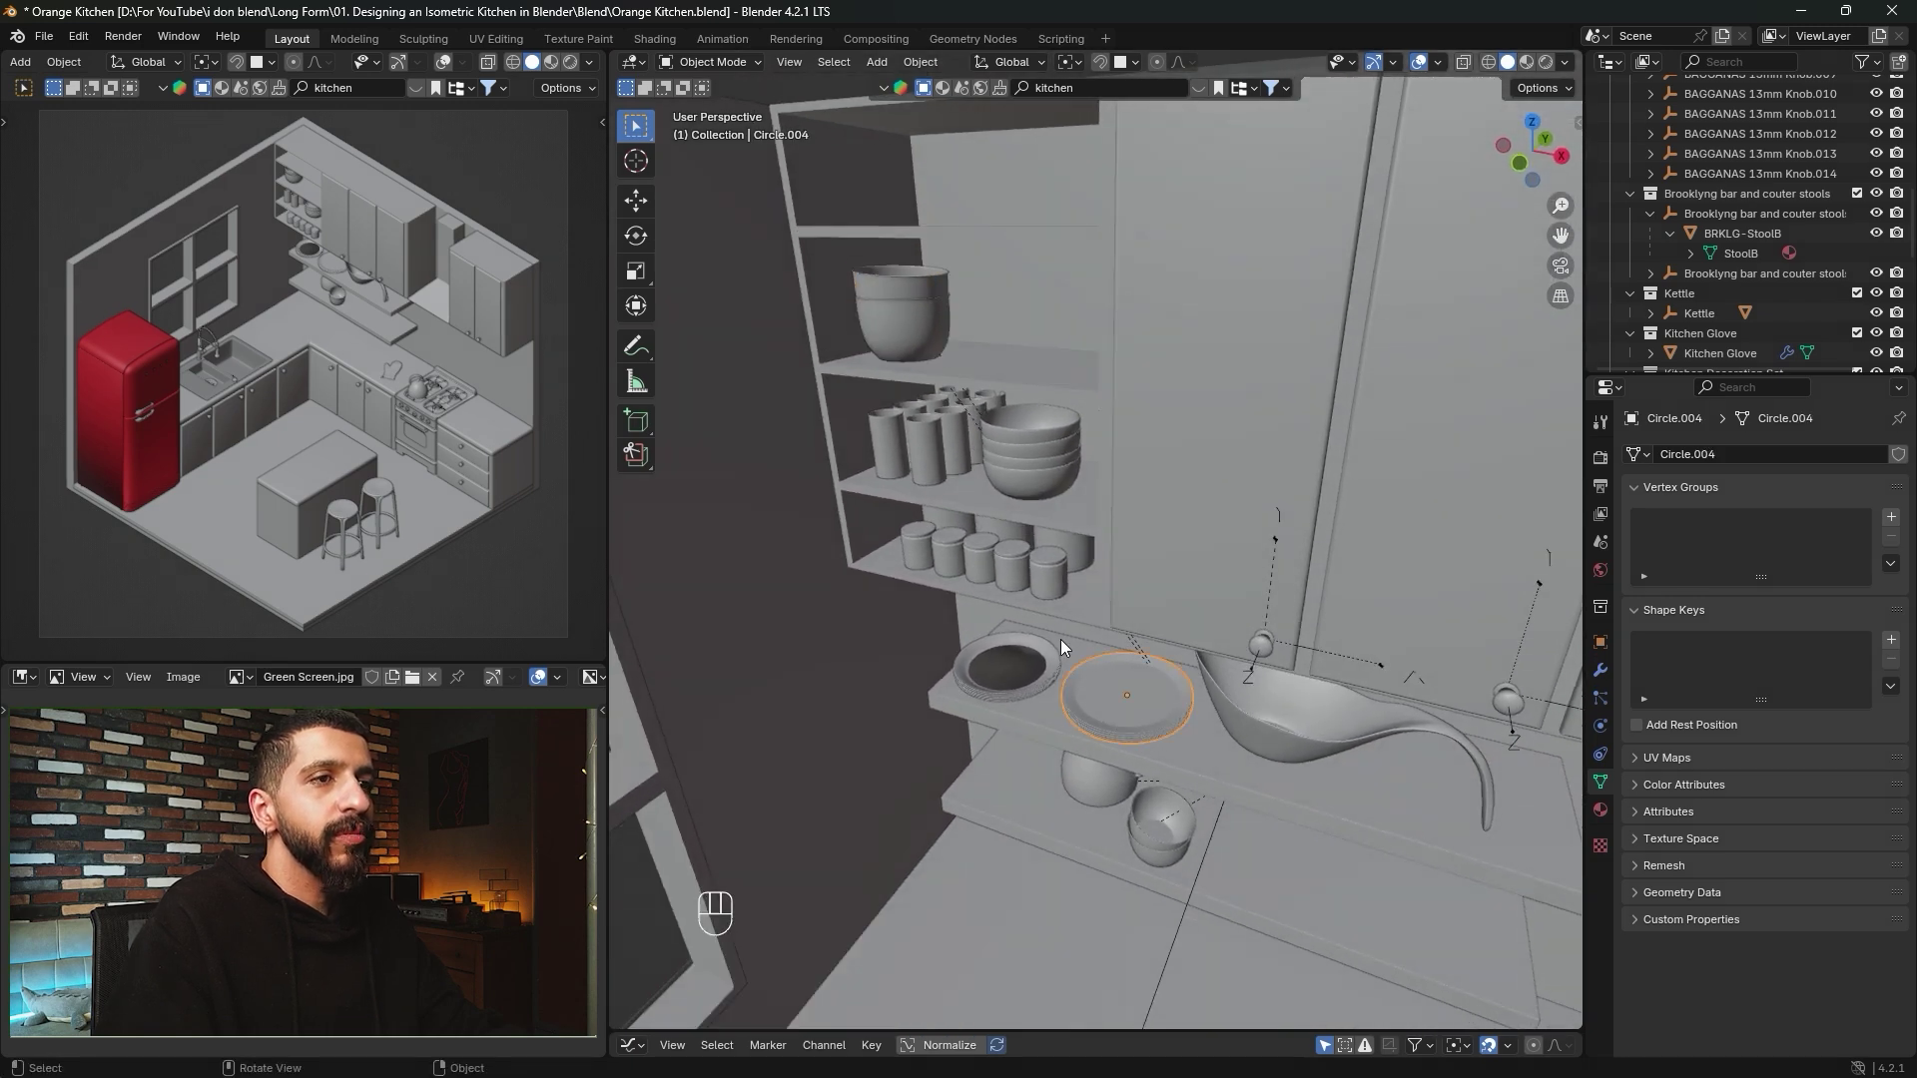
key("g")
key("z")
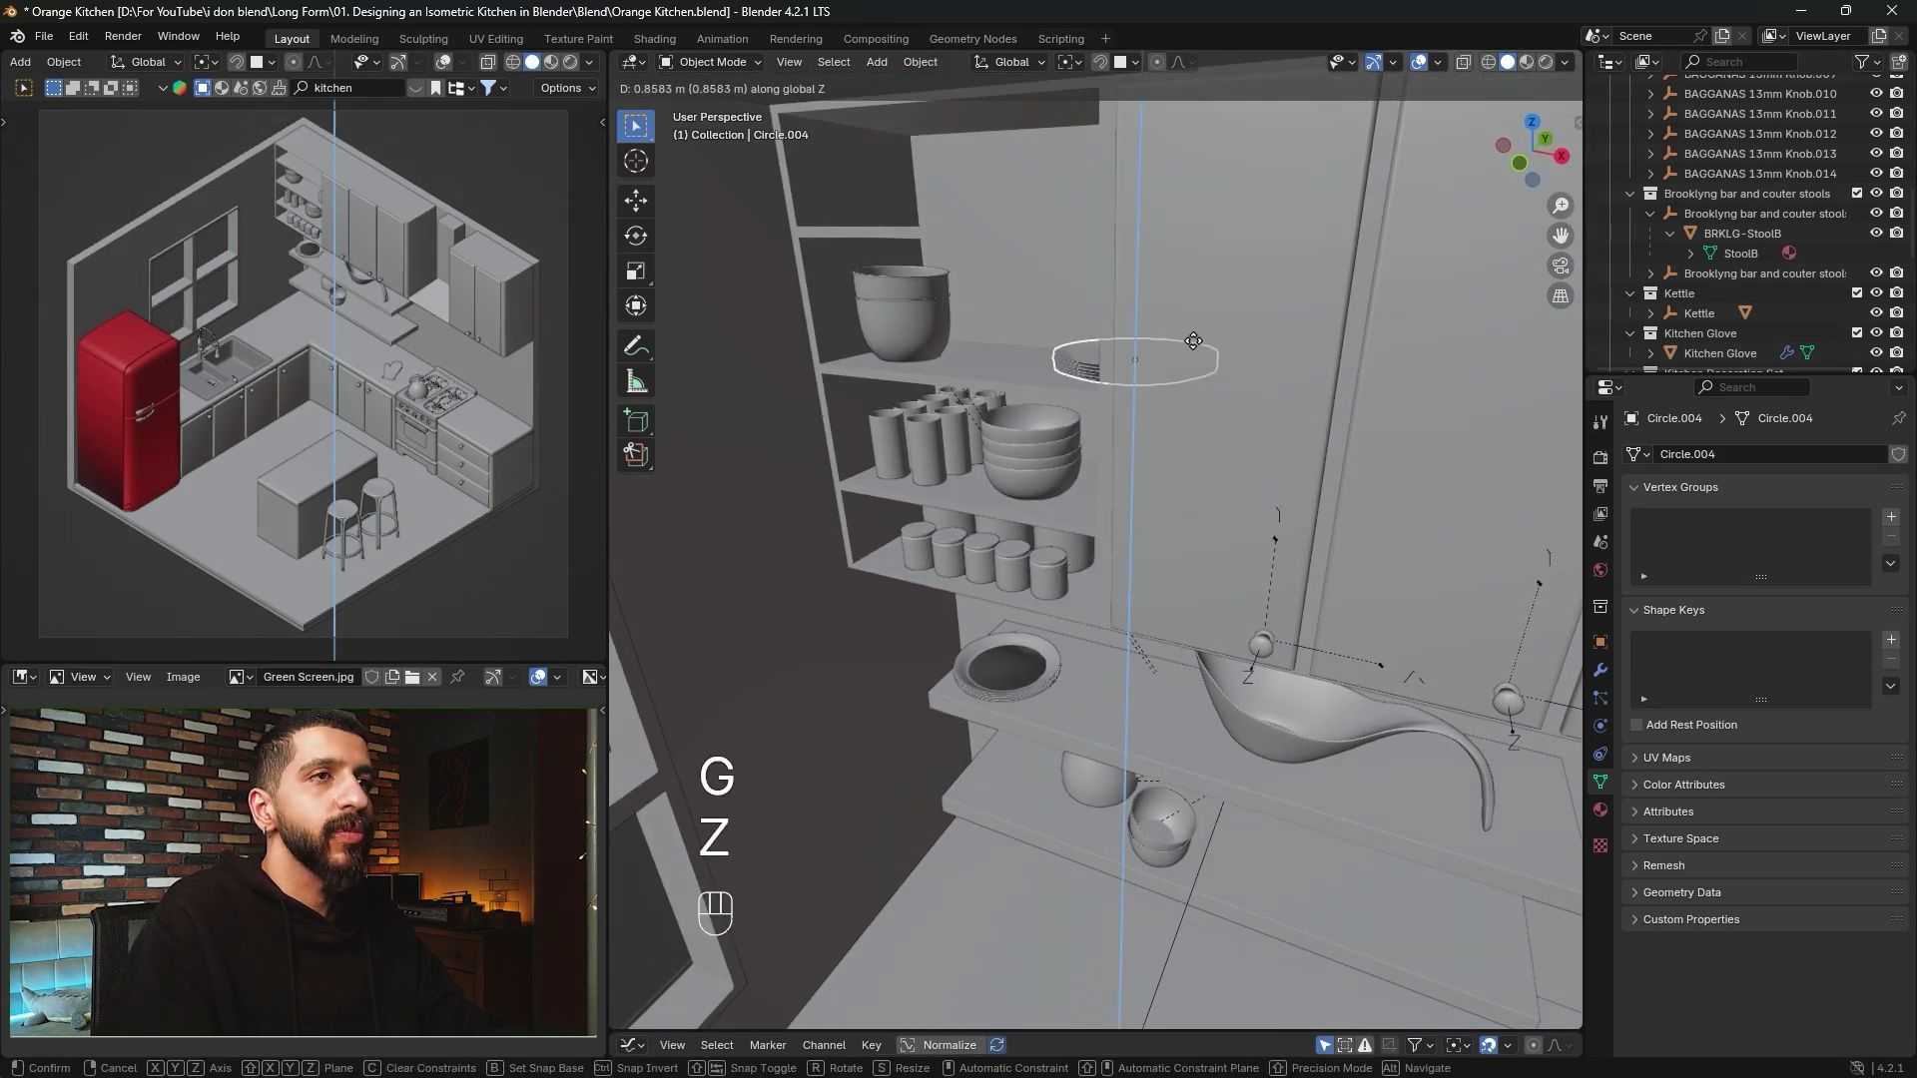
left_click(1193, 340)
key("g")
key("x")
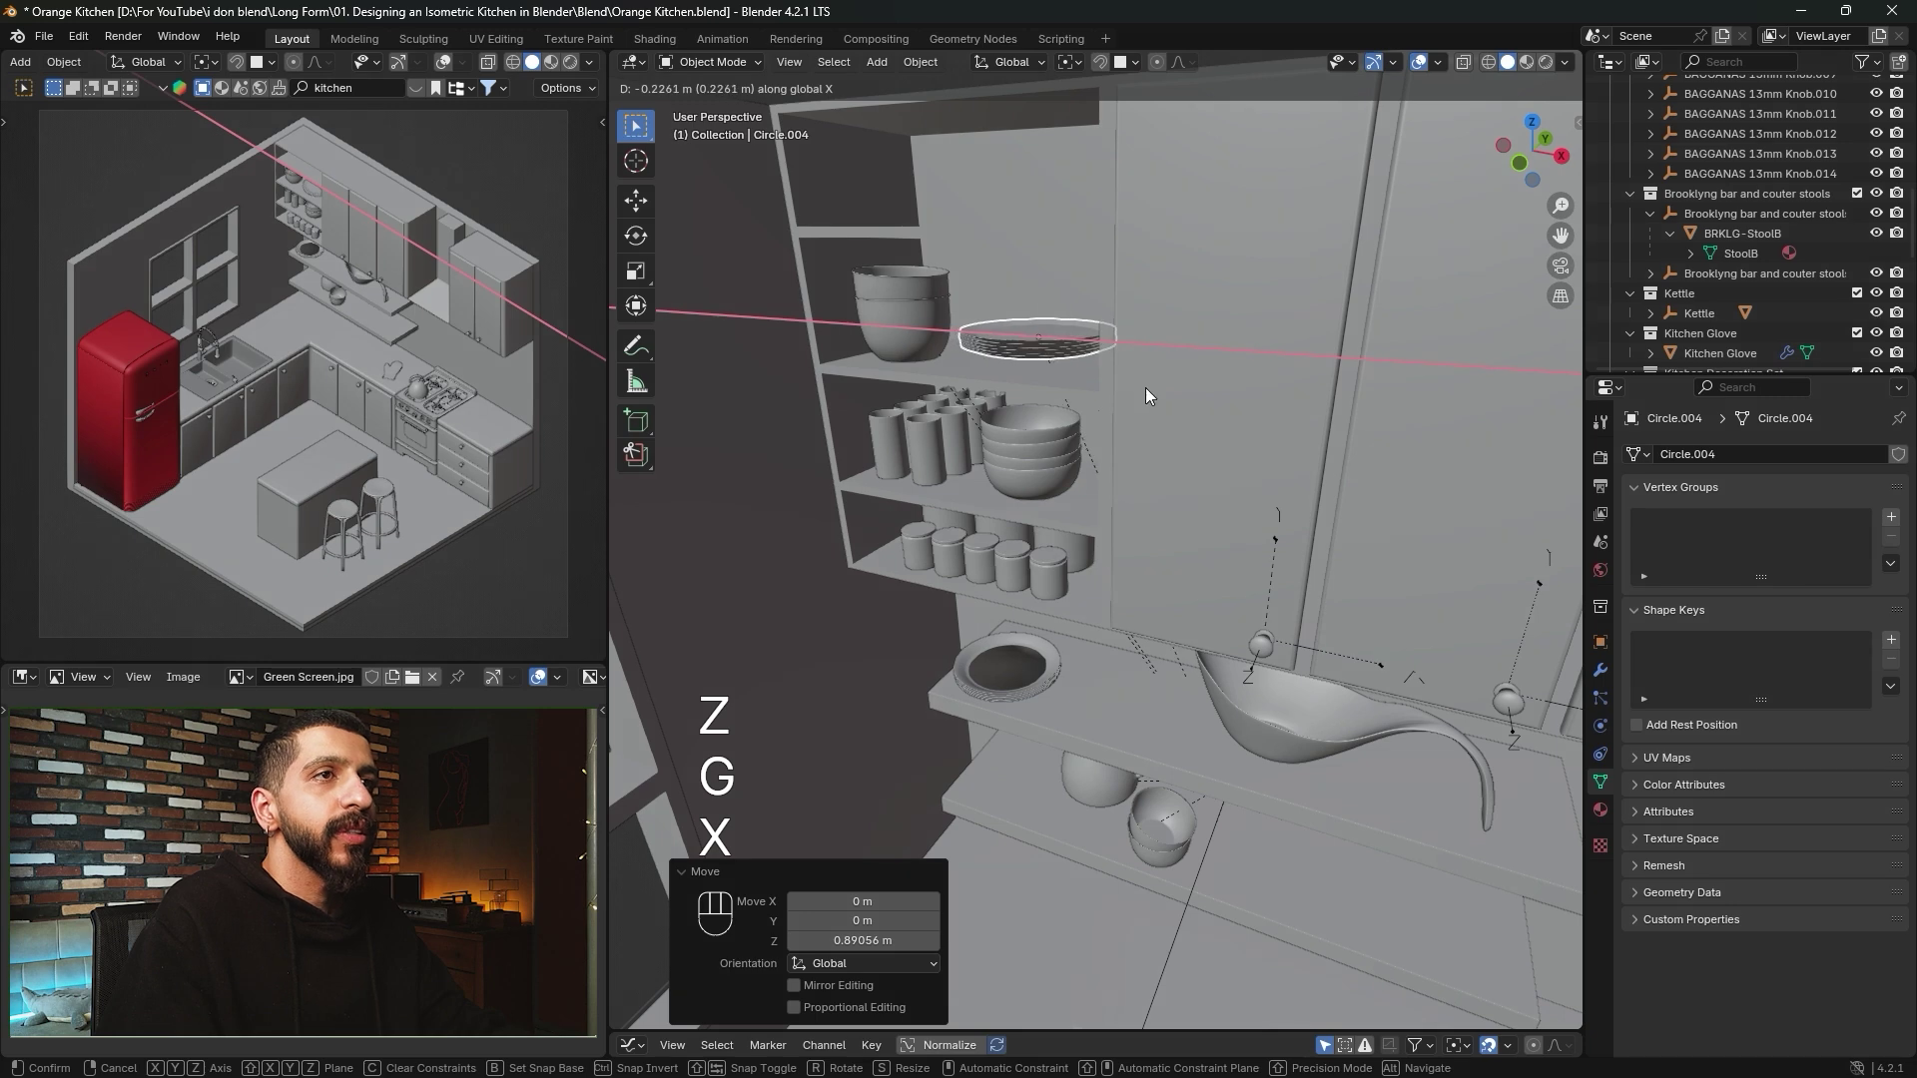
left_click(1148, 396)
In front wireframe view, shift the plate stack about 0.02 m along X and lower it about 0.03 m along Z onto the shelf.
left_click(1520, 163)
key("z")
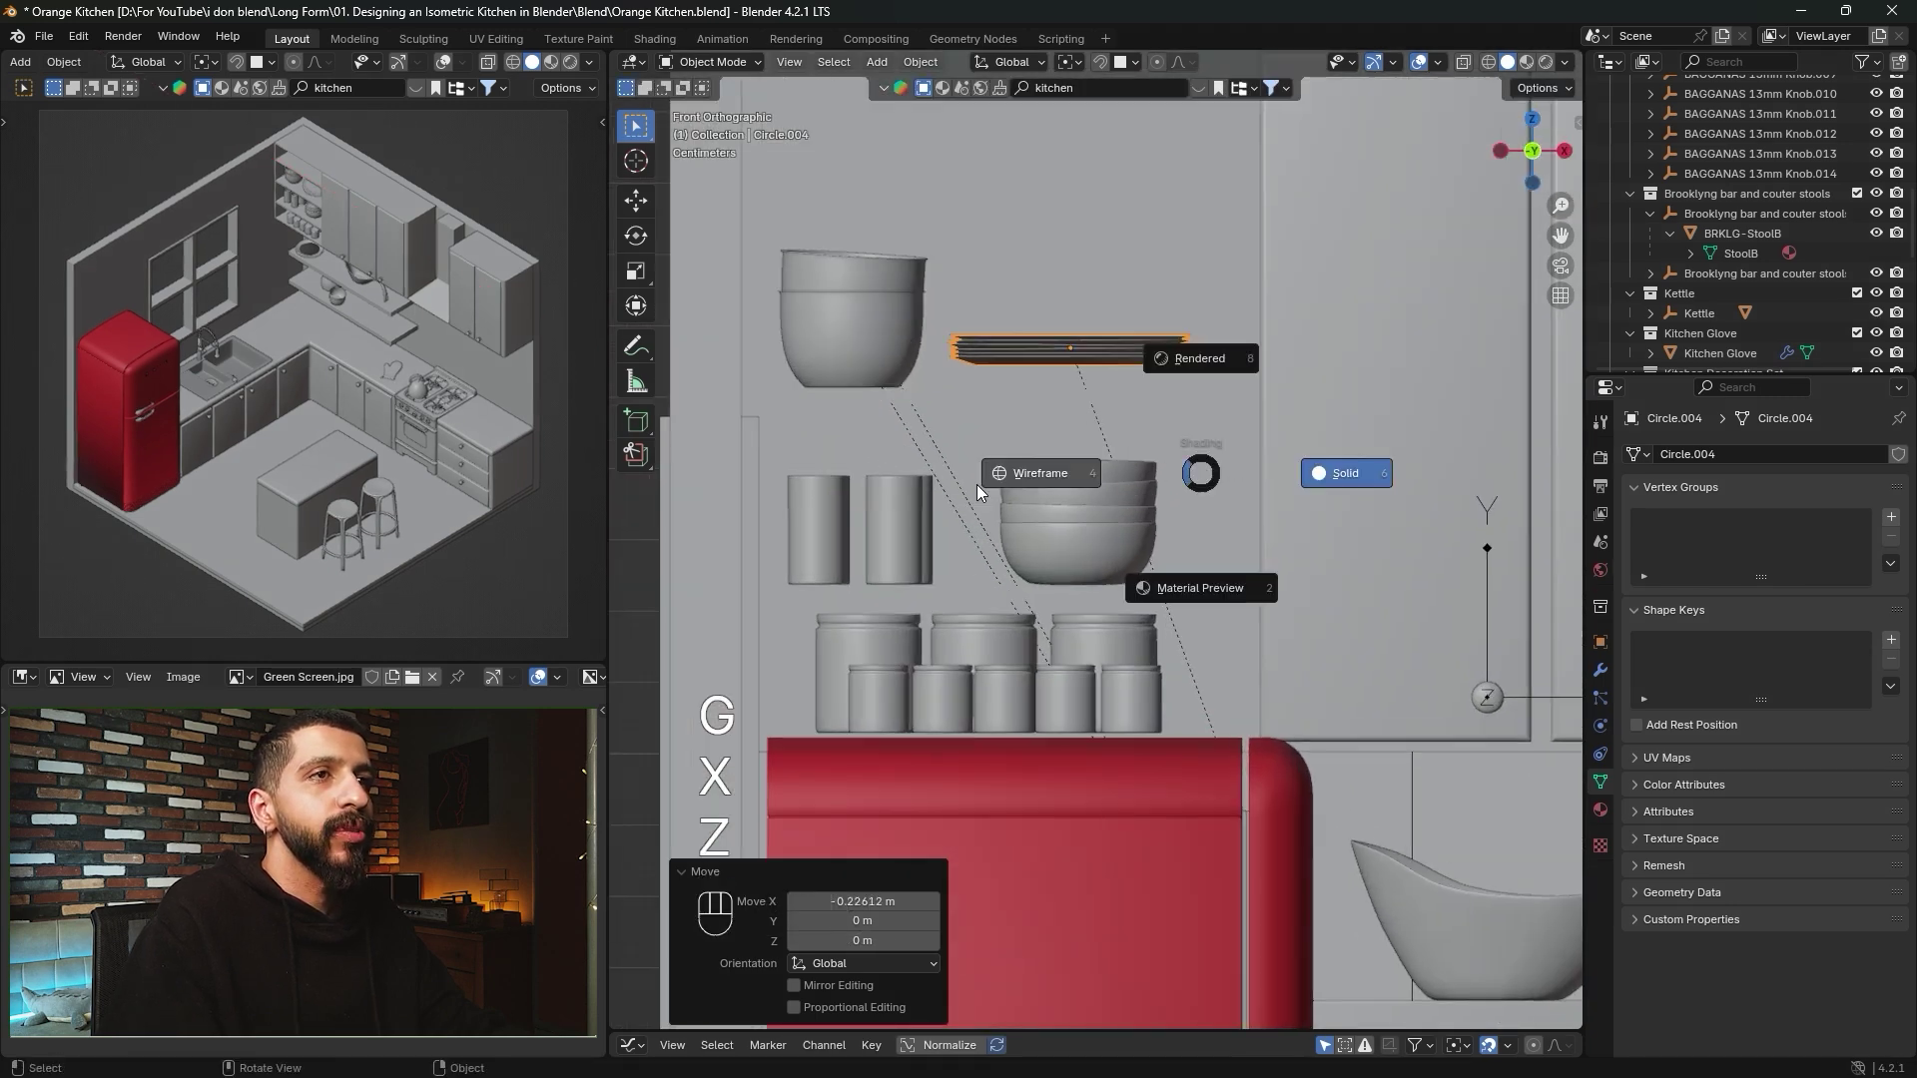
left_click(977, 484)
scroll(1098, 490, "up", 2)
key("g")
key("x")
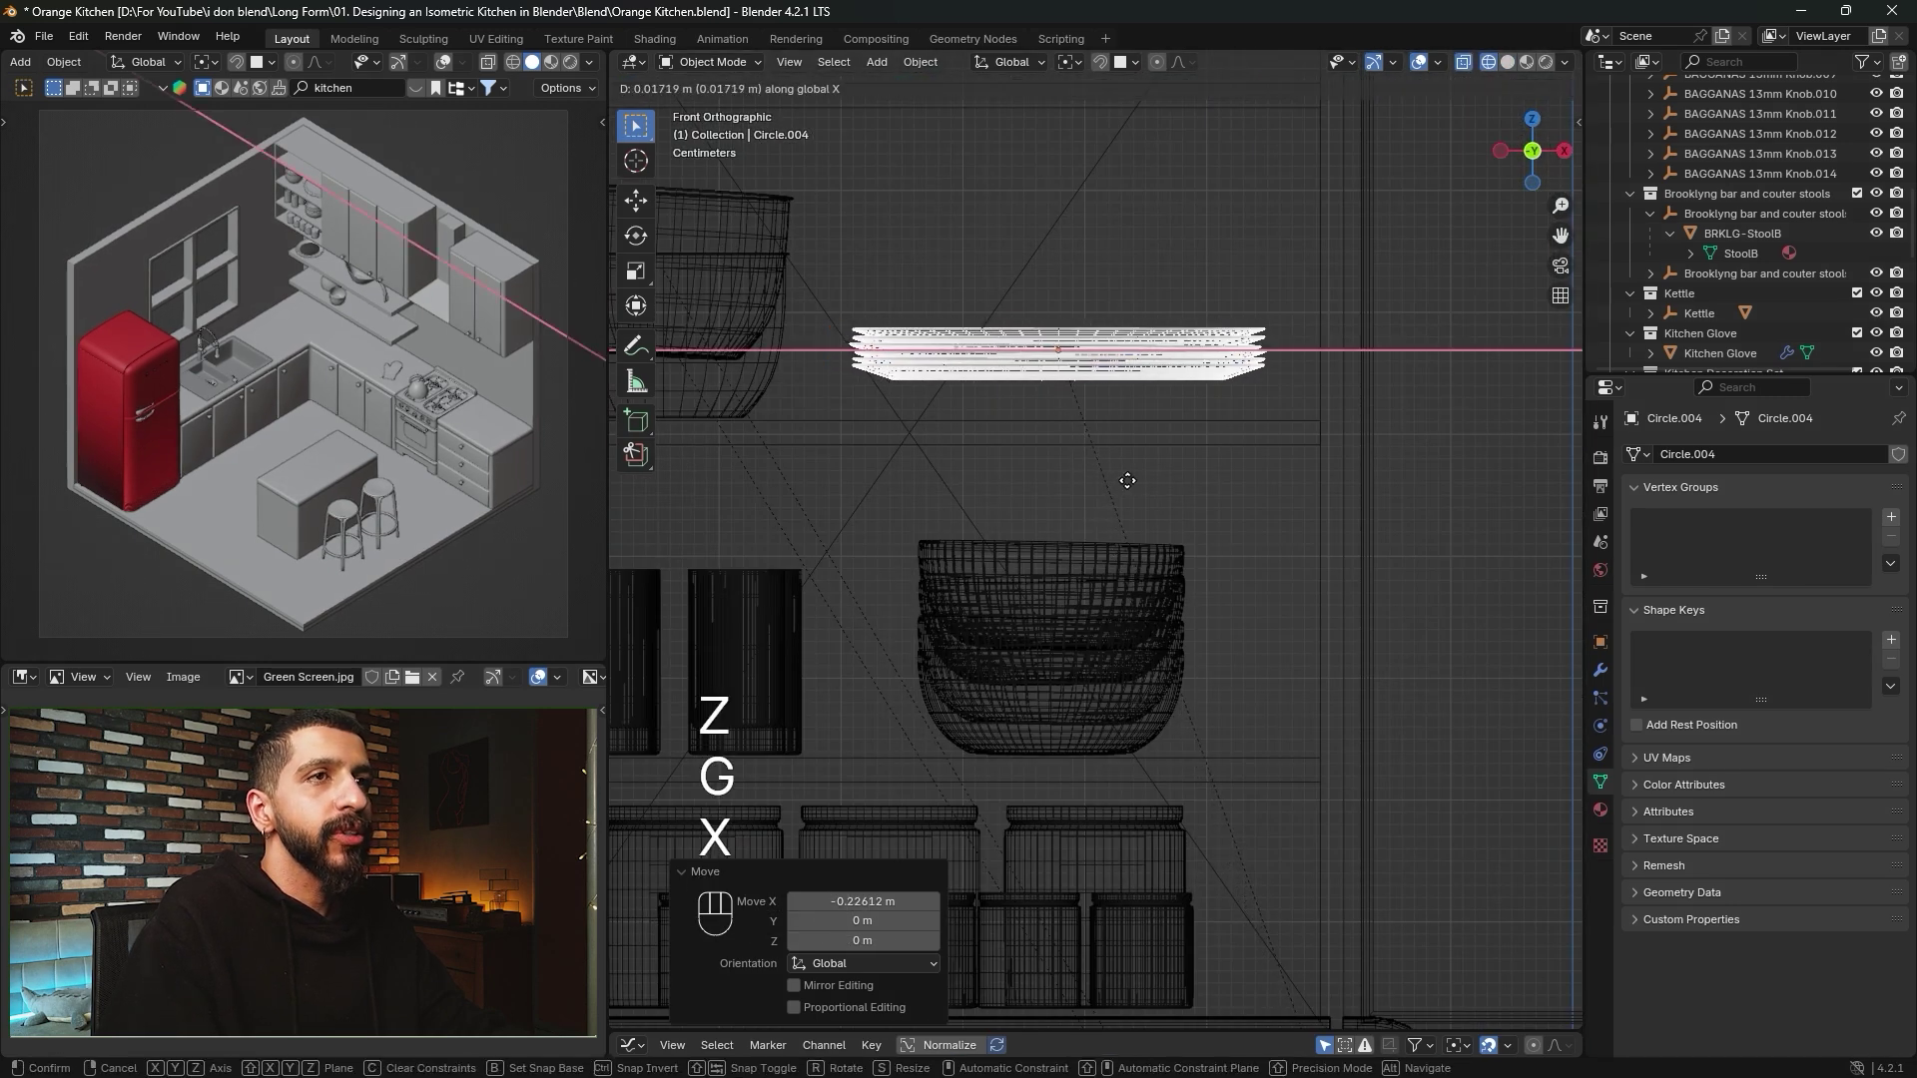
key("g")
key("z")
left_click(1130, 539)
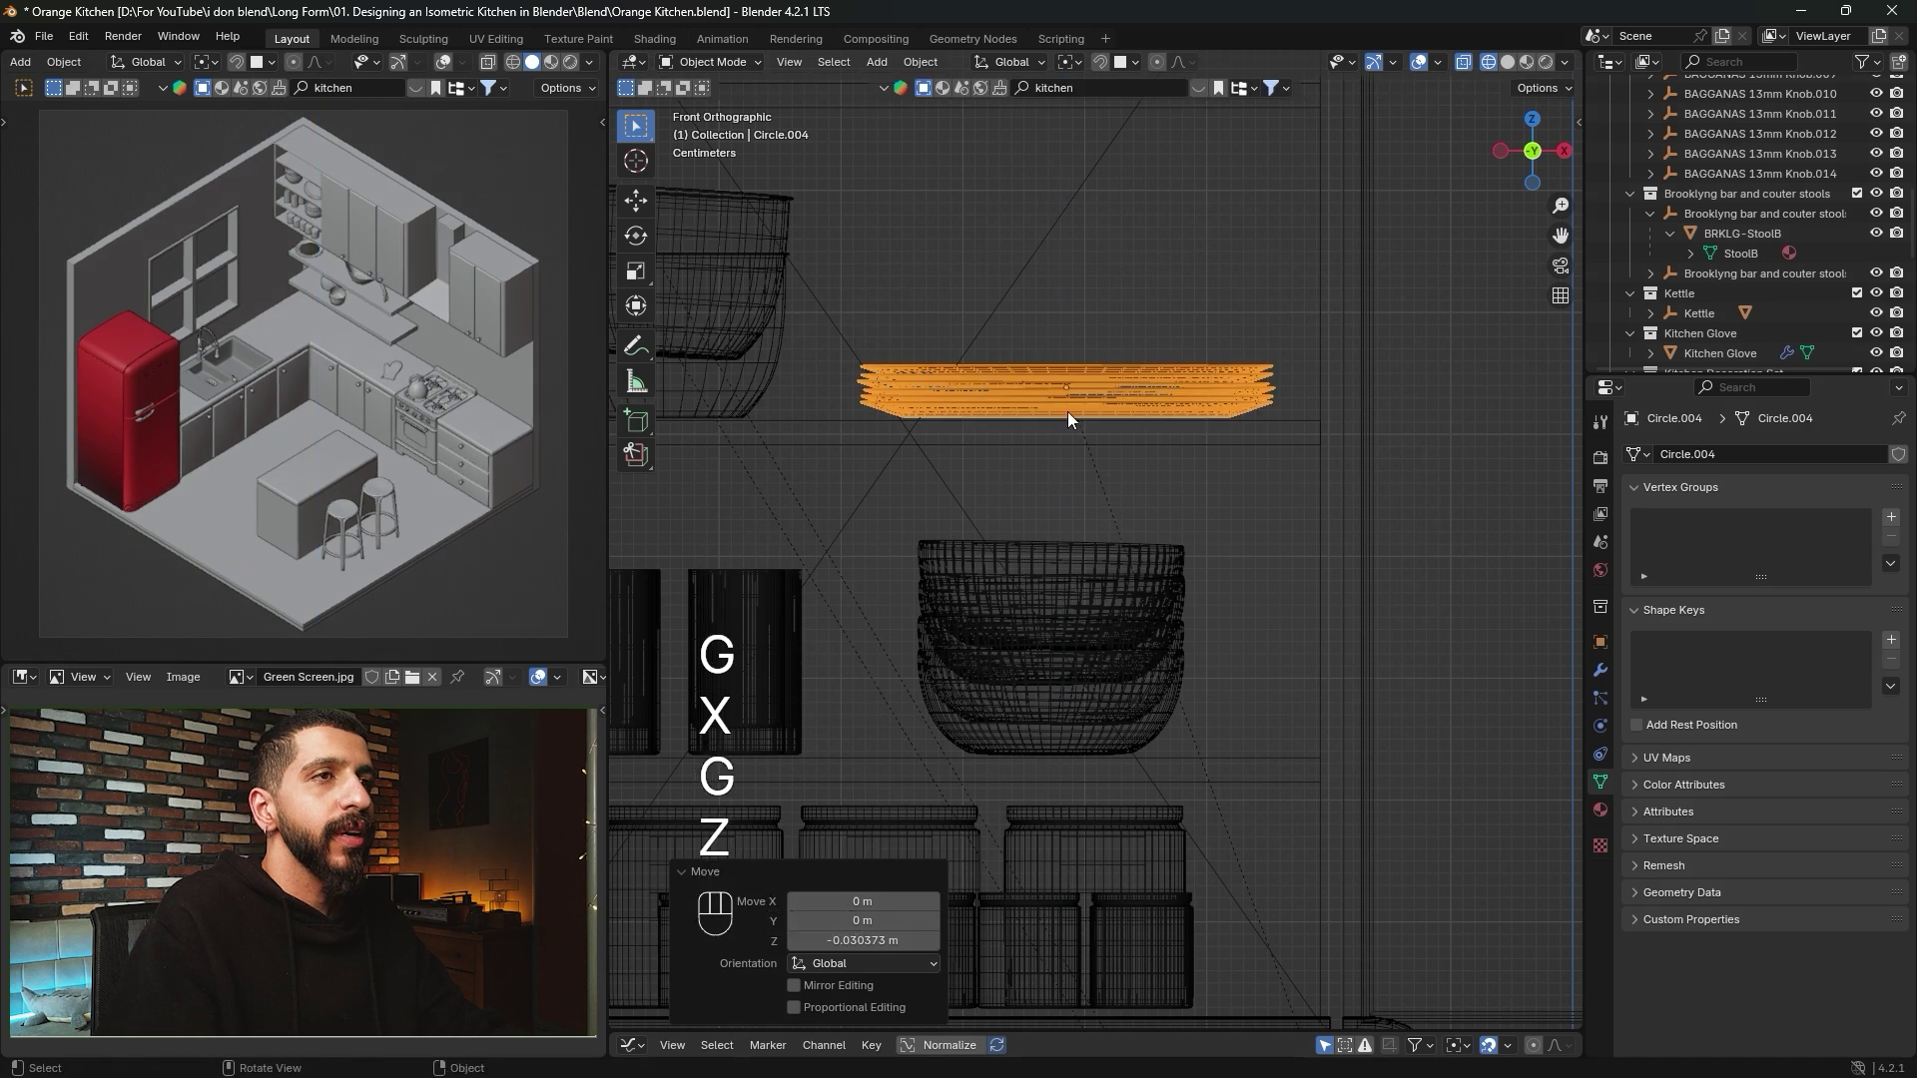
Clear the plate stack's parent while keeping its transformation.
right_click(1060, 387)
mouse_move(1060, 388)
left_click(1174, 748)
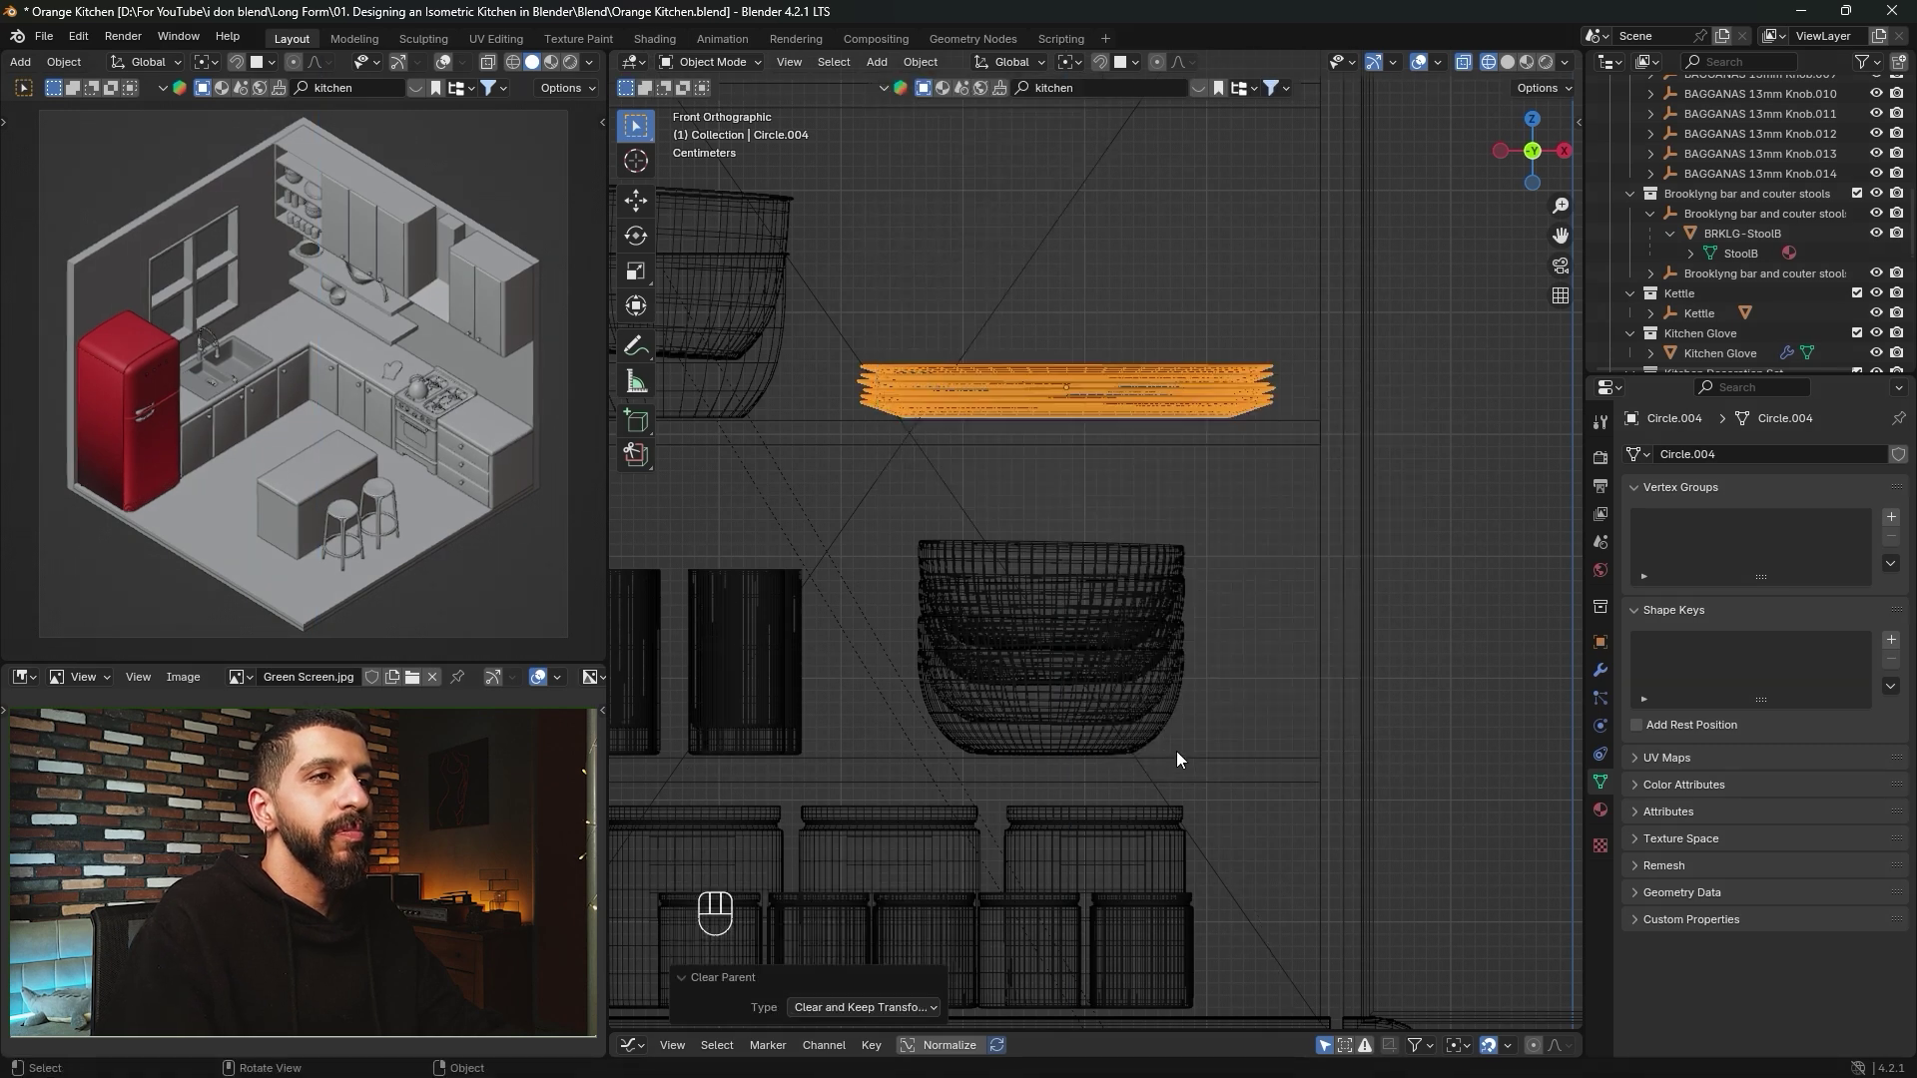
Select both nested deep bowls and clear their parent while keeping their transformation.
middle_click_drag(888, 496, 1102, 542, "shift")
left_click(949, 296)
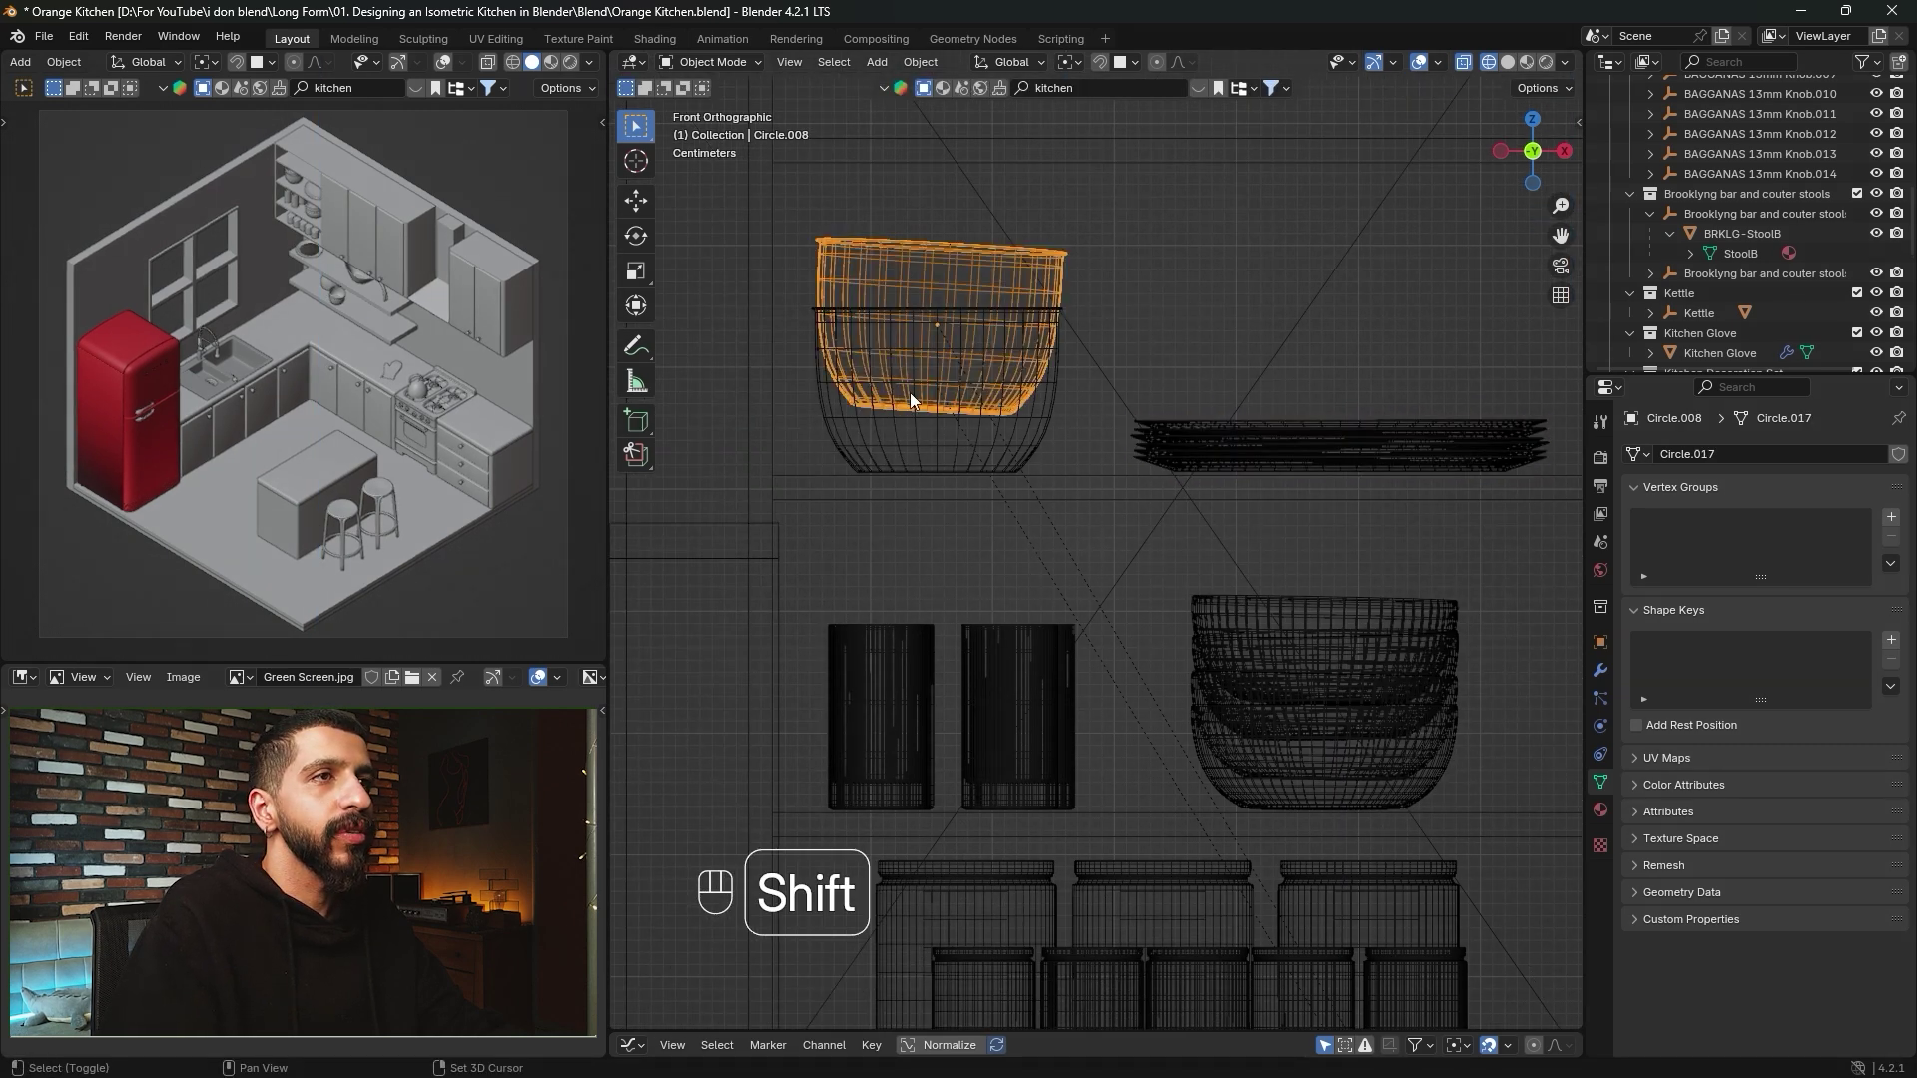
left_click(909, 393, "shift")
left_click(912, 316, "shift")
left_click(870, 446, "shift")
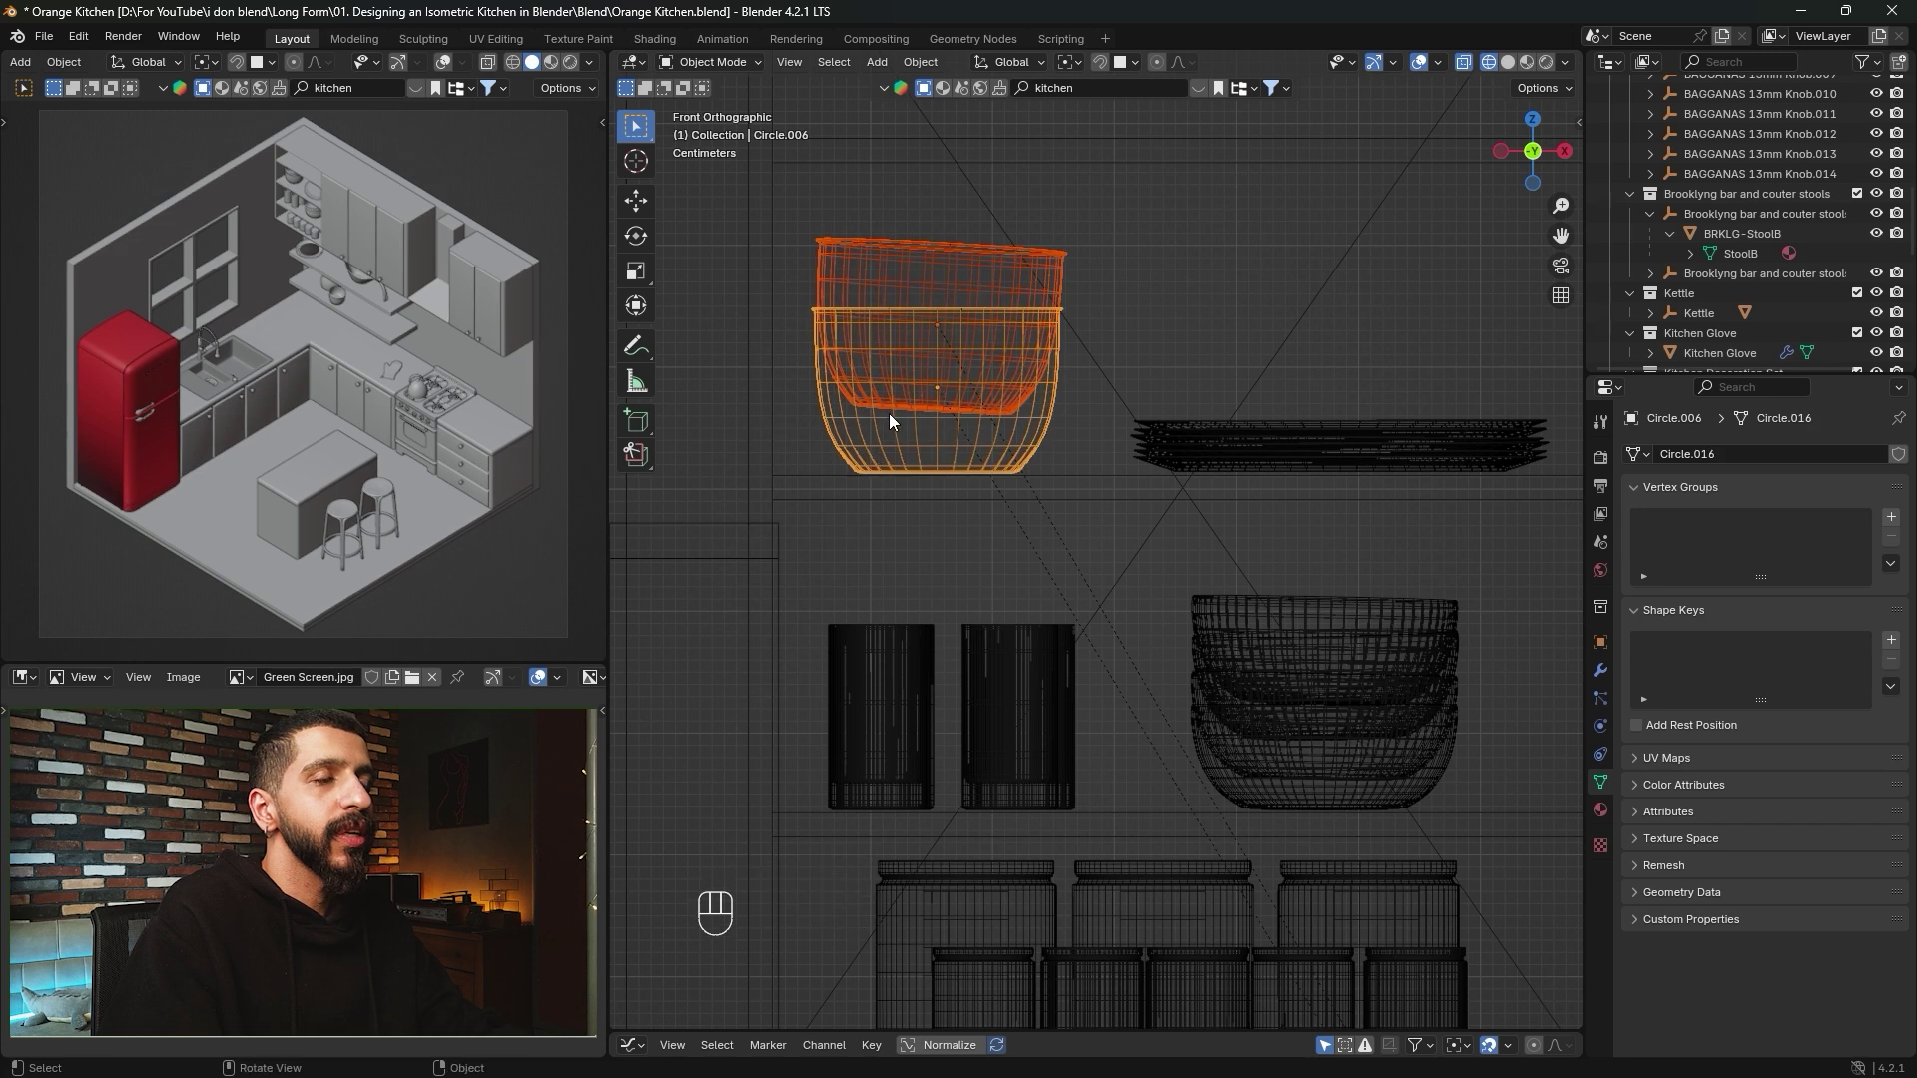
right_click(889, 413)
mouse_move(883, 413)
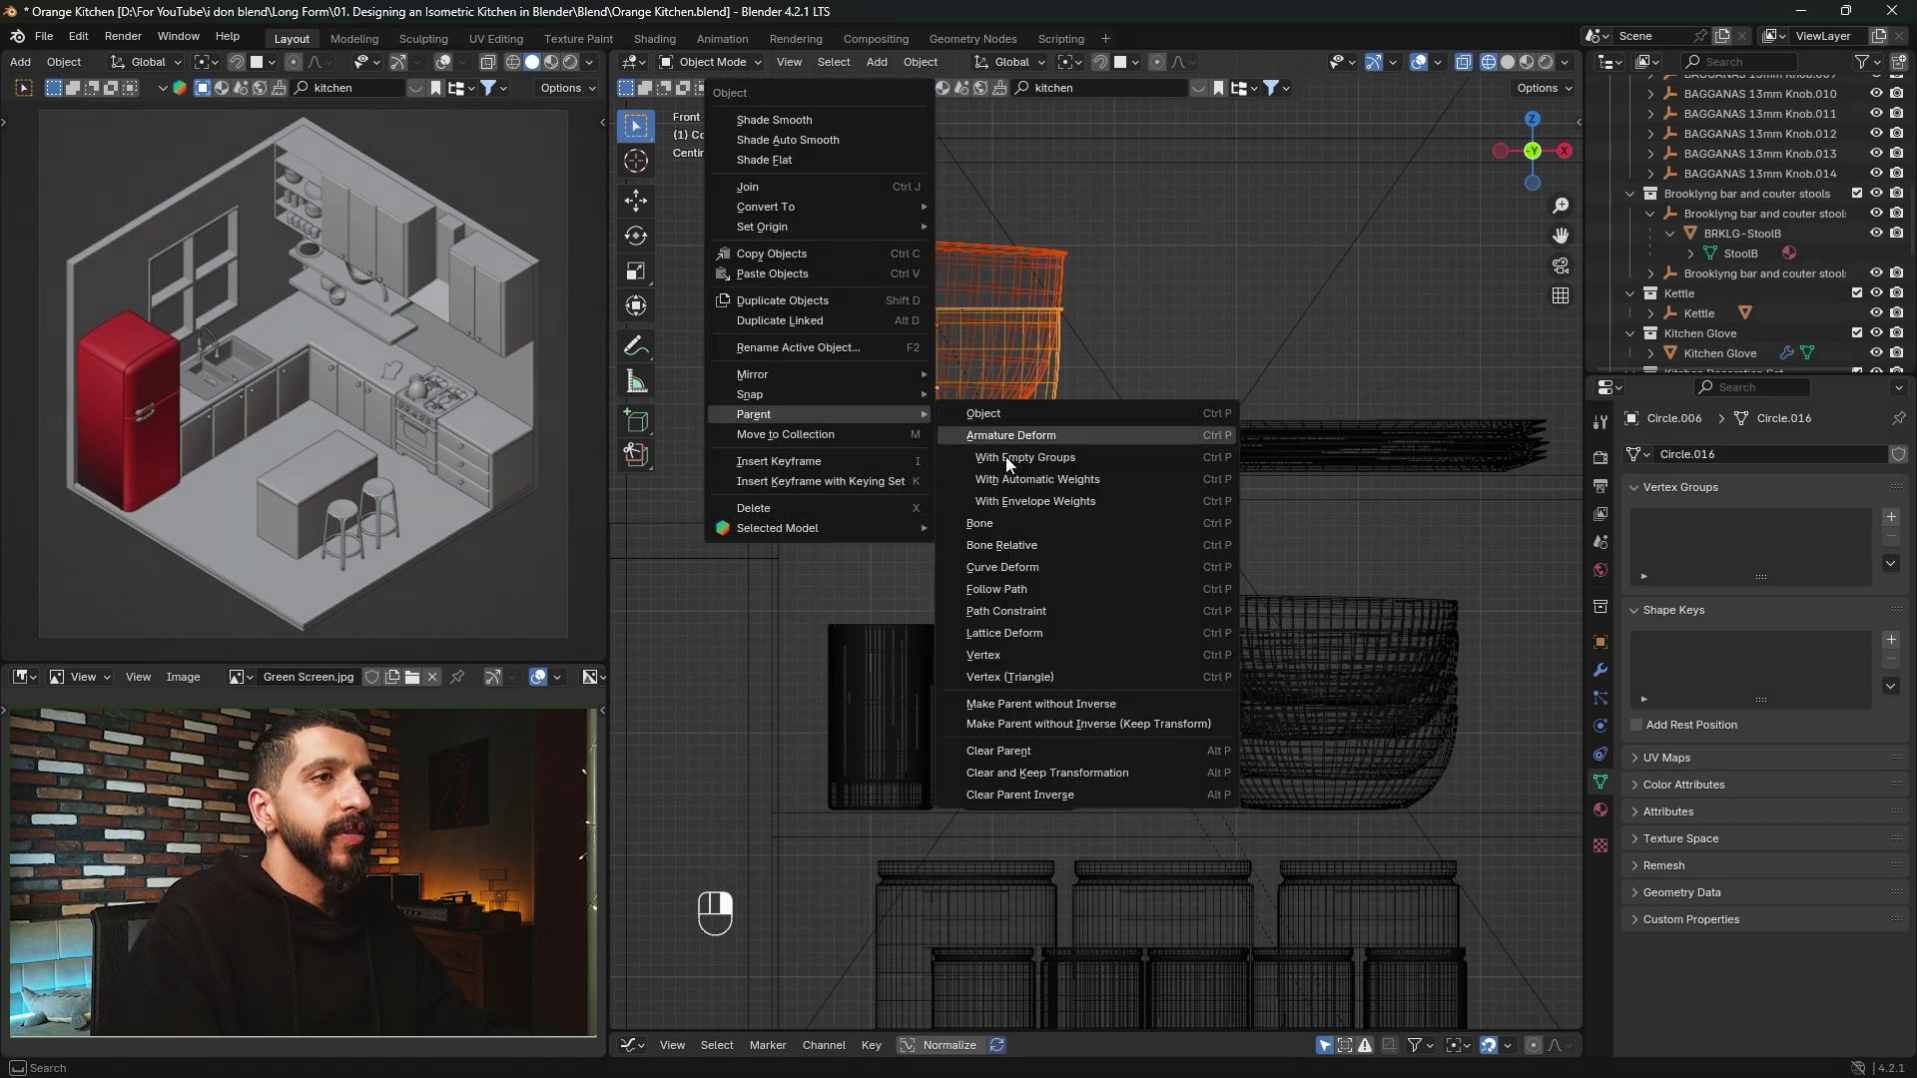
left_click(1018, 774)
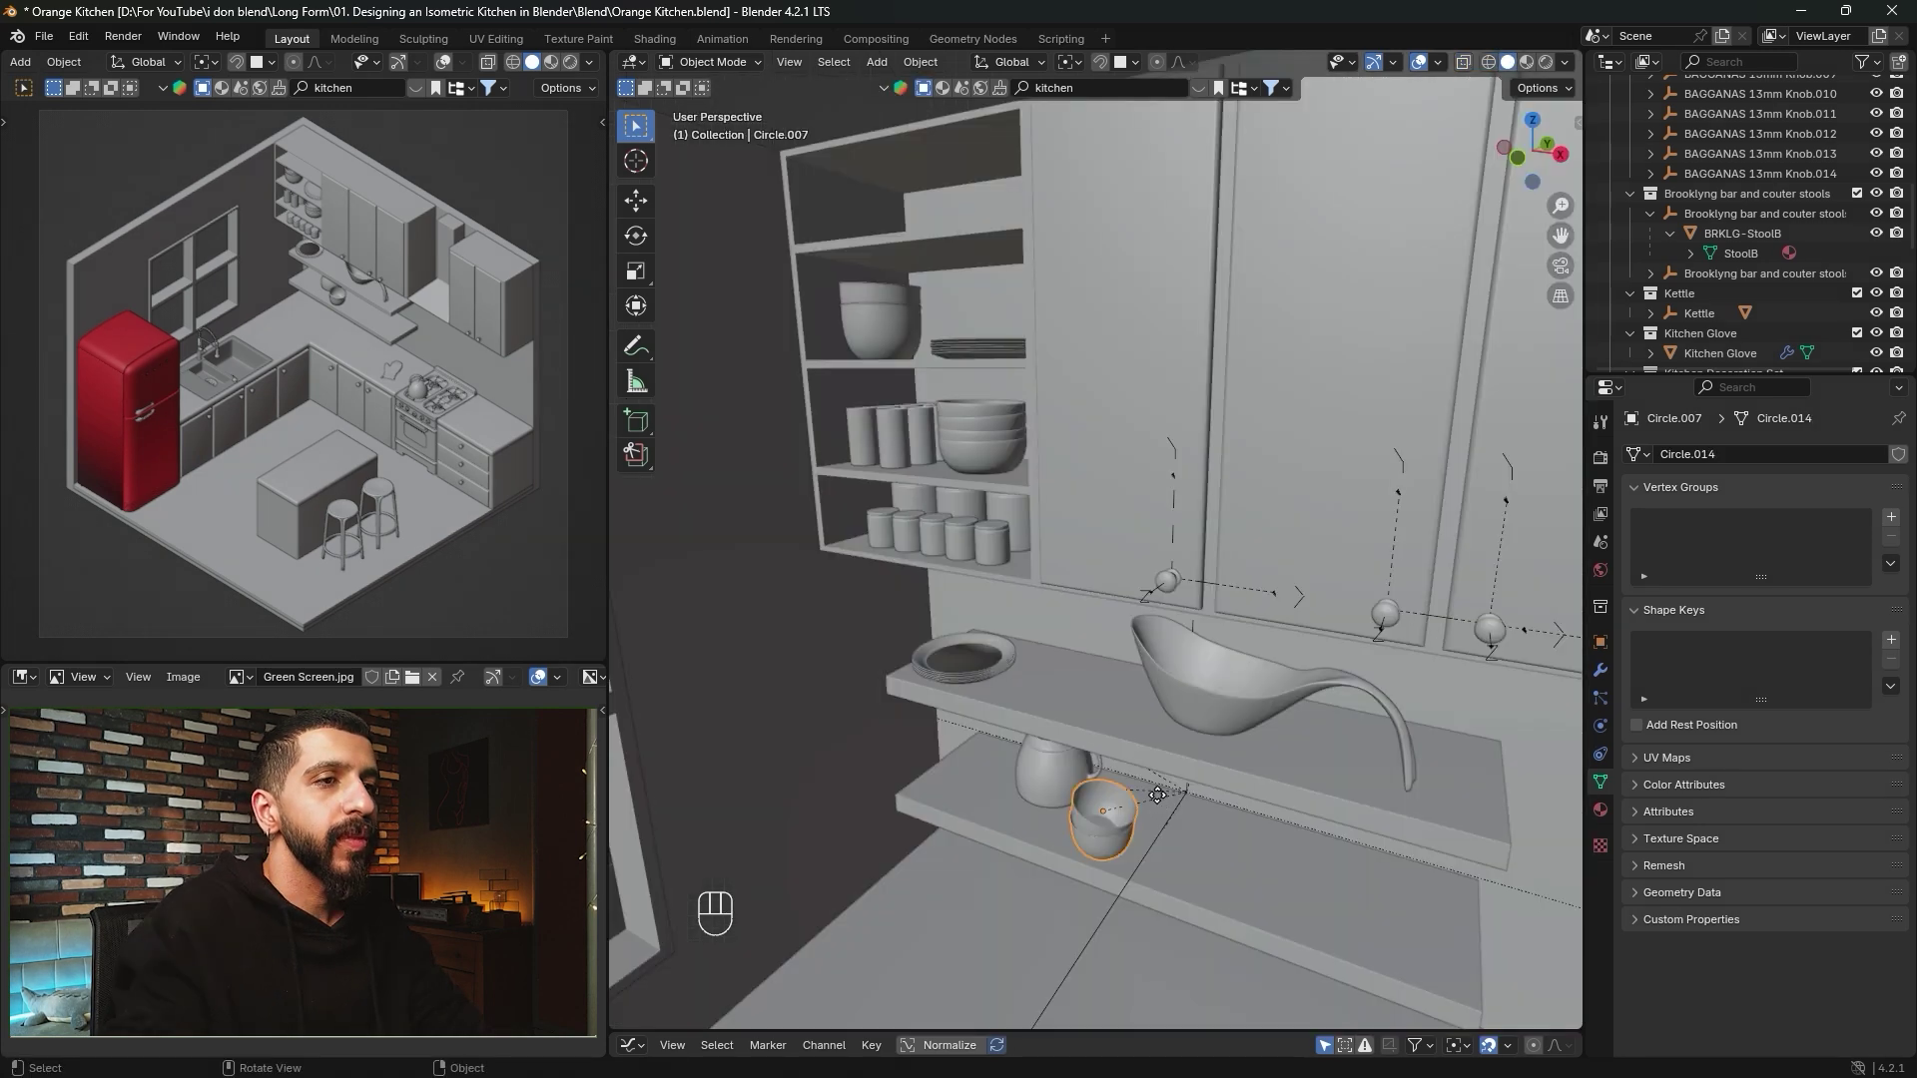
Raise the small nested bowls about 1.53 m along Z and move them along negative X into the cabinet's top compartment.
key("g")
key("z")
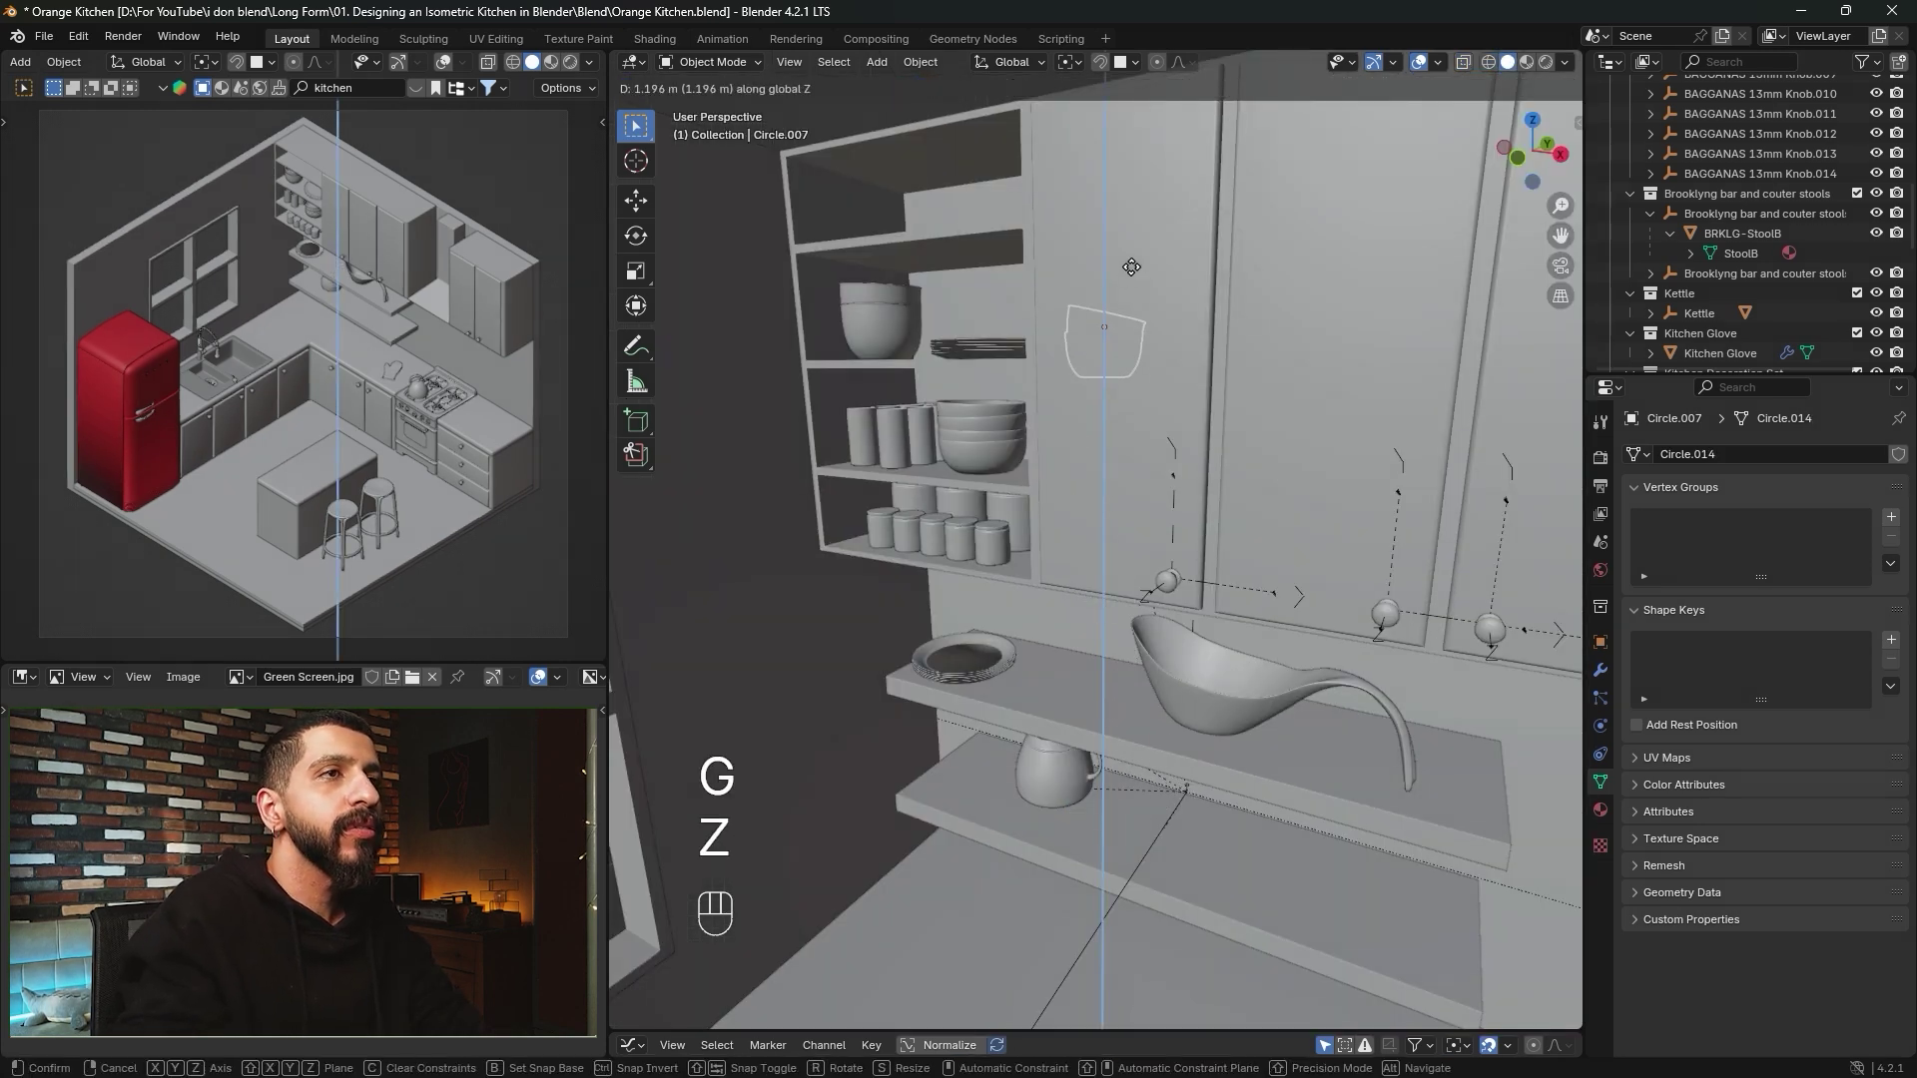
left_click(1124, 141)
key("g")
key("x")
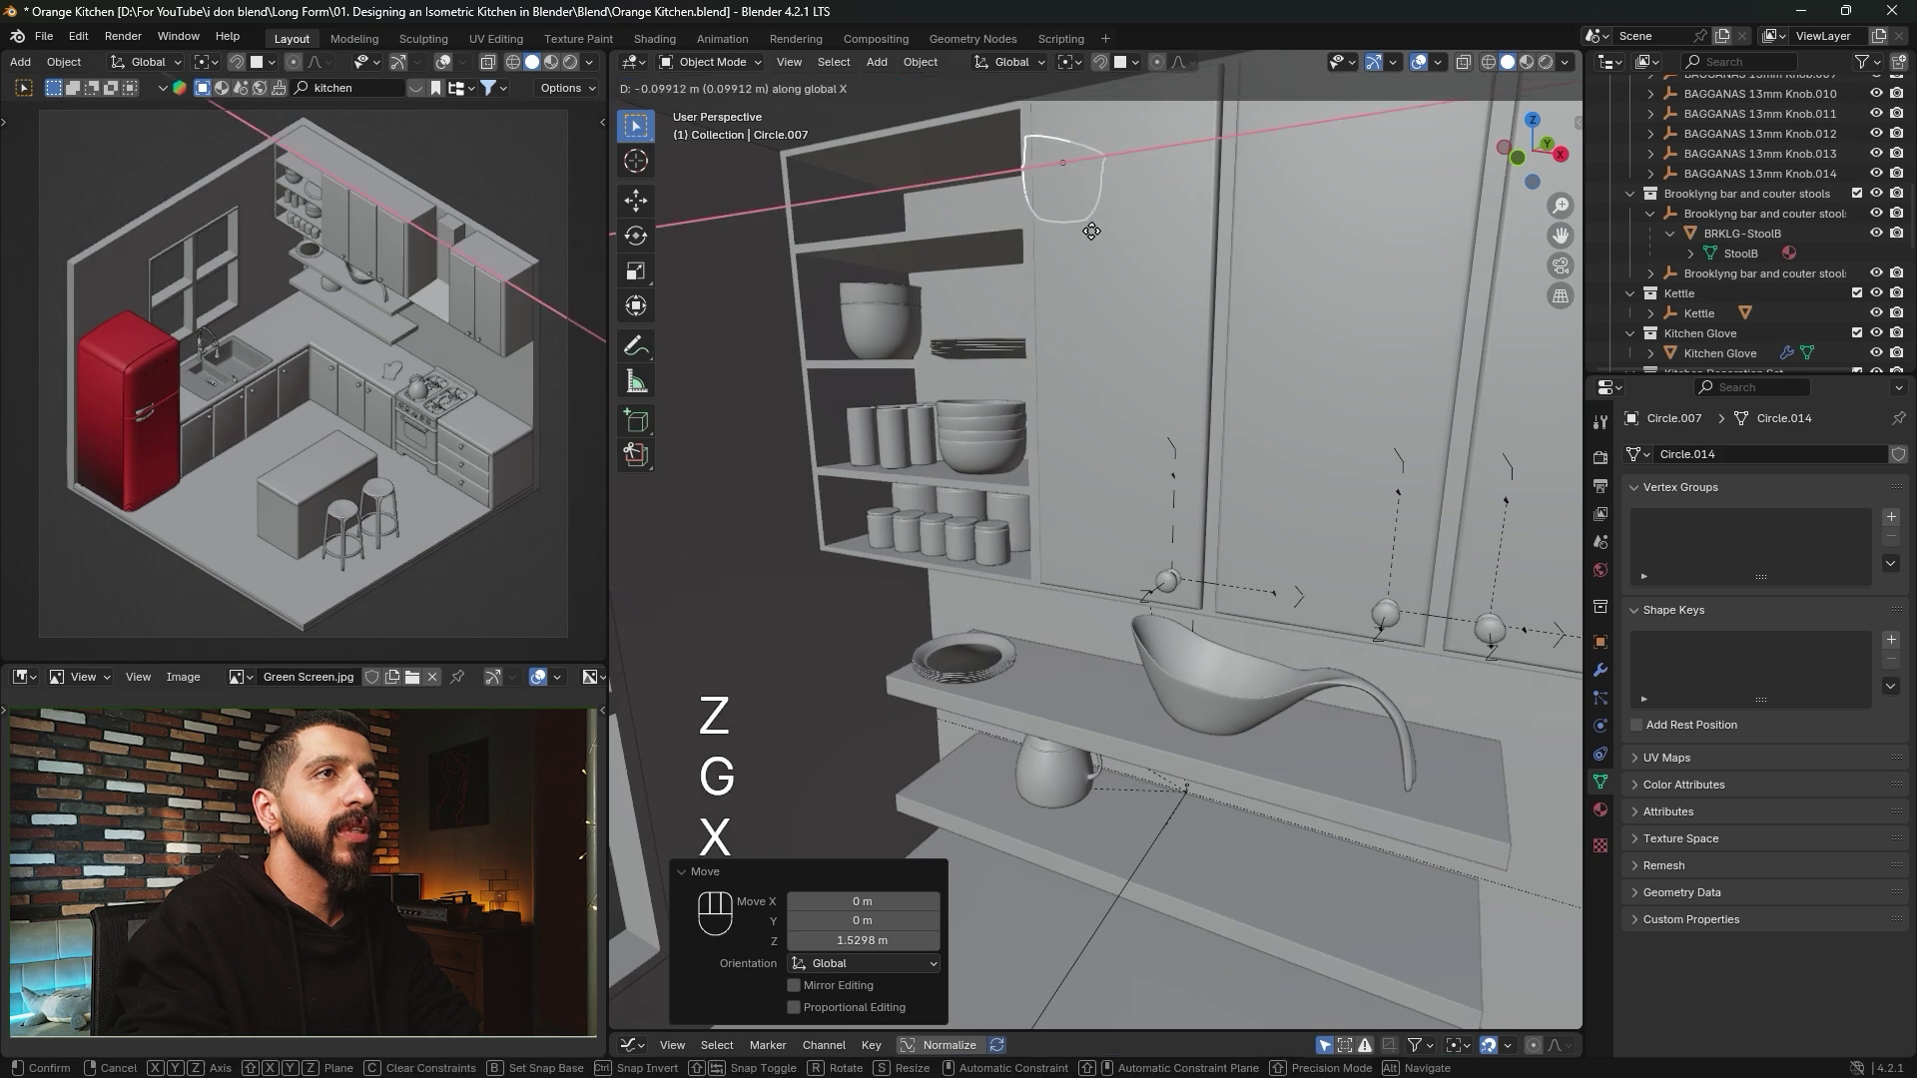
left_click(1017, 240)
In front wireframe view, lower the small nested bowls about 0.014 m along Z and shift them about 0.02 m along X on the top shelf.
middle_click_drag(1046, 351, 1184, 537, "shift")
left_click(1520, 166)
middle_click_drag(1183, 537, 1093, 561, "alt")
key("z")
scroll(1089, 560, "up", 3)
key("g")
key("z")
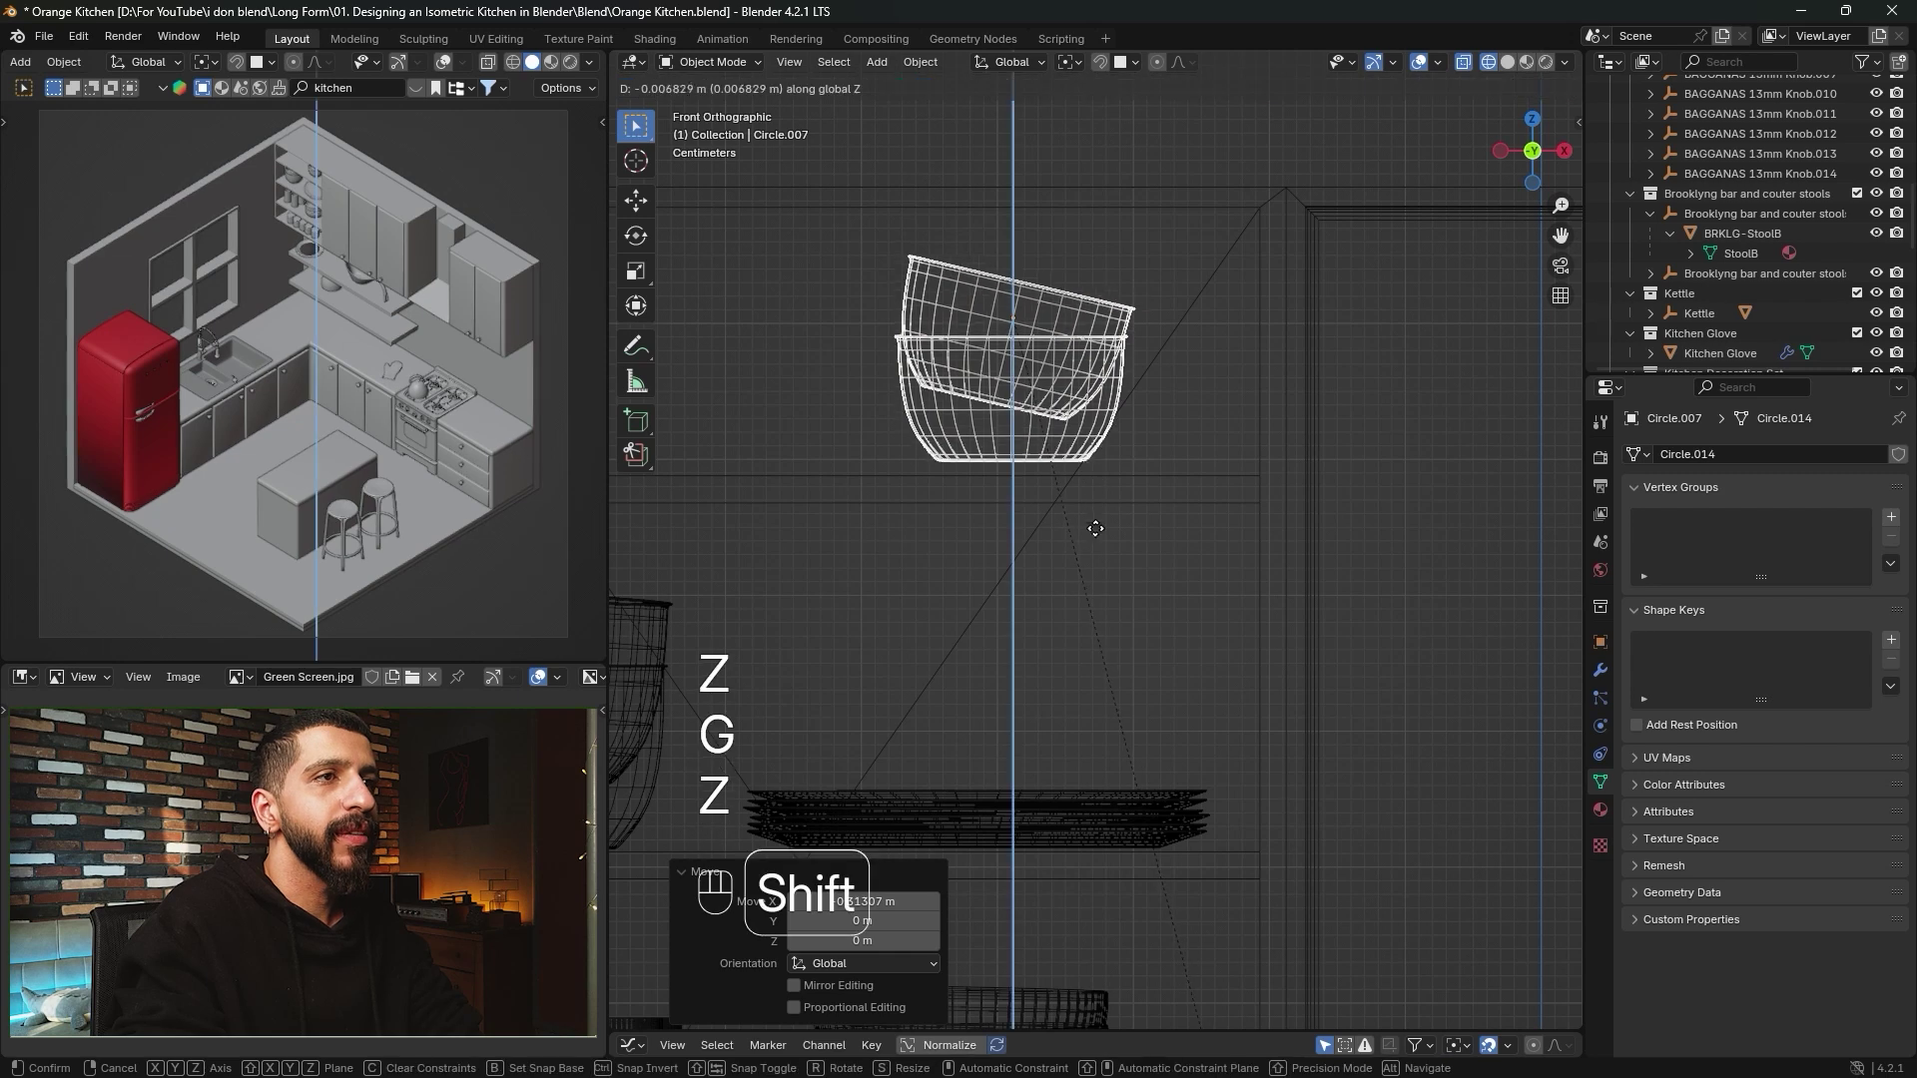
key("g")
key("x")
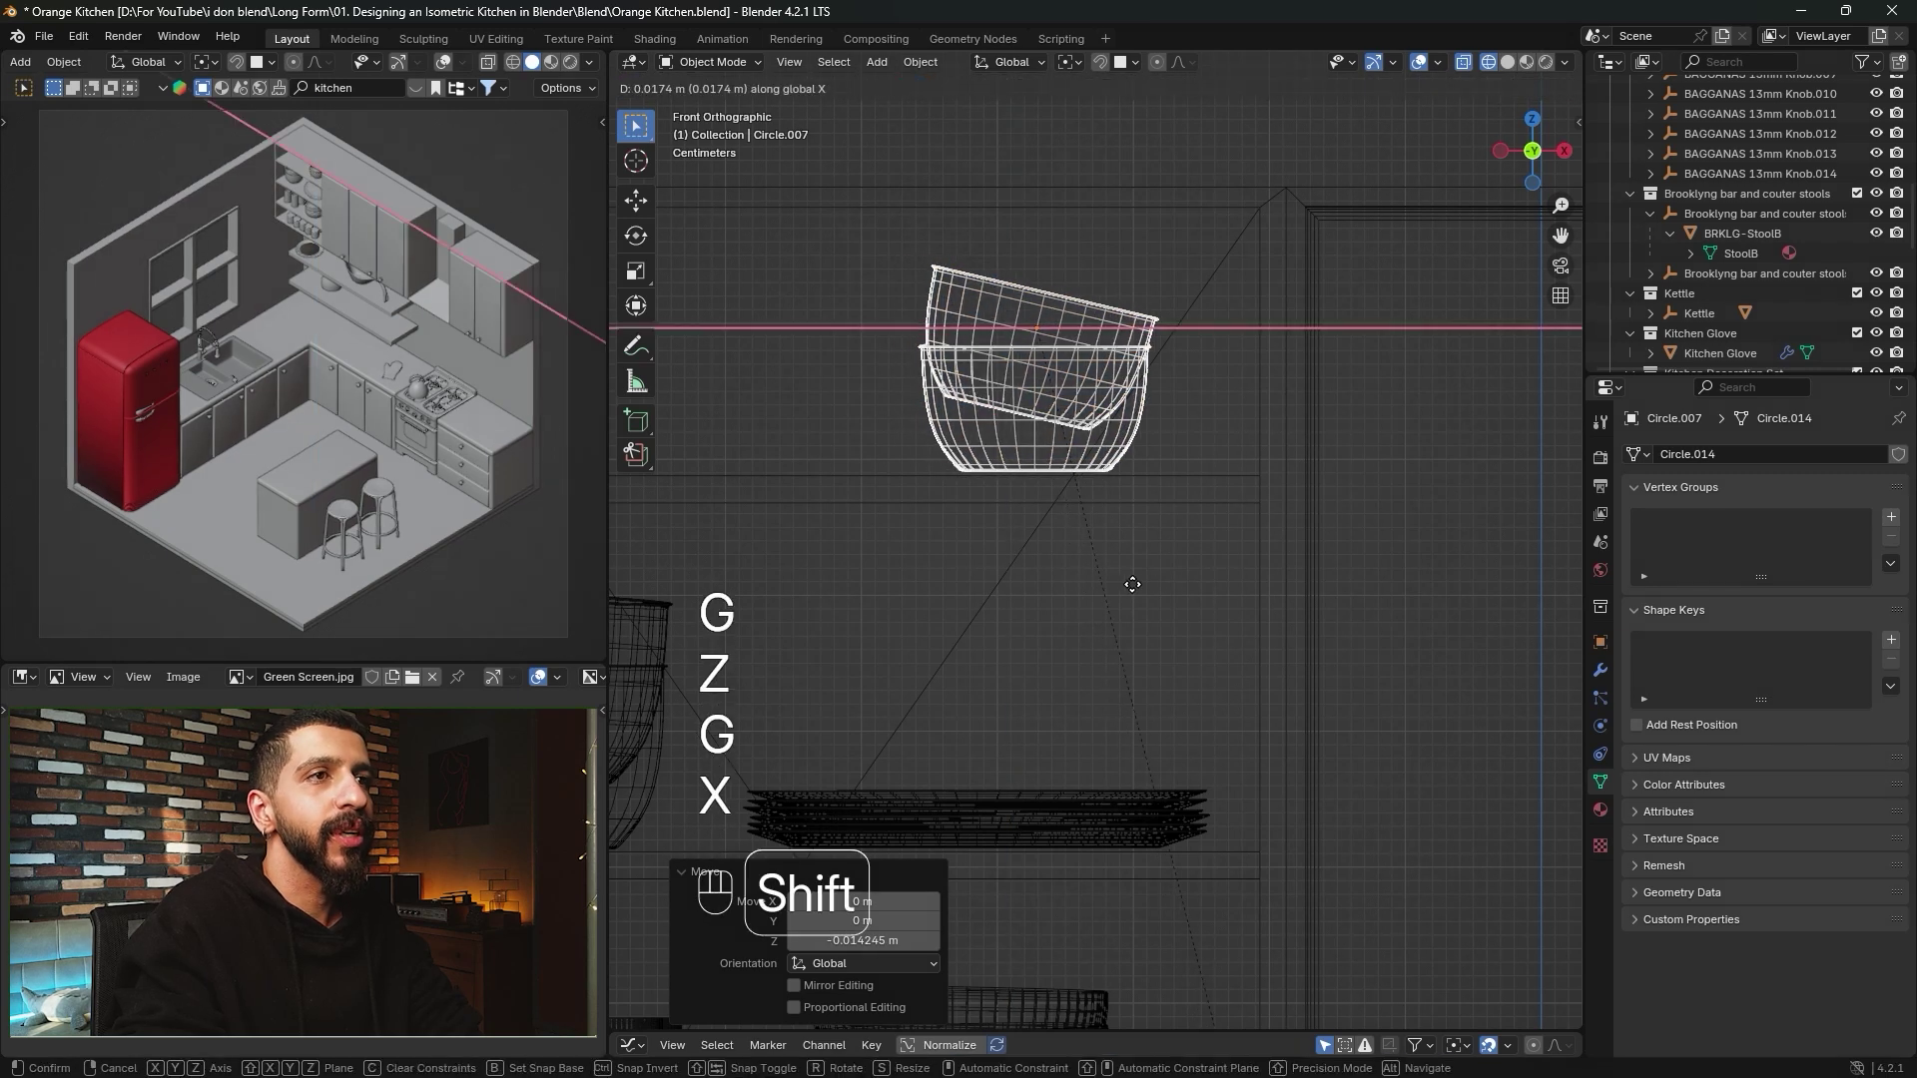
left_click(1134, 579)
Return to solid shading and clear the small nested bowls' parent while keeping their transformation.
key("z")
middle_click_drag(1199, 581, 1258, 469, "alt")
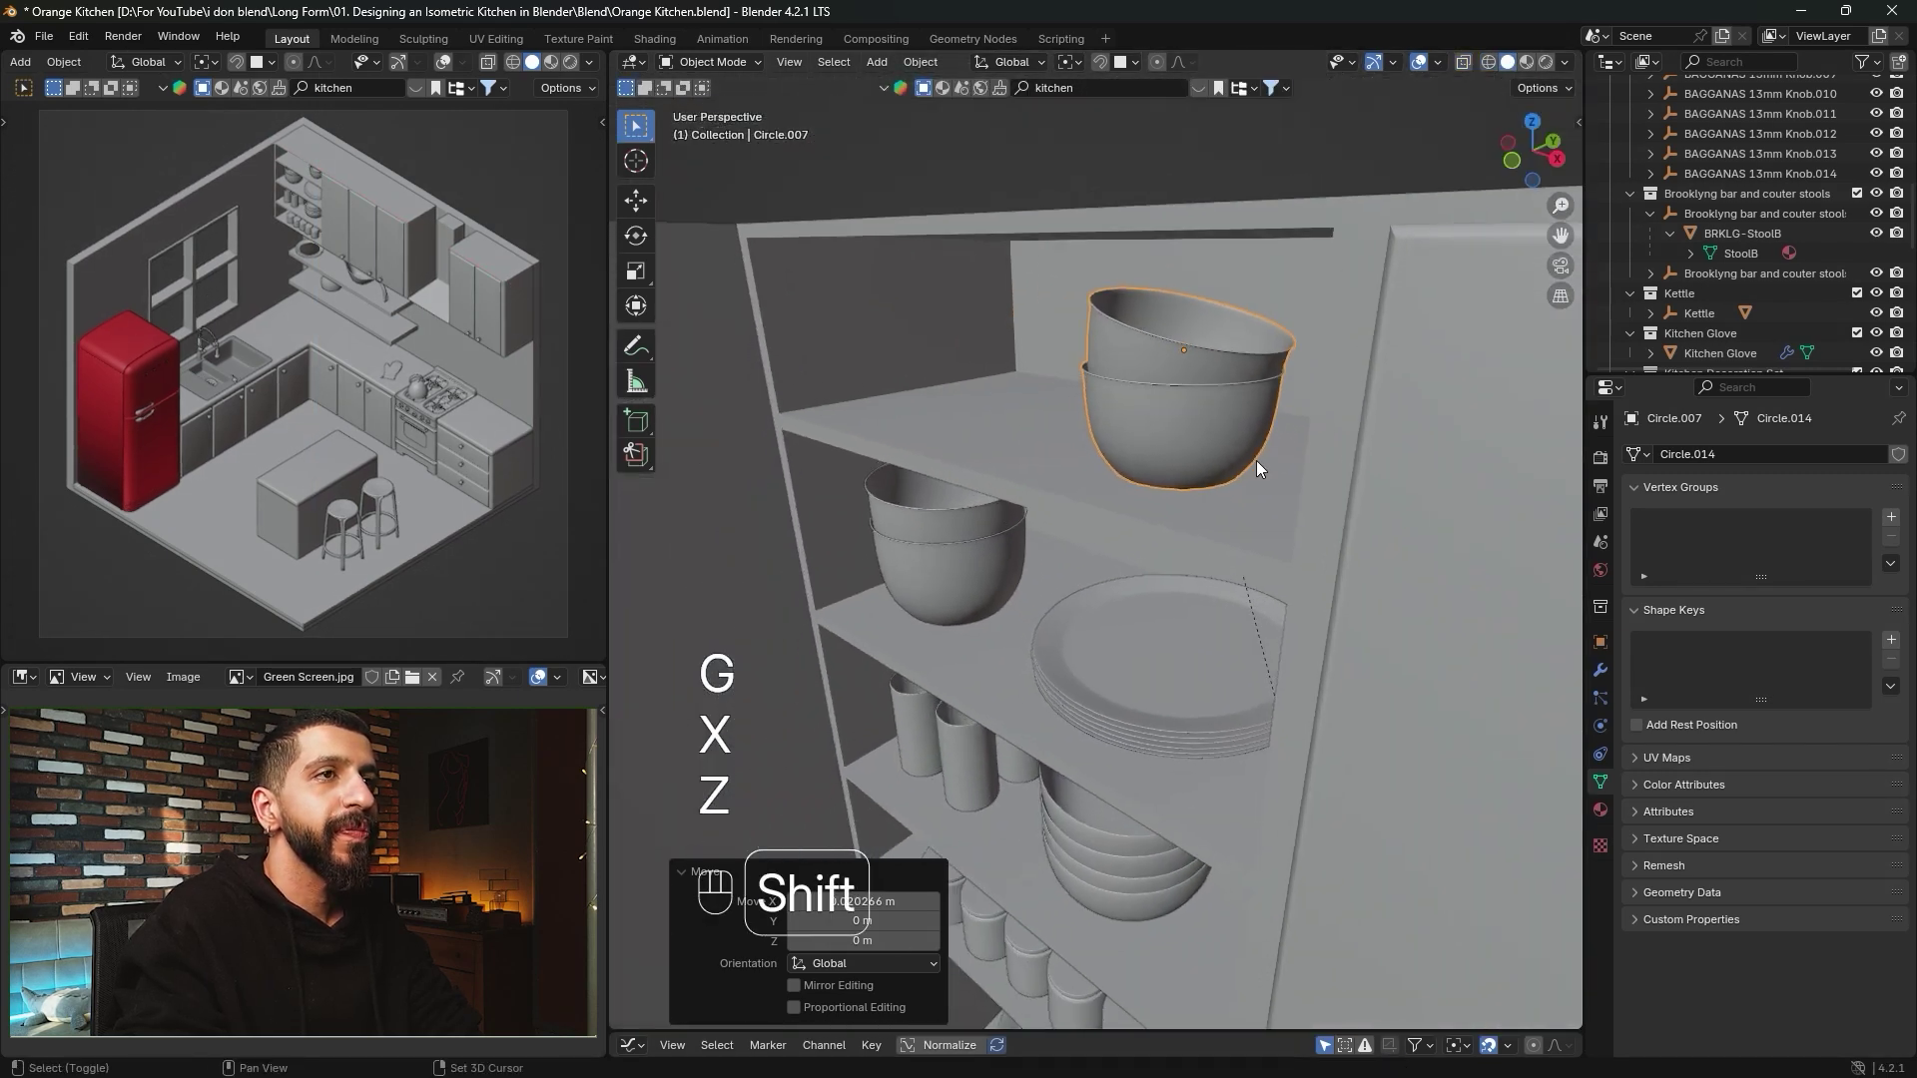
right_click(1190, 391)
mouse_move(1197, 395)
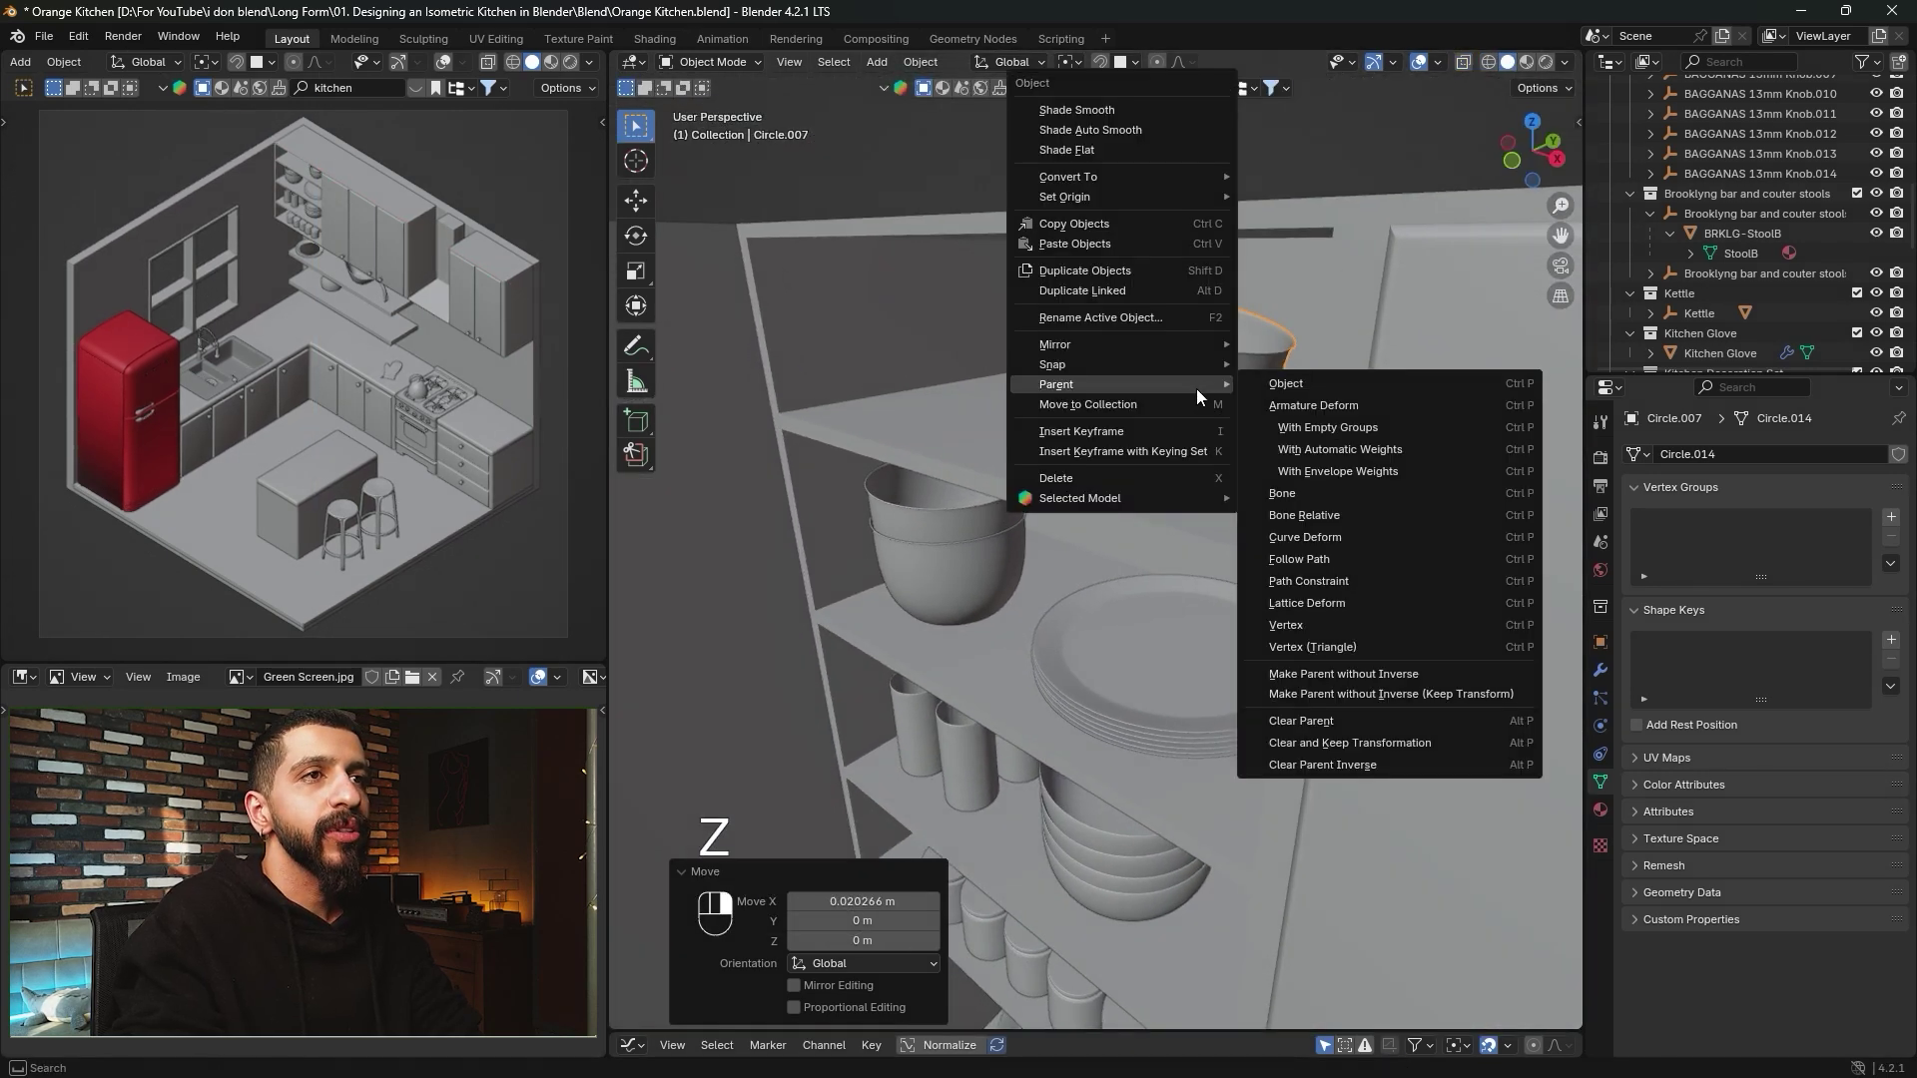
left_click(1292, 742)
Raise the jug about 1.56 m along Z to the height of the cabinet's top compartment.
middle_click_drag(1219, 453, 1152, 566, "alt")
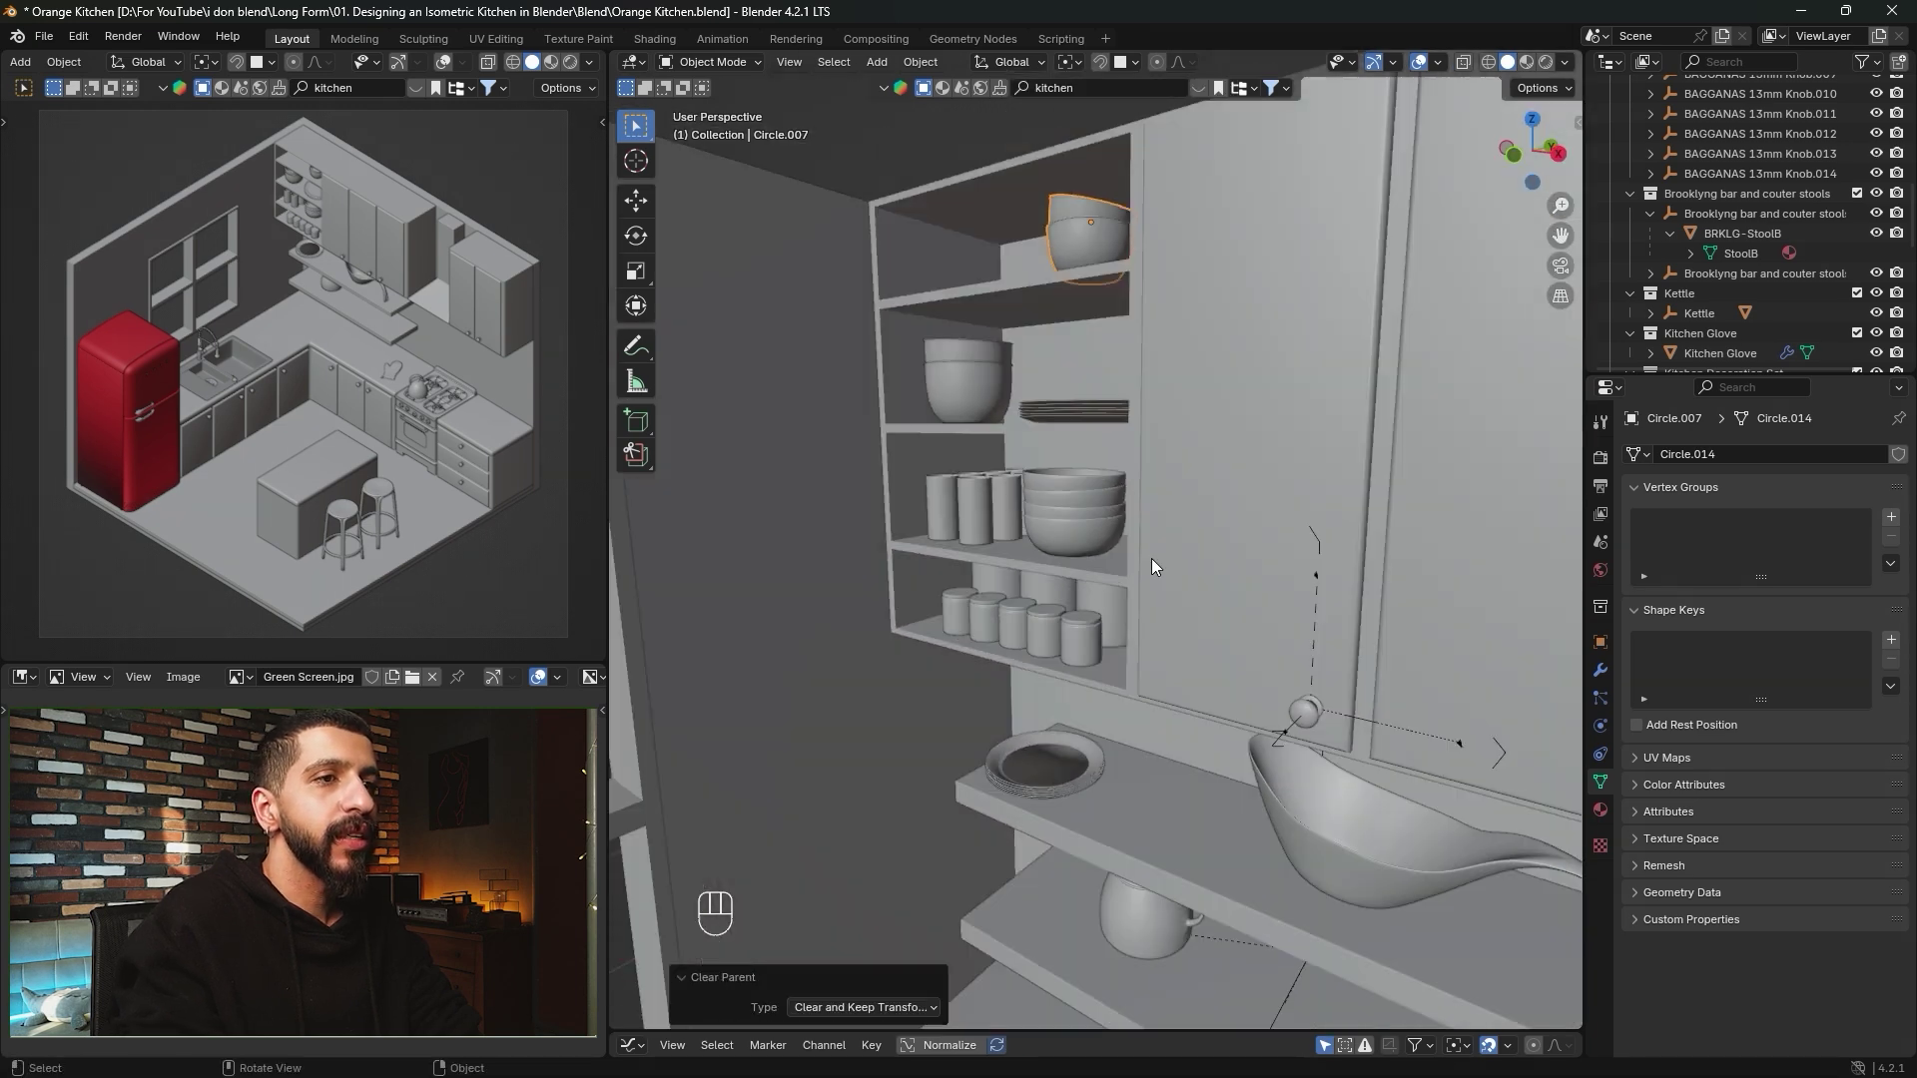
left_click(1148, 928)
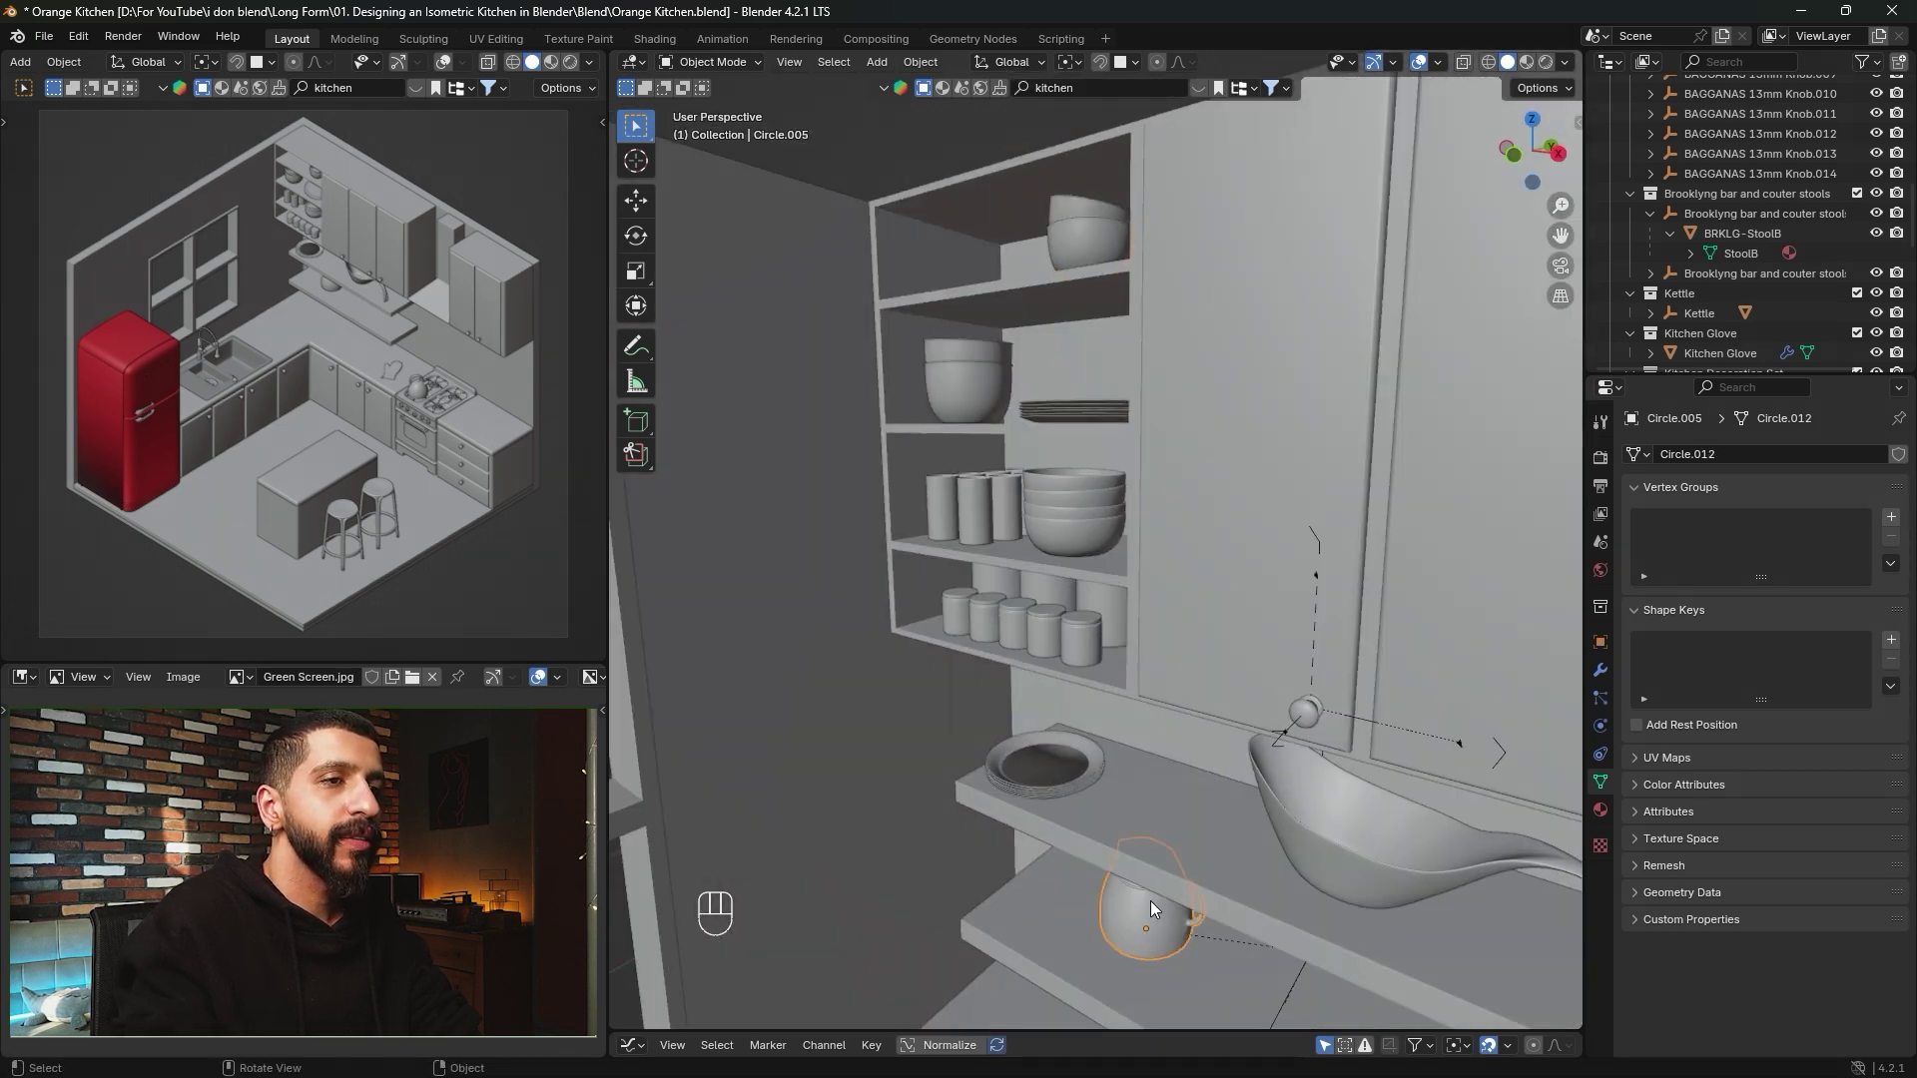
key("g")
key("z")
left_click(1168, 250)
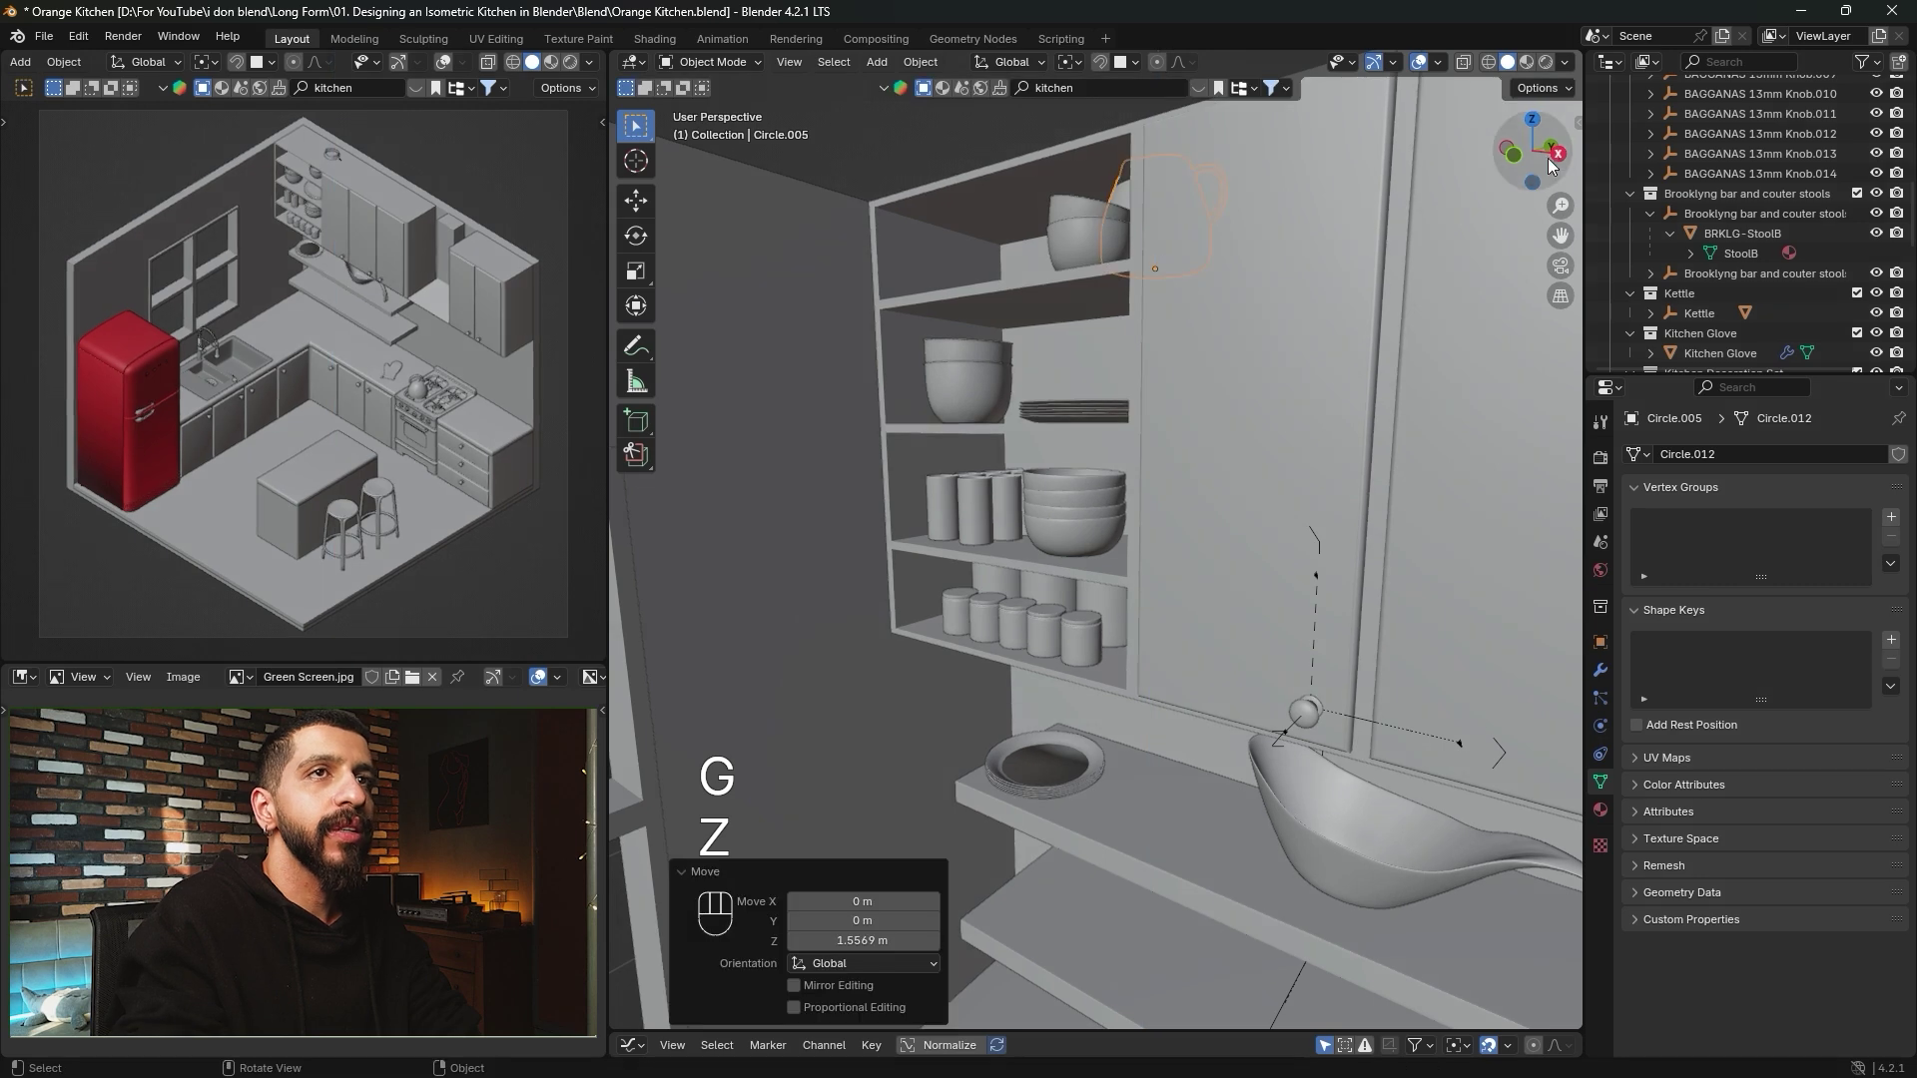
In front view, move the jug about -0.34 m along X beside the small nested bowls.
left_click(1510, 150)
middle_click_drag(1133, 454, 1197, 569, "shift")
scroll(1205, 526, "up", 3)
key("g")
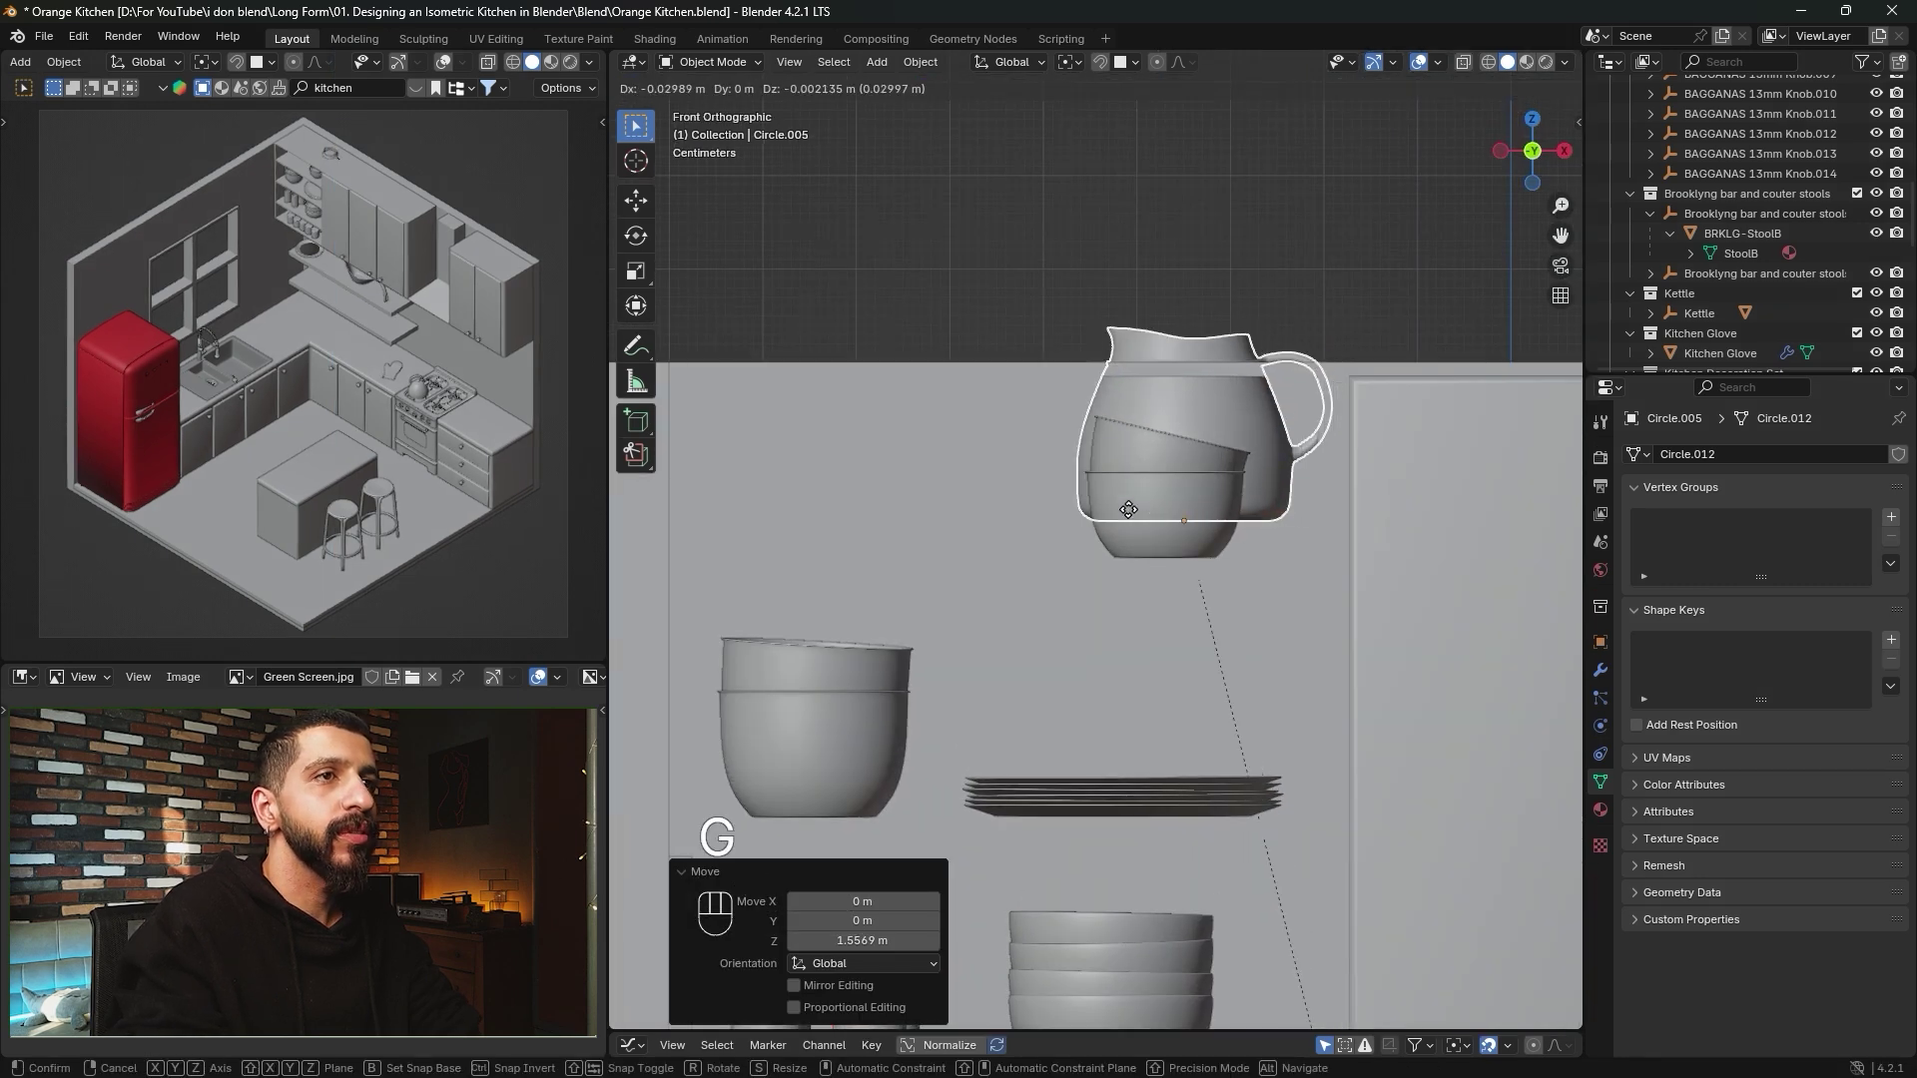
key("x")
left_click(916, 526)
In wireframe shading, lower the jug about 0.04 m along Z to the top shelf and scale it to 0.814.
key("shift+z")
middle_click_drag(1050, 559, 1175, 559, "shift")
scroll(1176, 555, "up", 2)
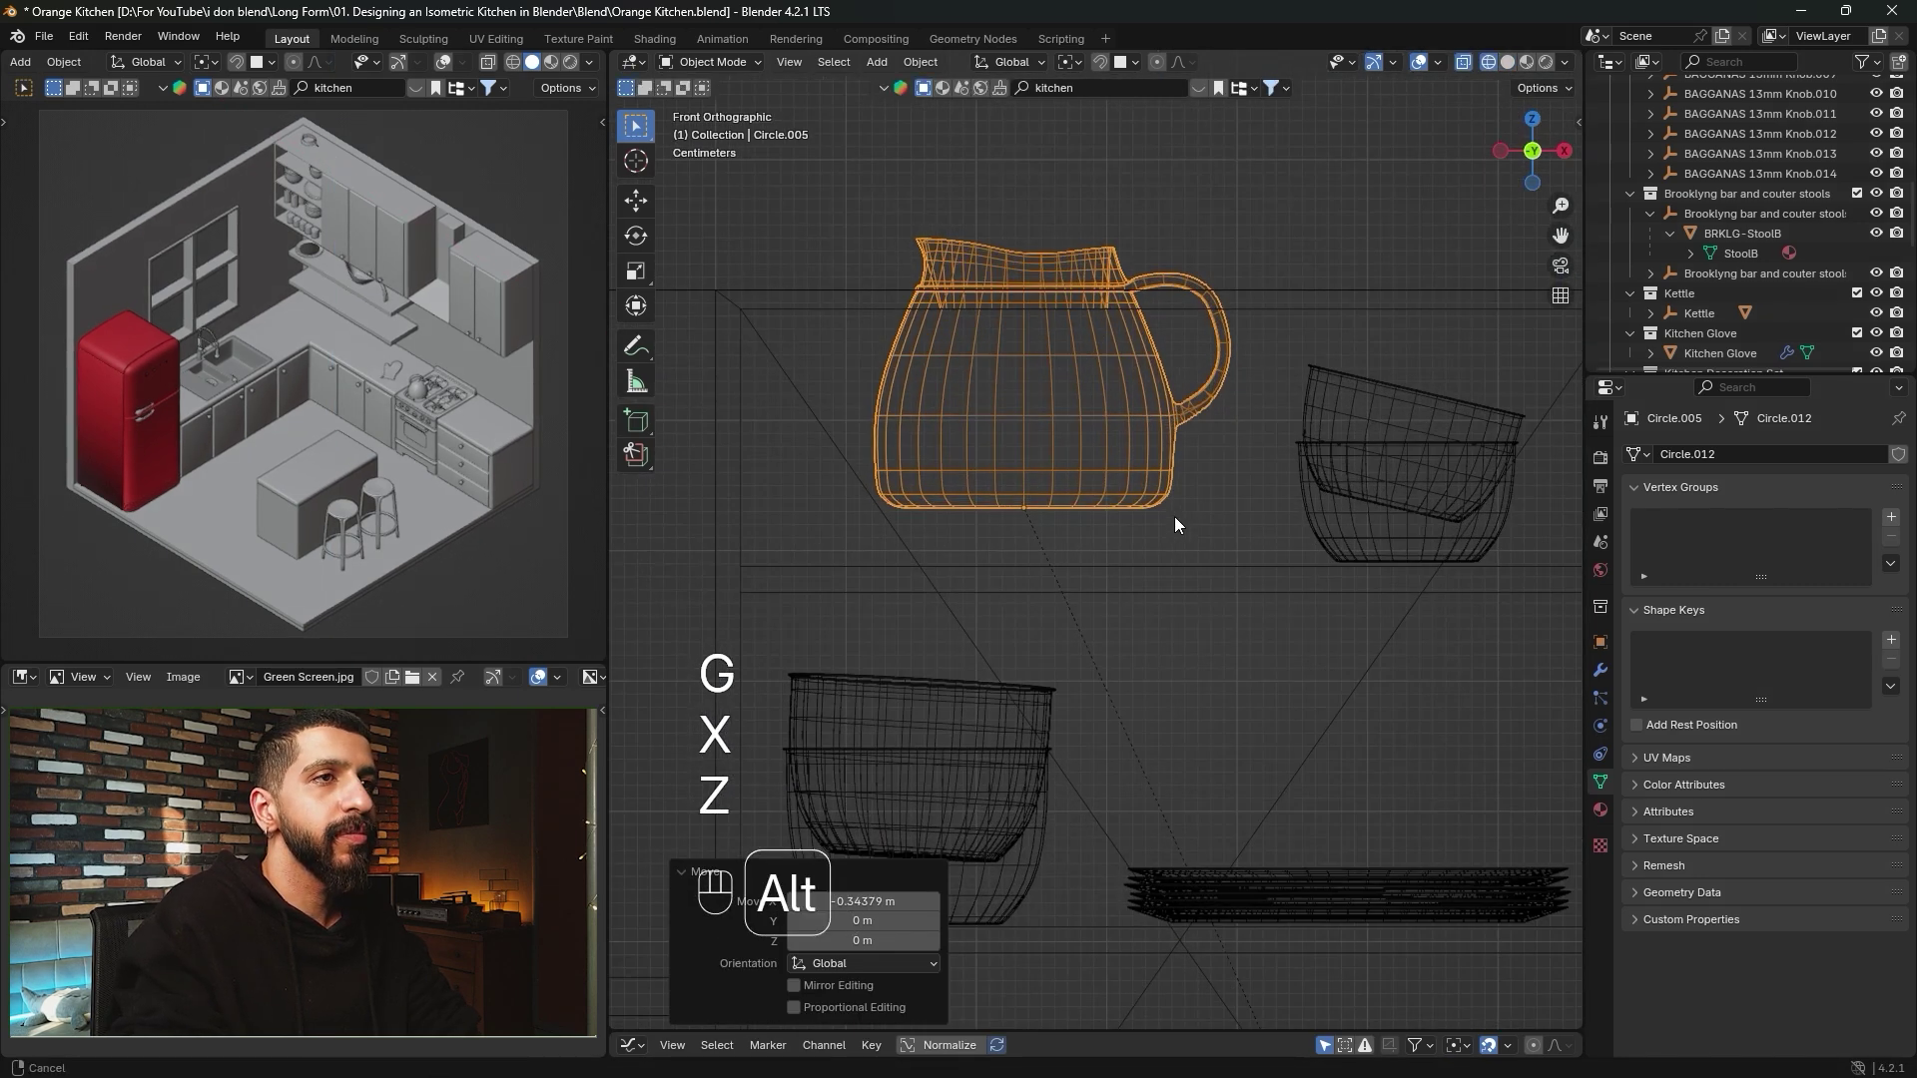
key("g")
key("z")
left_click(1158, 779)
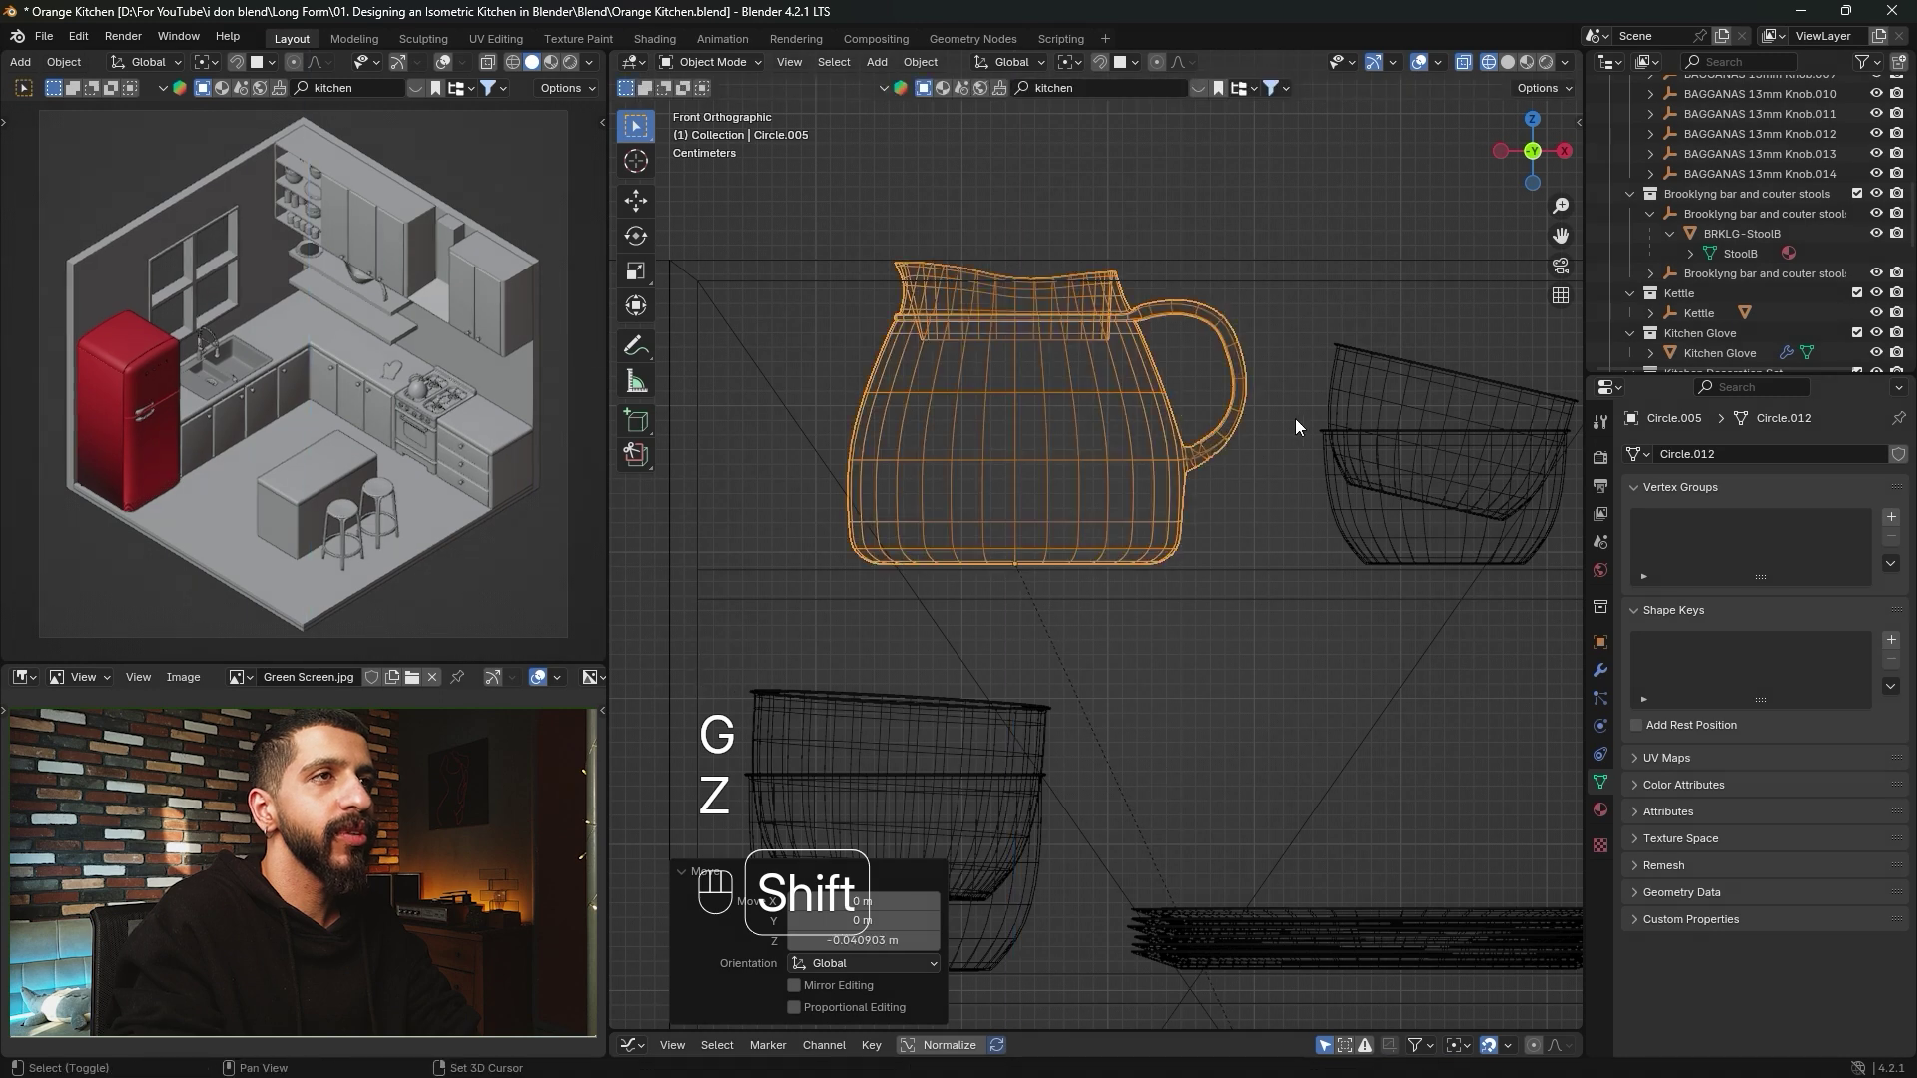
key("s")
left_click(1248, 437)
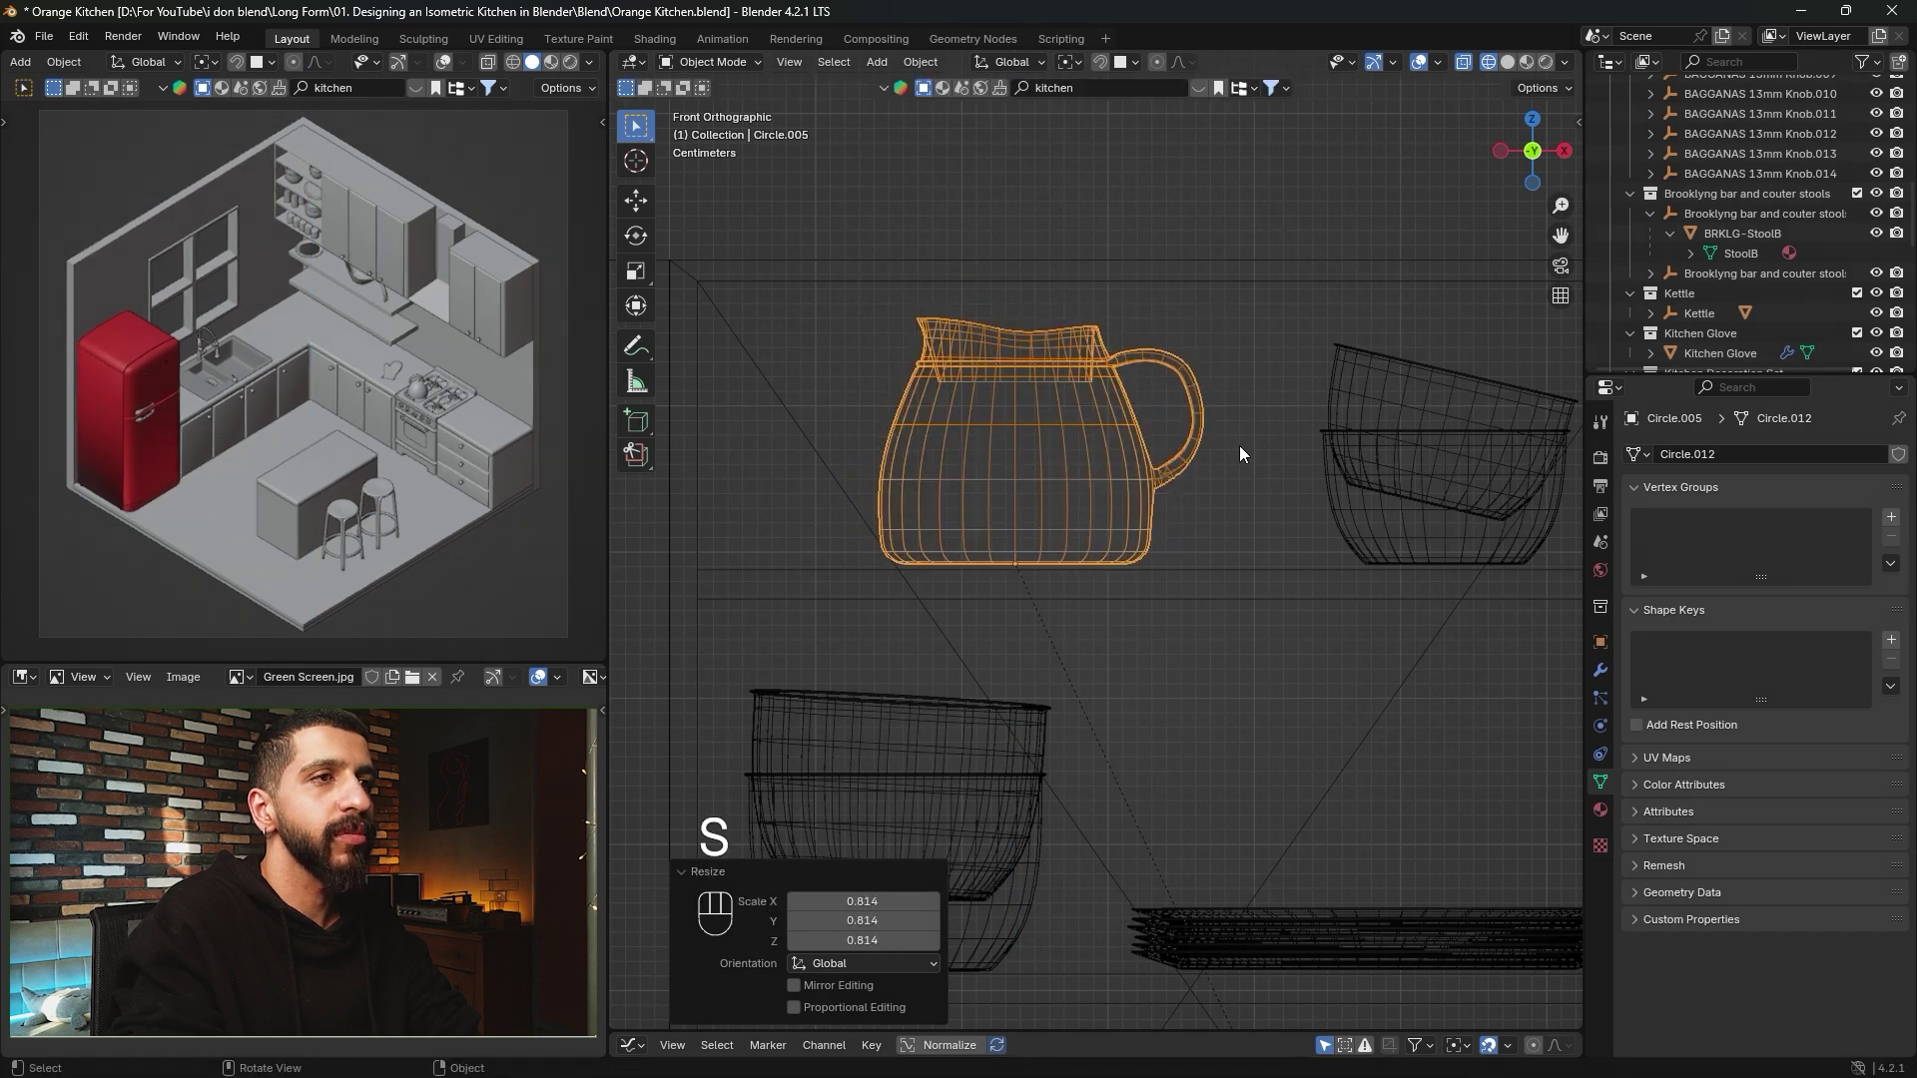
Shift the scaled jug about -0.03 m along X and lower it about 0.002 m along Z to rest on the shelf.
key("g")
key("x")
left_click(1120, 444)
key("g")
key("z")
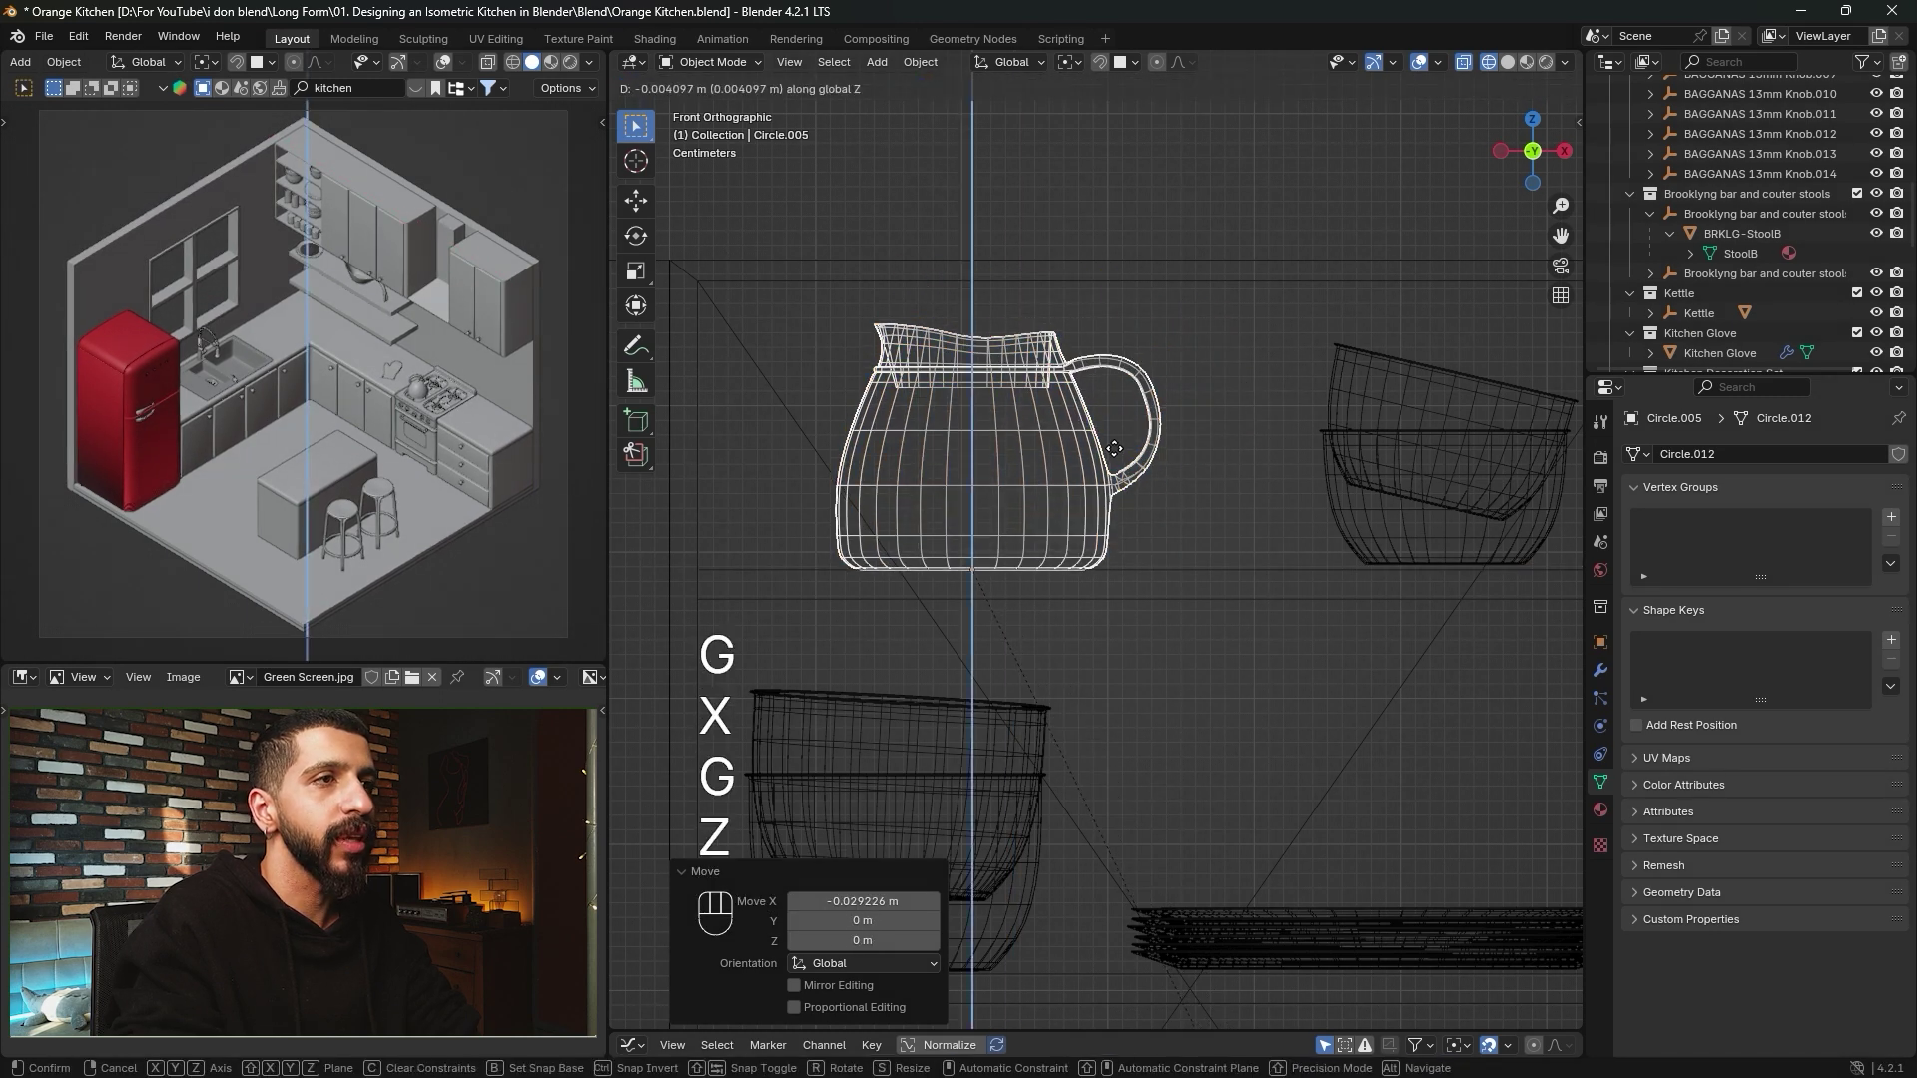
left_click(1112, 374)
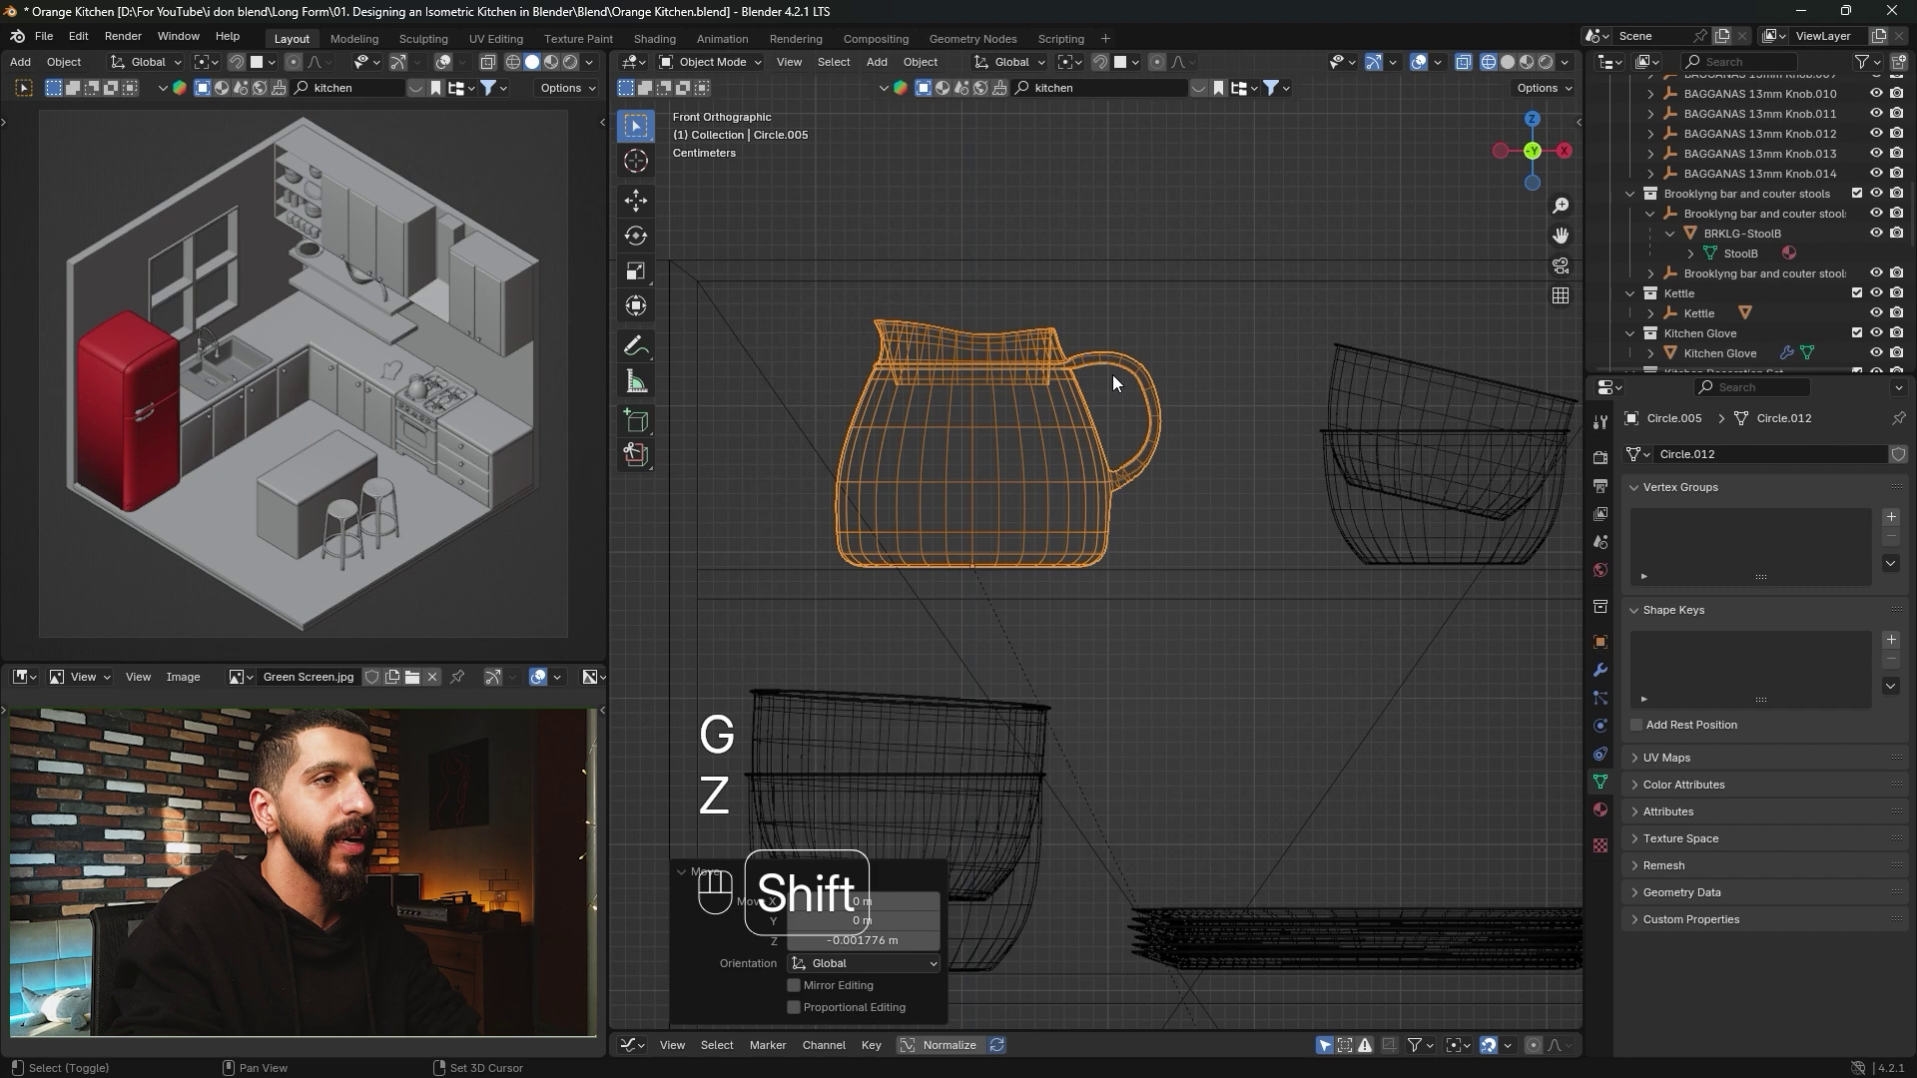
Clear the jug's parent while keeping its transformation.
right_click(1036, 487)
mouse_move(1039, 479)
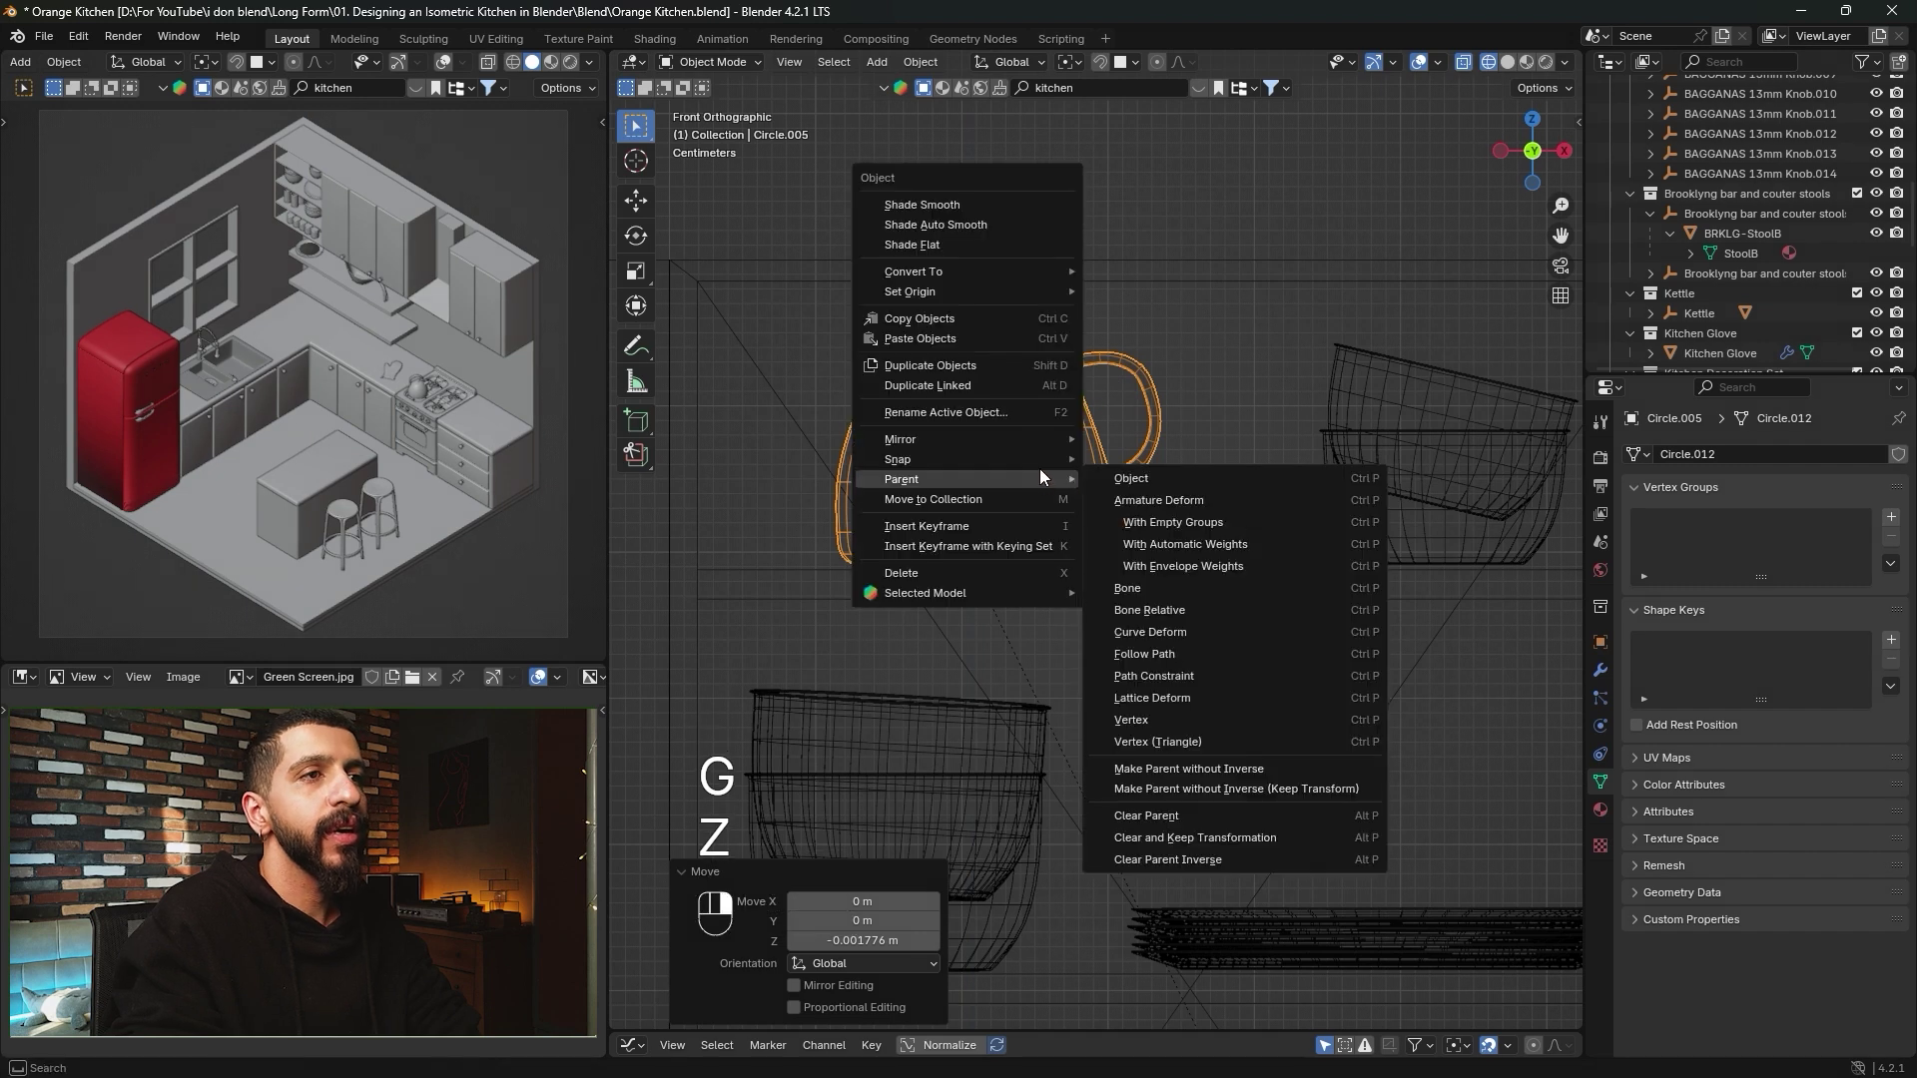
left_click(1165, 838)
In solid shading, move the jug along Y in the negative direction toward the front of the top shelf.
key("z")
middle_click_drag(1174, 848, 1140, 589)
key("g")
key("y")
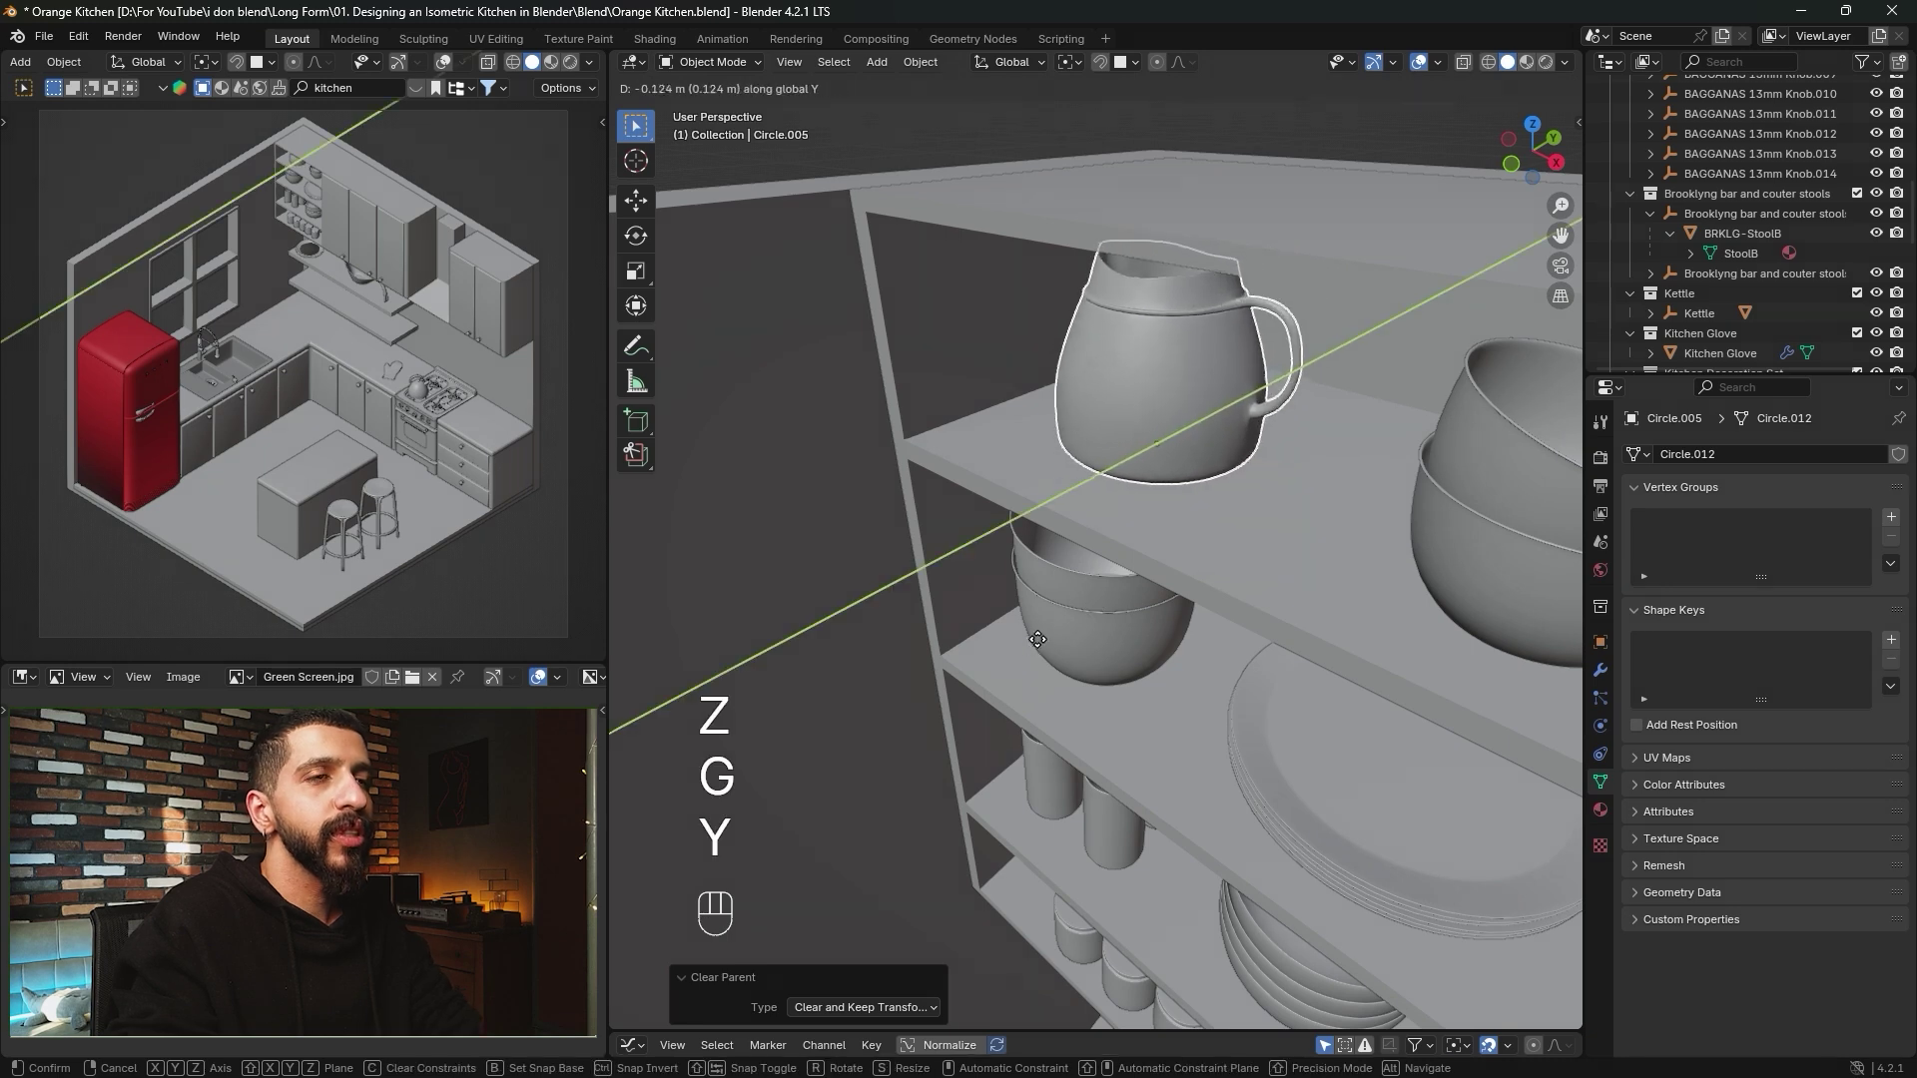
key("shift")
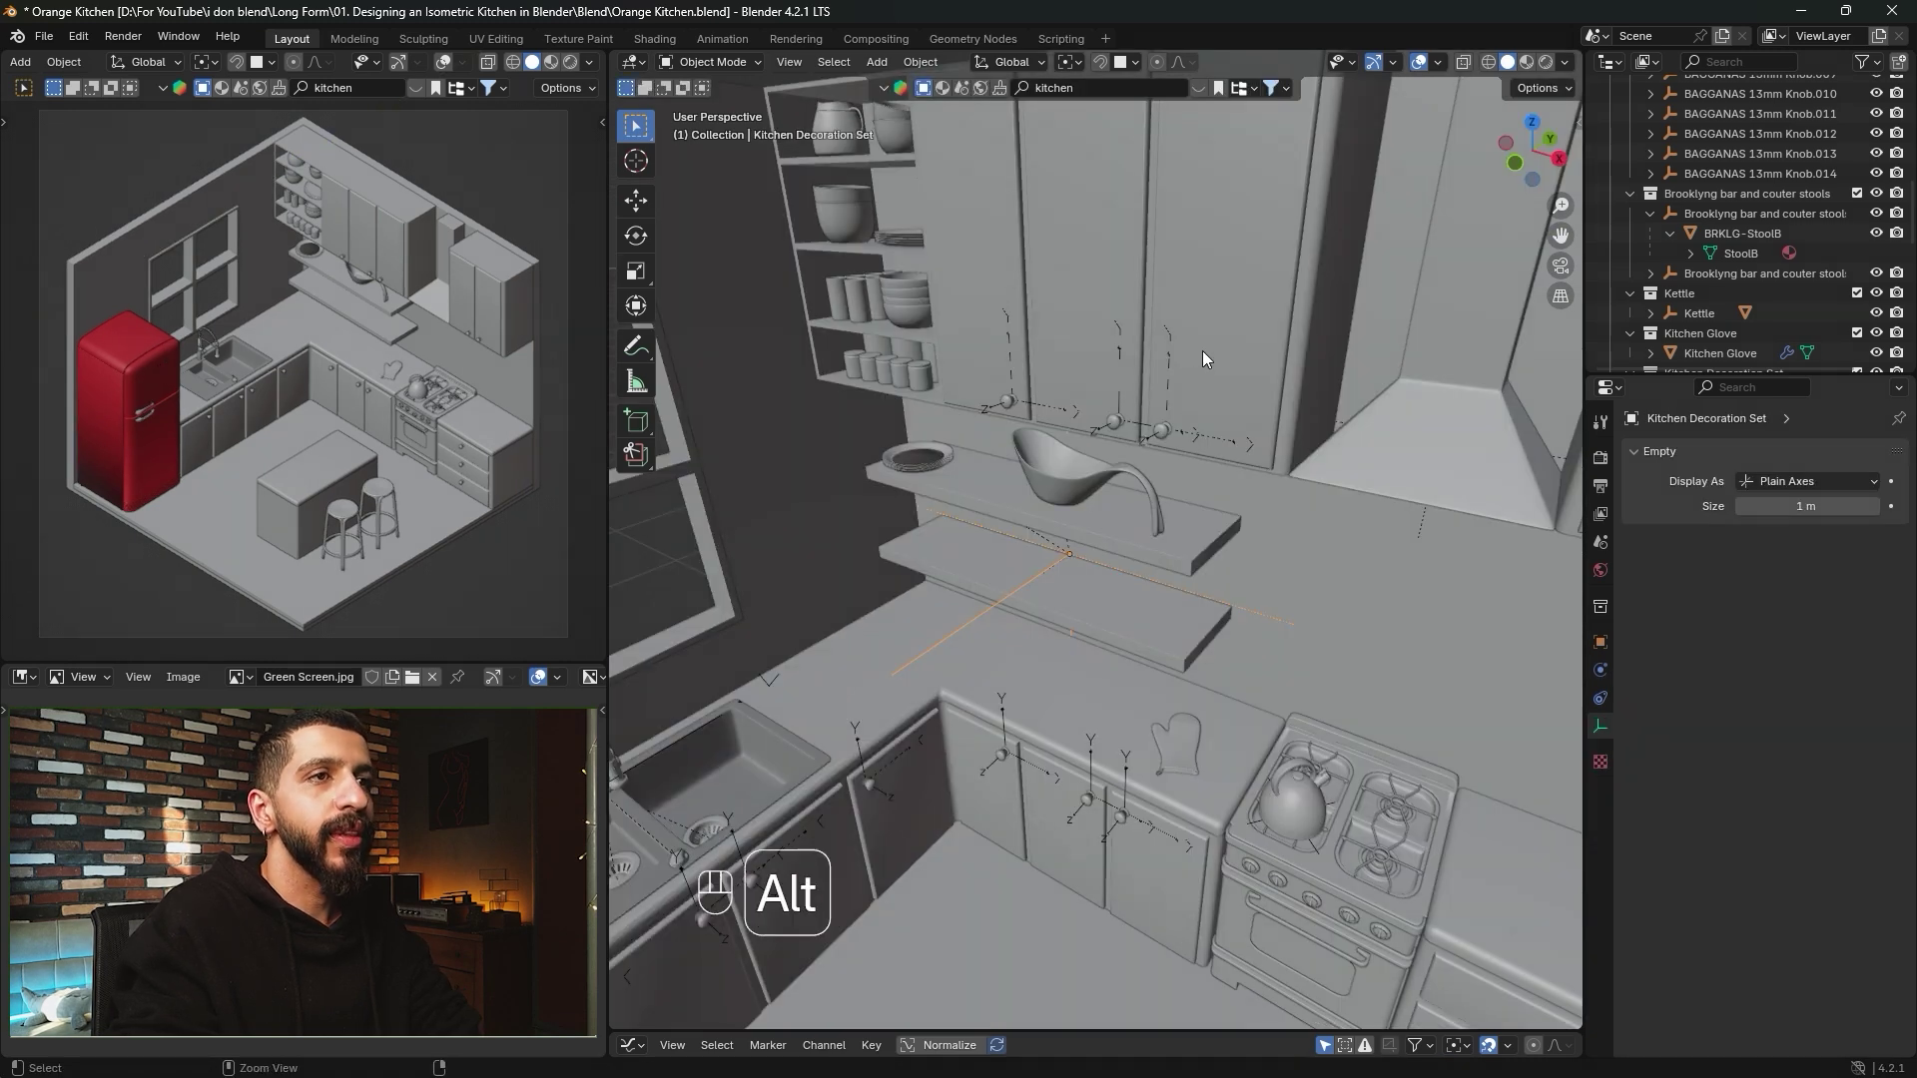
Move the leftover Kitchen Decoration Set shelves out of the kitchen along X, about 5.6 m and then another 1.4 m.
scroll(1202, 350, "down", 5)
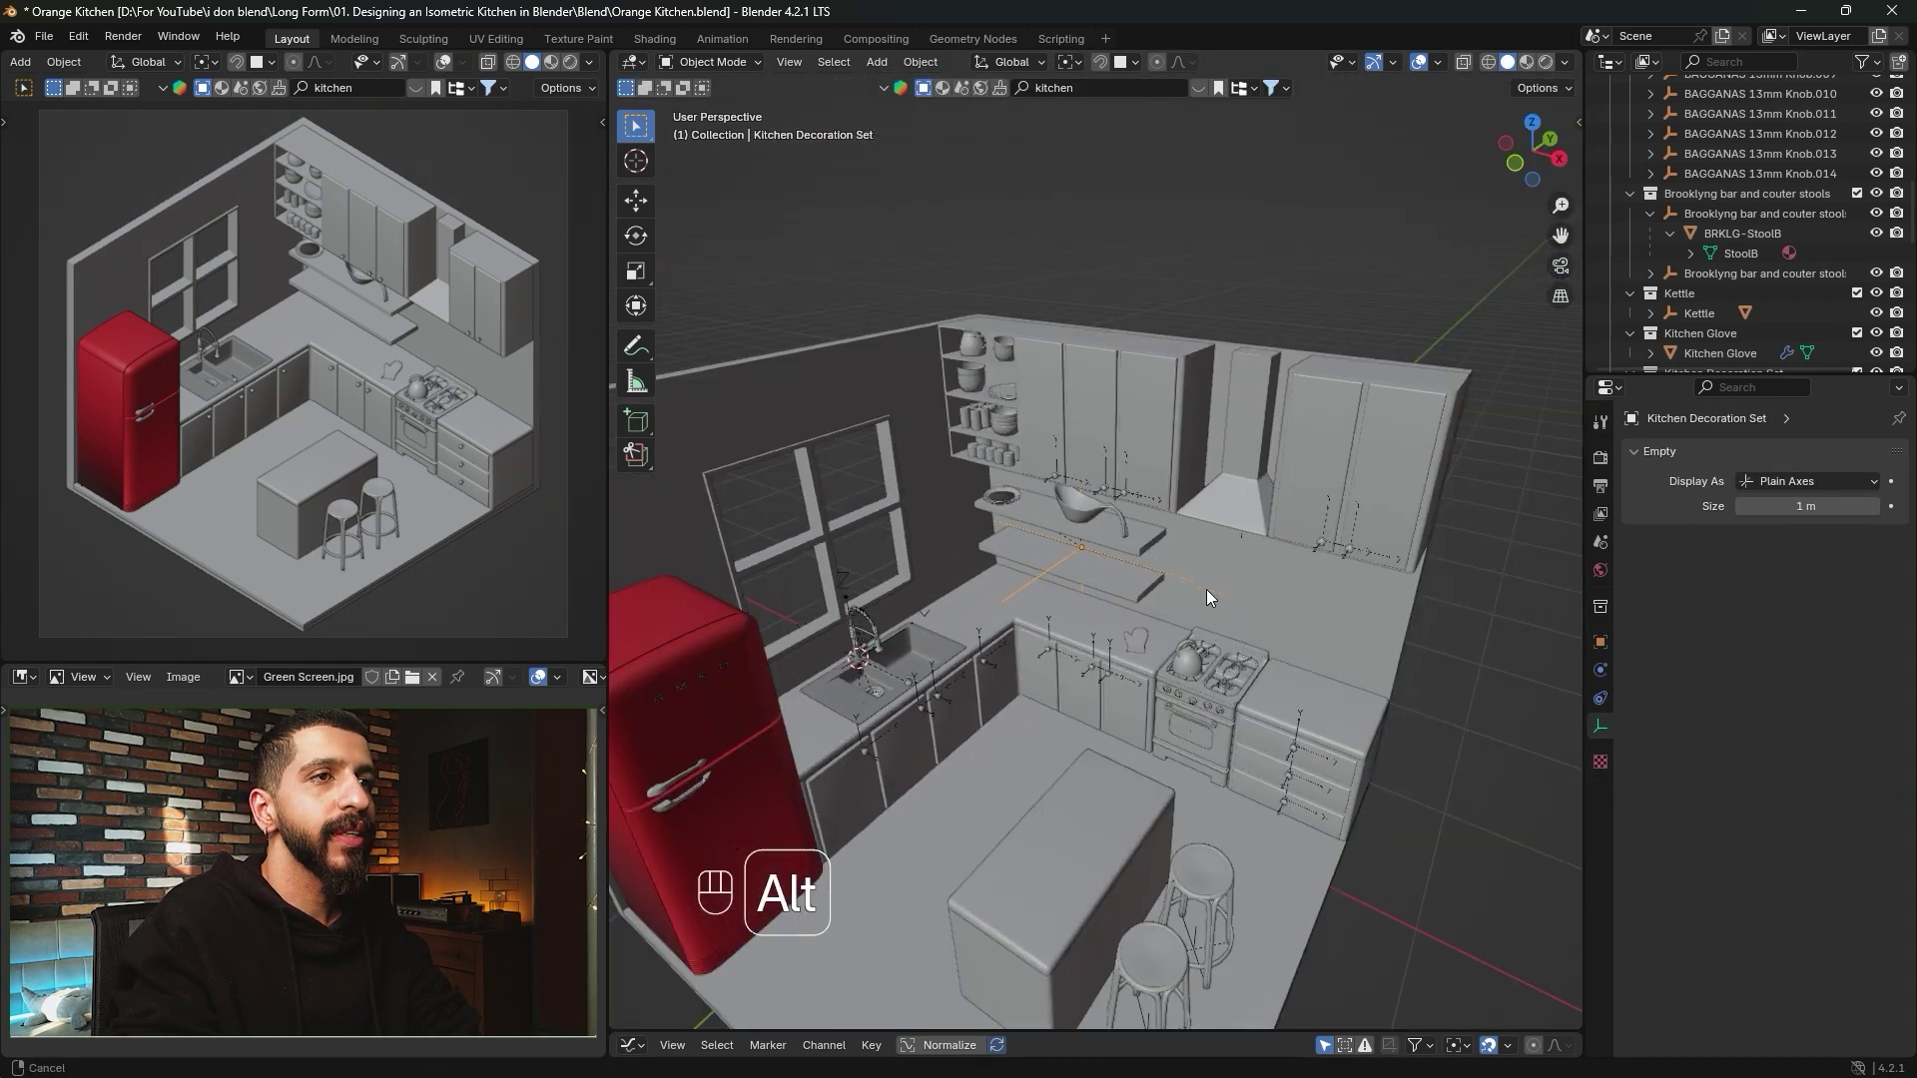
middle_click_drag(1206, 589, 1092, 559, "shift")
scroll(1092, 559, "down", 1)
key("g")
key("x")
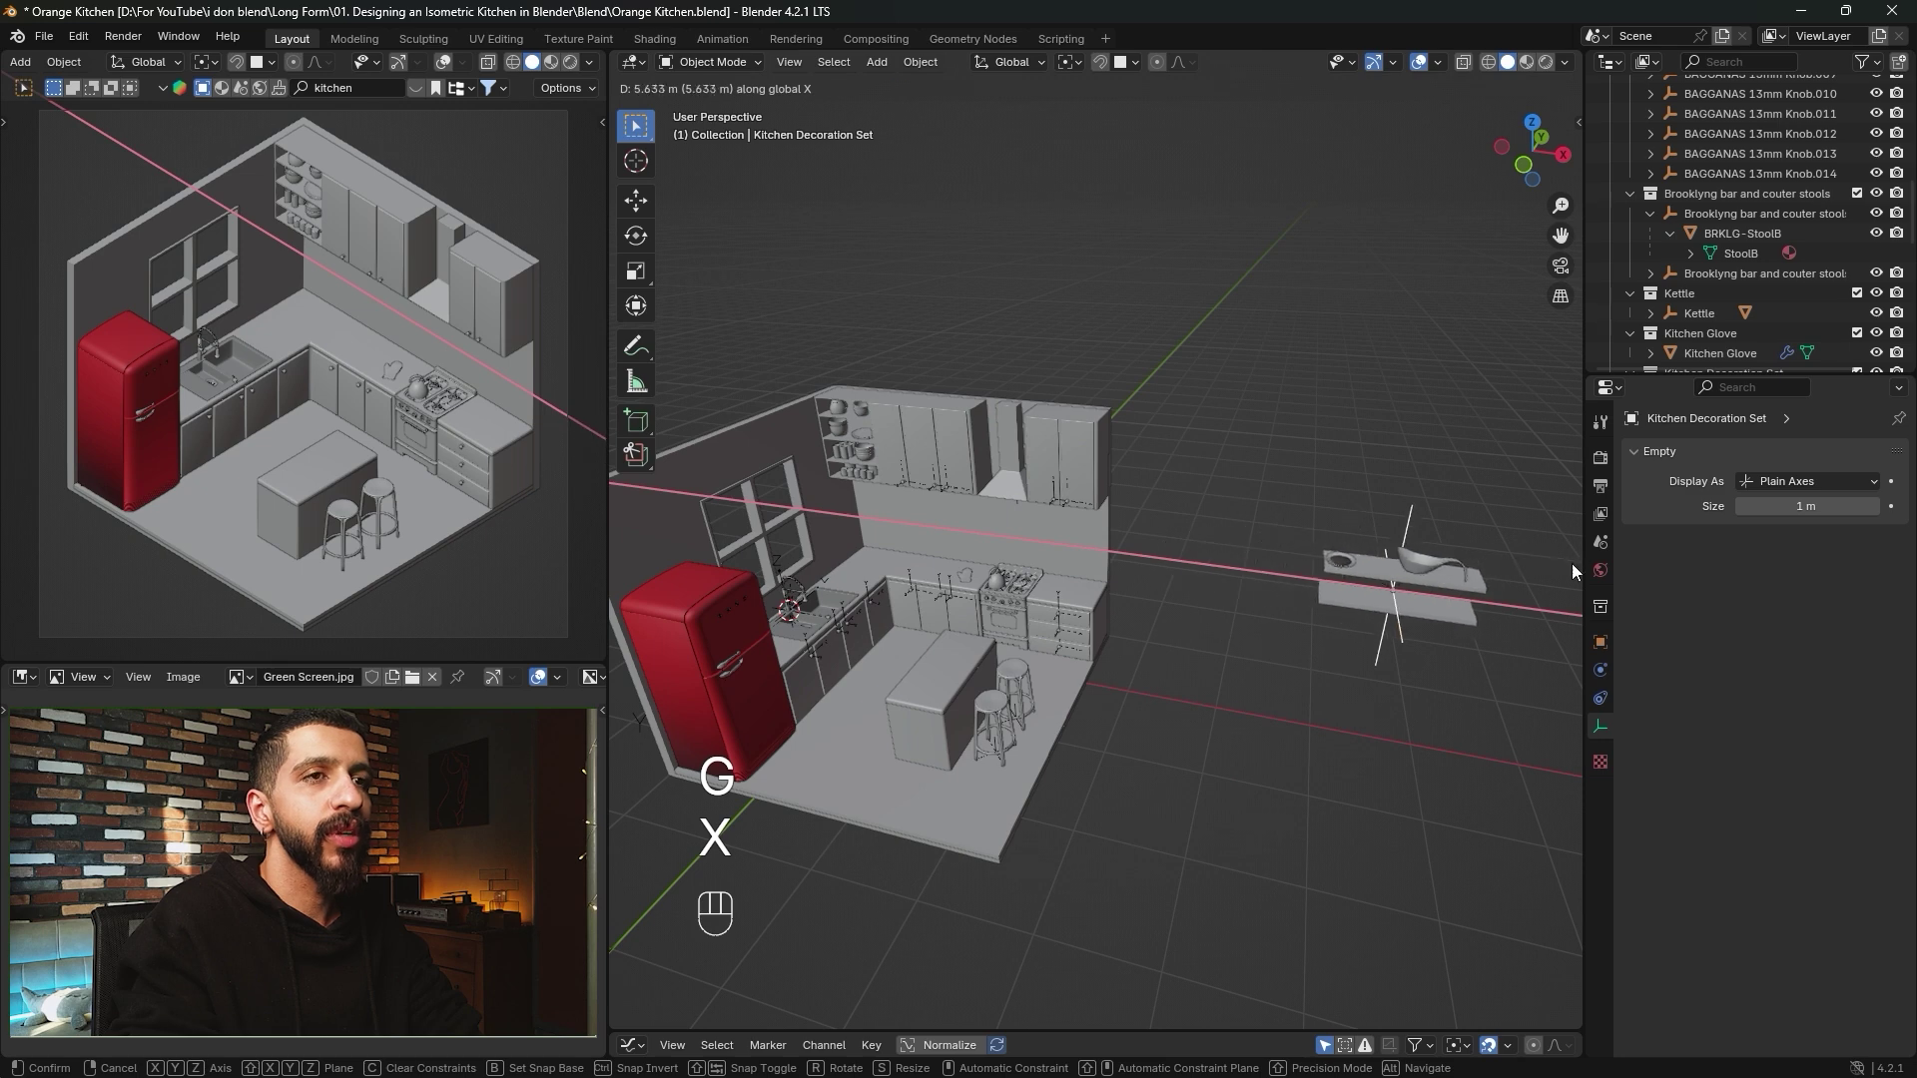
left_click(1571, 563)
middle_click_drag(1571, 563, 1148, 491, "shift")
key("g")
key("x")
left_click(1284, 501)
middle_click_drag(1284, 501, 1292, 476)
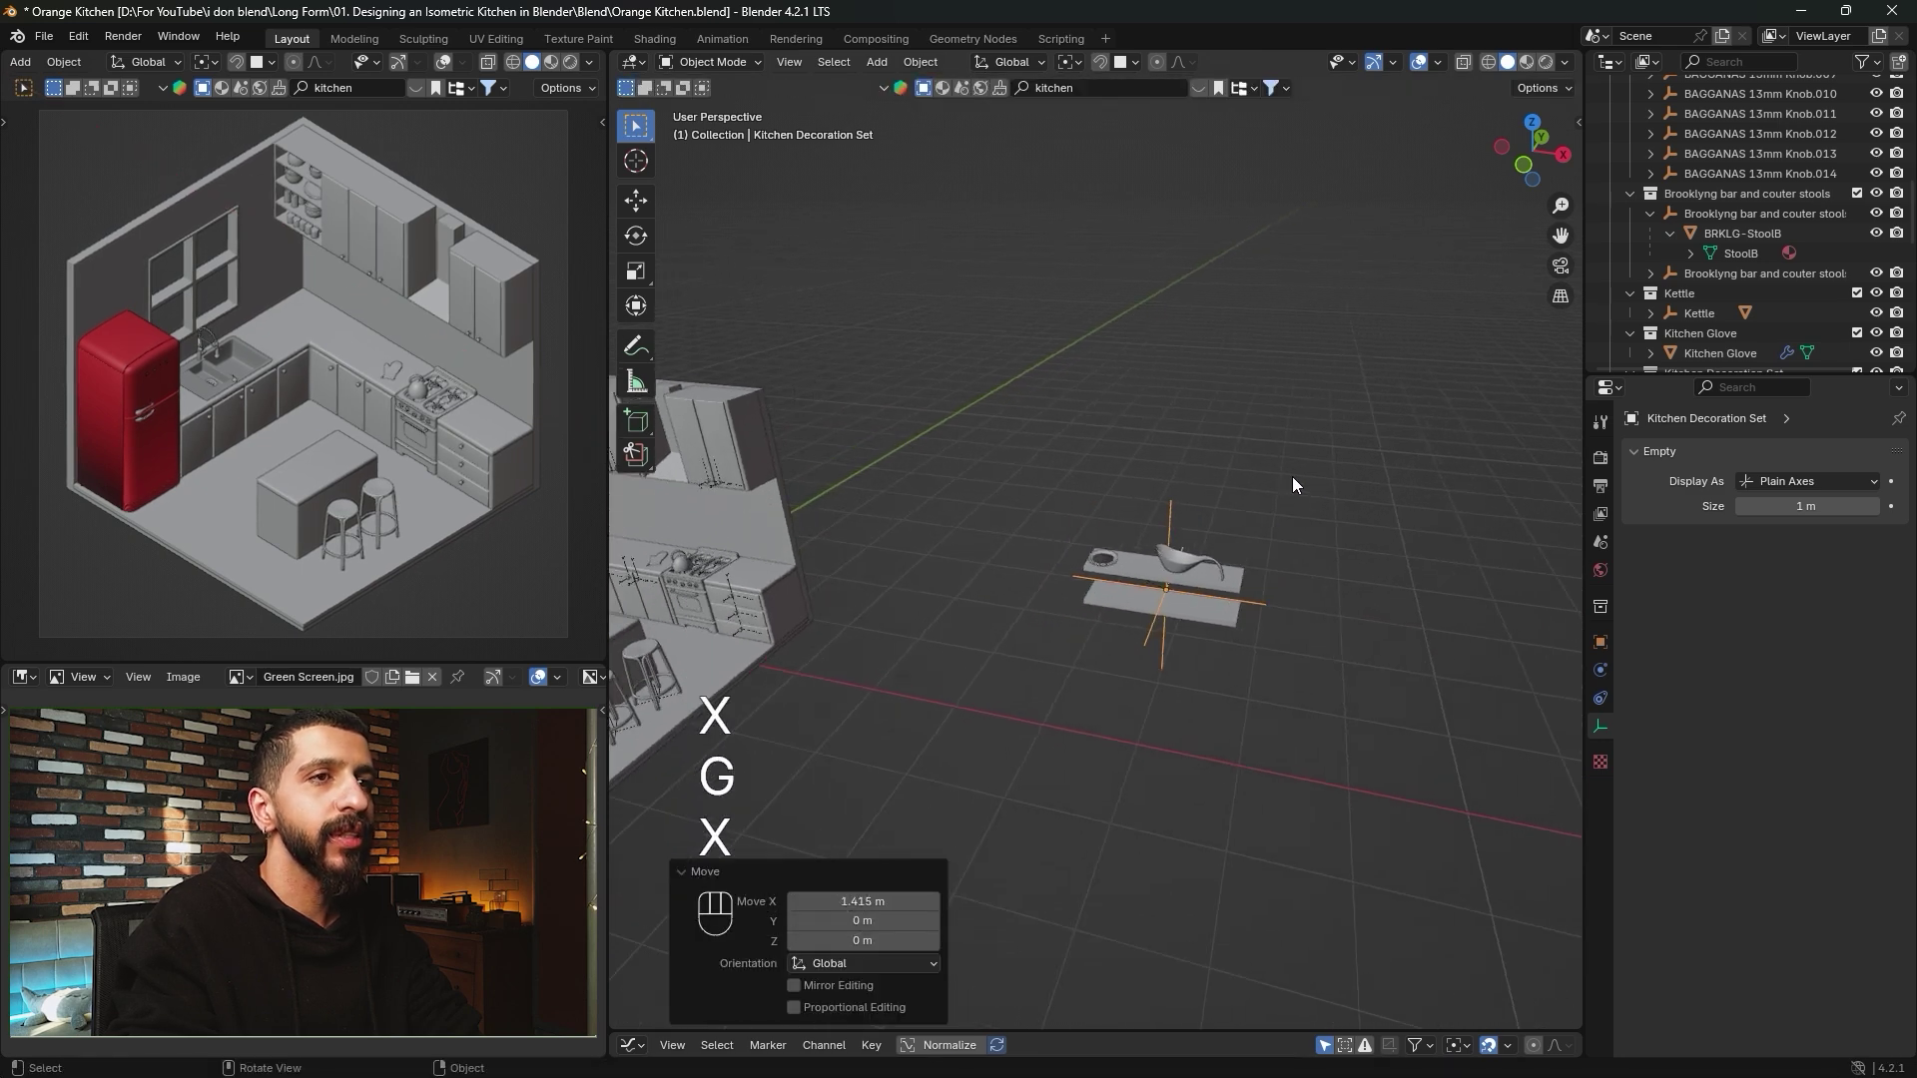
Delete the leftover Kitchen Decoration Set with its two shelves and remaining dishes.
left_click(1053, 496)
mouse_move(964, 413)
left_mouse_down()
mouse_move(1310, 693)
mouse_move(1328, 735)
left_mouse_up()
key("Delete")
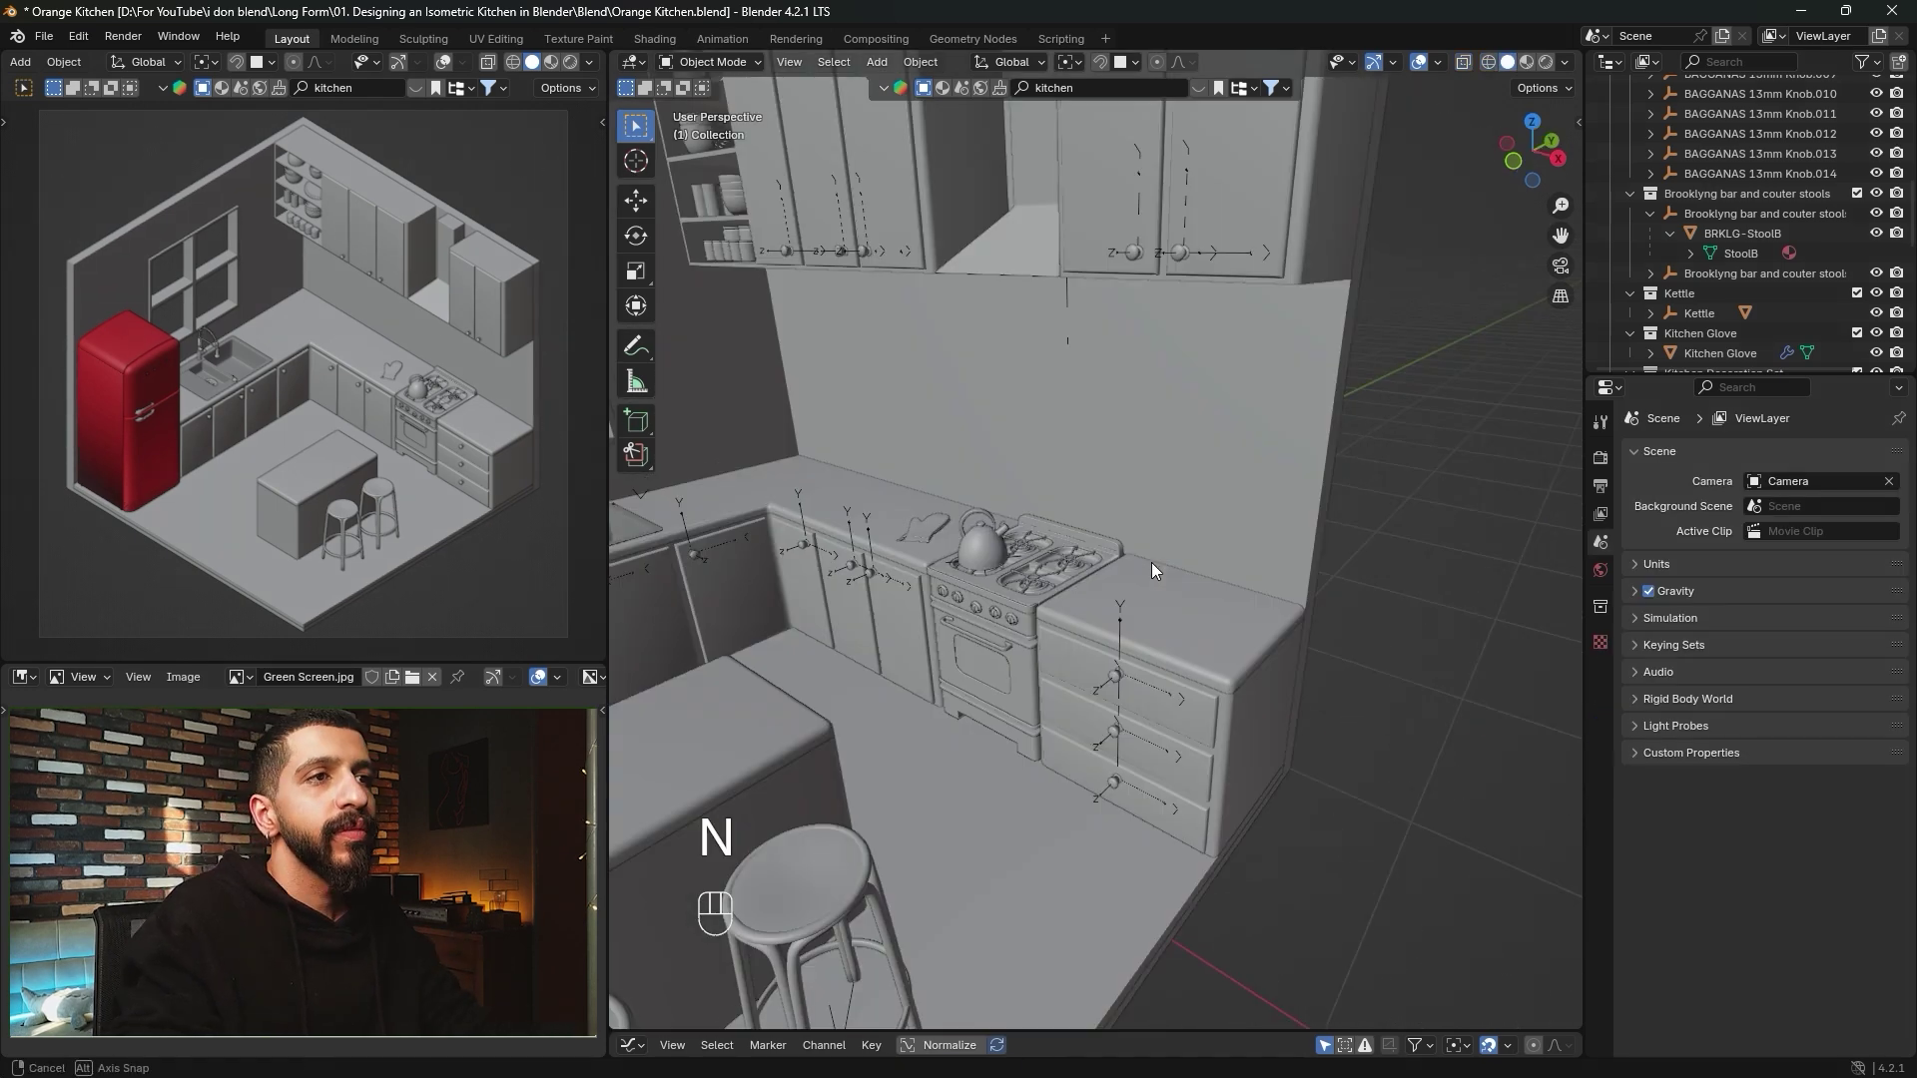
Search the BlenderKit models for "blender" and place the Kitchen Blender on the counter above the drawers beside the stove.
mouse_move(1152, 561)
middle_mouse_down()
mouse_move(1141, 549)
mouse_move(1152, 579)
mouse_move(1138, 551)
middle_mouse_up()
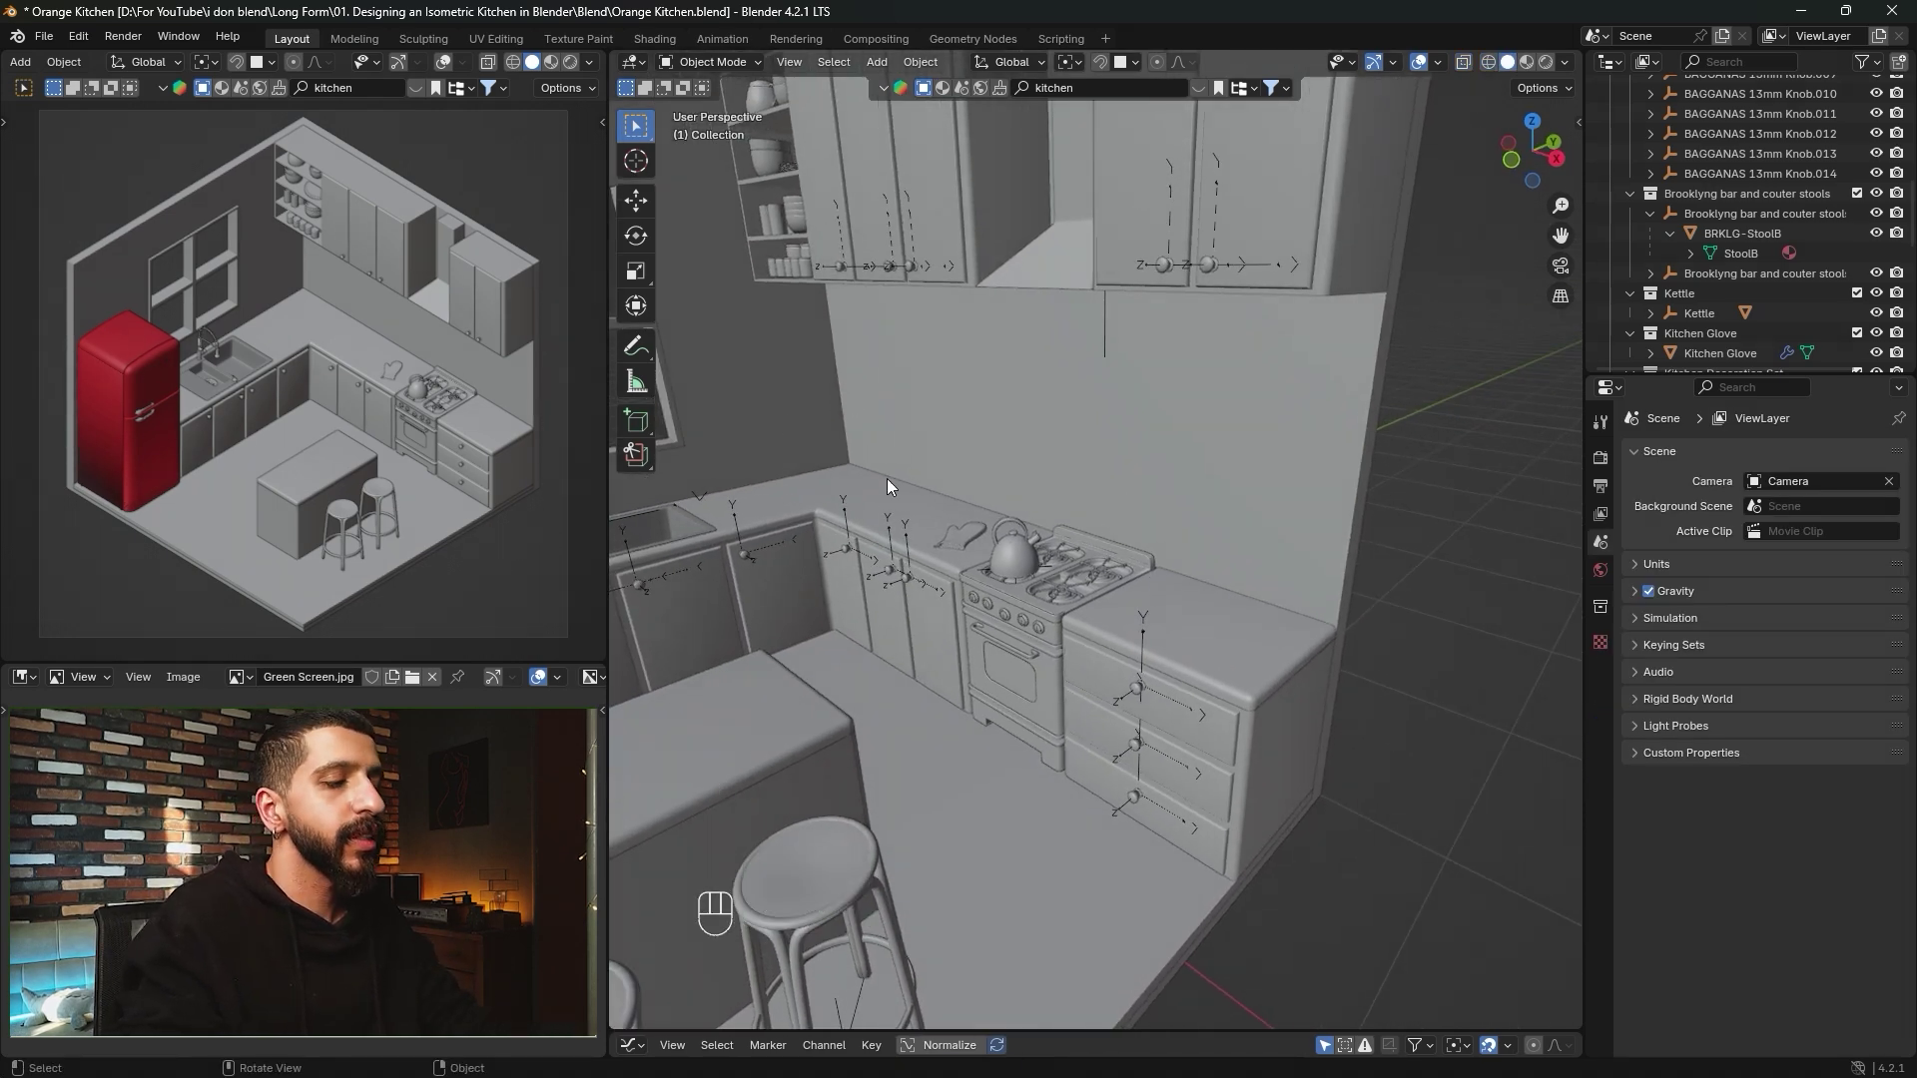
key("n")
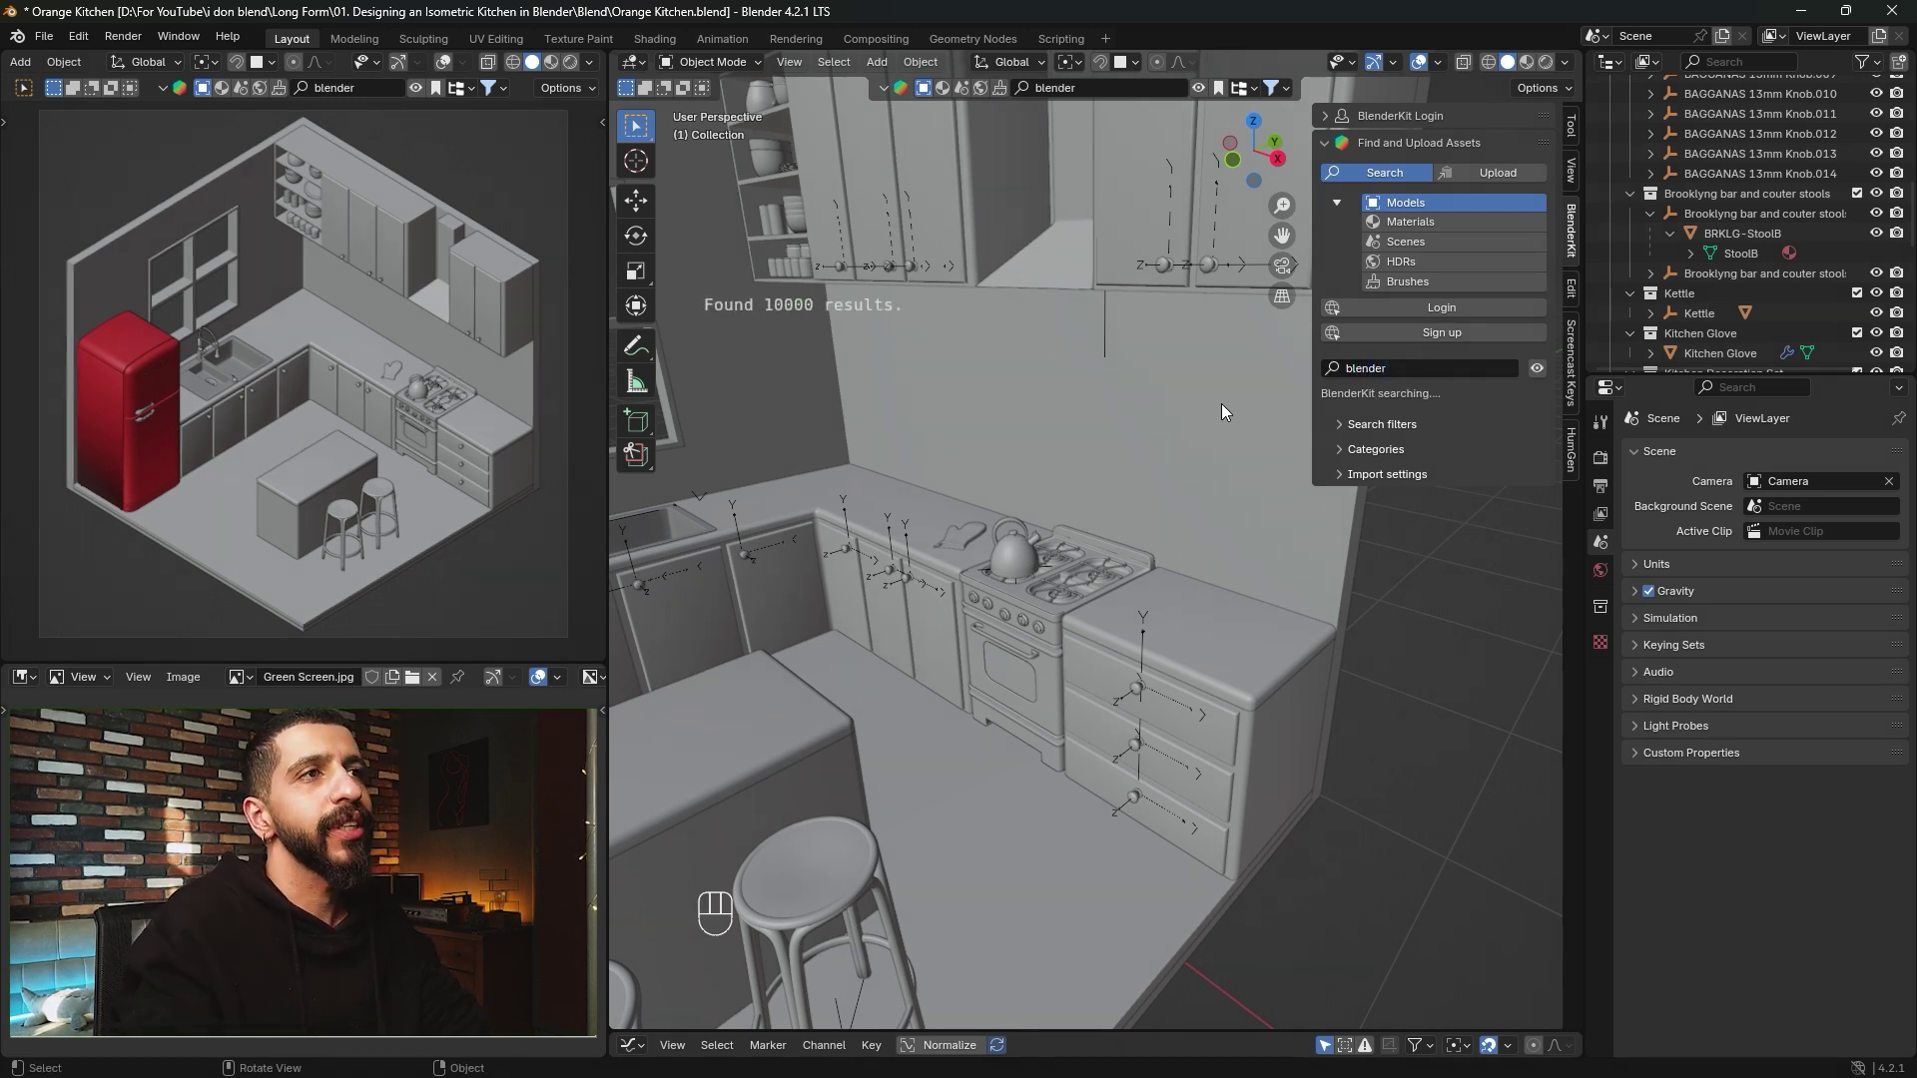
mouse_move(762, 231)
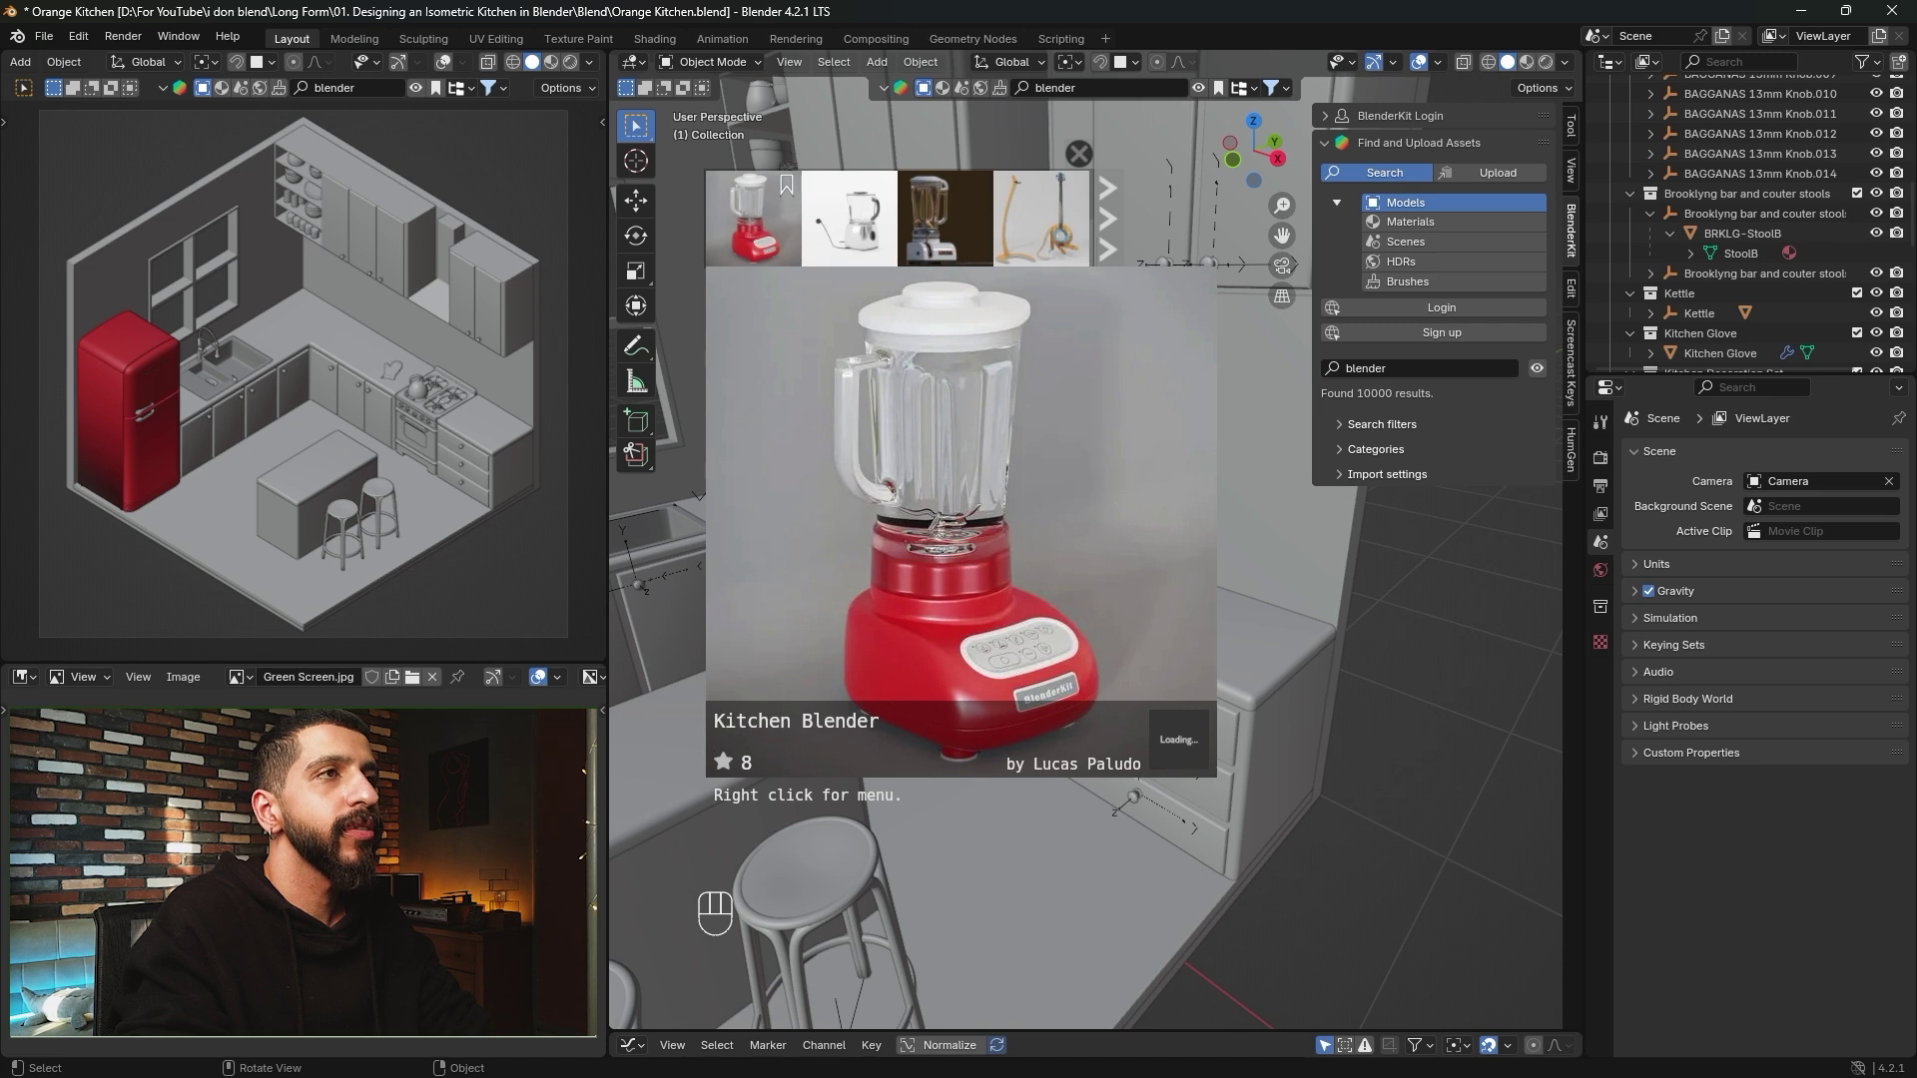
left_click_drag(767, 228, 1181, 610)
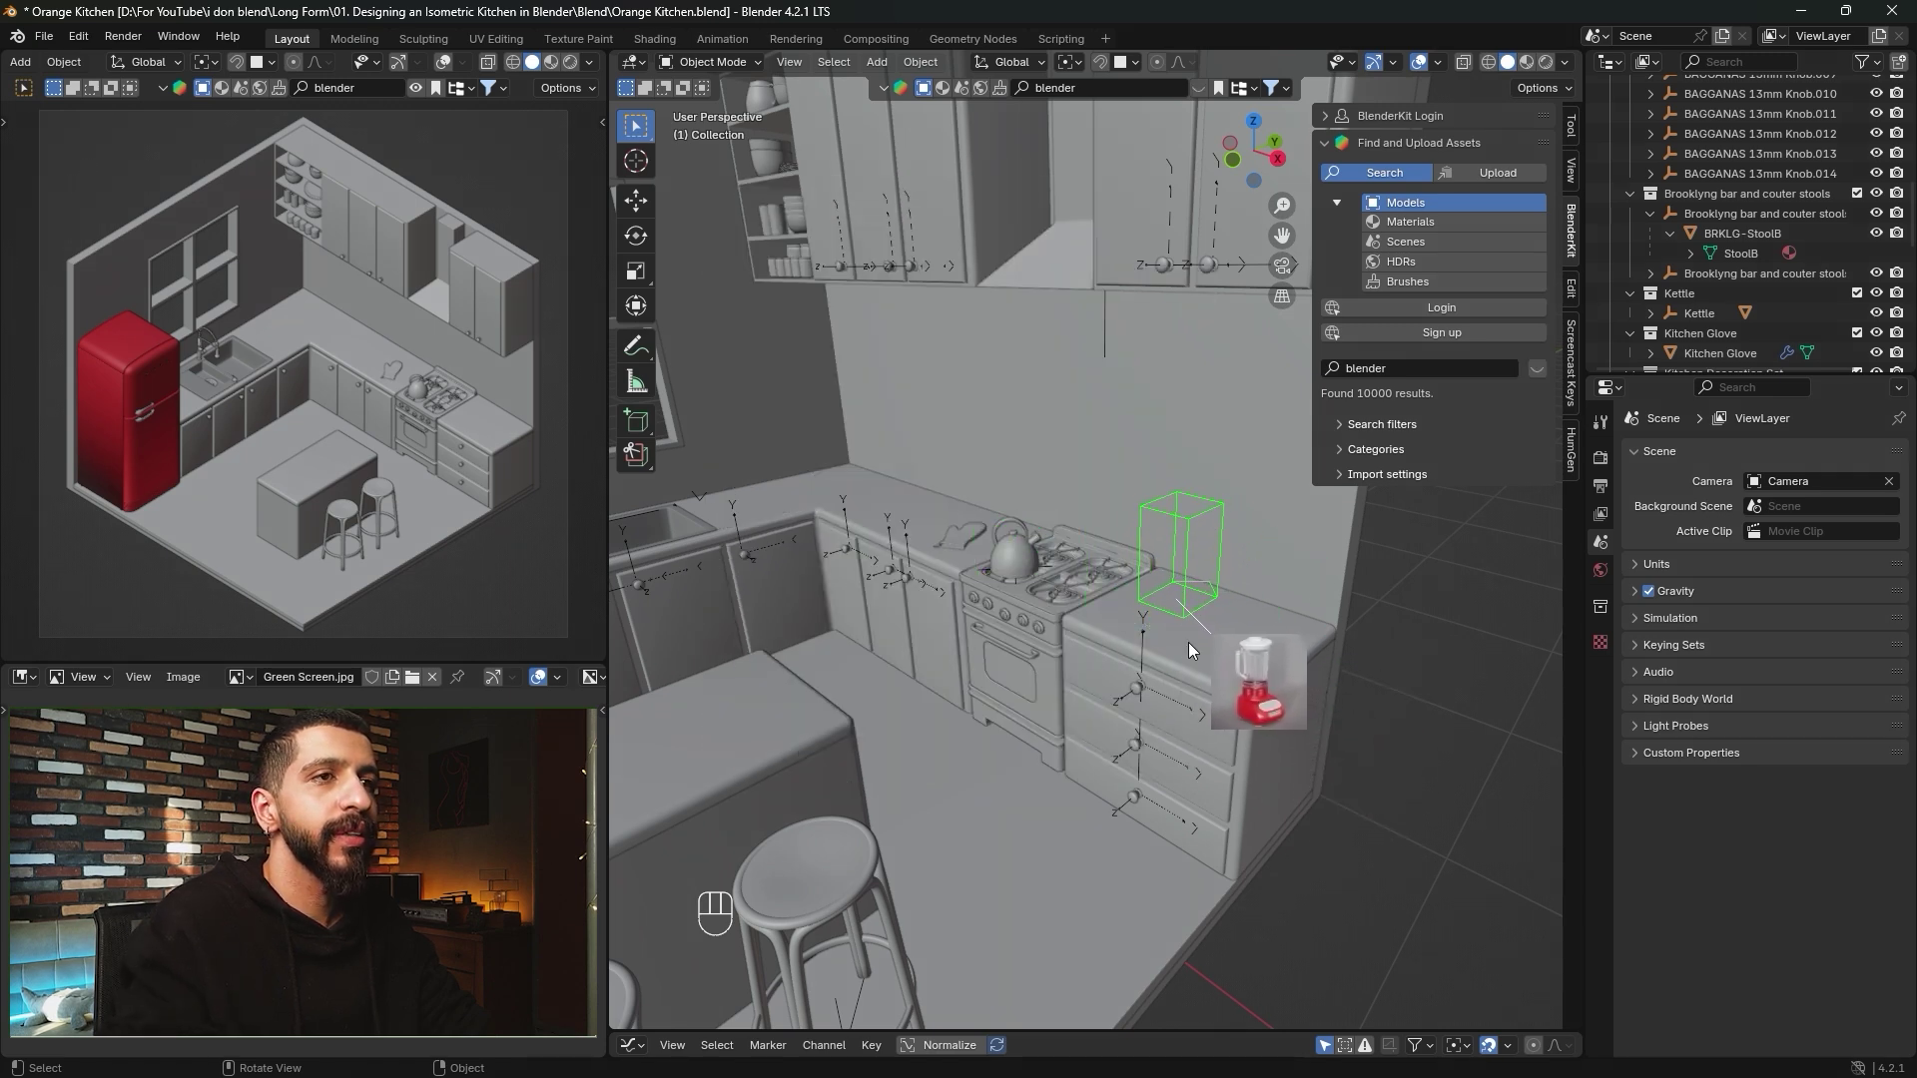
Rotate the Kitchen Blender 180° about the Z axis.
key("r")
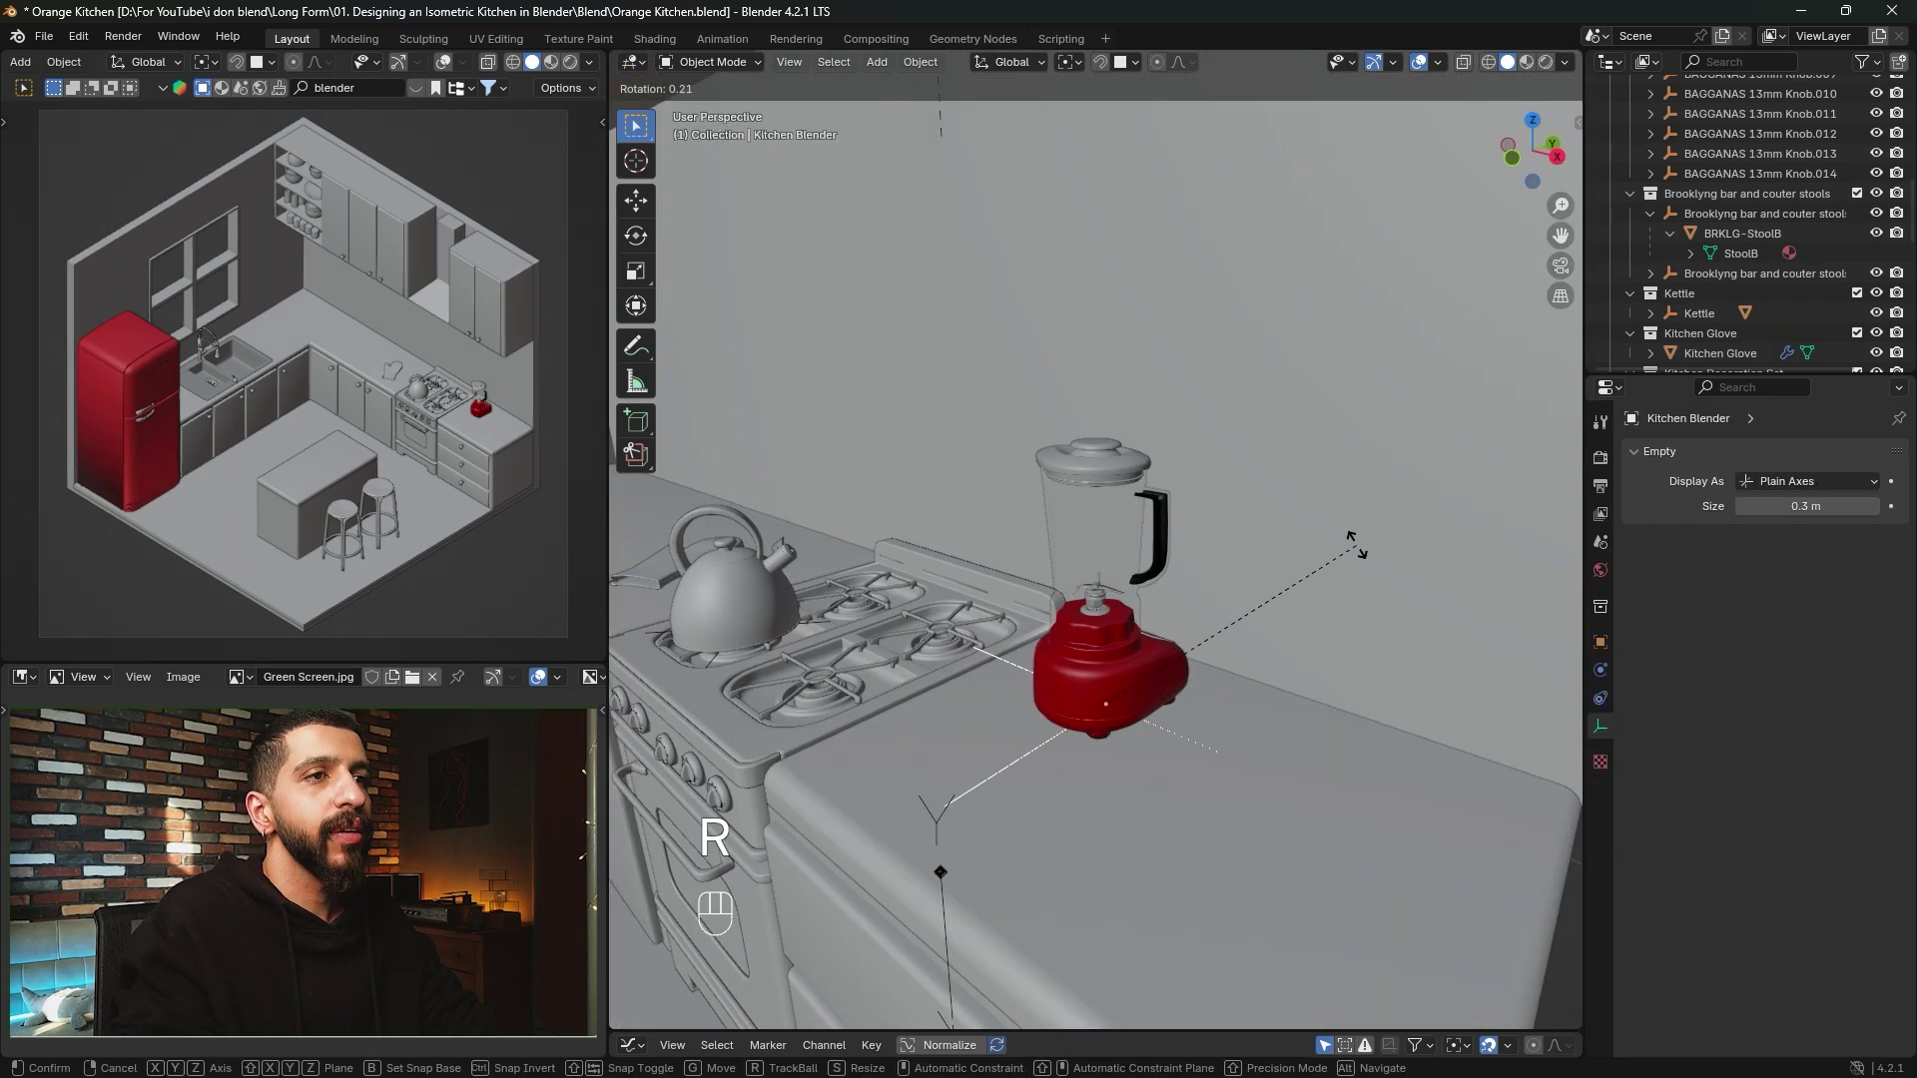
type("z")
type("1")
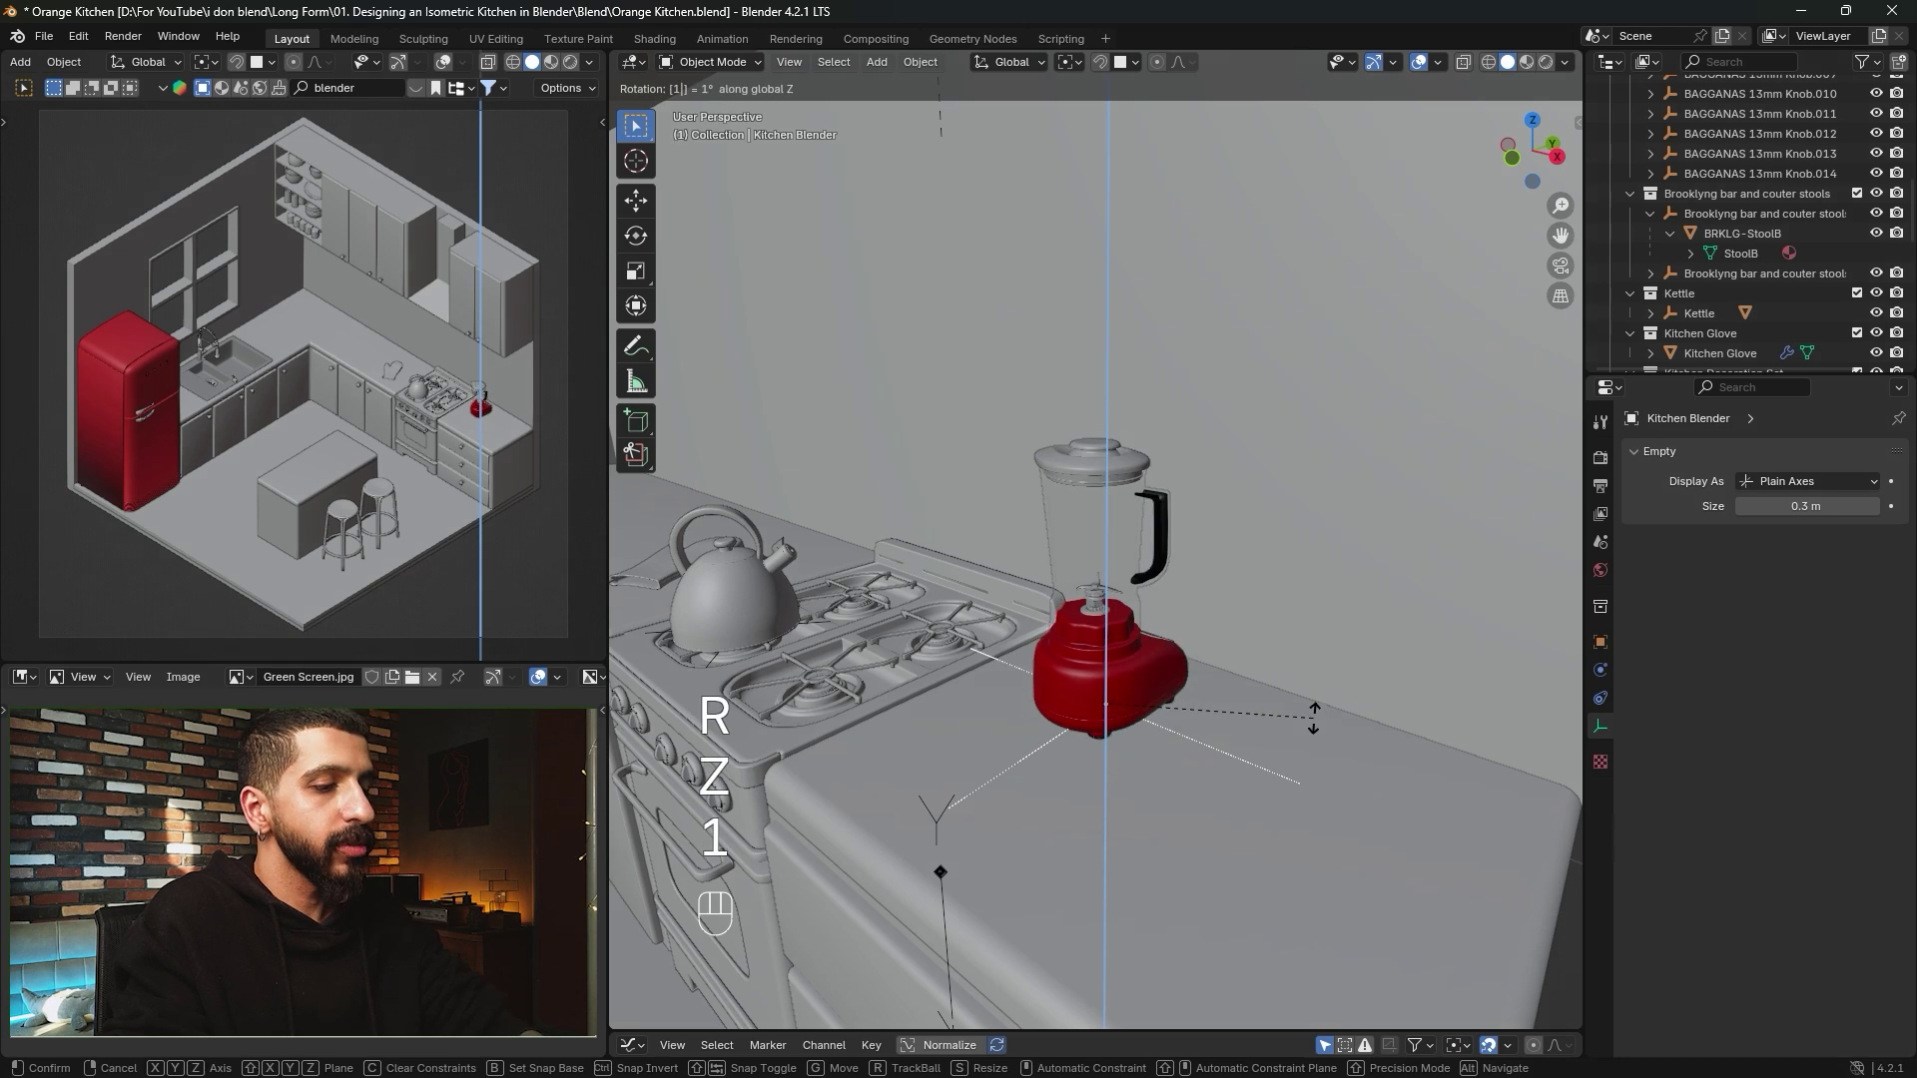
type("80")
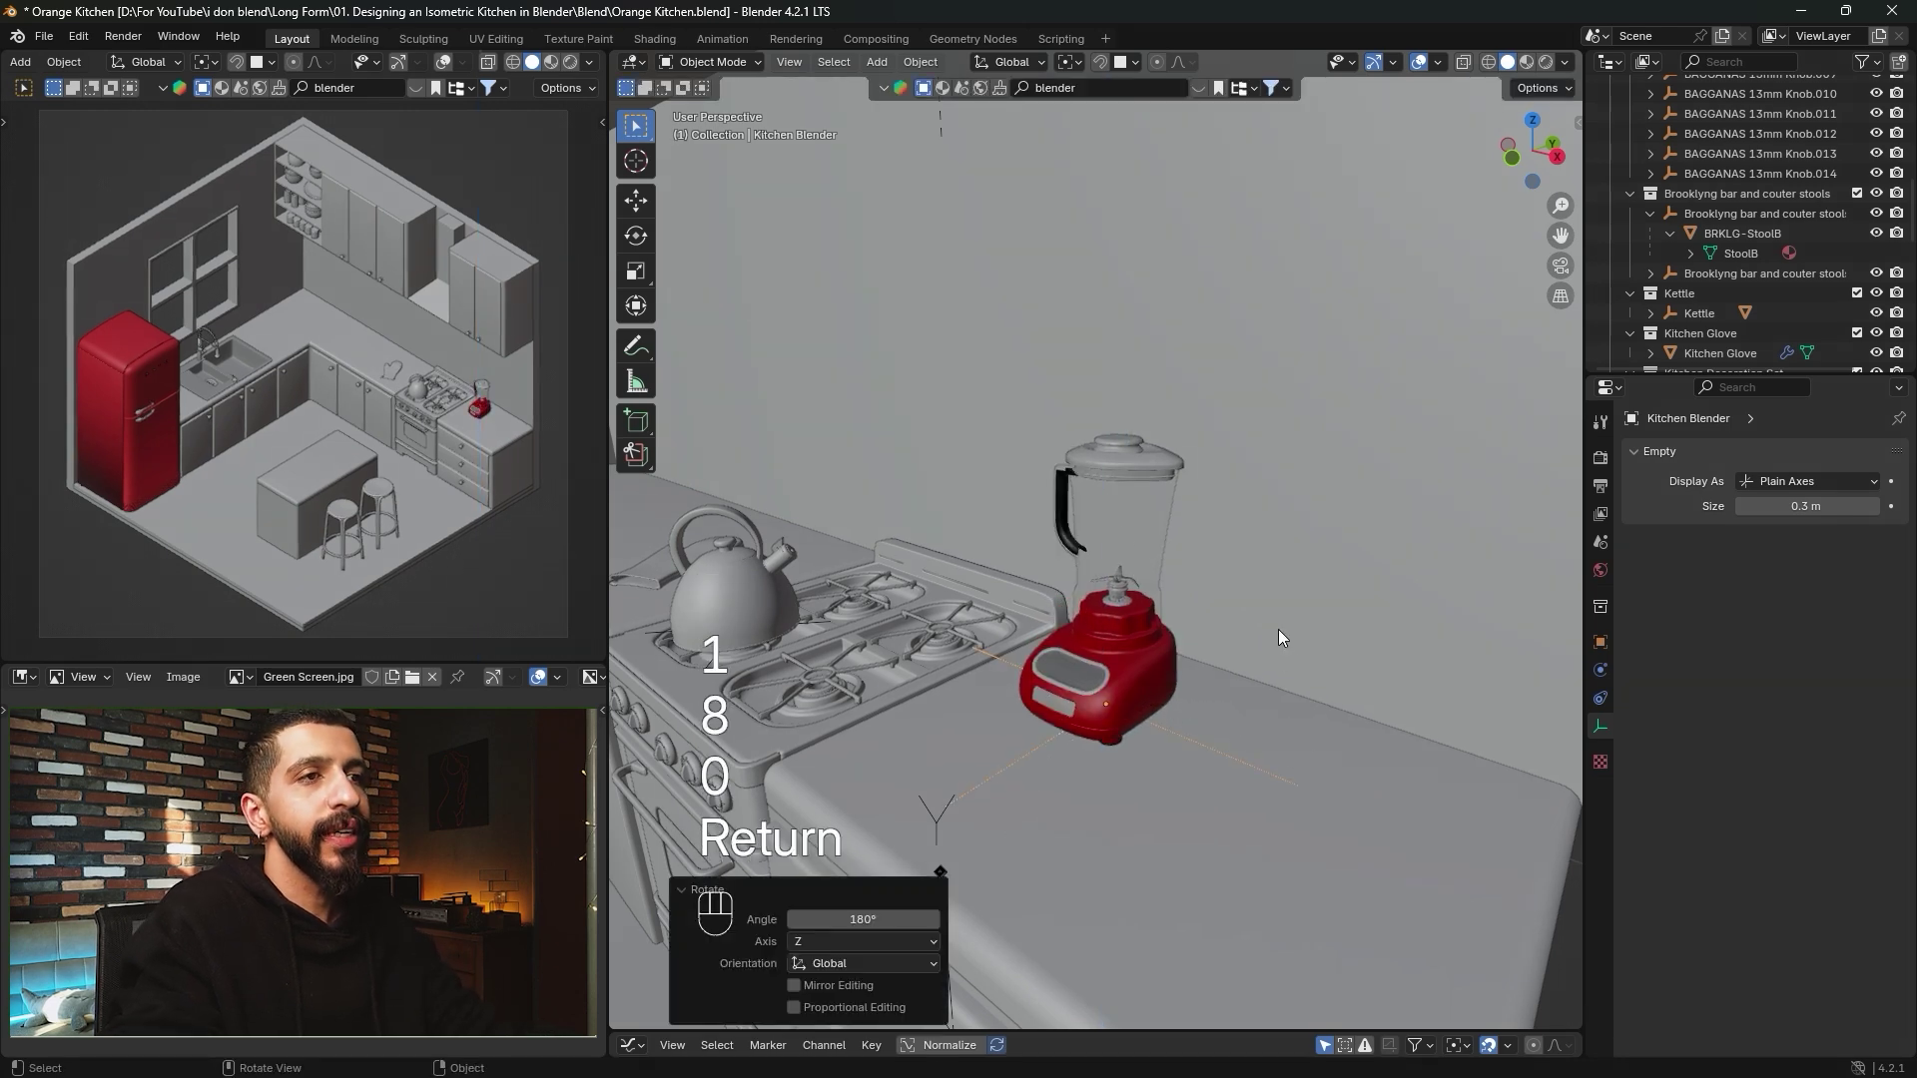
Move the Kitchen Blender about 0.014 m along X on the counter.
middle_click_drag(1278, 629, 1180, 659)
key("g")
key("x")
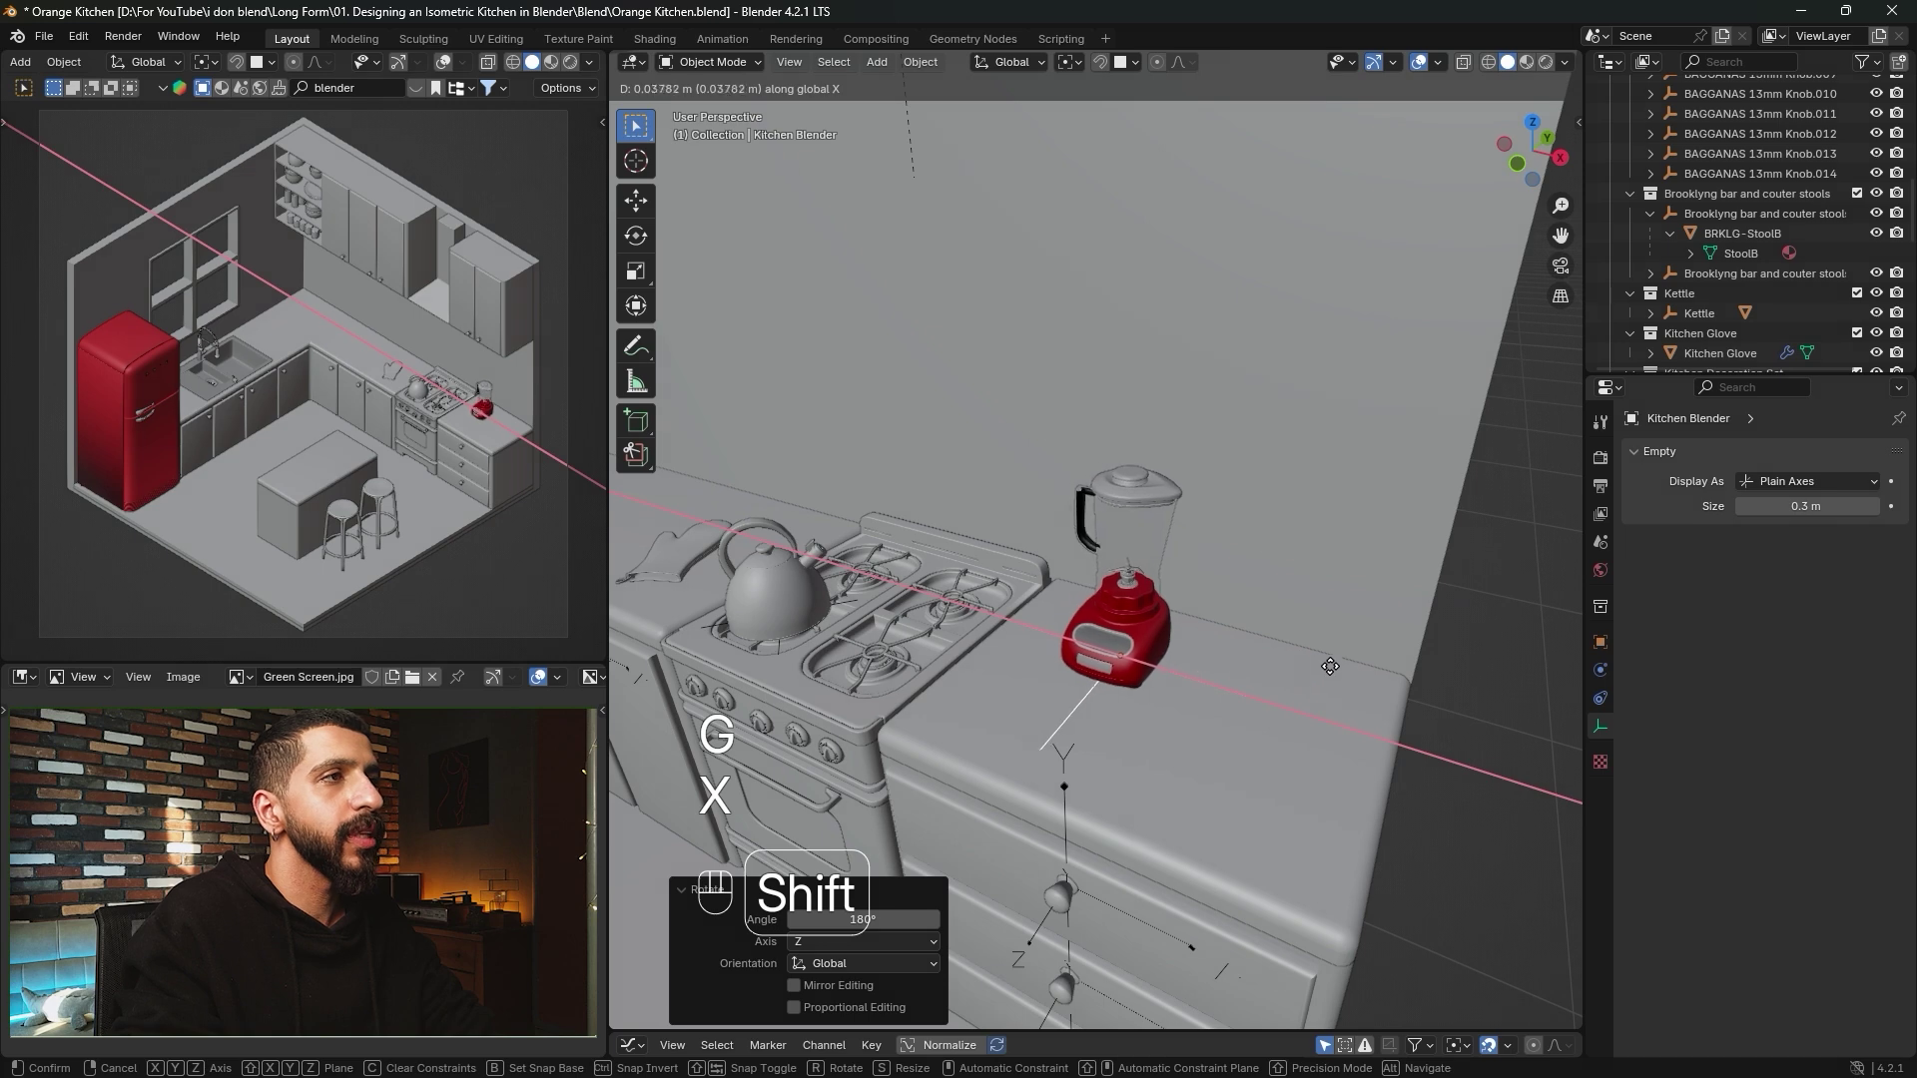
left_click(1203, 644)
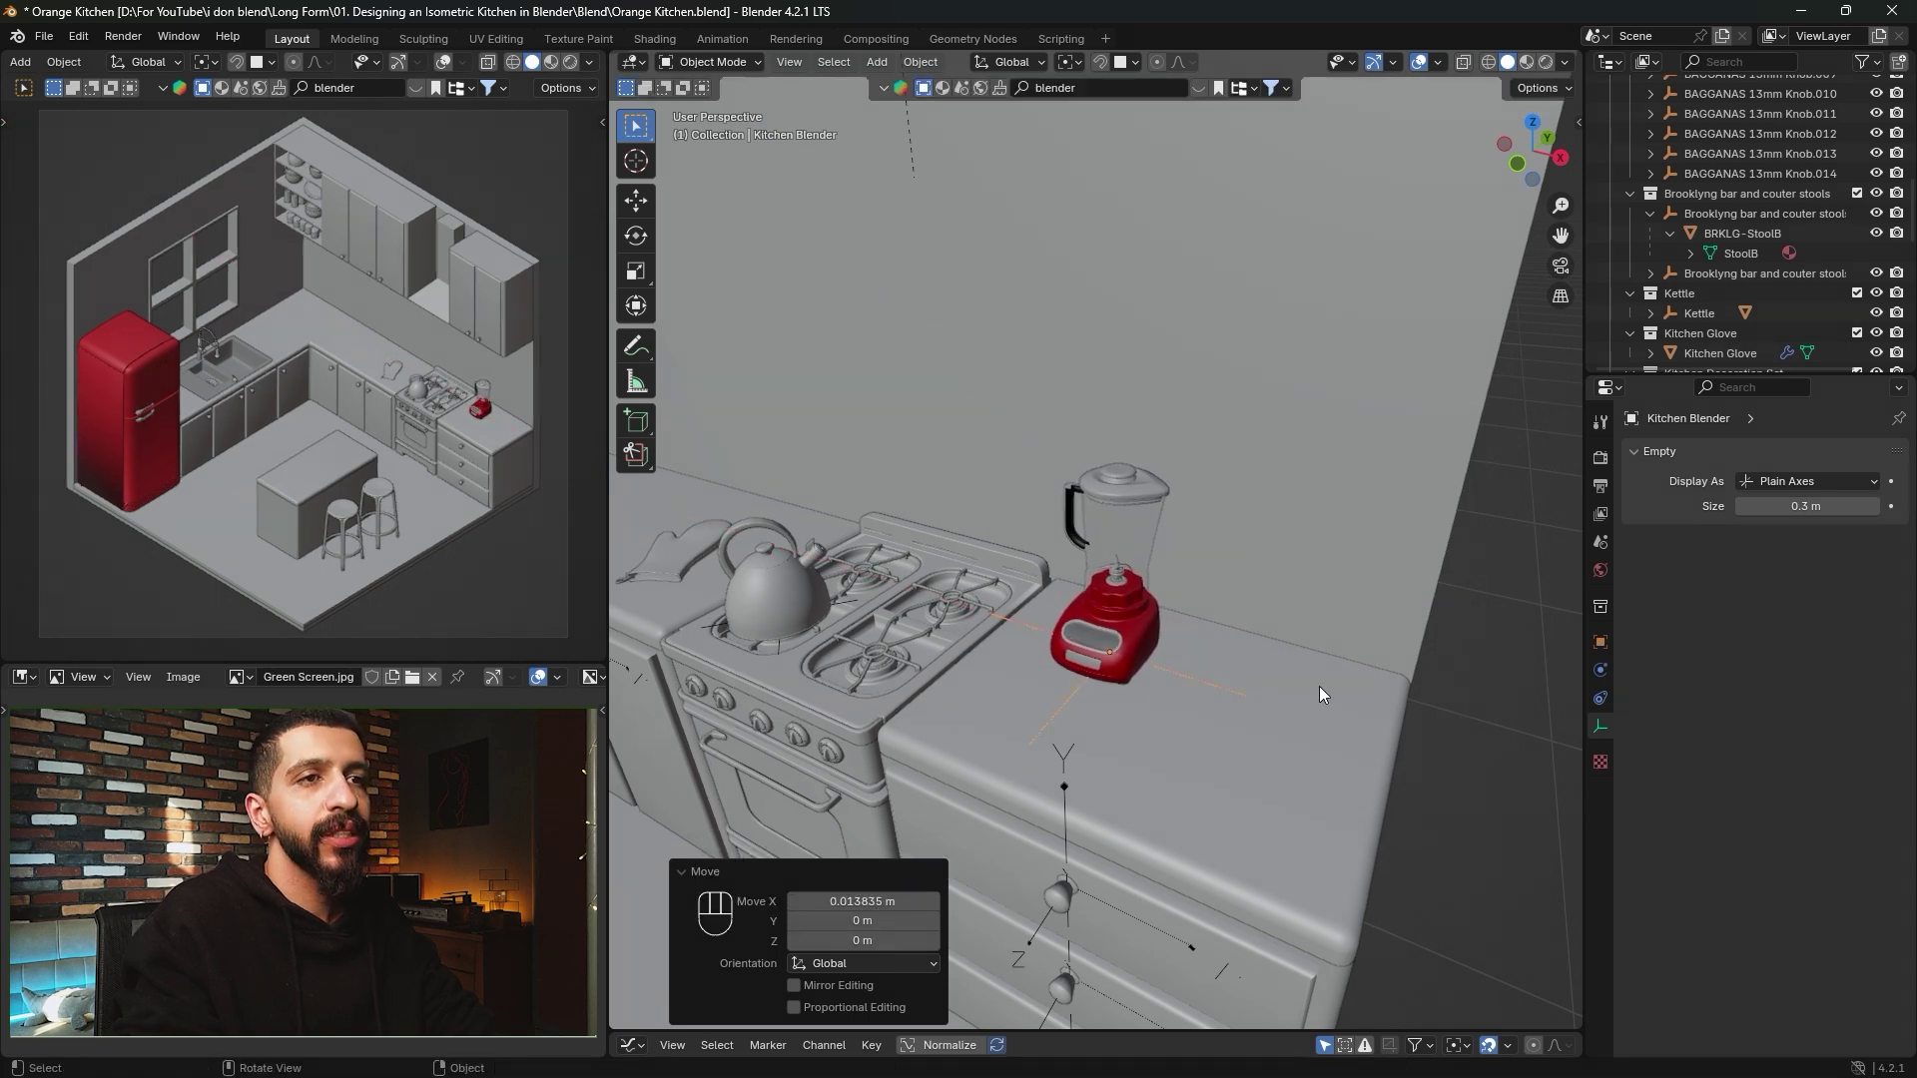
Search the BlenderKit models for "microwave" and place the white Microwave with the oval window on the counter near the corner.
middle_click_drag(1328, 709, 1123, 589, "alt")
middle_click_drag(1123, 589, 1086, 559, "shift")
key("n")
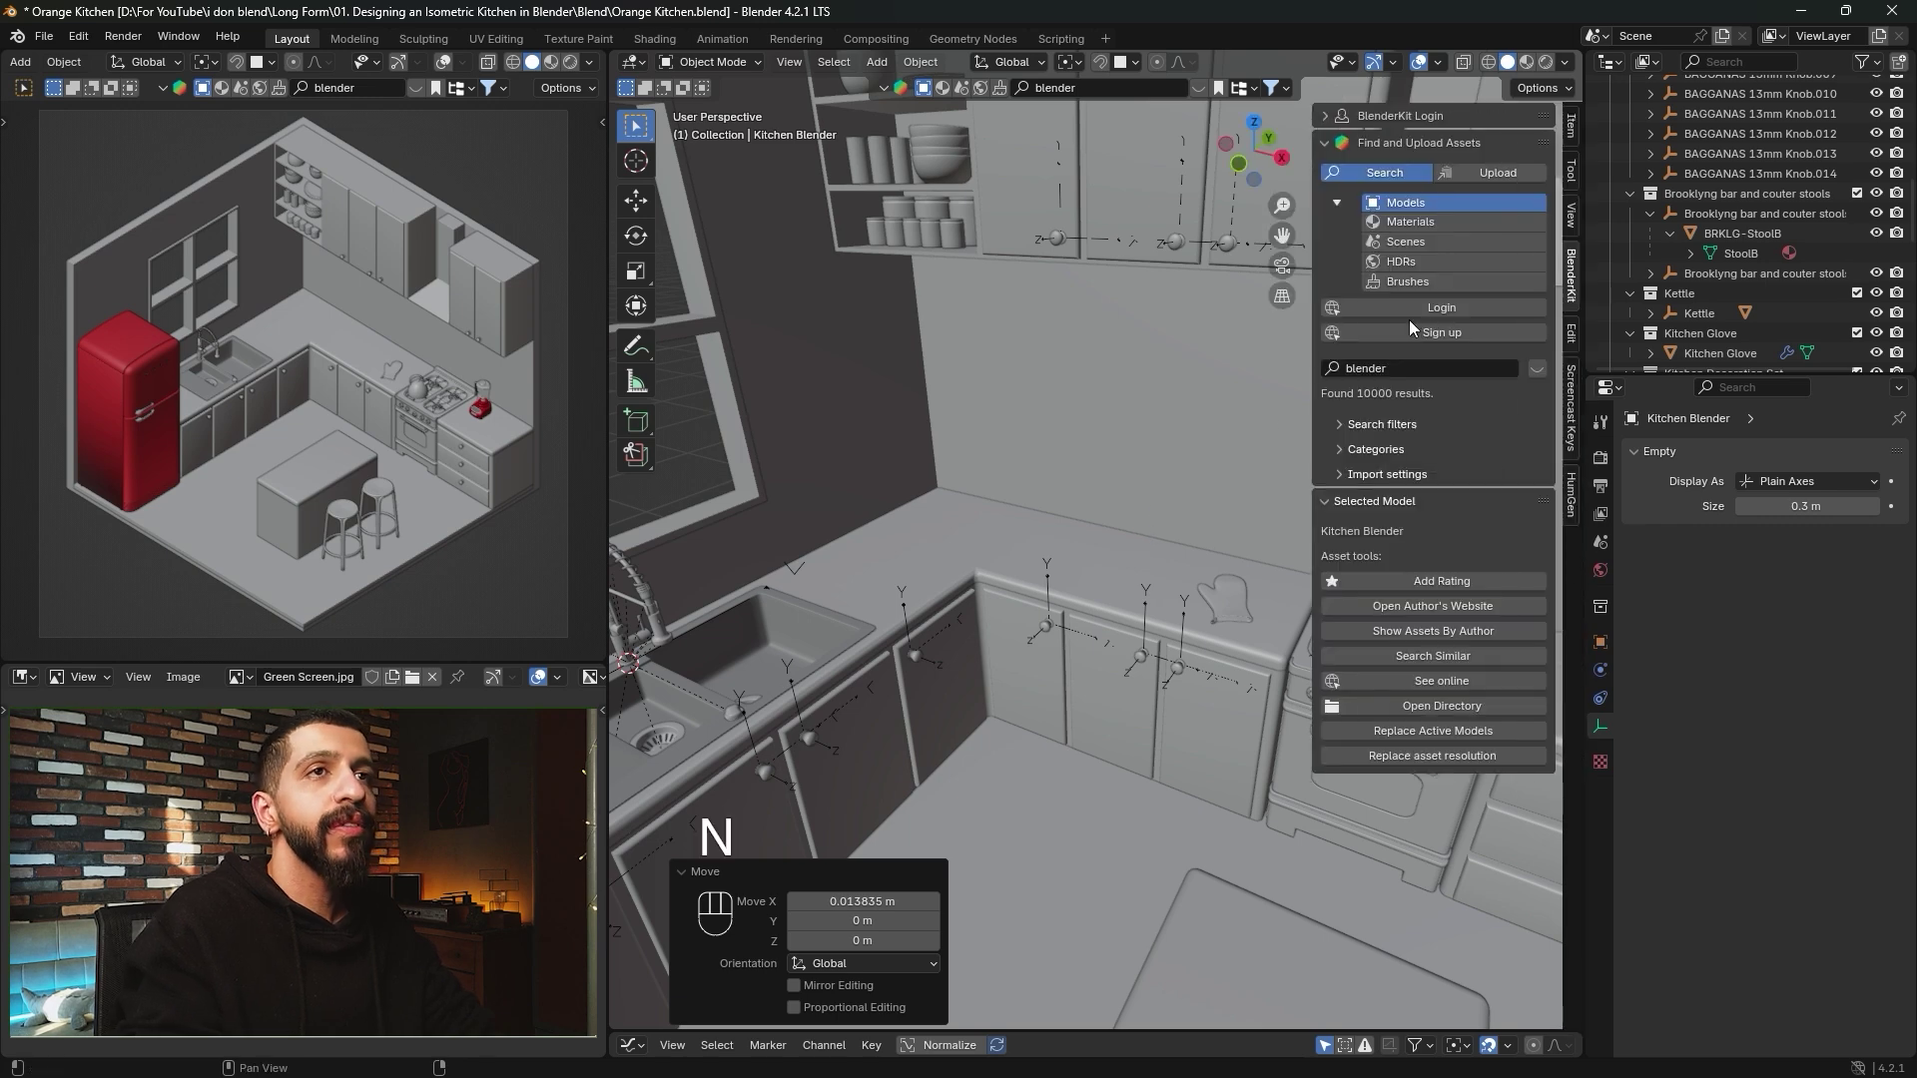
left_click(1428, 370)
type("m")
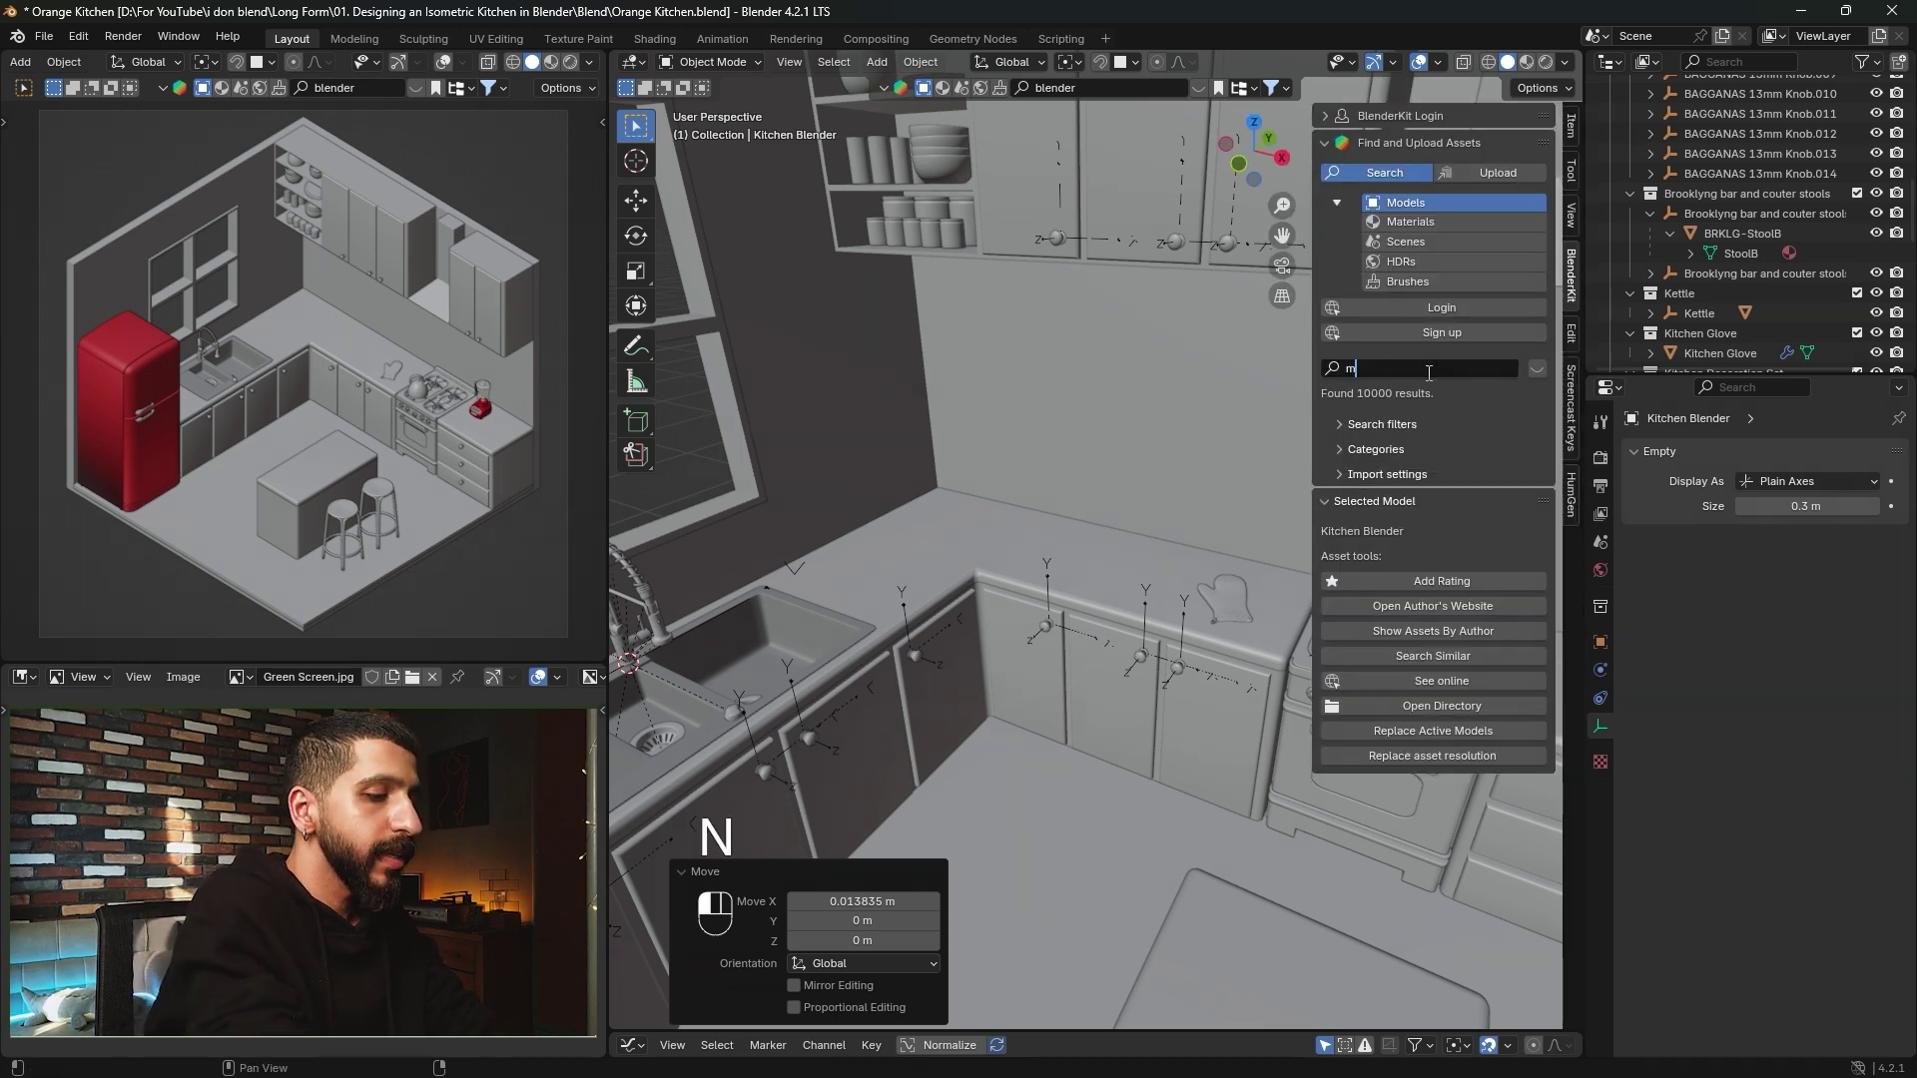
type("icrowav")
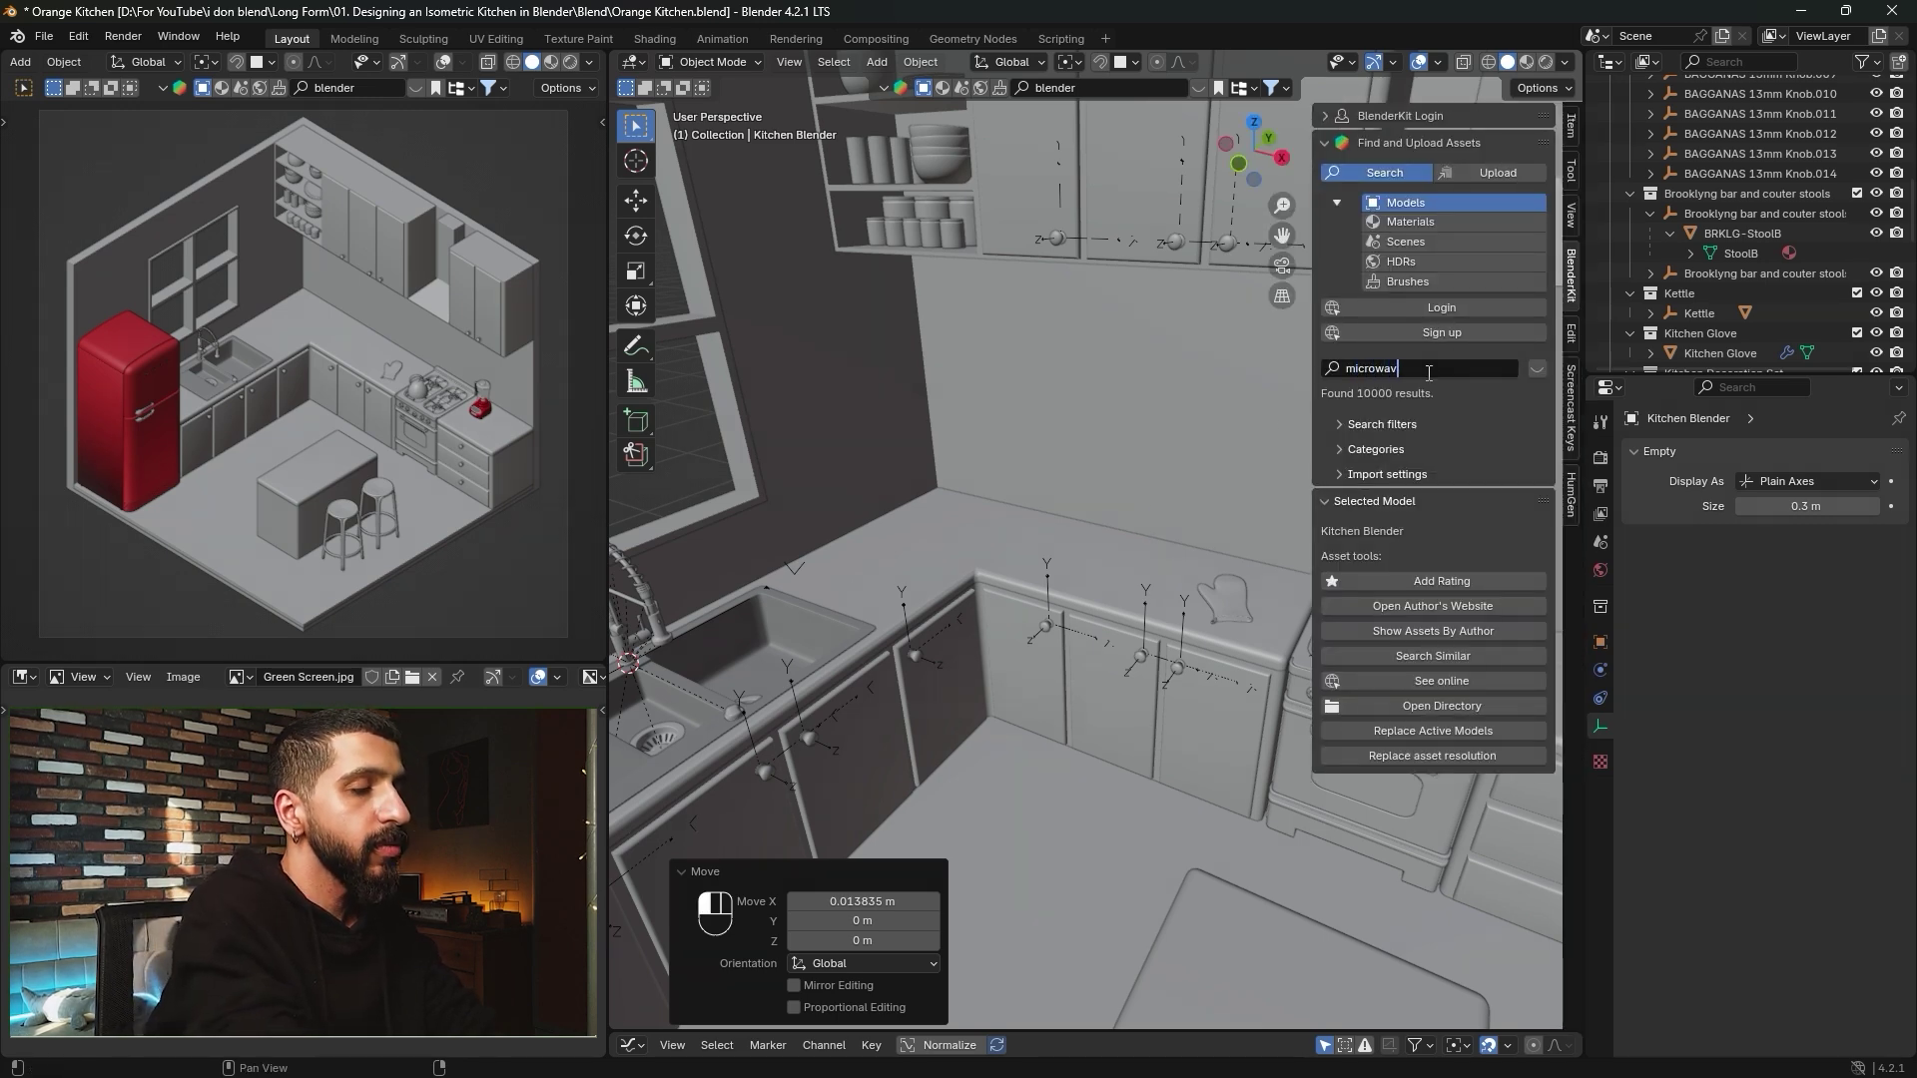
type("e")
key("Return")
mouse_move(858, 222)
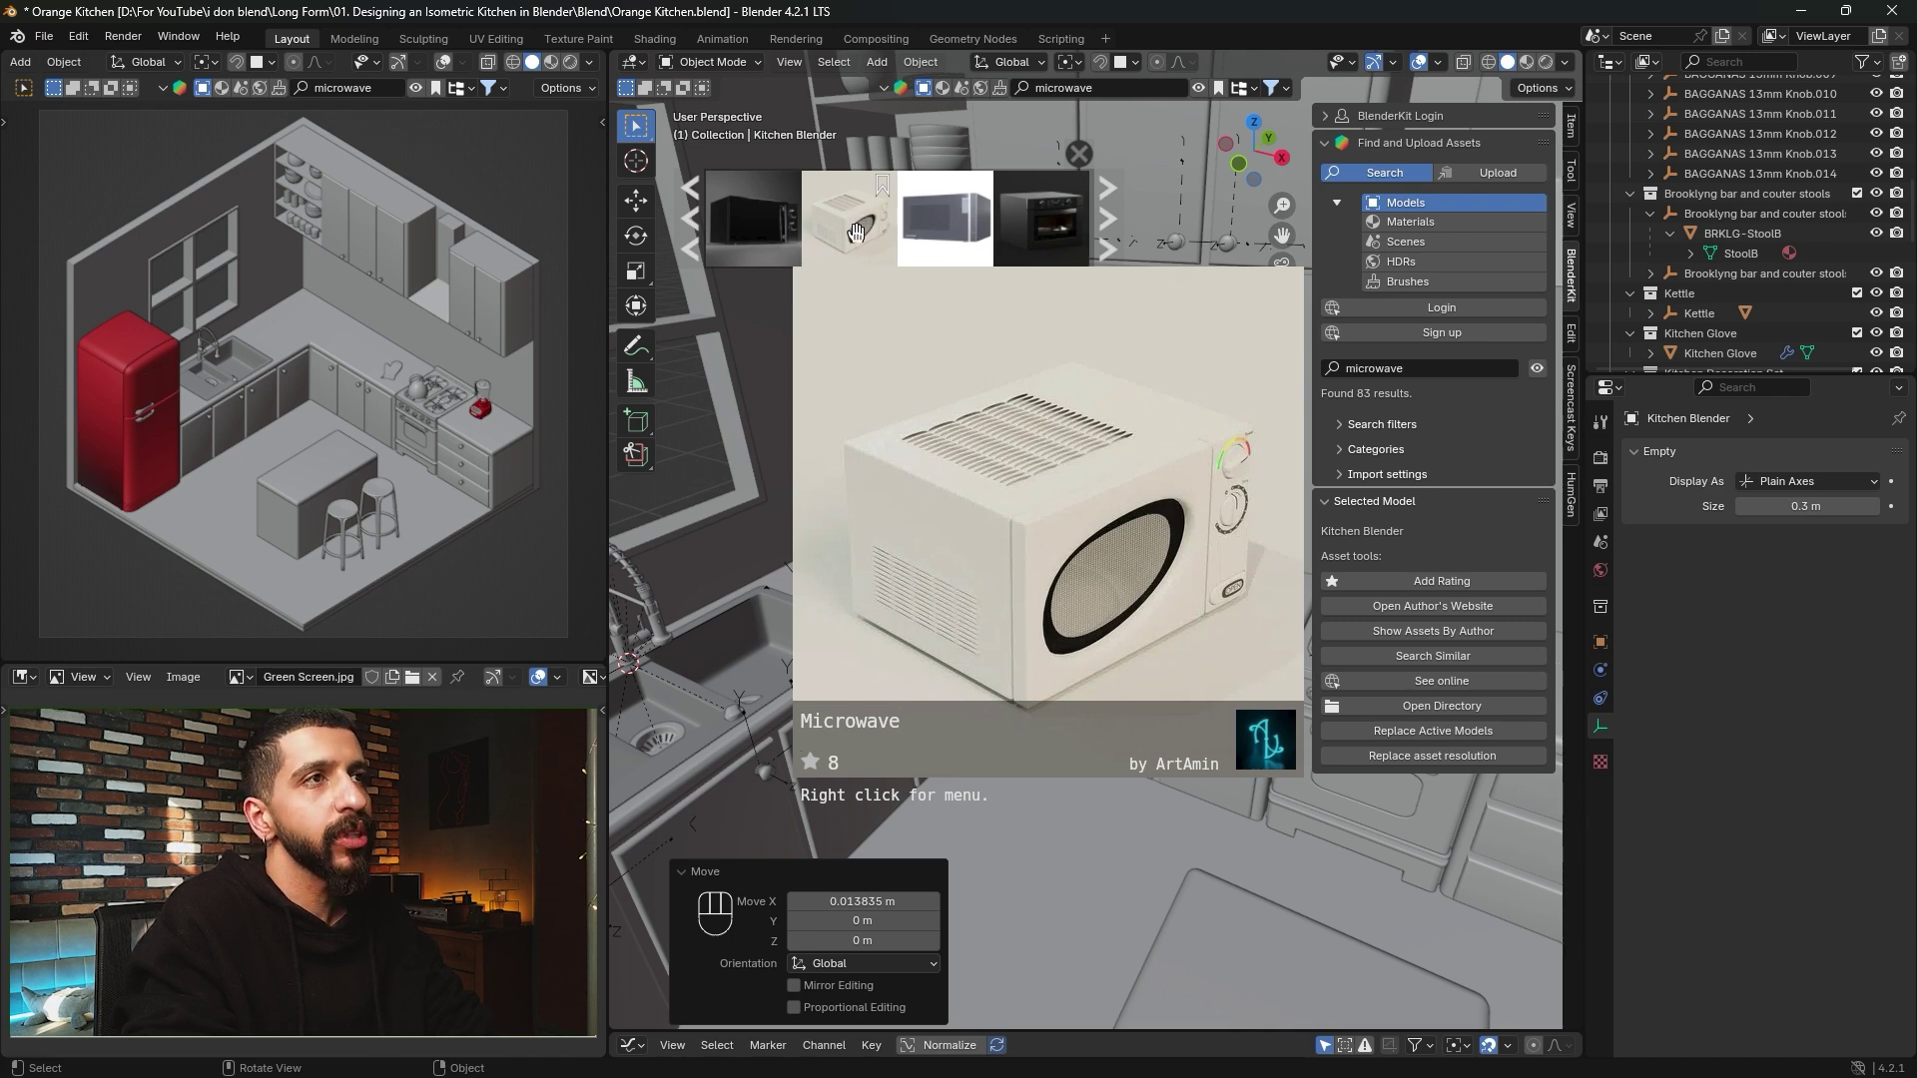
left_click_drag(855, 231, 1098, 465)
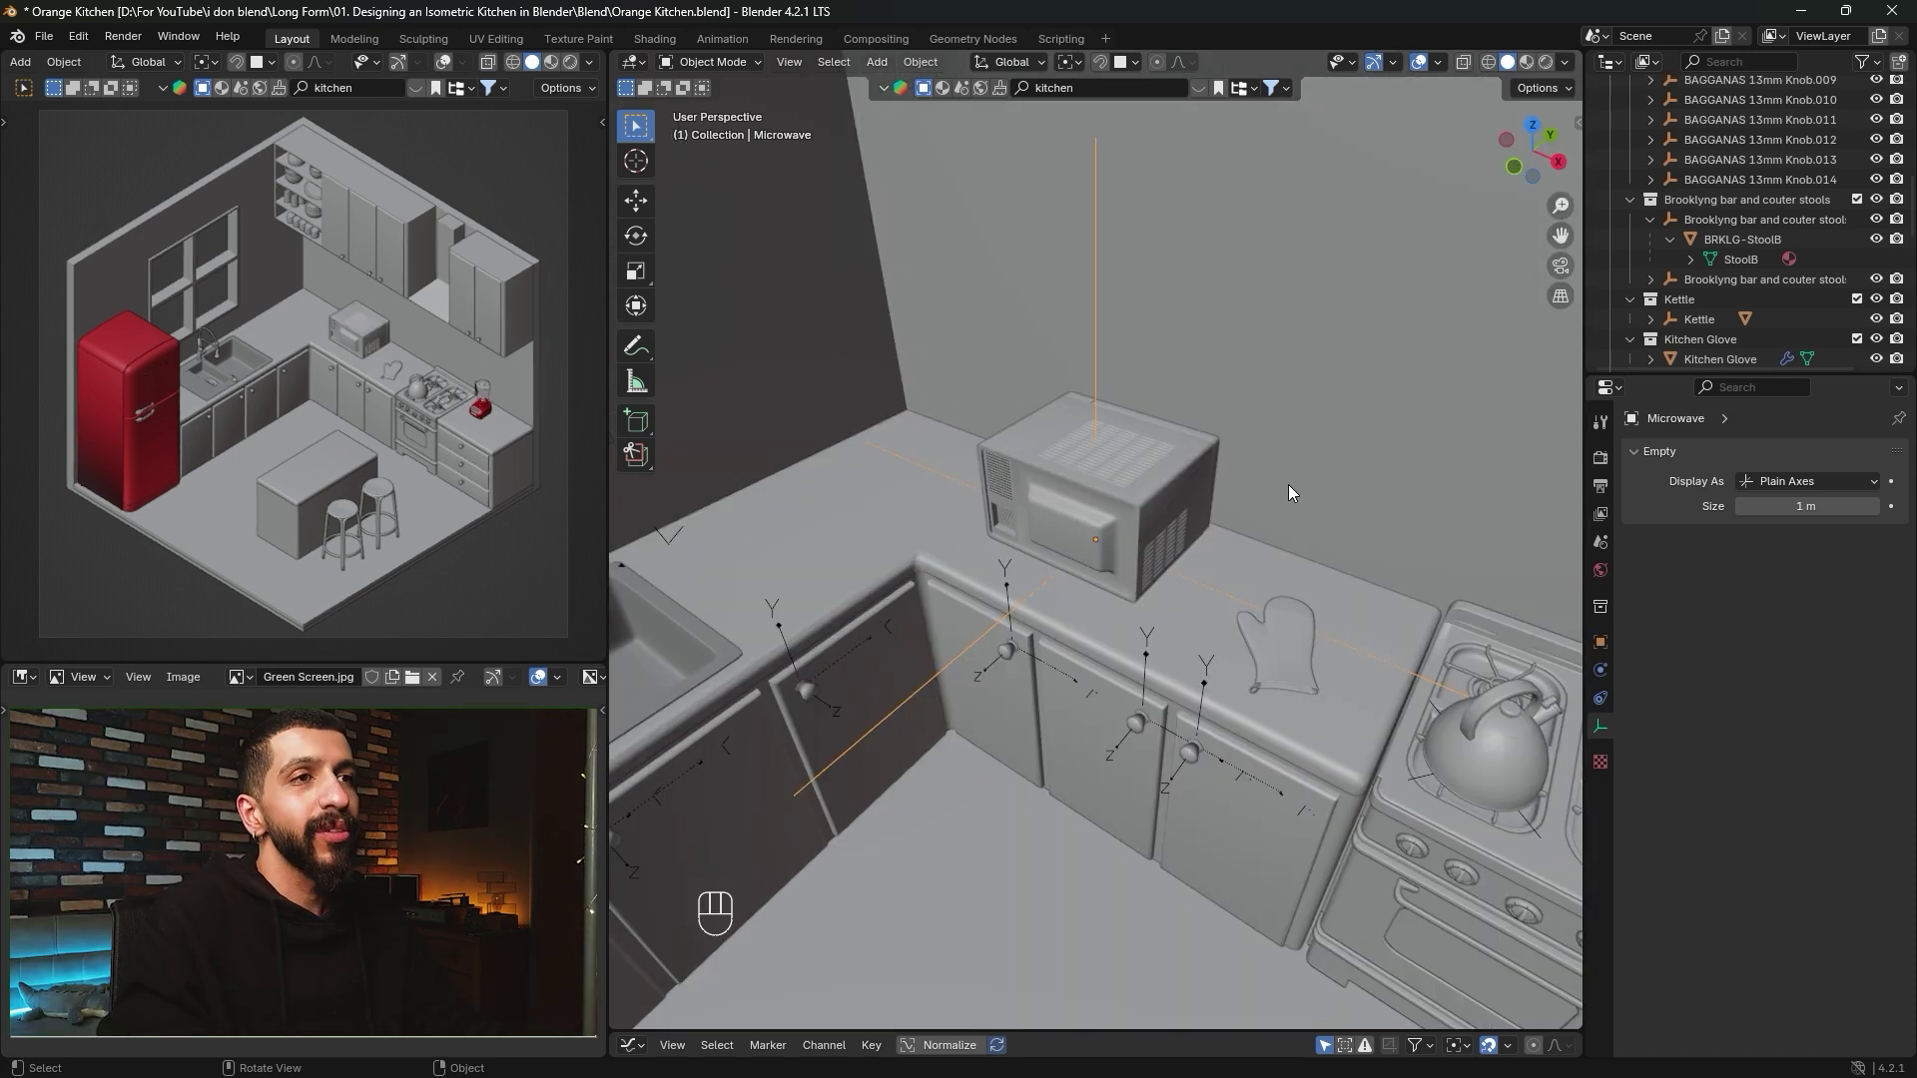
Rotate the Microwave 180° about the Z axis.
key("r")
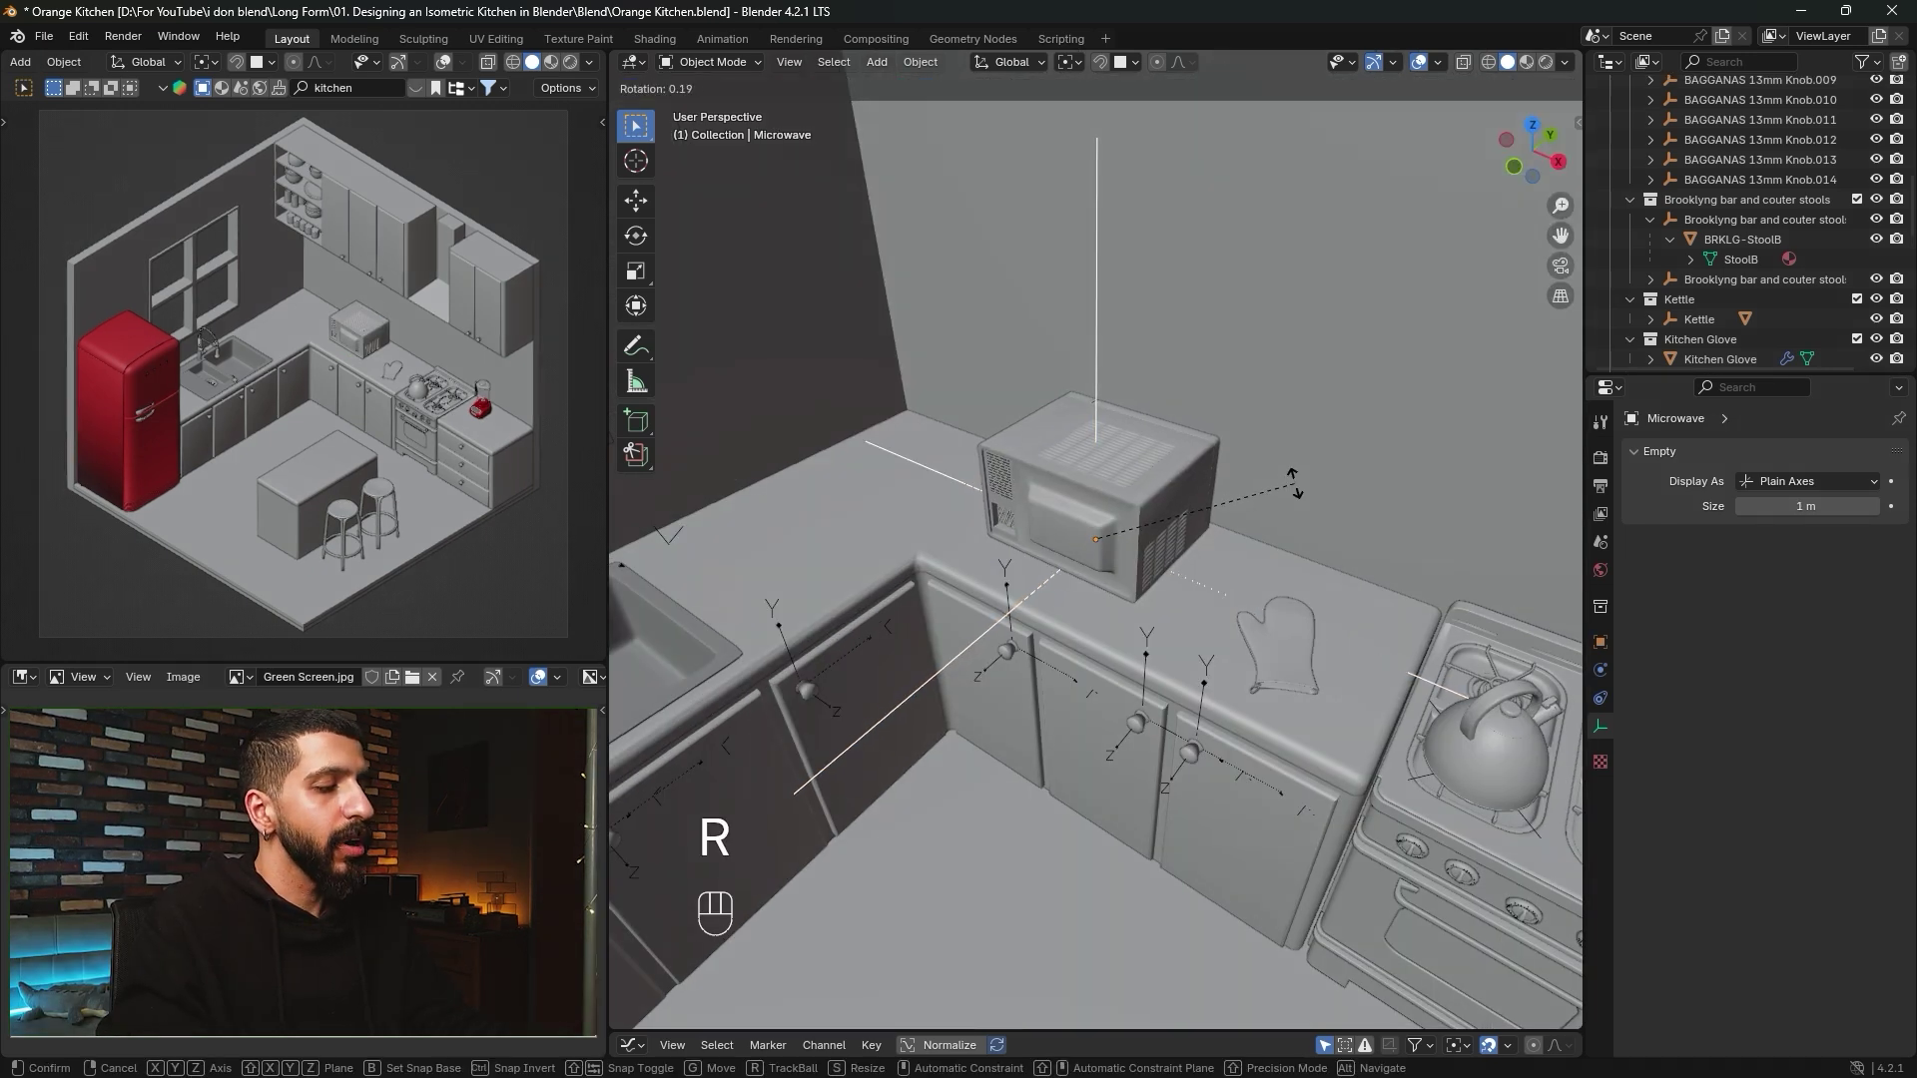
type("z")
type("18")
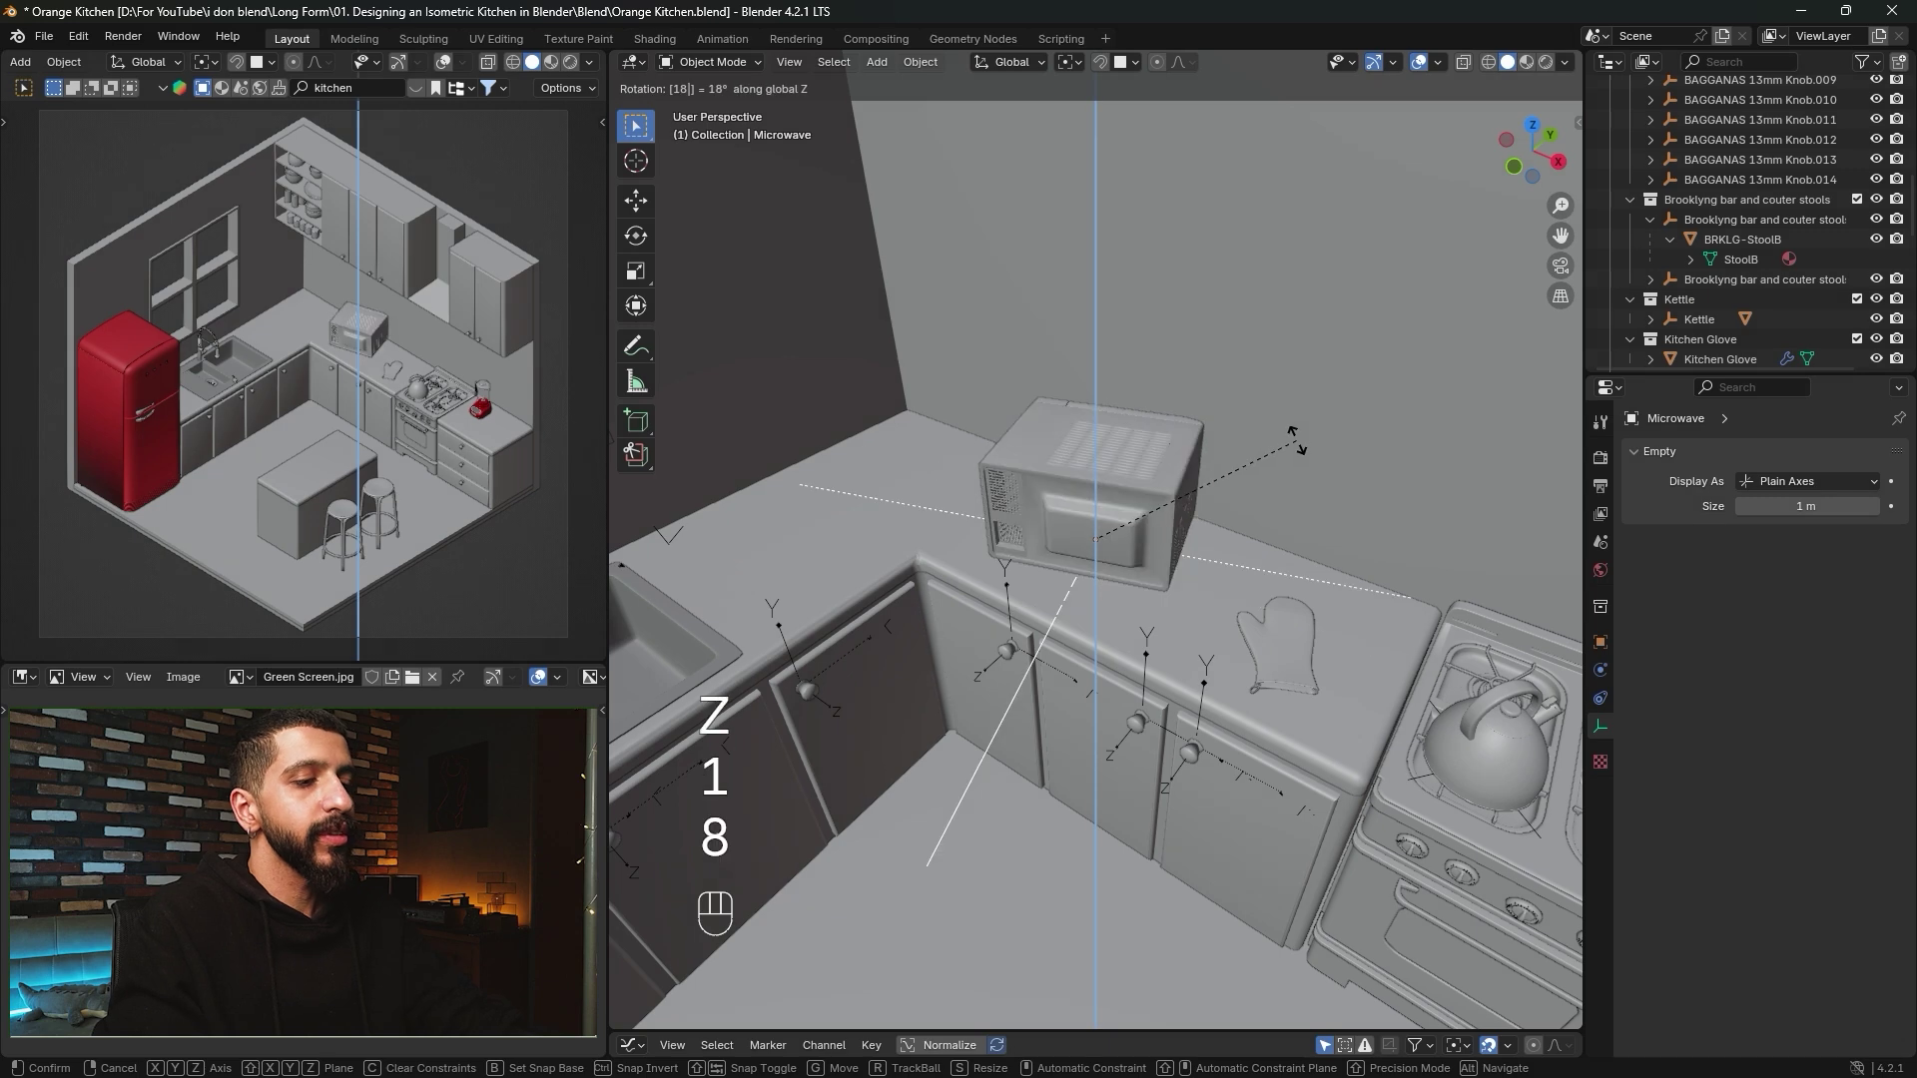
type("0")
key("Return")
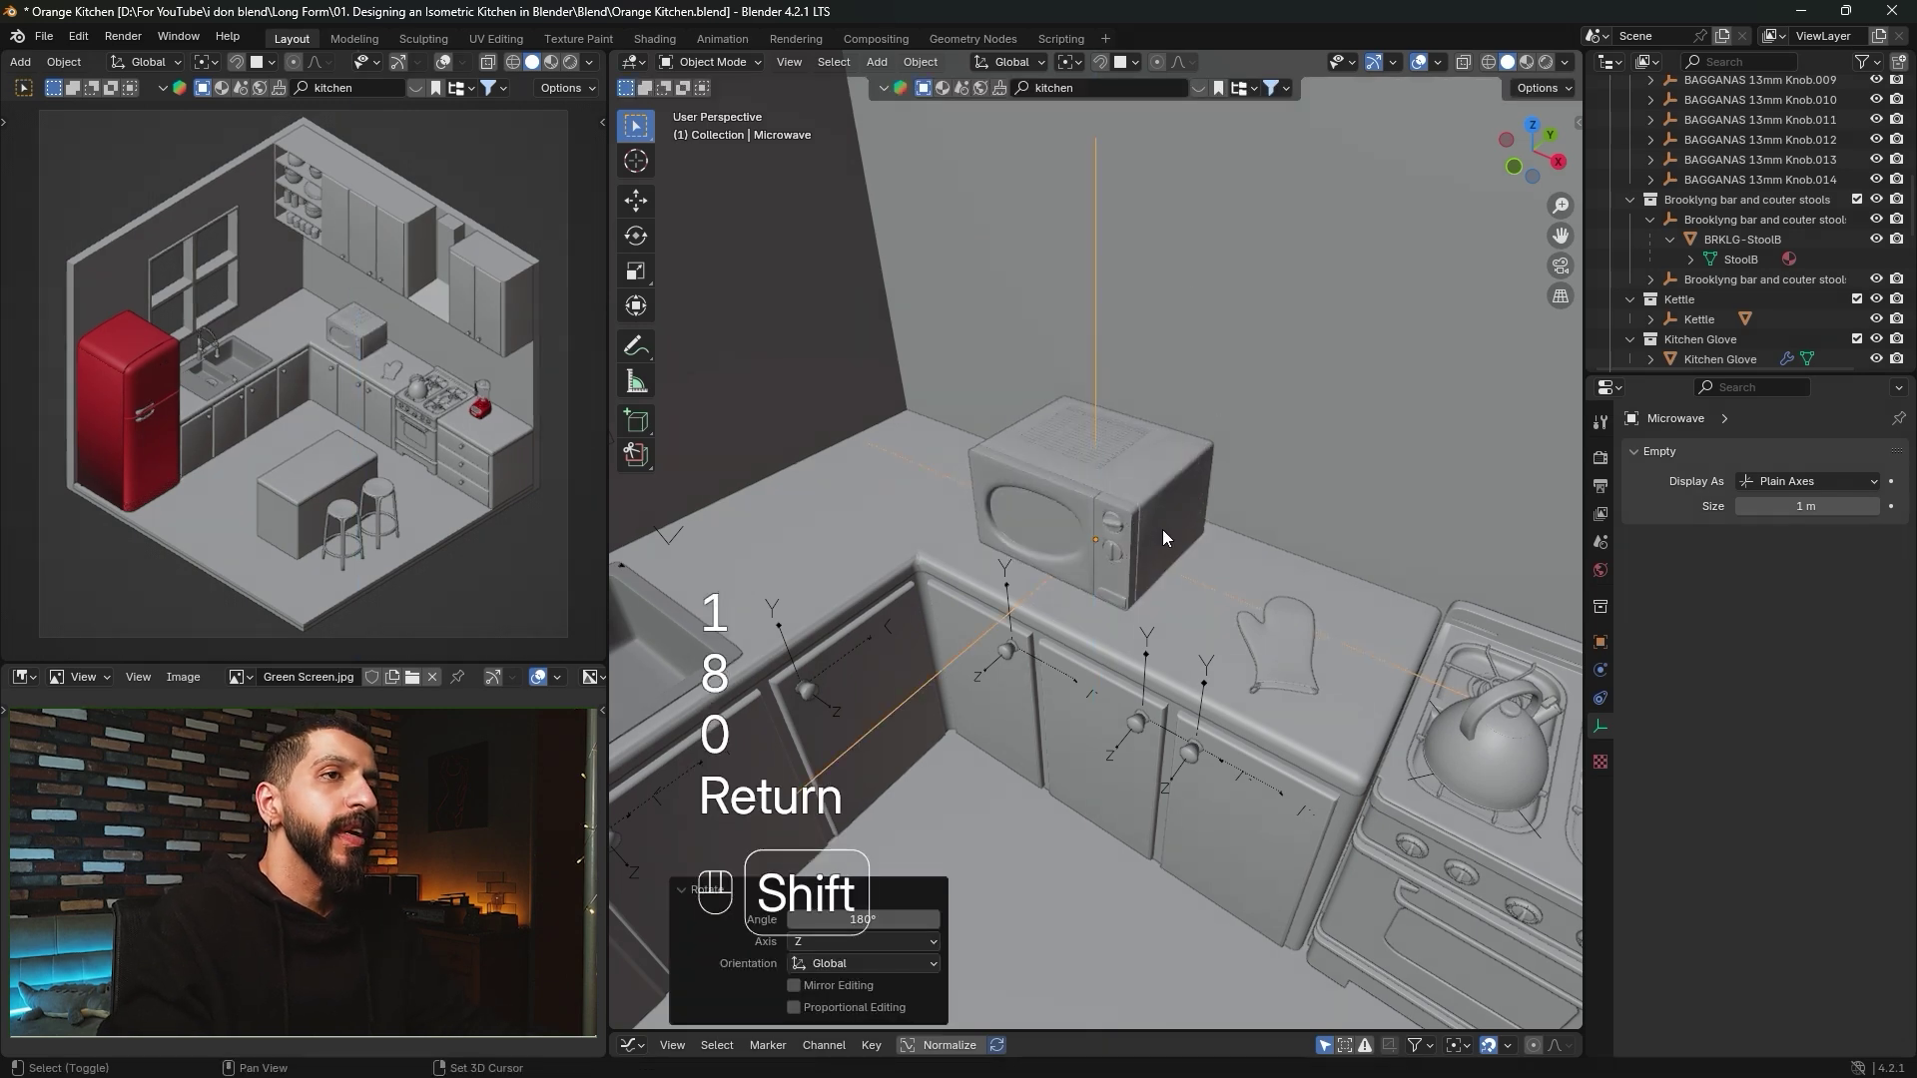
Move the Microwave about -0.107 m along X toward the corner of the counter.
middle_click_drag(1162, 529, 1043, 477, "shift")
key("g")
key("x")
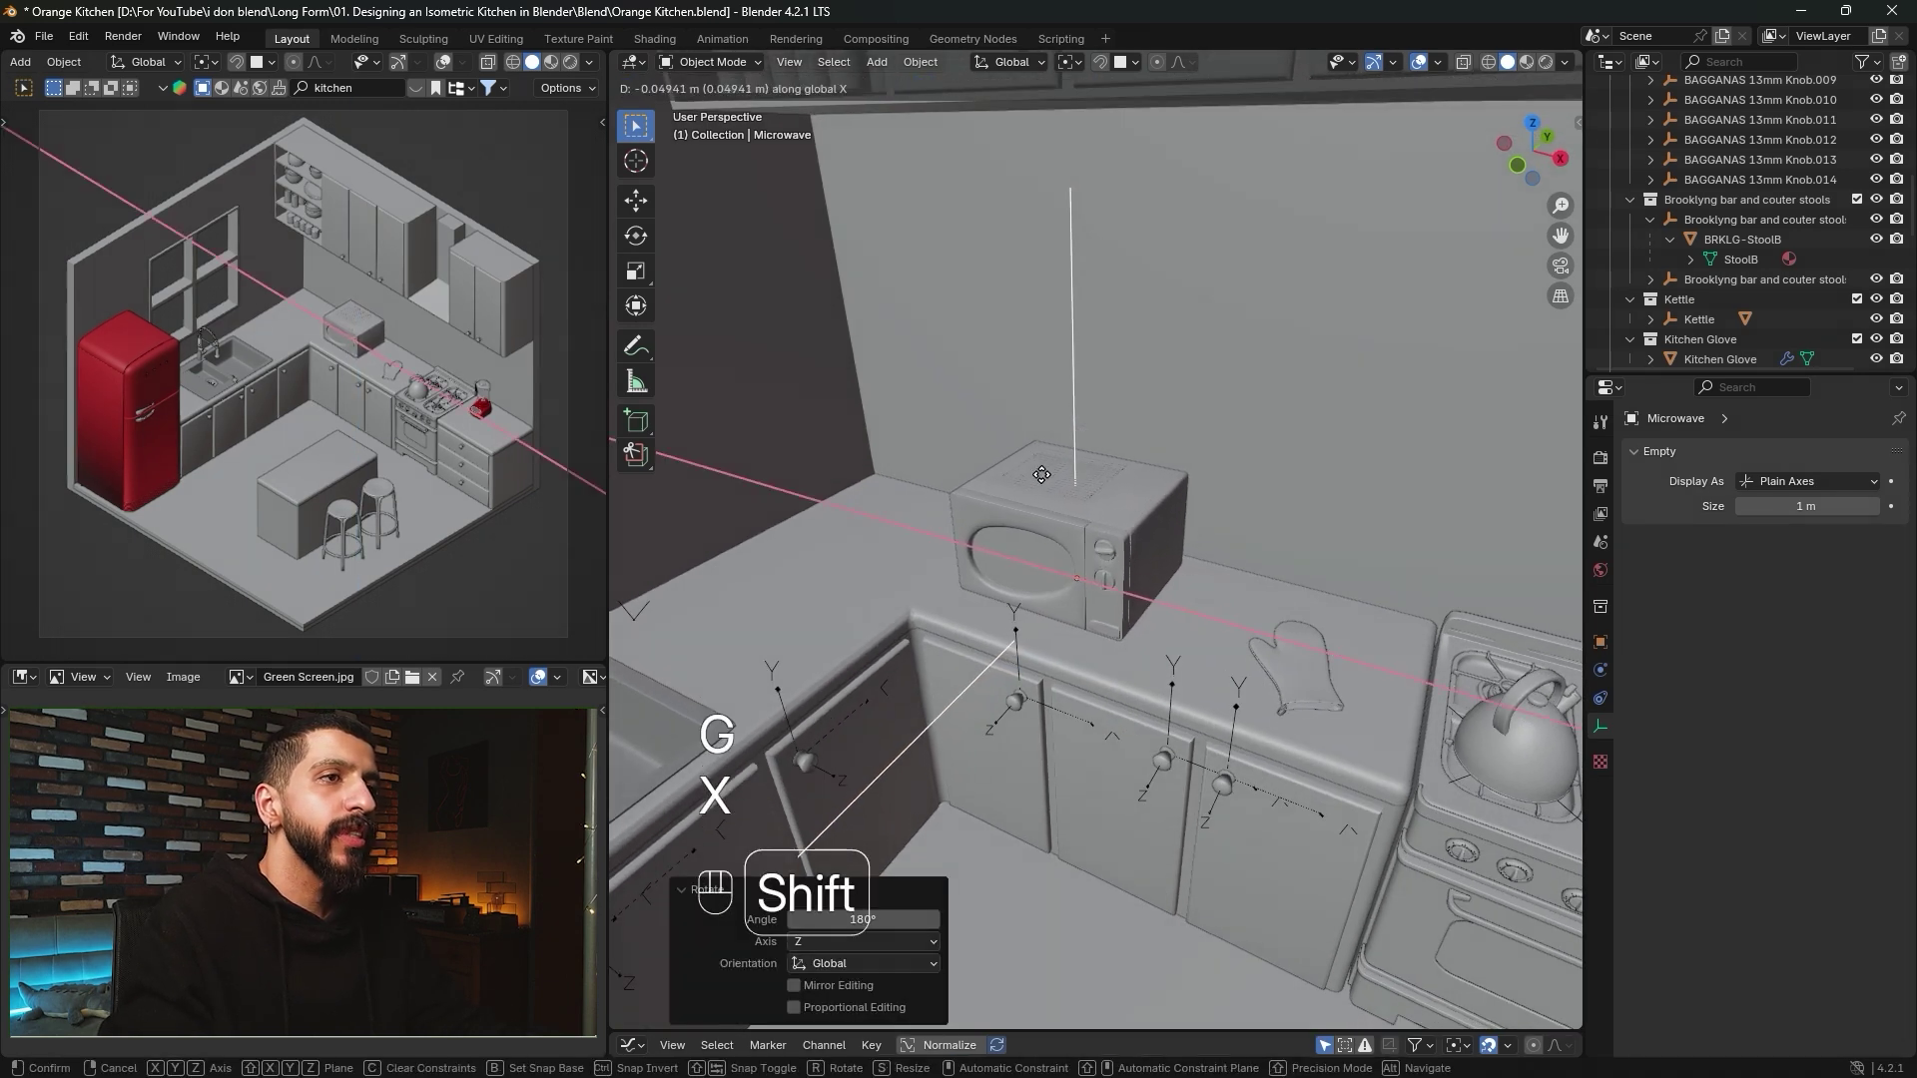
left_click(992, 483)
Move the Microwave about 0.052 m along Y toward the back wall.
middle_click_drag(992, 483, 1098, 545)
key("g")
key("y")
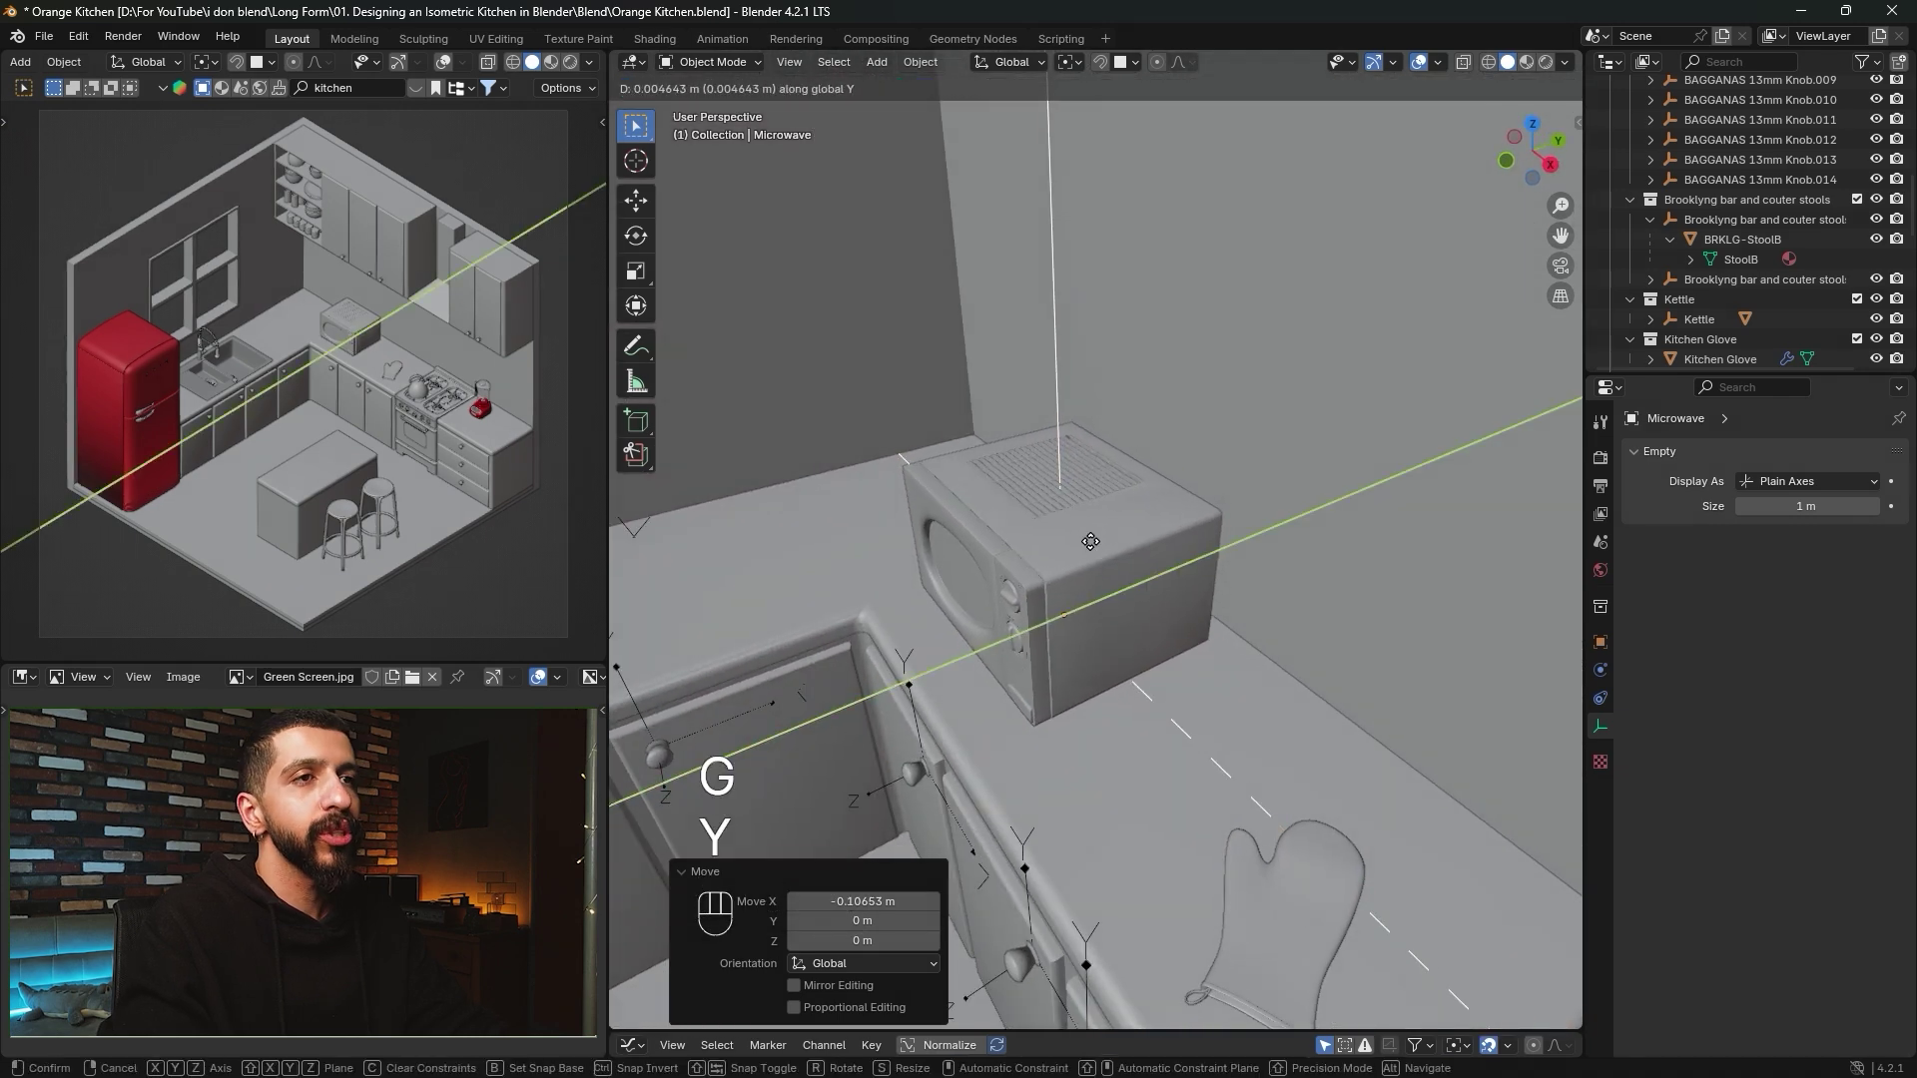
key("shift")
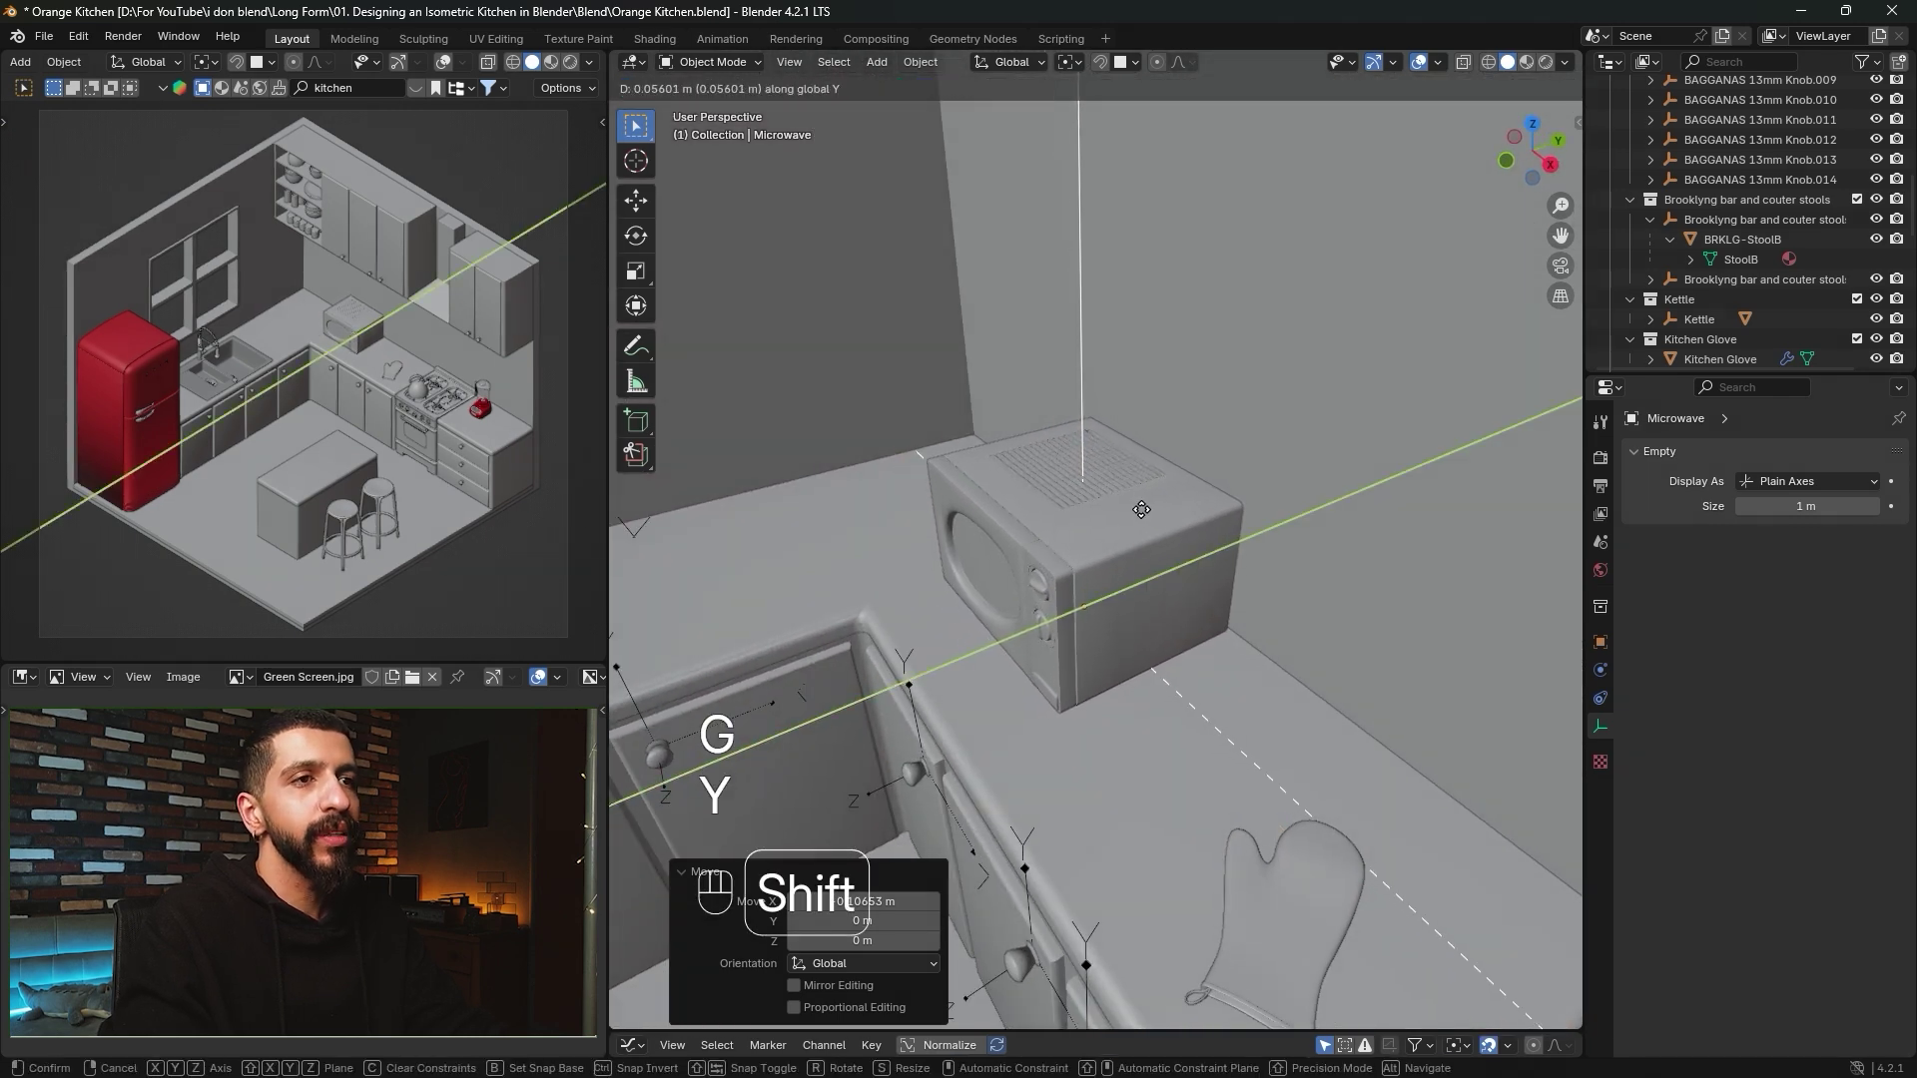
left_click(1112, 542)
From the "kitchen" model results, place KITCHEN SET 7 - Oil bottles on the counter between the microwave and the kitchen glove.
middle_click_drag(1112, 542, 1142, 501)
key("n")
left_click(1411, 369)
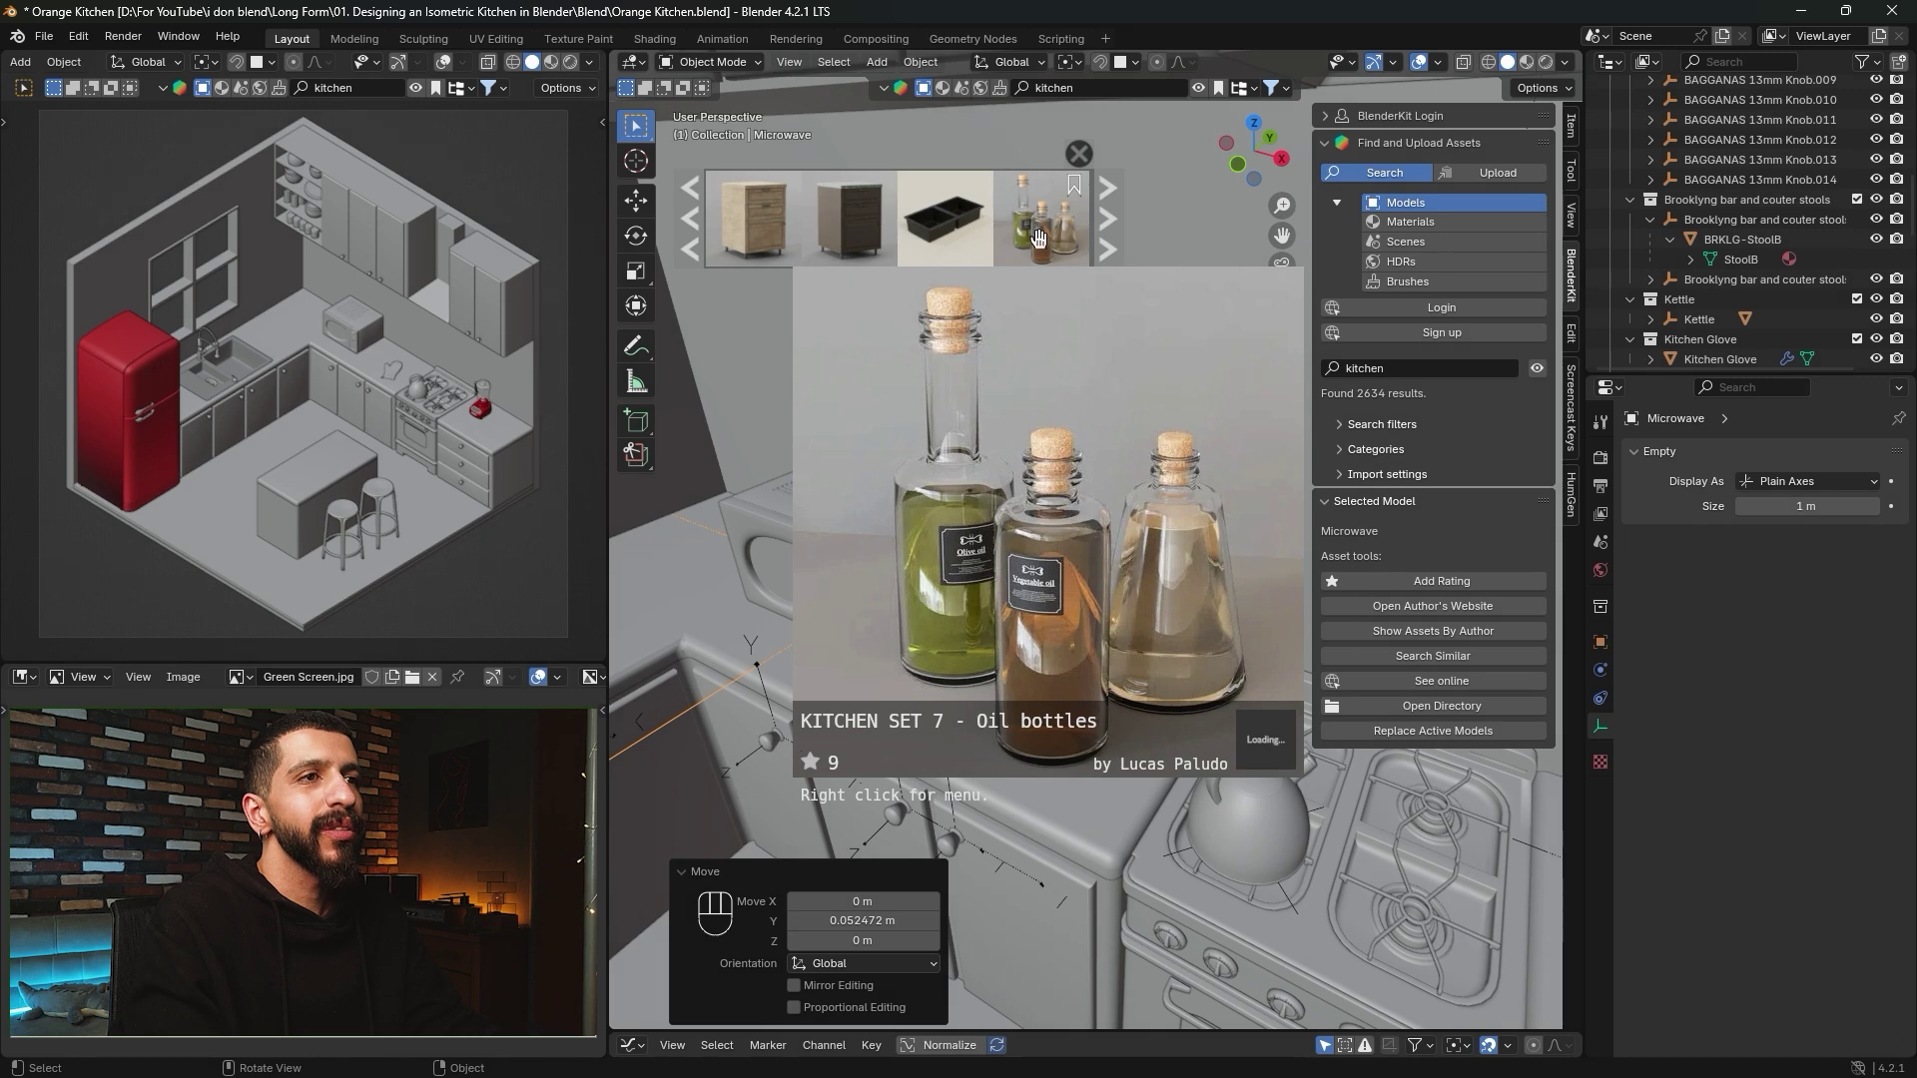
left_click_drag(1039, 235, 1036, 666)
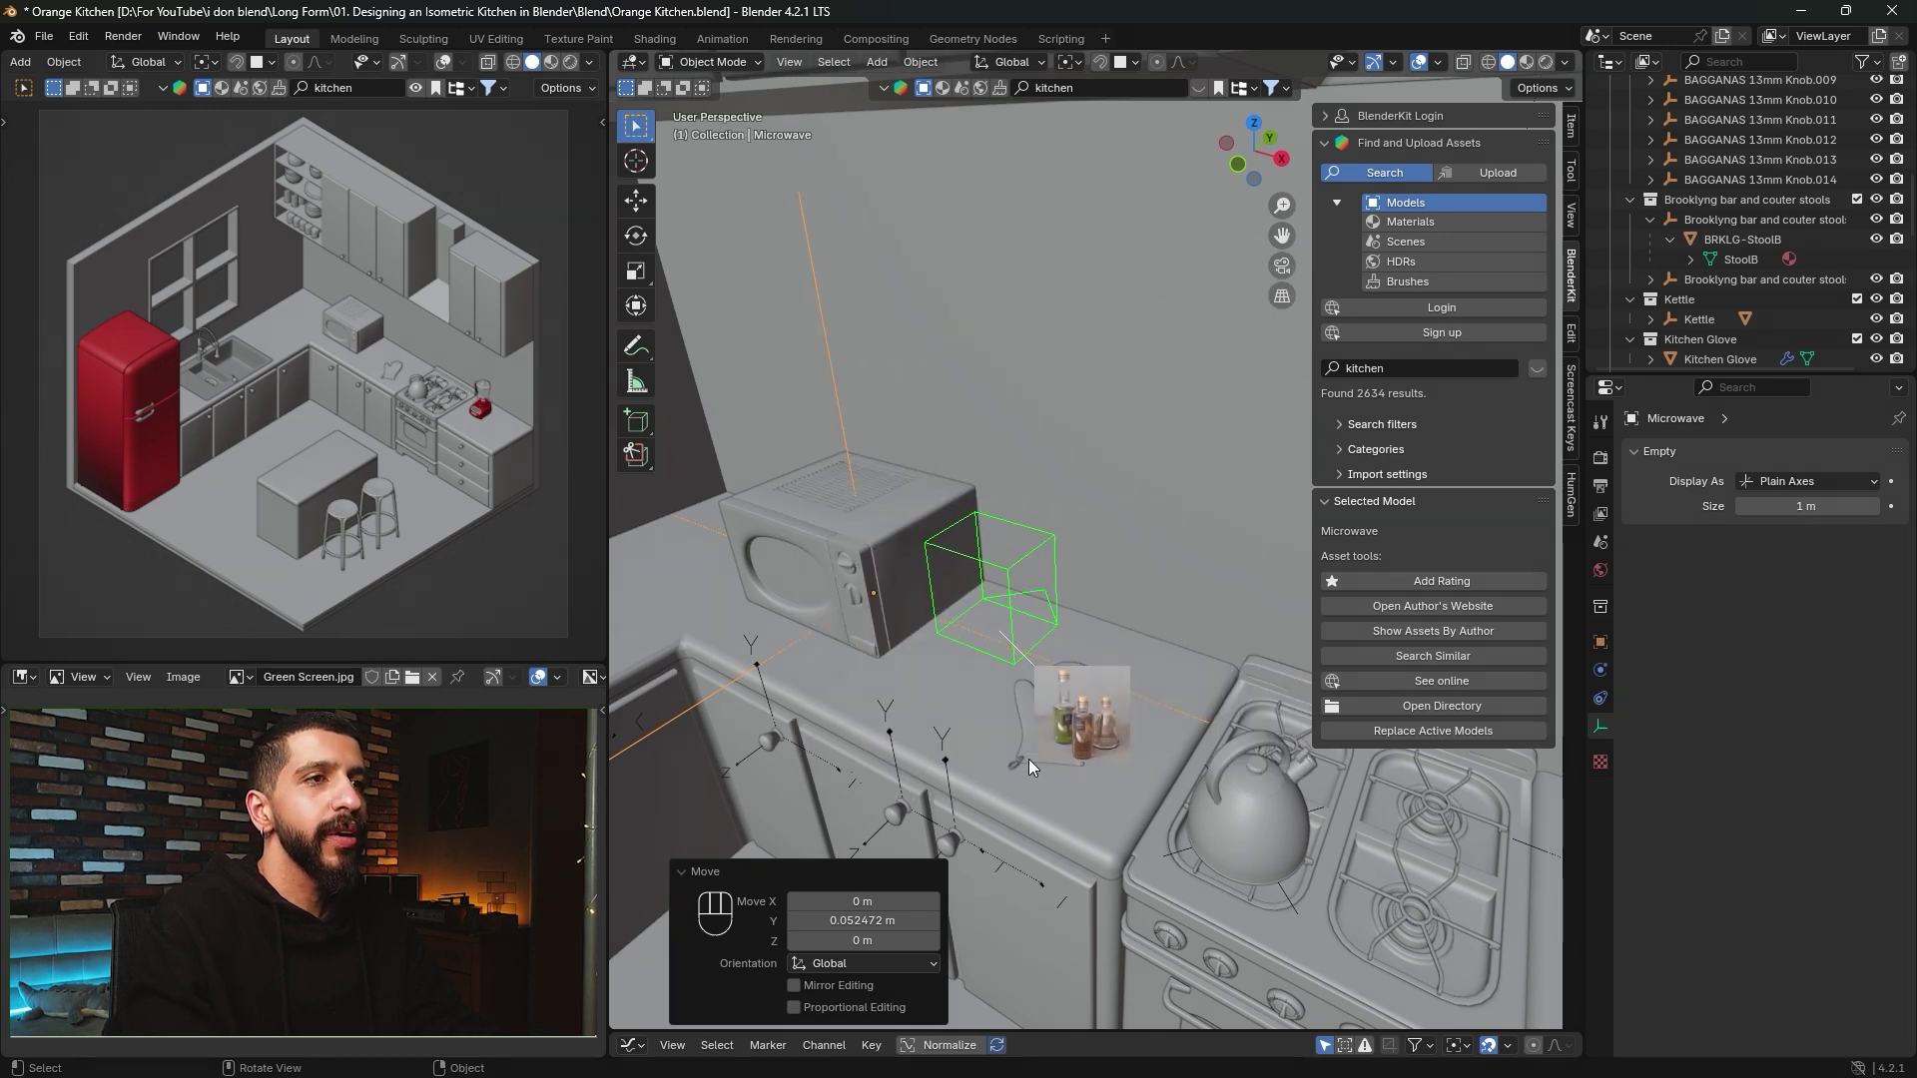
left_click_drag(1028, 758, 1026, 761)
Rotate the oil bottles about -140° around the Z axis.
key("r")
key("z")
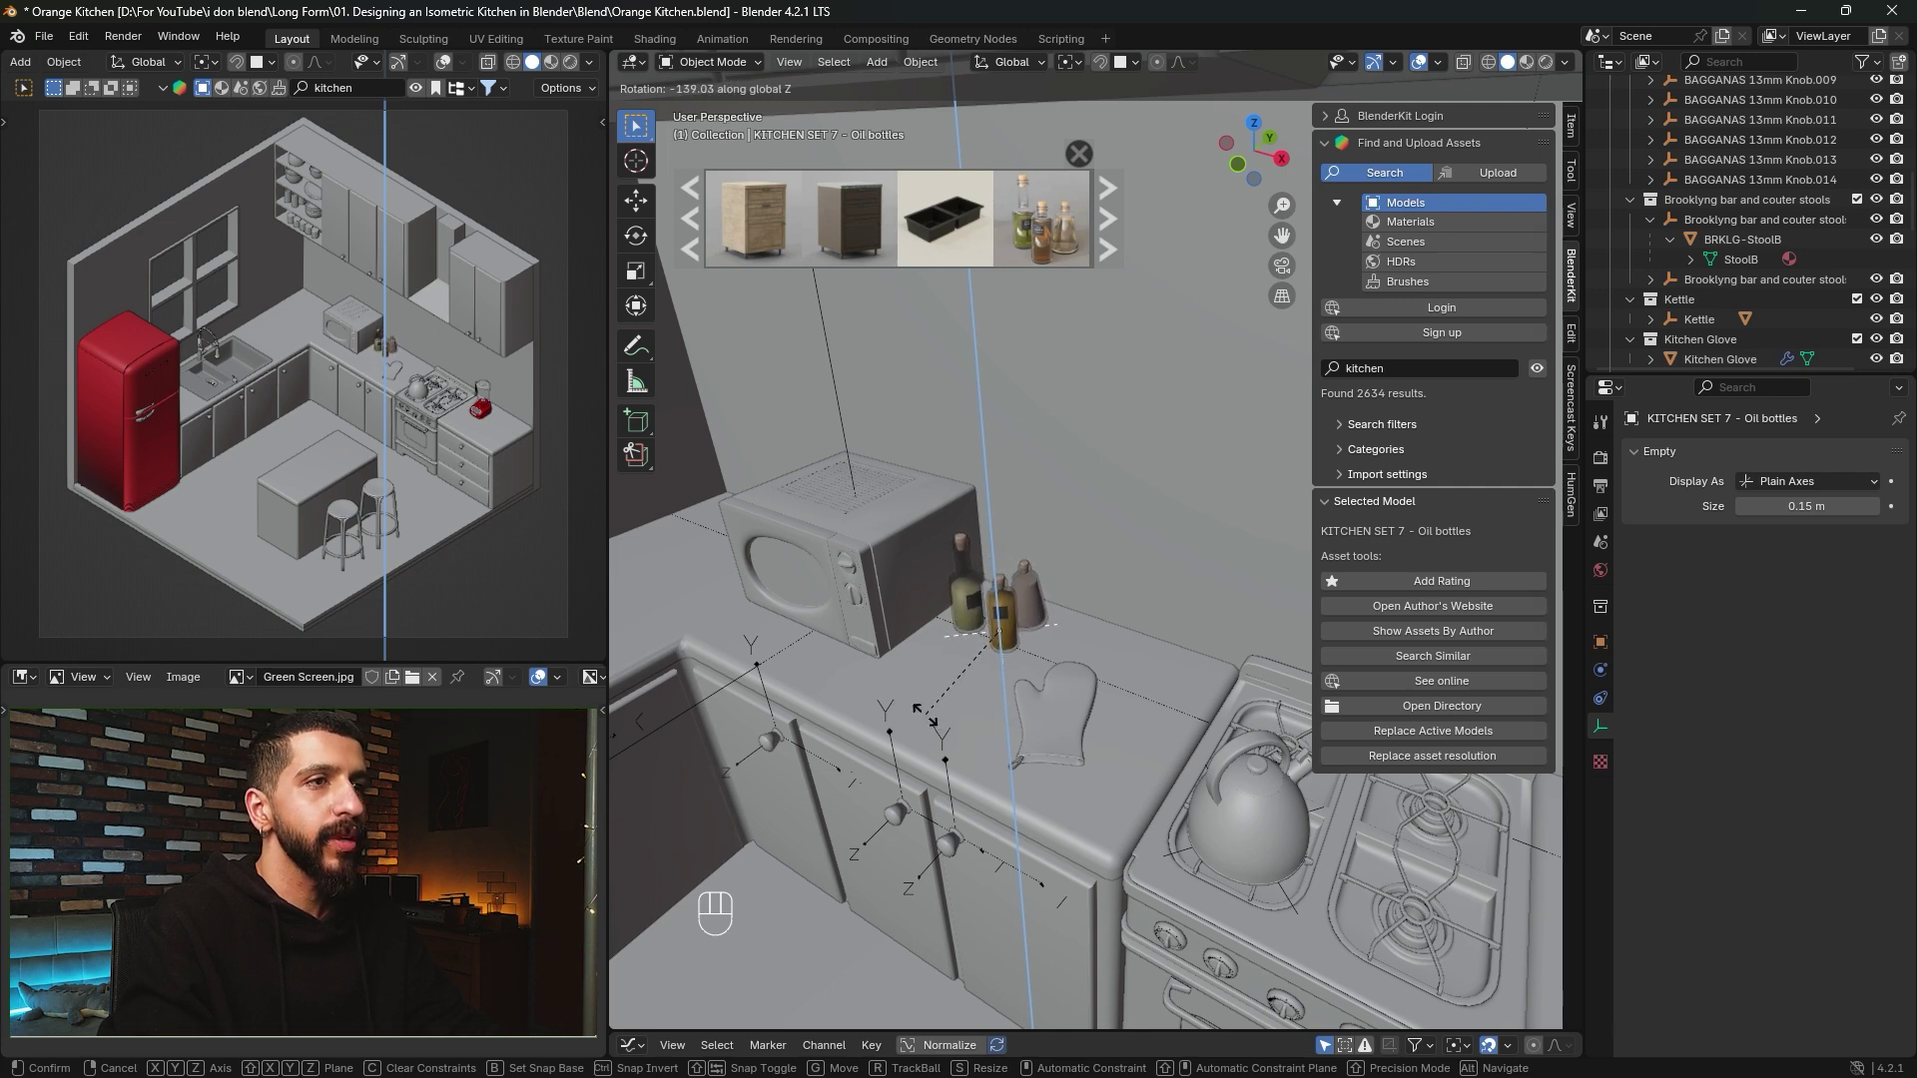
left_click(936, 787)
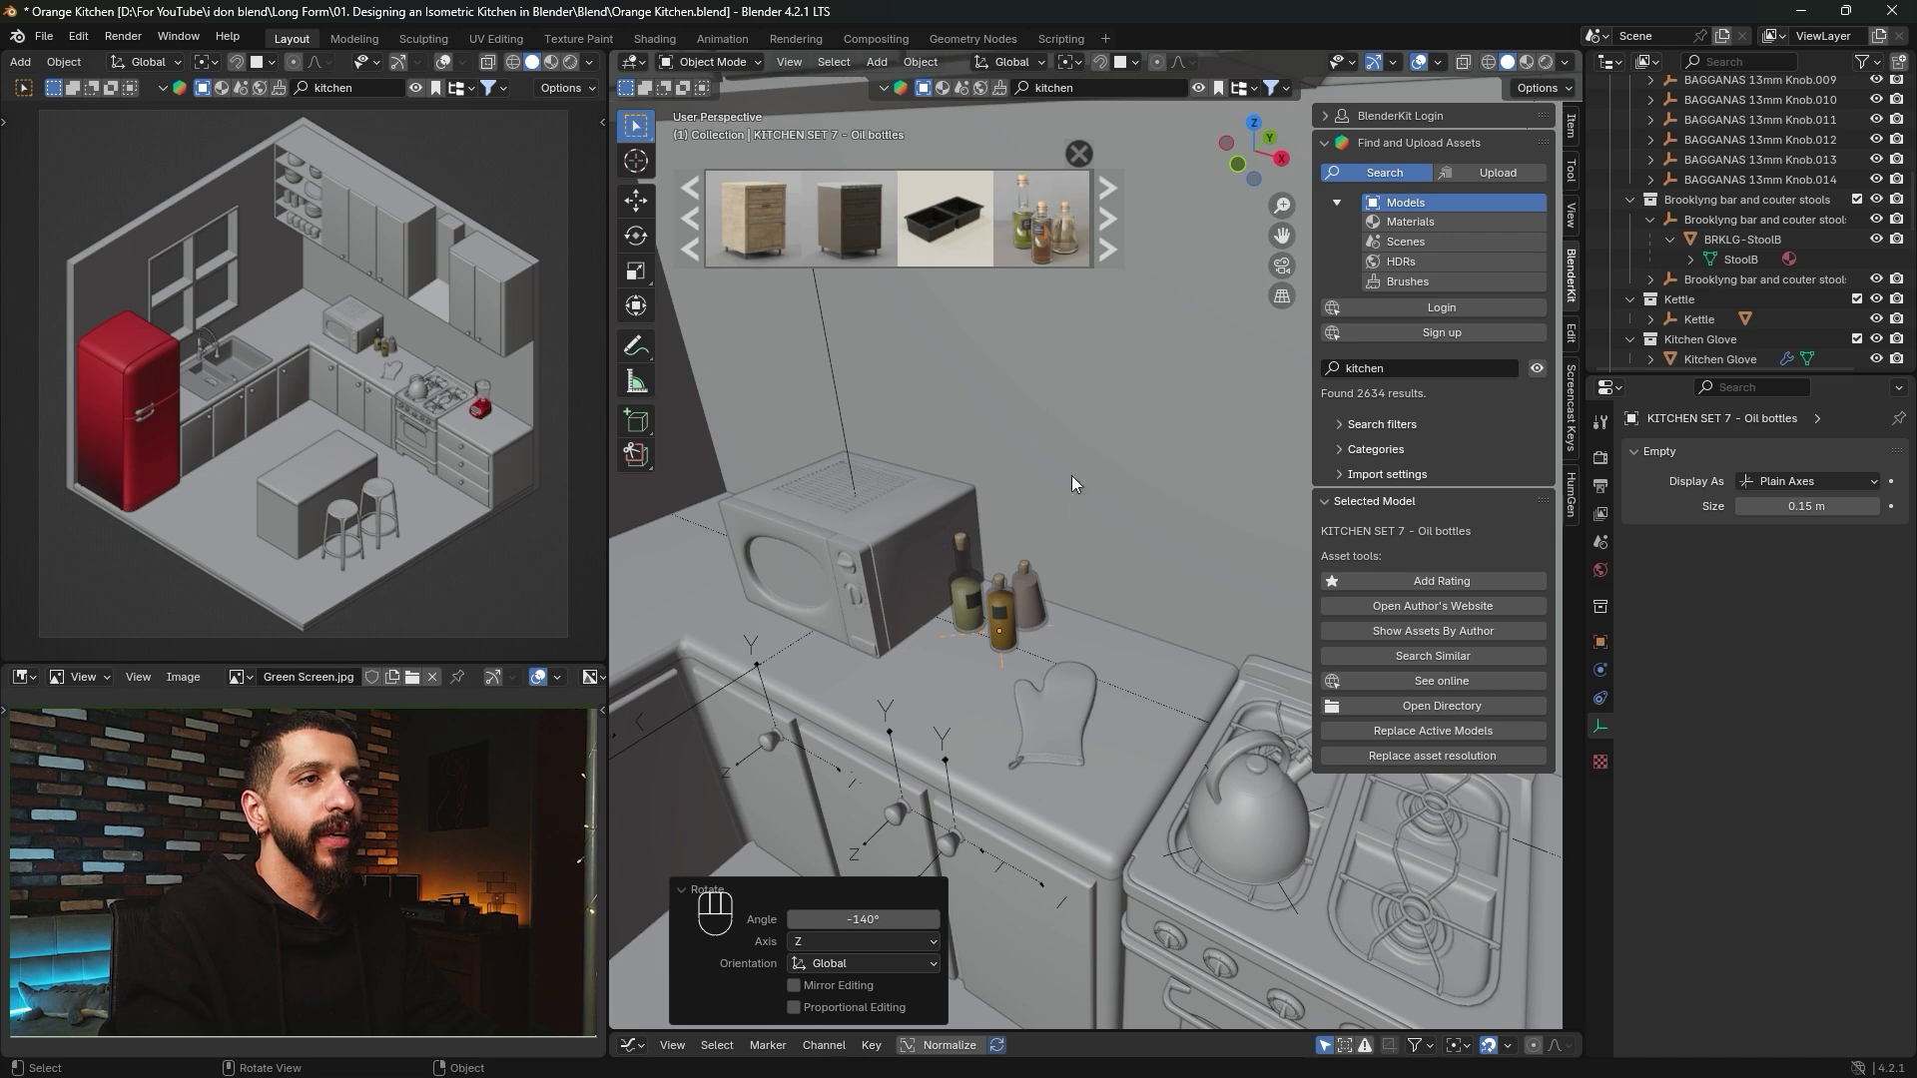
From the "kitchen" model results, place KITCHEN SET 2 - Cutting Board between the oil bottles and the stove, and rotate it 180° around Z.
mouse_move(856, 229)
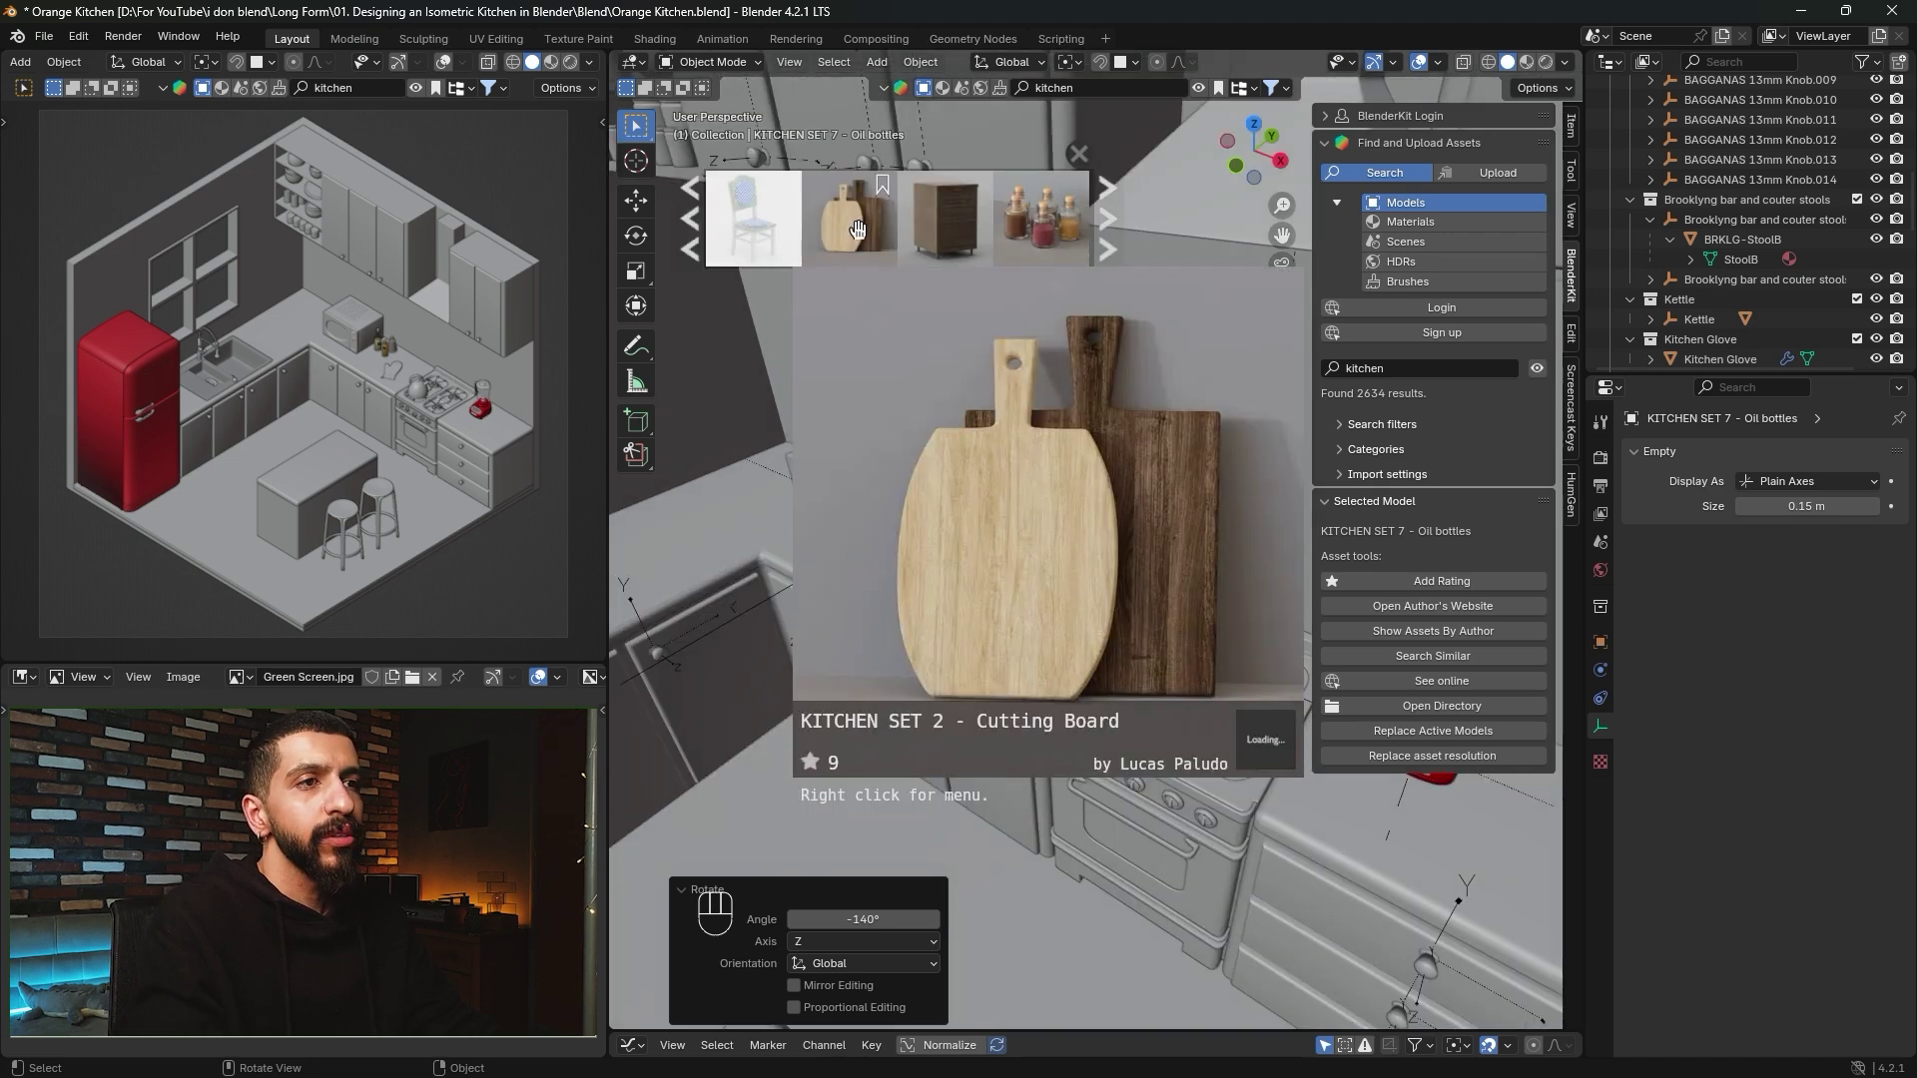
left_click_drag(854, 238, 1106, 599)
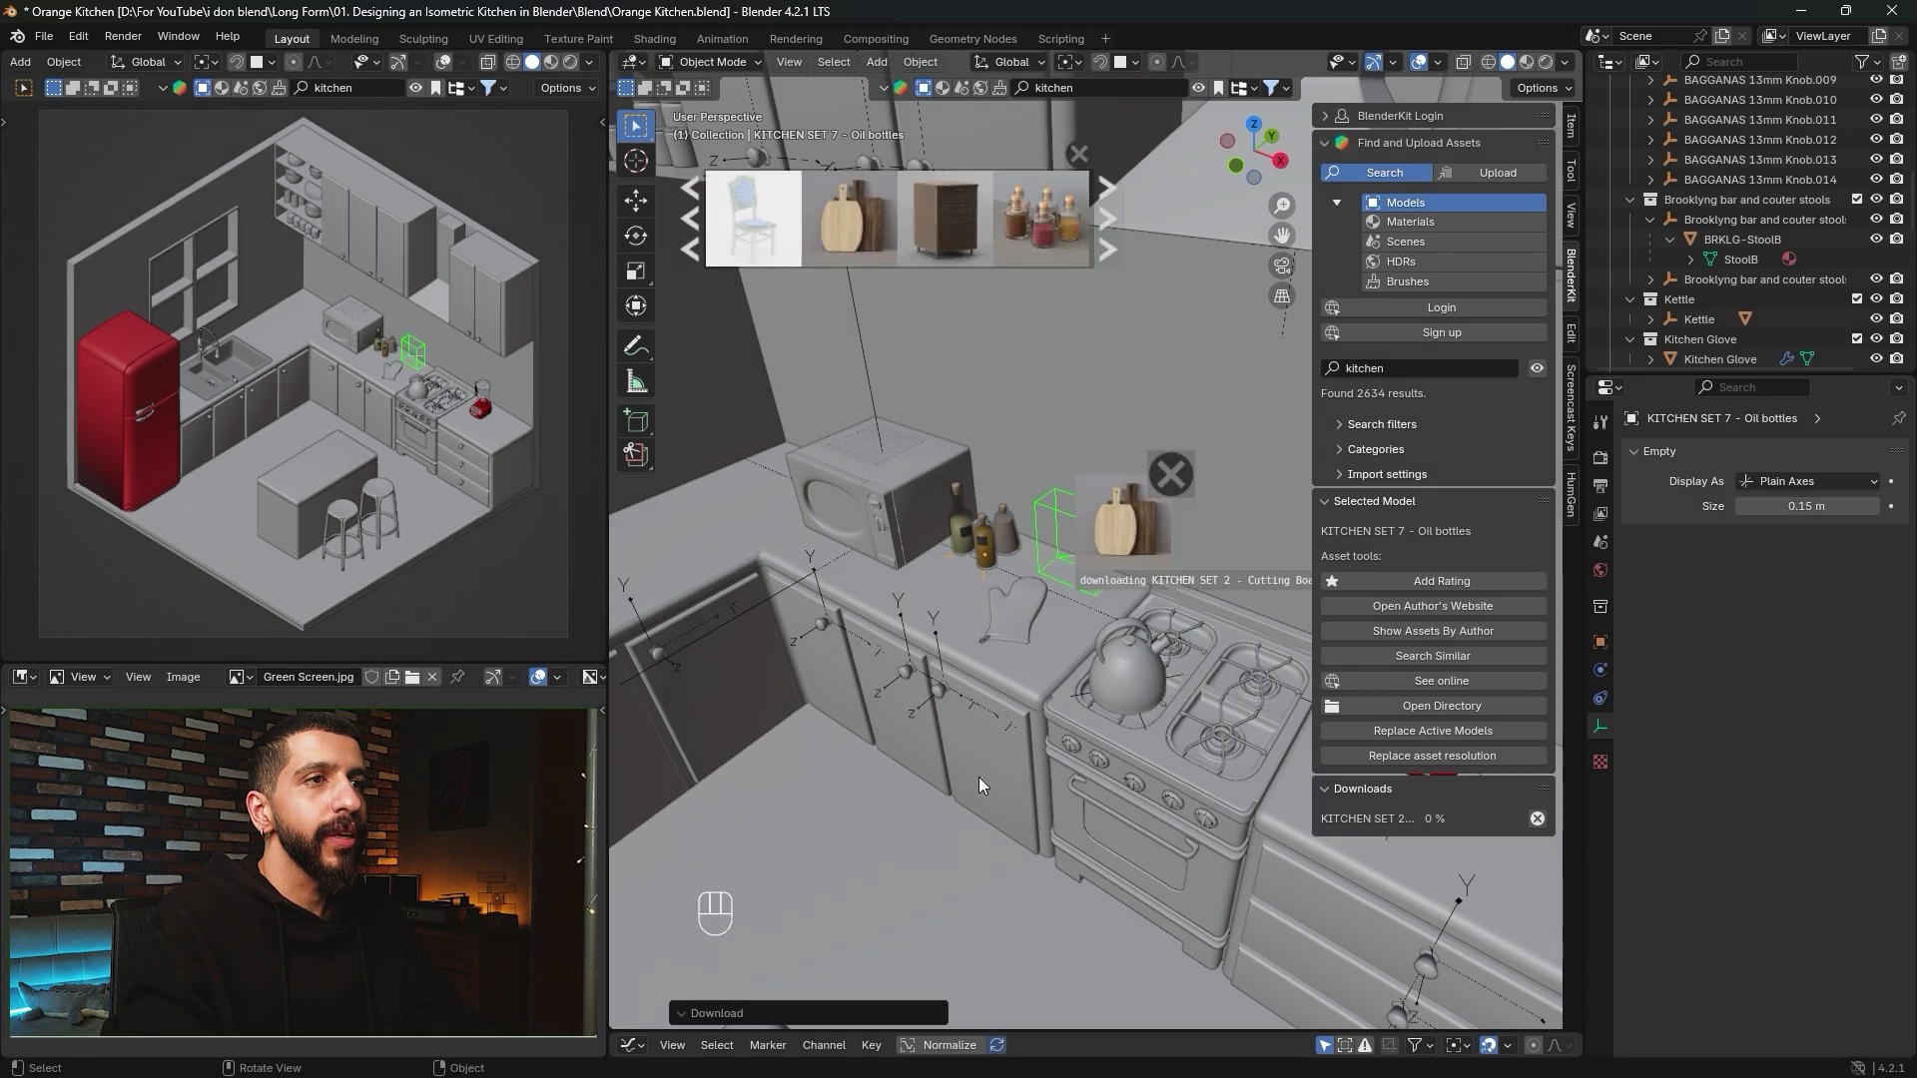
type("rz")
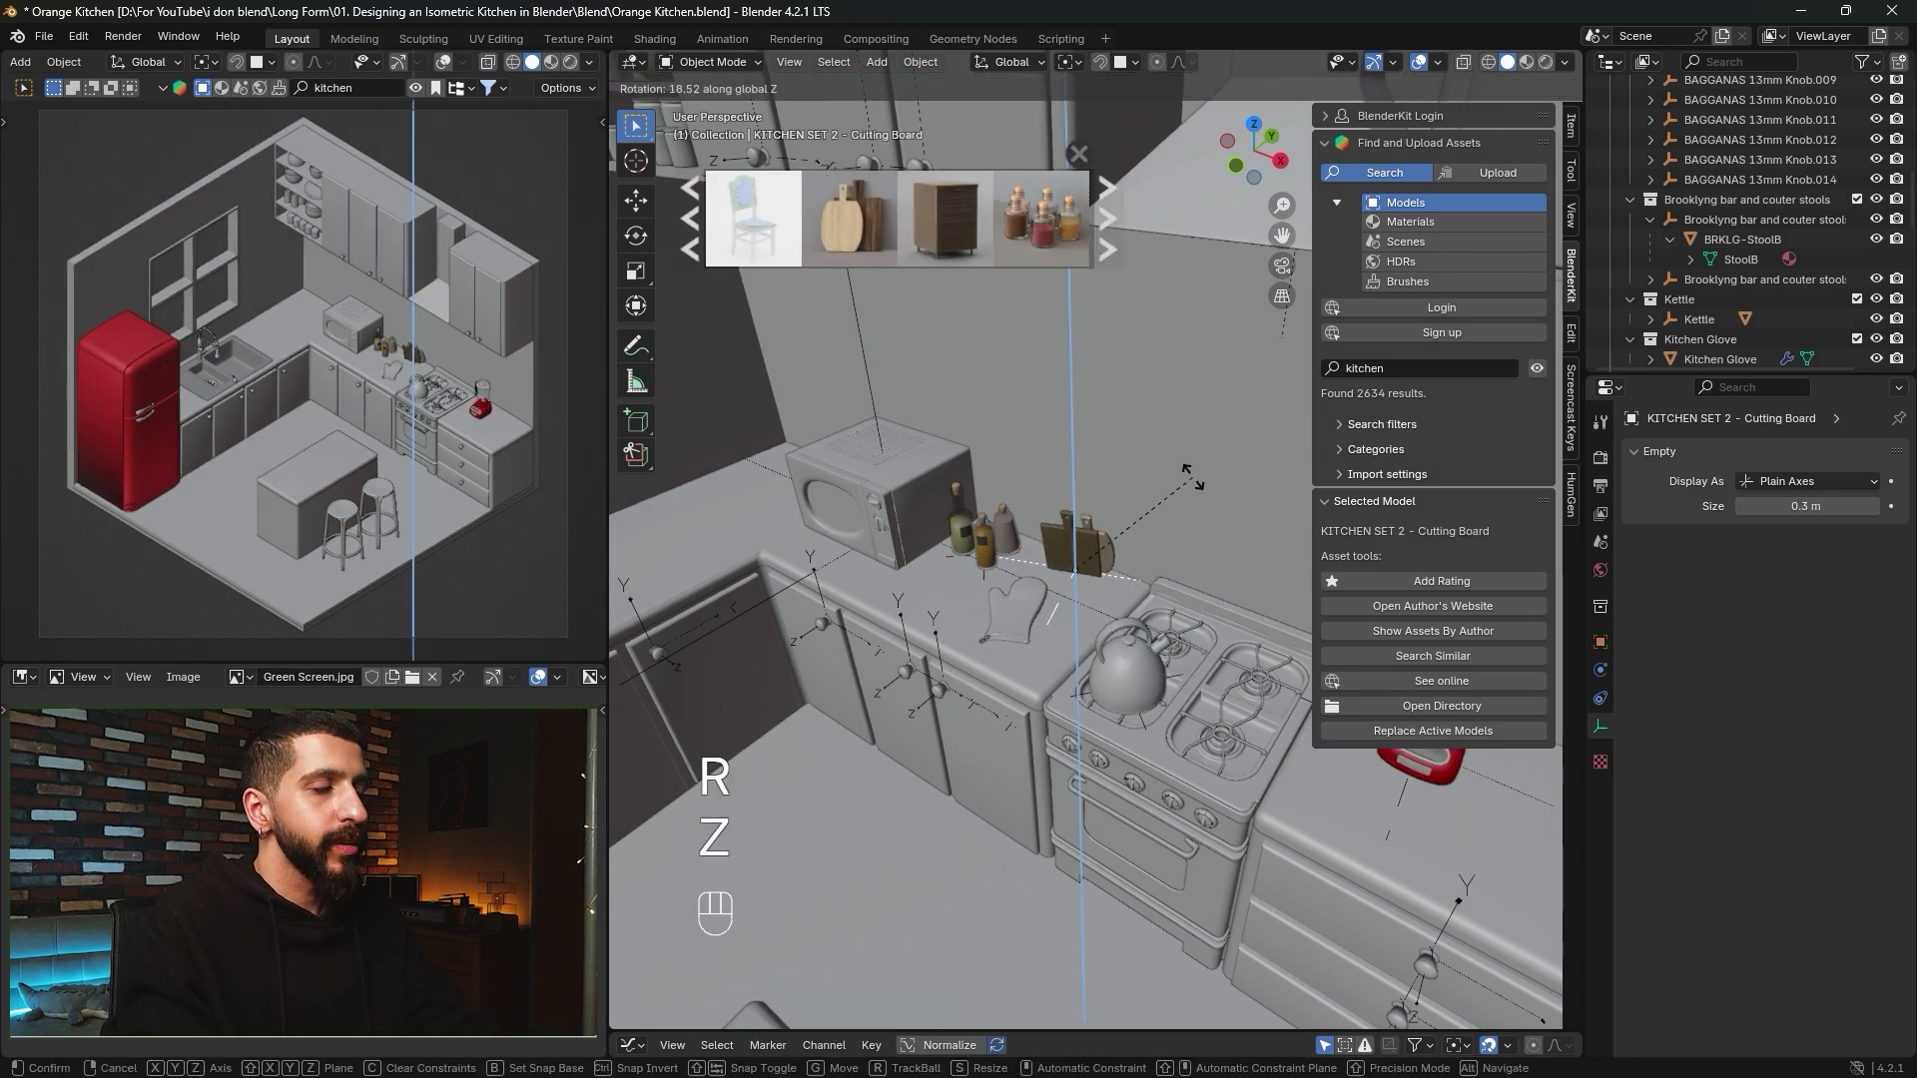
type("180")
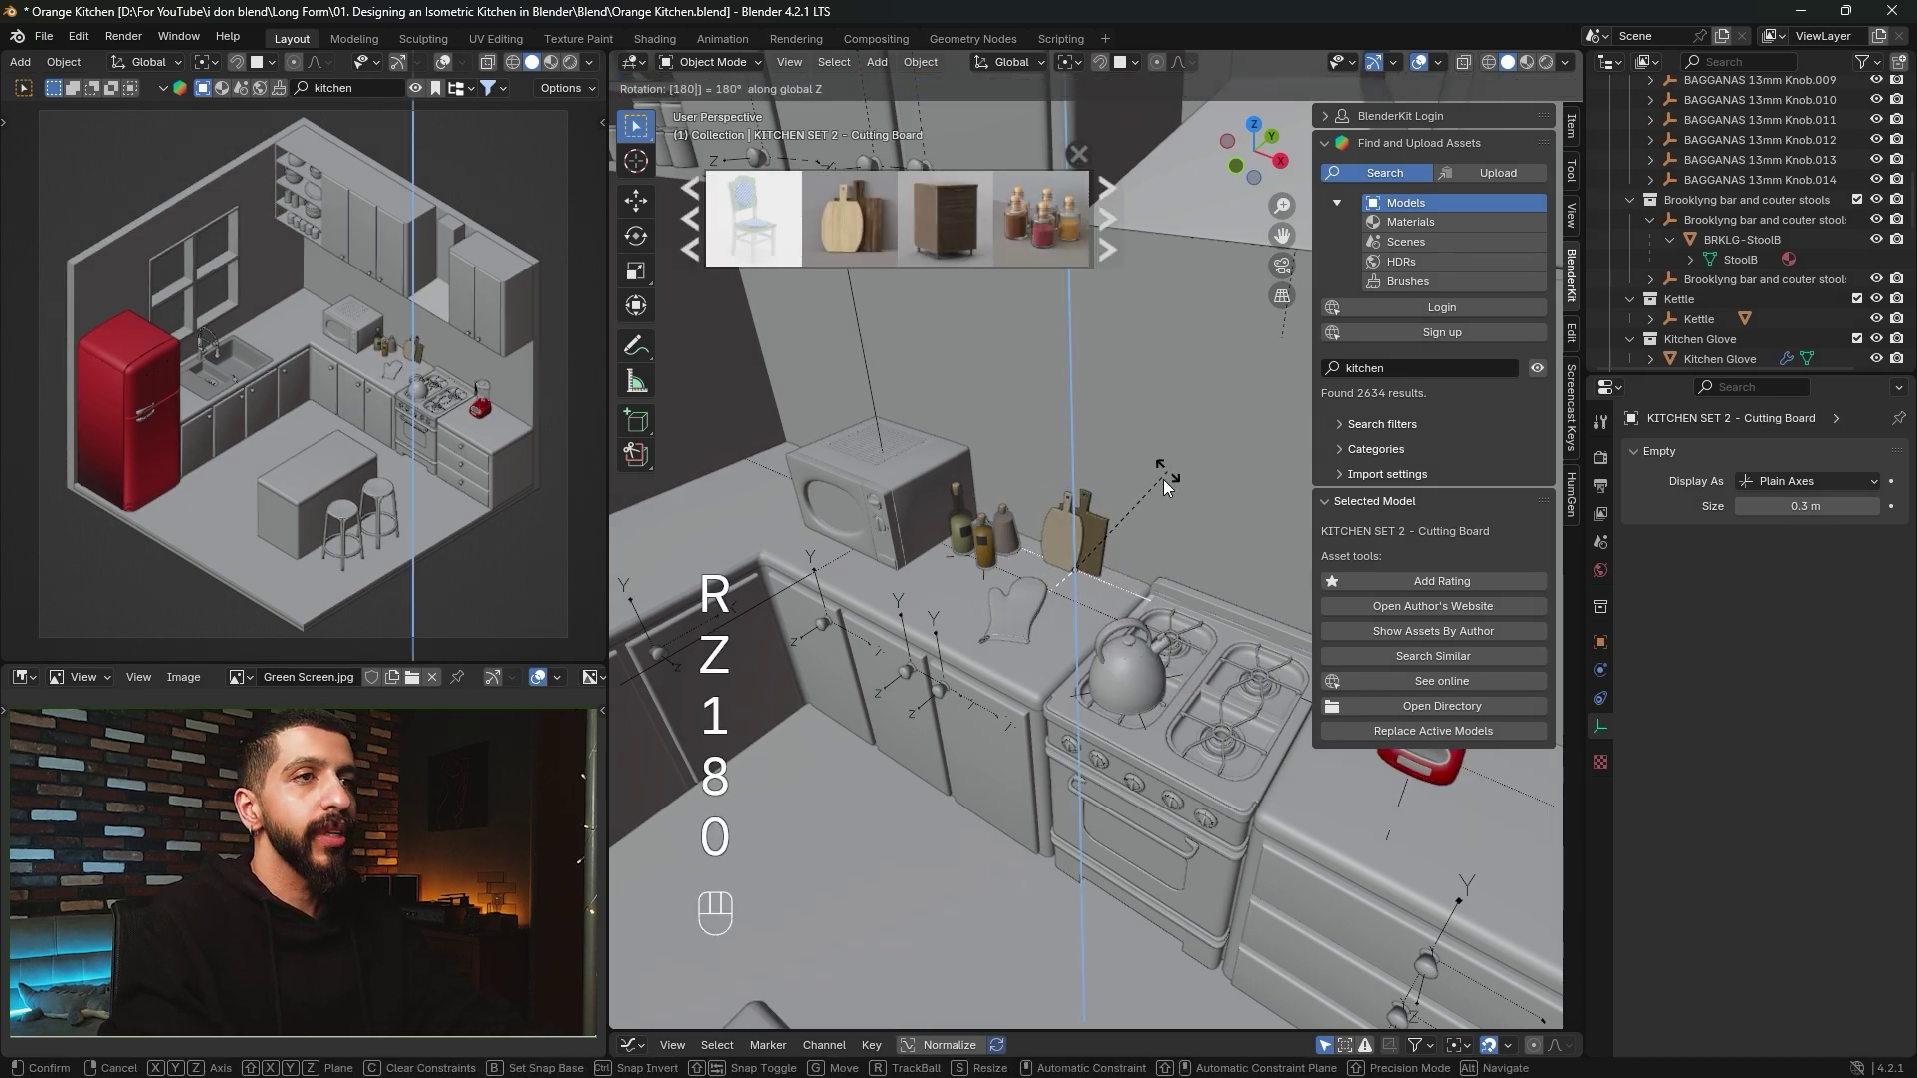
key("Return")
Move the cutting boards about -0.009 m along Y so they stand just off the back wall.
middle_click_drag(1102, 663, 1068, 689)
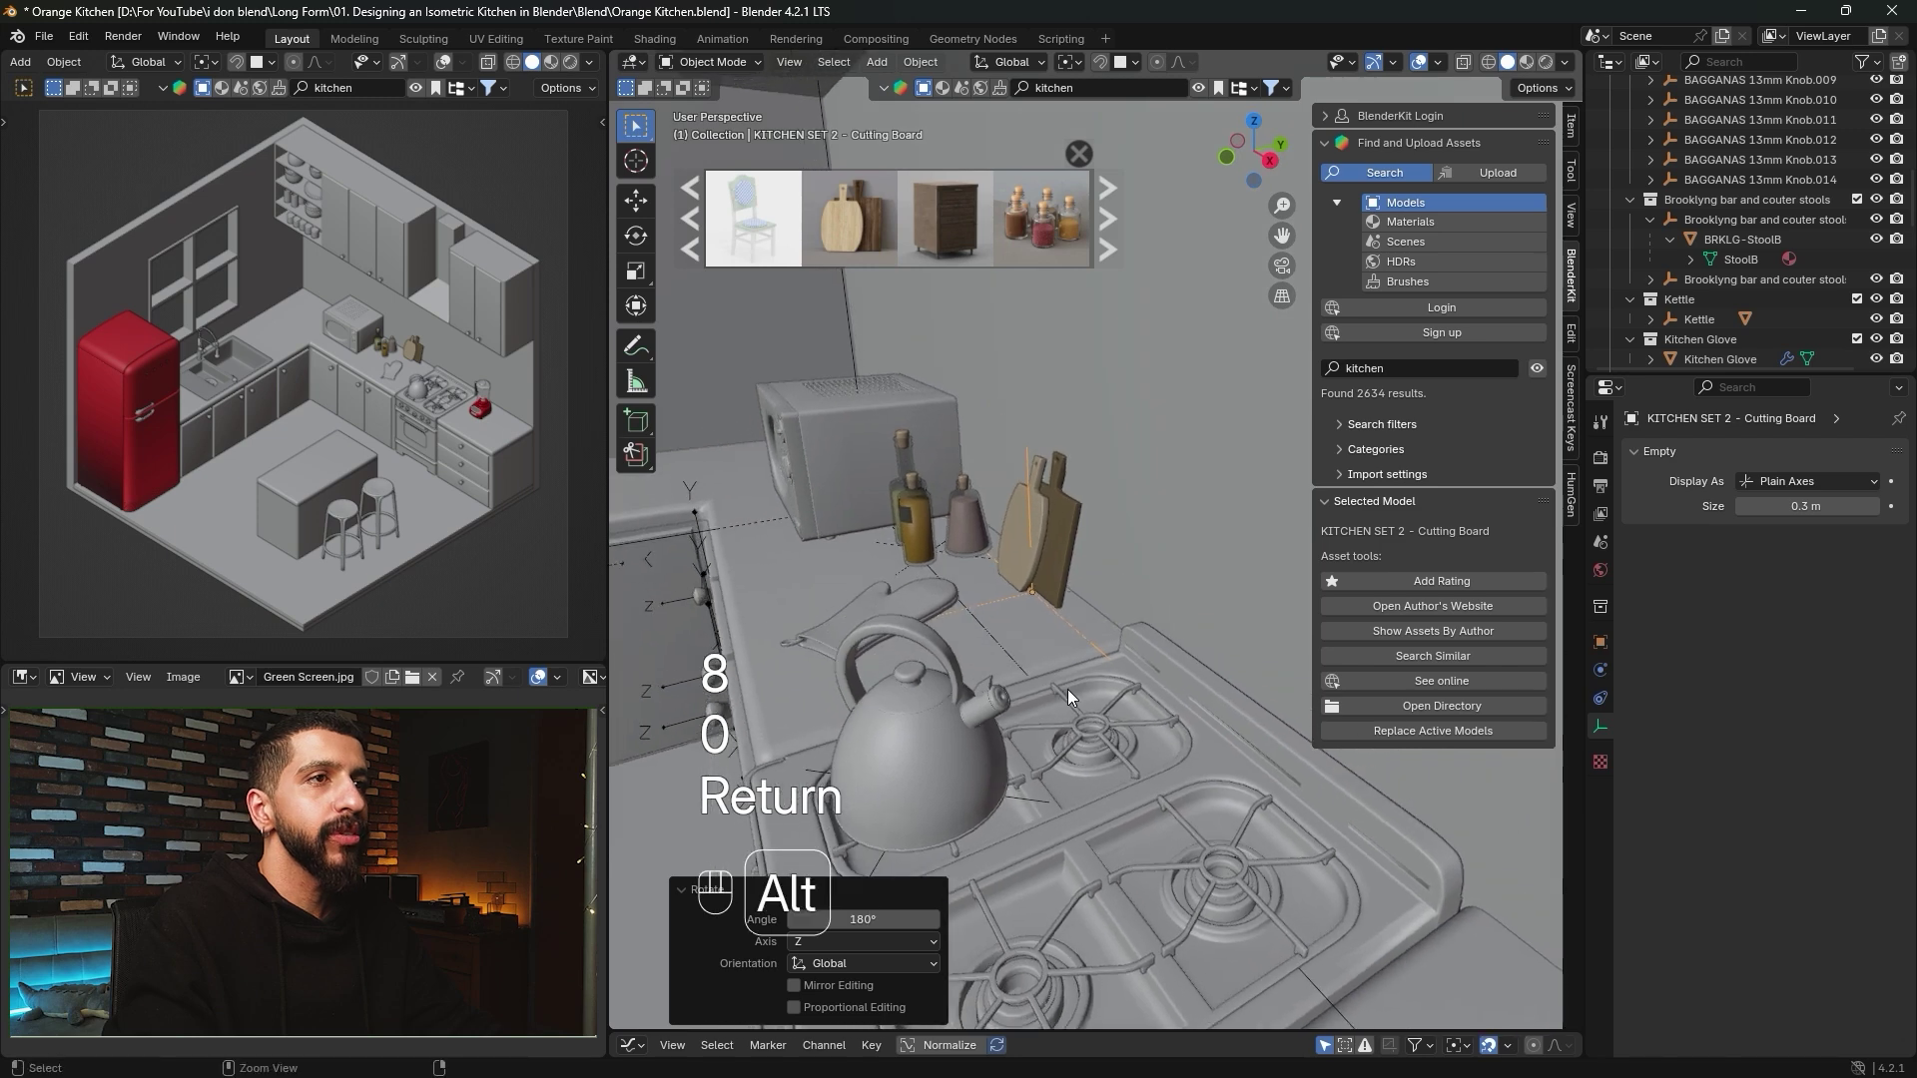
scroll(1080, 555, "up", 3)
middle_click_drag(1080, 555, 1068, 565, "shift")
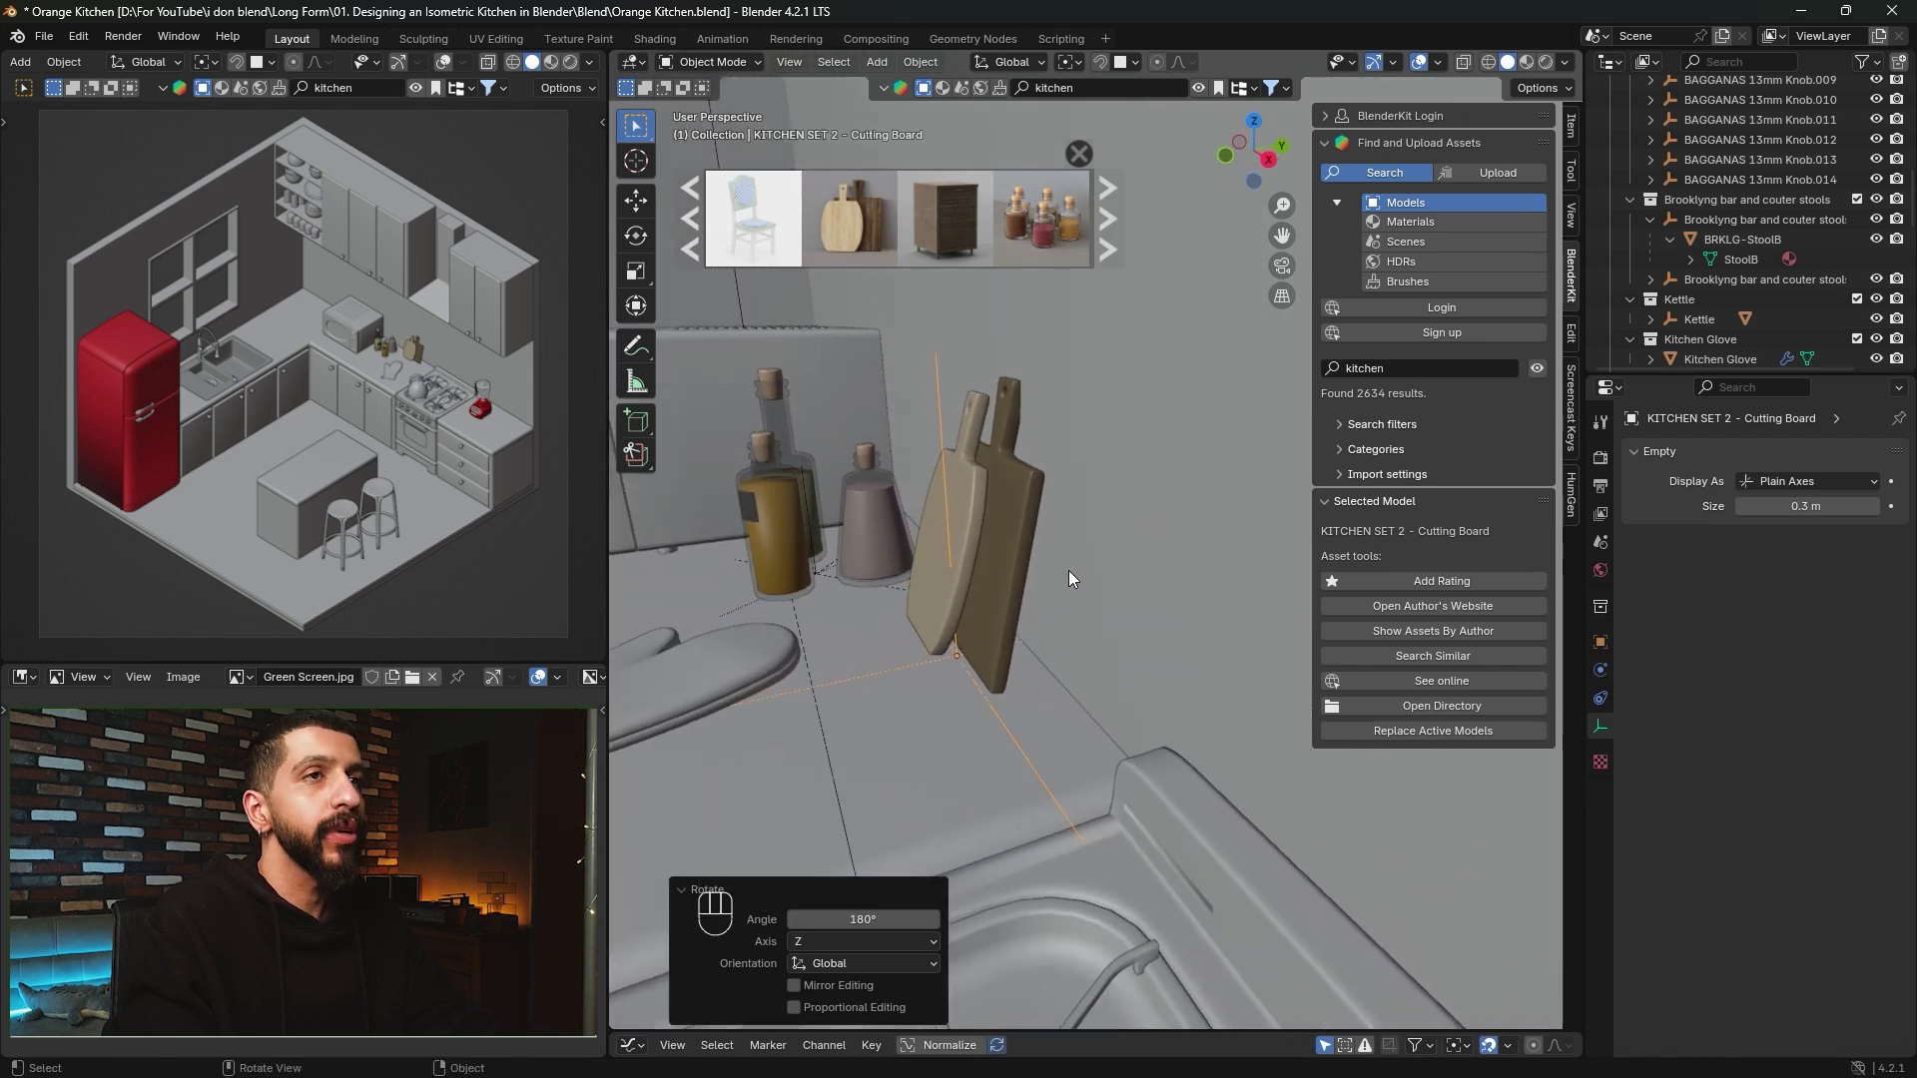
key("g")
key("y")
key("shift")
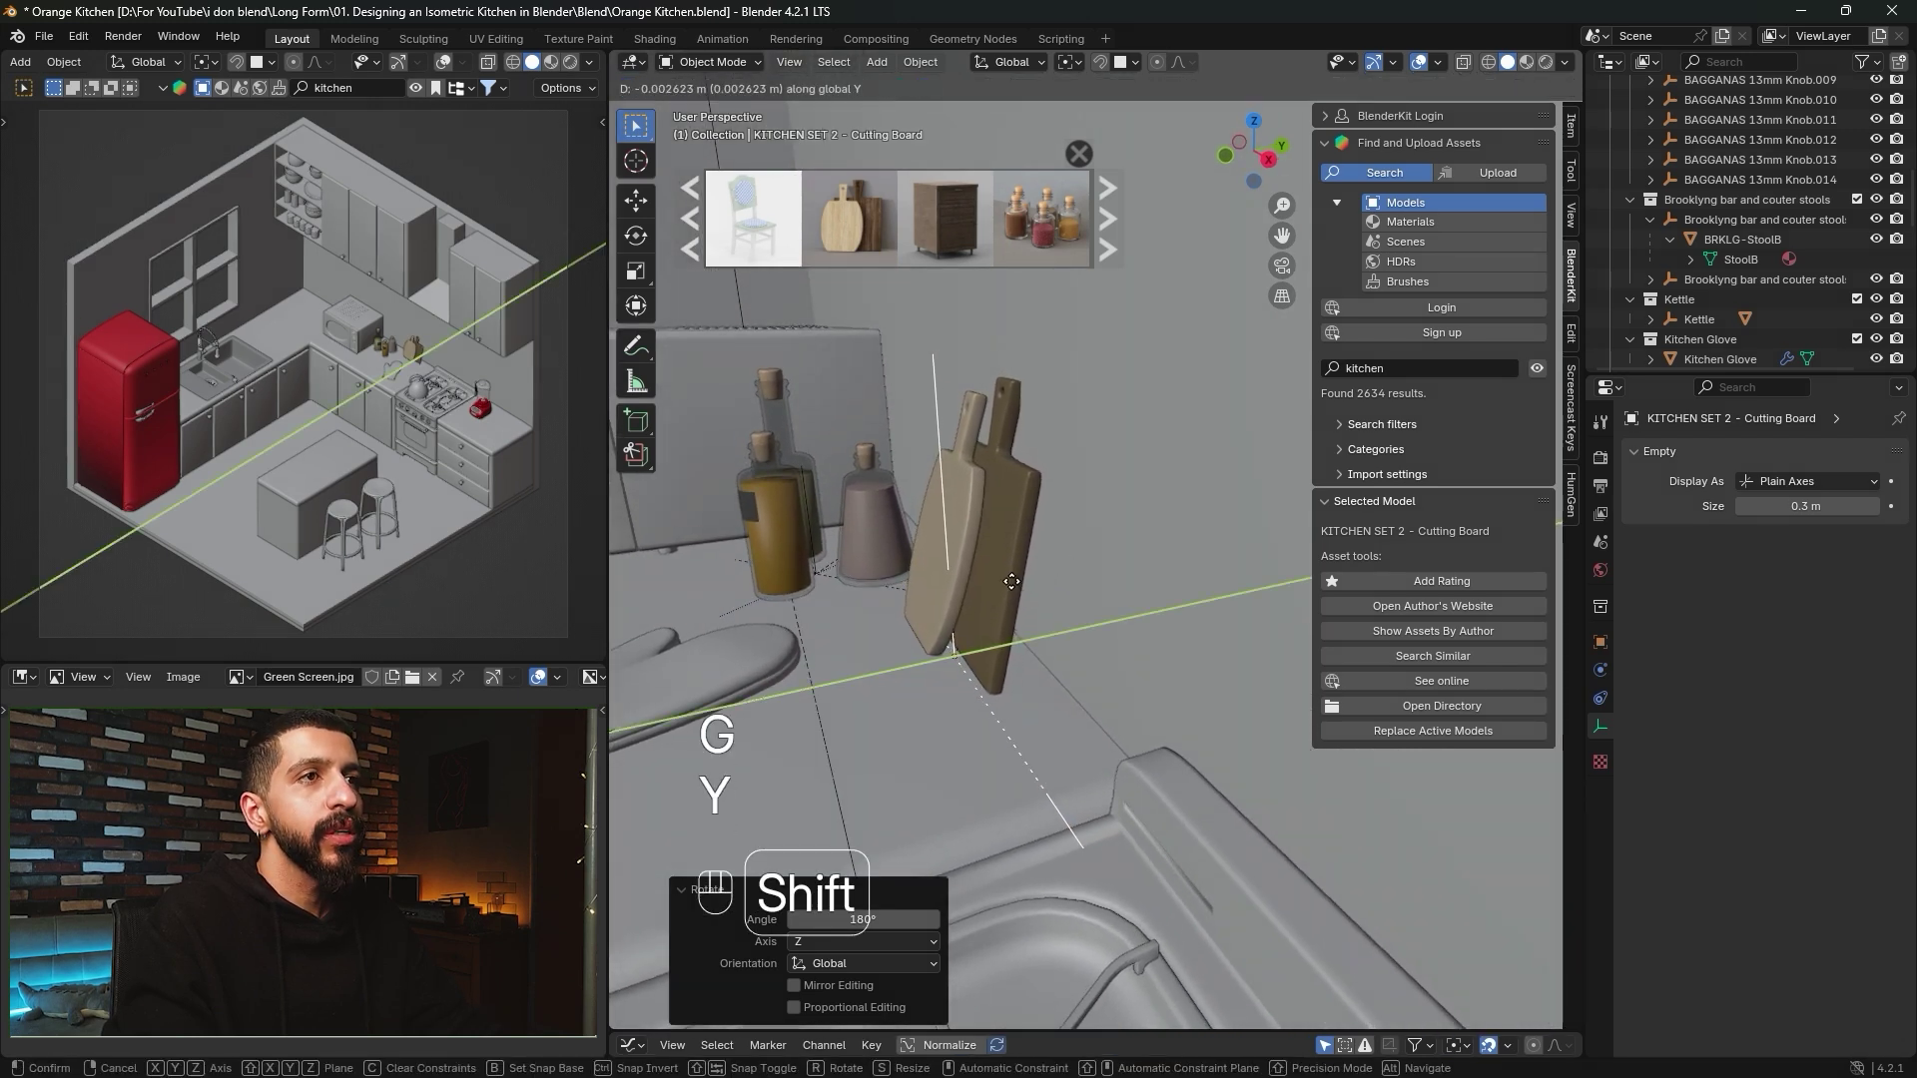
left_click(956, 589)
From the "kitchen" model results, place Drying Rack by DJH on the counter between the fridge and the sink.
scroll(991, 524, "down", 3)
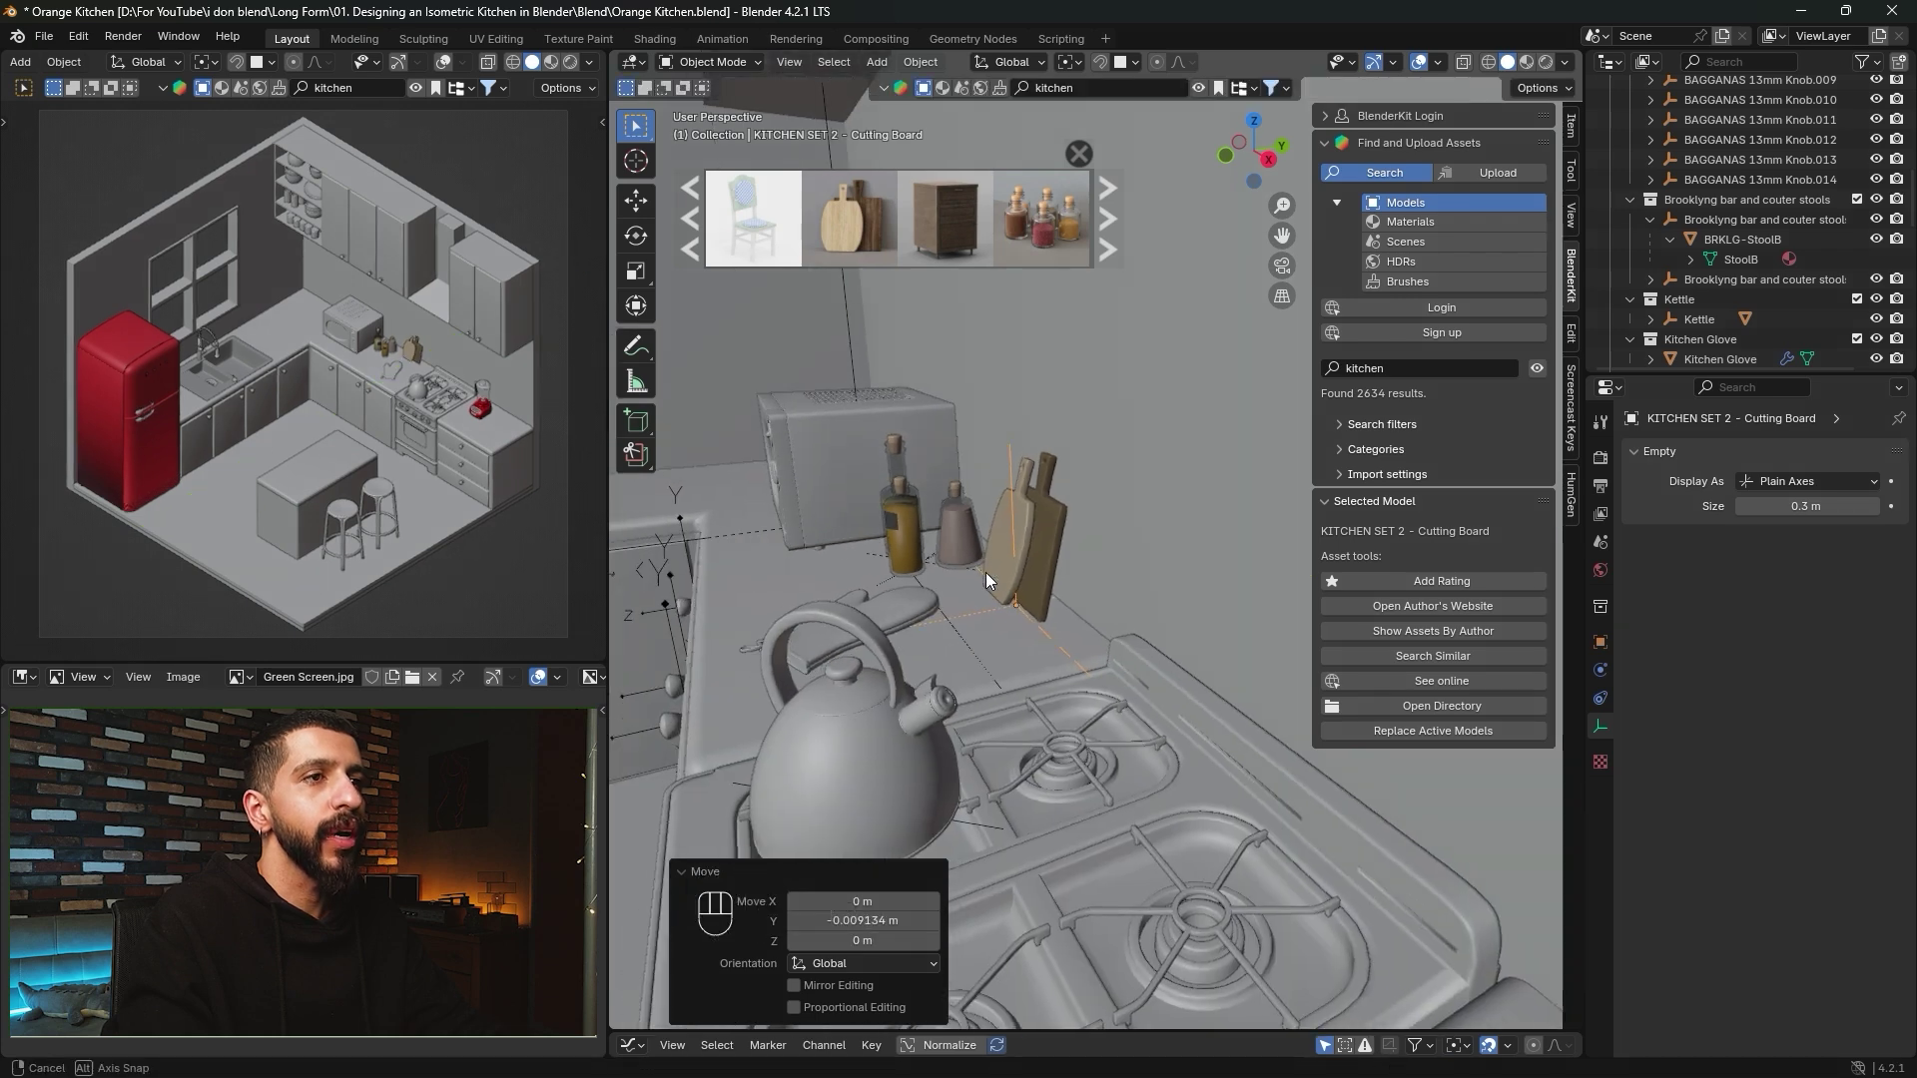
middle_click_drag(985, 572, 1069, 541)
scroll(1058, 524, "down", 2)
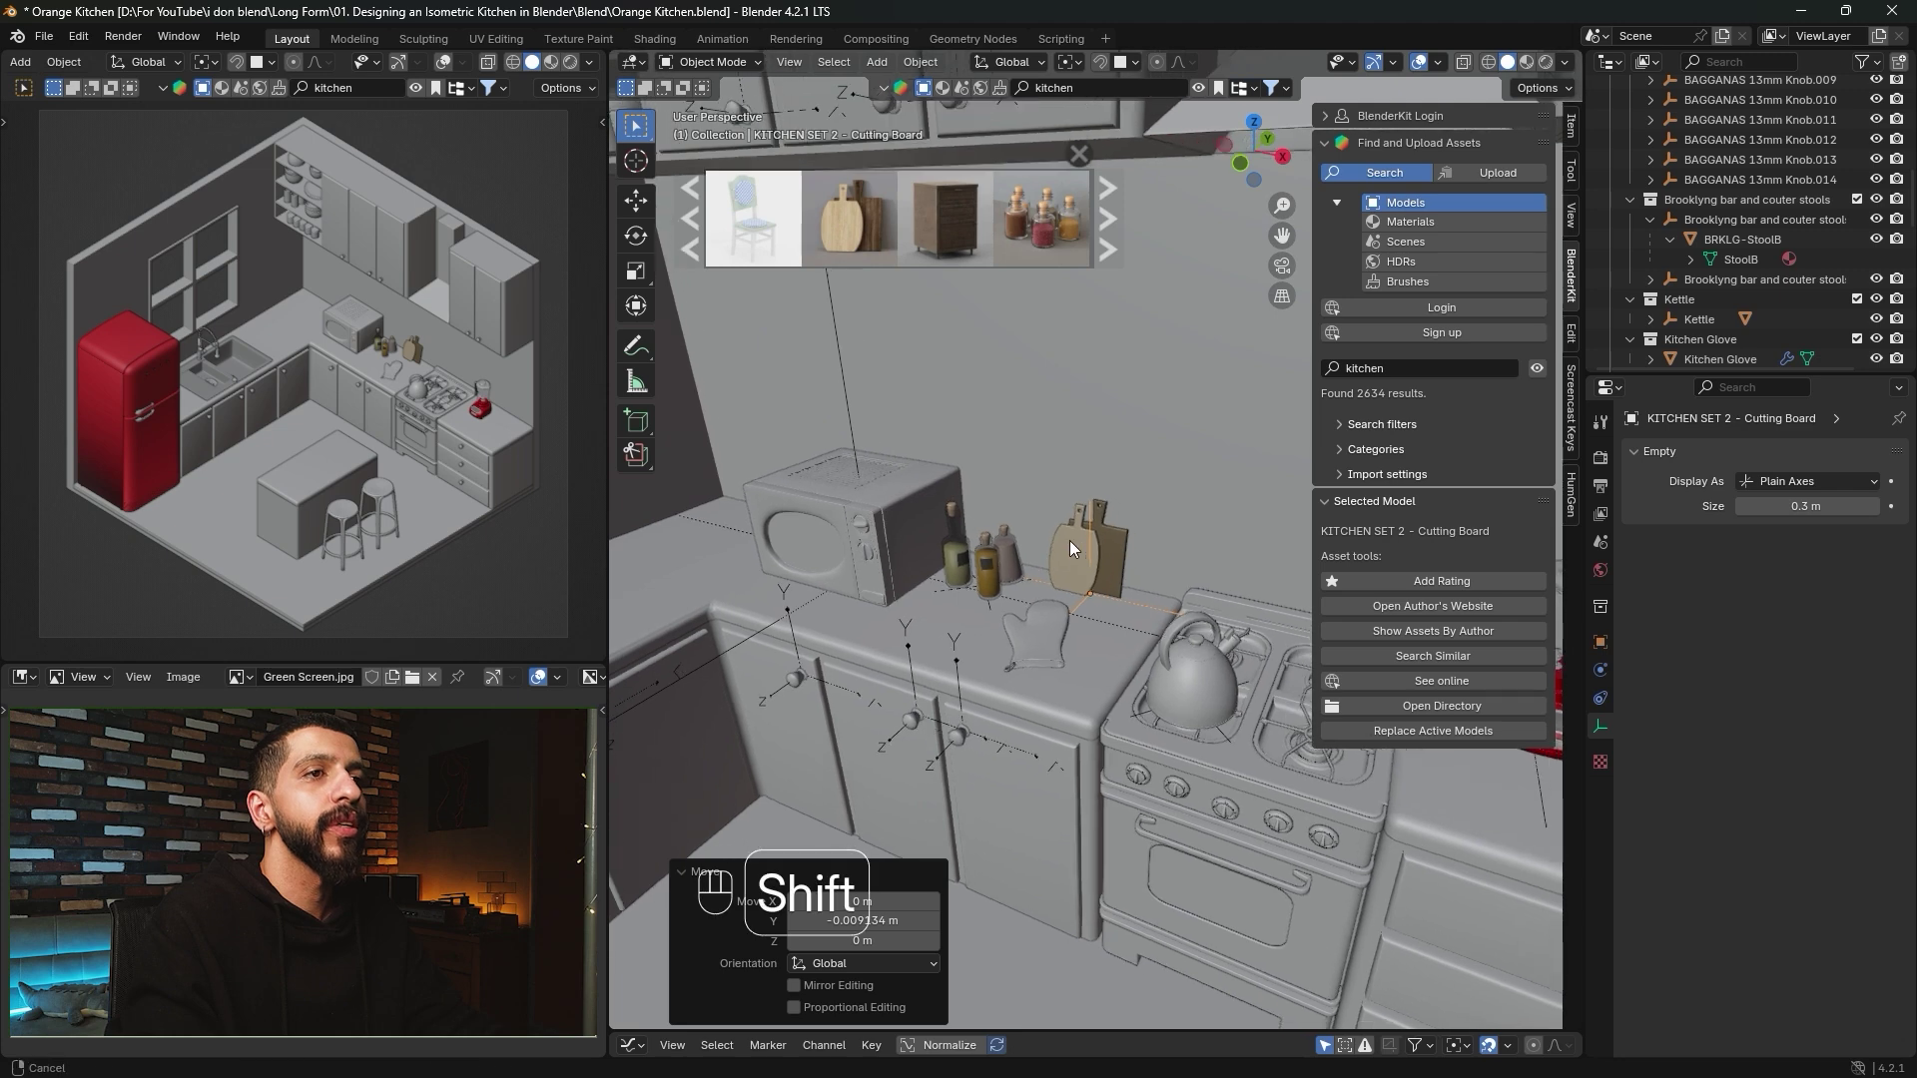
scroll(1040, 231, "down", 3)
mouse_move(1040, 232)
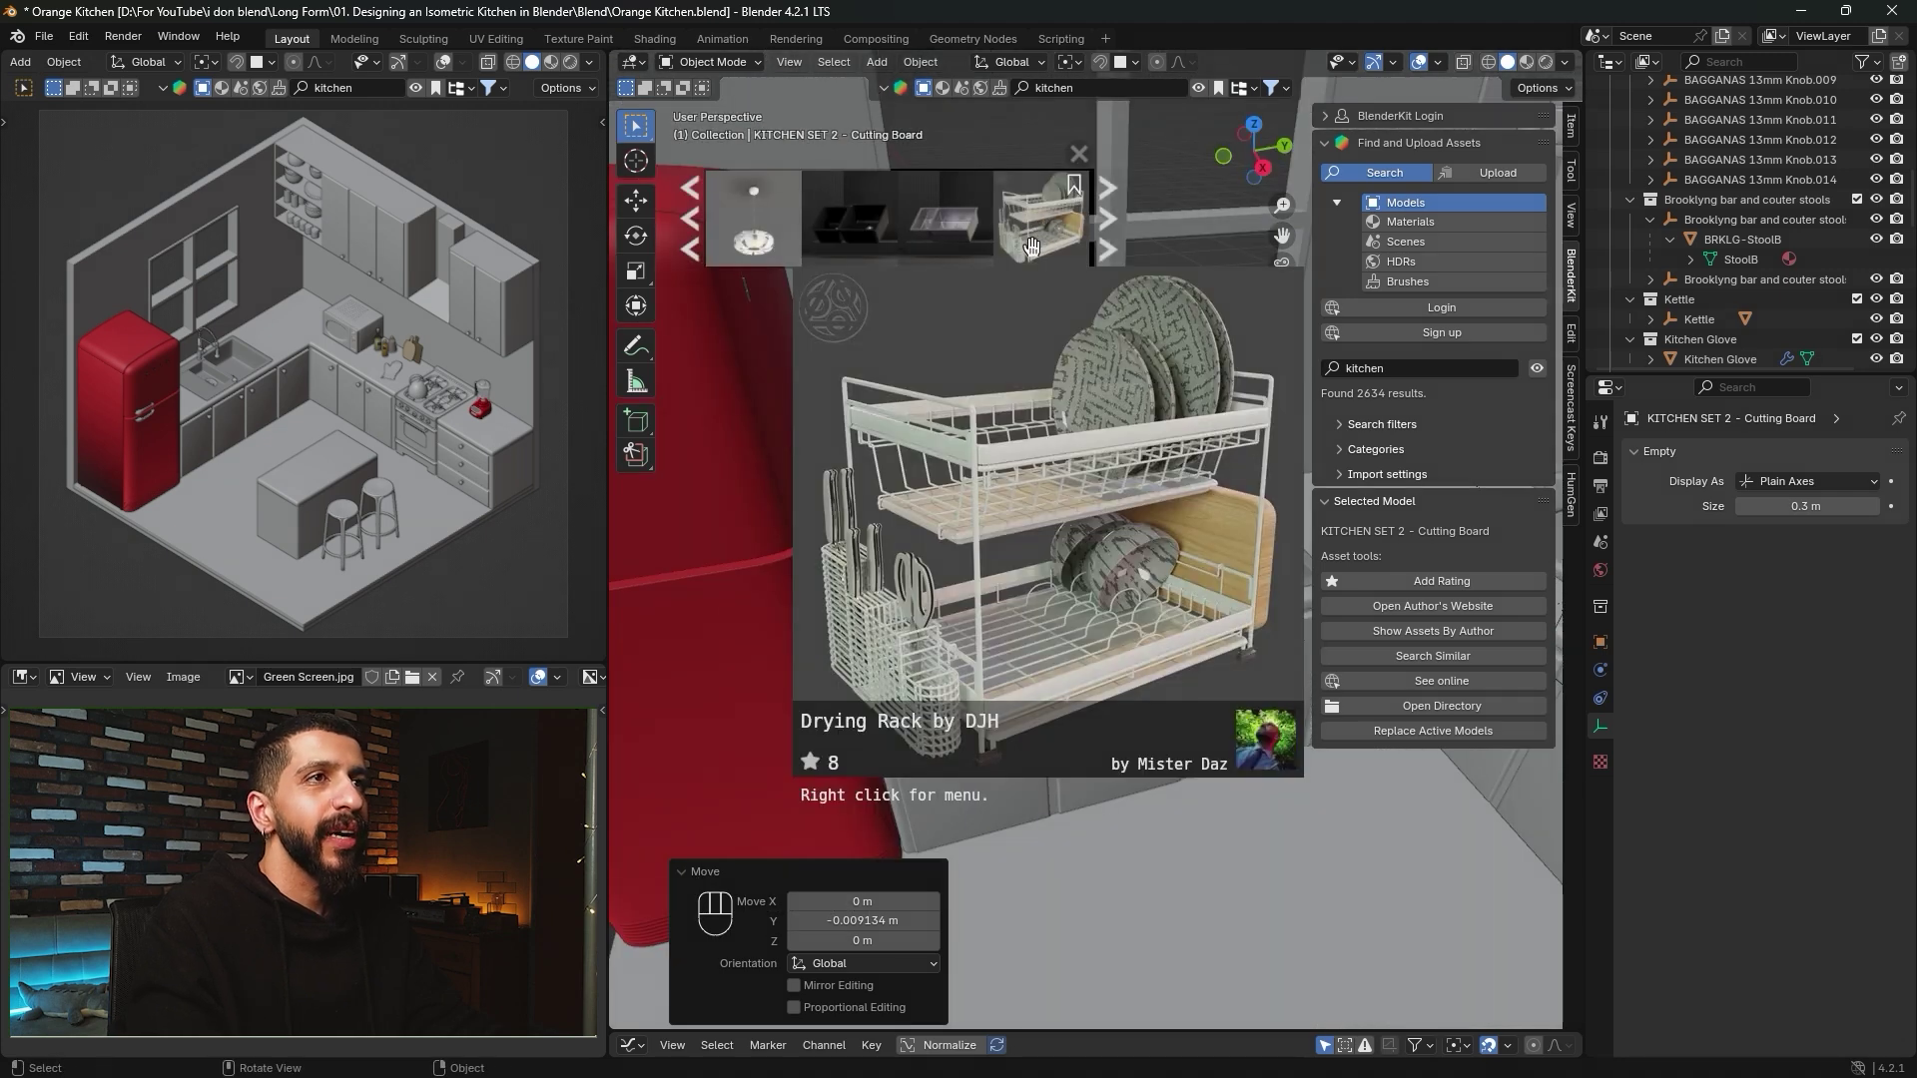
left_click_drag(1040, 231, 918, 619)
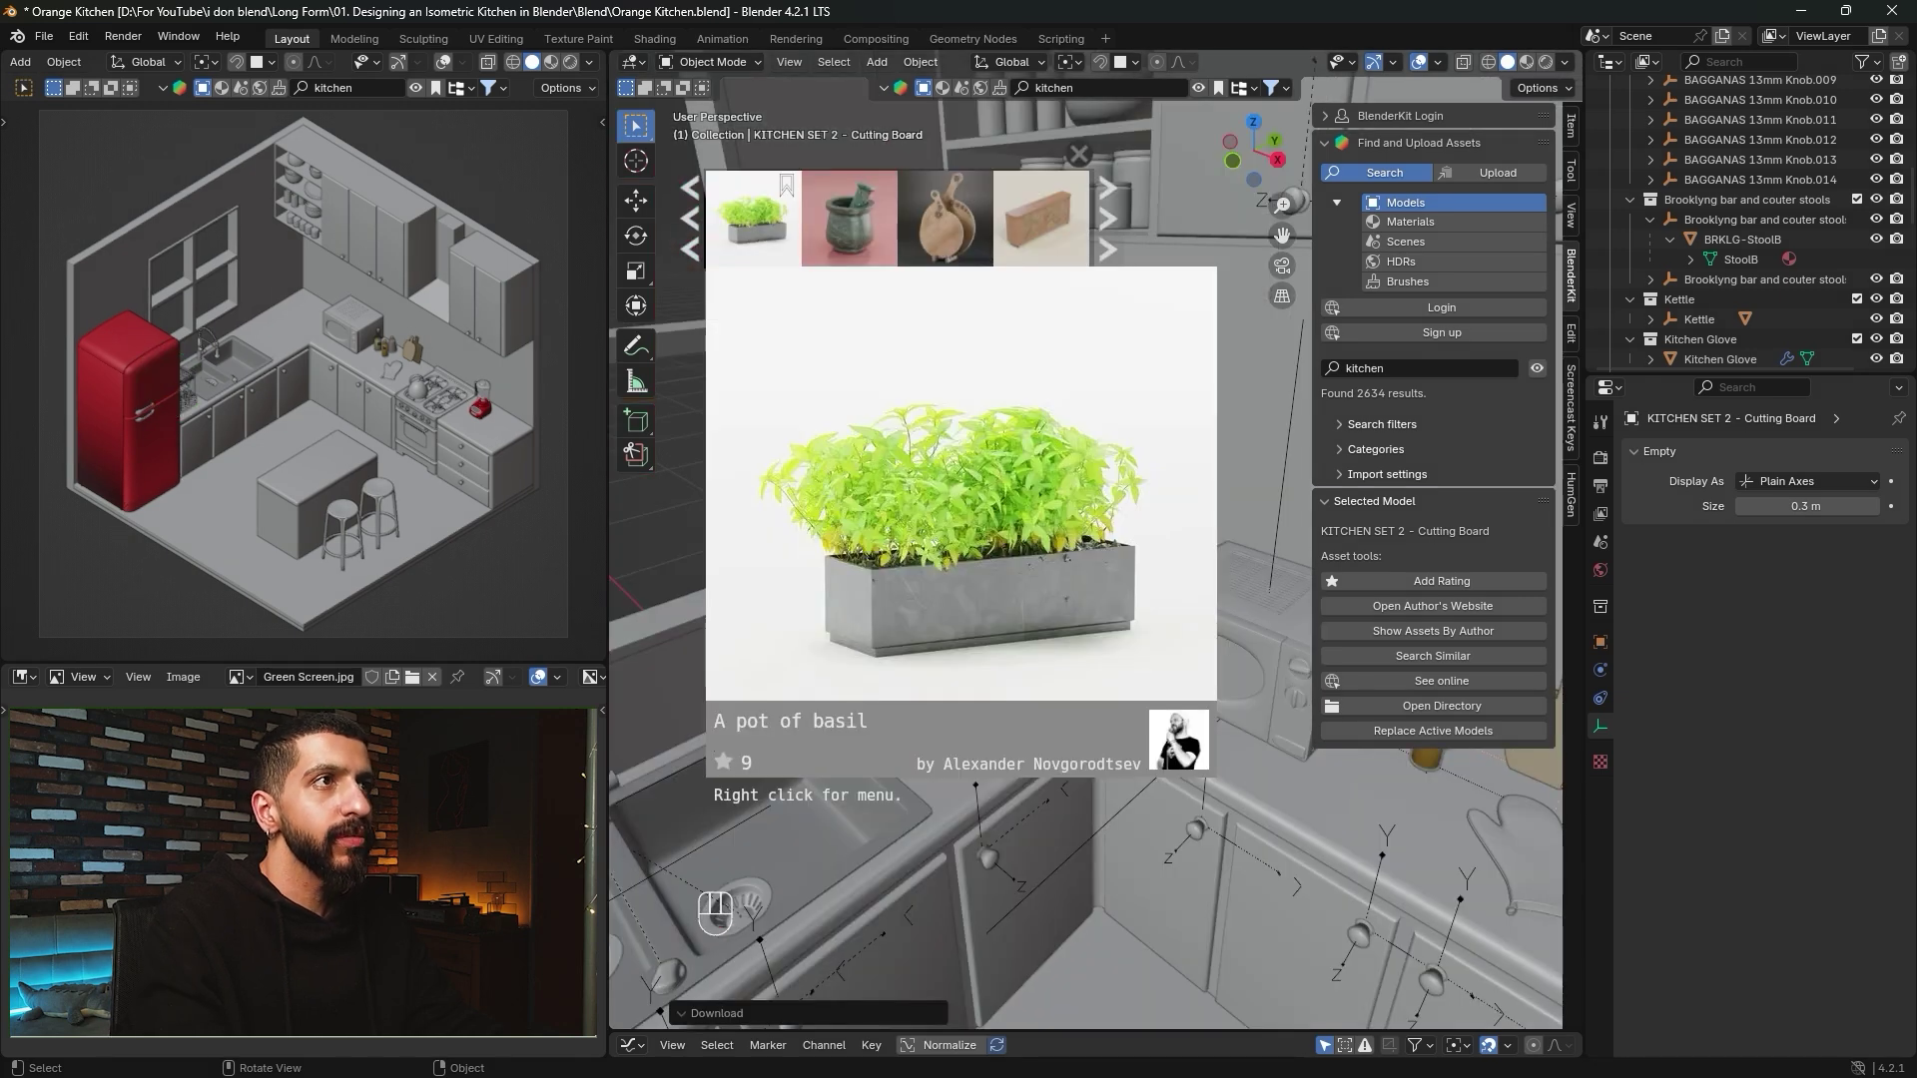
Place A pot of basil in the counter corner beside the microwave and move it about -0.044 m along Y.
left_click_drag(754, 218, 1080, 614)
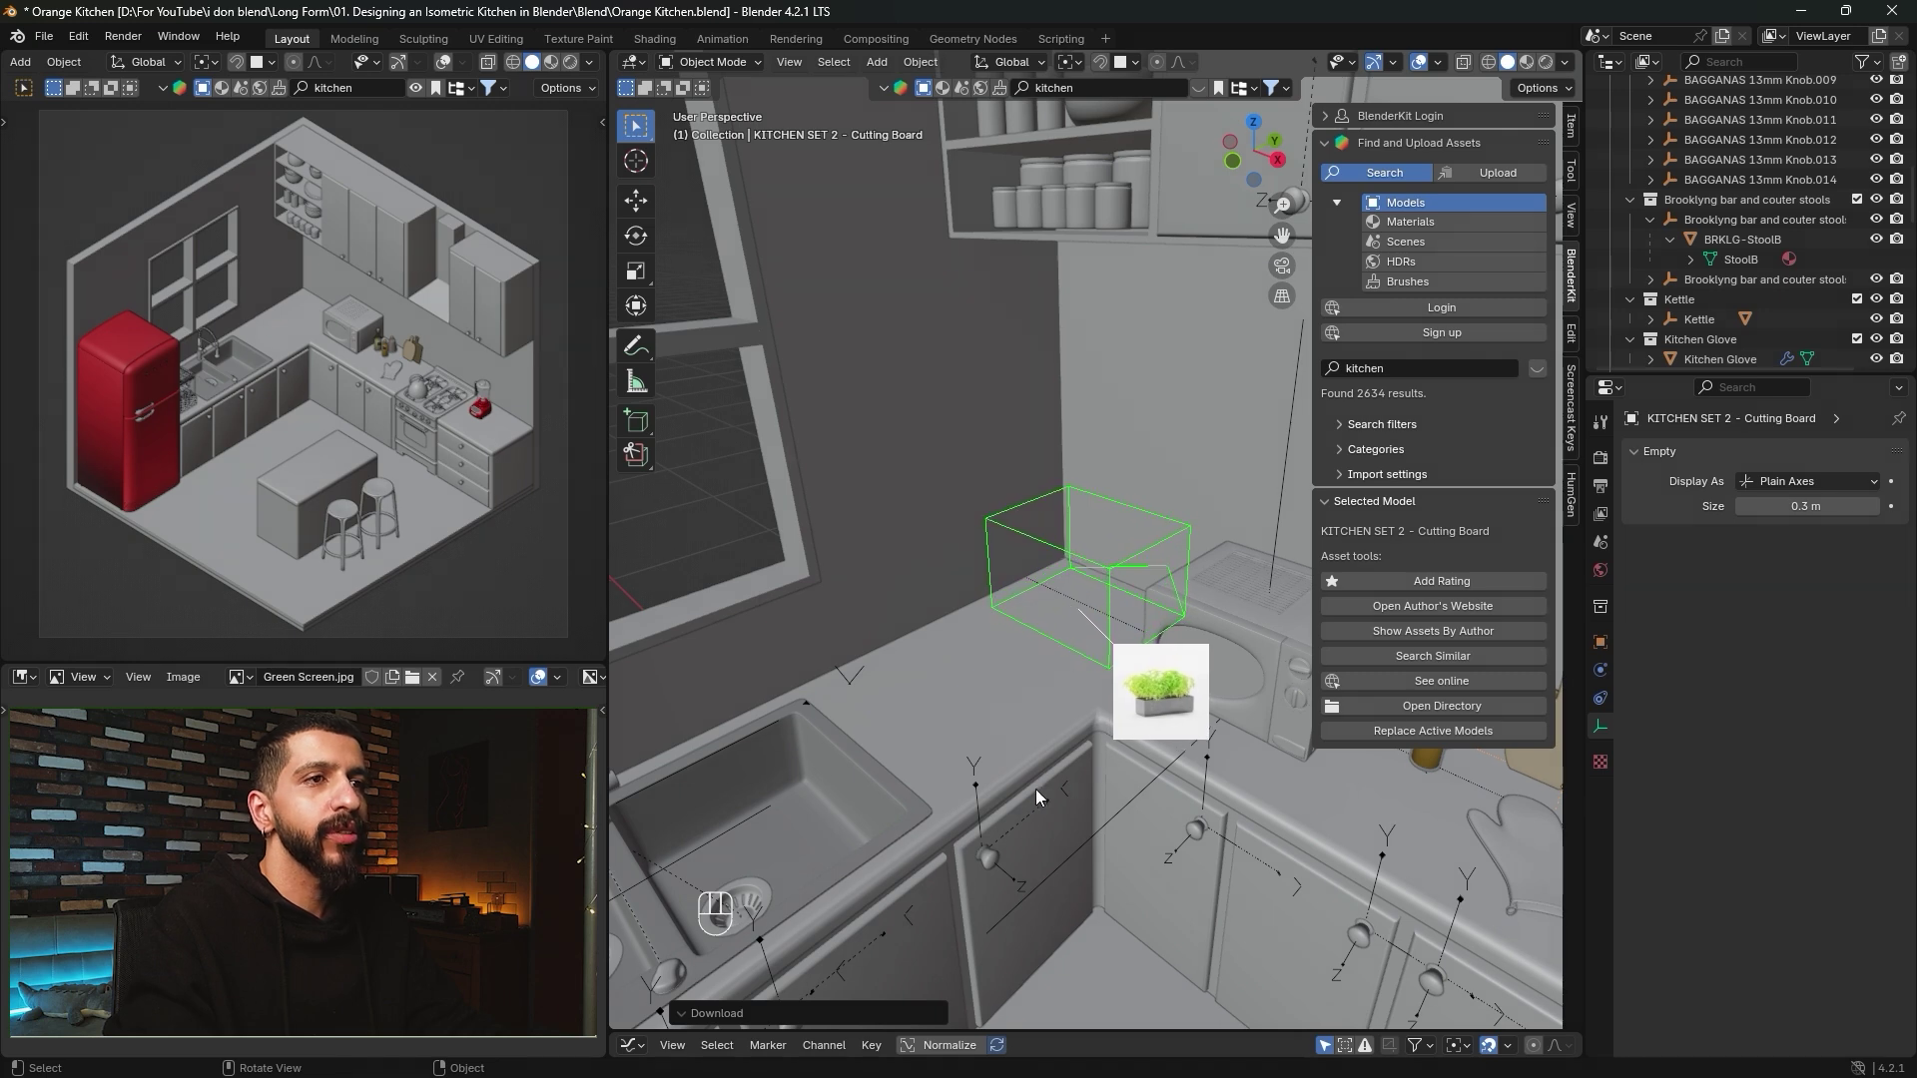
left_click_drag(1036, 796, 1034, 749)
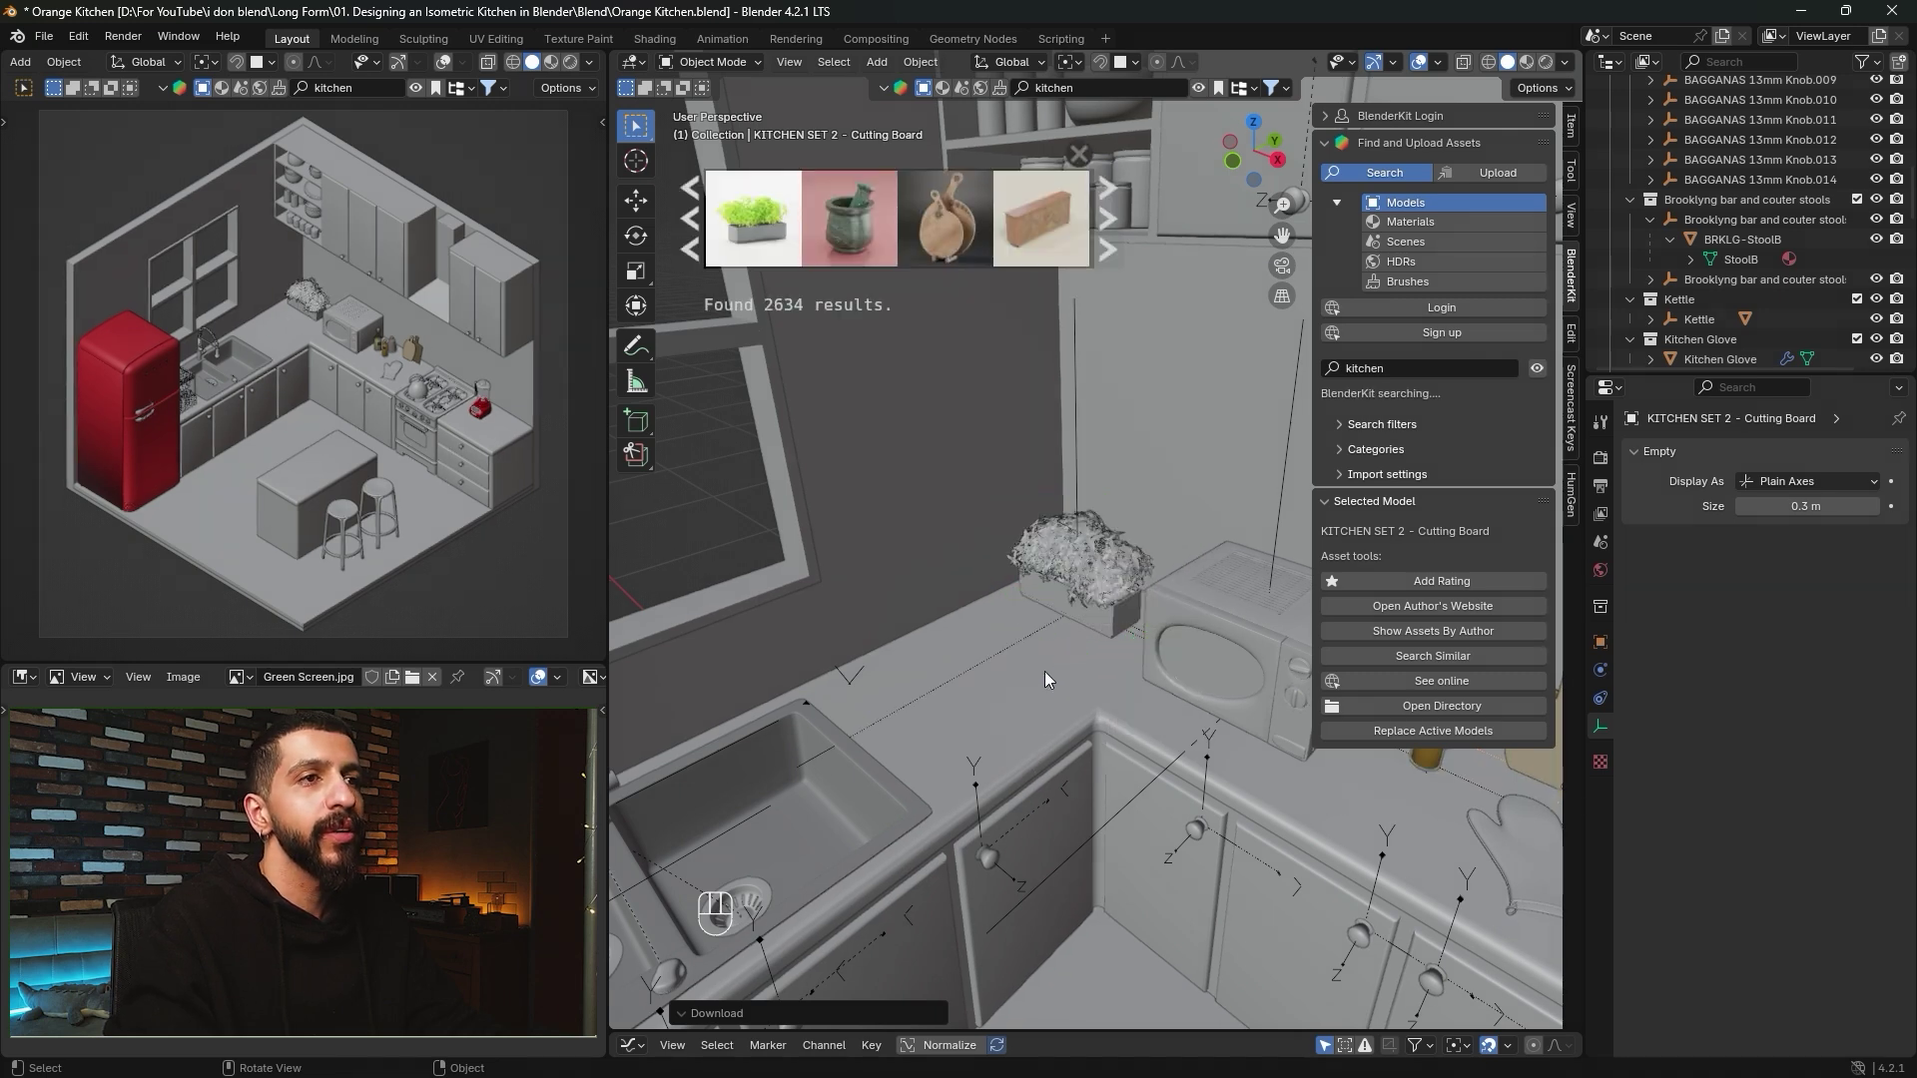
key("g")
key("y")
key("shift")
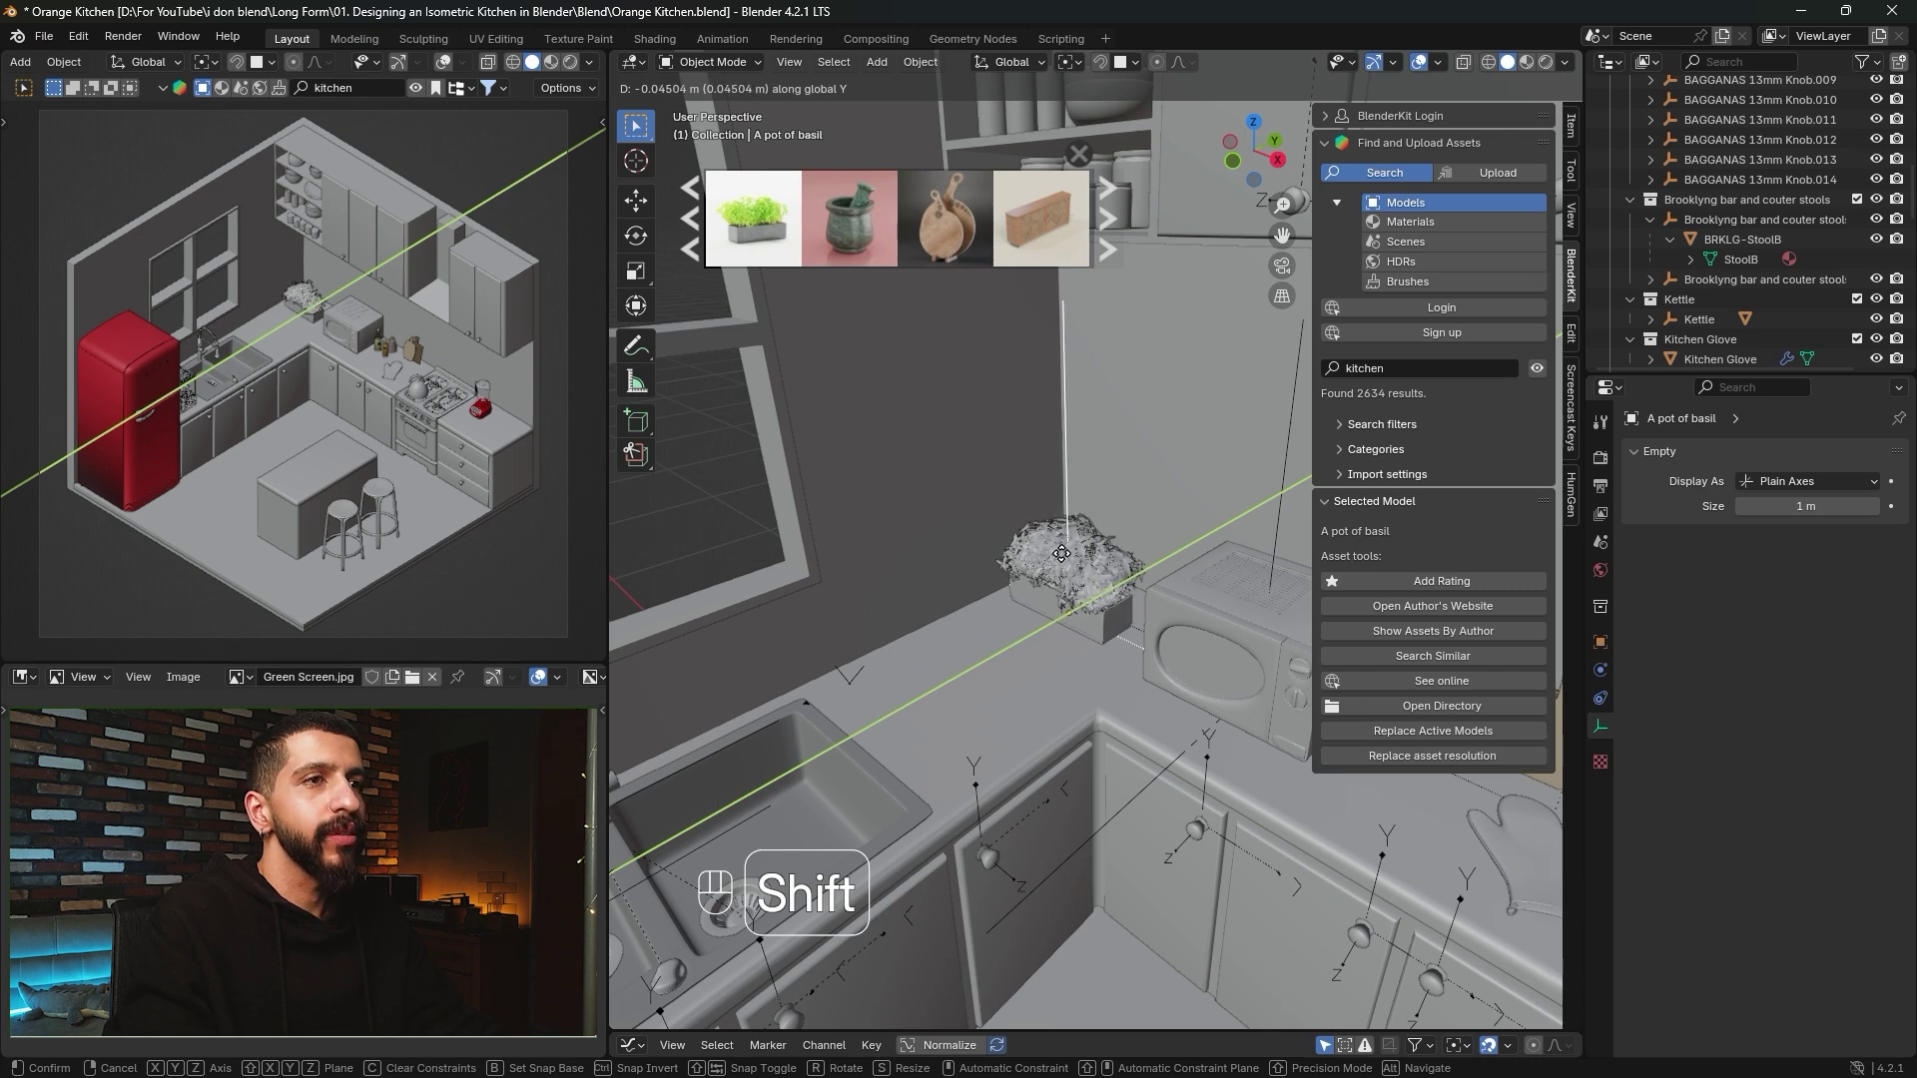
left_click(1063, 554)
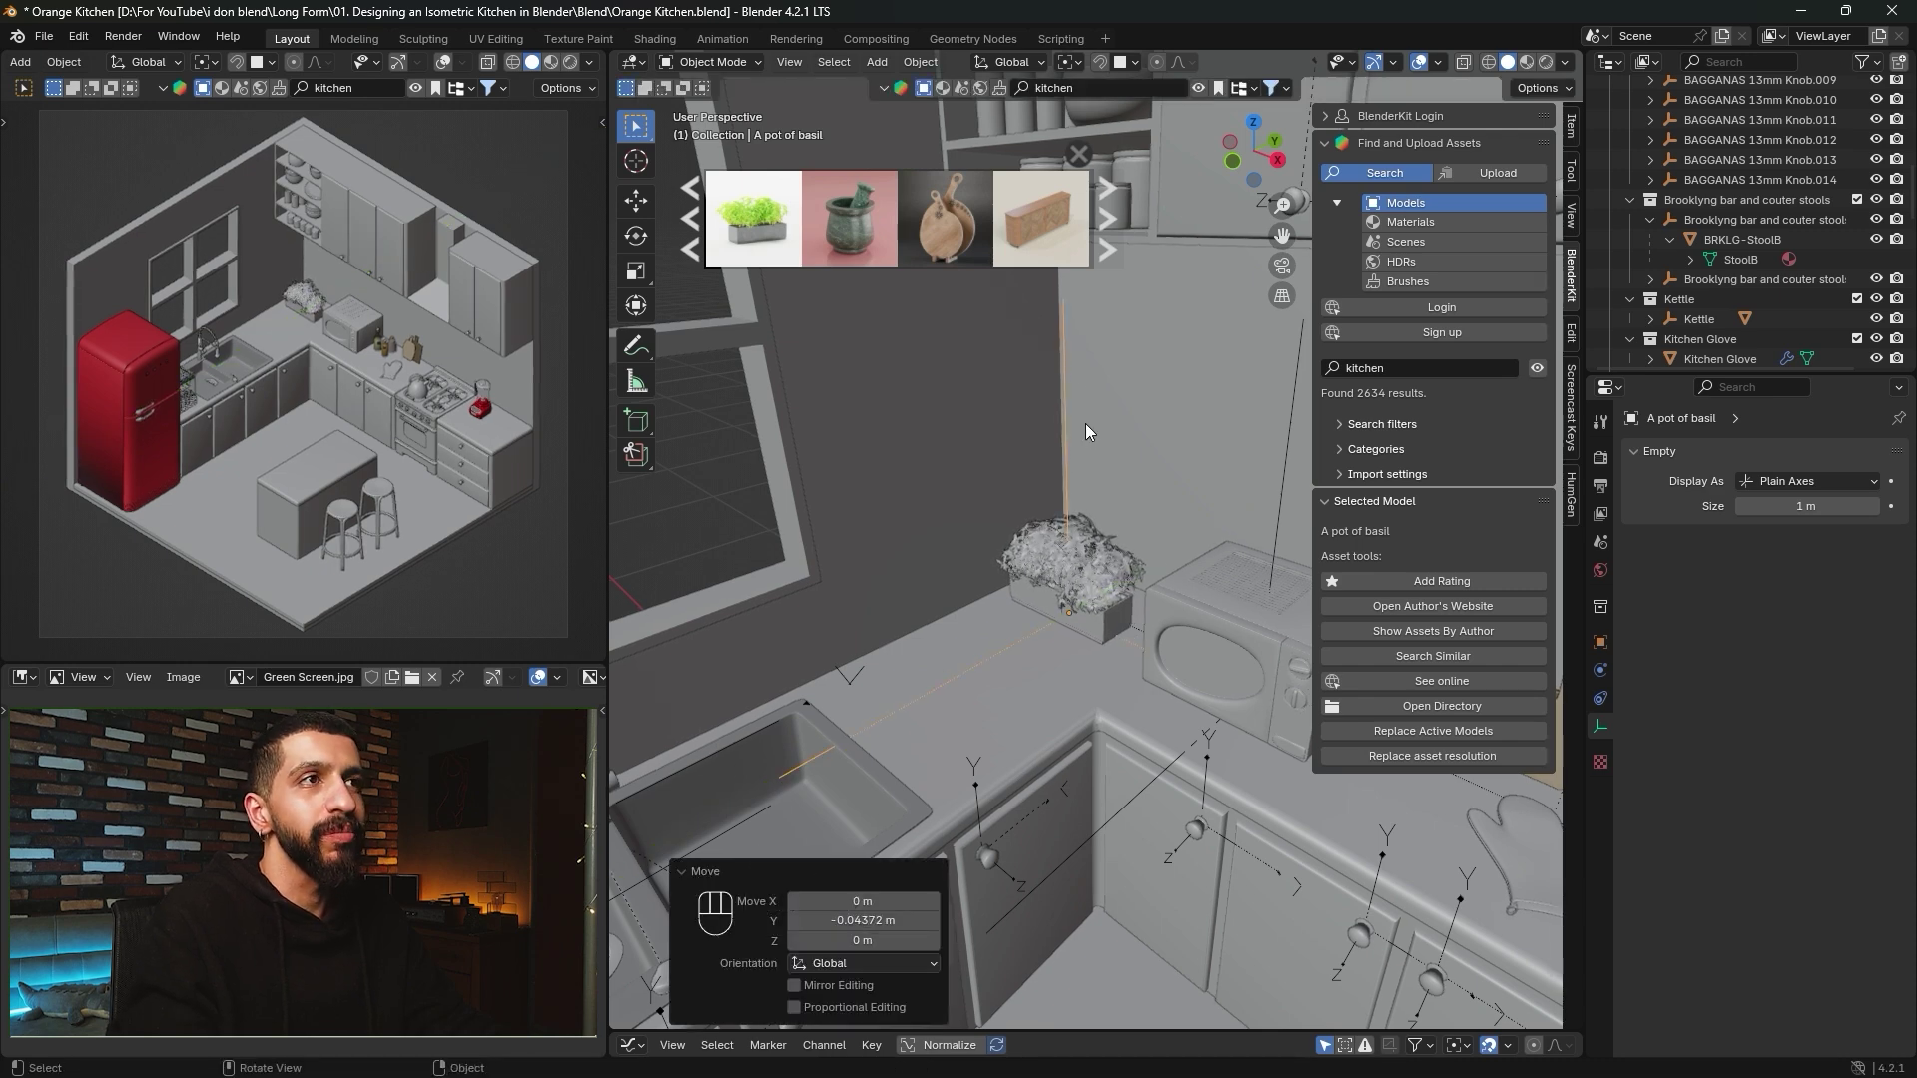
Place the Knife game knife block on the counter beside the red blender and rotate it 90° around the Z axis.
mouse_move(849, 233)
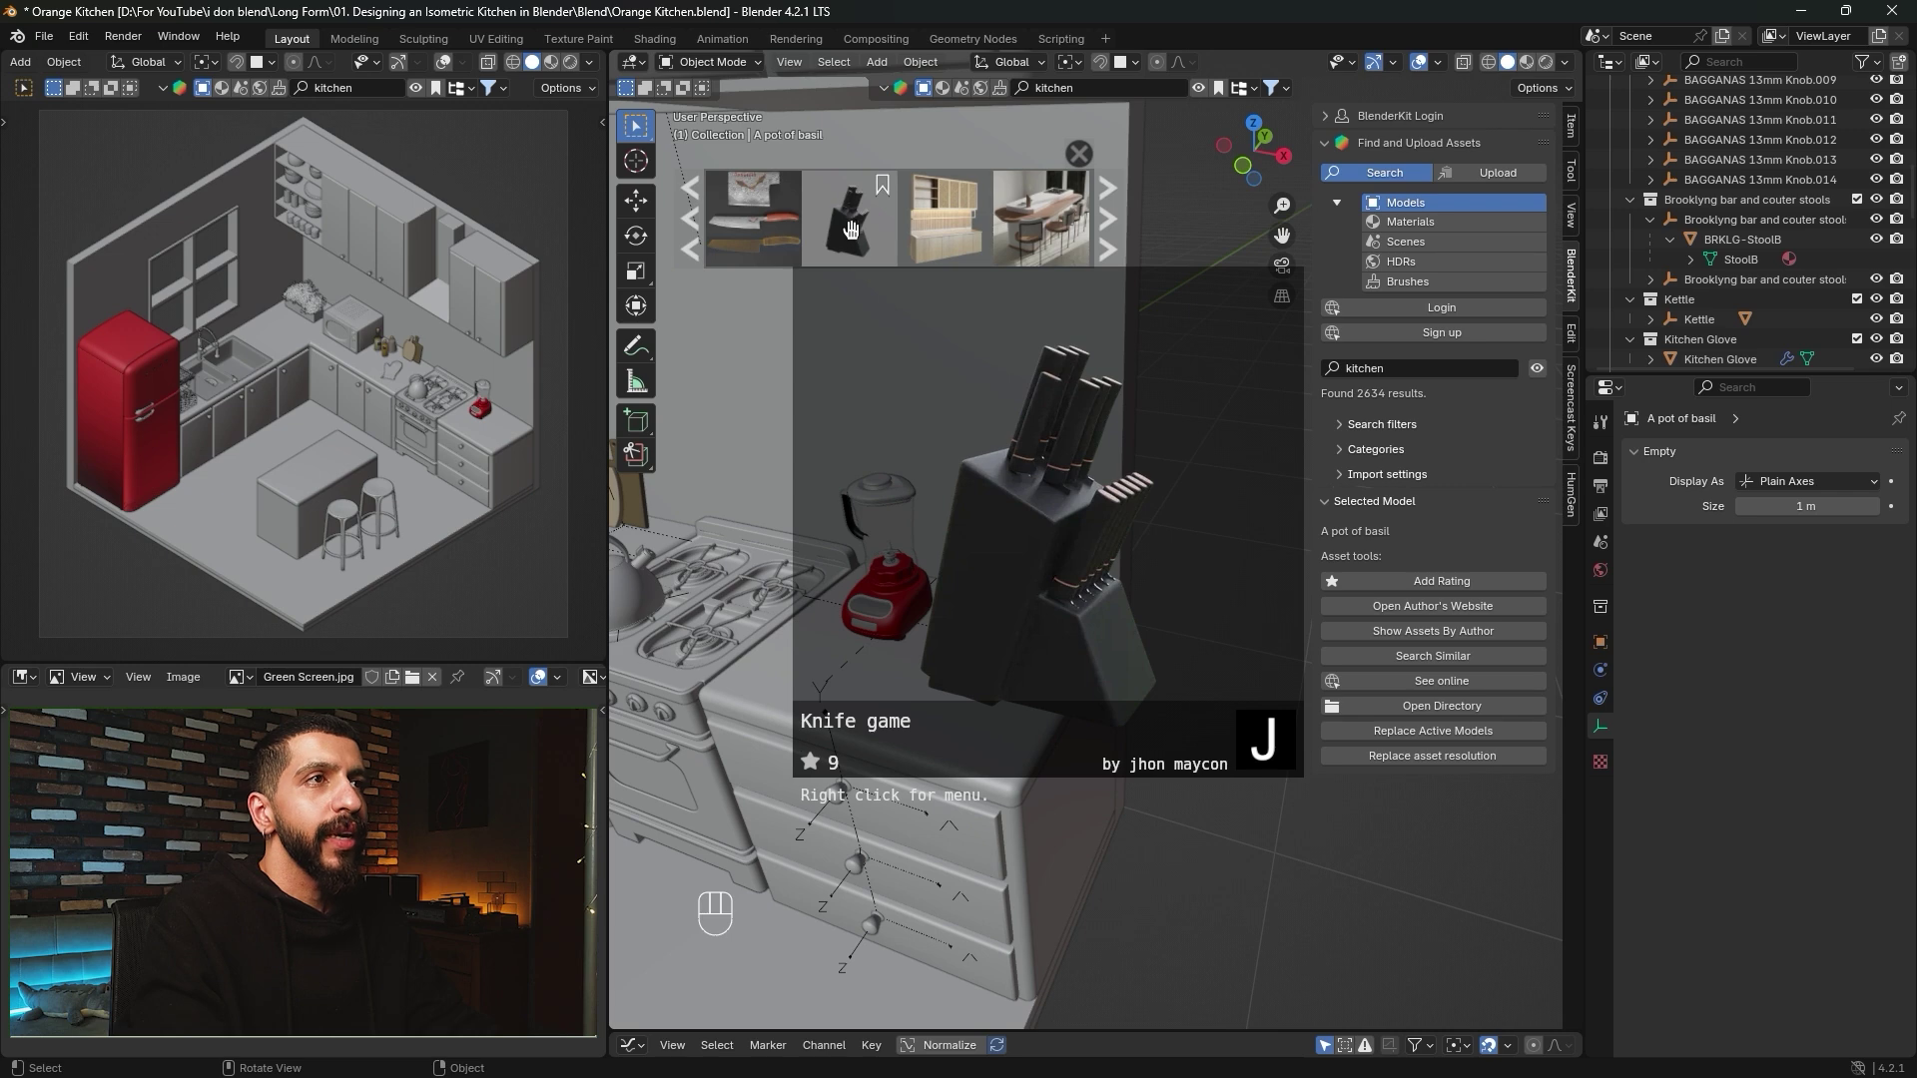
left_click_drag(849, 229, 1078, 729)
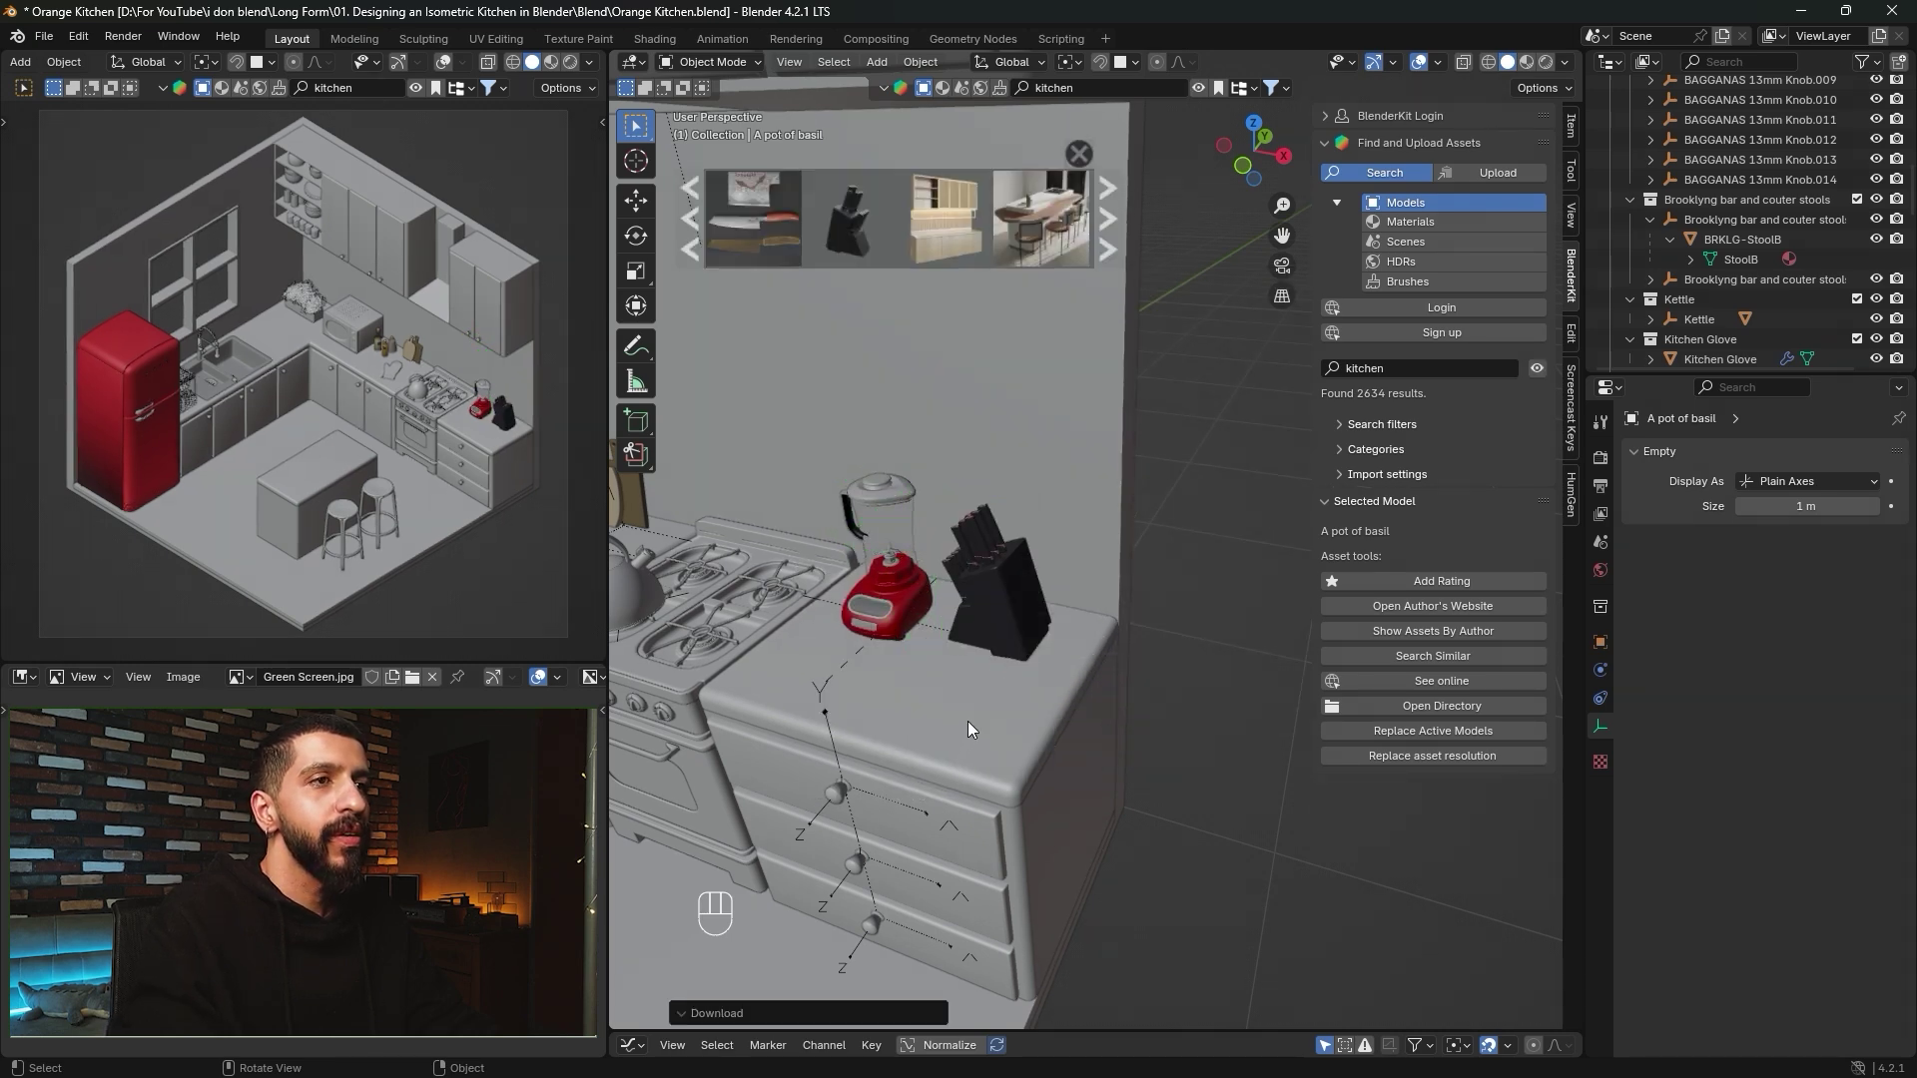
left_click(1021, 636)
key("r")
key("z")
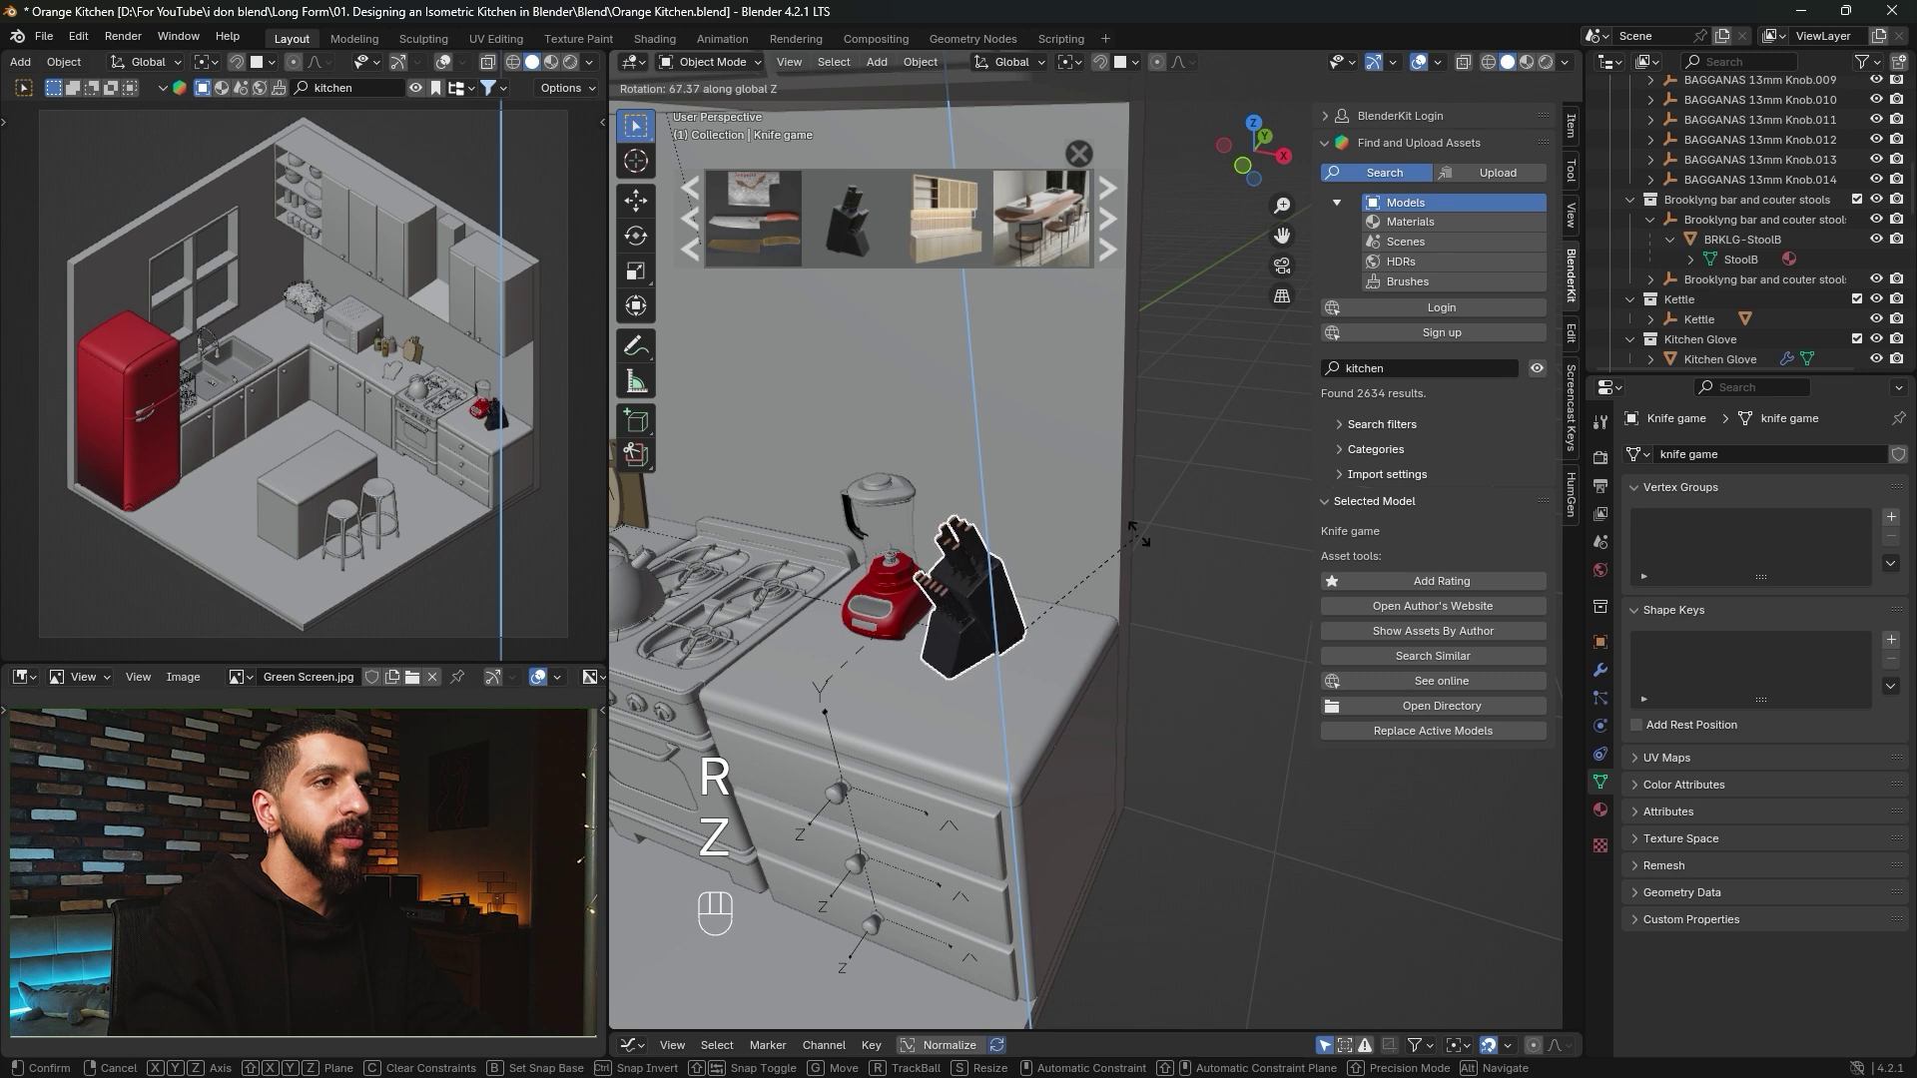
key("9")
key("0")
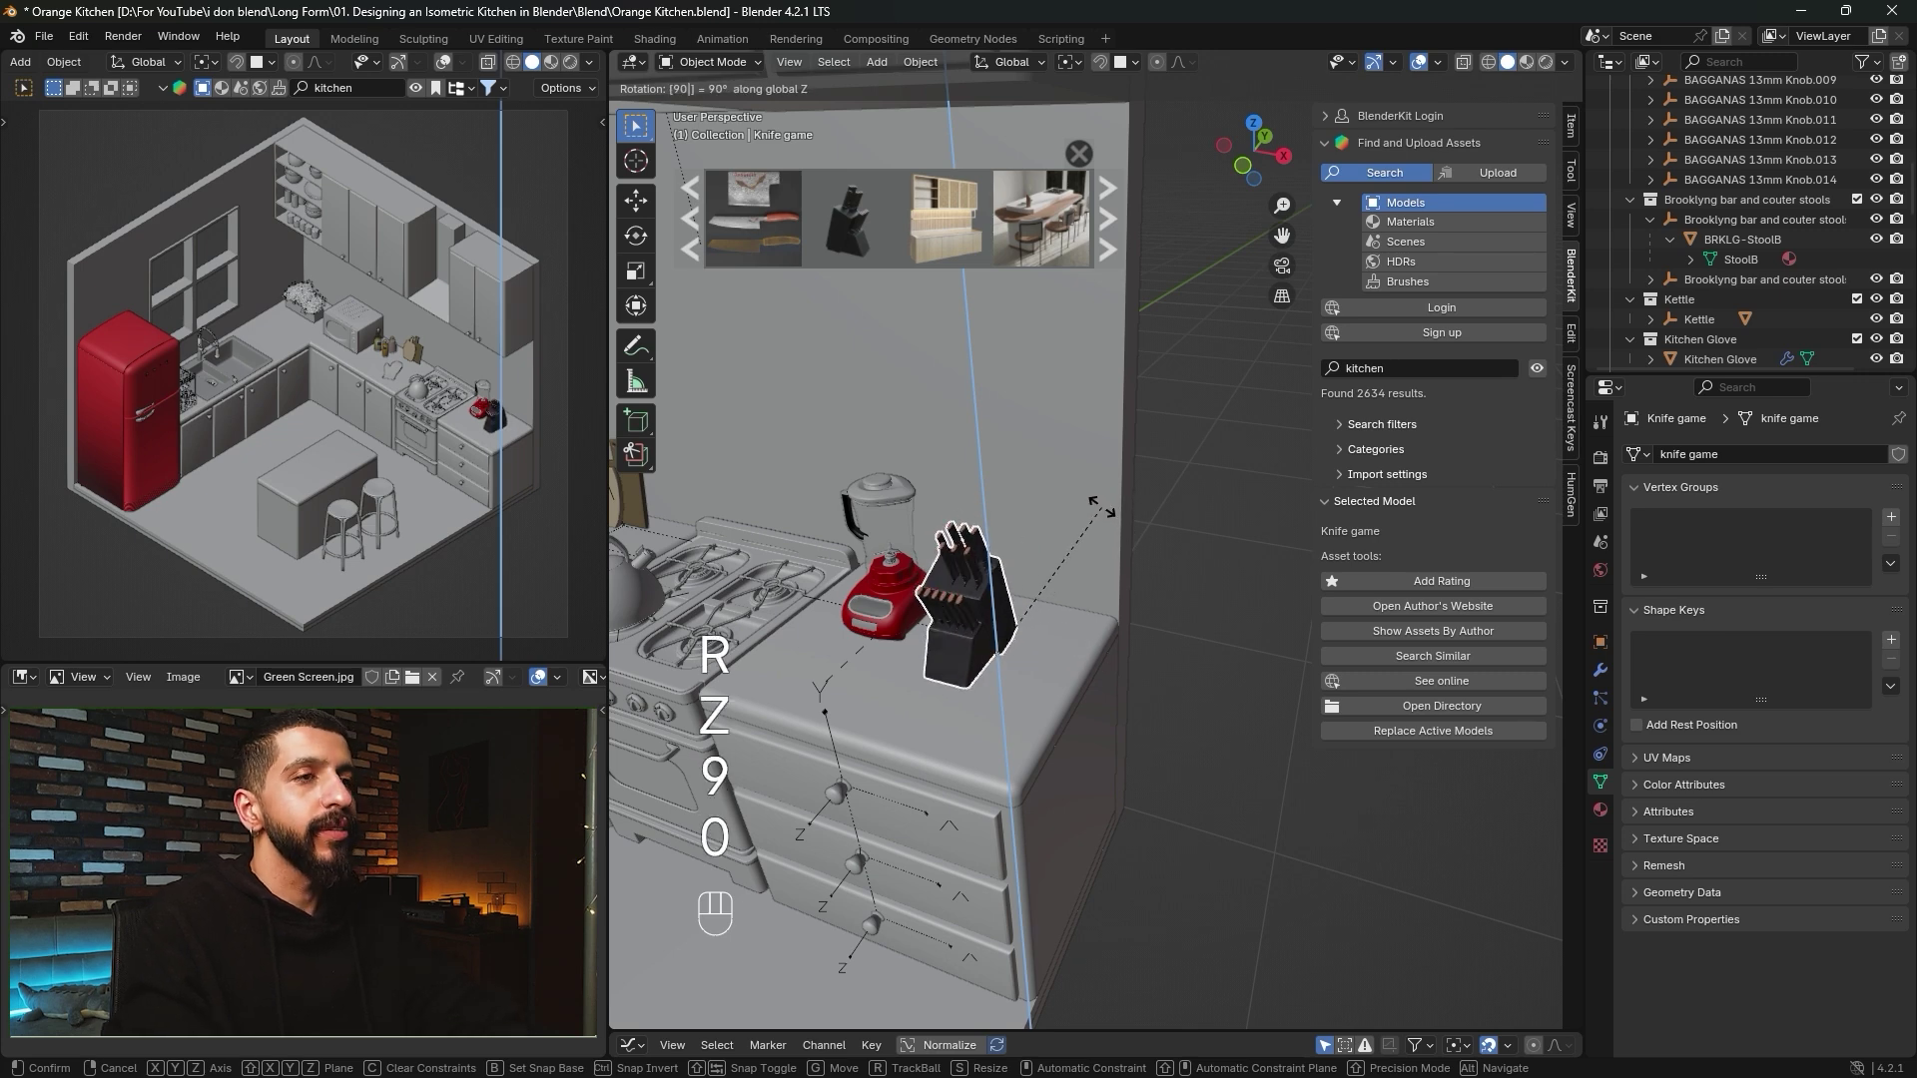
key("Return")
Move the knife block about 0.086 m along Y toward the wall and about 0.034 m along X away from the blender.
key("g")
key("y")
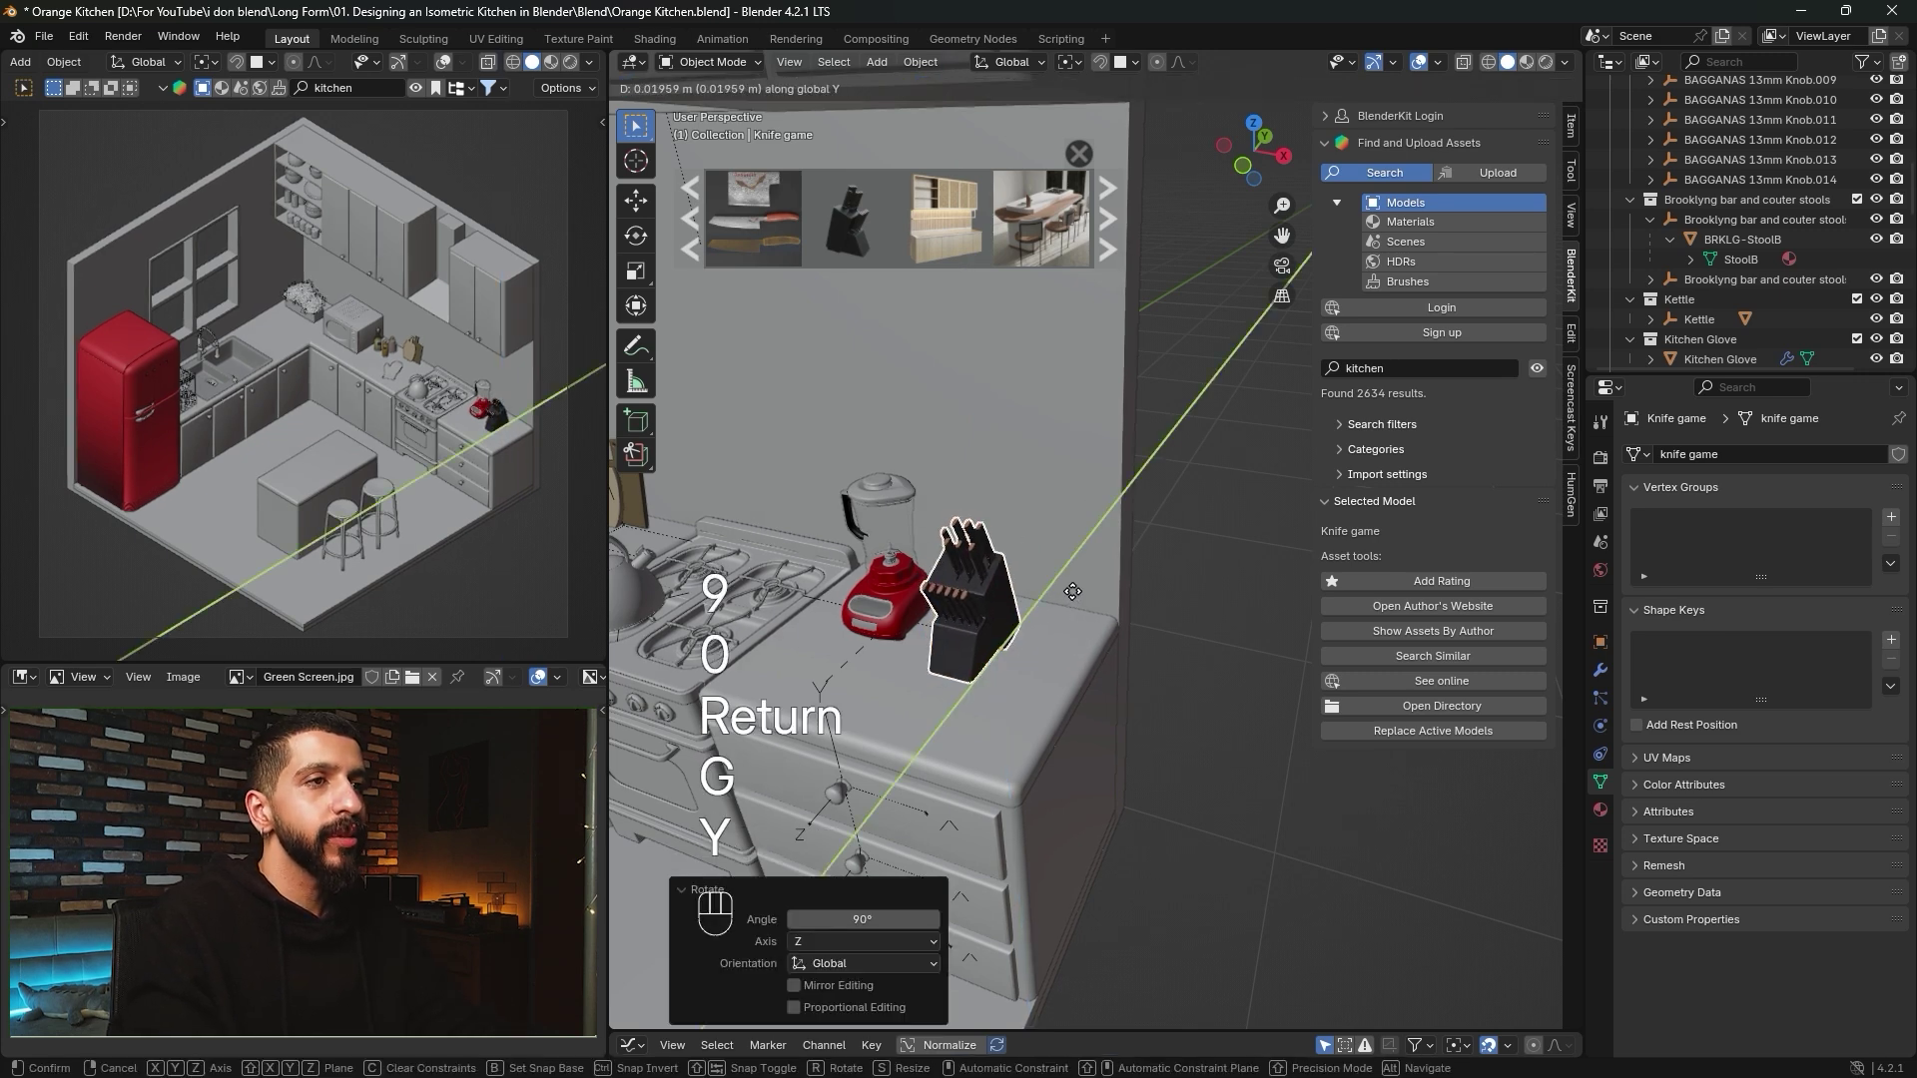
key("shift")
left_click(1103, 524)
key("g")
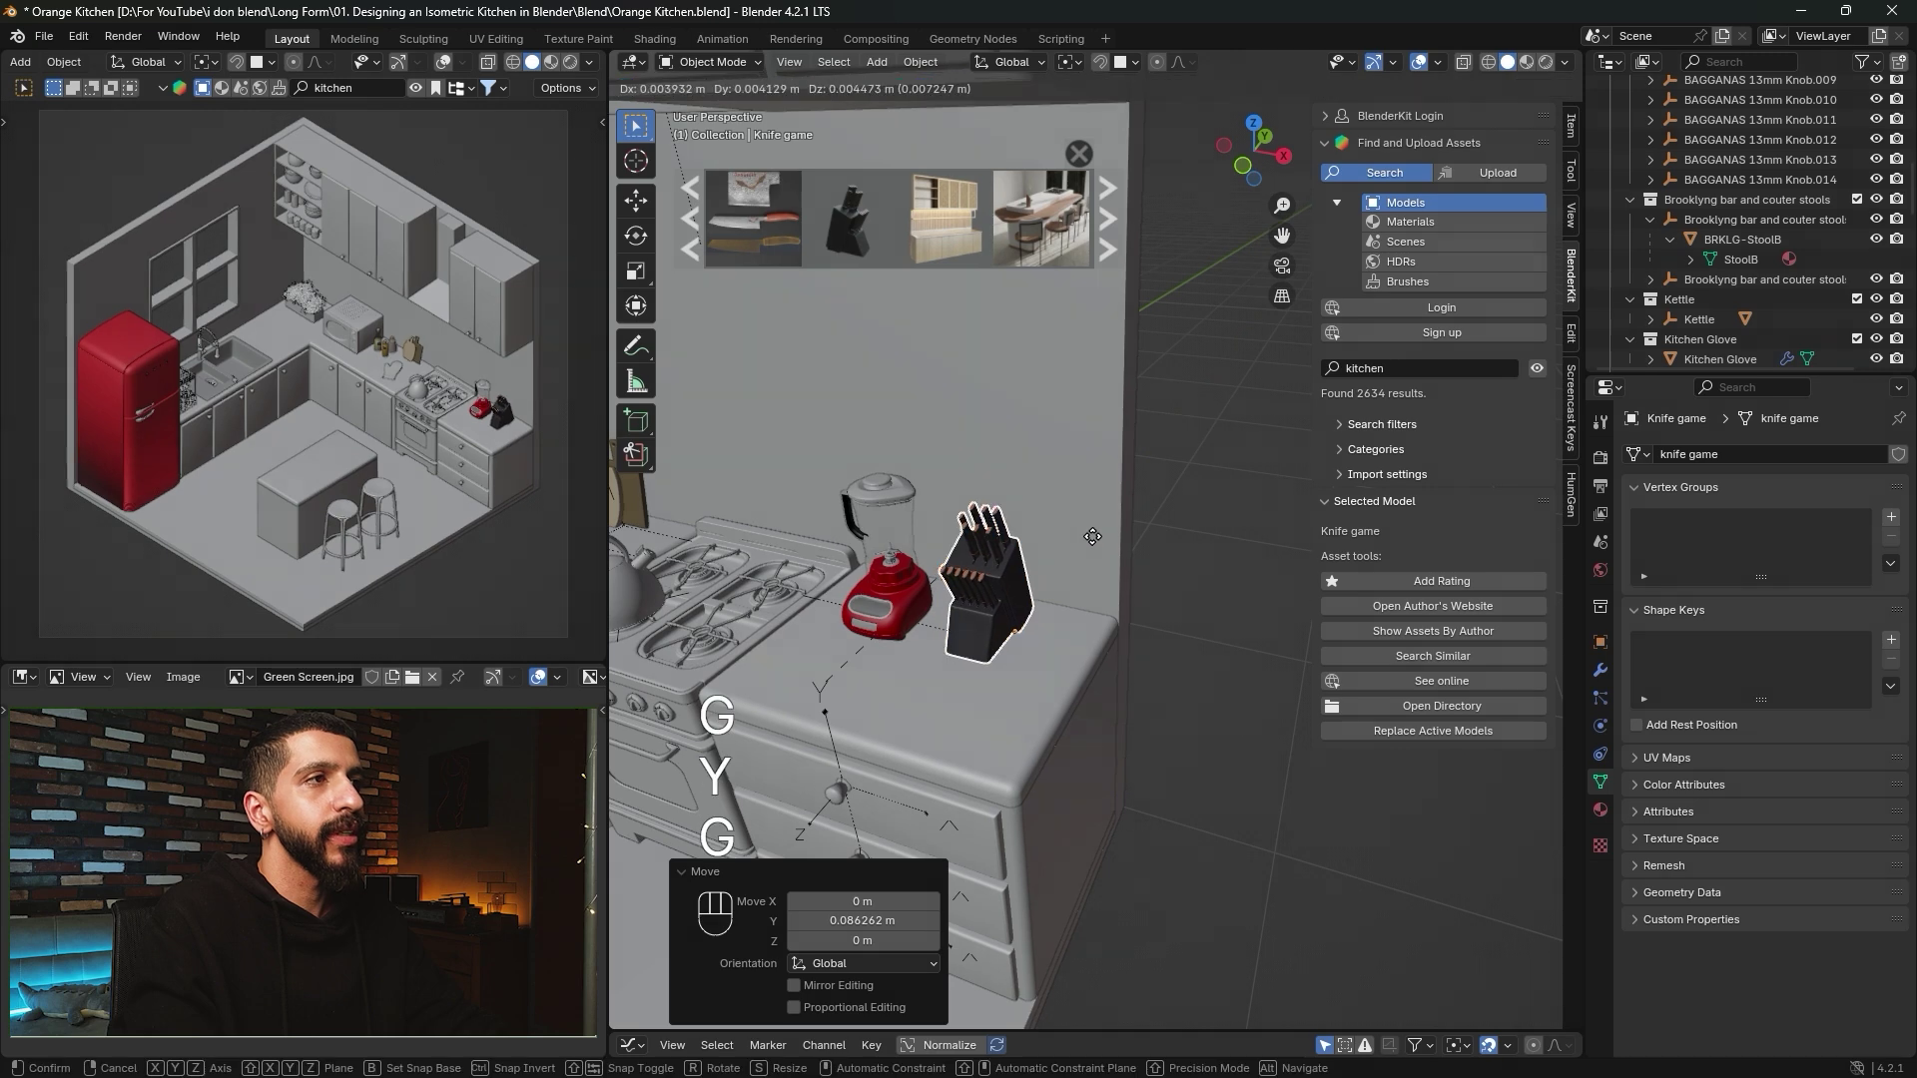
key("x")
key("shift")
left_click(1152, 545)
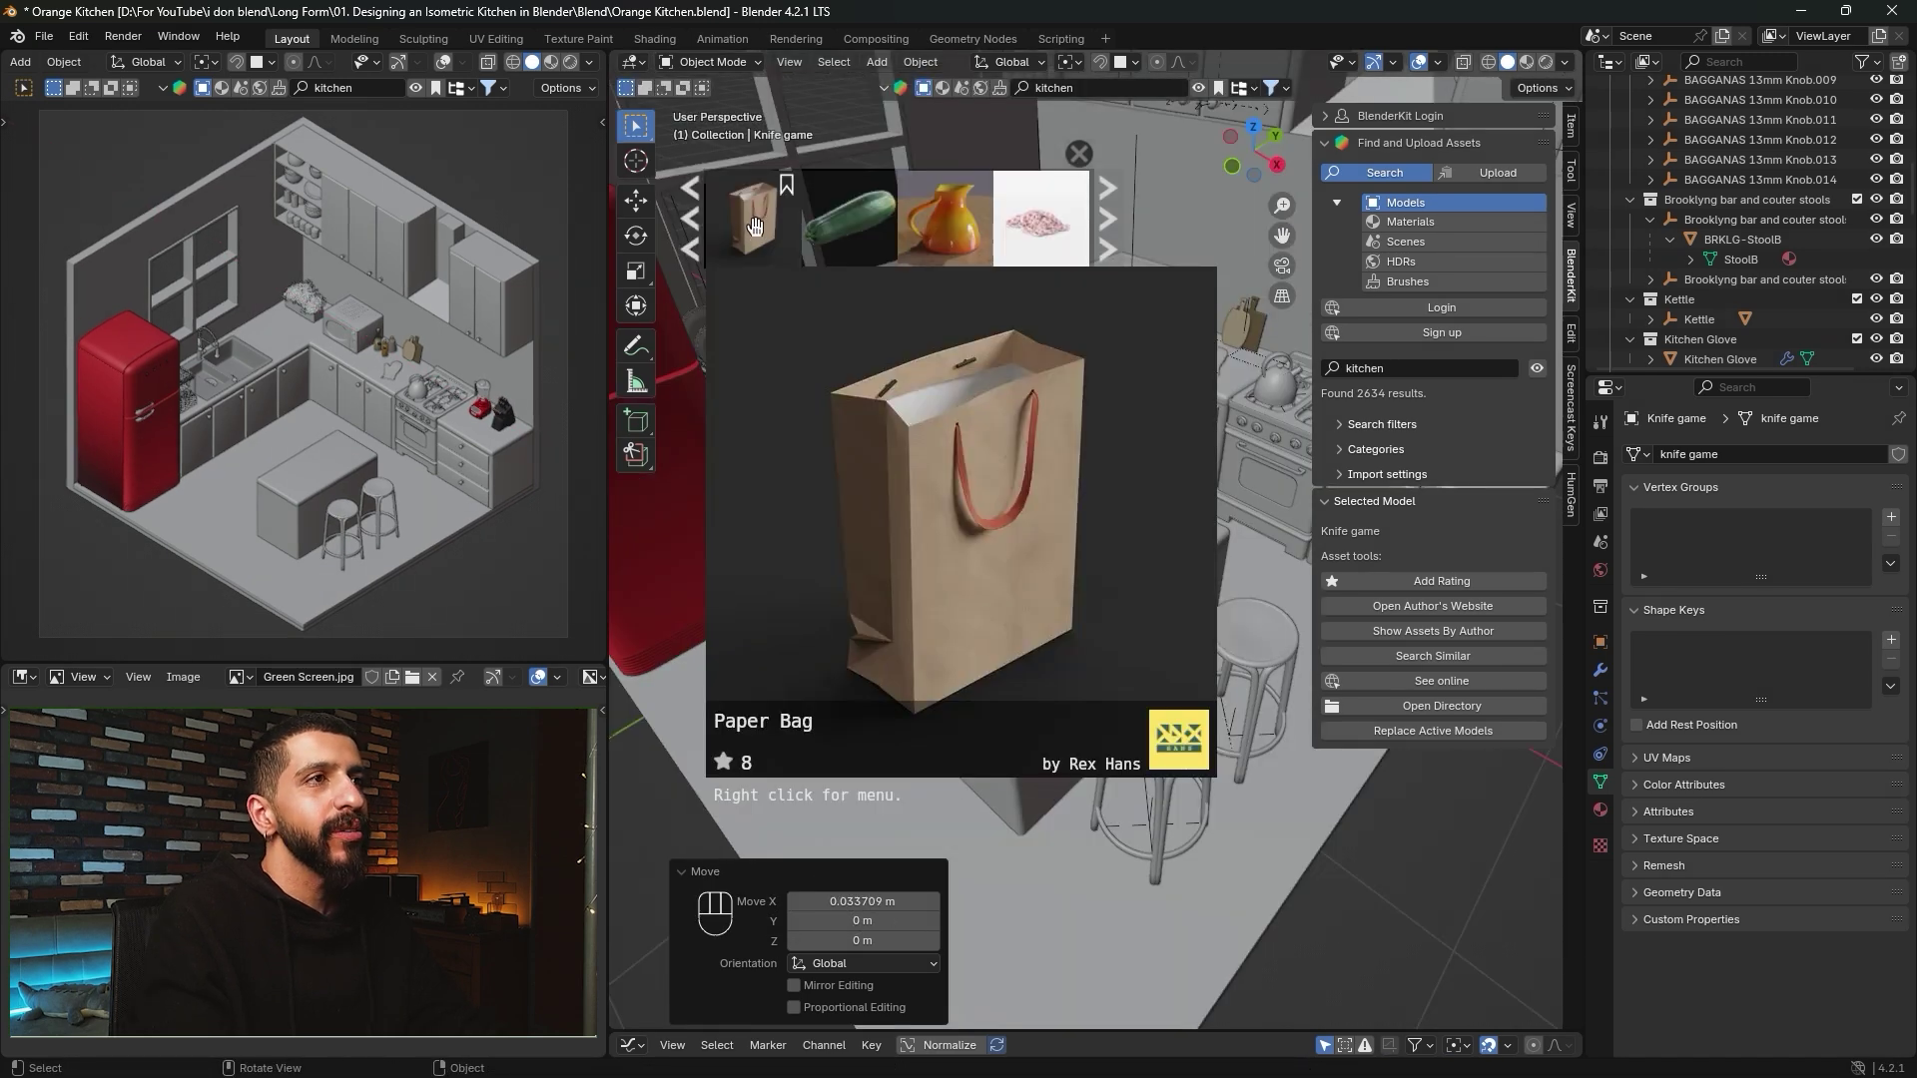
From the "kitchen" model results, place the Paper Bag on the near end of the kitchen island.
left_click_drag(755, 226, 1038, 685)
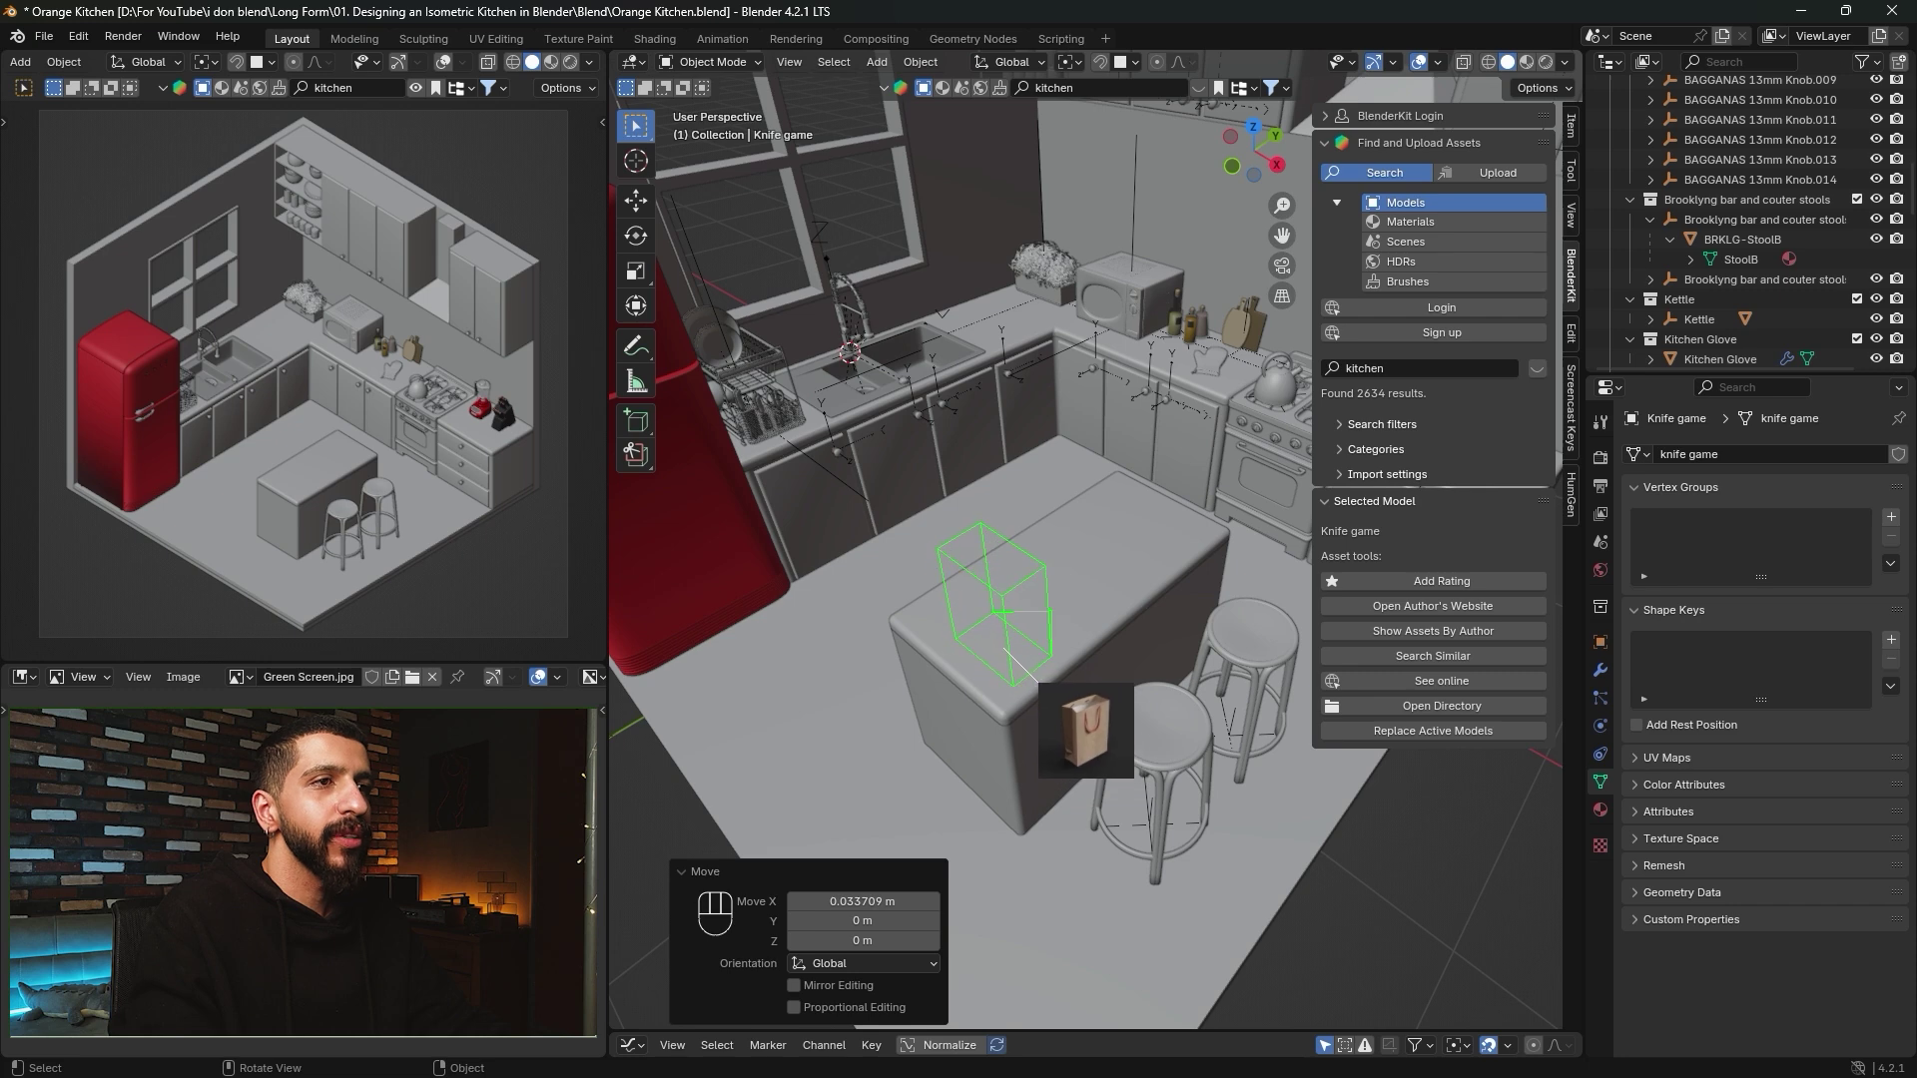
left_click_drag(972, 780, 970, 766)
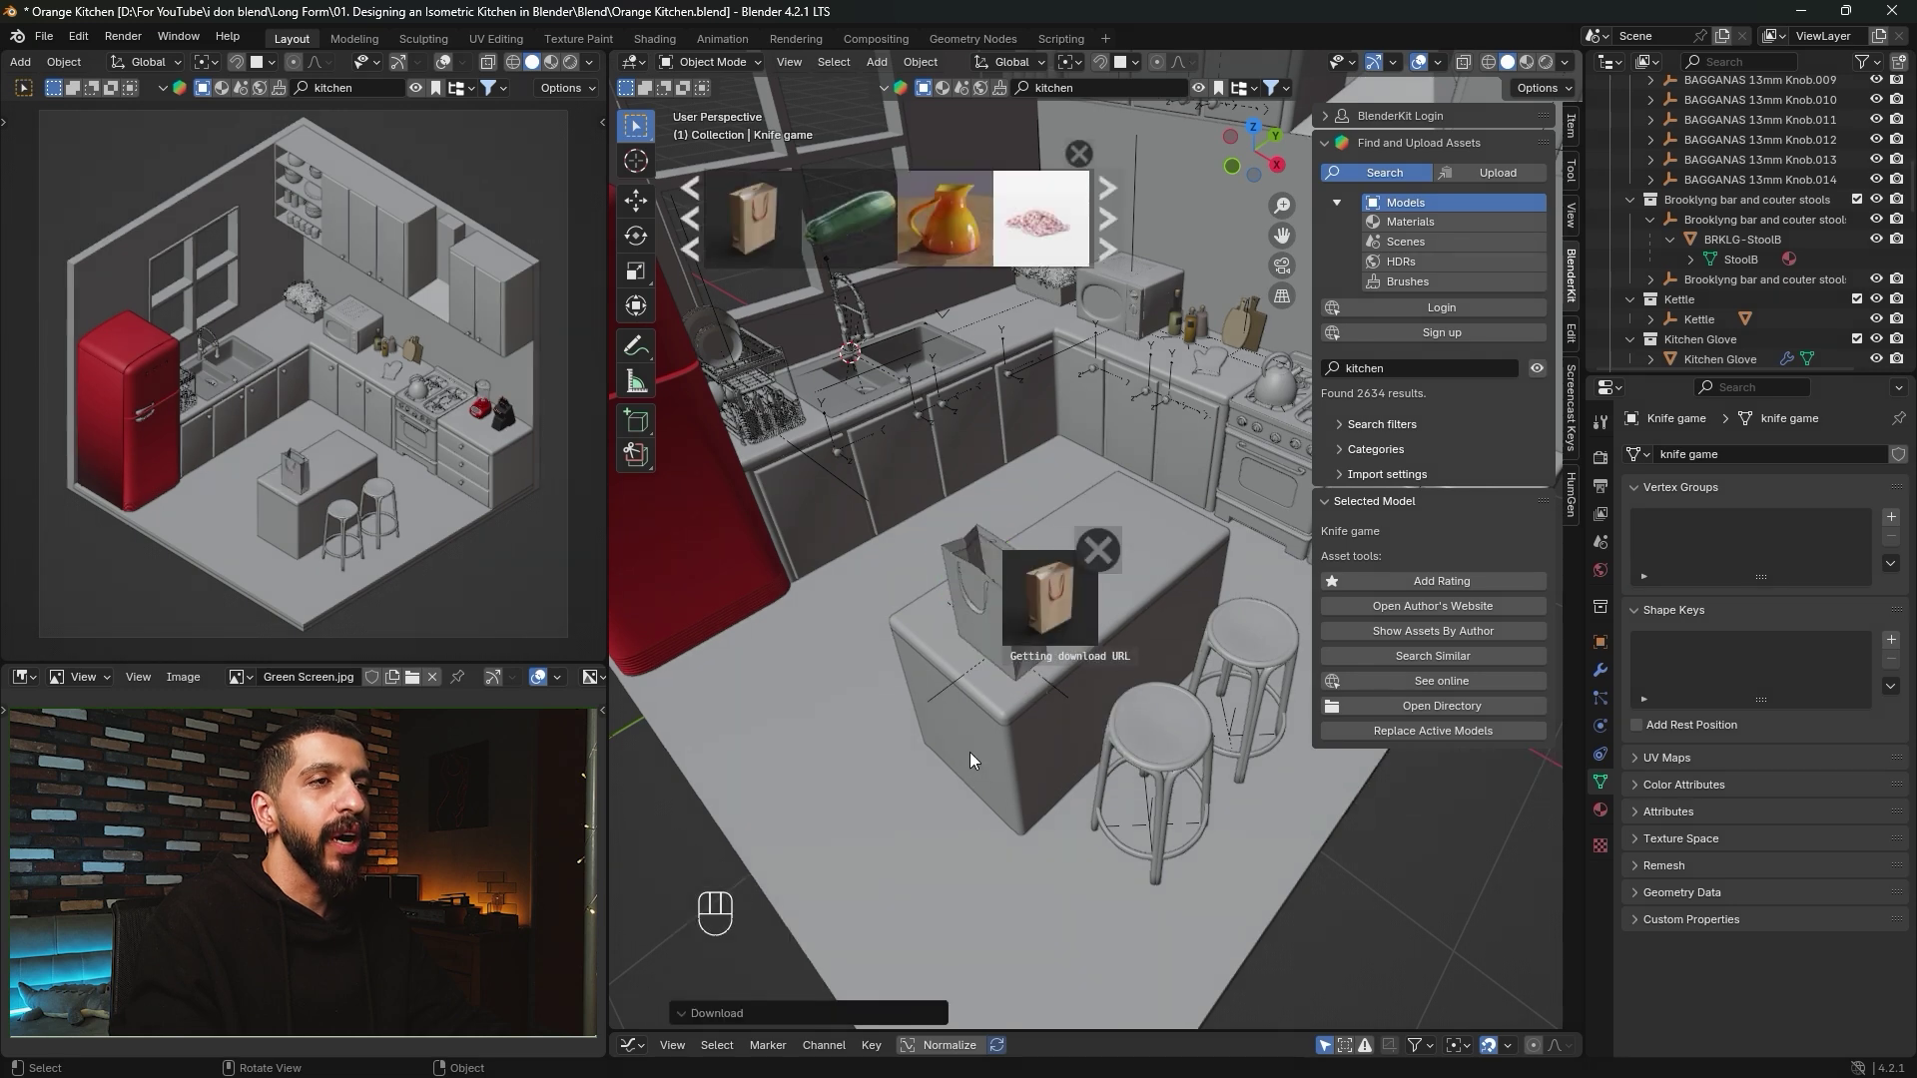
left_click(943, 699)
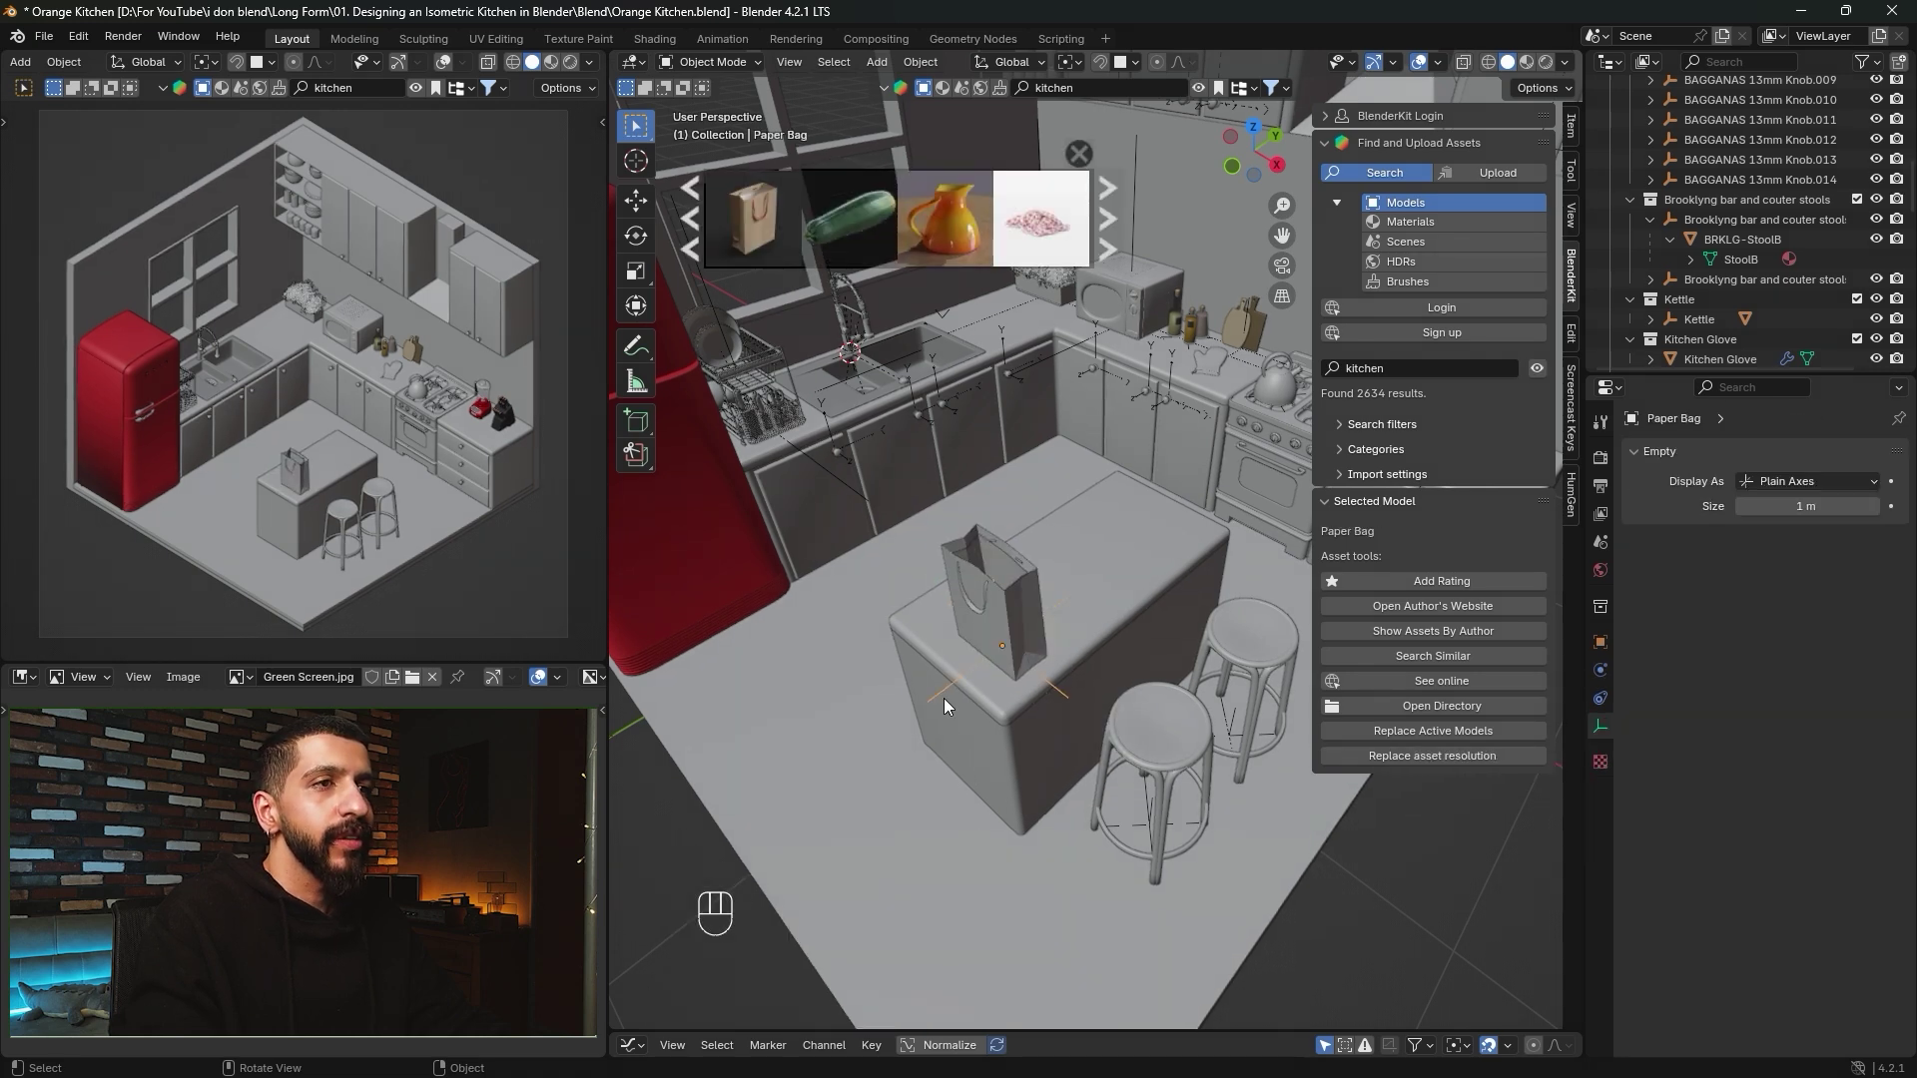
Scale the Paper Bag to about 0.703 and move it horizontally about 0.025 m along X and -0.045 m along Y.
scroll(964, 805, "up", 3, "alt")
middle_click_drag(984, 727, 1092, 659, "shift")
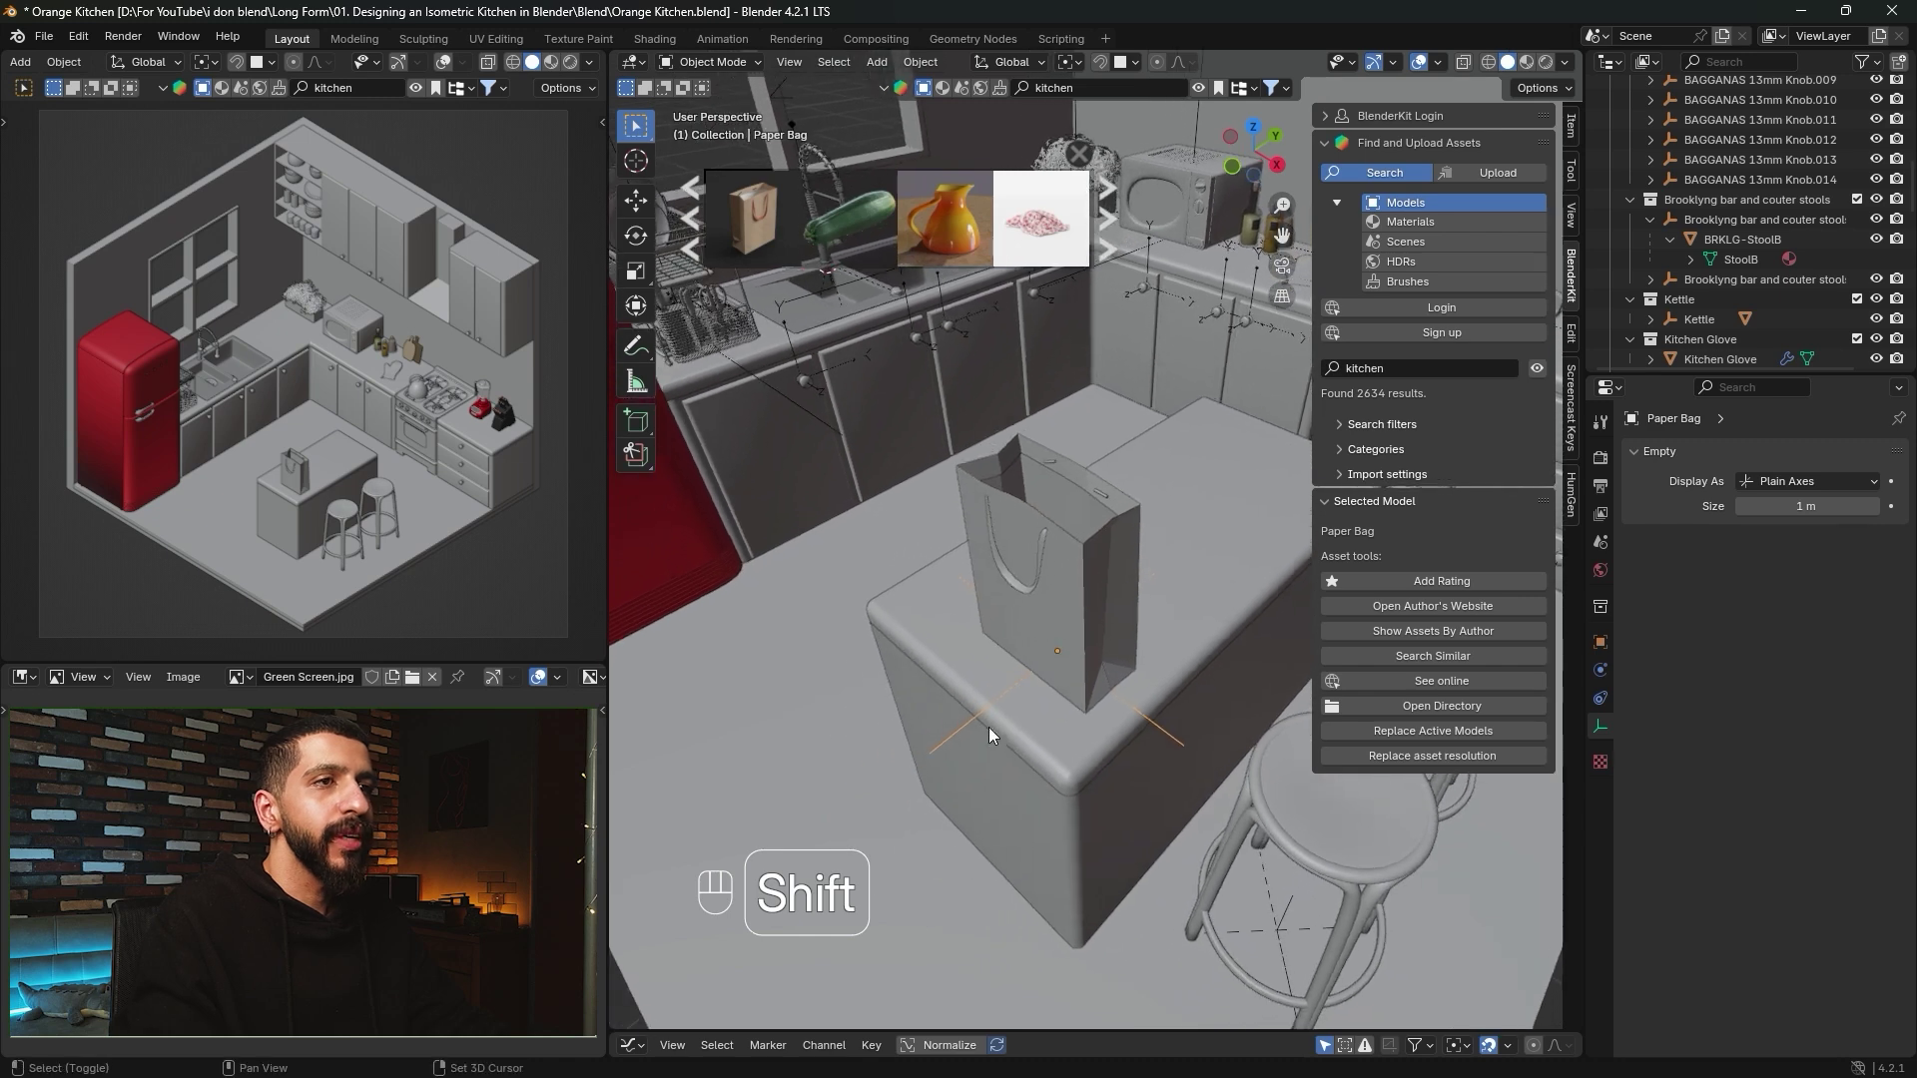
key("s")
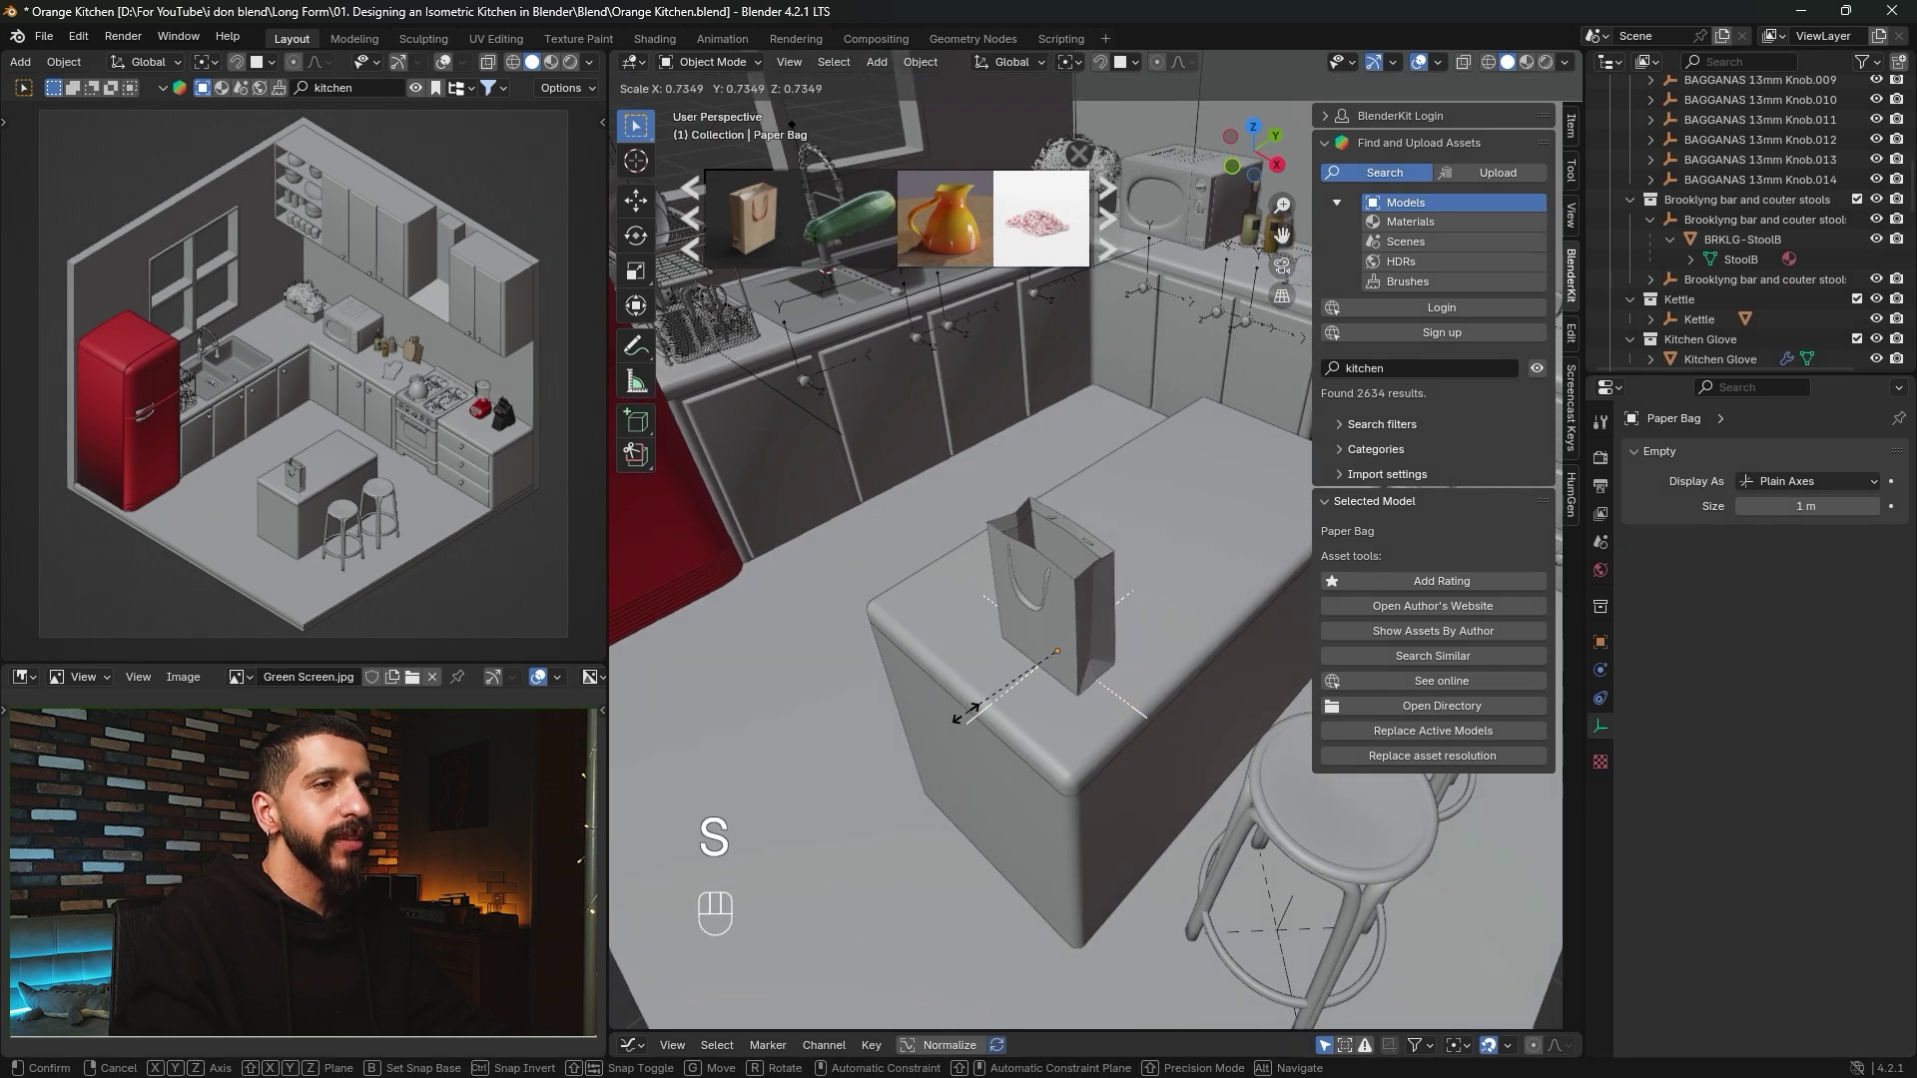
left_click(974, 715)
key("g")
key("shift+z")
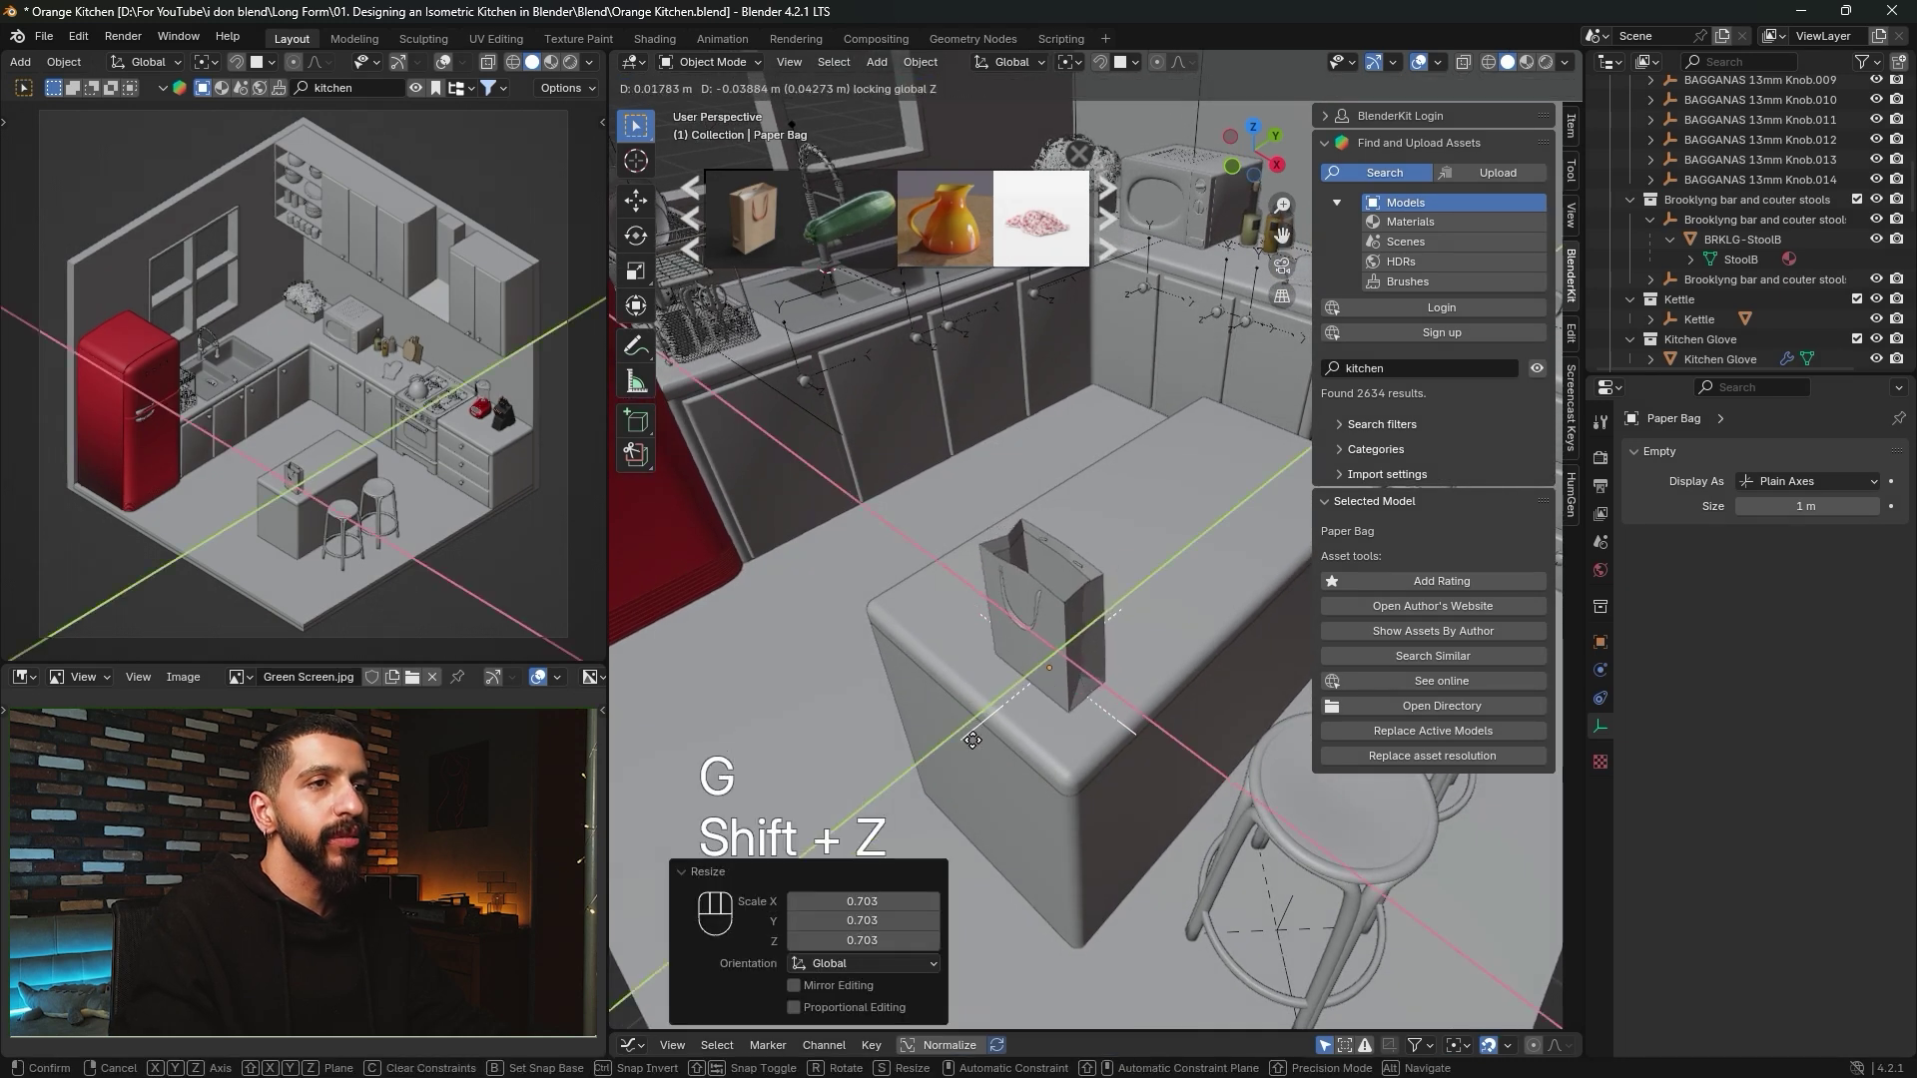
left_click(975, 745)
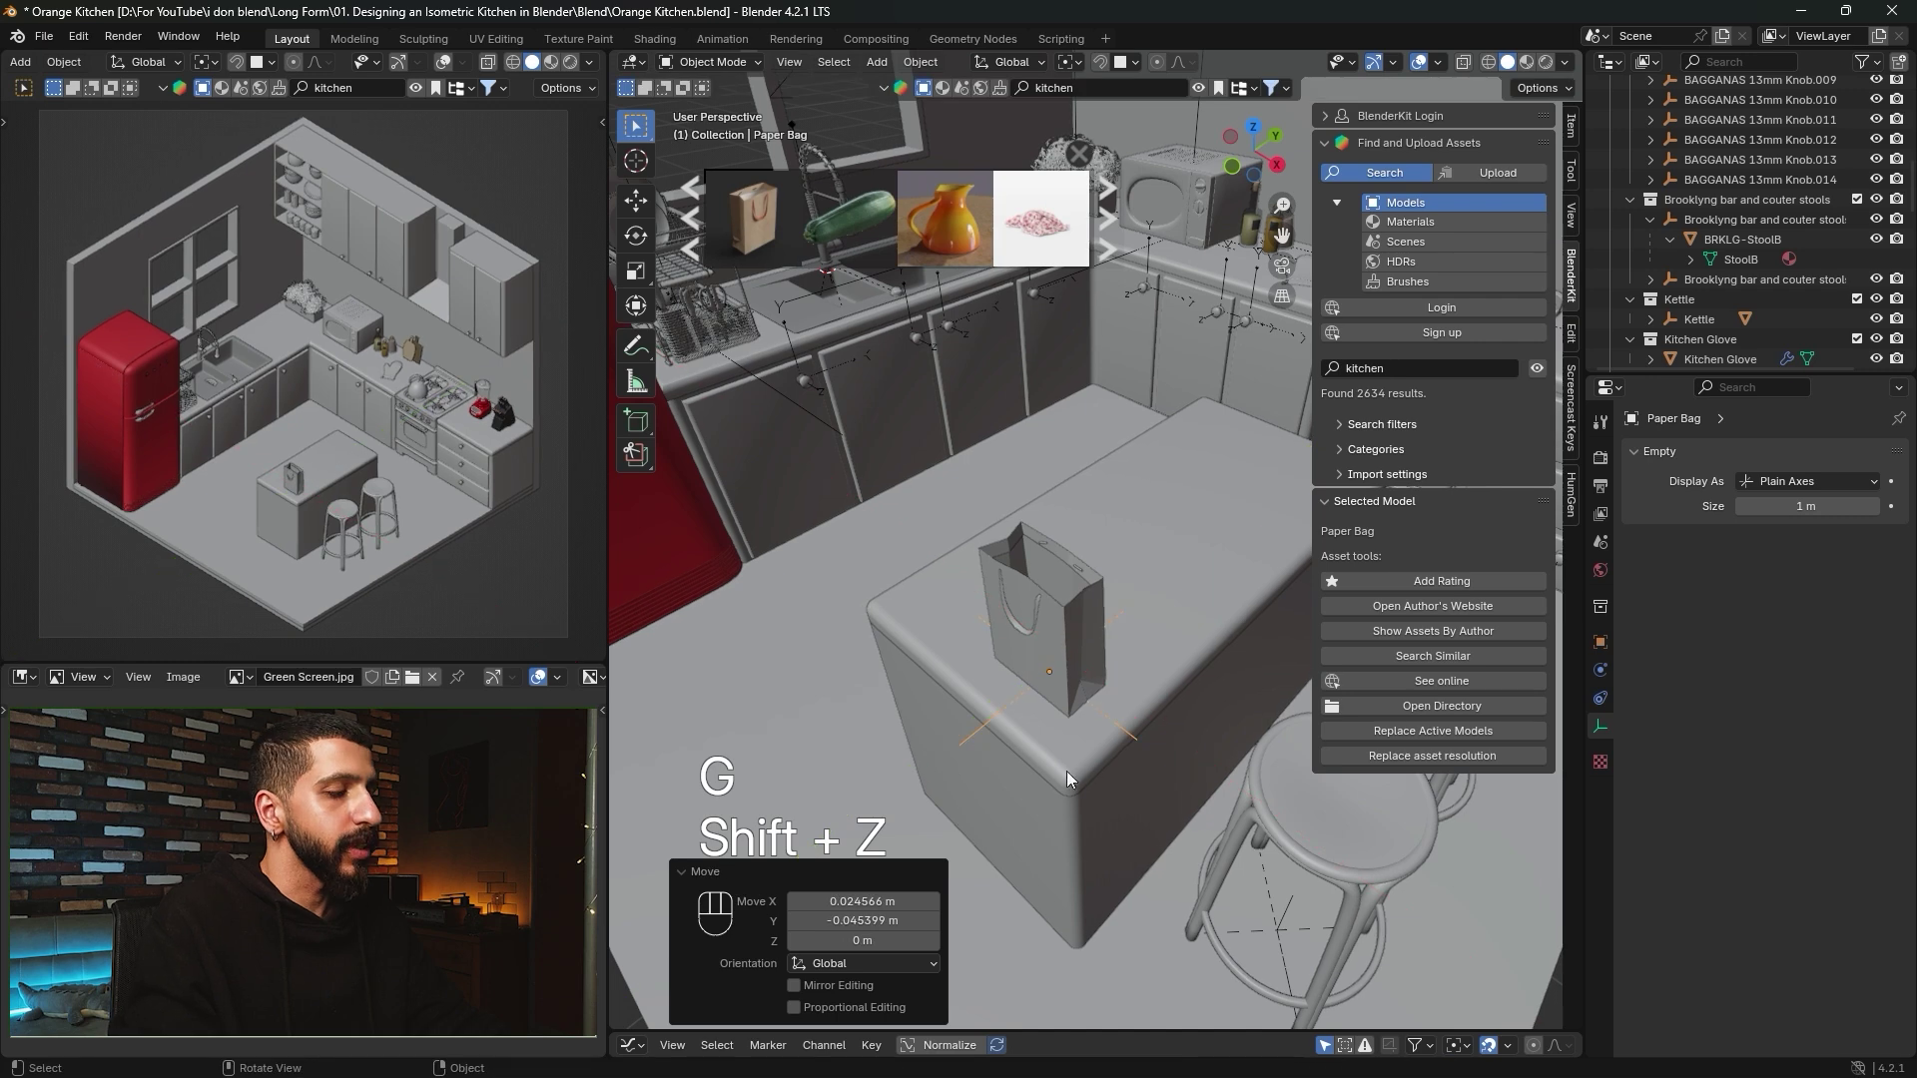
Rotate the Paper Bag about 25.2° around the Z axis and scale it by about 0.902.
key("r")
key("z")
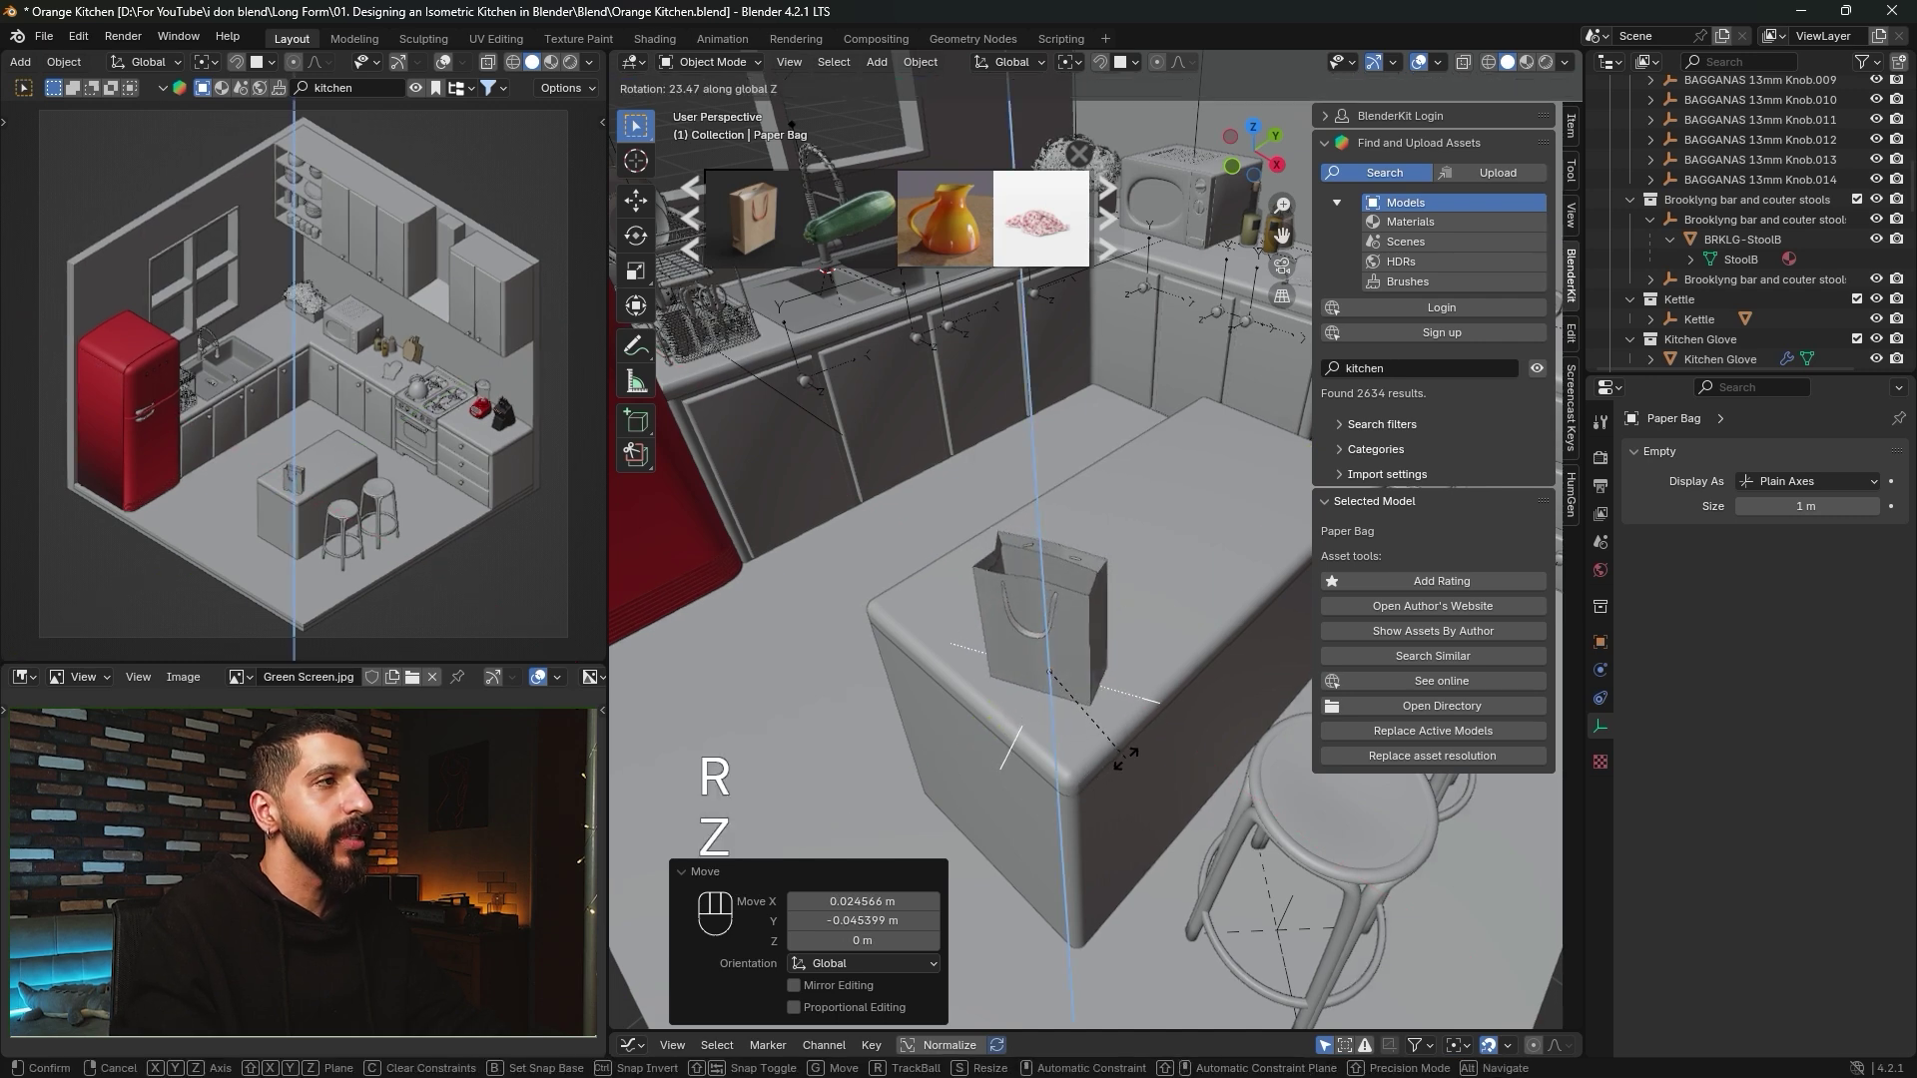
left_click(1126, 756)
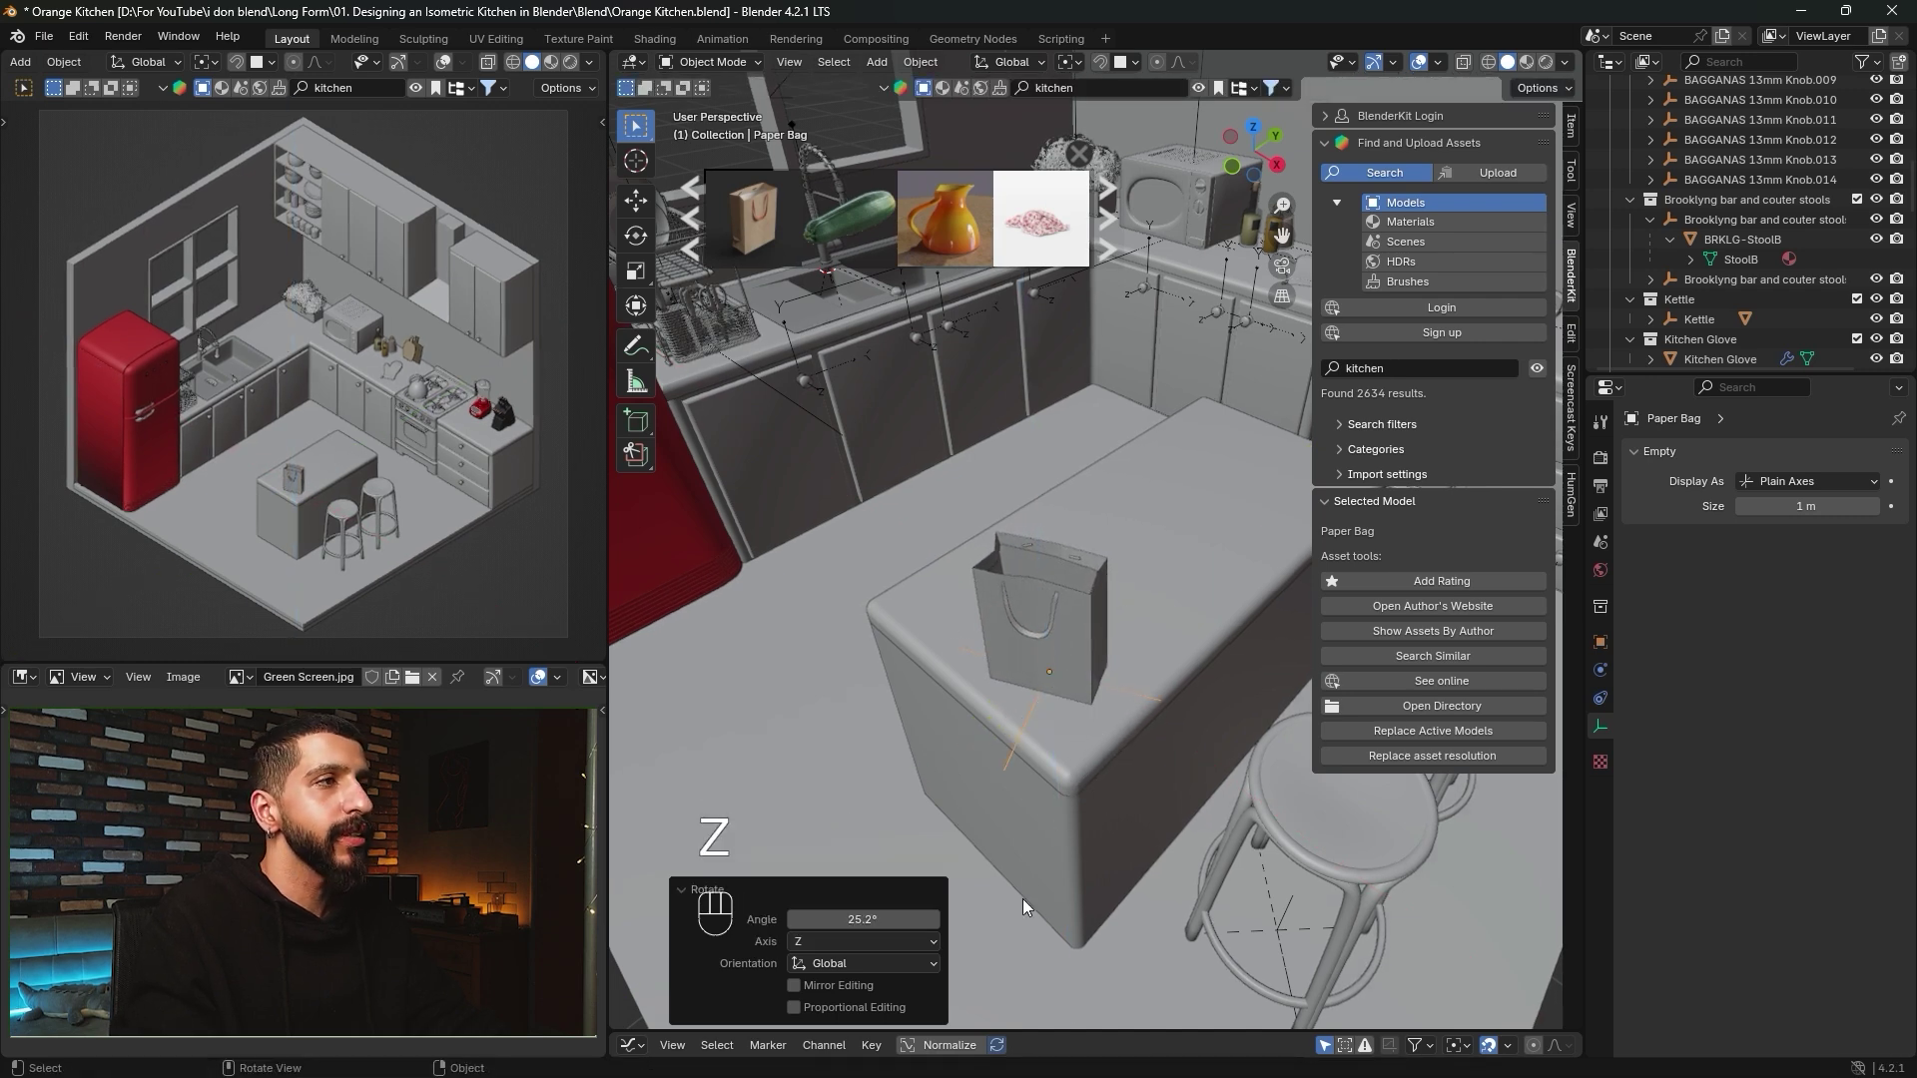
key("s")
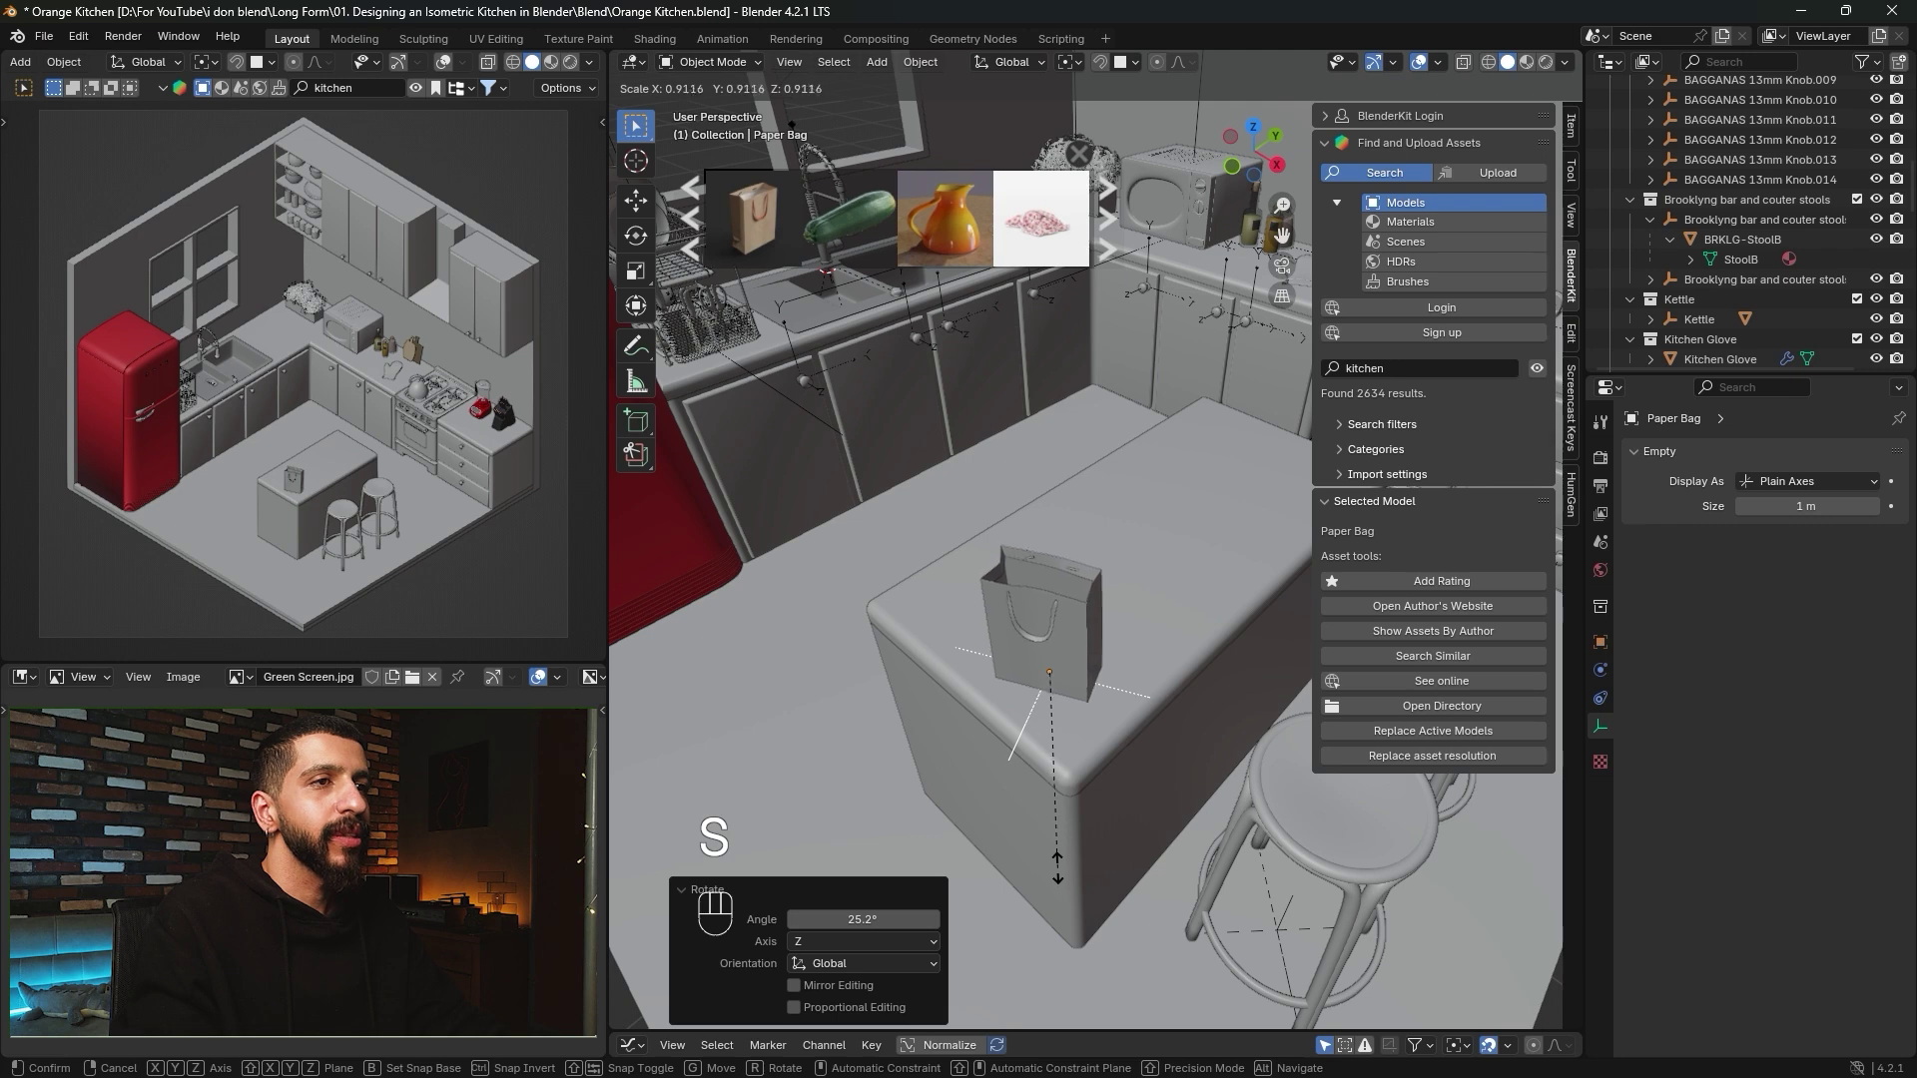
left_click(1056, 865)
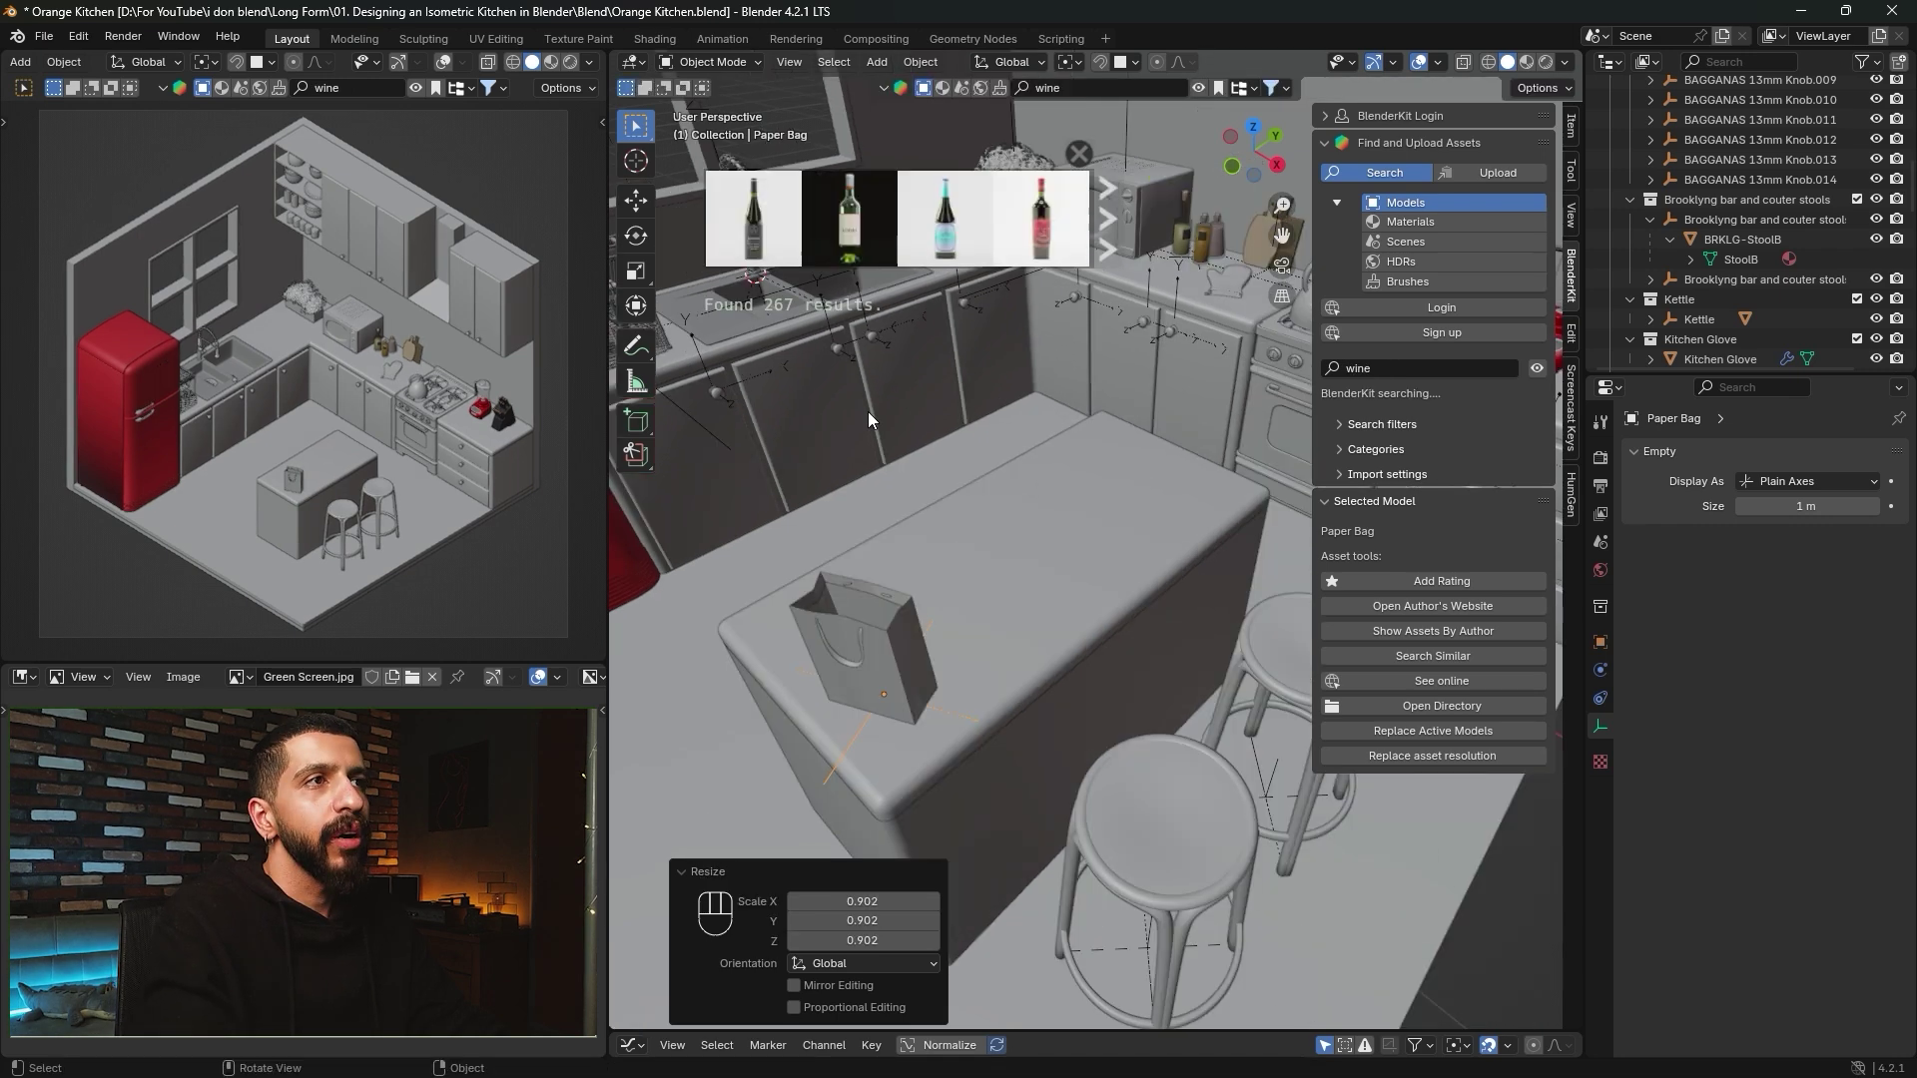
Place a Wine bottle on the far end of the kitchen island and a Wine Glass from a "wine glass" search beside it.
mouse_move(759, 236)
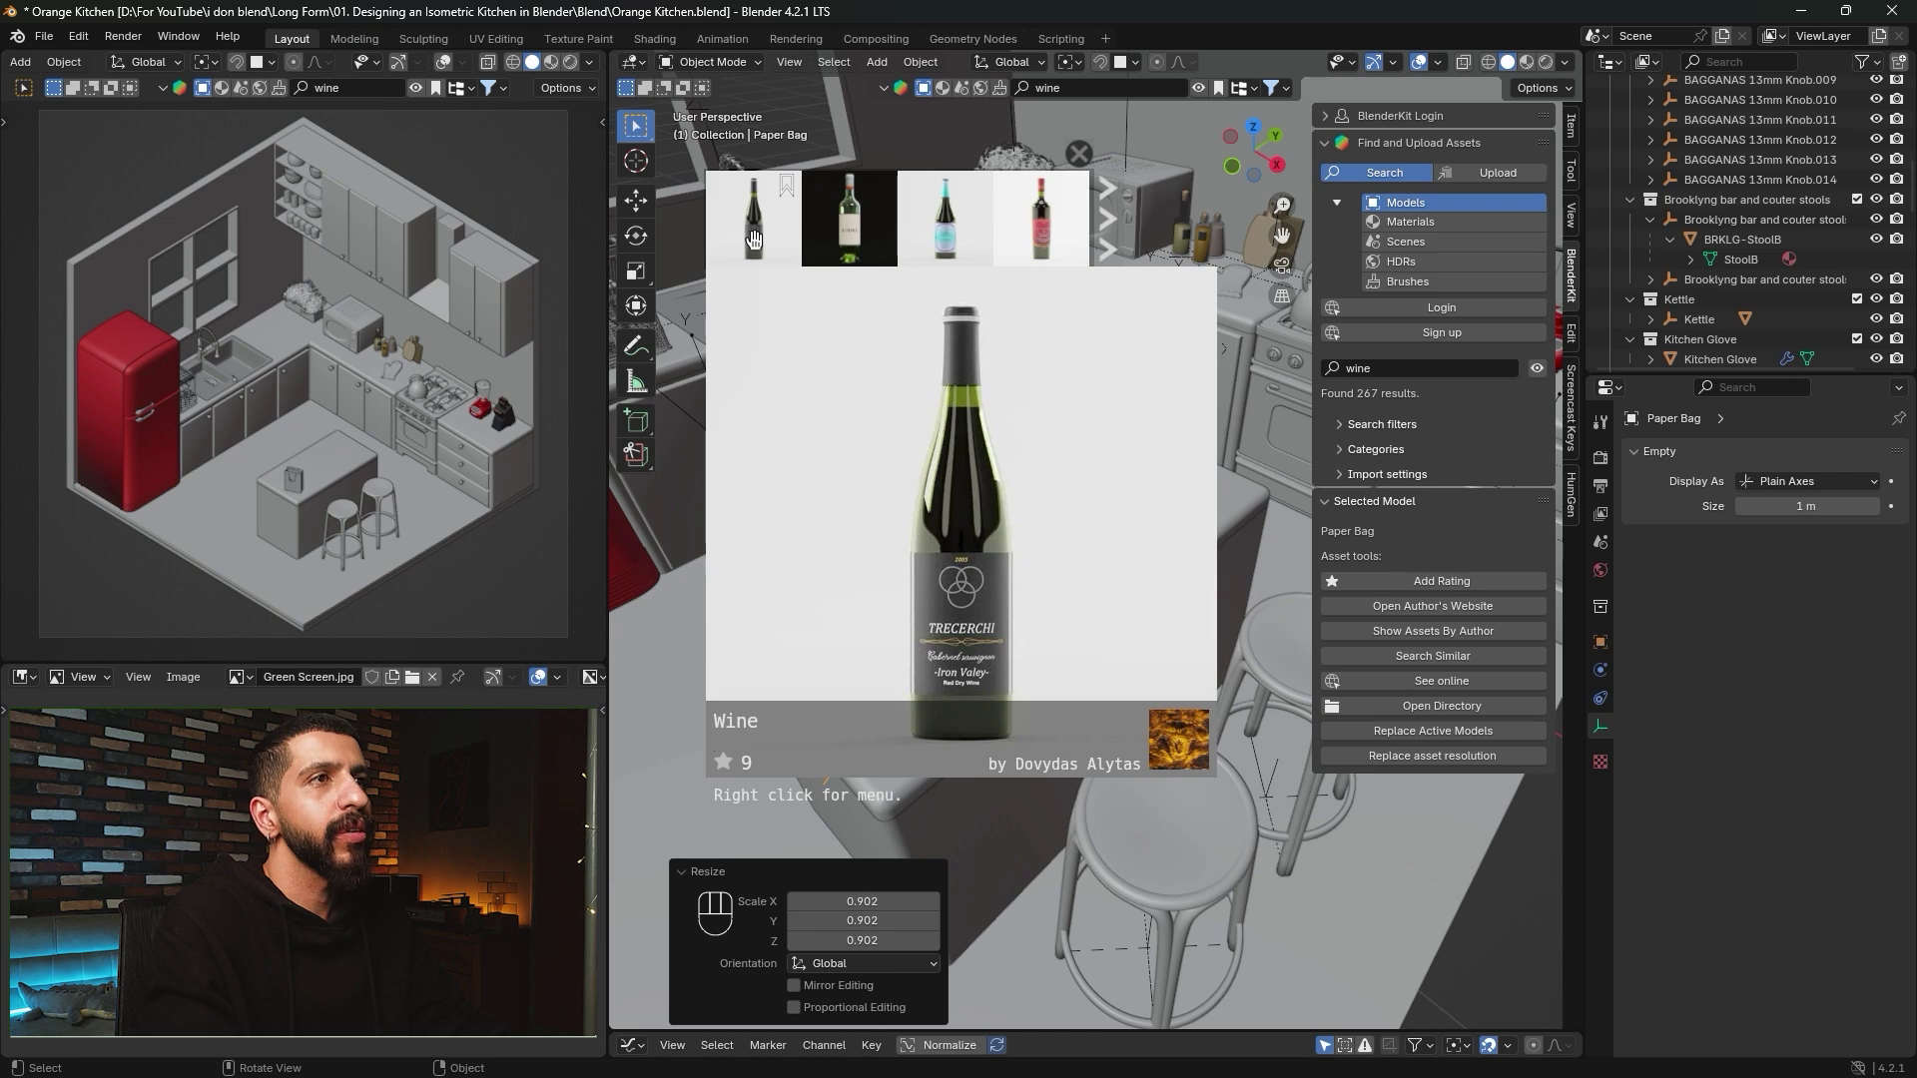
mouse_move(956, 220)
mouse_move(865, 228)
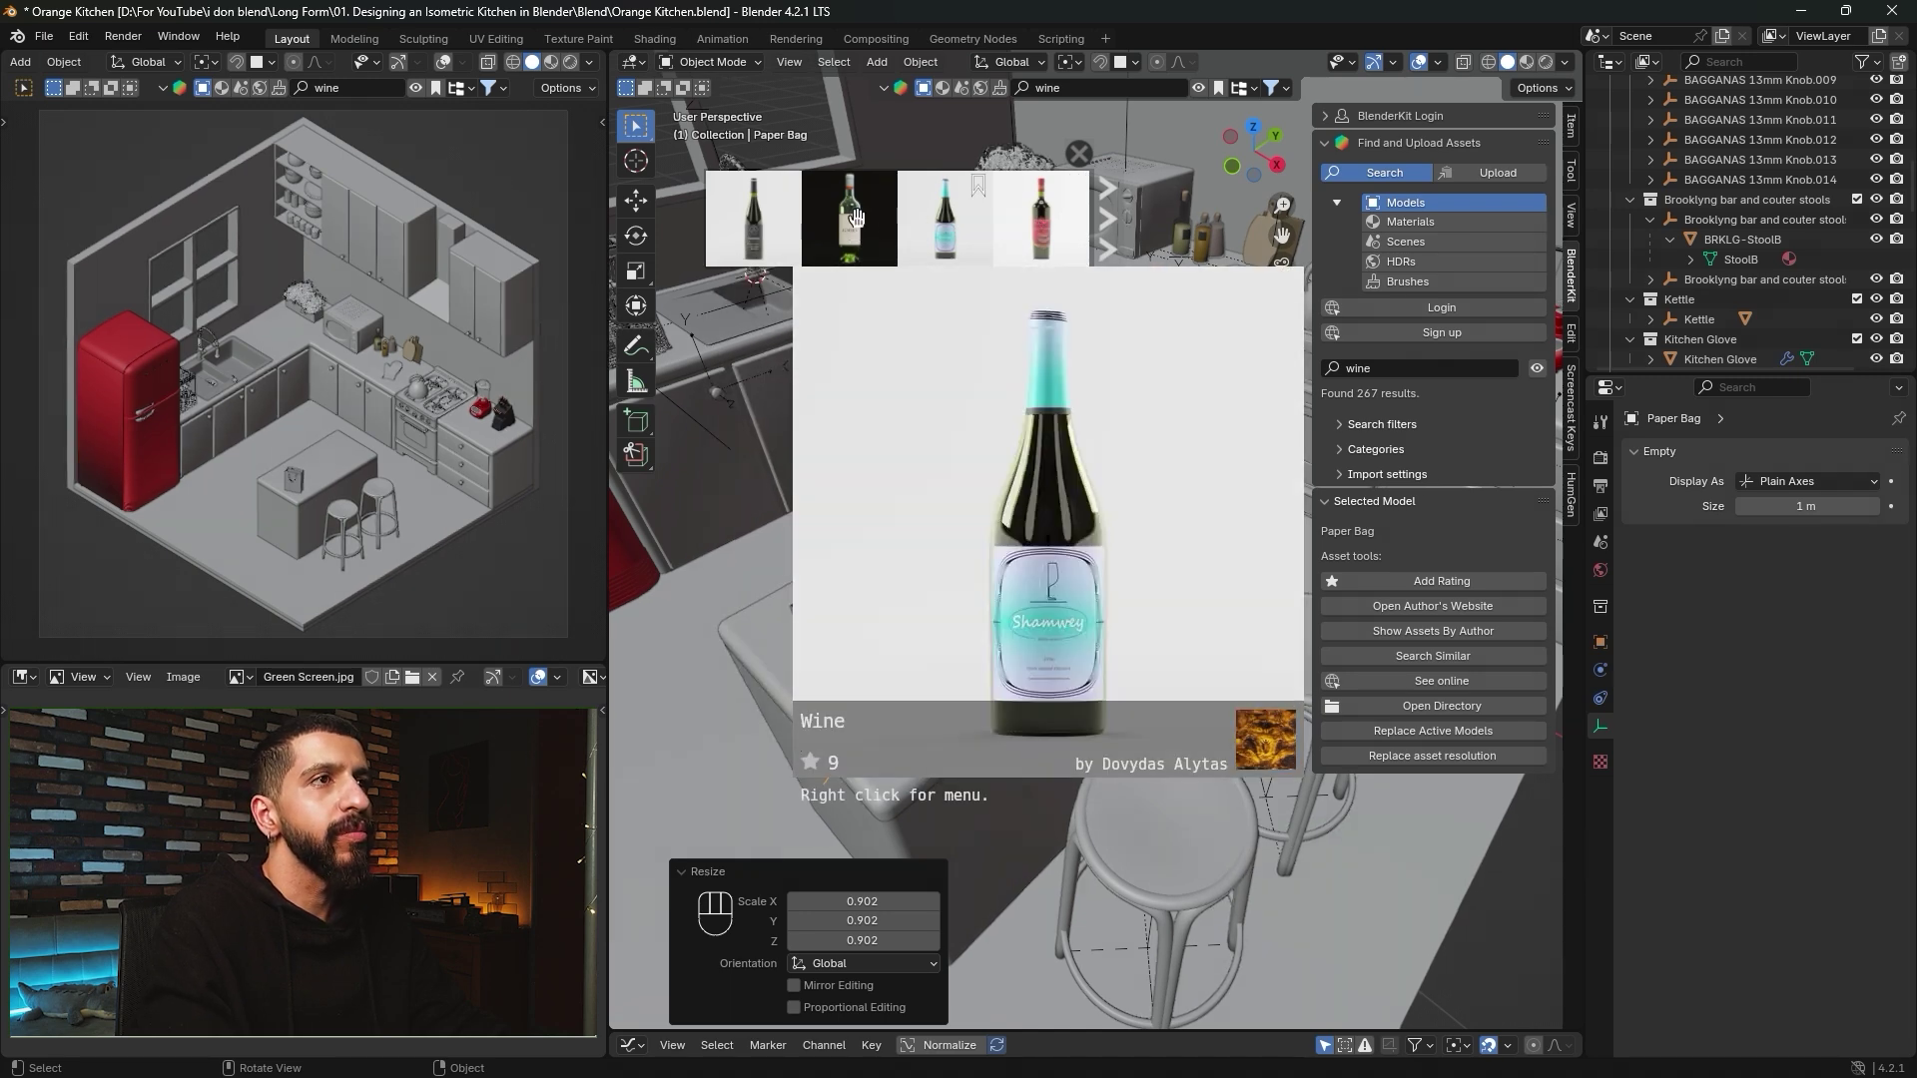
left_click_drag(848, 236, 1211, 525)
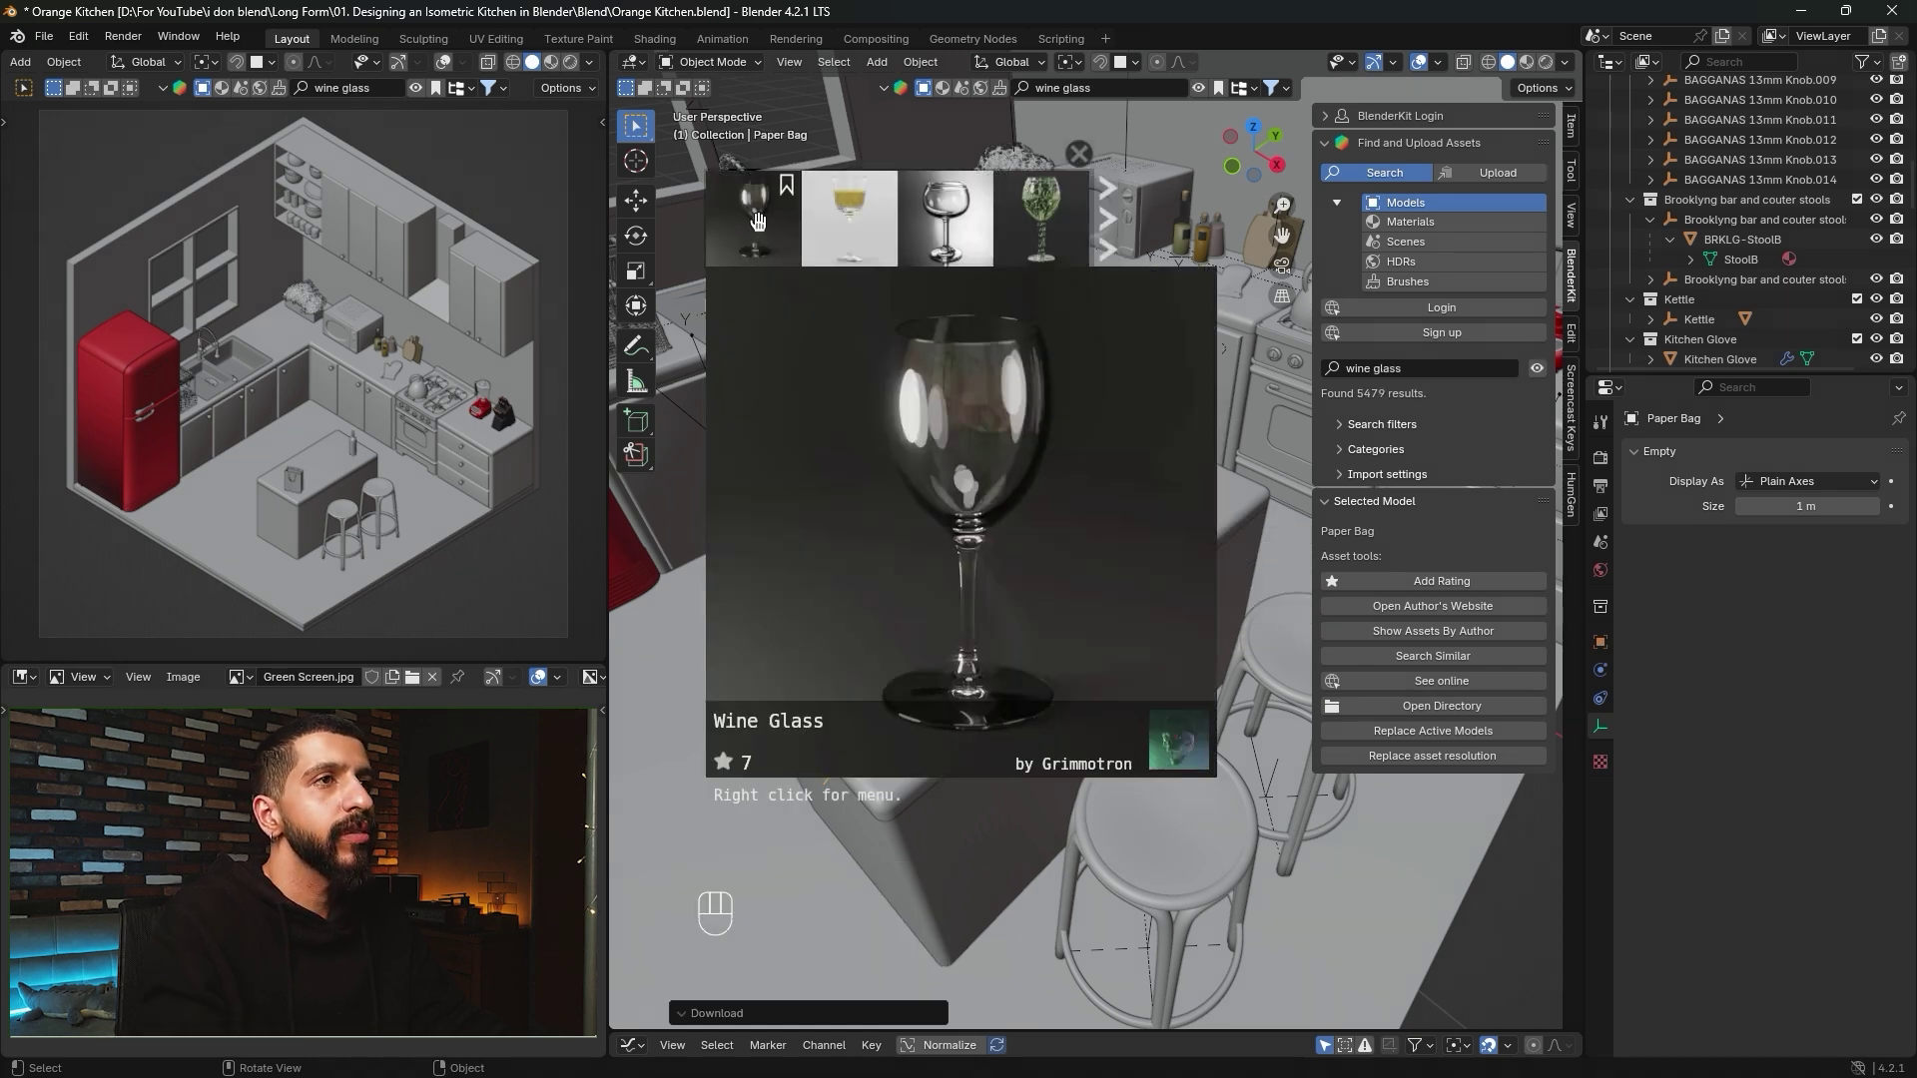
left_click_drag(756, 219, 1193, 559)
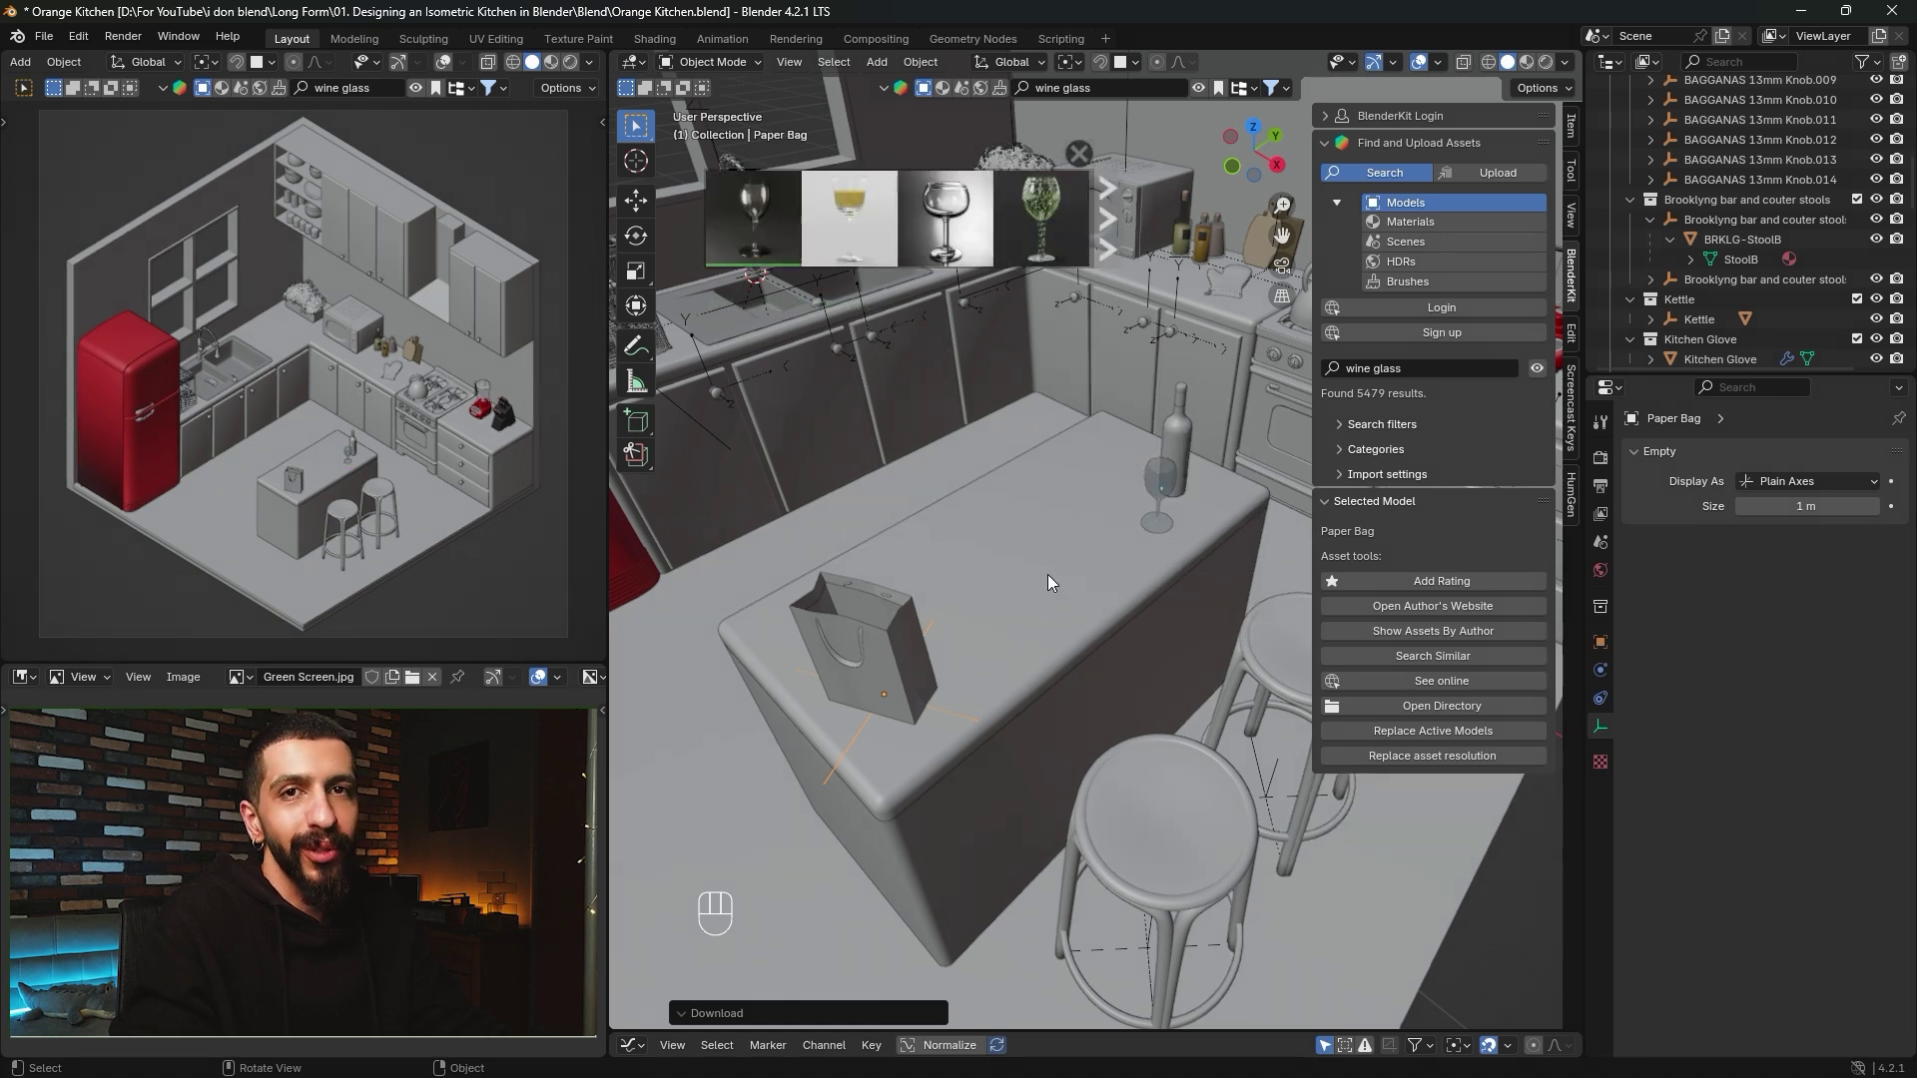
Search the models for "ceiling lamp" and place the dome-shaped pendant lamp on the middle of the island.
middle_click_drag(1048, 586, 950, 636, "shift")
left_click(1414, 367)
key("BackSpace")
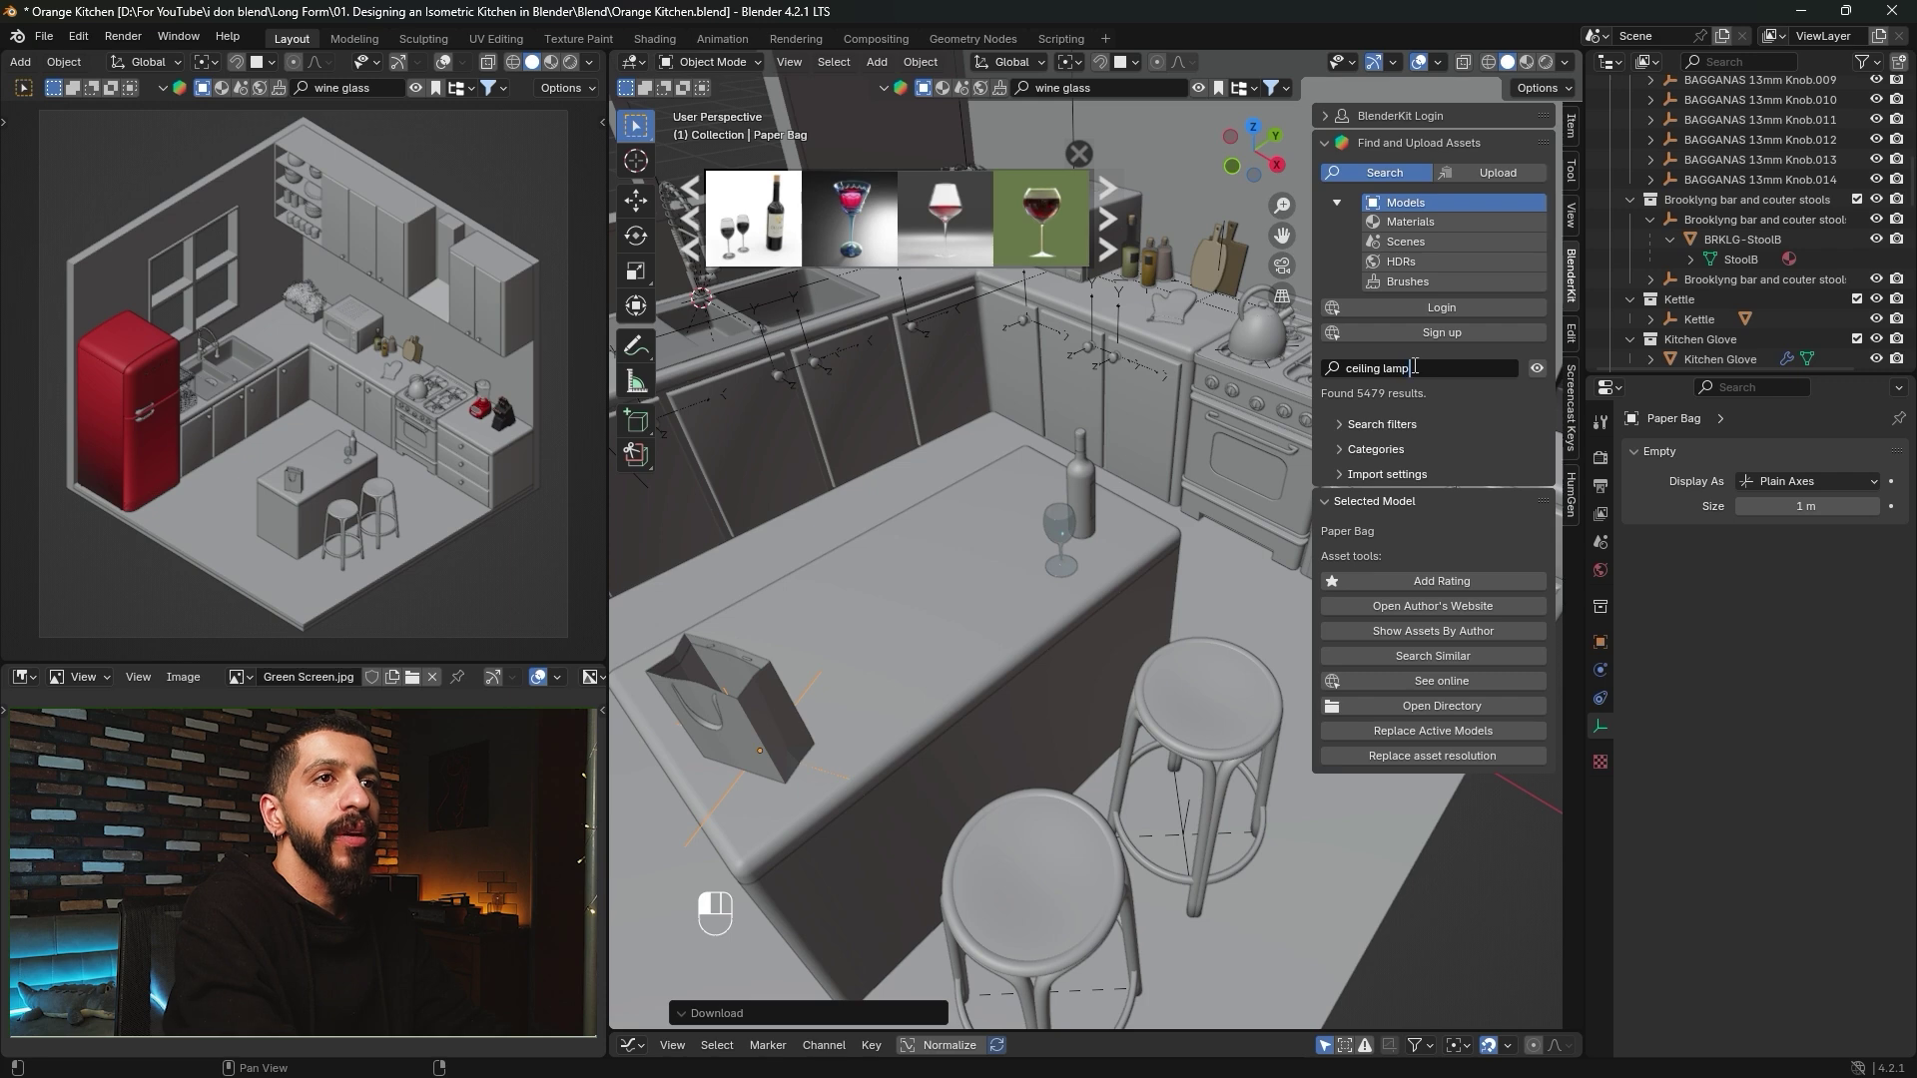
key("Return")
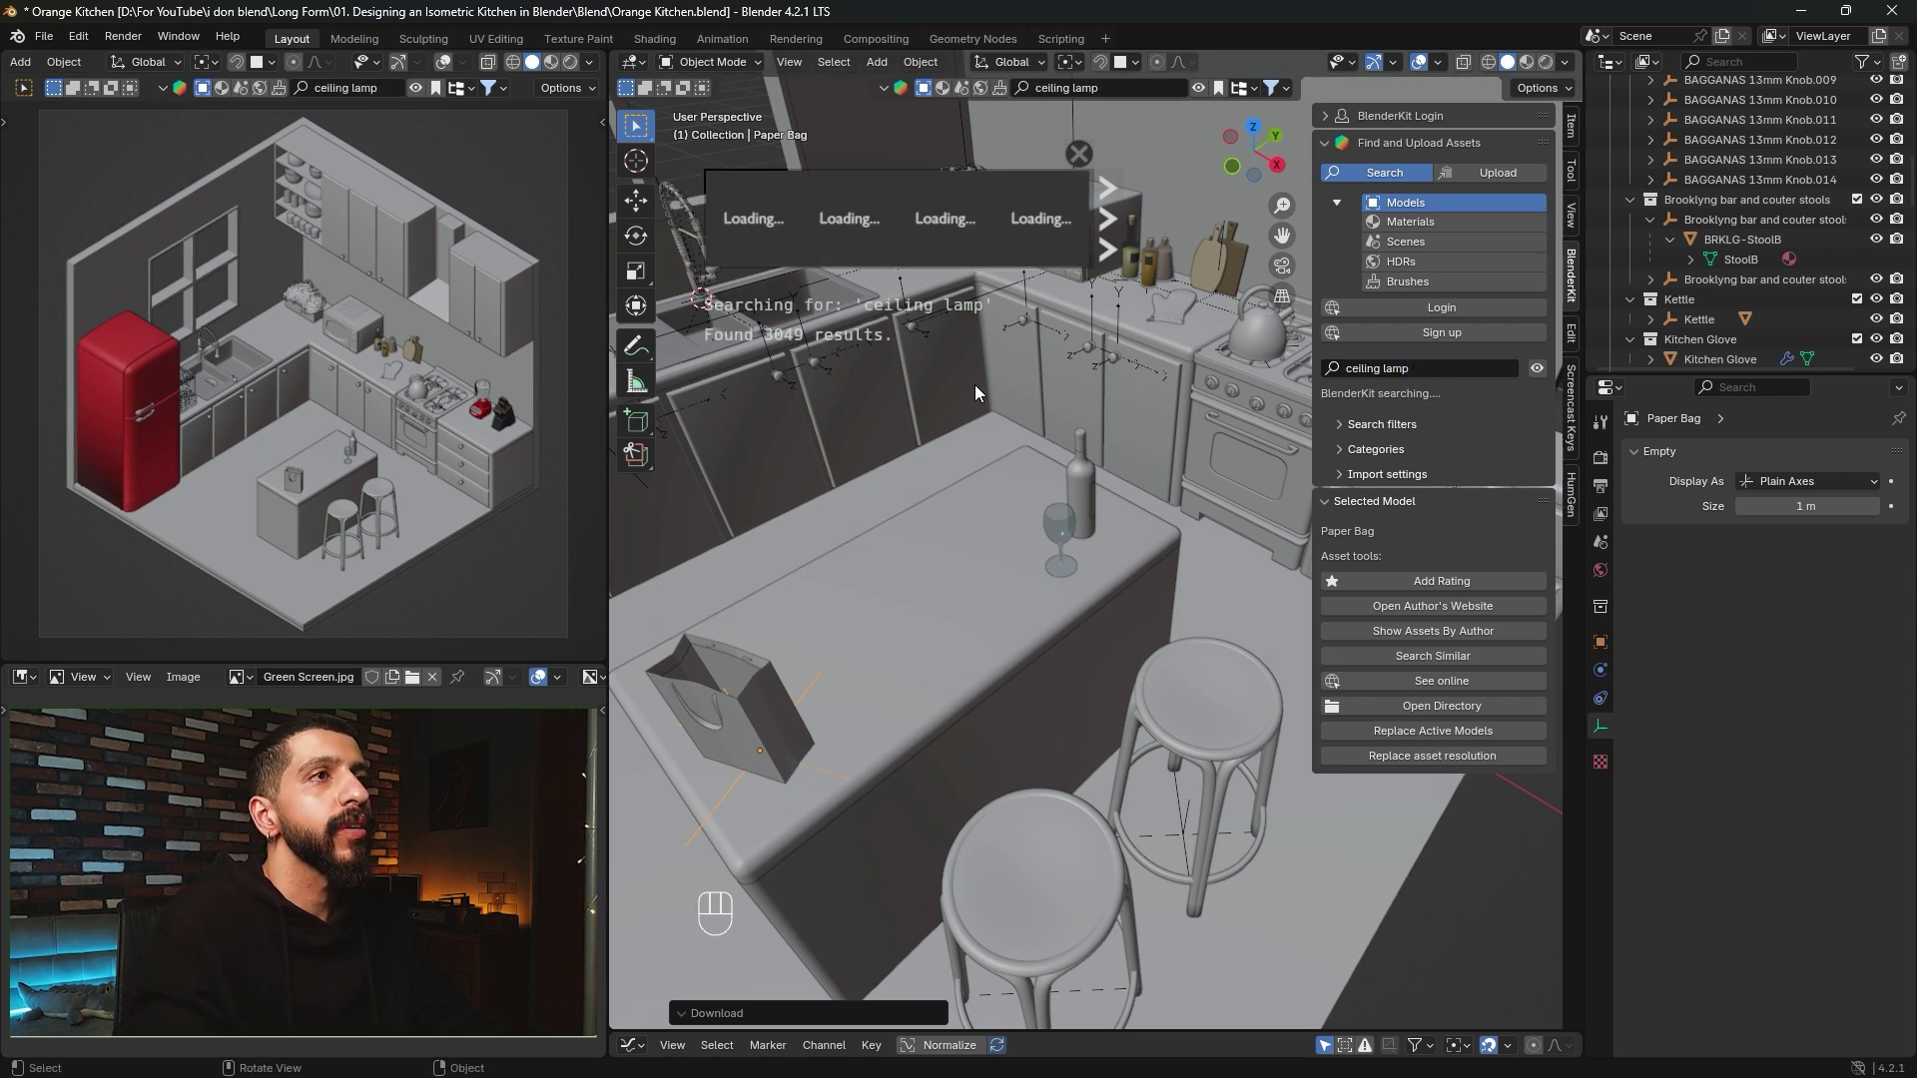
mouse_move(1045, 246)
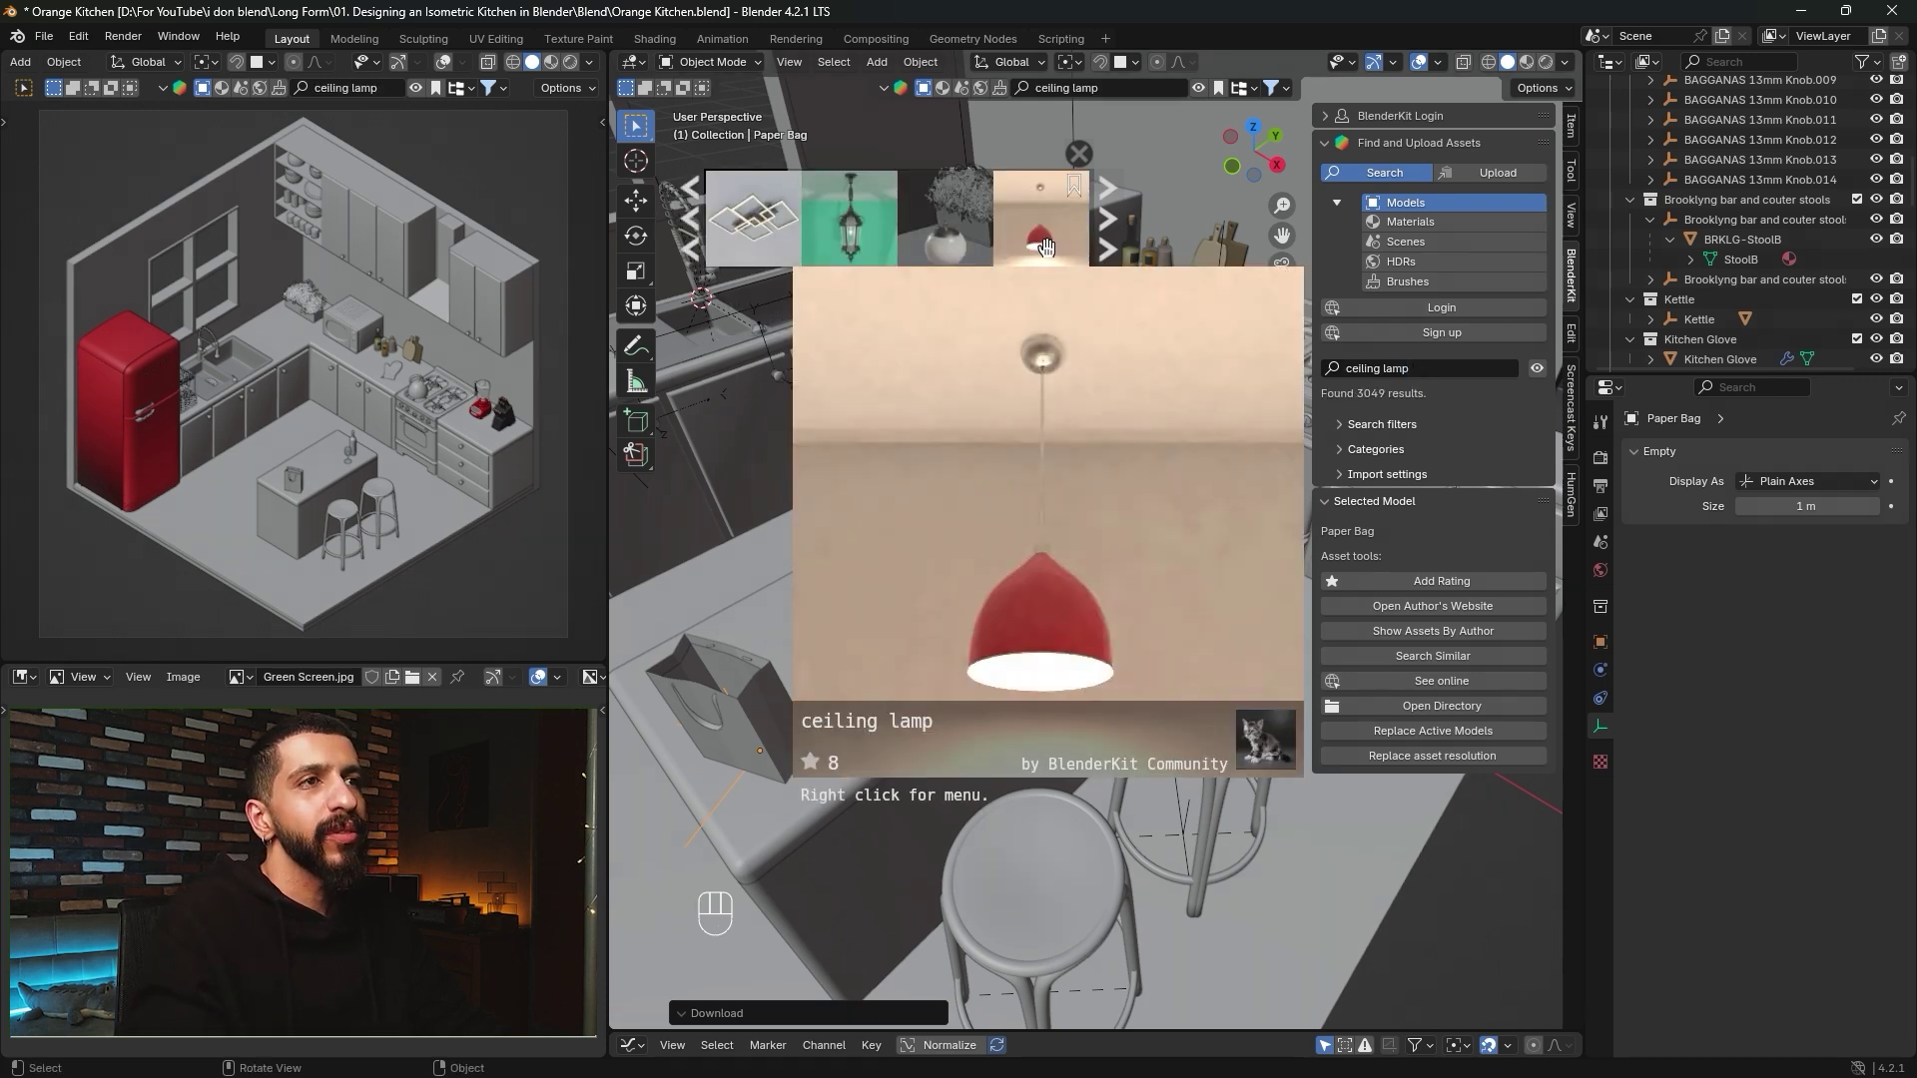
left_click_drag(1045, 246, 954, 639)
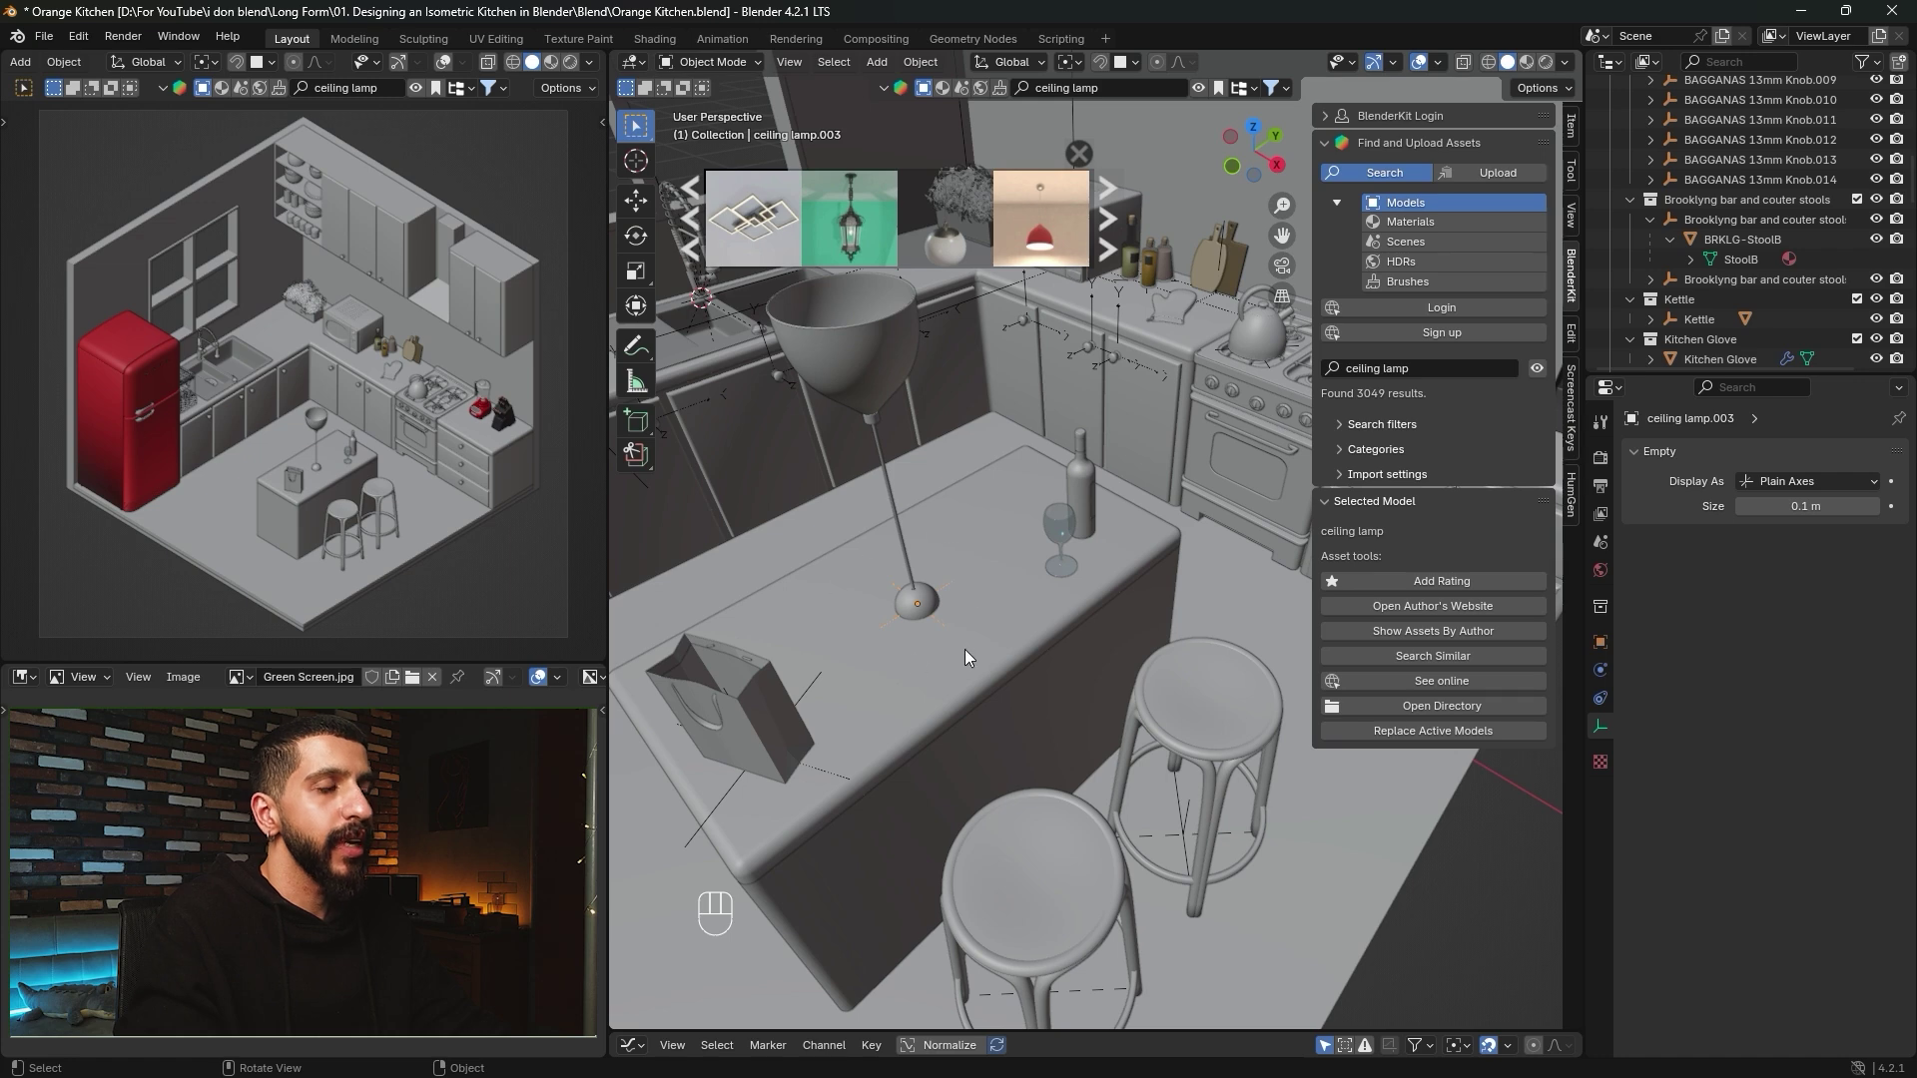
Rotate the ceiling lamp 180° around the X axis and raise it about 0.812 m along Z.
key("r")
key("x")
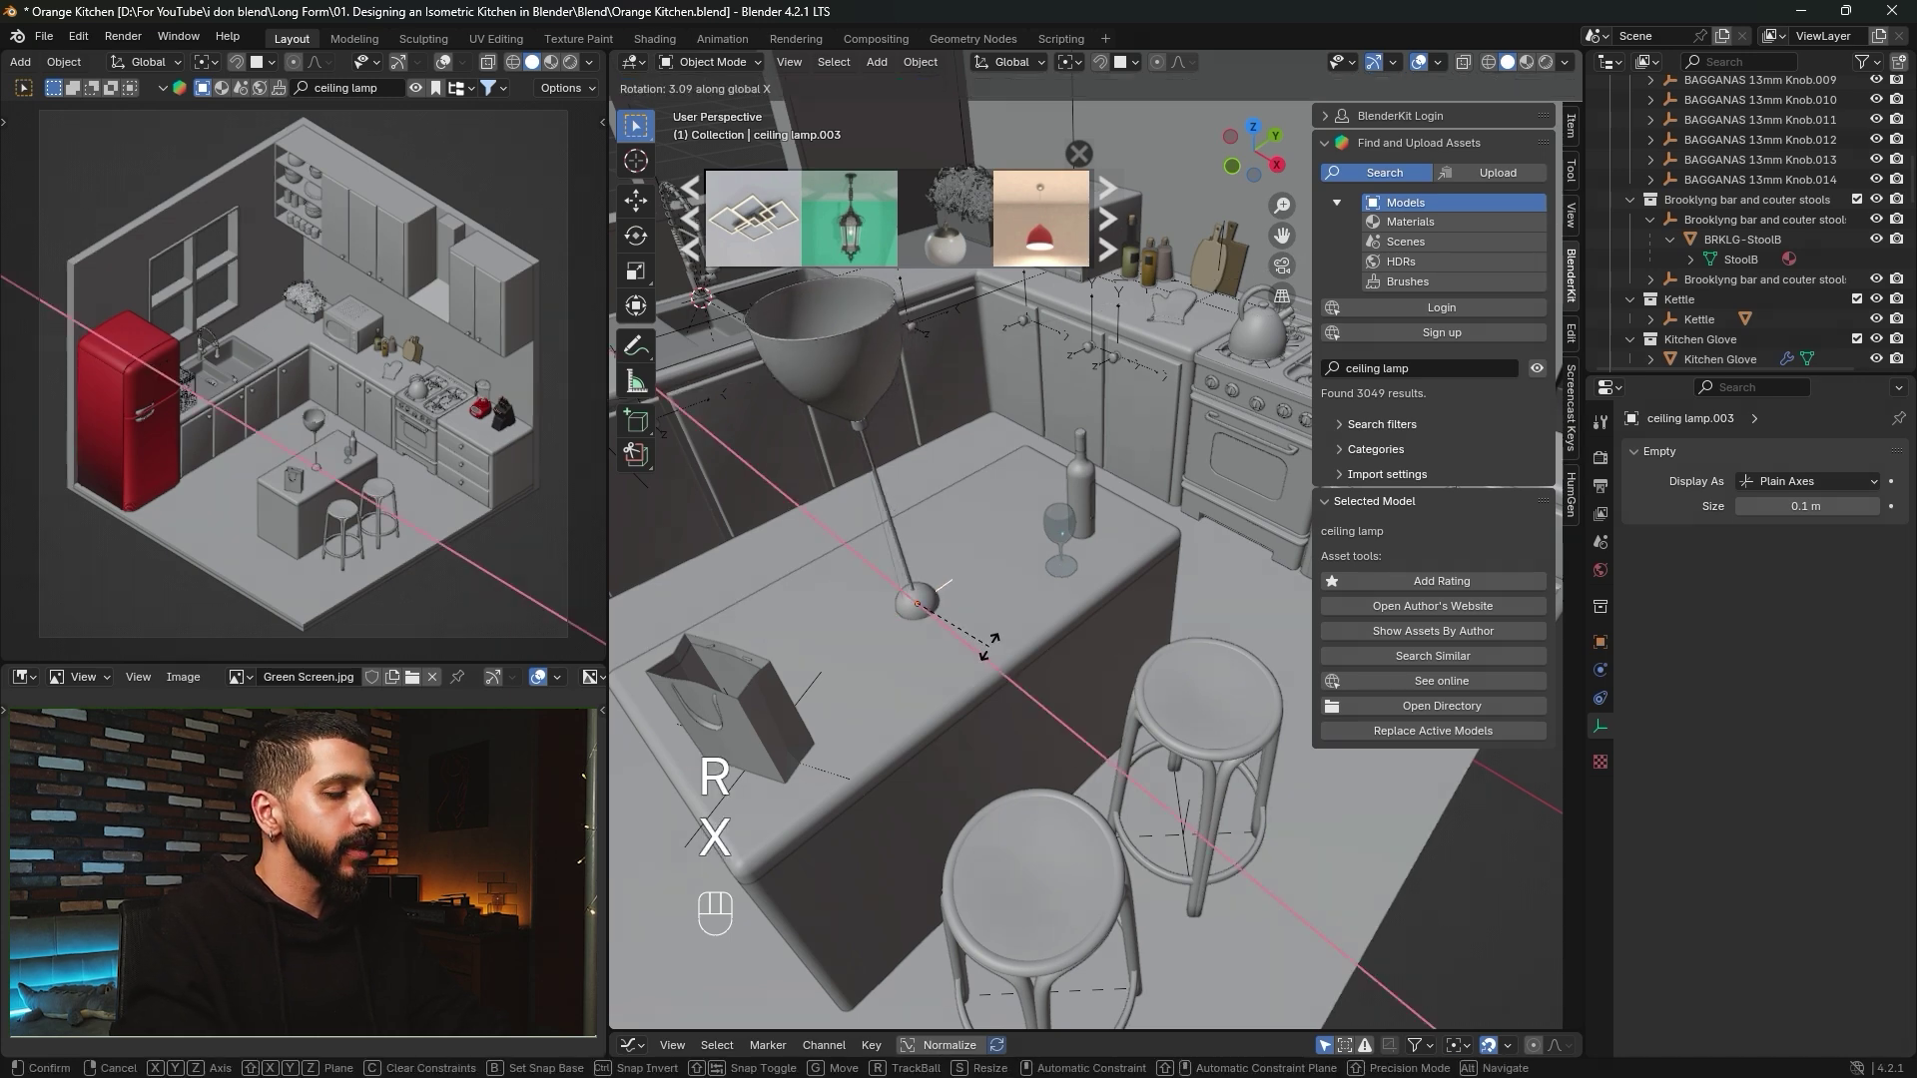
type("180")
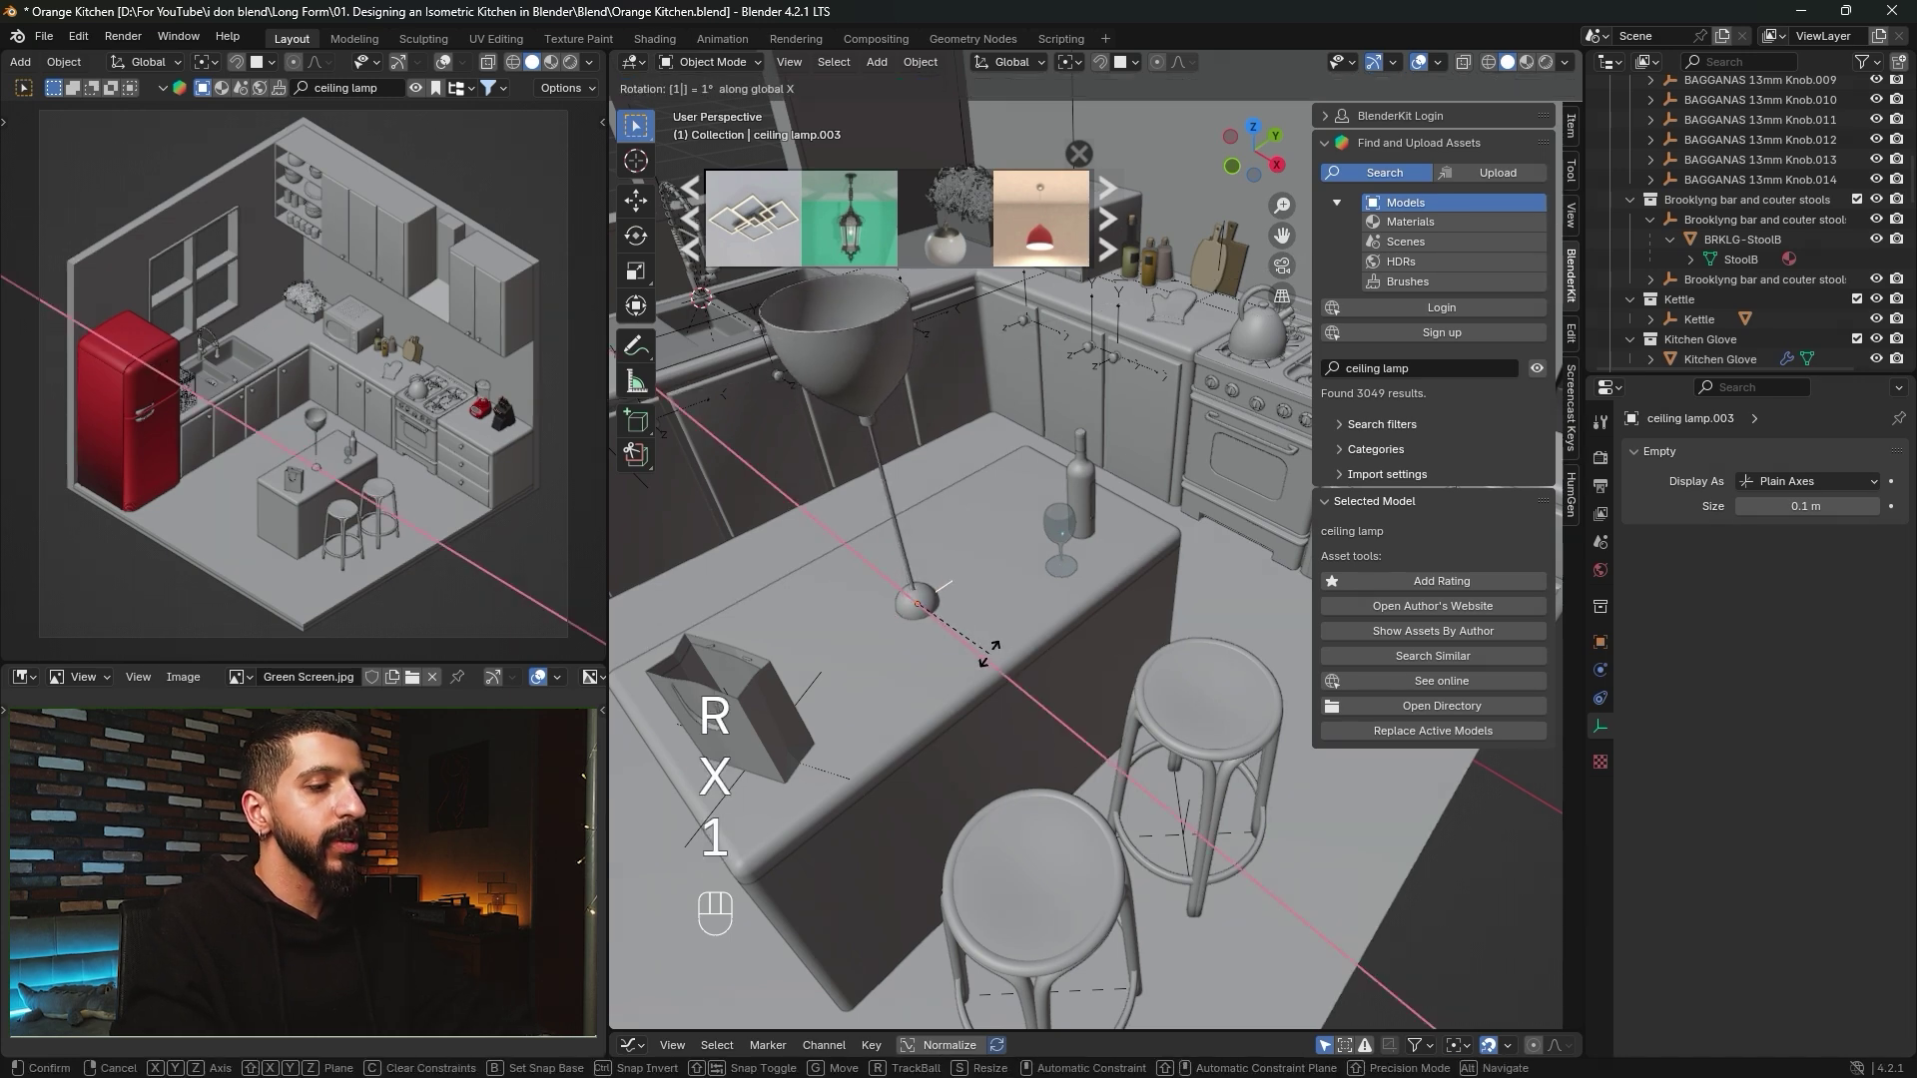
key("Return")
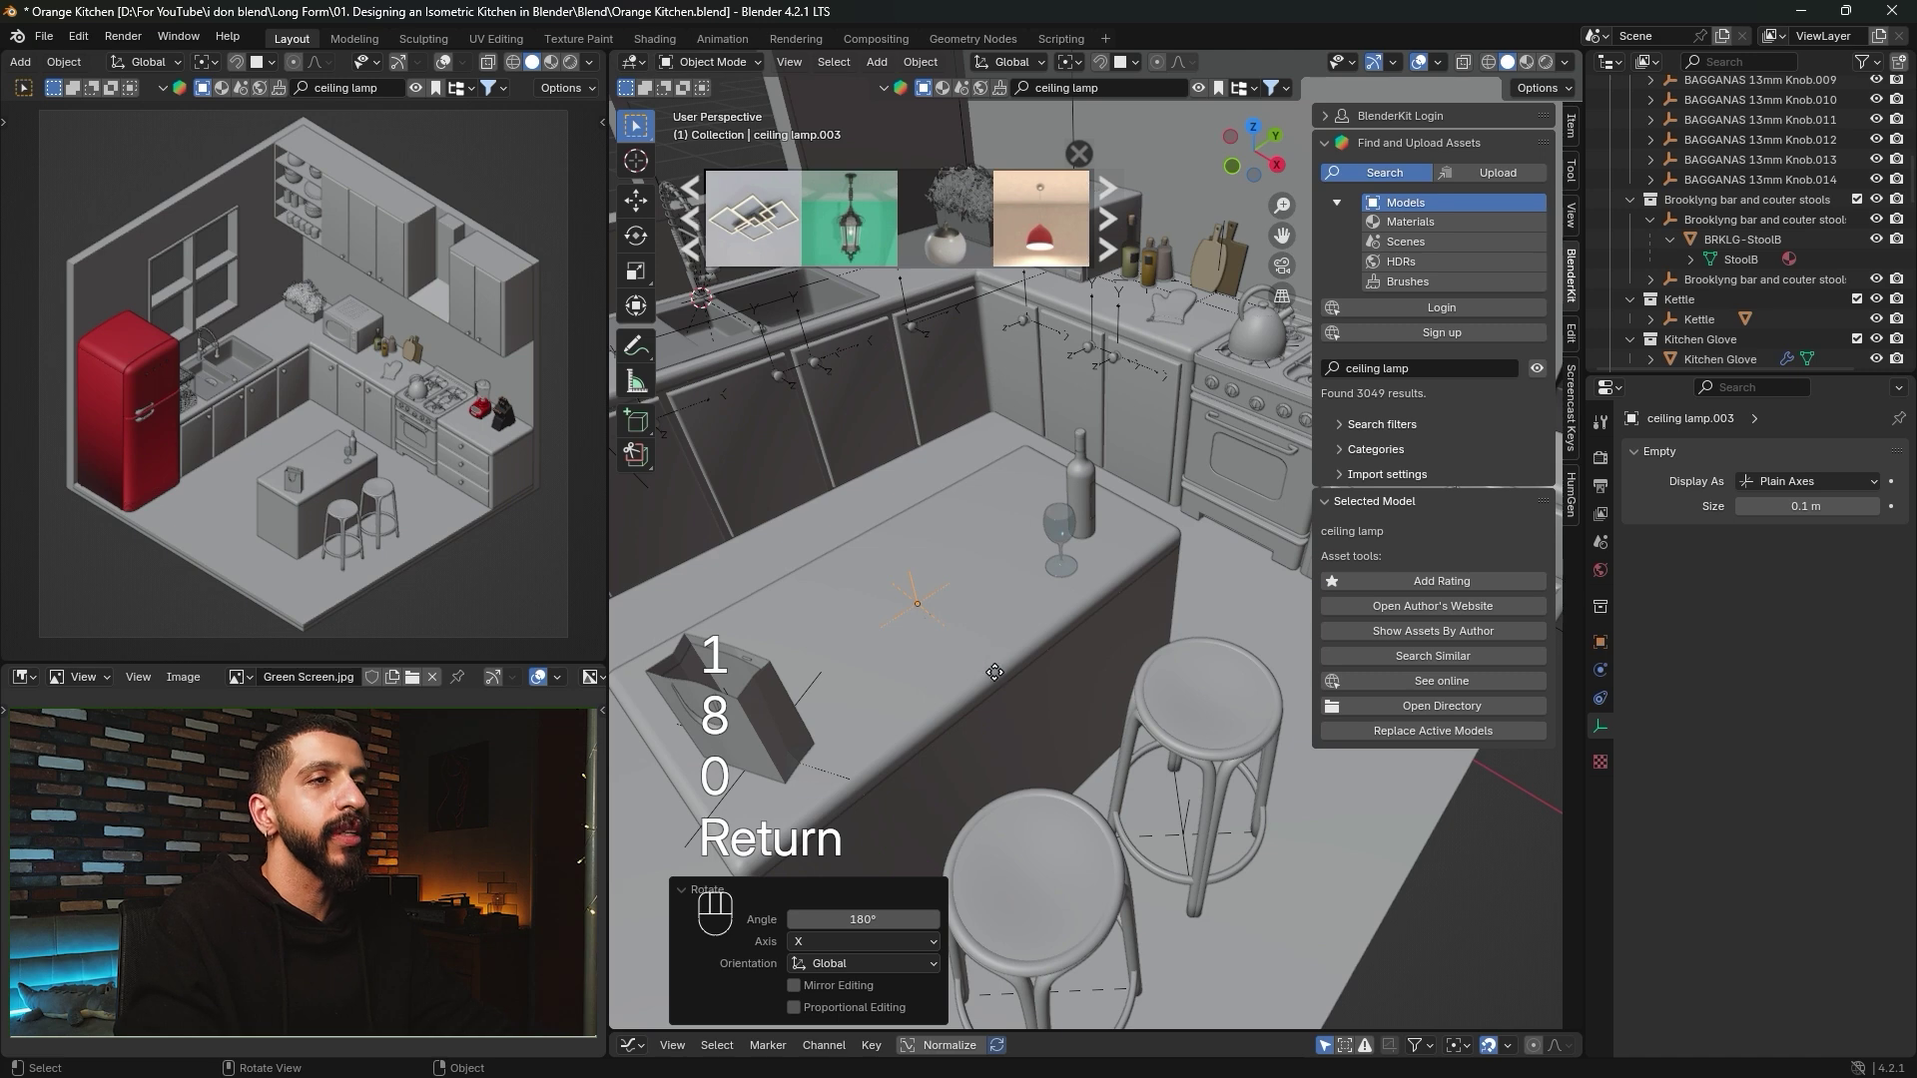
key("g")
key("z")
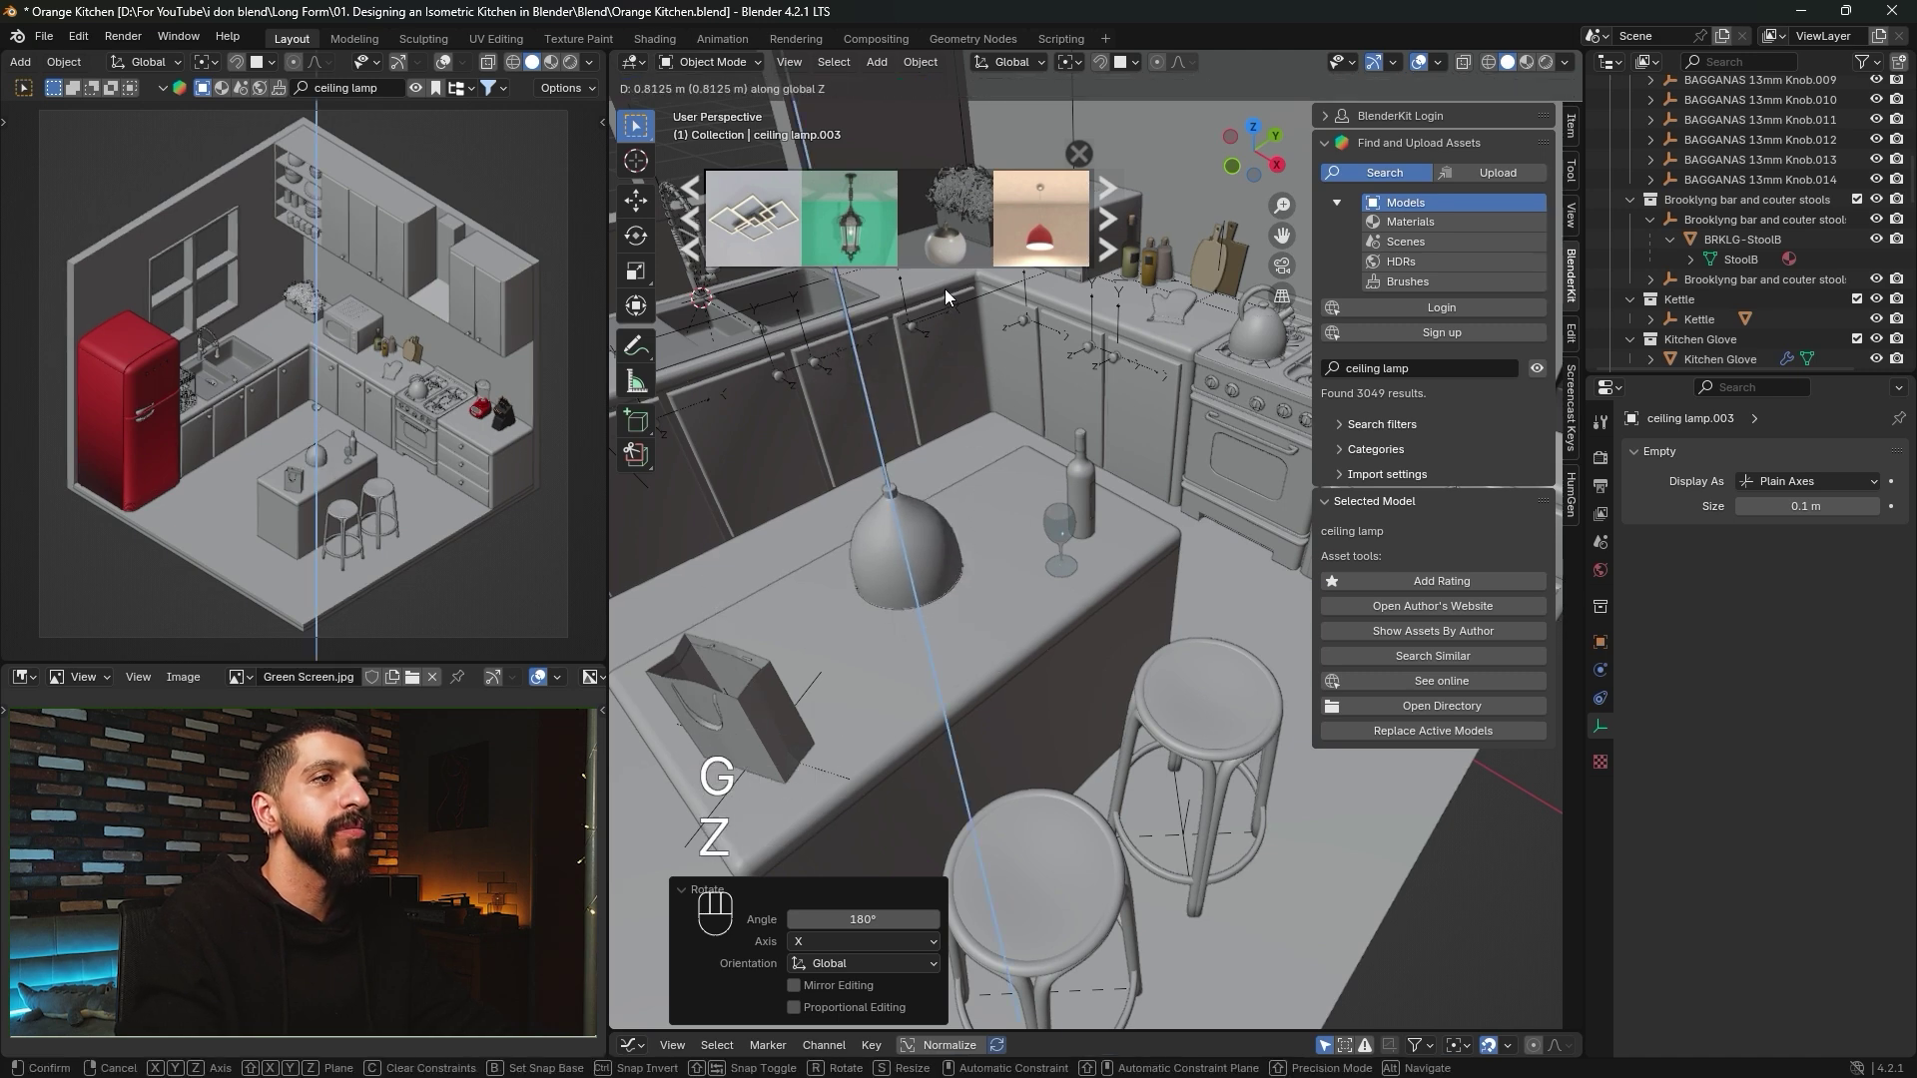
left_click(947, 296)
In top view, centre the ceiling lamp over the island by moving it about -0.015 m along X and 0.034 m along Y.
key("n")
scroll(1108, 469, "down", 5)
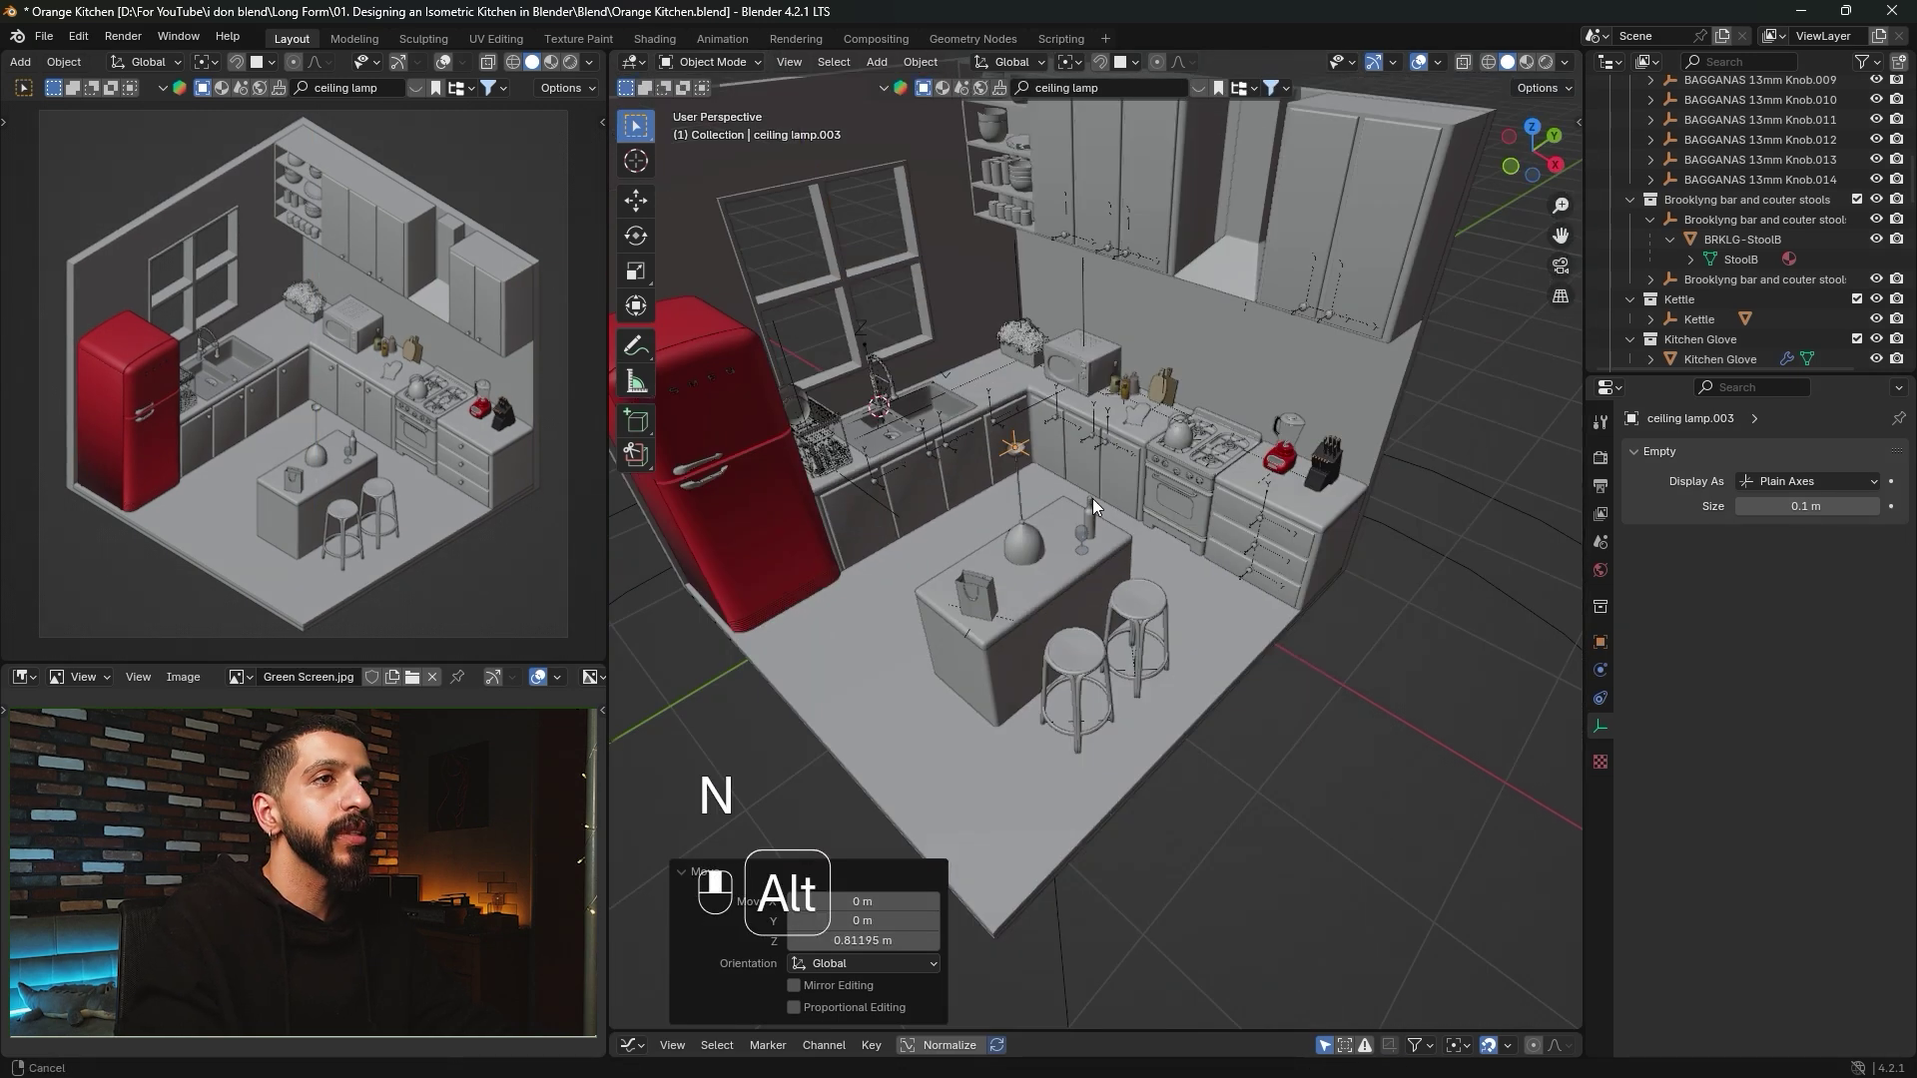
scroll(1092, 499, "down", 3)
left_click(1528, 130)
scroll(1022, 455, "up", 8)
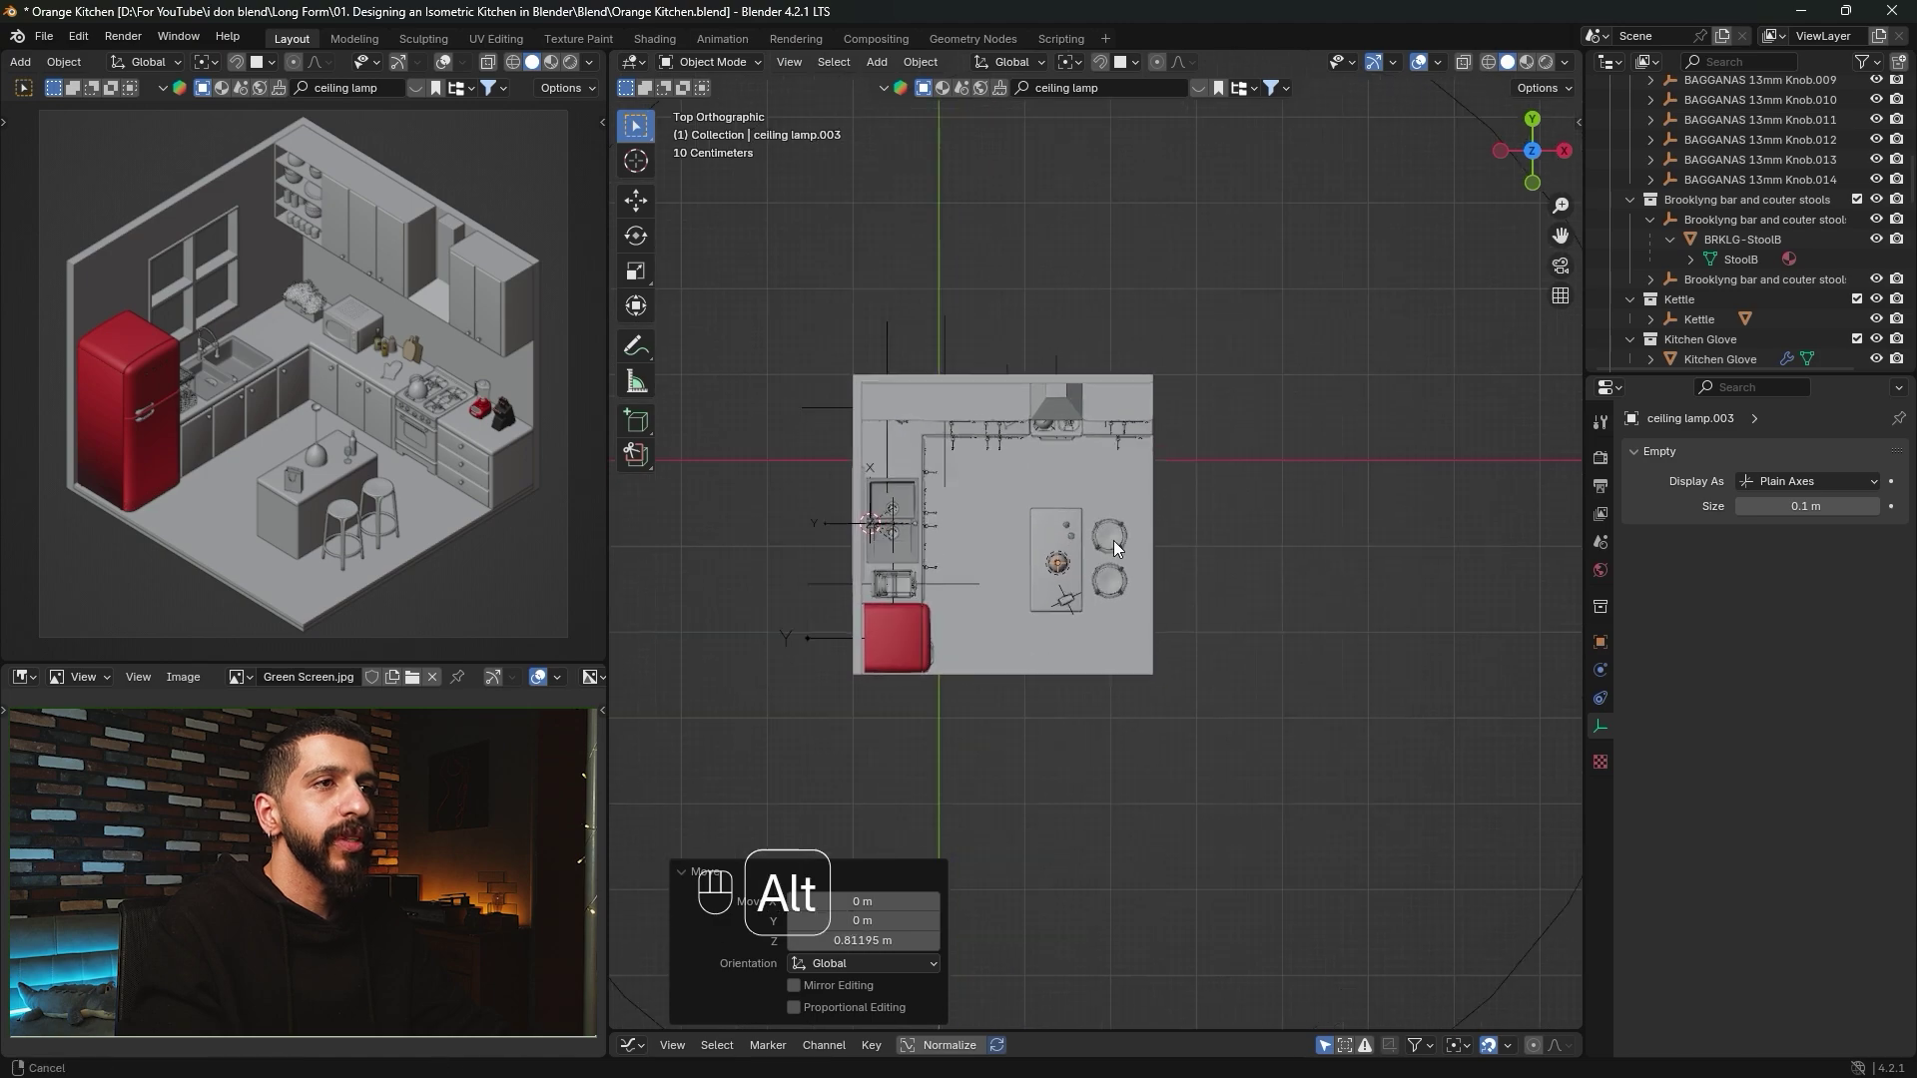
scroll(1066, 589, "up", 4)
key("g")
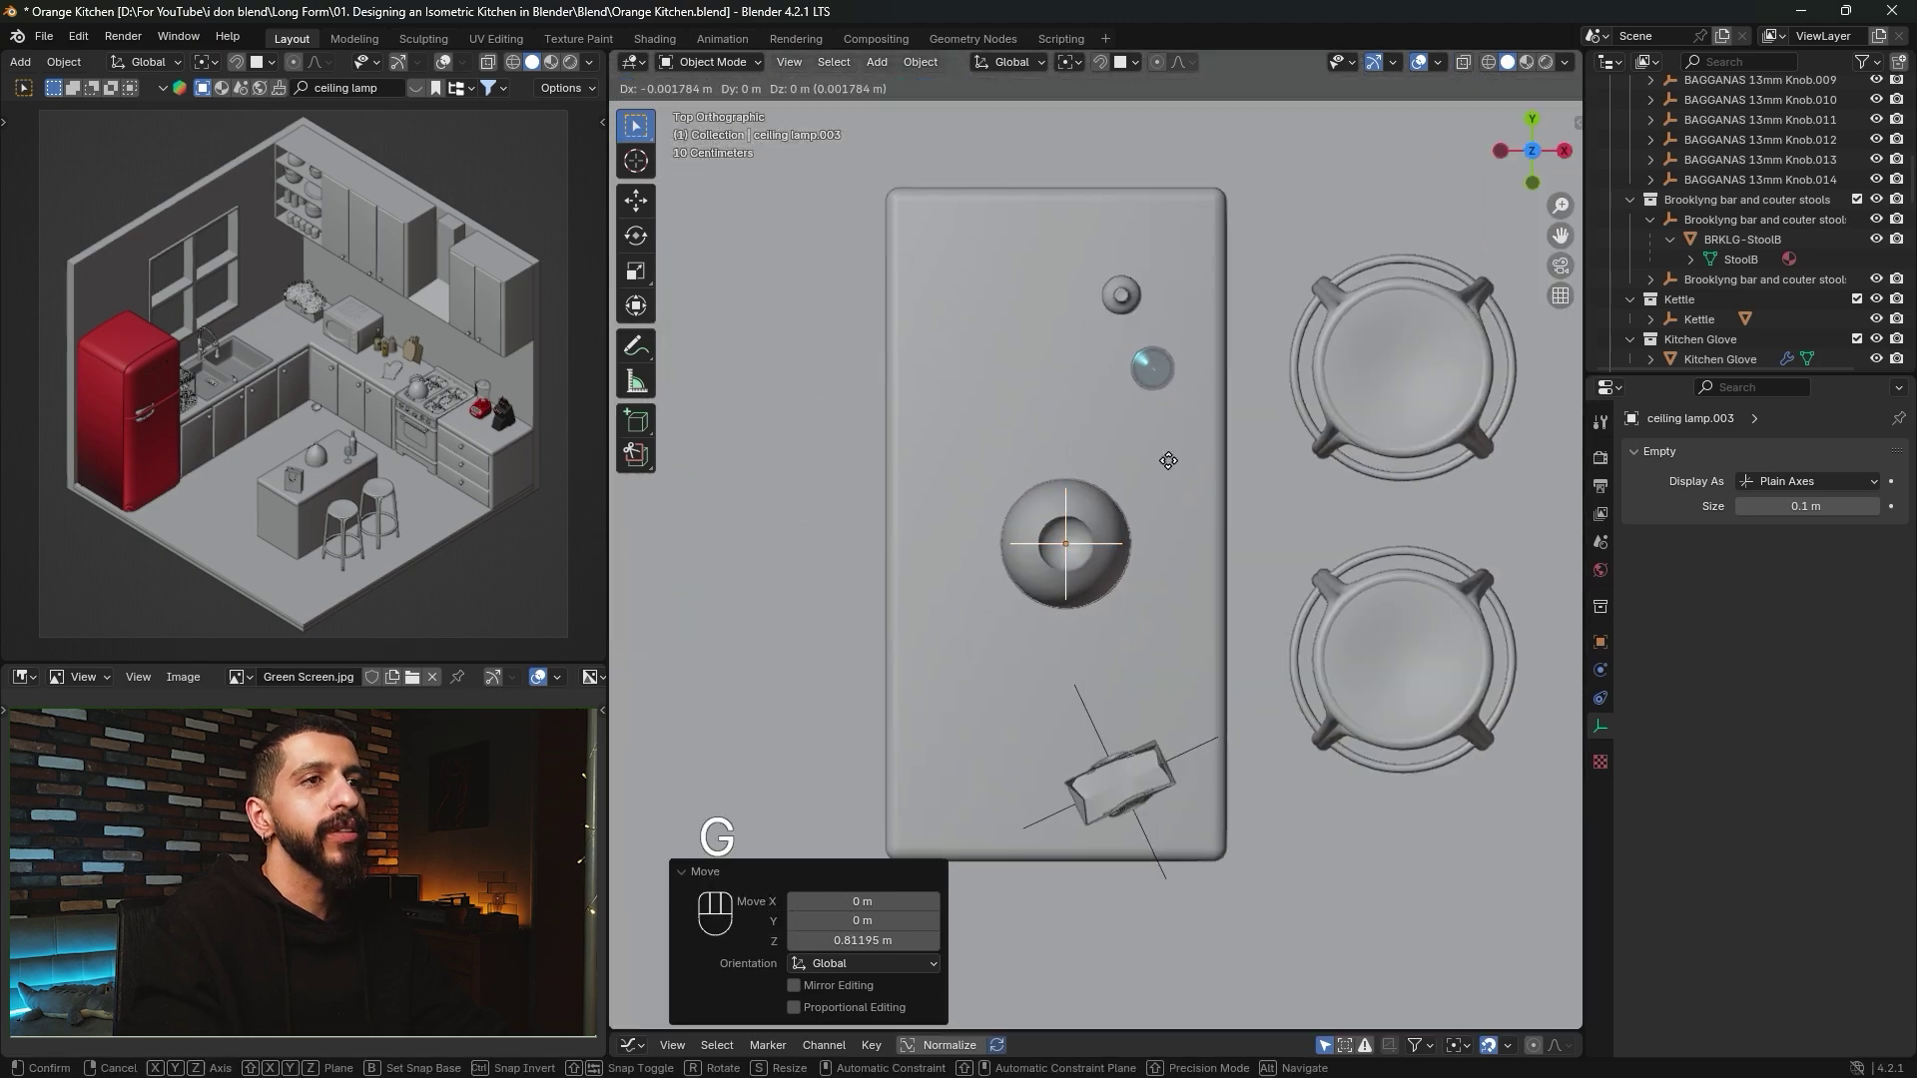
left_click(1099, 346)
Raise the ceiling lamp about 0.773 m along Z above the island and delete its spot light.
middle_click_drag(1099, 346, 1078, 573)
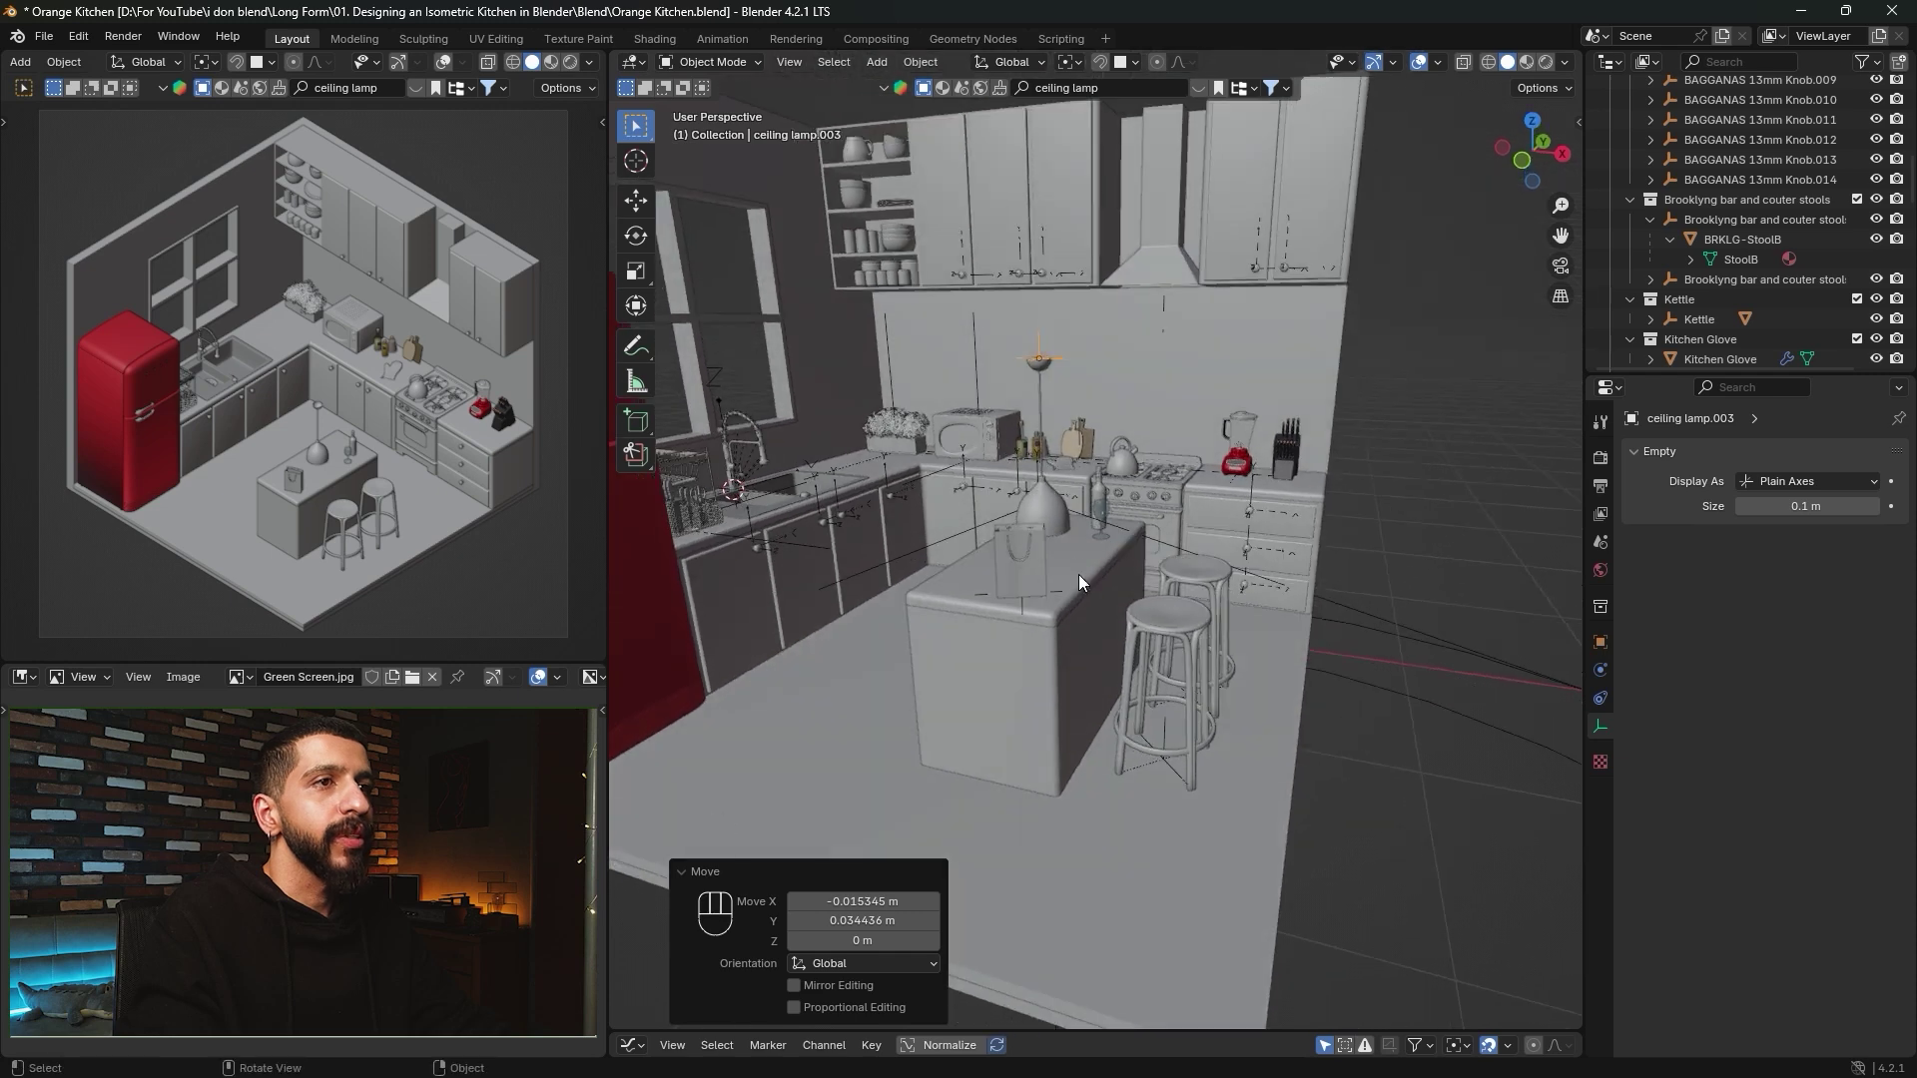
key("g")
key("z")
left_click(1093, 353)
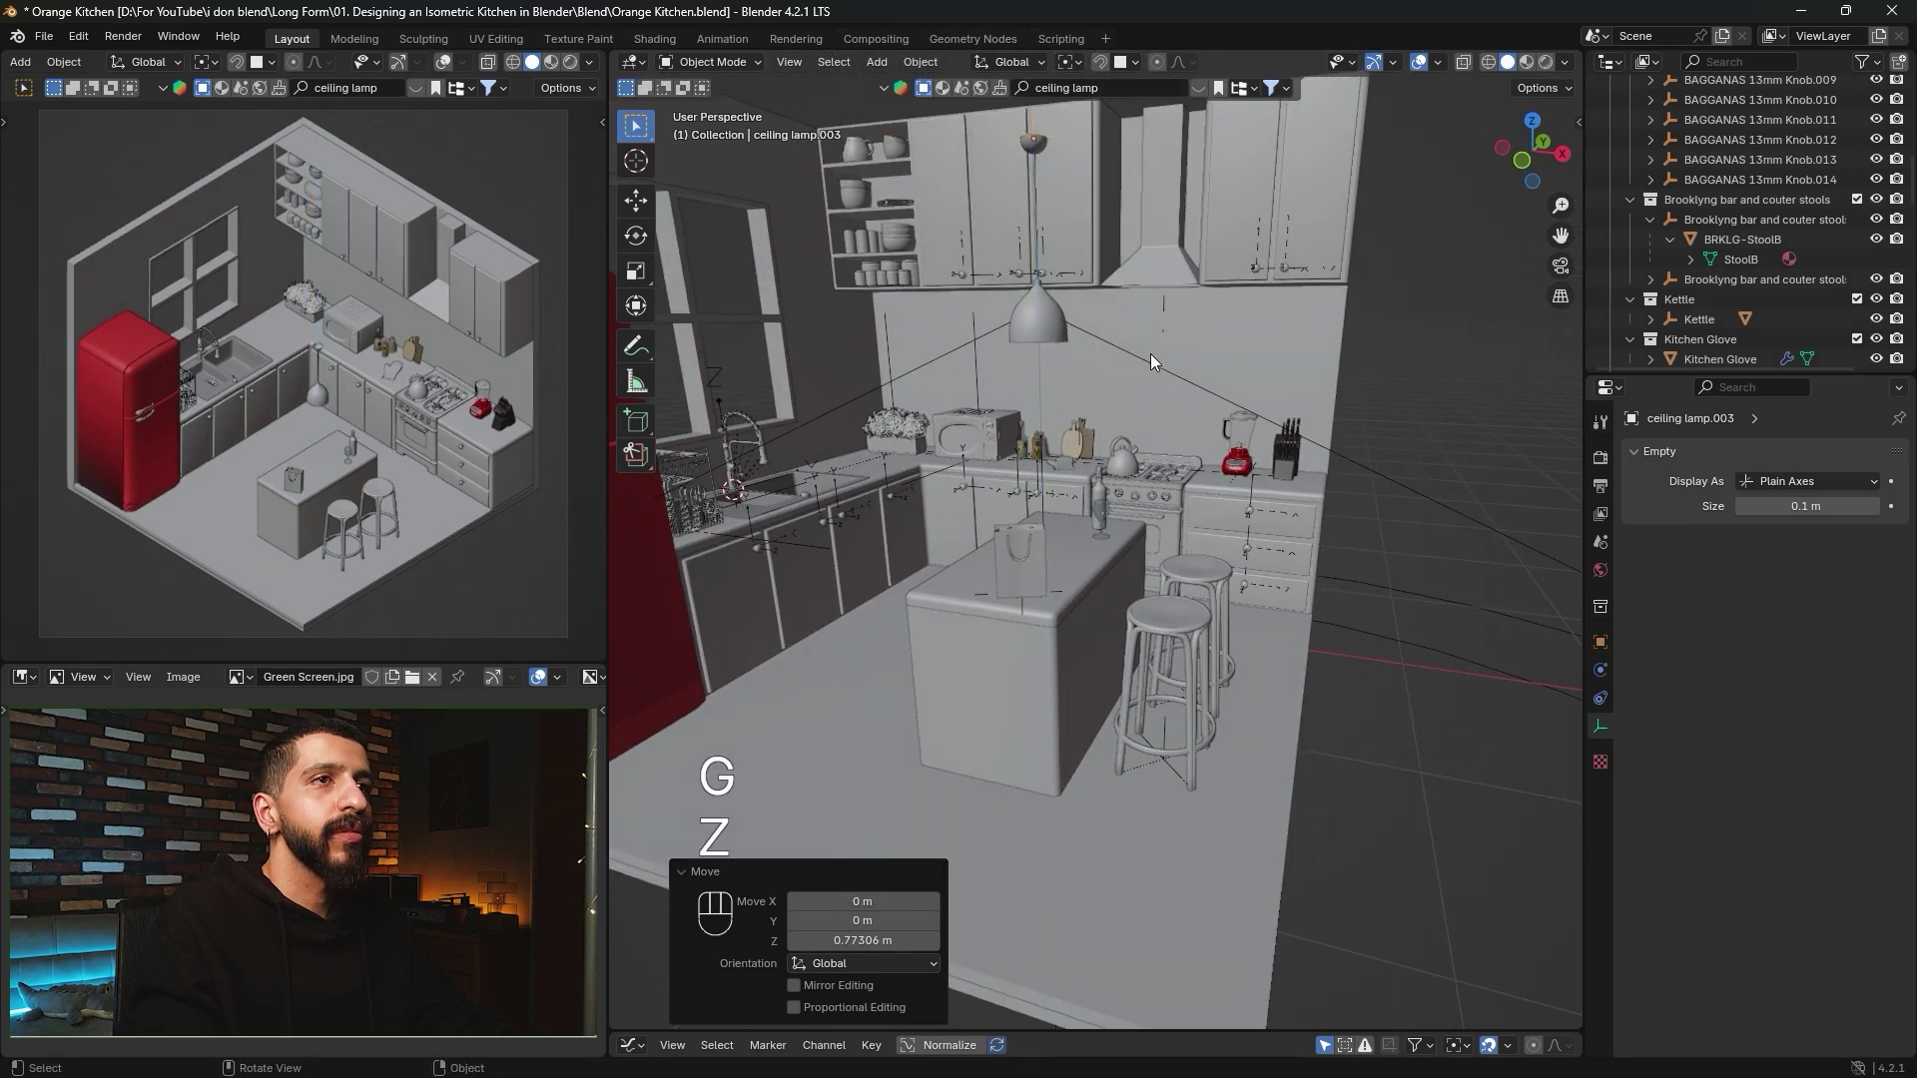
left_click(1145, 359)
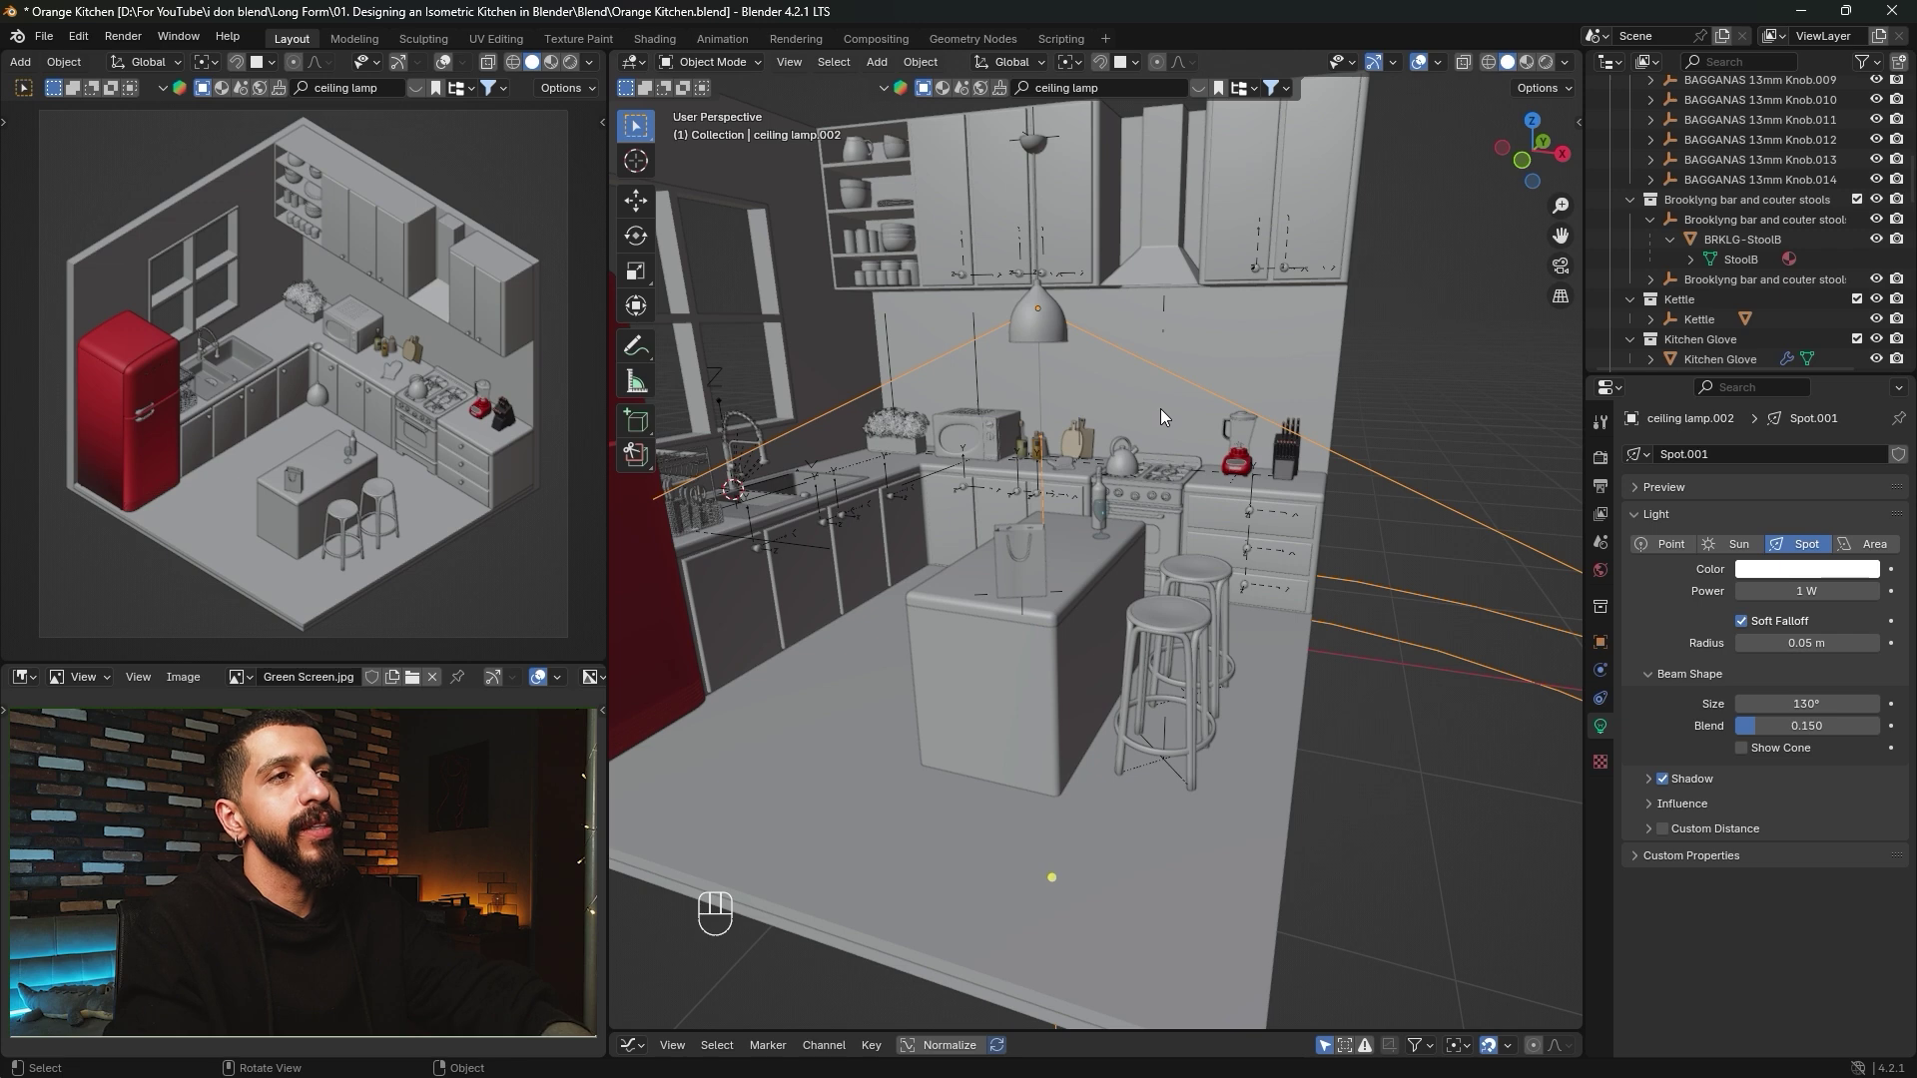
key("Delete")
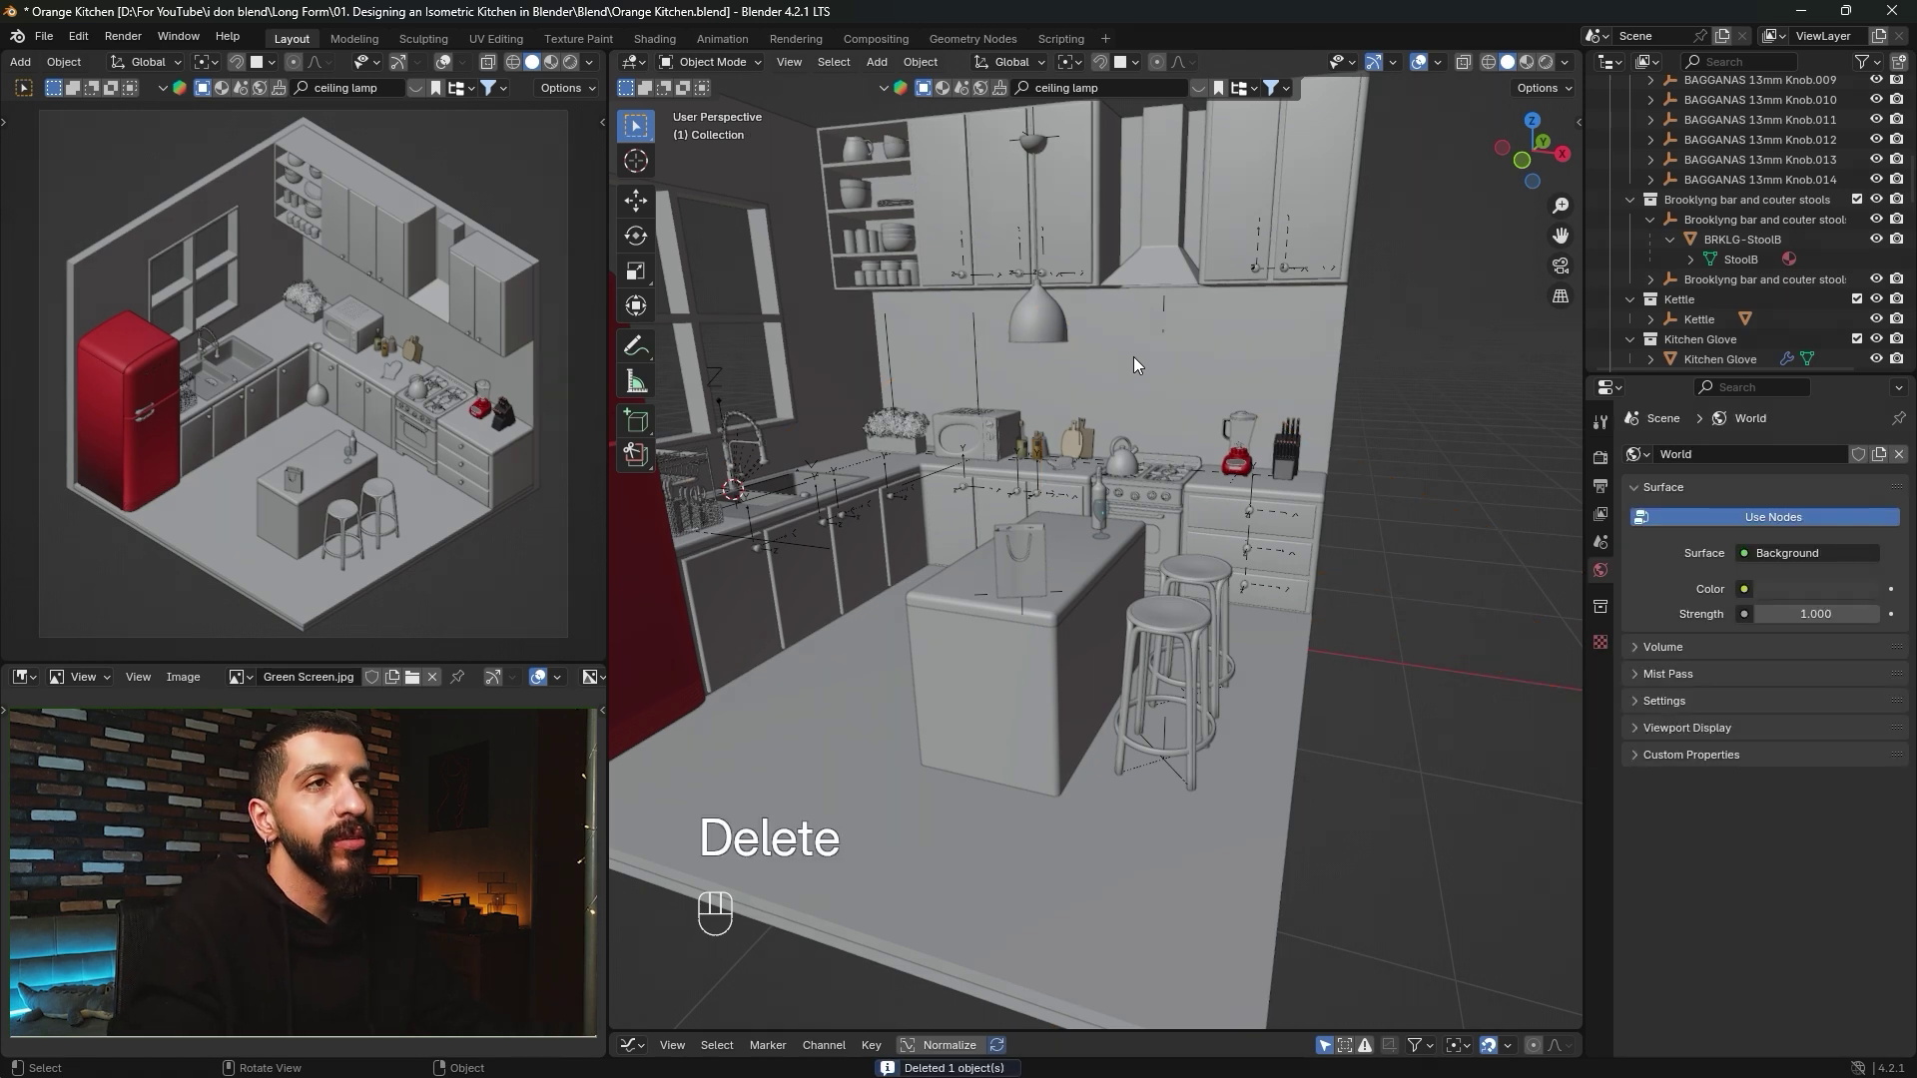
Raise the ceiling lamp's parent empty about another 0.143 m along Z.
left_click(1034, 139)
key("g")
key("z")
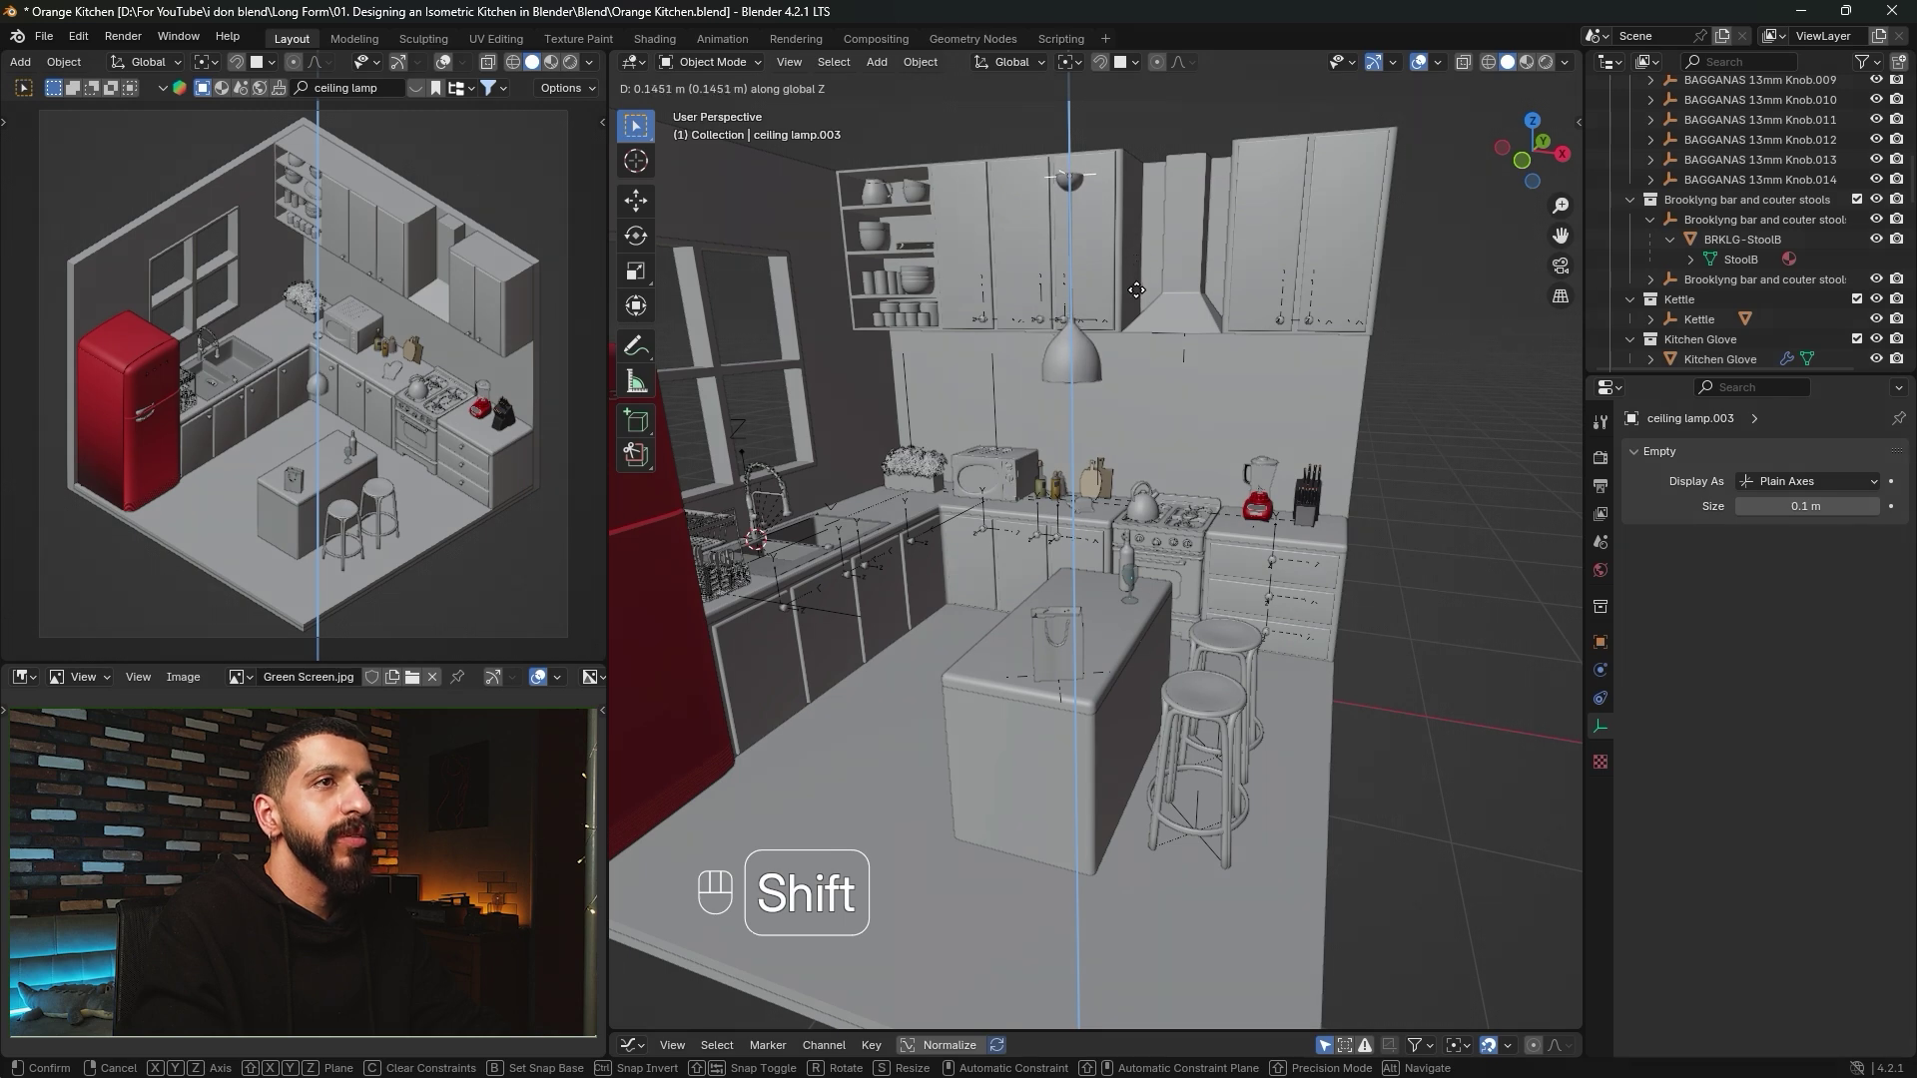
left_click(1138, 293)
In front view, select the ceiling lamp's upper cap in wireframe Edit Mode and turn off the edge length display.
middle_click_drag(1096, 379, 1096, 420)
left_click(1526, 162)
middle_click_drag(1198, 352, 1154, 503, "shift")
scroll(1100, 499, "up", 4)
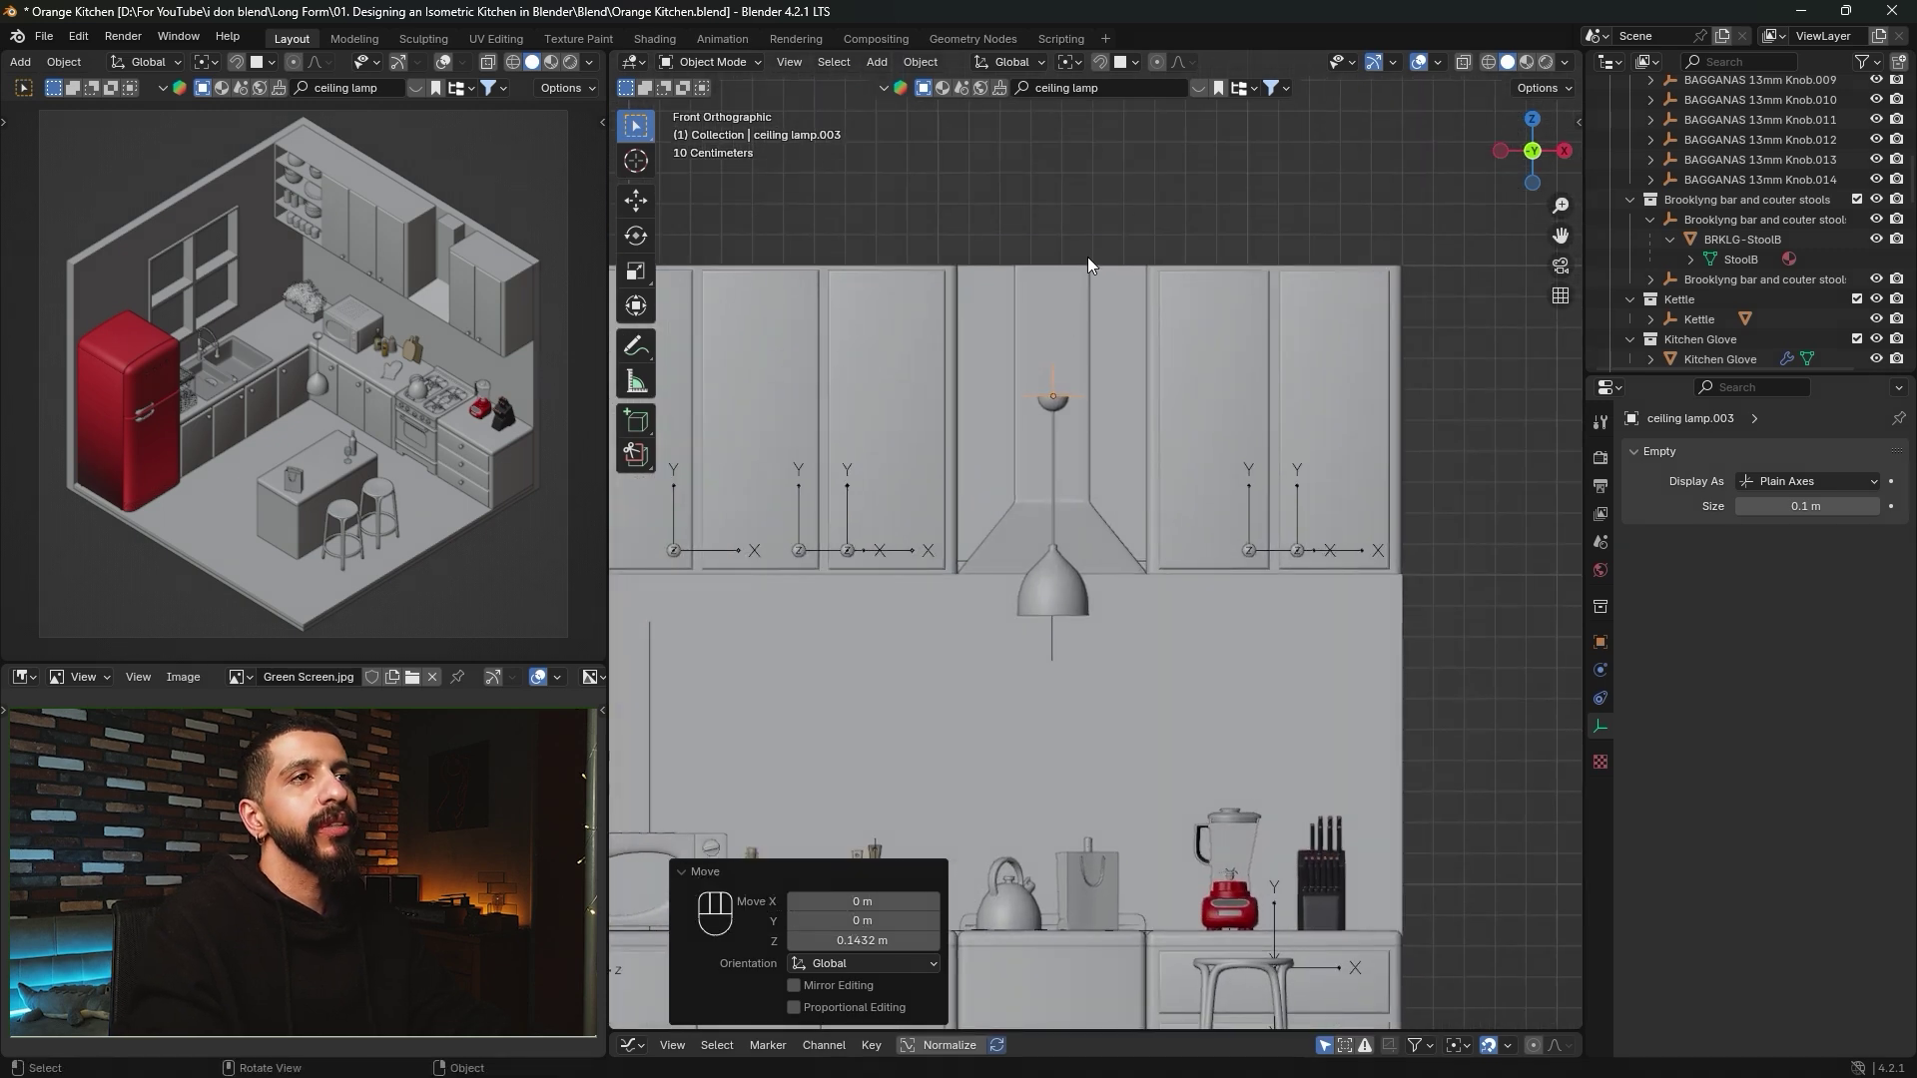
left_click(1053, 410)
scroll(1074, 481, "up", 3)
scroll(1100, 439, "up", 2)
middle_click_drag(1081, 397, 1108, 420, "shift")
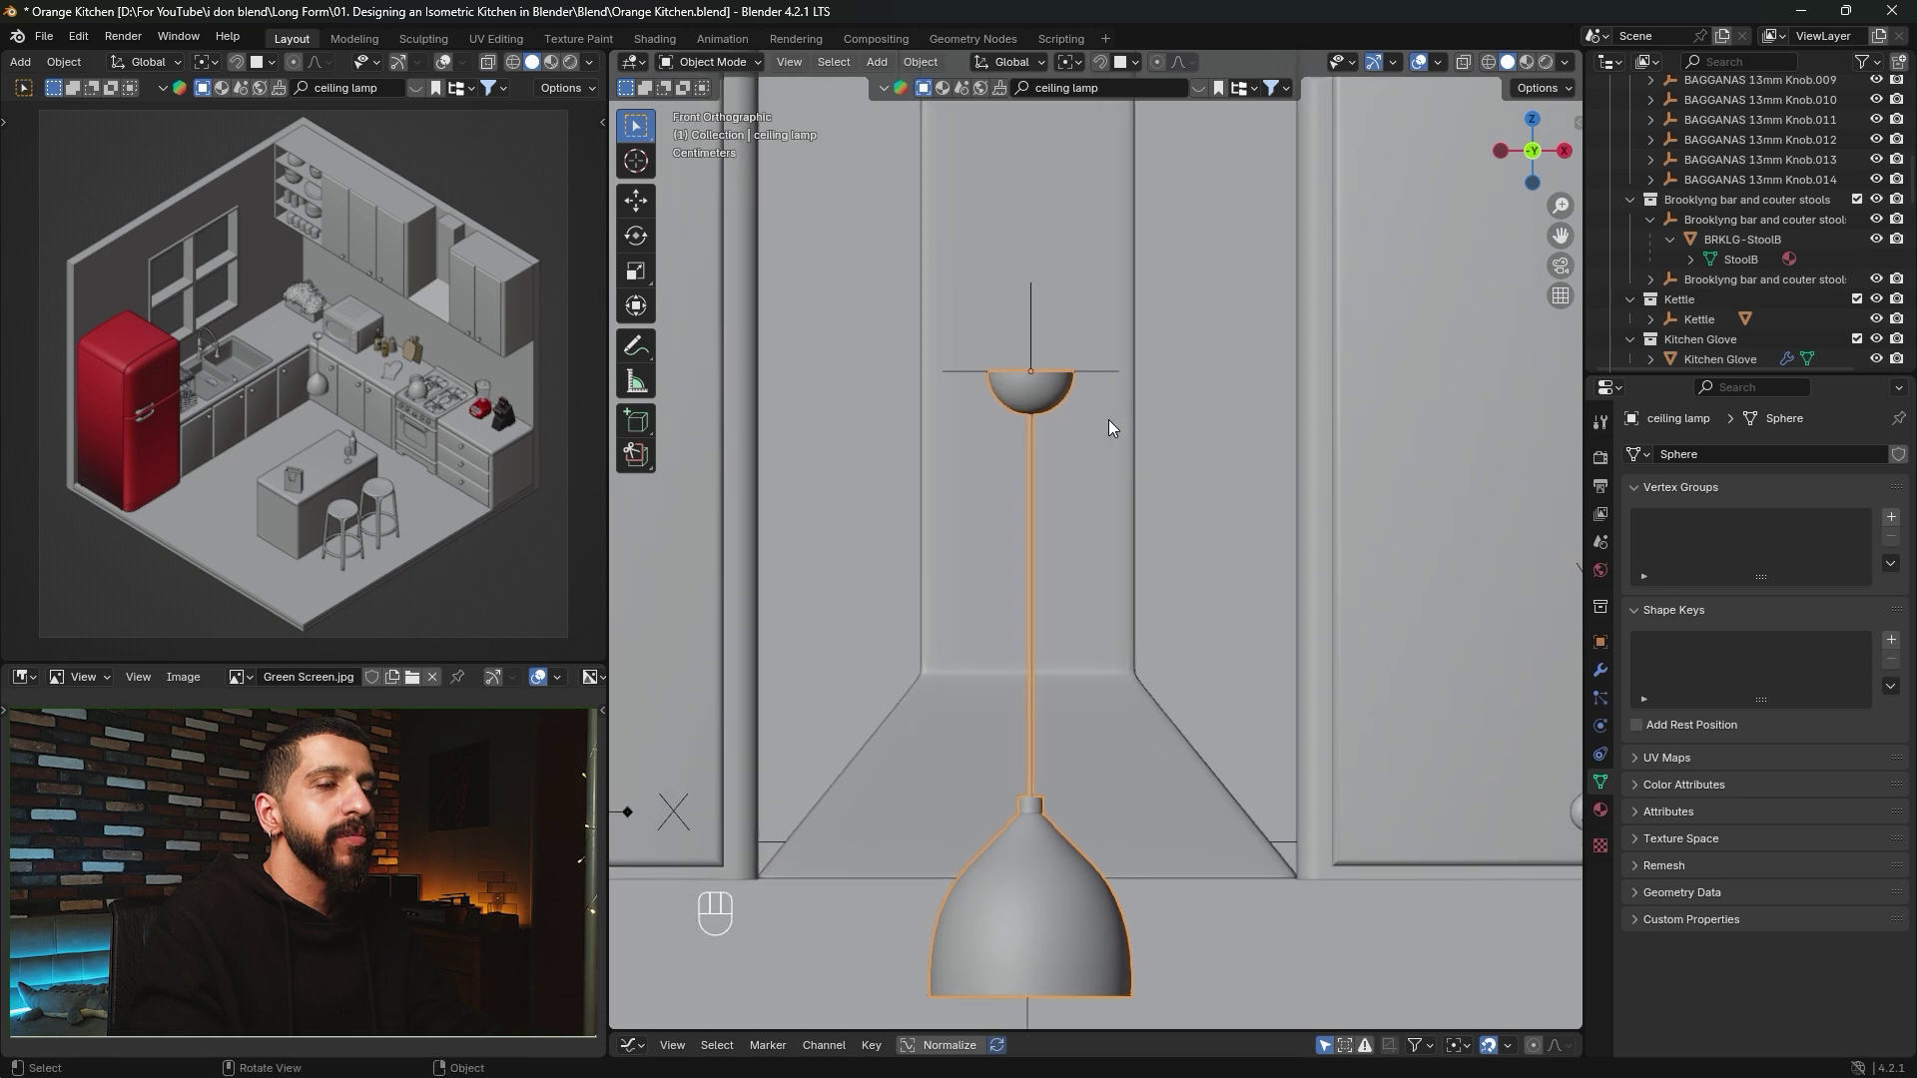
key("Tab")
key("z")
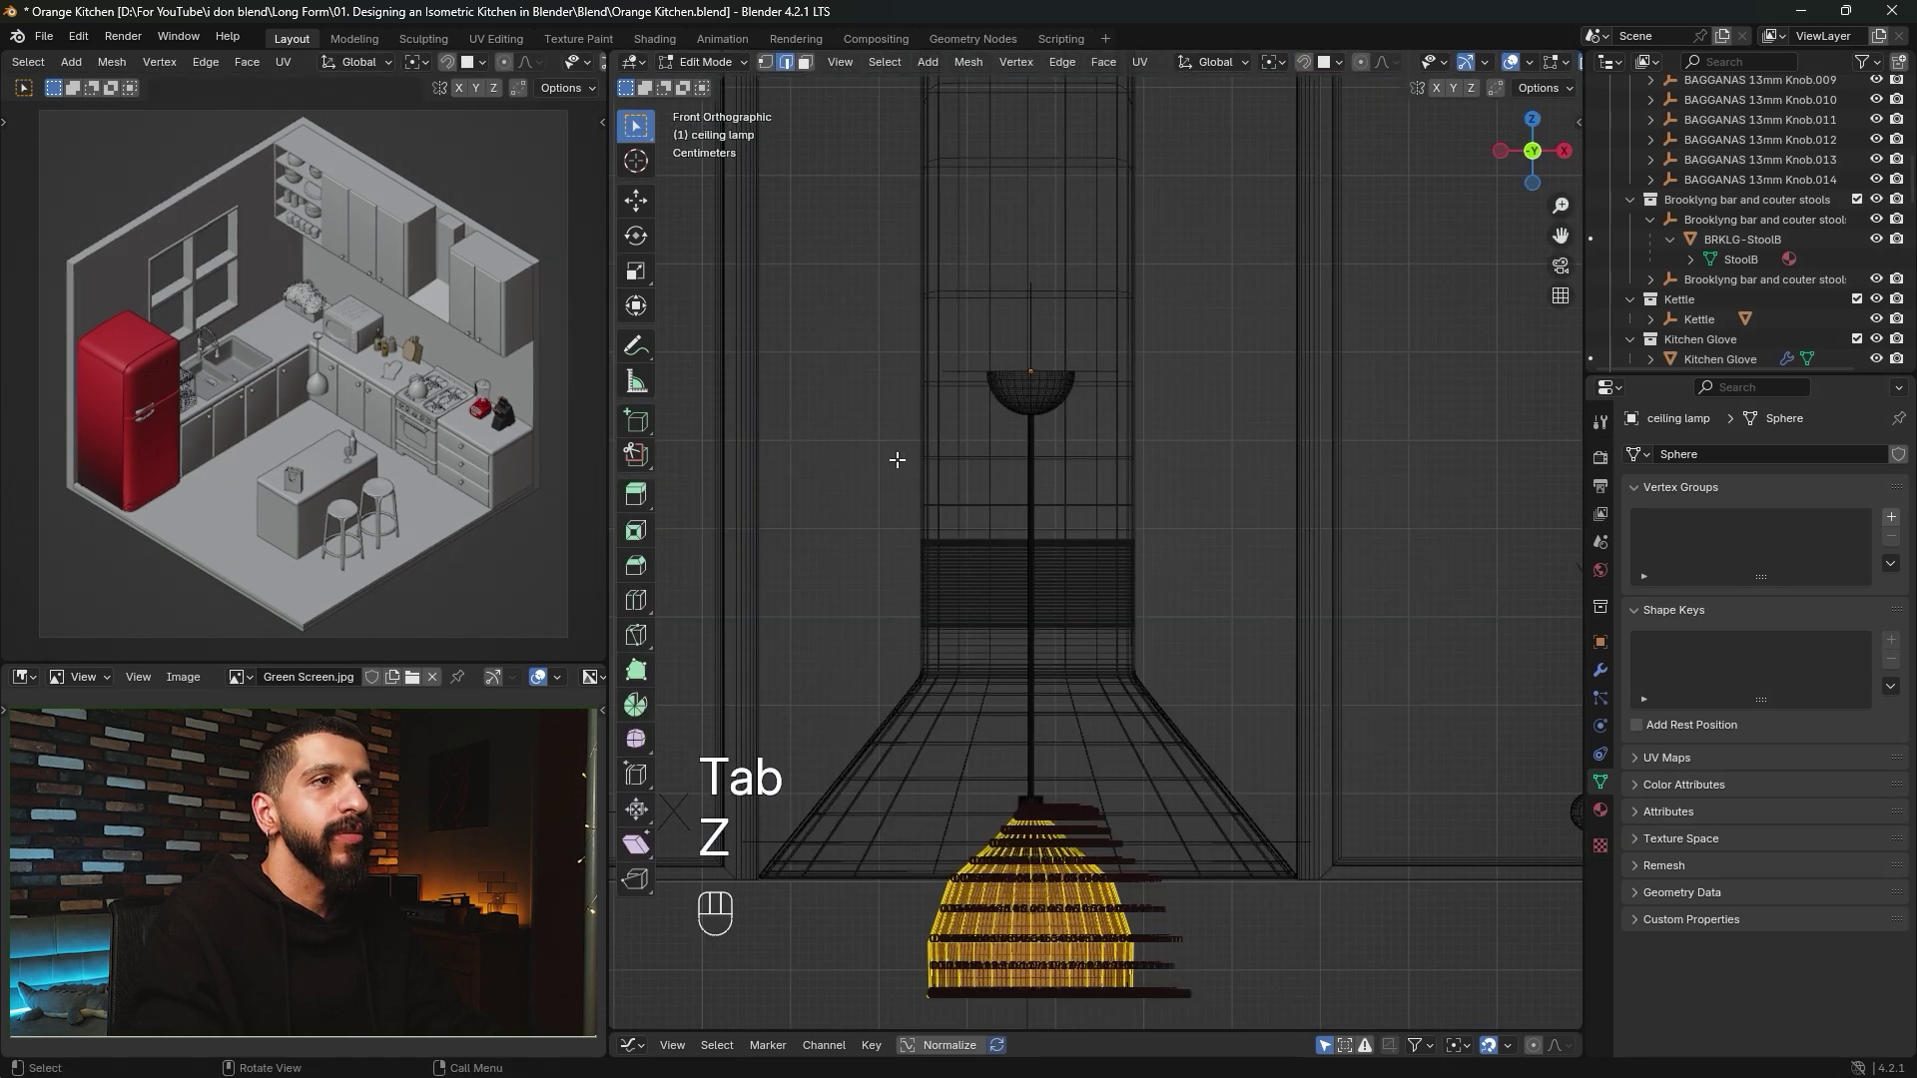
left_click_drag(908, 312, 1138, 465)
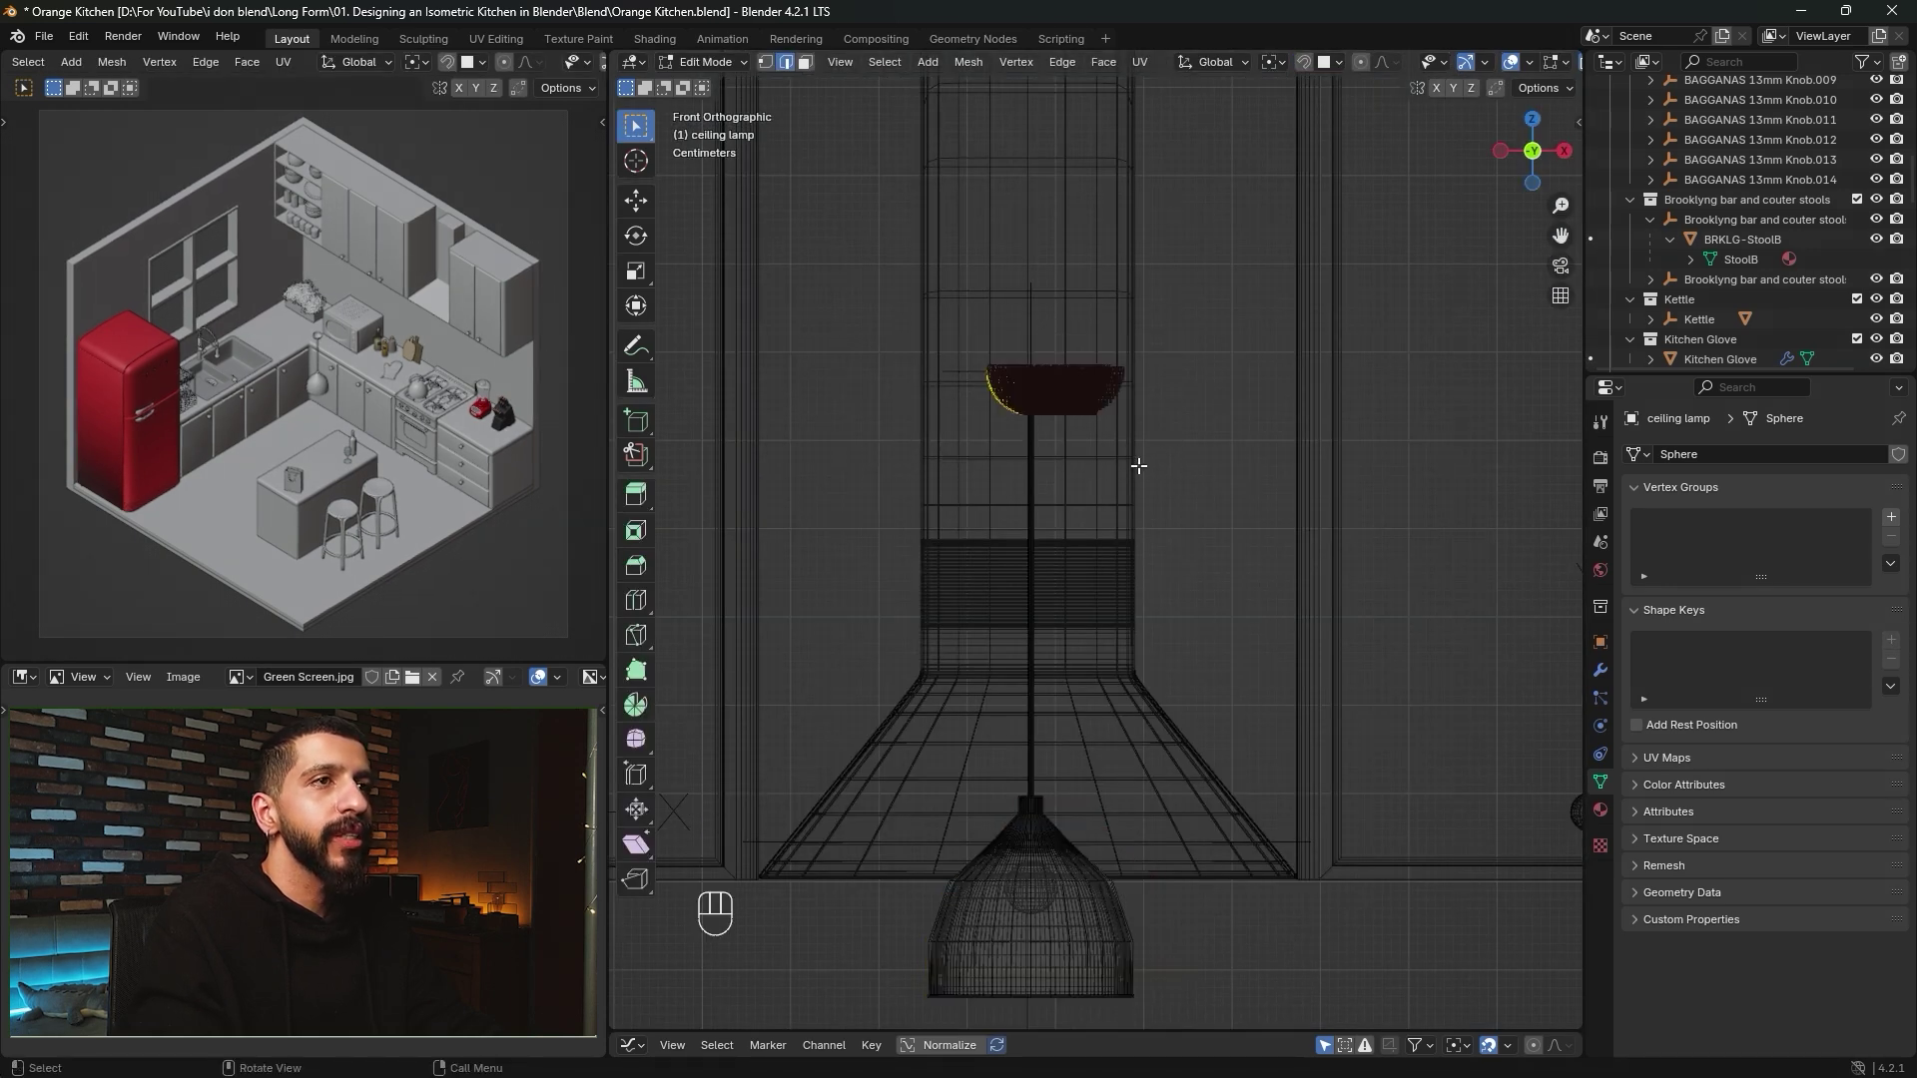
left_click(1557, 63)
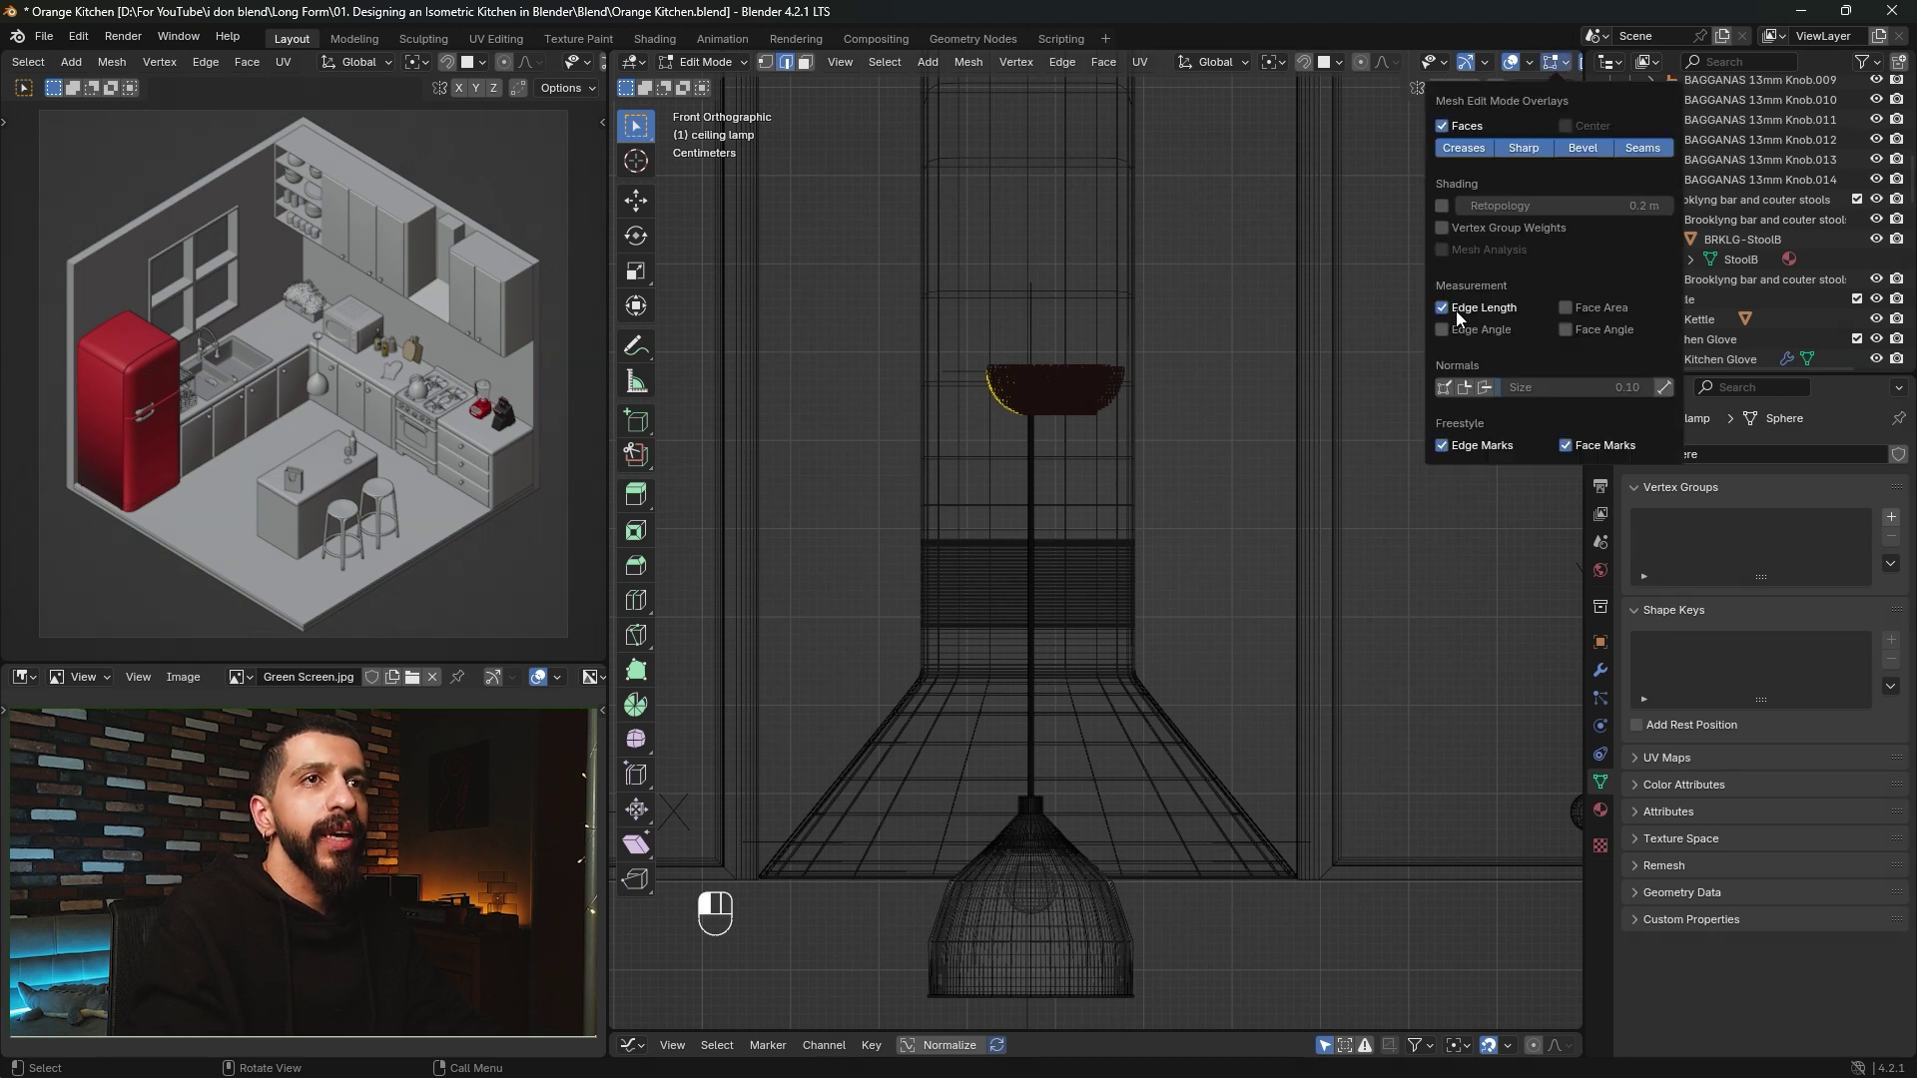
Move the lamp's cap up about 0.418 m along Z to the top of the range hood, then leave Edit Mode.
scroll(1164, 436, "down", 2)
scroll(1163, 424, "up", 2, "shift")
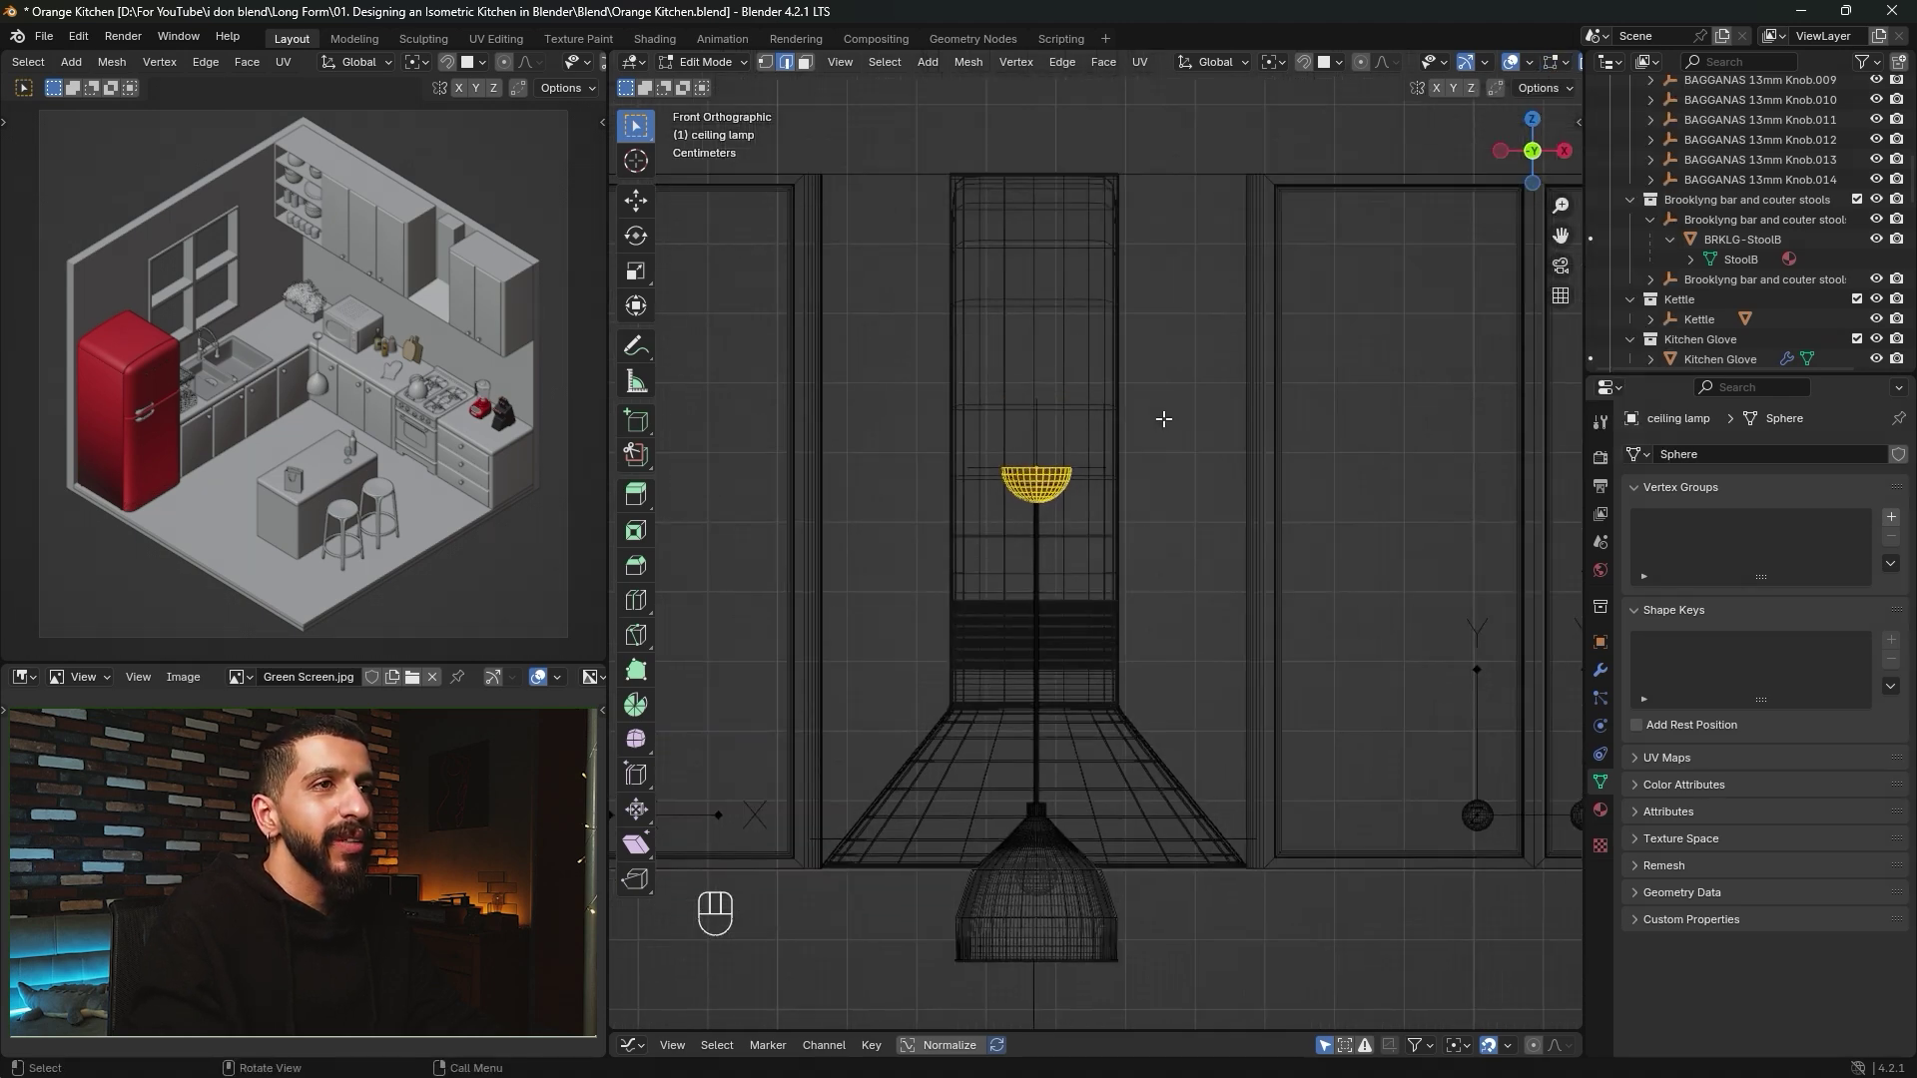
key("g")
key("z")
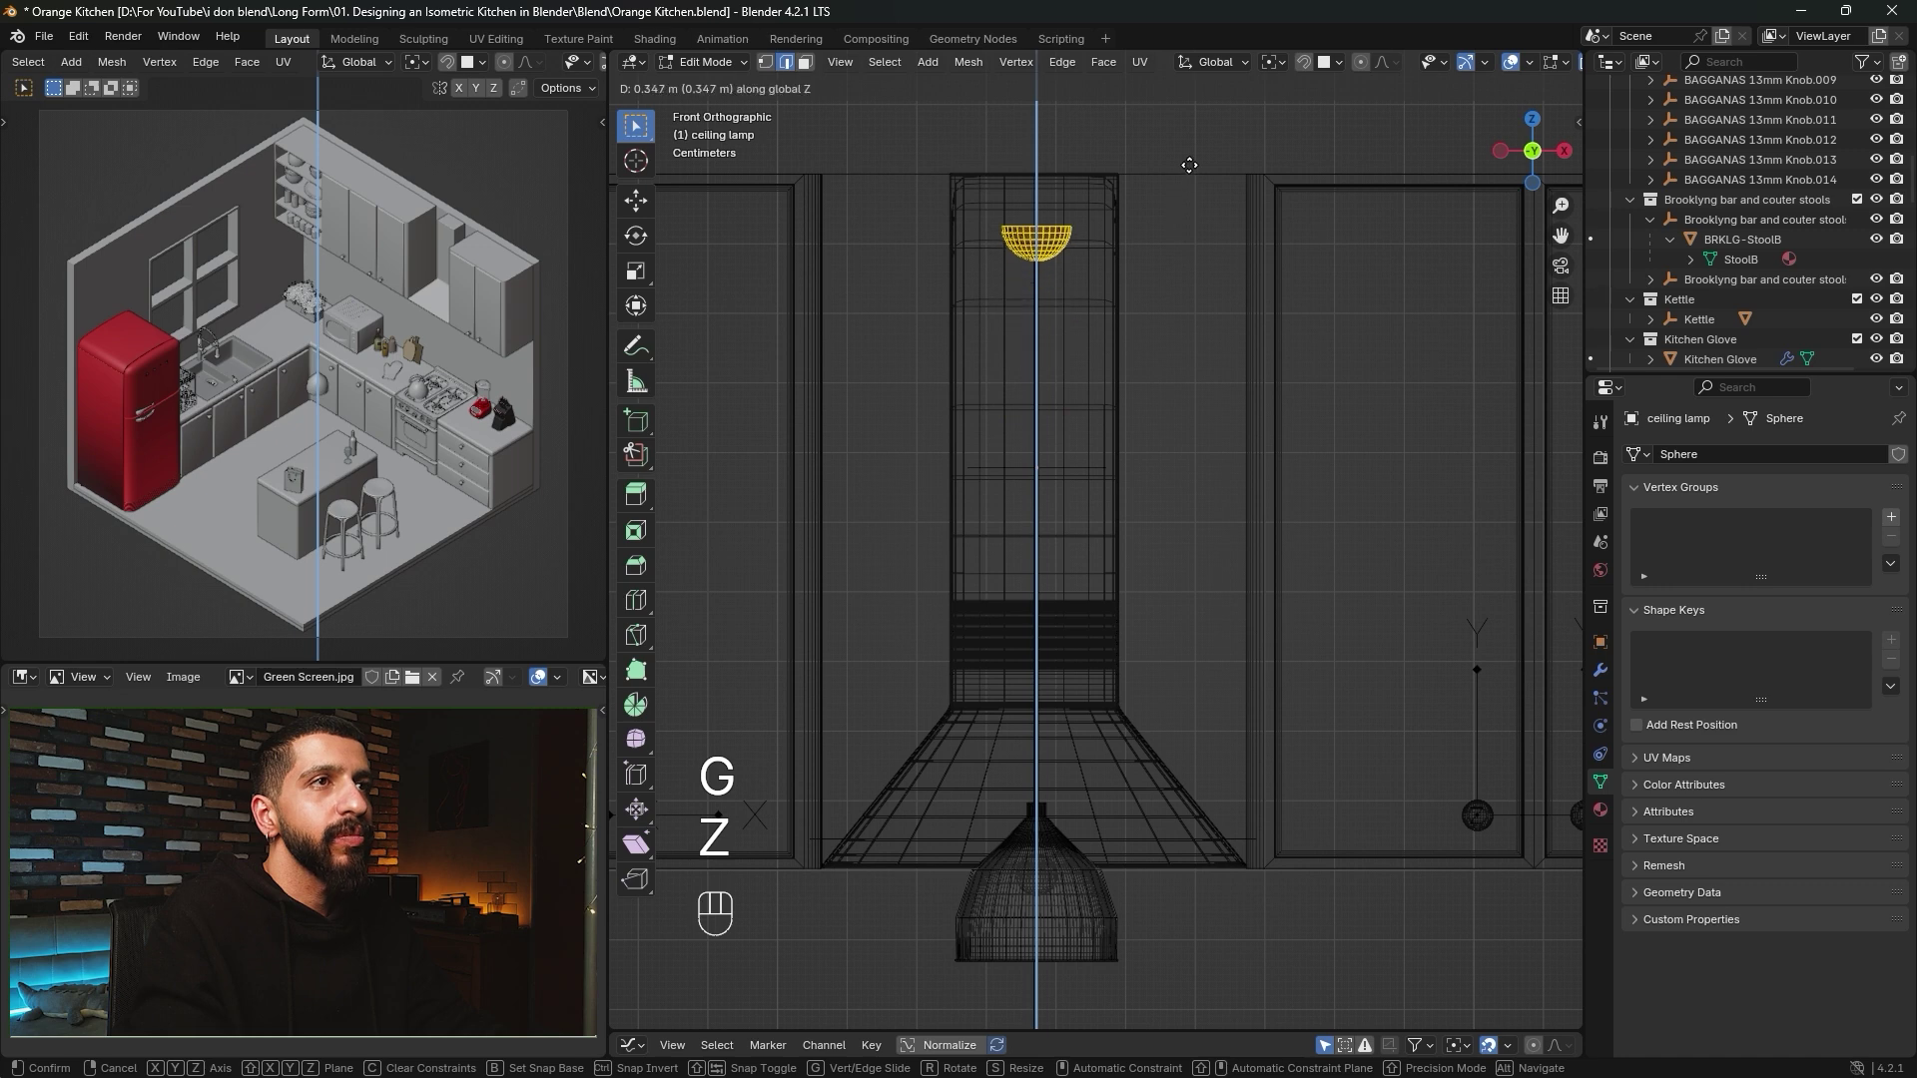
key("shift")
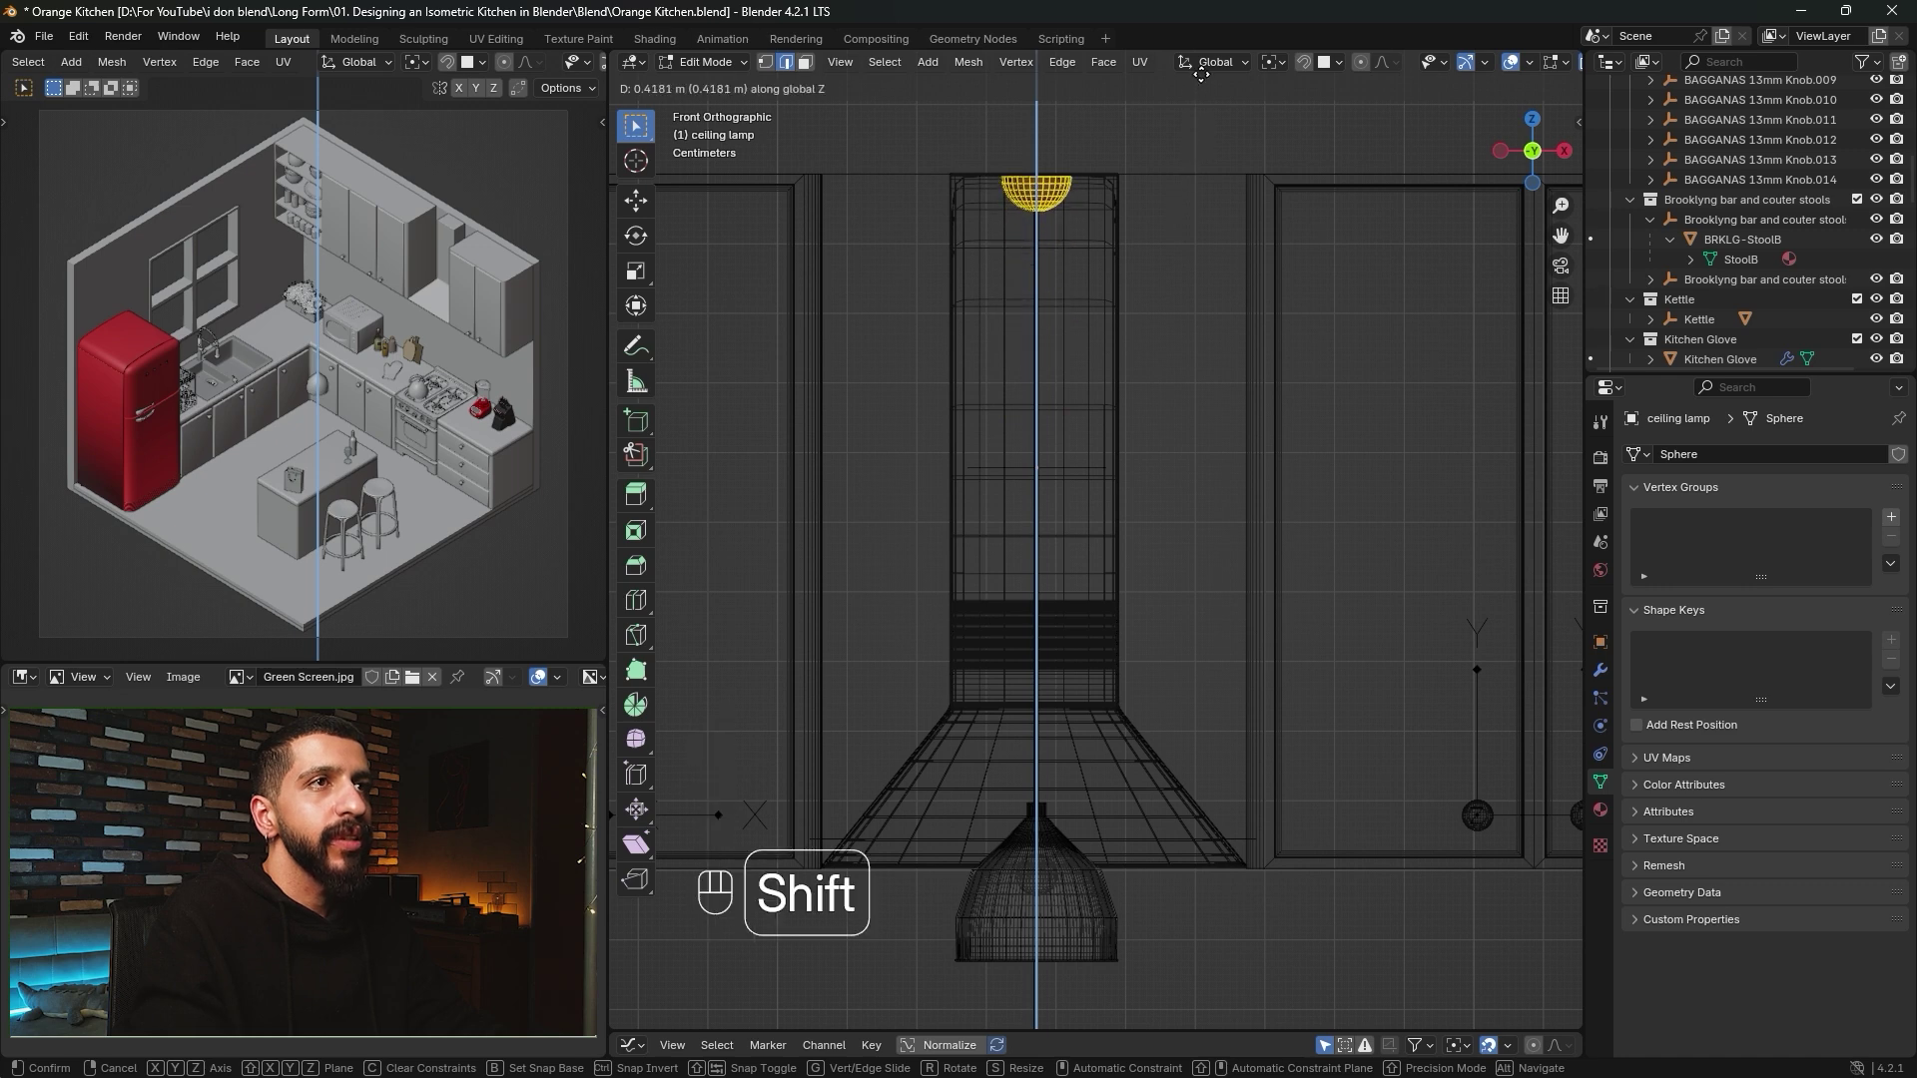
left_click(1201, 70)
key("Tab")
From the "kitchen" model results, place the Kitchen frying pan on the counter beside the sink and rotate it about 44.6° around Z.
middle_click_drag(1133, 471, 1132, 503)
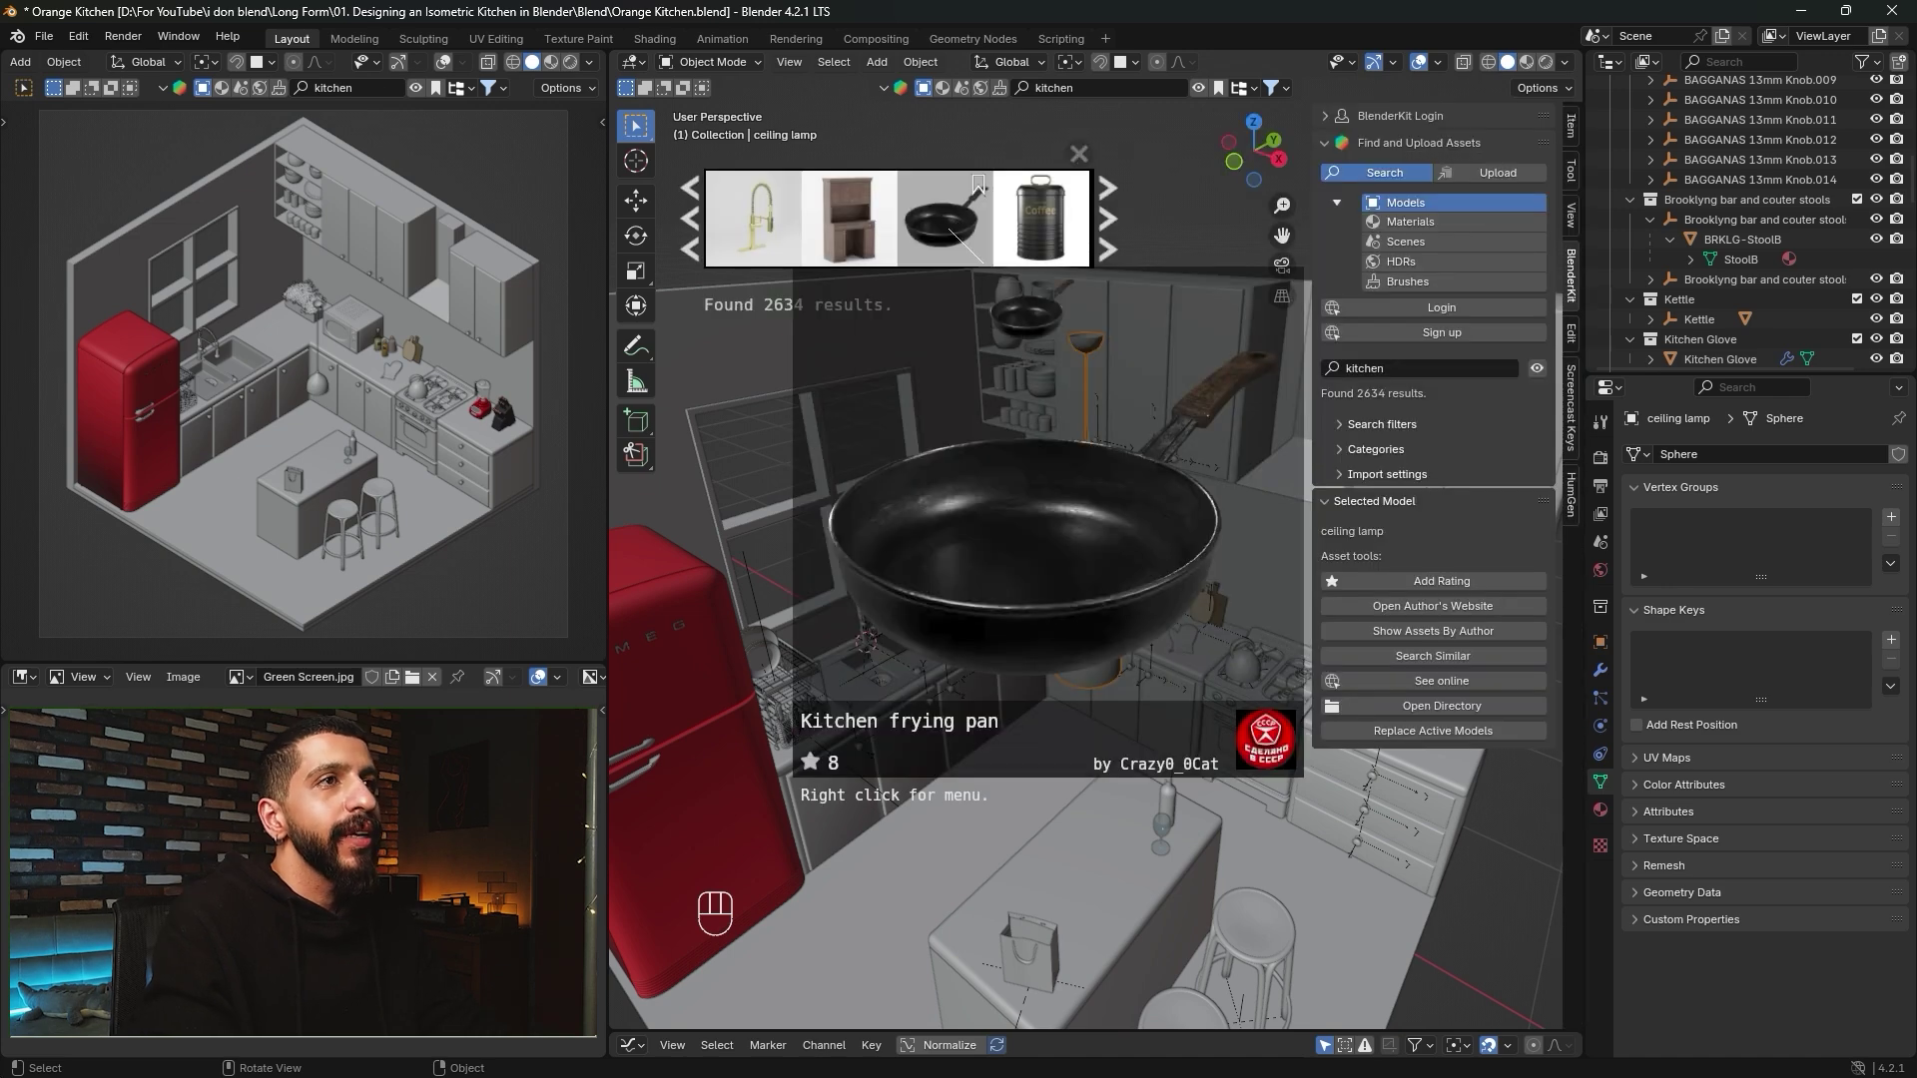
left_click_drag(982, 262, 1038, 629)
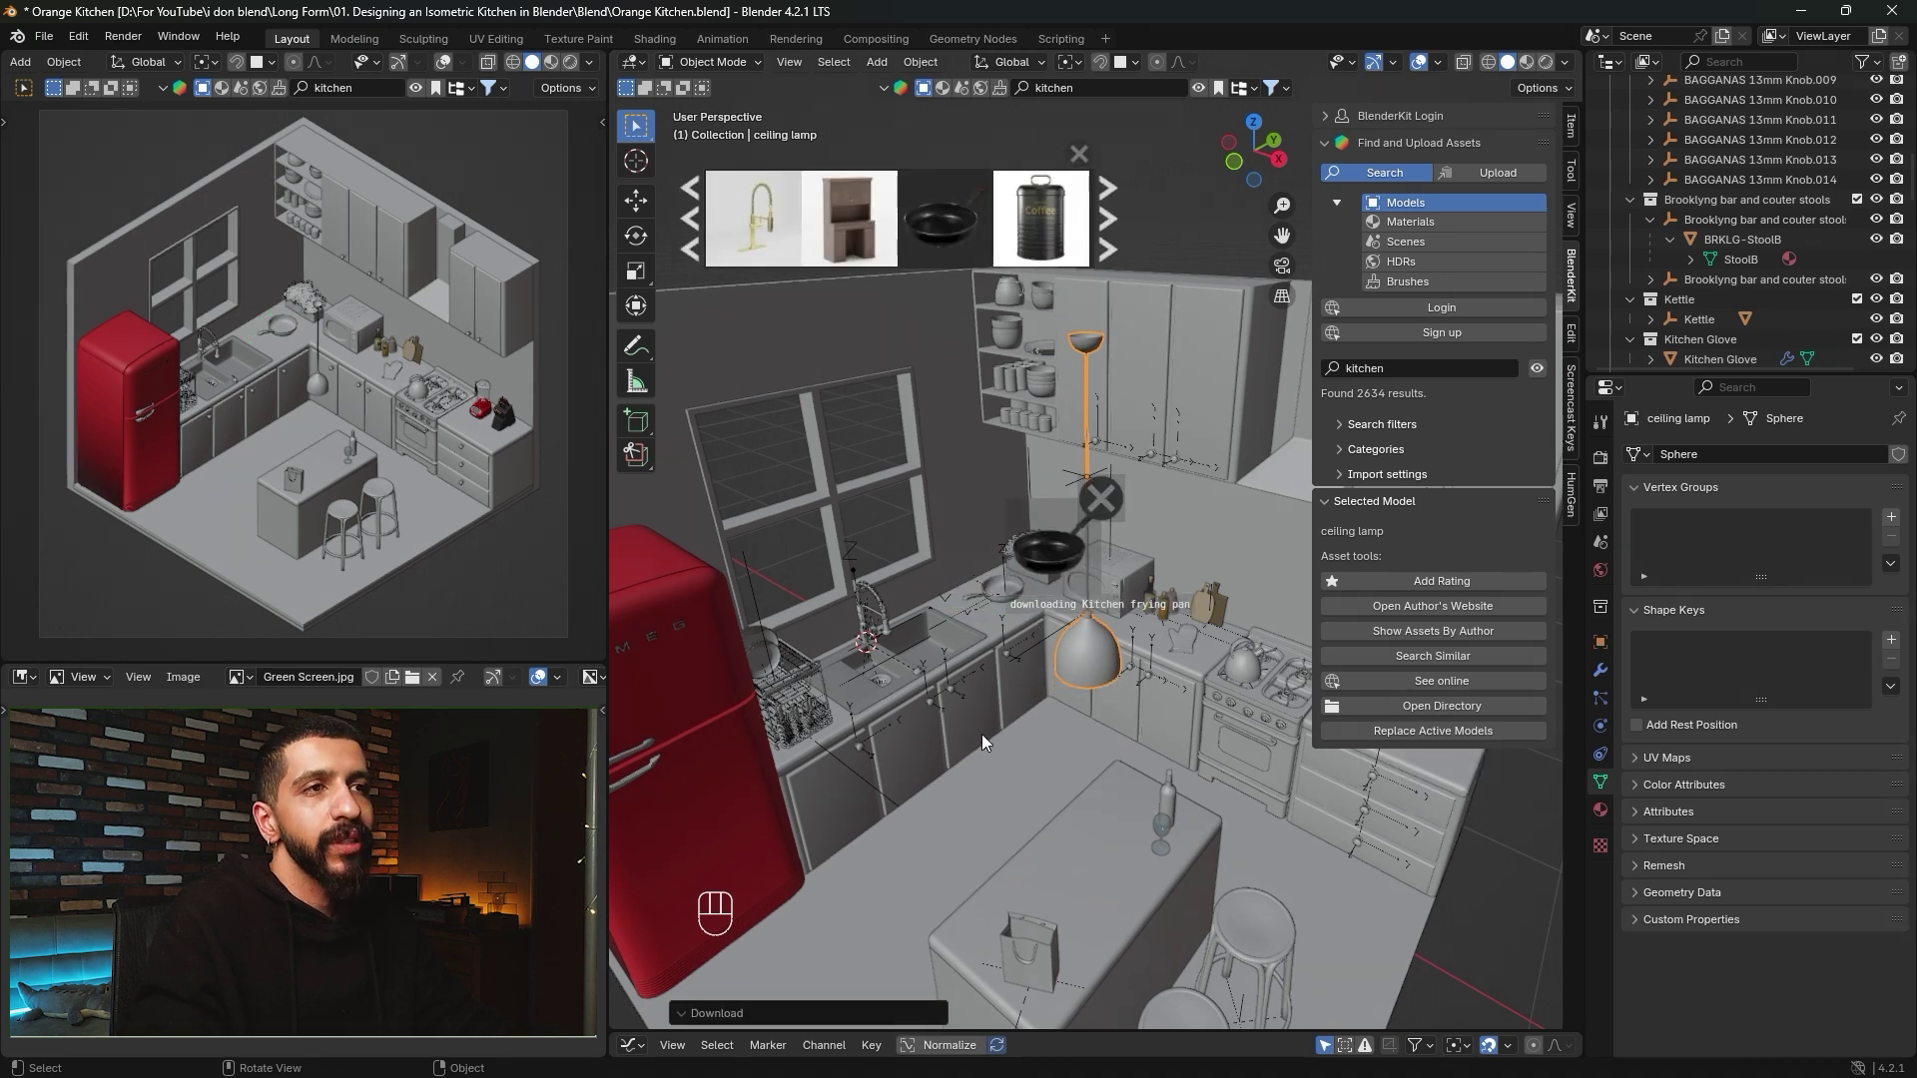
scroll(998, 614, "up", 5)
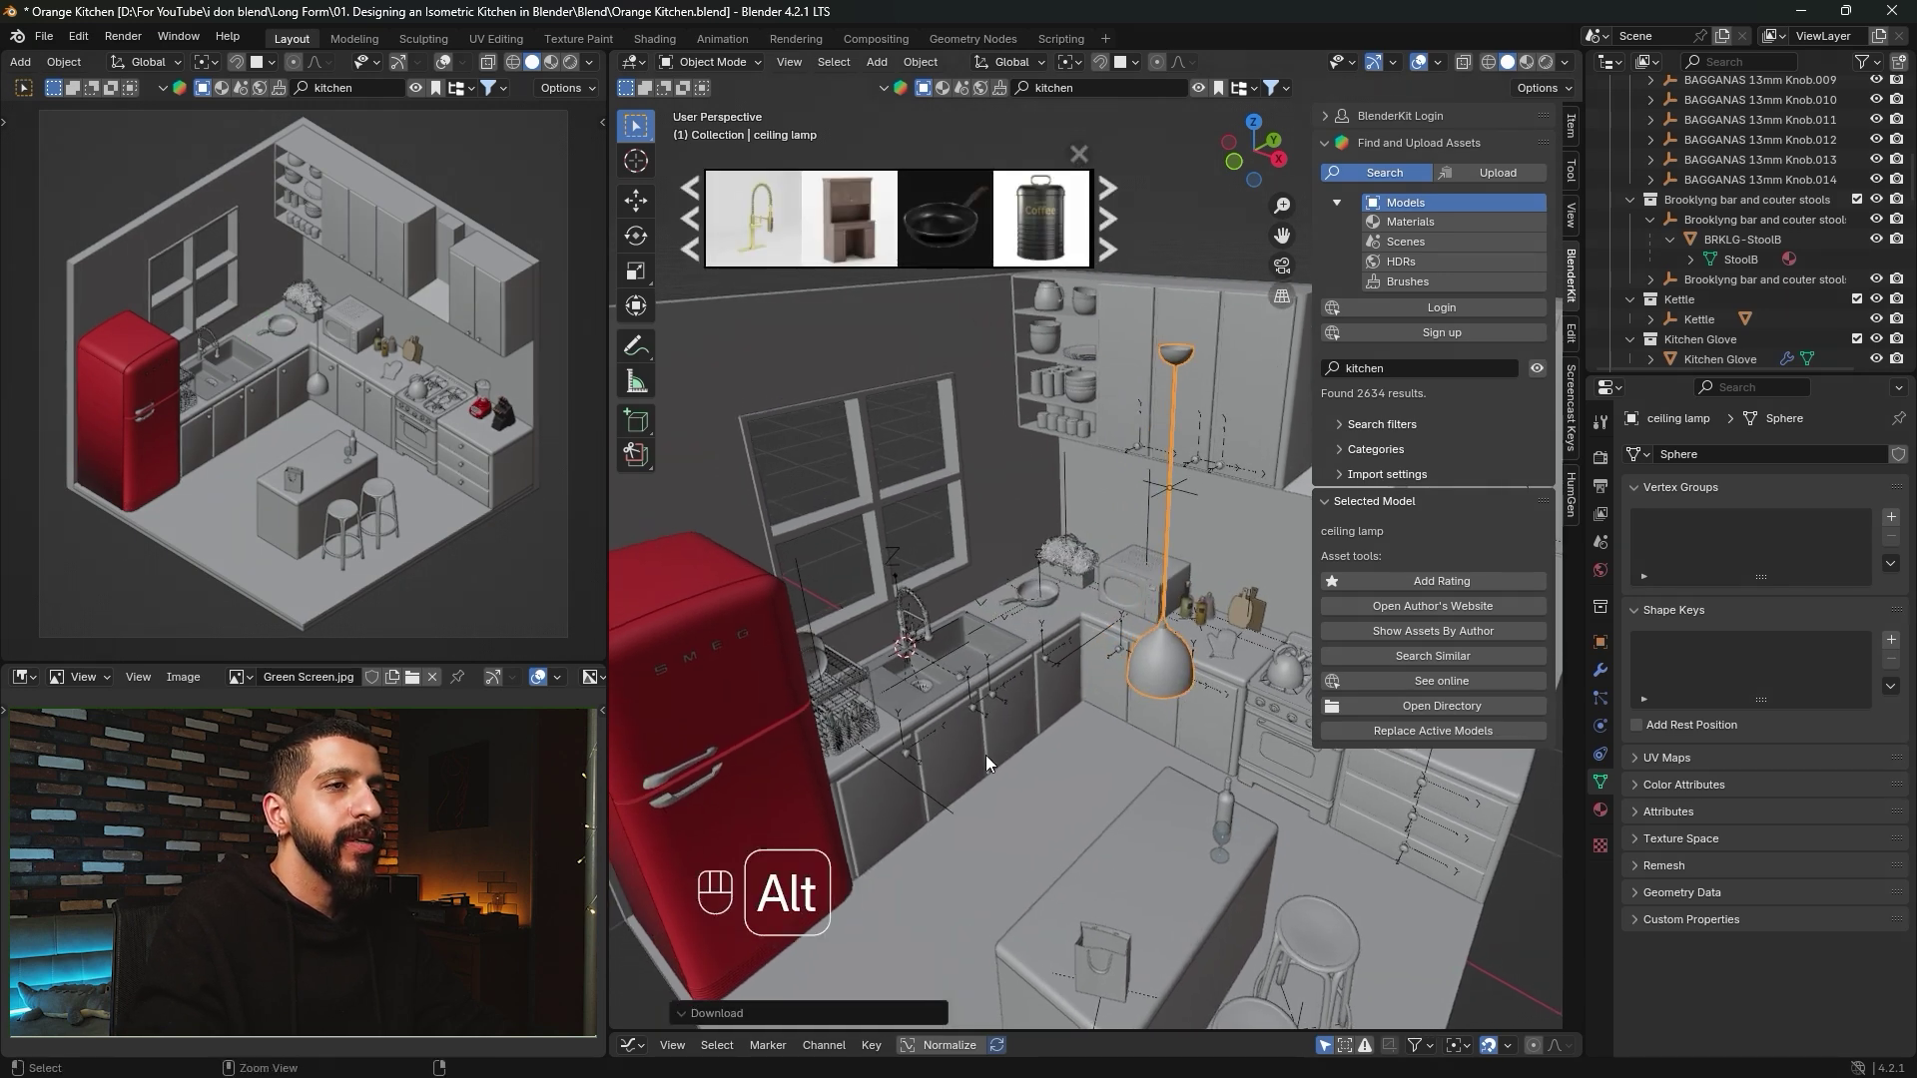
left_click(1034, 560)
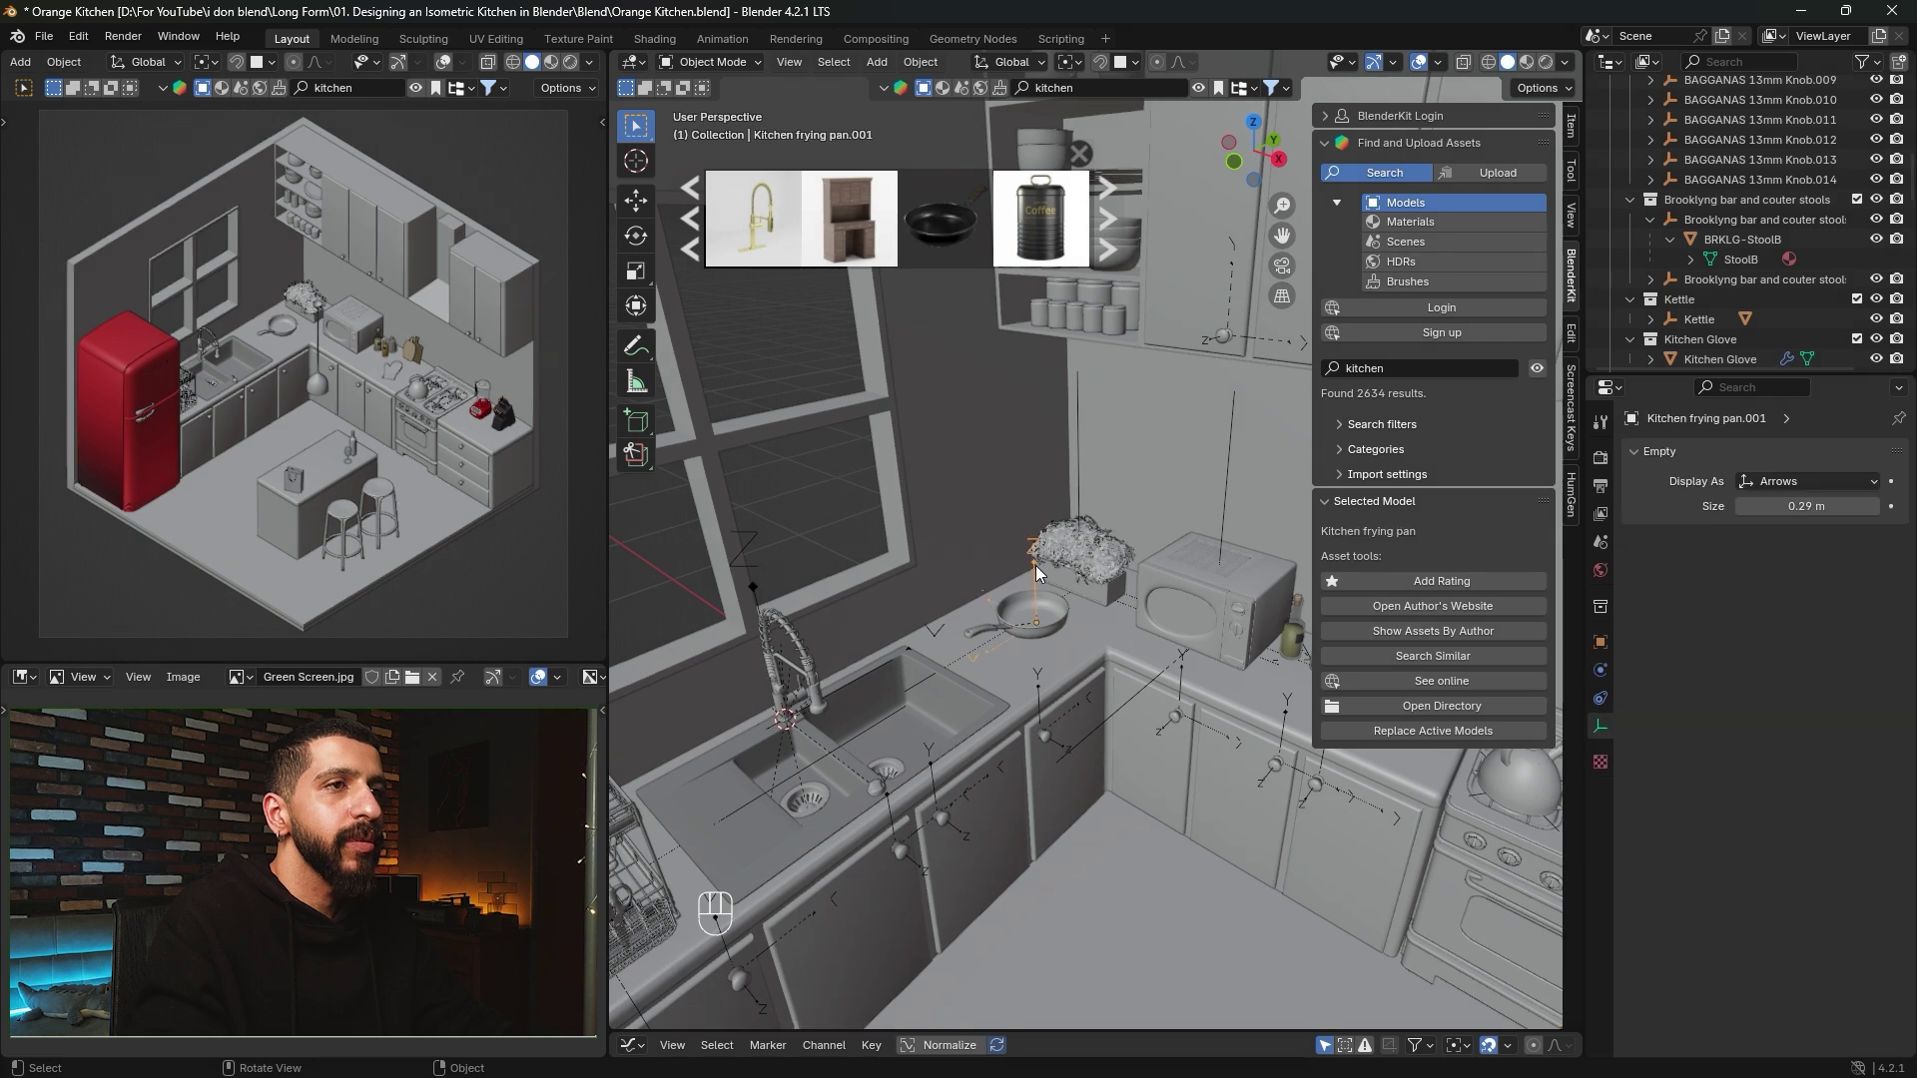
key("r")
key("z")
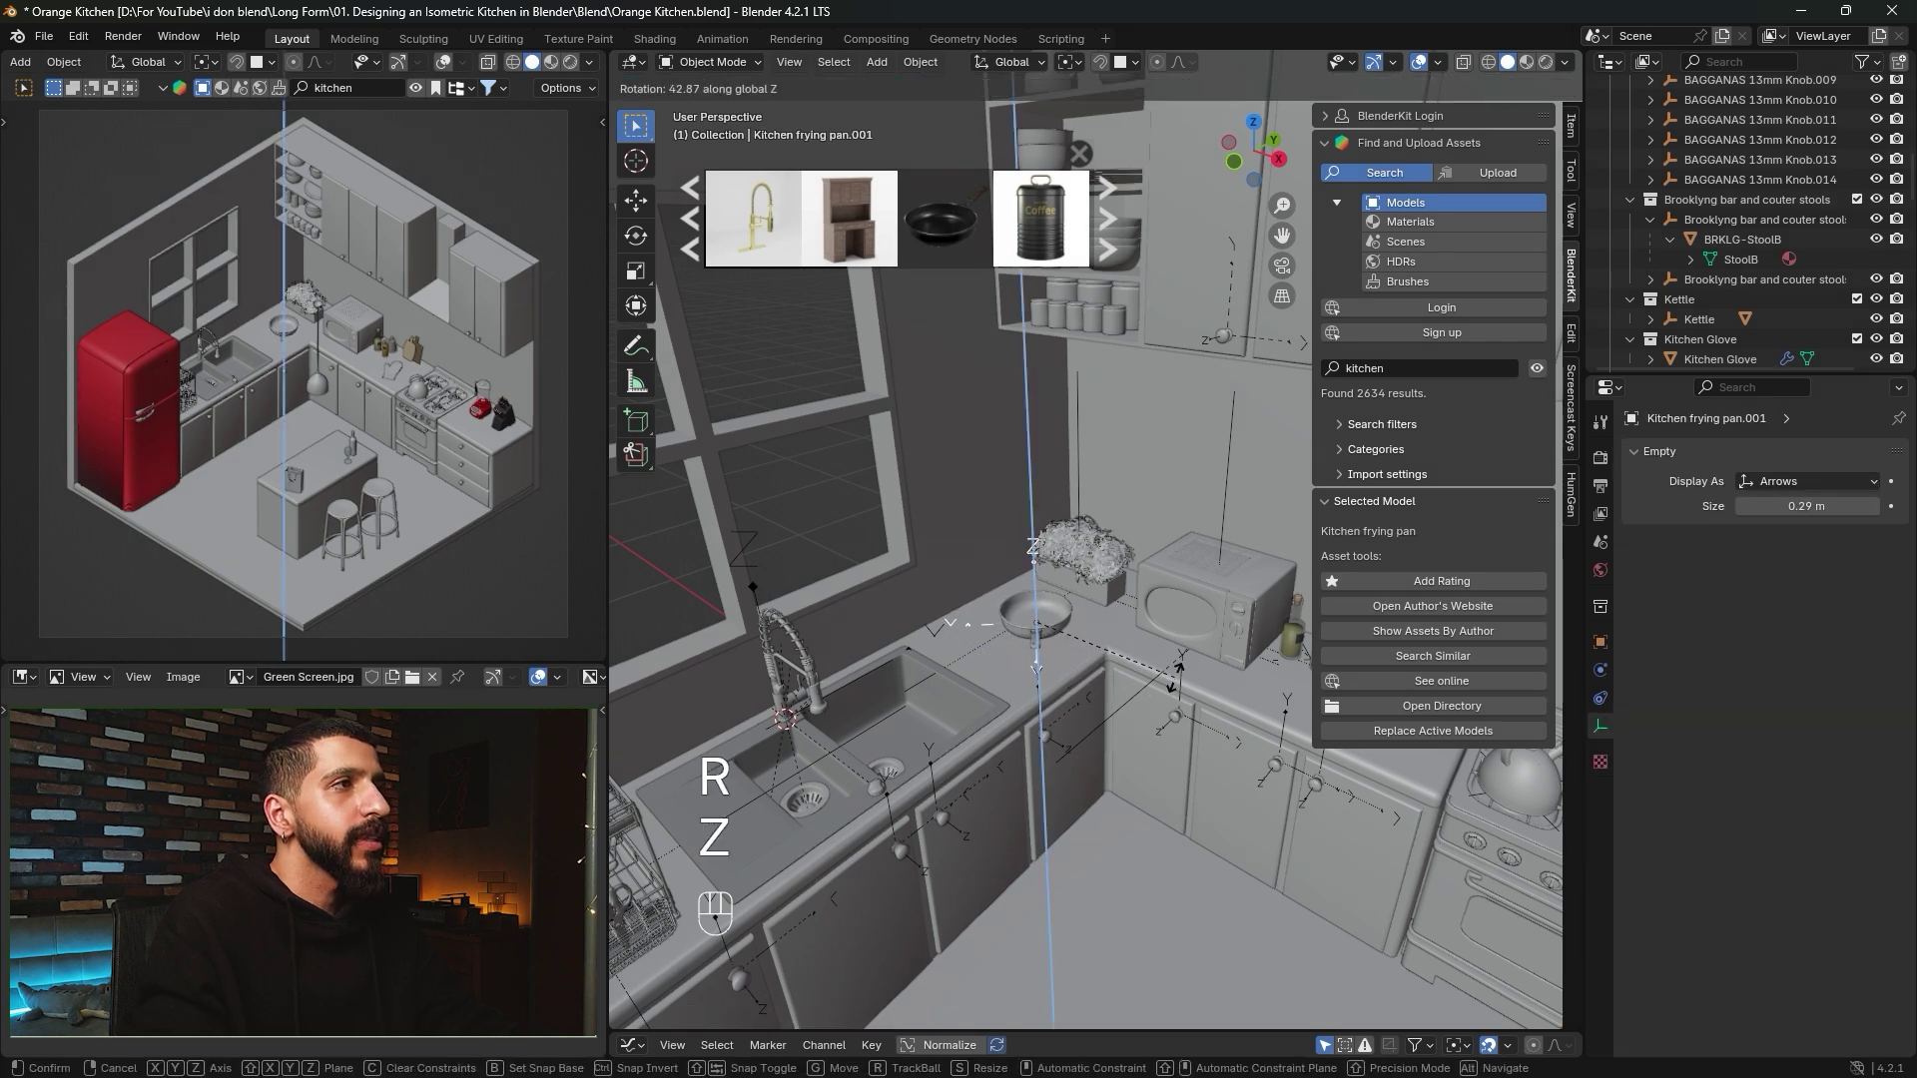
left_click(1176, 674)
Move the frying pan horizontally about -0.087 m along X and -0.145 m along Y.
key("g")
key("shift+z")
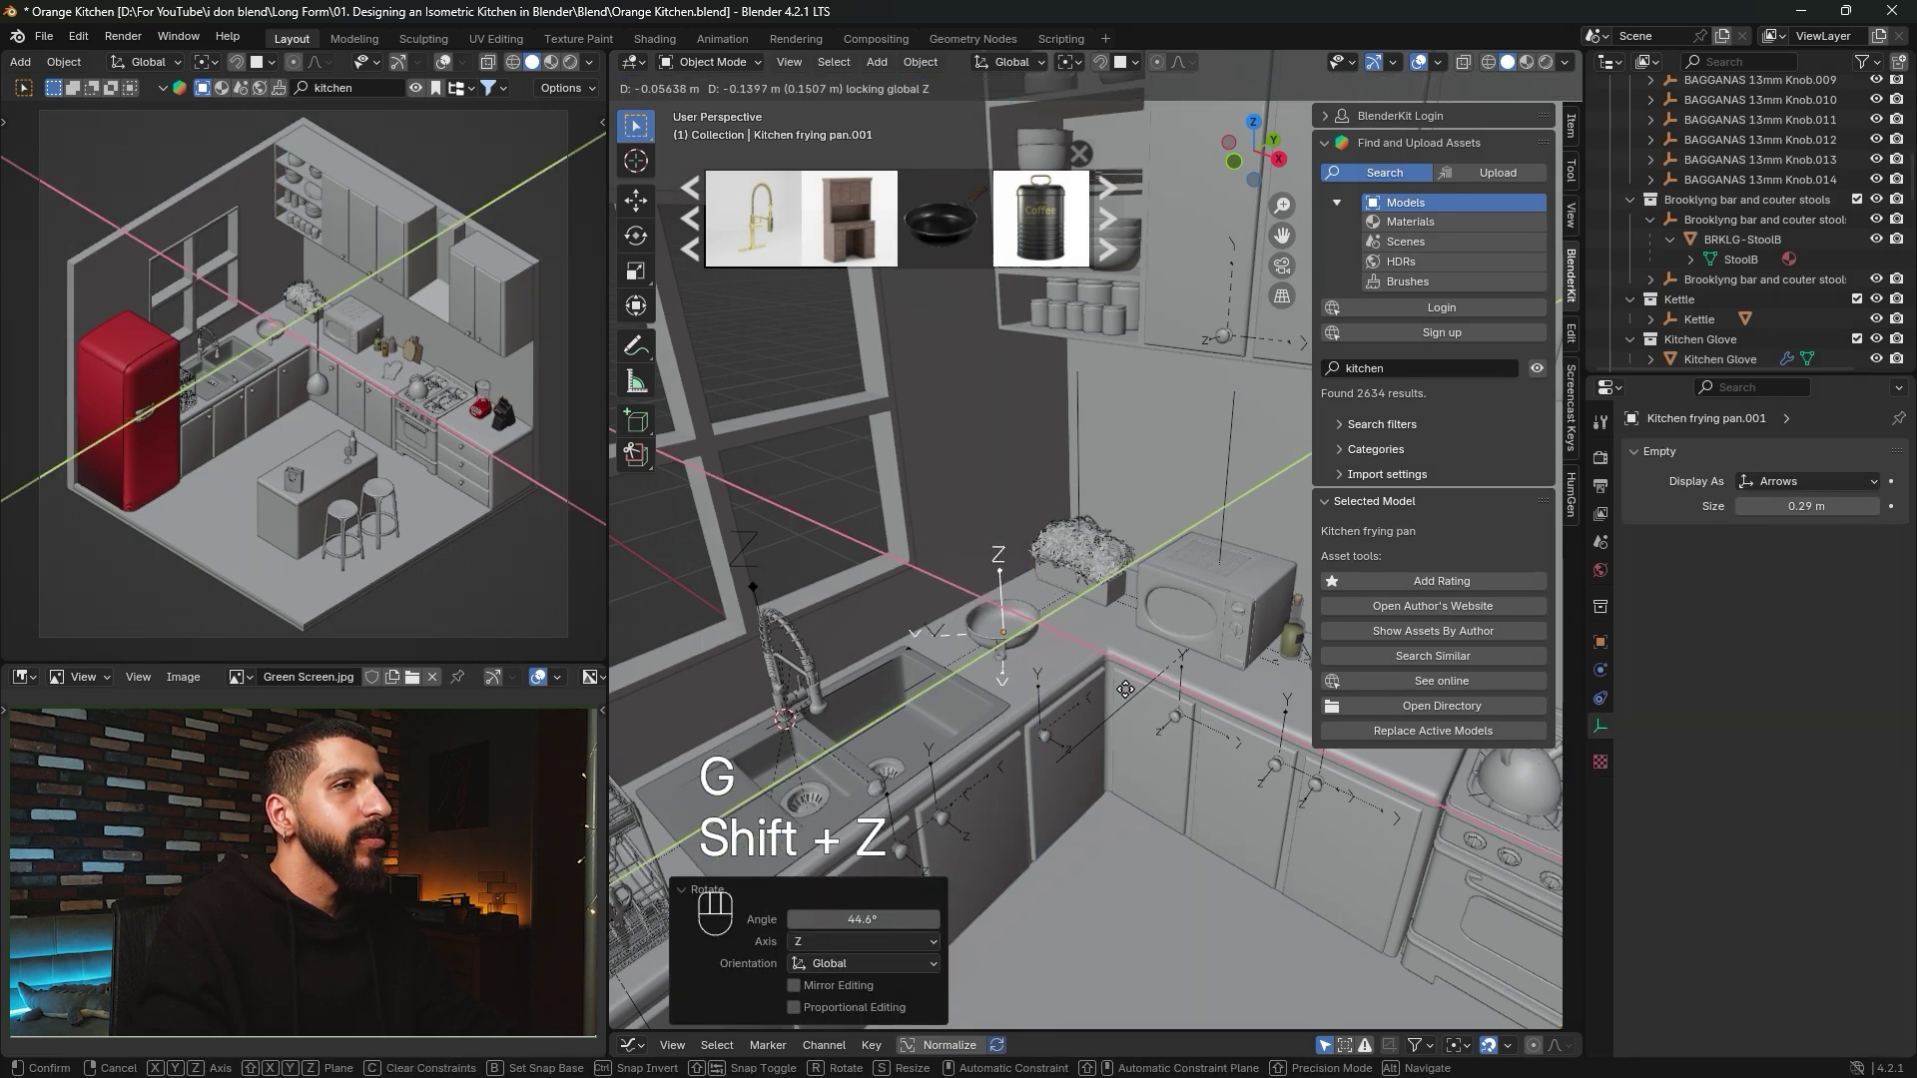
left_click(1122, 690)
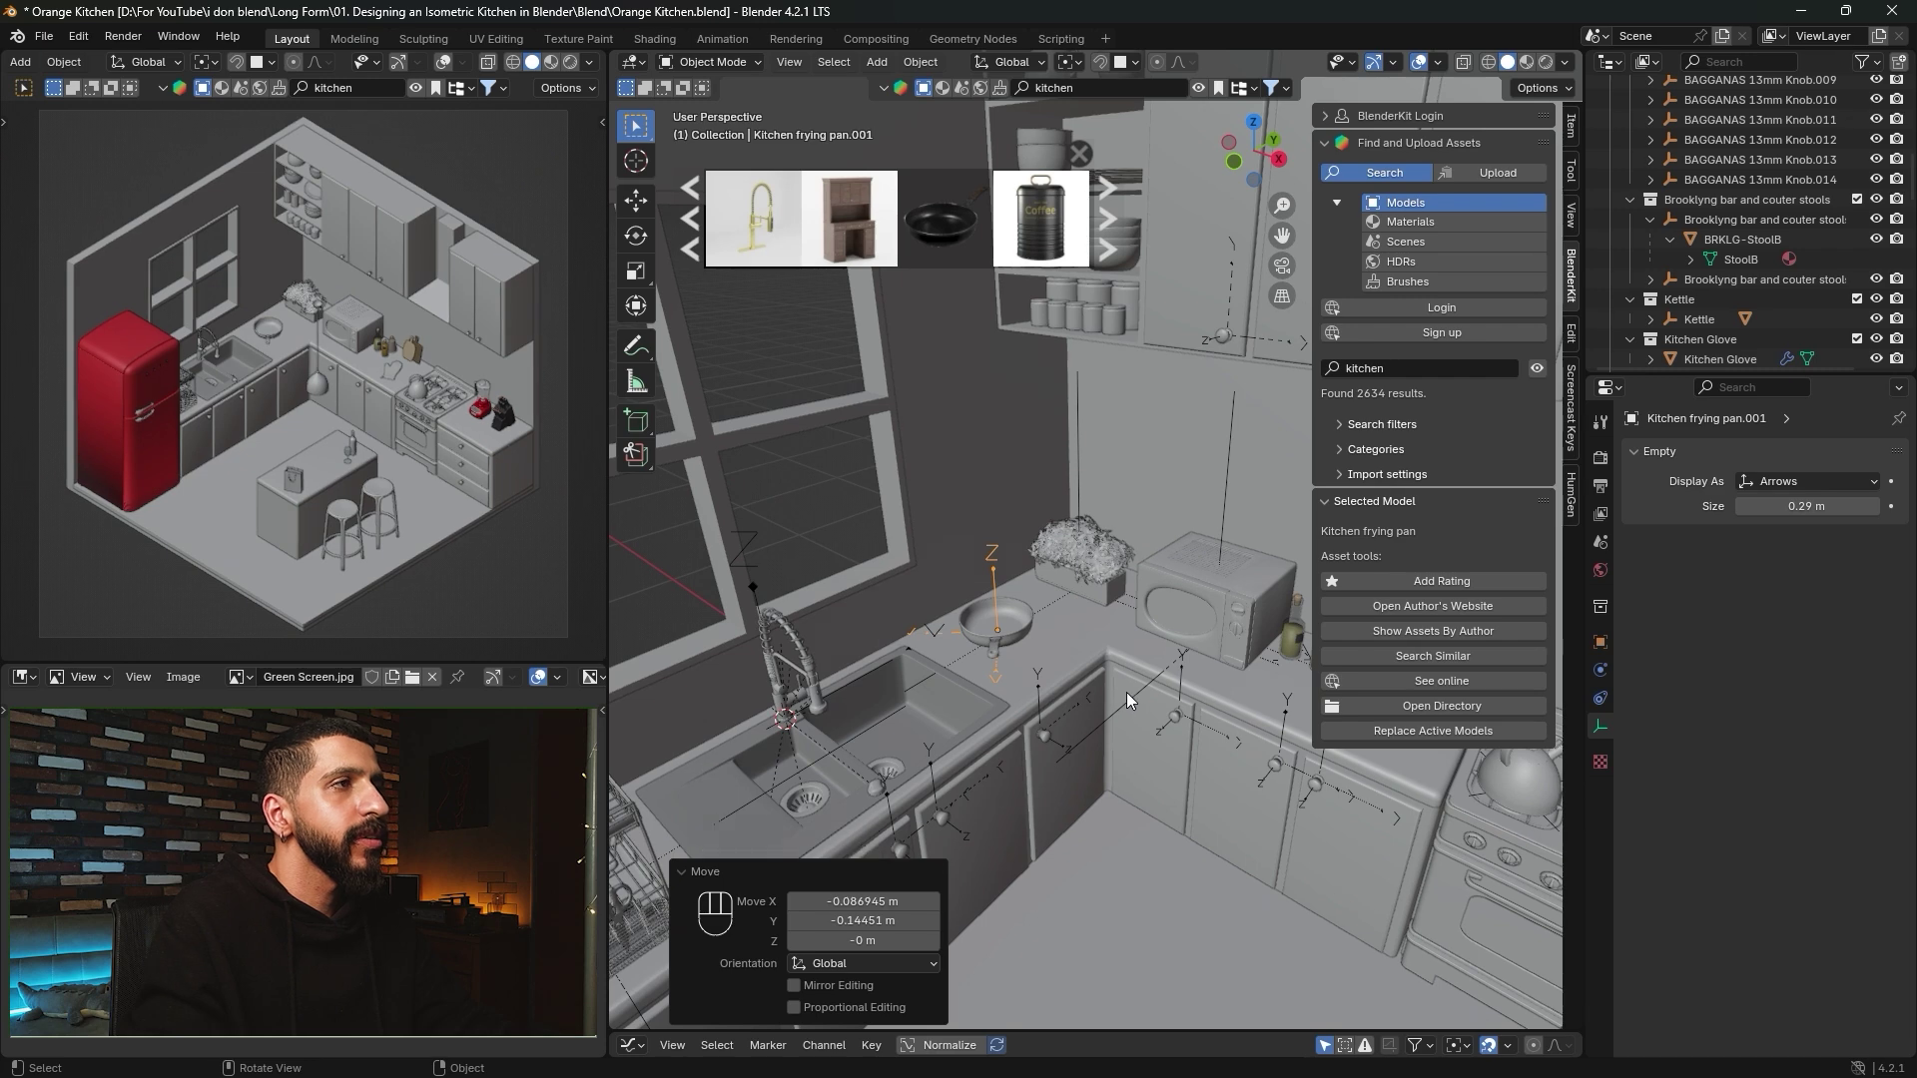
Rotate the frying pan about 65.5° around the global Z axis.
key("r")
key("z")
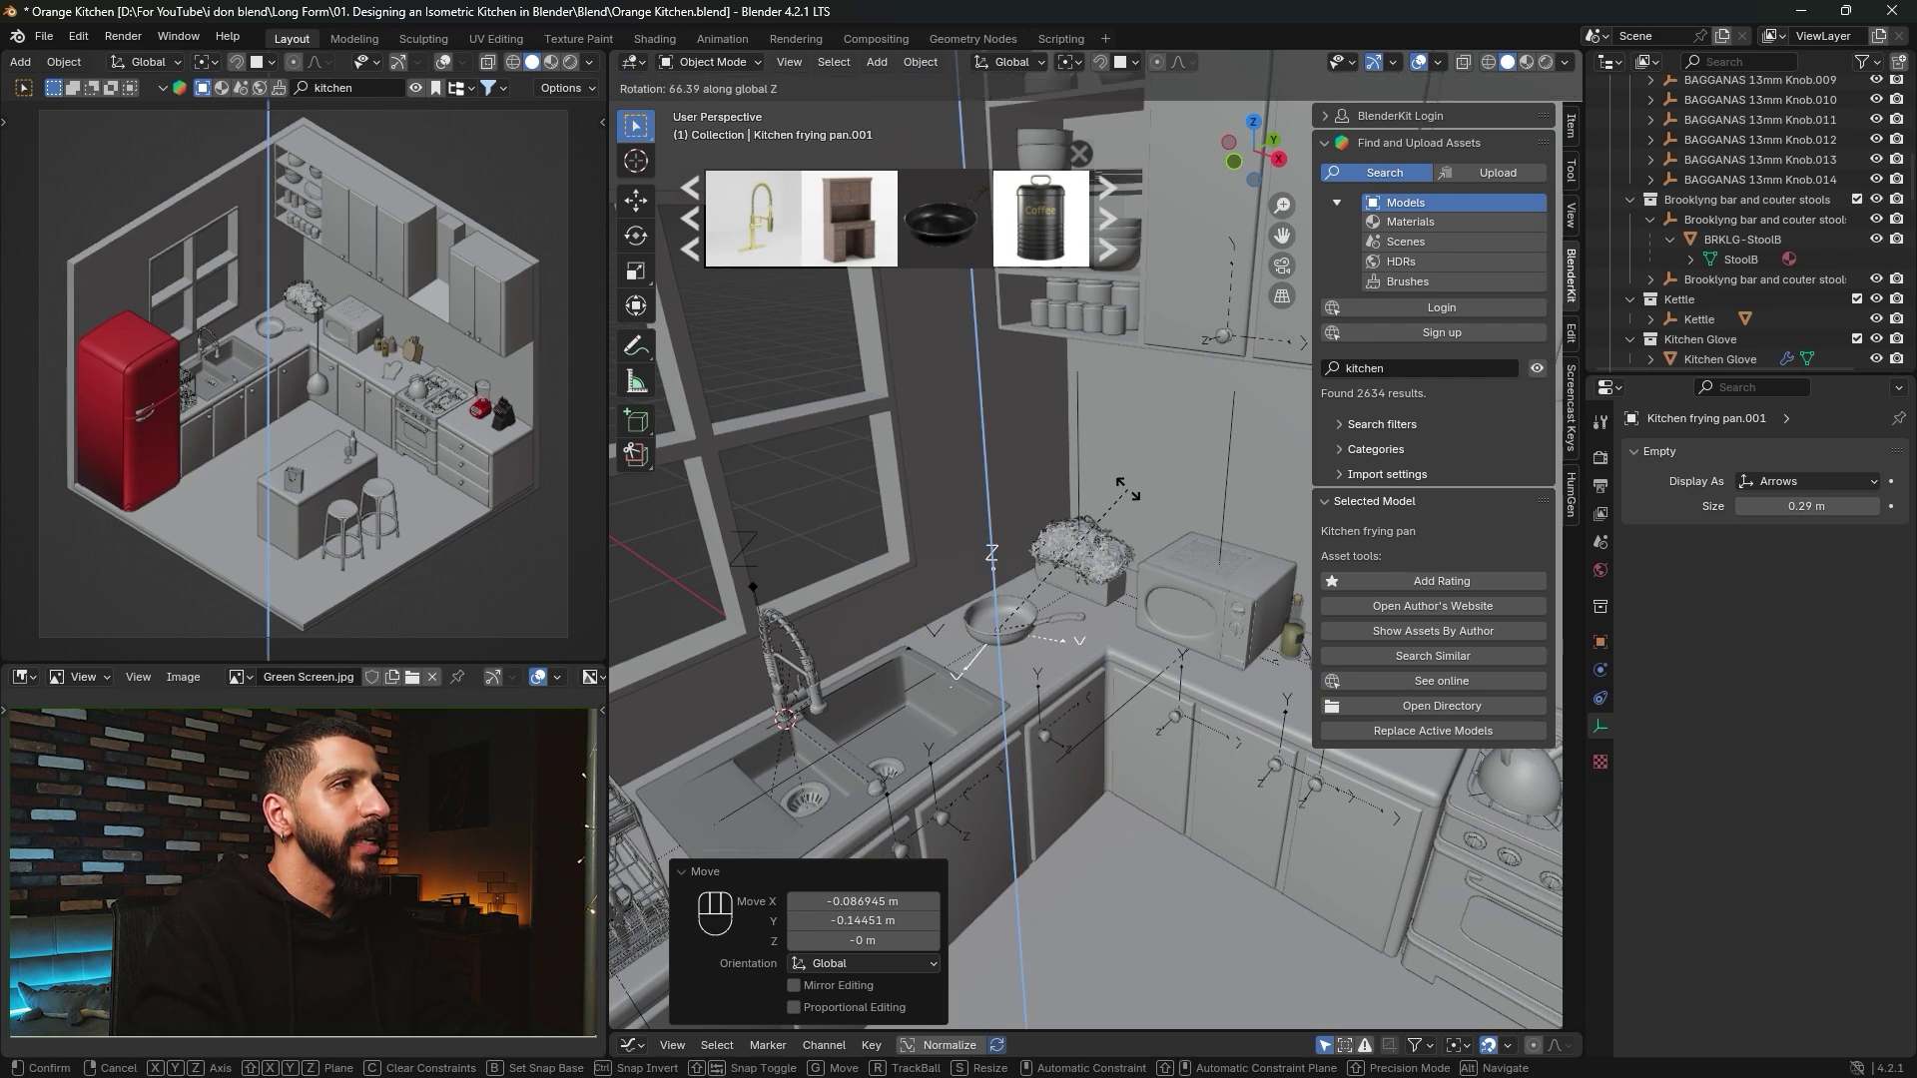
left_click(1121, 494)
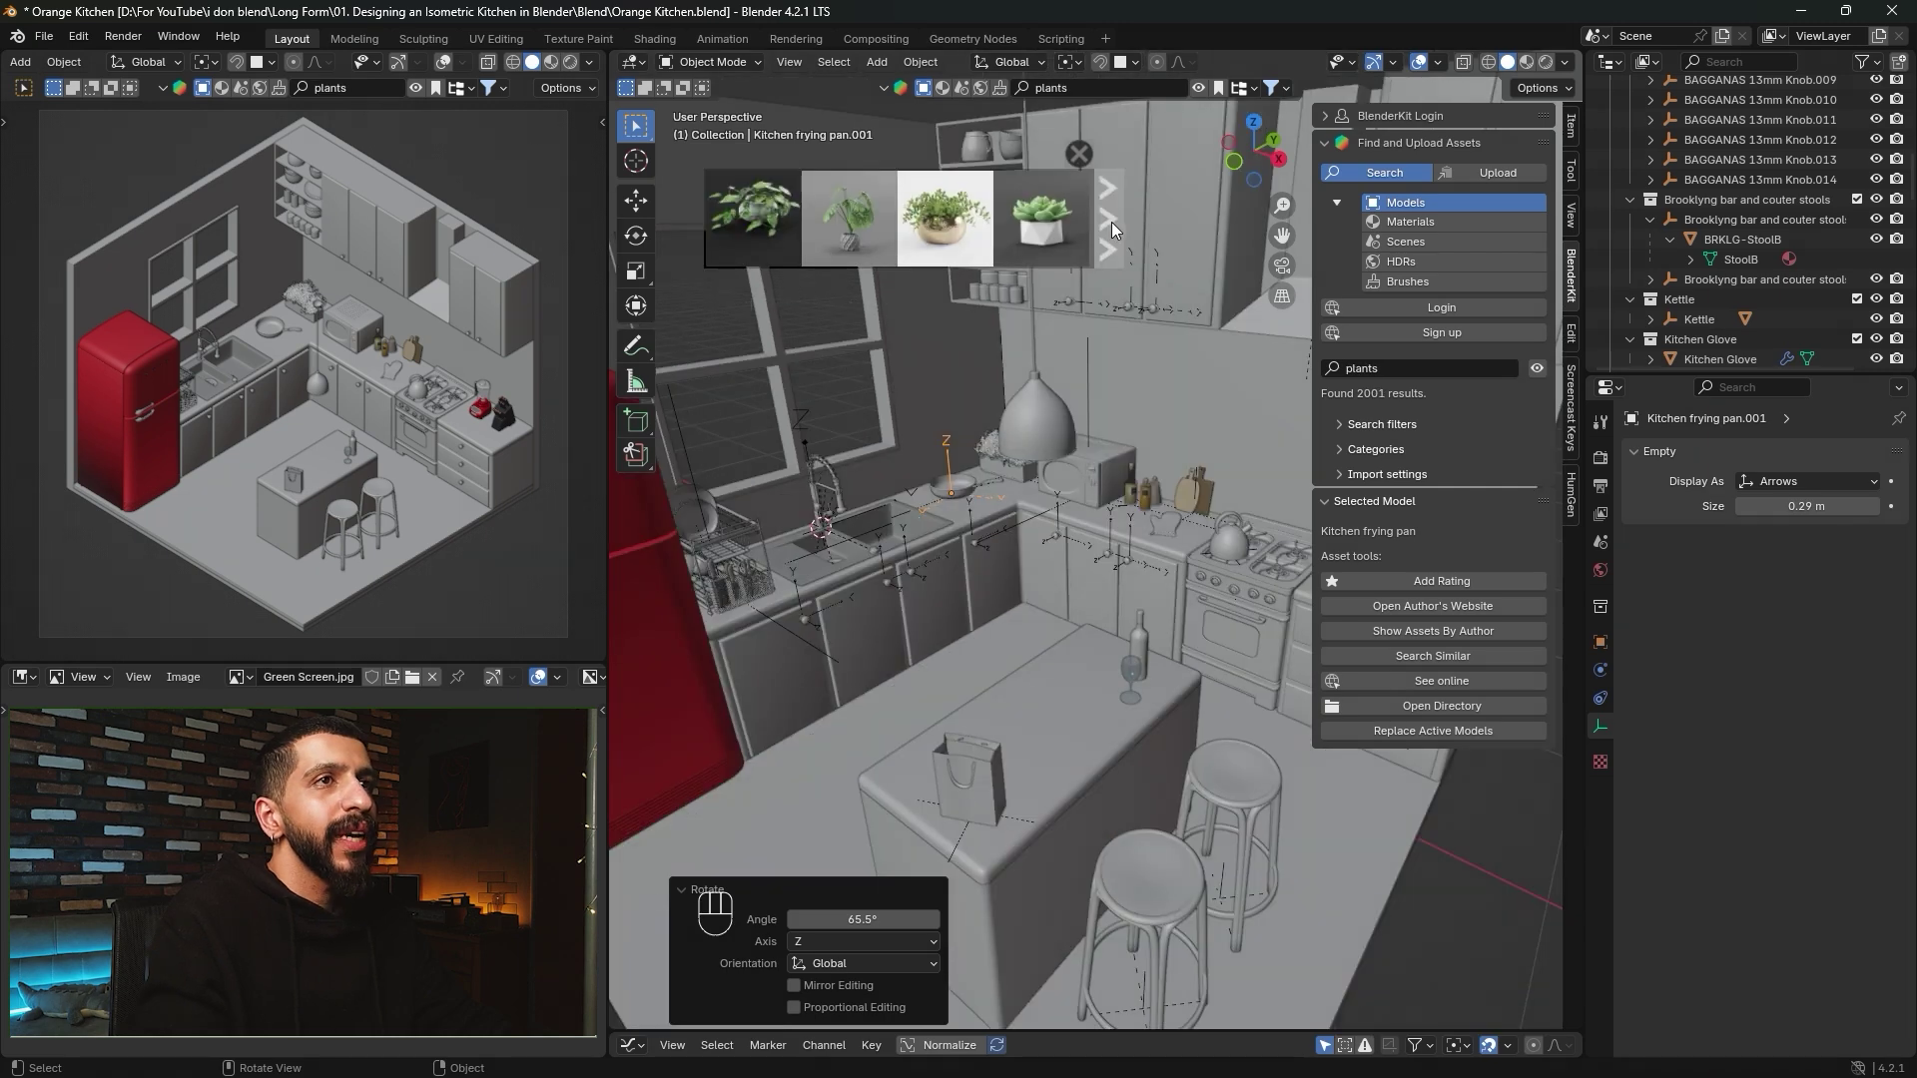
Browse the "plants" model results and place the Plant with the ribbed pot by Arsha AR on the kitchen island.
left_click(1110, 218)
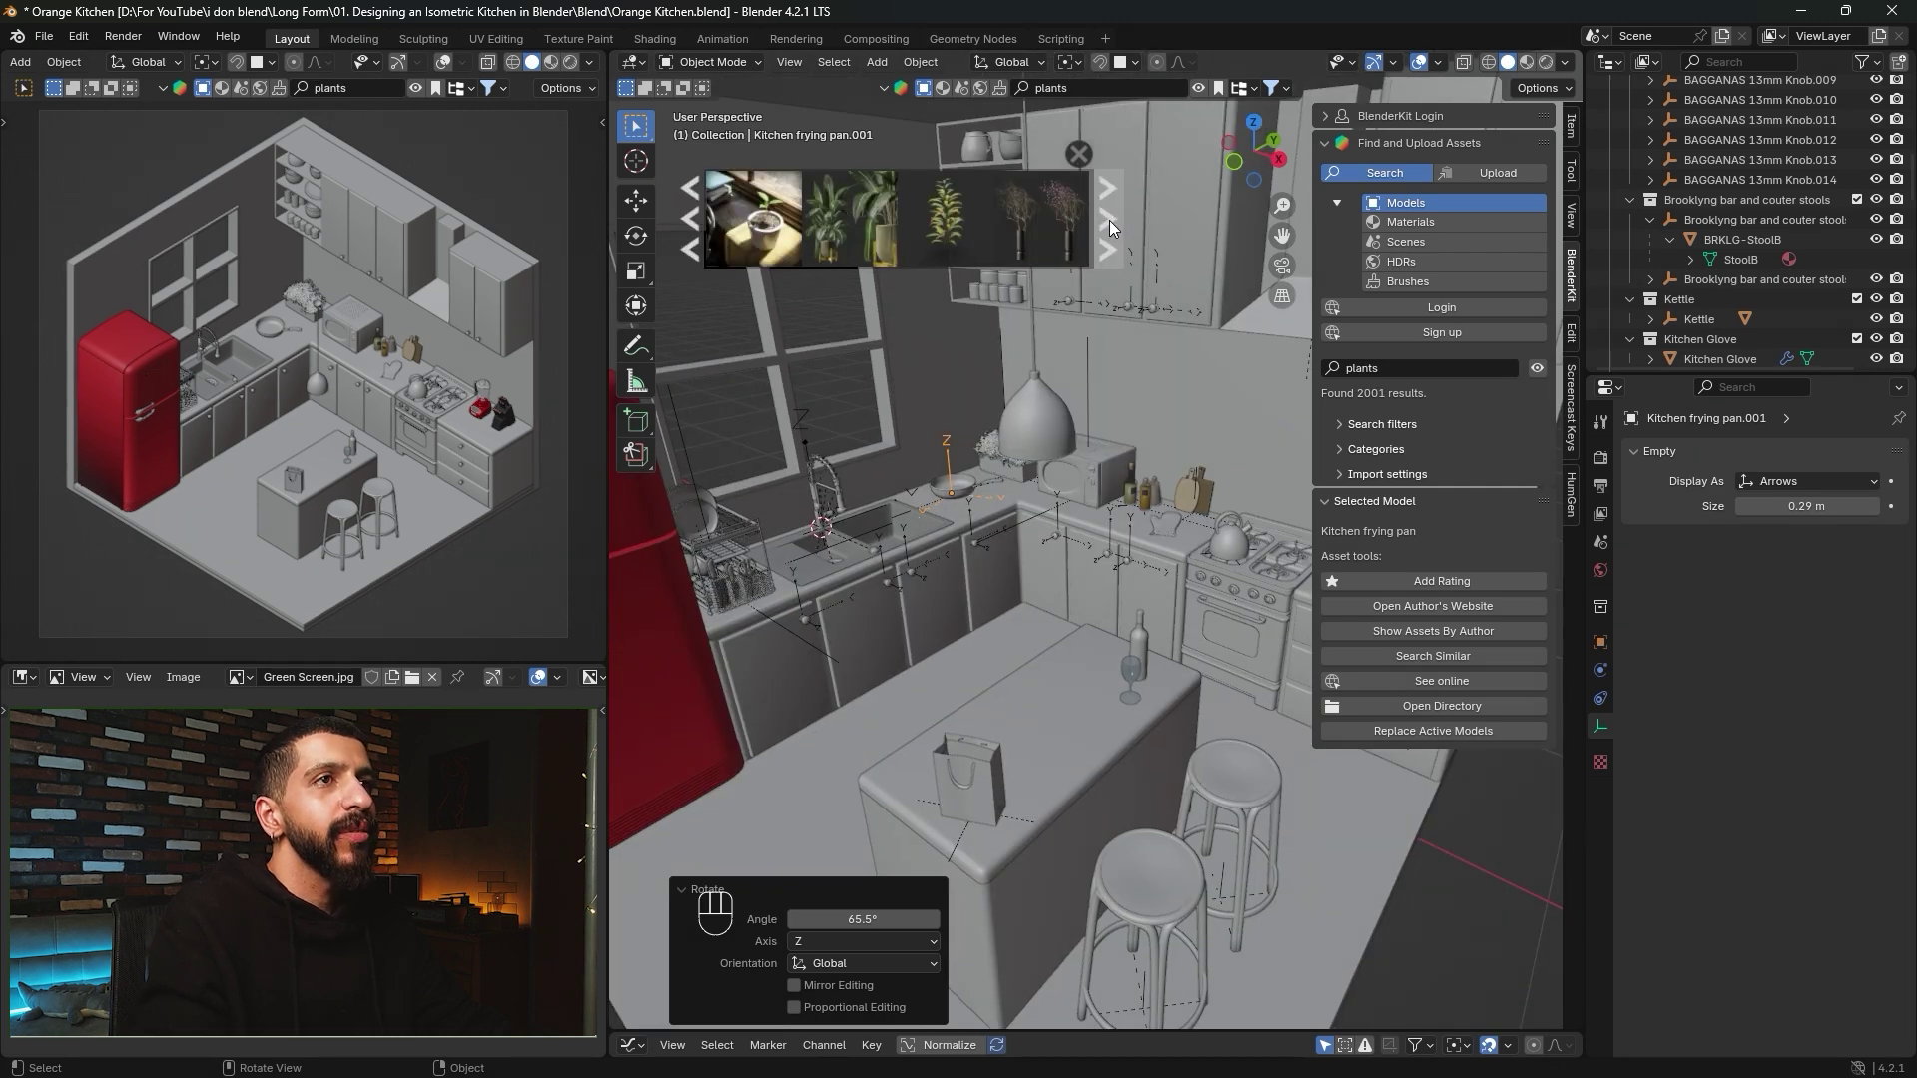
left_click(1110, 221)
left_click(1110, 220)
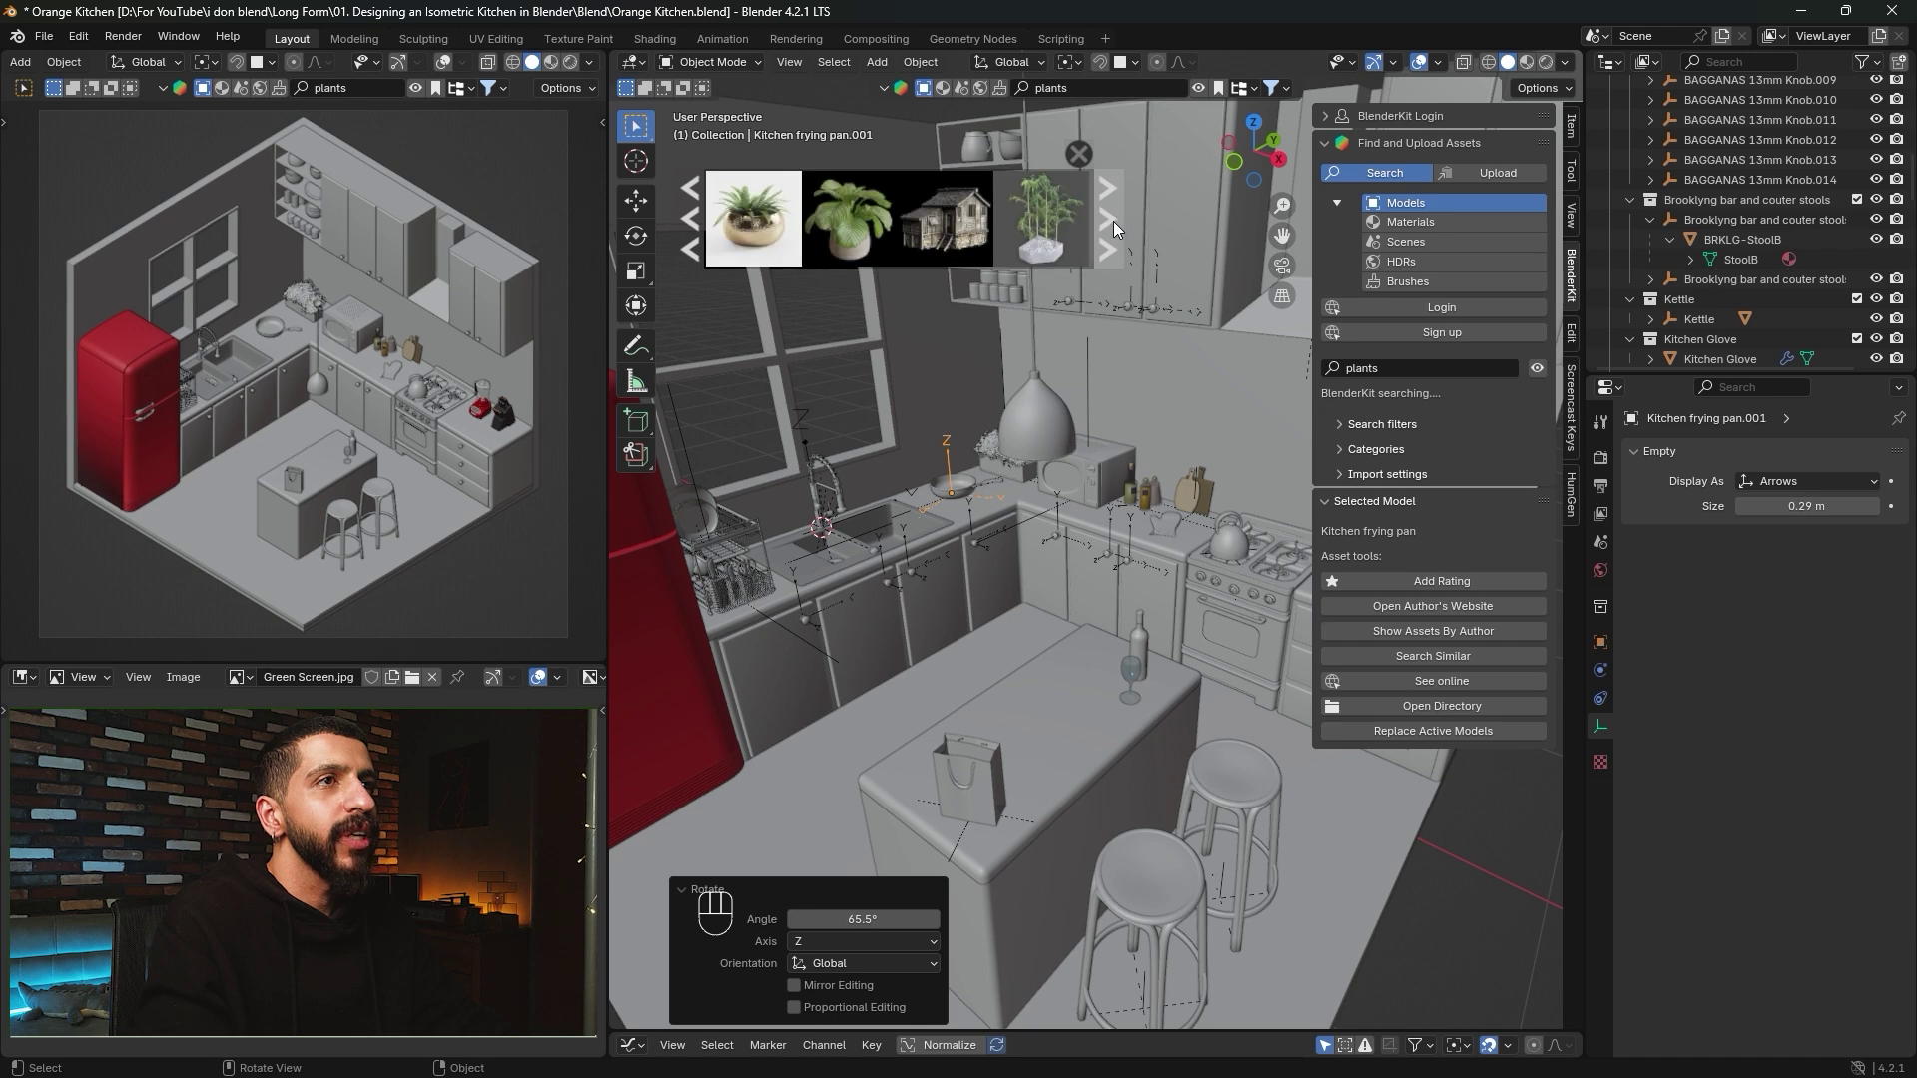
left_click(1110, 219)
left_click(1110, 221)
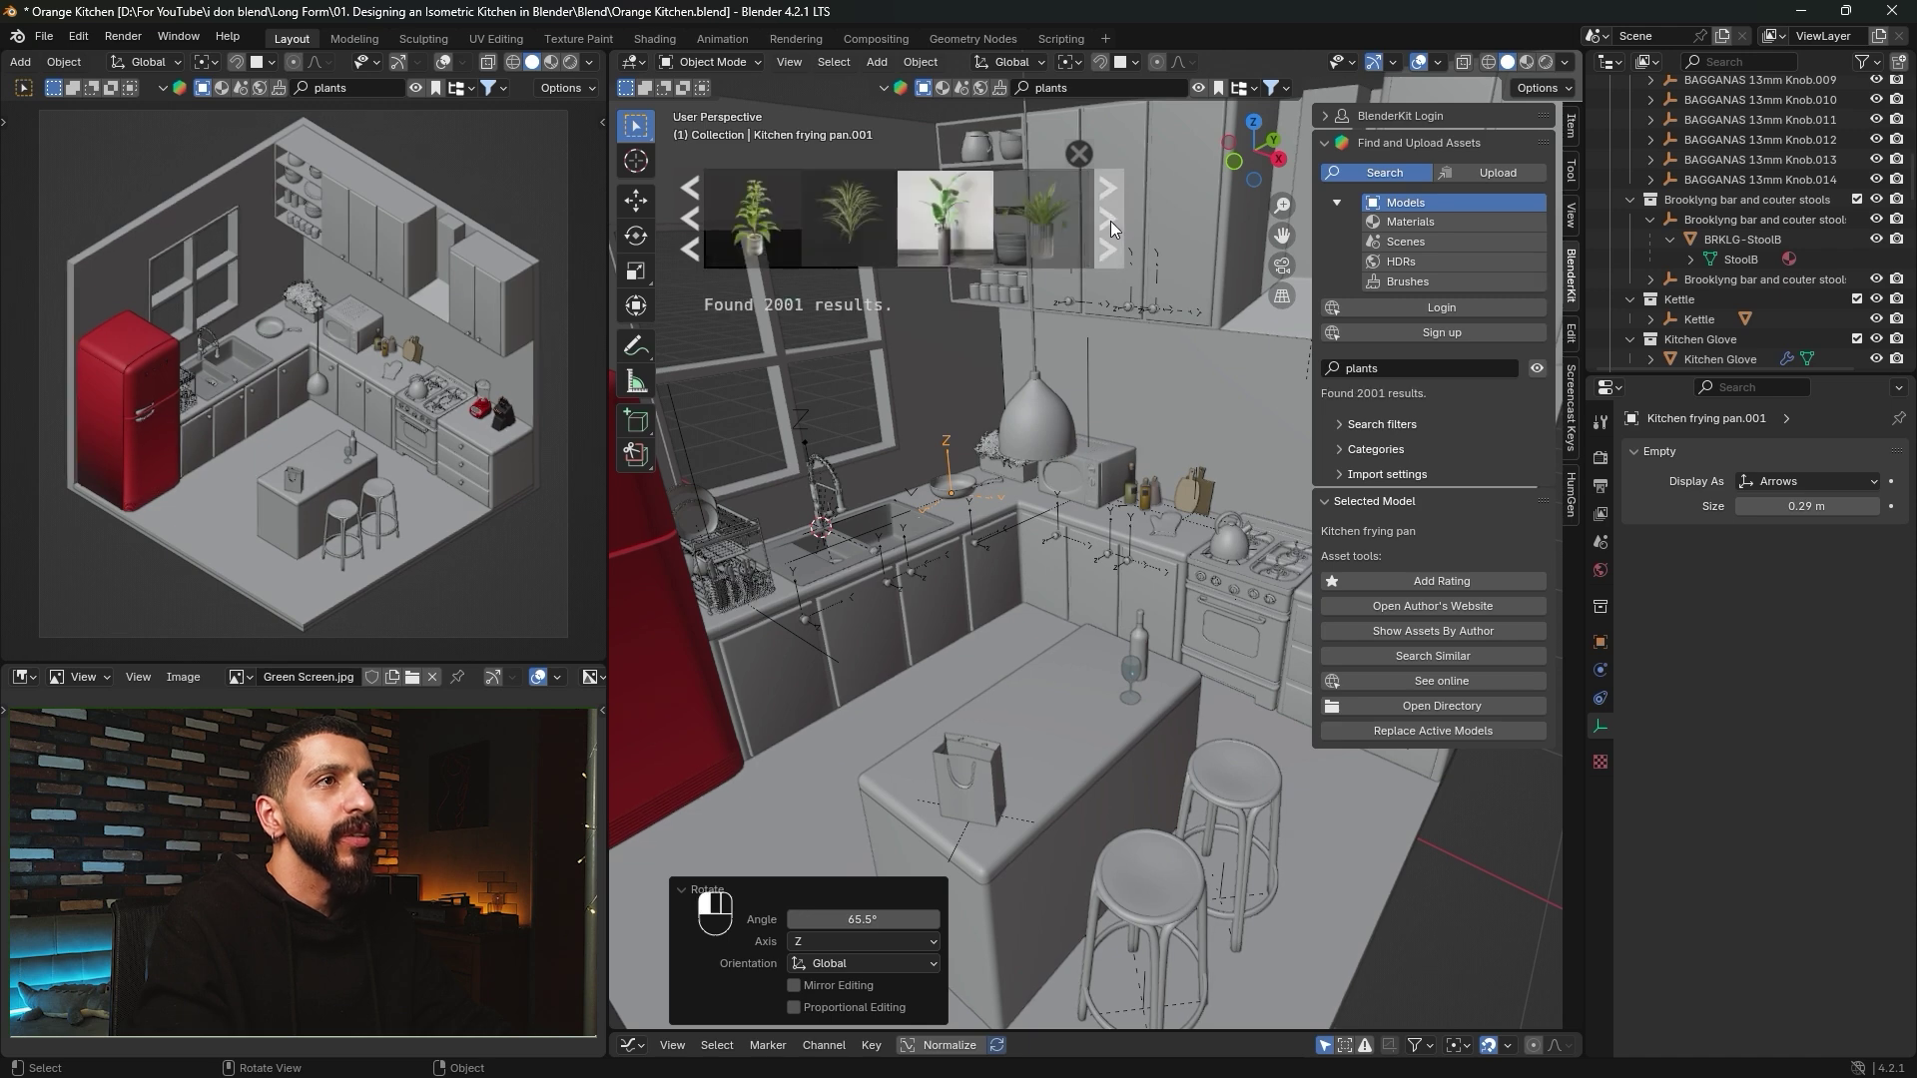
mouse_move(1040, 225)
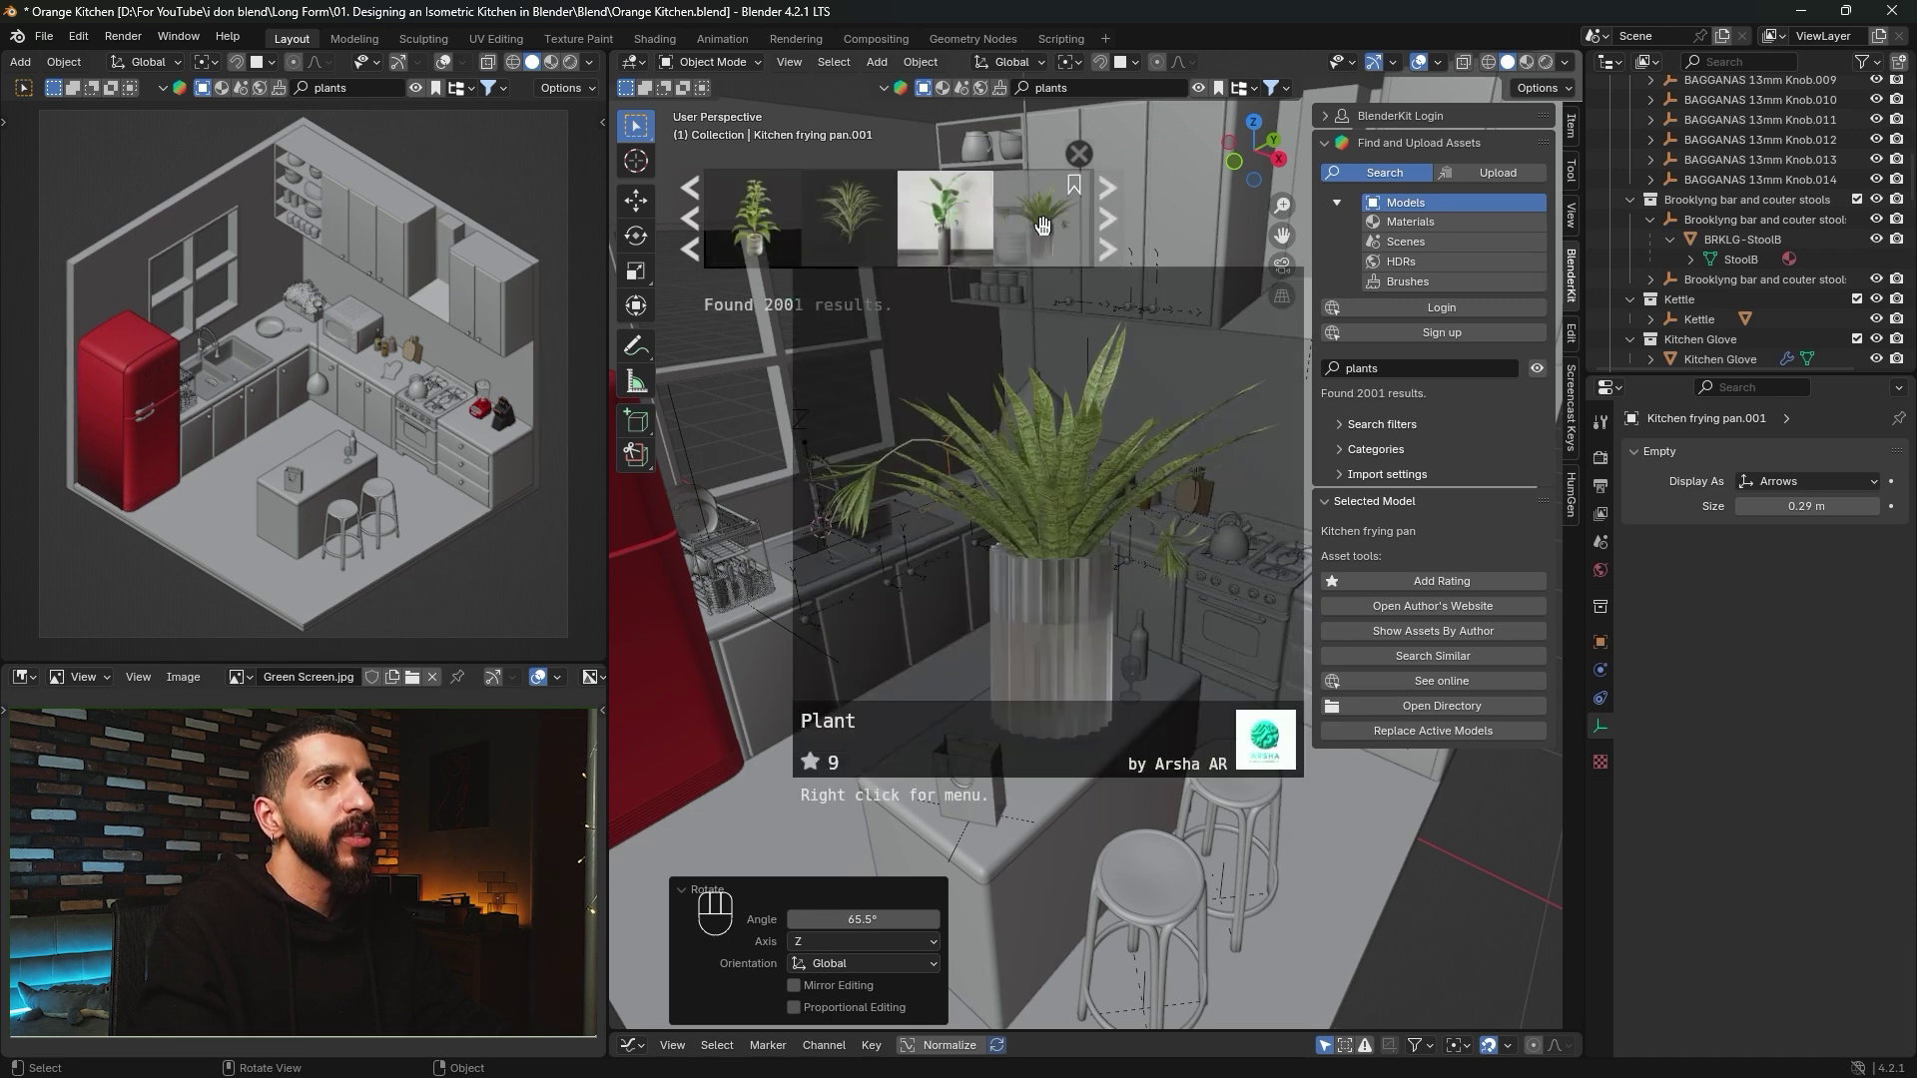
left_click_drag(1040, 236, 1060, 734)
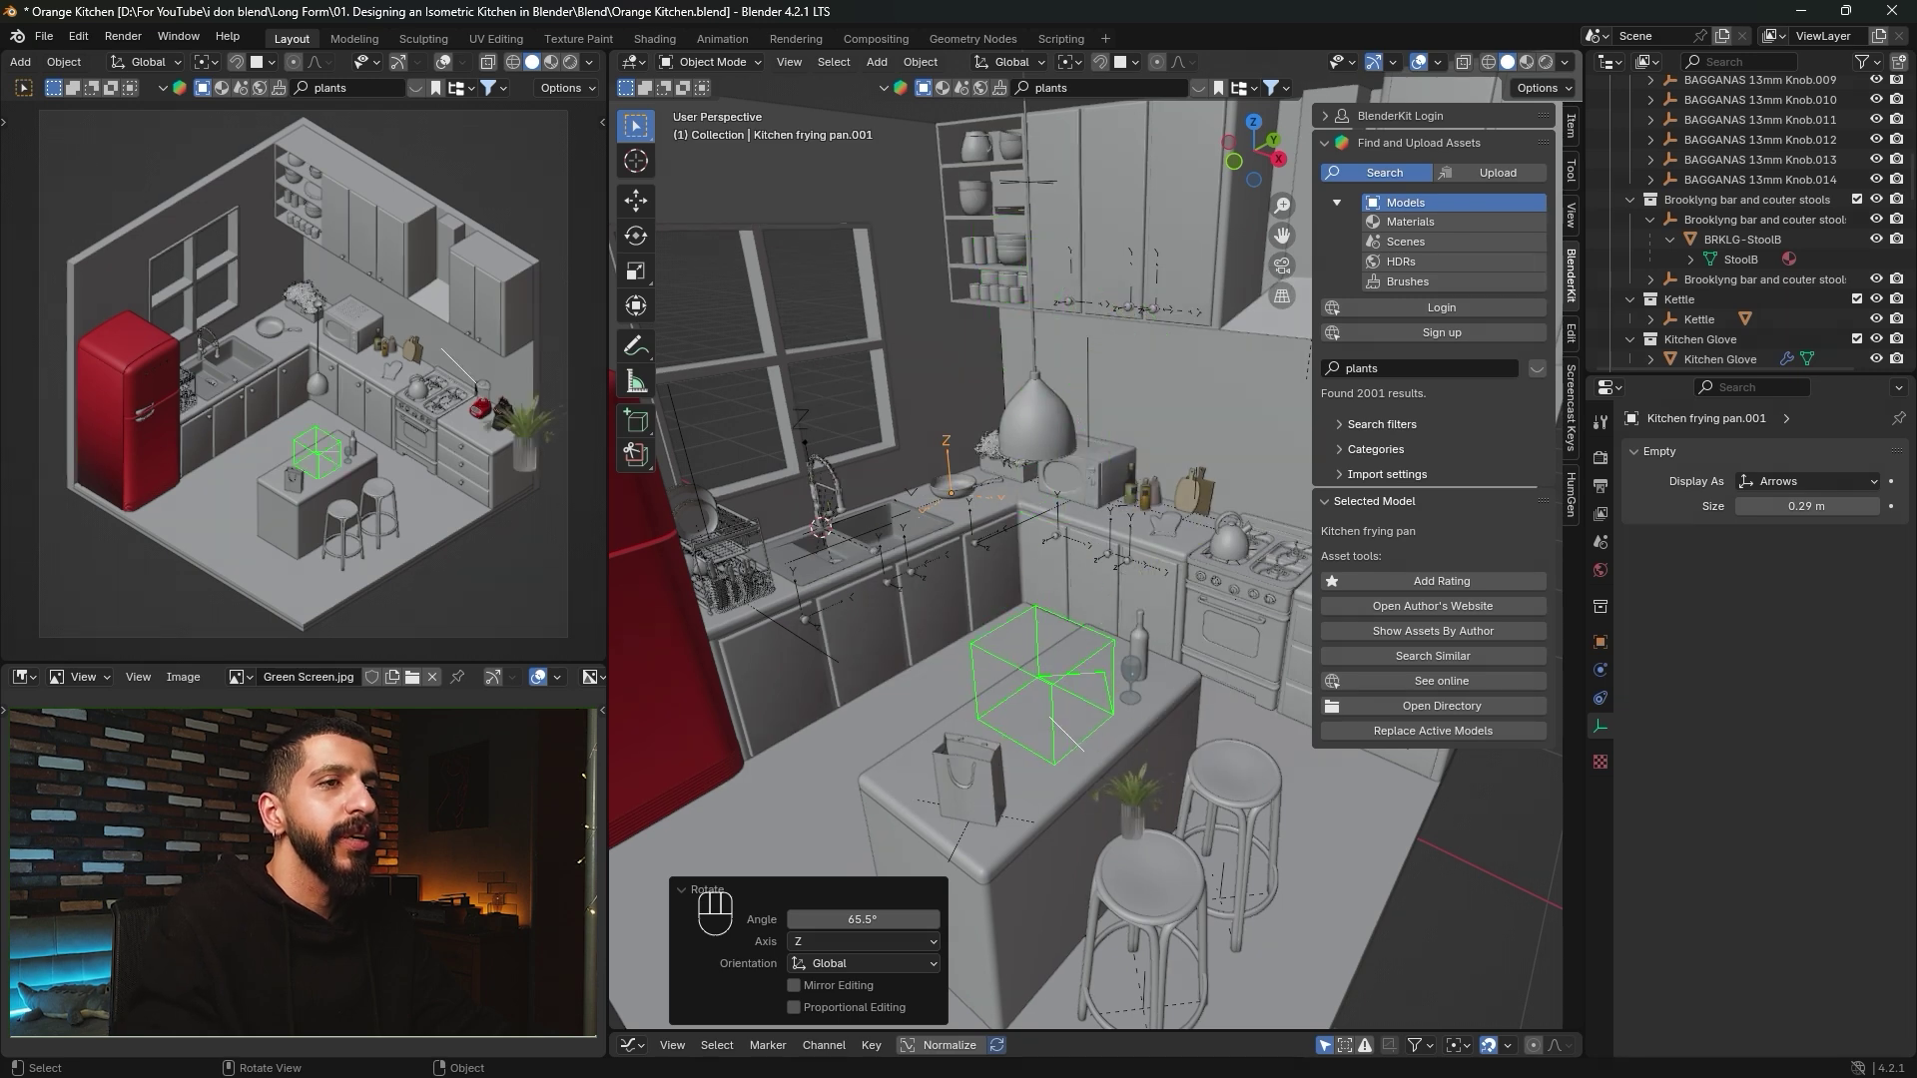
In top view, nudge the plant on the island about 0.006 m along X and 0.036 m along Y.
left_click(1255, 123)
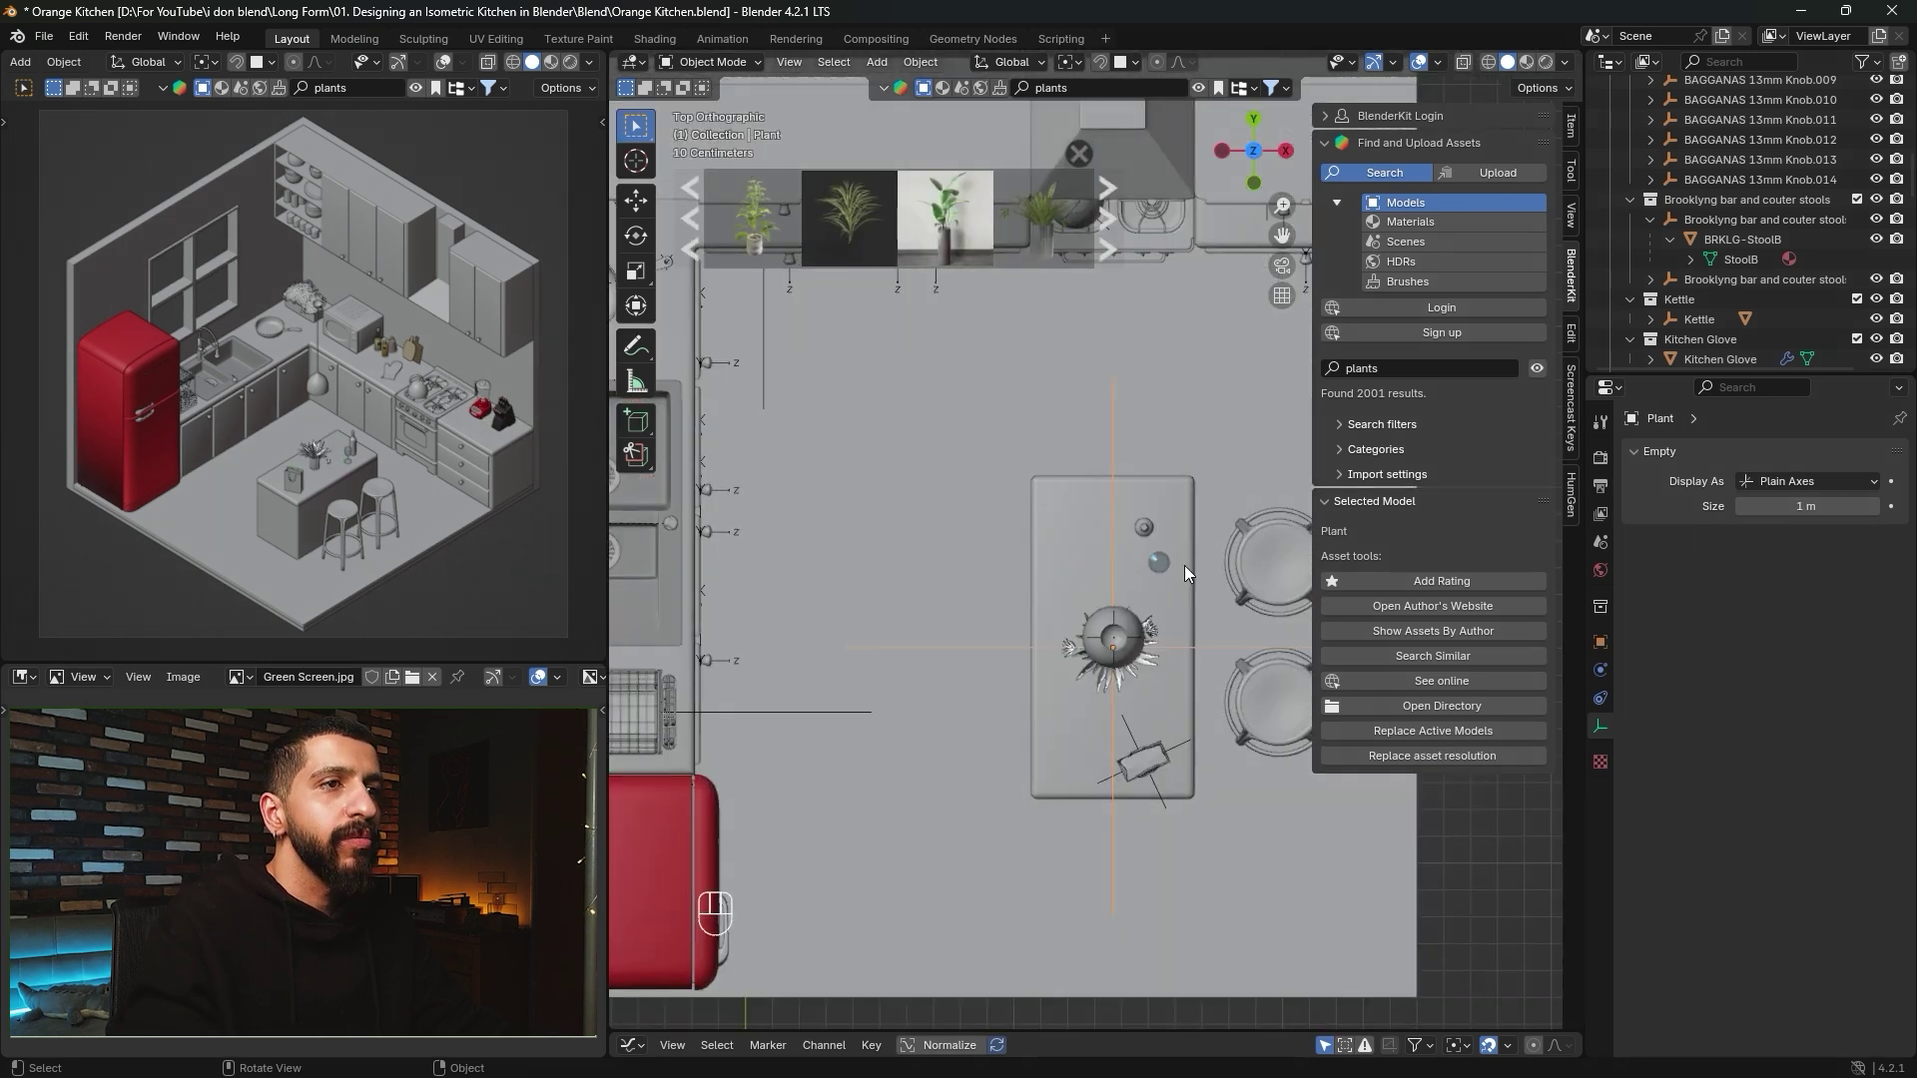
scroll(1106, 637, "up", 3)
key("g")
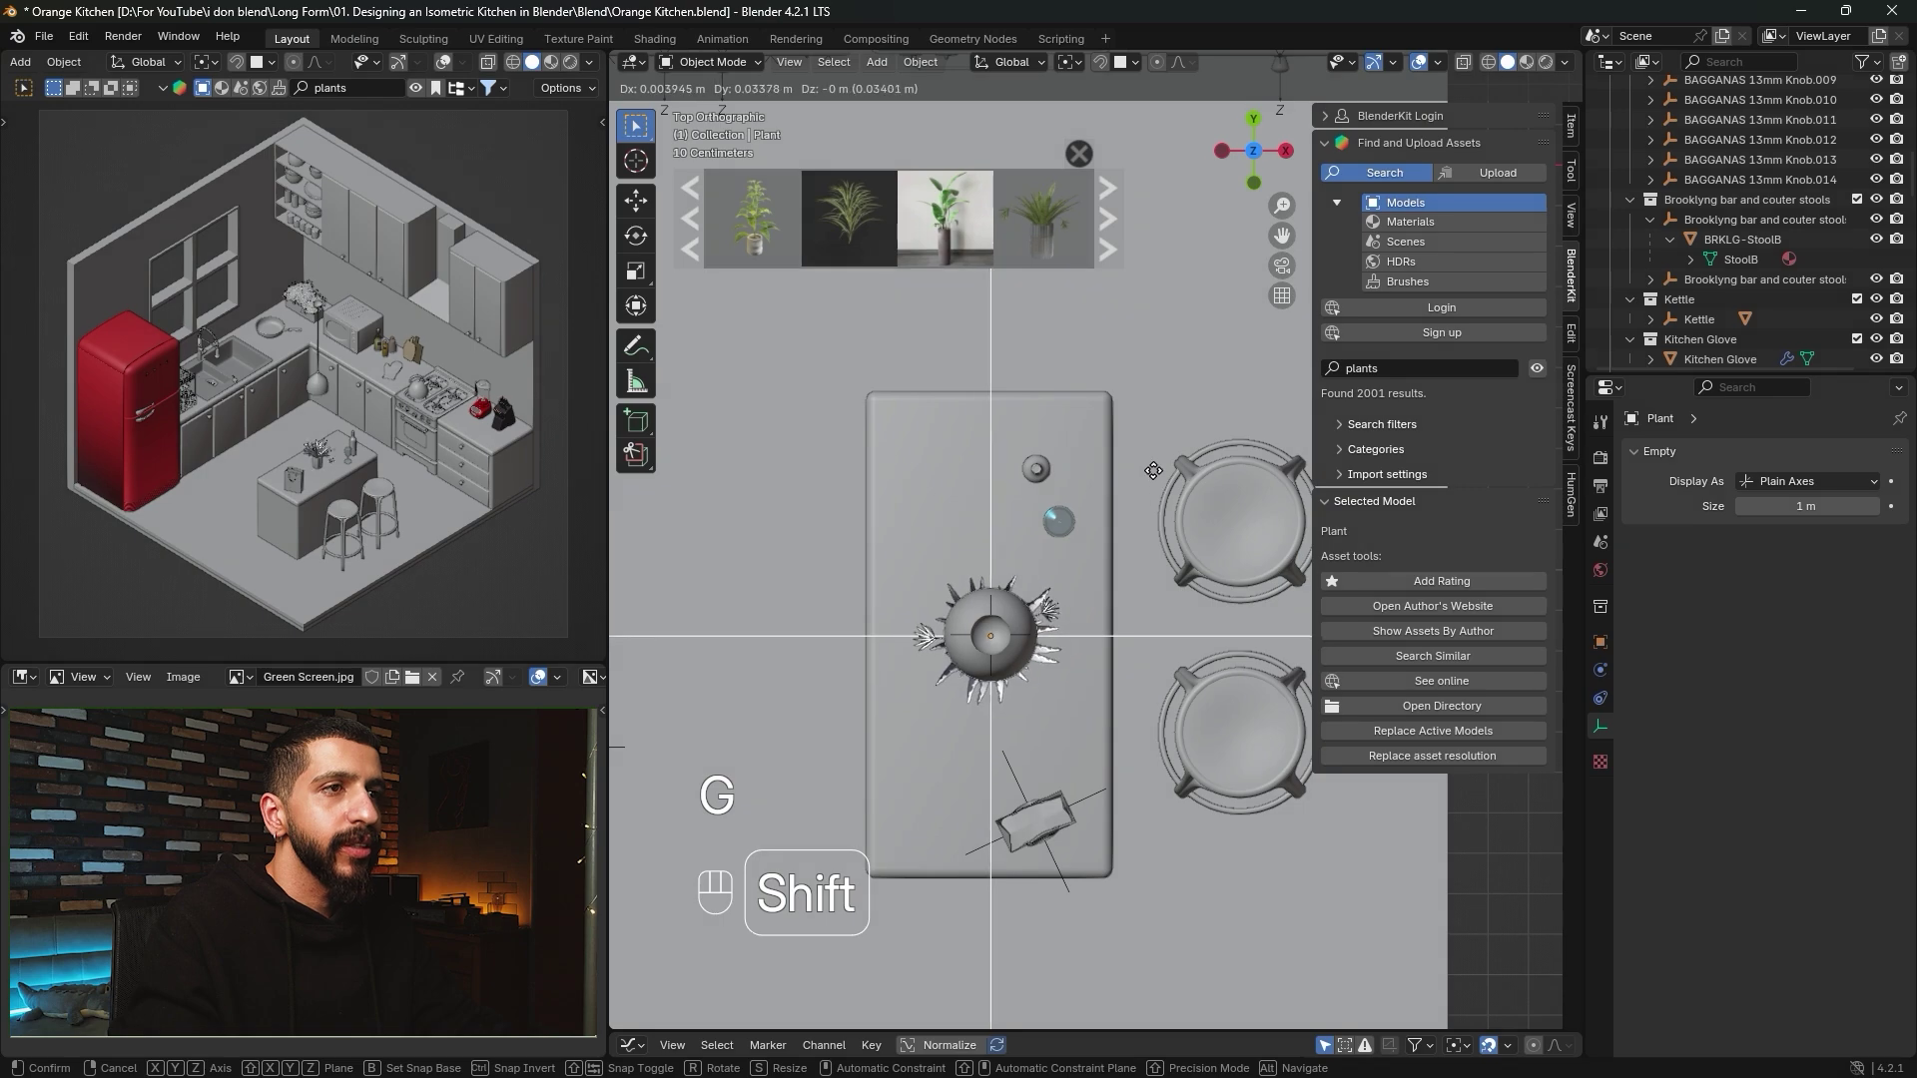
left_click(1123, 493)
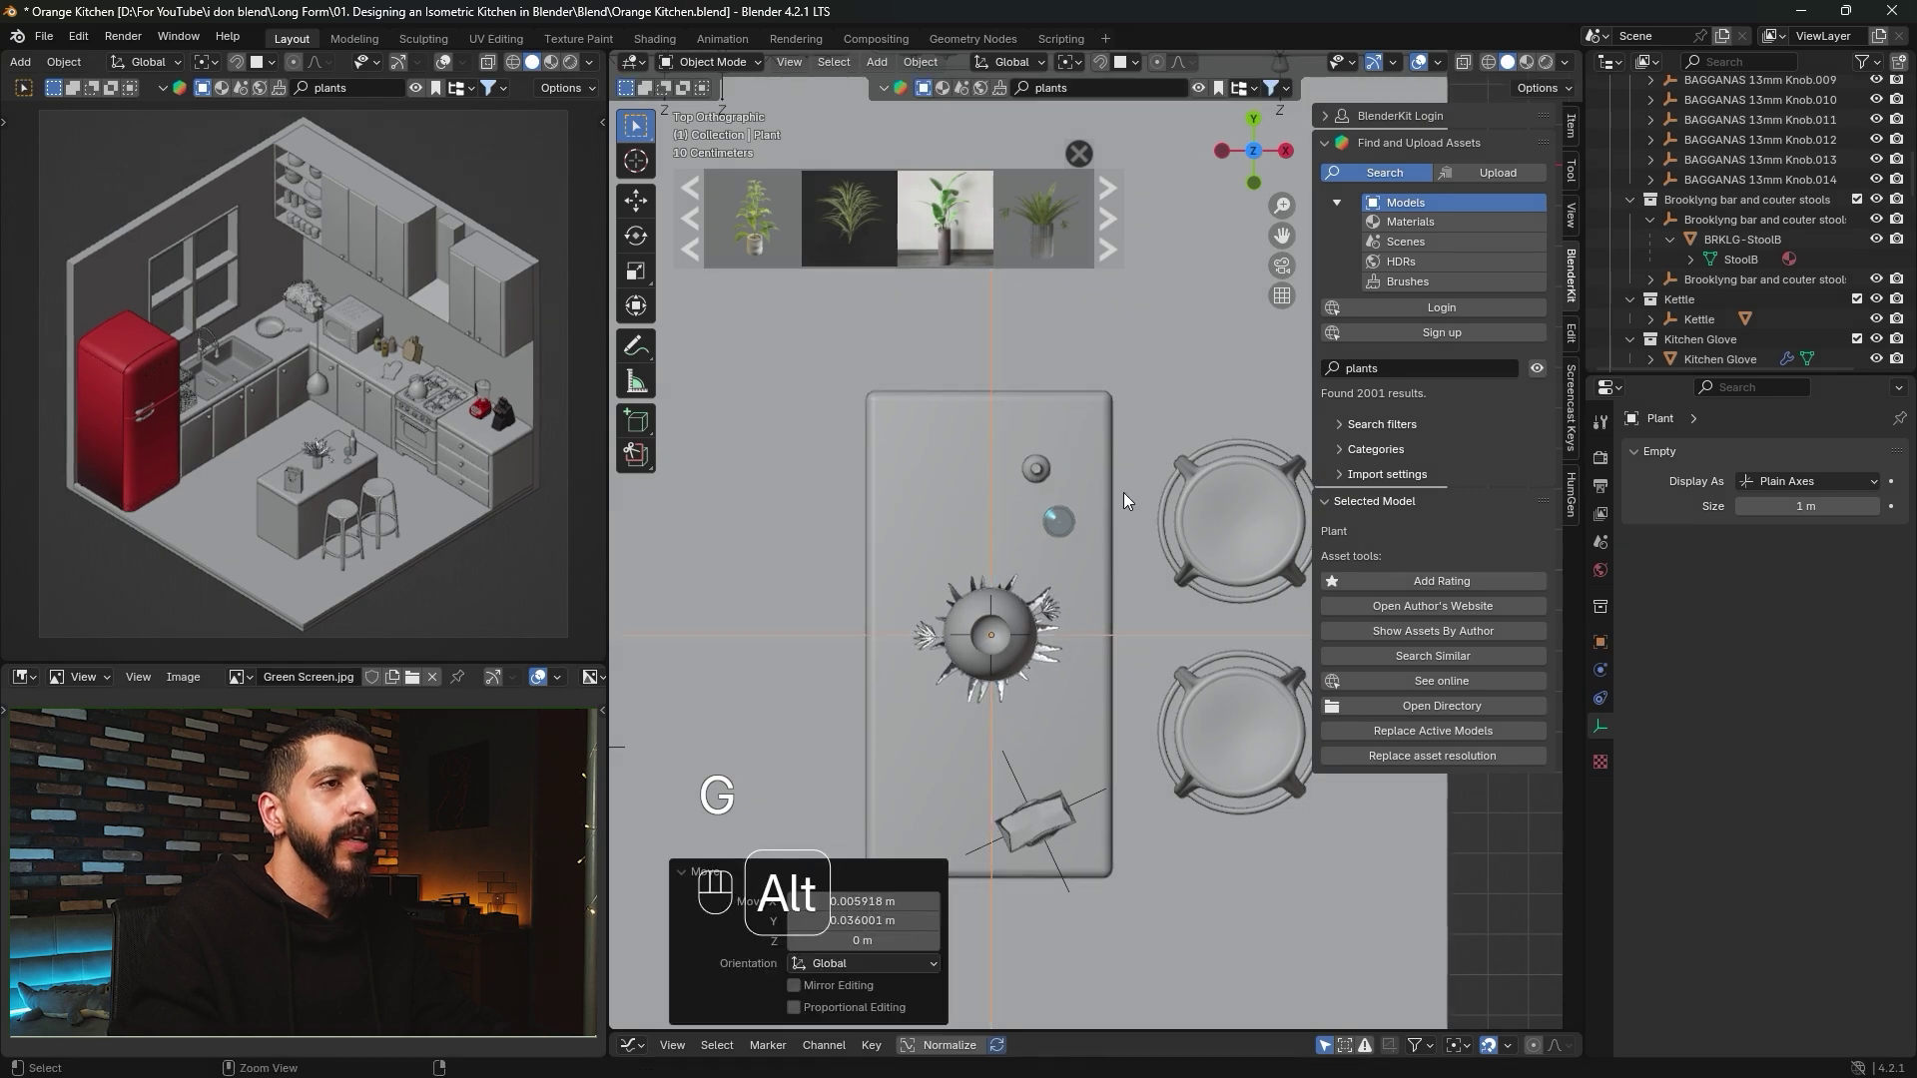
scroll(1082, 585, "down", 2)
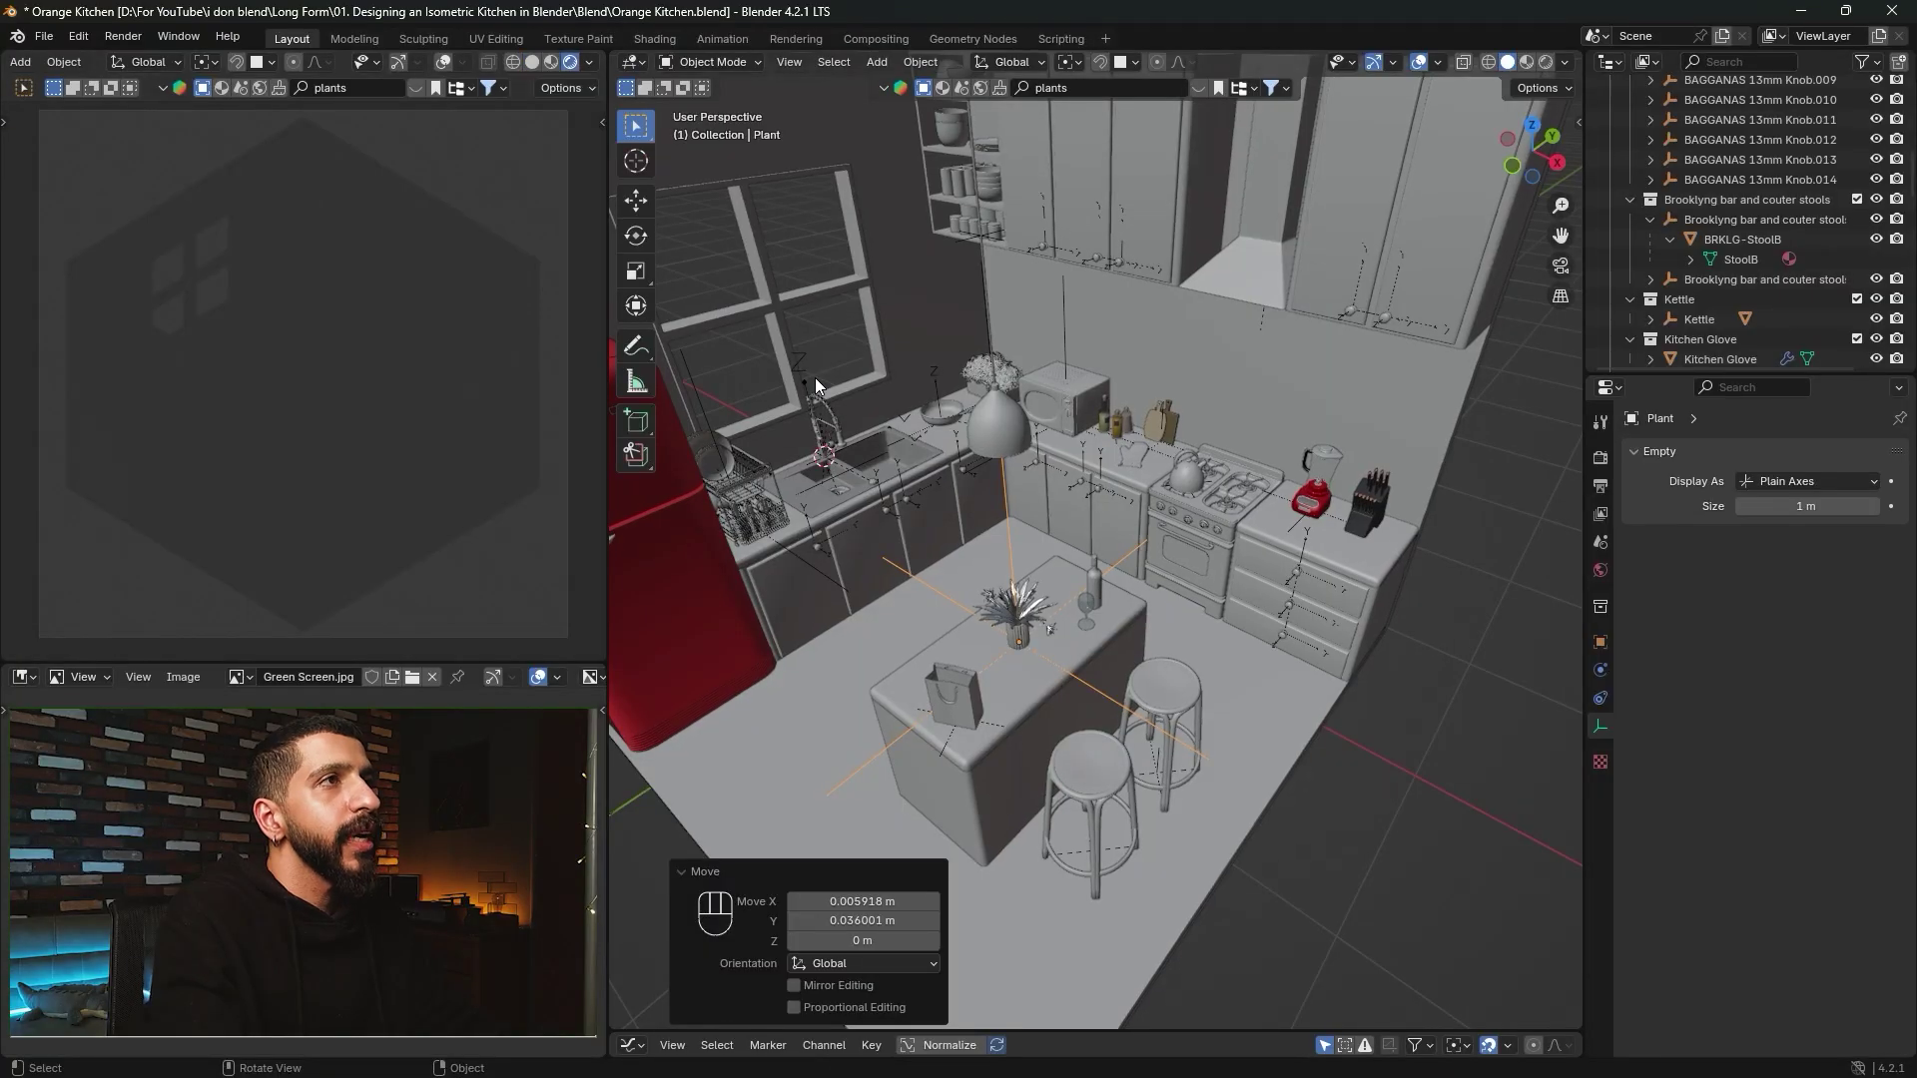
Set the render engine to Cycles and its device to GPU Compute.
left_click(1600, 457)
left_click(1794, 455)
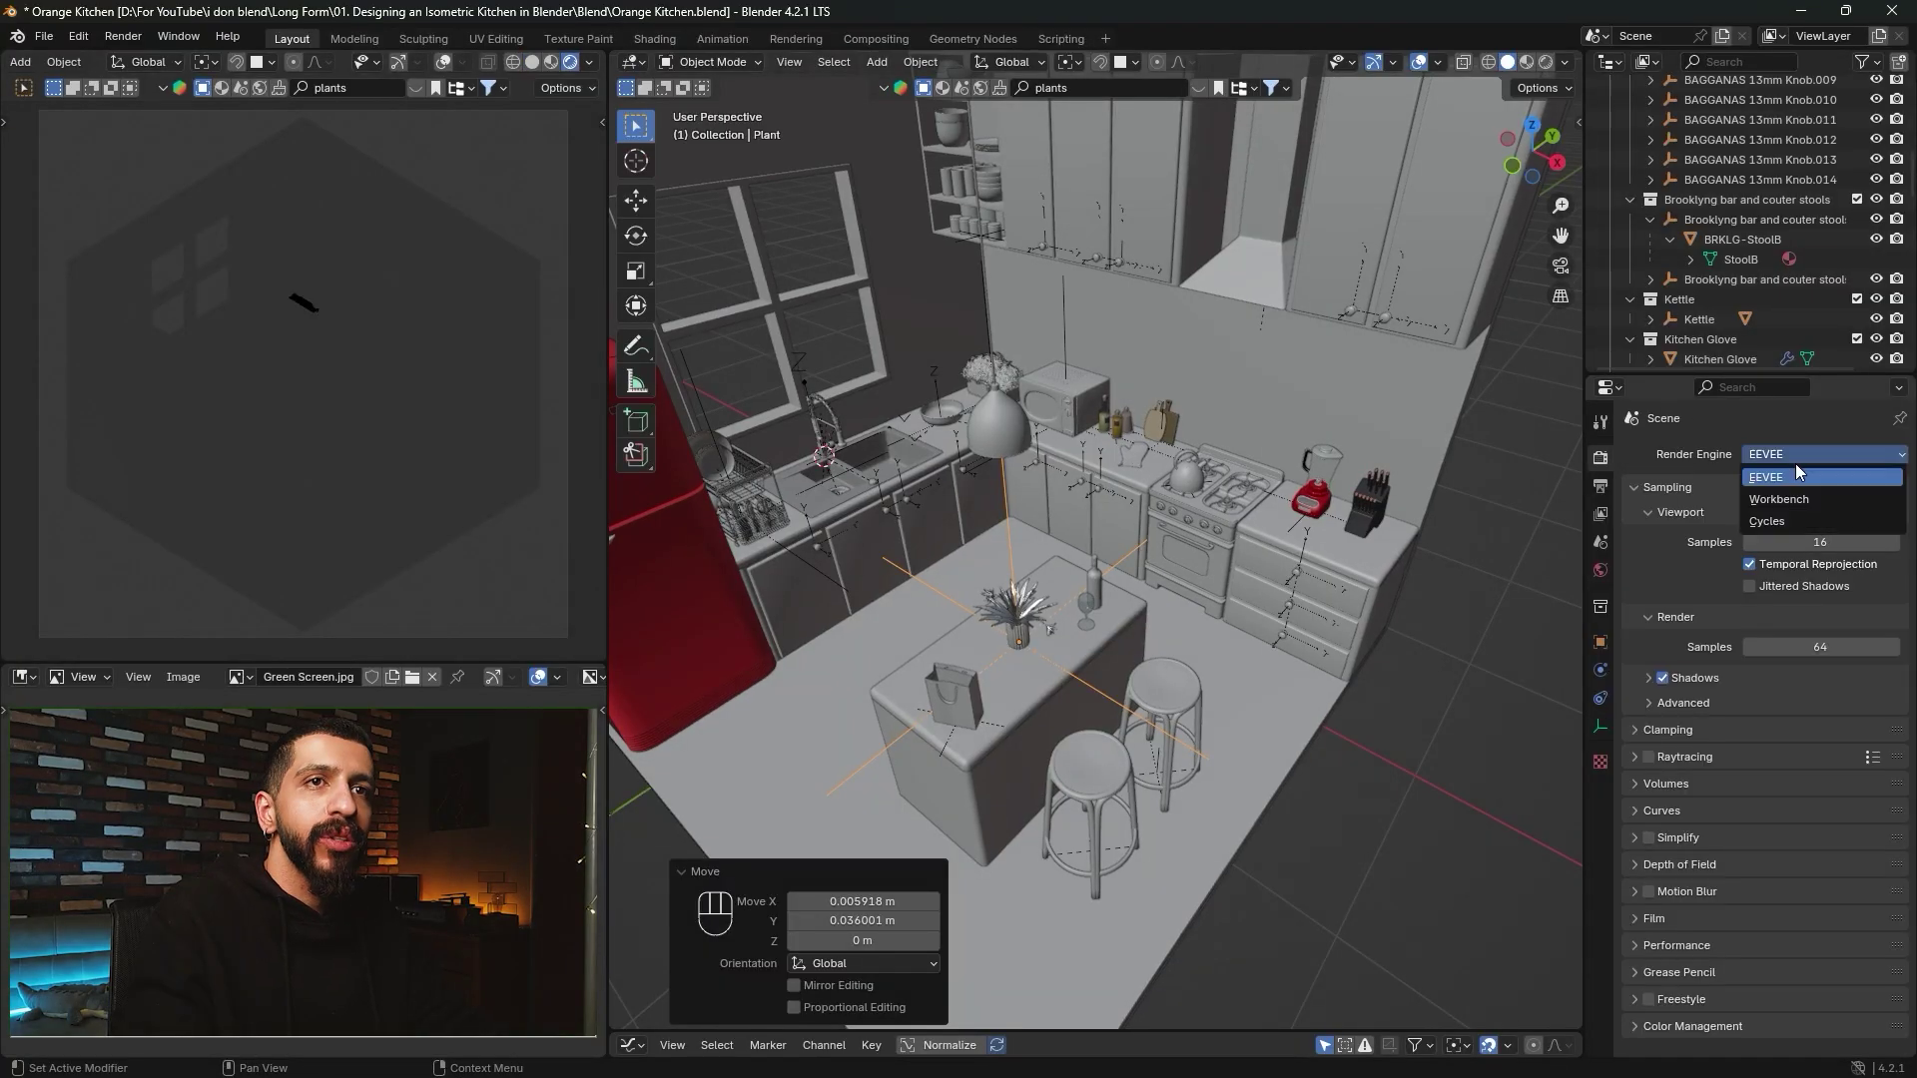
left_click(1776, 522)
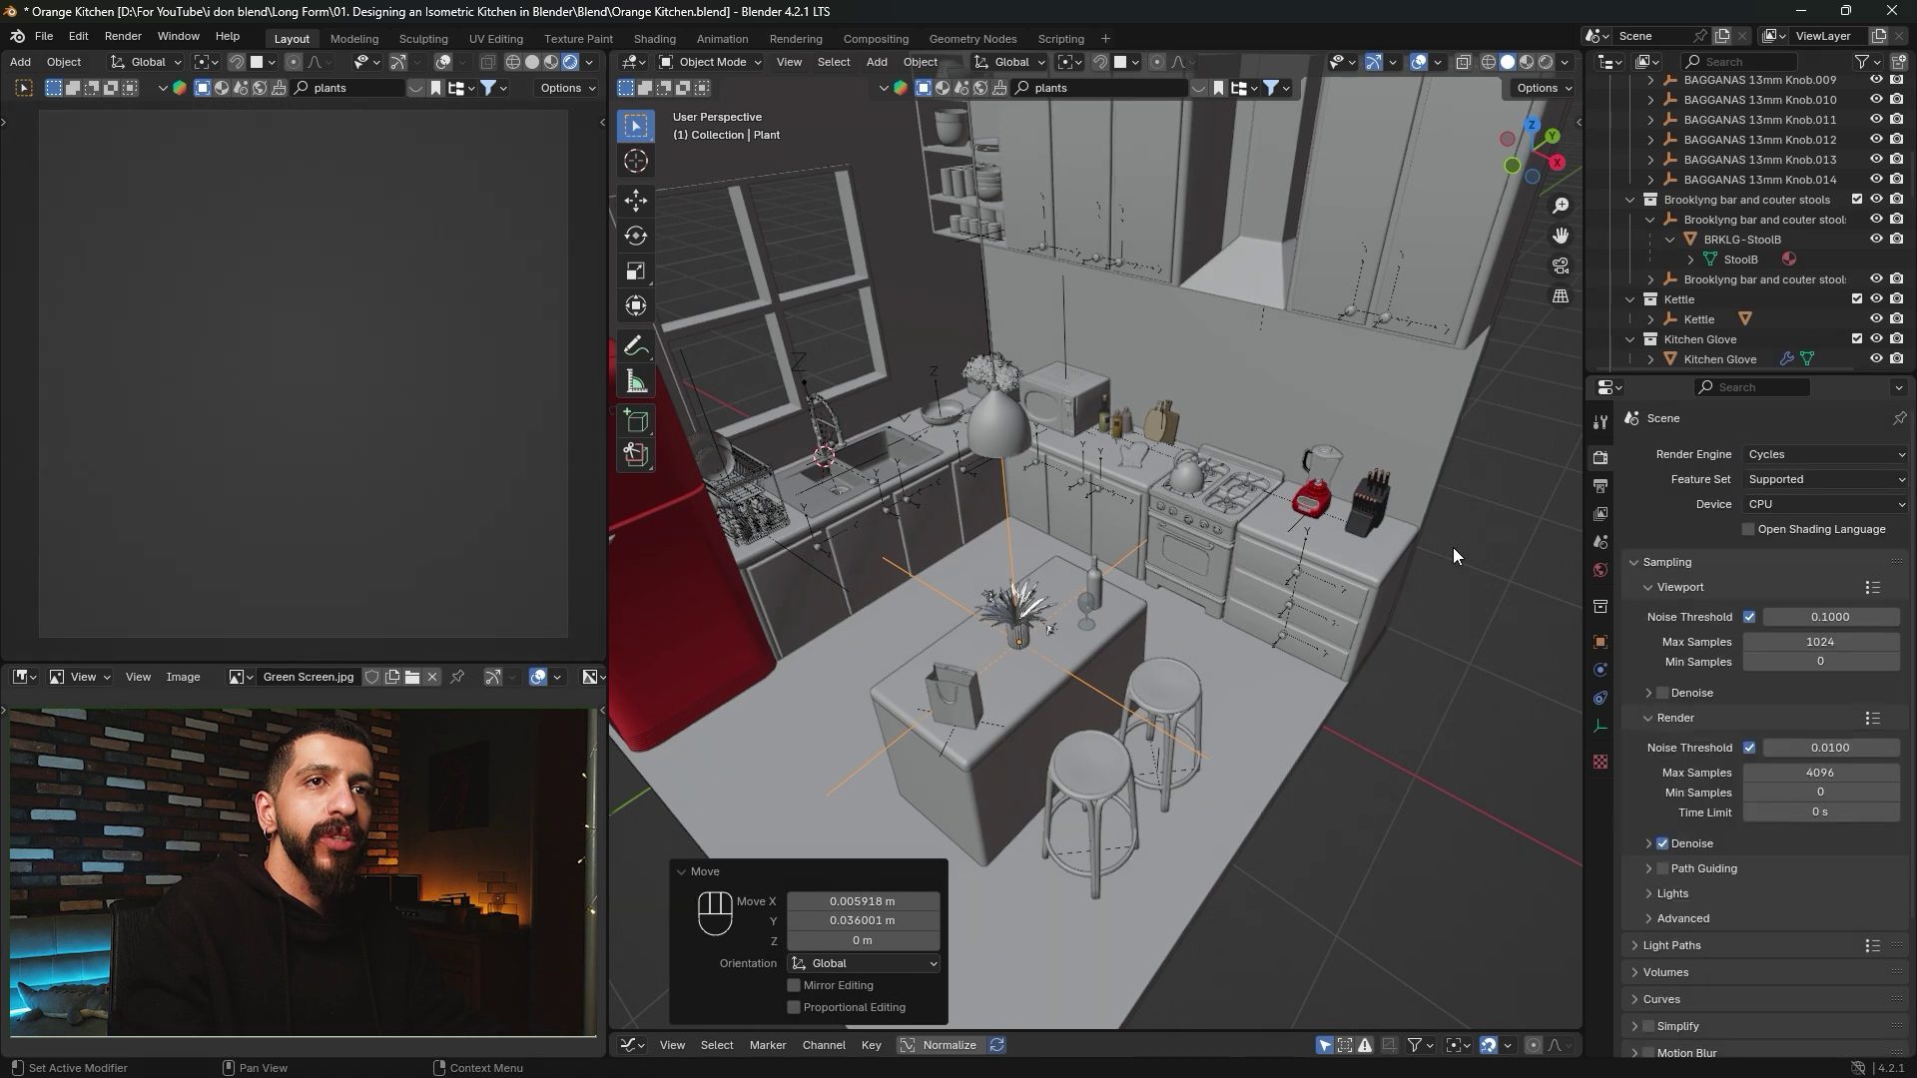
left_click(1780, 505)
left_click(1772, 548)
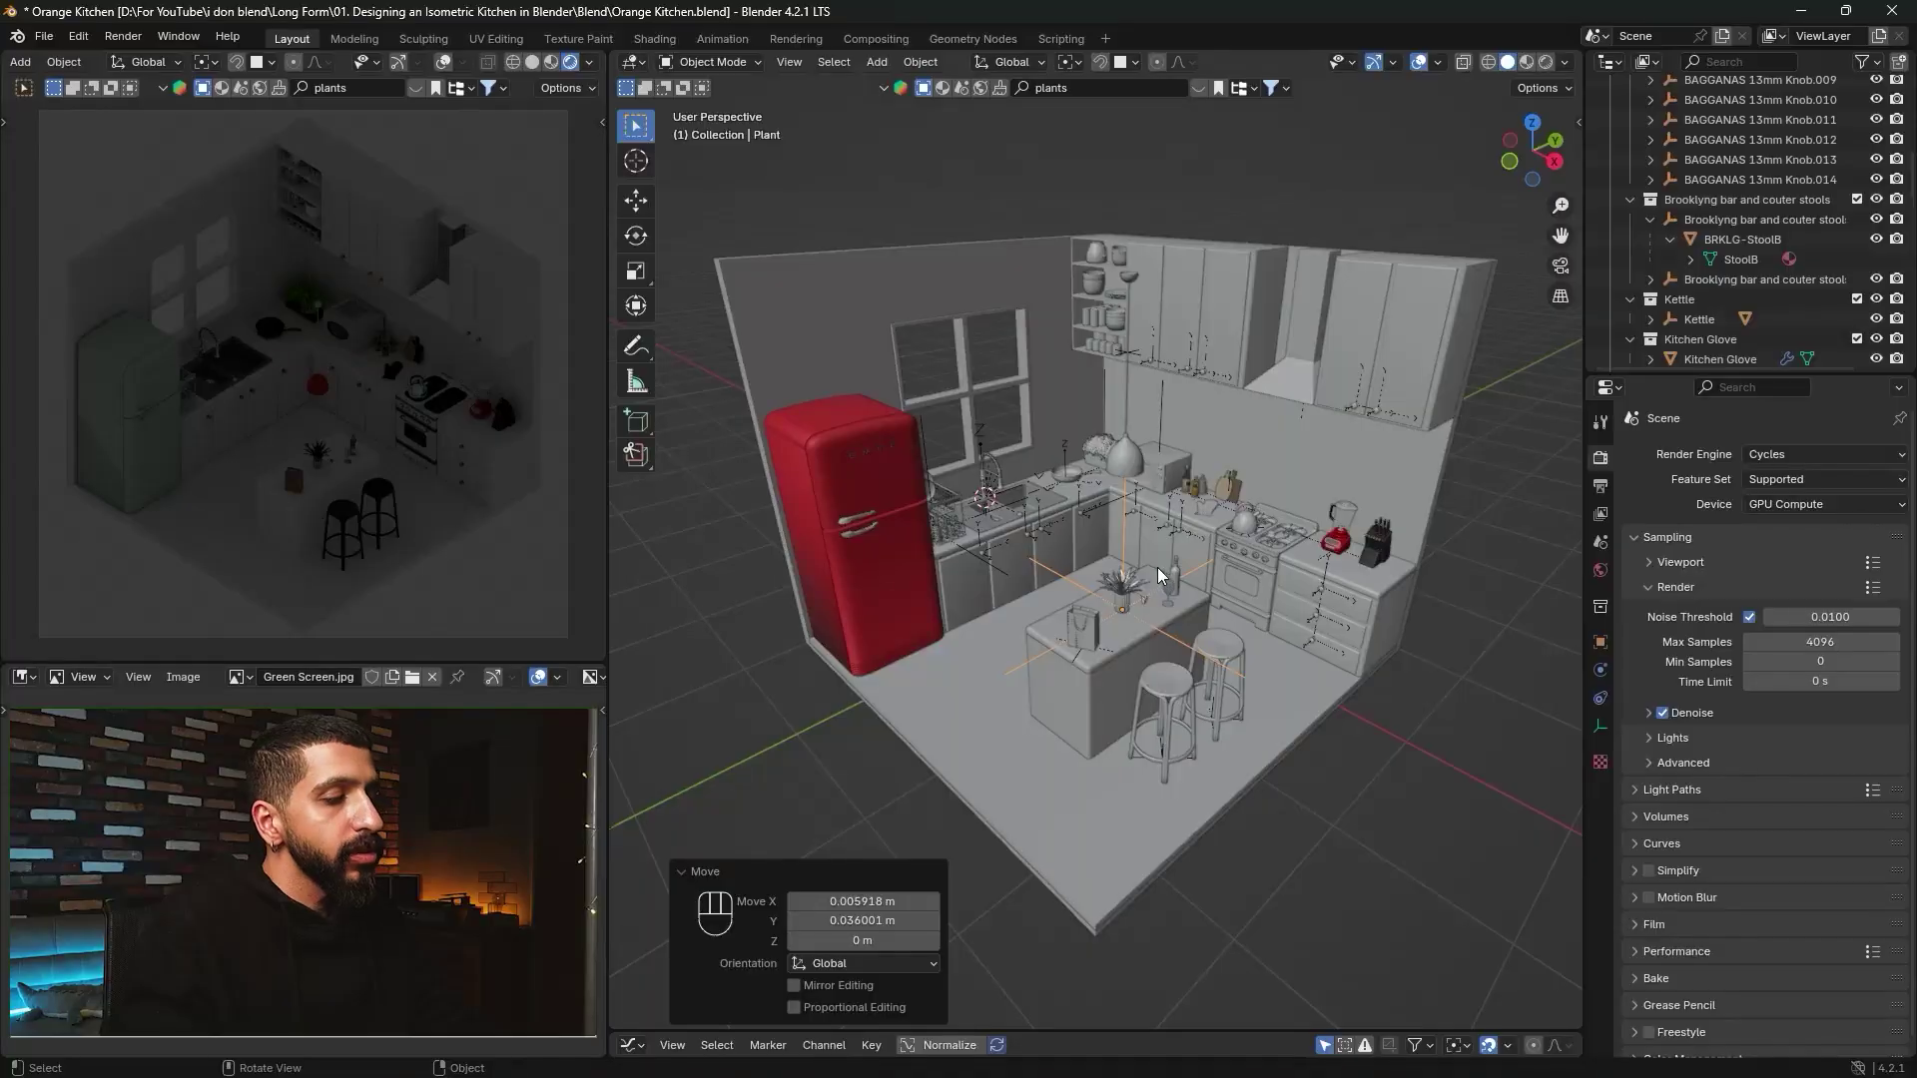
Add a plane at the world origin, with the 3D cursor snapped there, and scale it up far beyond the kitchen floor.
key("shift+s")
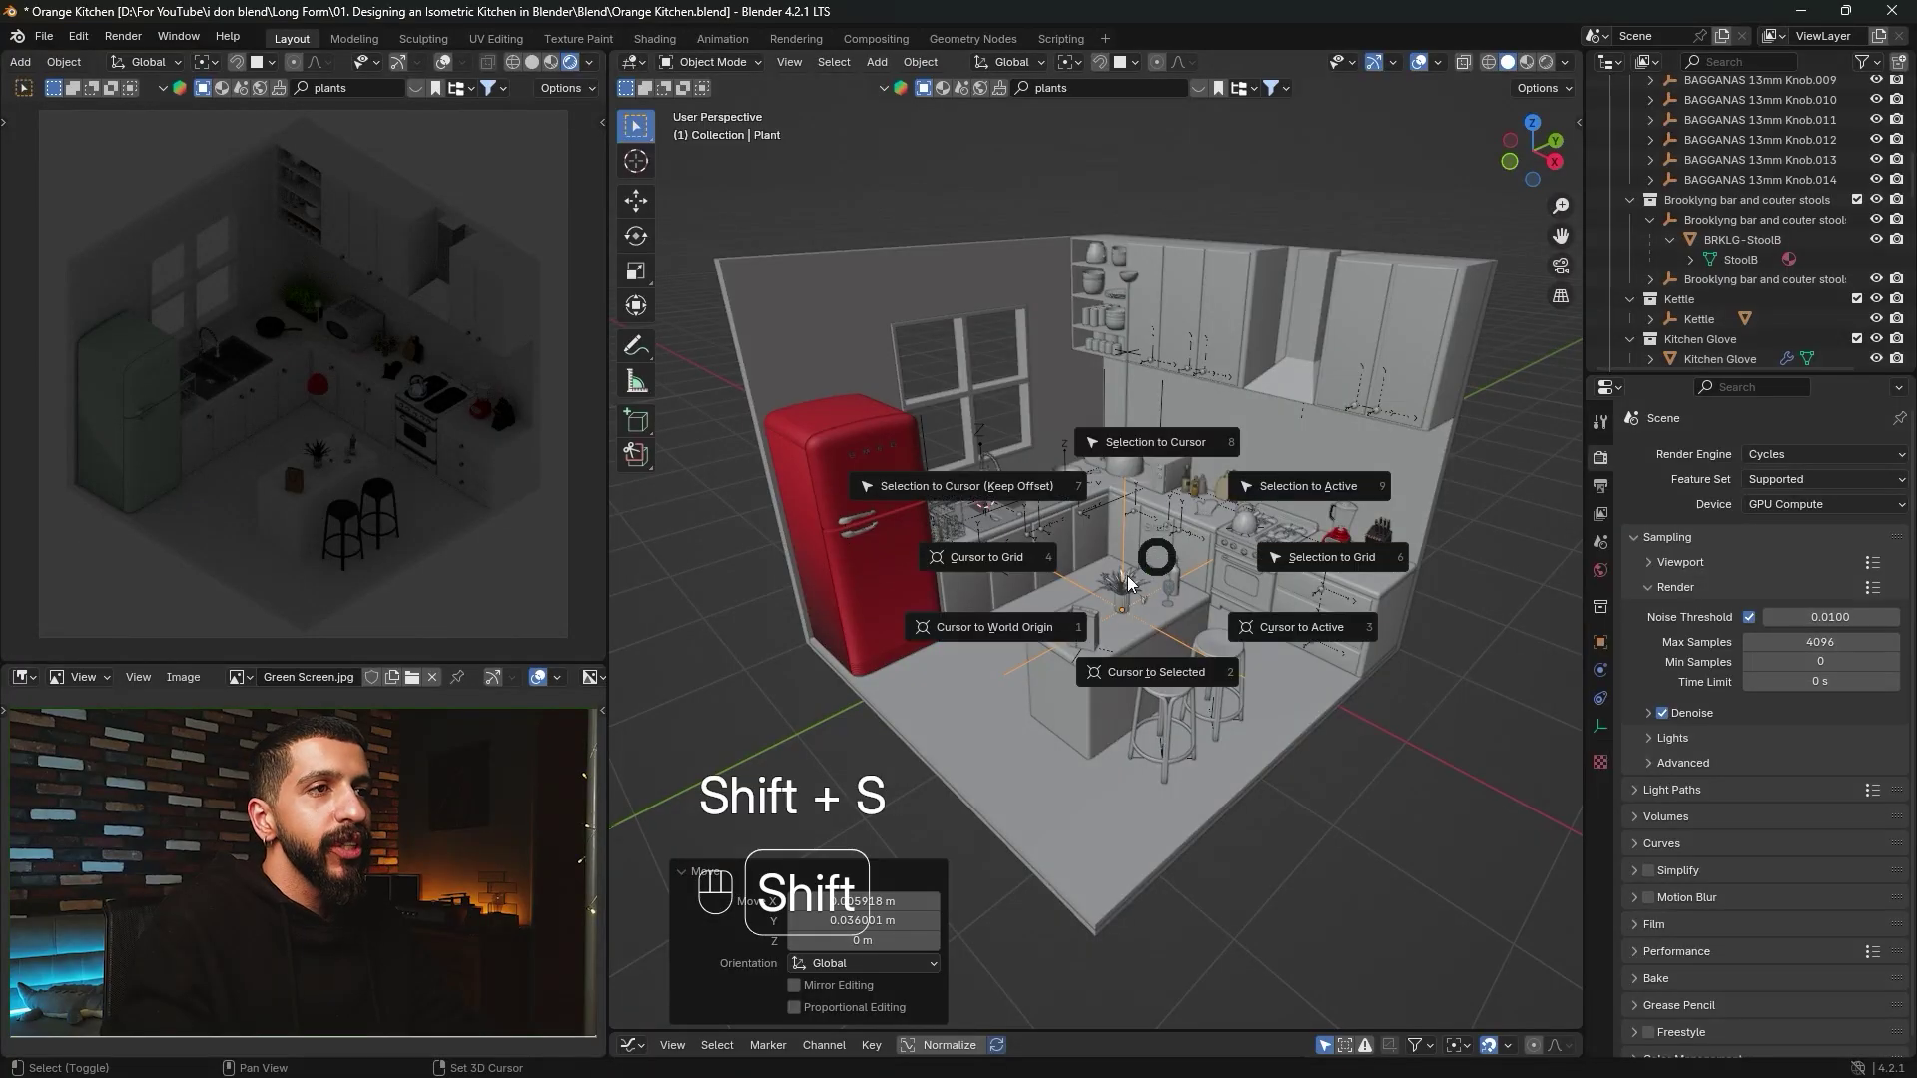
left_click(1052, 629)
key("shift+a")
mouse_move(1054, 615)
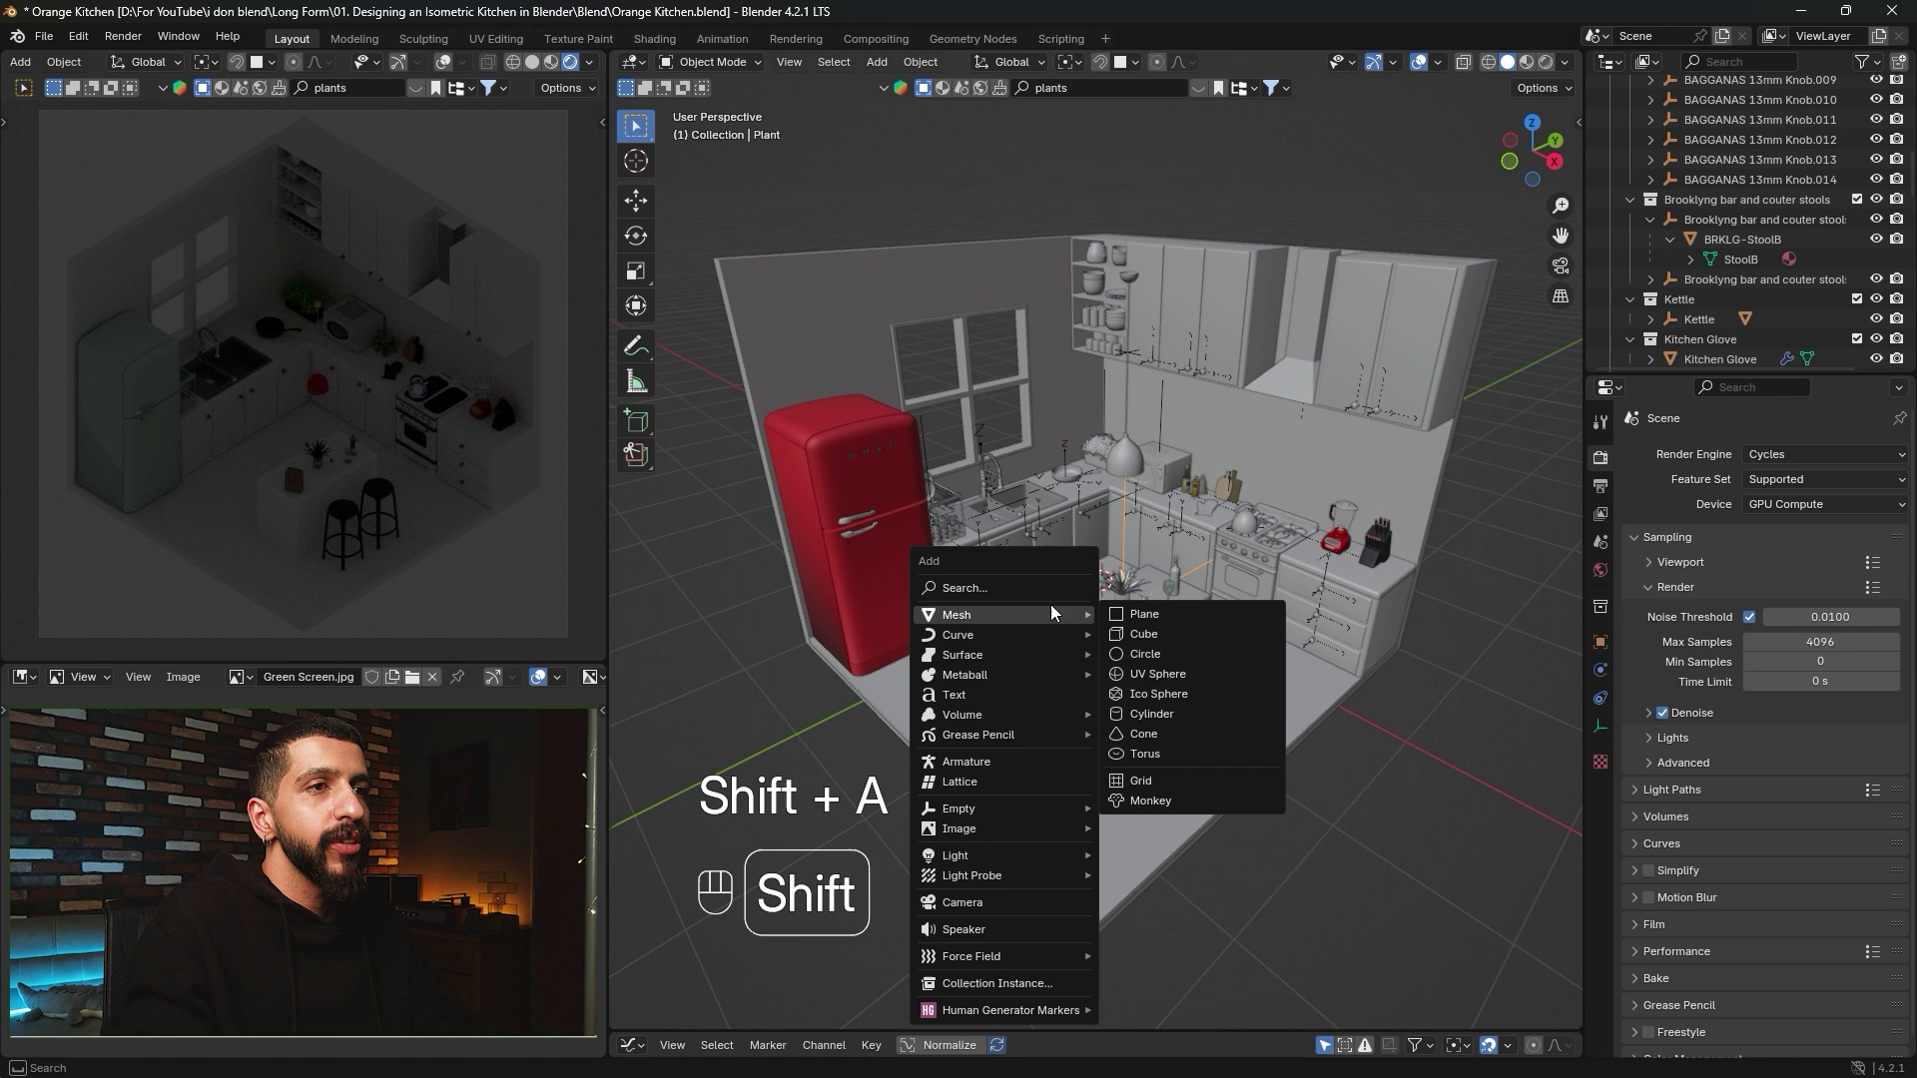
left_click(1144, 615)
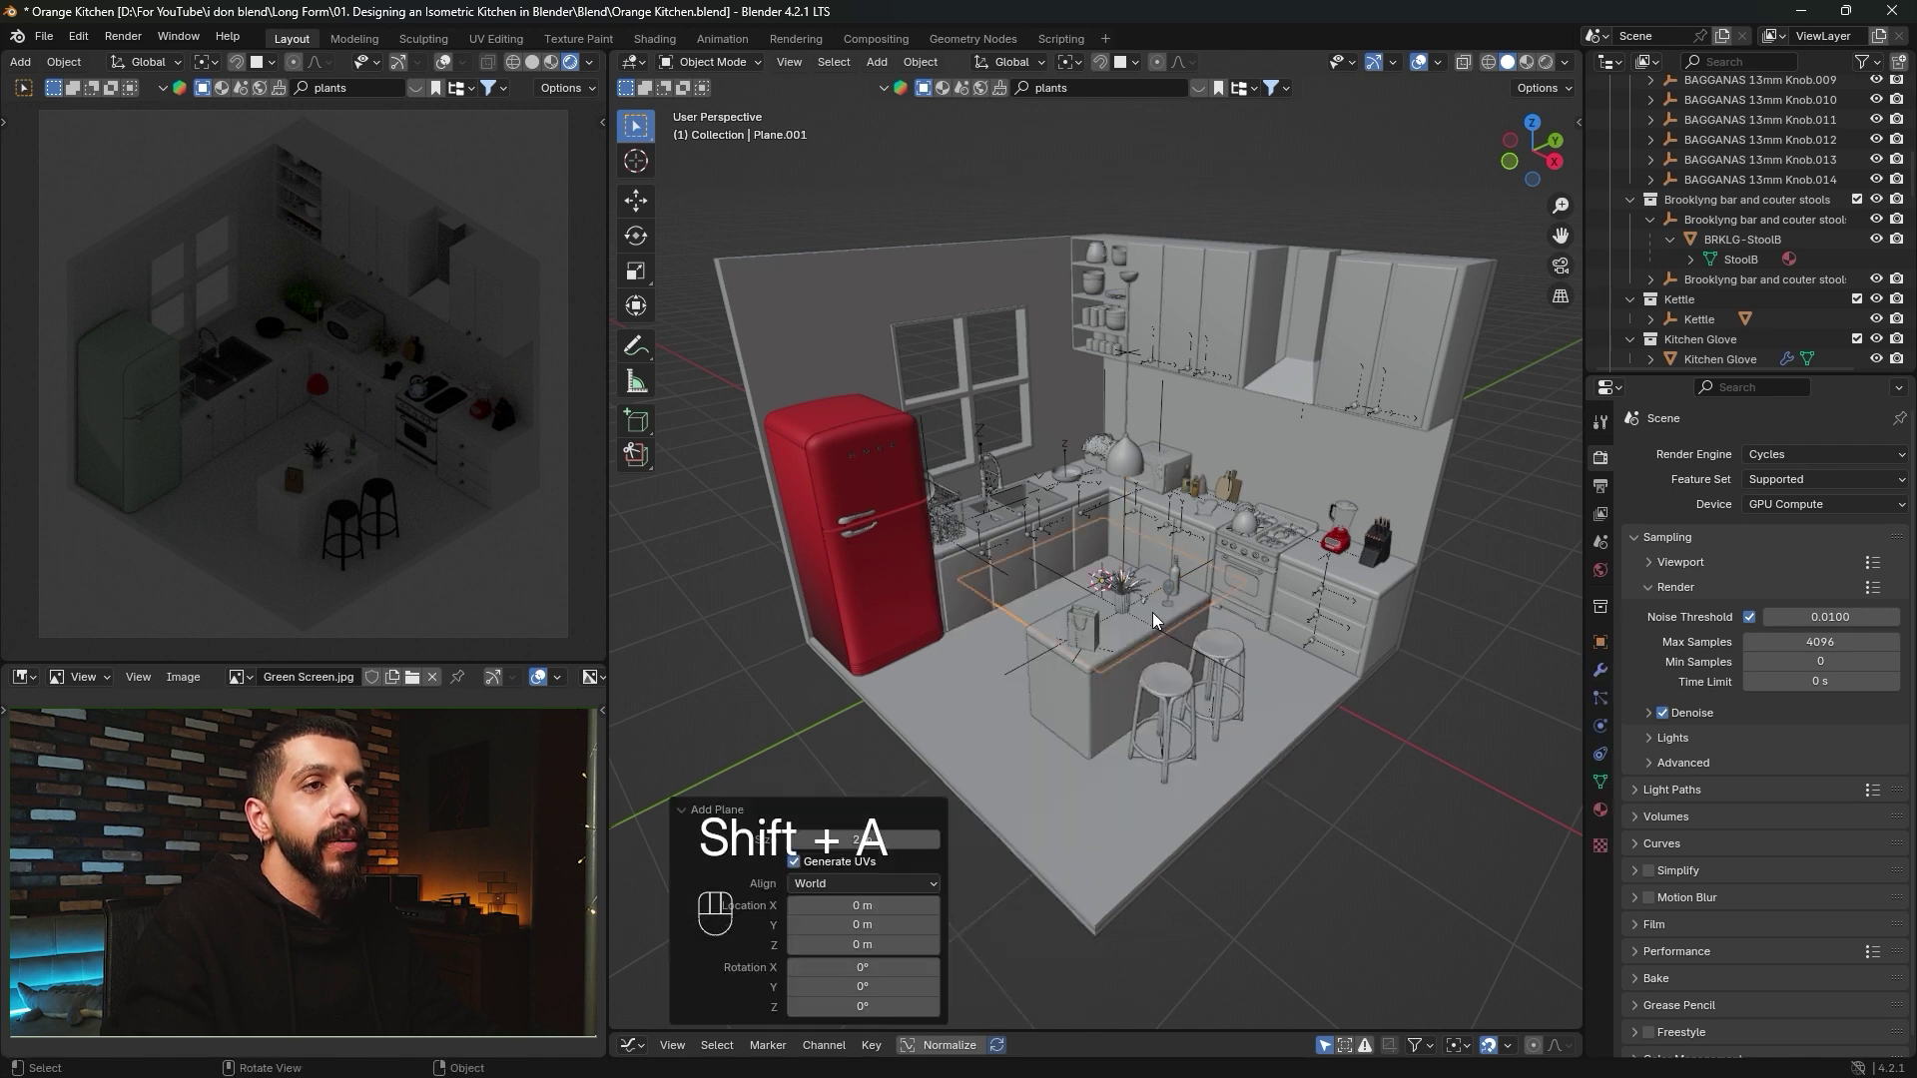
key("s")
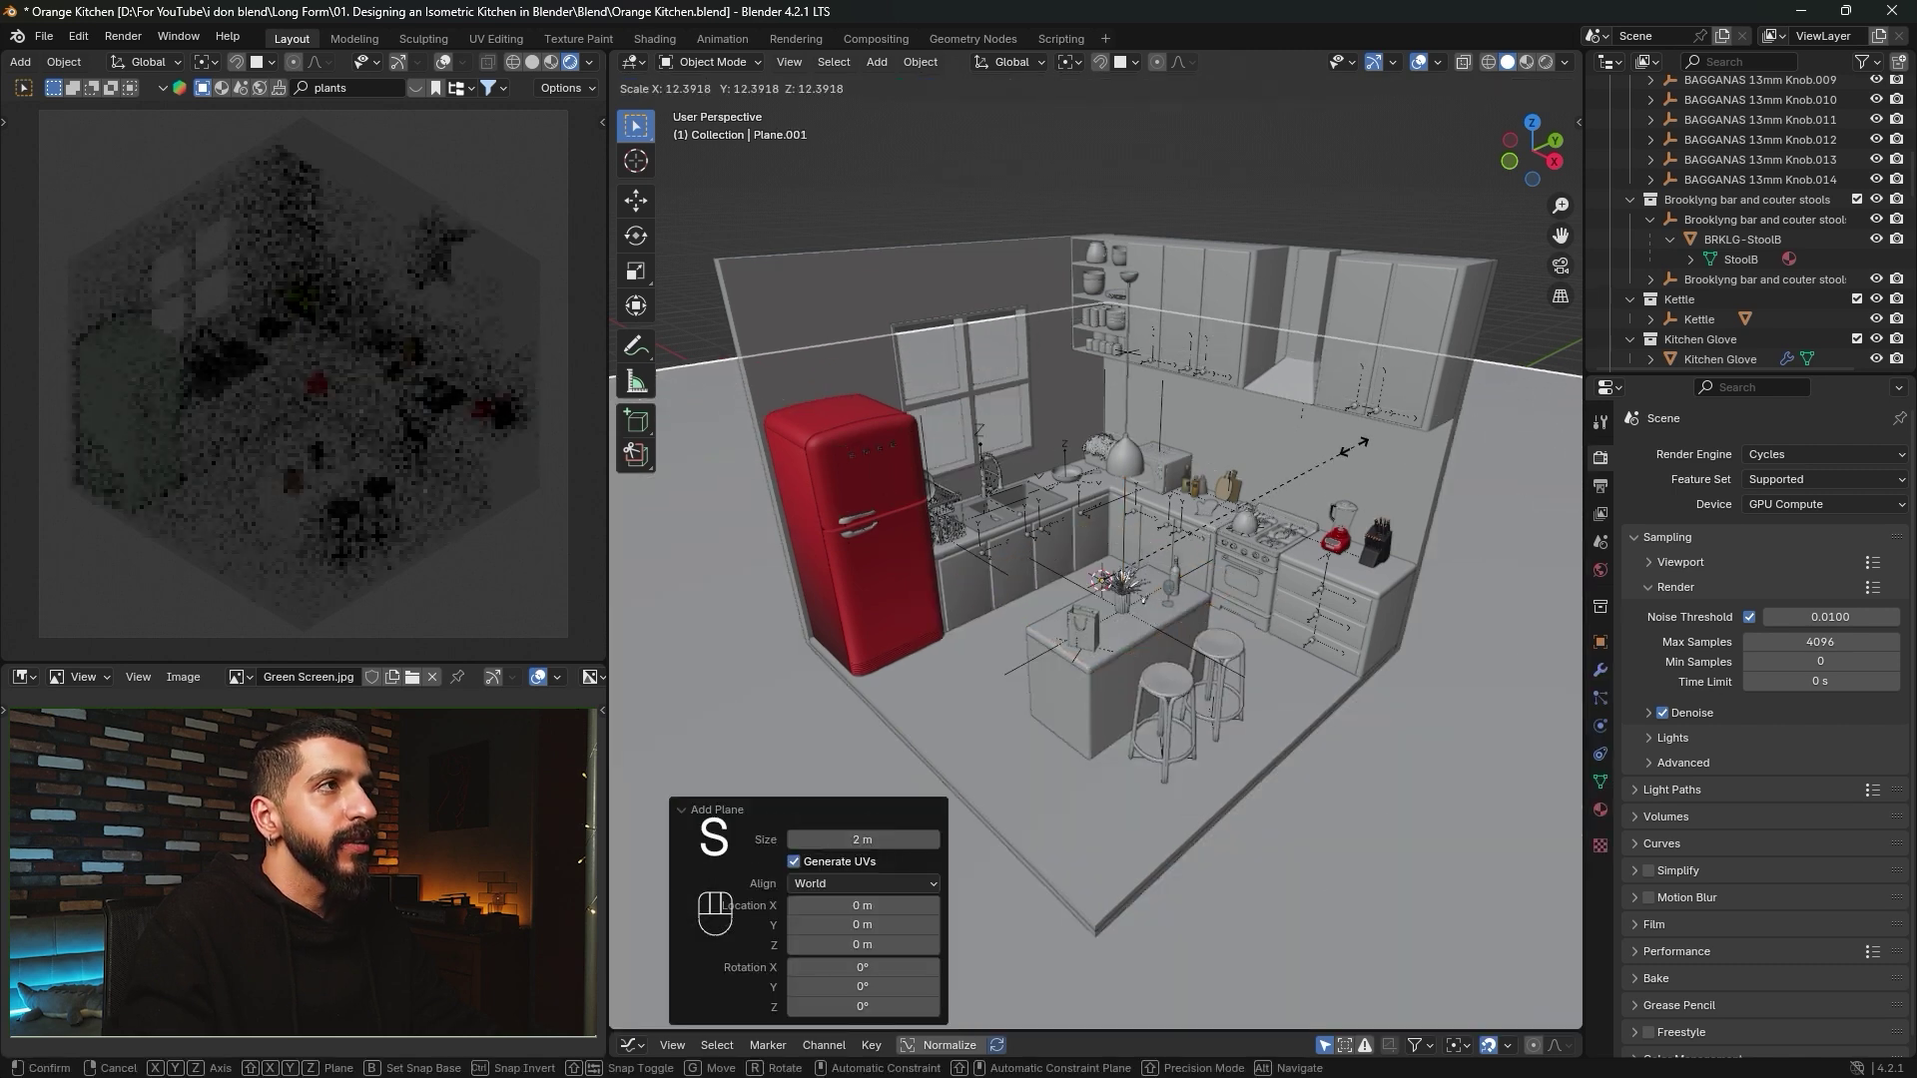
left_click(1387, 417)
Add an area light at the world origin and raise it about 3.34 m along Z above the kitchen.
key("shift+a")
mouse_move(1096, 840)
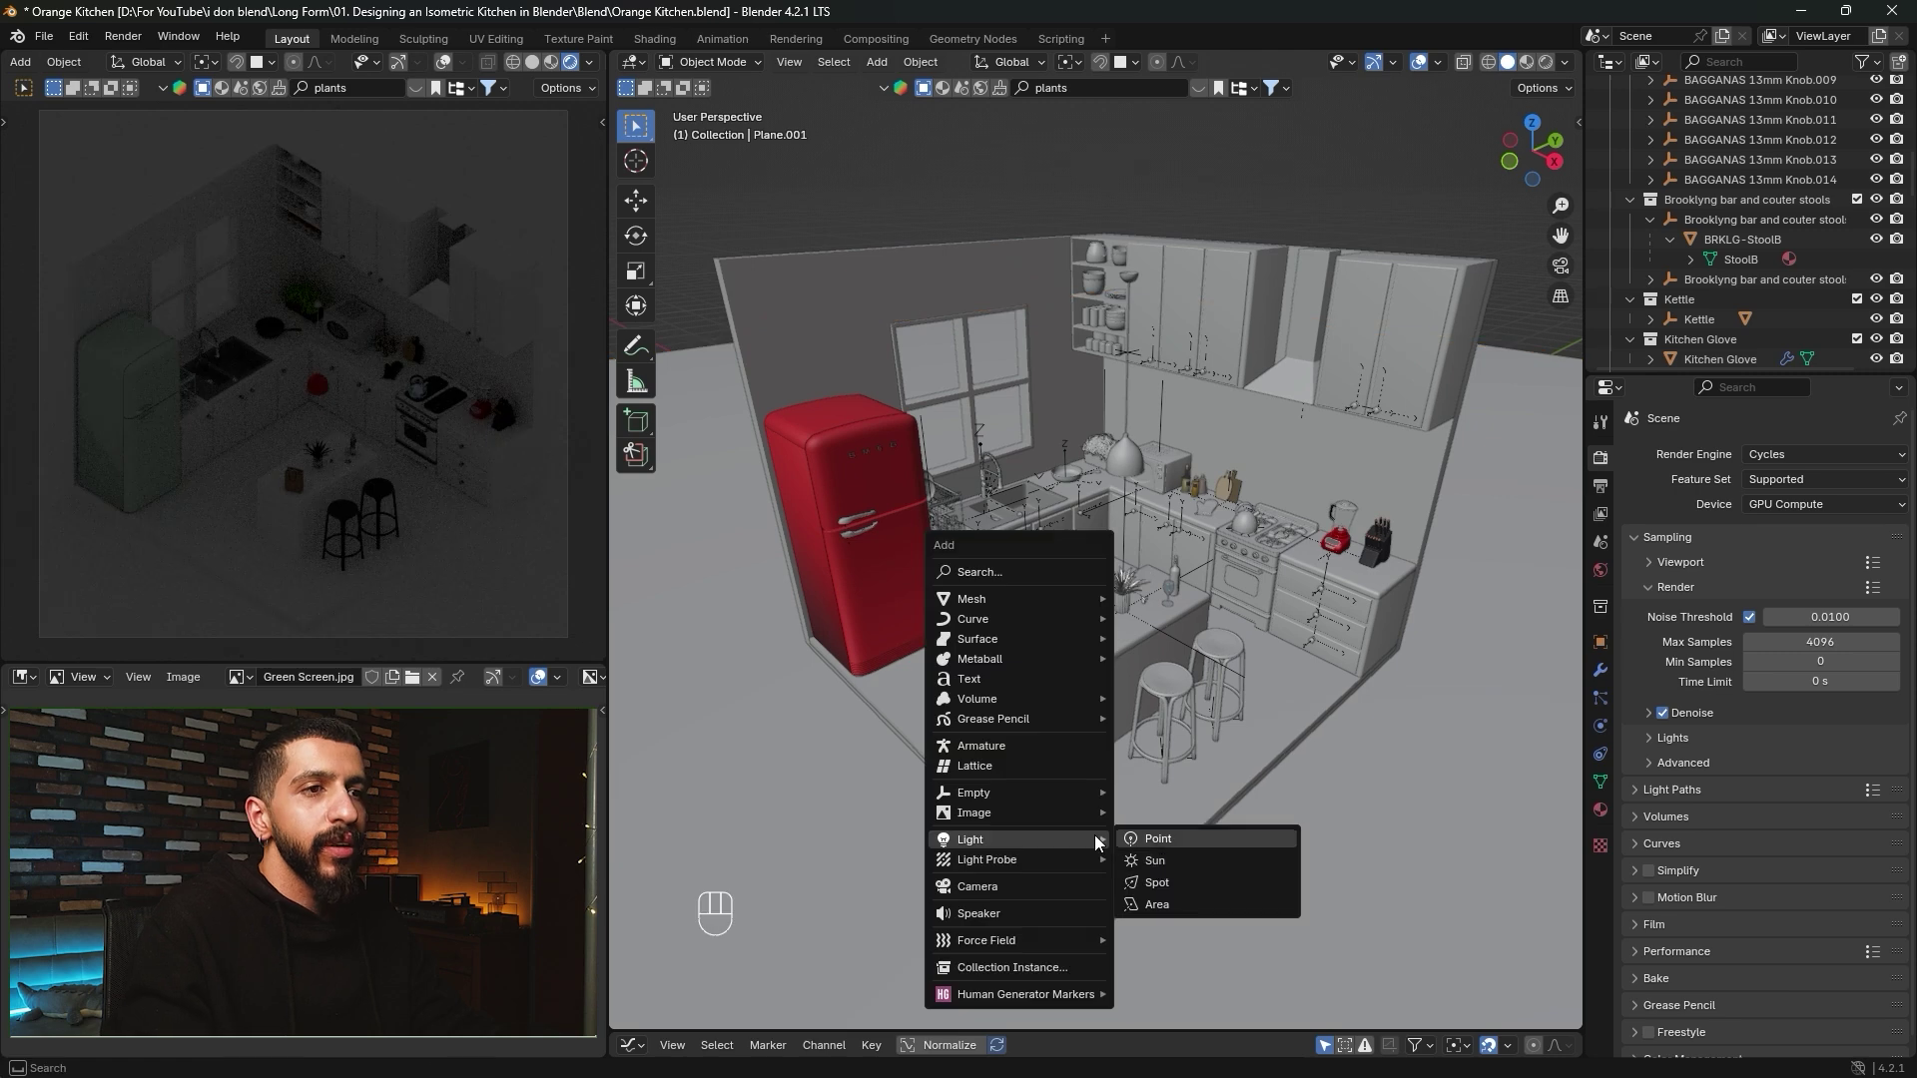
left_click(1158, 904)
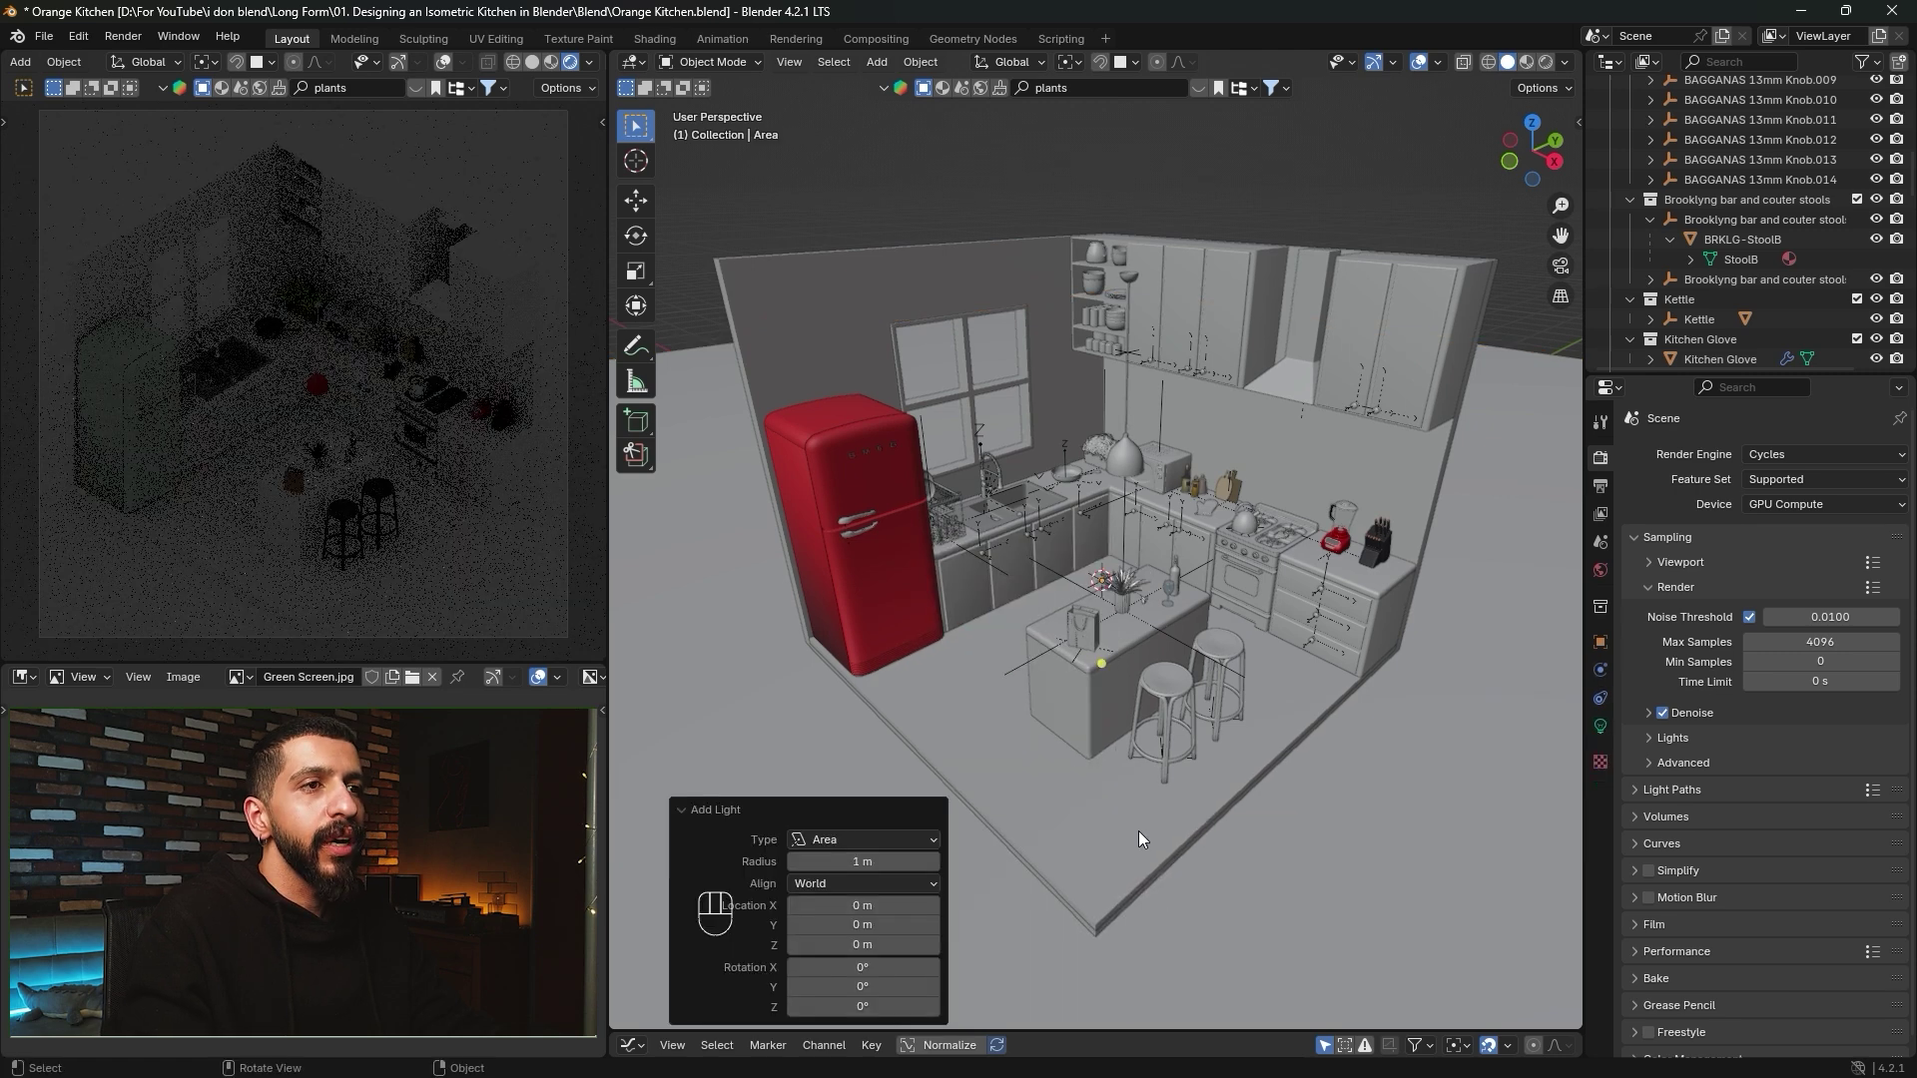
key("g")
key("z")
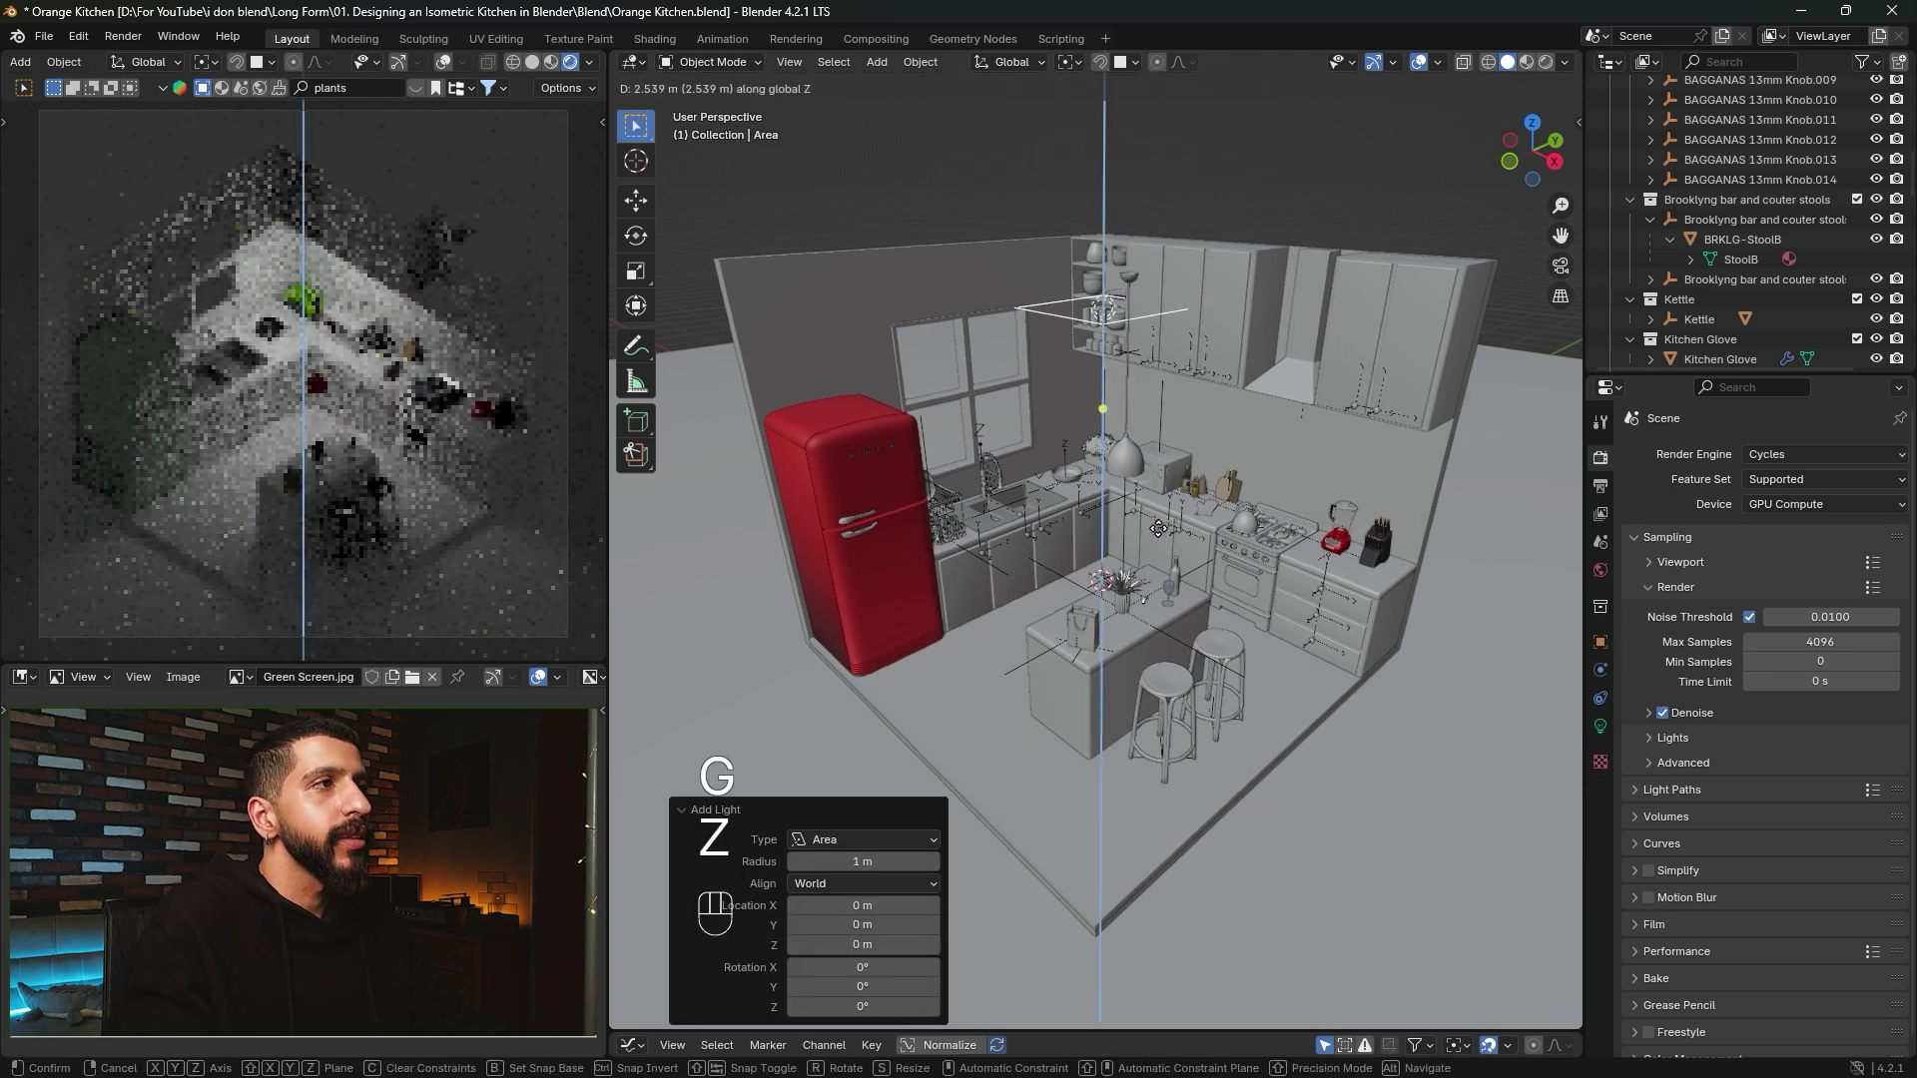
left_click(1158, 469)
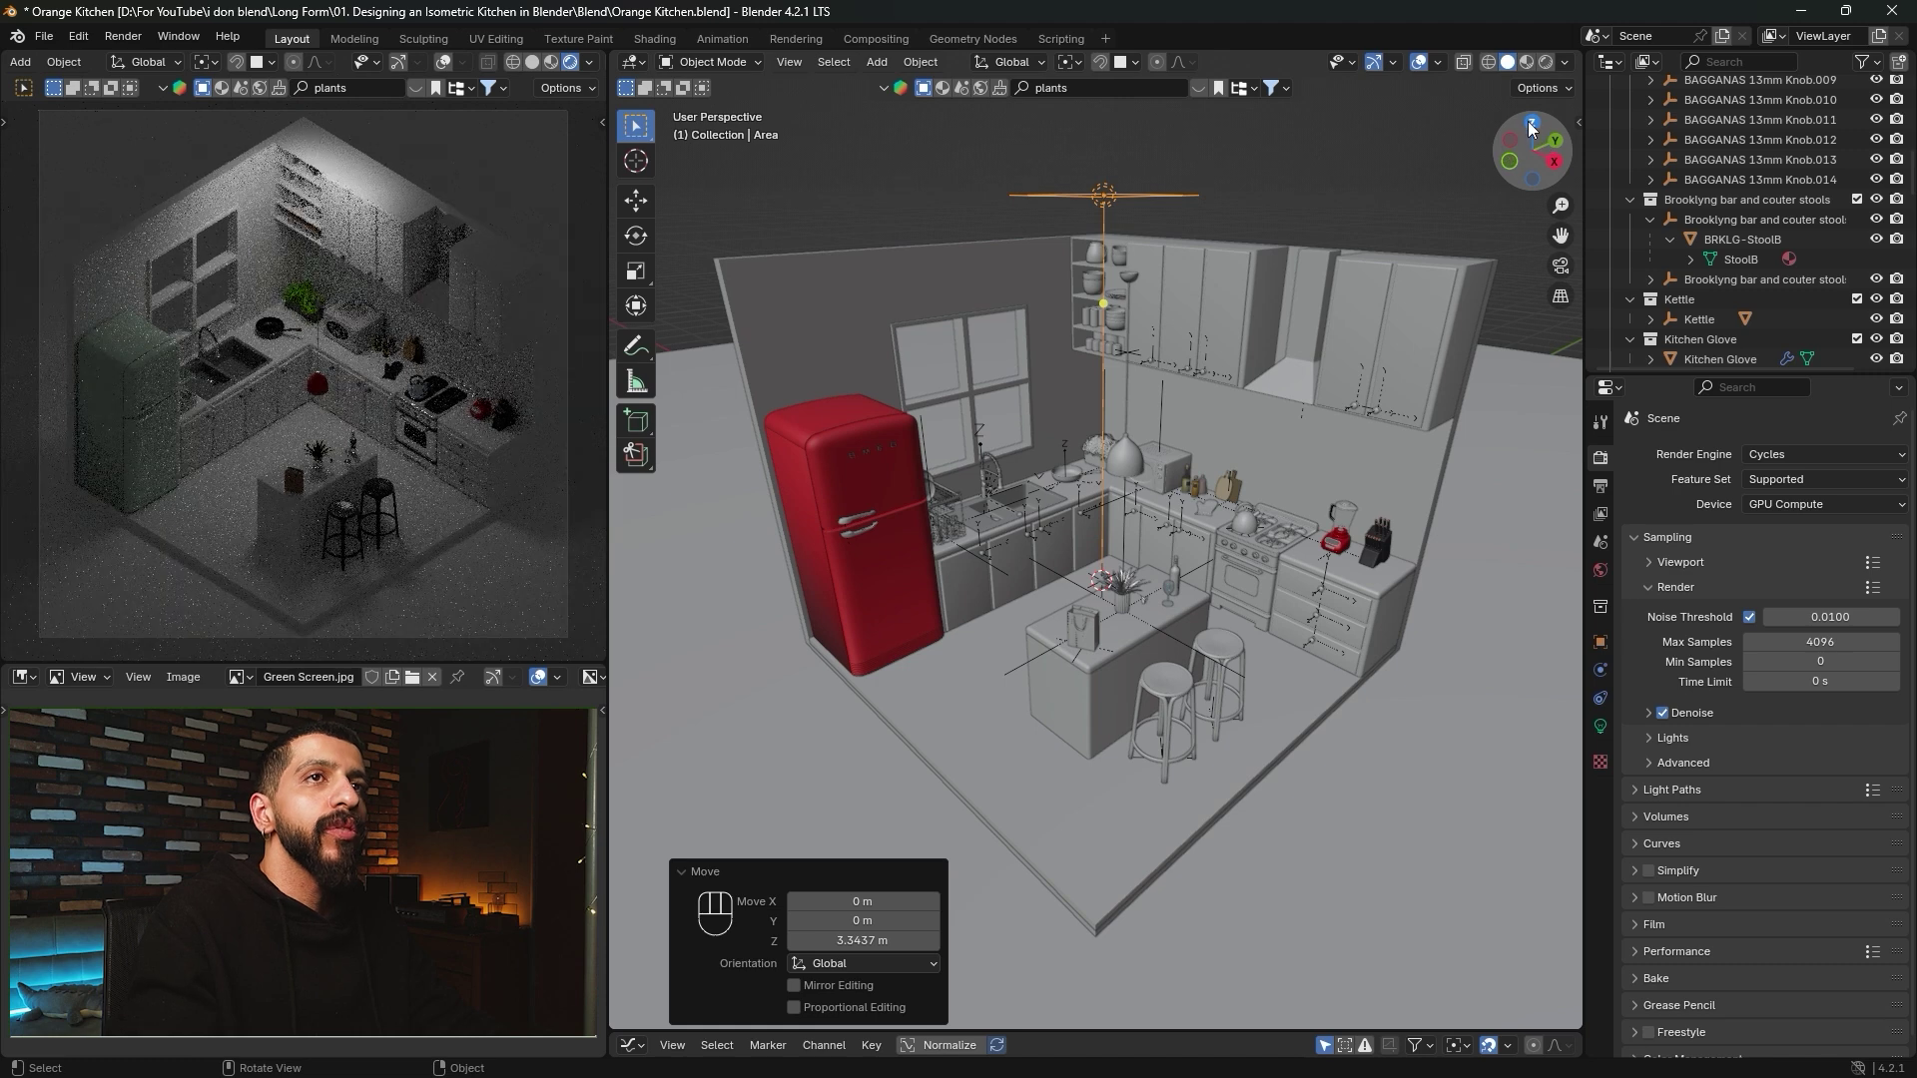
In top view, move the area light about 0.778 m along X and -0.835 m along Y, then scale it by 3.127 and 1.229.
left_click(1528, 122)
key("g")
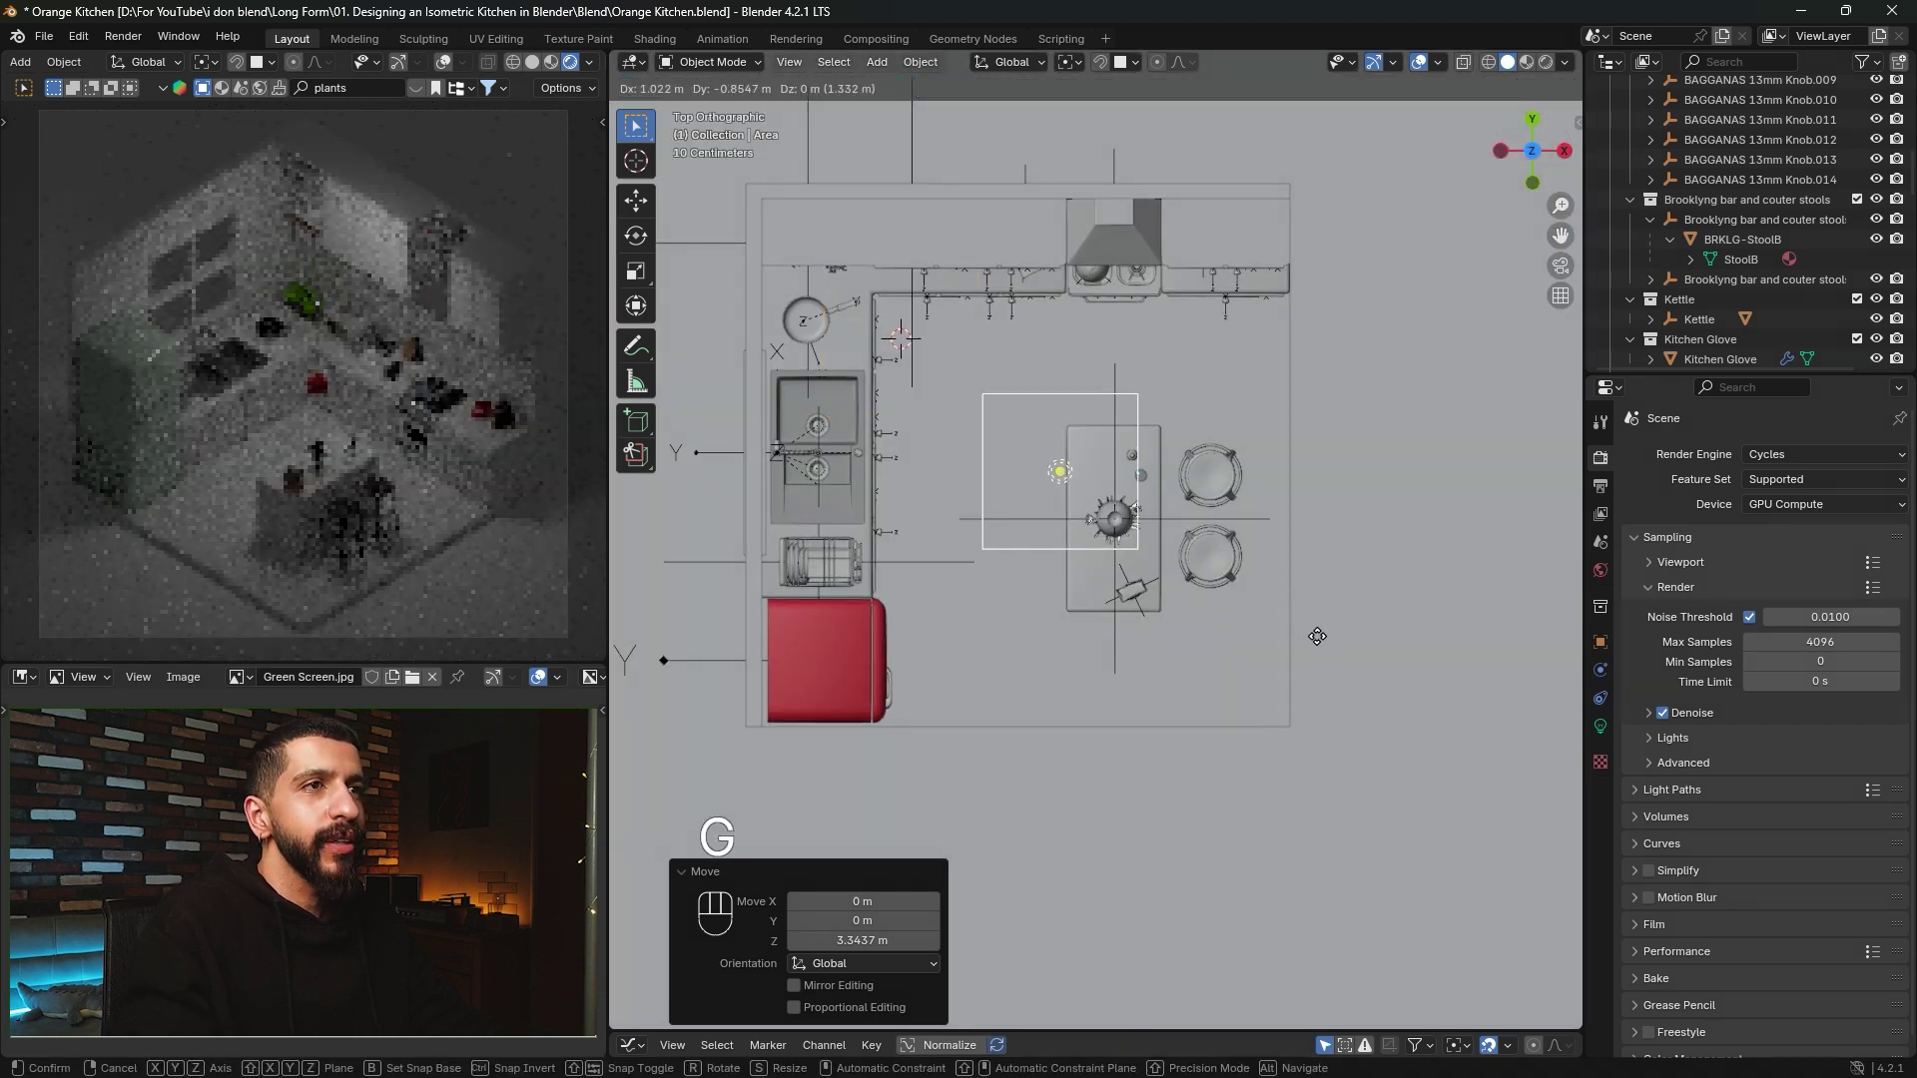
left_click(1274, 626)
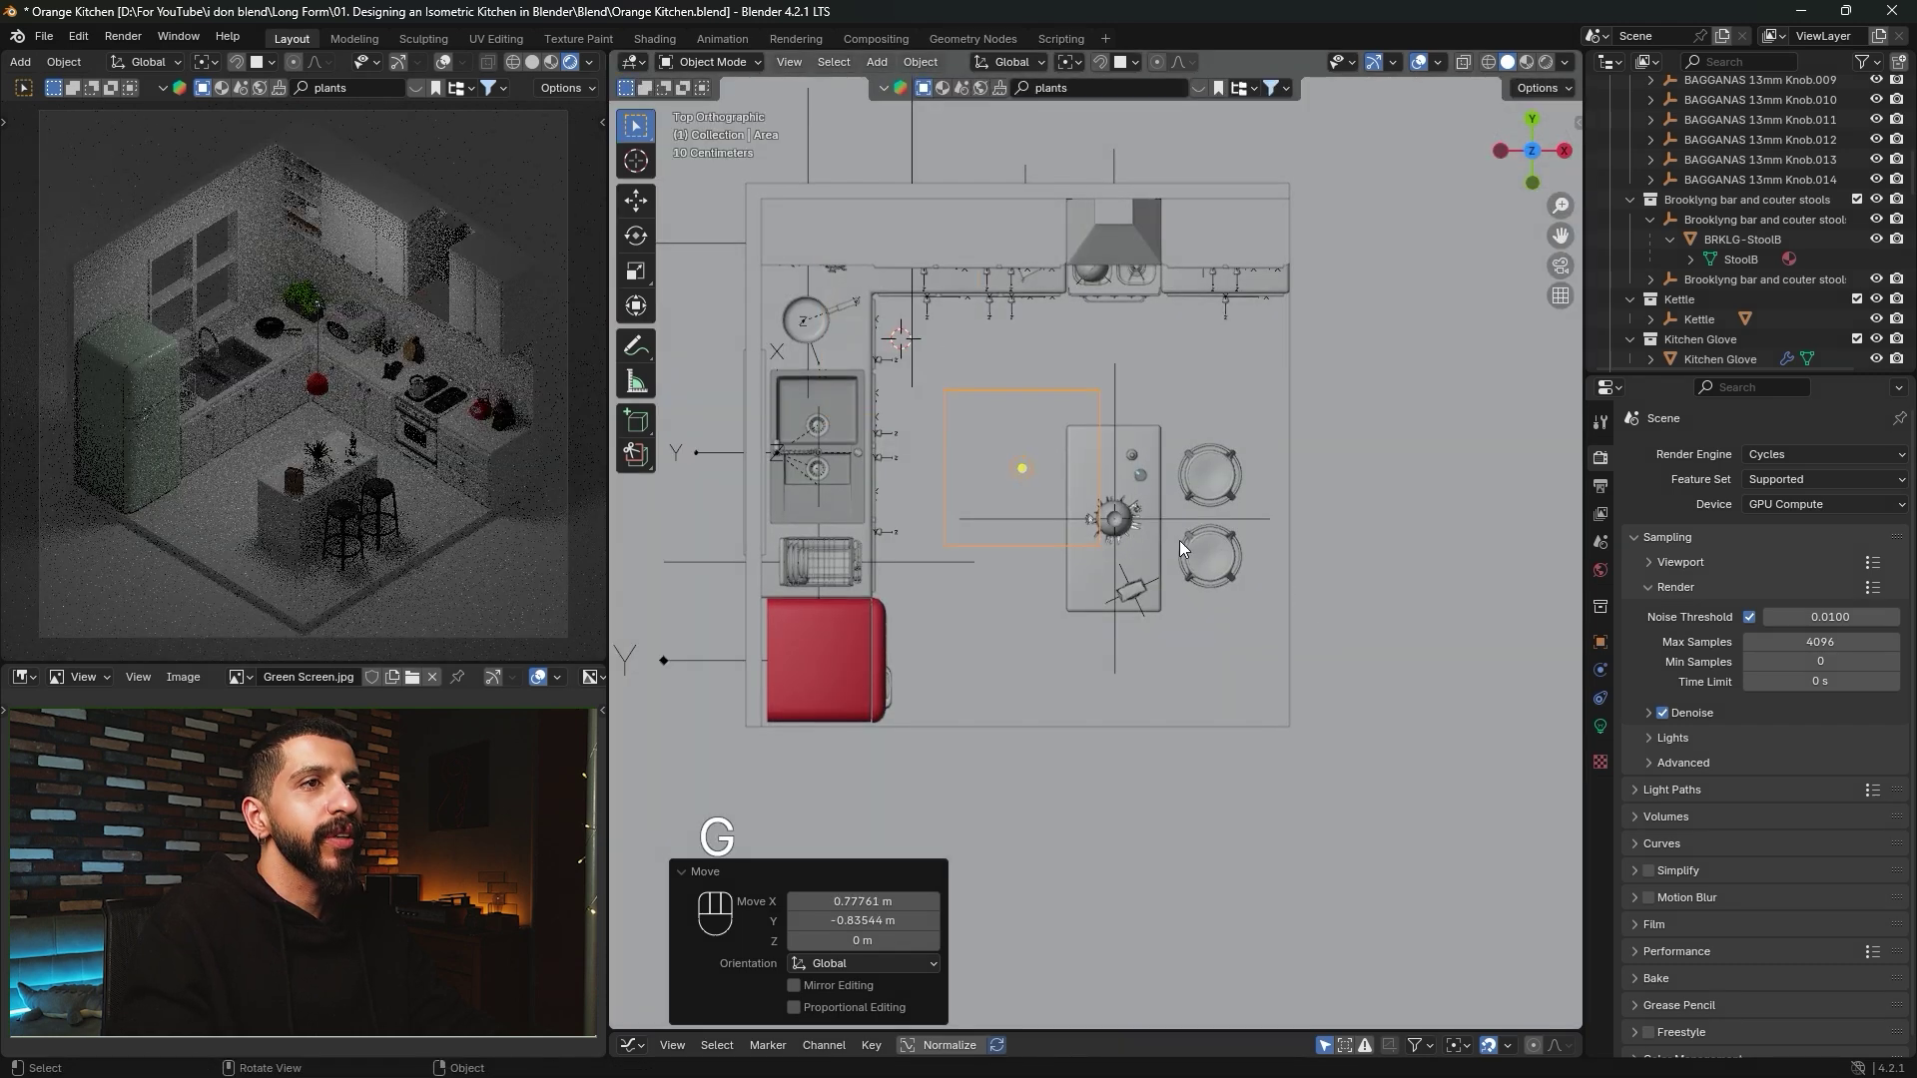
key("s")
left_click(1476, 531)
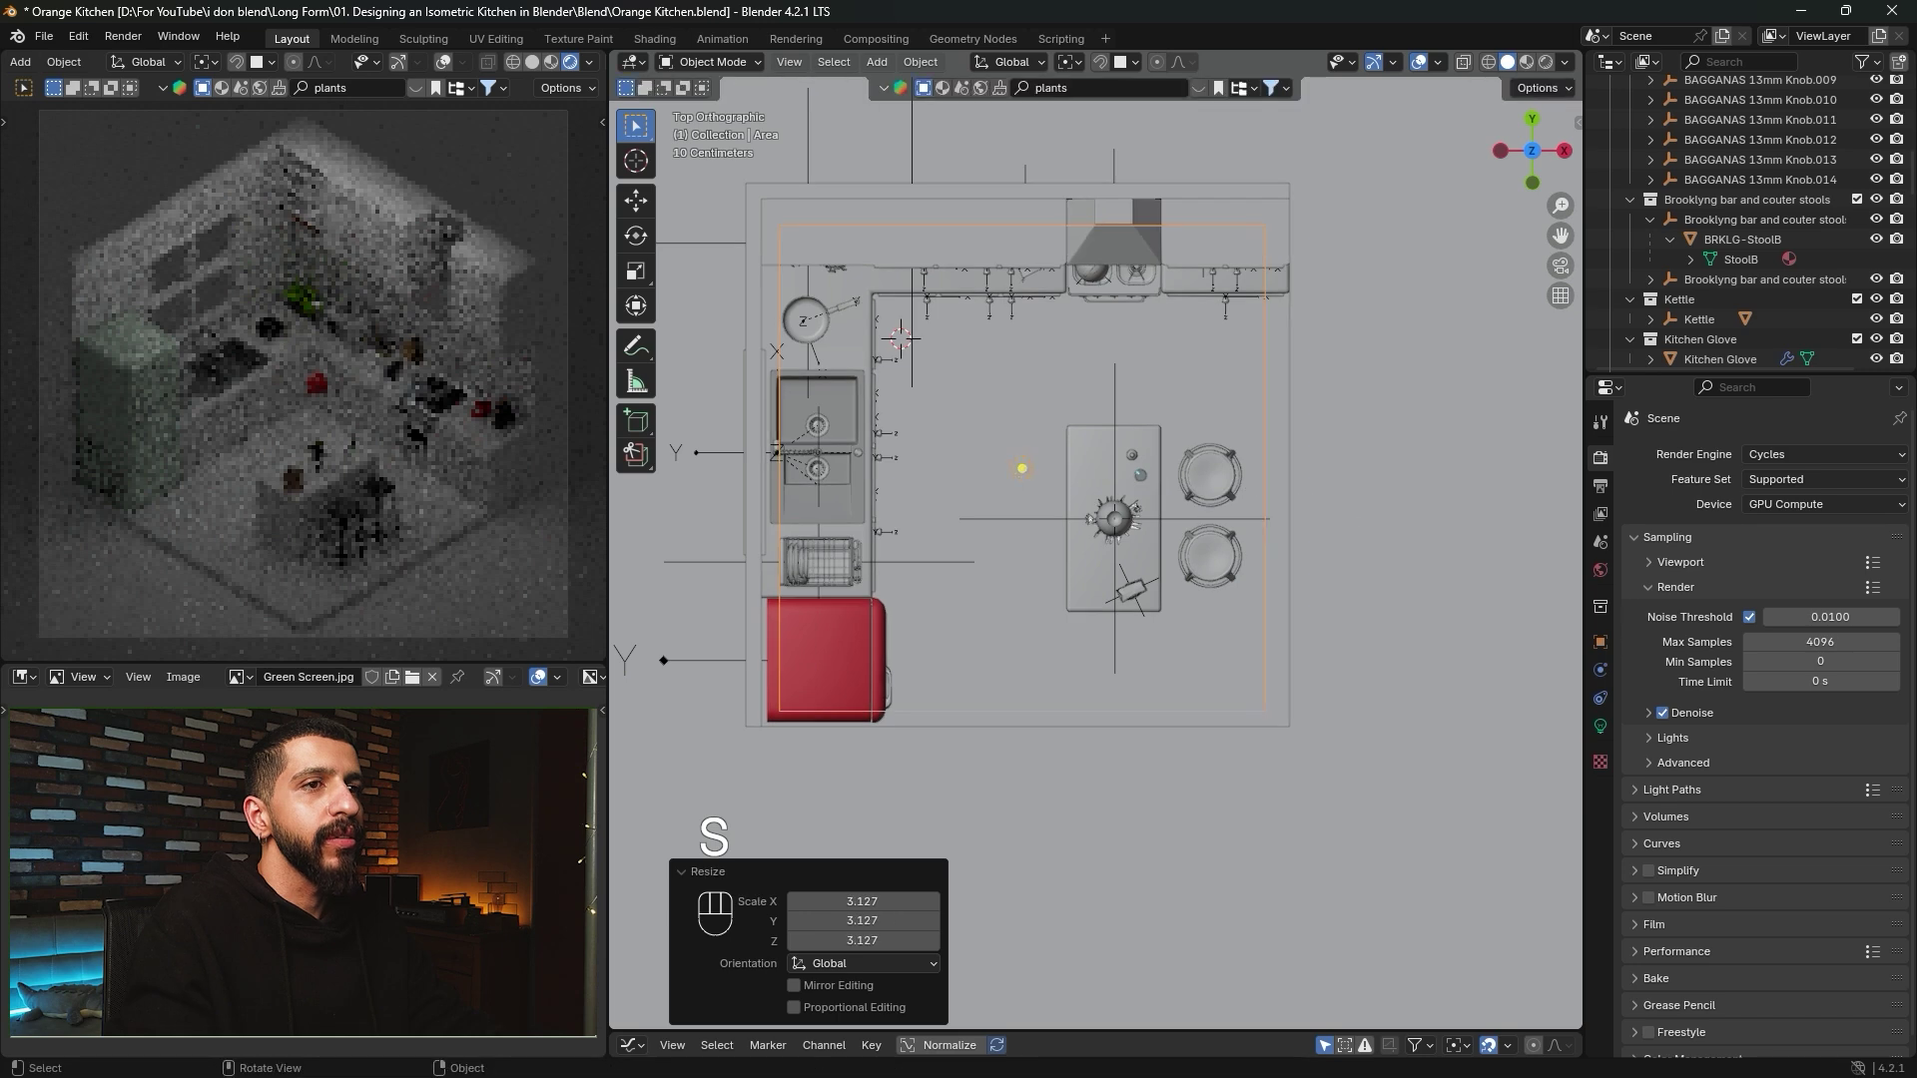
key("s")
left_click(1385, 510)
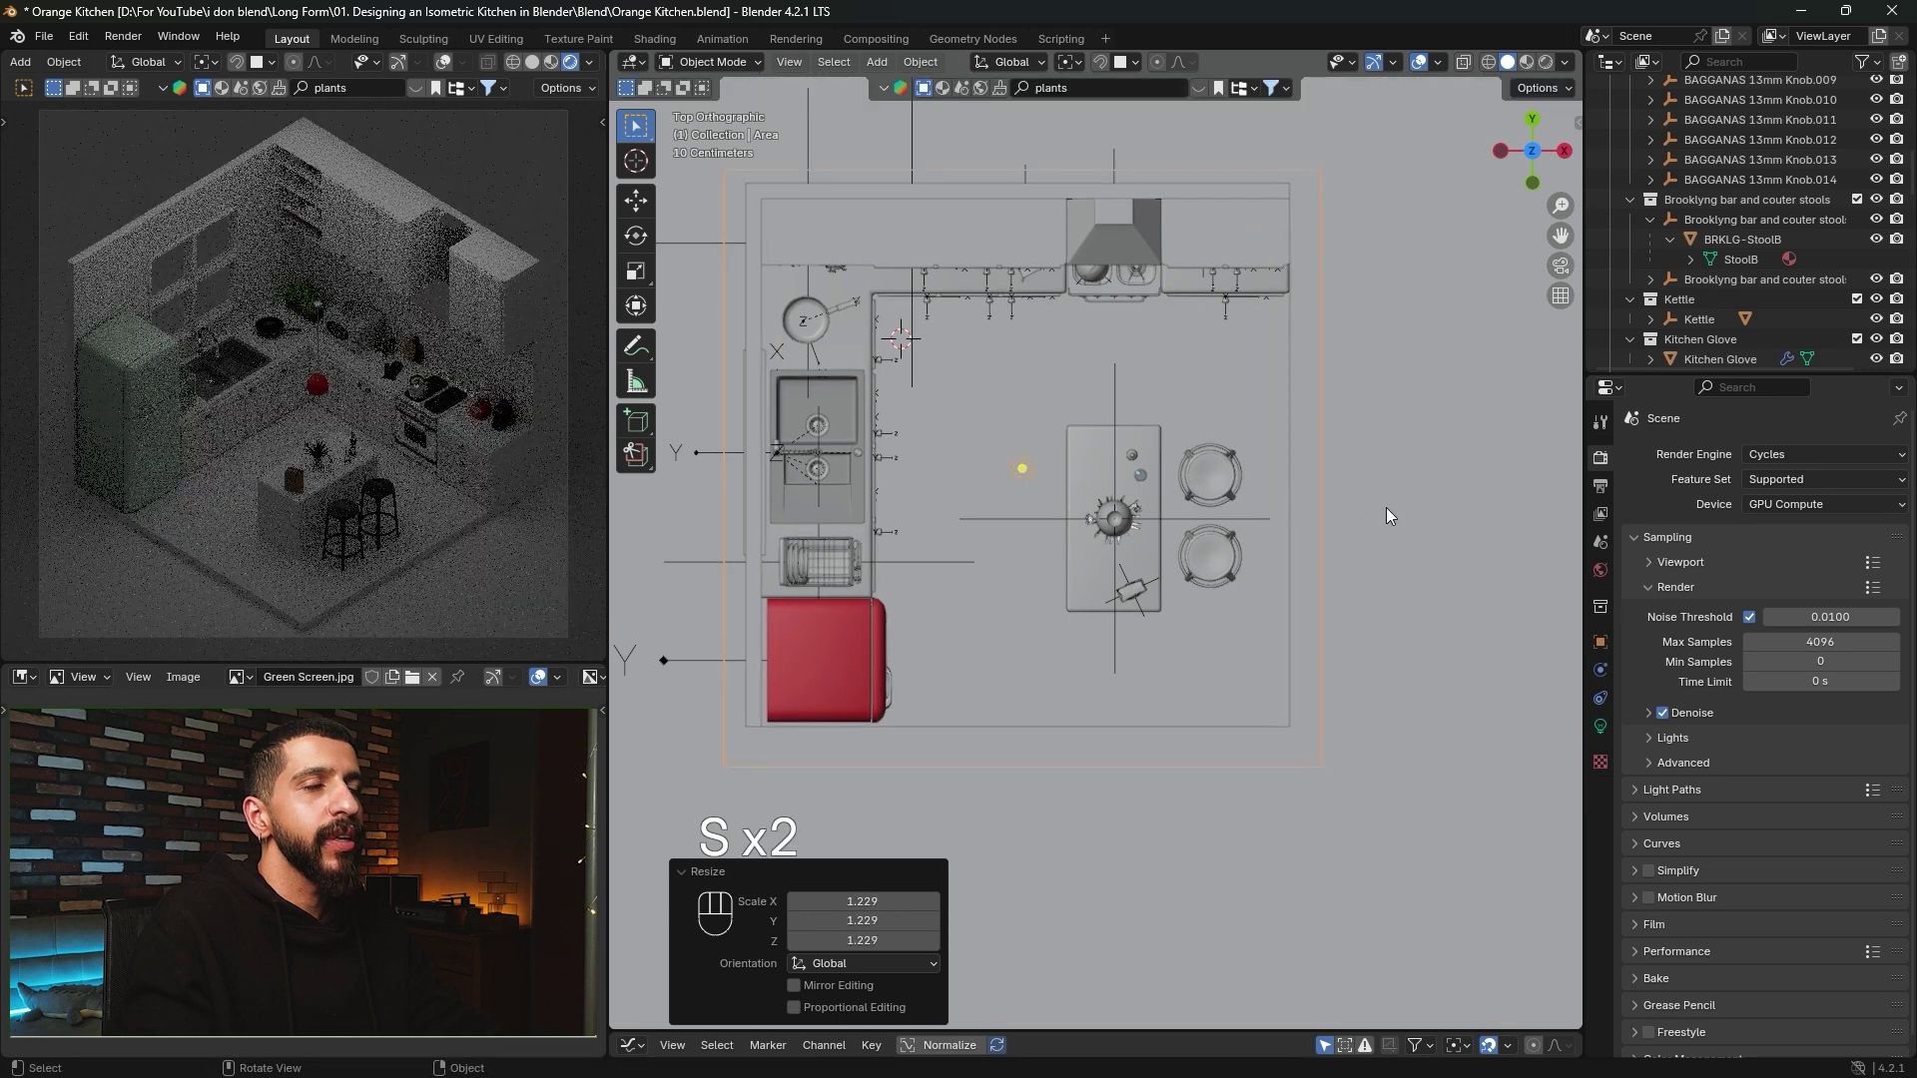
Nudge the area light about 0.012 m along X and 0.069 m along Y, then raise it further above the walls along Z.
key("g")
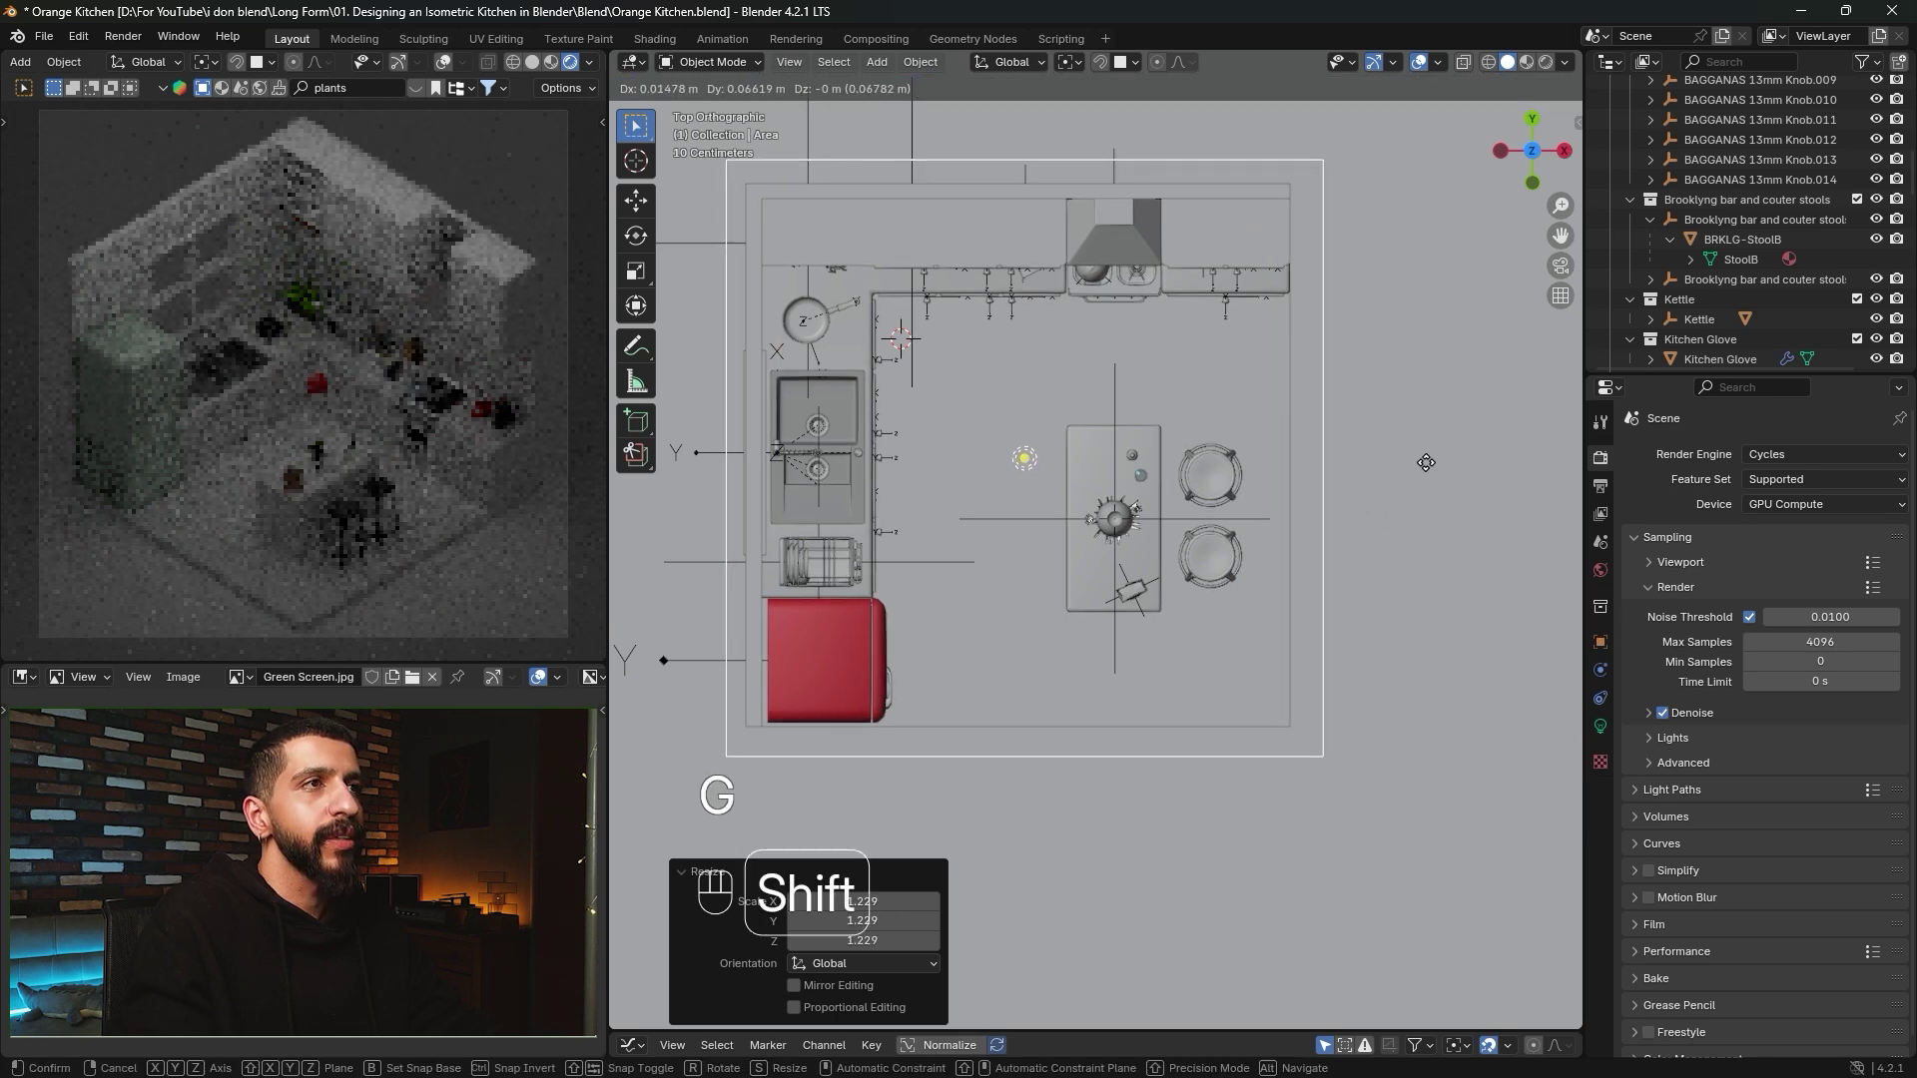
middle_click_drag(1286, 429, 1222, 561, "alt")
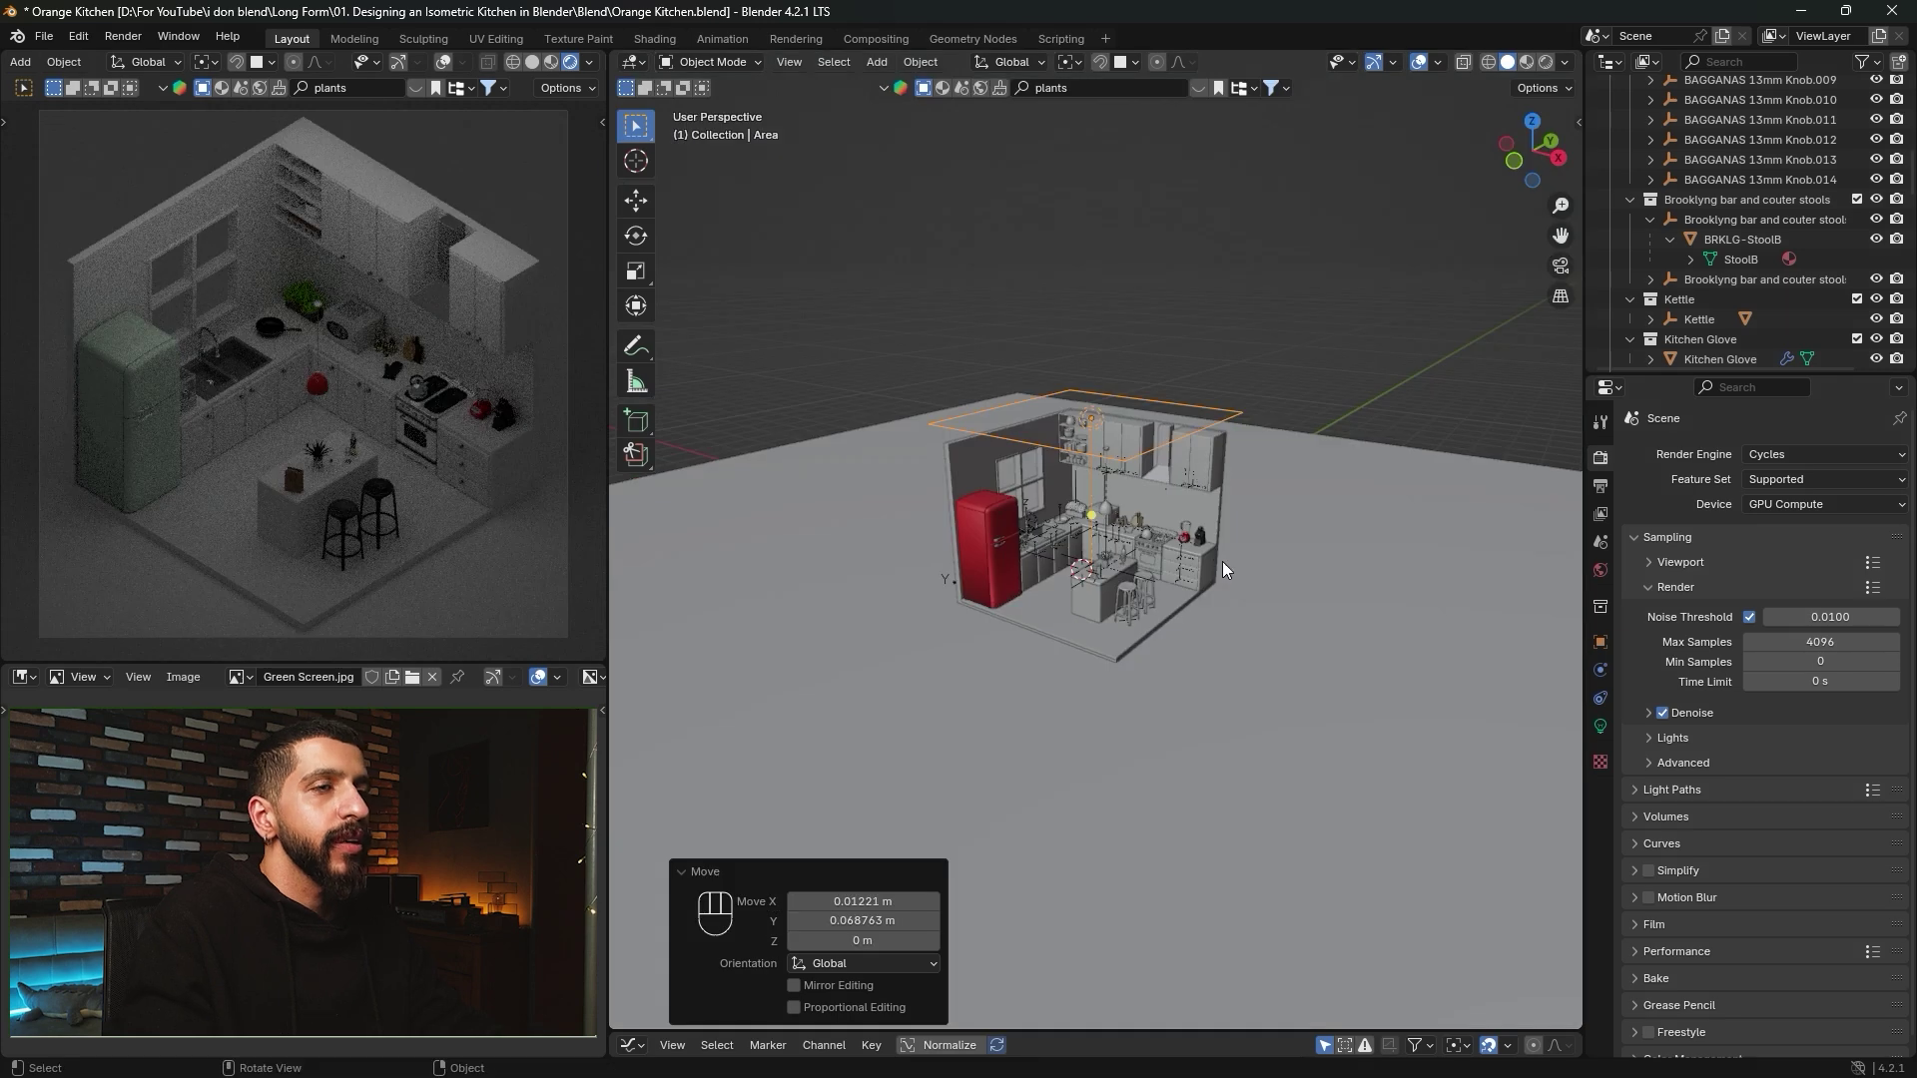
key("z")
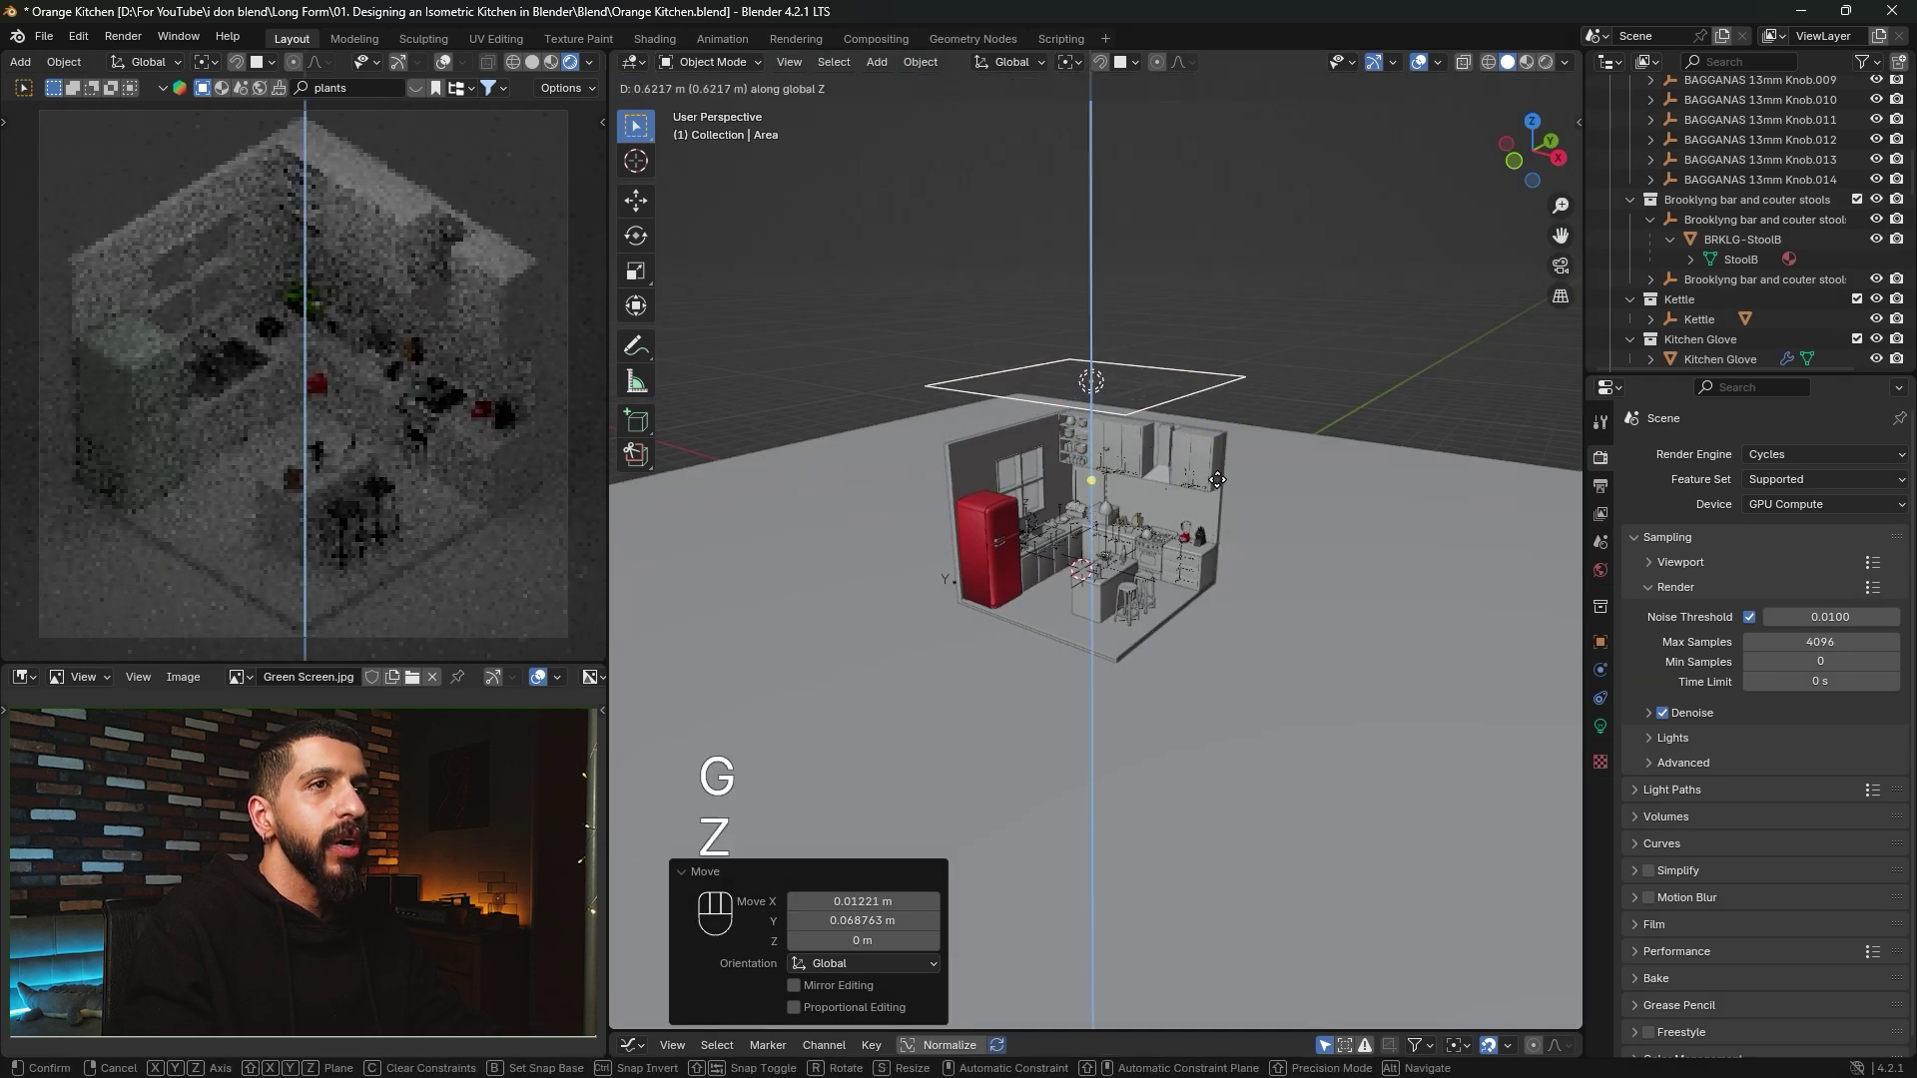
left_click(1213, 478)
Set the area light's power to 50 W.
left_click(1600, 725)
left_click(1754, 591)
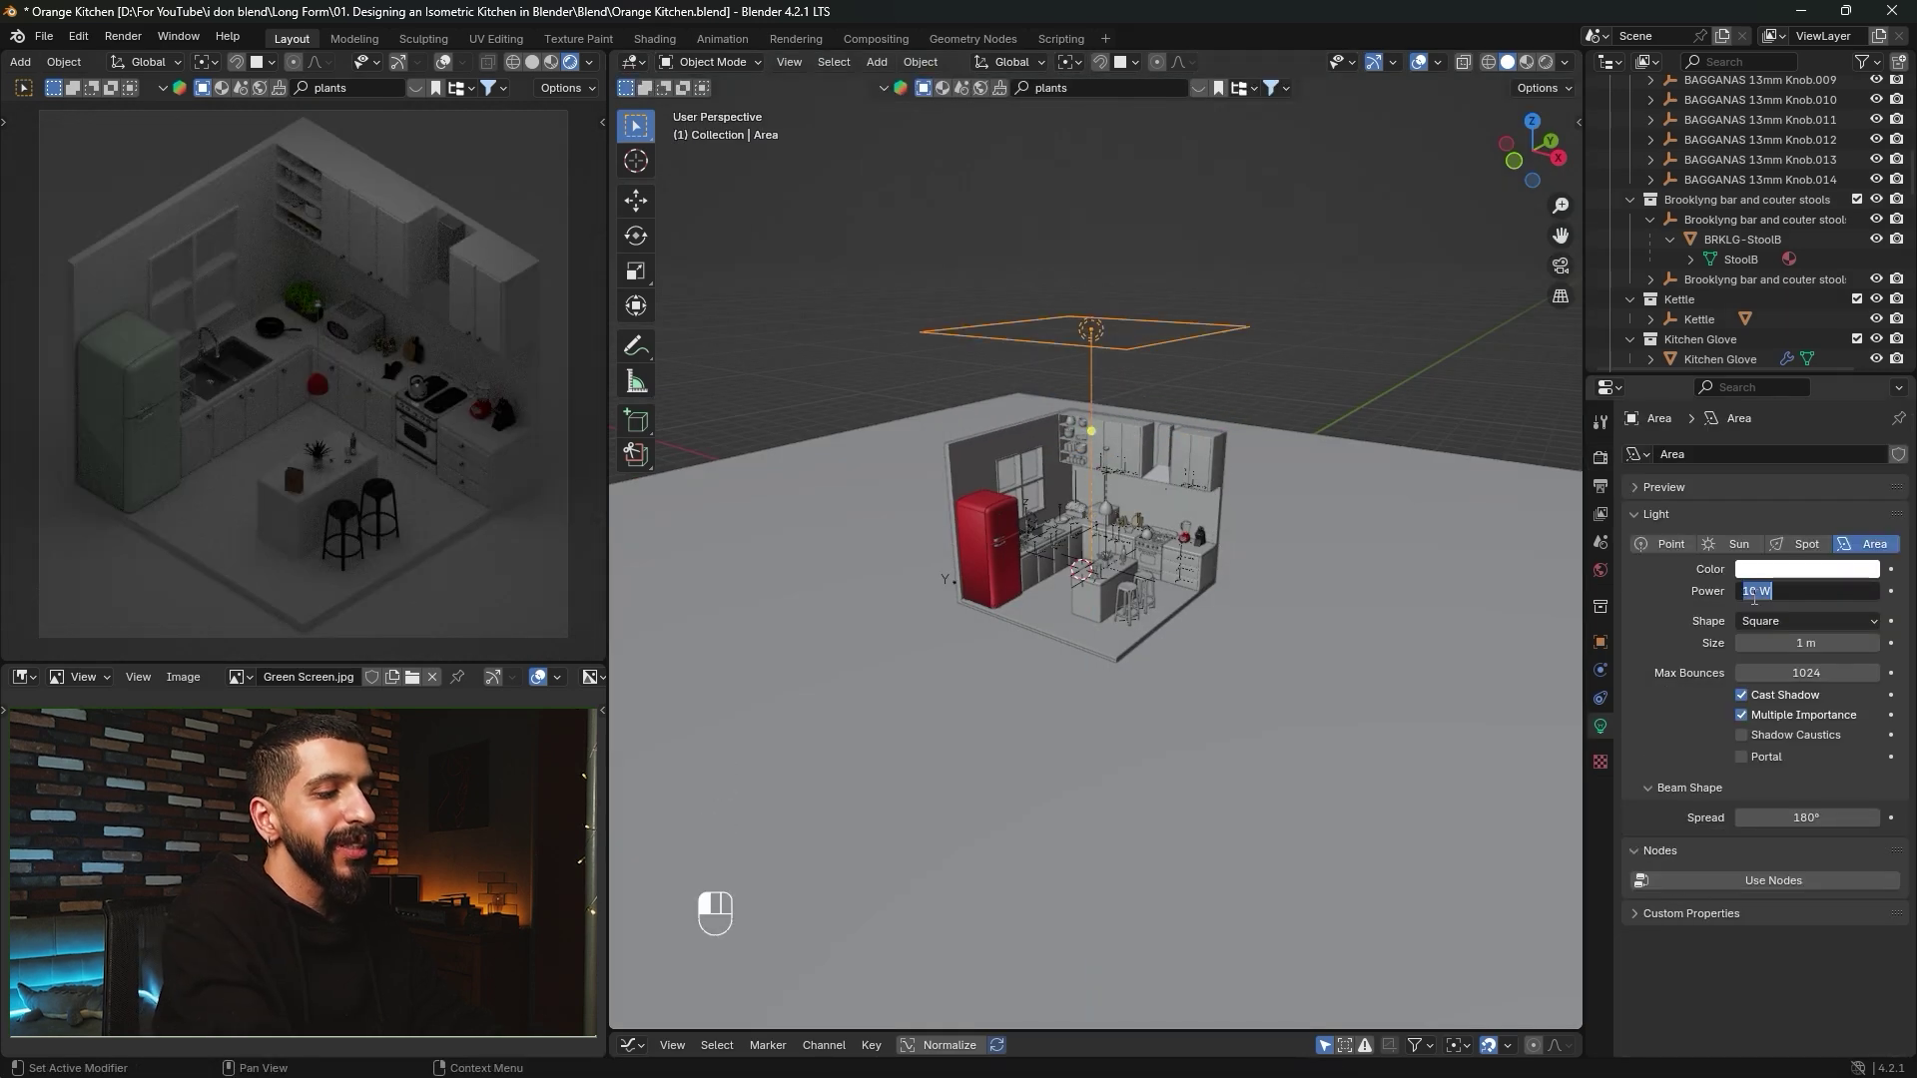
type("50")
key("Return")
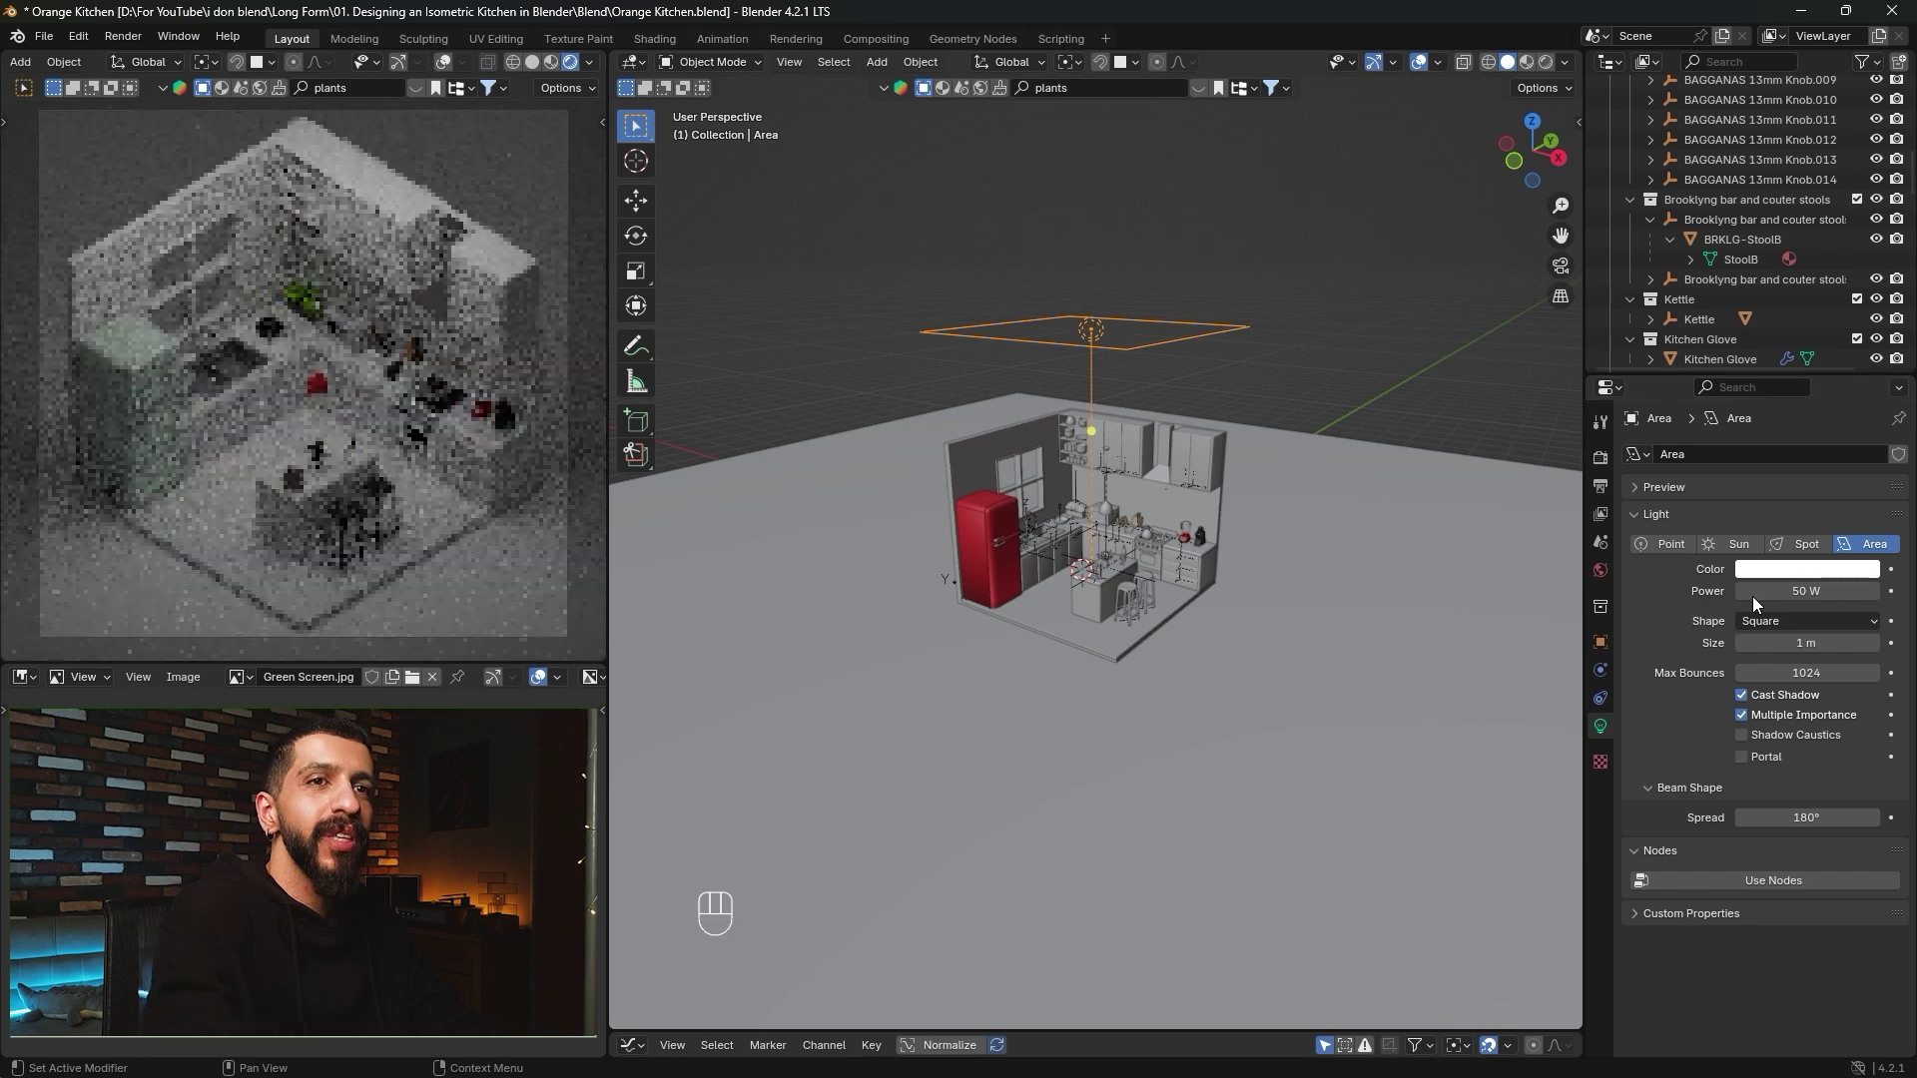
Set the transform pivot to the 3D cursor, duplicate the area light, and rotate the copy 90° about the global Y axis.
left_click(1068, 62)
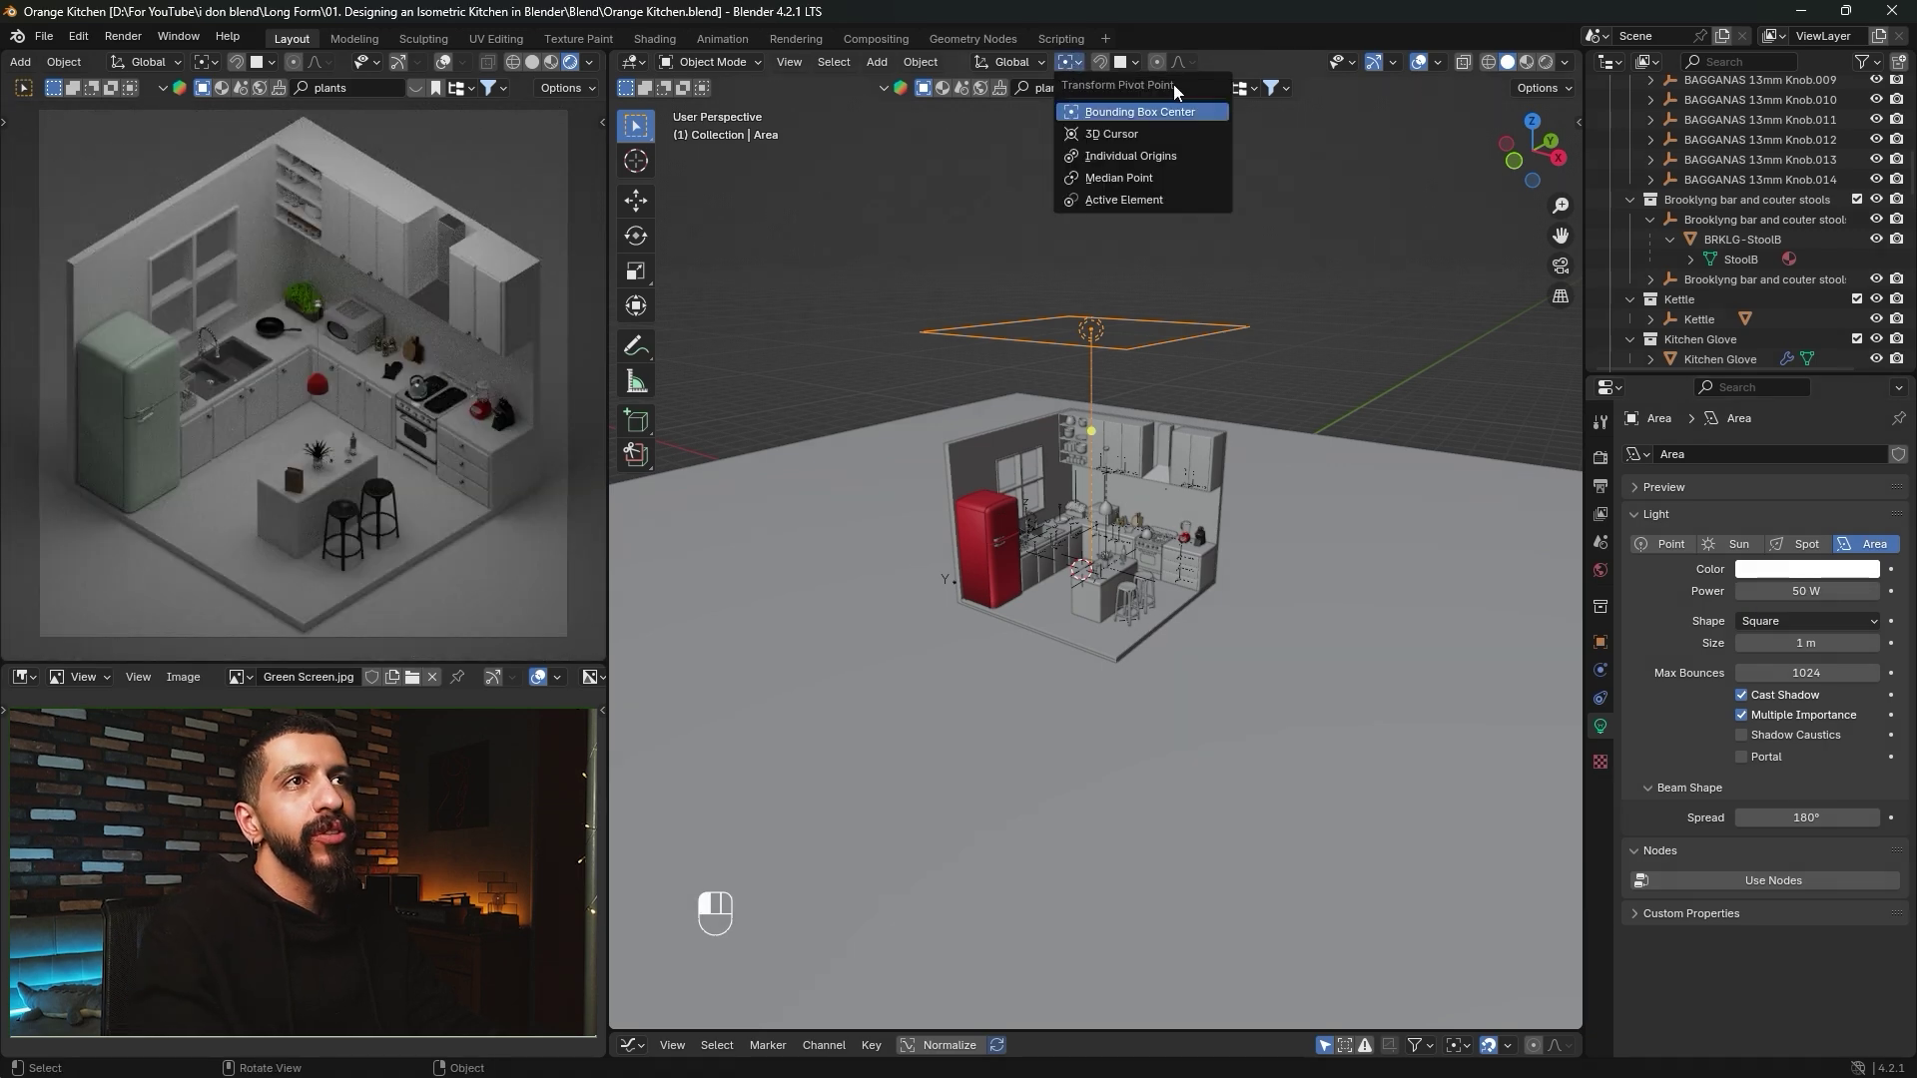
left_click(1111, 134)
key("Delete")
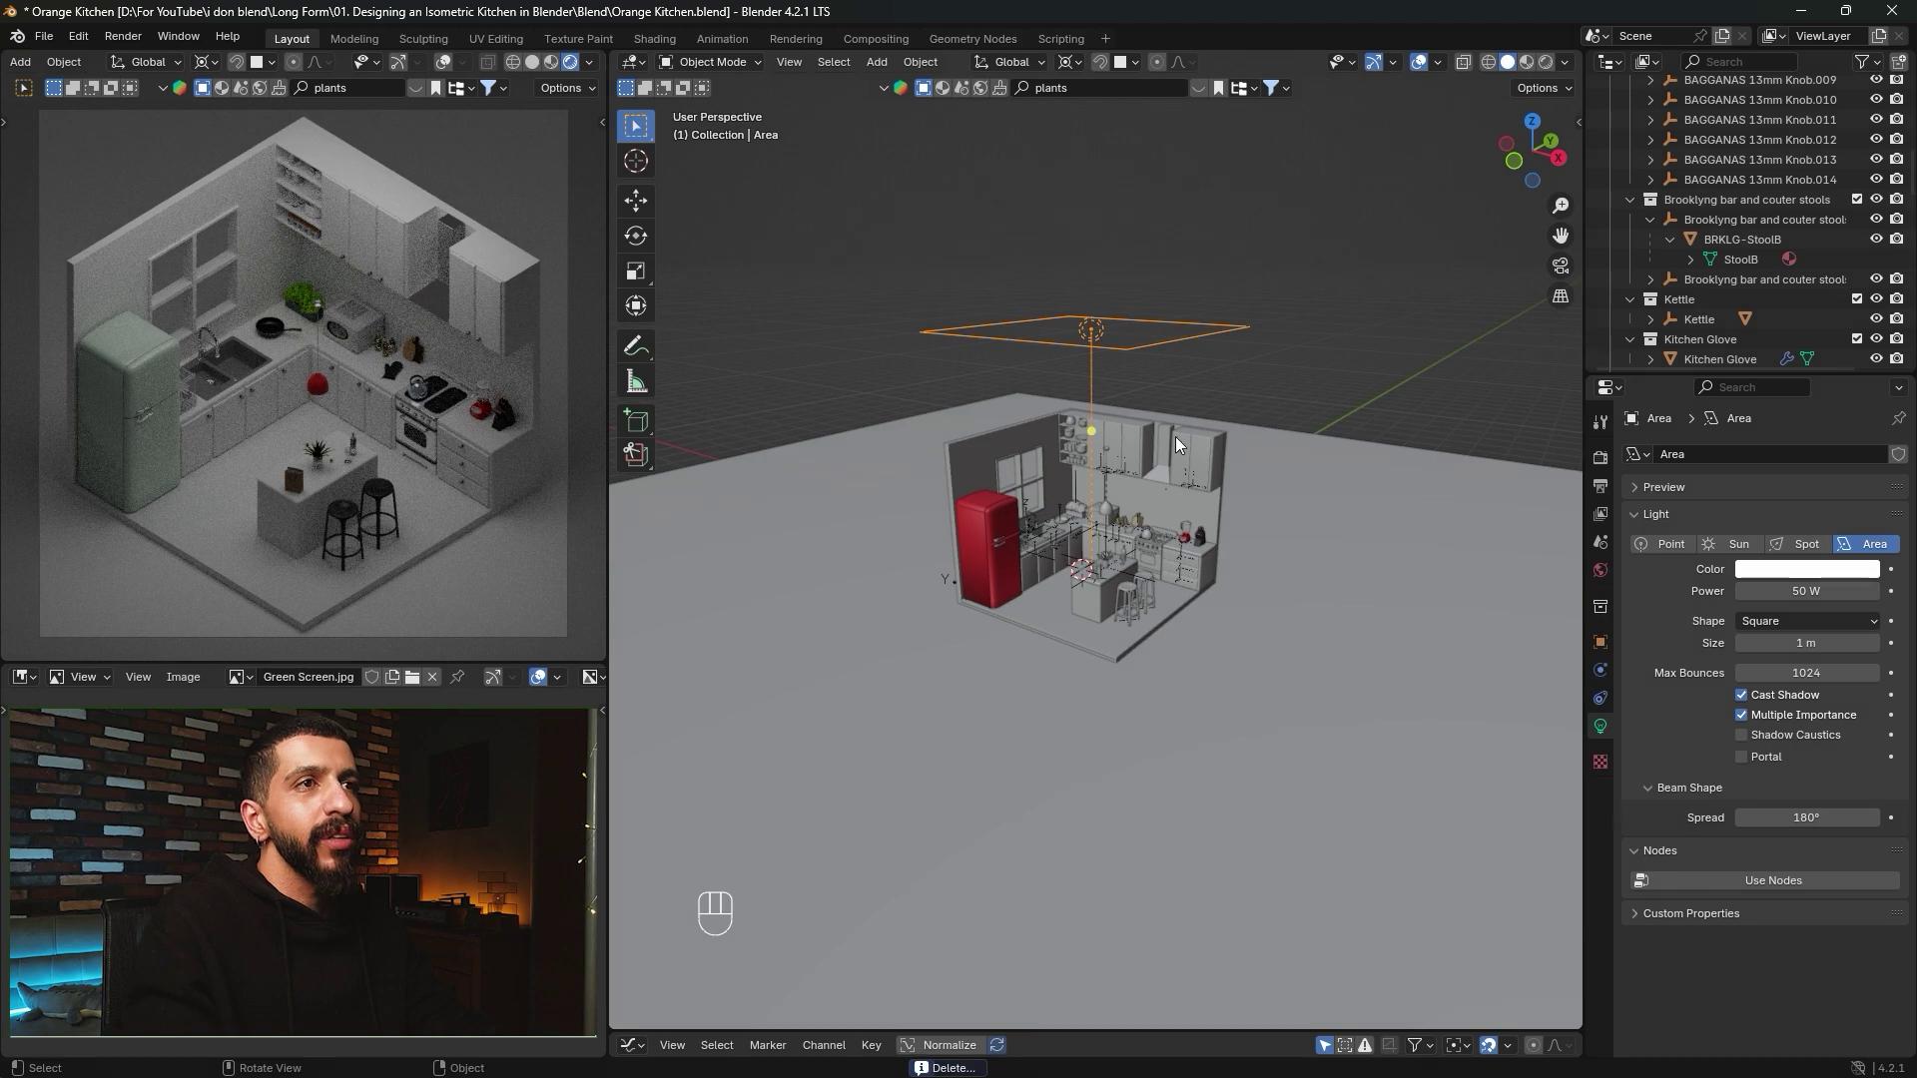
key("shift+d")
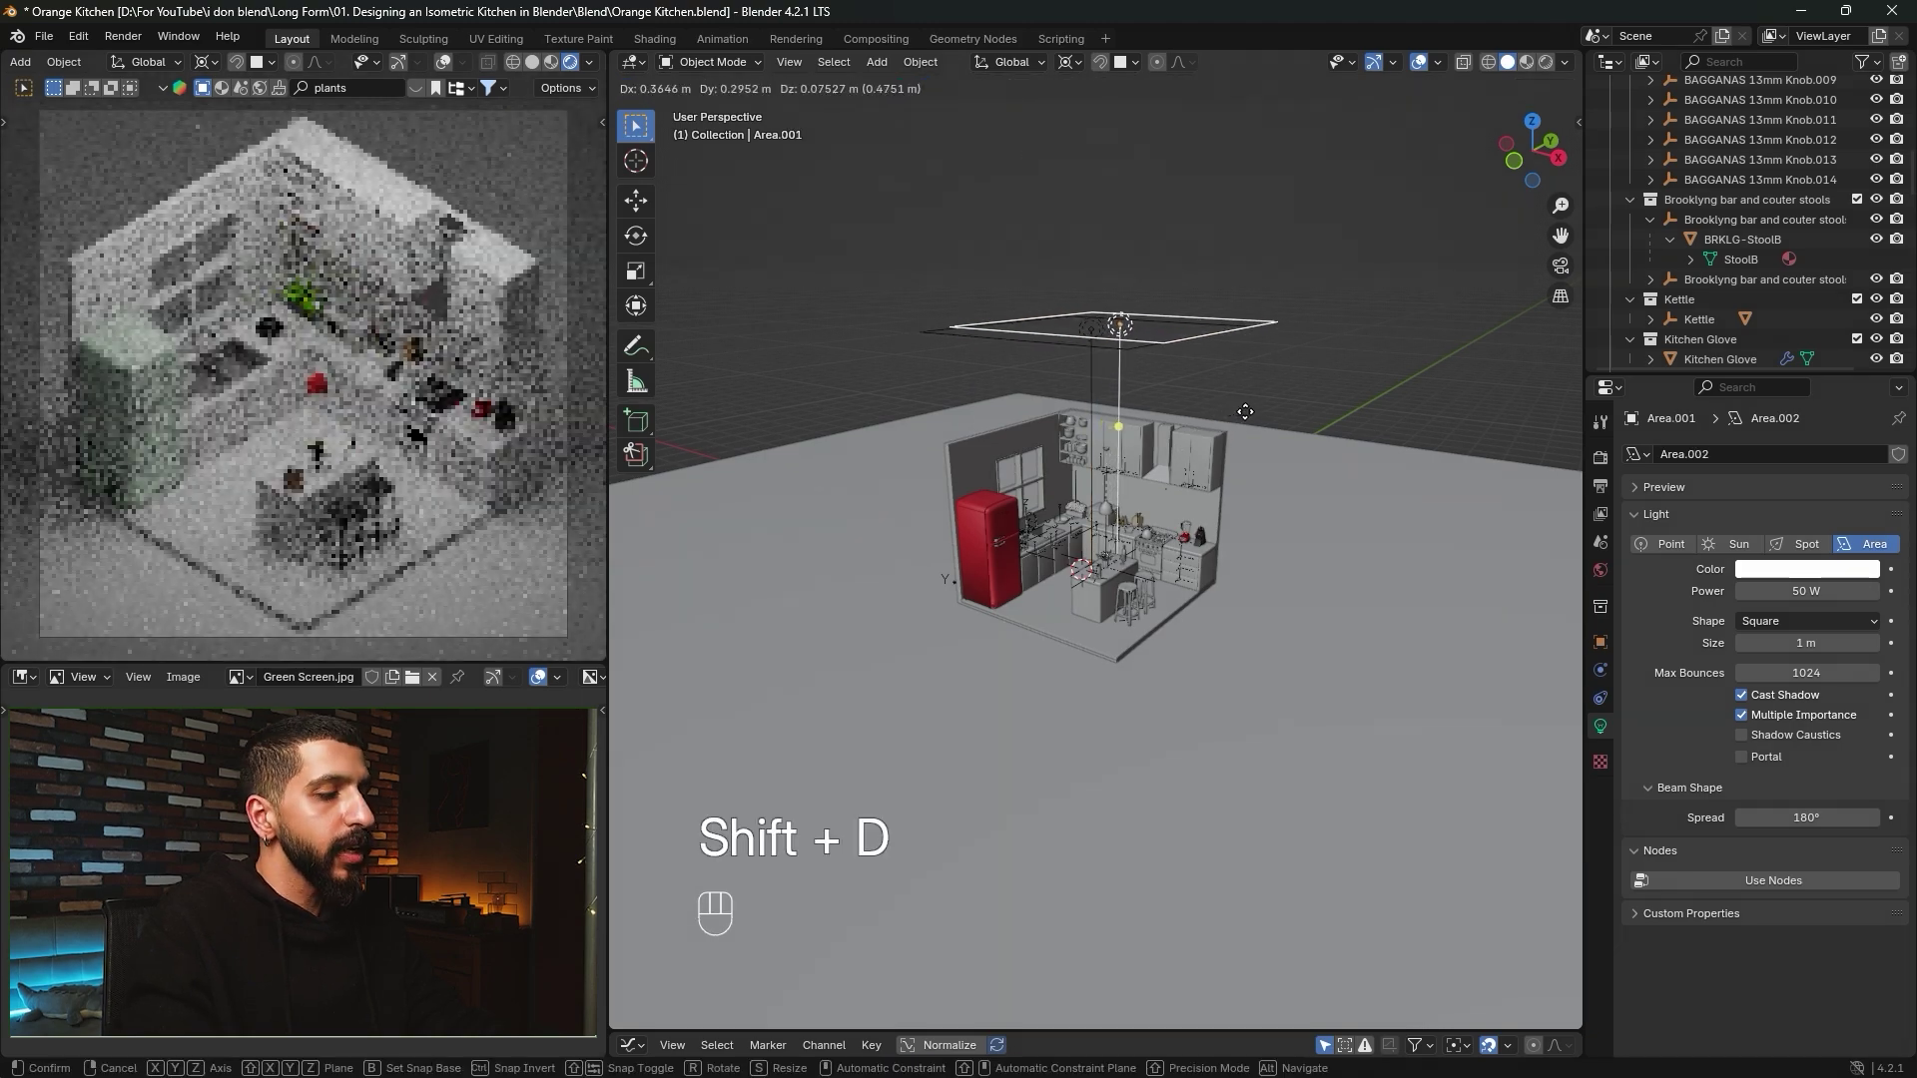
key("r")
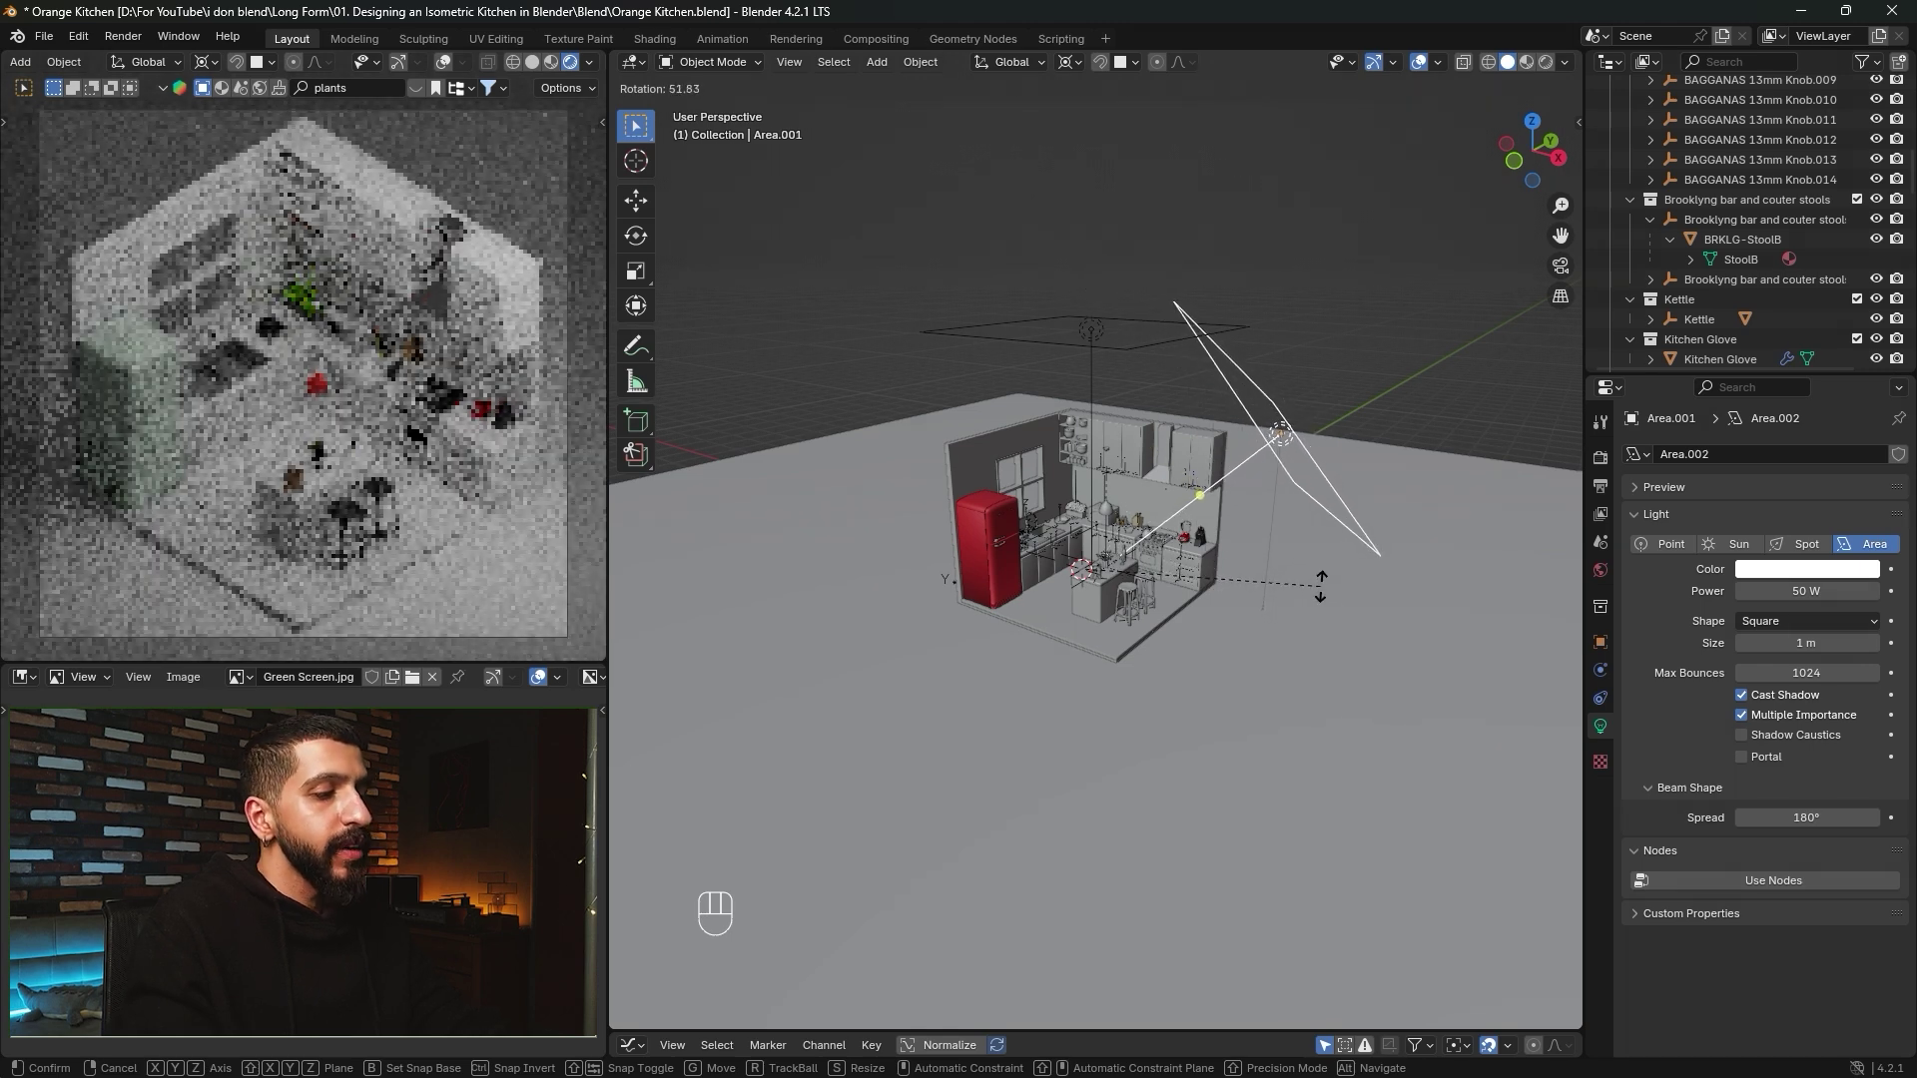
key("y")
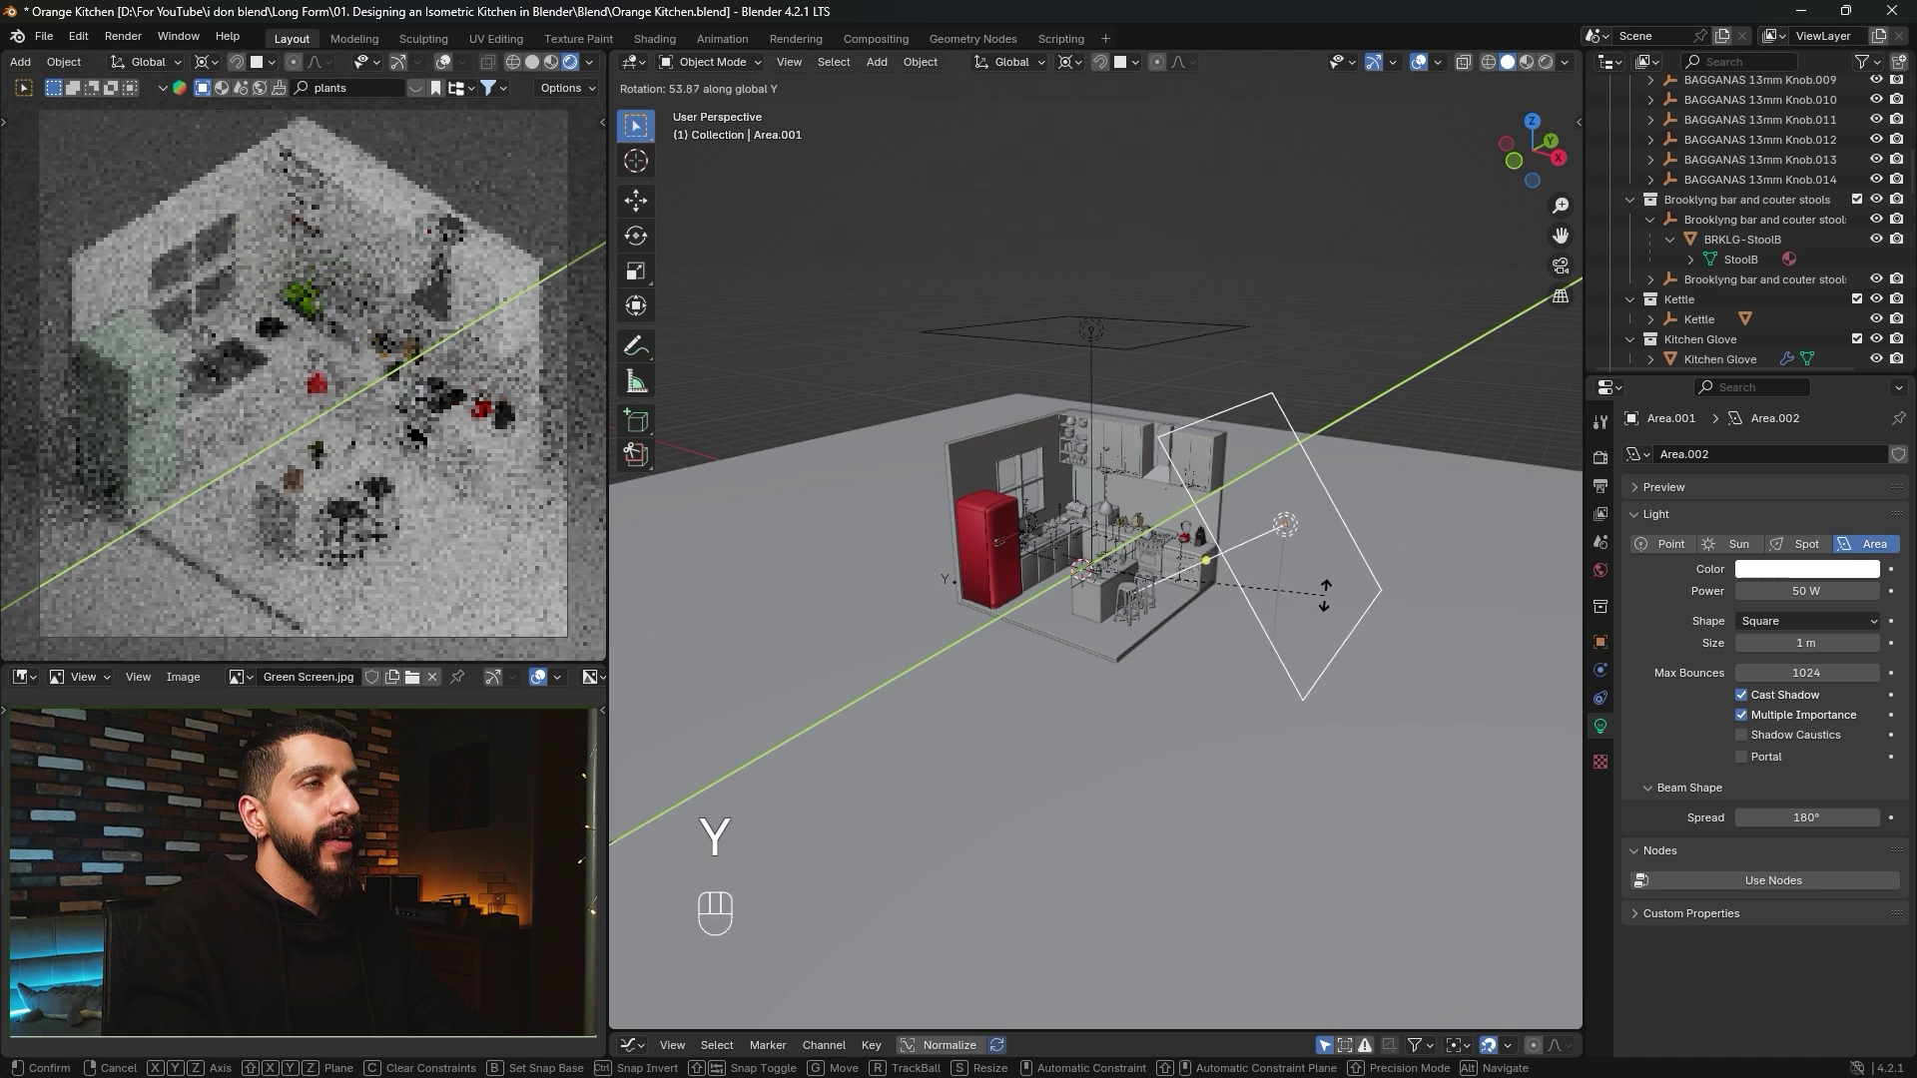
type("90")
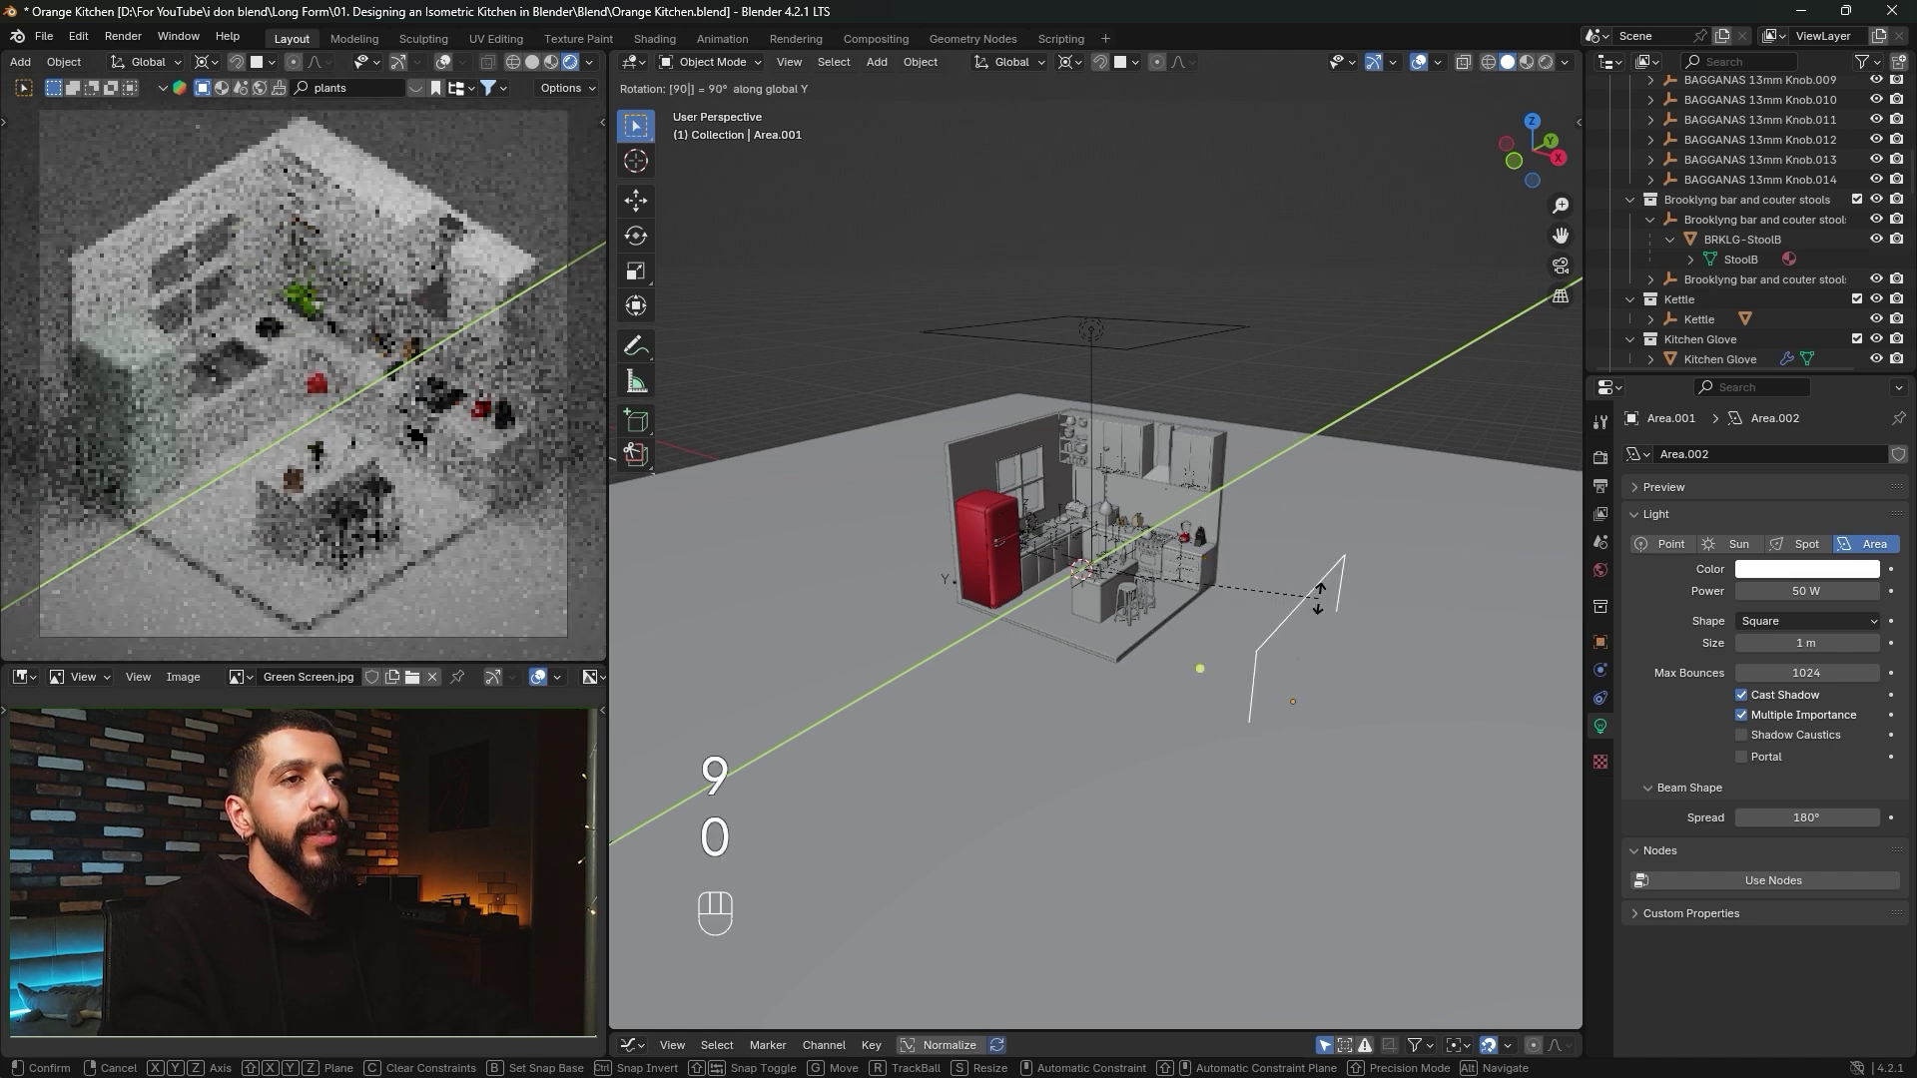
key("Return")
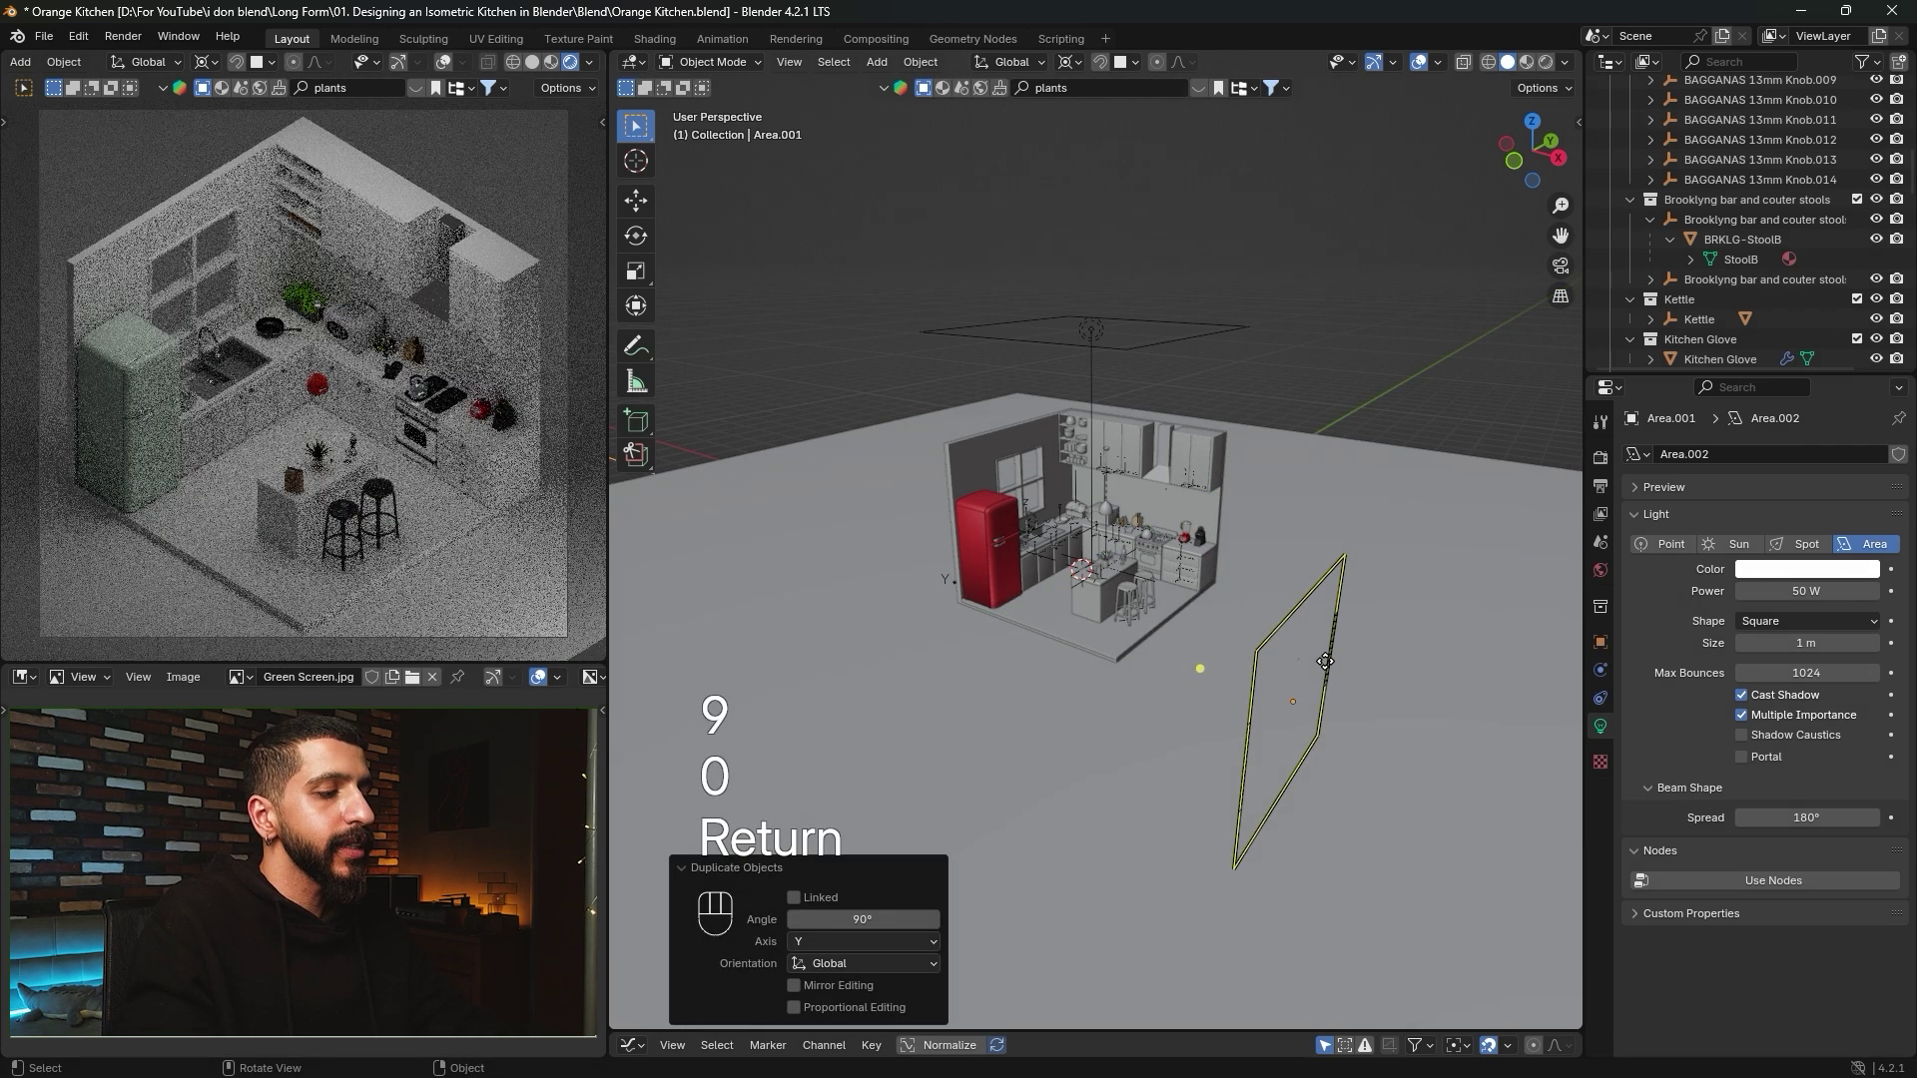
Raise the duplicated area light 2.5045 m along Z, then lower it about 0.204 m in the right view to centre it on the kitchen.
key("g")
key("z")
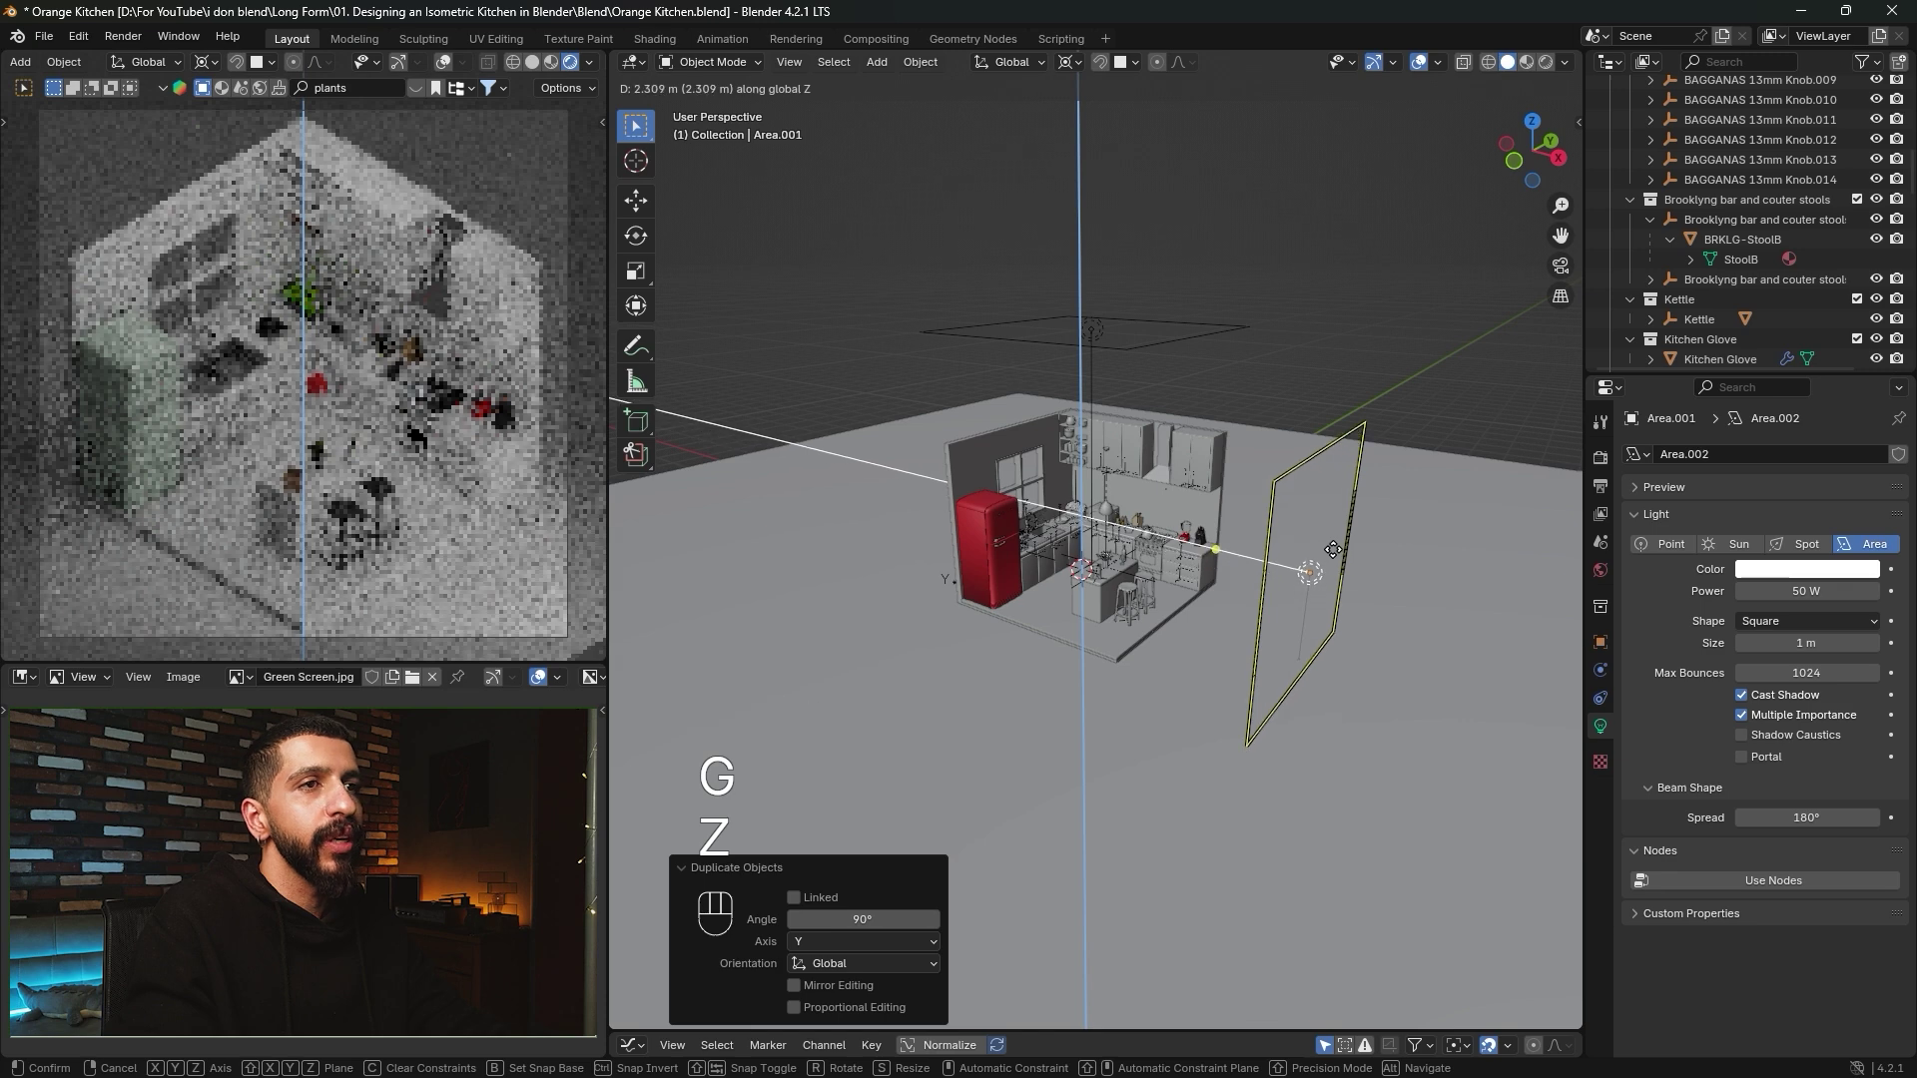
left_click(1326, 551)
middle_click_drag(1326, 551, 1261, 482)
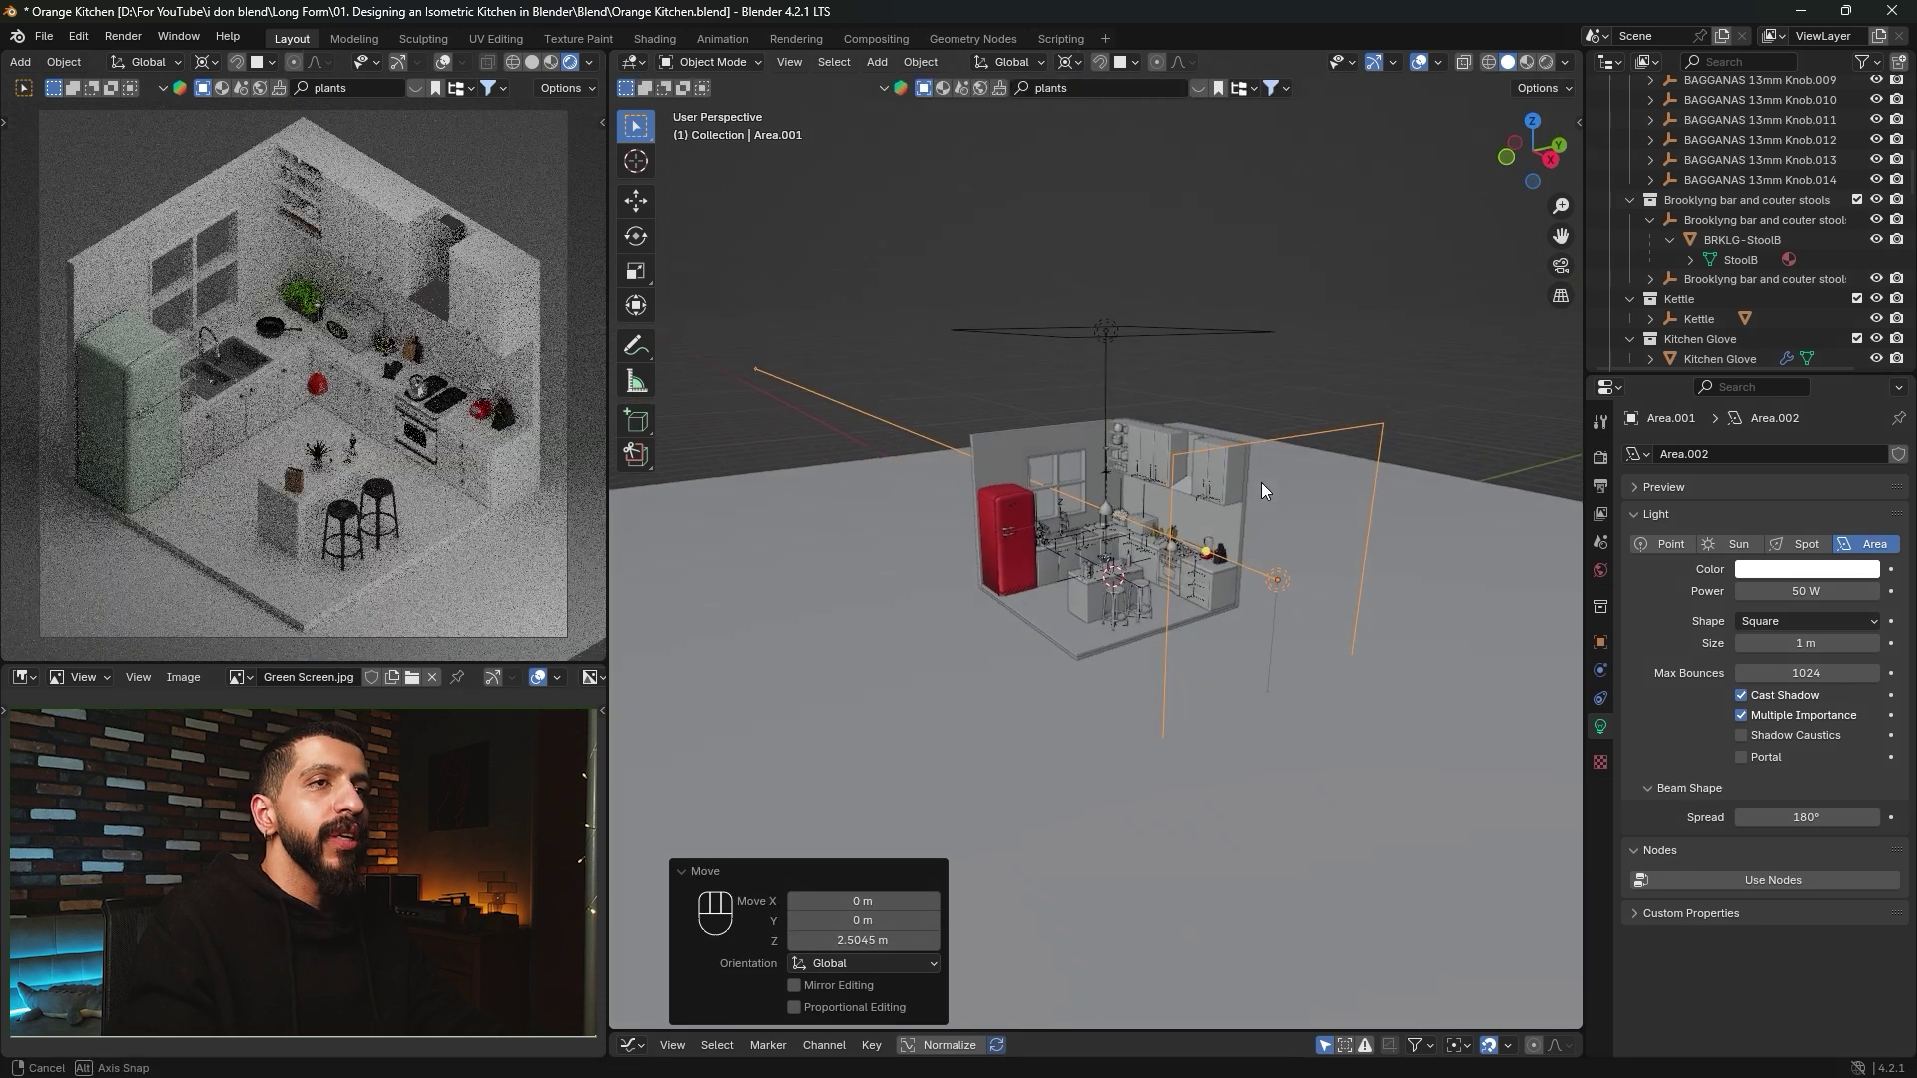
left_click(1550, 160)
scroll(1394, 293, "up", 3)
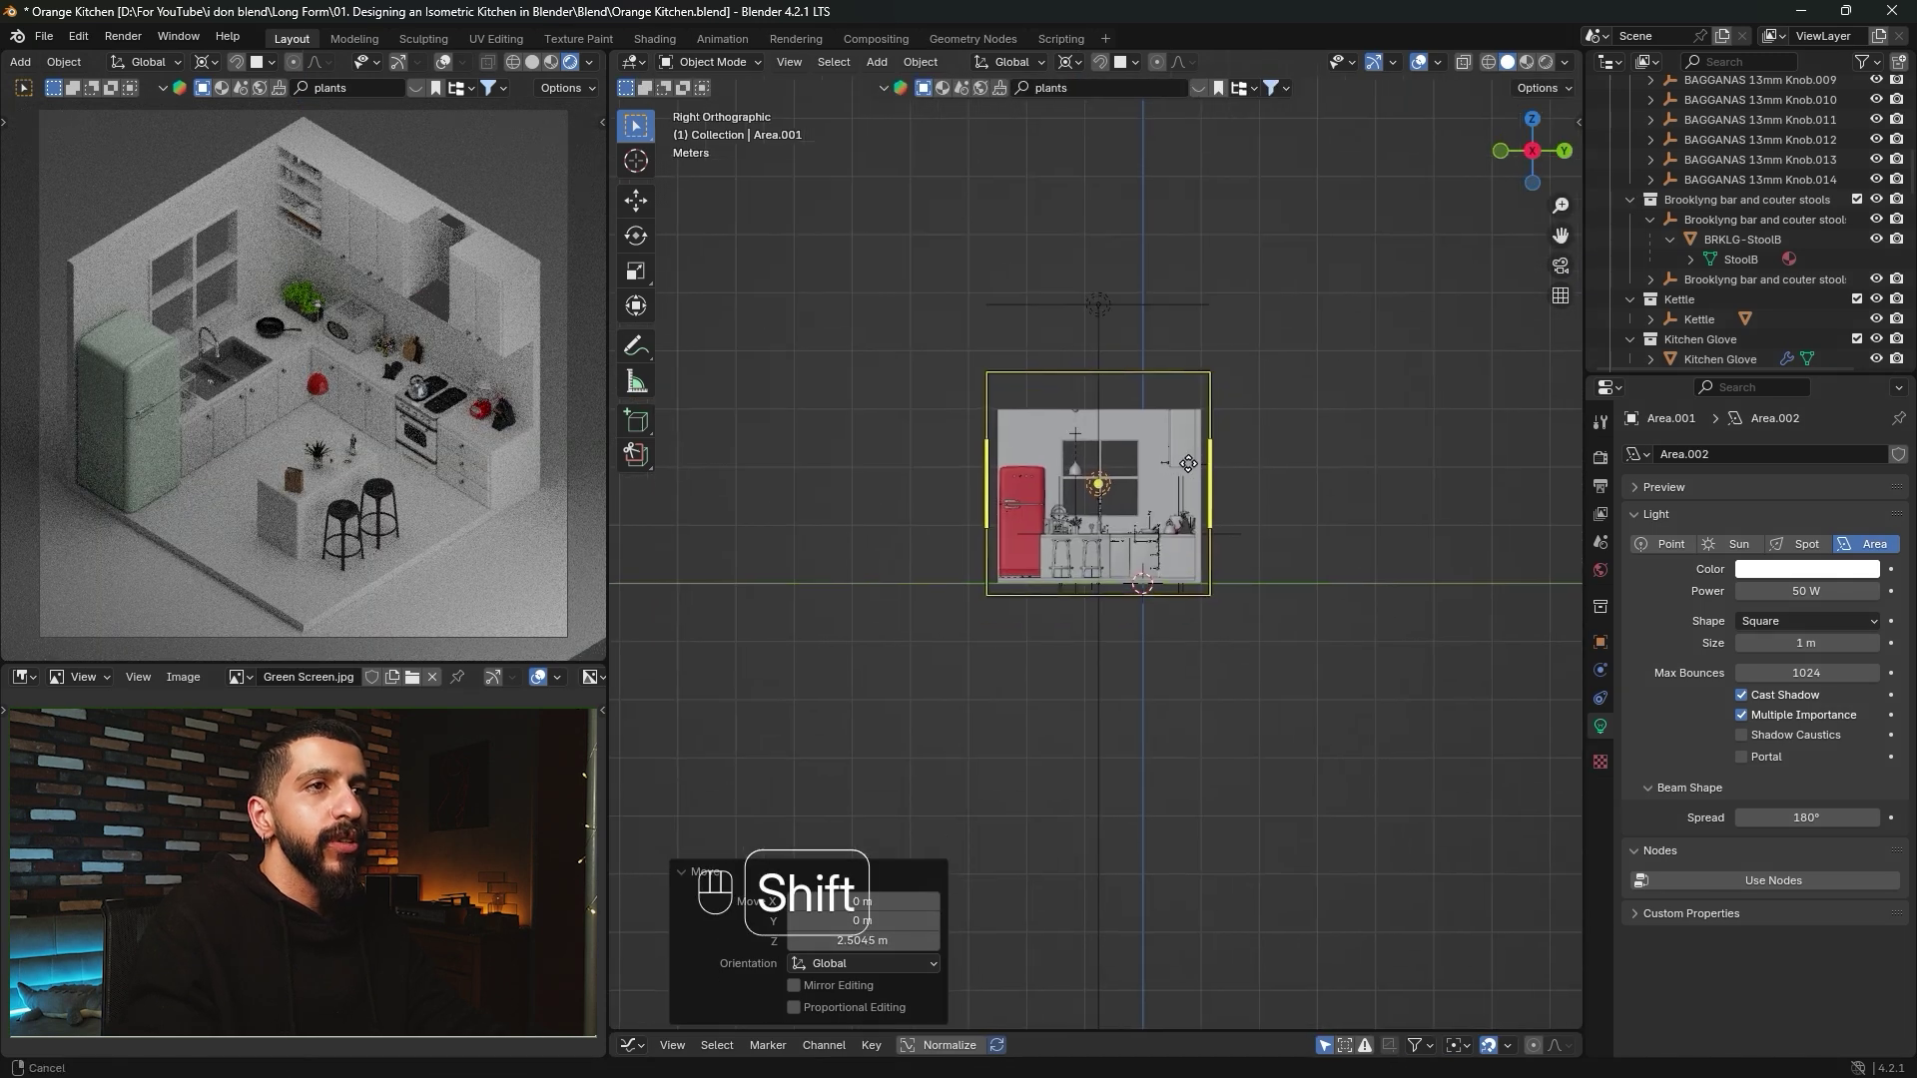
key("g")
key("z")
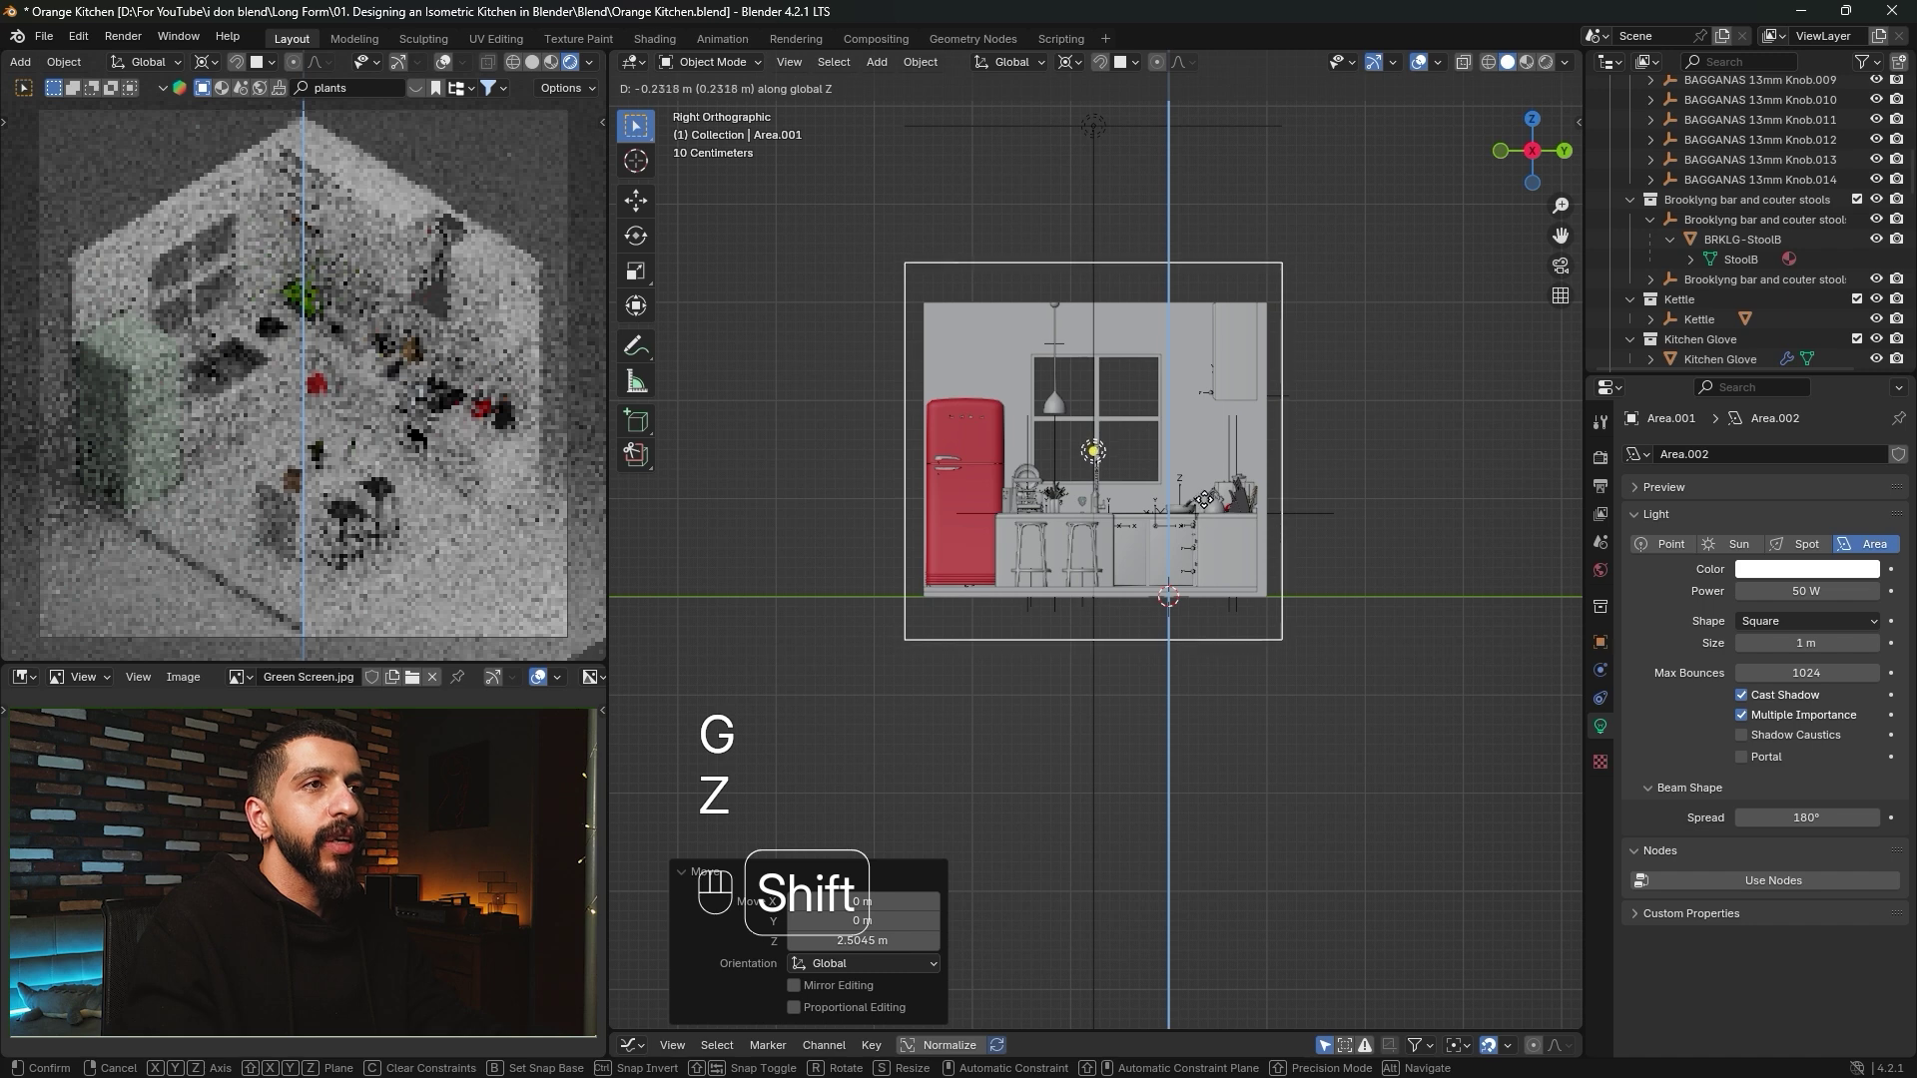
left_click(1206, 501)
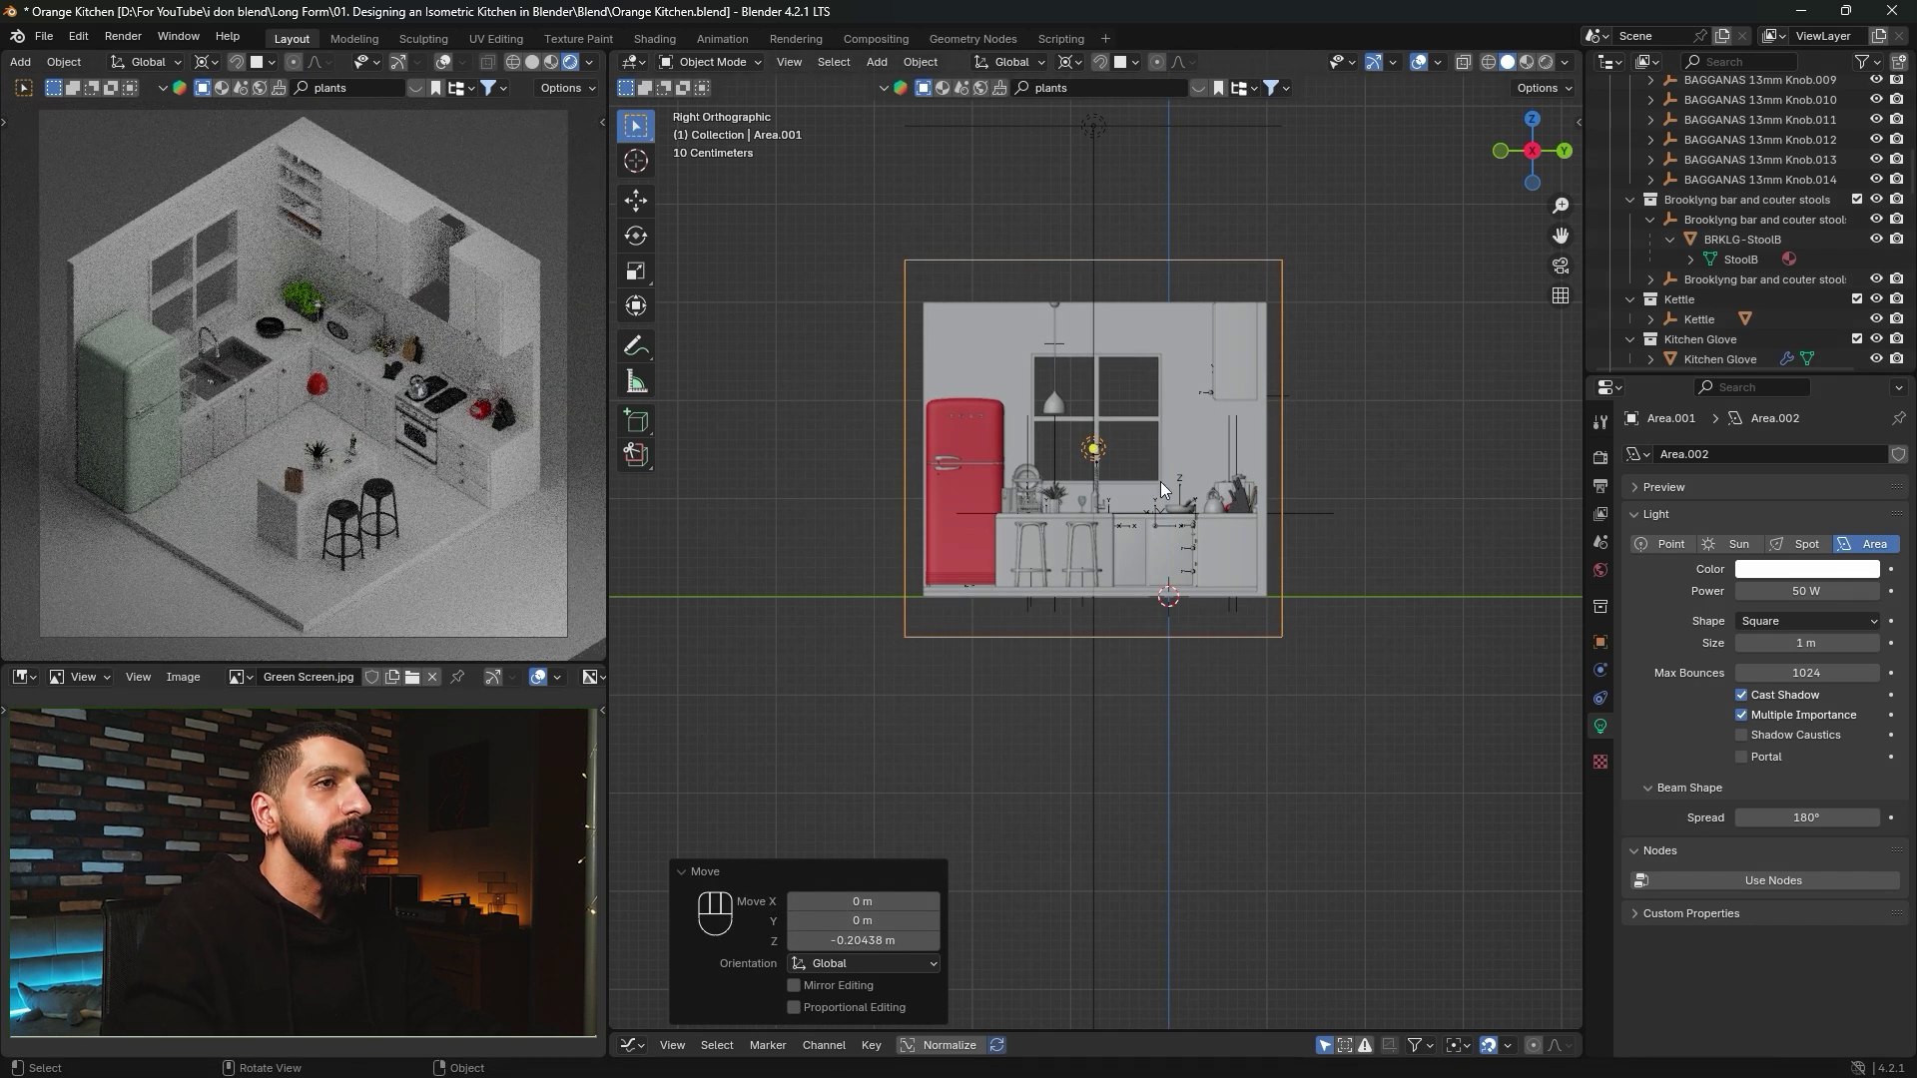
Duplicate the side area light and rotate the copy -90° about the global Z axis around the 3D cursor.
middle_click_drag(1128, 403, 1176, 511)
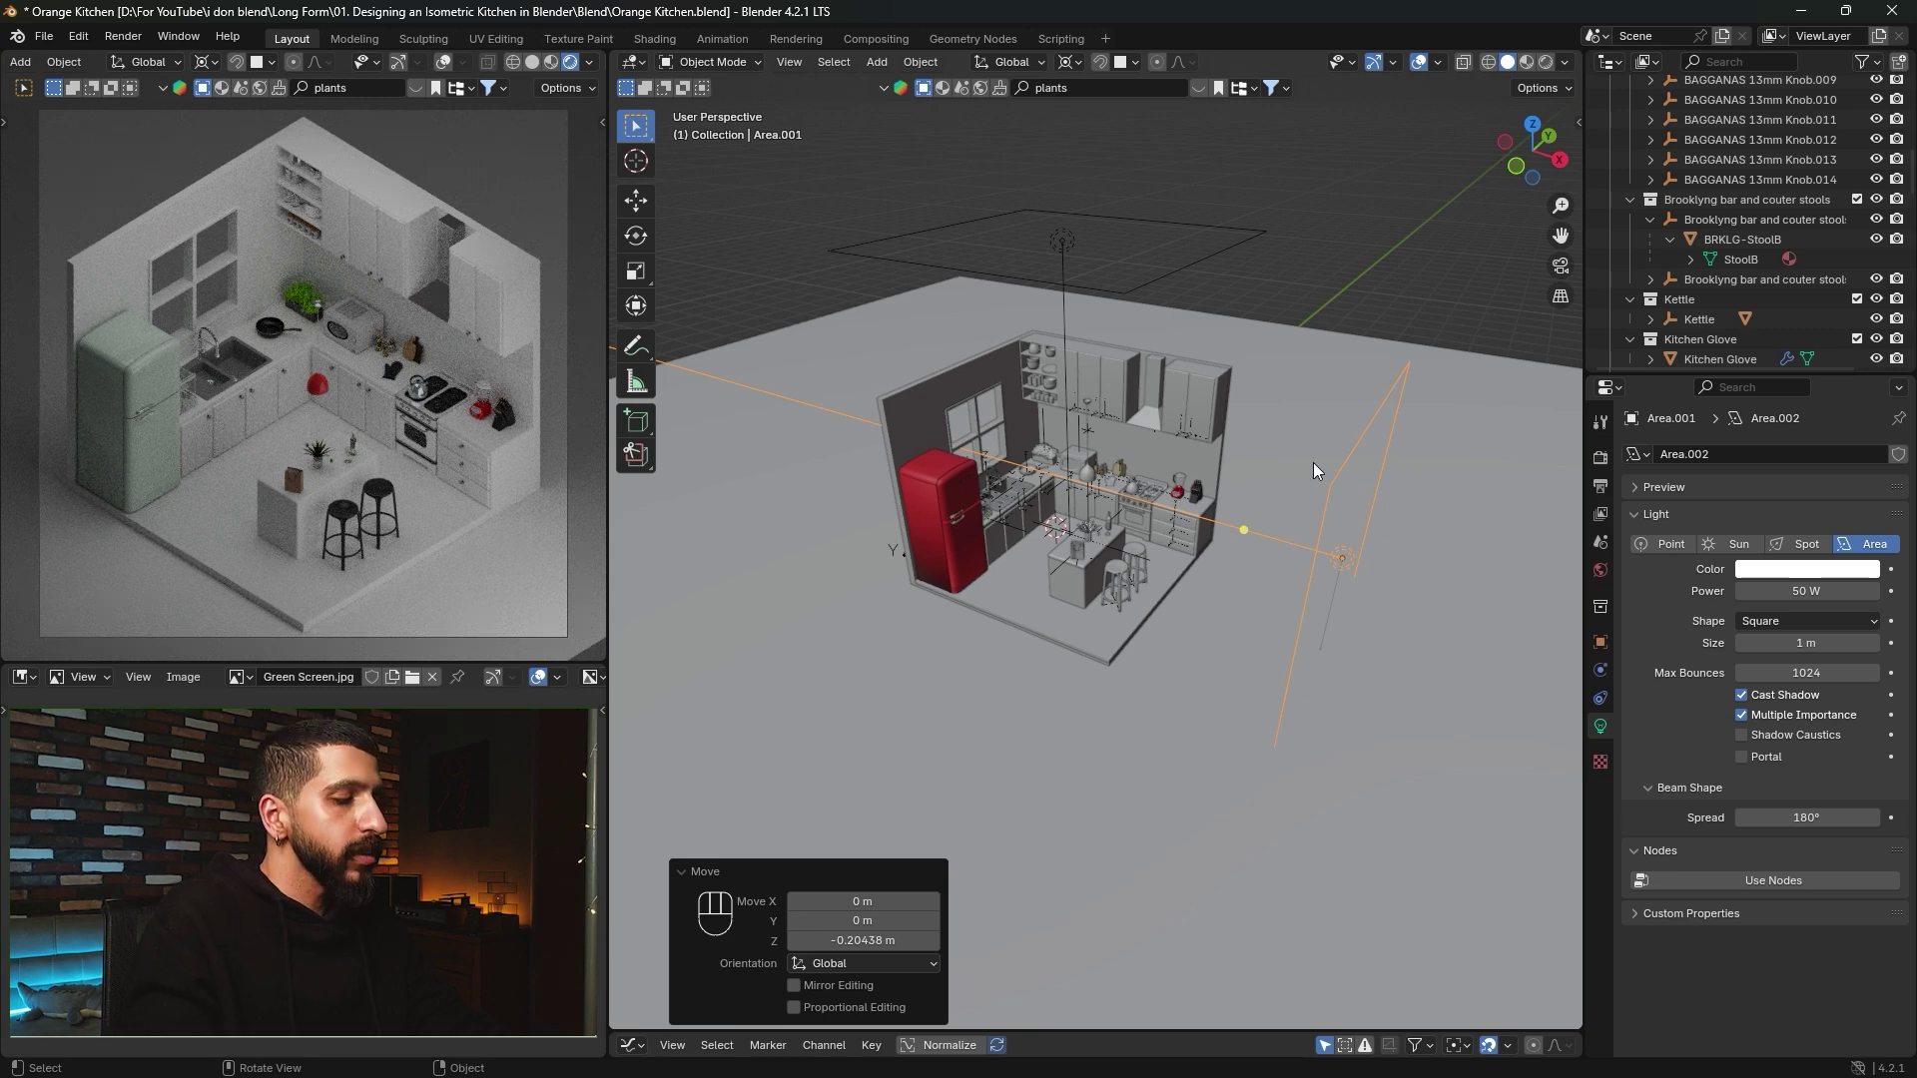
key("shift+d")
key("r")
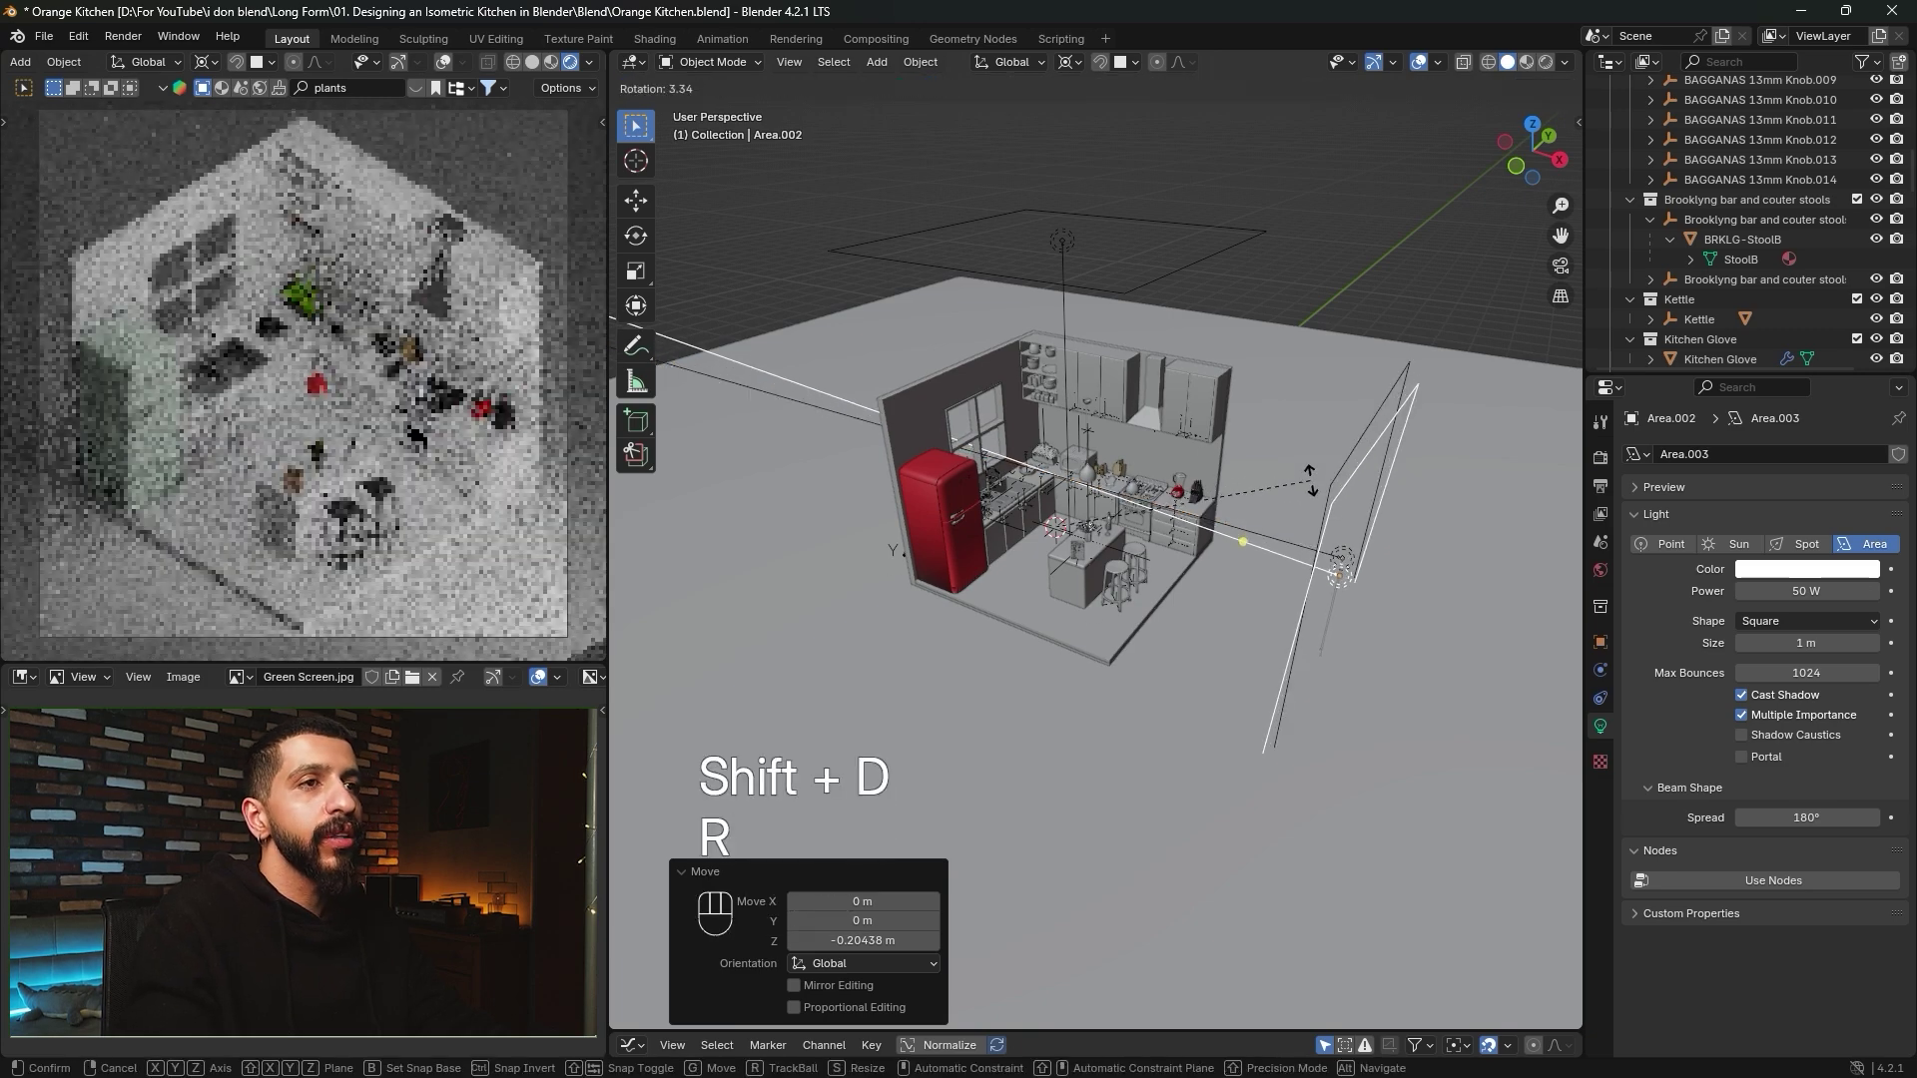
key("z")
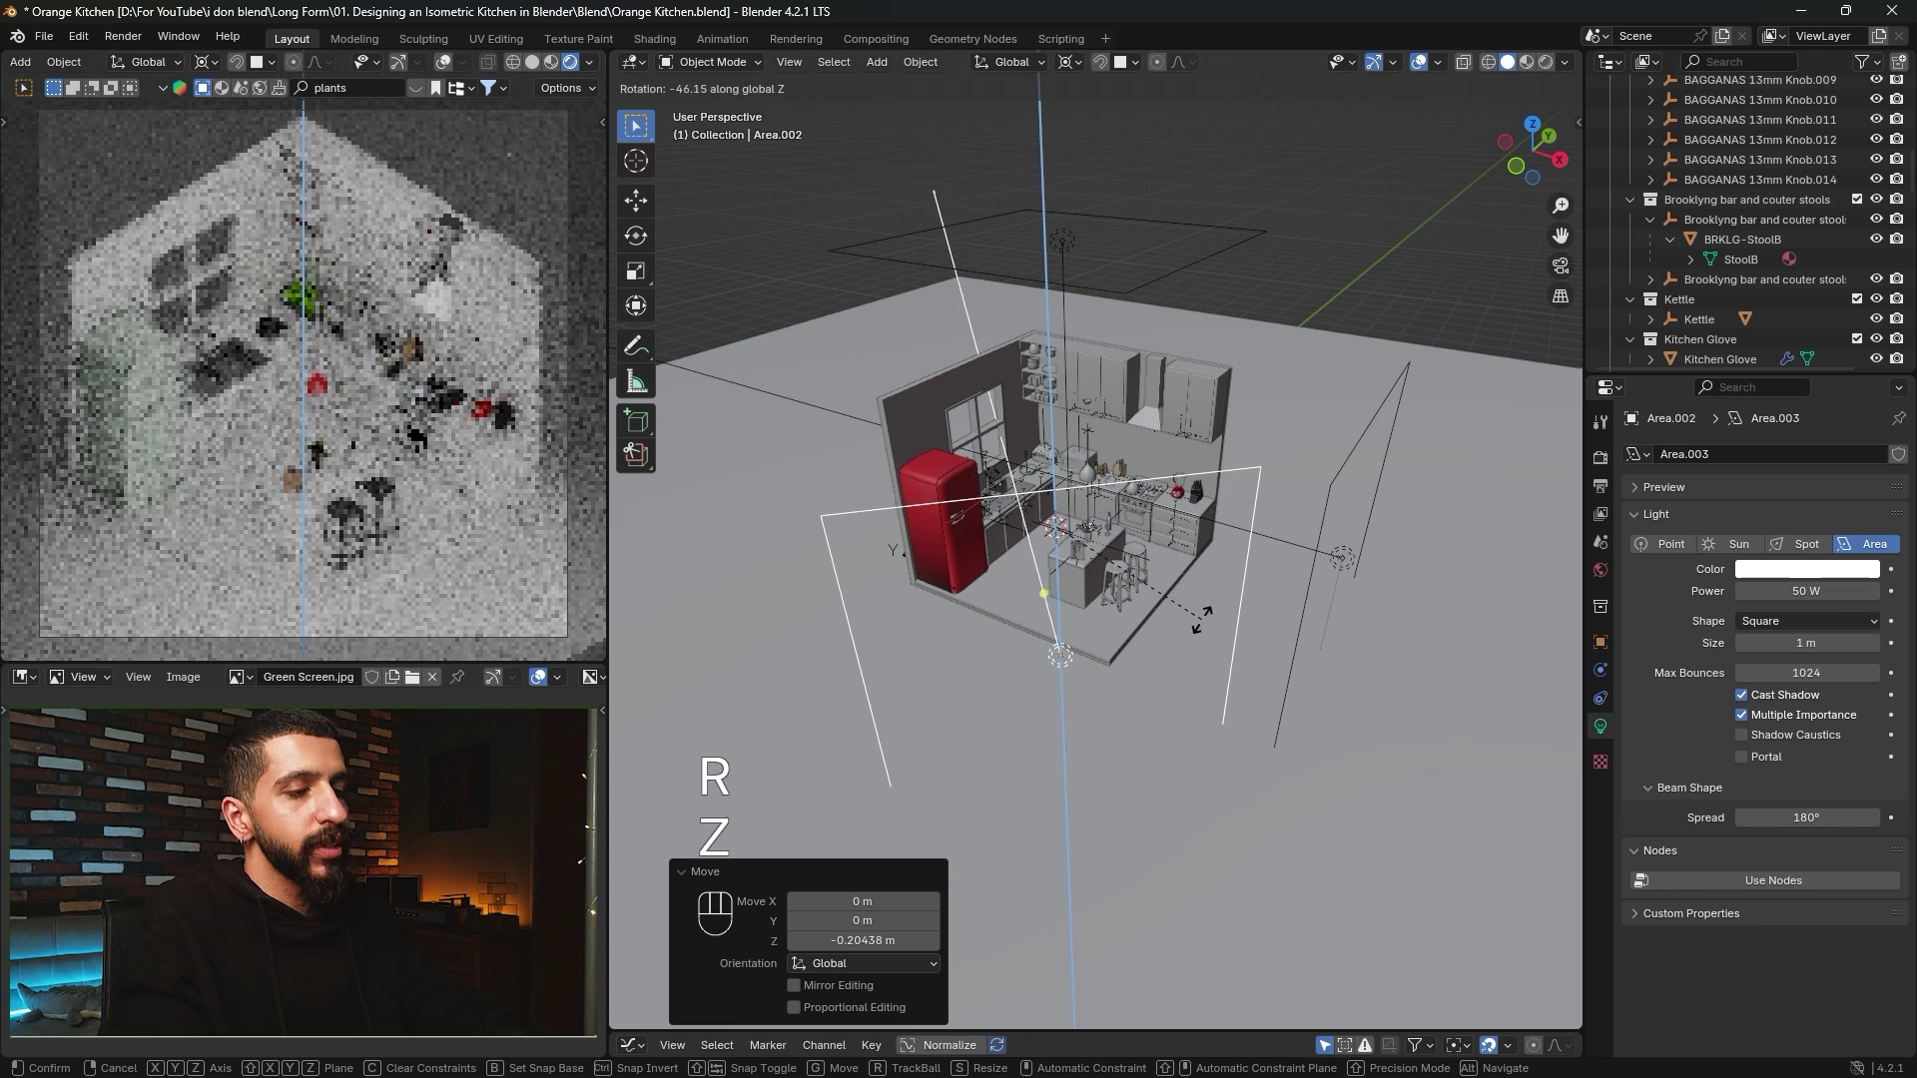
type("-90")
key("Return")
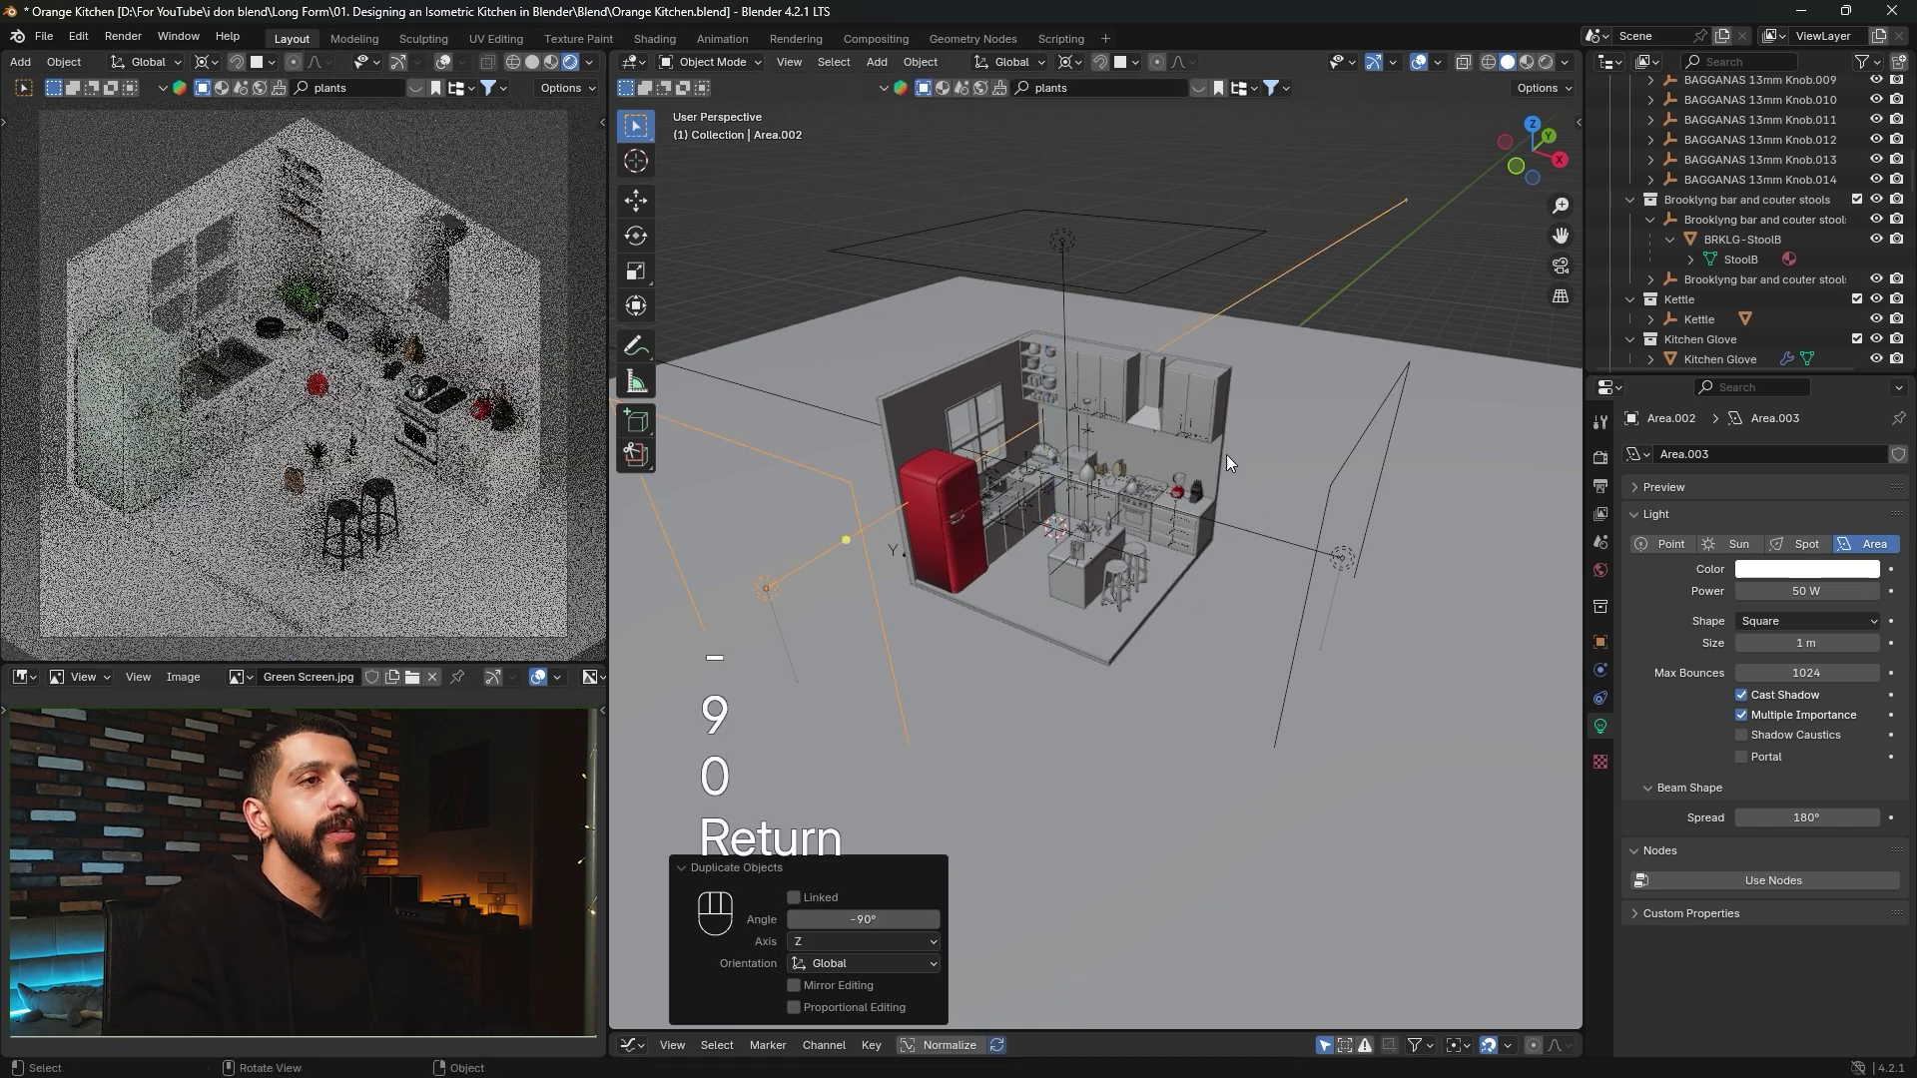
In front view, move the new area light about 1.508 m along X to centre it on the kitchen.
left_click(1513, 167)
key("g")
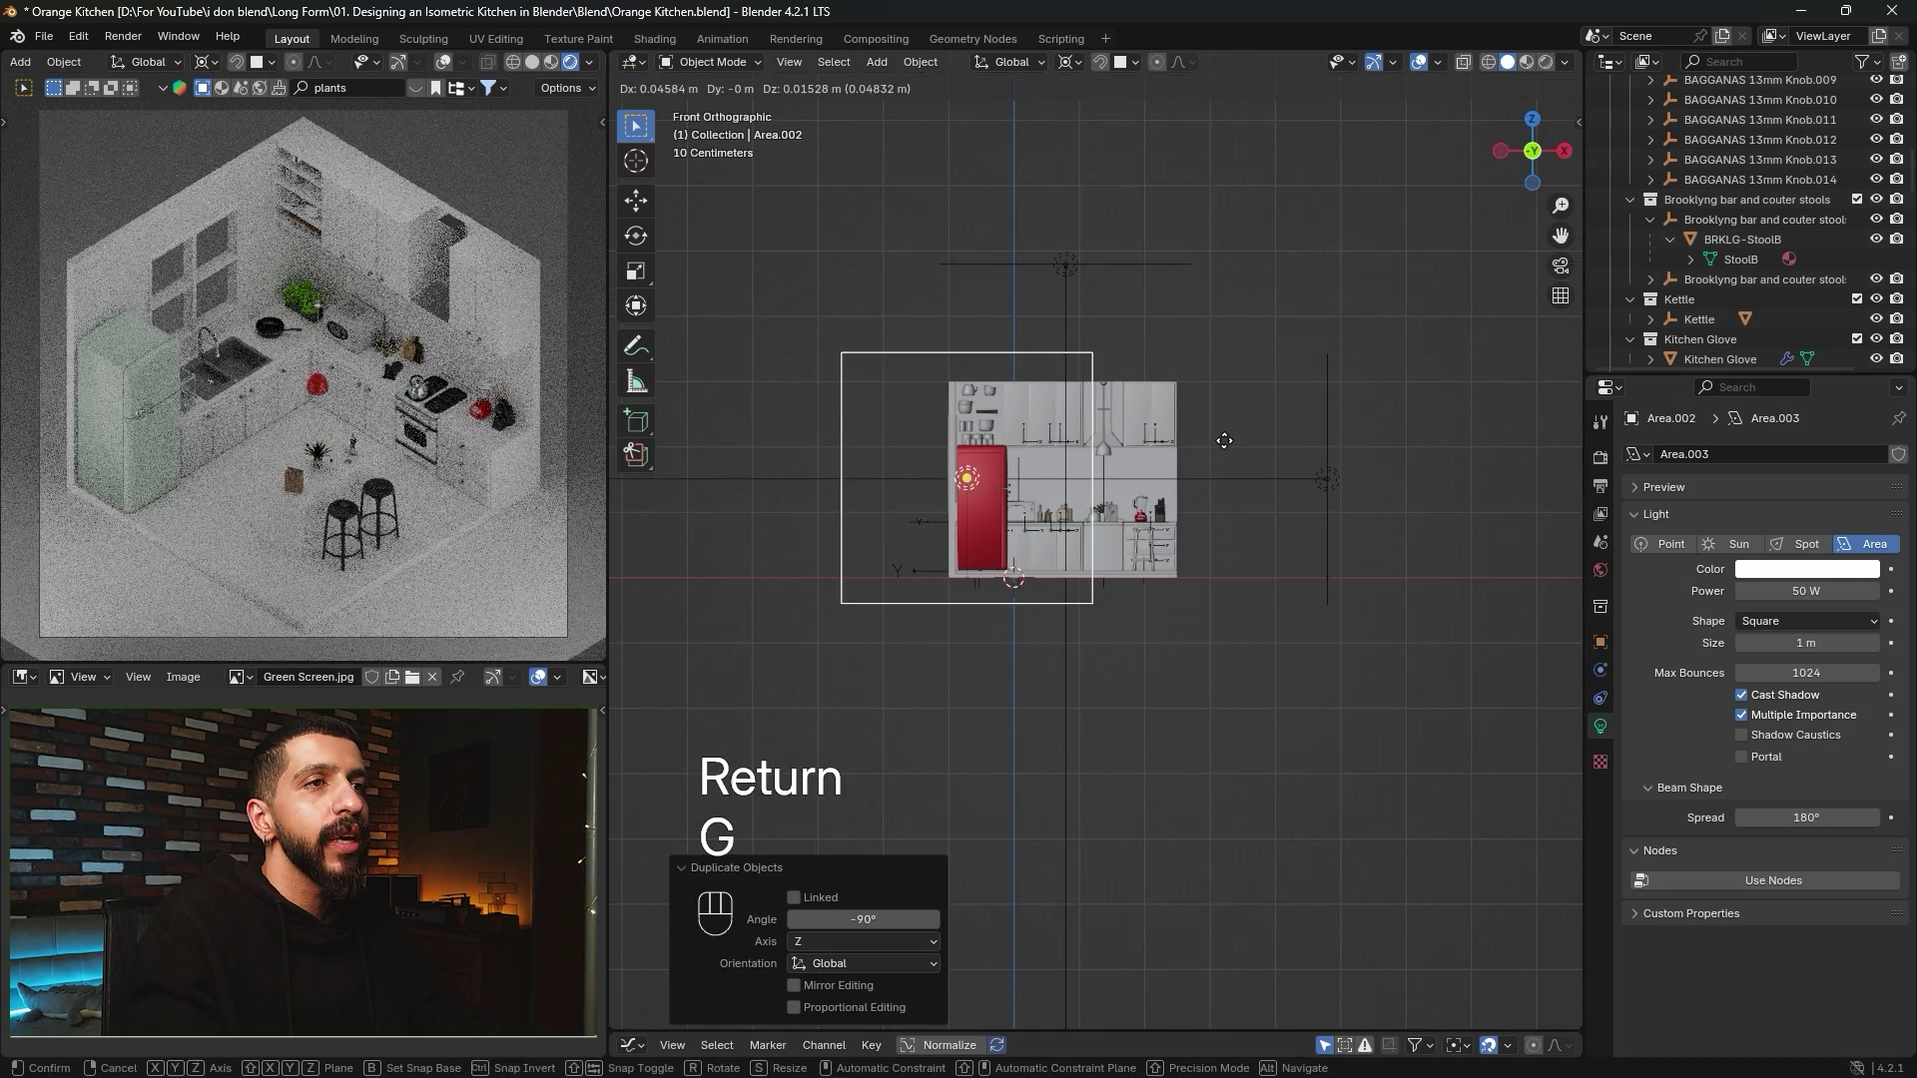
key("x")
key("shift")
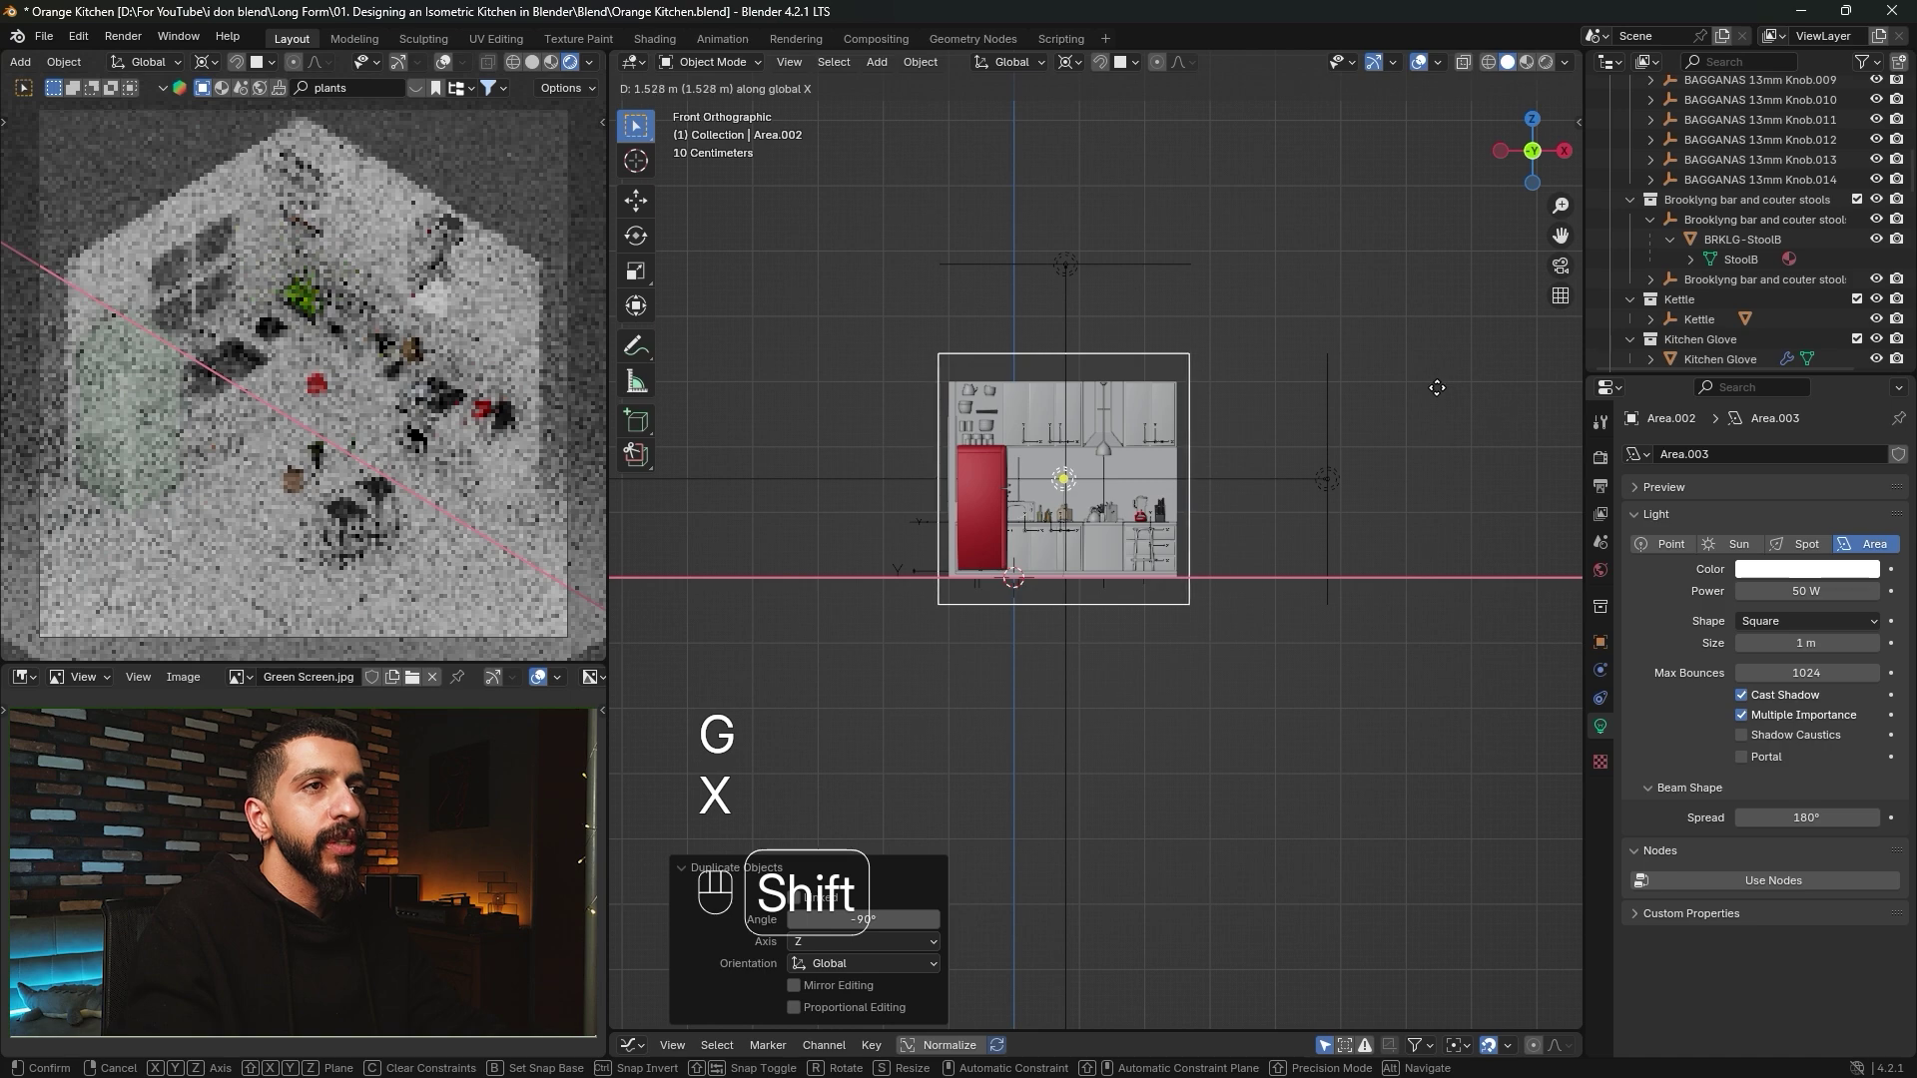
left_click(1423, 388)
Select the ceiling lamp above the kitchen island and snap the 3D cursor to it.
middle_click_drag(1271, 471, 1181, 543)
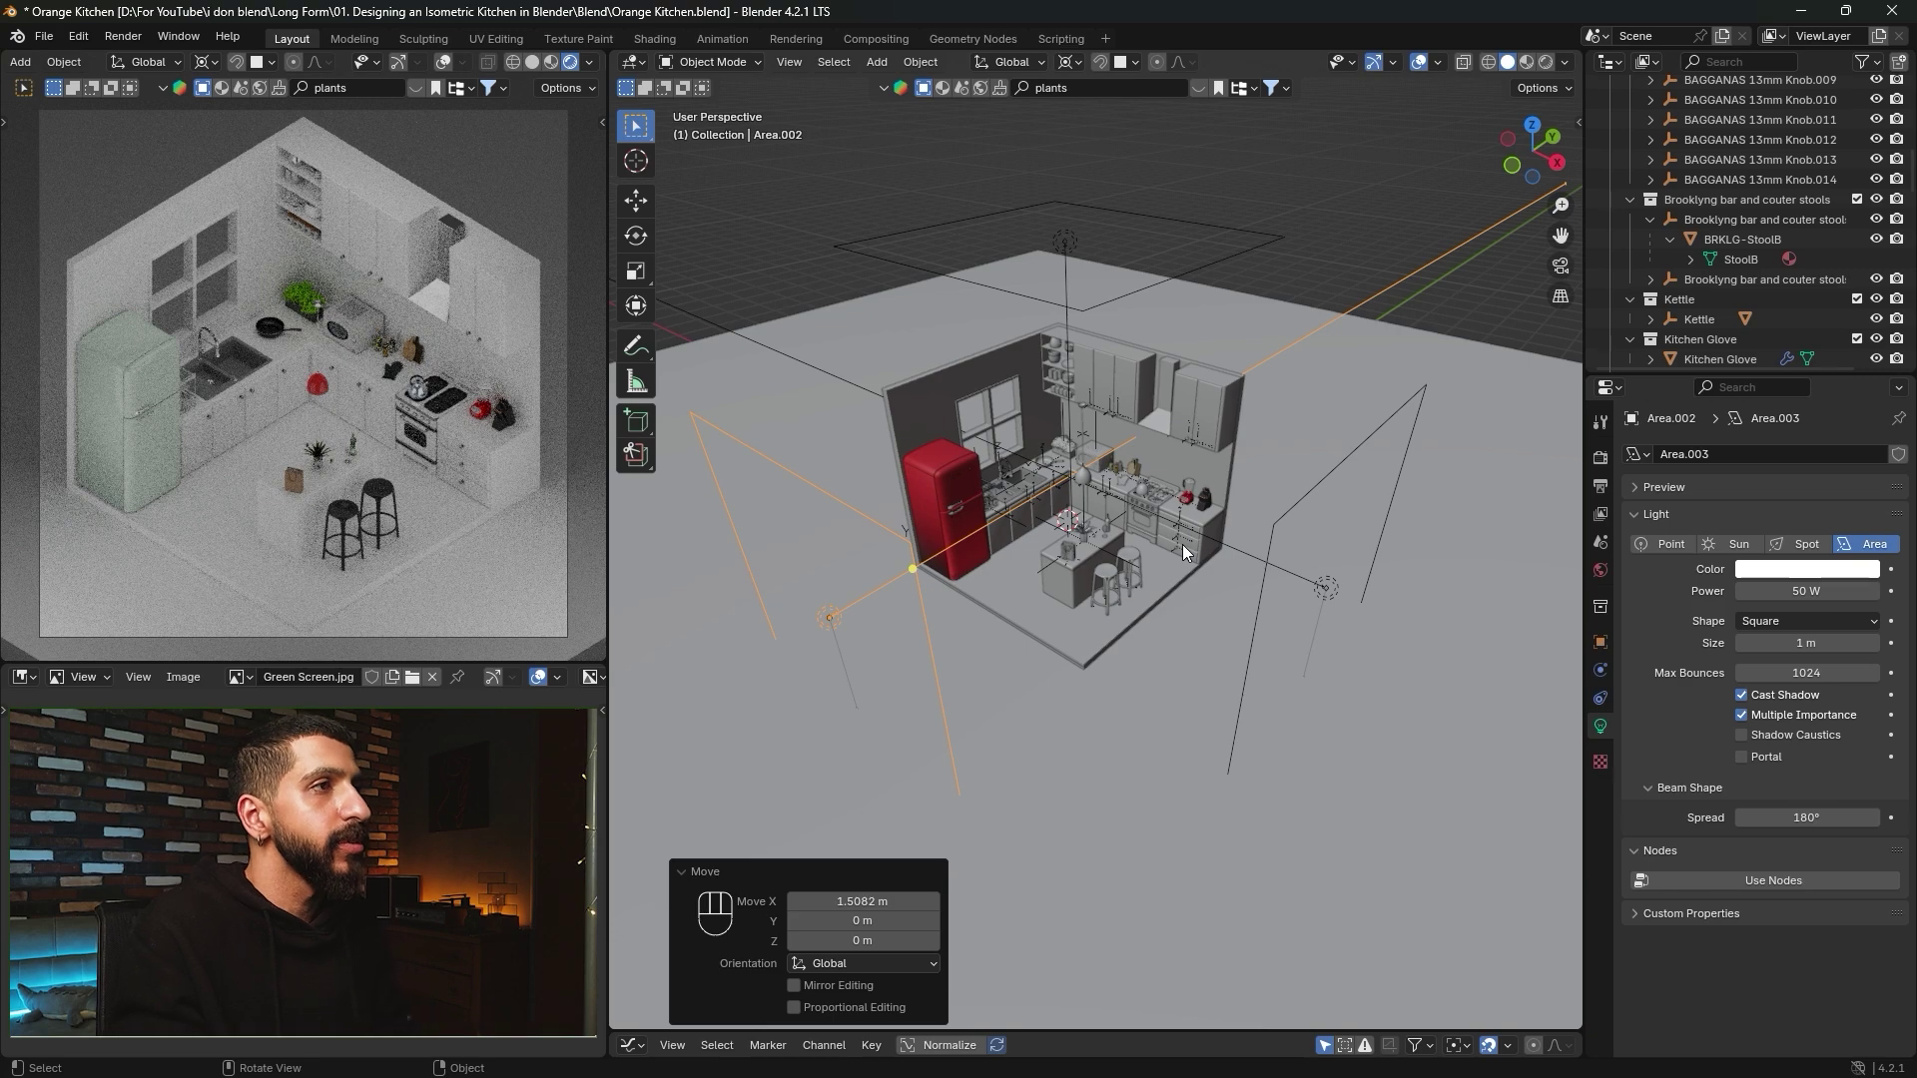
scroll(1182, 543, "up", 1)
middle_click_drag(1100, 597, 1128, 467, "alt")
mouse_move(1120, 500)
middle_mouse_down("shift")
mouse_move(1098, 597)
mouse_move(1120, 501)
mouse_move(1104, 511)
middle_mouse_up("shift")
left_click(1104, 511)
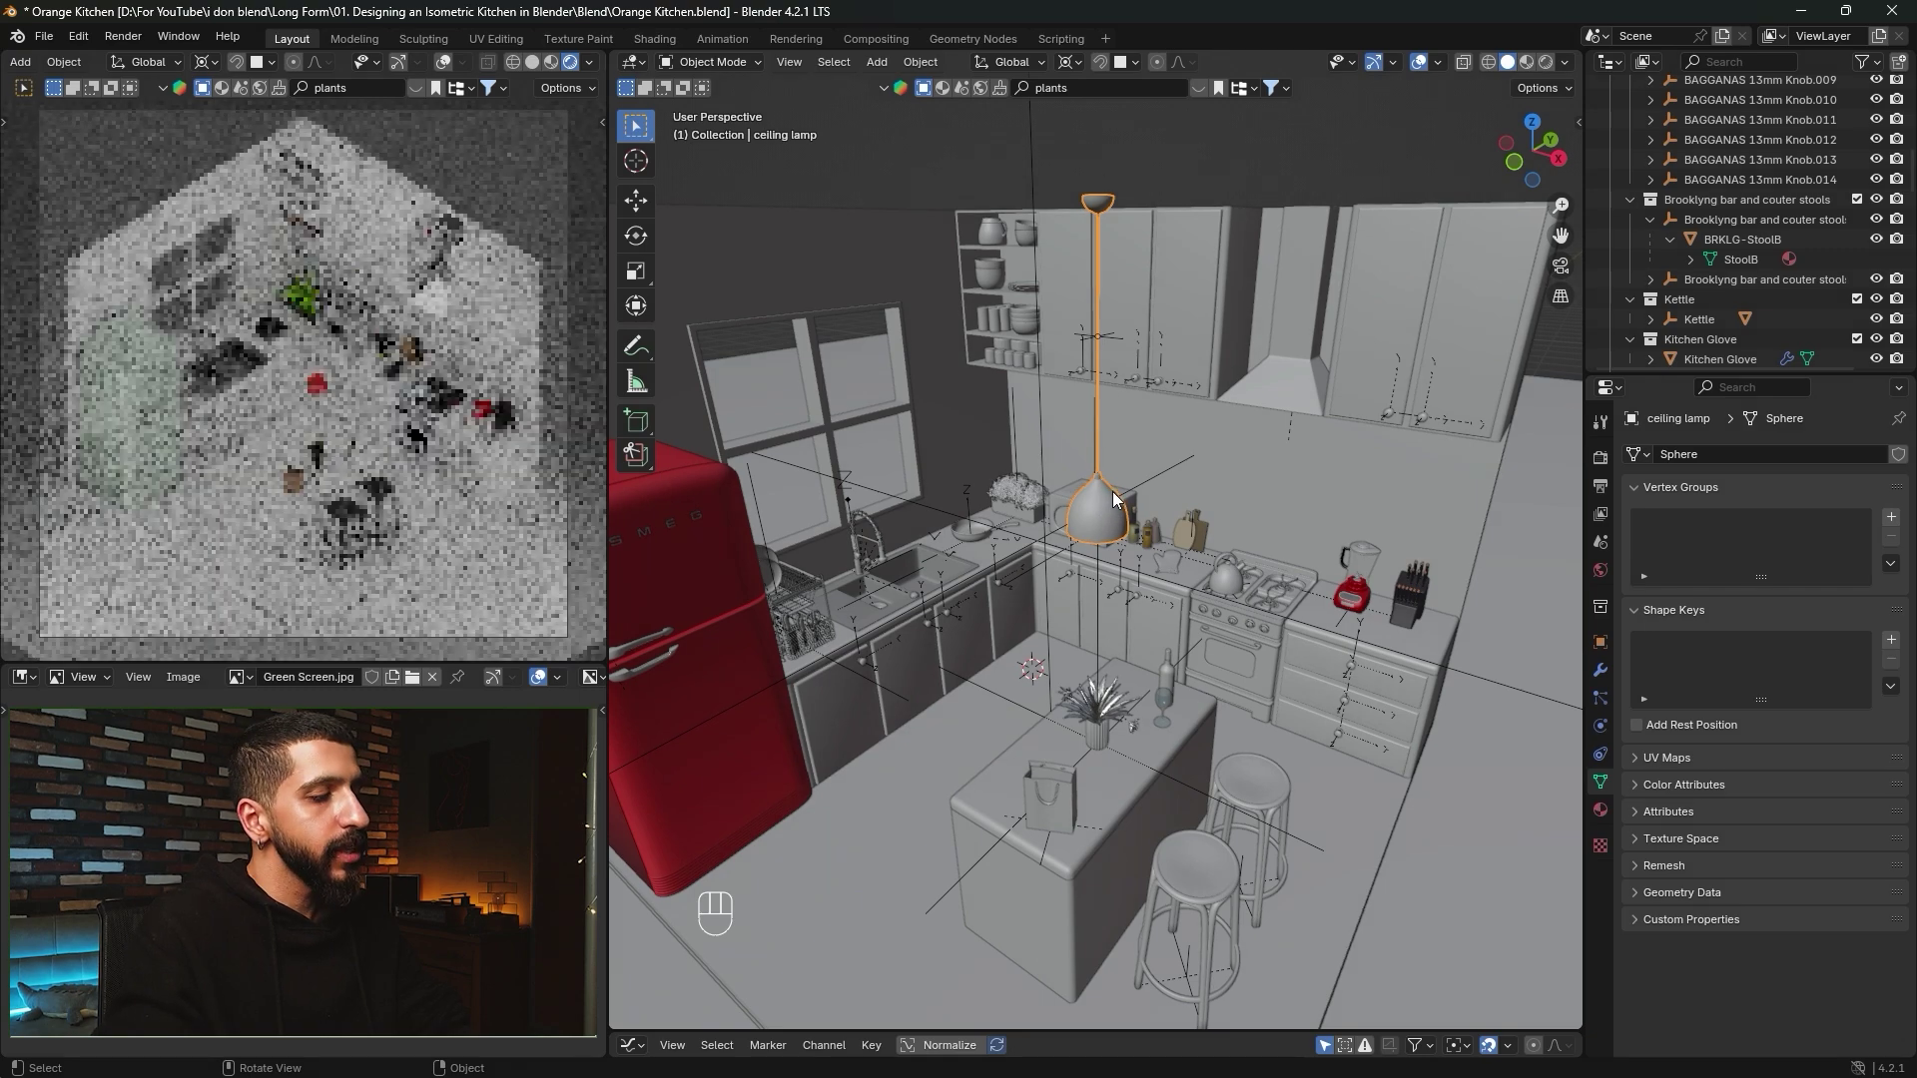
key("shift+s")
left_click(1234, 566)
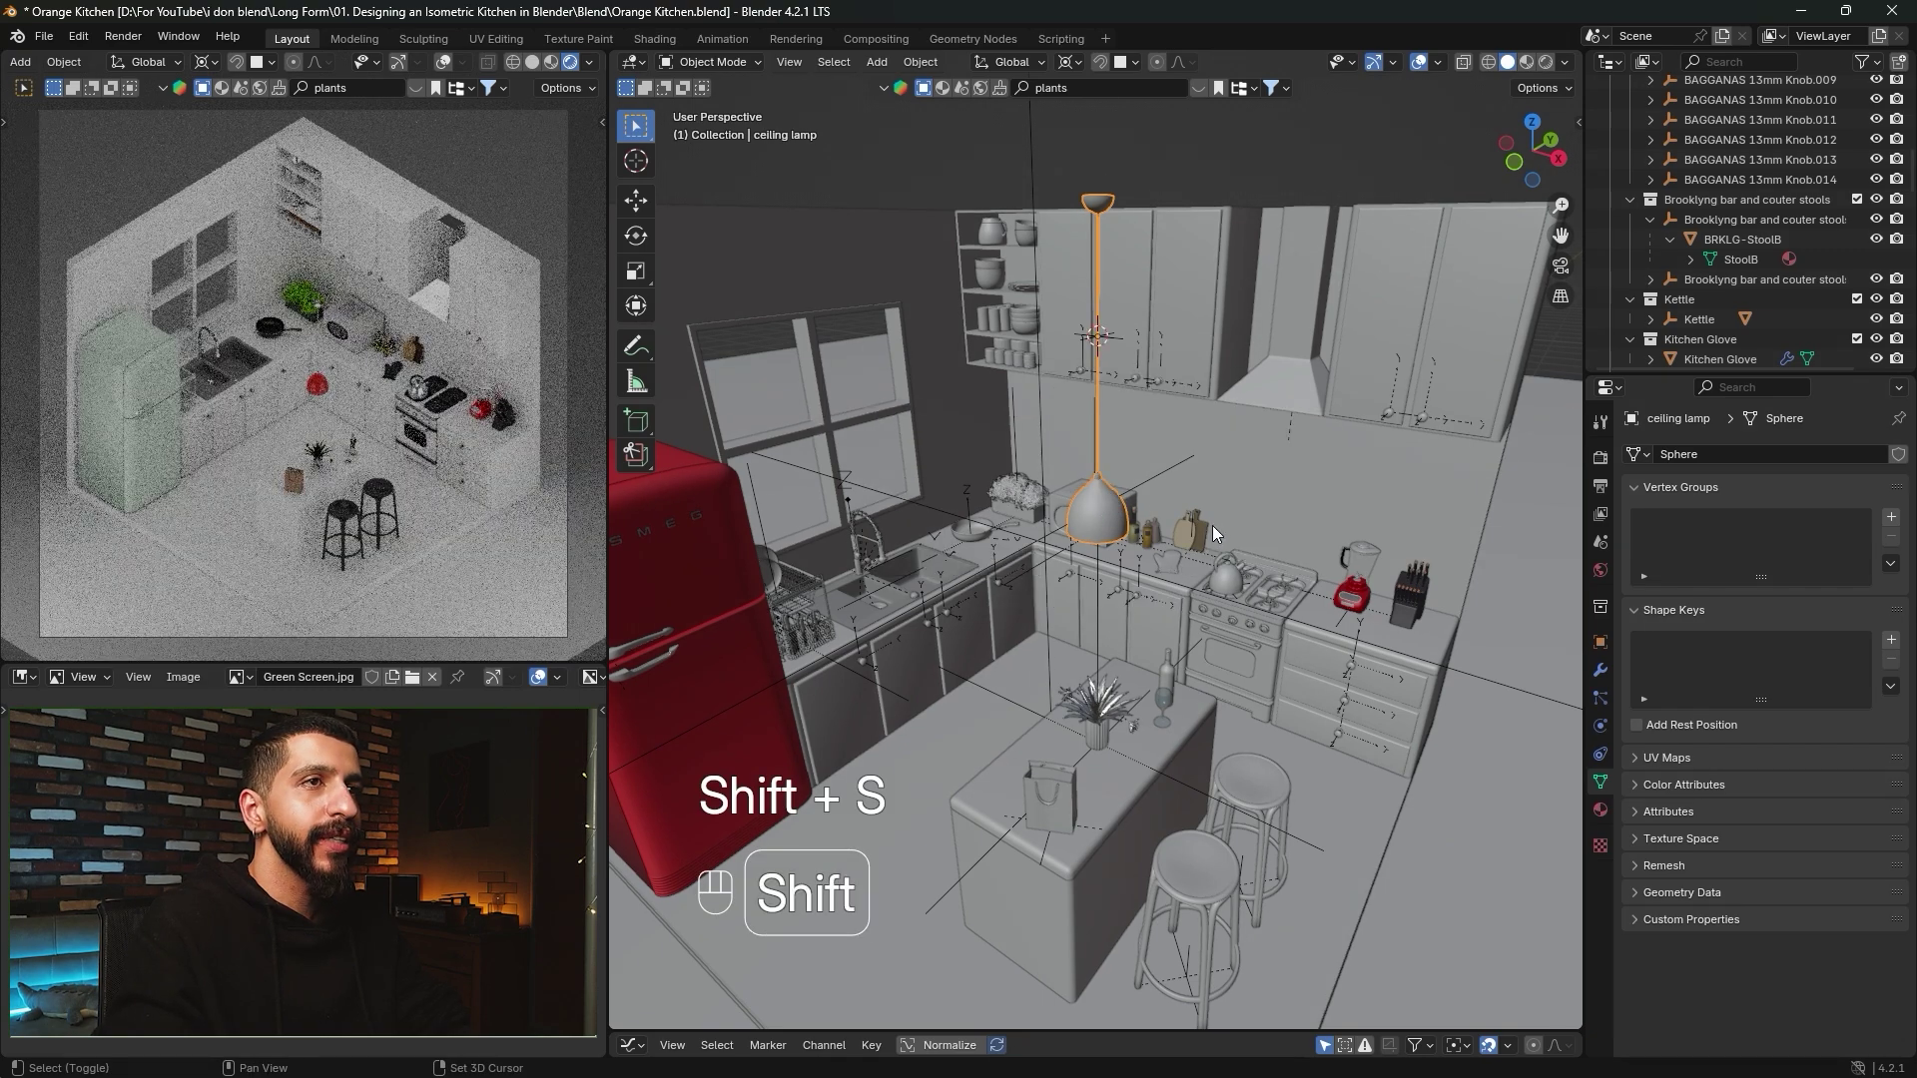
Add a spot light at the 3D cursor and lower it about 0.645 m along Z into the lampshade.
key("shift+a")
mouse_move(1170, 517)
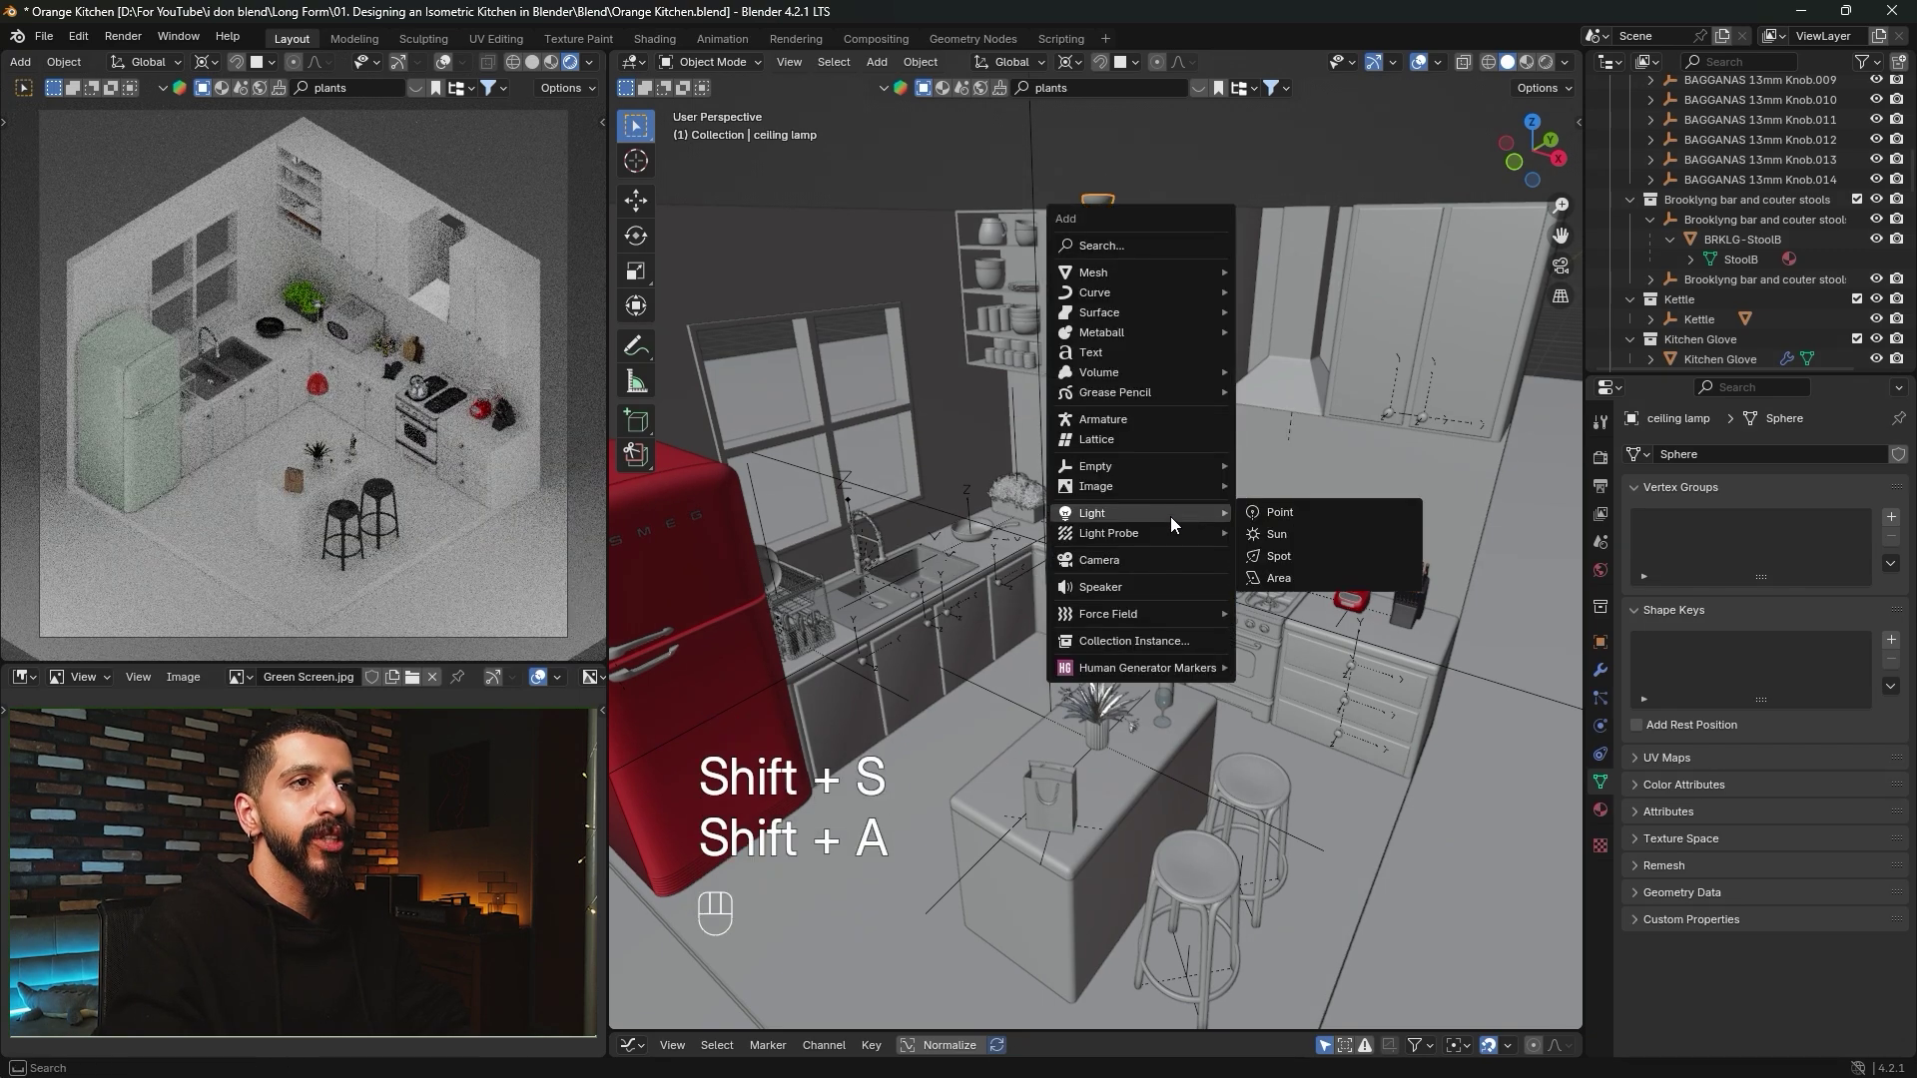
left_click(1270, 562)
key("g")
key("z")
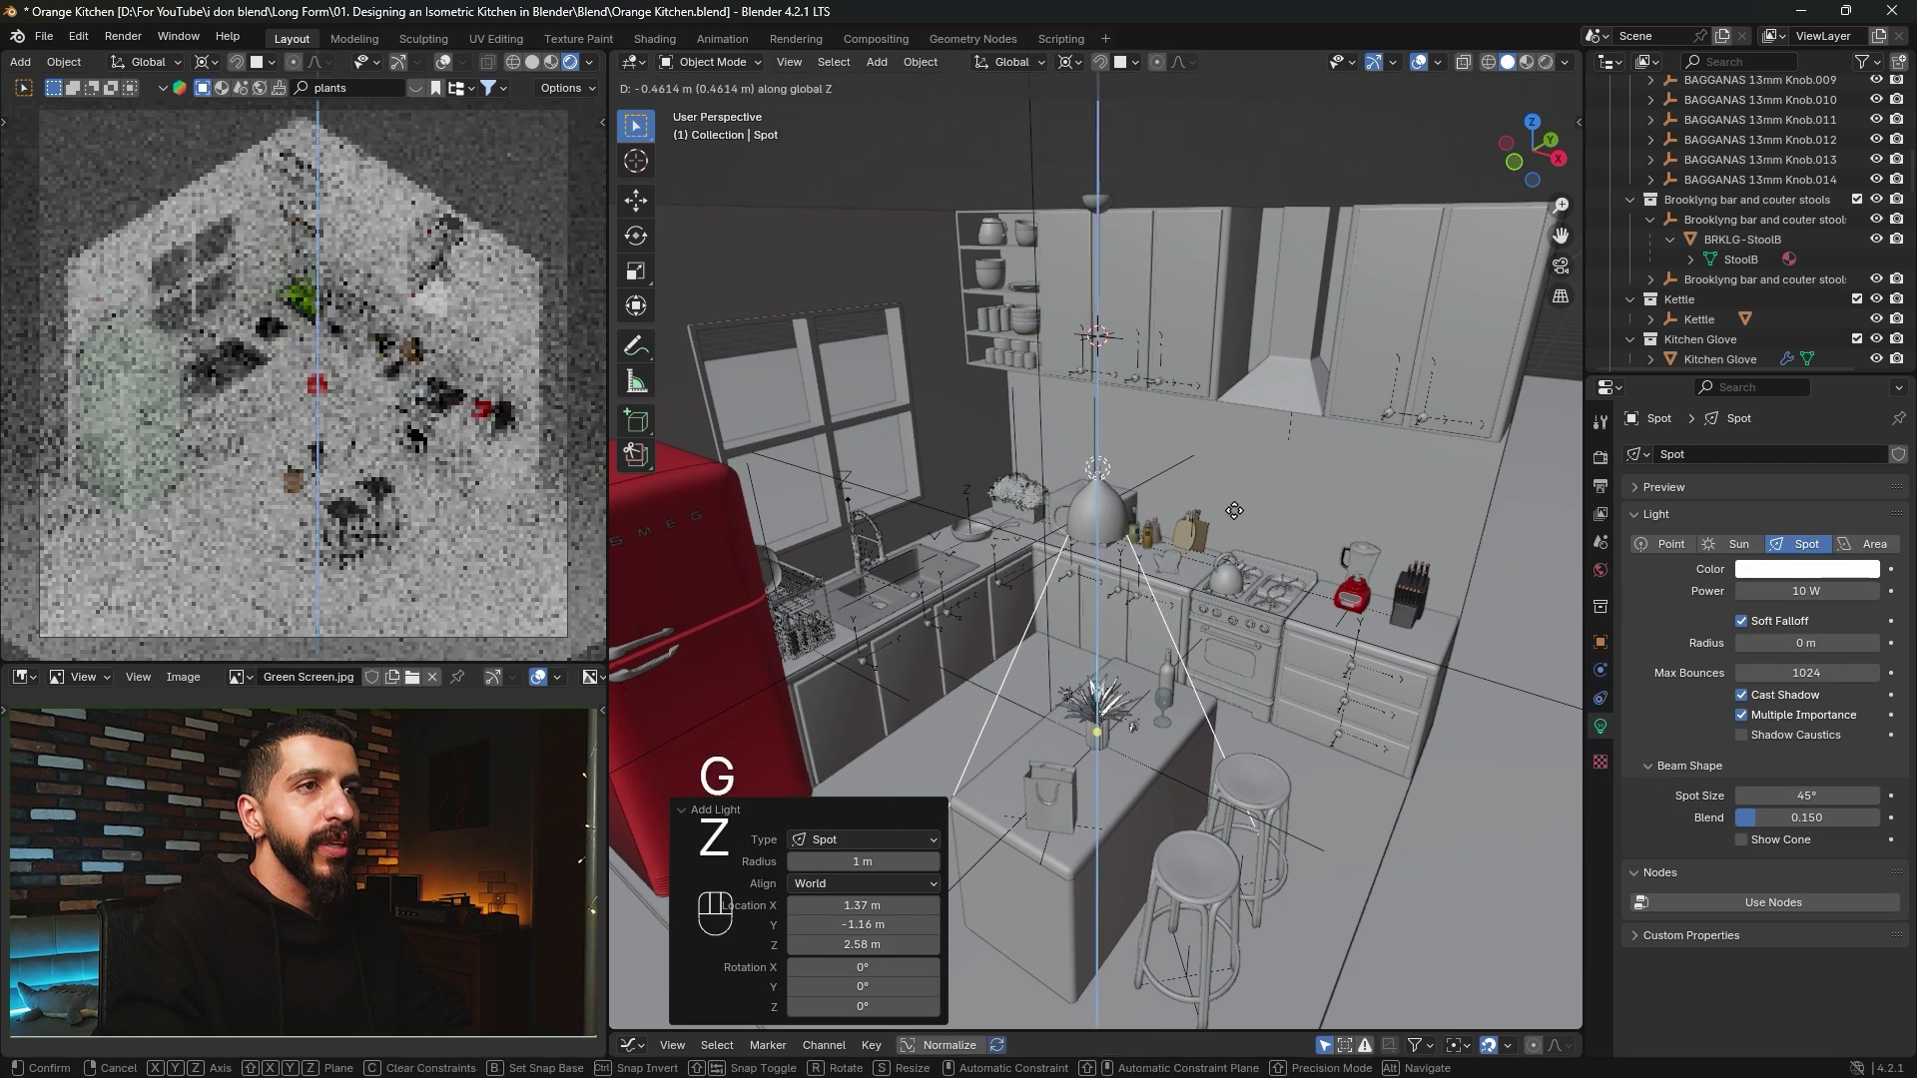
left_click(1056, 543)
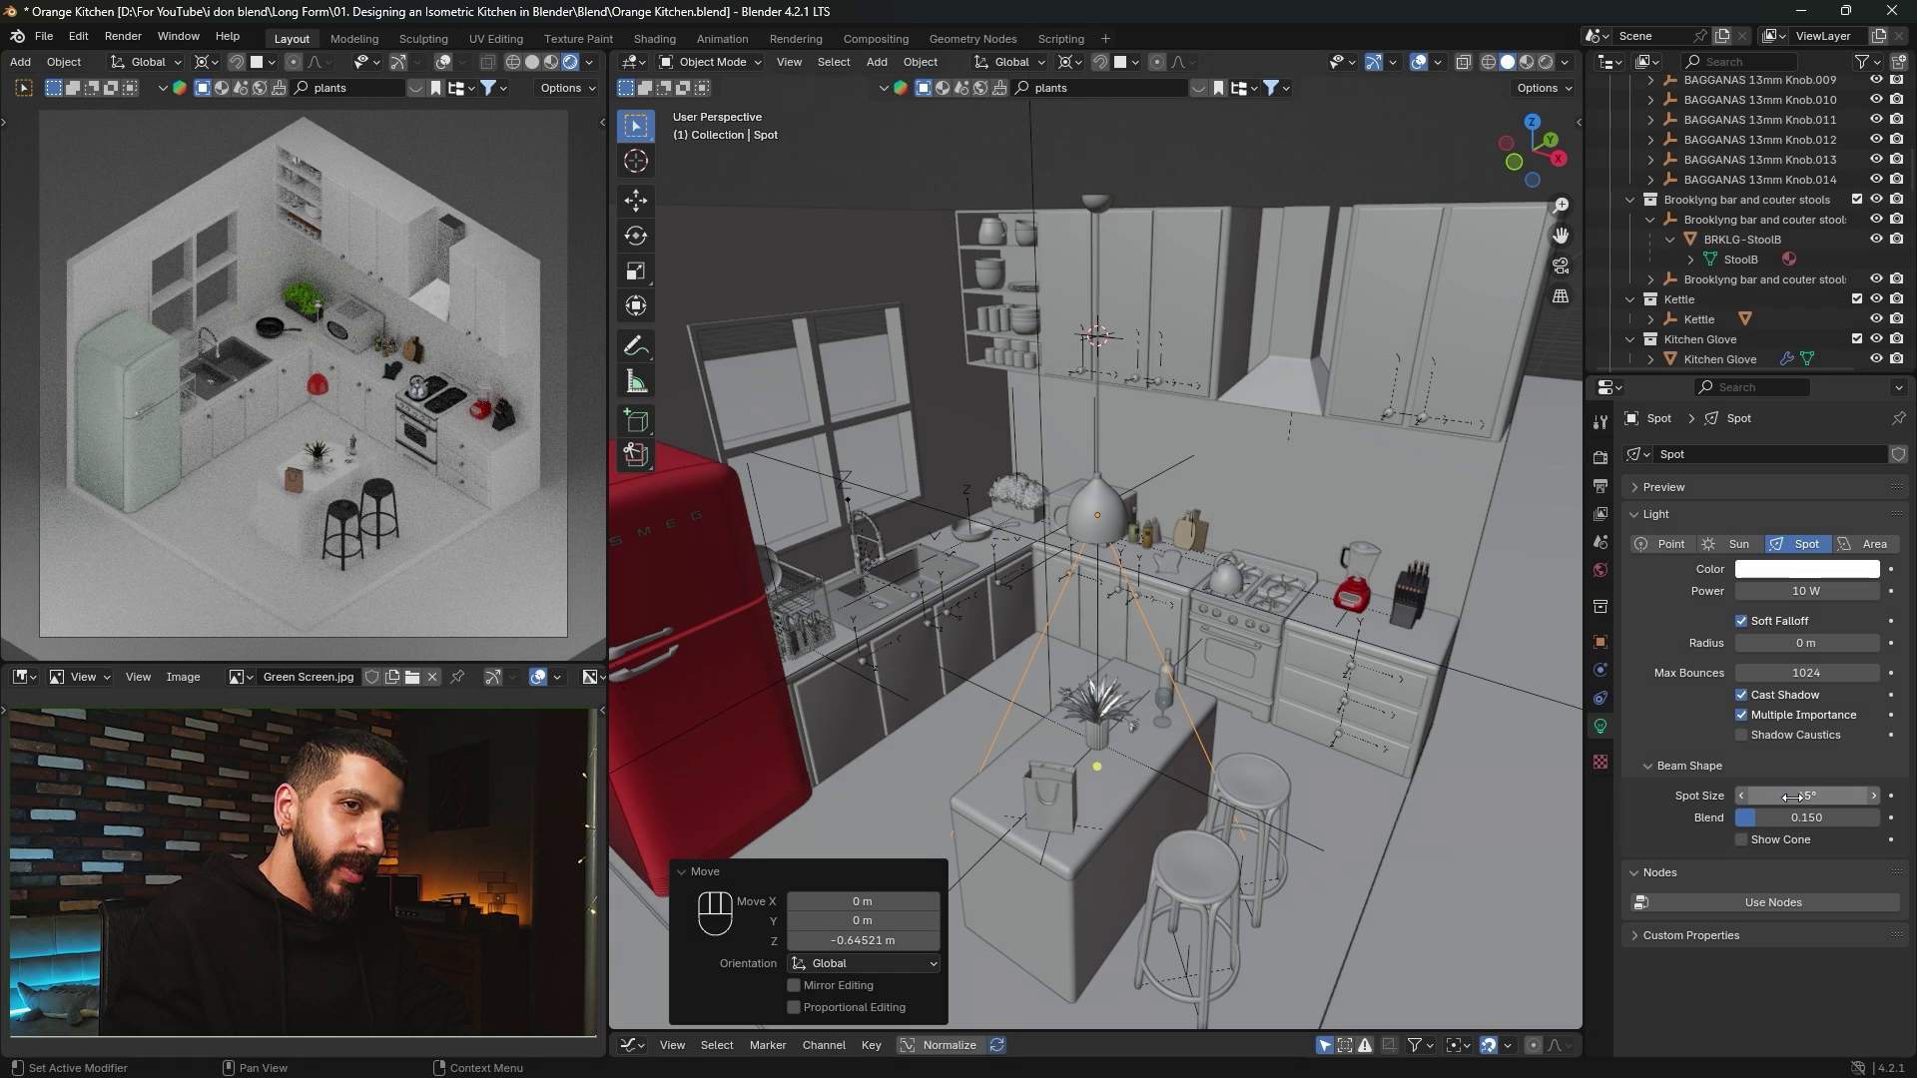
Set the spot light's spot size to 37.1° and its blend to 0.613.
left_click_drag(1807, 796, 1781, 800)
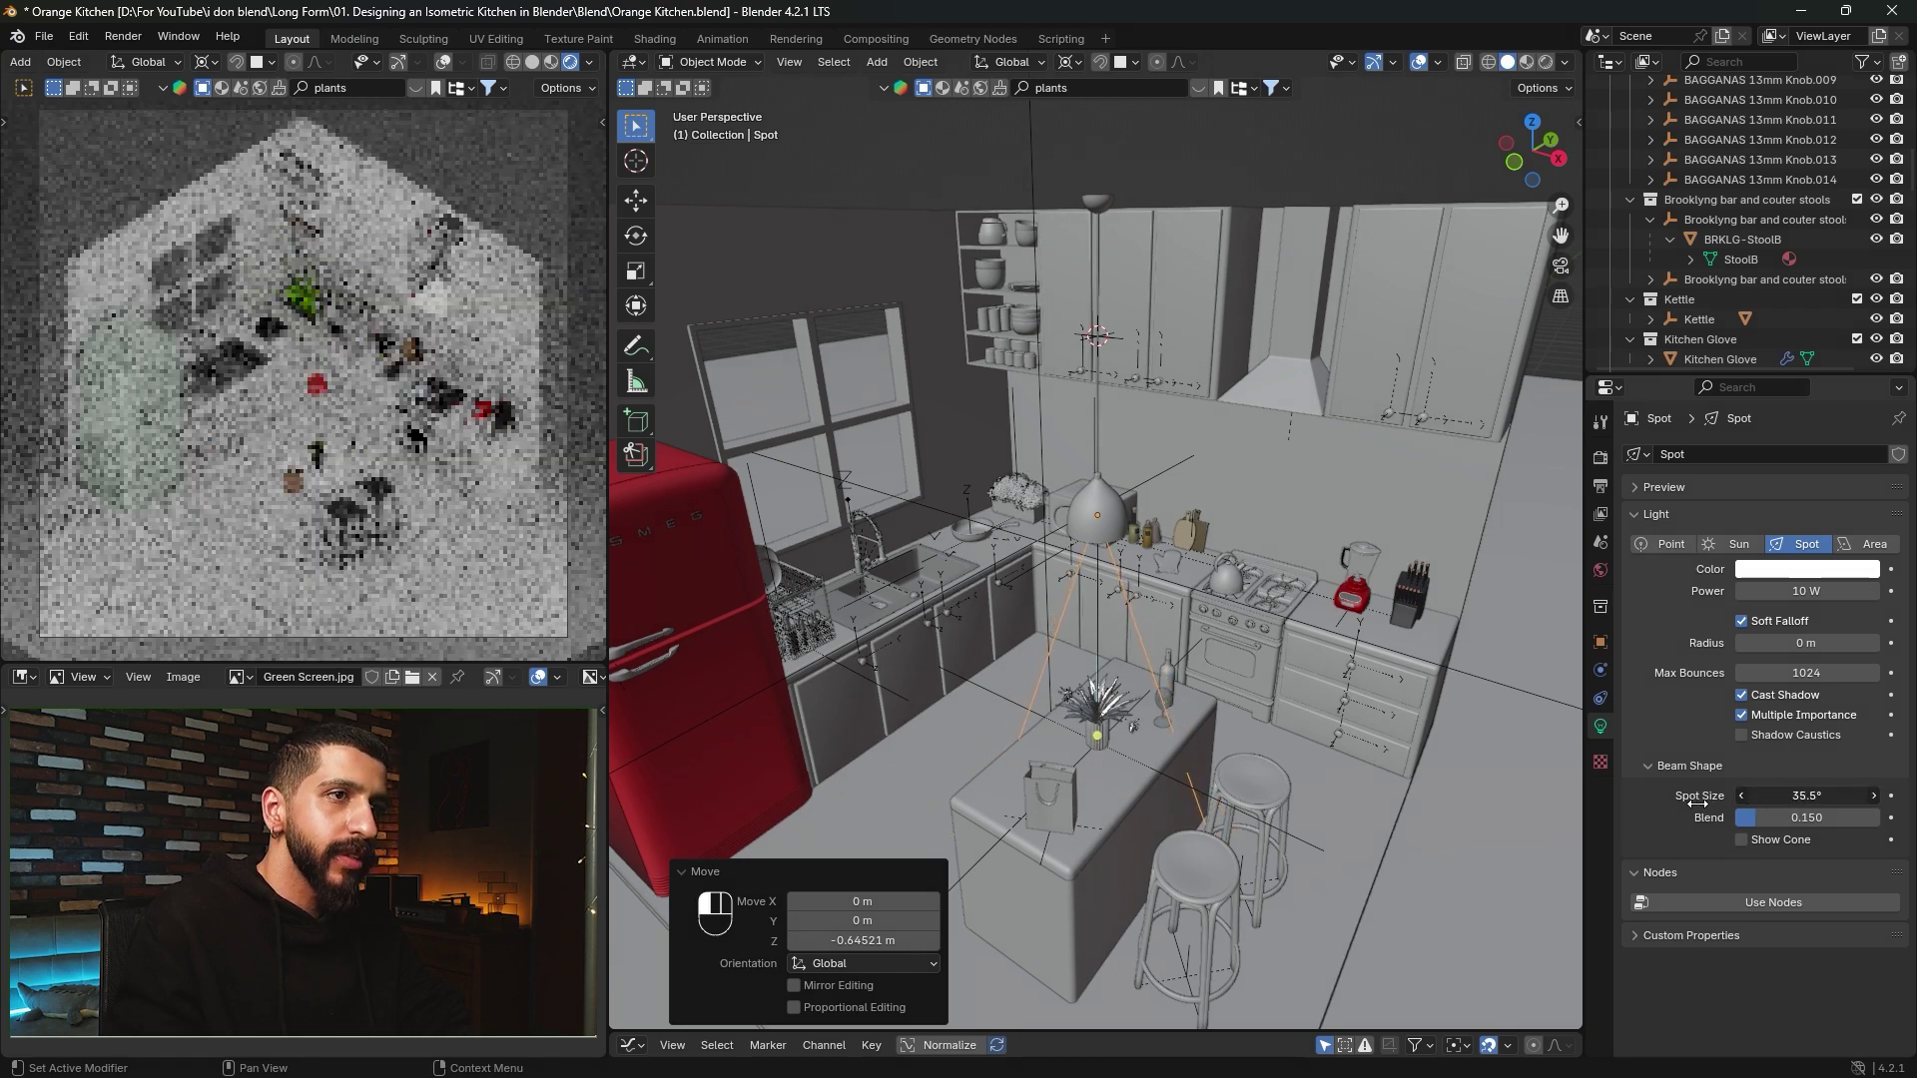
left_click_drag(1647, 806, 1644, 808)
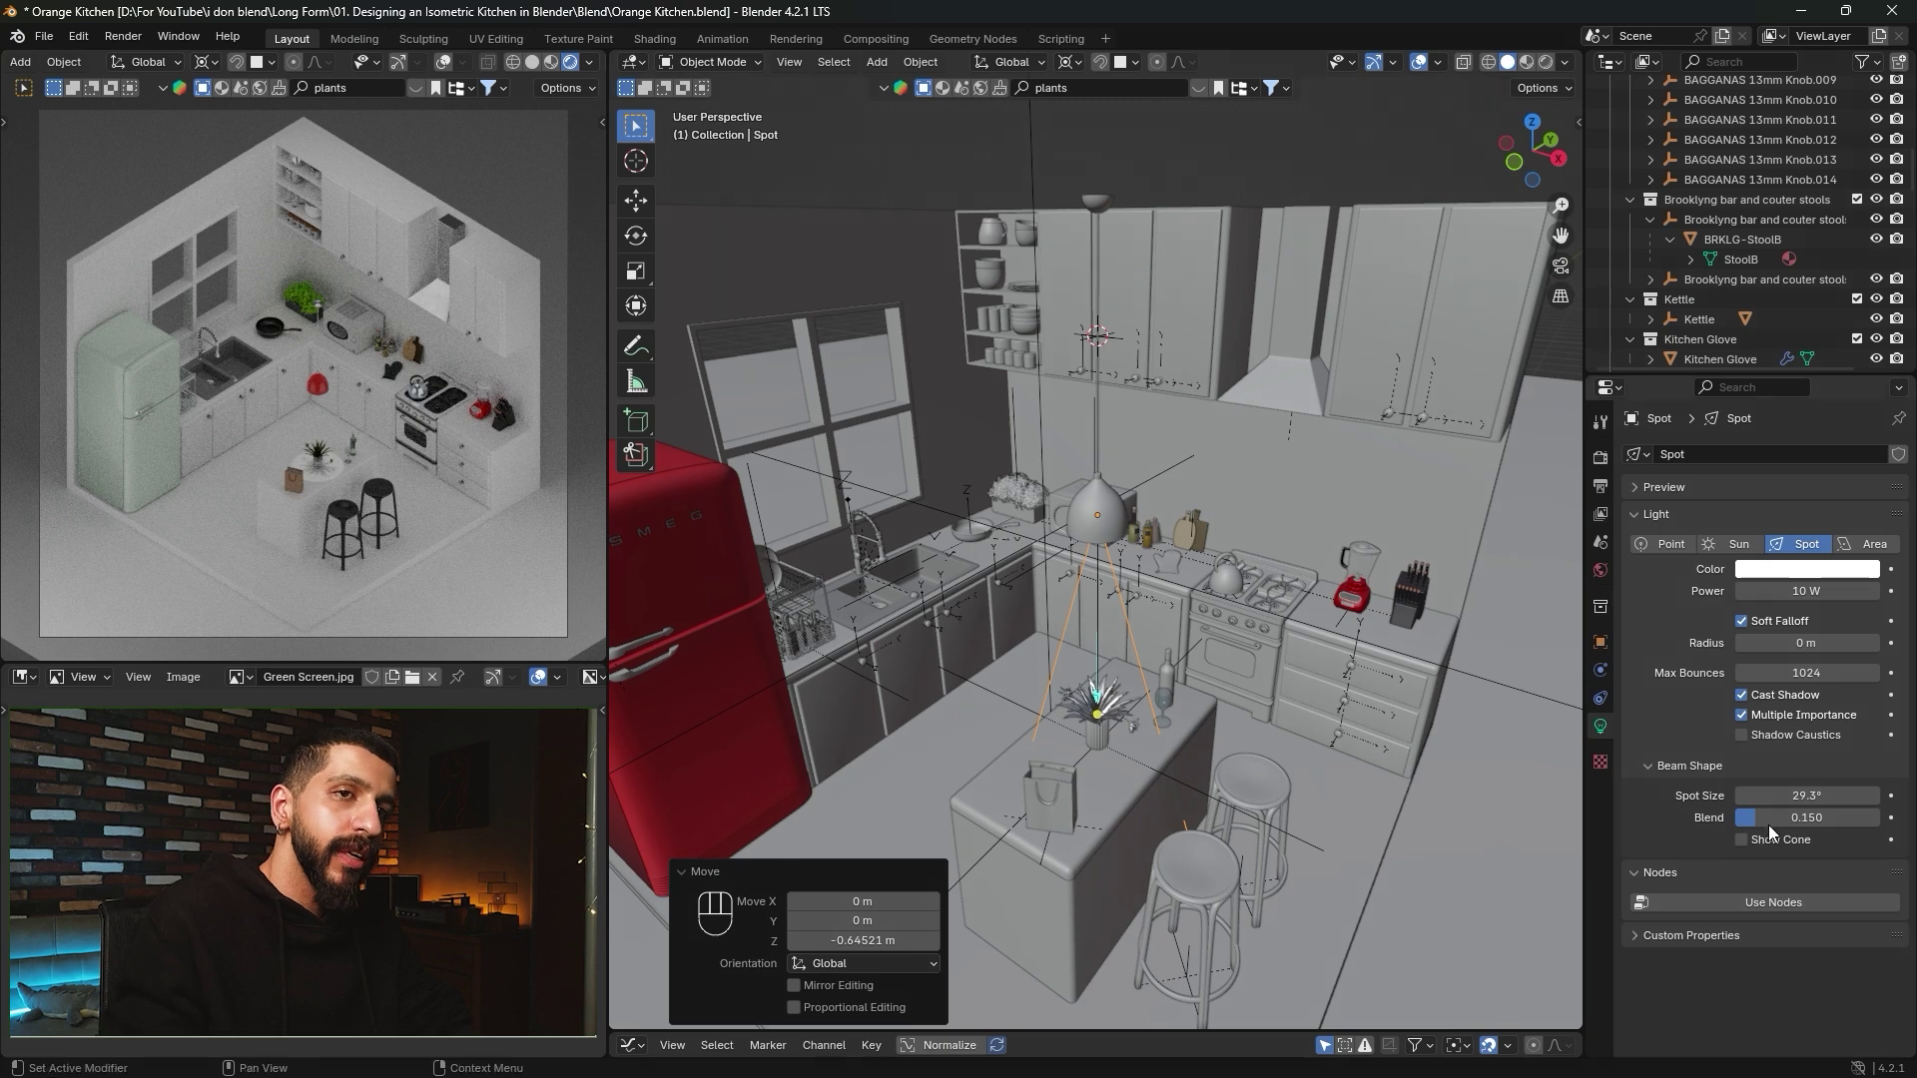
left_click_drag(1761, 822, 1838, 811)
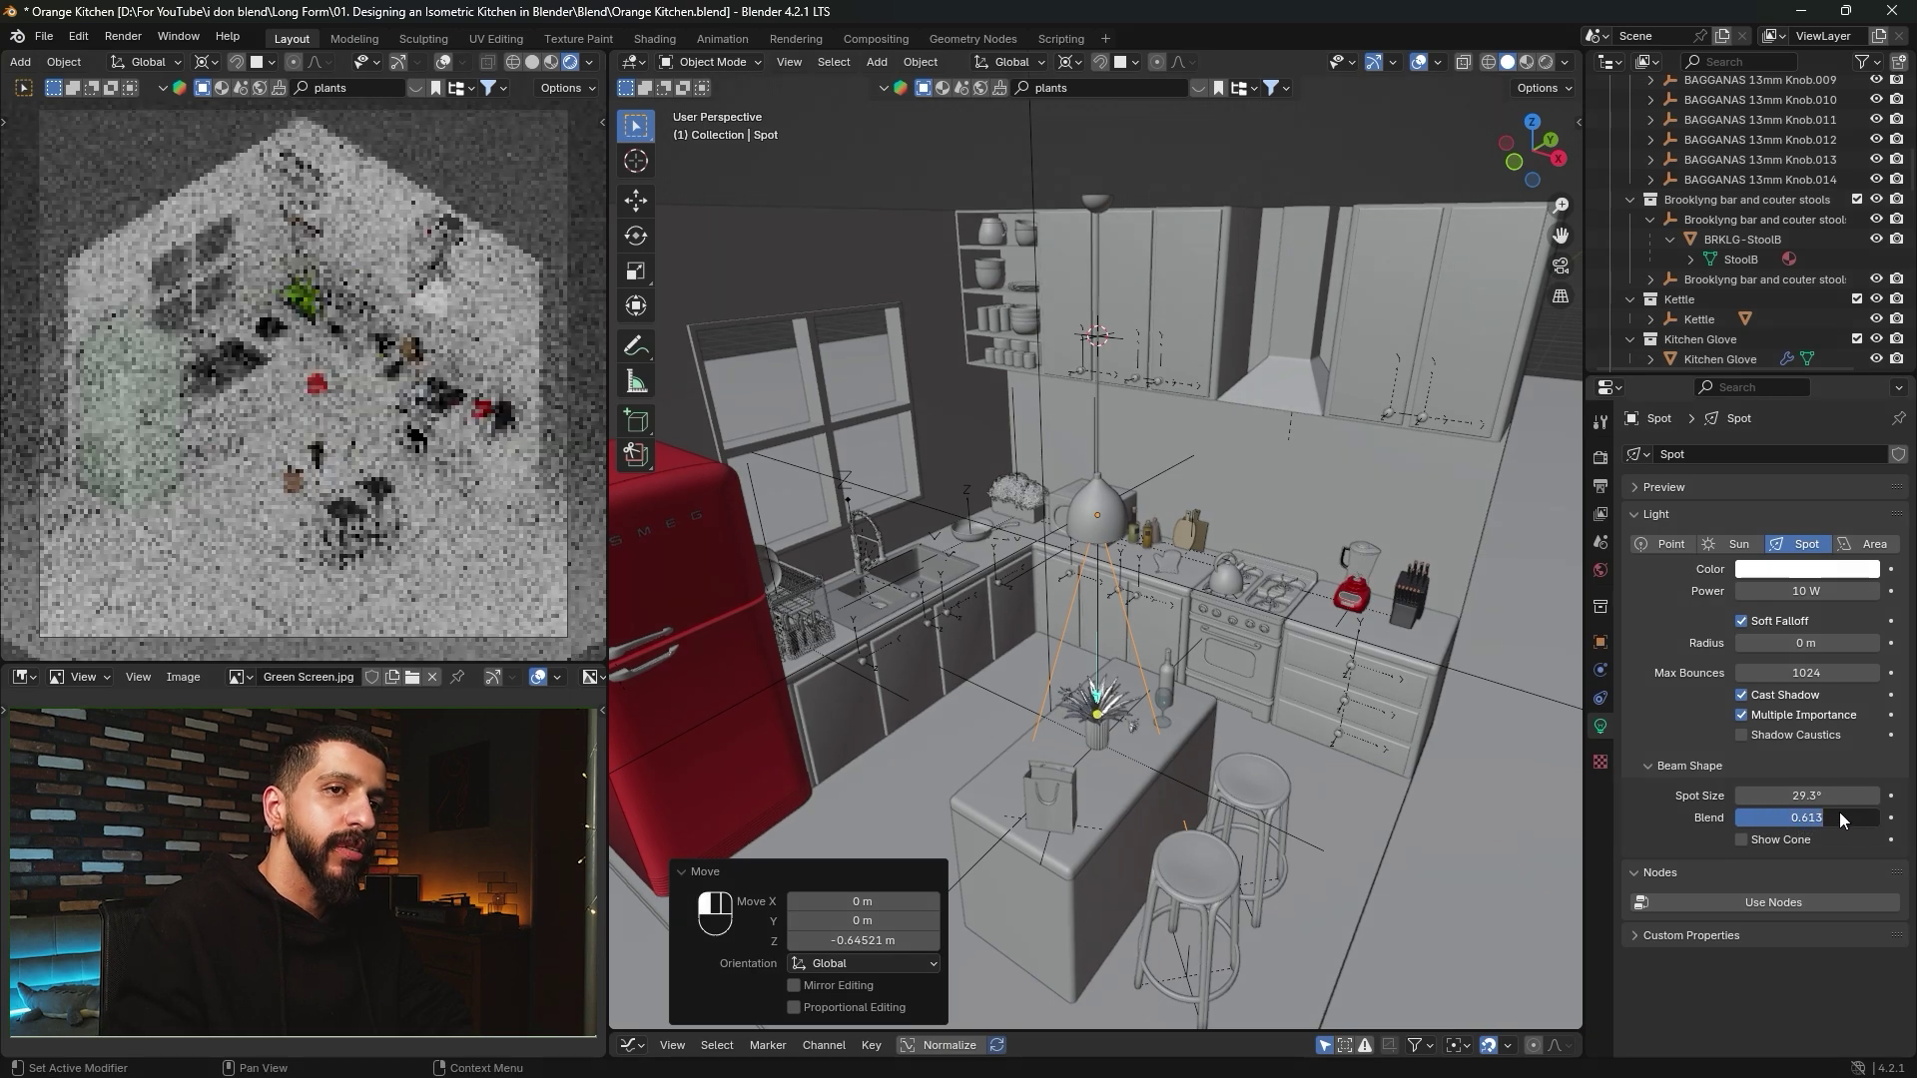
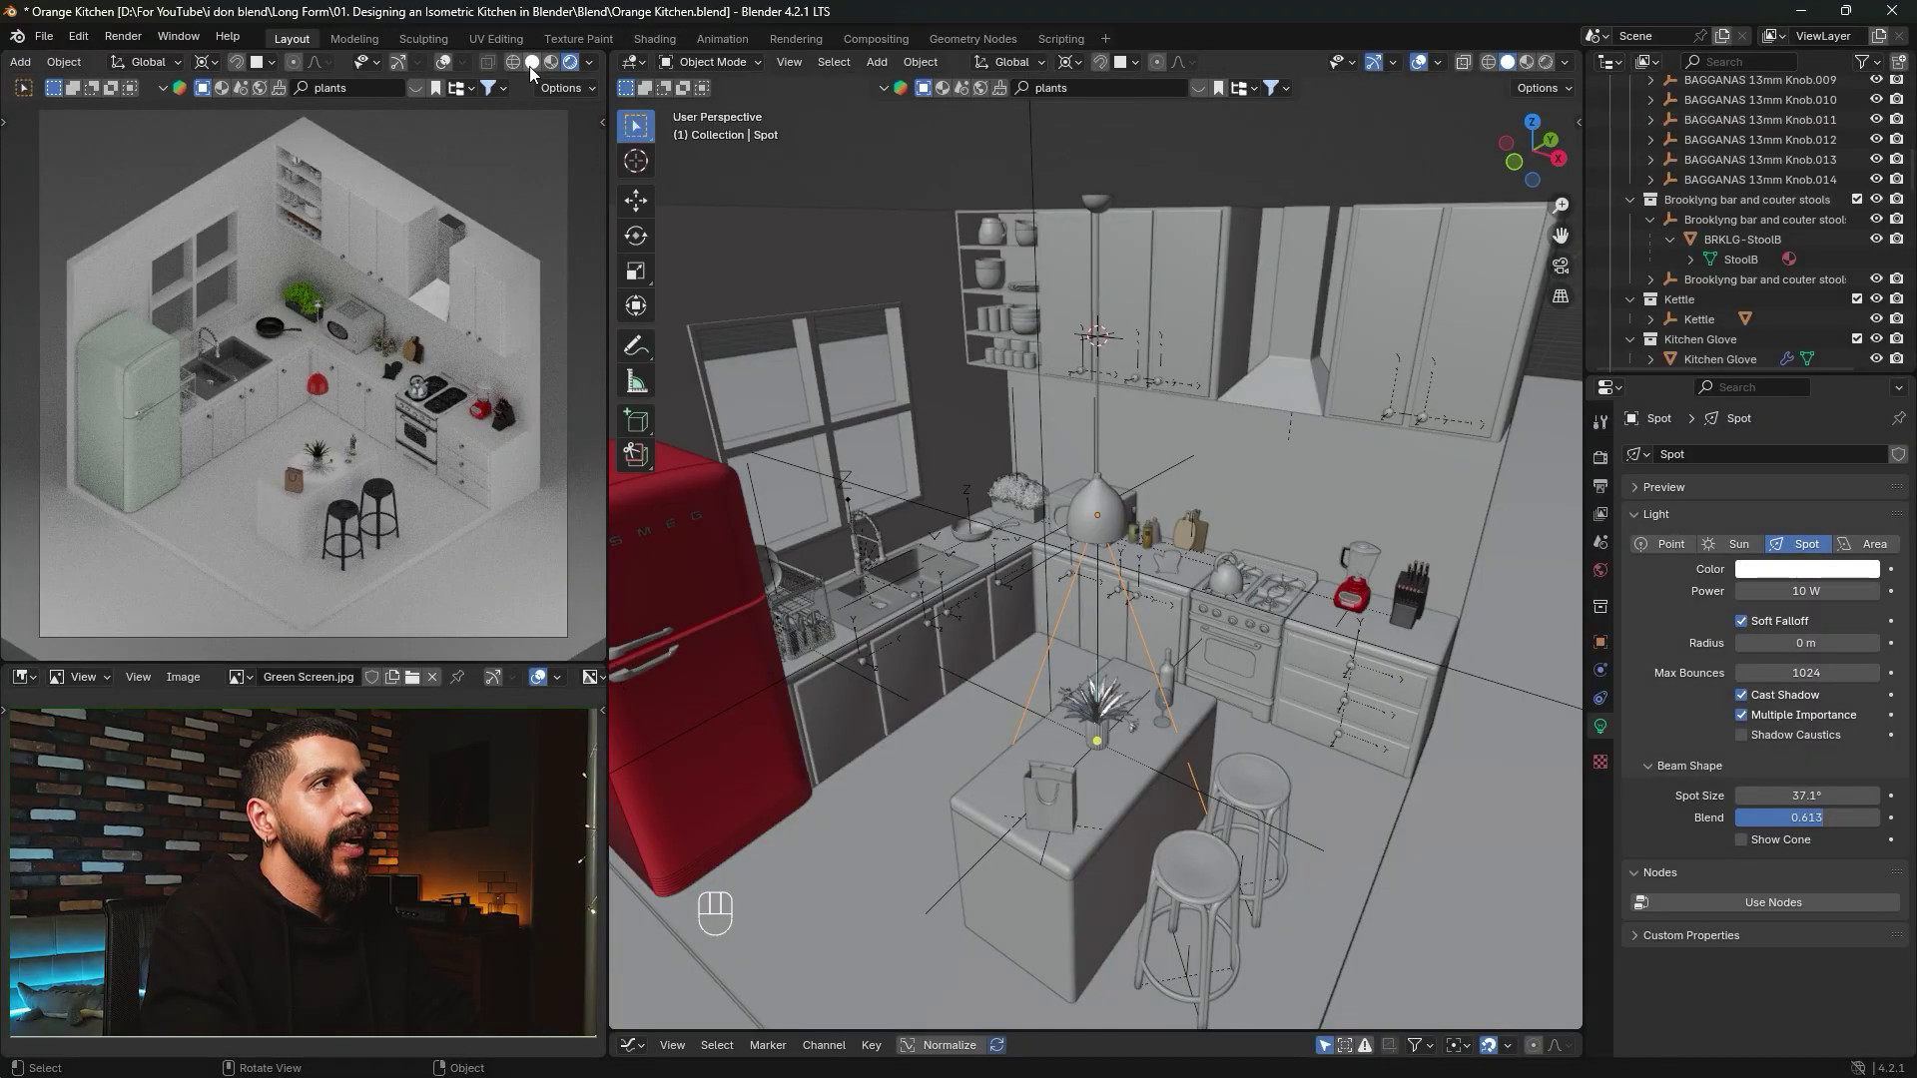
Switch the camera viewport to solid shading and add a cube mesh at the 3D cursor.
left_click(531, 62)
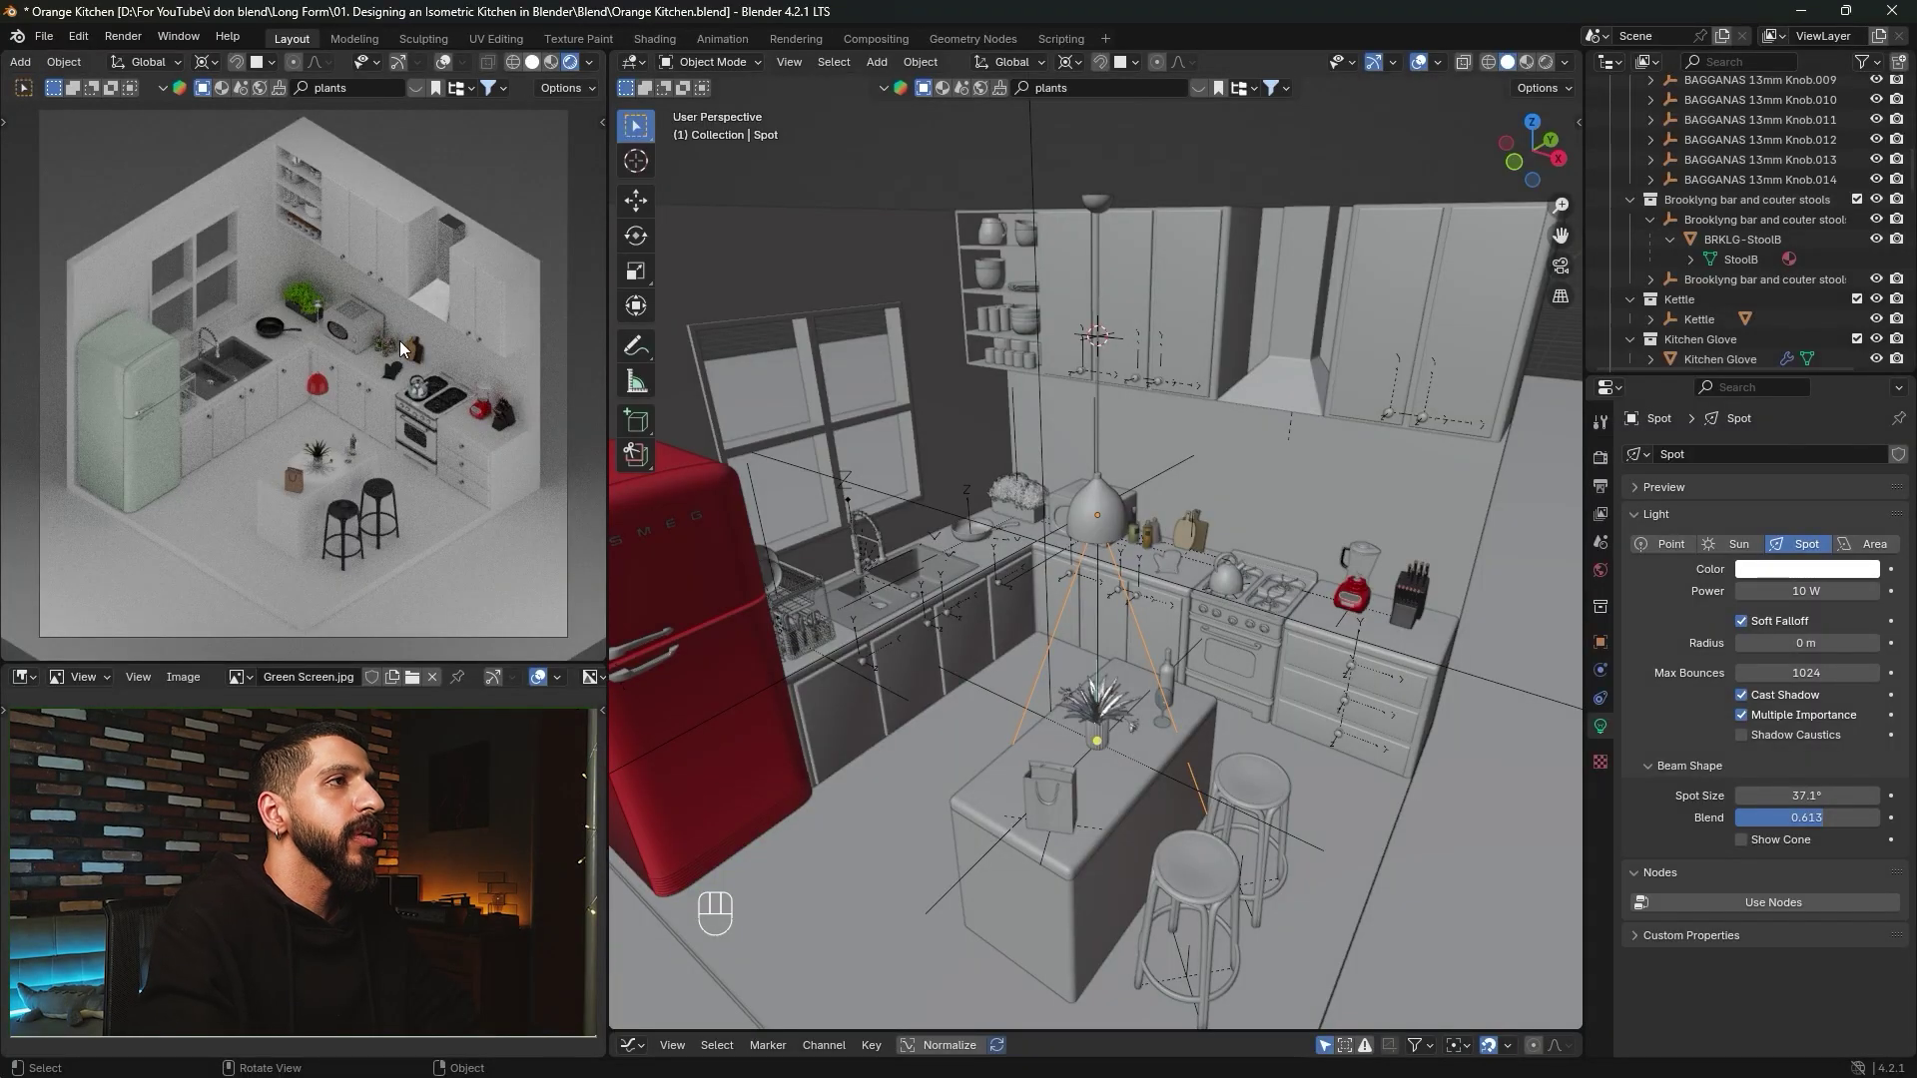
middle_click_drag(1040, 495, 1088, 493, "shift")
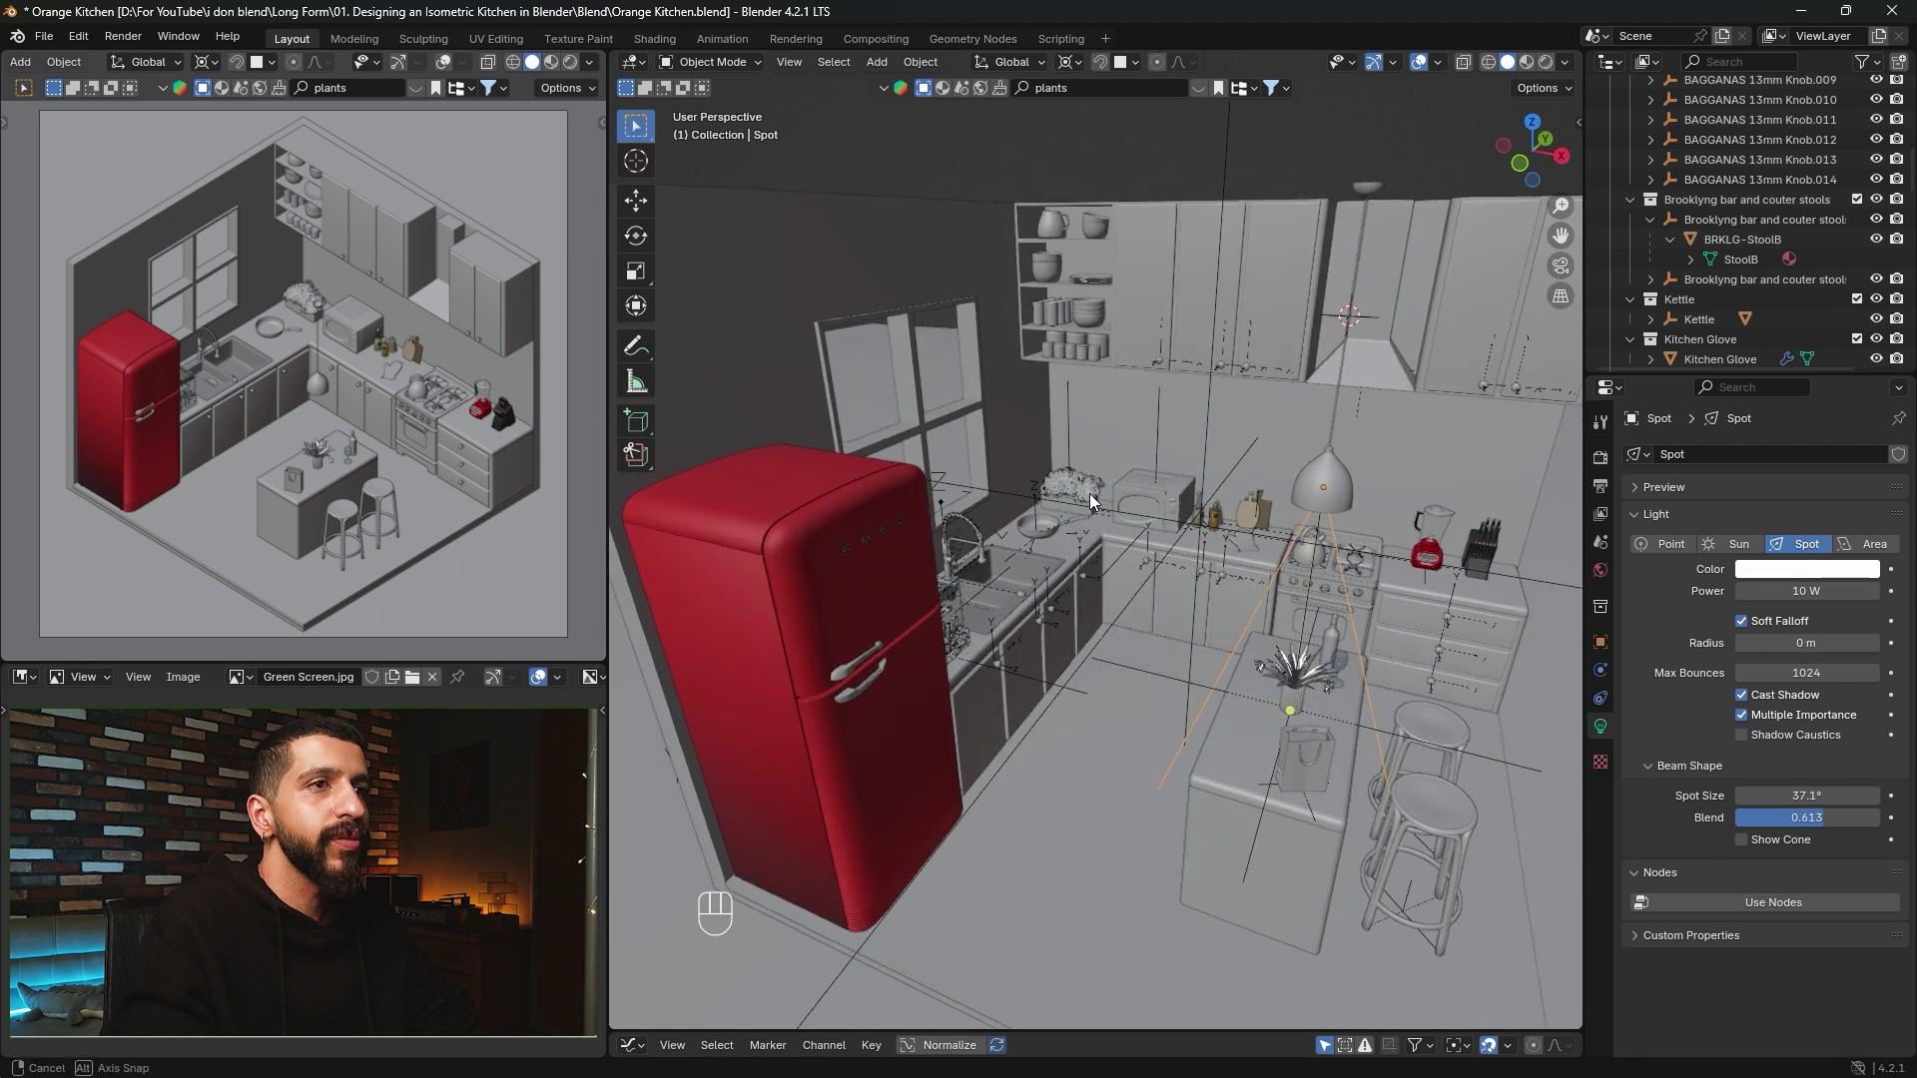
key("shift+a")
mouse_move(1162, 238)
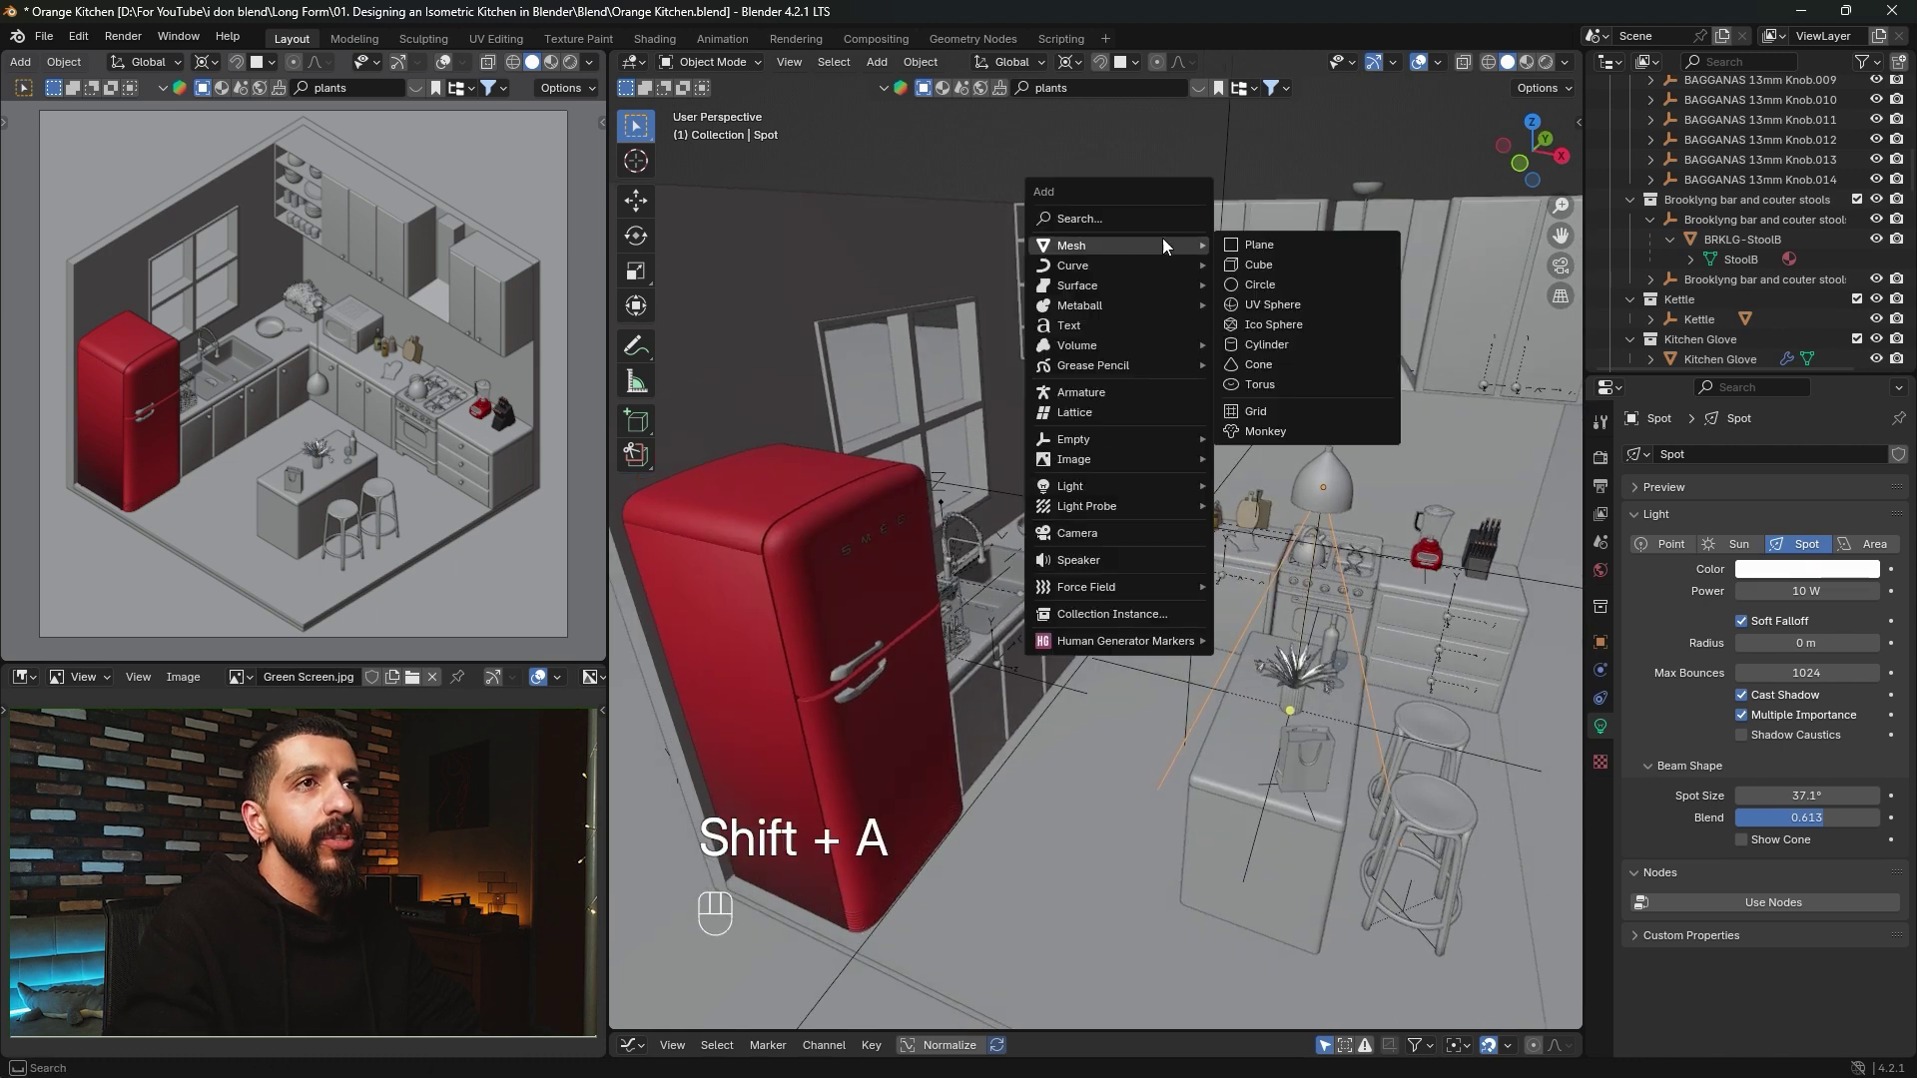
left_click(1252, 262)
scroll(1315, 511, "down", 5)
In Edit Mode, scale all of the cube's geometry uniformly by 0.678.
key("Tab")
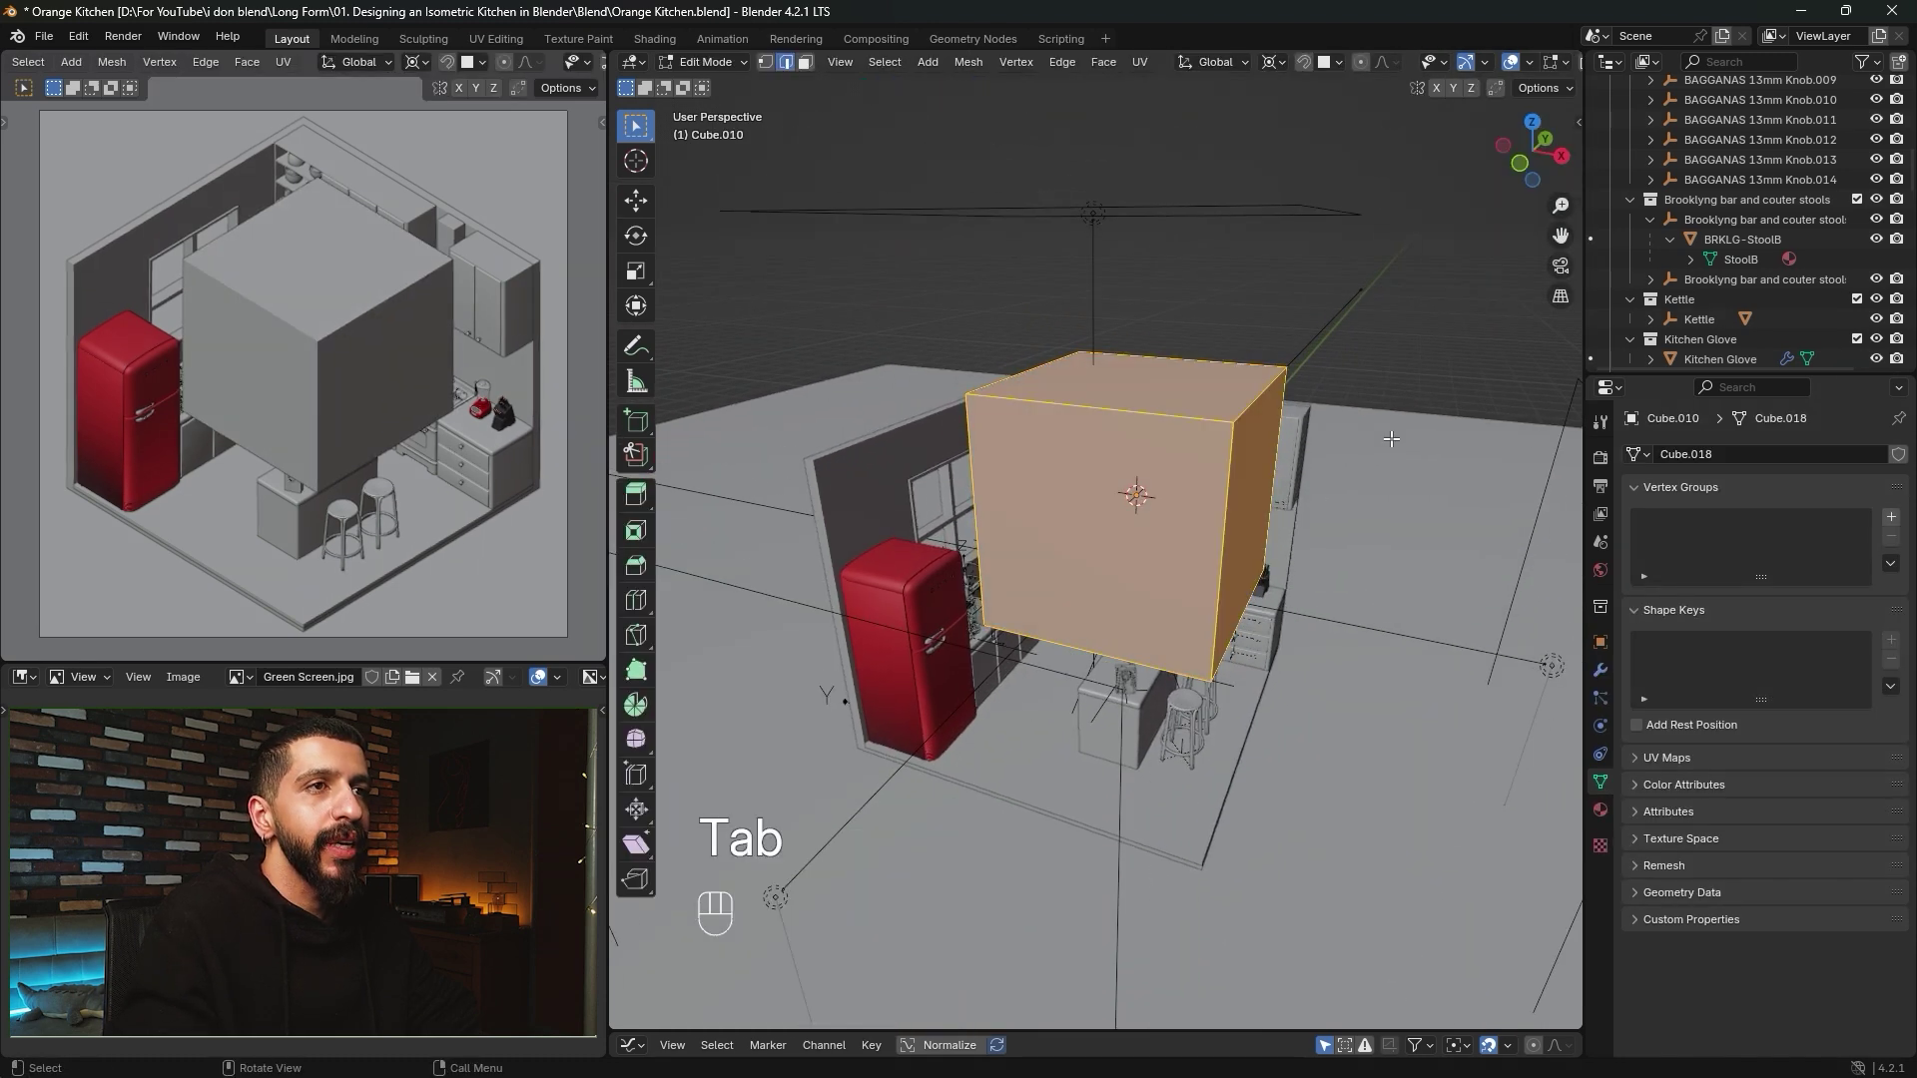
key("a")
key("s")
left_click(1314, 451)
scroll(1408, 412, "up", 3)
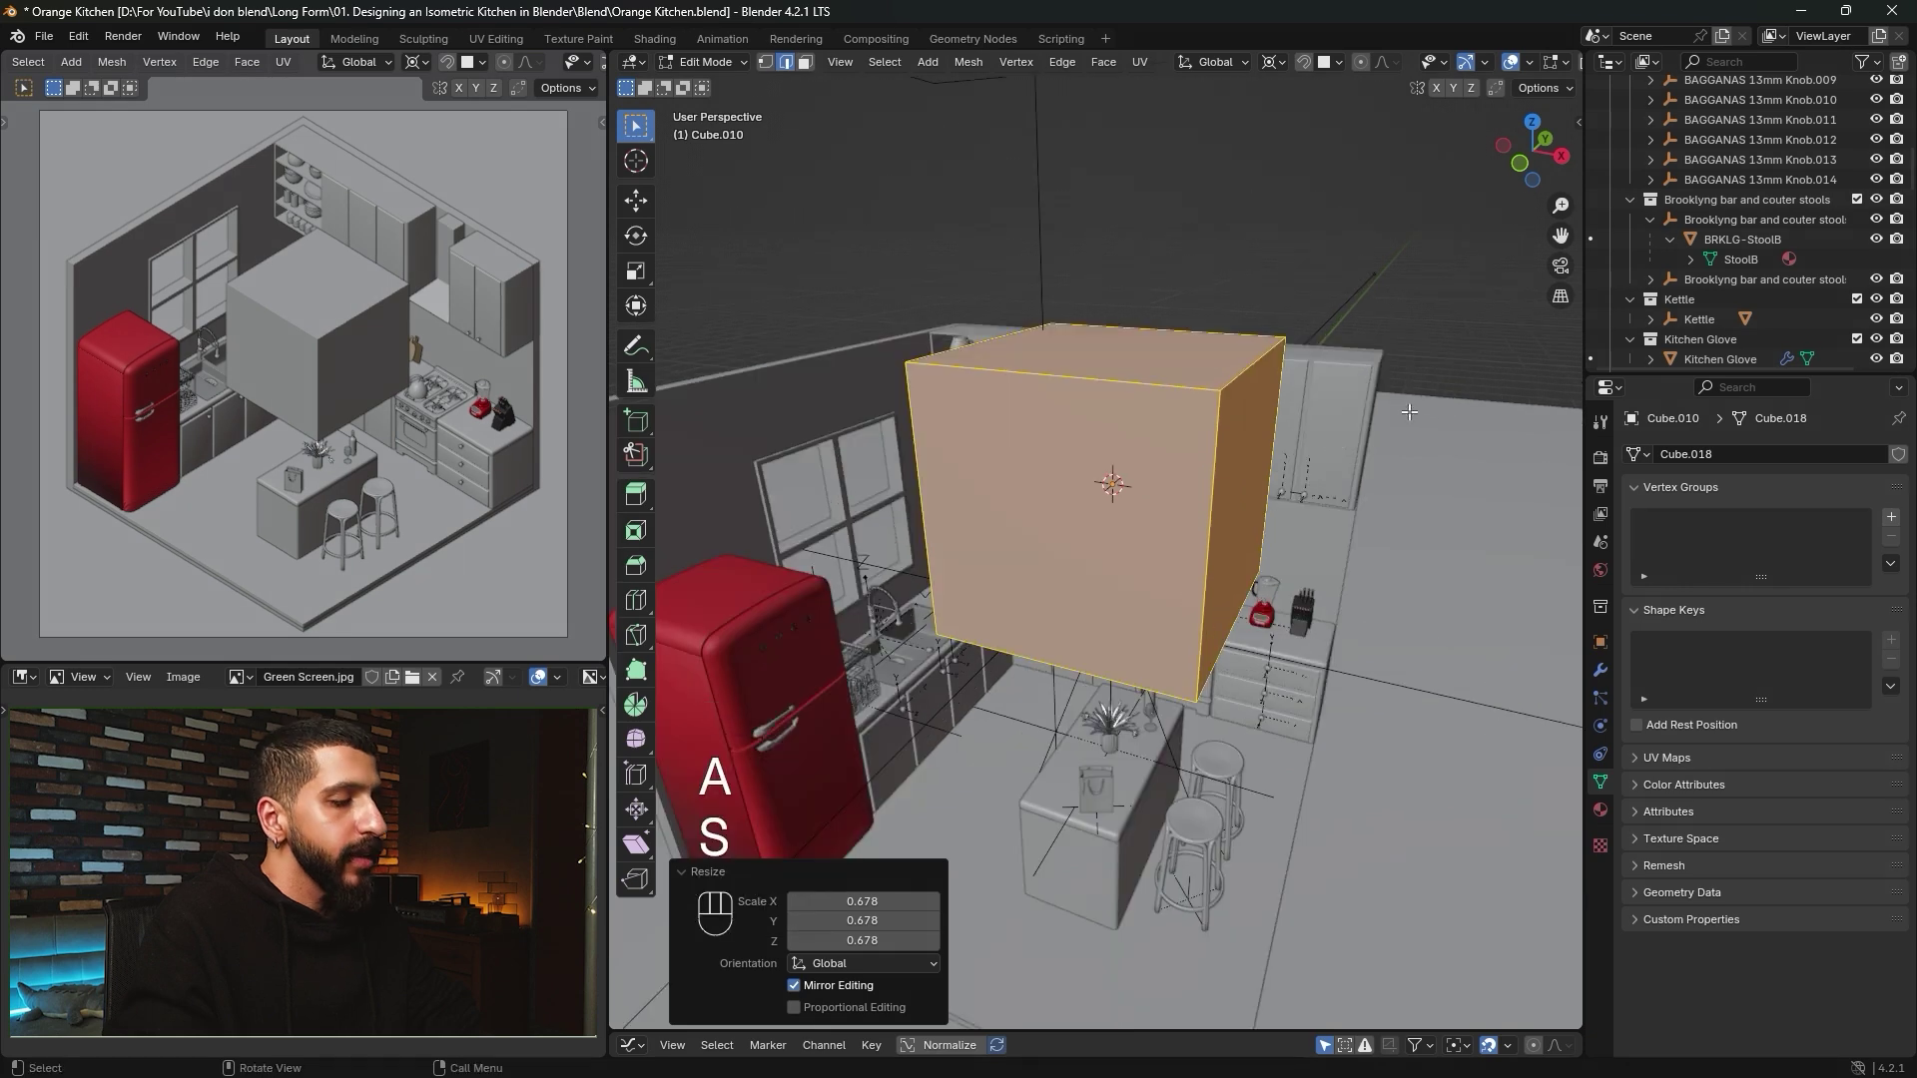
Flatten the cube along X into a thin panel, scaling it by 0.069 and then slimming it further, and return to Object Mode.
key("s")
key("x")
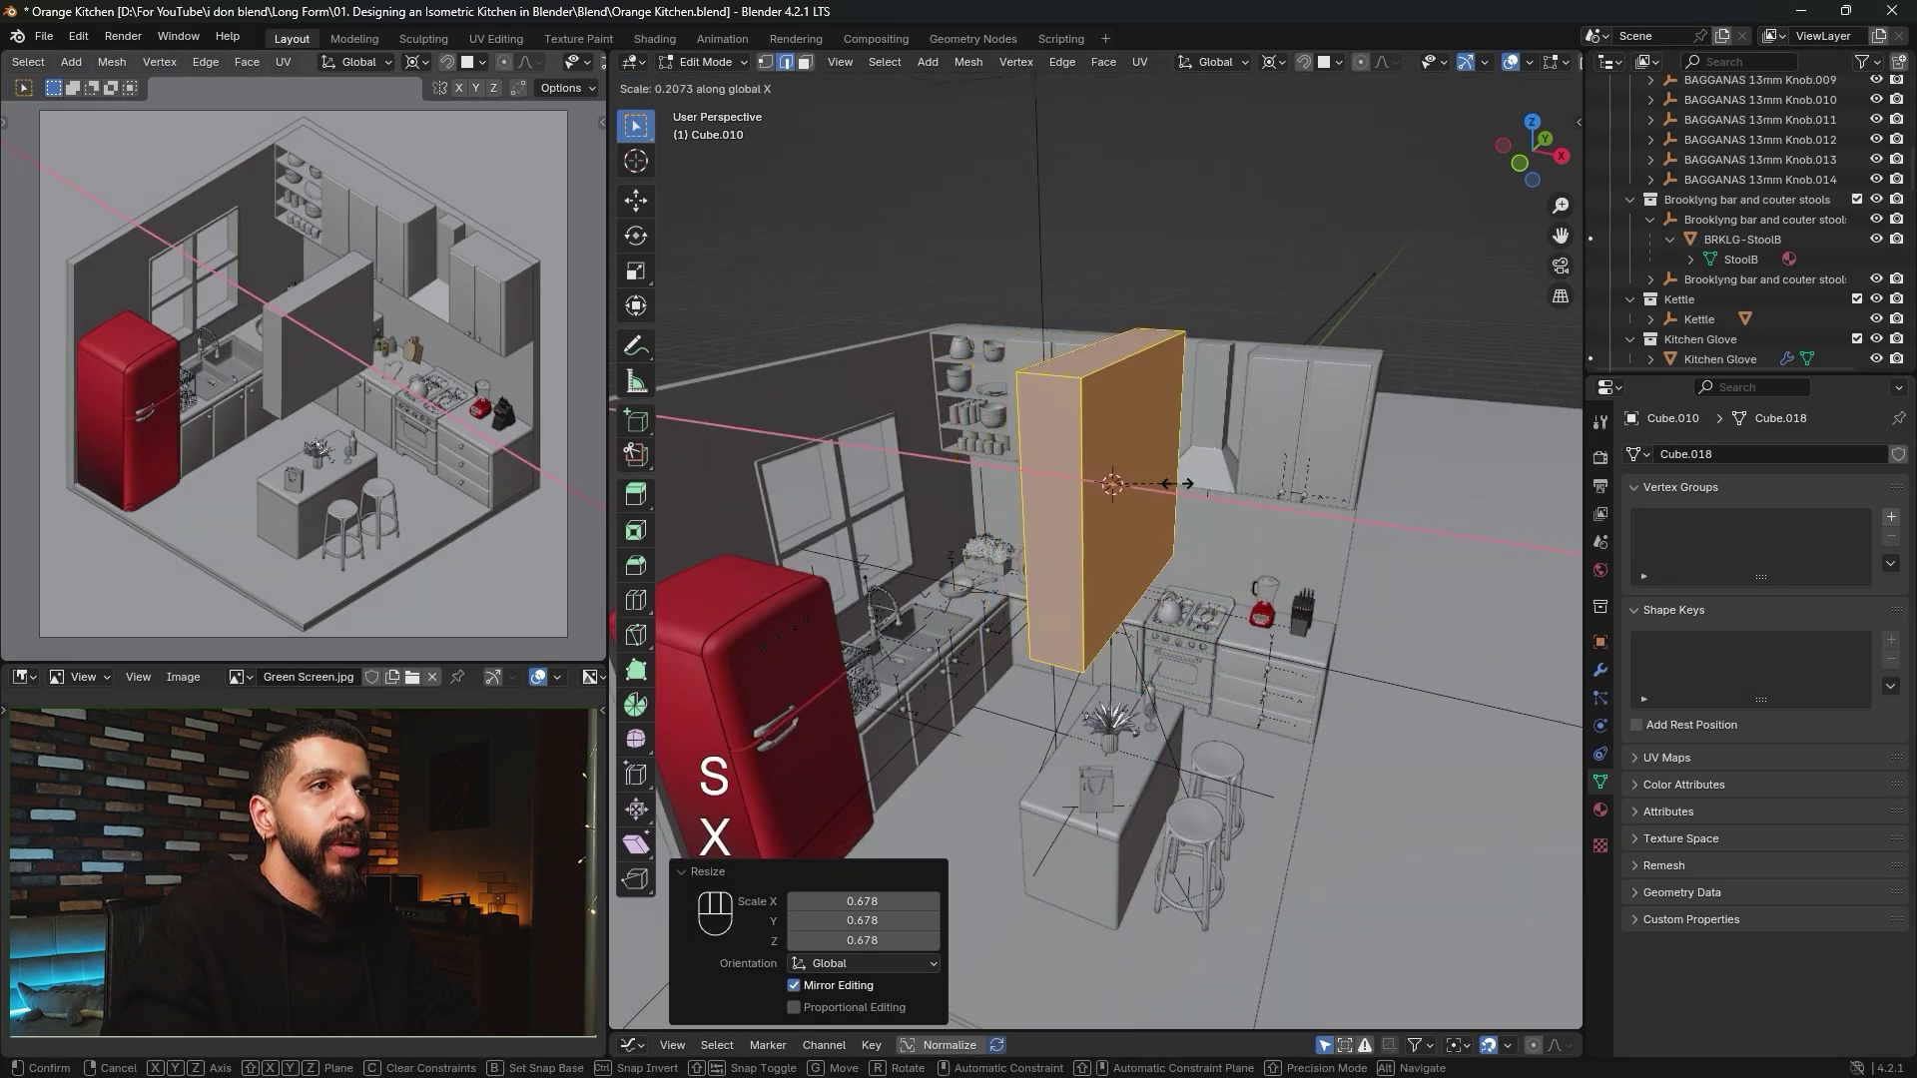
left_click(1136, 483)
key("s")
key("x")
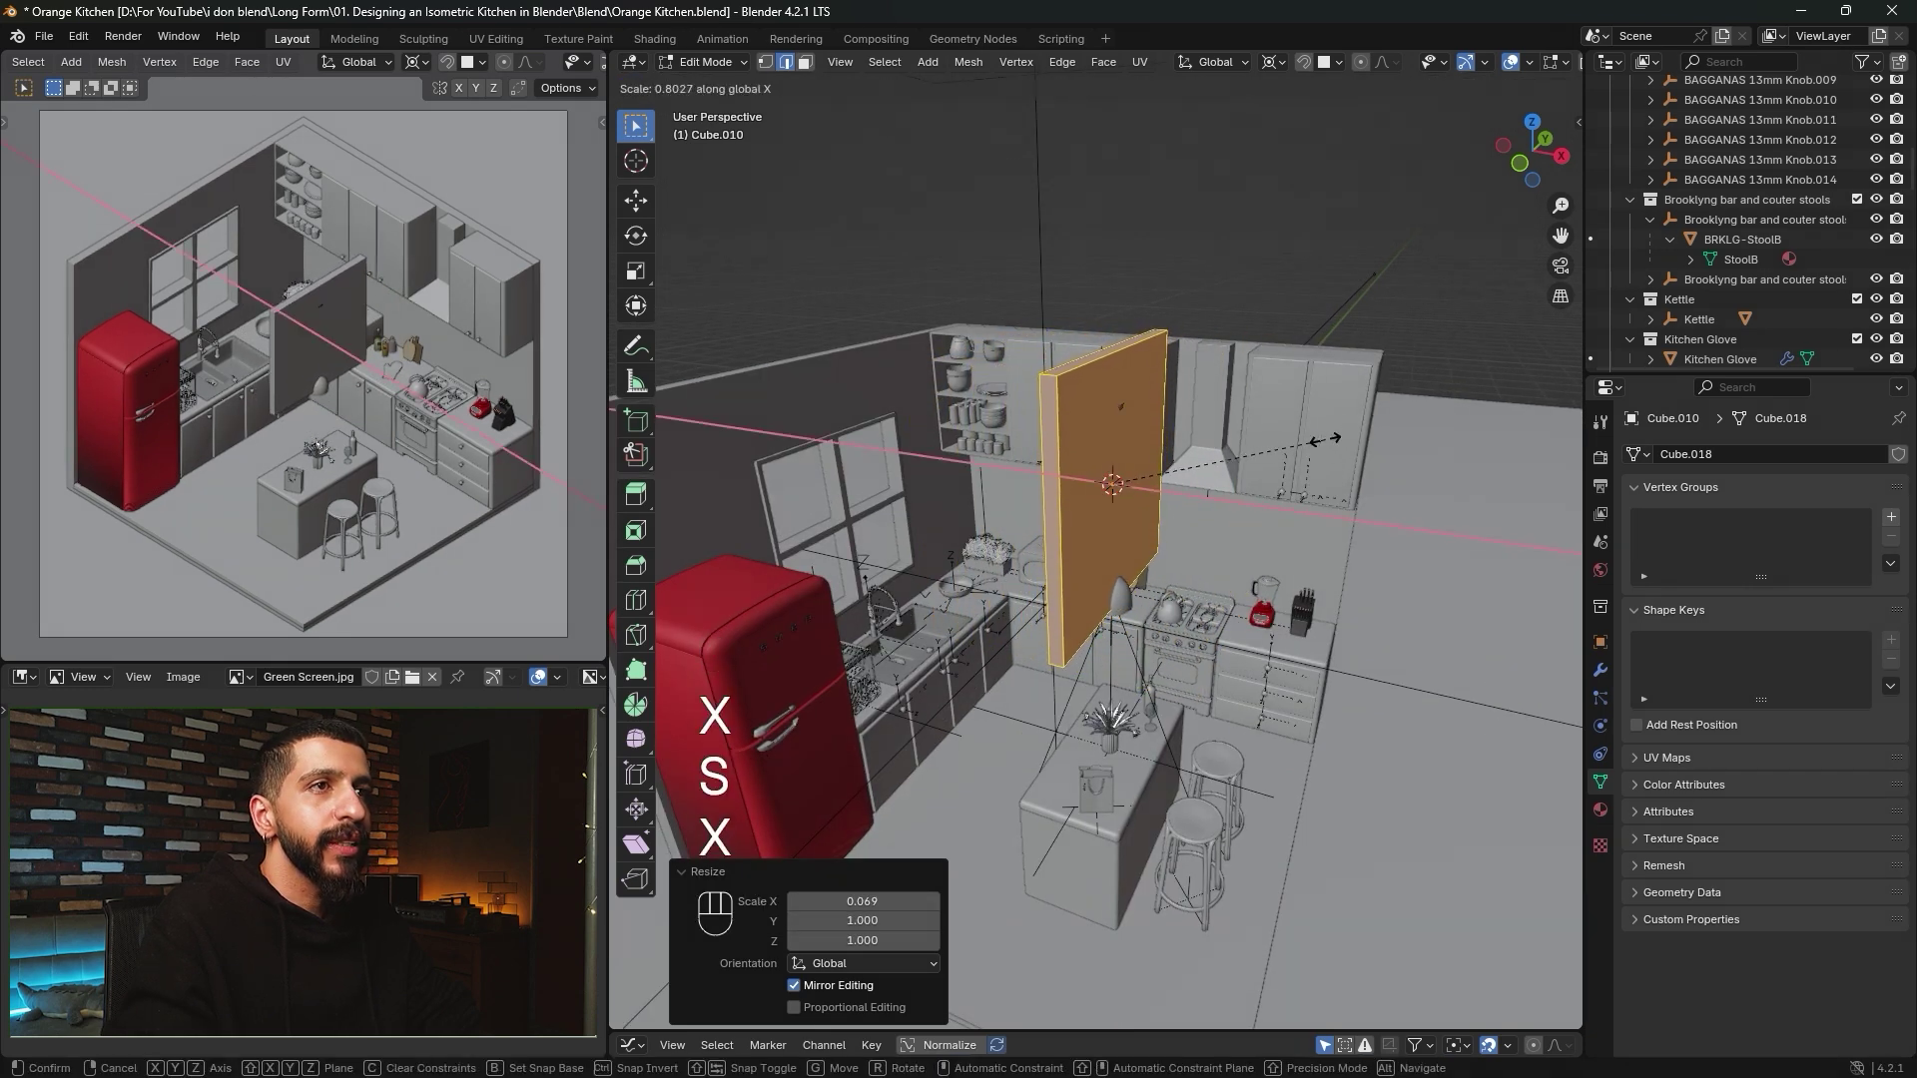
left_click(1248, 461)
key("Tab")
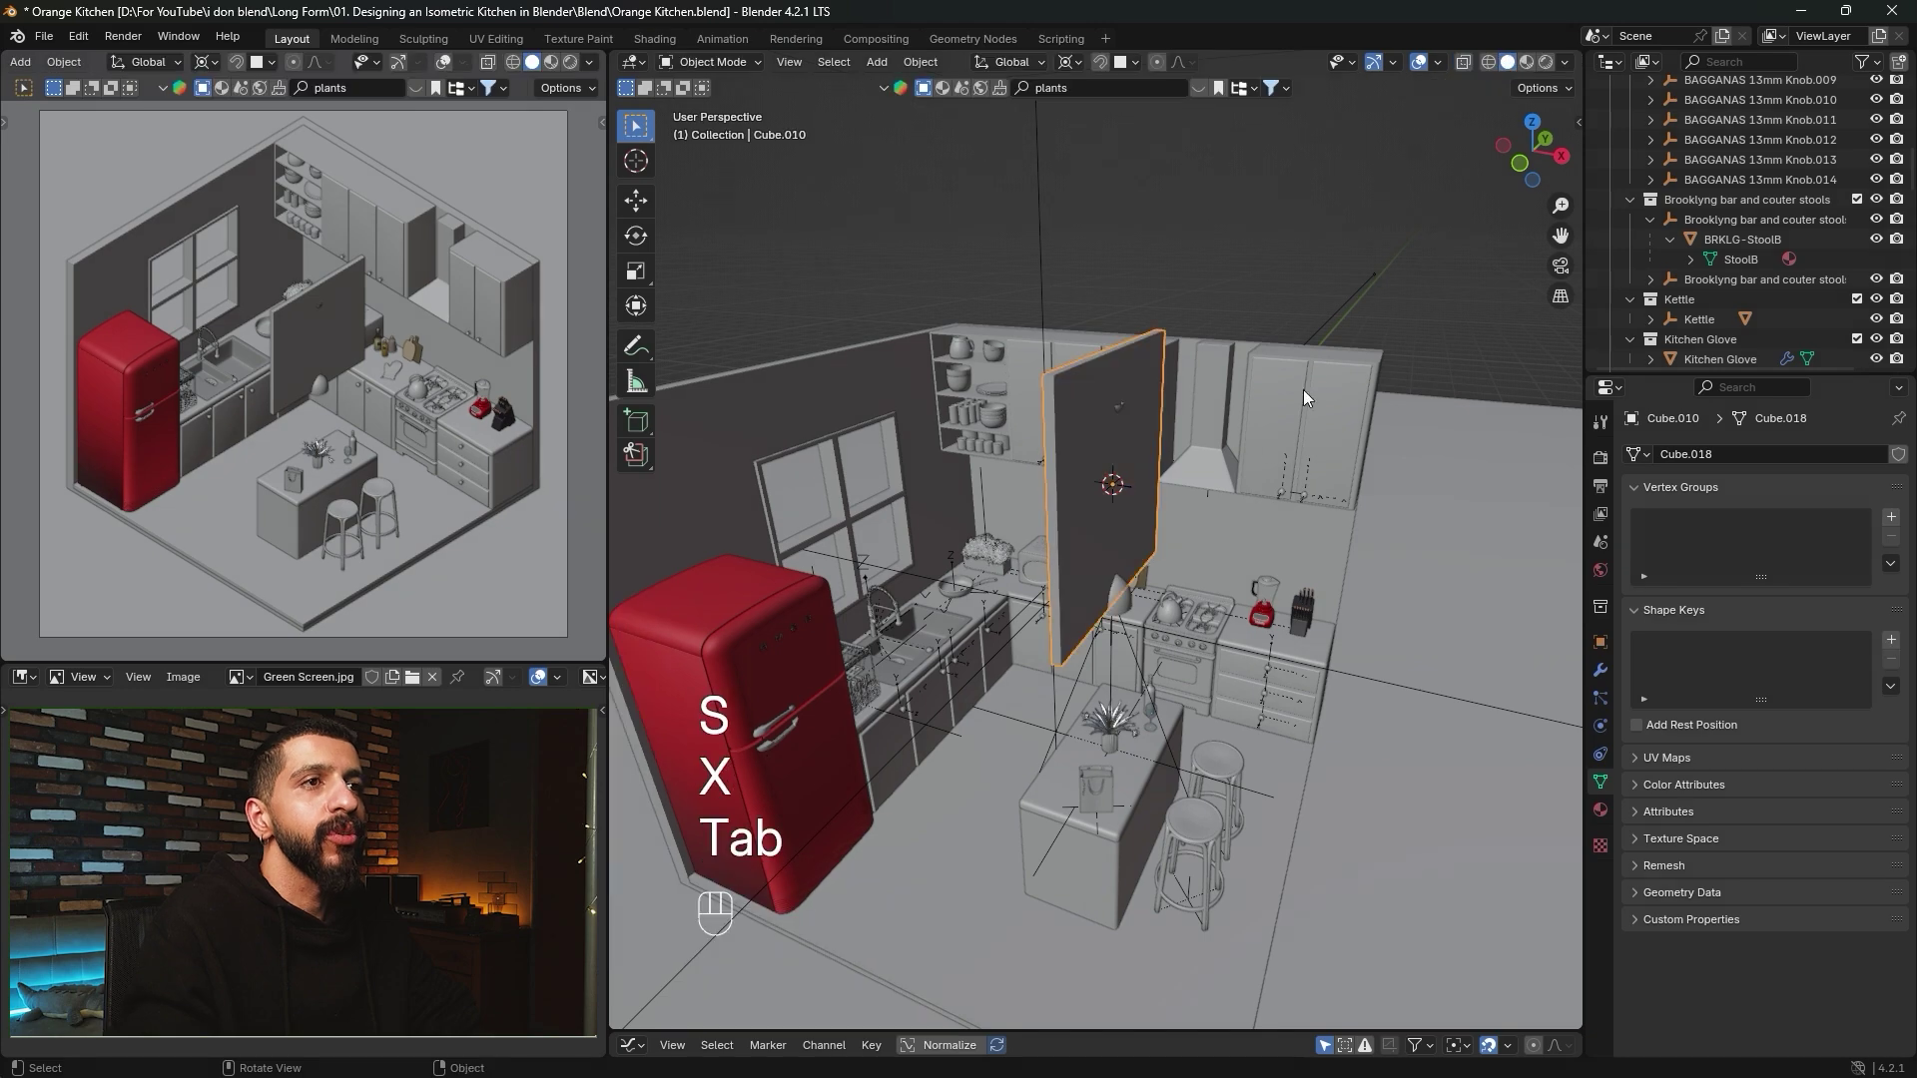
In the right orthographic view, move the panel about 0.413 m along Y and -0.748 m along Z in front of the window.
left_click_drag(1535, 186, 1111, 651, "alt")
scroll(1111, 651, "up", 3)
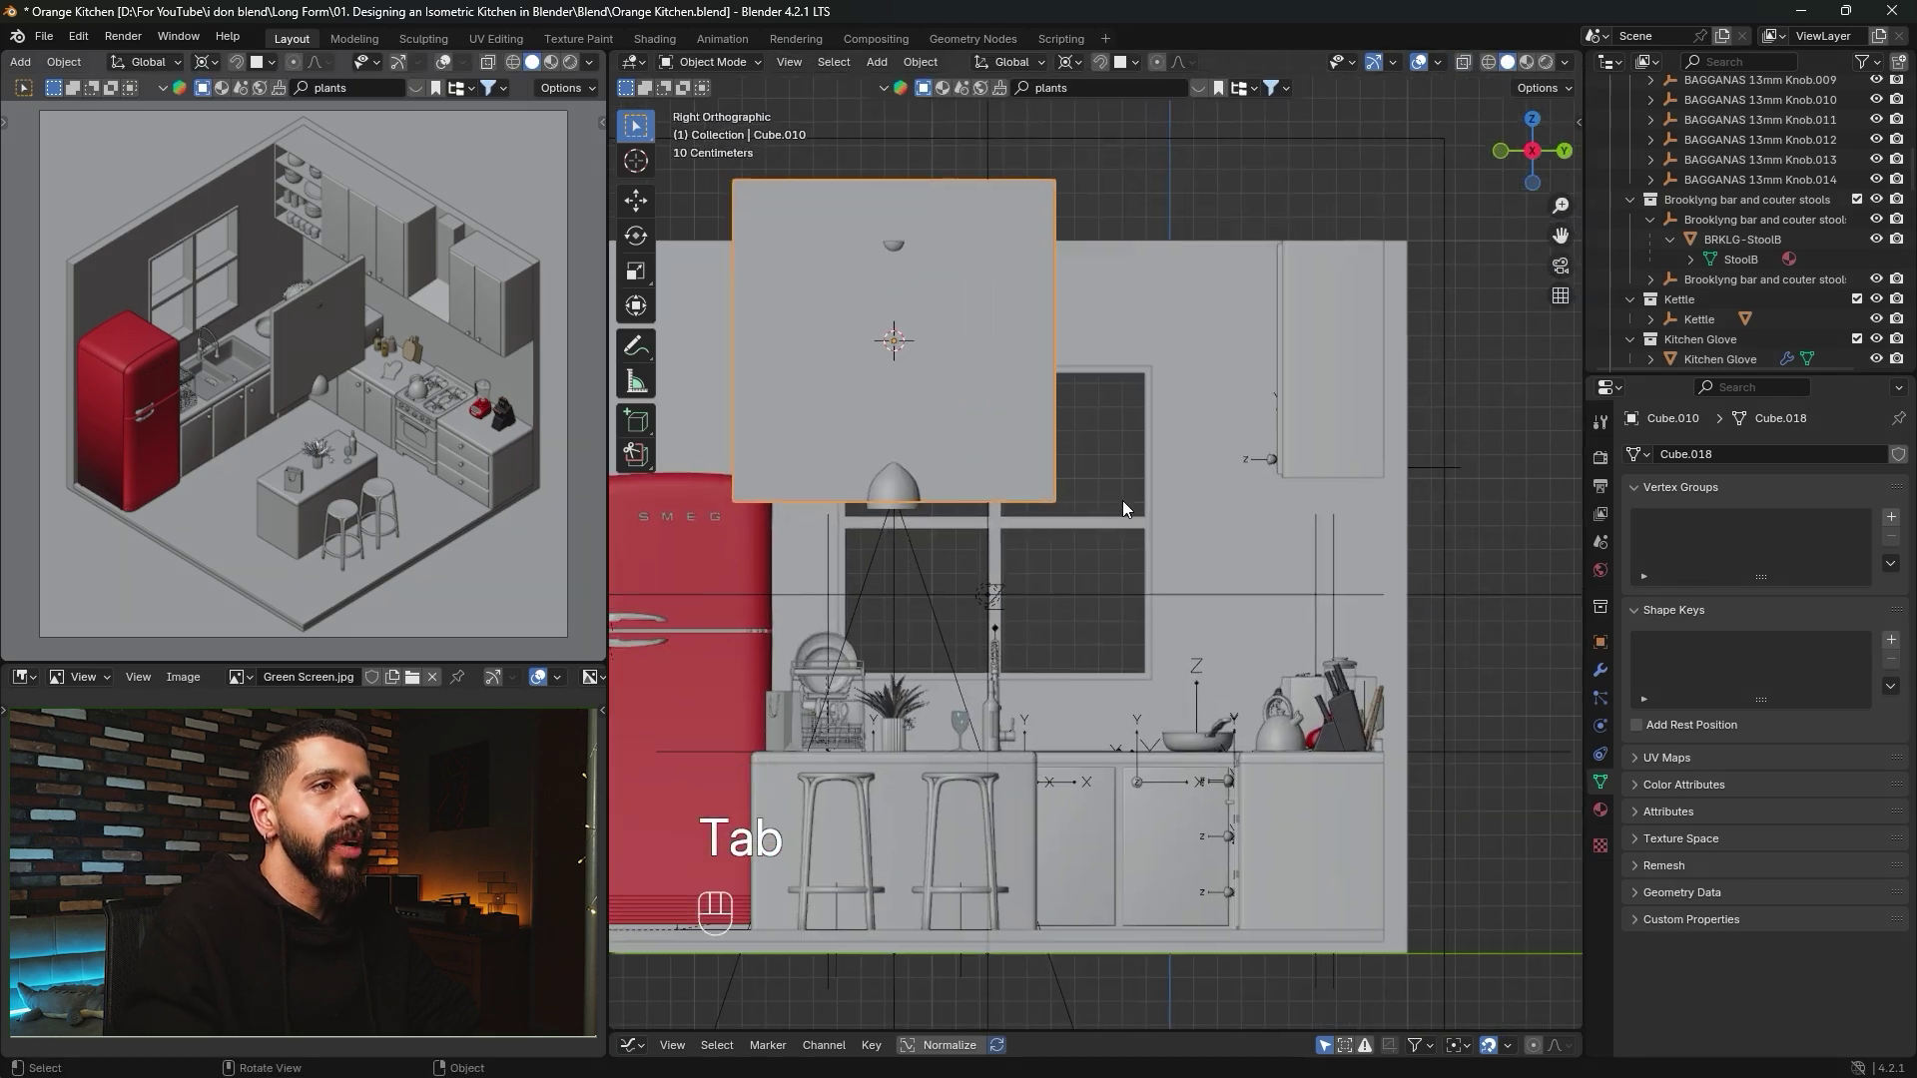
key("g")
key("shift")
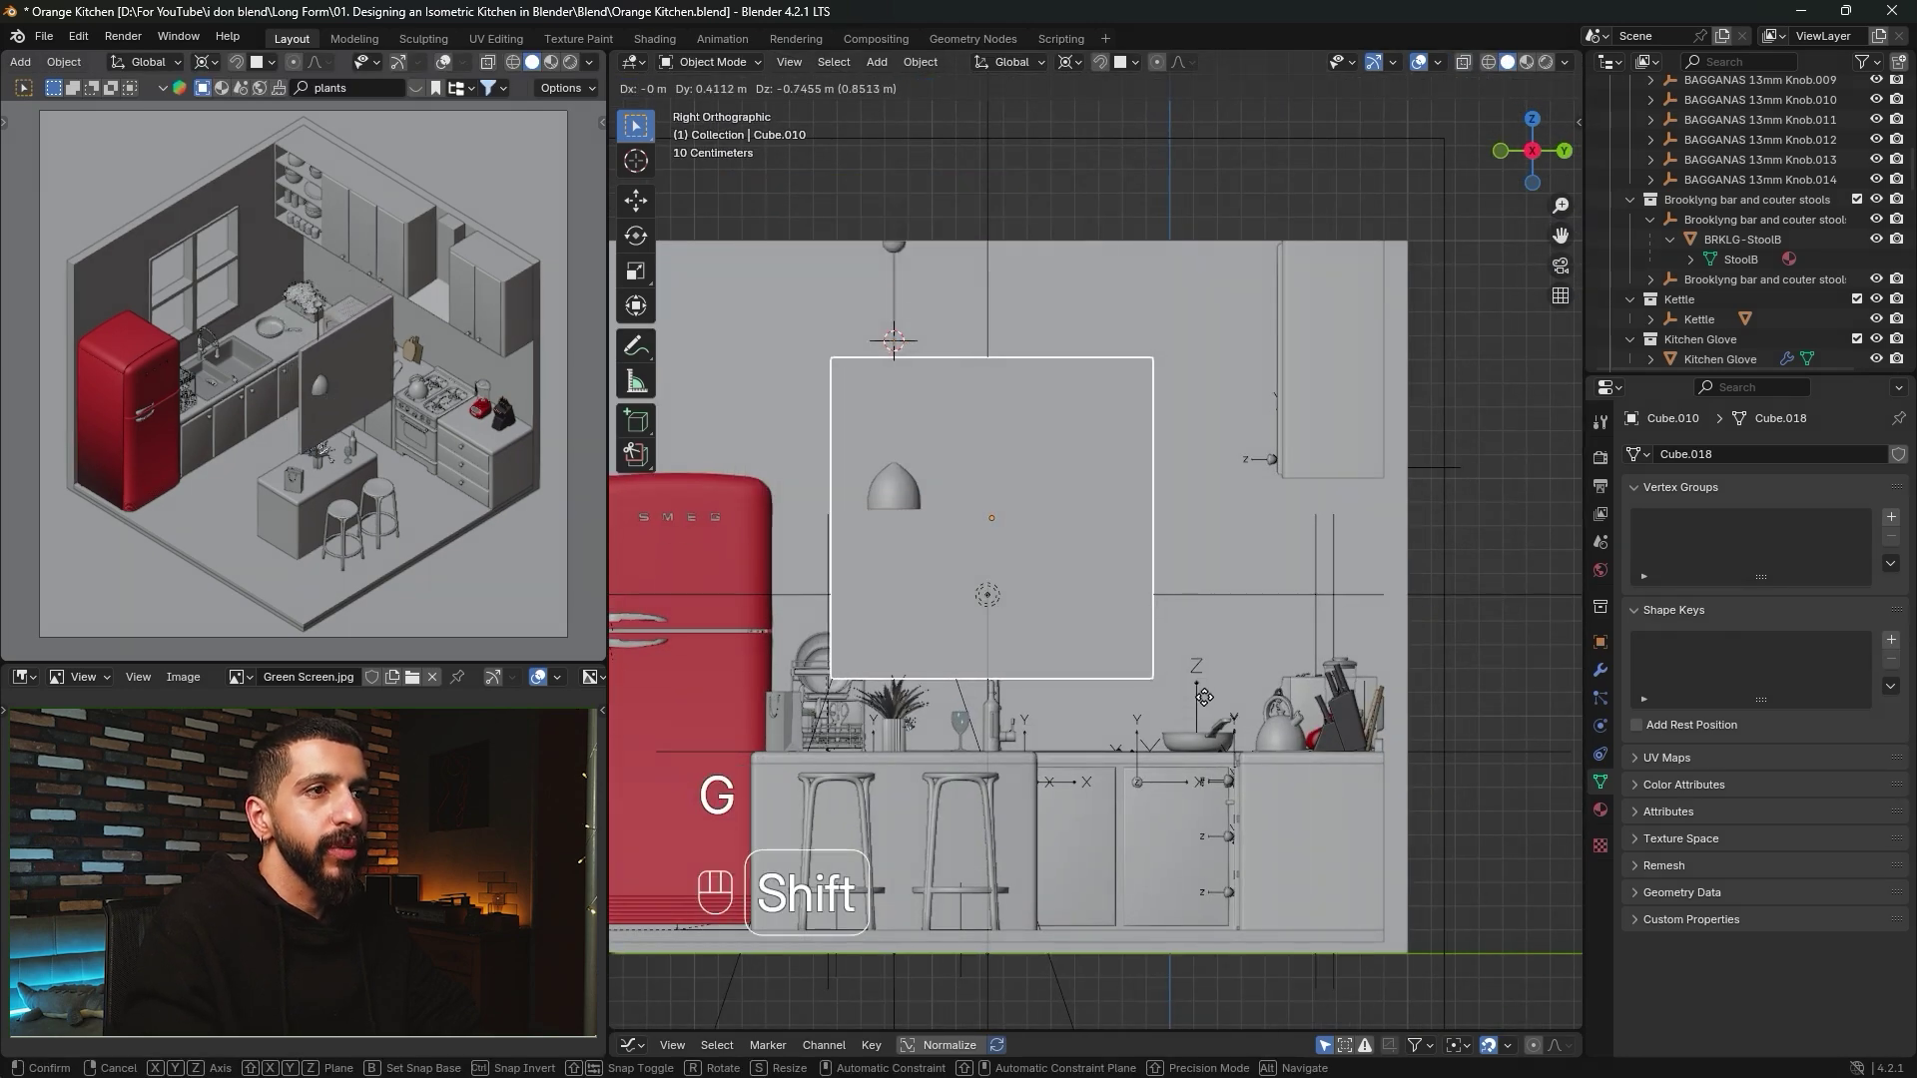
left_click(1203, 692)
Move the panel along X by about -2.356 m to the window wall, plus another -0.263 m to bring it outside.
scroll(1086, 555, "down", 3)
middle_click_drag(1086, 555, 1238, 598)
key("g")
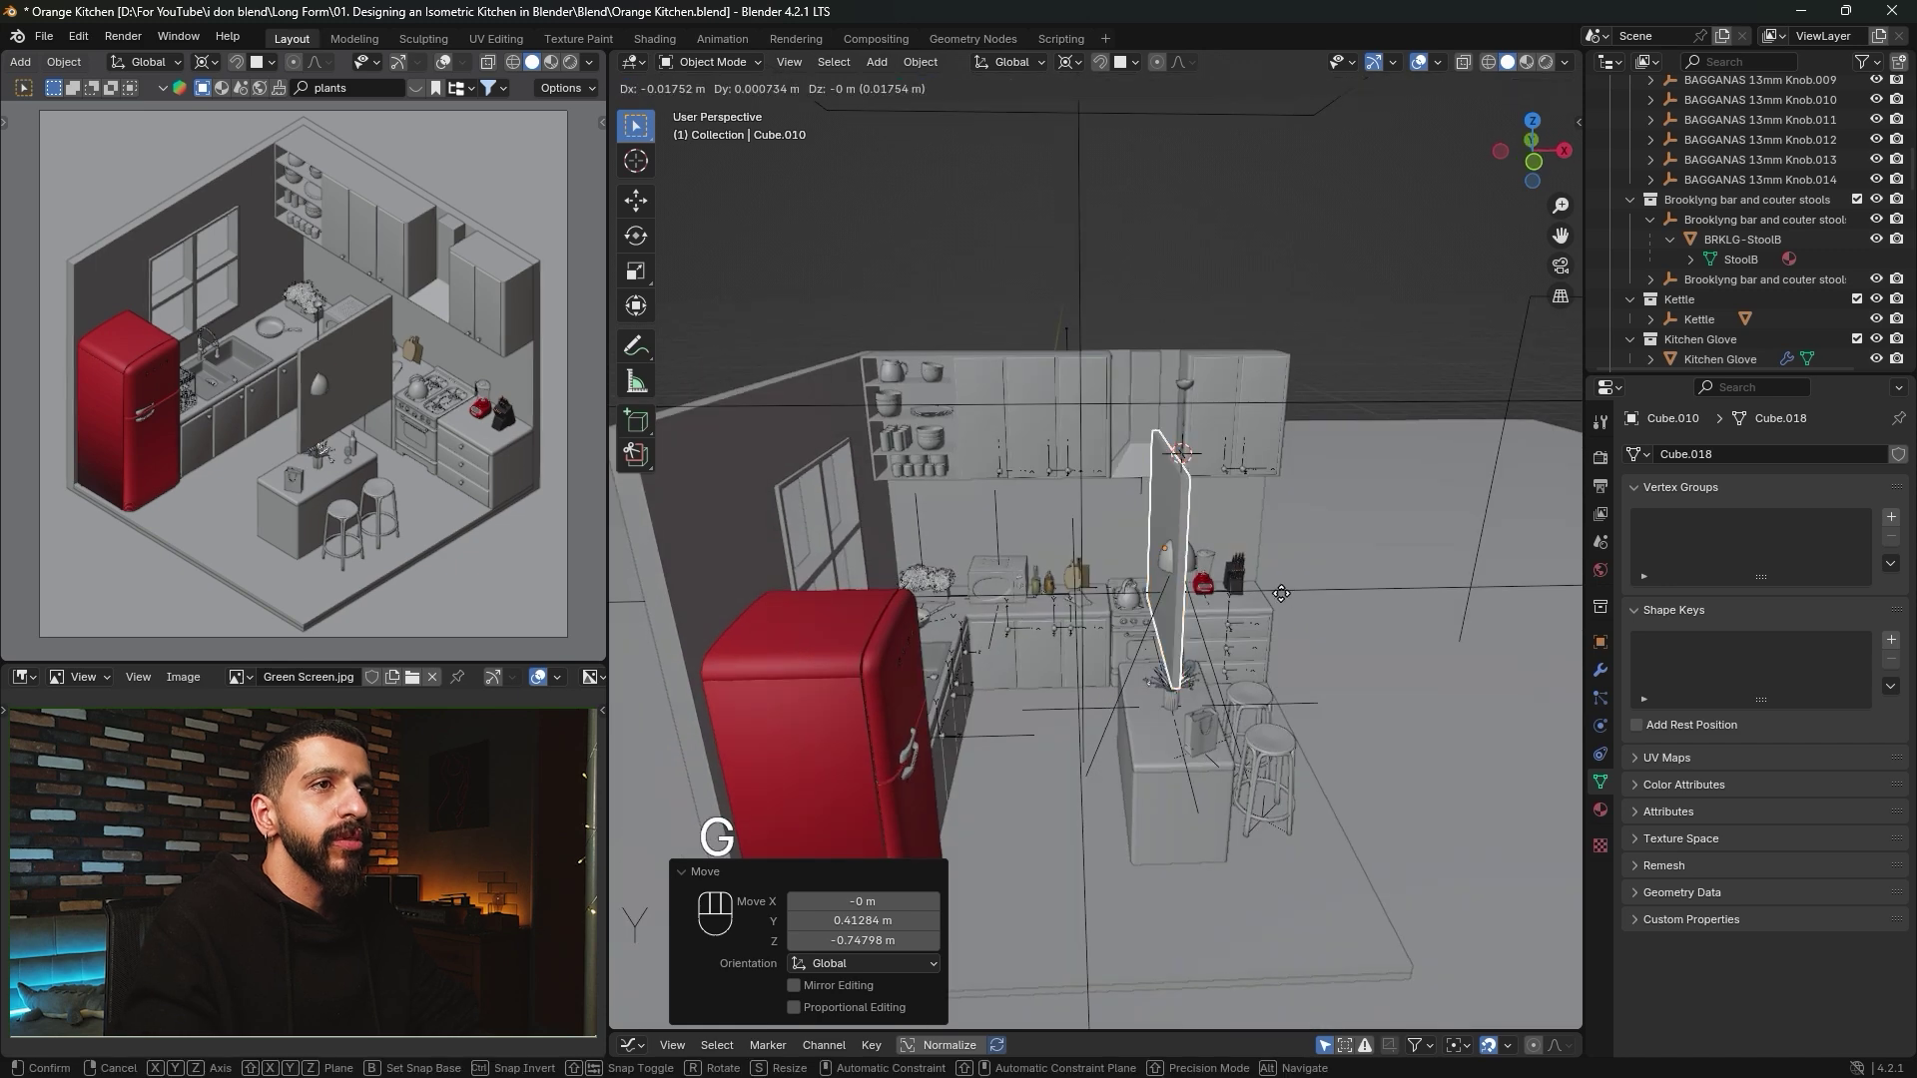
key("x")
left_click(883, 597)
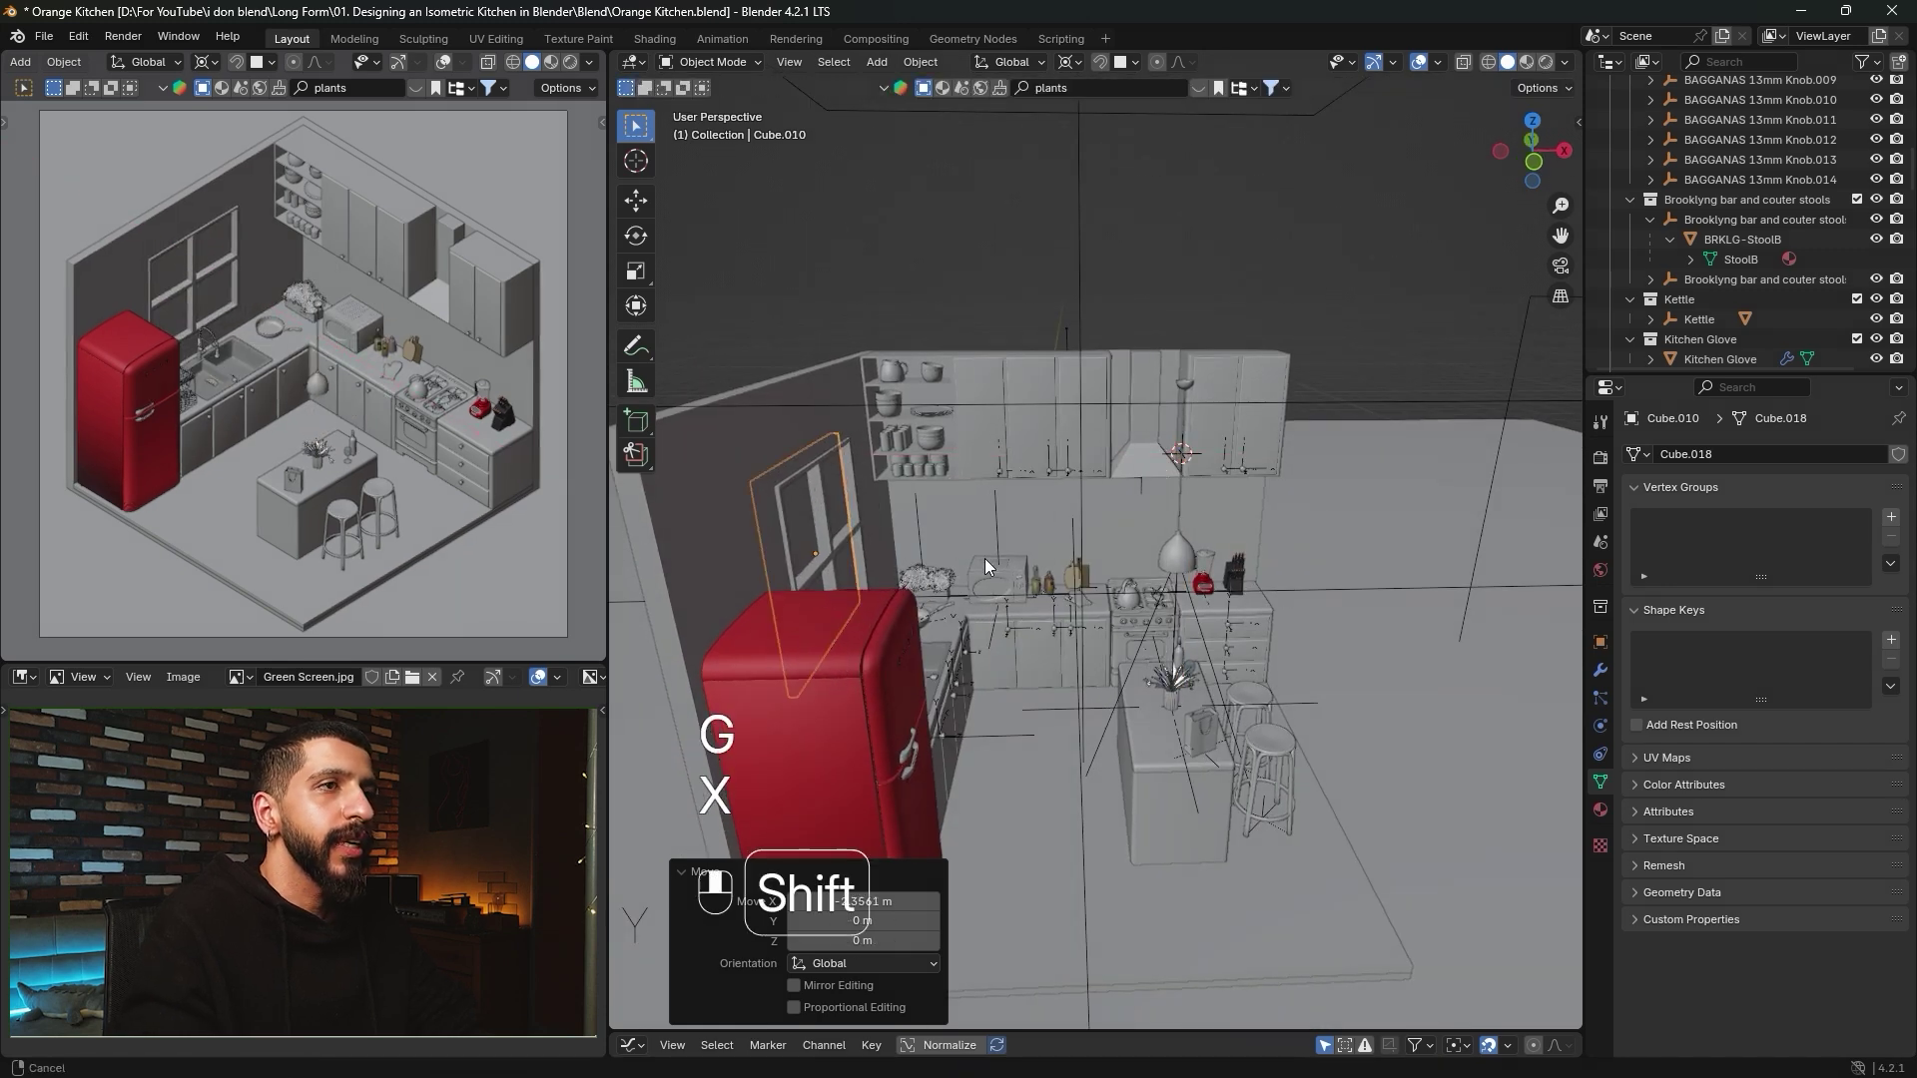
middle_click_drag(984, 559, 1262, 393)
key("g")
key("x")
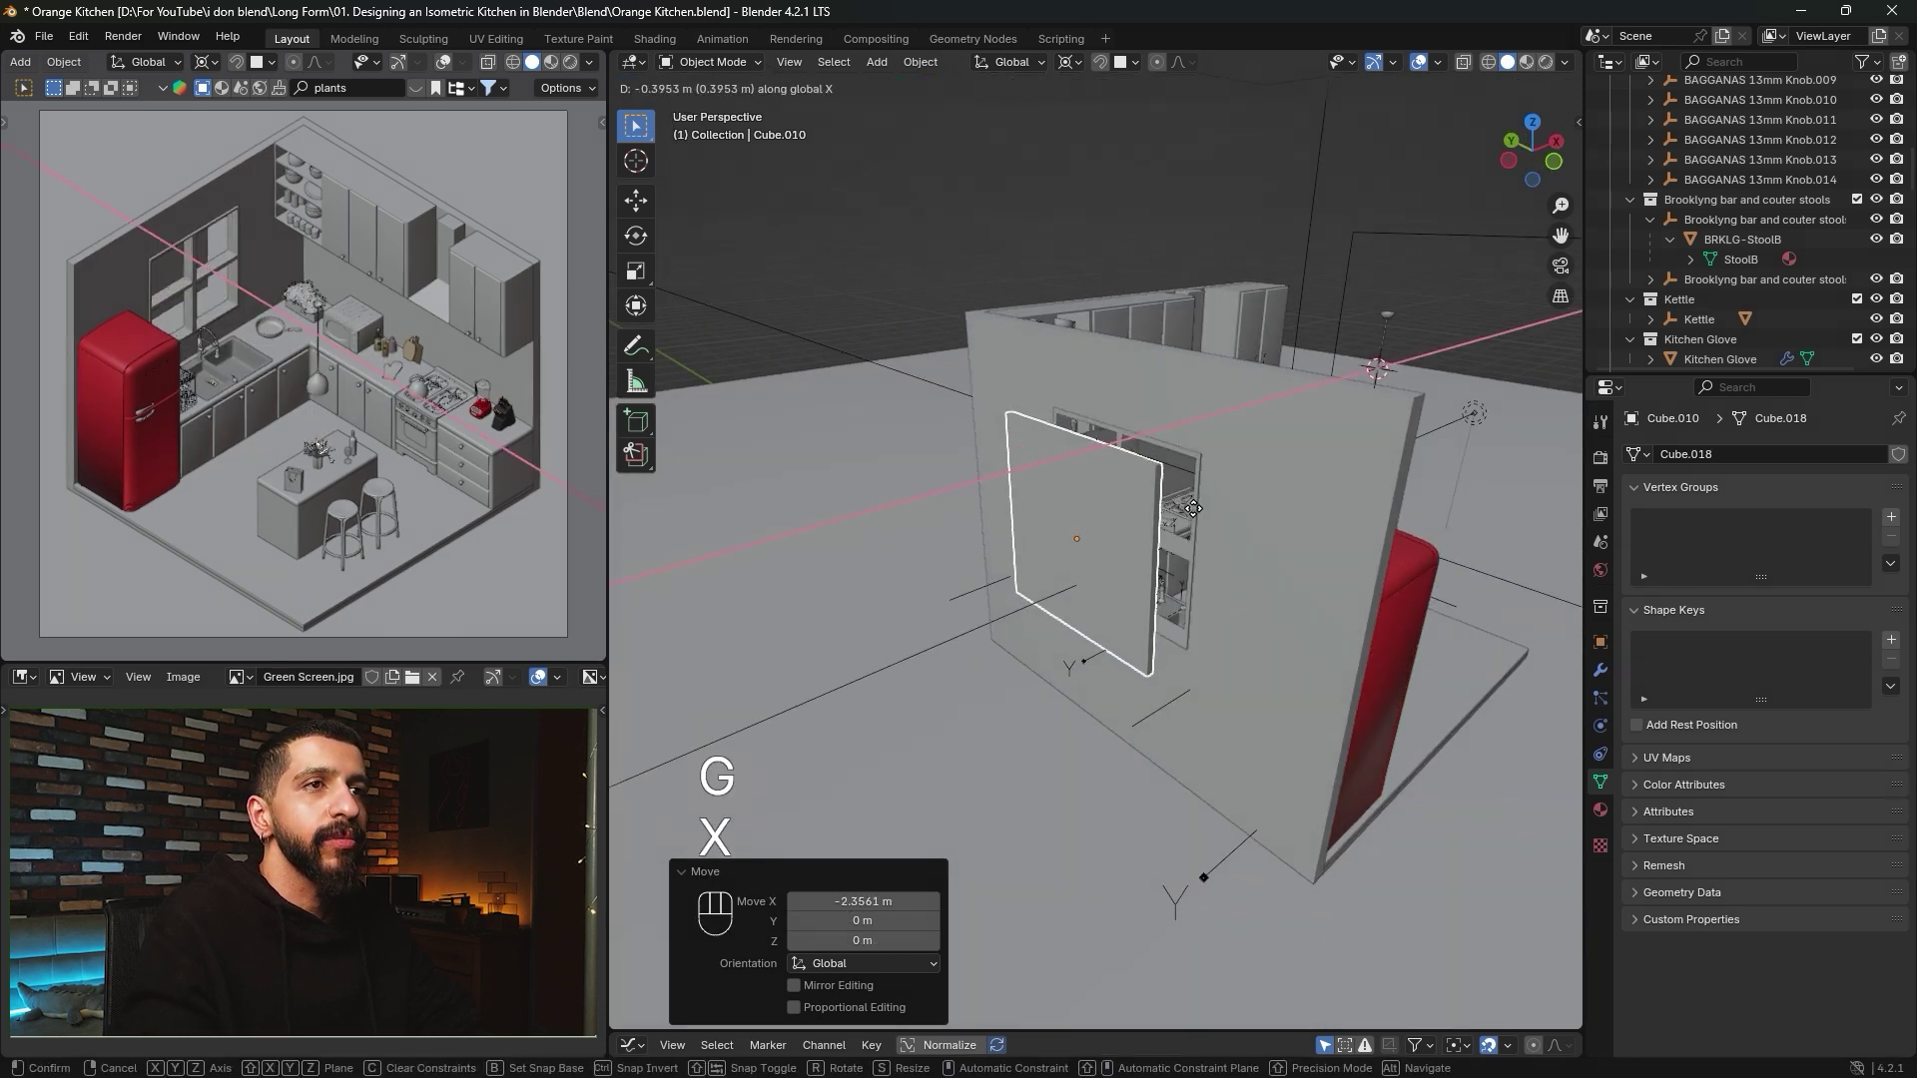
left_click(1266, 403)
Align the panel with the window frame in a left wireframe view, shifting it slightly in Y and Z, and restore solid shading.
left_click(1514, 167)
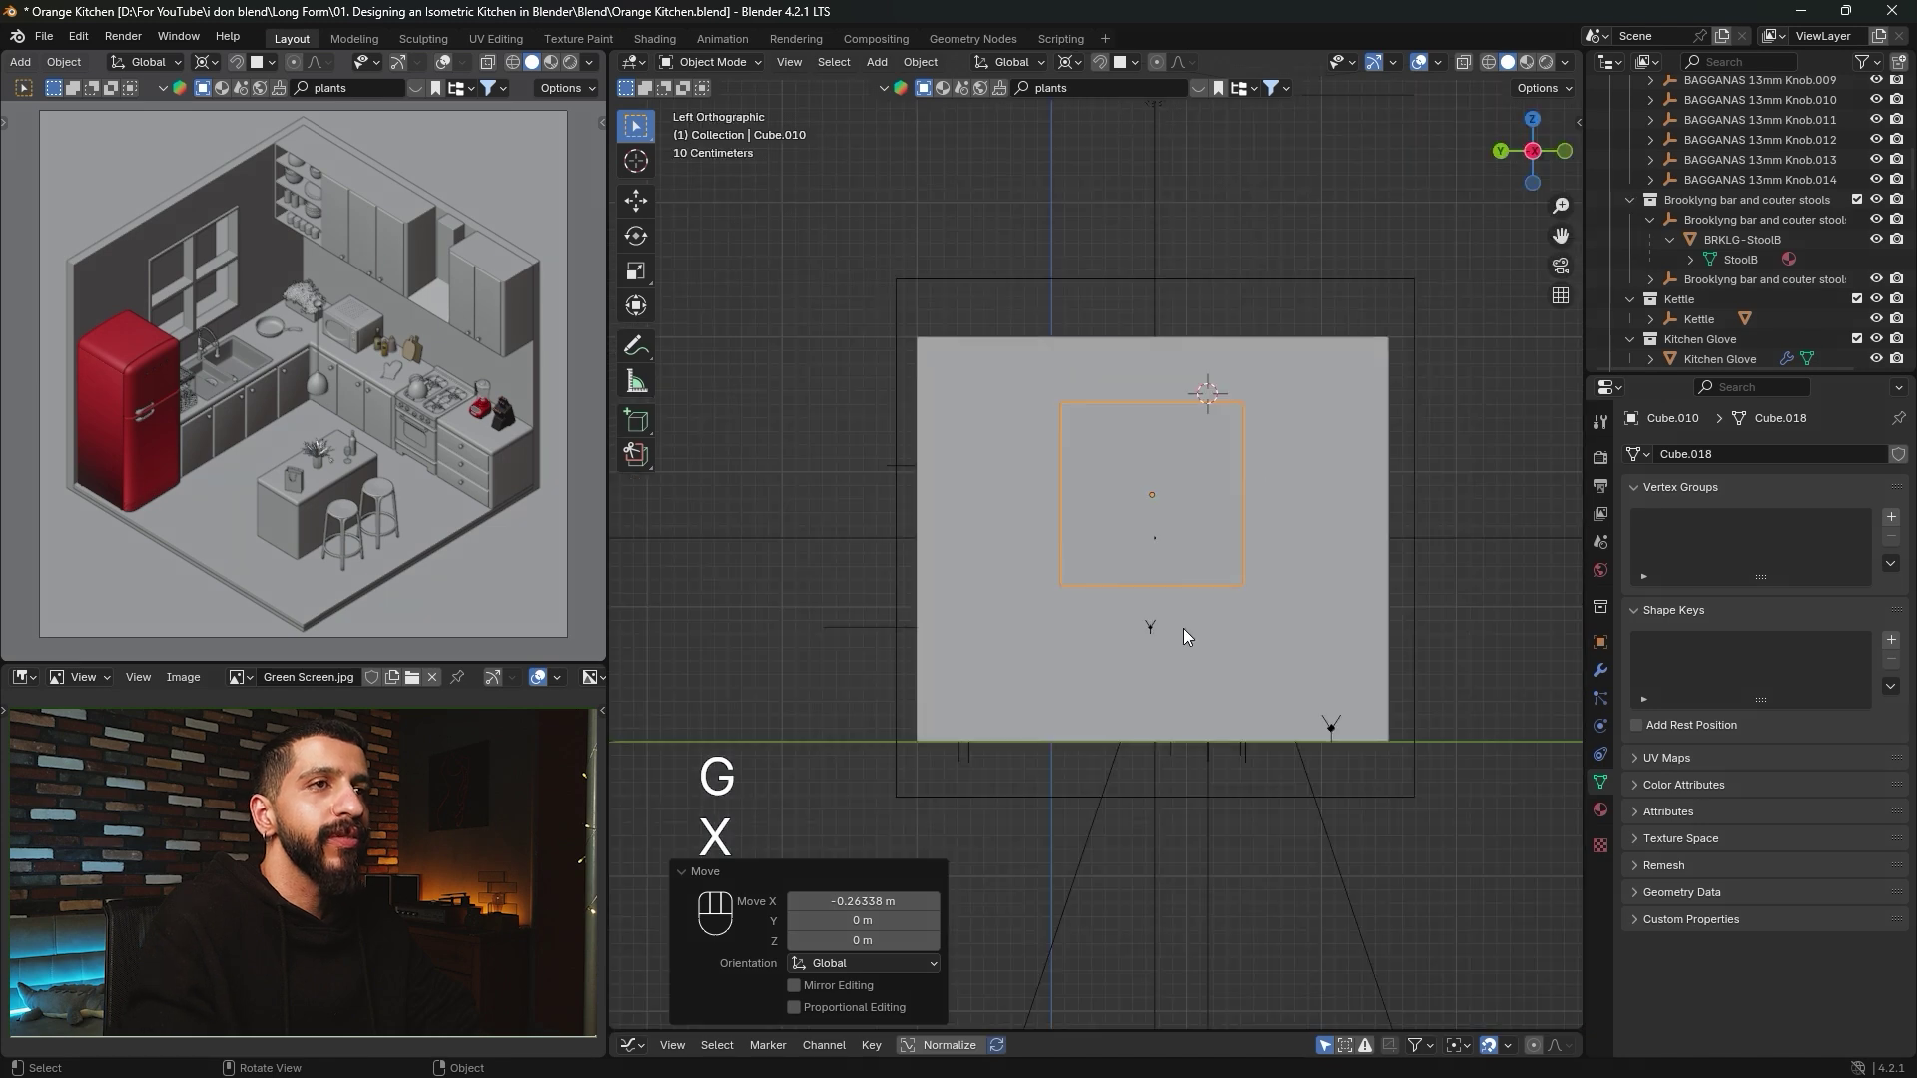
scroll(1264, 499, "up", 3)
key("z")
left_click(1058, 509)
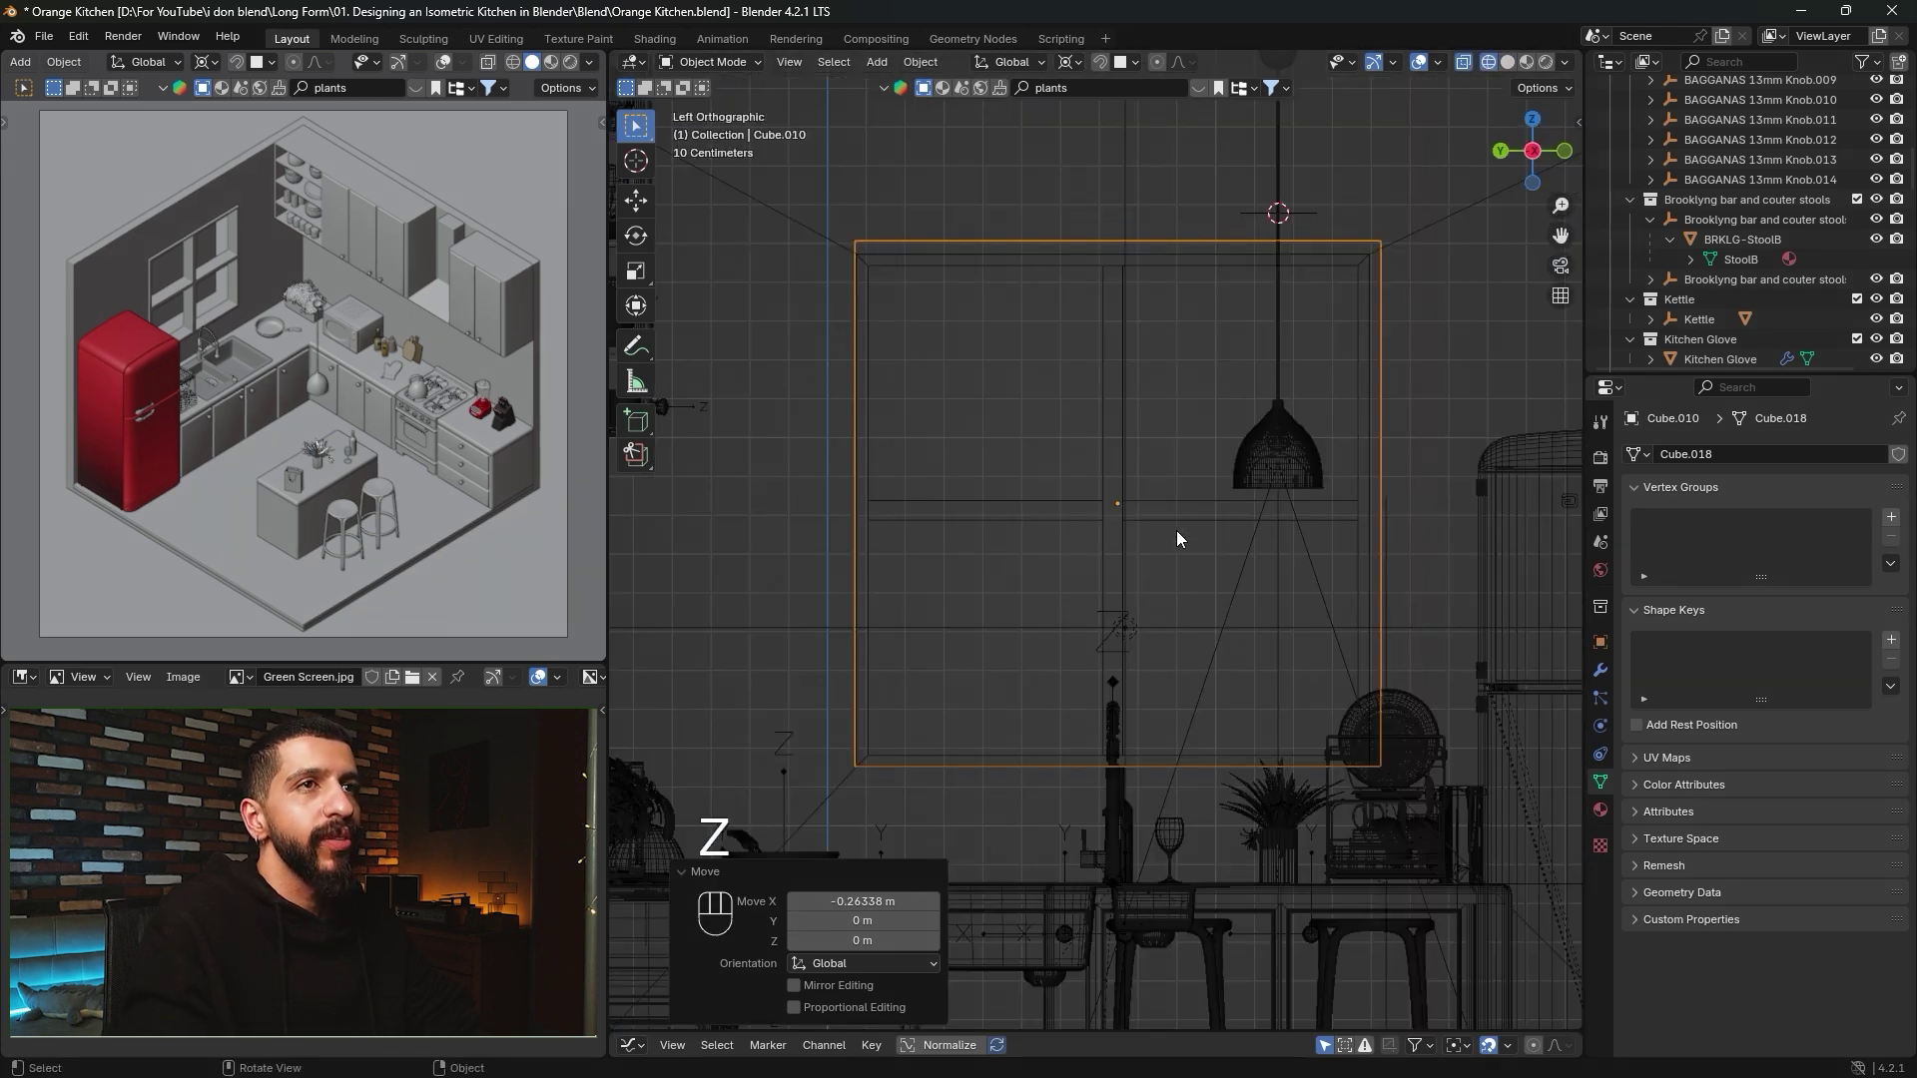
key("g")
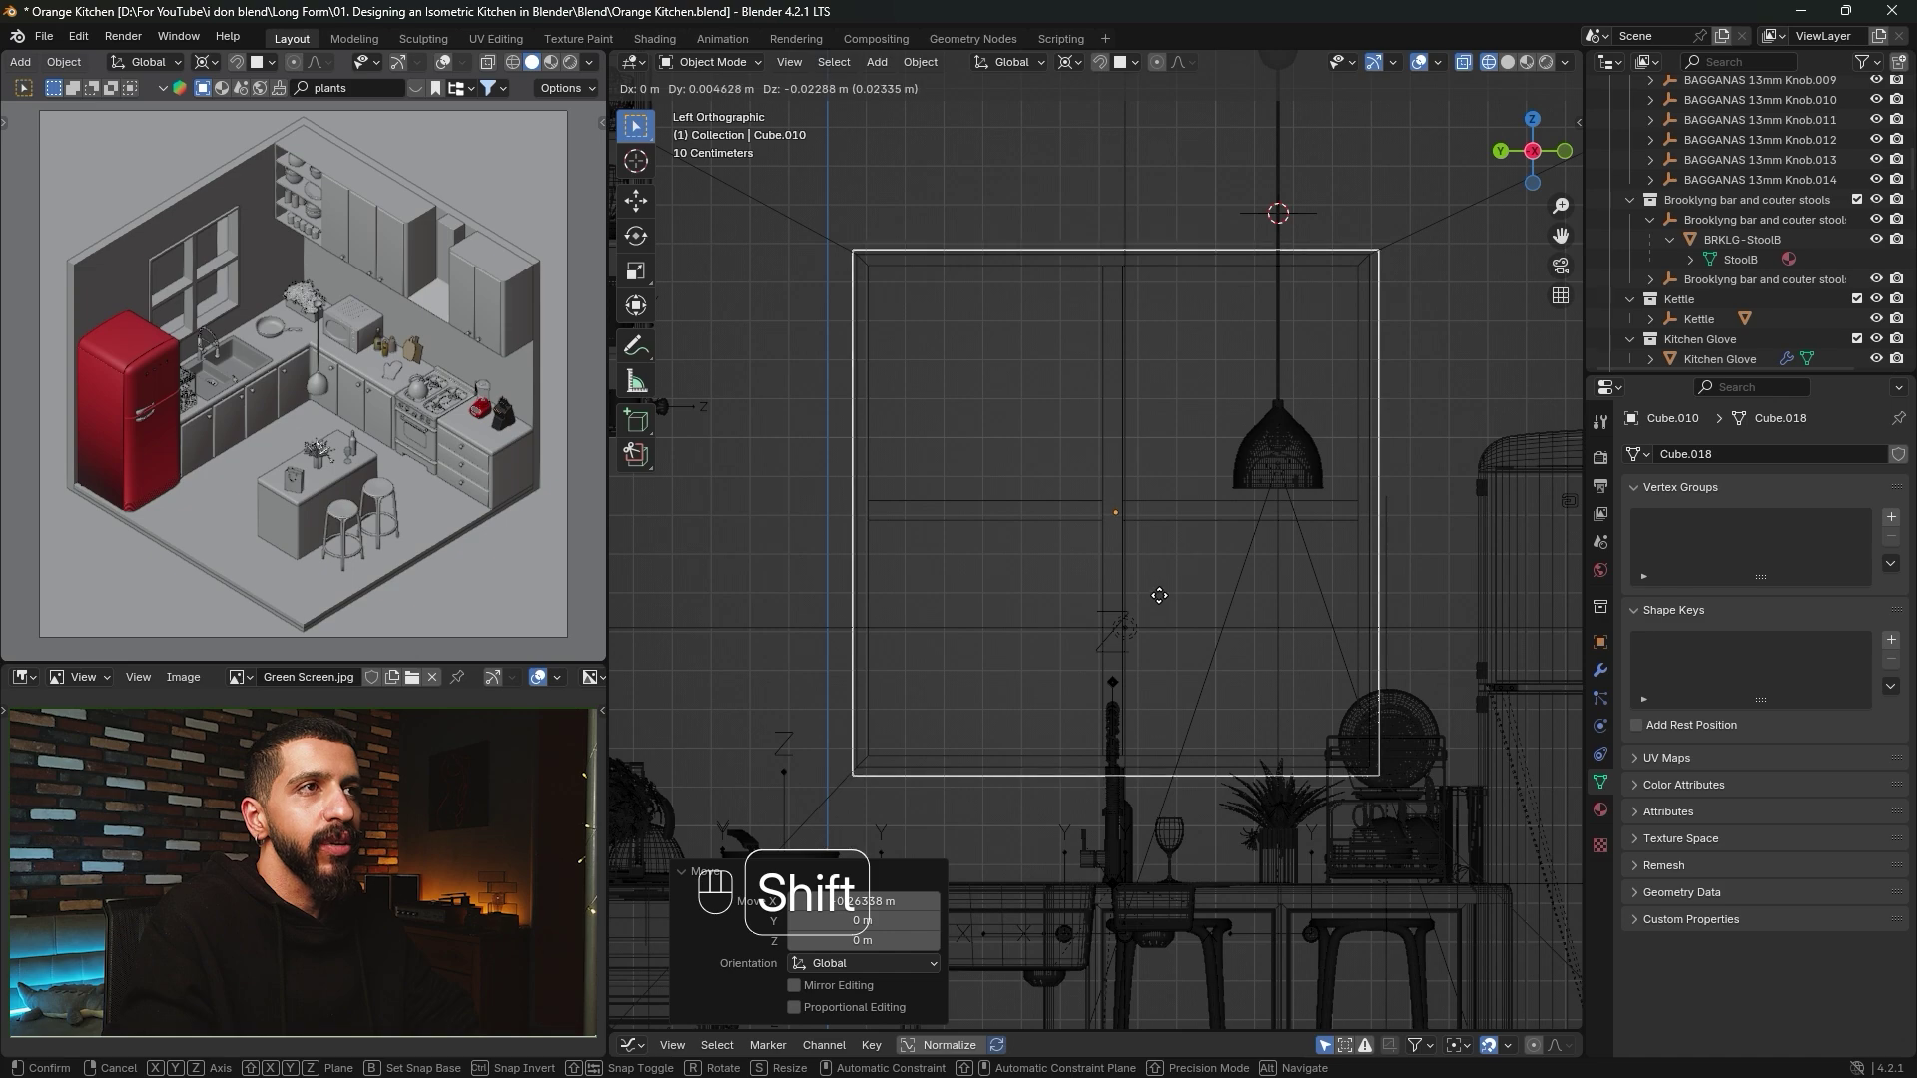
left_click(1153, 589)
key("g")
key("x")
key("y")
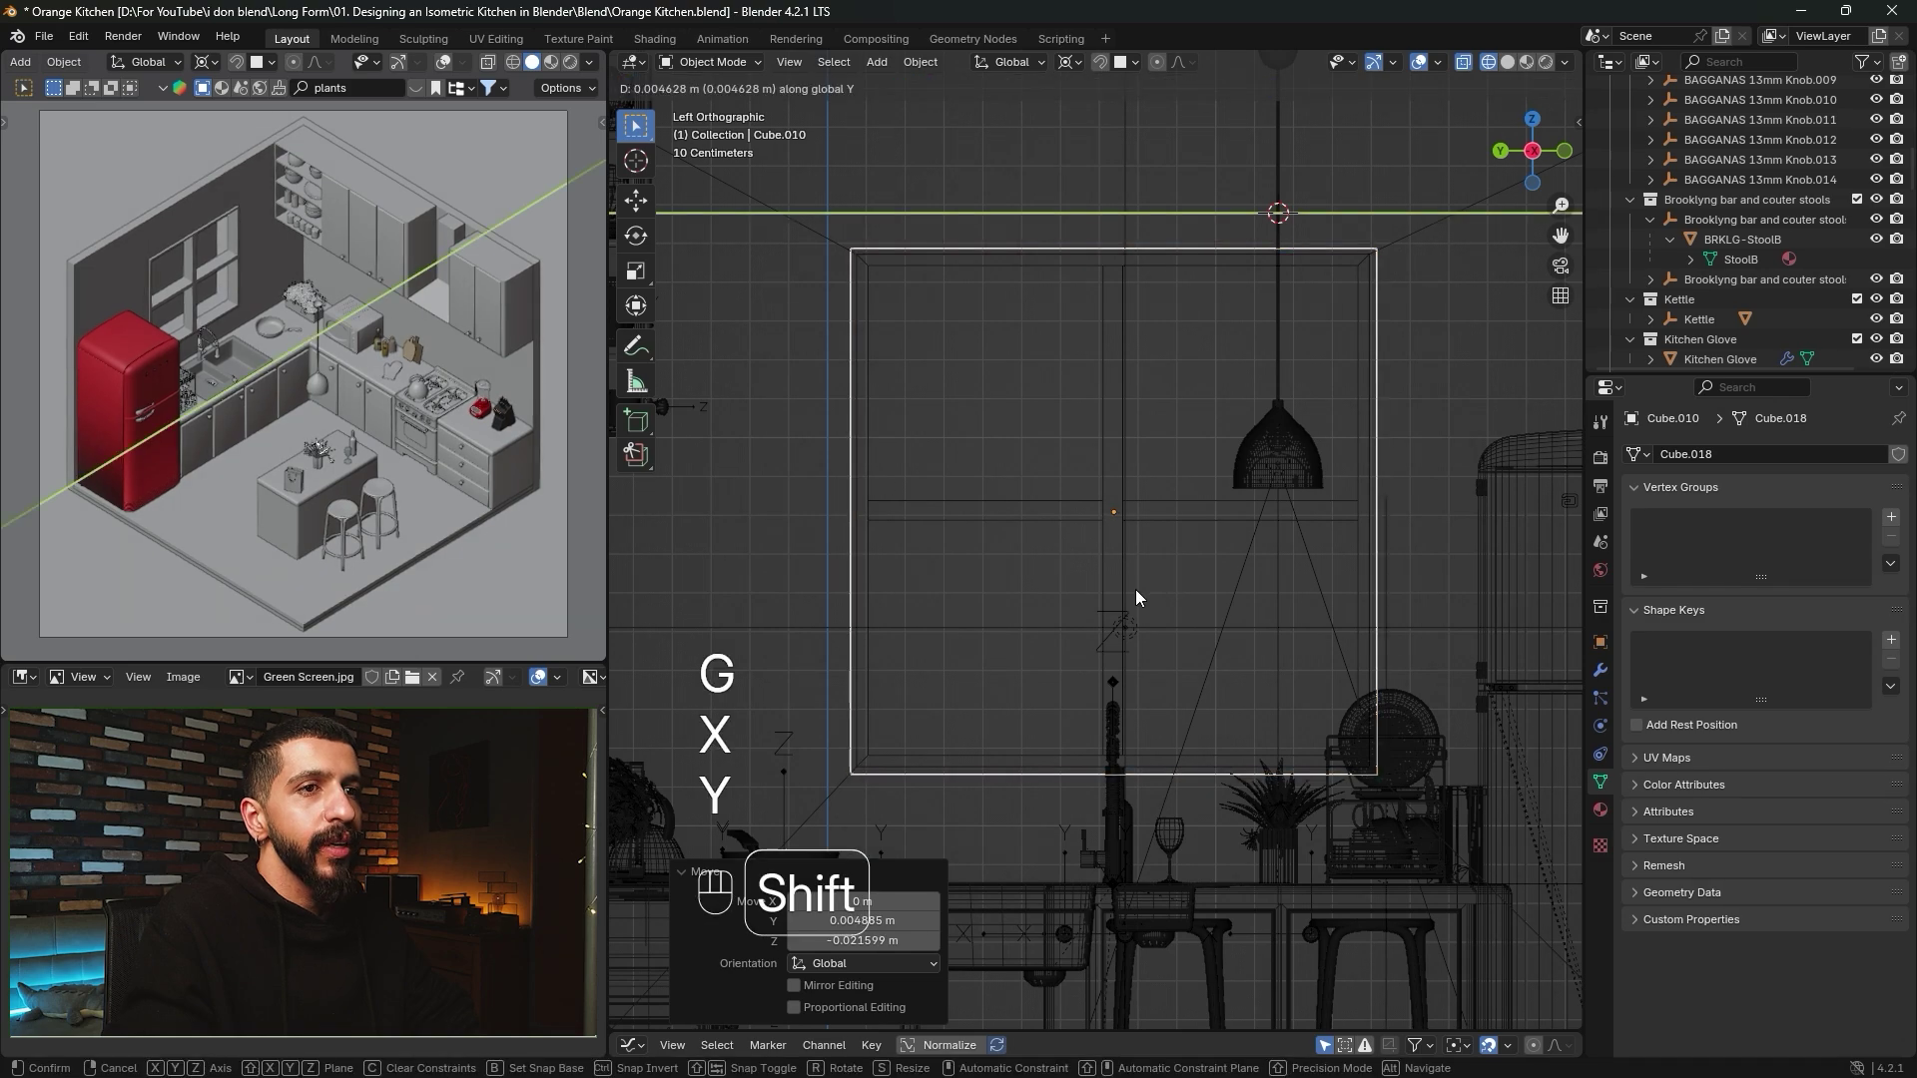
left_click(1146, 577)
mouse_move(1146, 577)
middle_mouse_down()
mouse_move(1204, 579)
mouse_move(1249, 477)
mouse_move(1147, 569)
middle_mouse_up()
key("alt+z")
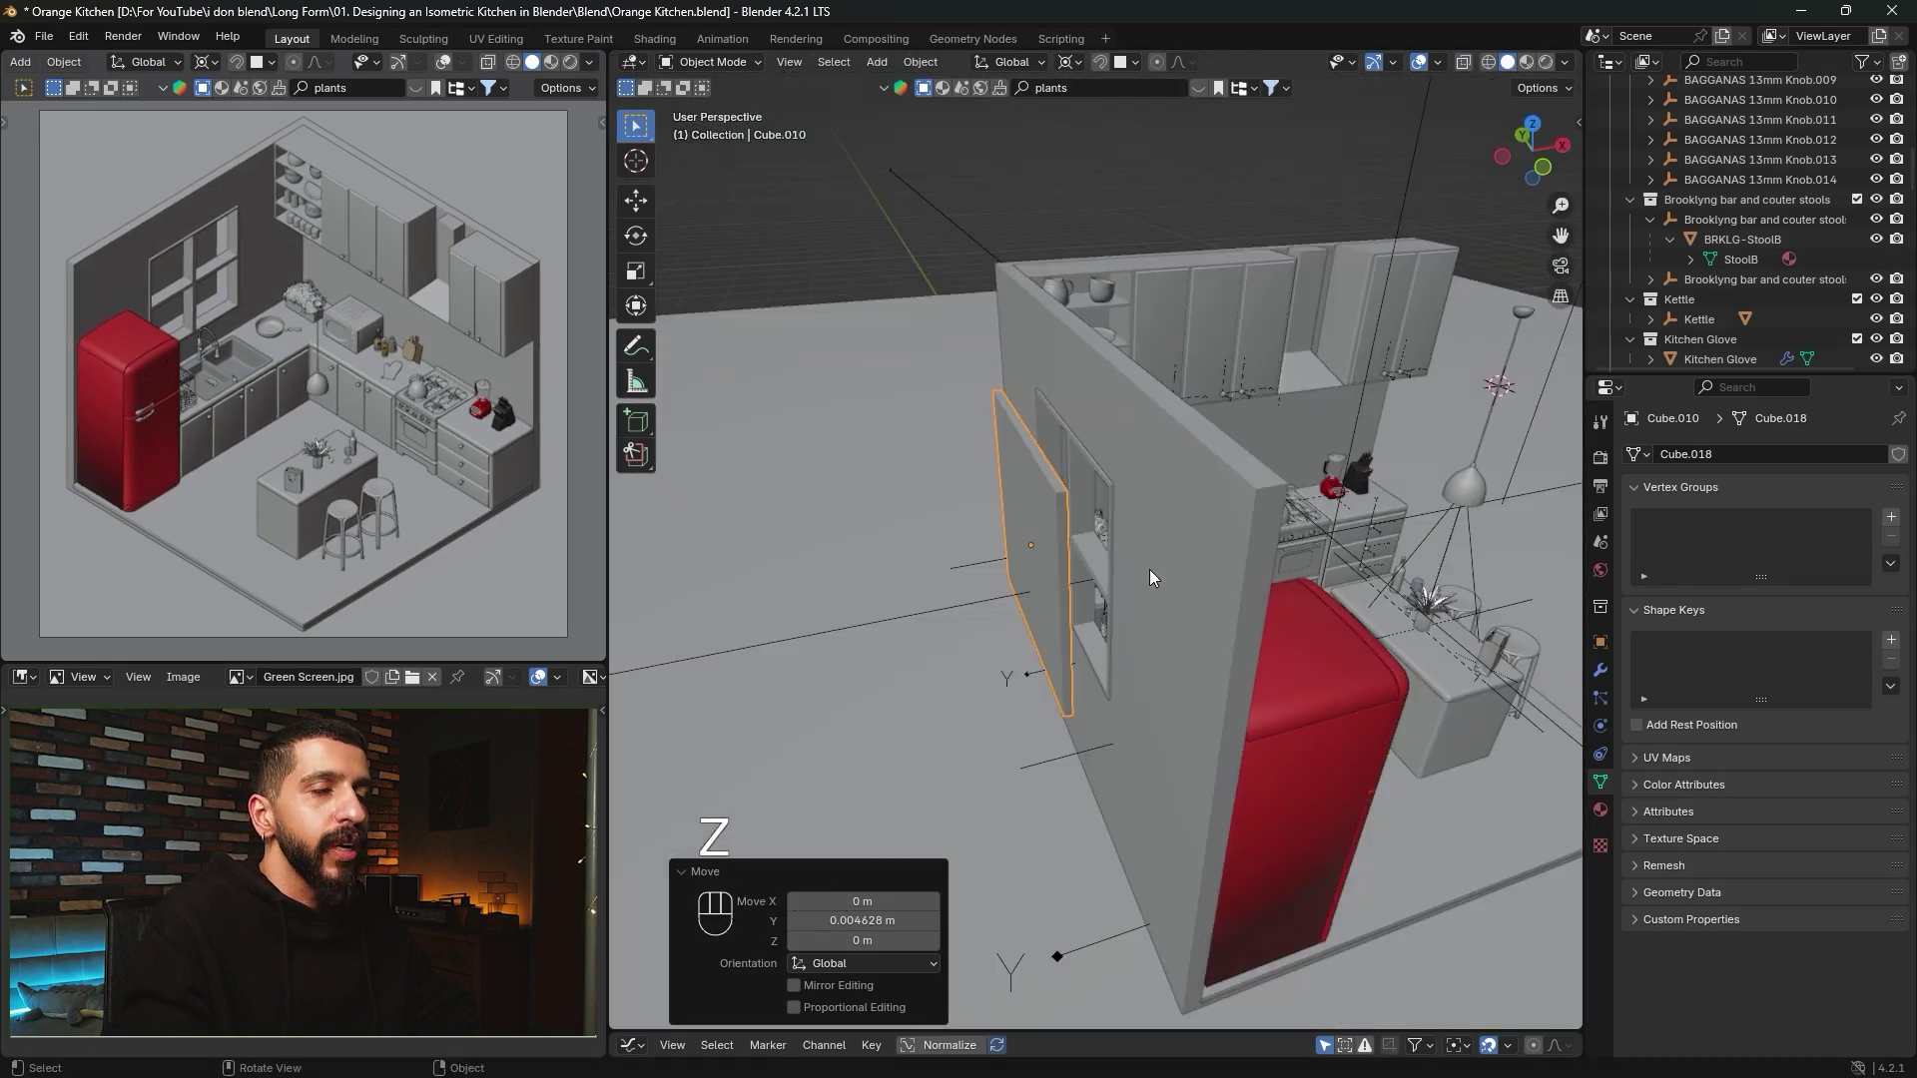
Move the panel along X farther away from the outside of the window wall.
key("g")
key("x")
left_click(955, 577)
middle_click_drag(956, 577, 1154, 474)
middle_click(1171, 519, "alt")
Create a new material for the panel and add a second material slot in Edit Mode.
left_click(1600, 809)
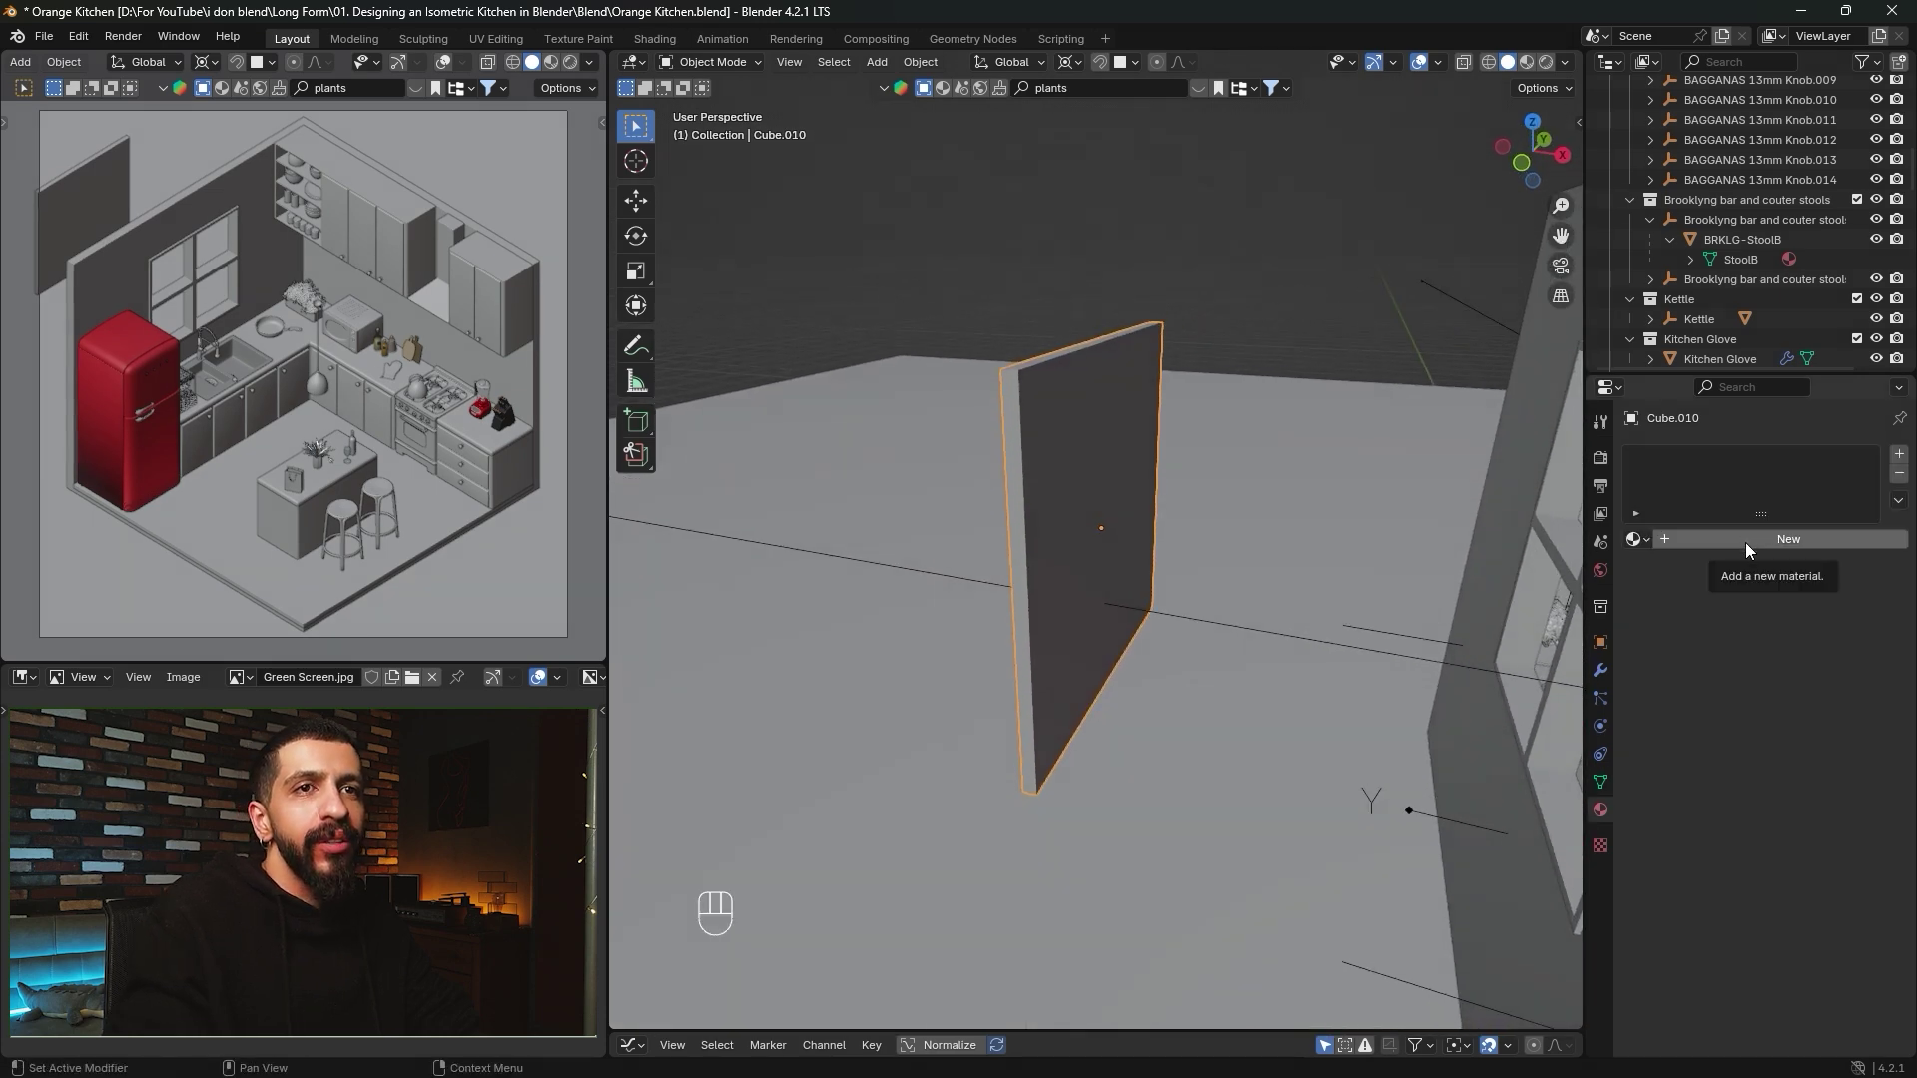
left_click(1744, 541)
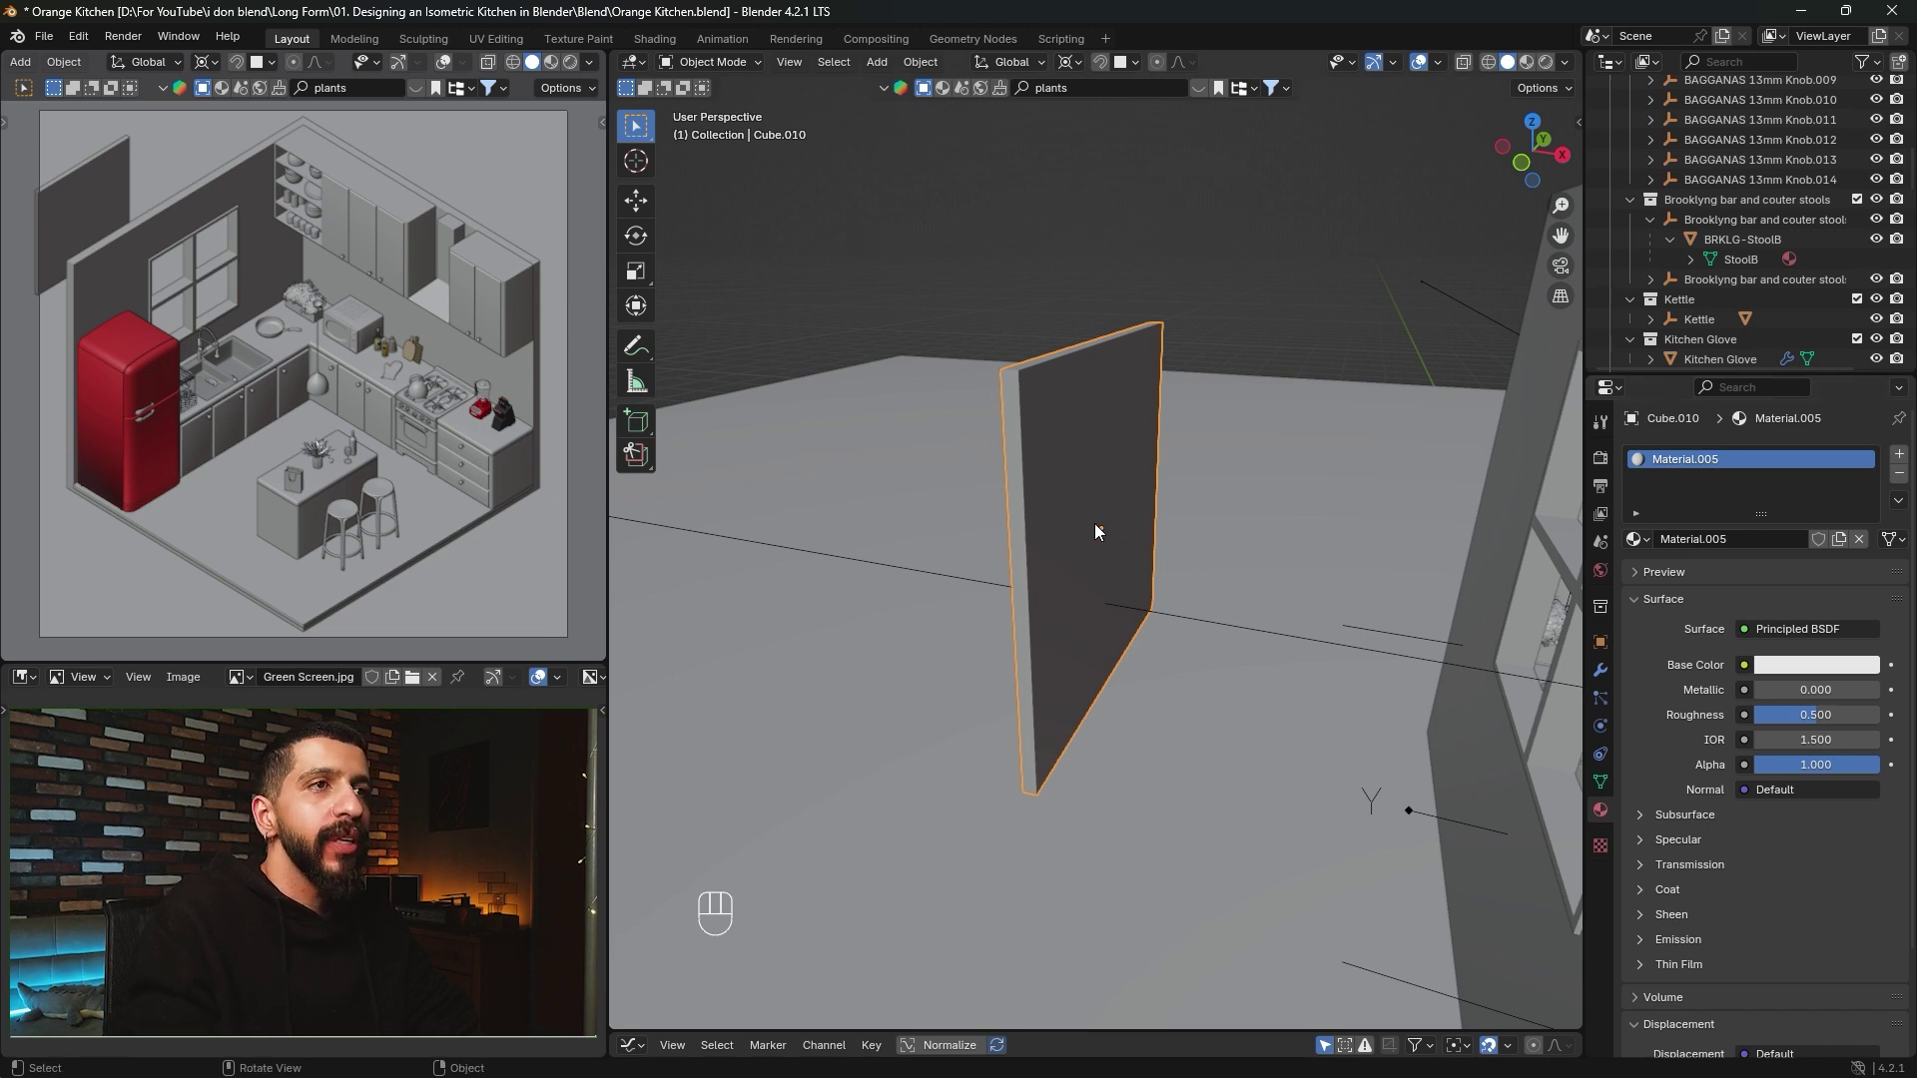
key("Tab")
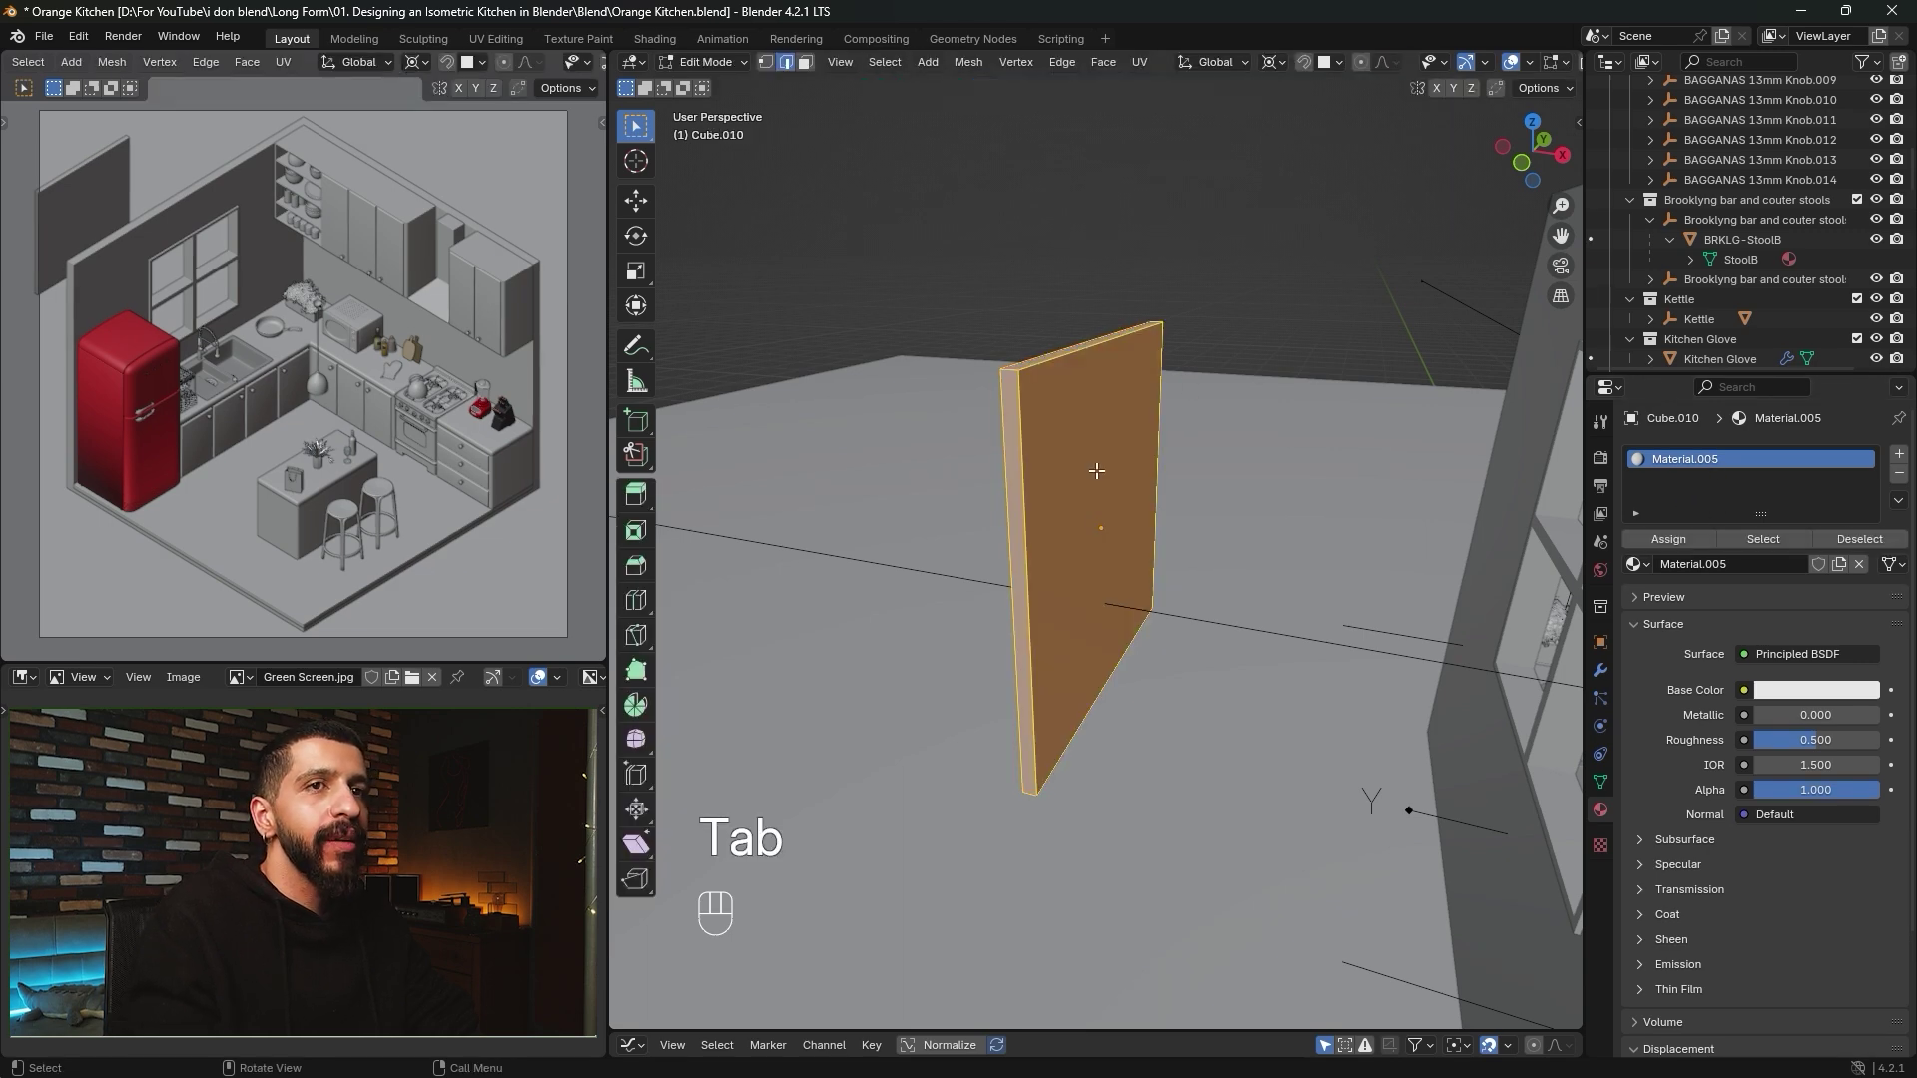
left_click(1900, 456)
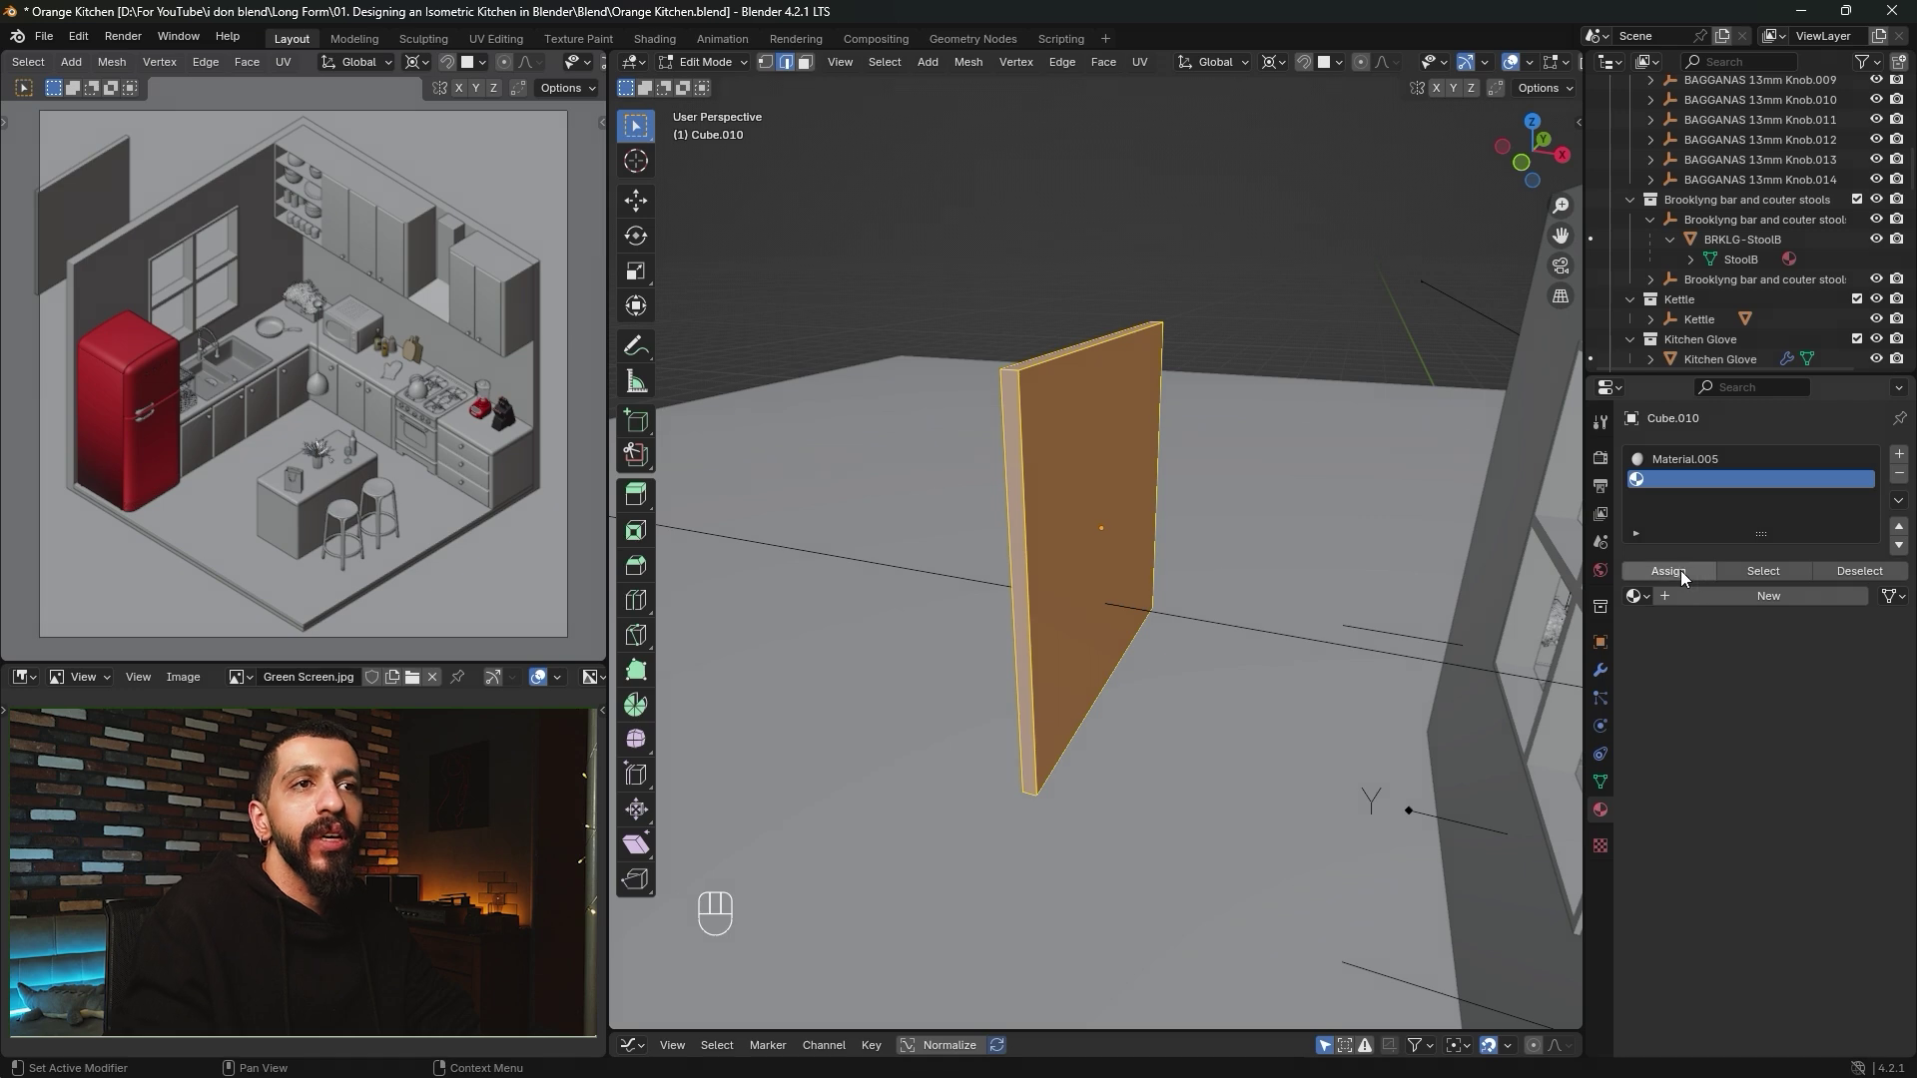
Create a new material in the second slot and assign it to the panel's large face toward the window.
key("3")
left_click(1096, 531)
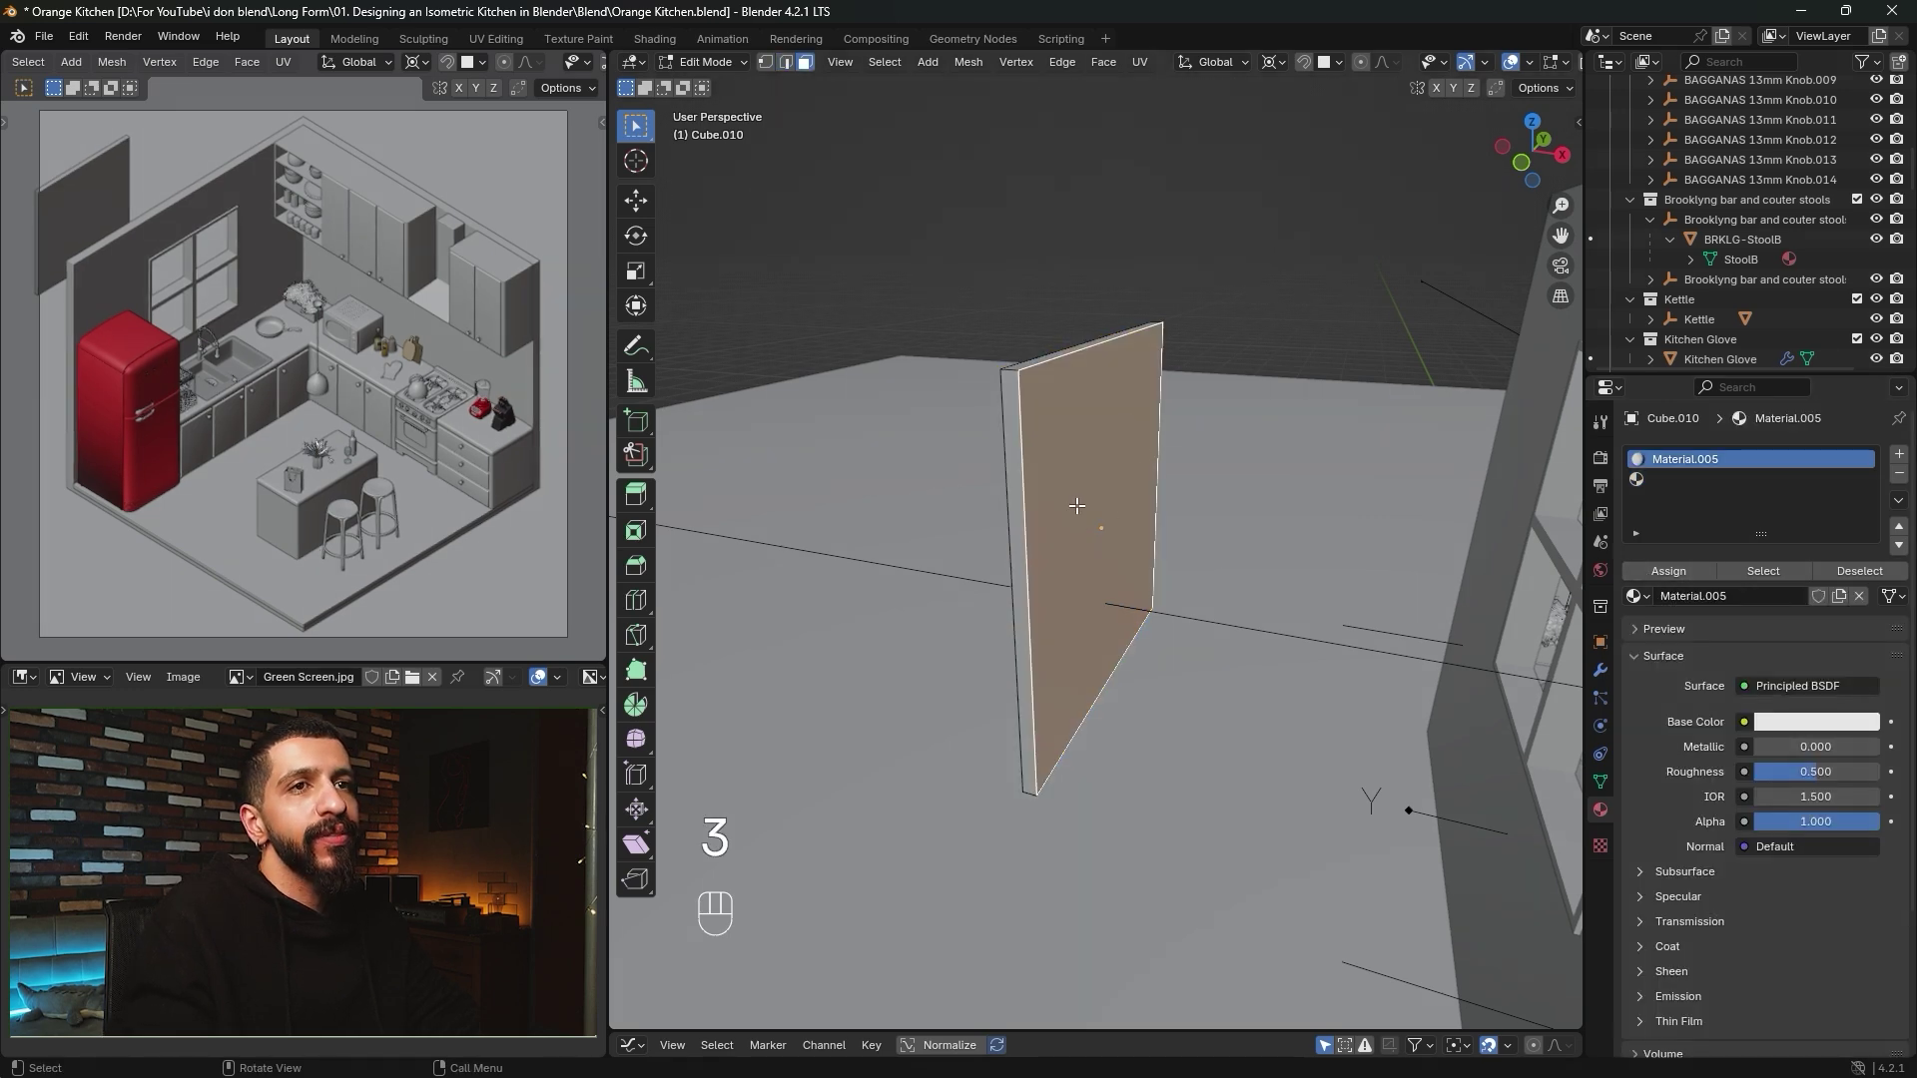
left_click(1701, 481)
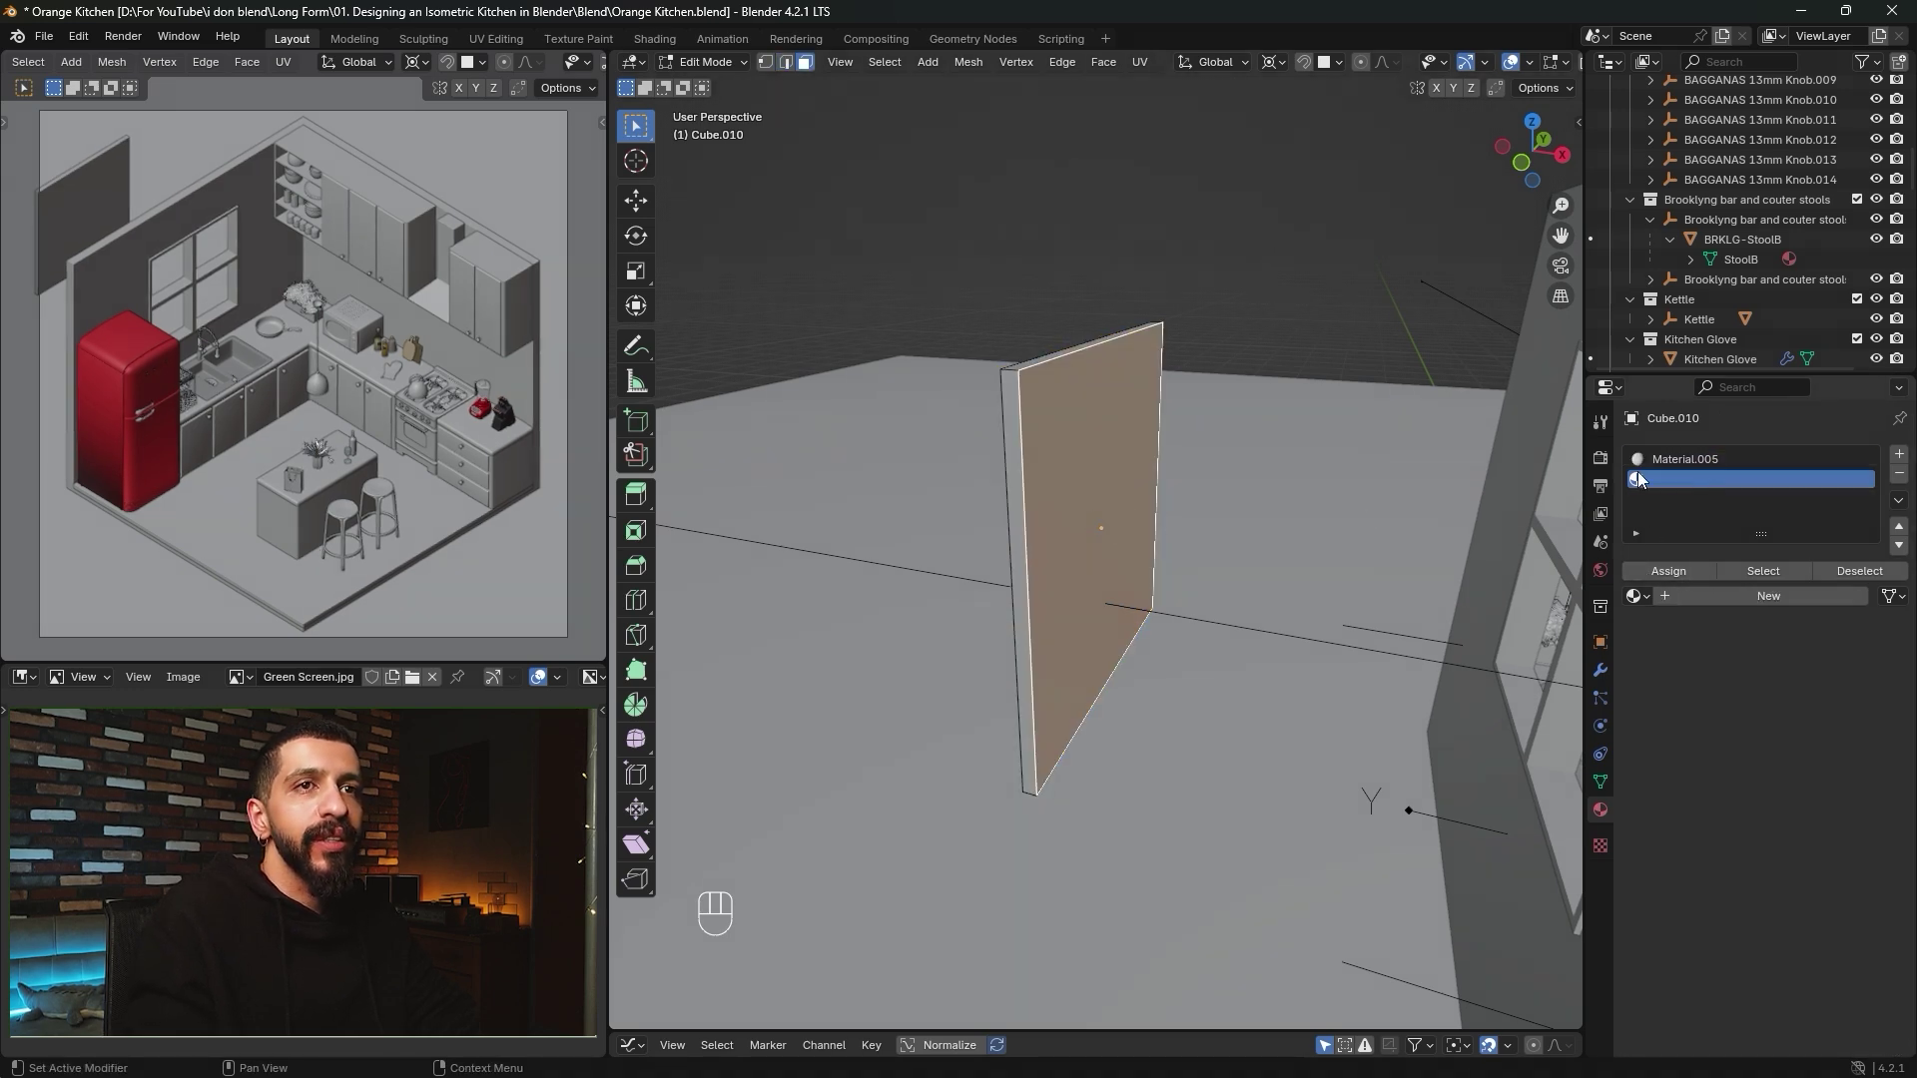
left_click(1703, 597)
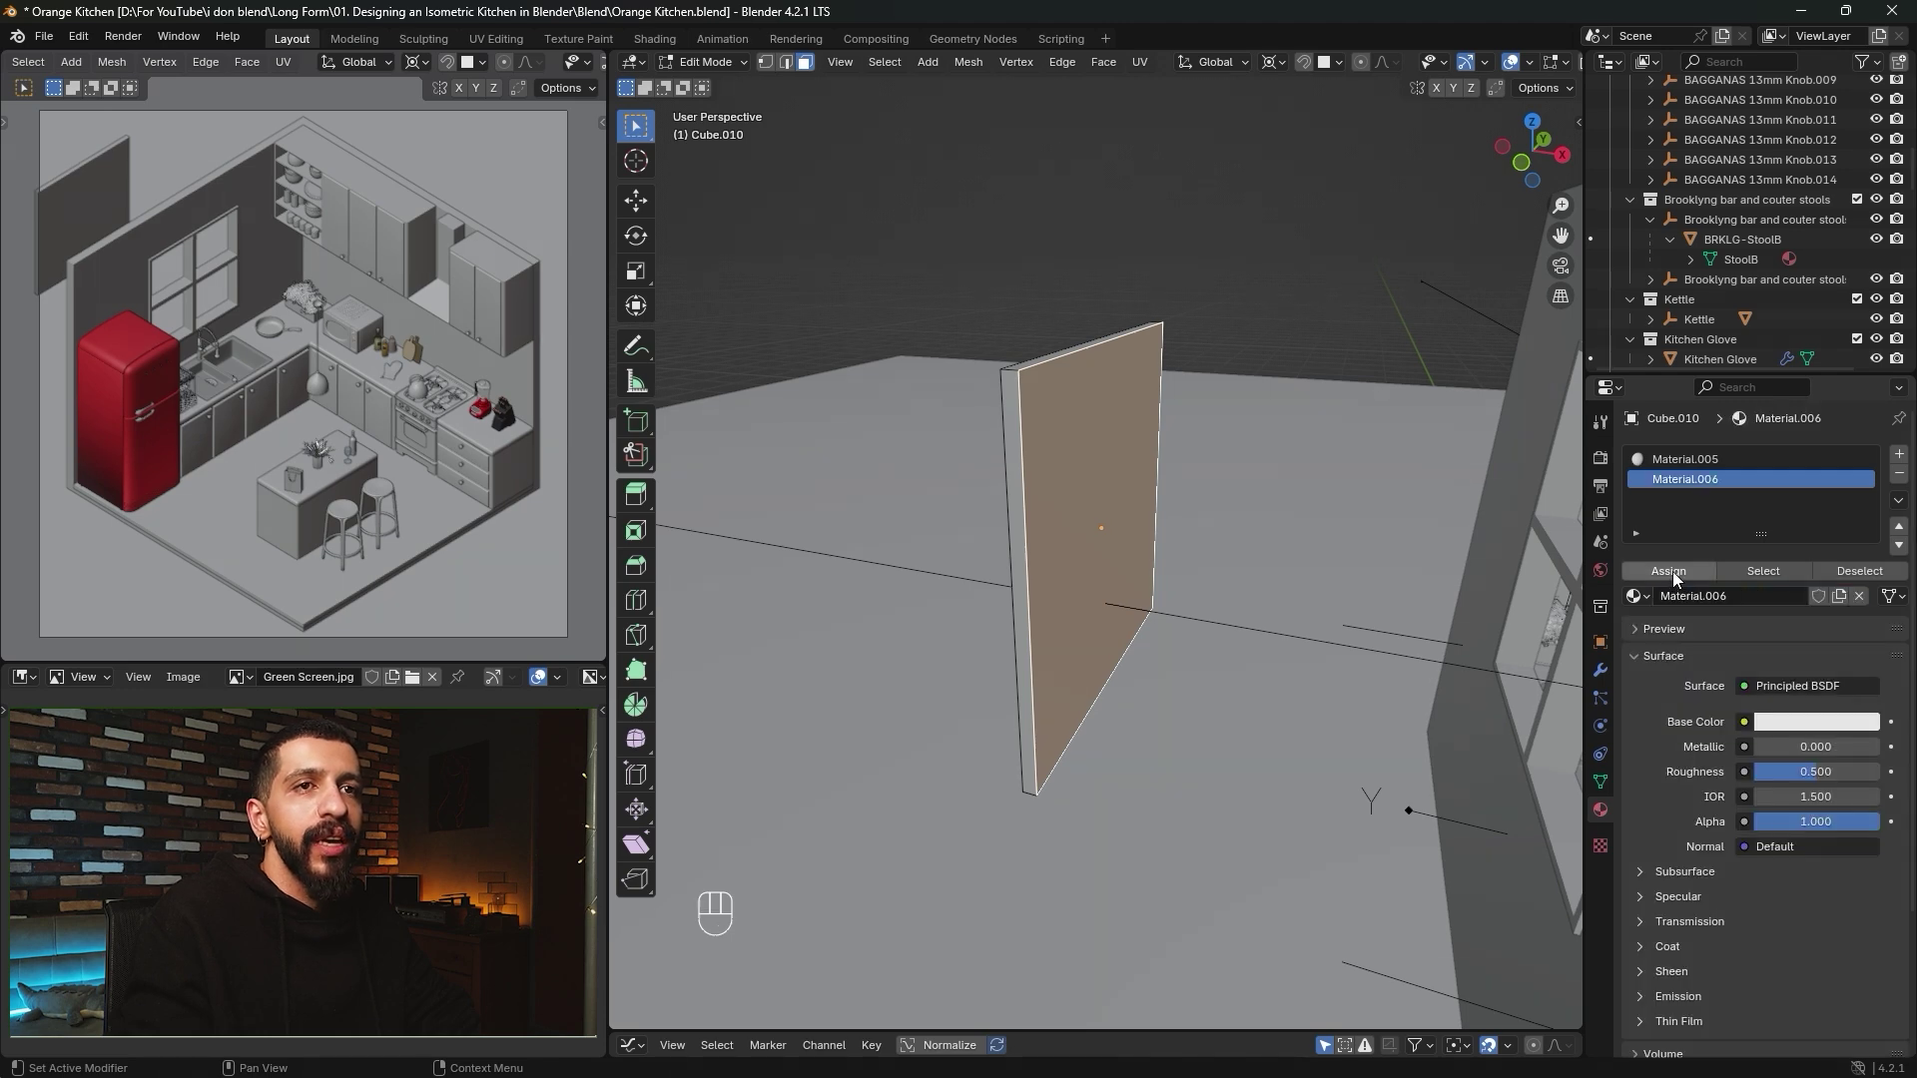
left_click(1667, 573)
Set the face material's emission strength to 5 and return to Object Mode.
scroll(1669, 577, "down", 4)
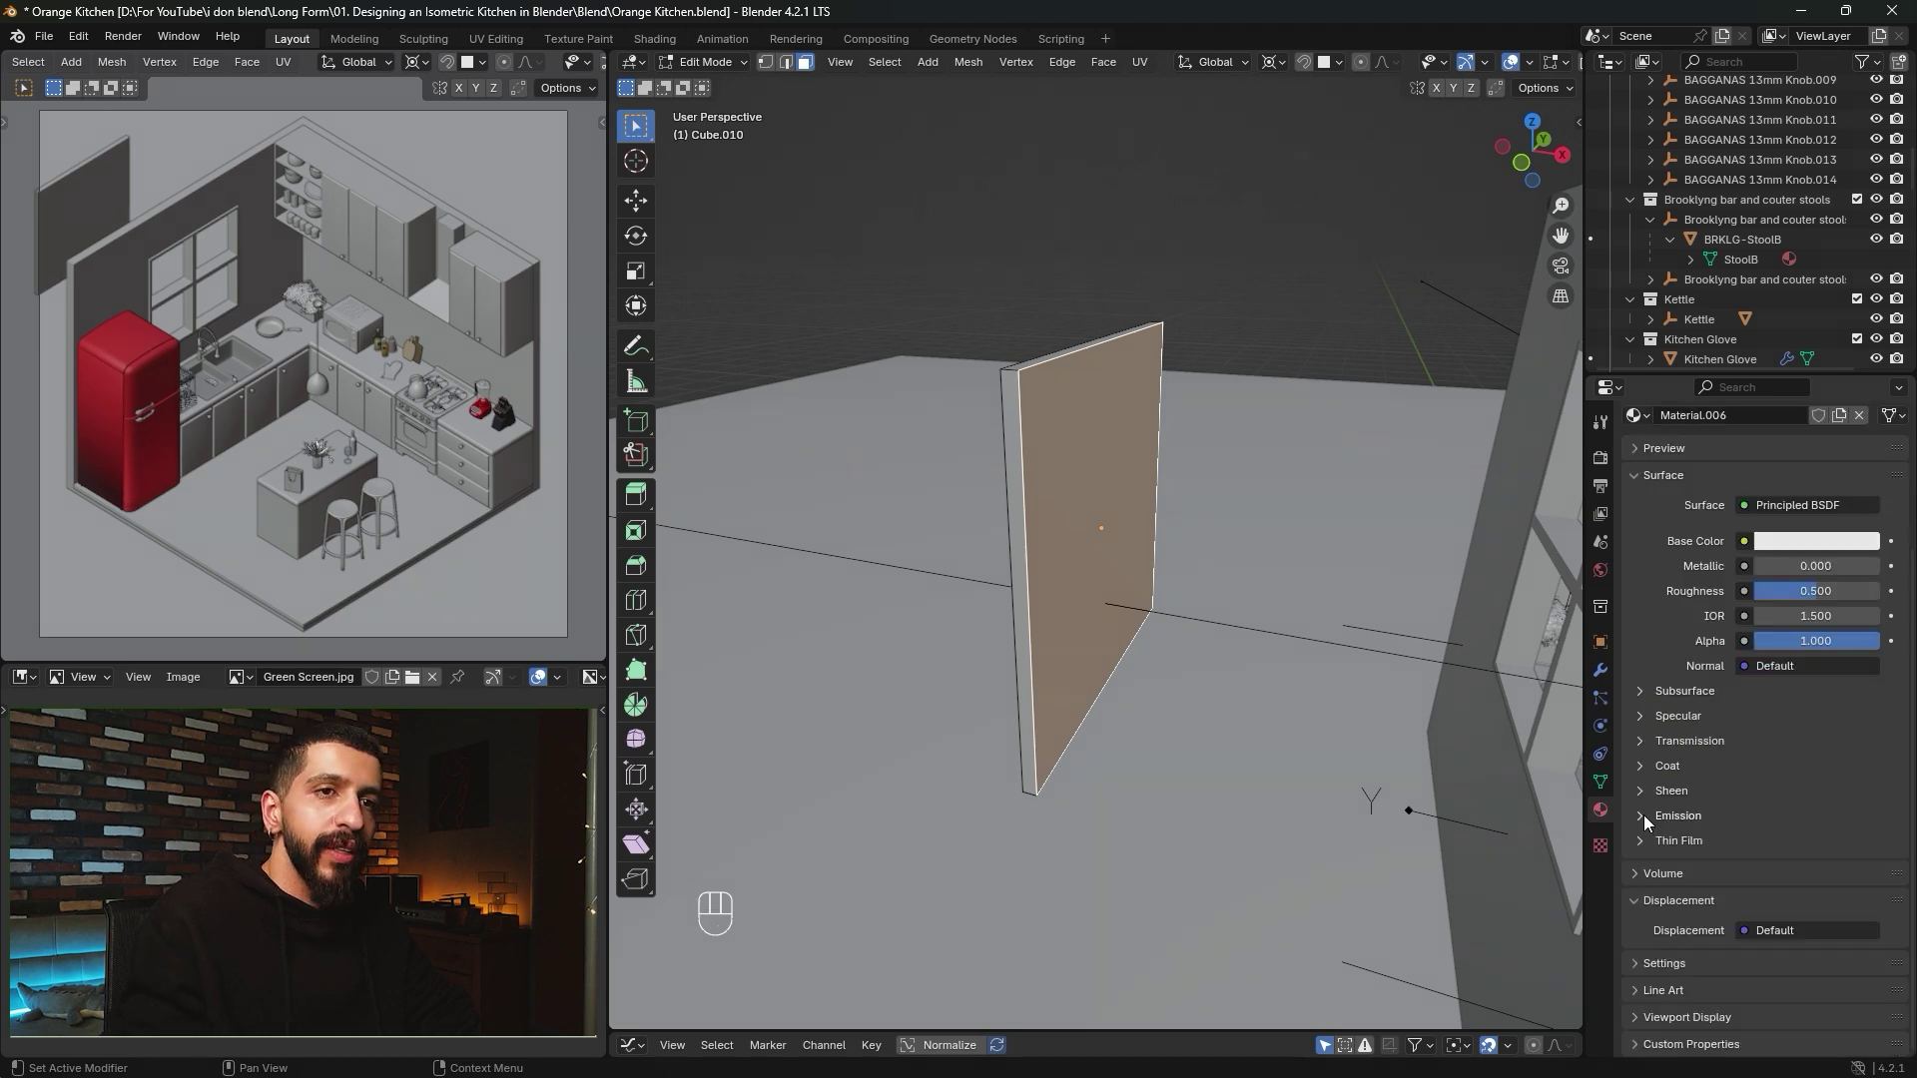
left_click(1638, 815)
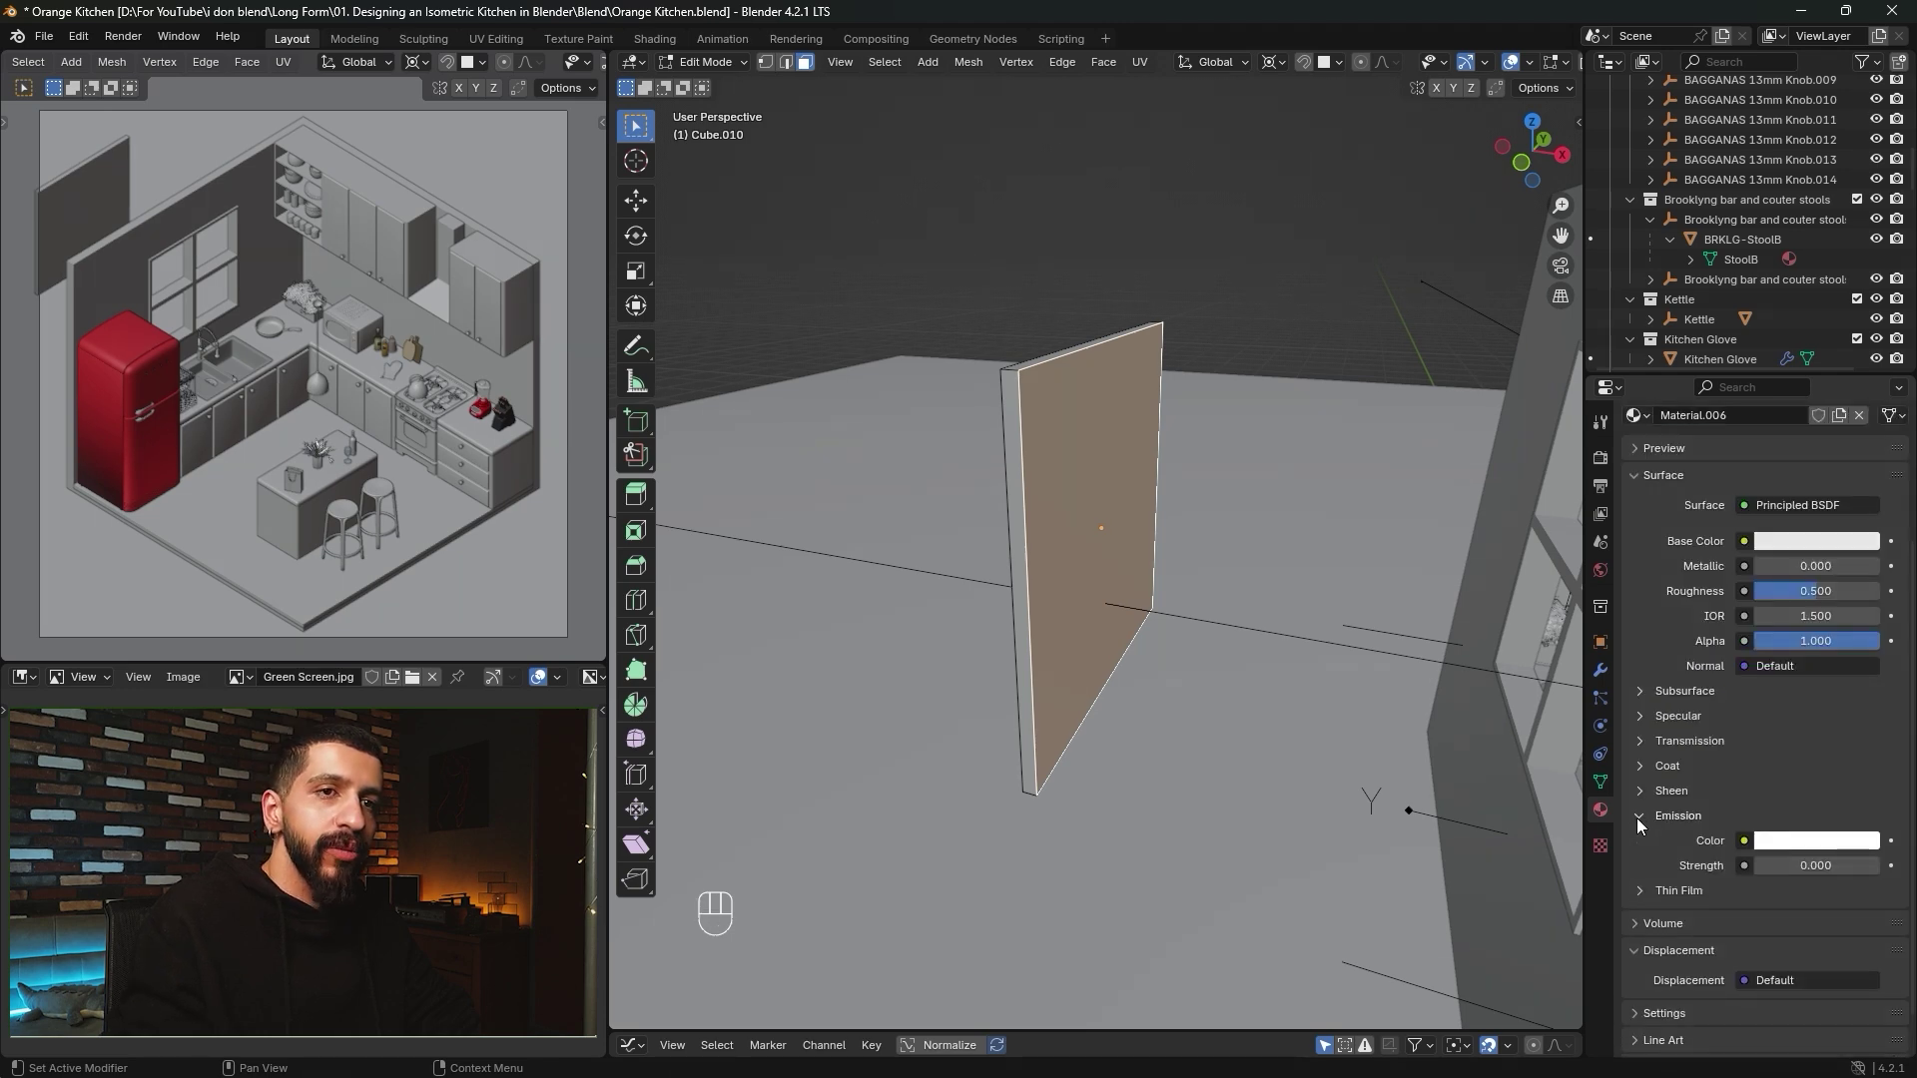
left_click(1791, 866)
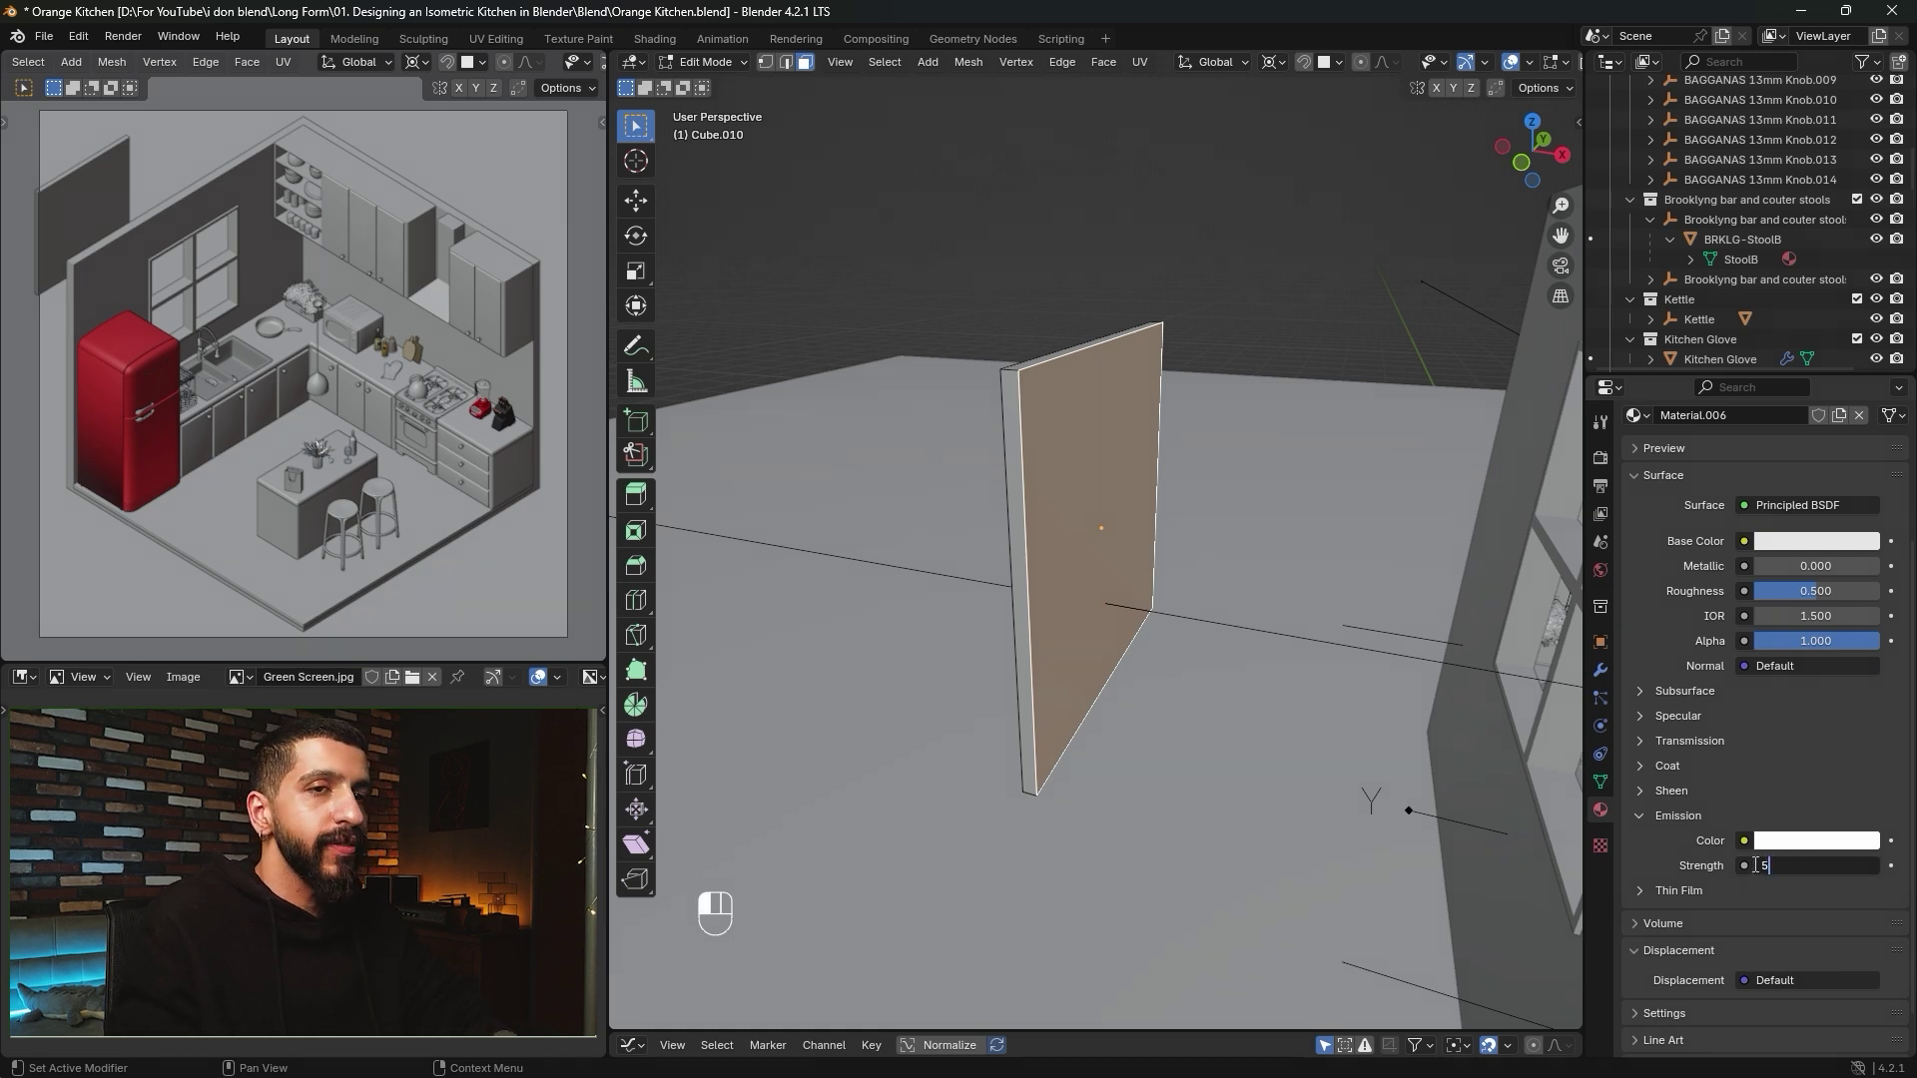
key("Return")
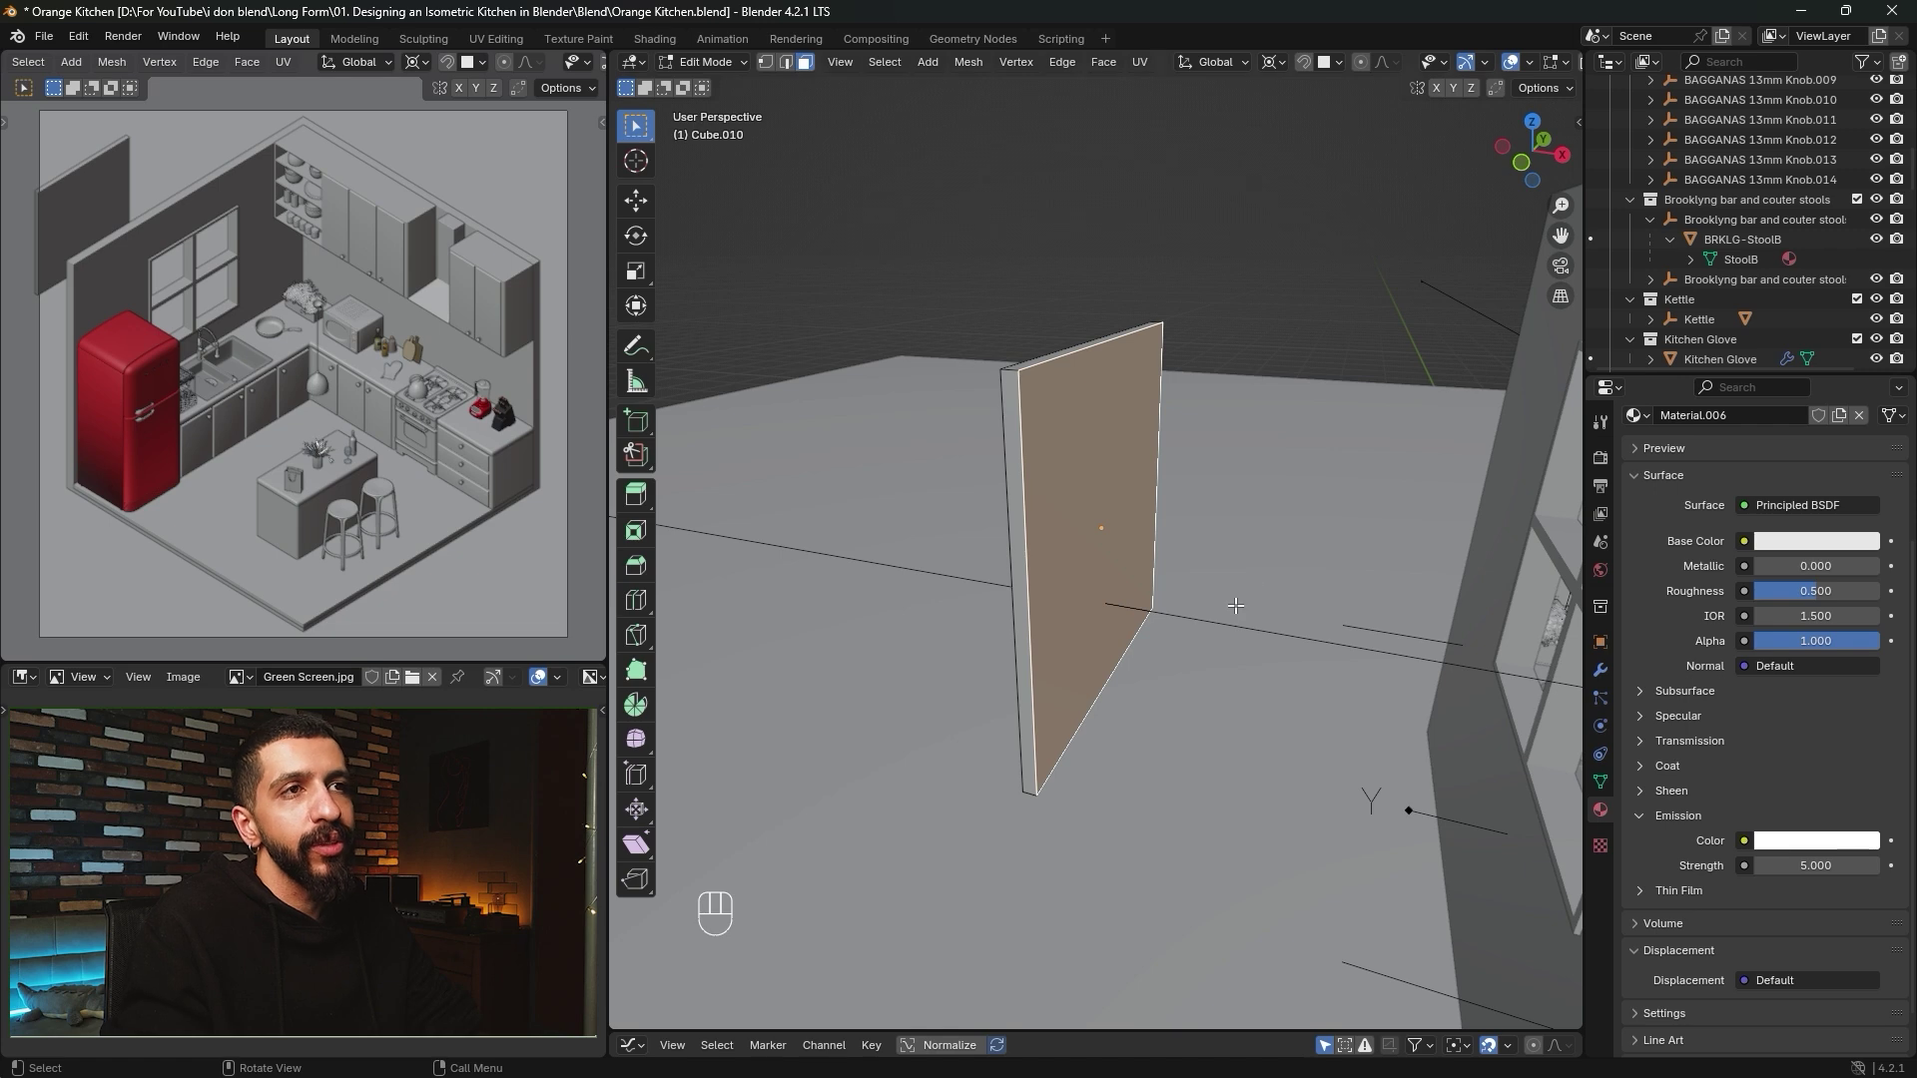
key("Tab")
Turn on snapping and move the panel about 1.496 m along X to the outside of the window opening.
middle_click_drag(1235, 605, 1206, 533, "shift")
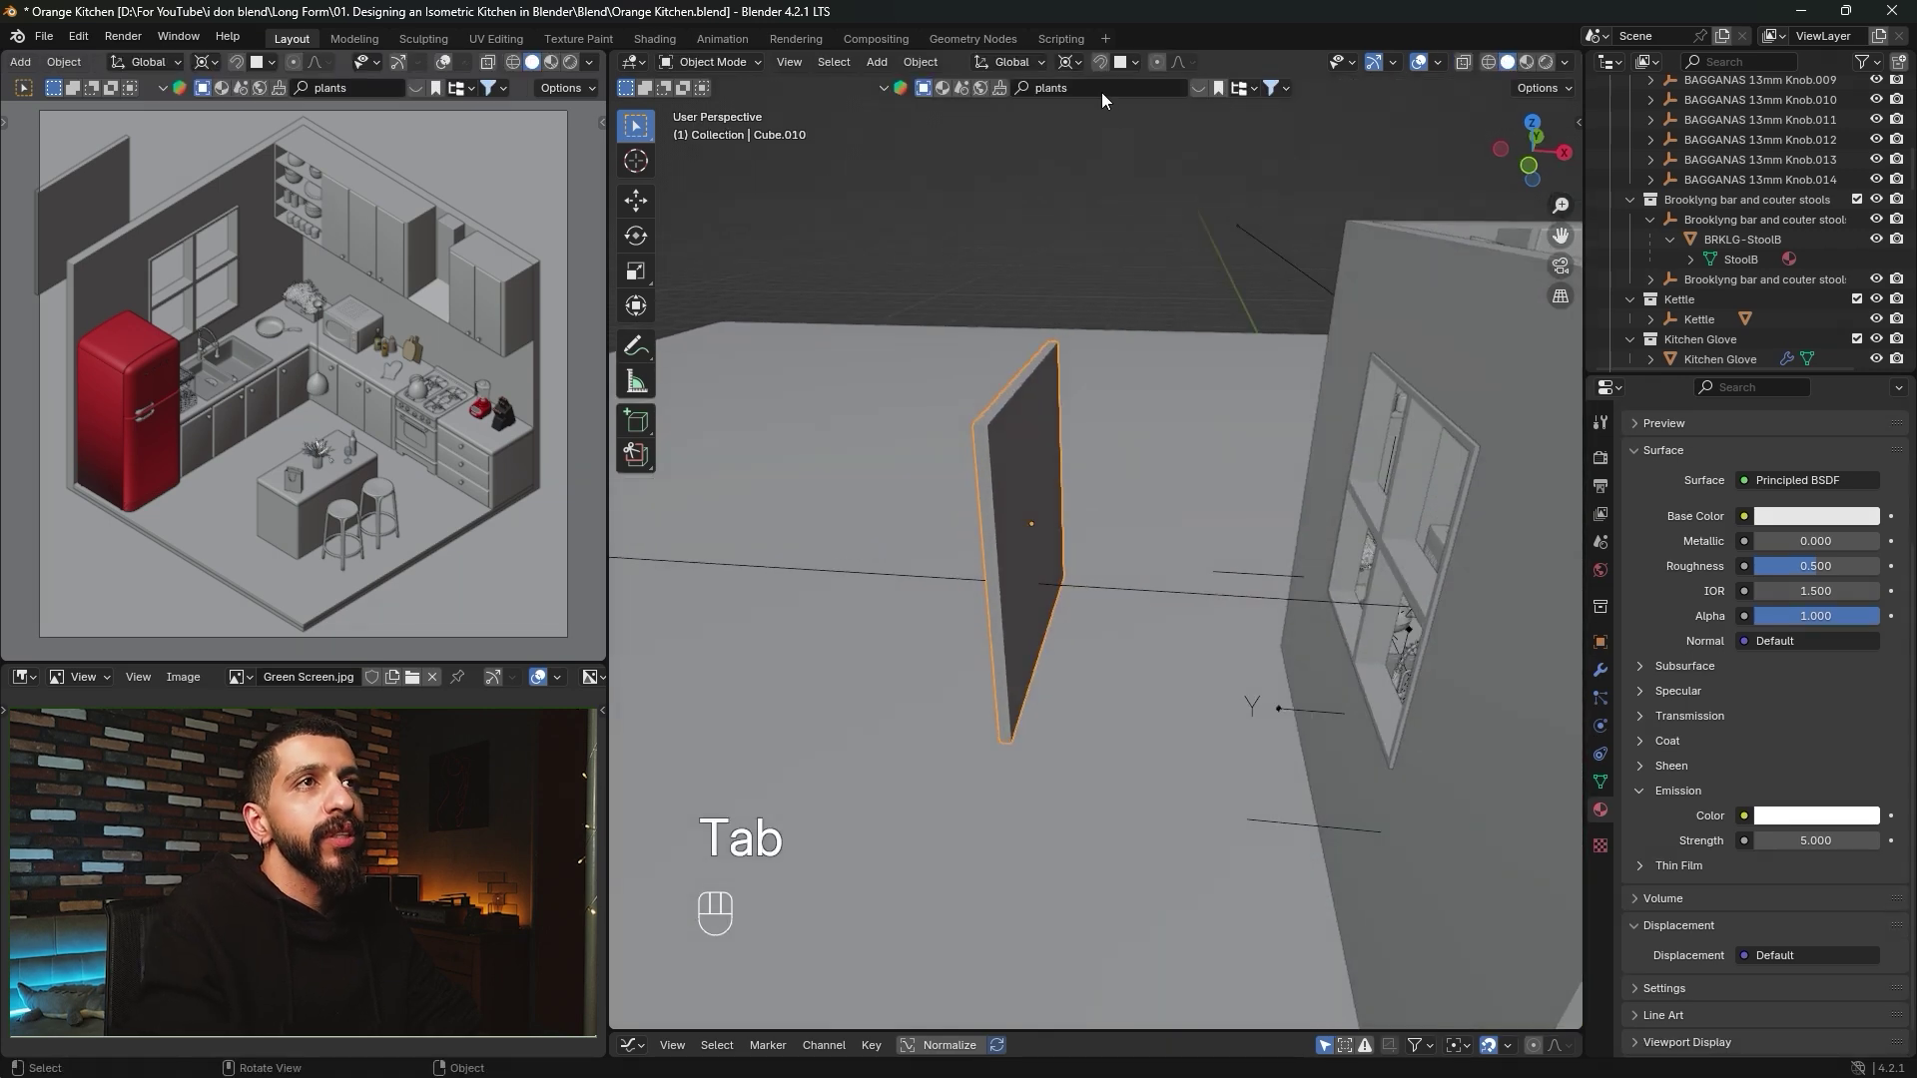
left_click(1099, 62)
key("g")
key("x")
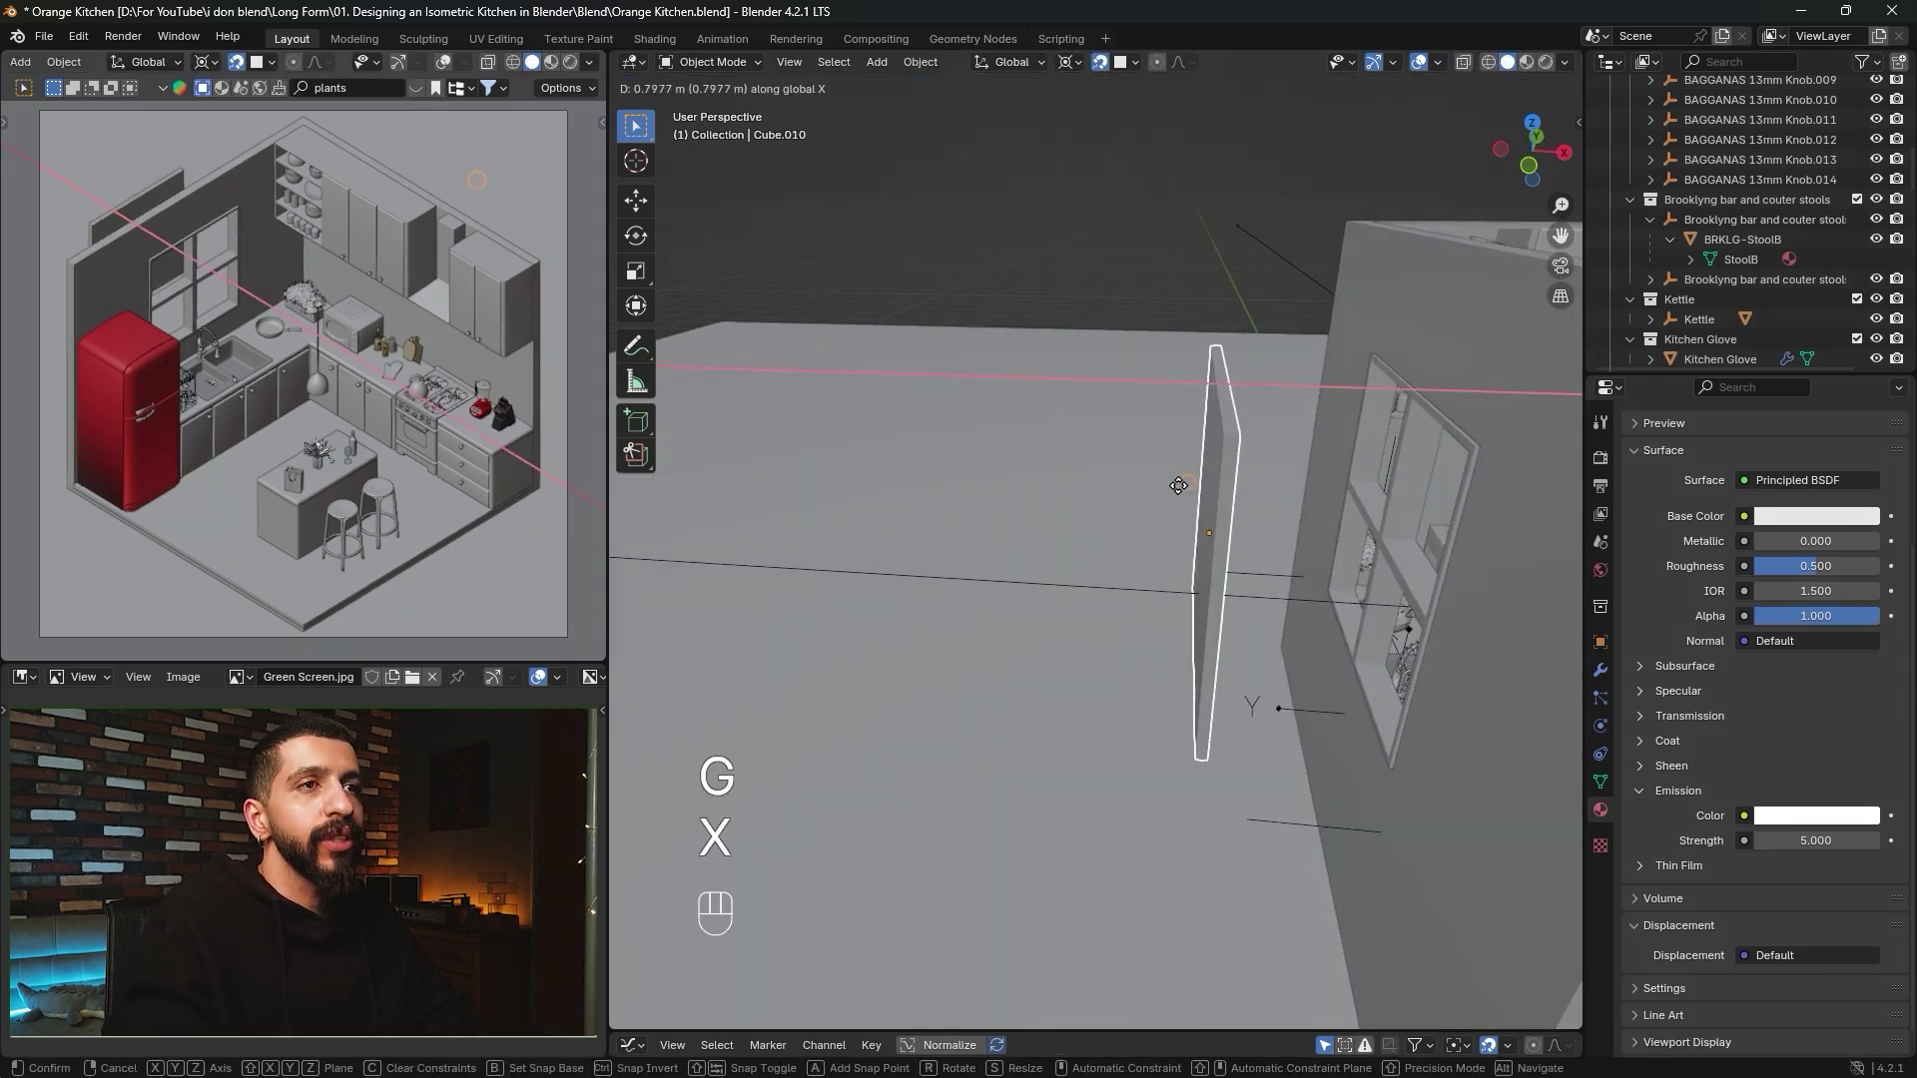
left_click(1471, 446)
scroll(1452, 477, "down", 5)
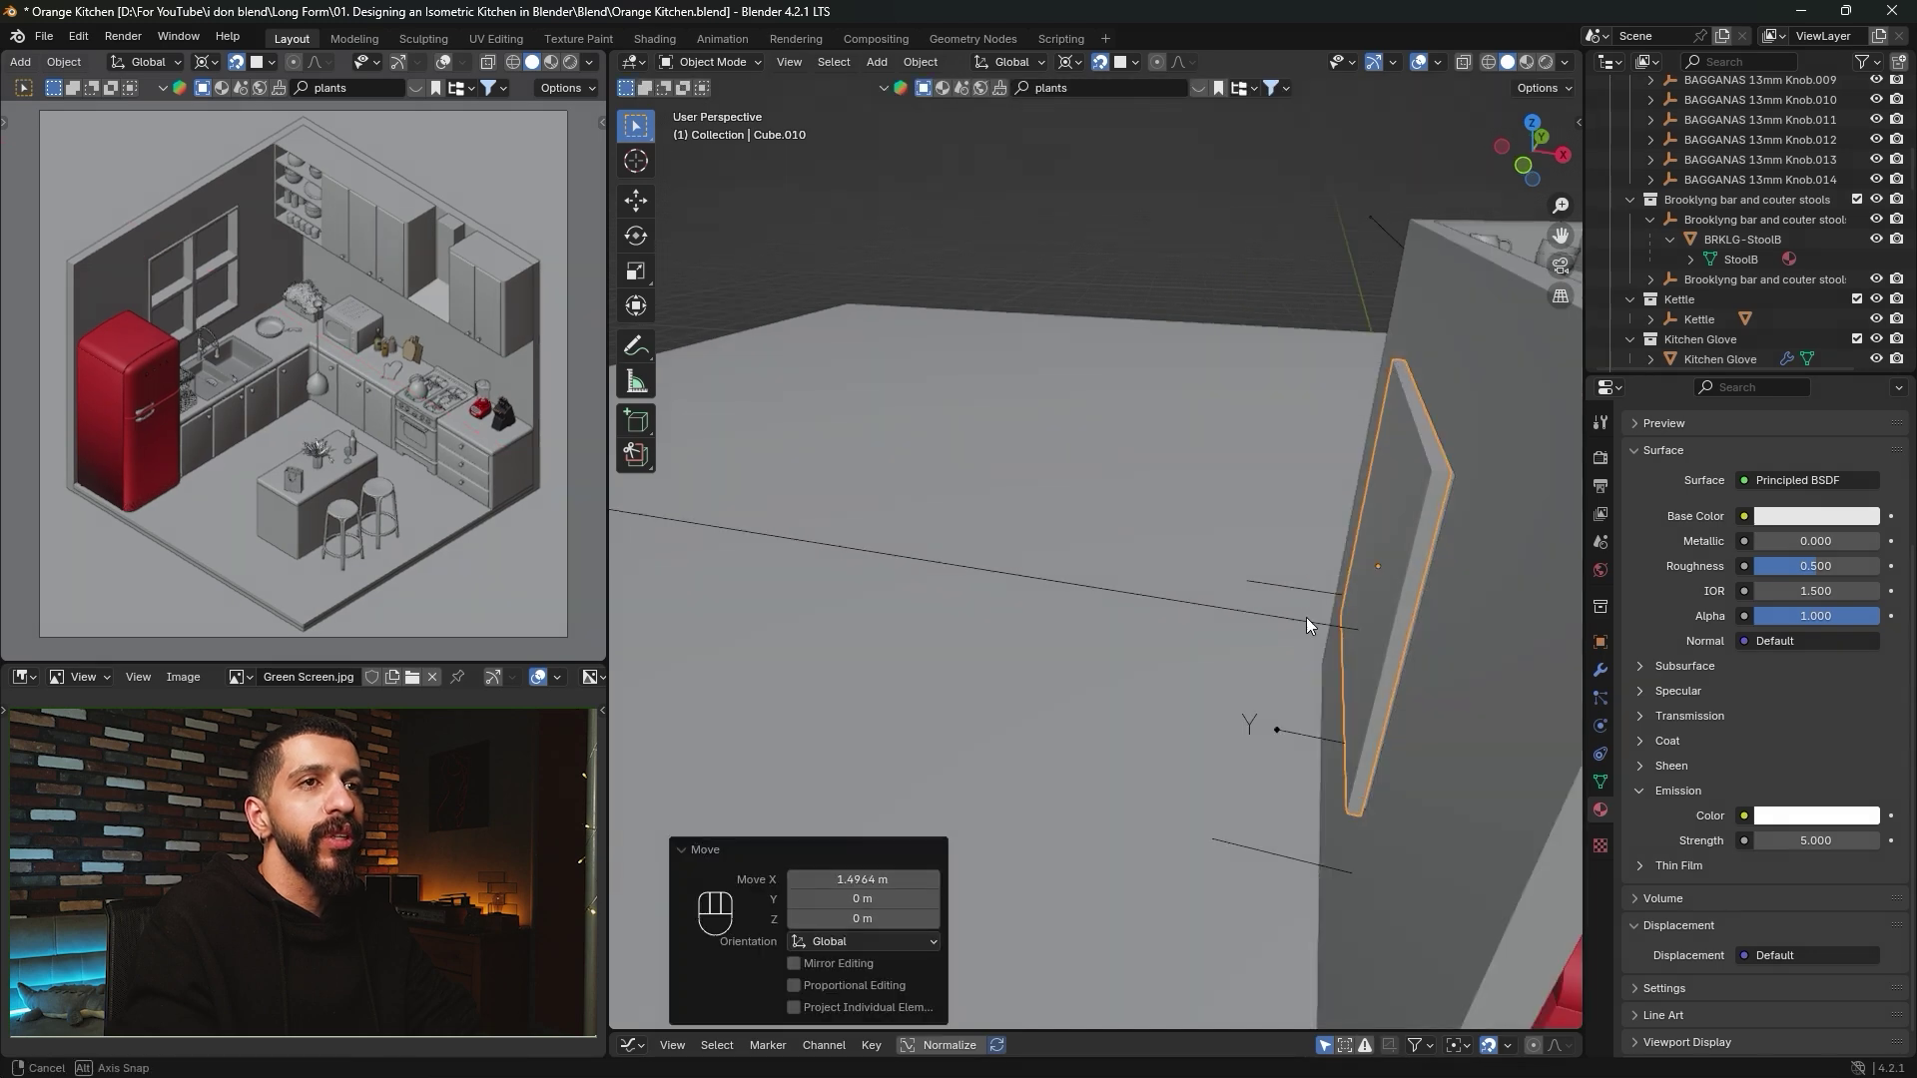
middle_click_drag(1306, 617, 1266, 585)
middle_click(1331, 662, "alt")
middle_click_drag(1172, 494, 1074, 501, "shift")
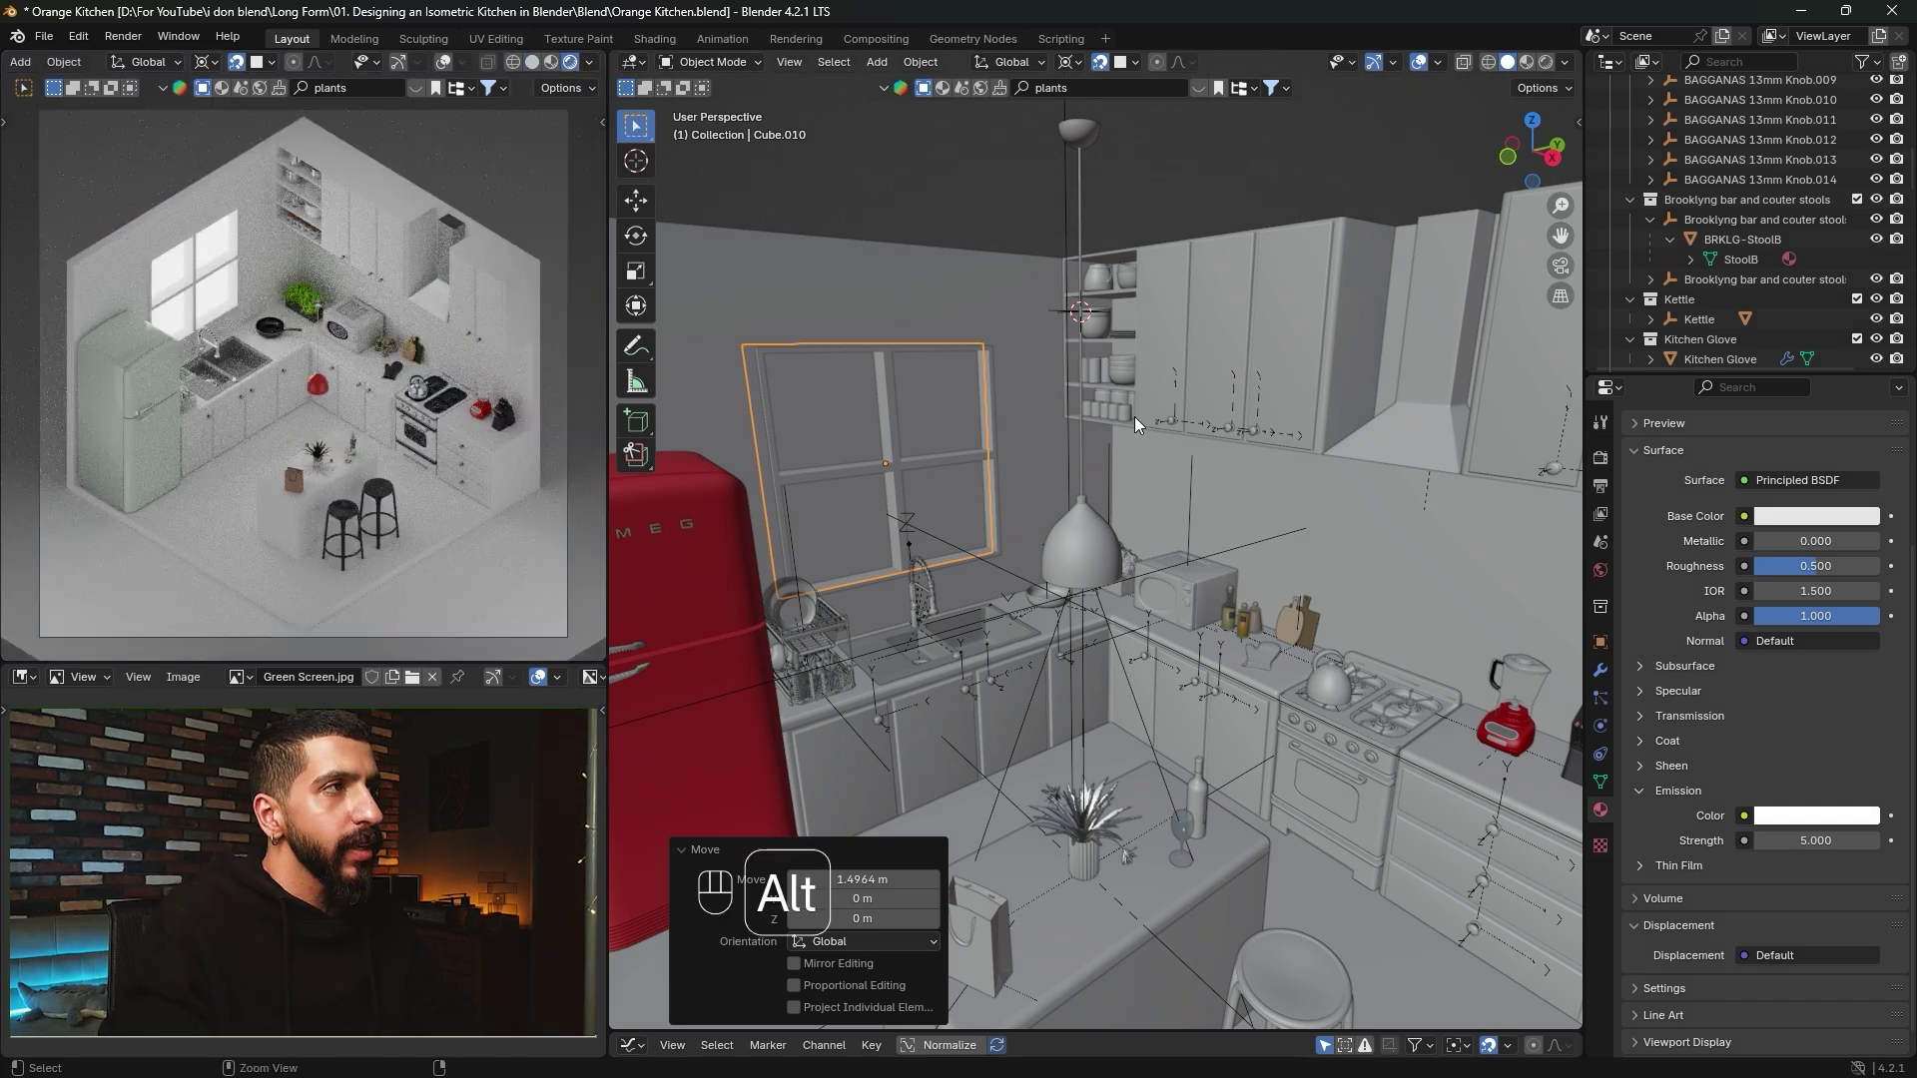
Select the area light above the kitchen and set its power to 75 W.
mouse_move(1134, 416)
middle_mouse_down("ctrl")
mouse_move(1152, 517)
mouse_move(1110, 446)
middle_mouse_up("ctrl")
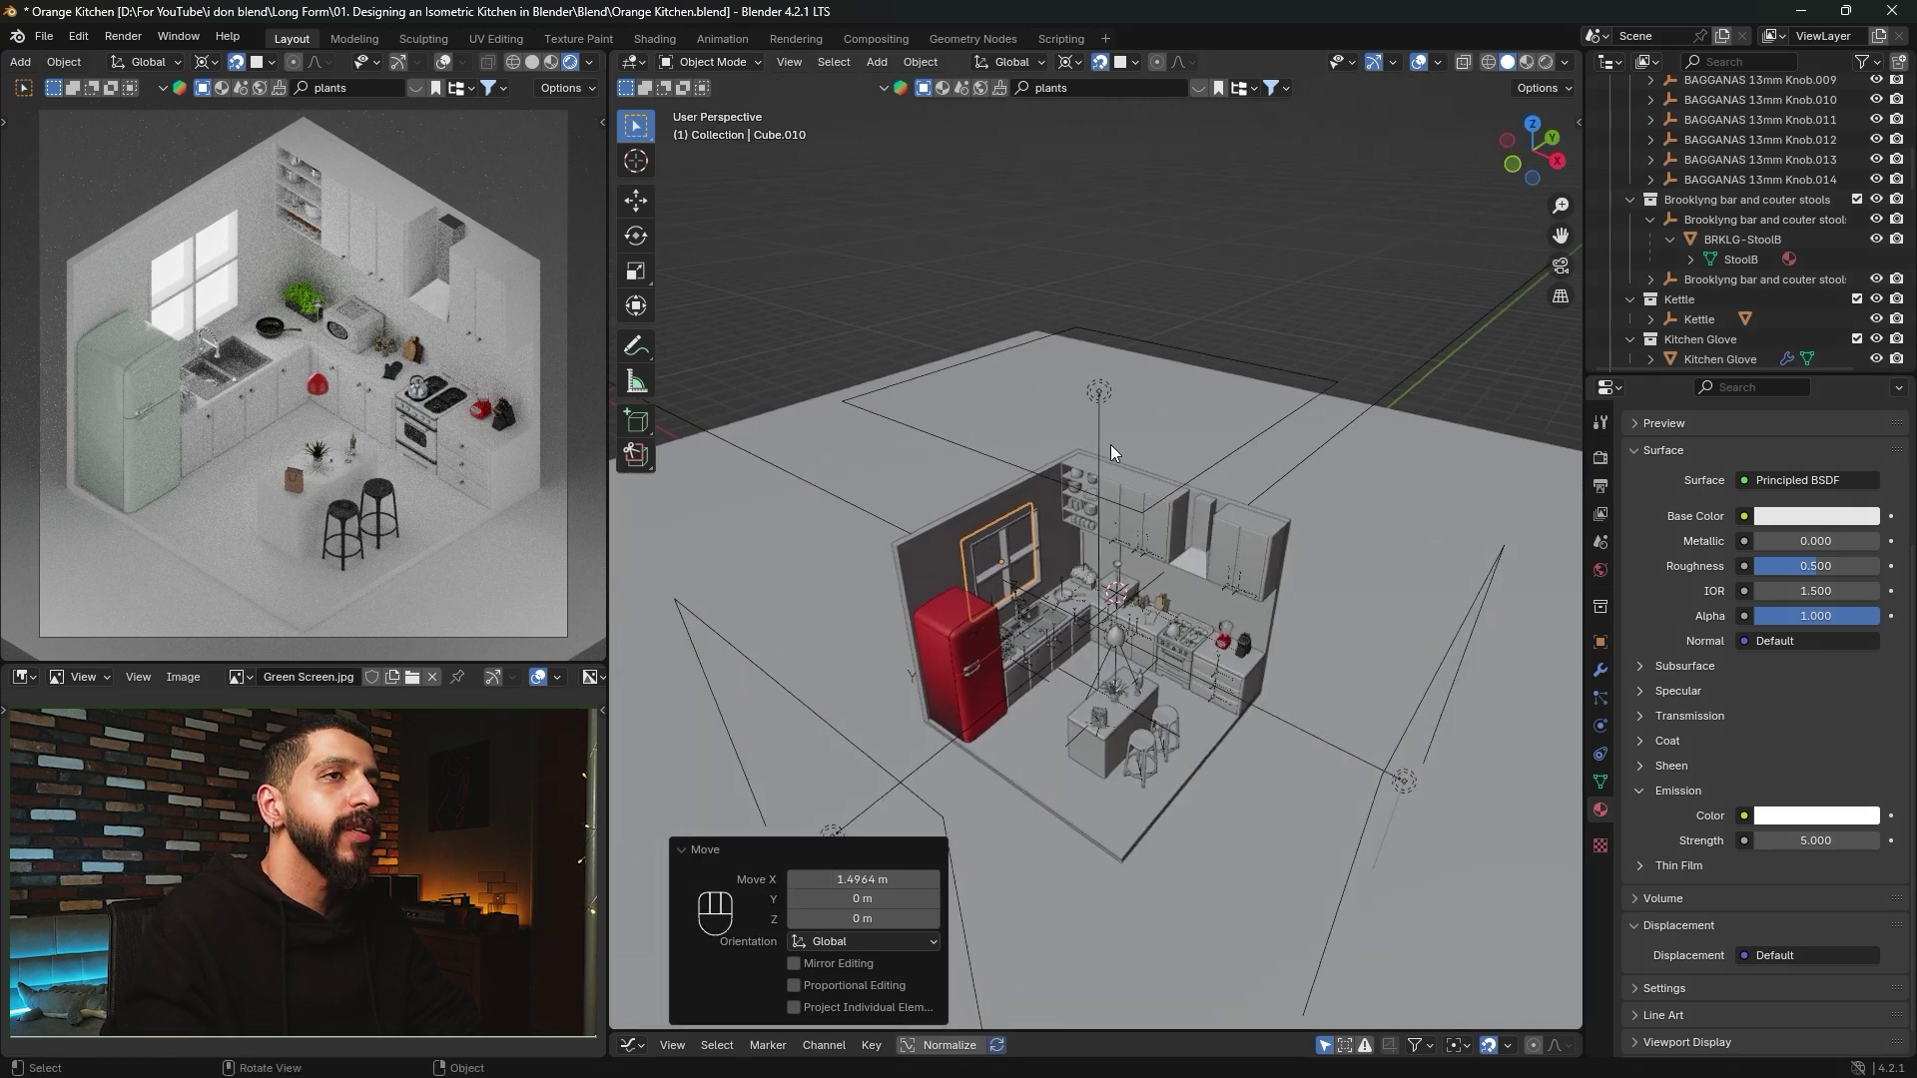
left_click(1099, 391)
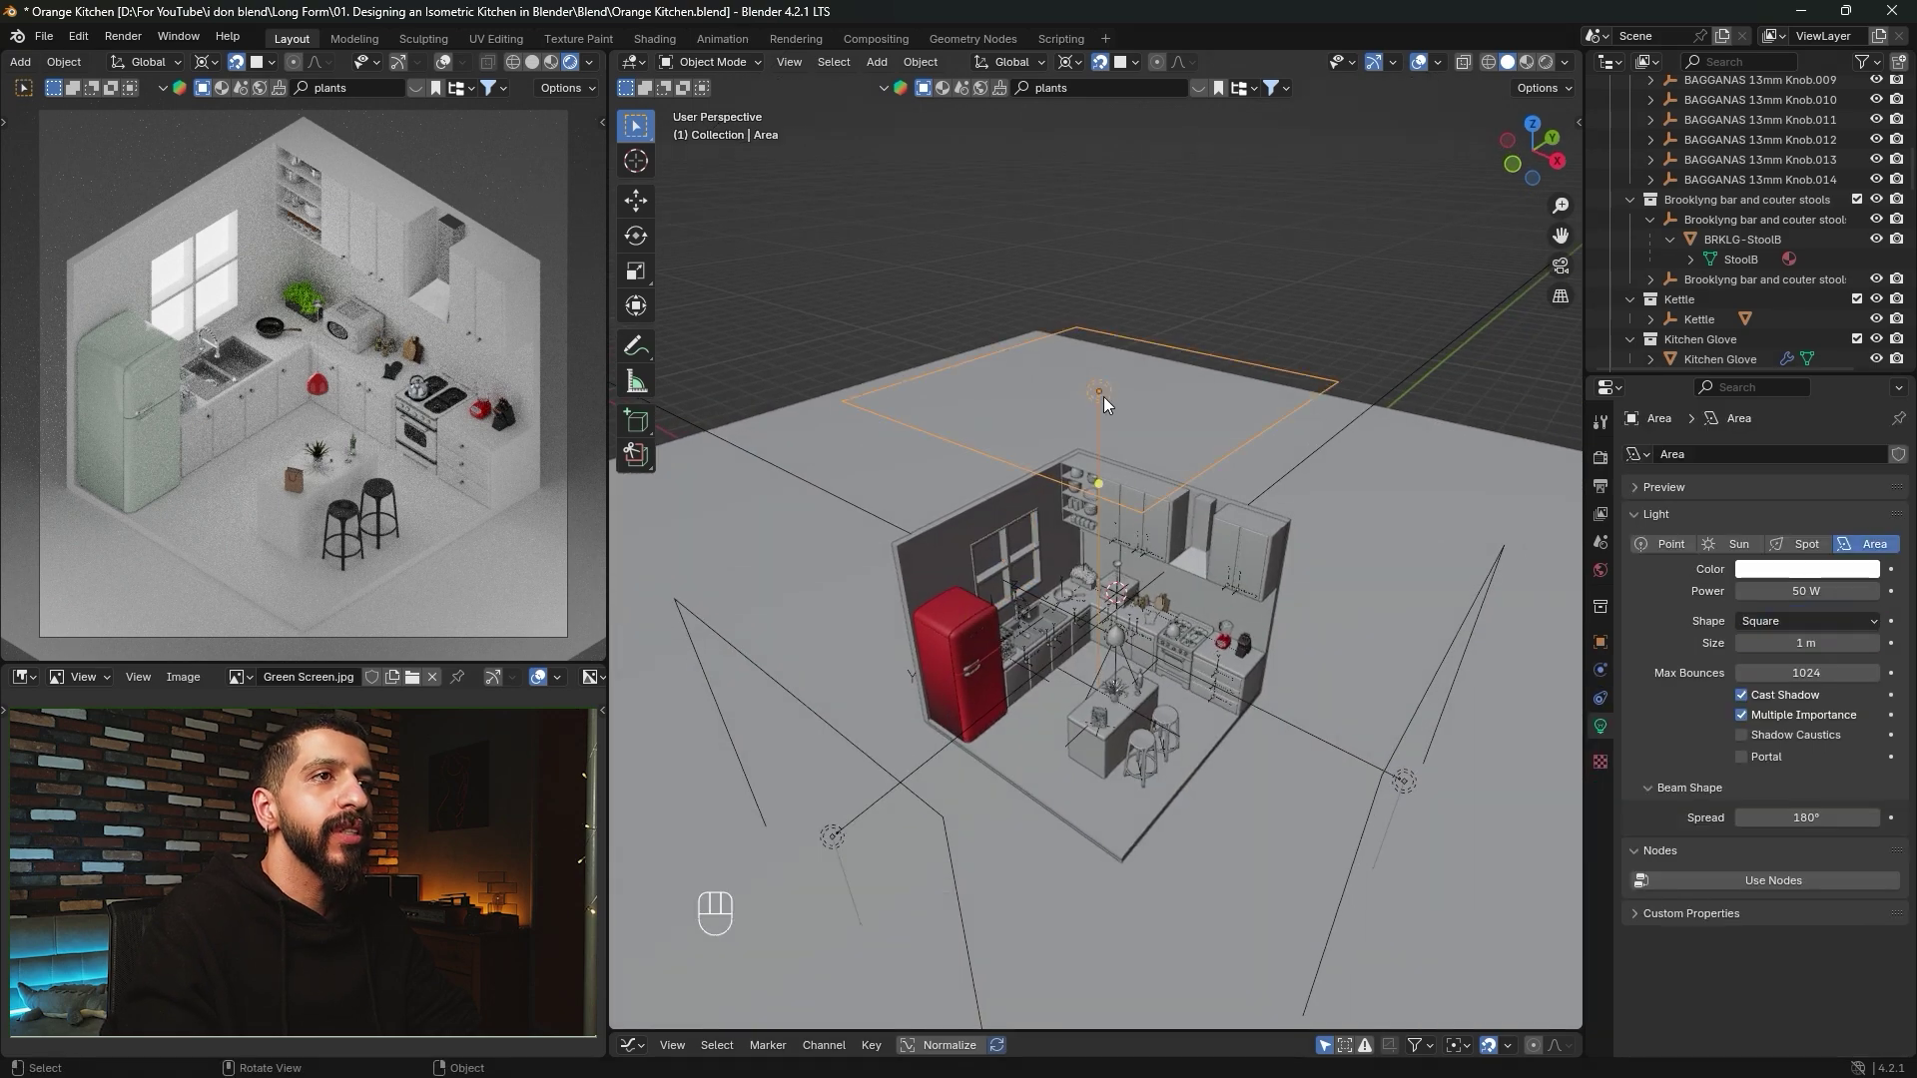
left_click(1799, 591)
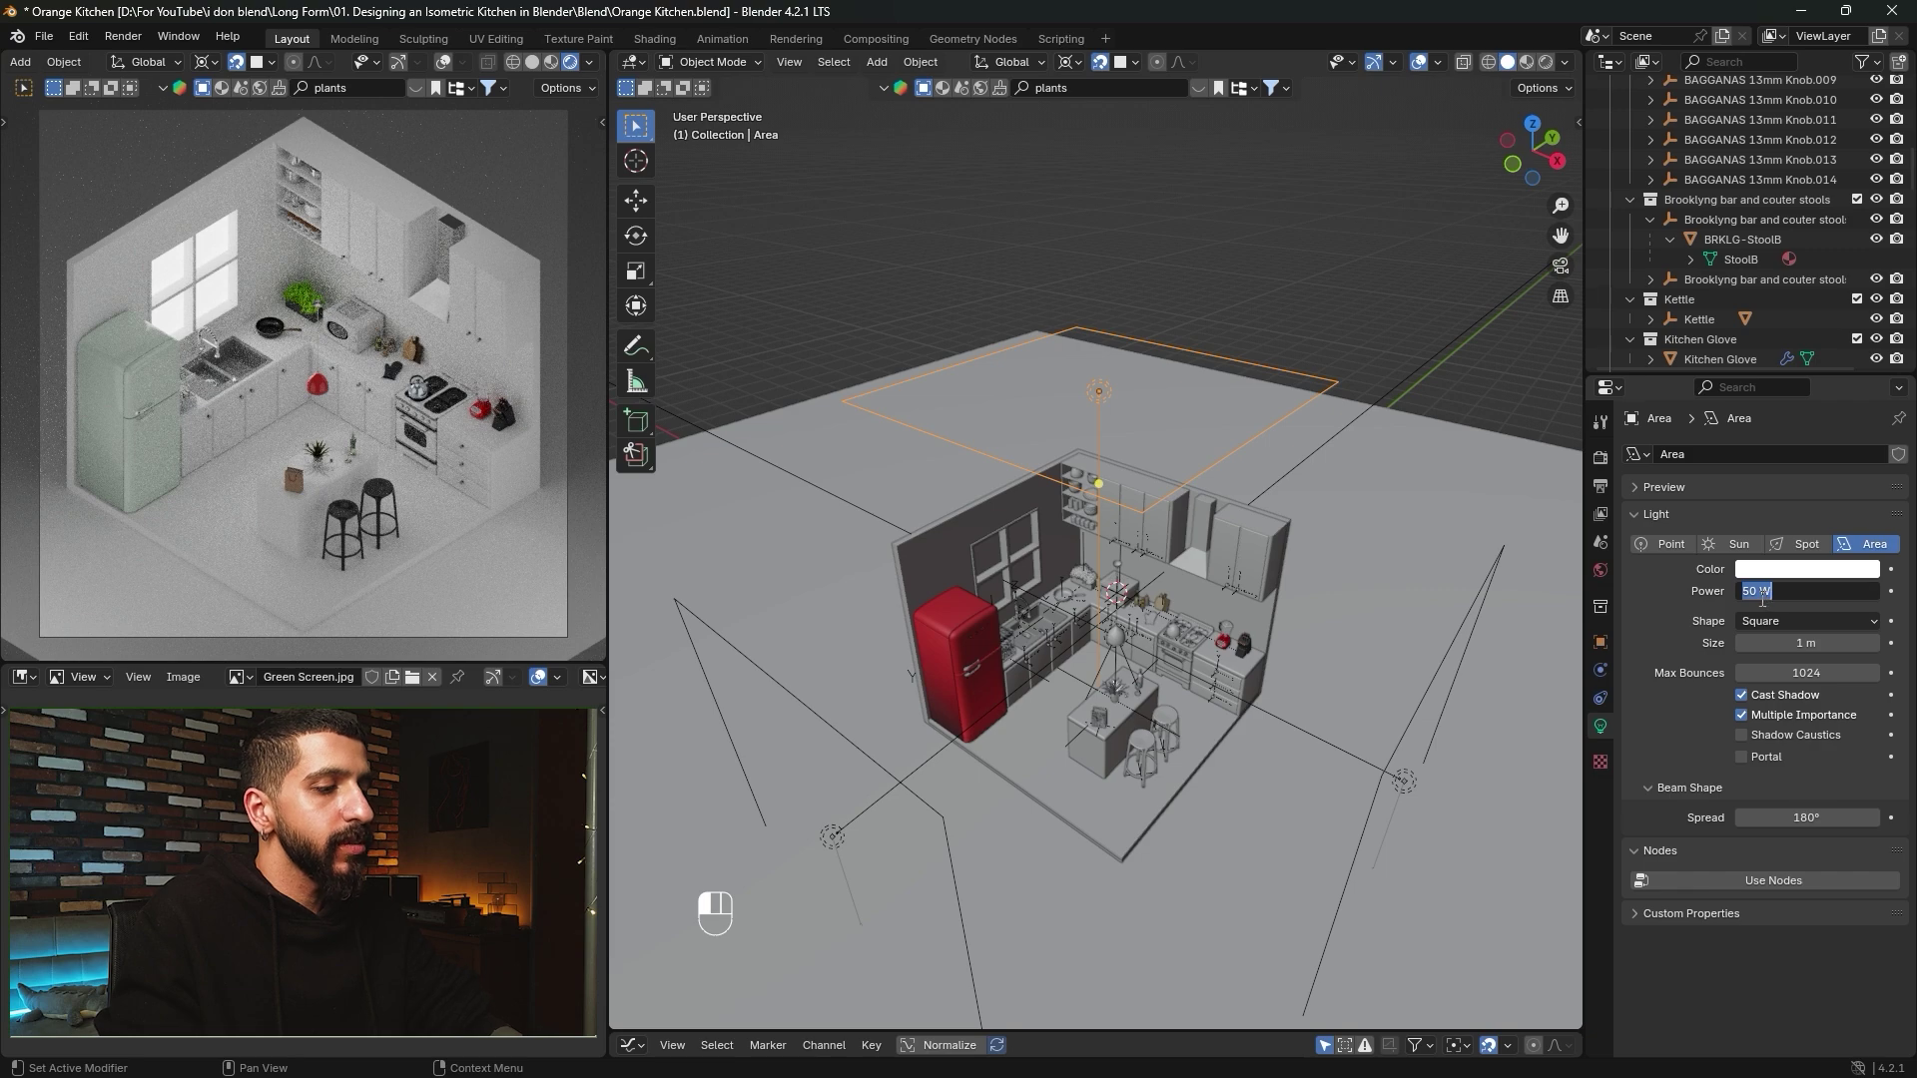
type("75")
key("Return")
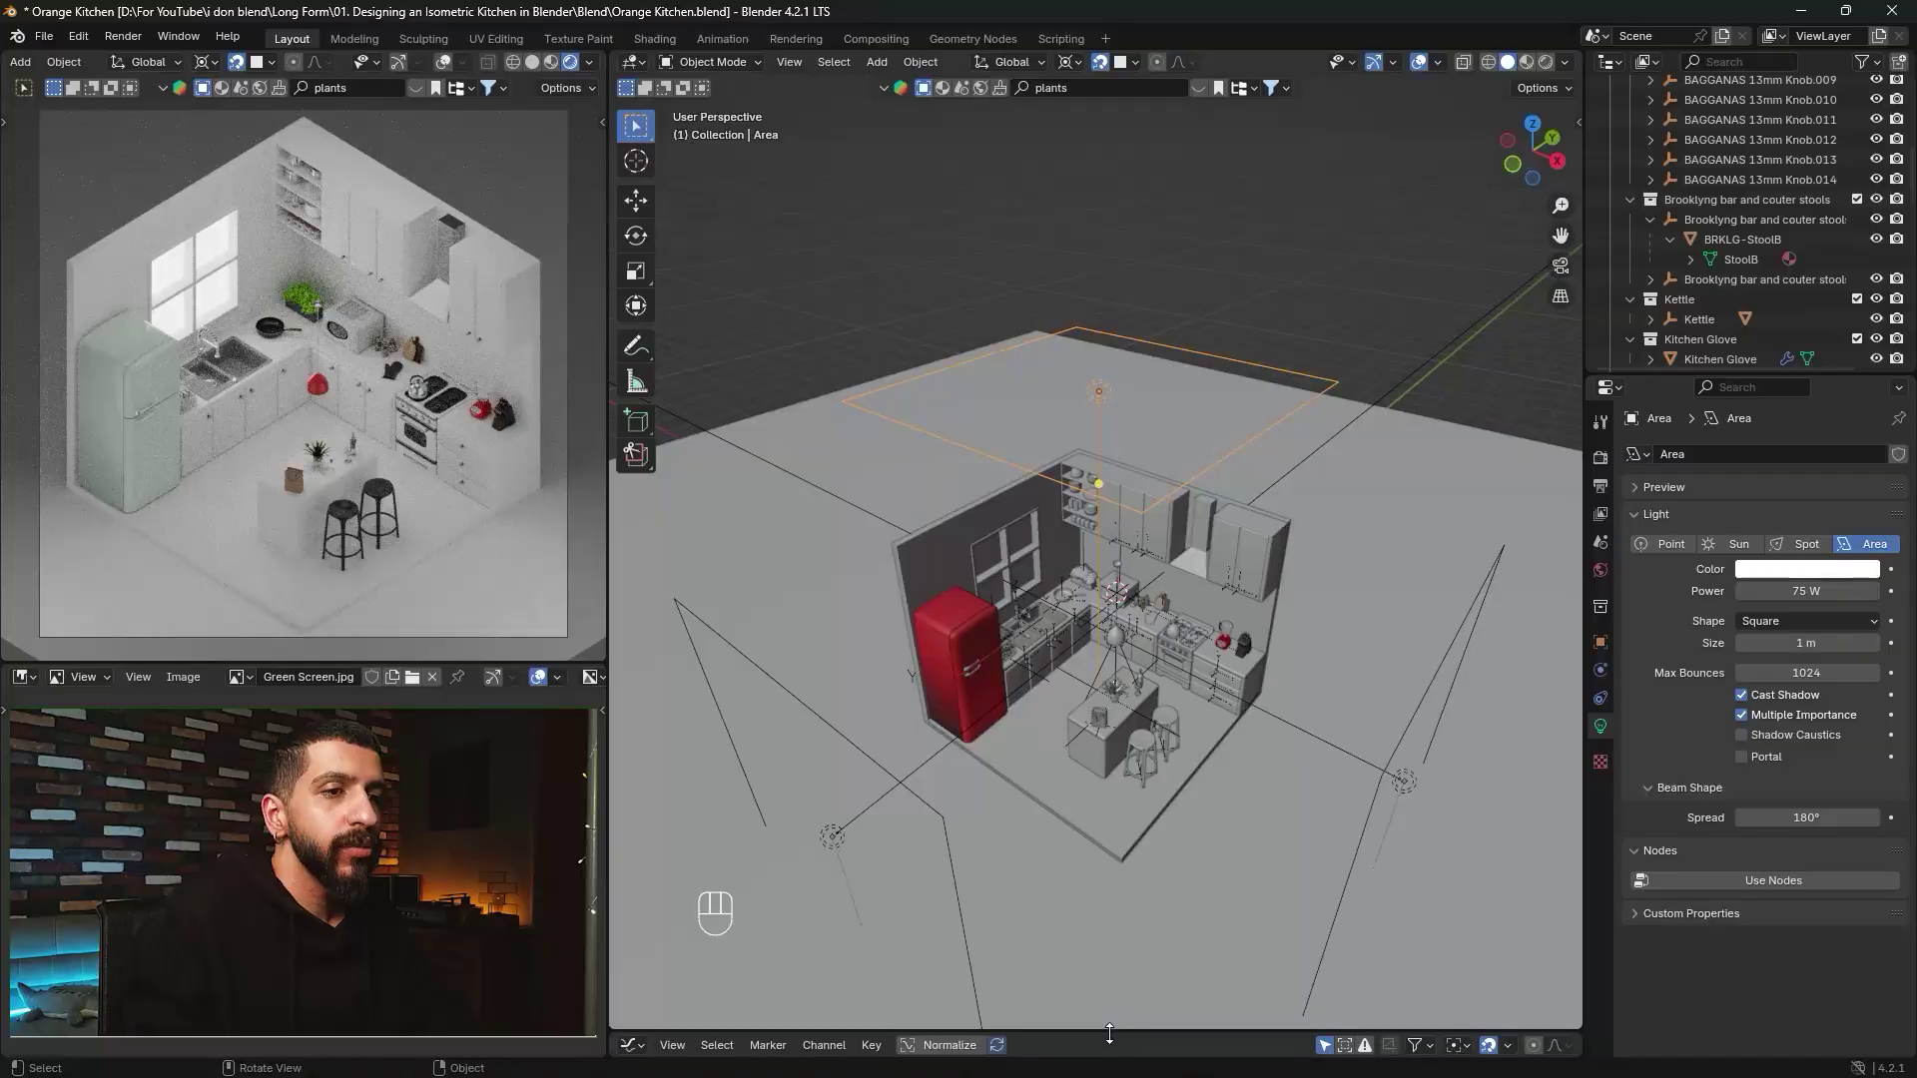
Enlarge the Graph Editor area below the 3D viewport and change it to an Image Editor.
middle_click_drag(1108, 878, 1108, 826, "ctrl")
left_click_drag(1108, 826, 1108, 784)
left_click(630, 795)
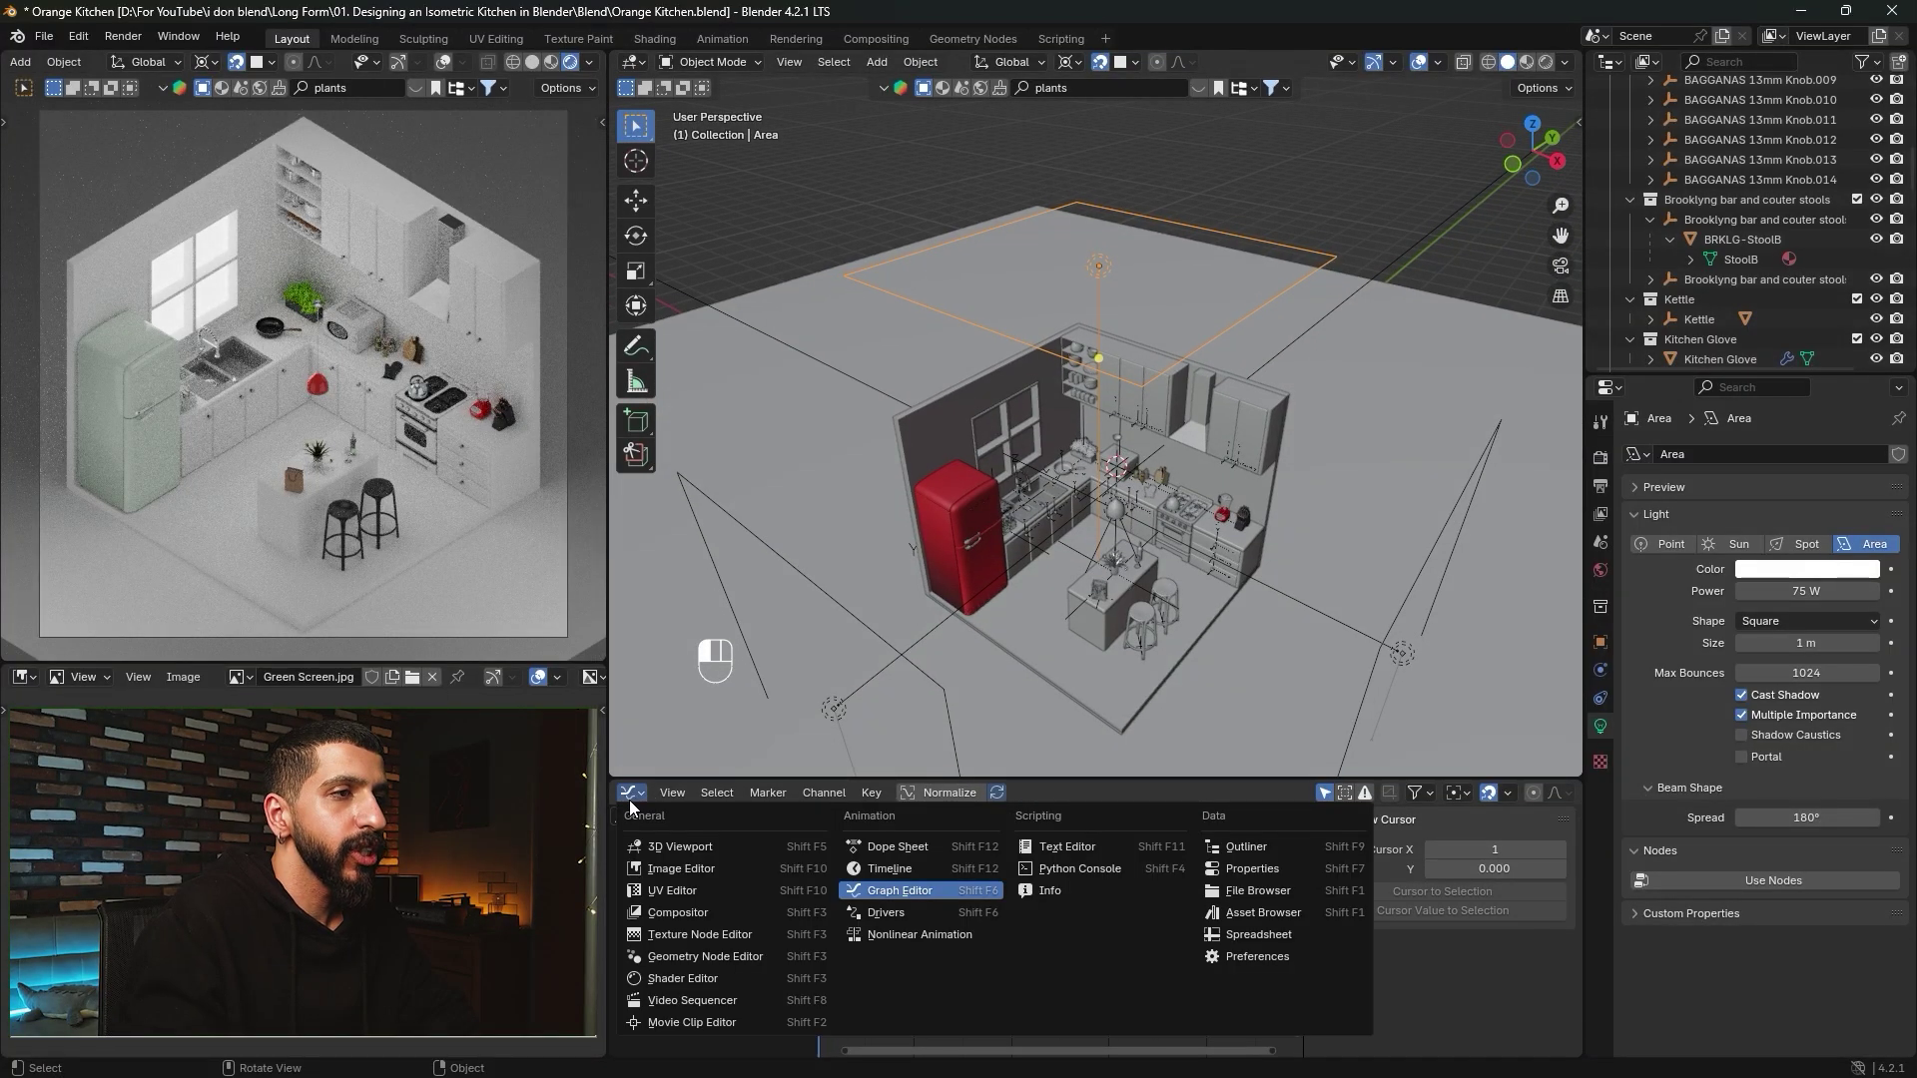
left_click(697, 870)
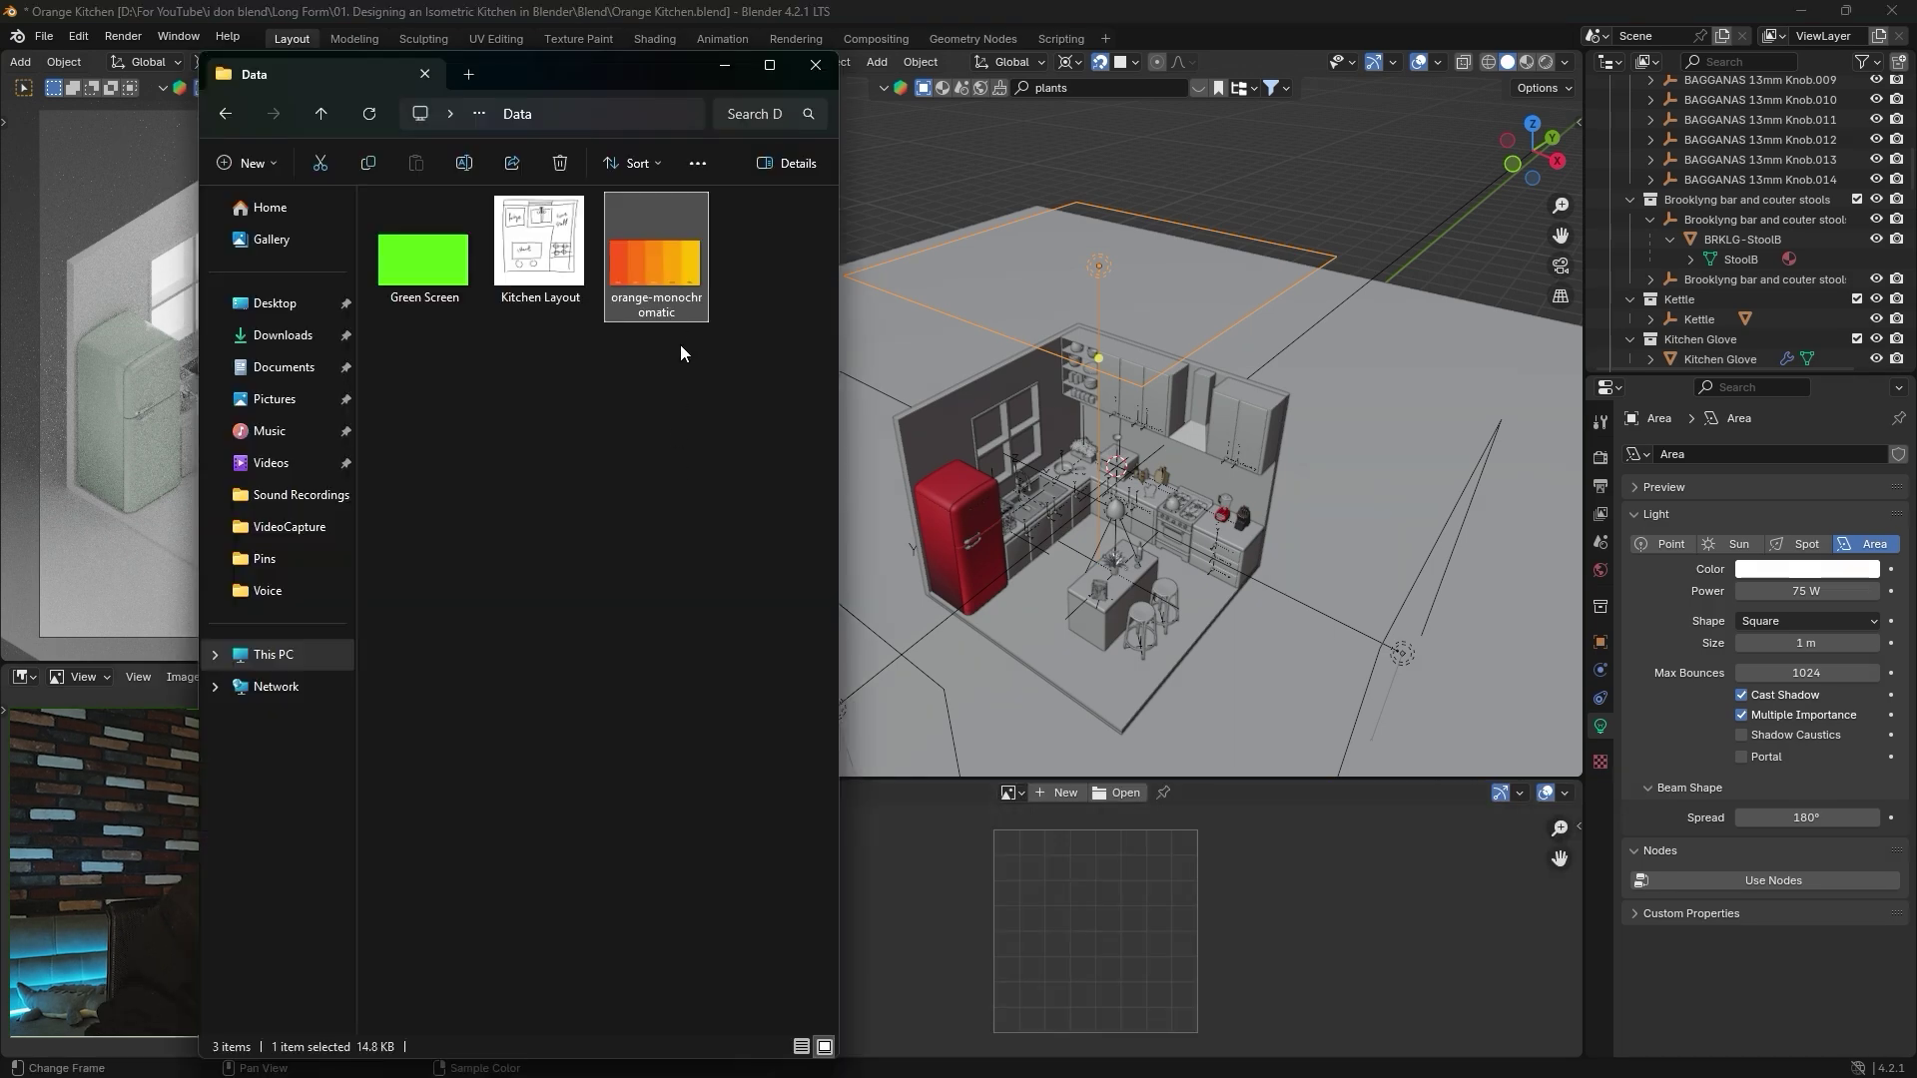
Load the orange-monochromatic image from the Data folder into the Image Editor and minimize the file window.
left_click_drag(651, 282, 949, 469)
left_click_drag(1031, 908, 1039, 926)
left_click(726, 67)
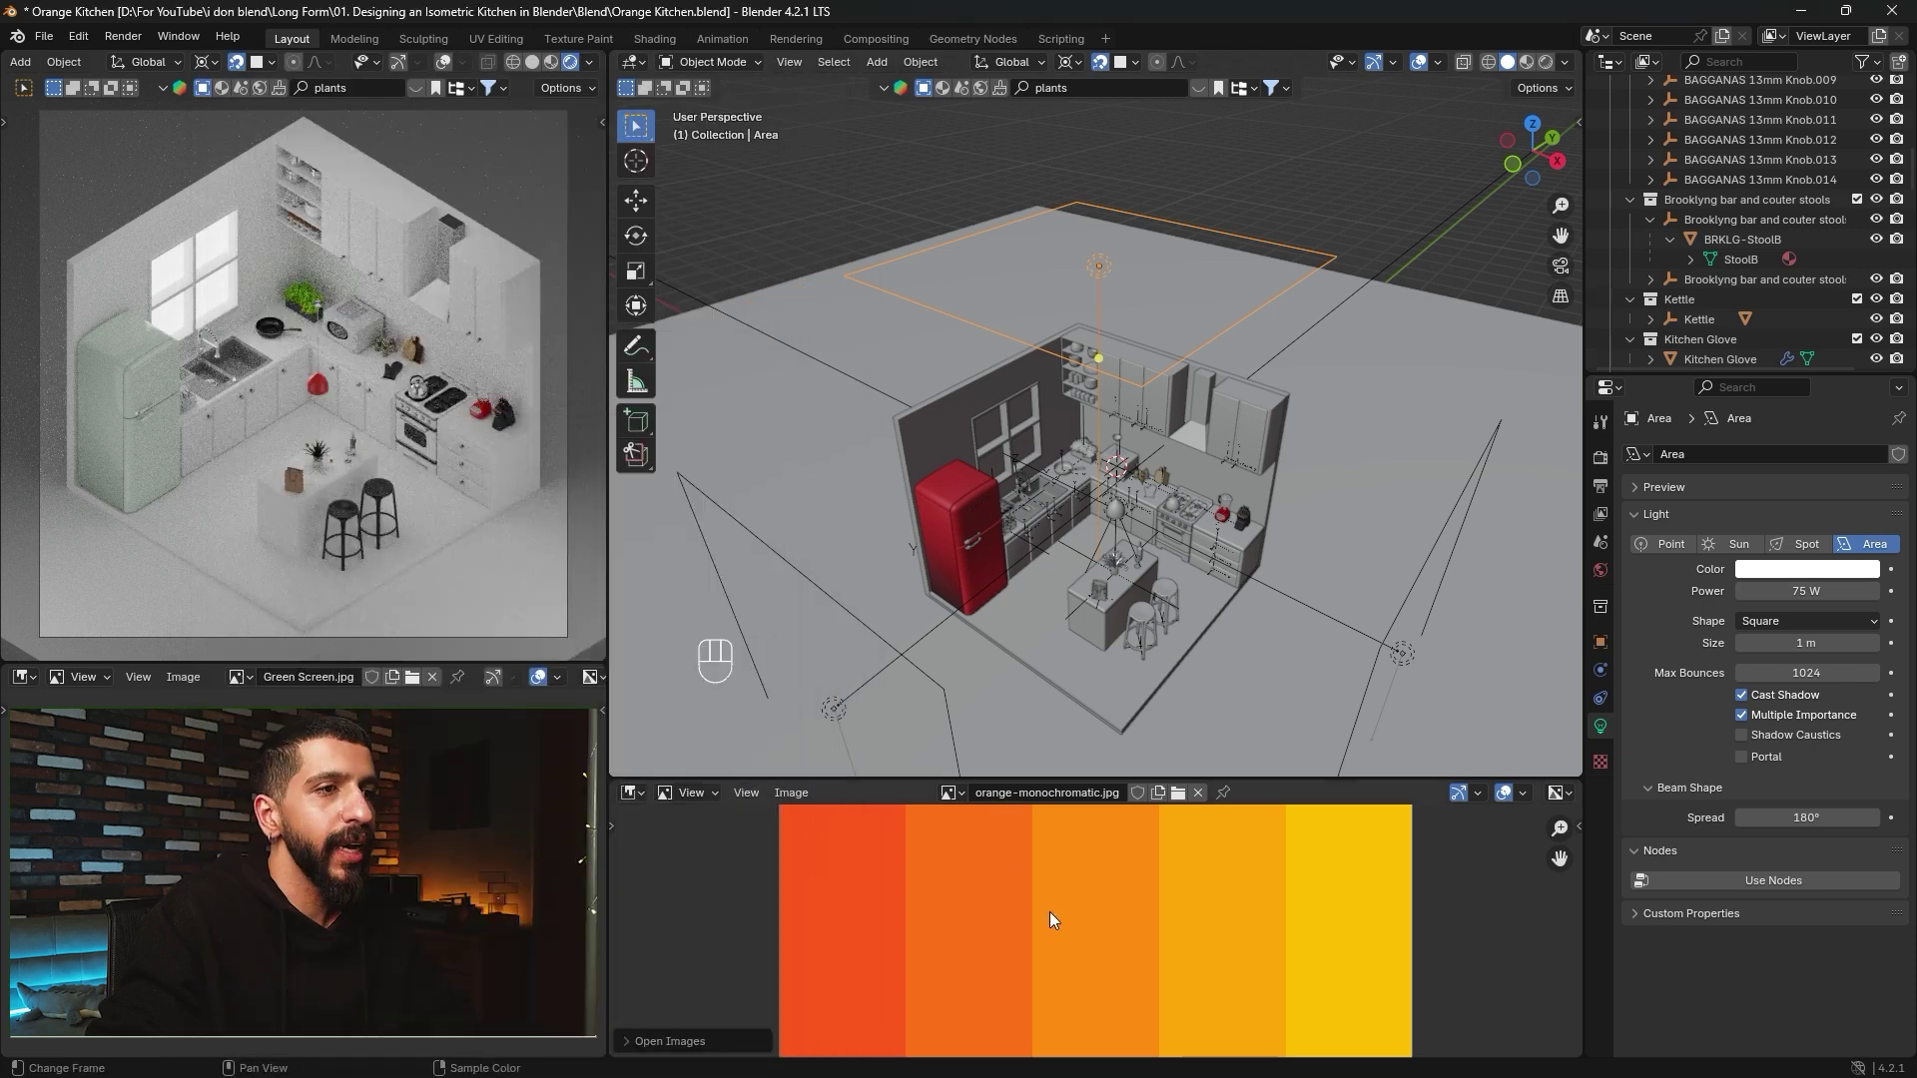
Select the fridge doors and split off a Shader Editor area below the 3D viewport showing their material nodes.
scroll(1040, 943, "down", 1)
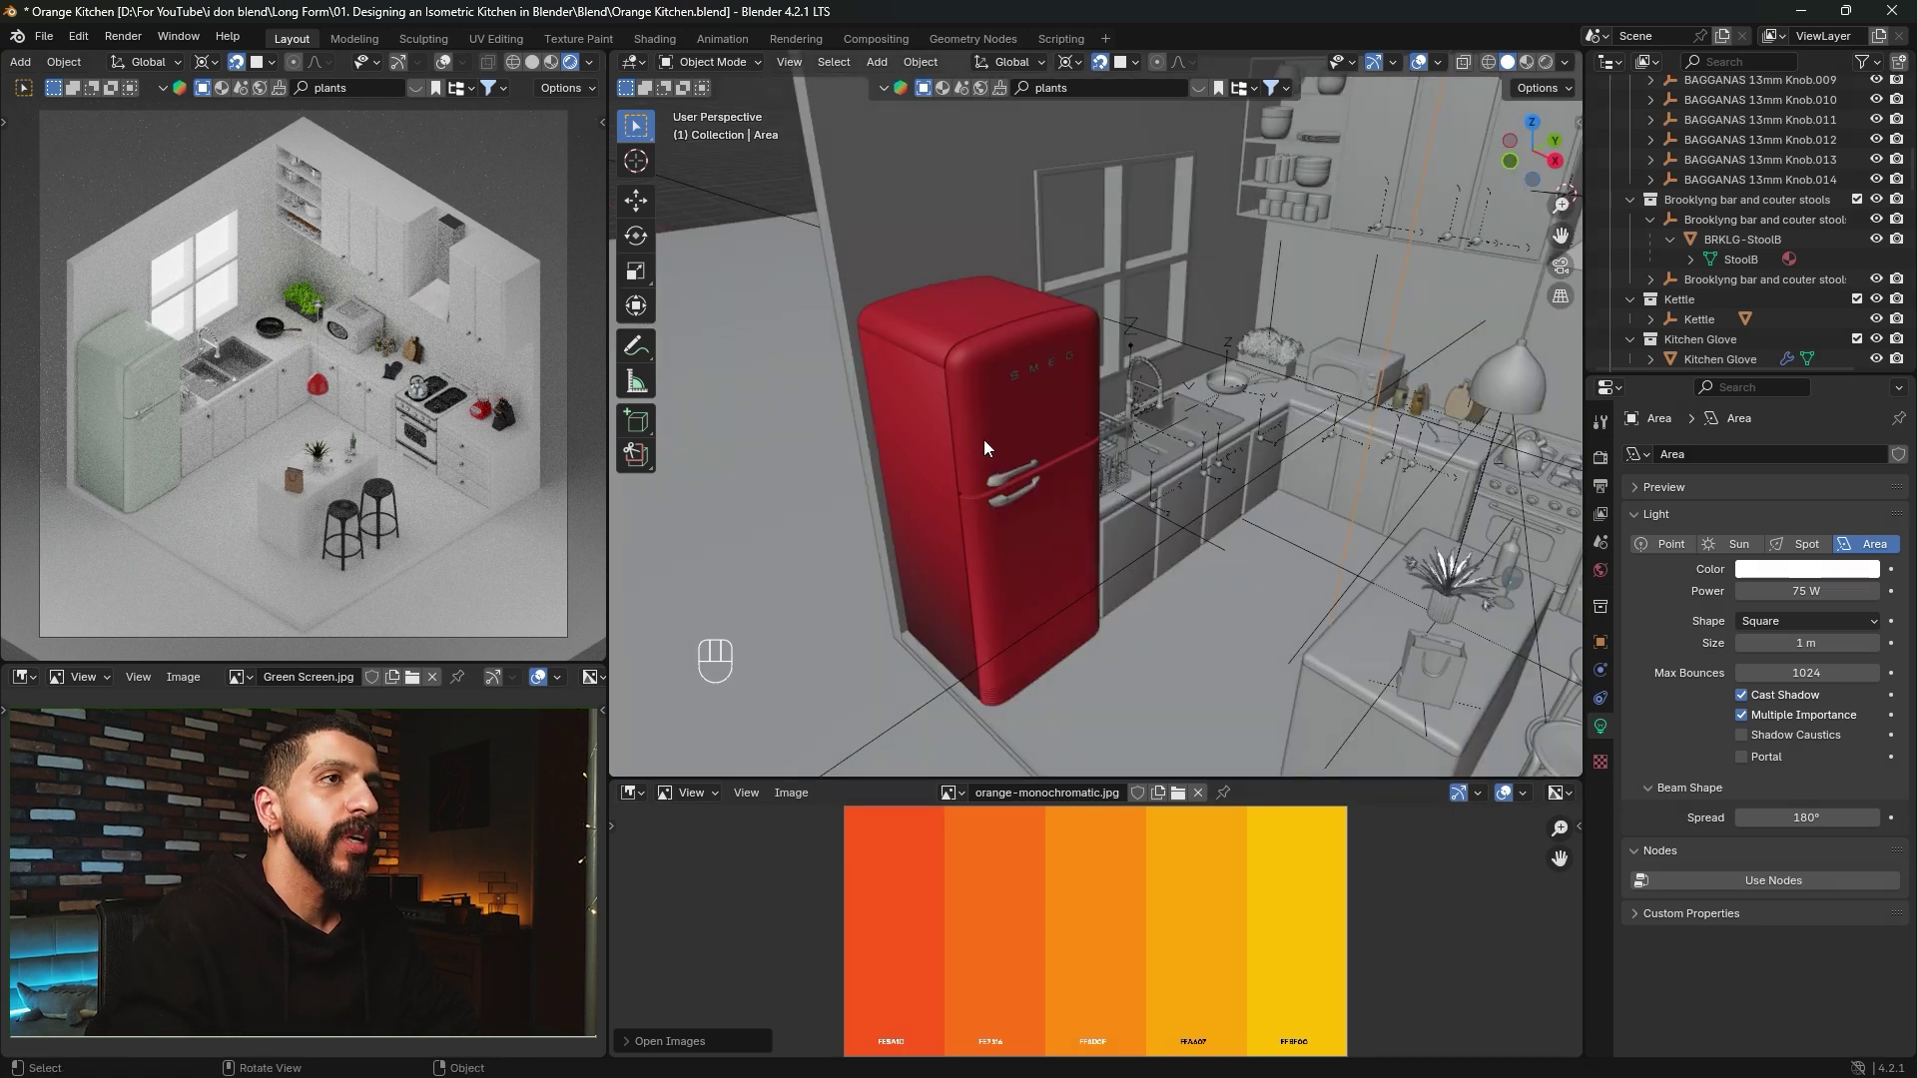
left_click(973, 432)
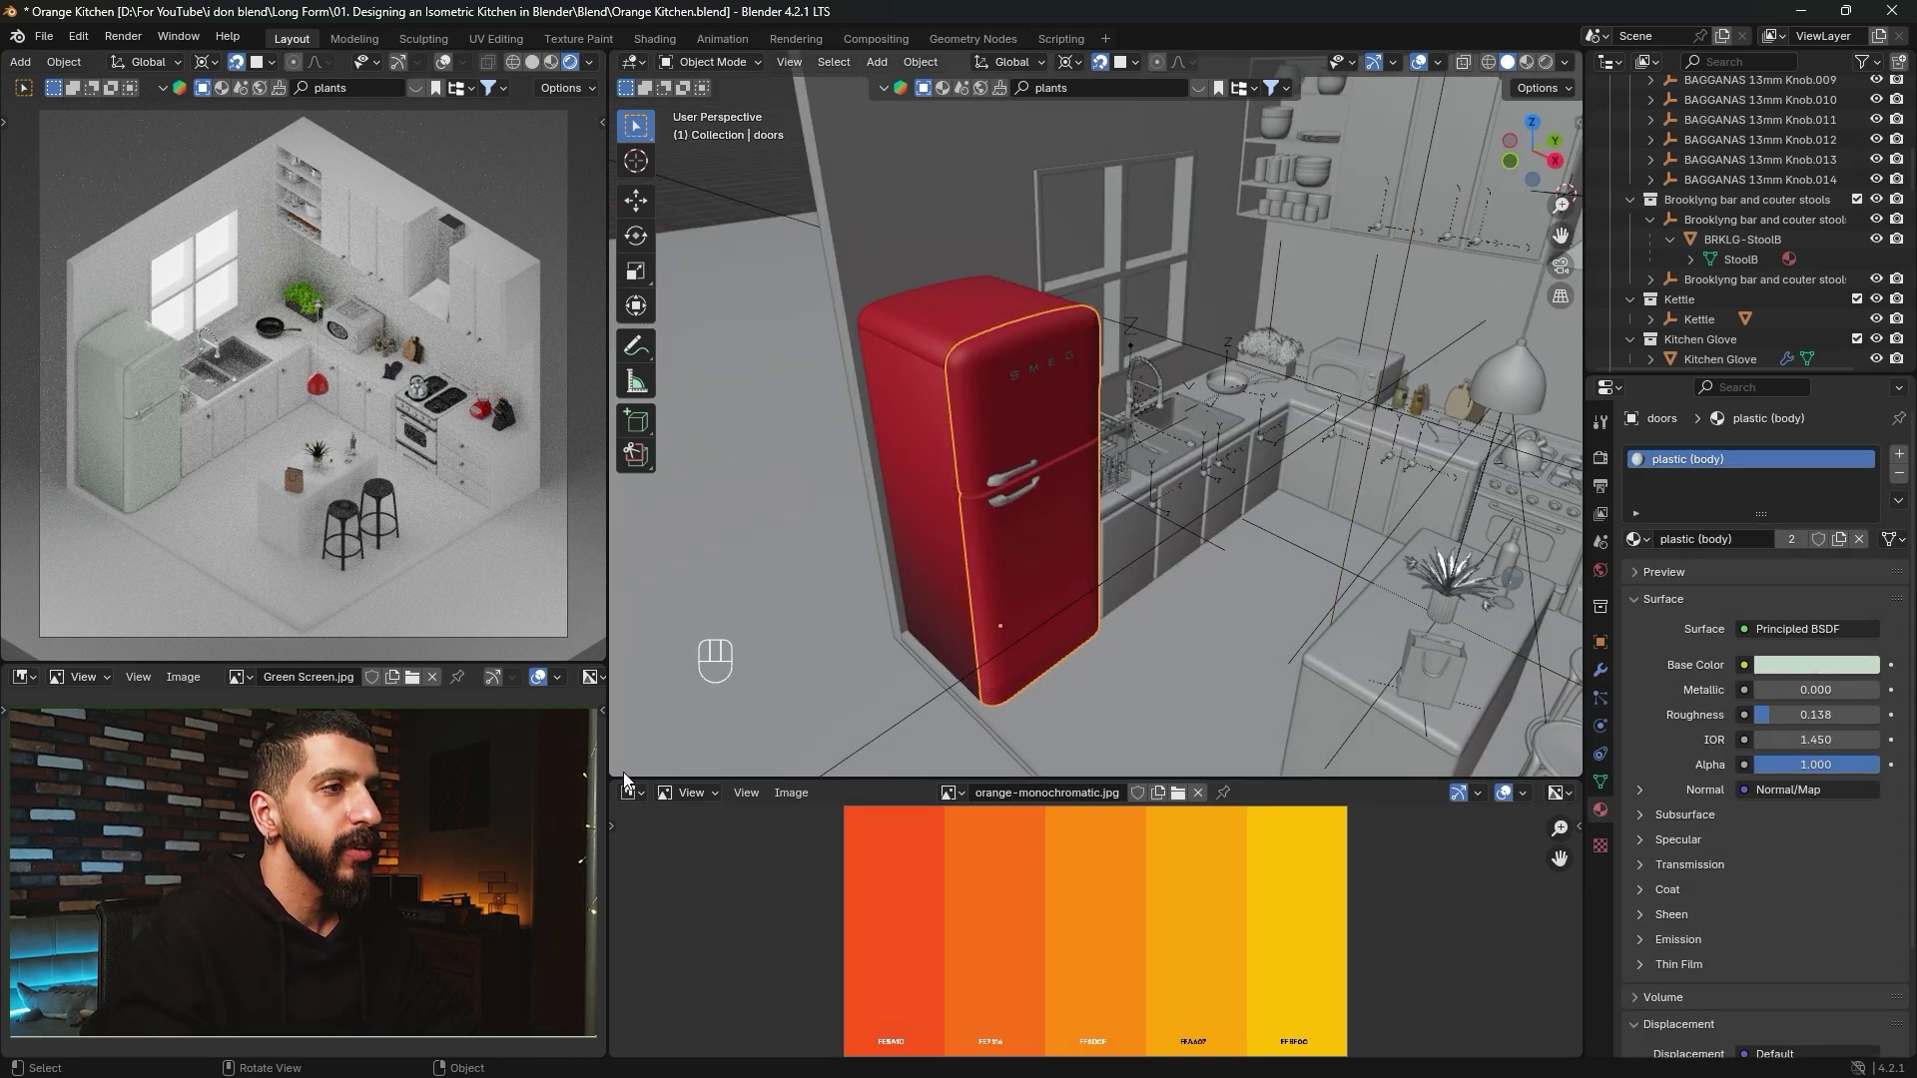
left_click_drag(614, 777, 645, 505)
left_click(635, 515)
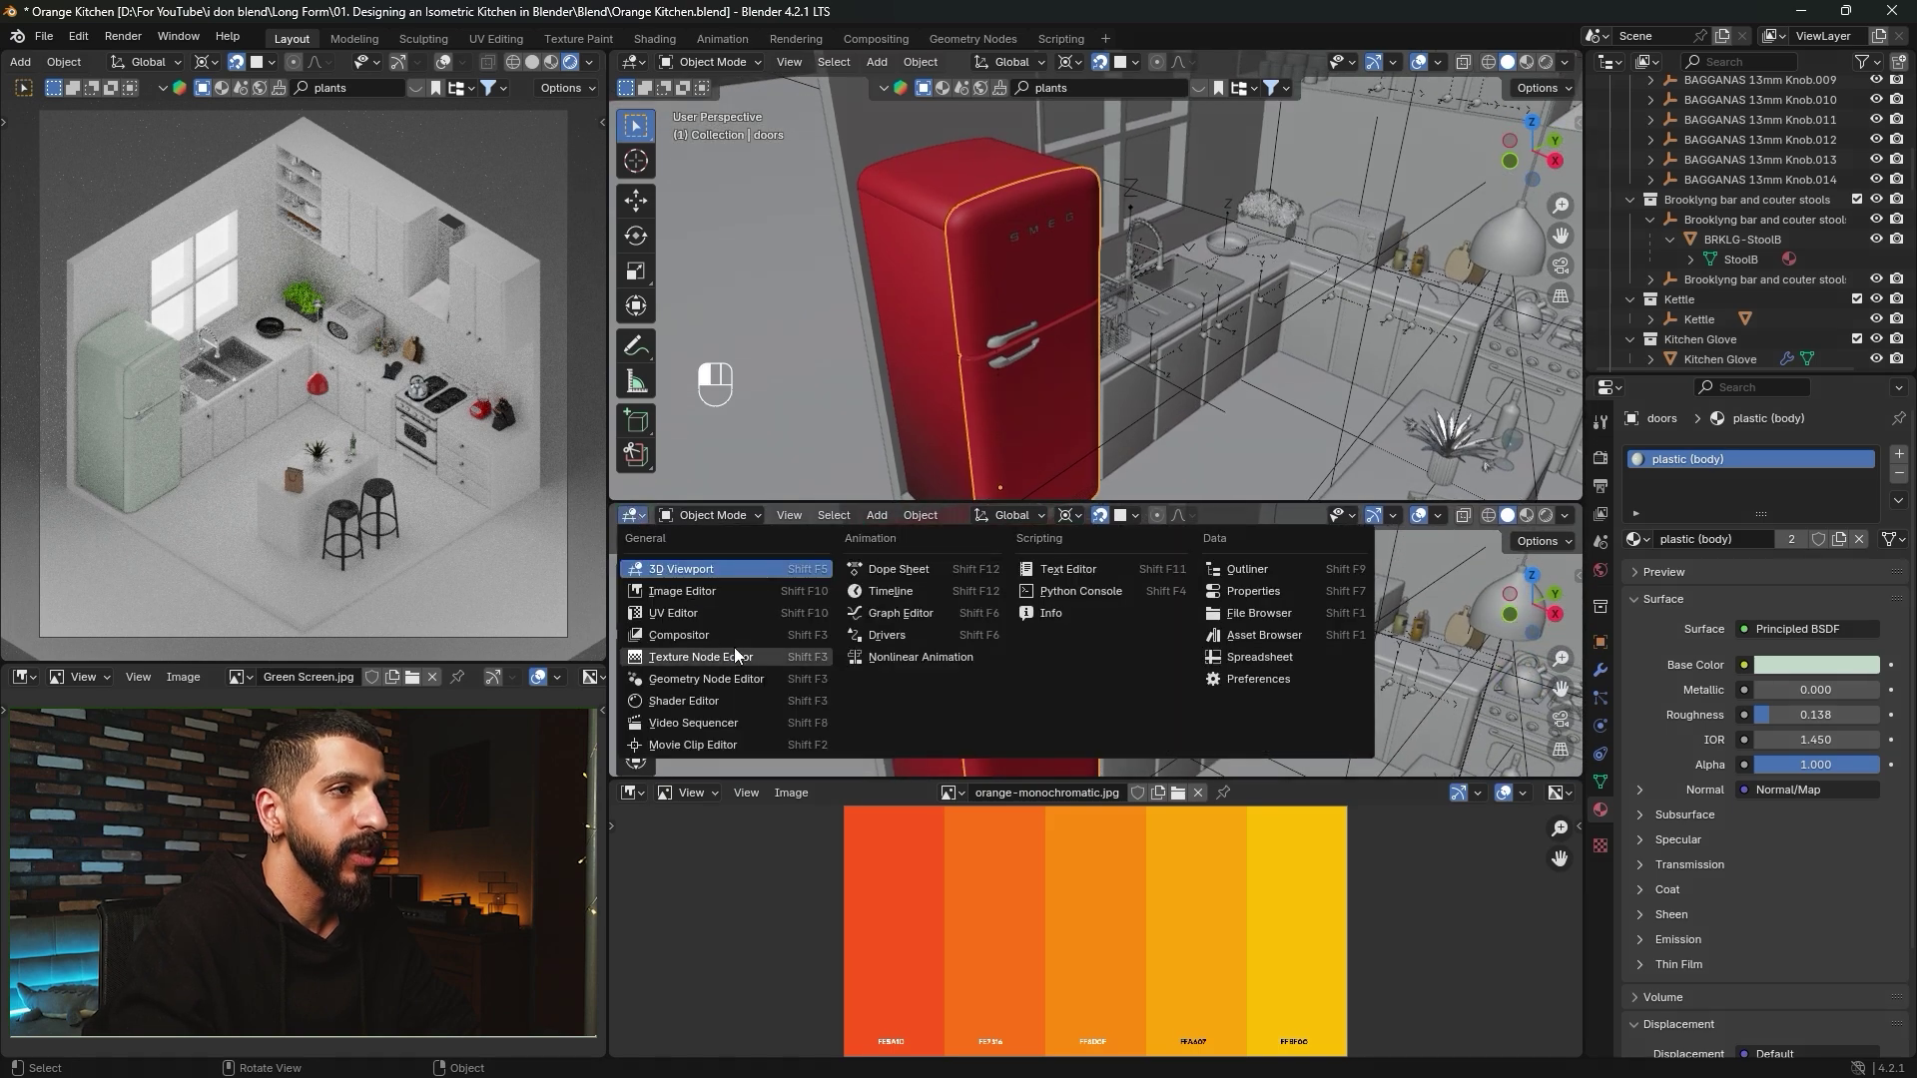
left_click(714, 701)
scroll(1036, 625, "up", 5)
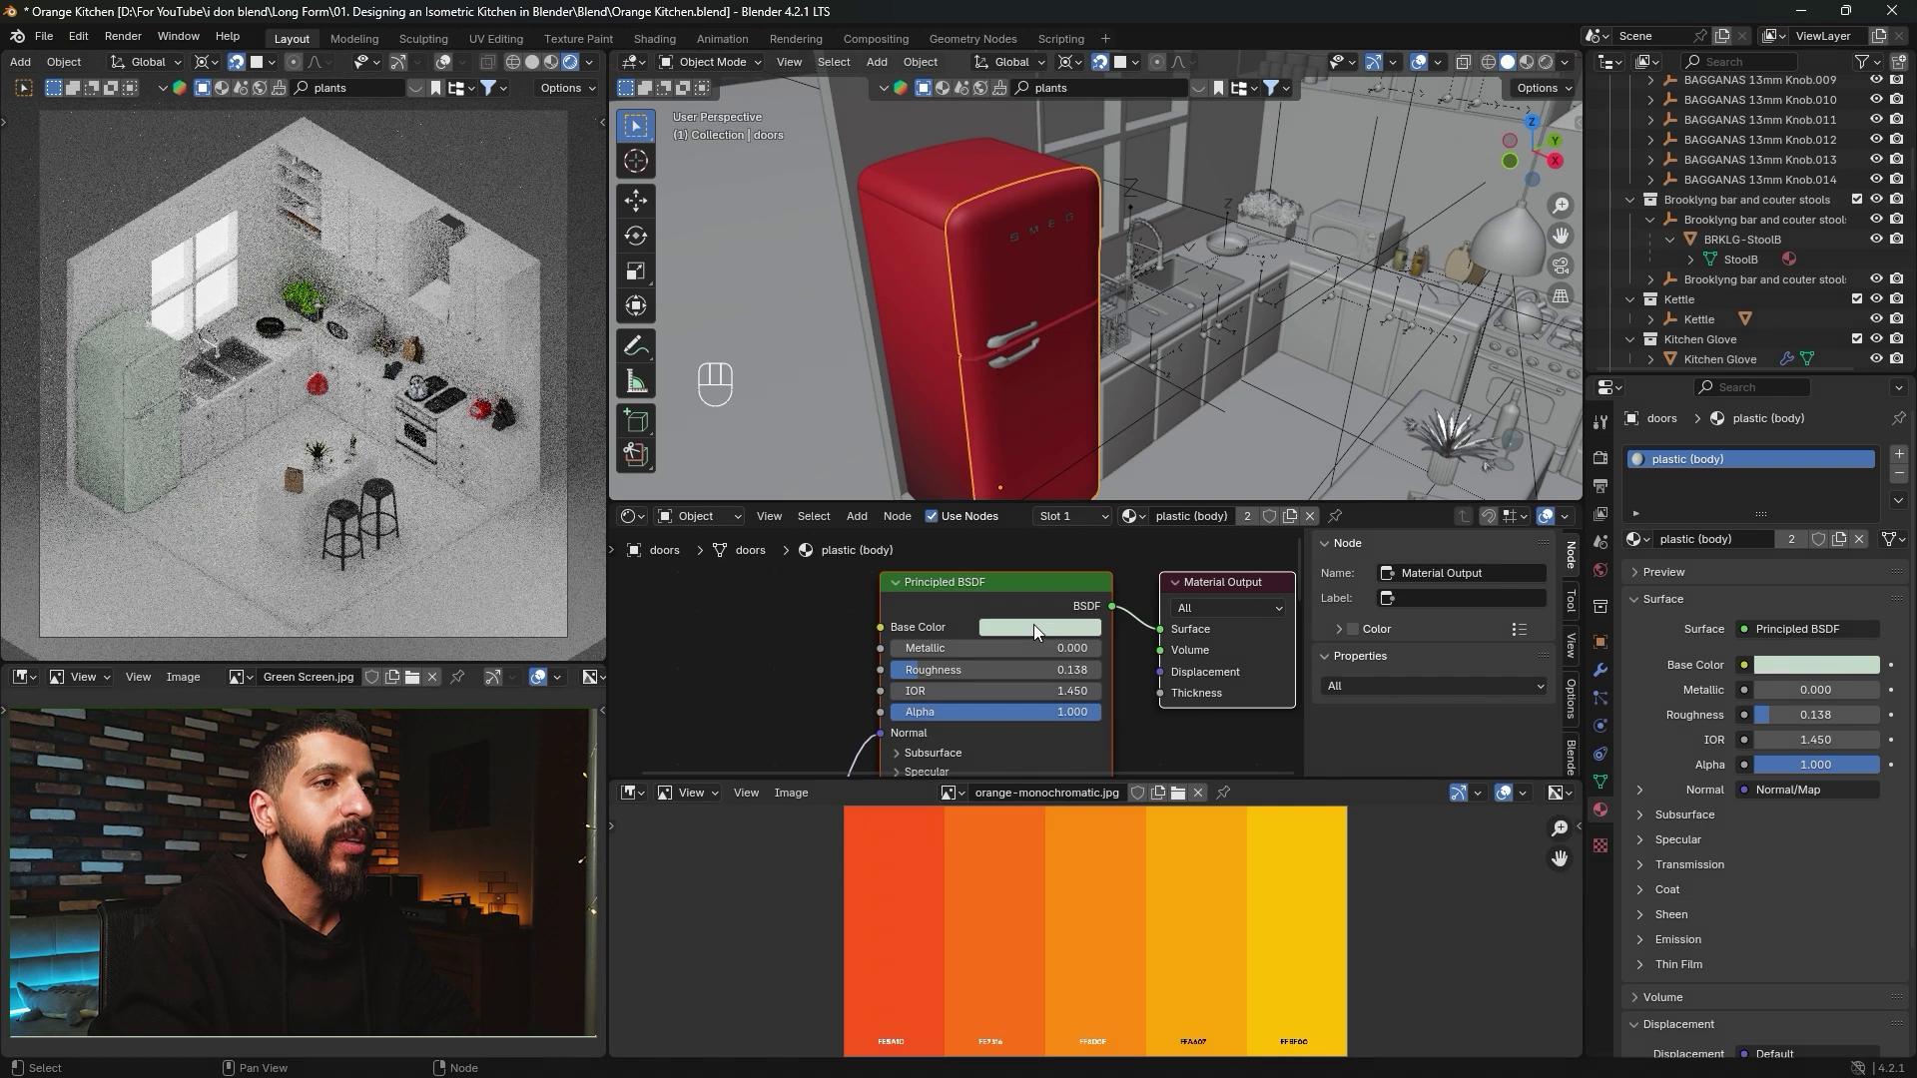
Set the fridge's plastic (body) base color to the red-orange first swatch sampled from the palette image.
left_click(1027, 626)
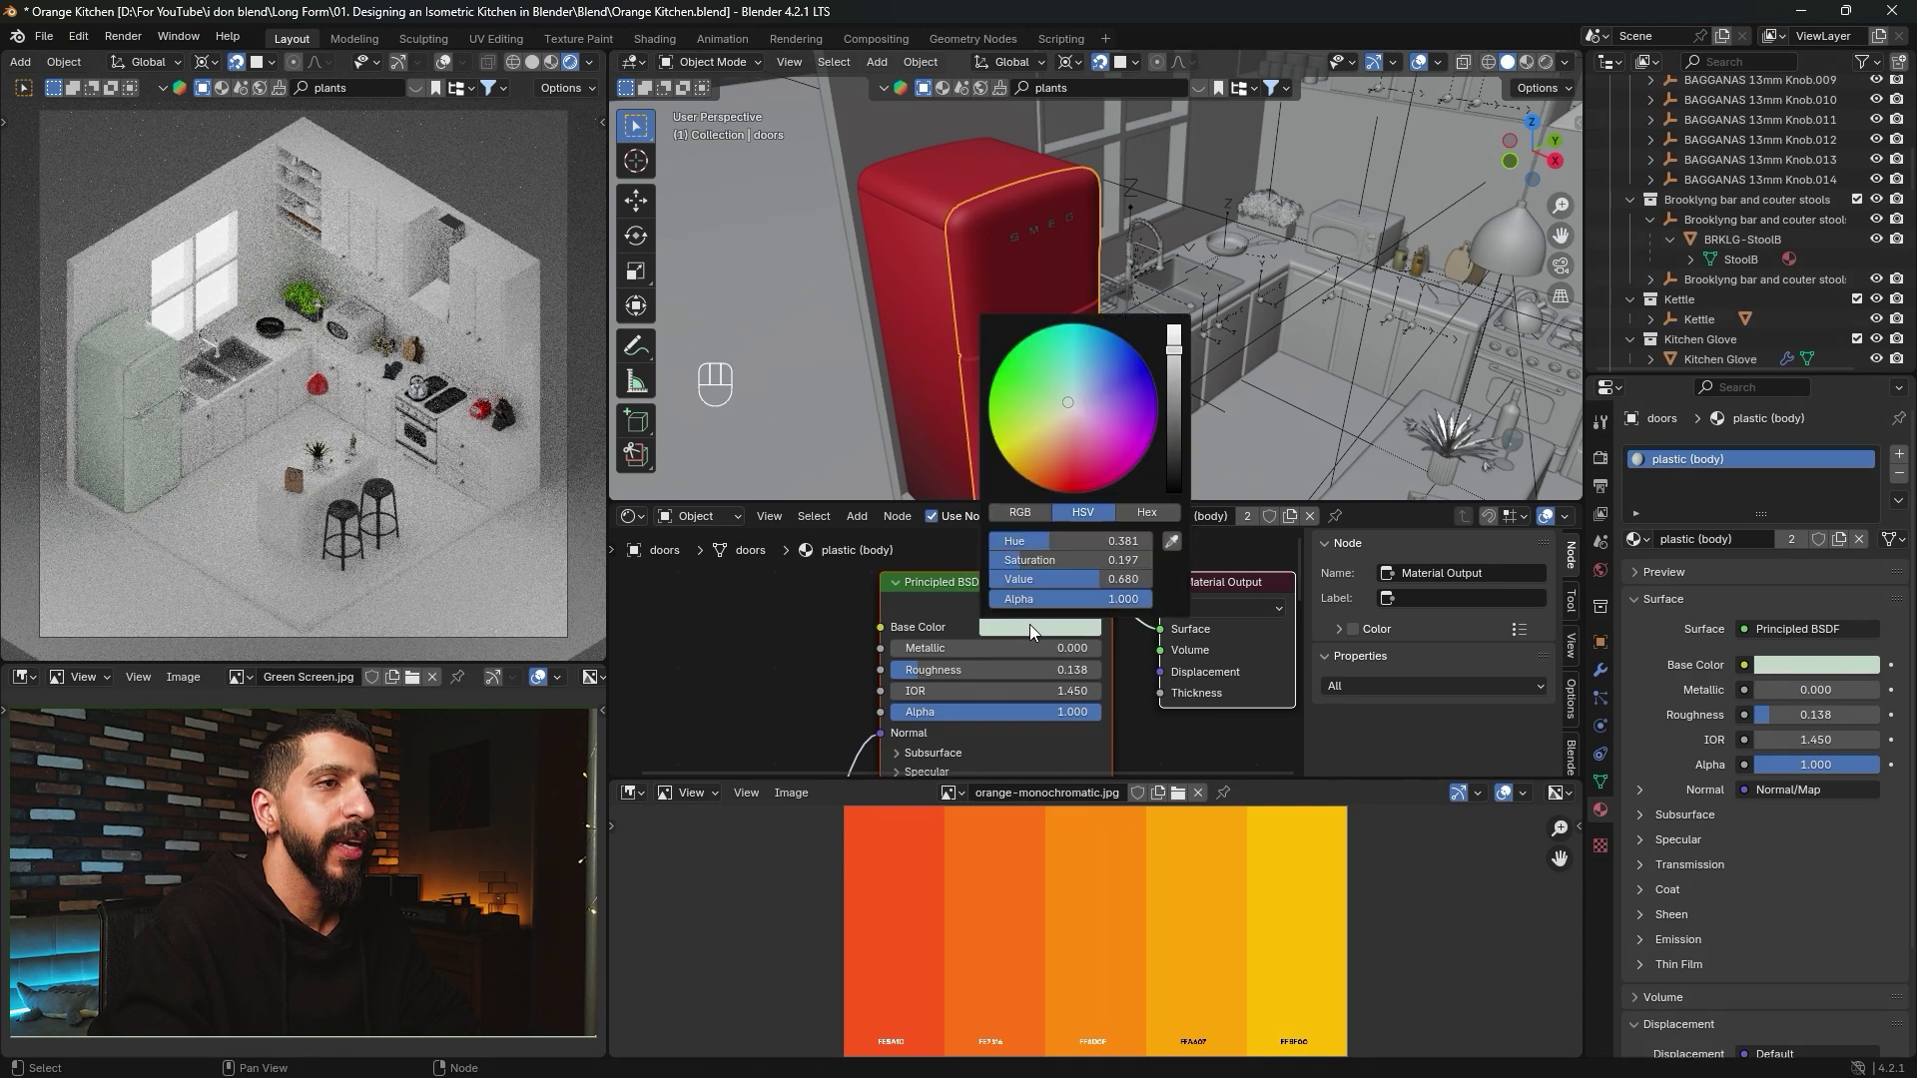
left_click(1171, 545)
left_click(896, 888)
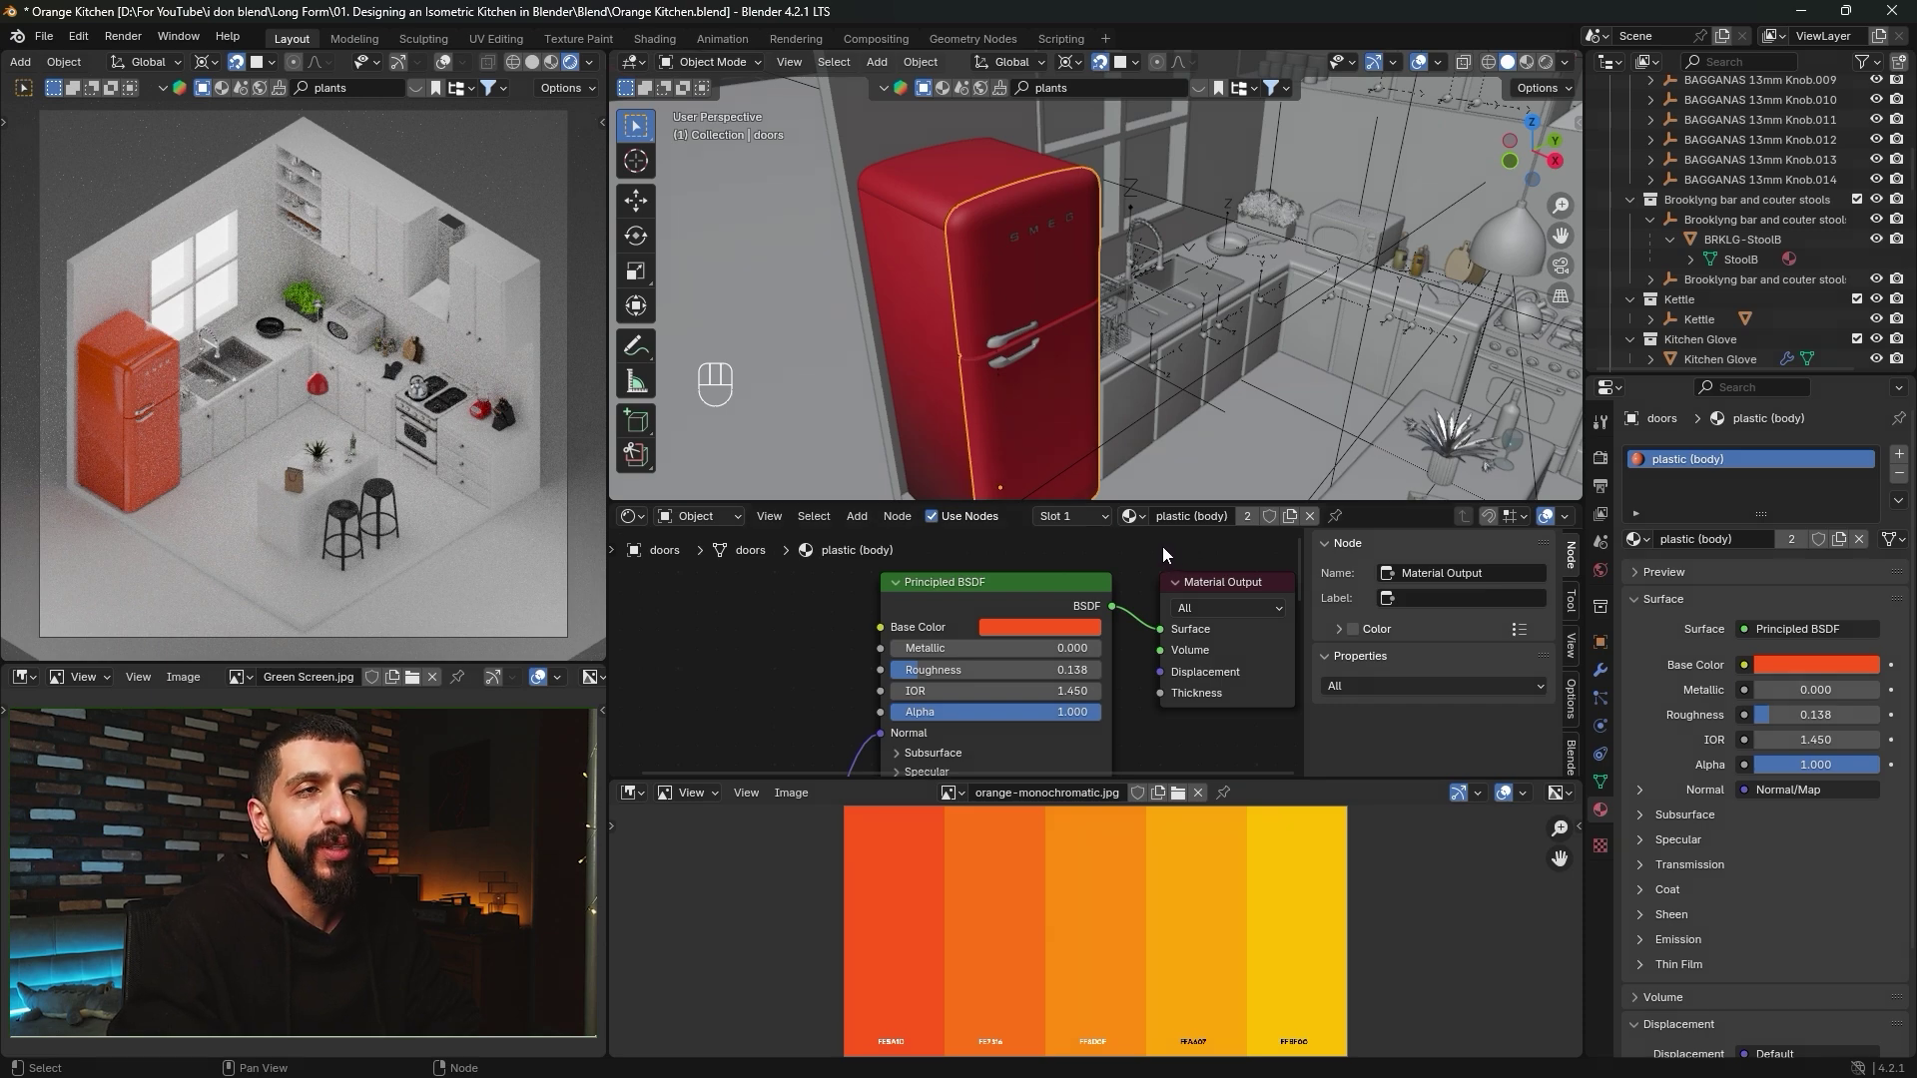
Collapse the Shader Editor area and replace the ceiling lamp's plastic touched material with plastic (body).
middle_click_drag(1206, 363, 1080, 357, "shift")
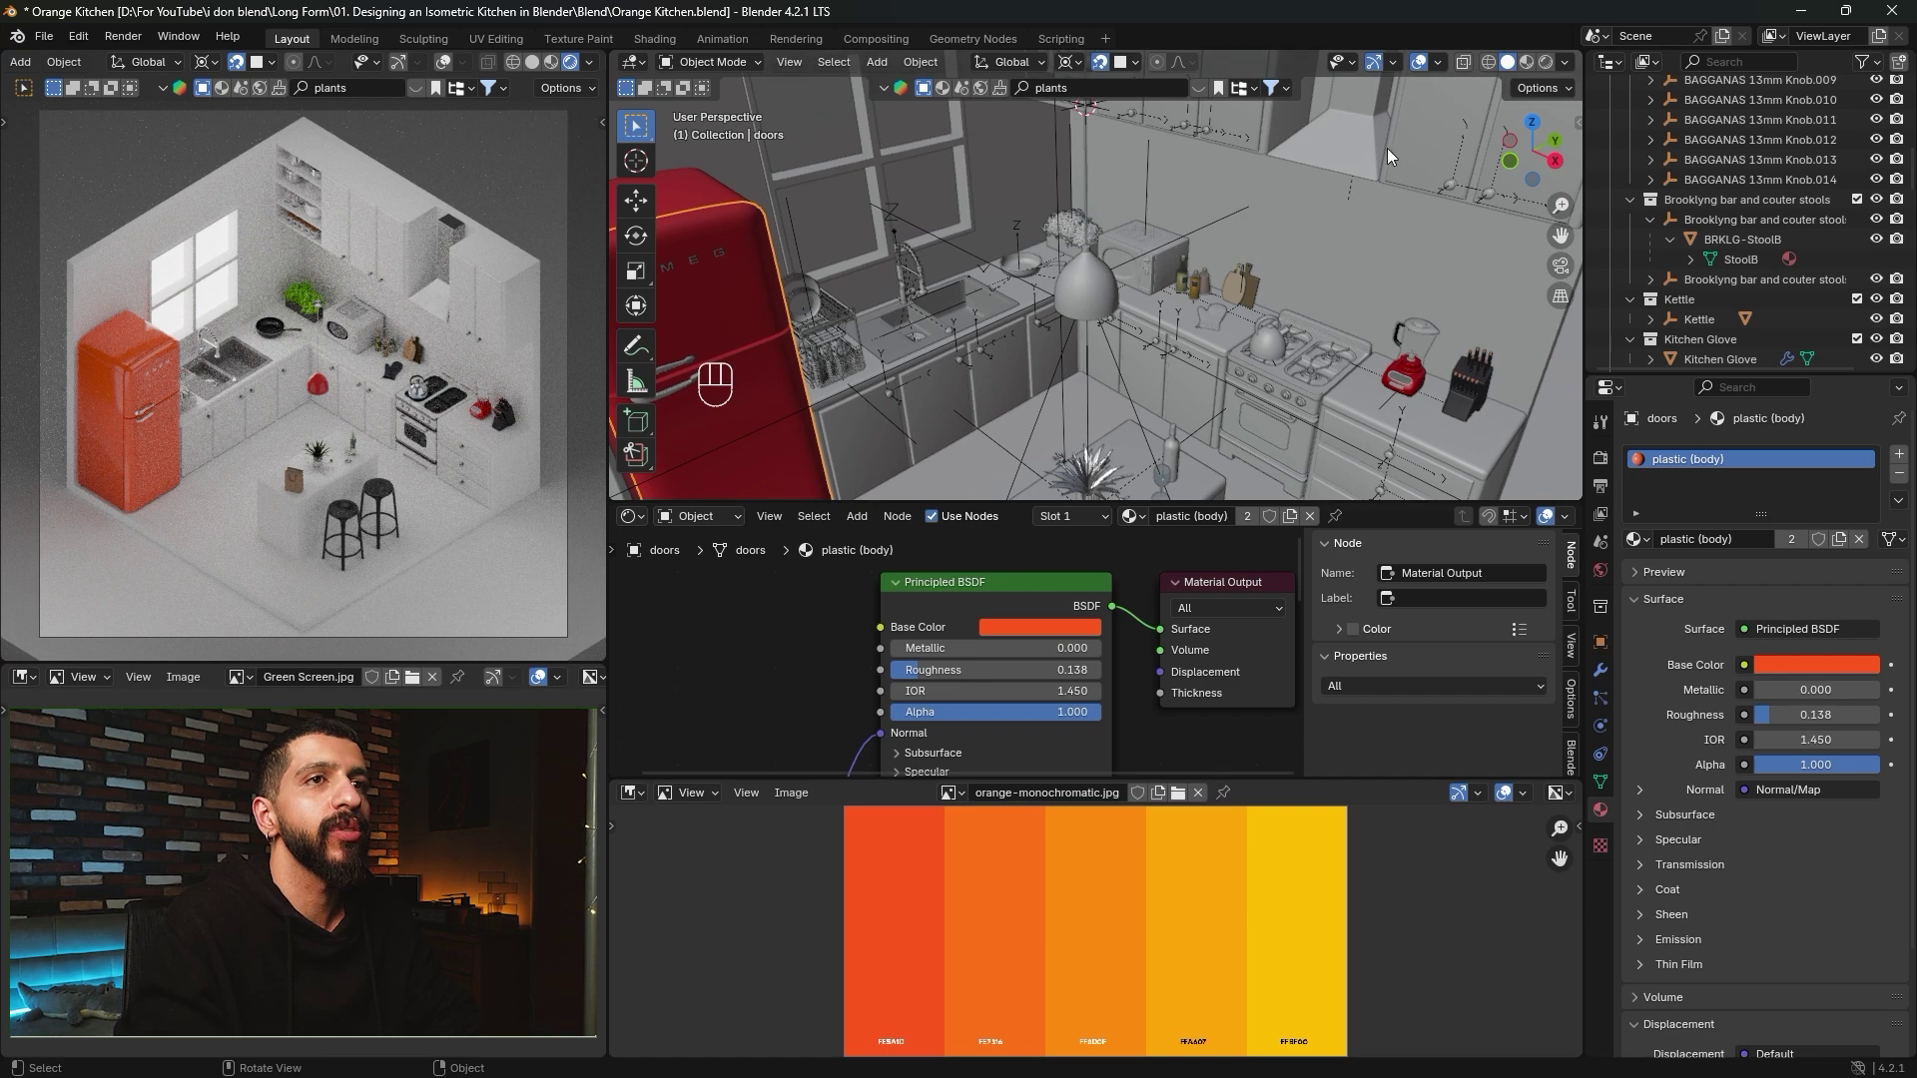
left_click_drag(863, 504, 889, 750)
mouse_move(1105, 483)
middle_mouse_down("shift")
mouse_move(1093, 549)
mouse_move(1108, 505)
mouse_move(1090, 509)
middle_mouse_up("shift")
left_click(1093, 555, "shift")
left_click(1694, 481)
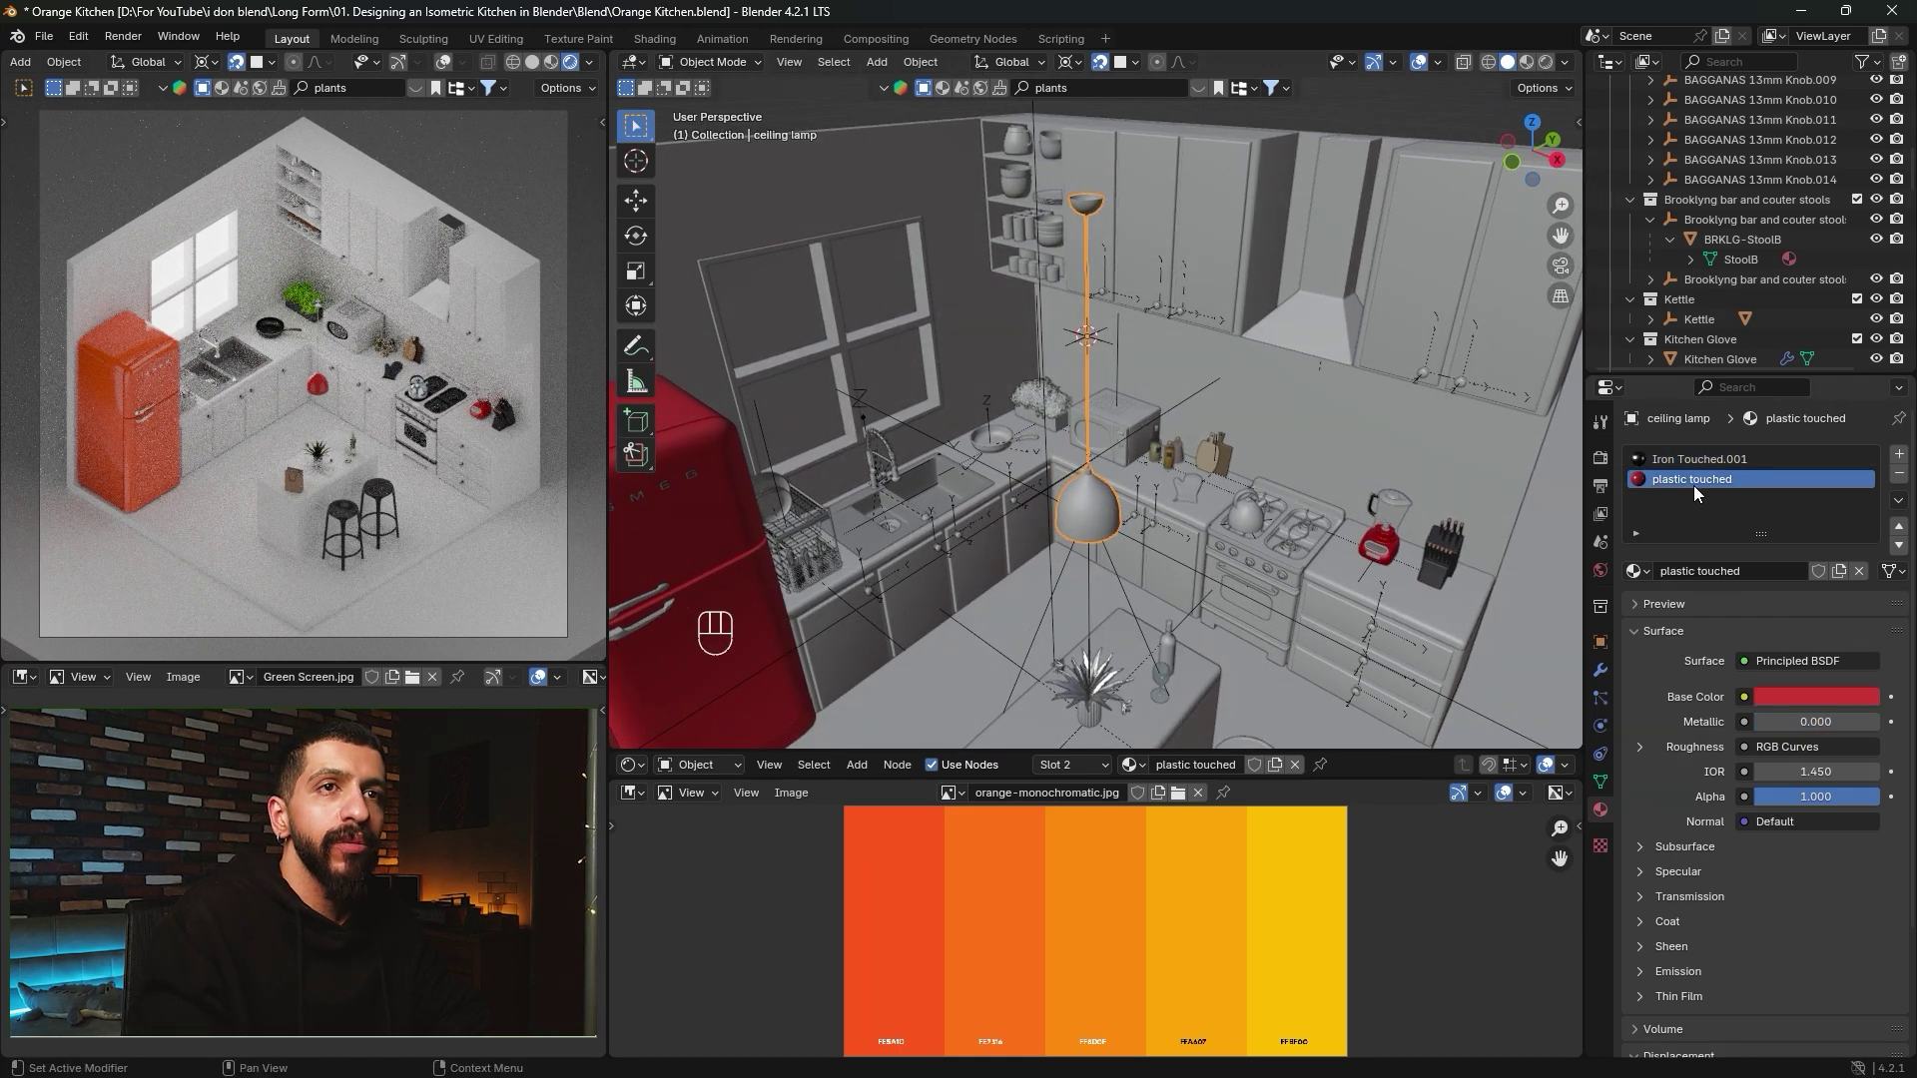
left_click(1639, 573)
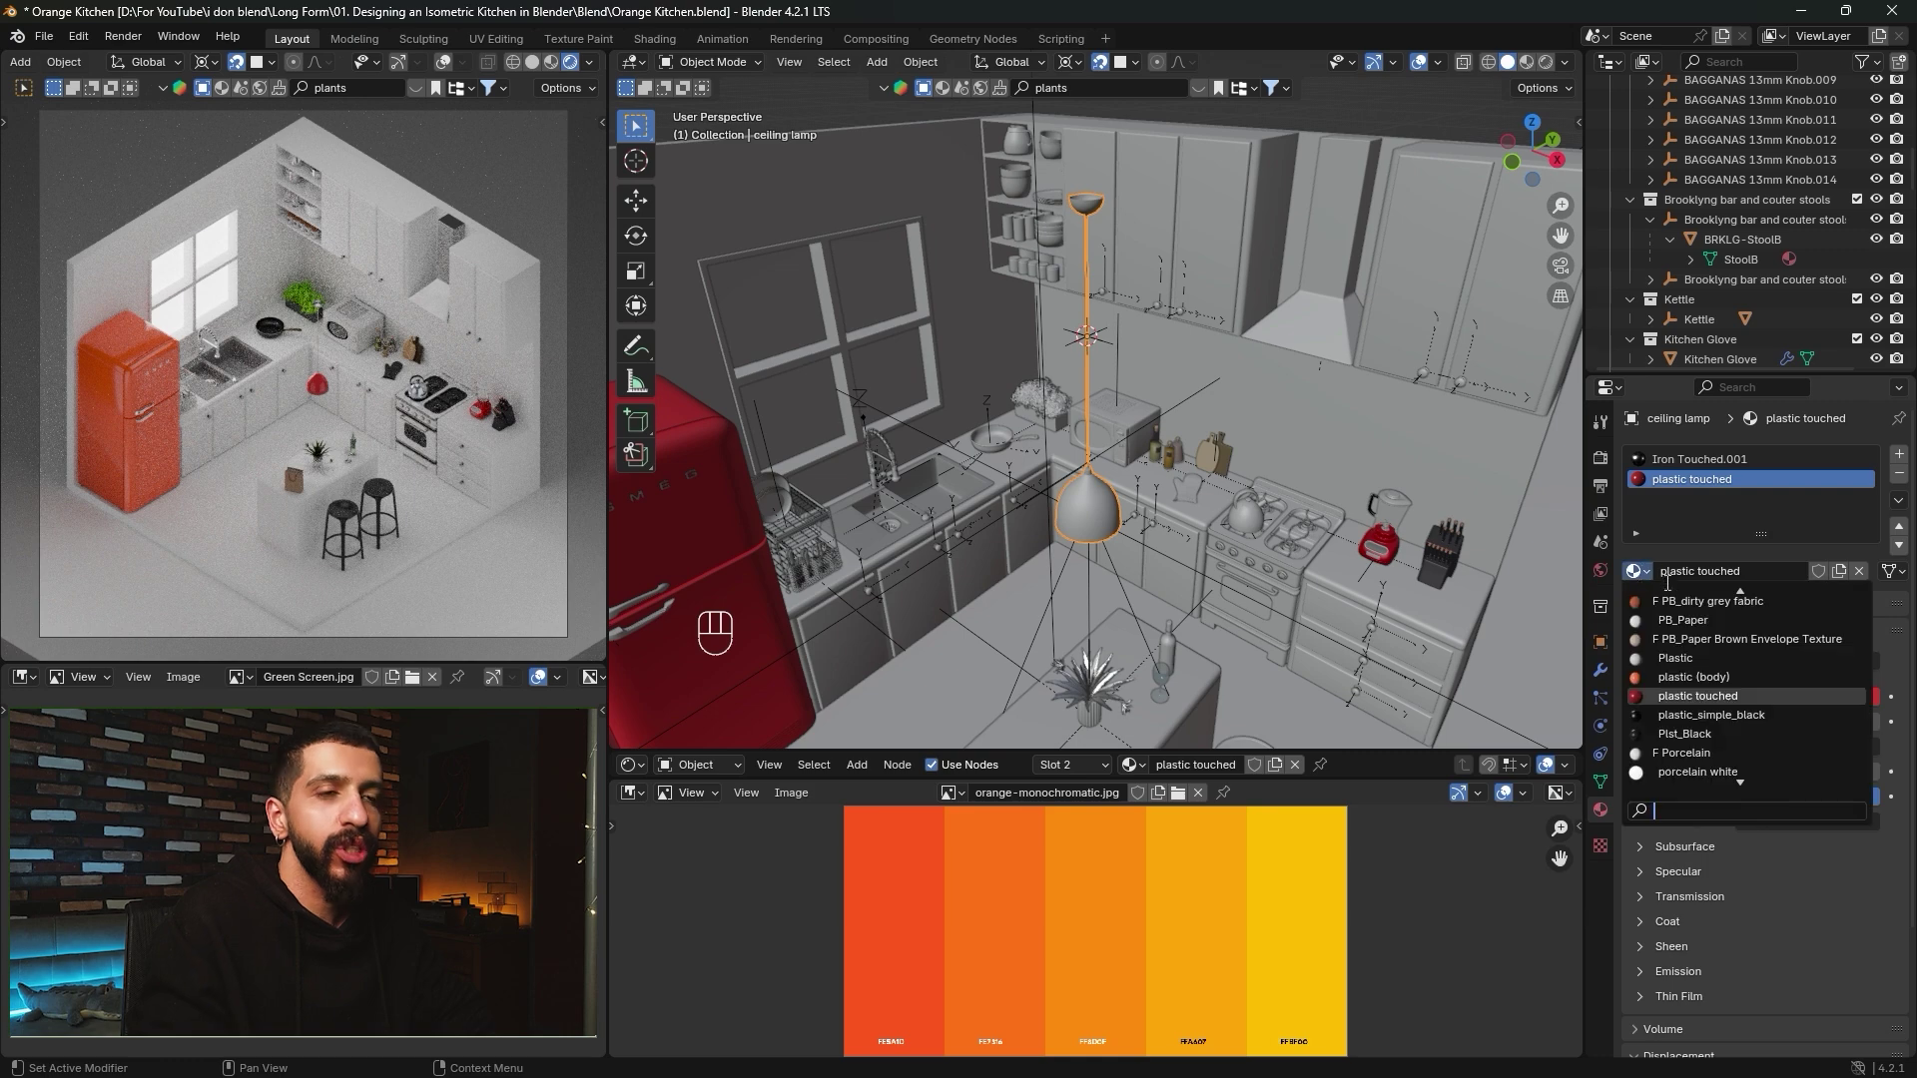
type("plastic")
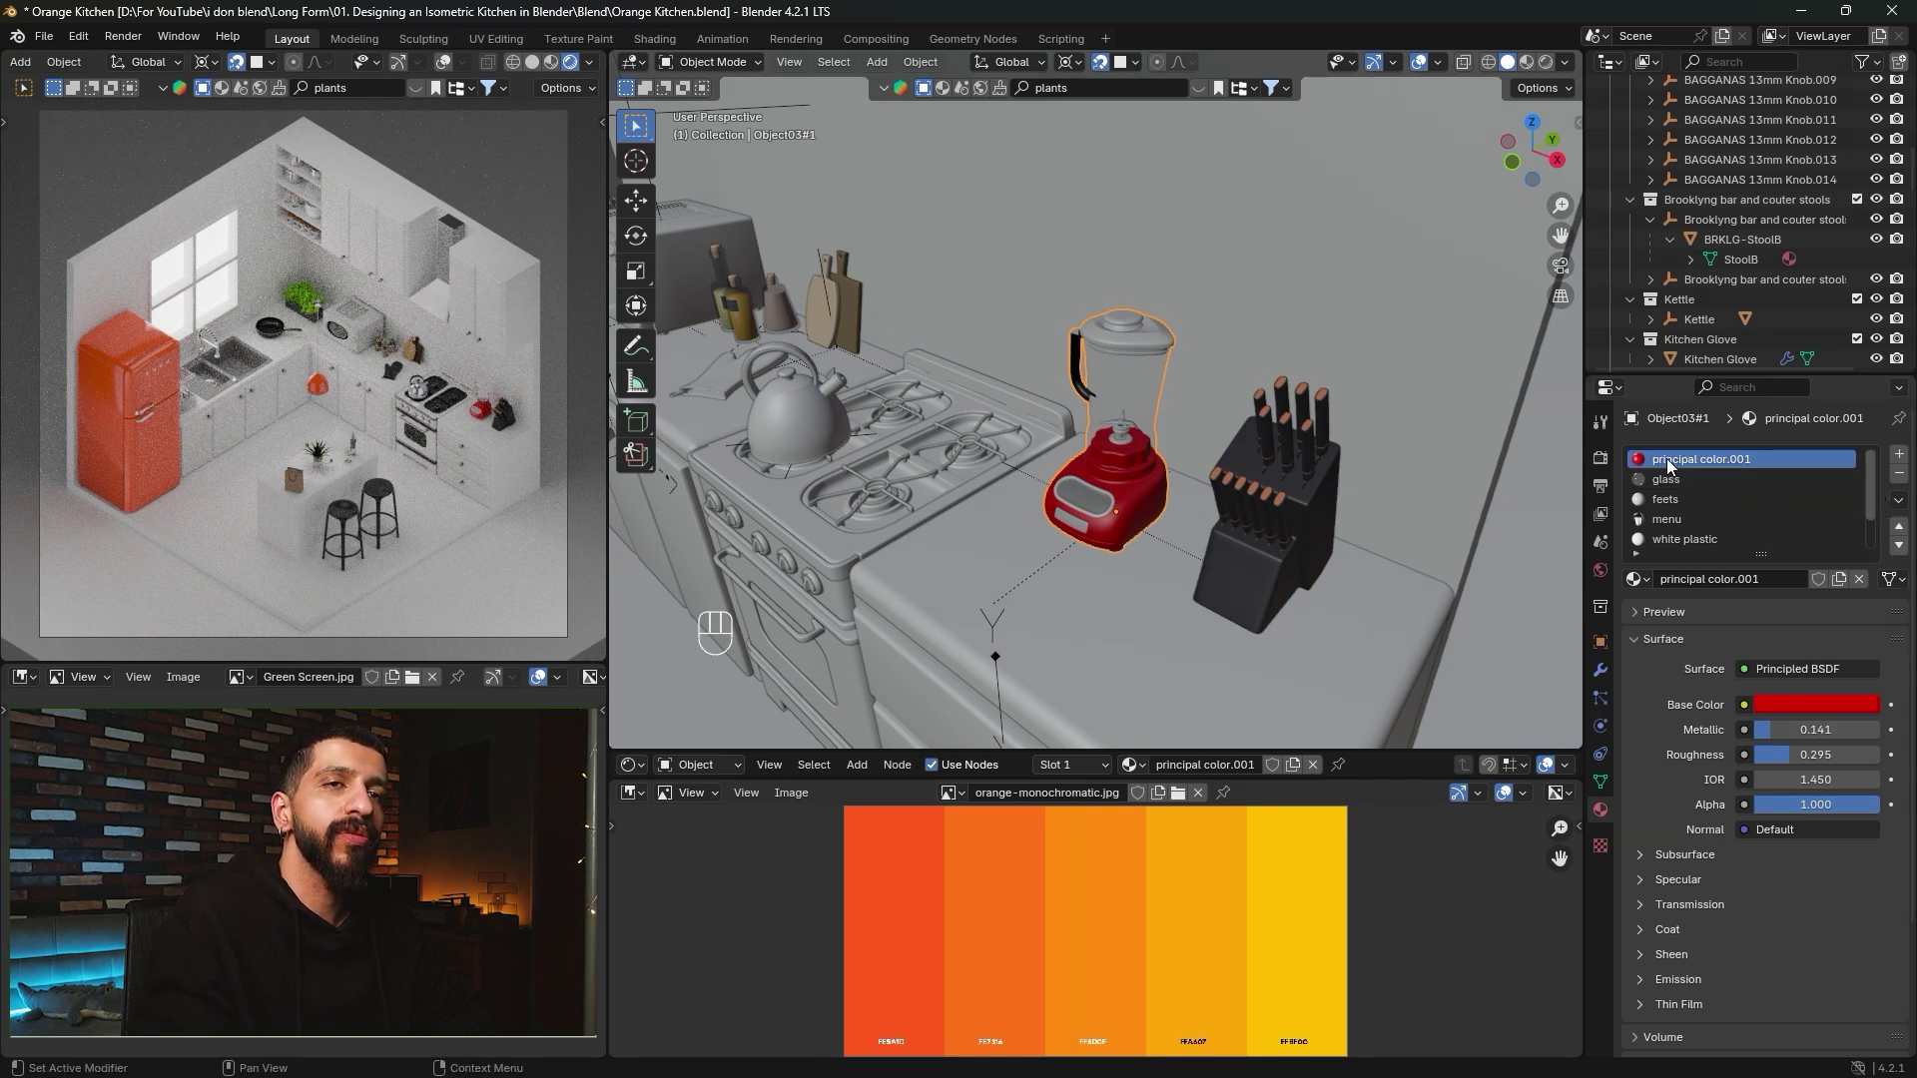
Replace the blender's principal color.001 material with plastic (body).
left_click(1637, 579)
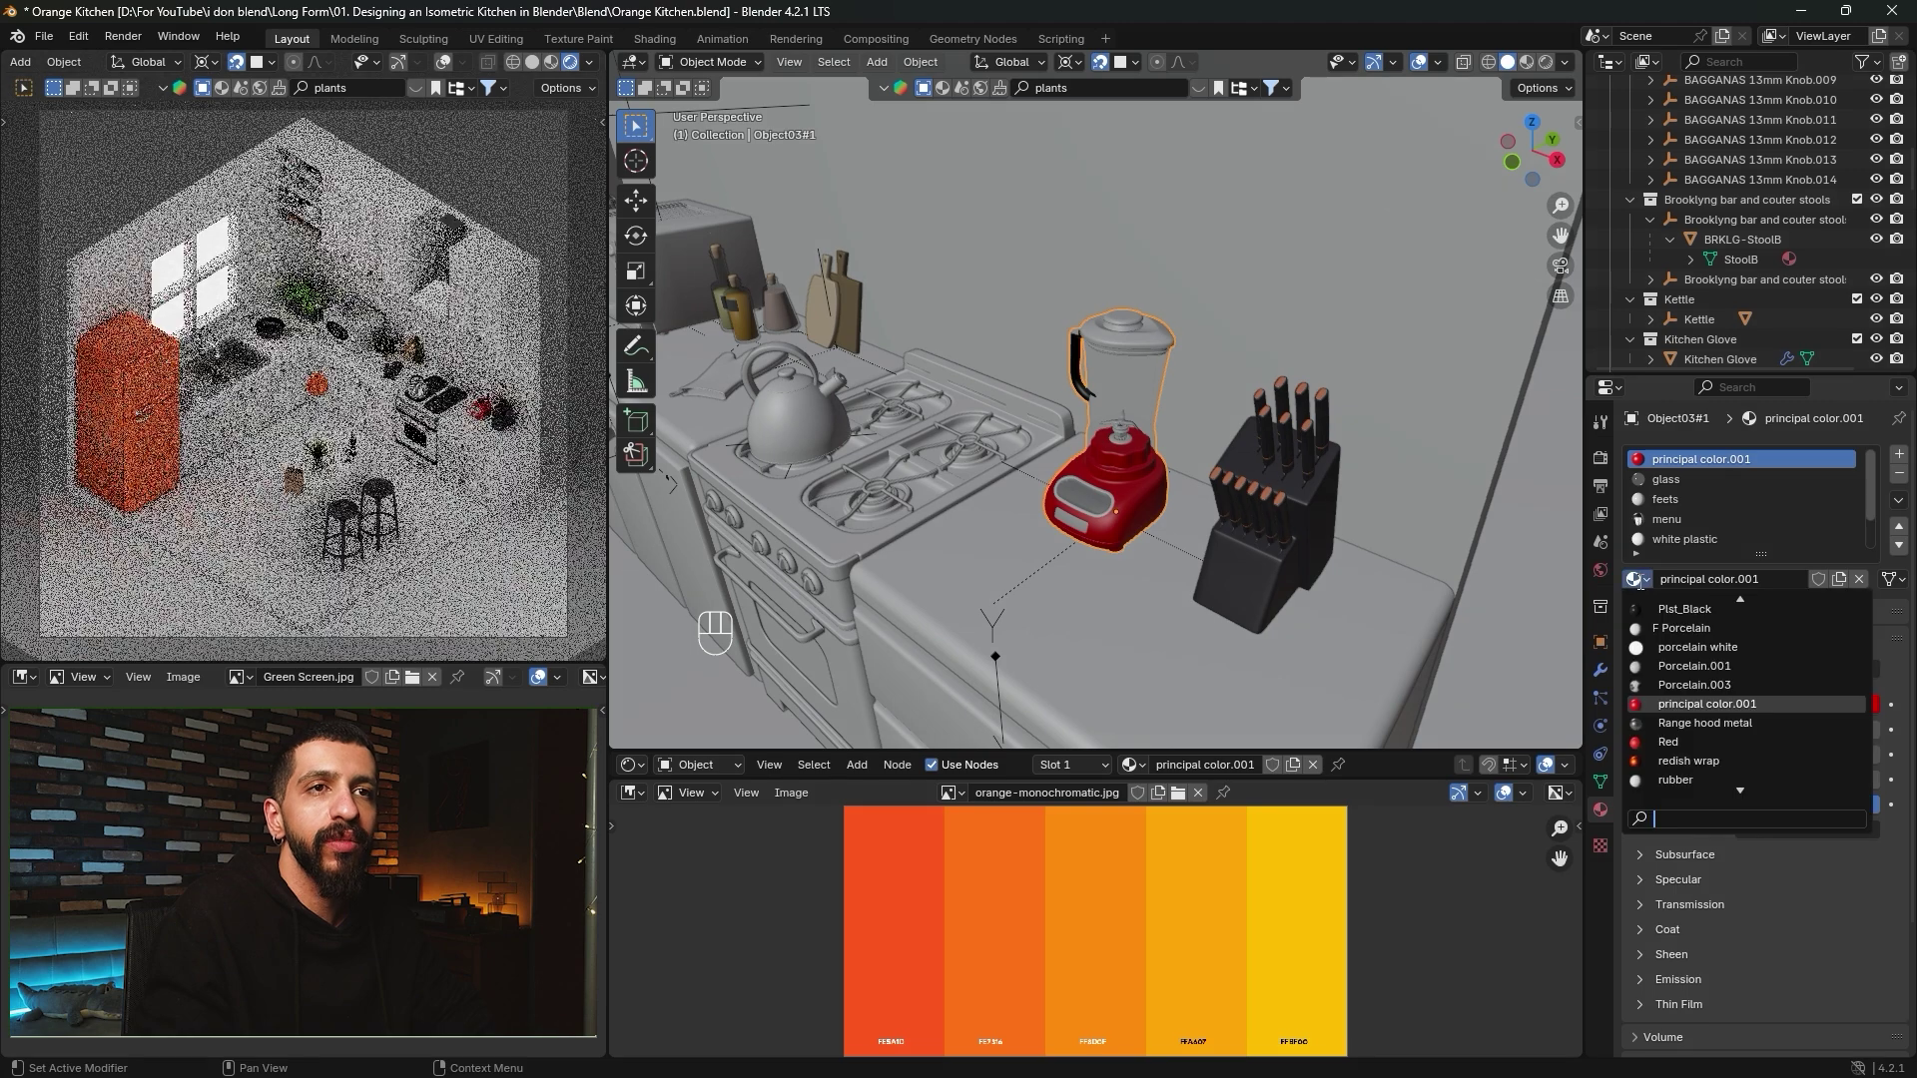
type("plast")
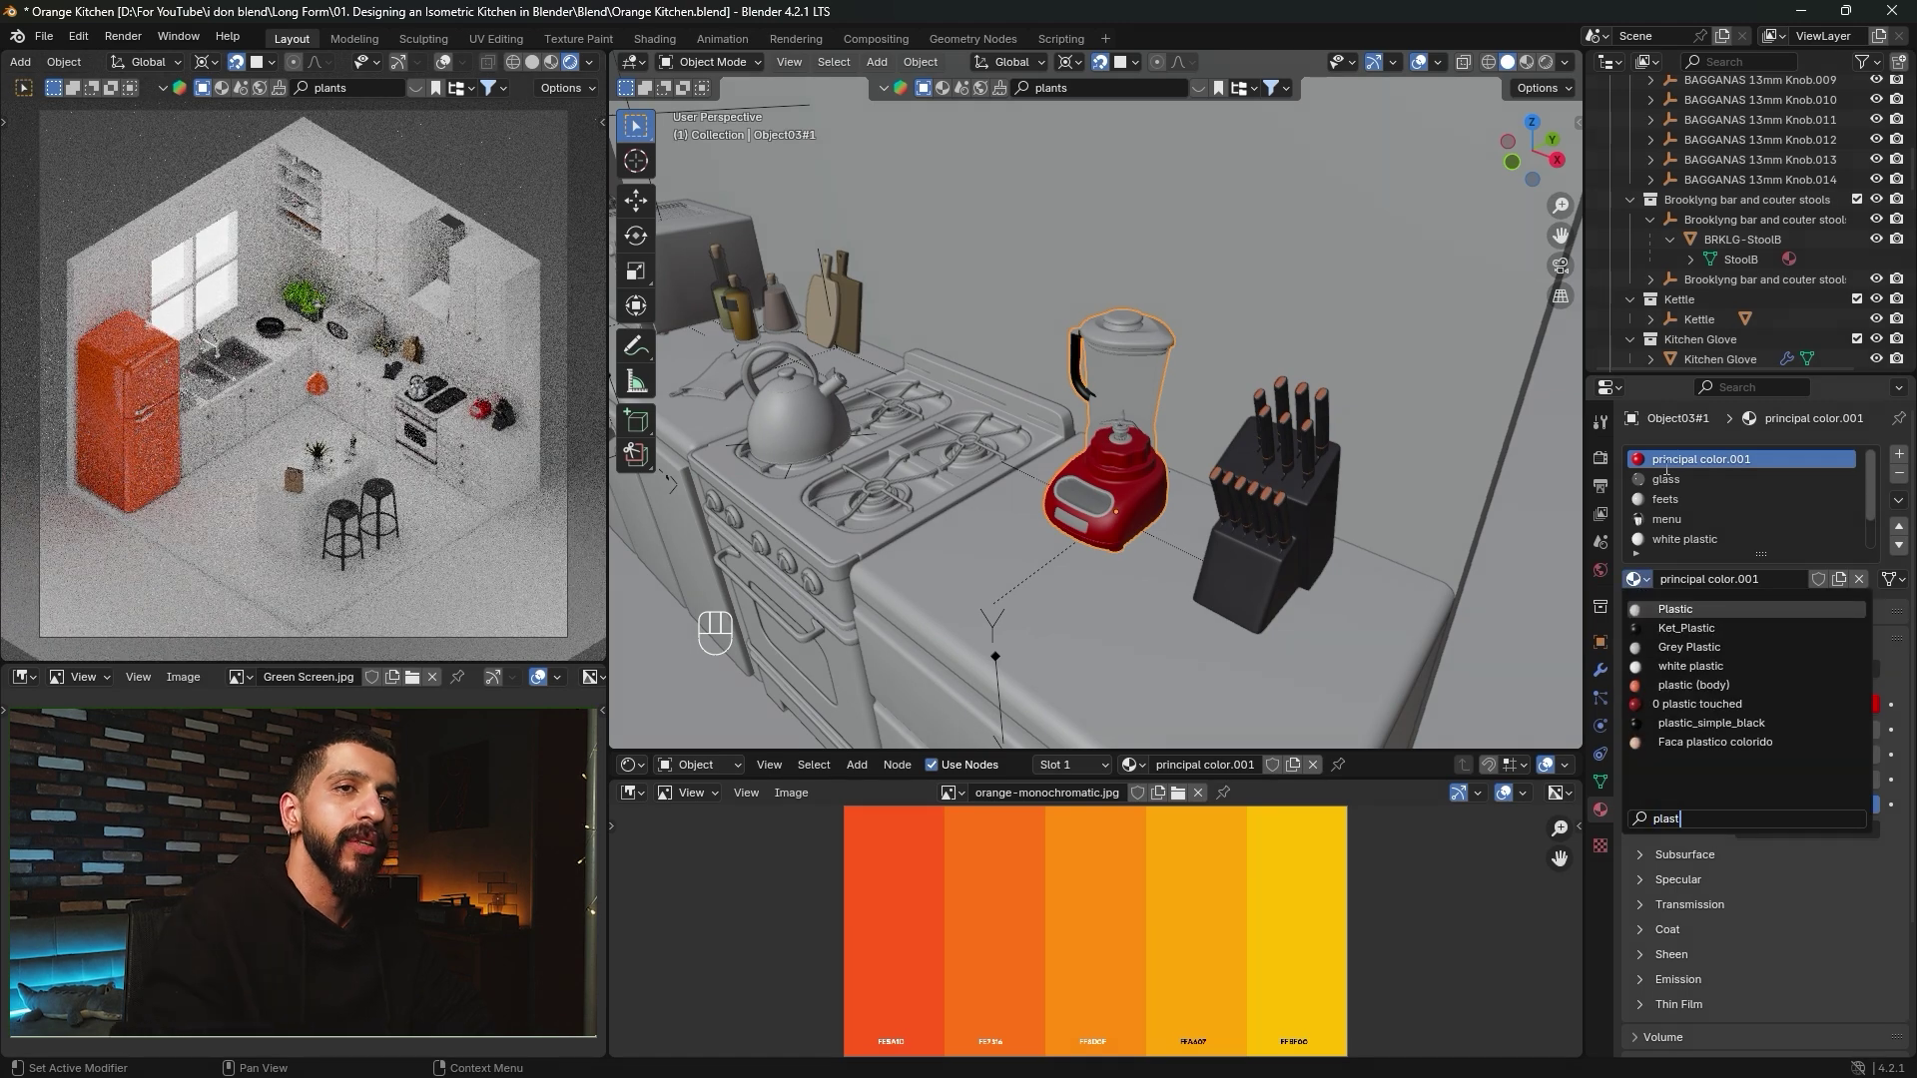
left_click(1714, 685)
Select the front bar stool at the kitchen island and replace its Plst_Black material with plastic (body).
middle_click_drag(1098, 419, 1088, 441)
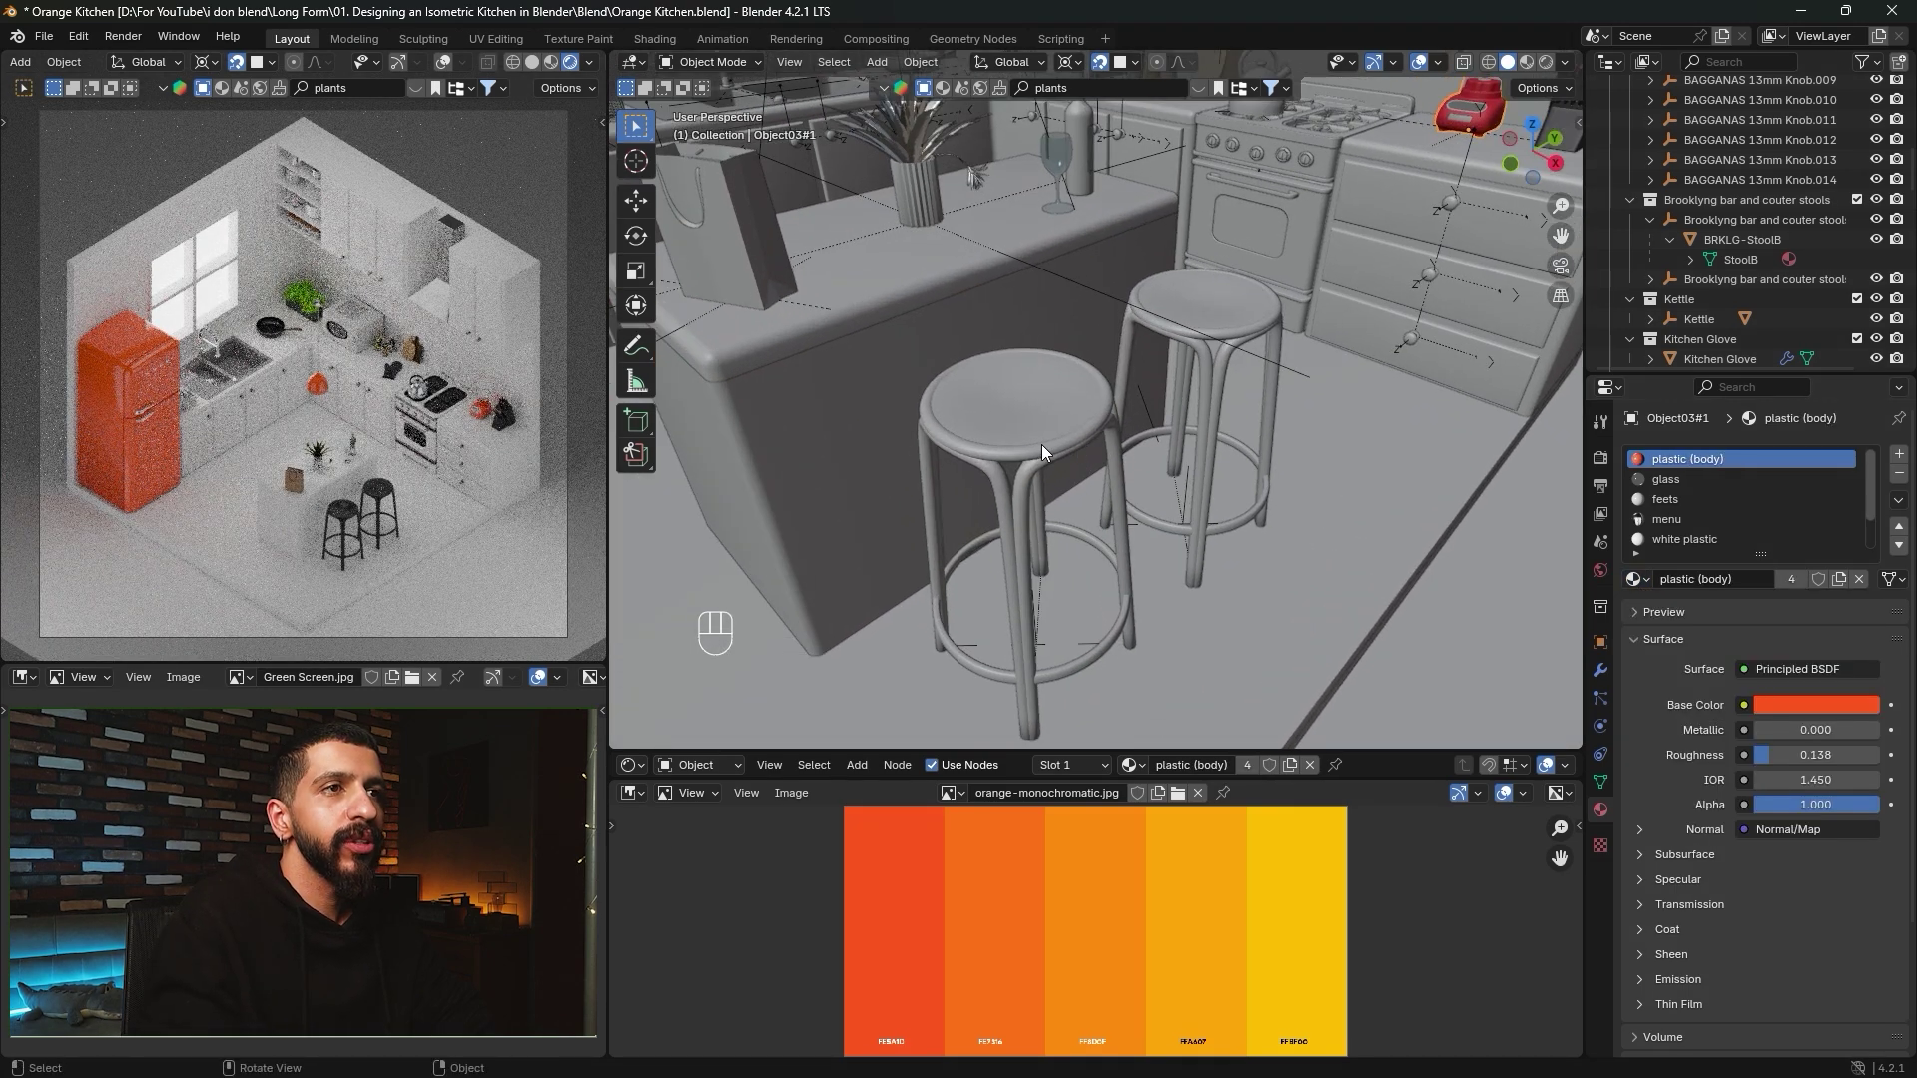
left_click(1045, 443)
left_click(1634, 539)
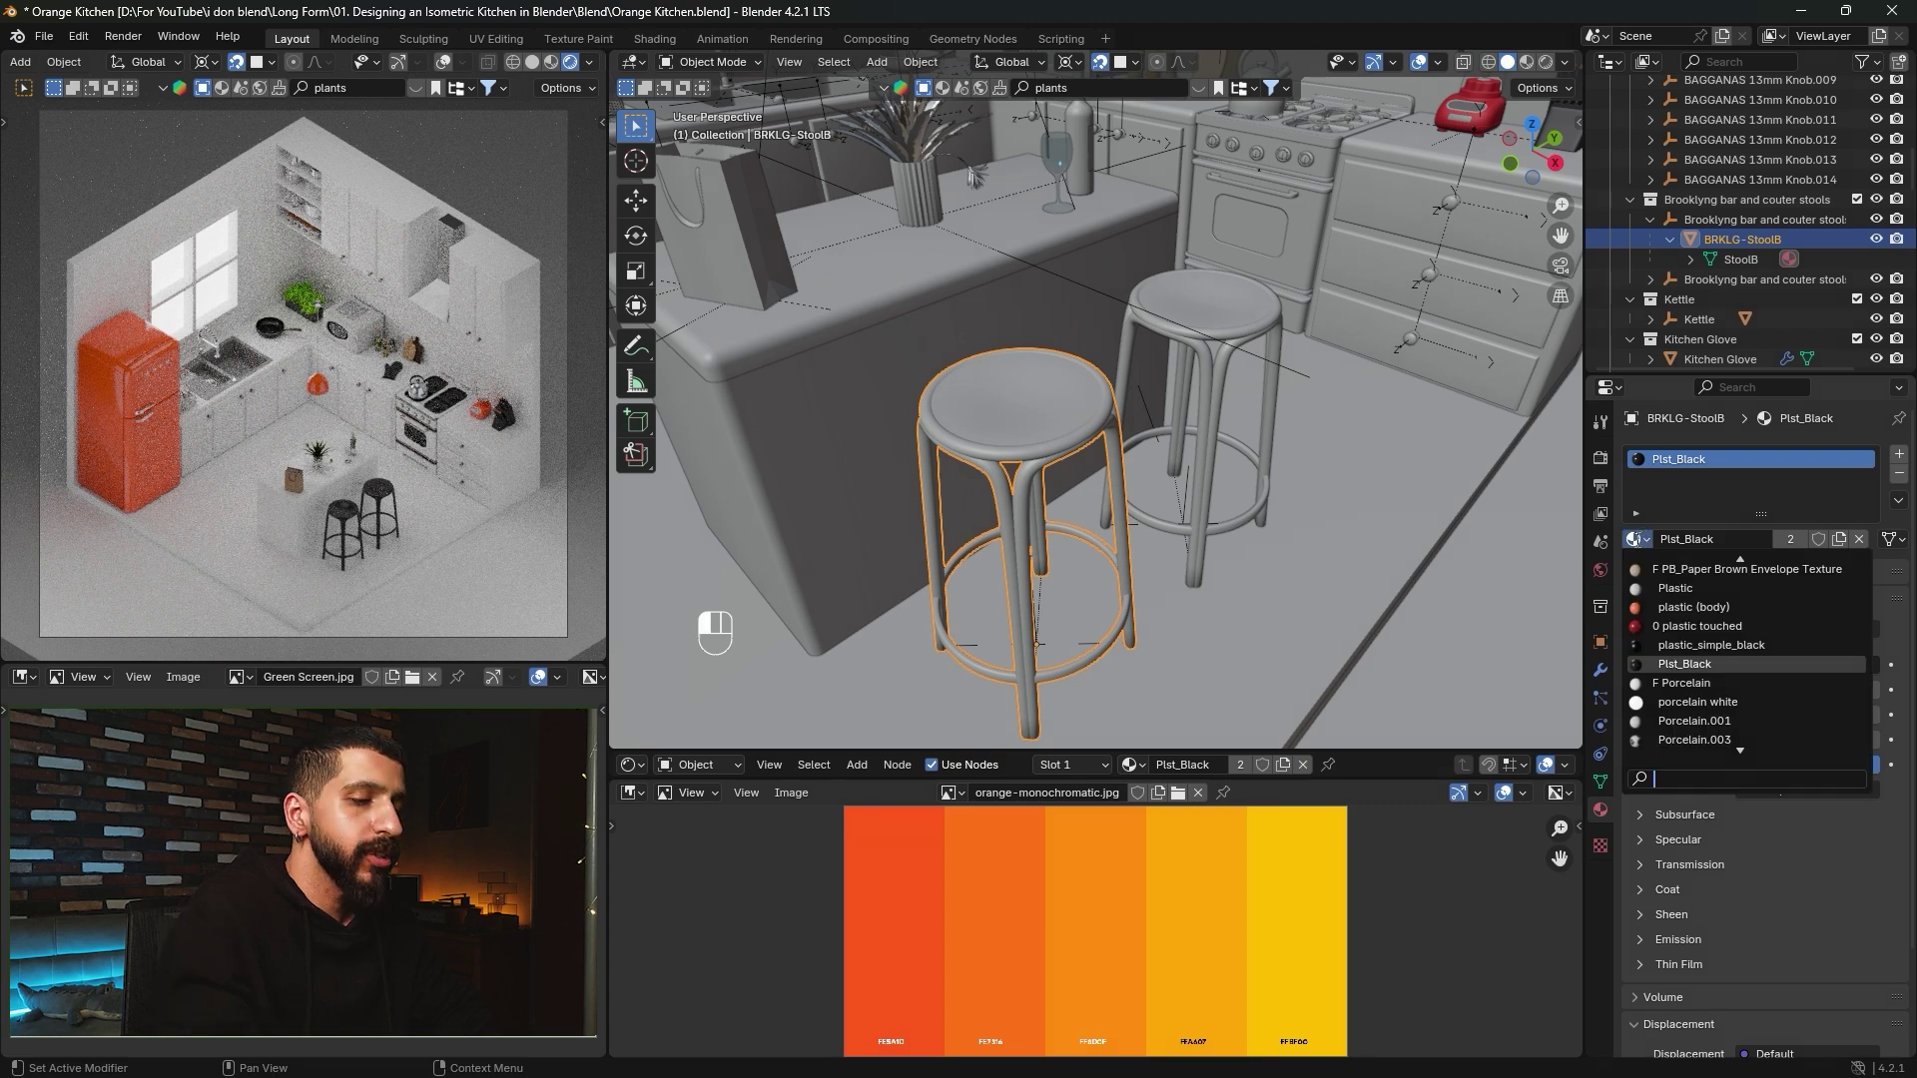
type("plast")
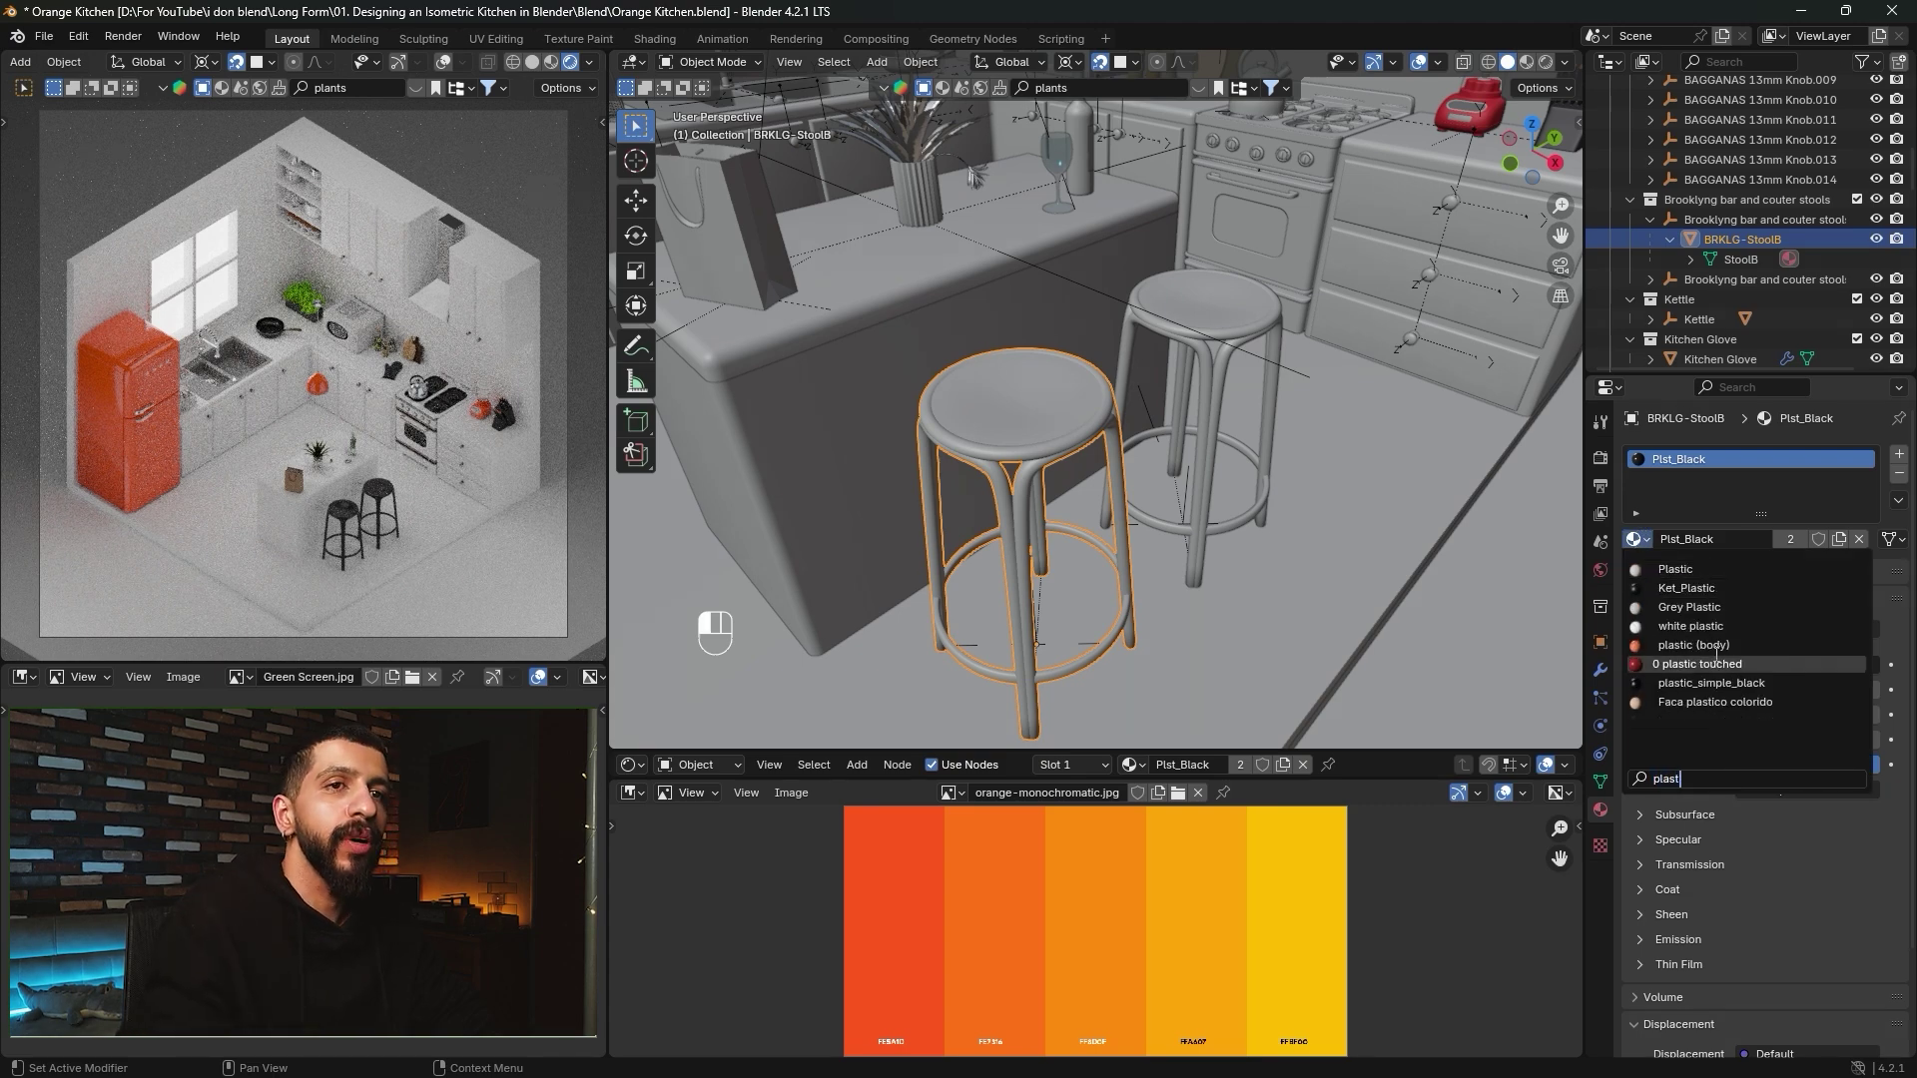
left_click(1696, 645)
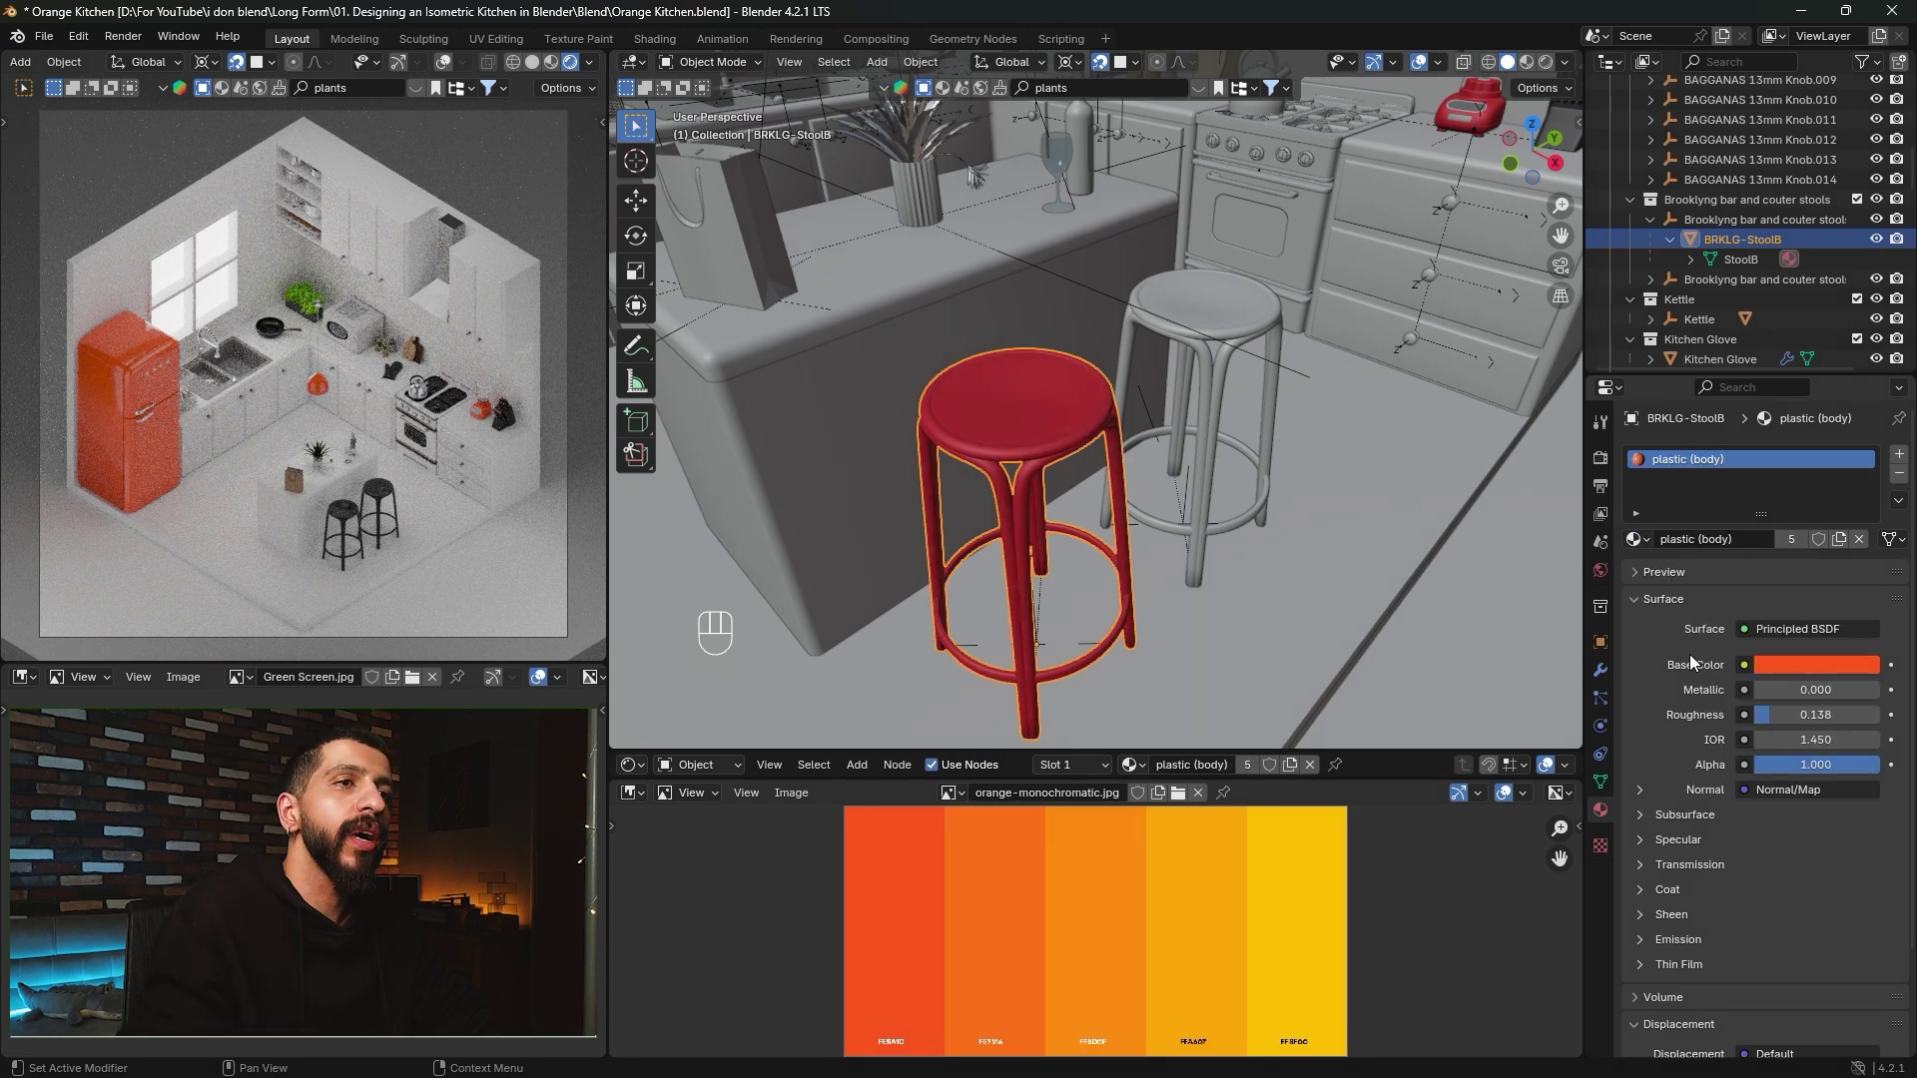
Link the front stool's material to the rear bar stool.
left_click(1237, 309)
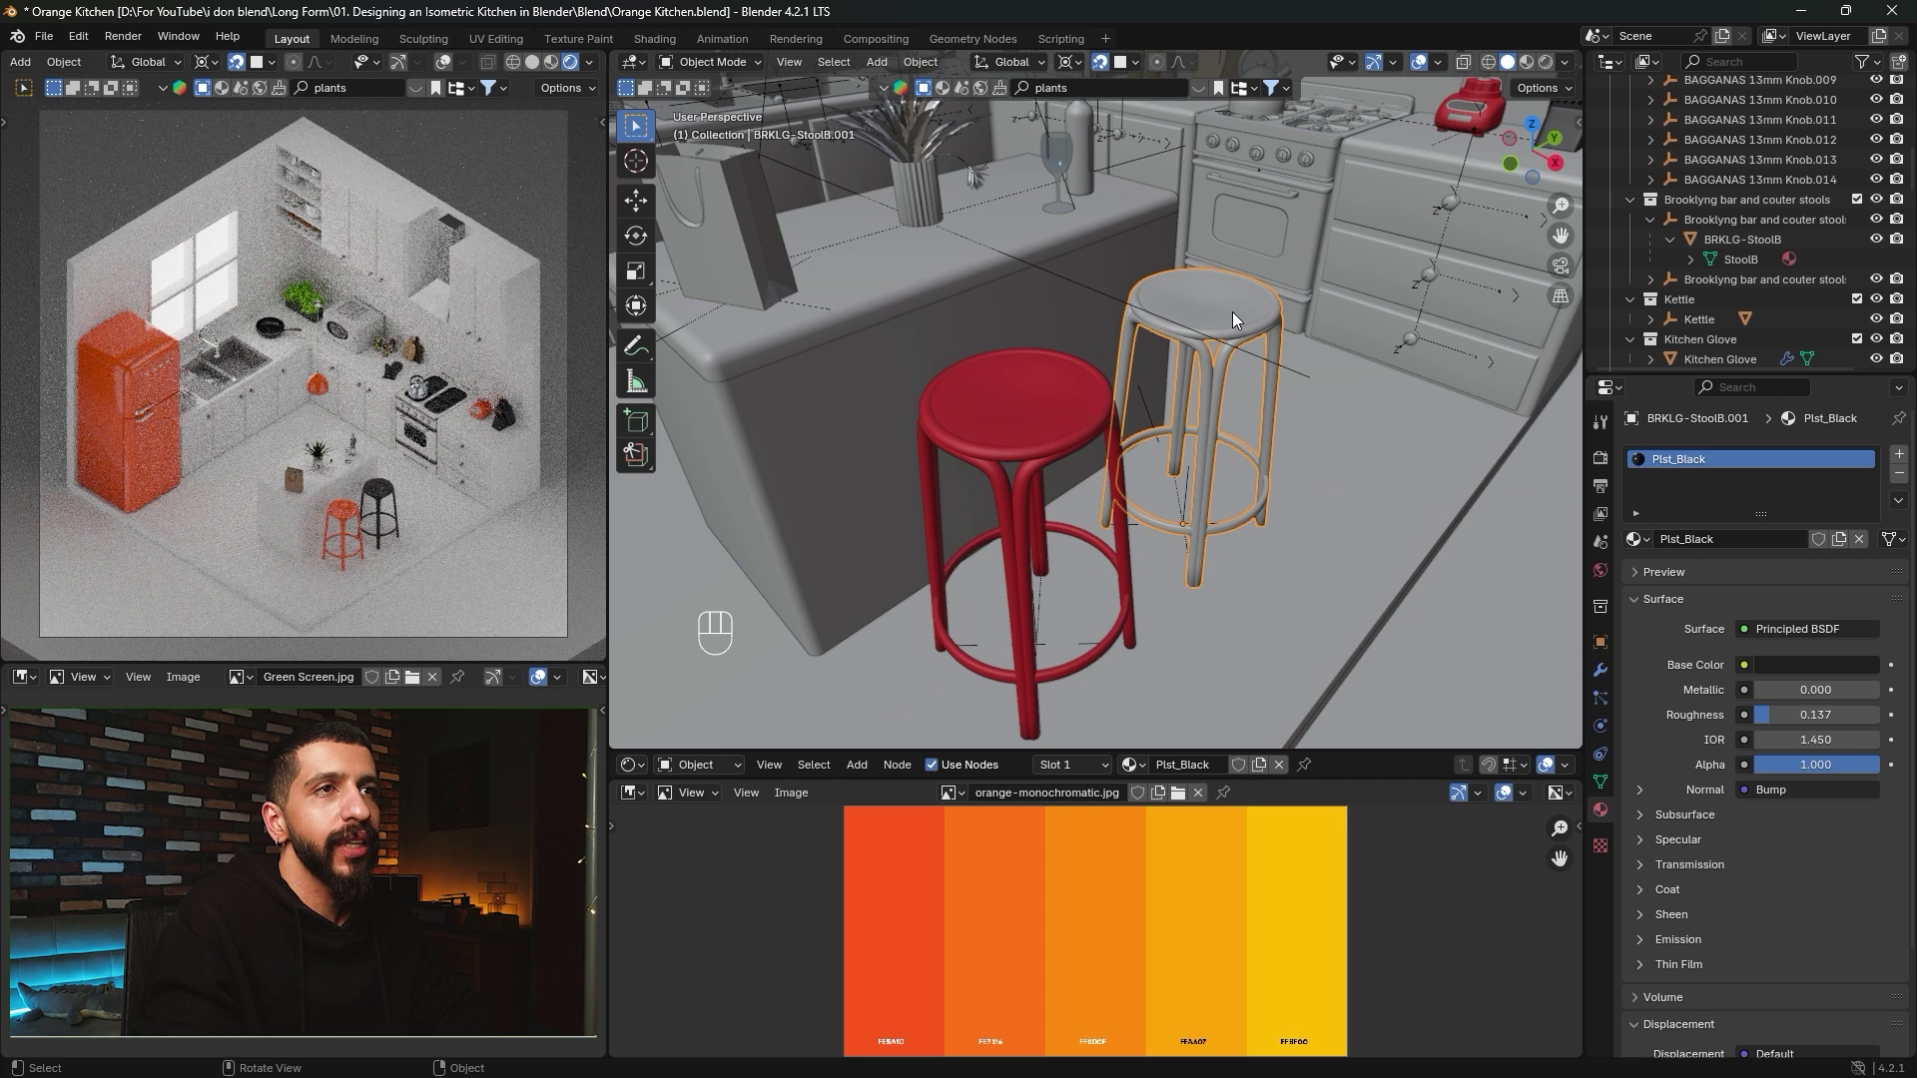
key("shift")
left_click(1038, 418, "shift")
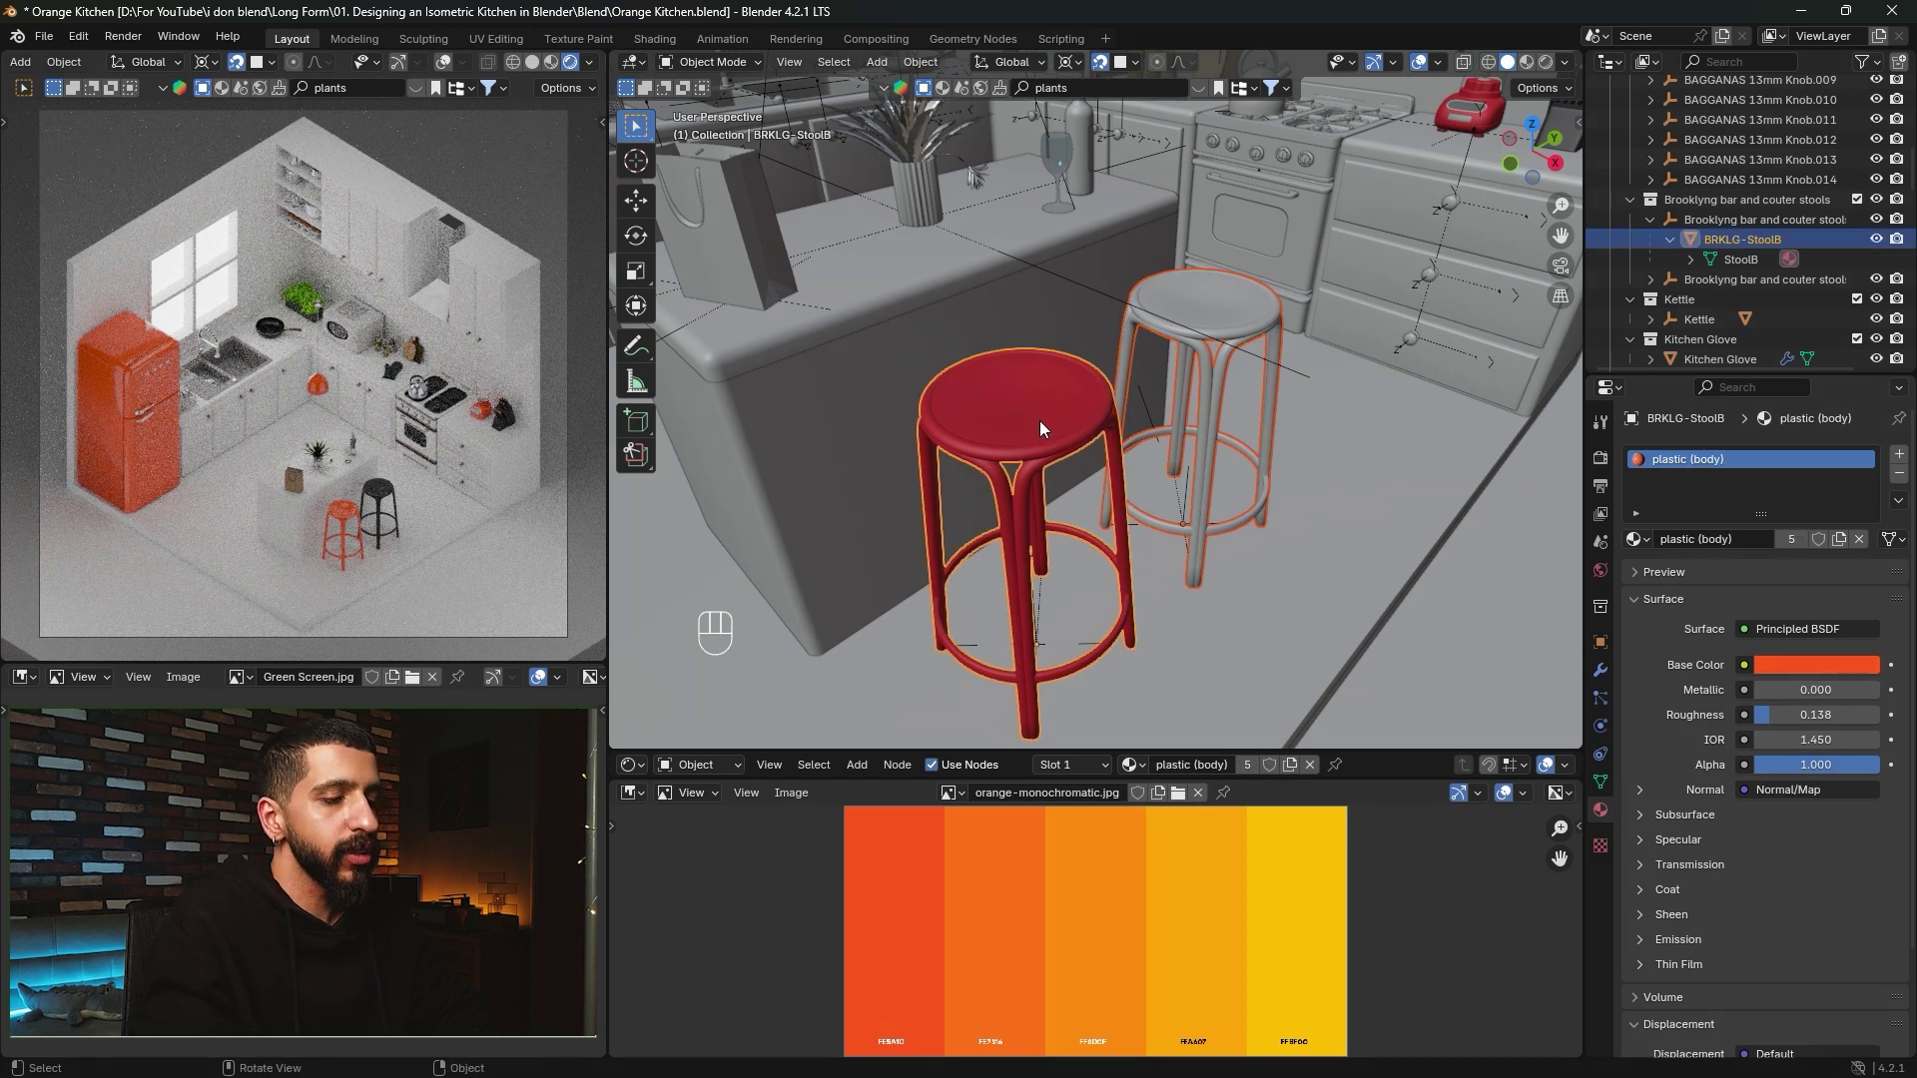
key("ctrl")
key("ctrl+l")
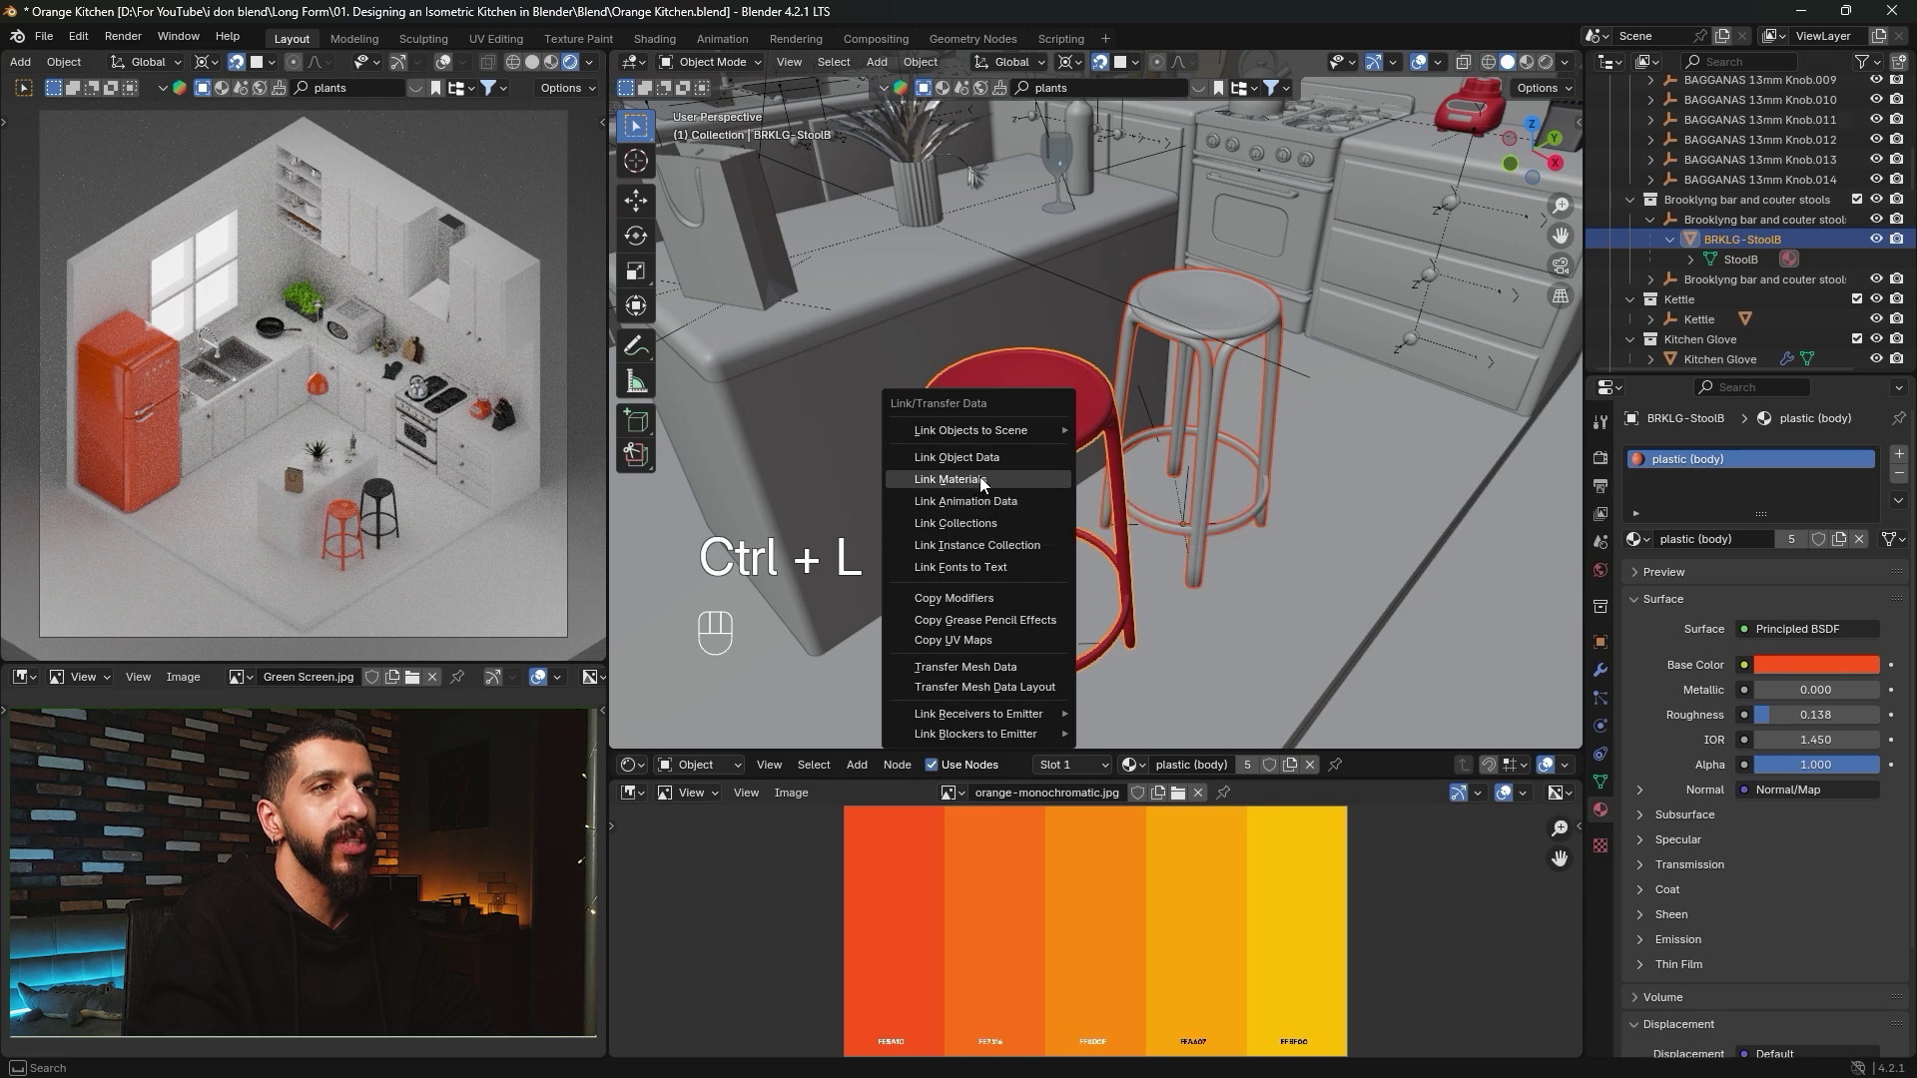
left_click(978, 479)
Select the range hood above the stove and replace its Range hood metal material with plastic (body).
middle_click_drag(976, 483, 1148, 498, "shift")
left_click(1150, 494)
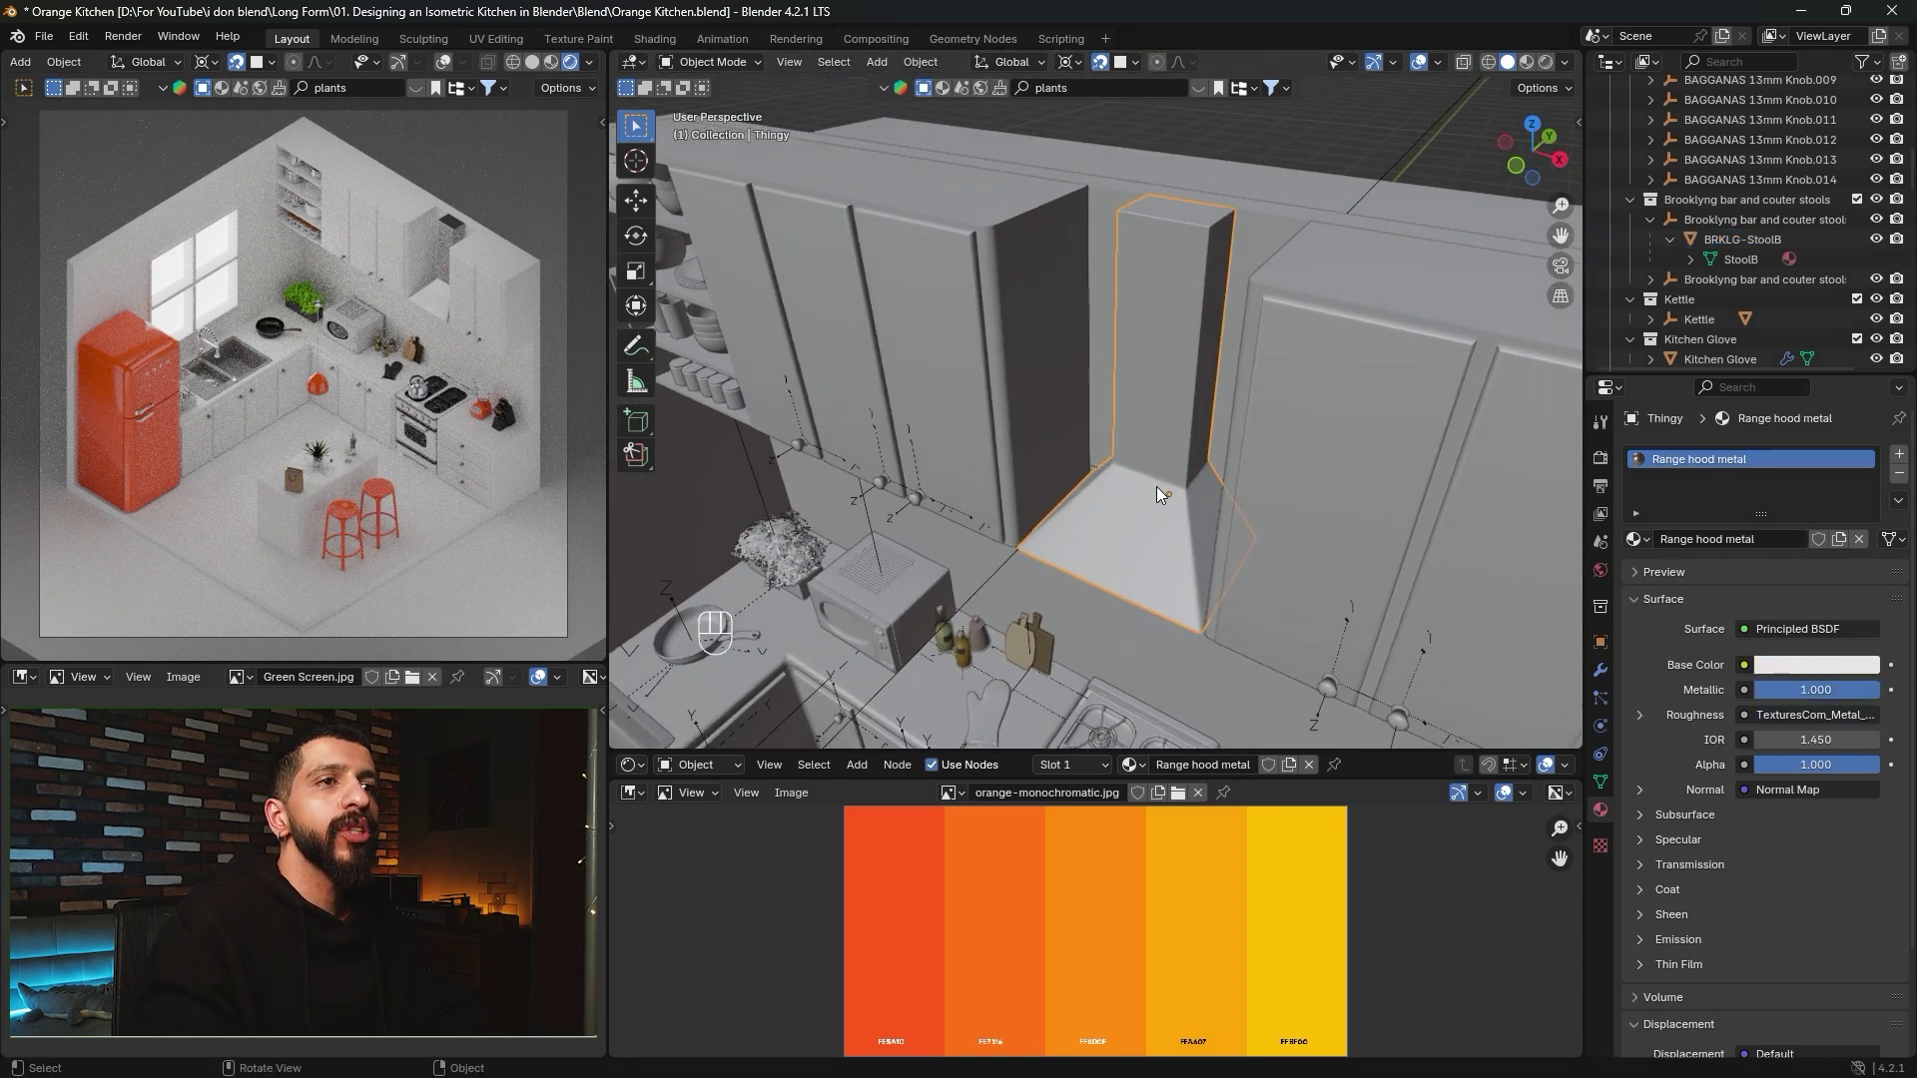
left_click(1636, 539)
type("plastic")
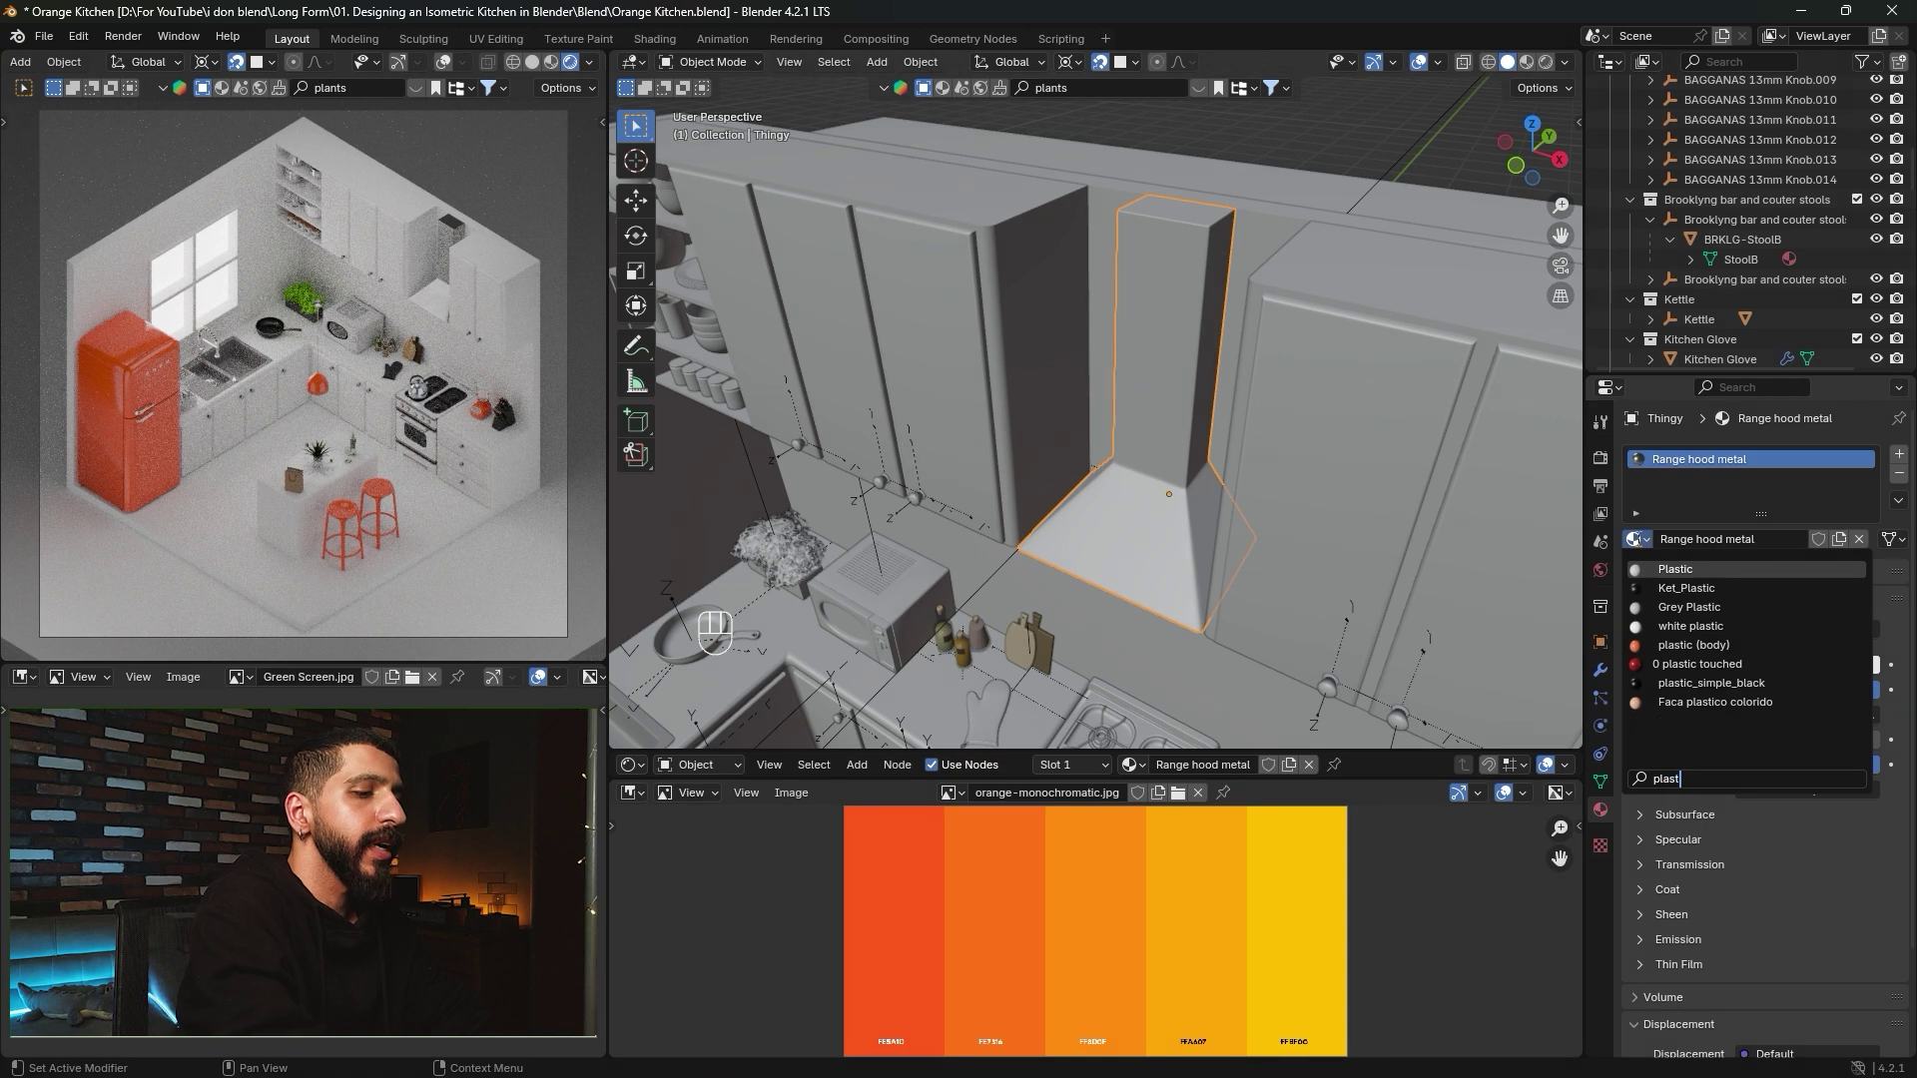
left_click(1726, 647)
Select the microwave and replace its Matal solid paint white material with plastic (body).
middle_click(1074, 638, "alt")
scroll(1105, 507, "up", 5)
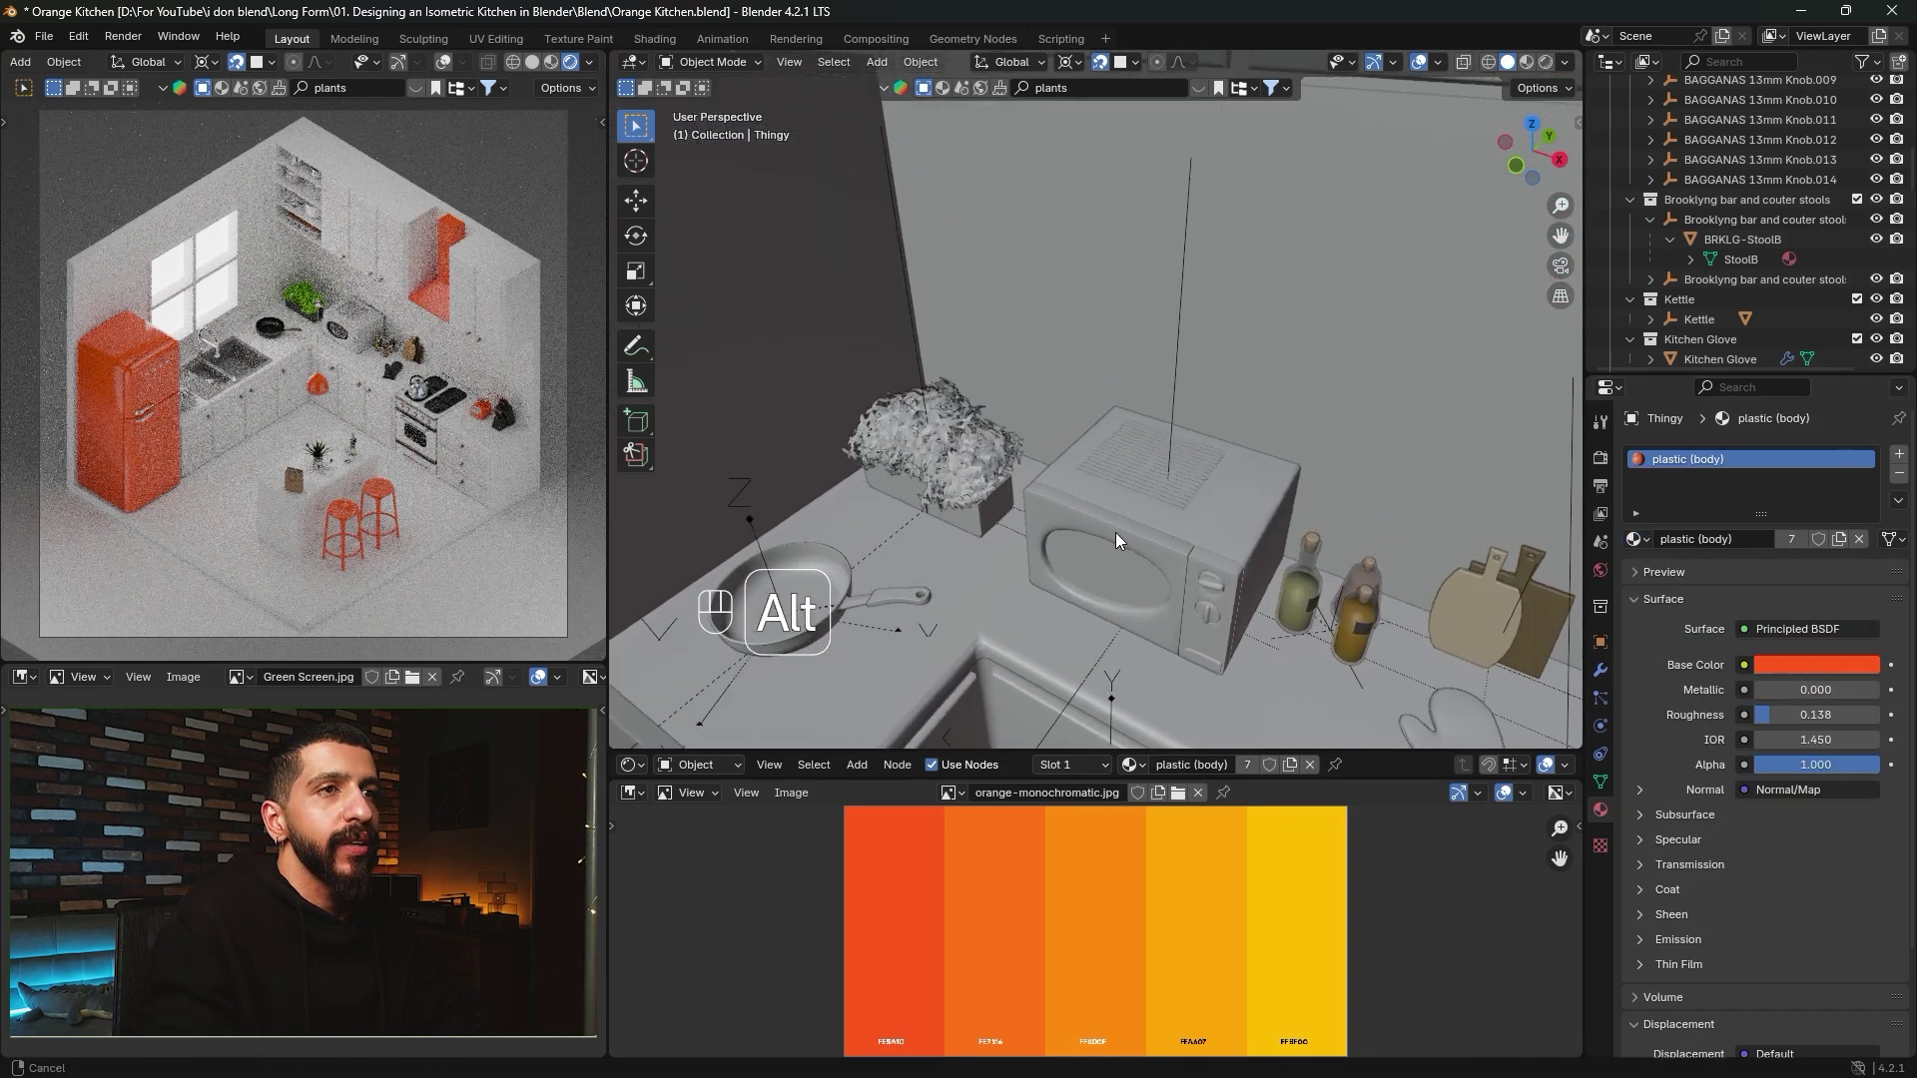
left_click(1158, 472)
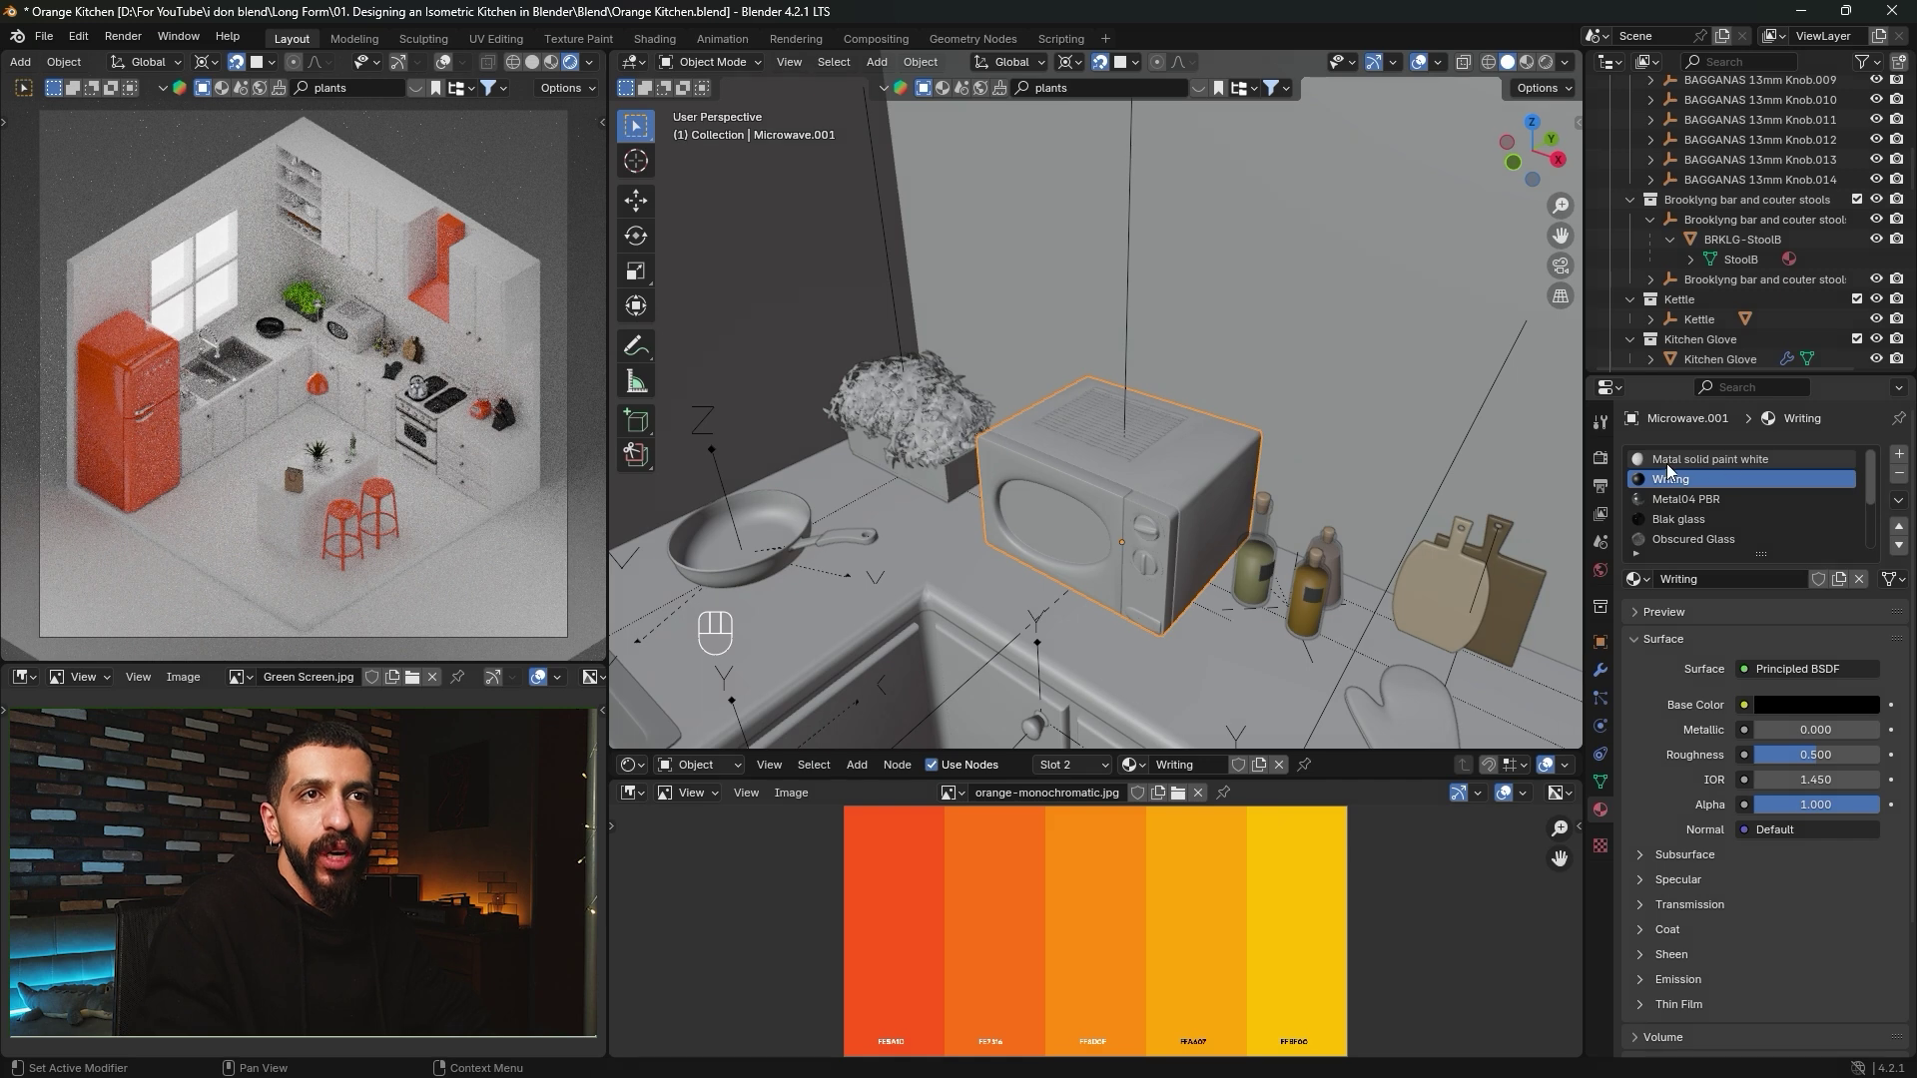
left_click(1727, 458)
left_click(1634, 579)
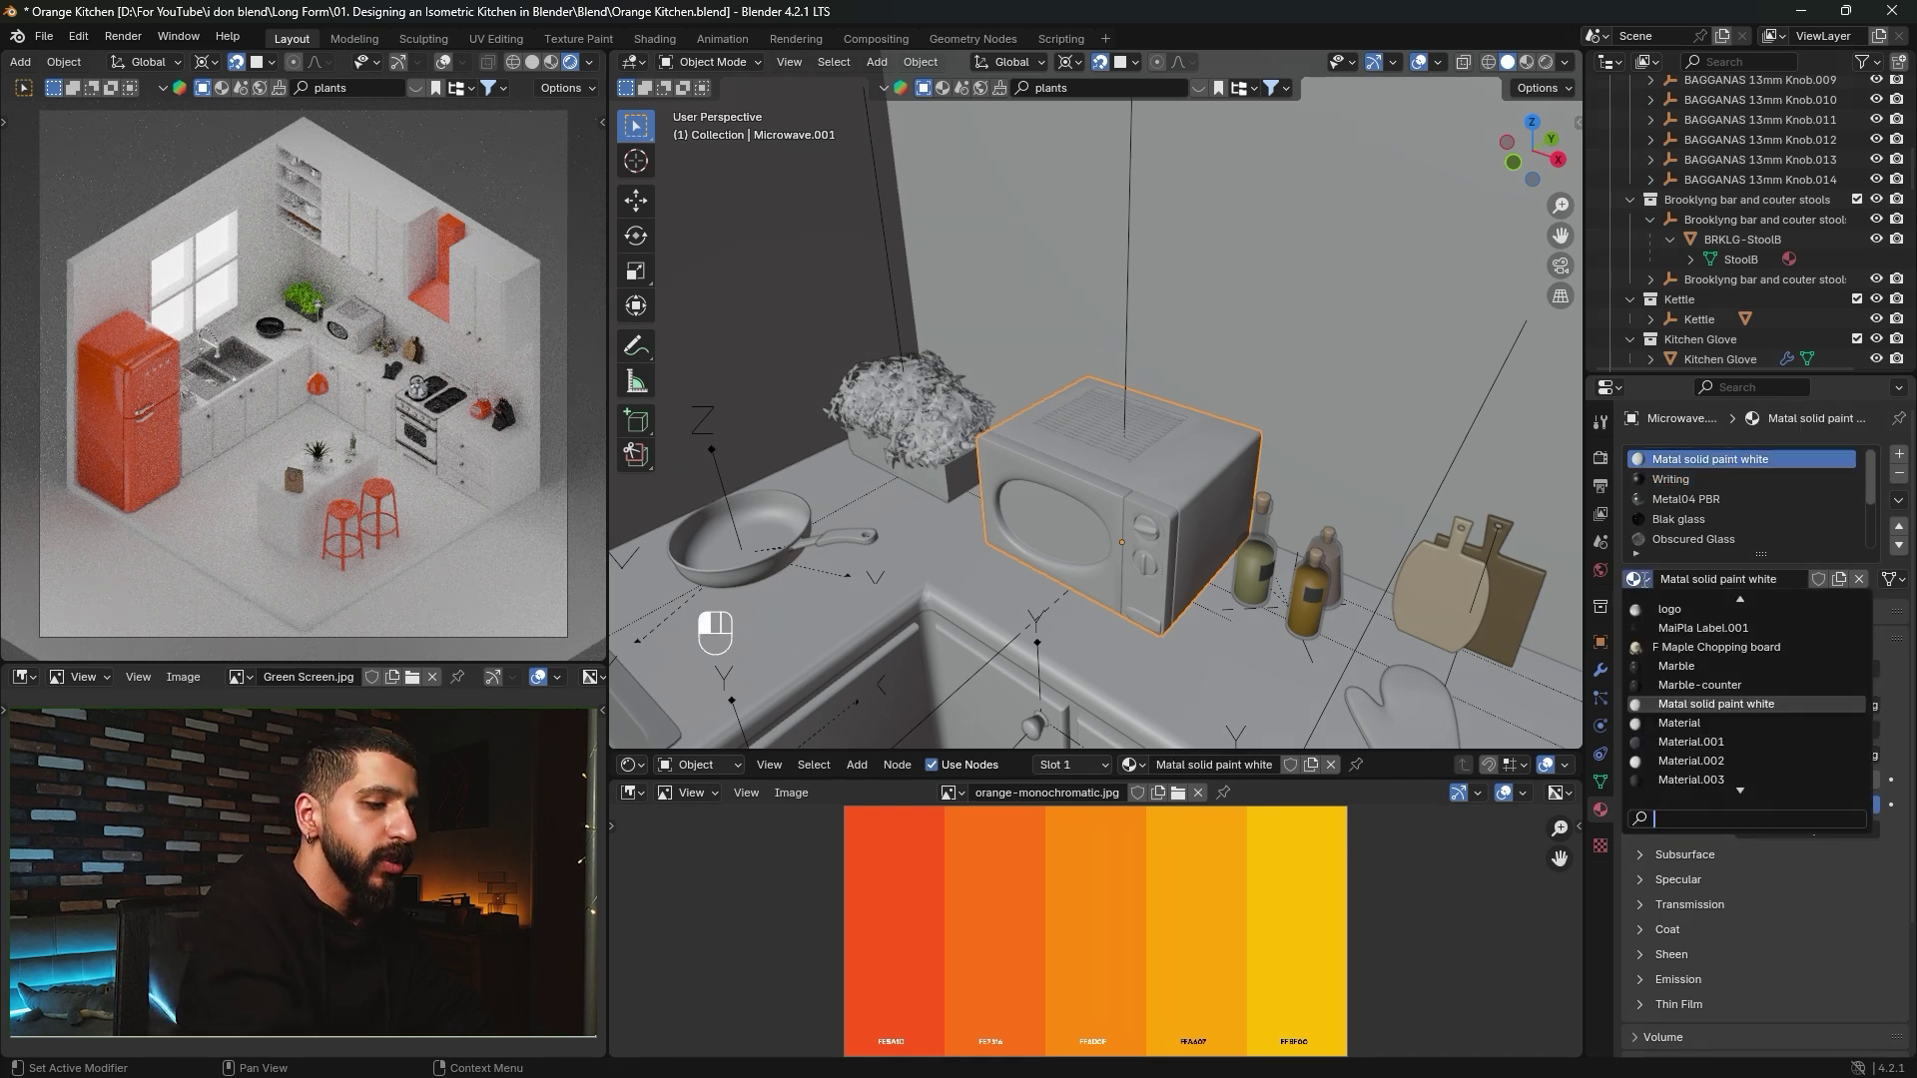
type("plastic")
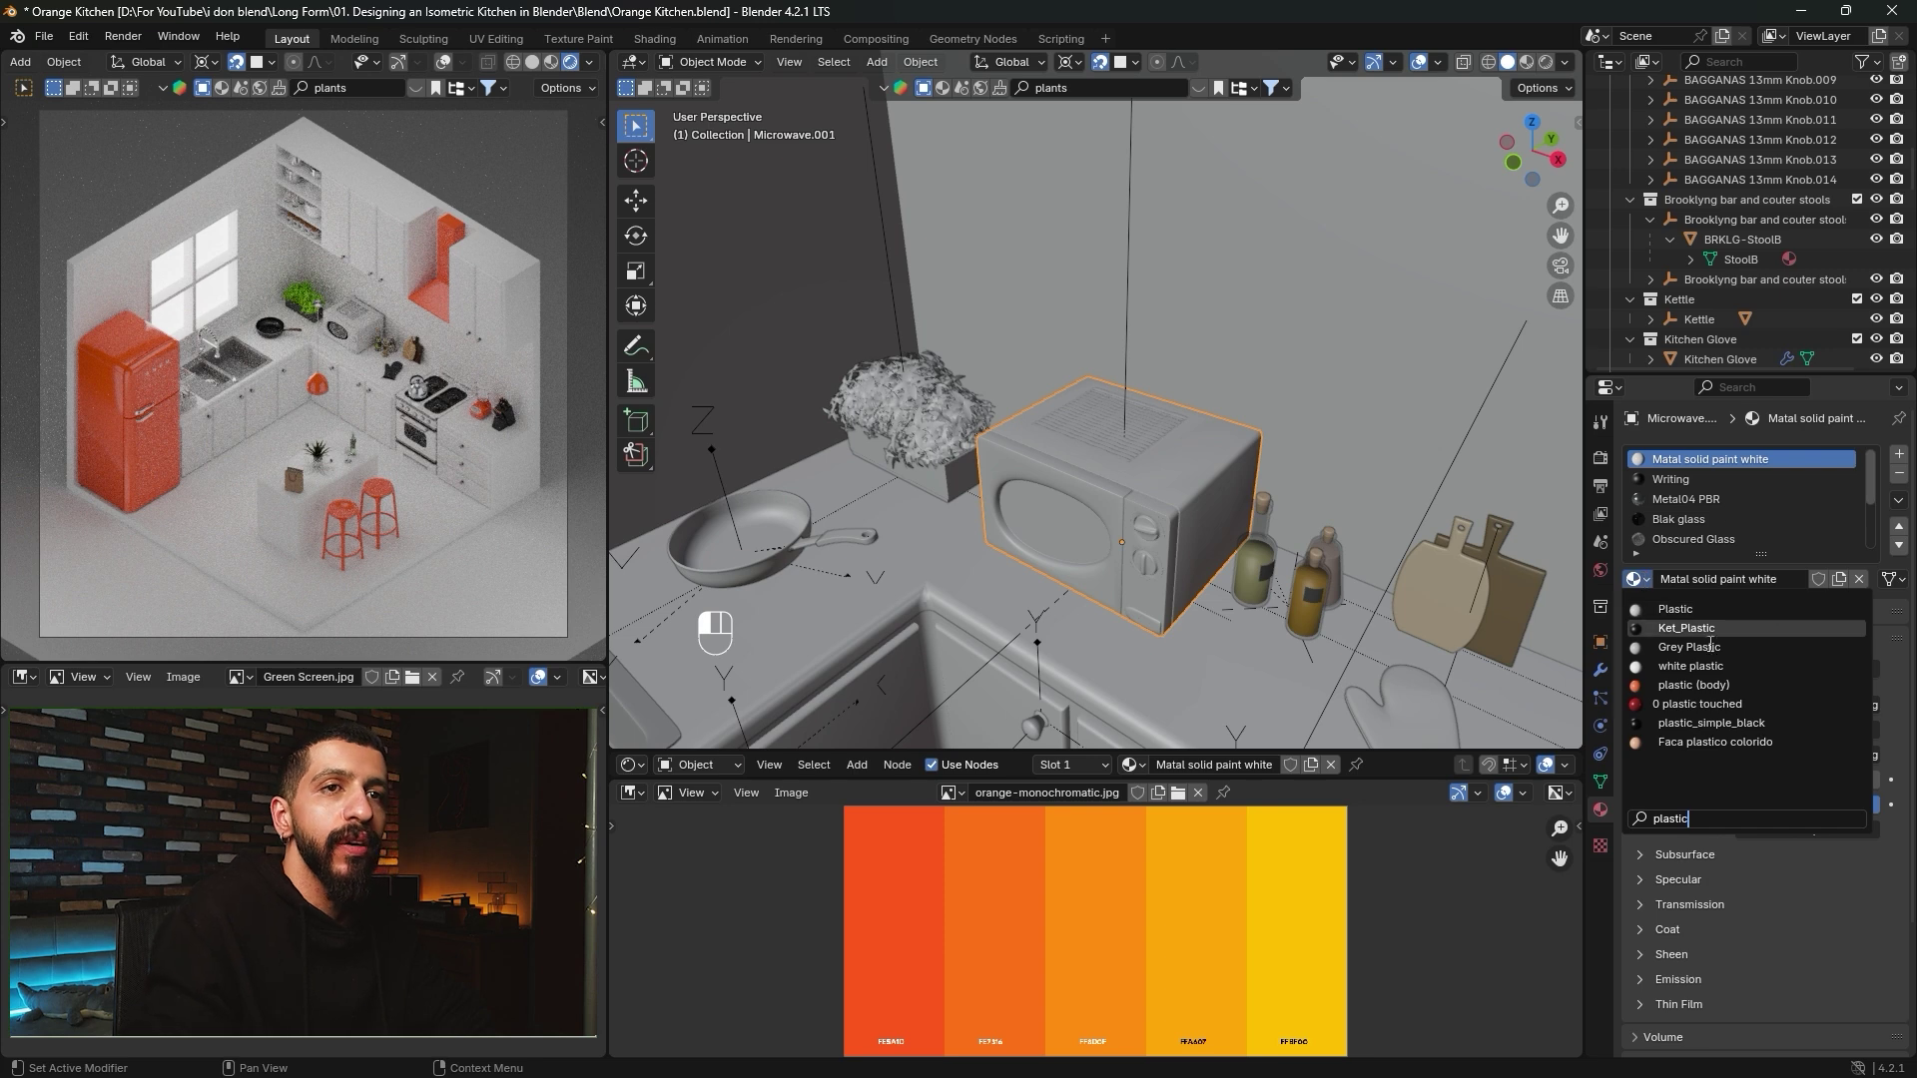
left_click(1694, 685)
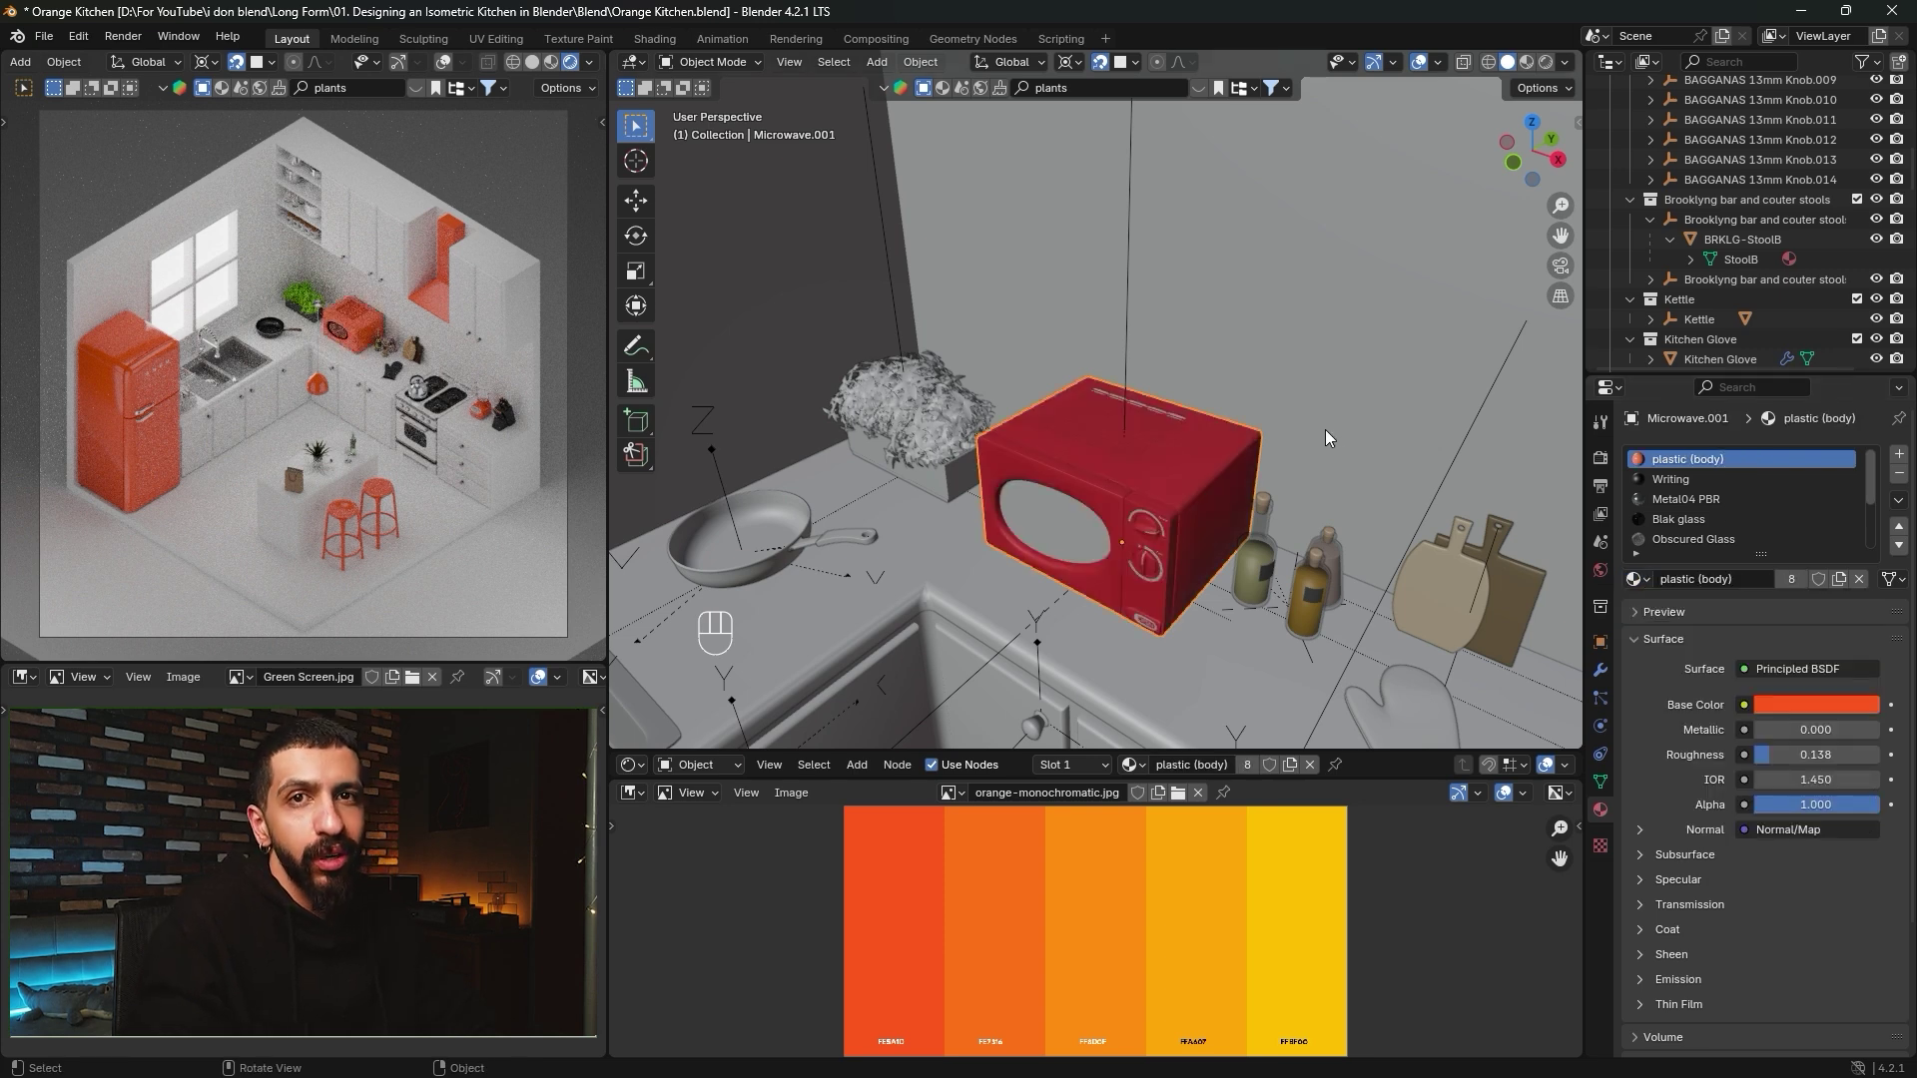
Make a separate copy of the microwave's plastic (body) material and sample the fourth, yellow-orange palette swatch as its base color.
left_click(1838, 581)
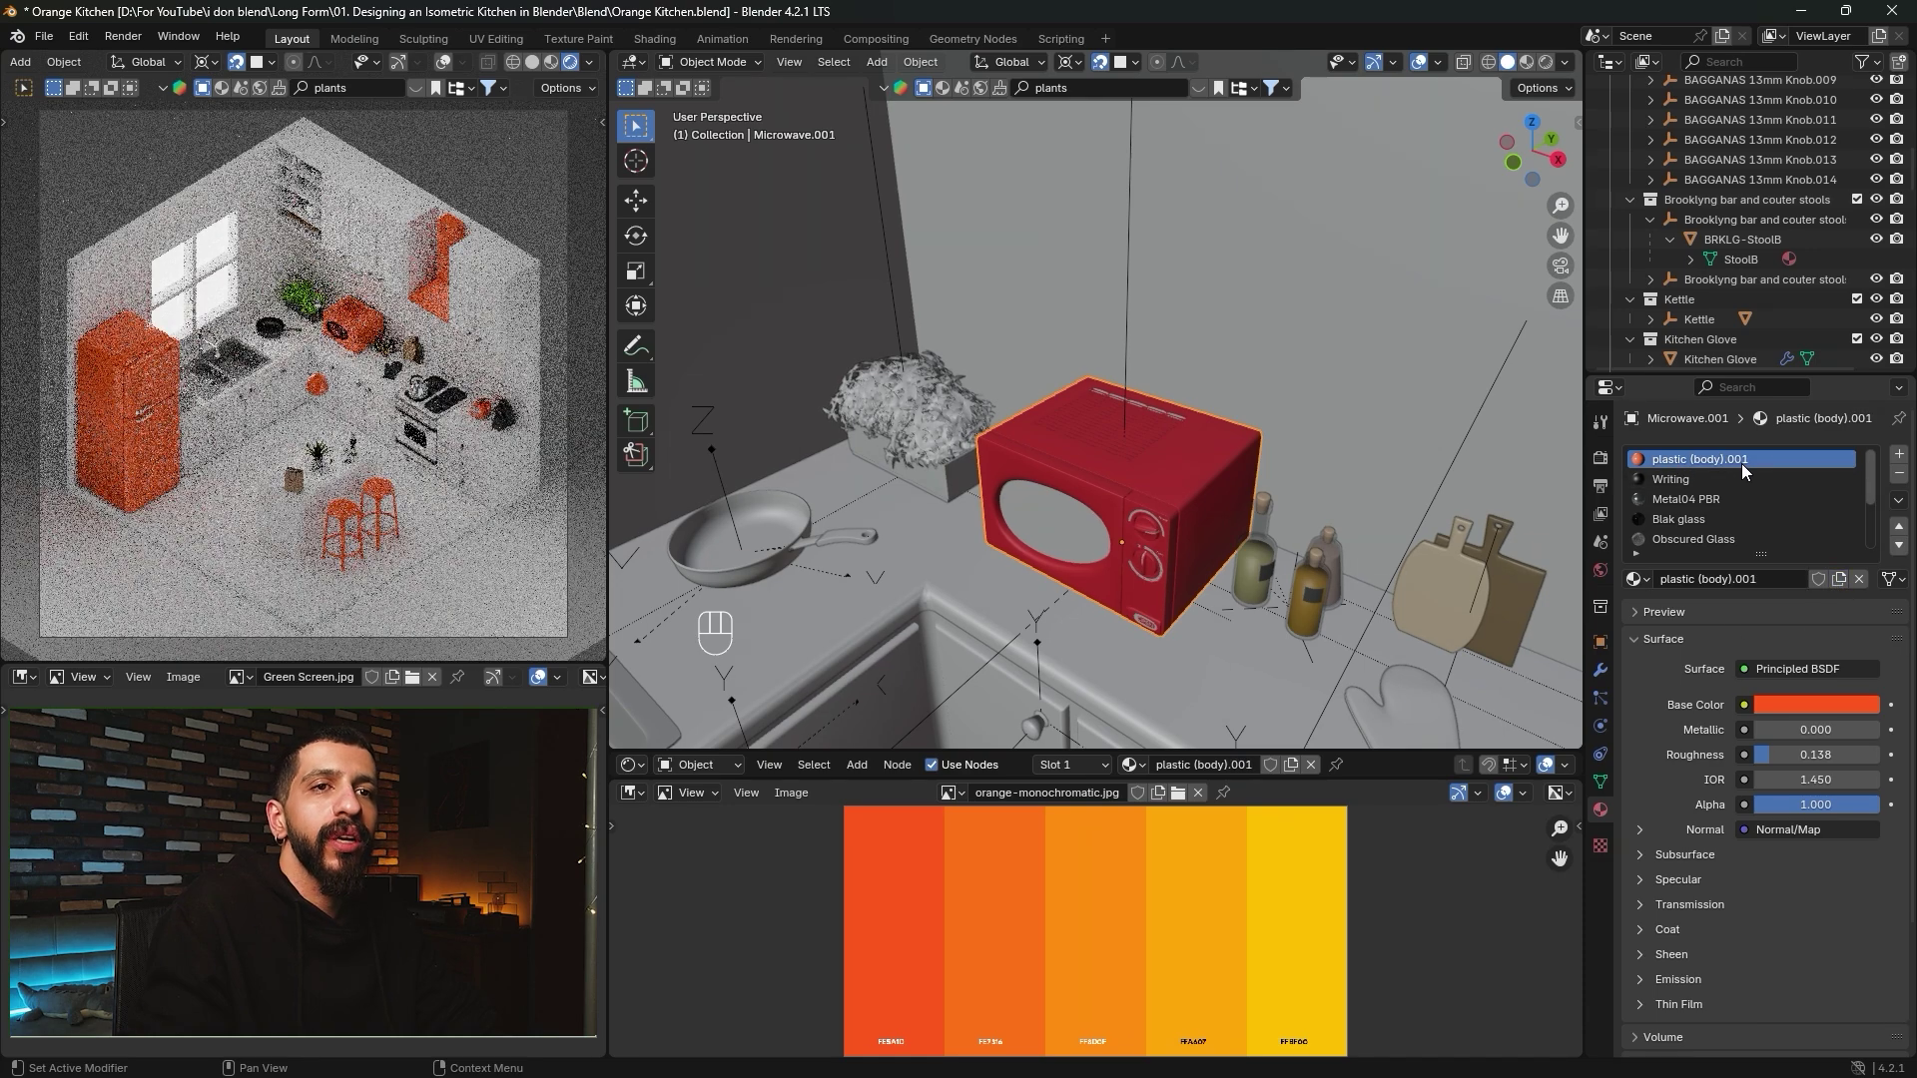
left_click(1787, 704)
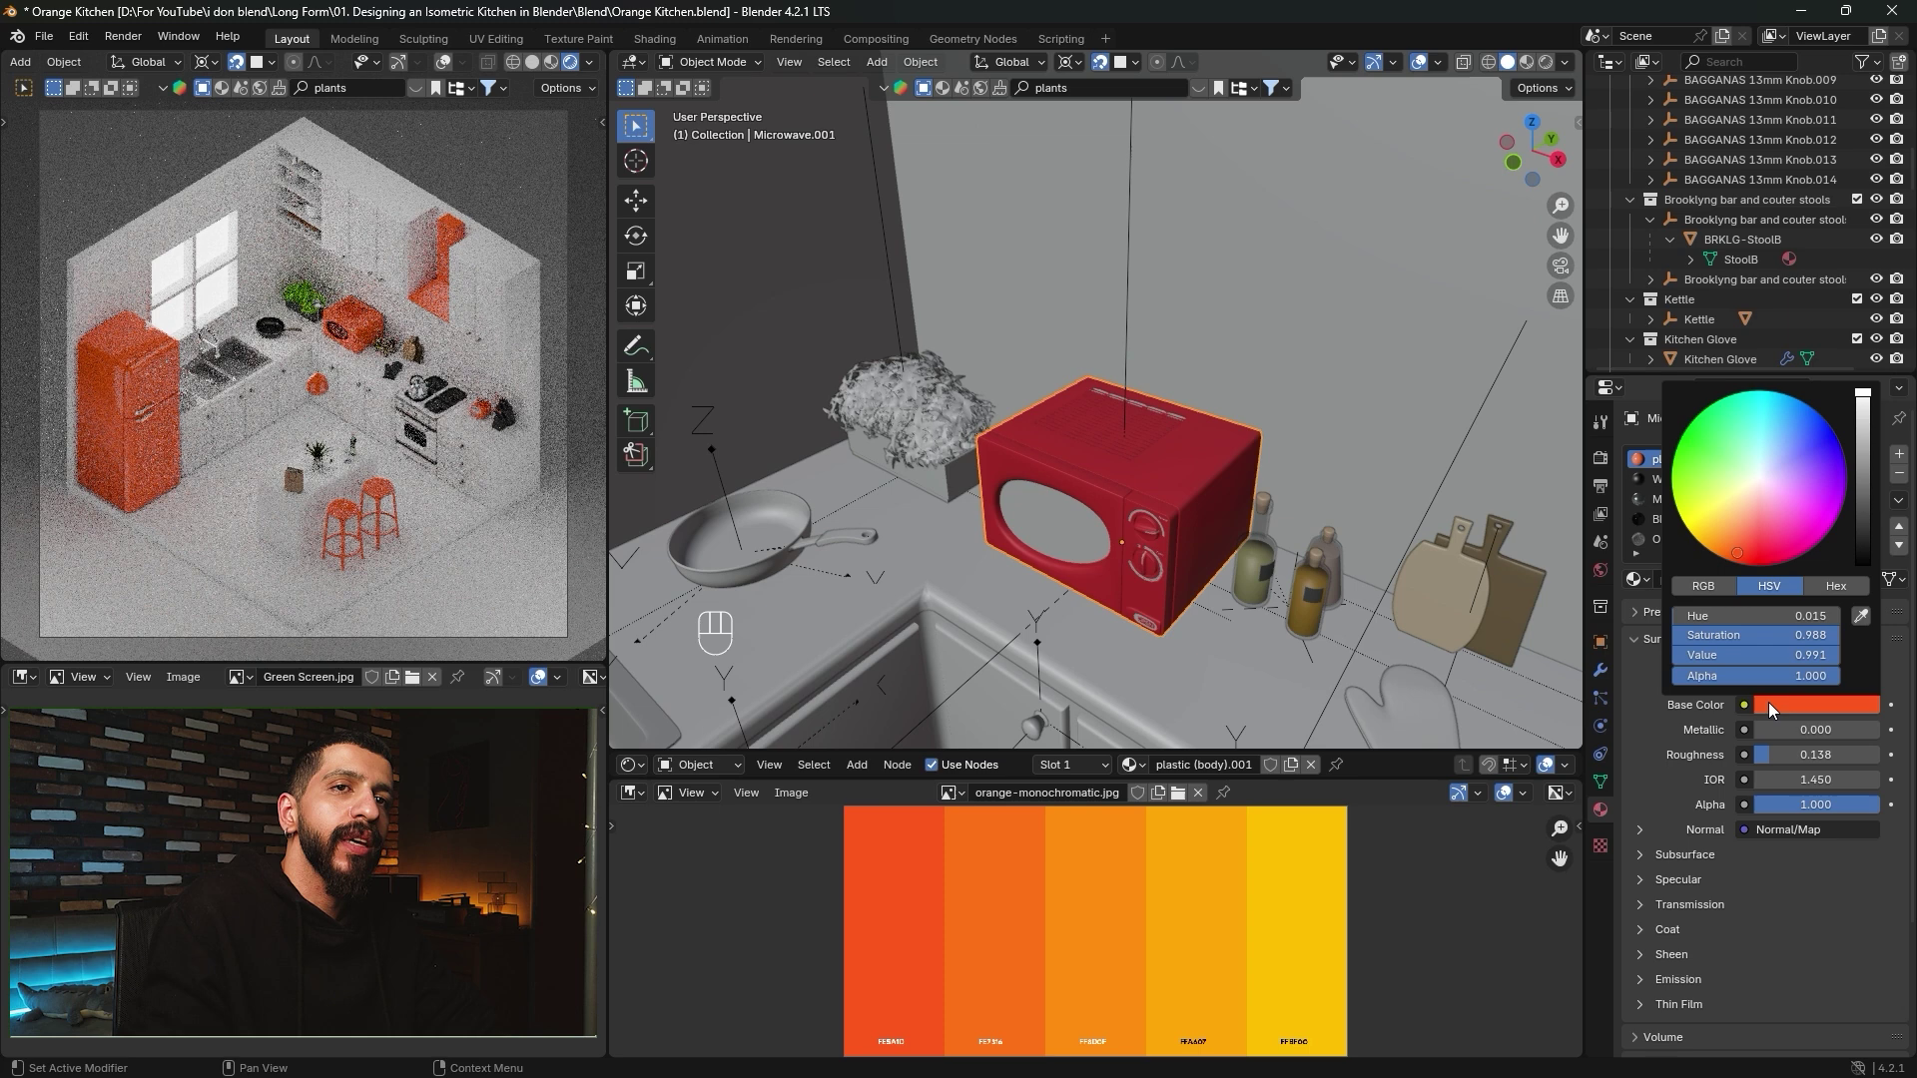
left_click(1859, 619)
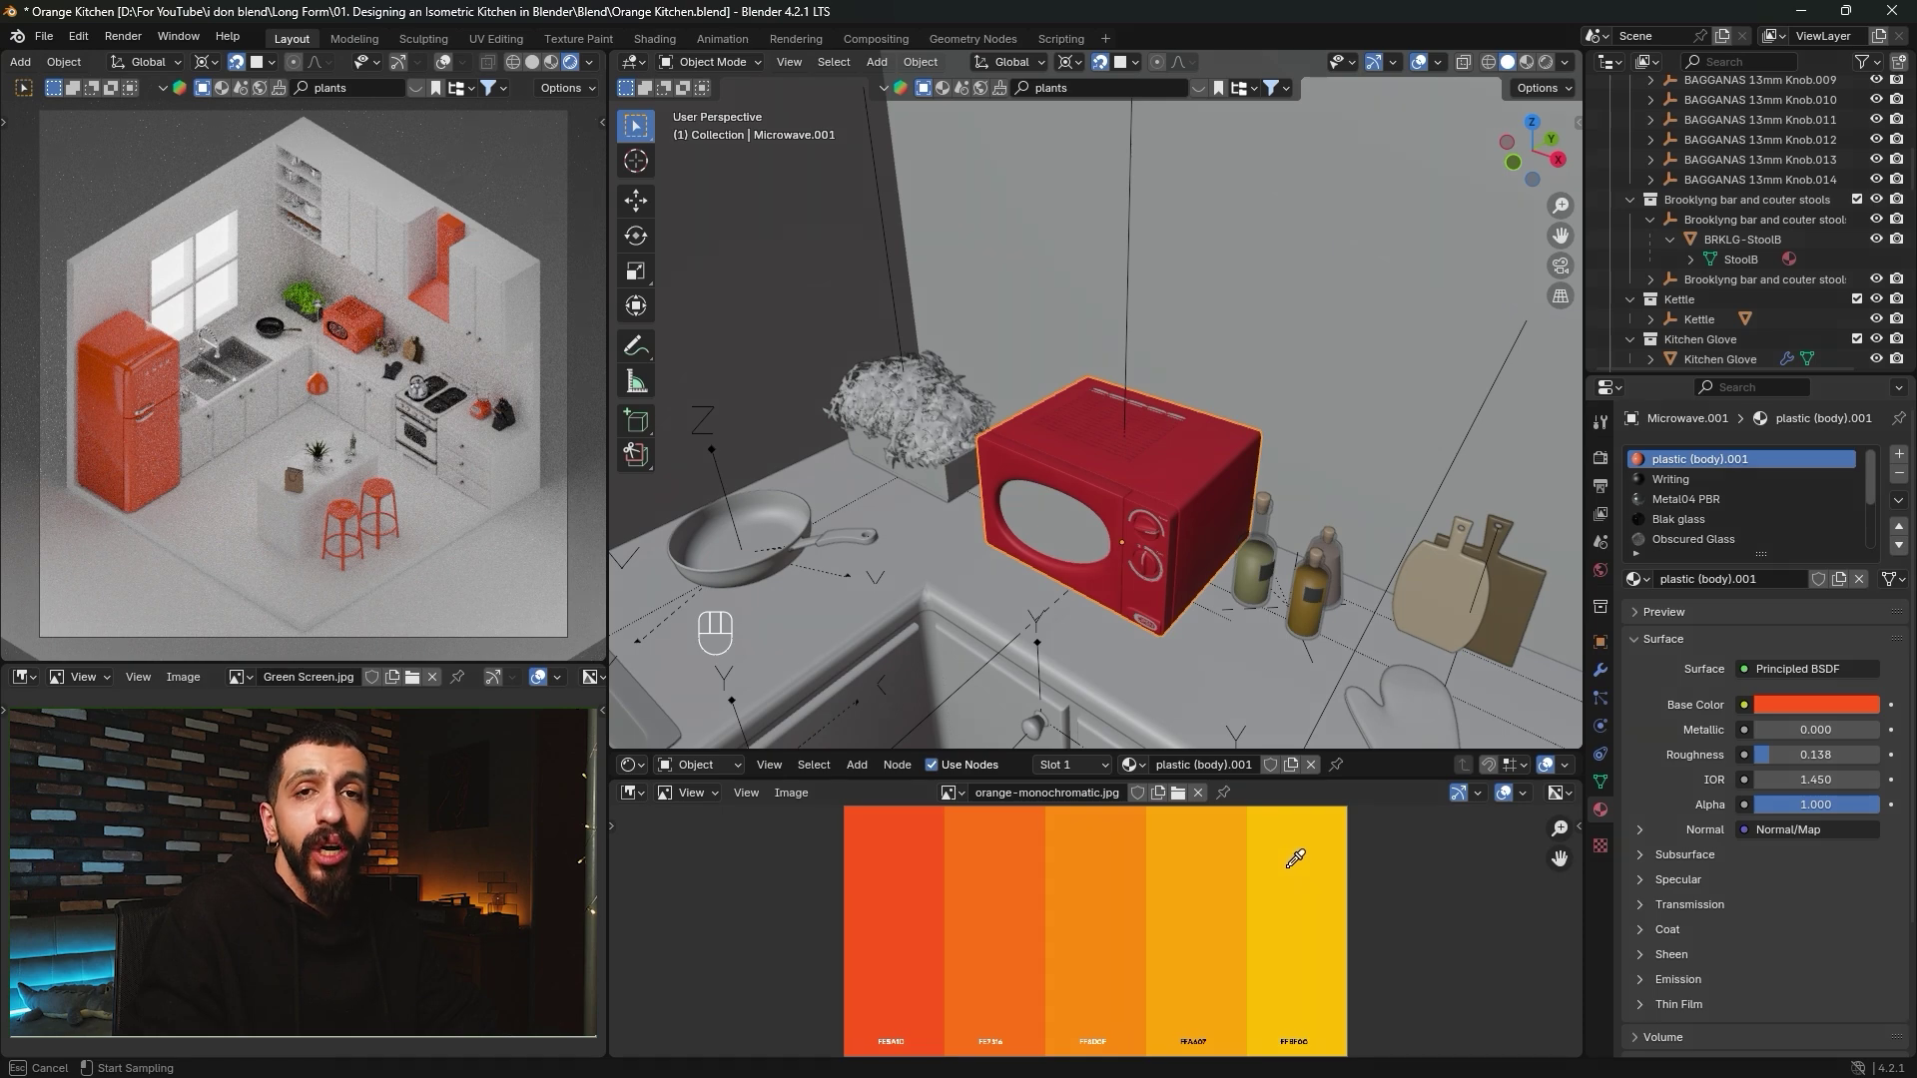
left_click(1194, 875)
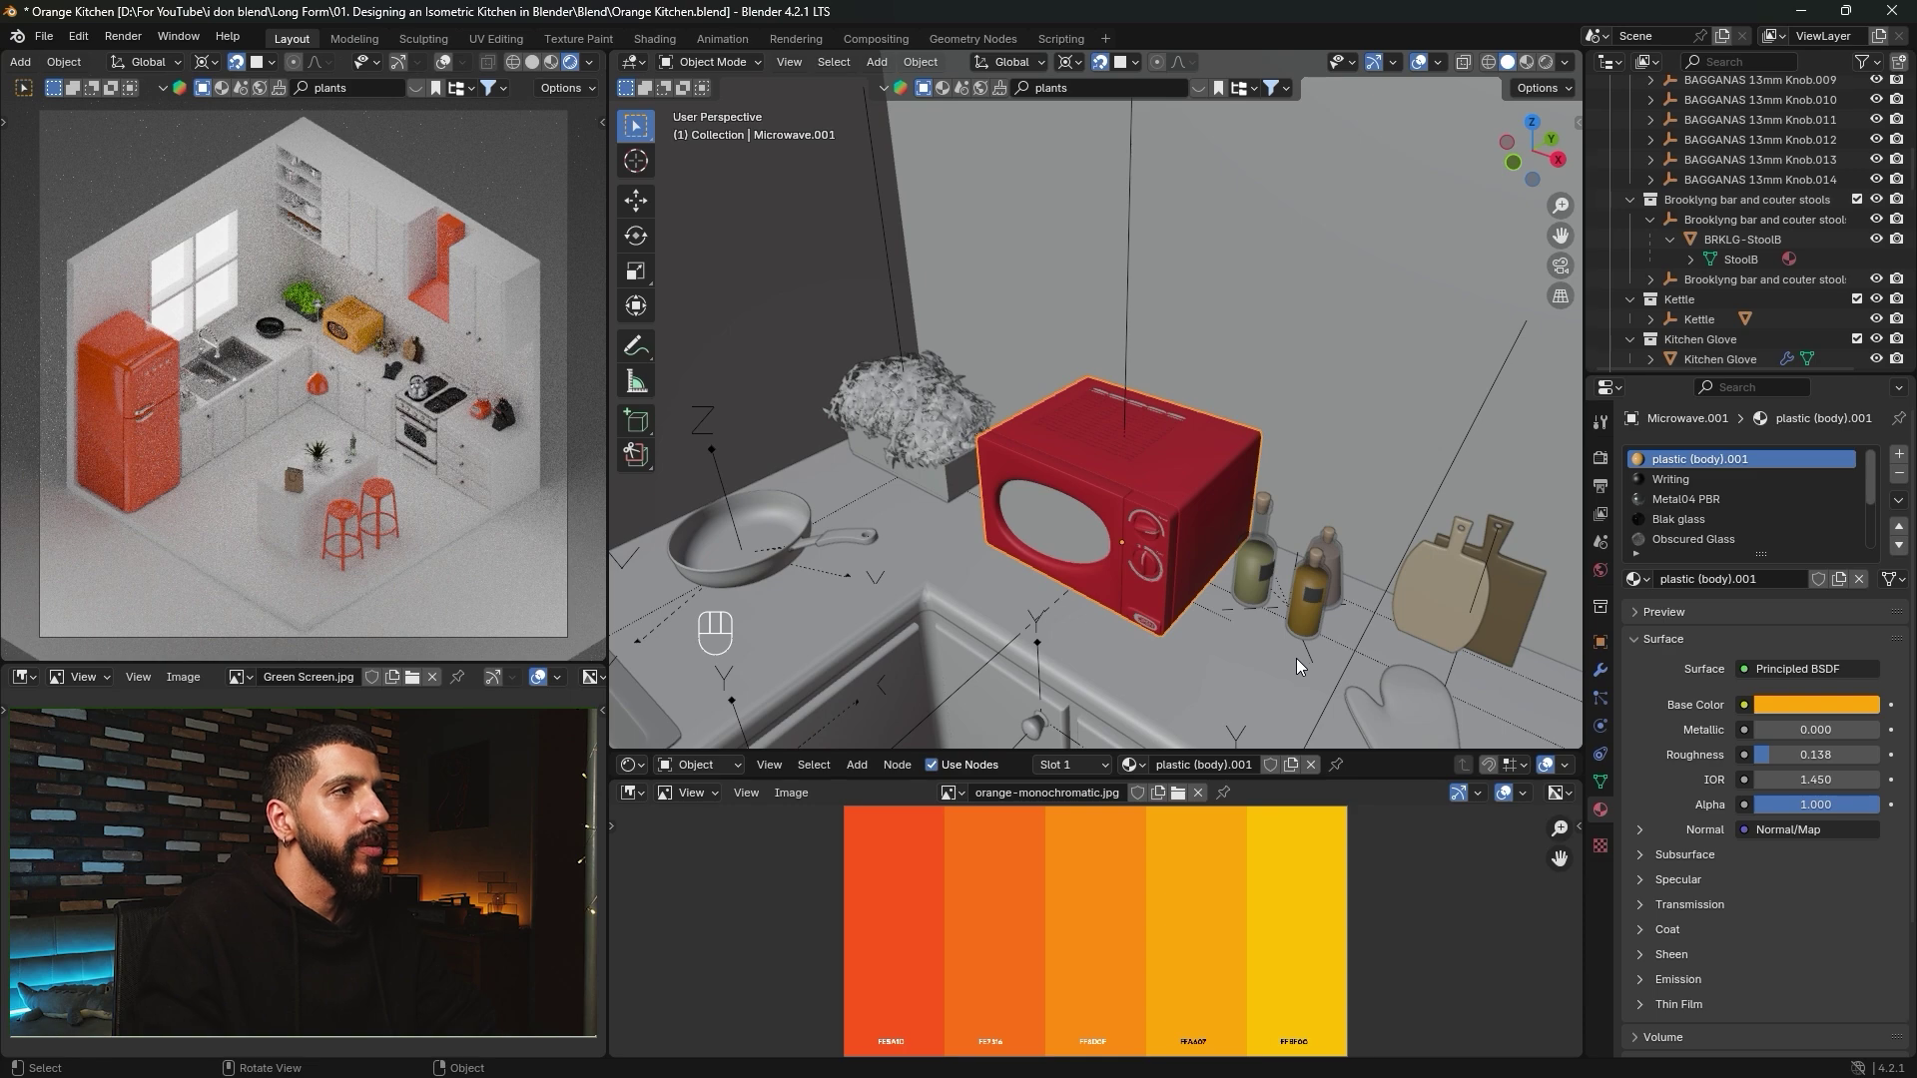
Change the microwave body's base color to the middle orange swatch sampled from the palette image.
left_click(1783, 707)
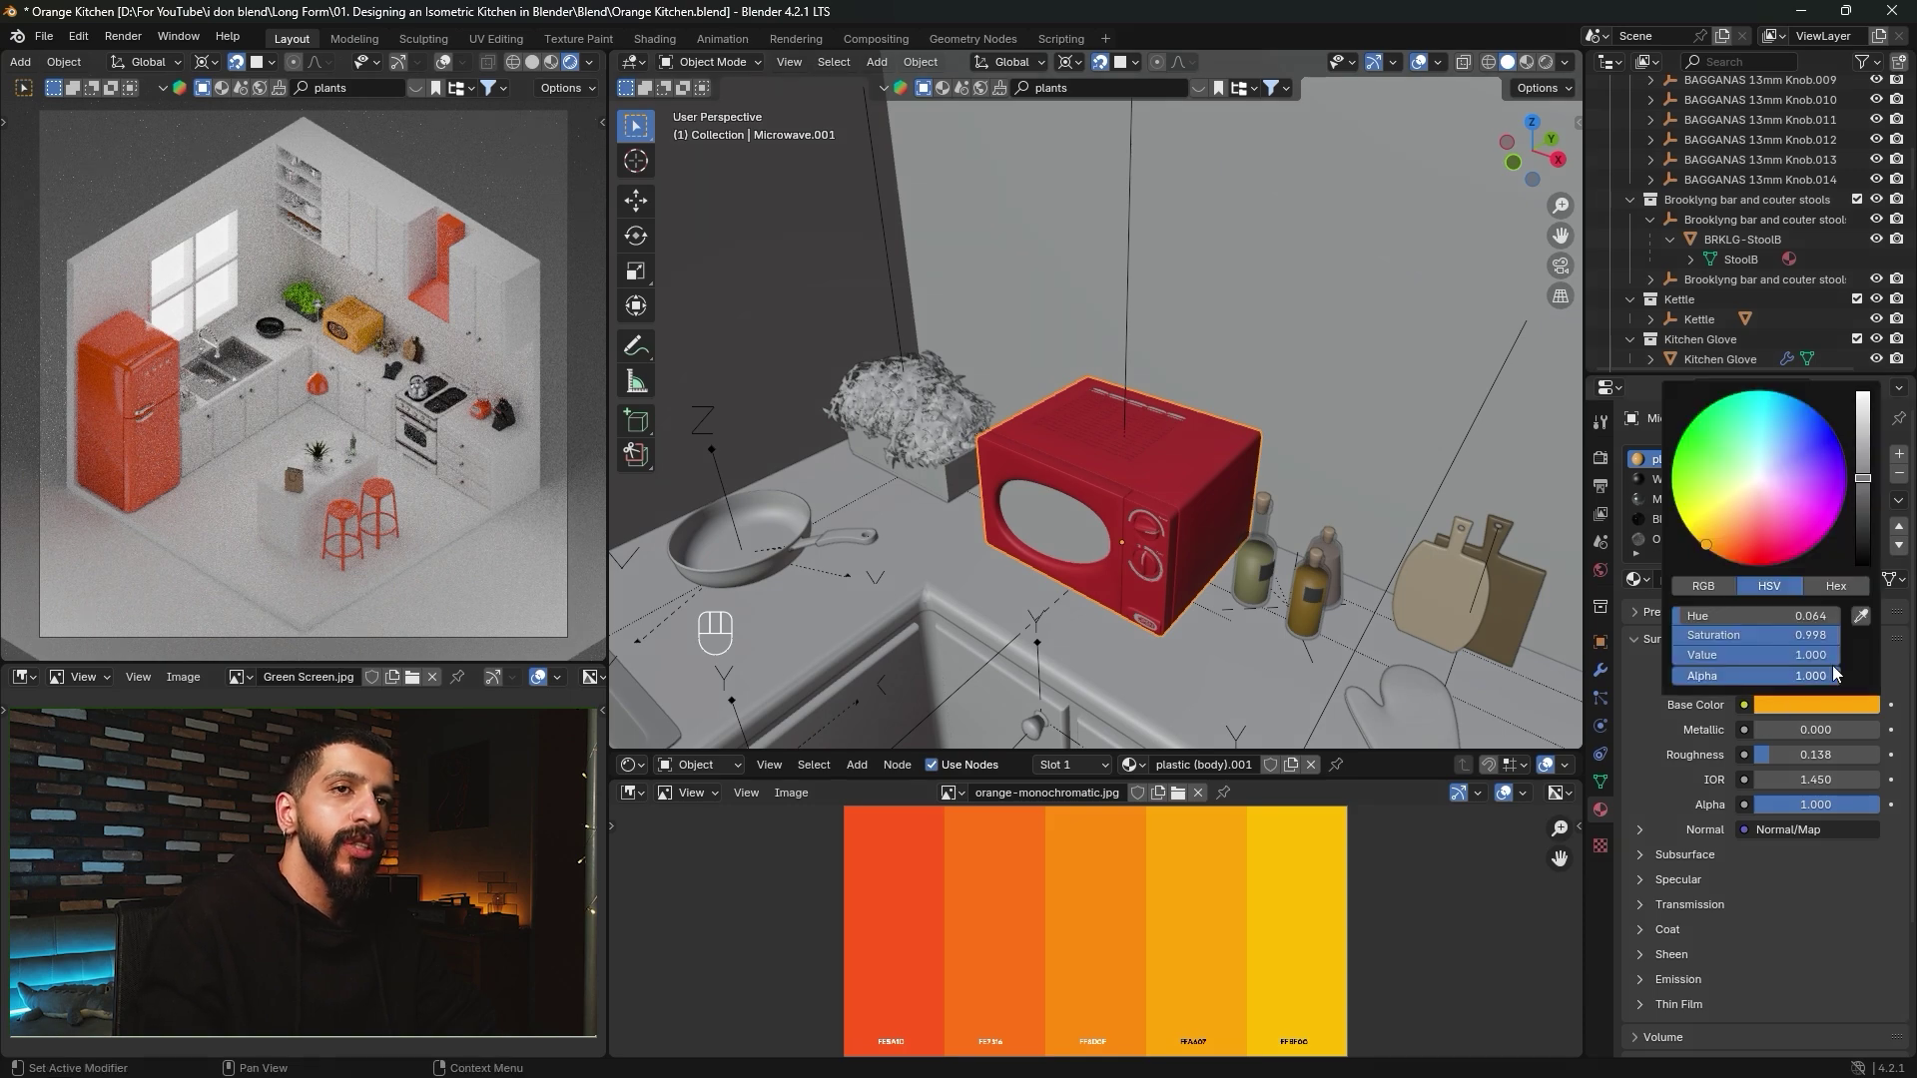
left_click(1859, 620)
left_click(1091, 896)
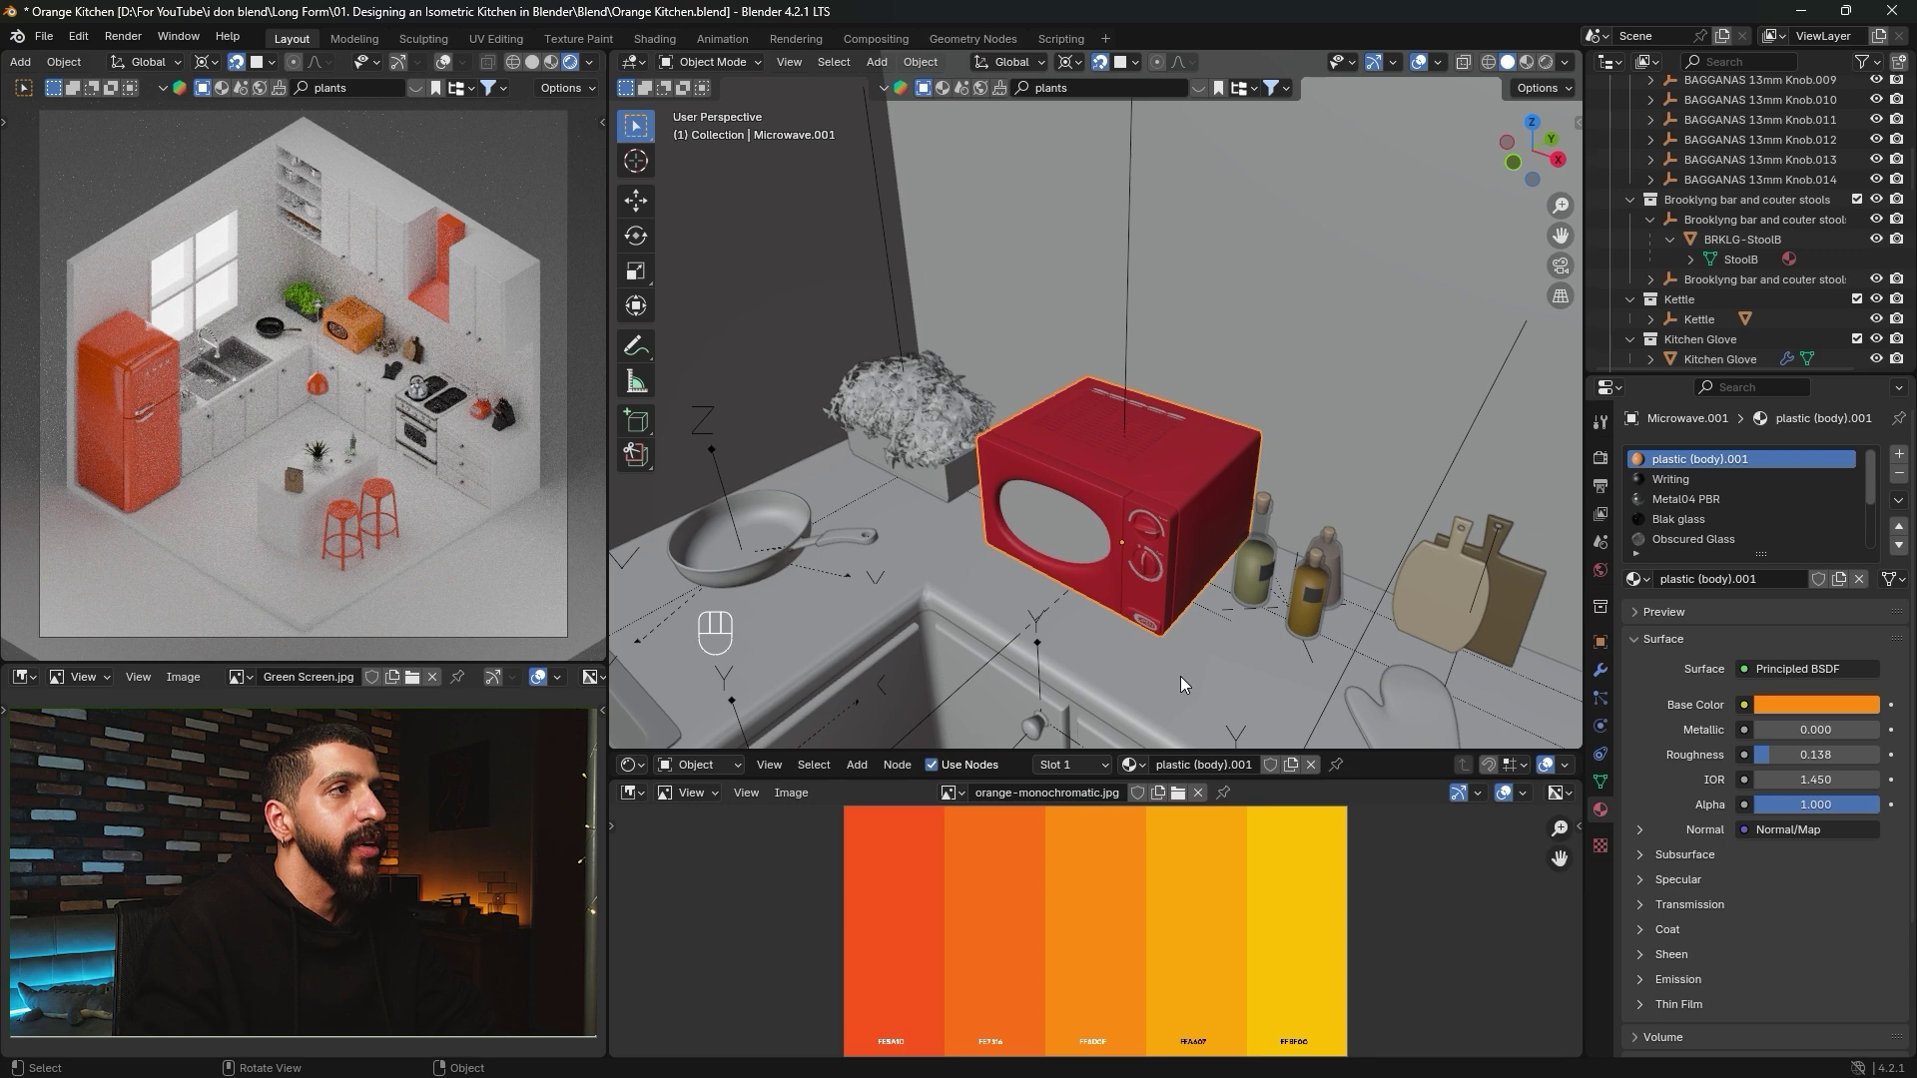
Give the lower kitchen cabinets a new material and sample the rightmost yellow palette swatch as its base color.
scroll(1062, 451, "down", 6)
left_click(1369, 529)
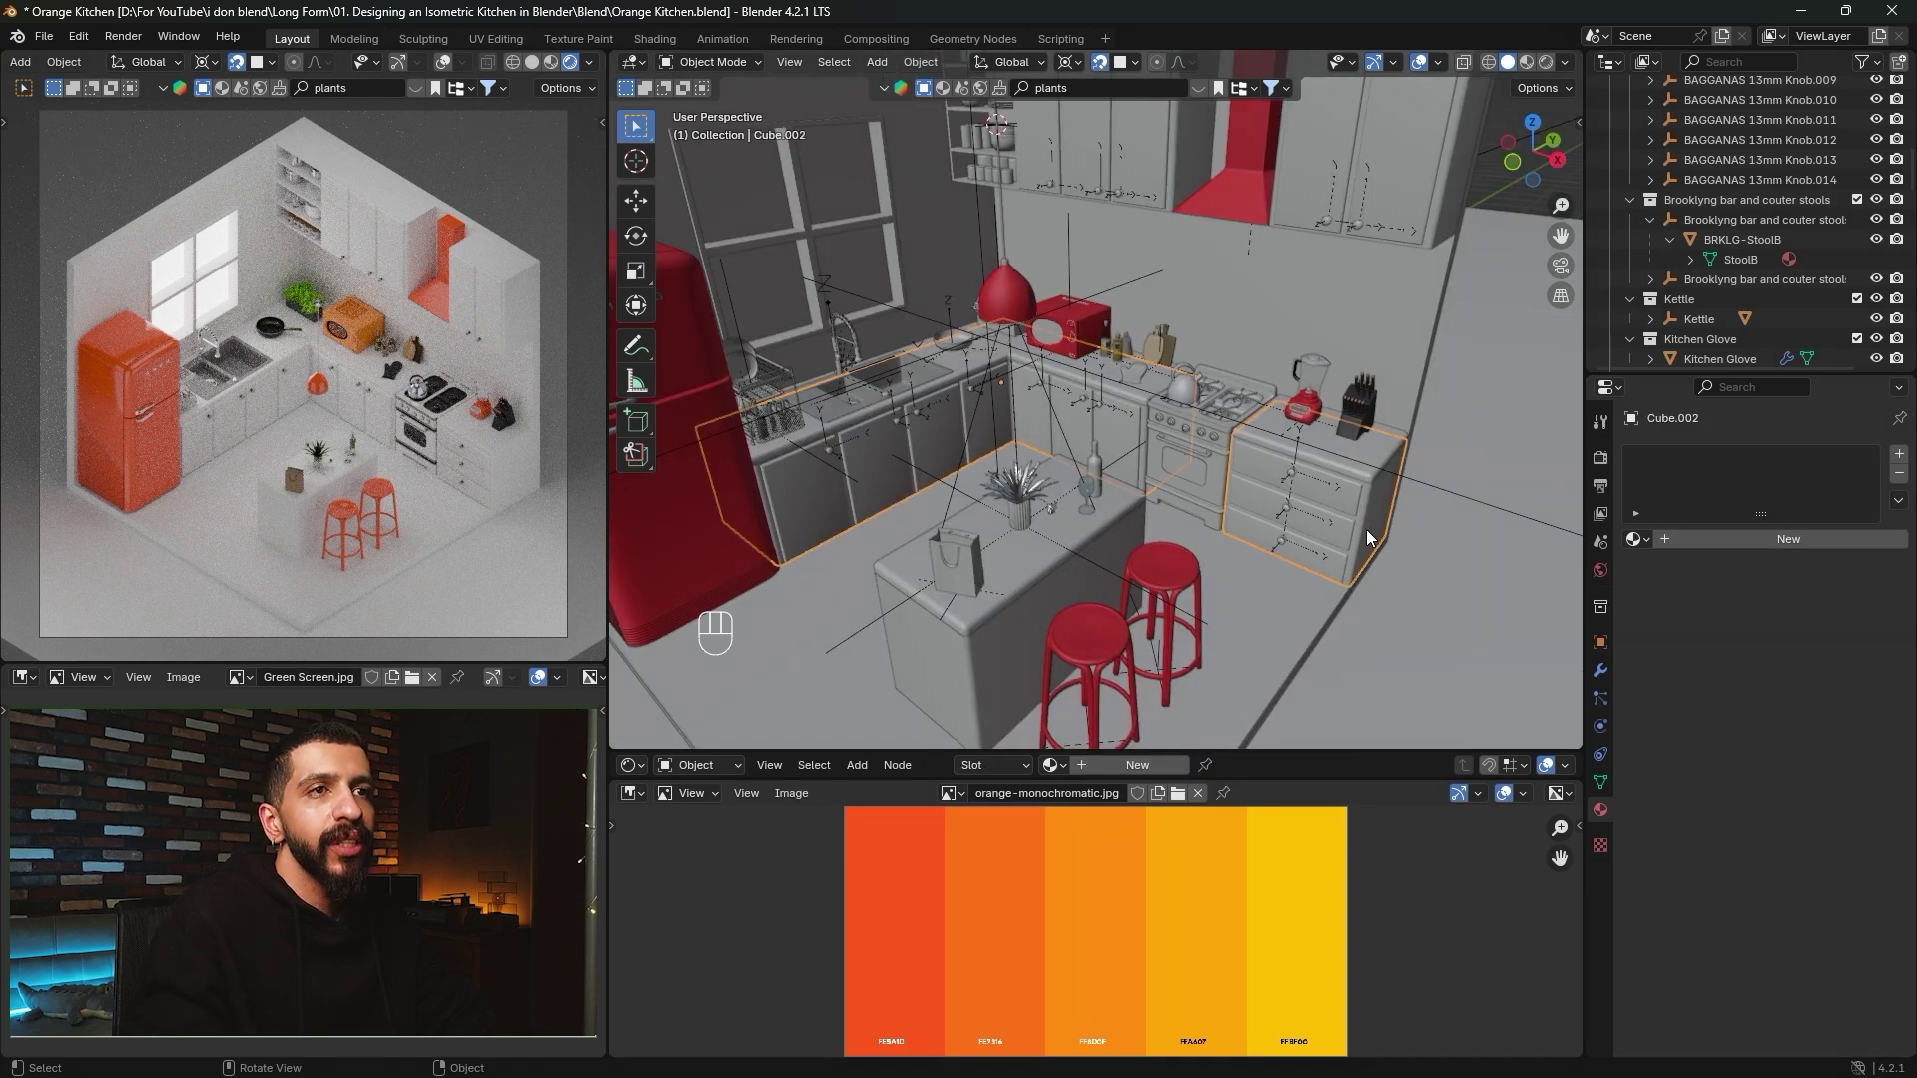
left_click(1740, 543)
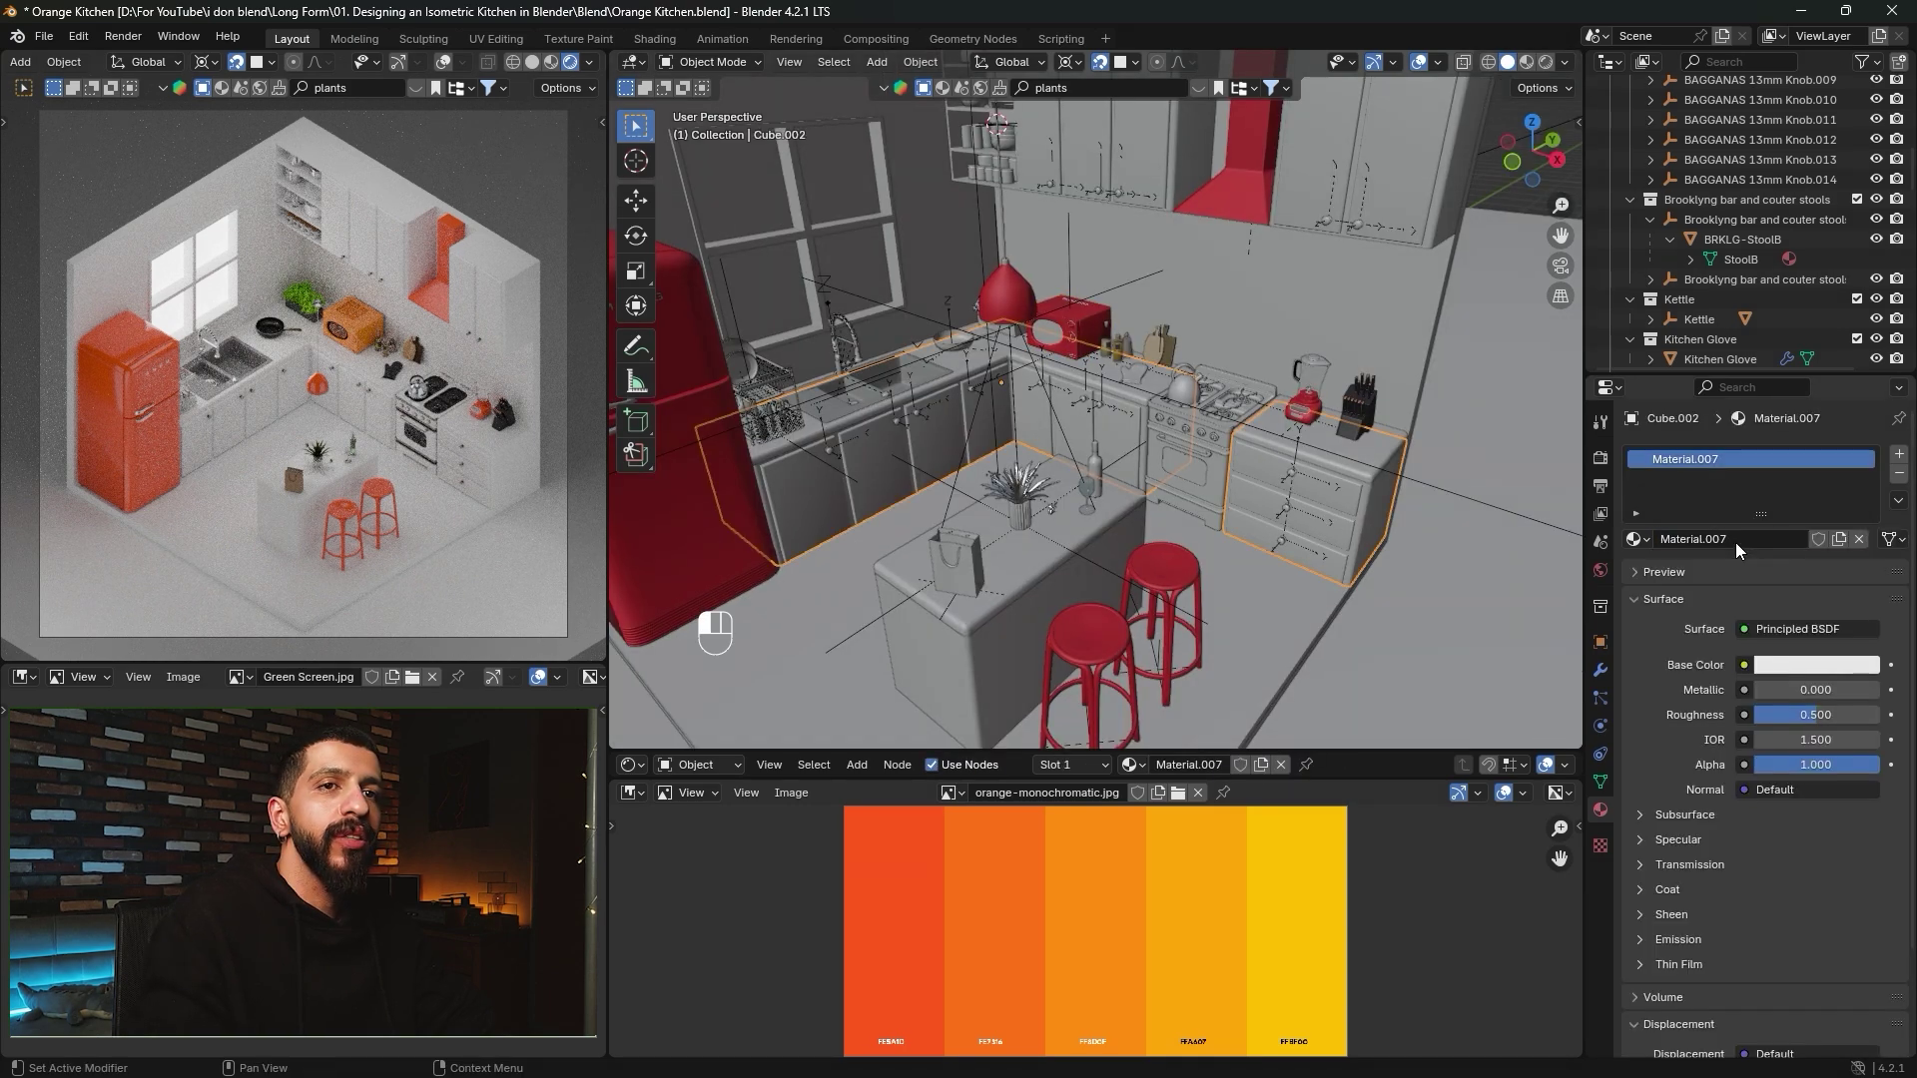
left_click(1801, 663)
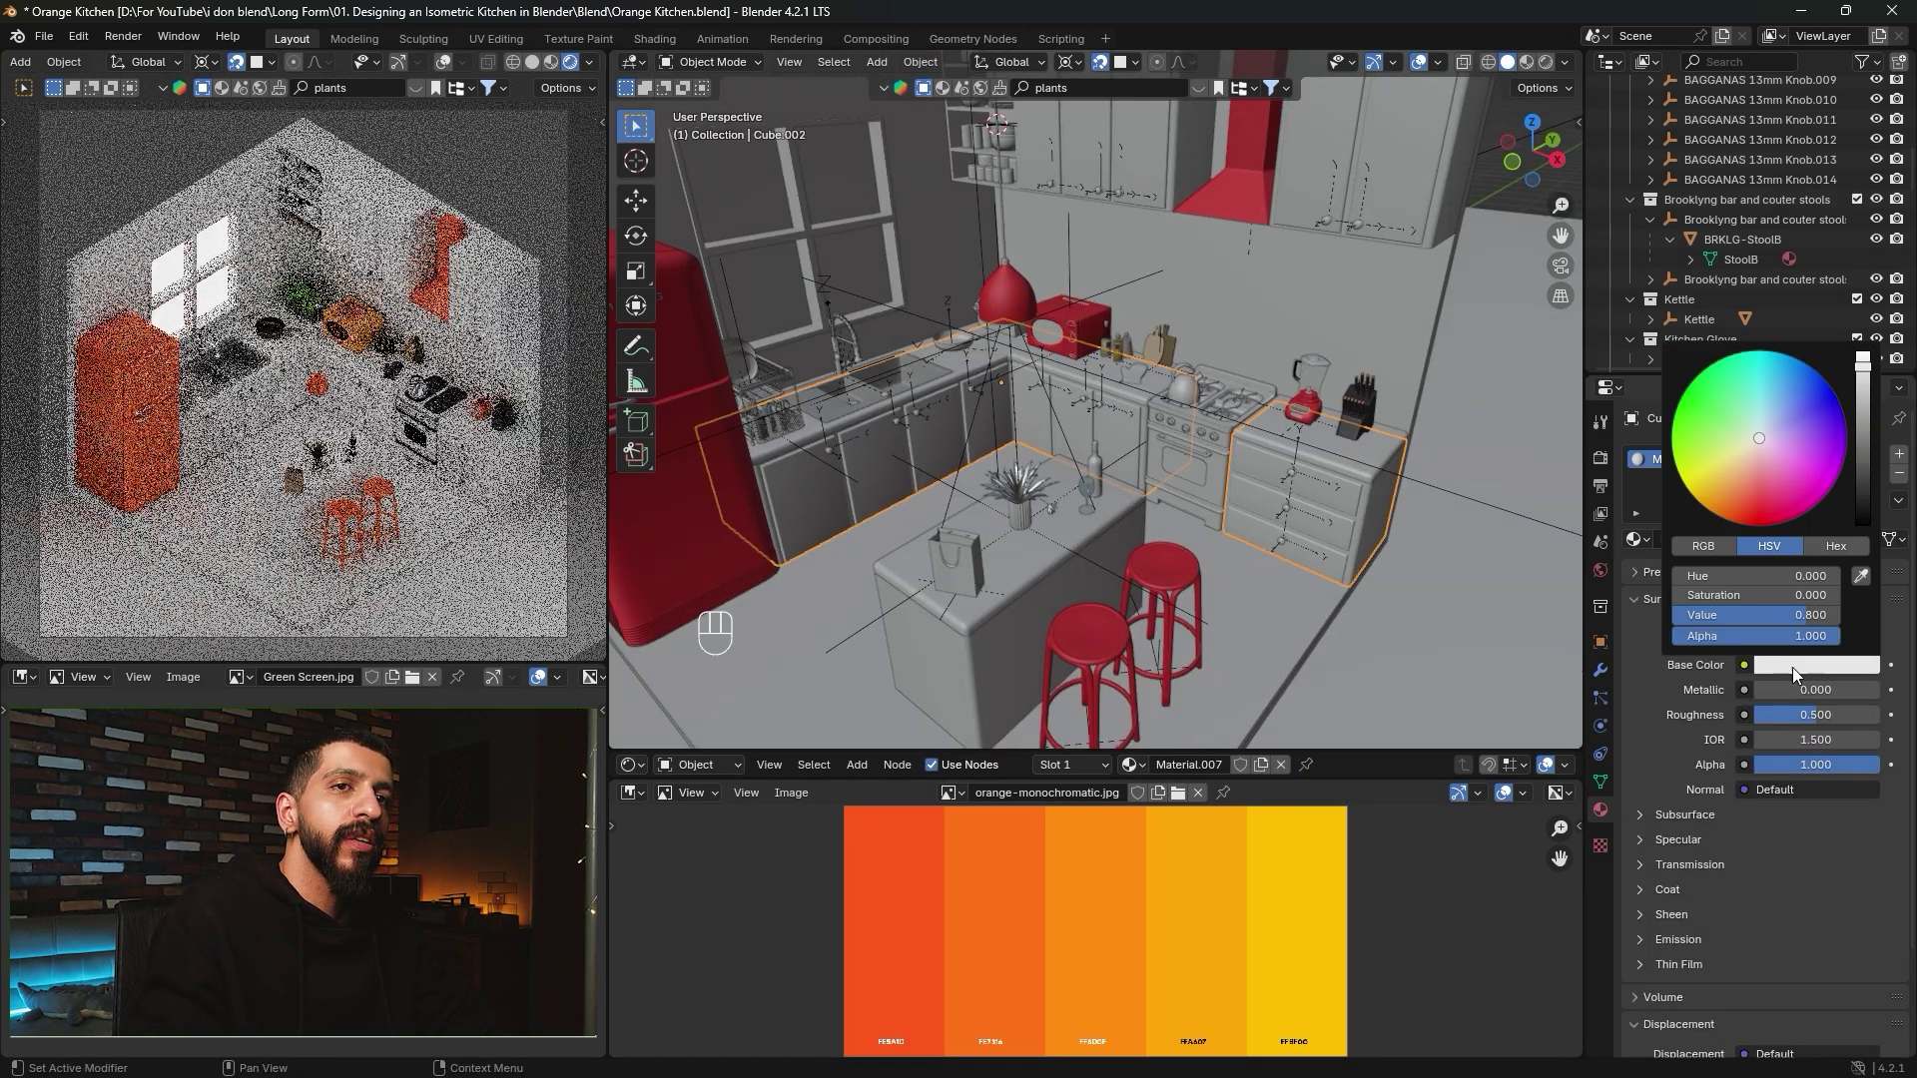
left_click(1871, 577)
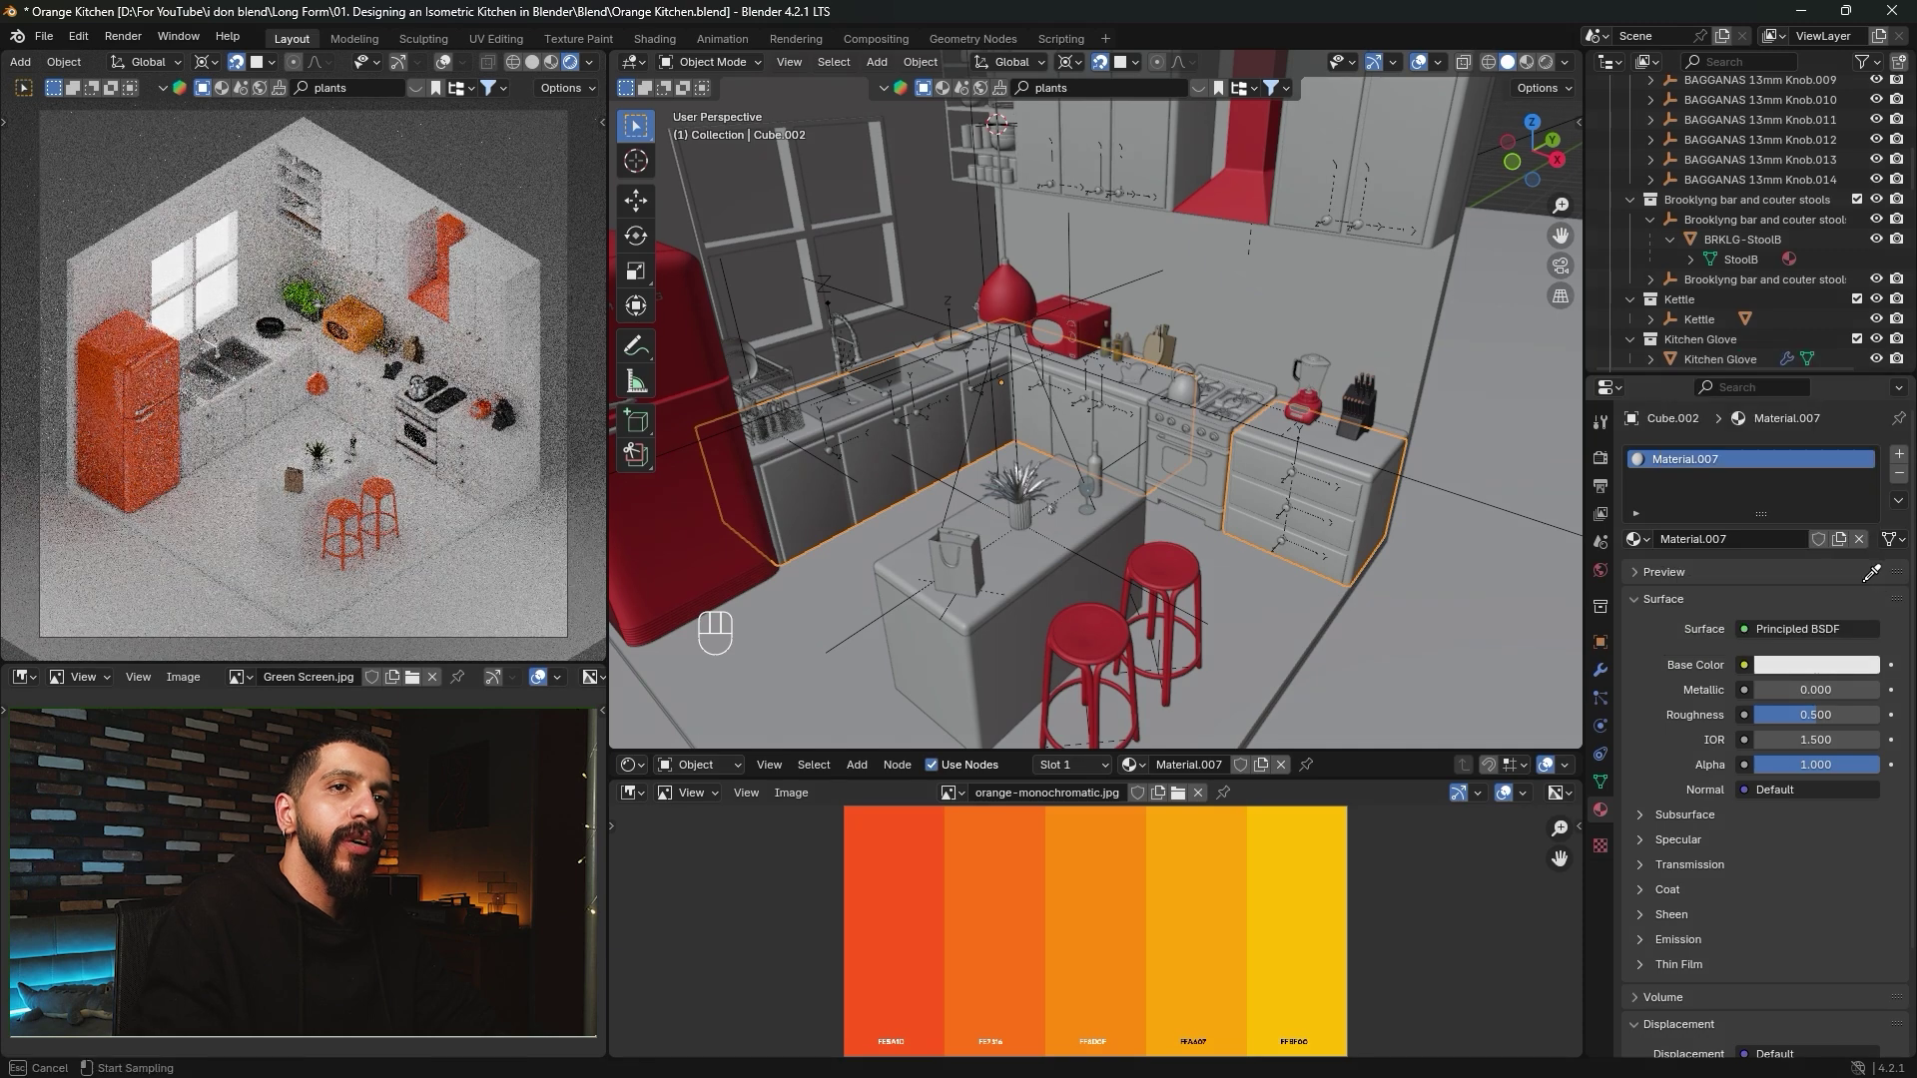
left_click(1308, 876)
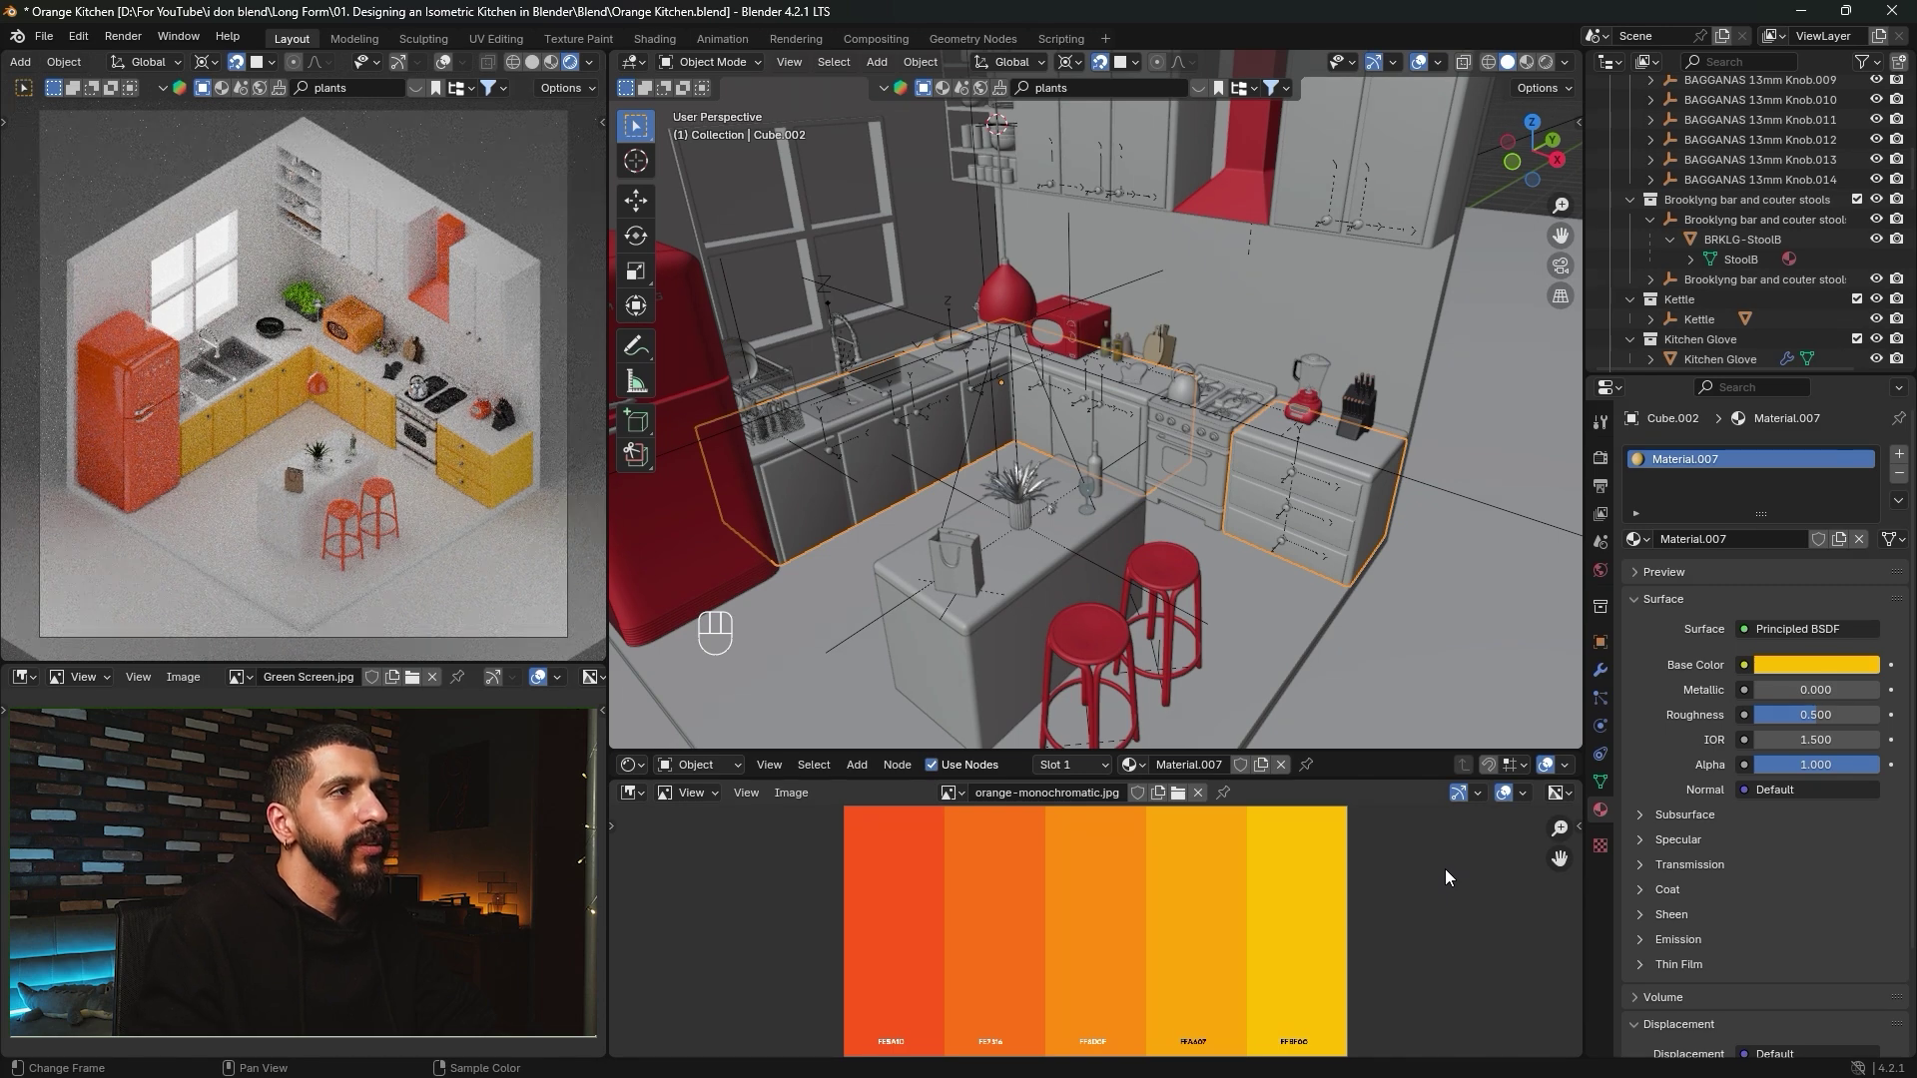
Give the L-shaped countertop the fourth, yellow-orange palette swatch as base color, with roughness 0.146 and metallic 0.339.
left_click(1359, 451)
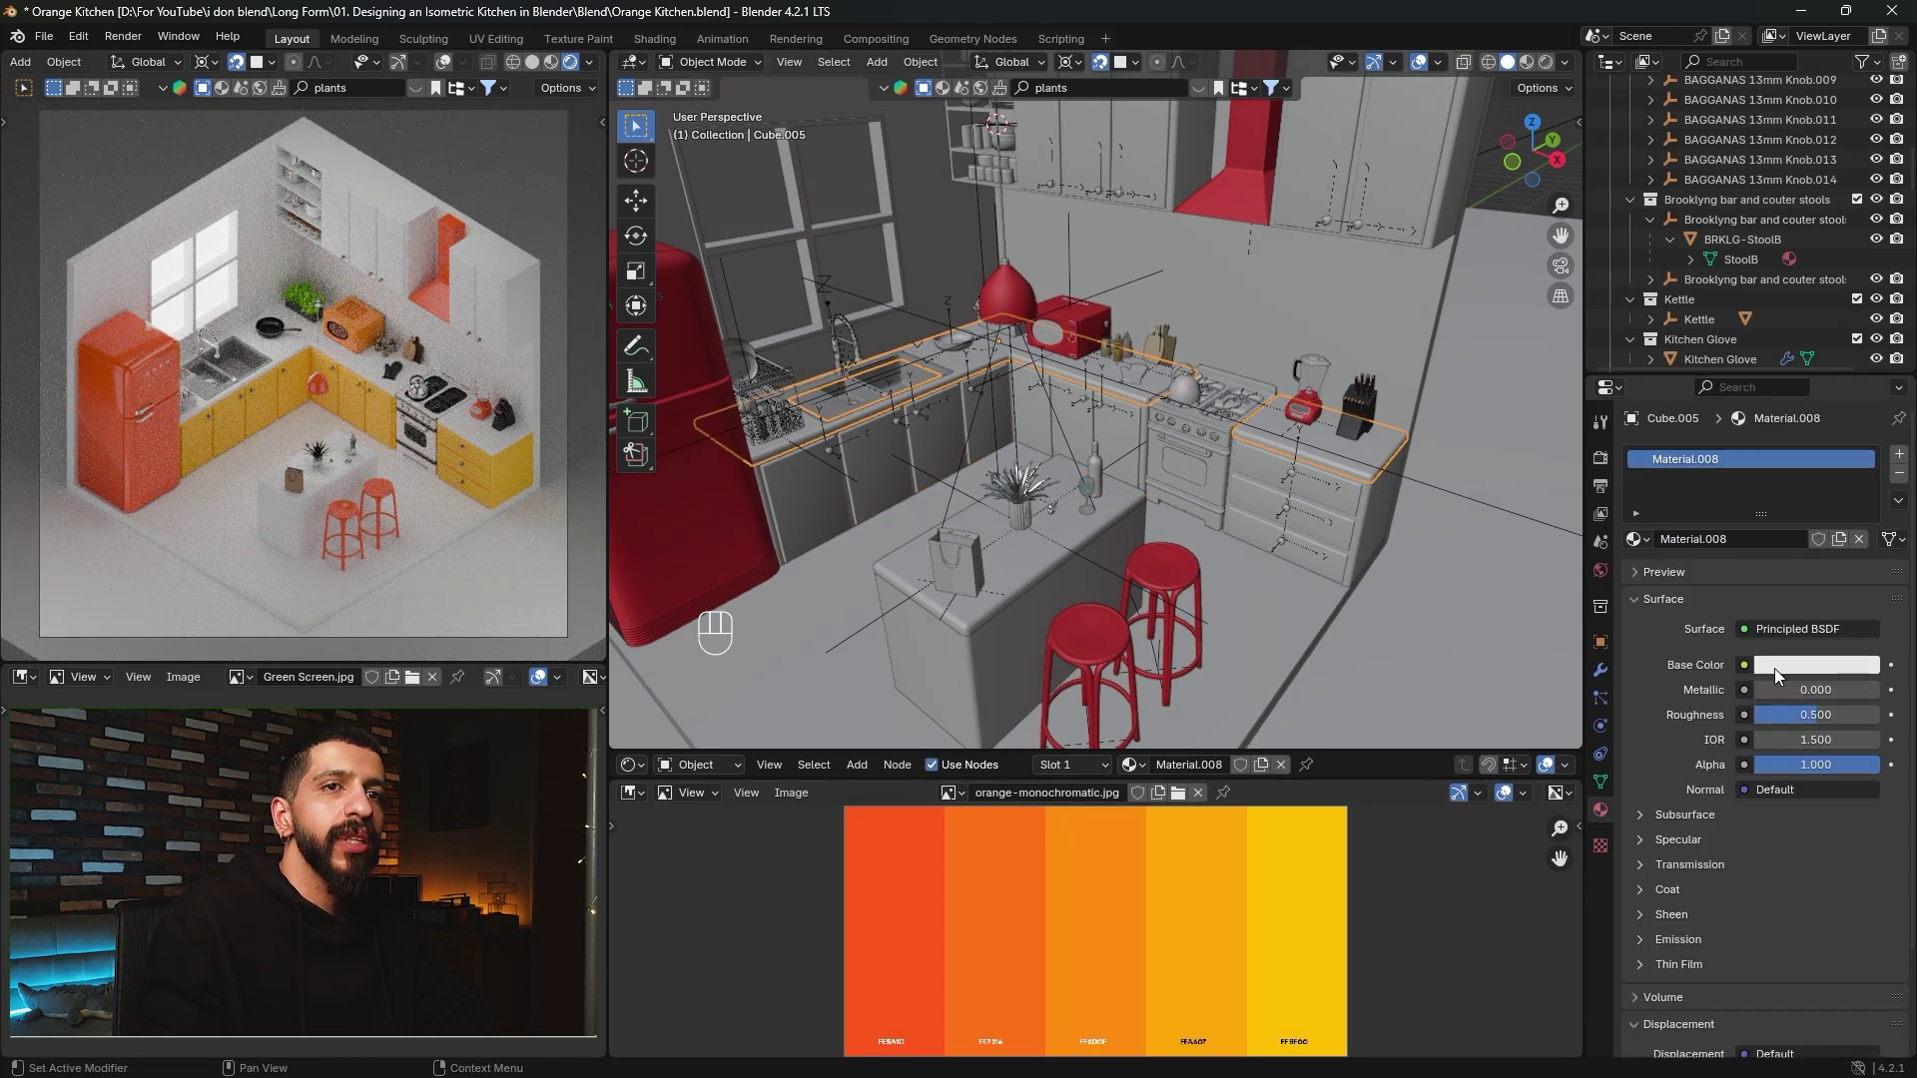
left_click(1787, 664)
left_click(1864, 579)
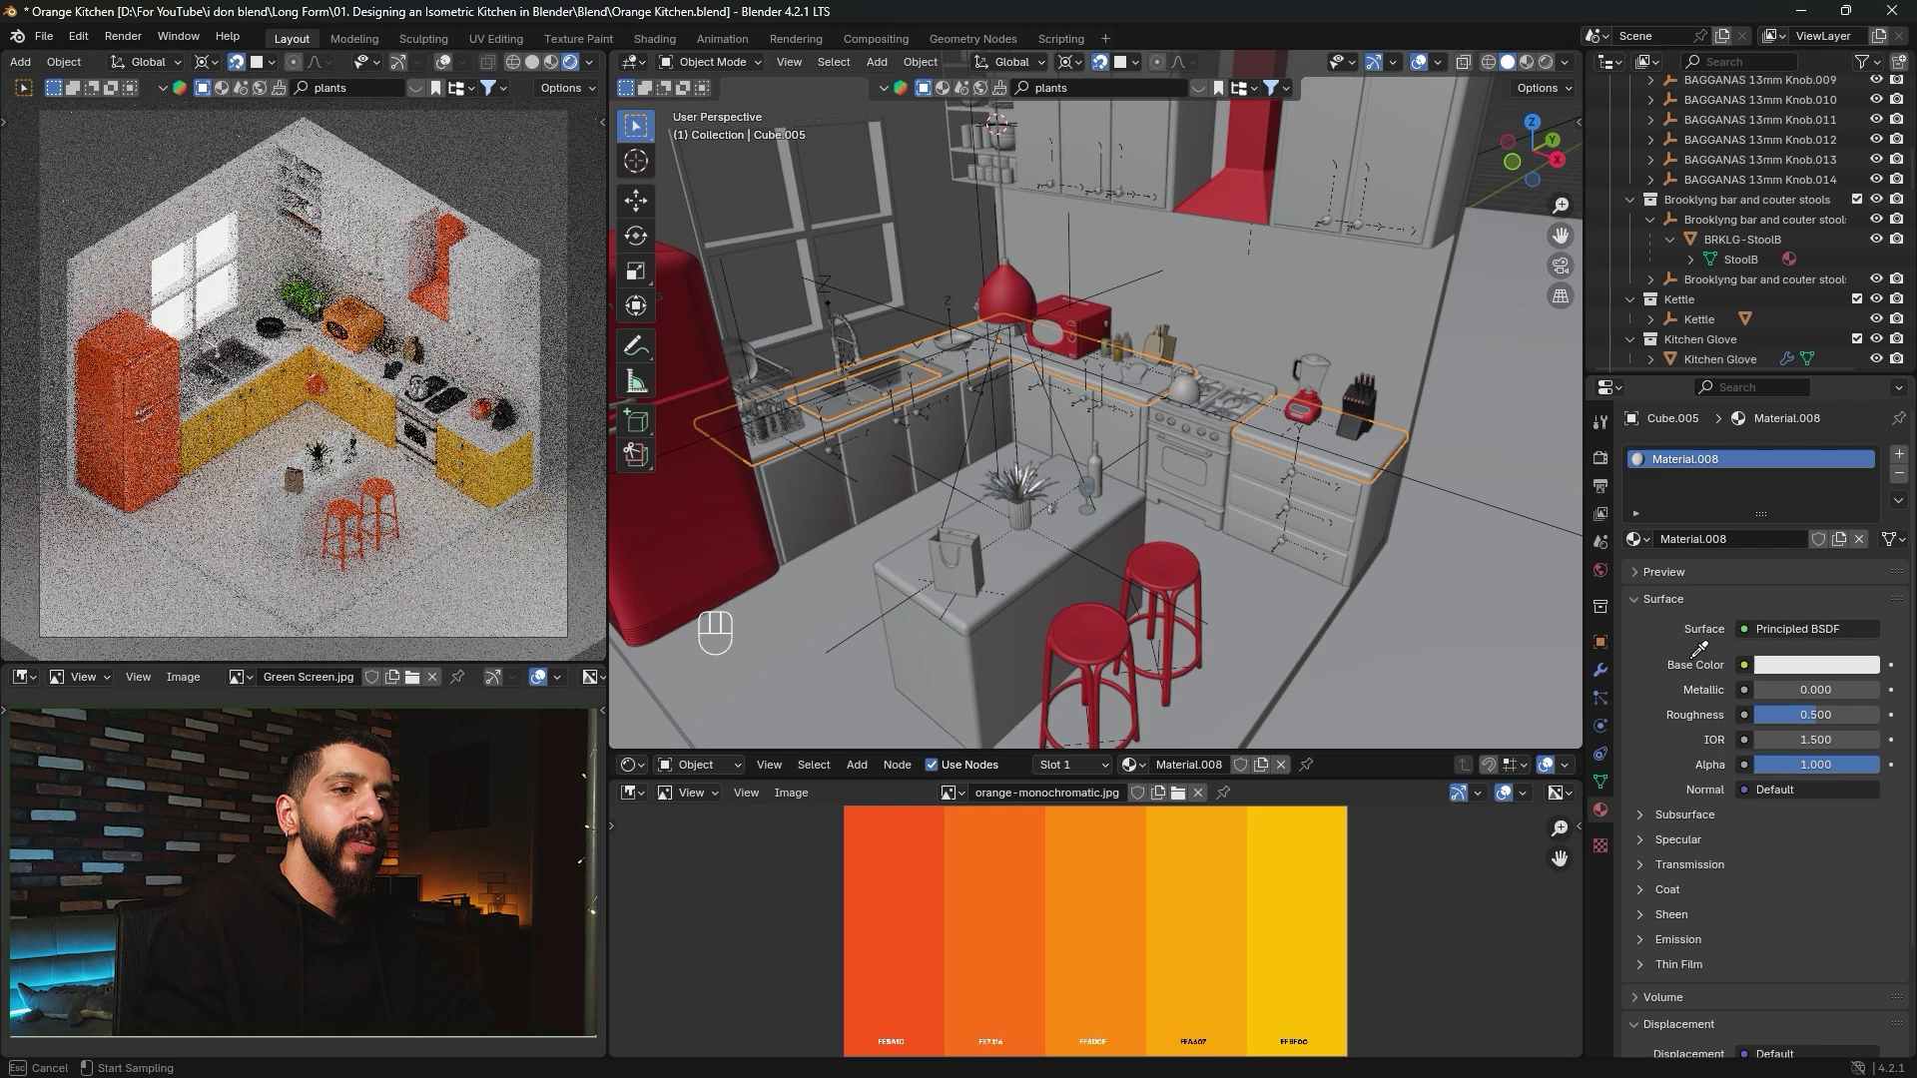
left_click(1201, 889)
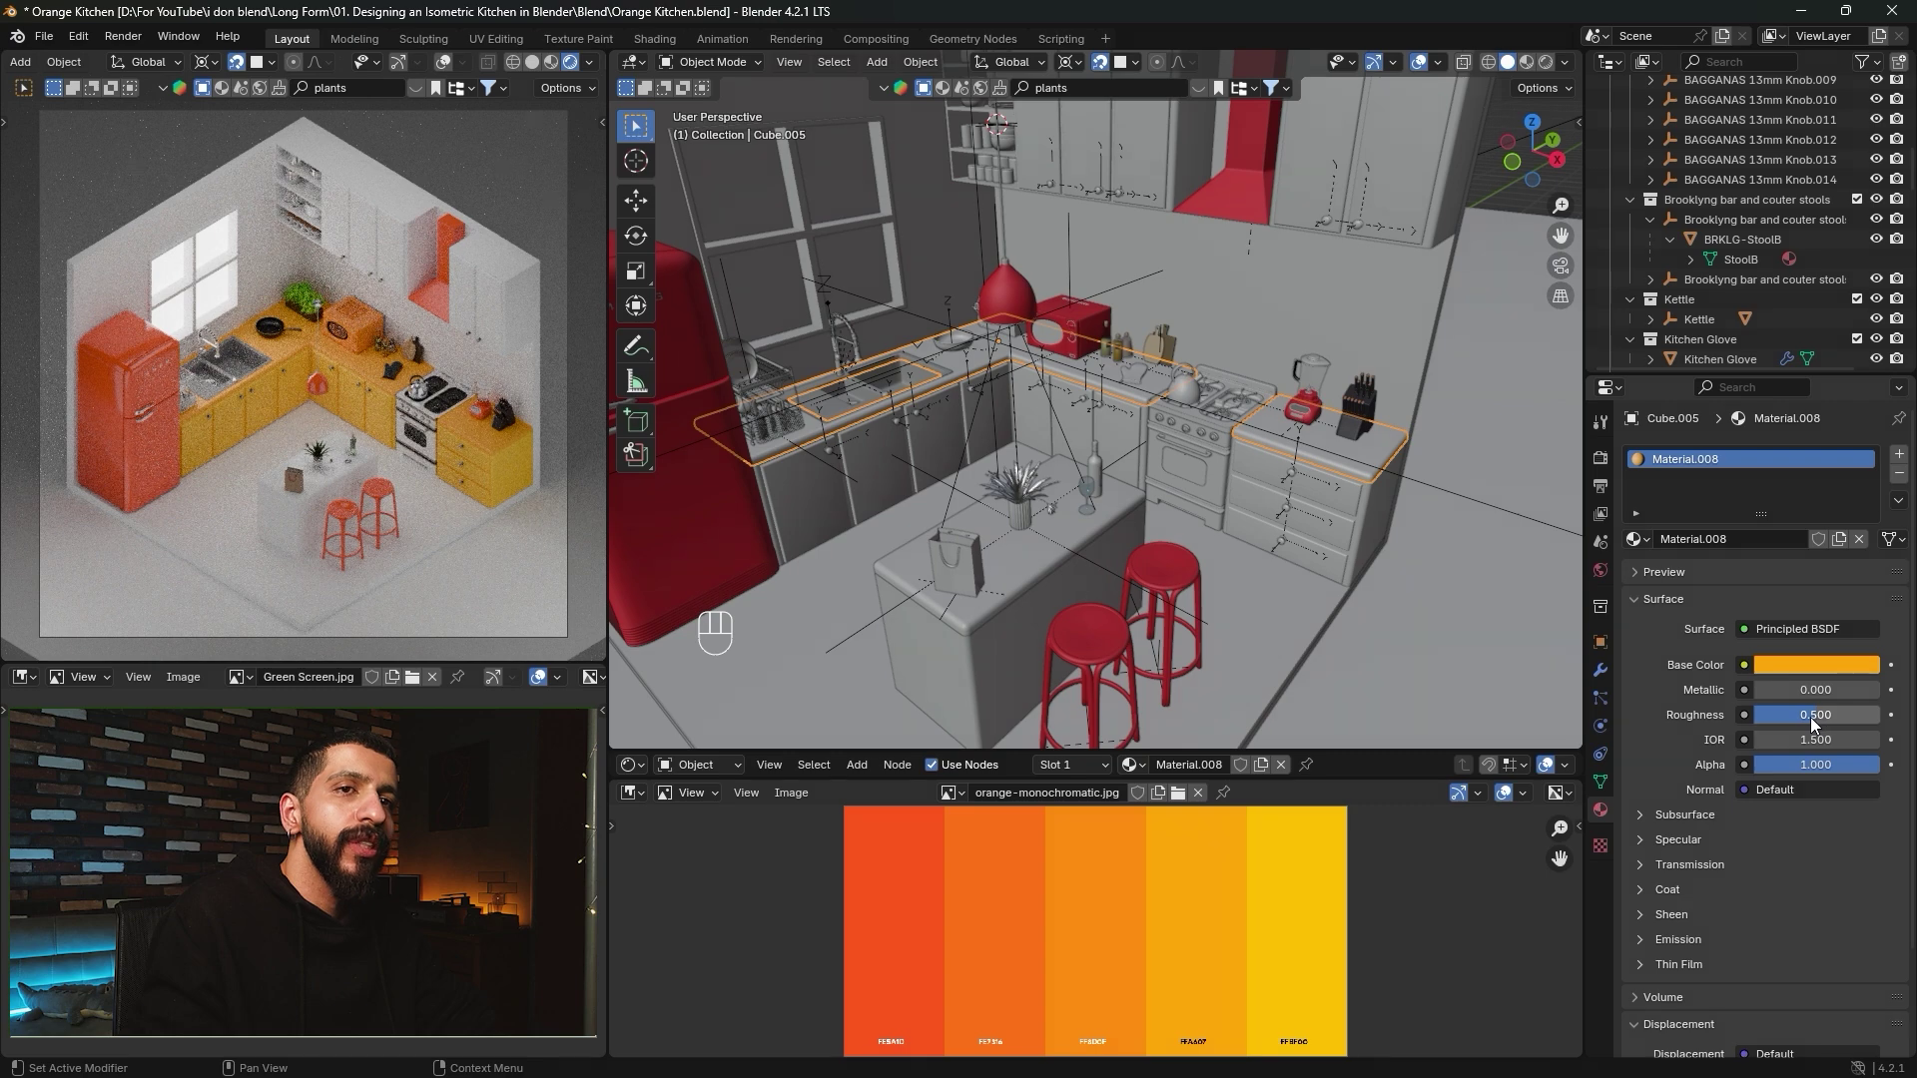
left_click_drag(1811, 717, 1763, 721)
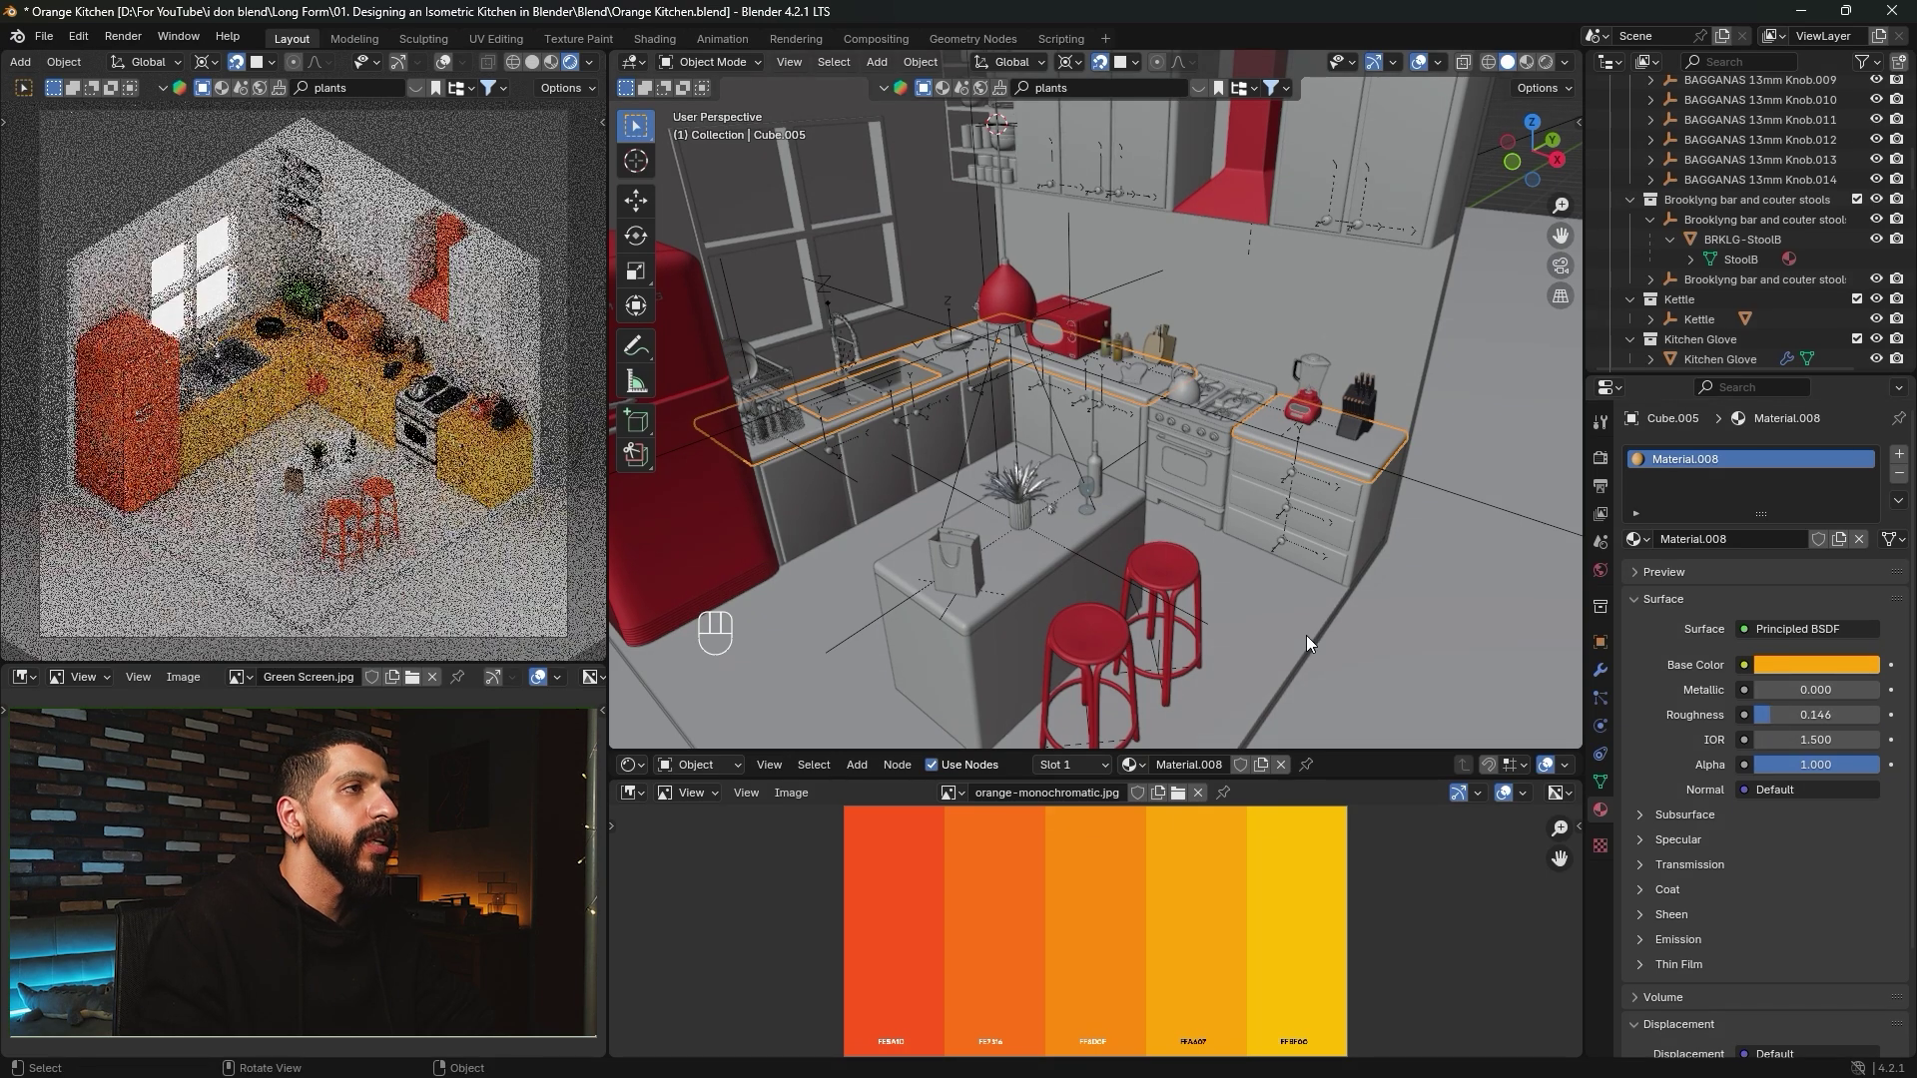
left_click_drag(1806, 692, 1843, 697)
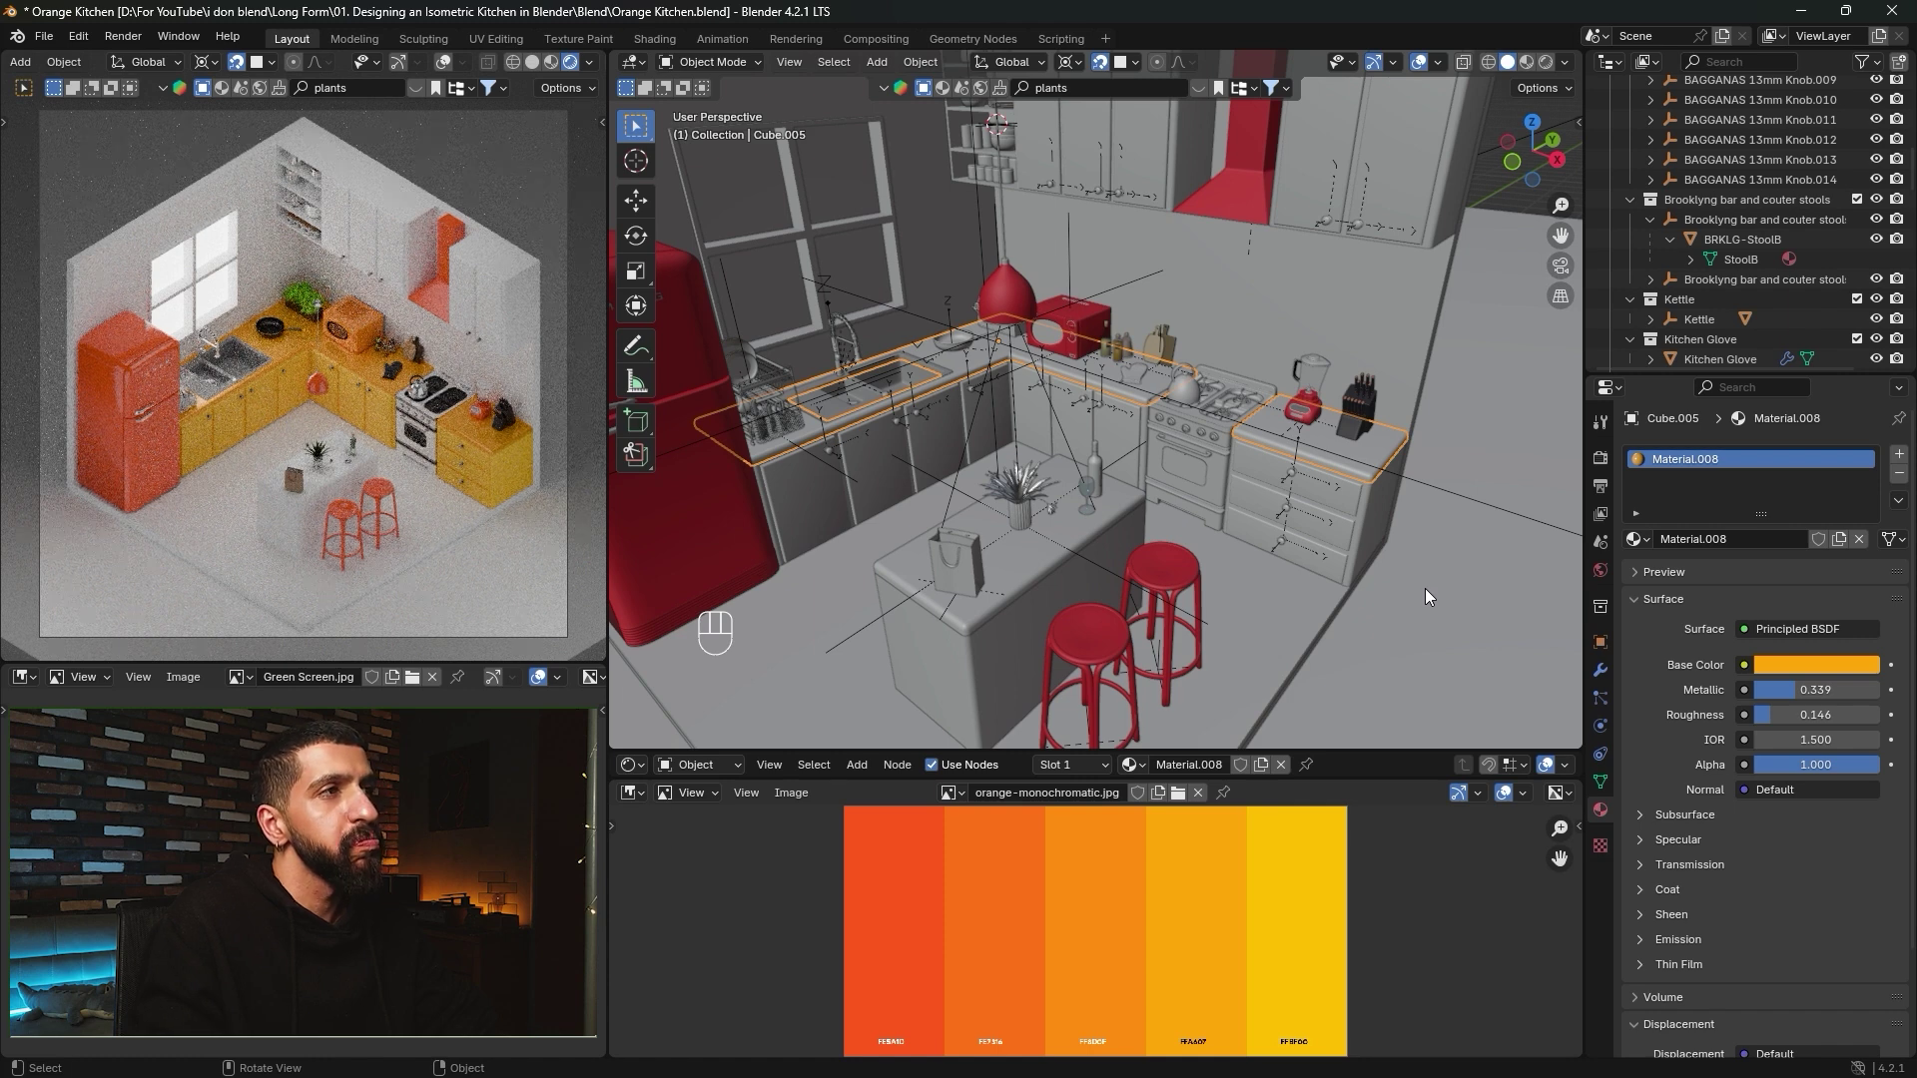
Link the lower cabinets' yellow material to the kitchen island's base.
left_click(1423, 589)
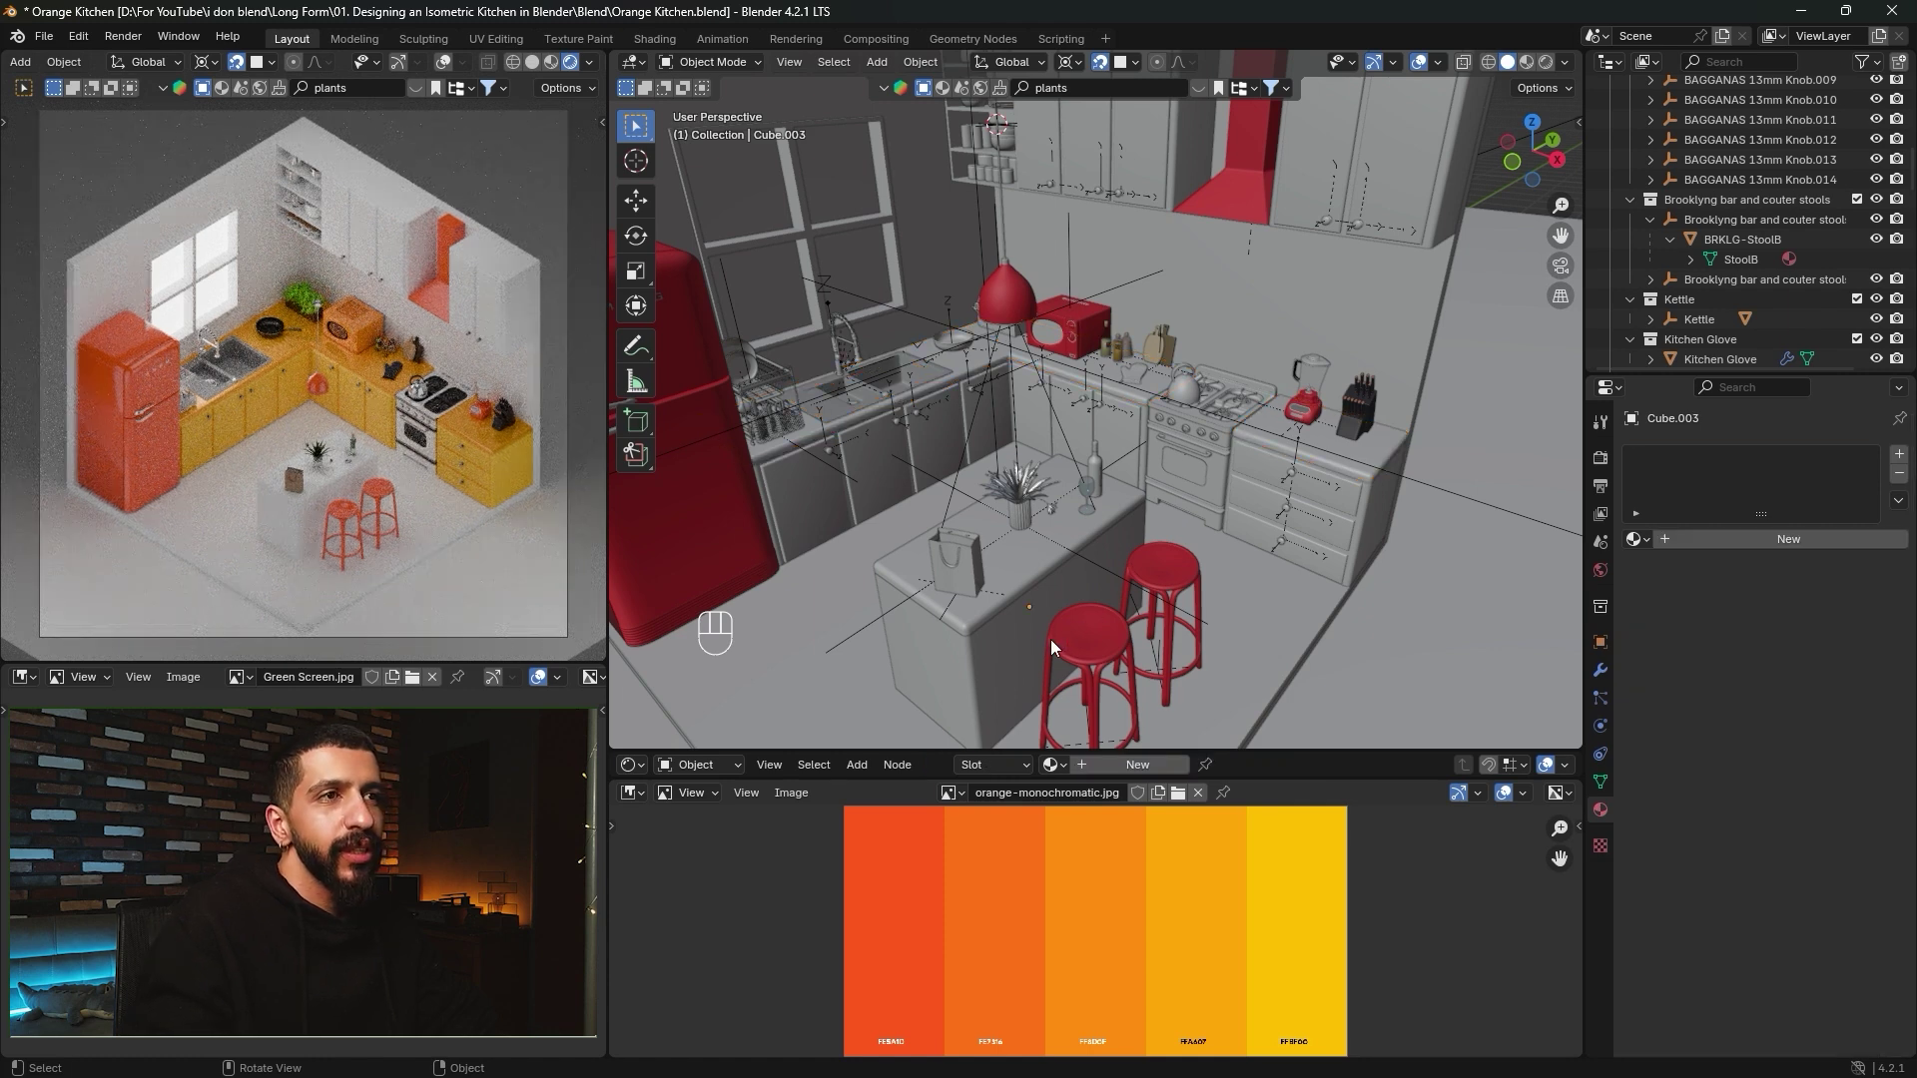
left_click(968, 689)
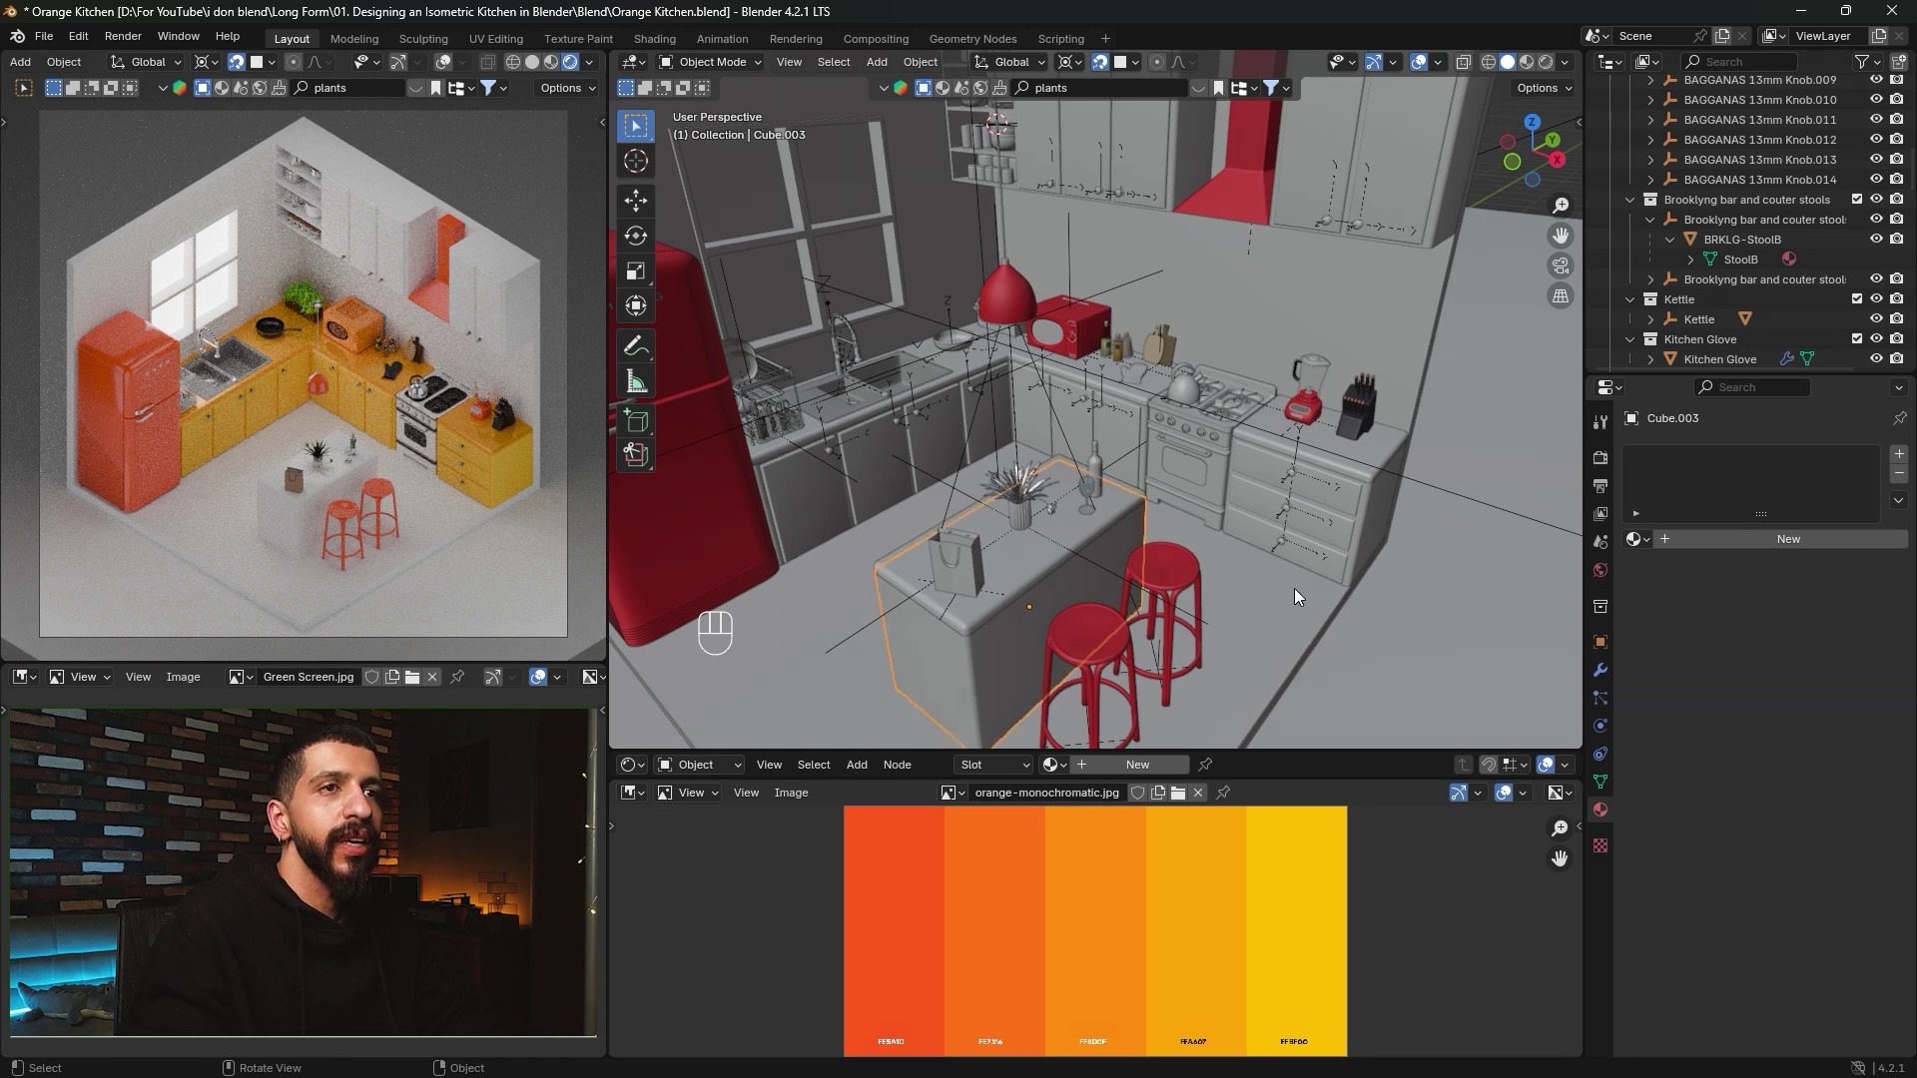
left_click(1372, 521, "shift")
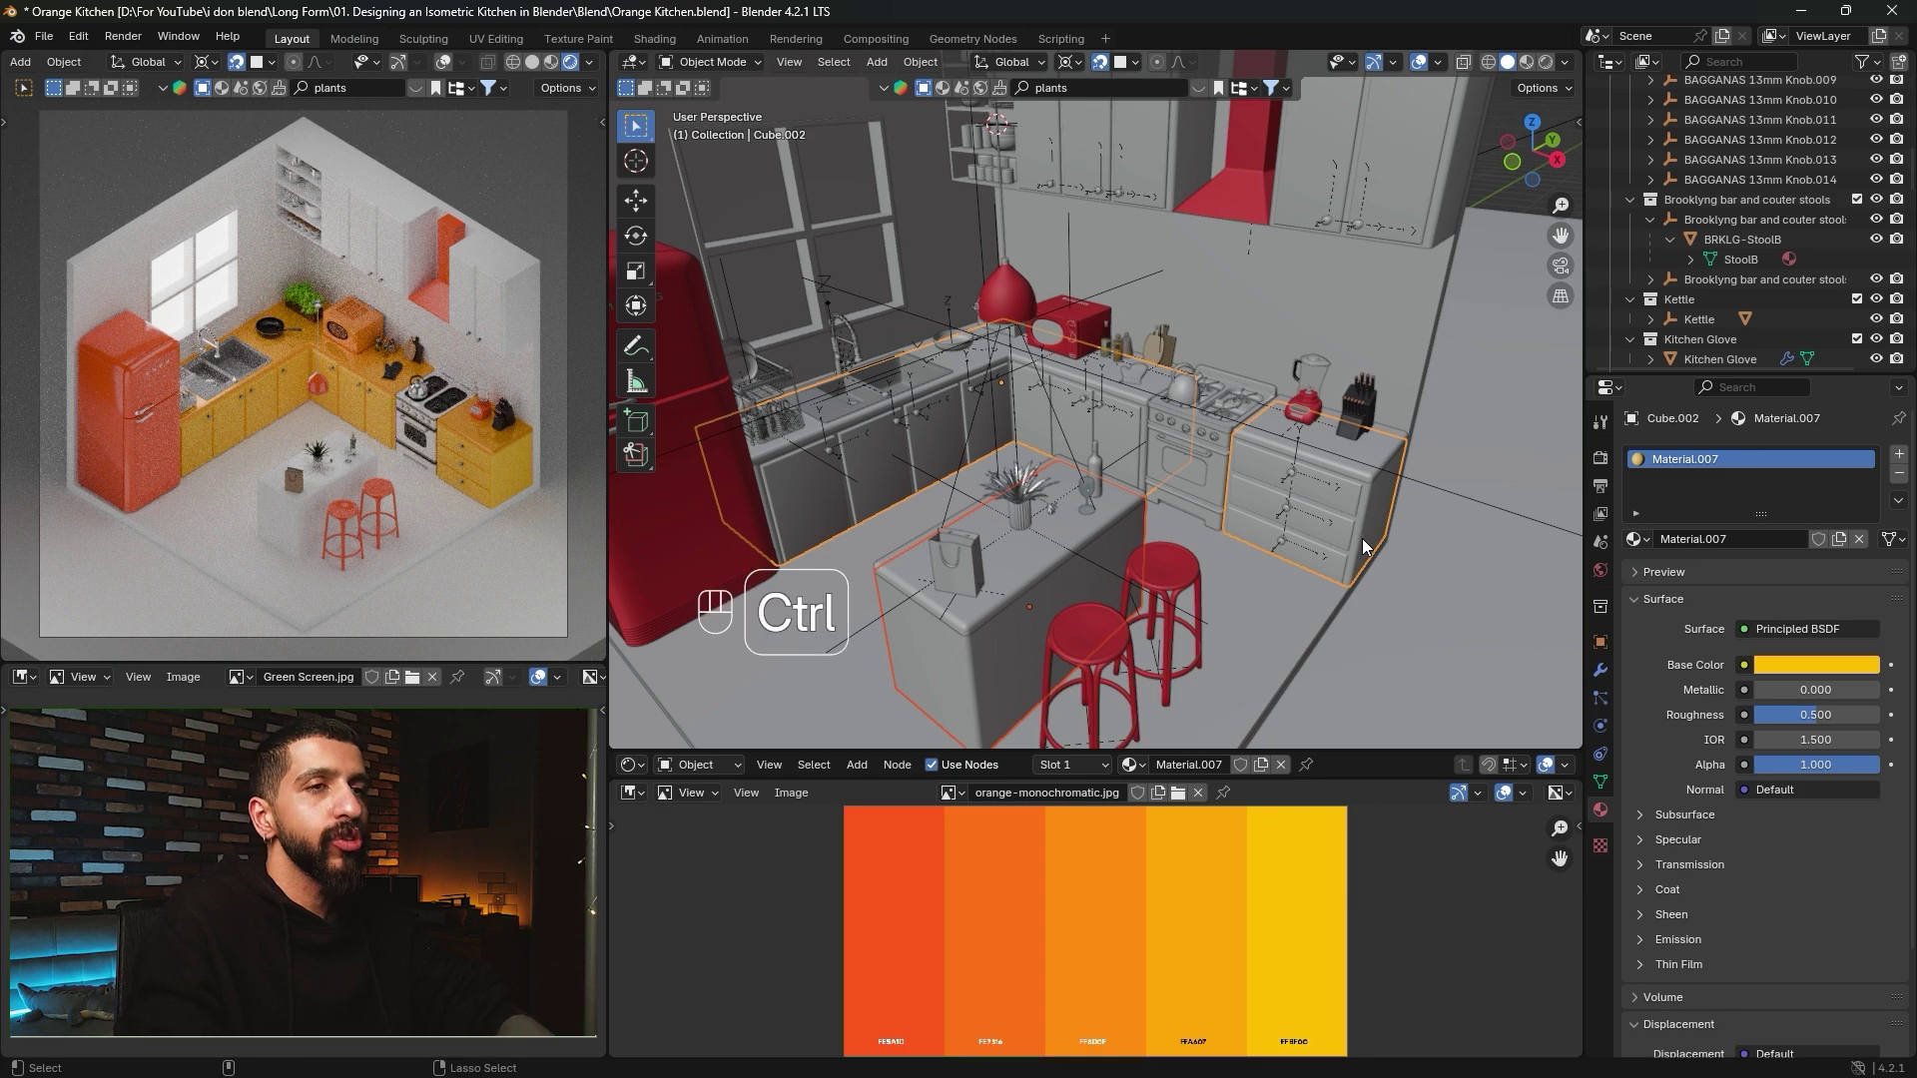
key("ctrl+l")
left_click(1306, 546)
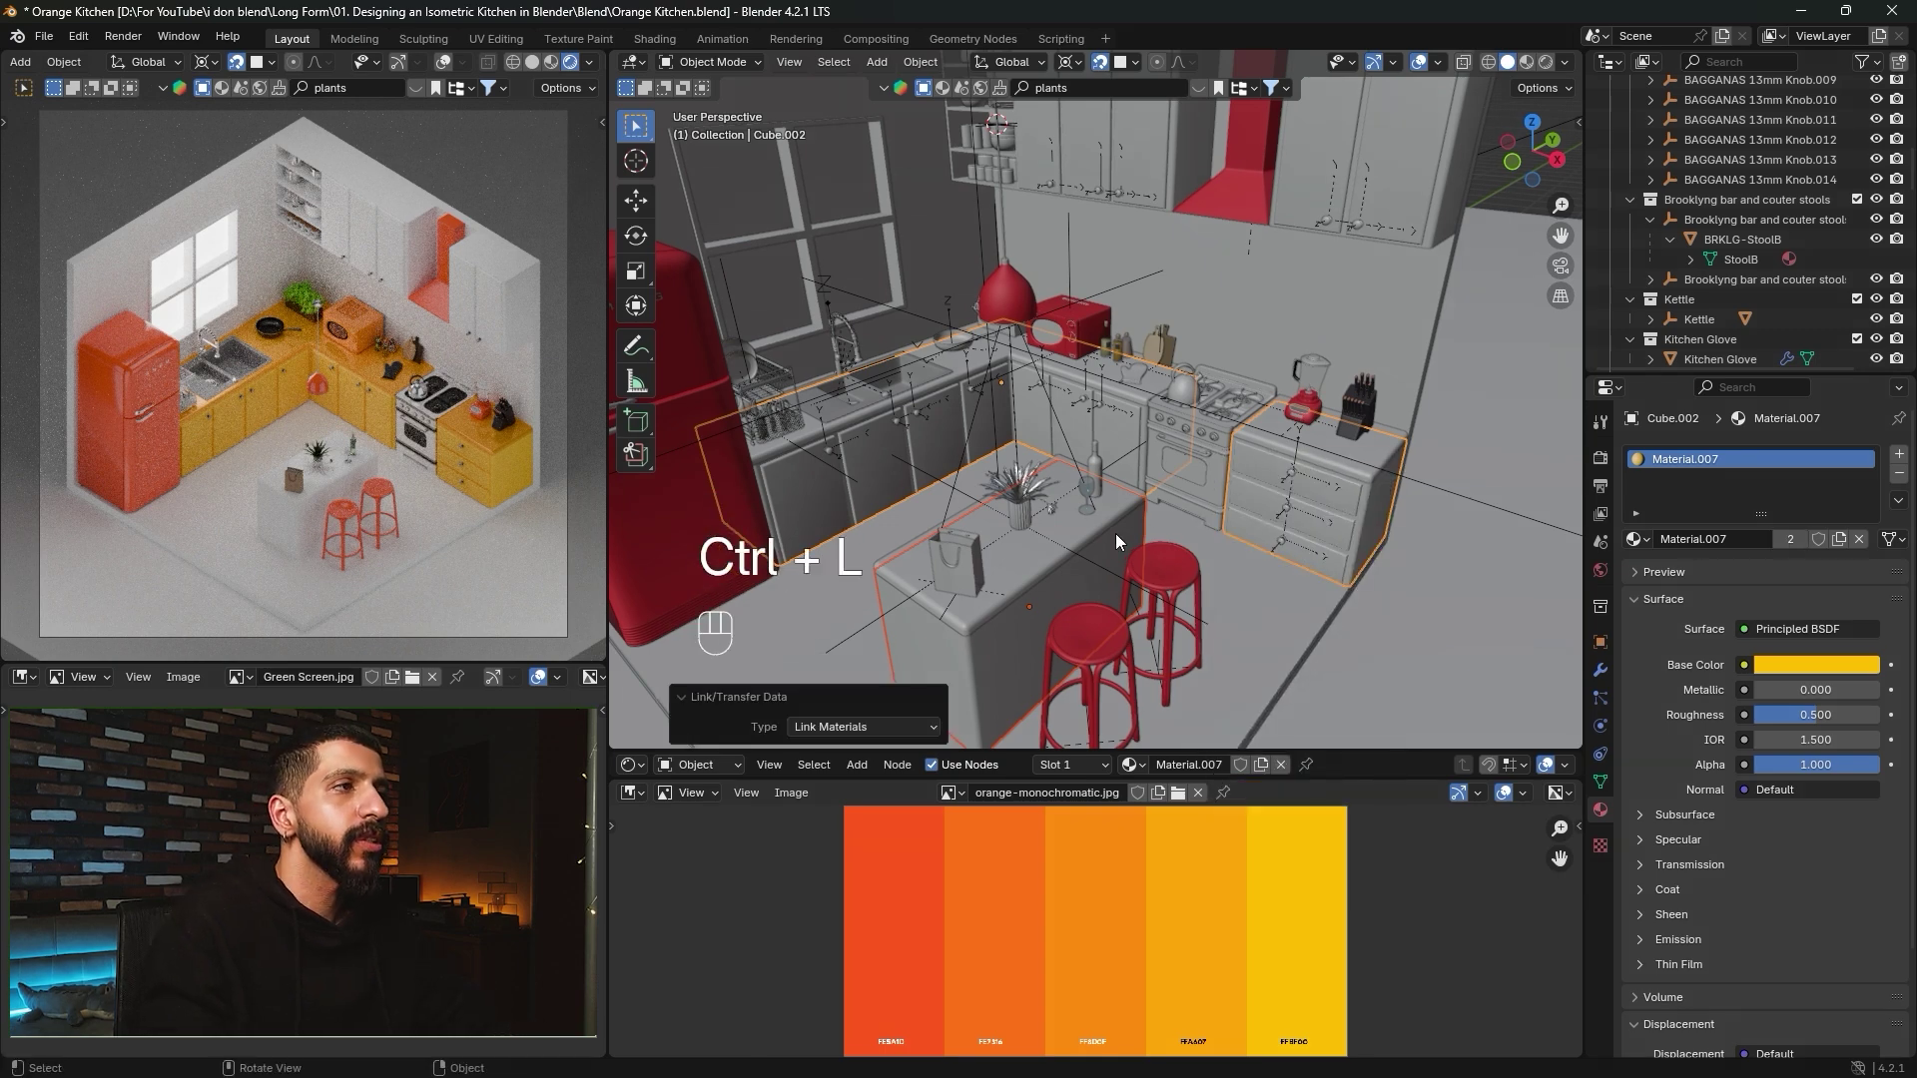
Link the countertop's yellow-orange material to the kitchen island's top.
left_click(1040, 559)
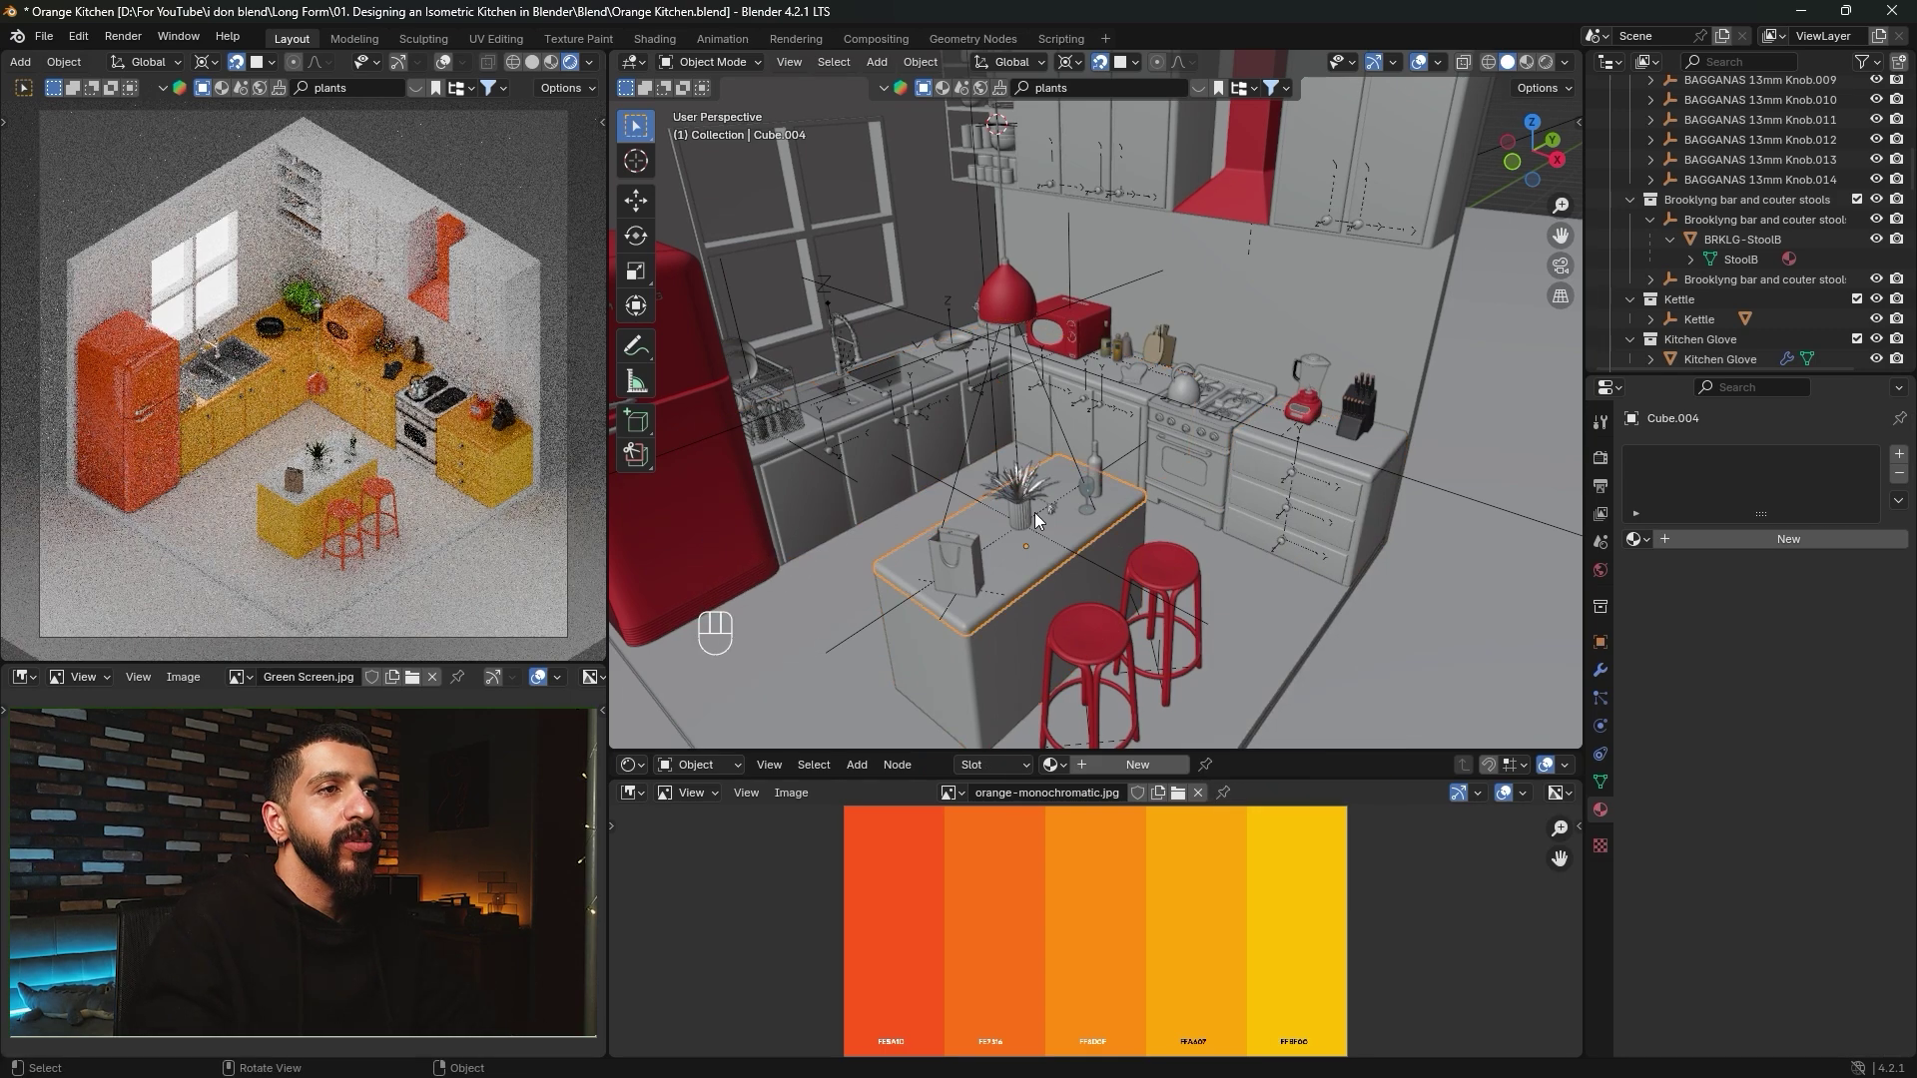
left_click(1376, 451, "shift")
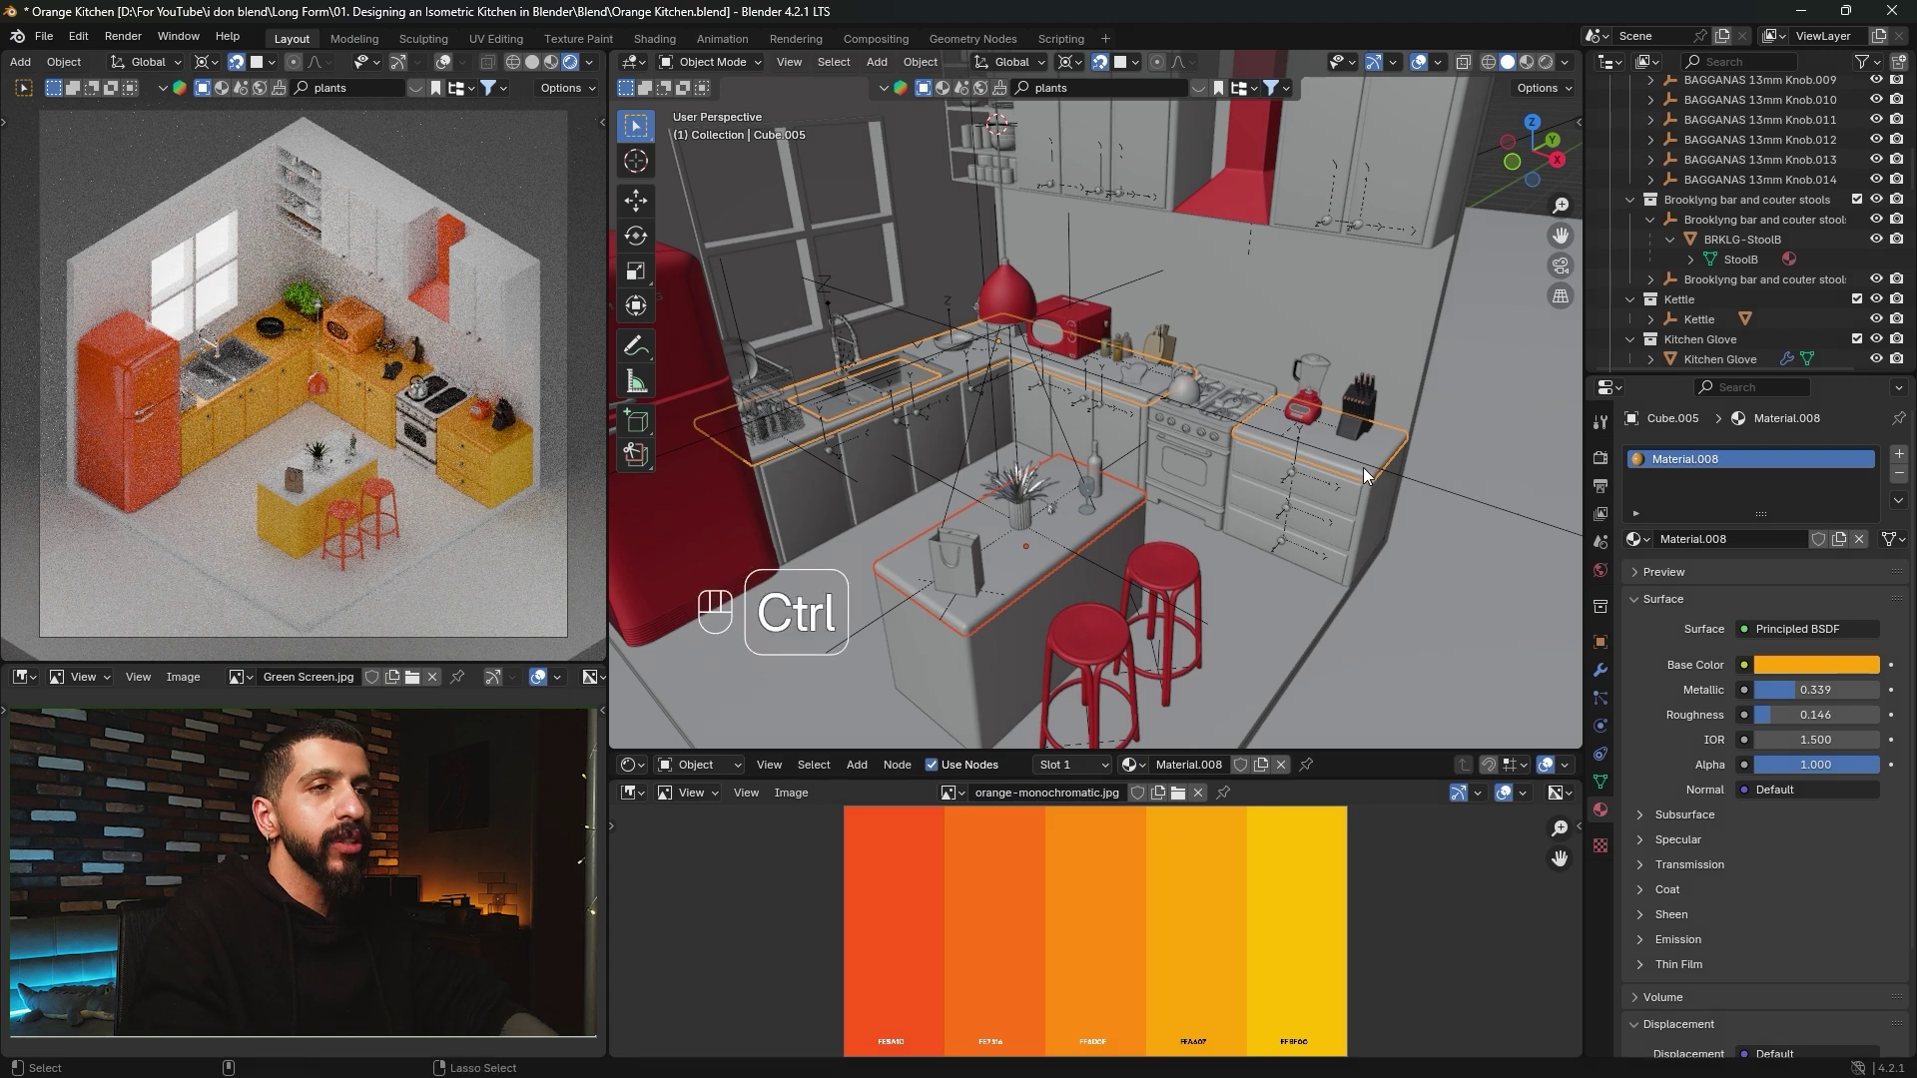
key("ctrl+l")
left_click(1333, 476)
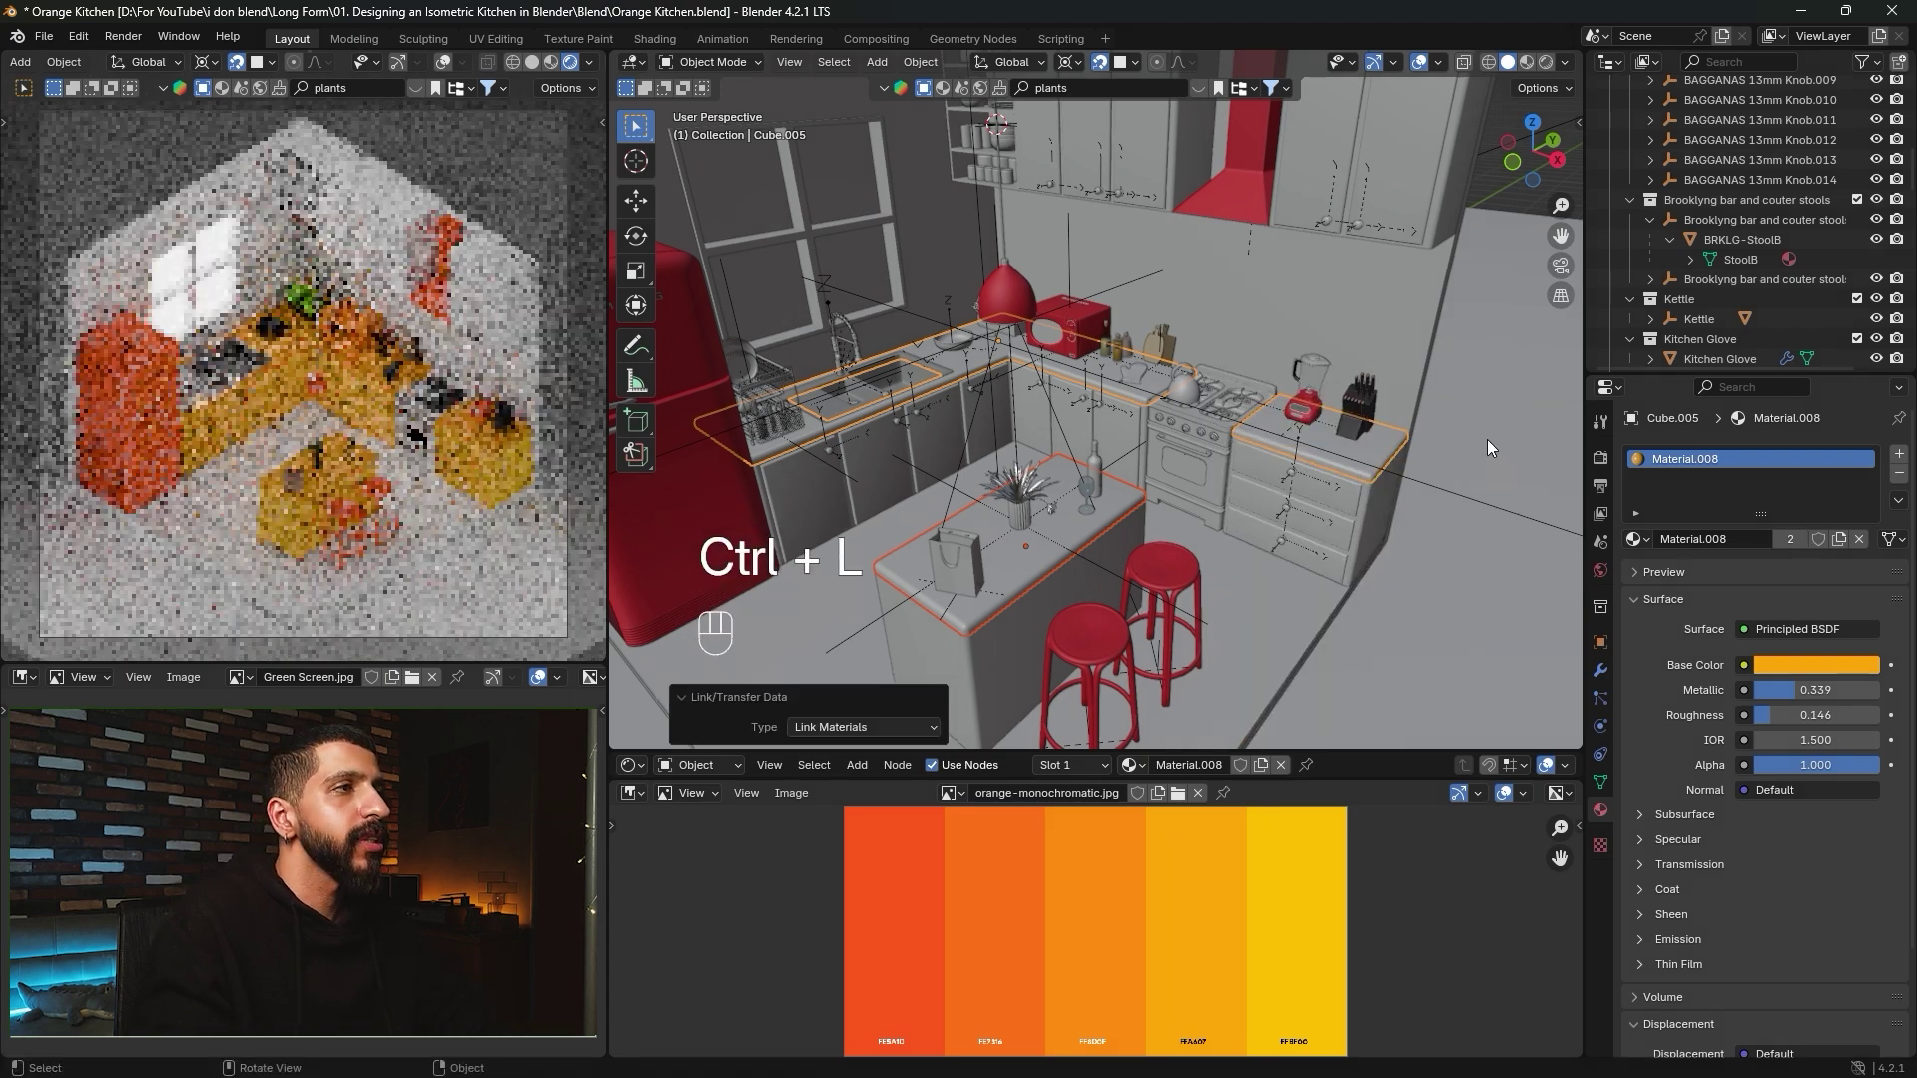
Link the lower cabinets' yellow material to the wall cabinets on both sides of the range hood.
middle_click_drag(1482, 439, 1313, 398, "shift")
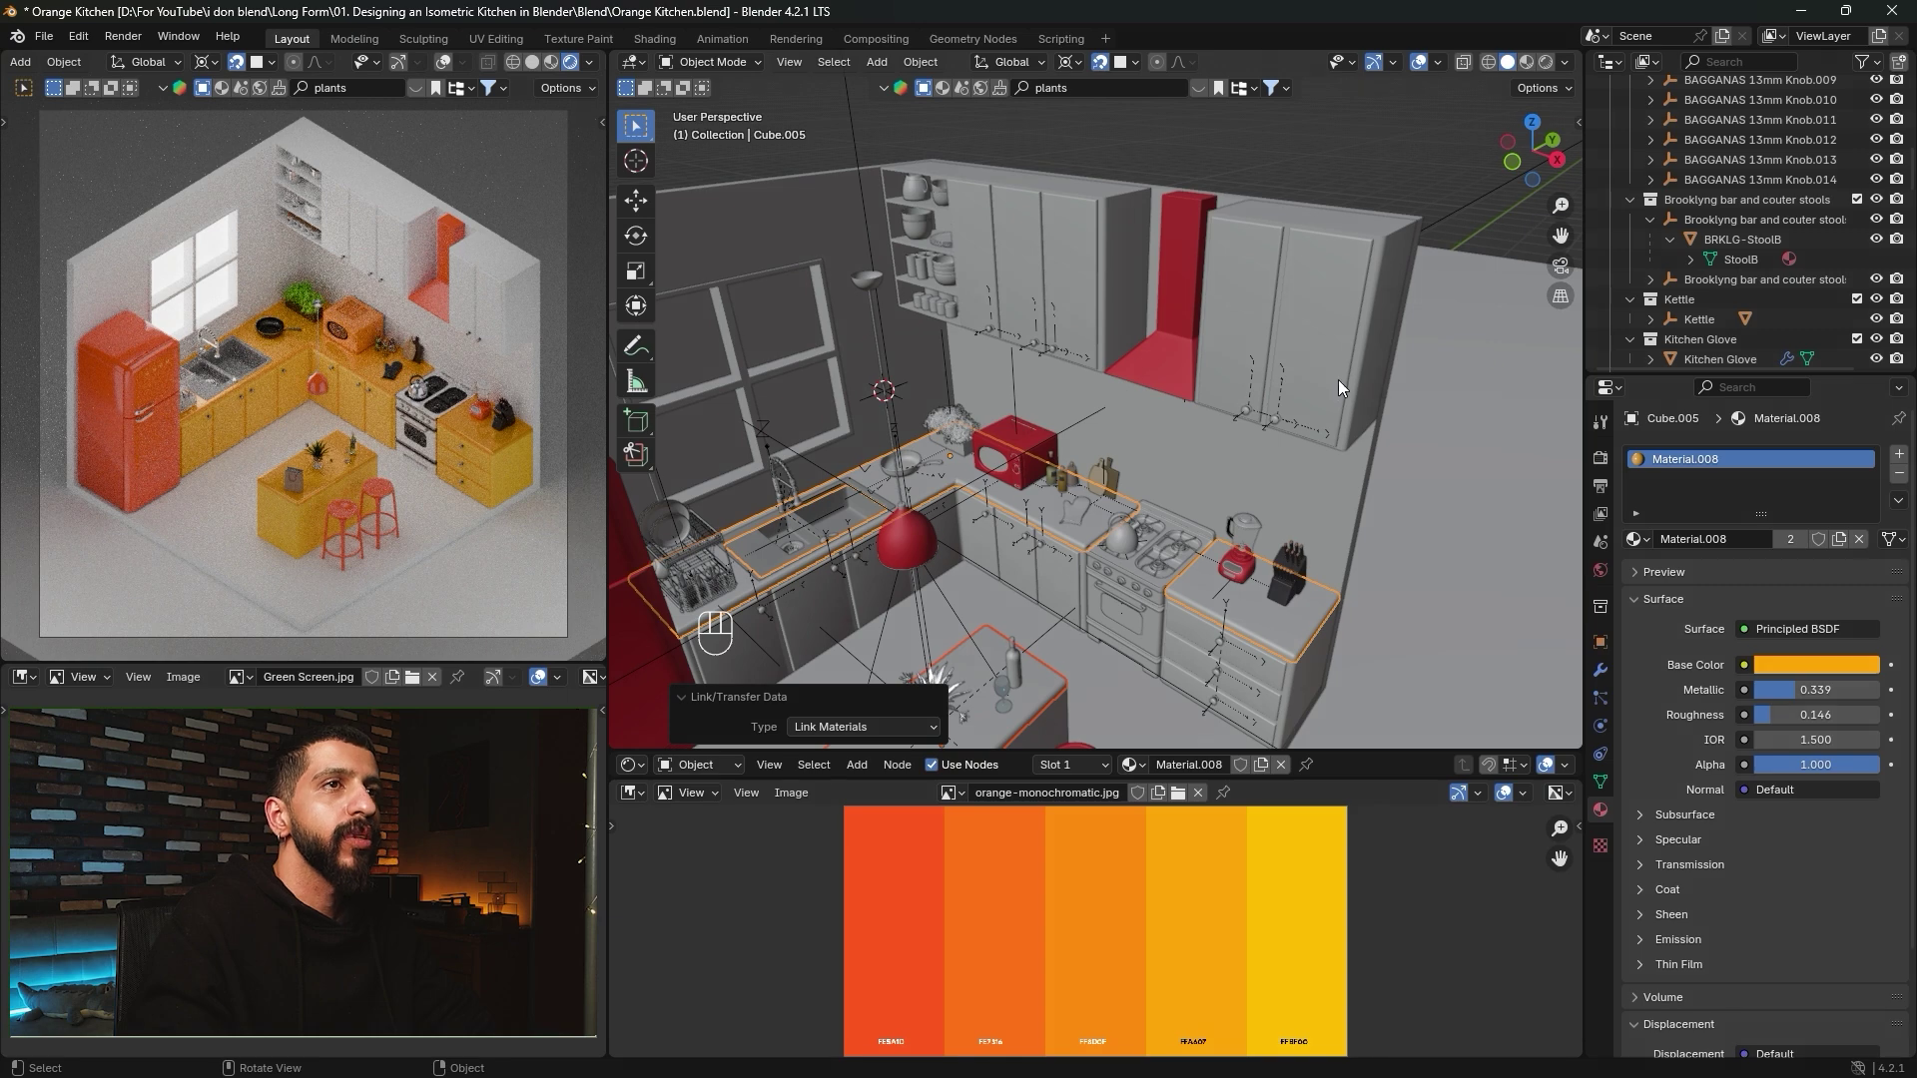
left_click(1337, 377)
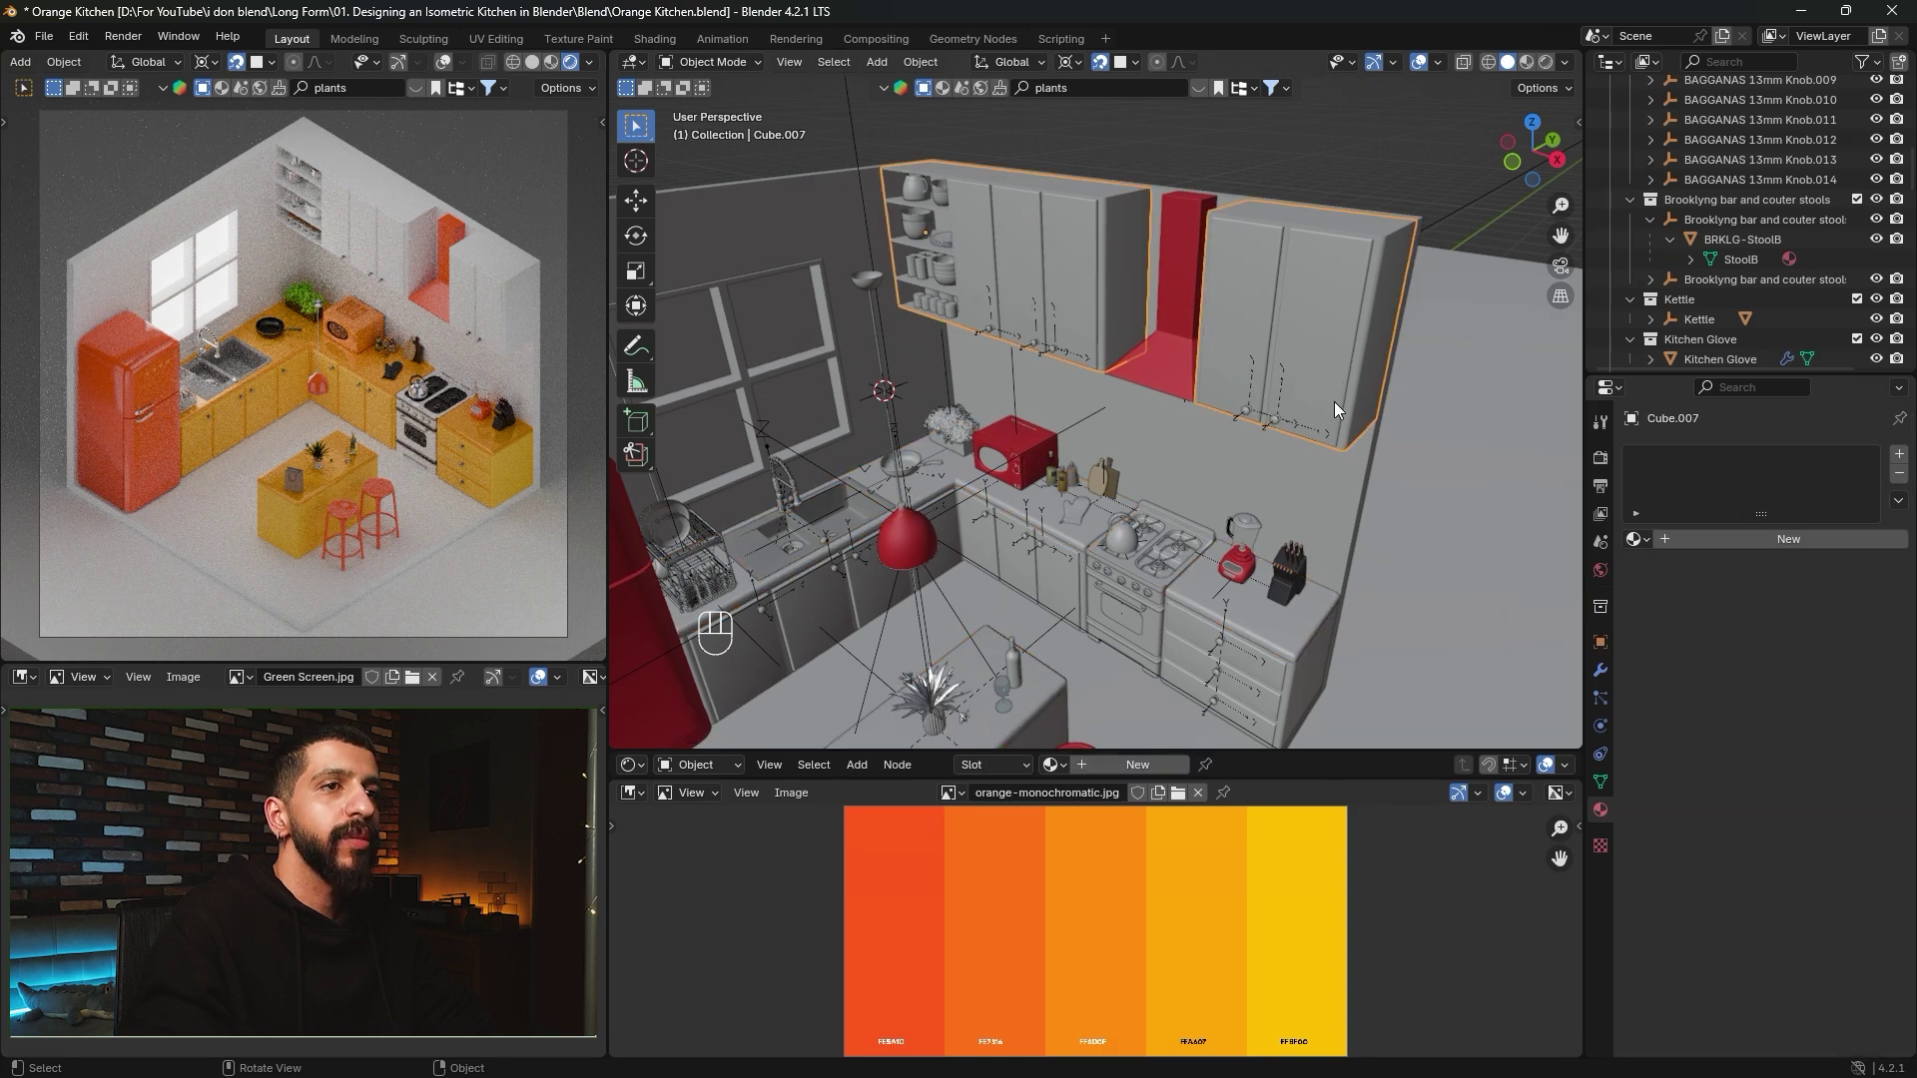
left_click(1303, 677, "shift")
key("ctrl+l")
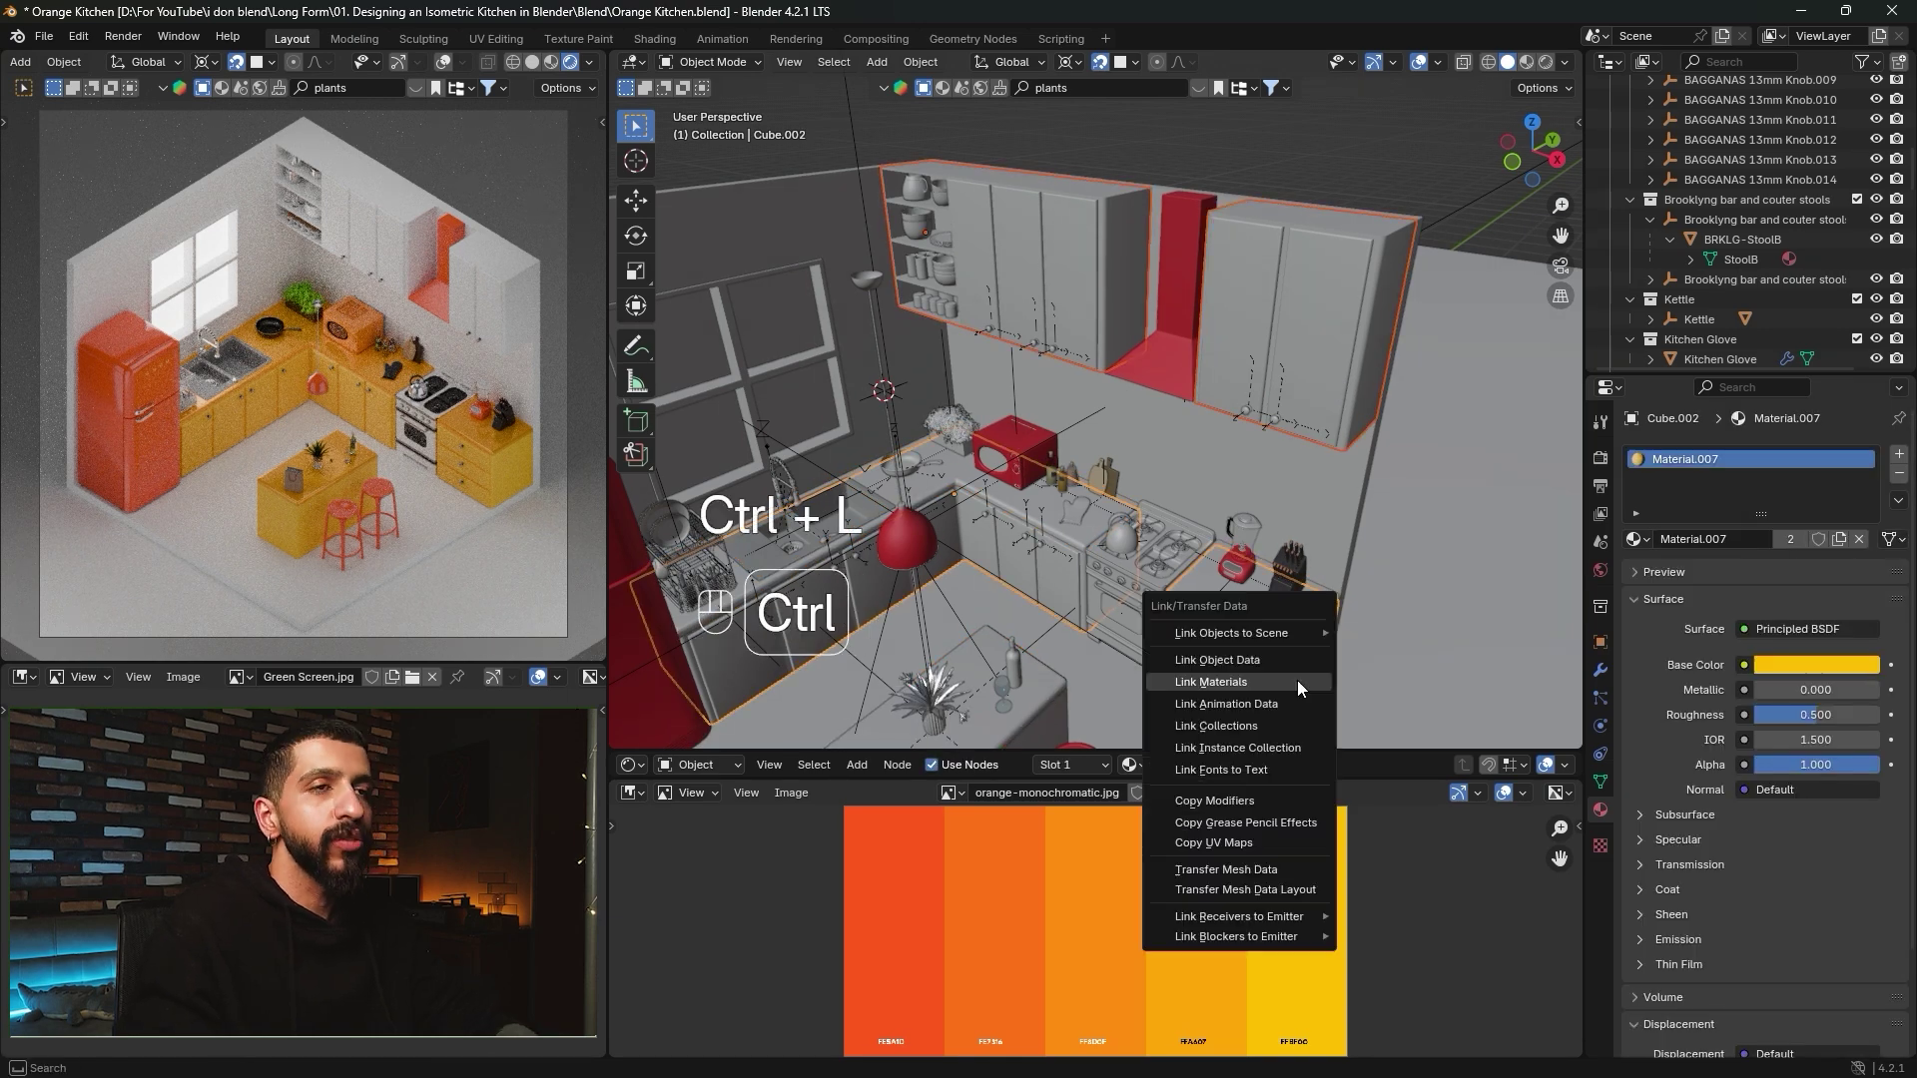
left_click(1253, 680)
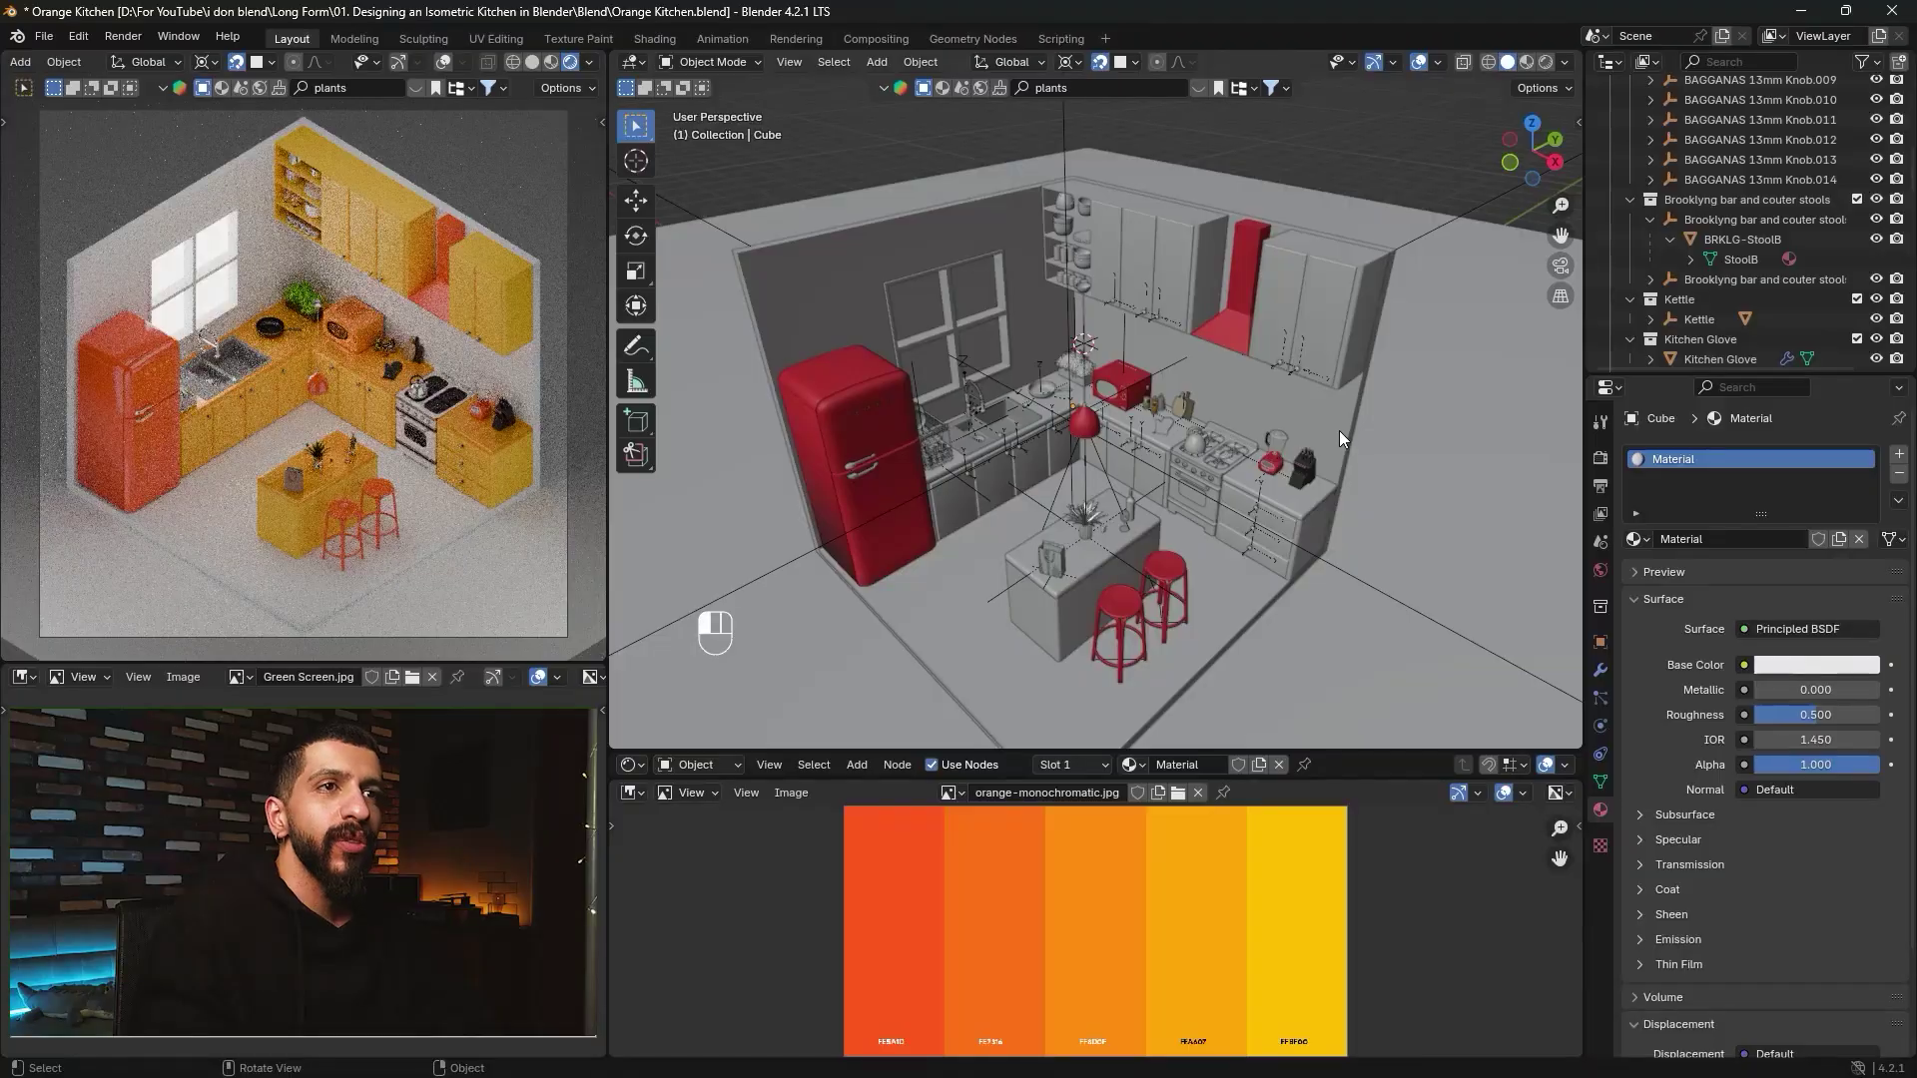
Darken the base color of the room walls' material to a light grey.
left_click(1338, 430)
left_click(1785, 666)
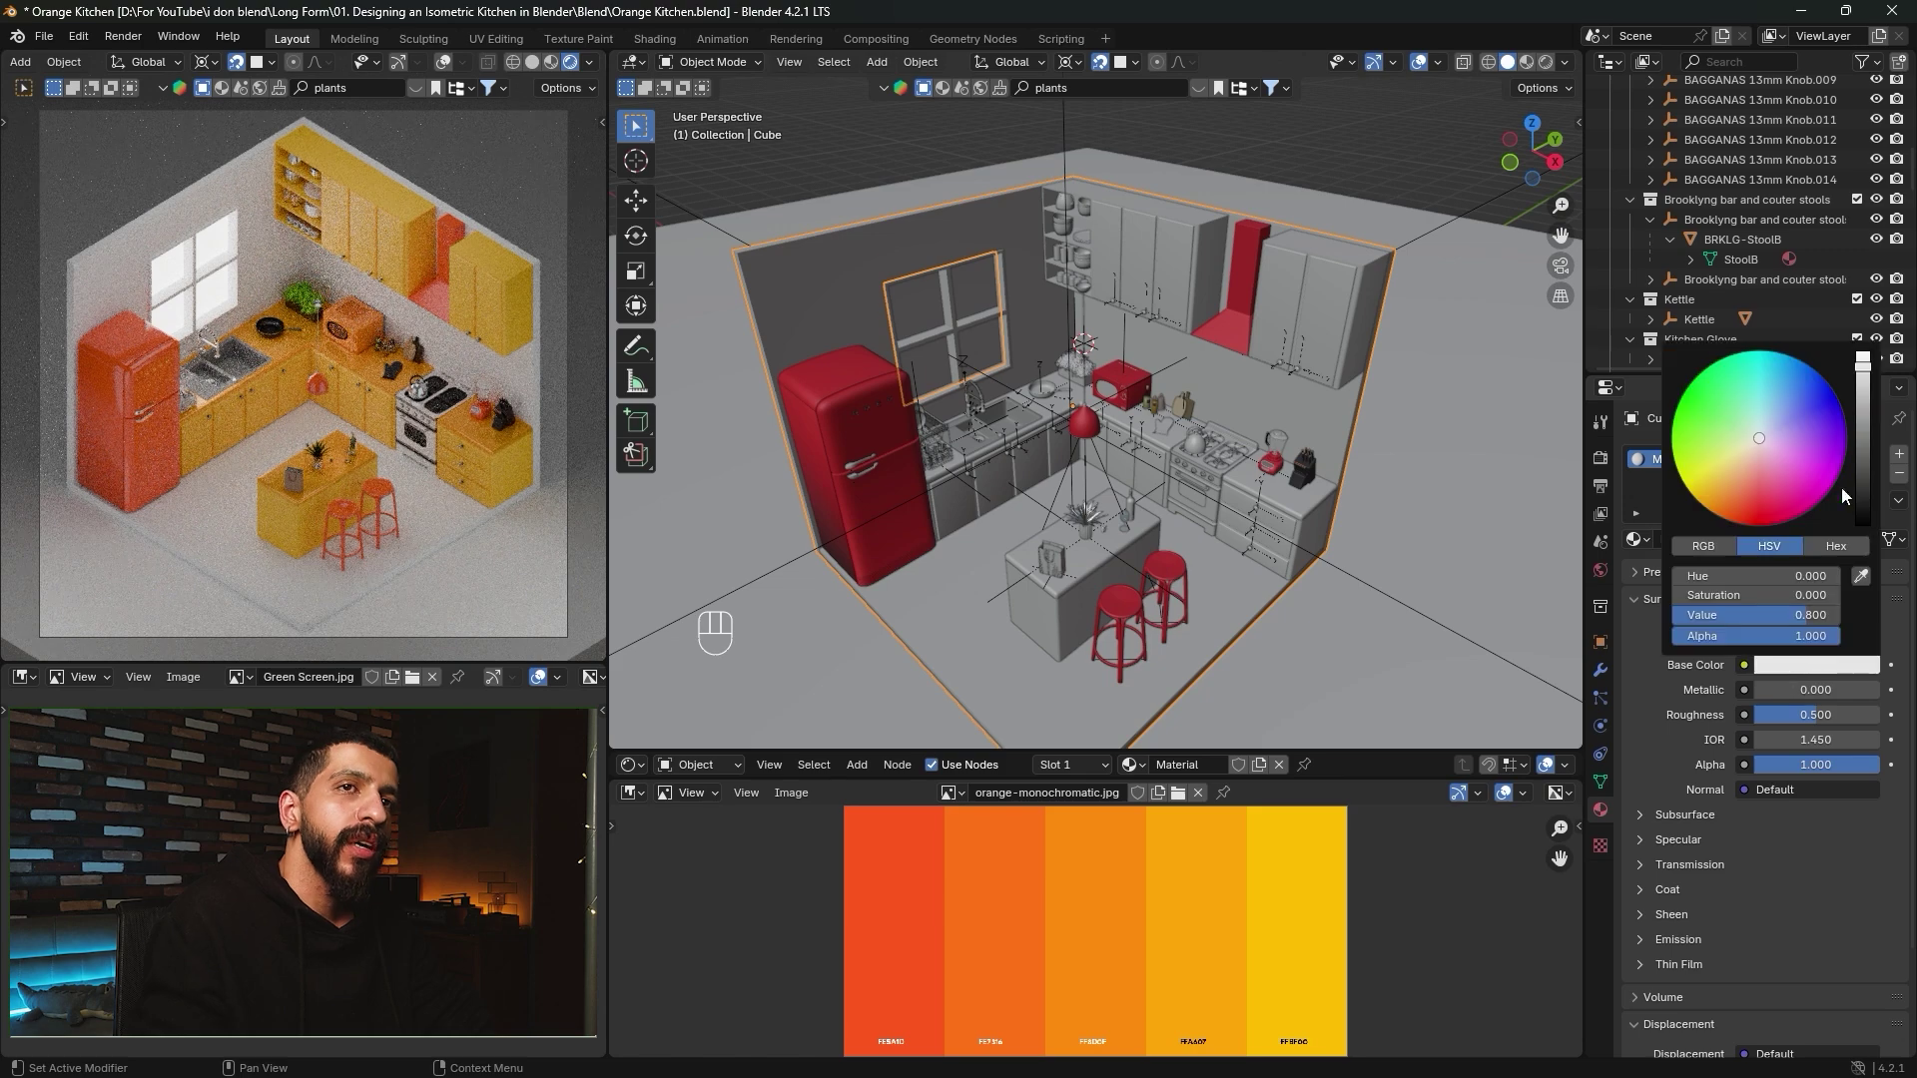
left_click_drag(1864, 374, 1864, 414)
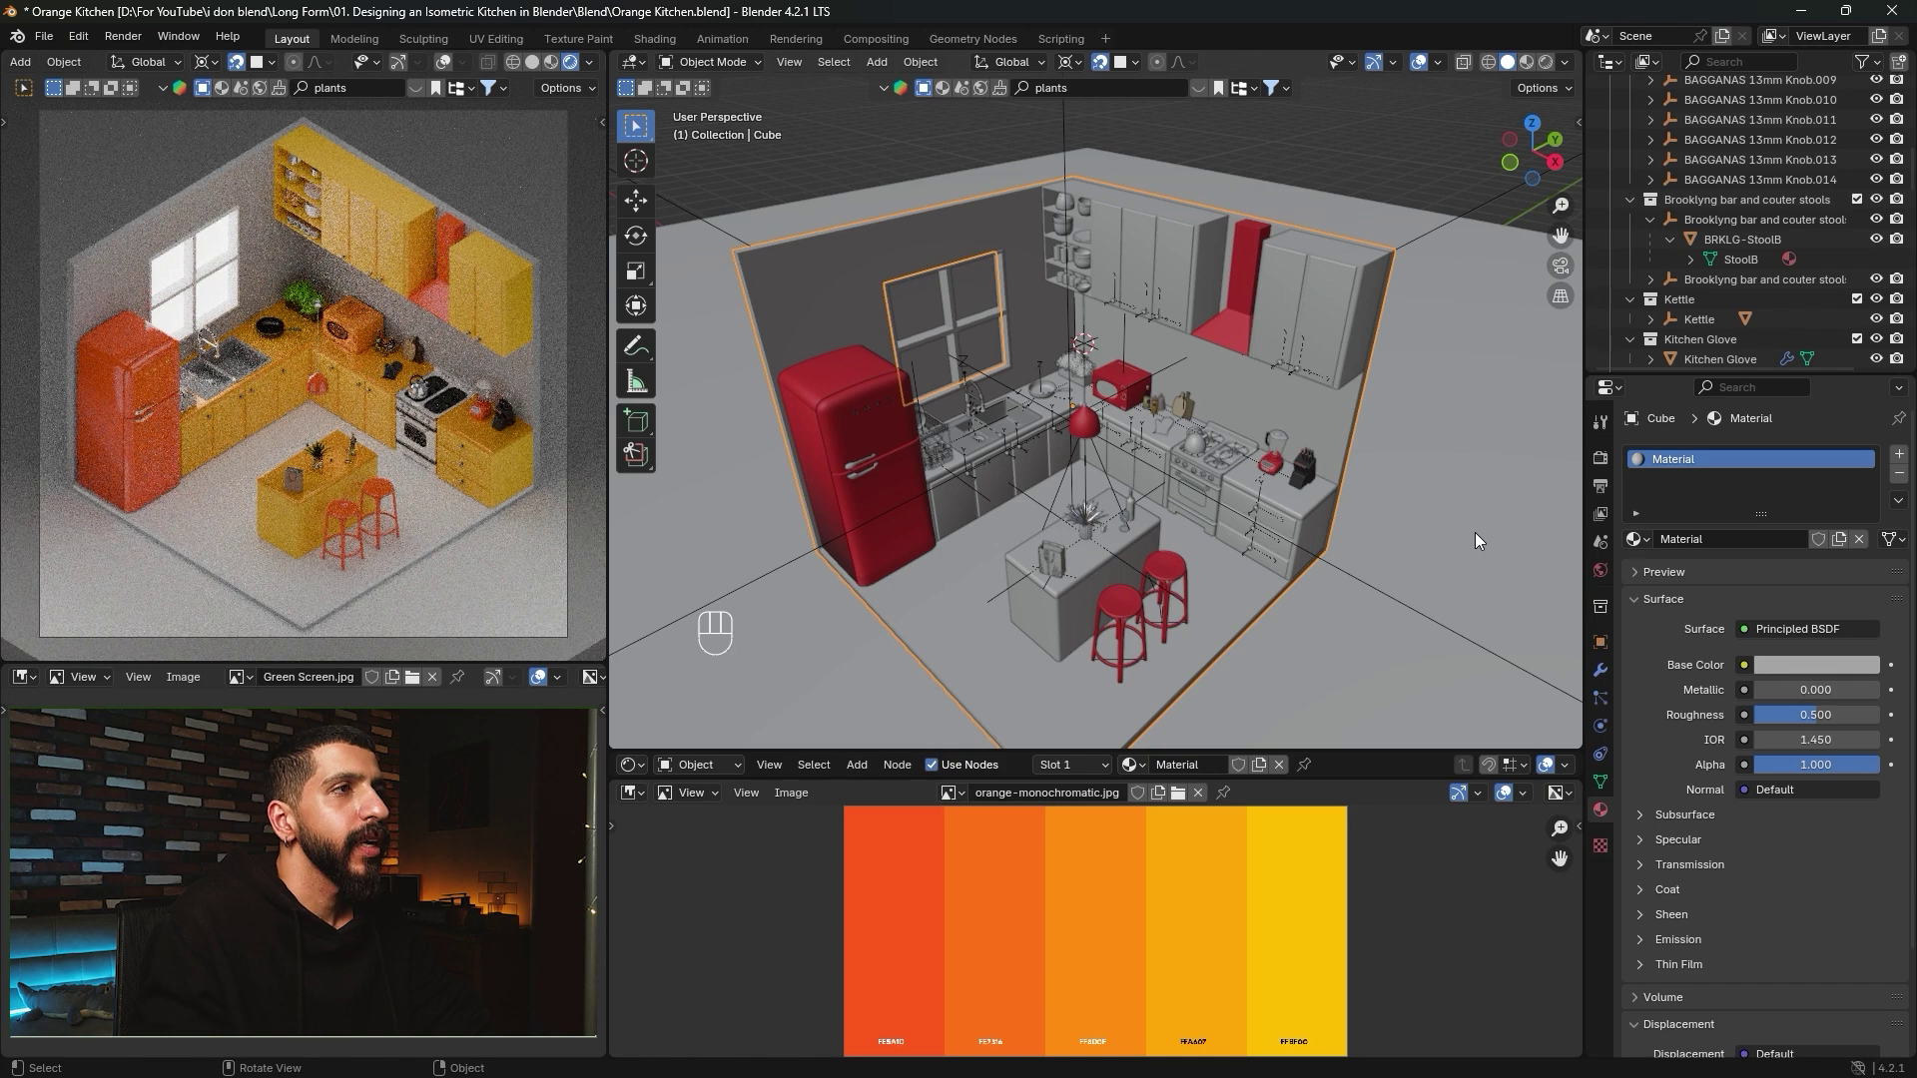
Give the large ground plane around the room a new material with a medium grey base color.
left_click(1366, 685)
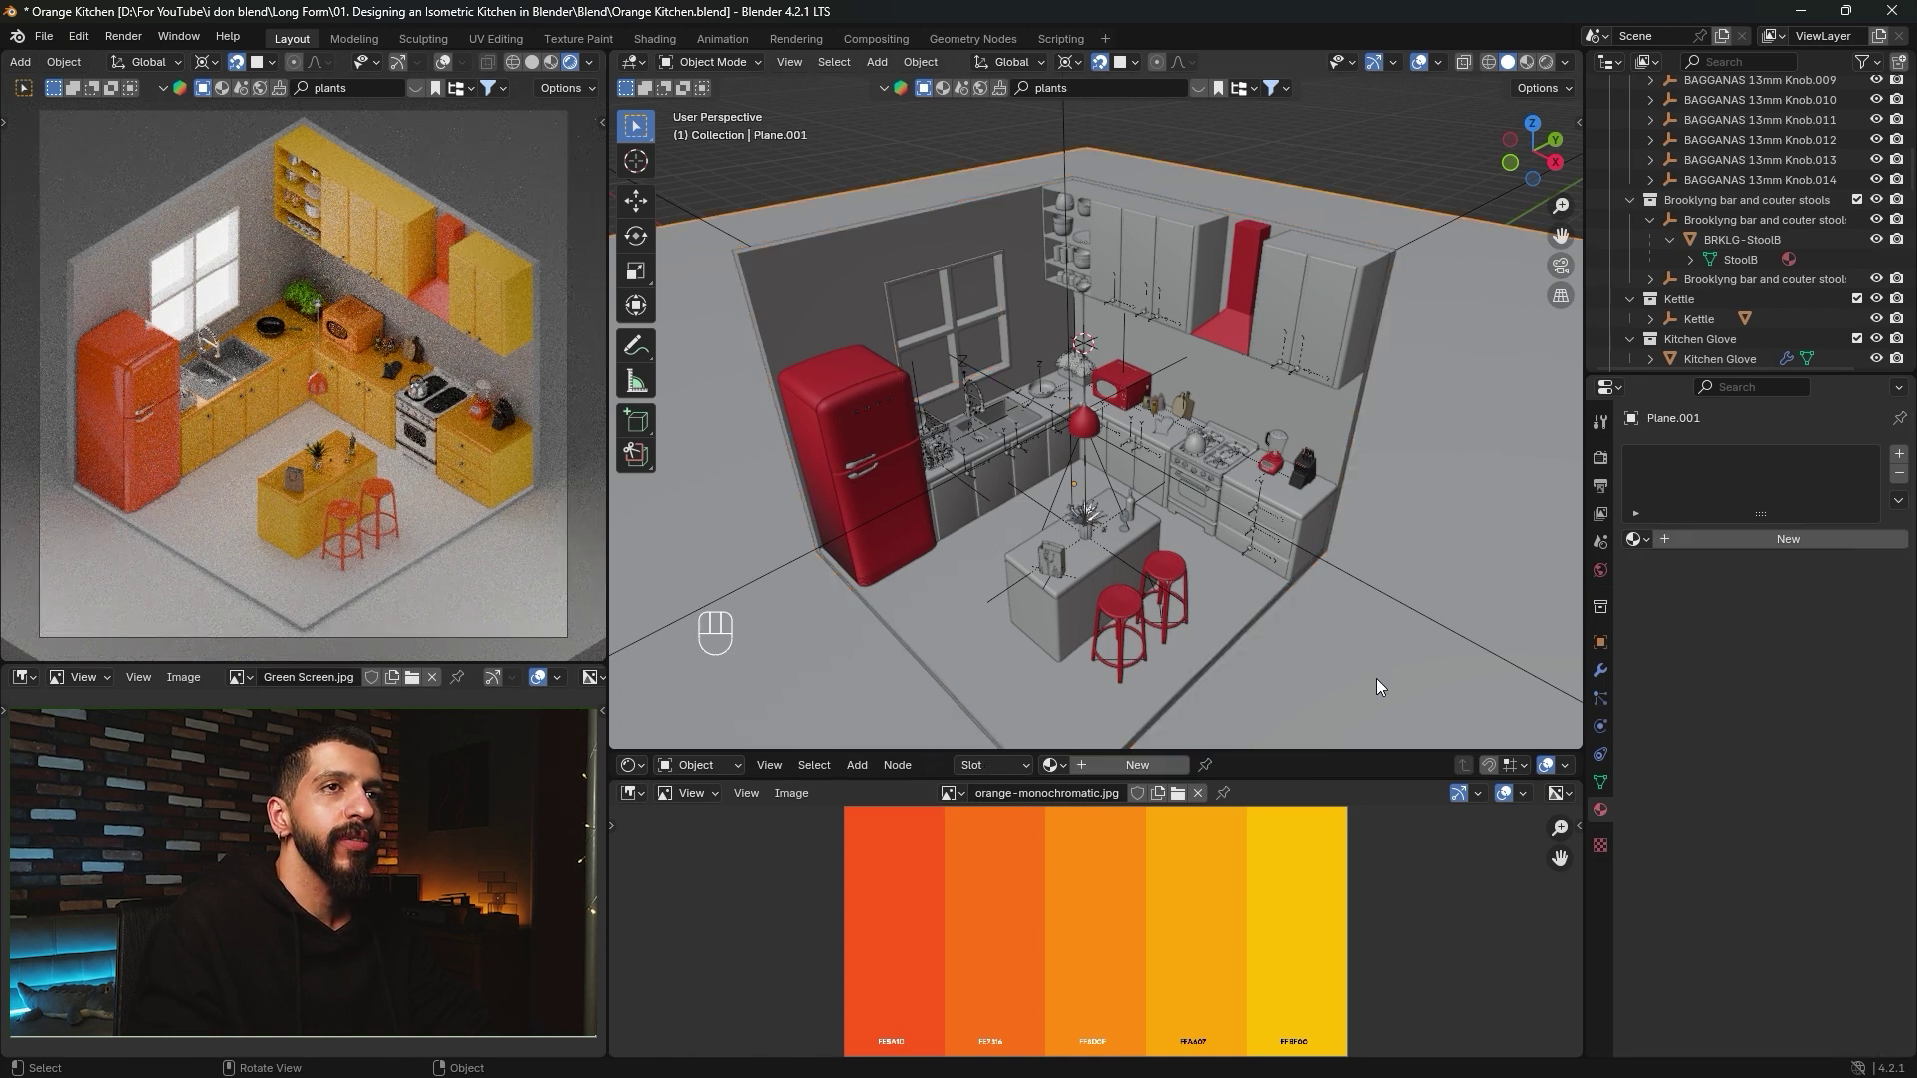
left_click(1741, 543)
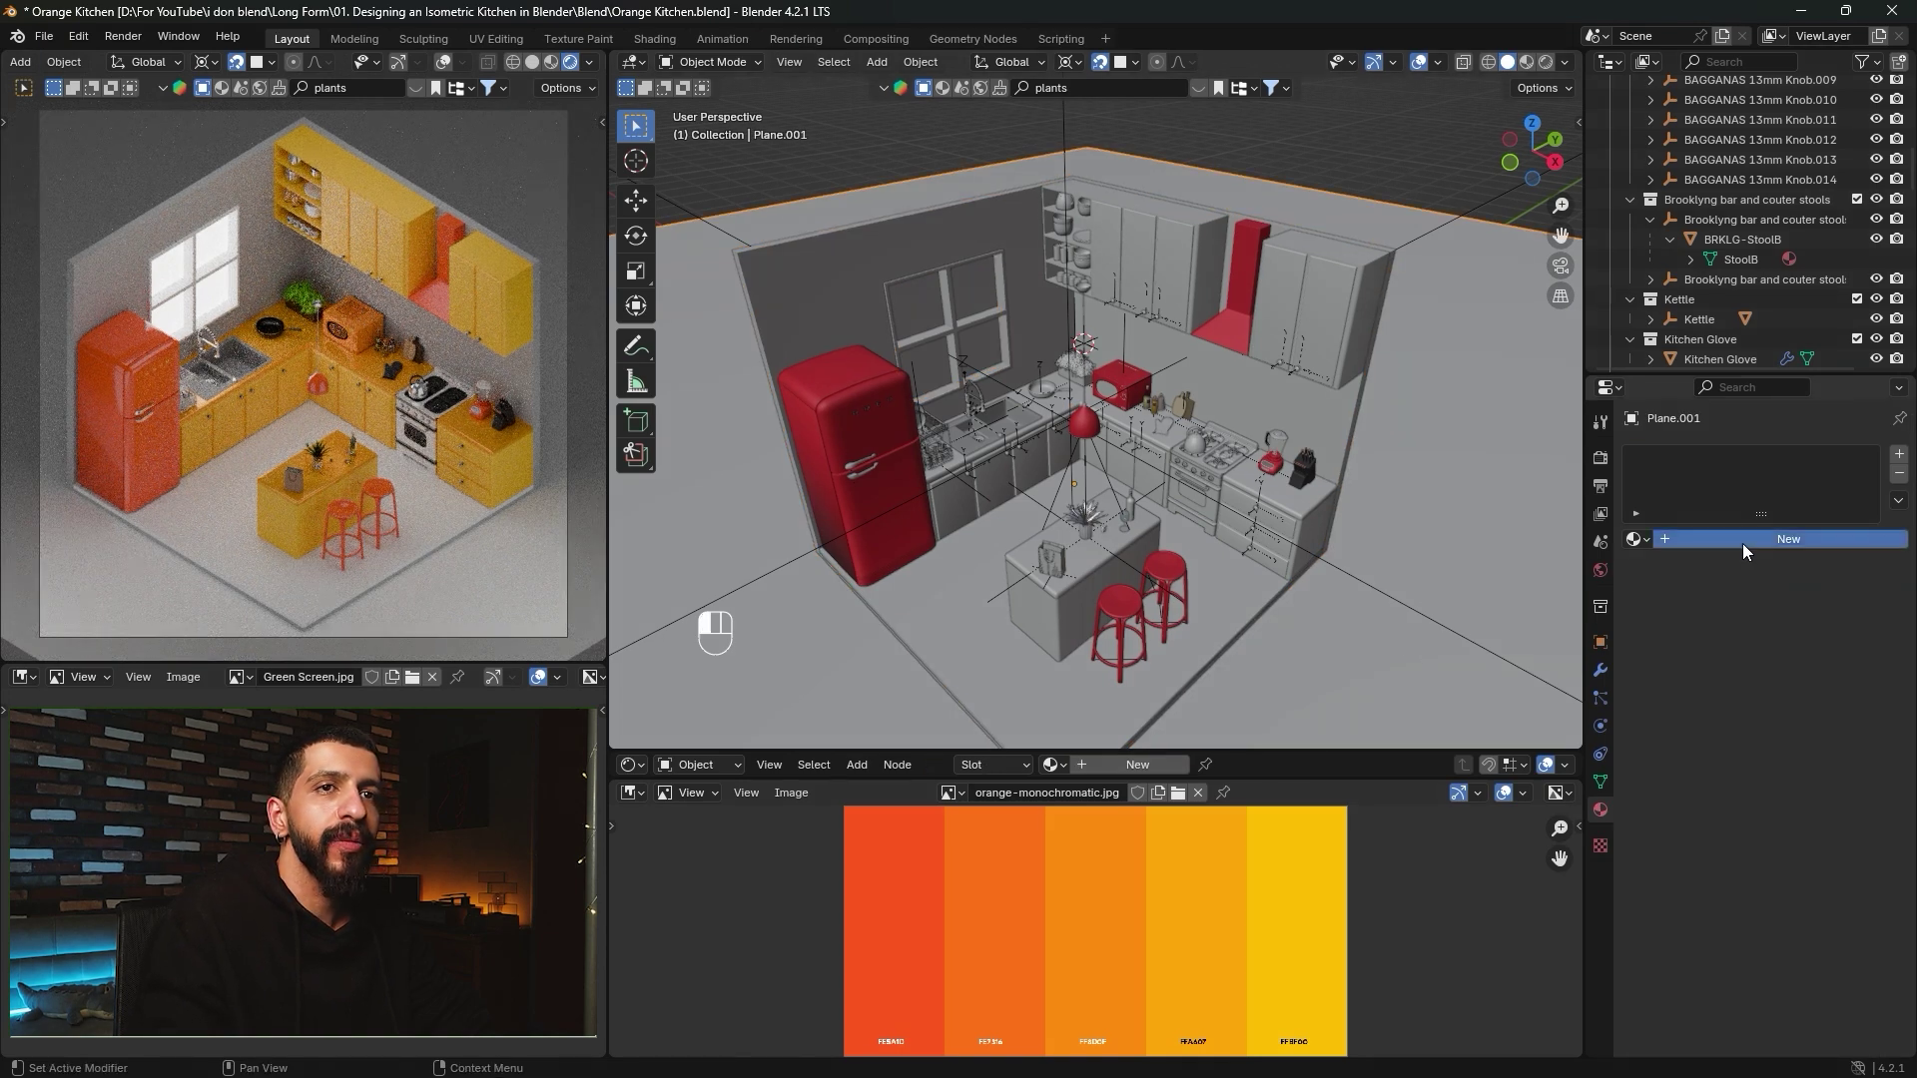
left_click(1815, 663)
left_click_drag(1863, 359, 1863, 427)
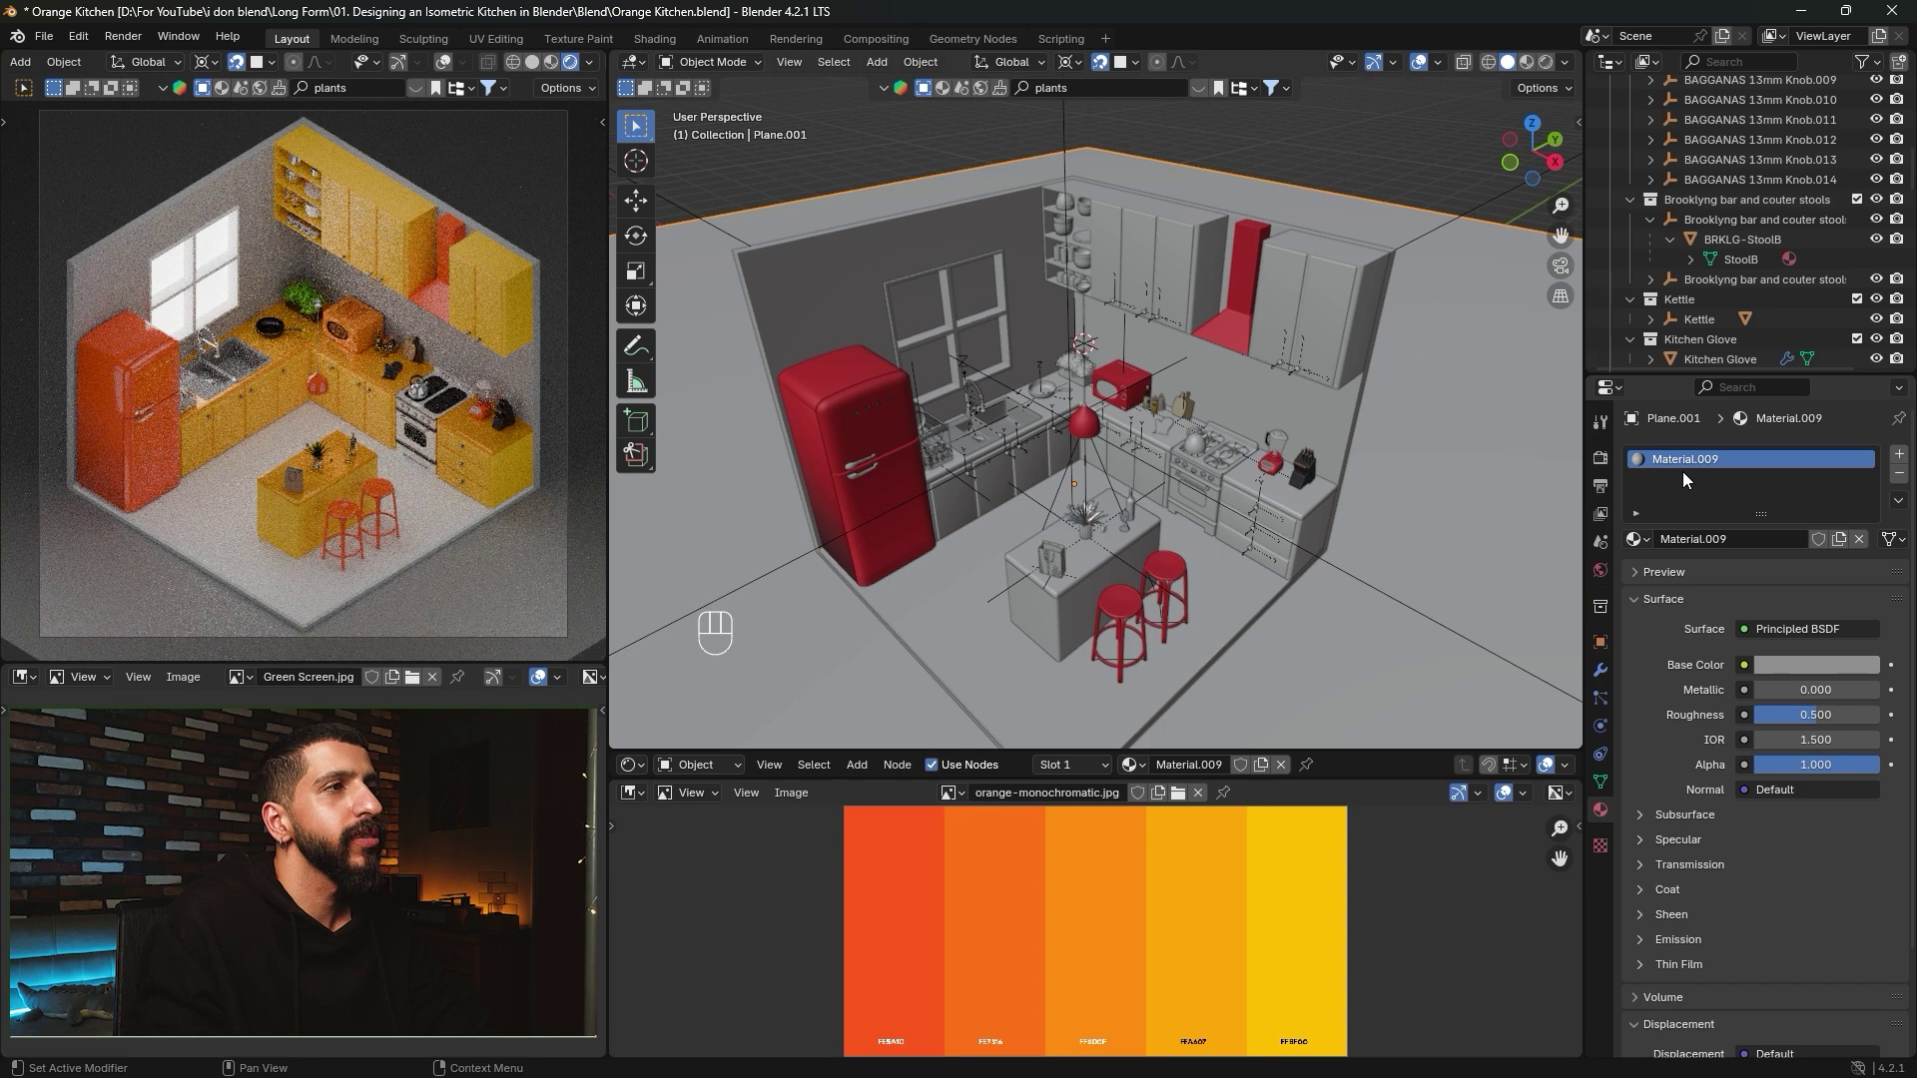
Give the window frame a new material with the rightmost yellow palette swatch as base color and adjust its roughness.
mouse_move(1127, 499)
middle_mouse_down("alt")
mouse_move(1110, 511)
mouse_move(1130, 409)
mouse_move(1104, 416)
mouse_move(1120, 484)
middle_mouse_up("alt")
middle_click_drag(1170, 464, 1104, 433, "shift")
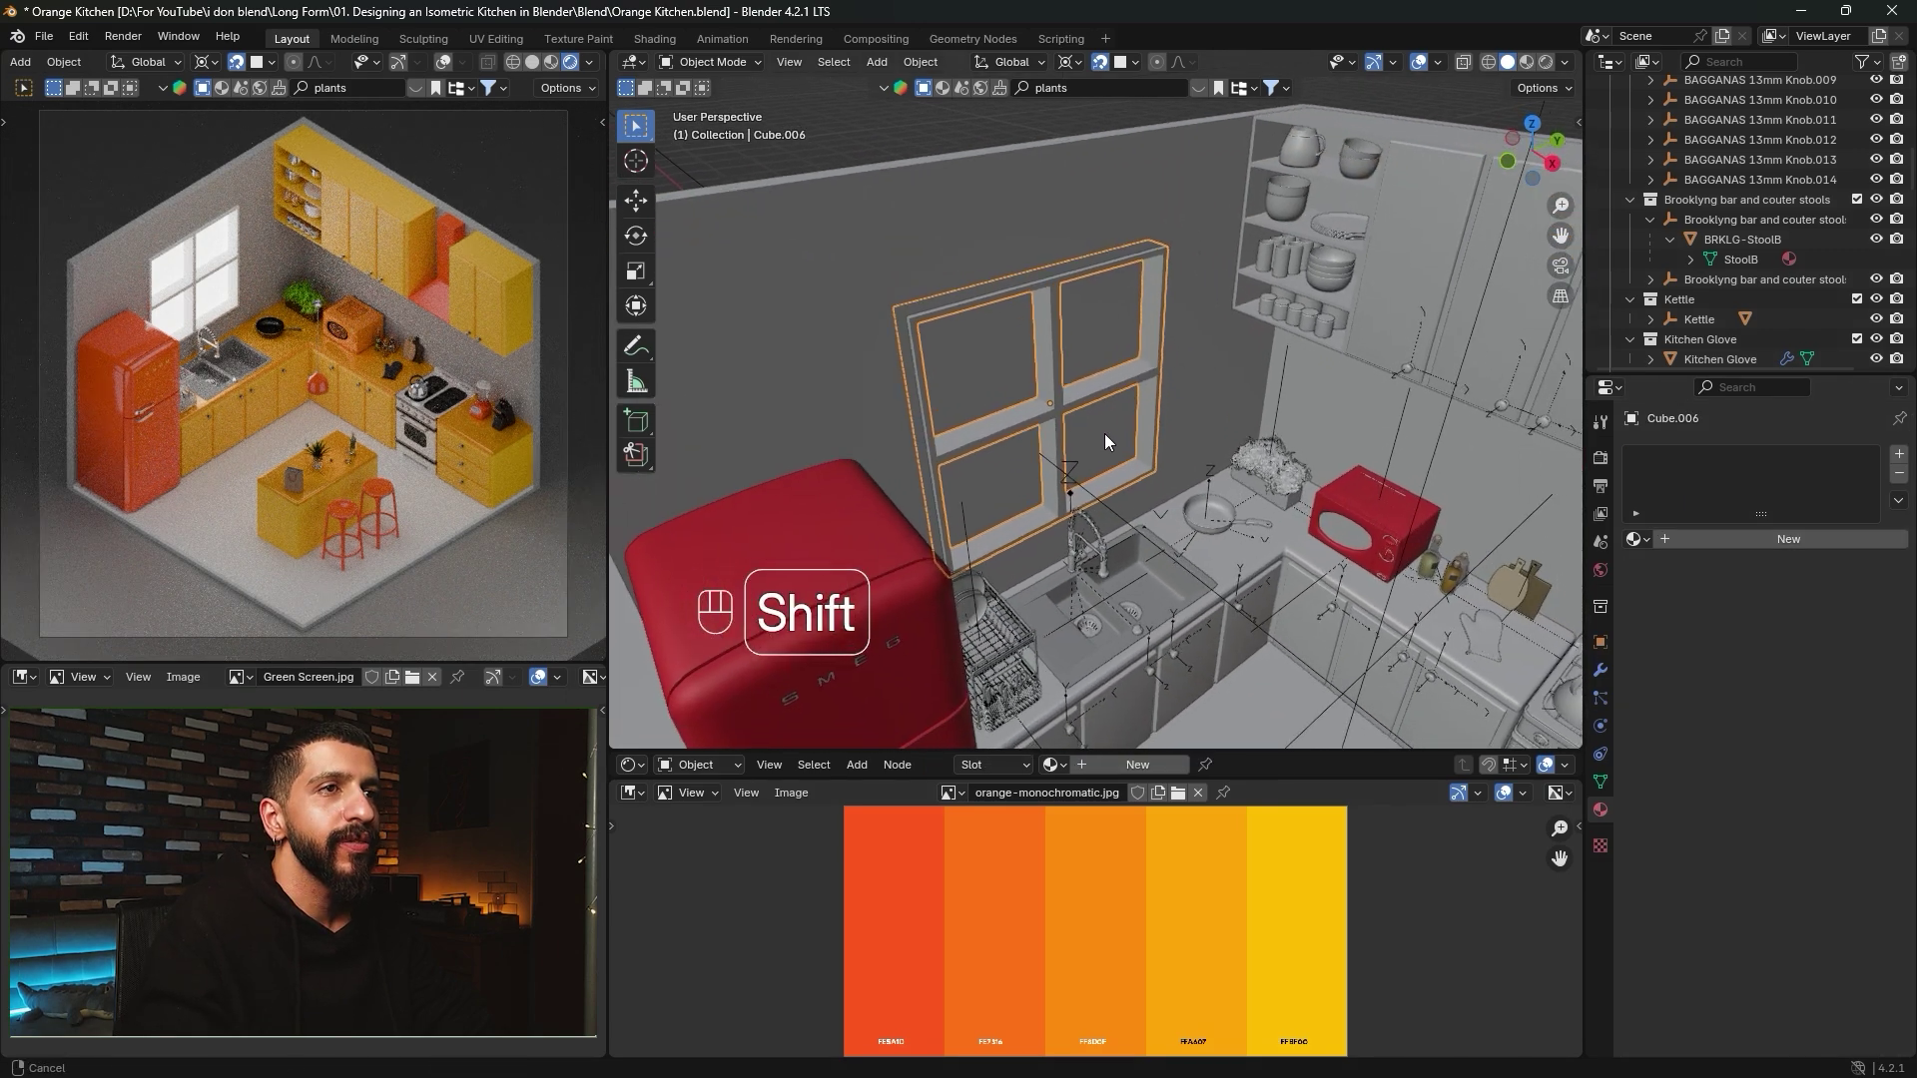
left_click(1711, 539)
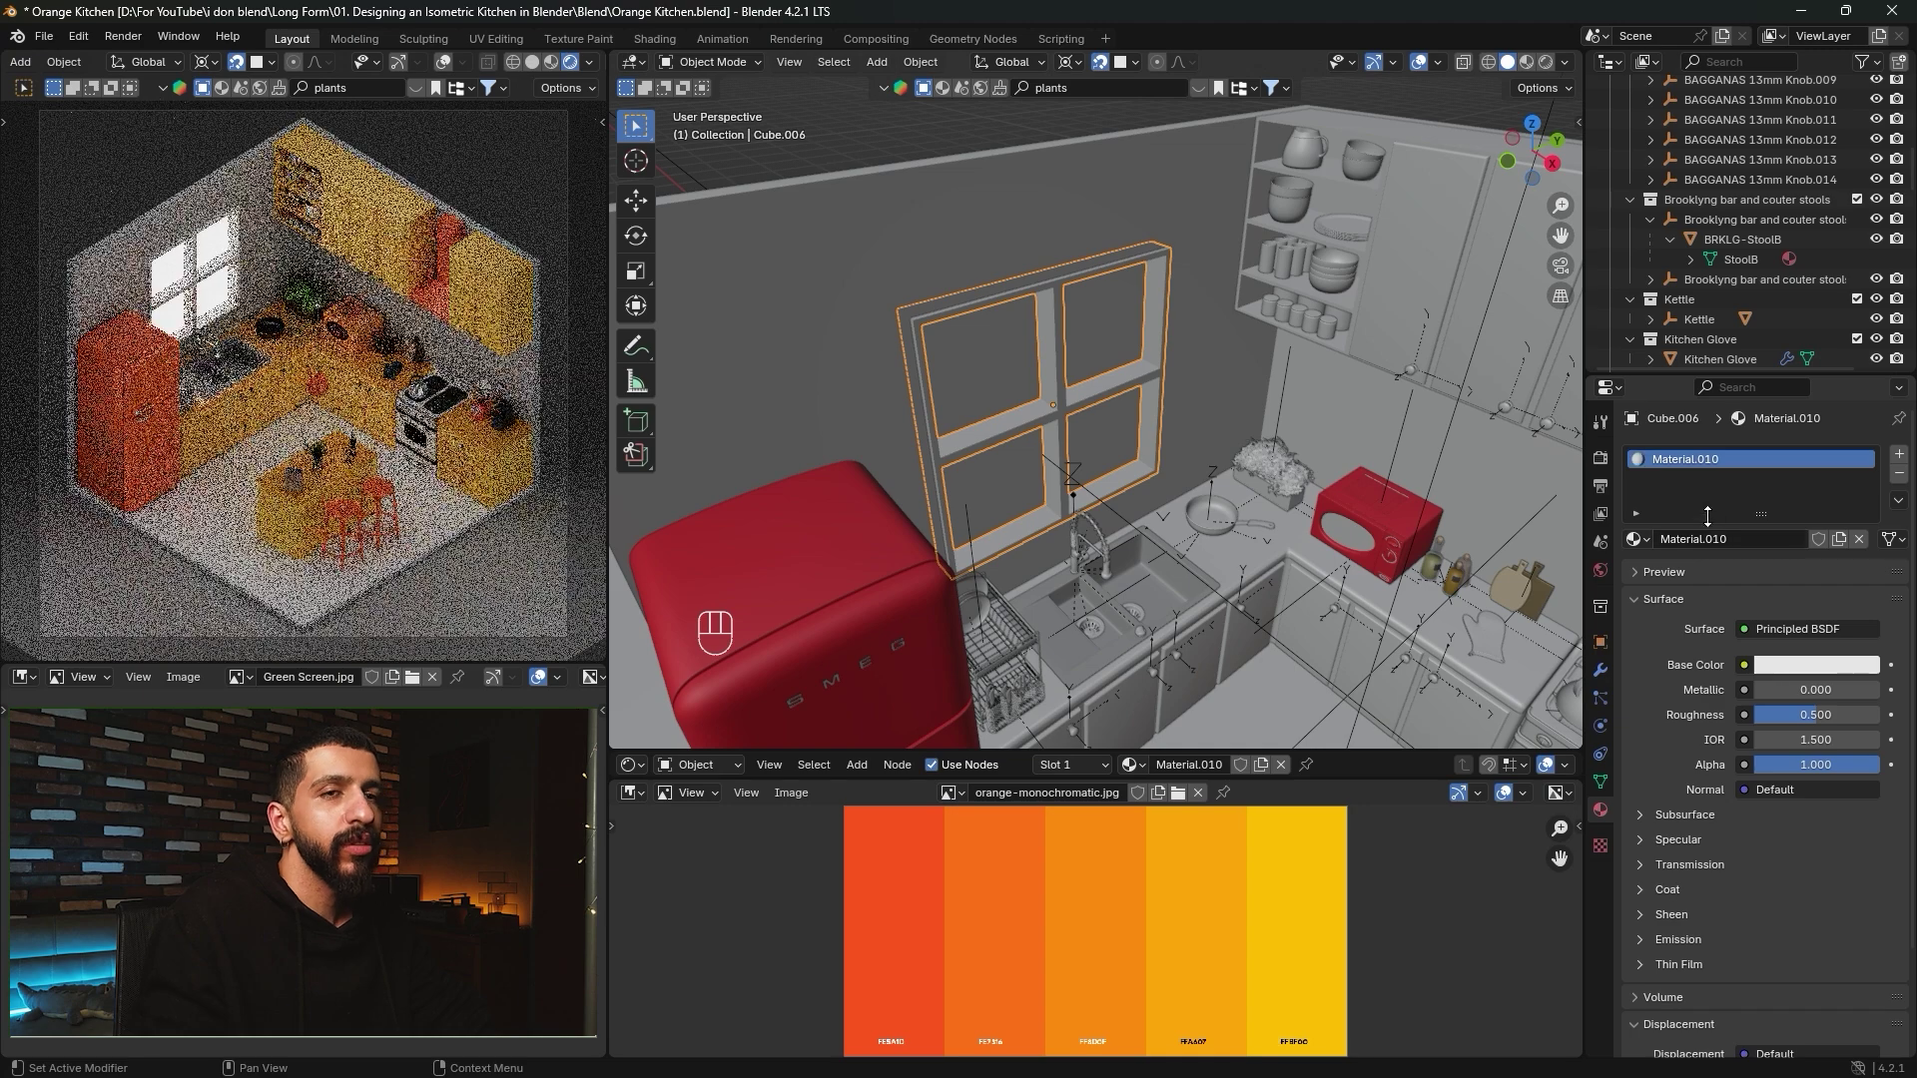
left_click(1787, 667)
left_click(1858, 581)
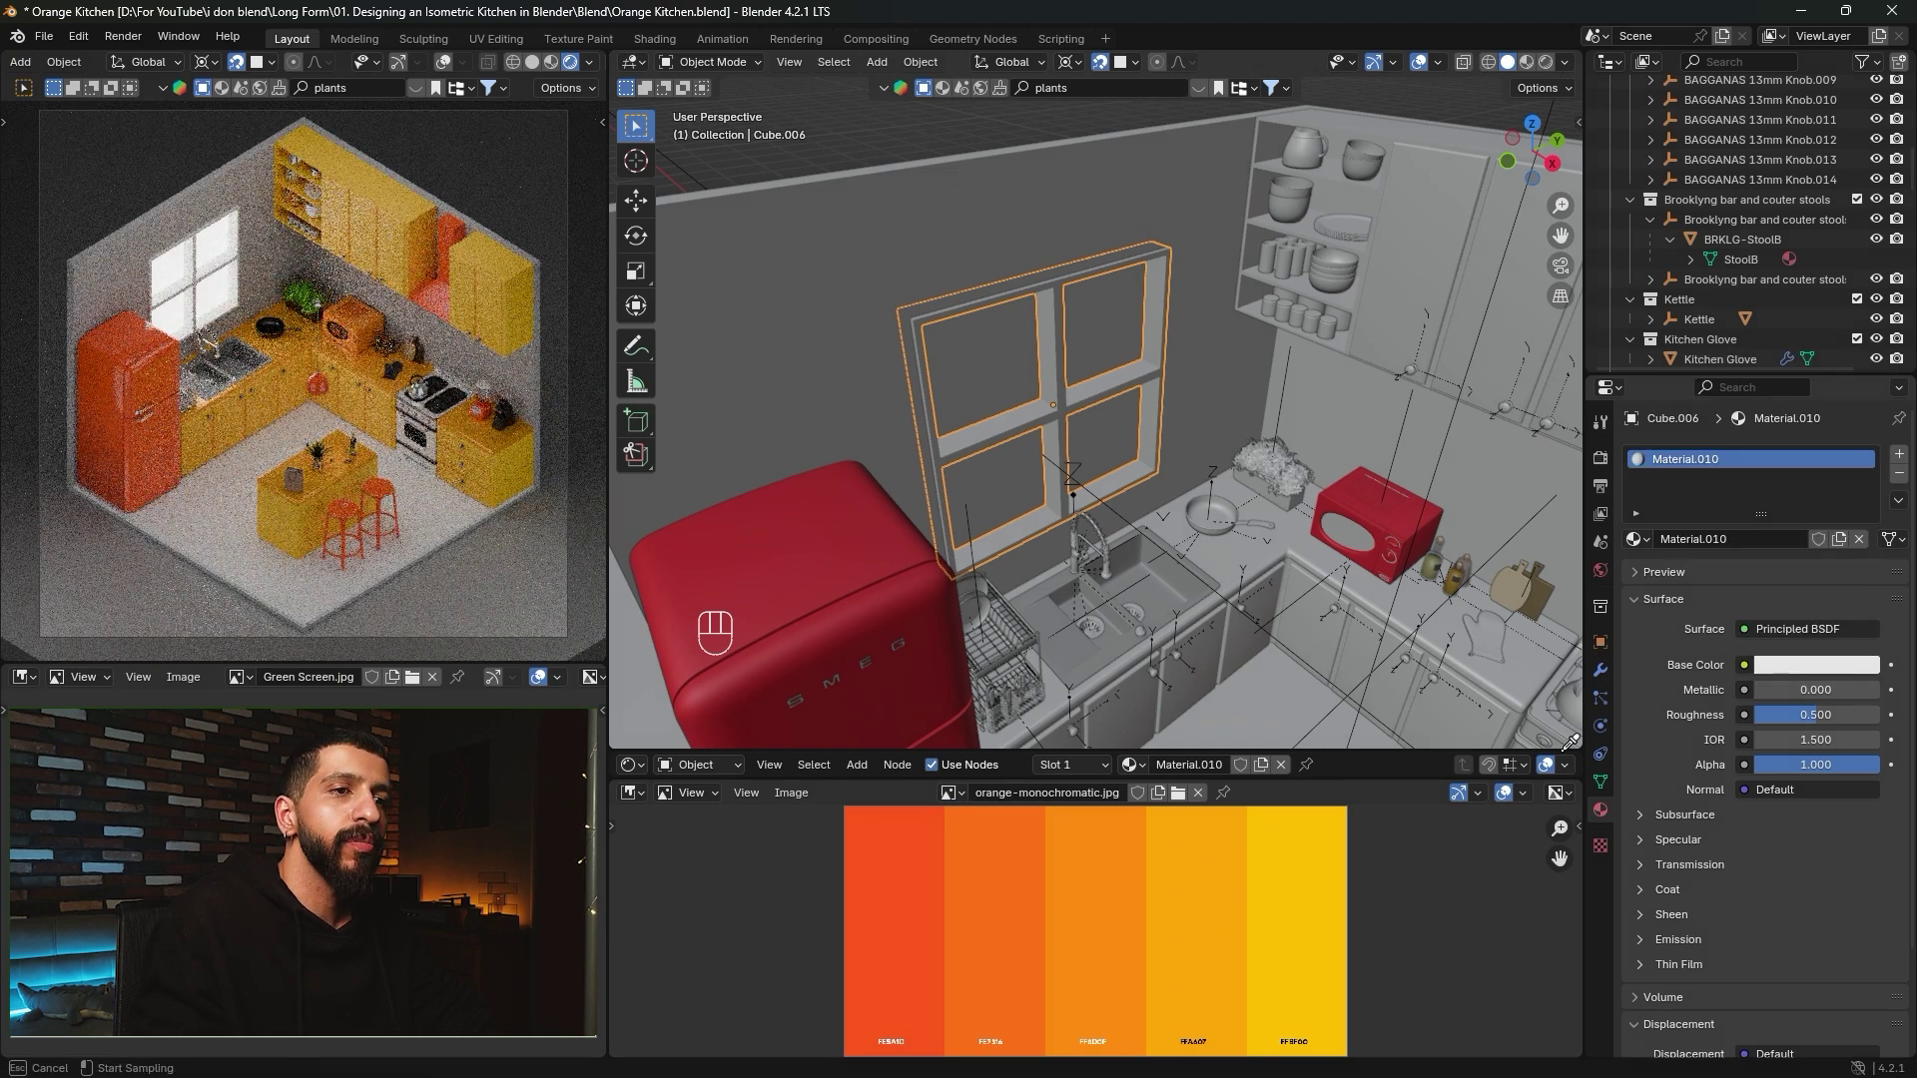
left_click(1303, 884)
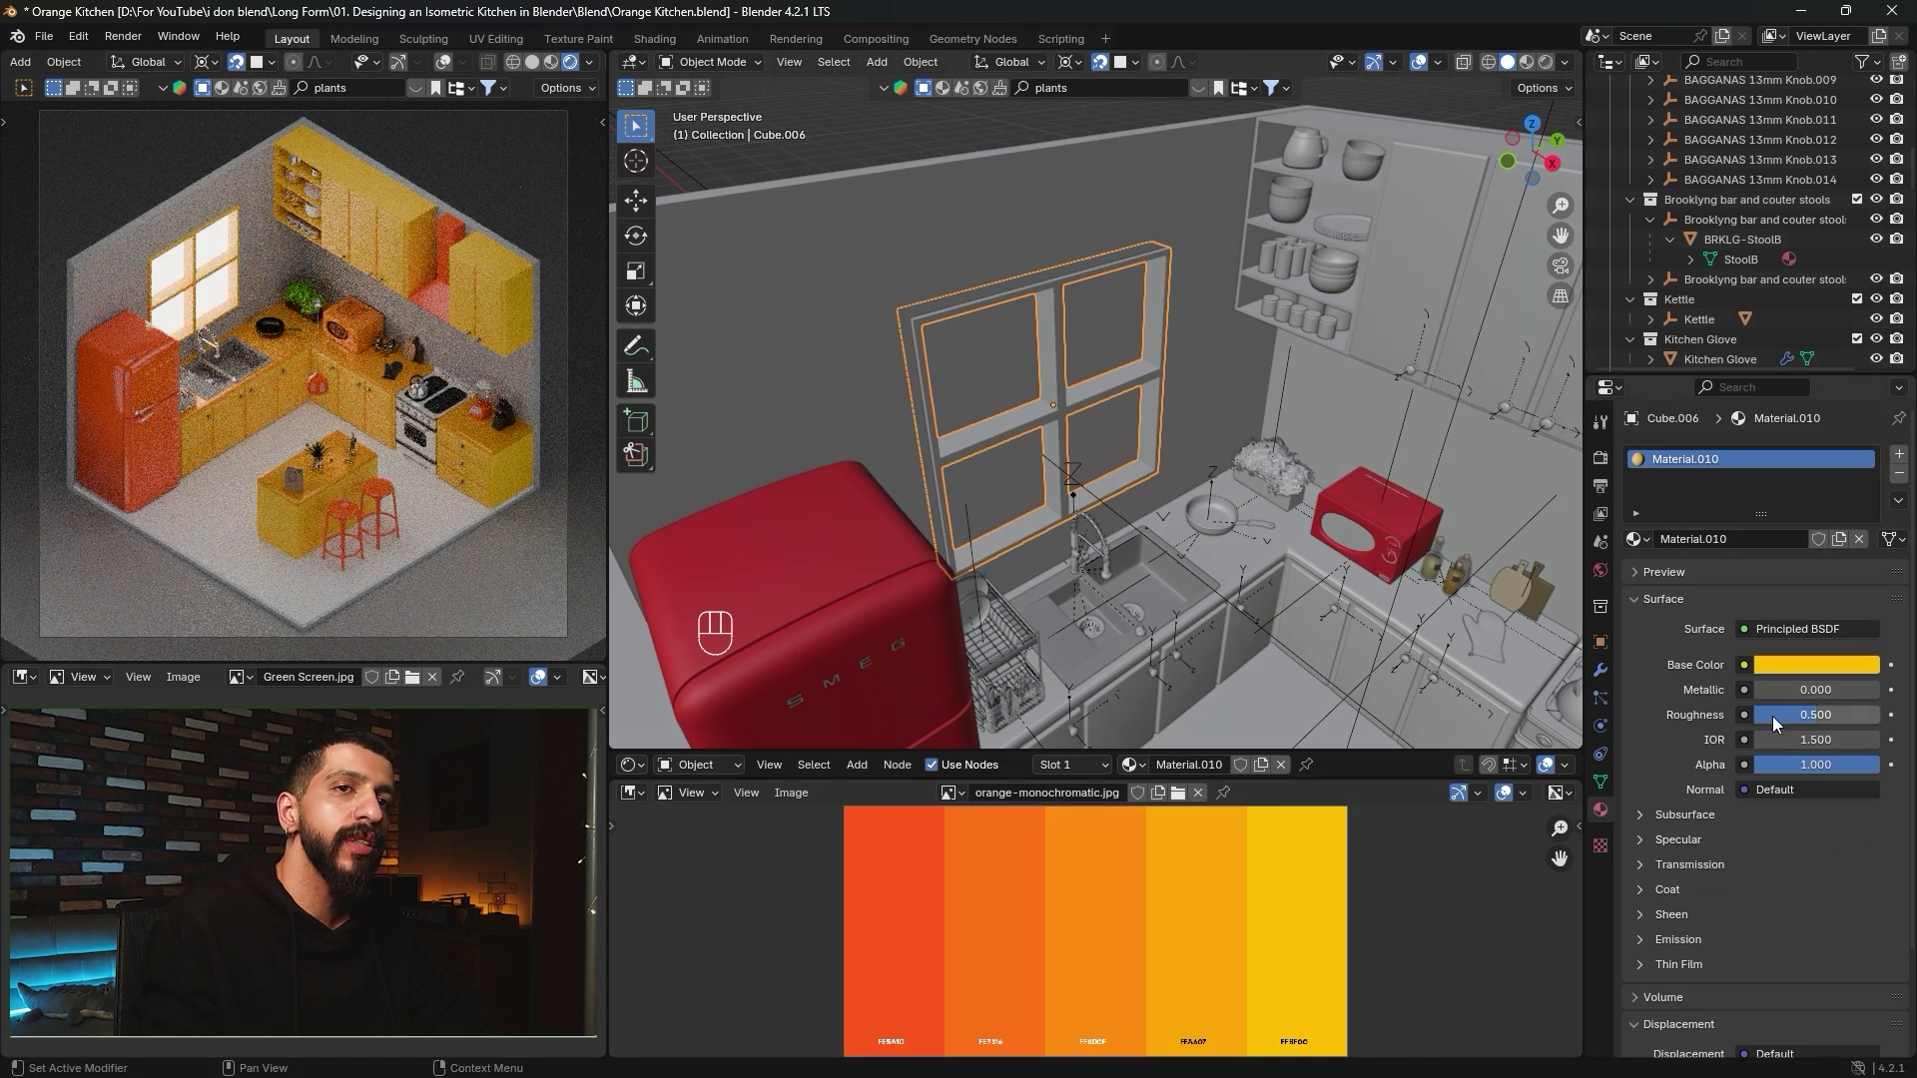
left_click_drag(1771, 716, 1825, 721)
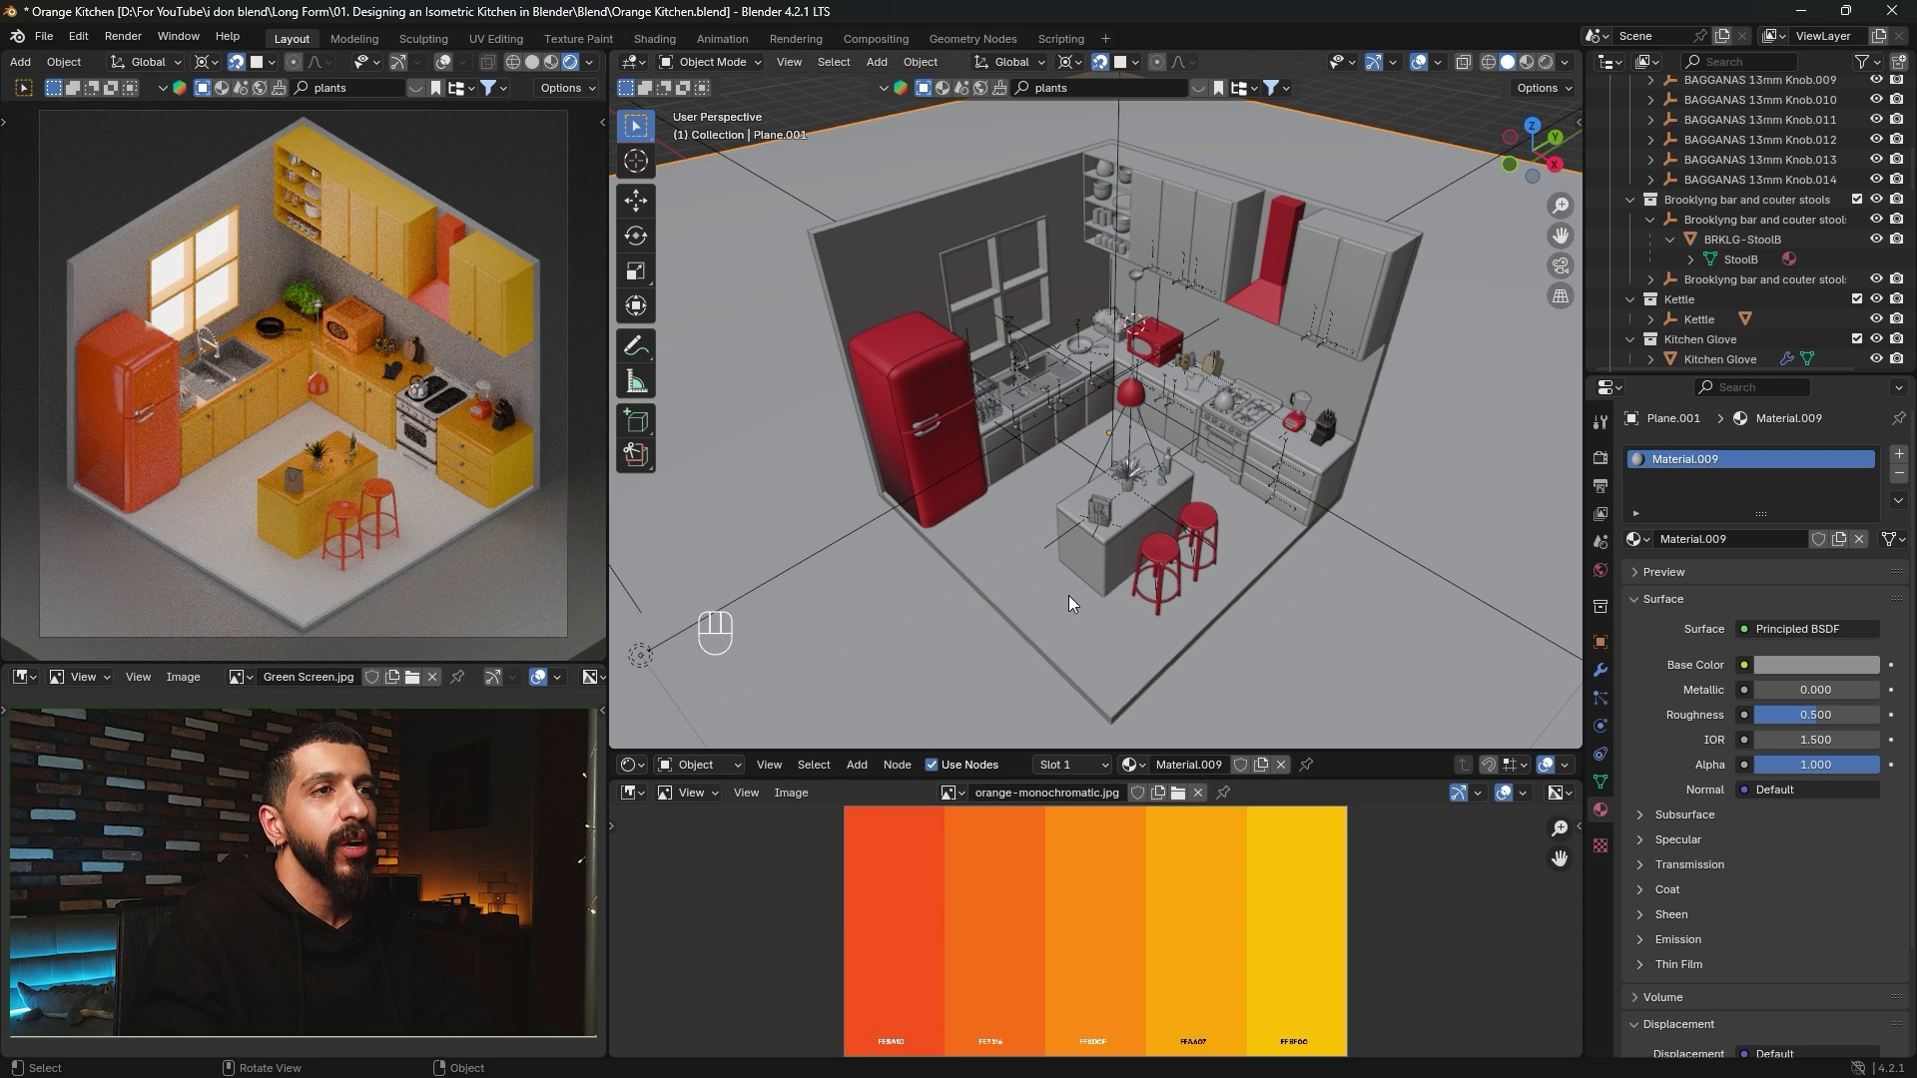
Select the room's floor slab and search the BlenderKit materials for "tiles".
left_click(1058, 597)
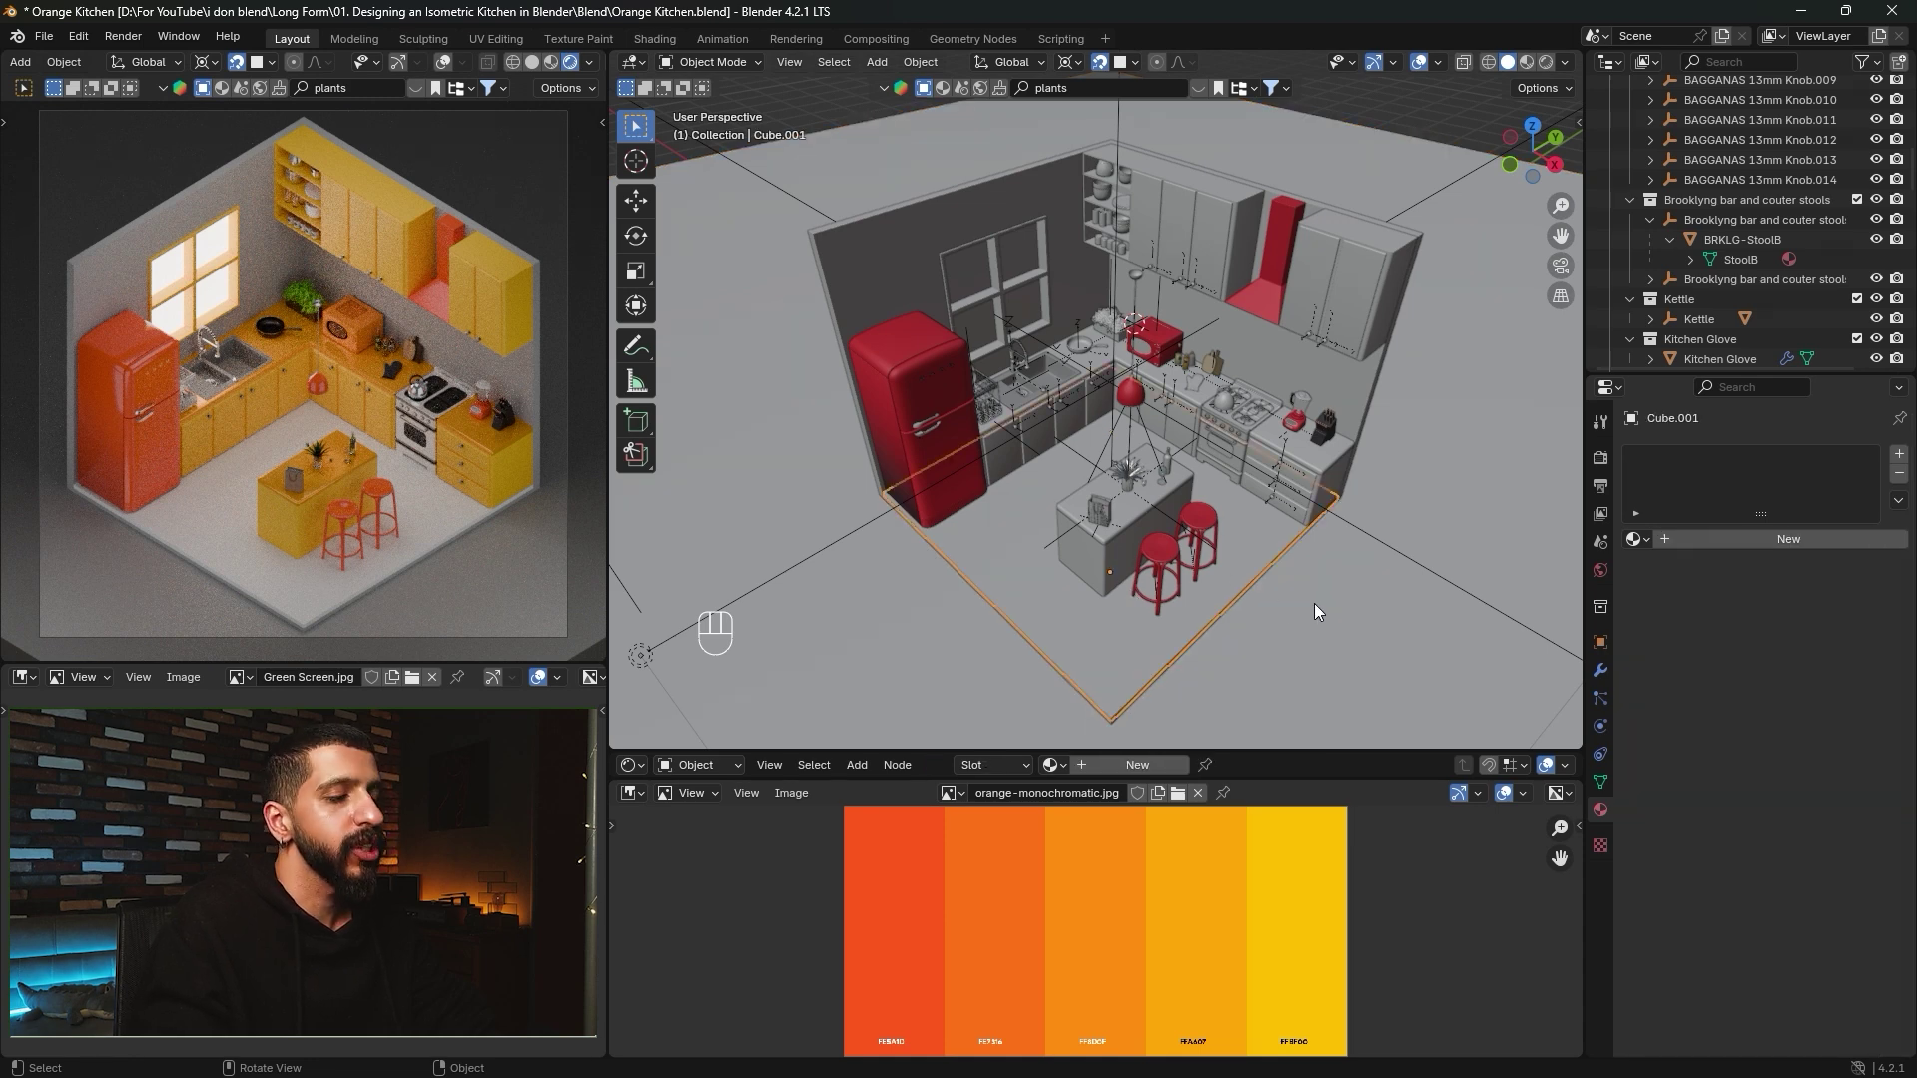
key("n")
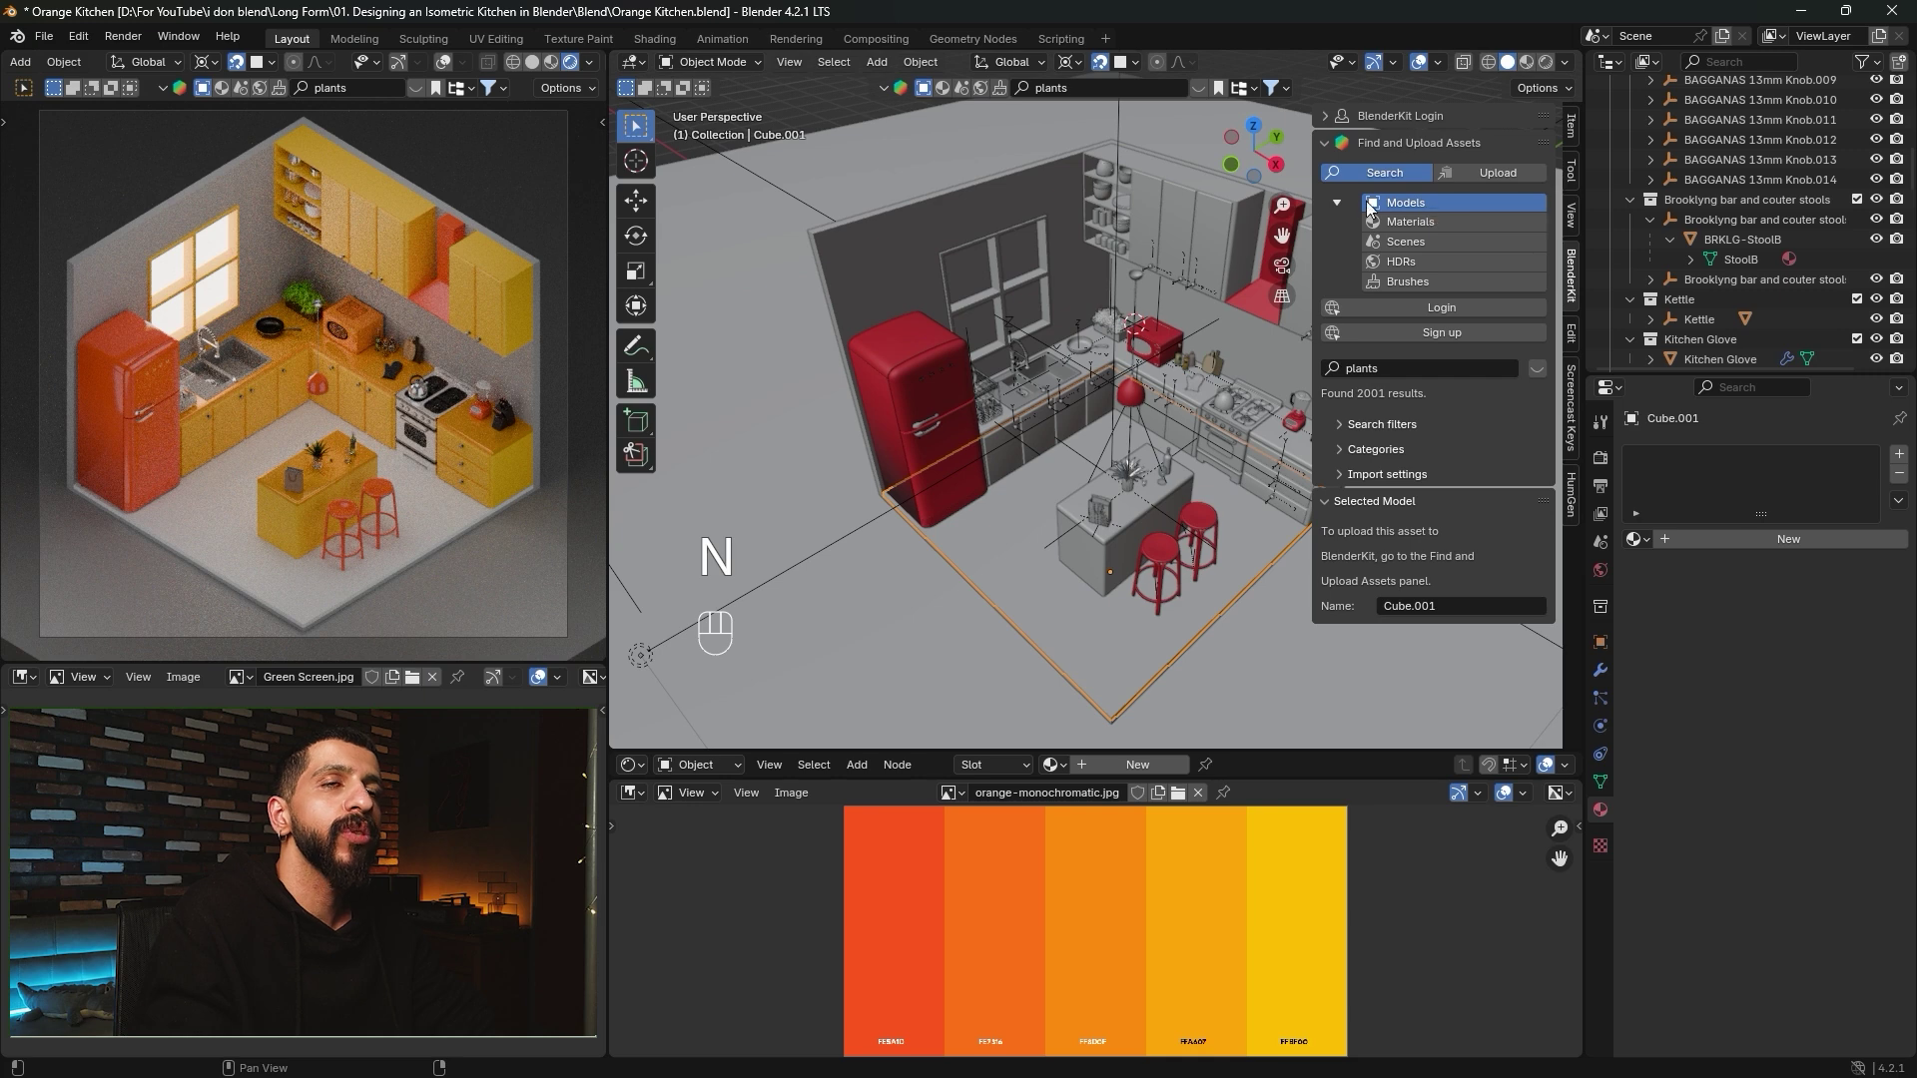
left_click(1416, 220)
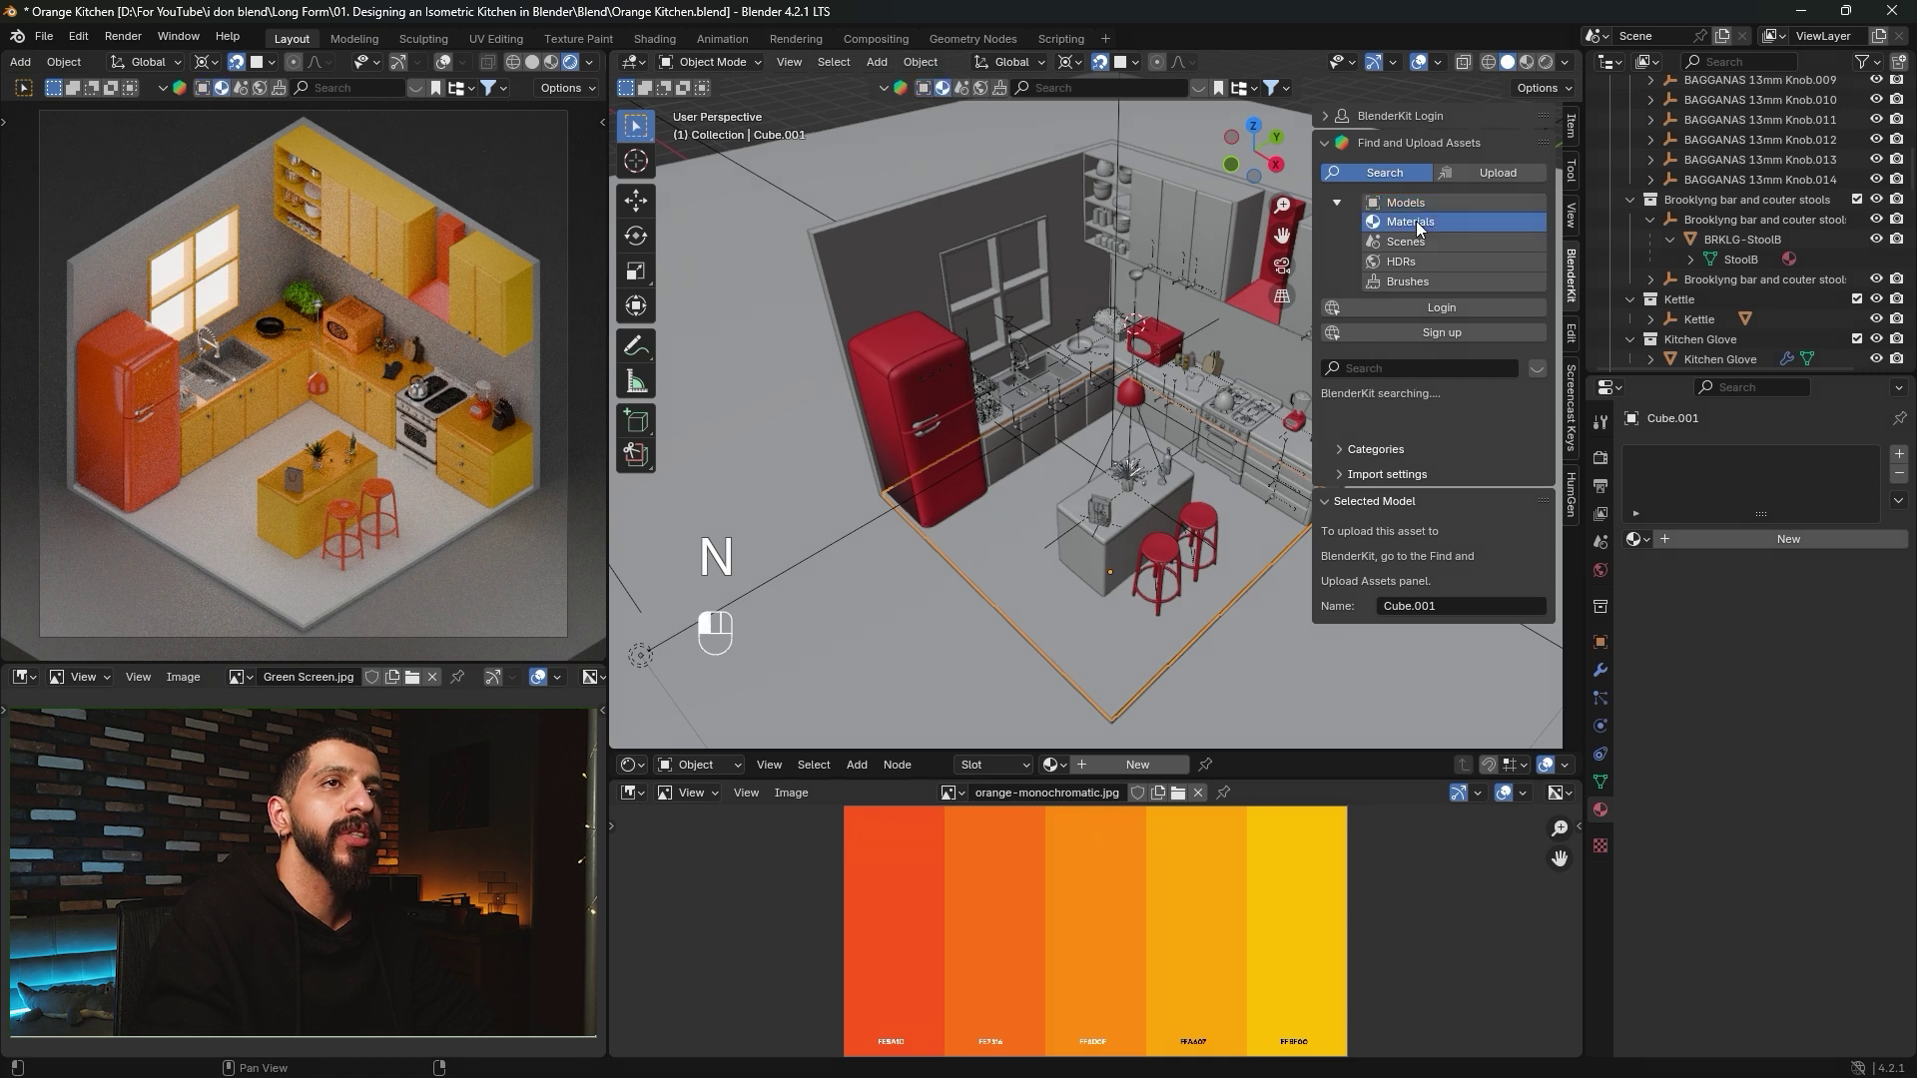
left_click(1407, 367)
type("tile")
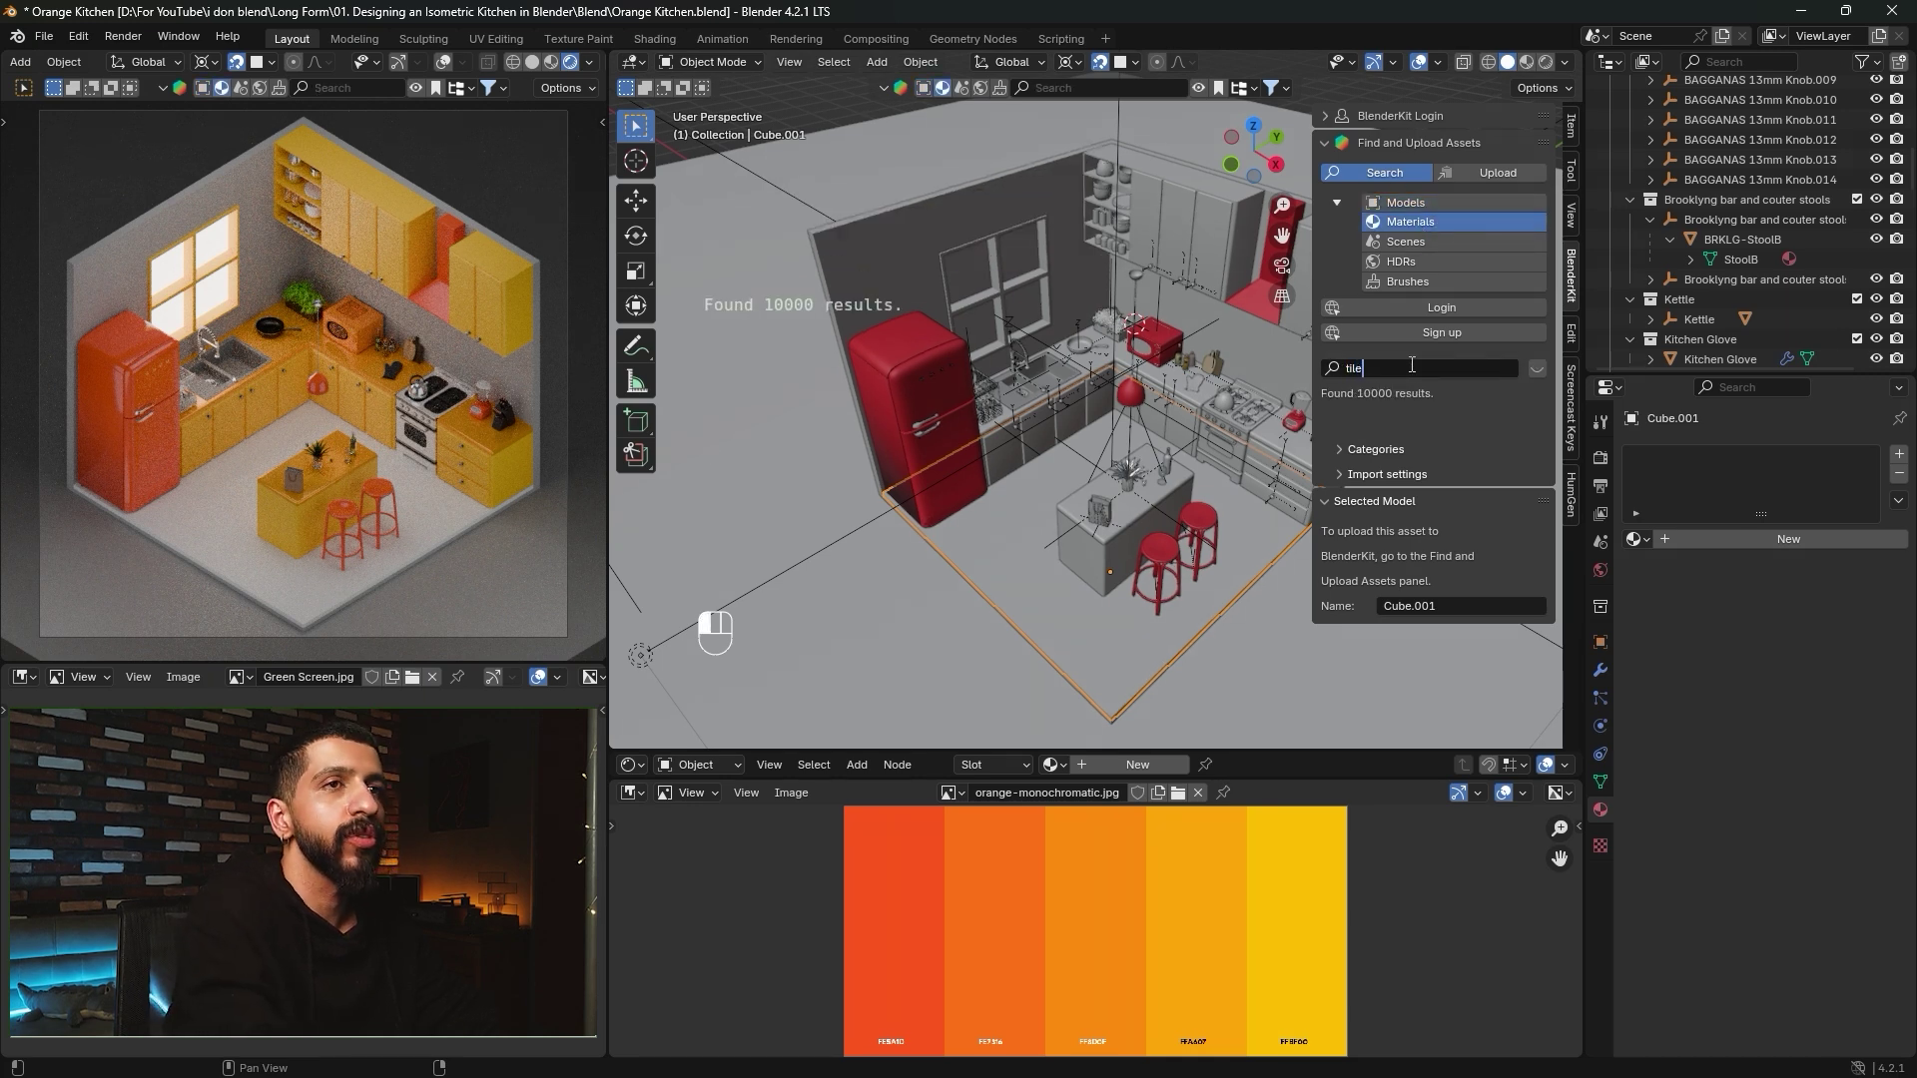
type("s")
key("Return")
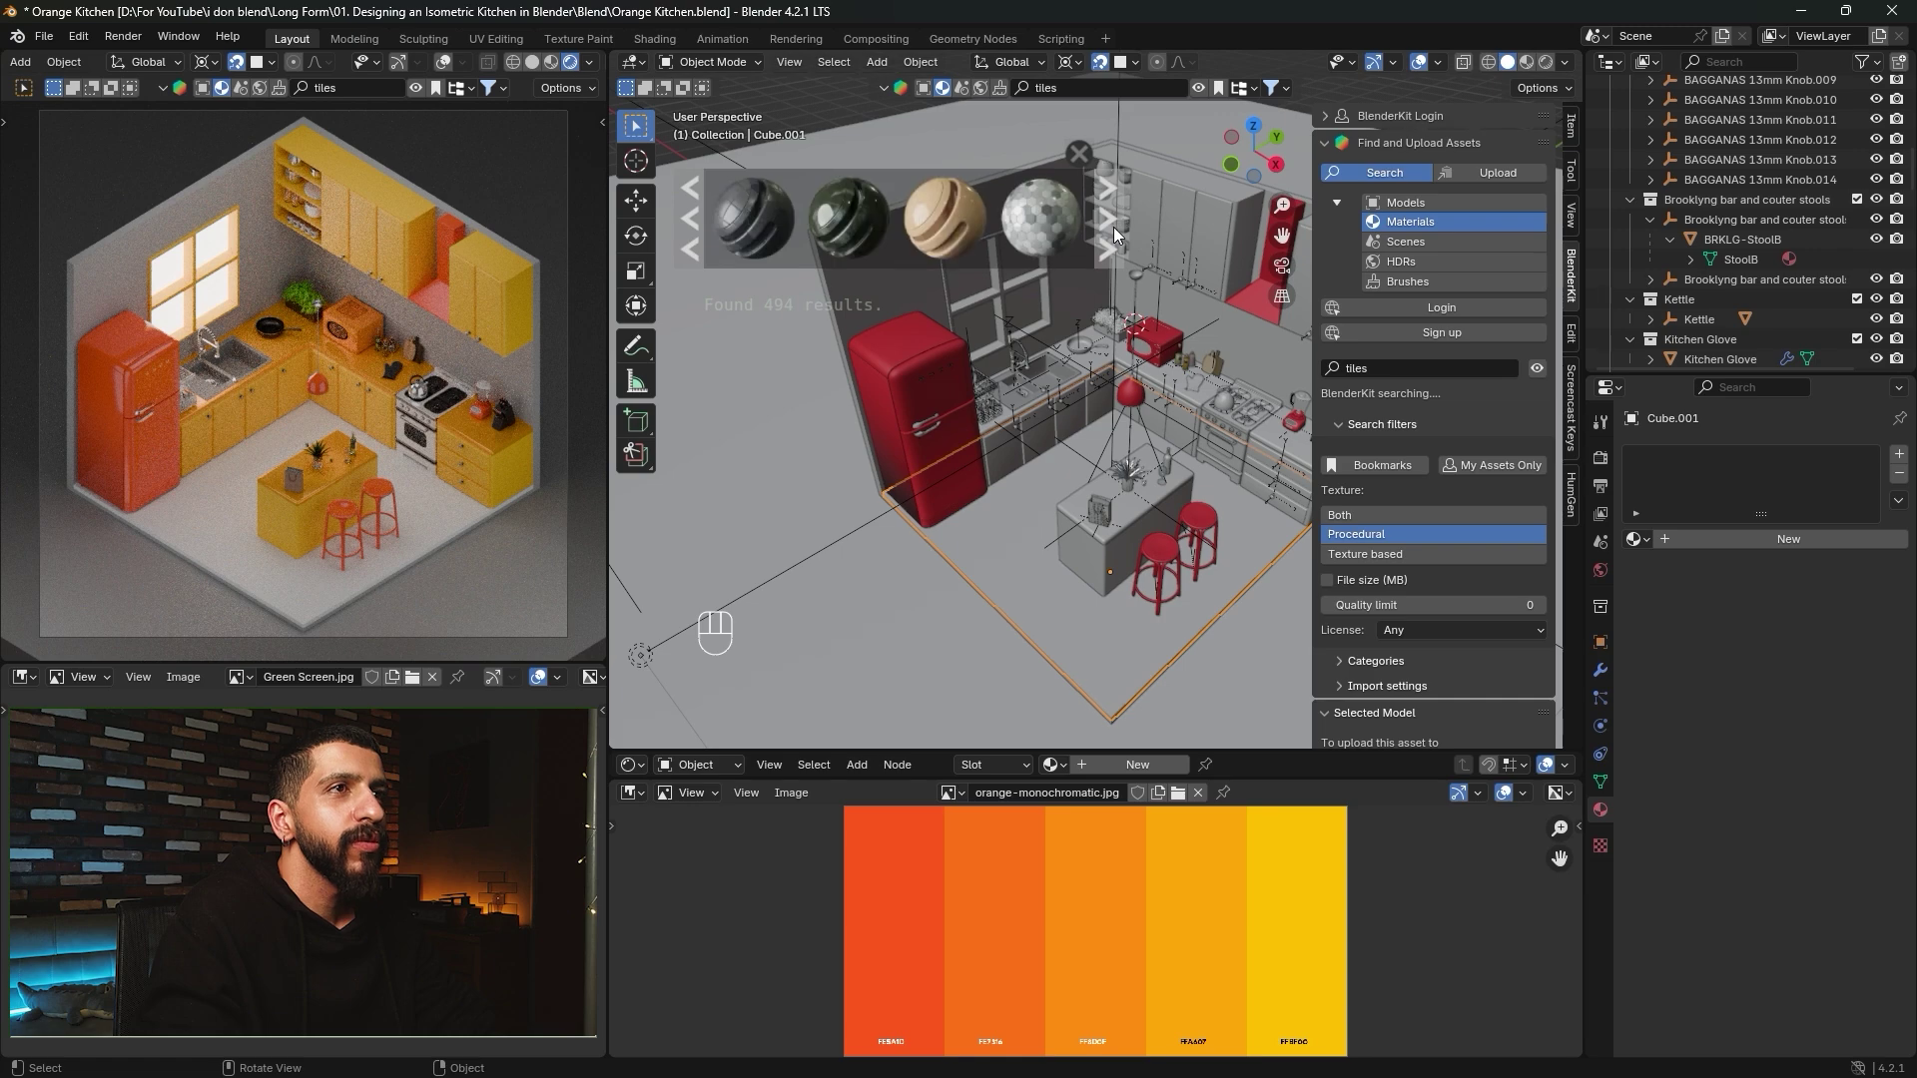
Browse the tile materials and apply Square Brownish Ceramic tile to the room's floor slab.
left_click(1114, 227)
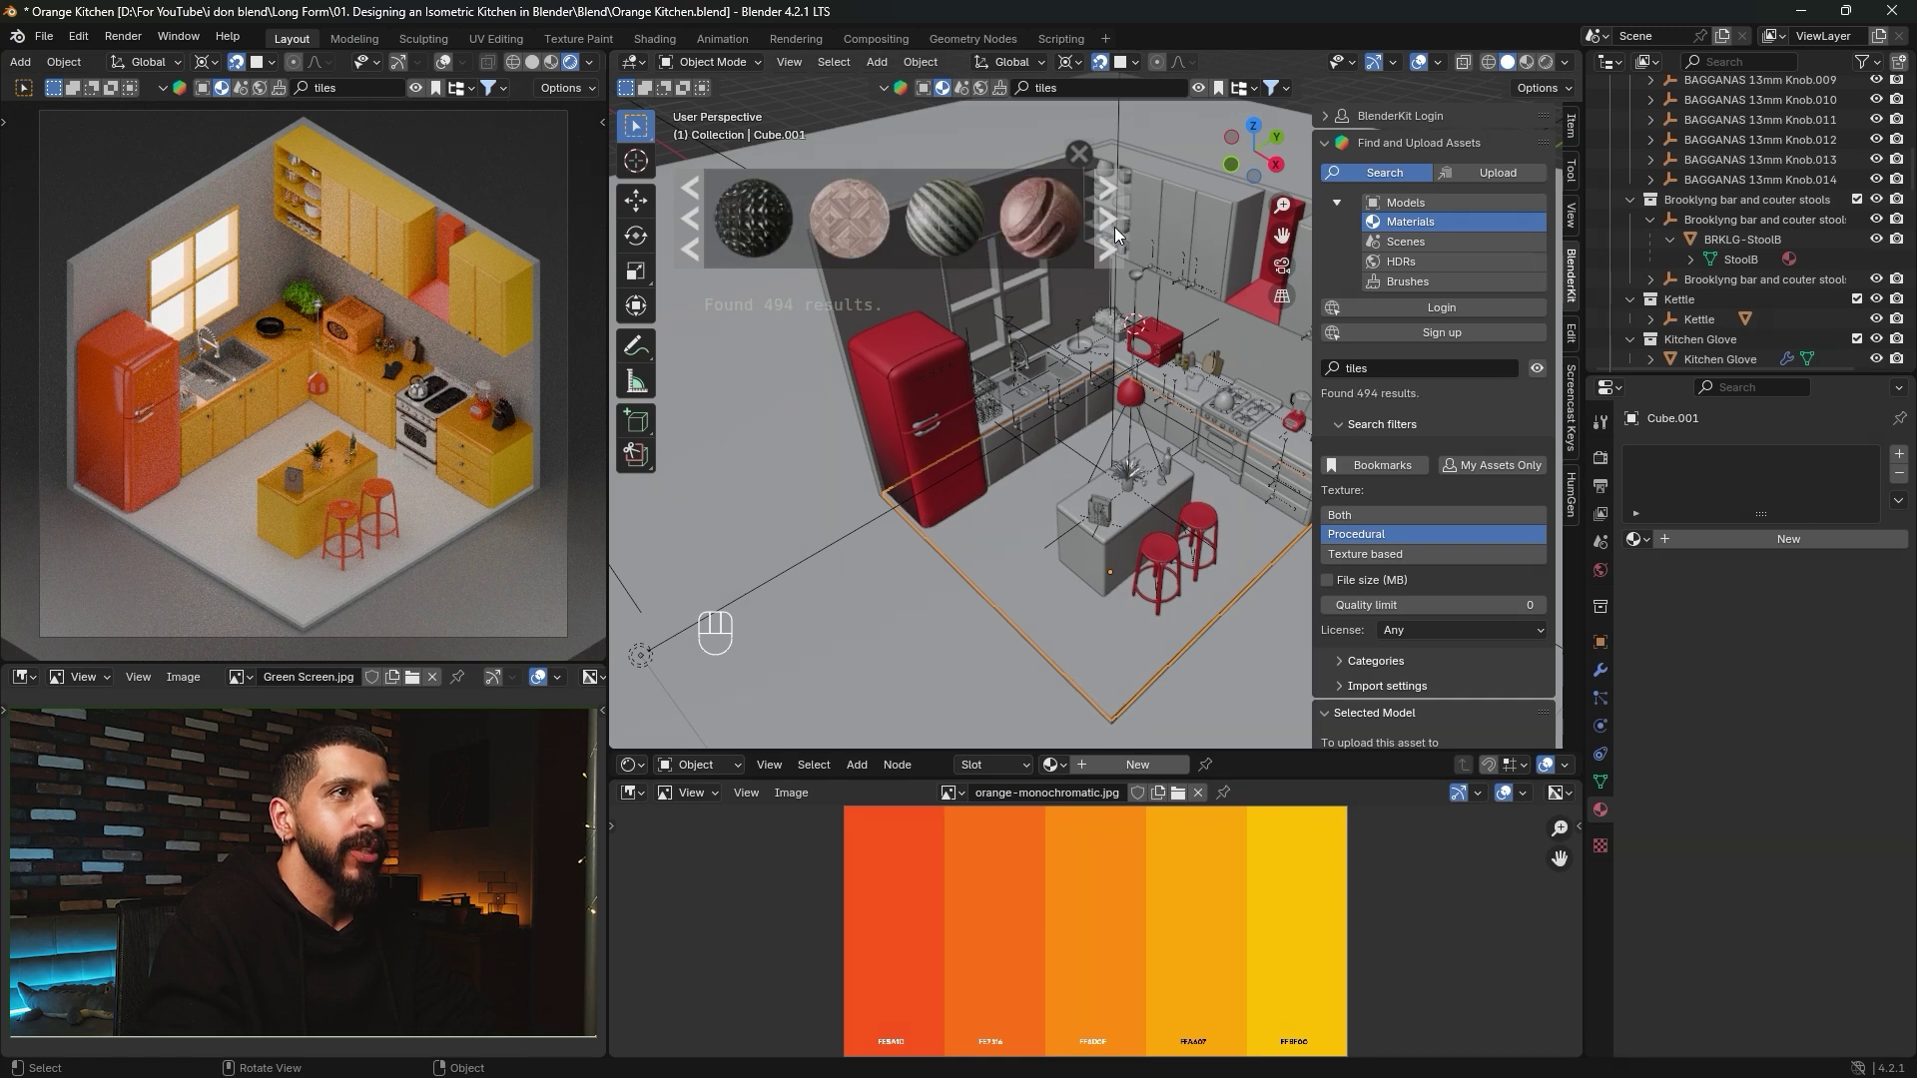
left_click(1115, 232)
left_click(1116, 229)
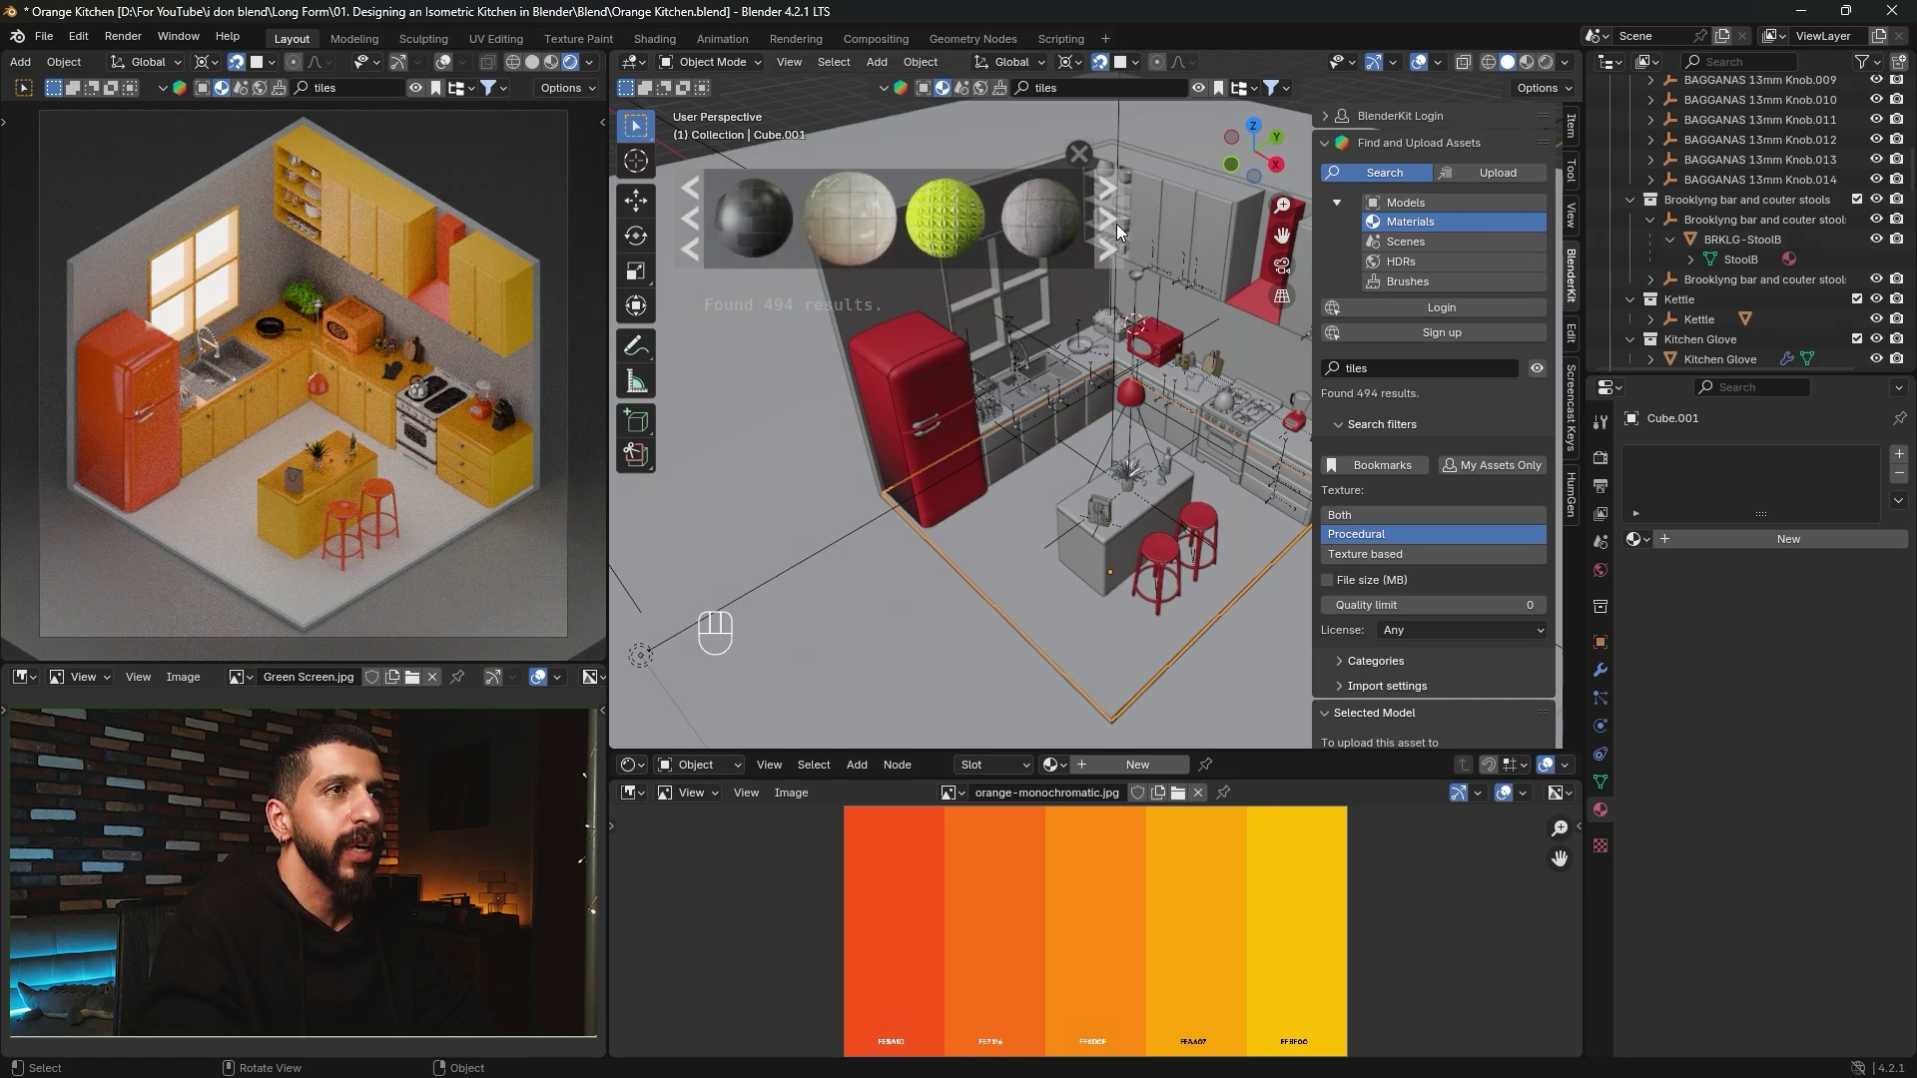
left_click(1118, 232)
mouse_move(856, 233)
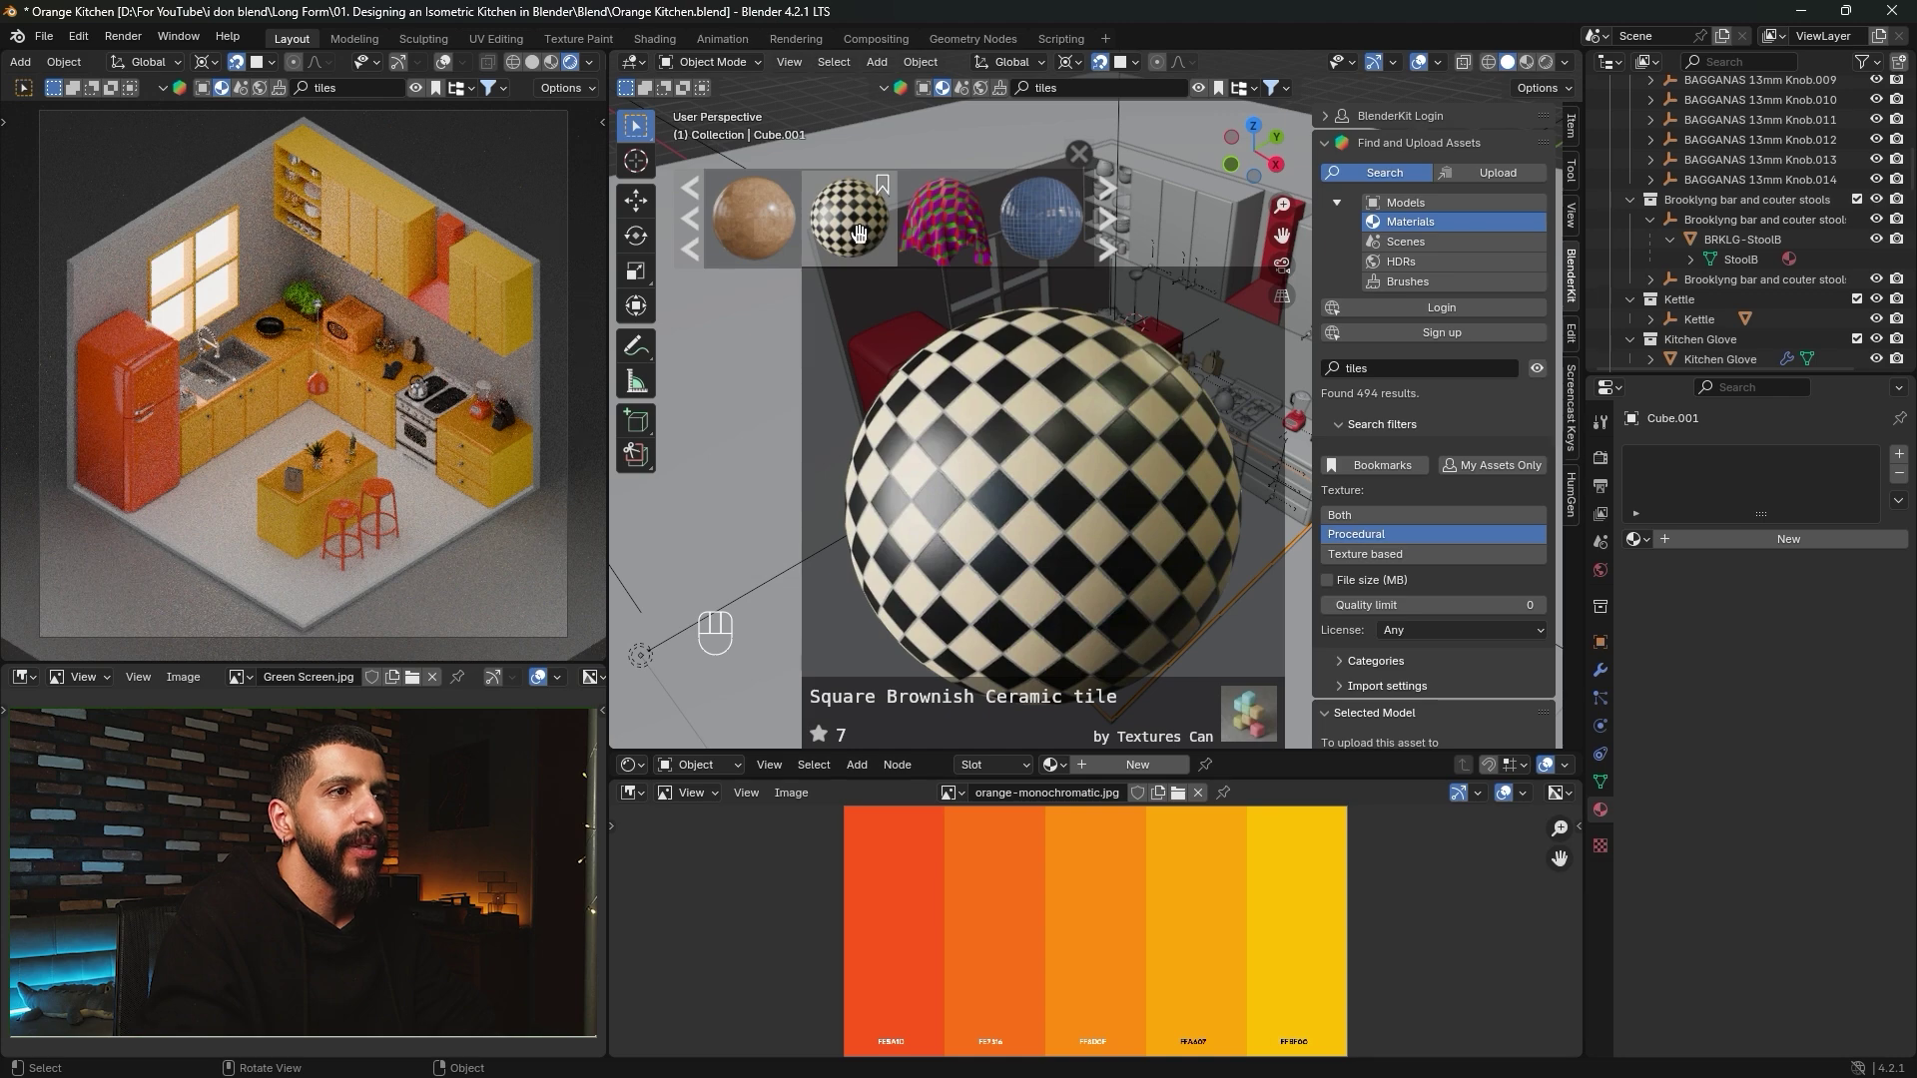
left_click_drag(857, 234, 1121, 673)
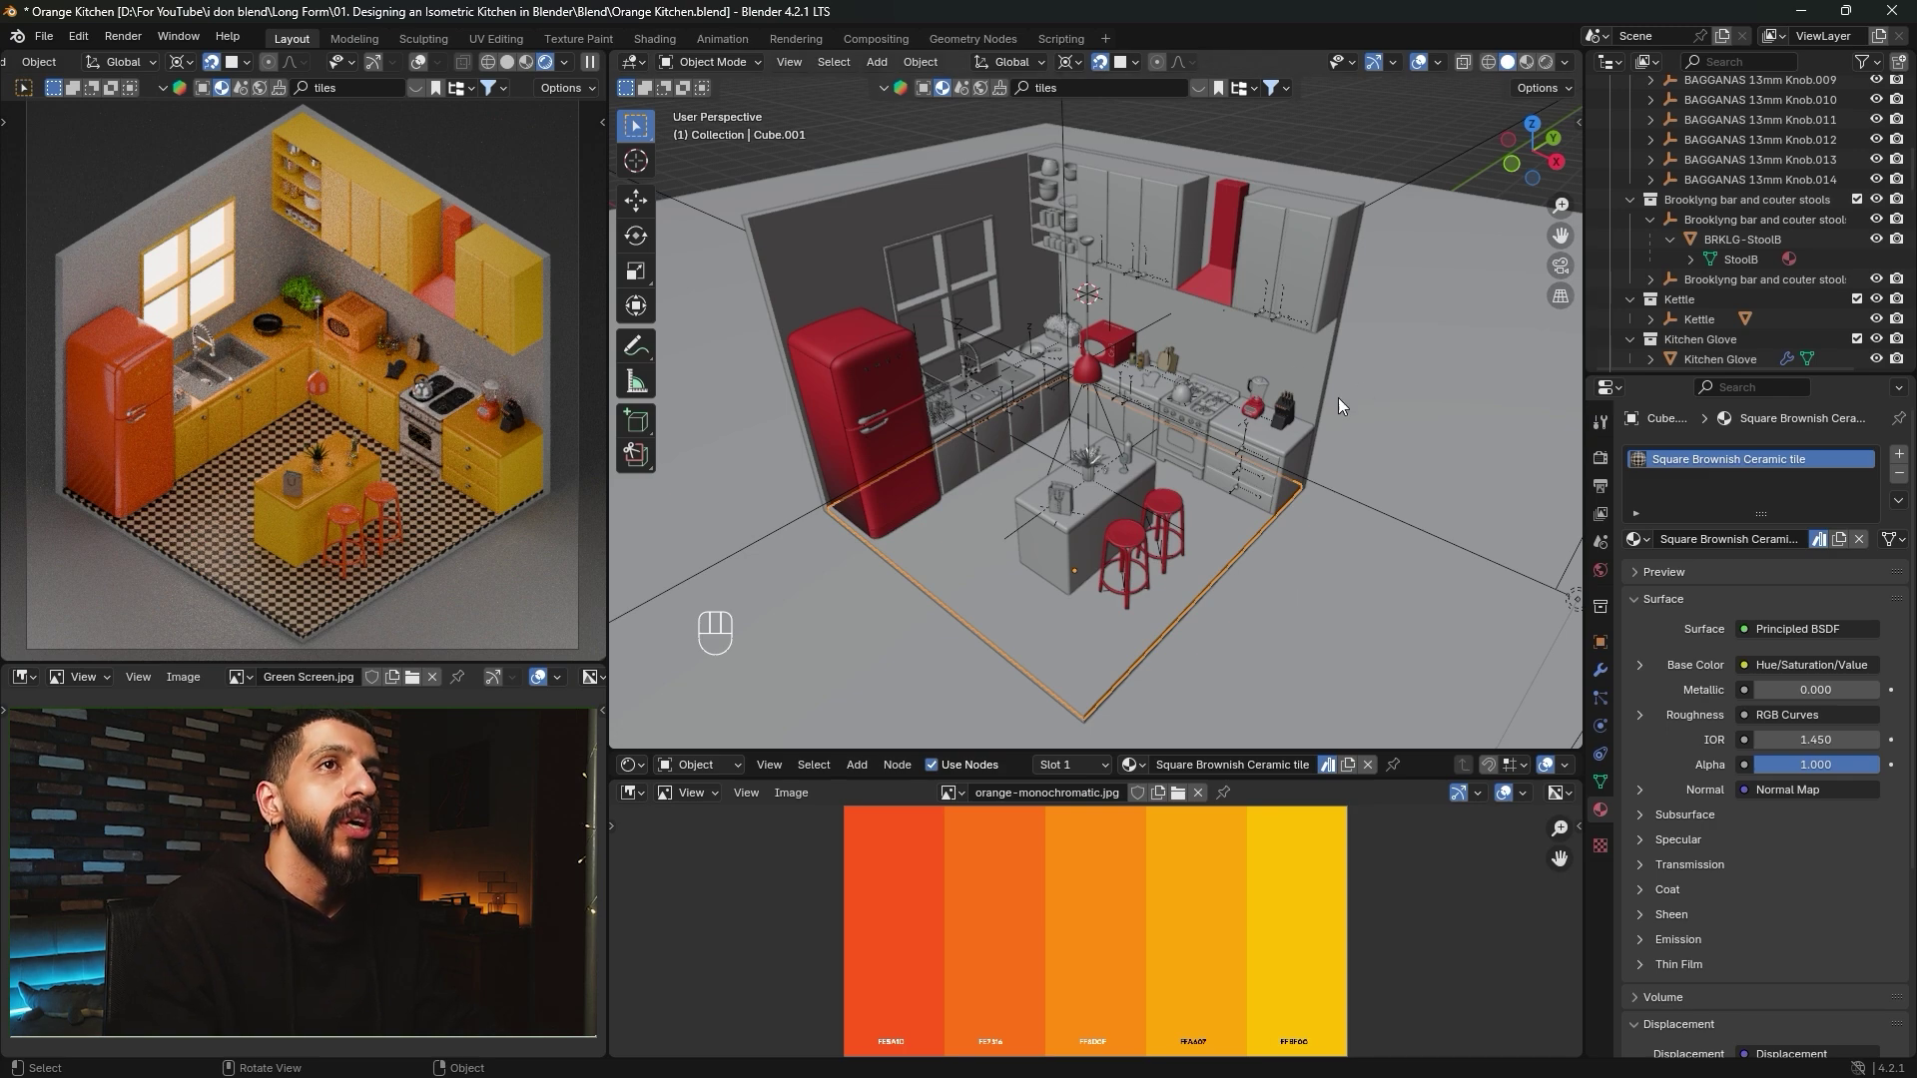
Unwrap all faces of the floor slab with Project from View from the top orthographic view.
left_click(1532, 121)
middle_click_drag(1351, 320, 1206, 530, "shift")
scroll(1208, 499, "up", 1)
key("Tab")
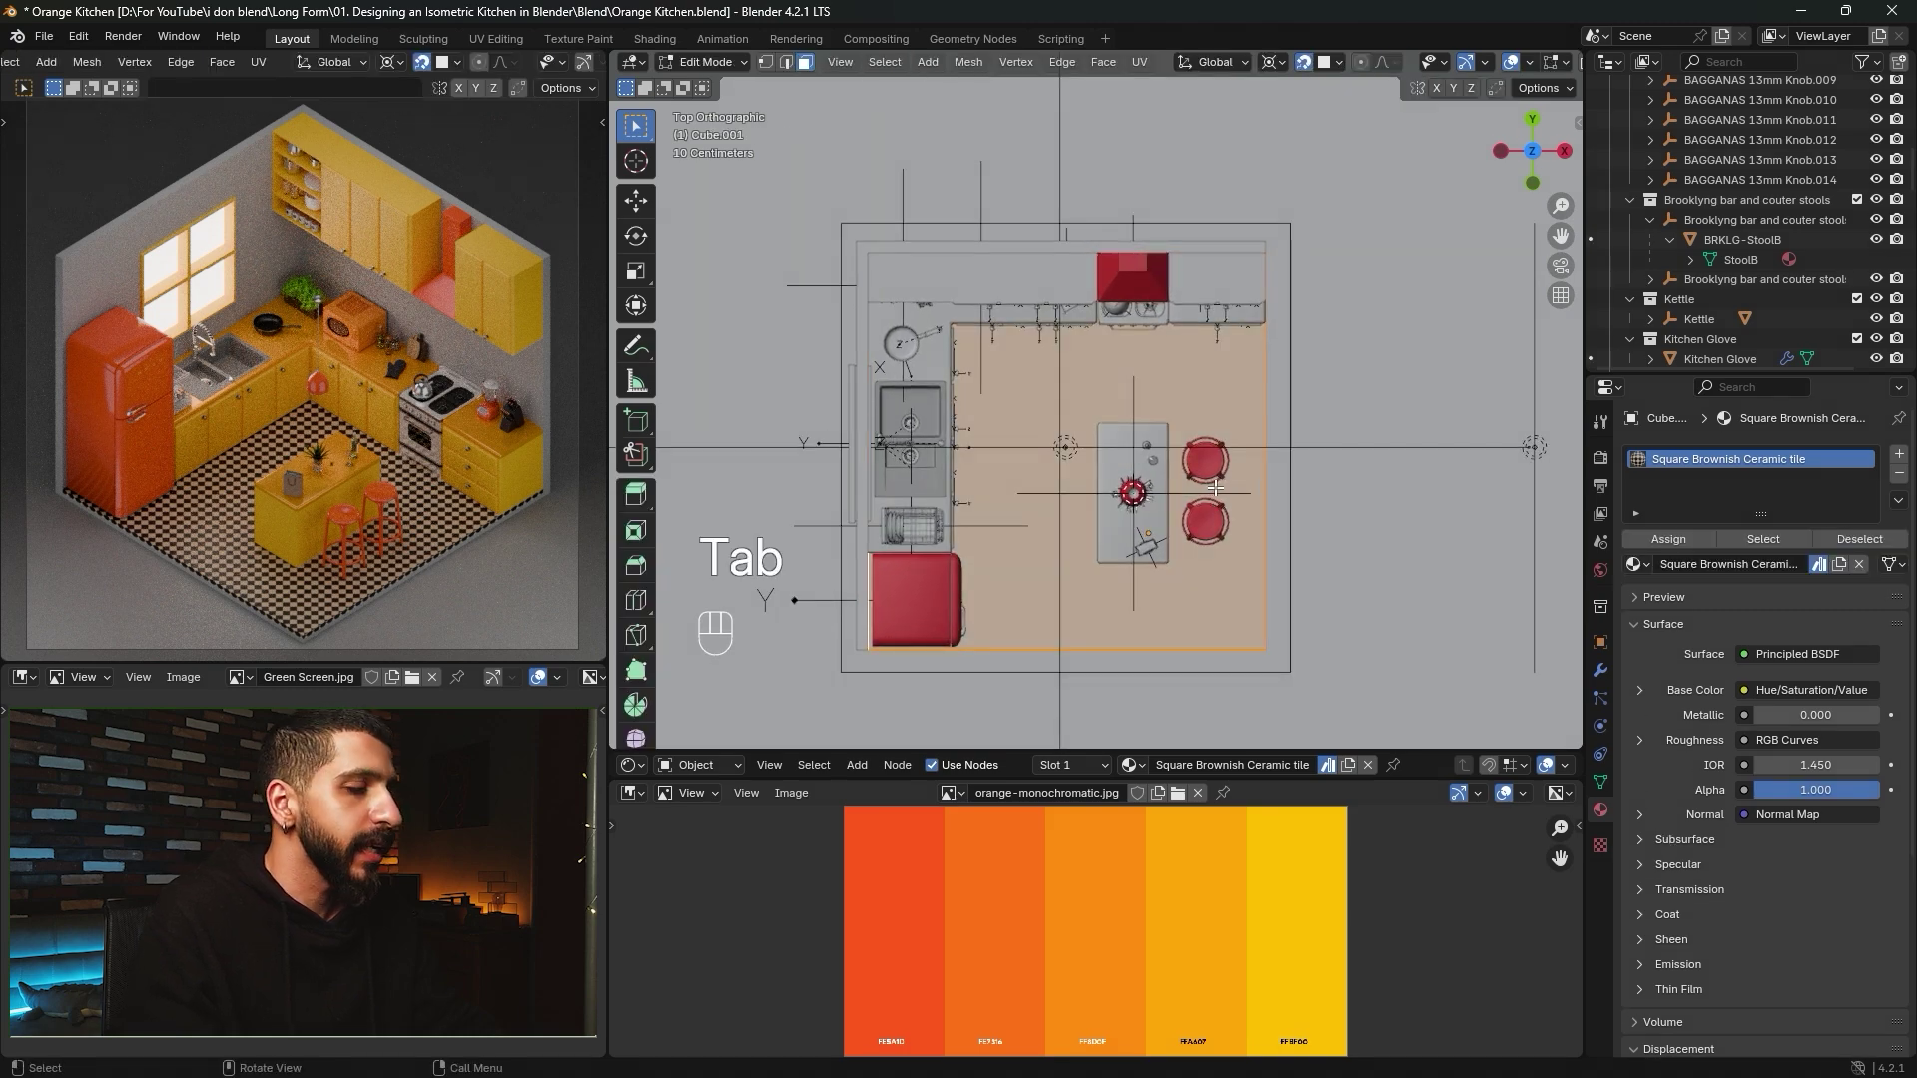
key("a")
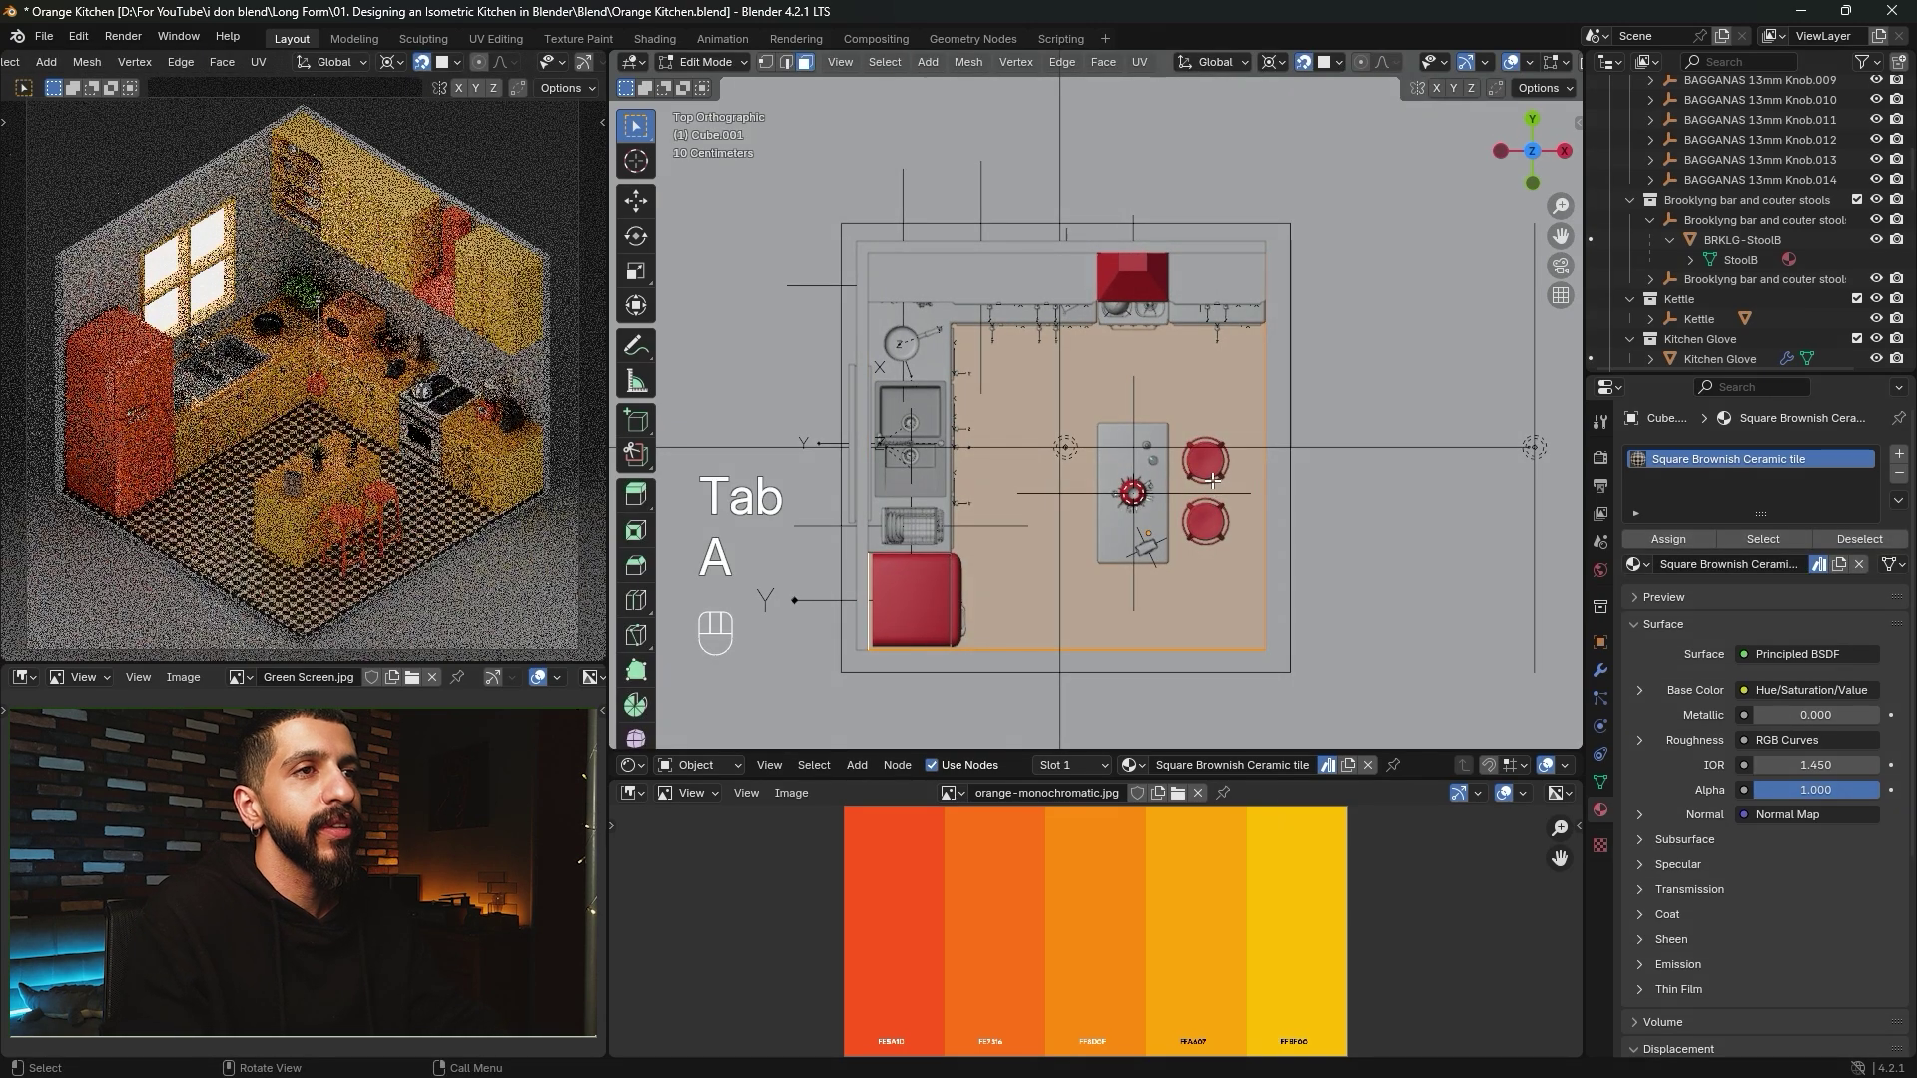
key("u")
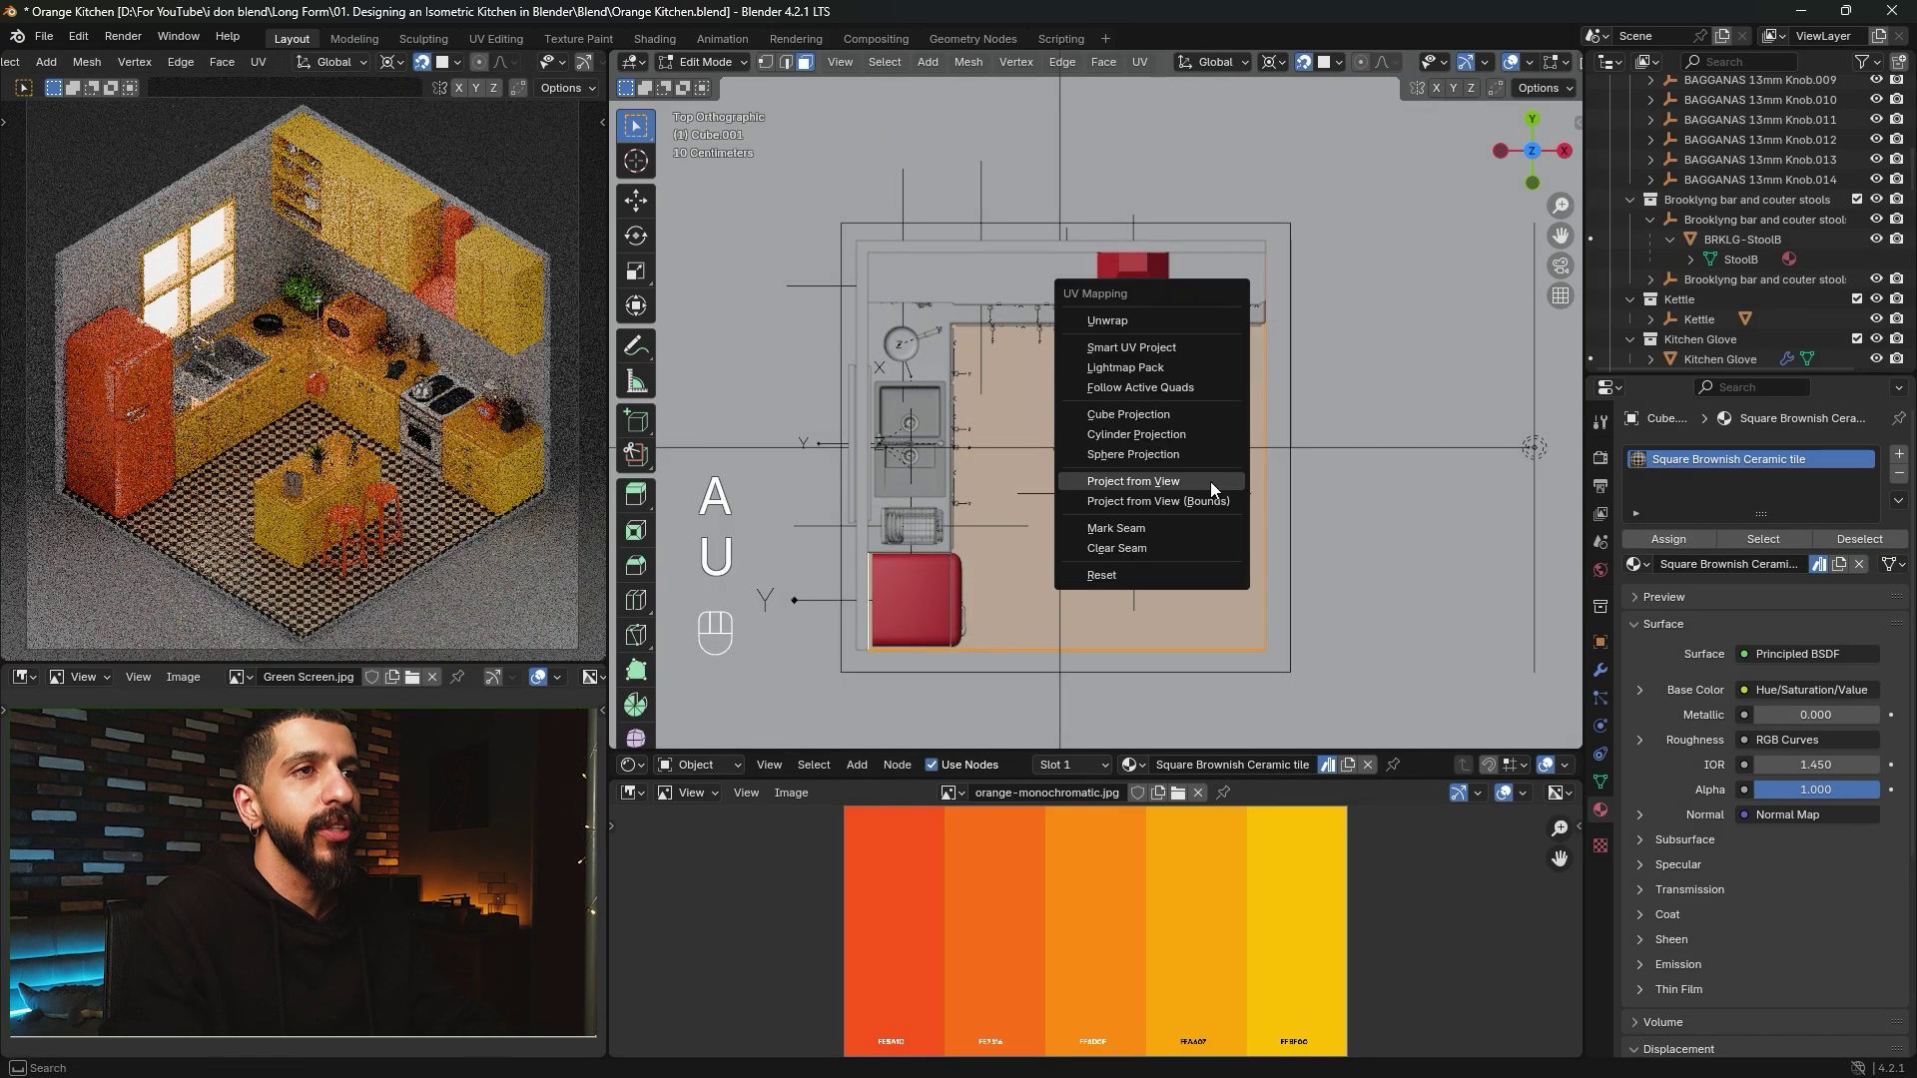
left_click(1156, 481)
Show the floor slab's UVs in an enlarged UV Editor and scale them up to about the size of the image.
left_click_drag(1022, 750, 1014, 503)
left_click(629, 509)
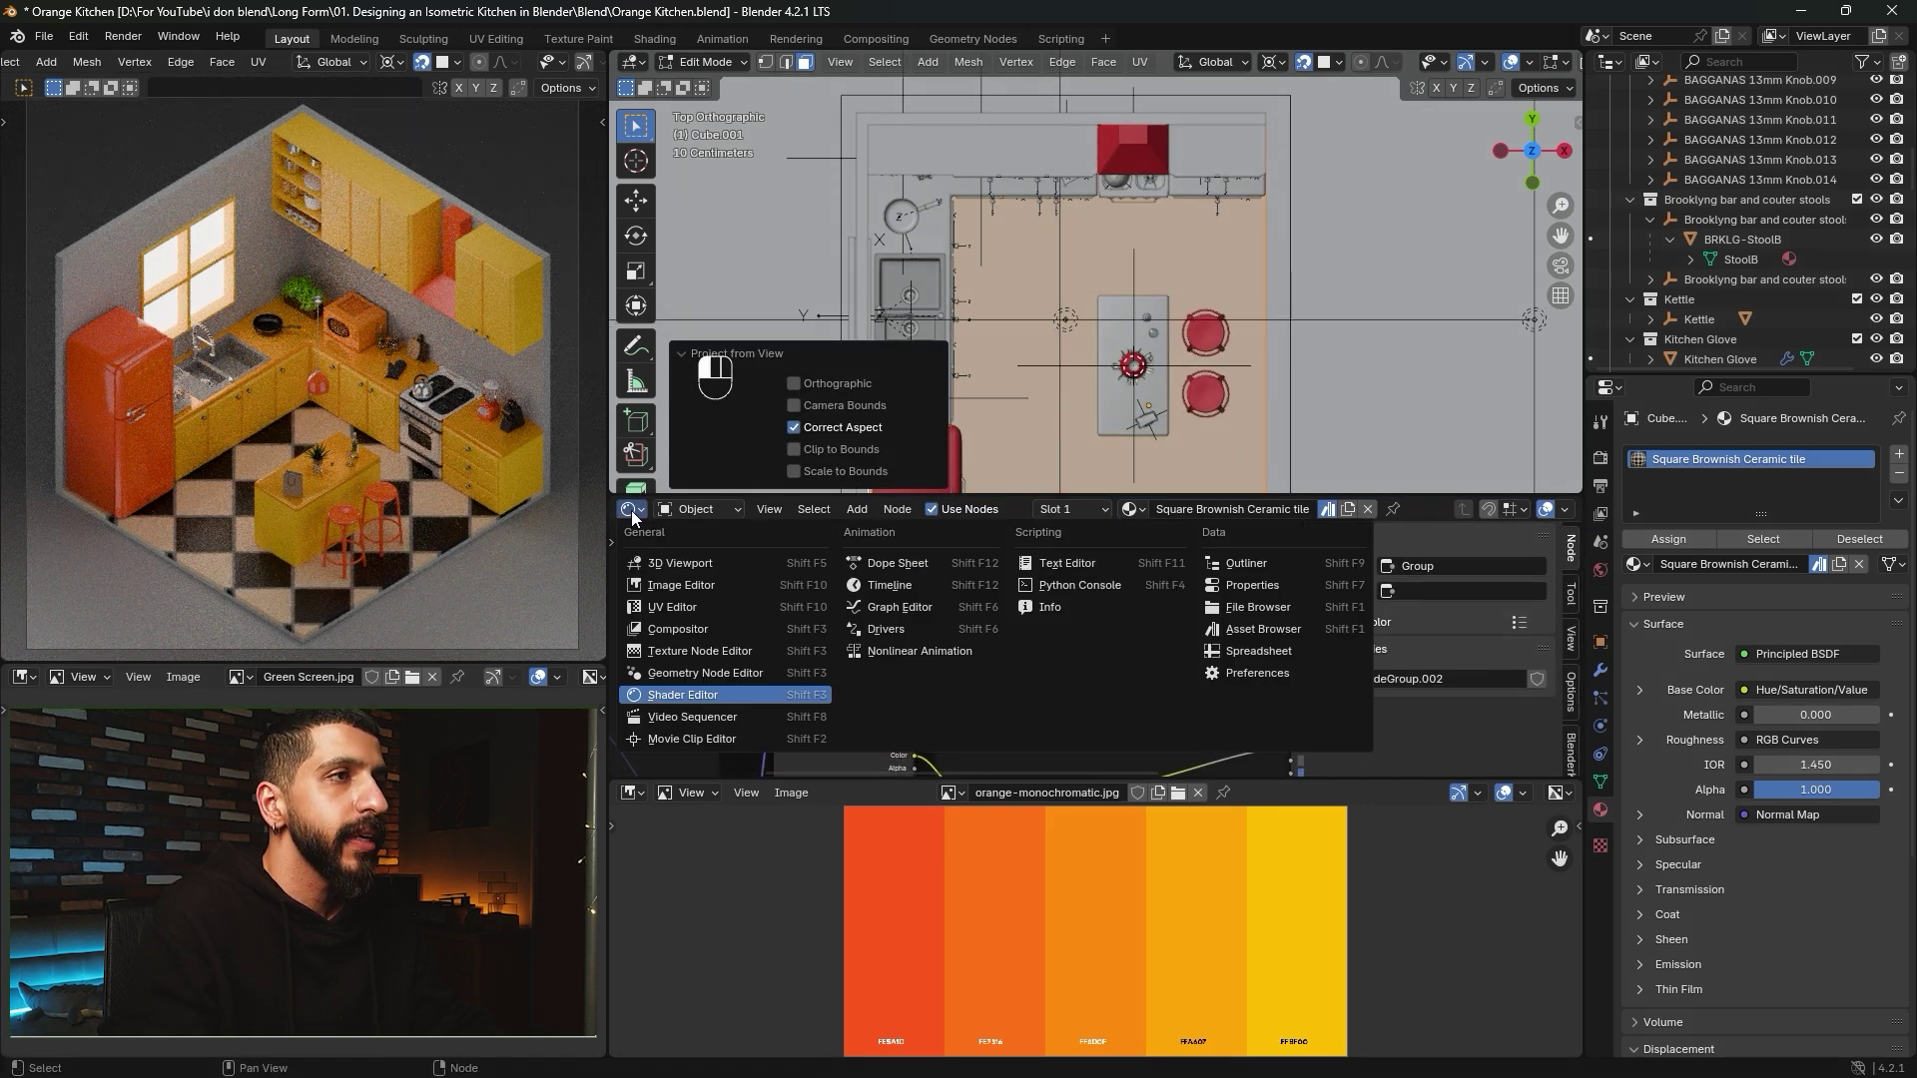
left_click(725, 606)
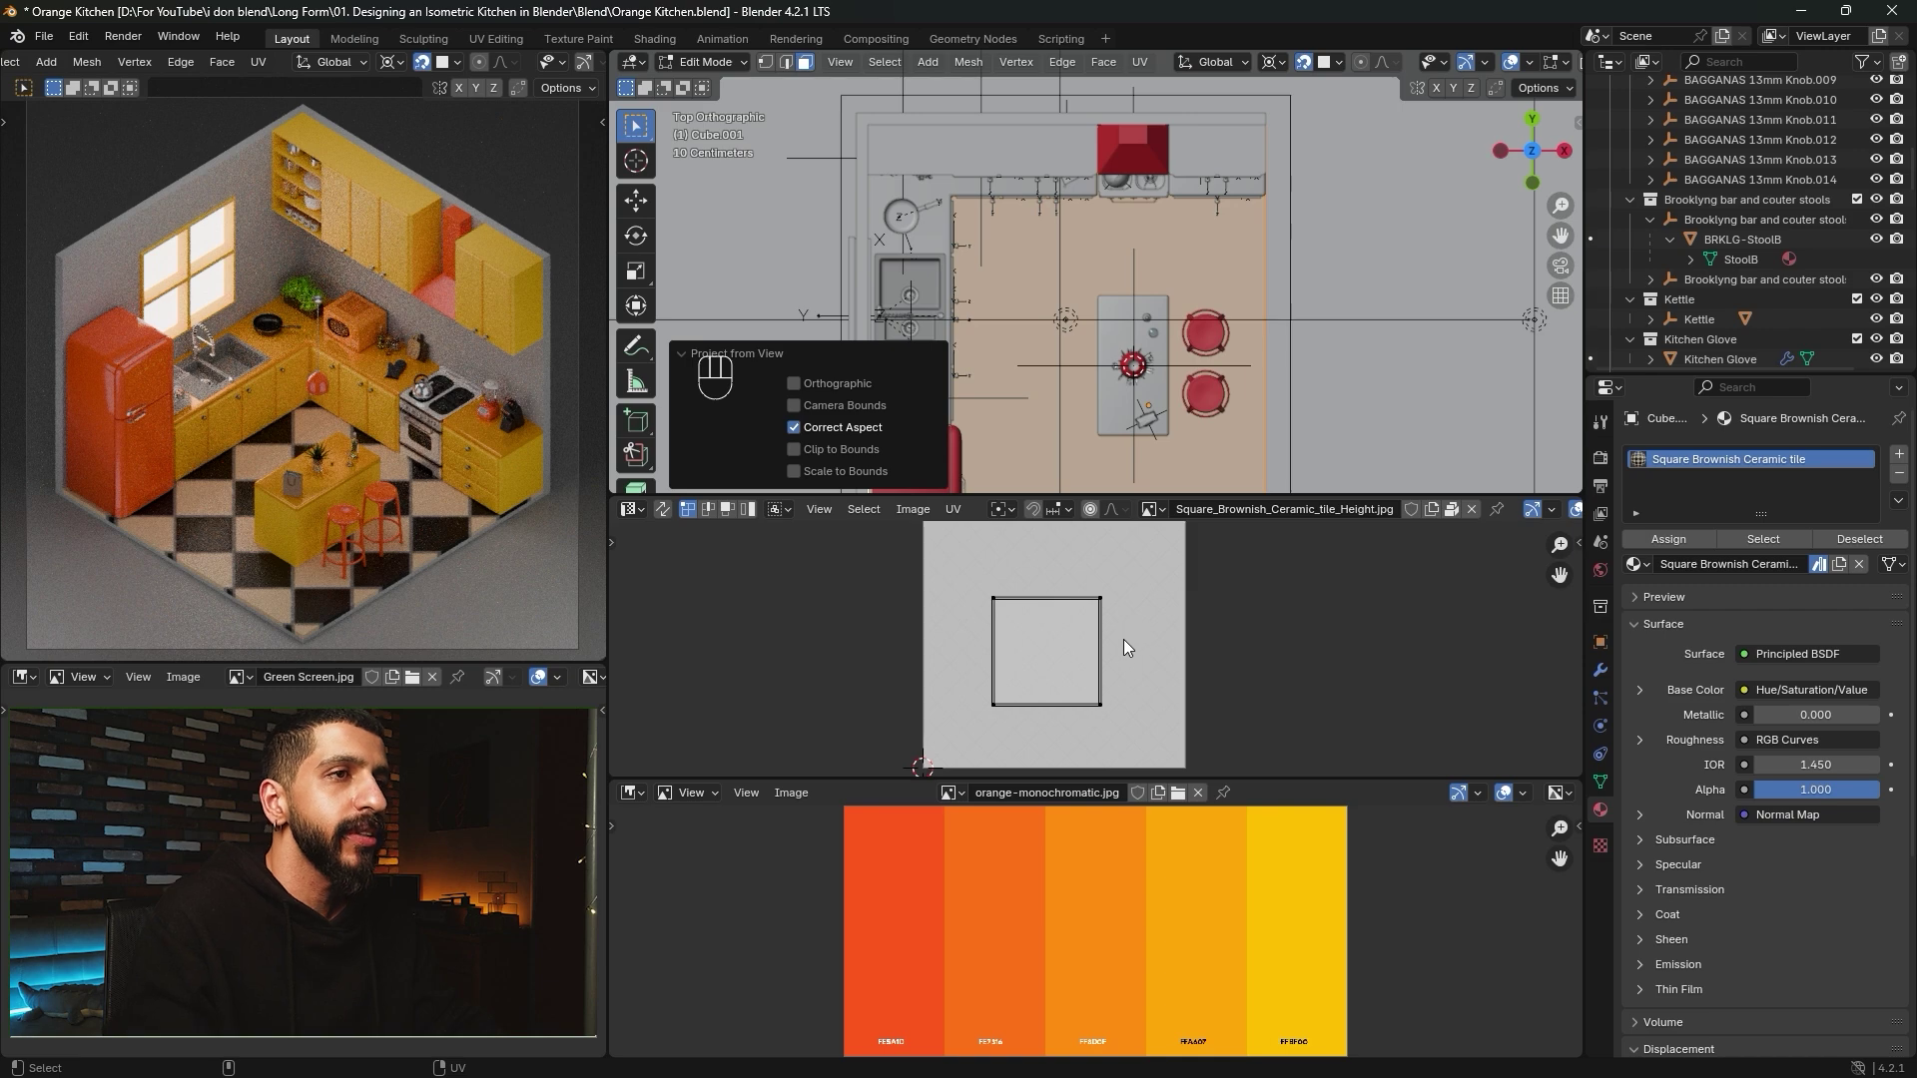
key("a")
key("s")
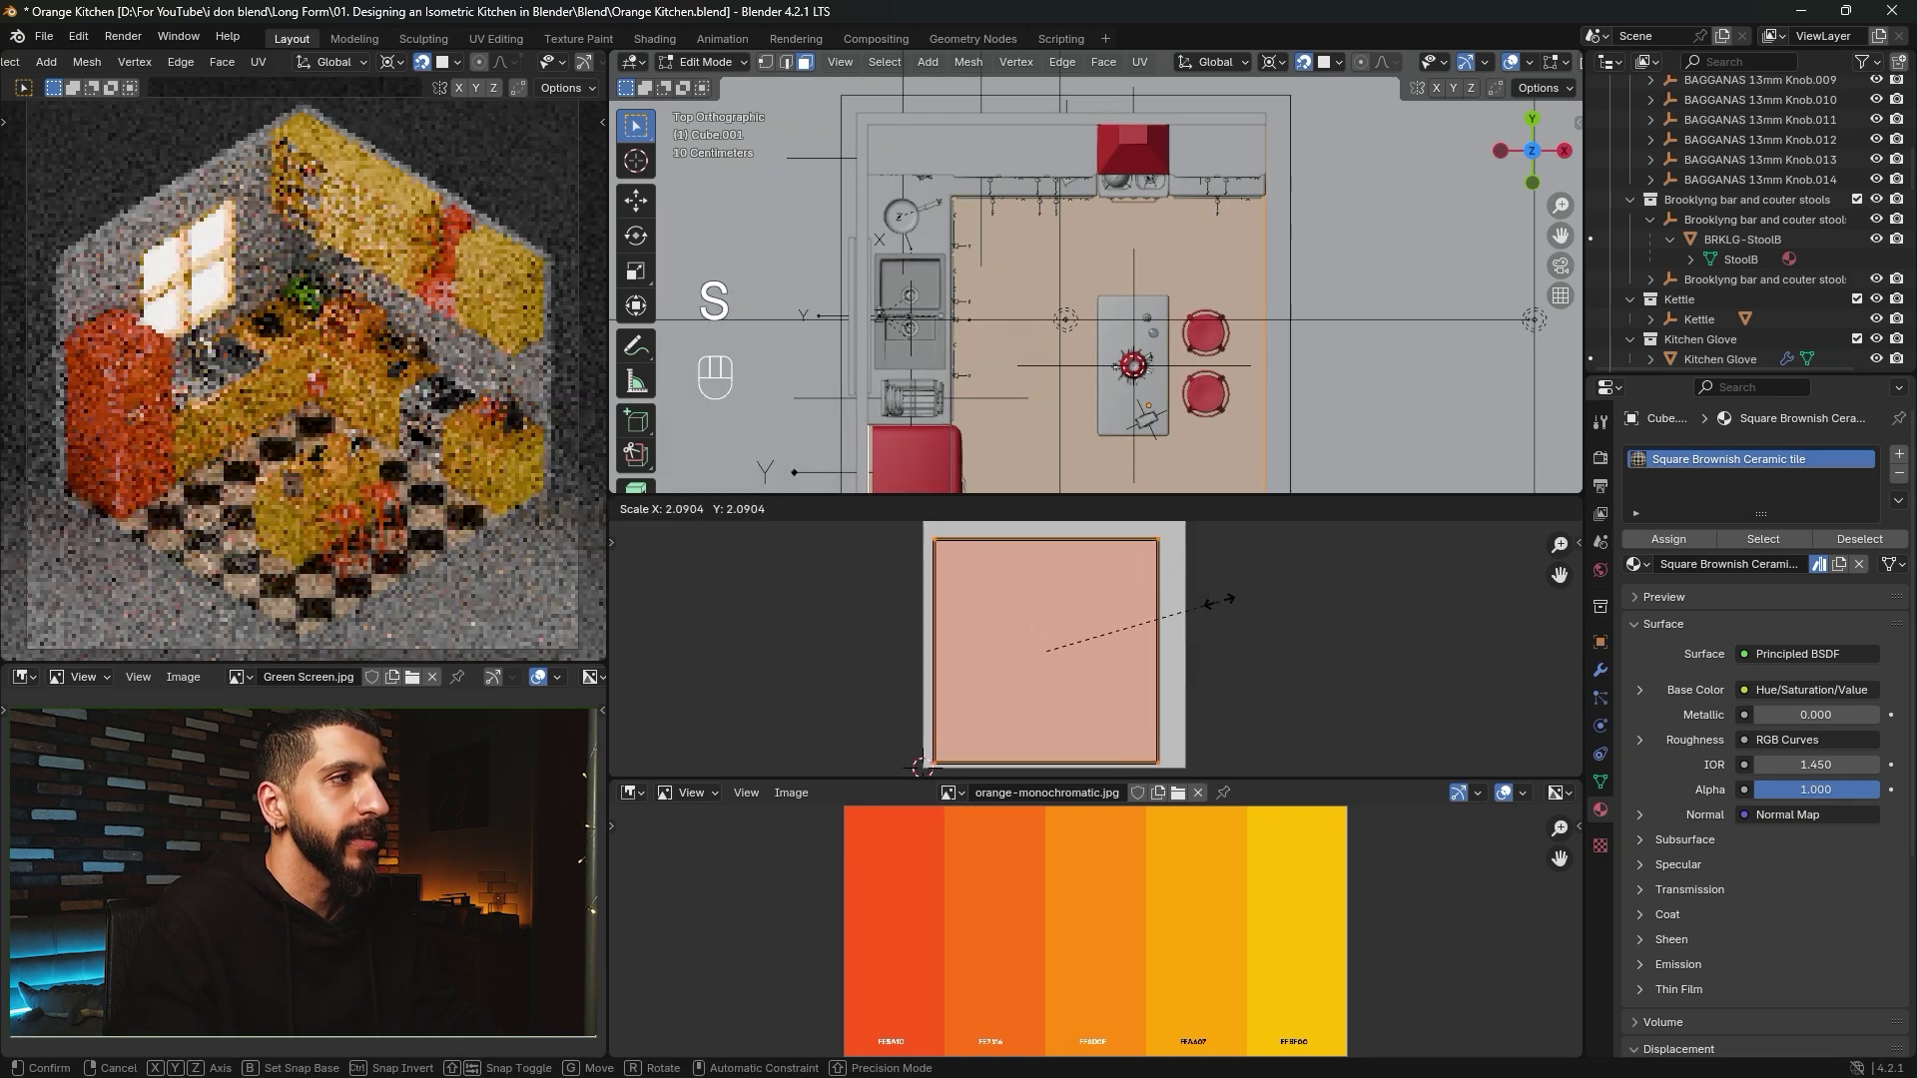
left_click(1178, 627)
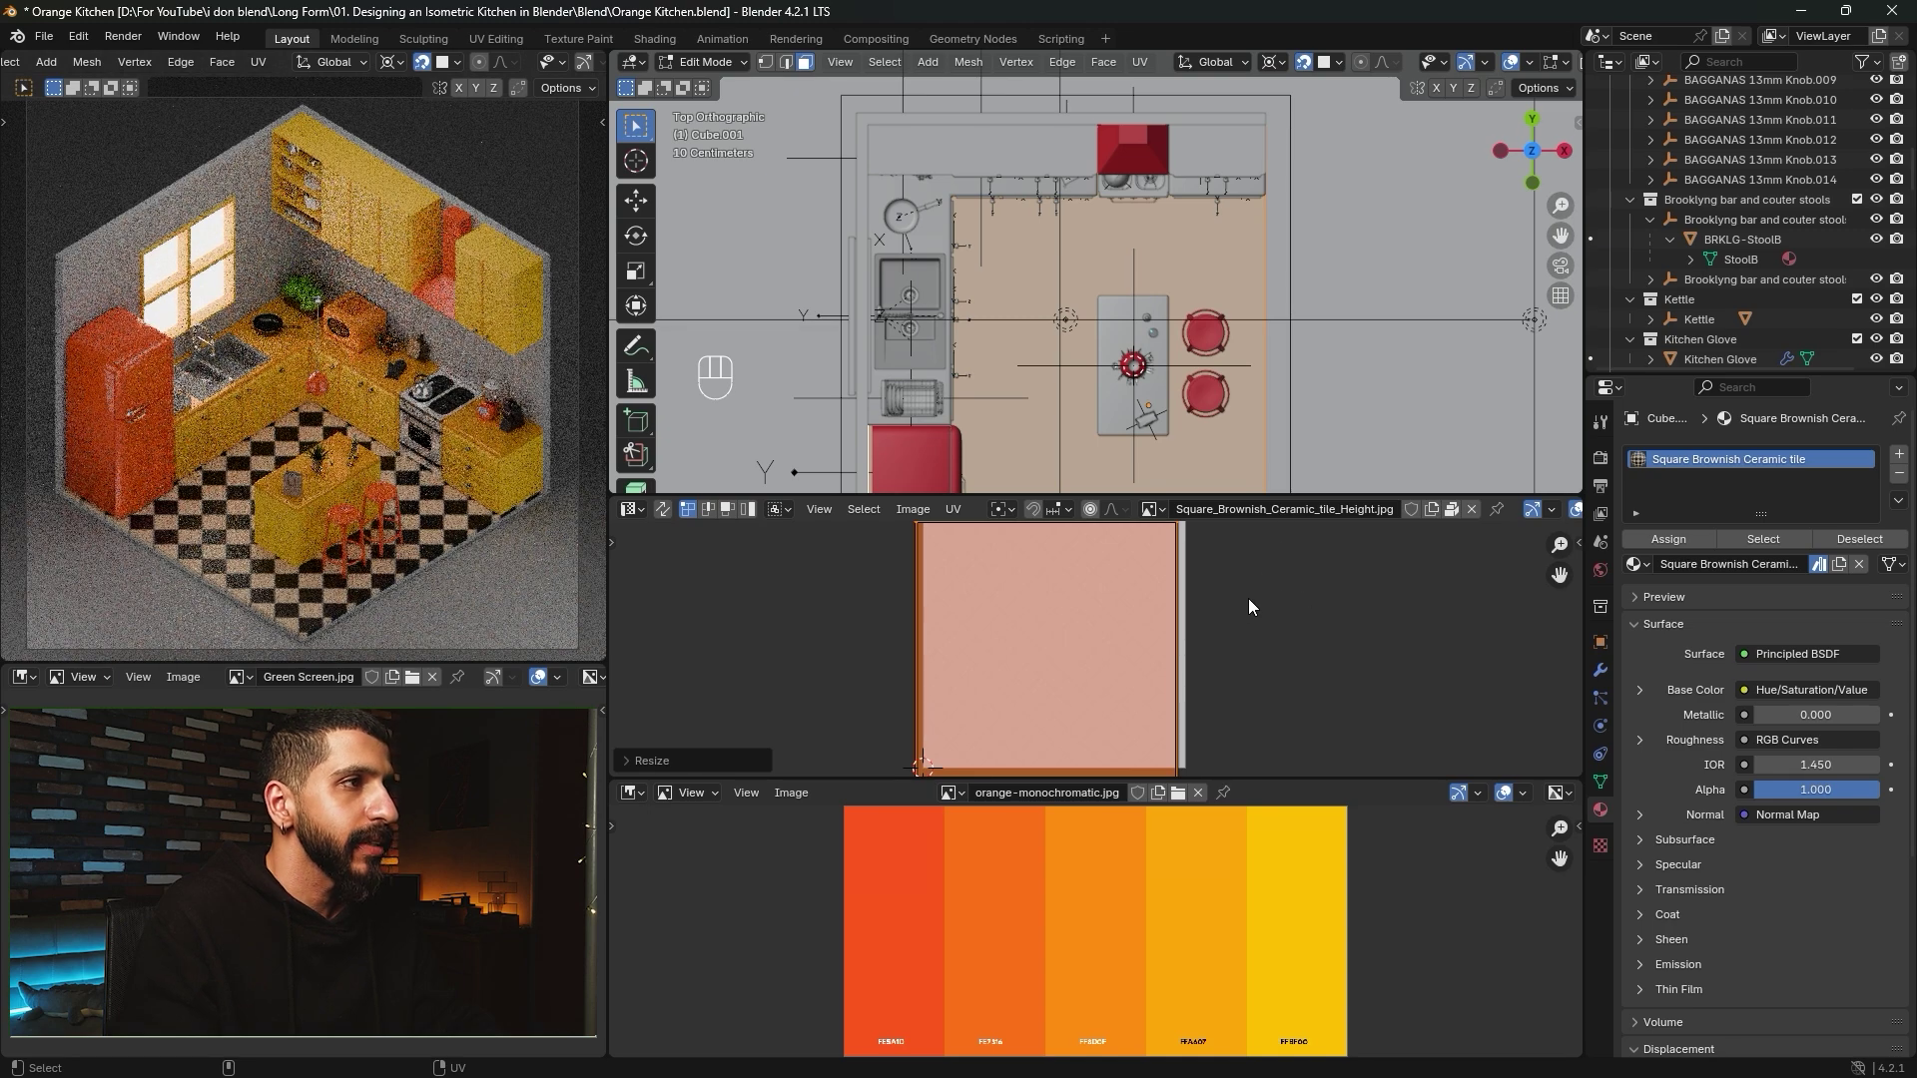
Shift the floor's UVs slightly along X to align the checkered tiles with the slab's edge.
mouse_move(400, 399)
middle_mouse_down("alt")
mouse_move(446, 496)
mouse_move(404, 415)
middle_mouse_up("alt")
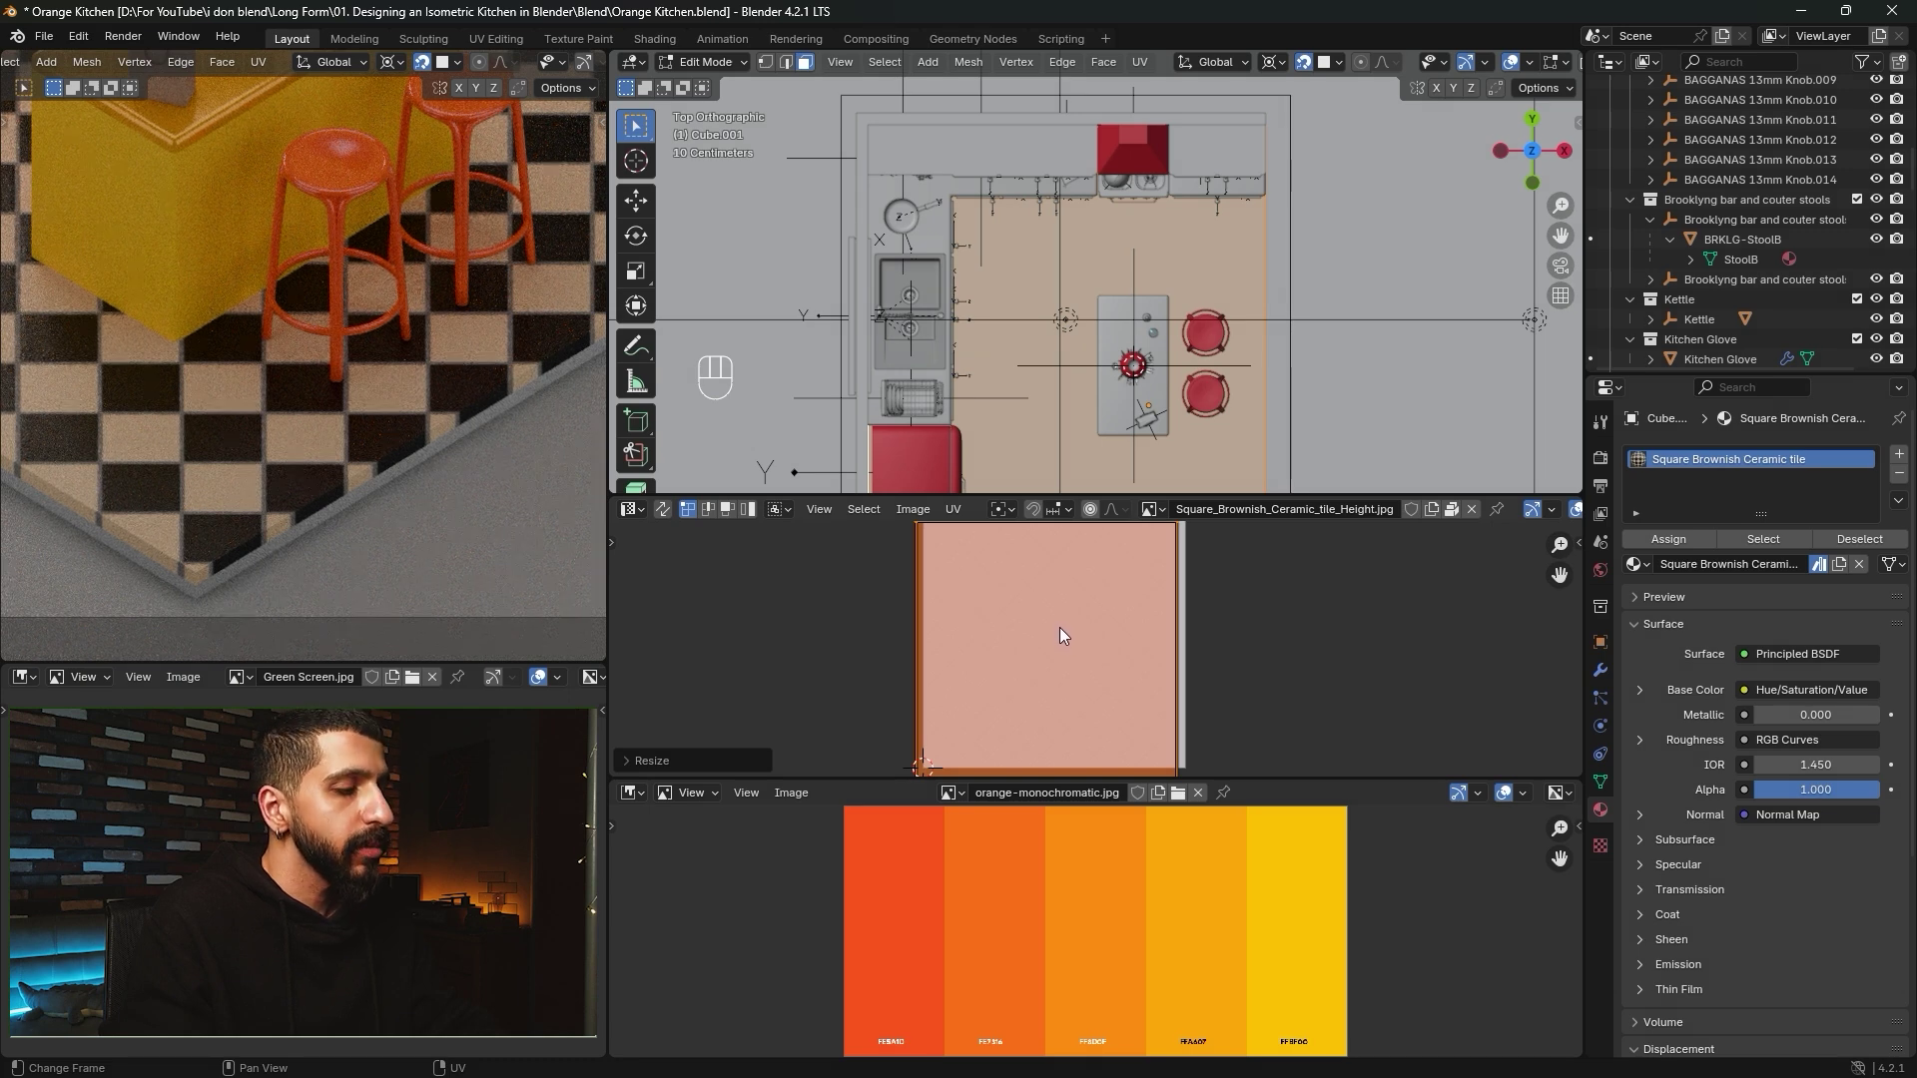
key("g")
key("x")
key("shift")
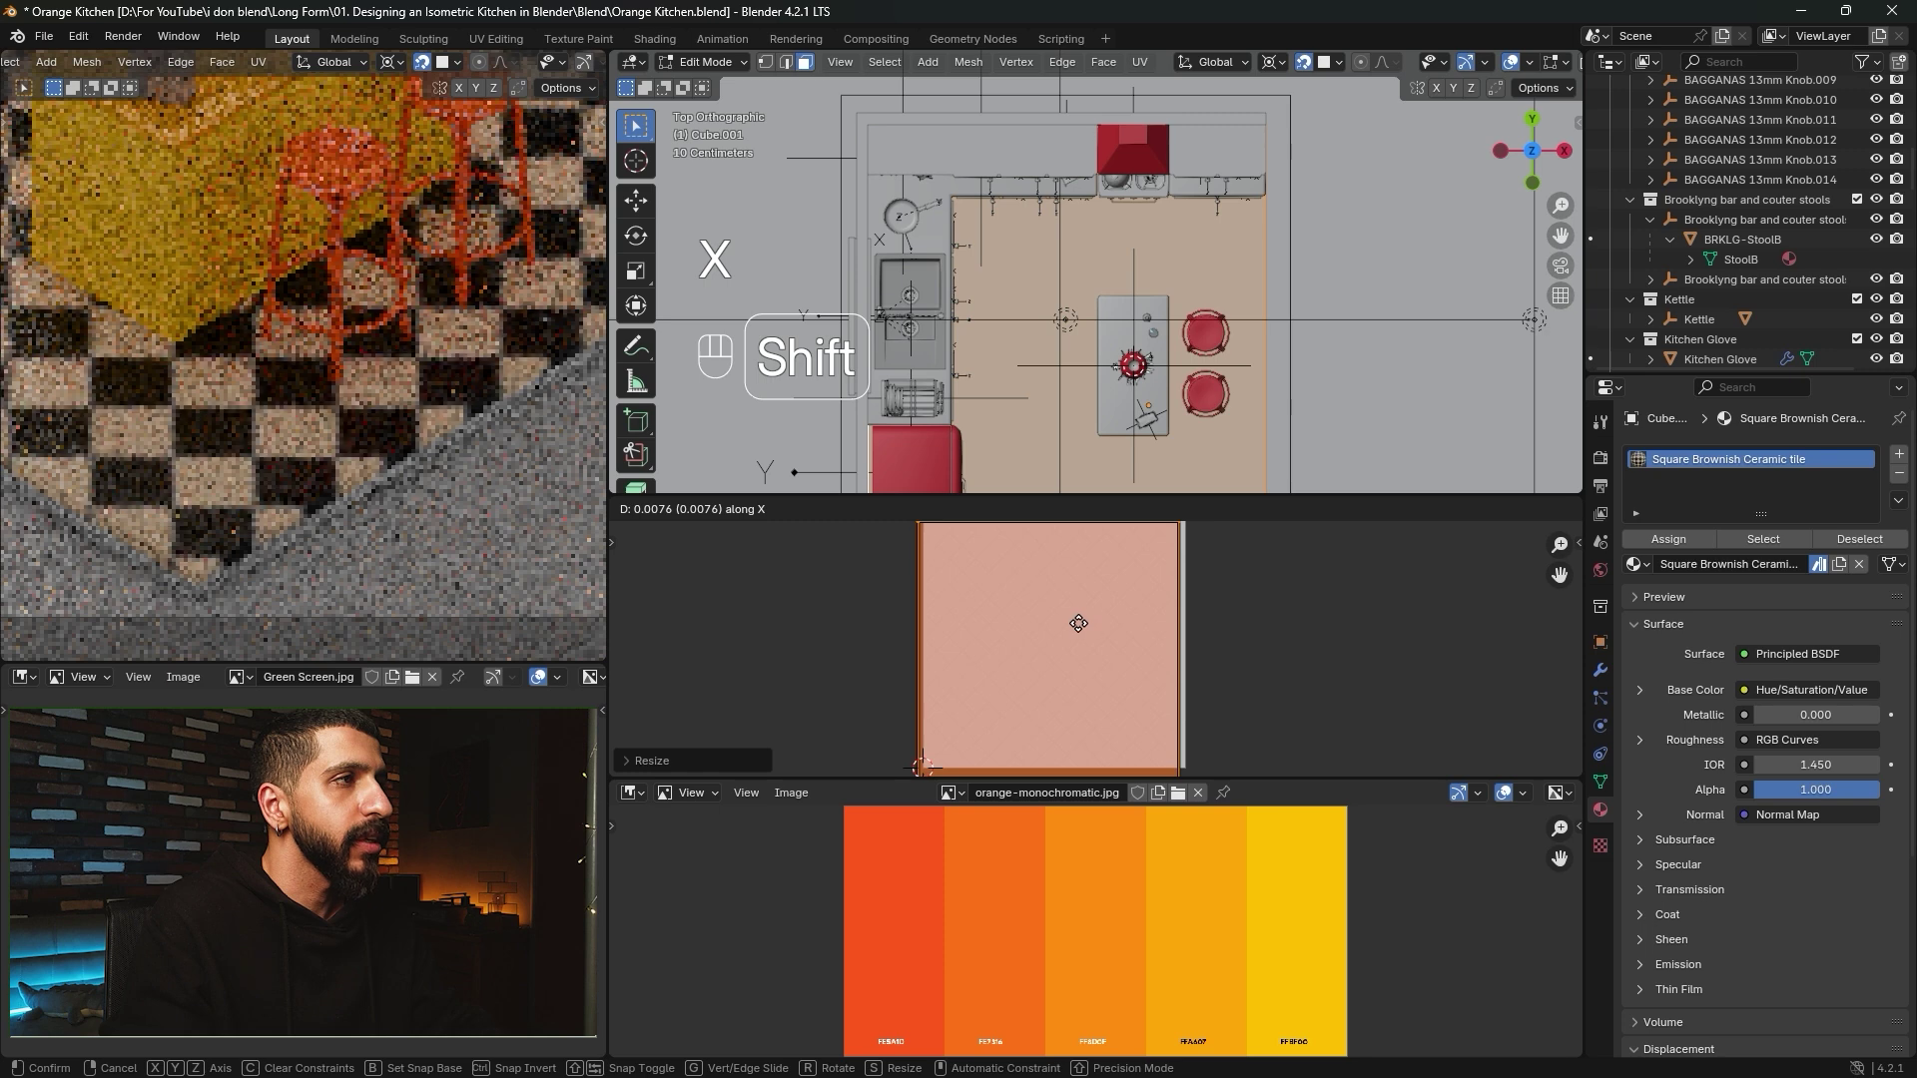
left_click(1076, 623)
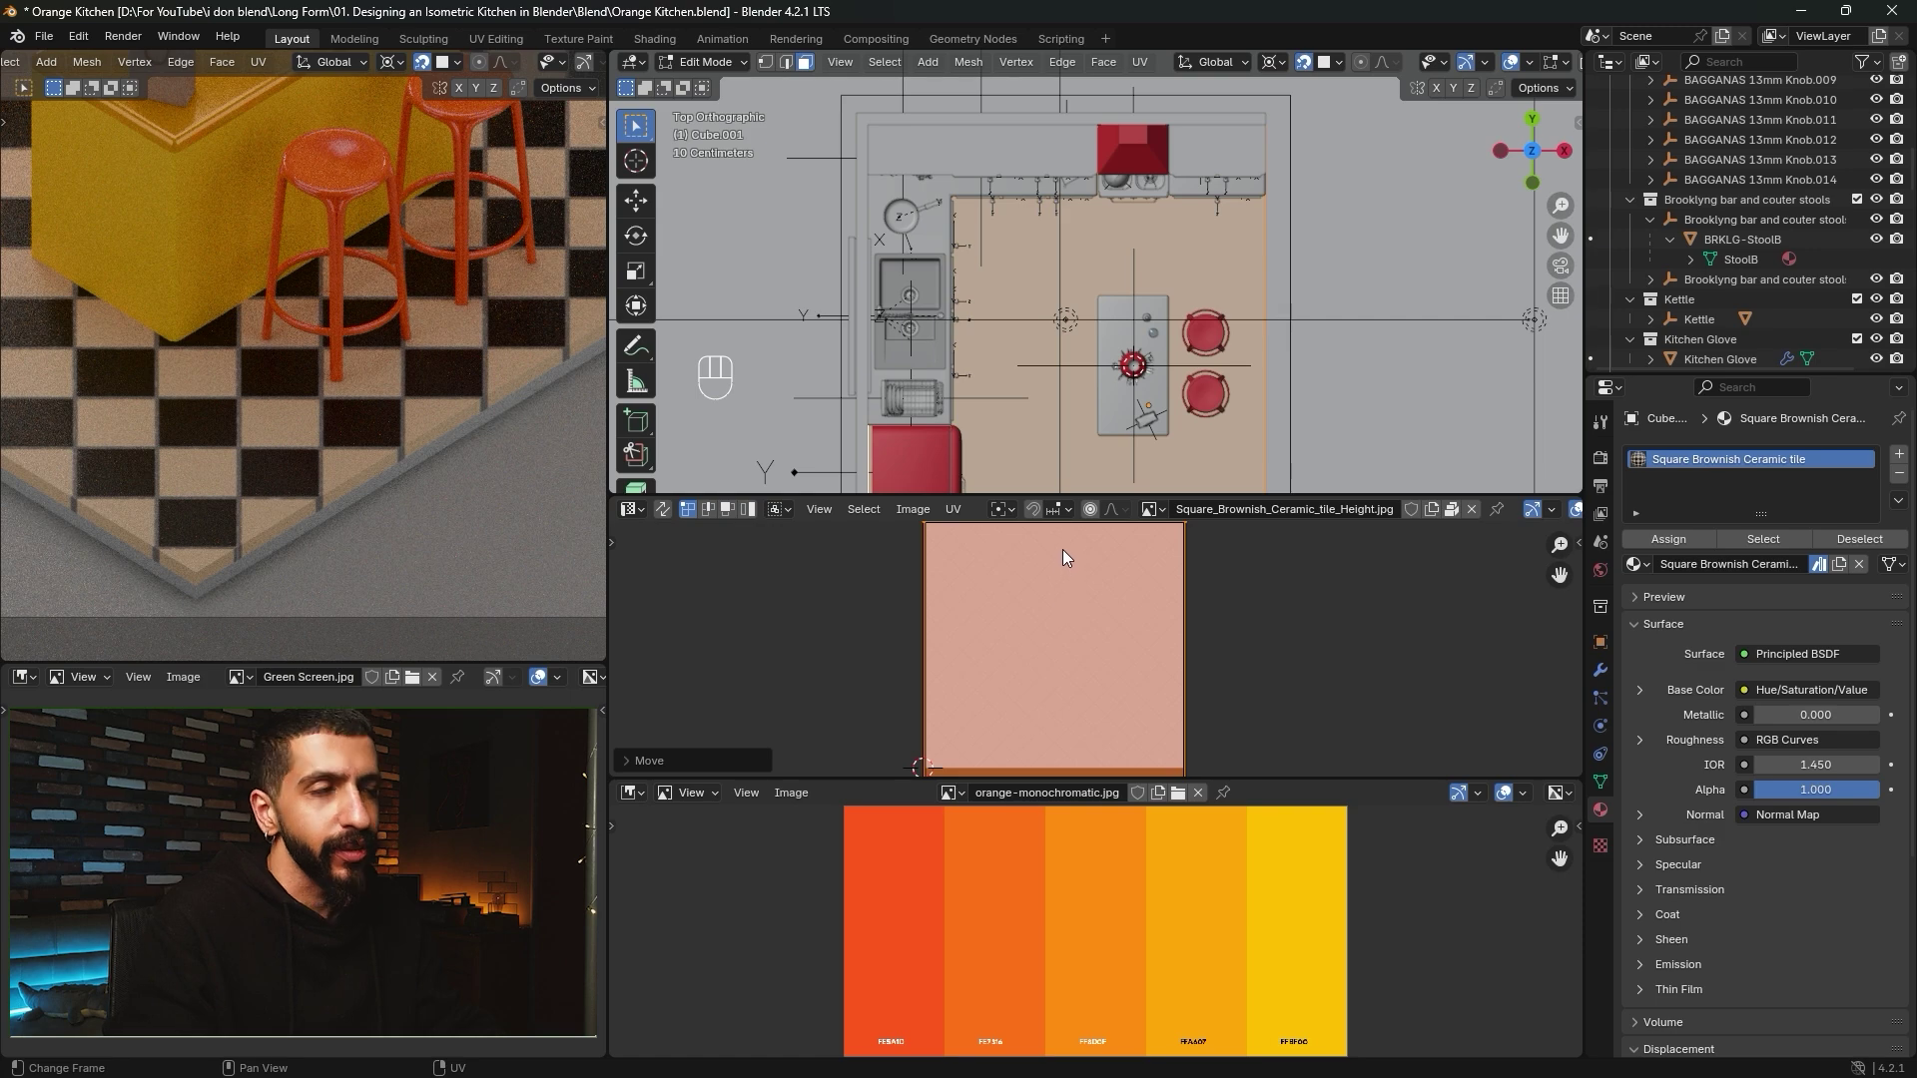
scroll(499, 459, "down", 5)
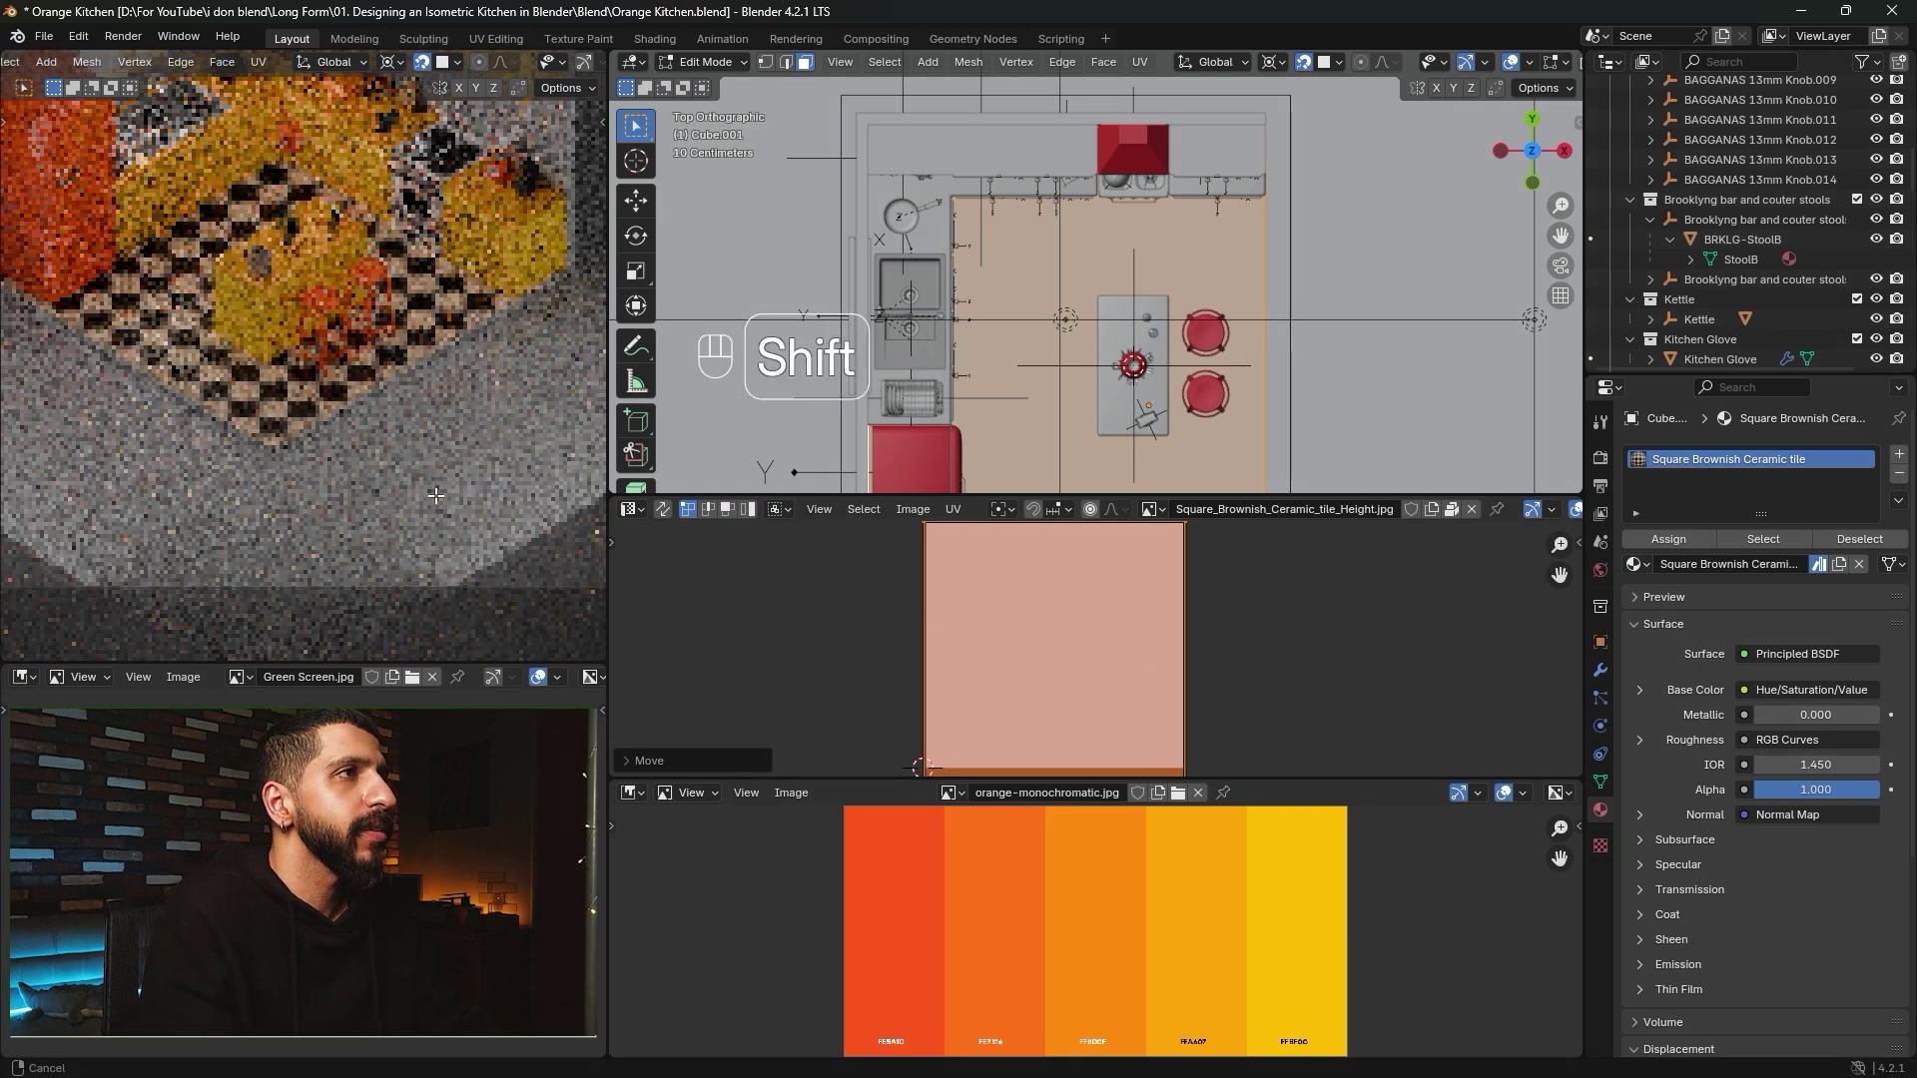
scroll(433, 469, "down", 4)
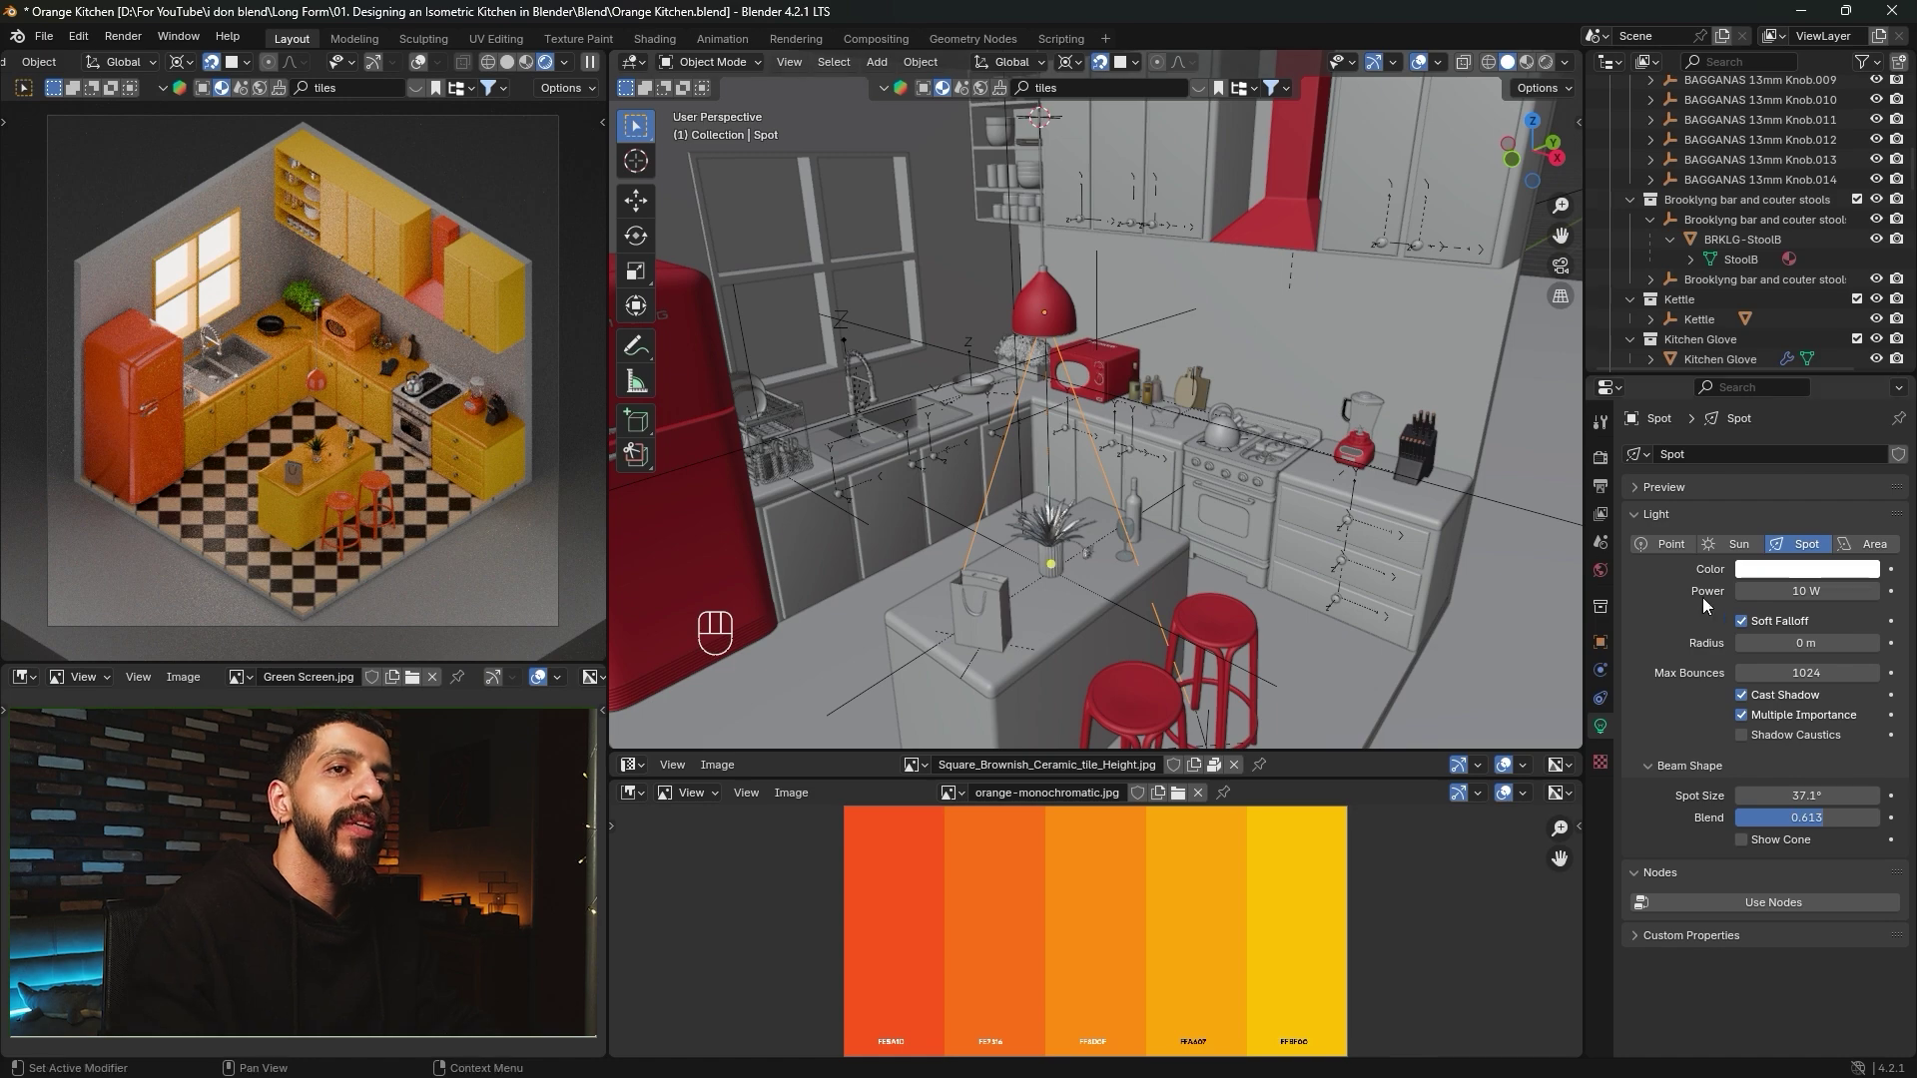
Set the power of the spot light under the pendant lamp to 50 W.
left_click(1796, 591)
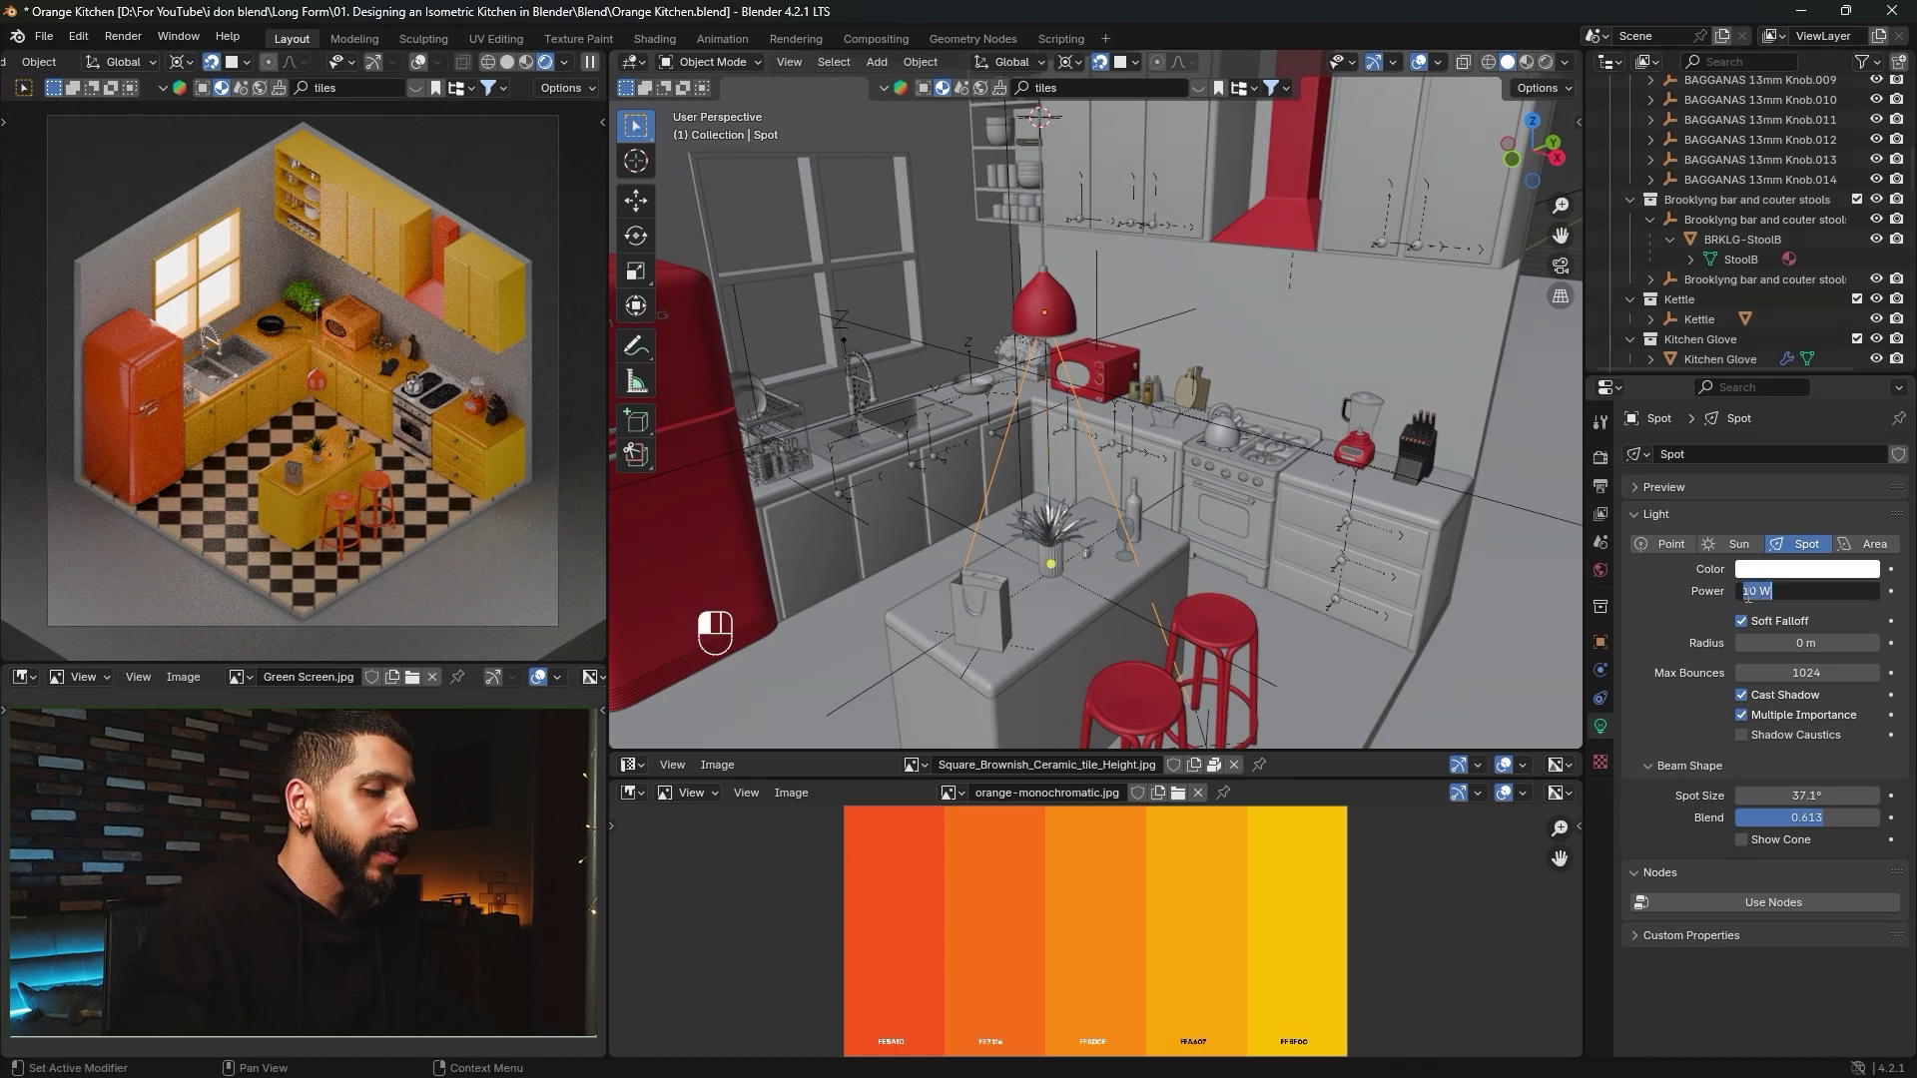
type("50")
key("Return")
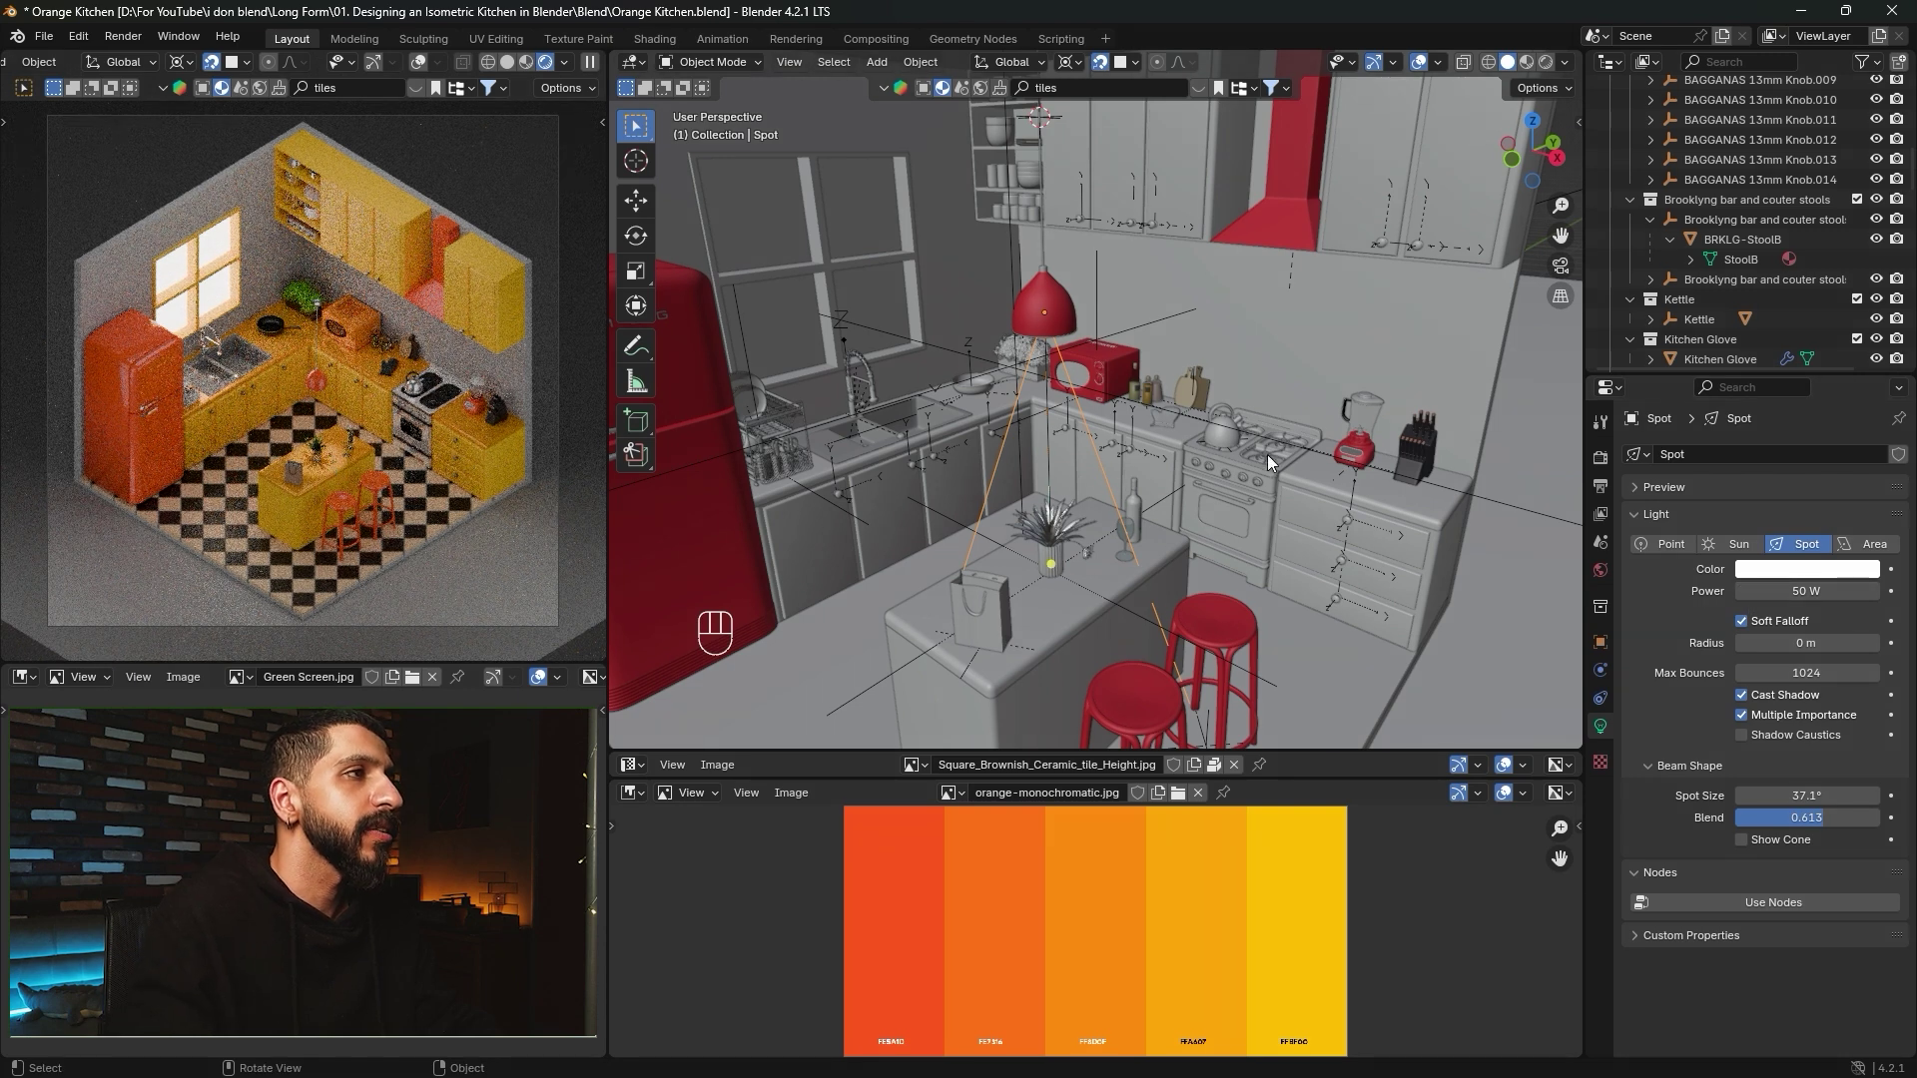
Replace the white plastic material on the countertop blender's lid with the existing plastic (body) material.
scroll(1262, 427, "up", 5)
left_click(1070, 504)
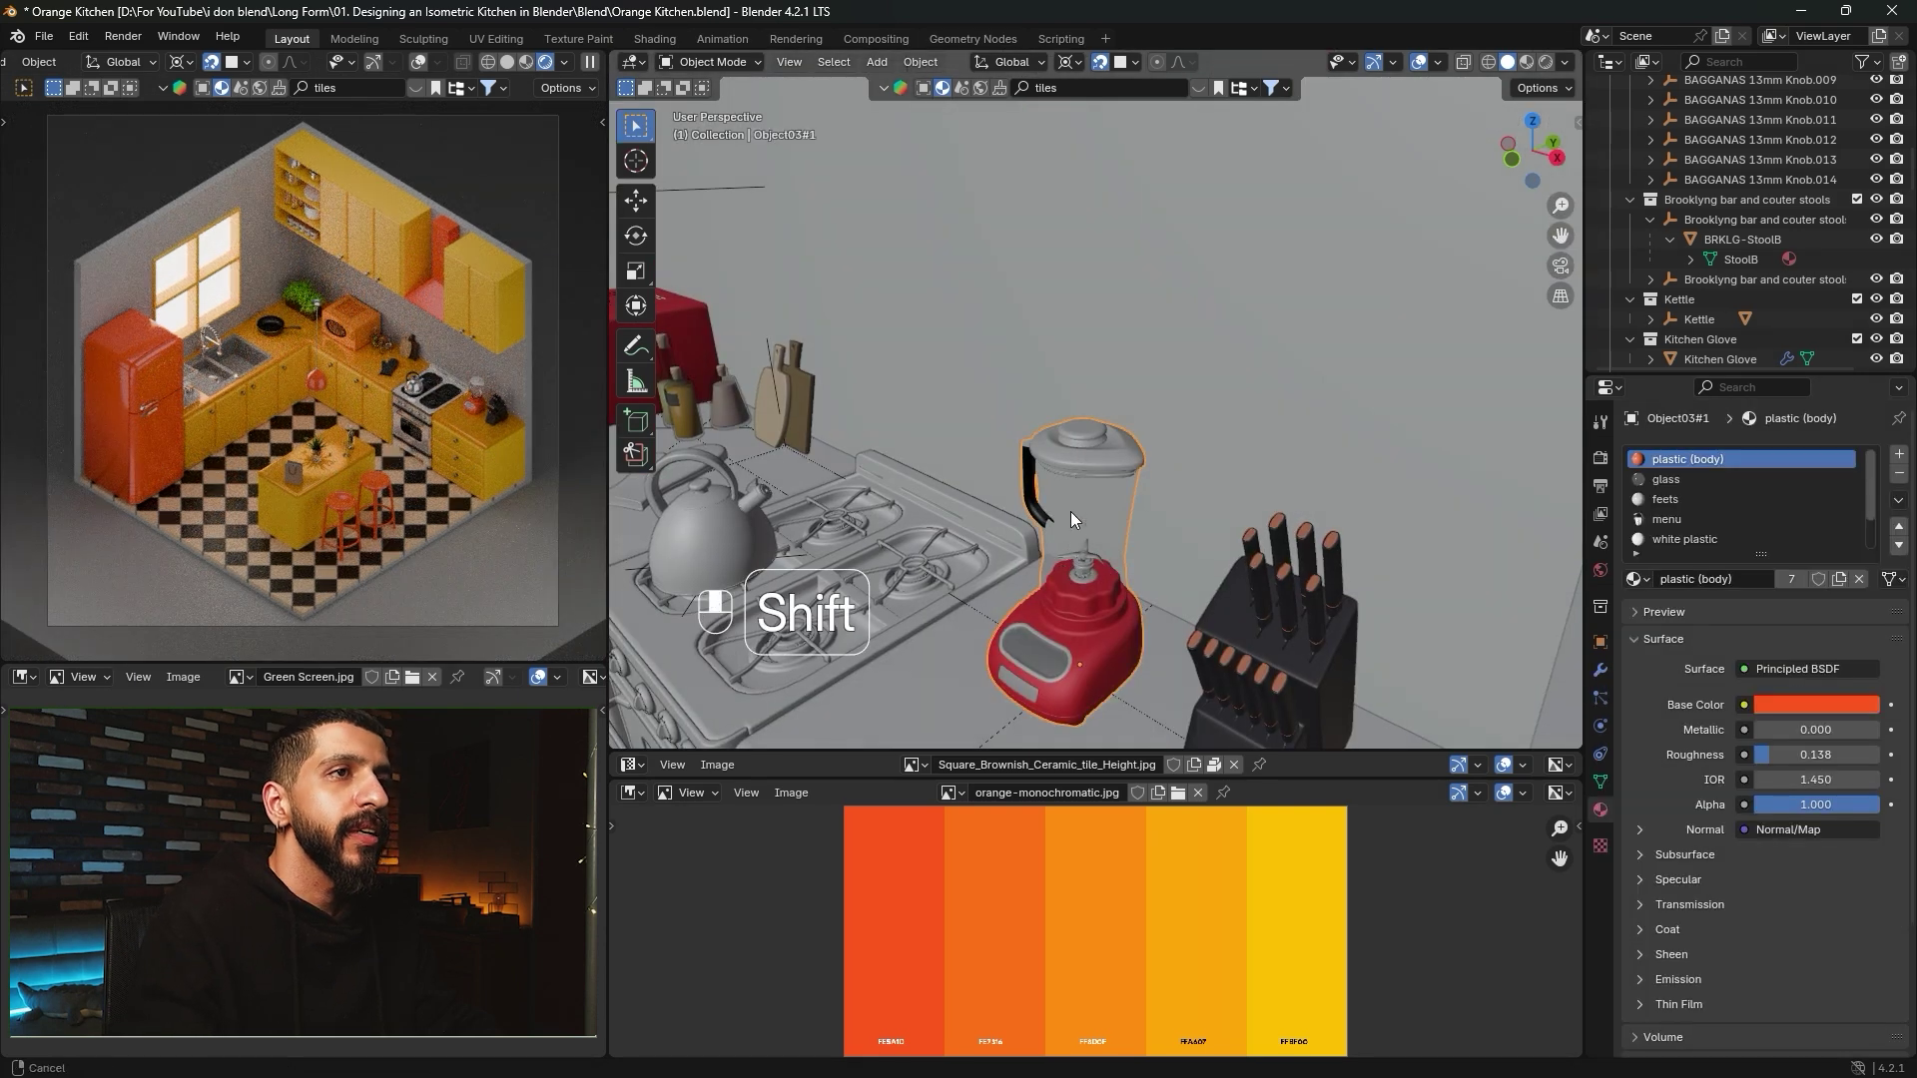
middle_click_drag(1070, 511, 1074, 585, "shift")
scroll(1058, 450, "up", 2)
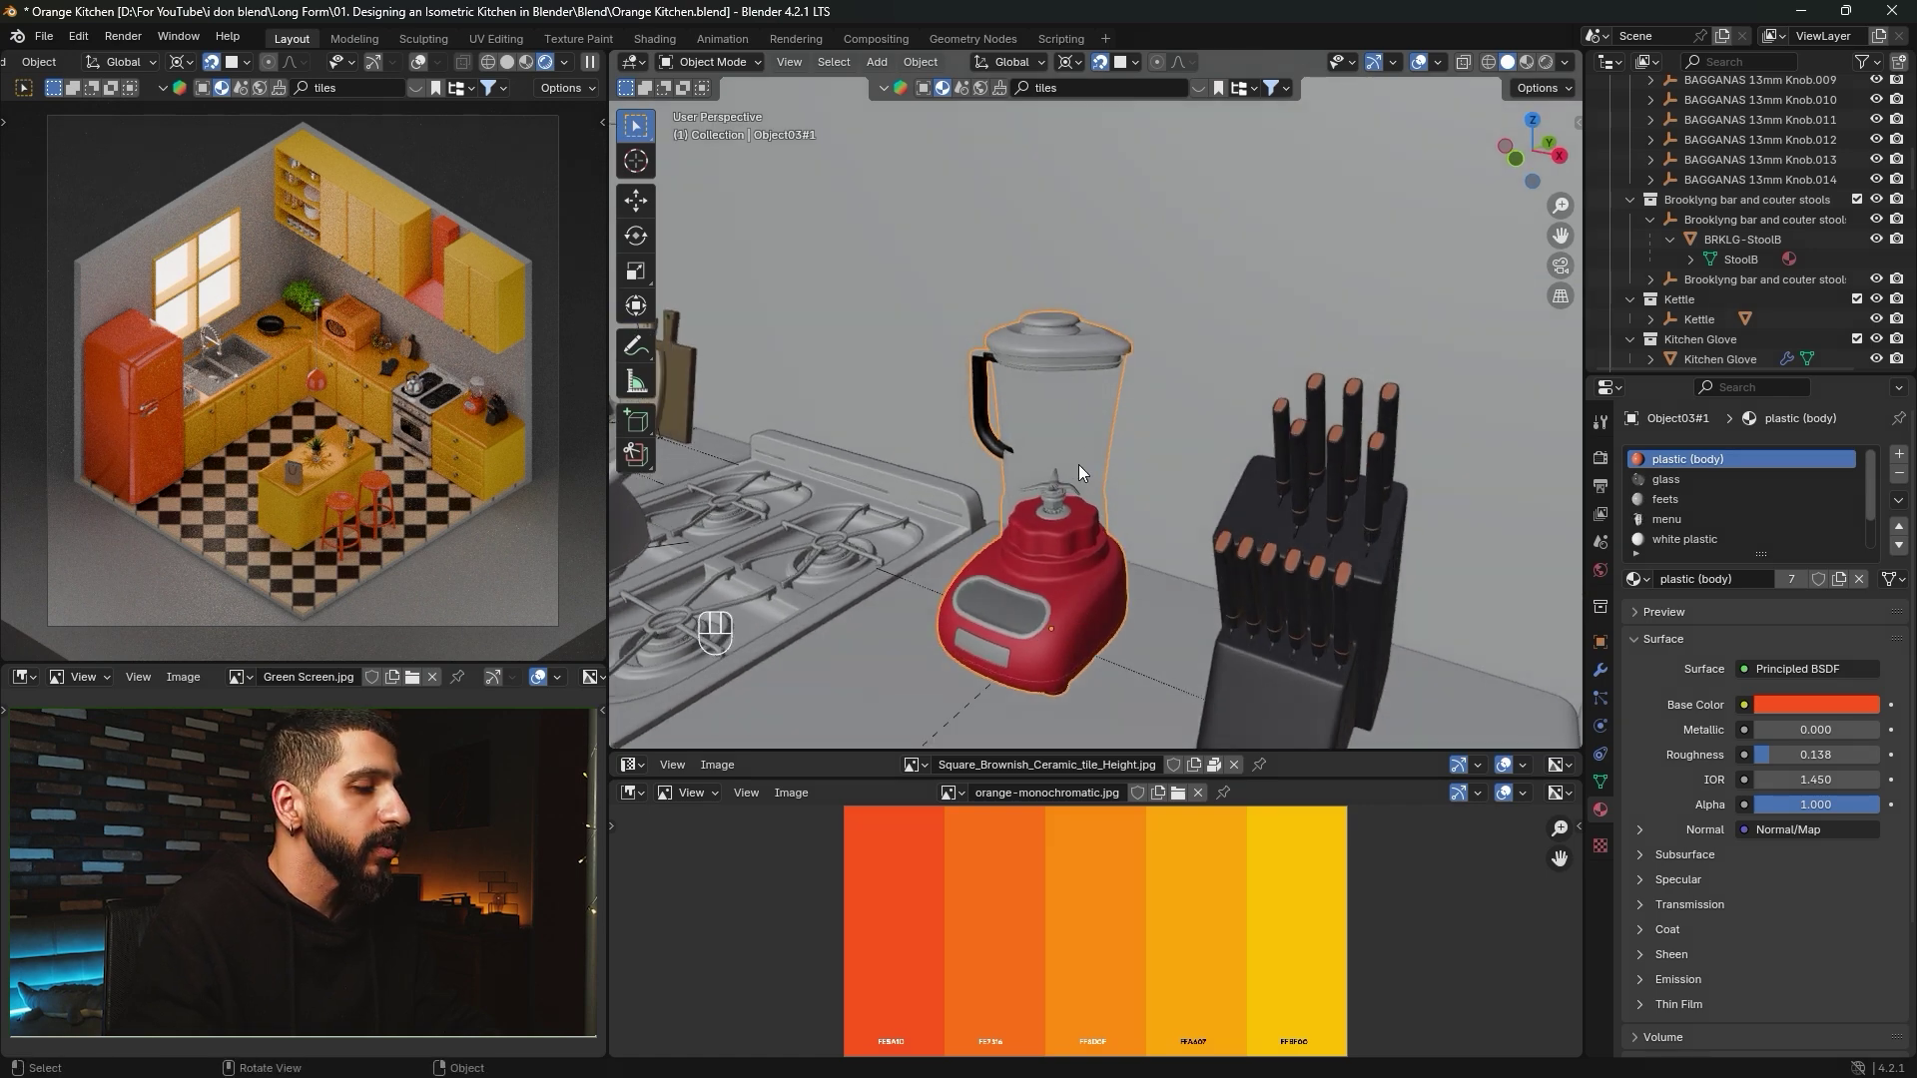
key("Tab")
middle_click_drag(1066, 407, 1061, 354)
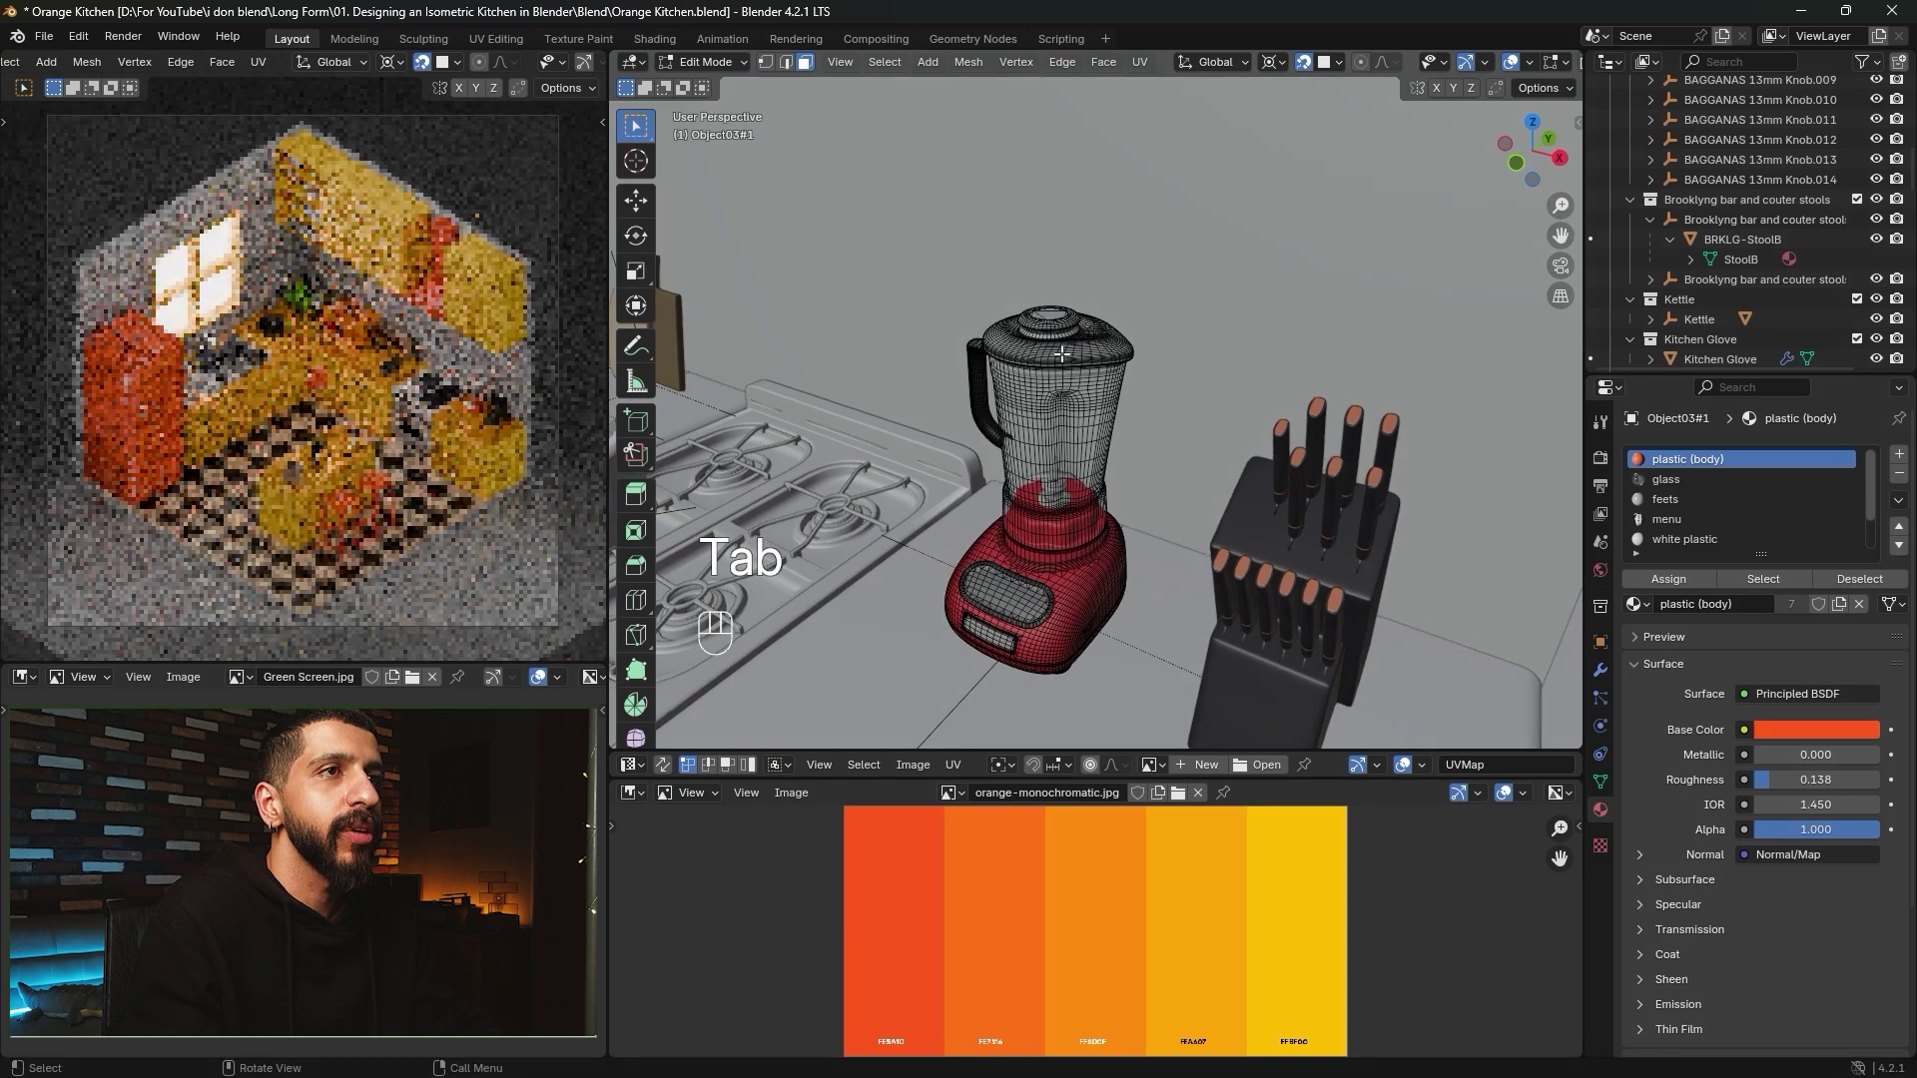
left_click(1061, 354)
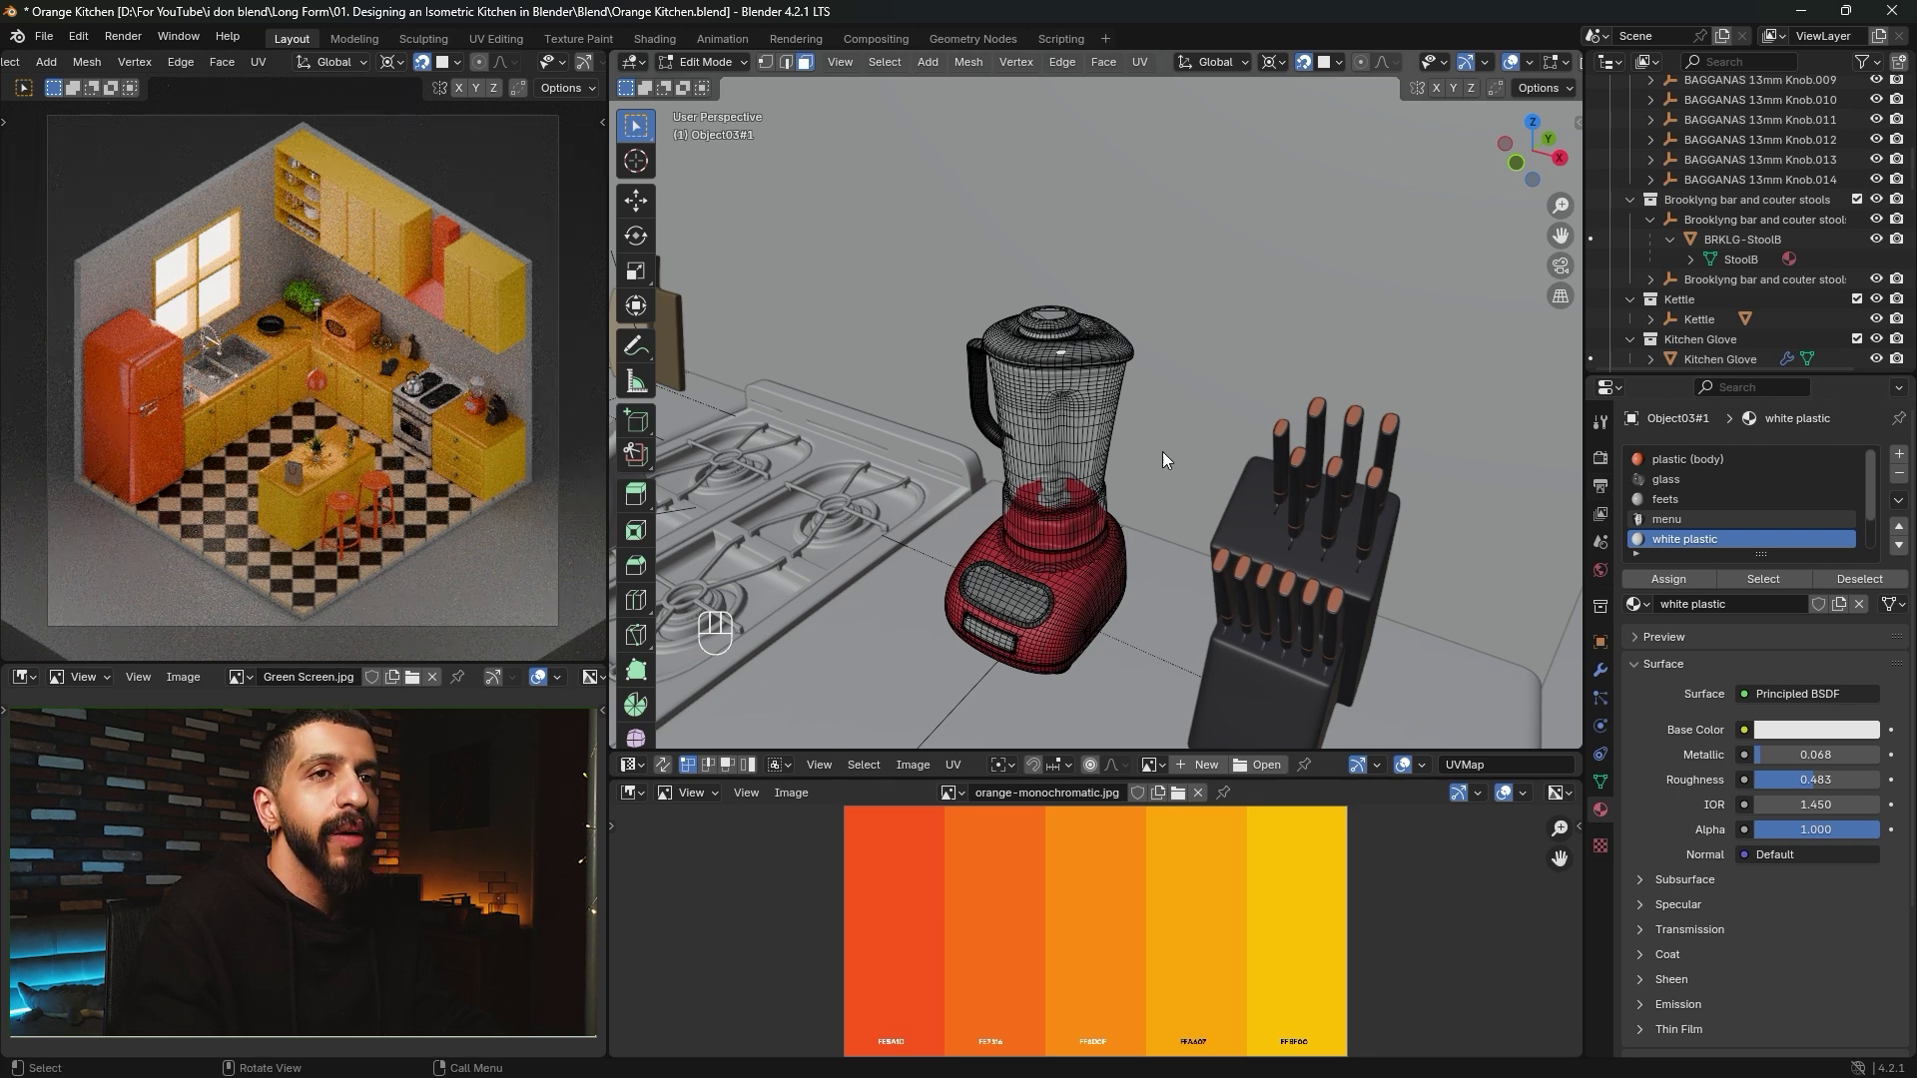
key("Tab")
left_click(1633, 579)
key("BackSpace")
key("BackSpace")
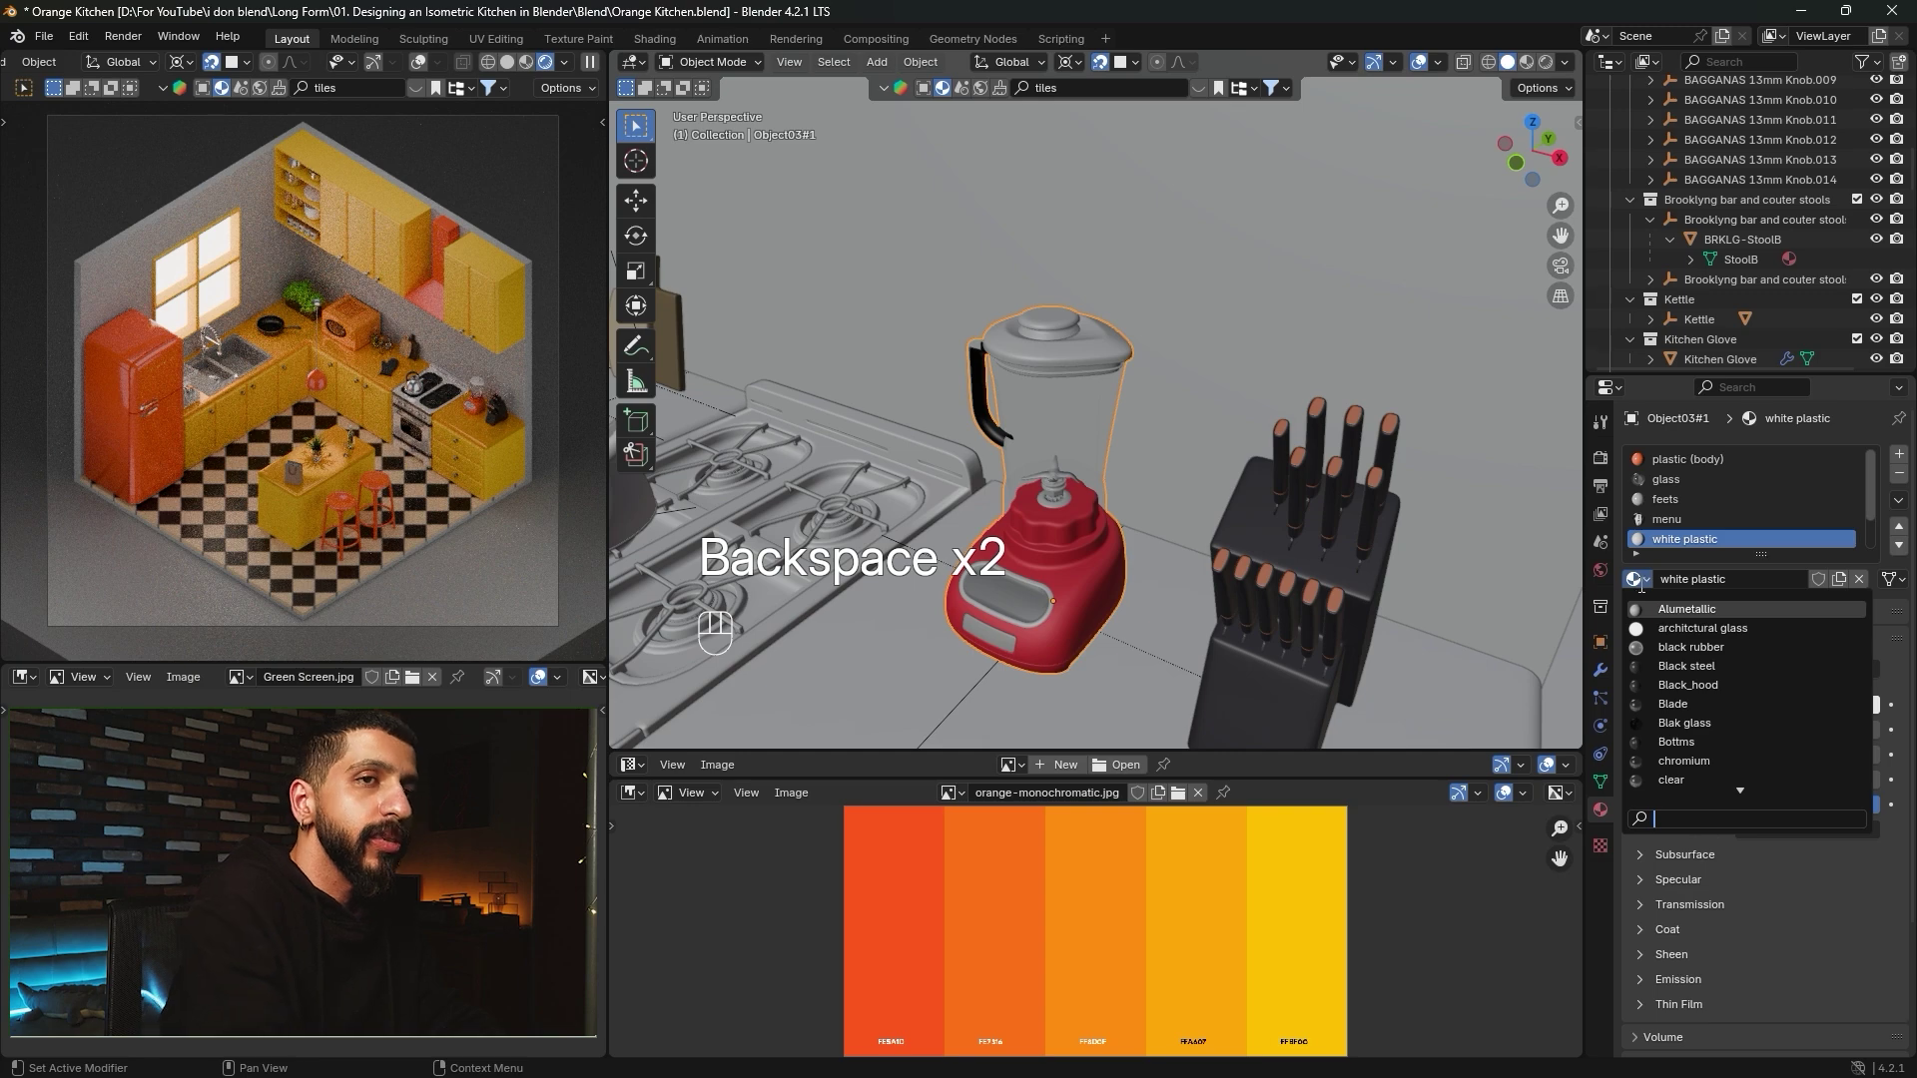
type("plas")
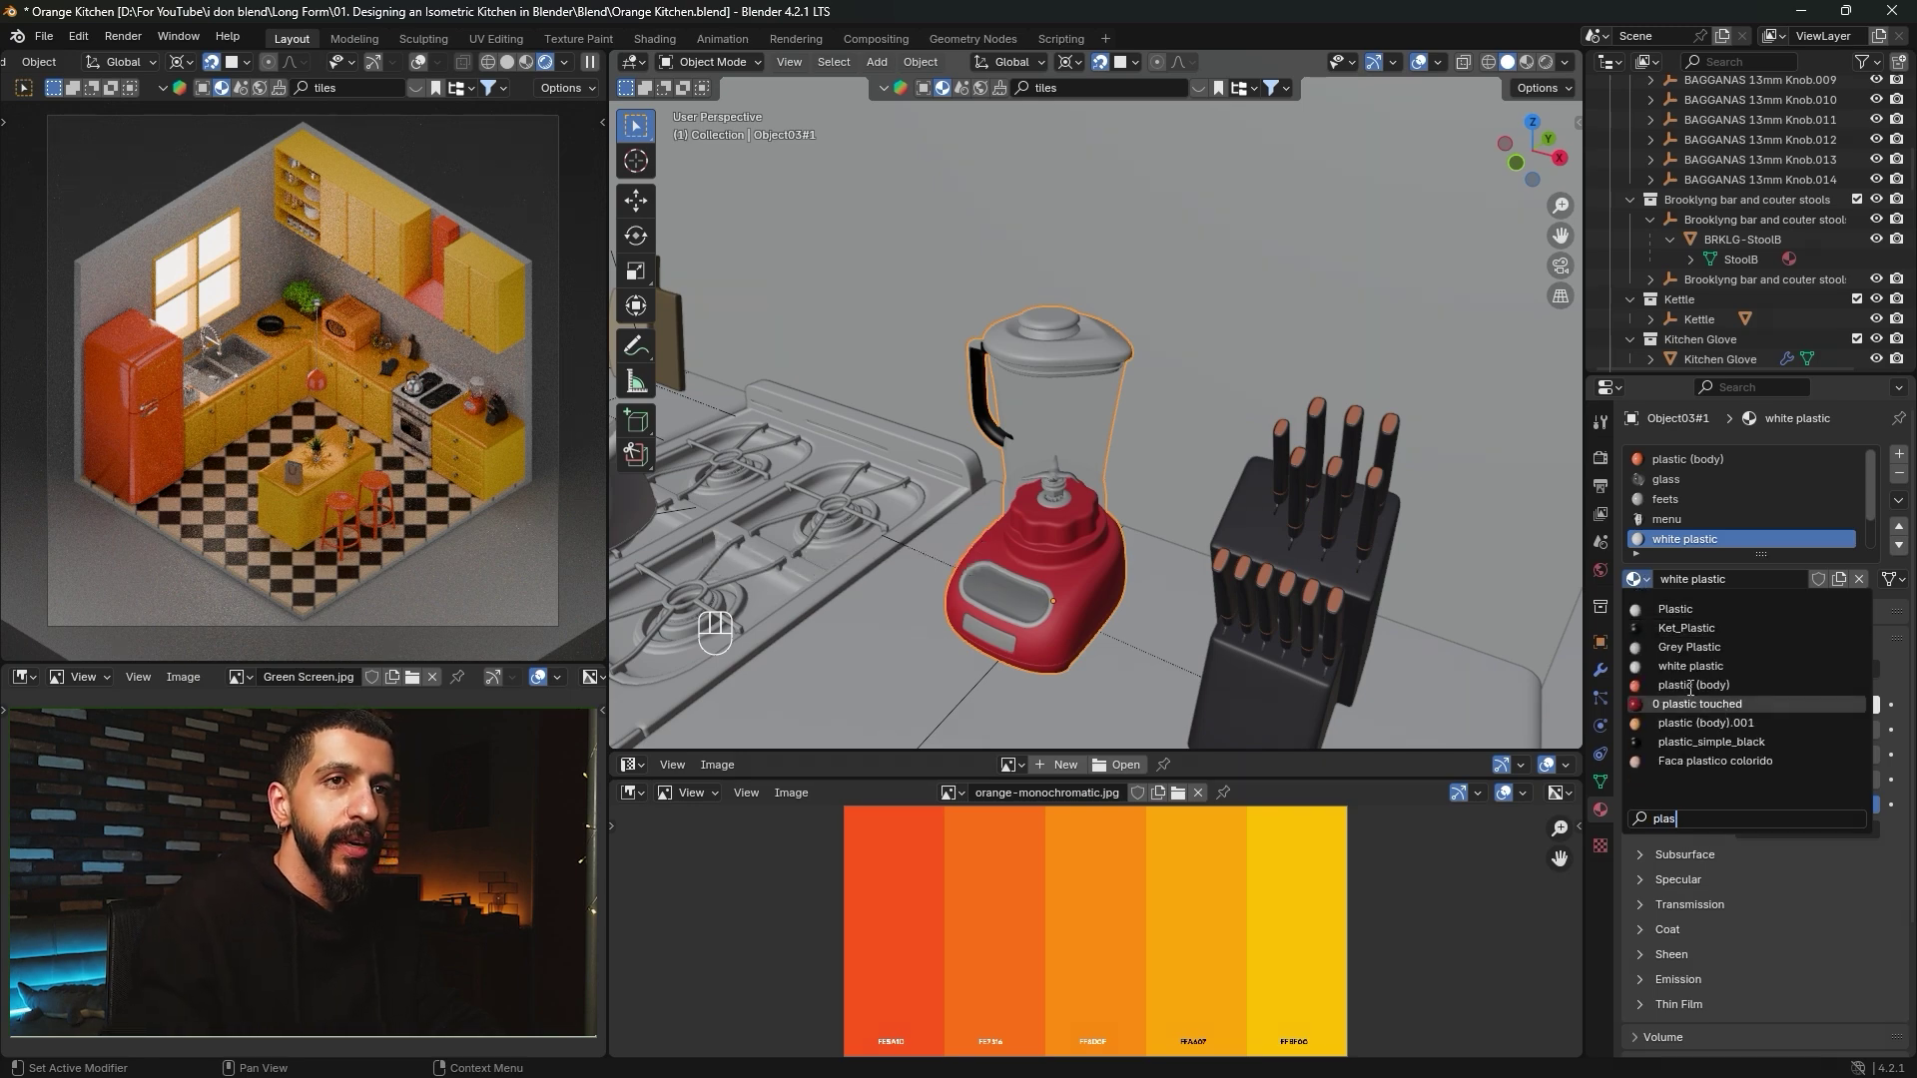
left_click(1690, 685)
Replace the stove body's porcelain white material with the existing orange plastic (body).001 material.
scroll(1010, 392, "down", 5)
middle_click_drag(981, 519, 1184, 411, "shift")
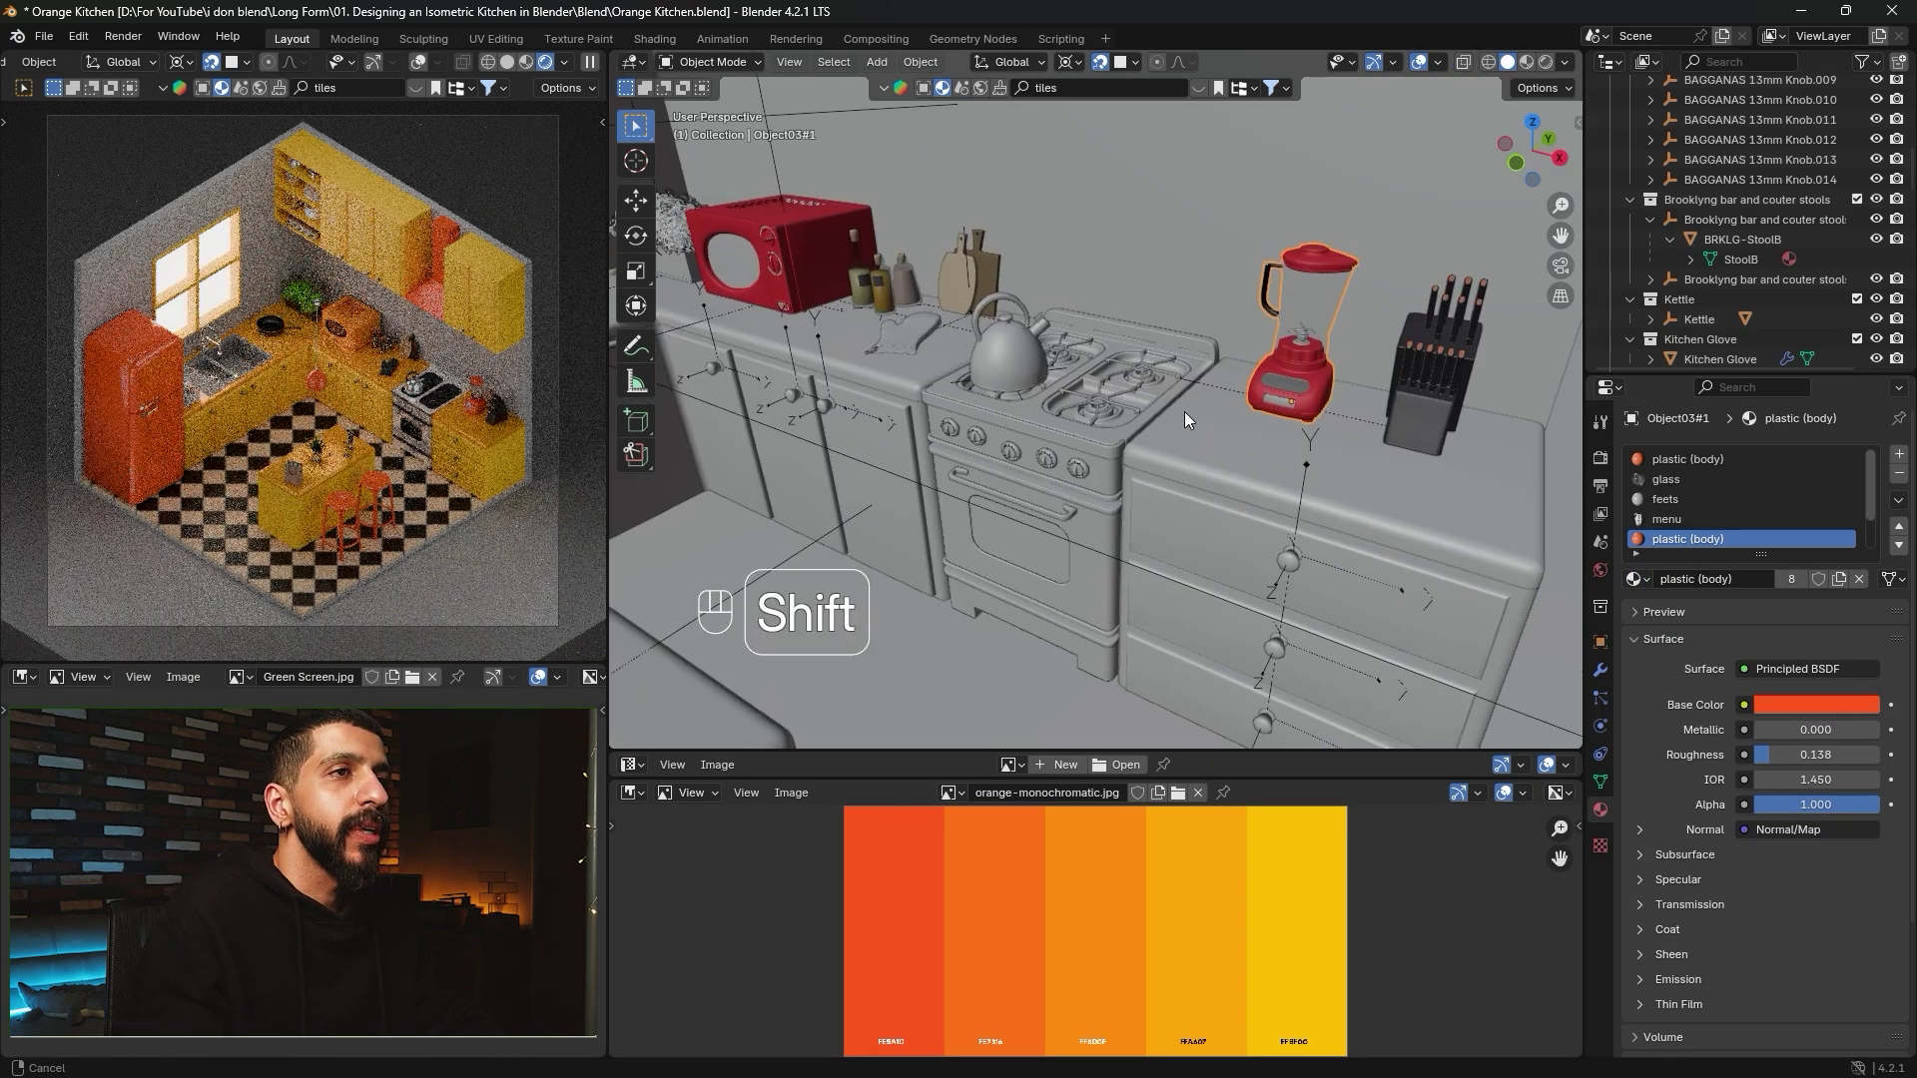
left_click(1058, 555)
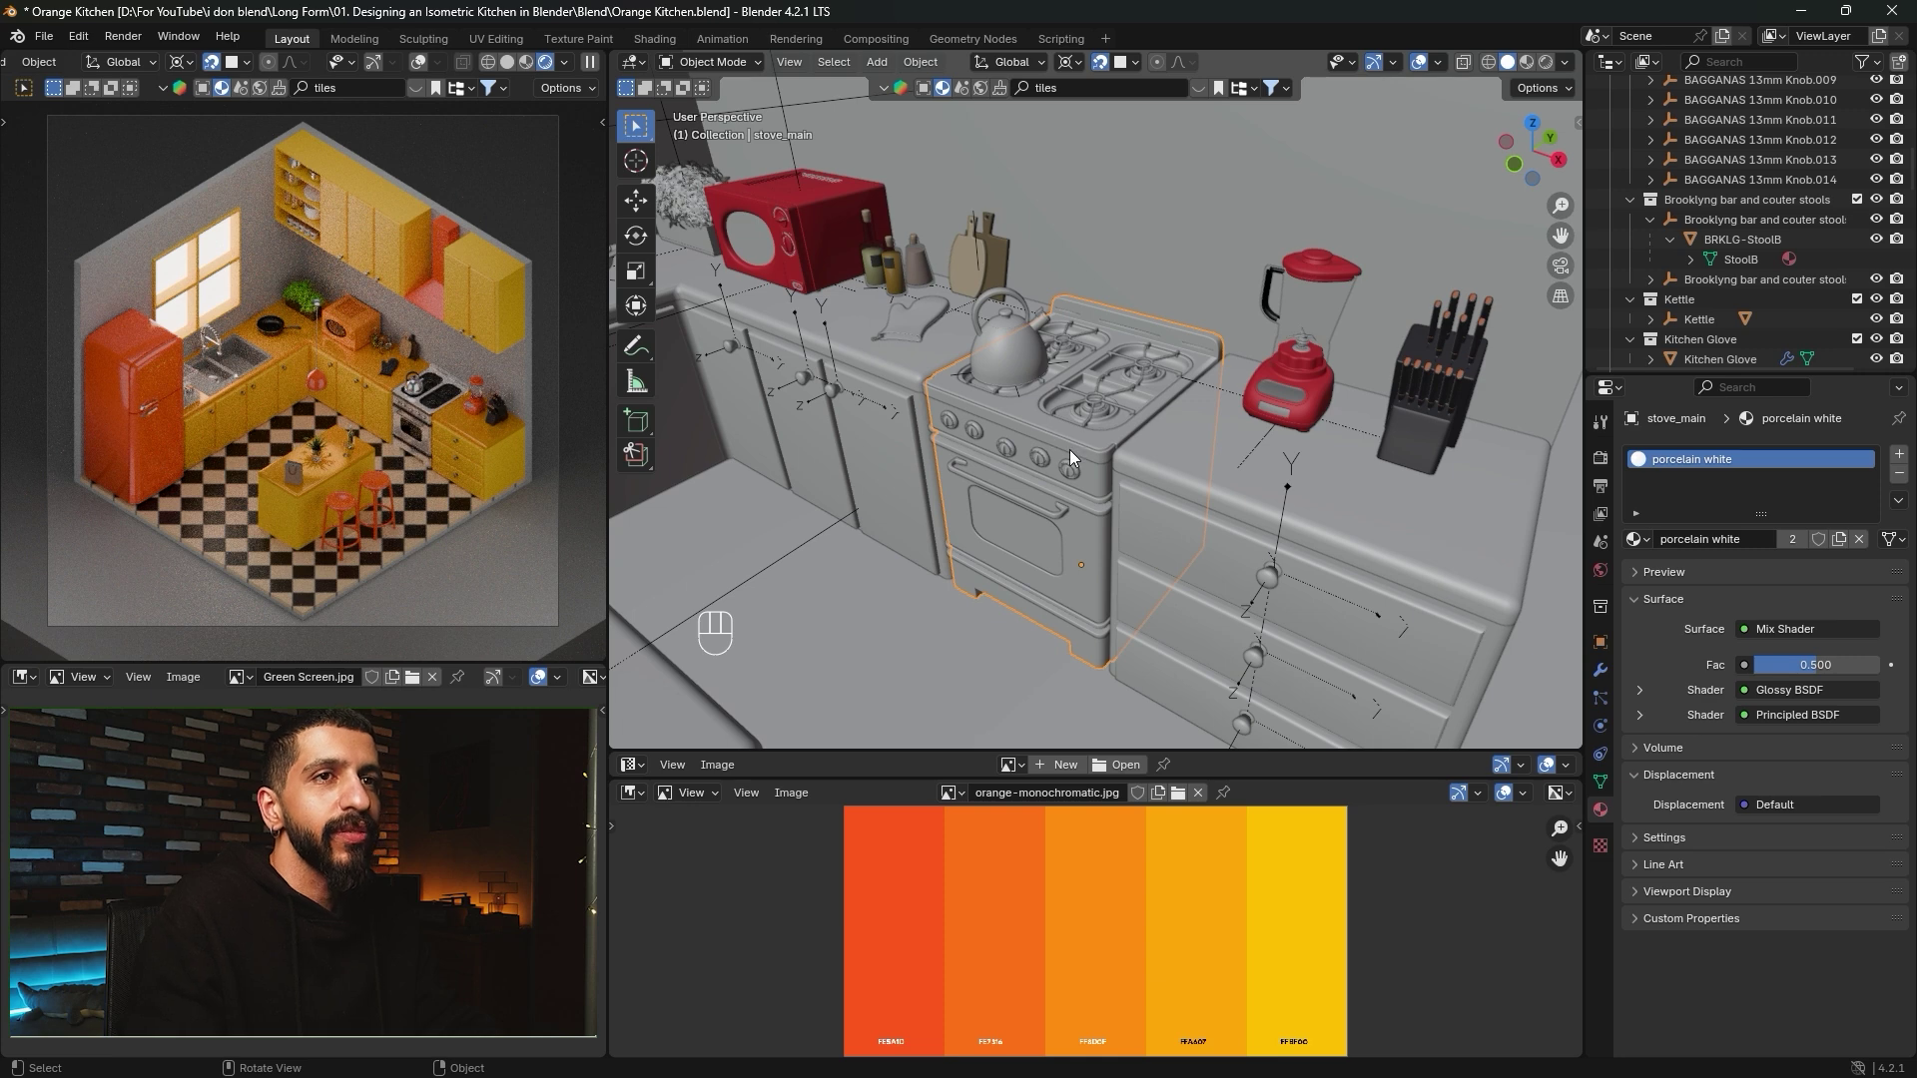
left_click(1635, 540)
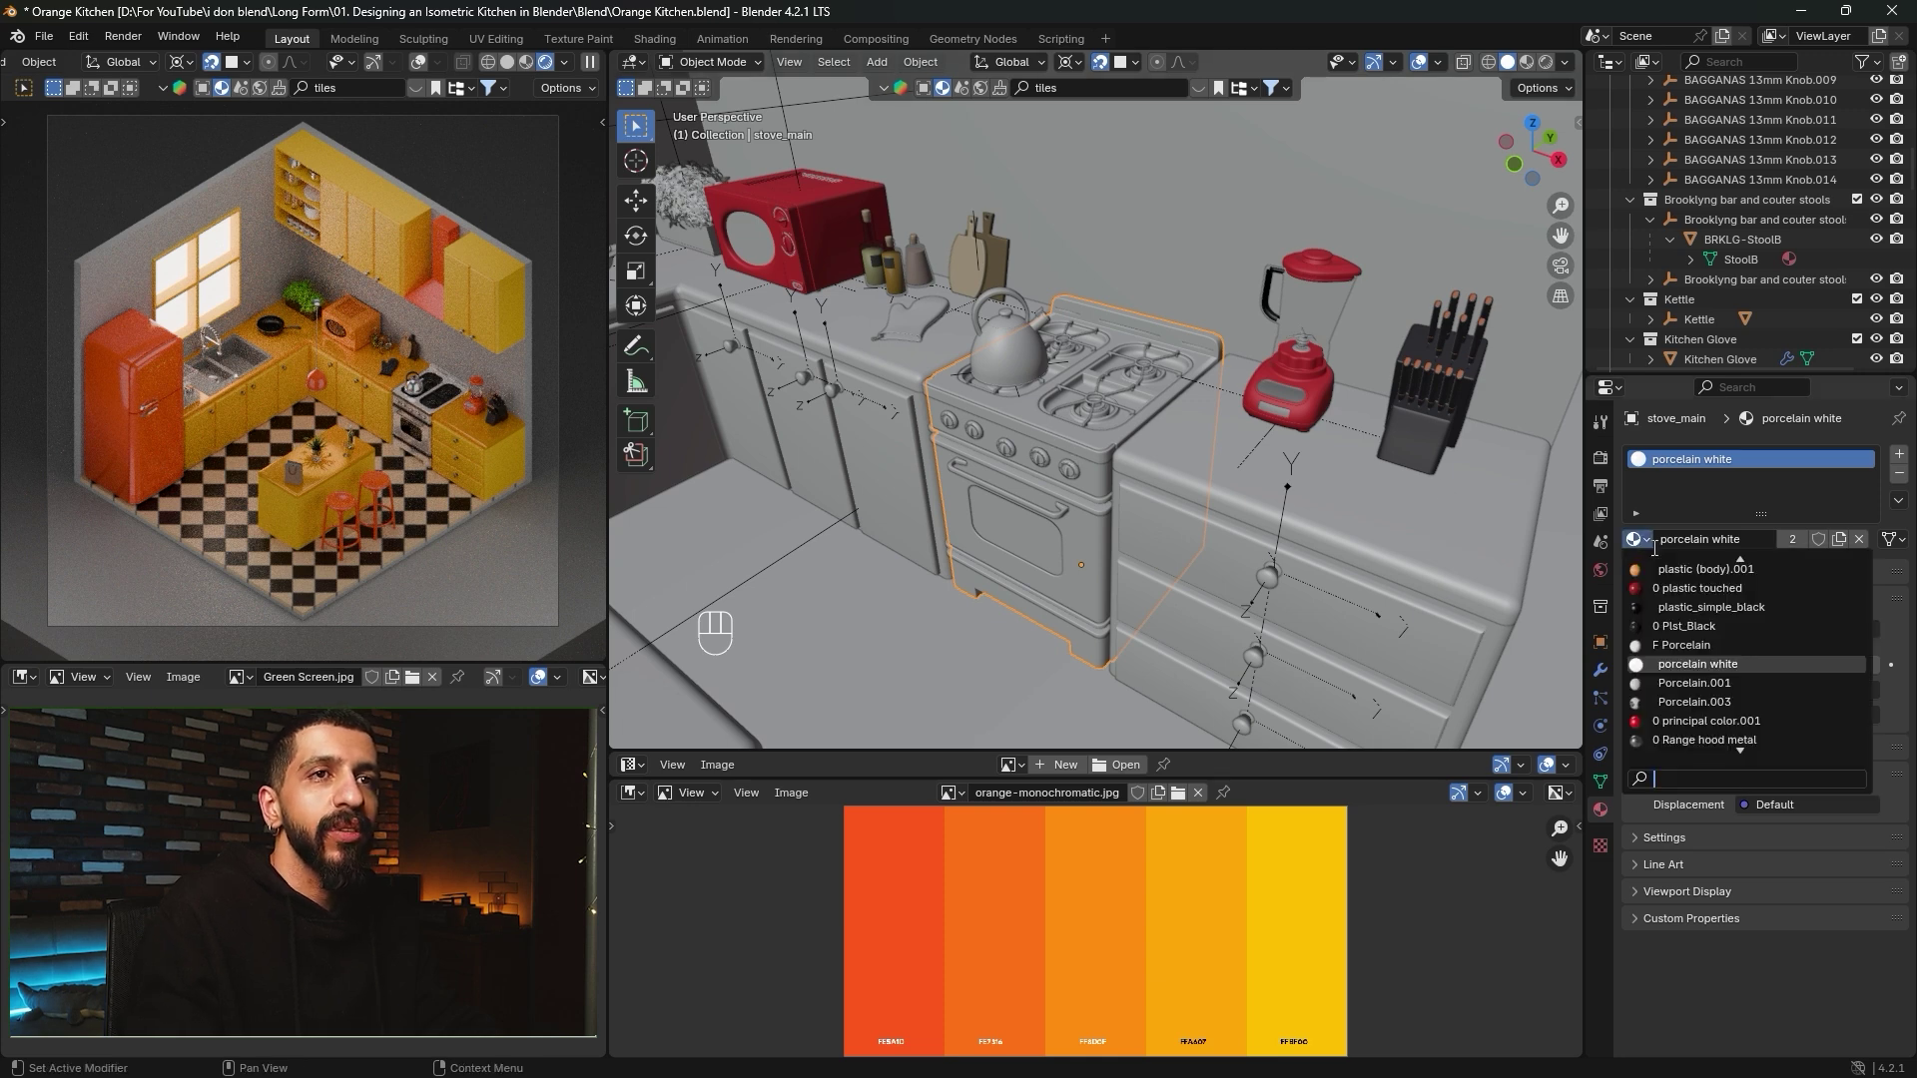
type("plas")
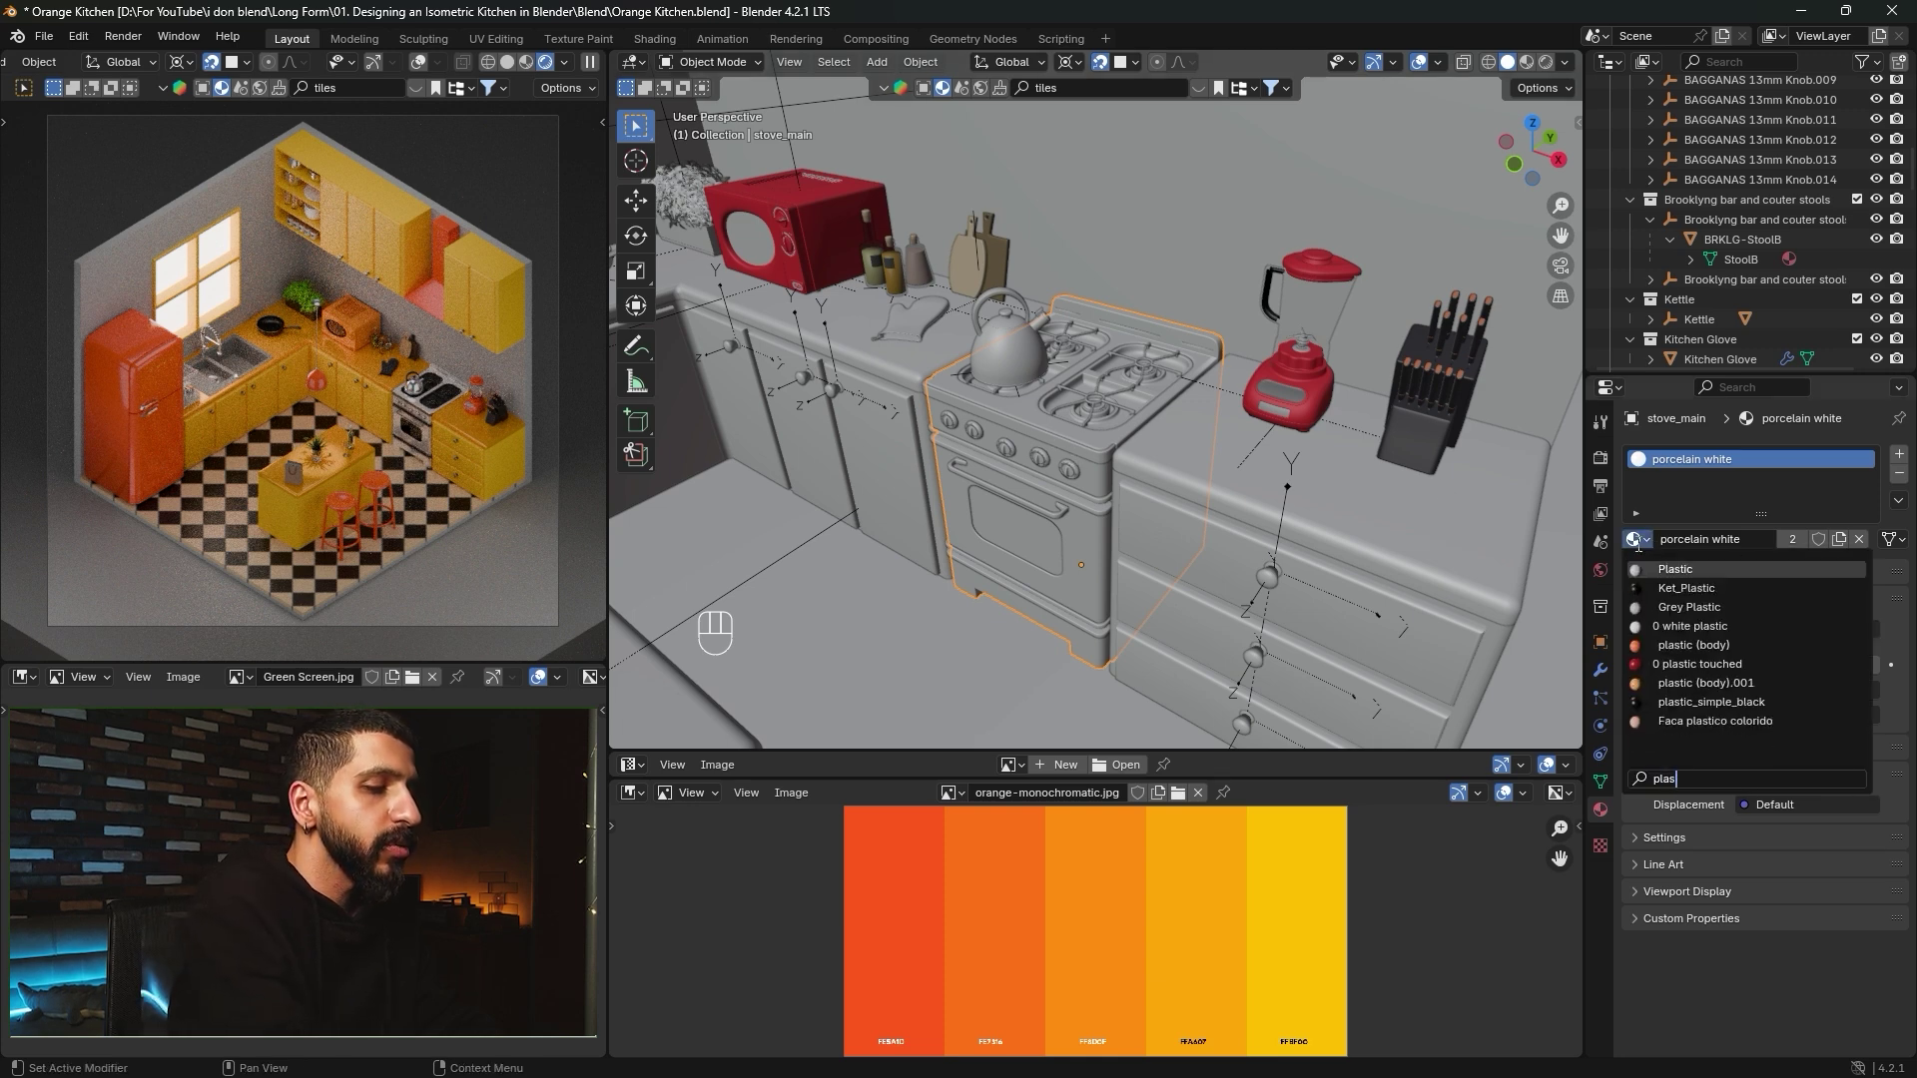
type("ti")
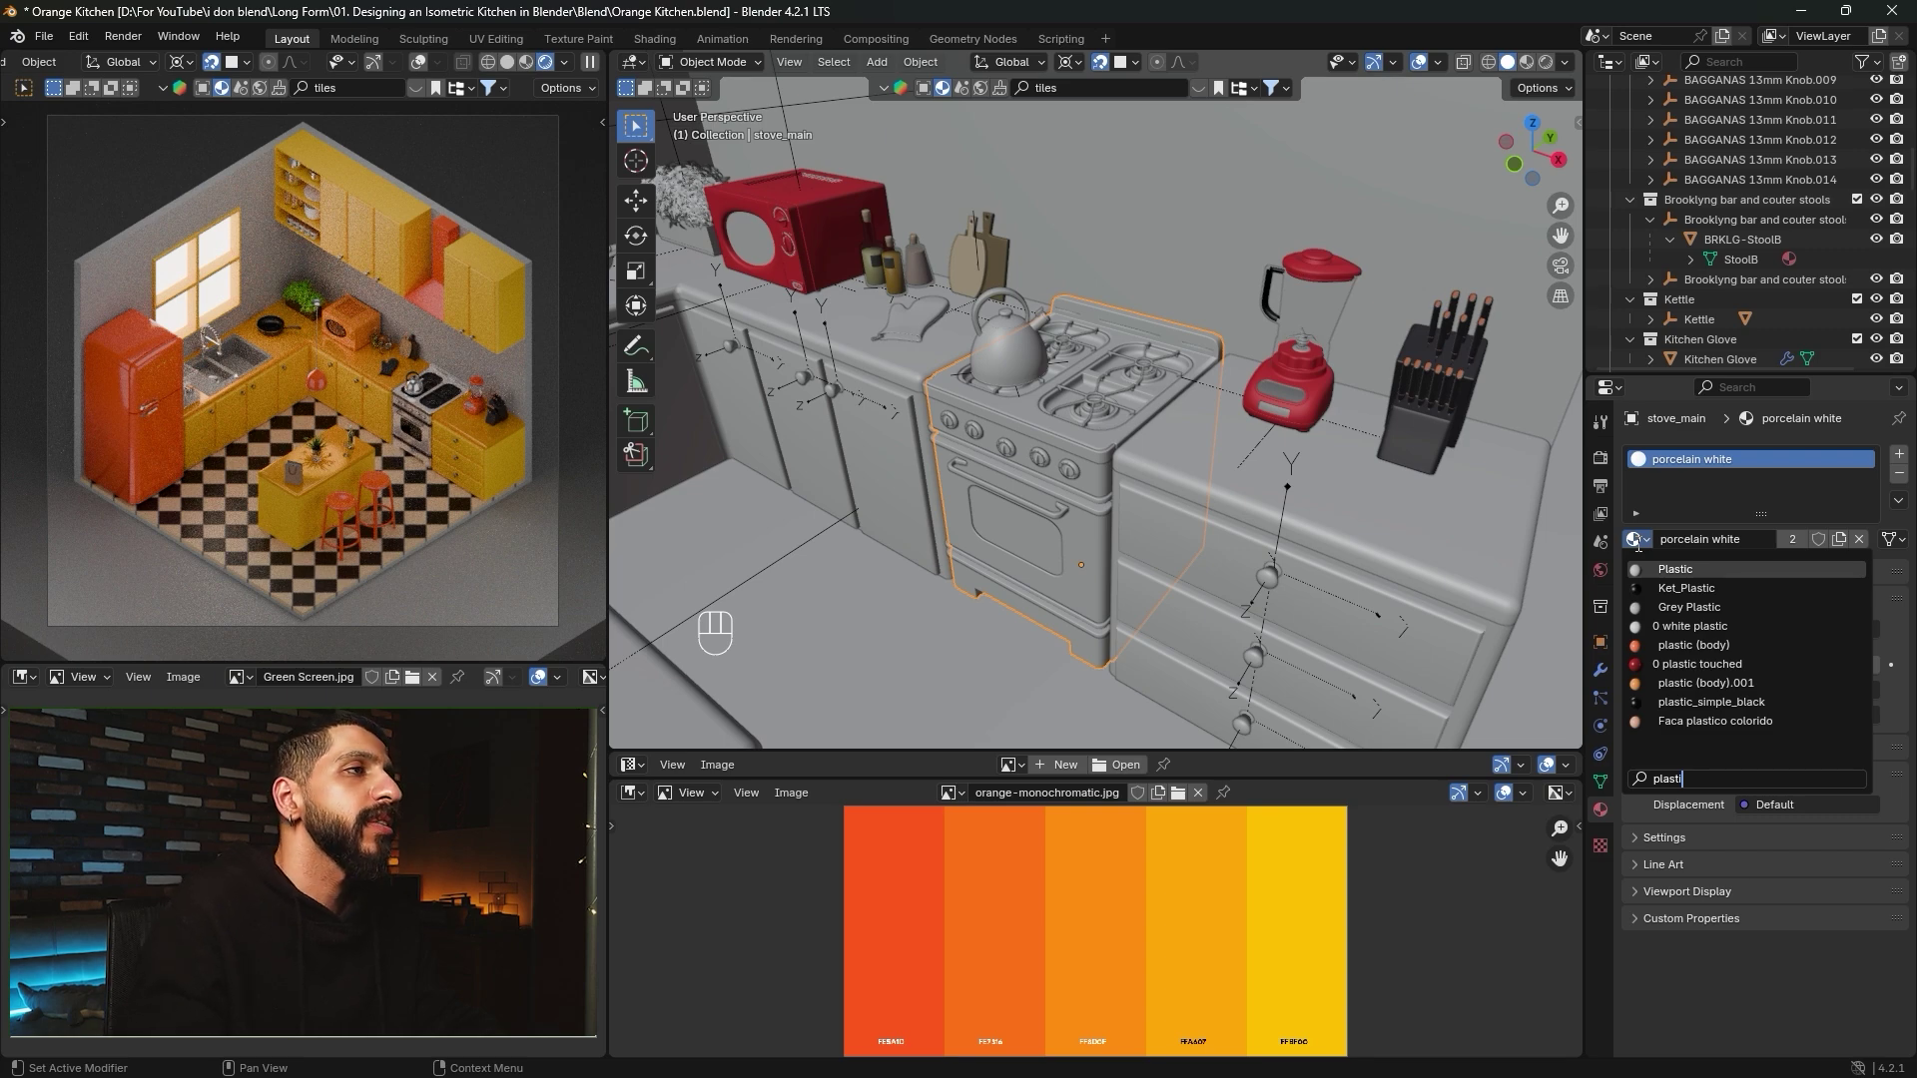
left_click(1697, 683)
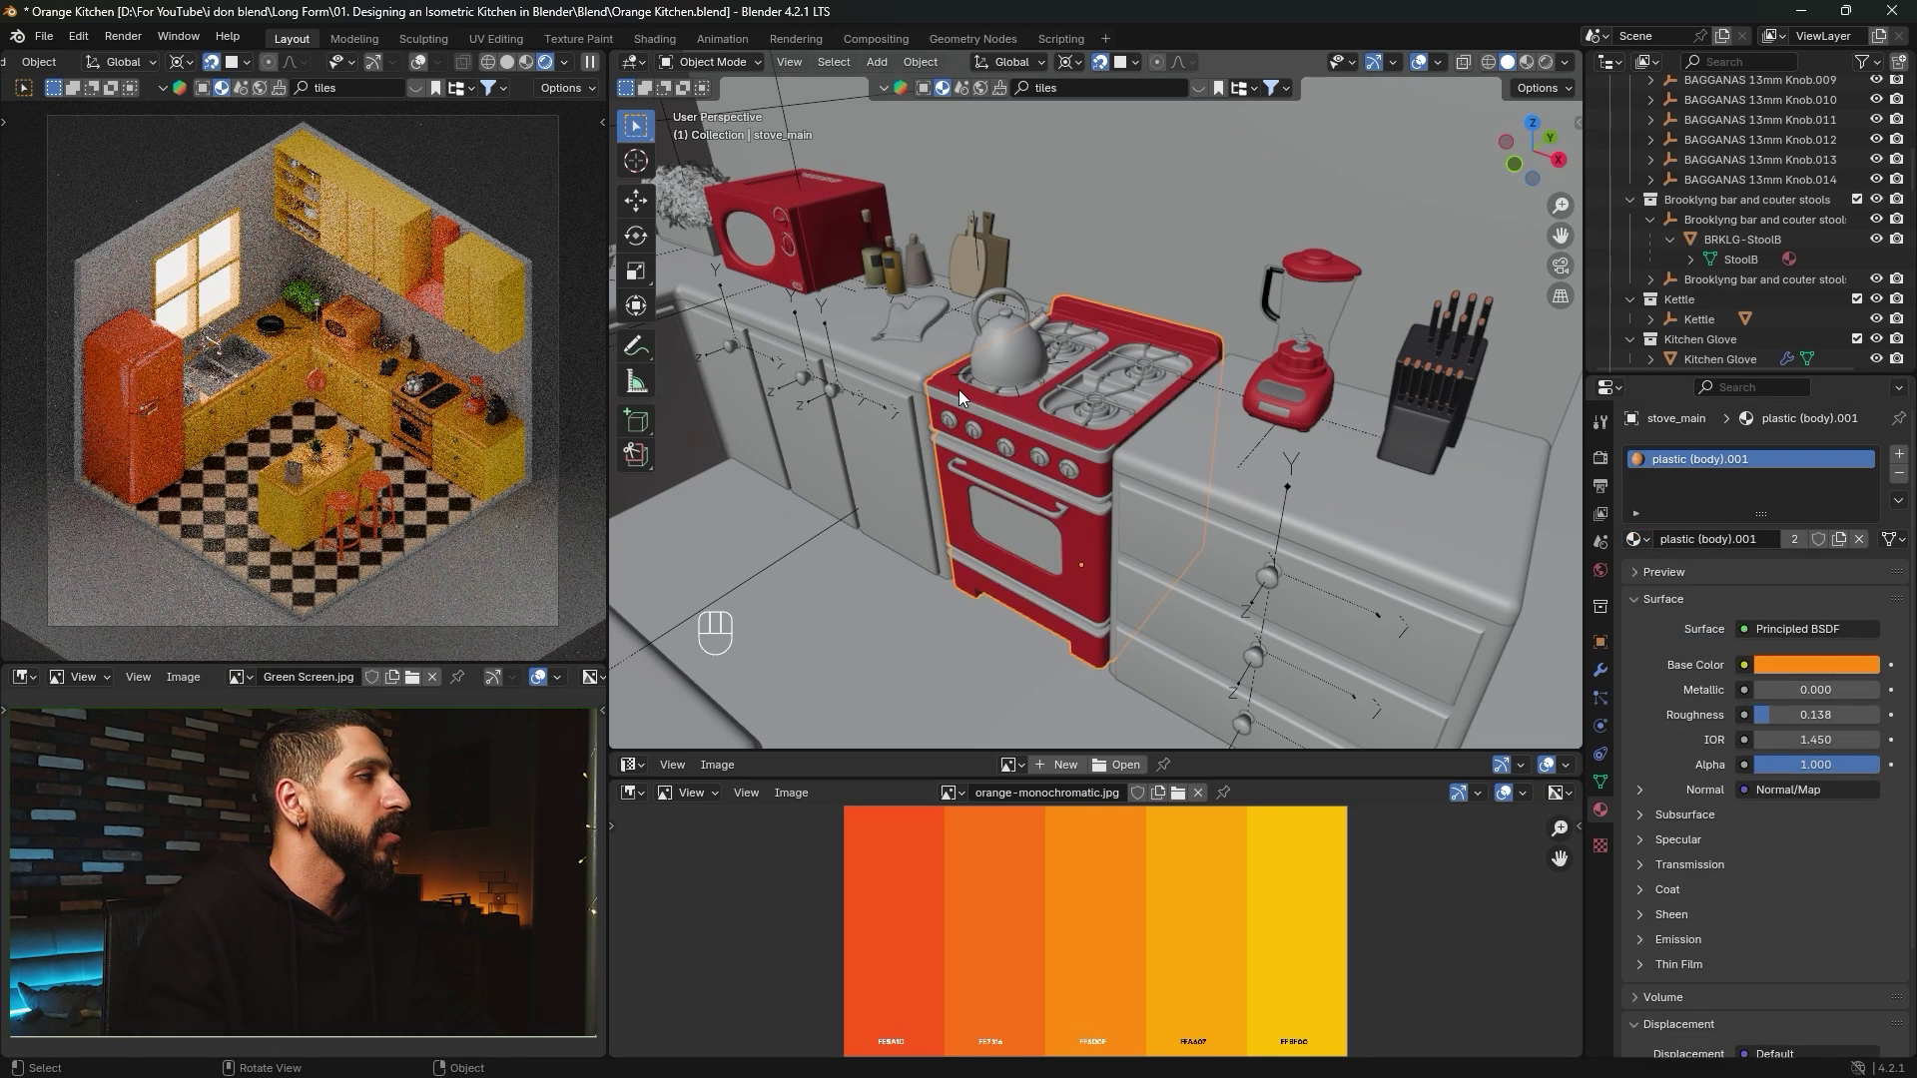
Replace the Ket_Light Metal material on the stovetop kettle with the existing plastic (body) material.
left_click(1036, 350)
scroll(1108, 443, "up", 5)
mouse_move(1108, 443)
middle_mouse_down("shift")
mouse_move(1092, 457)
mouse_move(1074, 427)
middle_mouse_up("shift")
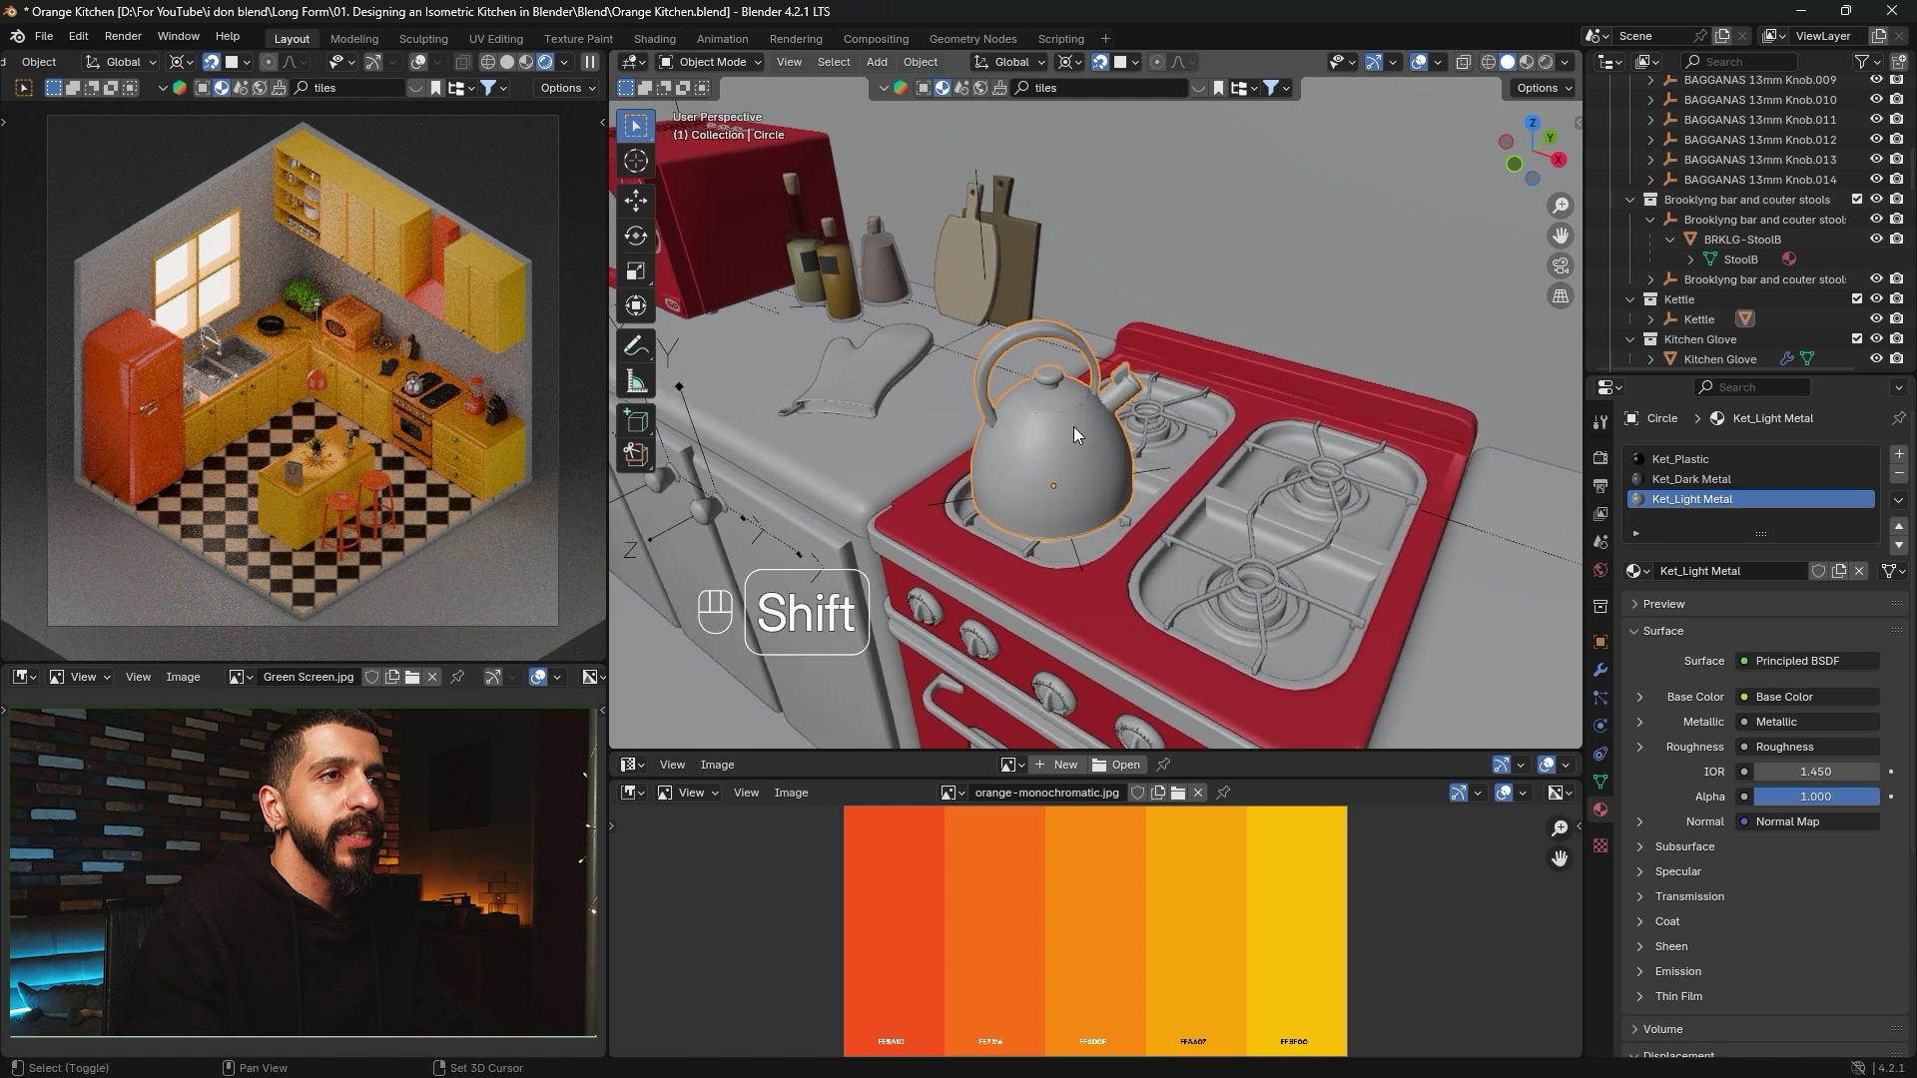
left_click(1634, 571)
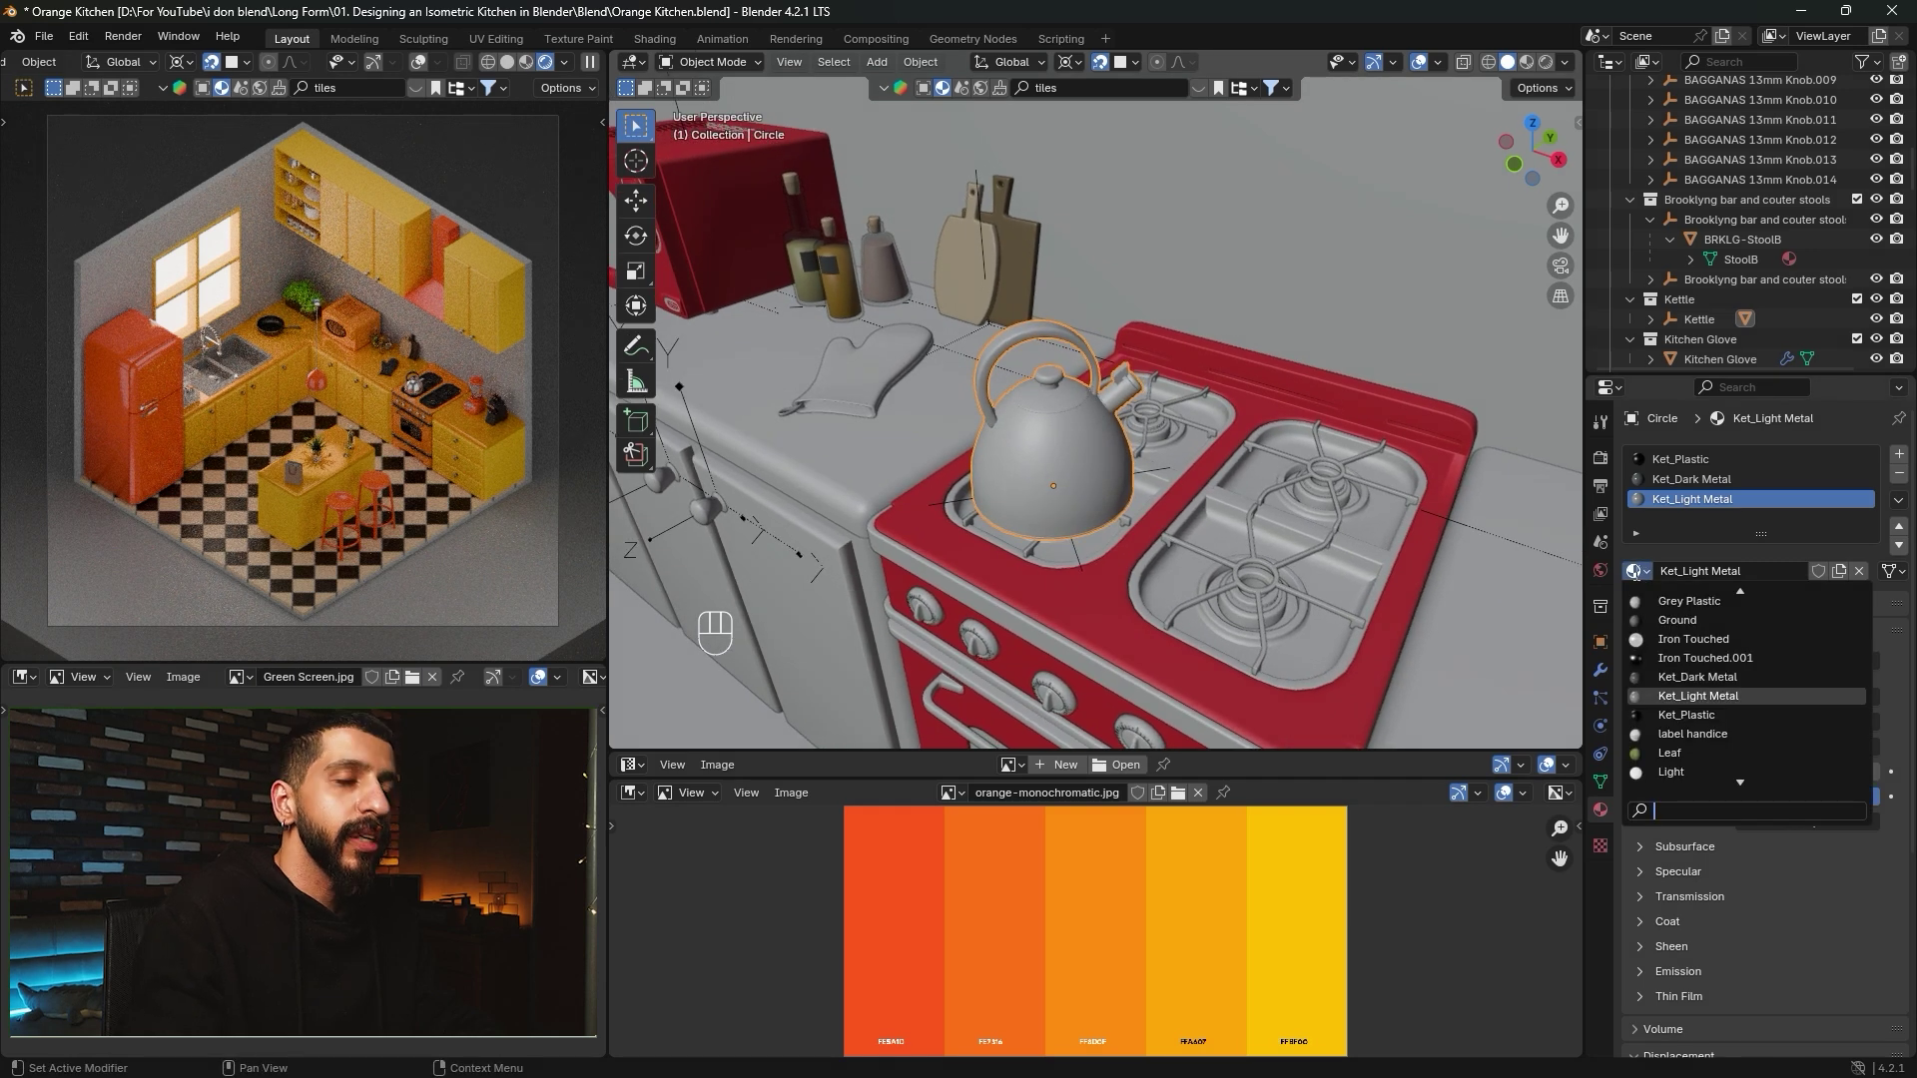
type("plastic")
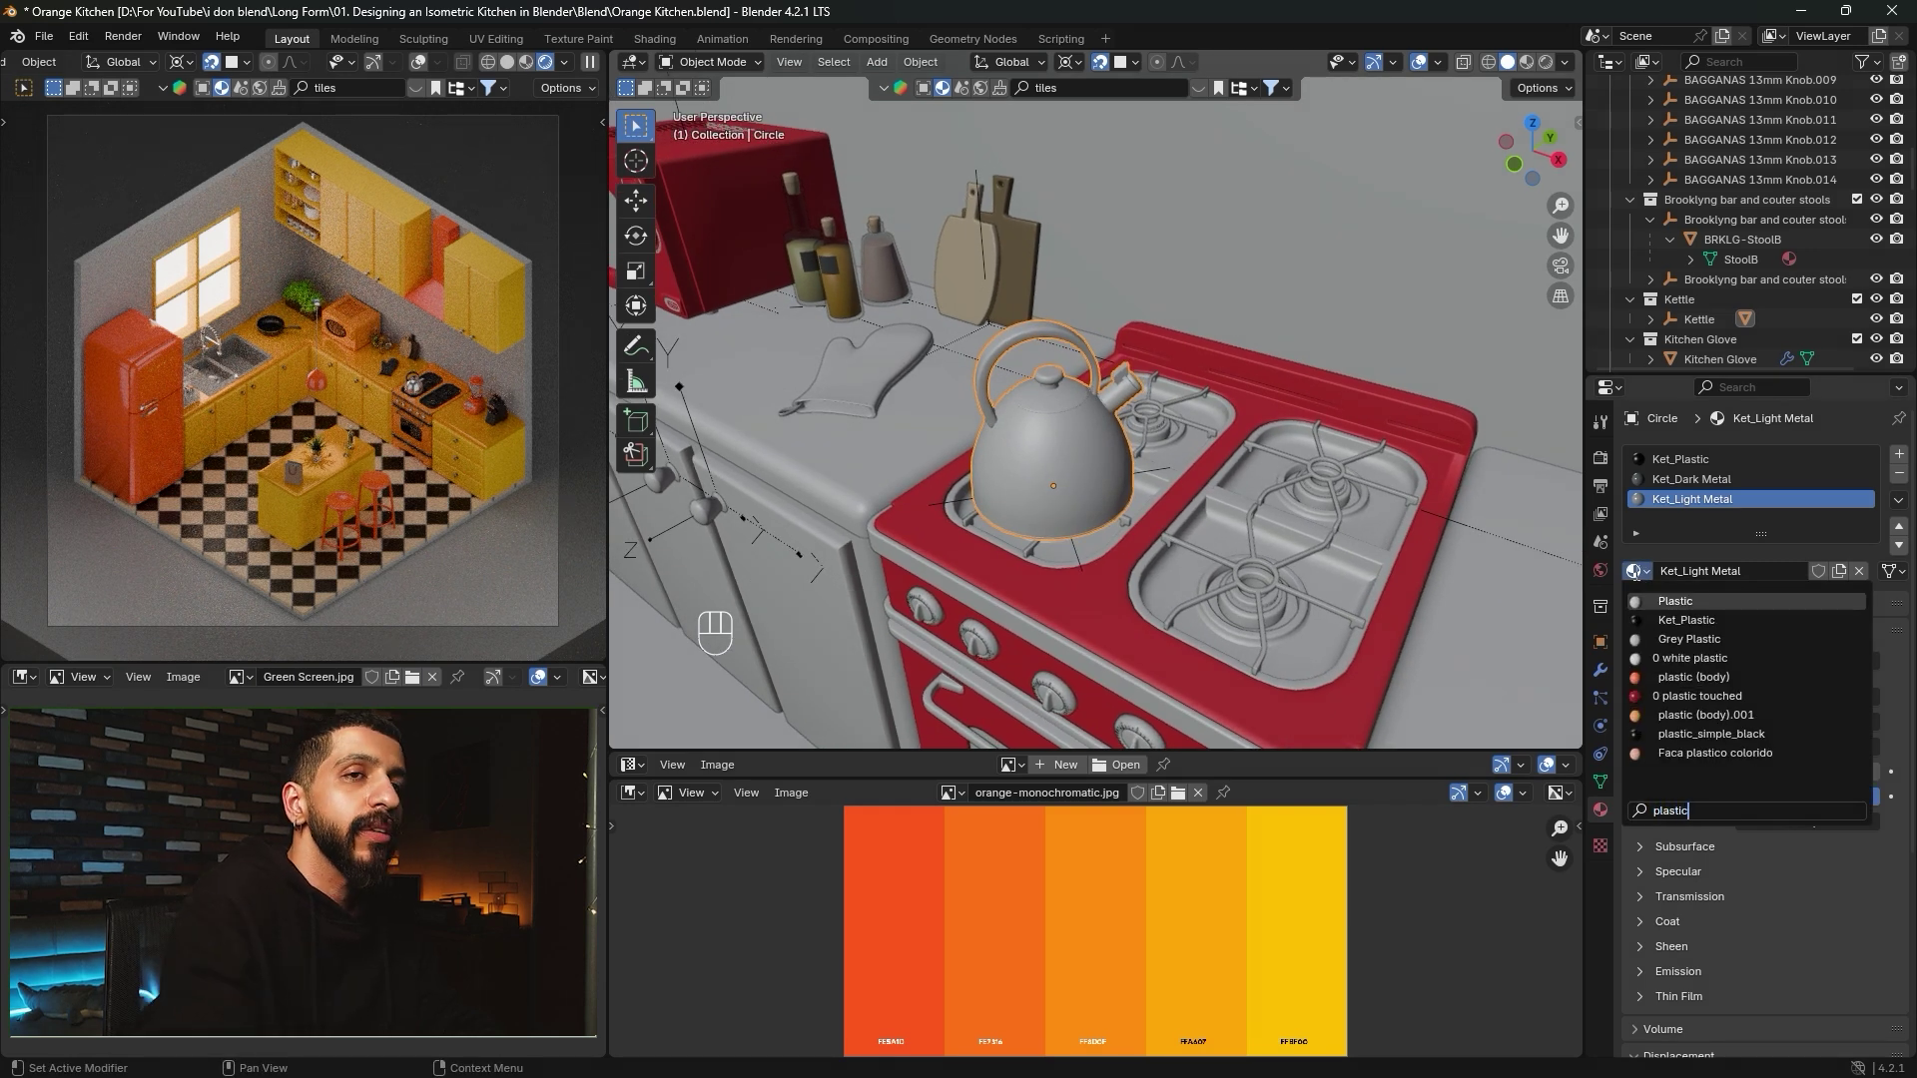
key("Down")
key("Down")
key("Down")
key("Down")
key("Return")
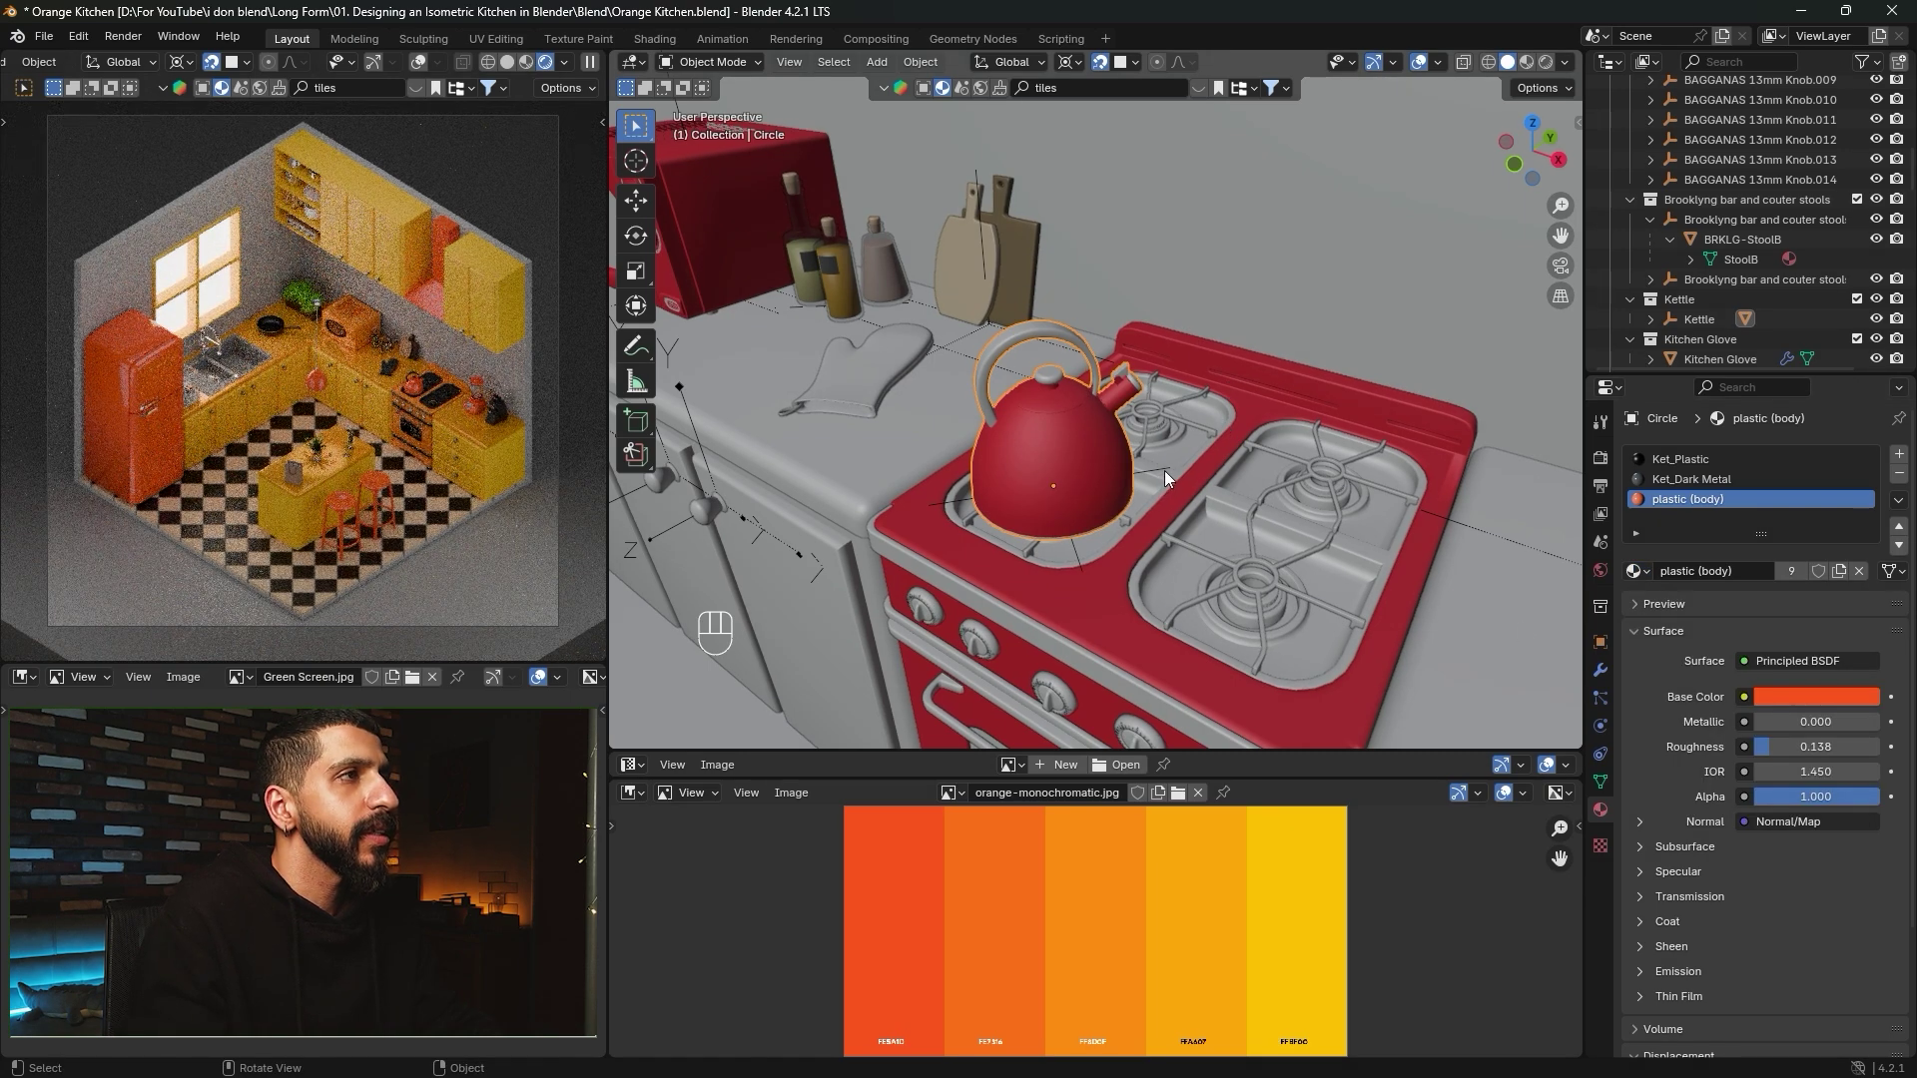
Set the power of the area light above the kitchen to 100 W.
scroll(1088, 321, "down", 4)
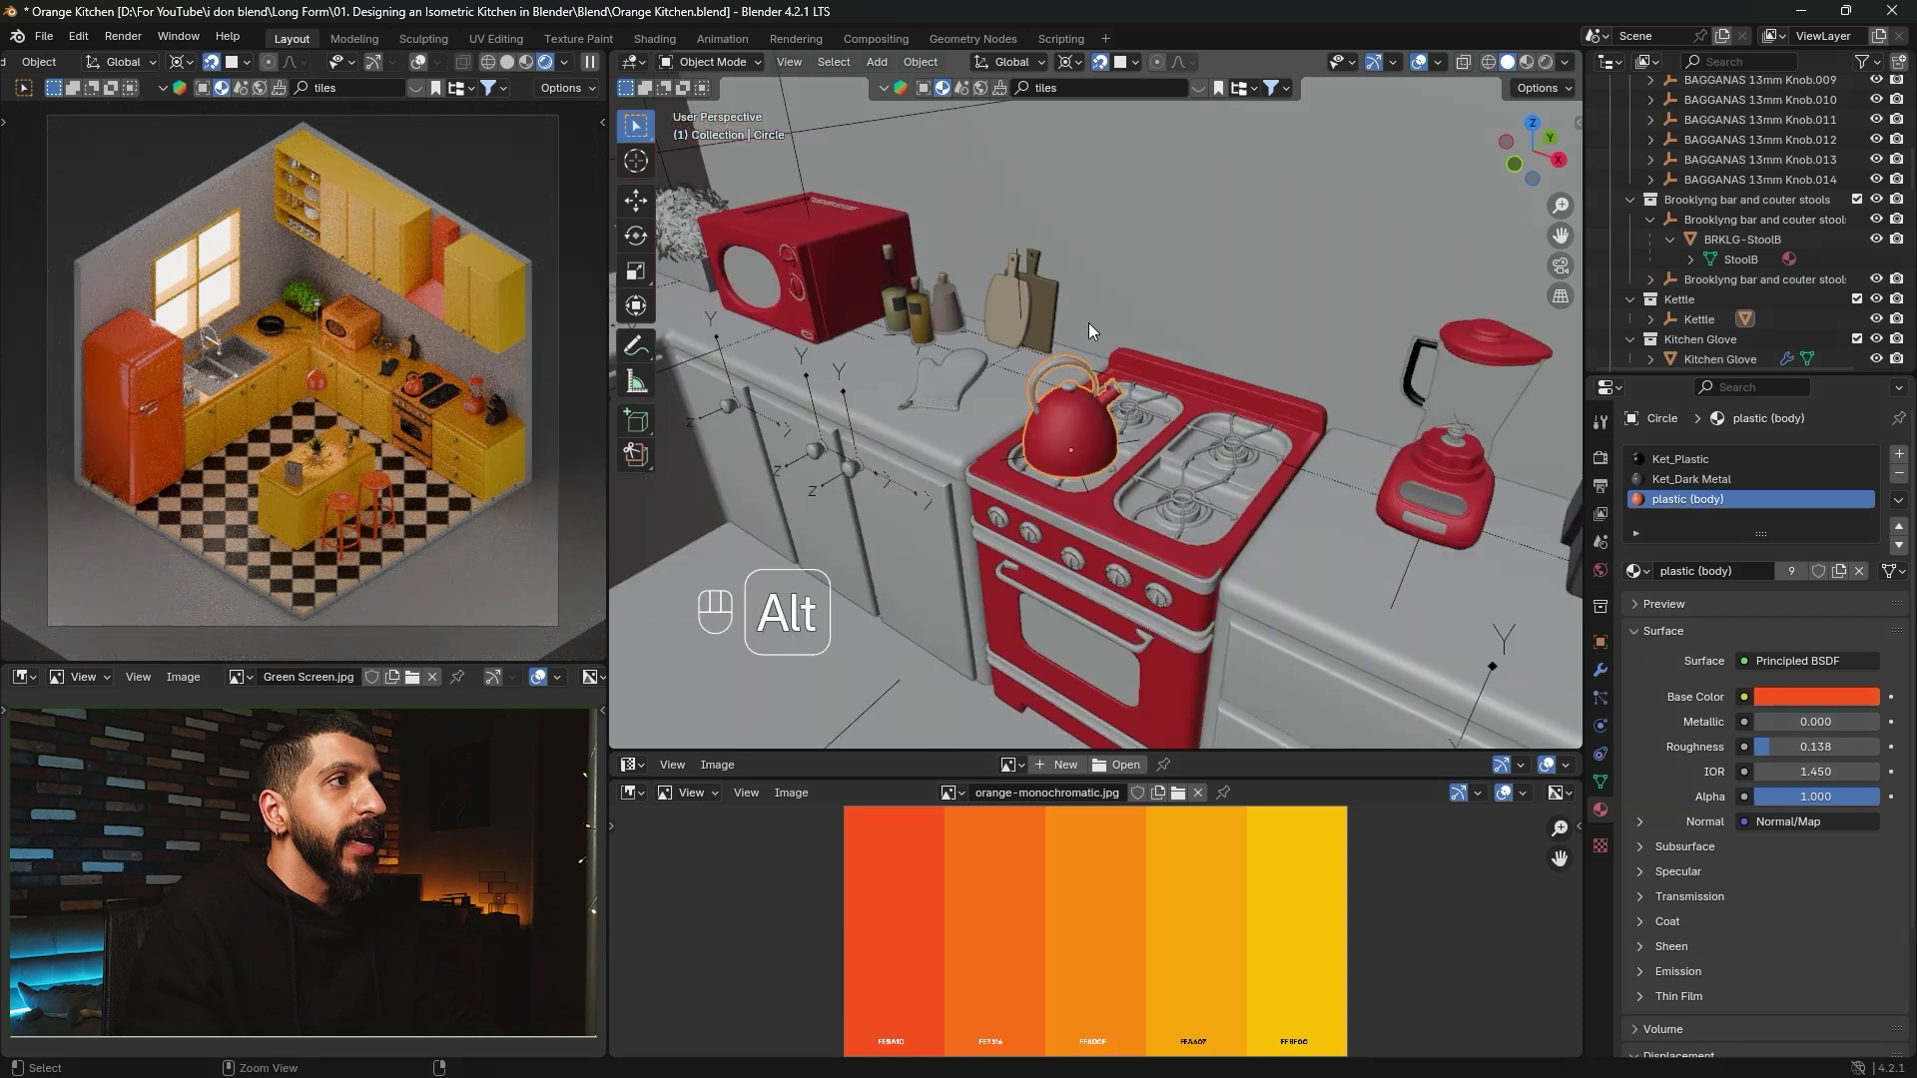
scroll(1088, 322, "down", 5)
mouse_move(1090, 429)
middle_mouse_down()
mouse_move(1070, 446)
mouse_move(1056, 411)
middle_mouse_up()
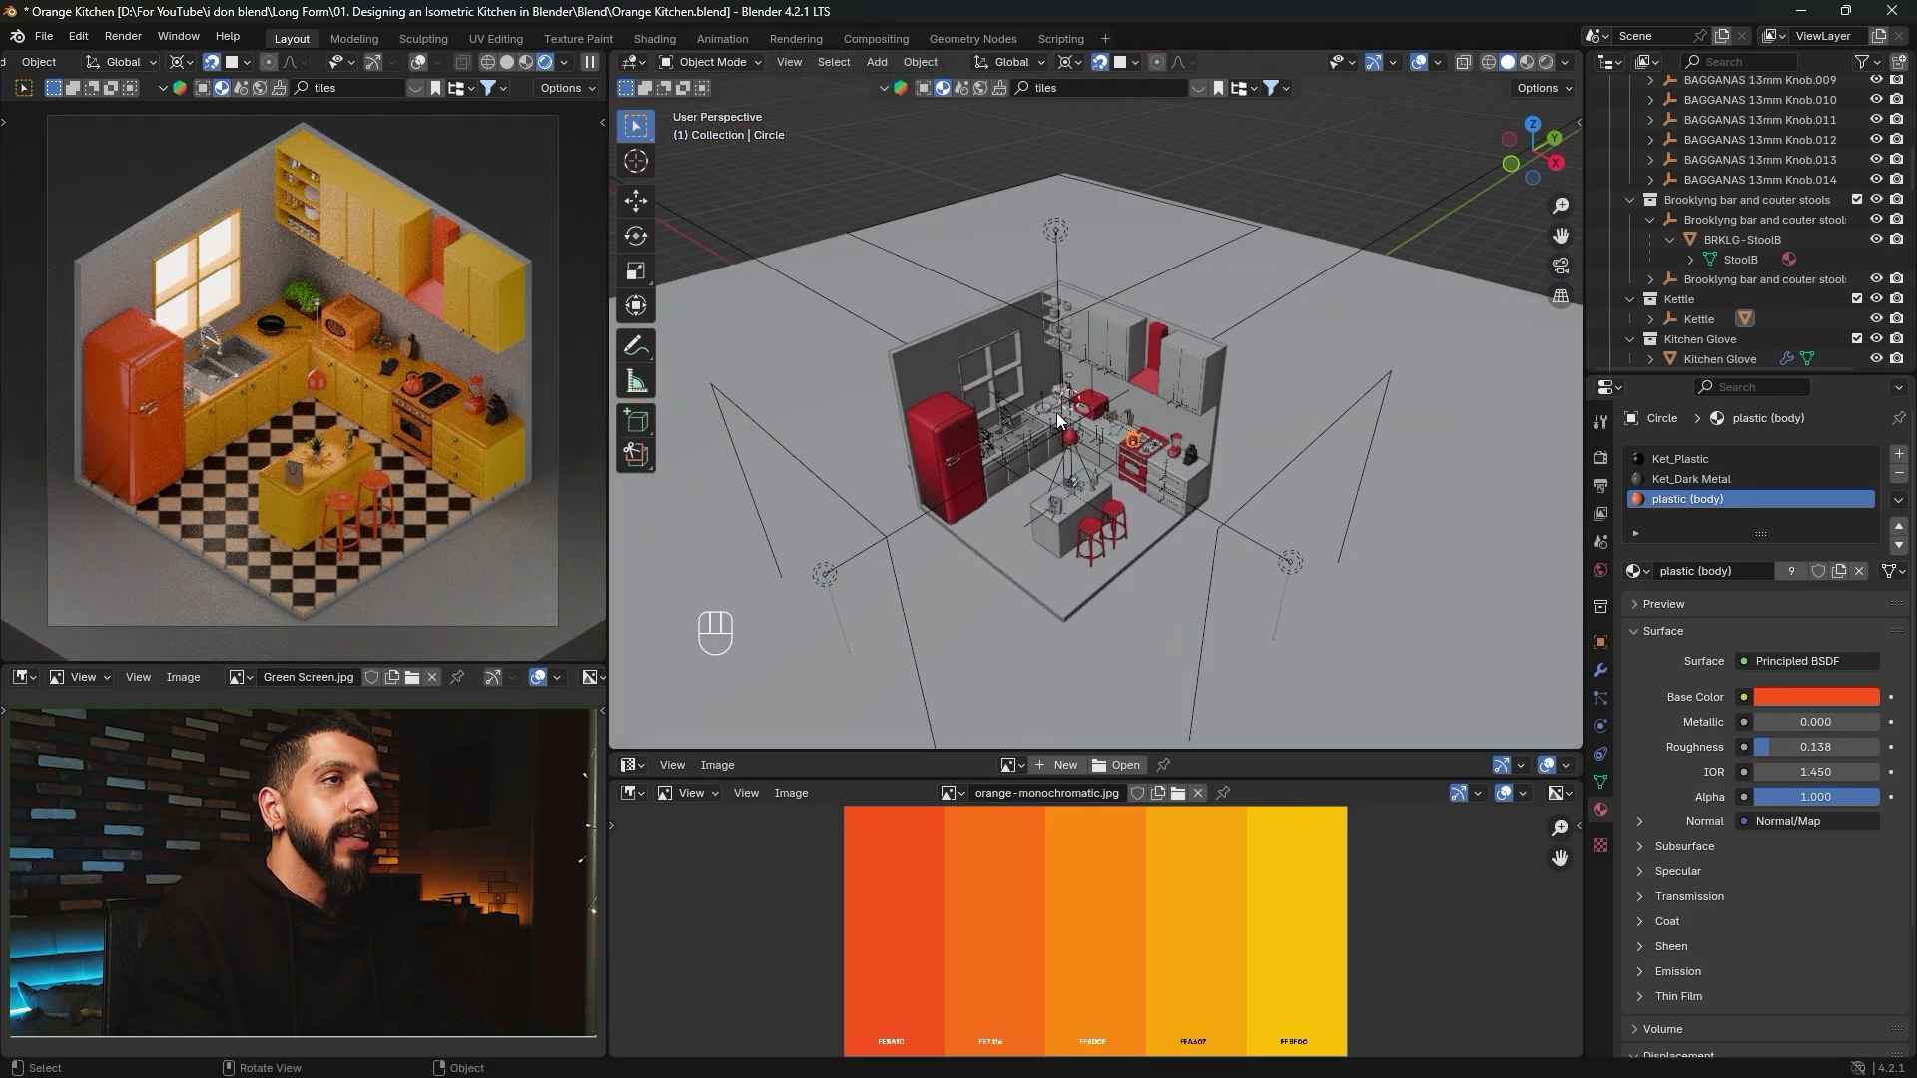
left_click(1060, 230)
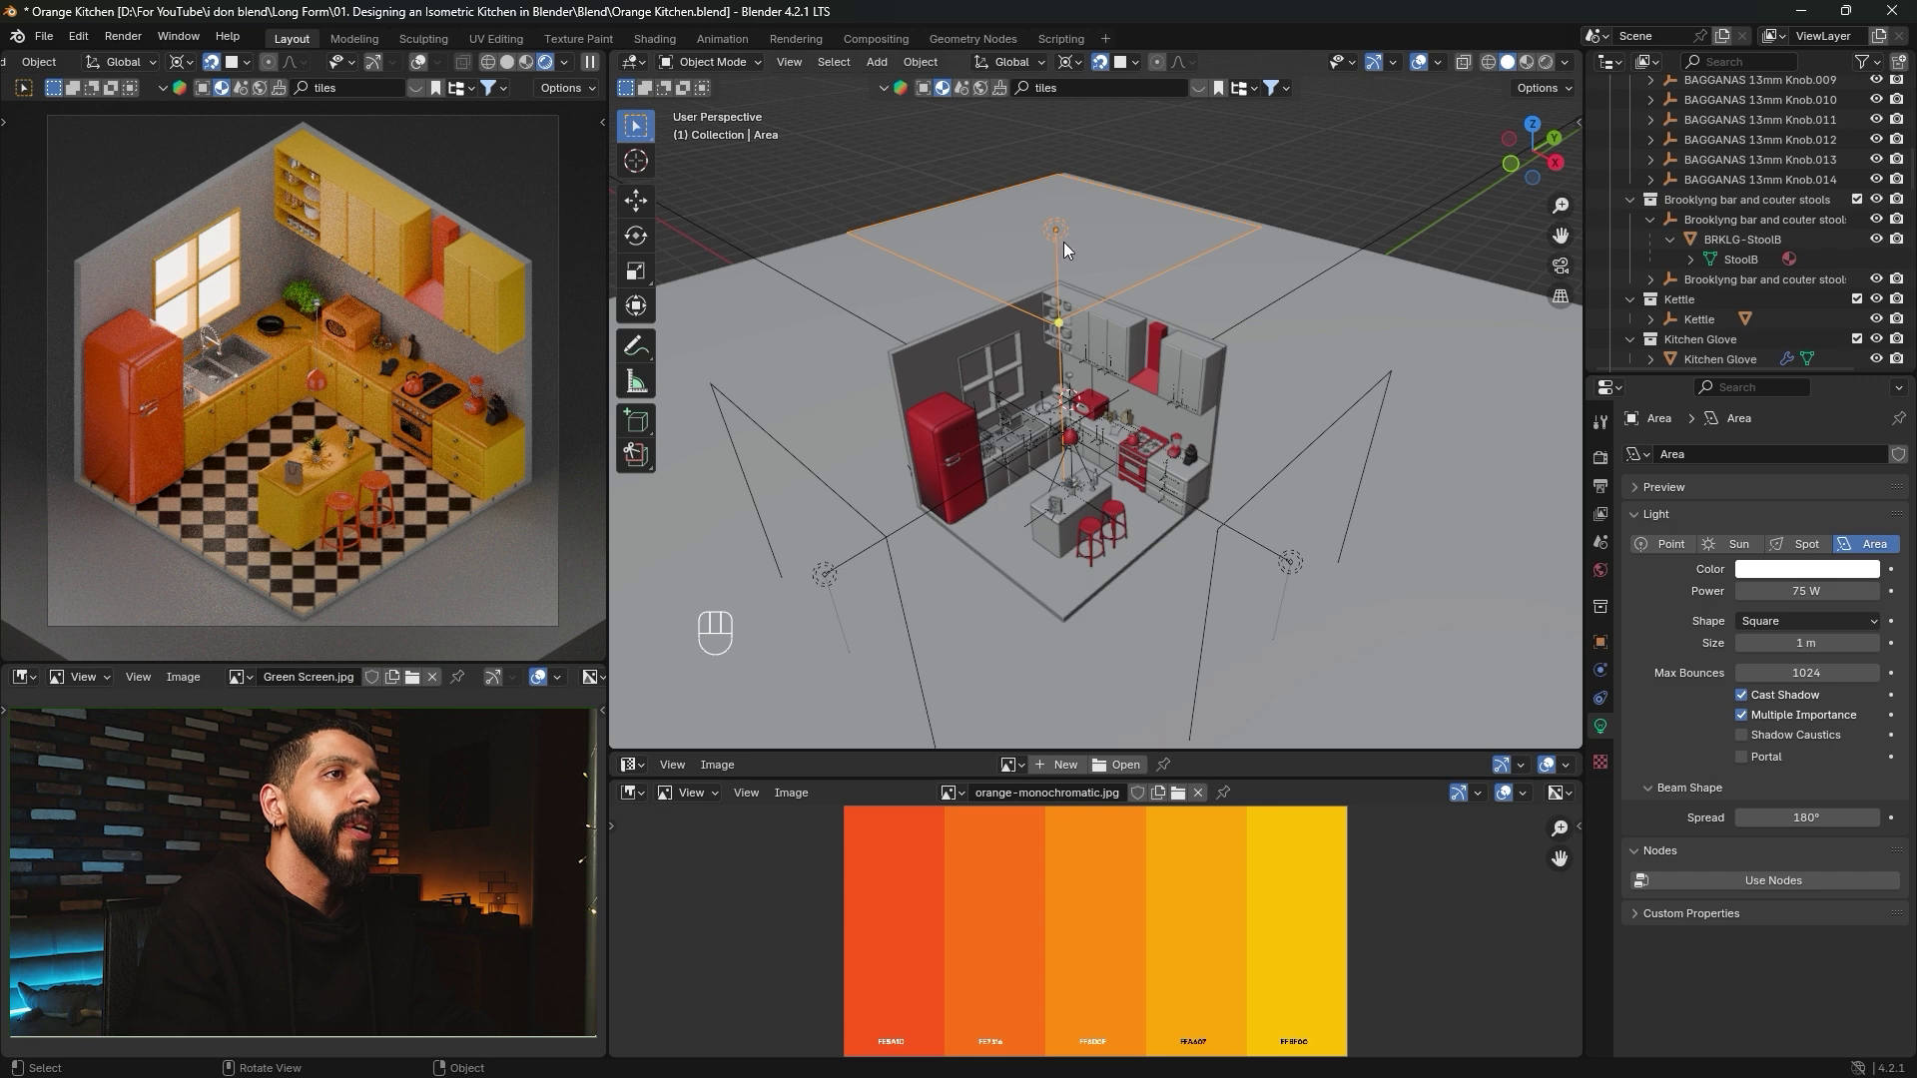
left_click(1805, 591)
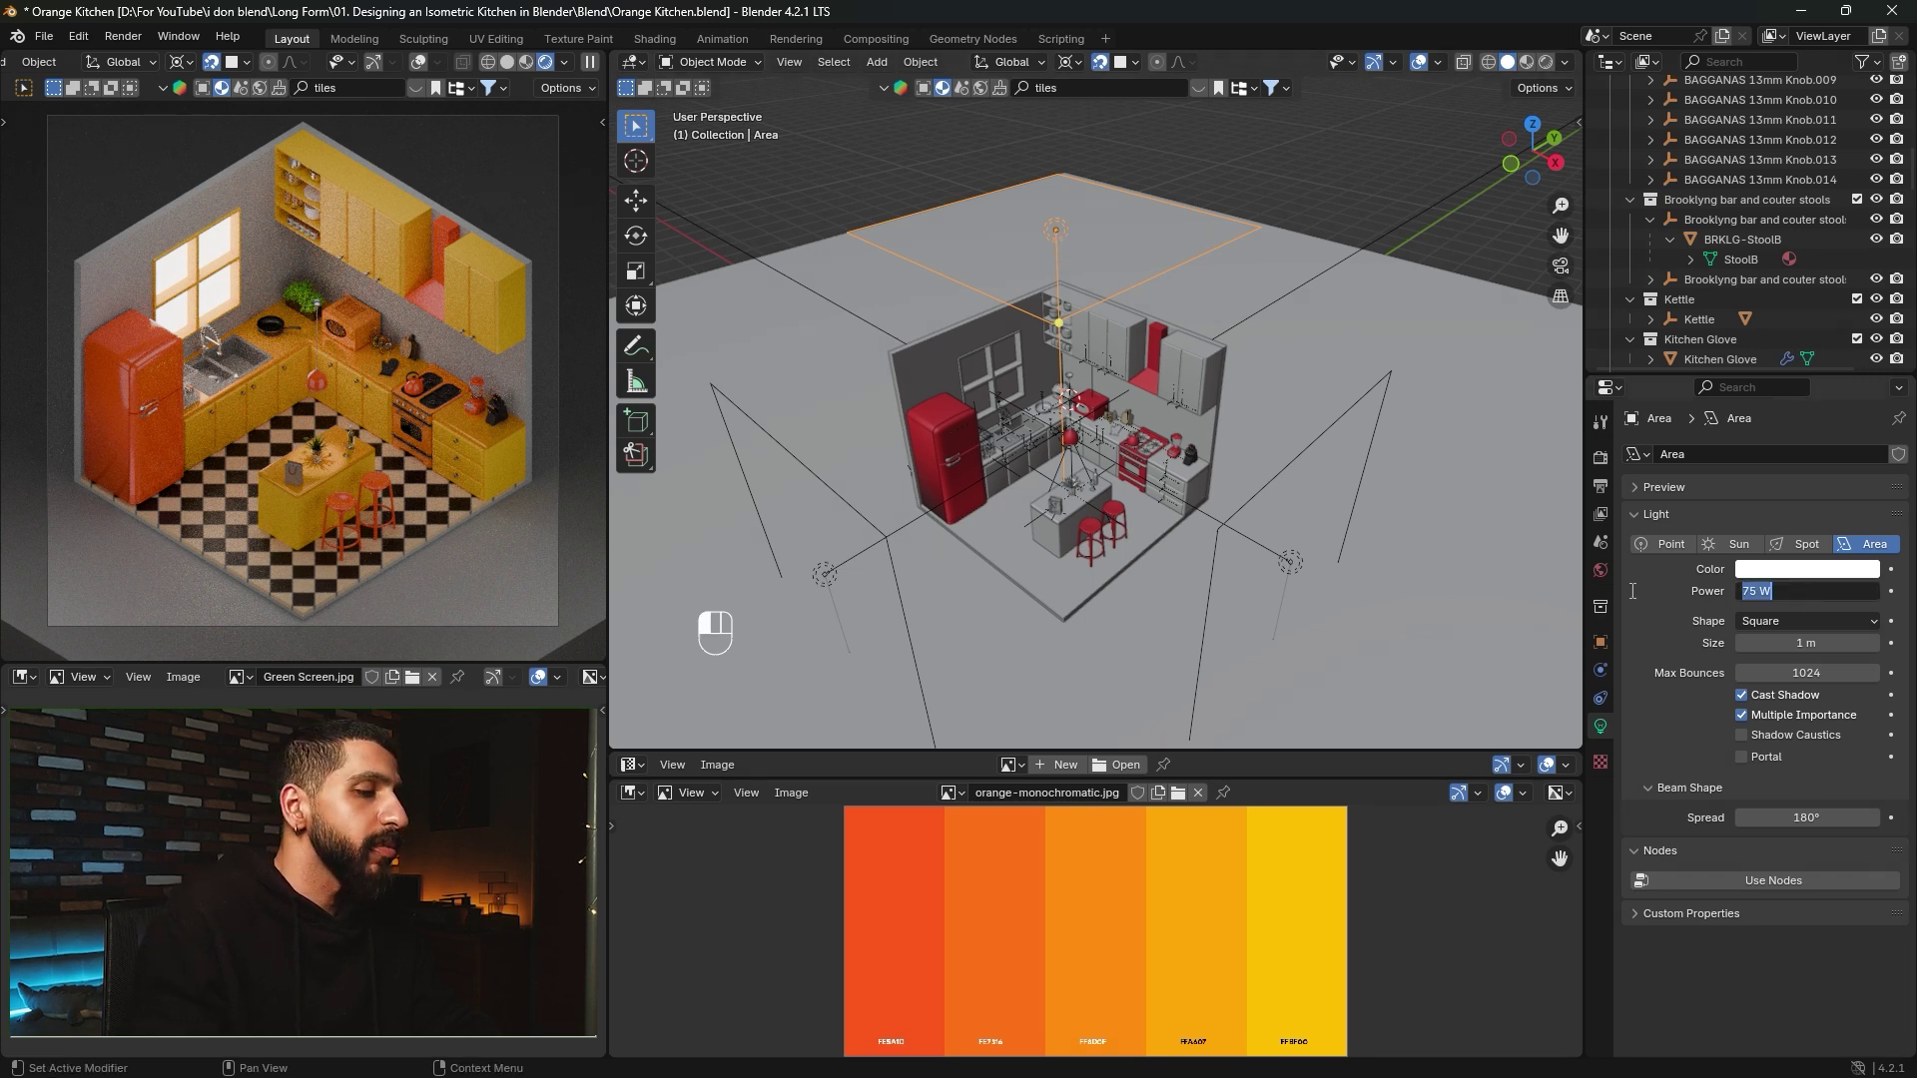
type("100")
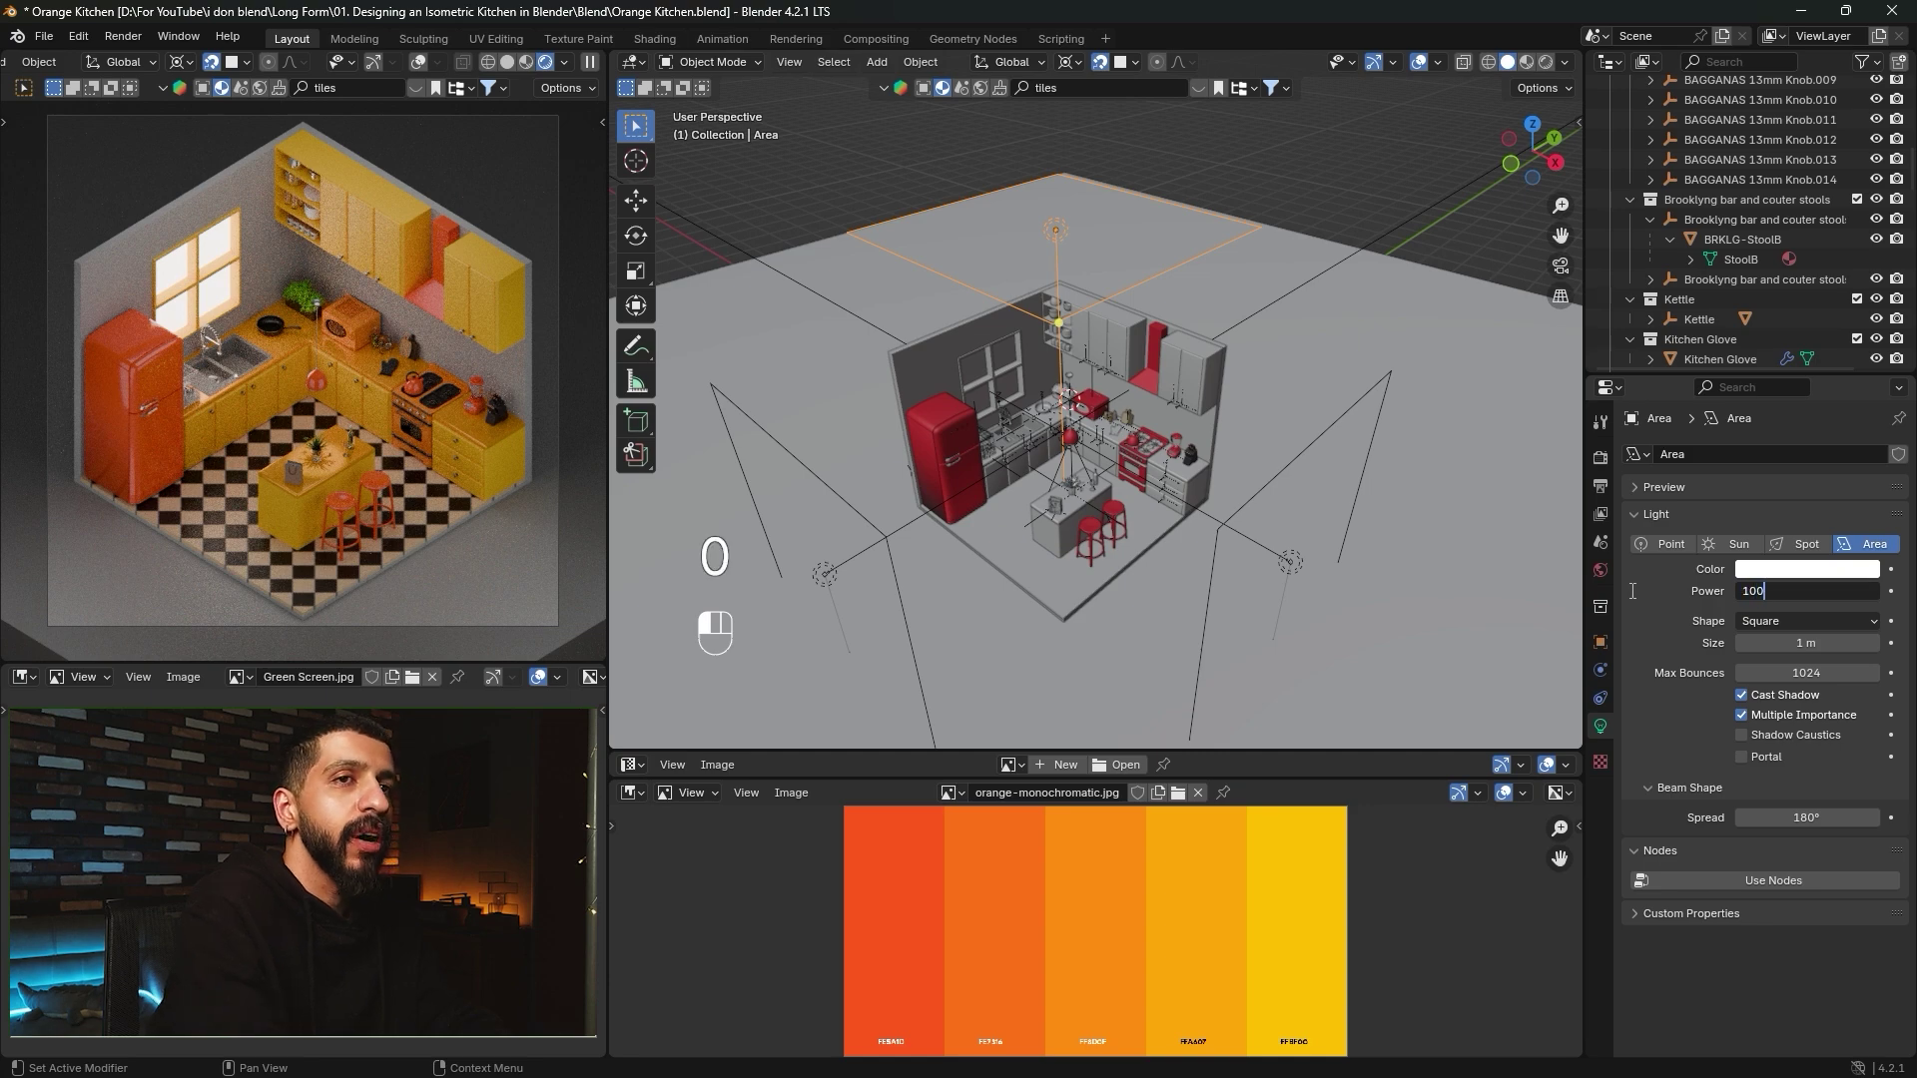
key("Return")
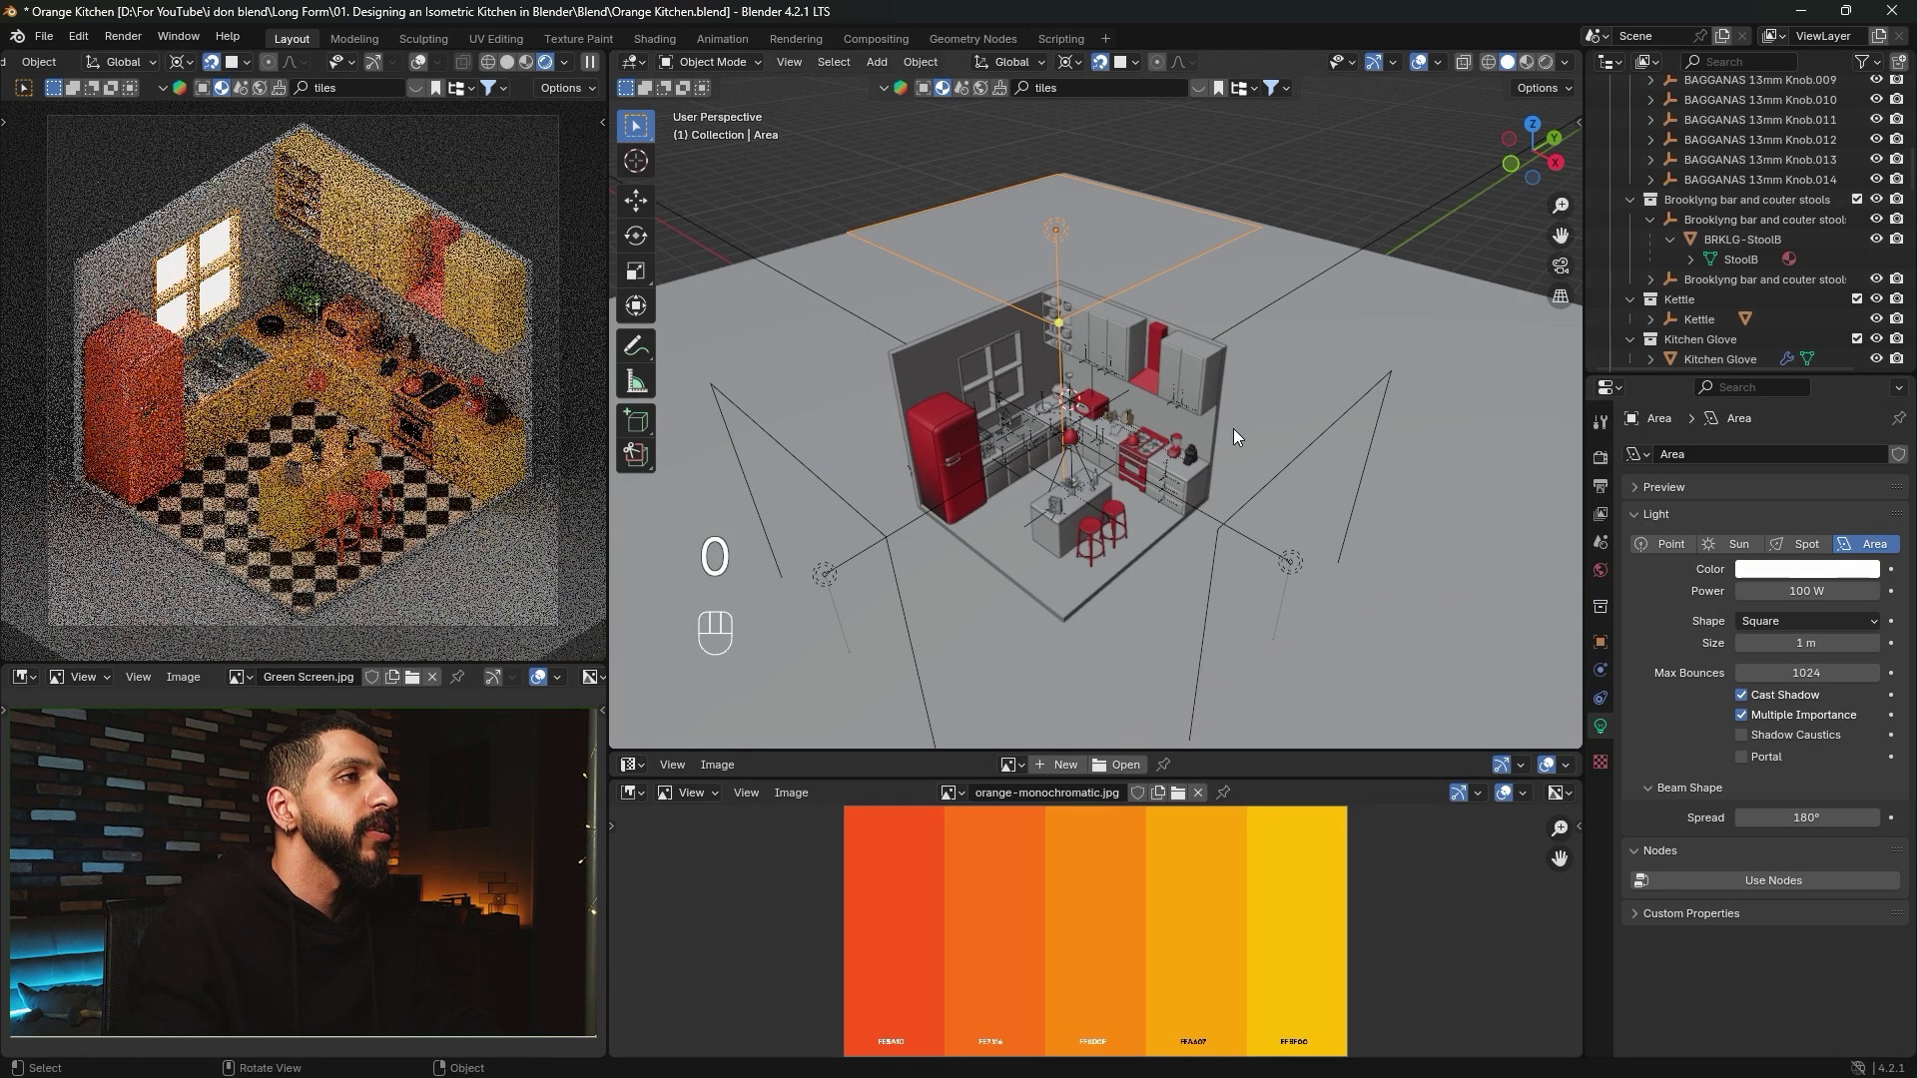
Set the power of the two area lights at the kitchen's open sides to 75 W each.
left_click(1297, 555)
double_click(1767, 589)
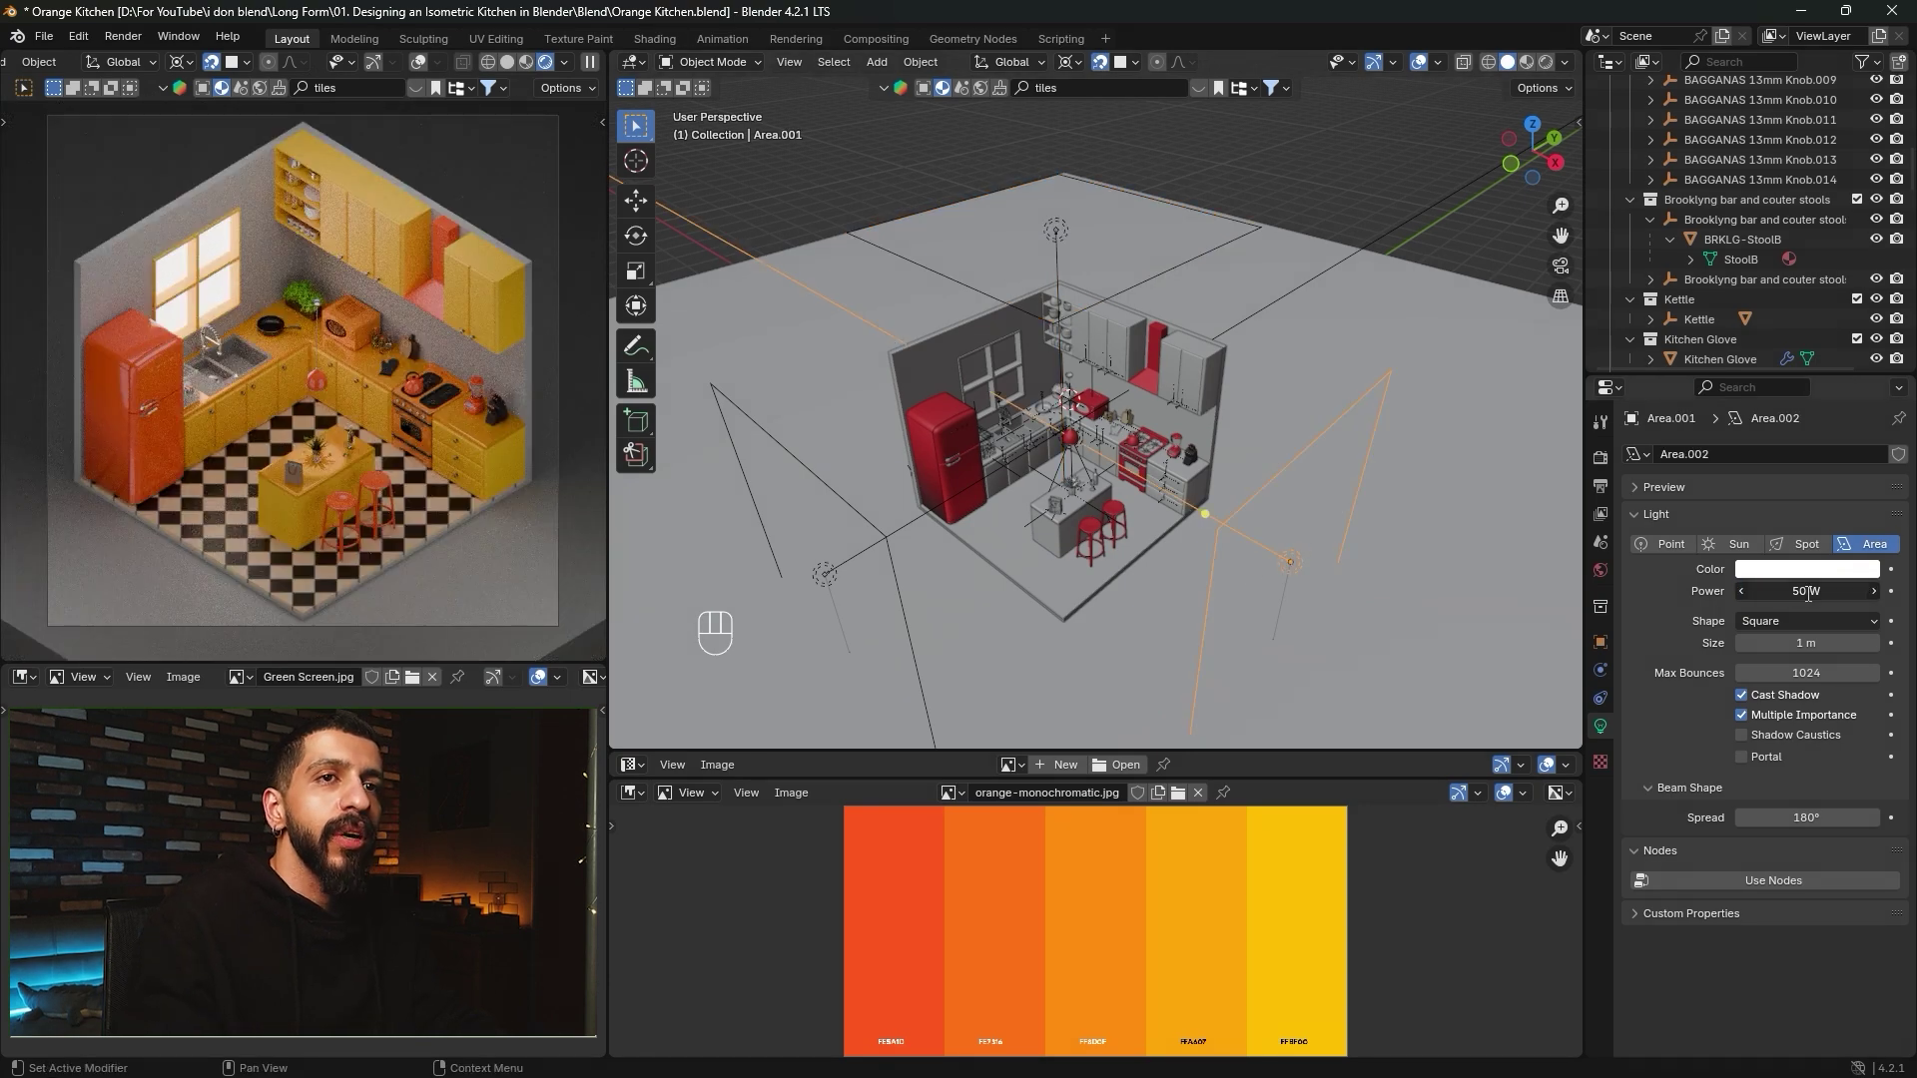
type("75")
key("Return")
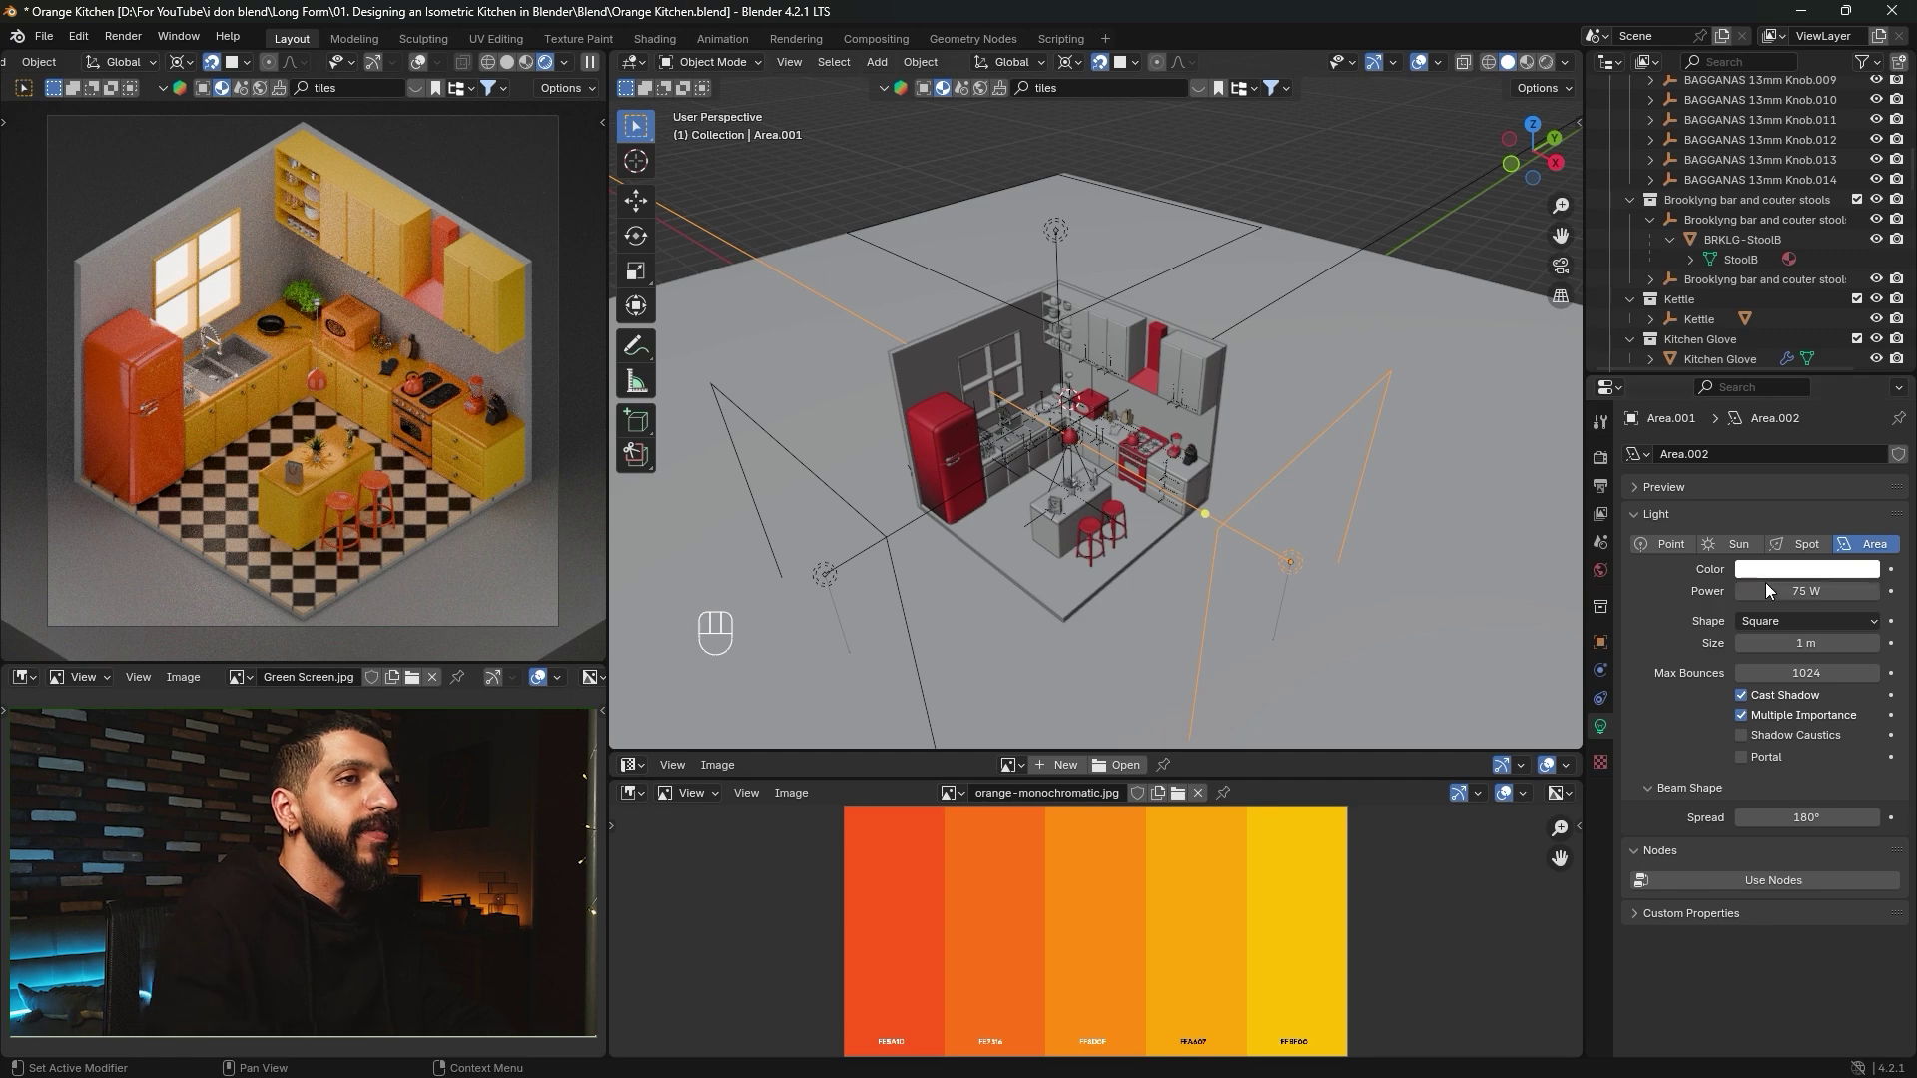
left_click(818, 576)
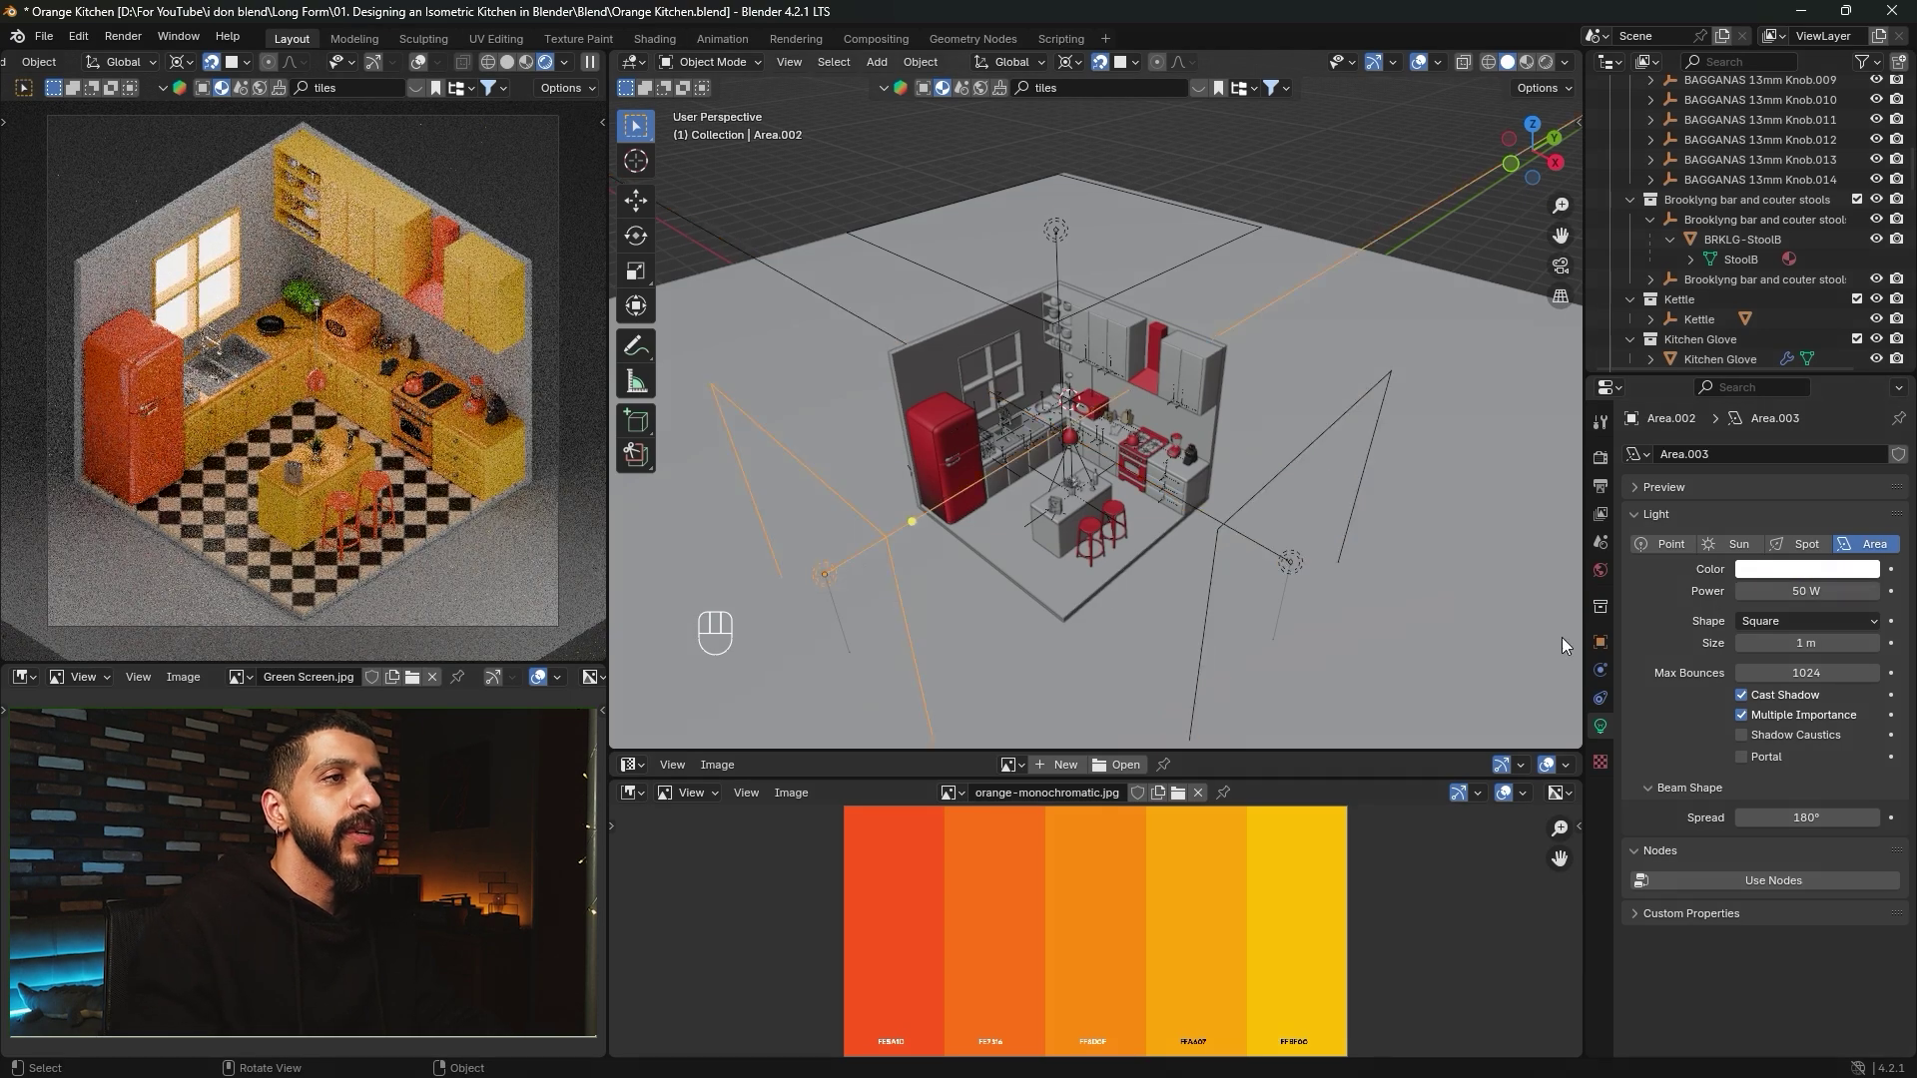
double_click(1800, 592)
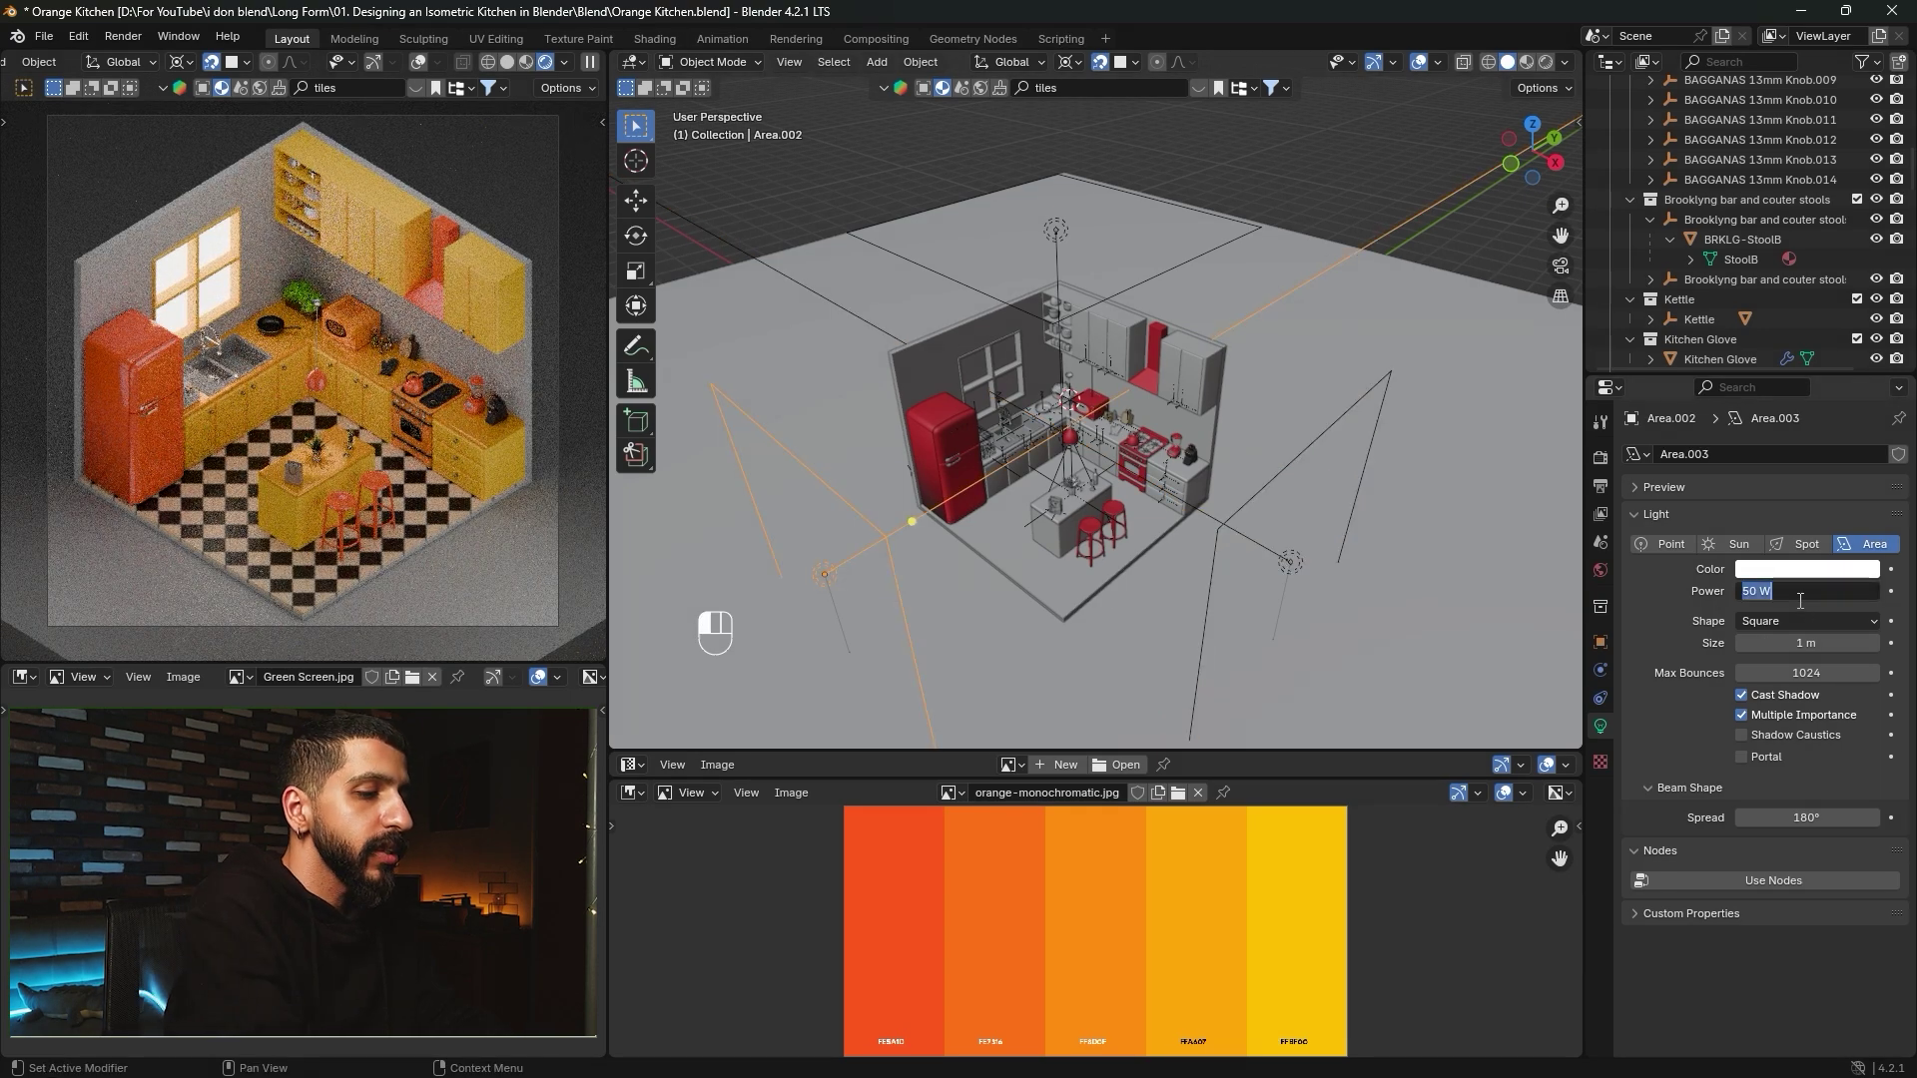
type("75")
key("Return")
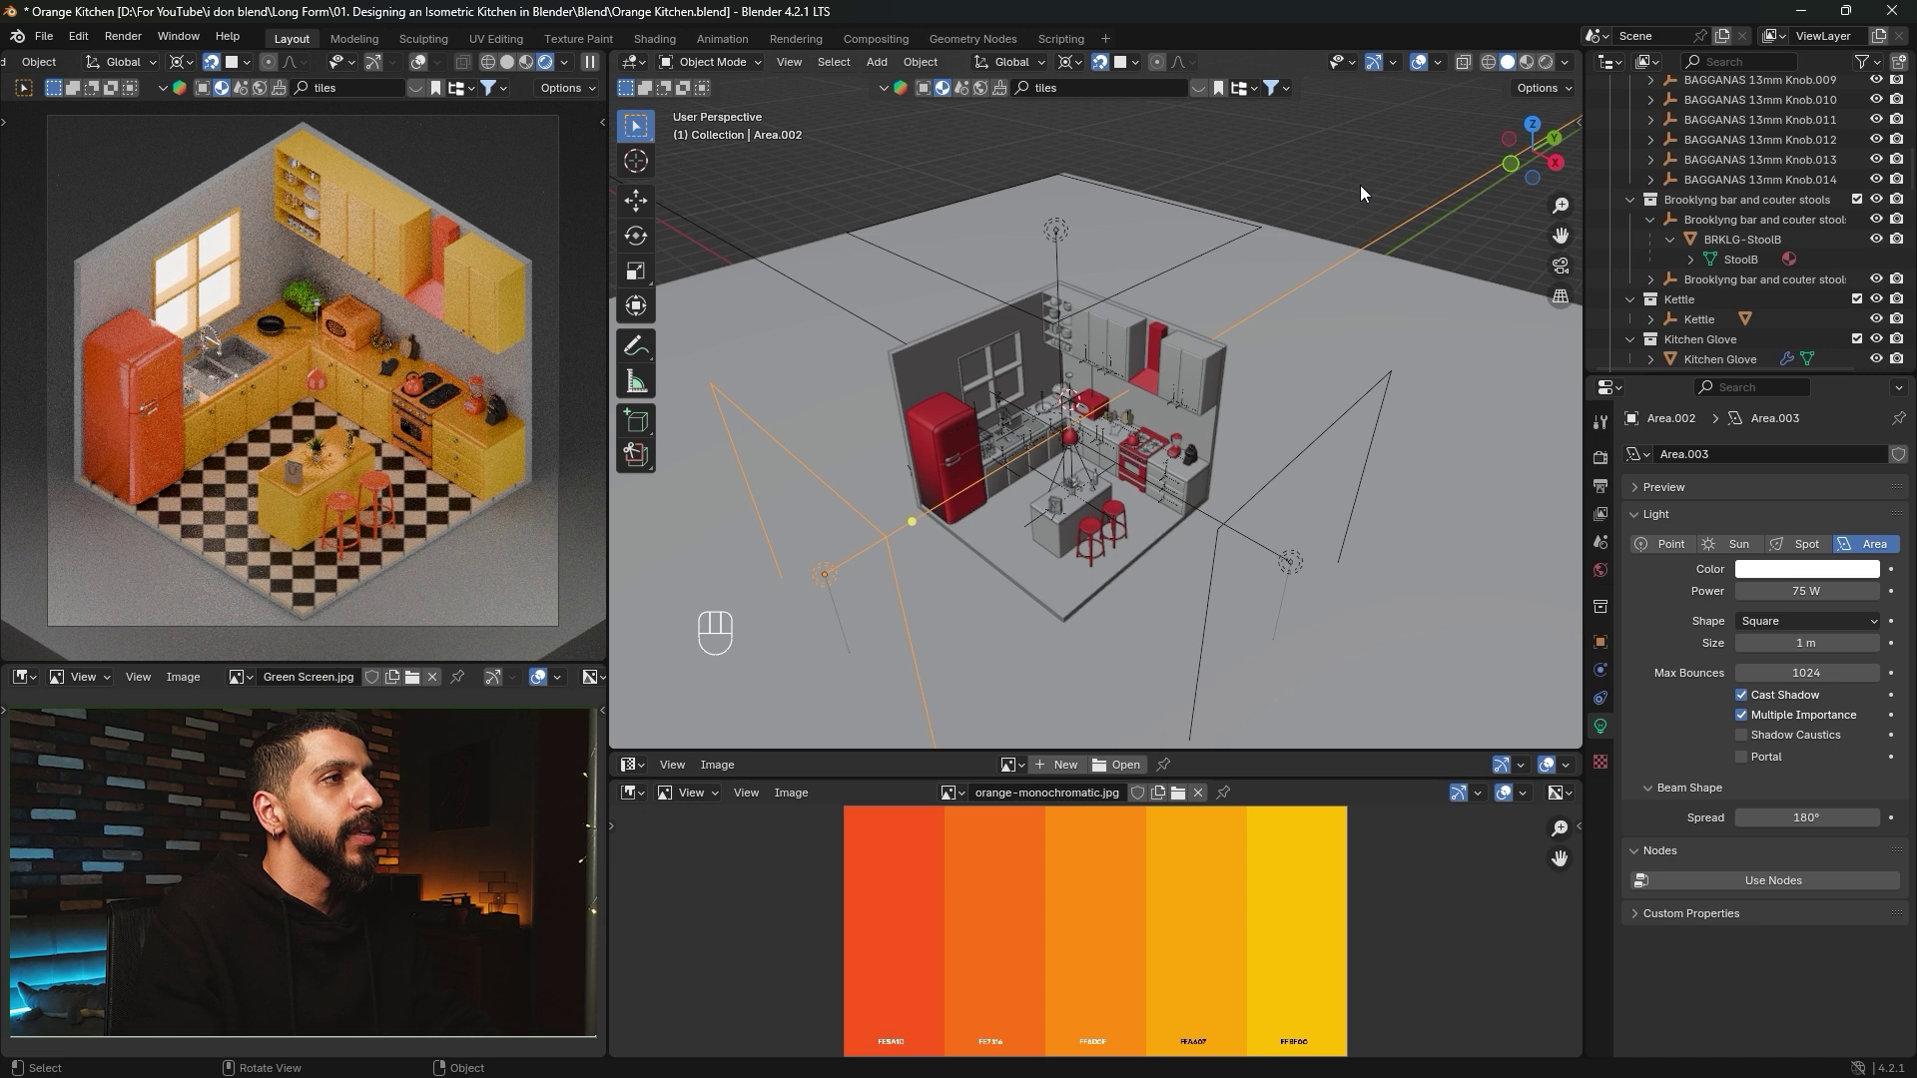
Set the scene's color management exposure to 0.2.
left_click(1600, 456)
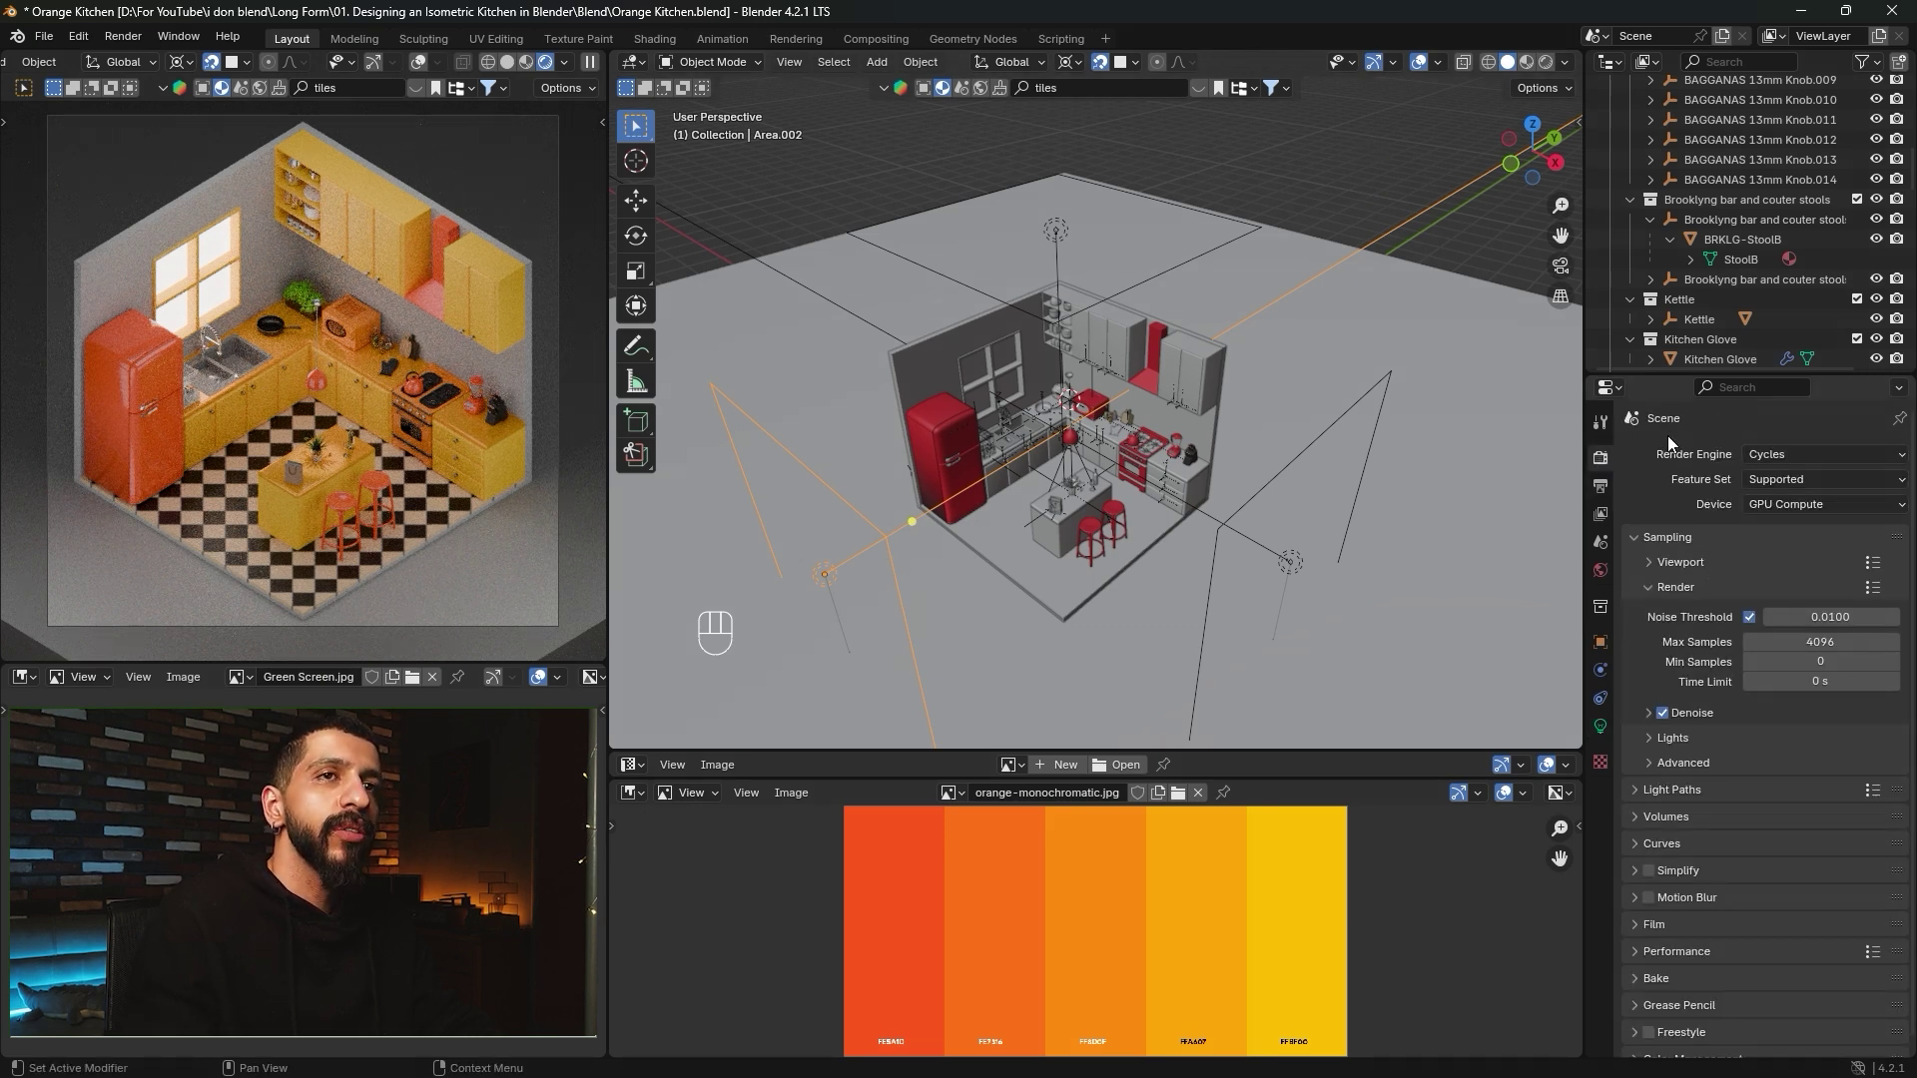
scroll(1693, 537, "down", 1)
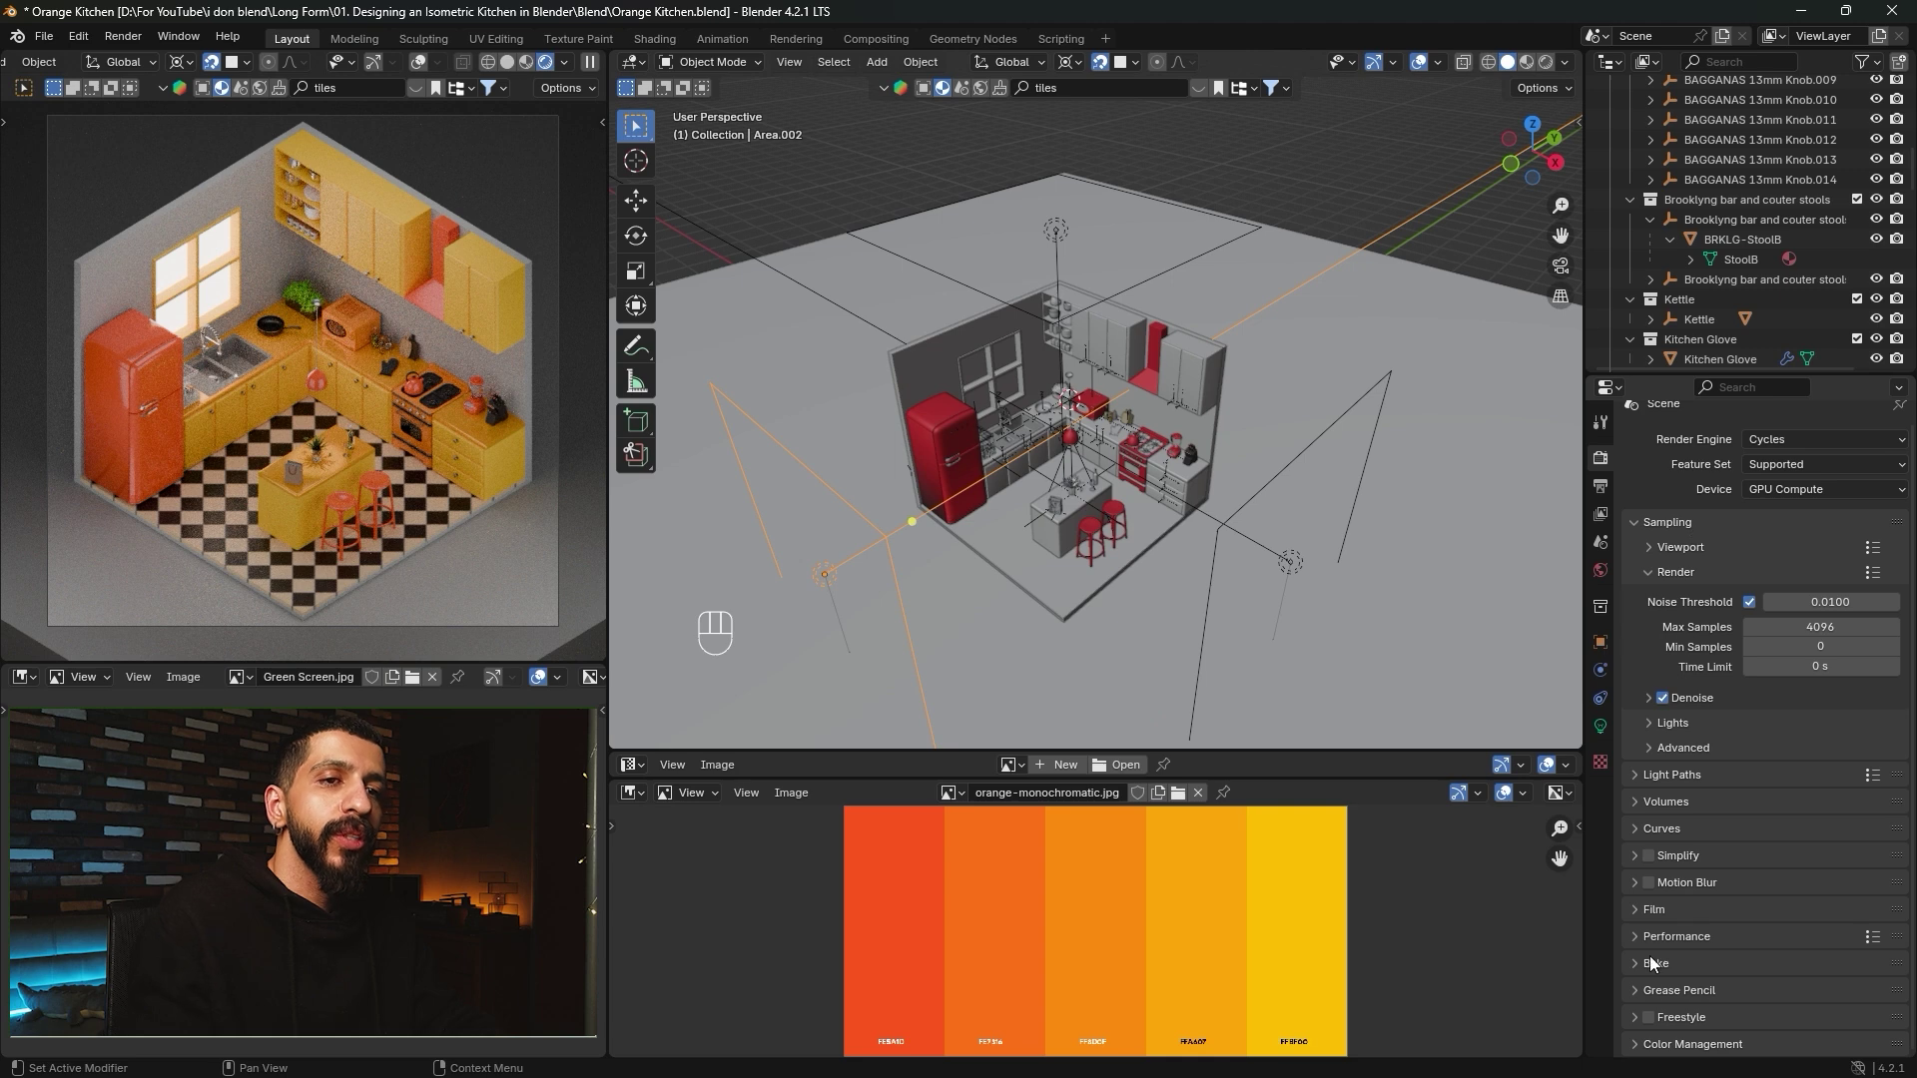
left_click(1645, 1047)
middle_click_drag(1667, 1017, 1682, 704)
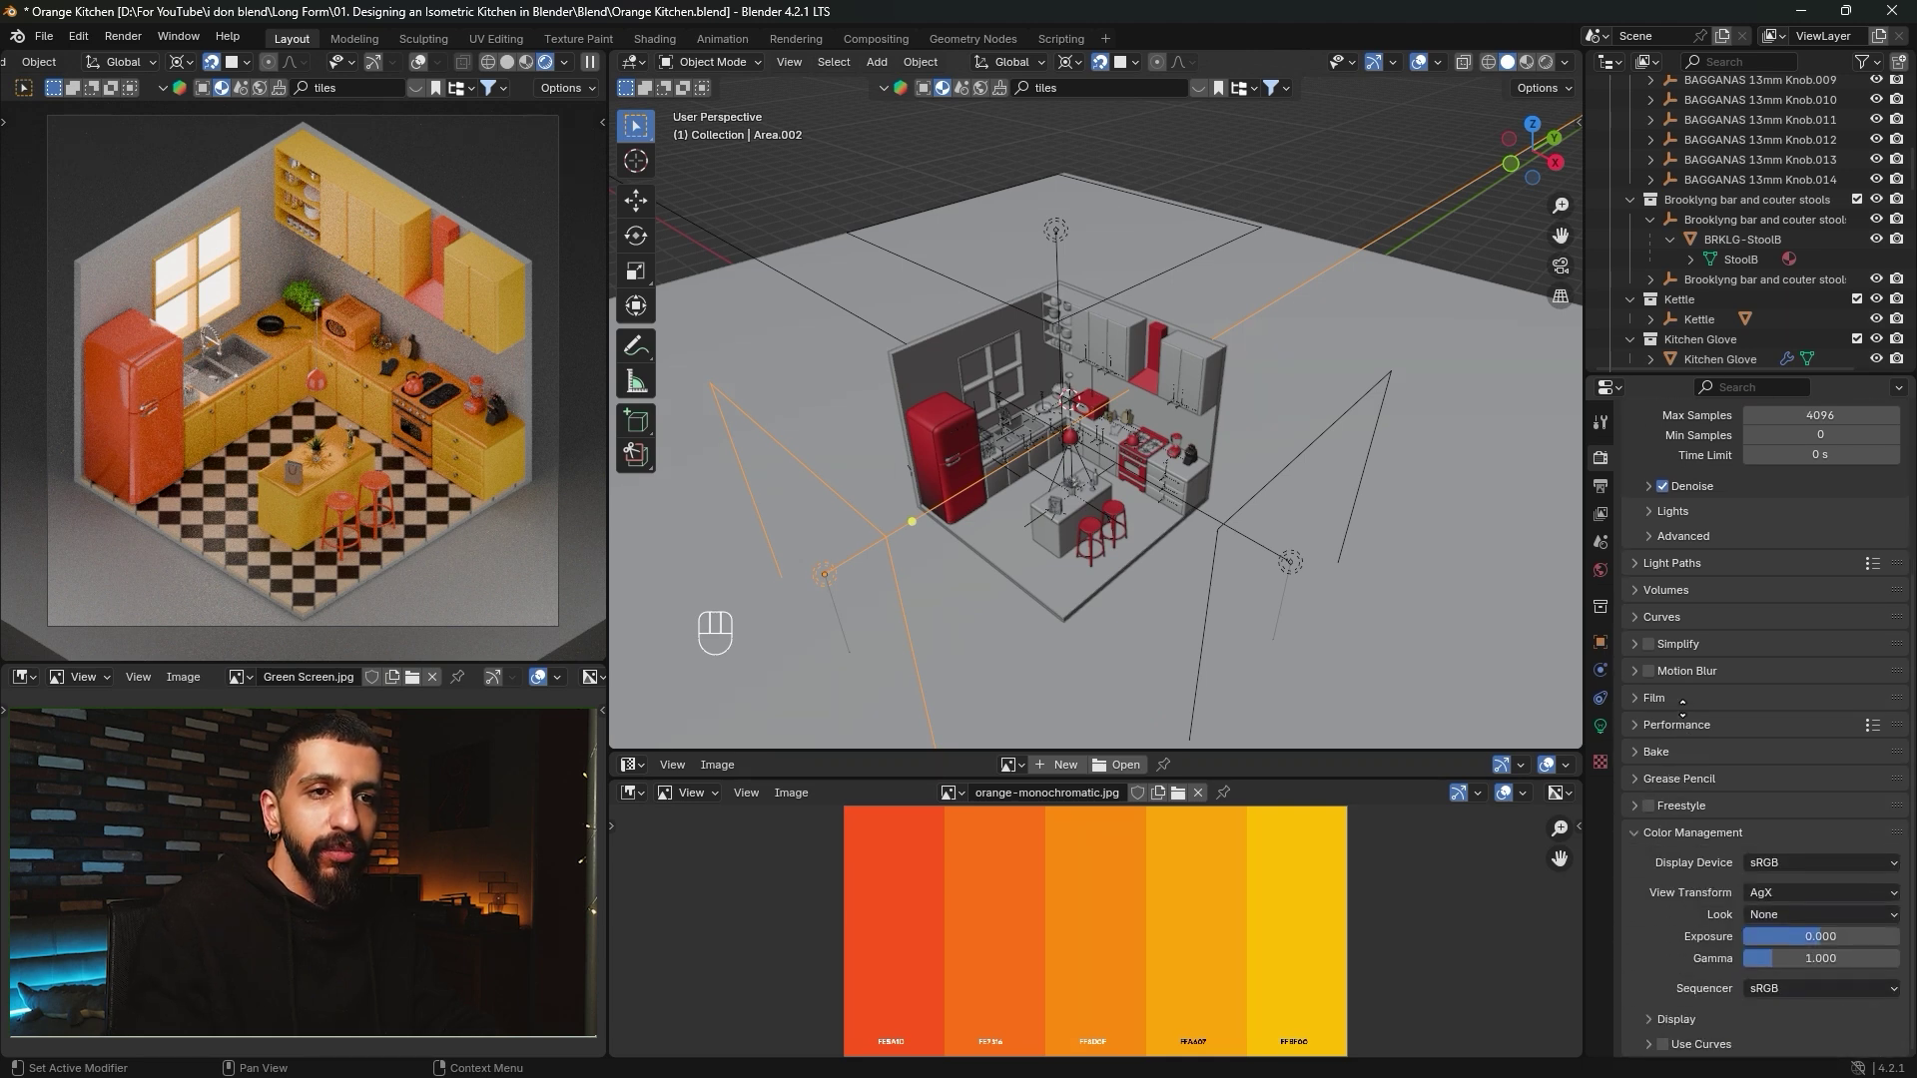
left_click(1793, 939)
type("0.0")
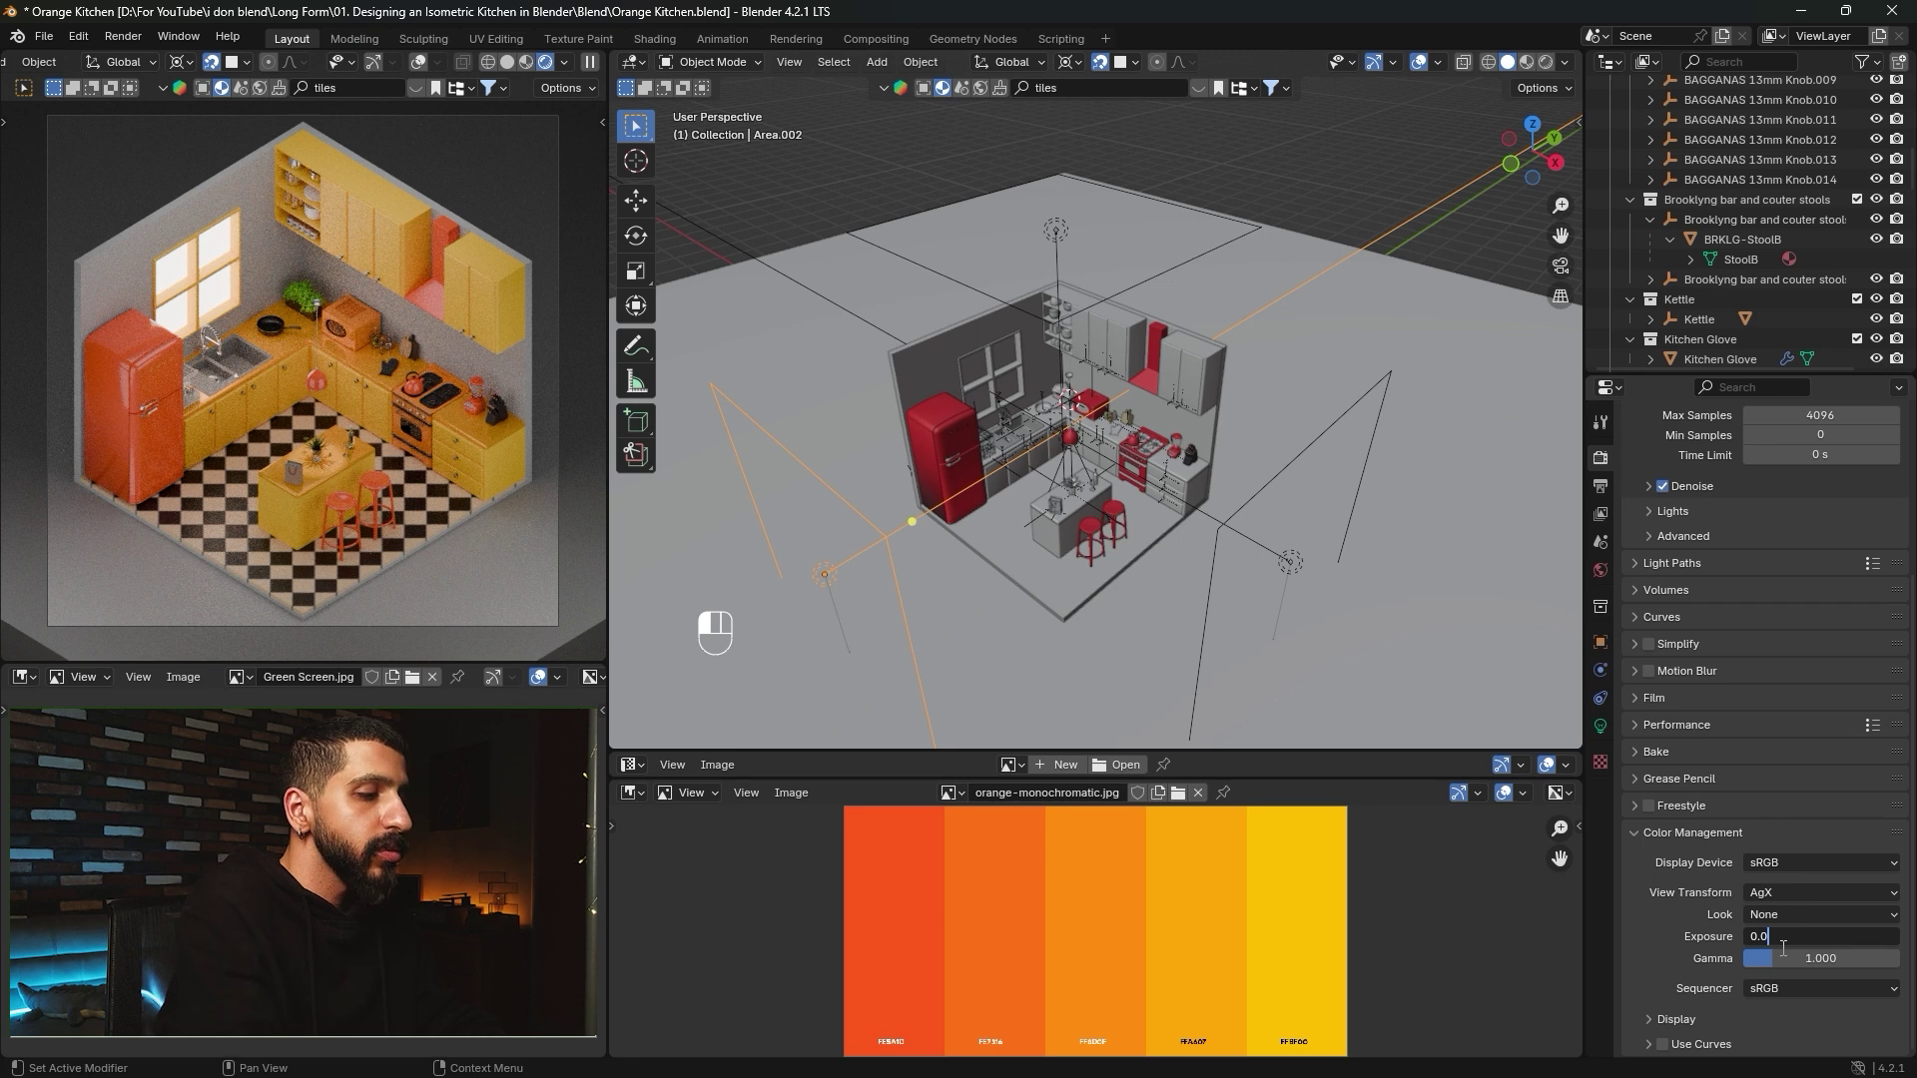
type("2")
key("Return")
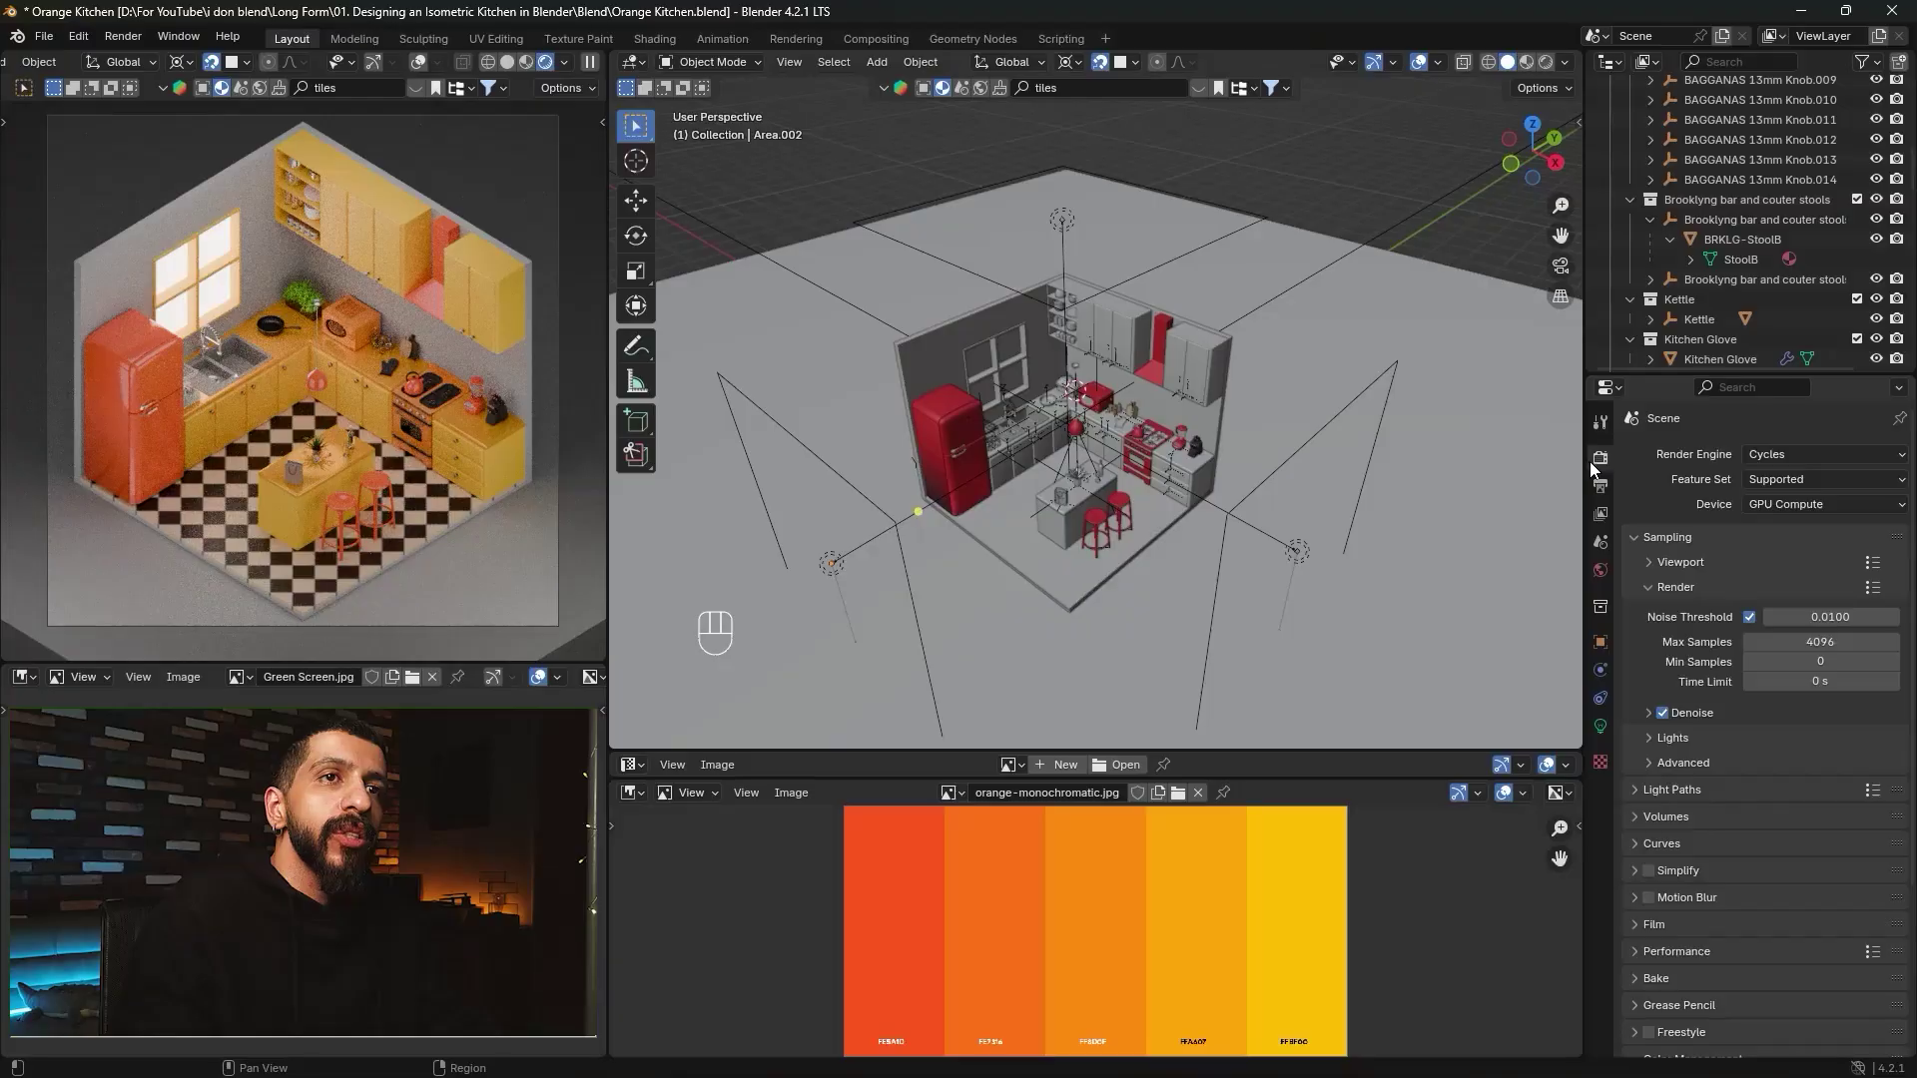
Set the Cycles render's maximum samples to 512.
left_click(1820, 642)
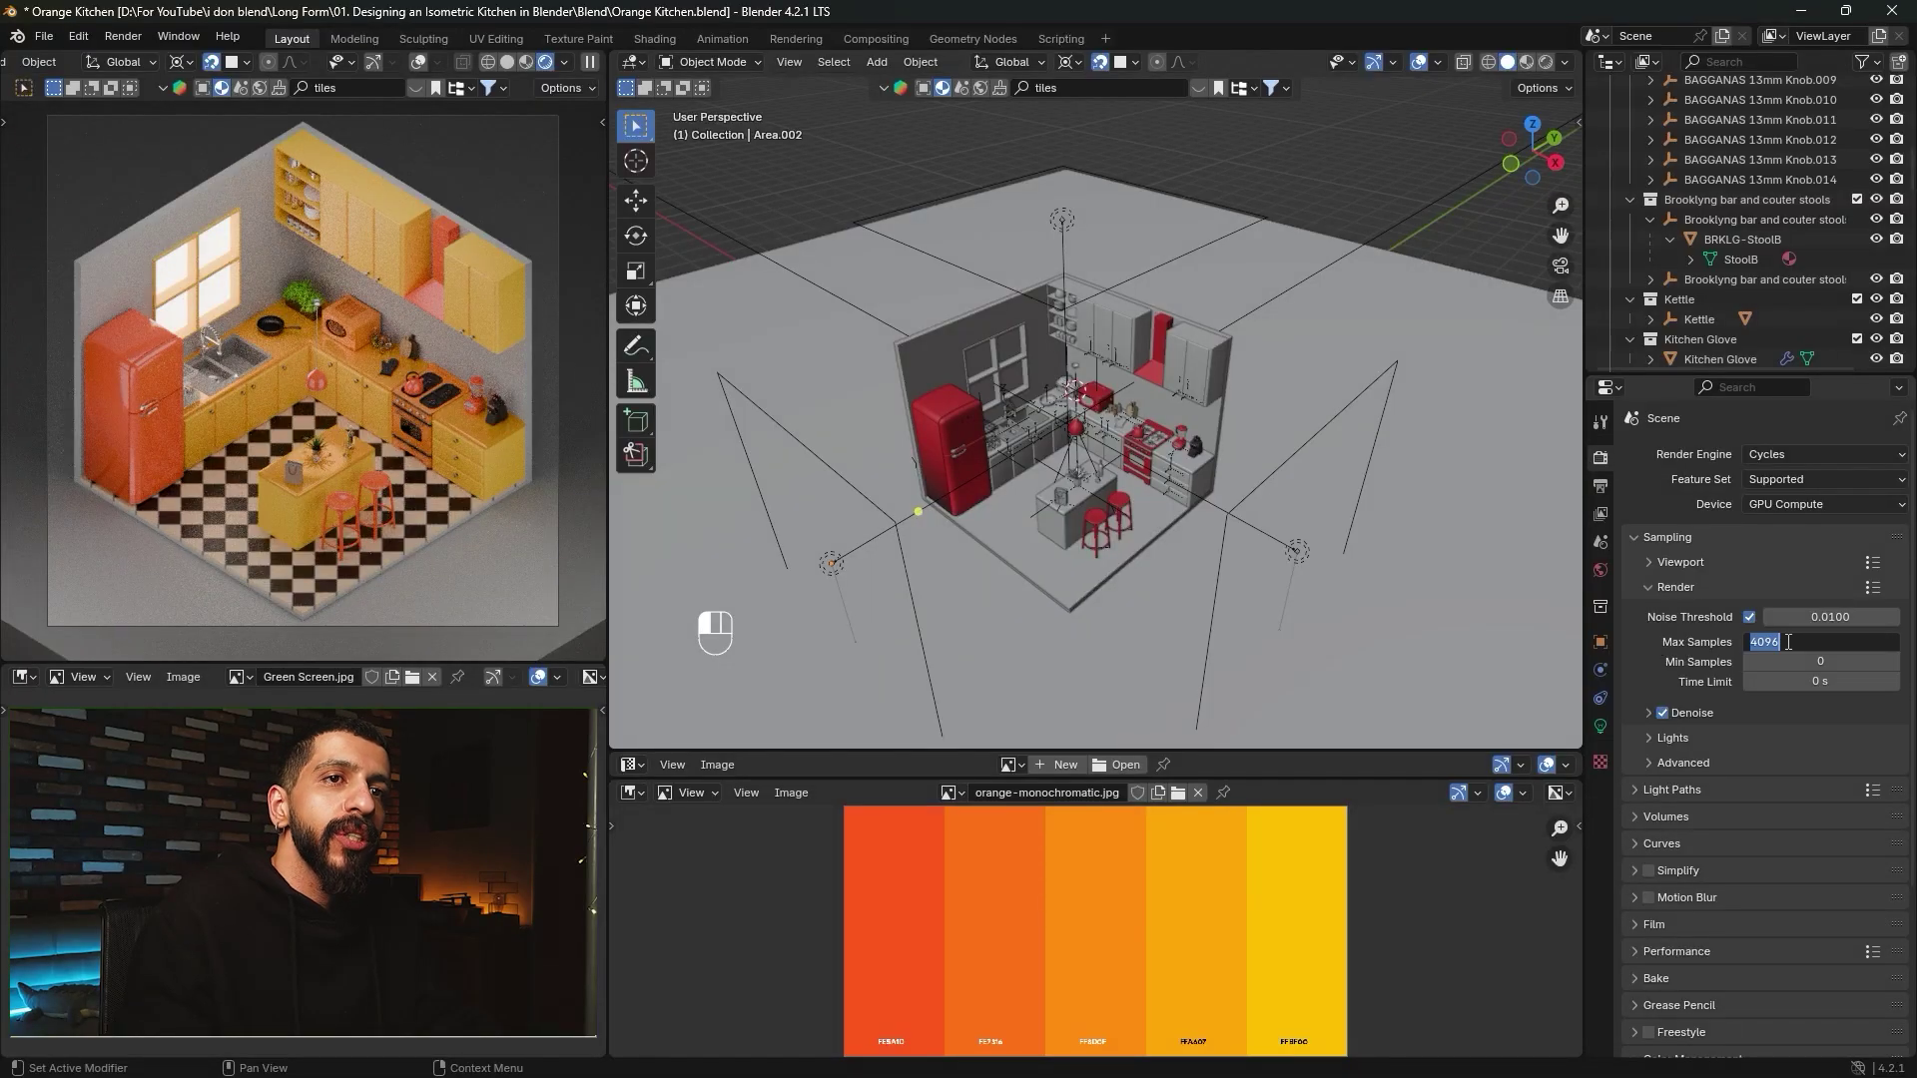
type("512")
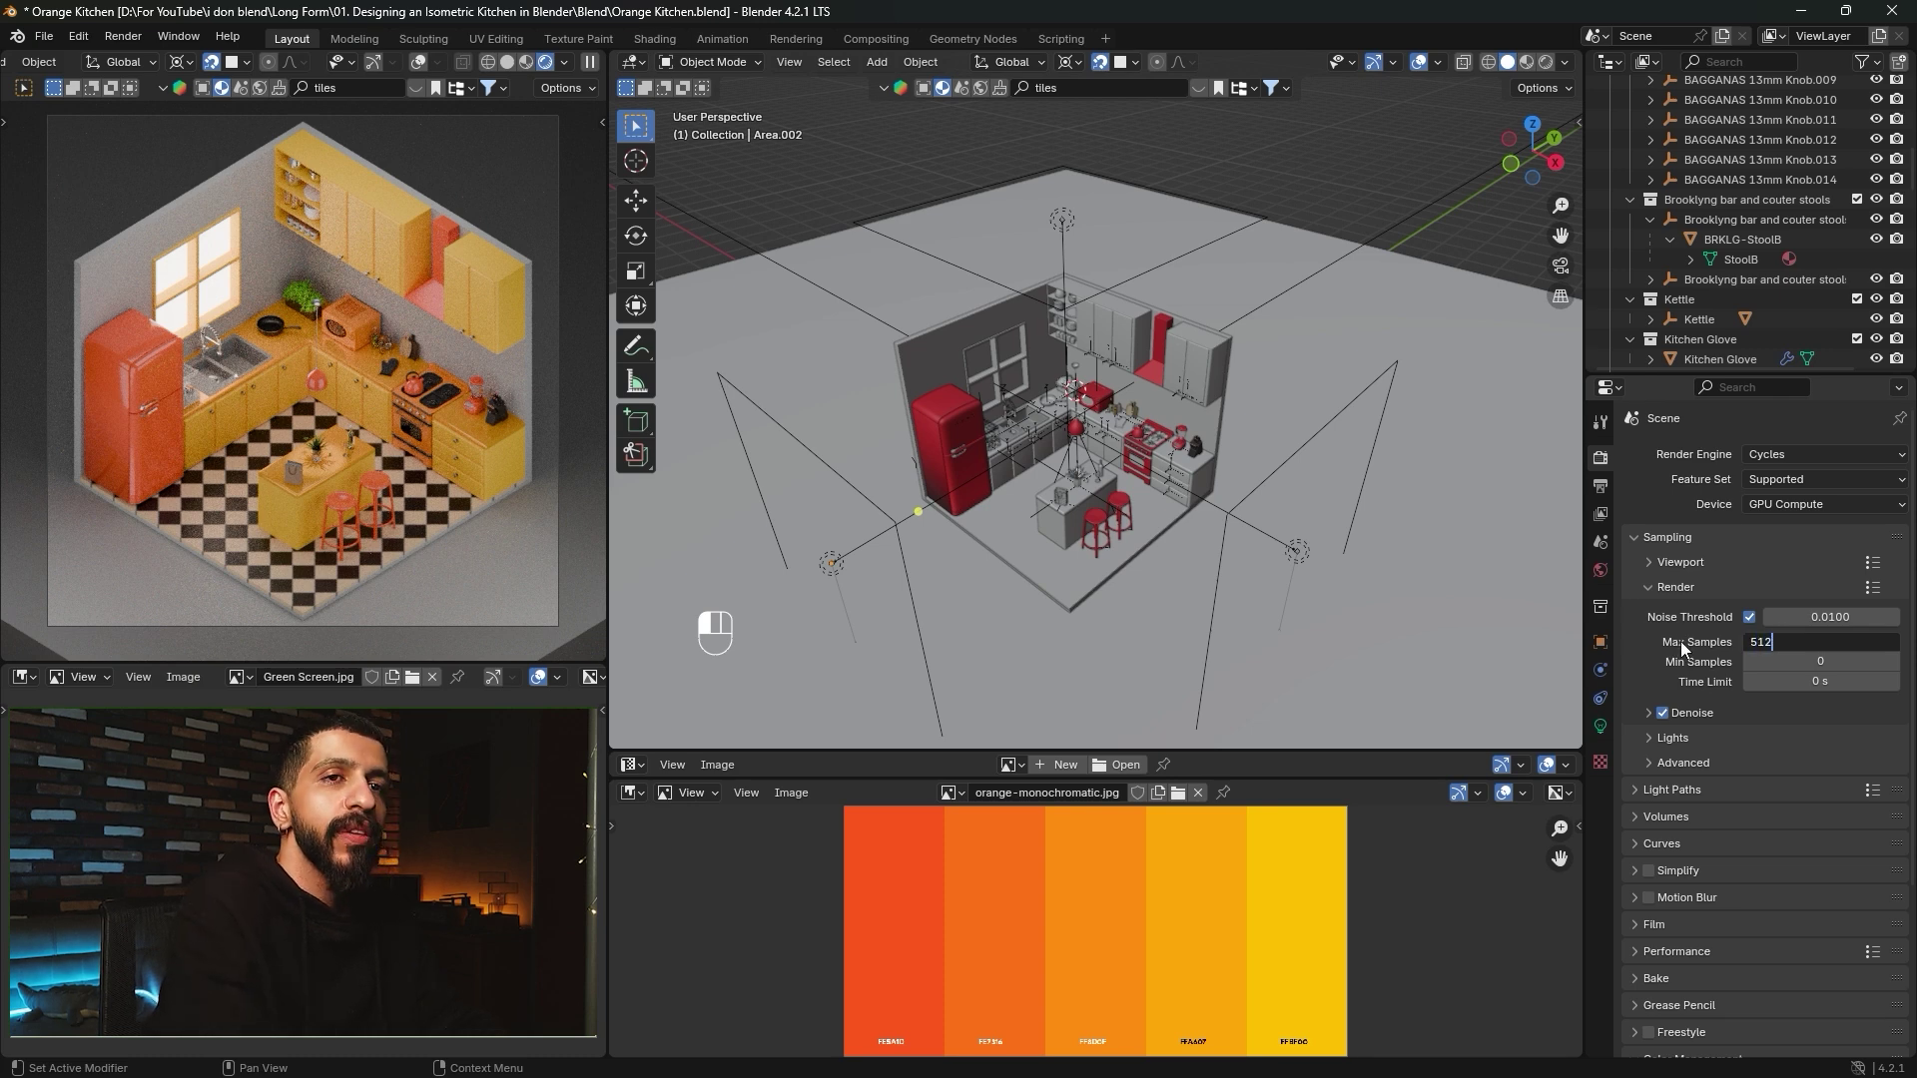
left_click(1685, 647)
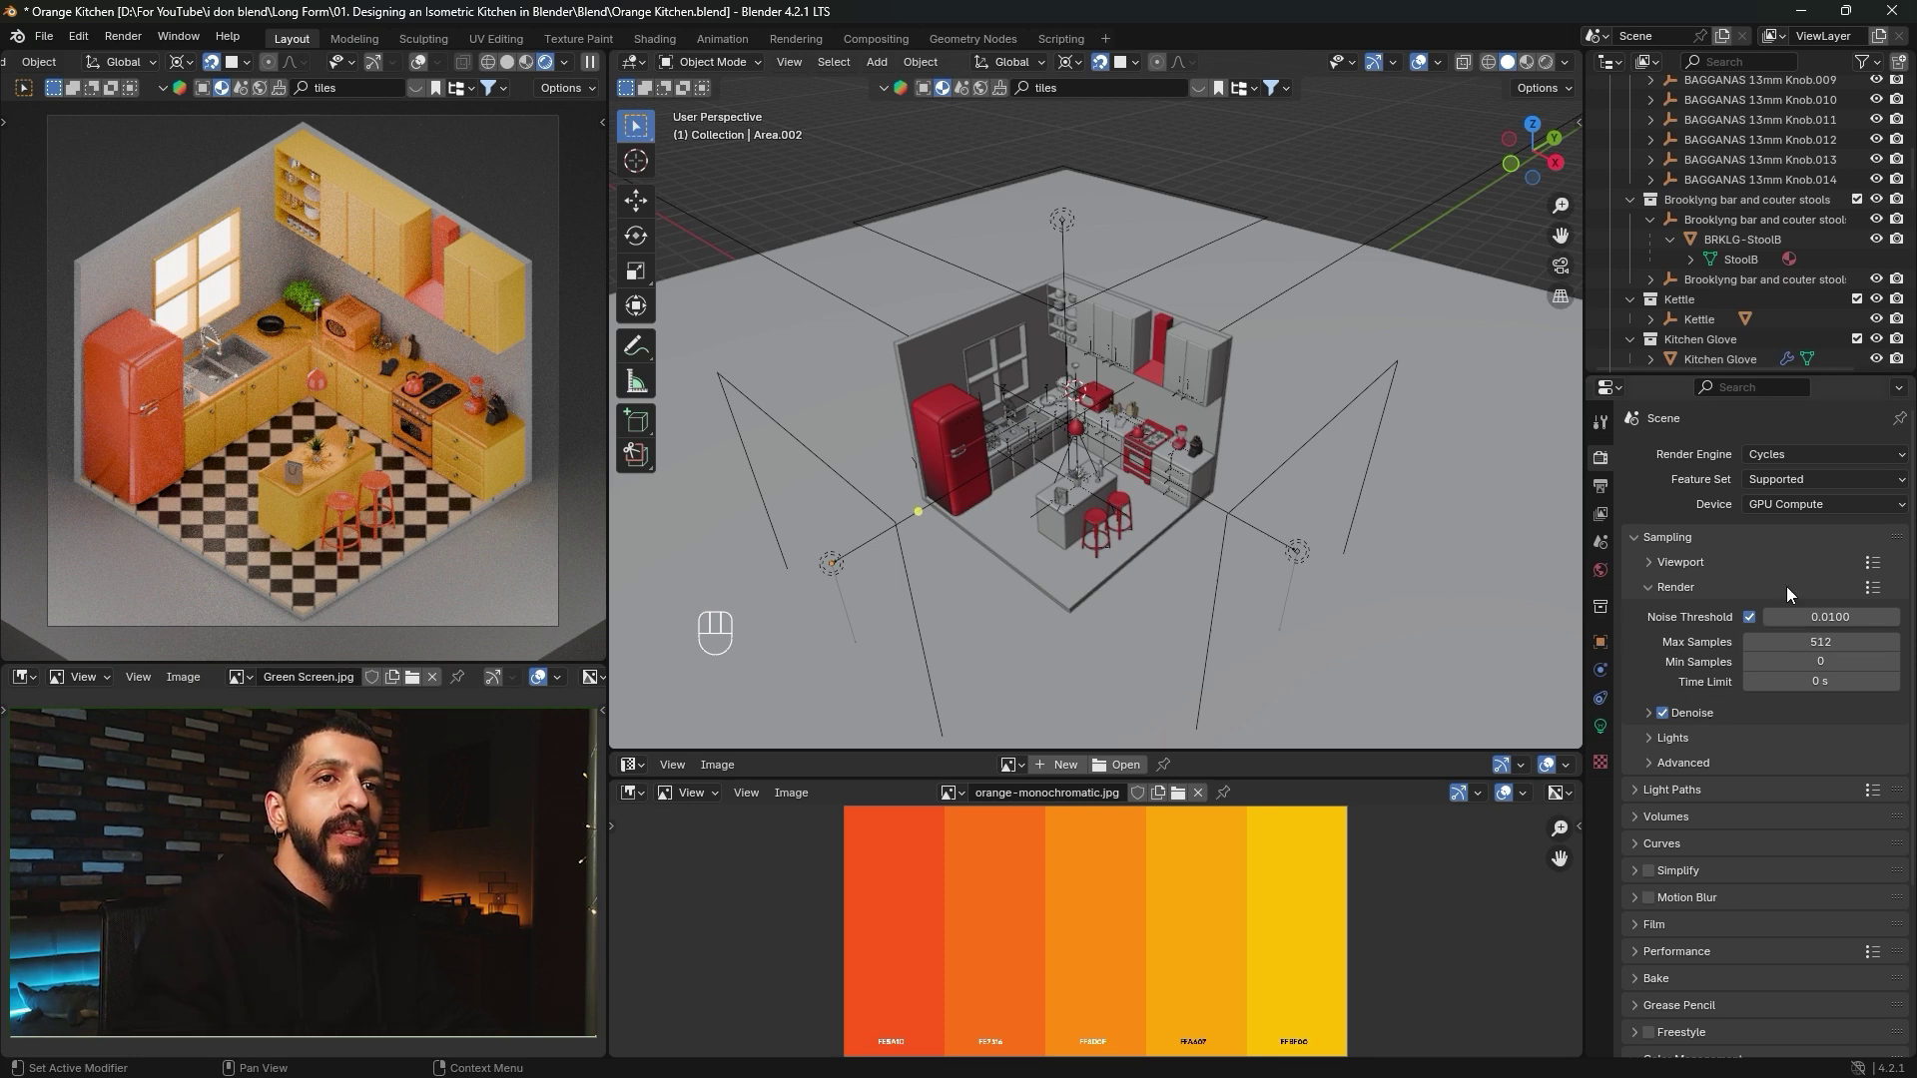
Configure the PNG output for RGB color, 16-bit color depth and 0% compression.
scroll(1679, 677, "down", 3)
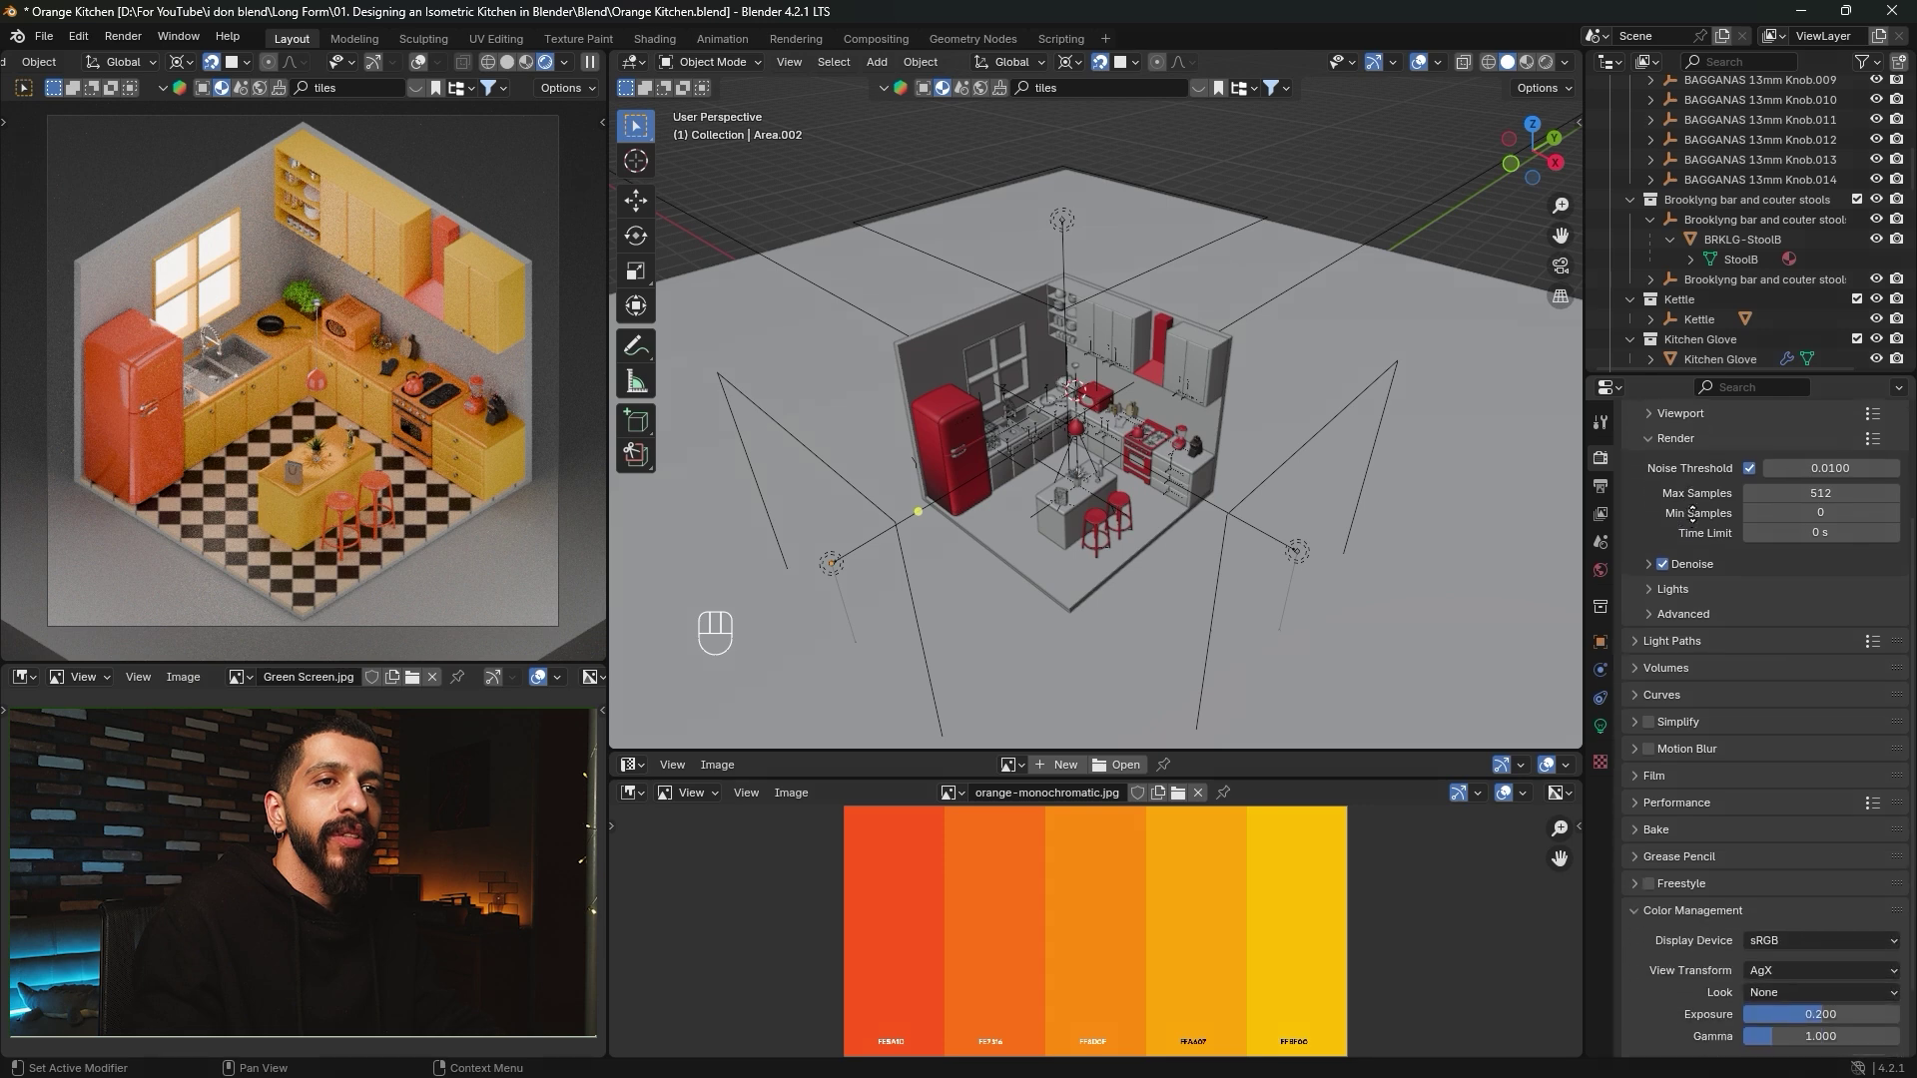
left_click(1603, 486)
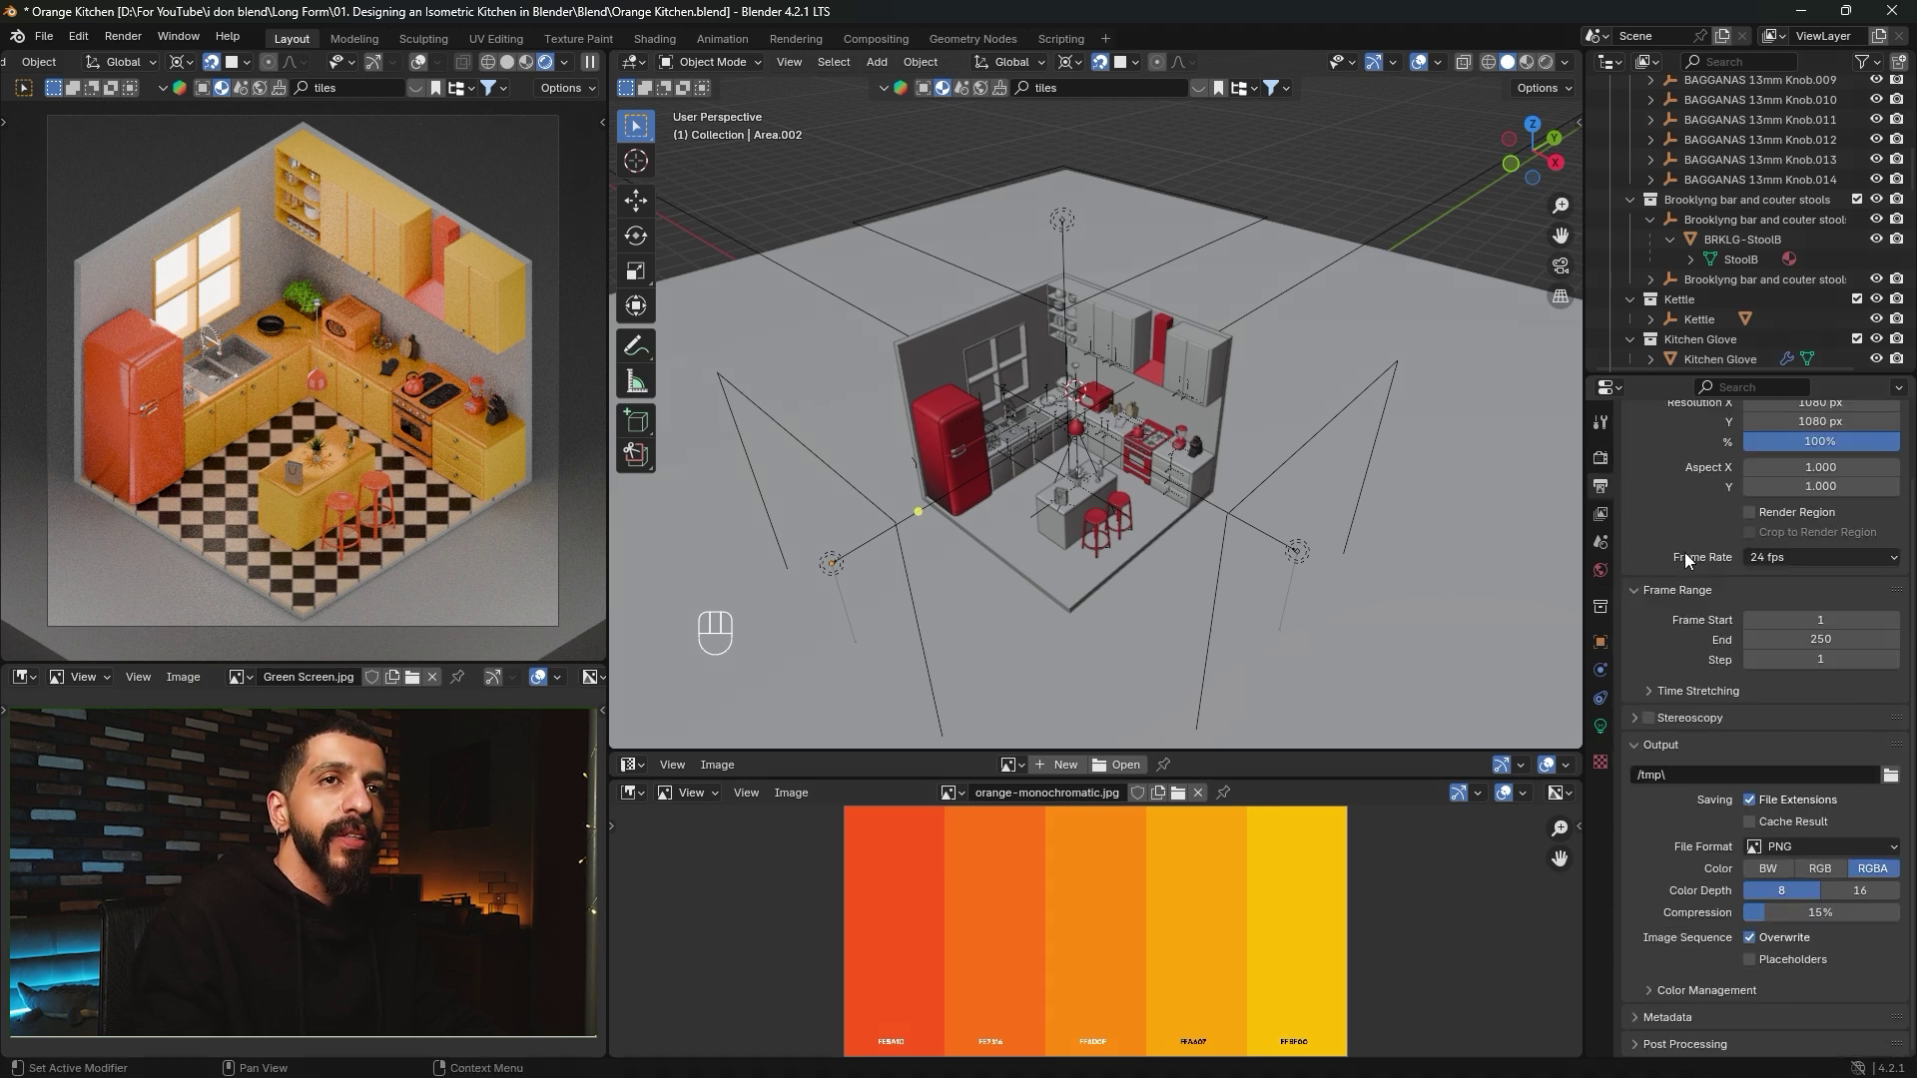
scroll(1686, 557, "up", 3)
scroll(1677, 524, "down", 3)
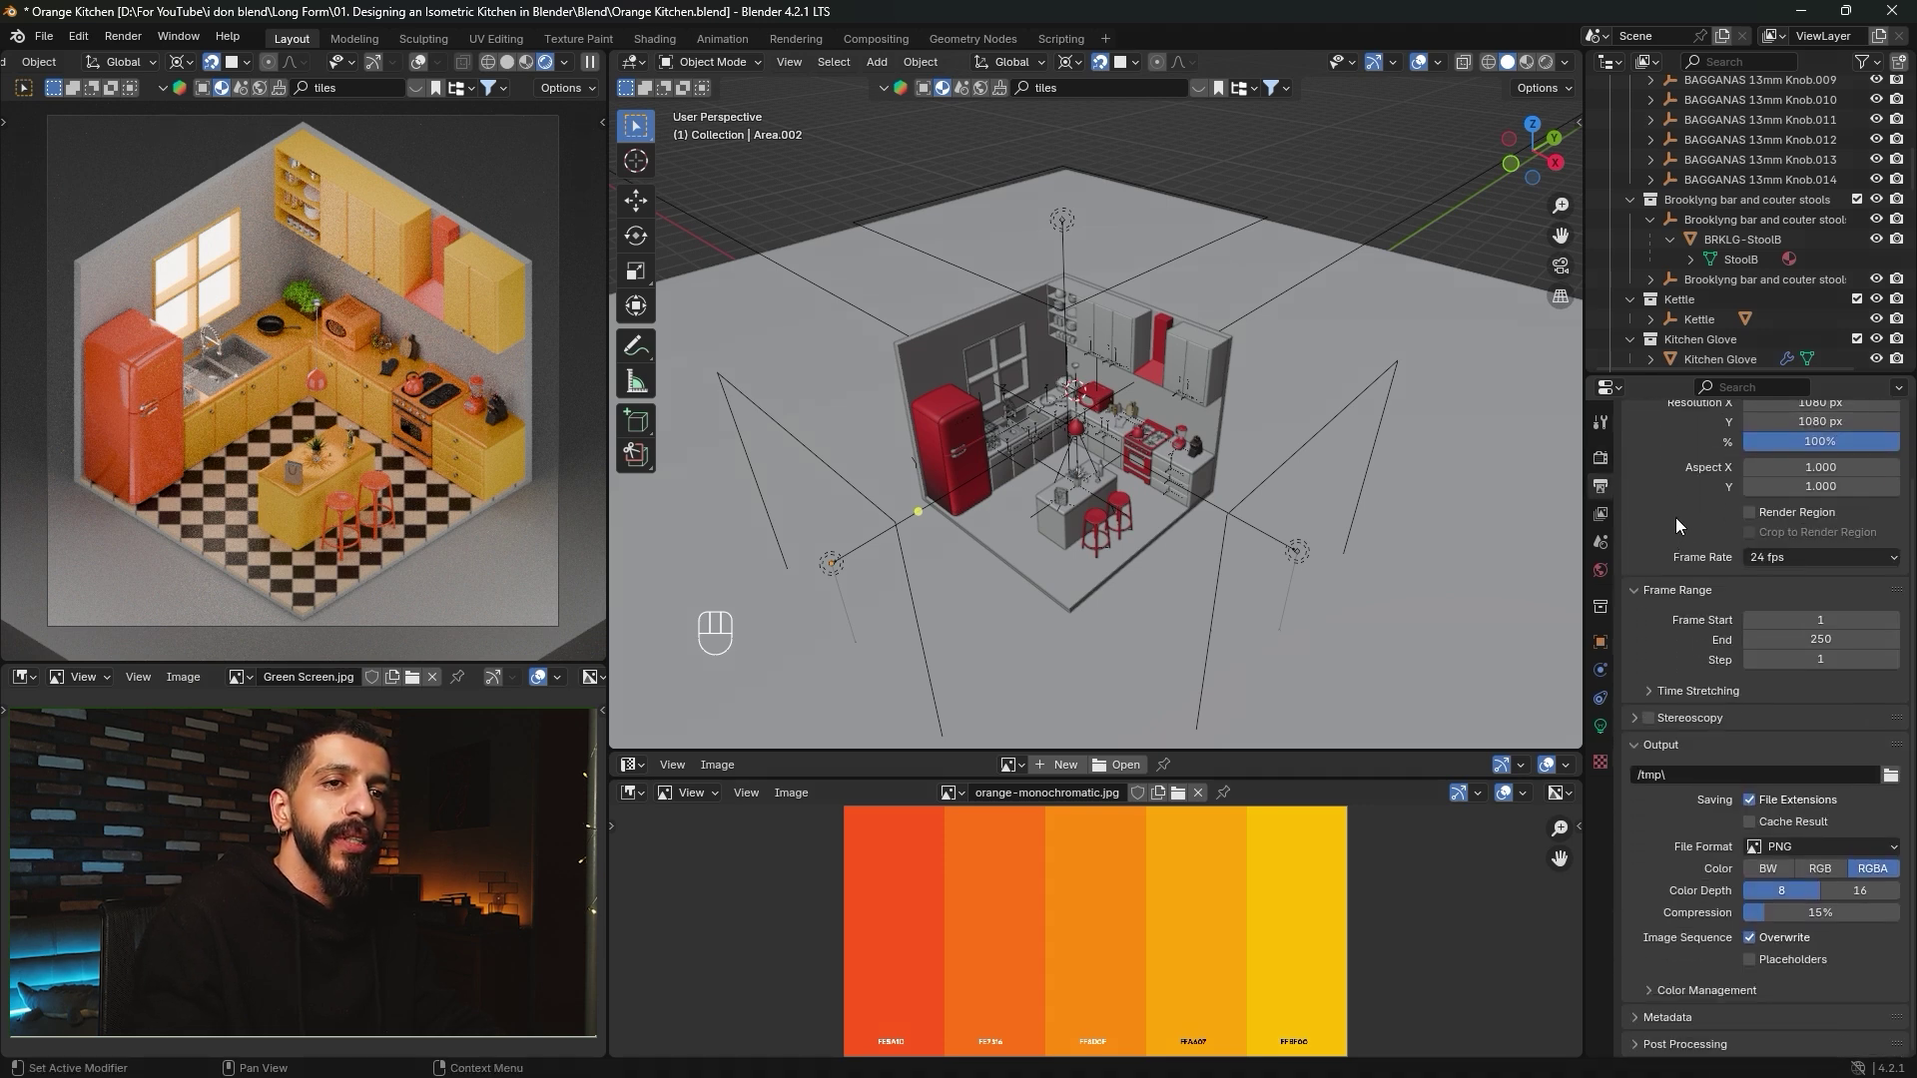
left_click(1821, 868)
left_click(1853, 892)
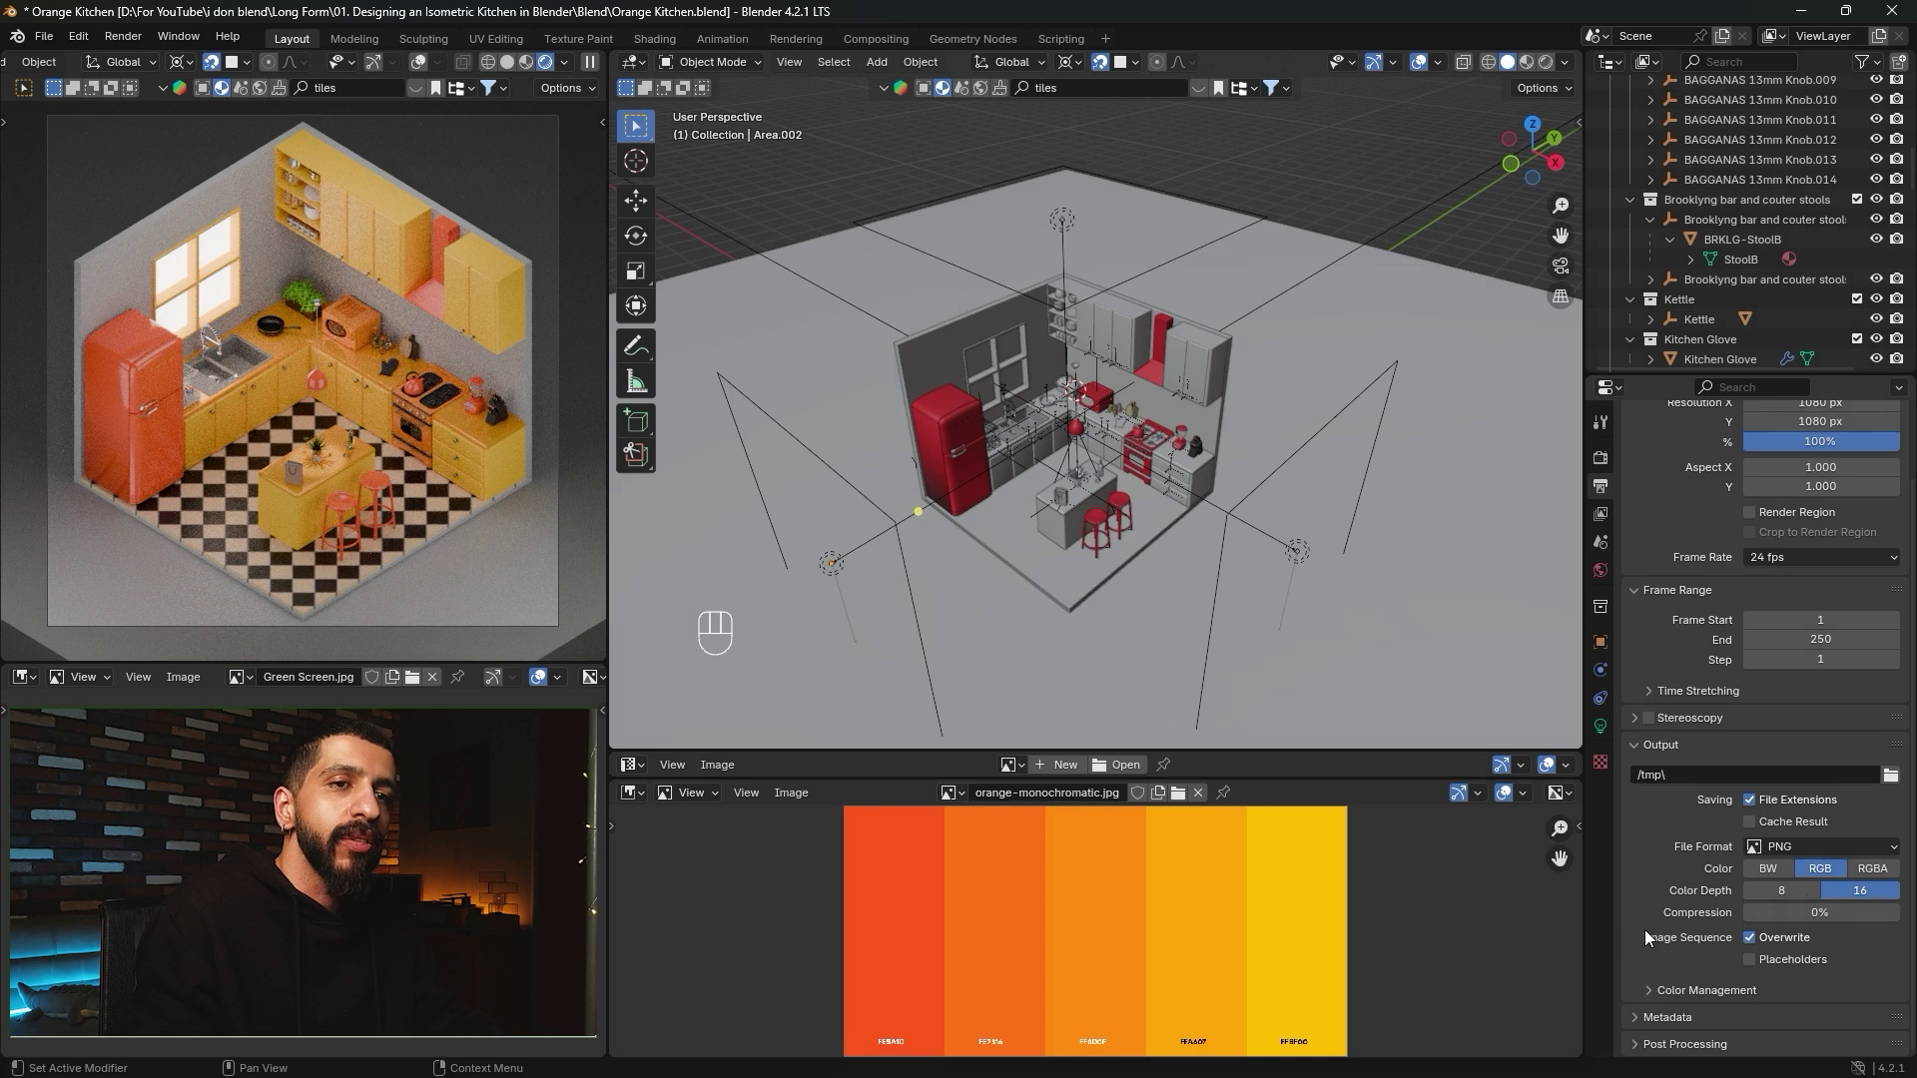
Switch the camera viewport to Solid shading and render the final image of the kitchen.
key("z")
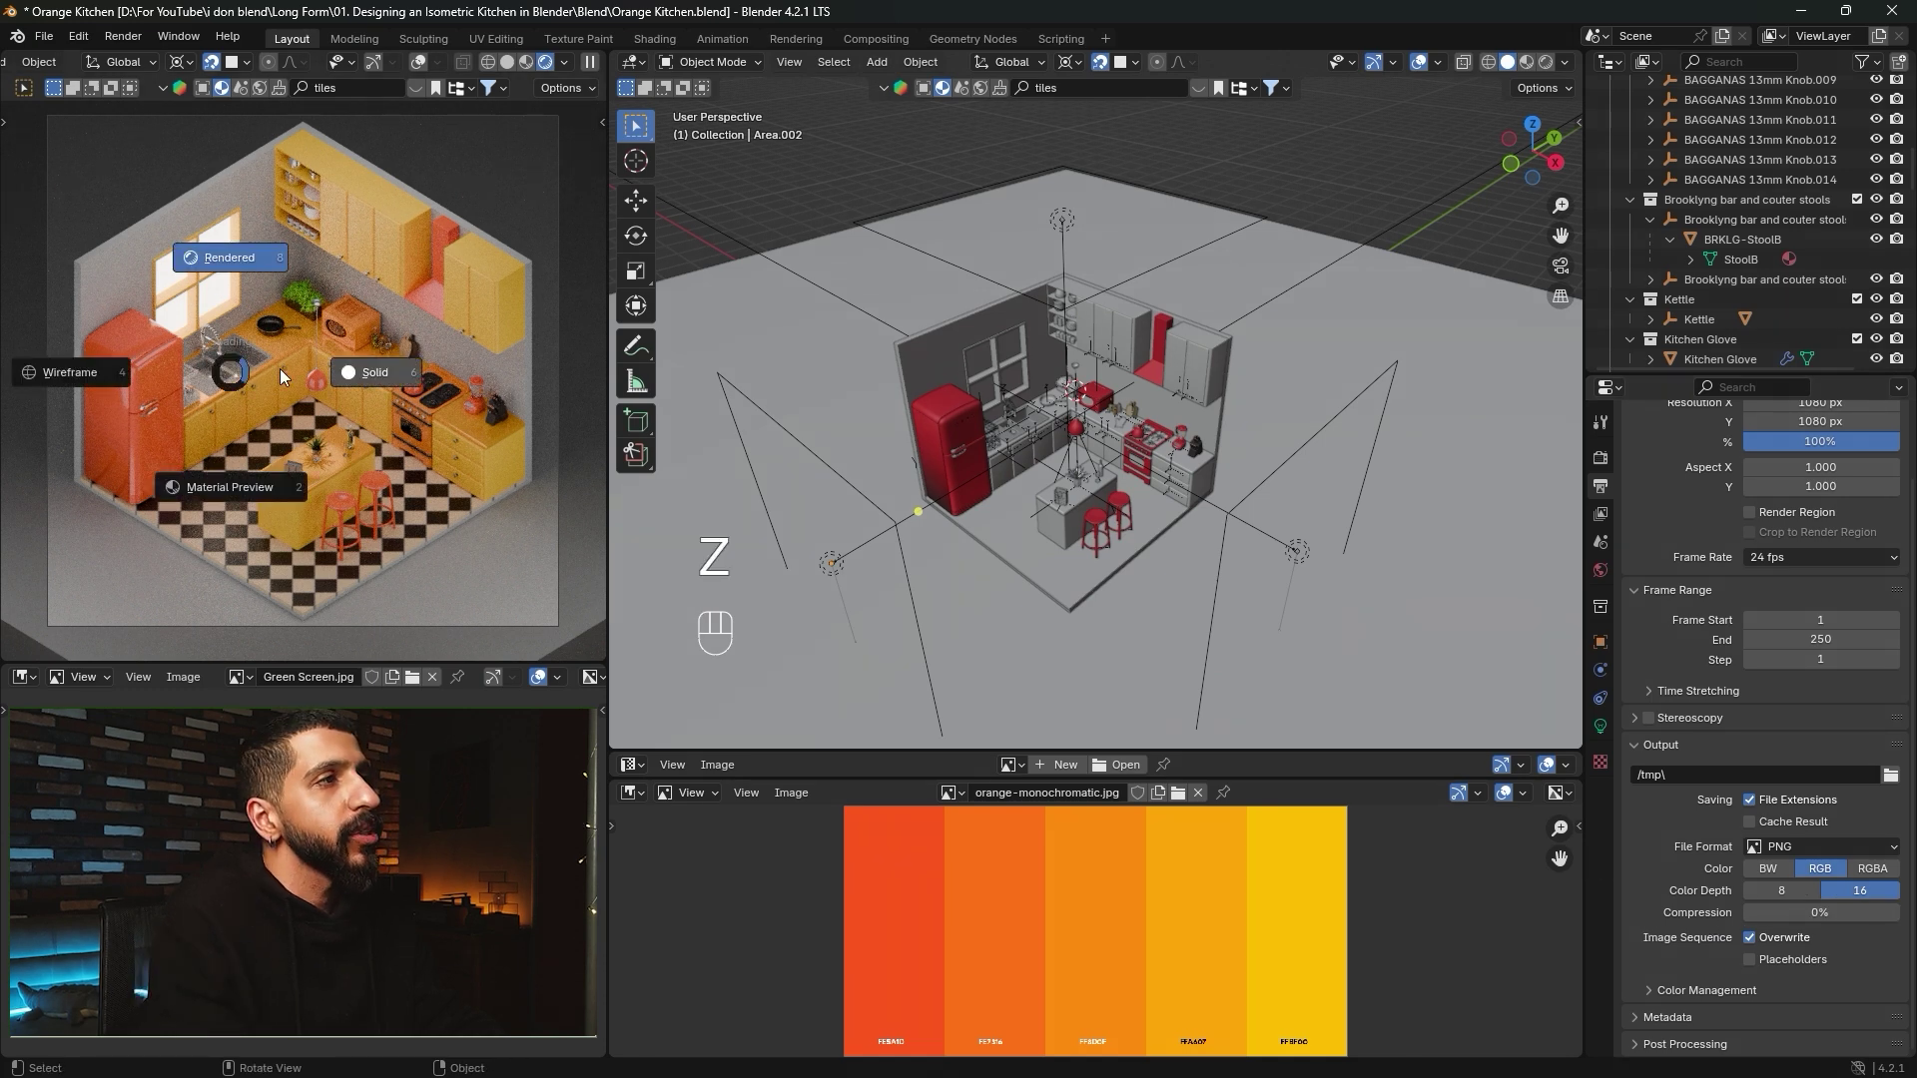
left_click(395, 372)
left_click(123, 36)
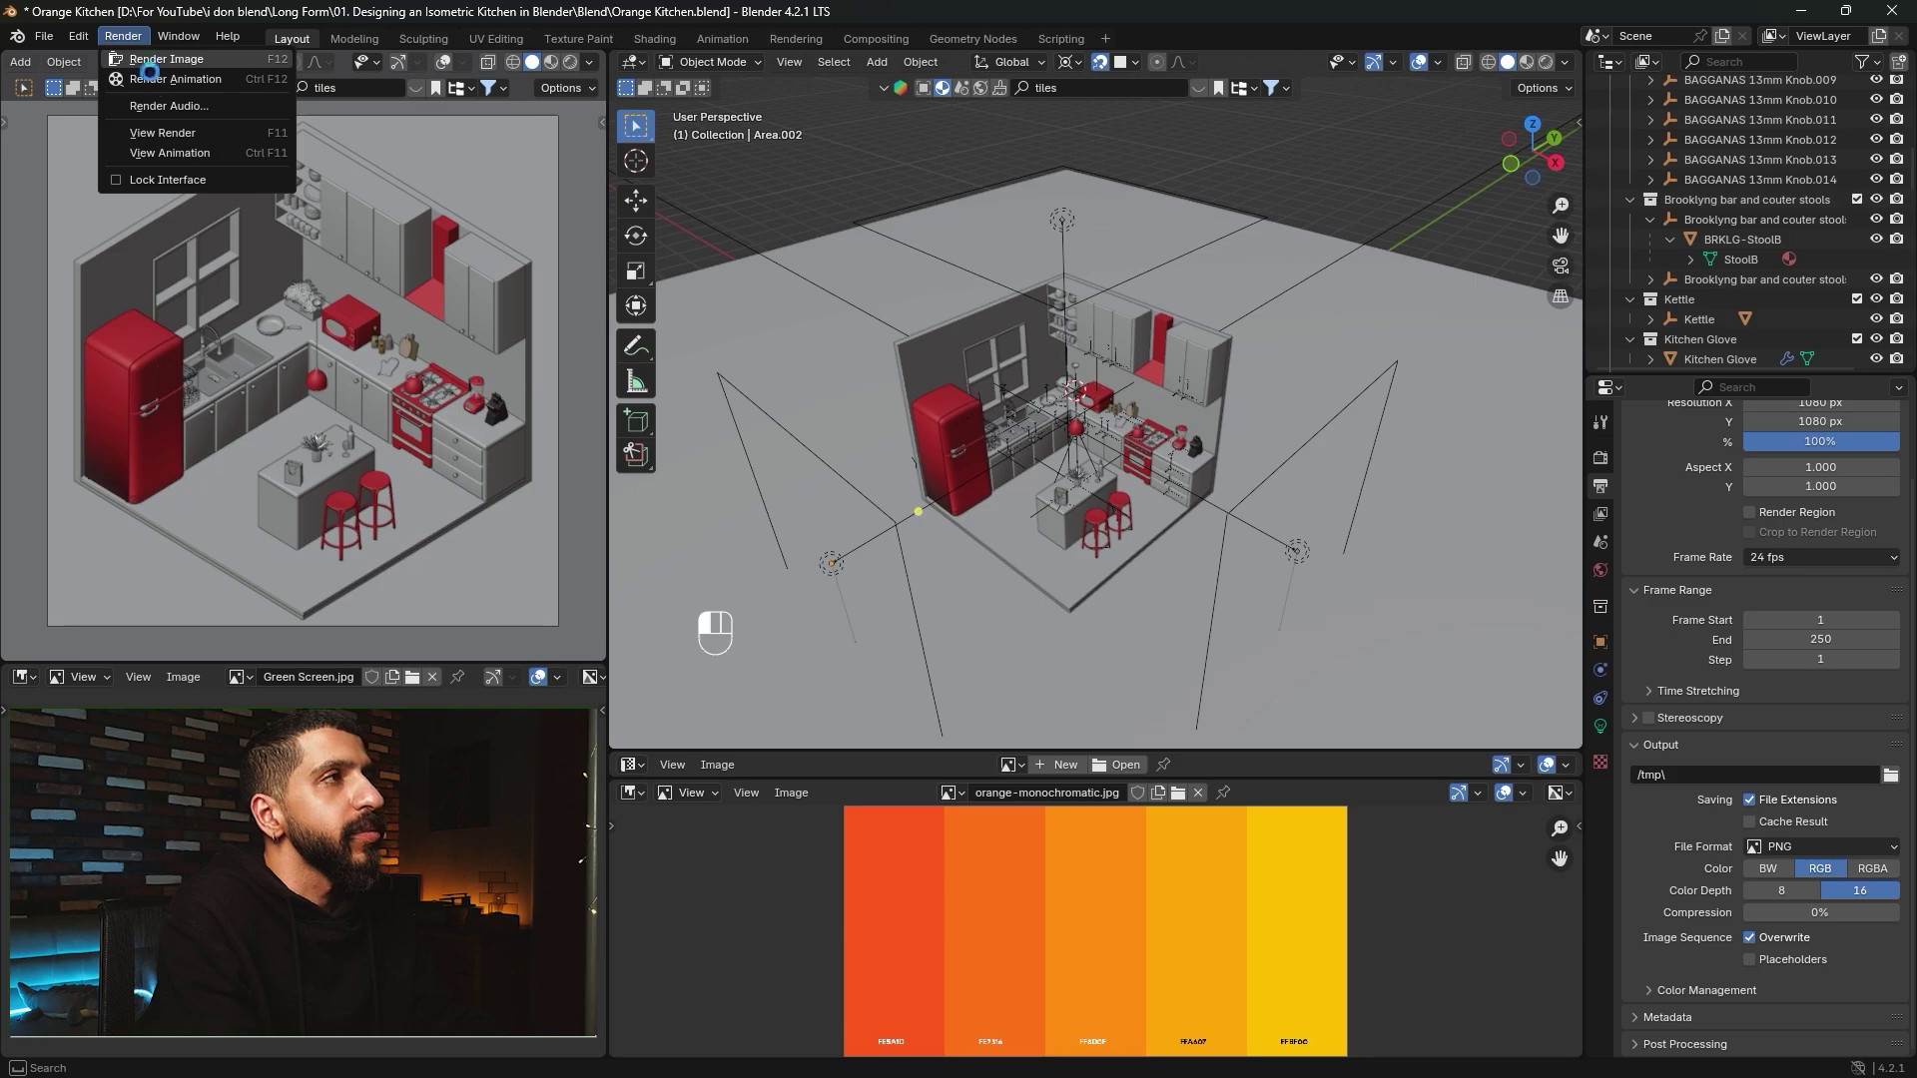
left_click(150, 62)
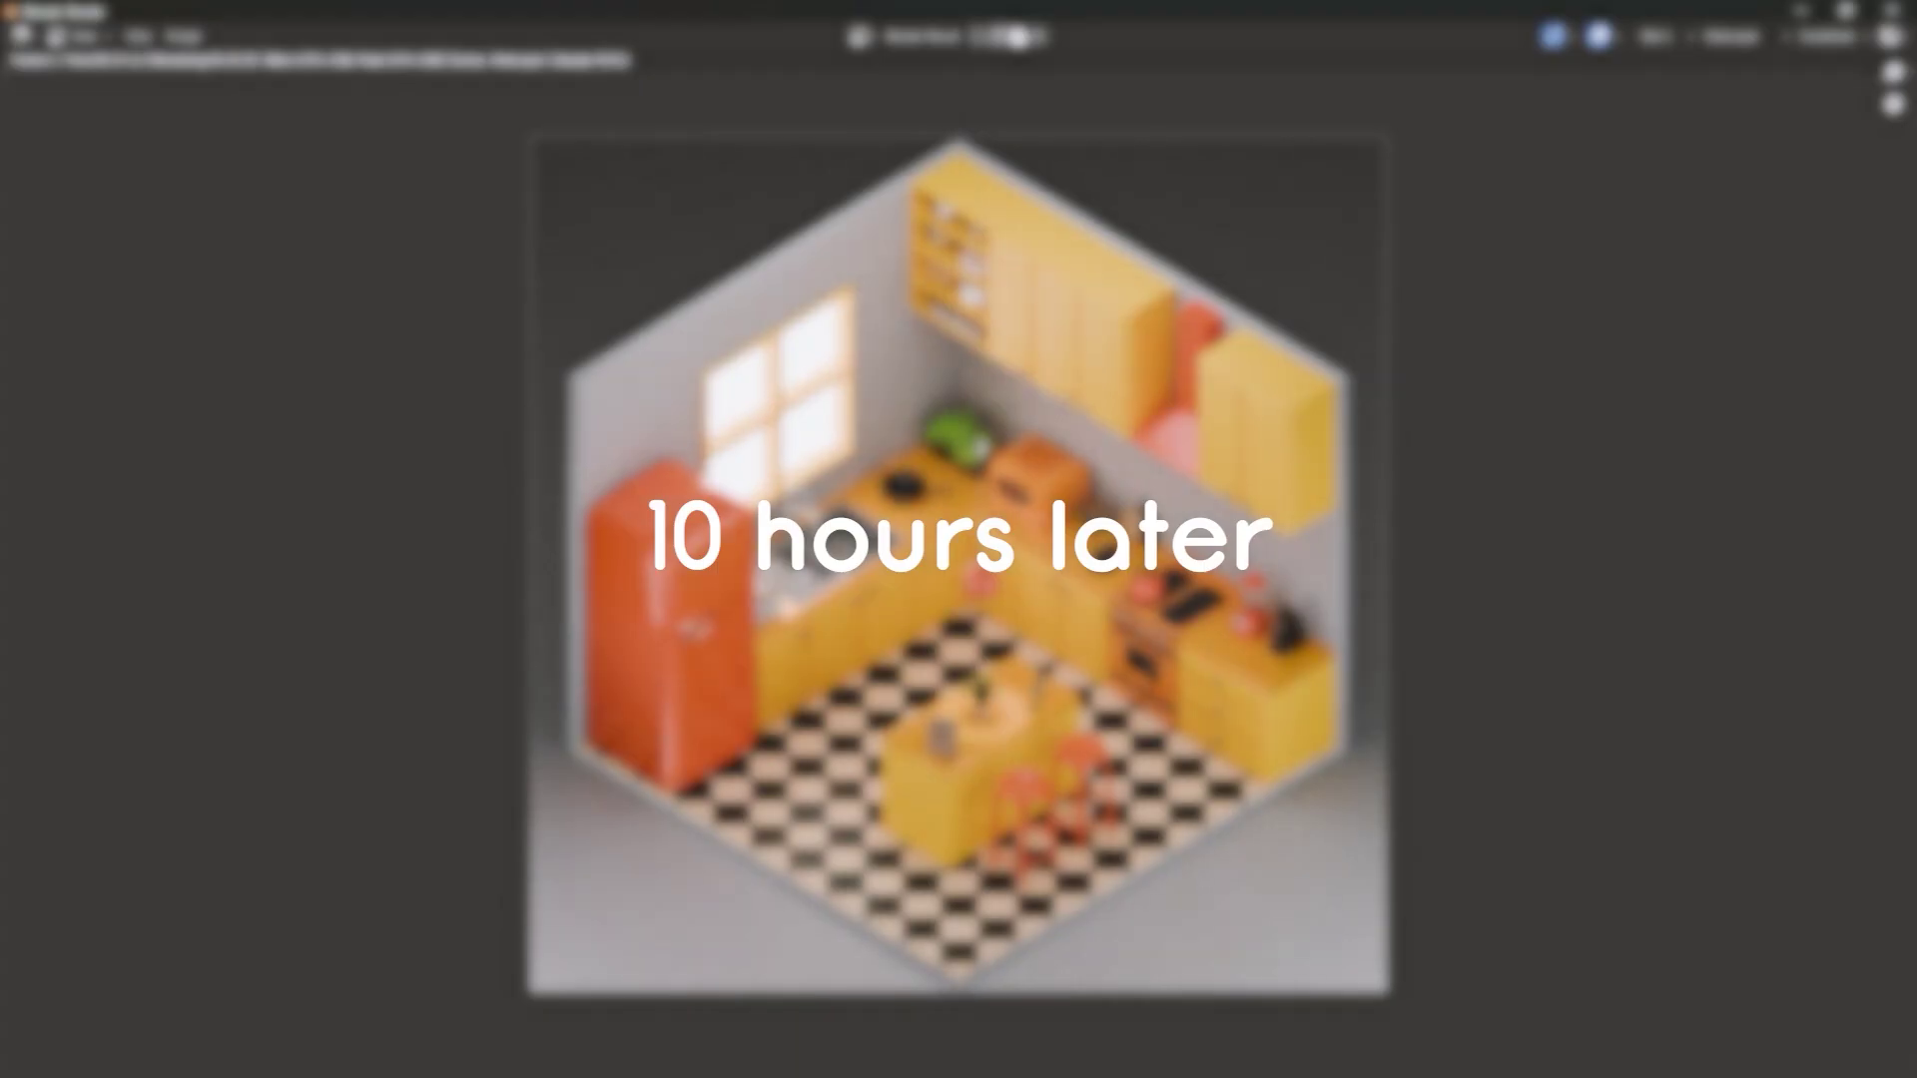